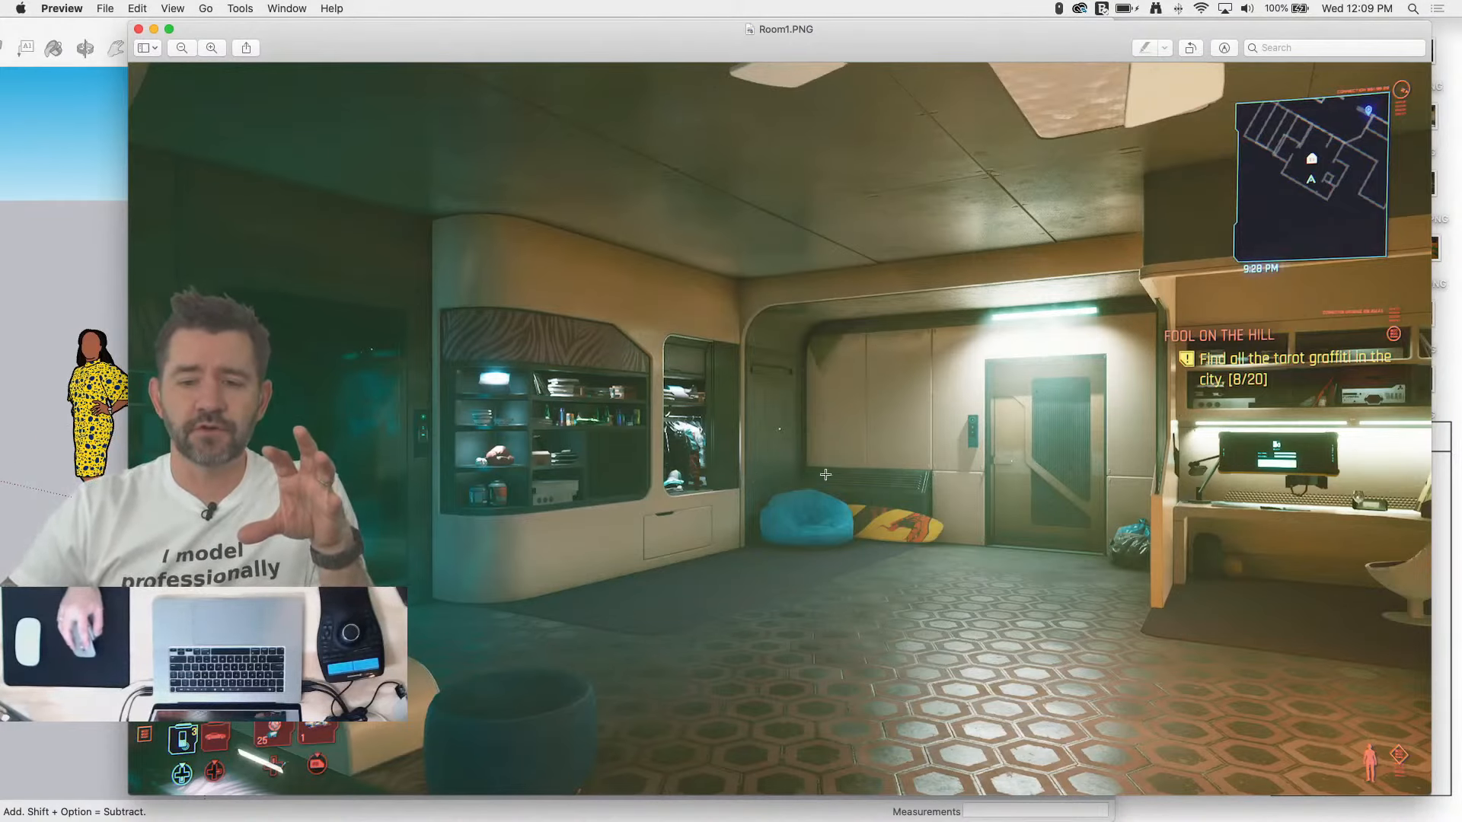
Step: Review the Room1.PNG and Room2.PNG reference images on the desktop, closing each one after viewing
drag(739, 44, 770, 39)
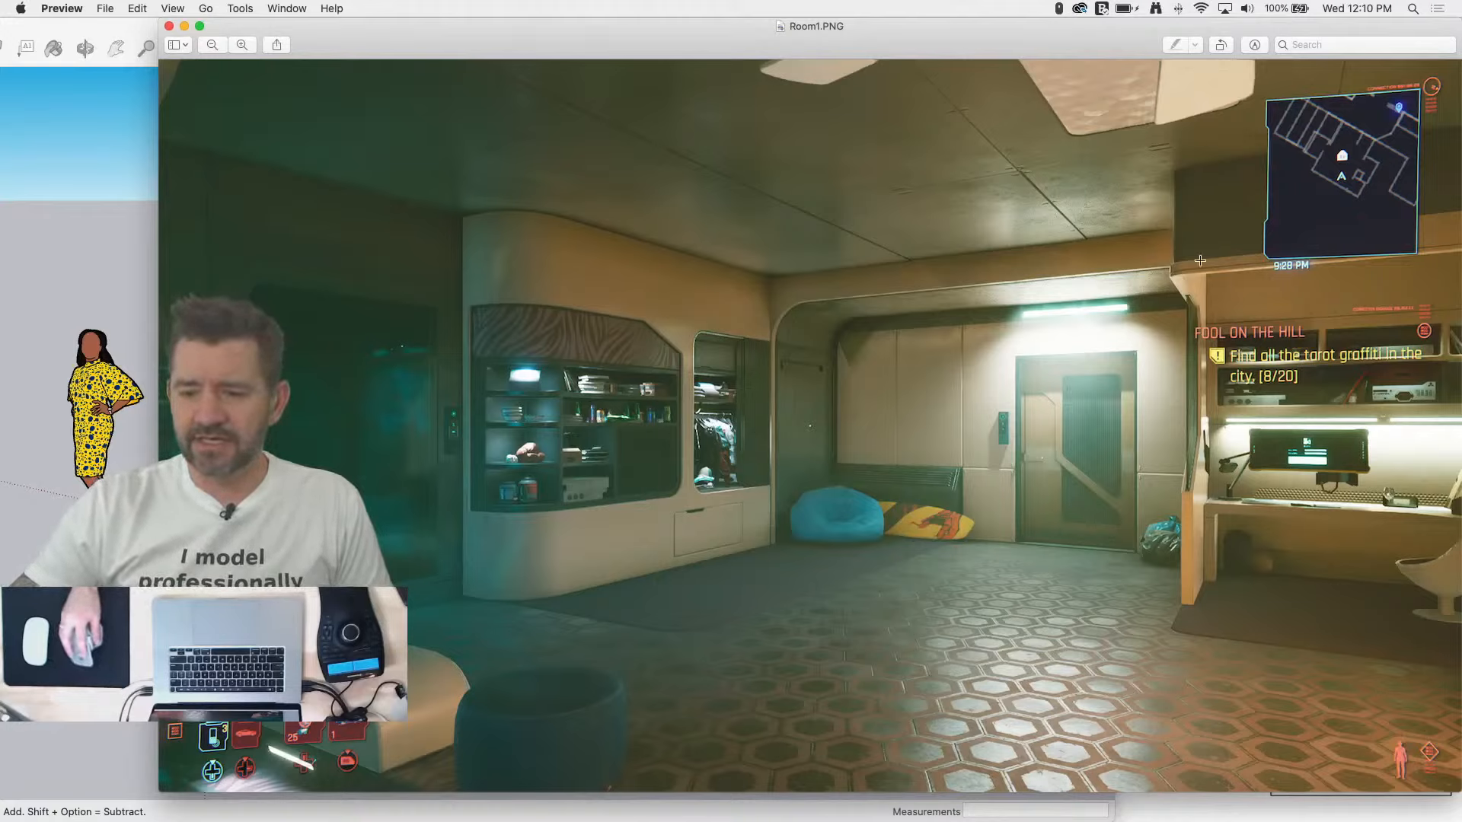
click(169, 26)
click(1340, 123)
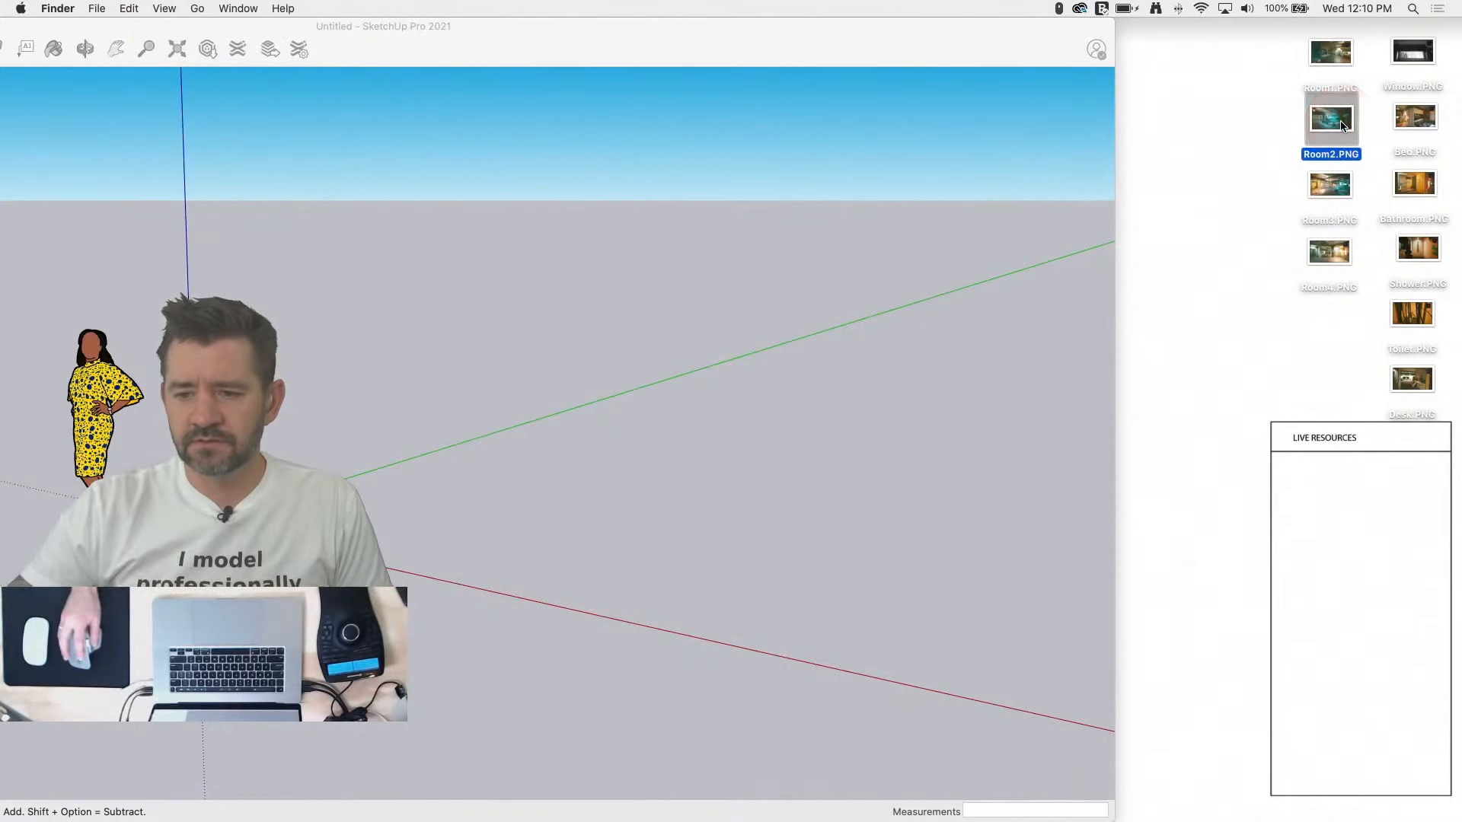
double_click(1342, 125)
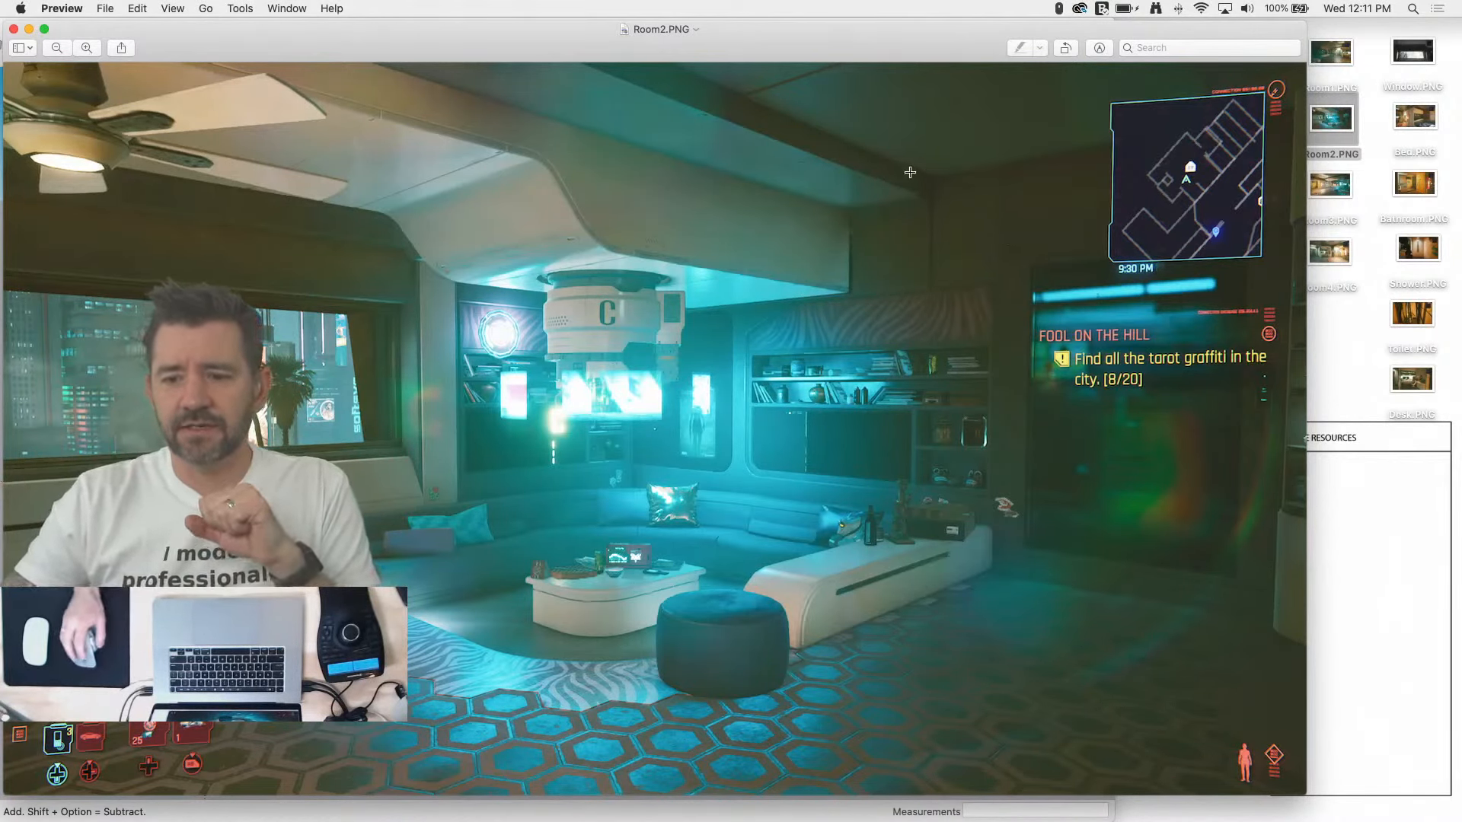
click(13, 30)
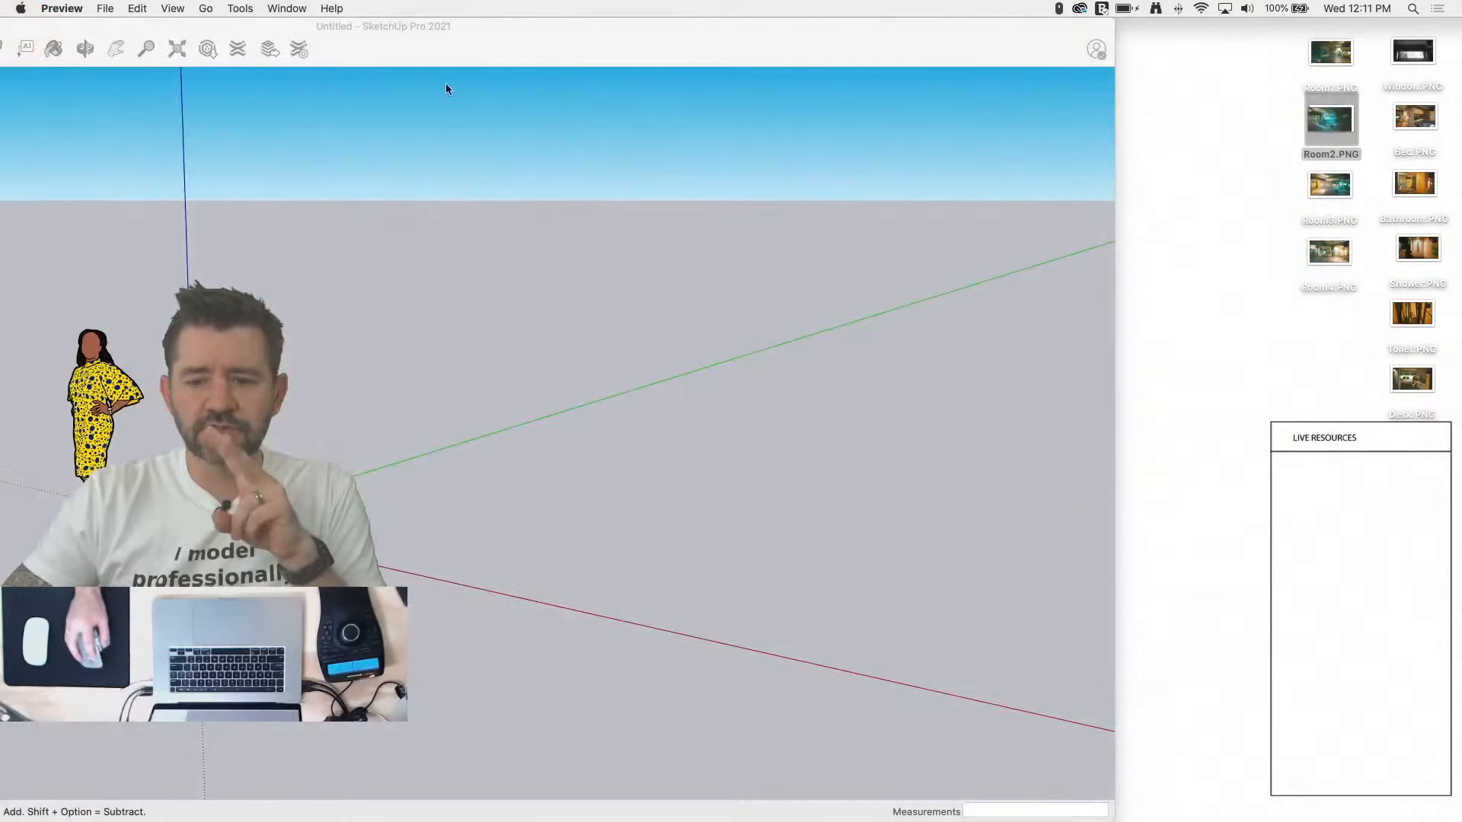
Step: Examine the room layout in Room3.PNG and Room4.PNG, compare it with Room2.PNG, and close the images
click(1328, 186)
double_click(1328, 189)
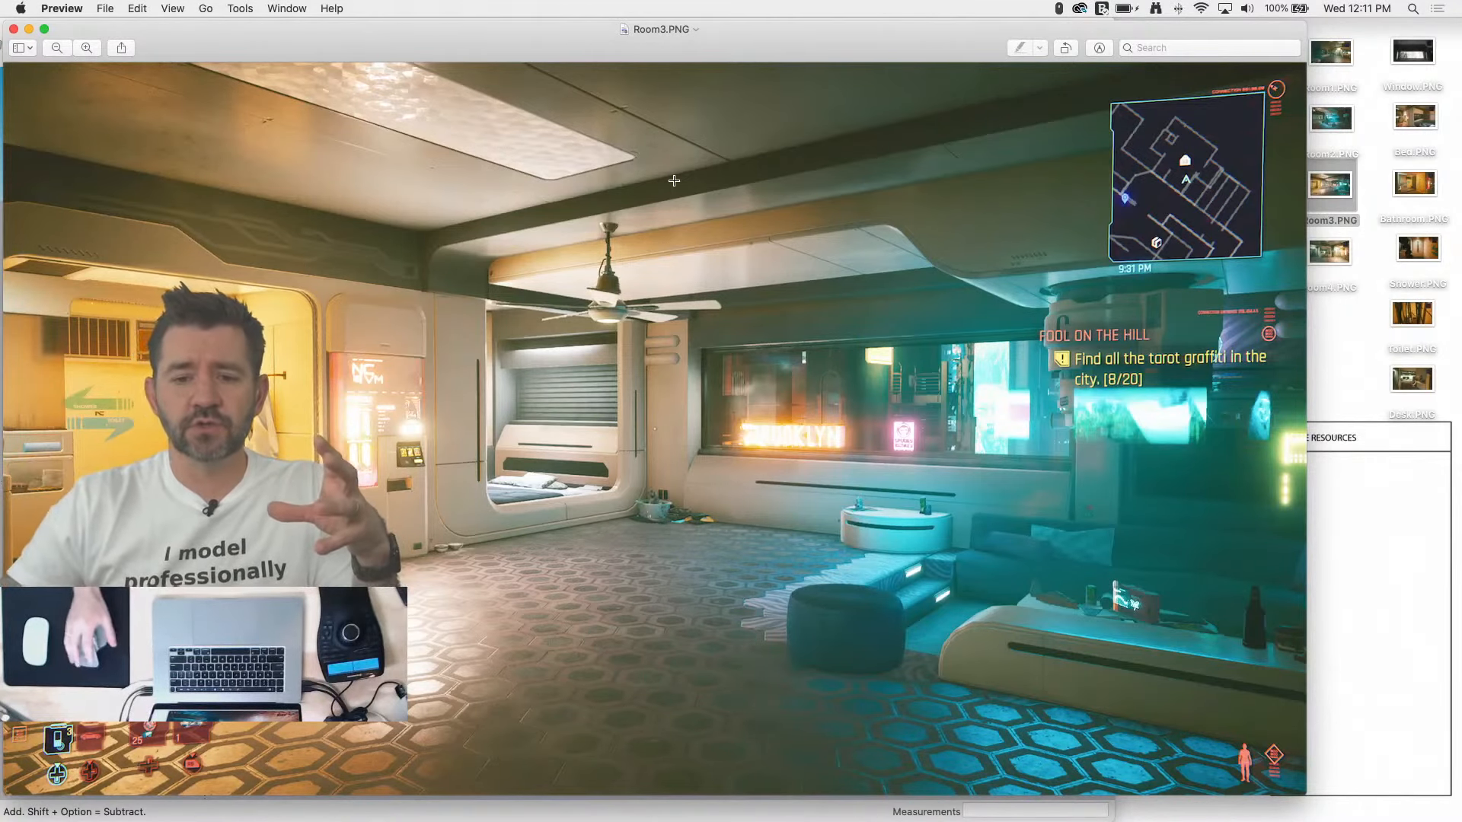
drag(737, 44, 897, 38)
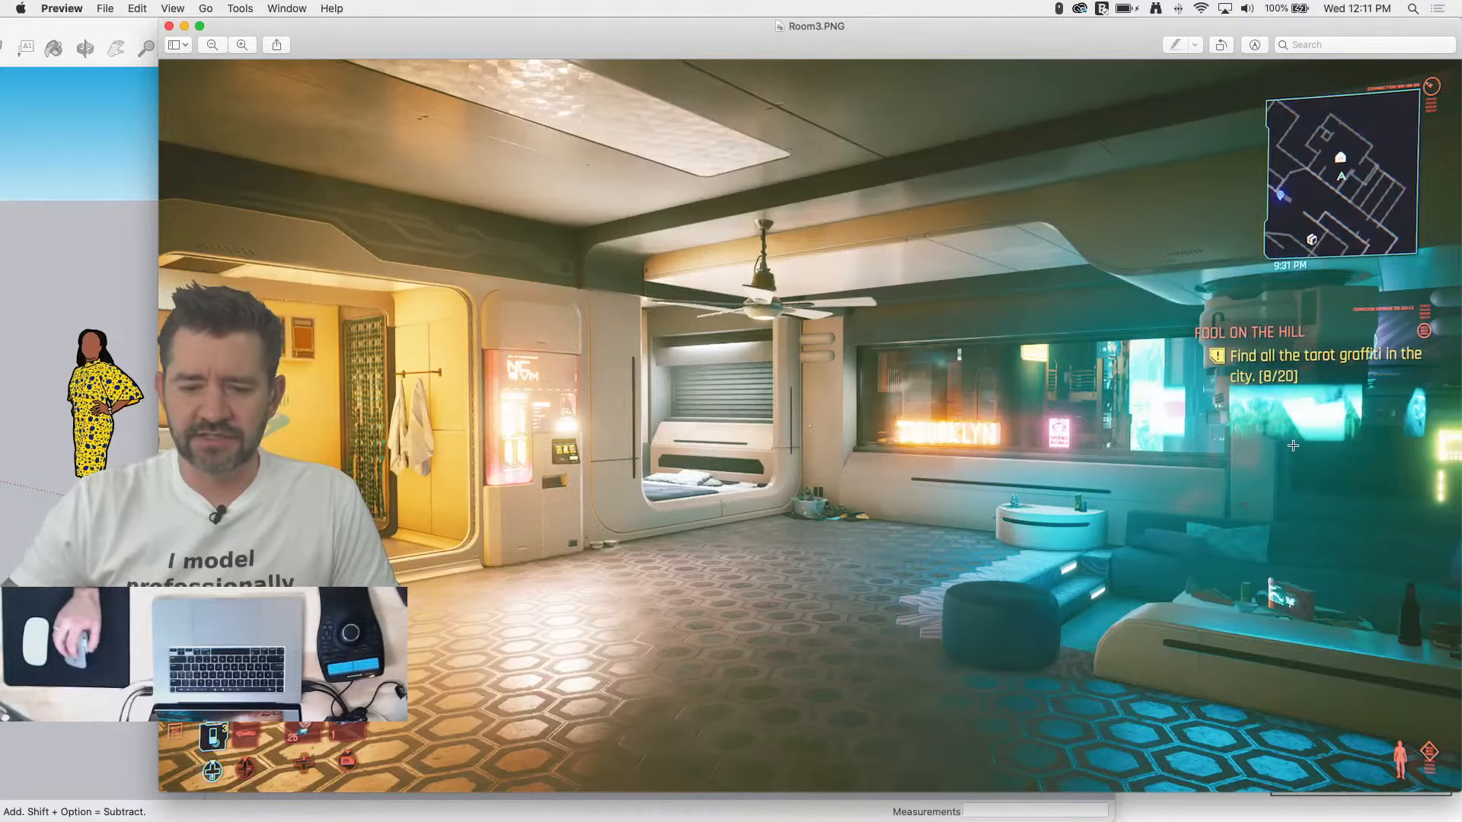
click(169, 26)
double_click(1339, 245)
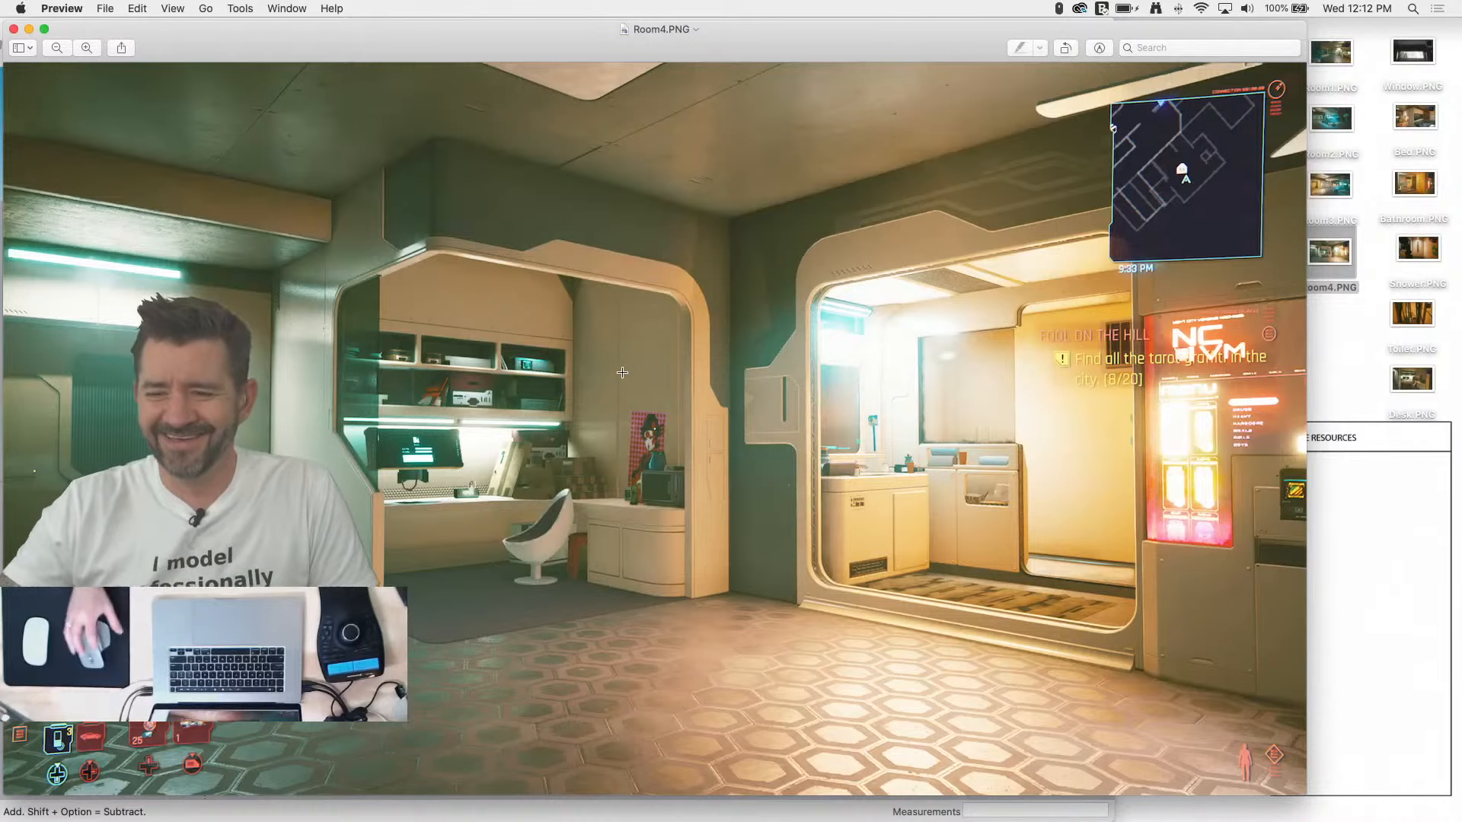
double_click(1329, 122)
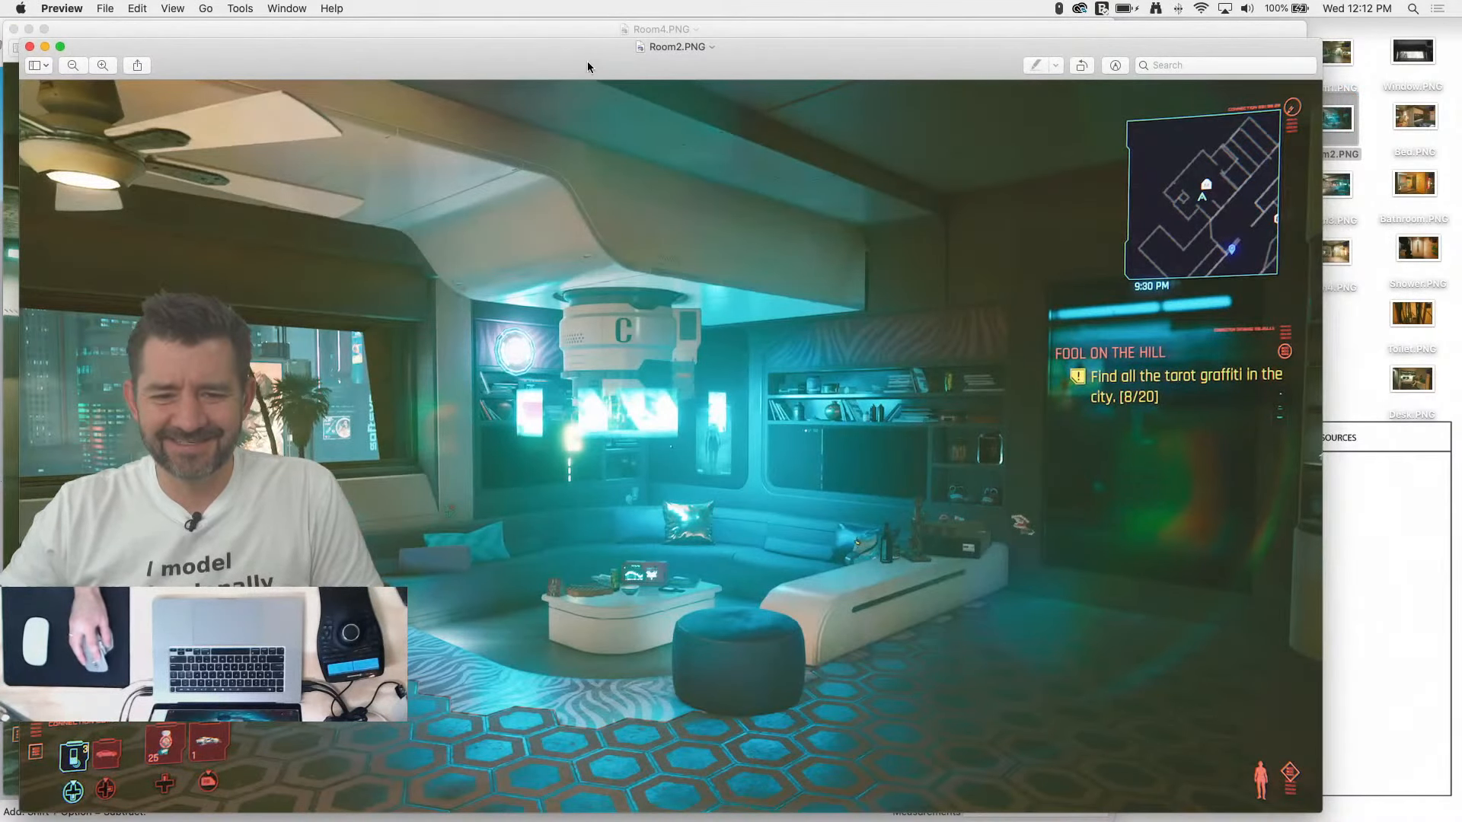
drag(587, 61, 838, 42)
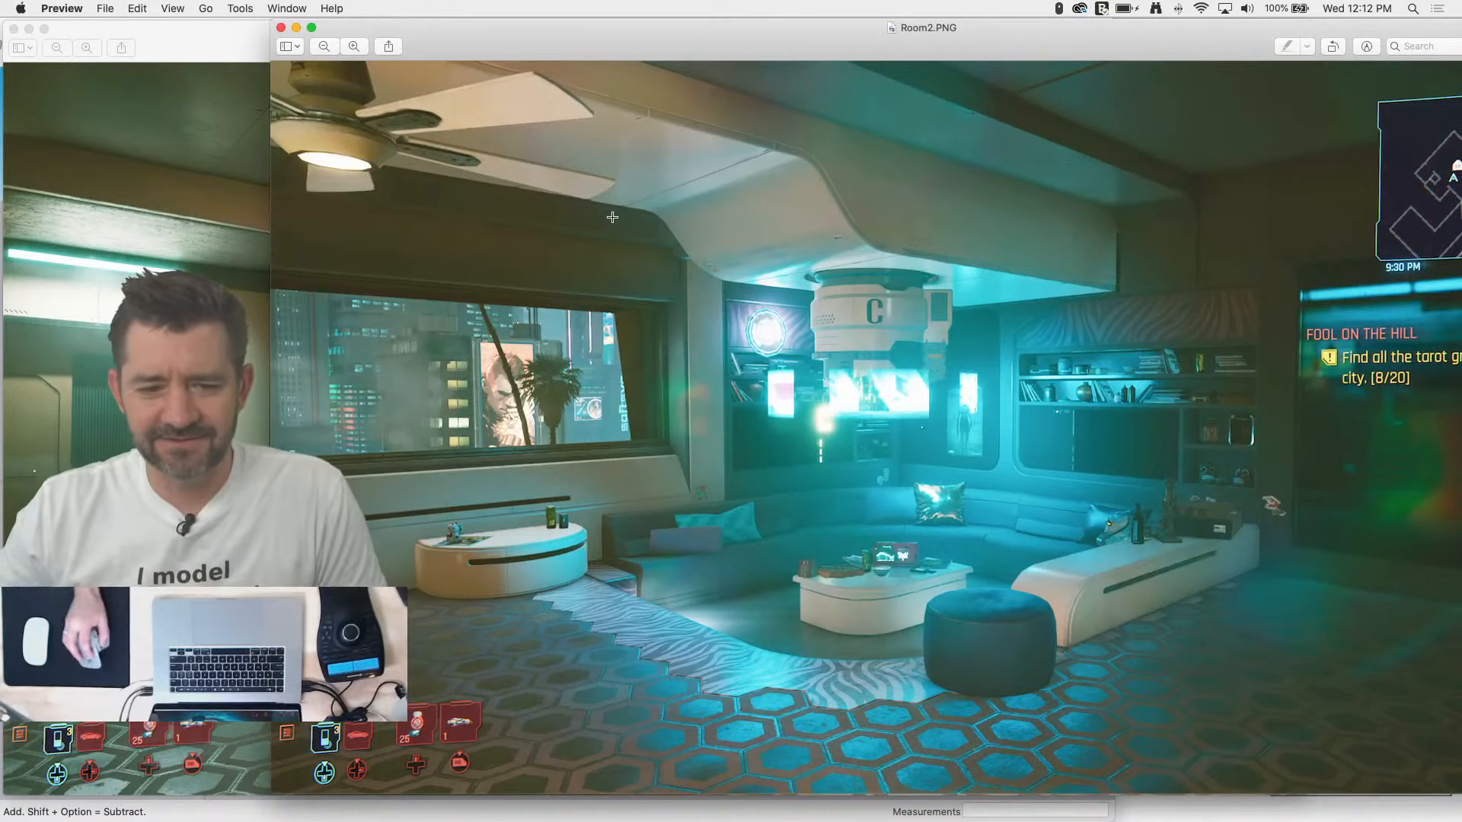
click(282, 28)
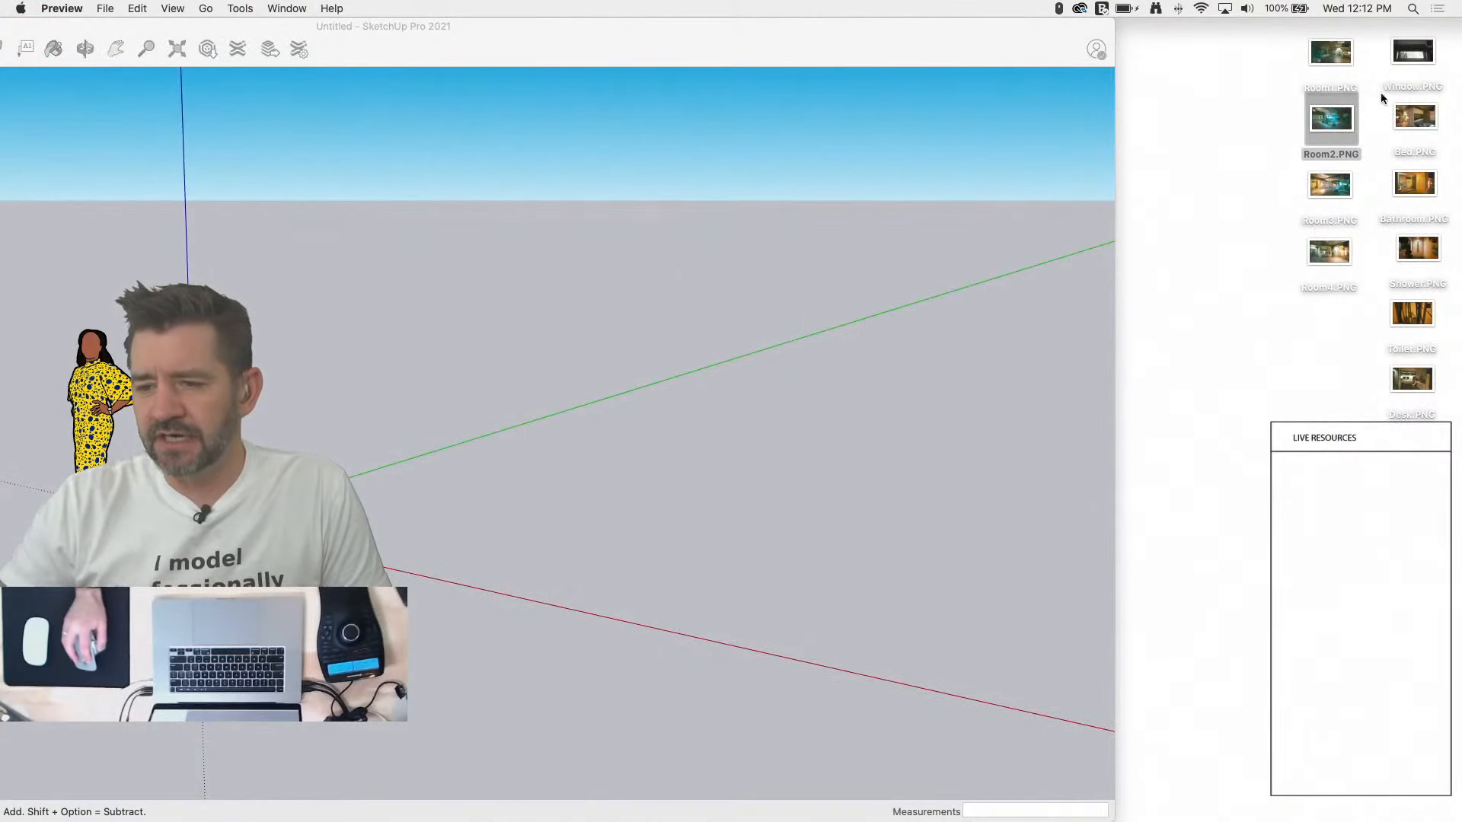
Step: View the Window.PNG and Bed.PNG reference images for the window and bed details, closing each one
double_click(1414, 50)
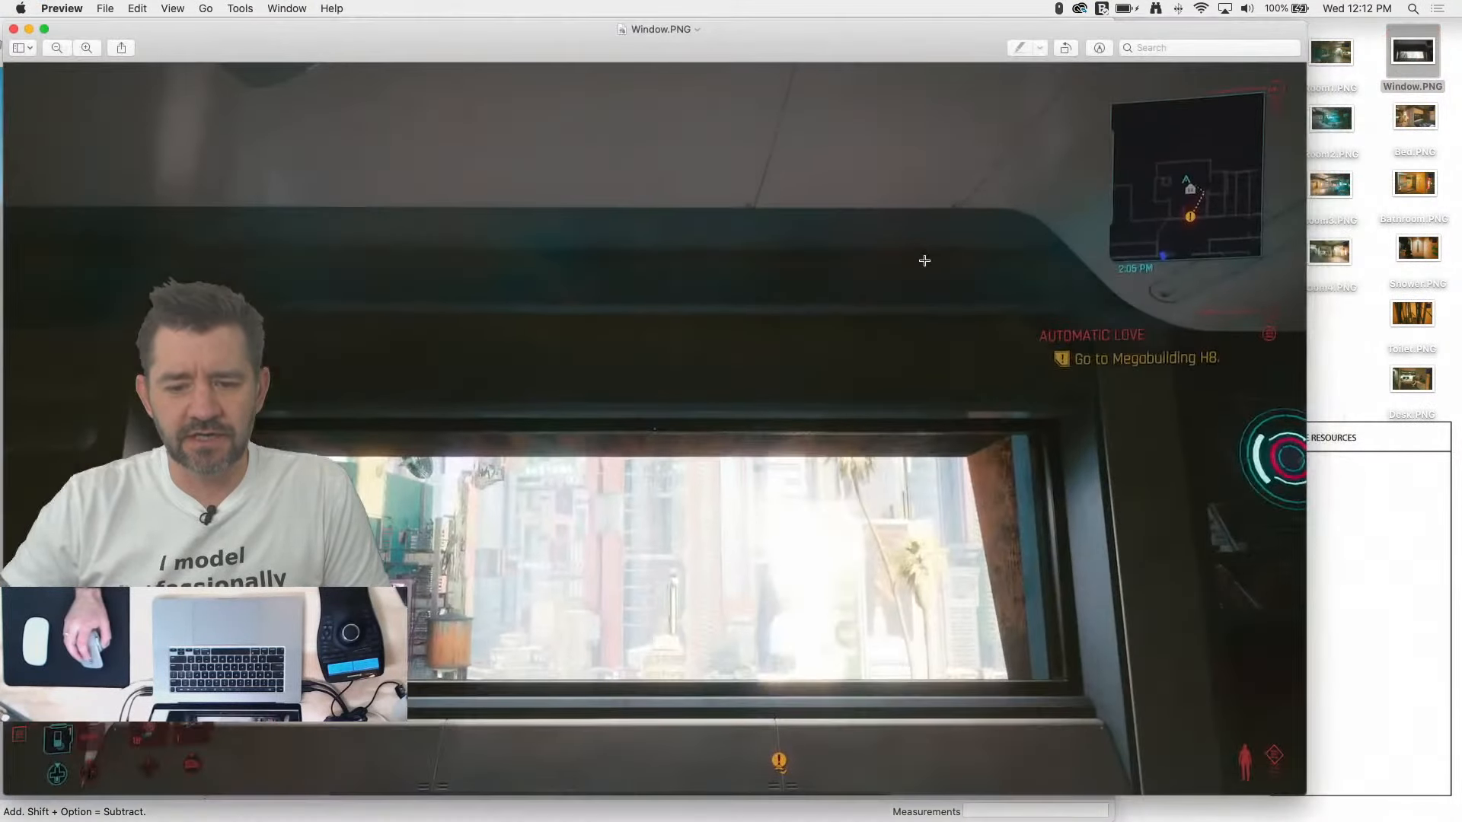
drag(606, 36, 728, 15)
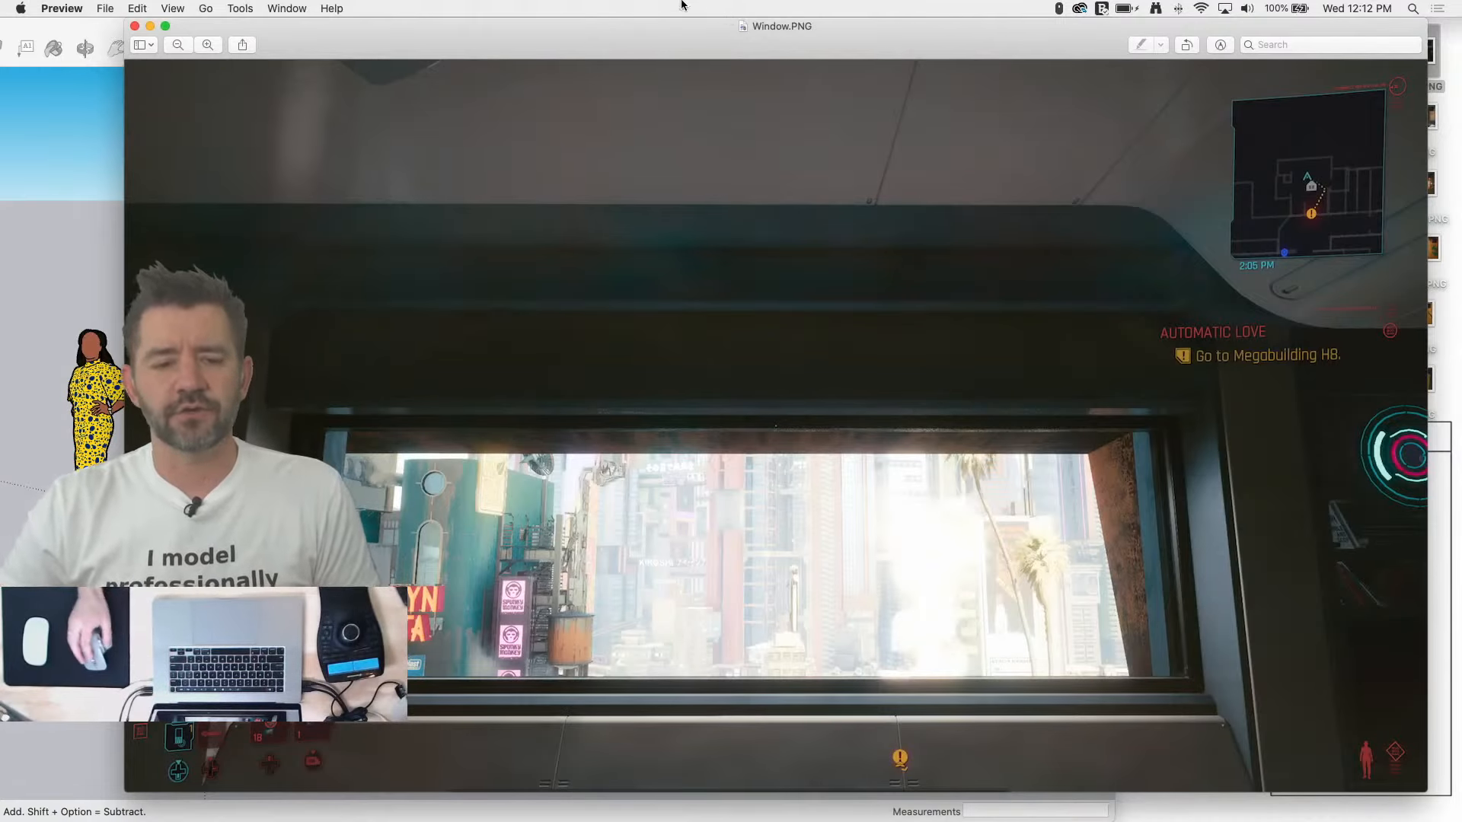
click(135, 26)
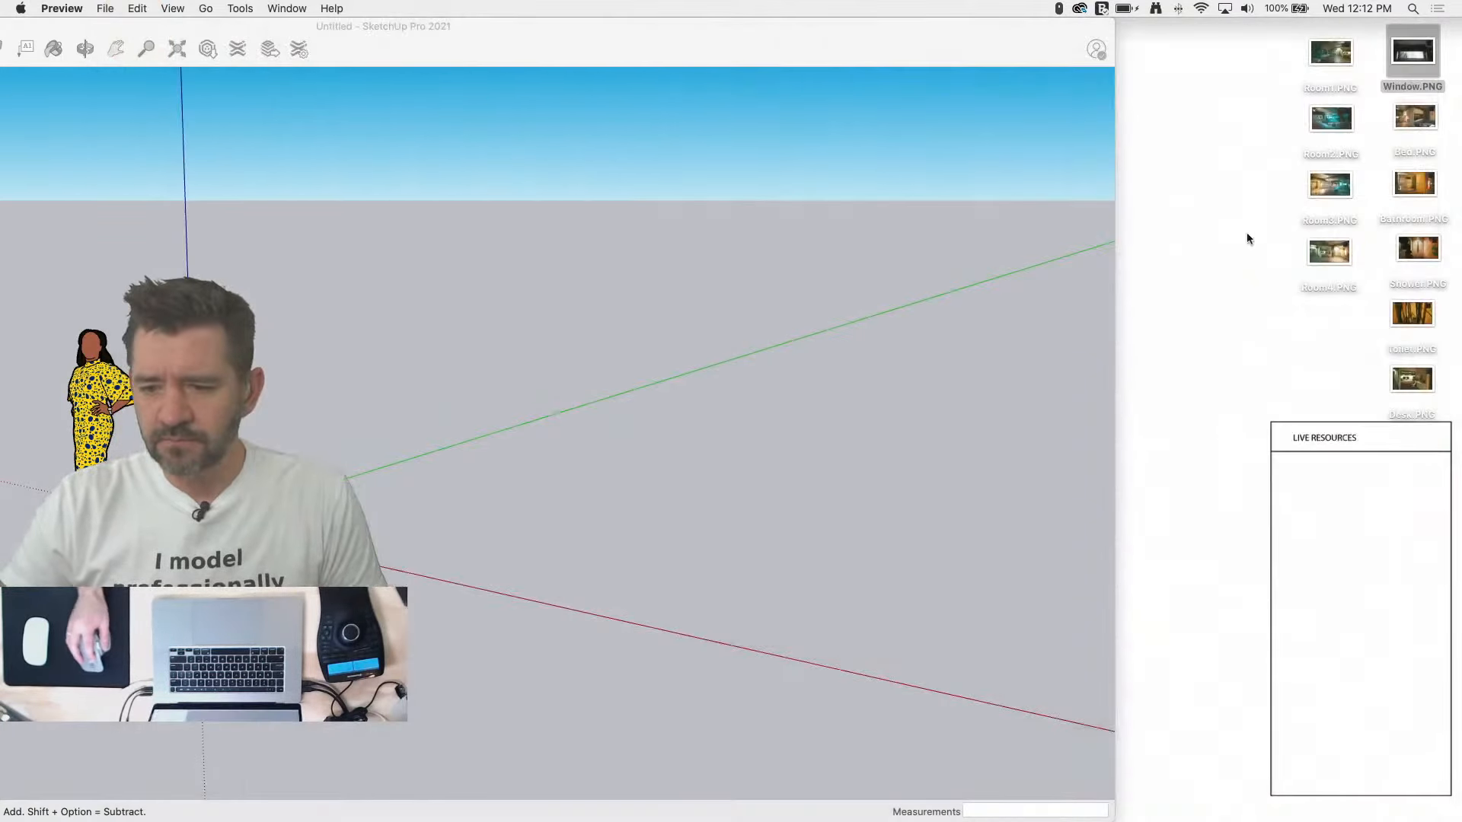
double_click(1414, 118)
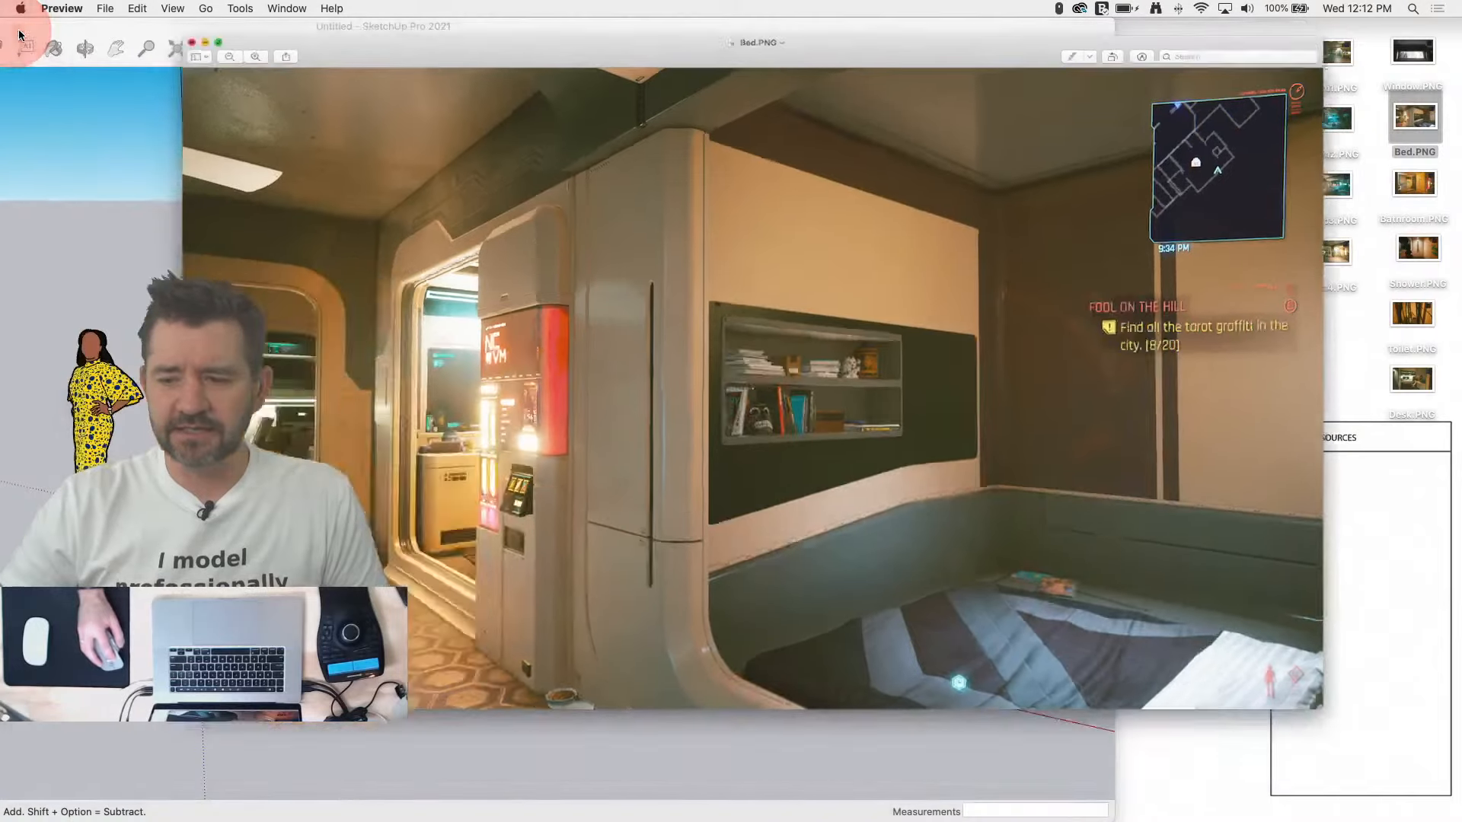
click(13, 29)
Step: View the Bathroom.PNG, Shower.PNG, Toilet.PNG and Desk.PNG reference images one after another, closing each one
click(1411, 188)
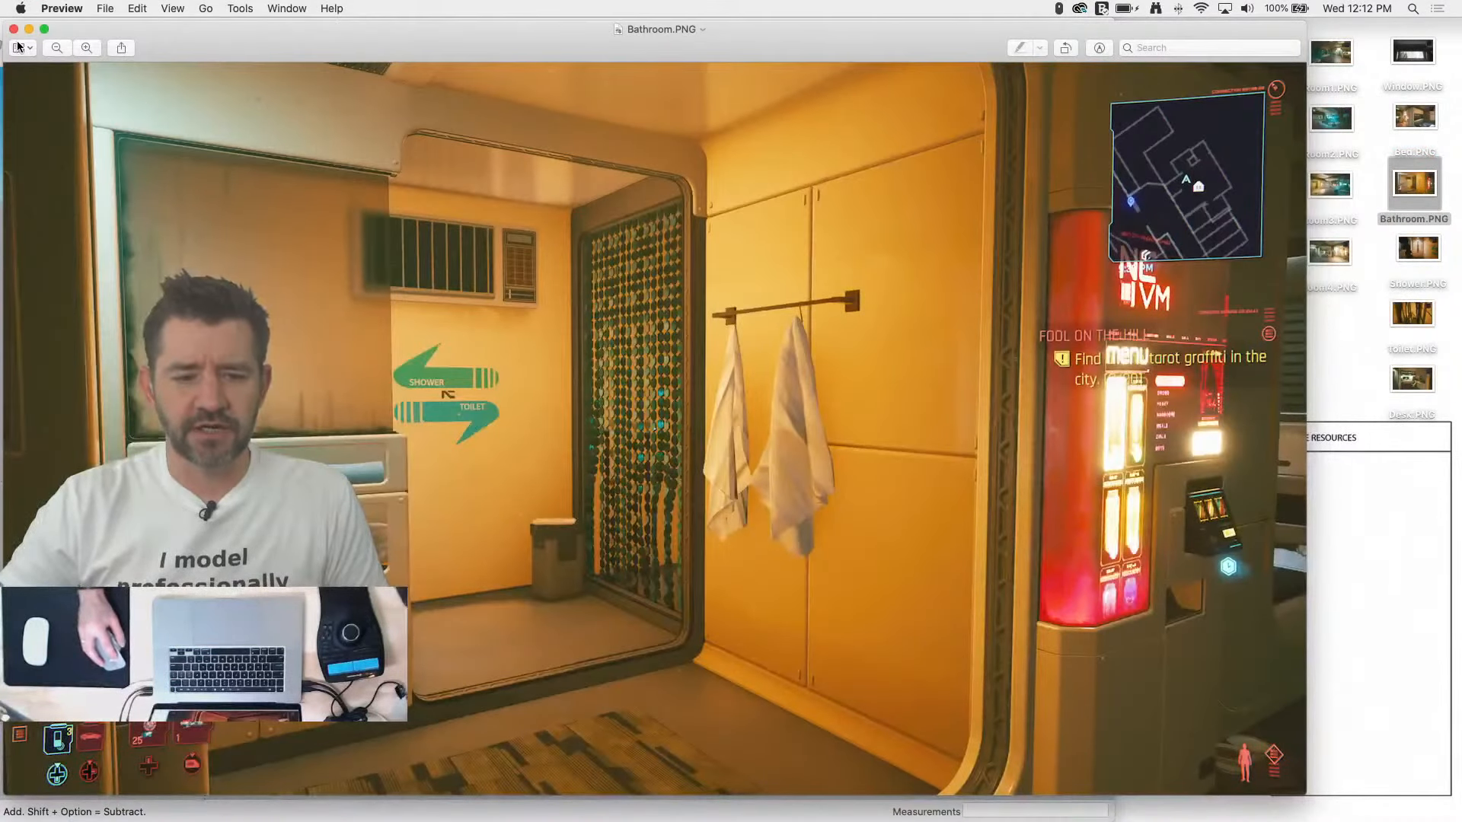
click(14, 29)
click(1430, 246)
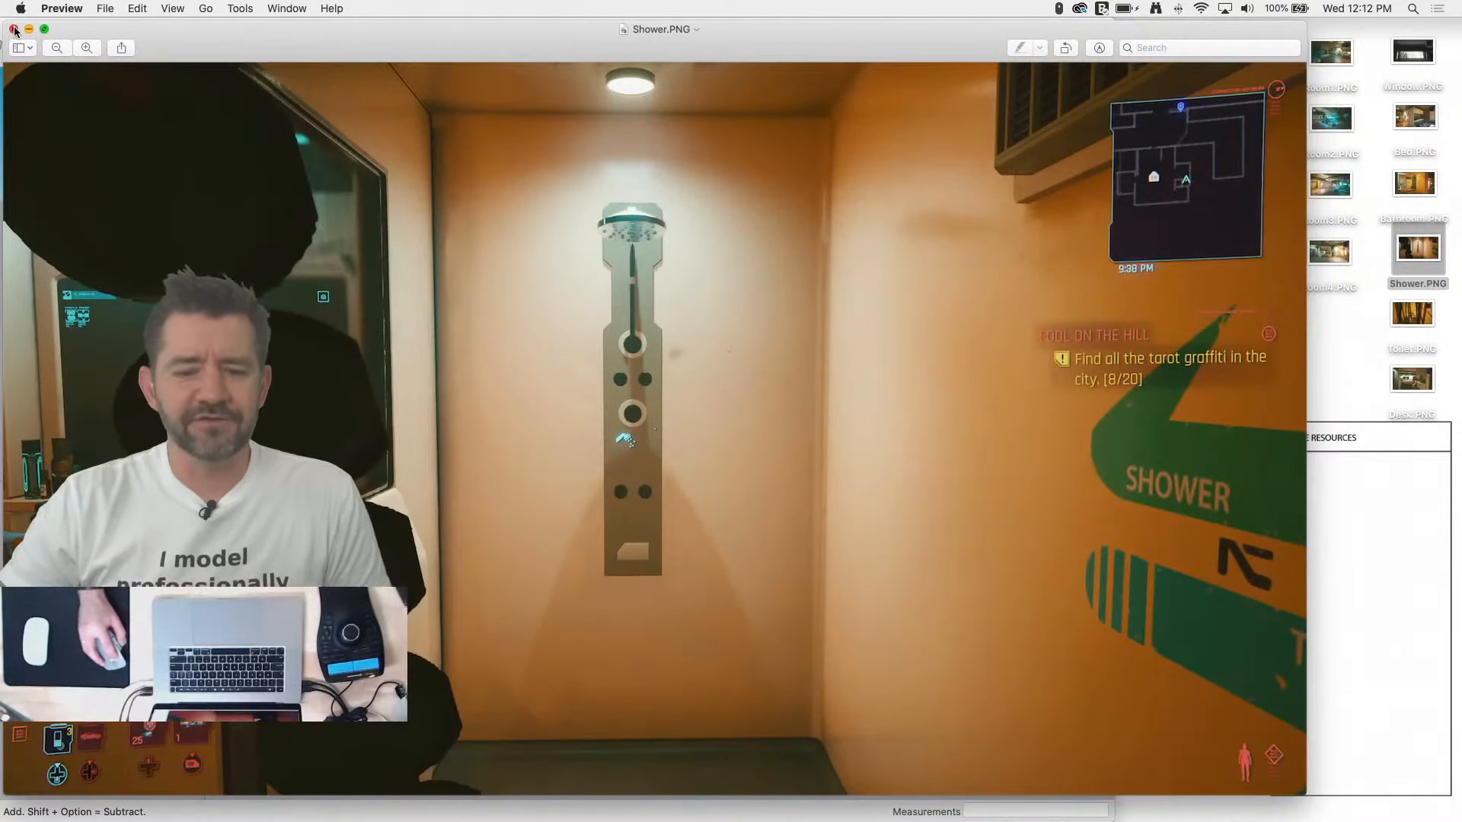
click(14, 29)
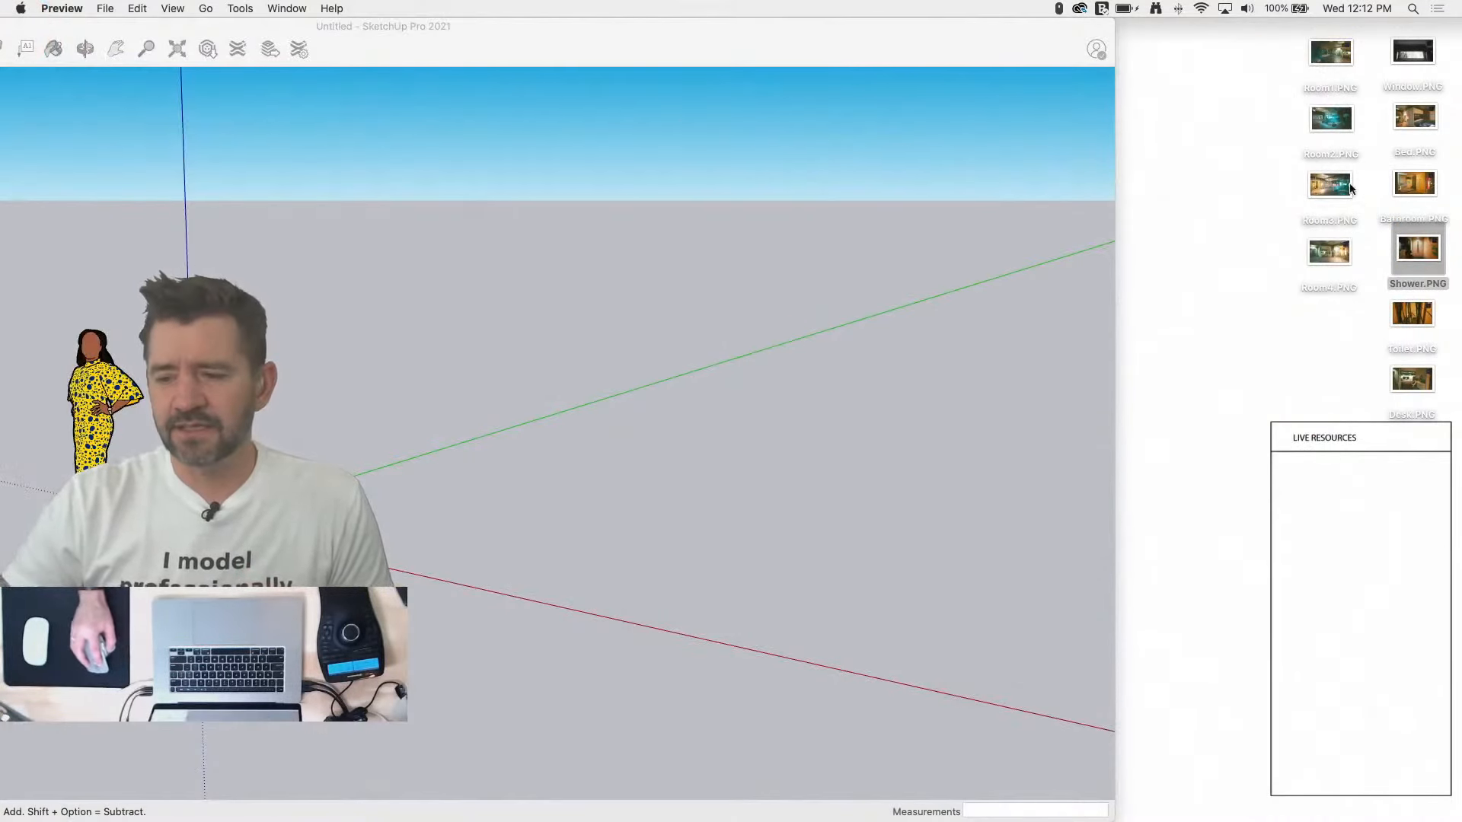
double_click(1411, 315)
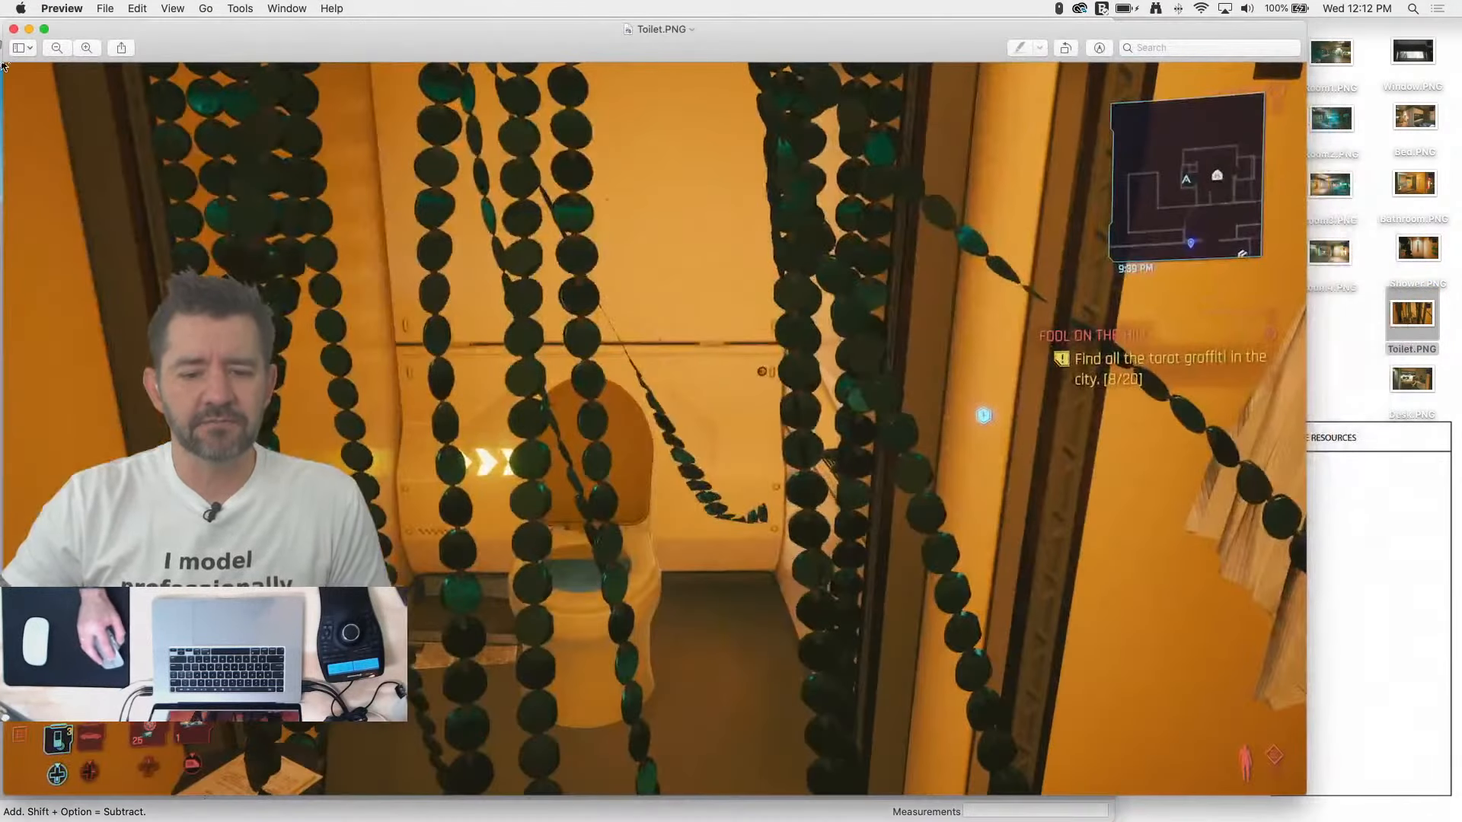
click(14, 29)
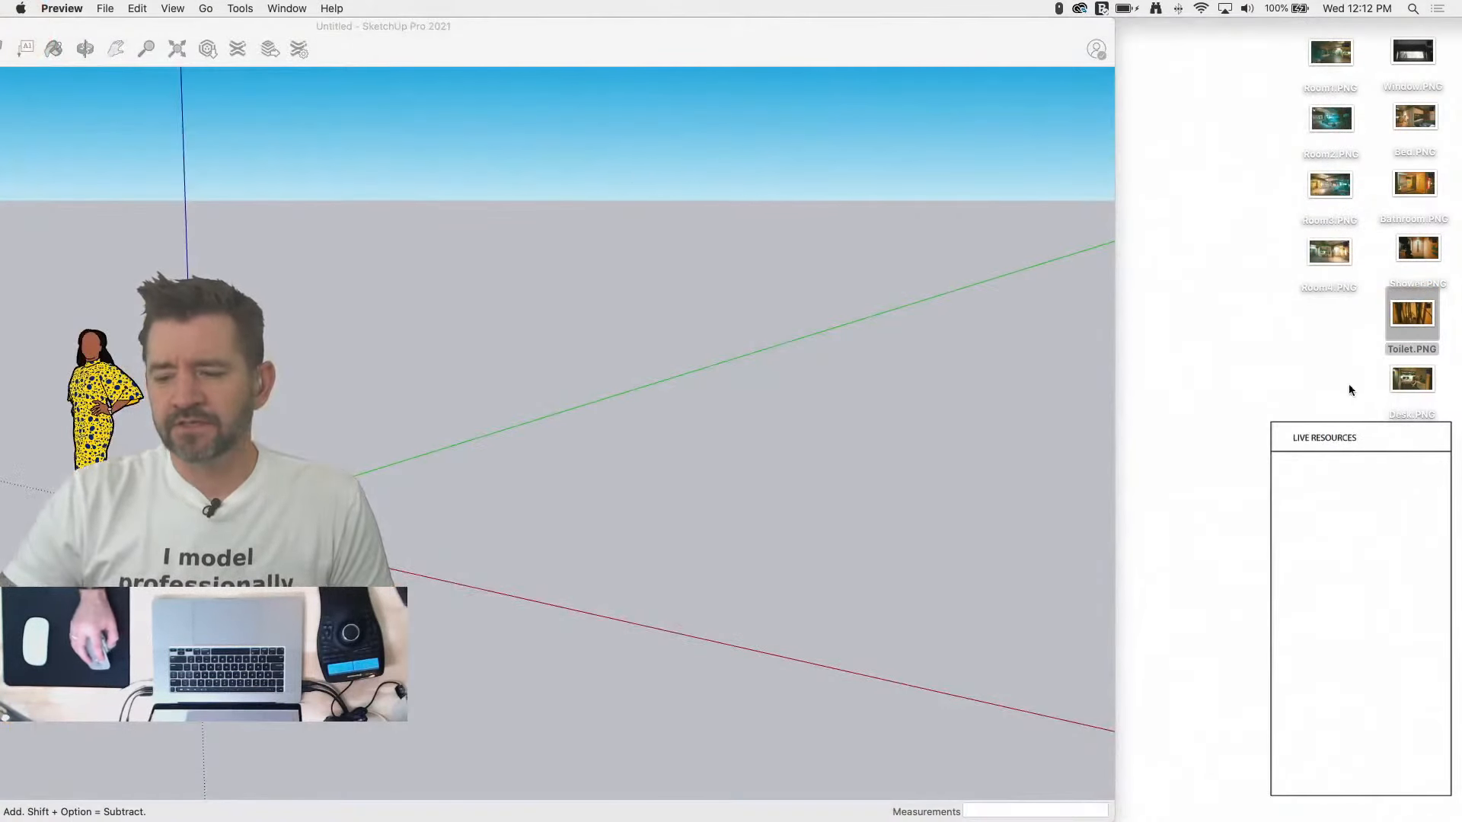
double_click(1412, 378)
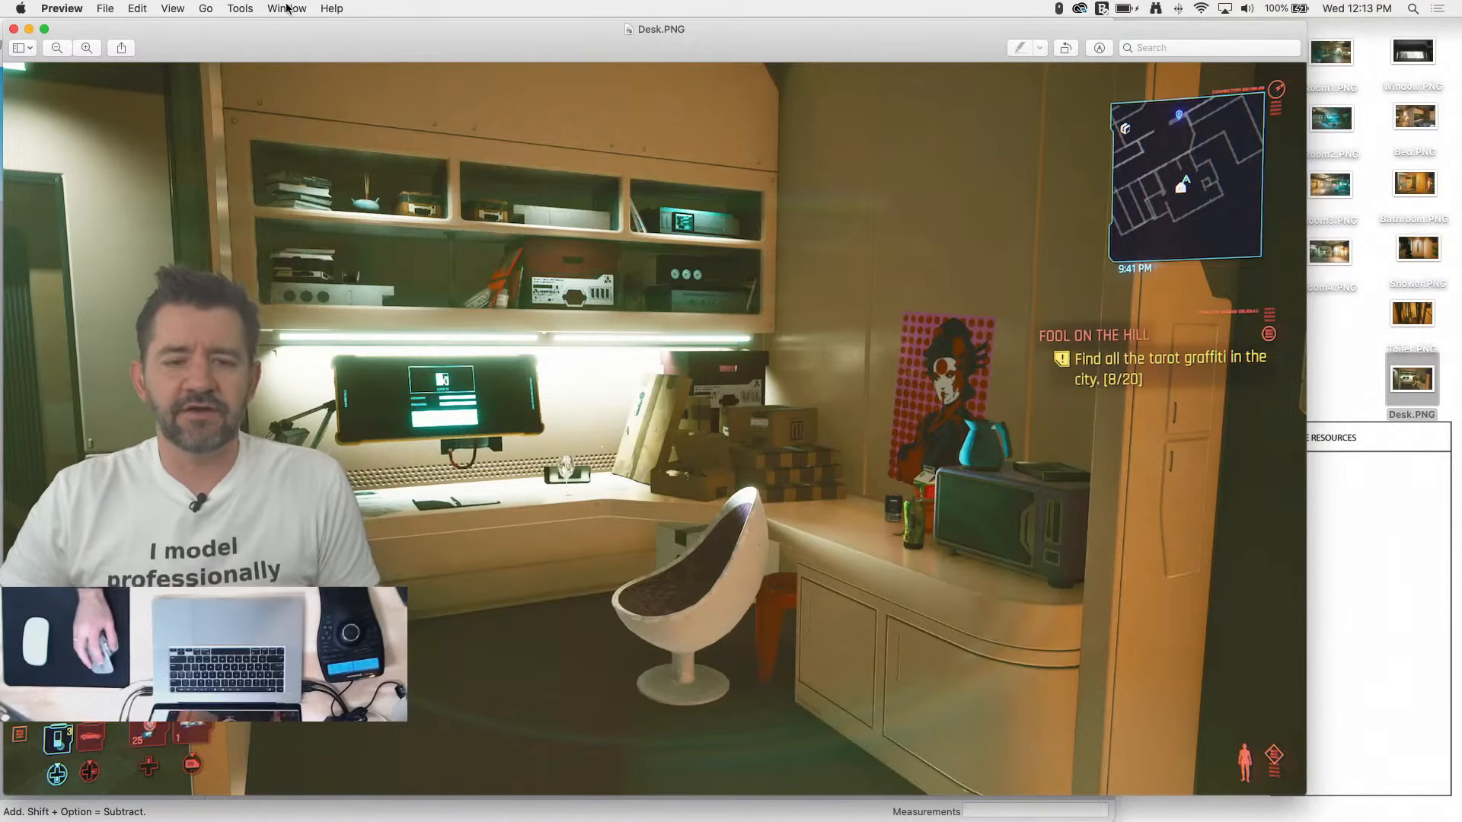
click(13, 30)
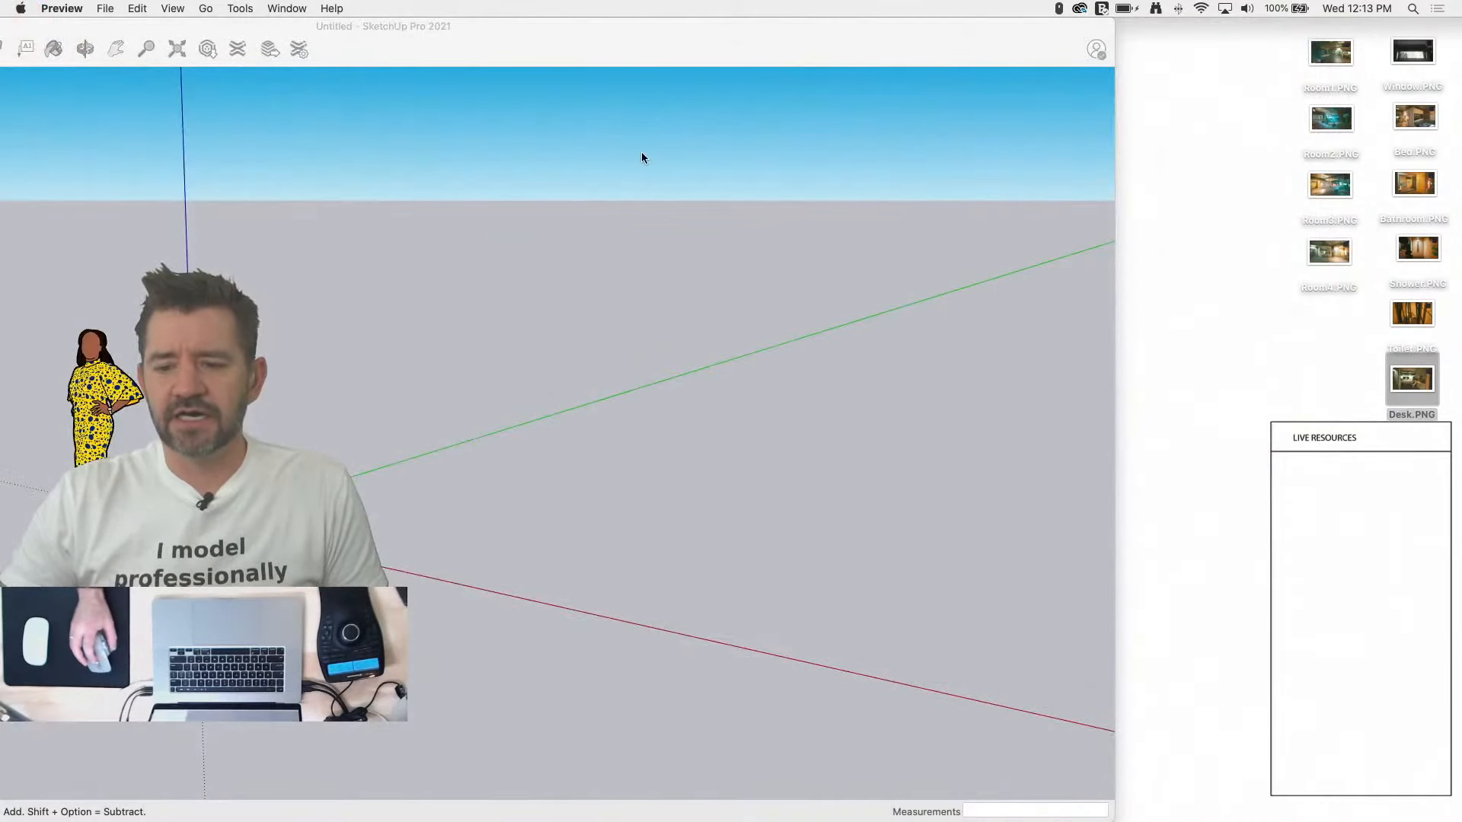
Step: Switch to SketchUp and enlarge its window to fill the full width of the screen
mouse_move(1114, 80)
mouse_down()
mouse_move(1104, 72)
mouse_move(1458, 72)
mouse_up()
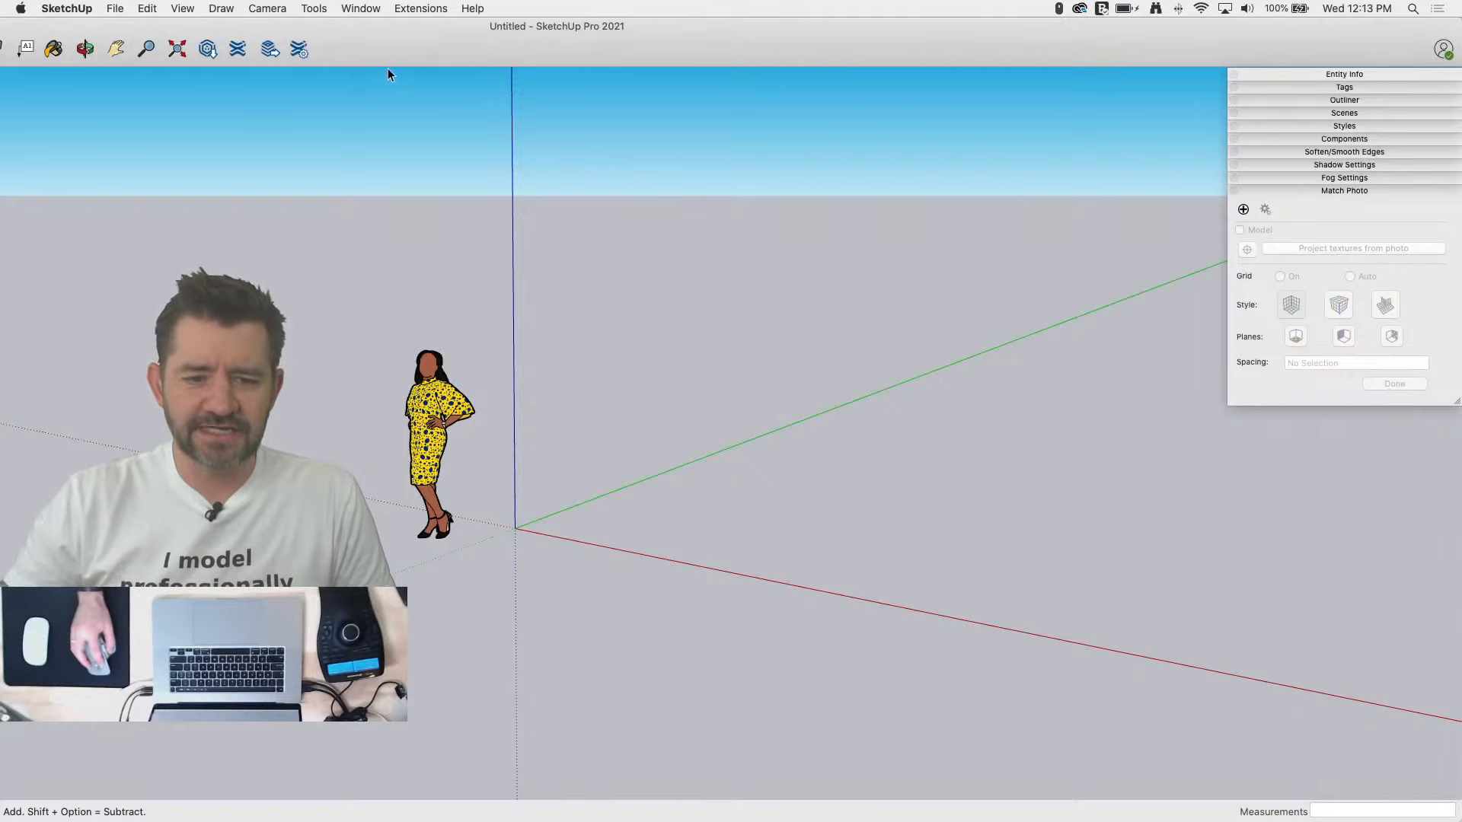
double_click(393, 24)
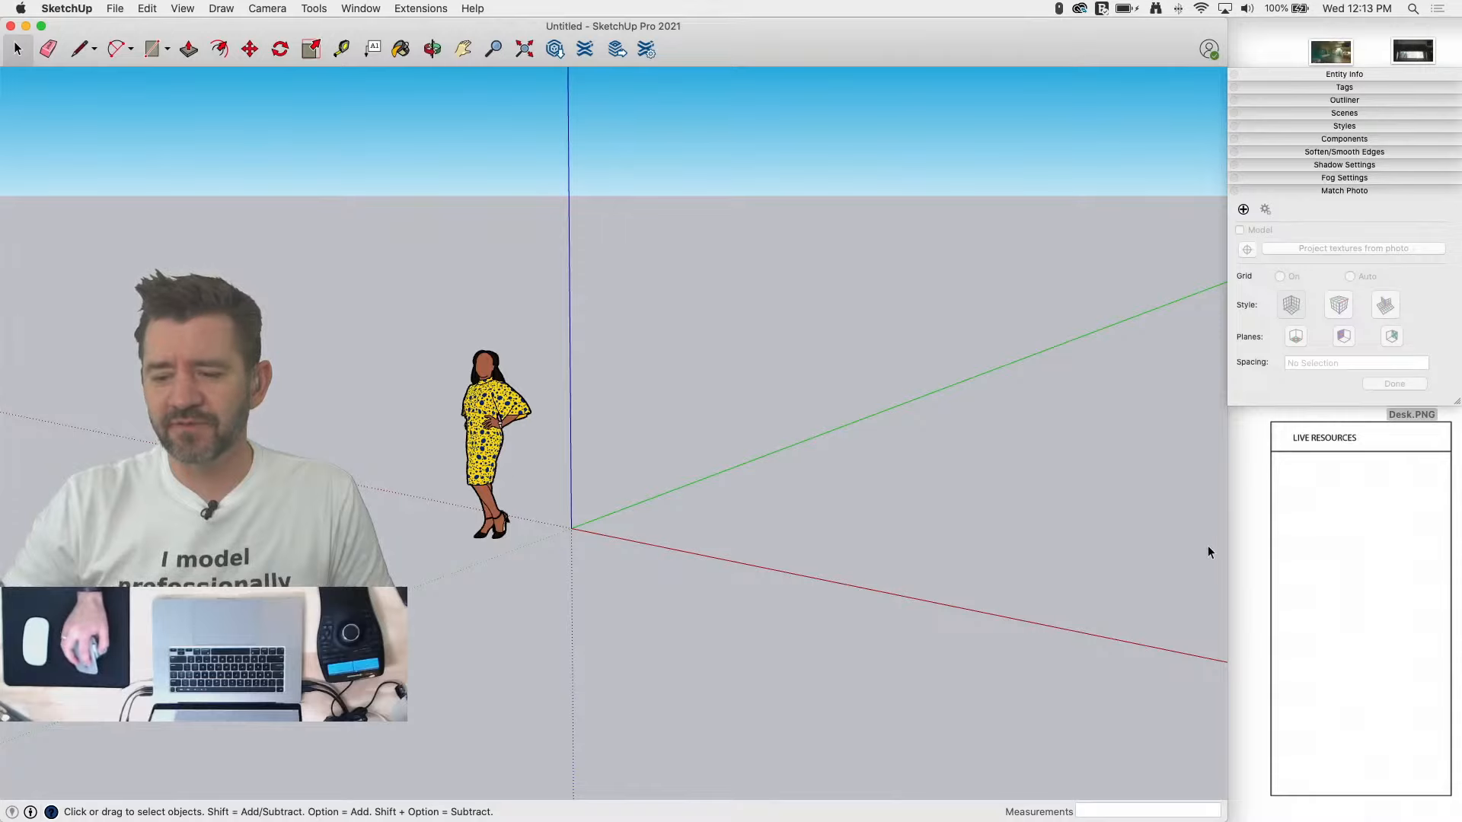
drag(1228, 545, 1460, 541)
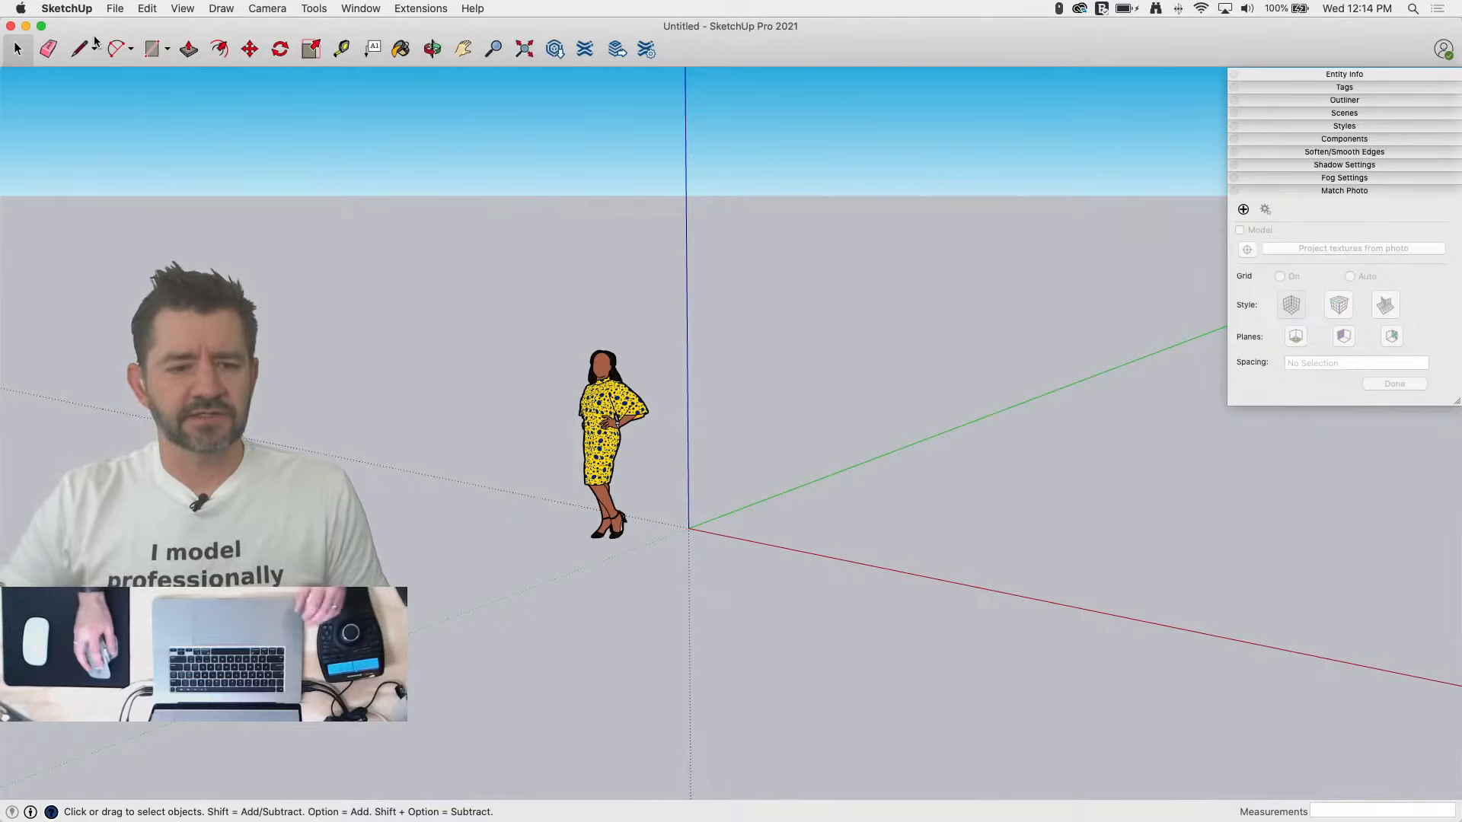
Step: Import Room1.PNG from the Desktop as a new matched photo
click(115, 10)
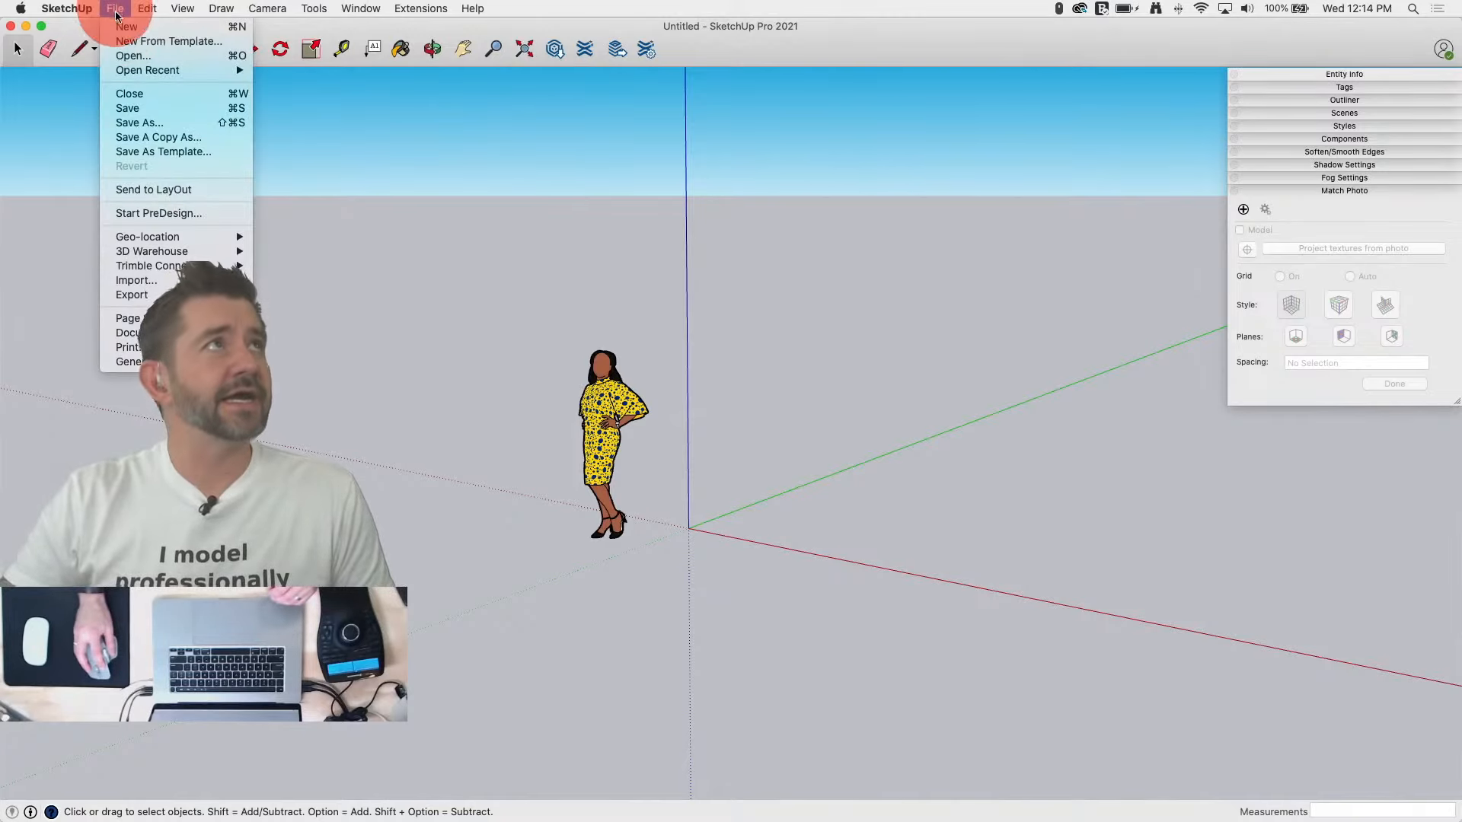
click(153, 280)
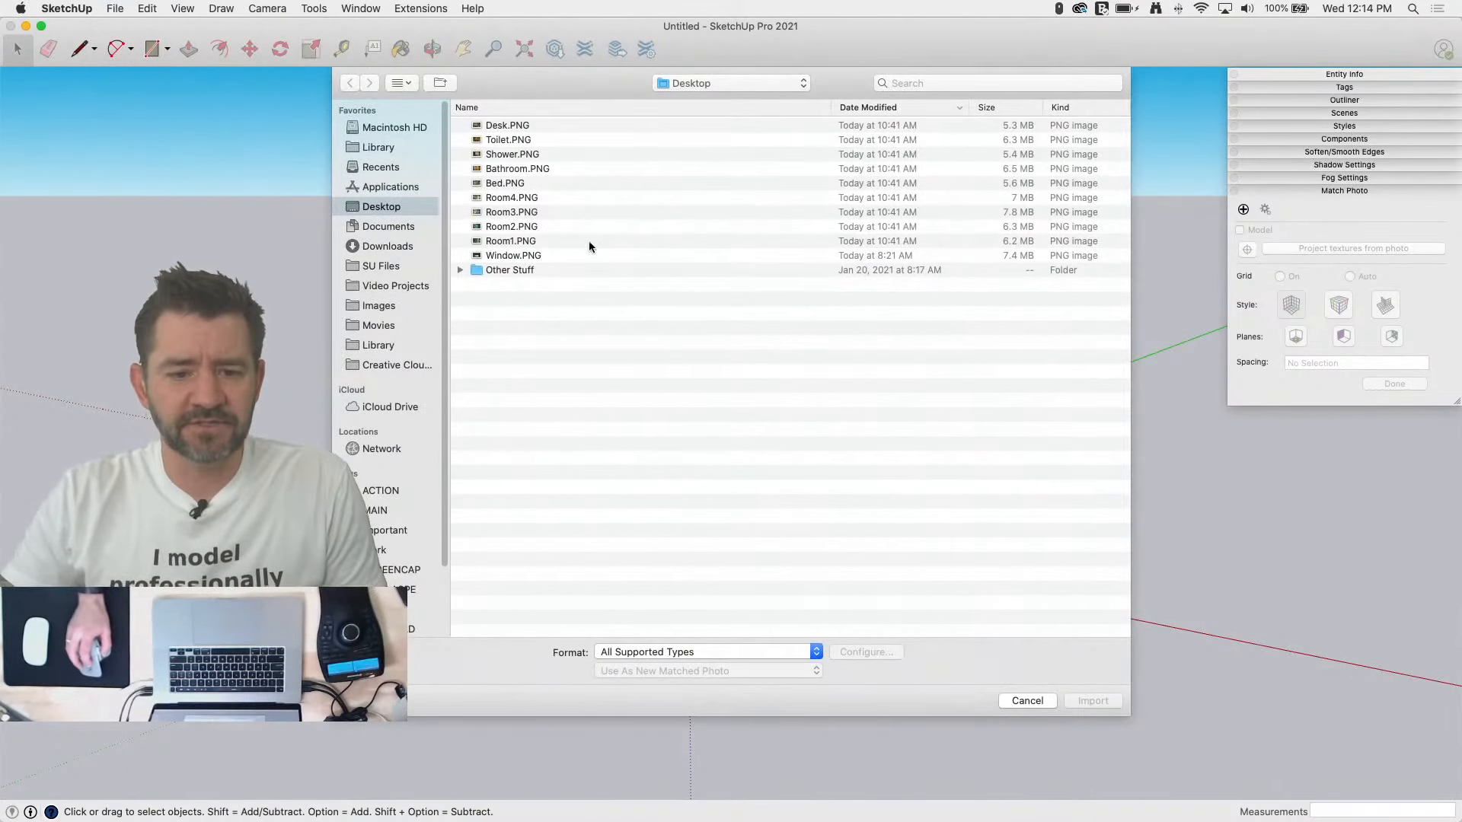
click(533, 242)
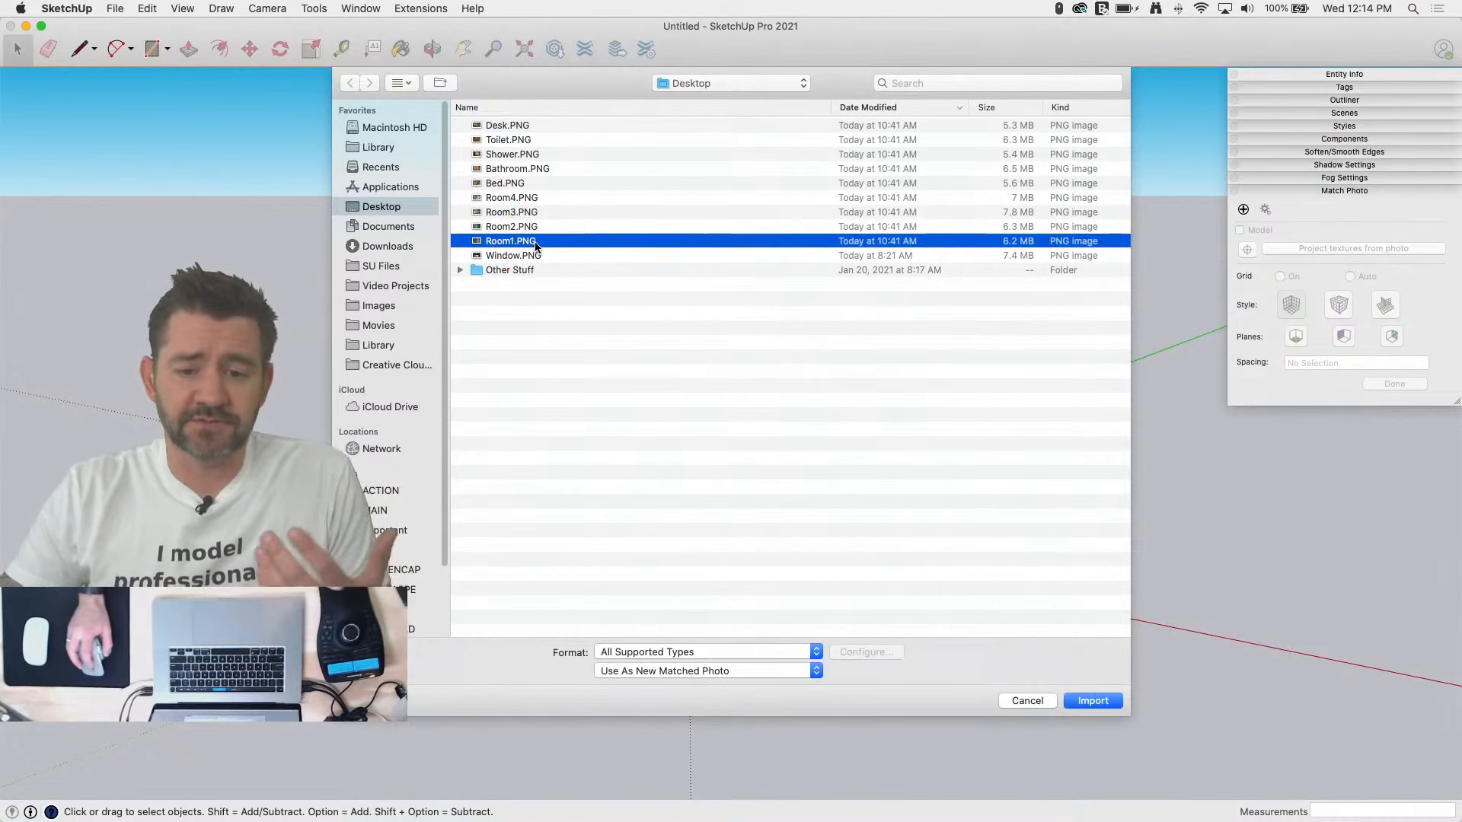
click(1094, 700)
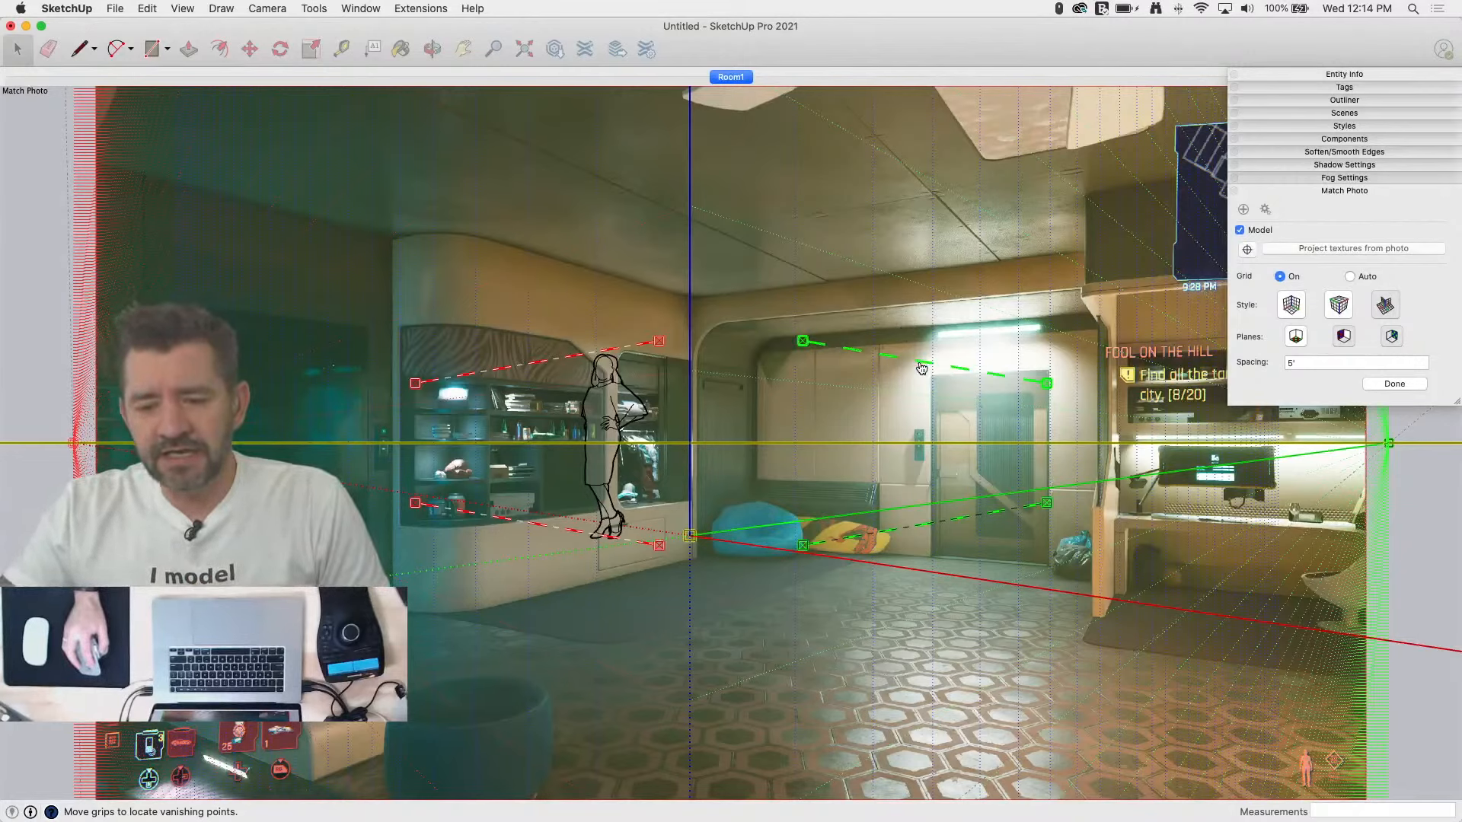
Step: Place the green vanishing-point bars along the shelf wall's upper and floor edges, and the red bars along the back wall's
drag(921, 369, 536, 258)
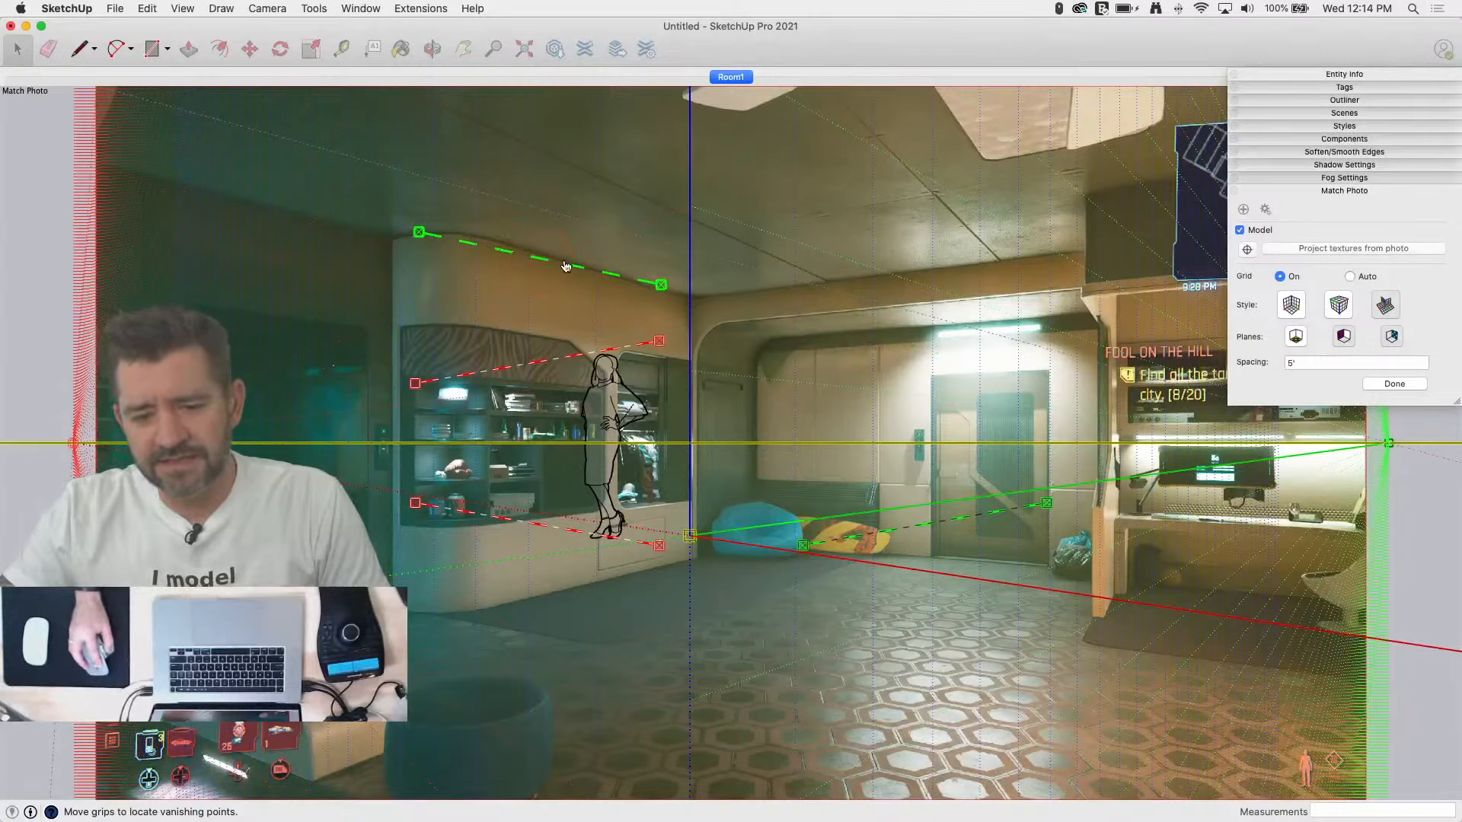
drag(972, 514, 561, 594)
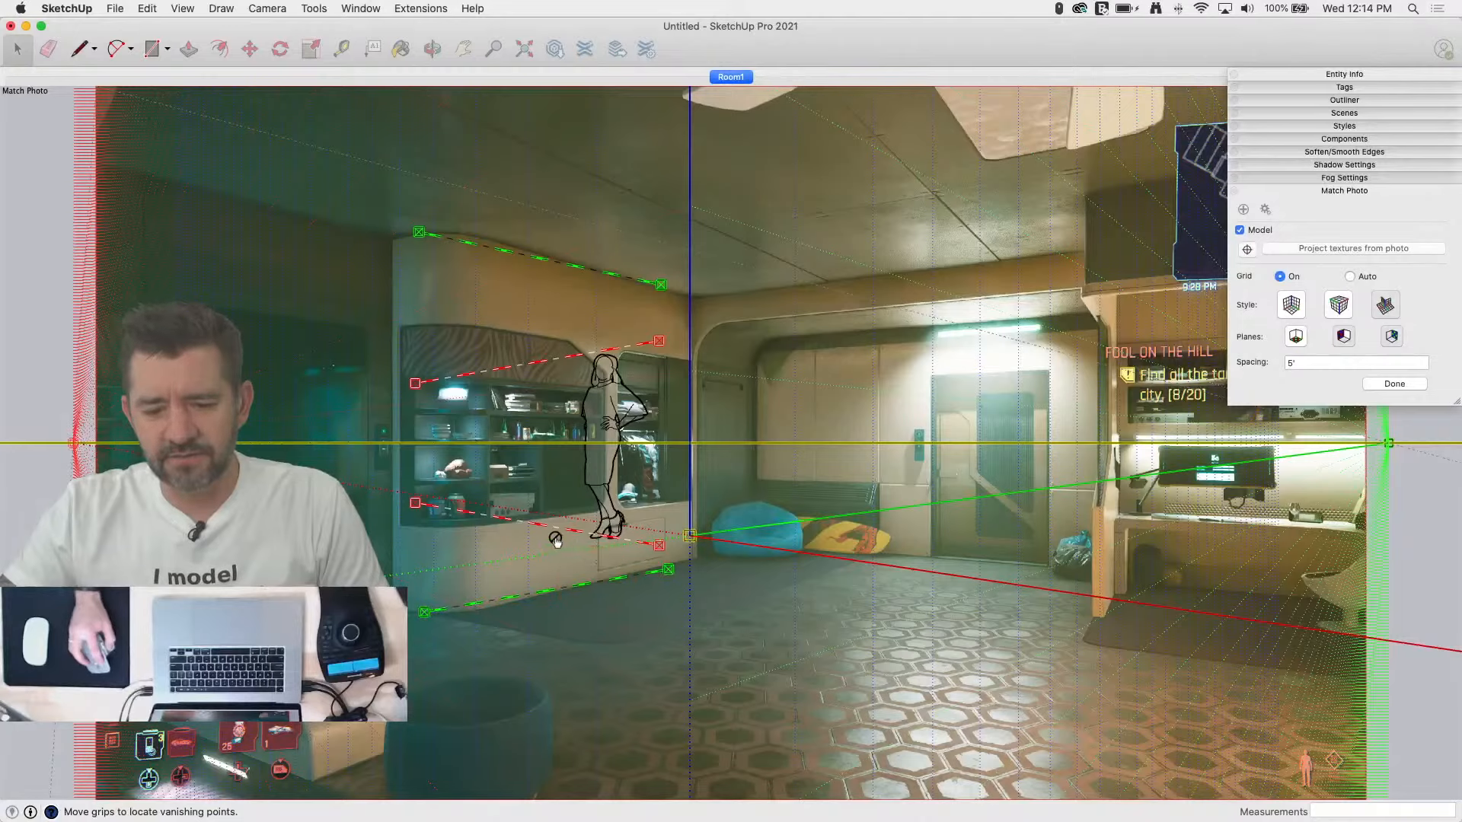
drag(545, 531, 985, 564)
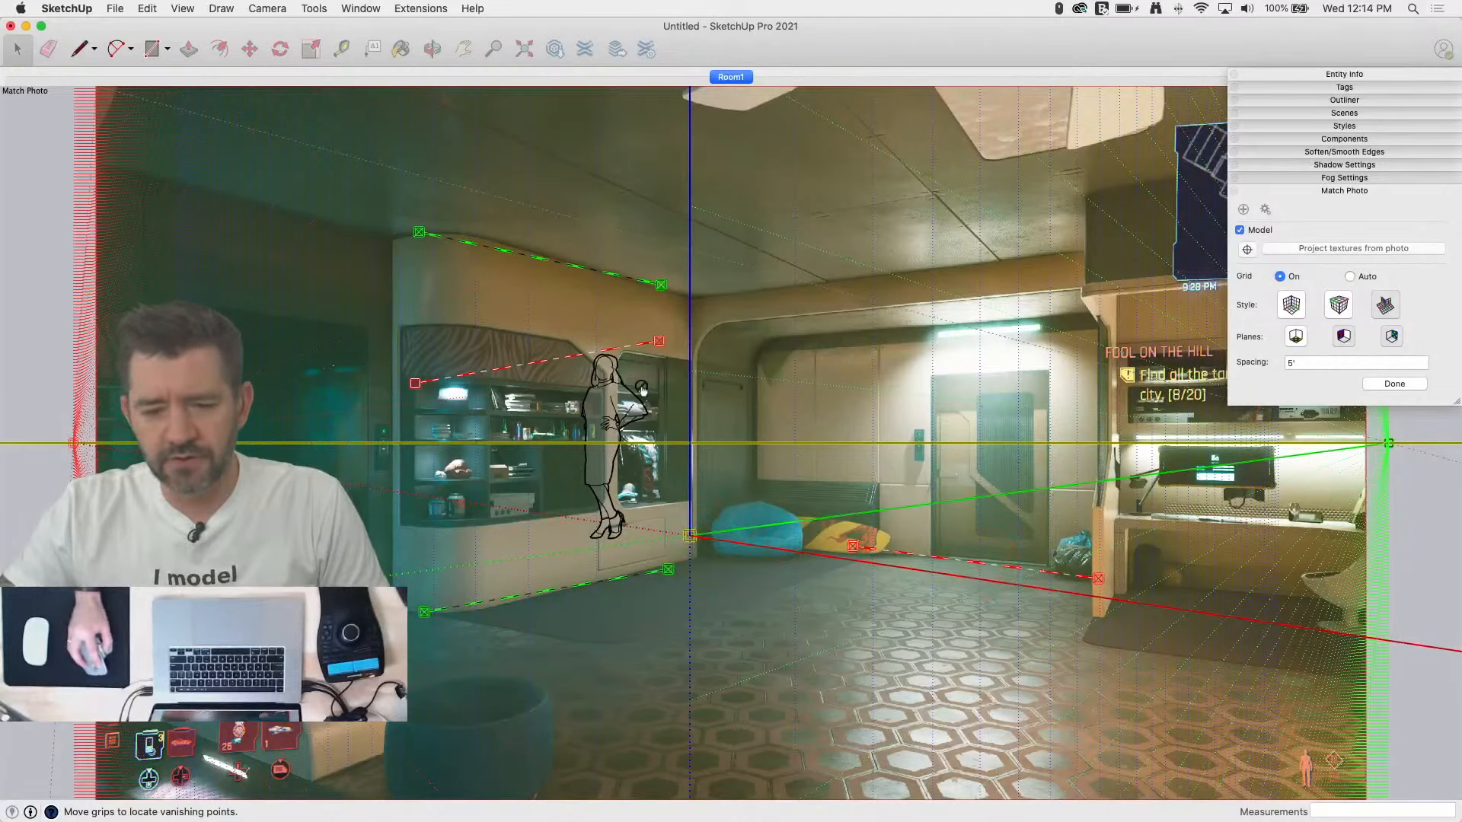
drag(584, 362, 937, 265)
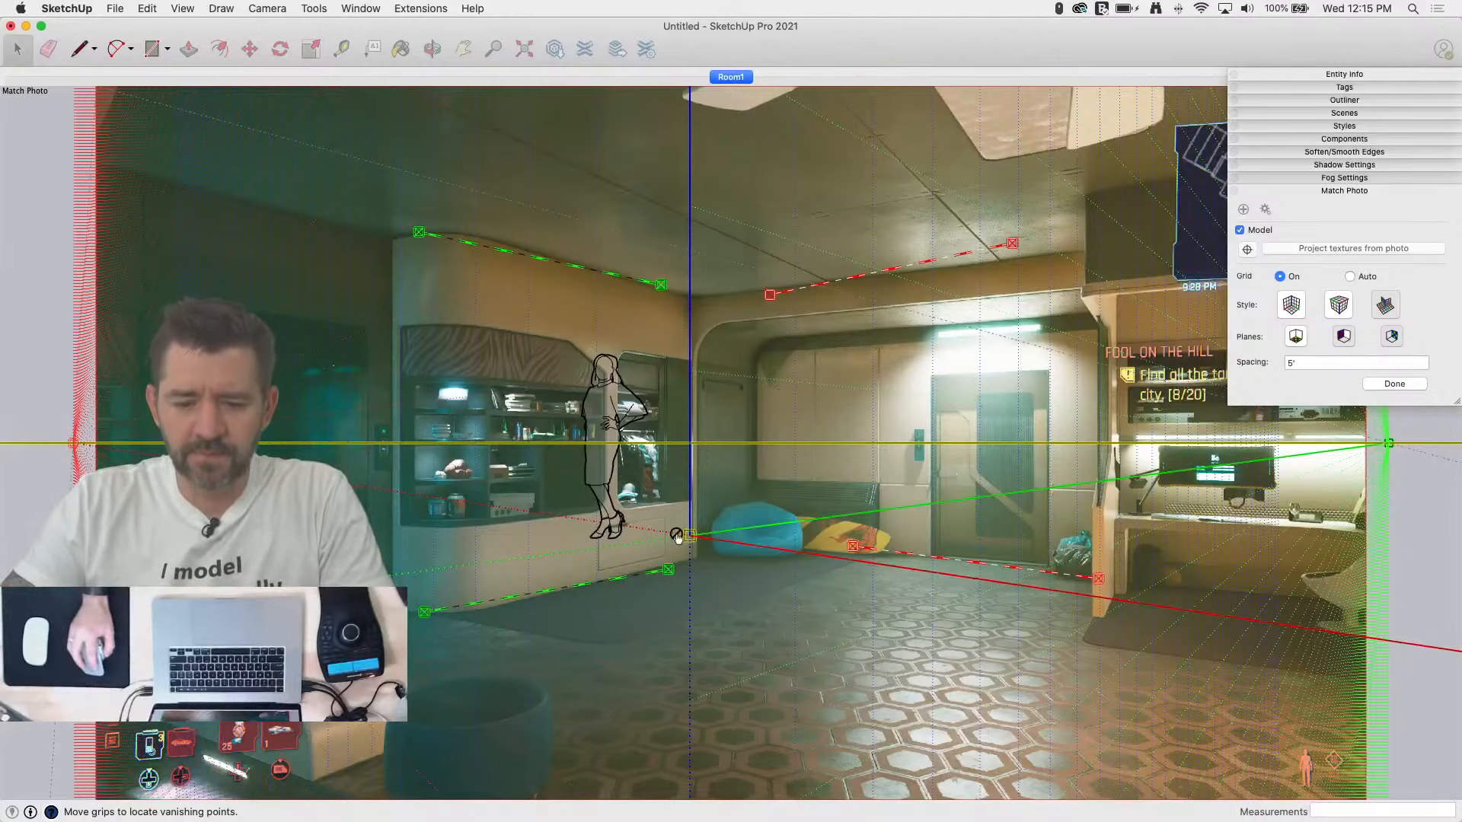
Step: Move the Match Photo axes origin down to the floor corner where the shelf wall meets the entrance alcove
mouse_move(690, 540)
mouse_down()
mouse_move(767, 572)
mouse_move(692, 562)
mouse_up()
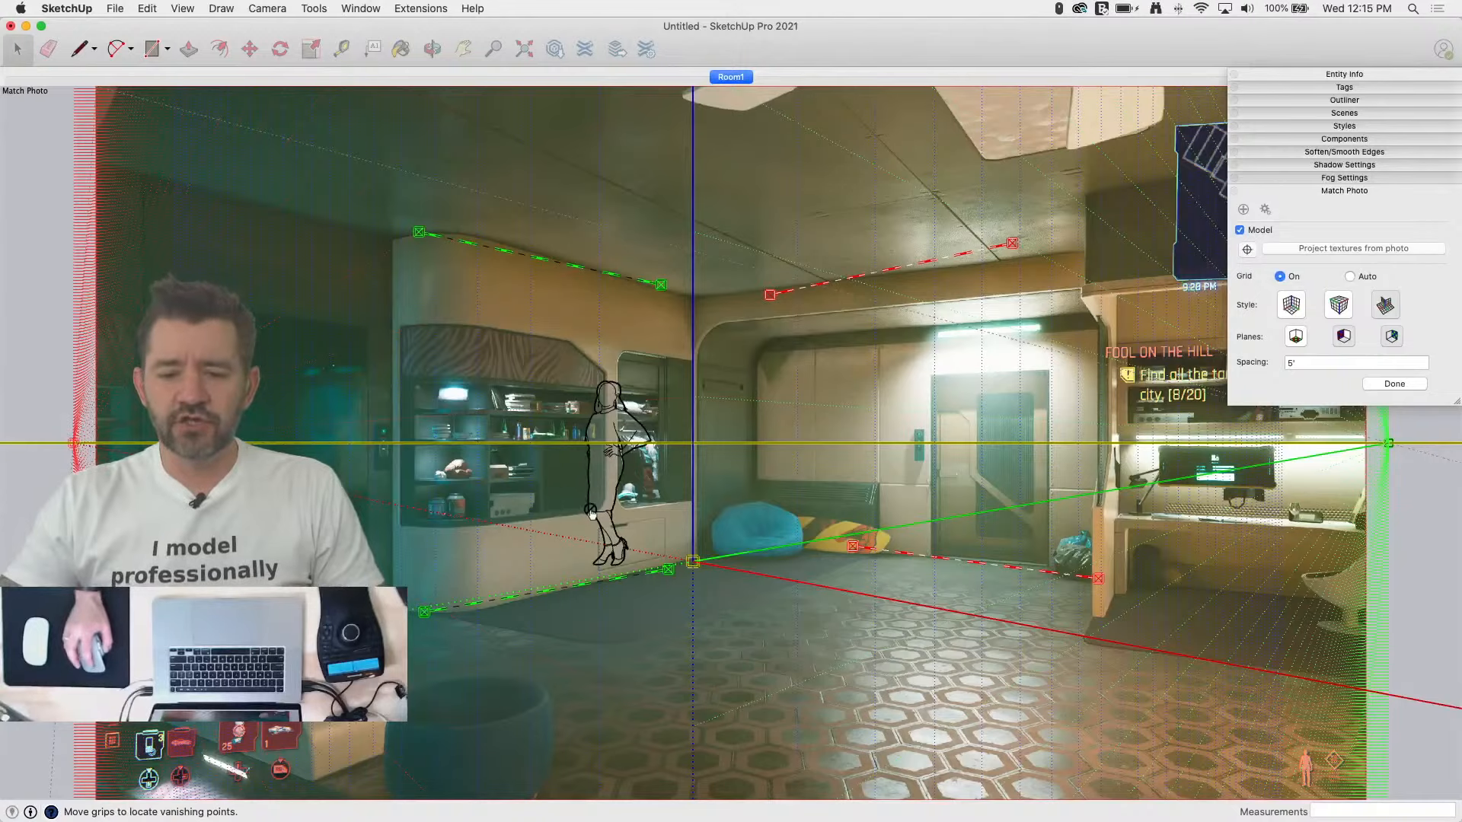
scroll(648, 528, up, 4)
scroll(648, 527, down, 4)
scroll(648, 527, up, 2)
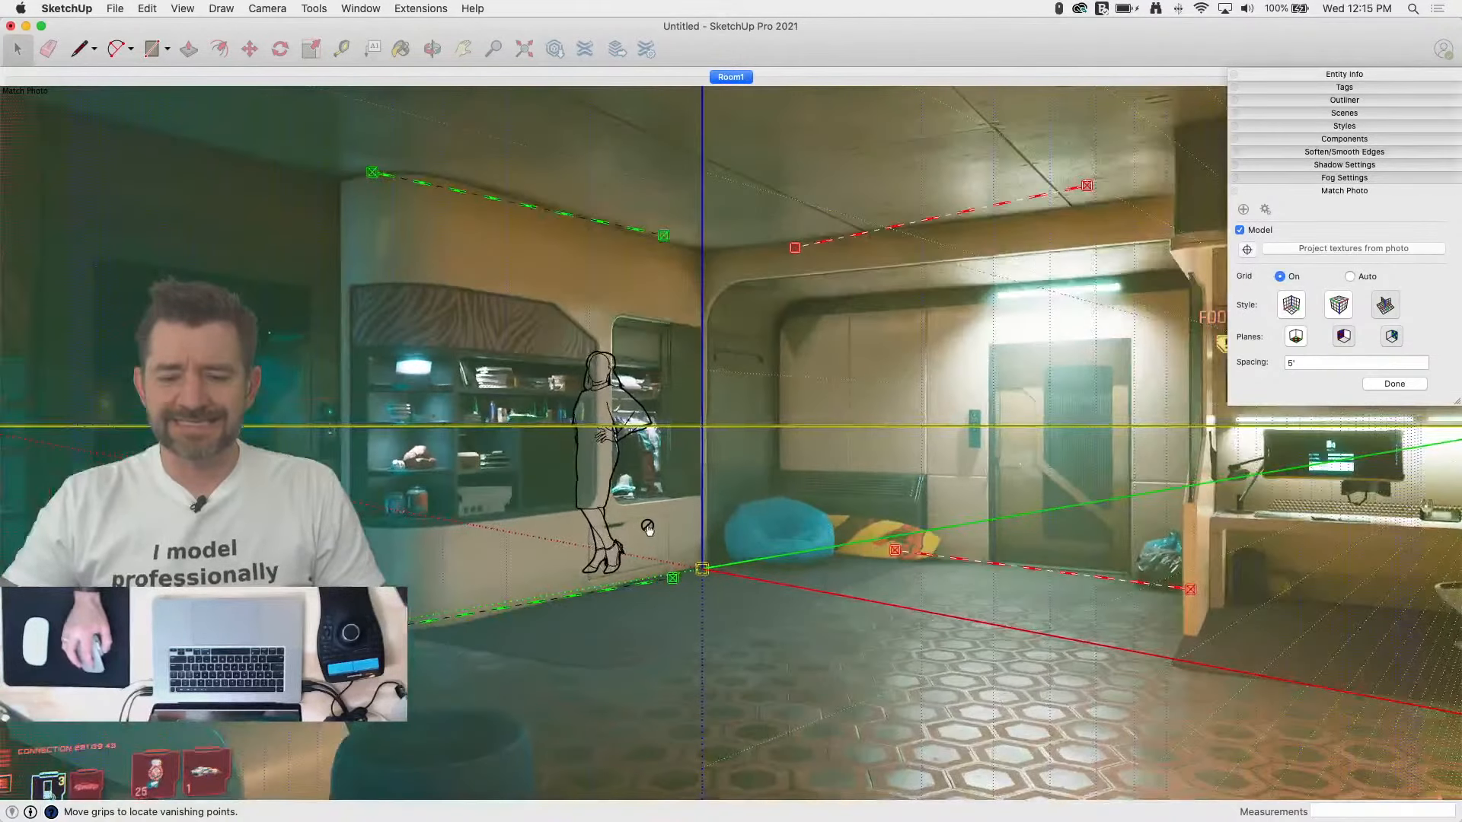
scroll(647, 527, down, 2)
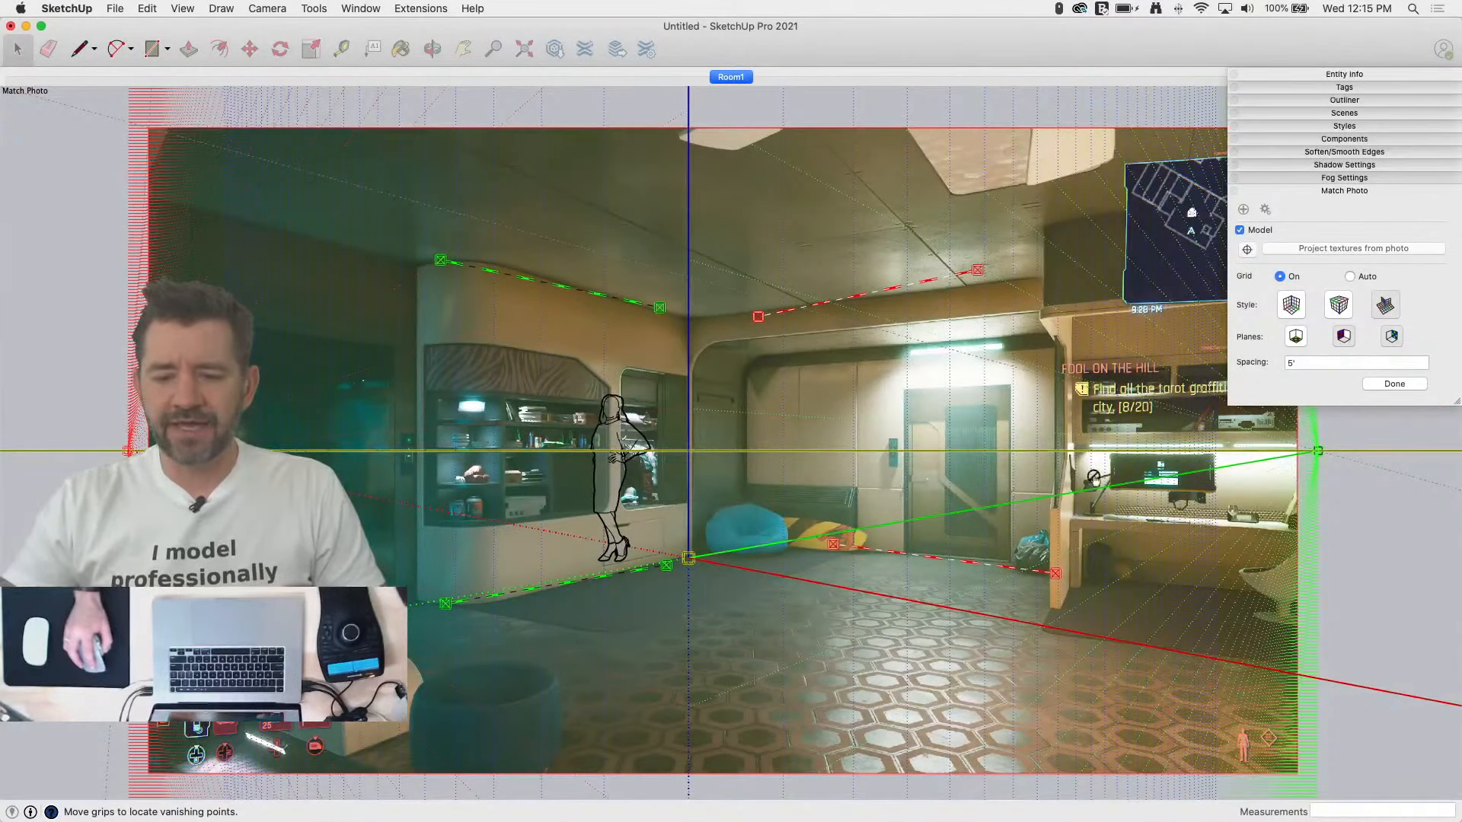
Step: Fine-tune the axes origin so it sits exactly on the floor corner where the shelf wall meets the entrance alcove
scroll(75, 651, down, 3)
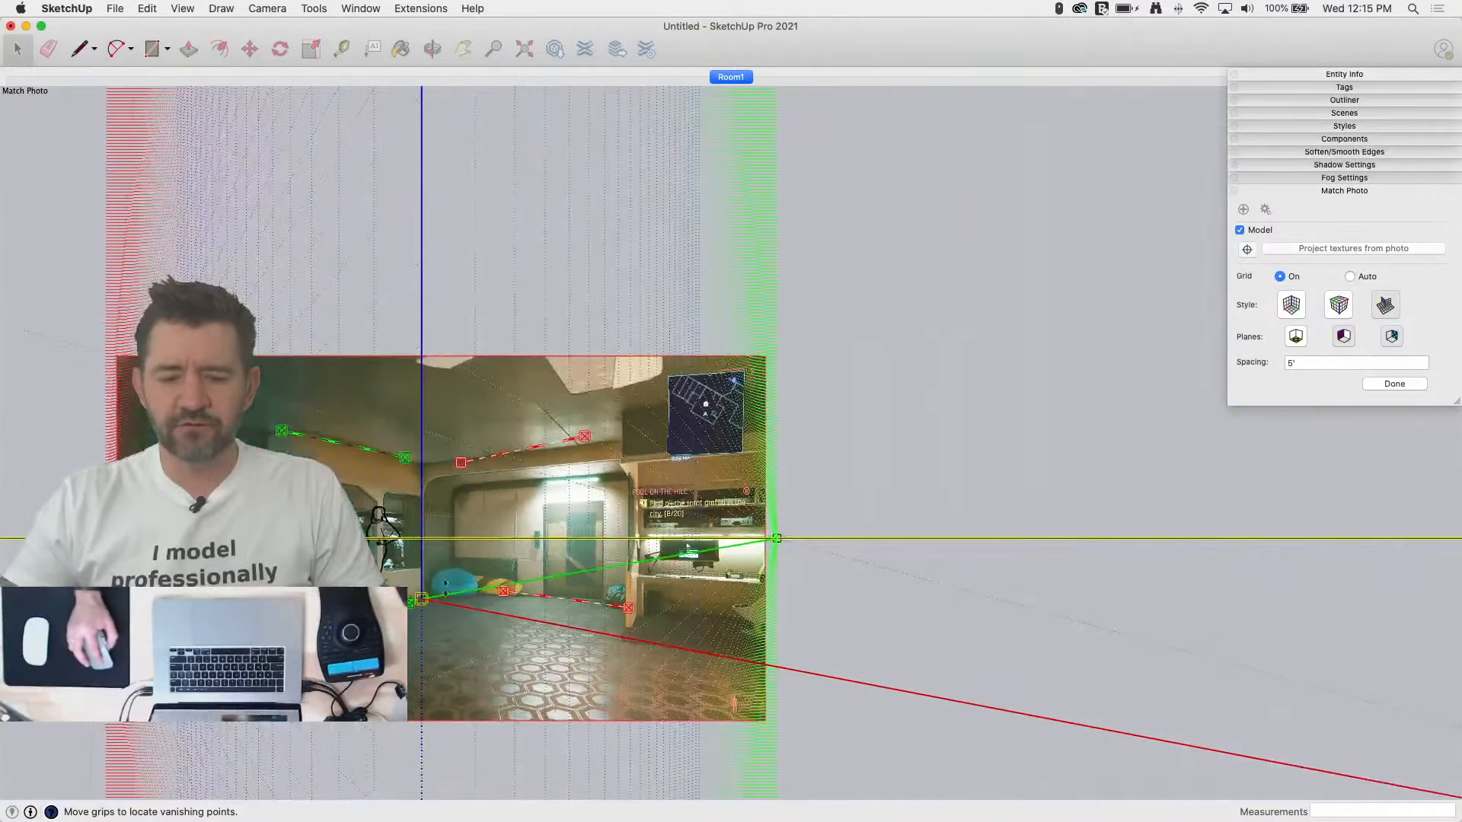
scroll(769, 364, up, 4)
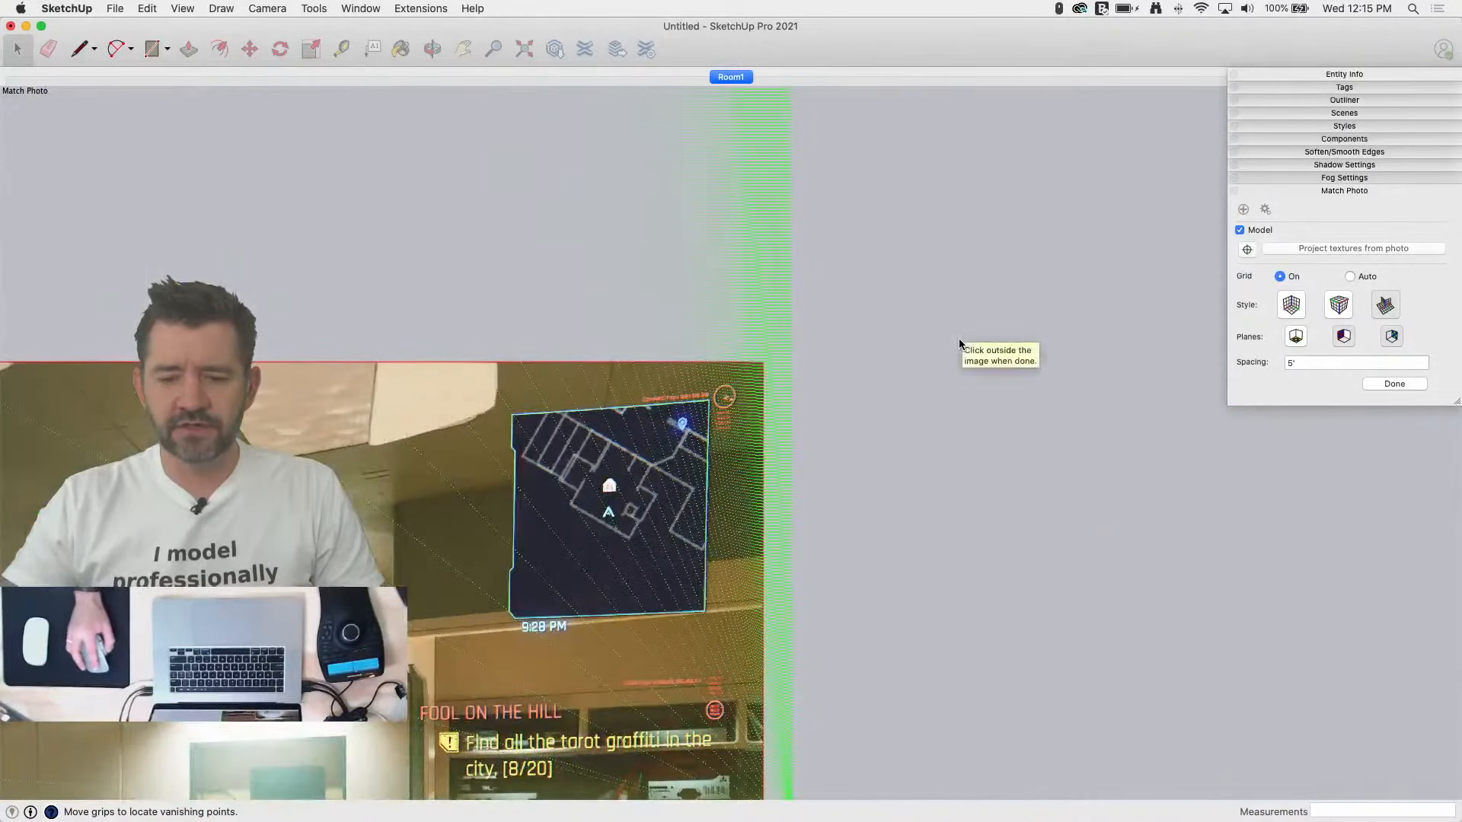
scroll(958, 340, down, 2)
scroll(963, 340, down, 3)
scroll(578, 602, up, 5)
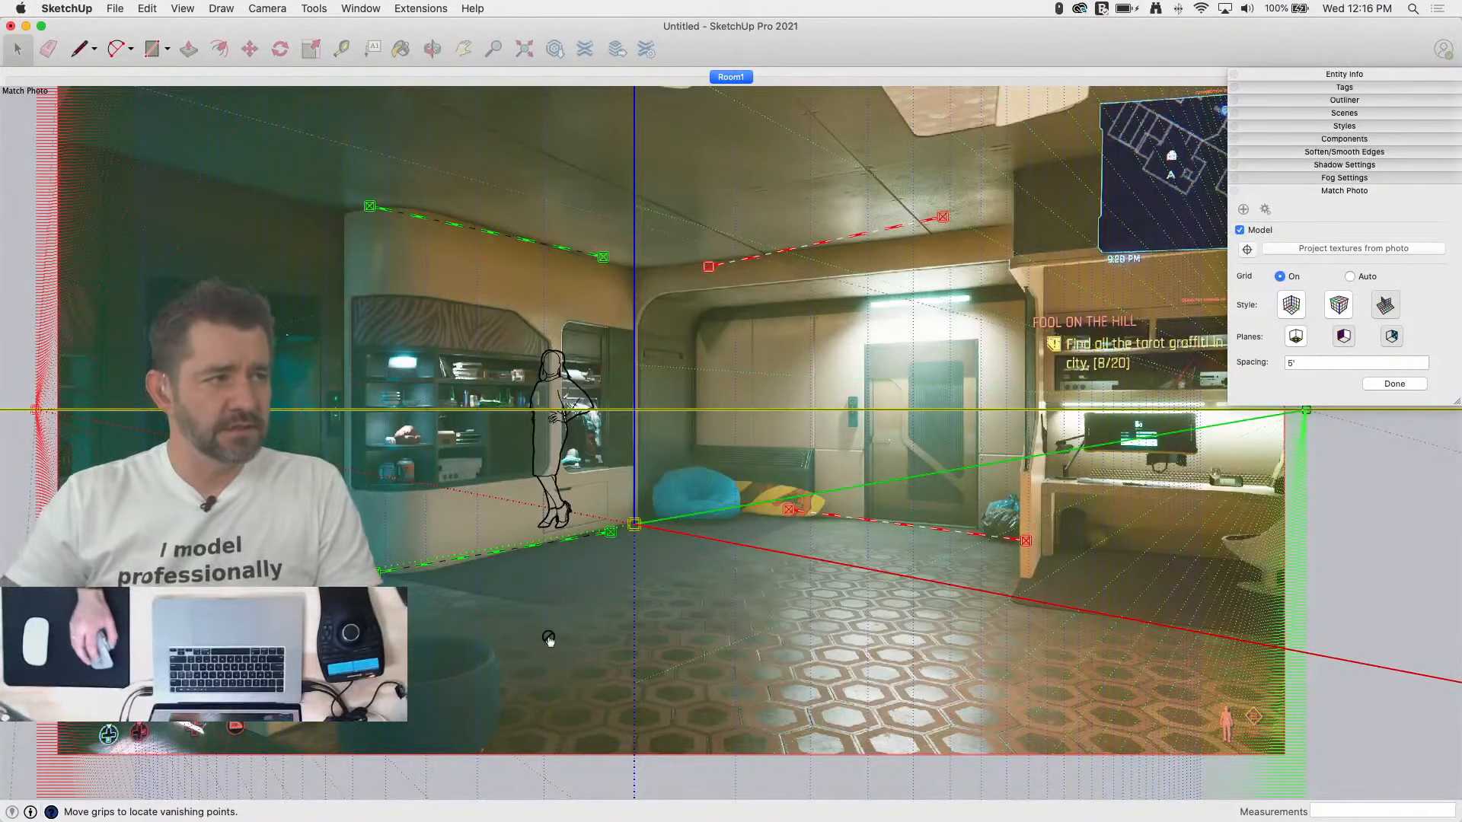
scroll(558, 644, up, 6)
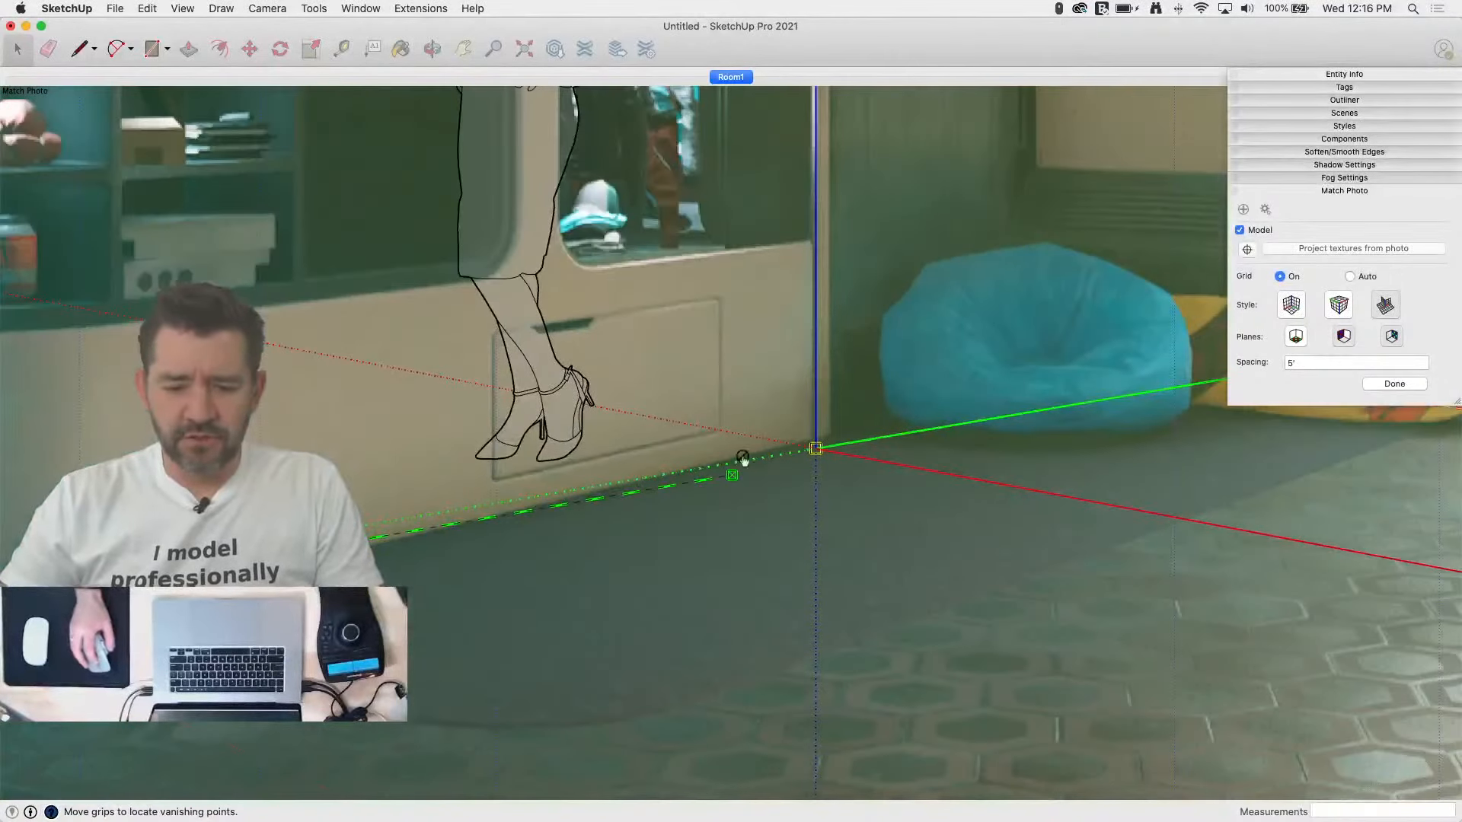
scroll(903, 414, up, 4)
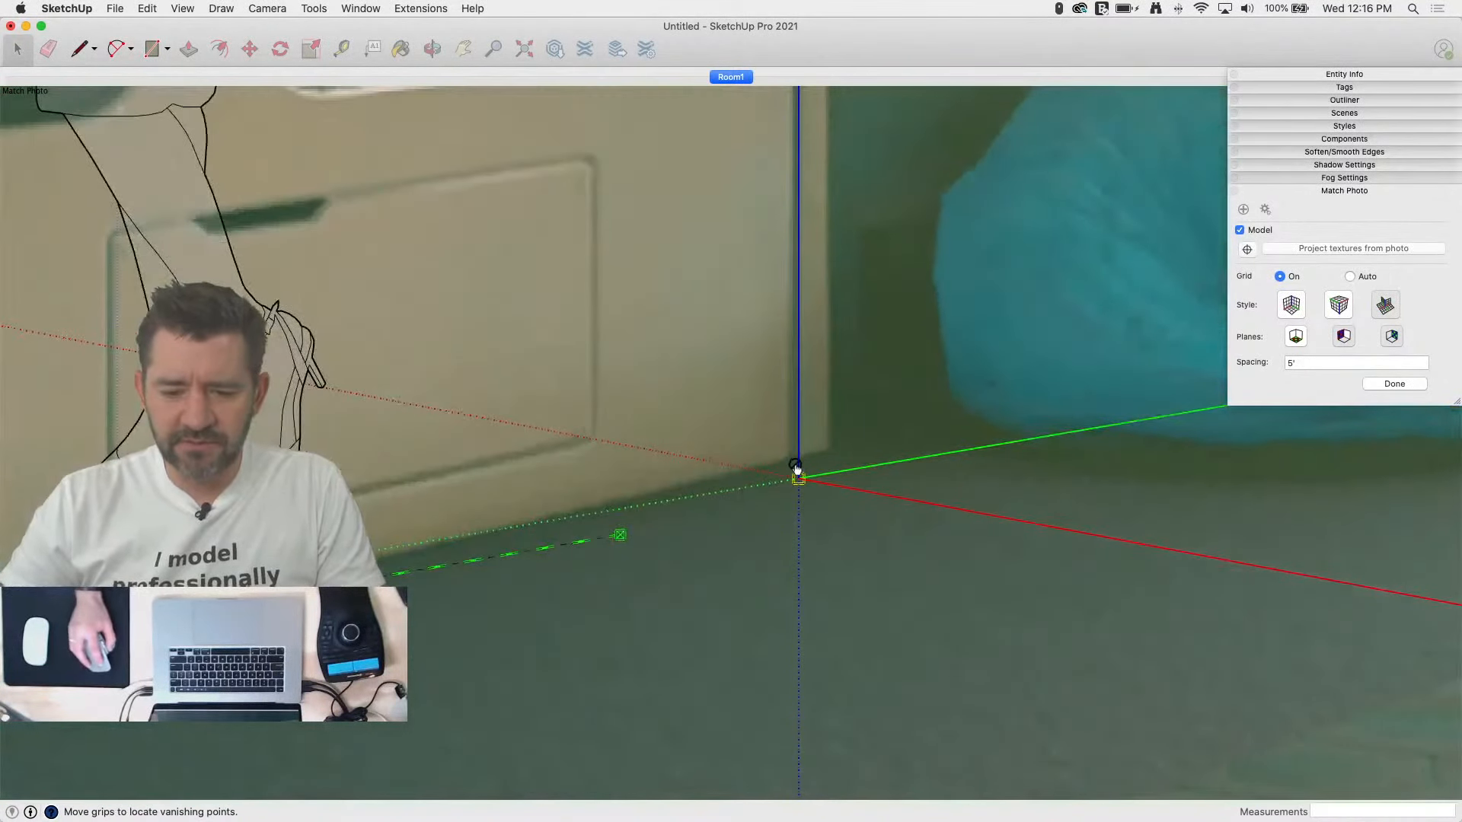
mouse_move(803, 485)
mouse_down()
mouse_move(840, 477)
mouse_move(858, 428)
mouse_move(793, 465)
mouse_up()
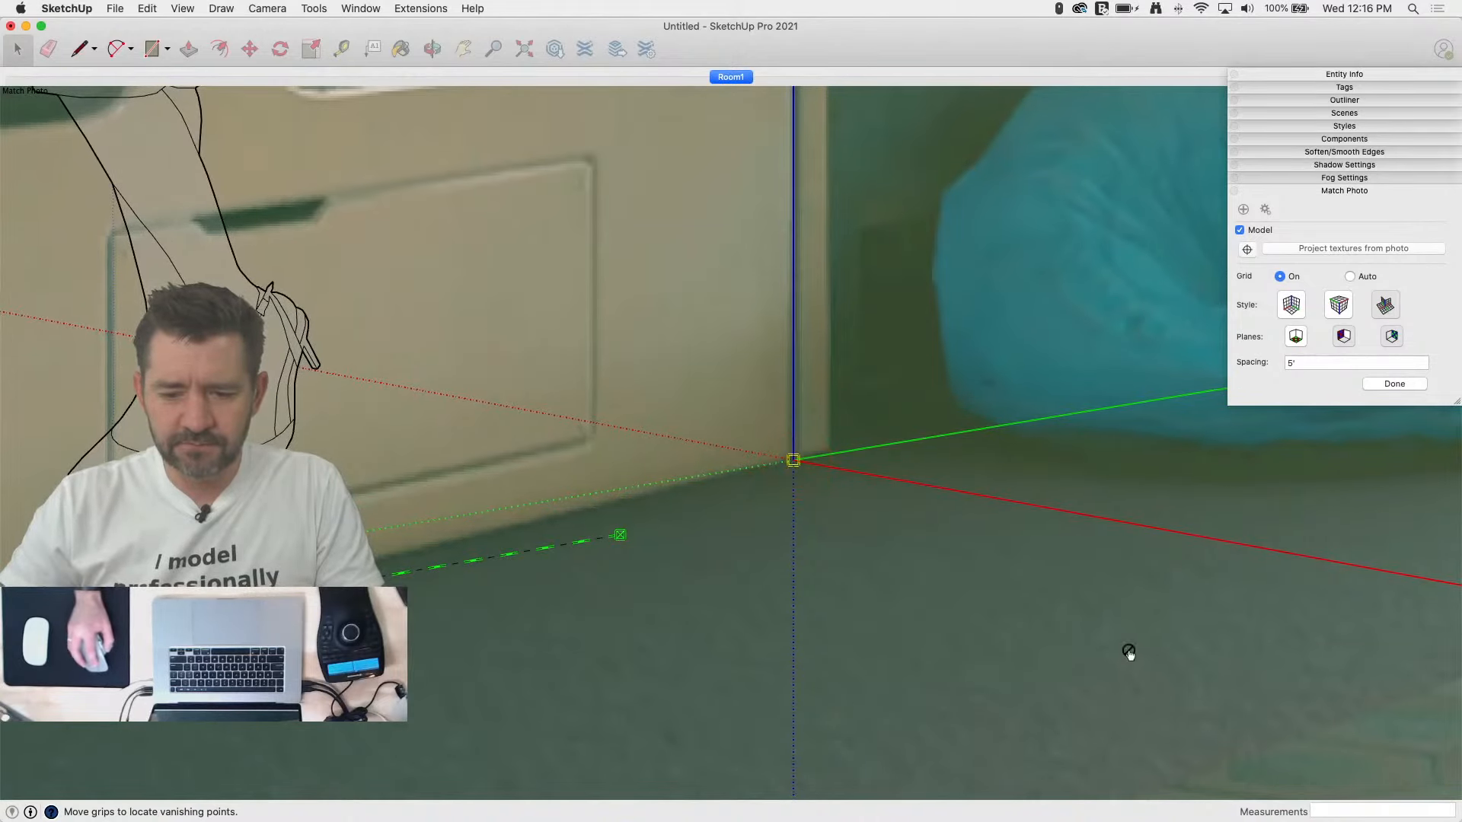
Step: Realign the lower green vanishing-point bar with the shelf wall's floor edge and extend it past the axes origin
scroll(887, 617, down, 2)
scroll(887, 616, down, 5)
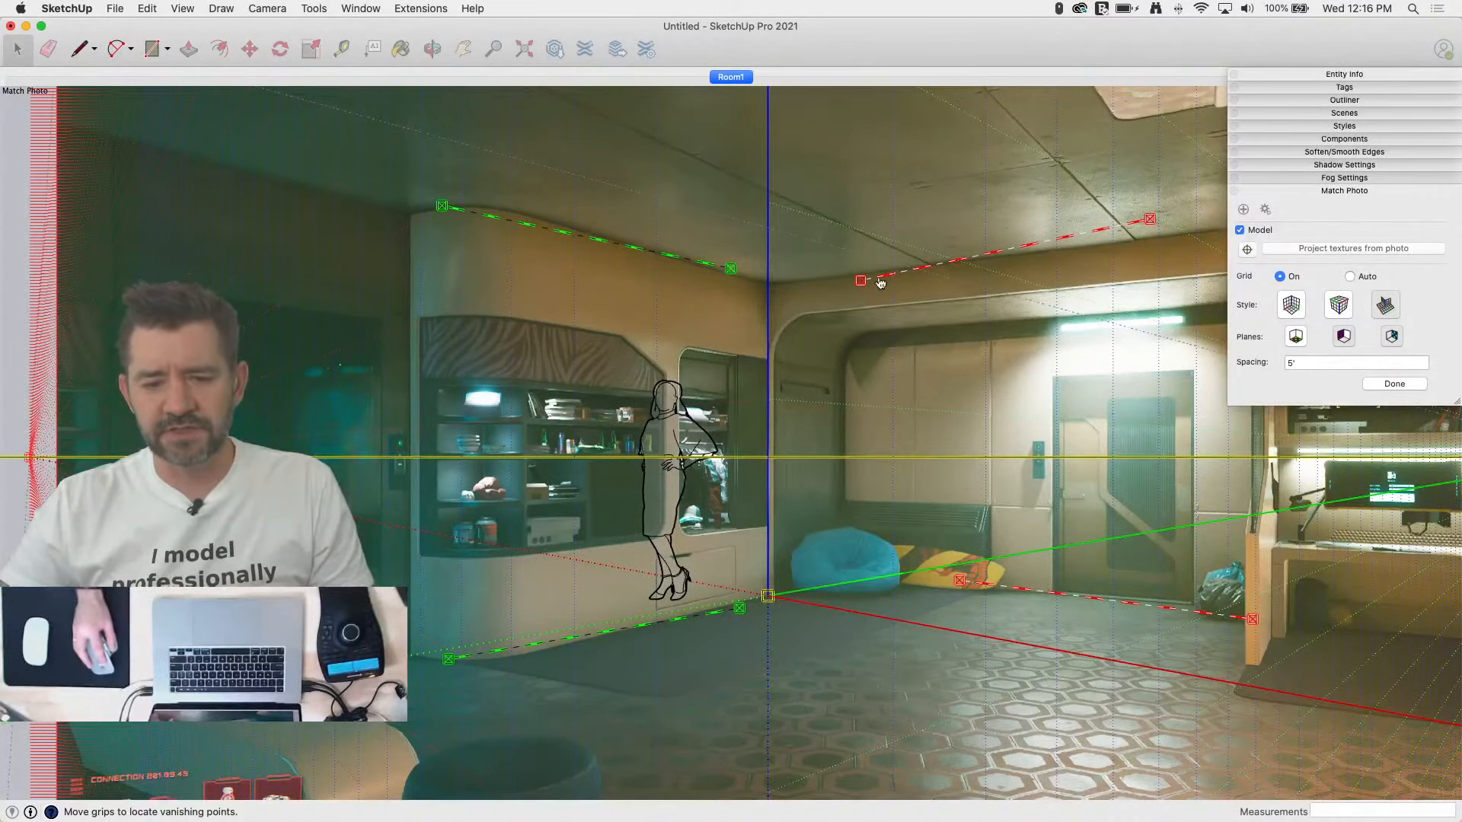
scroll(735, 607, up, 8)
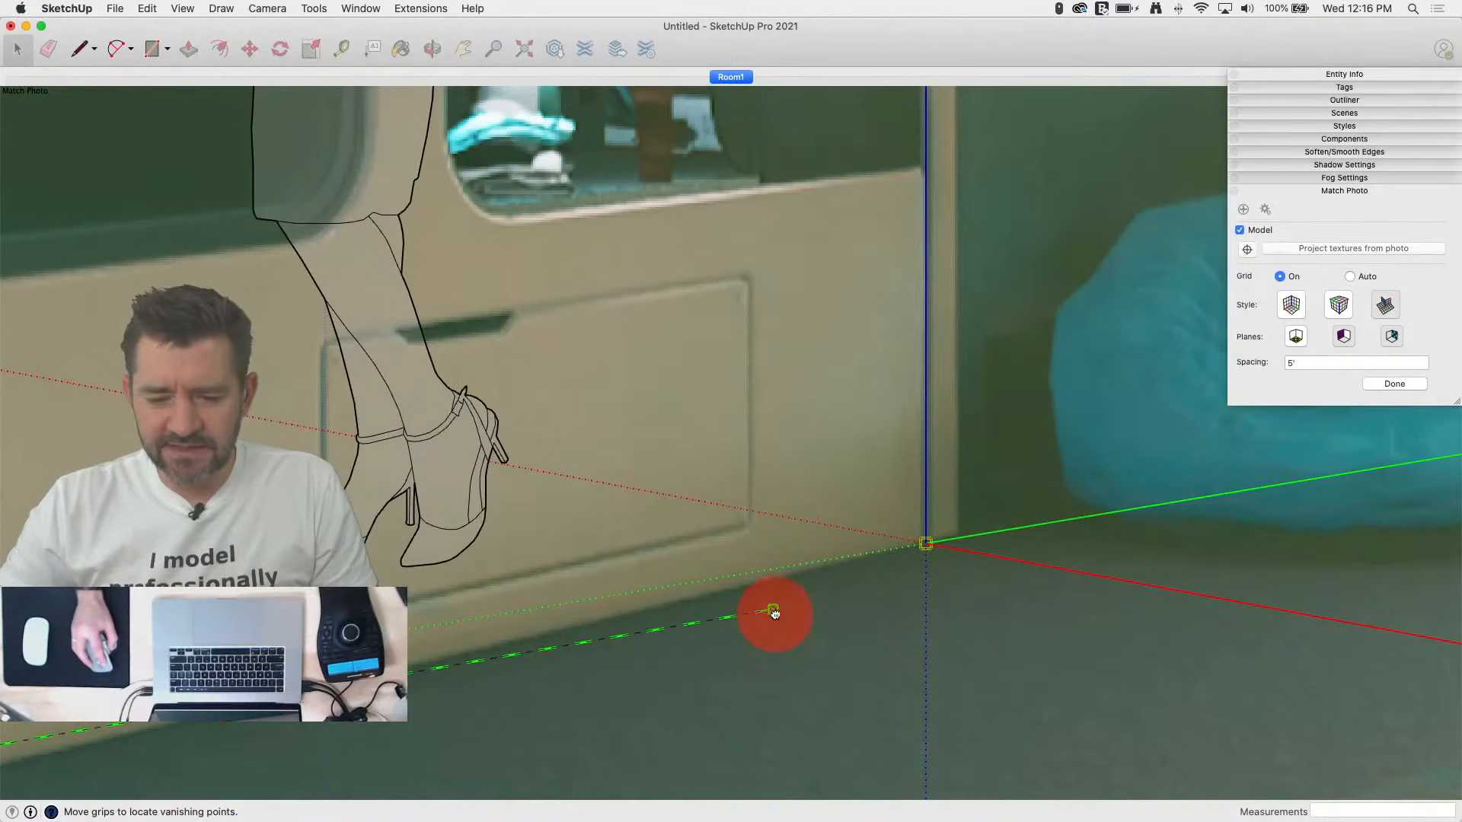
drag(773, 611, 861, 567)
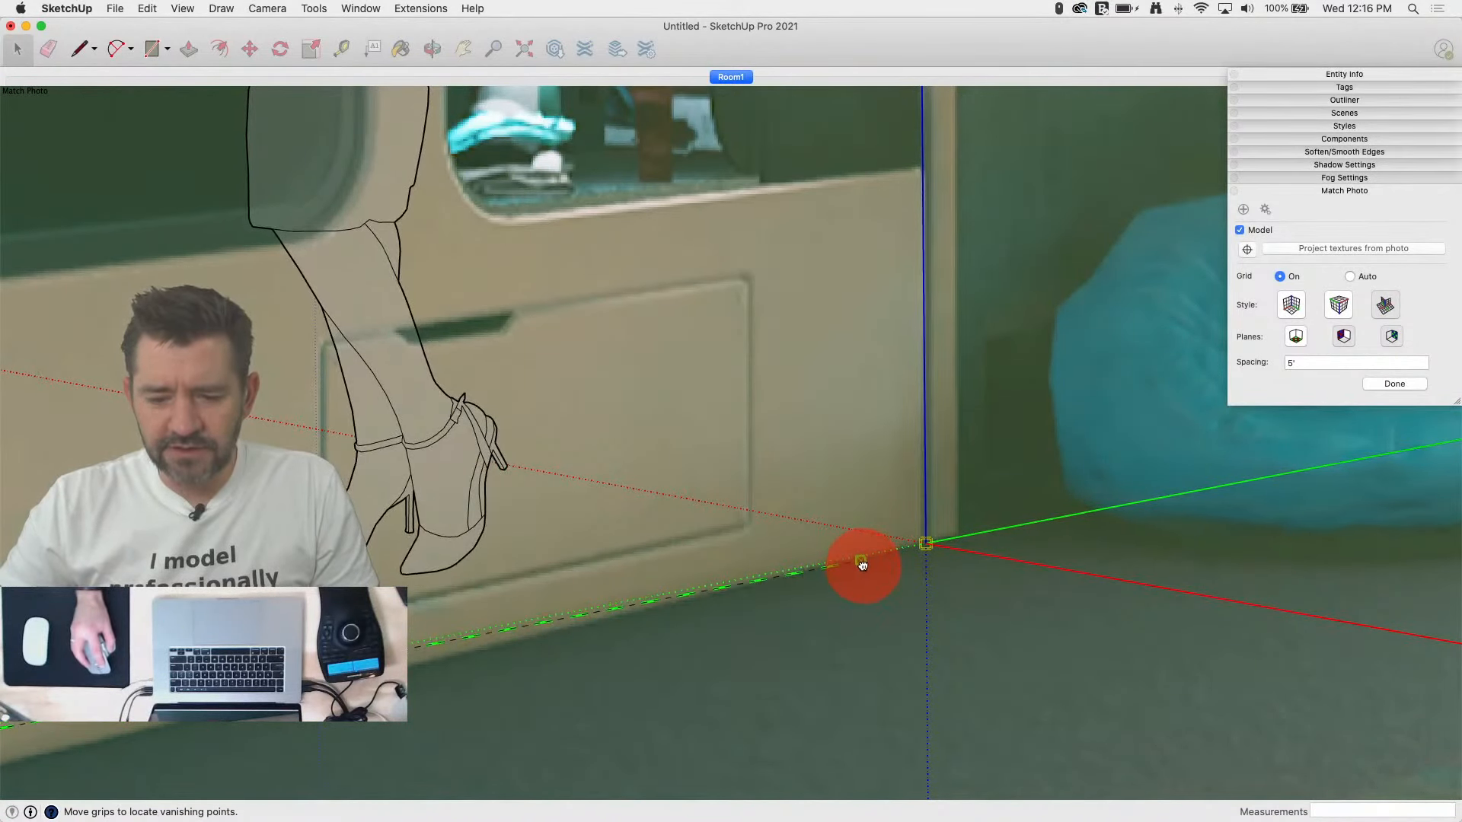
scroll(1226, 506, down, 5)
scroll(930, 645, down, 3)
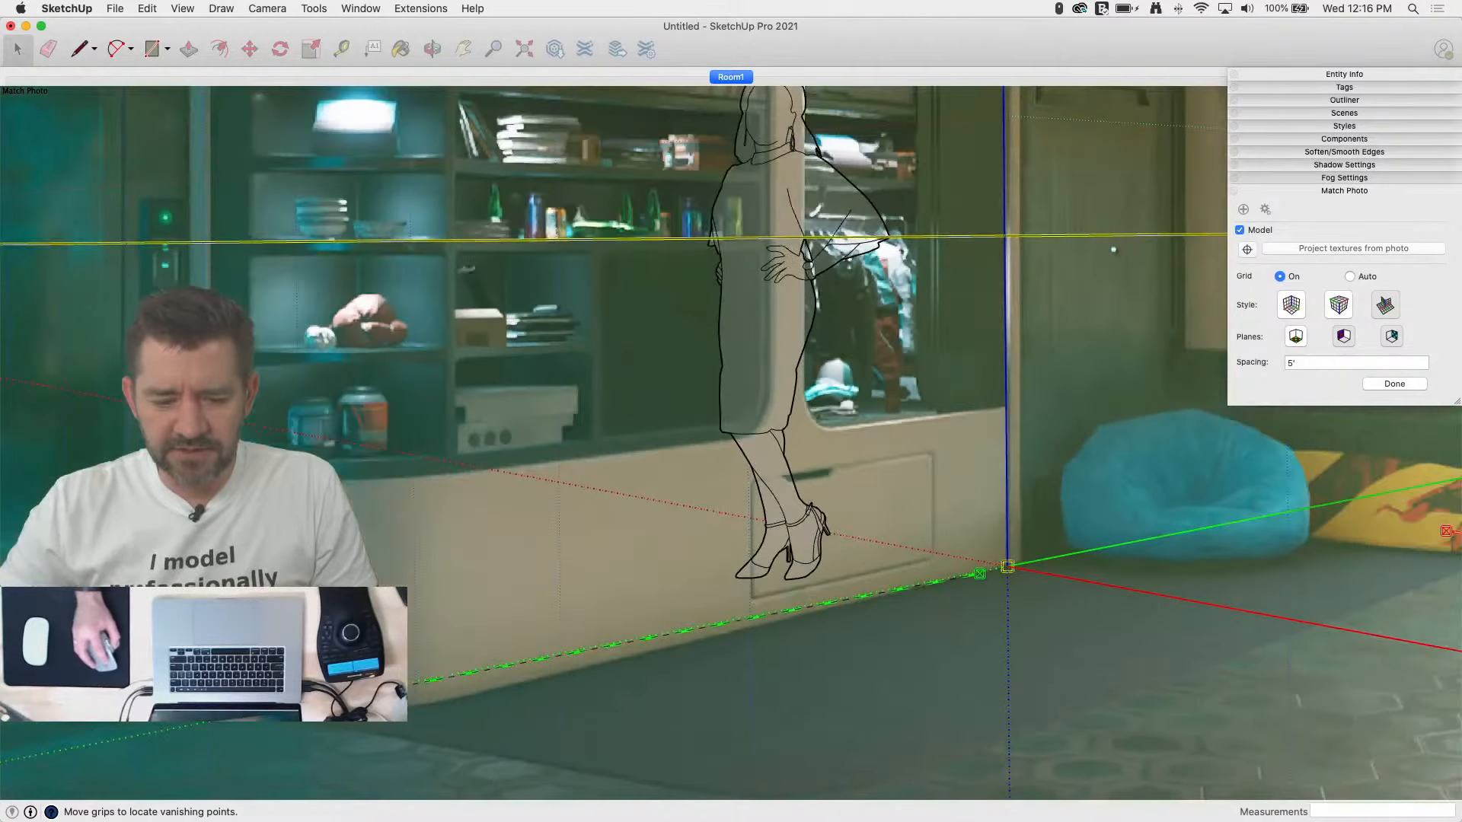
drag(275, 727, 637, 644)
drag(285, 737, 279, 749)
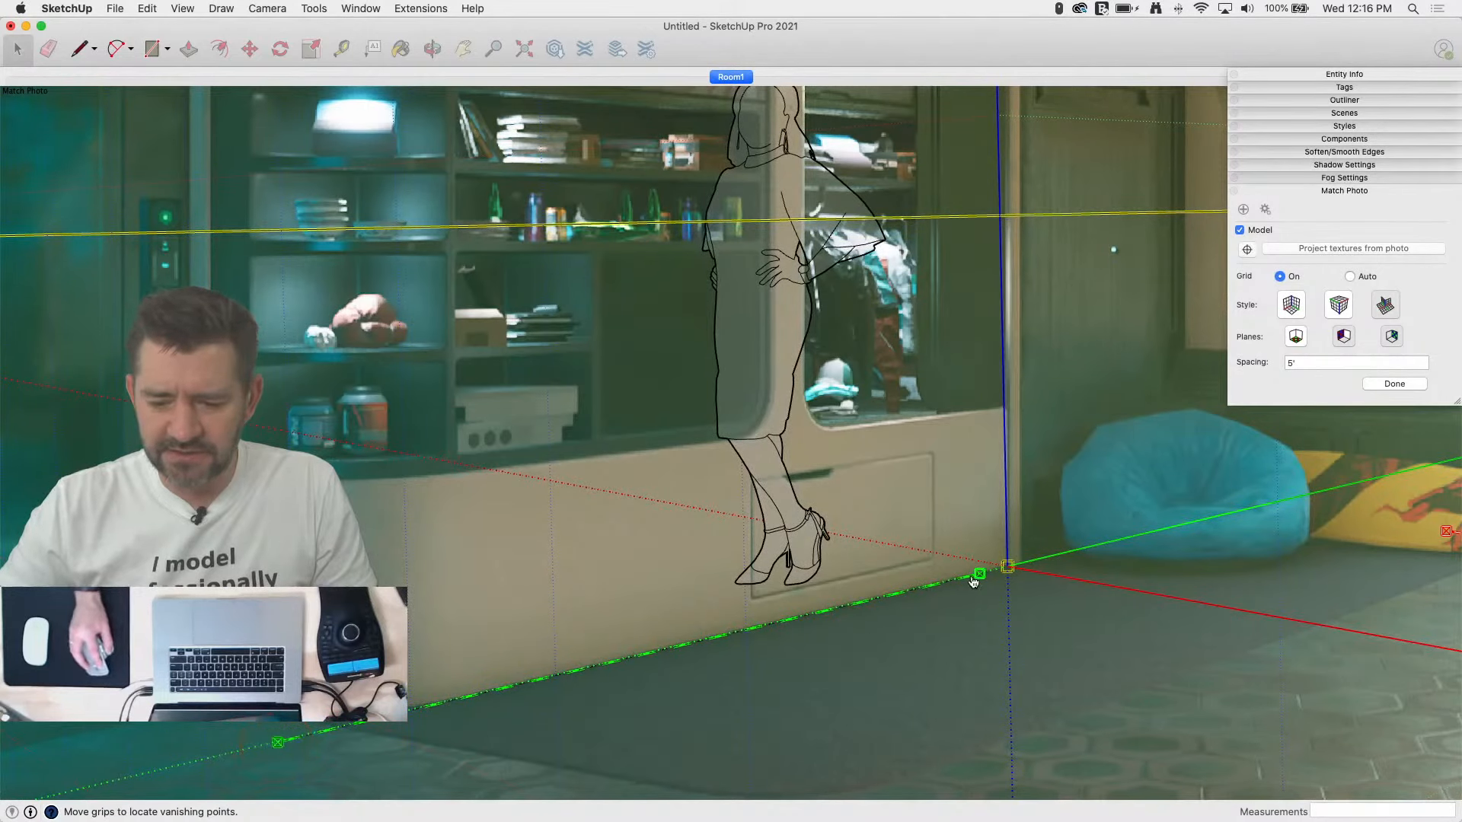
drag(980, 573, 1073, 549)
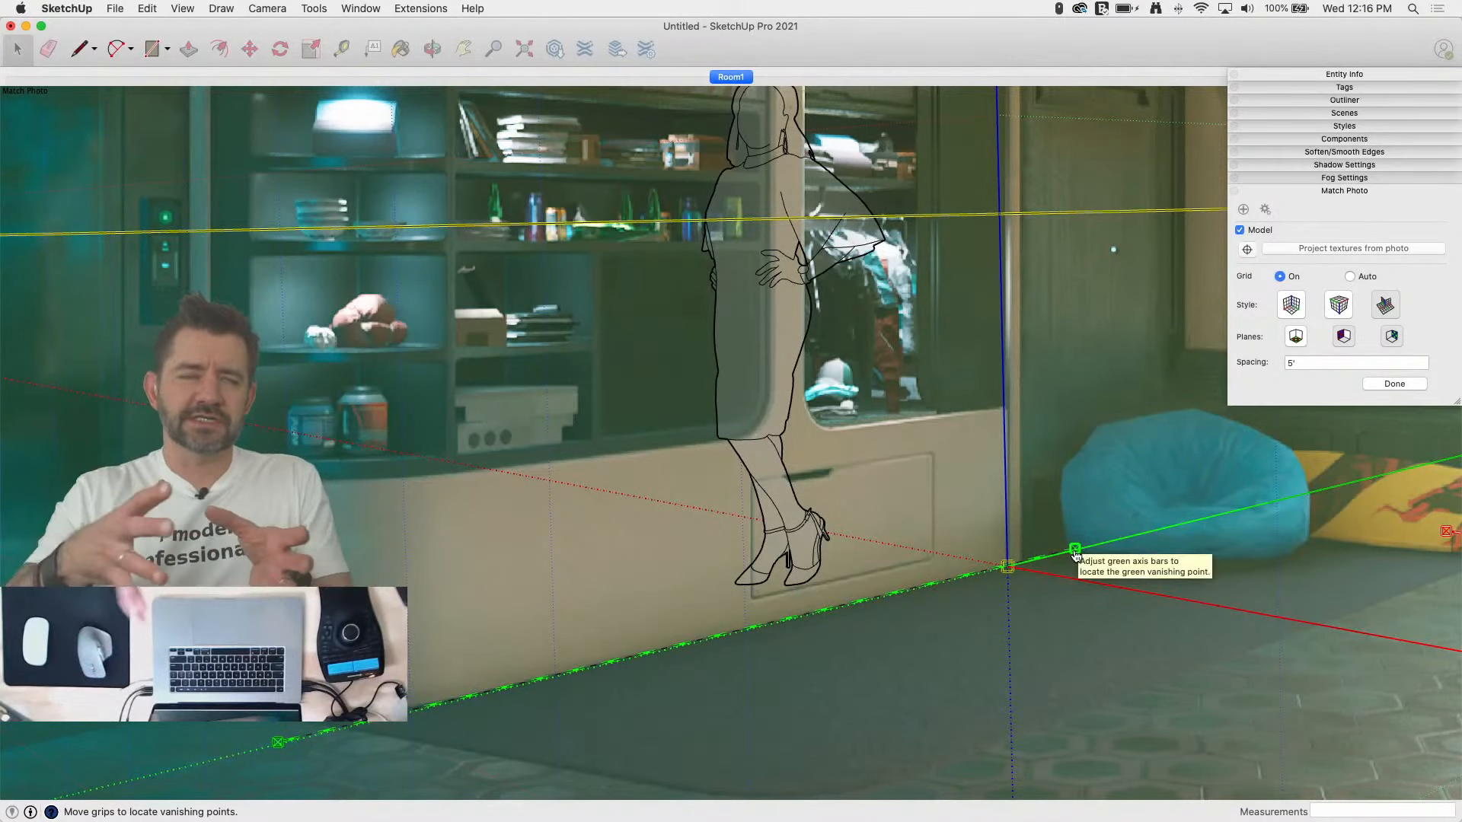
Step: Adjust both ends of the upper green bar to follow the shelf wall's ceiling edge closely, reaching almost to the room corner
scroll(764, 687, down, 5)
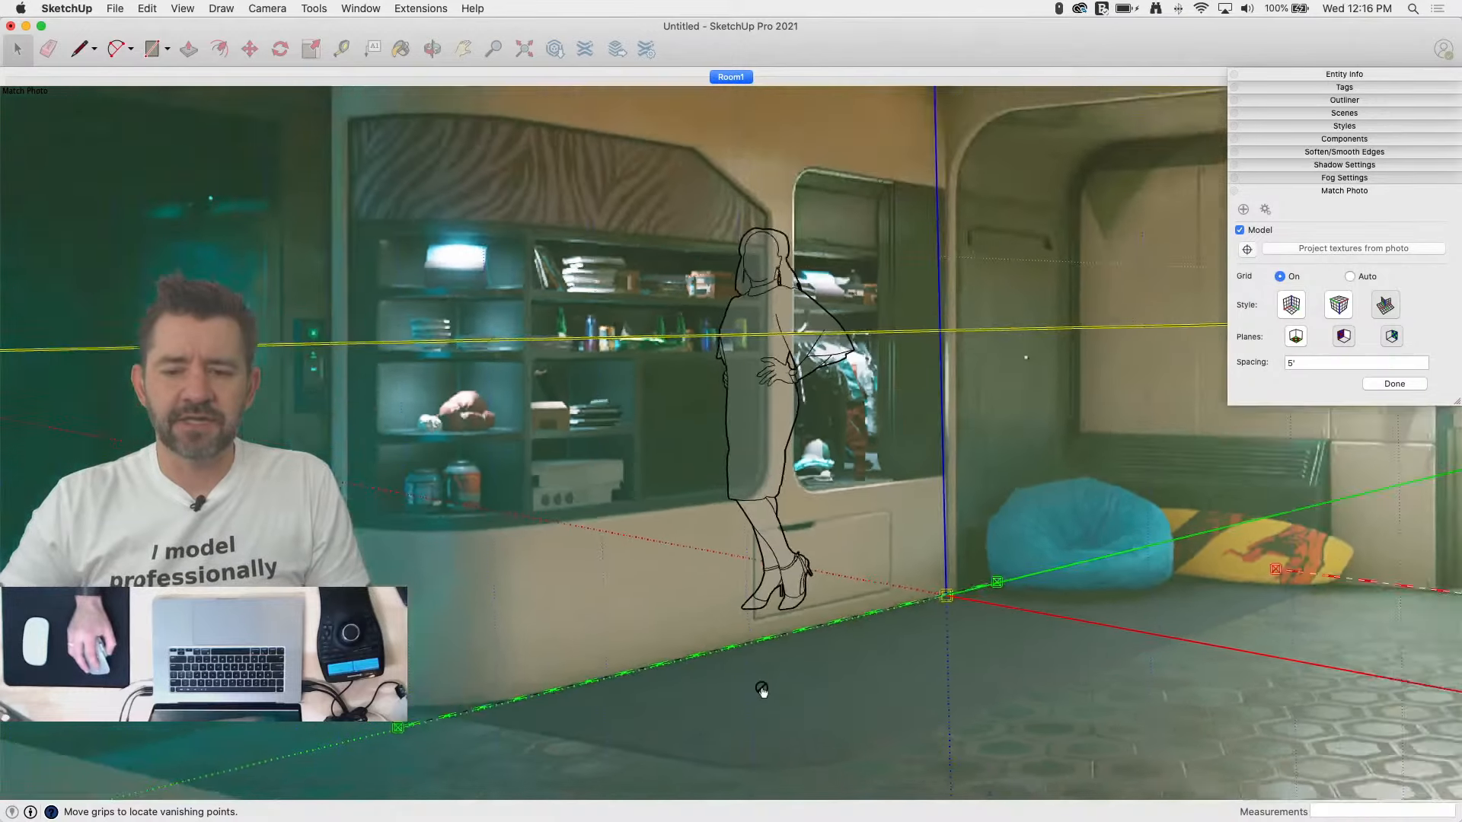
scroll(861, 182, up, 3)
scroll(861, 182, up, 2)
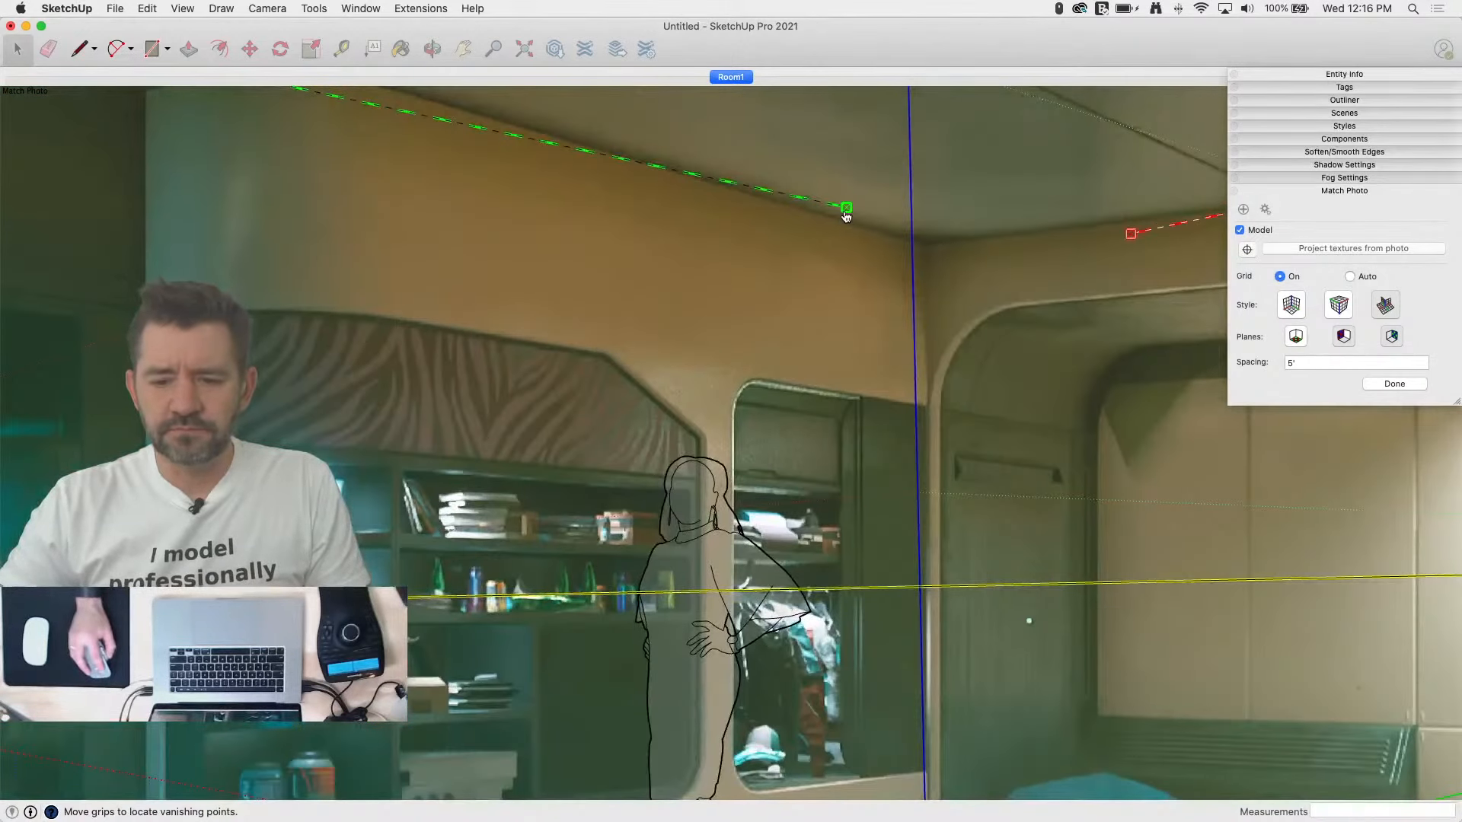
drag(846, 215, 876, 236)
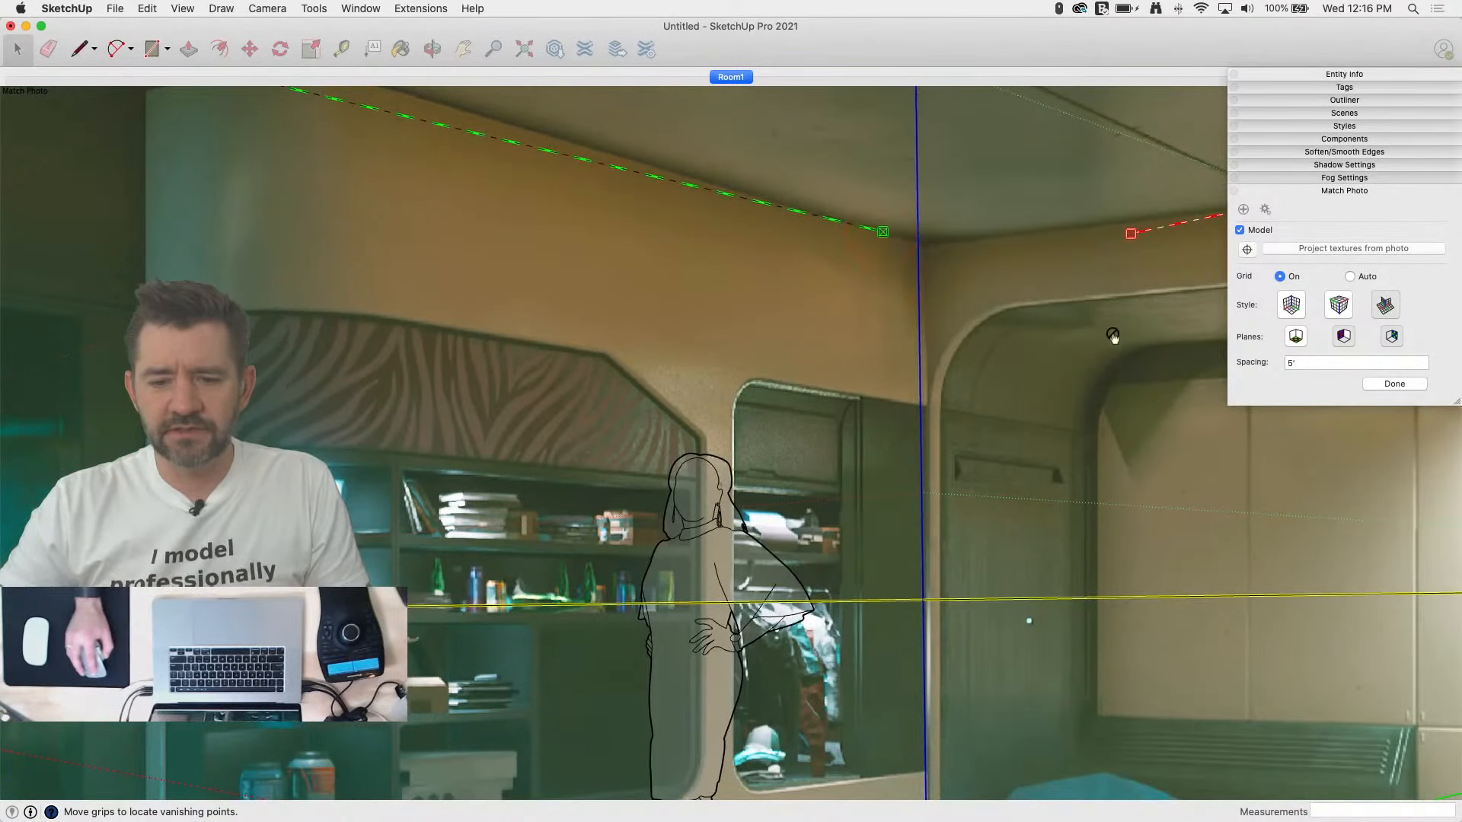
scroll(1109, 335, down, 2)
drag(462, 201, 538, 204)
scroll(939, 323, up, 3)
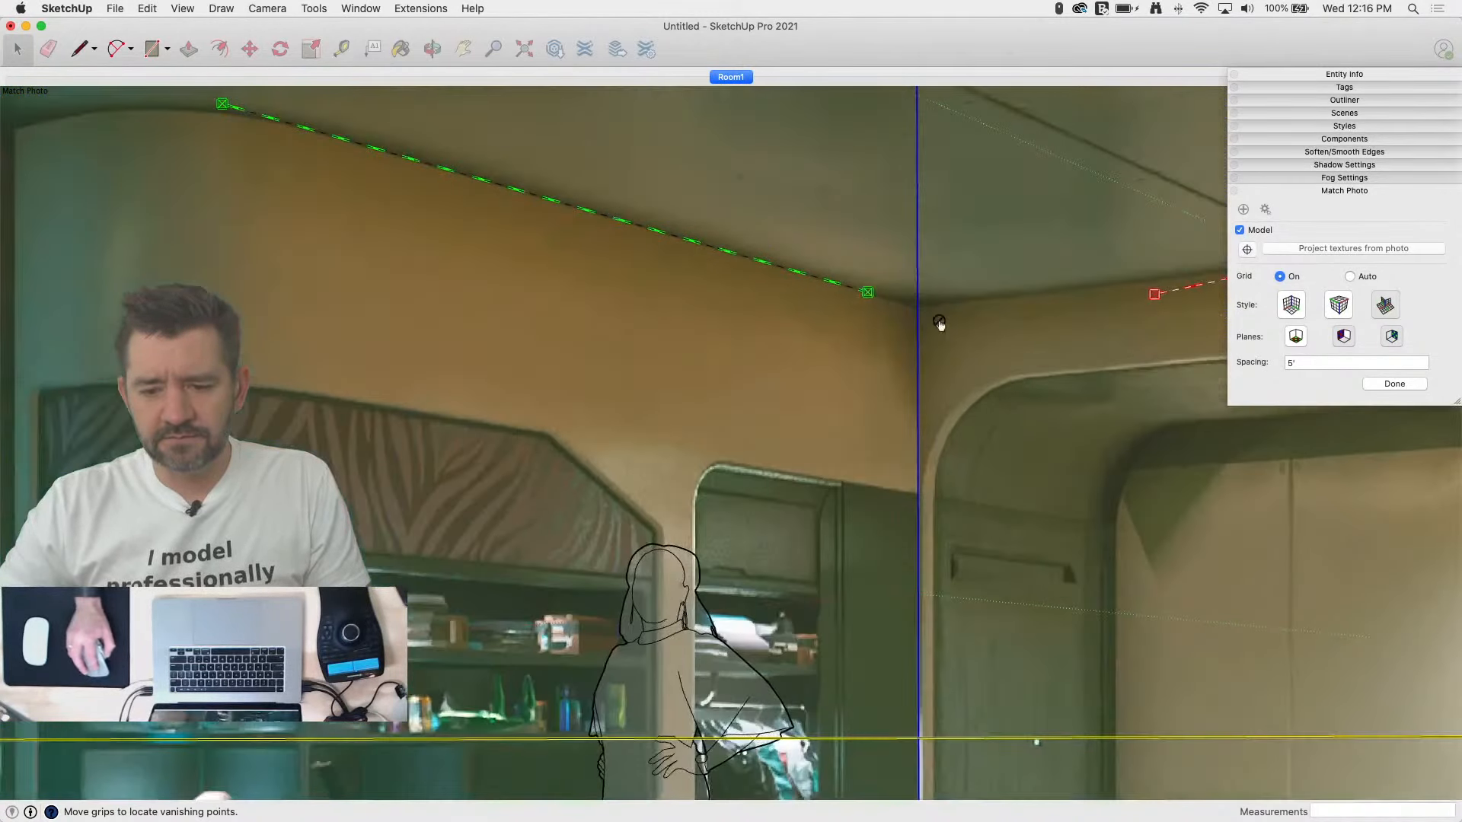
mouse_move(889, 301)
mouse_down()
mouse_move(951, 318)
mouse_move(891, 304)
mouse_up()
scroll(1066, 415, down, 3)
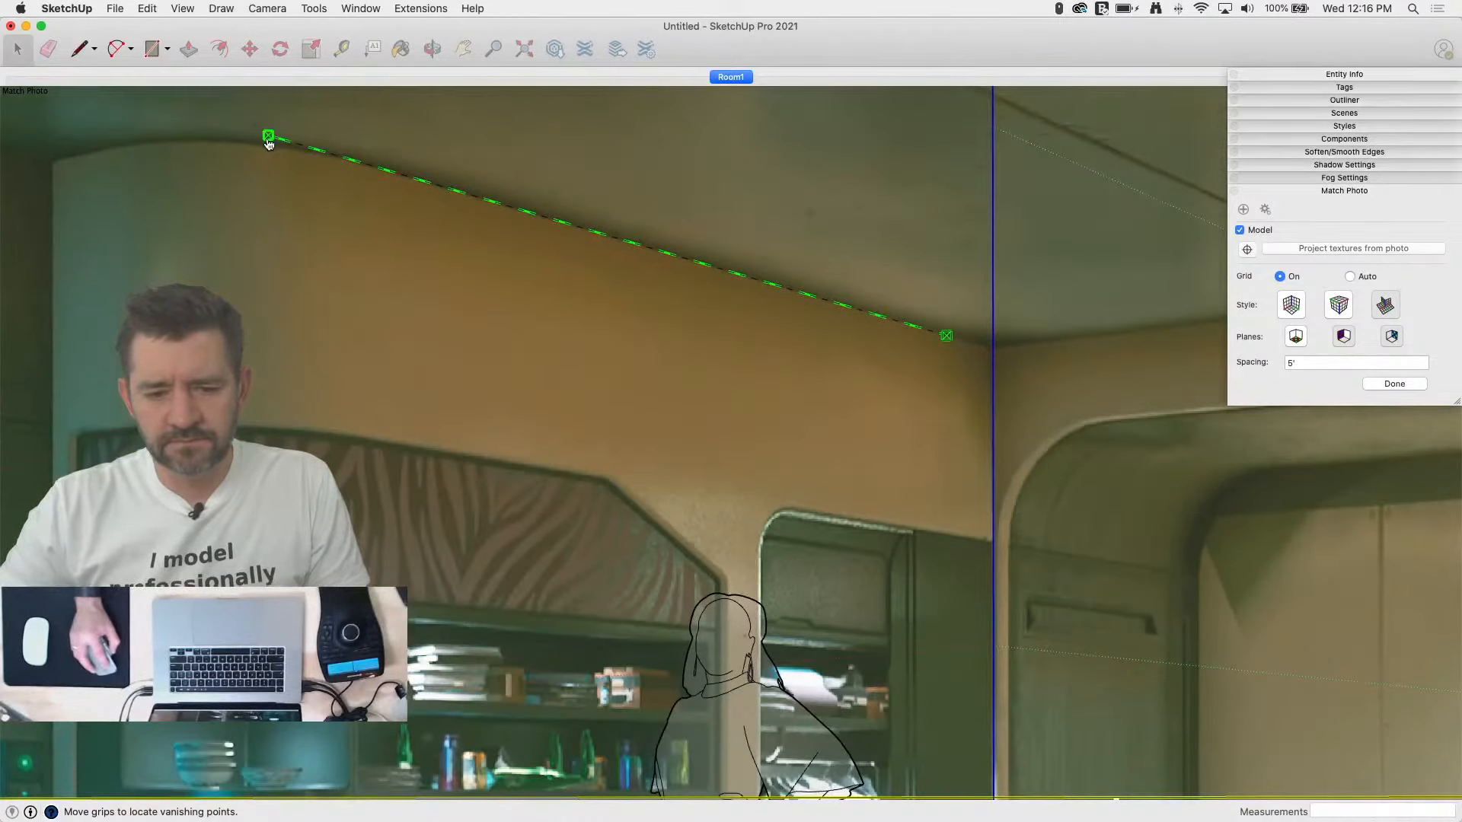
drag(270, 137, 267, 140)
scroll(564, 281, down, 3)
Step: Stretch the upper red bar along the ceiling edge above the entrance alcove, starting at the corner with the shelf wall
scroll(891, 282, up, 5)
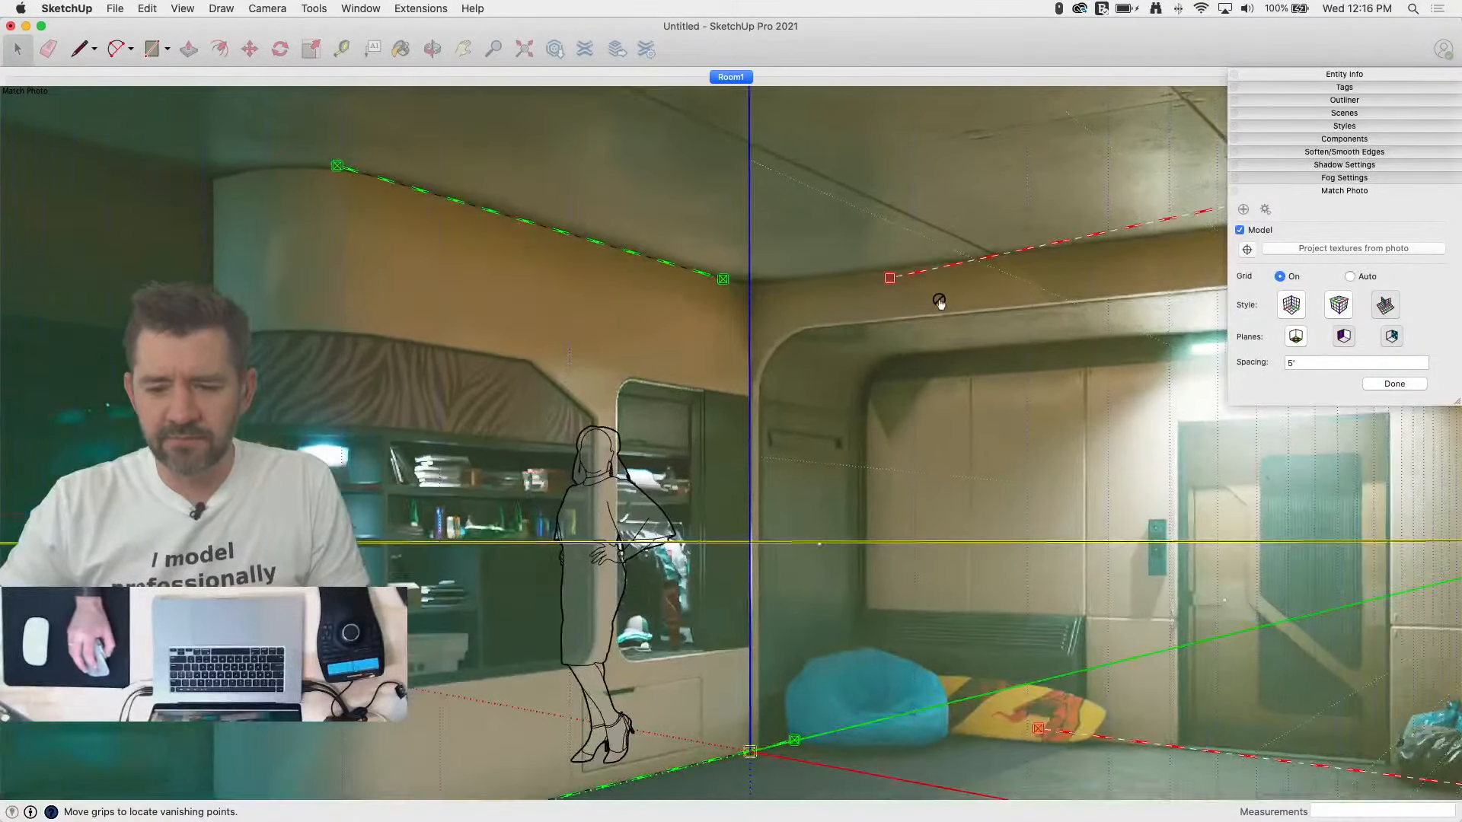
drag(855, 266, 629, 276)
scroll(450, 353, down, 3)
scroll(1119, 251, down, 2)
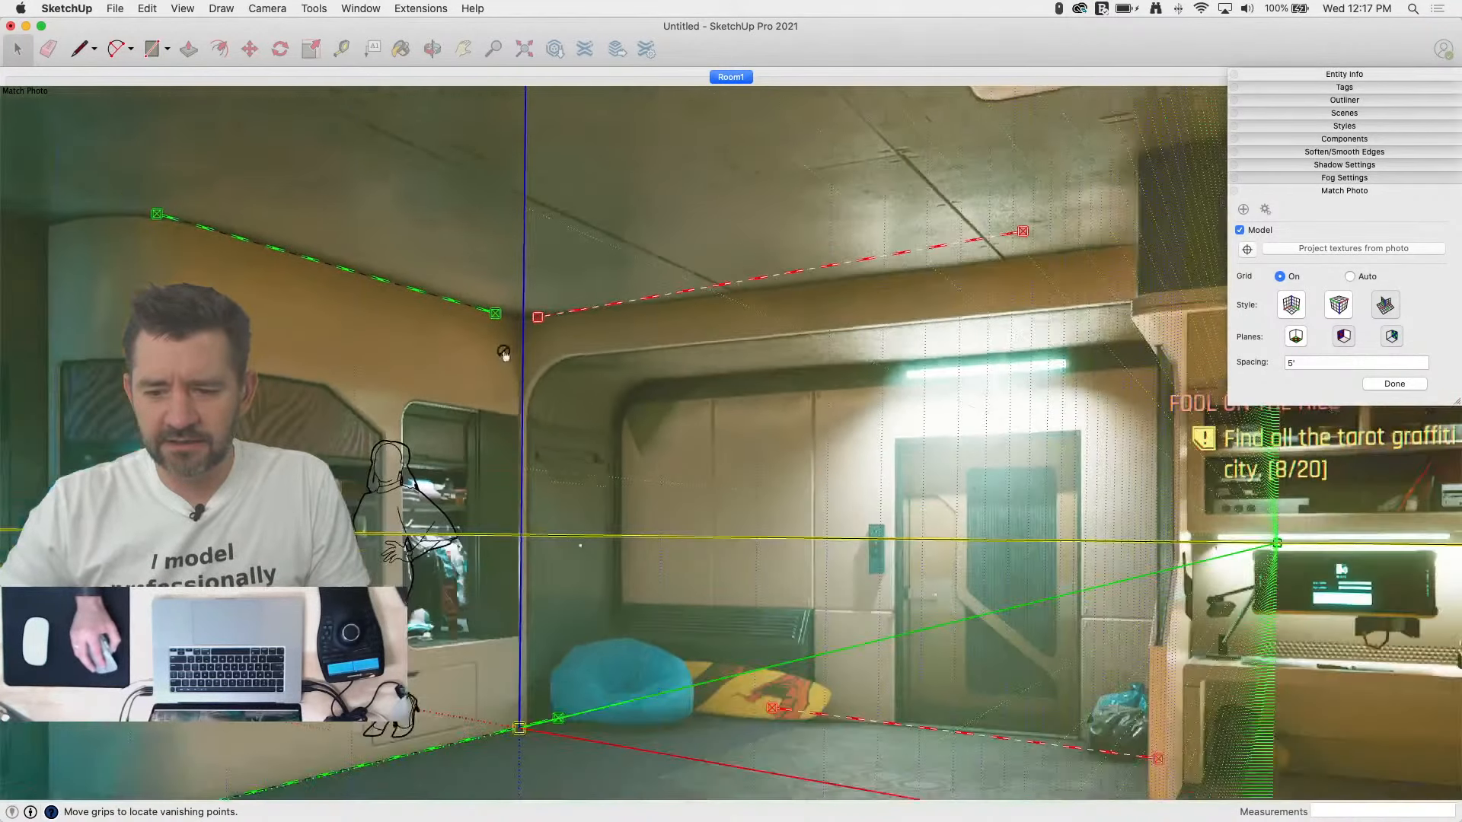
drag(1021, 227, 1061, 246)
scroll(943, 268, up, 5)
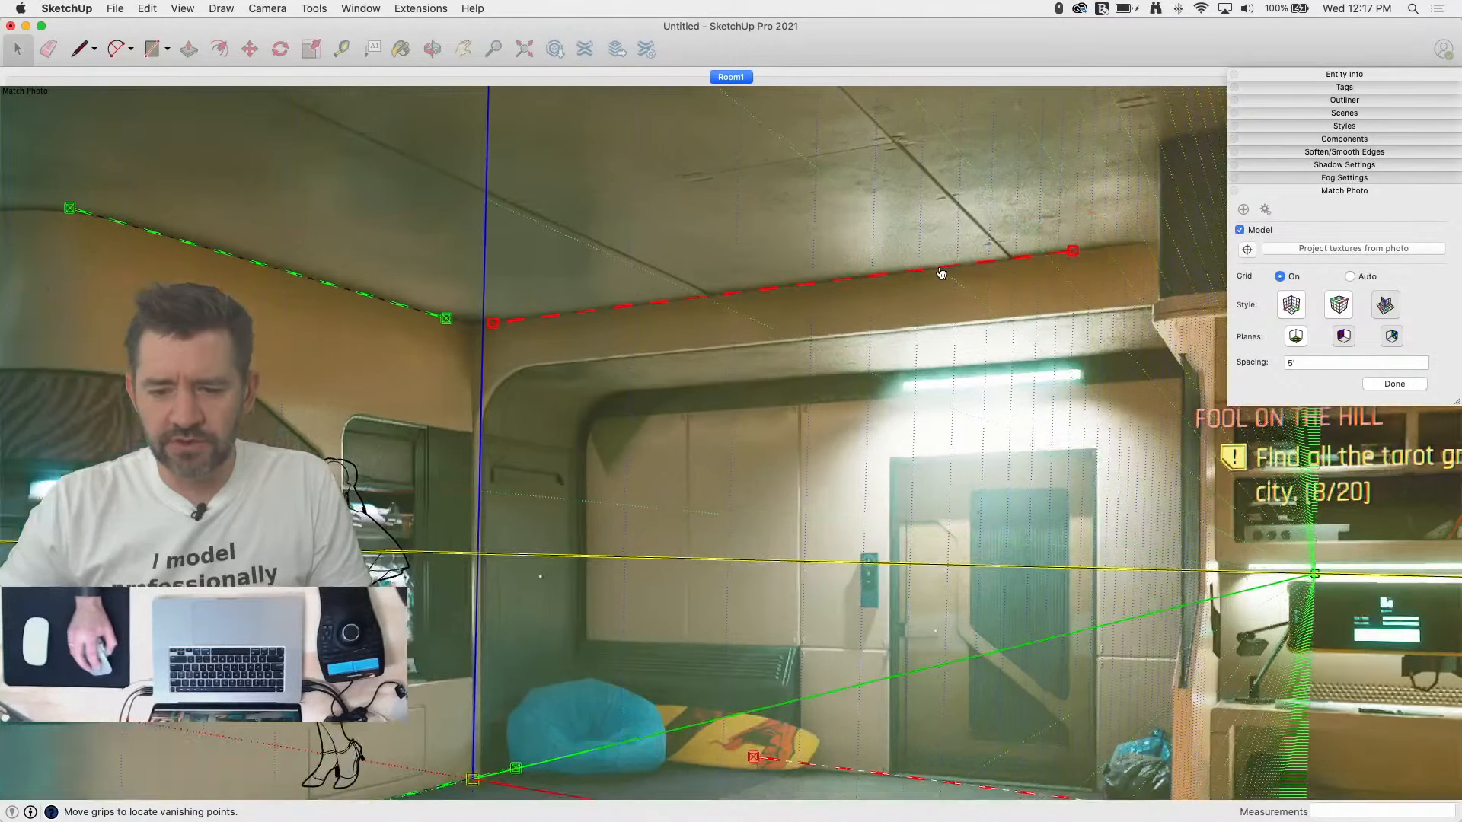
scroll(956, 229, down, 5)
scroll(979, 618, up, 3)
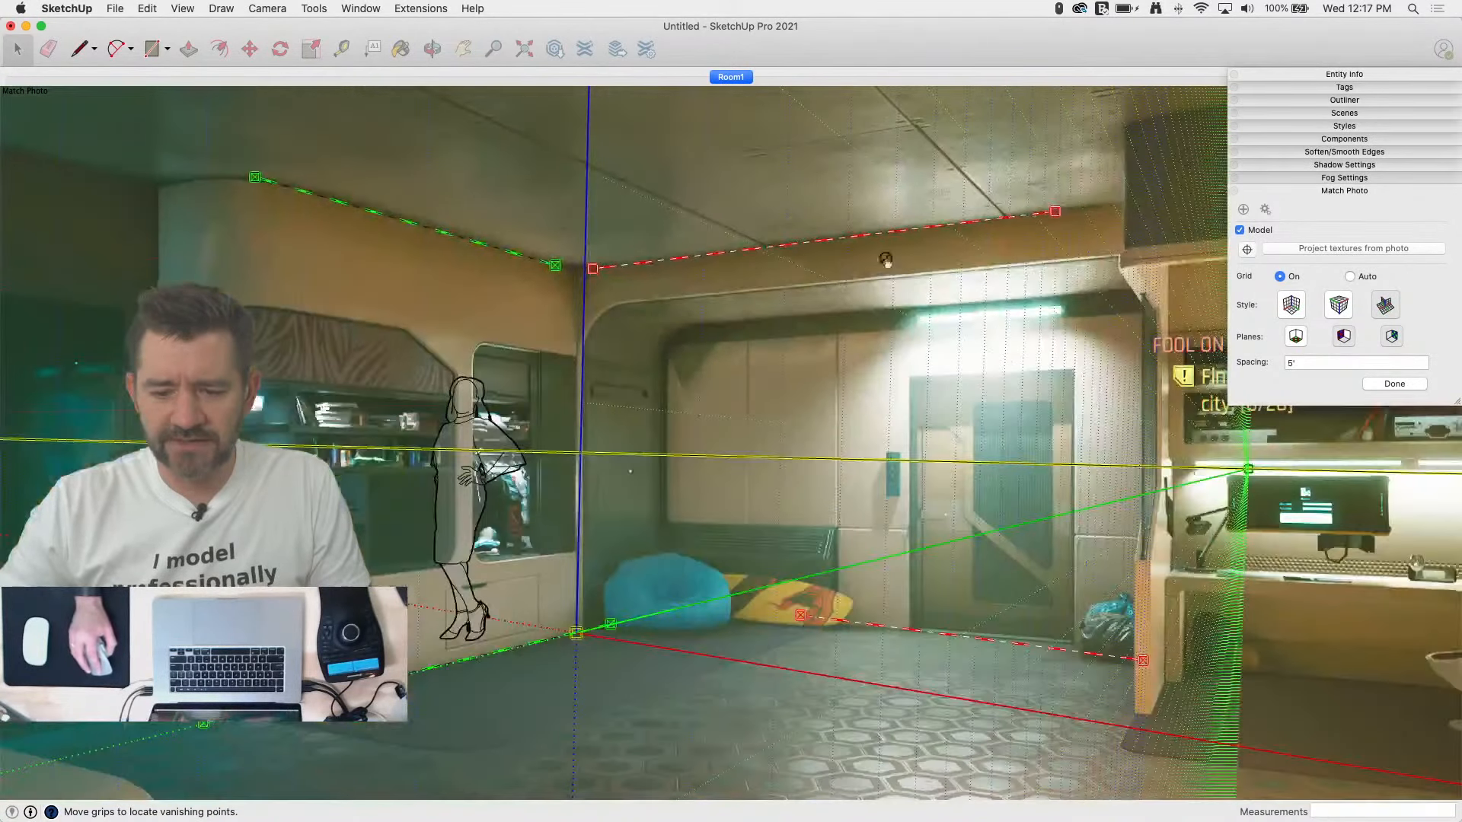
Step: Align the lower red bar with the base of the door wall, from the surfboard's tip to the desk partition
scroll(979, 619, up, 3)
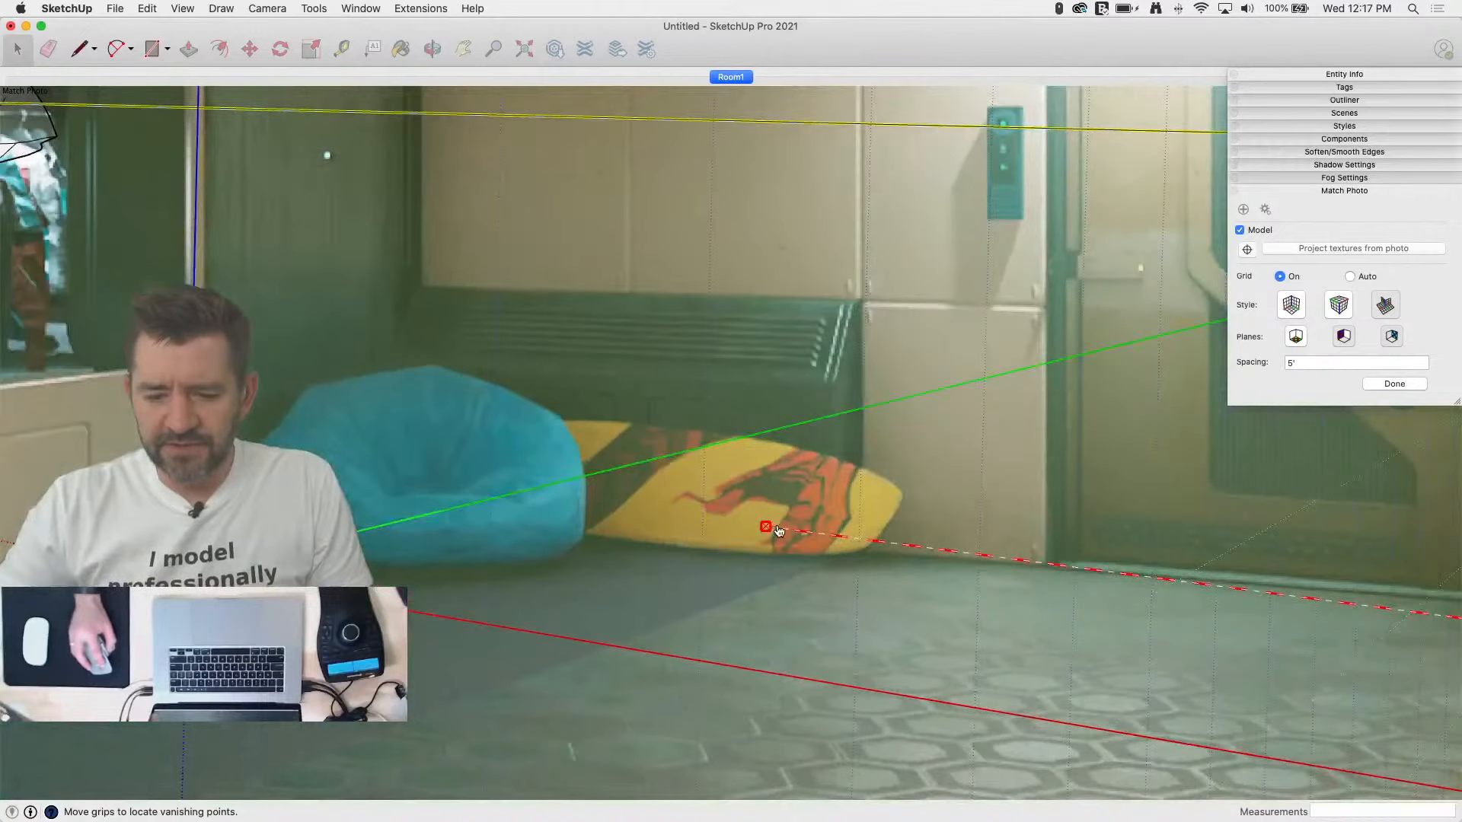
drag(767, 529, 863, 550)
scroll(829, 614, down, 2)
scroll(1240, 603, up, 3)
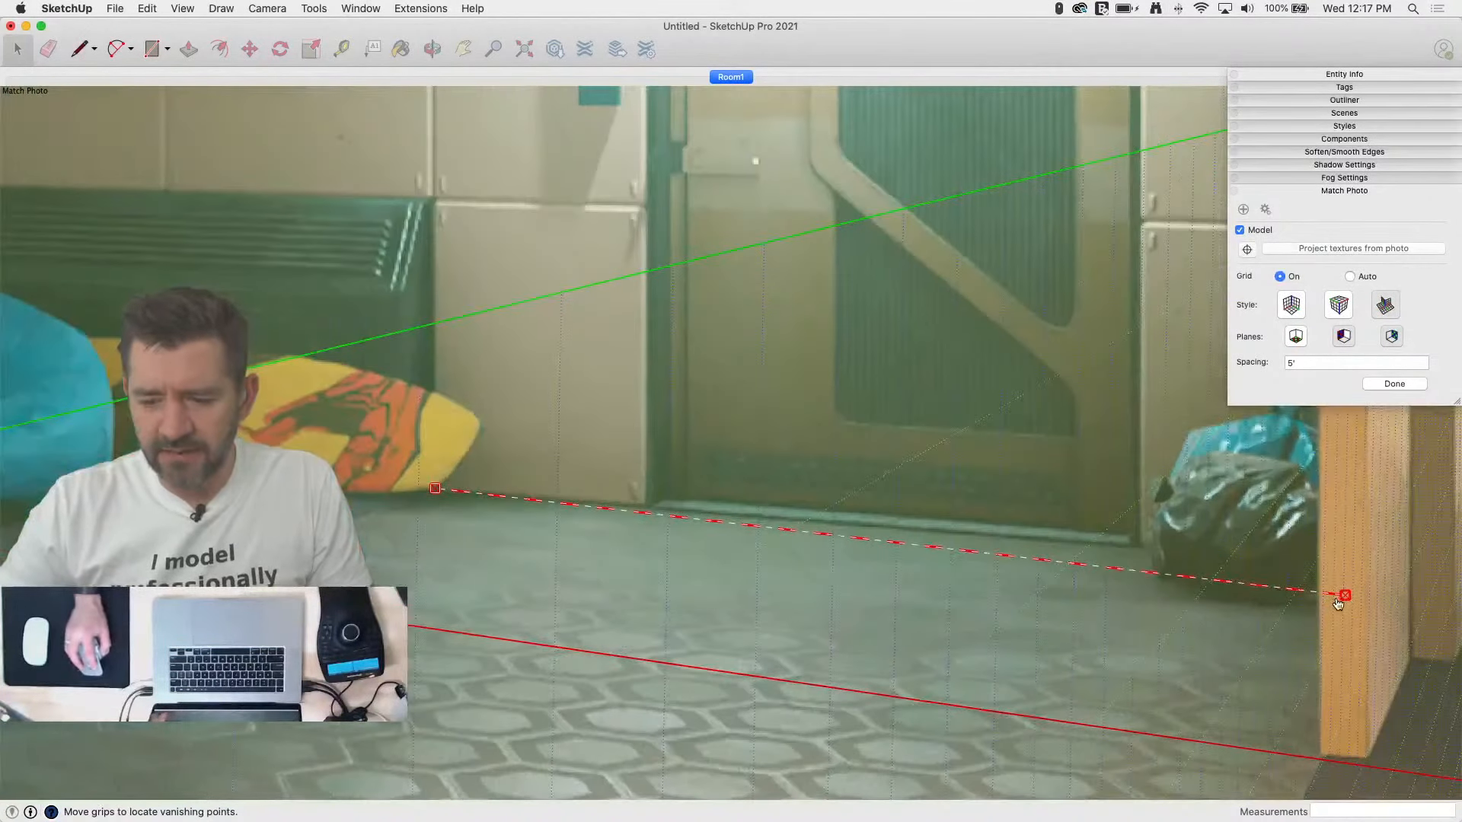
drag(1346, 597, 1306, 561)
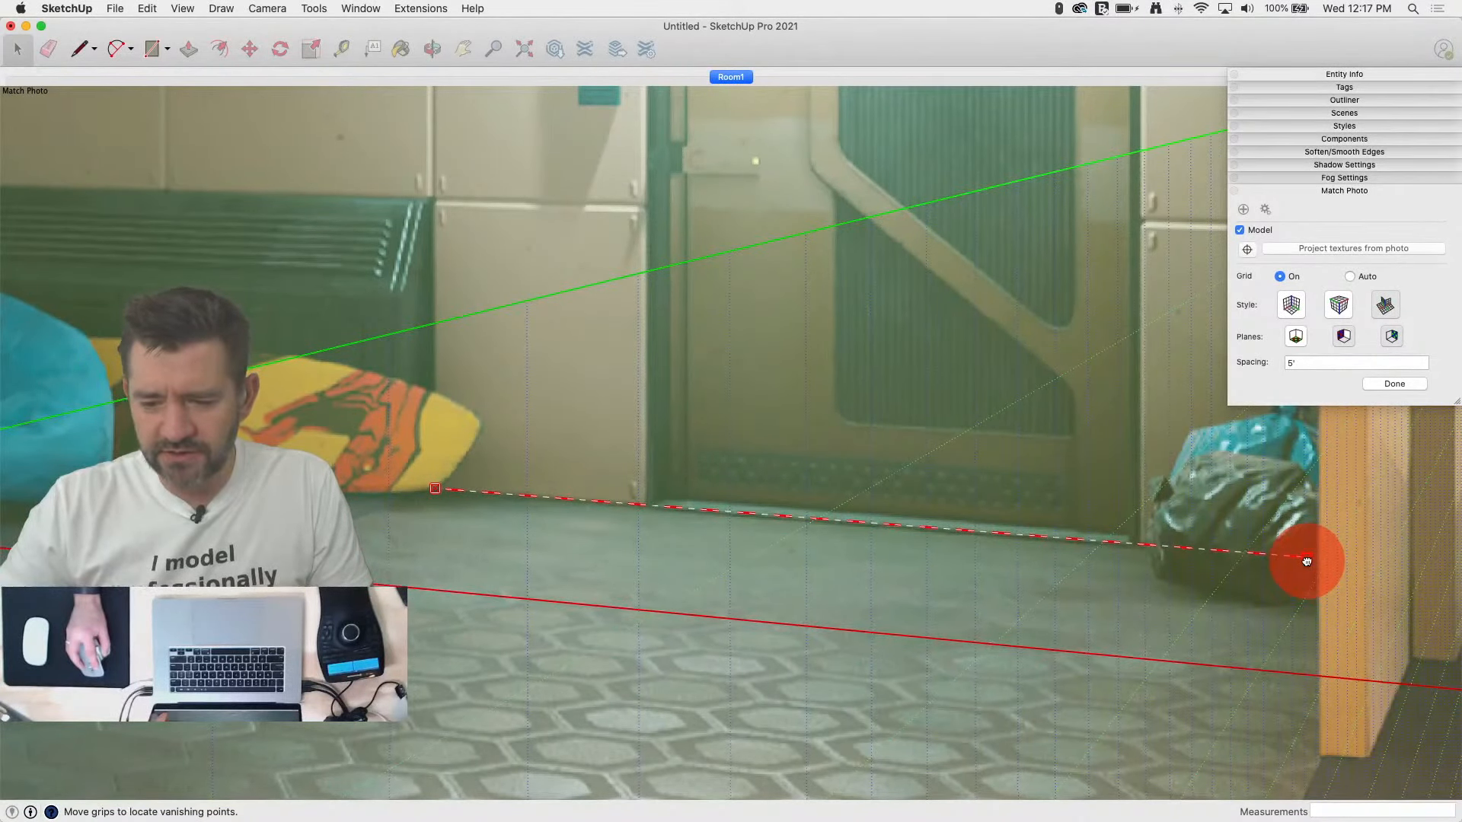
Step: Rescale the matched photo along the blue axis so the scale figure is shorter relative to the shelf wall
scroll(1320, 601, down, 4)
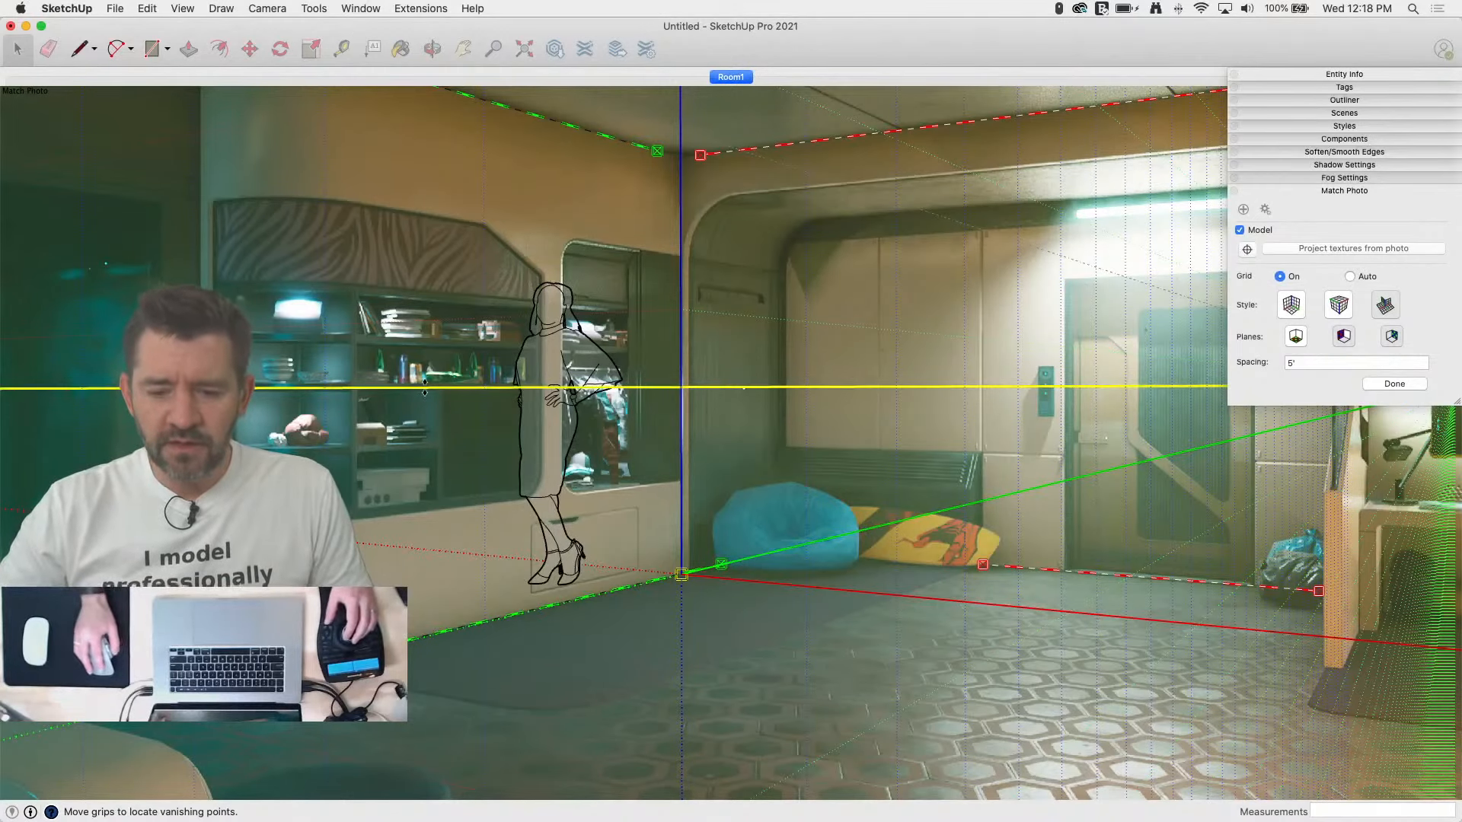
scroll(478, 426, down, 3)
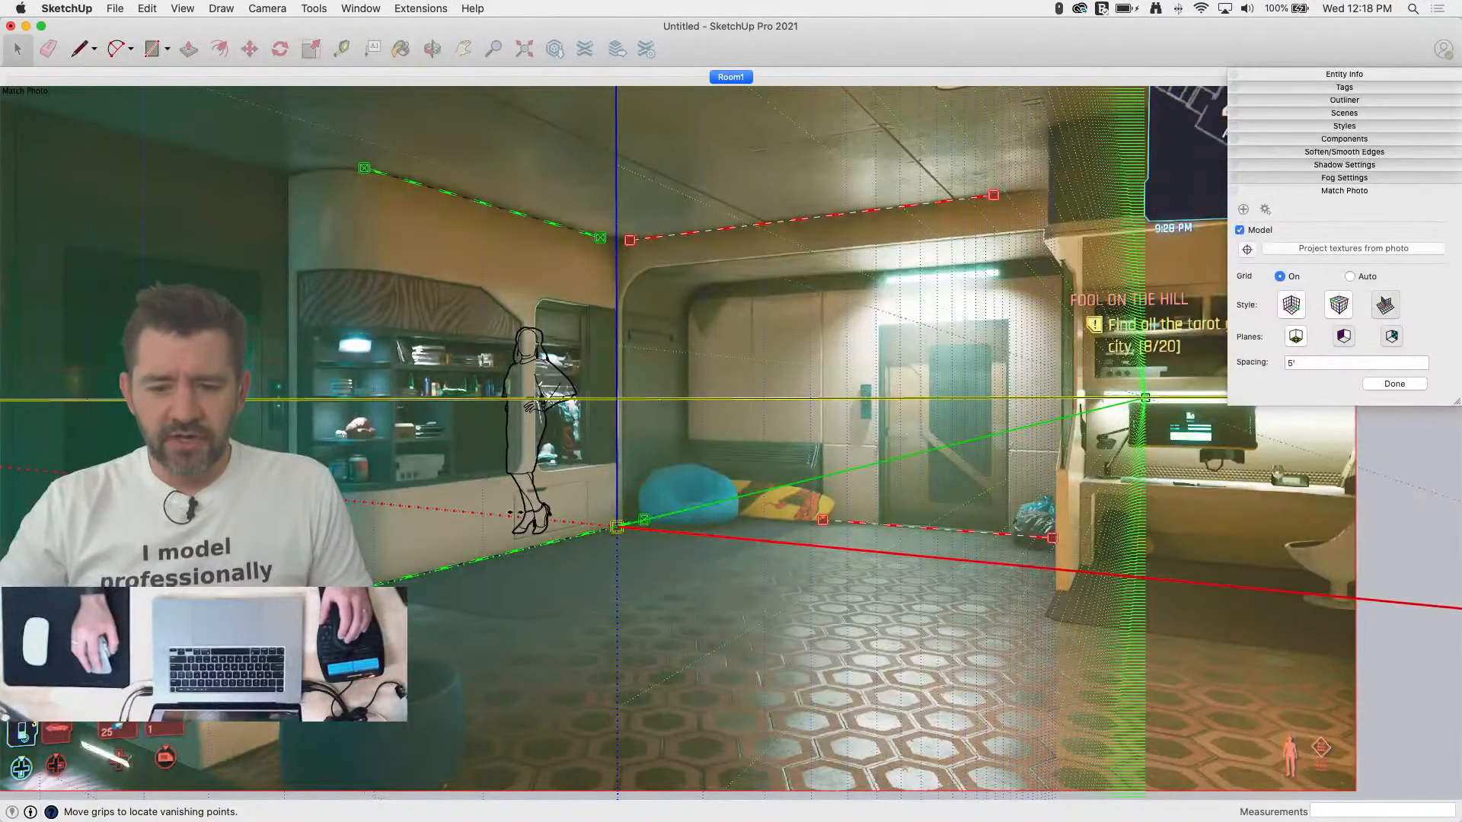
scroll(958, 548, down, 1)
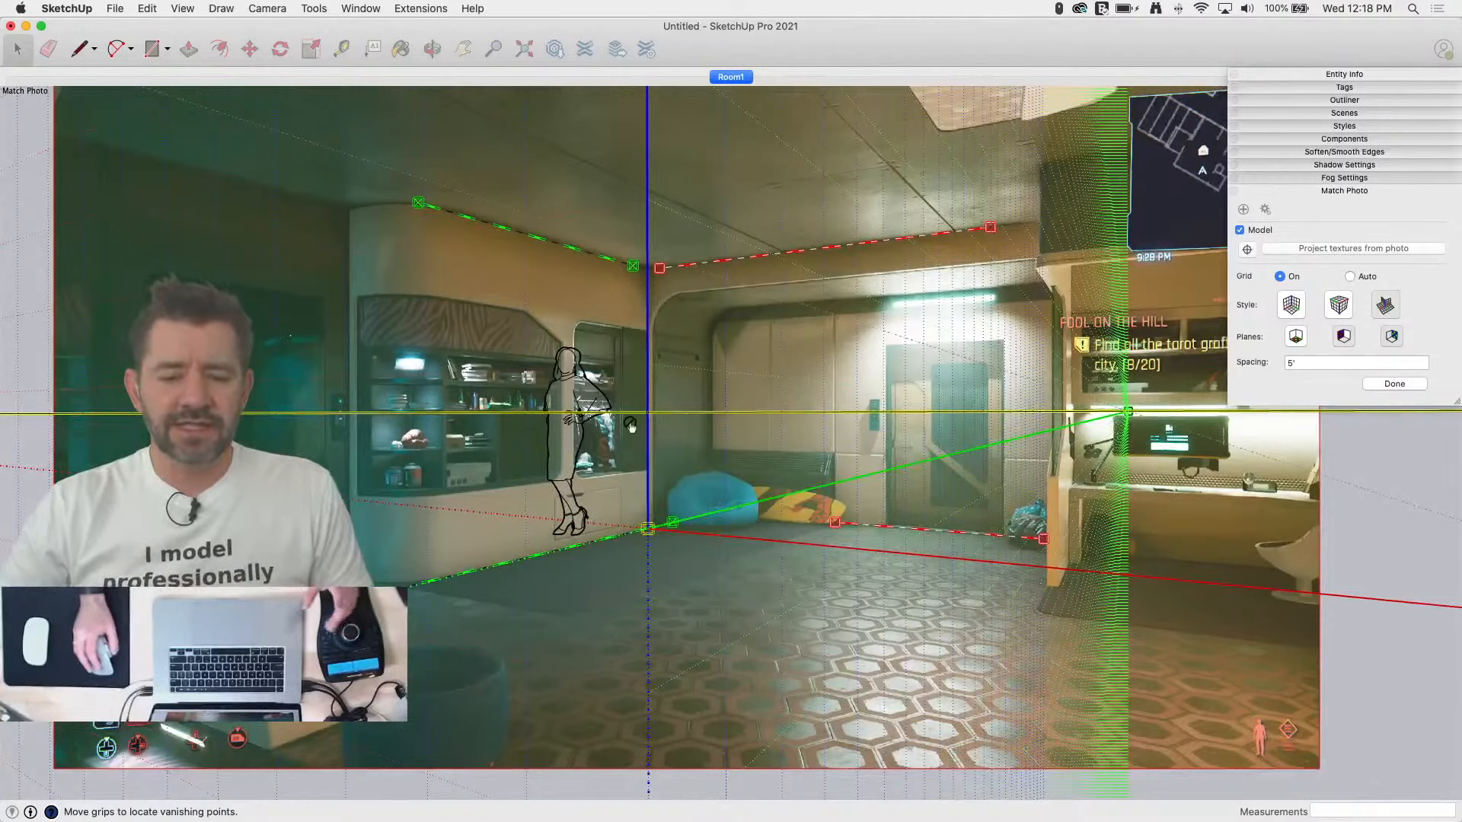
drag(648, 434, 675, 453)
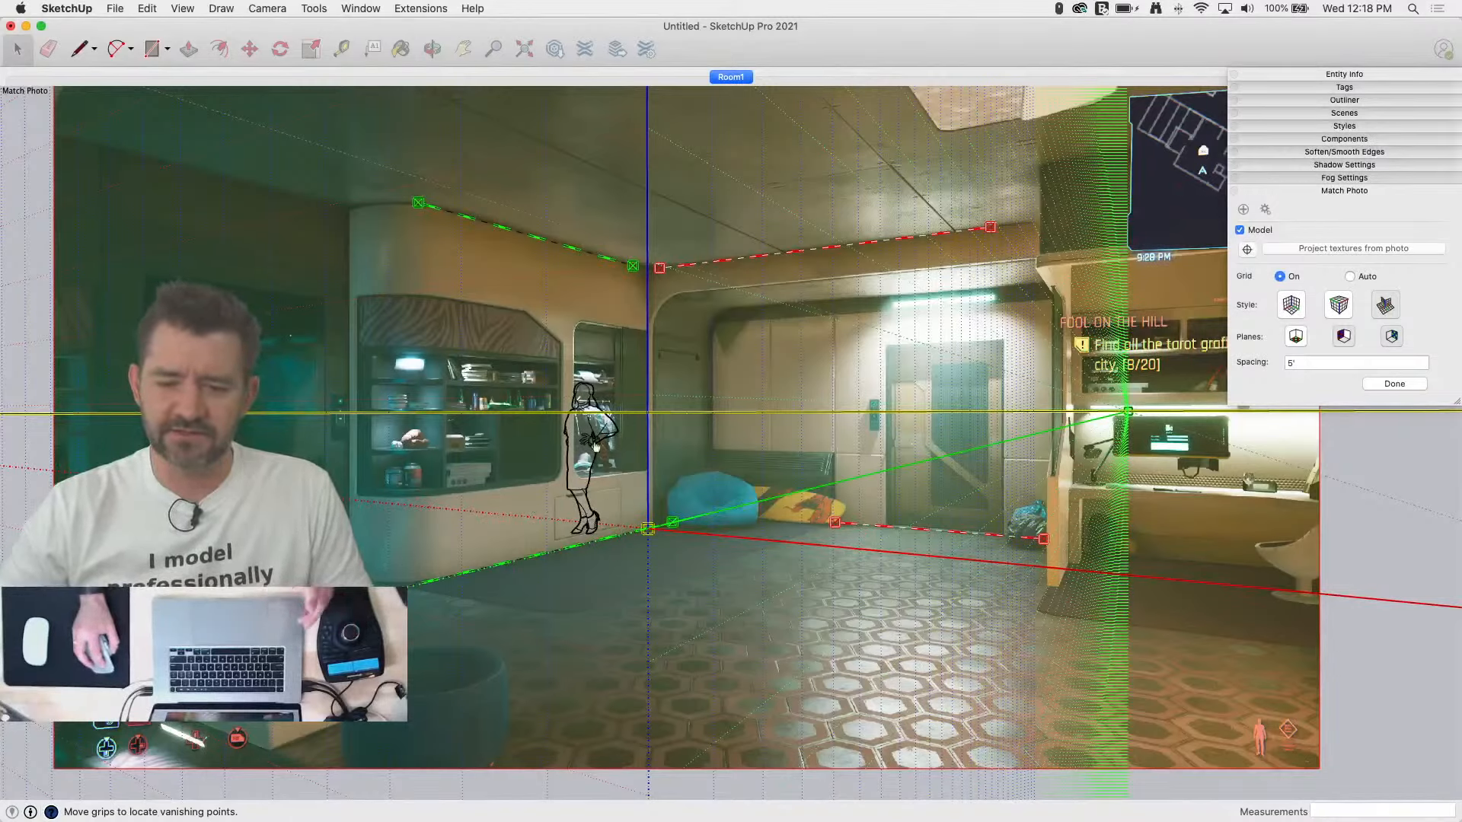
drag(647, 434, 649, 432)
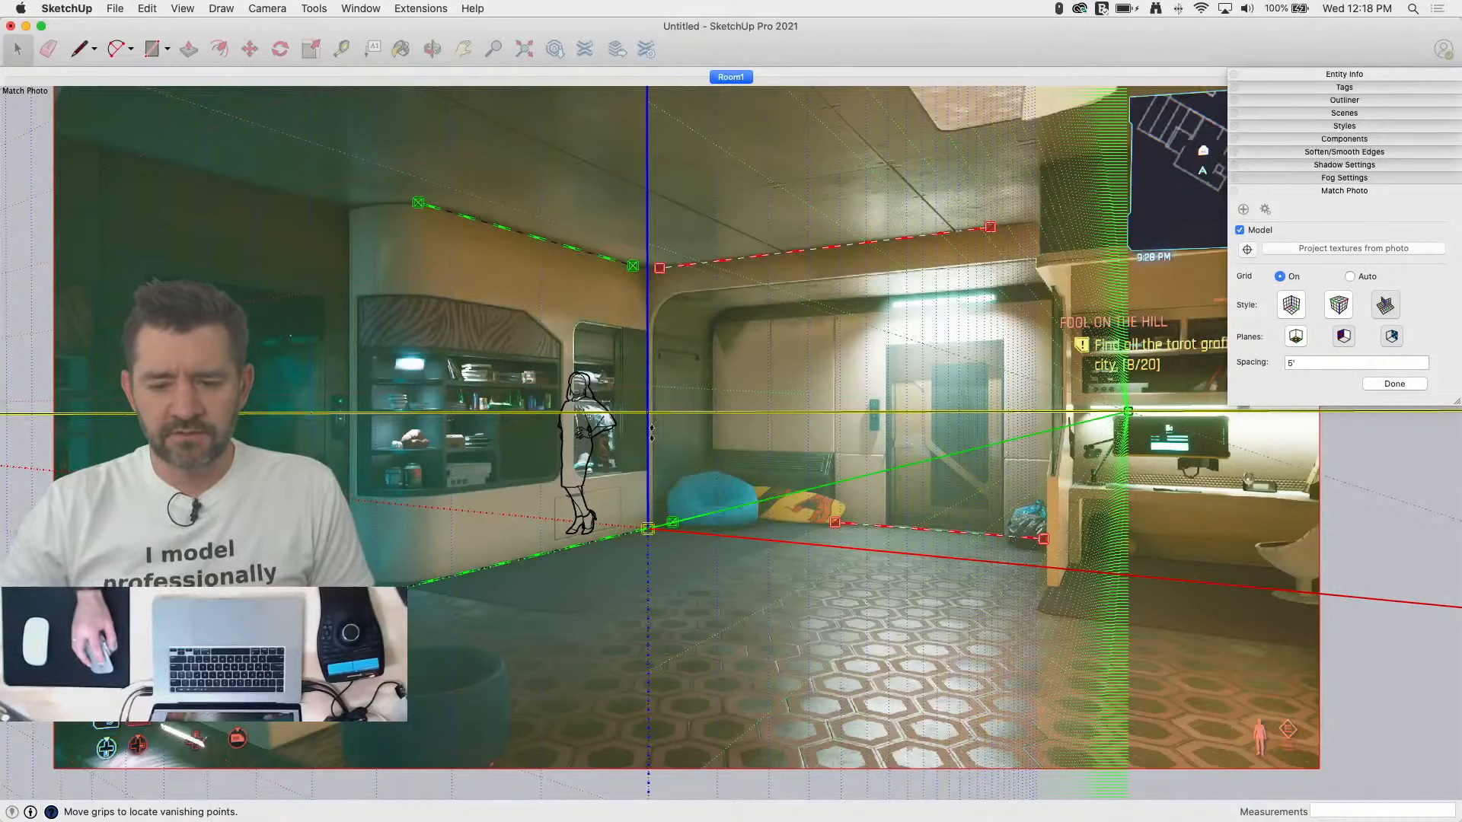
drag(651, 434, 654, 439)
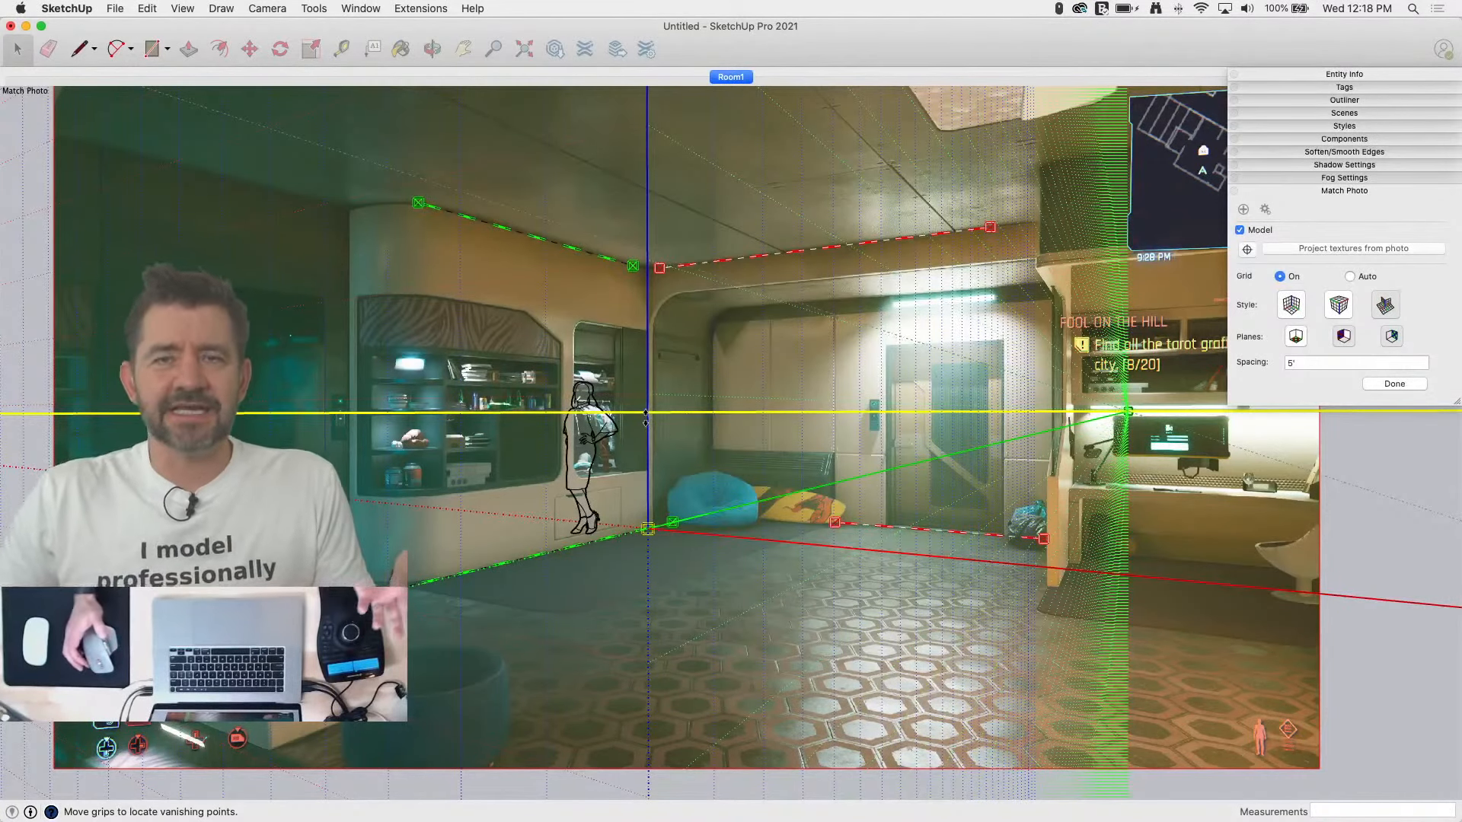
Step: Finish the photo match and save the model to the Desktop as VsApartment
click(1399, 385)
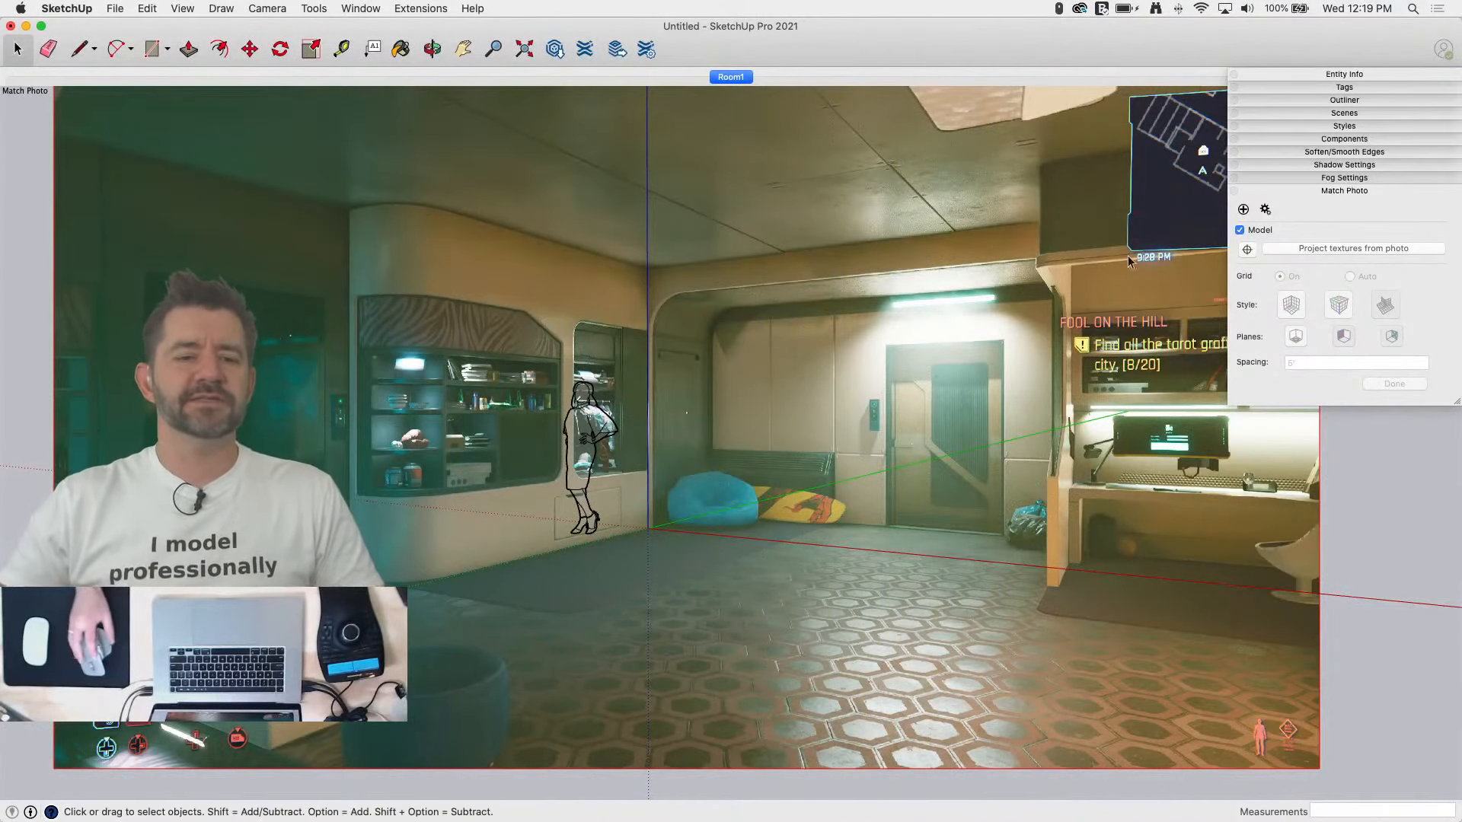
click(119, 8)
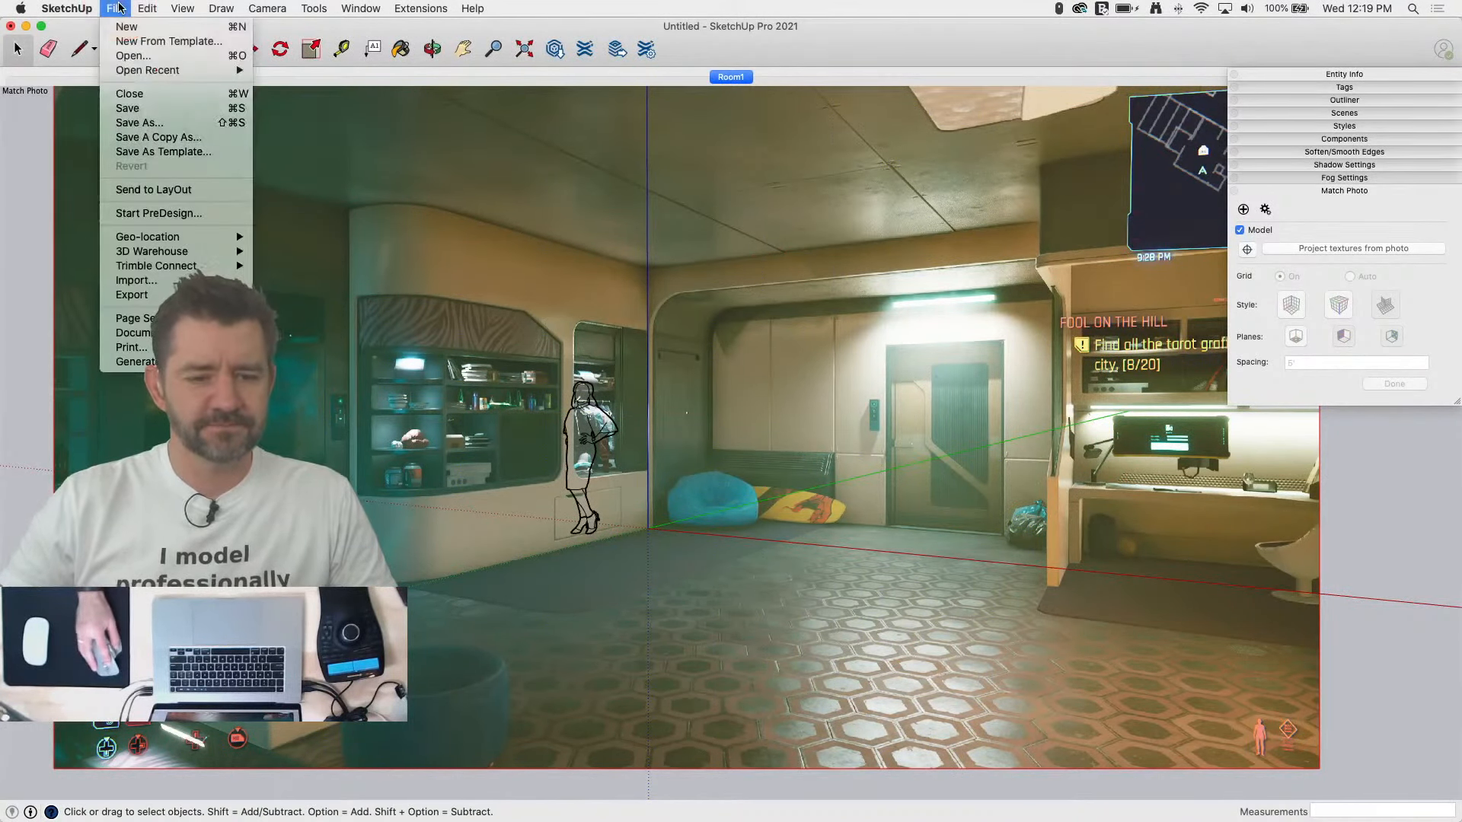
click(137, 108)
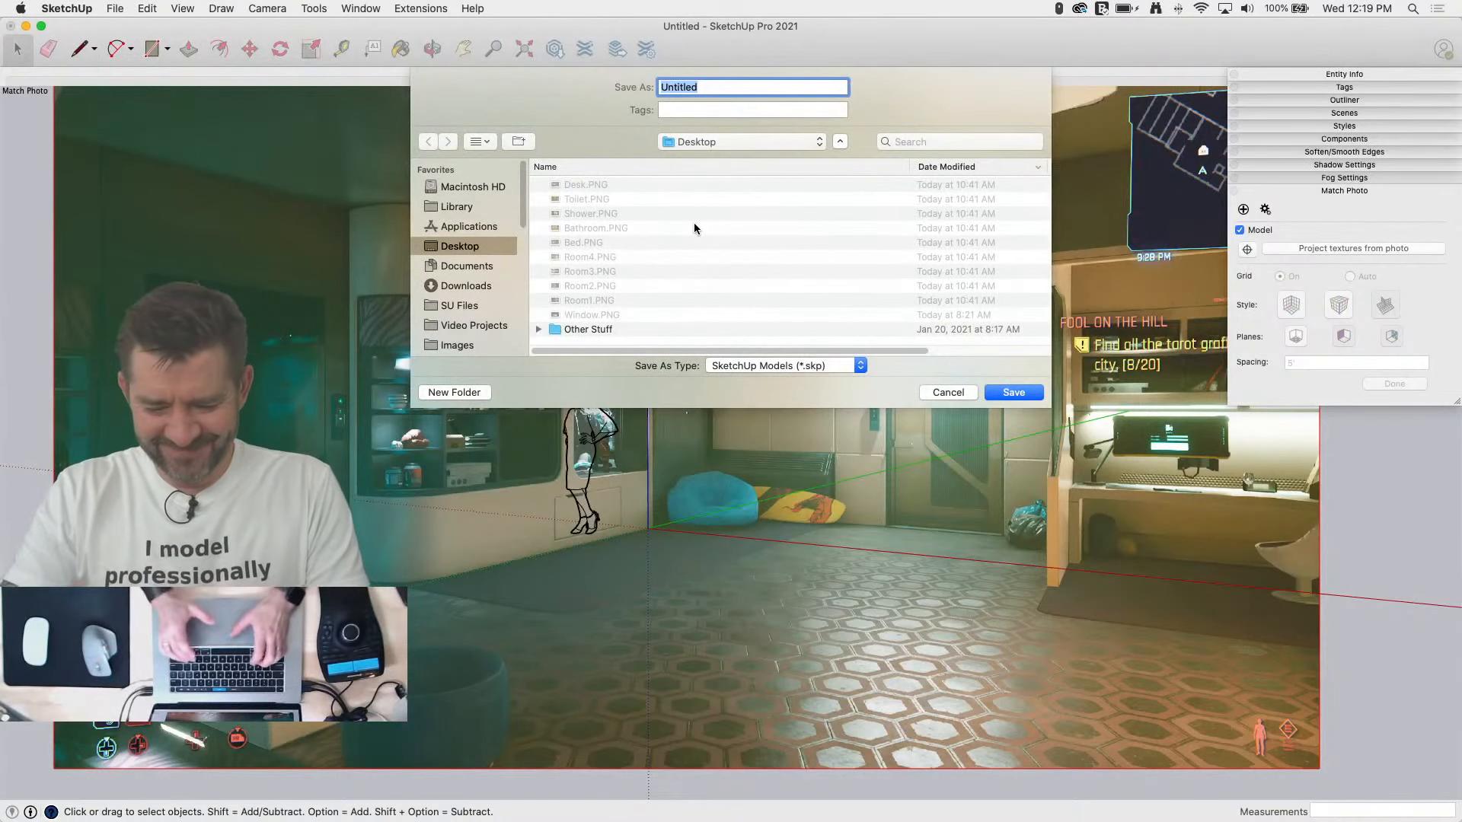
text(VsApartment)
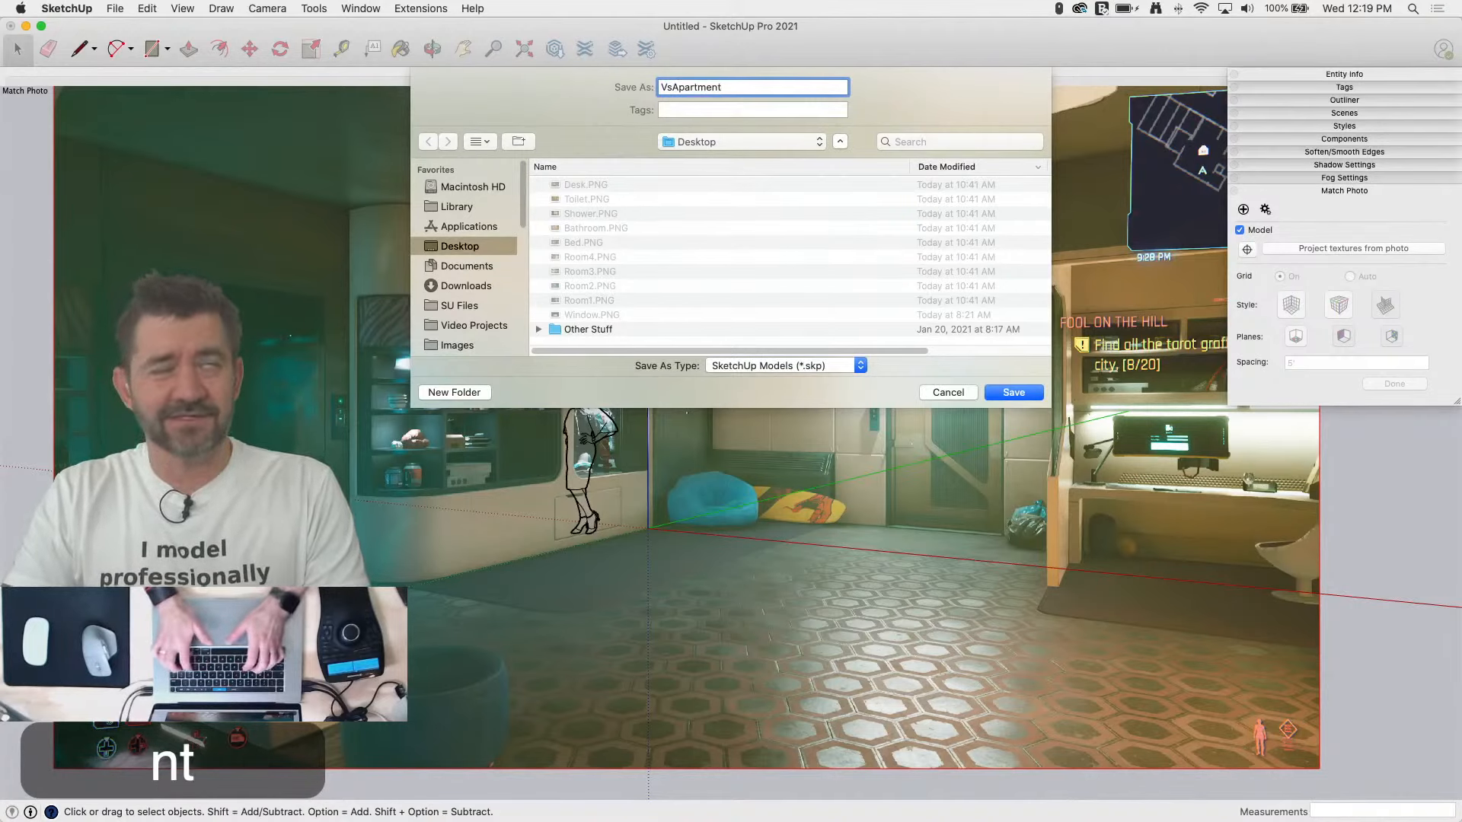
key(Return)
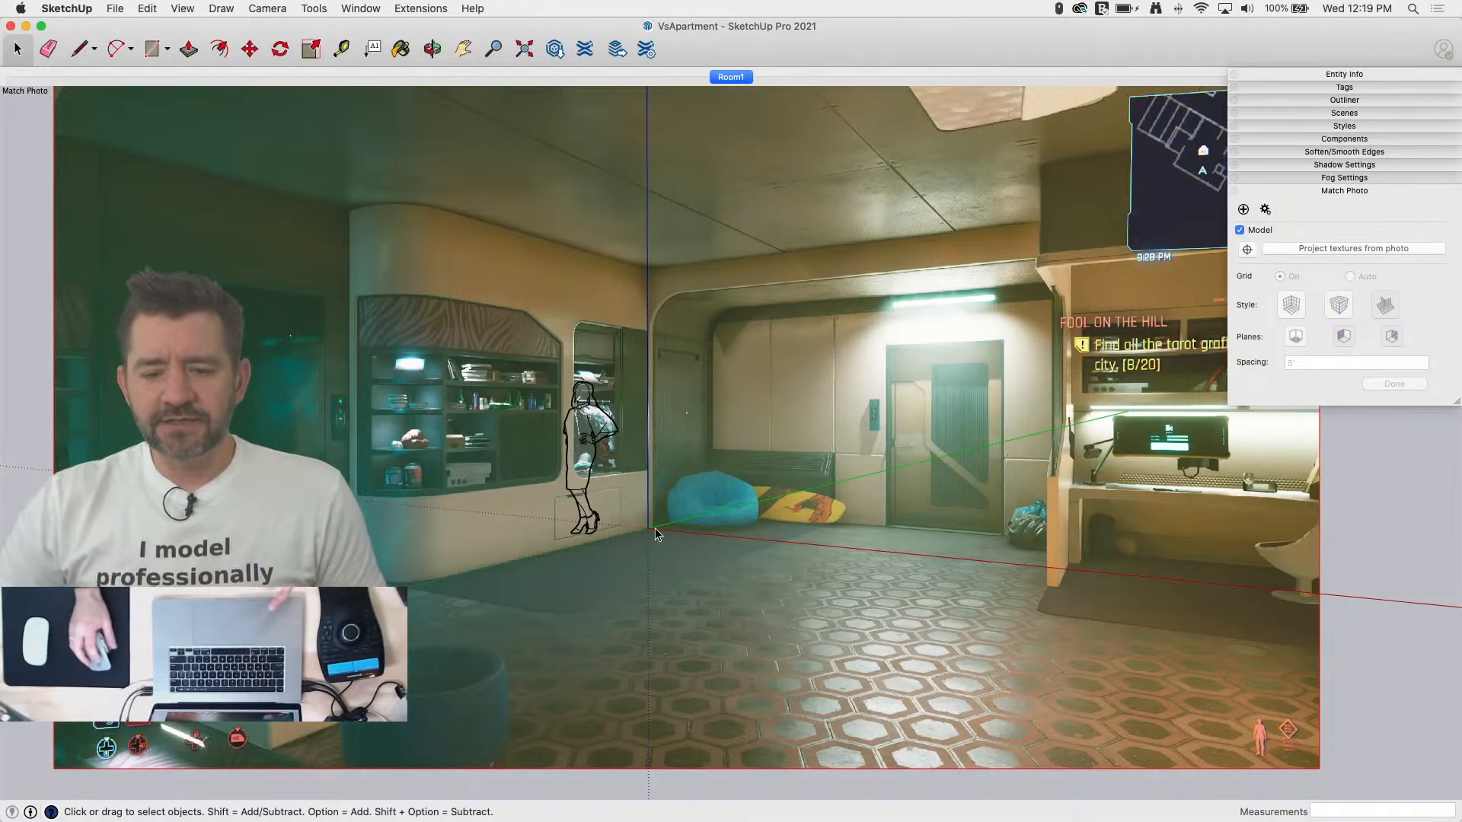
Step: Draw a vertical line about 9' 7" tall from the axes origin up the shelf wall's corner to the ceiling
key(r)
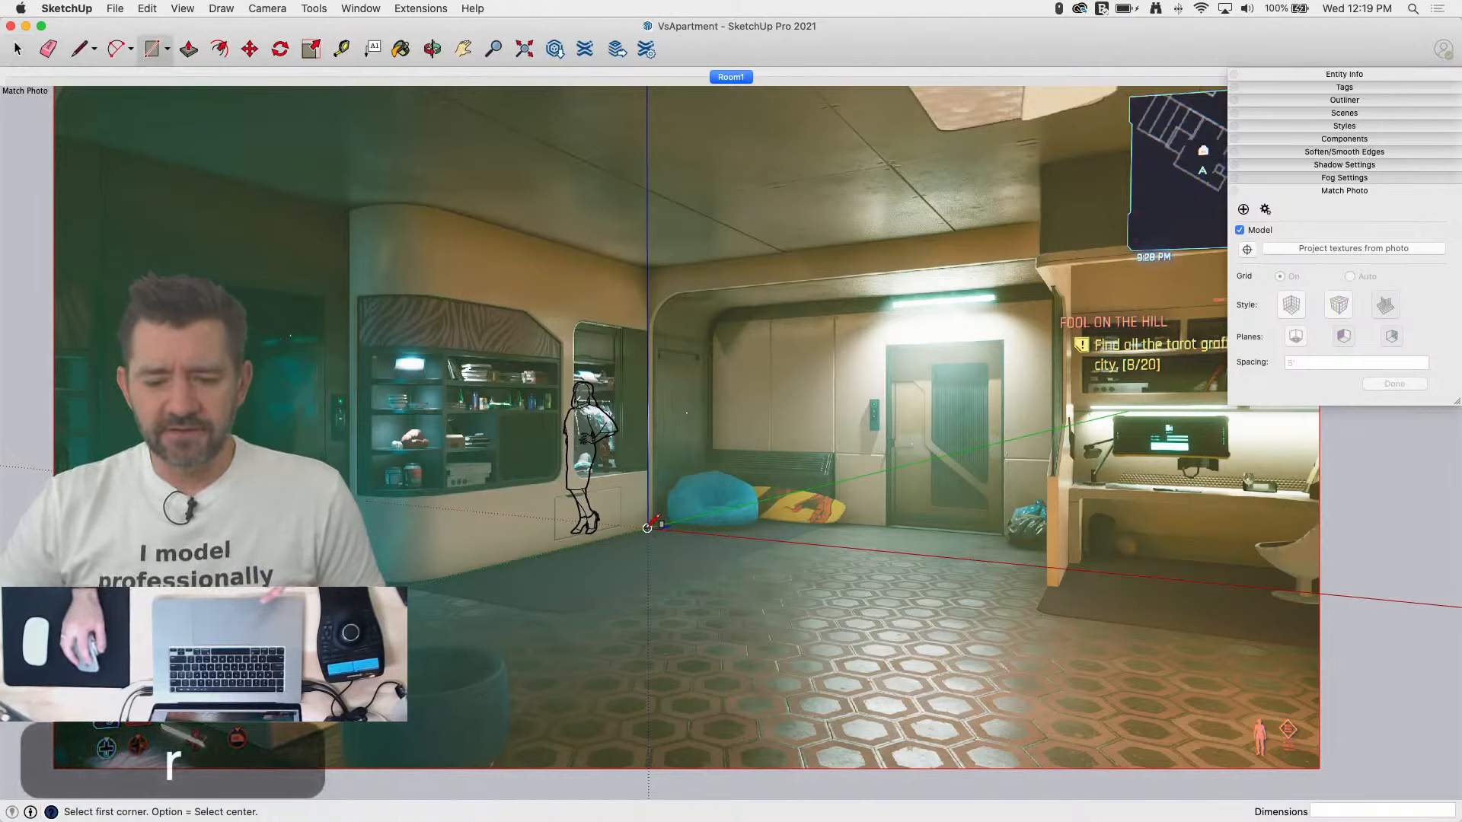
key(l)
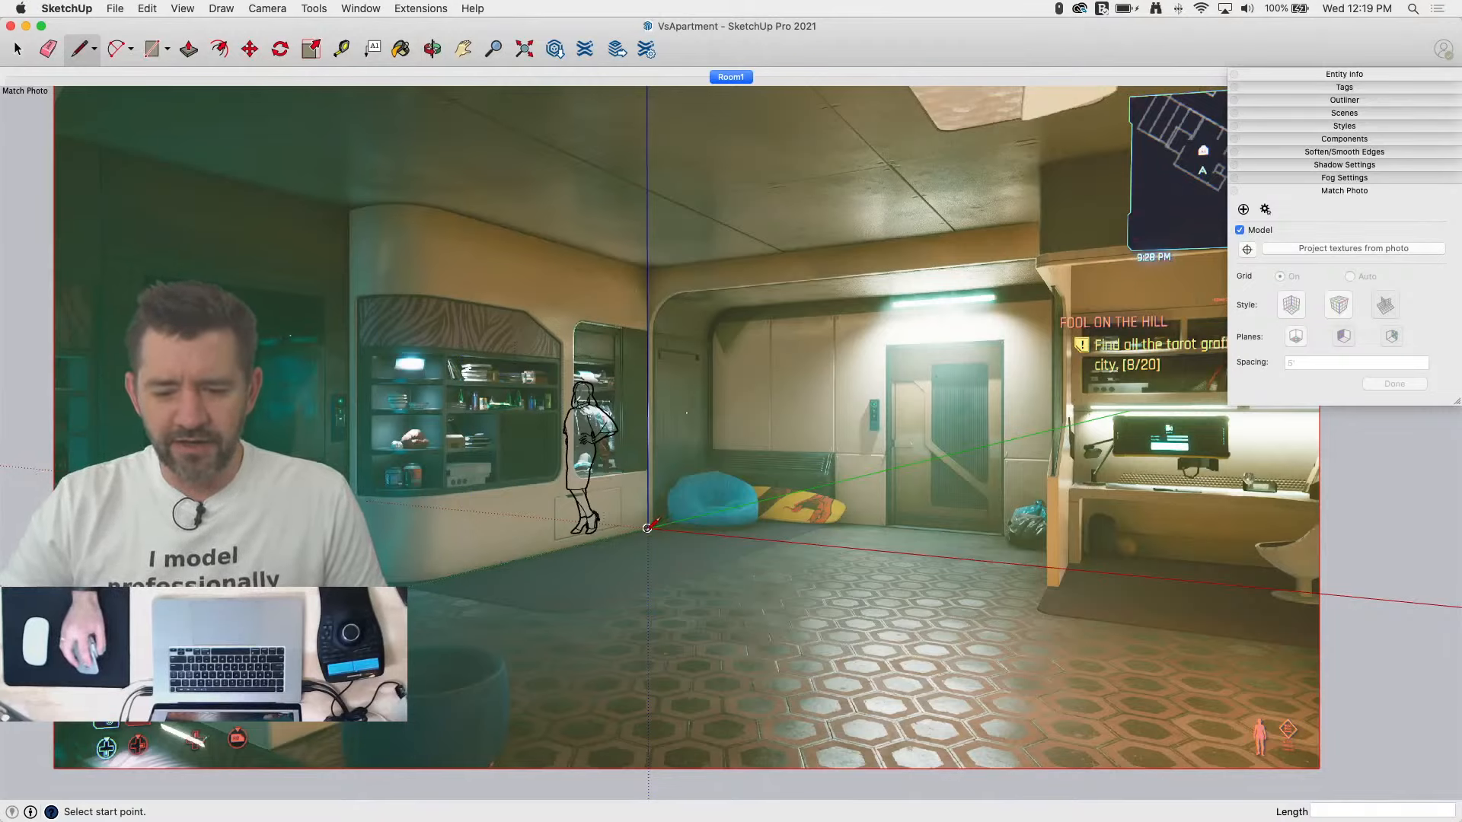
click(647, 528)
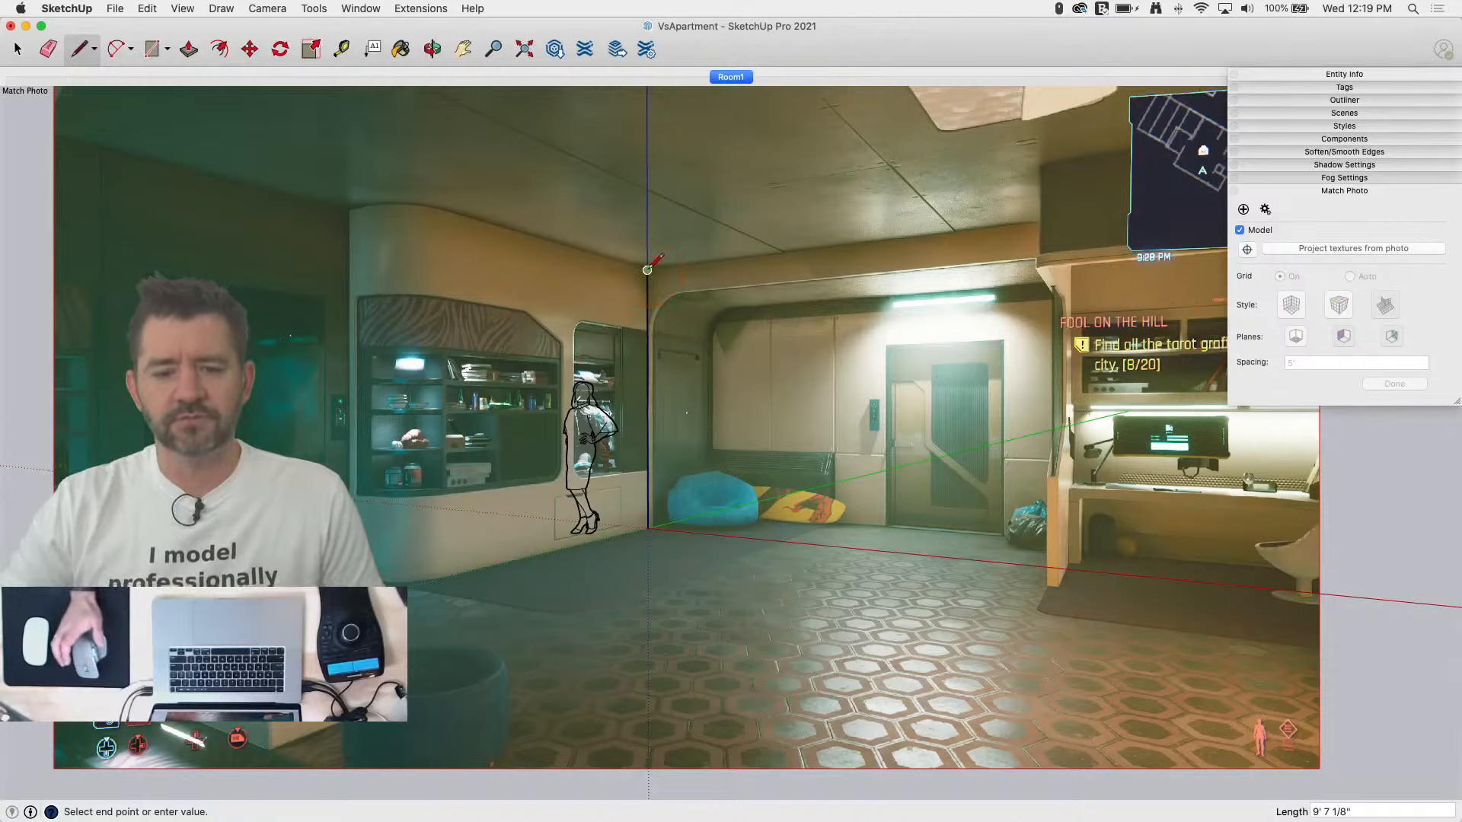
key(space)
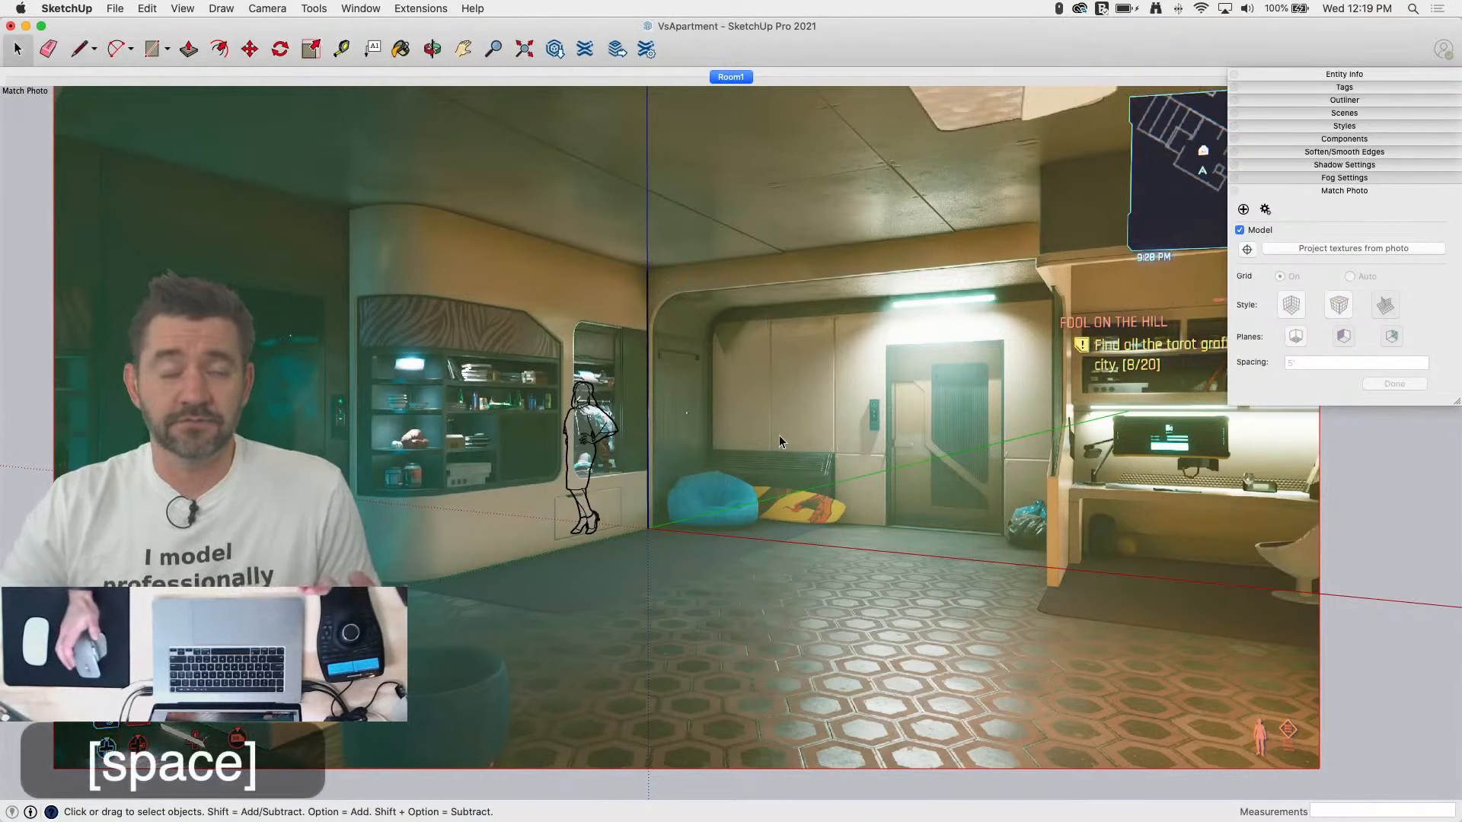
Step: Trace the flat shelf wall's ceiling, far vertical and floor edges back to the origin, closing a face about 9' 6" wide
key(l)
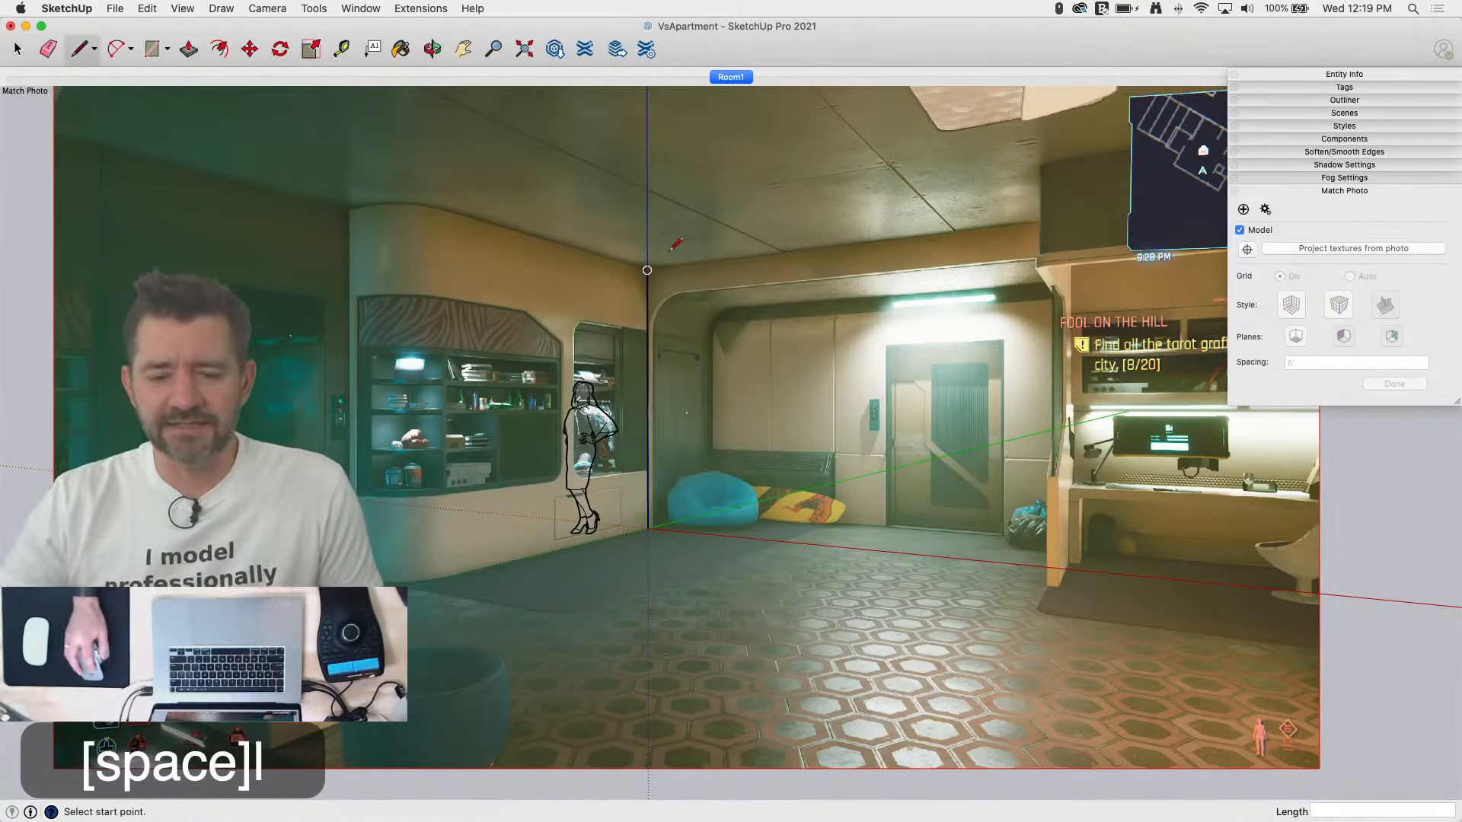
click(647, 269)
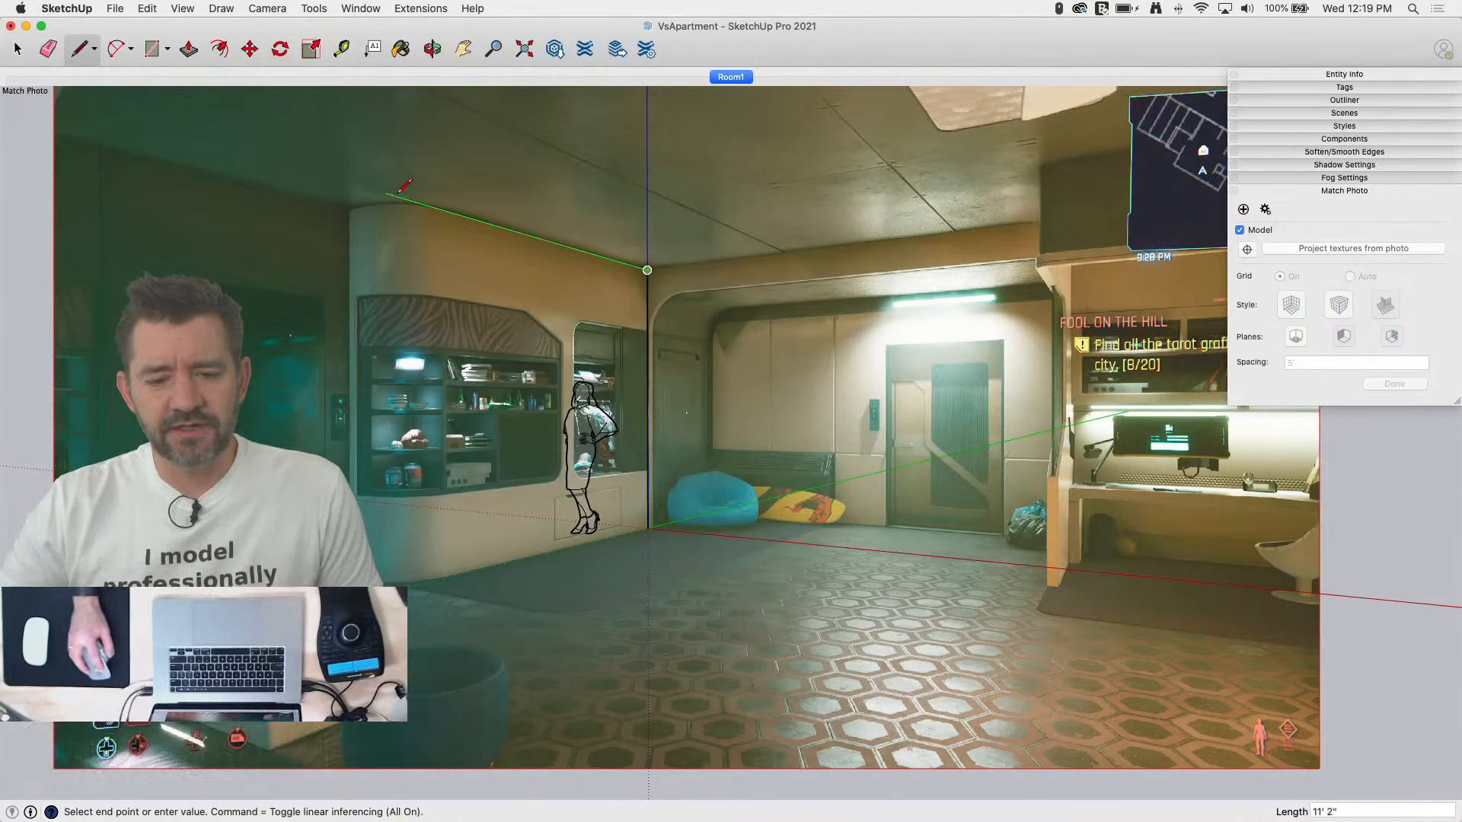
click(442, 211)
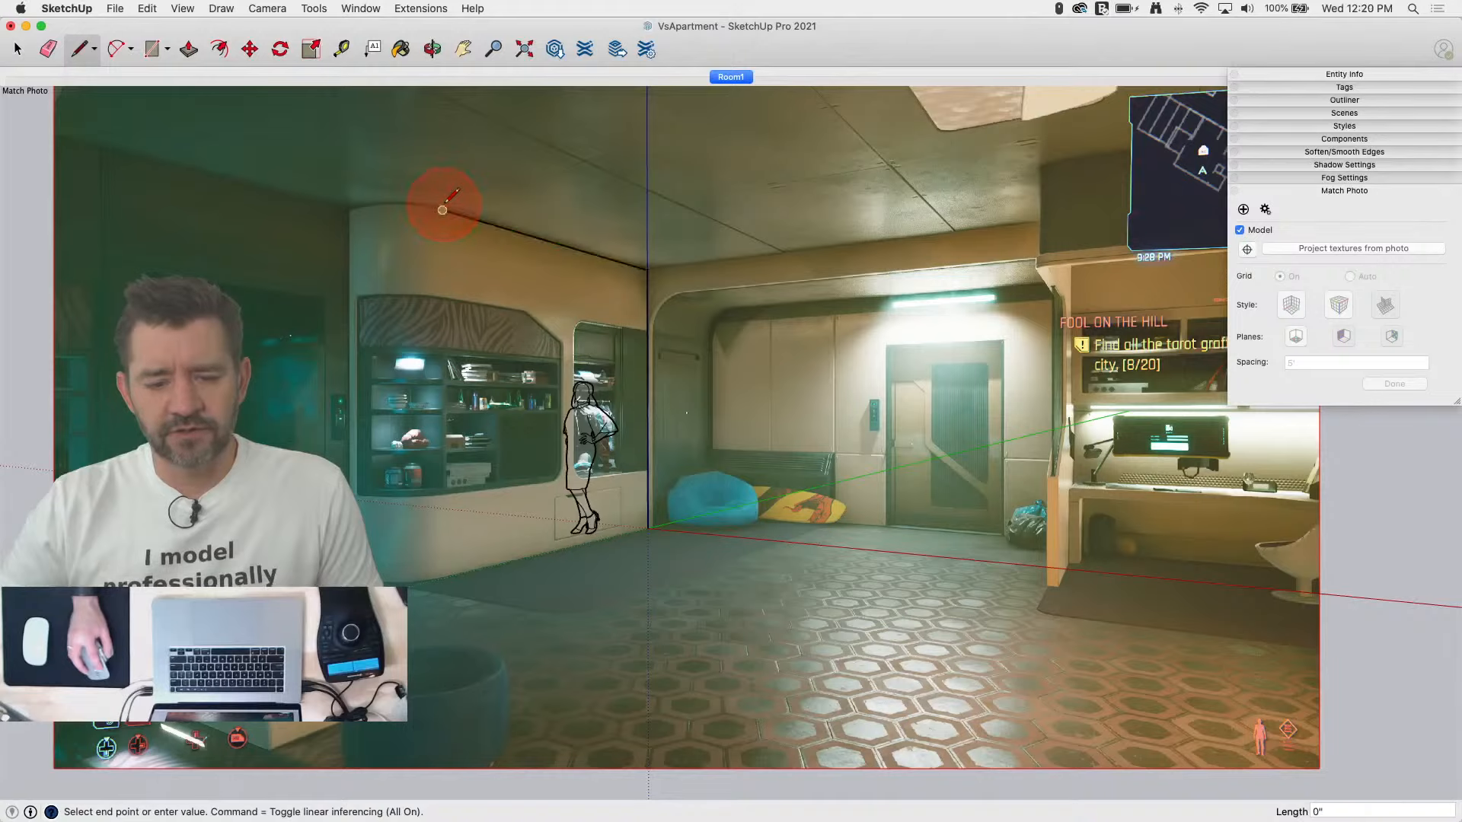
click(455, 572)
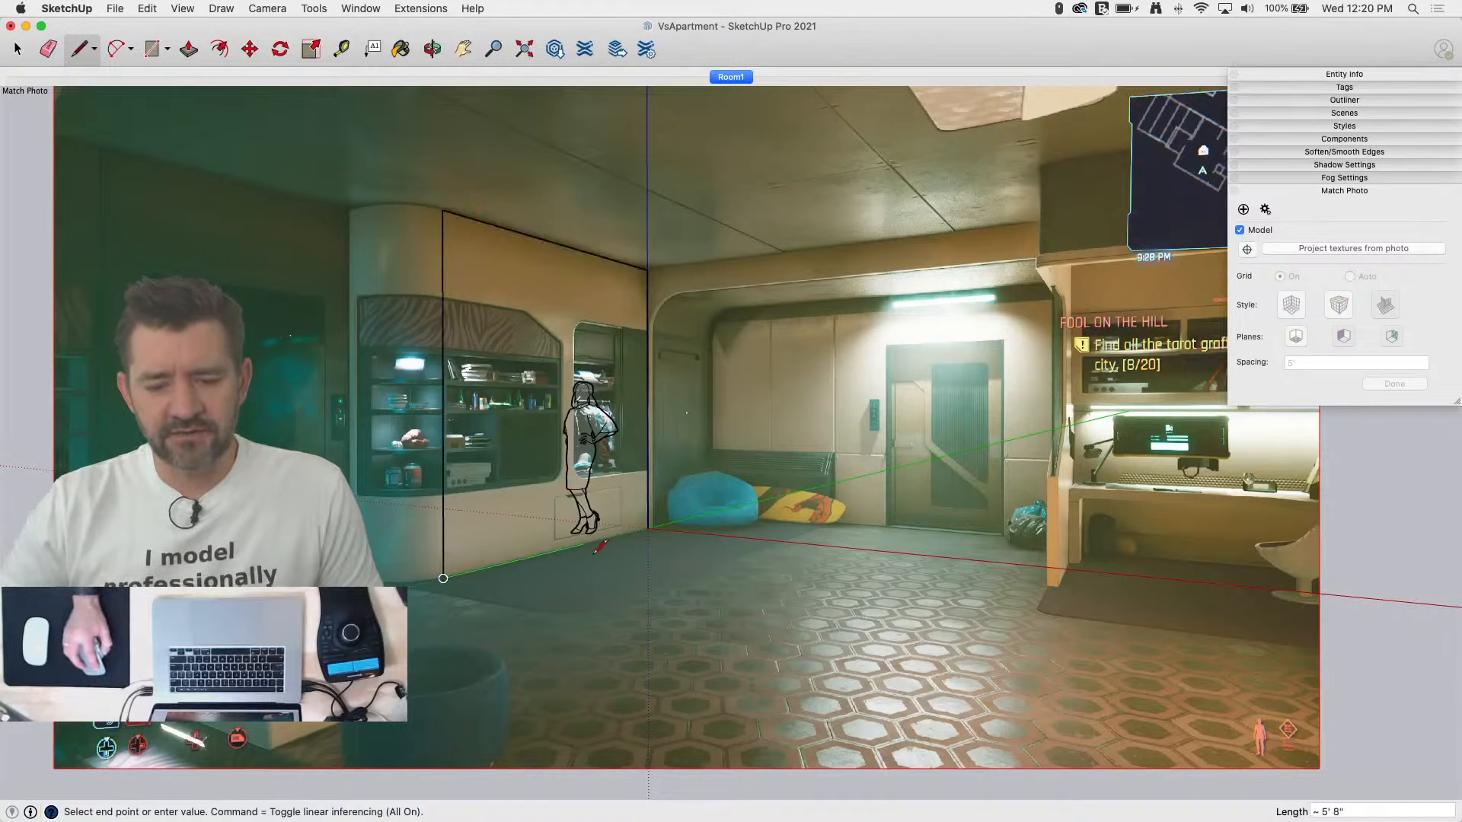
click(647, 528)
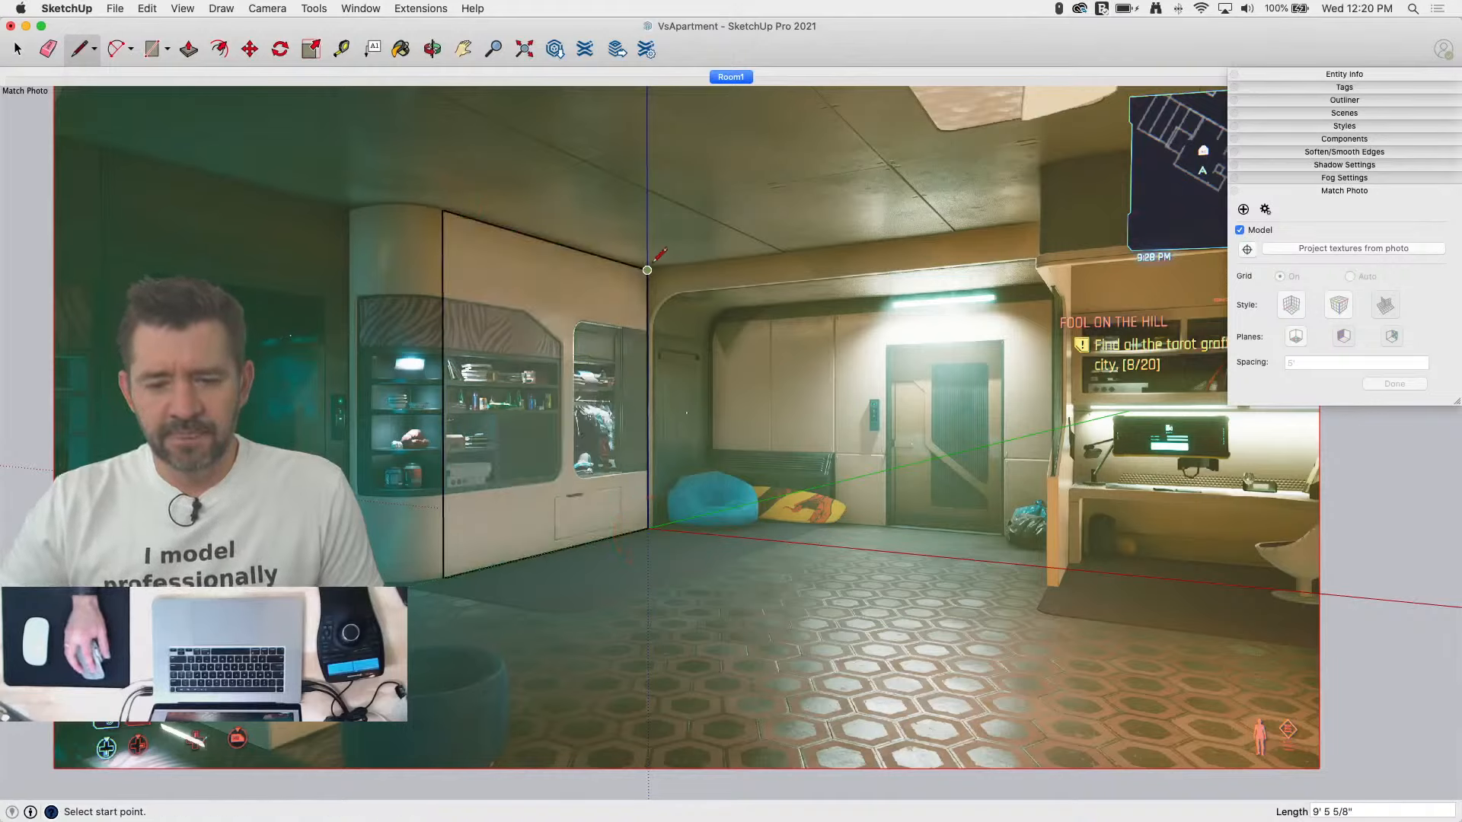
key(space)
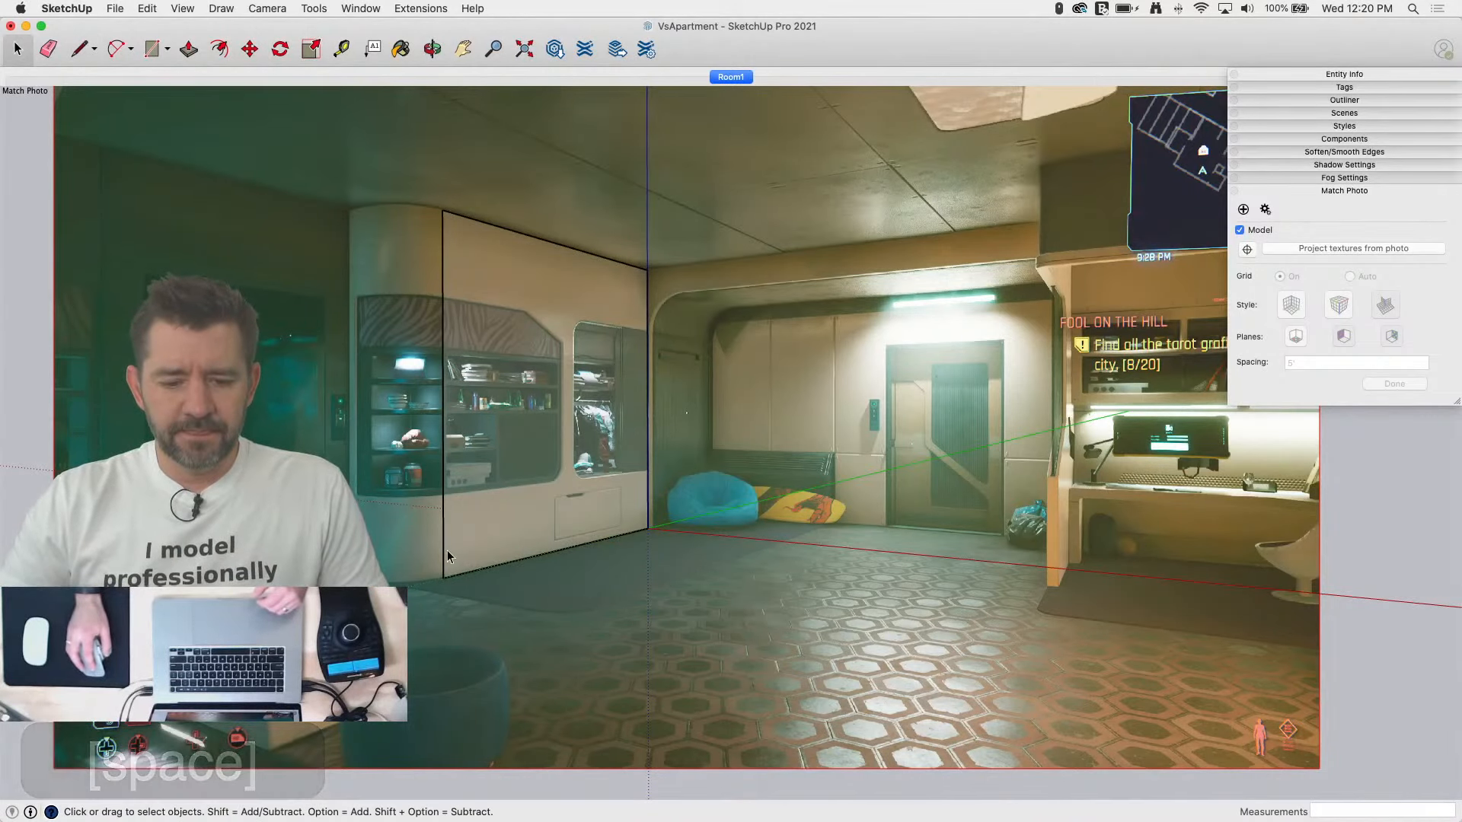
Step: Extend the shelf wall's floor line past the flat face, with a perpendicular edge to the end of the rounded corner
key(l)
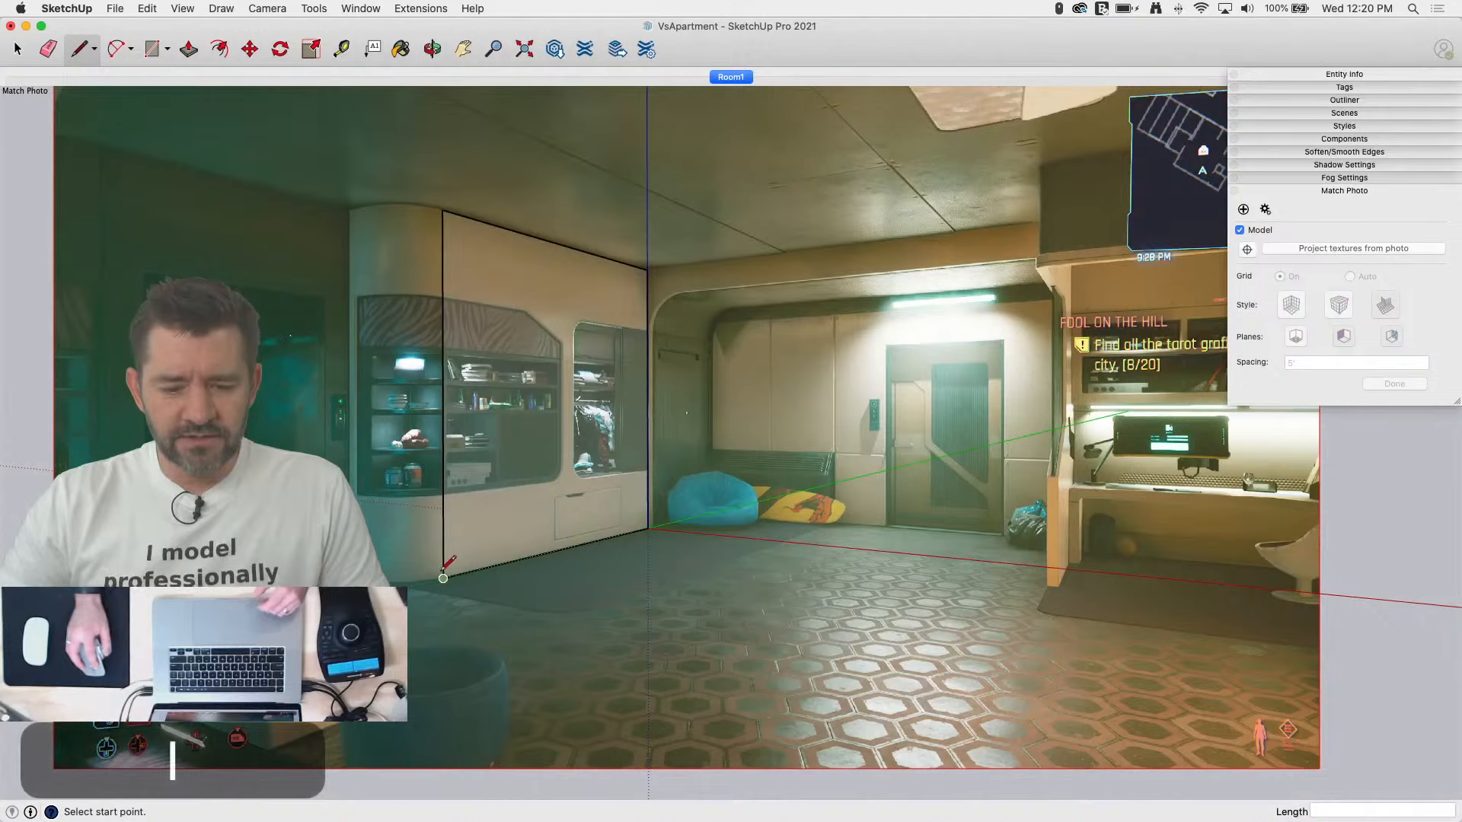
click(443, 579)
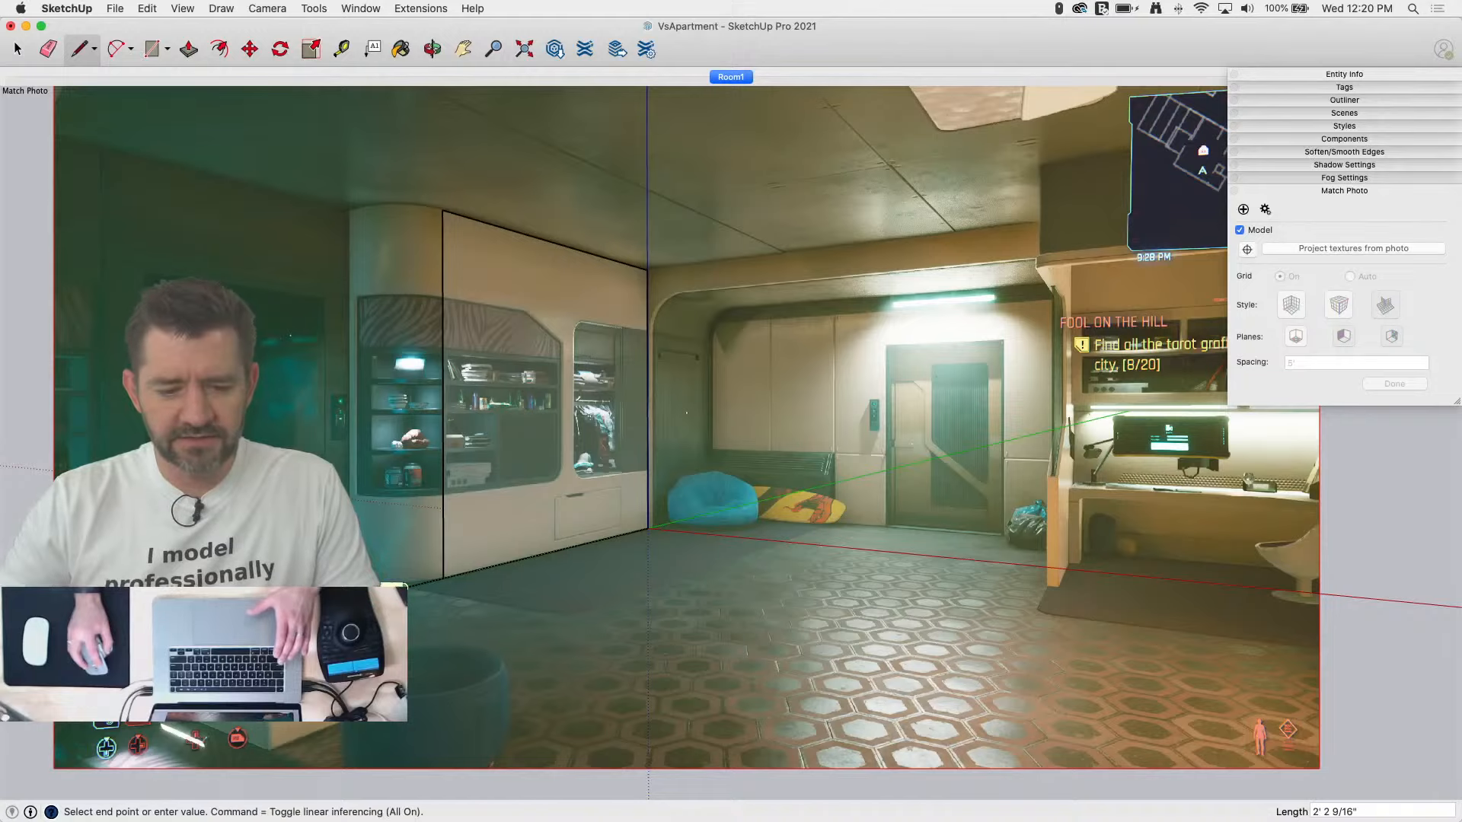
click(365, 582)
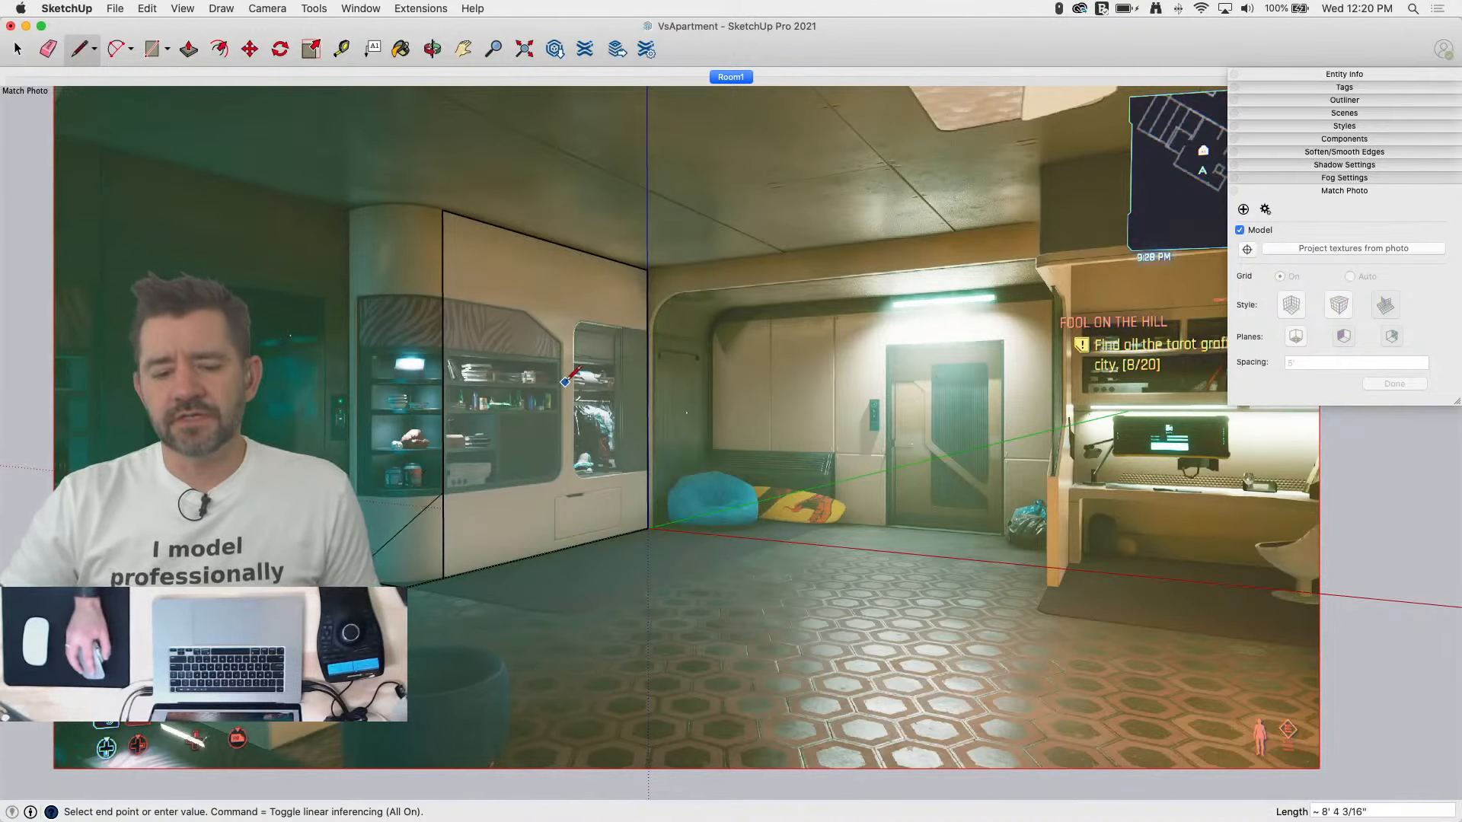
key(o)
drag(564, 385, 607, 713)
key(a)
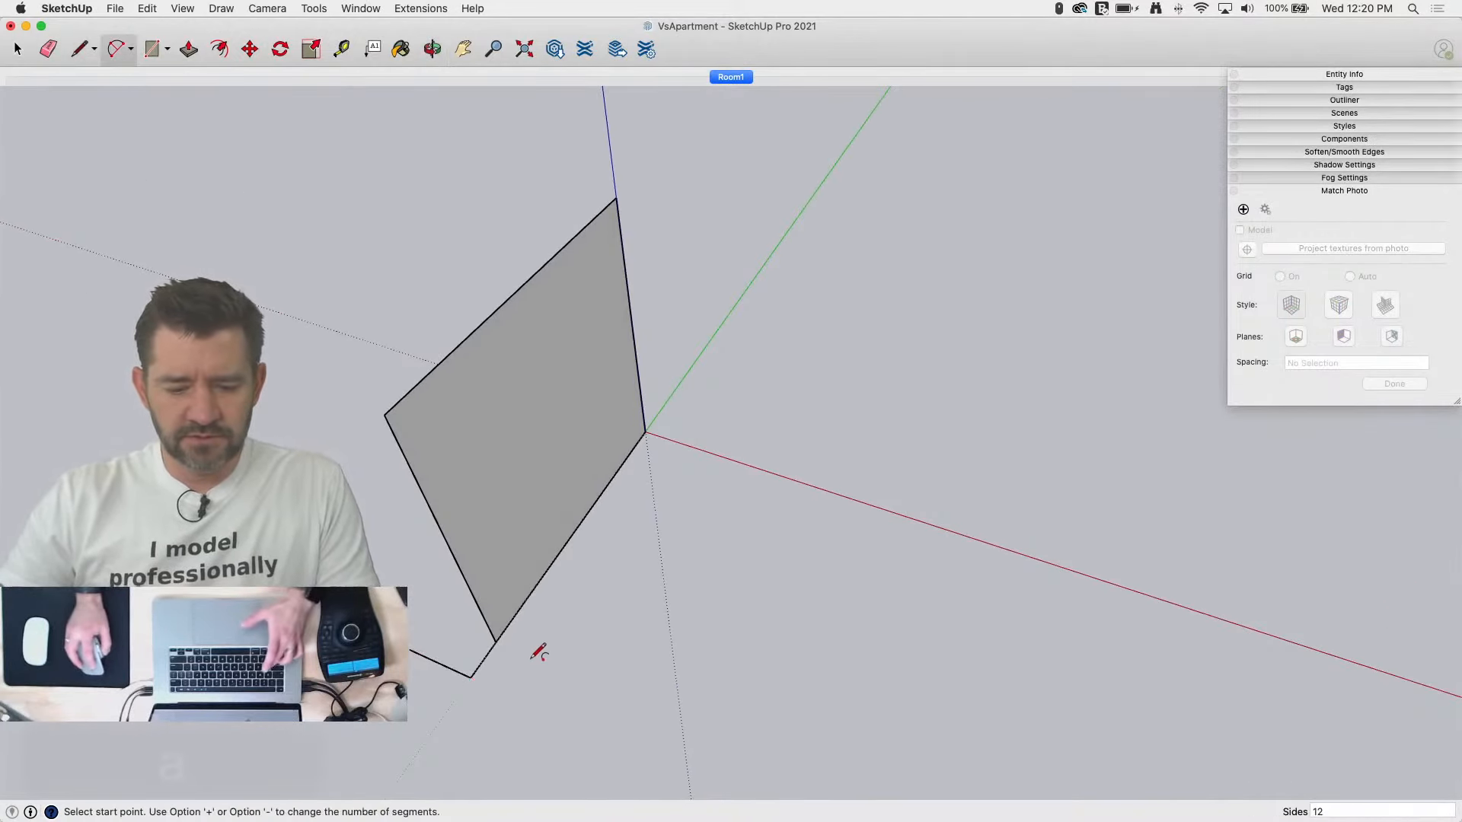
click(496, 642)
click(411, 650)
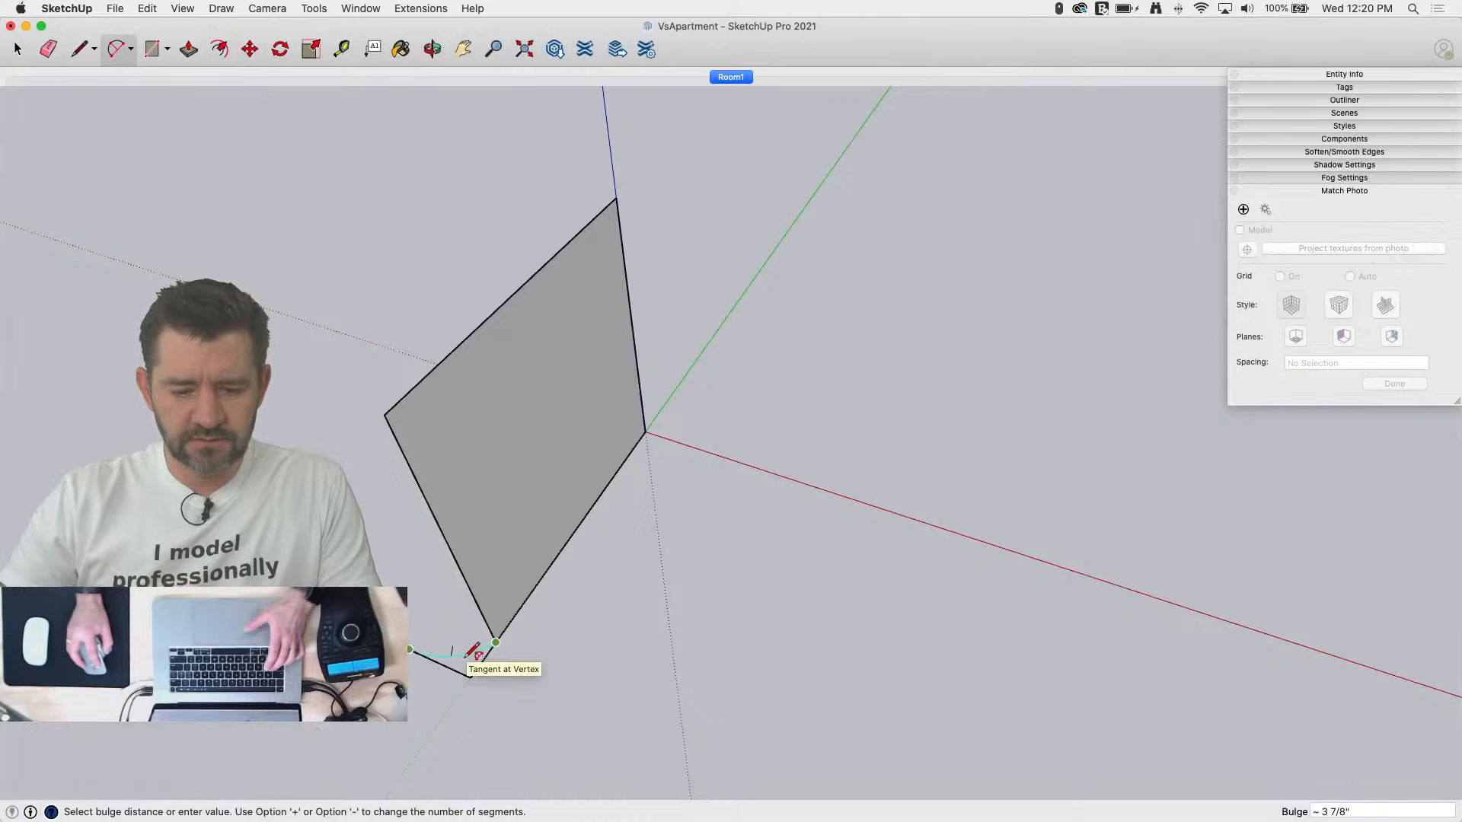
key(Escape)
Step: Rotate a copy of the perpendicular floor edge about the outer corner onto the shelf wall's base line
scroll(472, 653, up, 4)
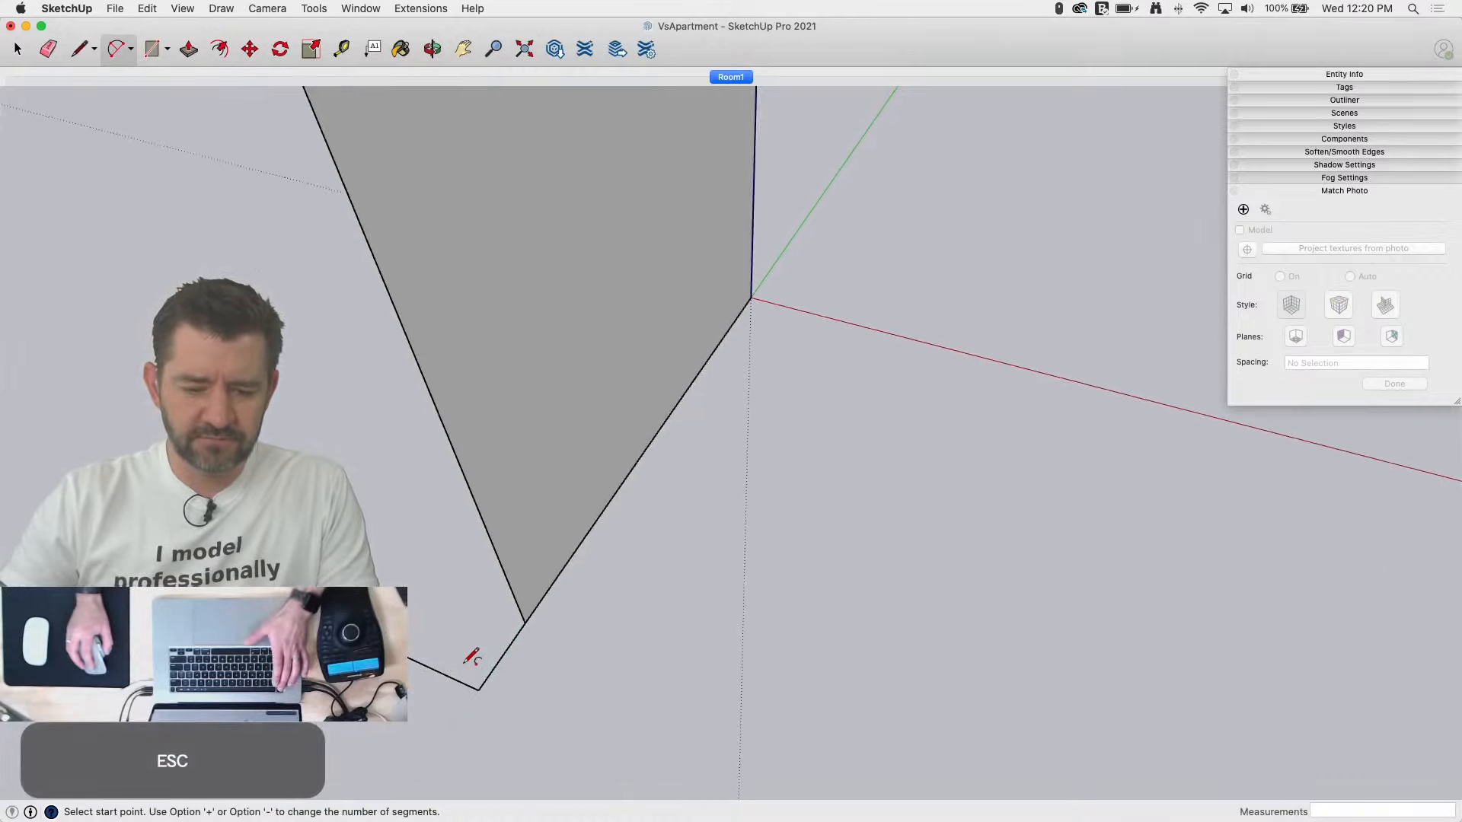
middle_drag(421, 637, 1097, 578)
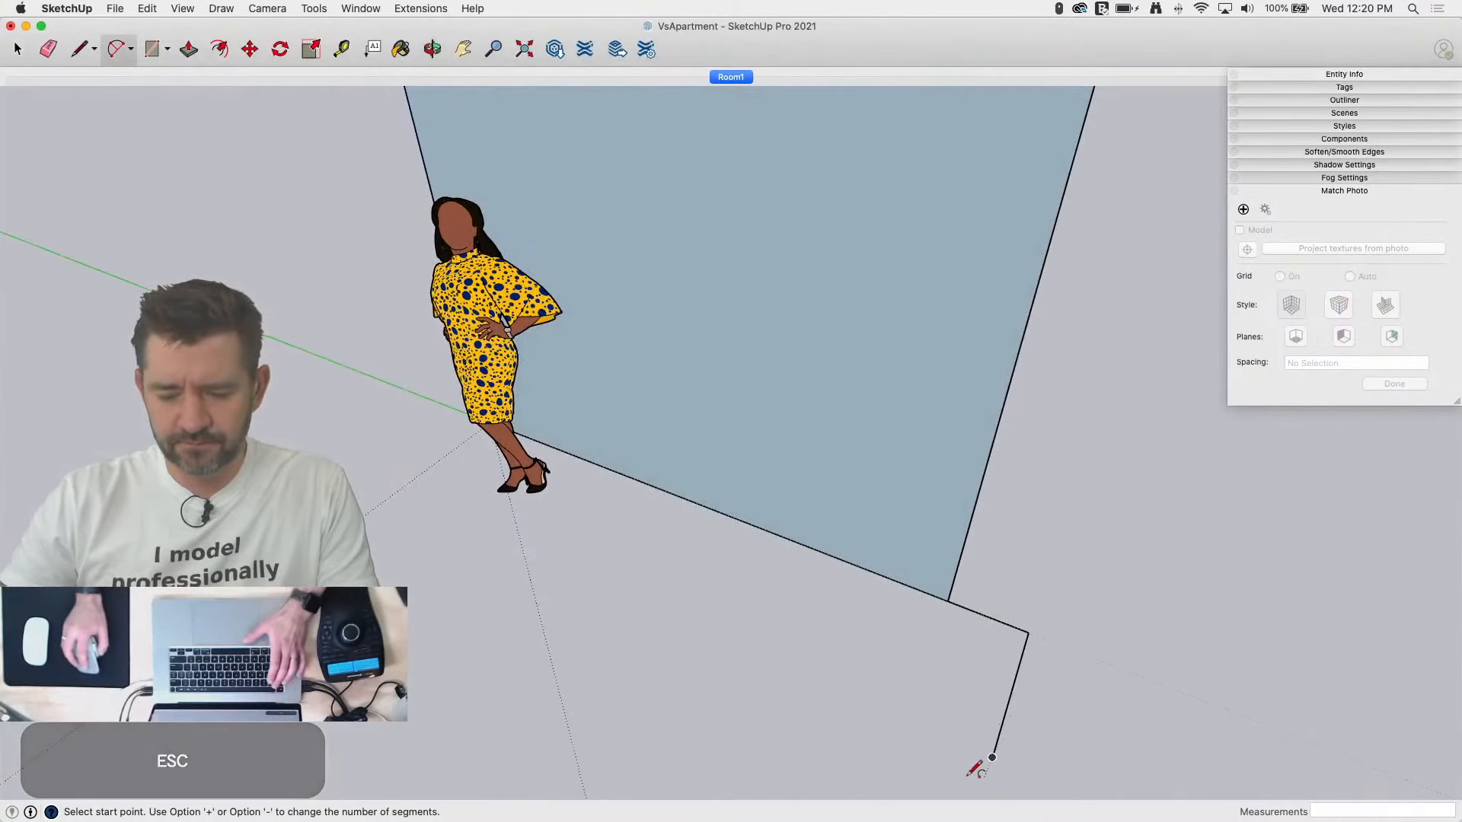
key(space)
click(1019, 680)
key(q)
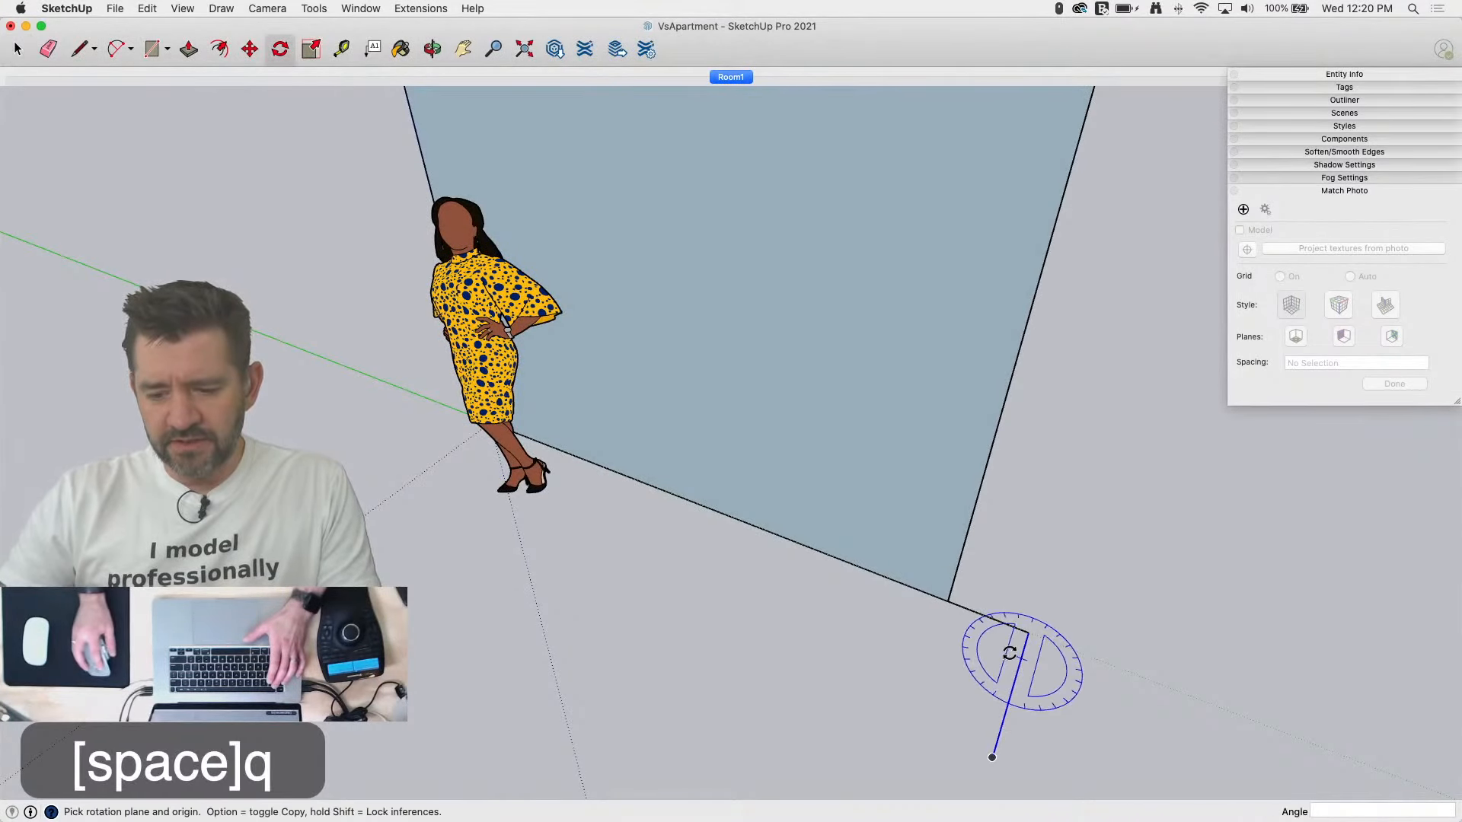
click(1027, 632)
click(1020, 664)
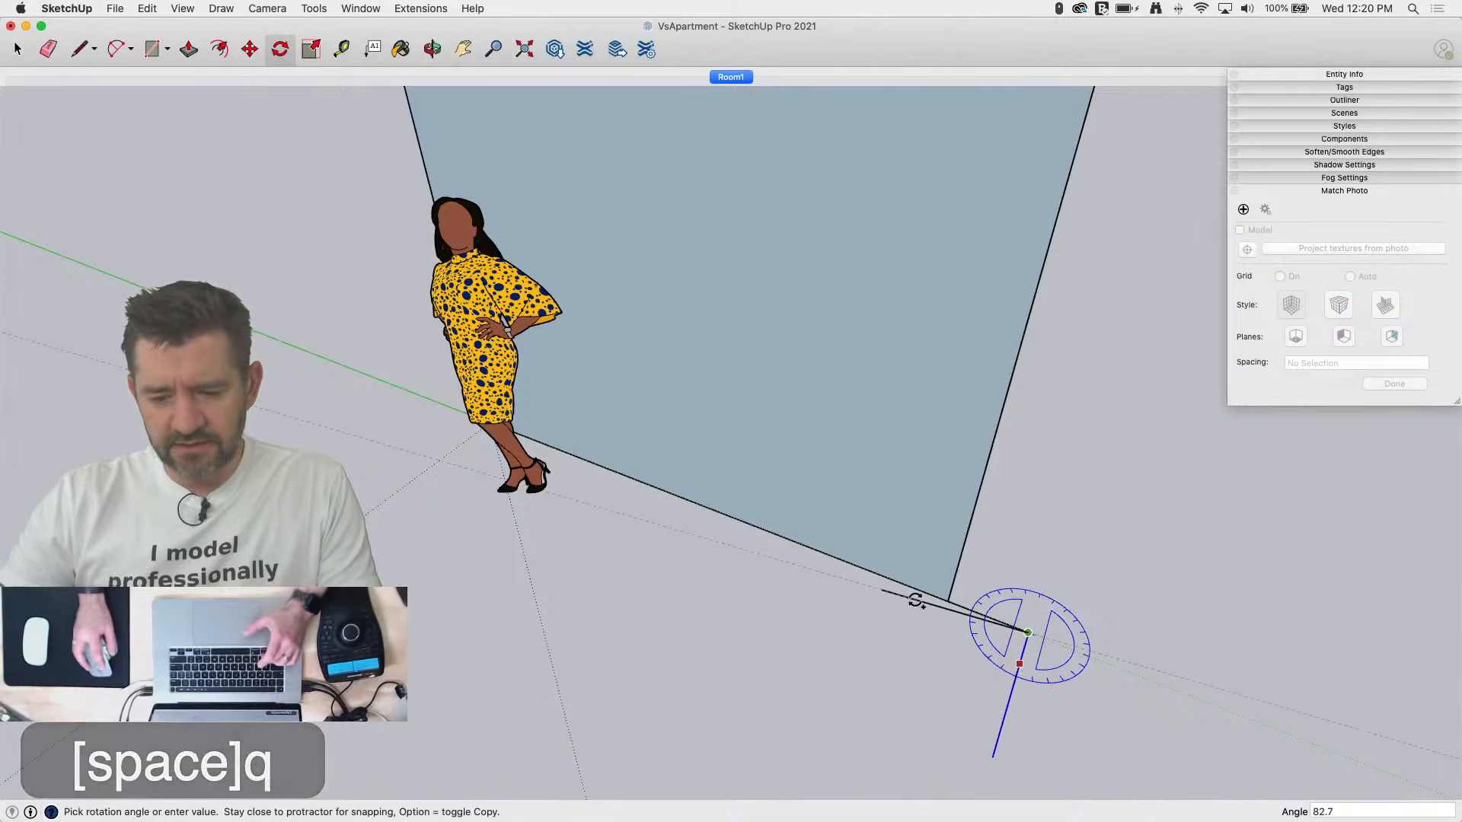
click(920, 591)
Step: Draw a tangent arc from the rotated edge's end to the perpendicular edge's end, and Push/Pull the corner face up to the wall's top
key(a)
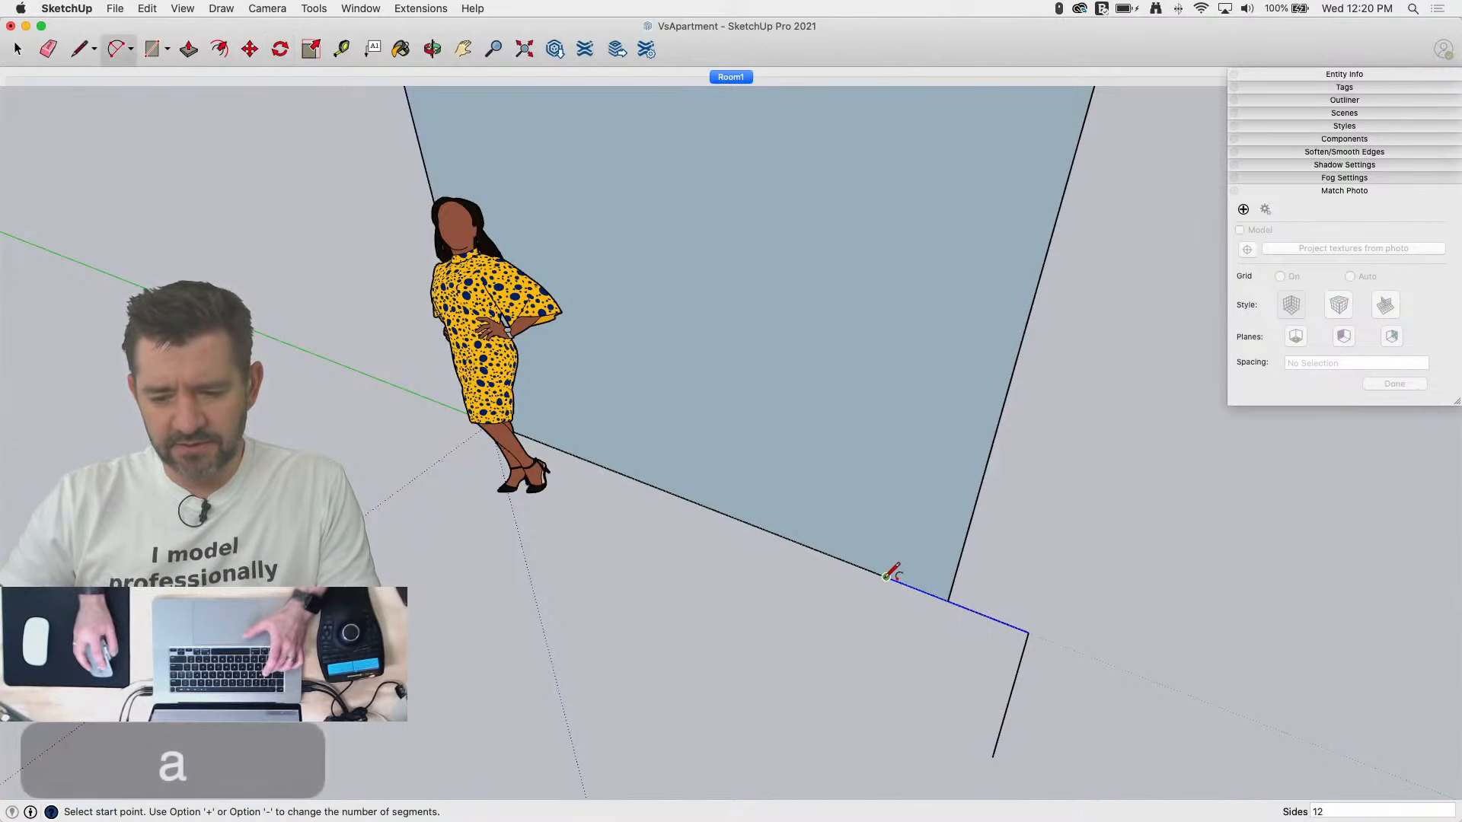
click(886, 576)
click(994, 756)
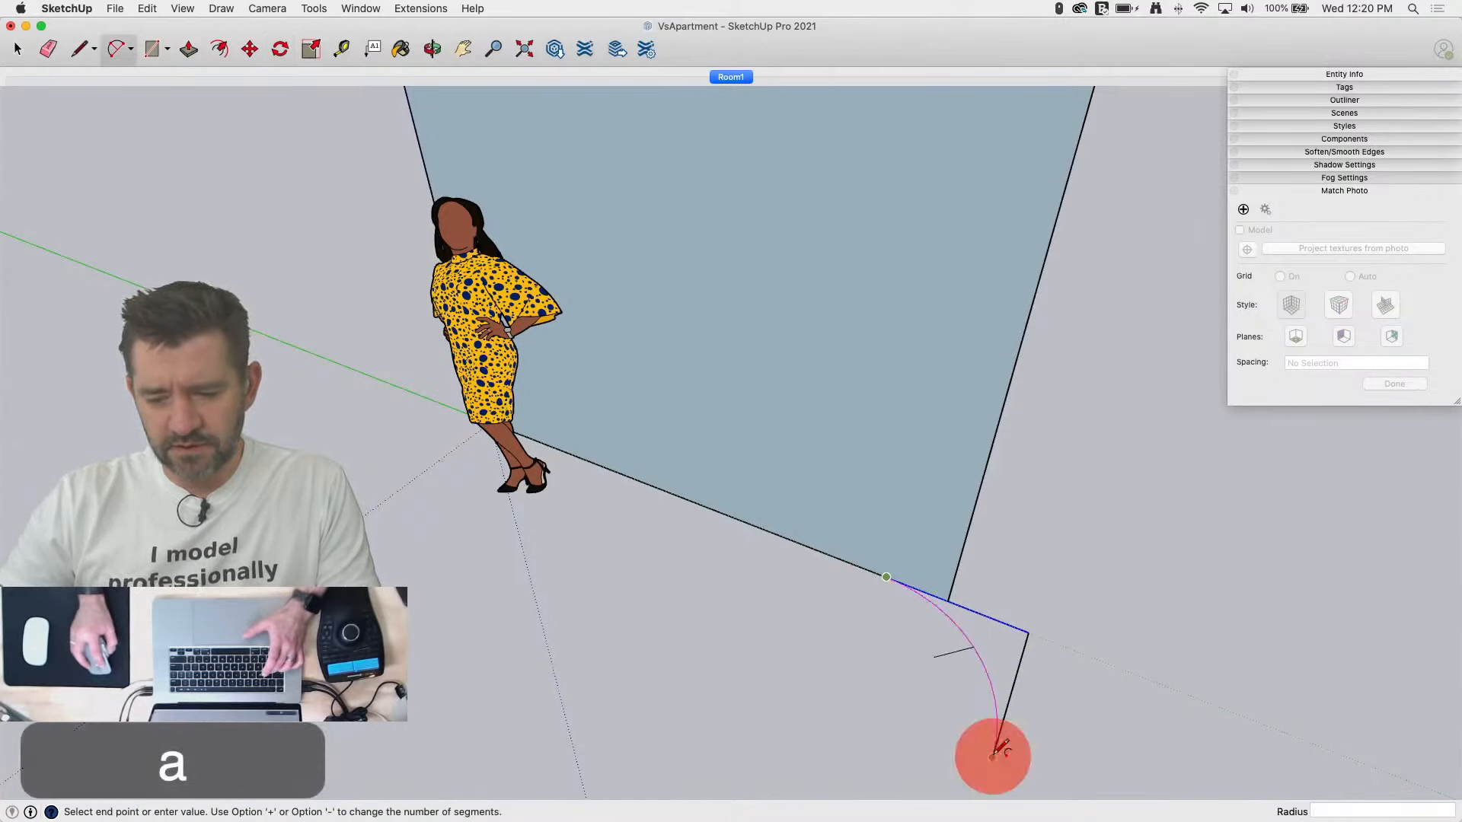
click(1021, 659)
key(p)
drag(1005, 662, 1018, 137)
Step: Erase the surplus geometry outside the rounded corner and soften the vertical seam between the curved and flat wall surfaces
scroll(1031, 415, down, 3)
middle_drag(1018, 137, 316, 391)
key(e)
click(544, 344)
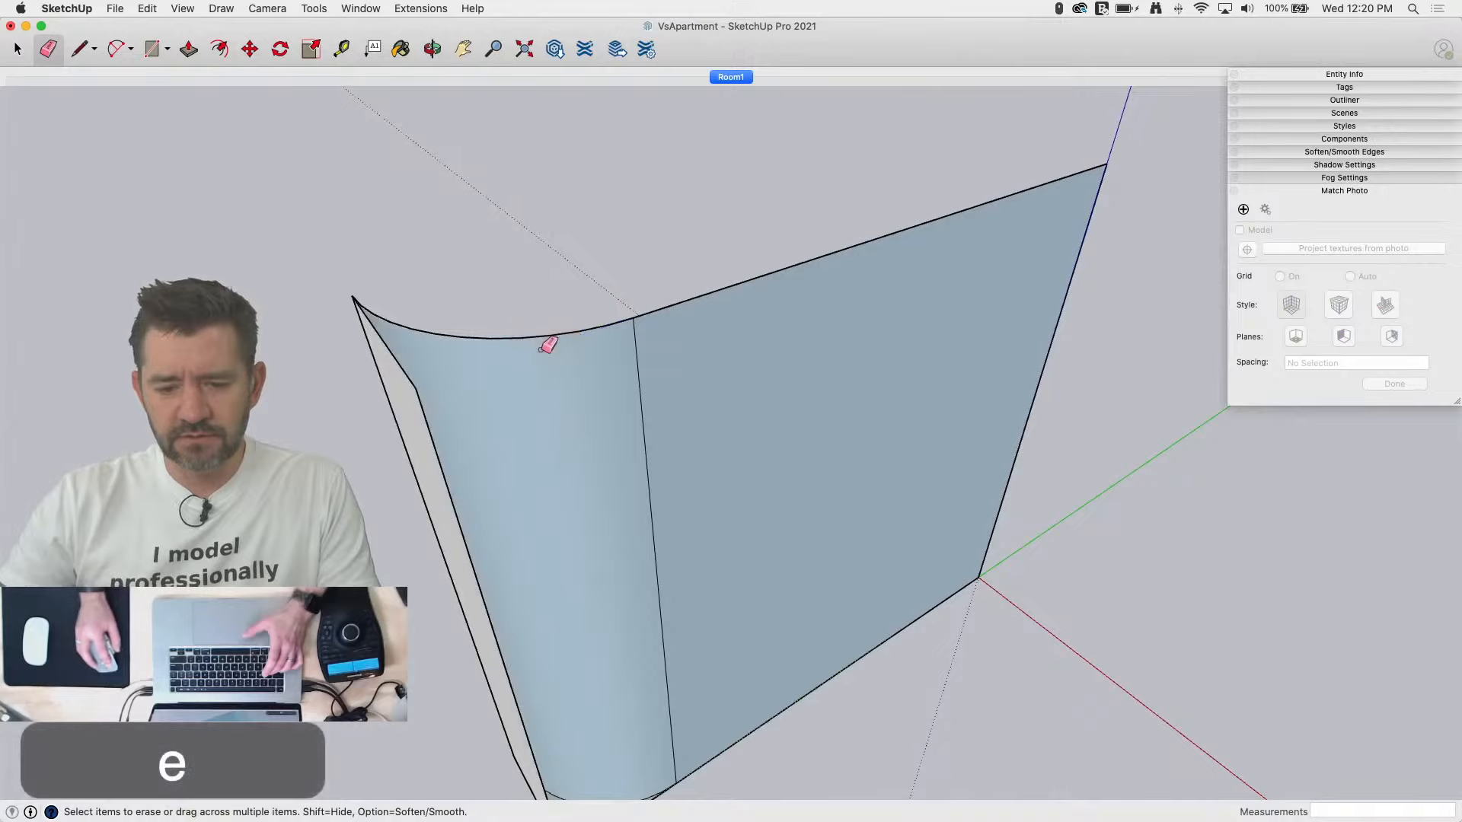
click(418, 383)
scroll(636, 277, down, 3)
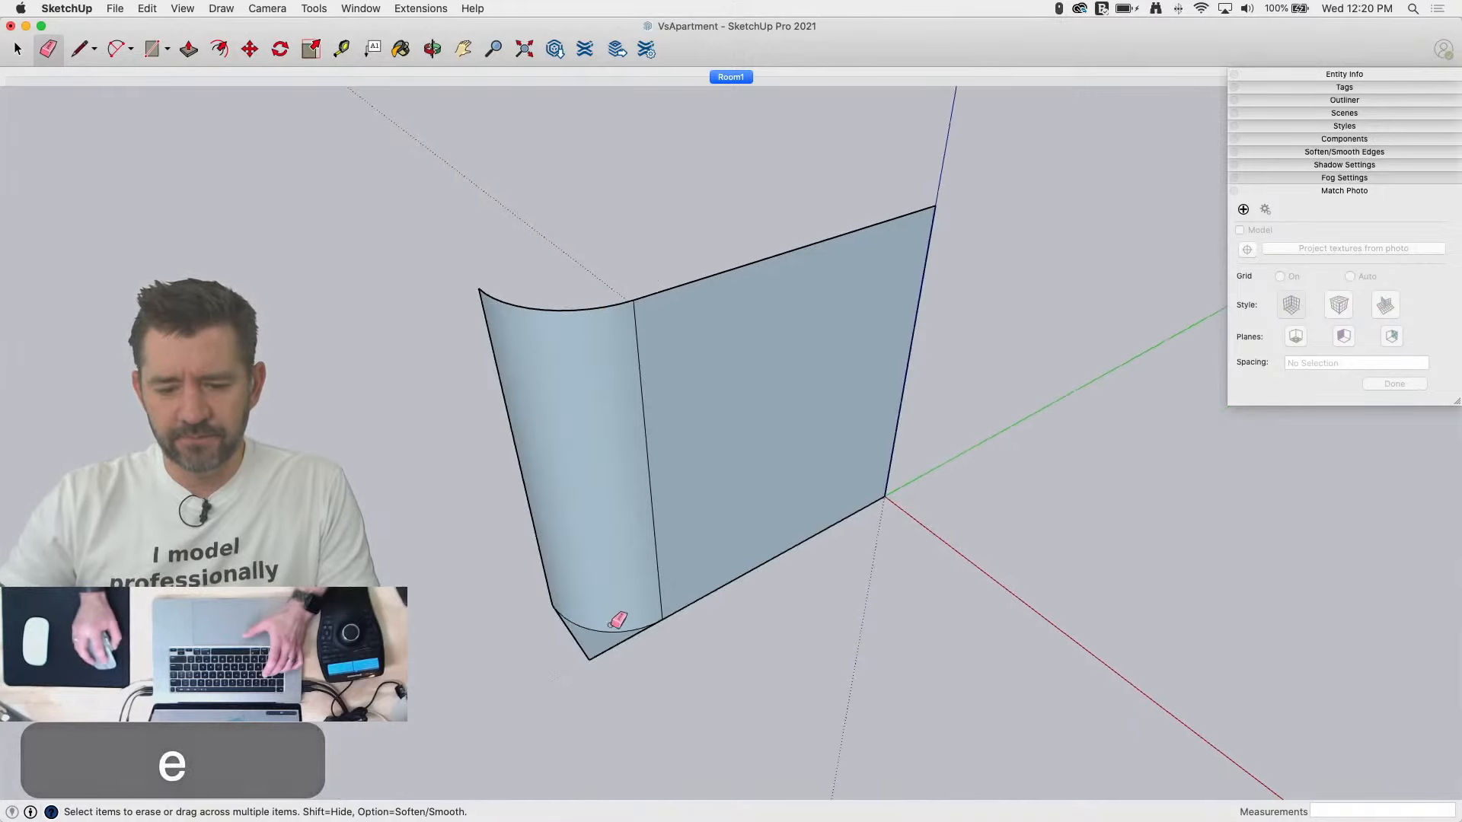
click(585, 664)
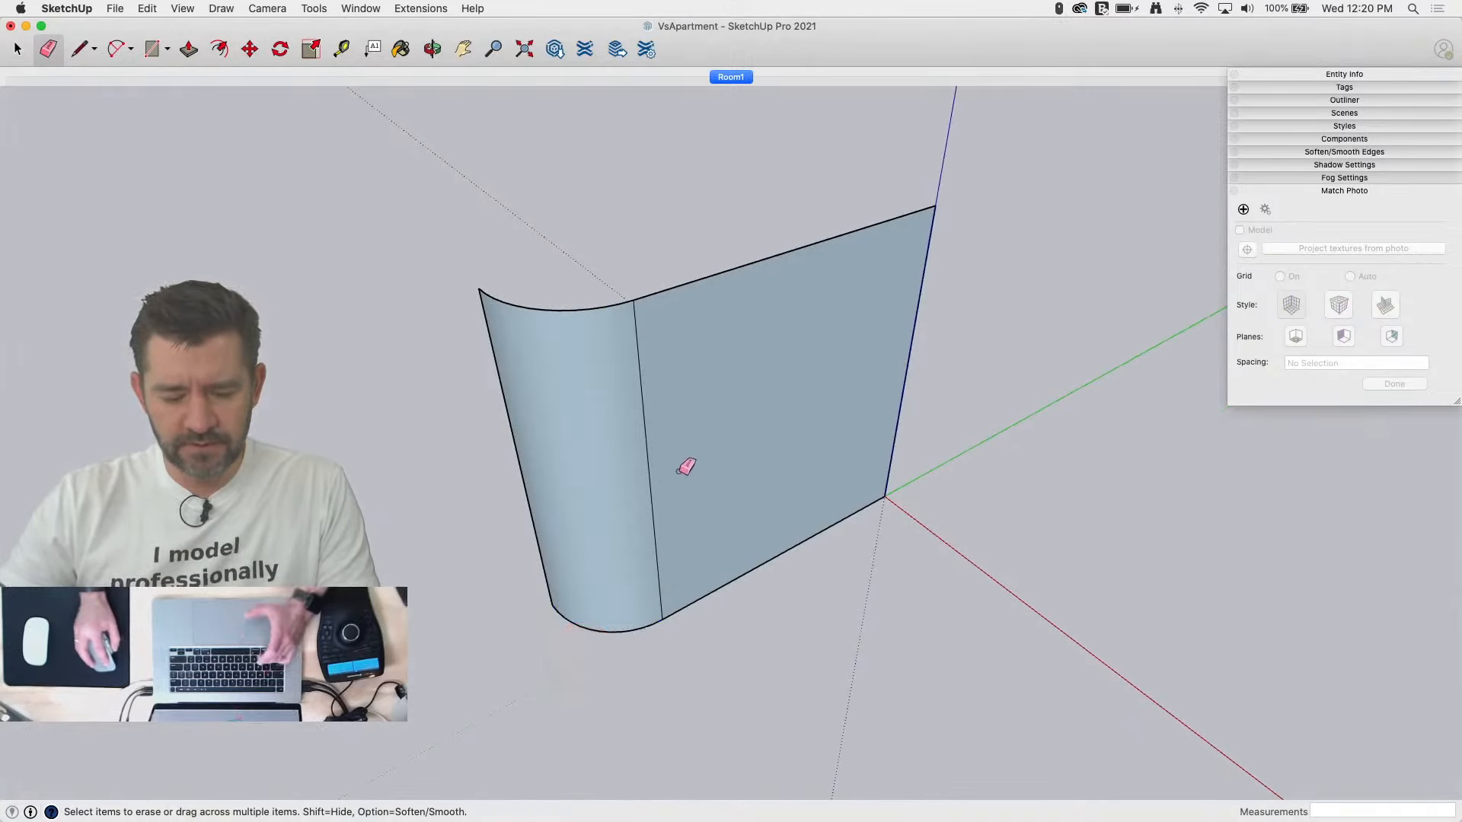
click(655, 476)
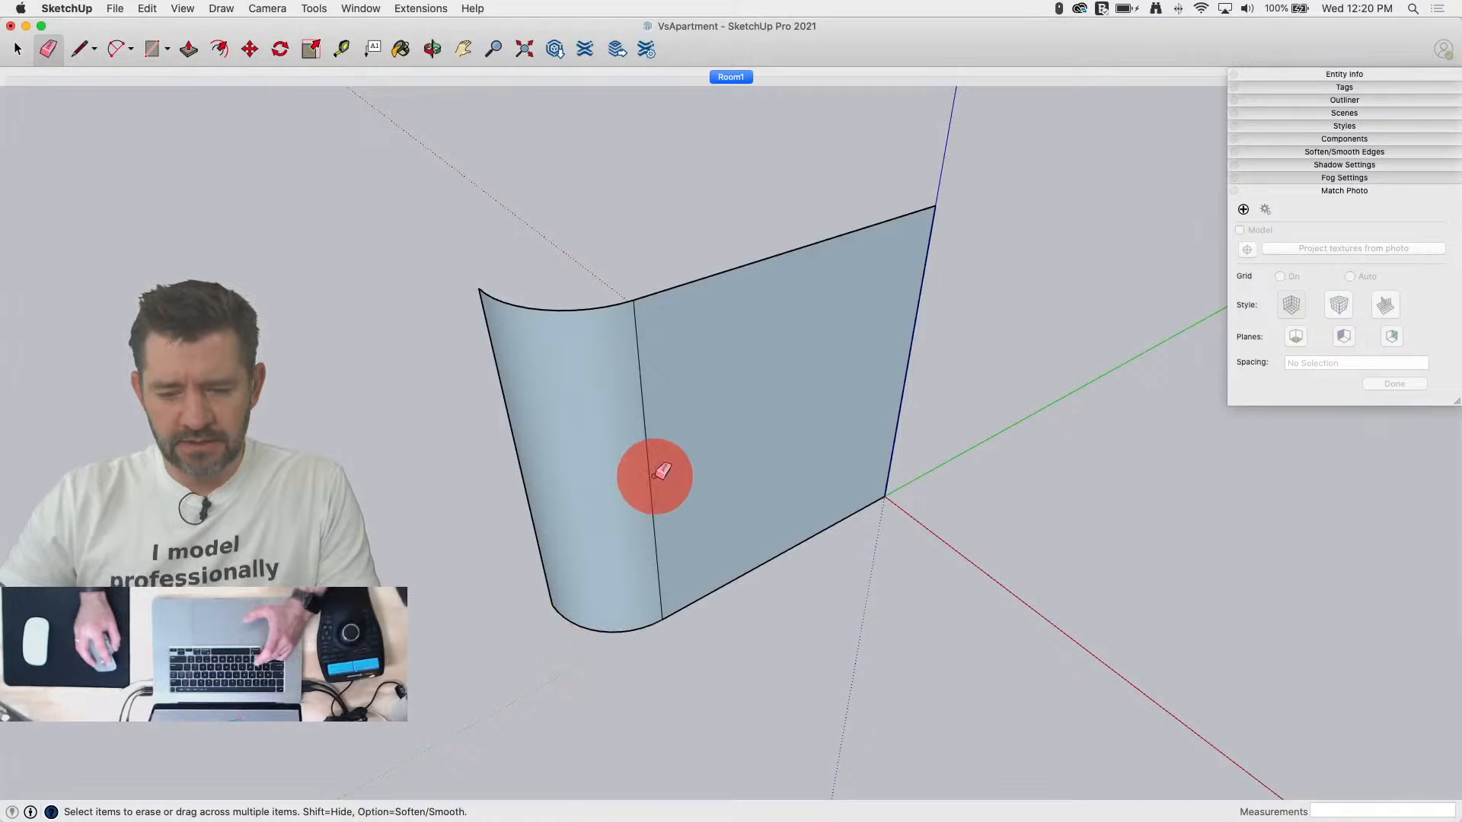
Step: Compare the rounded shelf wall with the photo in the Room1 scene, switching between the matched view and free orbiting
click(730, 77)
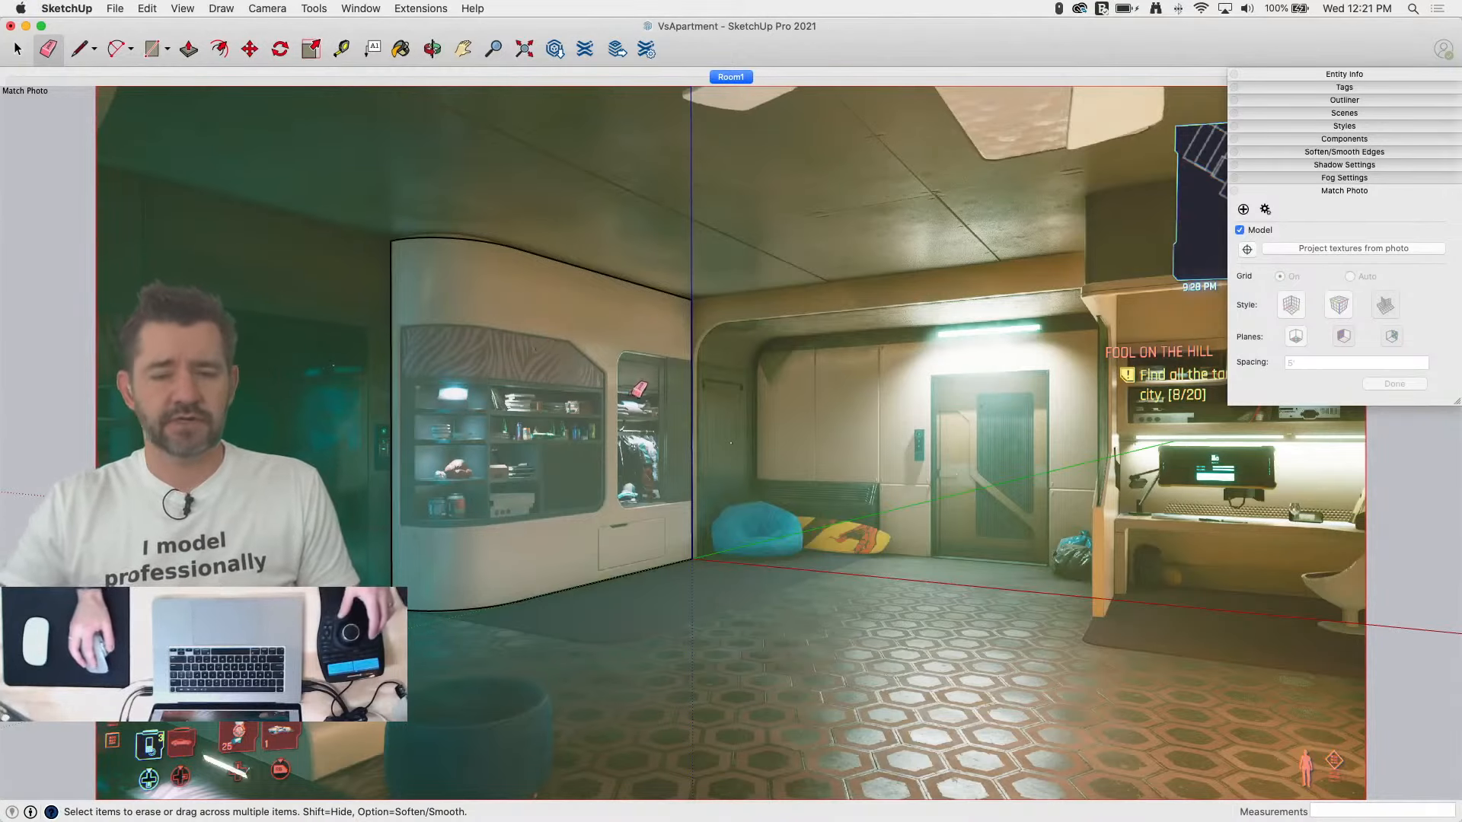
middle_drag(711, 503, 713, 507)
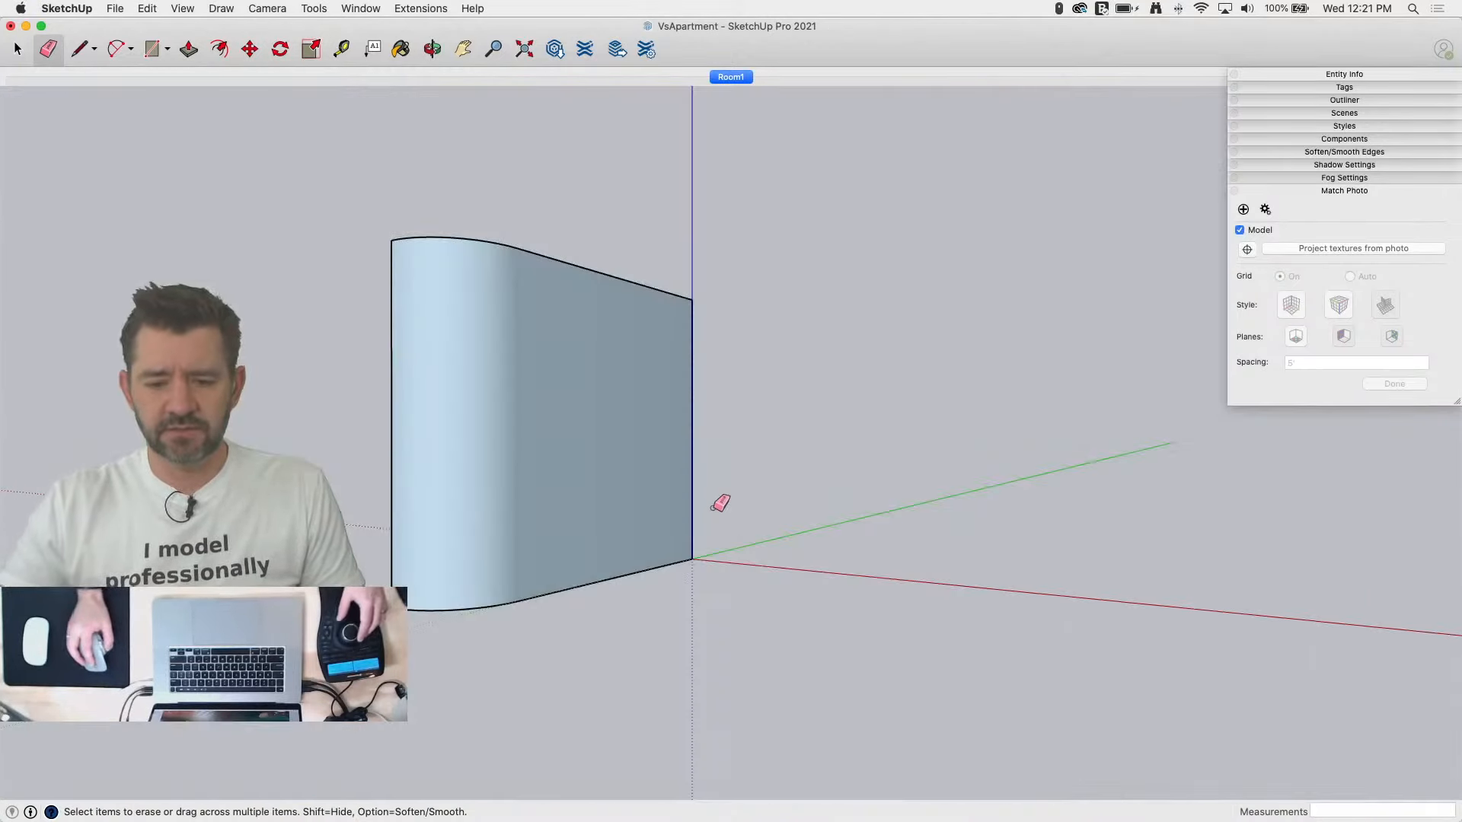
click(727, 76)
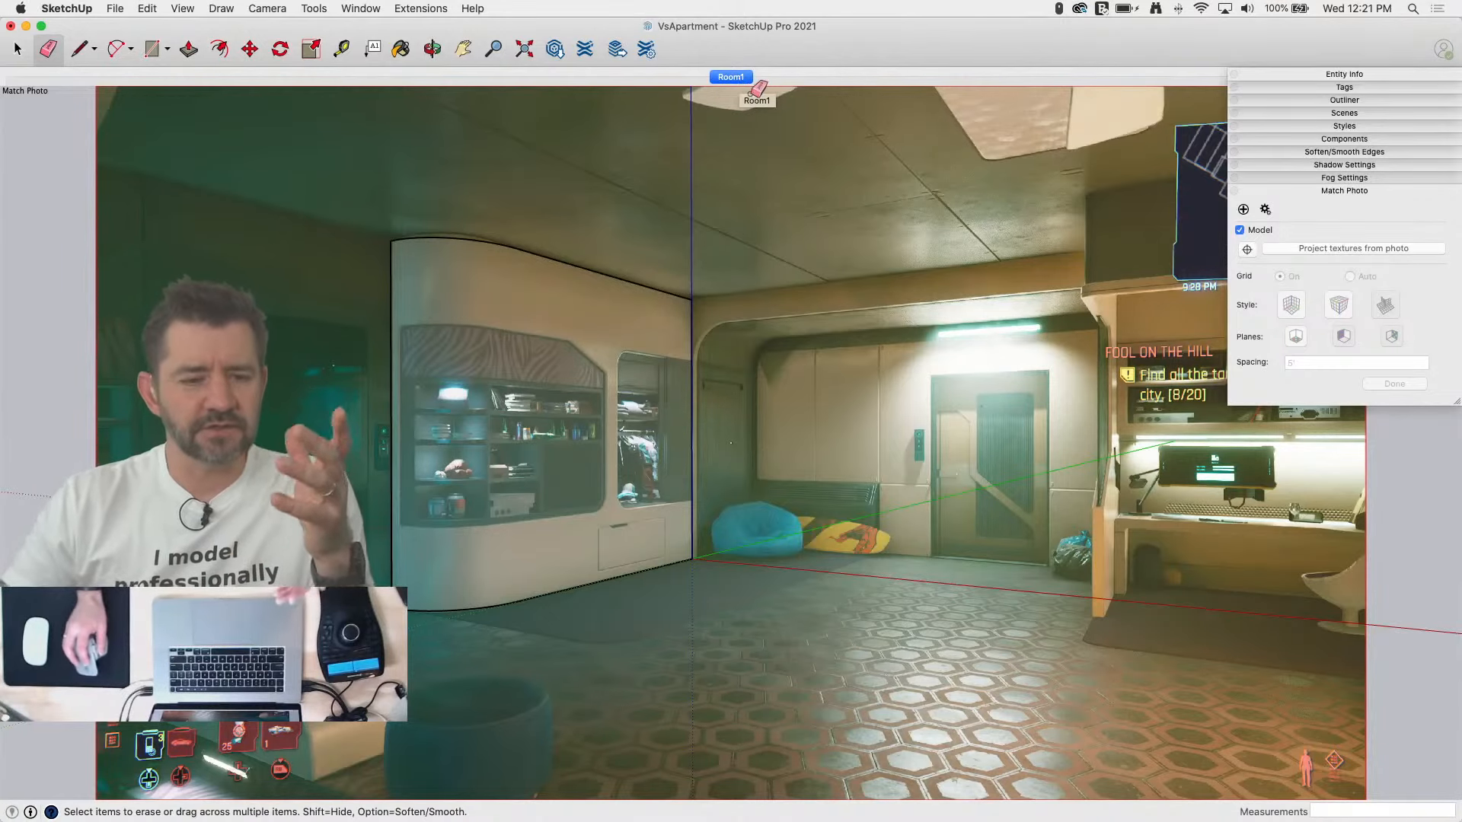
middle_drag(724, 329, 579, 441)
click(732, 78)
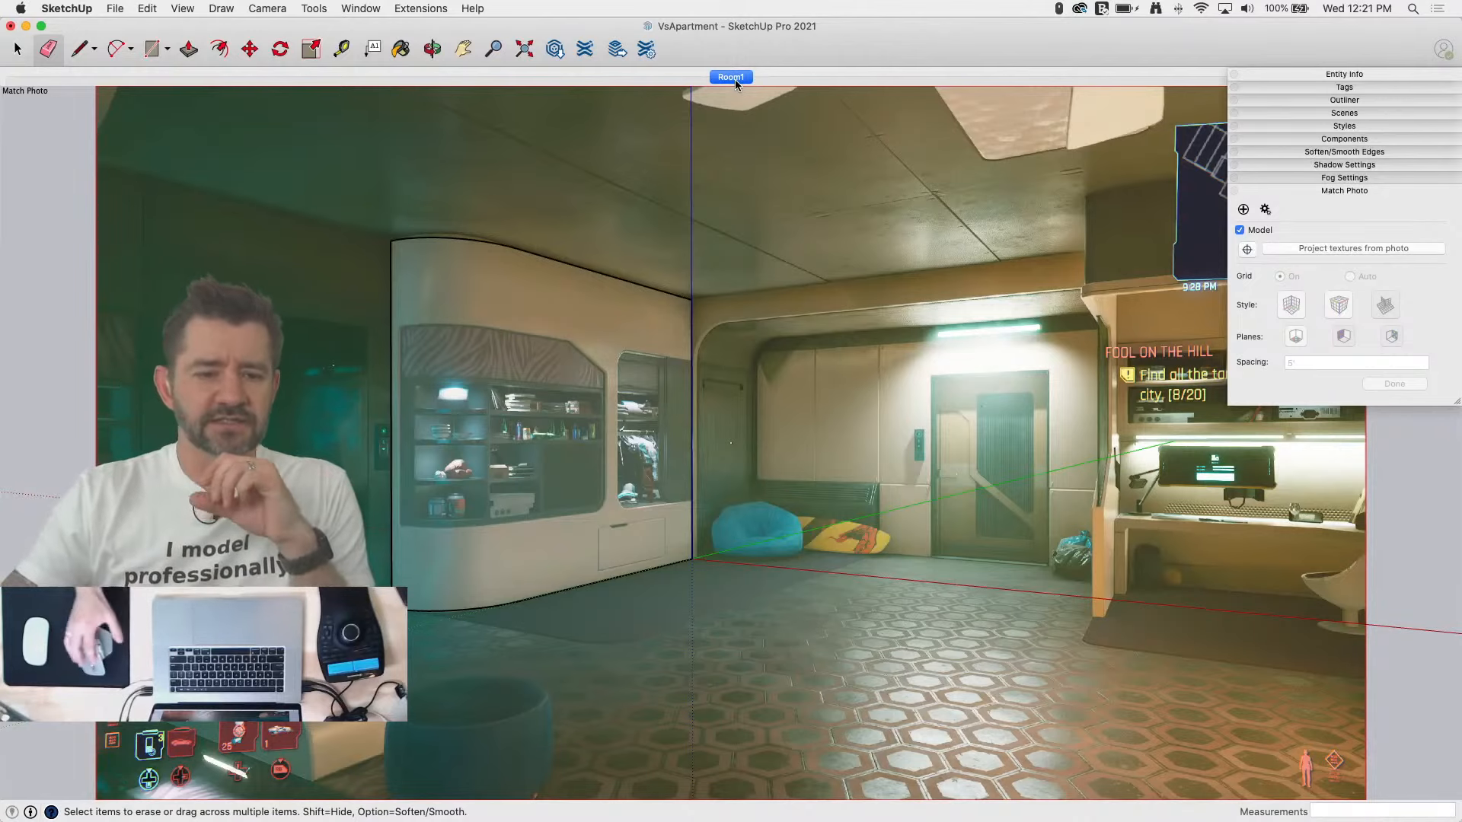
Step: Disable scene transitions in the model's animation settings and close the settings
click(147, 9)
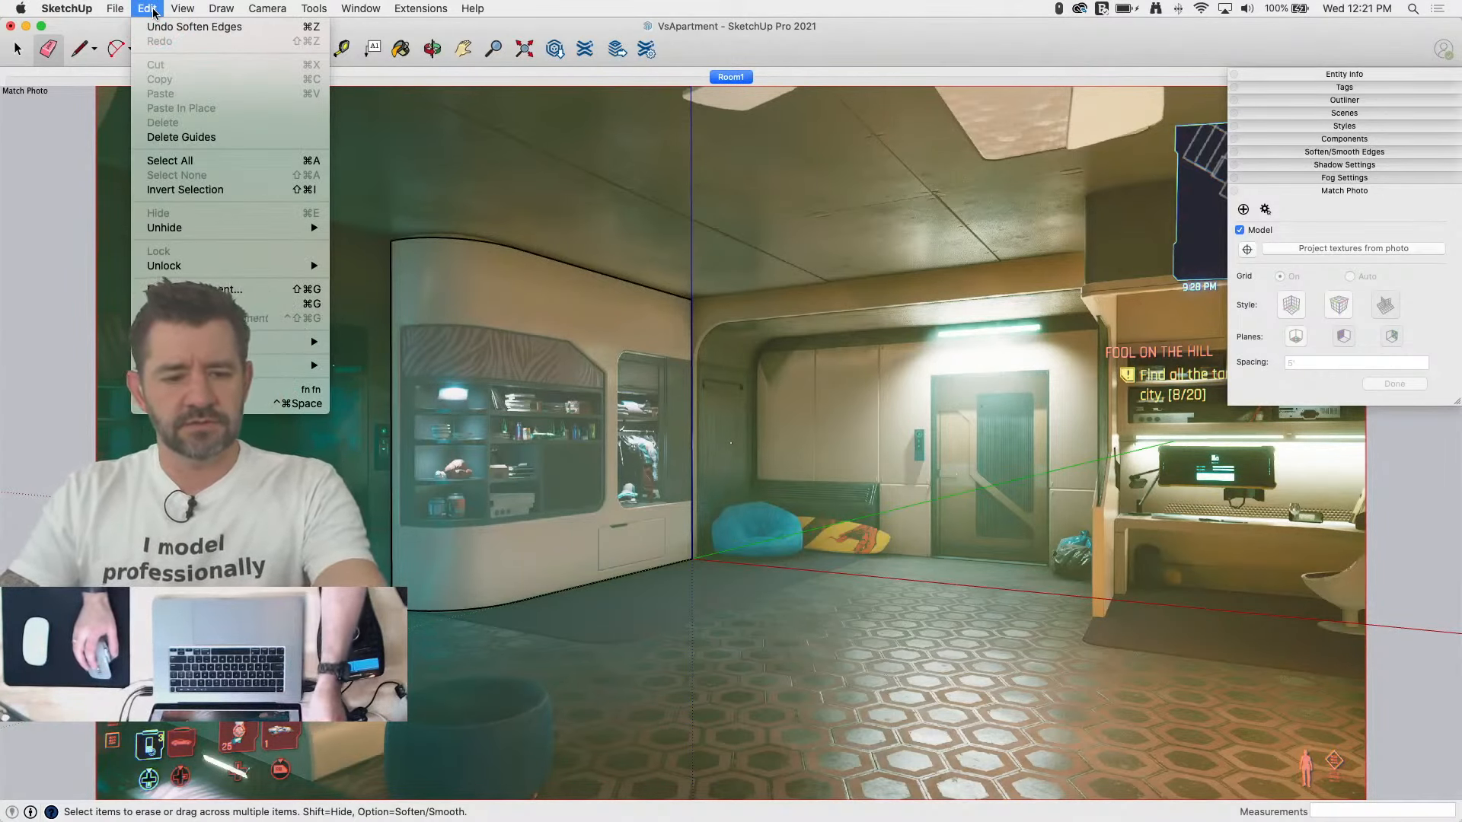
mouse_move(182, 9)
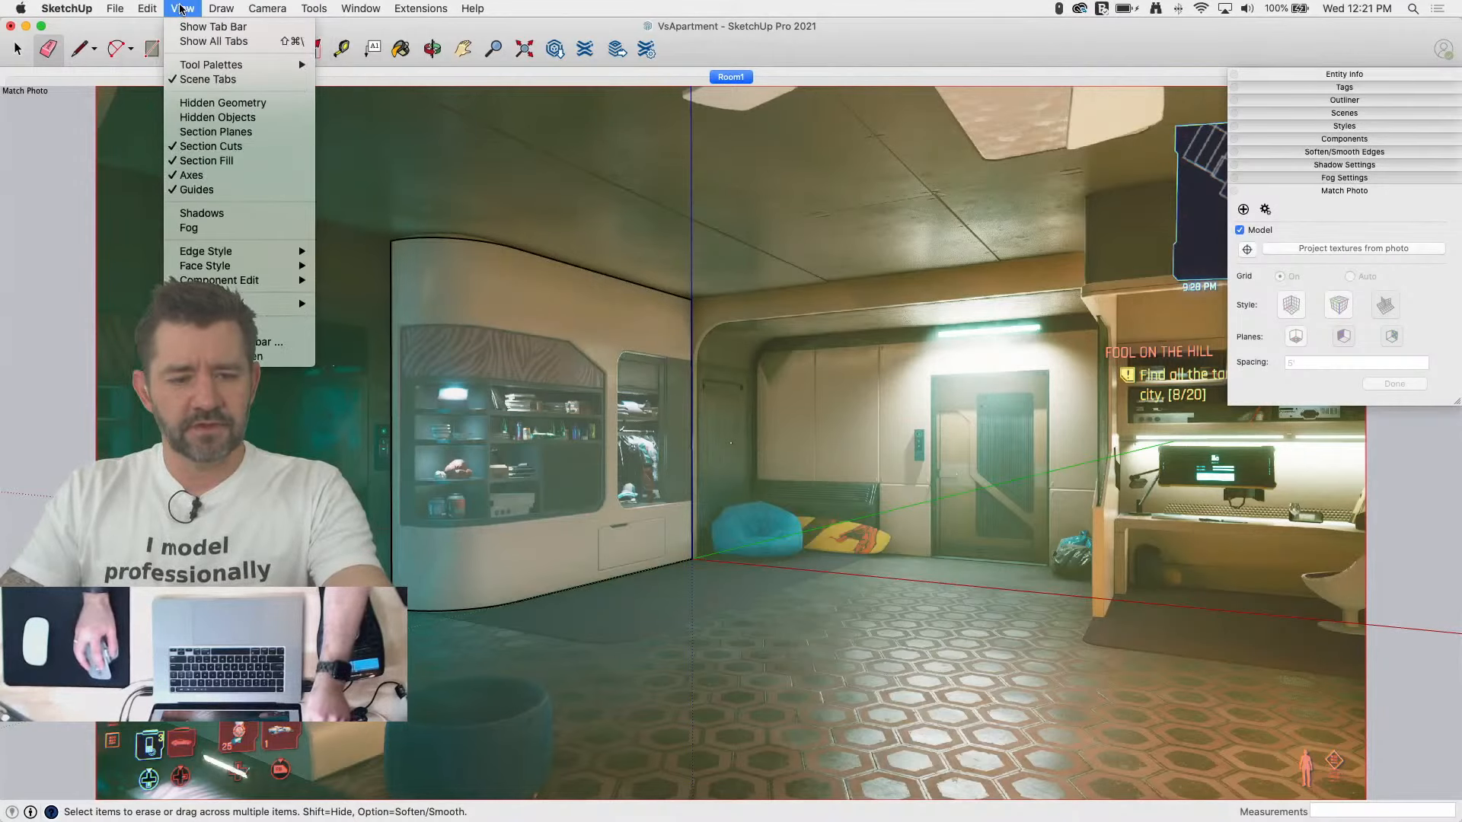
mouse_move(229, 304)
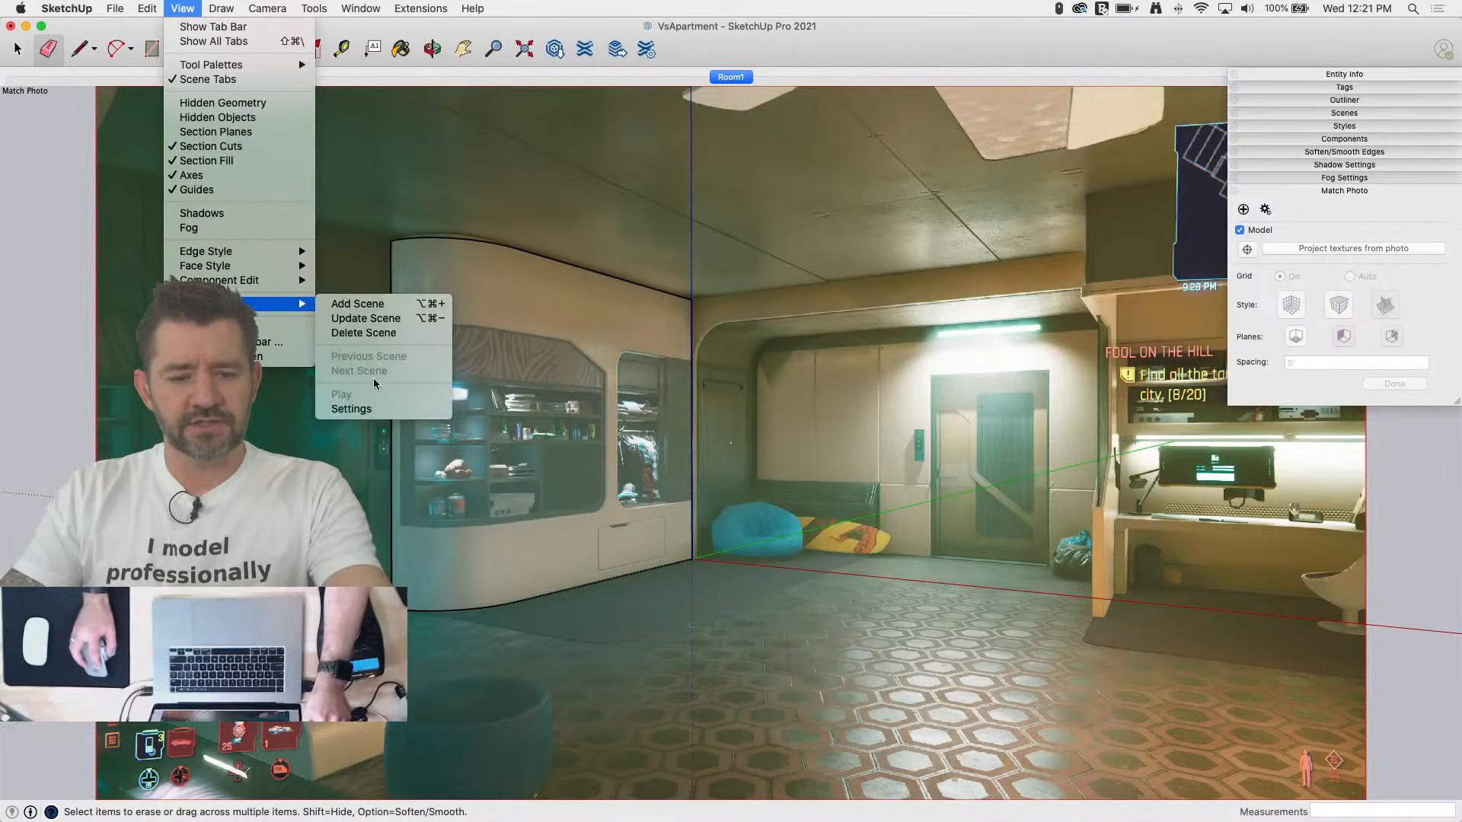
click(358, 409)
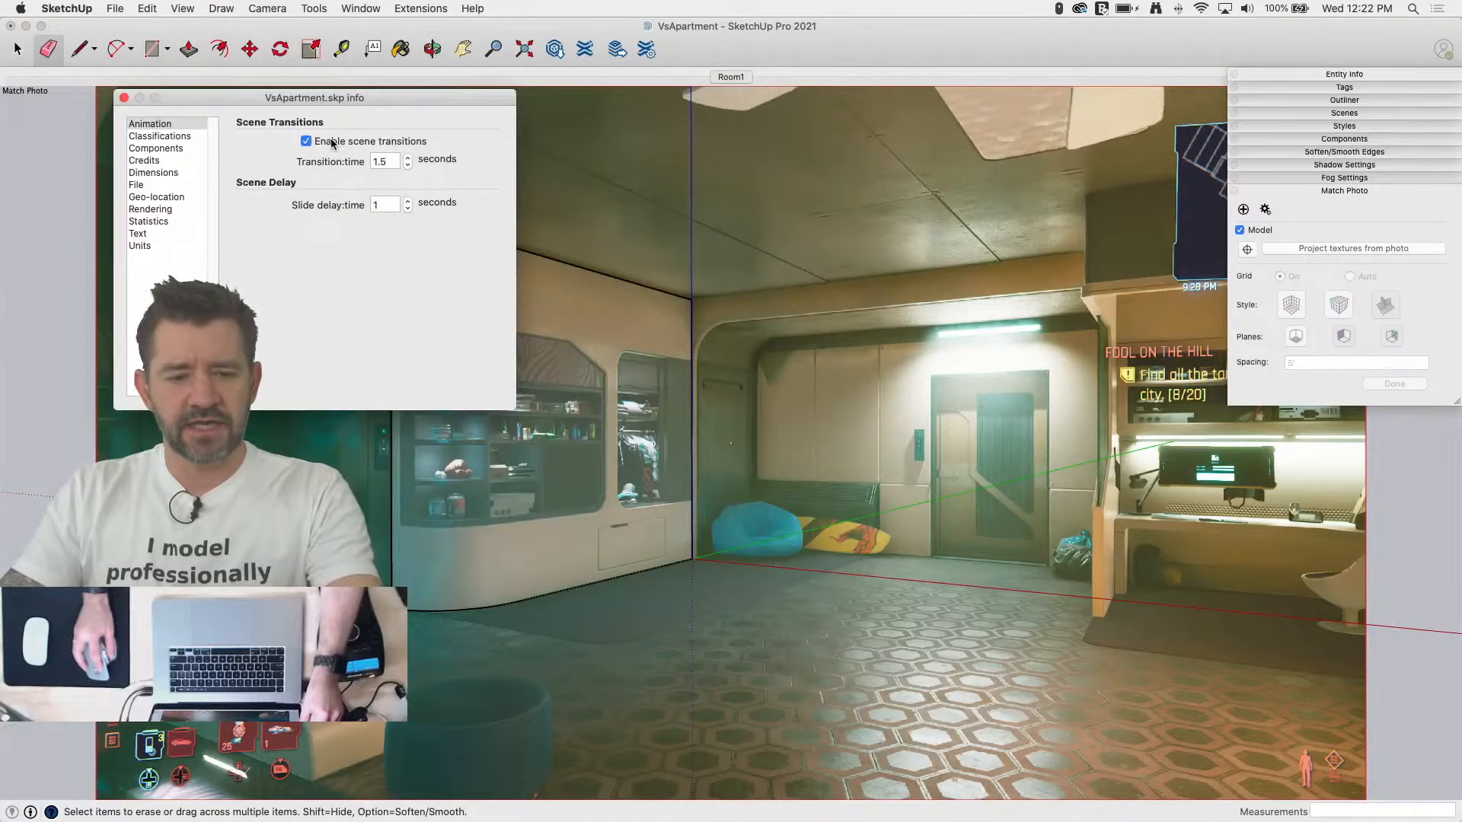
click(306, 142)
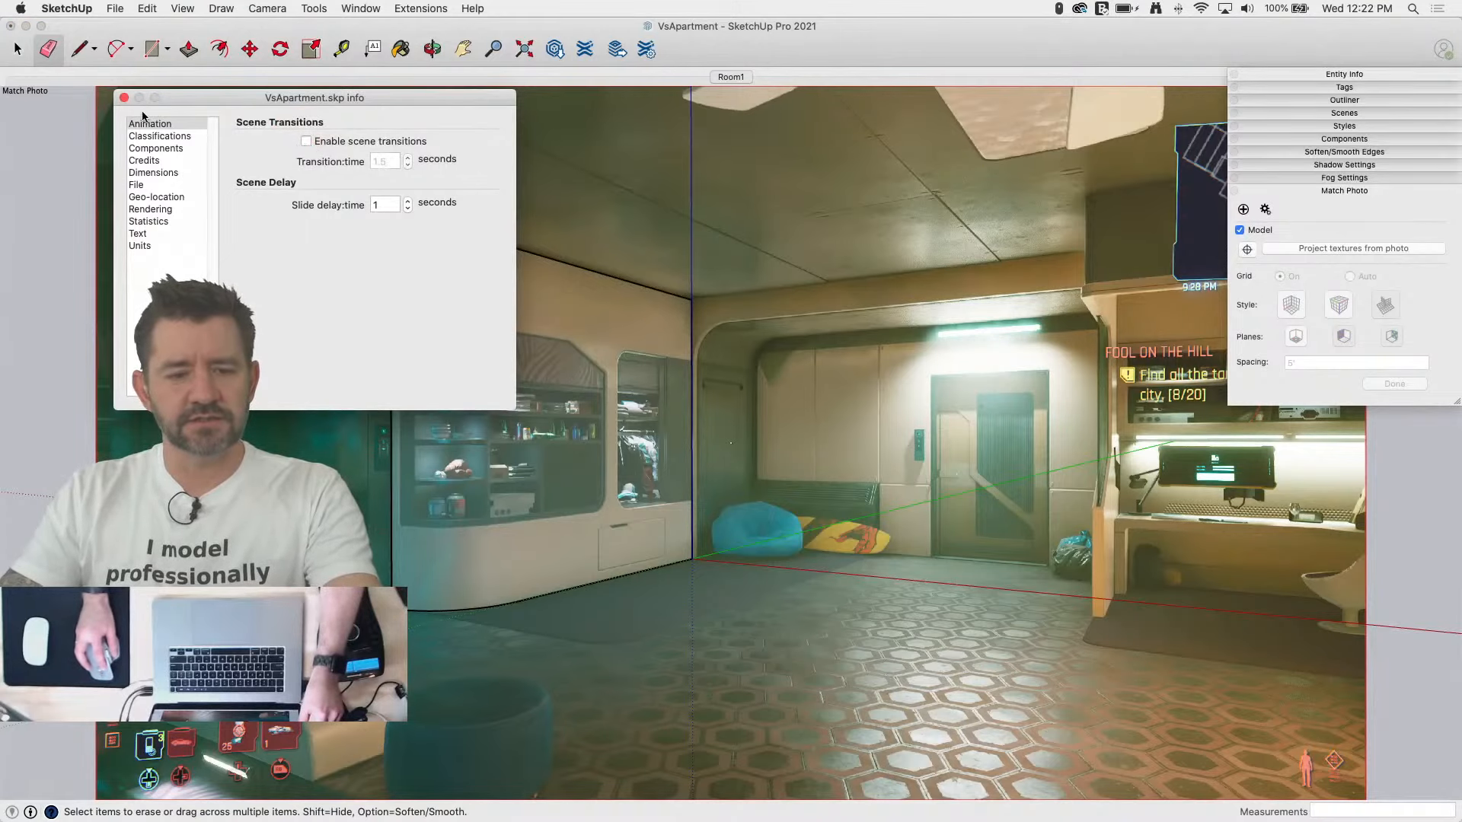
click(121, 97)
middle_drag(841, 525, 487, 689)
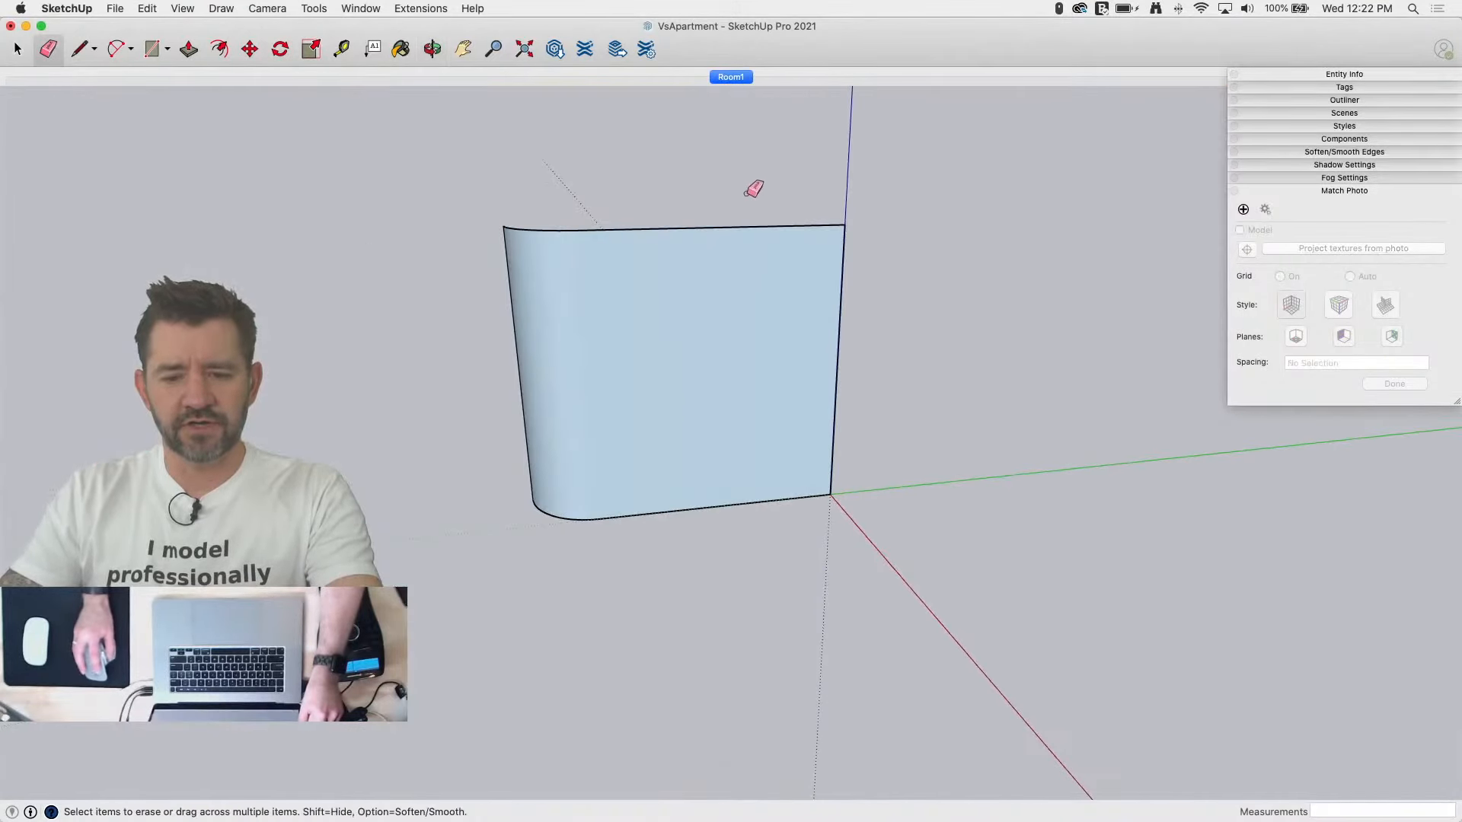
Step: In the Room1 scene, move the shelf wall's top edges vertically along the blue axis to line up with the photo's ceiling line
click(722, 77)
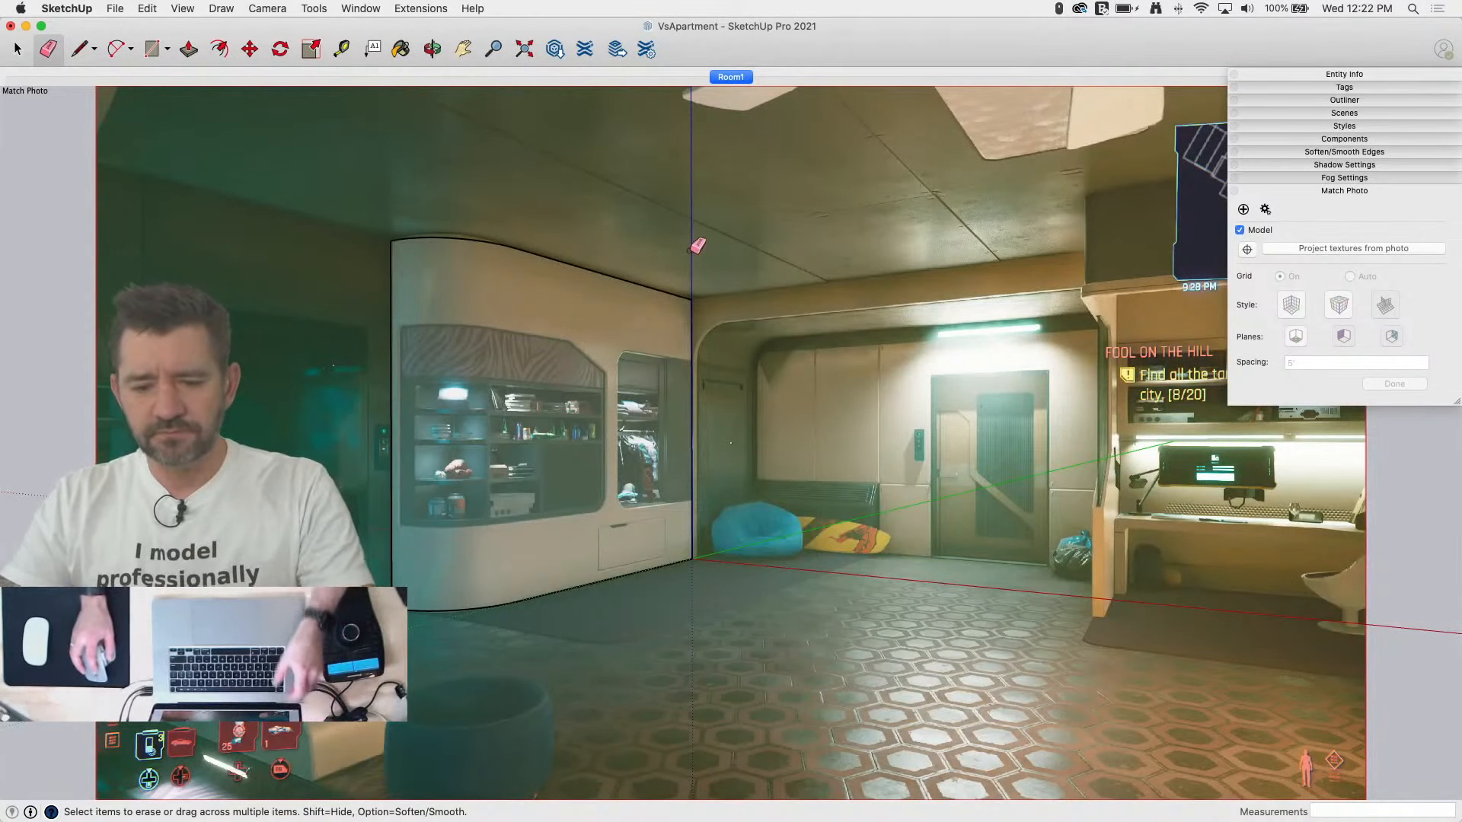
key(space)
drag(369, 202, 732, 309)
key(m)
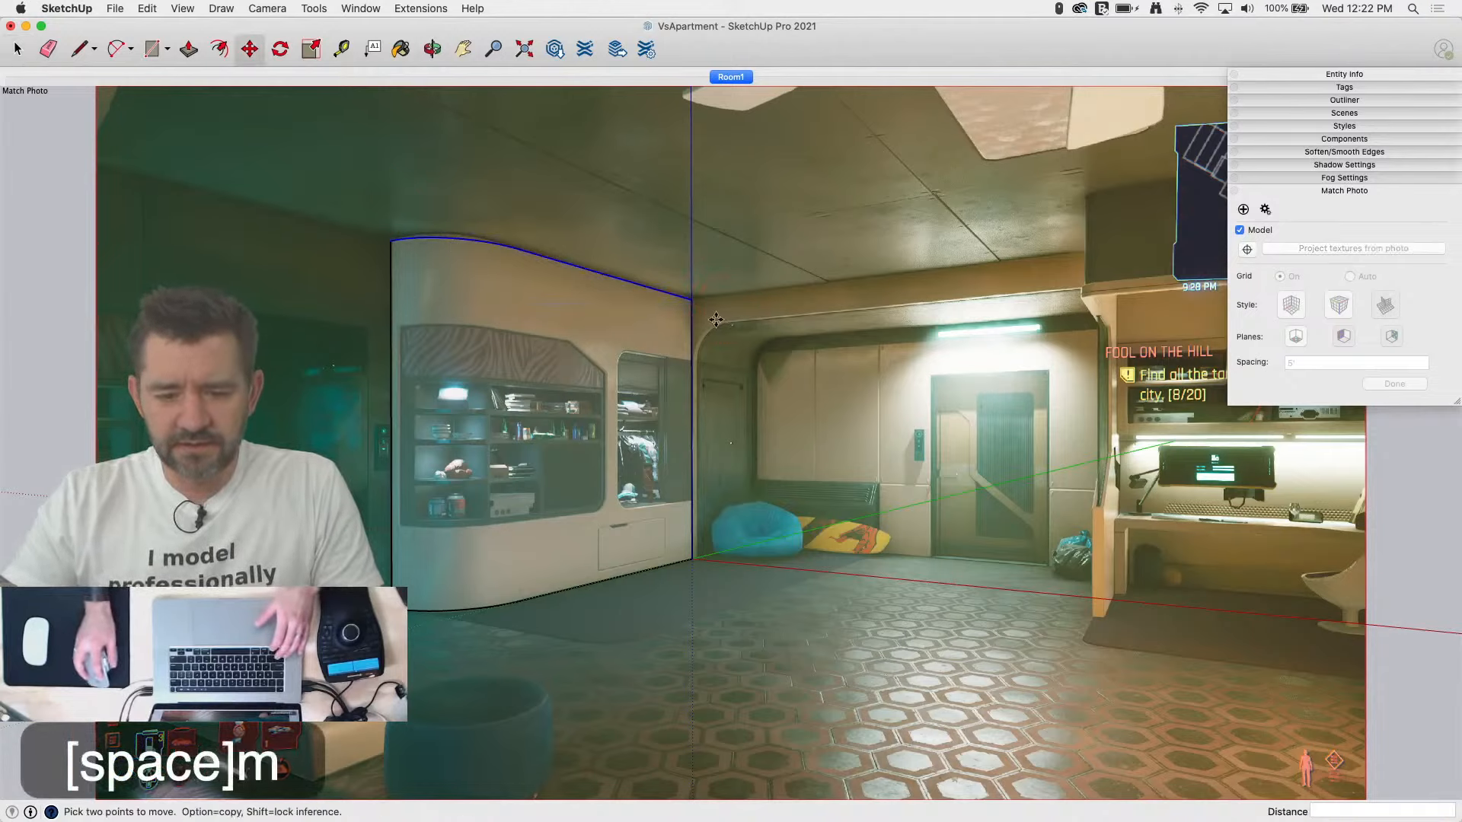
click(691, 383)
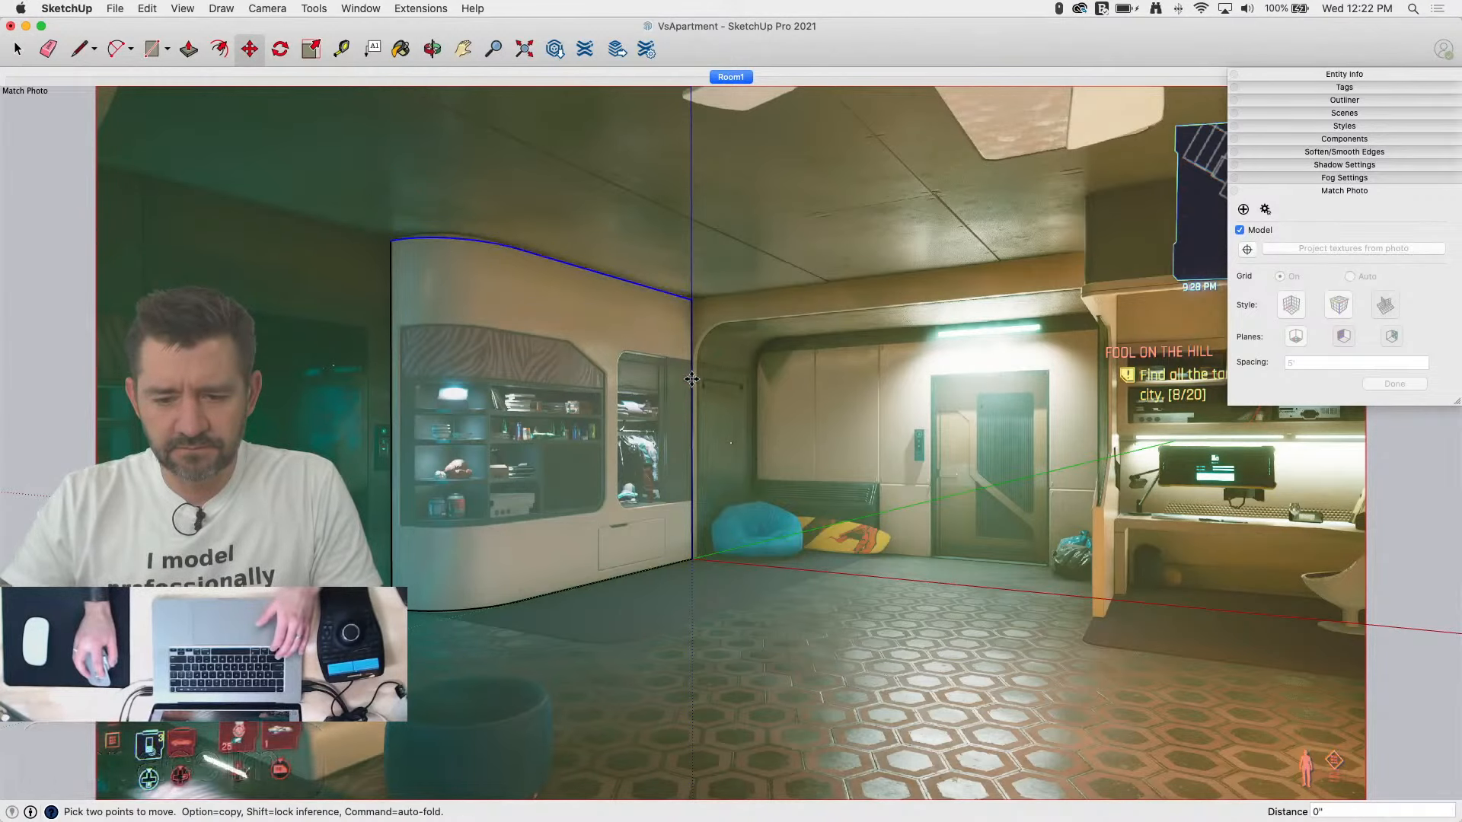
click(690, 409)
click(689, 409)
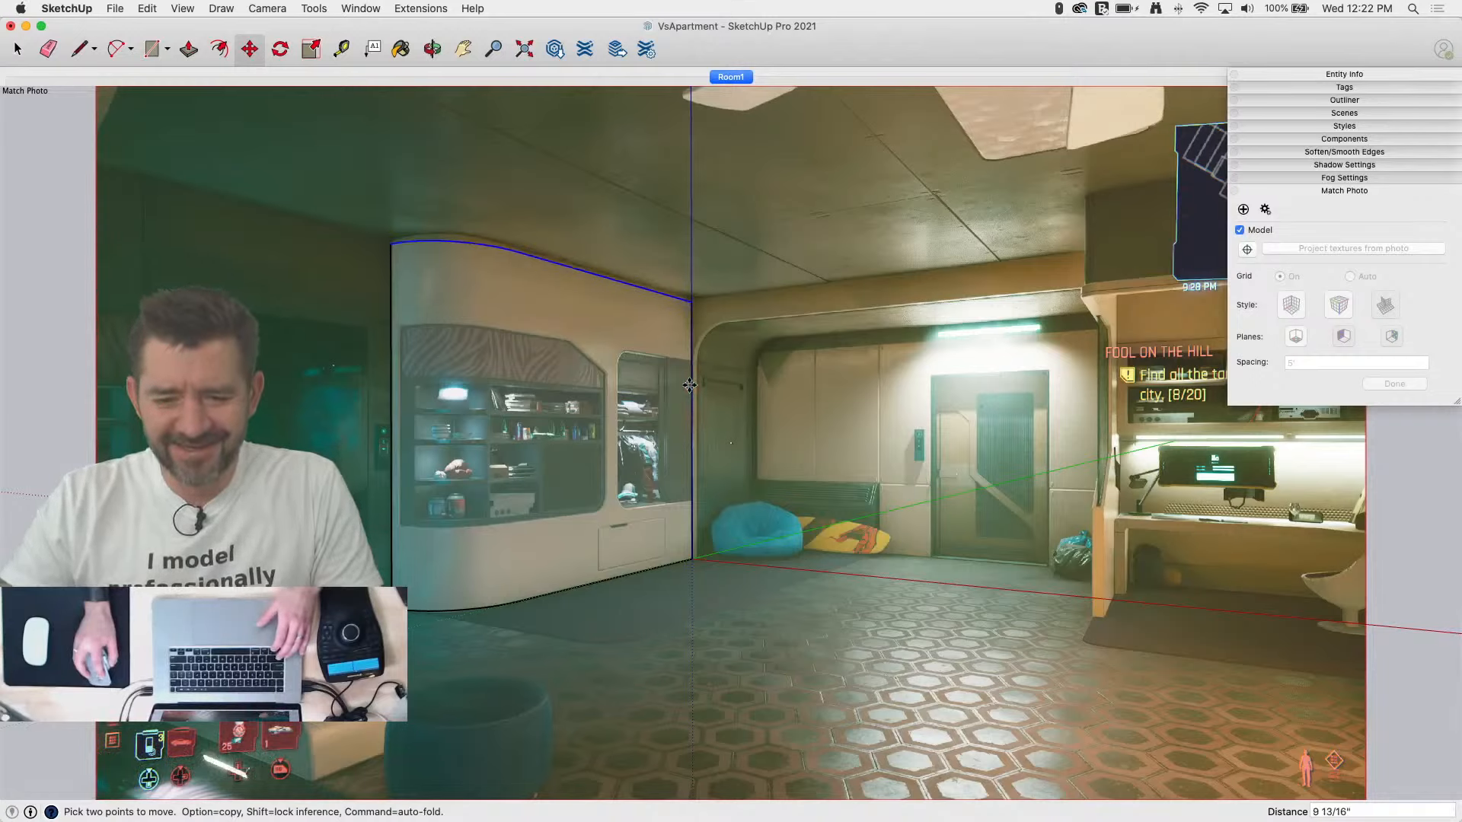
click(694, 375)
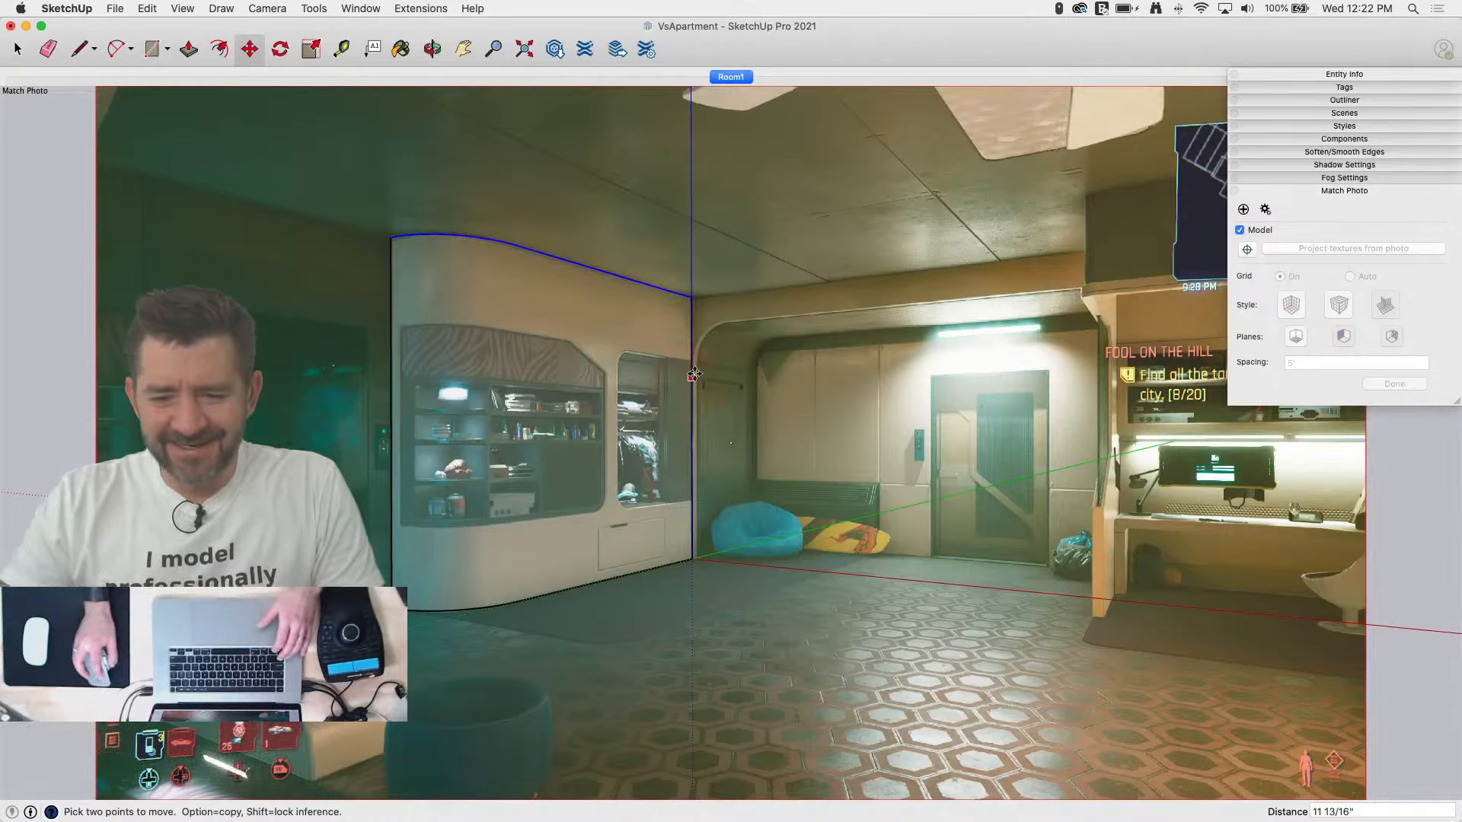
Step: Draw a line from the shelf wall's top corner along the red axis, following the ceiling line past the entry alcove
key(l)
click(691, 296)
scroll(446, 315, down, 3)
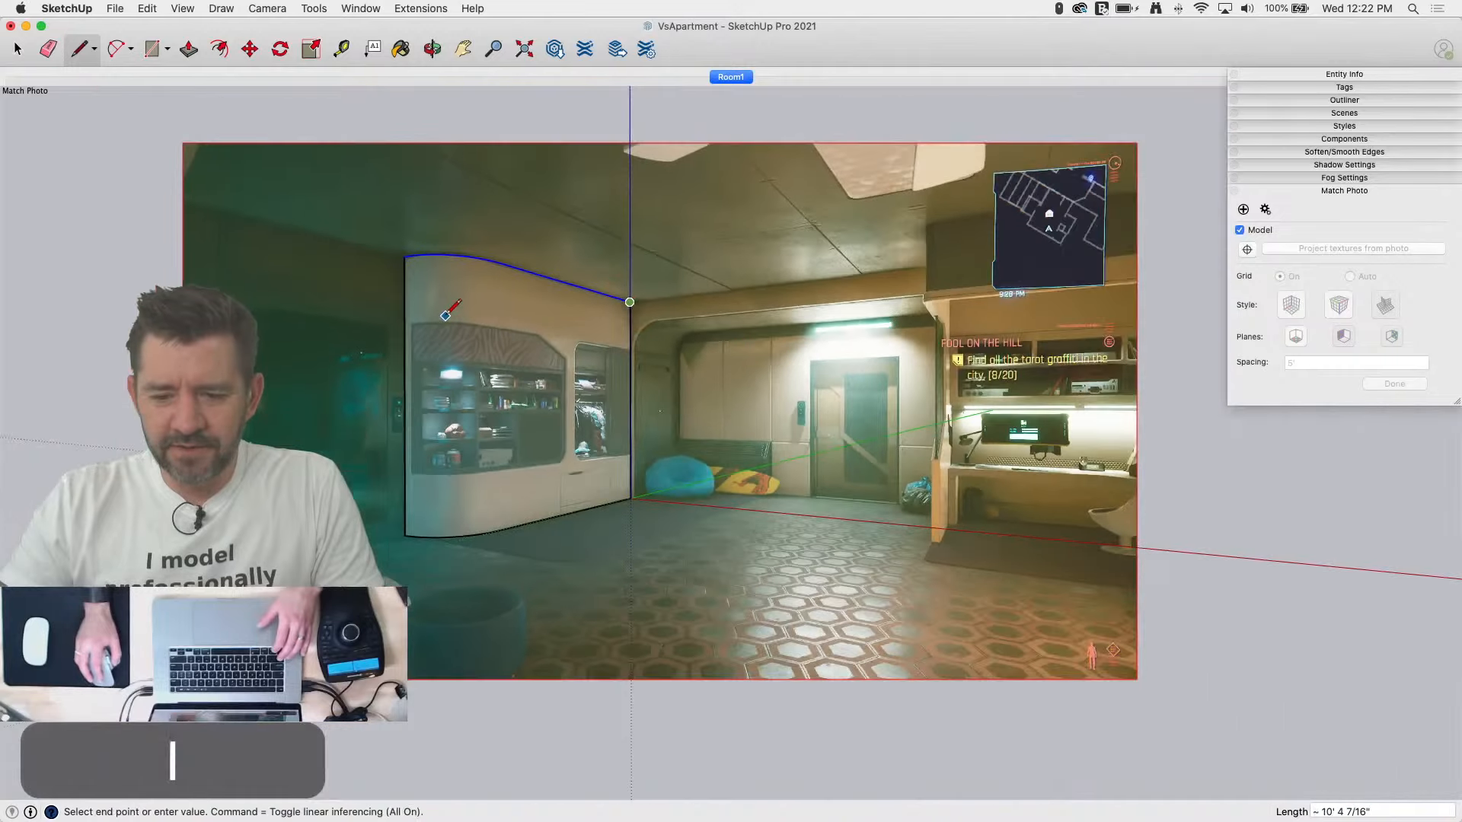
scroll(629, 405, down, 3)
scroll(629, 405, up, 5)
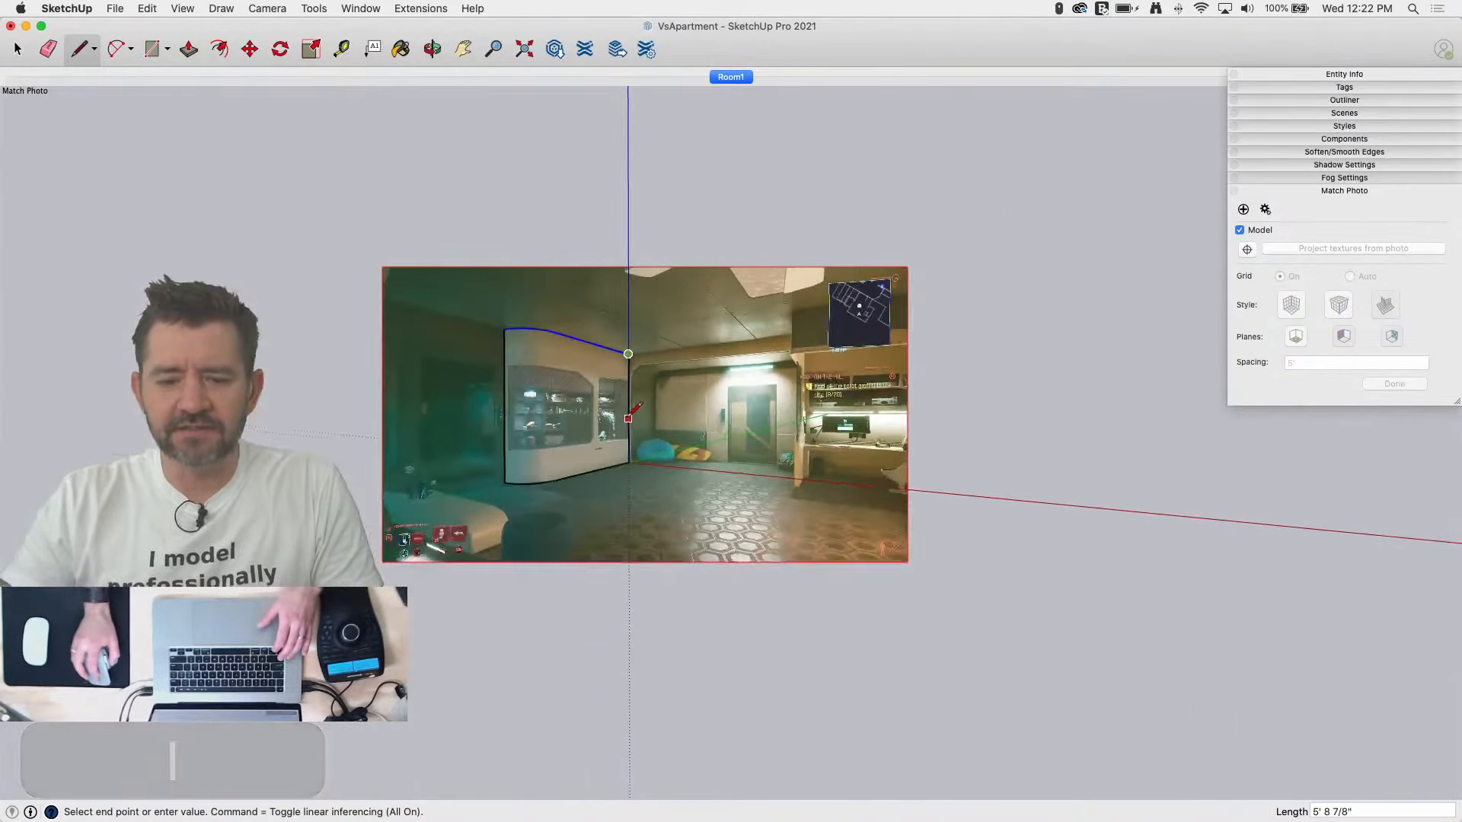
scroll(630, 407, down, 3)
scroll(630, 406, up, 3)
scroll(629, 406, down, 3)
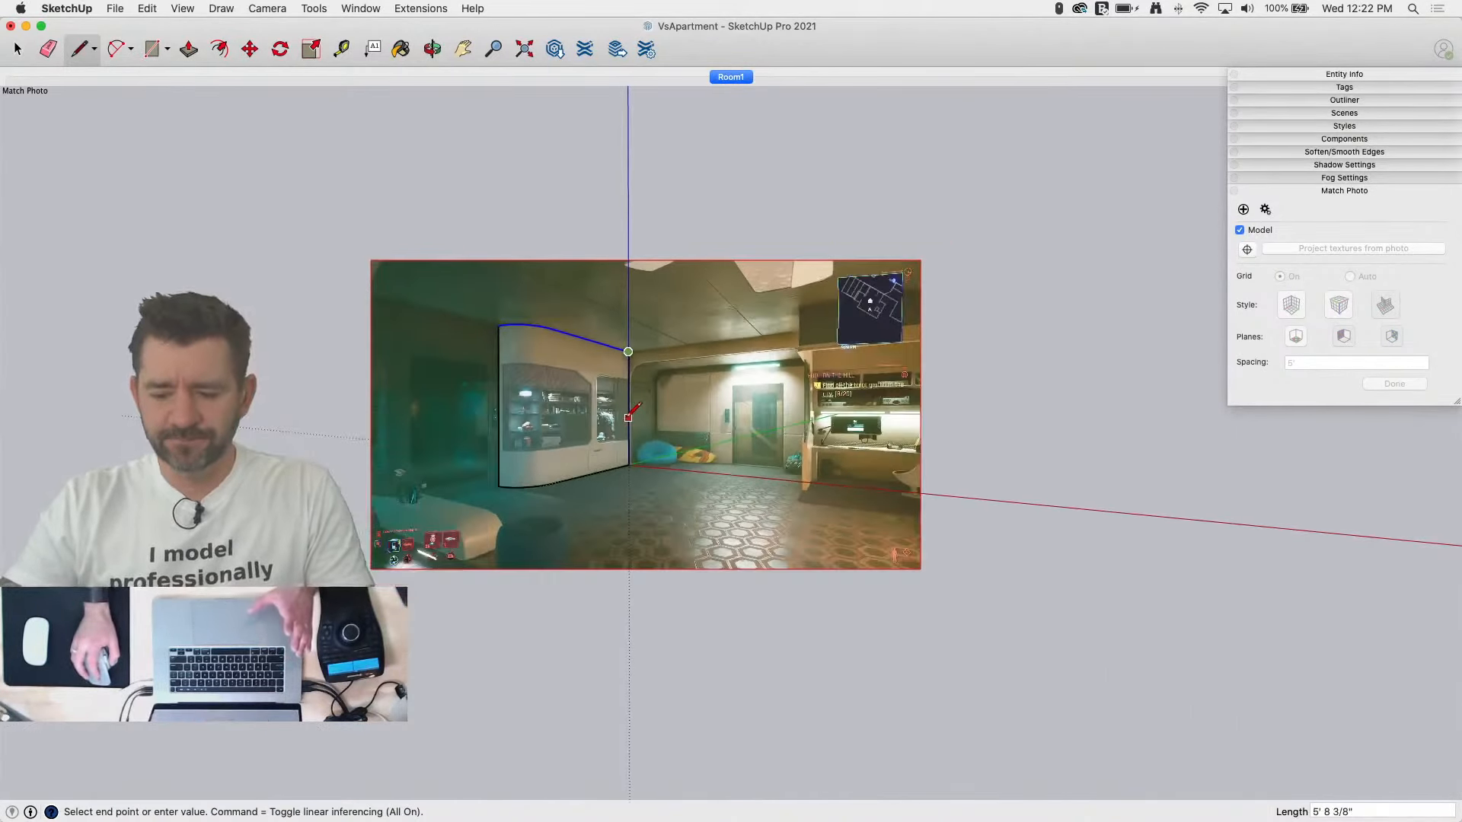
scroll(629, 411, up, 3)
scroll(817, 295, up, 3)
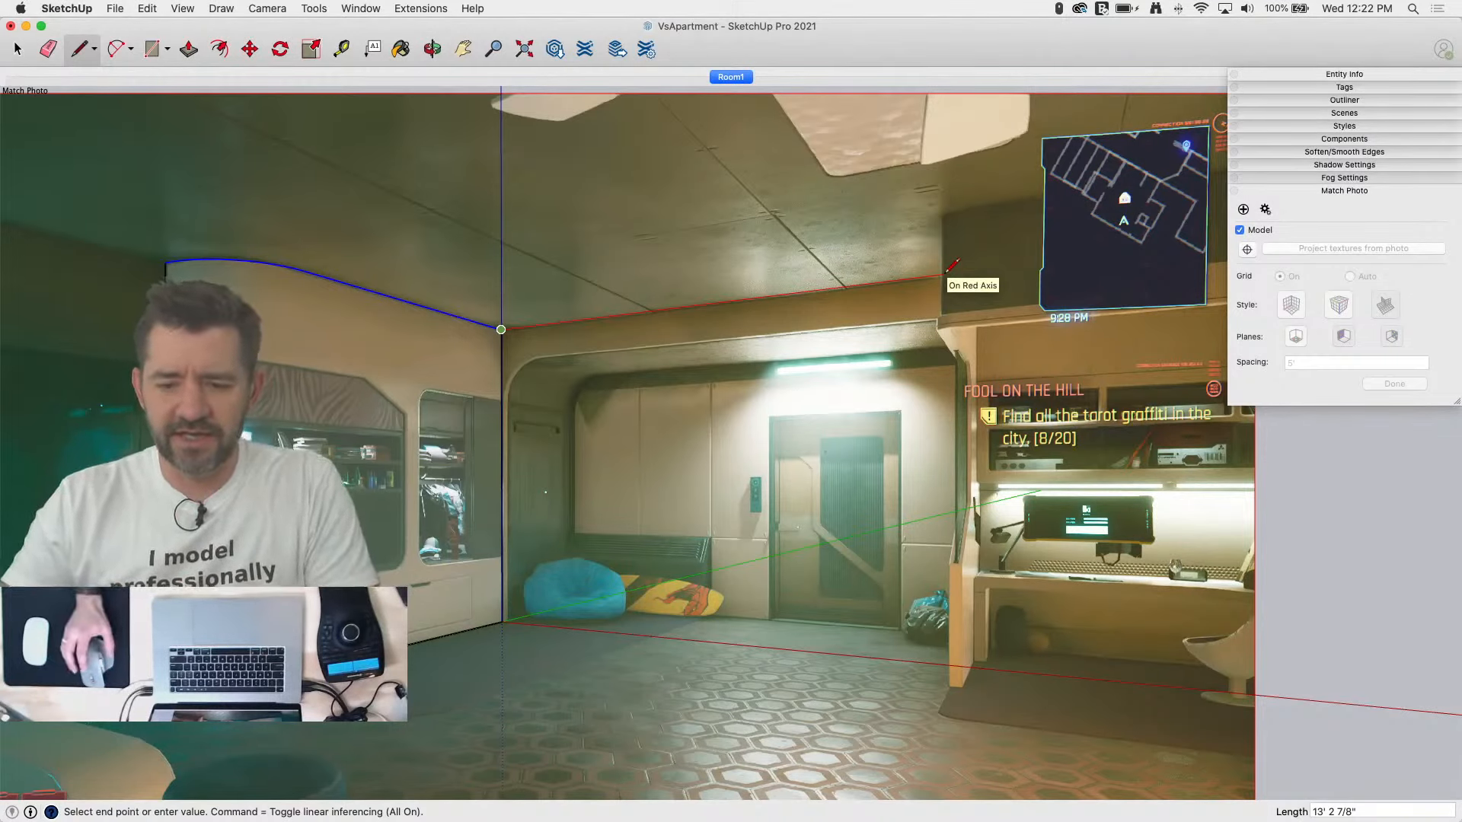
click(1017, 265)
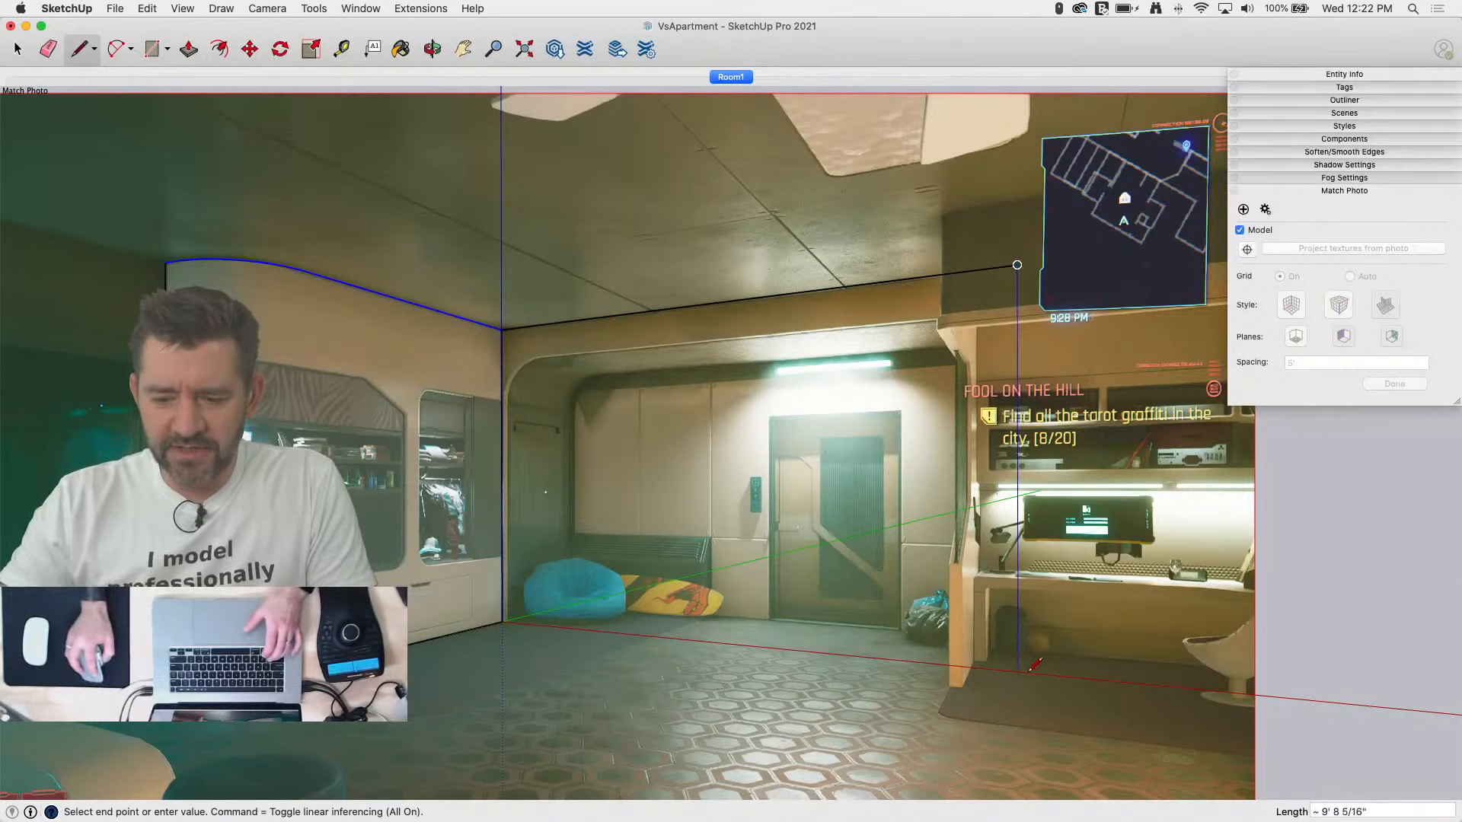
Step: Draw a vertical edge of 9' 8 1/8" down from the line's end to floor level and close the entry wall face at the origin
key(shift)
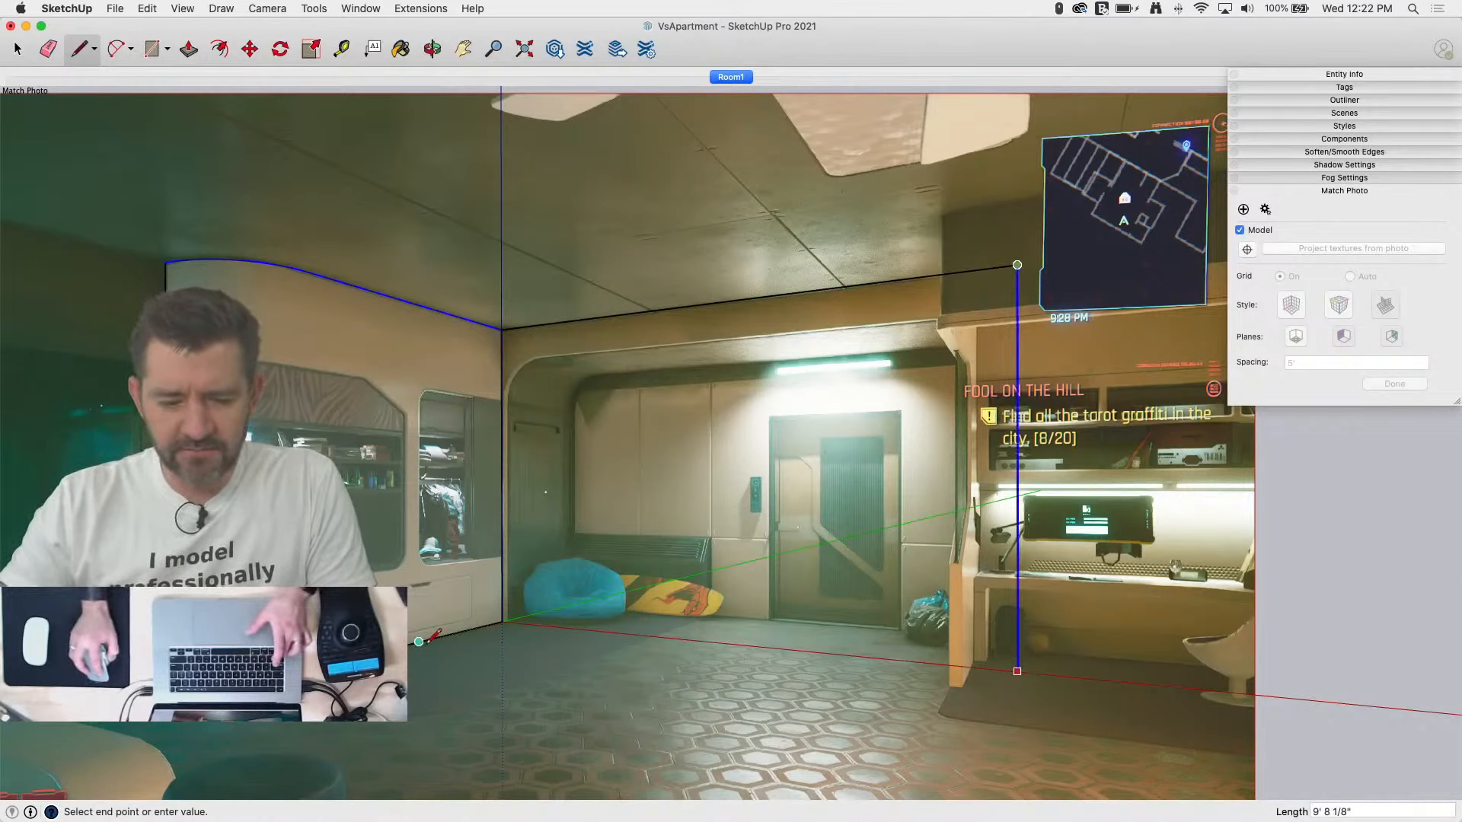
click(502, 616)
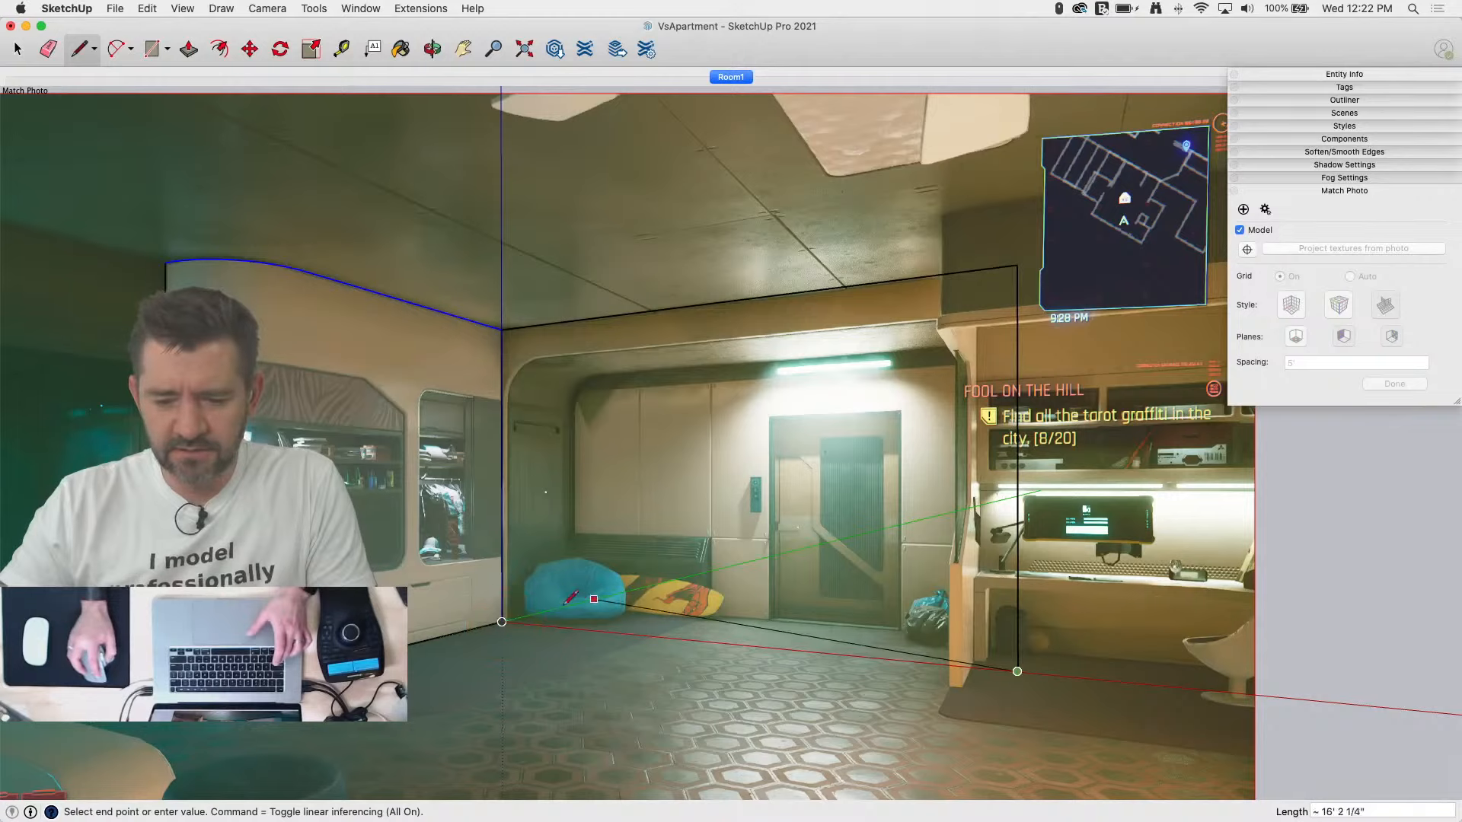
click(502, 622)
Step: Move the entry wall's far vertical edge about 1' 1 7/16" inward along the red axis to the alcove's end post
key(space)
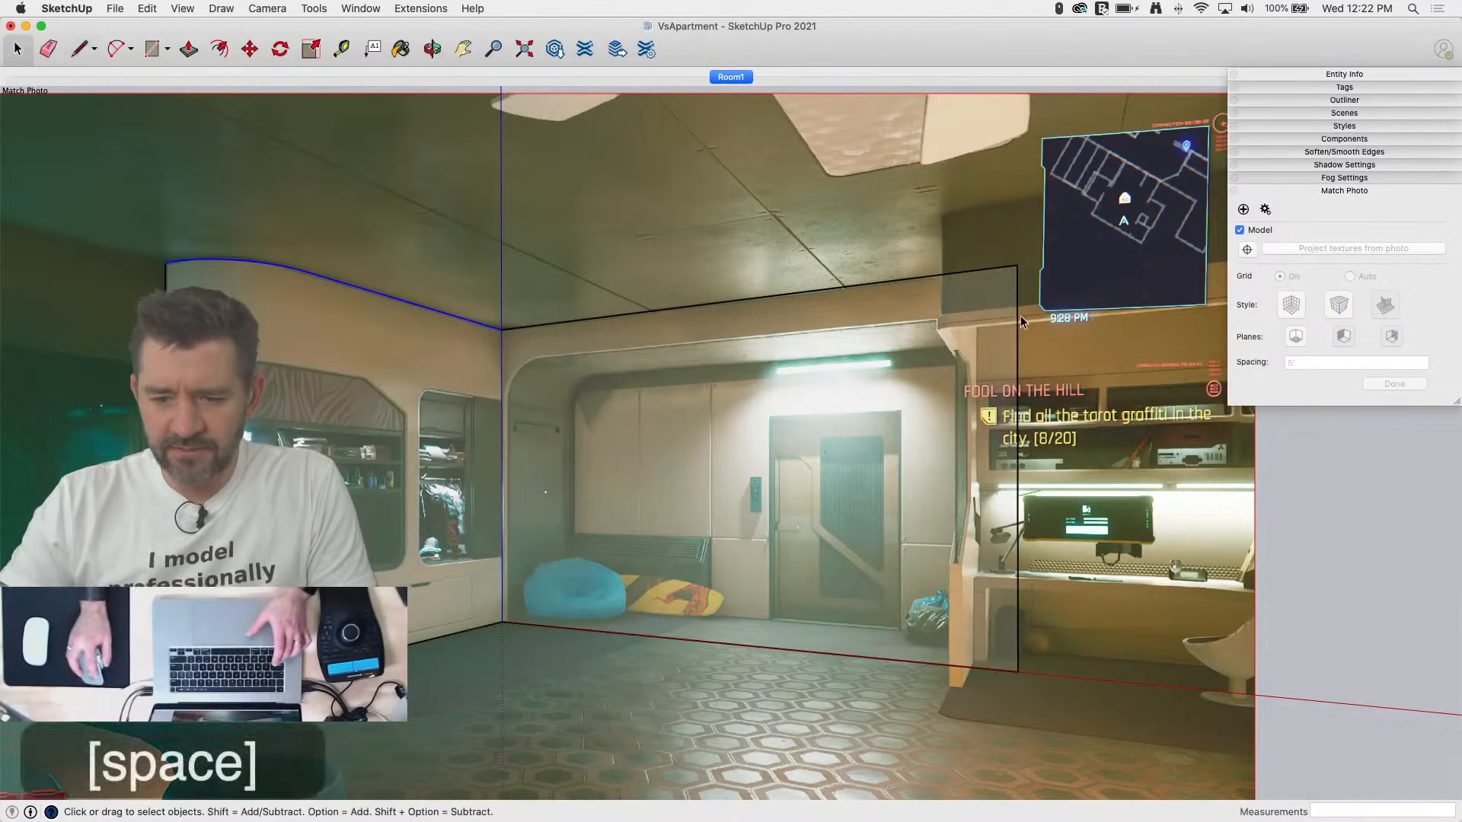
click(1018, 323)
key(m)
click(1020, 525)
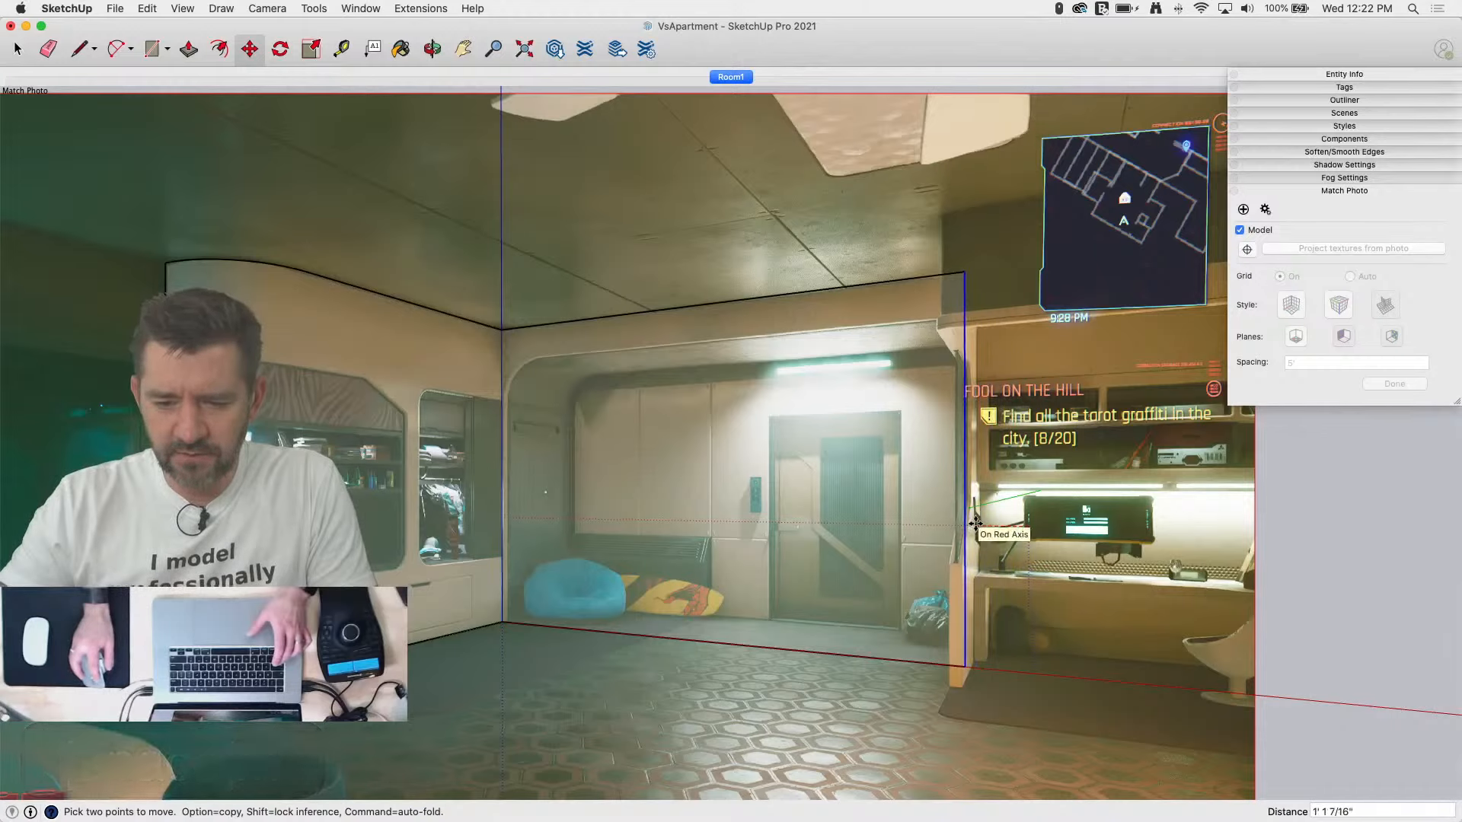
click(974, 524)
Step: Draw a line along the alcove opening's top edge, from the start of its rounded corner to the wall's far vertical edge
key(l)
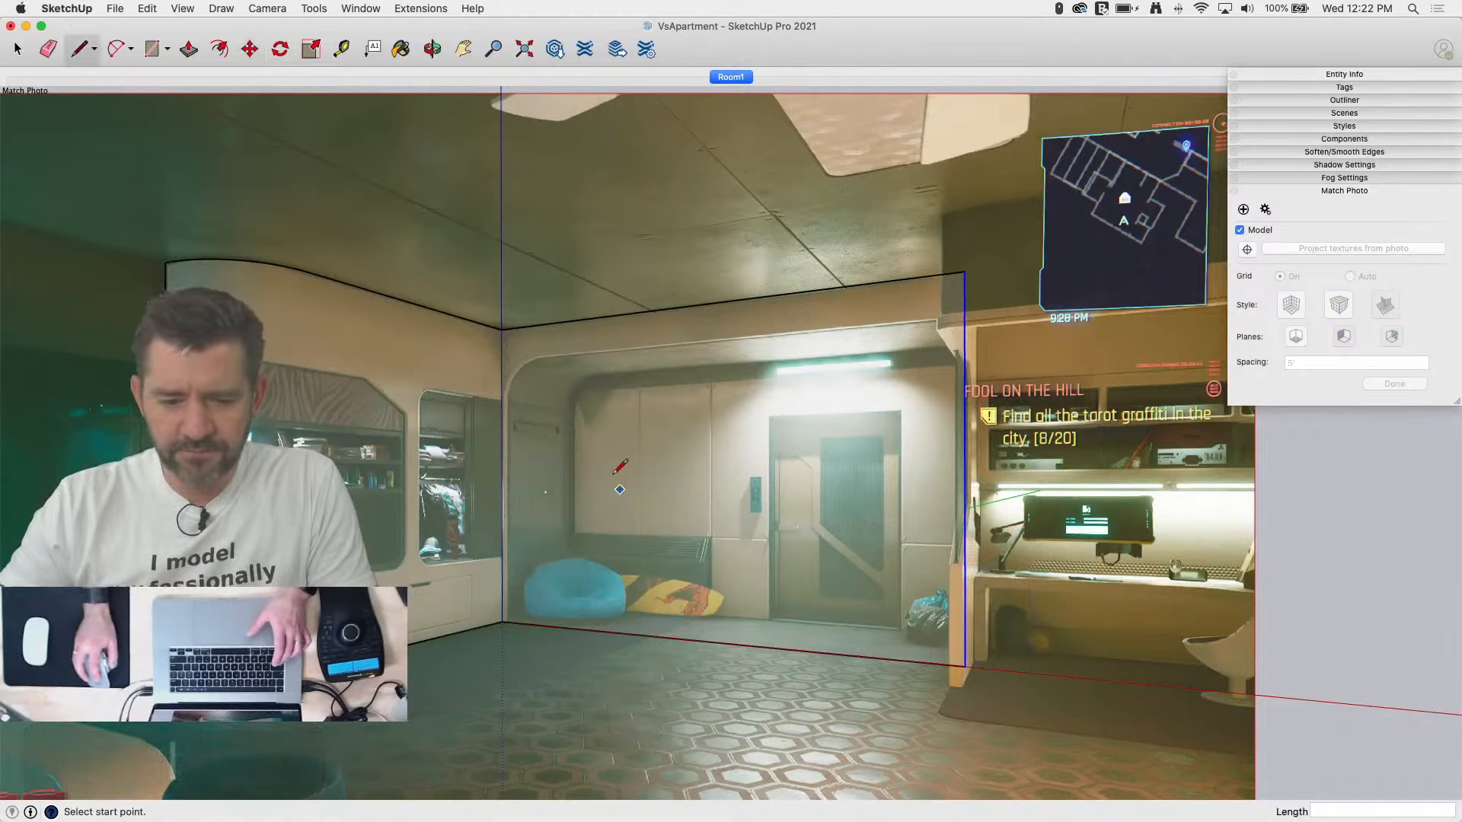
click(551, 356)
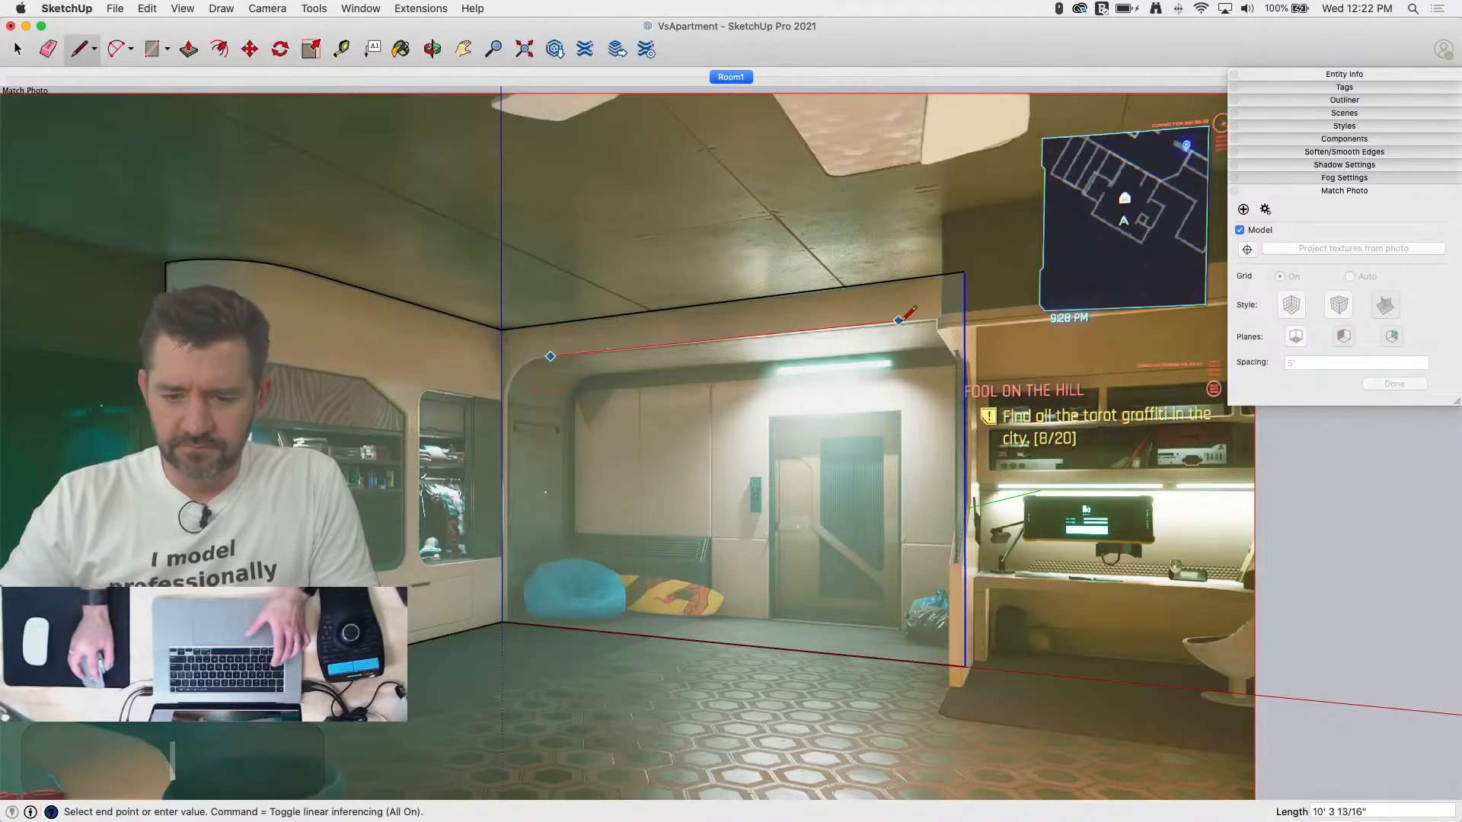
click(965, 314)
scroll(524, 344, up, 5)
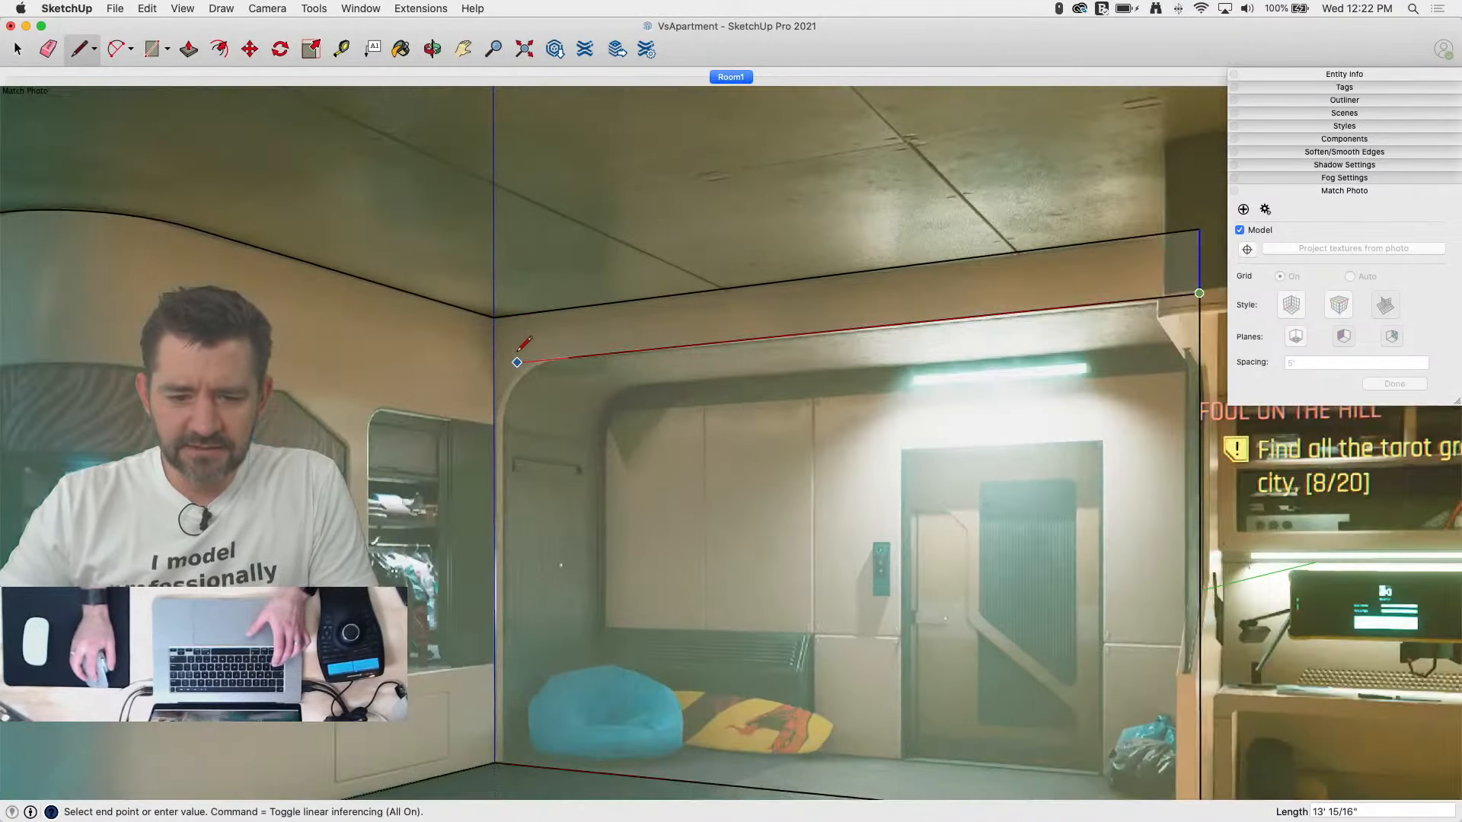
Step: Try to draw an arc from the opening line's endpoint to the vertical corner edge for the alcove's rounded corner
key(l)
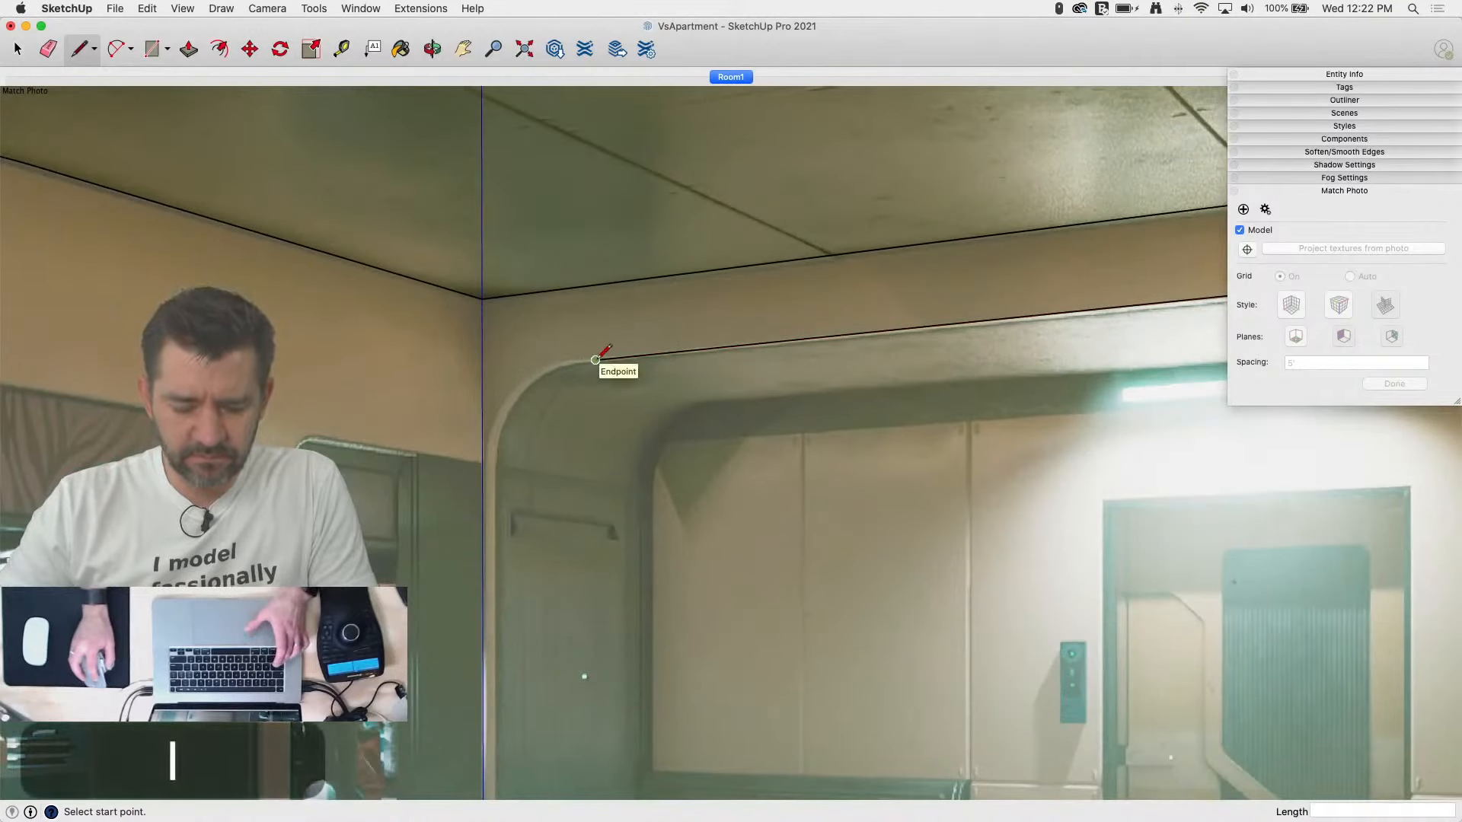
key(a)
click(595, 359)
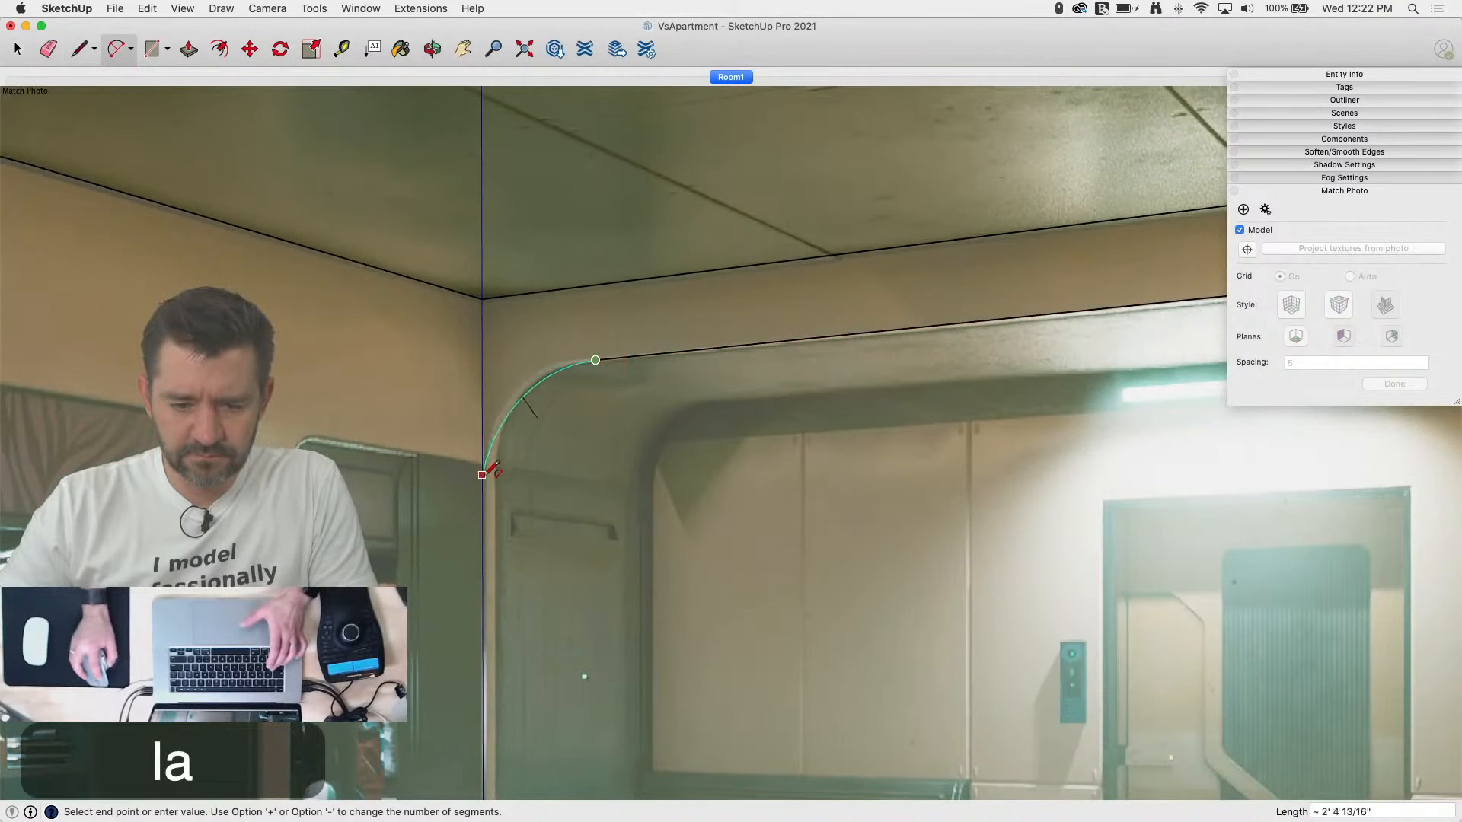
click(487, 505)
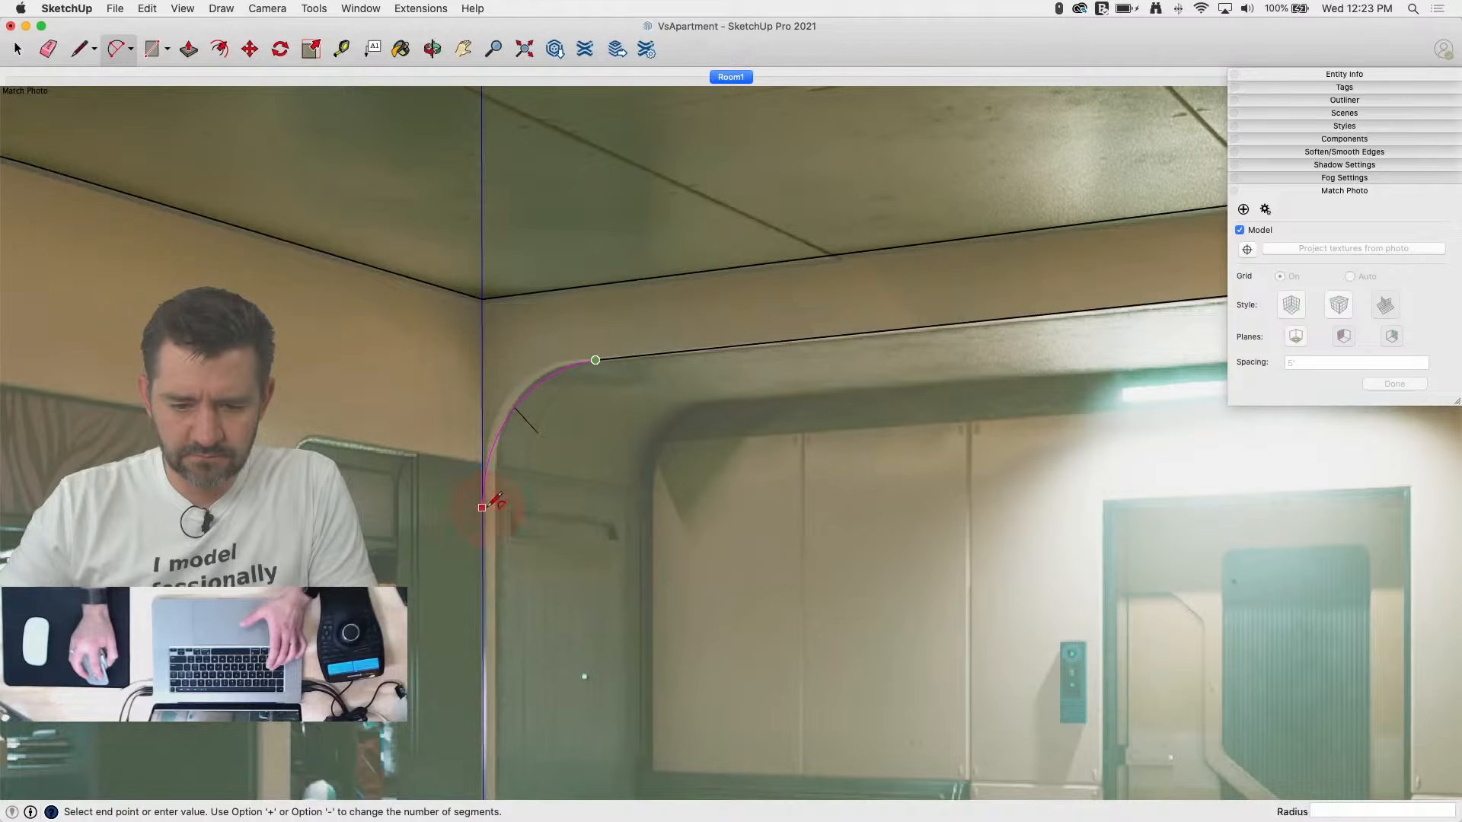
click(488, 507)
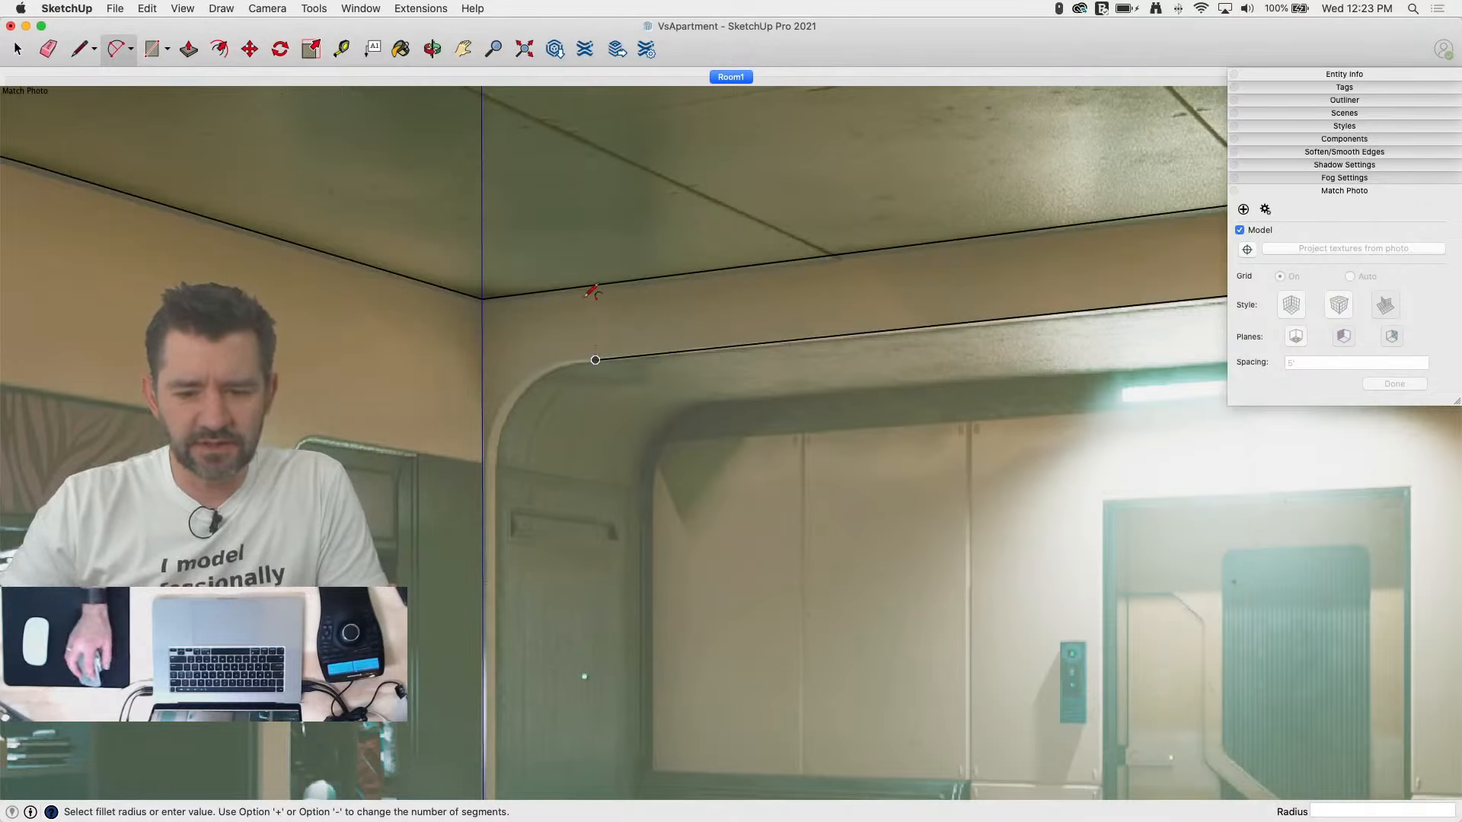
Step: Move the opening line's endpoint about 3 11/16" toward the room corner to where the photo's curve begins
key(space)
key(m)
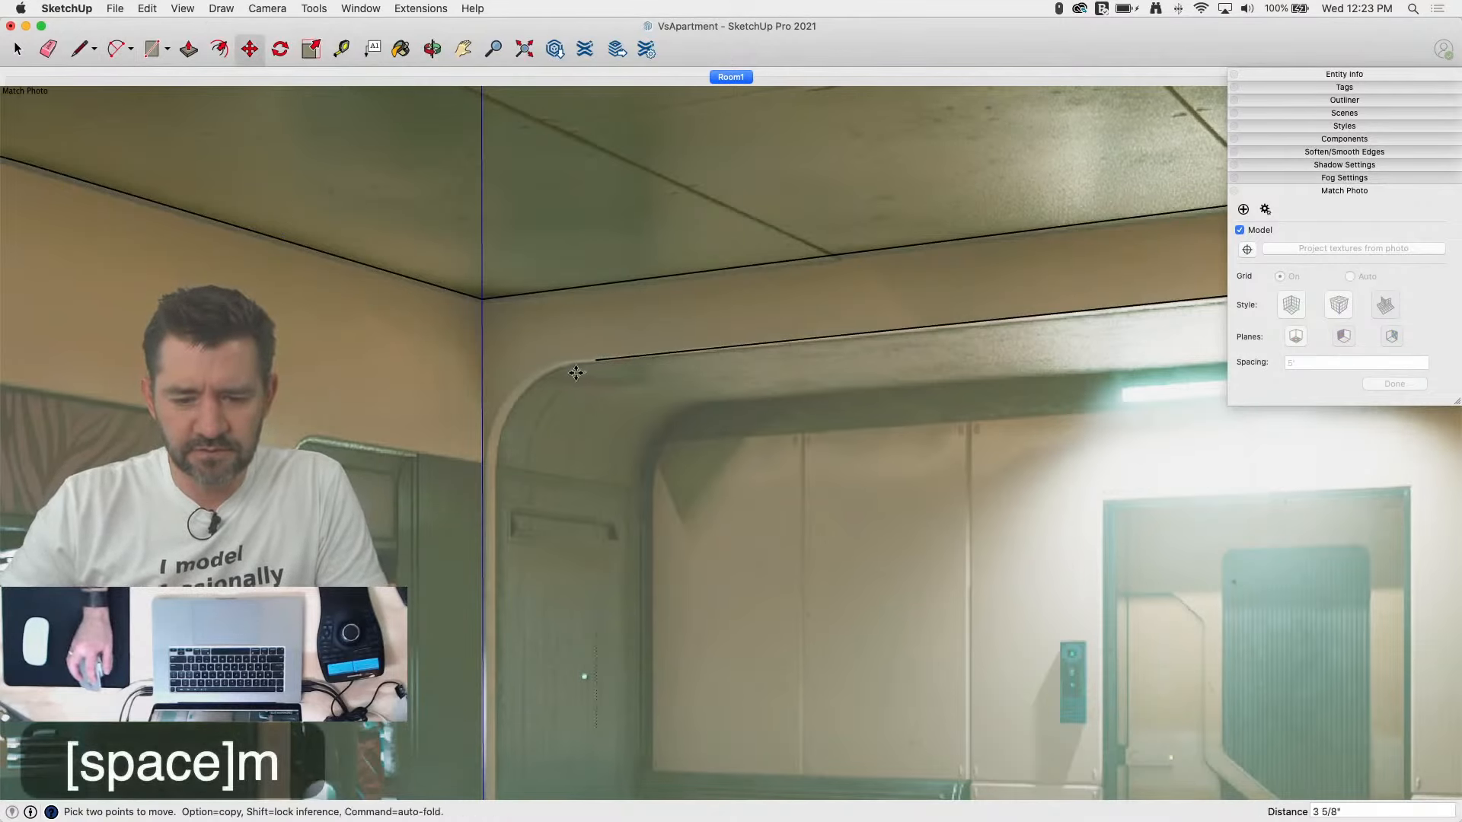
click(596, 360)
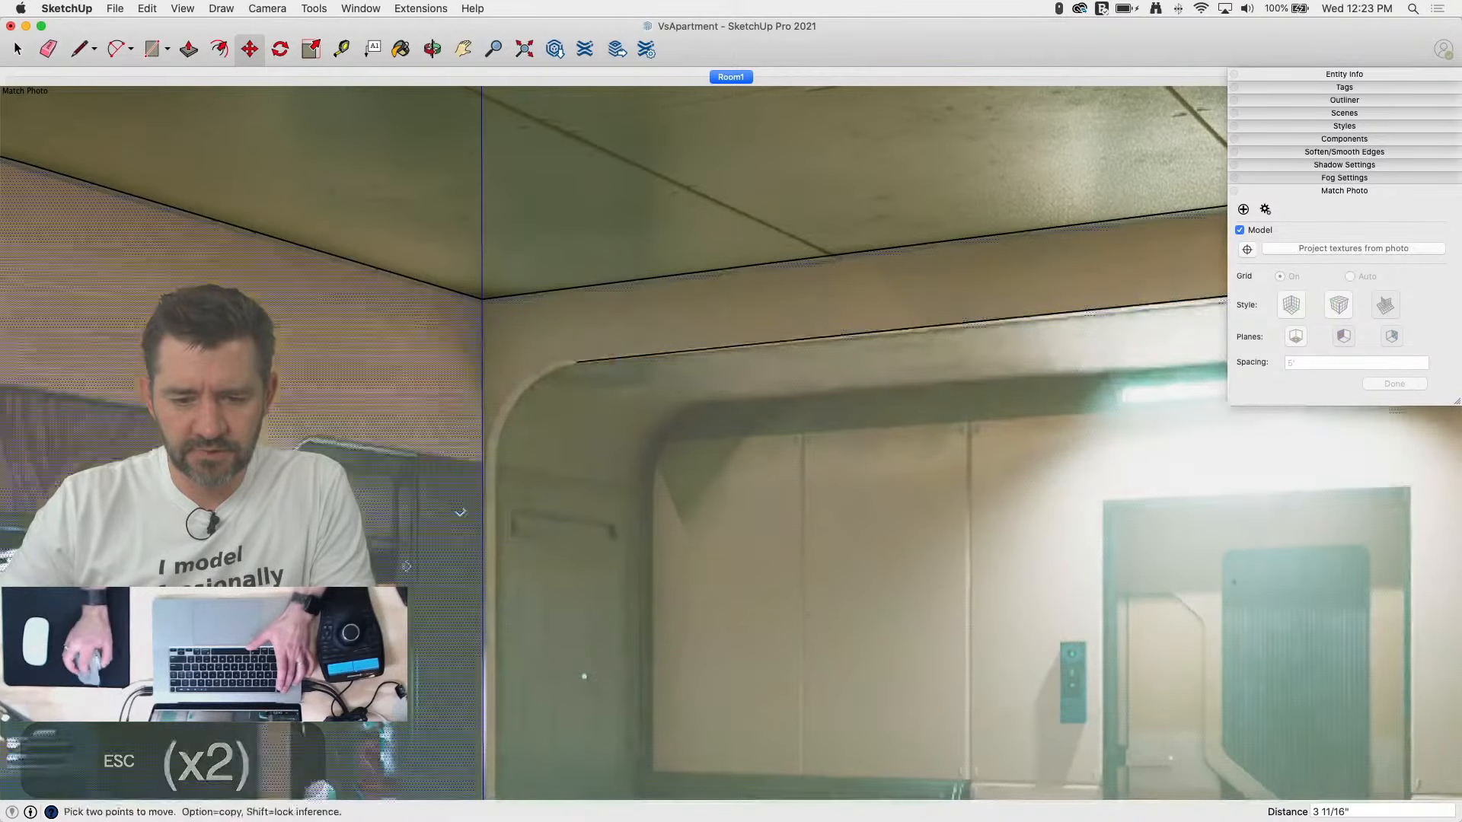
click(576, 359)
Step: Draw a degree 3 Bezier curve from the opening line's endpoint to the vertical corner edge, tracing the alcove's rounded corner
click(221, 8)
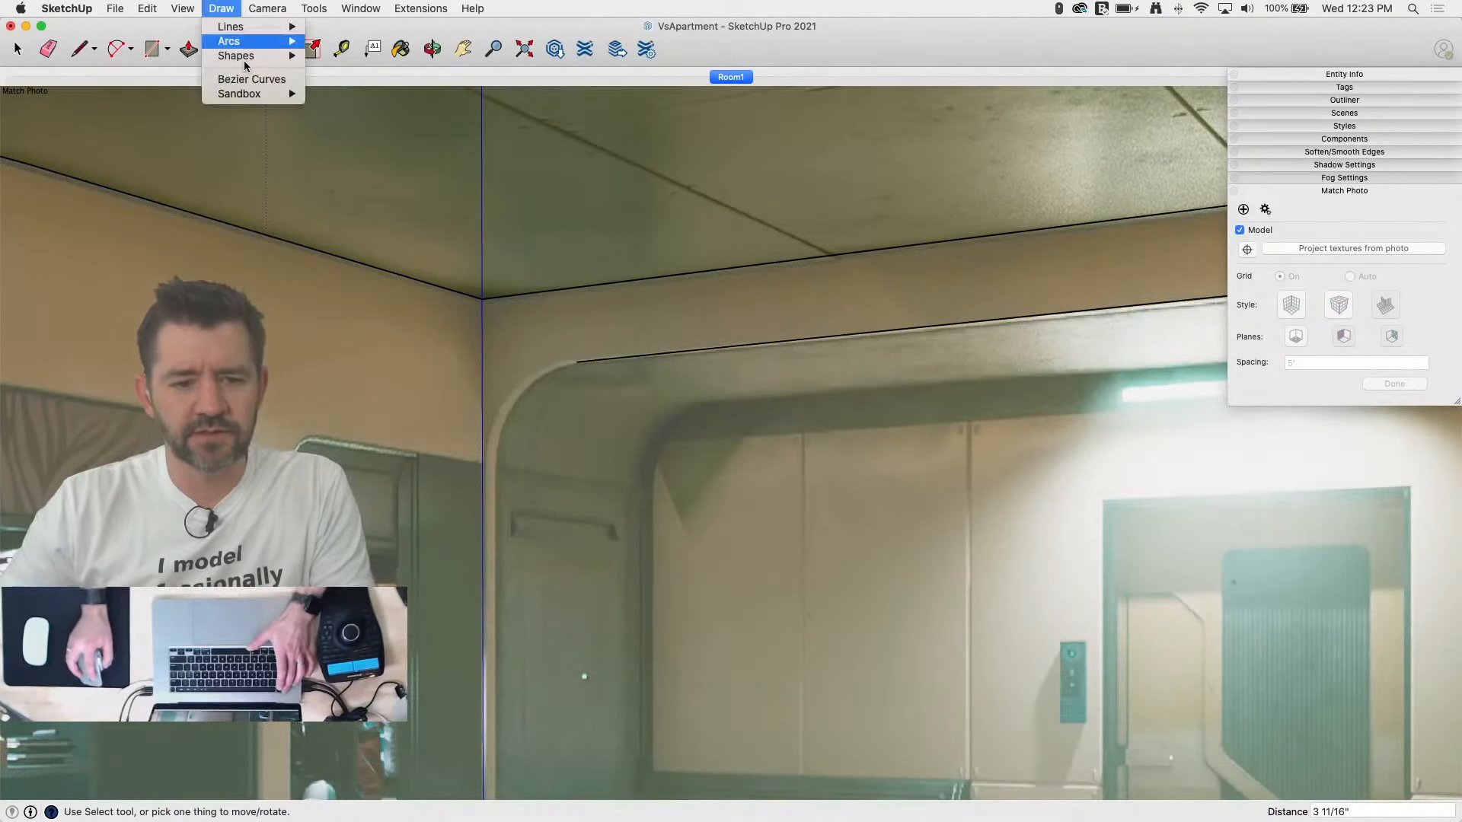
click(259, 79)
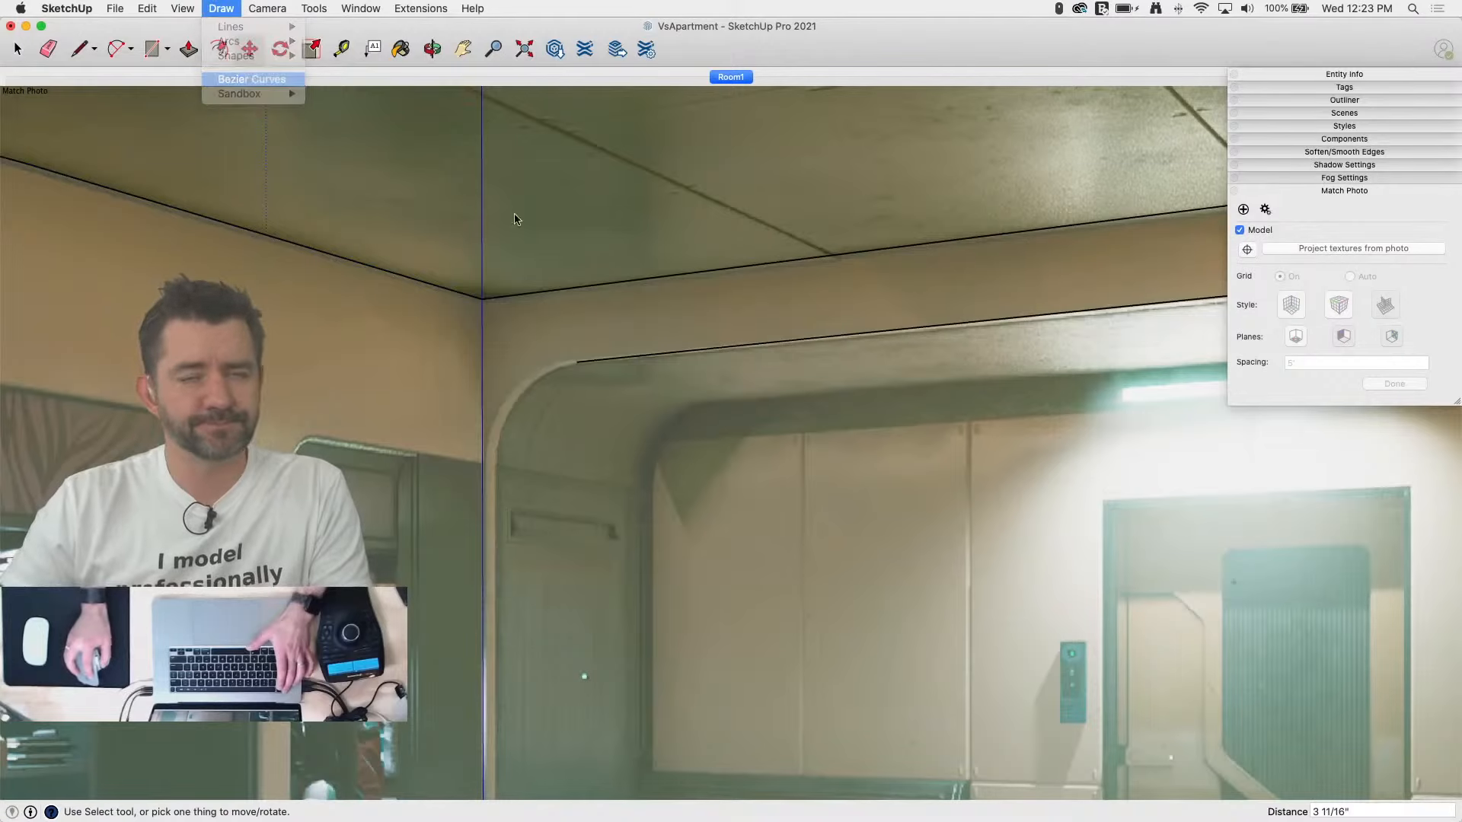
click(577, 363)
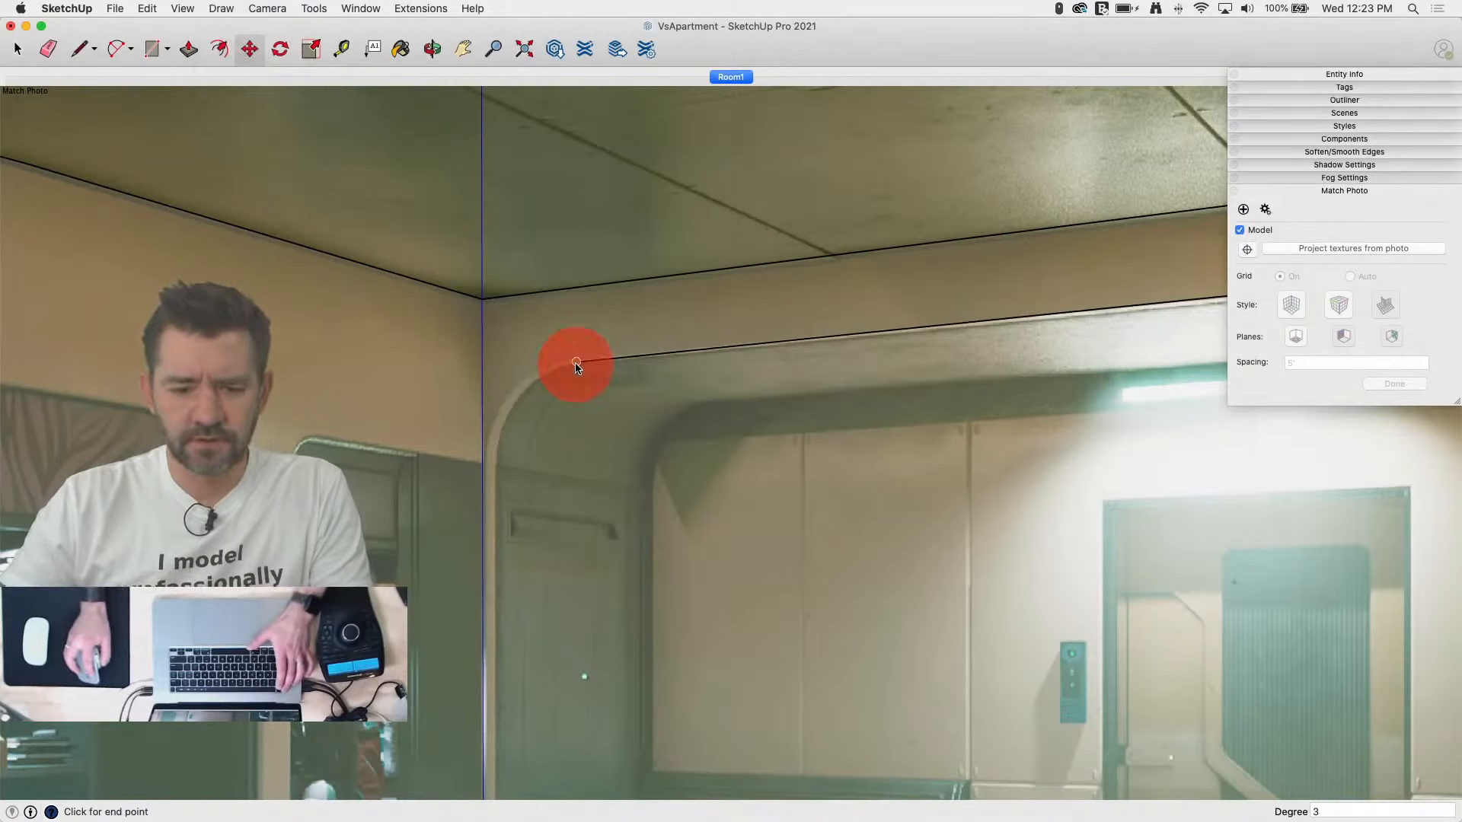
click(485, 463)
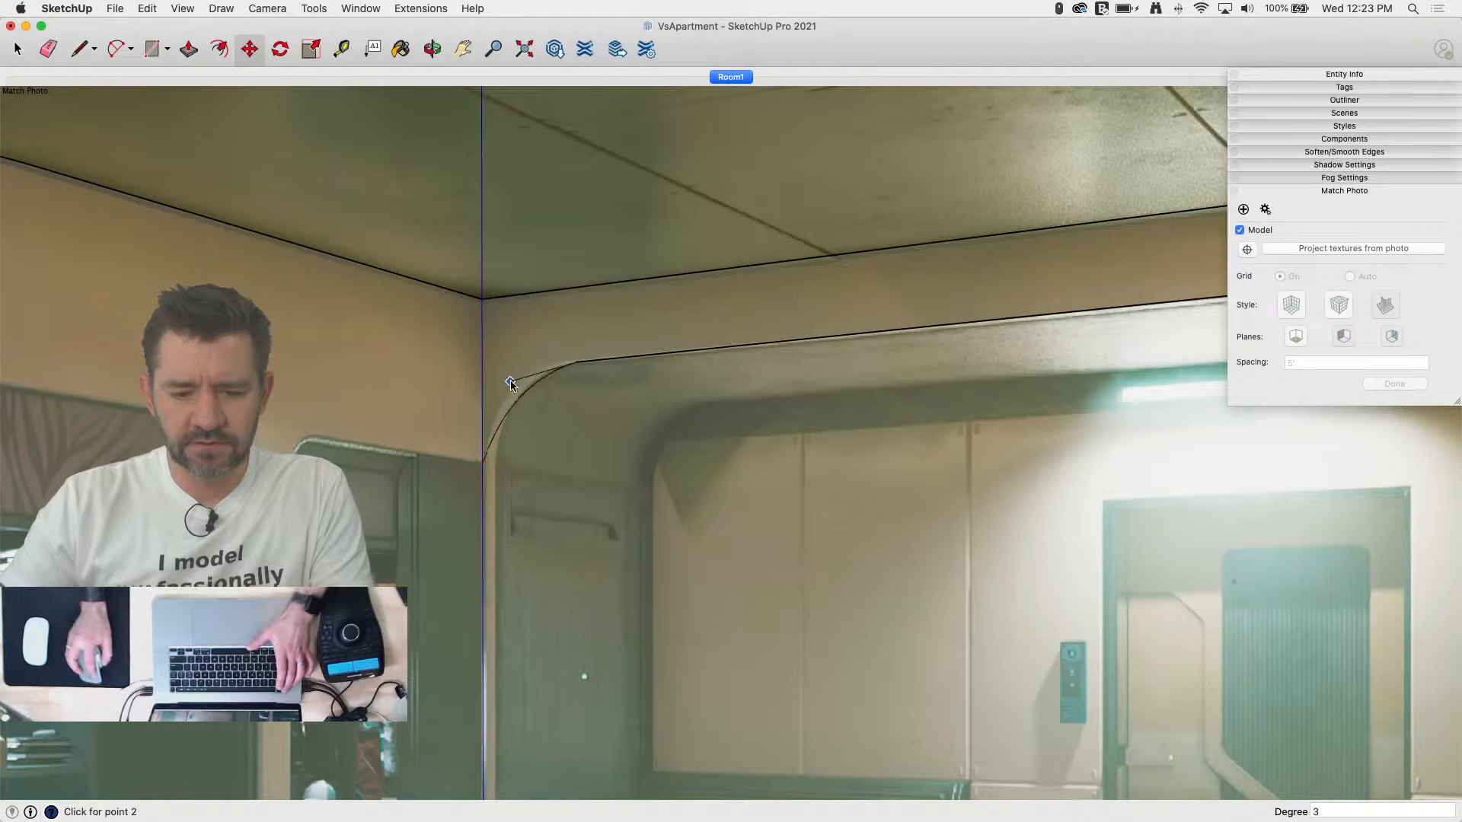
click(491, 372)
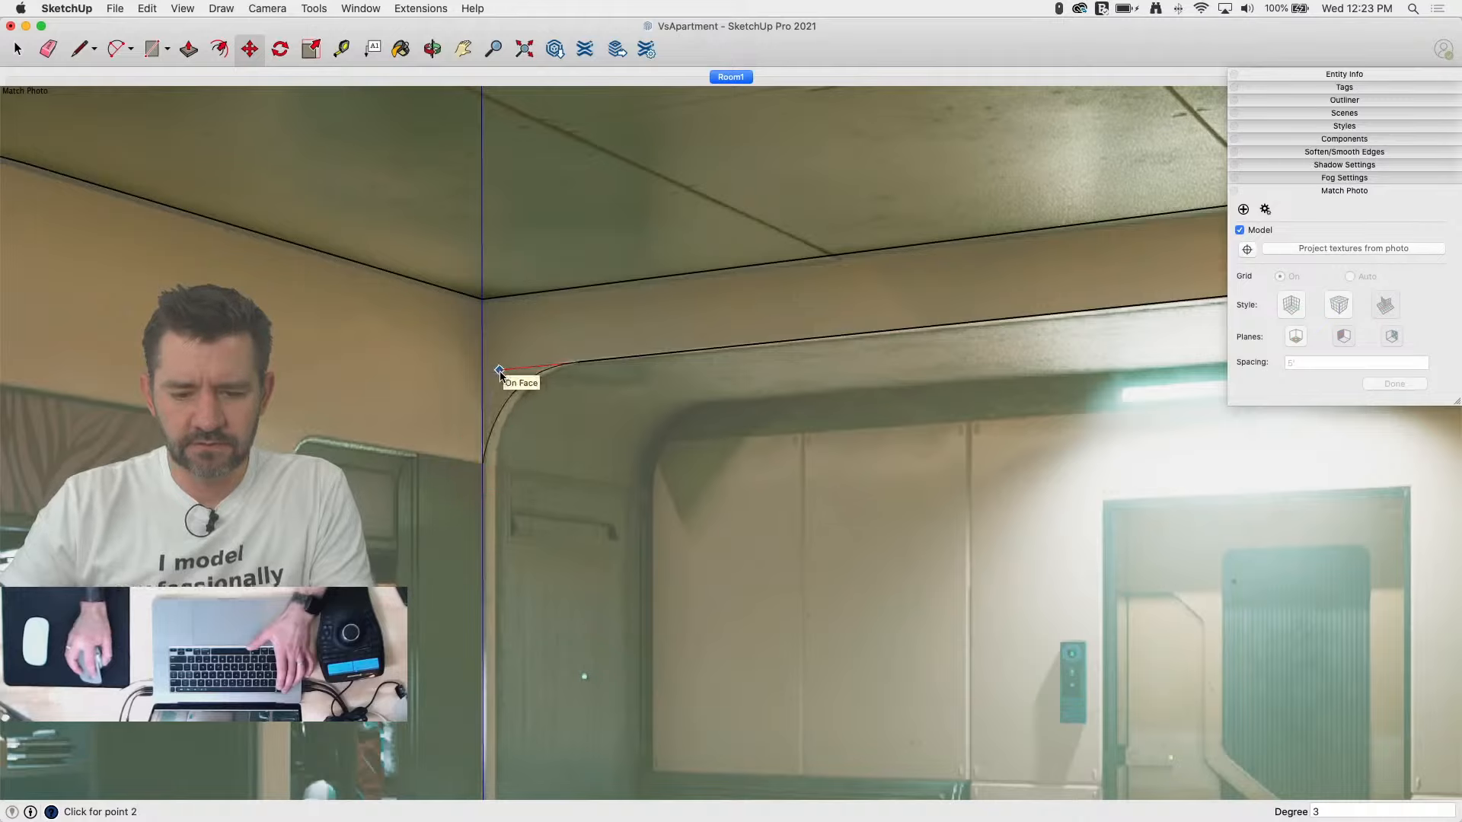
click(483, 439)
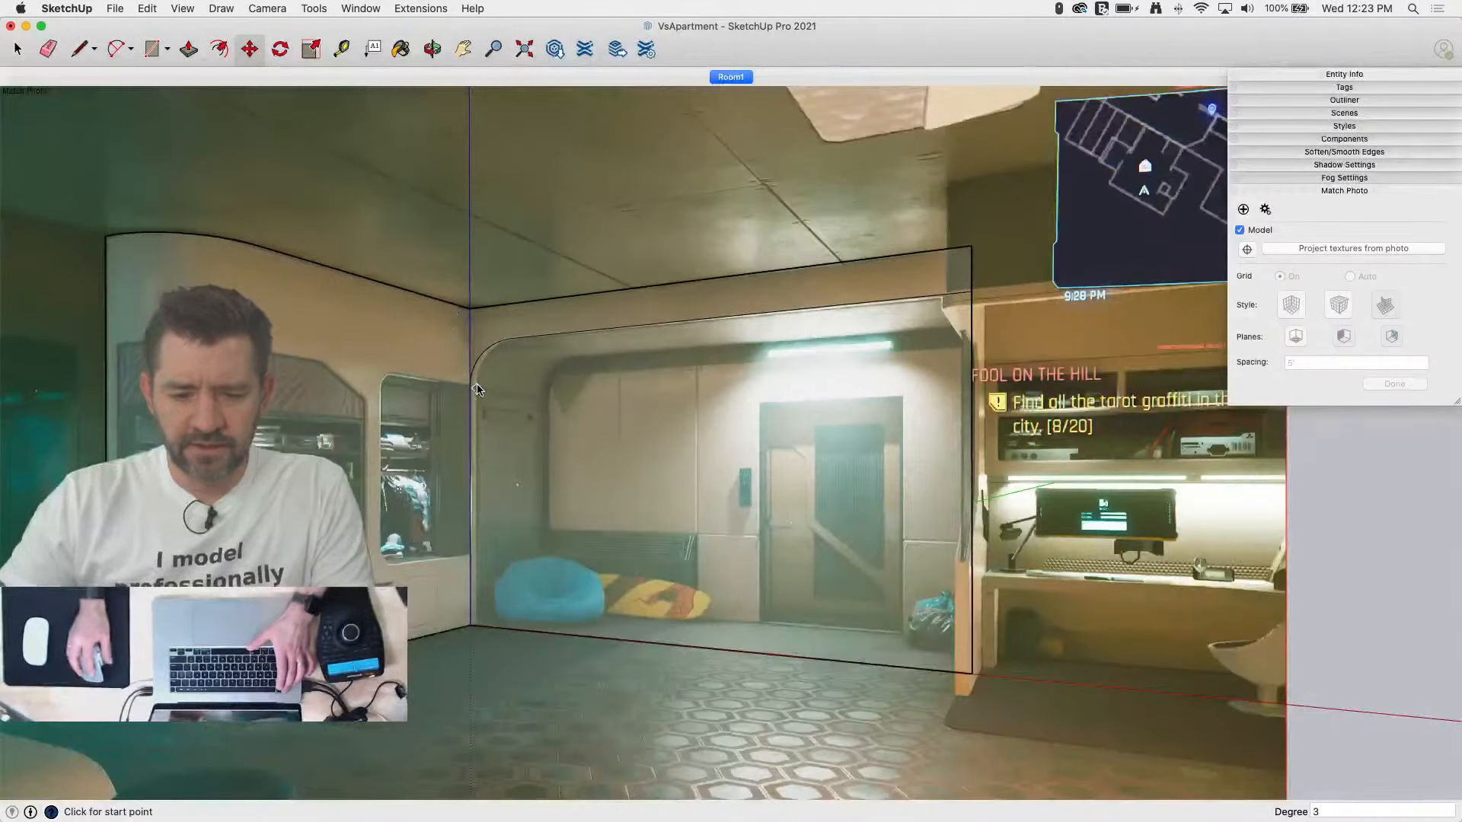
Step: Push/Pull the alcove face back 4' 7 13/16" from the entry wall to form the recess
key(p)
click(502, 411)
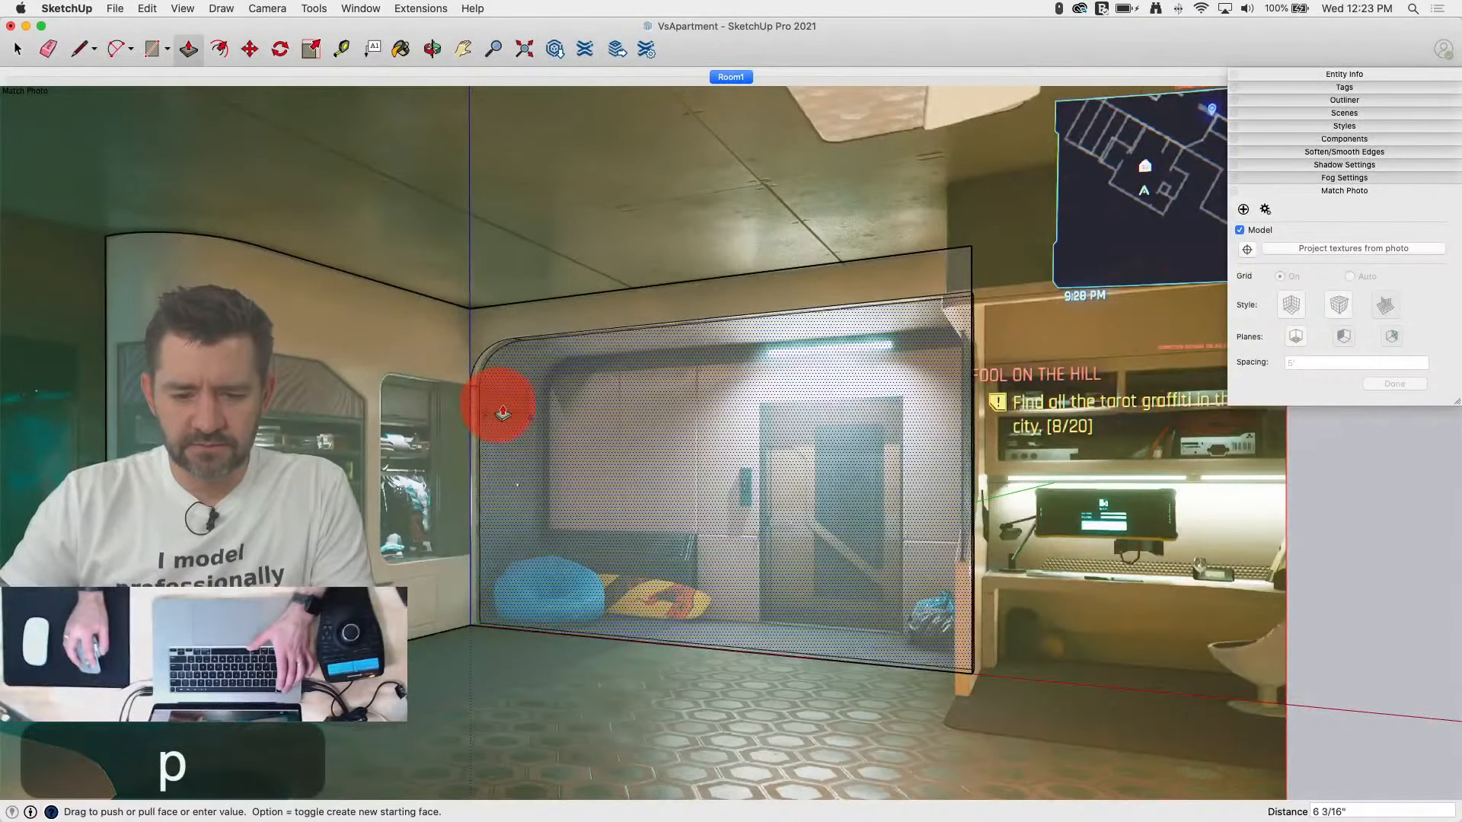
click(564, 418)
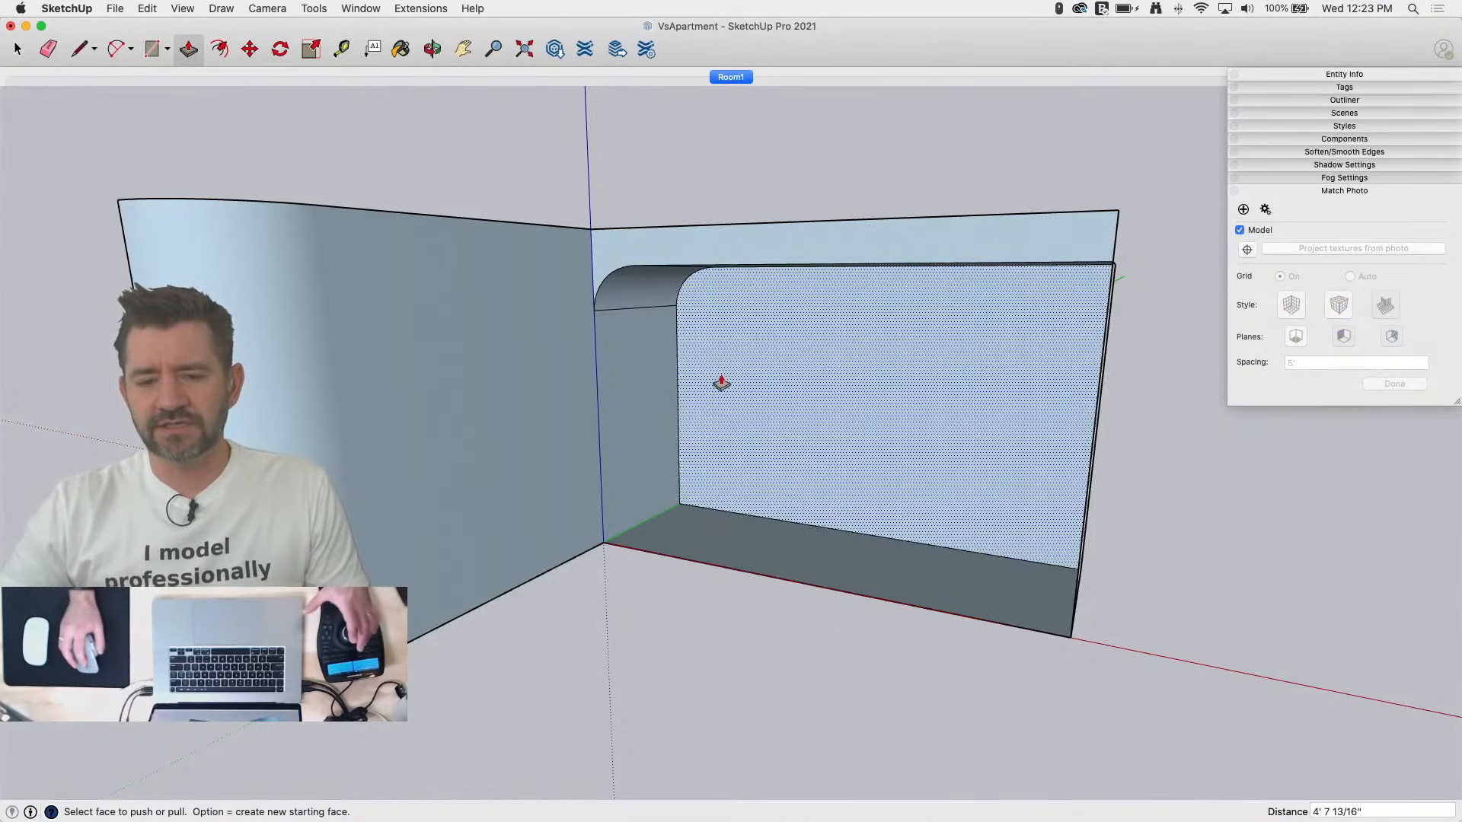
Step: Soften the seams of the alcove's rounded corner and return to the Room1 scene to compare the recess with the photo
key(e)
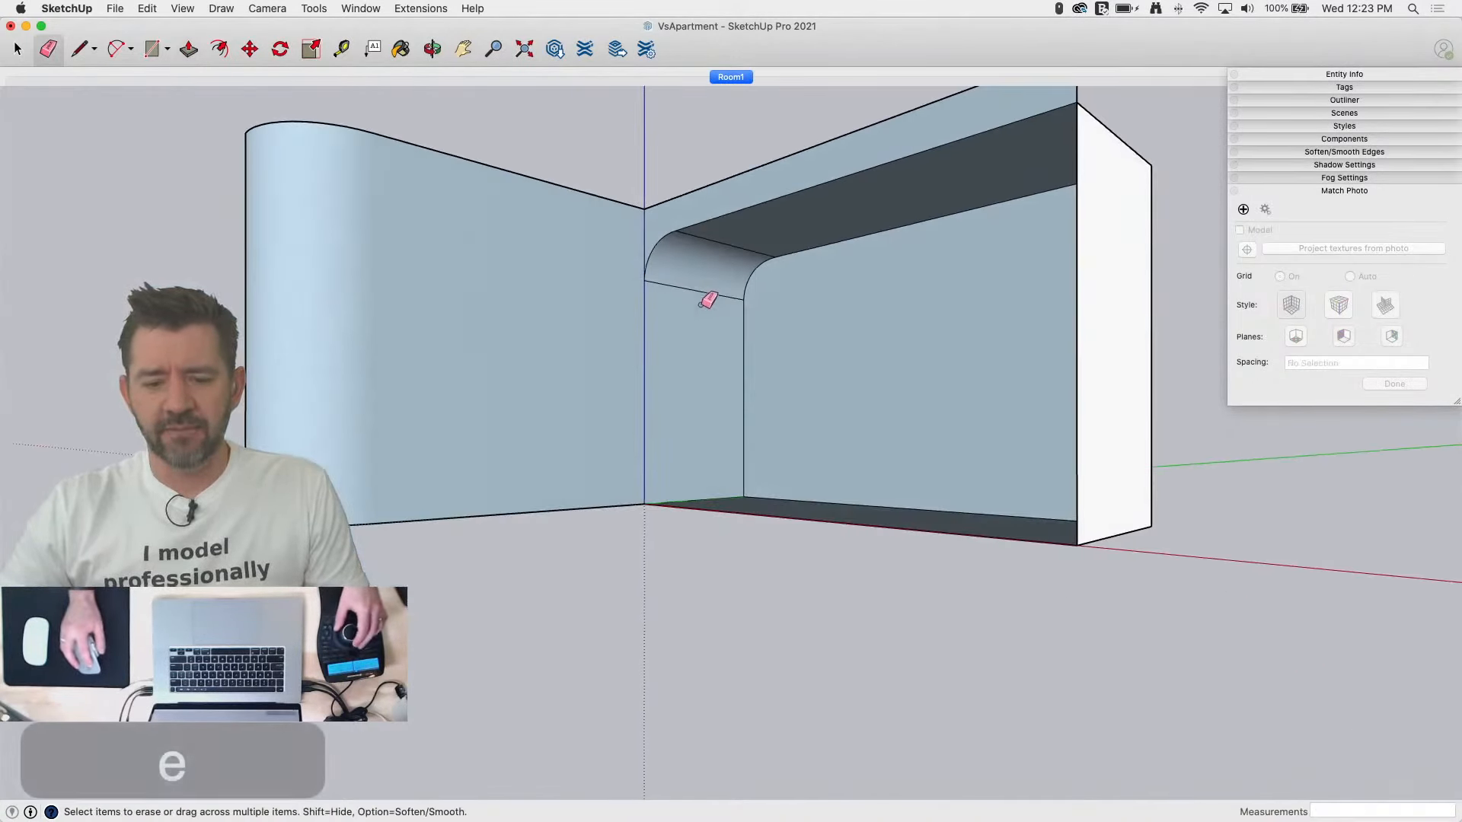
mouse_move(702, 300)
mouse_down()
mouse_move(734, 235)
mouse_move(742, 246)
mouse_up()
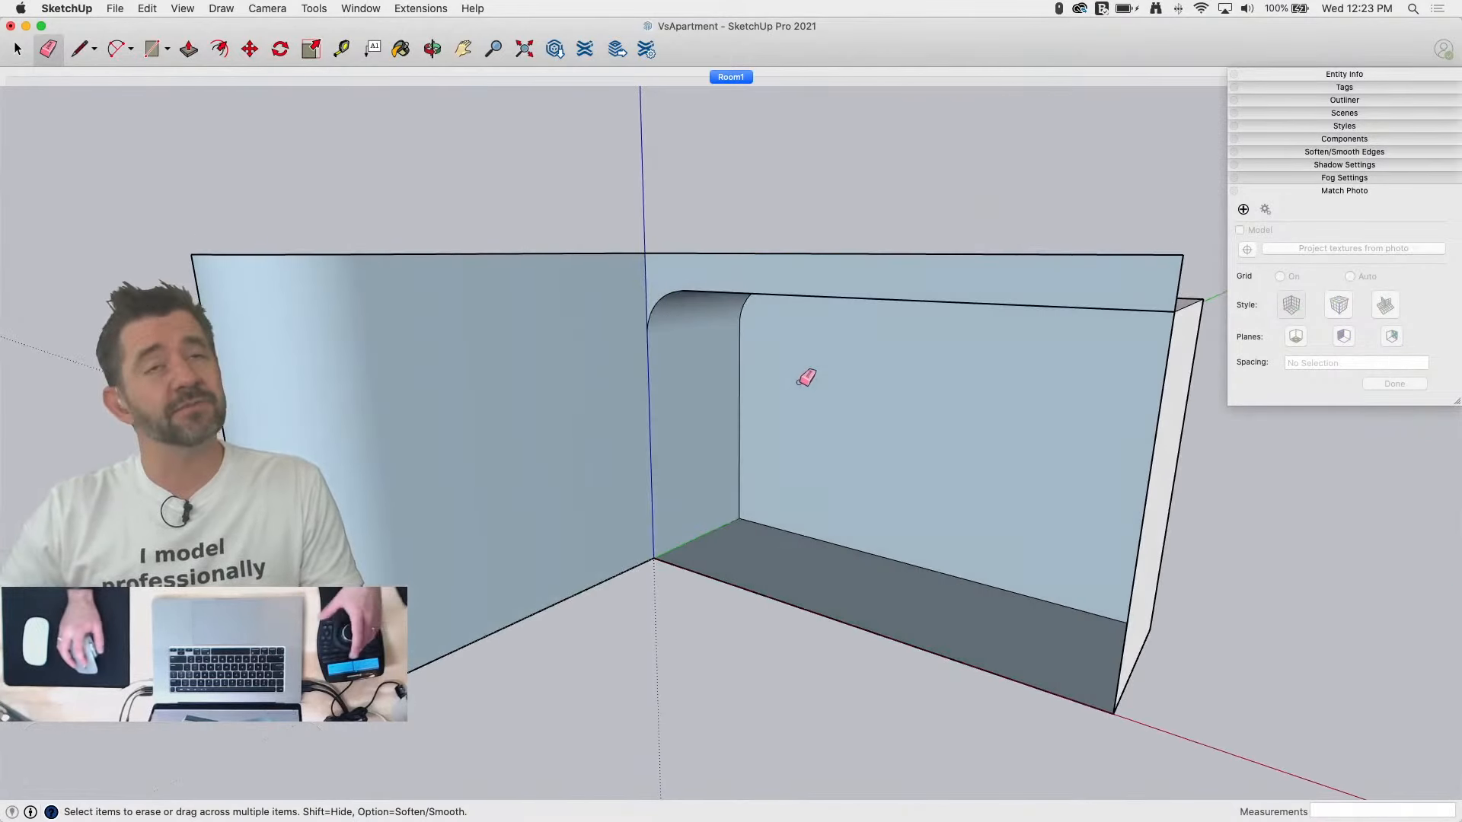
click(727, 77)
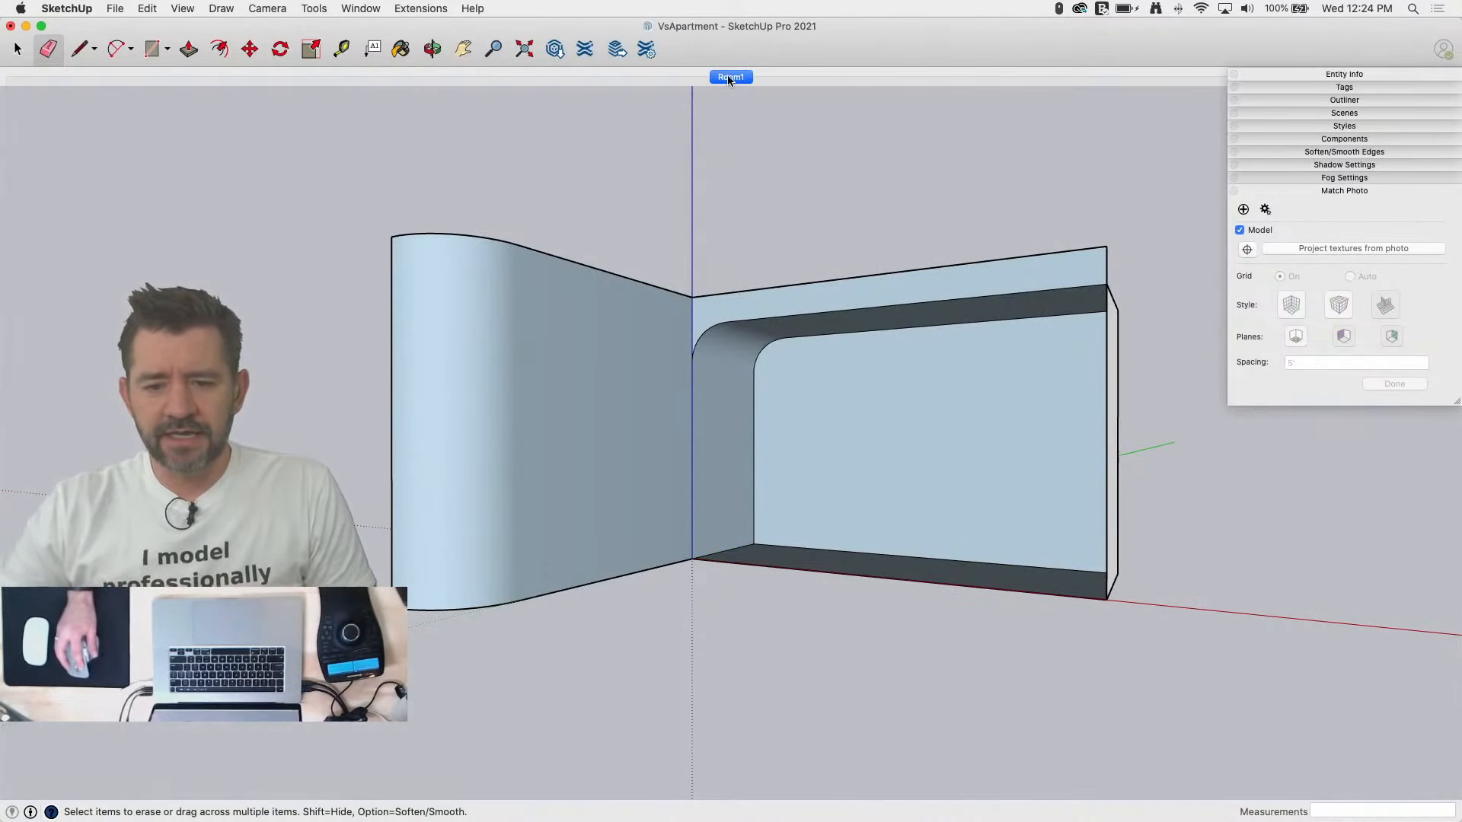
click(728, 77)
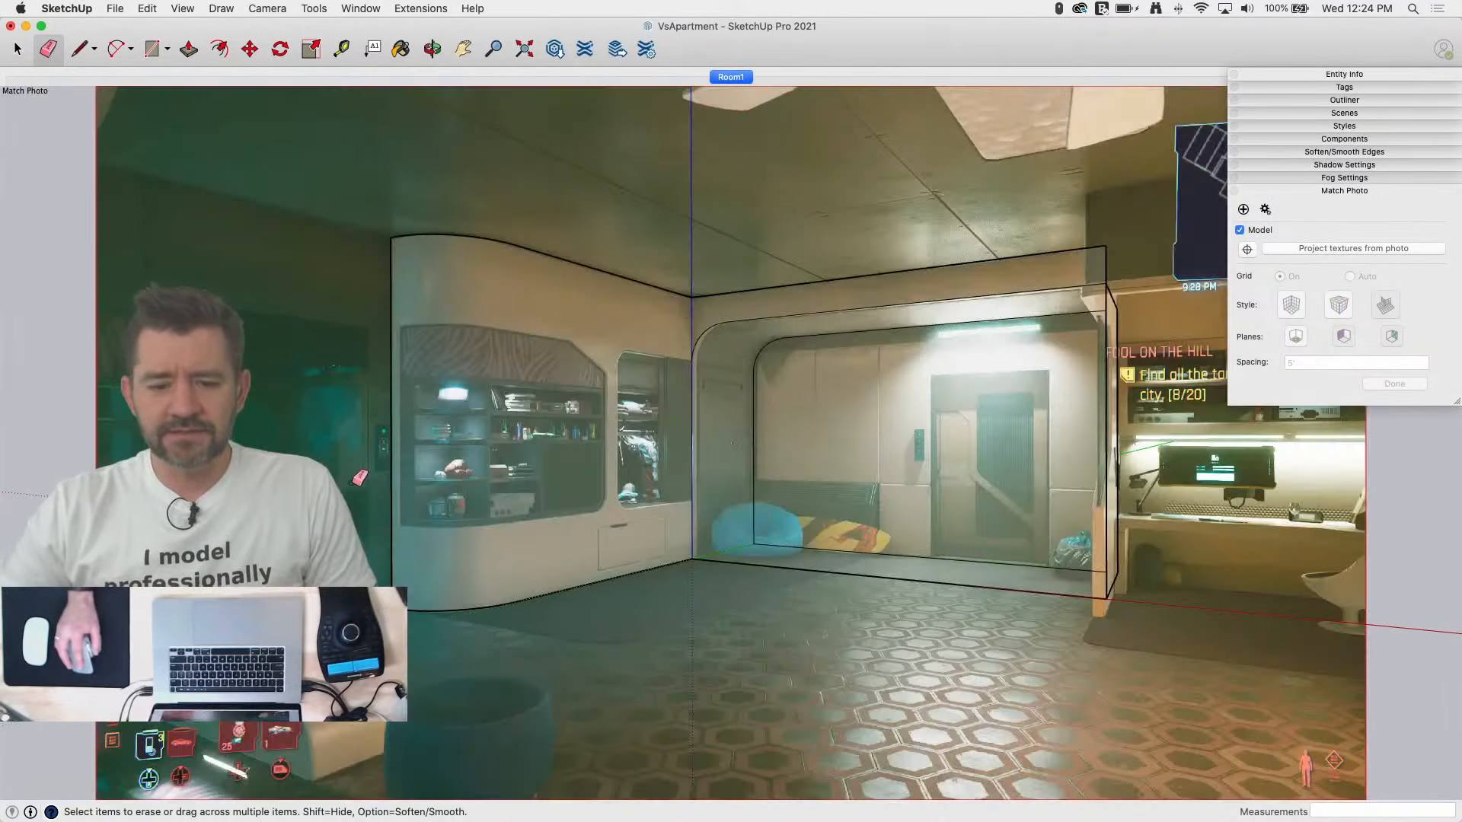
Step: Trace the dark wall beside the curved shelf wall as a closed face about 5' 4 3/8" wide and 9' 8 1/8" high
double_click(729, 77)
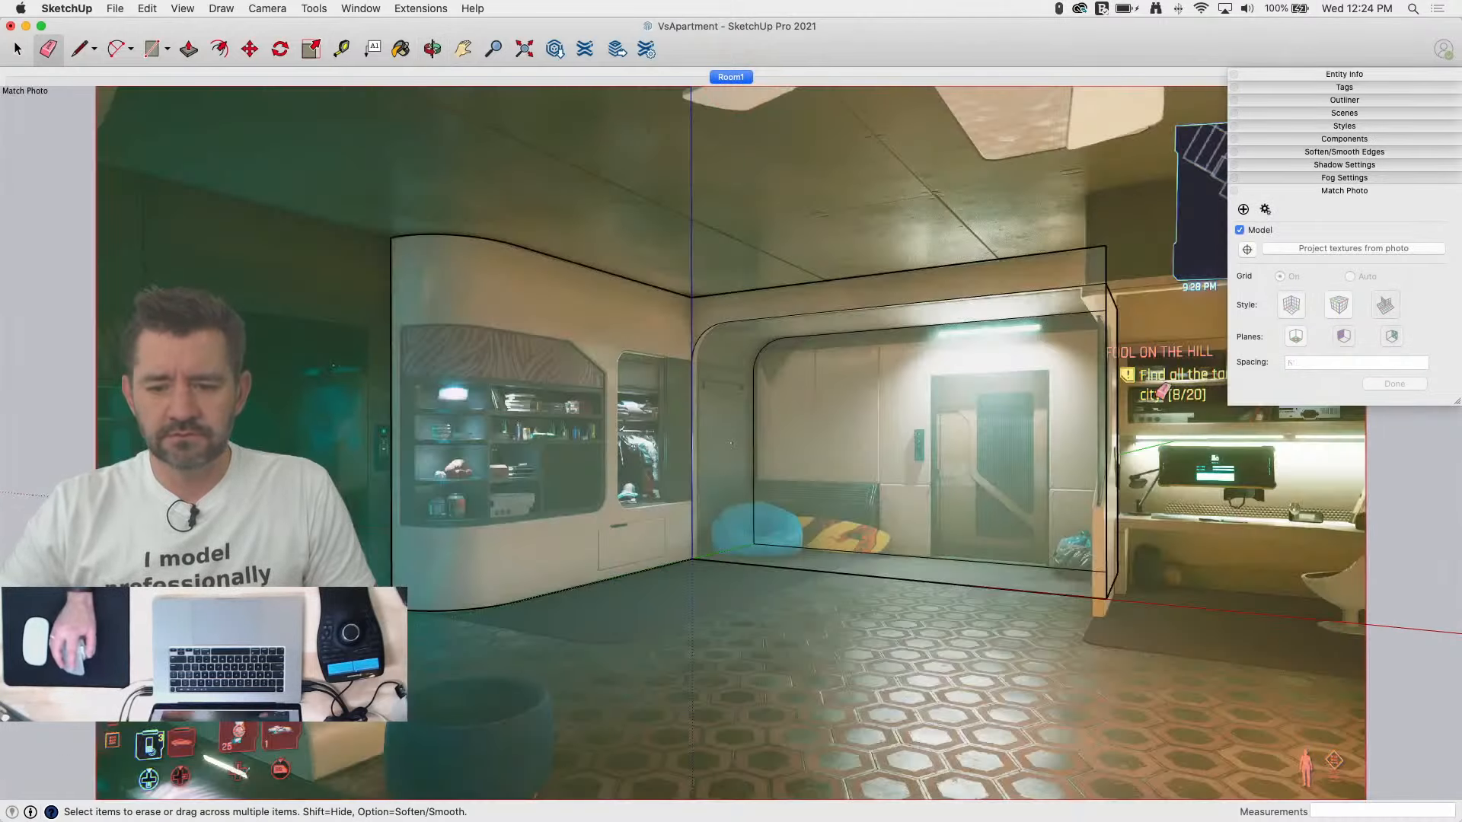
scroll(654, 474, up, 5)
key(l)
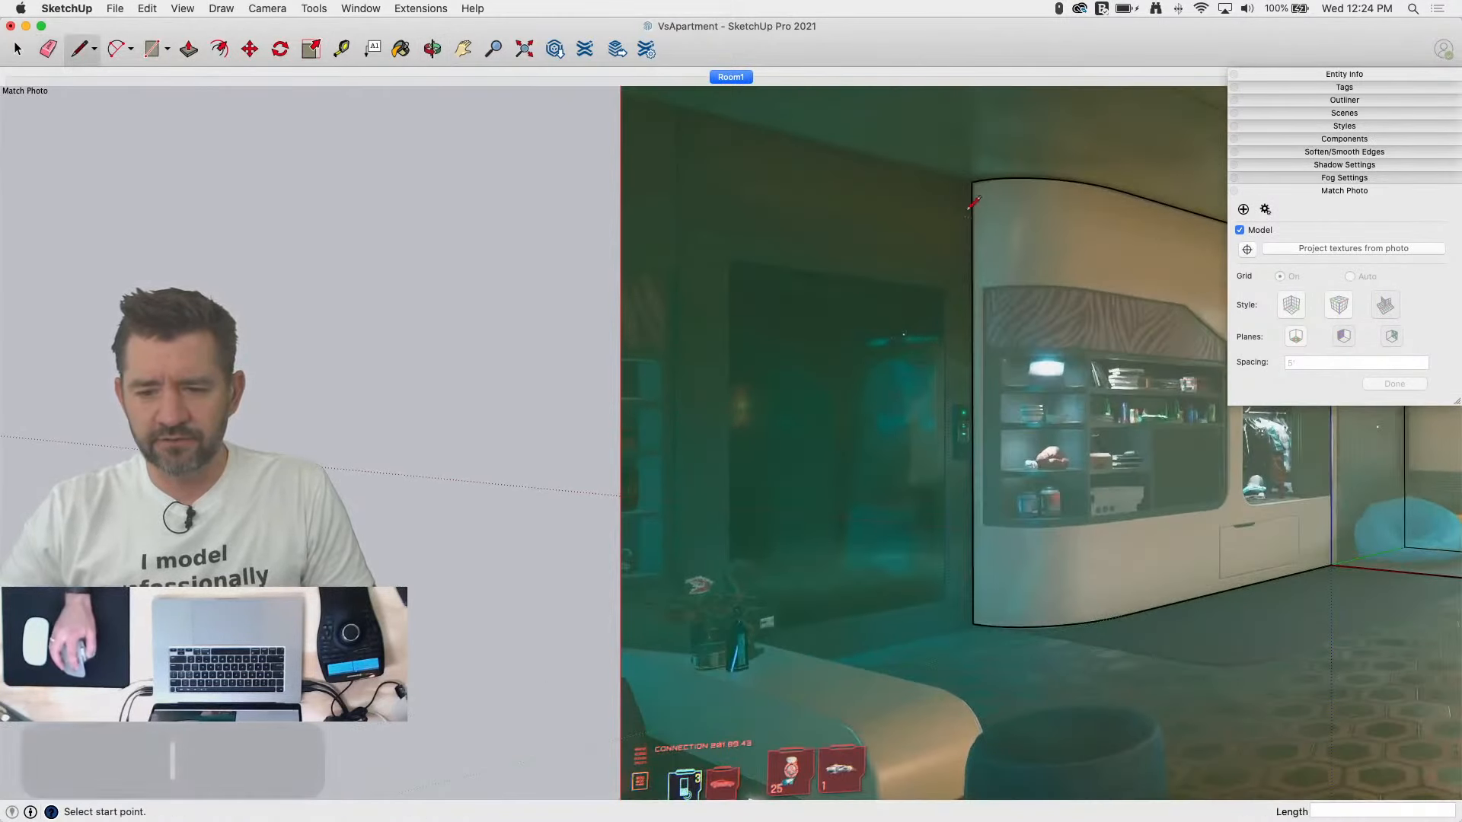
click(971, 182)
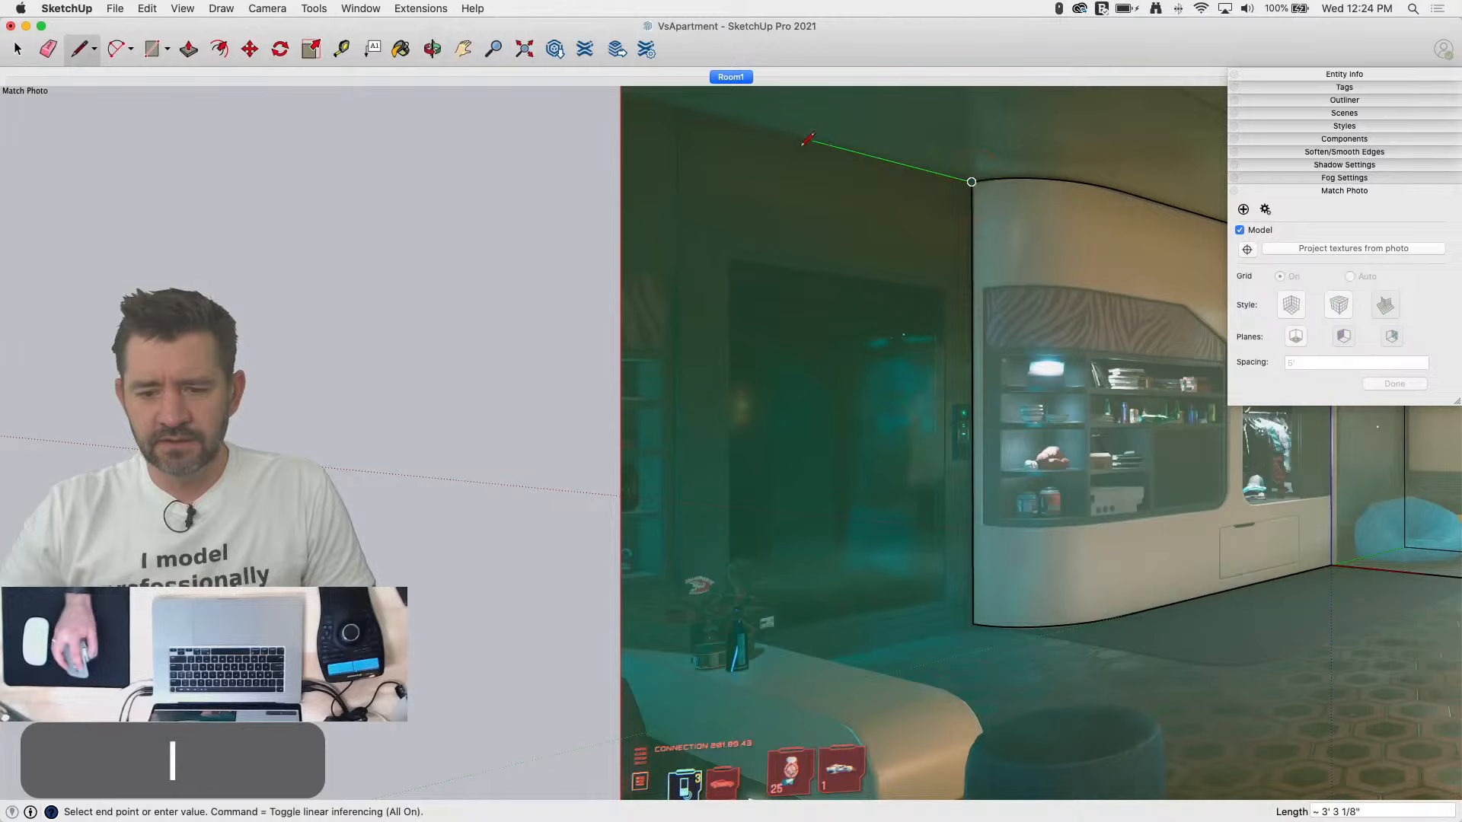
click(676, 105)
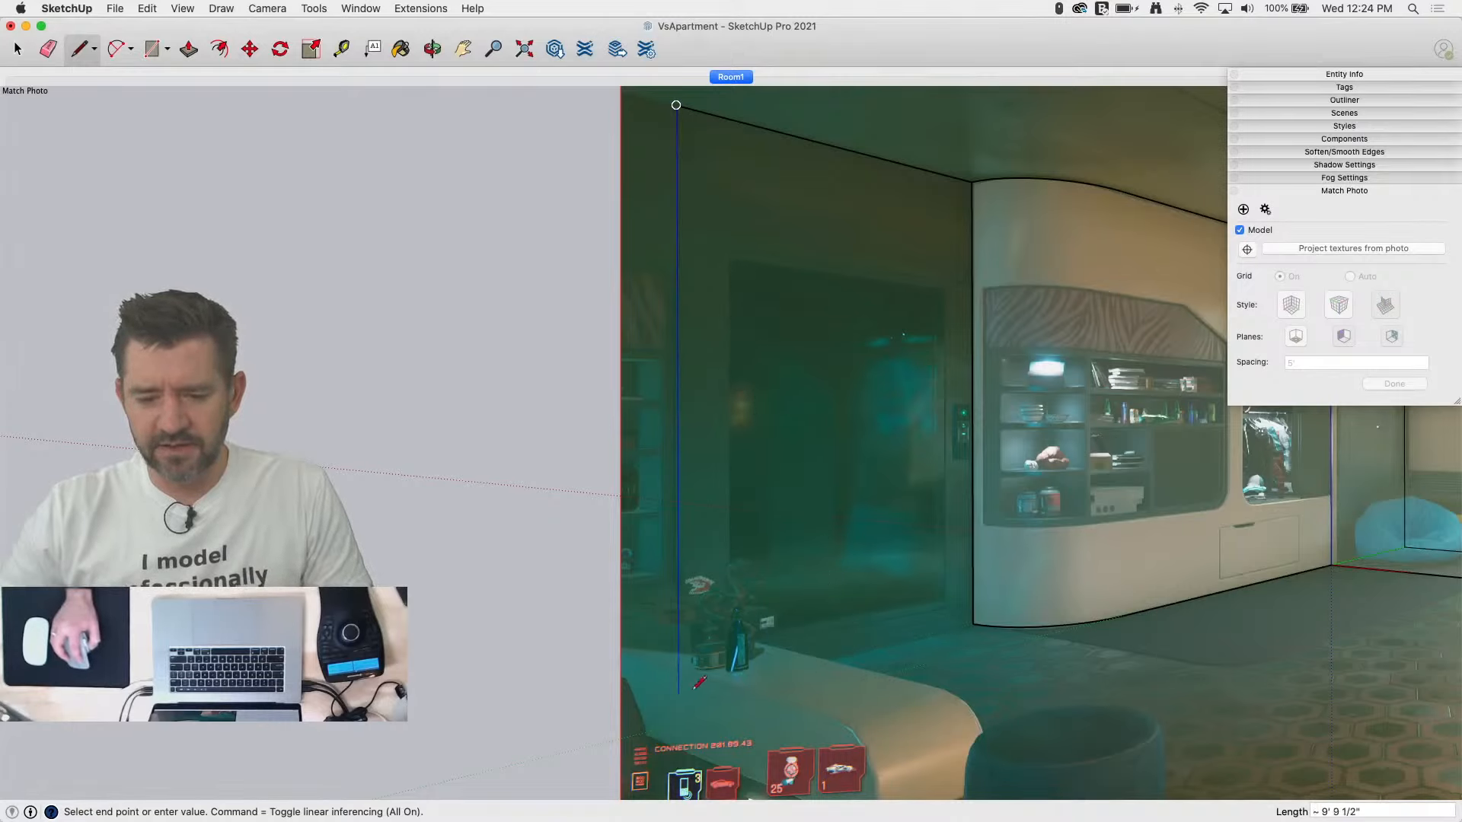
key(shift)
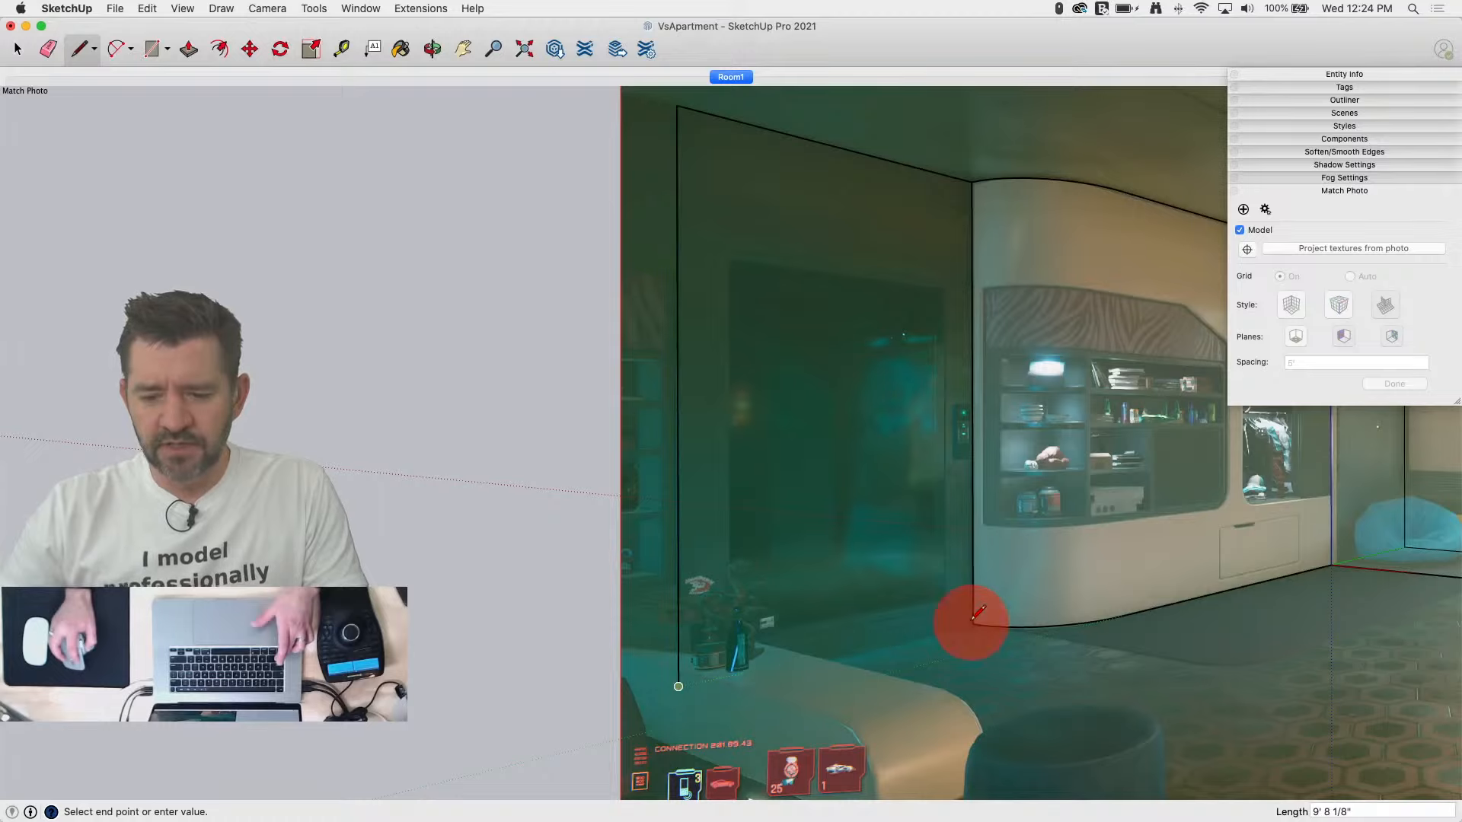
click(972, 623)
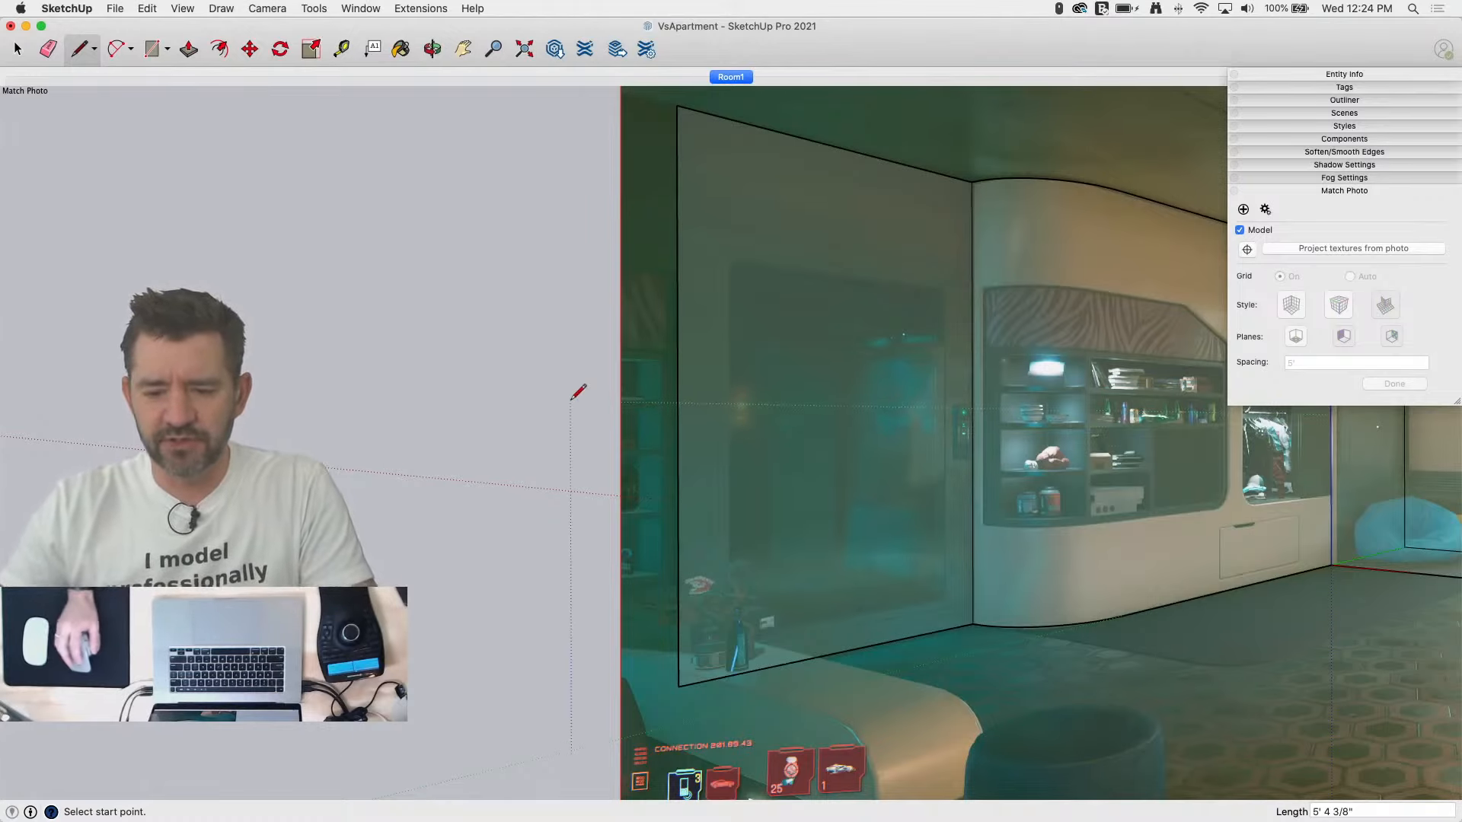
Step: Divide the new wall with a line across its upper part and trace the panel below it with a rectangle about 6' 8 3/8" by 3' 11 3/4"
key(l)
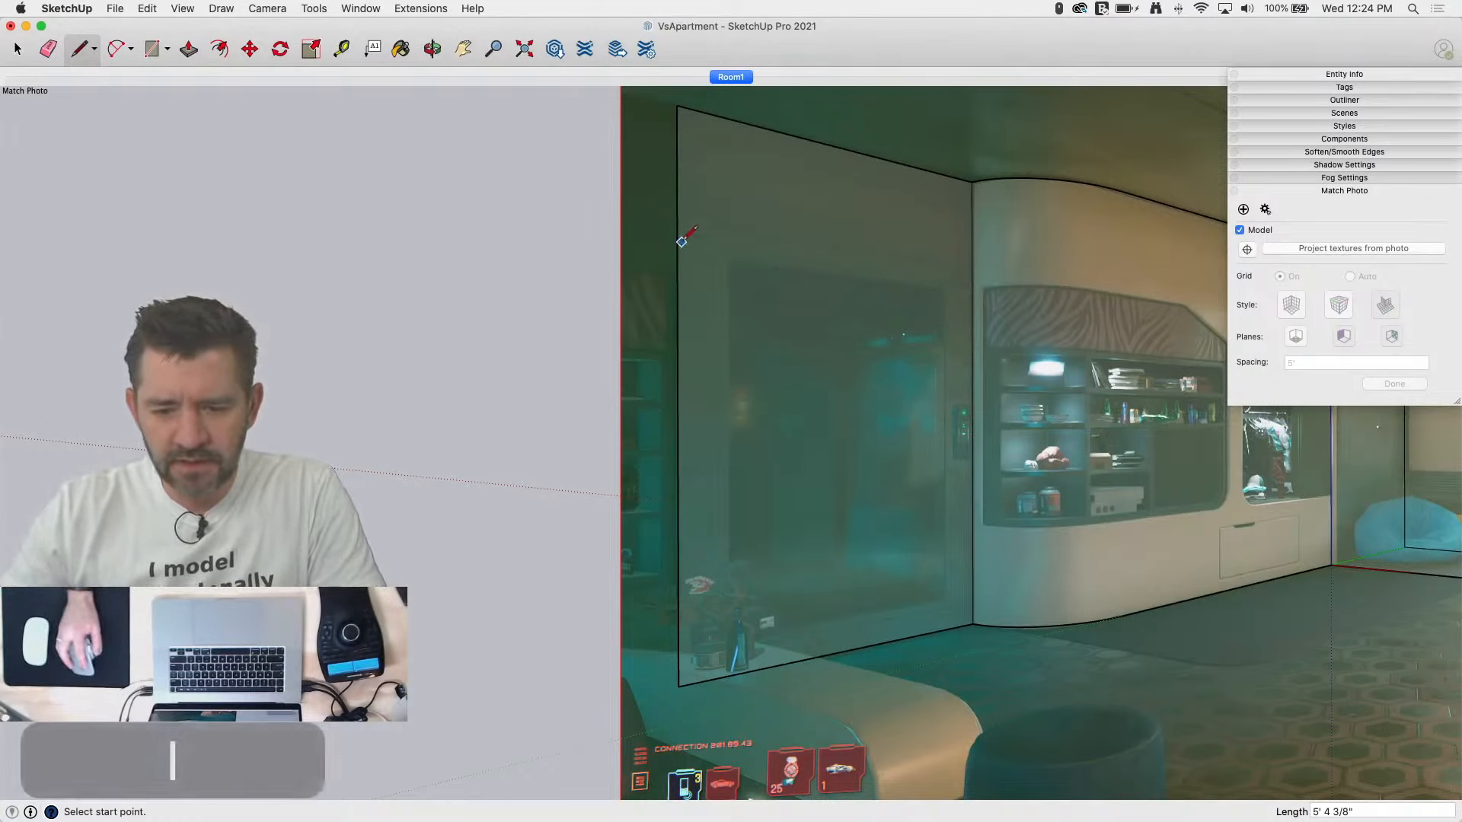
click(977, 280)
key(r)
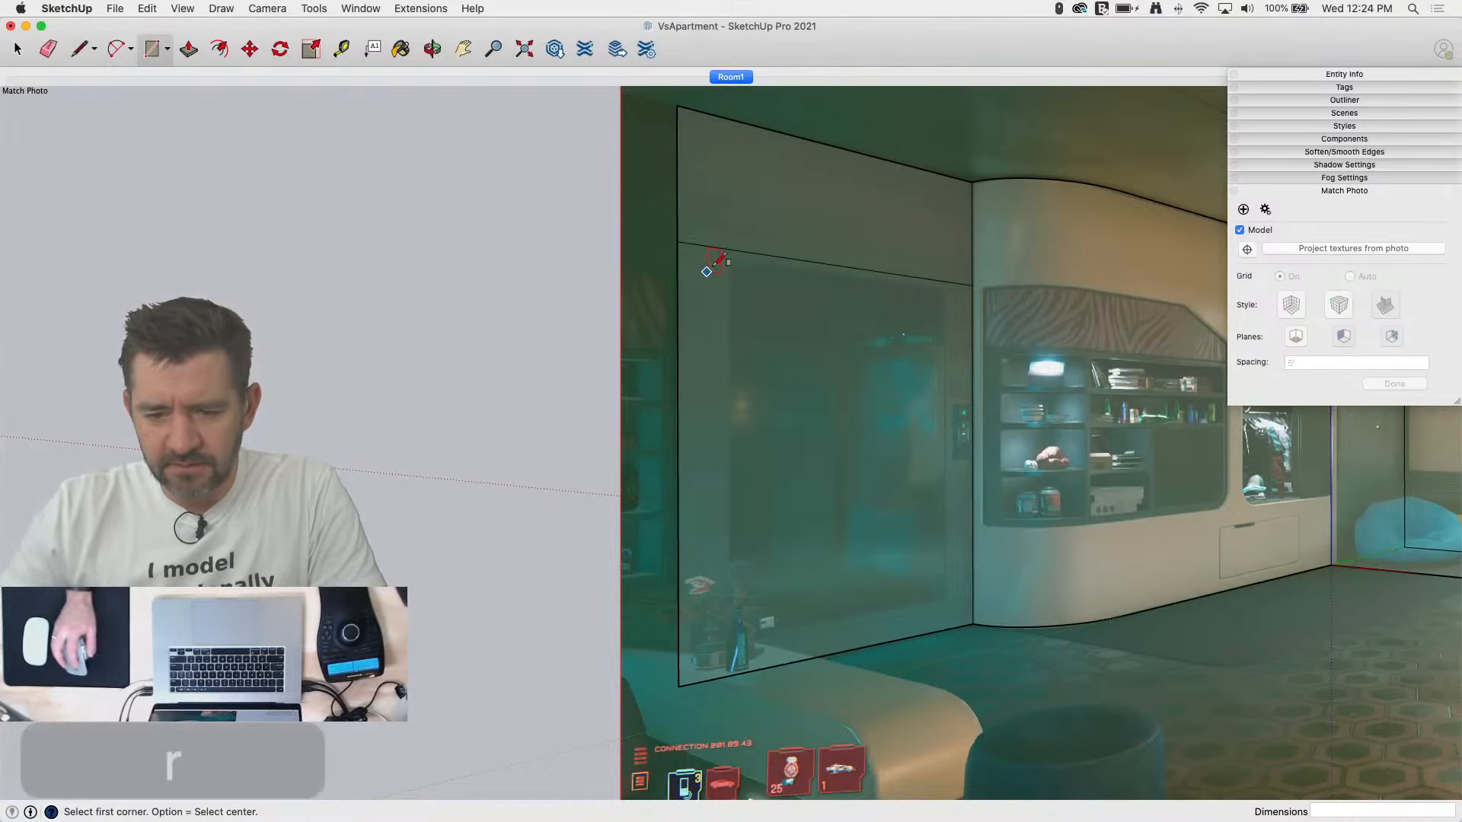
scroll(729, 272, up, 5)
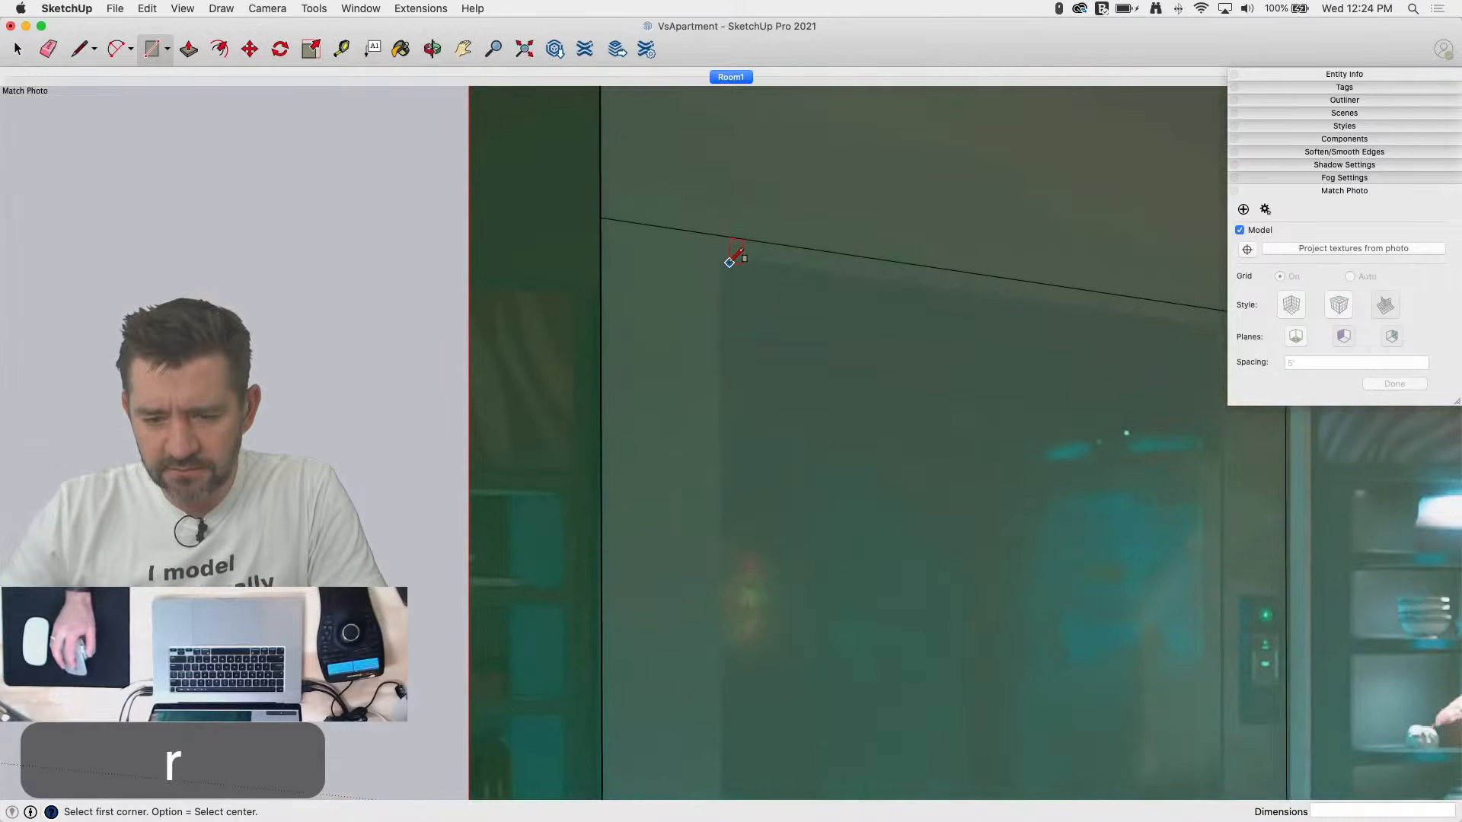
click(724, 258)
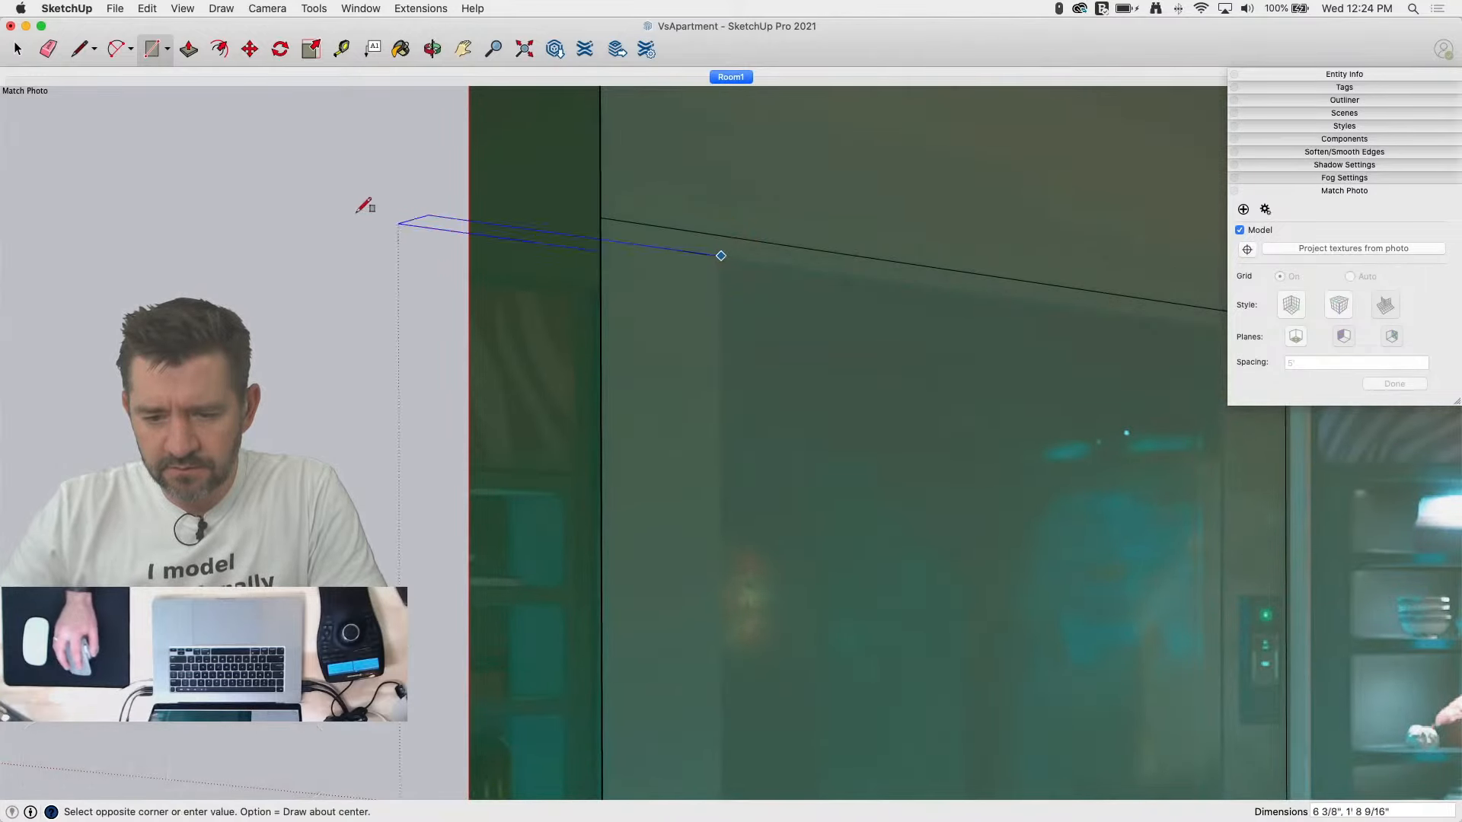
scroll(487, 112, down, 1)
scroll(636, 196, down, 3)
scroll(853, 518, up, 8)
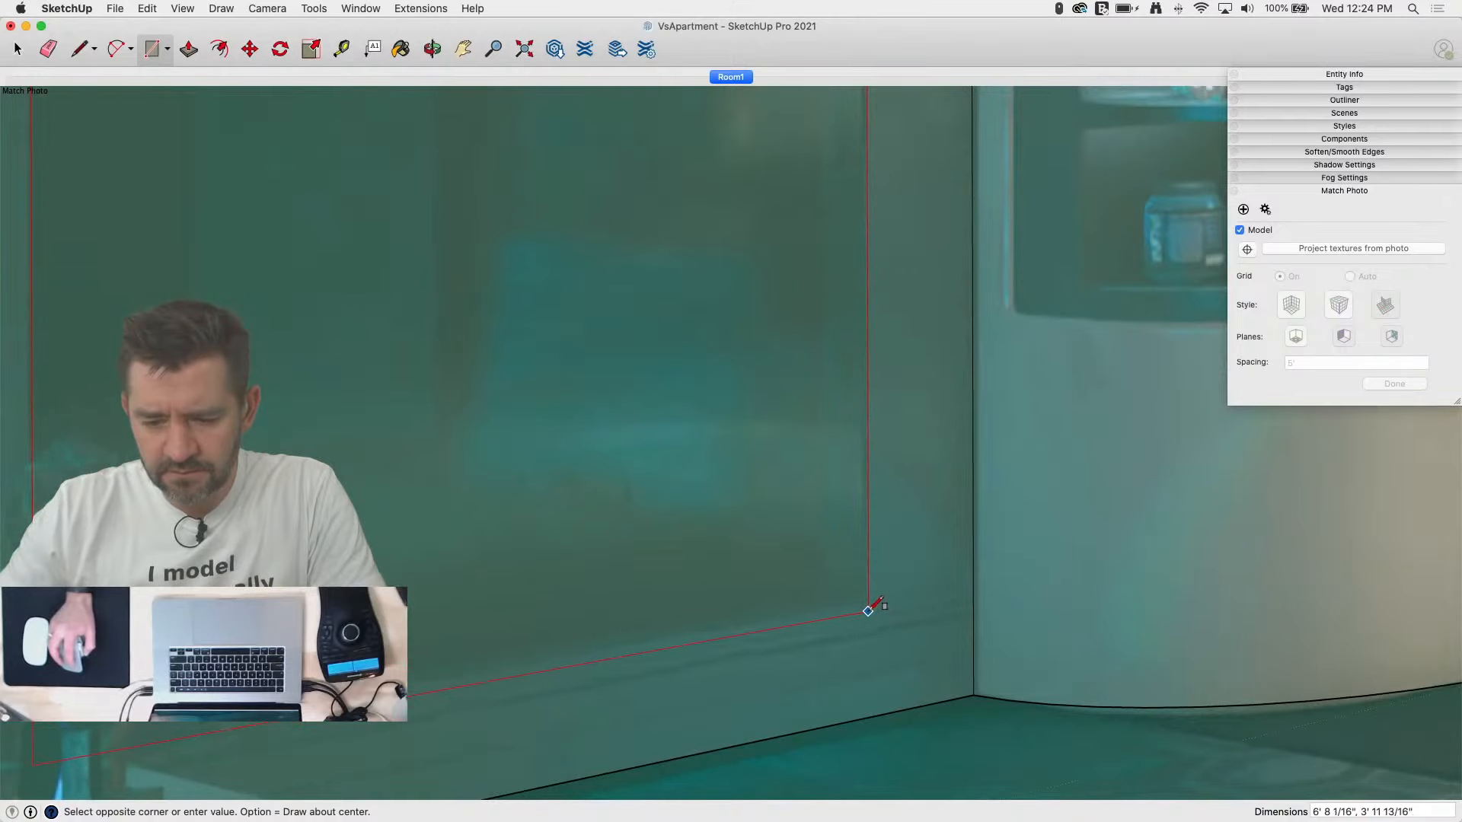
click(867, 615)
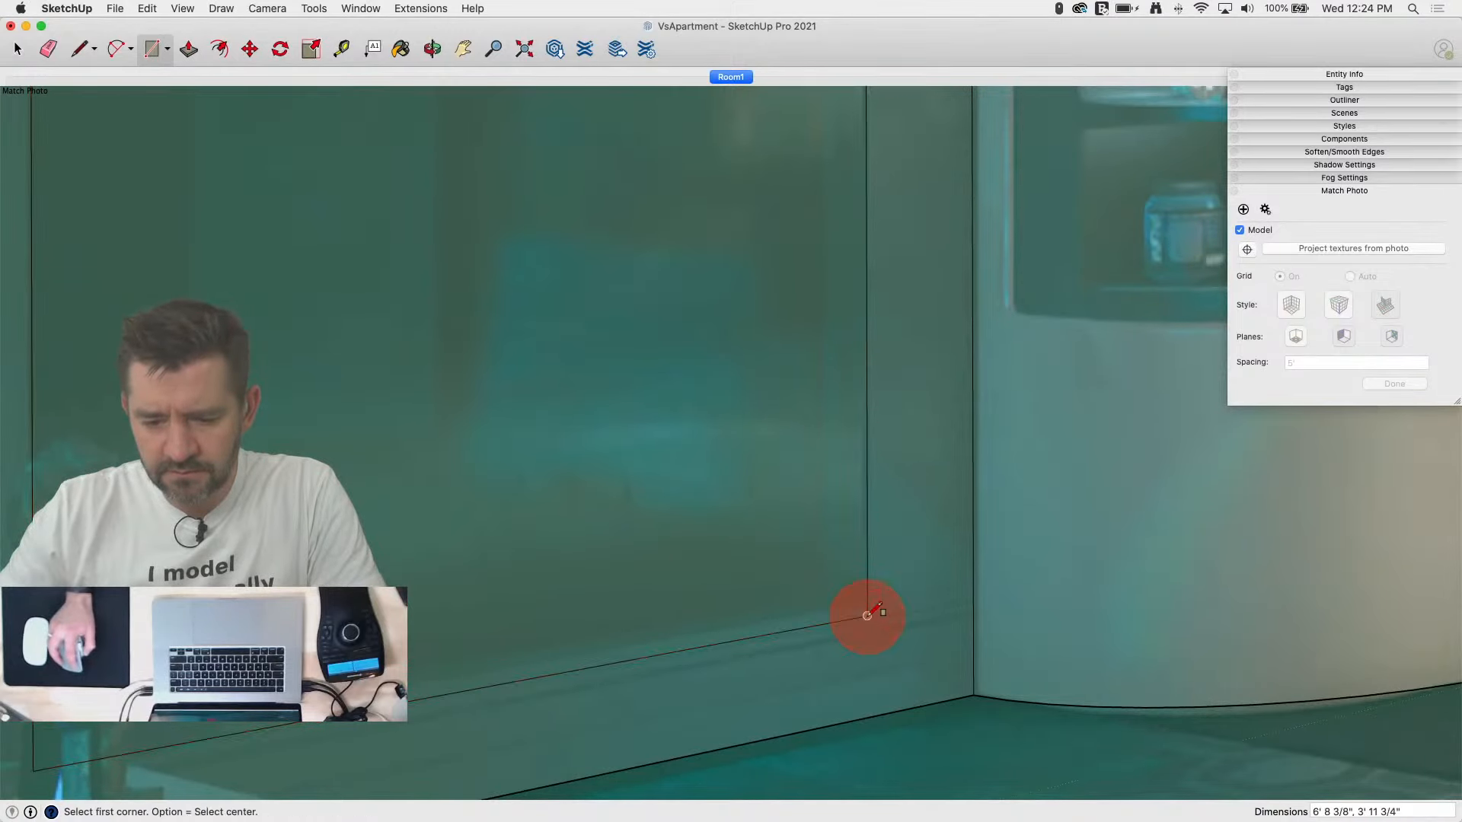
scroll(761, 583, down, 4)
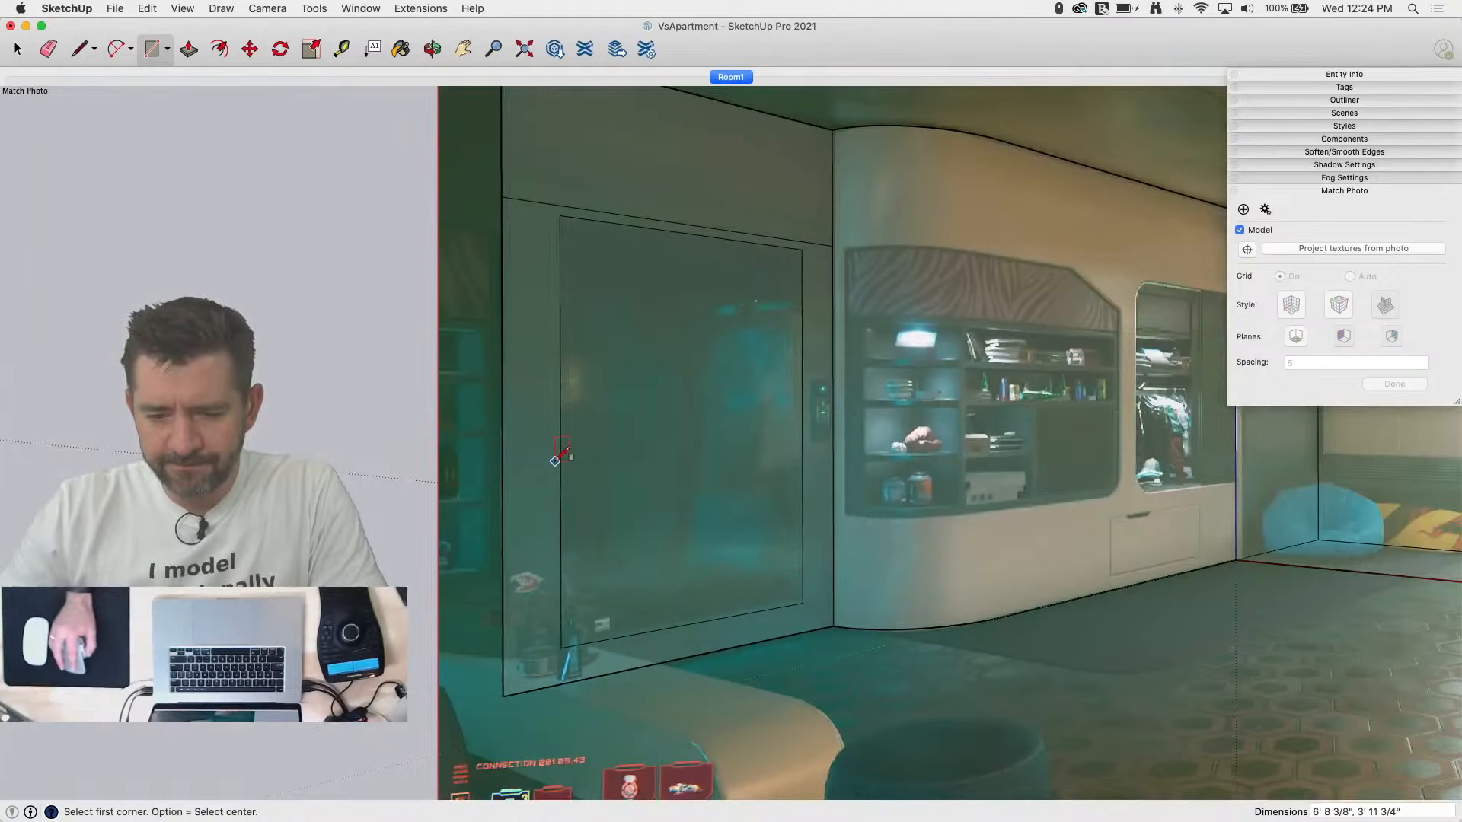
Step: Draw a floor line along the green axis from the entry alcove's lower front corner to the base of the photo's wall post
scroll(555, 461, down, 6)
scroll(760, 378, up, 6)
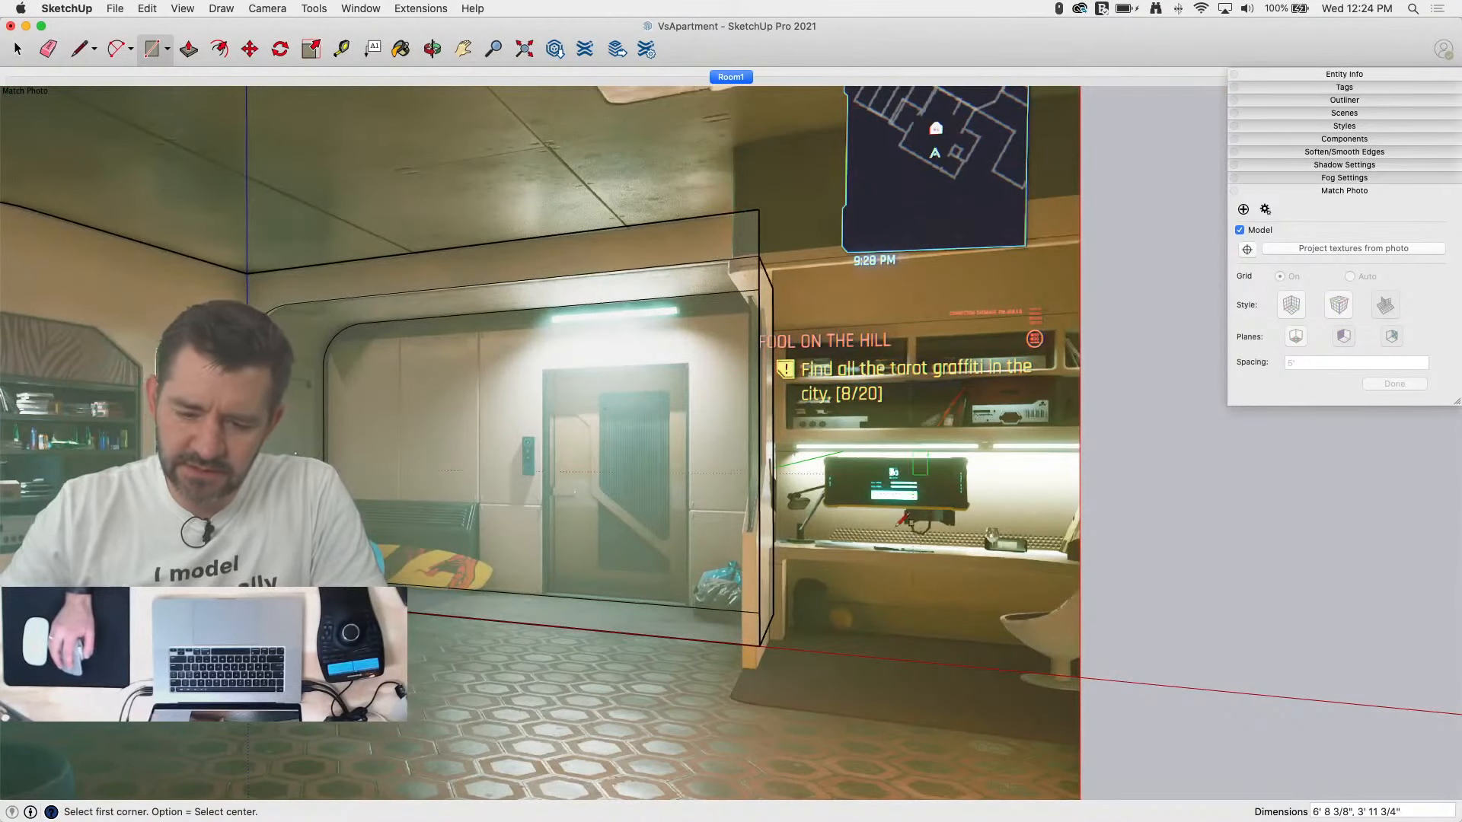
key(l)
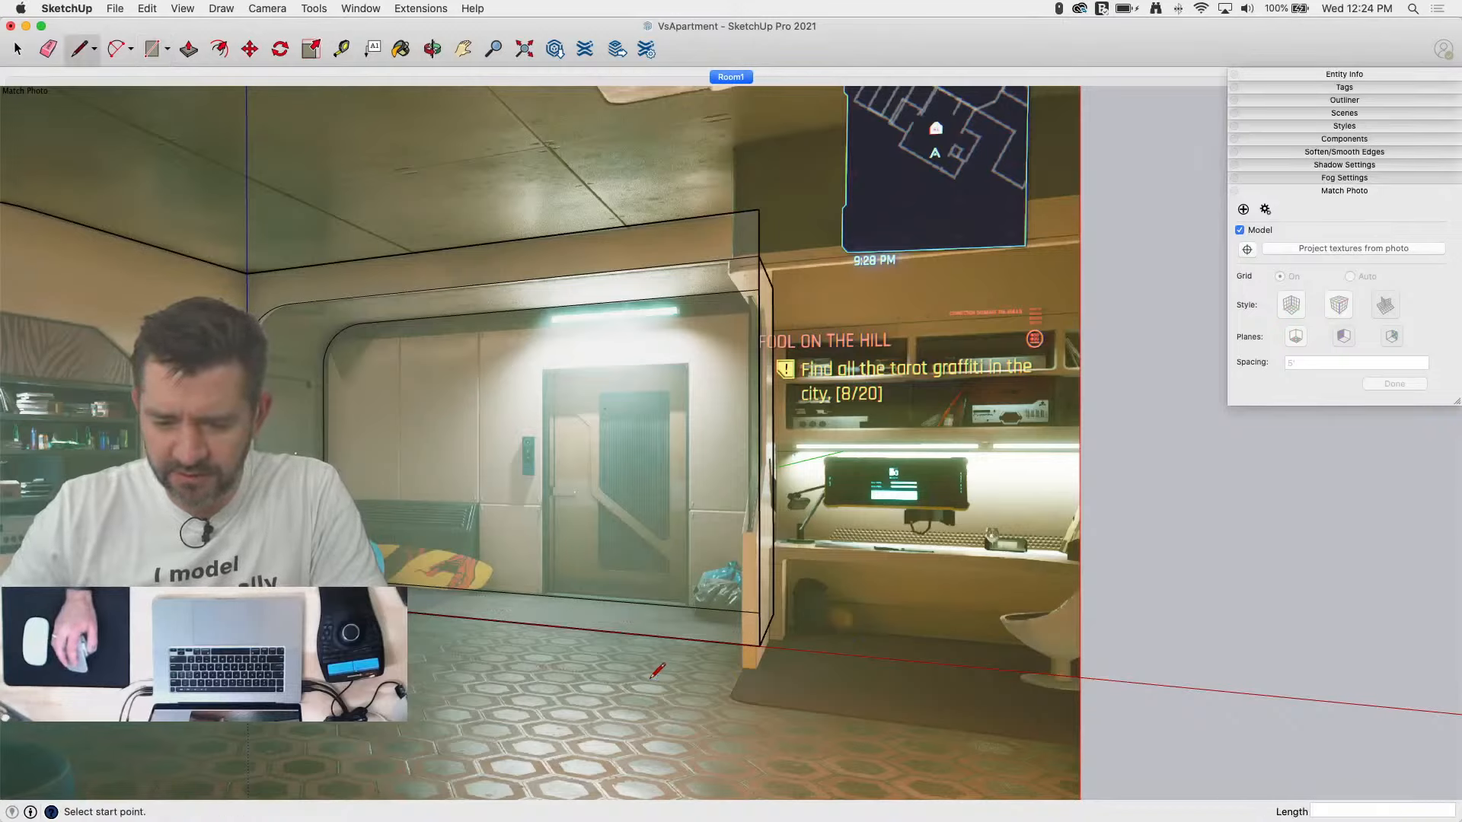
click(759, 646)
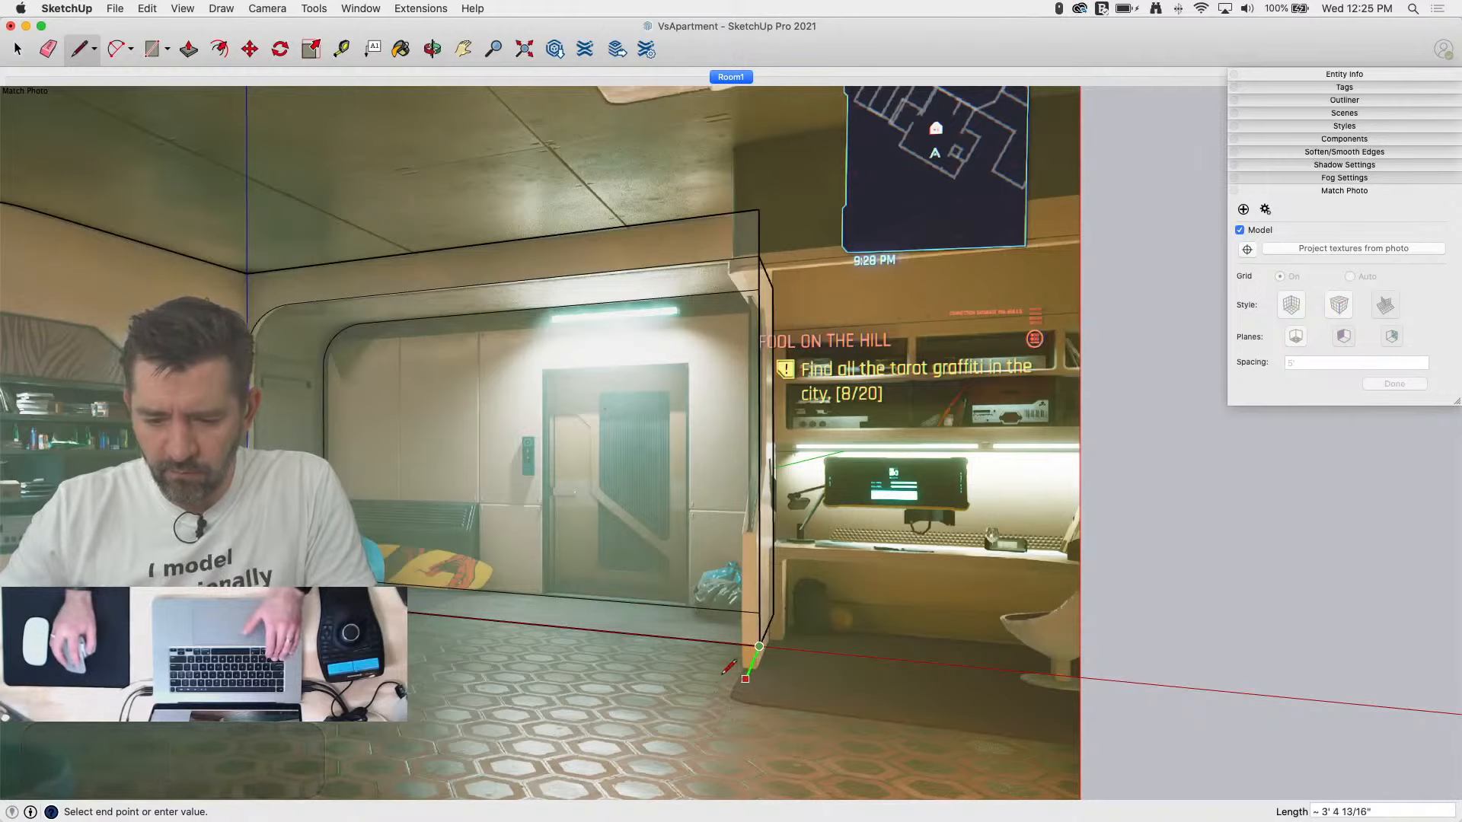
click(745, 674)
Step: Move the floor line and the alcove's side face together about 1 3/16" to align them with the photo's post
key(space)
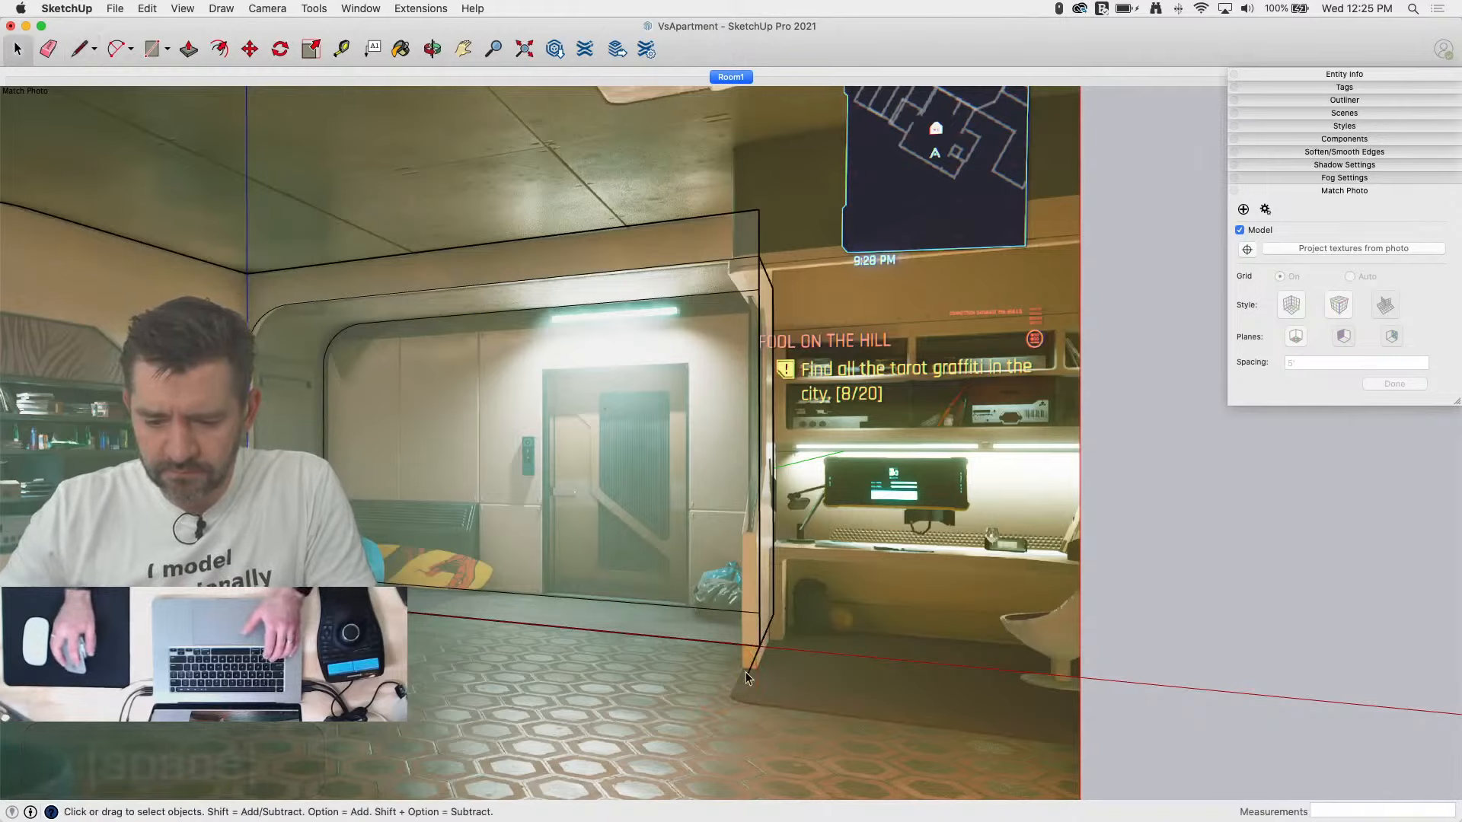
click(767, 579)
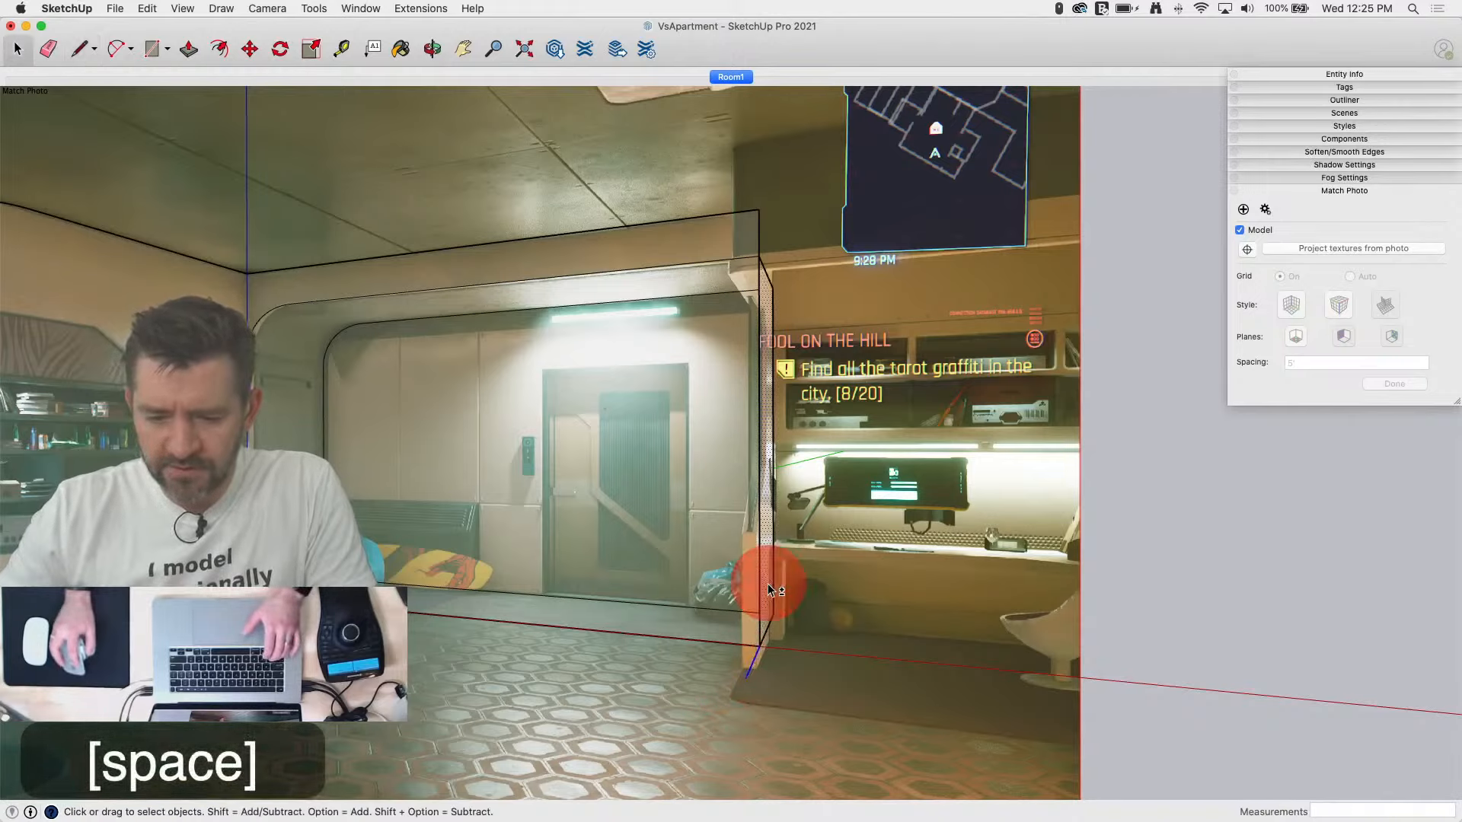
key(m)
click(744, 680)
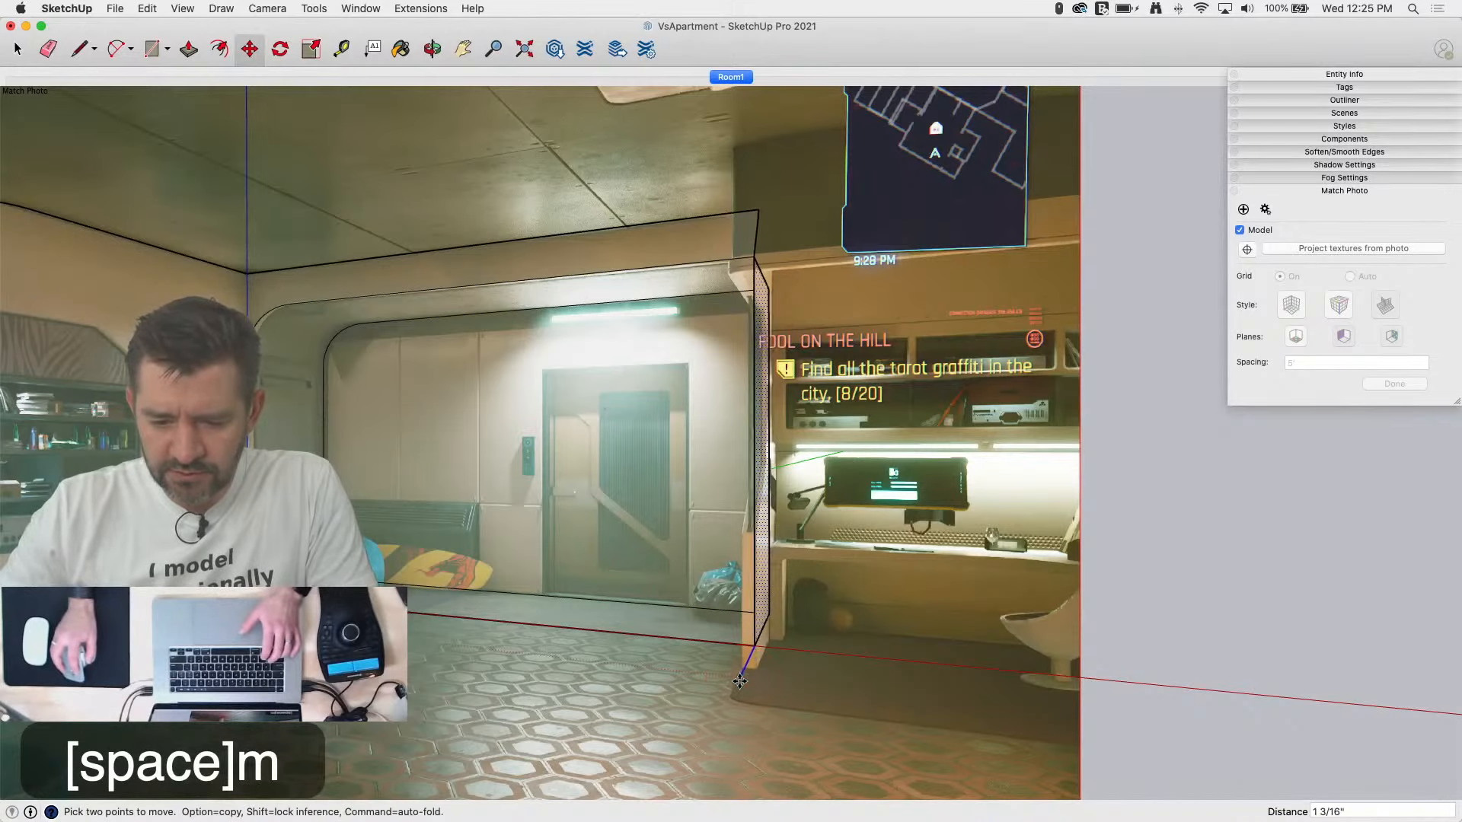
click(740, 666)
Step: Trace the post's narrow front as a closed rectangular face on the floor line and try to erase the line stub beyond its base
key(l)
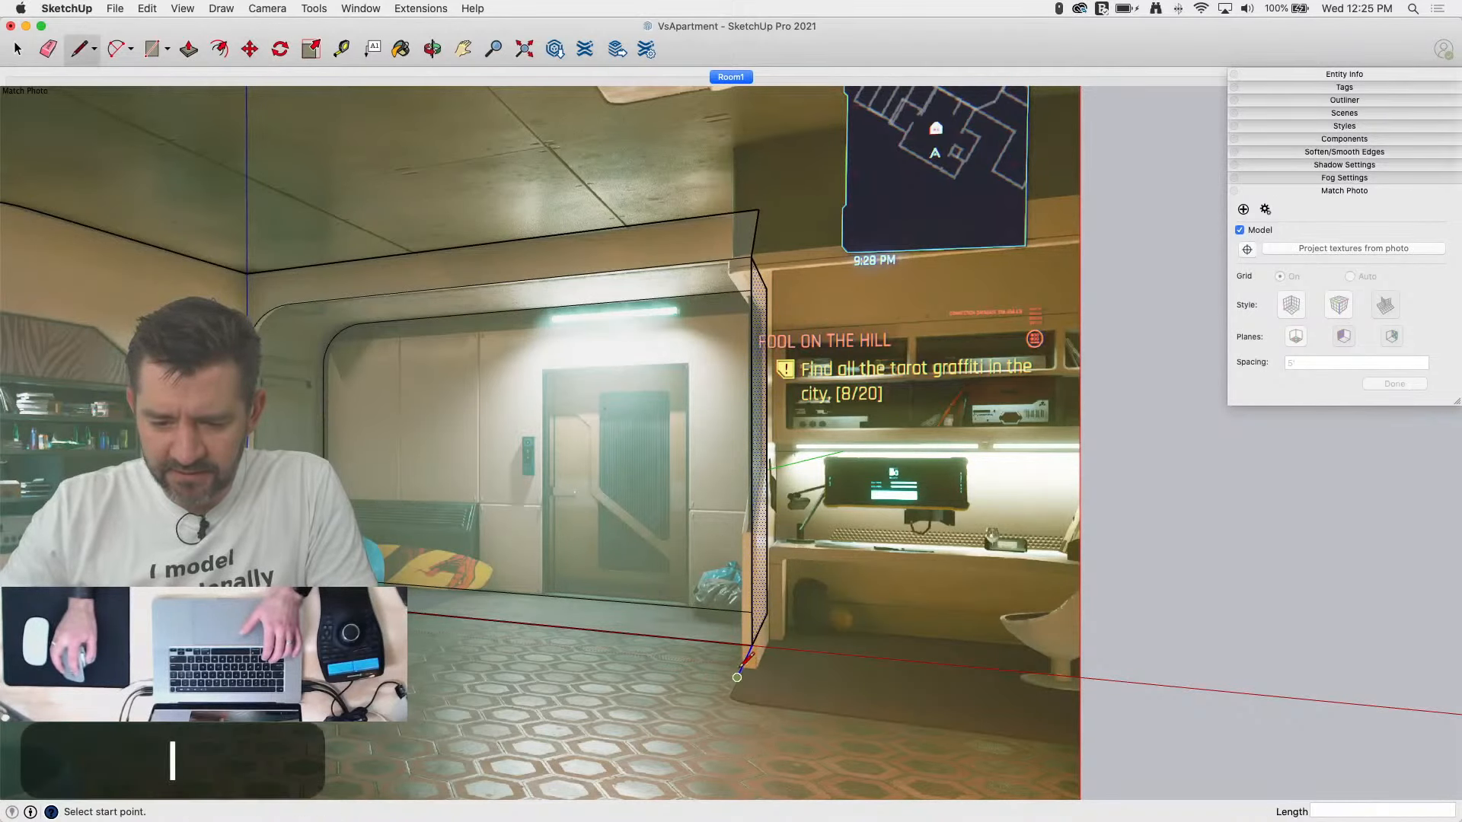
click(738, 675)
scroll(740, 670, up, 5)
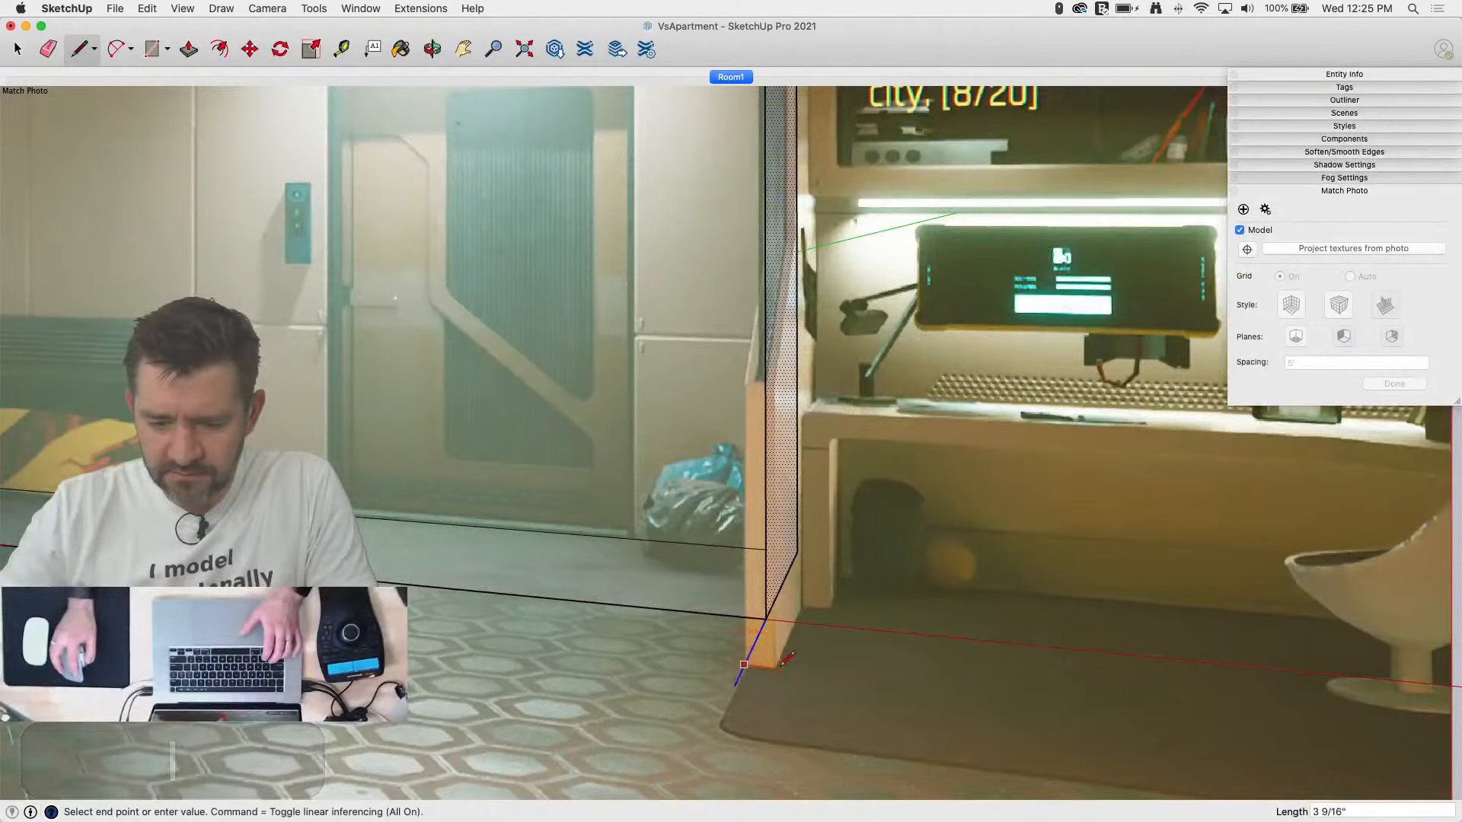
key(l)
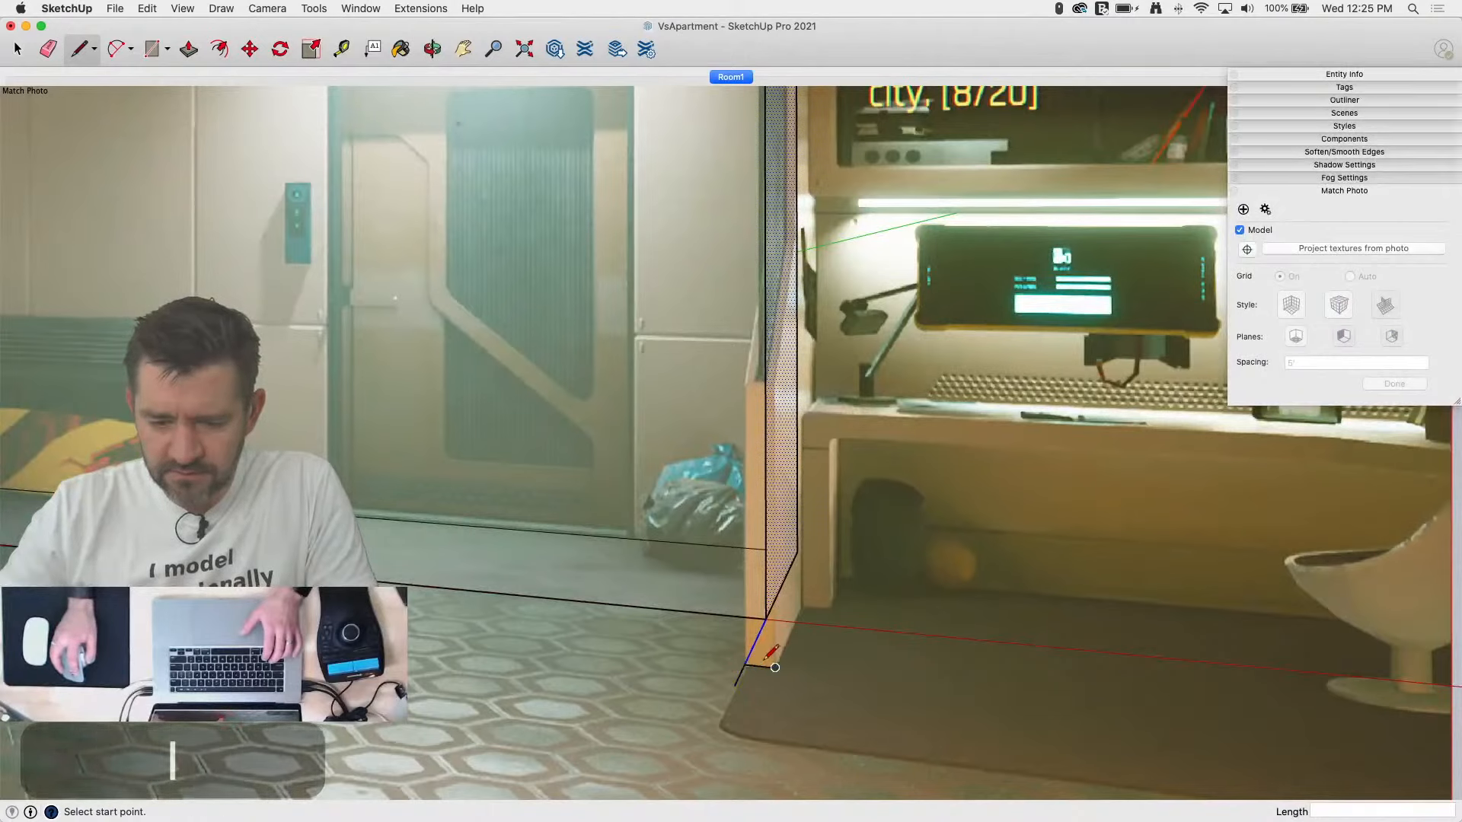
click(750, 385)
click(775, 385)
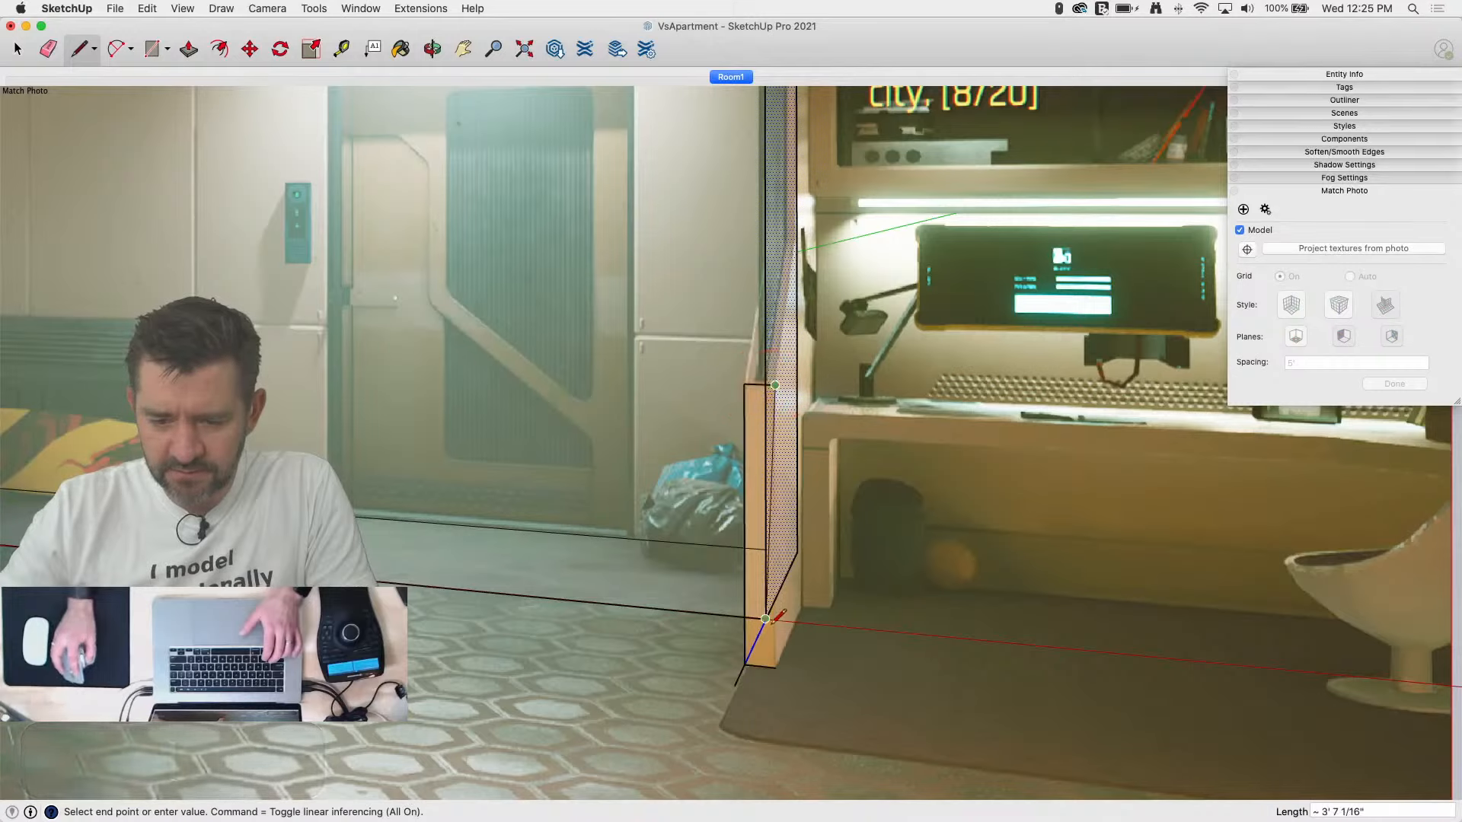
click(775, 668)
key(e)
click(737, 682)
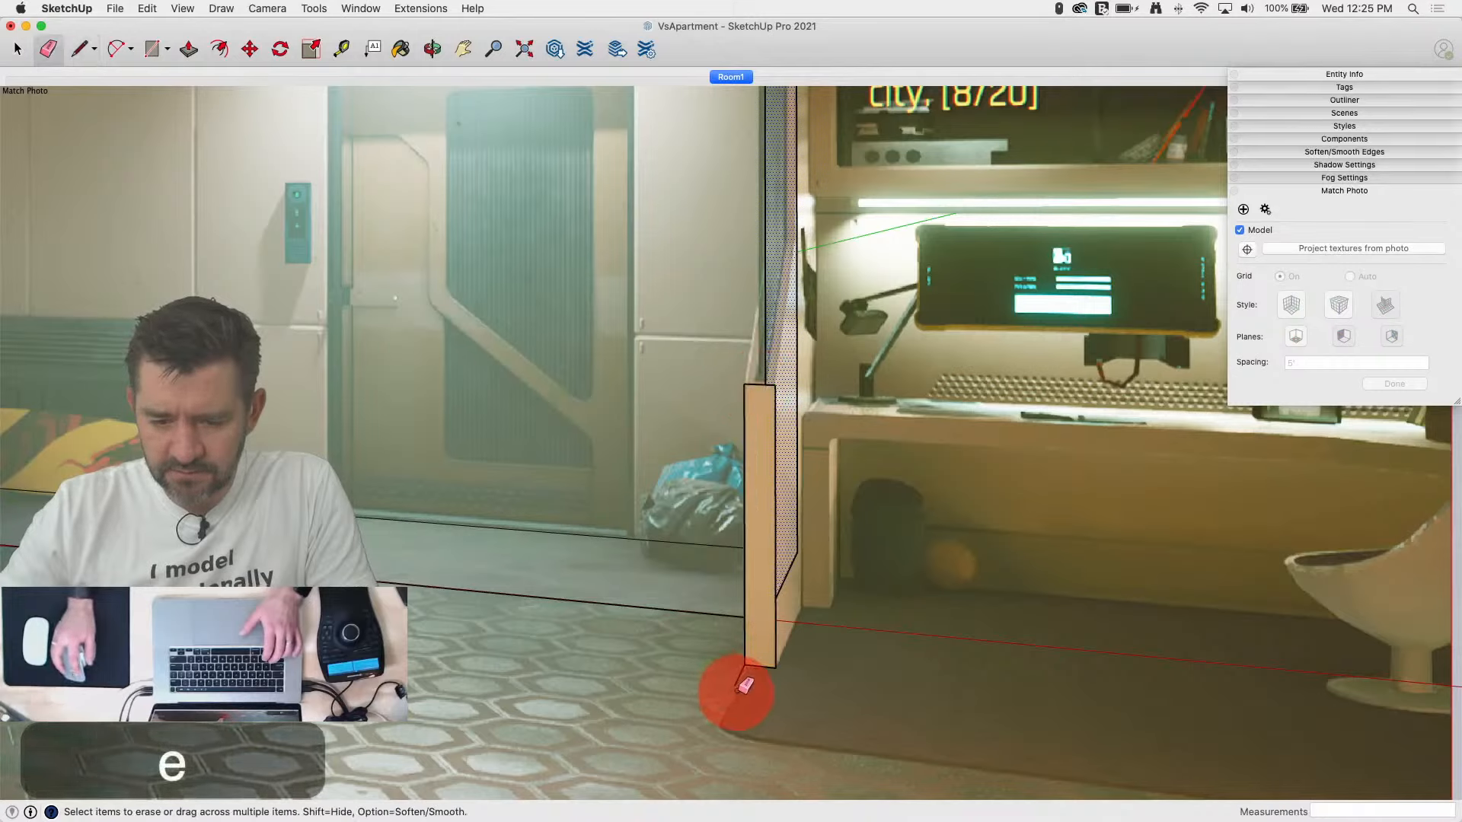
scroll(652, 646, down, 3)
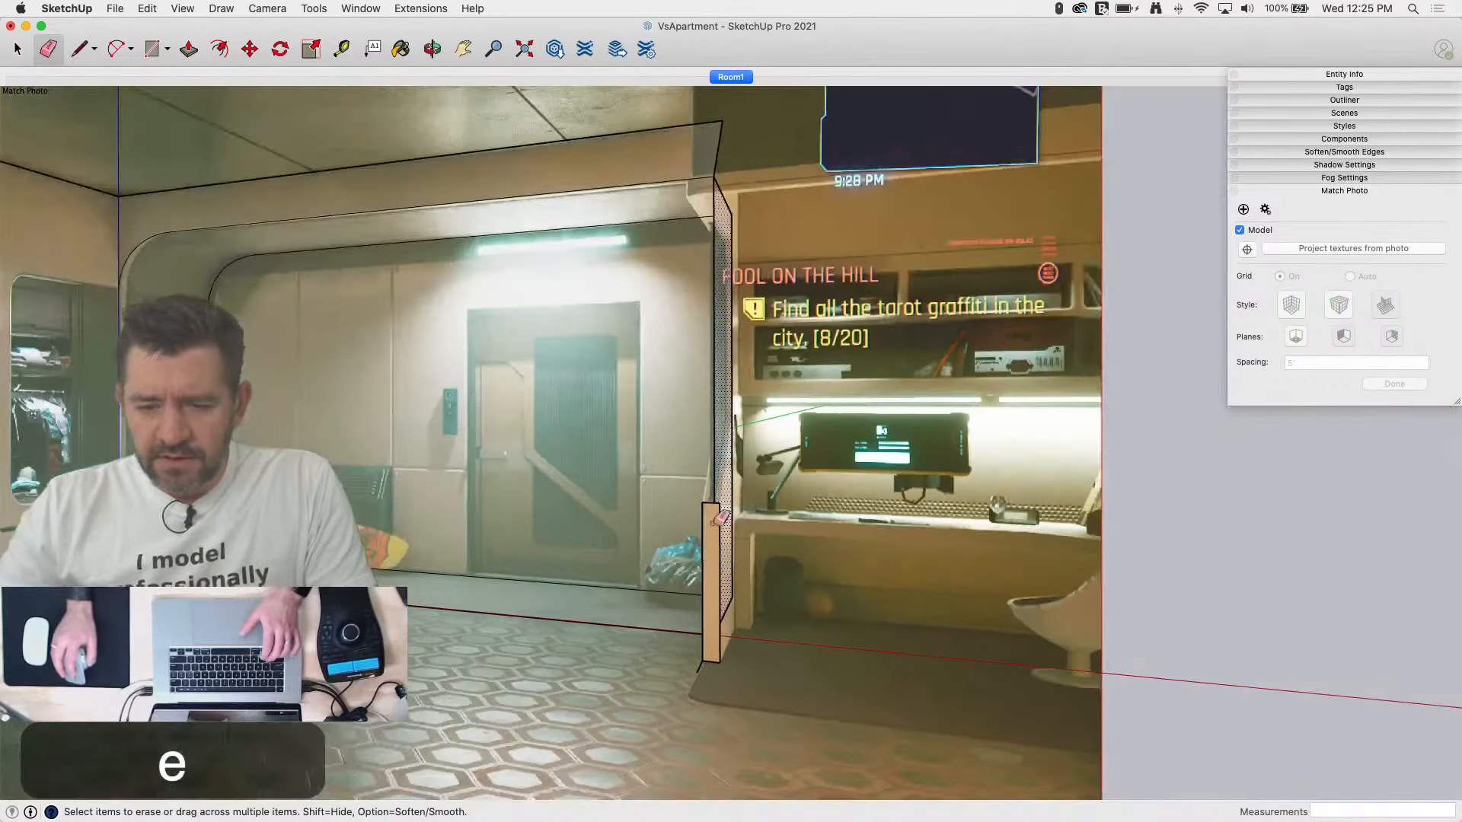
key(l)
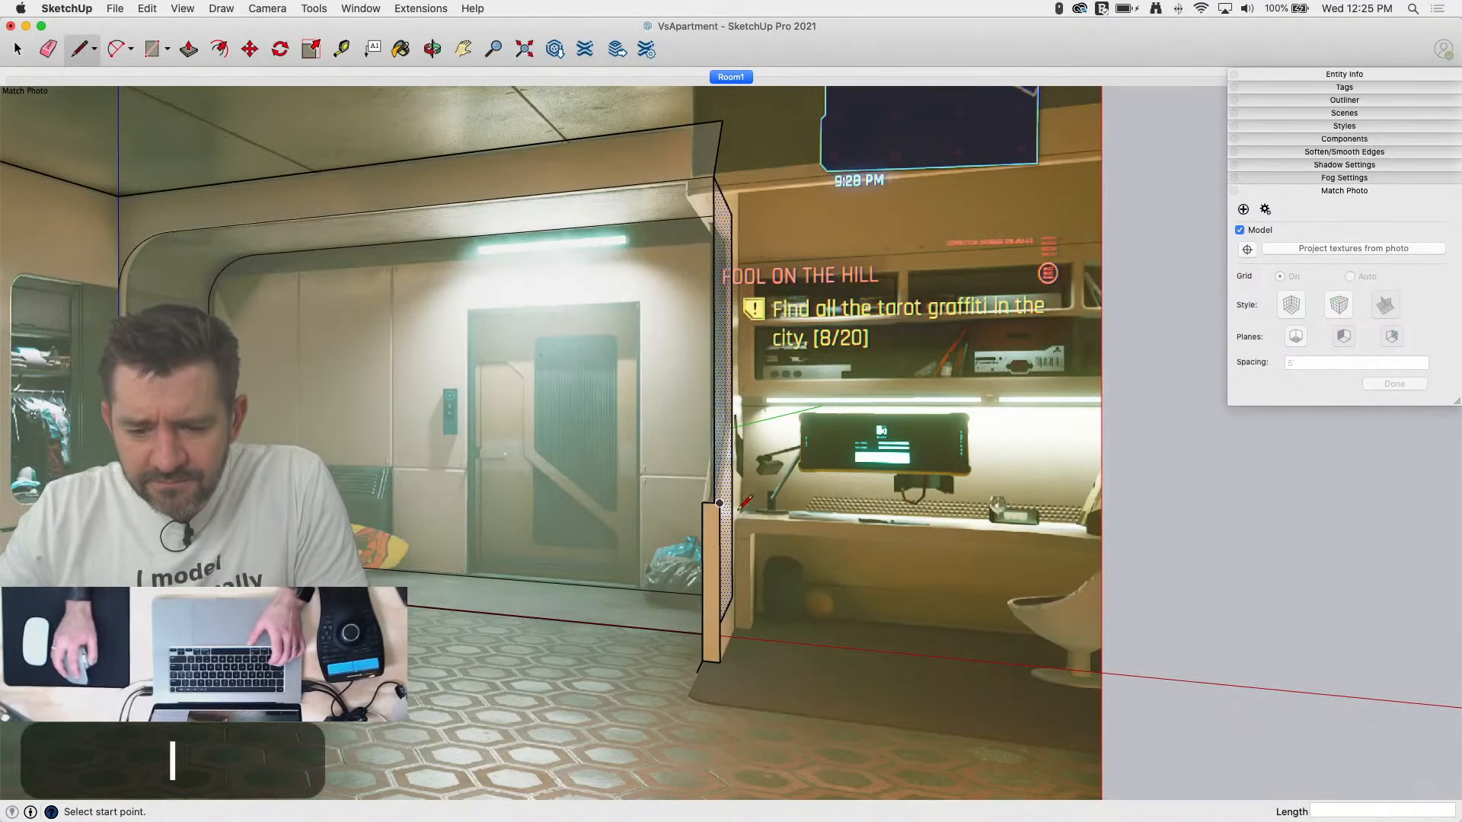
click(720, 503)
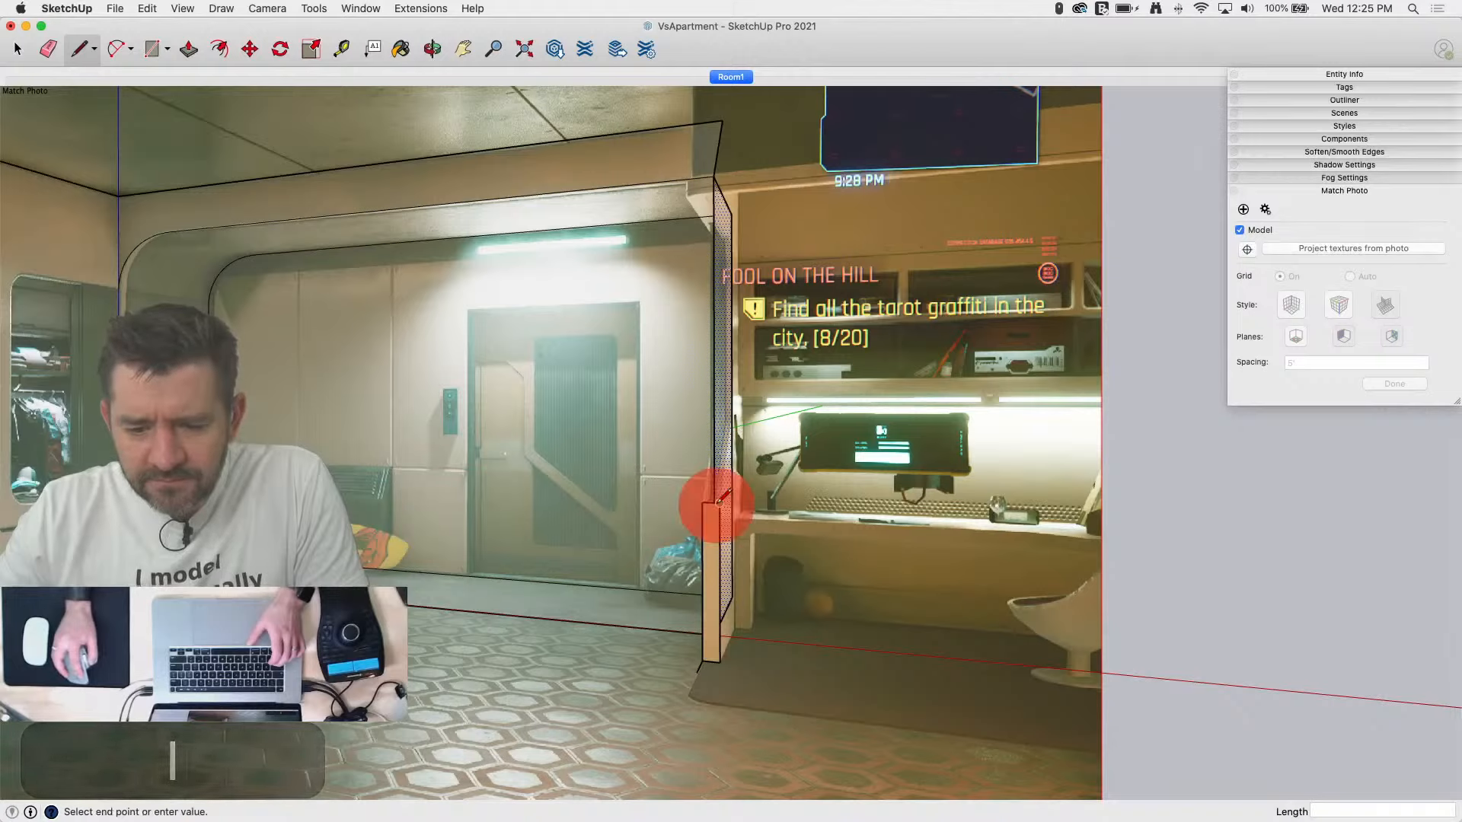
click(732, 424)
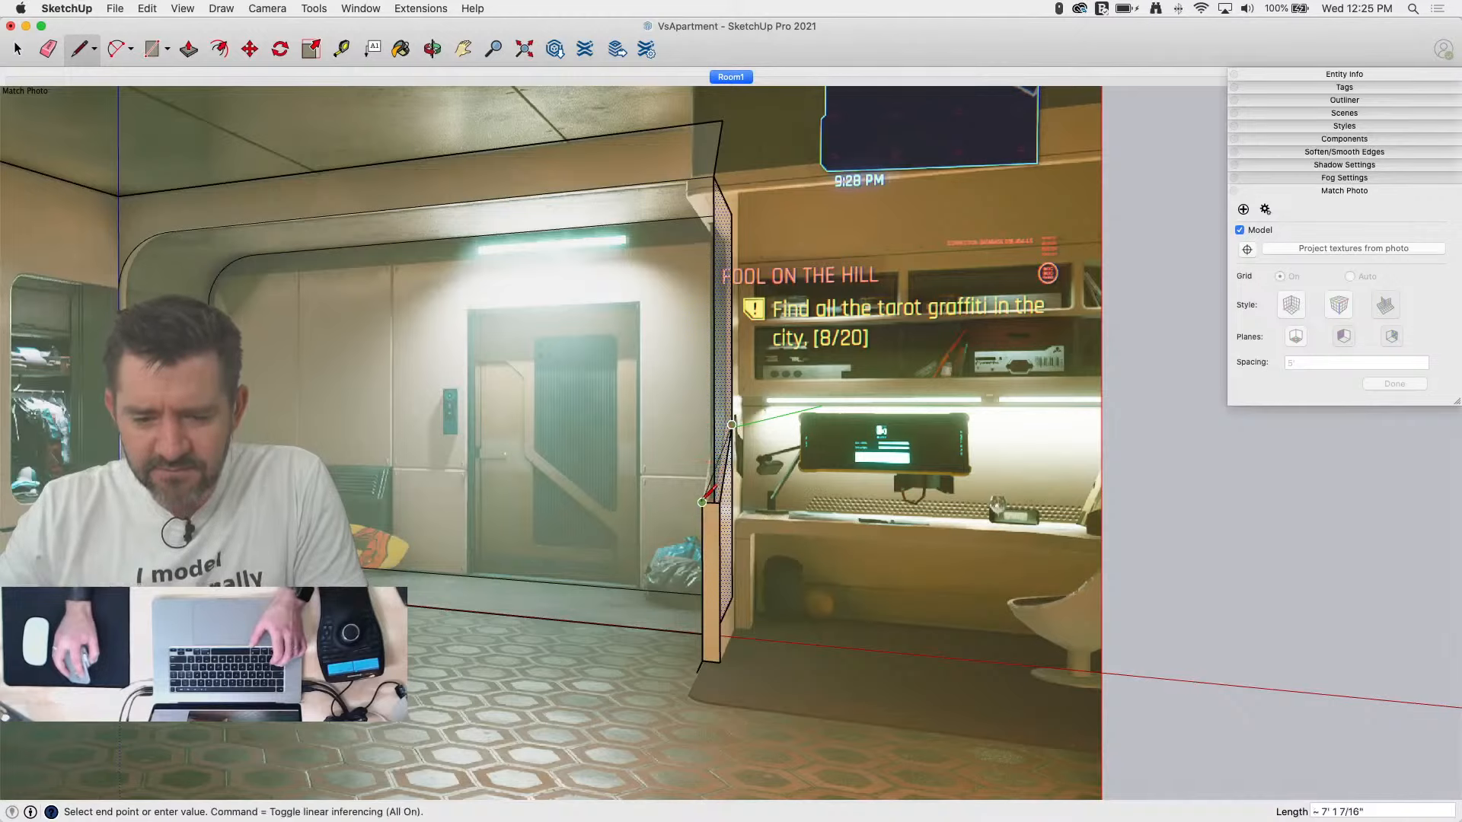
click(701, 502)
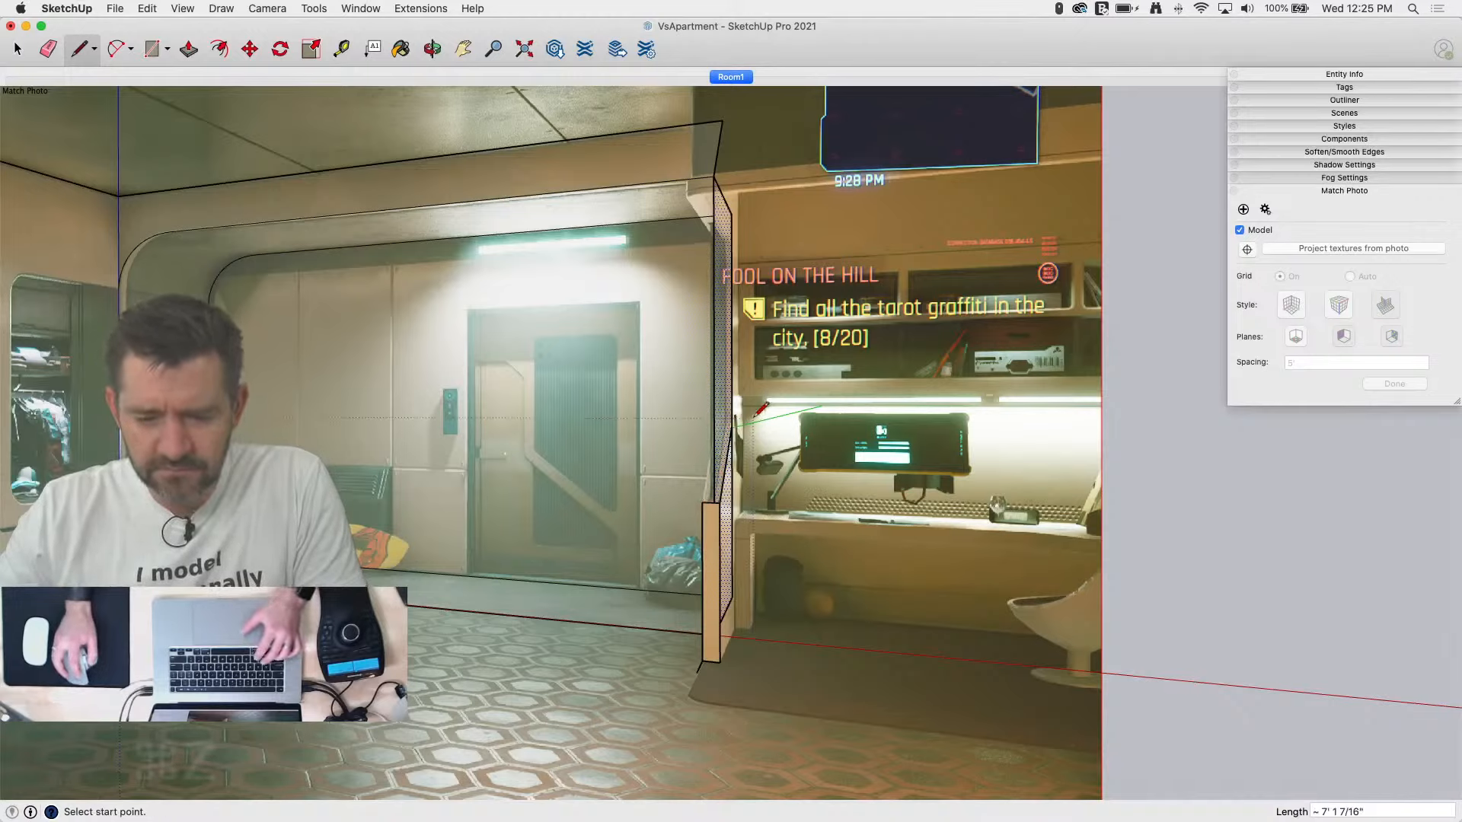
click(731, 424)
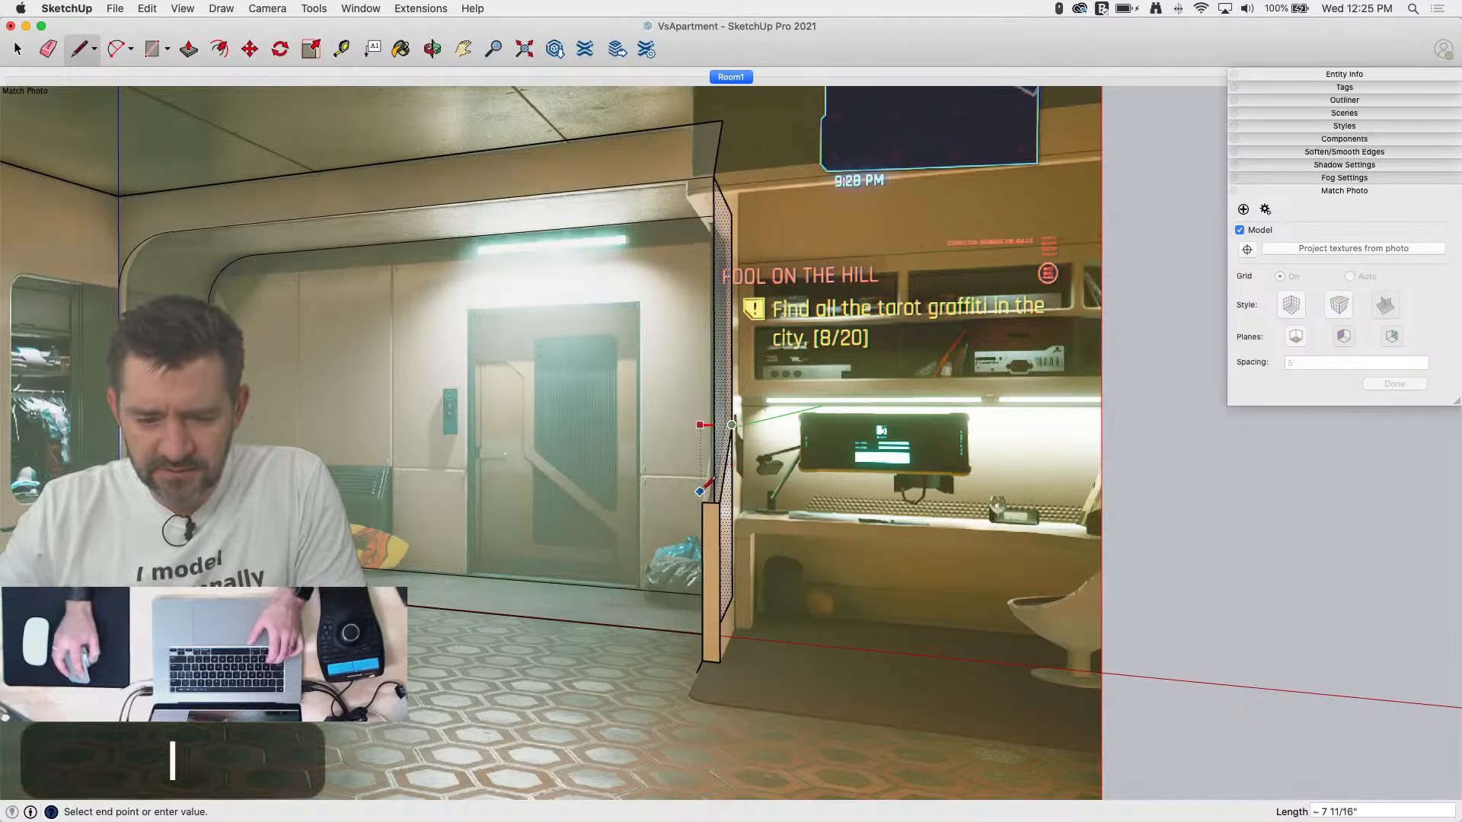
middle_drag(704, 486, 494, 535)
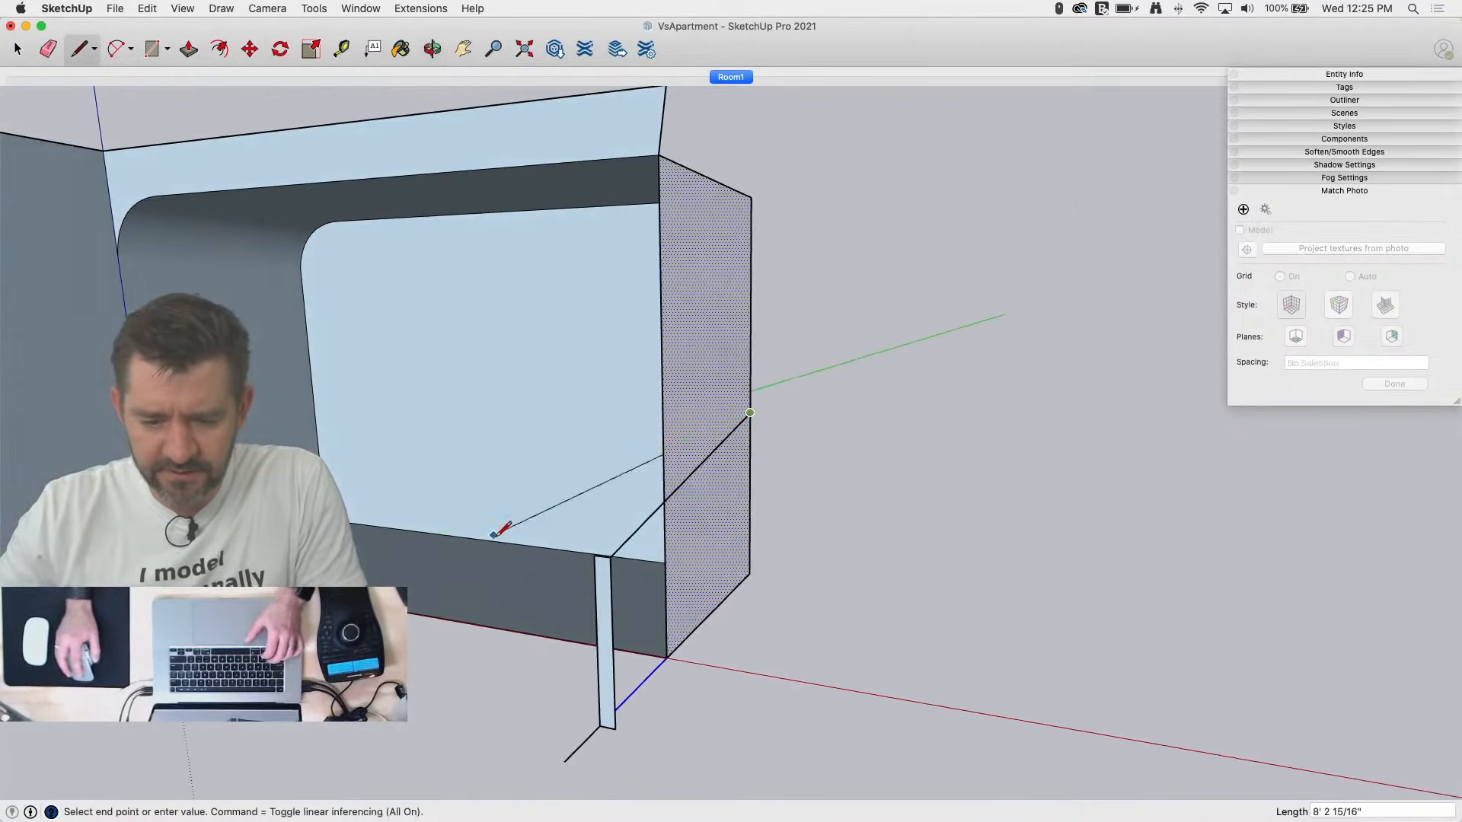
key(l)
key(e)
drag(724, 447, 717, 453)
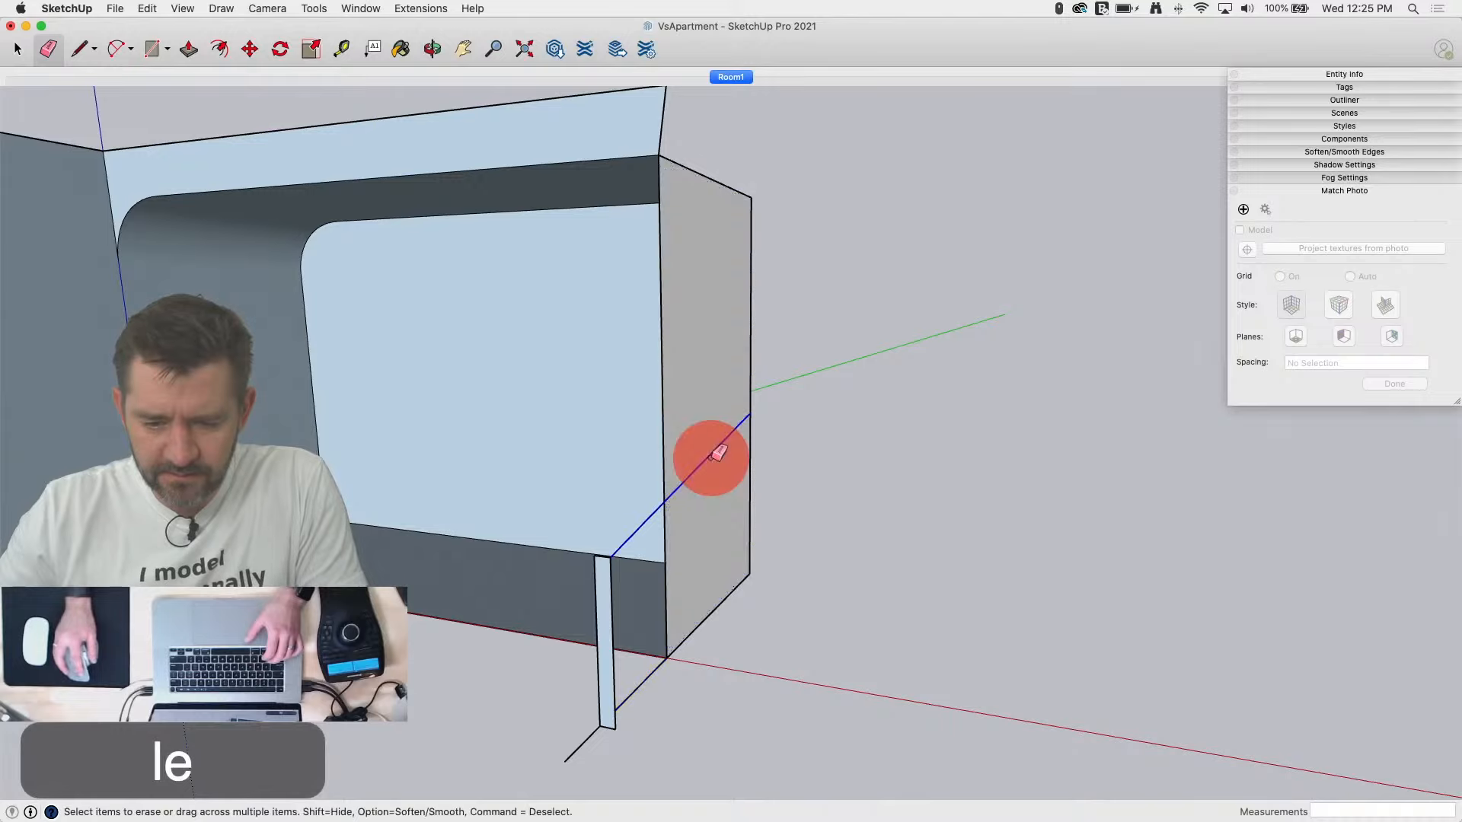
Step: Draw connected lines from the post's base back along the floor beside the alcove's side face, up, and across to its upper rear corner
key(l)
click(615, 728)
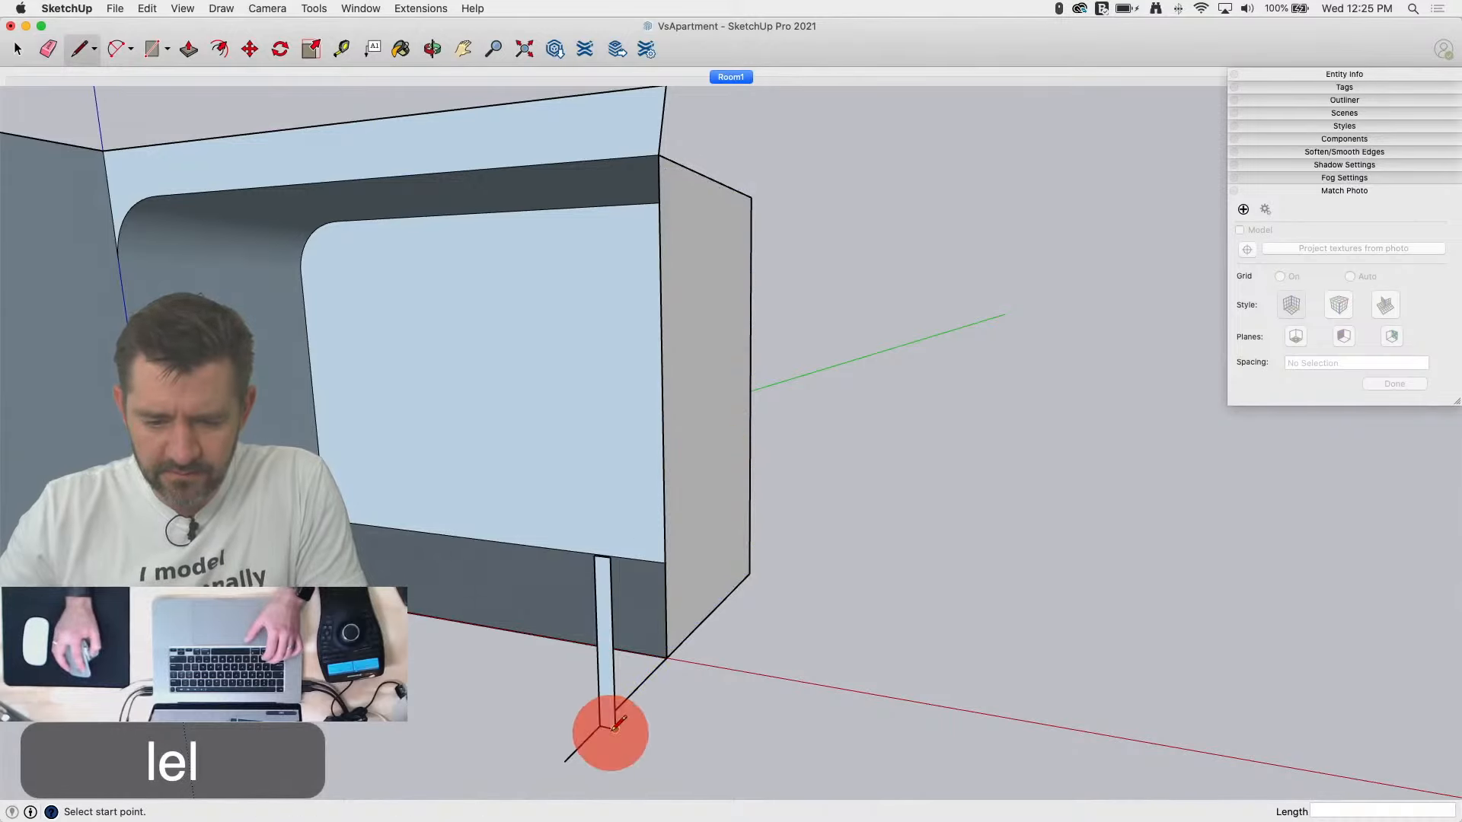
click(754, 573)
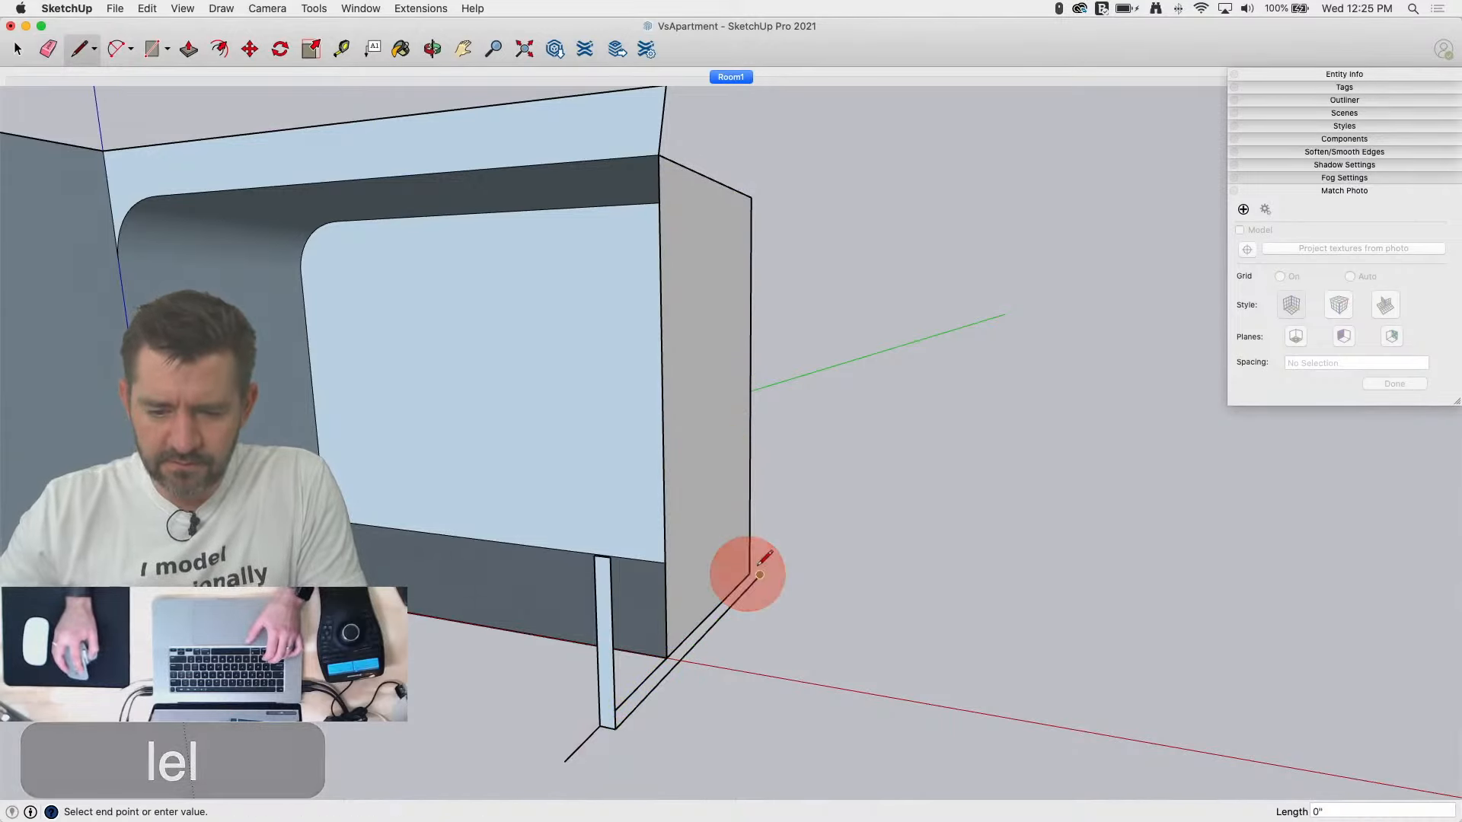
click(751, 196)
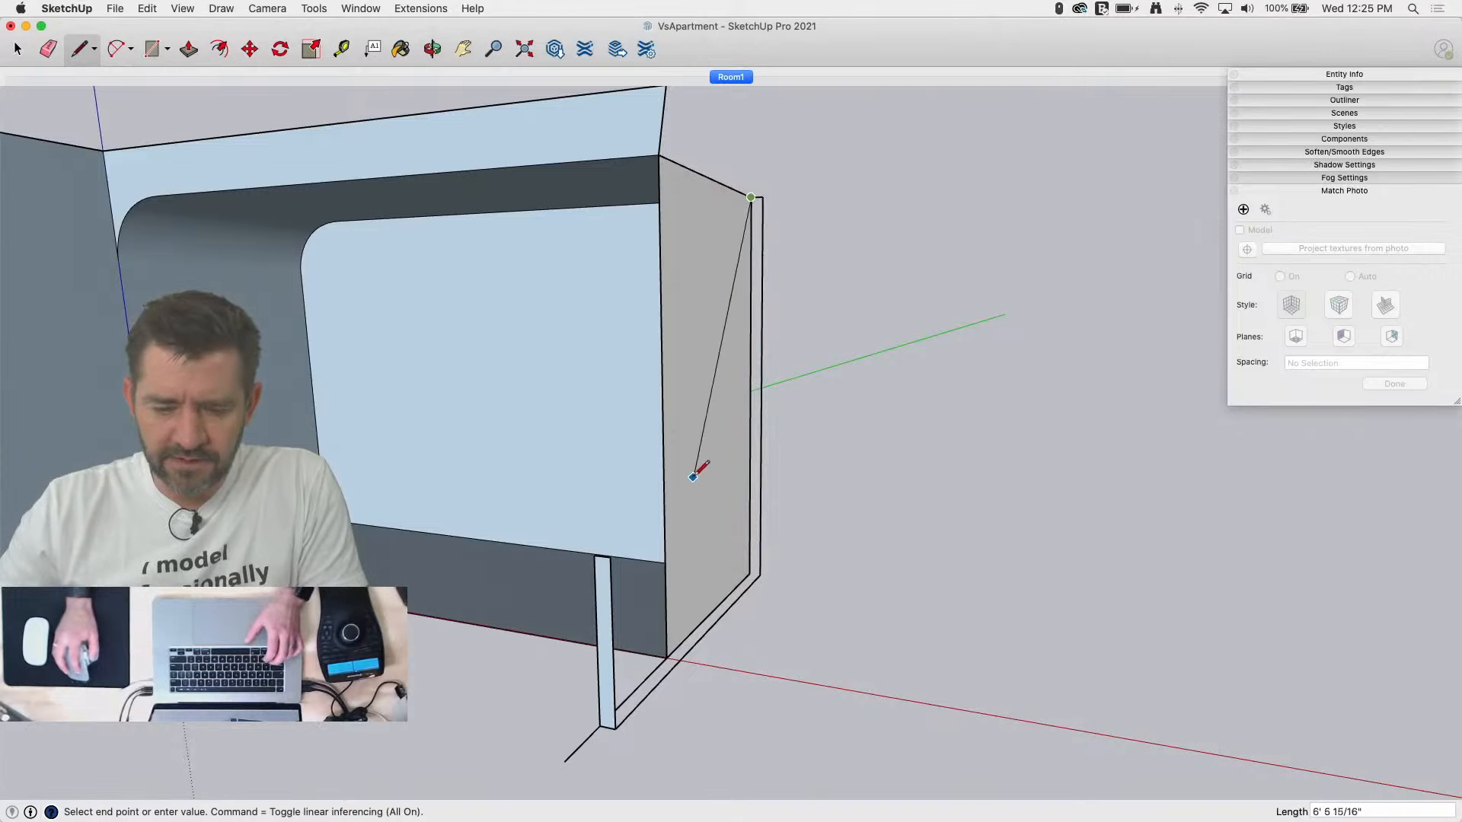
Step: Draw a vertical line up from the post's upper corner and close the partition's side outline at its top rear corner
key(l)
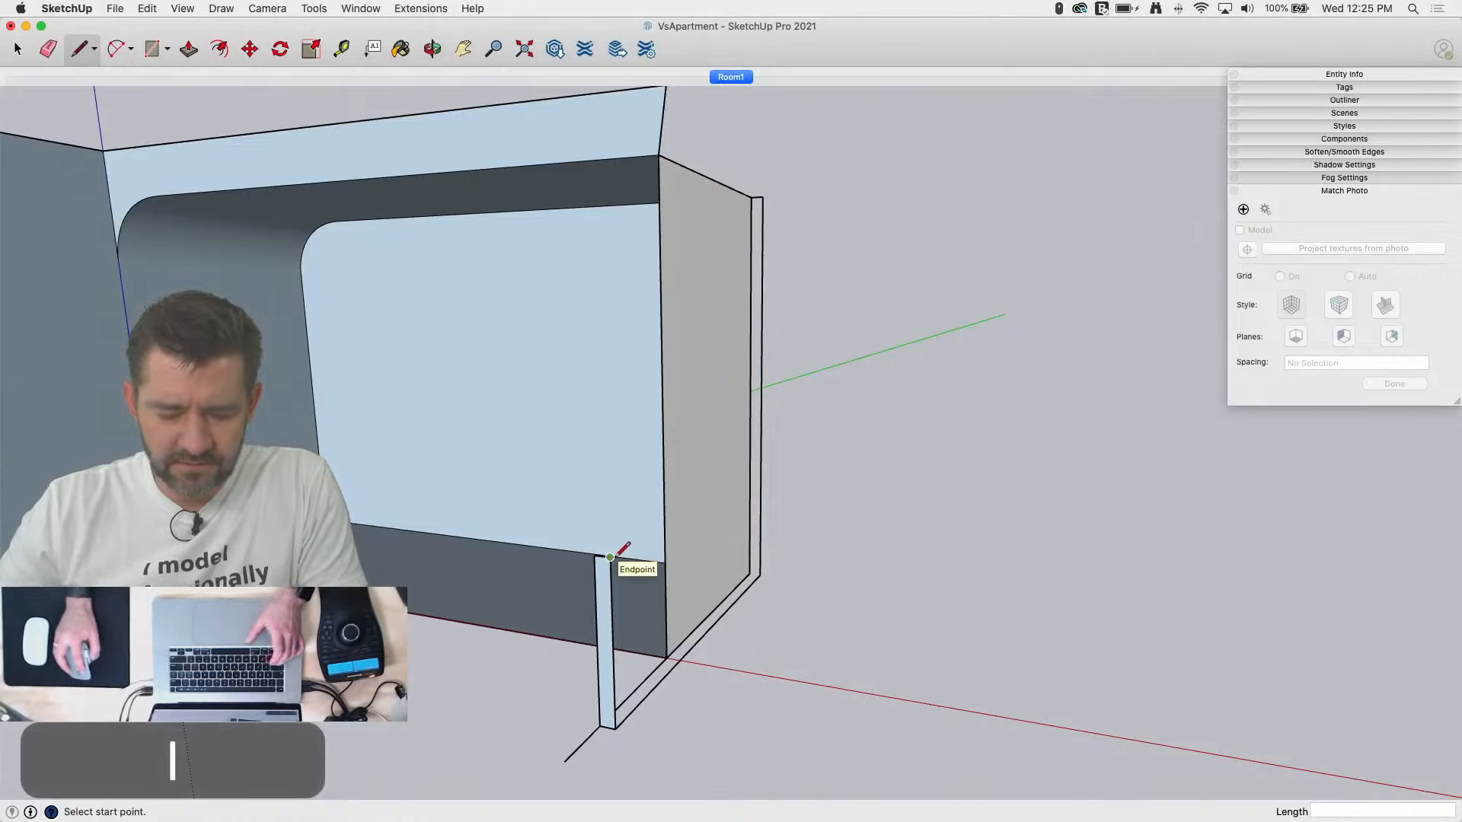
click(732, 77)
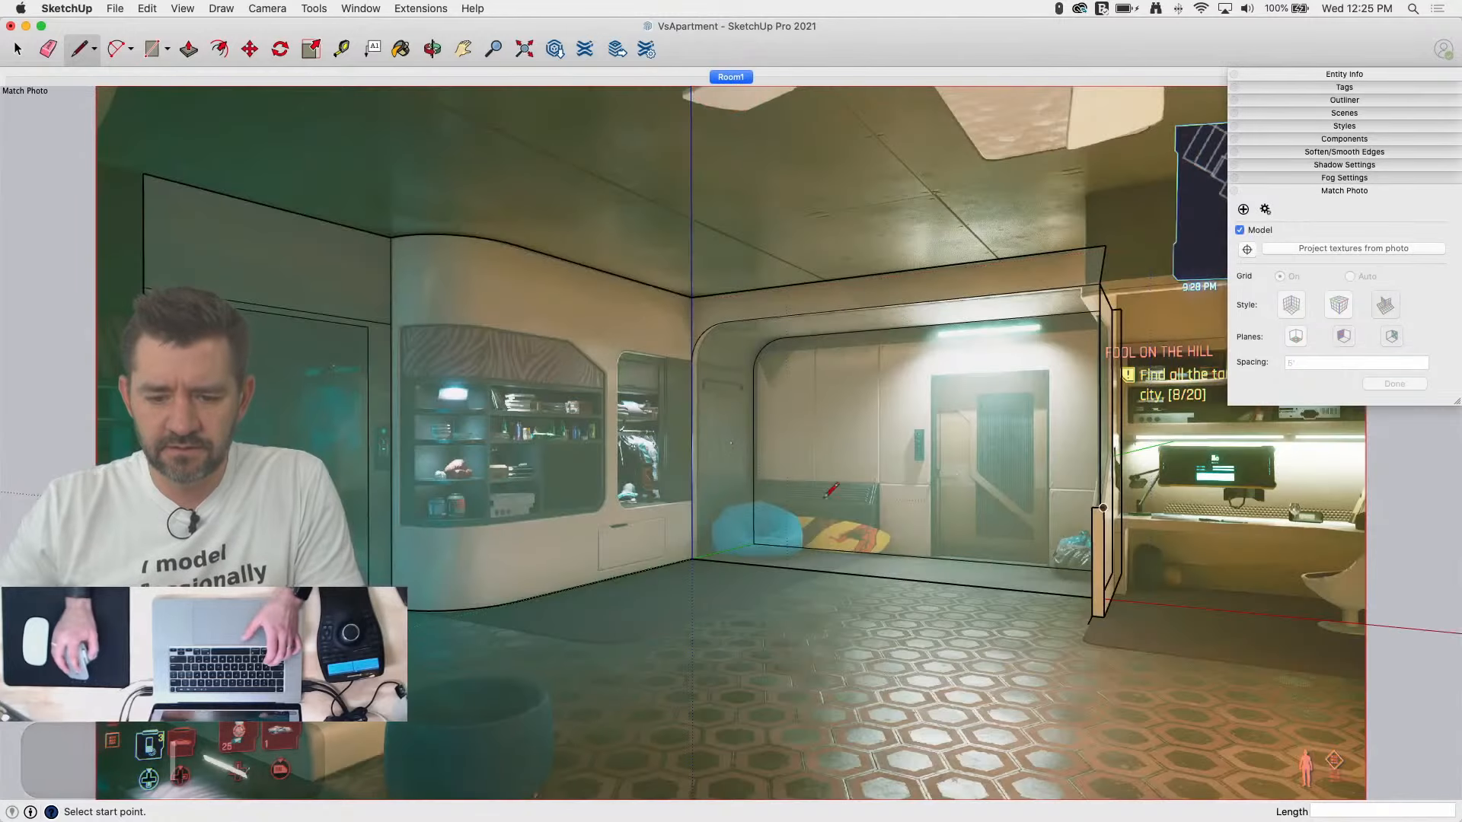
scroll(883, 521, down, 1)
scroll(925, 547, up, 5)
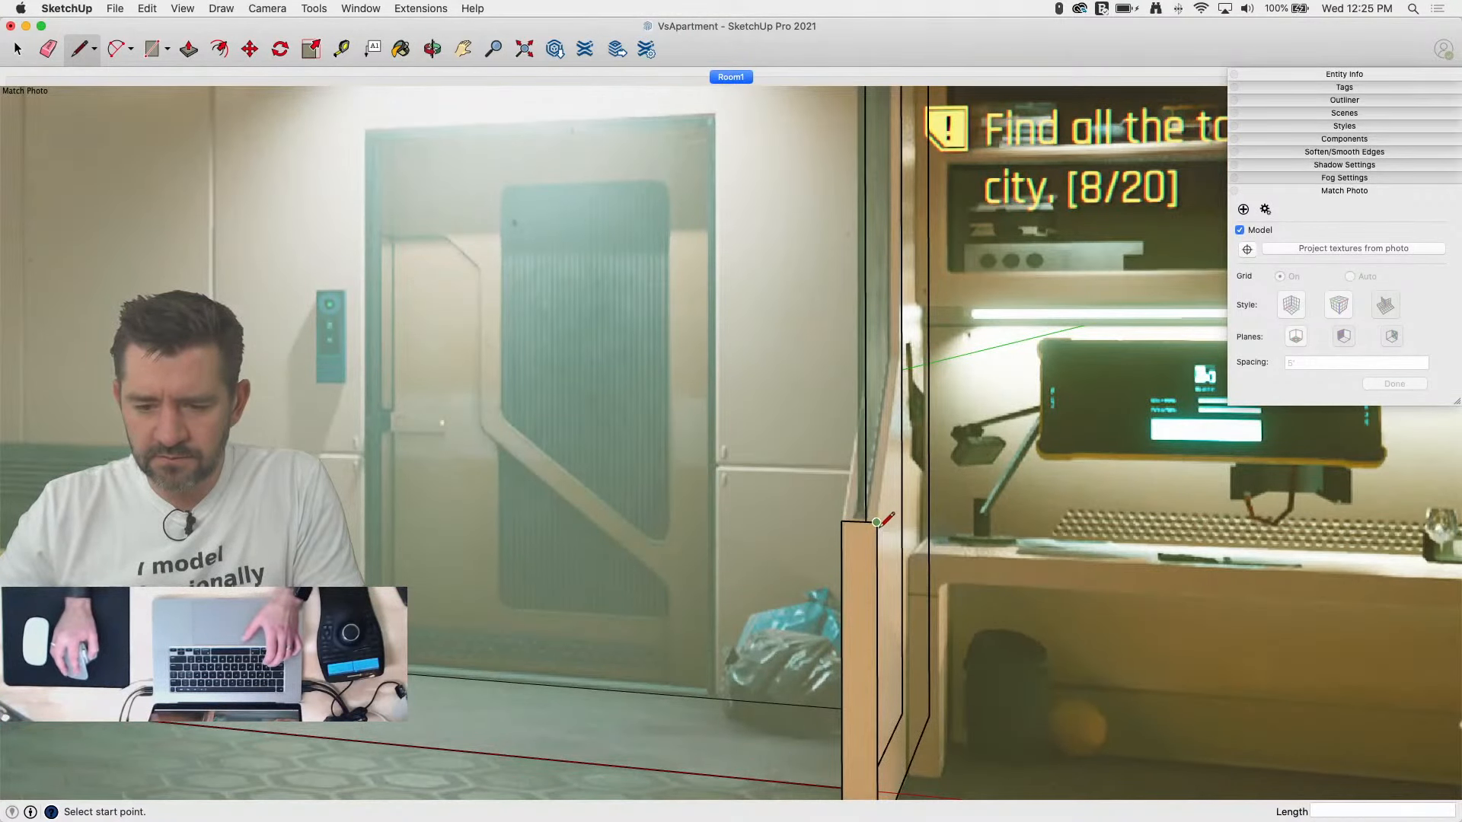
scroll(877, 523, down, 3)
click(877, 526)
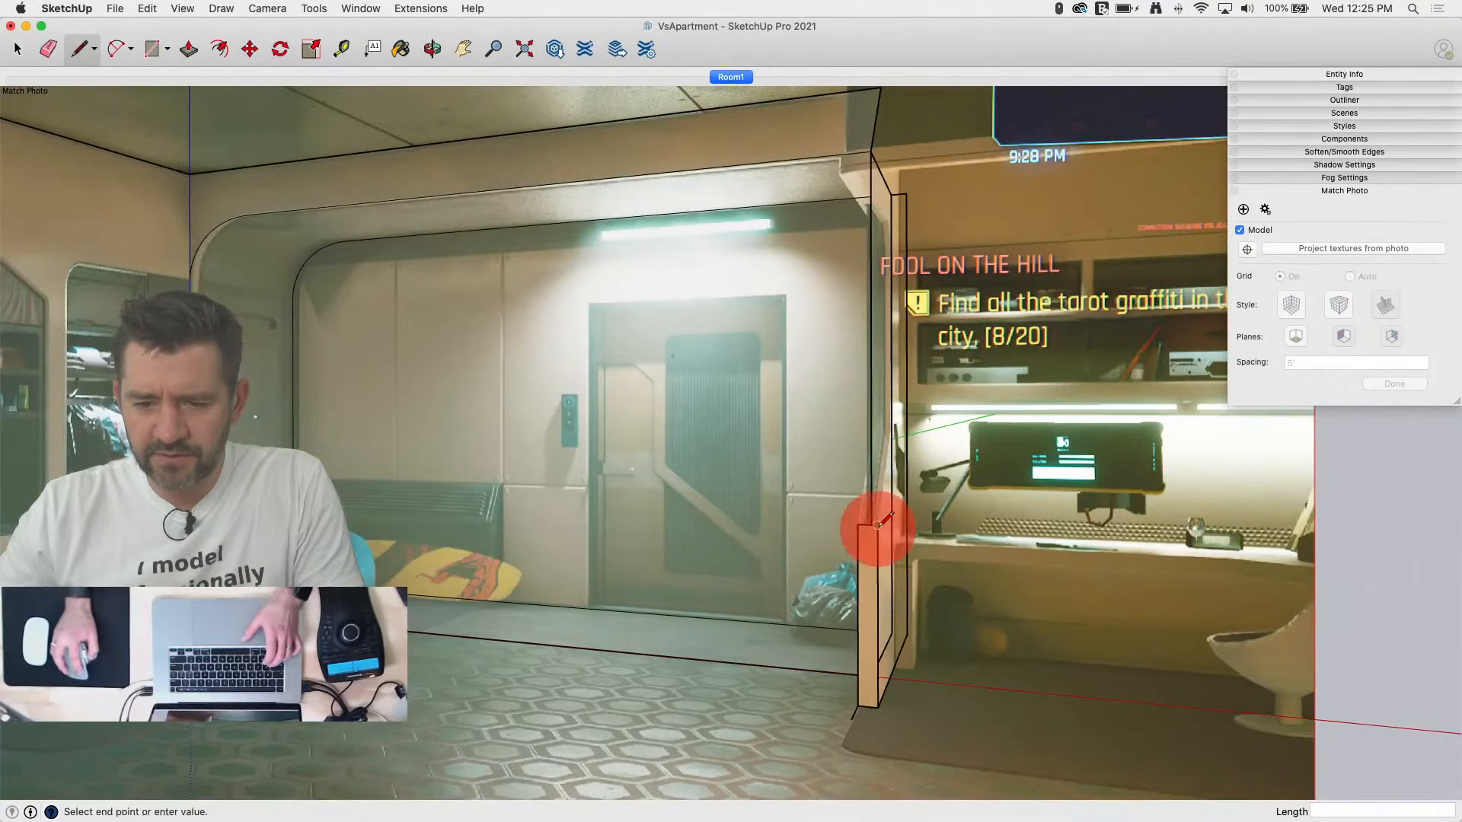
click(906, 192)
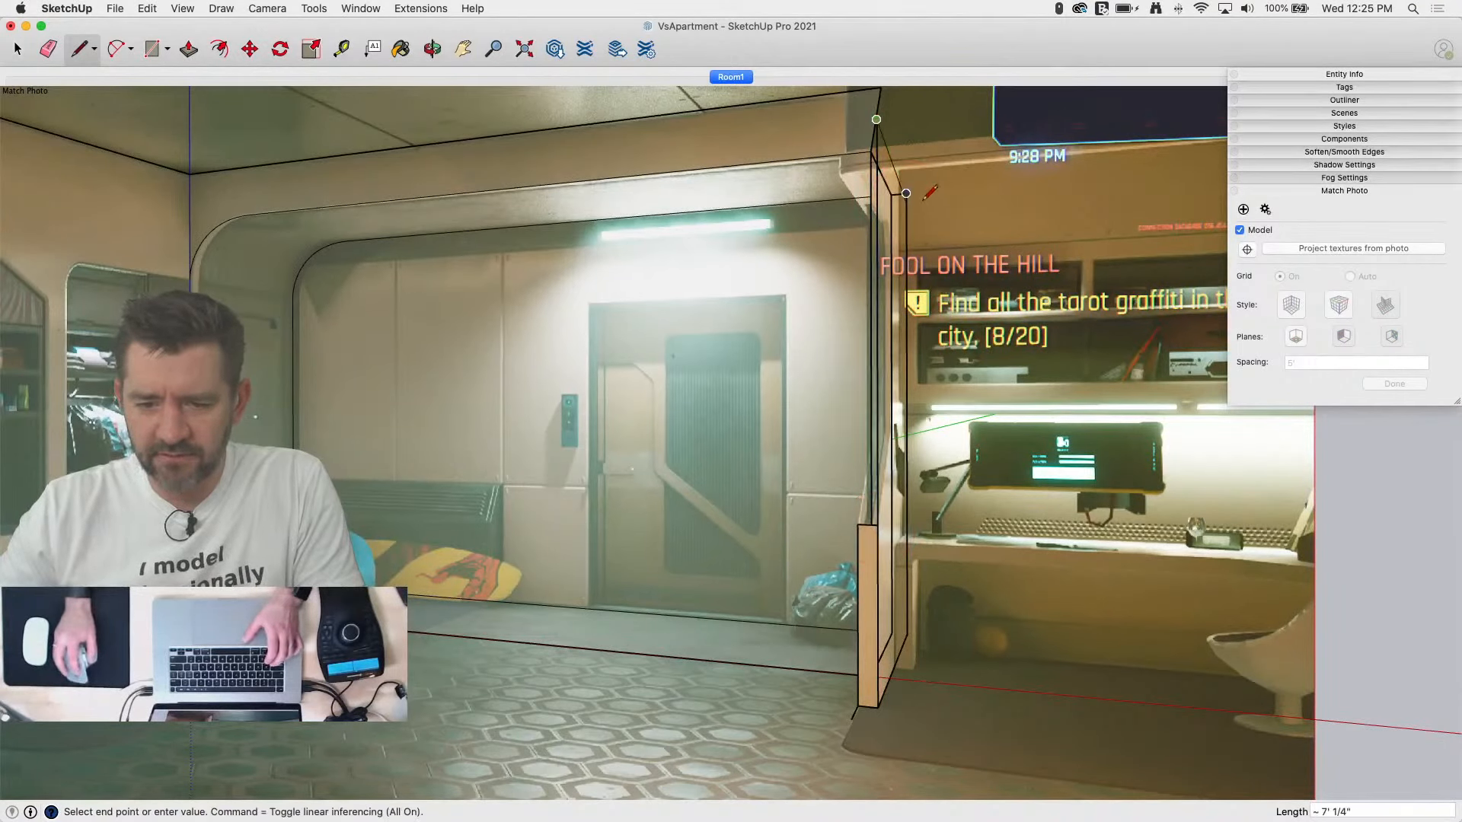
key(Escape)
Step: Trace the partition's front profile with a slanted line about 3' 6 1/8" long from the post's top and a vertical line to the upper edge
scroll(925, 487, up, 3)
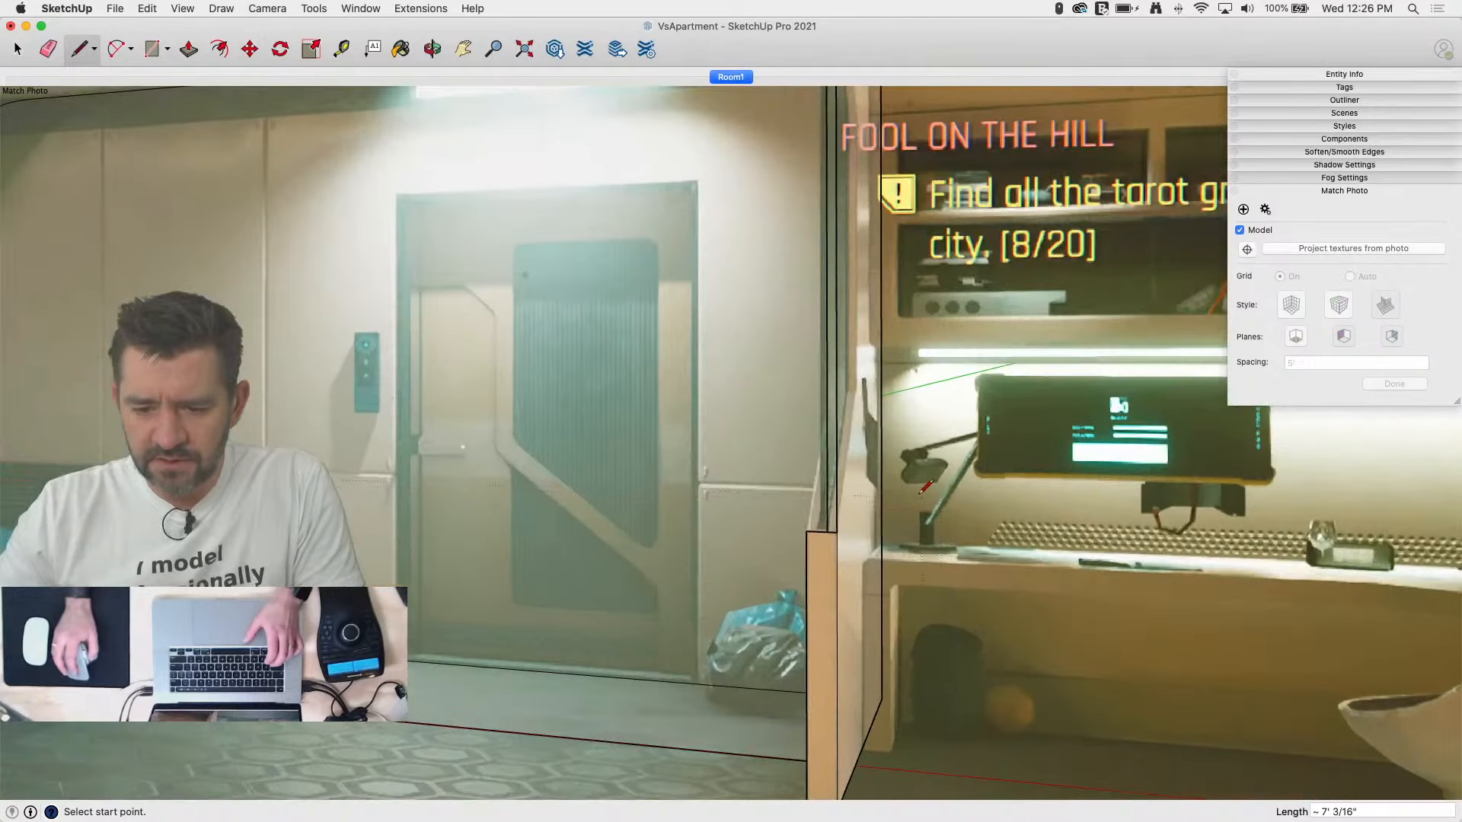
click(840, 532)
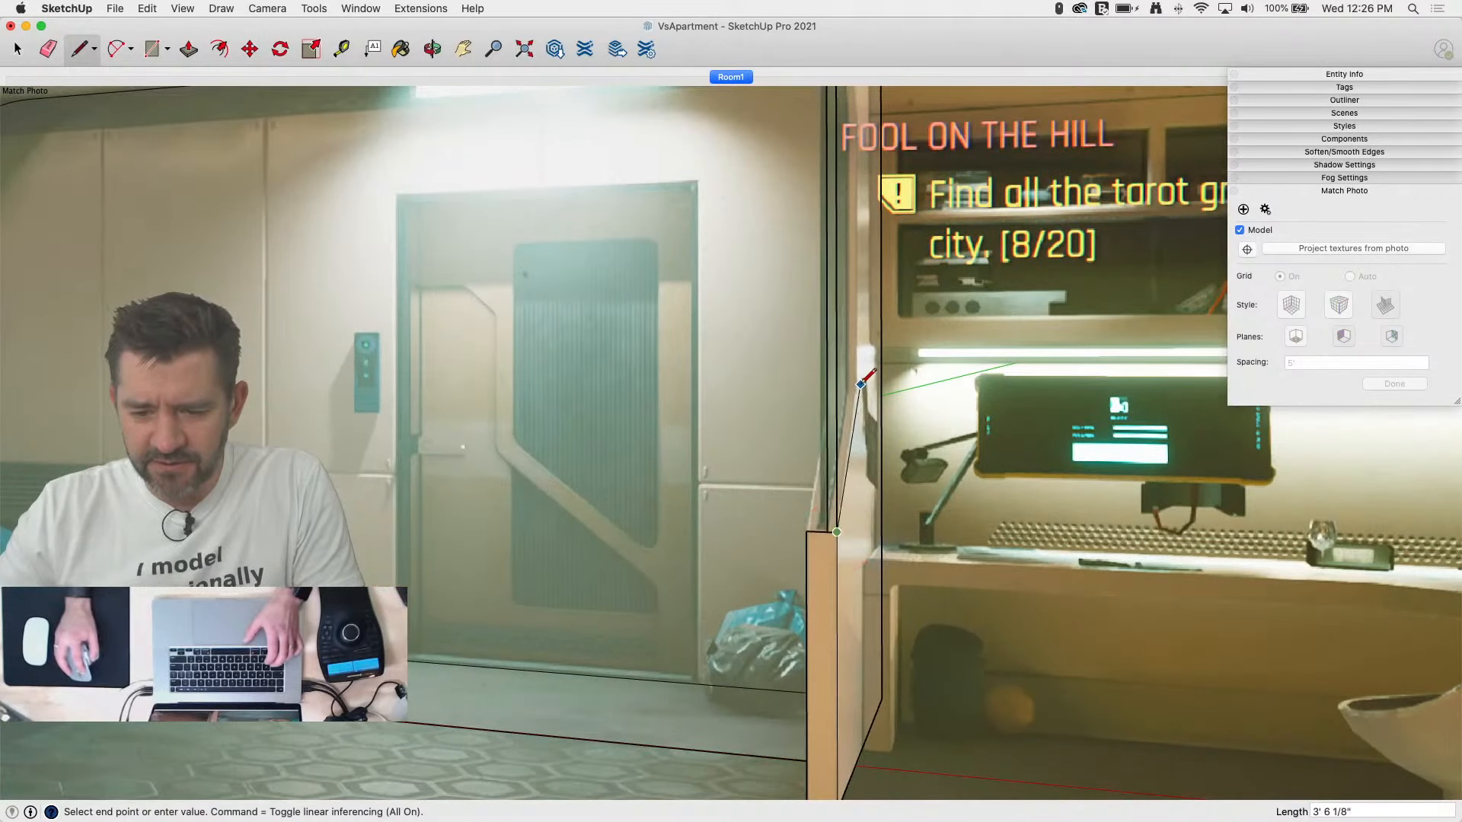
scroll(792, 693, down, 3)
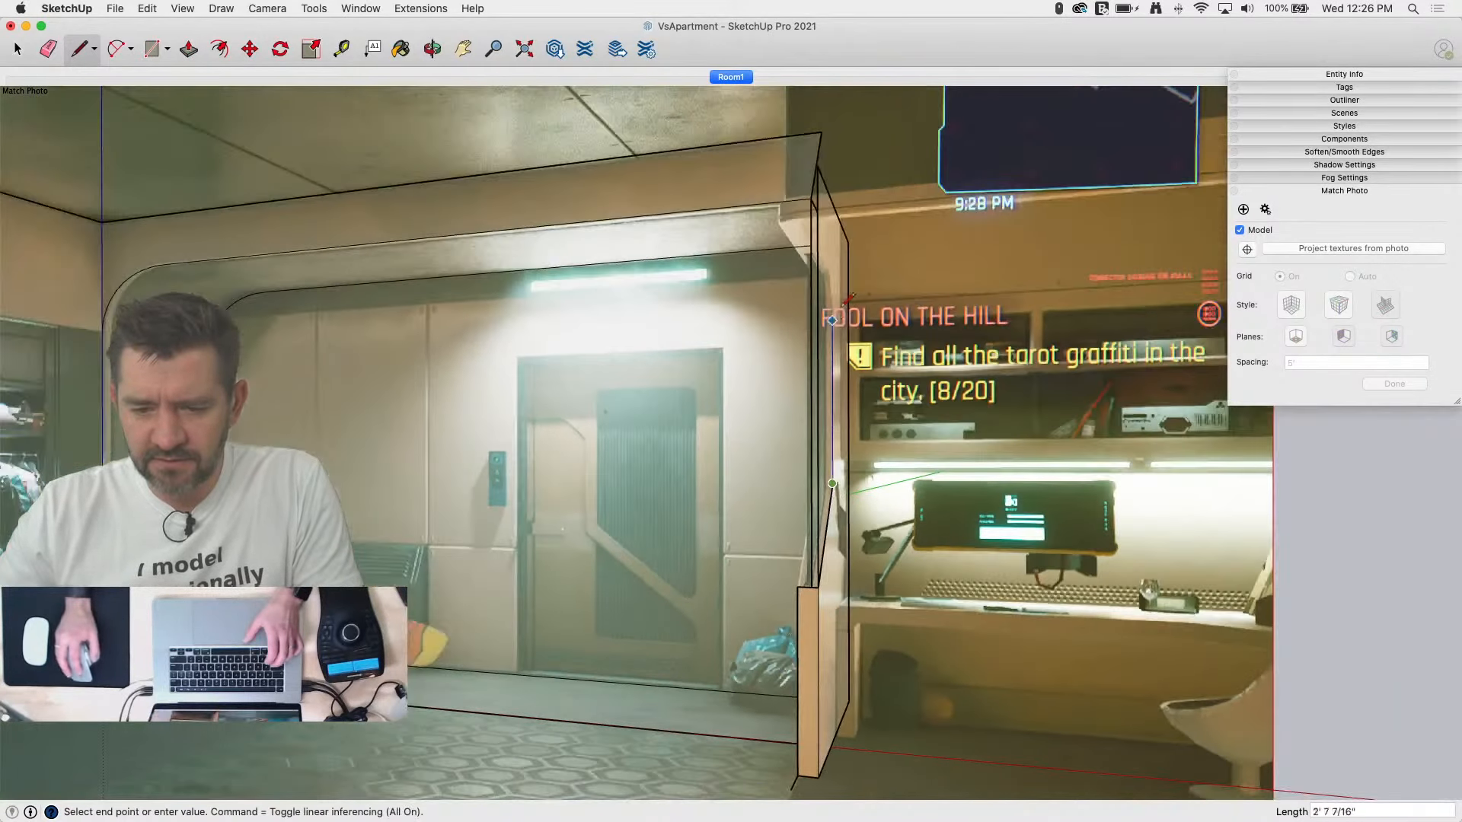
click(841, 202)
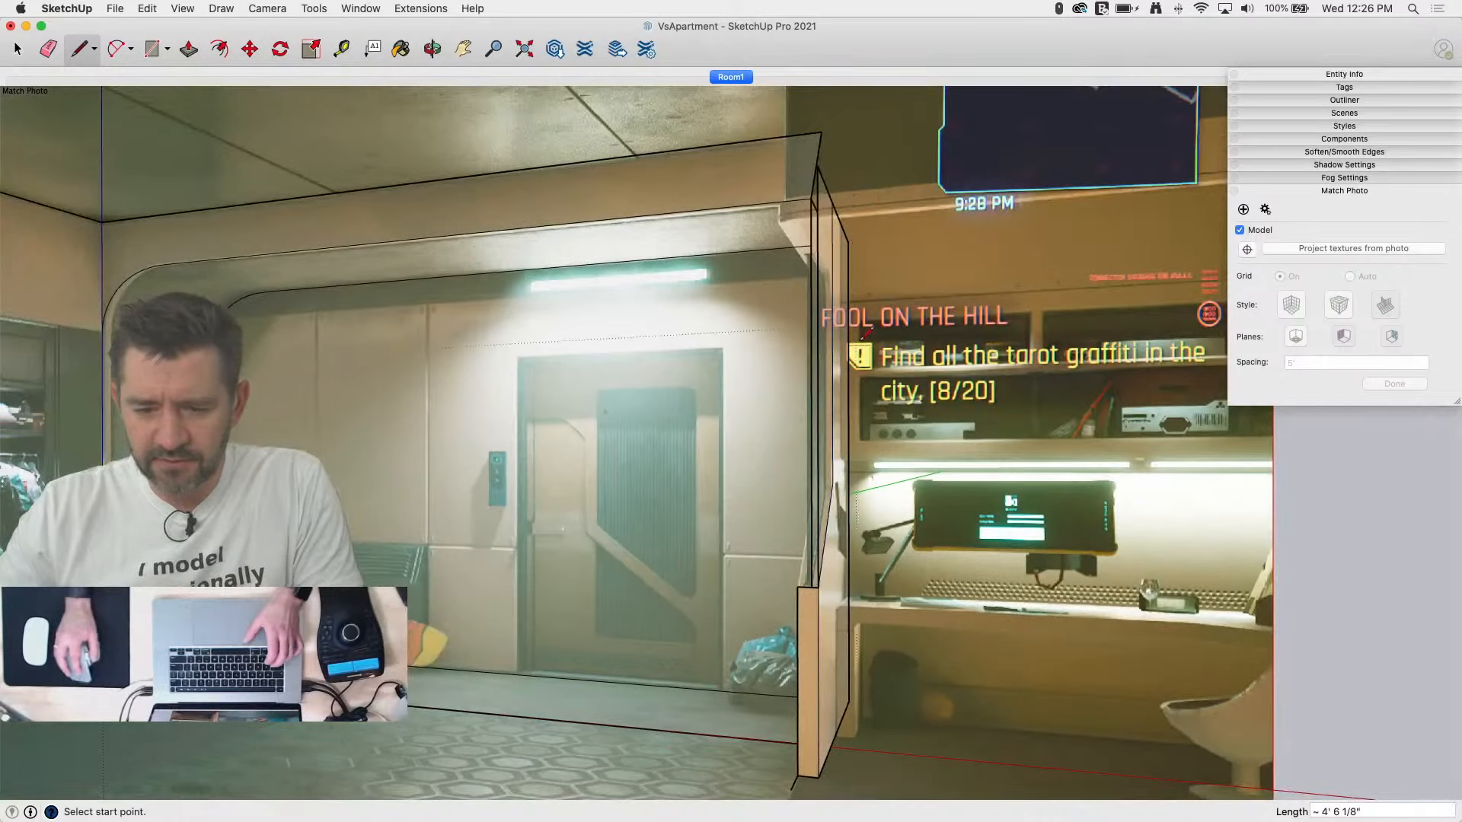
Step: Push/Pull the partition's side face to the post's thickness and erase the leftover vertical edges in front of it
key(p)
mouse_move(793, 569)
mouse_down()
mouse_move(803, 604)
mouse_move(800, 585)
mouse_up()
key(e)
click(798, 389)
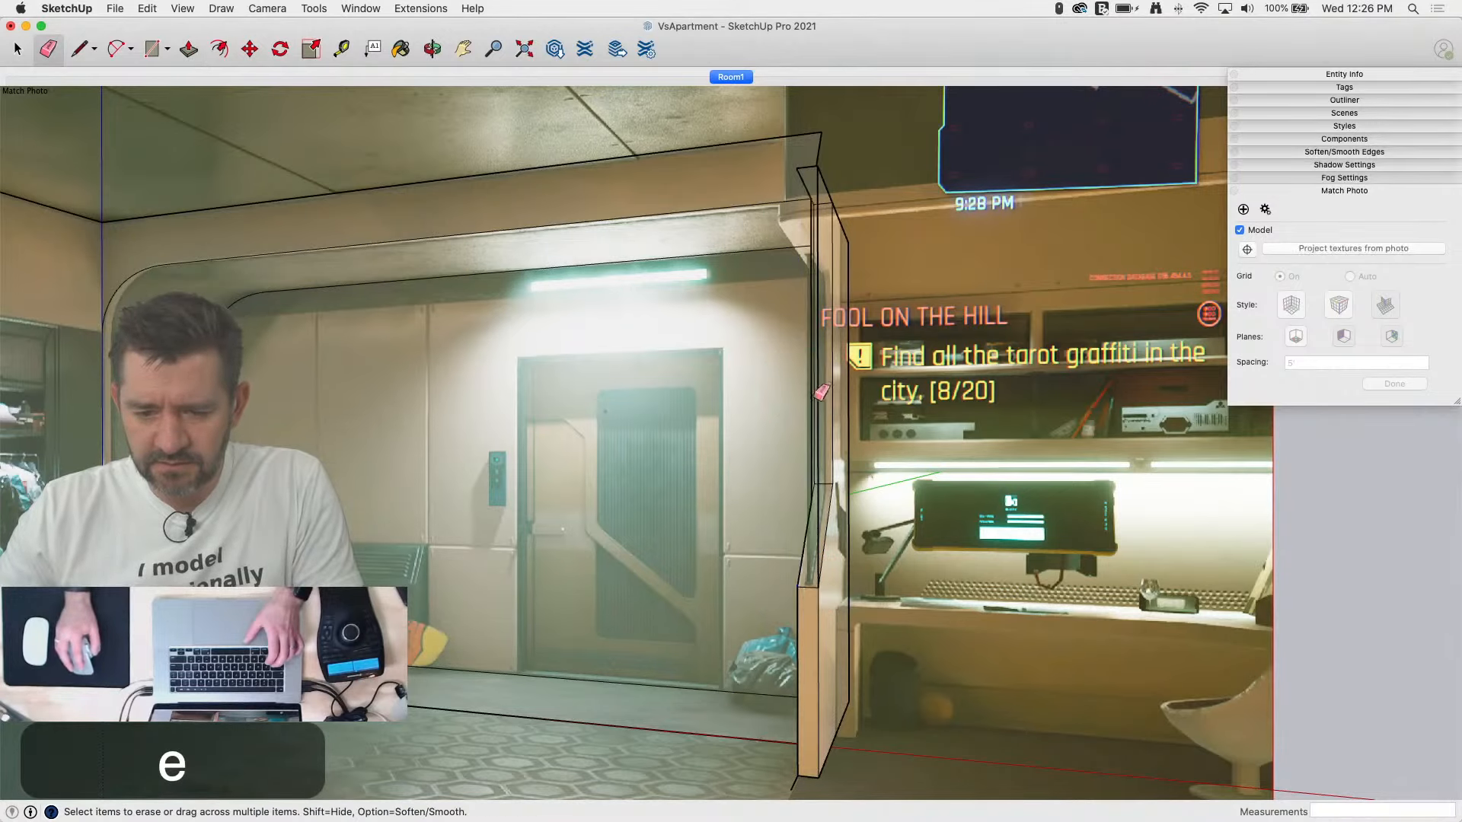
middle_drag(821, 392, 686, 528)
click(671, 525)
mouse_move(655, 430)
middle_down()
mouse_move(953, 474)
mouse_move(997, 439)
mouse_move(952, 460)
mouse_move(903, 669)
middle_up()
click(986, 457)
Step: Draw a floor line from the alcove's lower front corner to the post's inner base corner
key(l)
click(939, 669)
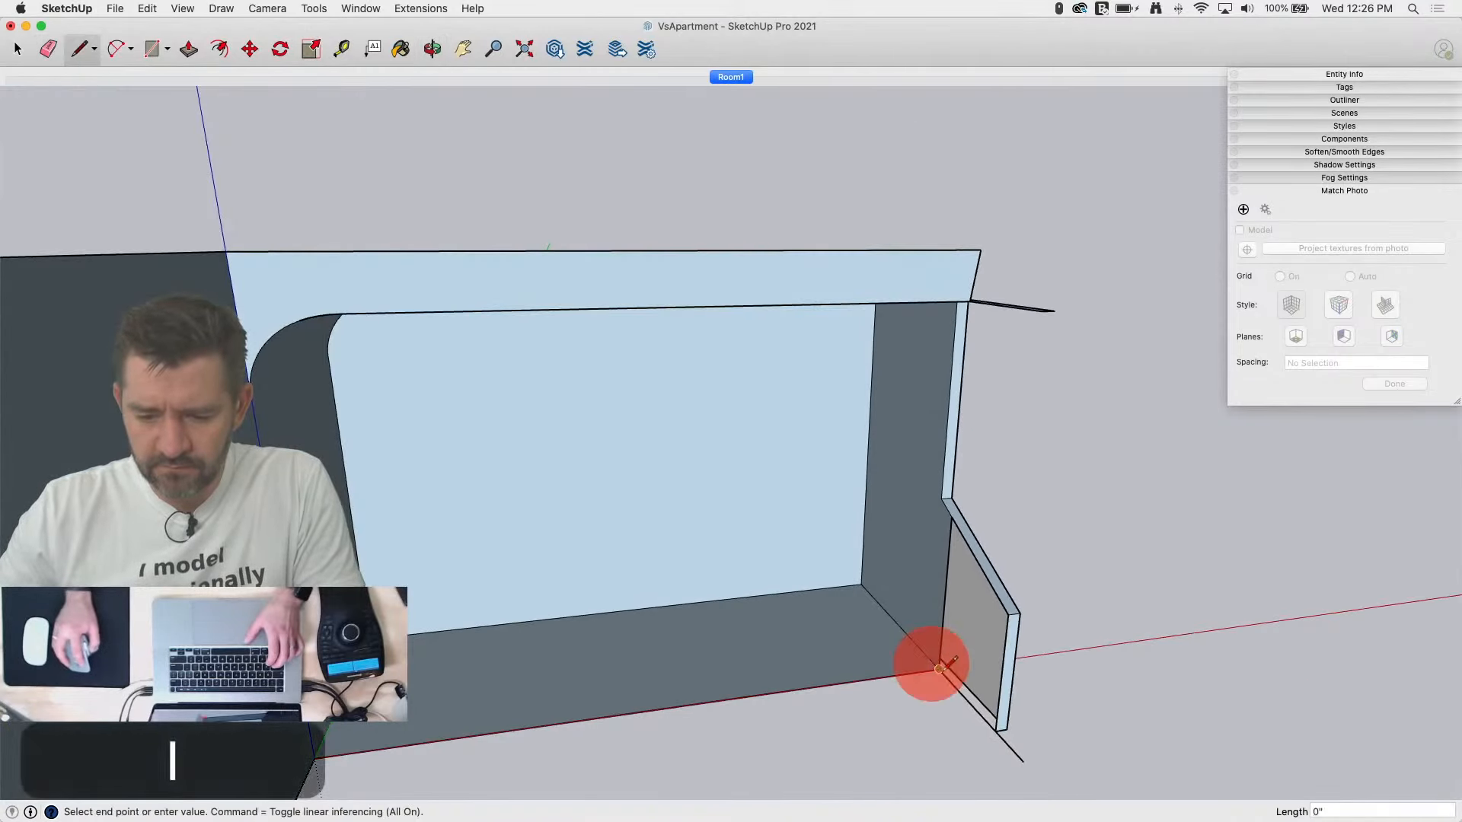
click(997, 729)
Step: Erase the line stub beyond the post, the seam between alcove side and partition, and the leftover strip projecting at the partition's top
key(e)
click(1018, 763)
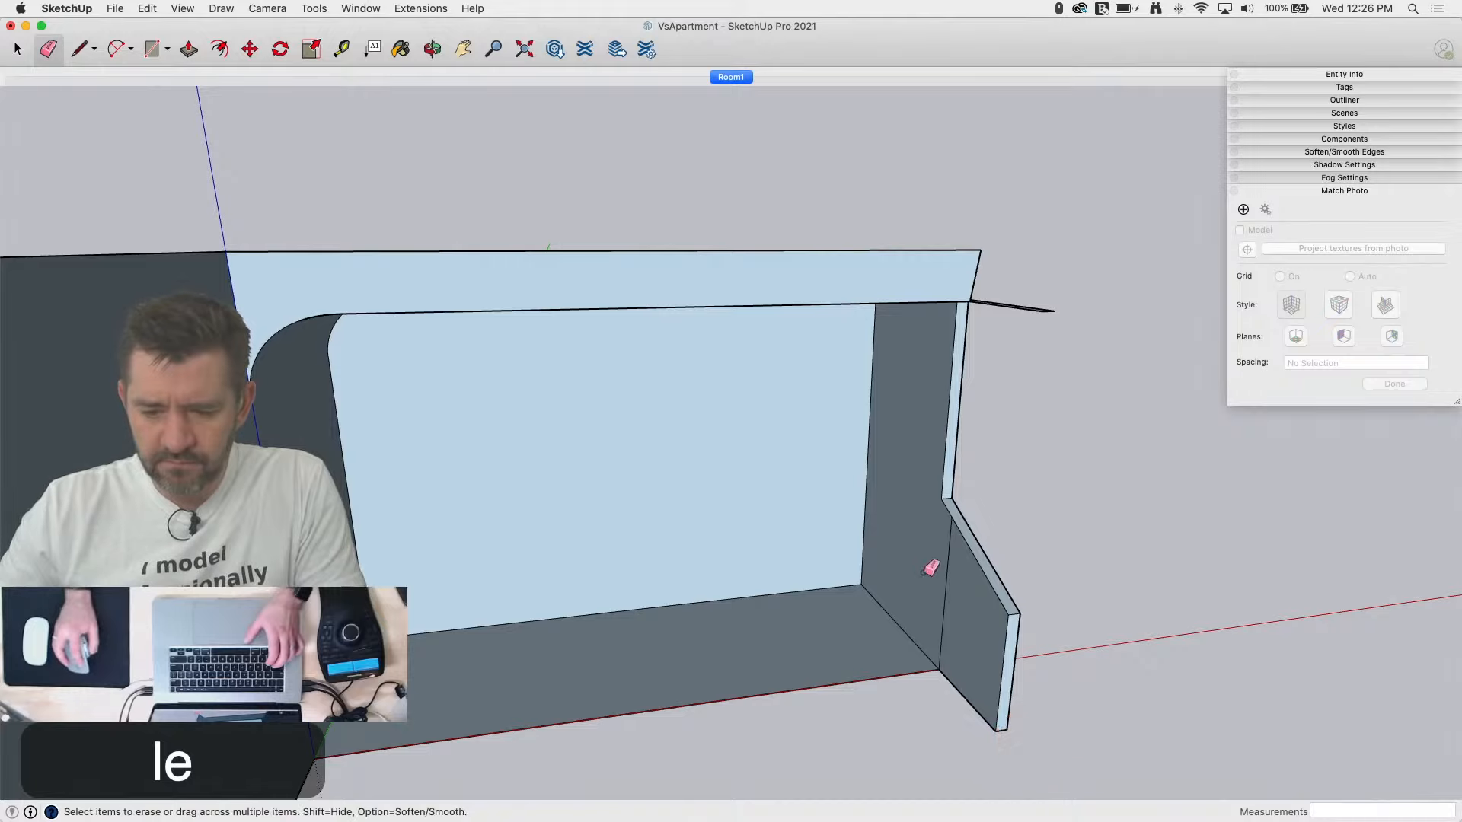
click(948, 581)
mouse_move(1132, 385)
middle_down()
mouse_move(833, 401)
mouse_move(720, 458)
middle_up()
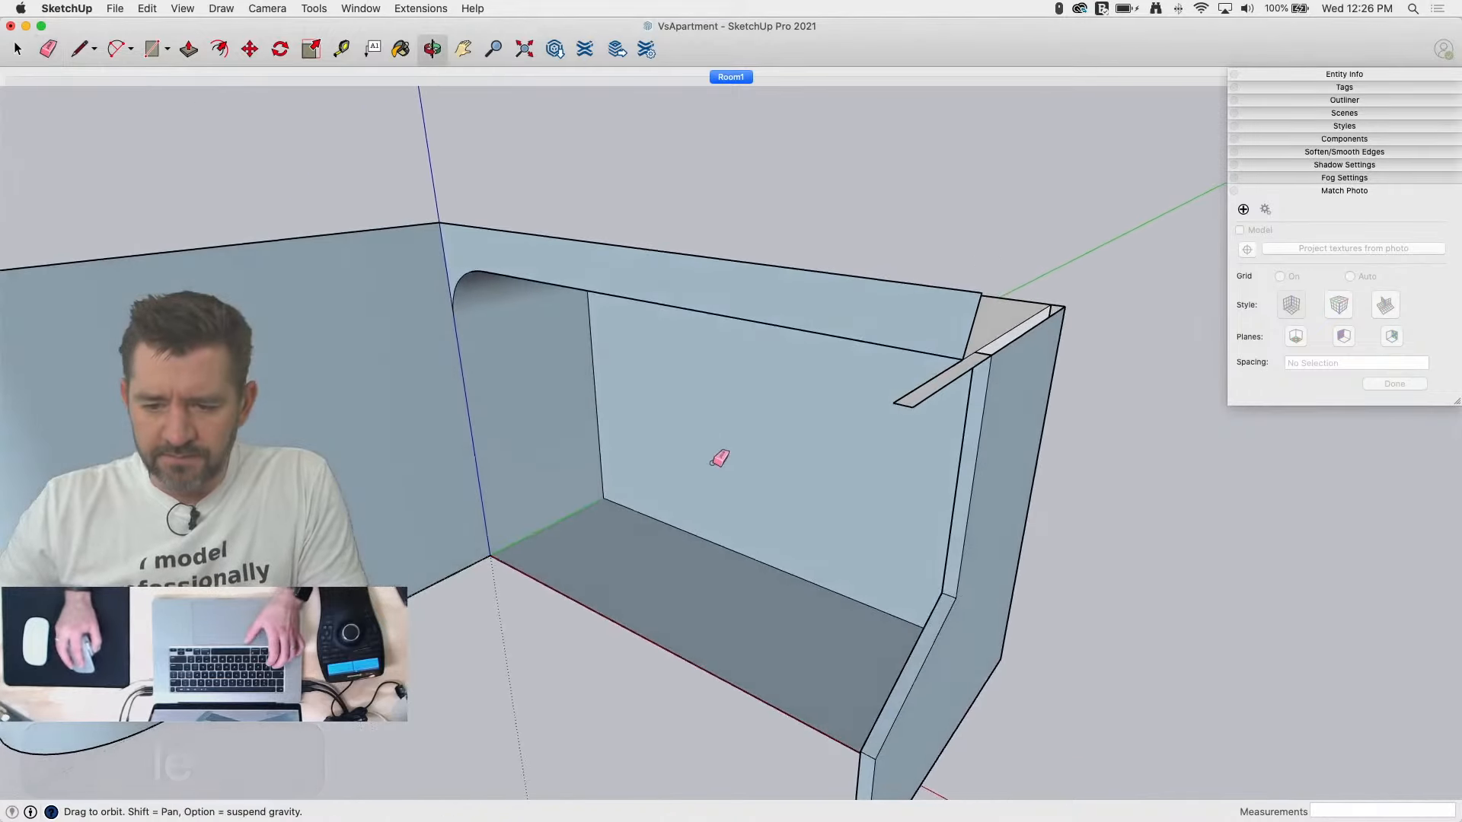
mouse_move(946, 408)
mouse_down()
mouse_move(894, 408)
mouse_move(927, 393)
mouse_up()
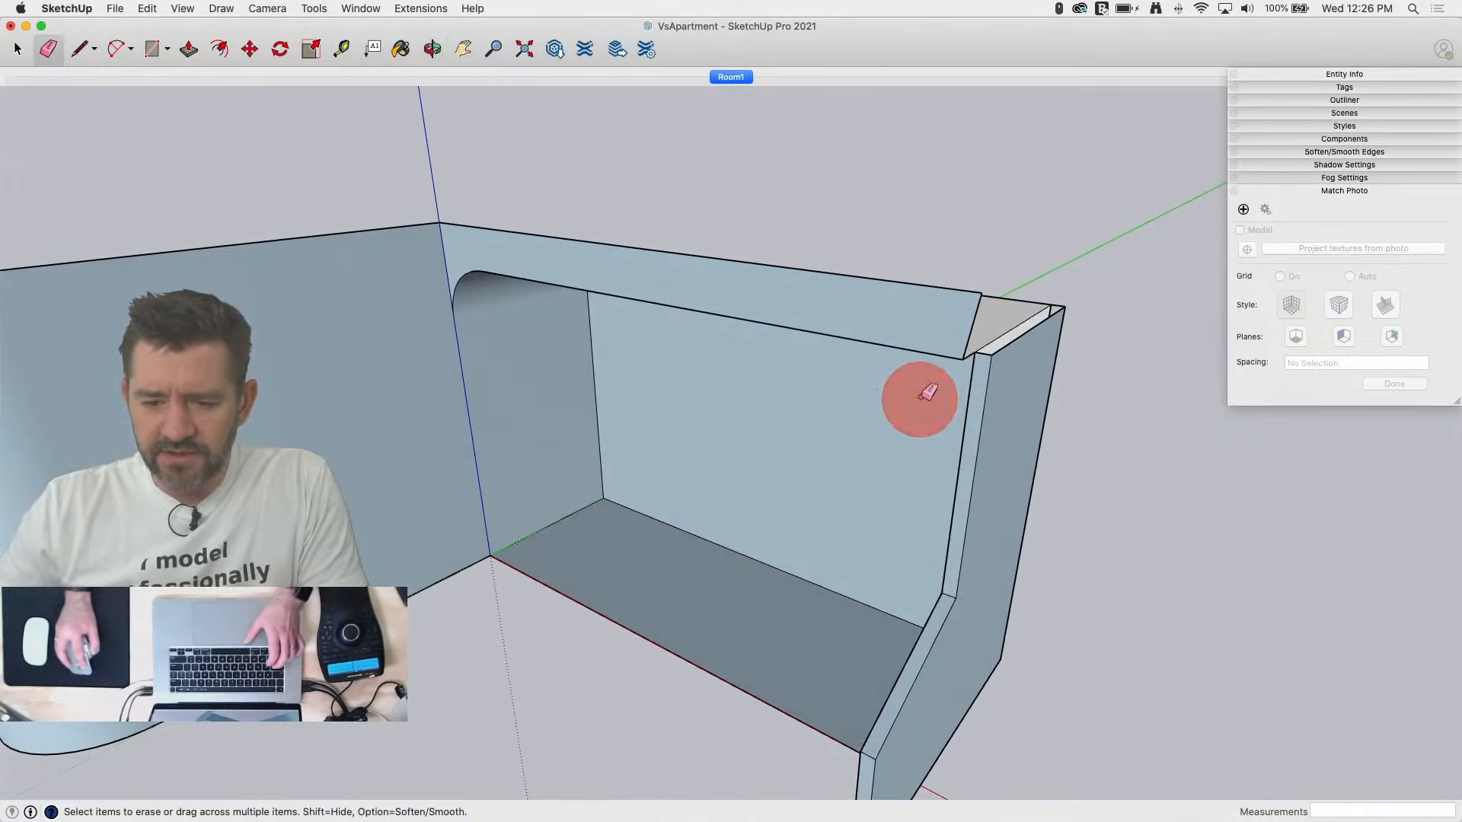
Step: Draw a line about 3 3/16" long across the partition's narrow front near its top, at the base of the photo's angled bracket
click(730, 77)
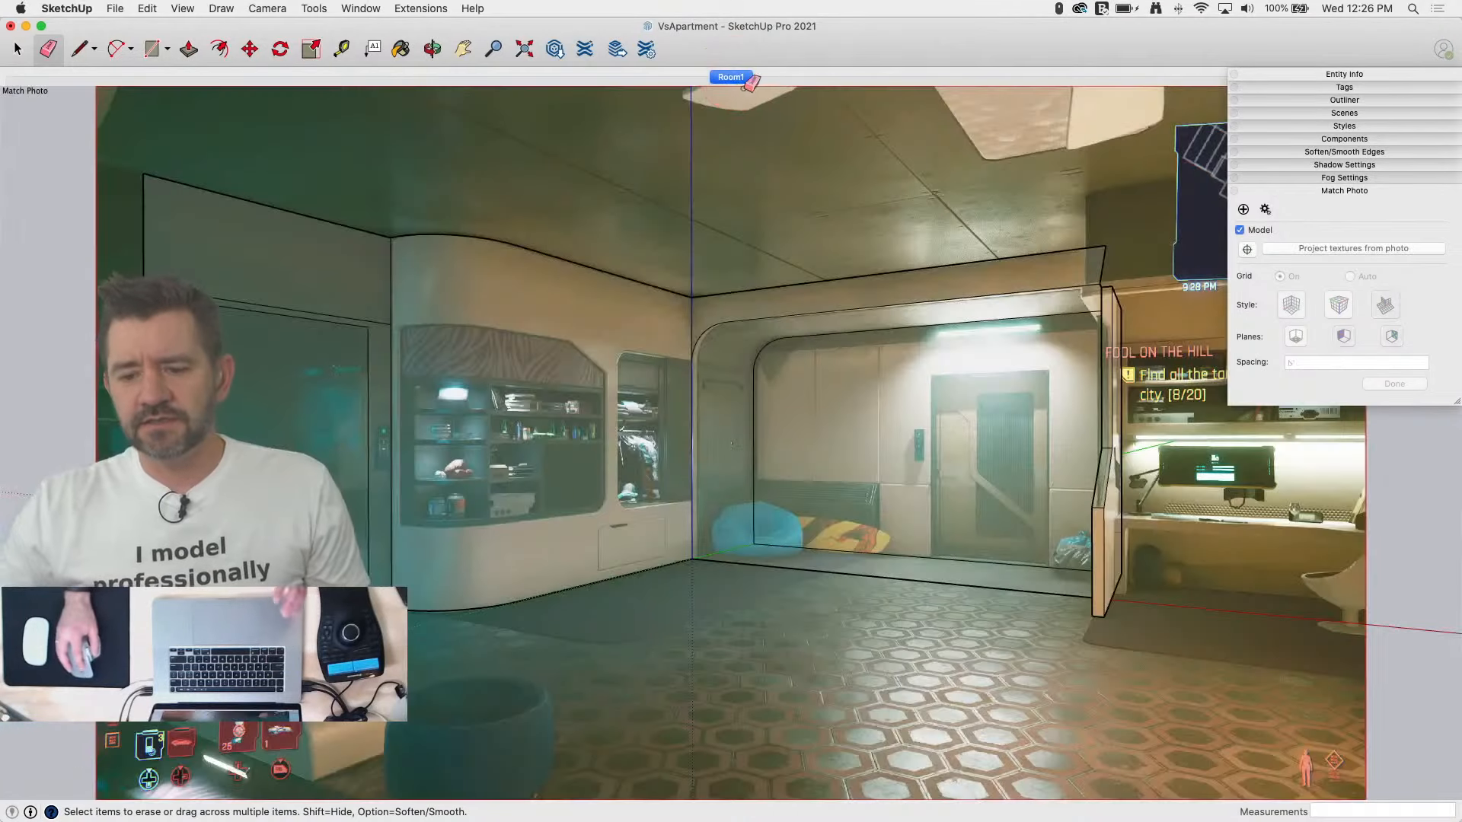
scroll(1162, 320, up, 5)
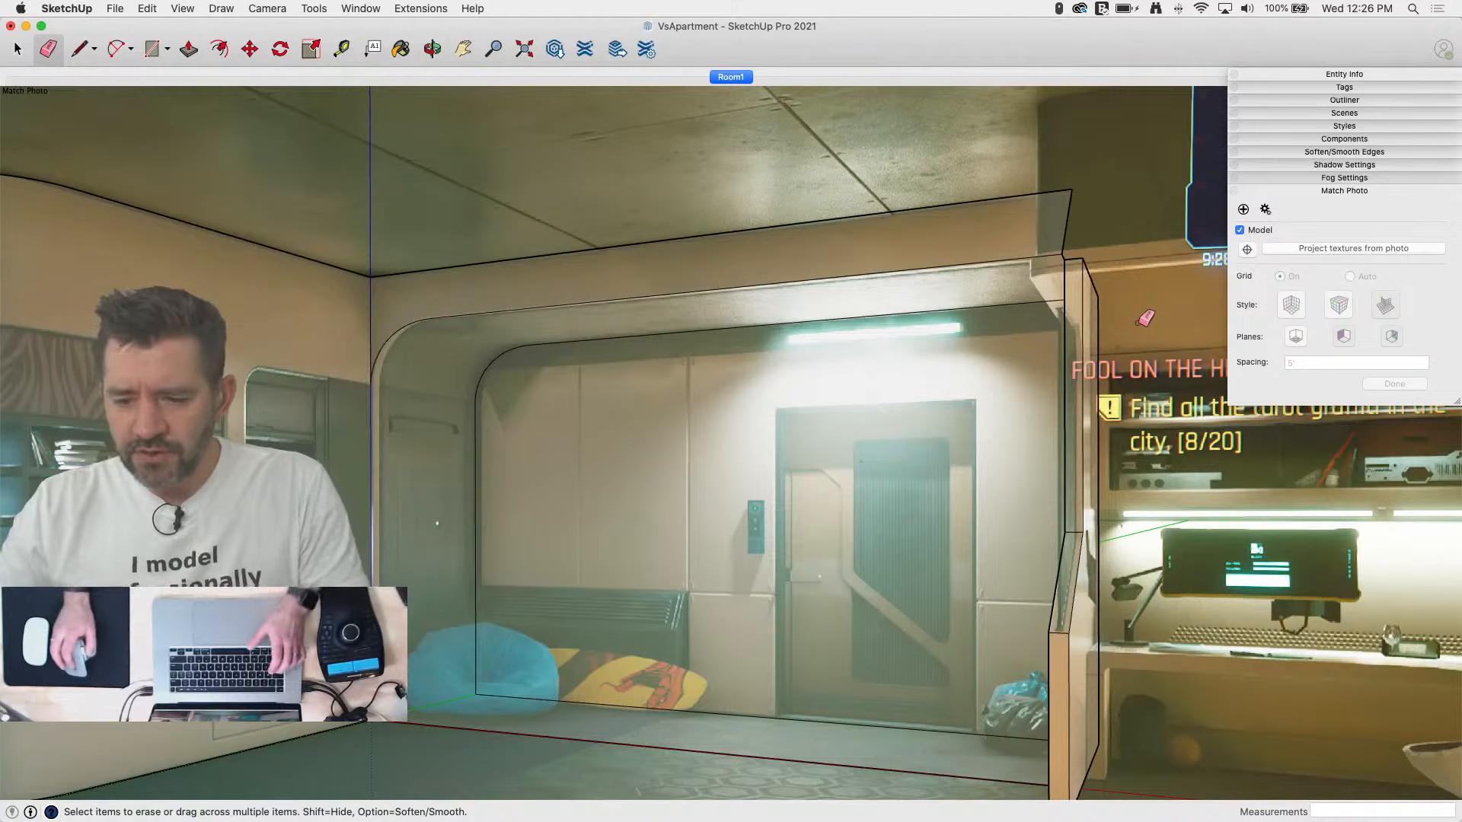
key(l)
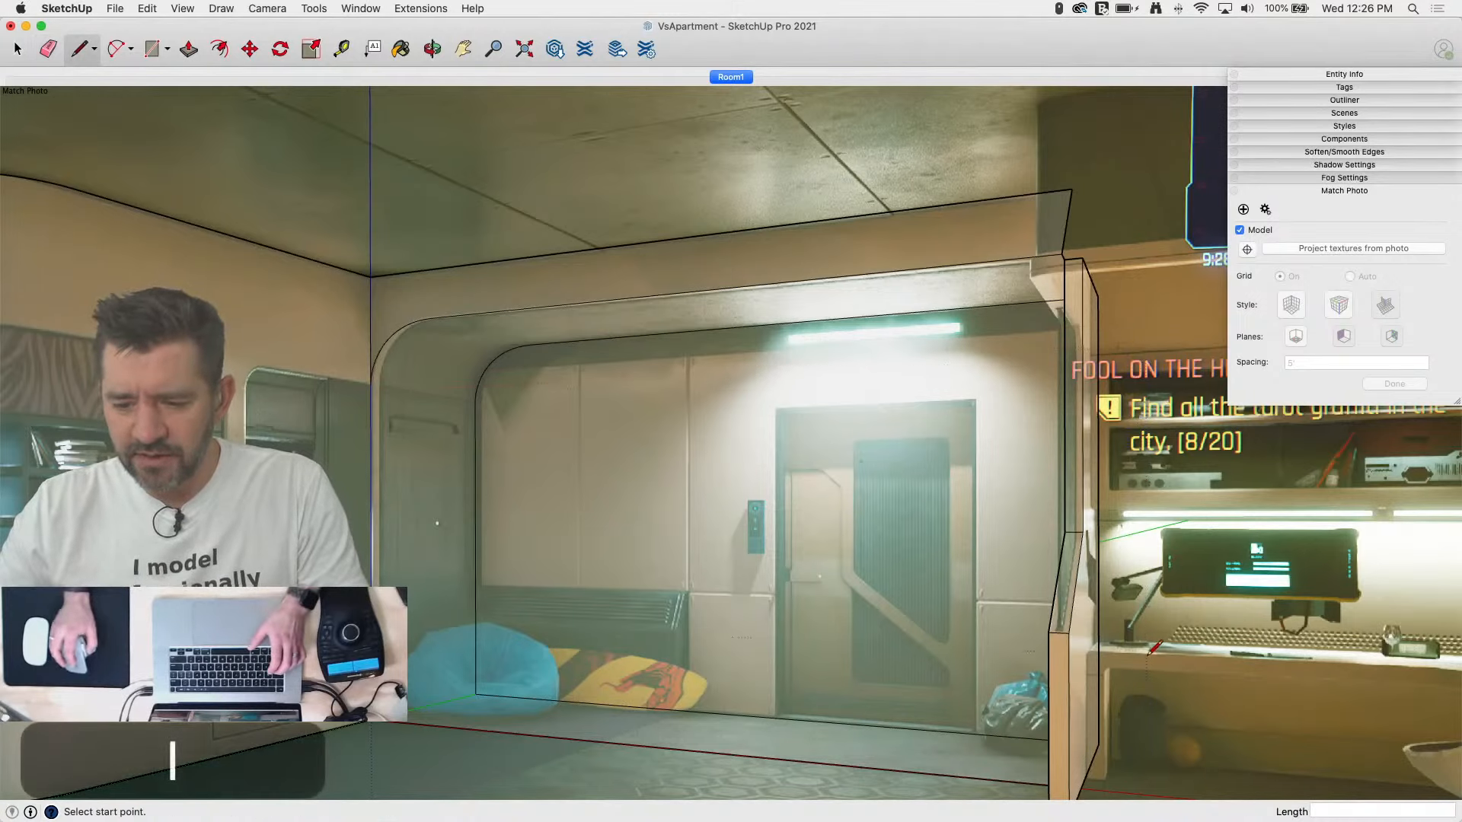
key(o)
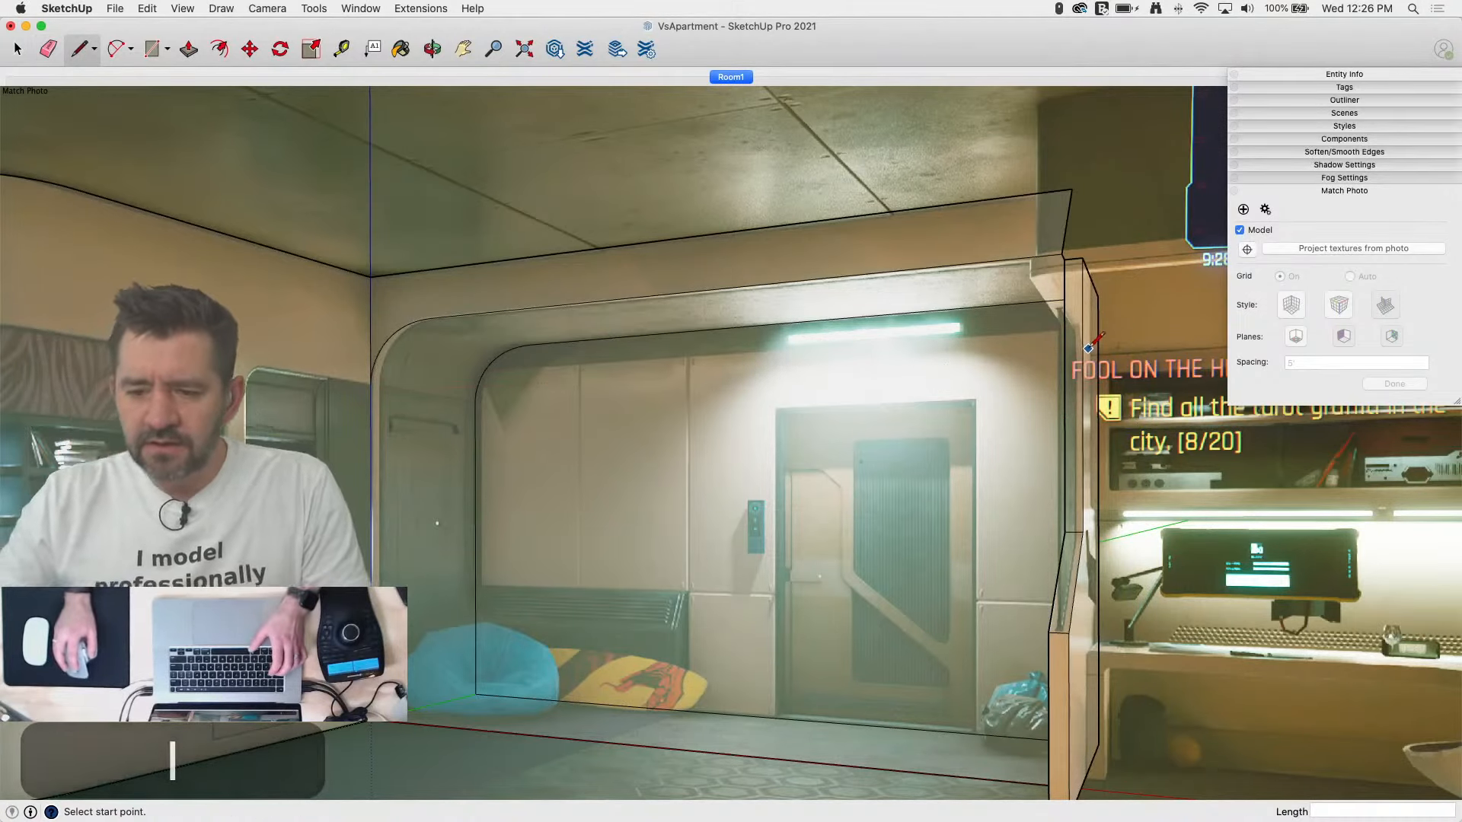
drag(1096, 333, 1013, 381)
key(l)
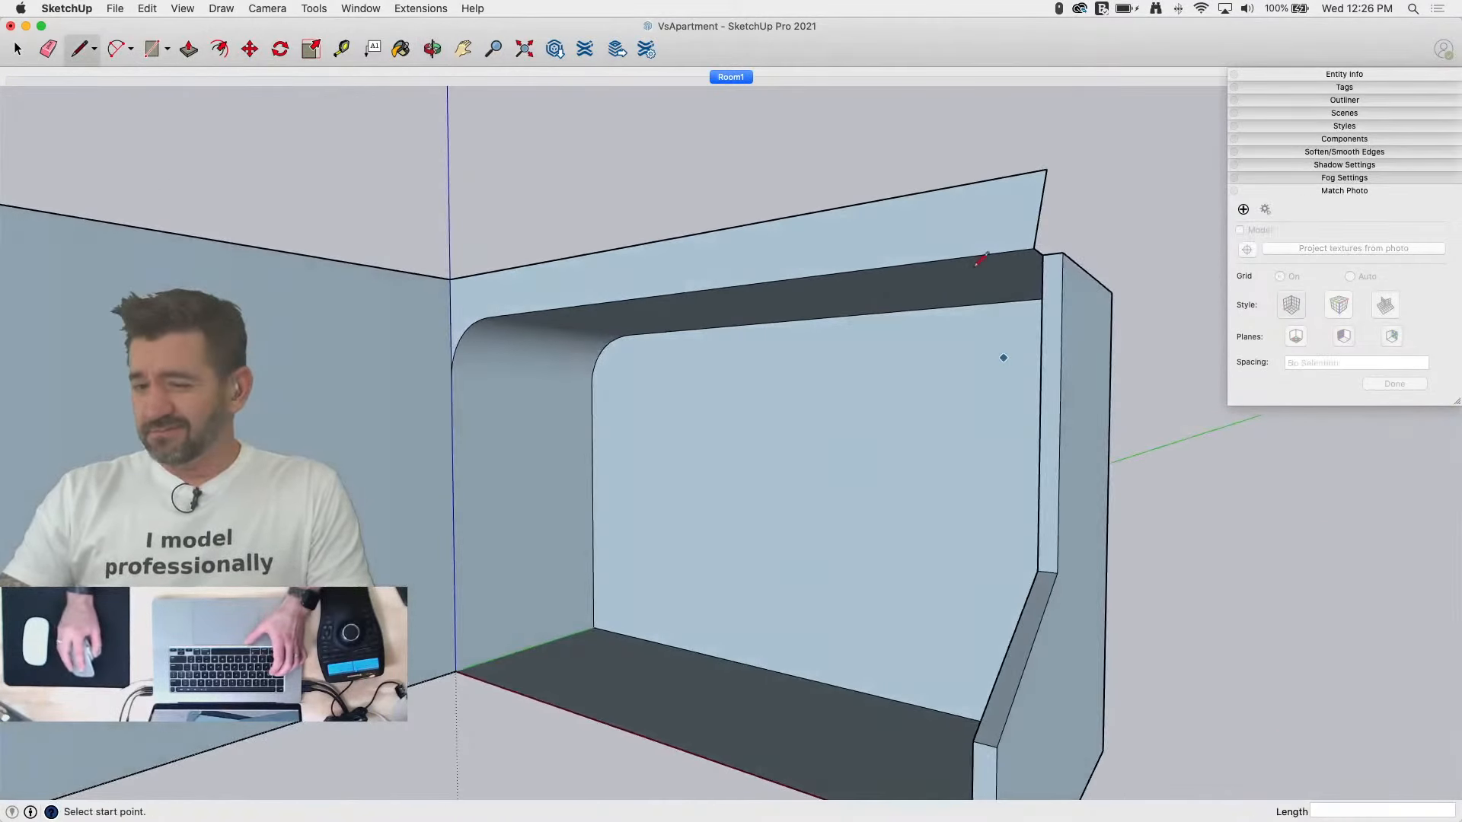
click(749, 77)
scroll(1119, 354, up, 4)
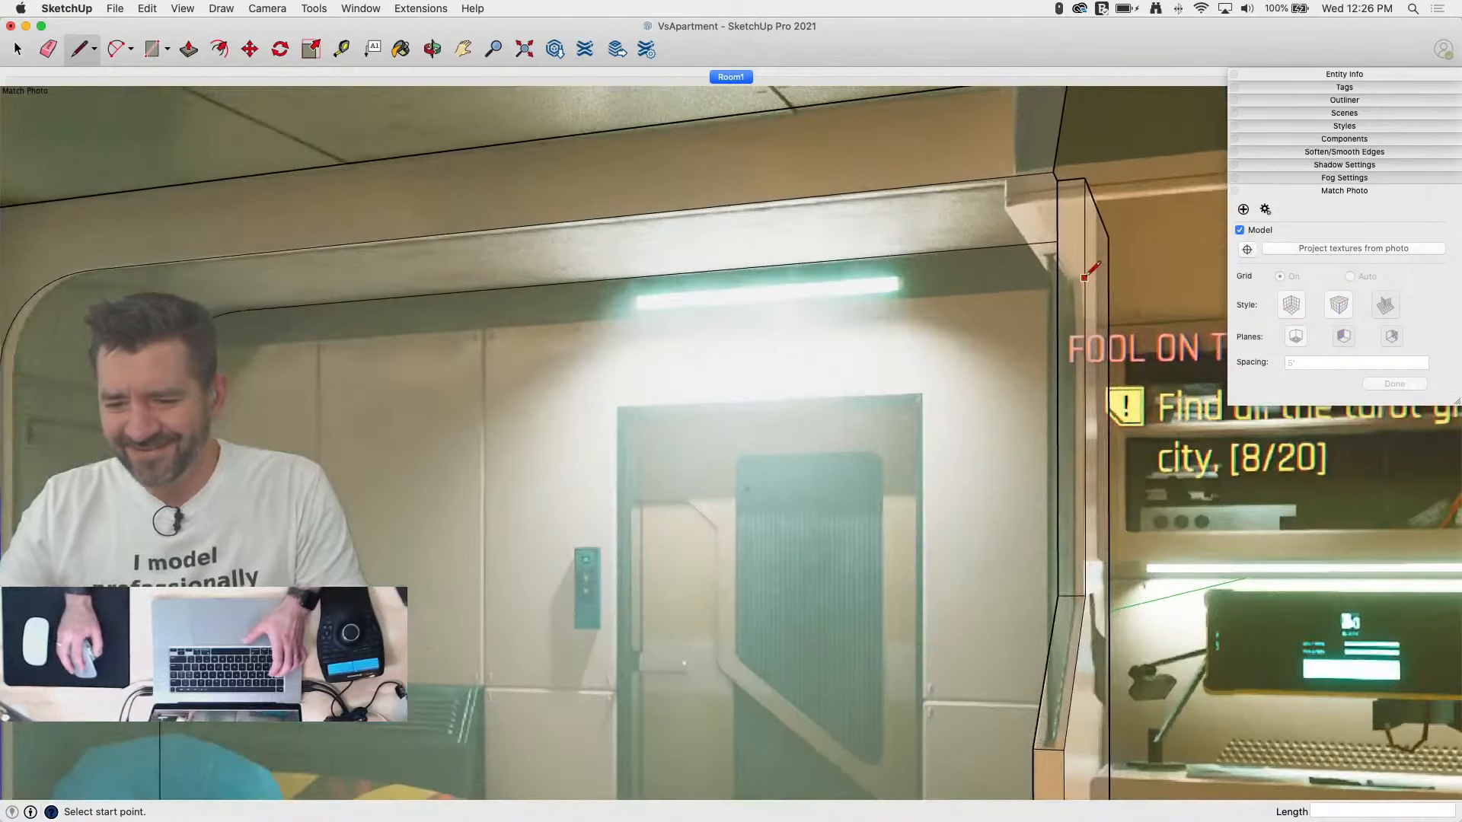
click(1084, 276)
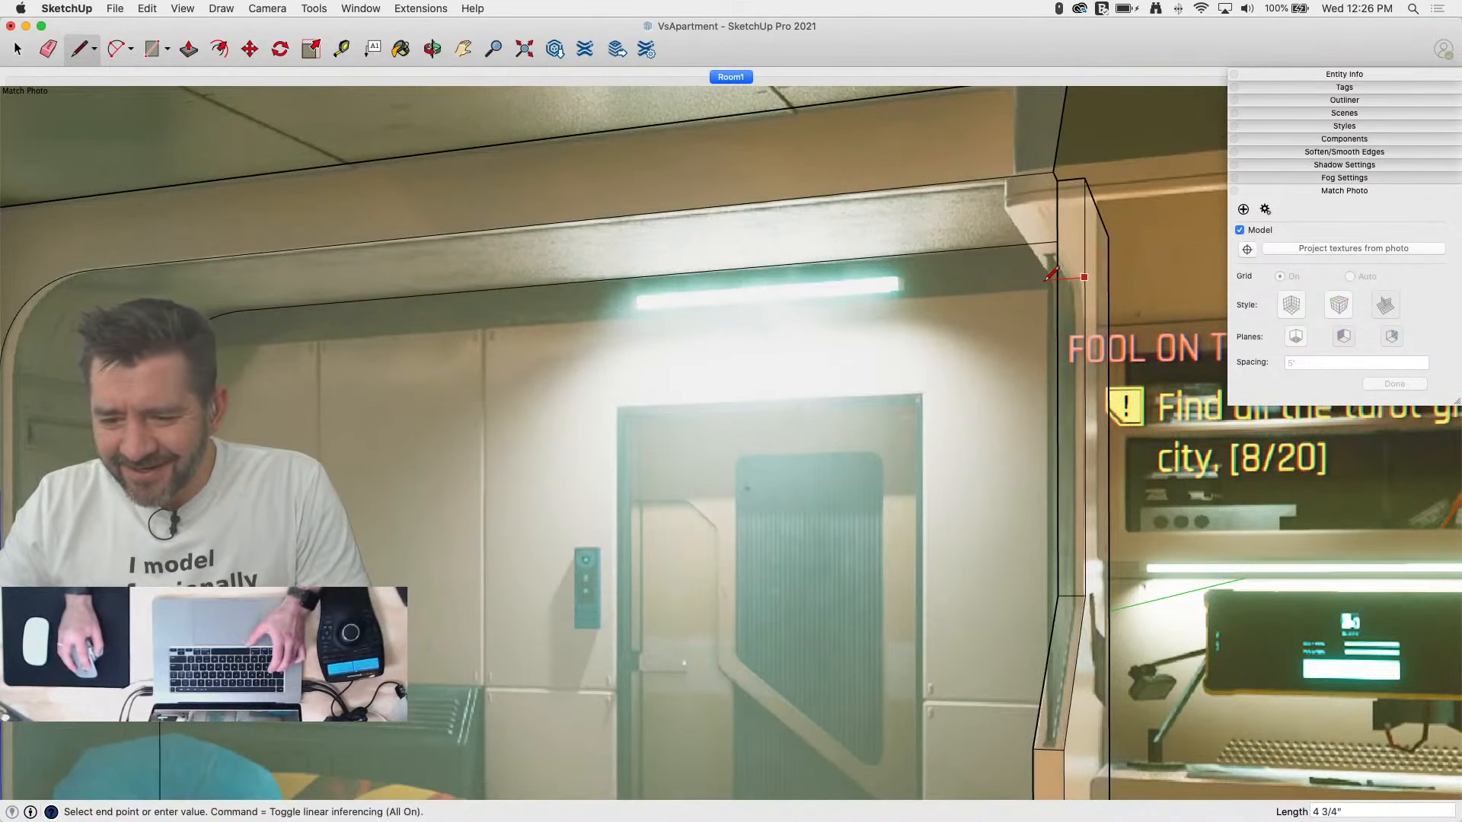
click(1032, 749)
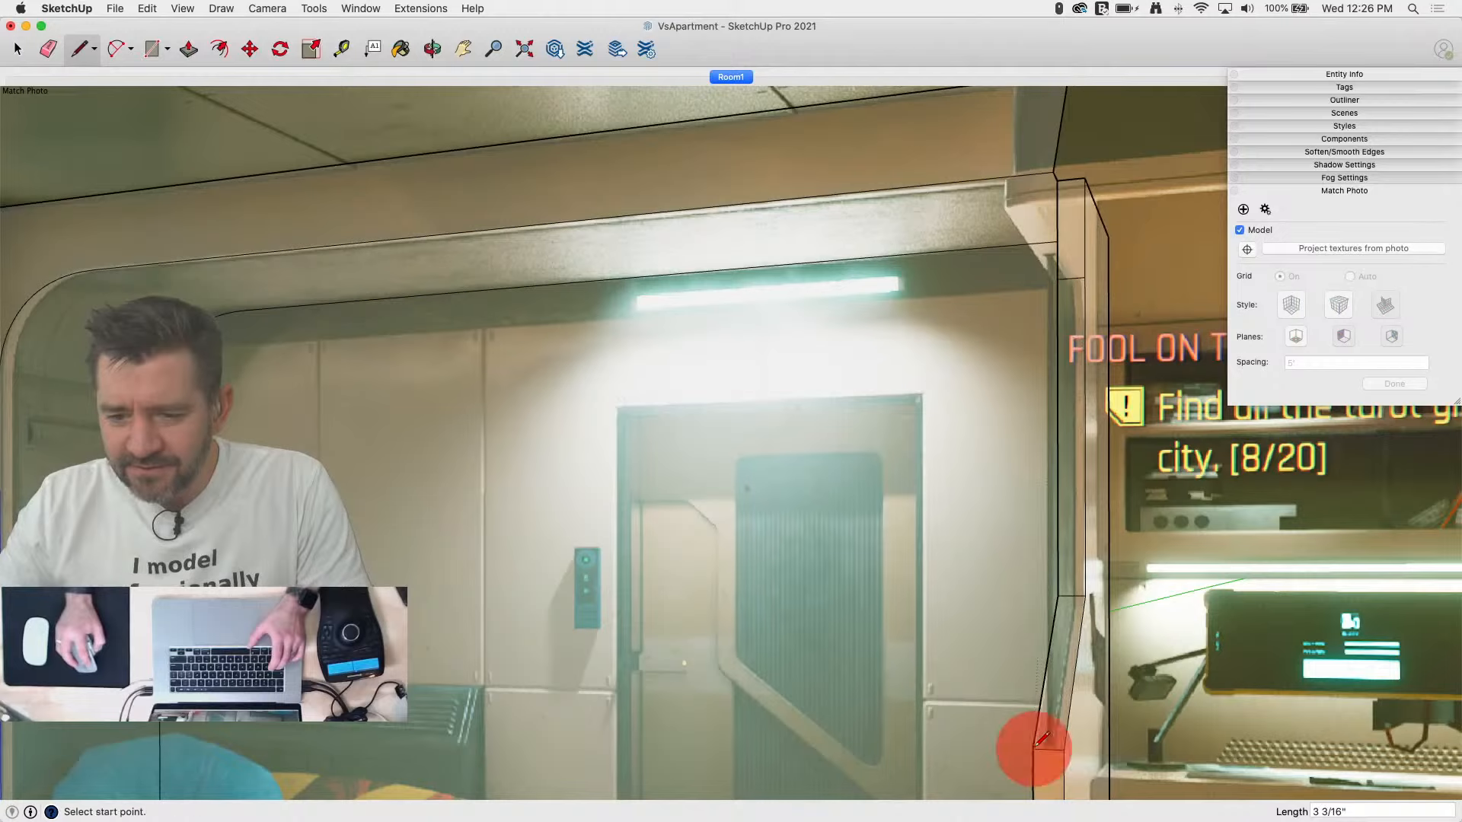
Step: Trace the bracket's slanted edge up to the photo's ceiling-panel corner and continue with a line along the red axis above the desk
click(1057, 278)
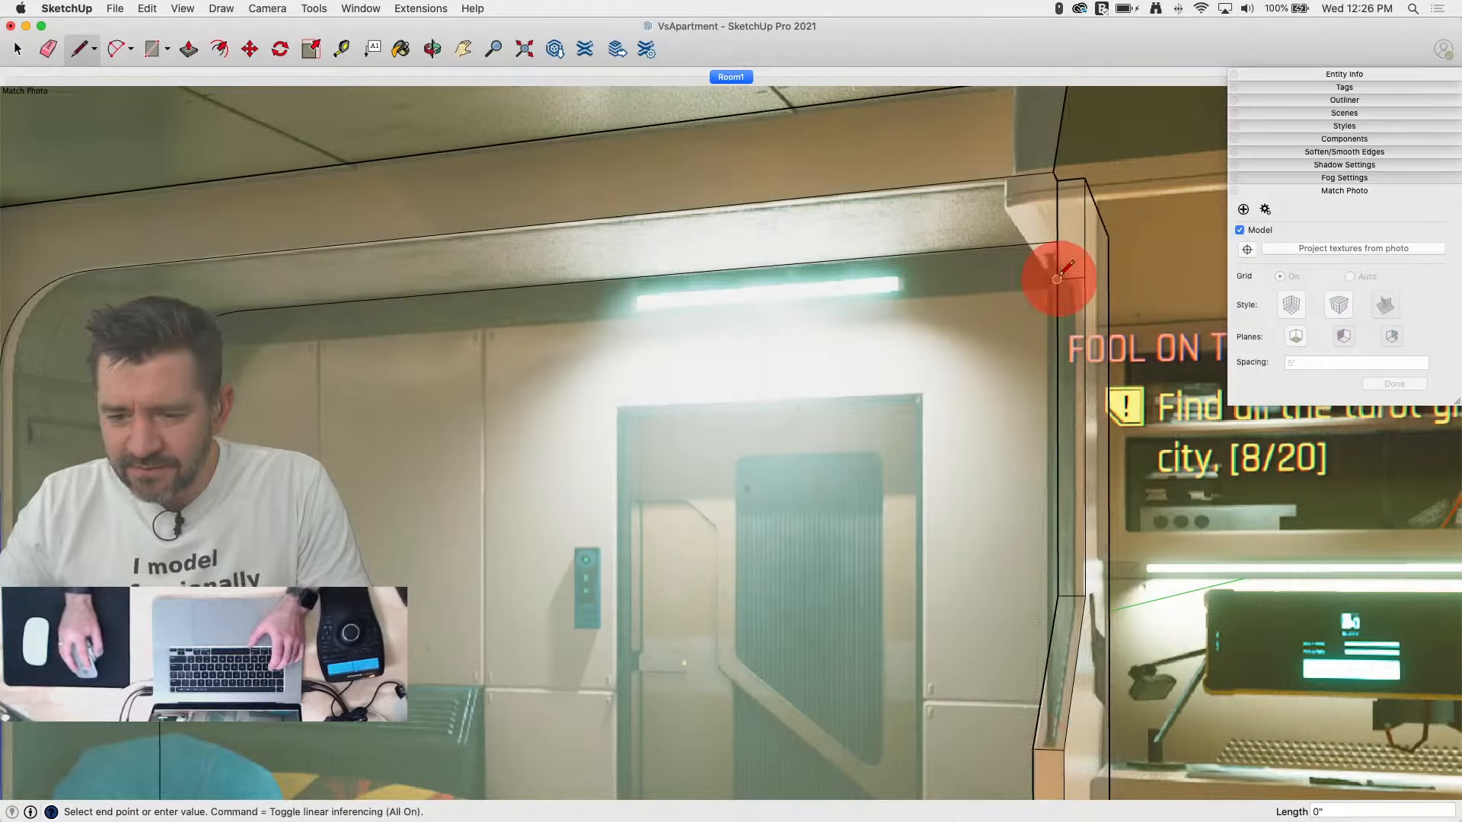
click(1011, 204)
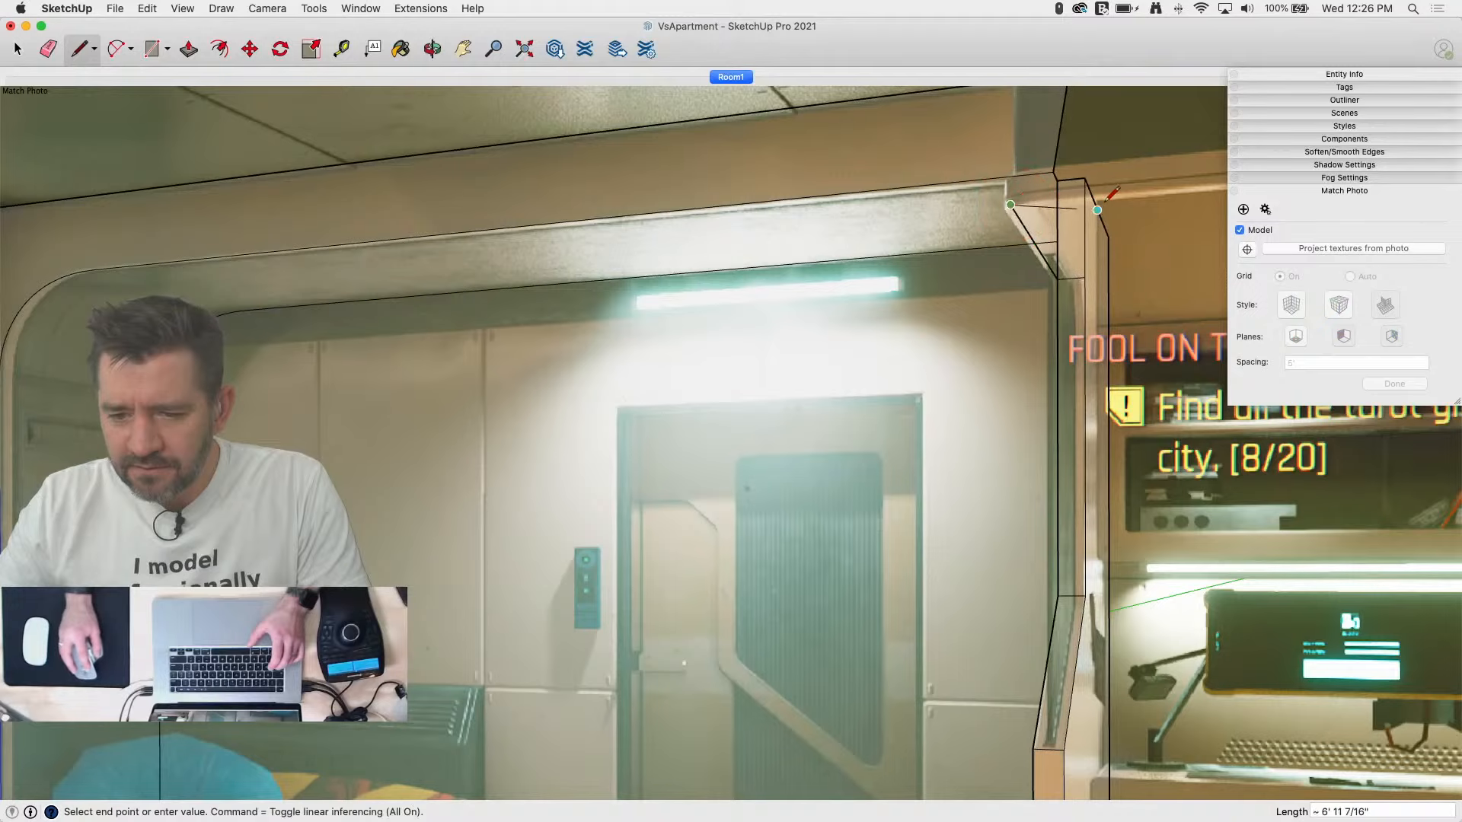
scroll(584, 326, down, 4)
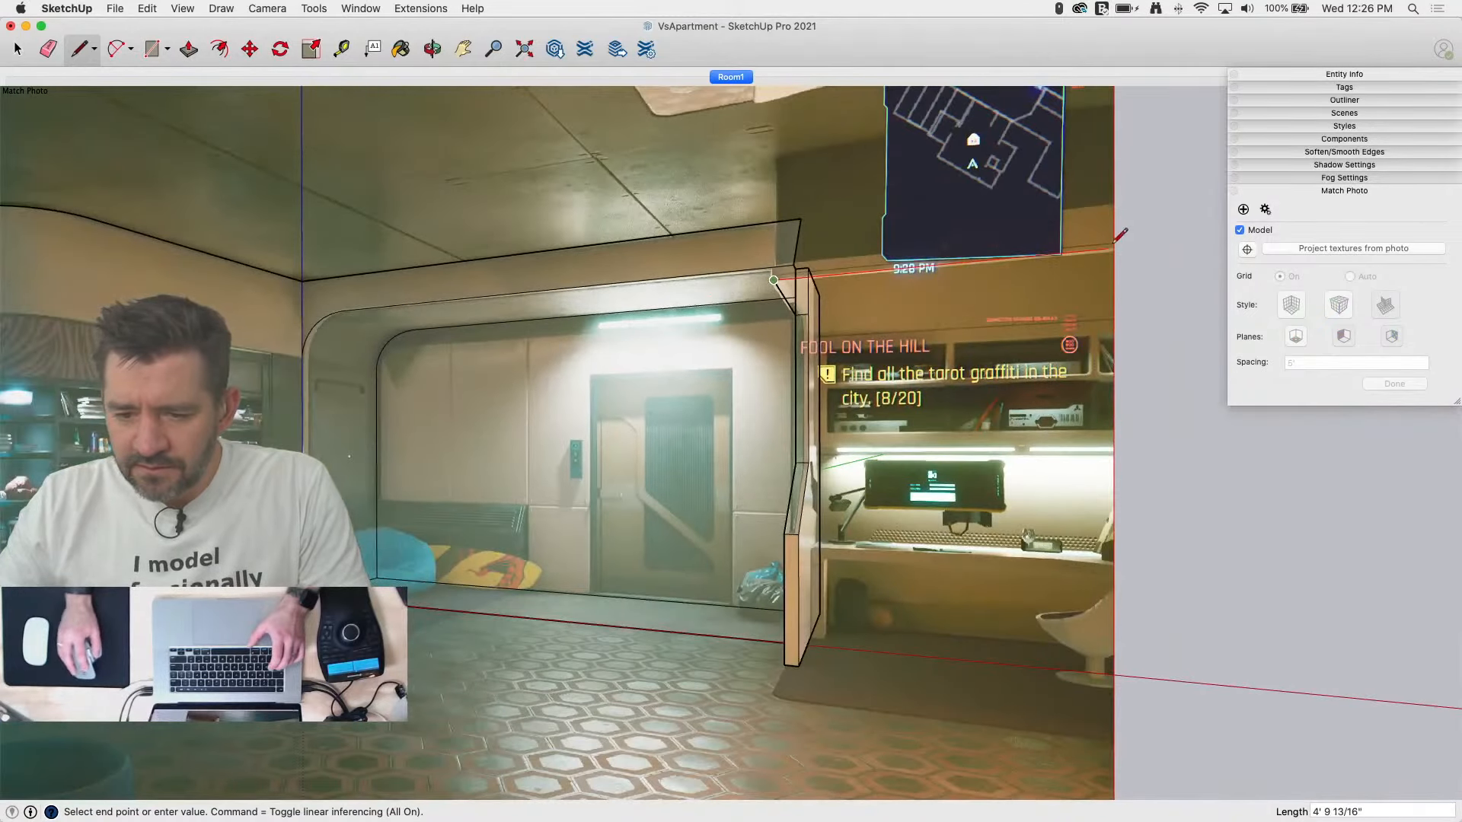
mouse_move(1112, 239)
middle_down()
mouse_move(685, 345)
mouse_move(923, 479)
mouse_move(811, 288)
mouse_move(529, 326)
mouse_move(558, 541)
mouse_move(600, 467)
mouse_move(596, 445)
middle_up()
key(Escape)
Step: Draw a vertical line up from the bracket's outer corner and connect it along the green axis to the alcove header's end
click(709, 357)
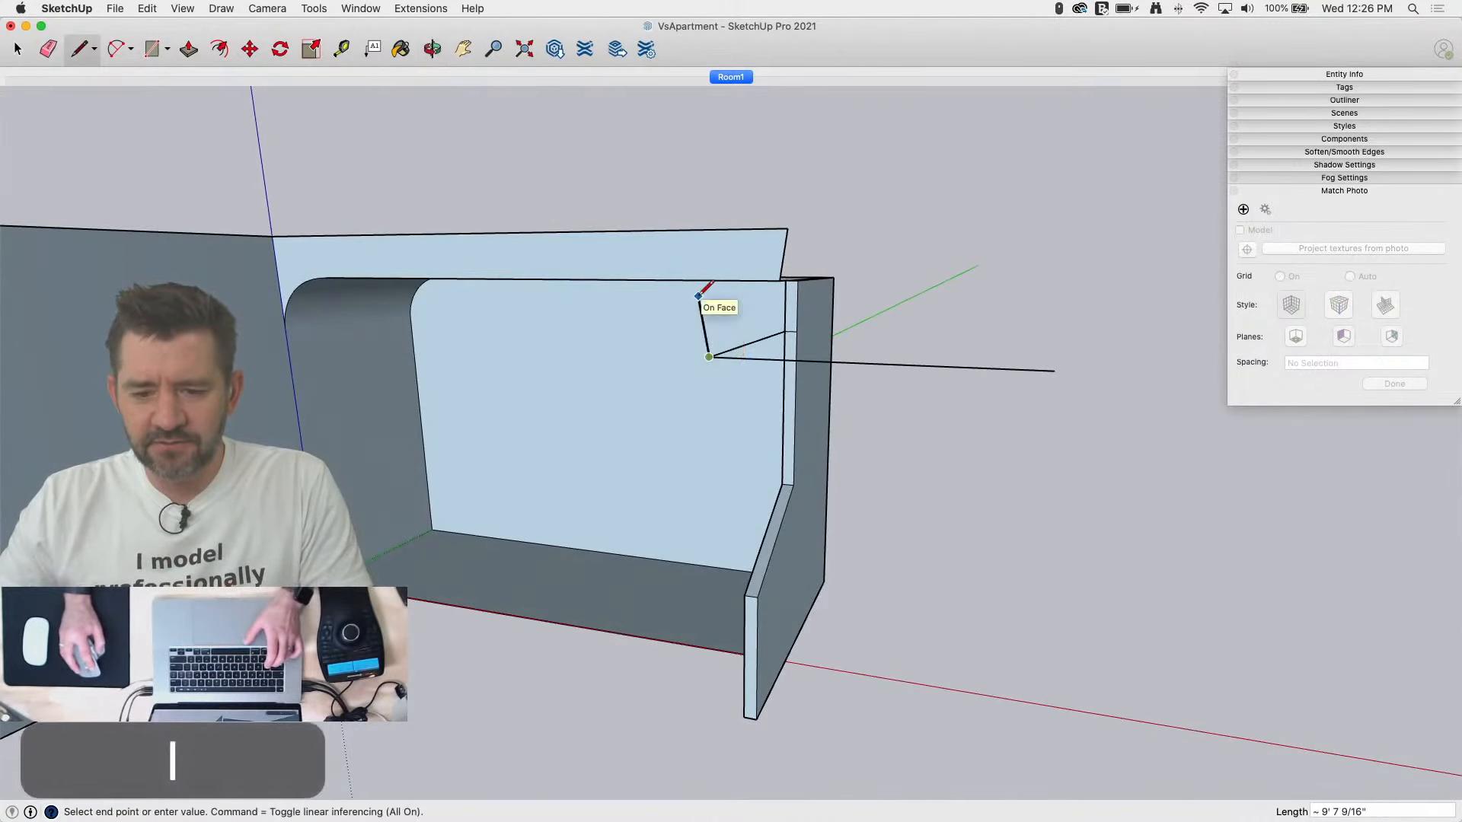
middle_drag(784, 267, 762, 416)
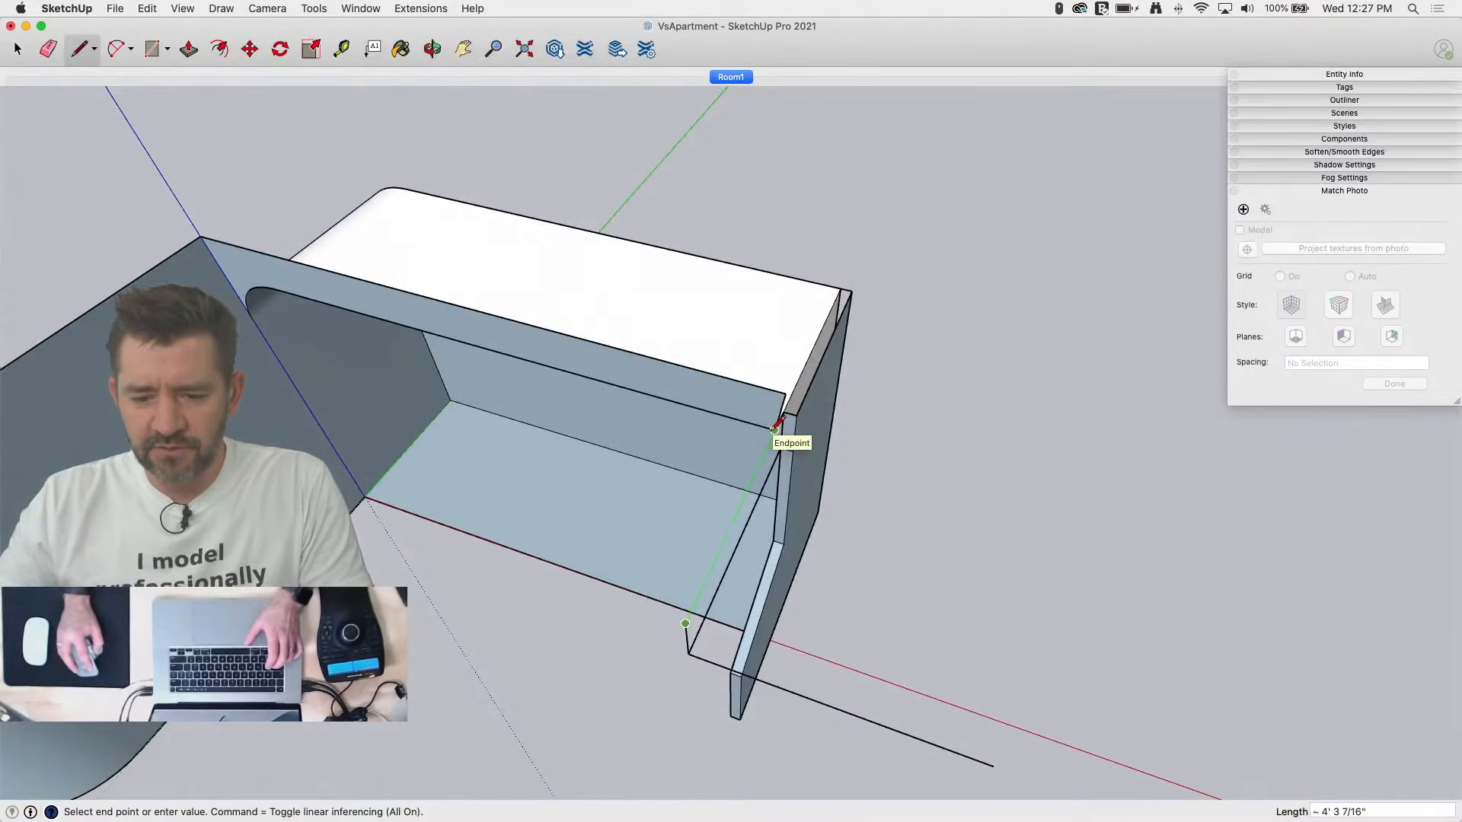
click(775, 429)
Step: Close the front face above the desk with an upper line along the red axis and a short edge down to the lower line's end
click(686, 623)
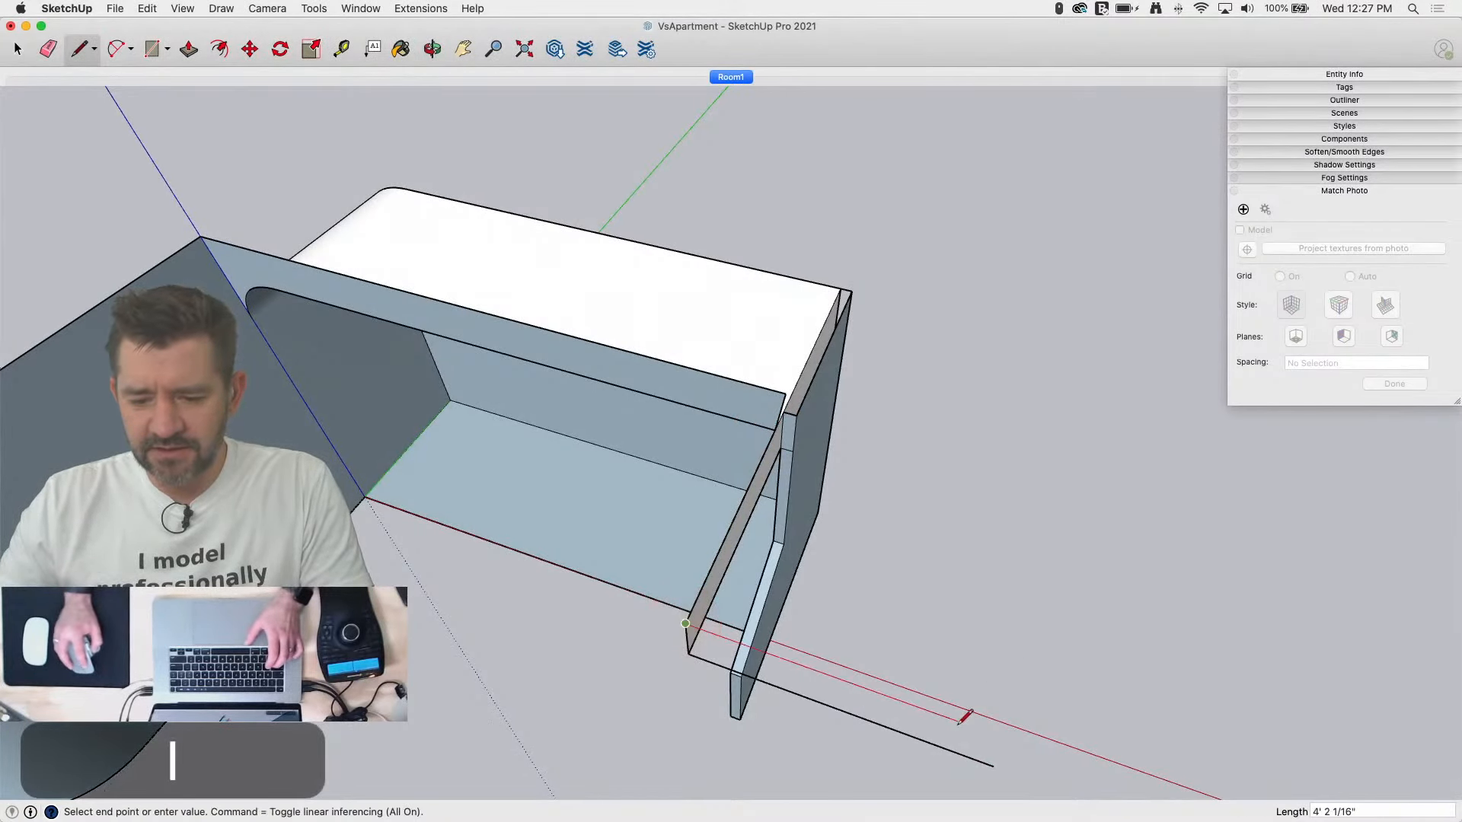
key(shift)
click(993, 767)
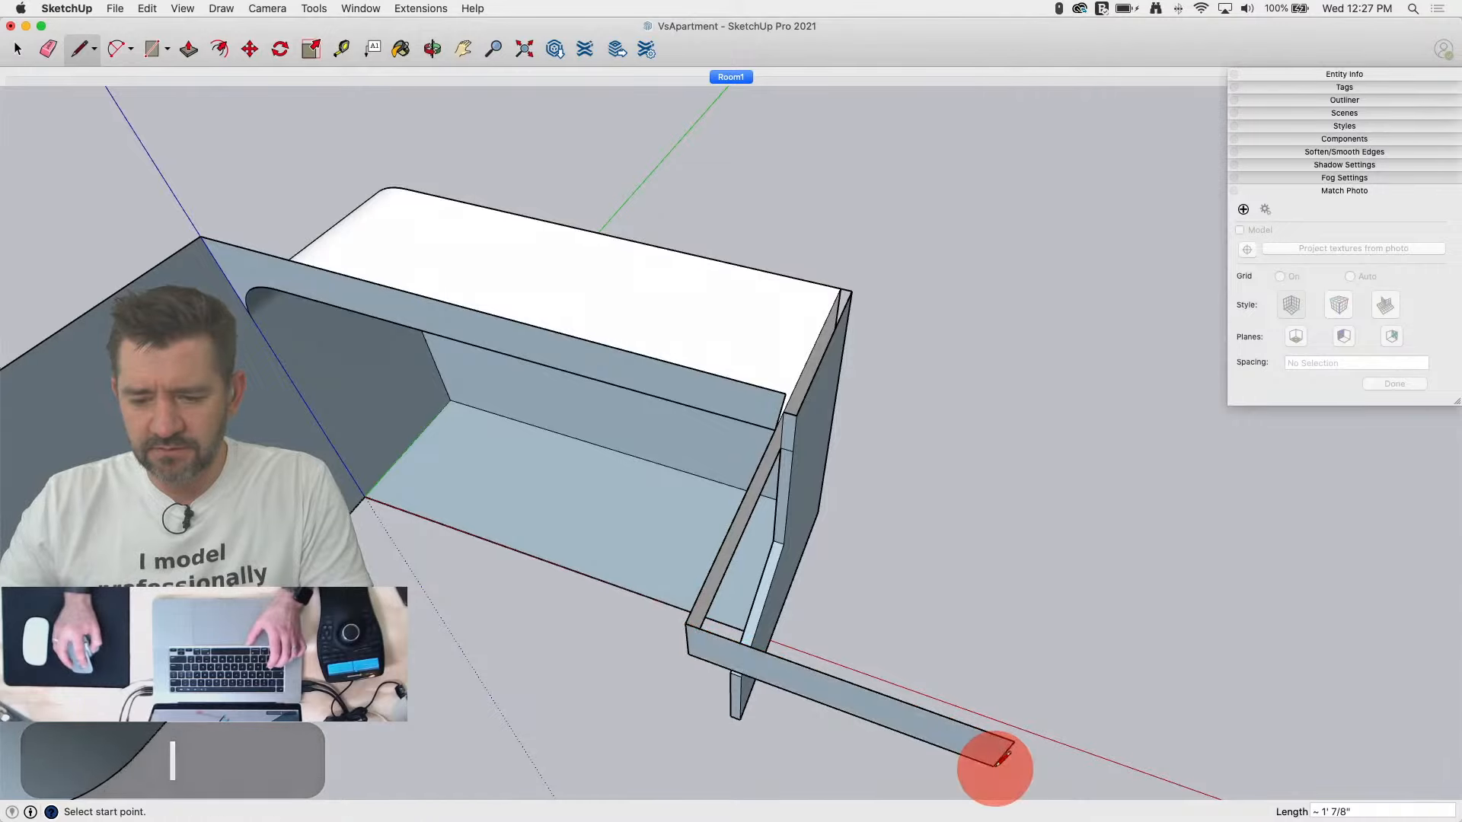
Step: Draw a rectangle about 4' 11 3/8" by 4' 9 1/2" as the underside of the panel above the desk and return to the Room1 photo match
middle_drag(865, 565, 846, 324)
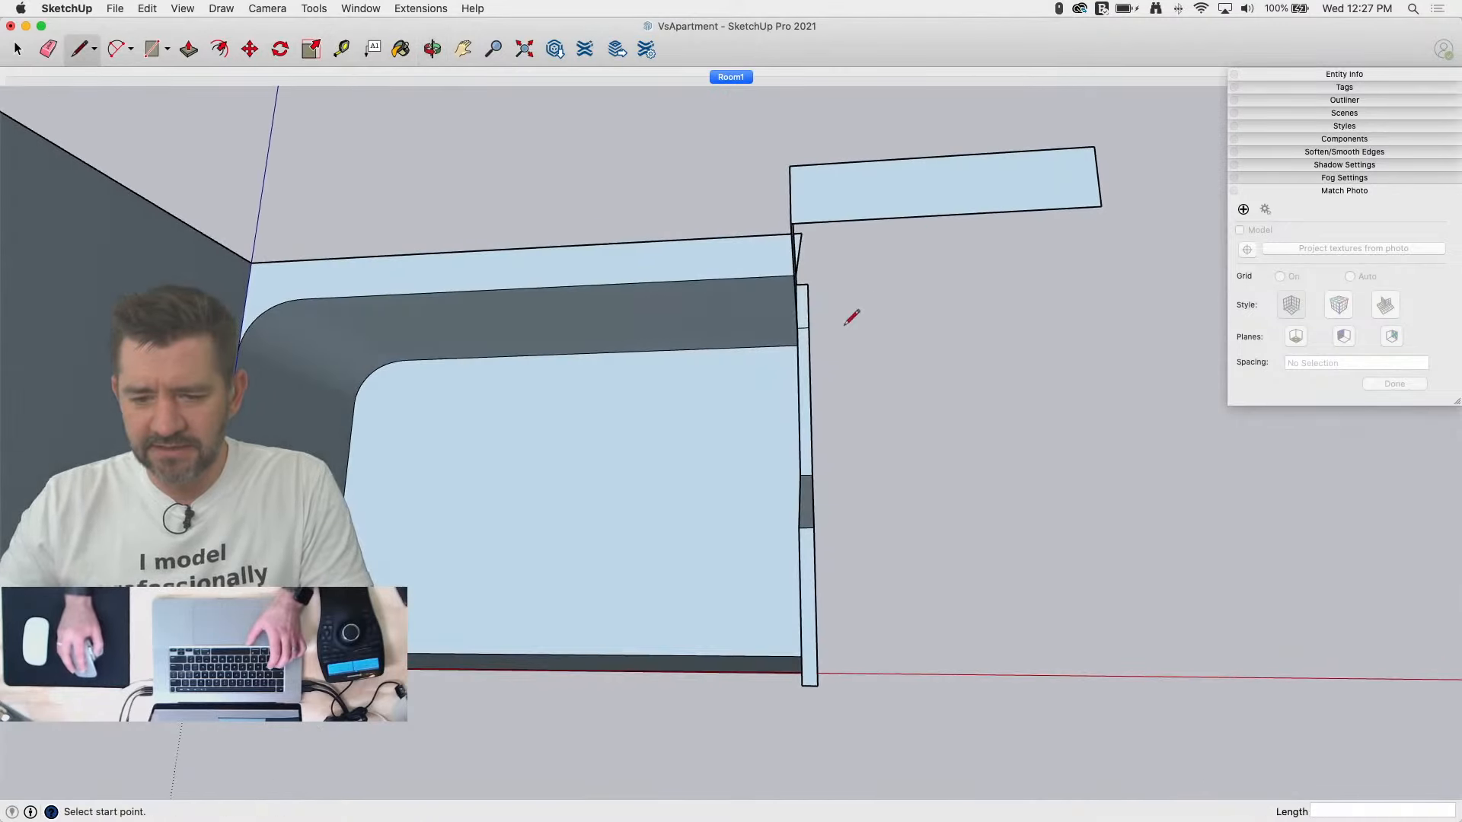
key(r)
click(800, 327)
click(1101, 206)
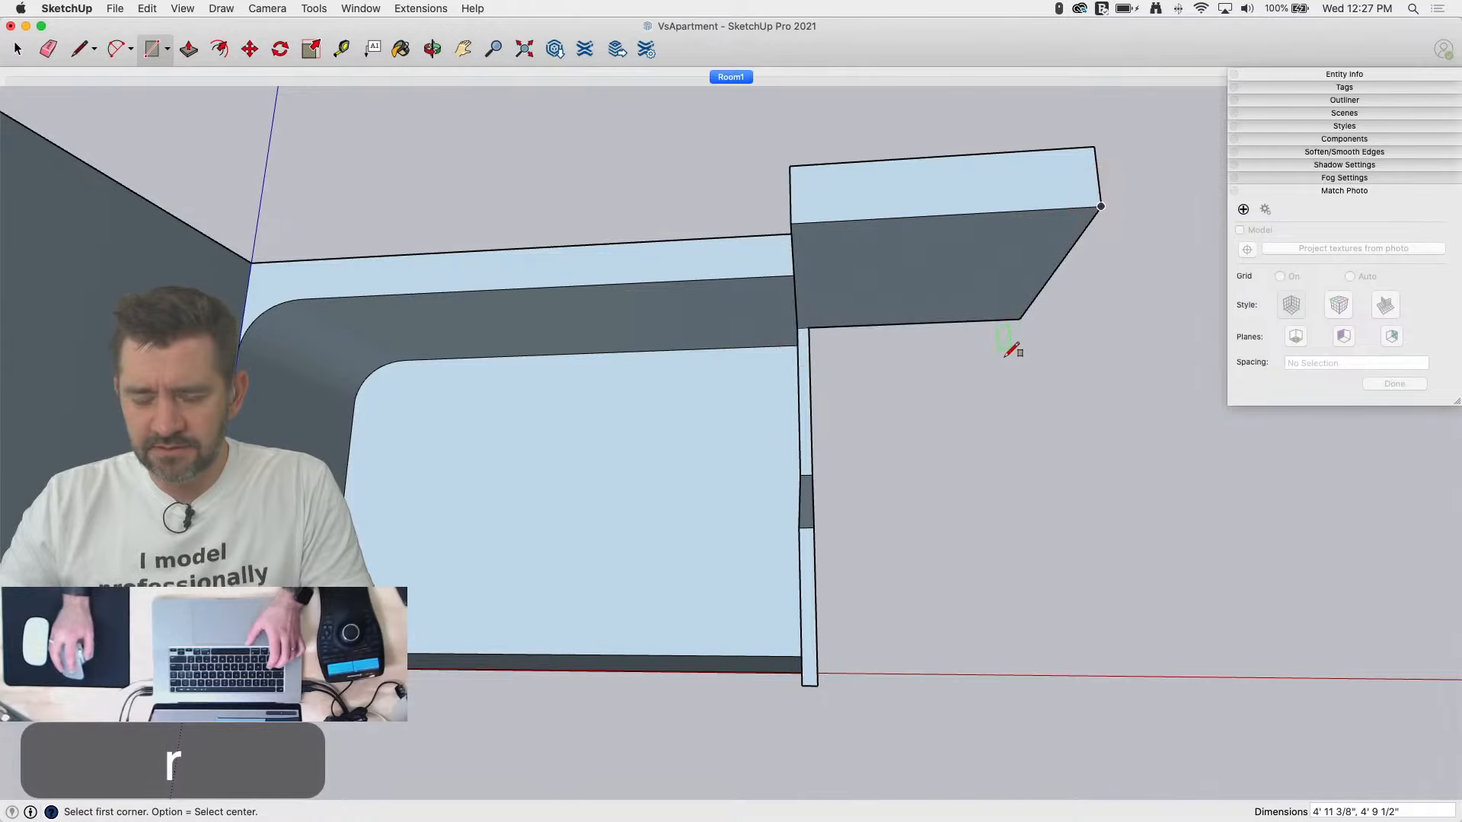
click(732, 77)
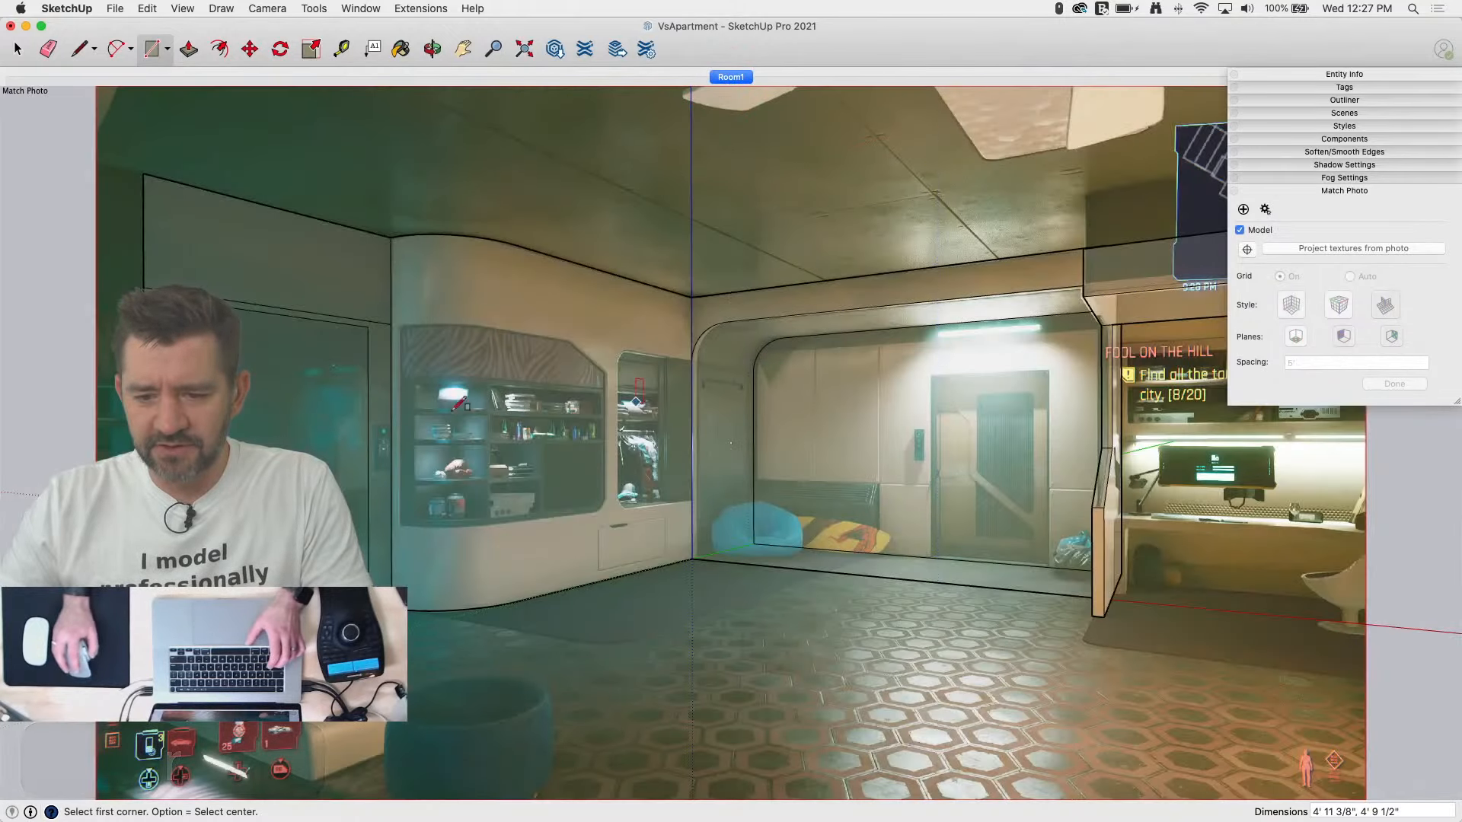
Step: Round the outer corner of the panel above the desk with an arc on its underside and push the cut-off corner away
scroll(469, 461, down, 3)
scroll(1060, 327, up, 5)
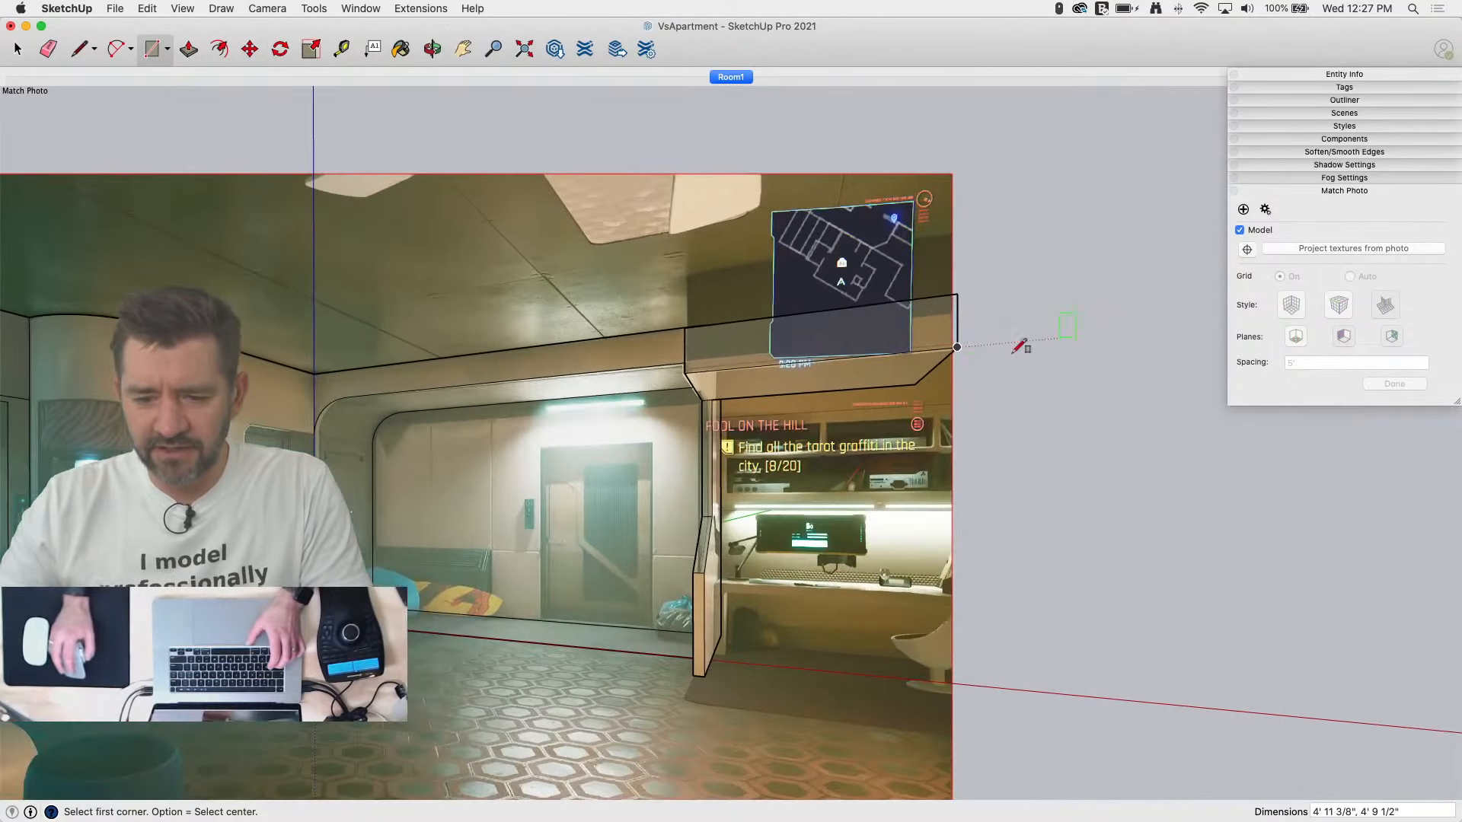
scroll(731, 457, up, 3)
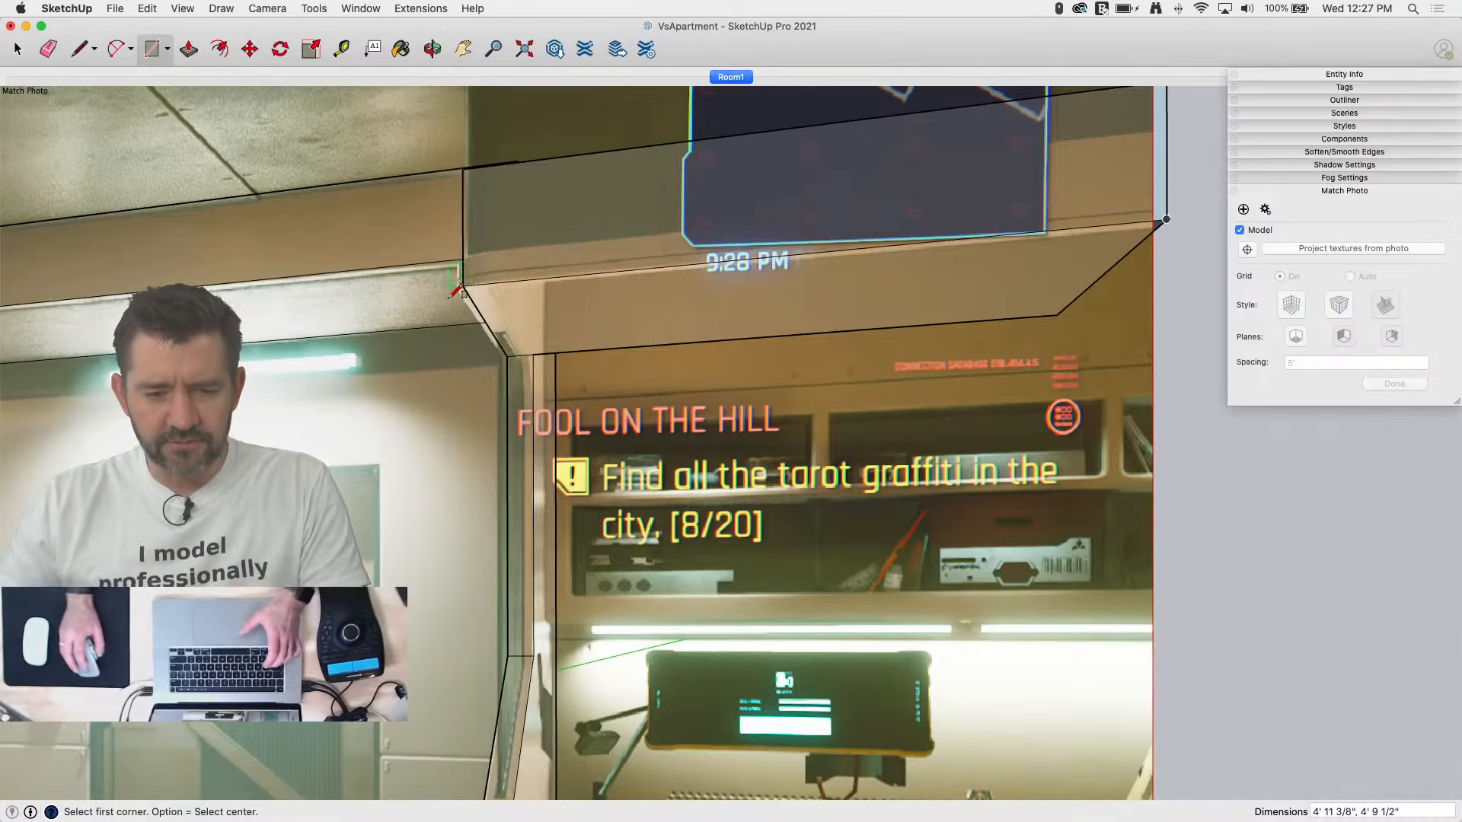
middle_drag(452, 294, 476, 500)
scroll(598, 398, down, 3)
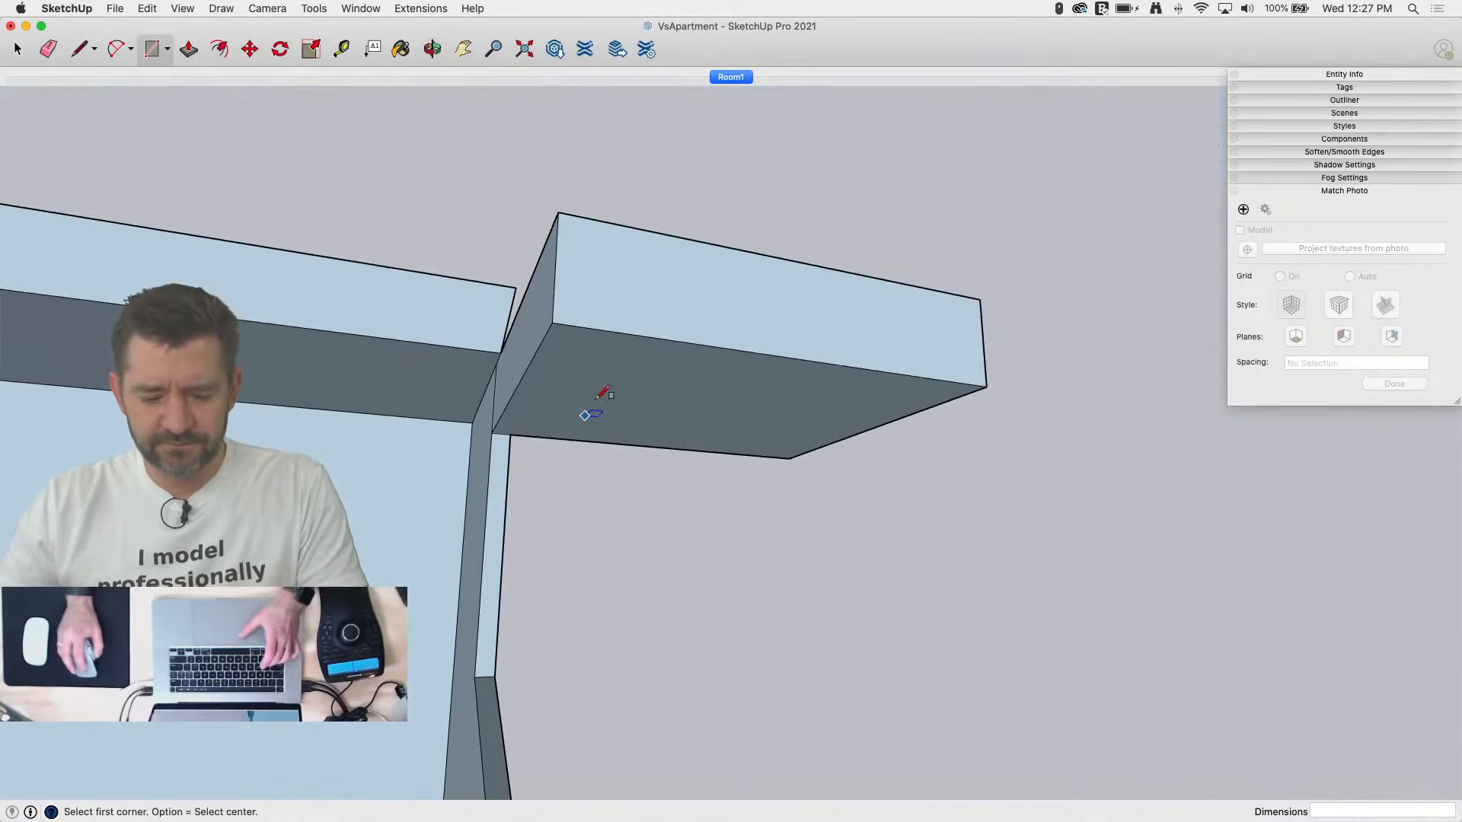
key(a)
click(539, 345)
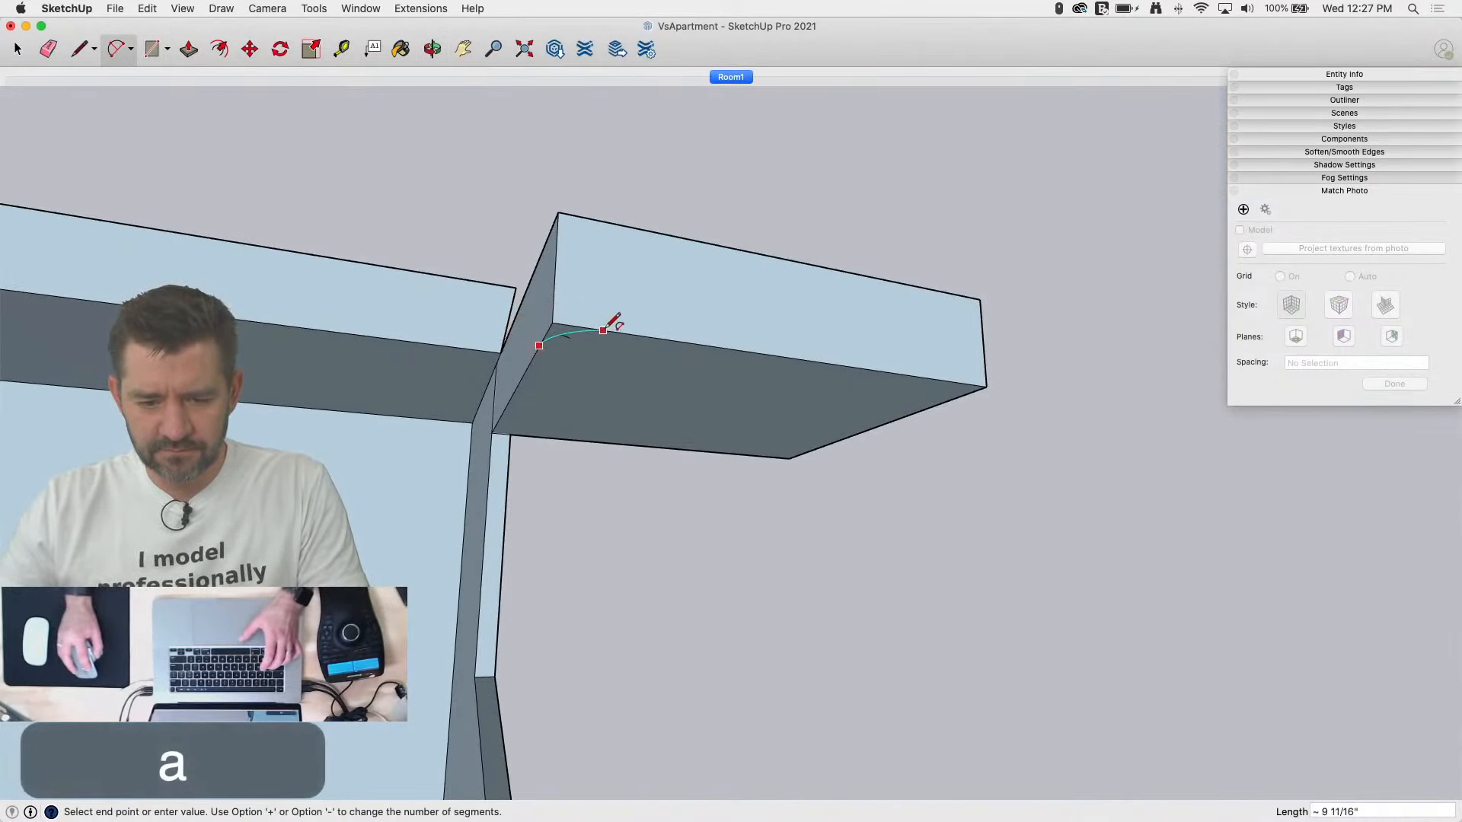
click(626, 332)
click(620, 333)
key(p)
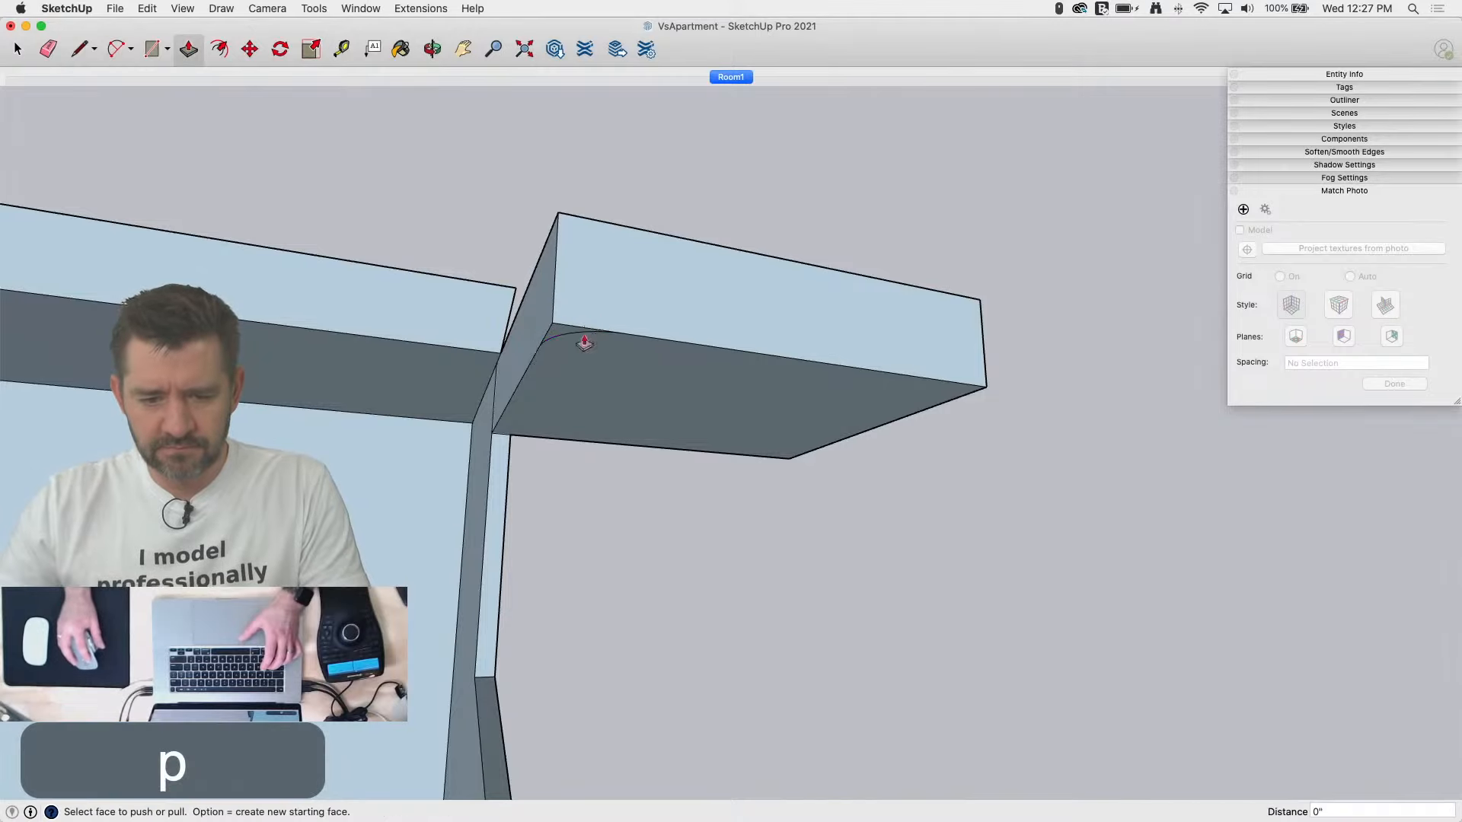
mouse_move(558, 335)
mouse_down()
mouse_move(607, 130)
mouse_move(563, 214)
mouse_up()
Step: Offset the rounded outer edges of the overhead panel's underside inward by the partition's thickness, leaving its back and open end edges out
key(e)
key(space)
double_click(622, 393)
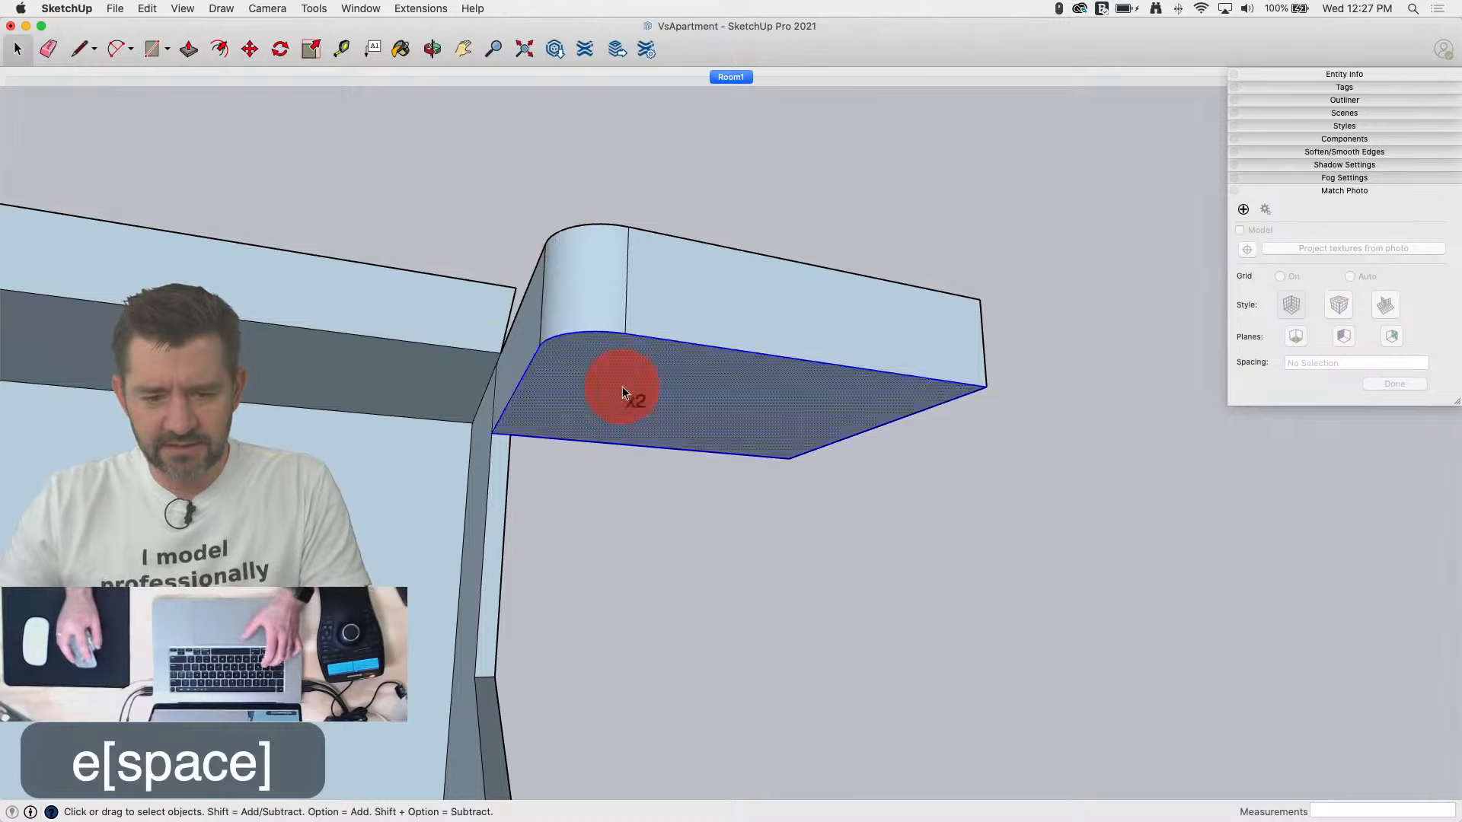
shift+click(617, 412)
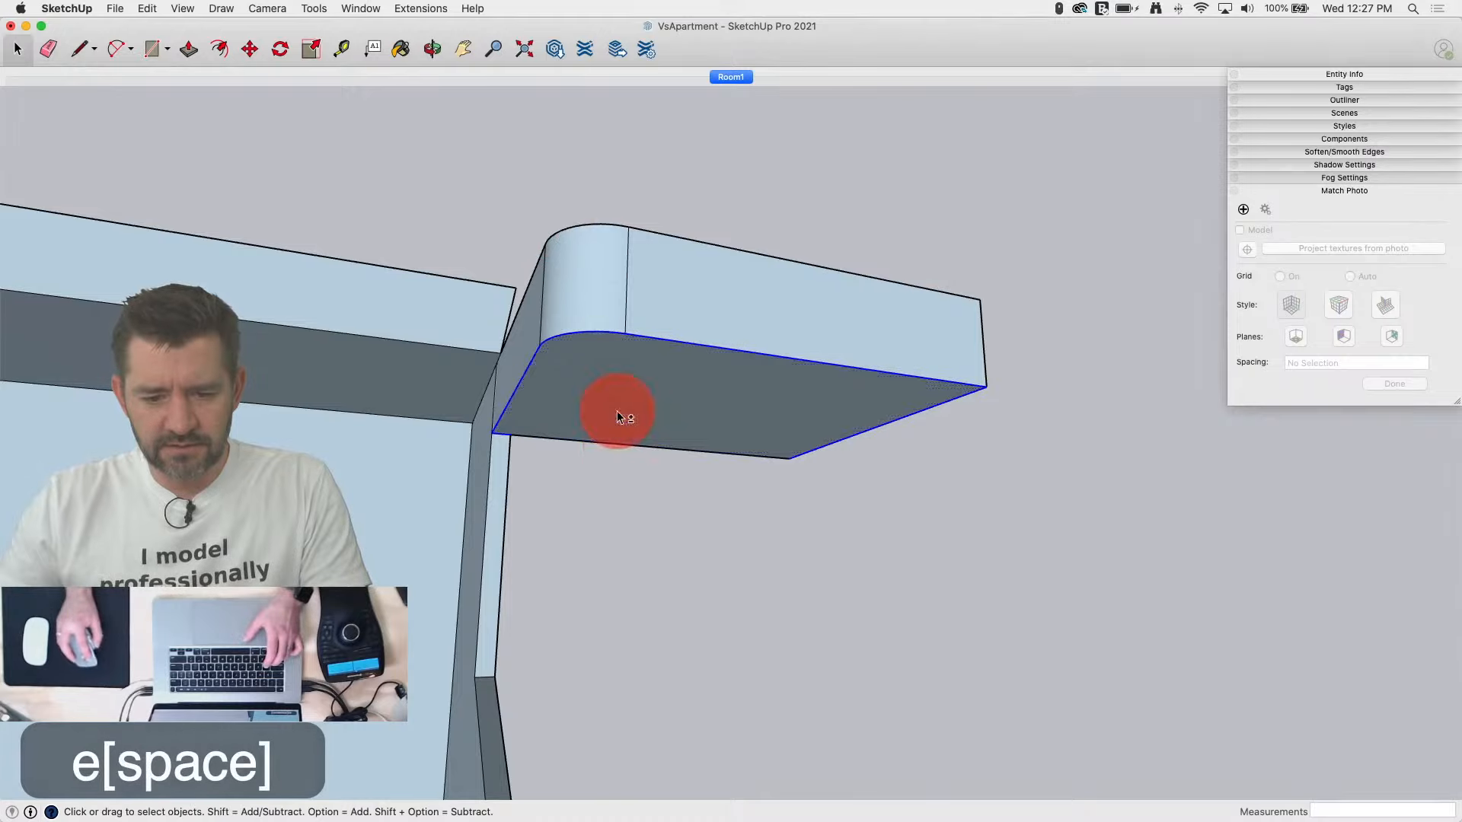
shift+click(504, 436)
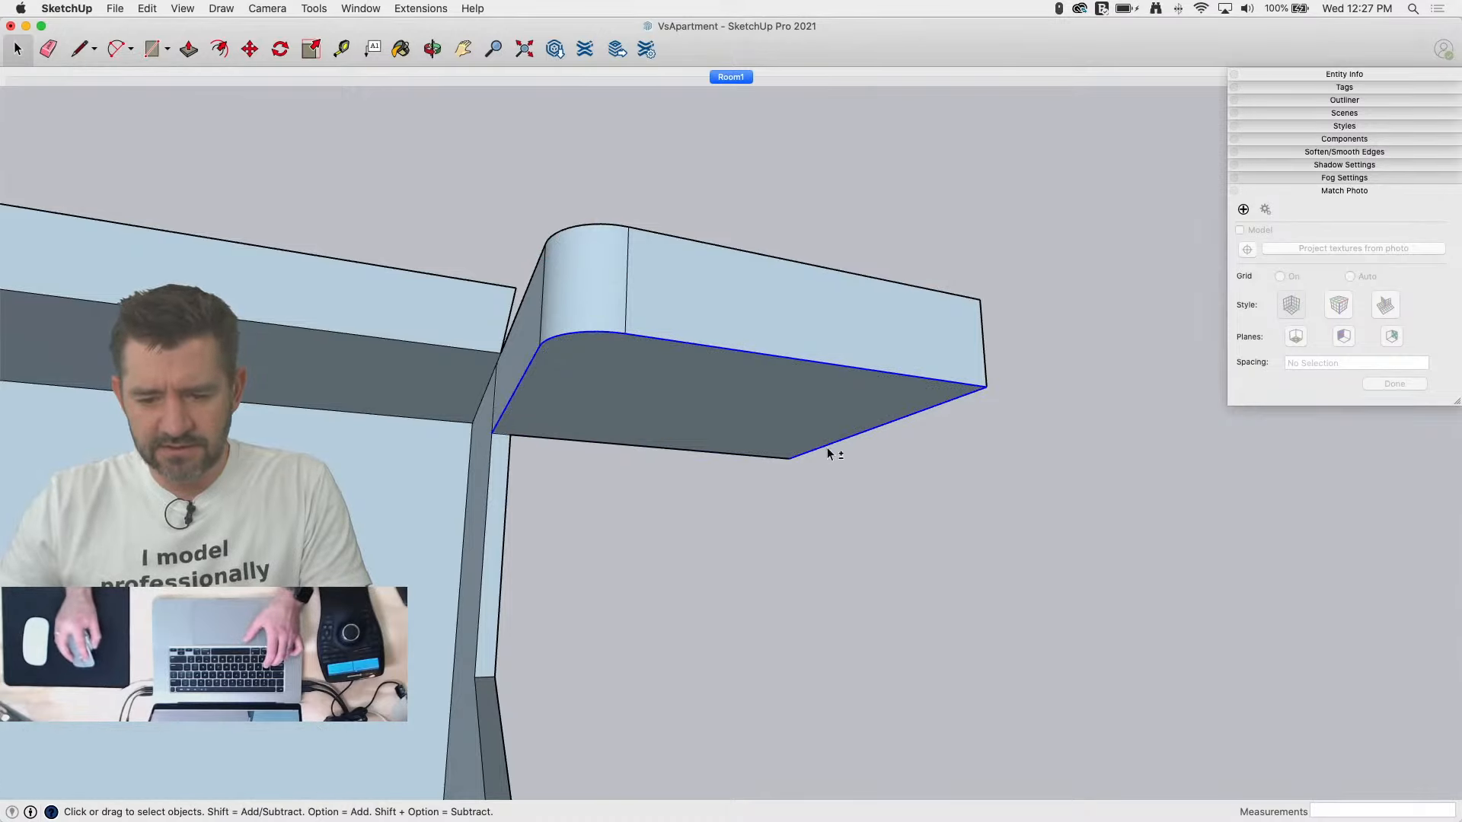
key(f)
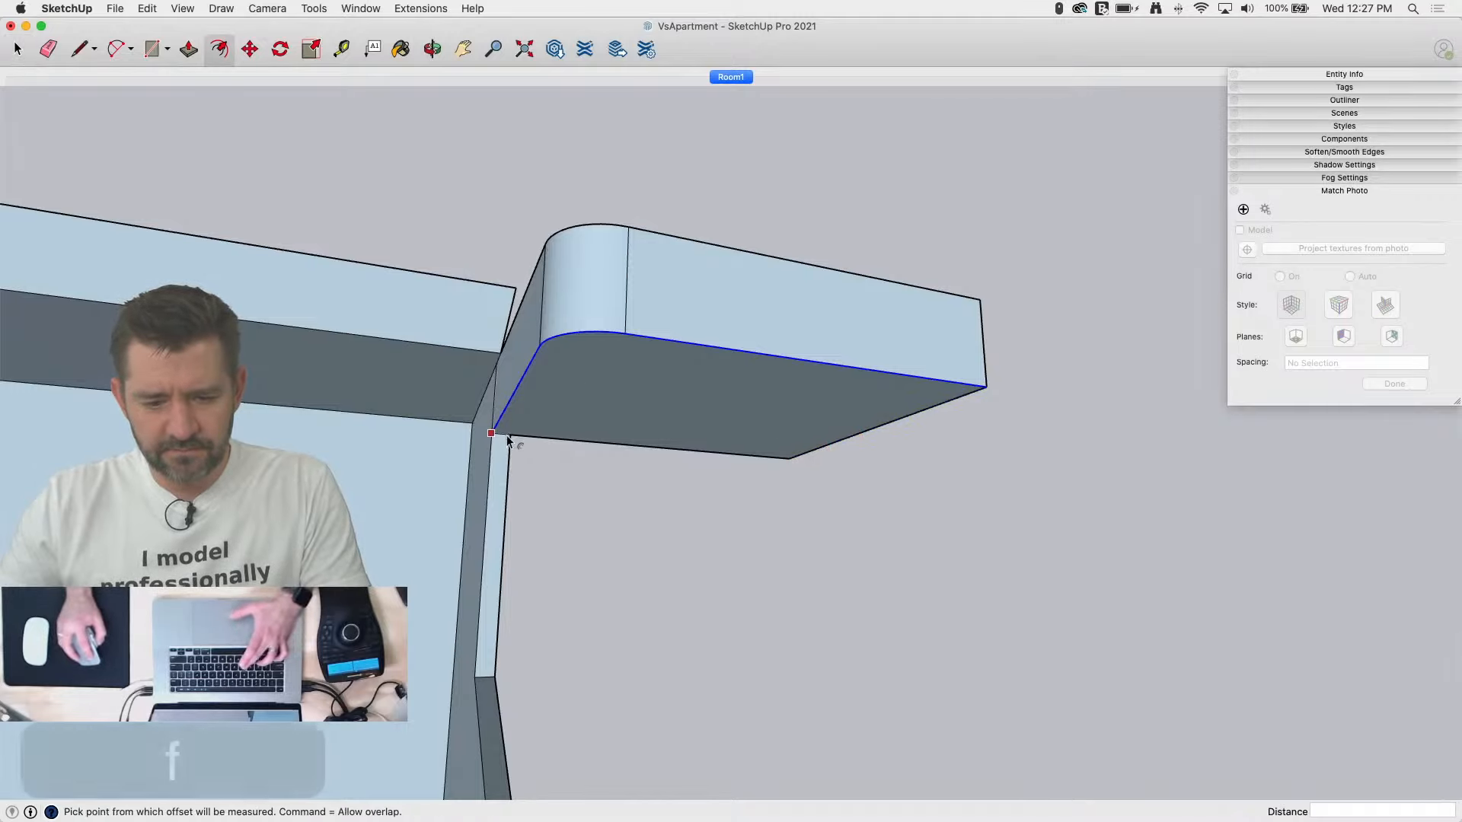
click(494, 434)
click(572, 454)
Step: Recess the inner underside face up to the panel's top edge, erase the leftover back edge and compare the result with Room1
key(p)
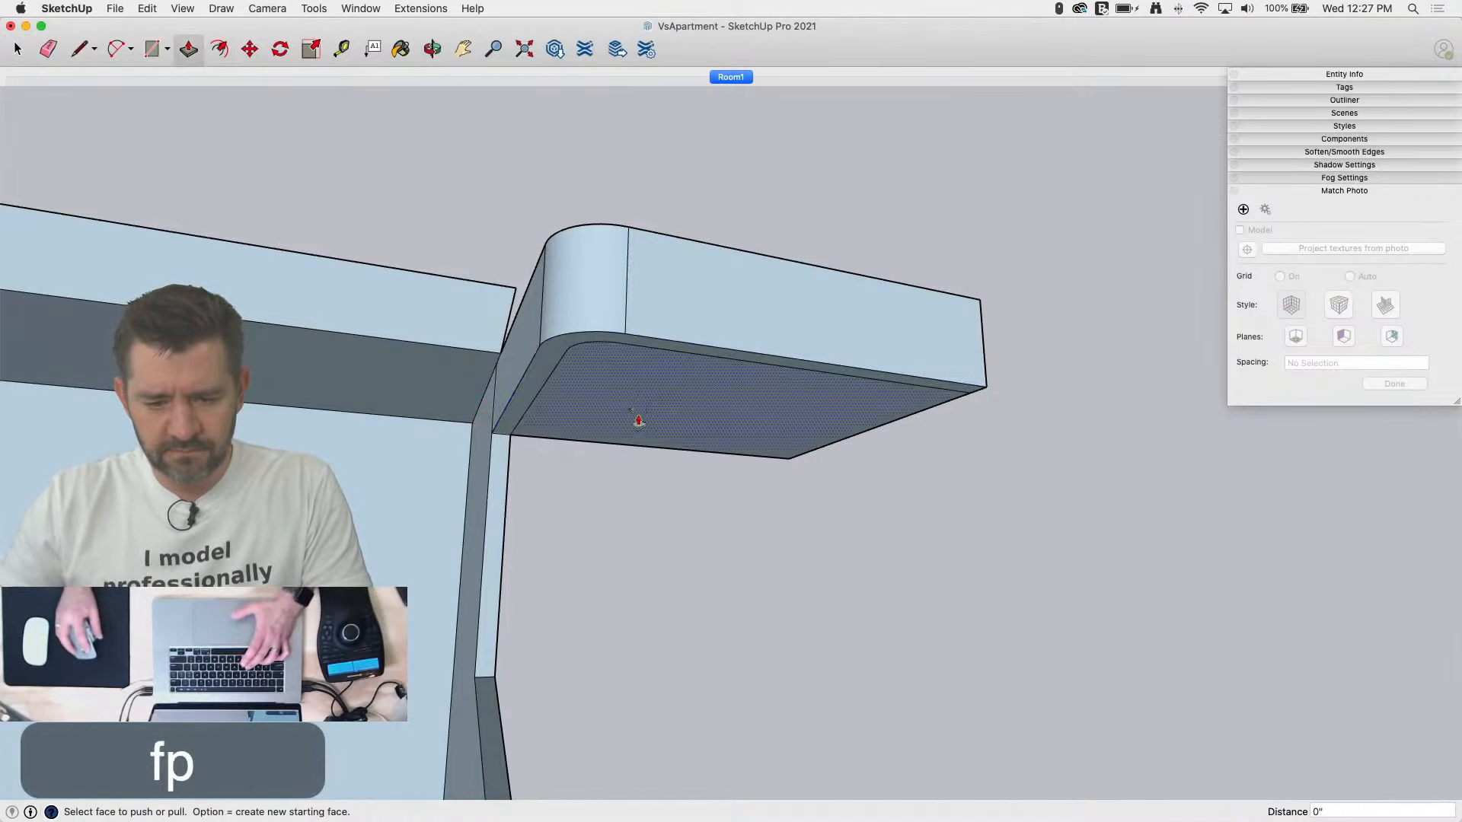
mouse_move(636, 421)
mouse_down()
mouse_move(620, 304)
mouse_move(561, 248)
mouse_move(587, 235)
mouse_up()
key(e)
drag(798, 454, 804, 452)
click(731, 76)
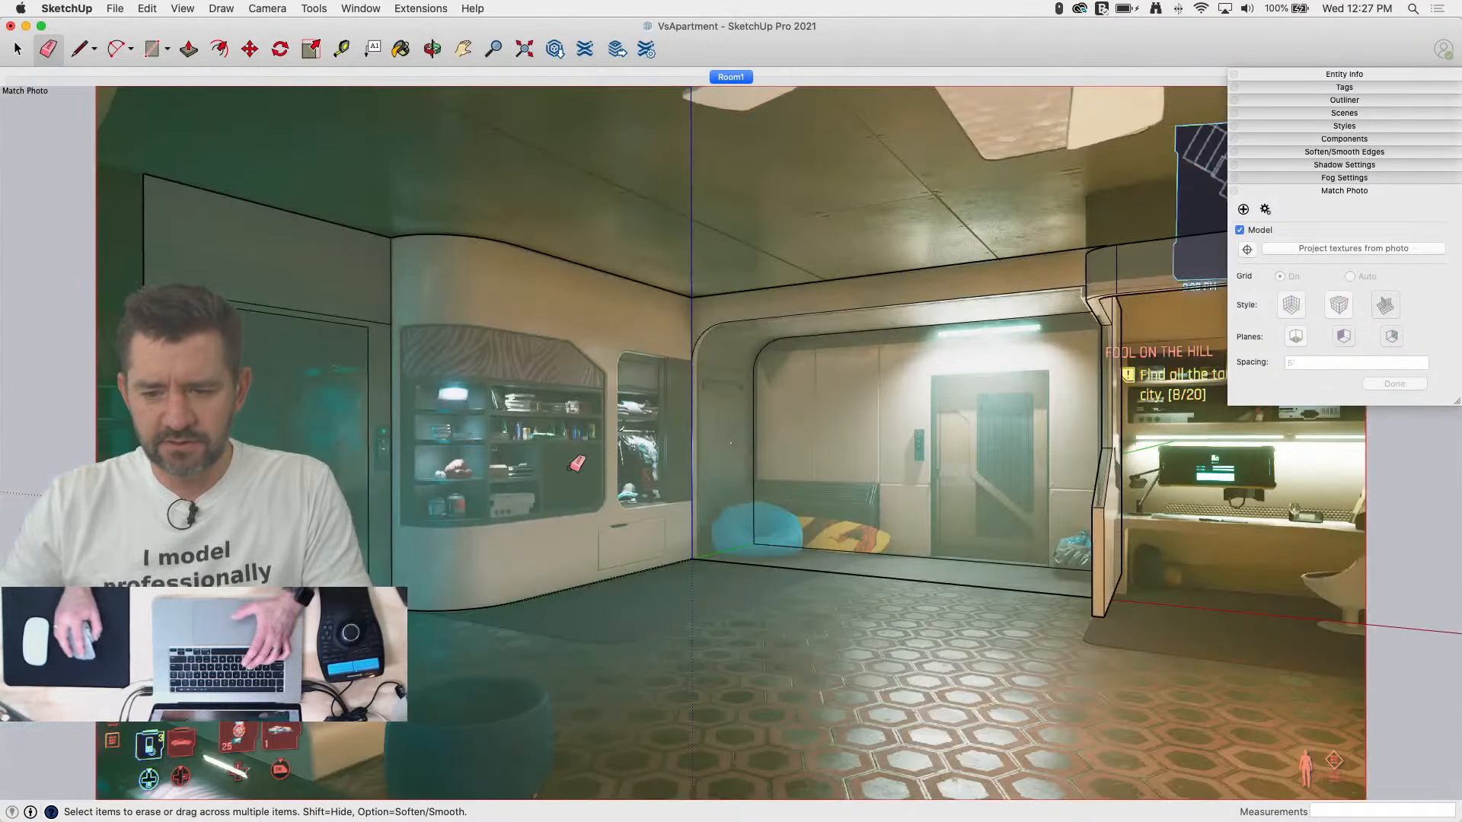
scroll(577, 463, down, 2)
scroll(1142, 336, up, 5)
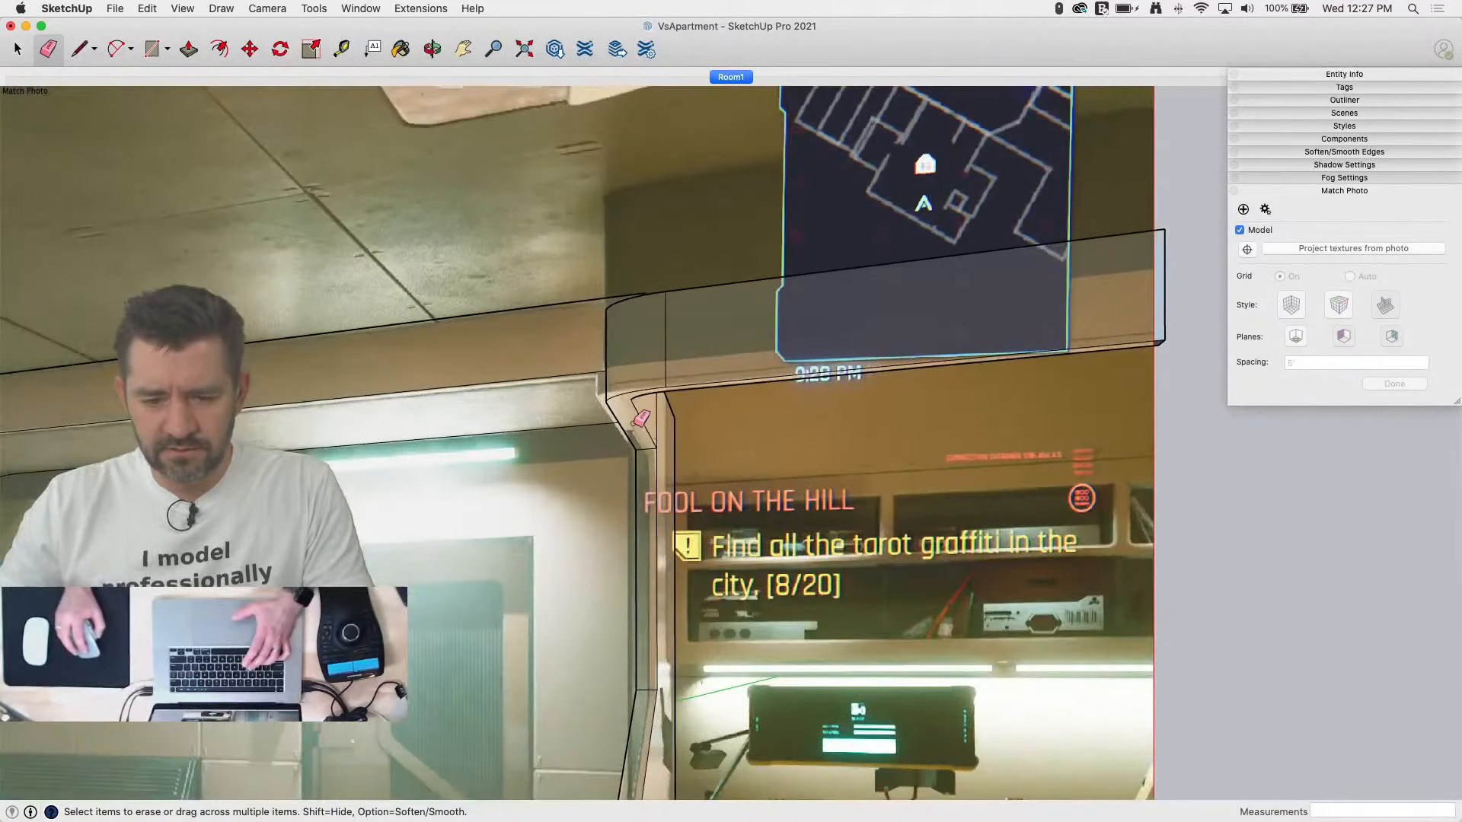
scroll(585, 383, up, 1)
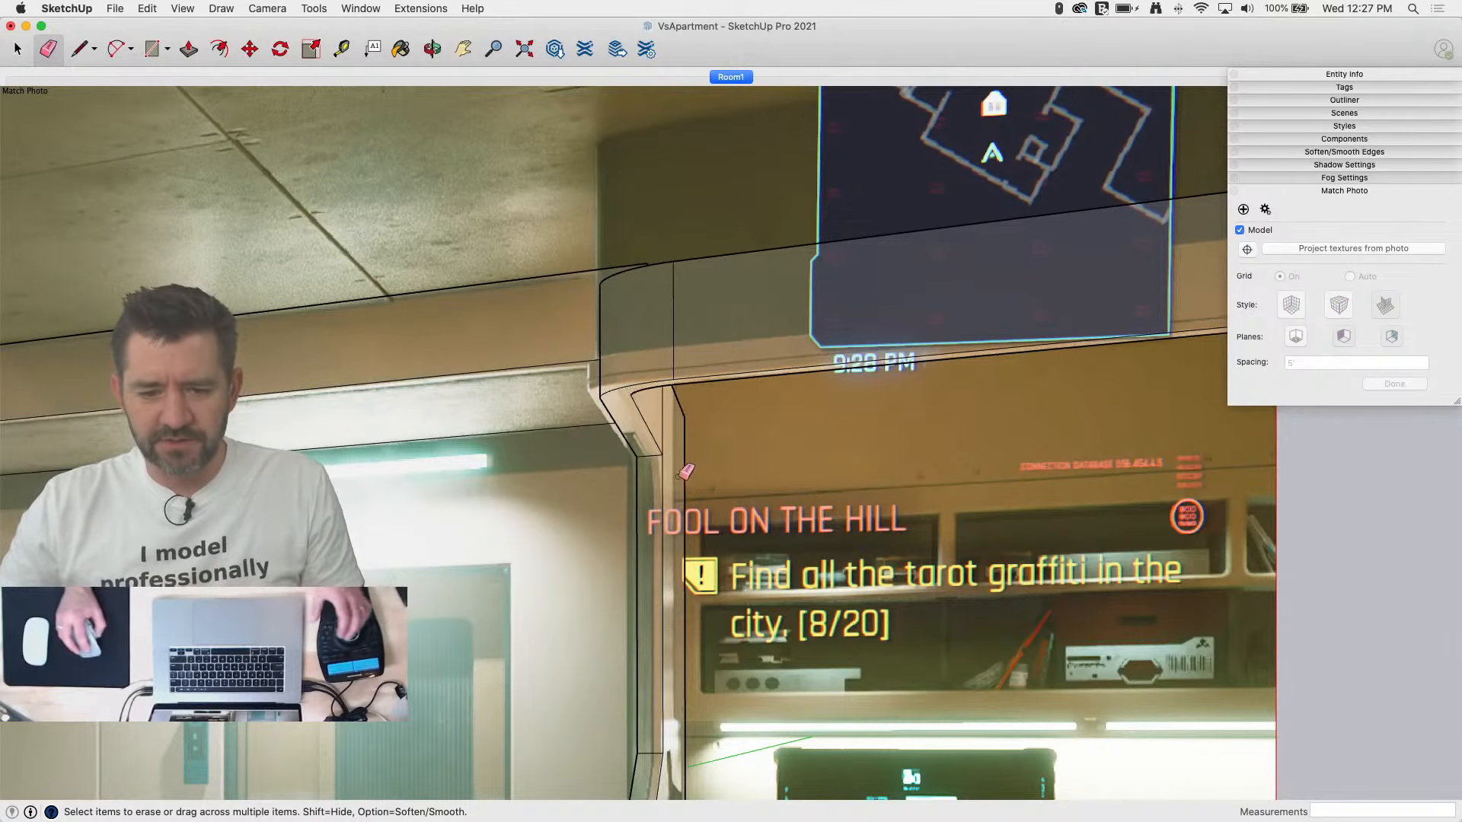
Step: Erase the seam where the overhead panel's side meets the partition and soften the vertical edges of its rounded corner
scroll(700, 335, down, 5)
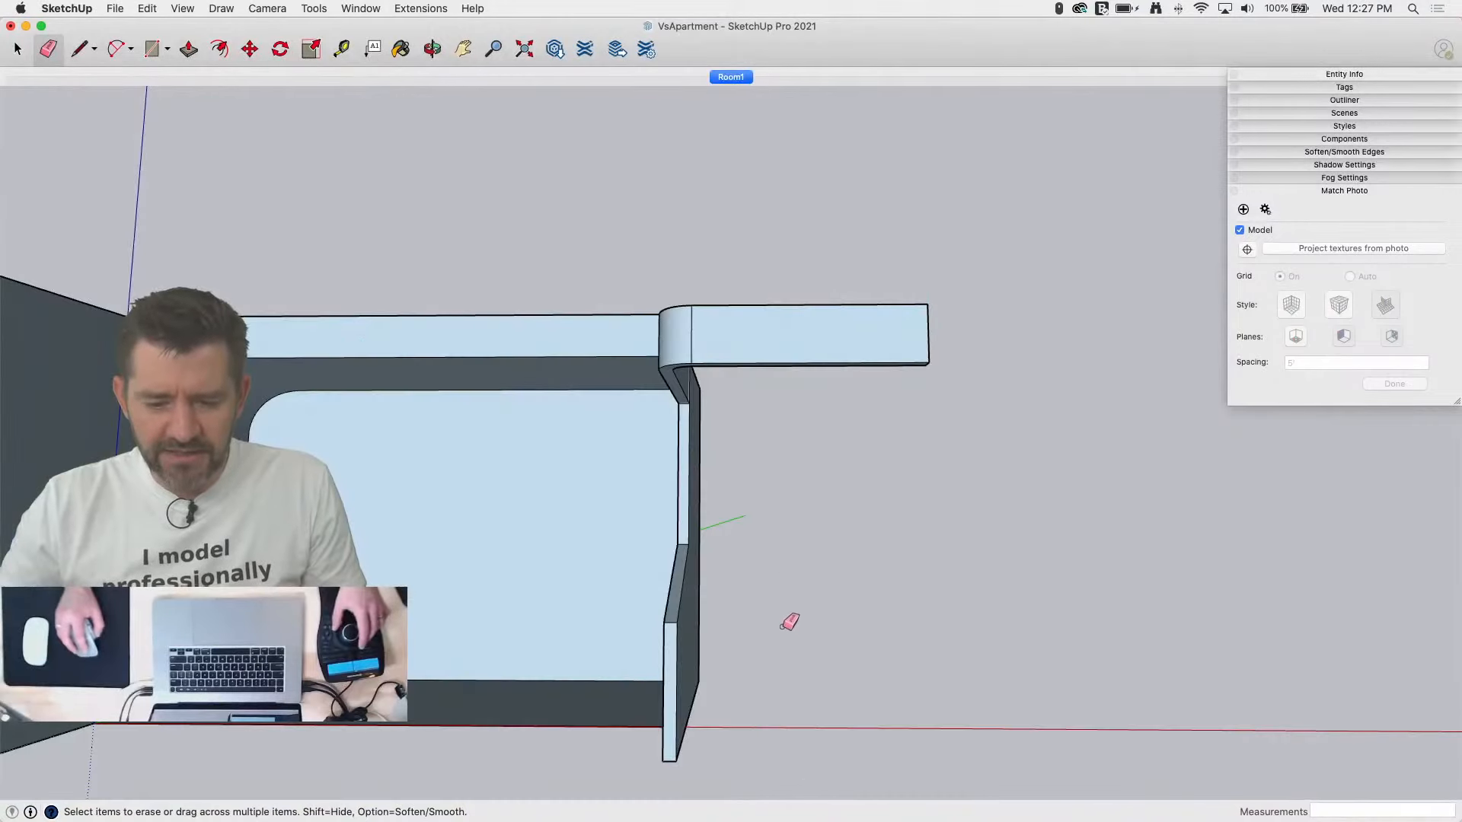
mouse_move(790, 622)
middle_down()
mouse_move(767, 539)
mouse_move(803, 477)
mouse_move(937, 432)
mouse_move(829, 489)
middle_up()
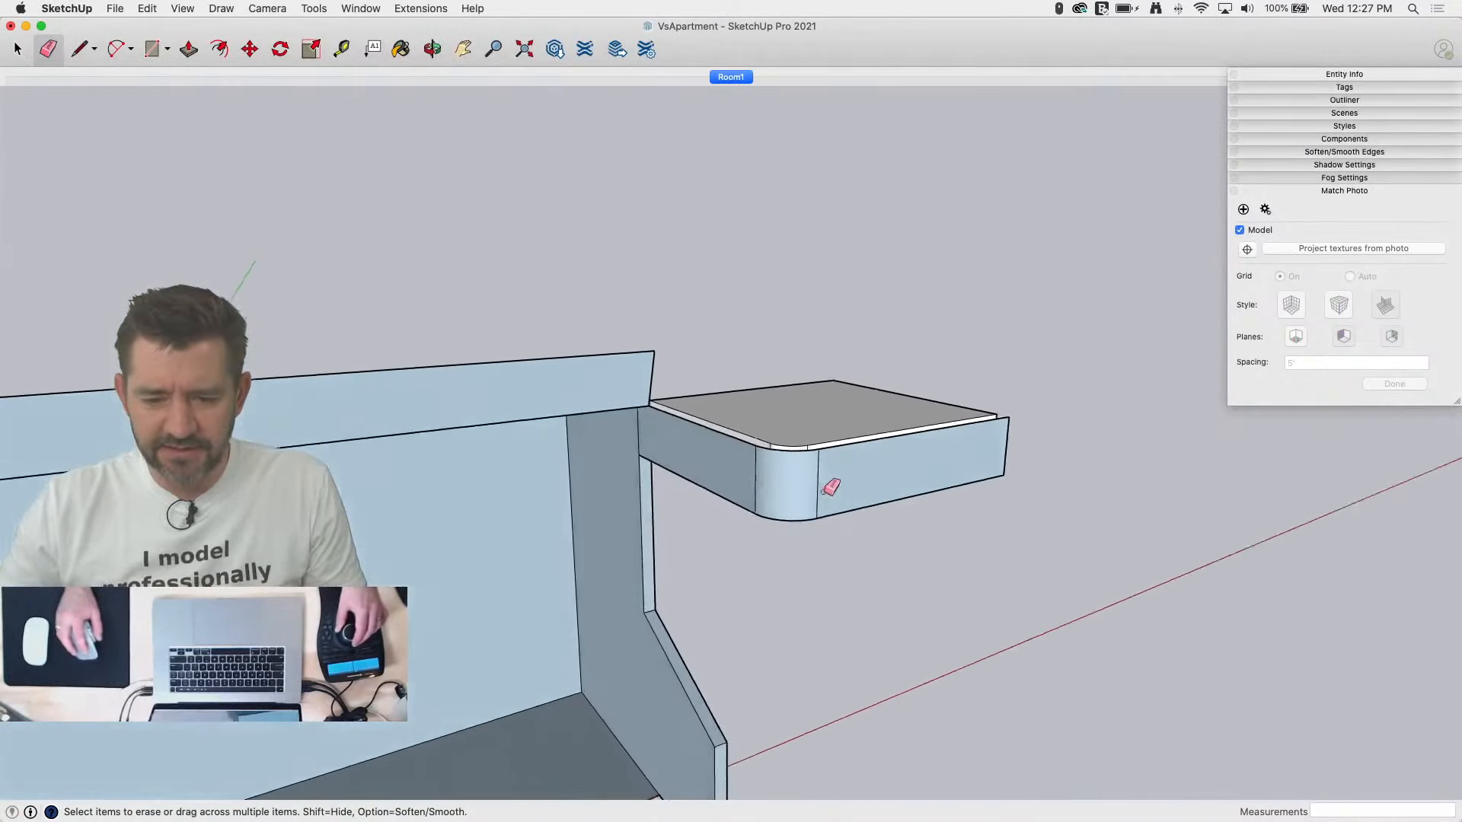
click(643, 431)
alt+drag(750, 478, 858, 483)
mouse_move(1012, 546)
middle_down()
mouse_move(756, 642)
mouse_move(611, 624)
middle_up()
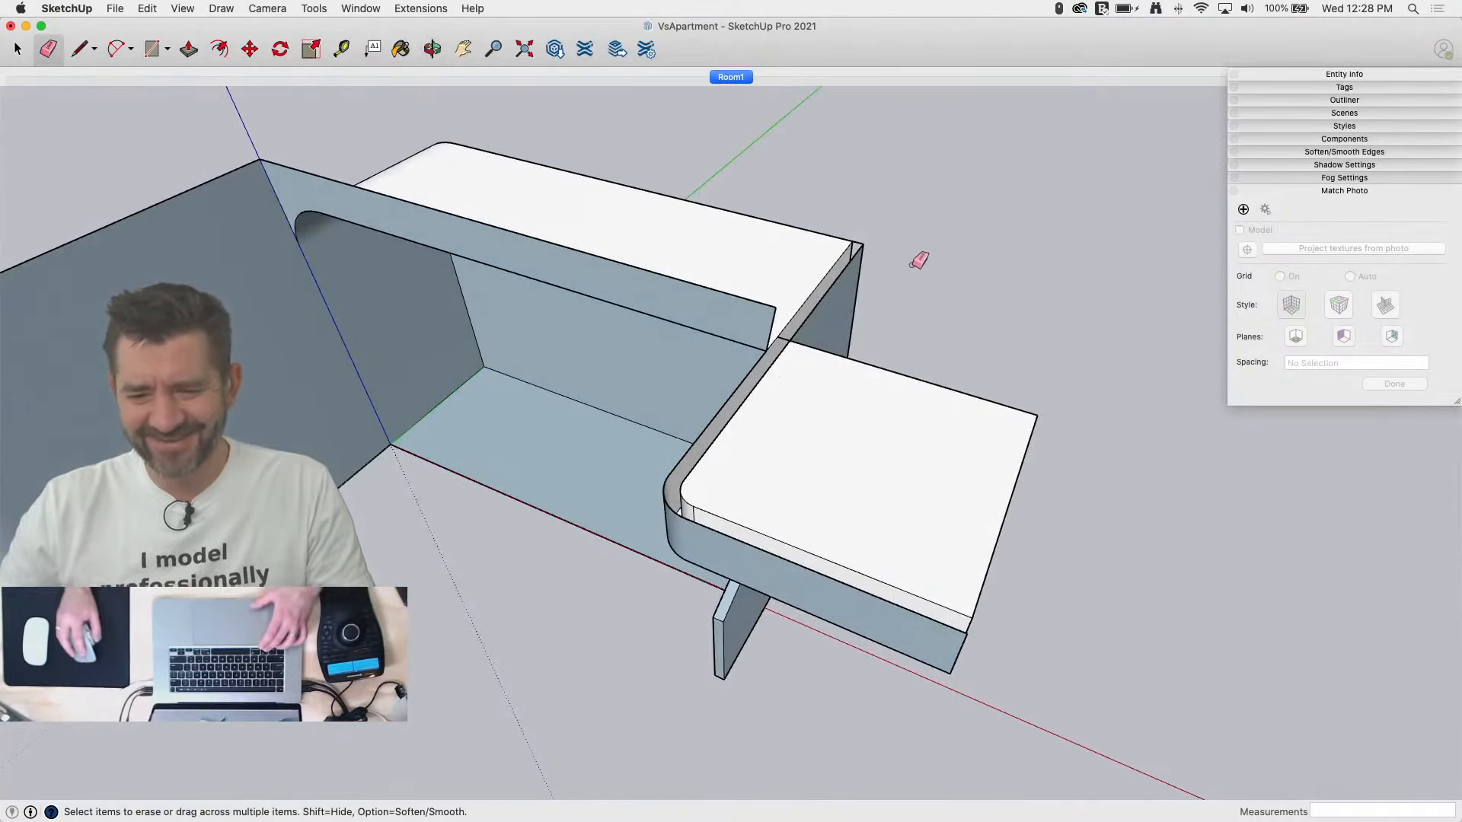
Step: Cap the rim of the overhead panel and partition with short lines about 3 3/16" across its ends, erasing the dividing line between them
key(l)
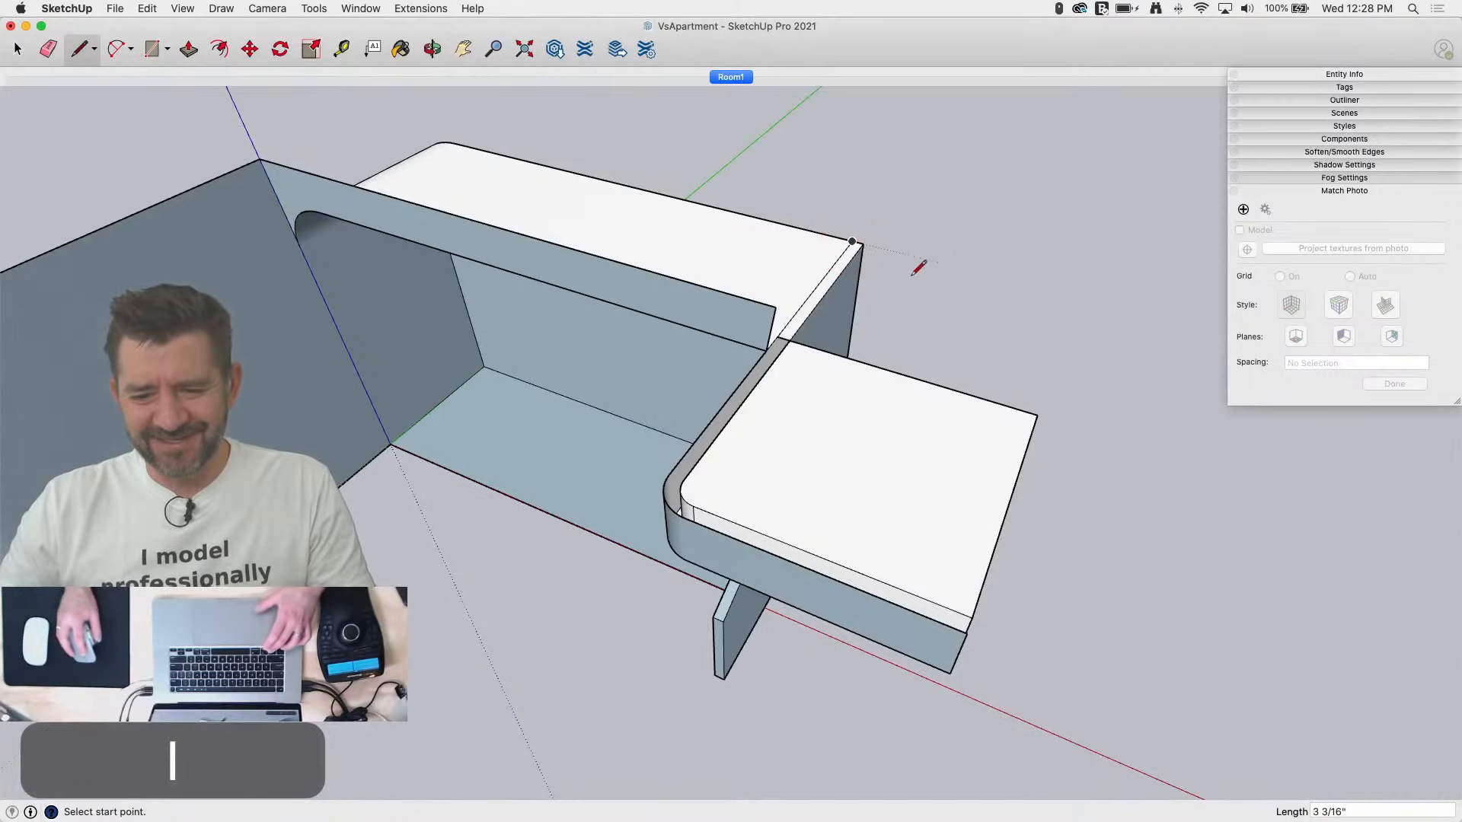
click(785, 329)
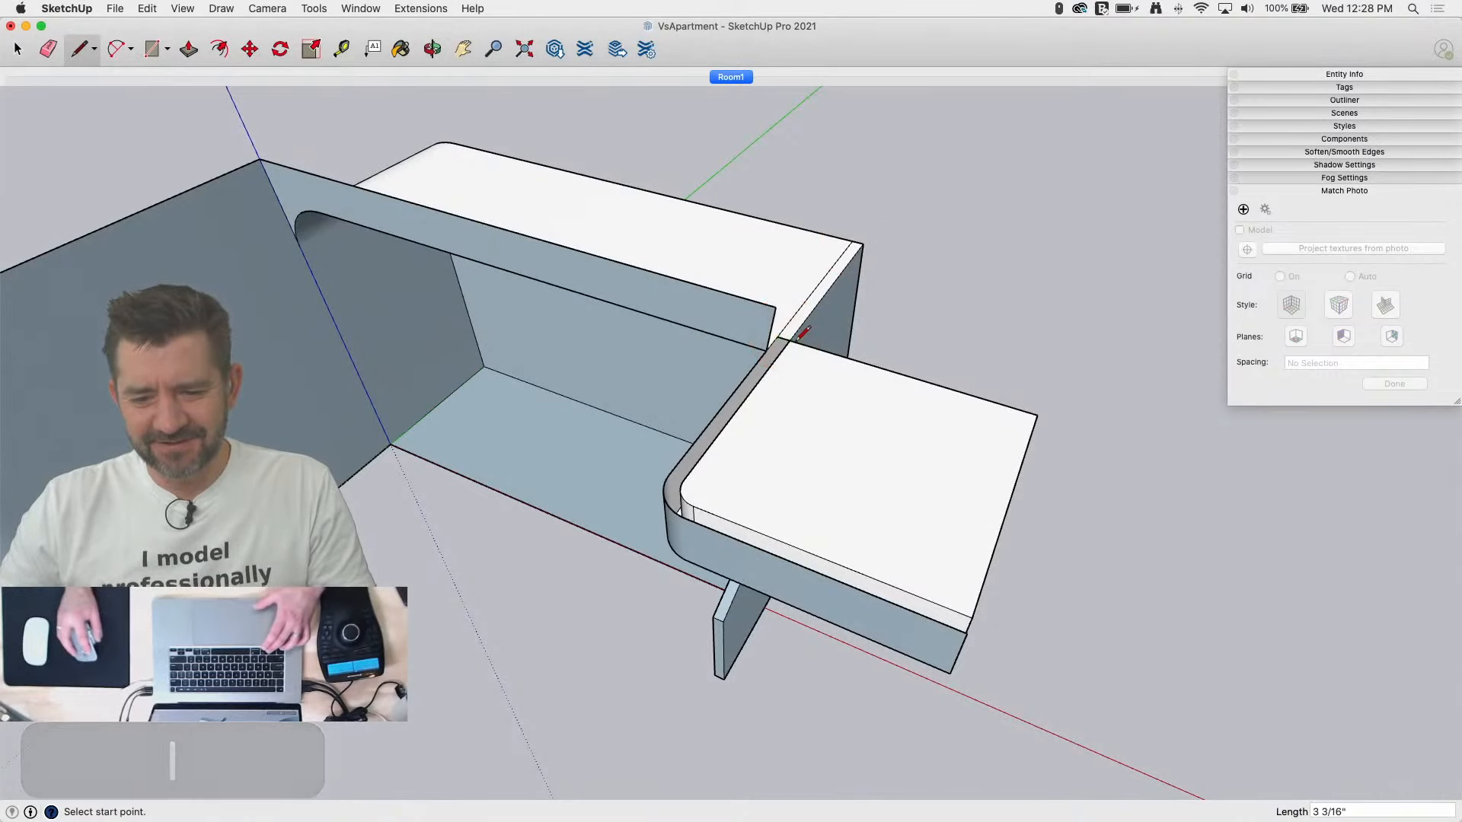
key(e)
click(786, 333)
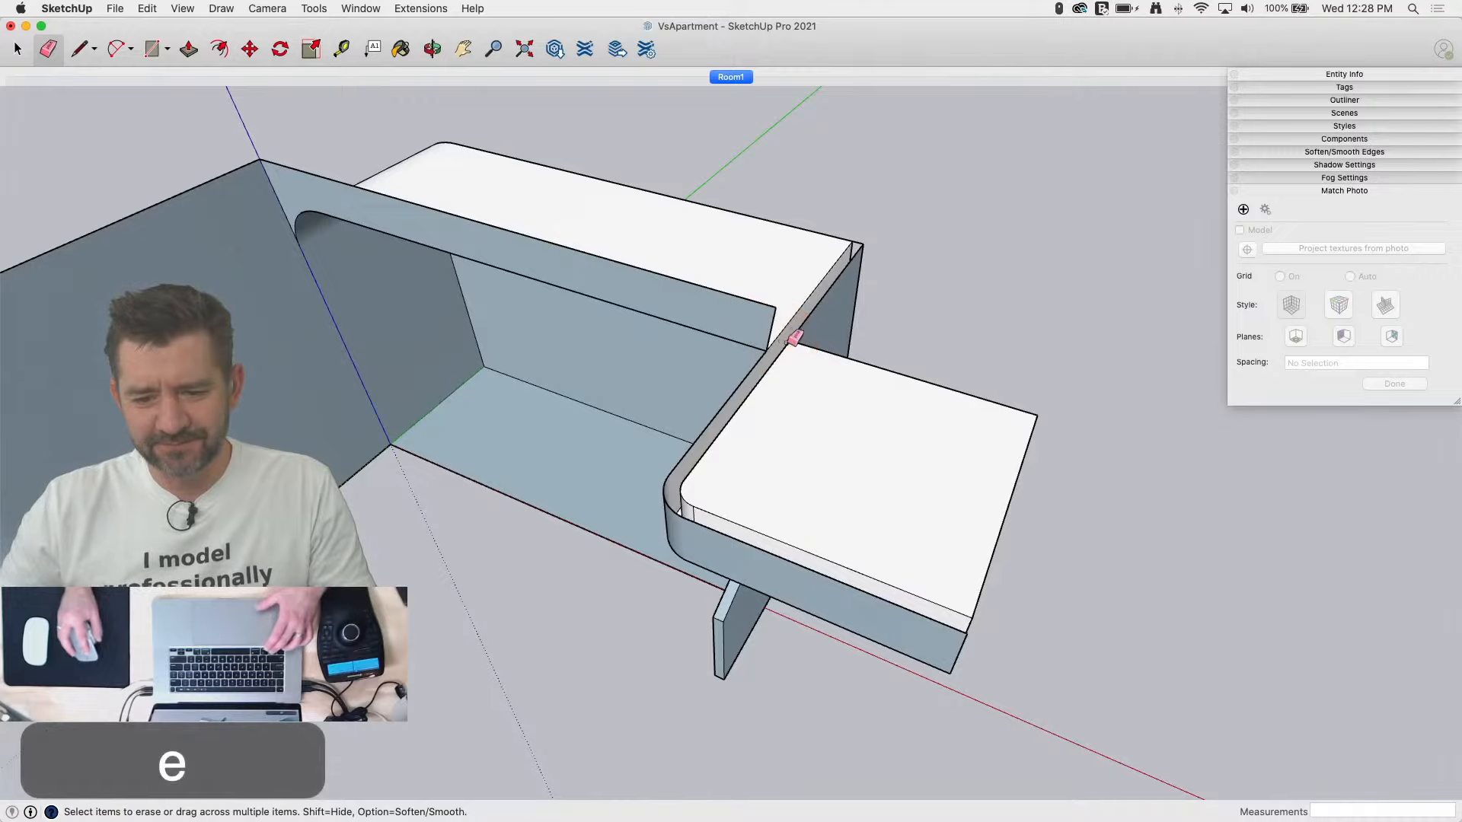
key(l)
click(970, 628)
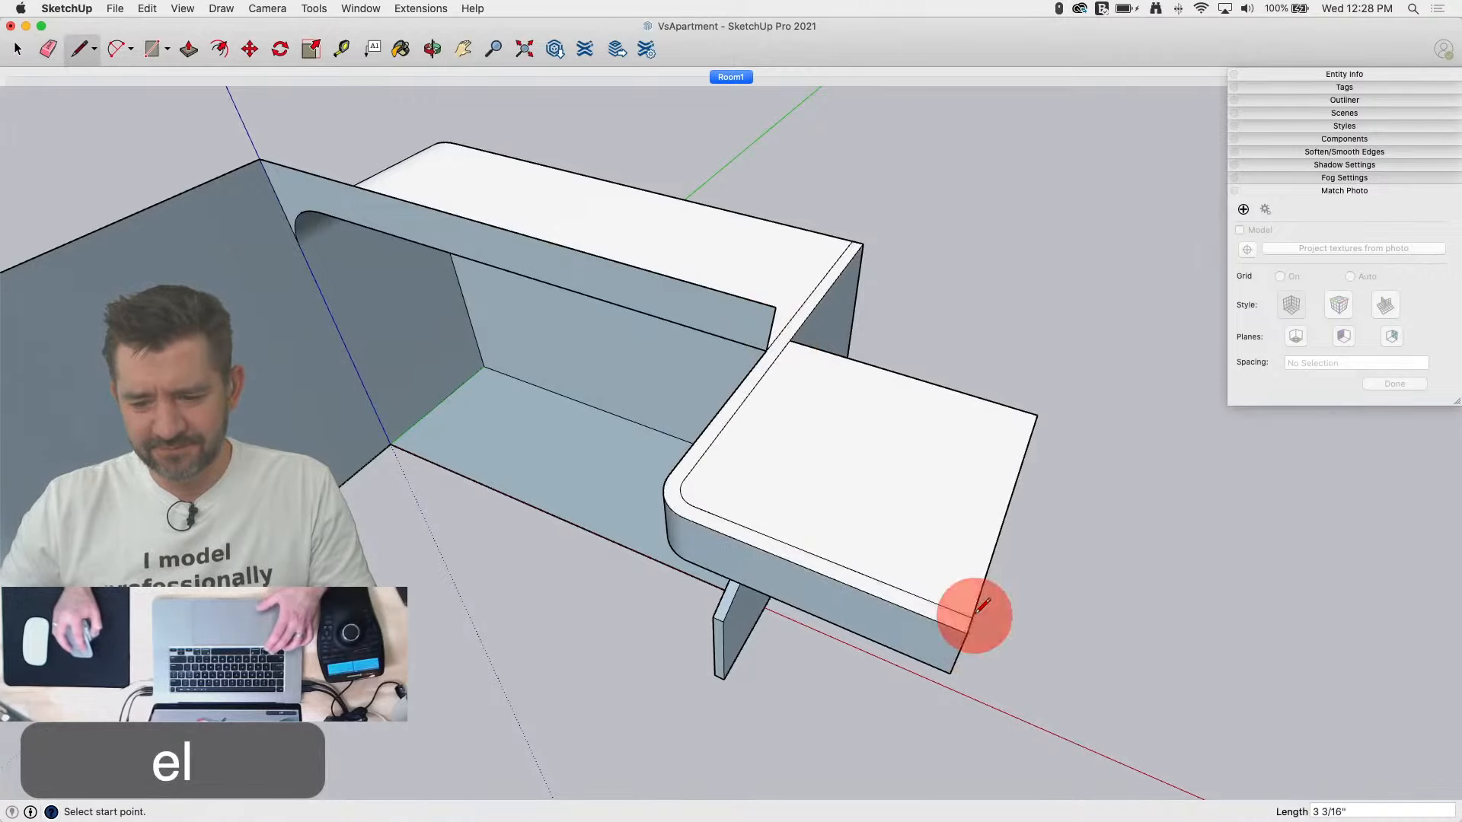
Step: Erase the short seam edge on the partition's desk side, just beneath the overhead panel
key(e)
key(space)
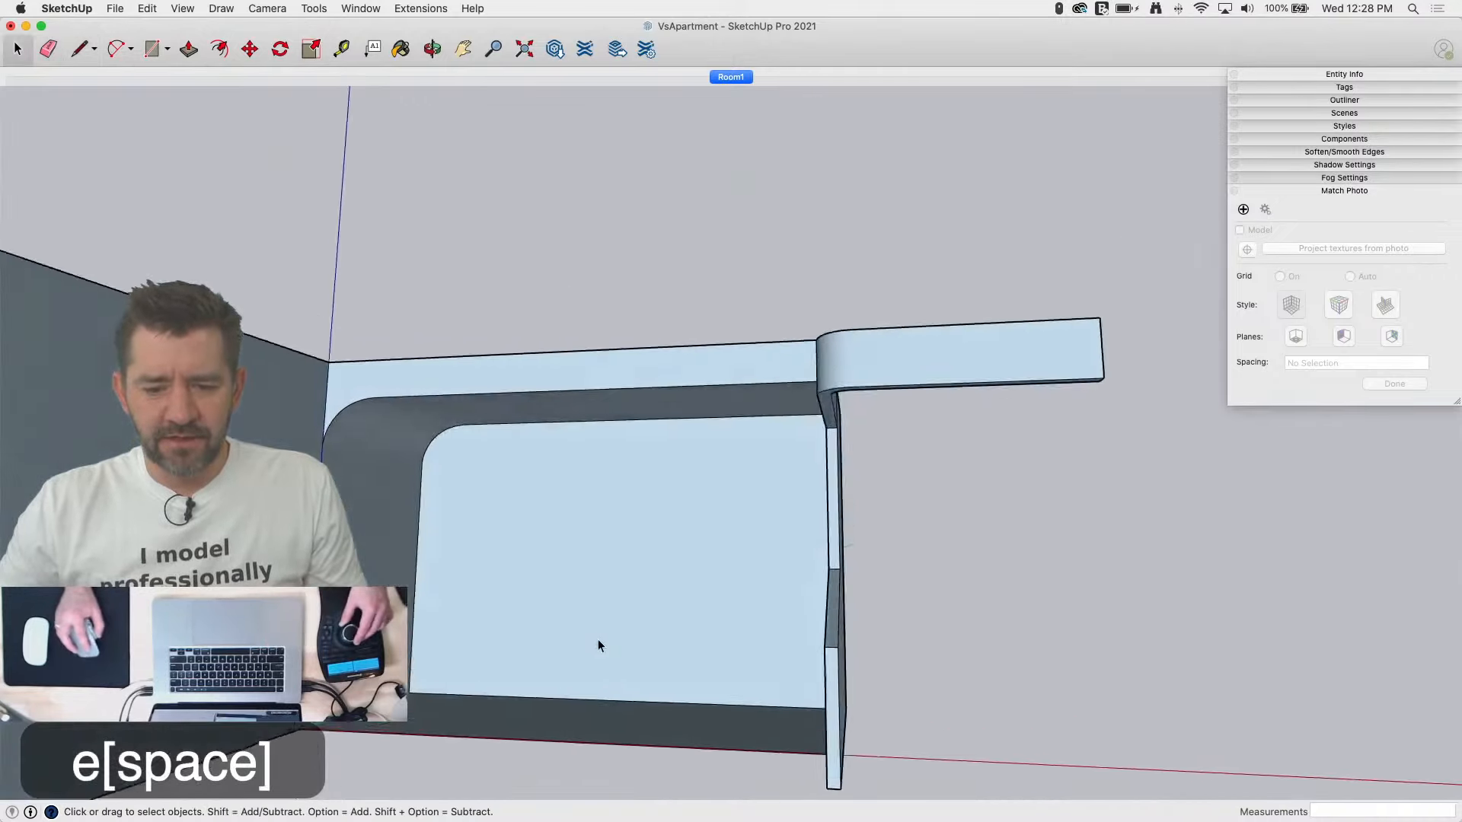
key(e)
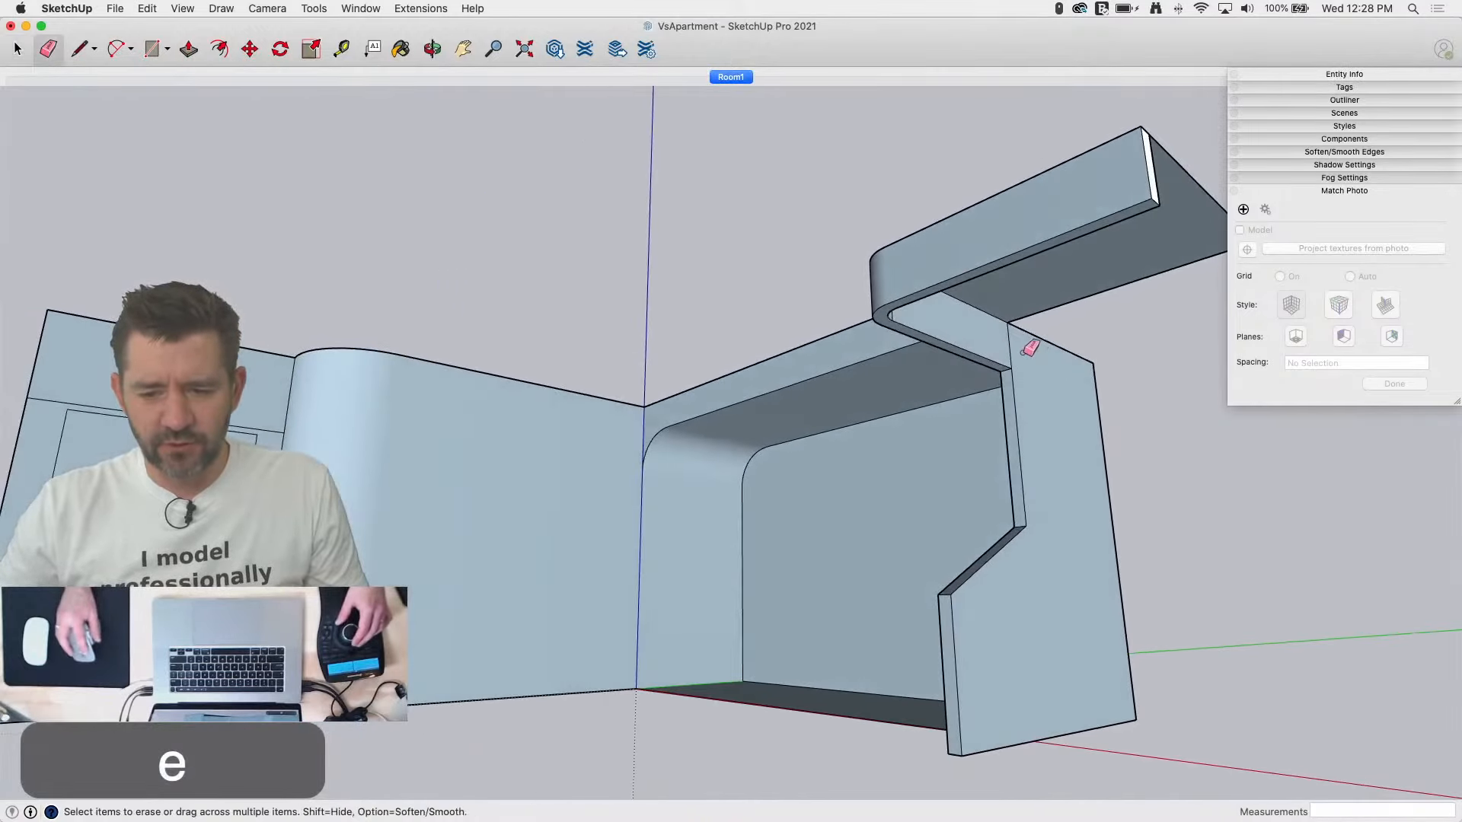
click(1012, 341)
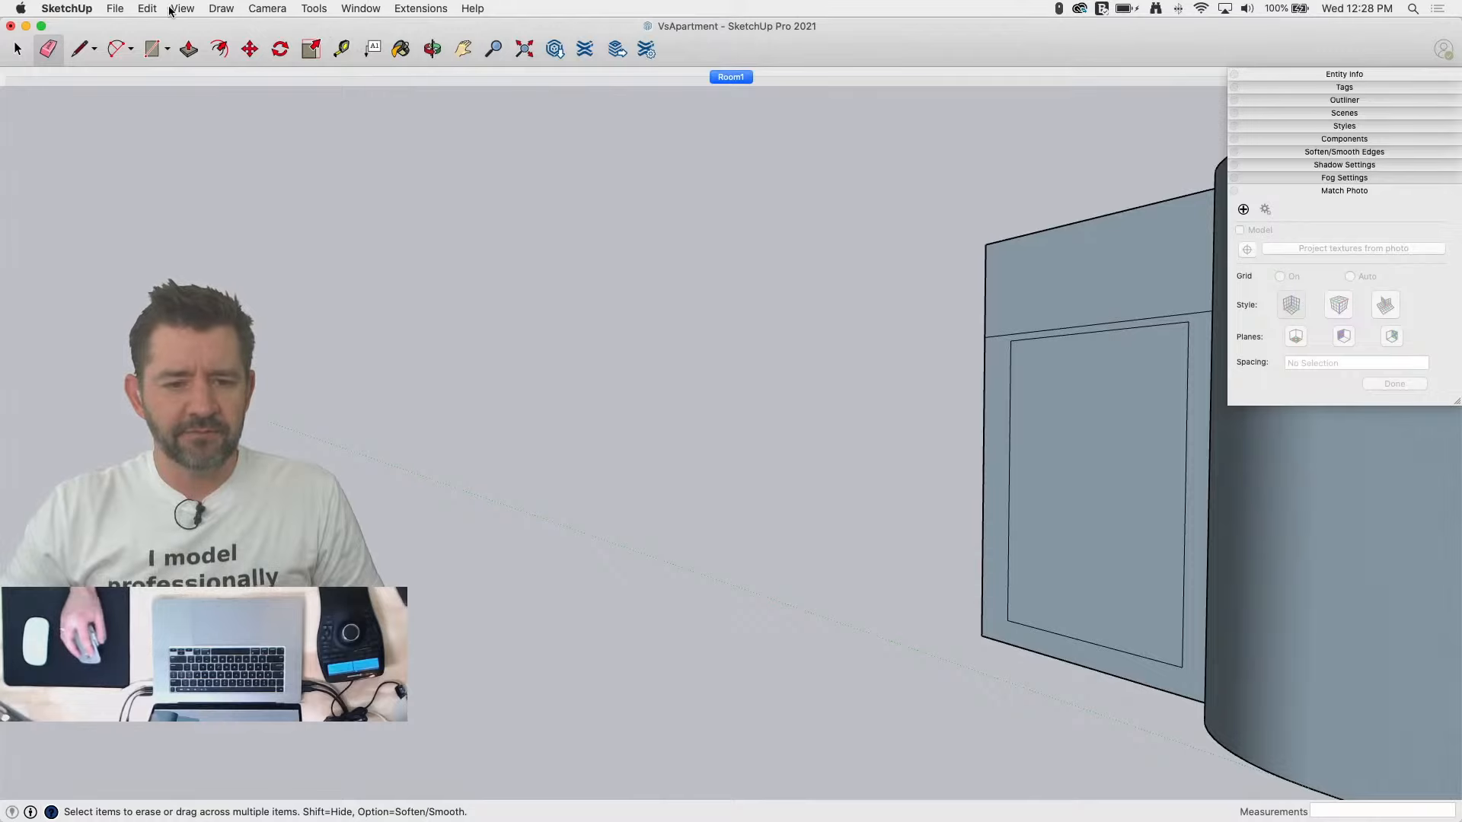
Step: Import Room2.PNG from the Desktop as a new matched photo
click(116, 9)
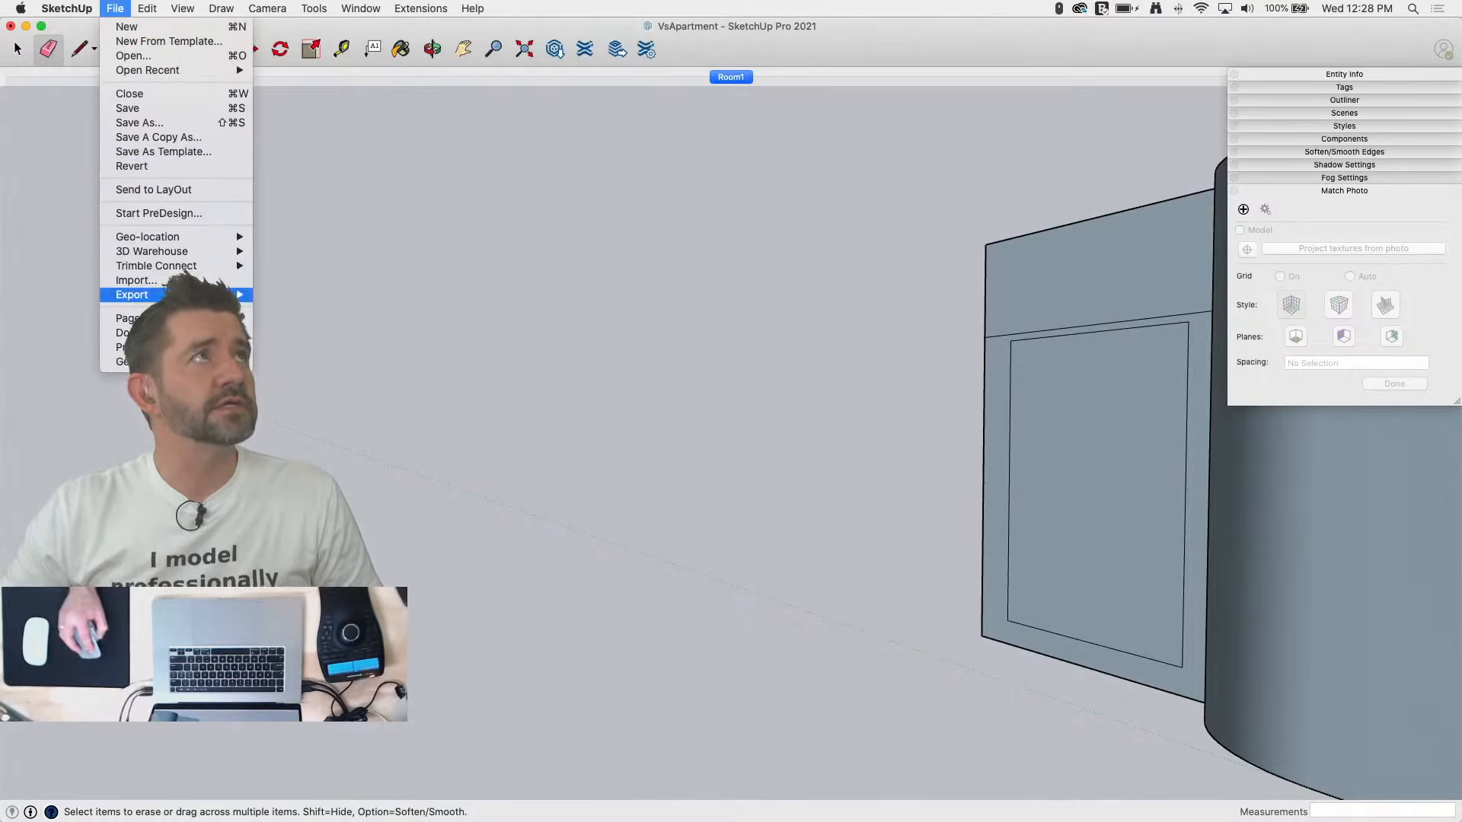
click(145, 280)
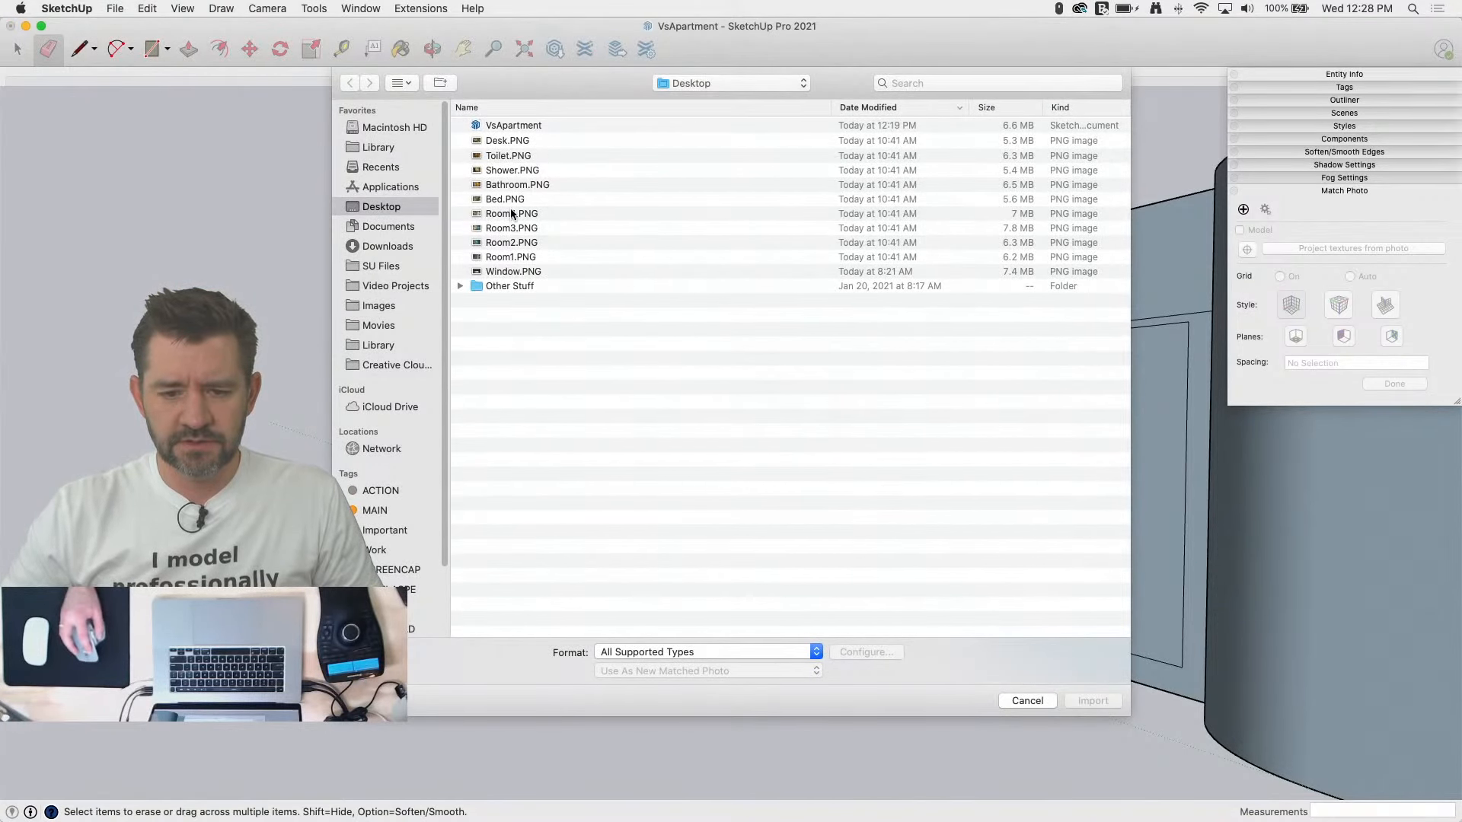
click(531, 244)
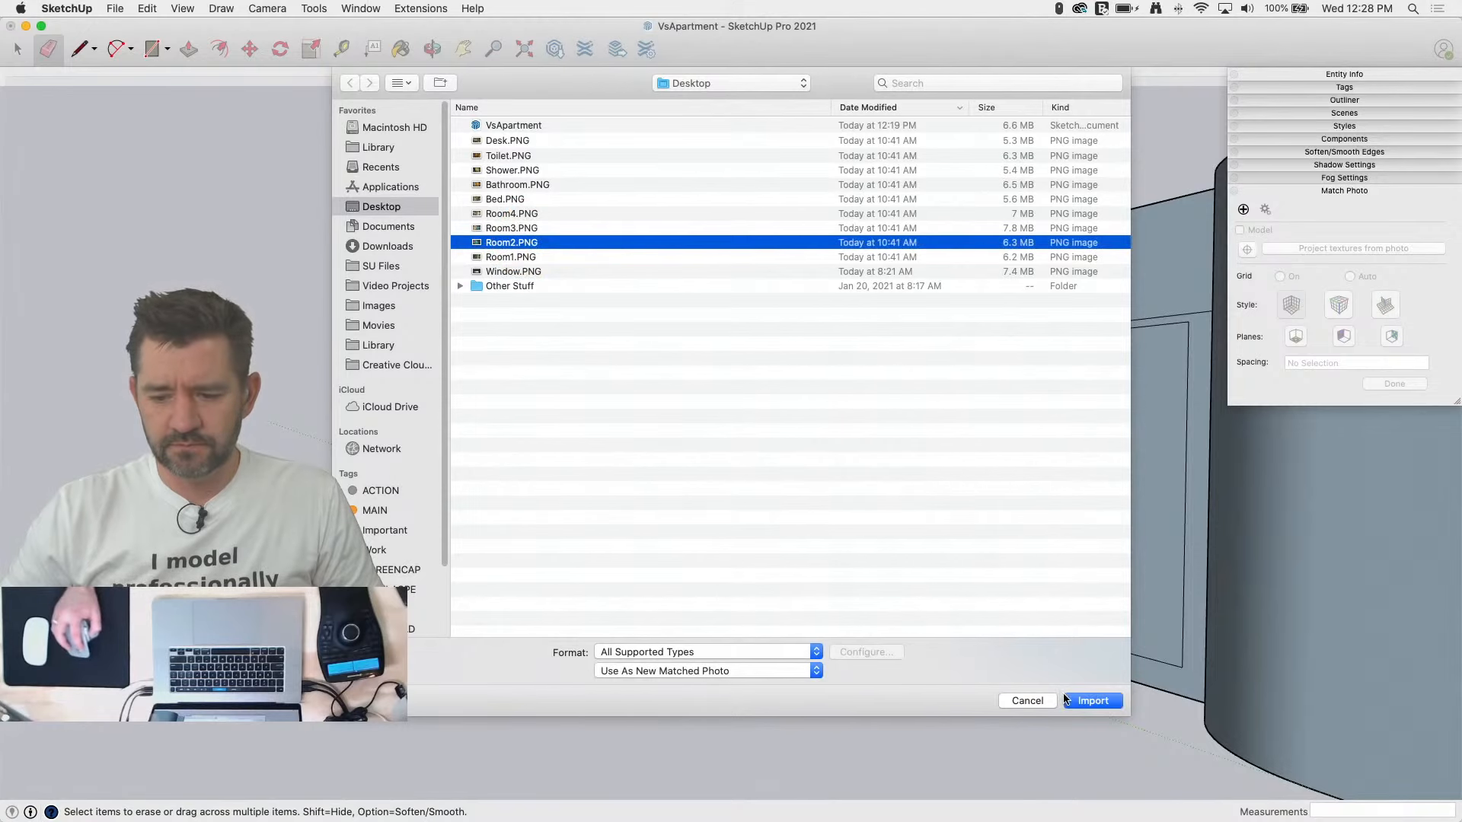
click(1089, 700)
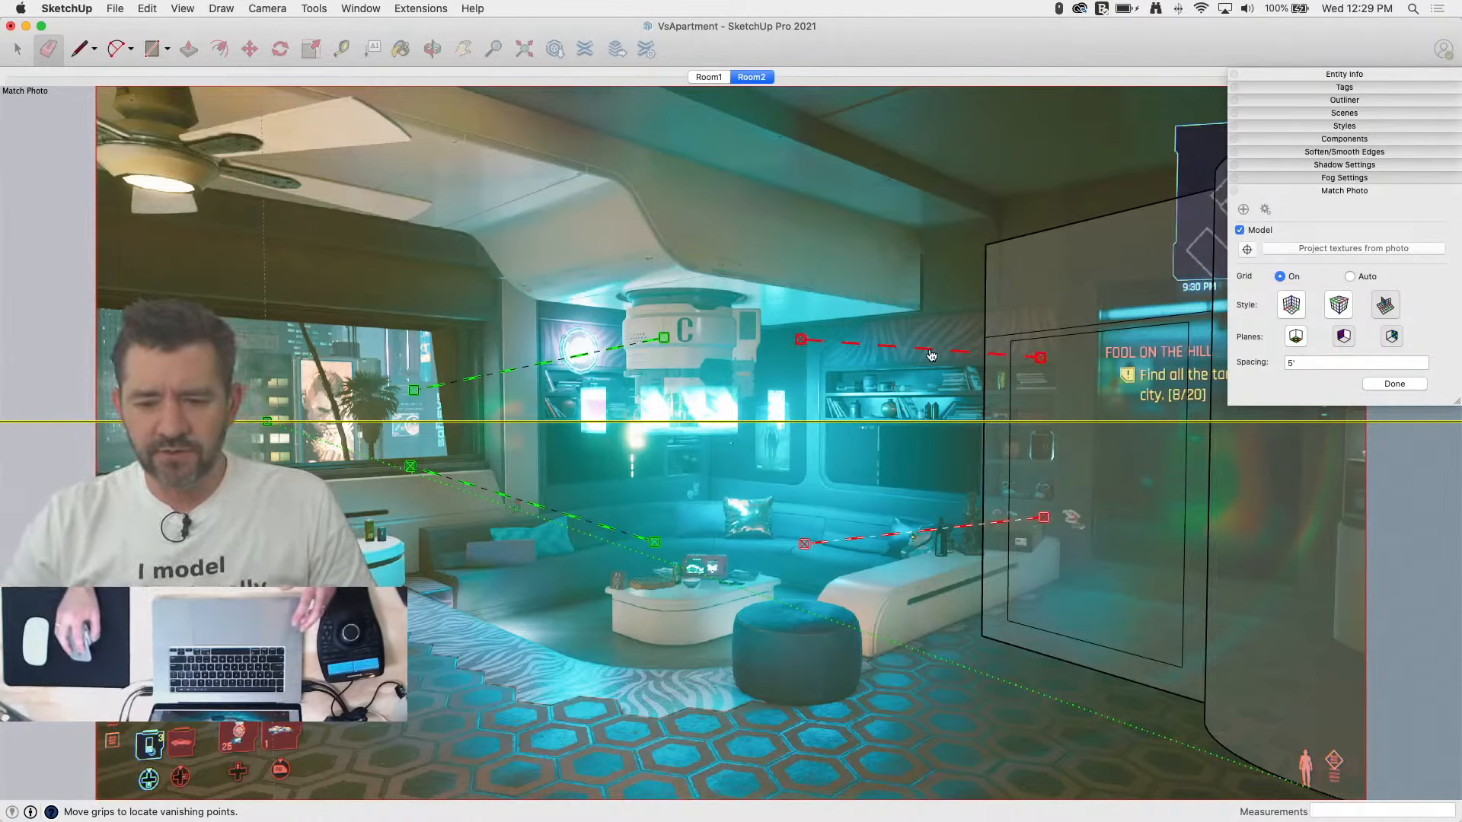
Step: Place the red vanishing-point bars in Room2, one along the ceiling beam and one along the low white cabinet's base
drag(930, 354, 577, 127)
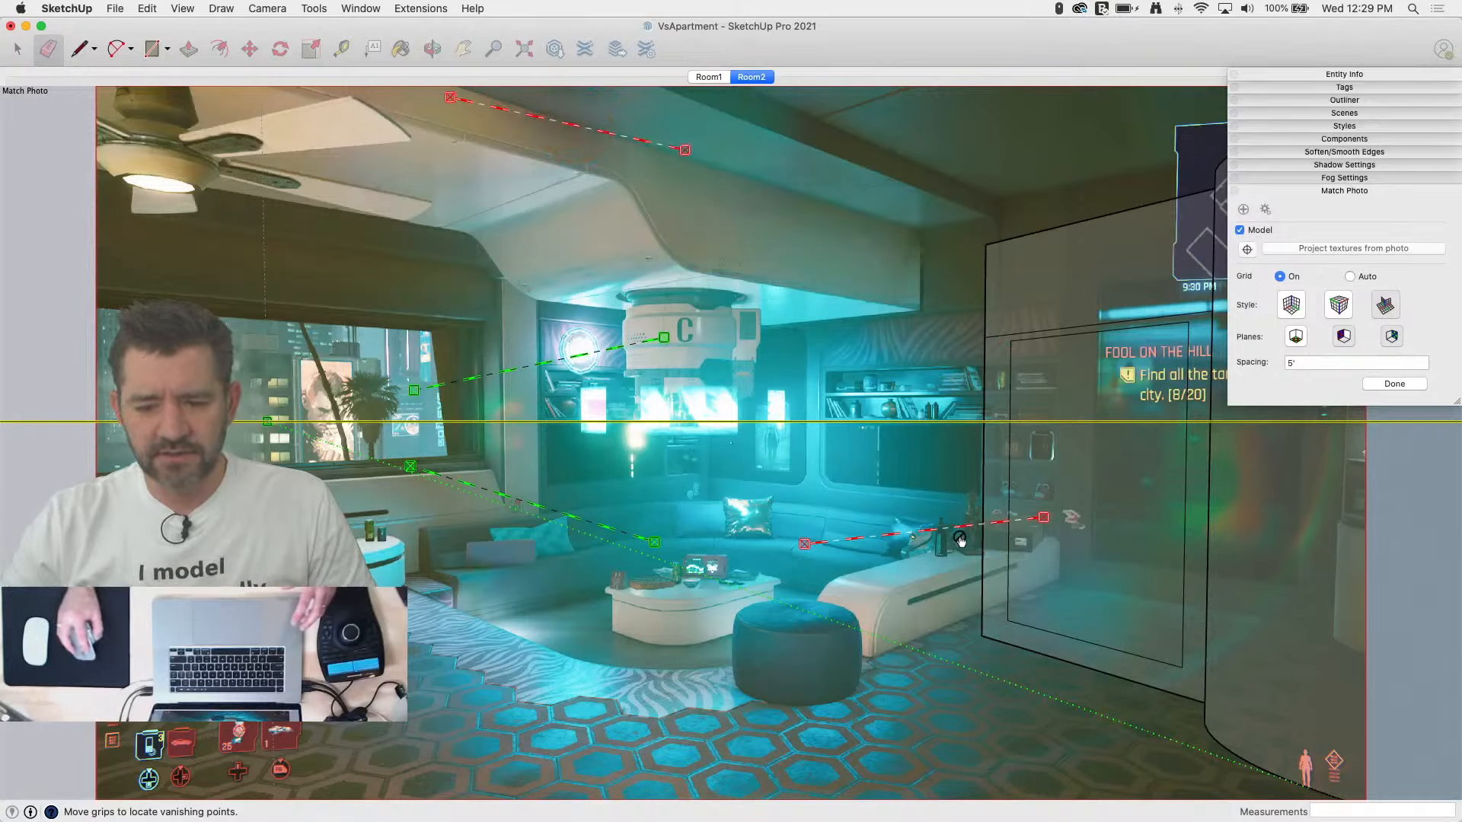
drag(960, 540, 464, 518)
drag(375, 526, 963, 621)
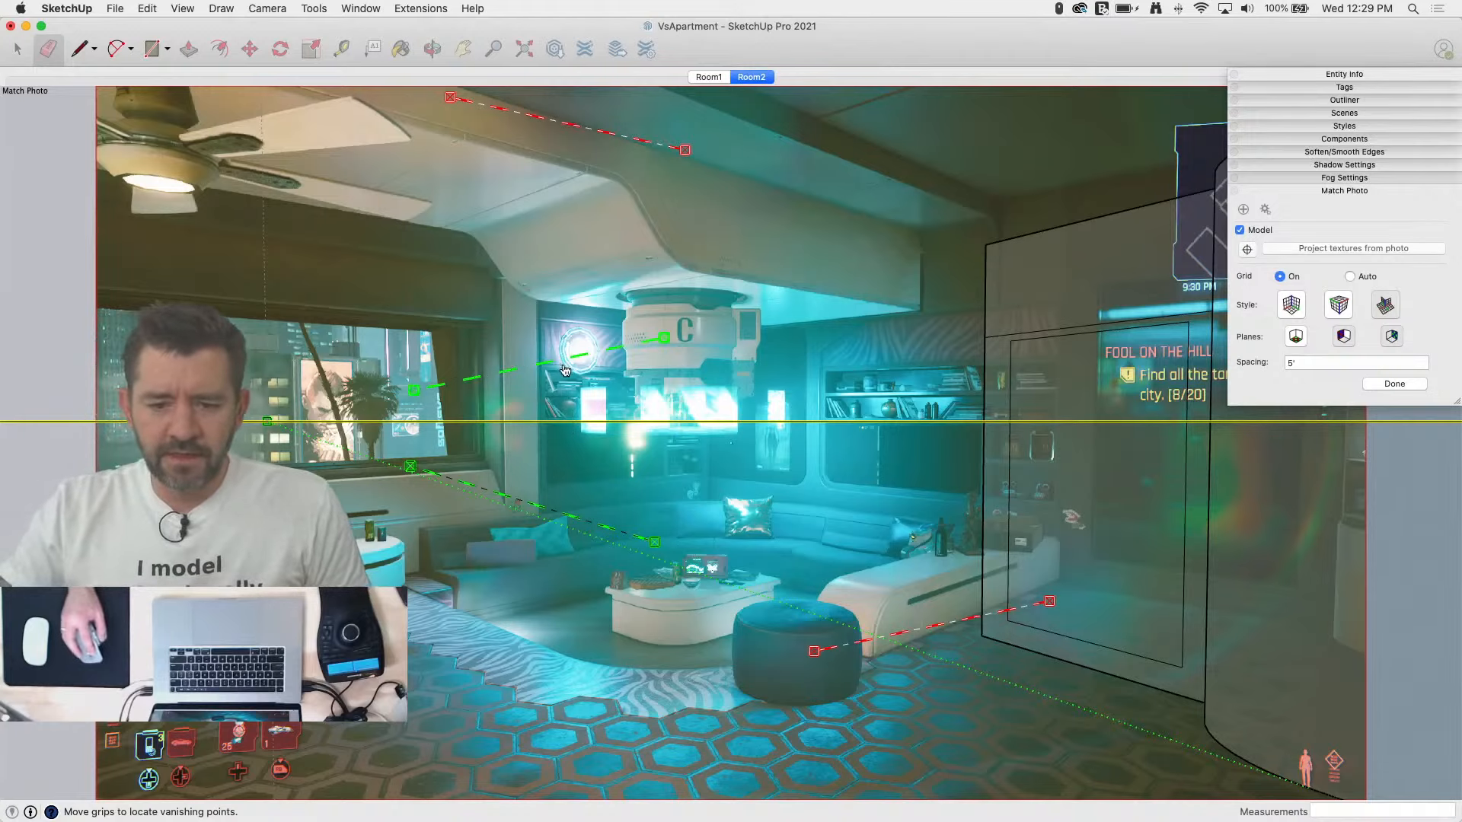
Step: Align the green vanishing-point bars in Room2 with the ceiling edge above the shelf wall and the zebra rug's straight edge
drag(548, 368, 1071, 191)
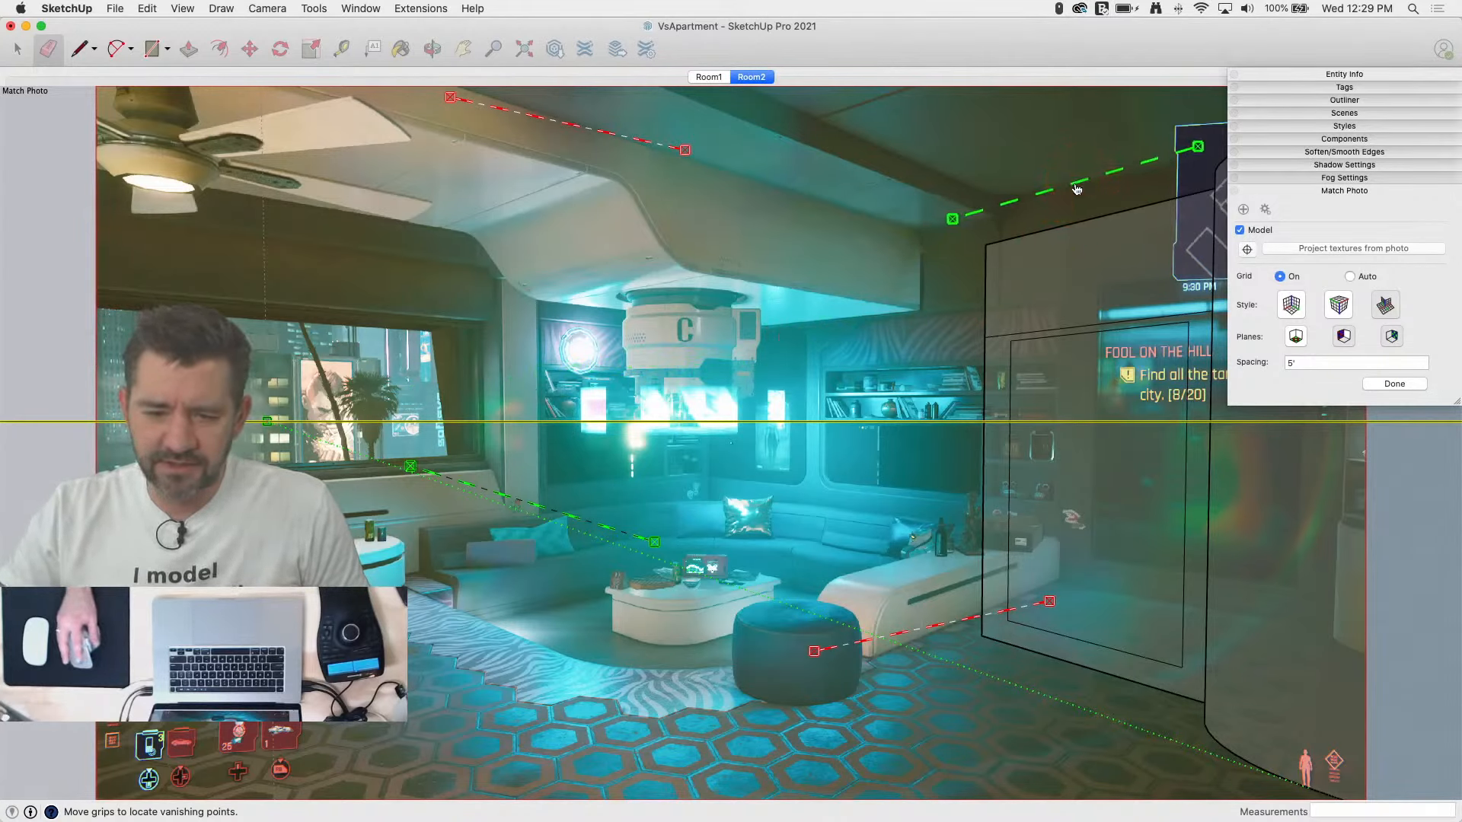
drag(522, 507, 456, 647)
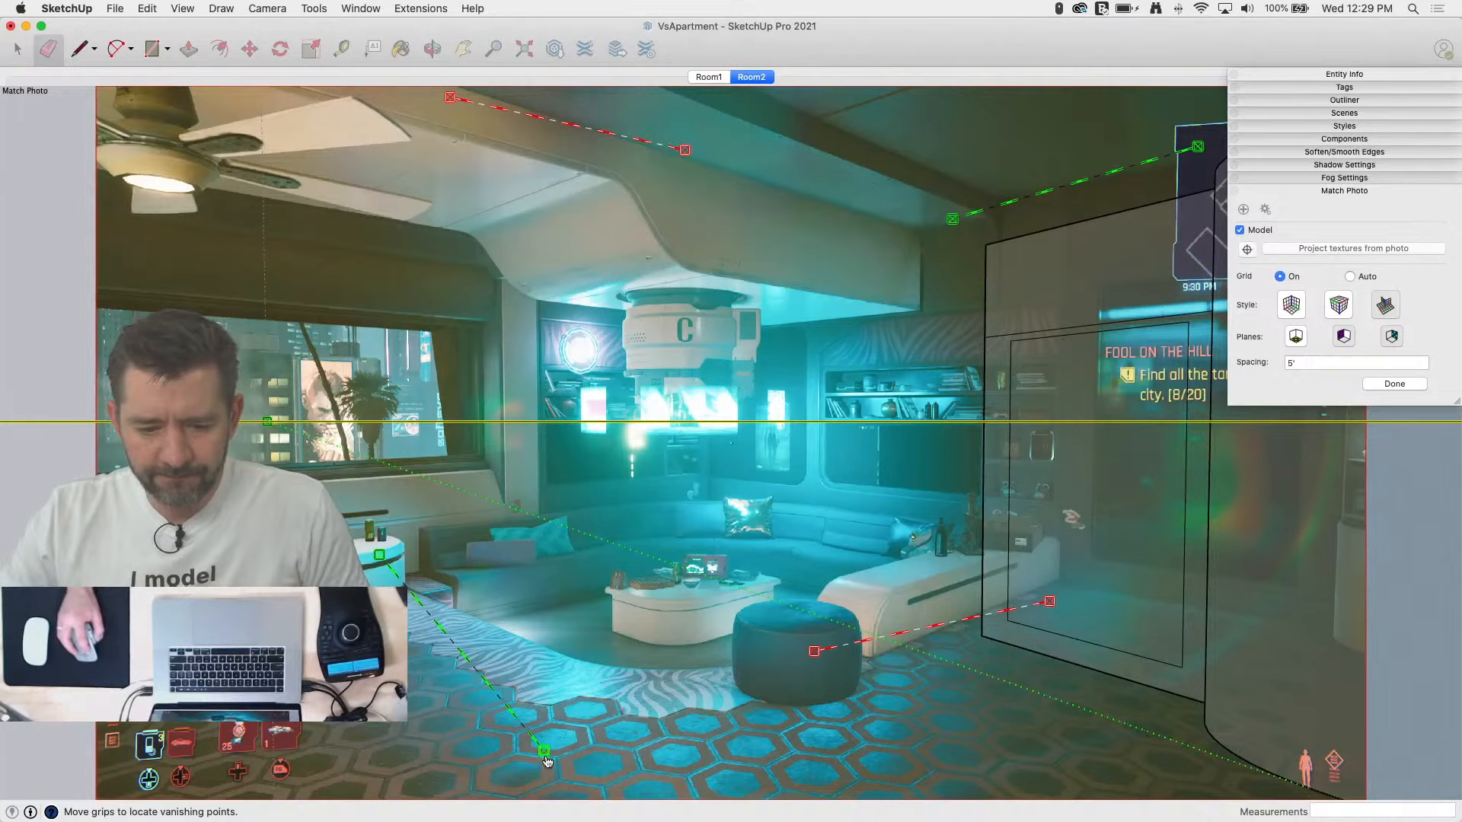
drag(547, 761, 582, 676)
drag(379, 562, 387, 581)
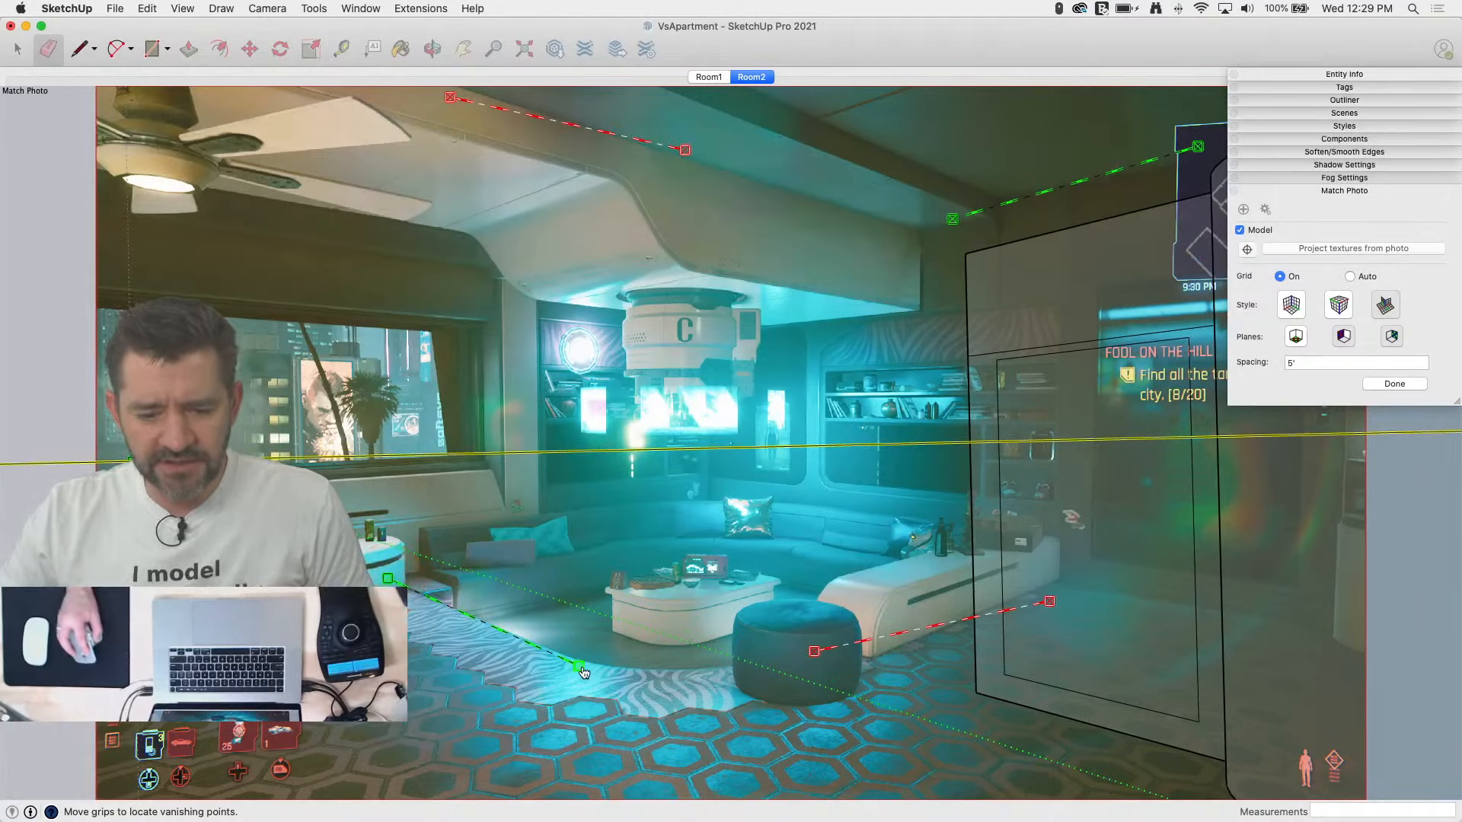
drag(583, 672, 580, 661)
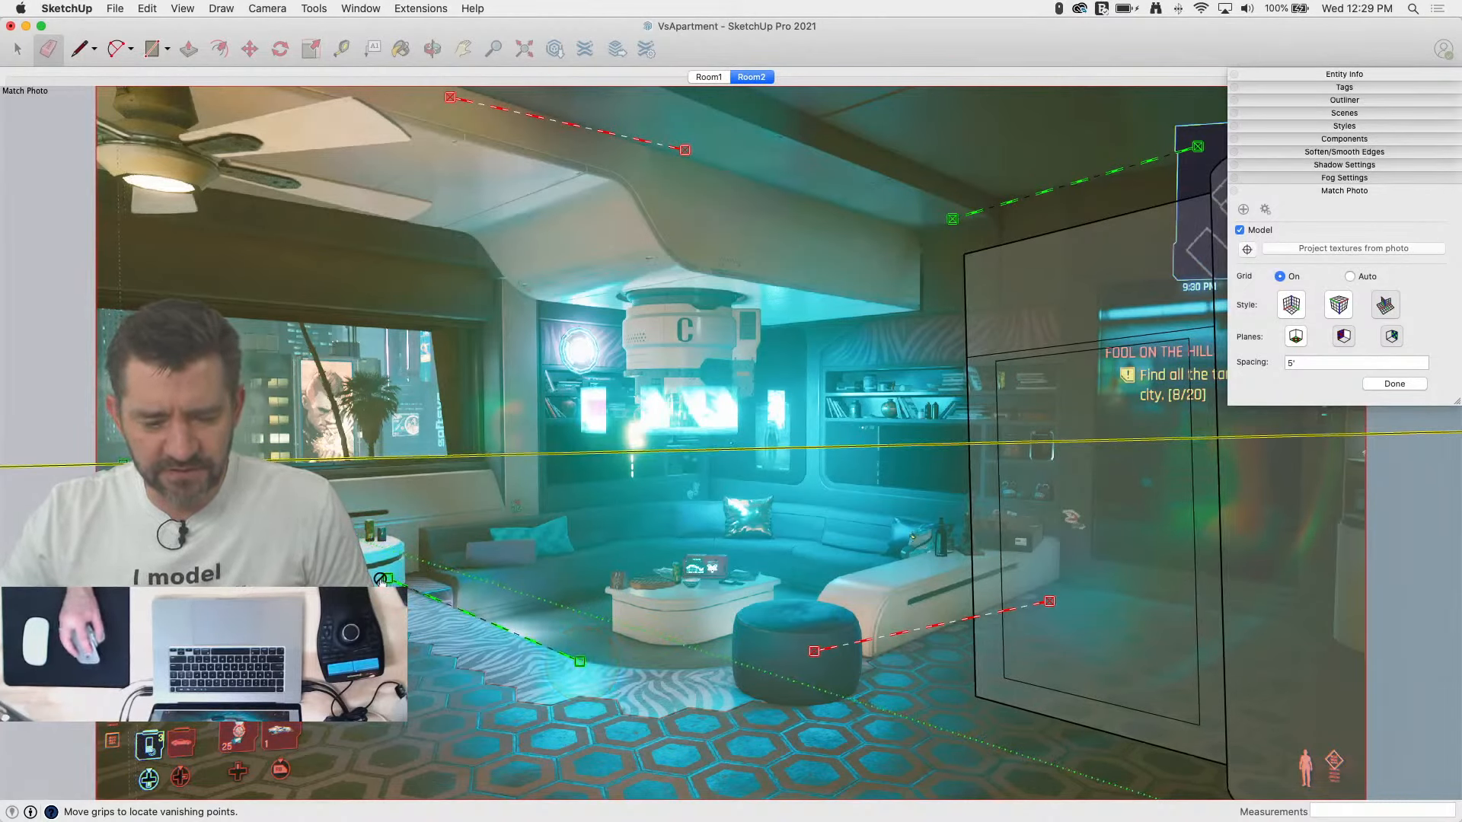
drag(389, 583, 390, 582)
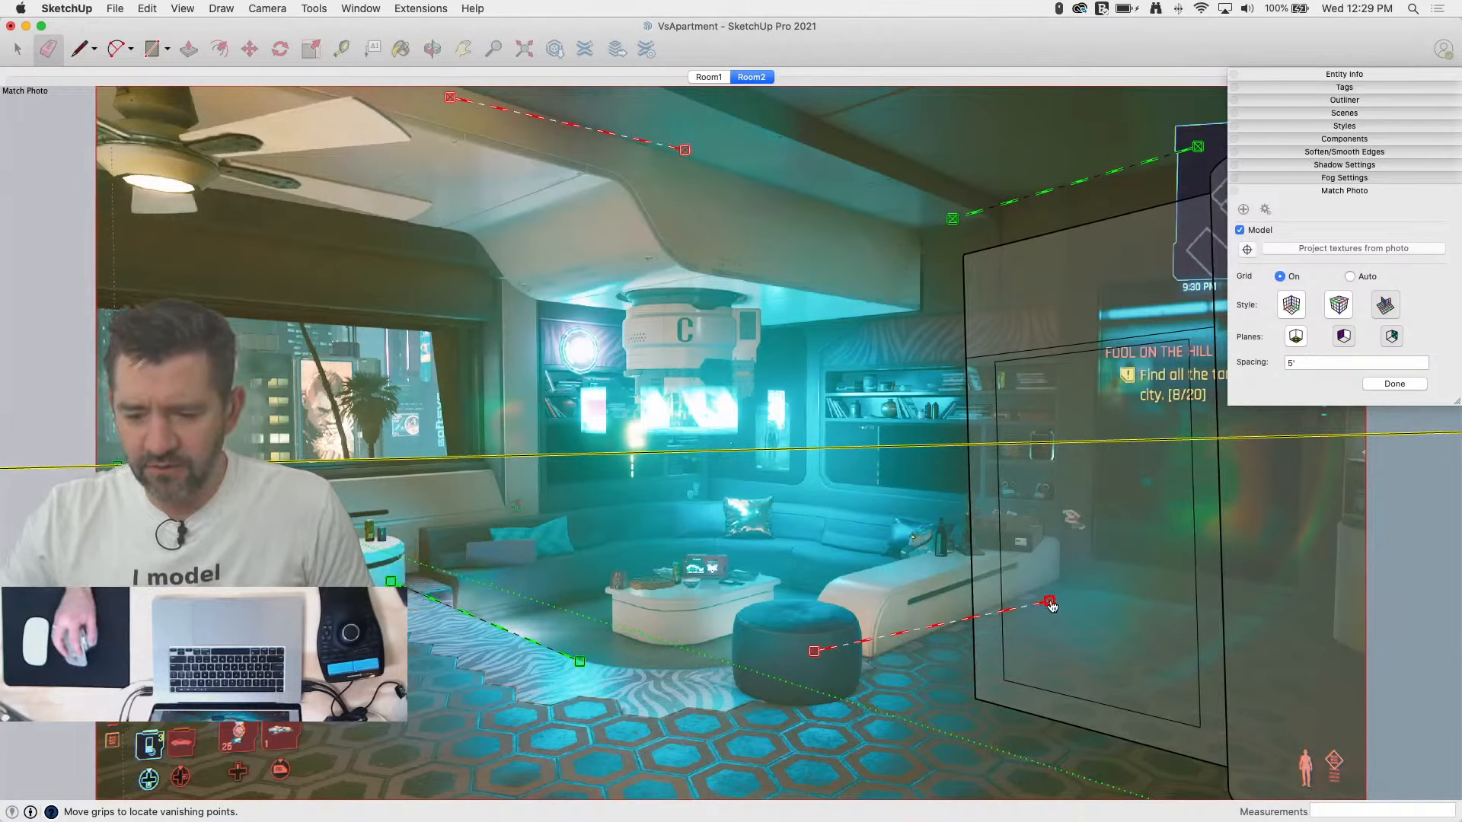
Step: Refine Room2's red vanishing-point bars along the low white cabinet's base and the full length of the ceiling beam
drag(1050, 604, 1059, 579)
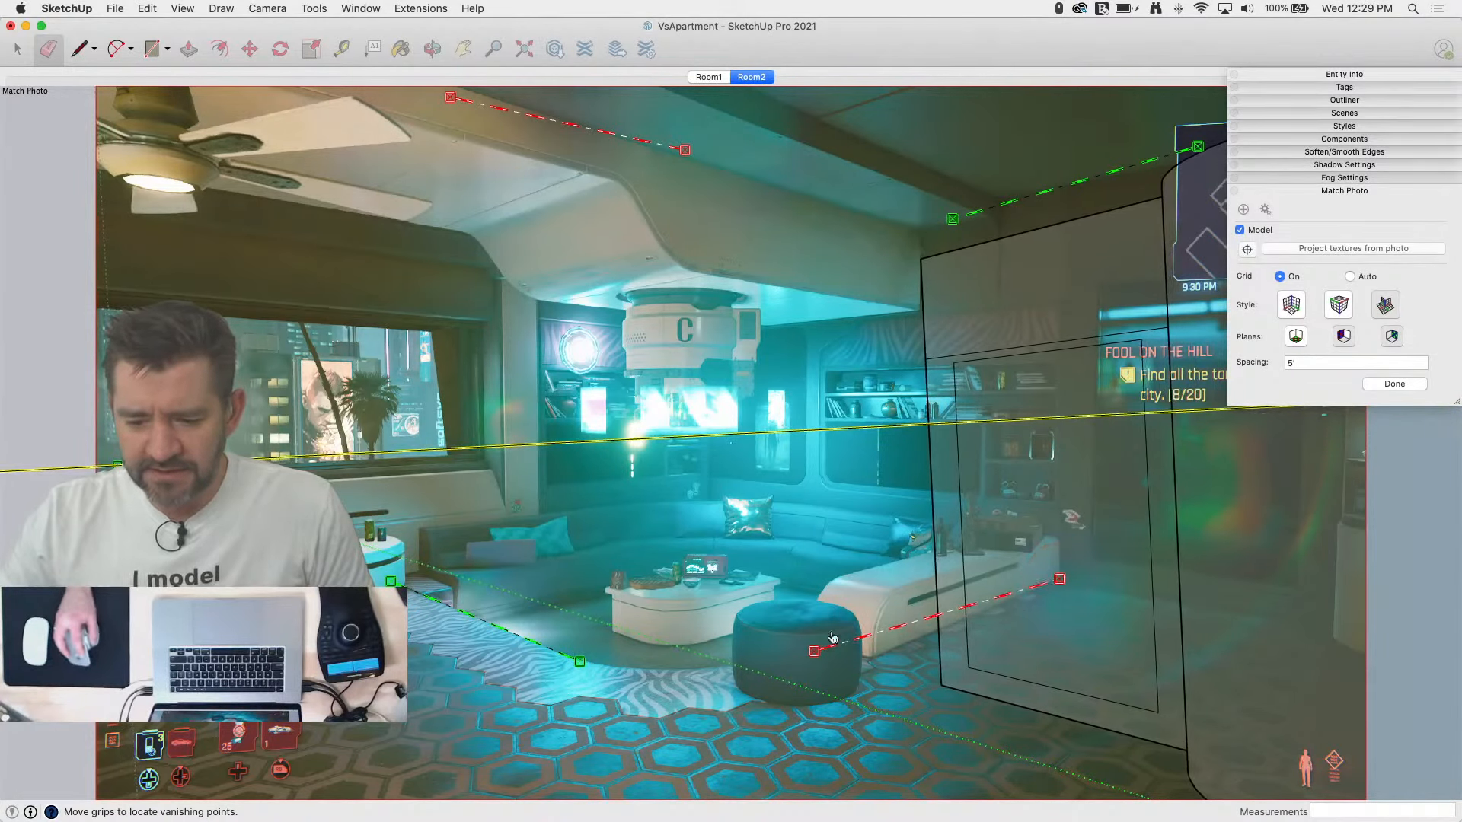
drag(815, 659, 863, 668)
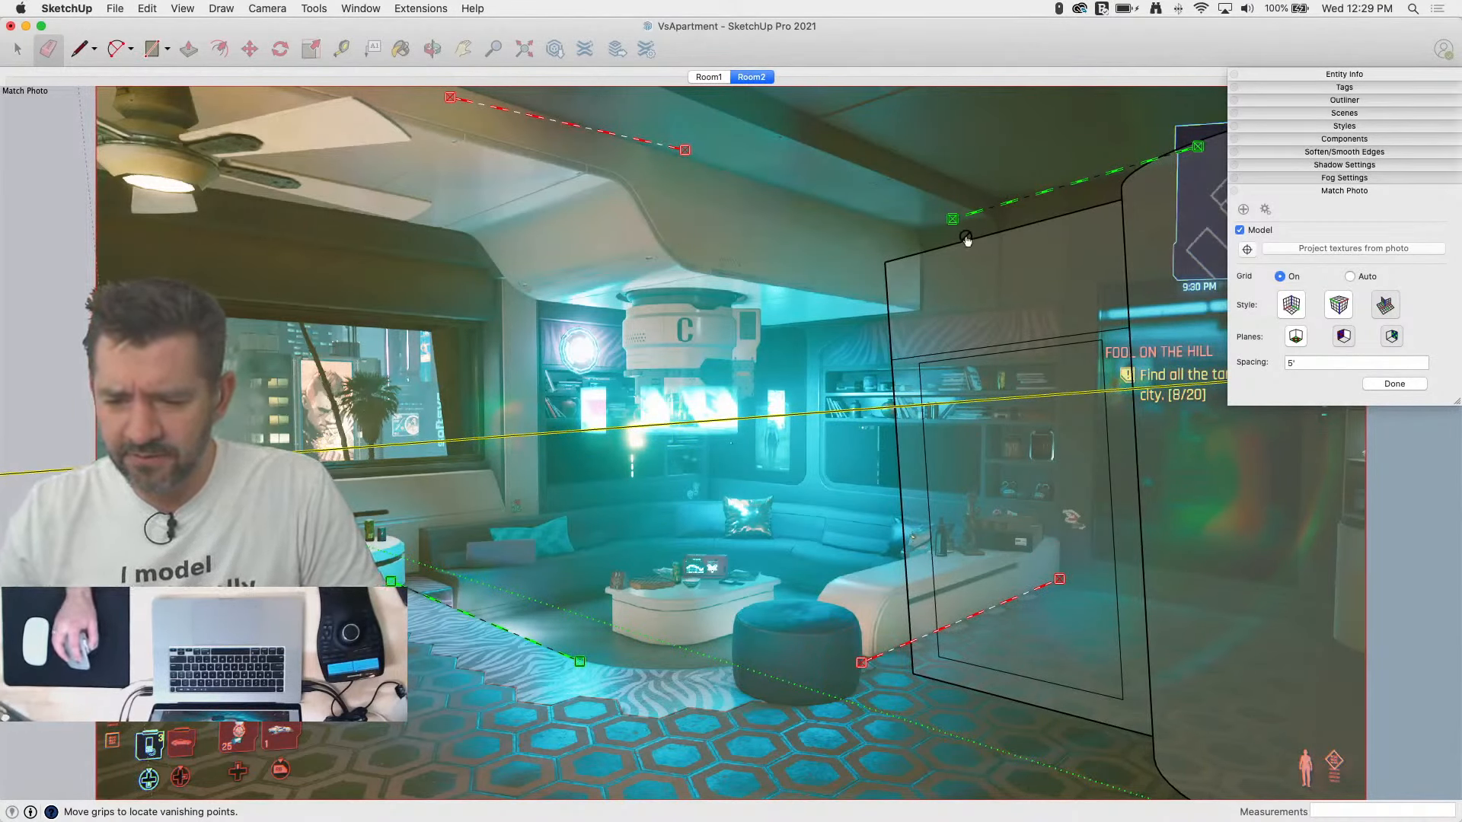
drag(685, 155, 912, 226)
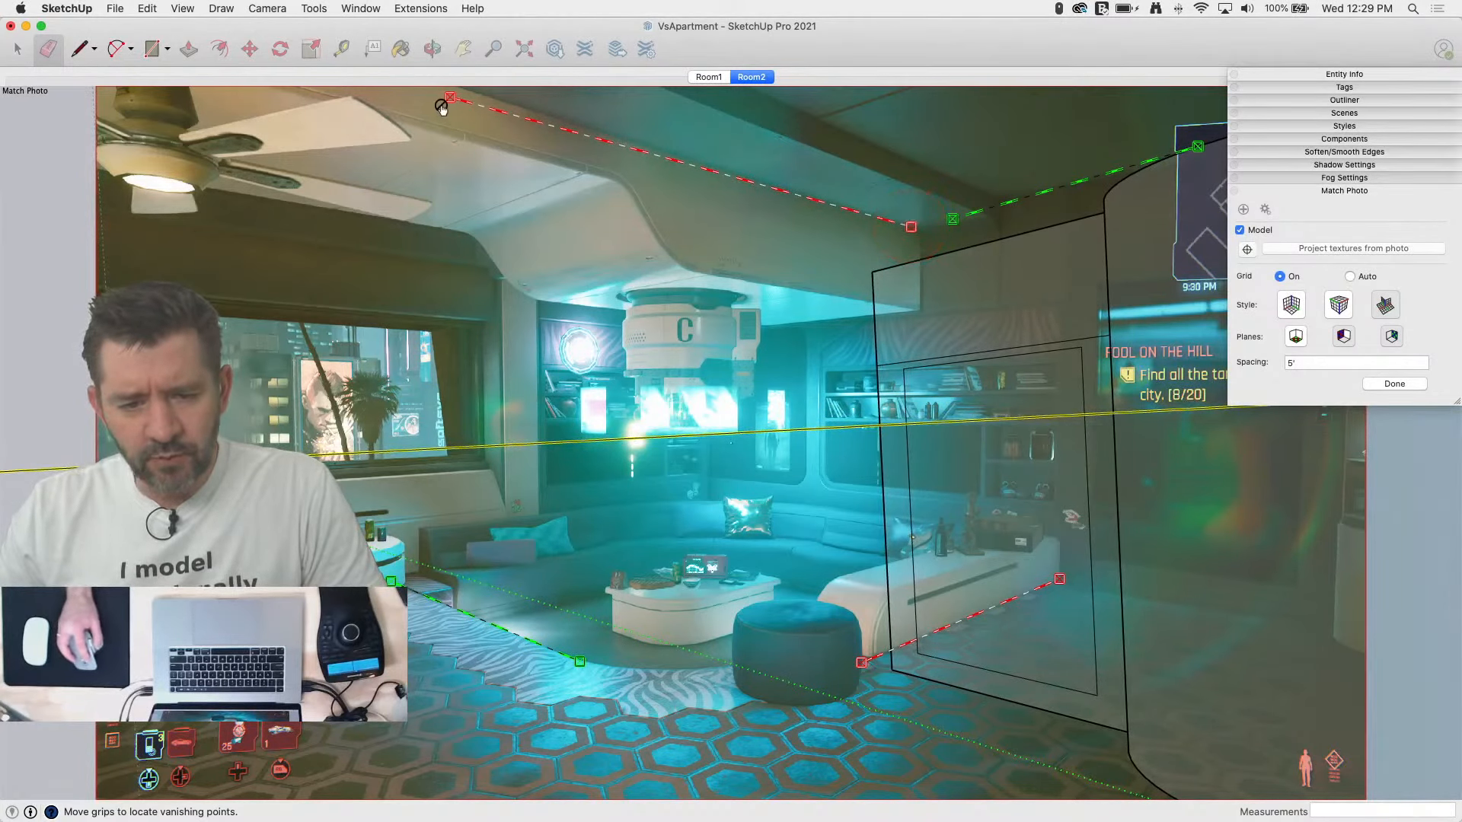
drag(450, 97, 469, 91)
Step: Move Room2's upper green vanishing-point bar onto the top edge of the zebra-striped panel above the shelves
scroll(1131, 149, up, 3)
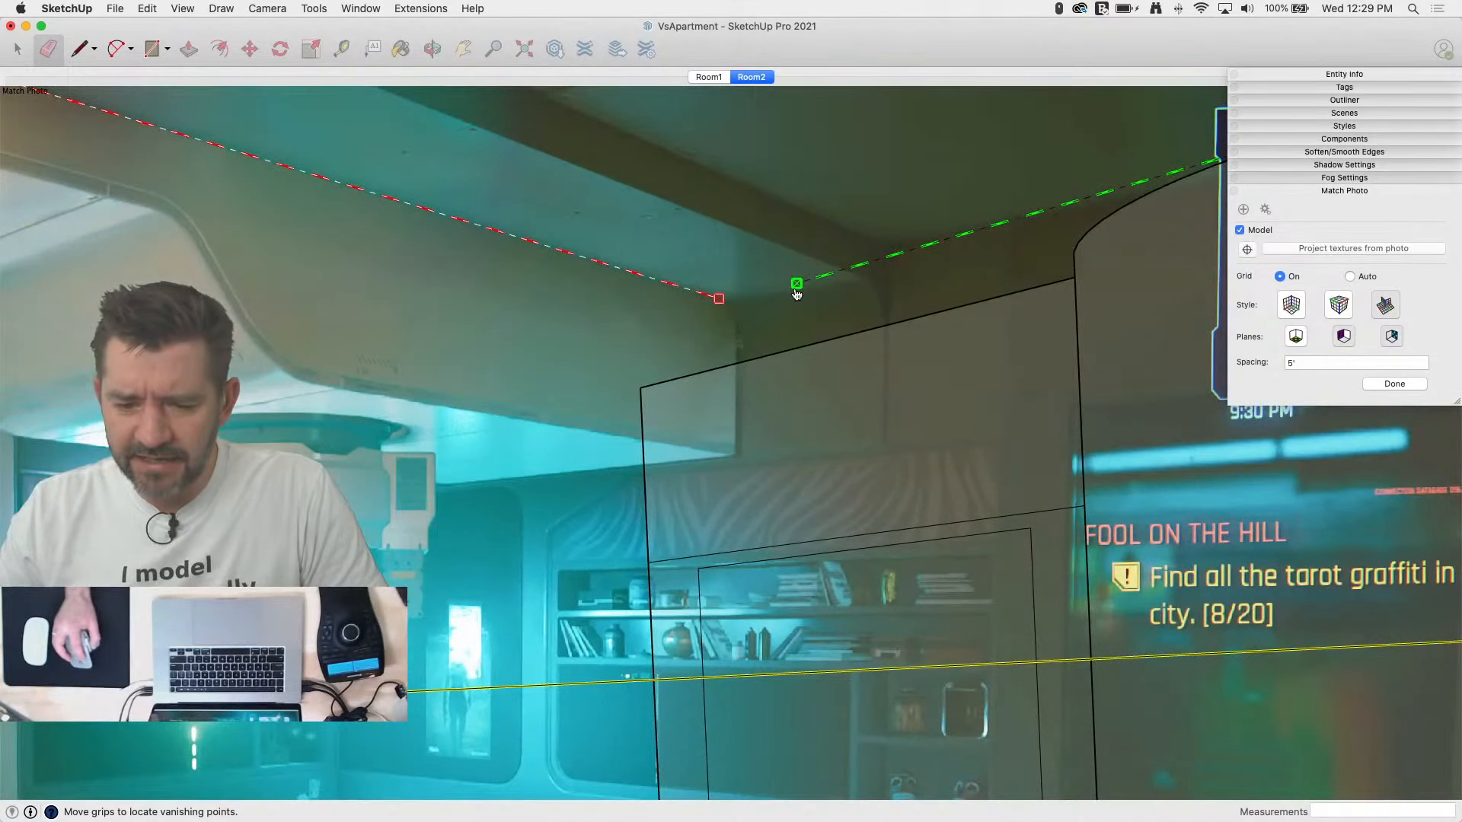
drag(794, 296, 437, 489)
scroll(350, 503, down, 3)
drag(969, 259, 837, 446)
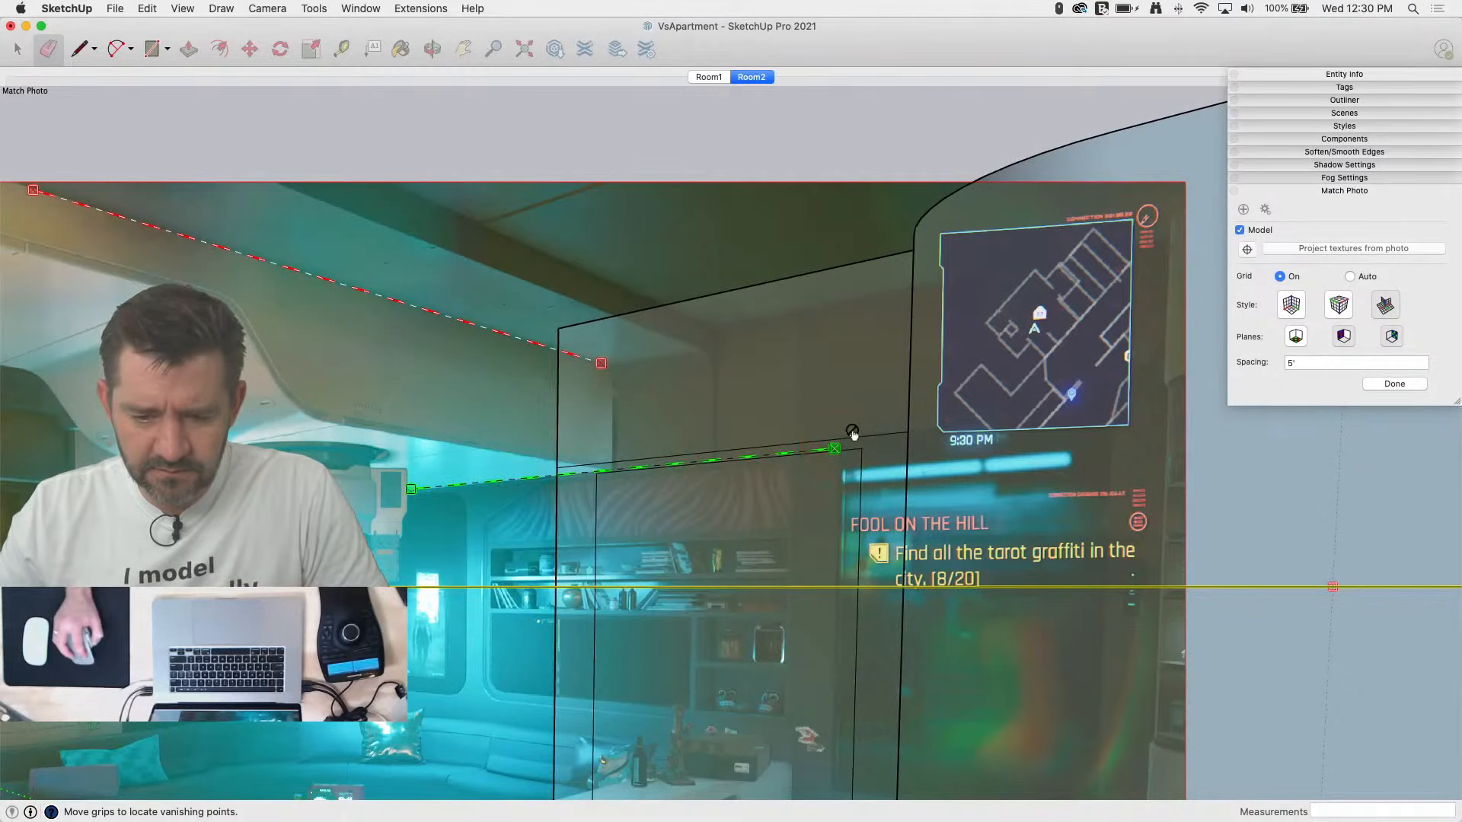
scroll(1062, 364, down, 3)
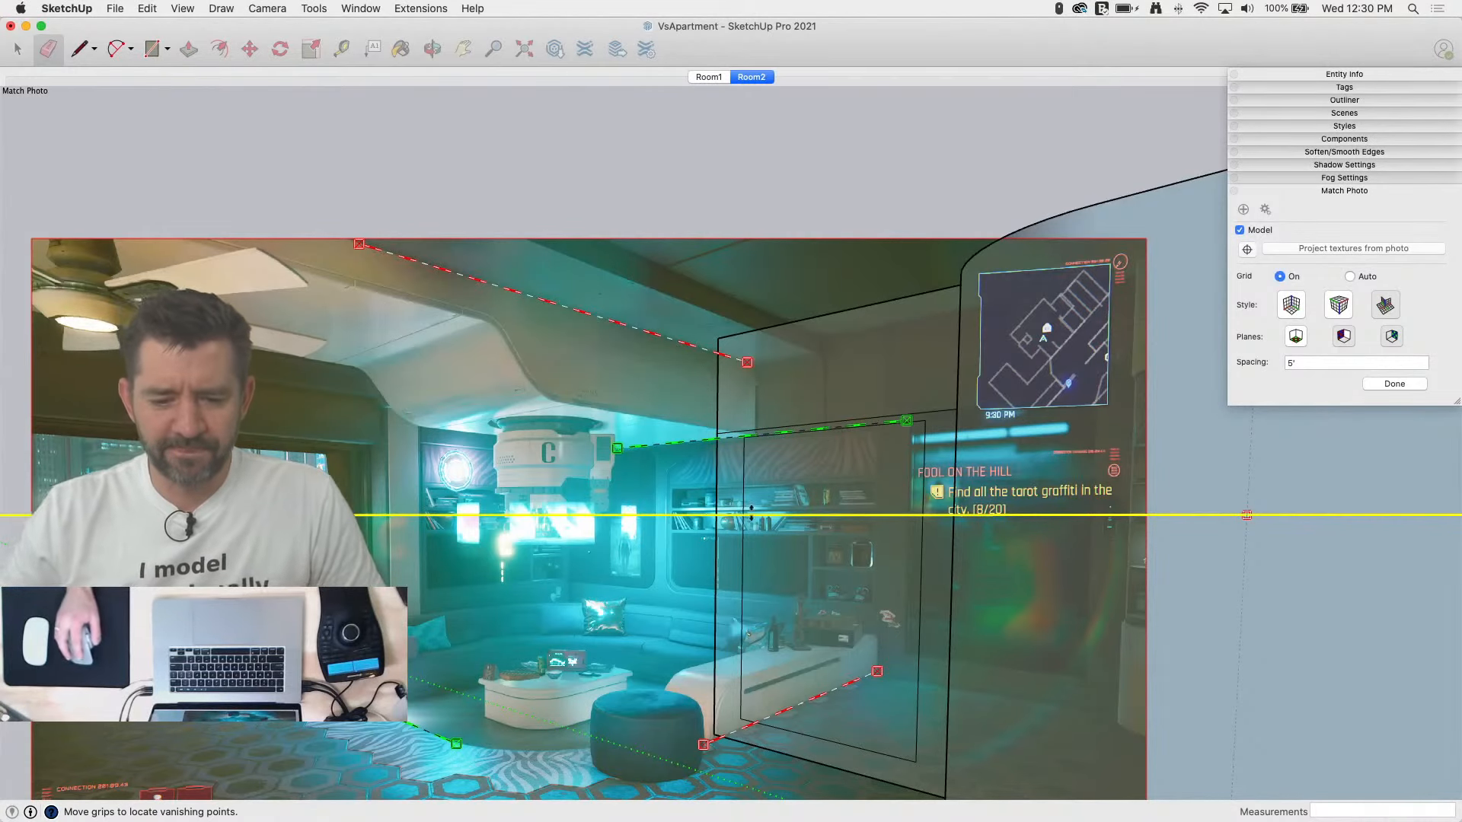
Step: Examine how the existing partition and the model's axis origin line up with the Room2 photo
scroll(815, 535, down, 2)
scroll(955, 533, down, 3)
shift+middle_drag(956, 533, 991, 435)
scroll(947, 487, up, 2)
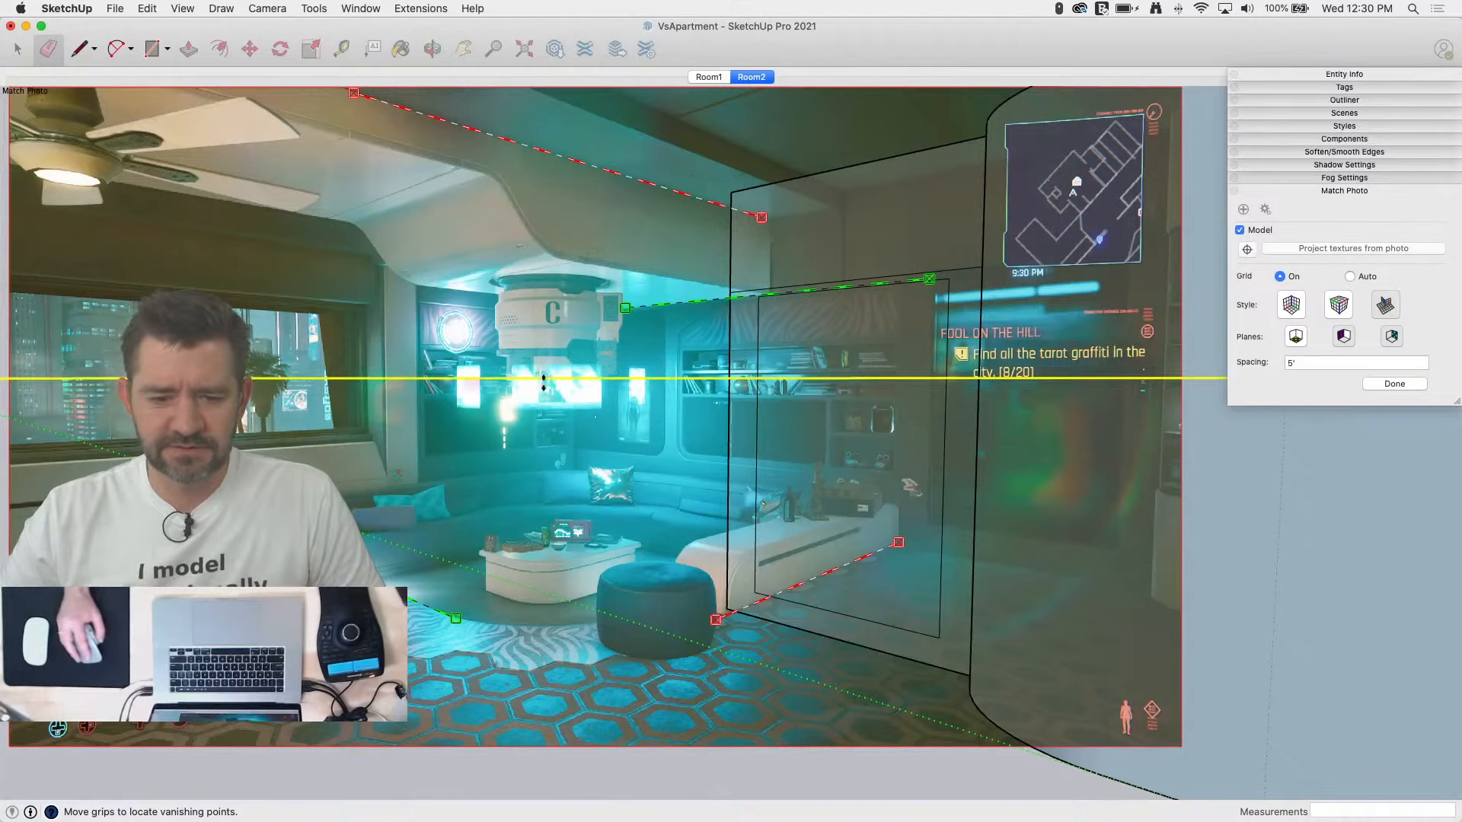
scroll(577, 347, down, 6)
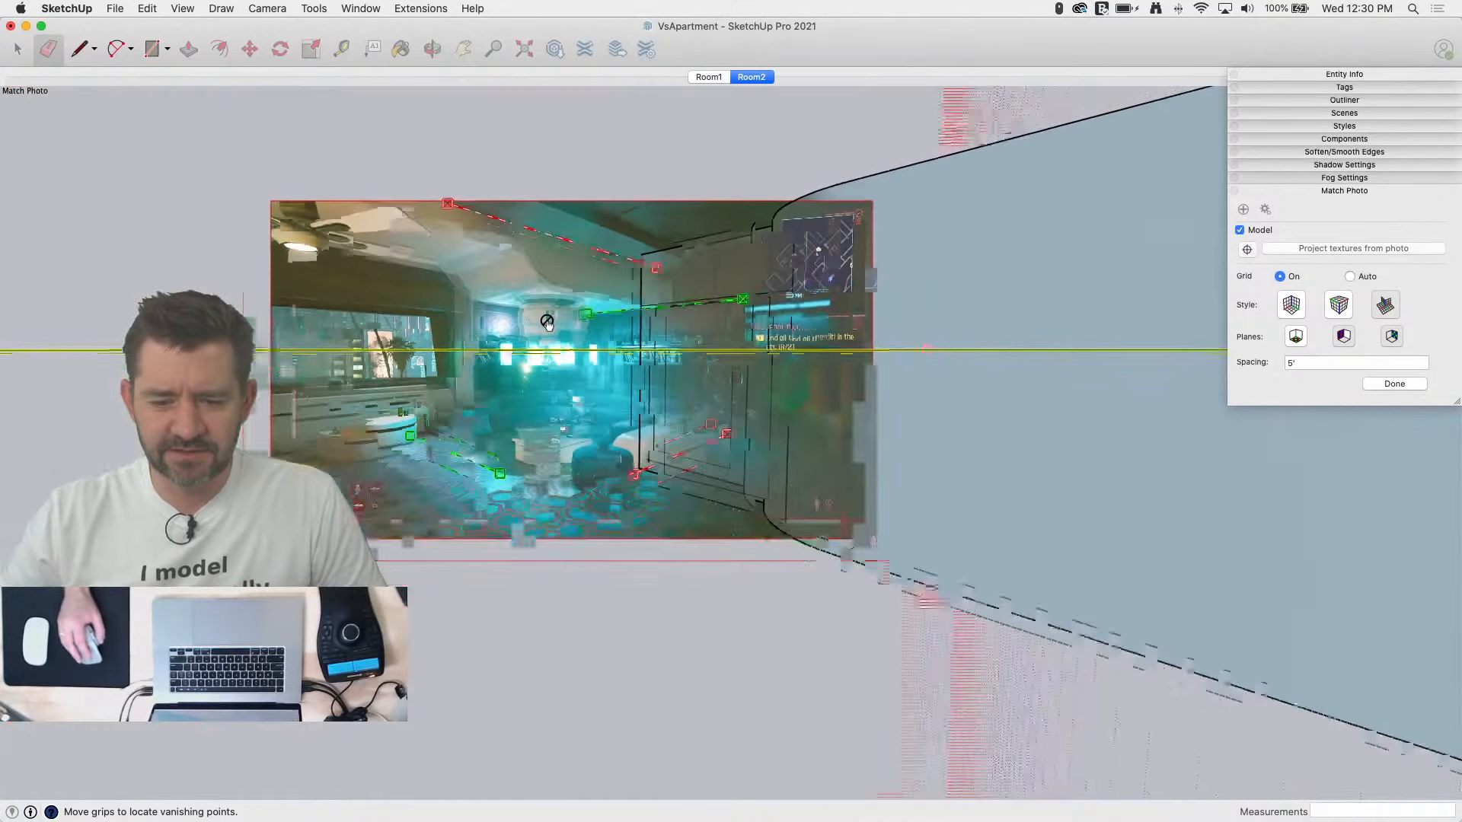
scroll(578, 354, down, 4)
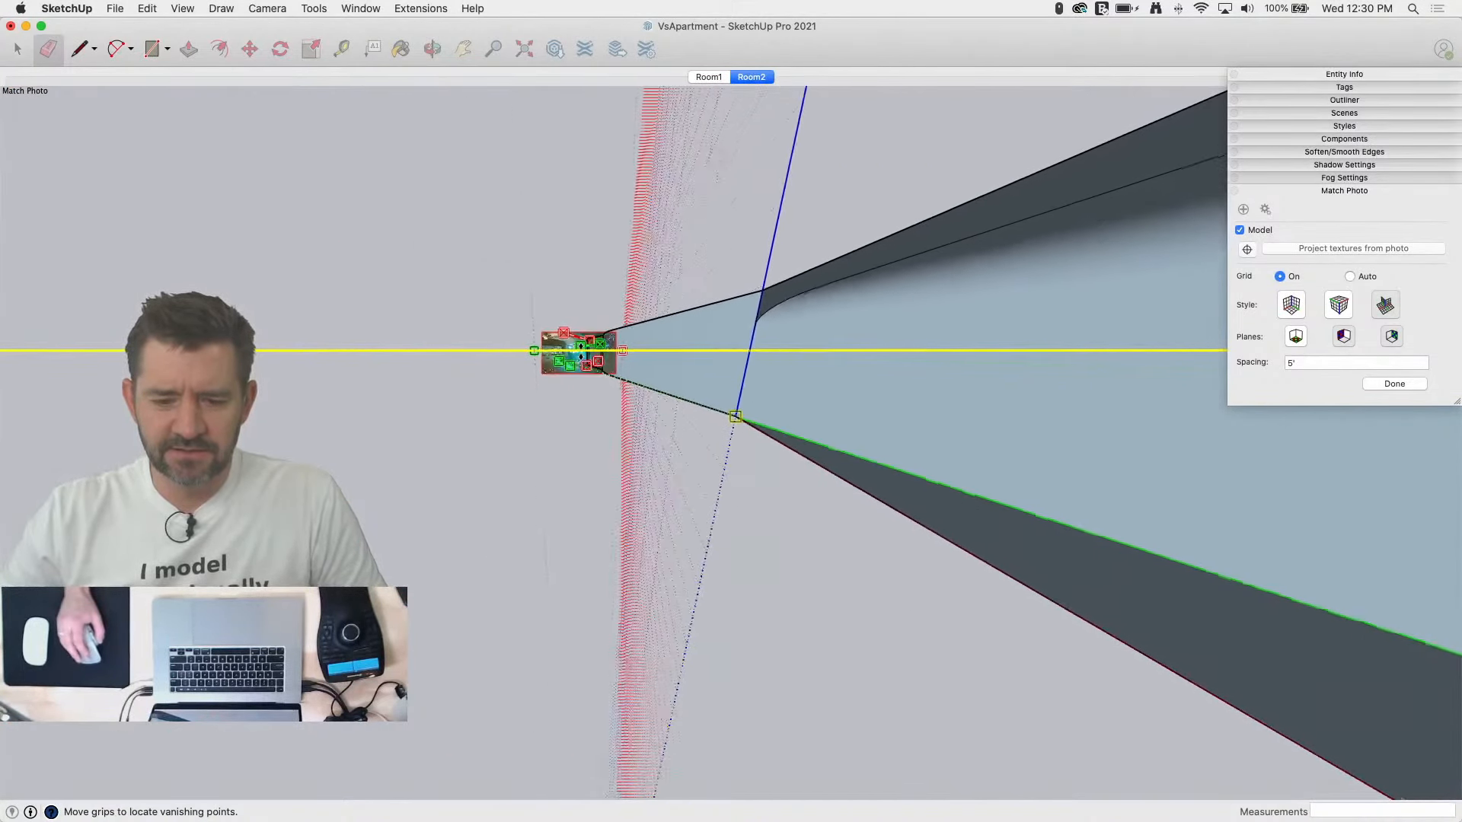
scroll(577, 358, up, 8)
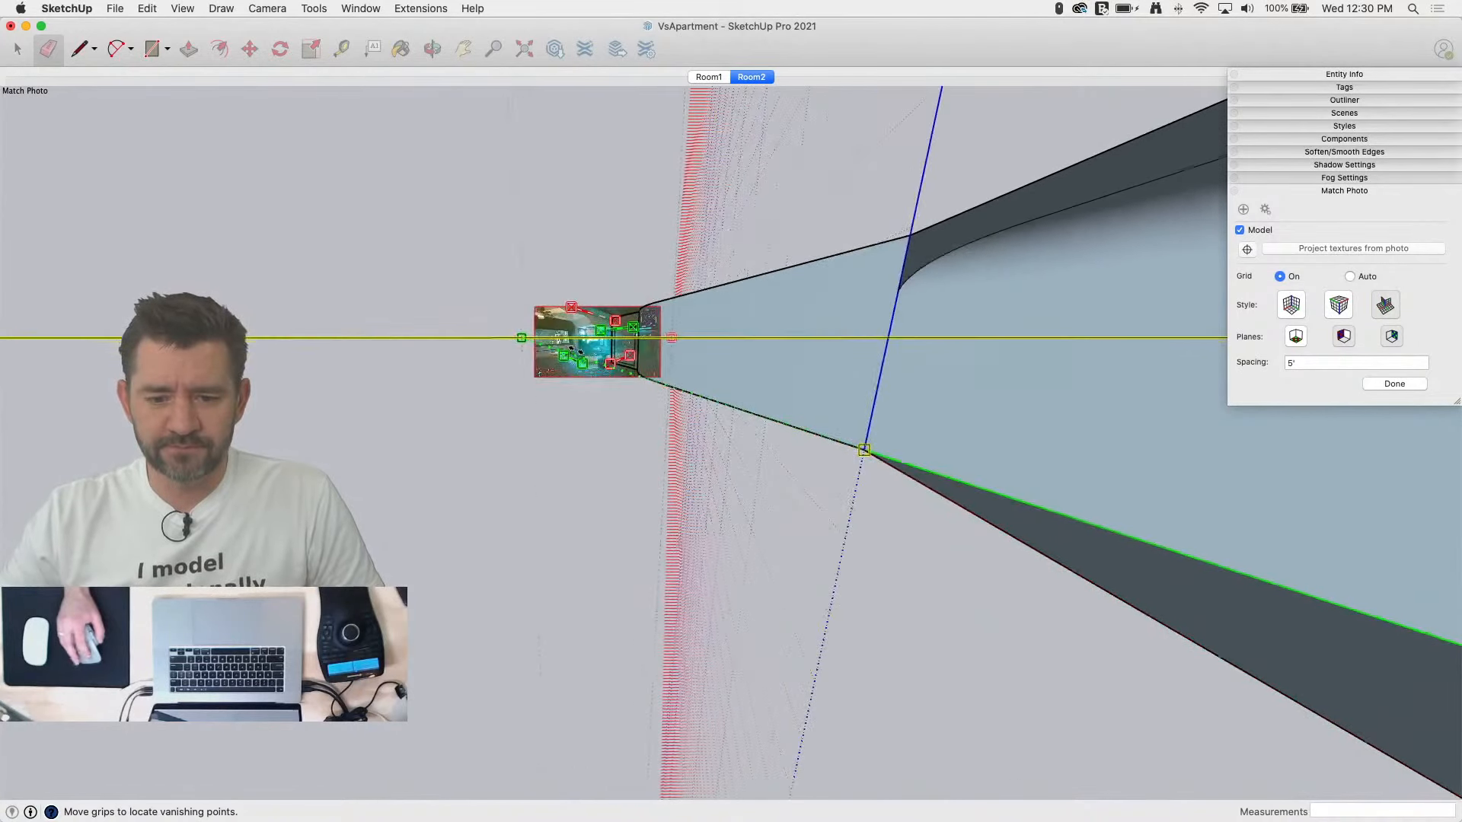
scroll(576, 350, up, 3)
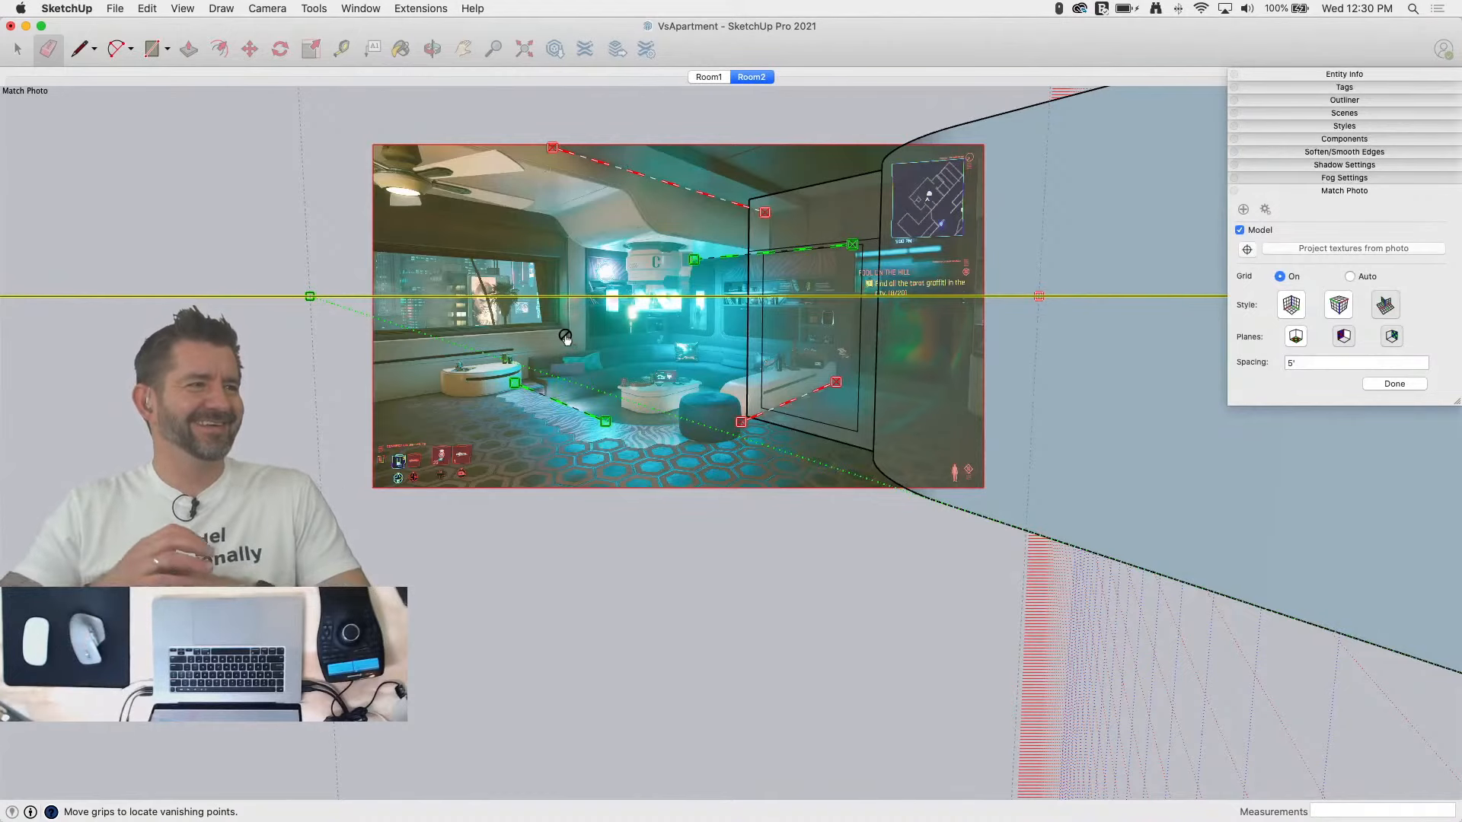
scroll(585, 365, up, 3)
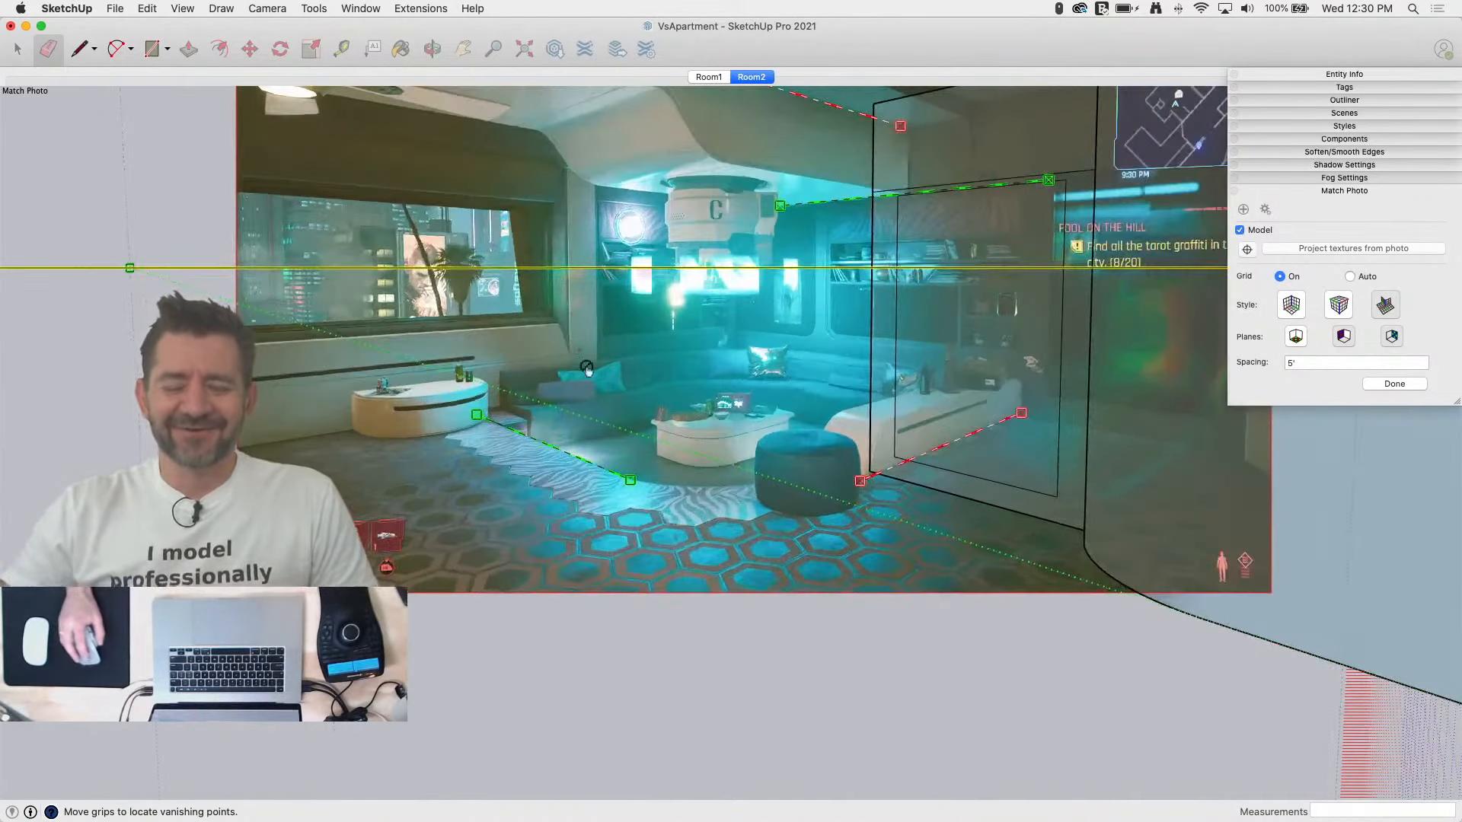
scroll(763, 589, down, 3)
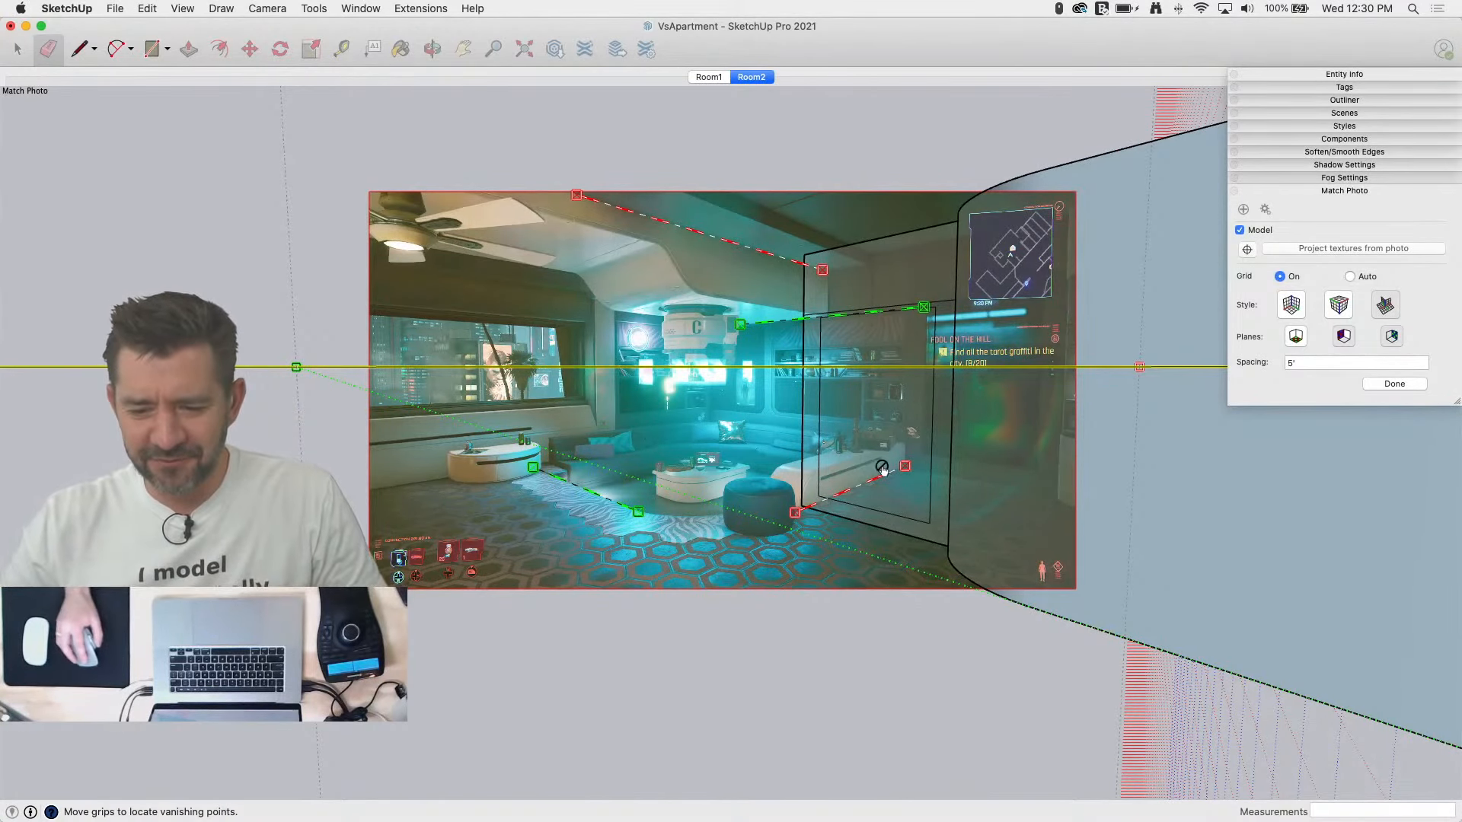
scroll(883, 469, up, 1)
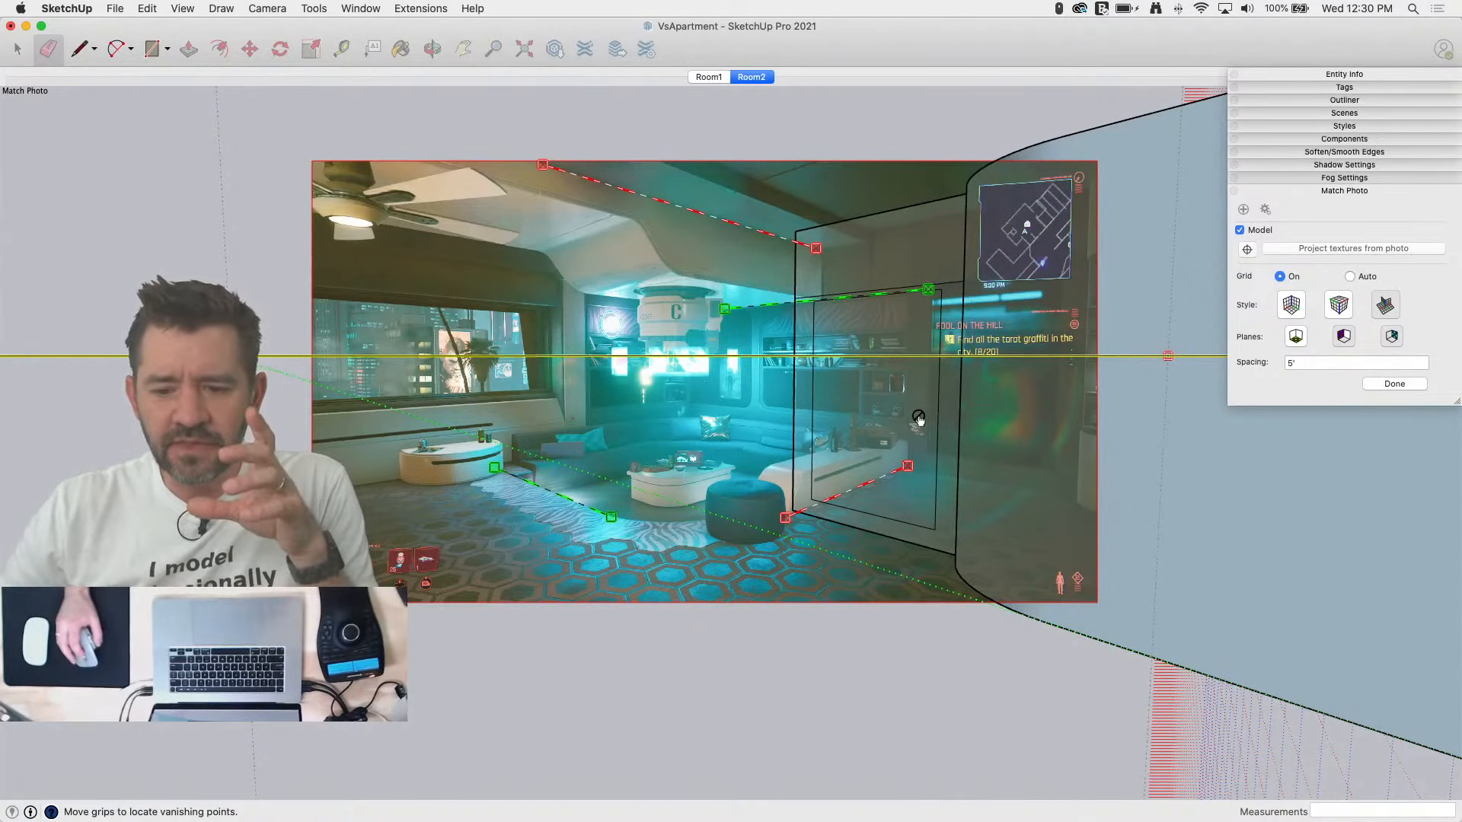
scroll(920, 418, up, 2)
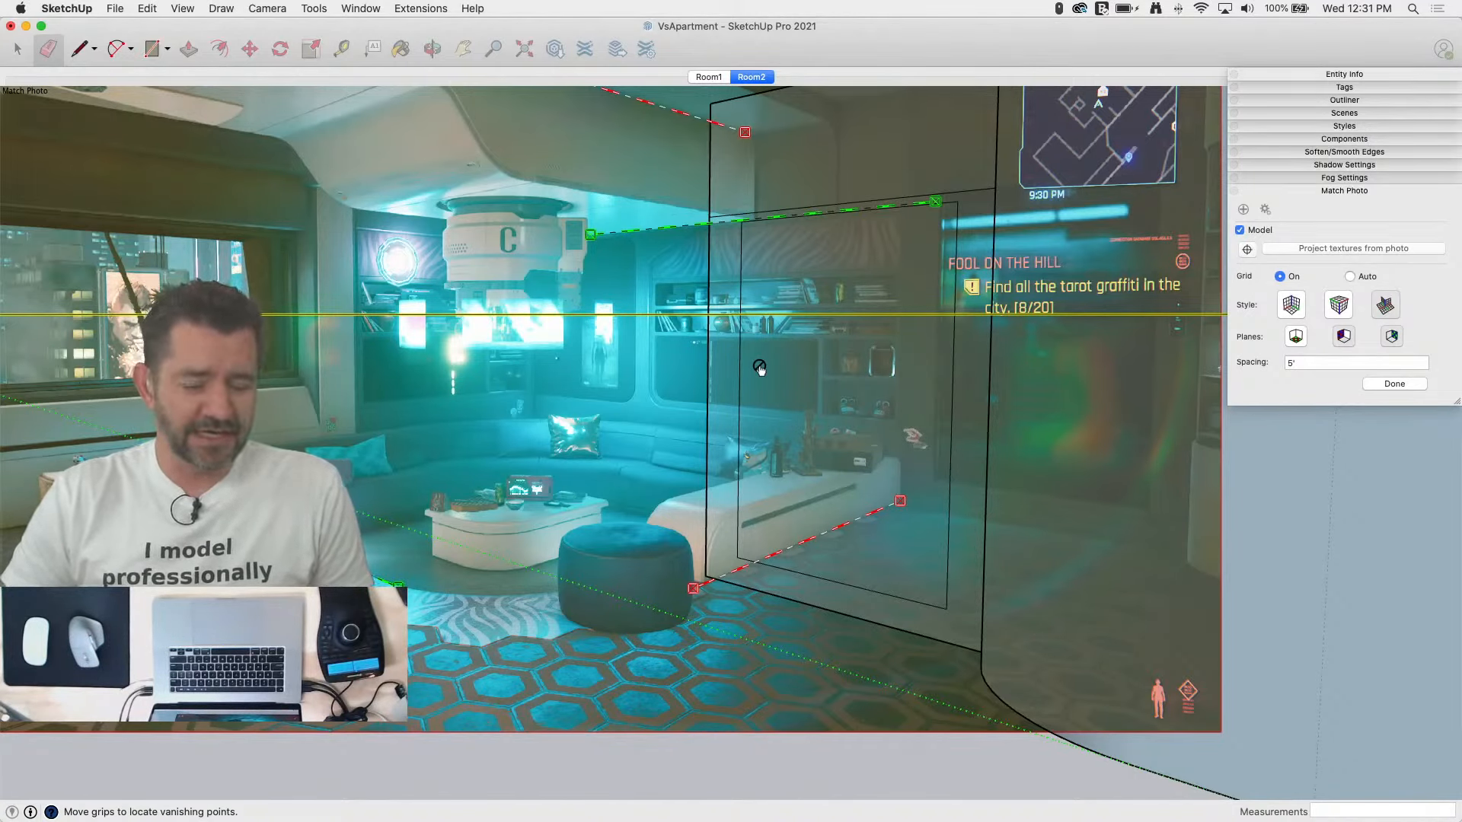
Step: Save the apartment model
key(super+s)
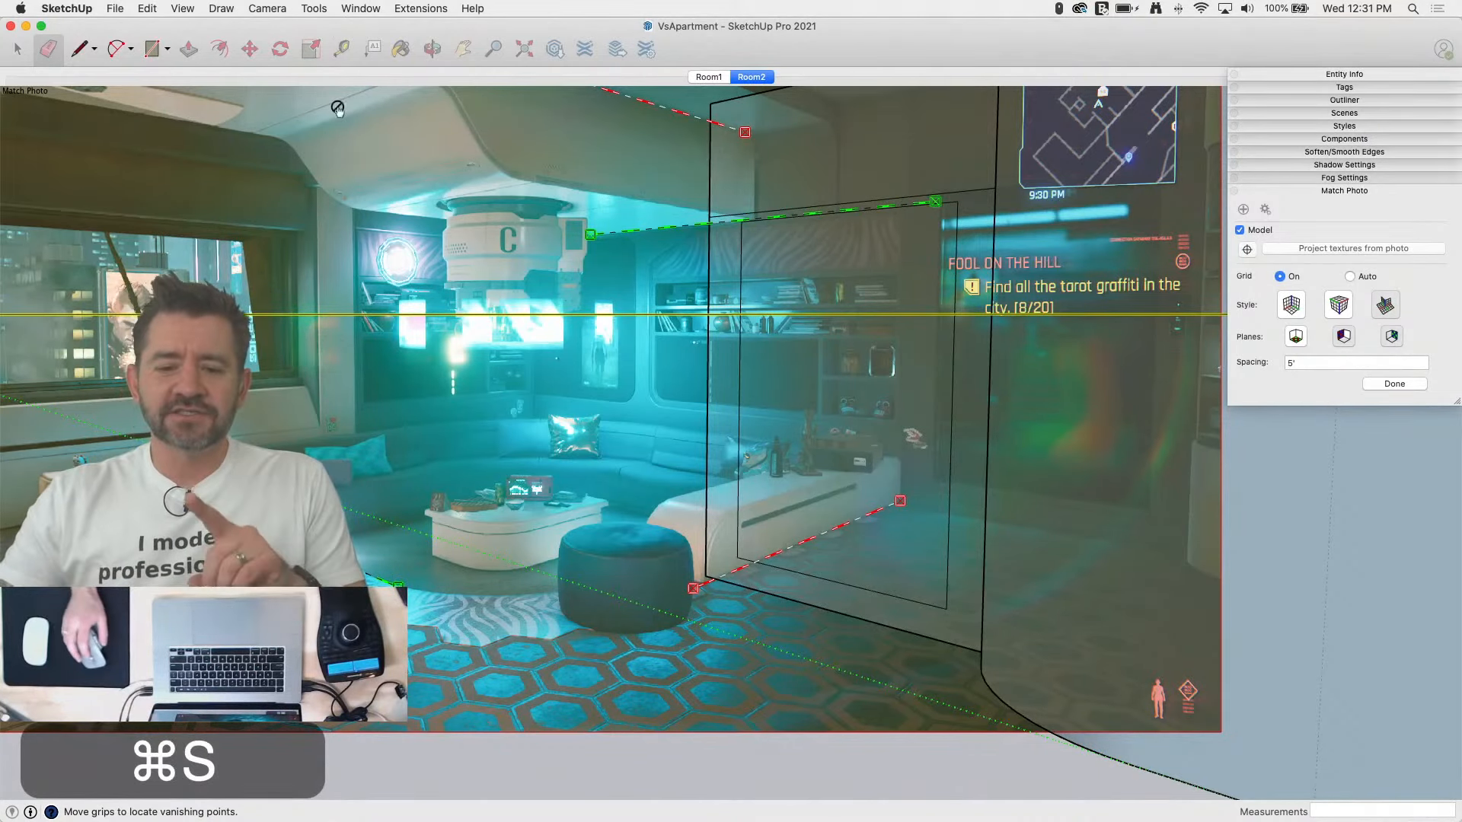
scroll(939, 534, down, 3)
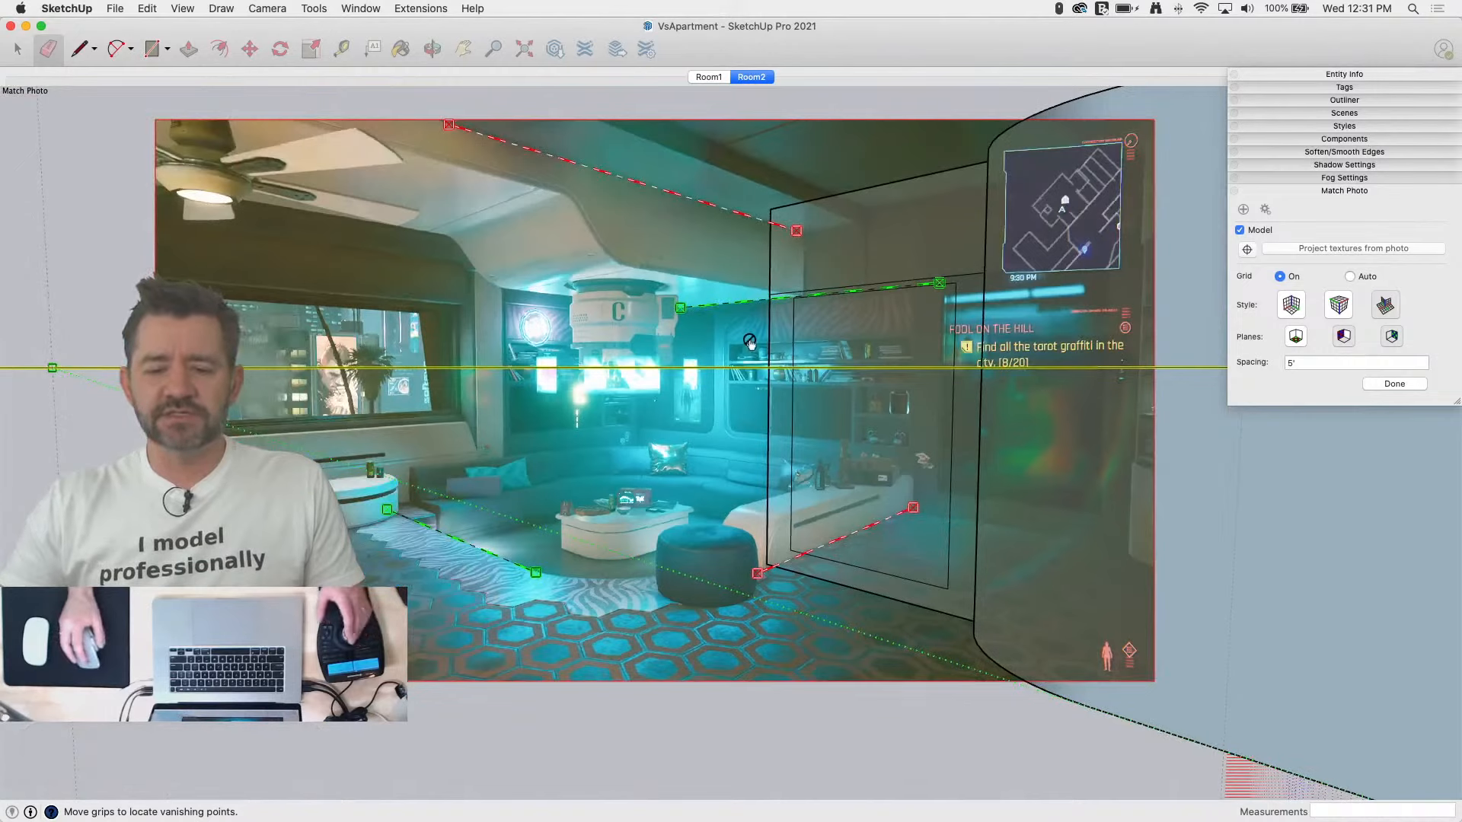
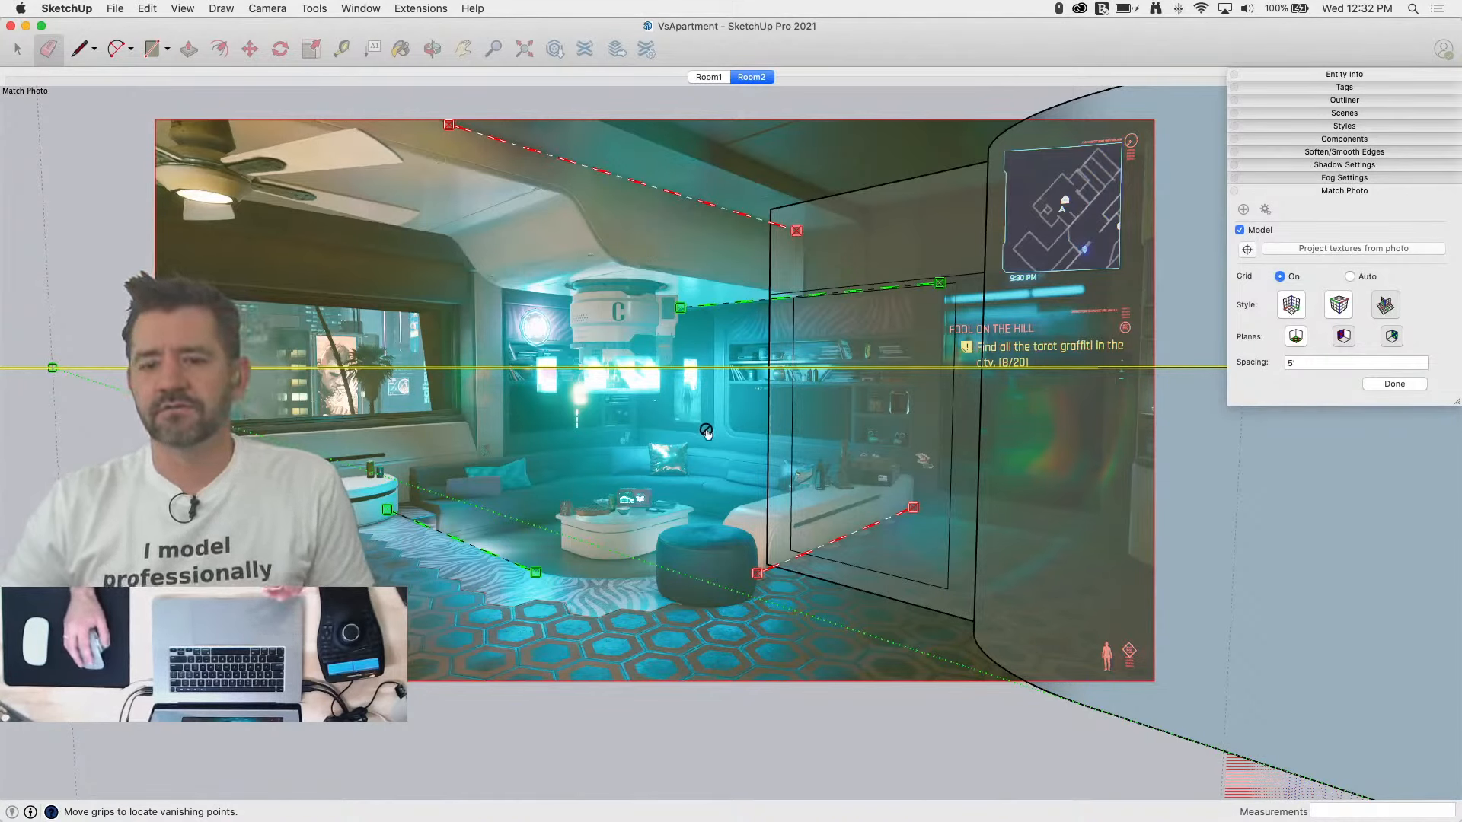
Step: Collapse the Match Photo settings and move the axis origin farther from the Room2 photo to shift the partition toward the photo's far edge
scroll(713, 430, down, 2)
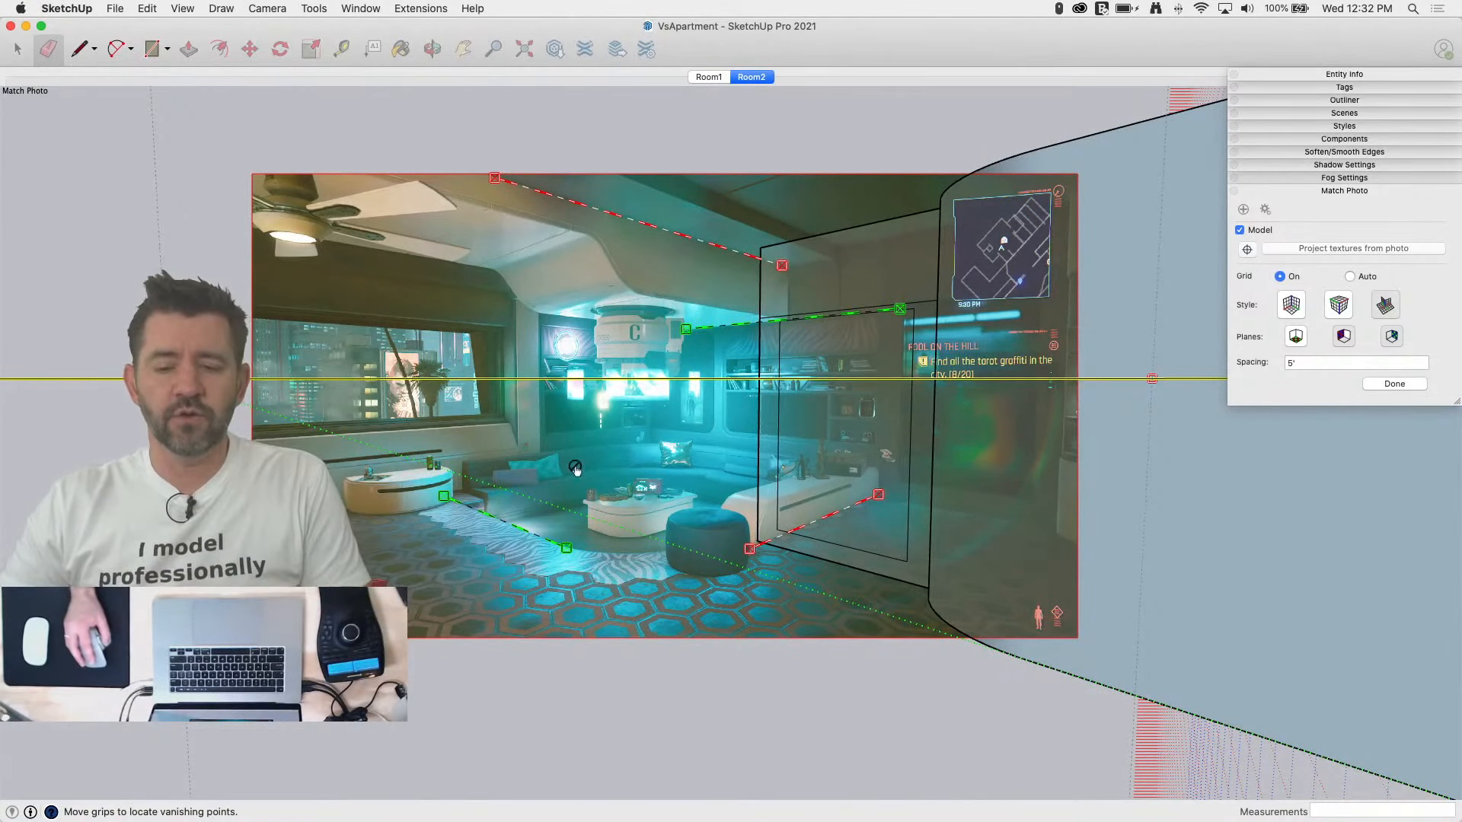
scroll(540, 471, down, 2)
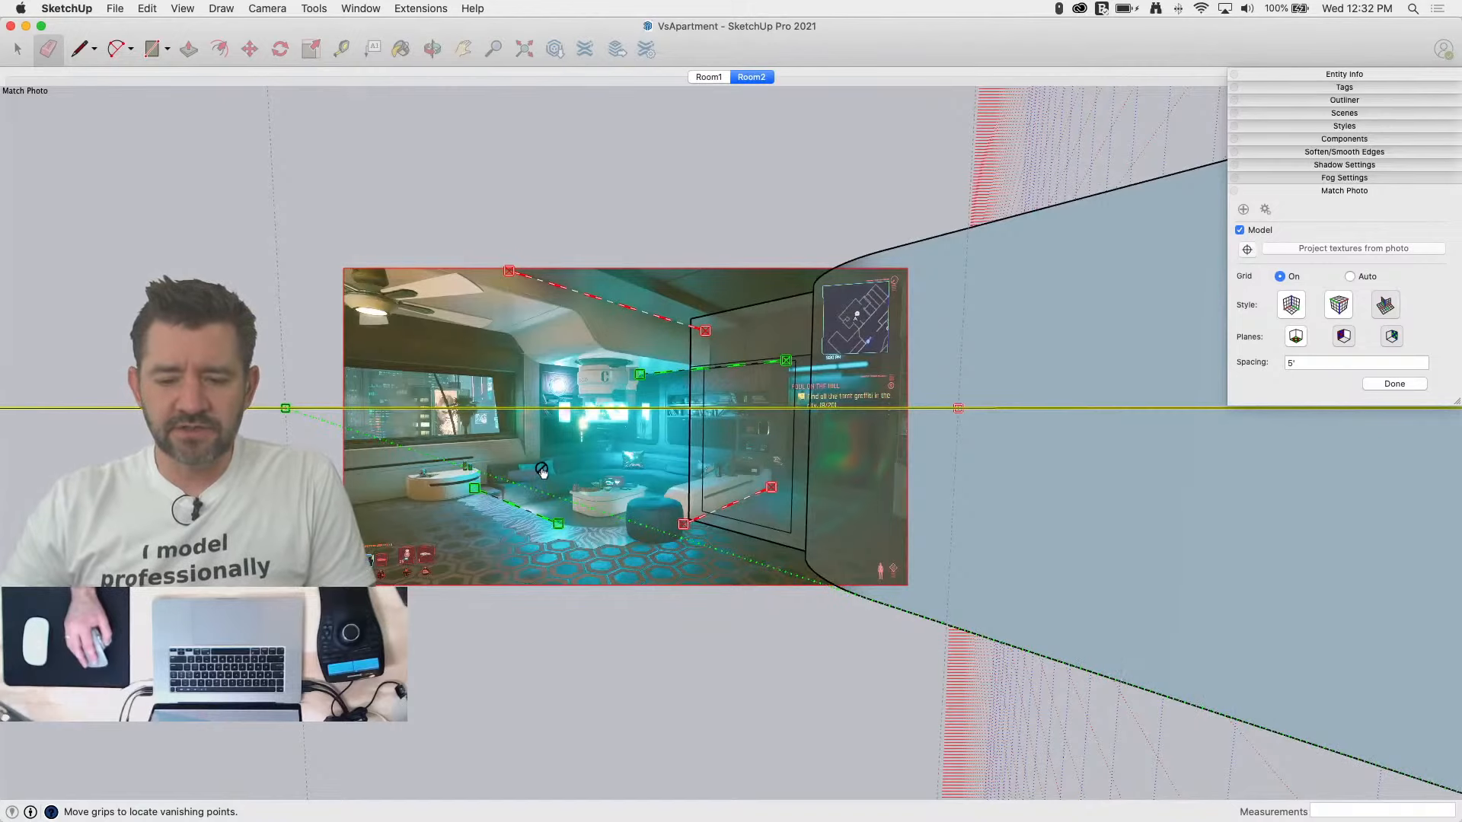
scroll(541, 480, down, 4)
scroll(543, 472, down, 3)
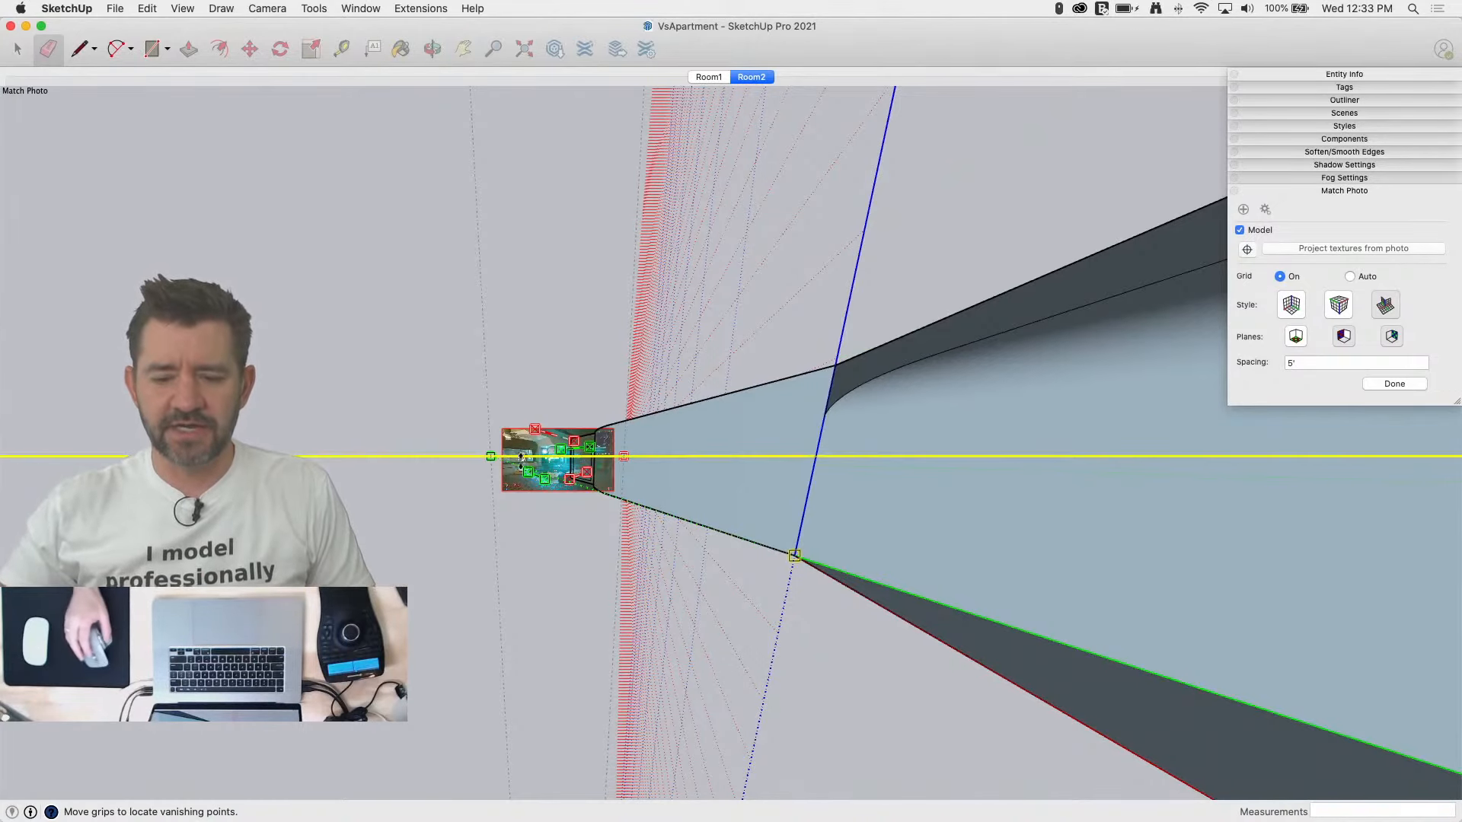
scroll(587, 491, up, 2)
scroll(588, 491, up, 4)
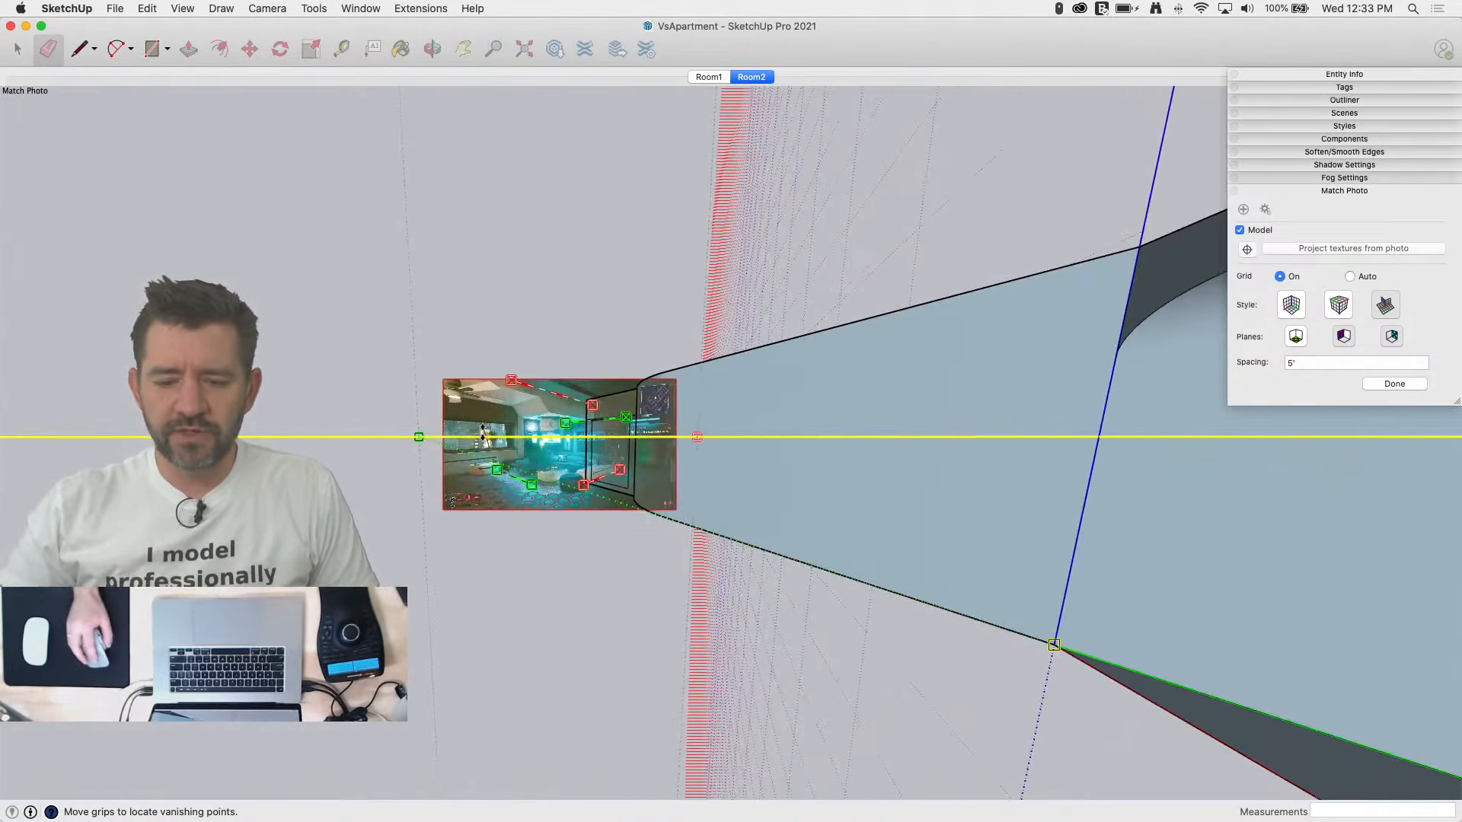
click(1384, 190)
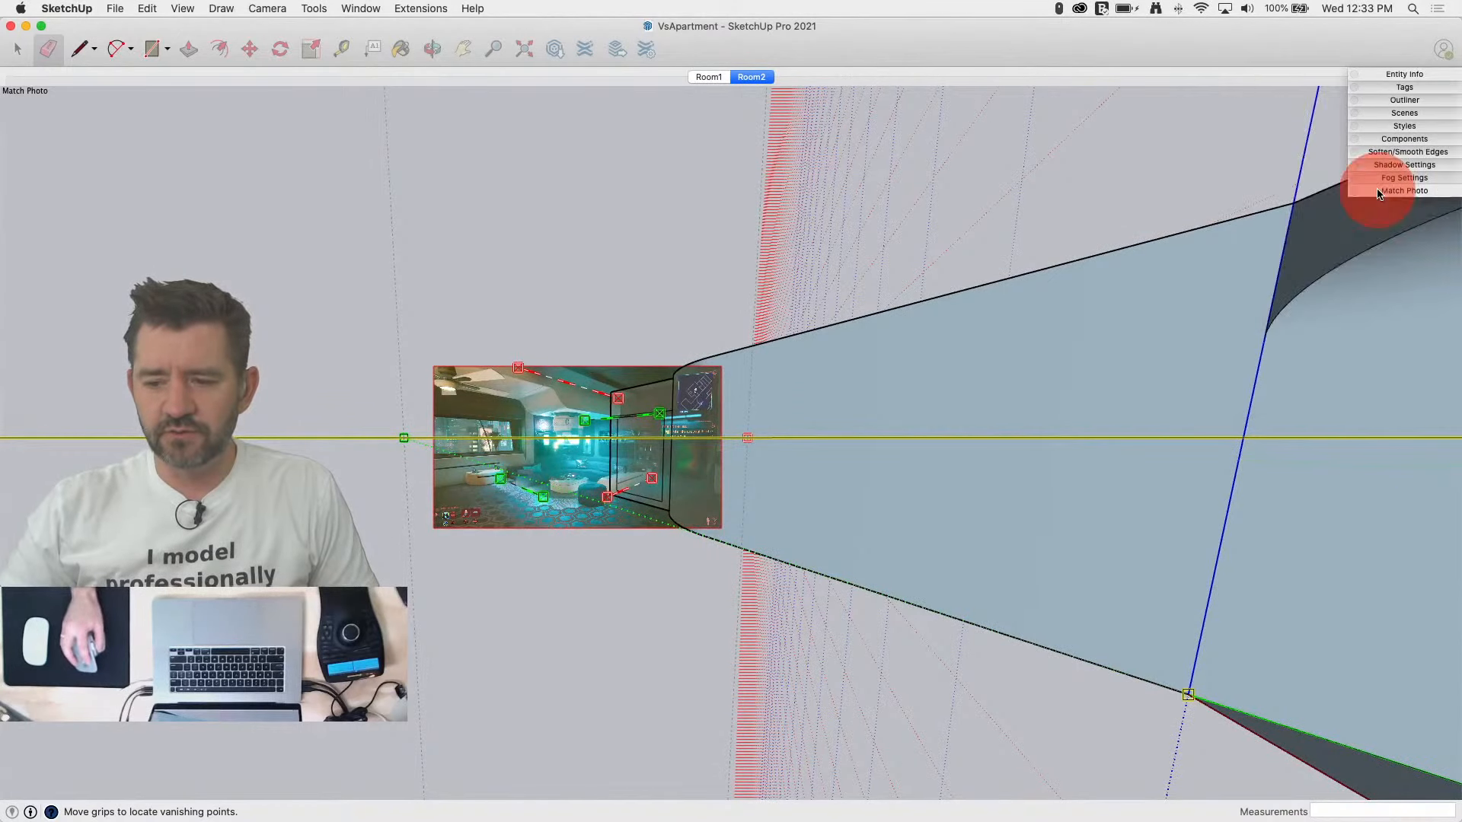
scroll(829, 455, up, 1)
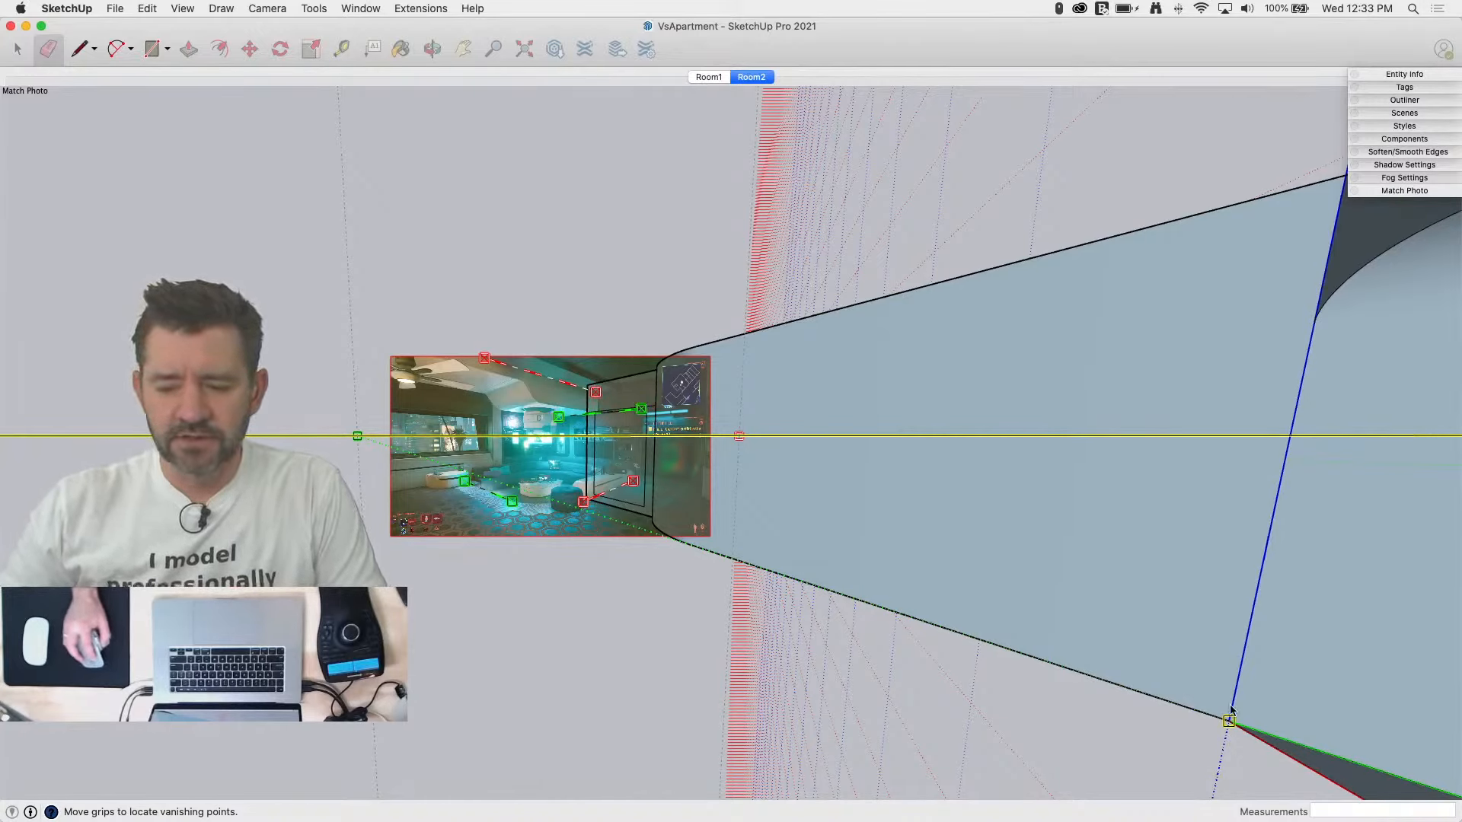
drag(1233, 729, 1445, 691)
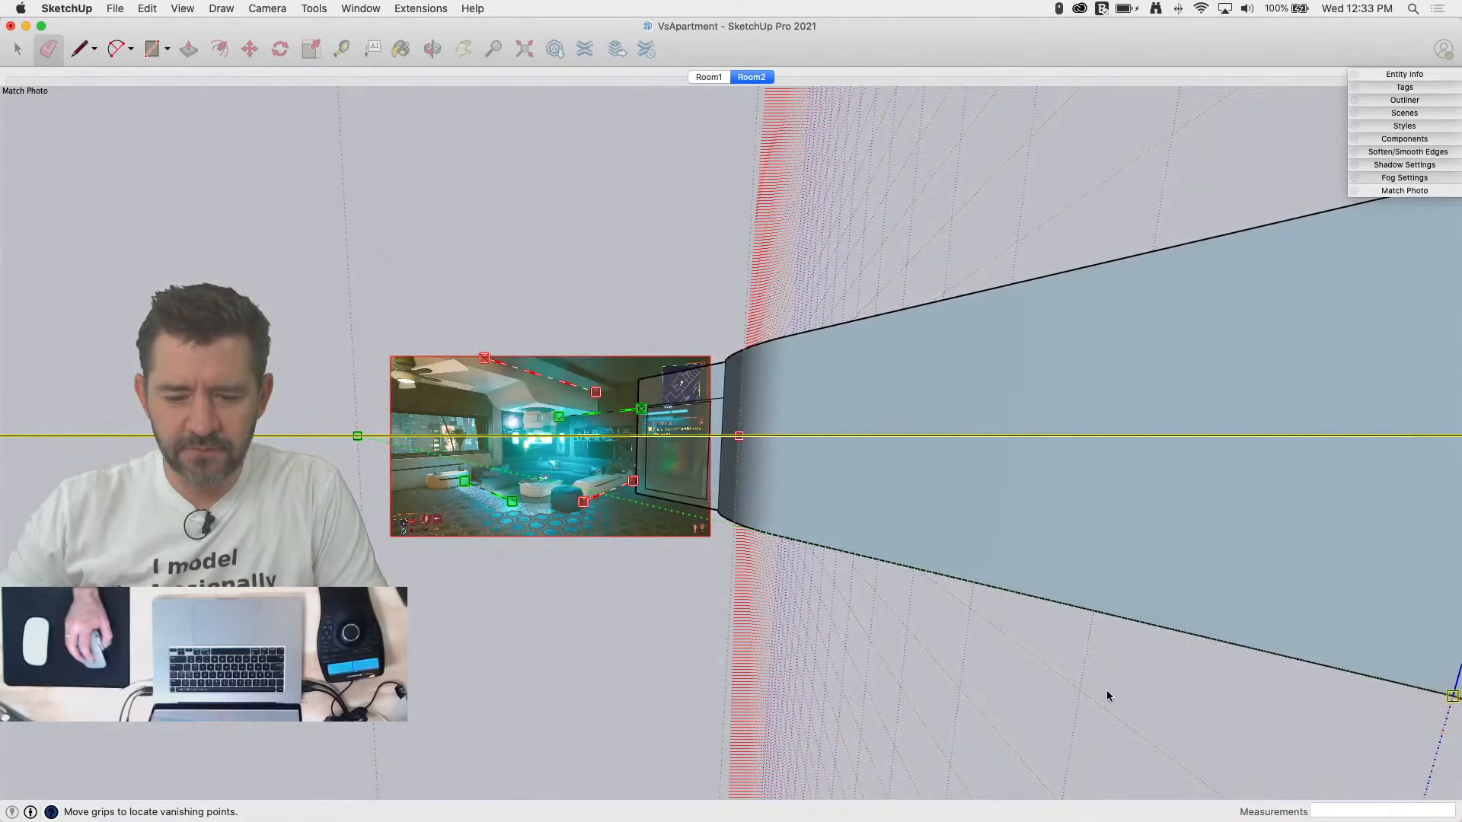
Step: Fine-tune the far end of the lower red vanishing-point bar at the base of the low white cabinet
scroll(781, 600, up, 4)
scroll(358, 267, up, 3)
scroll(609, 426, up, 3)
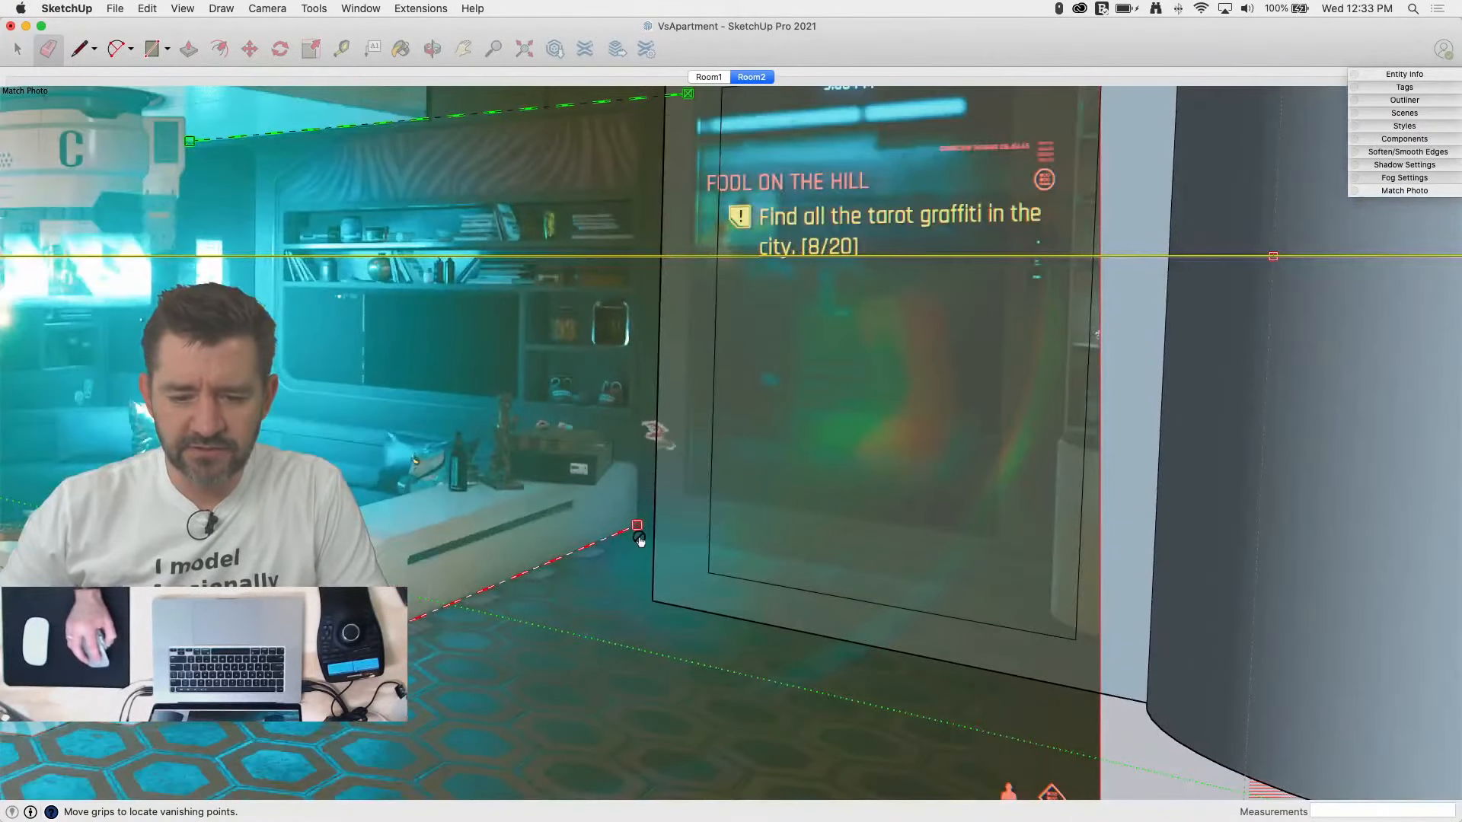
drag(638, 530, 634, 527)
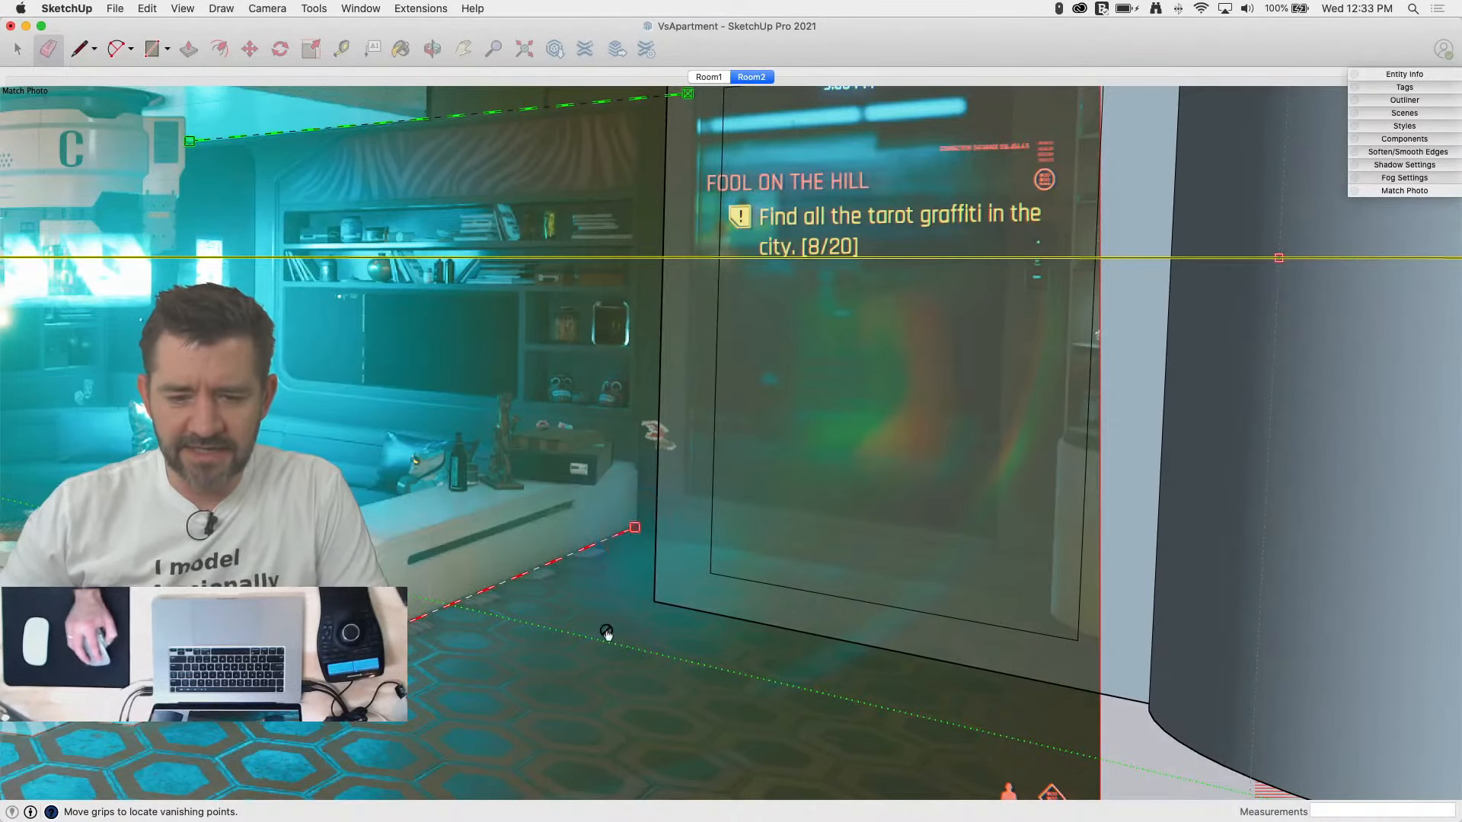
Step: Place the far end of the upper green vanishing-point bar at the corner where the zebra-striped panel's top edge ends
scroll(792, 457, down, 3)
scroll(759, 258, up, 6)
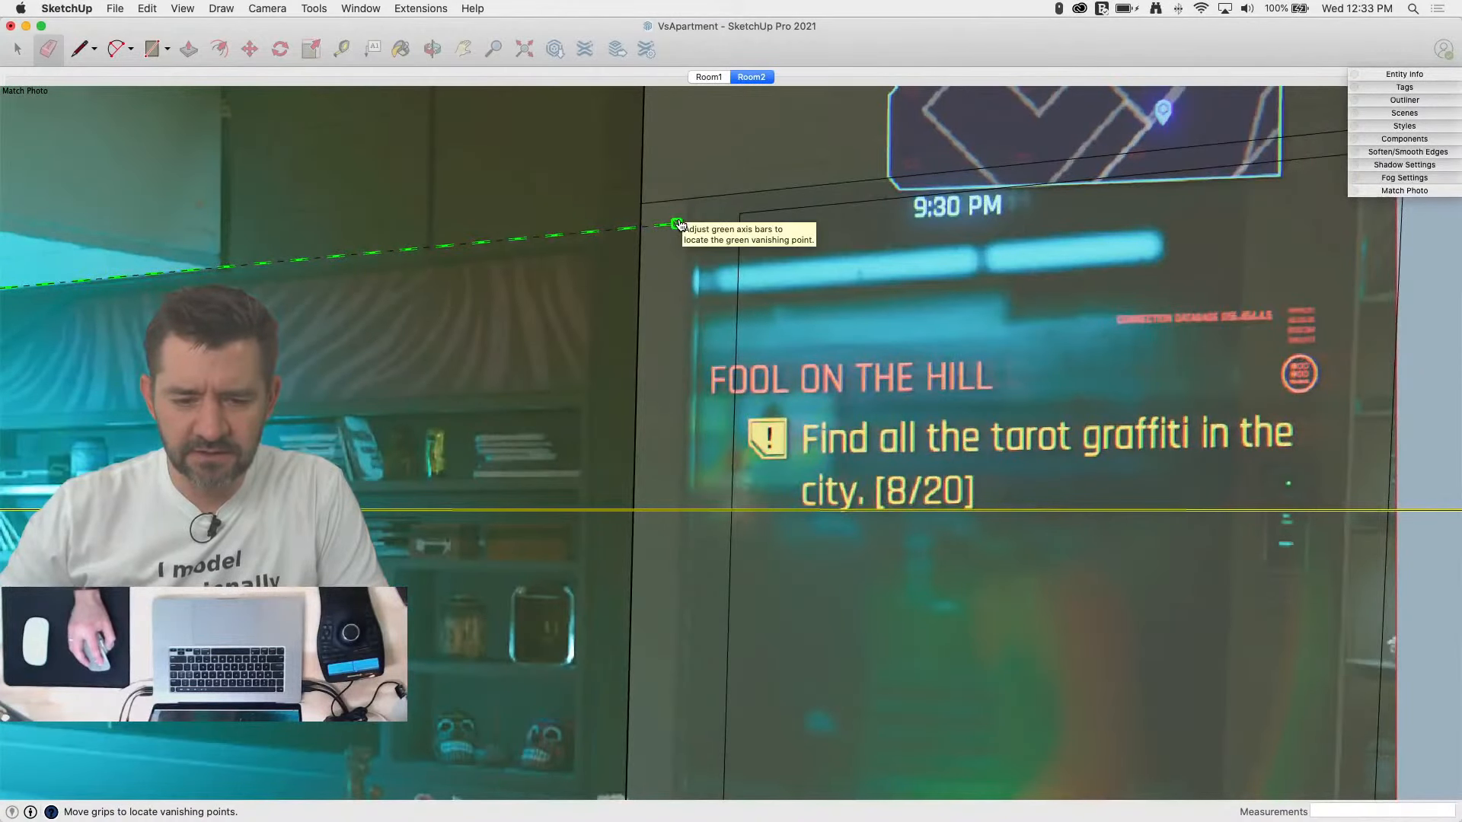
scroll(769, 232, down, 3)
scroll(772, 235, up, 4)
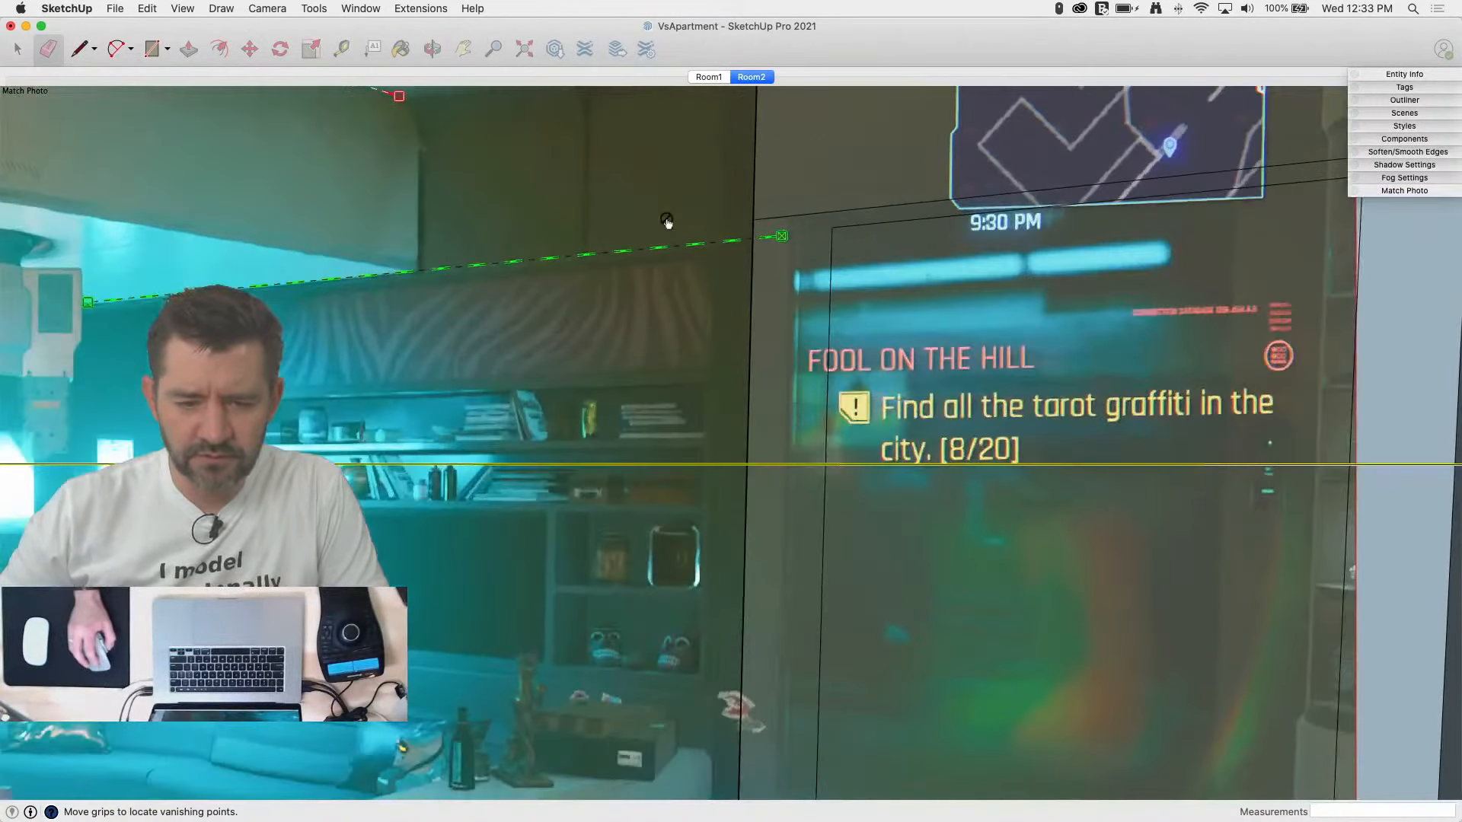
drag(799, 242, 731, 255)
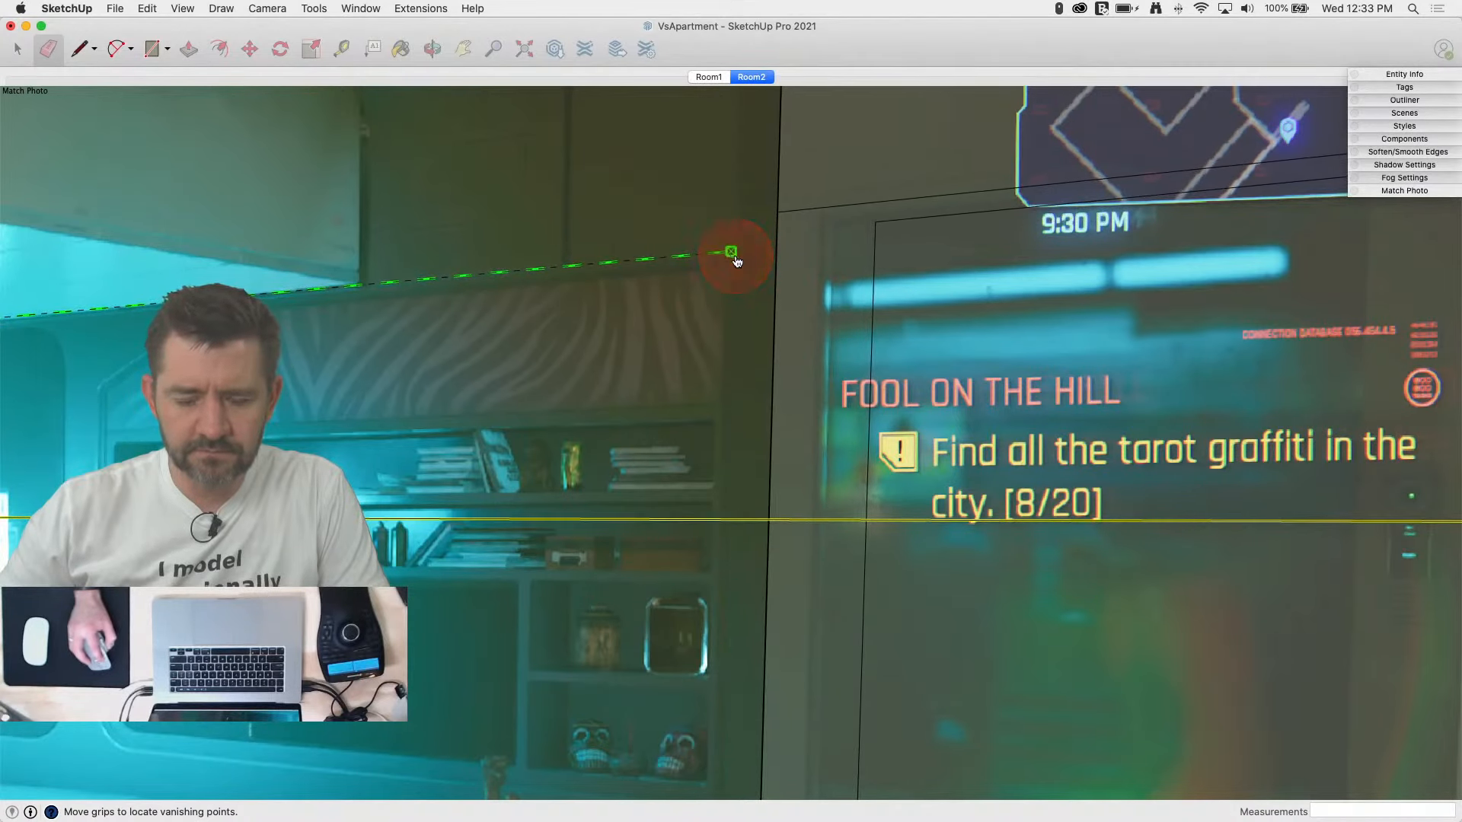
scroll(723, 259, down, 3)
scroll(723, 259, down, 2)
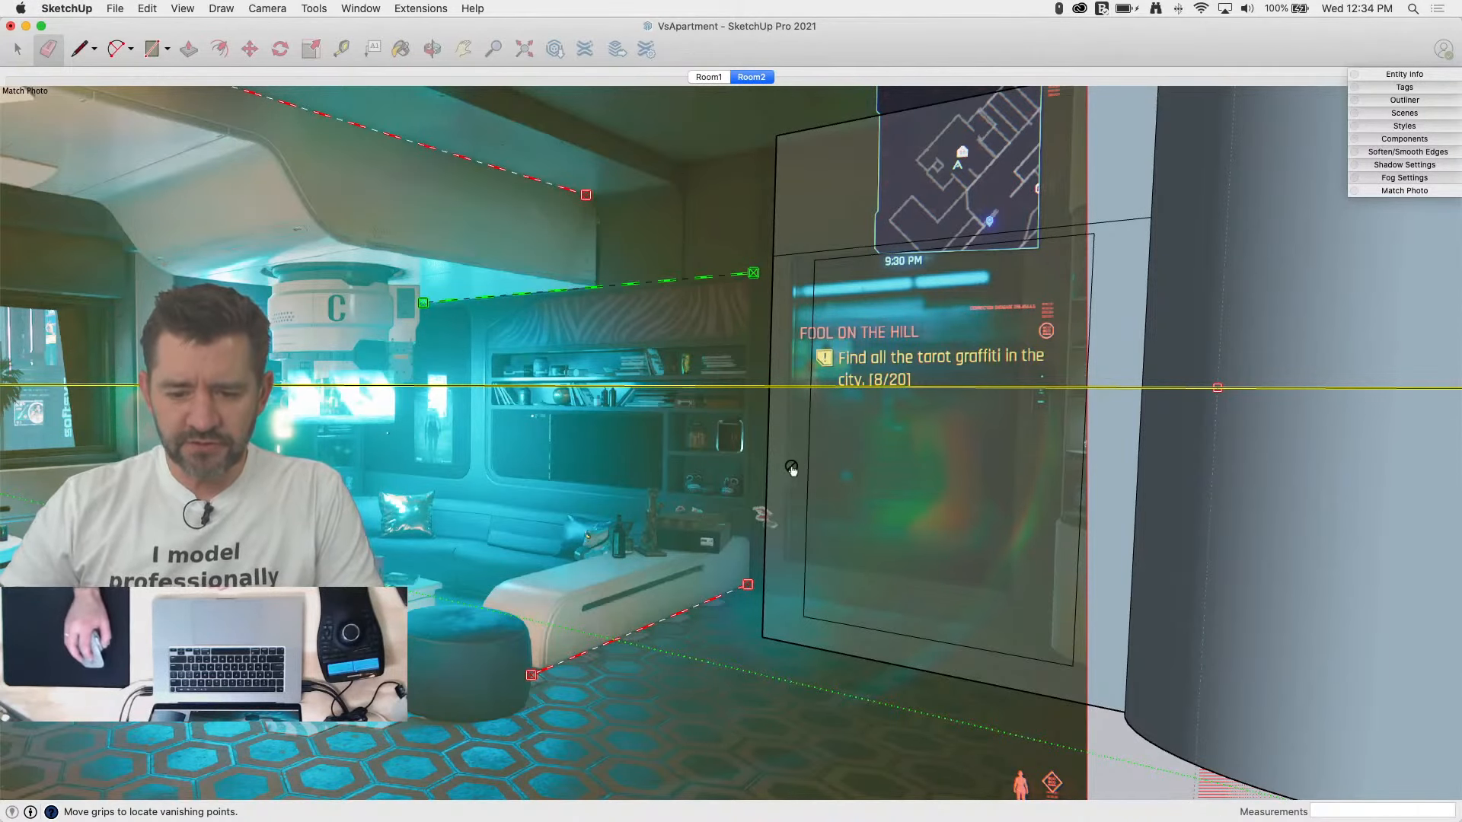
scroll(791, 469, up, 3)
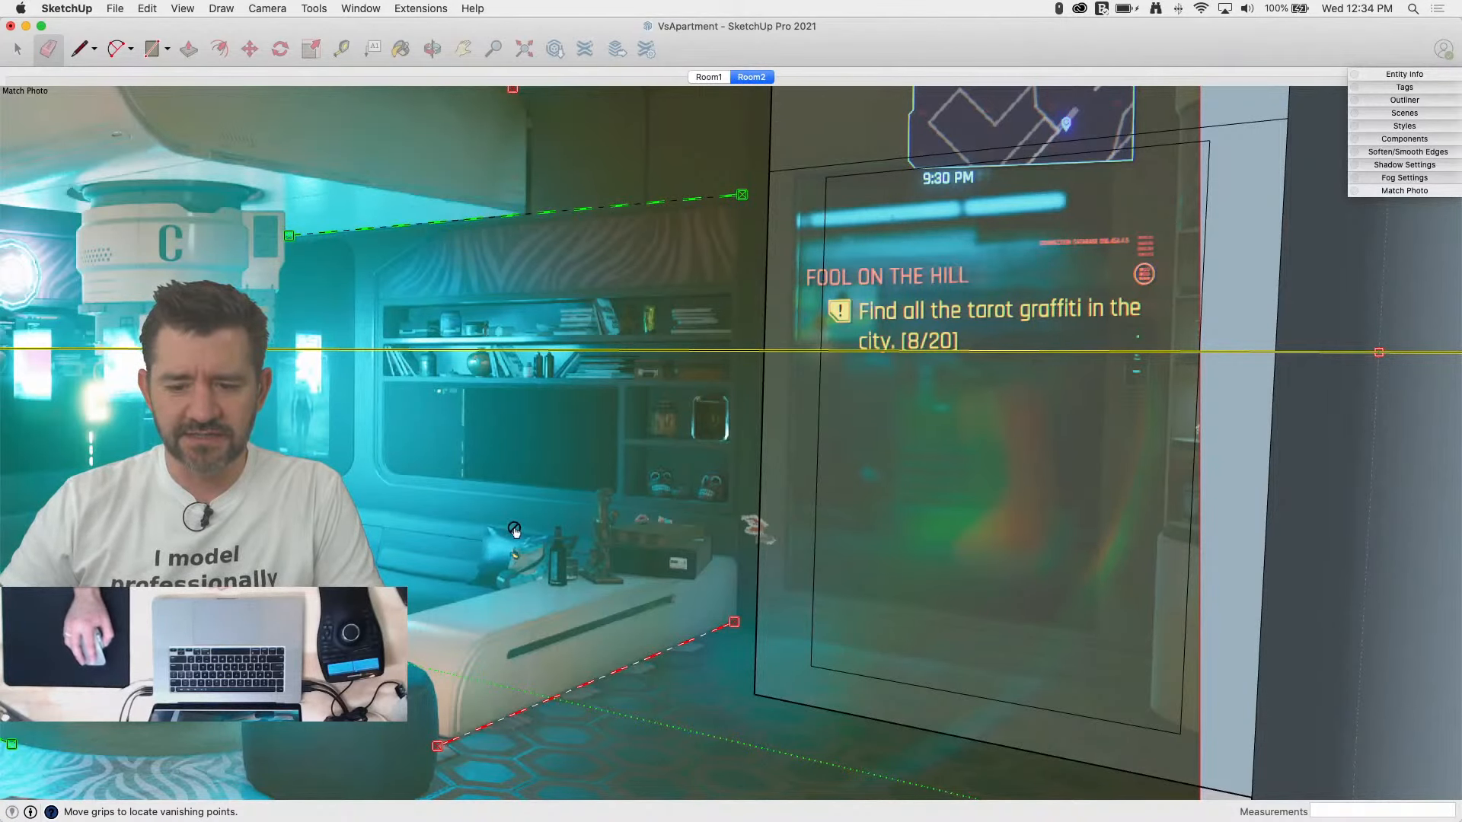
Step: Nudge the axis origin slightly toward the Room2 photo and scale the model down along the blue axis
scroll(514, 529, down, 8)
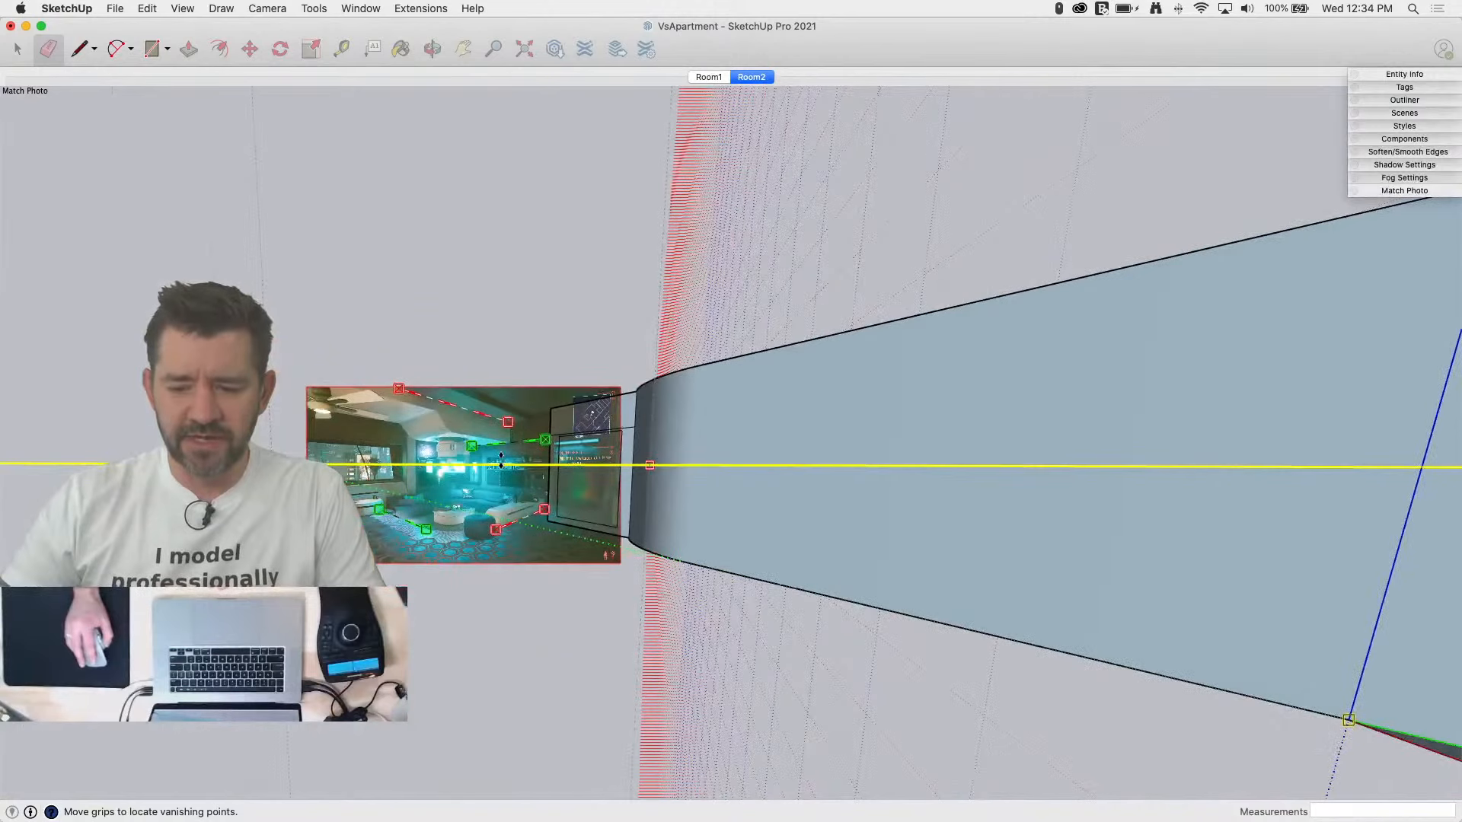
drag(1348, 722, 1336, 713)
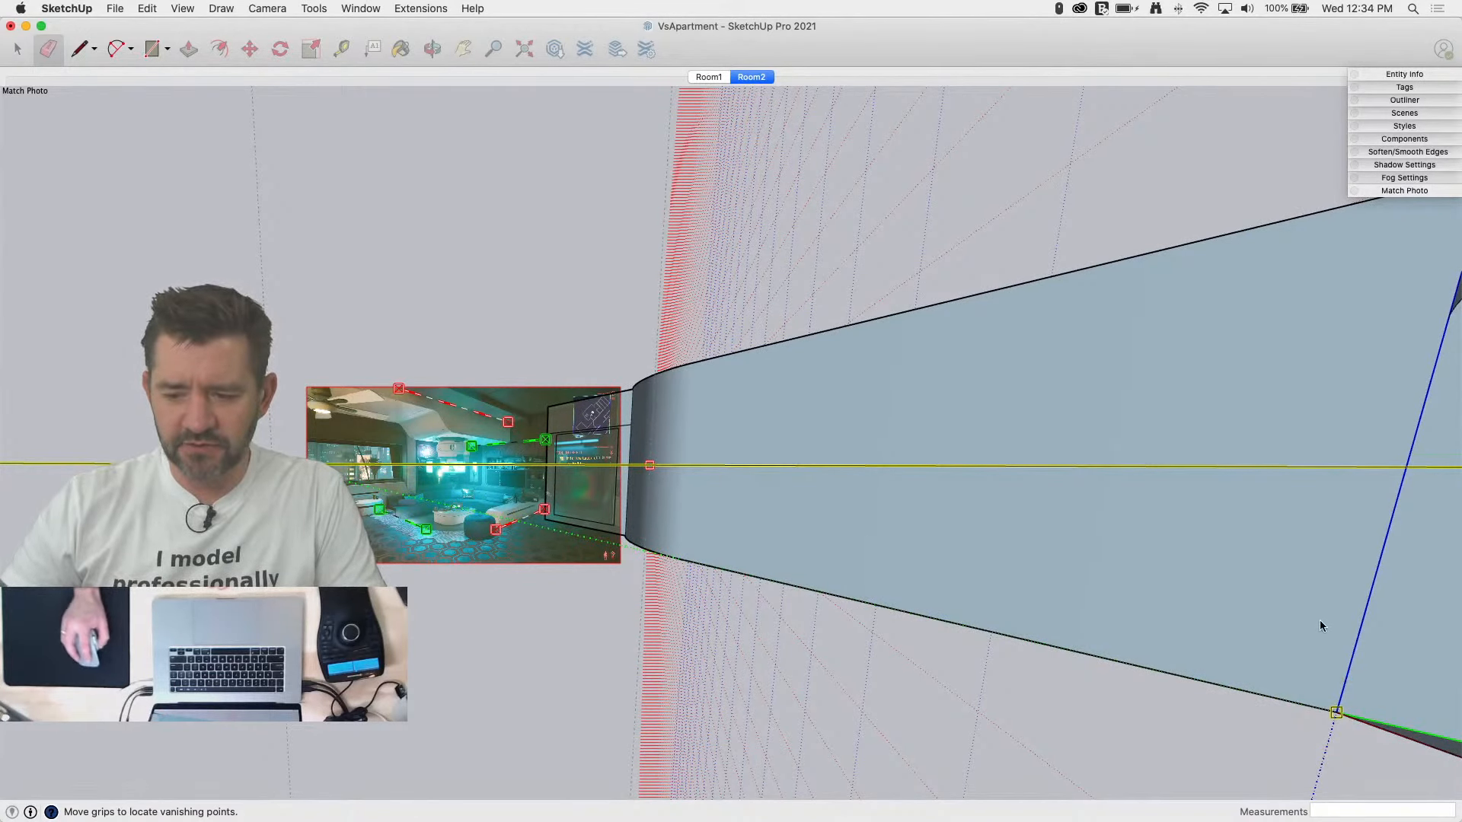
drag(1368, 604, 1364, 614)
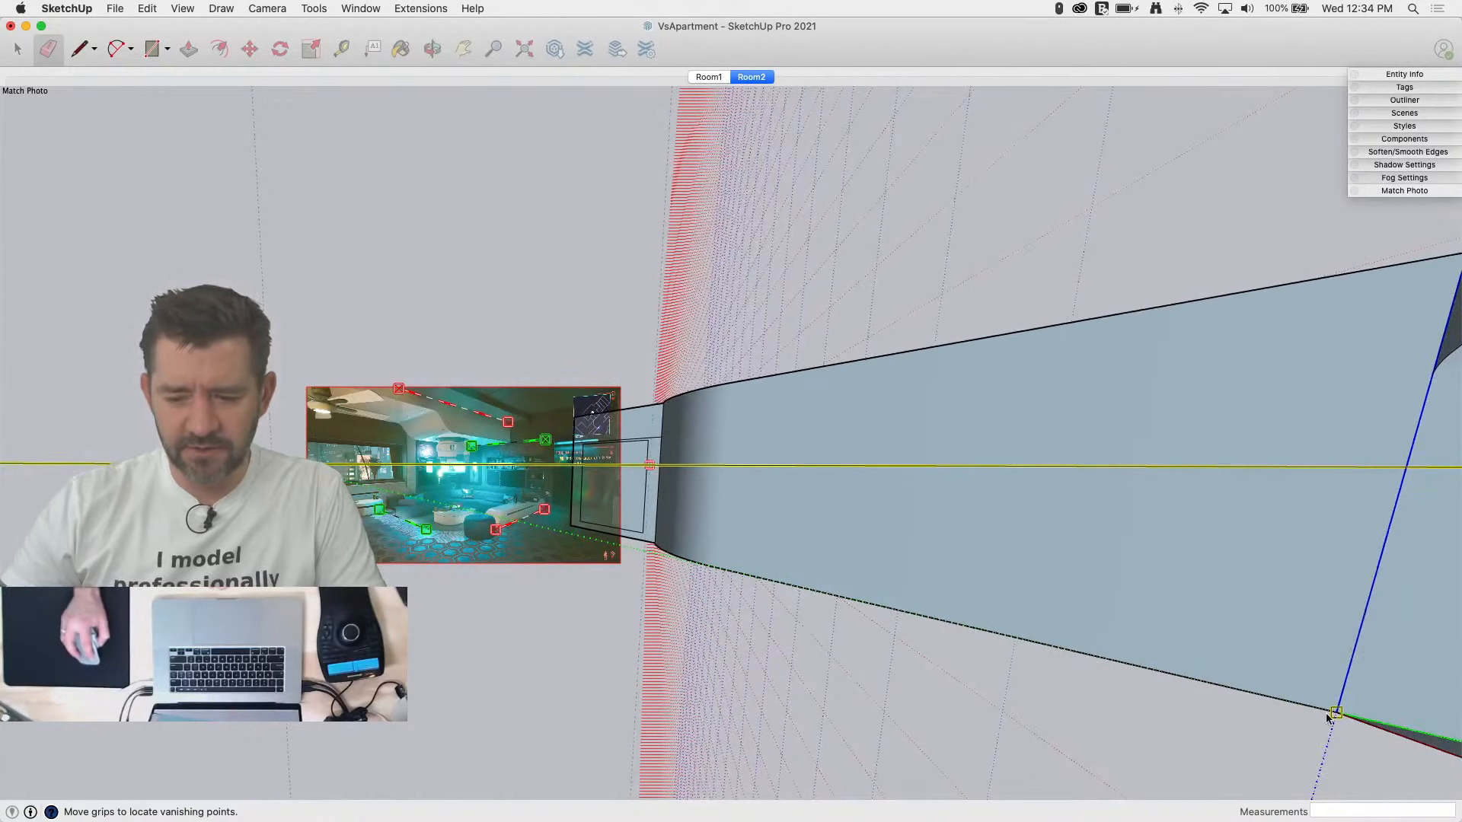
Step: Bring the axis origin much closer to the Room2 photo and shrink the model along the blue axis to fit the partition over the dark panel
drag(1337, 716, 1241, 666)
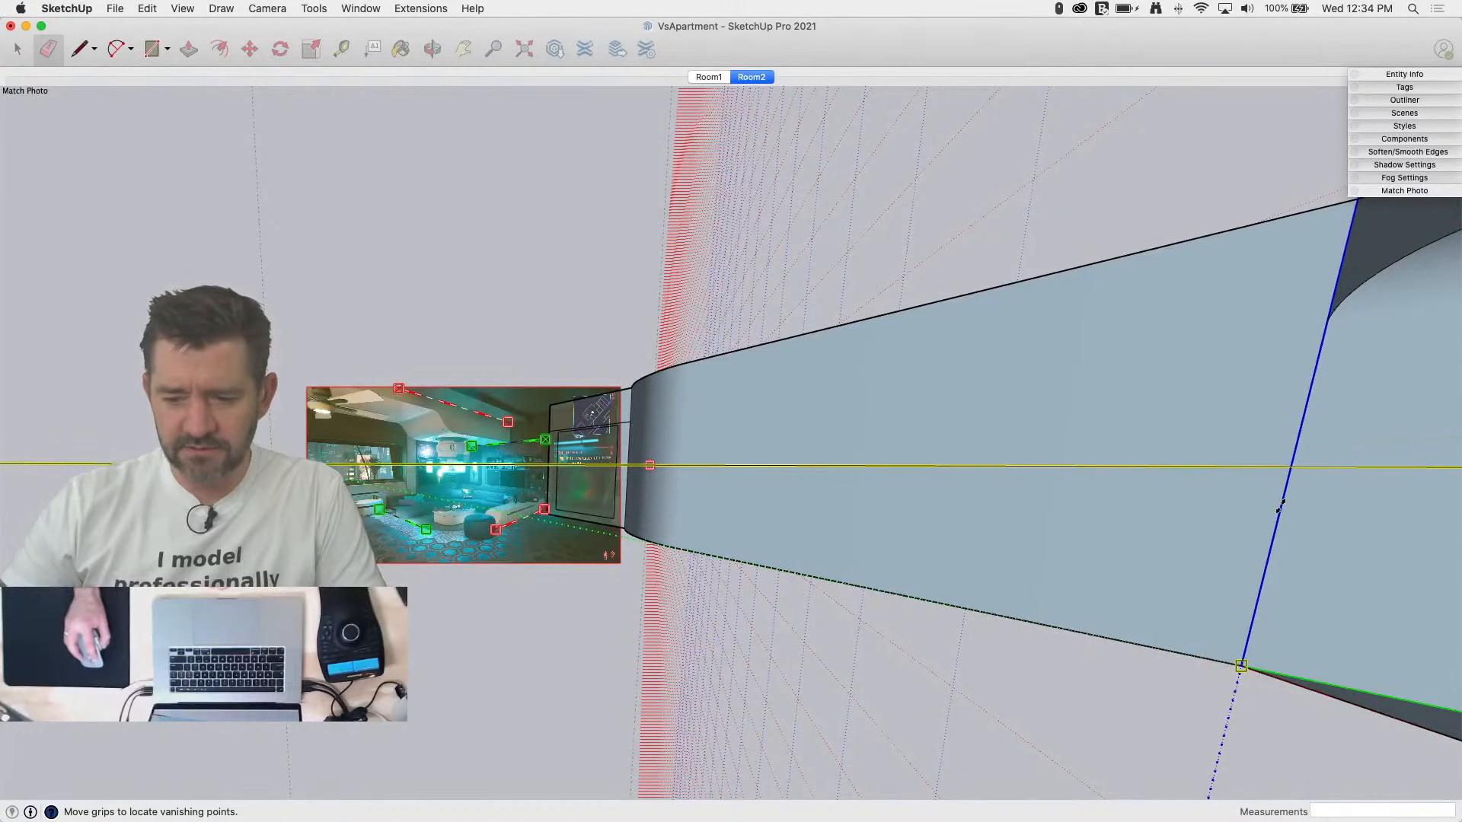
drag(1280, 506, 1272, 560)
drag(1241, 670, 1028, 612)
scroll(631, 517, up, 8)
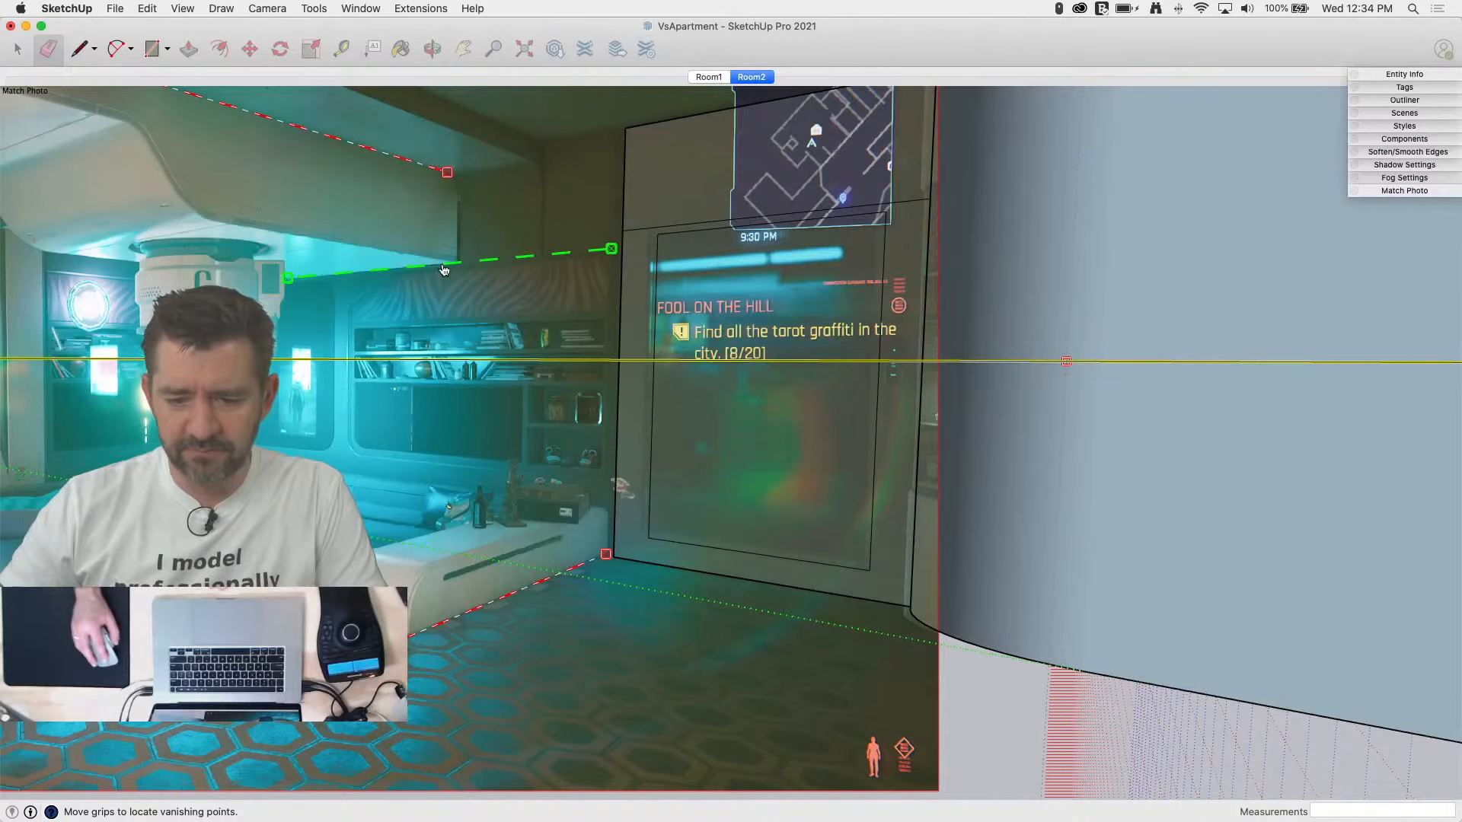
scroll(461, 381, down, 8)
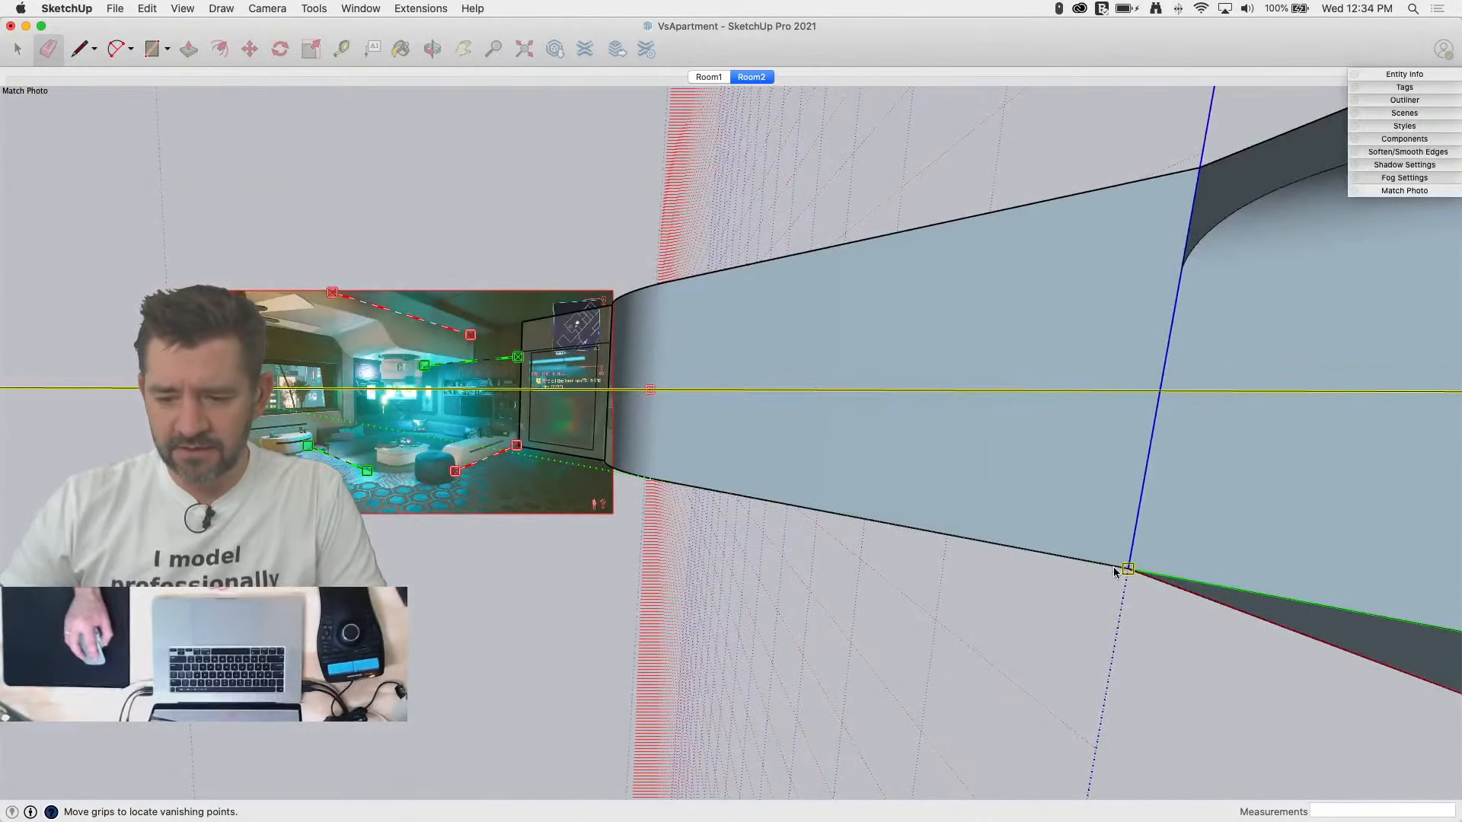
Step: Nudge the axis origin slightly to line the partition up with the dark panel's edges, and finish the photo match
drag(1127, 569, 1118, 567)
scroll(464, 404, up, 6)
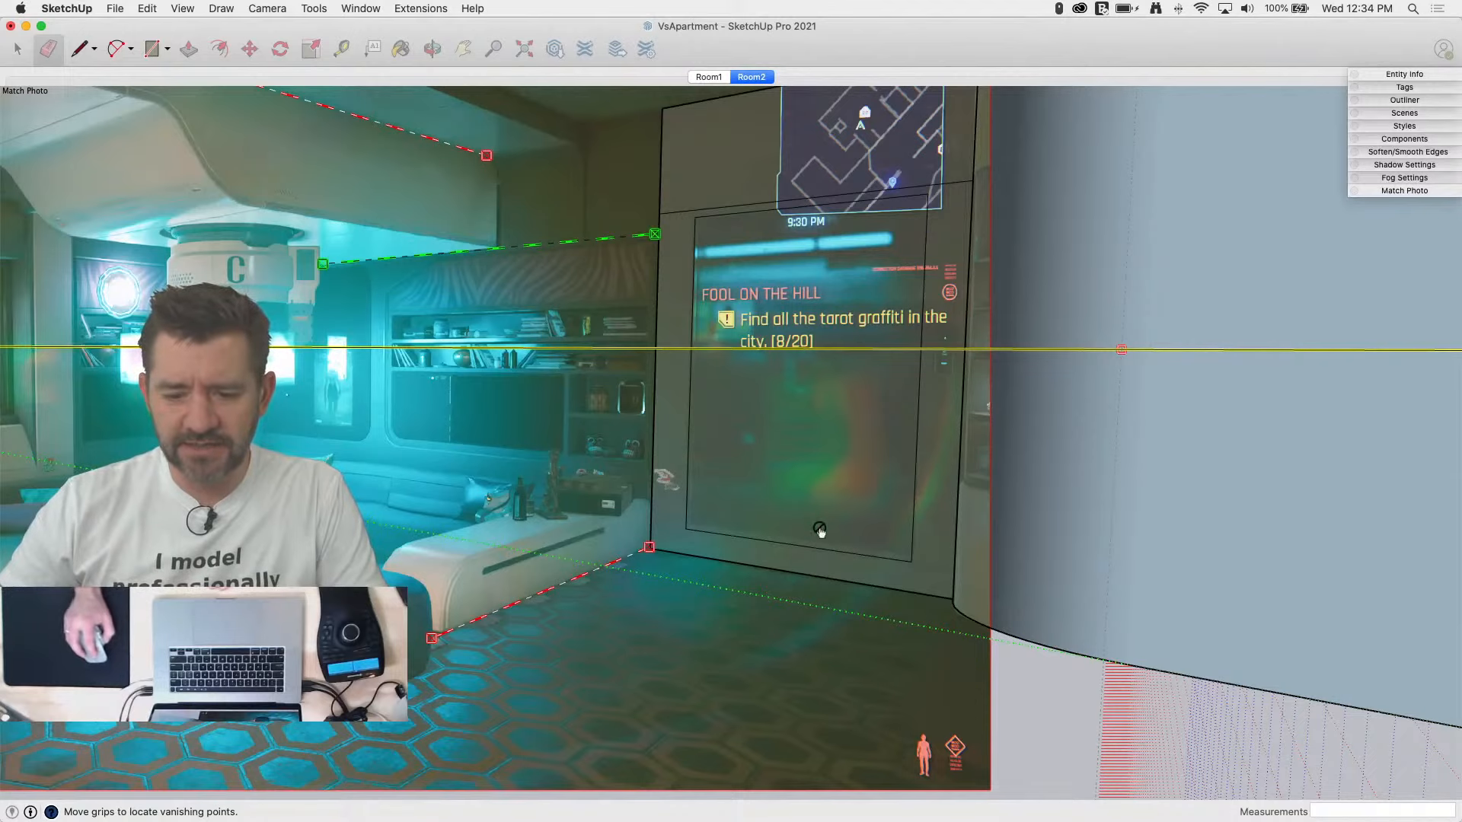
scroll(1311, 504, down, 4)
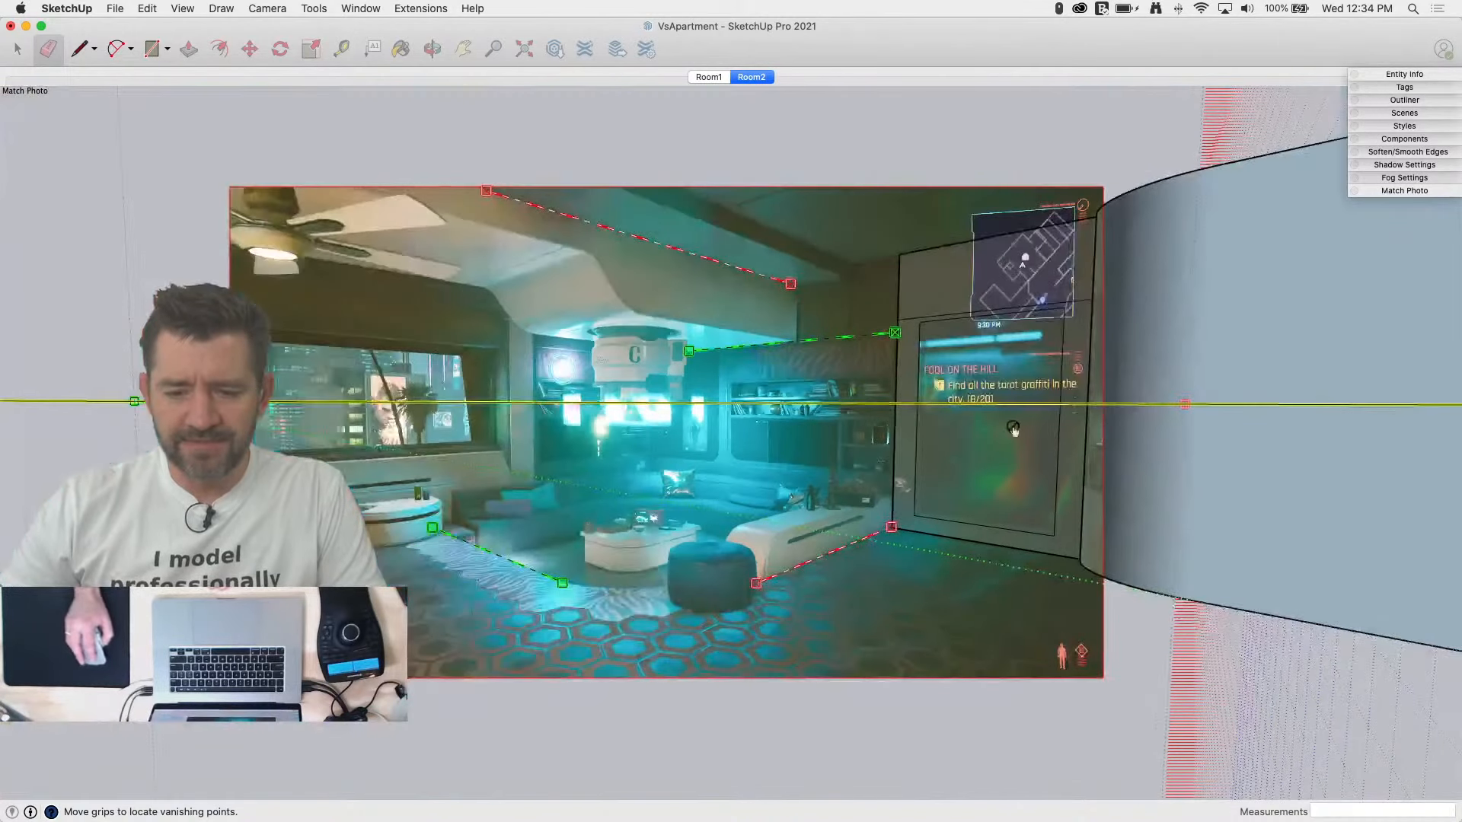
click(1404, 191)
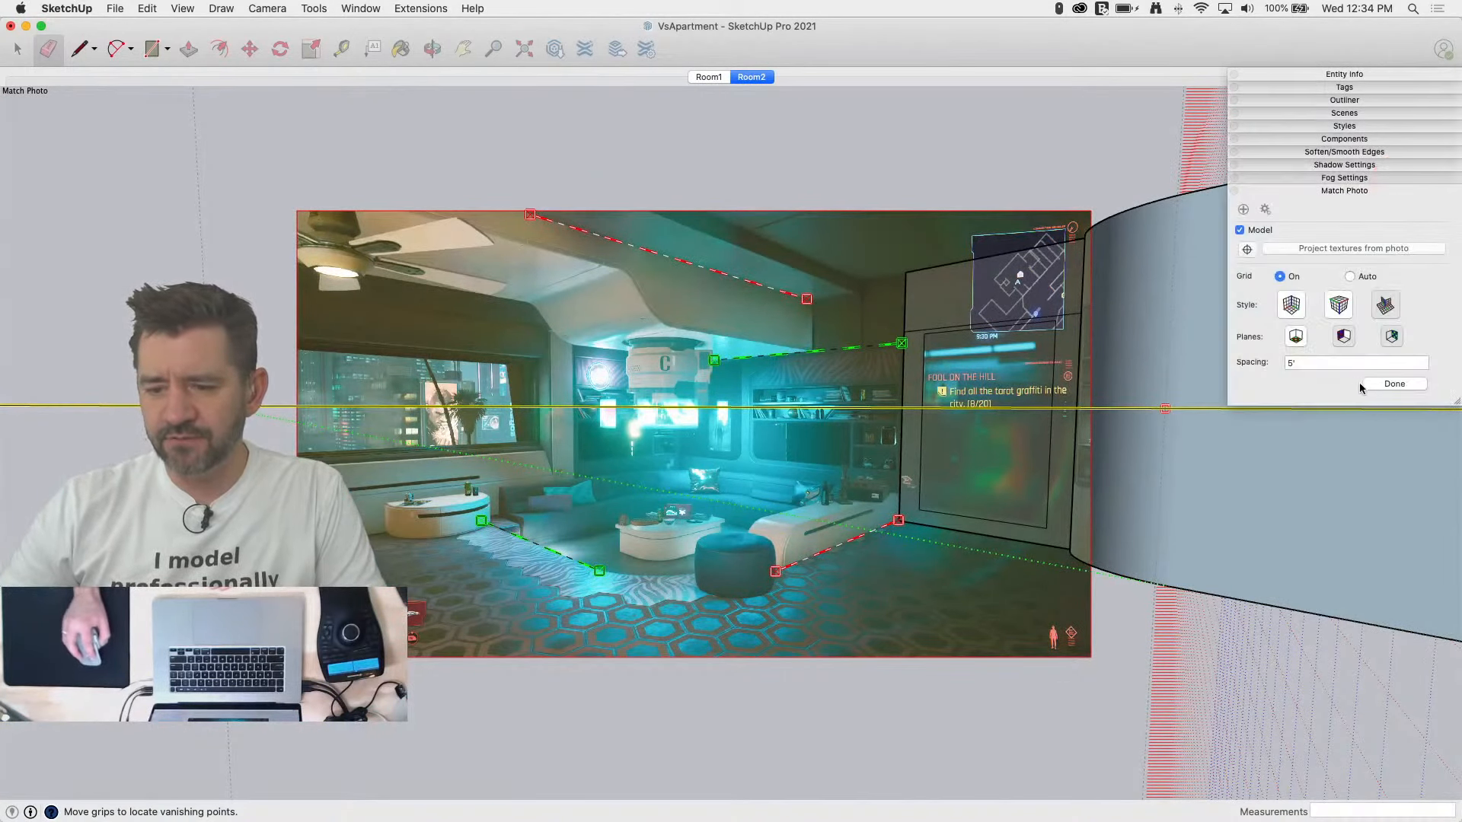
click(1394, 384)
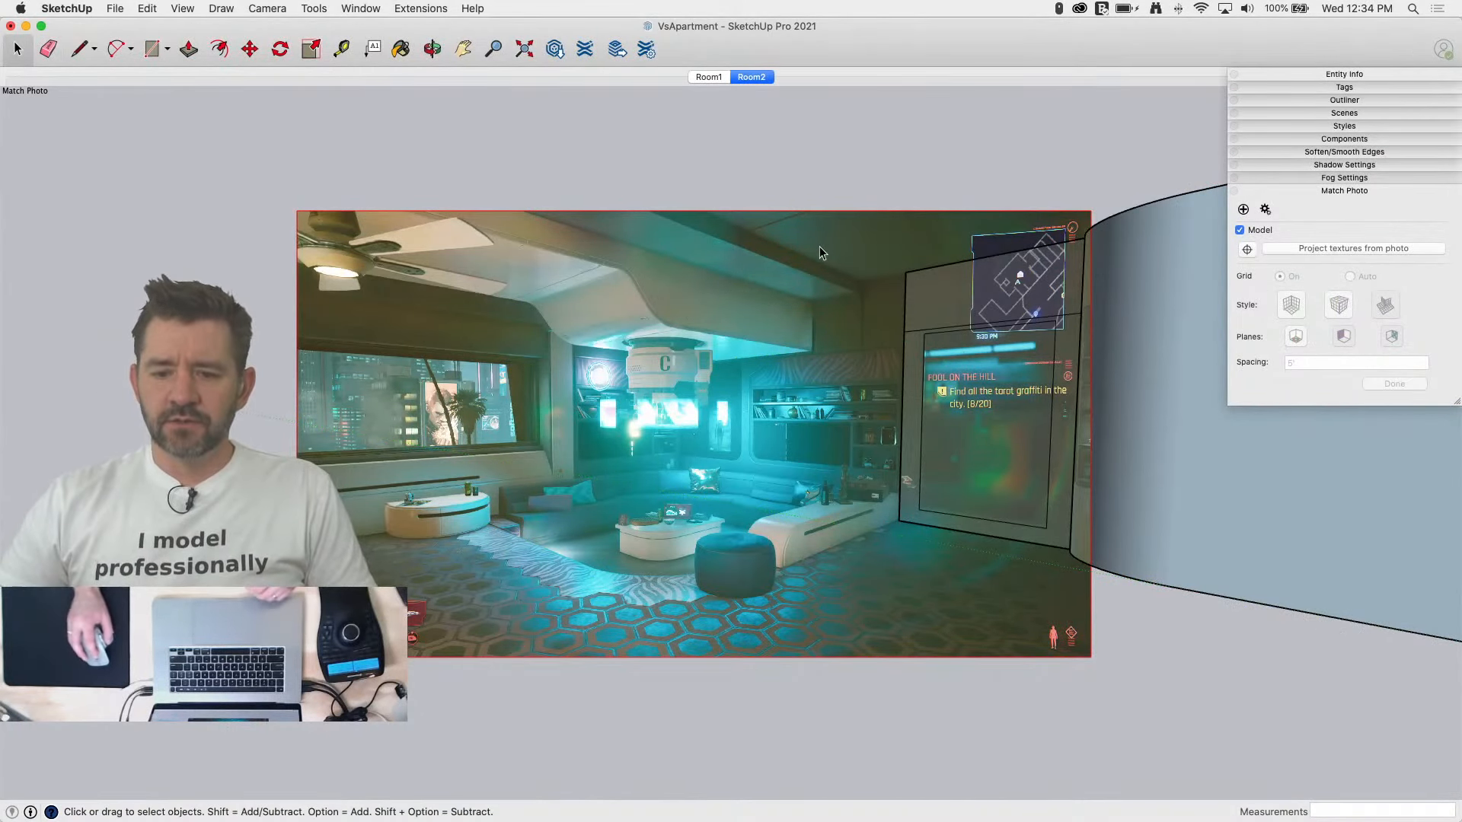
Step: Draw a full-height wall face extending from the partition's far edge along the green axis into the lounge
key(l)
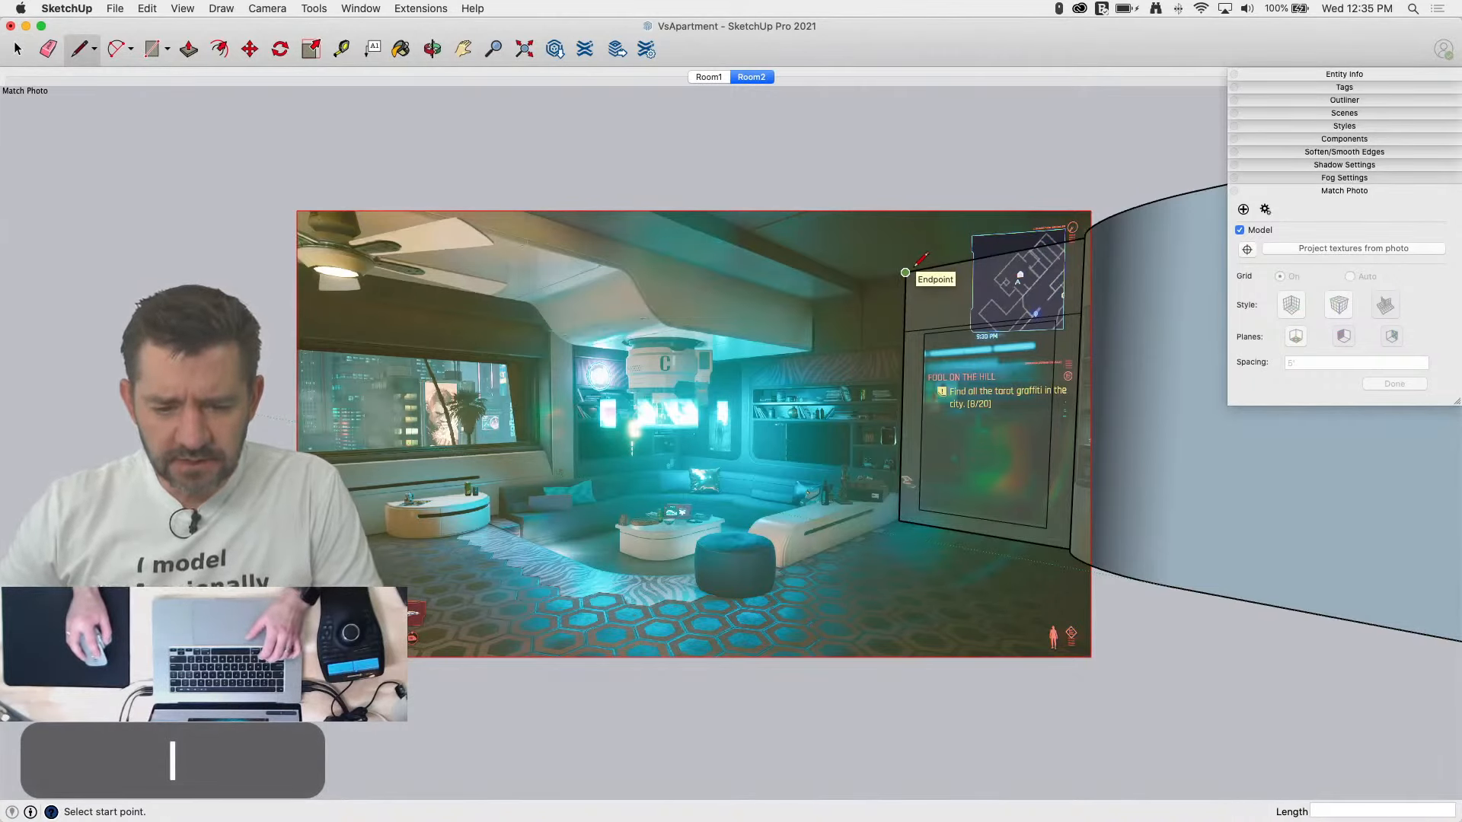
click(906, 272)
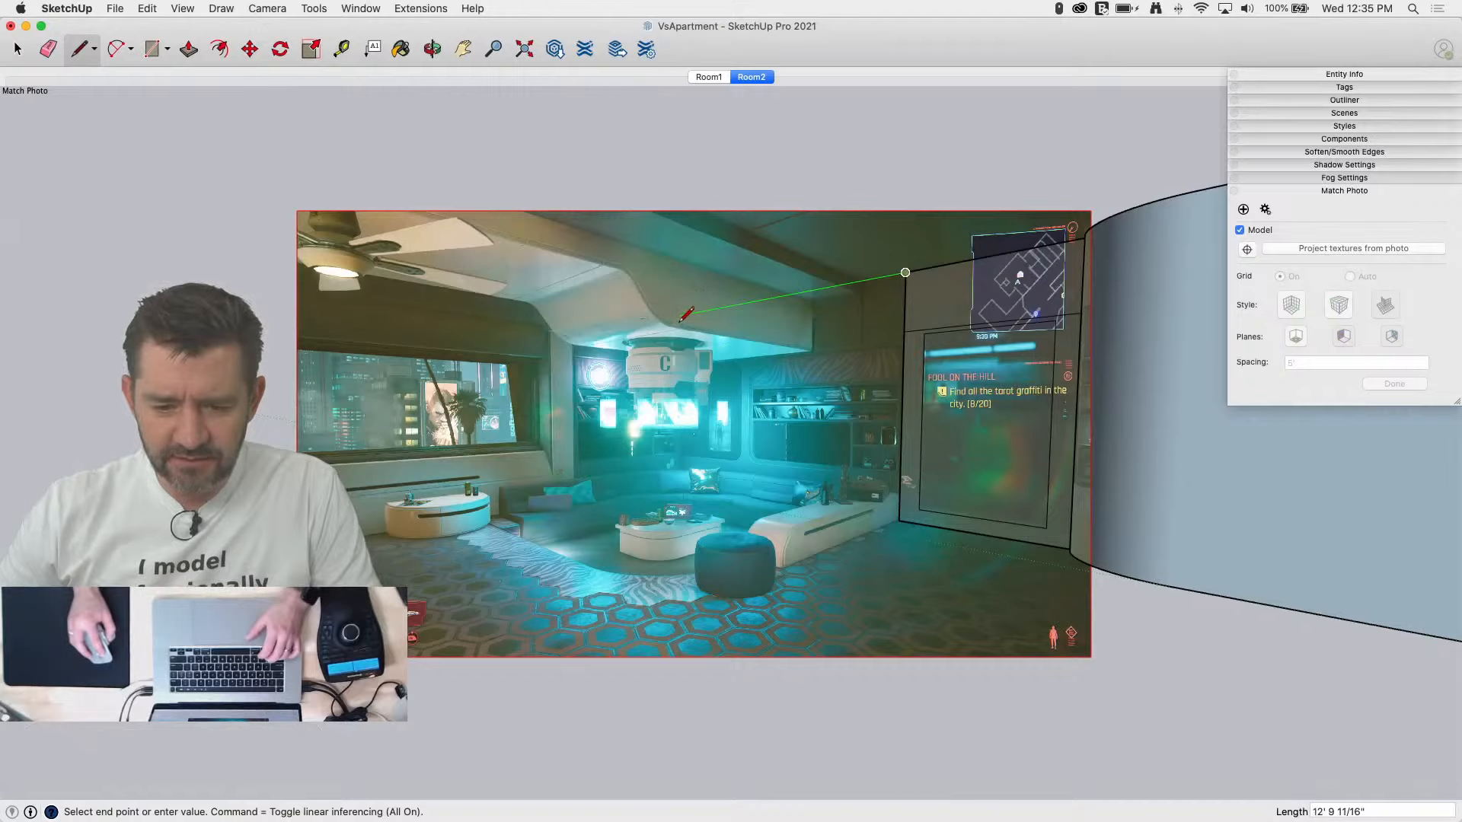
click(645, 322)
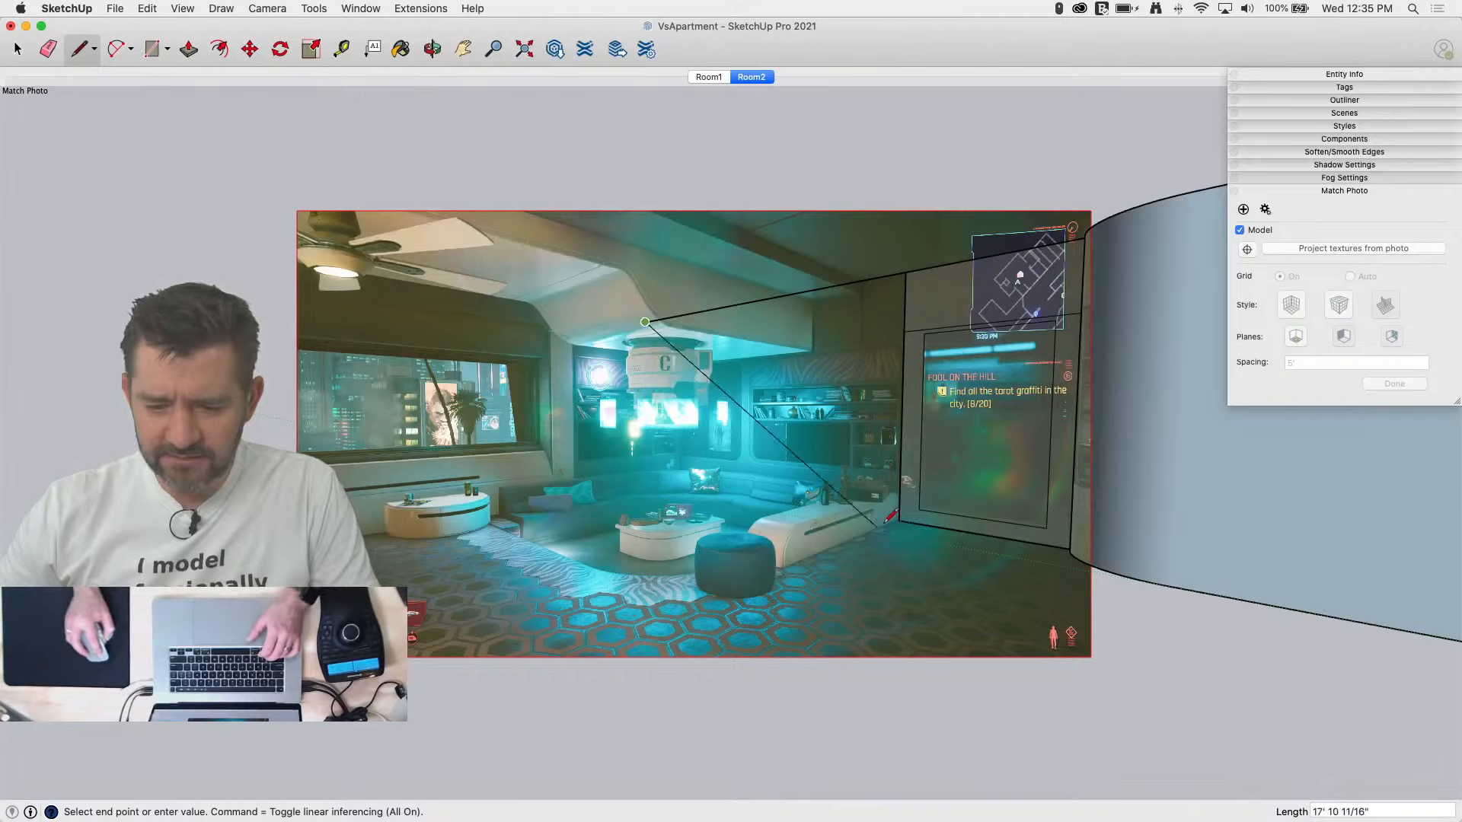
click(645, 477)
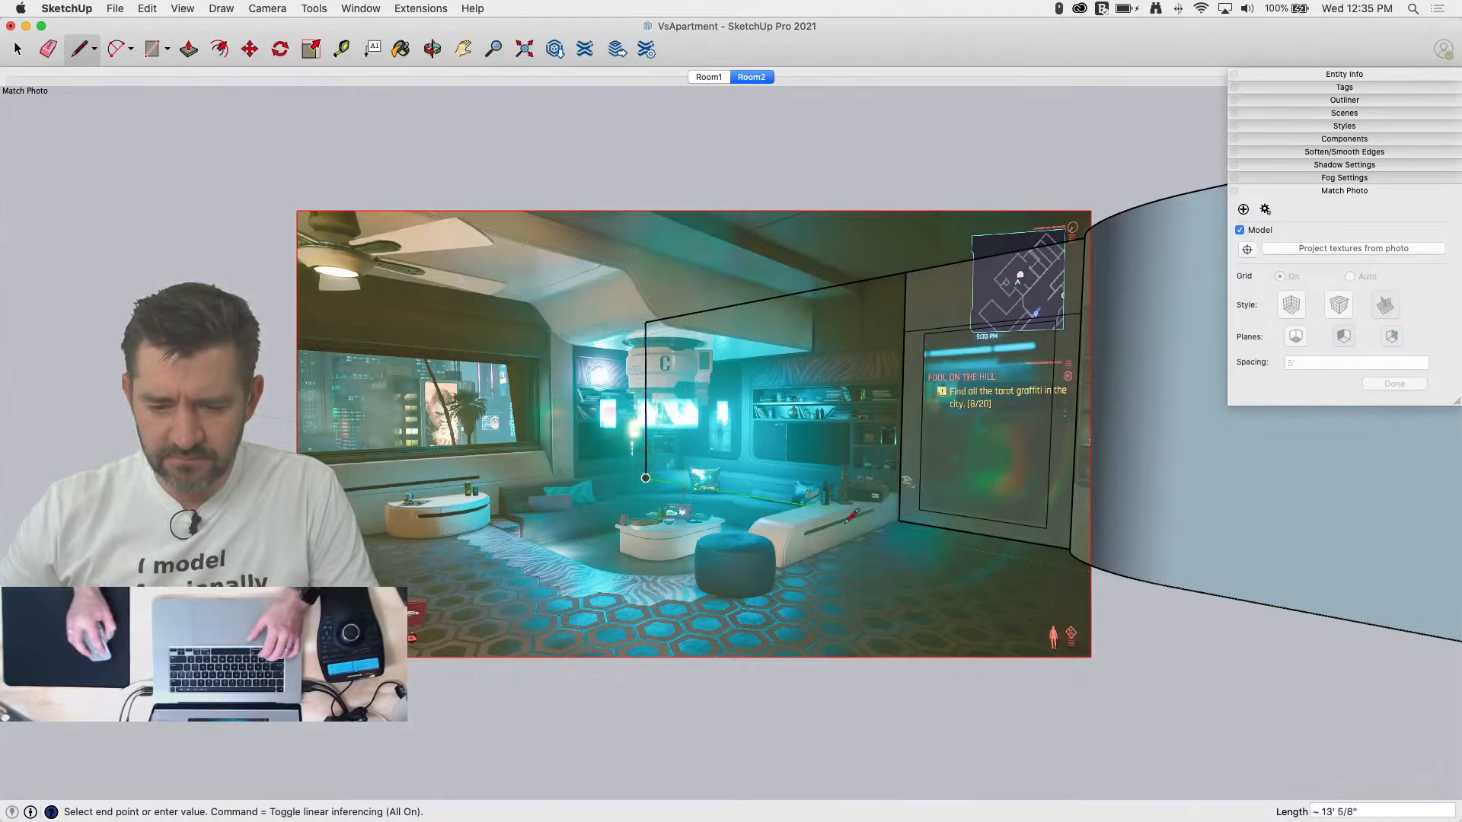
click(899, 519)
key(space)
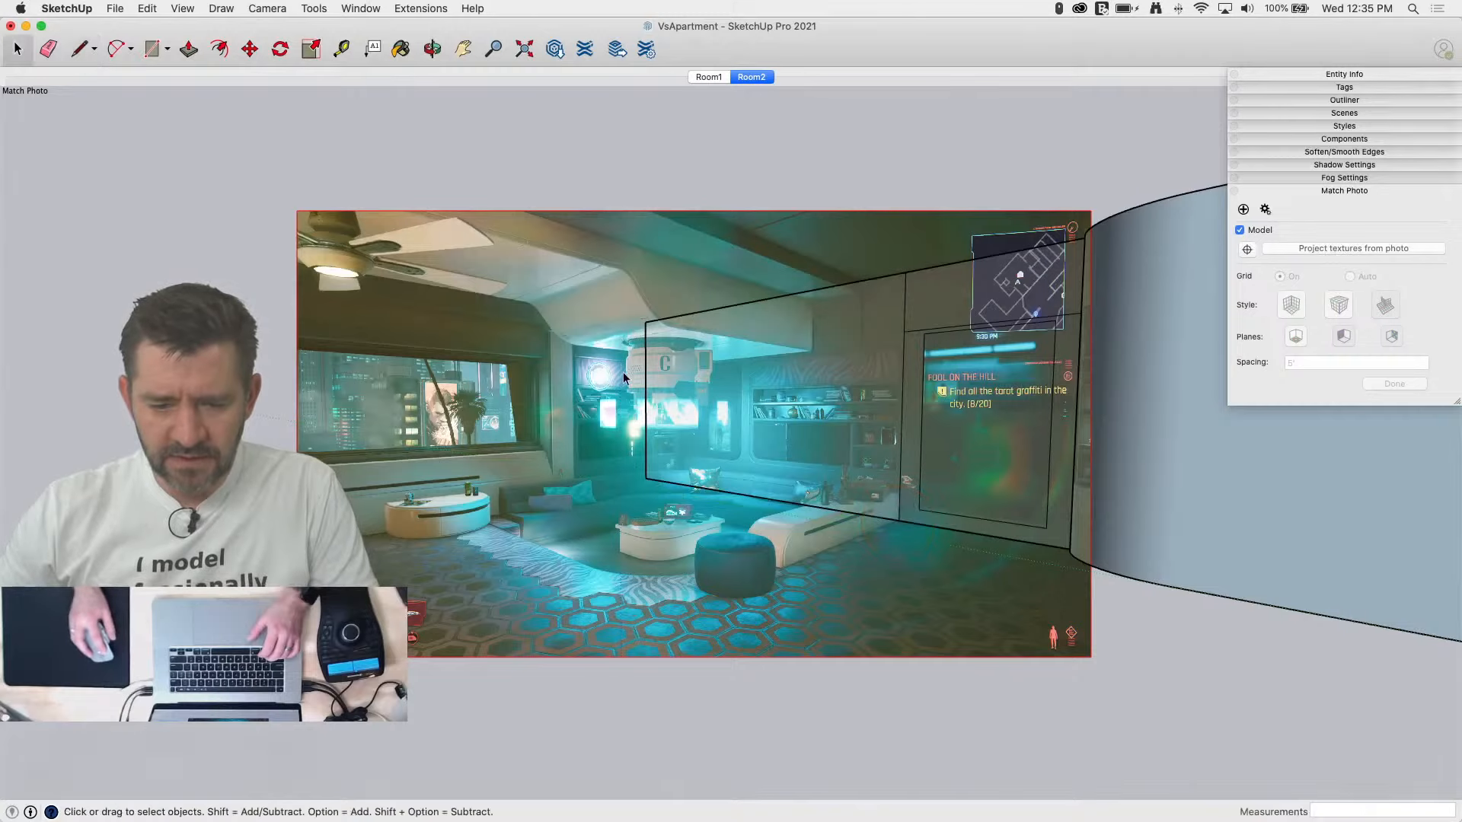
Step: Move the new wall's far vertical edge about 3' back toward the partition
click(645, 418)
key(m)
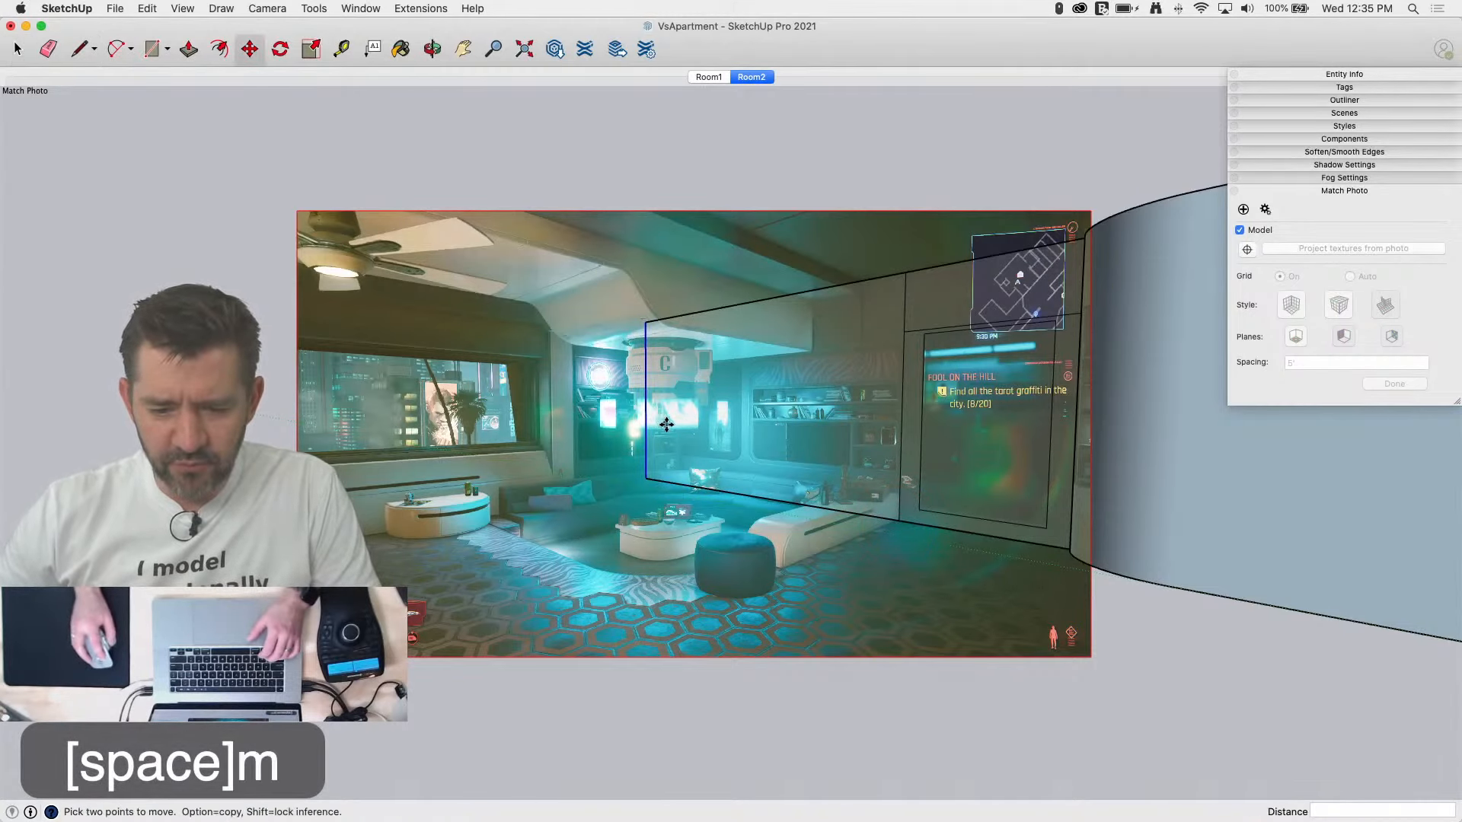
click(680, 483)
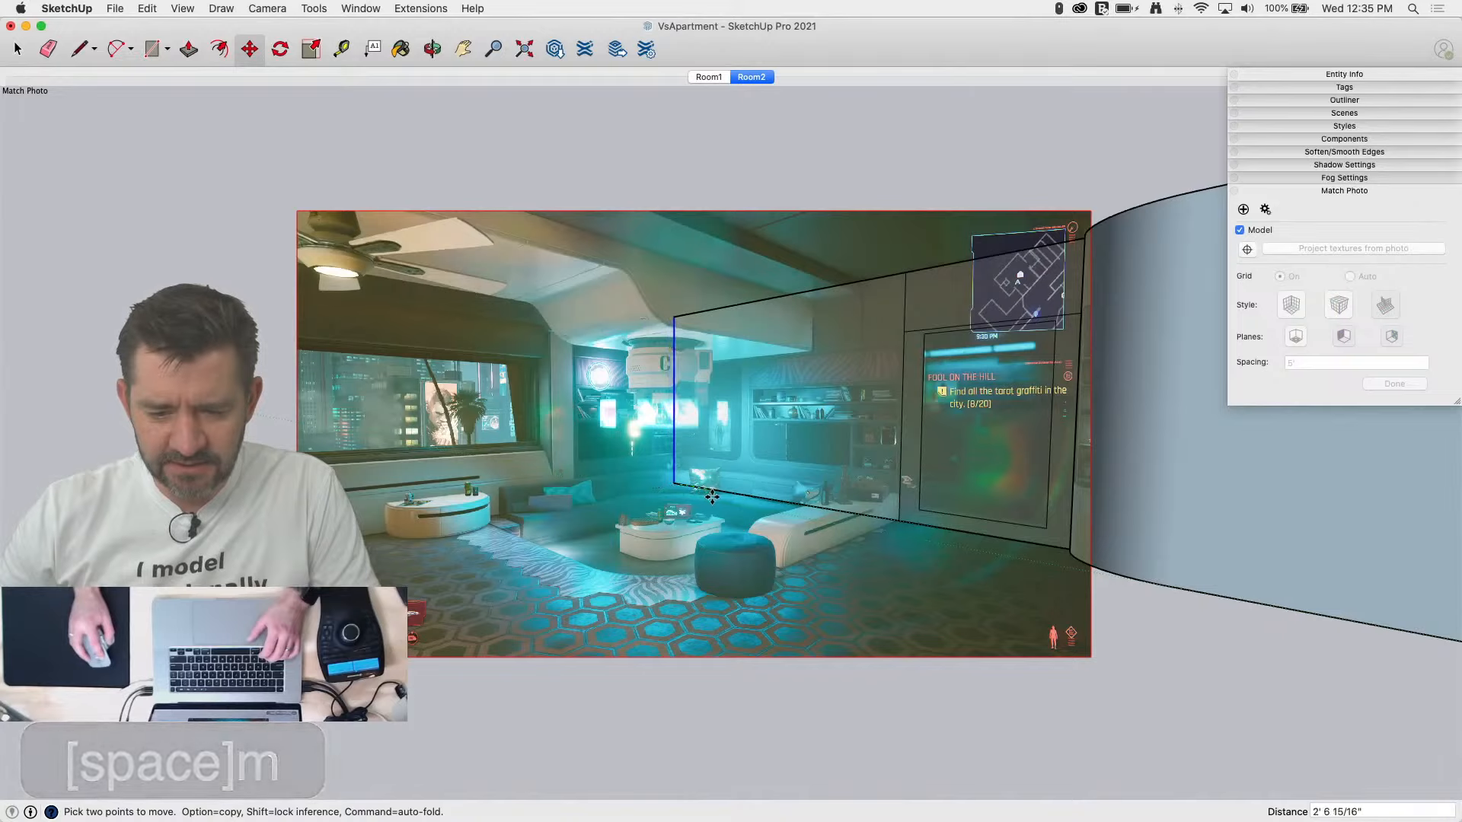
click(716, 498)
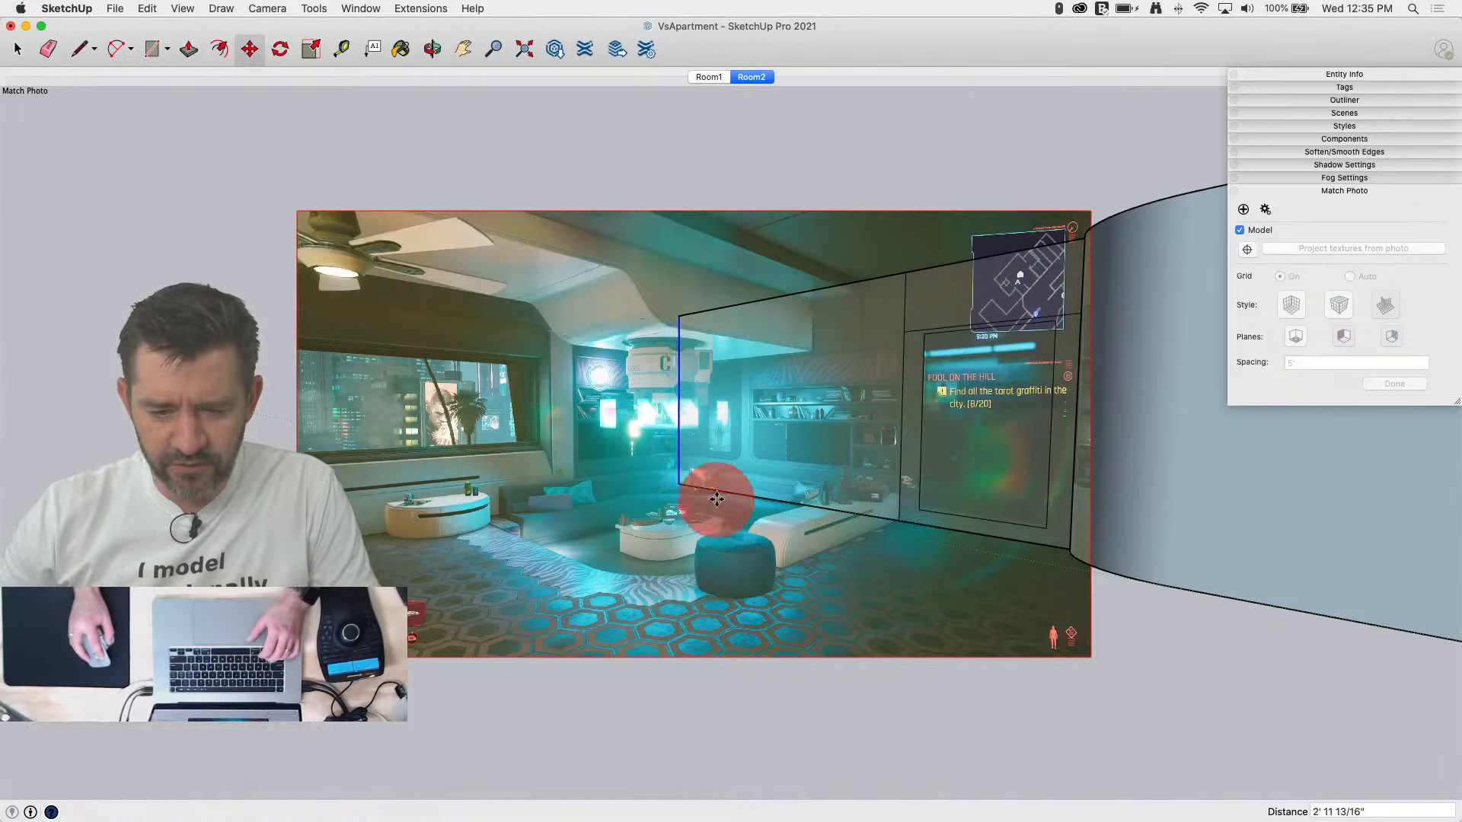
Step: Draw the window wall as a full-height face about 18' 3" long along the red axis from the lounge's back corner
key(l)
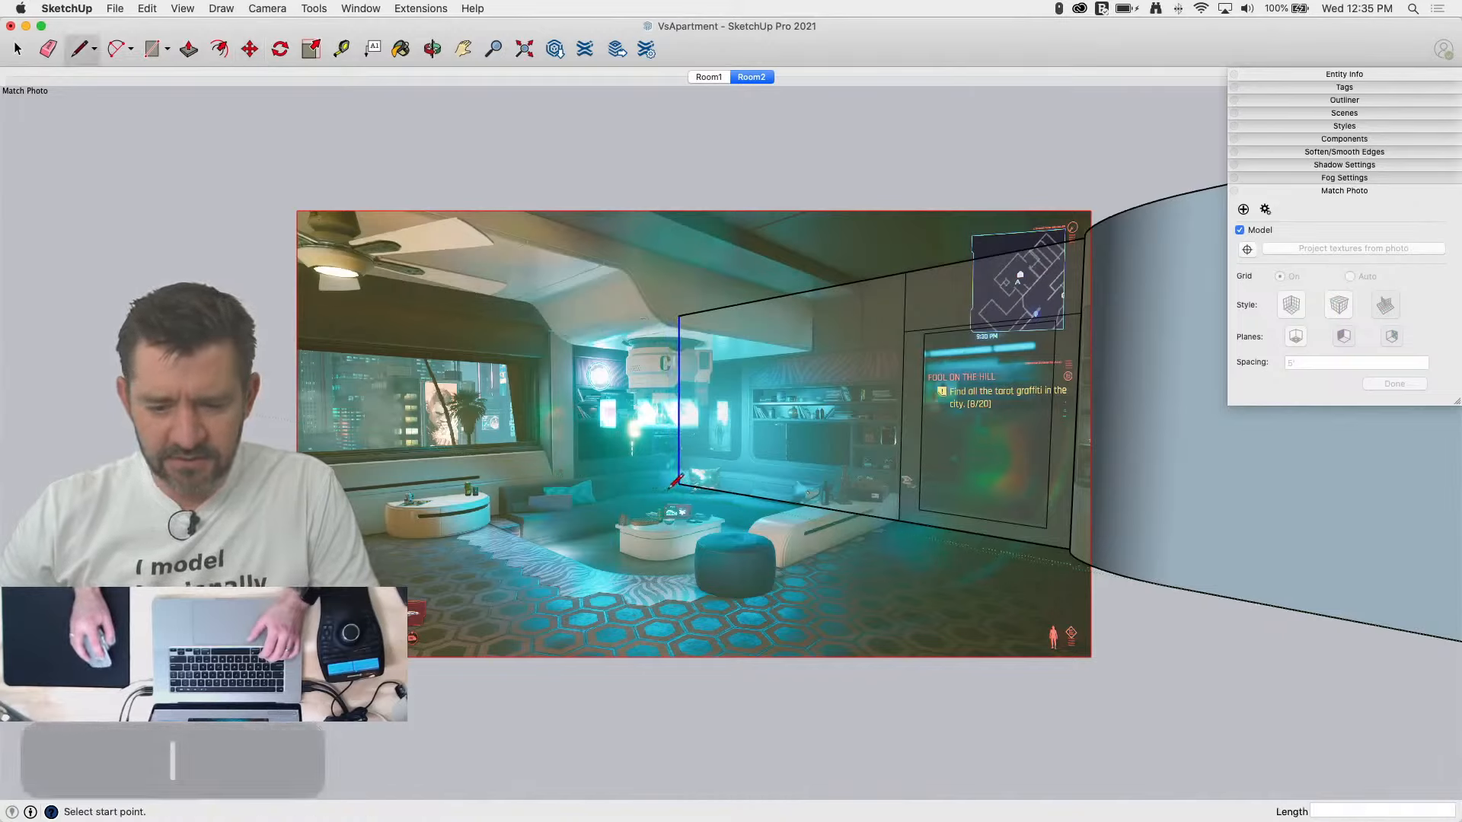
click(678, 484)
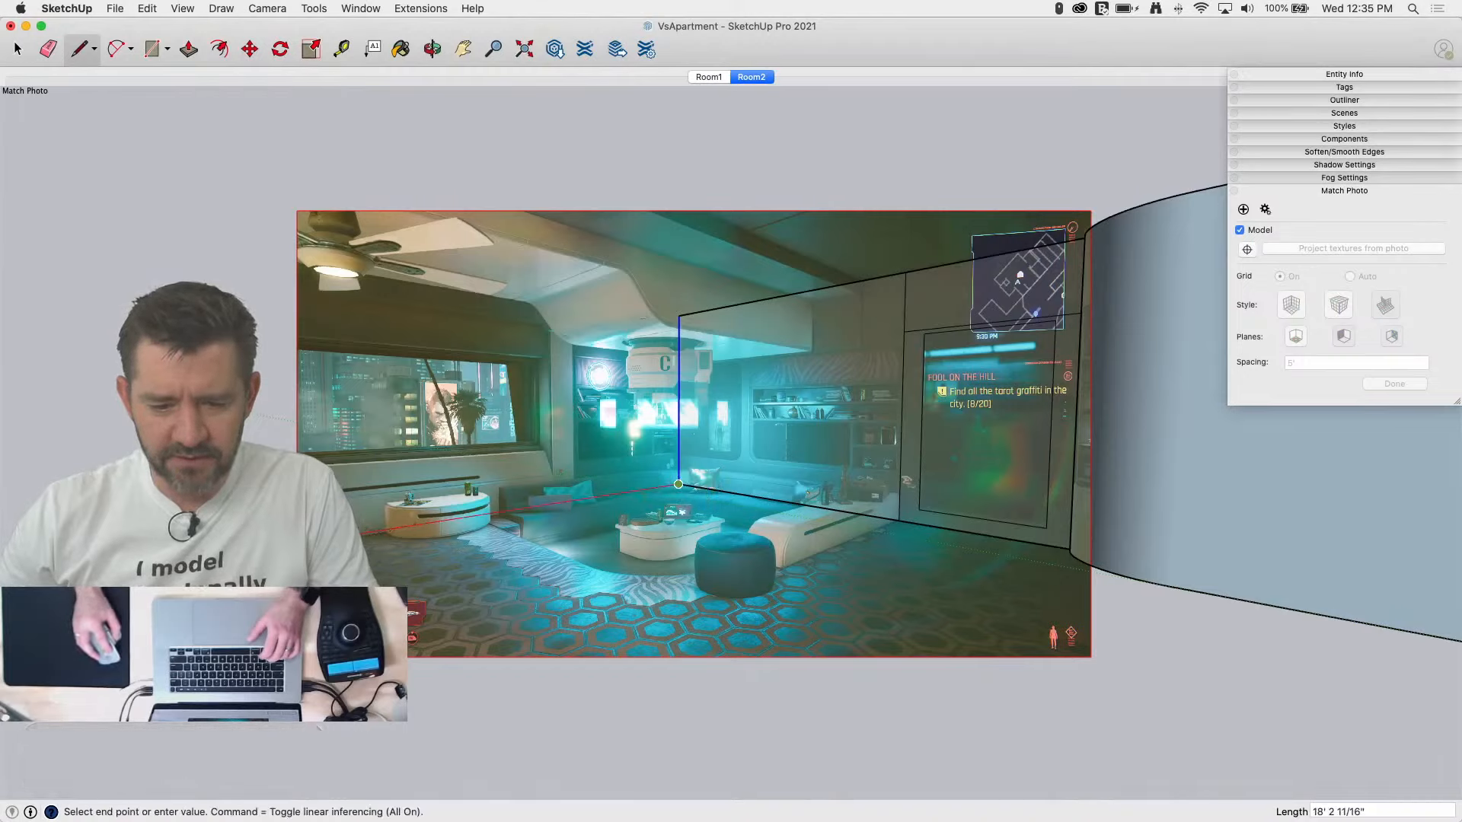
click(335, 537)
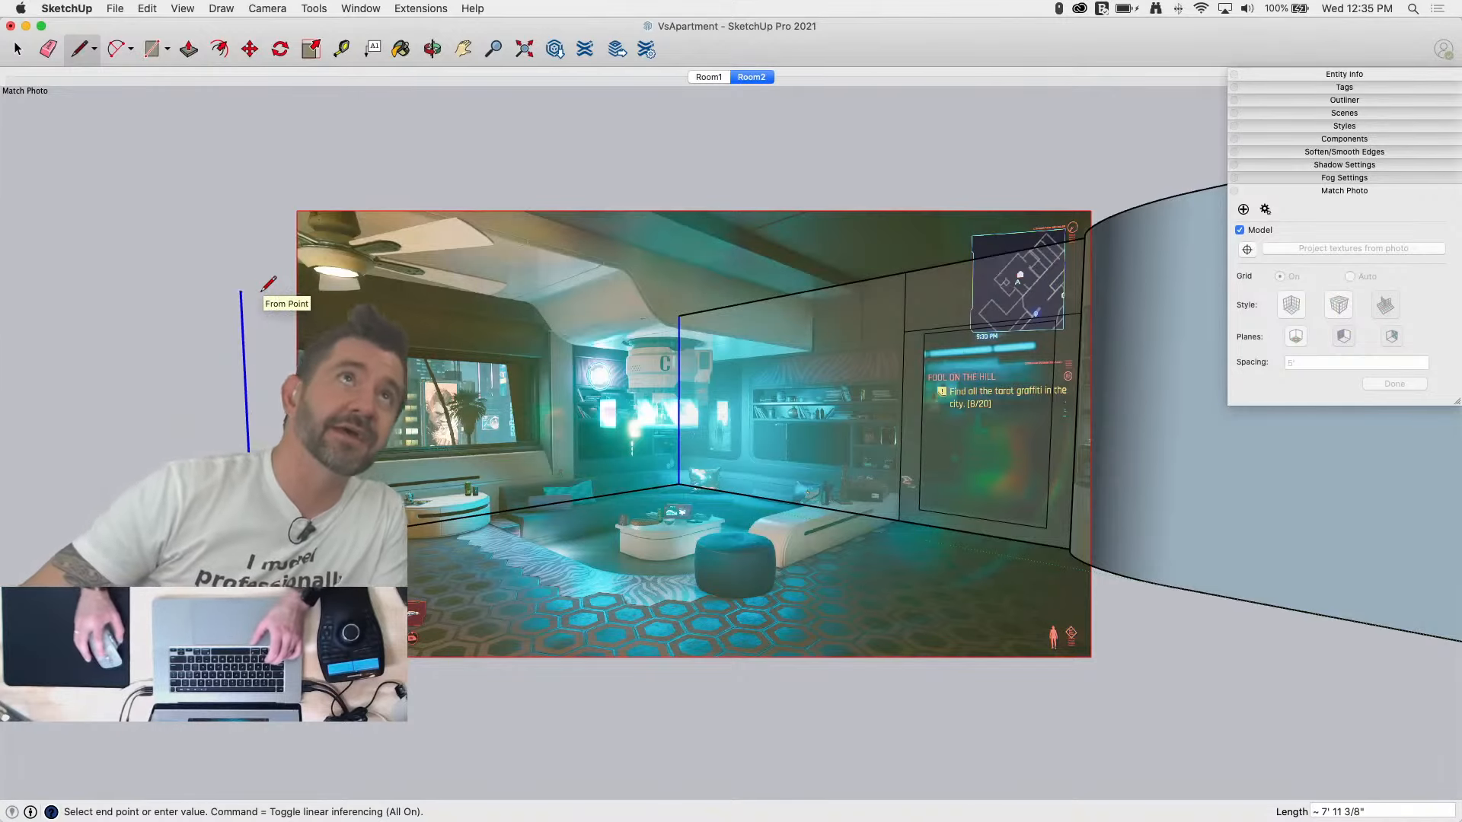
click(678, 315)
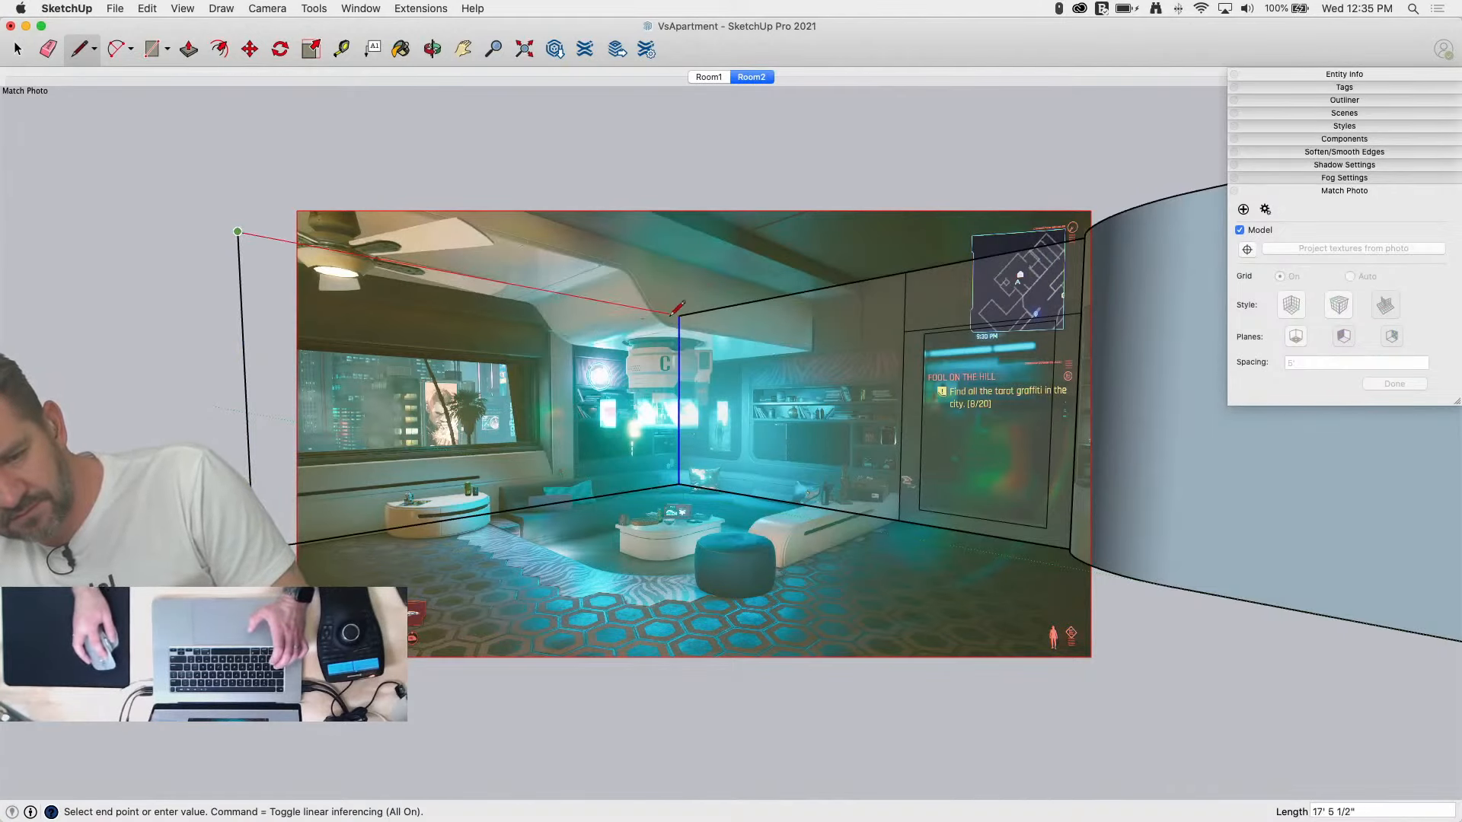
click(676, 315)
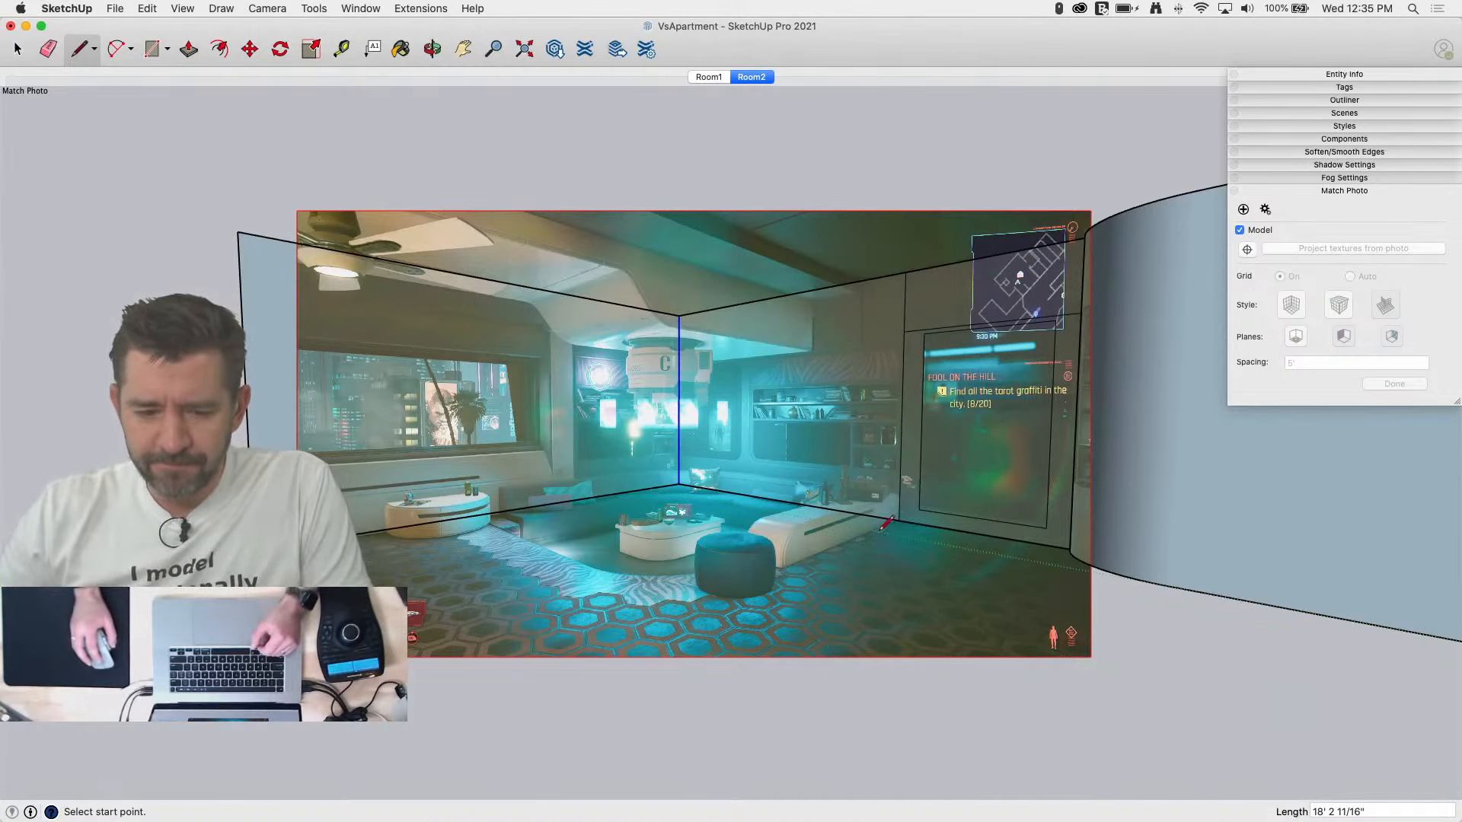
Step: Outline the low white cabinet's front face from the partition's base corner, about 8' 2" long and 1' 1" high
scroll(540, 541, up, 3)
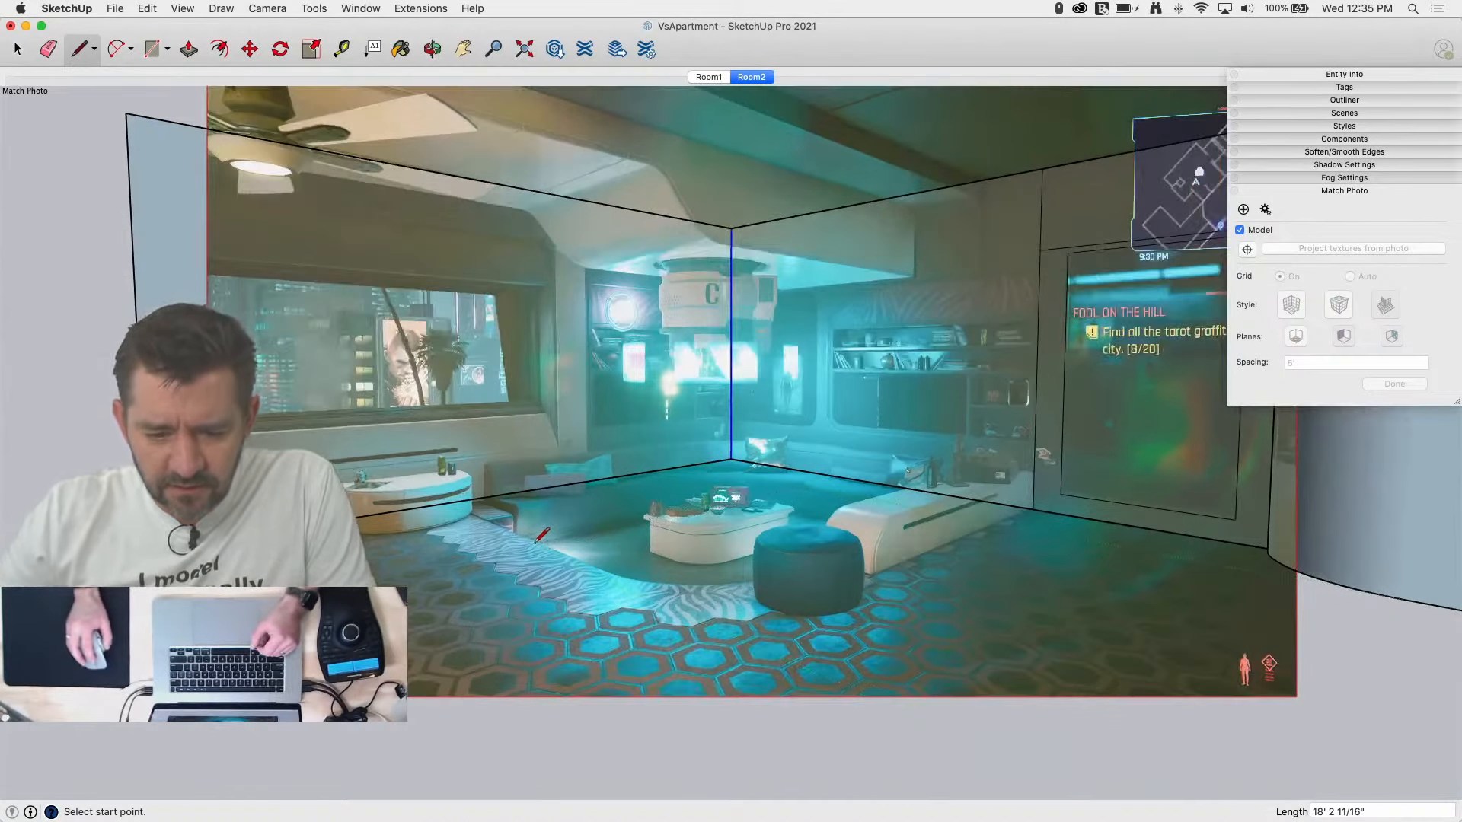
scroll(501, 519, down, 1)
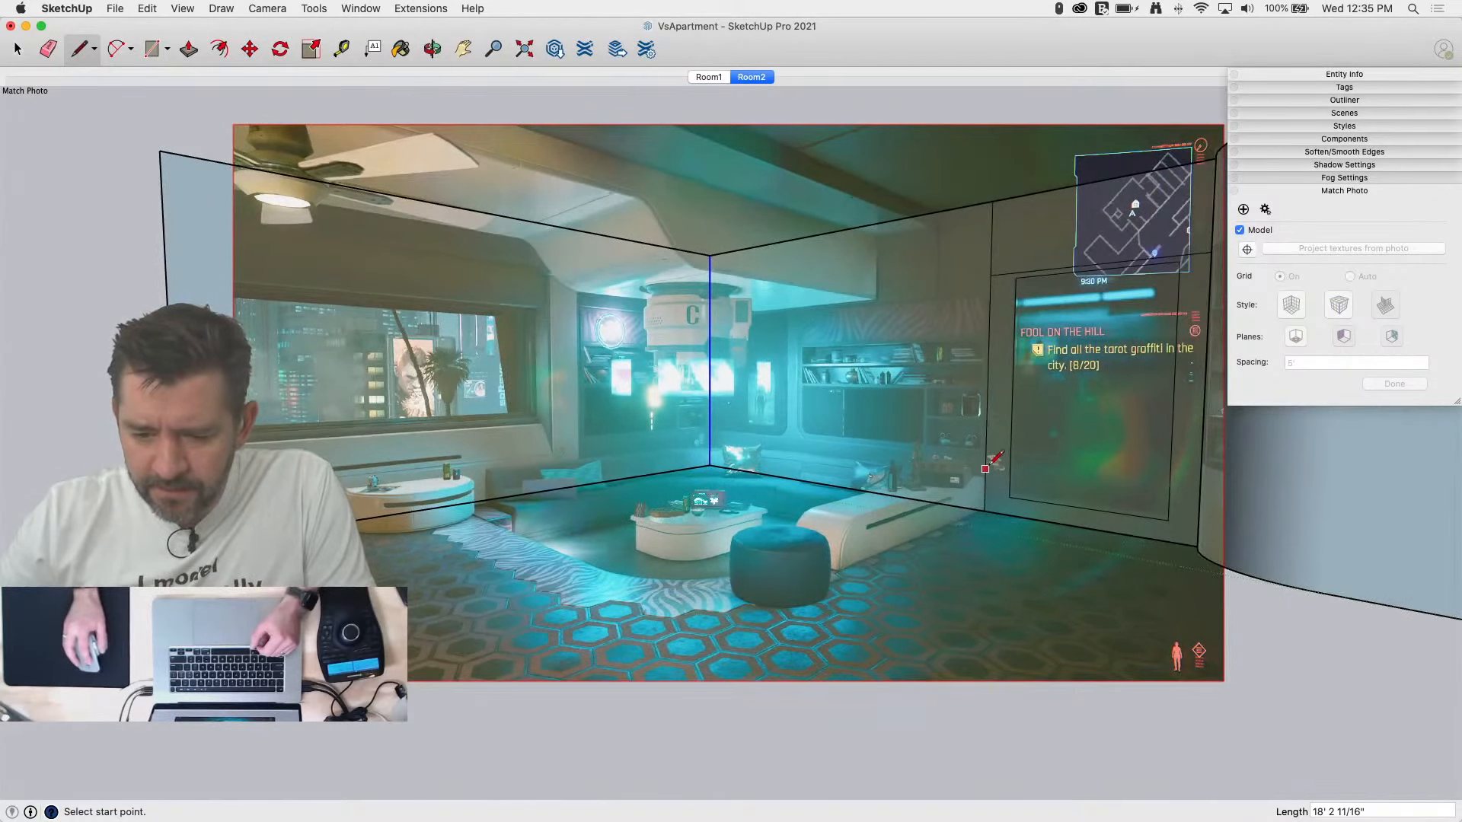
scroll(984, 493, up, 3)
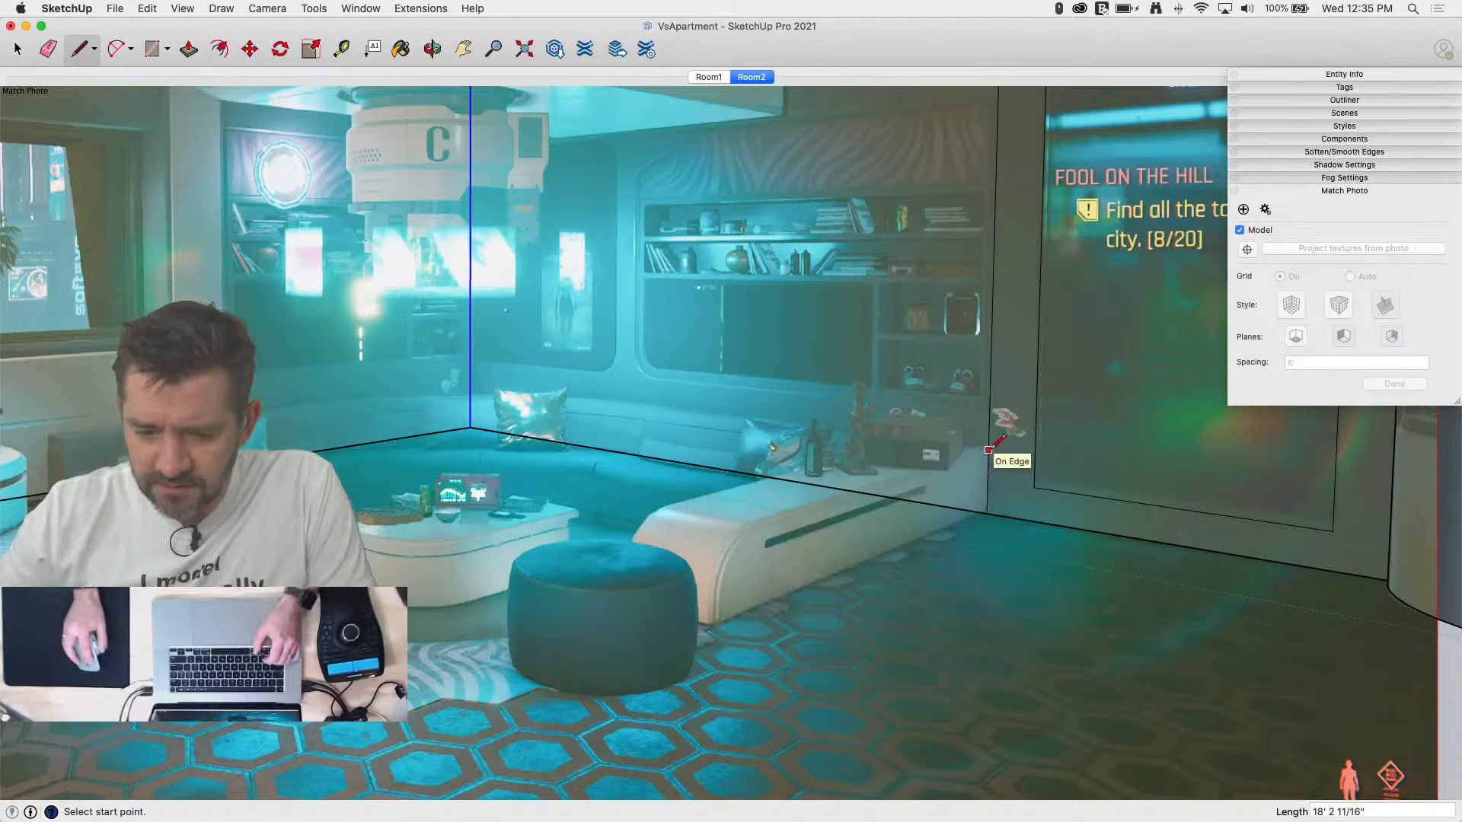
click(987, 512)
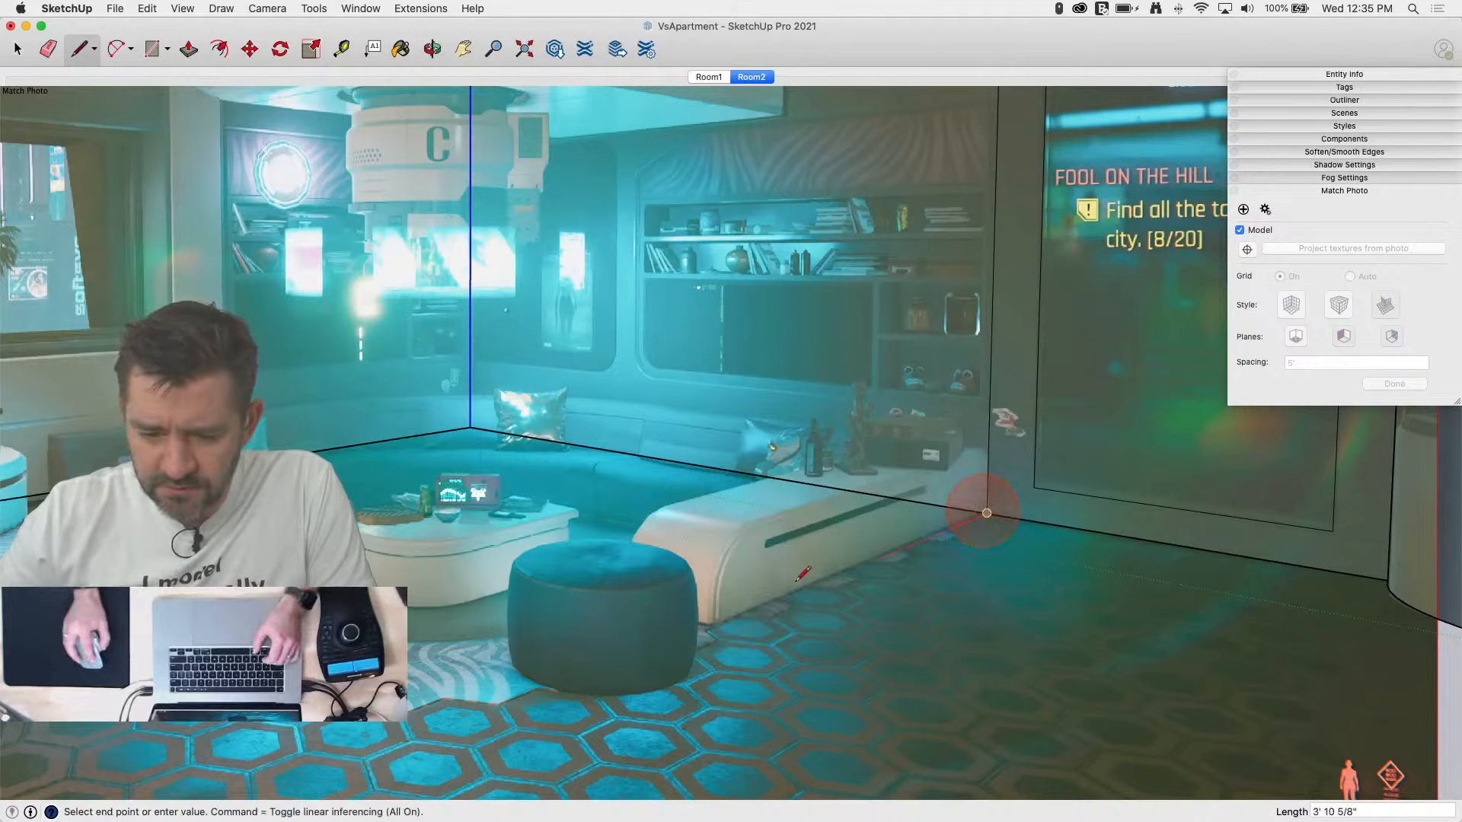
click(711, 628)
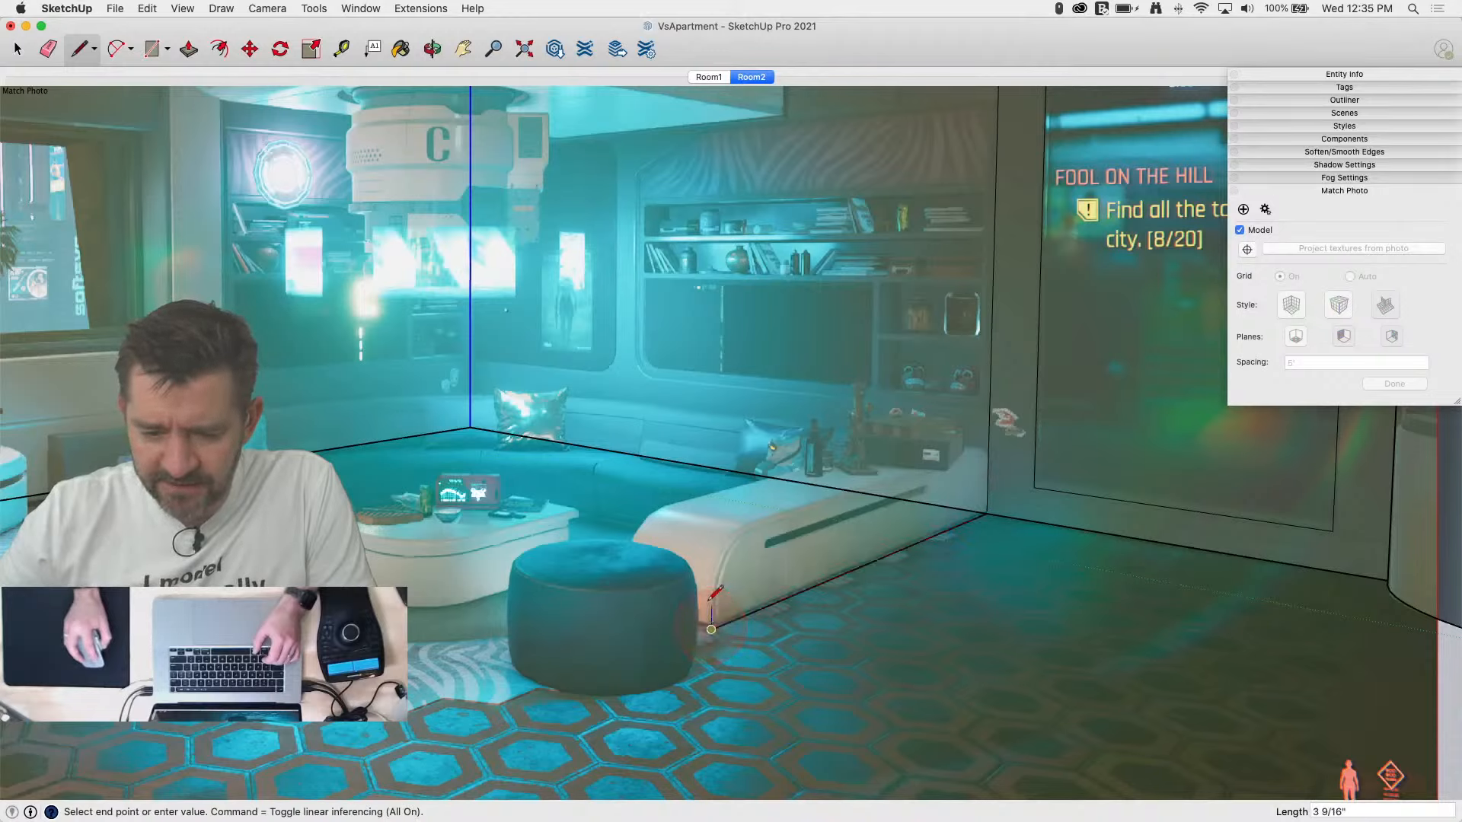
key(shift)
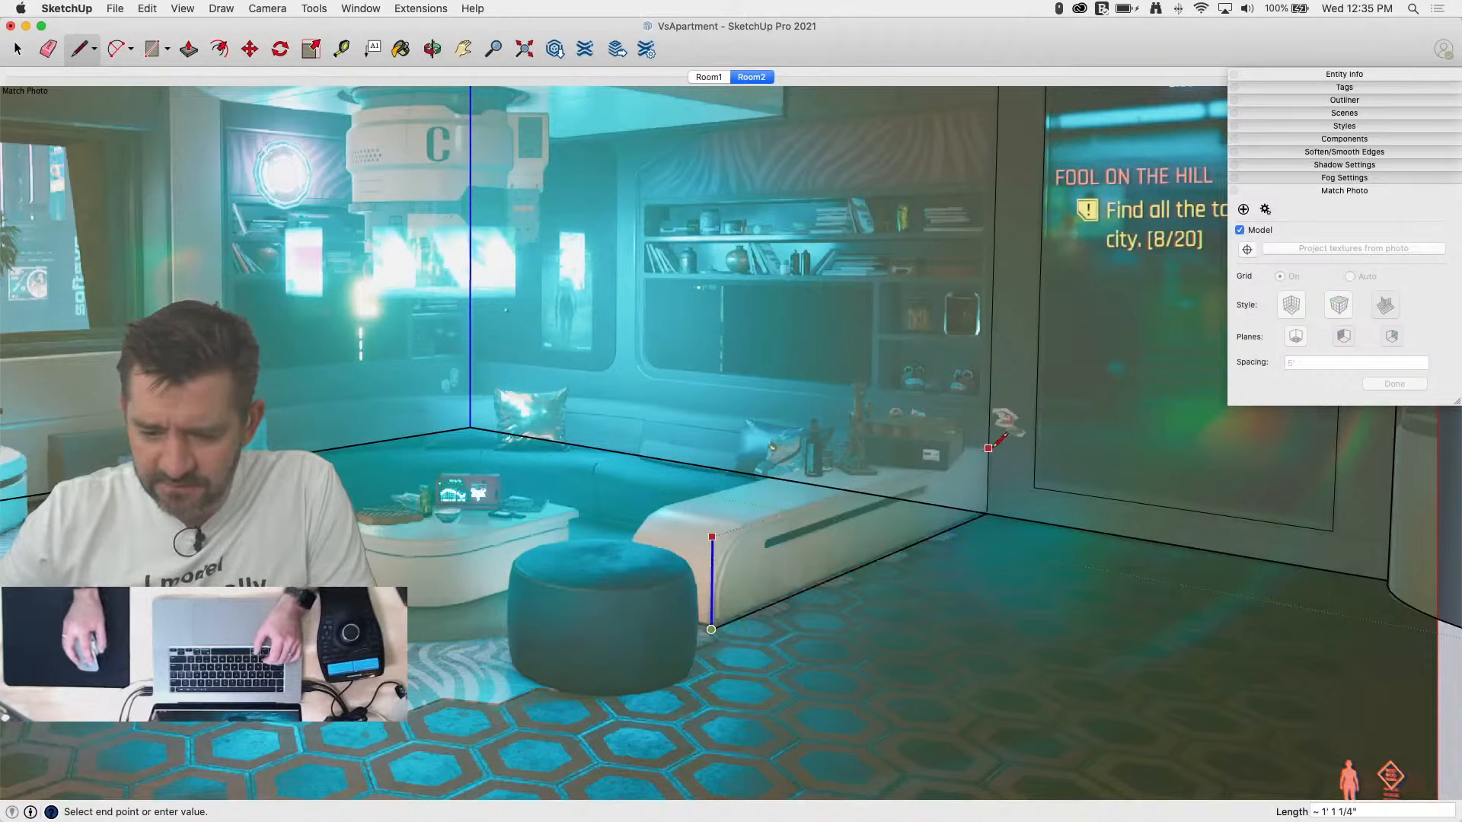
click(990, 447)
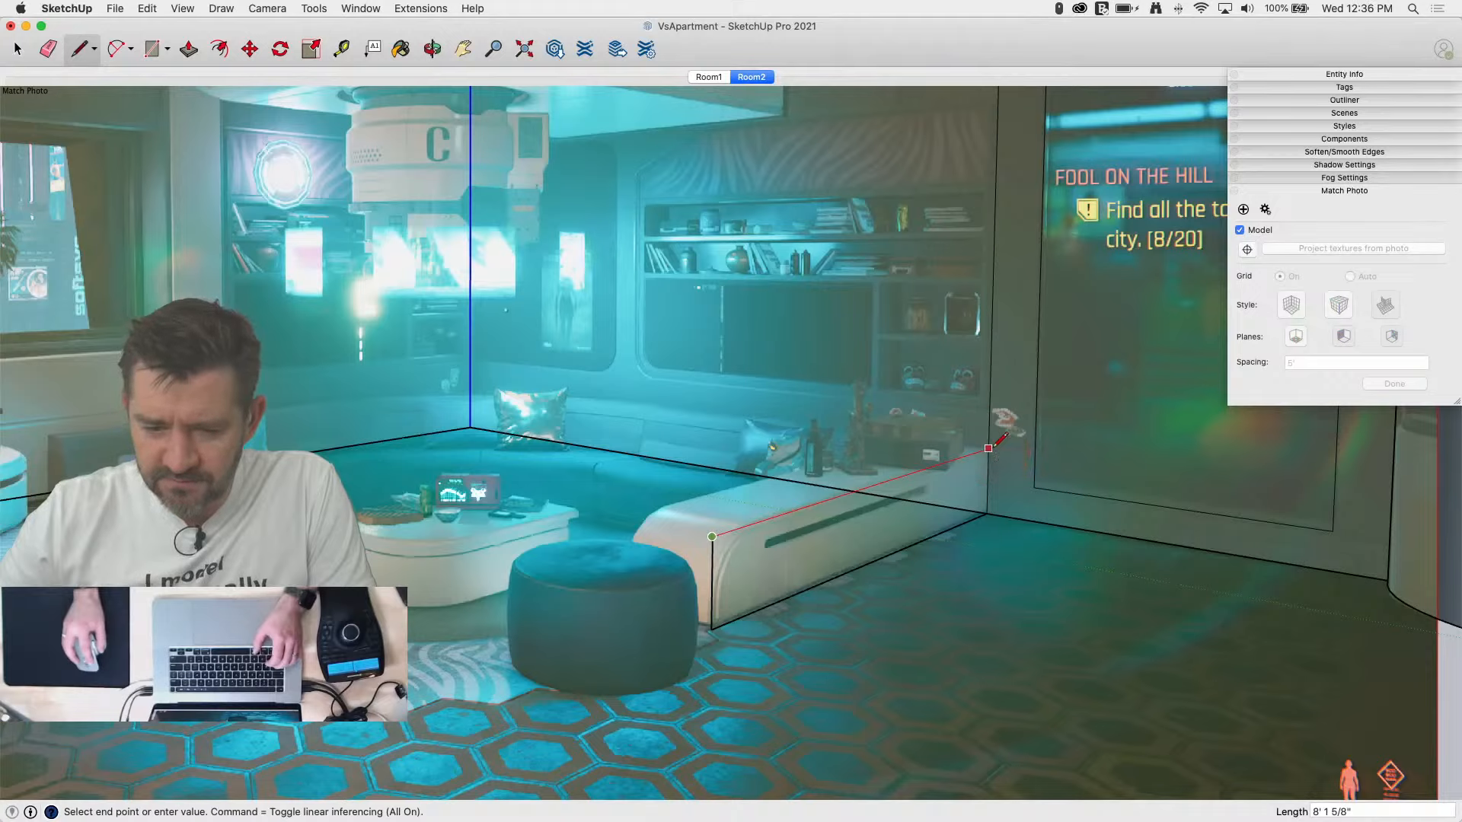
click(988, 449)
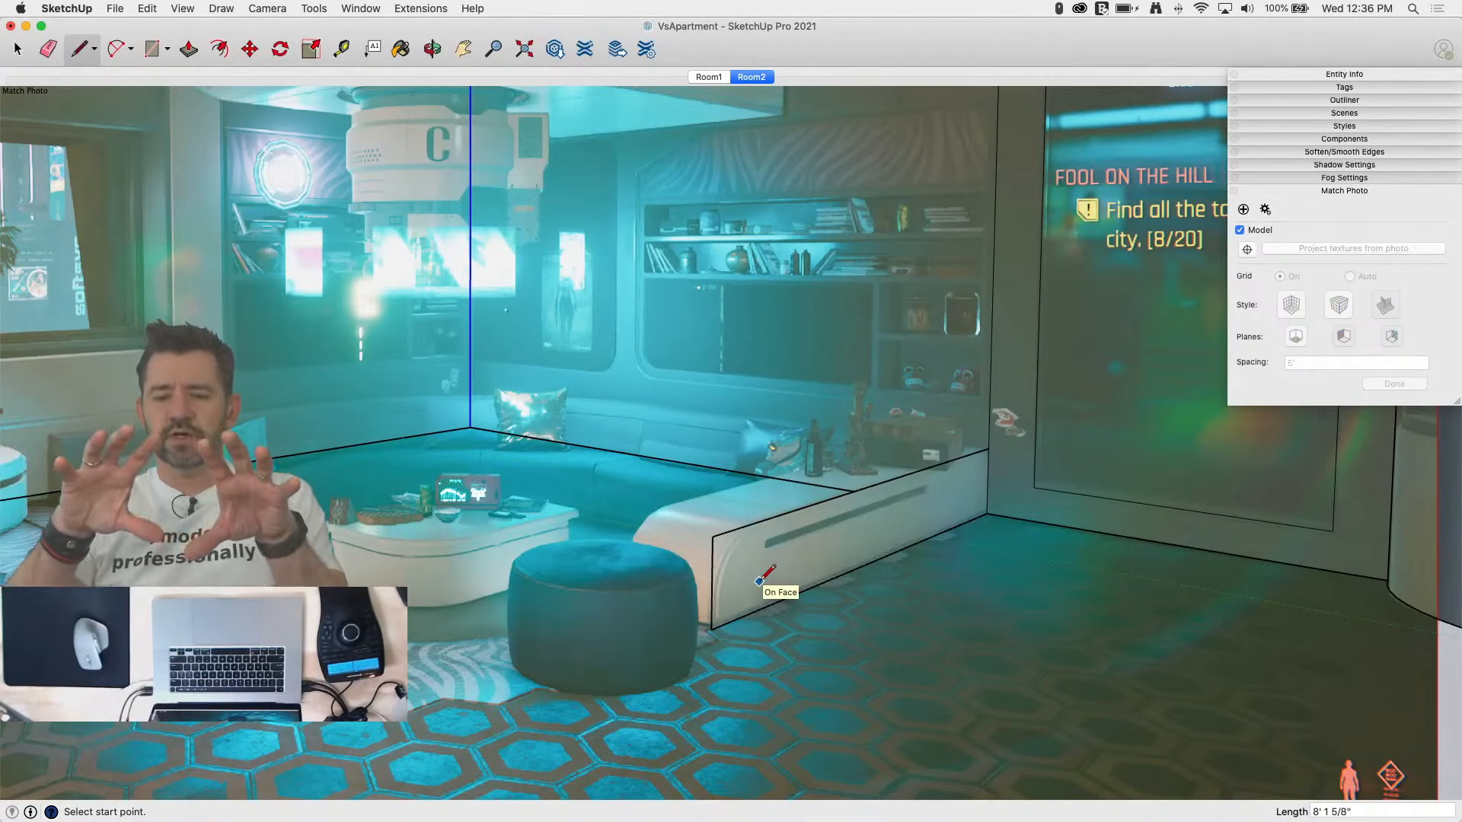
Step: Draw a degree 3 Bezier curve rounding the upper near corner of the cabinet's front face to match the photo
key(a)
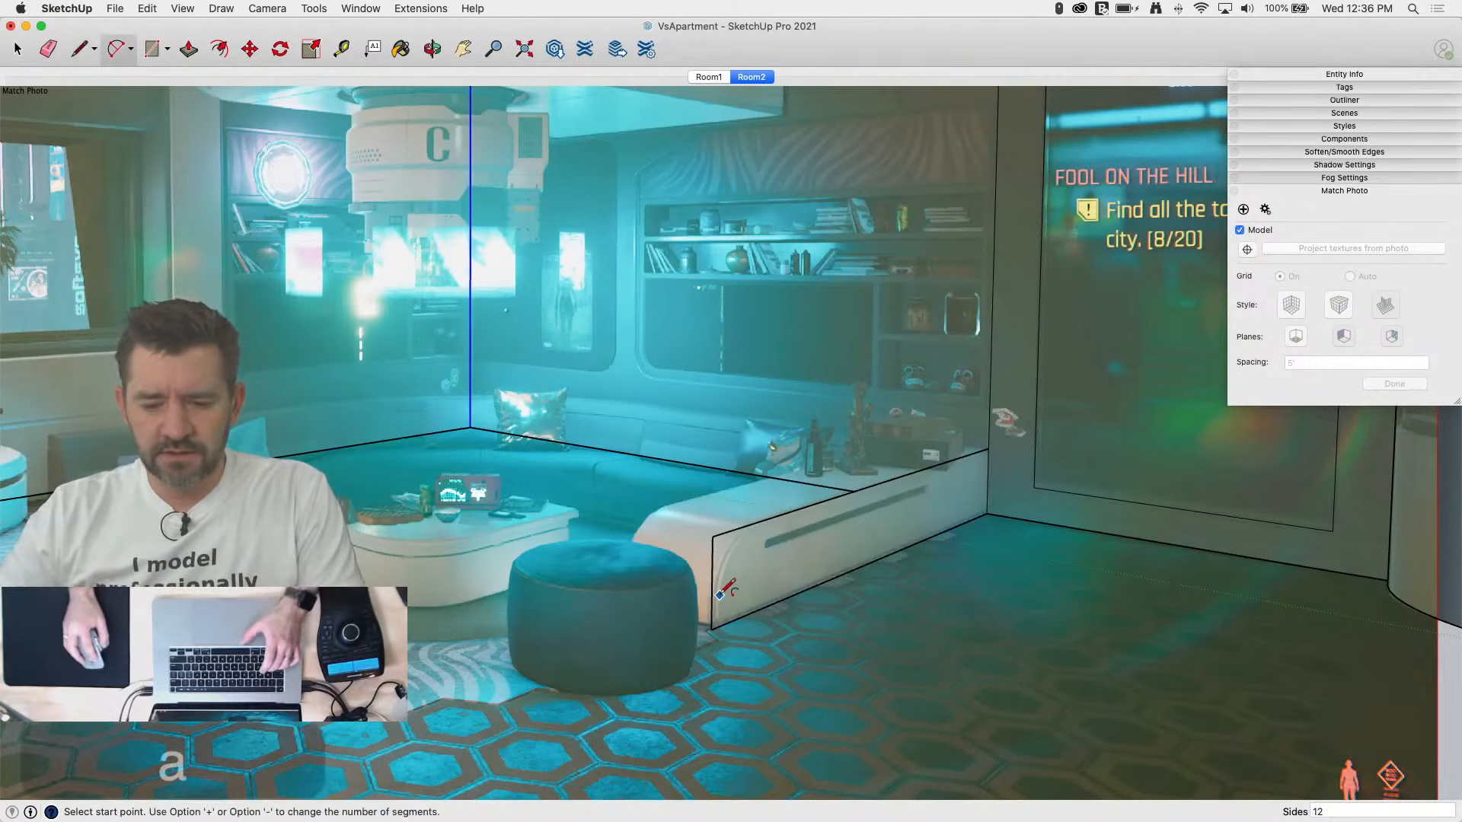
click(711, 629)
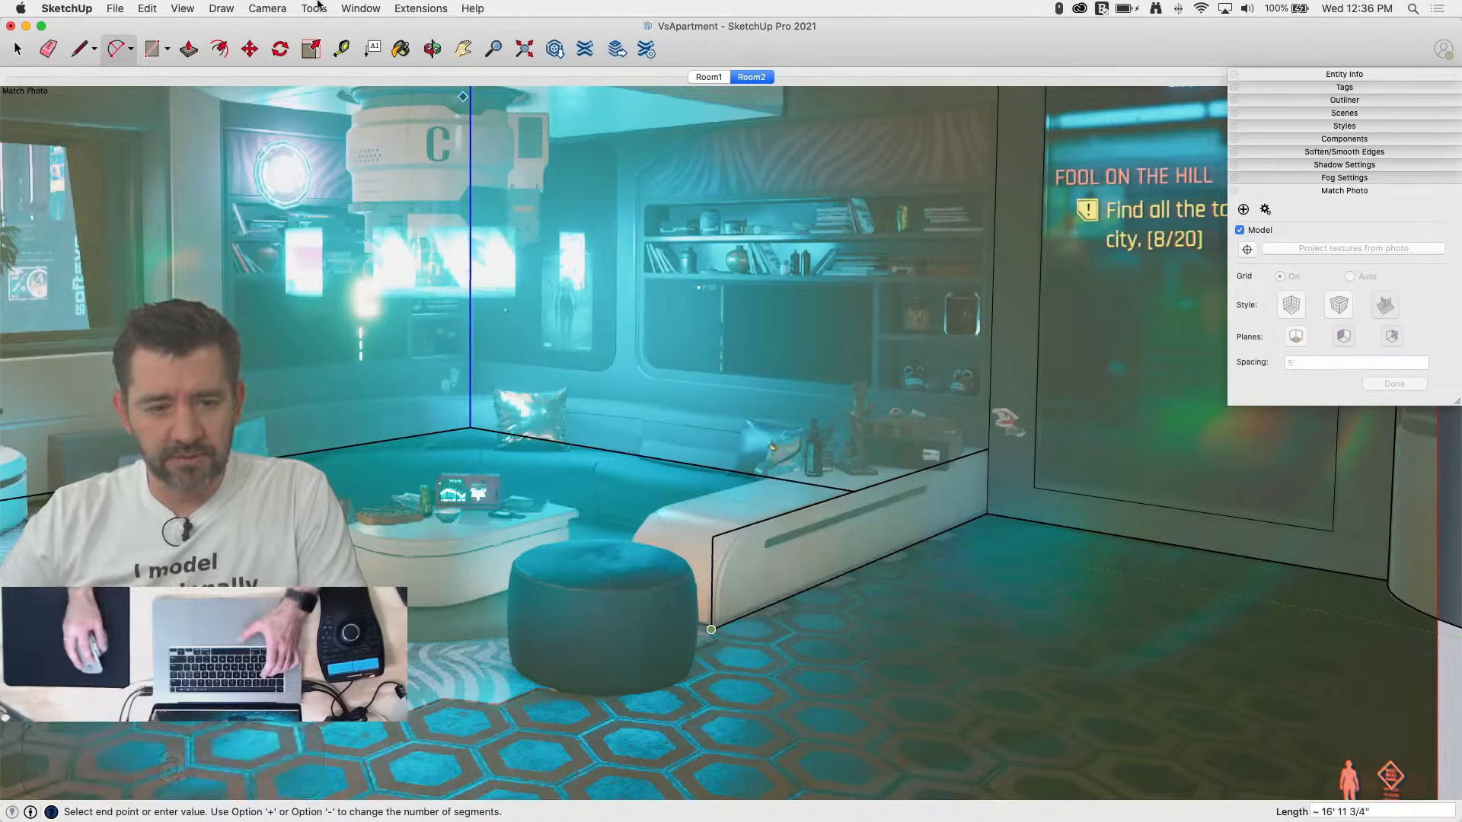
click(225, 11)
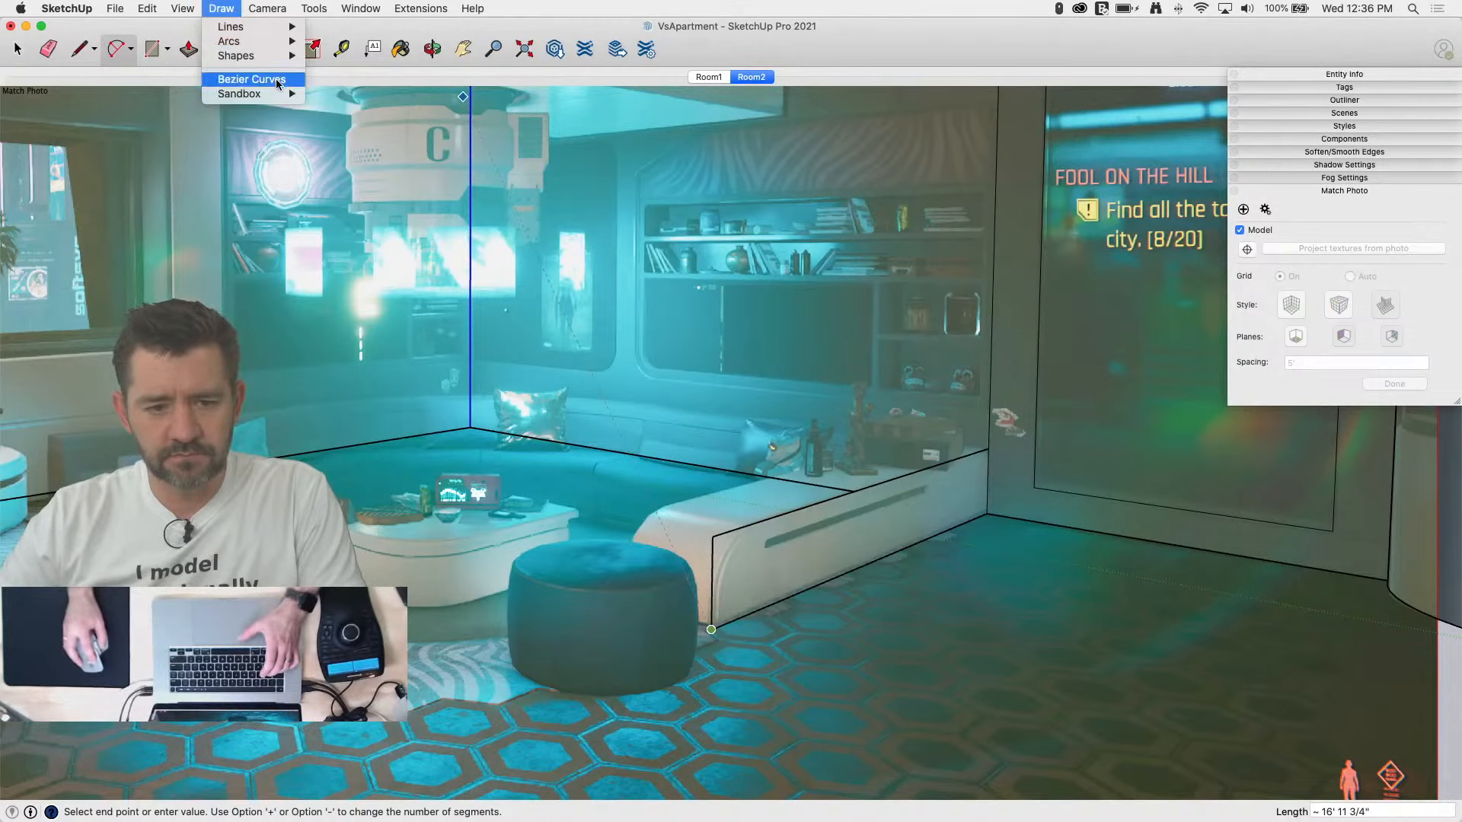
click(240, 73)
click(712, 629)
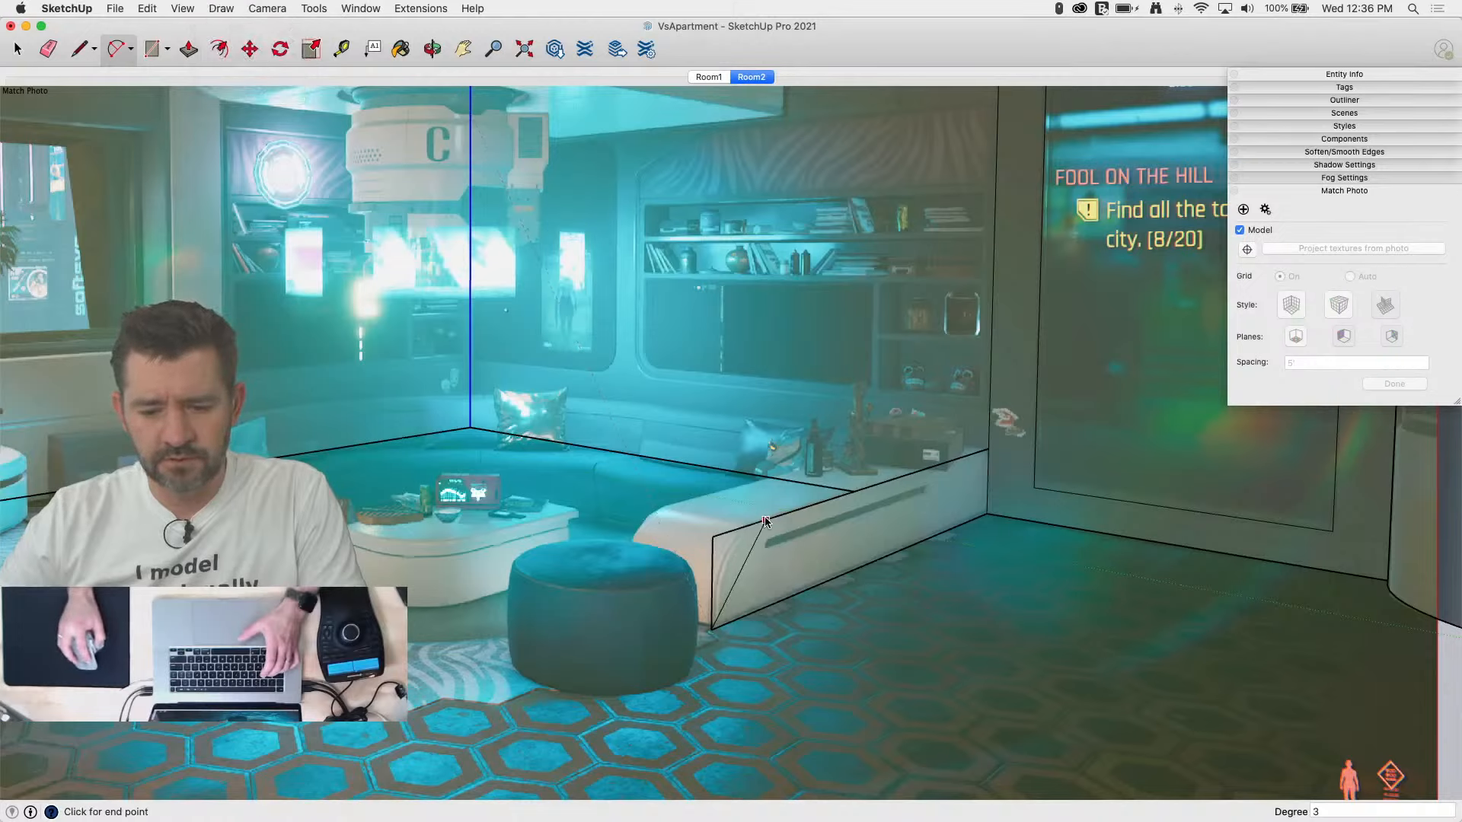
click(763, 522)
click(712, 555)
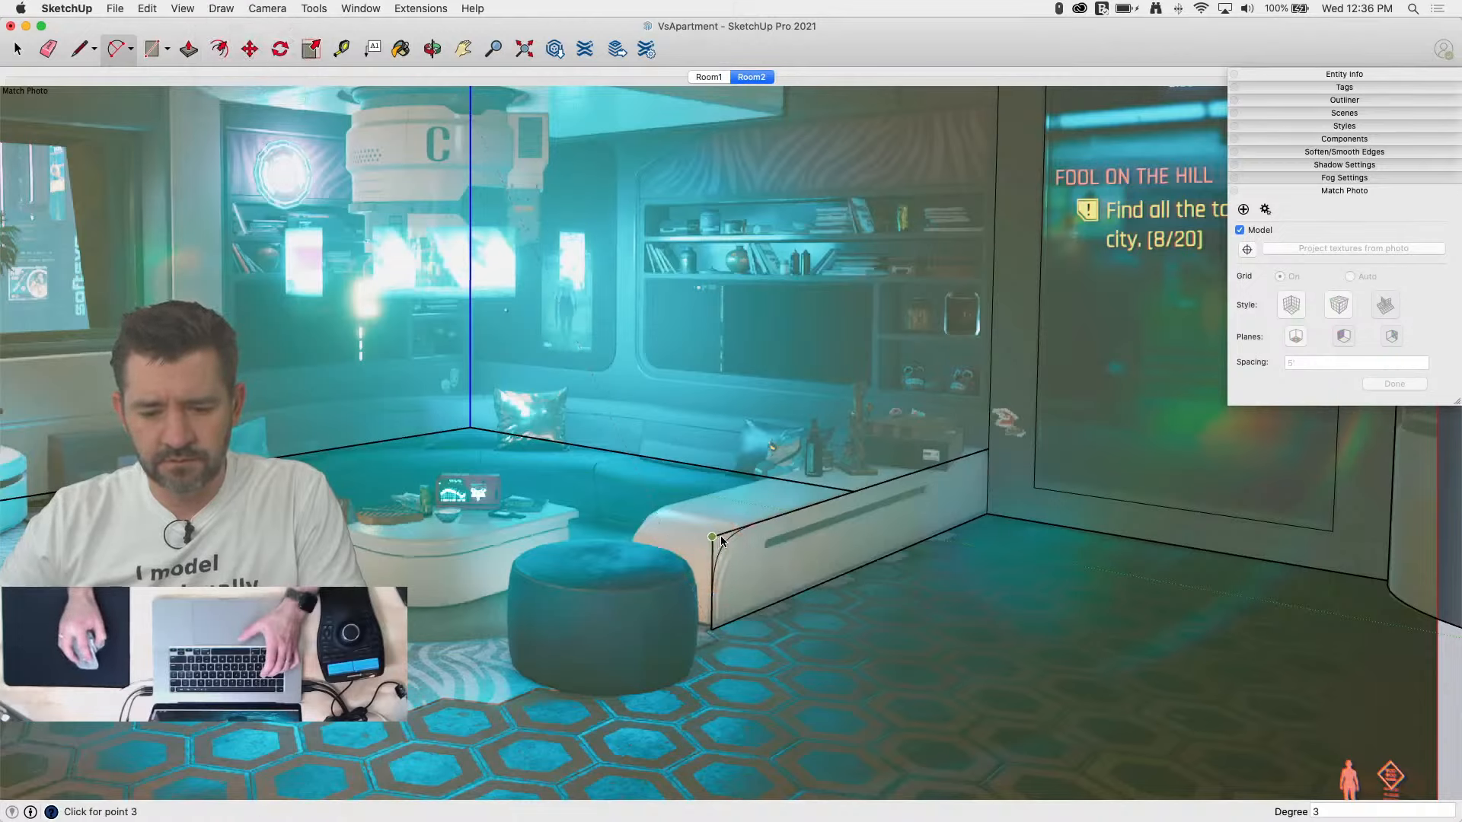
click(727, 535)
Step: Erase the square corner outside the curve and Push/Pull the cabinet's front face back to the depth shown in the photo
key(e)
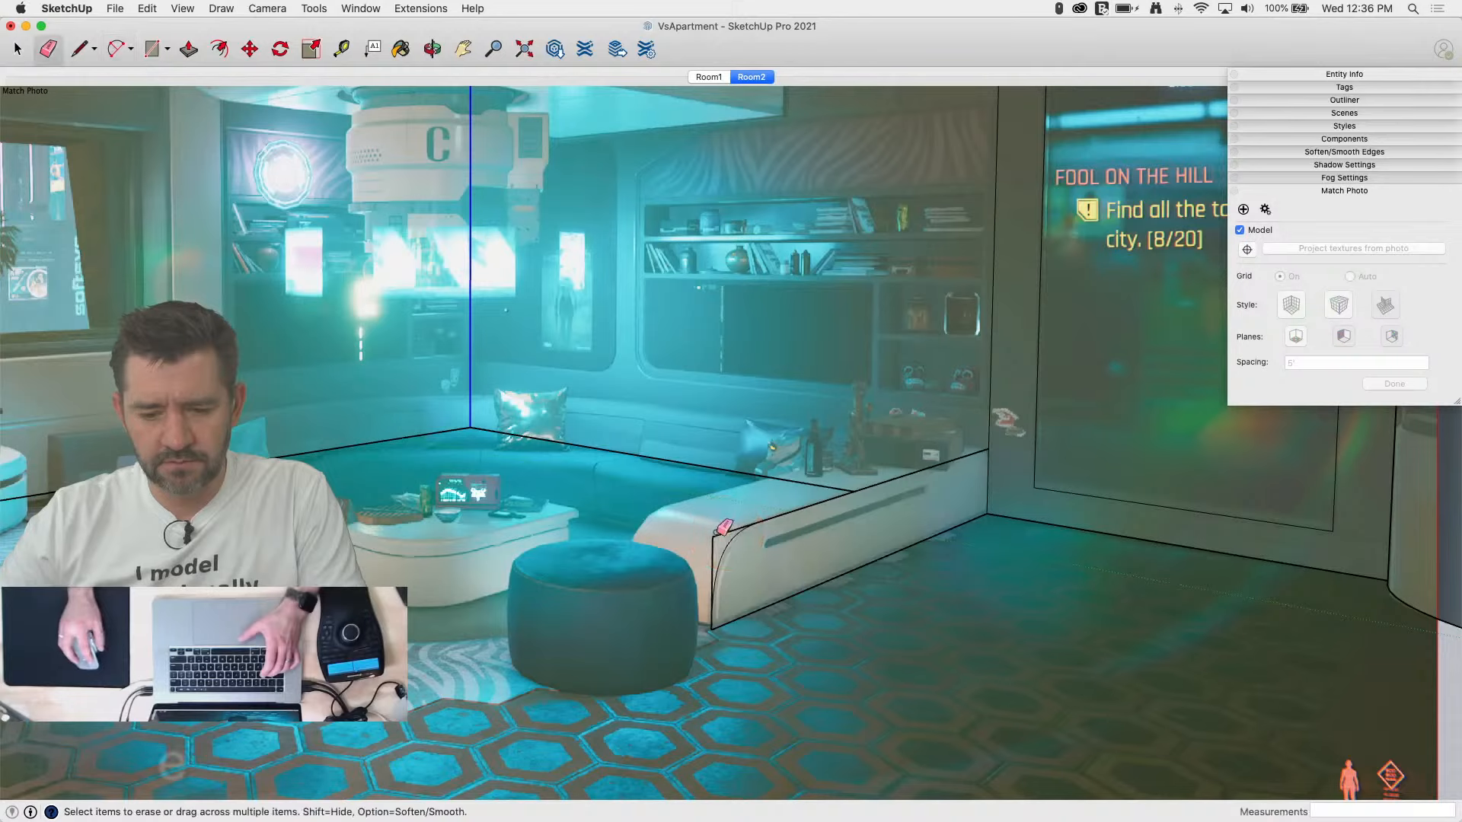
key(p)
drag(750, 541, 662, 525)
key(e)
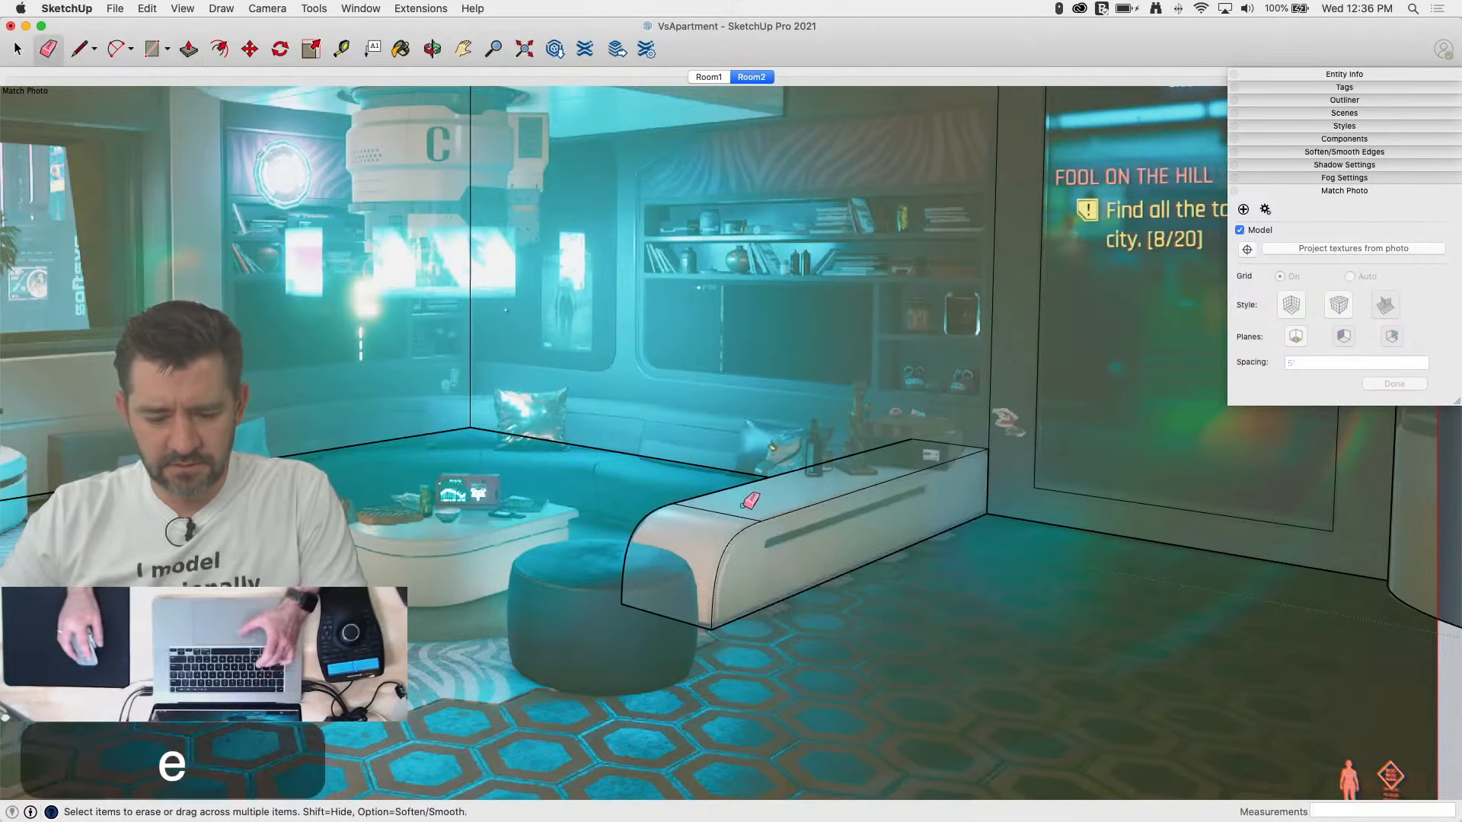
Step: Soften the seam at the cabinet's rounded end and draw the sunken lounge's near edge from its rear base corner along the red axis
click(724, 515)
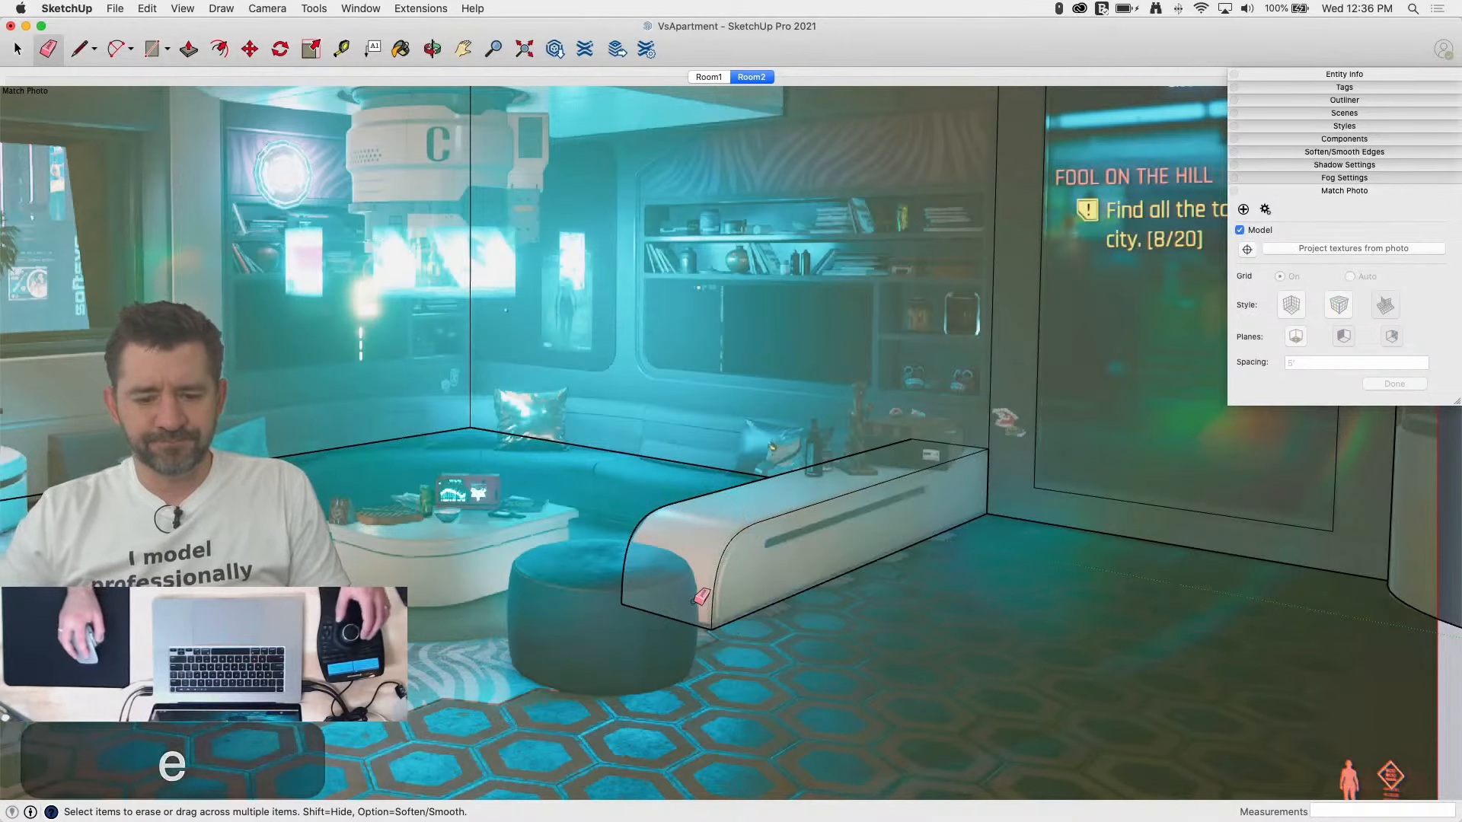
key(l)
click(621, 603)
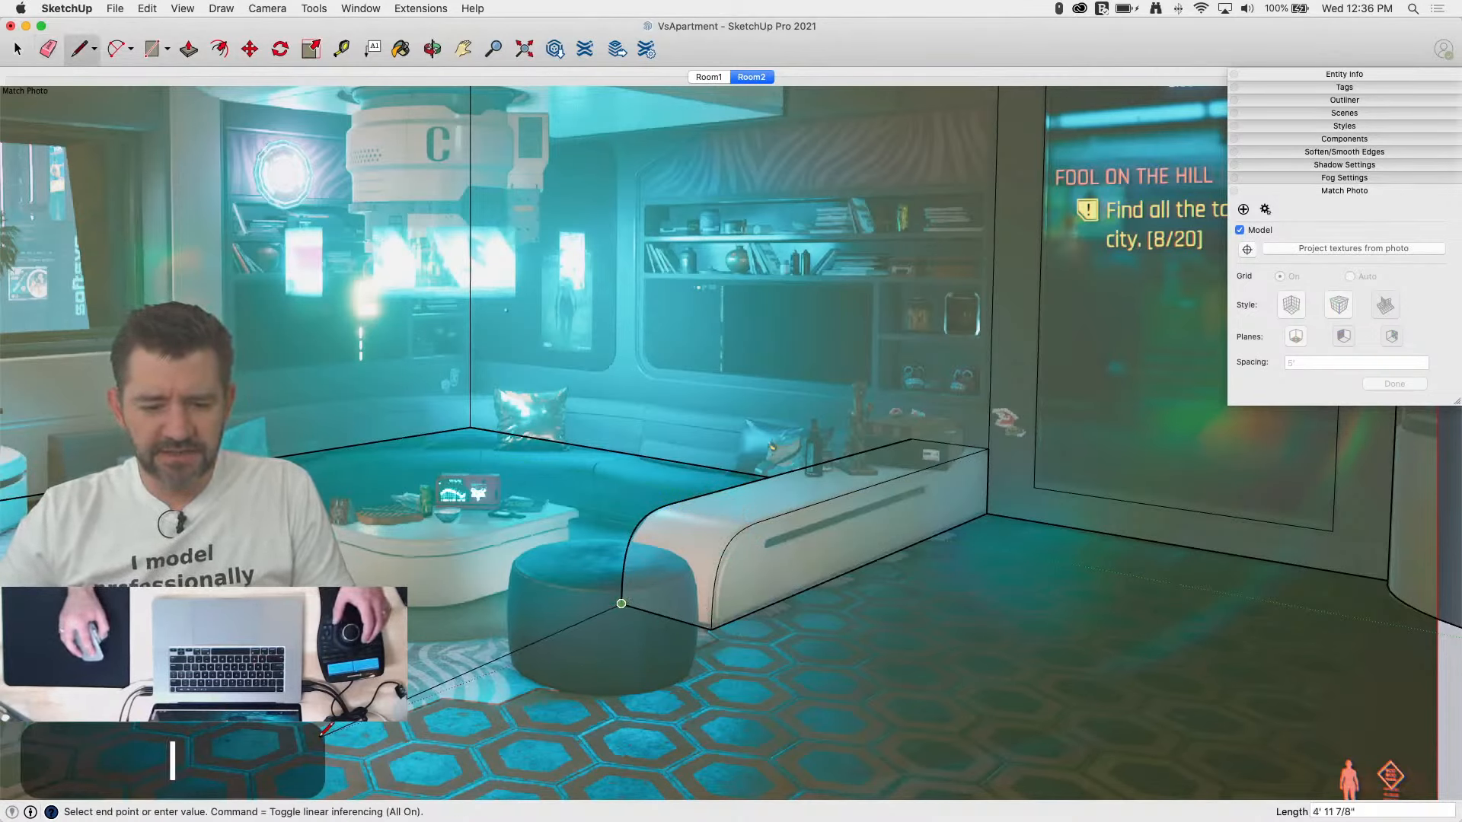
click(159, 759)
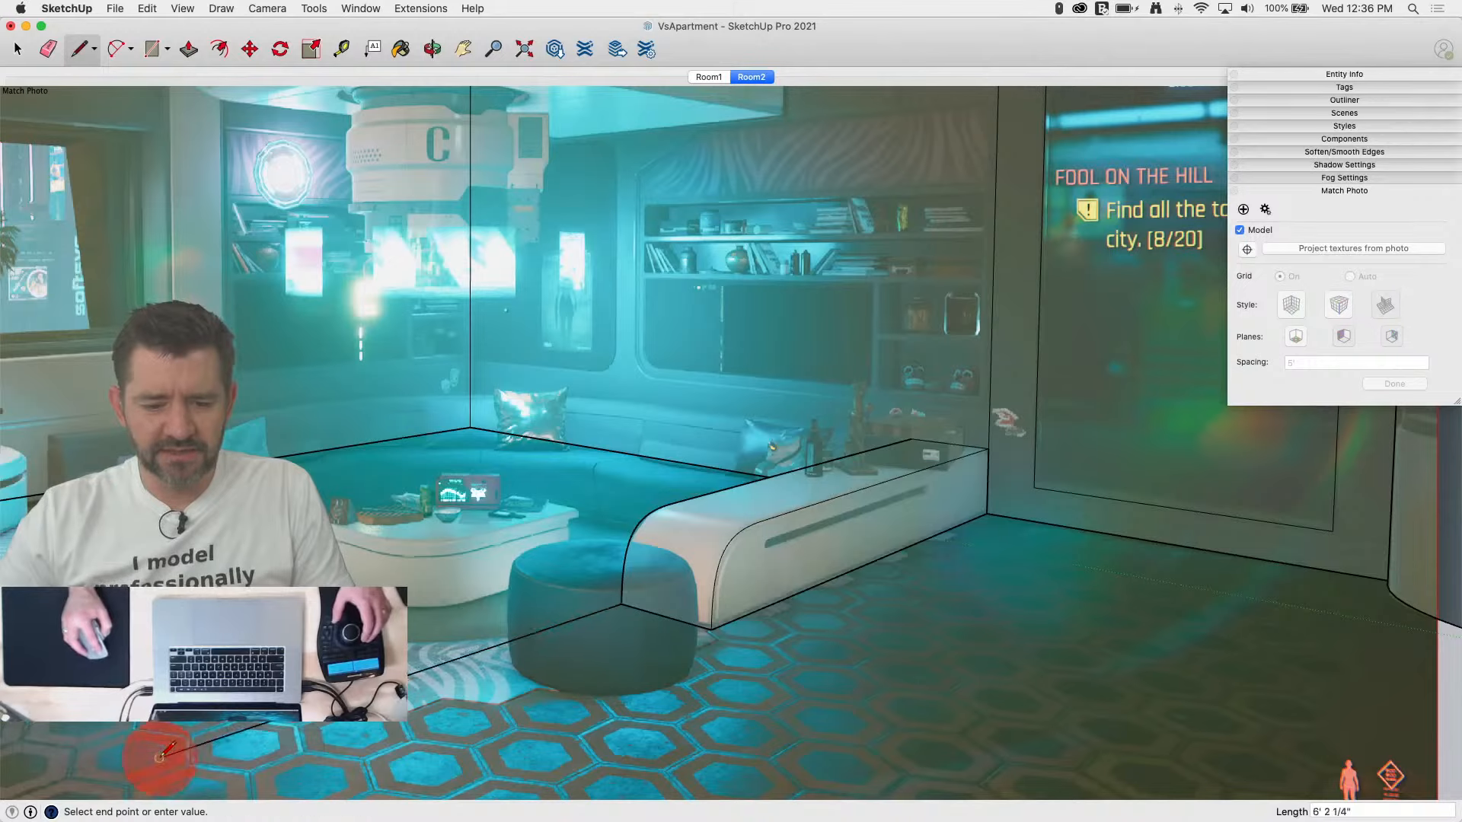
key(super+z)
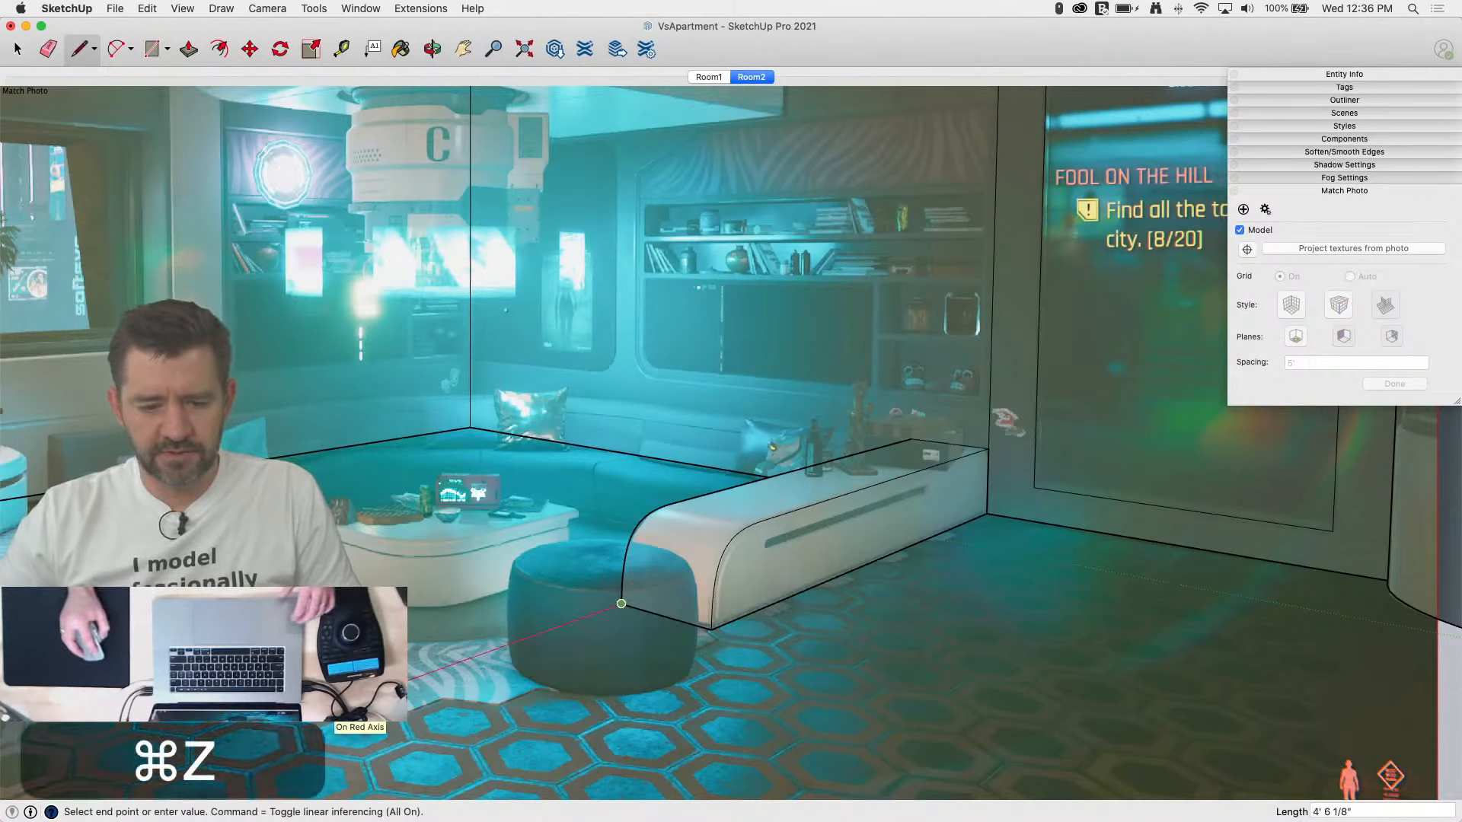
scroll(515, 640, down, 3)
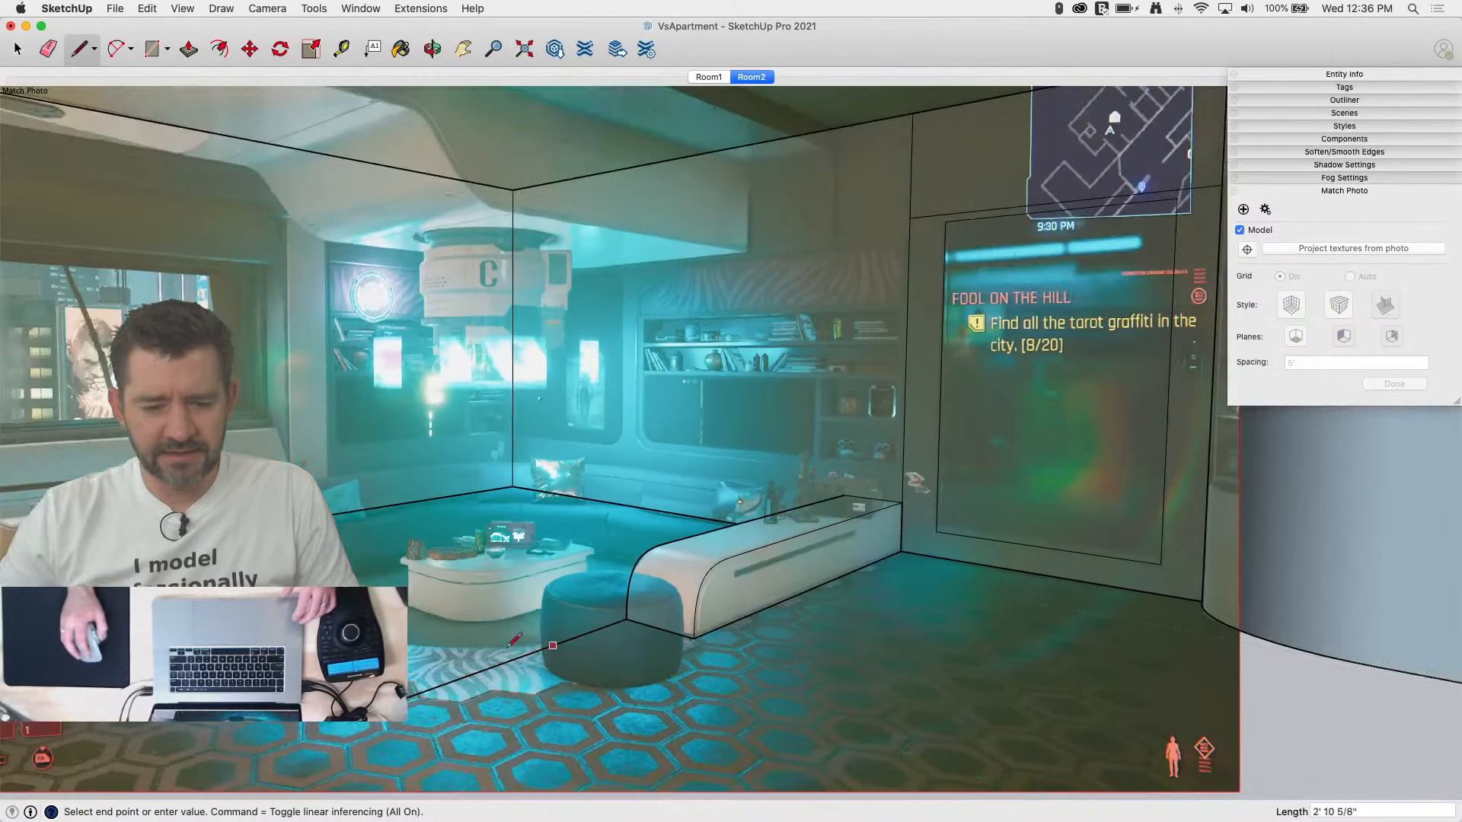
Step: Draw a floor edge about 11' 3 3/4" long back to the window wall, try moving it, and undo both
key(l)
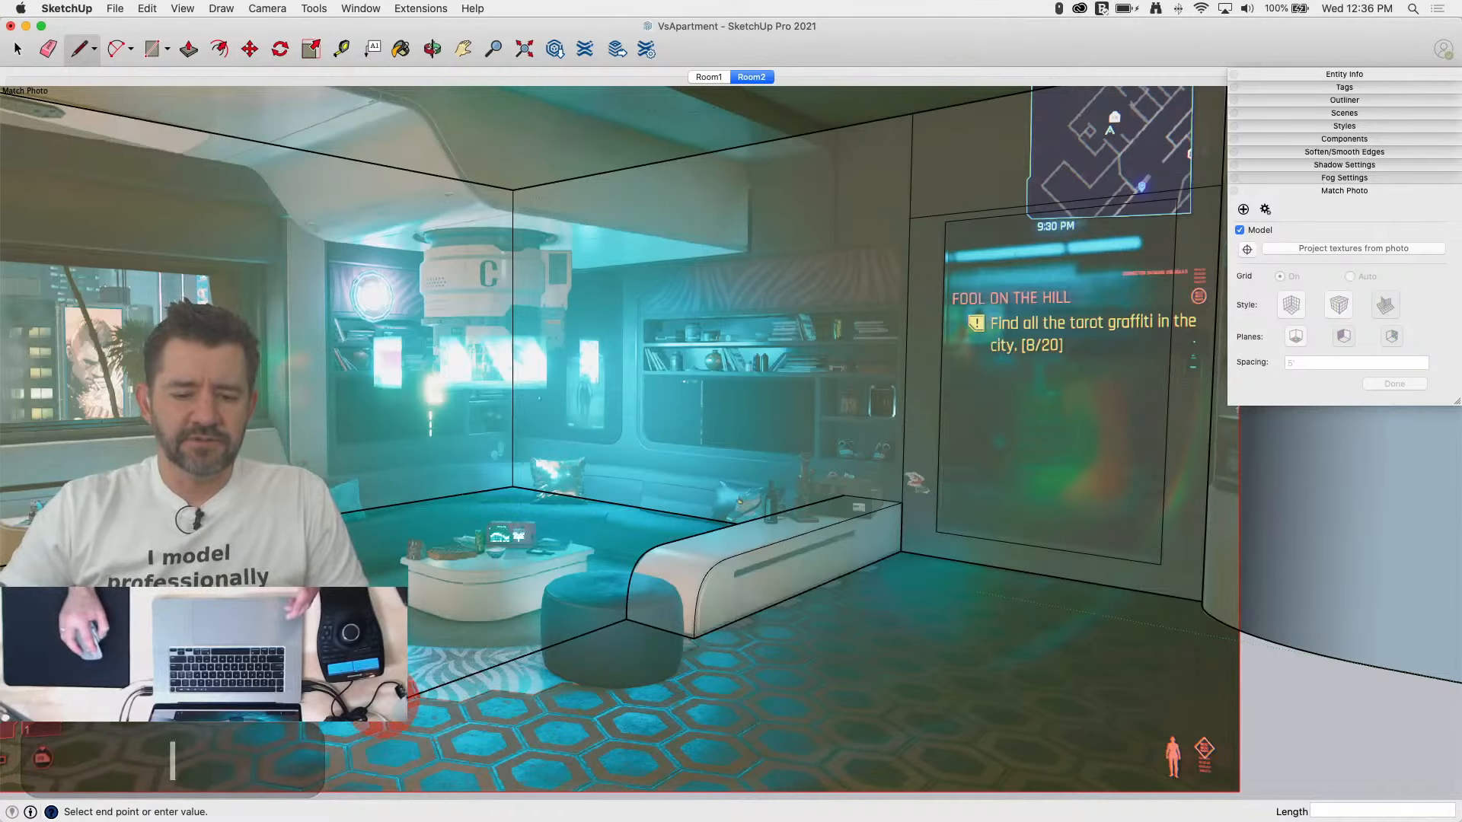
click(412, 695)
scroll(426, 696, down, 3)
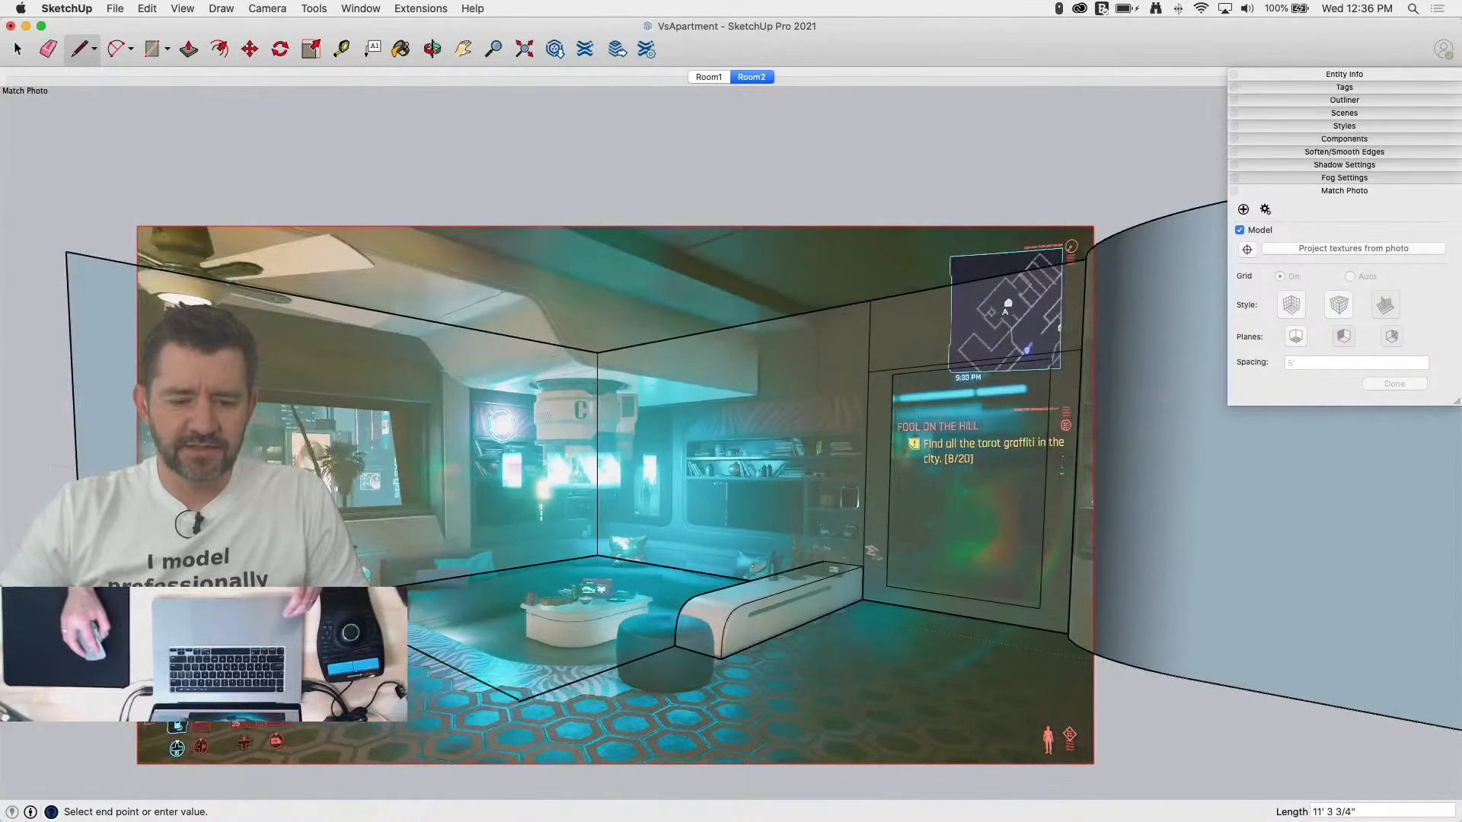
key(space)
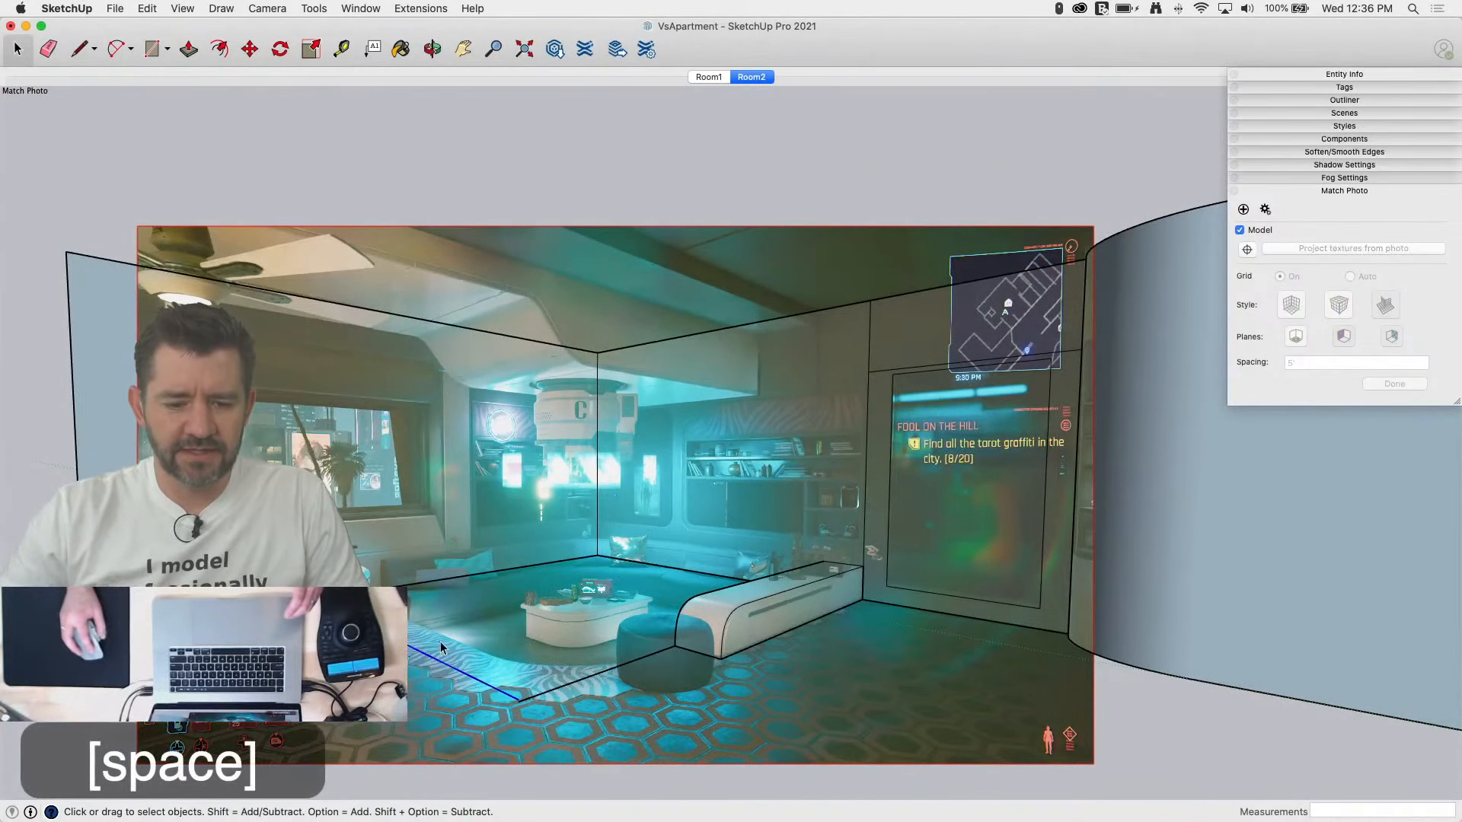
key(m)
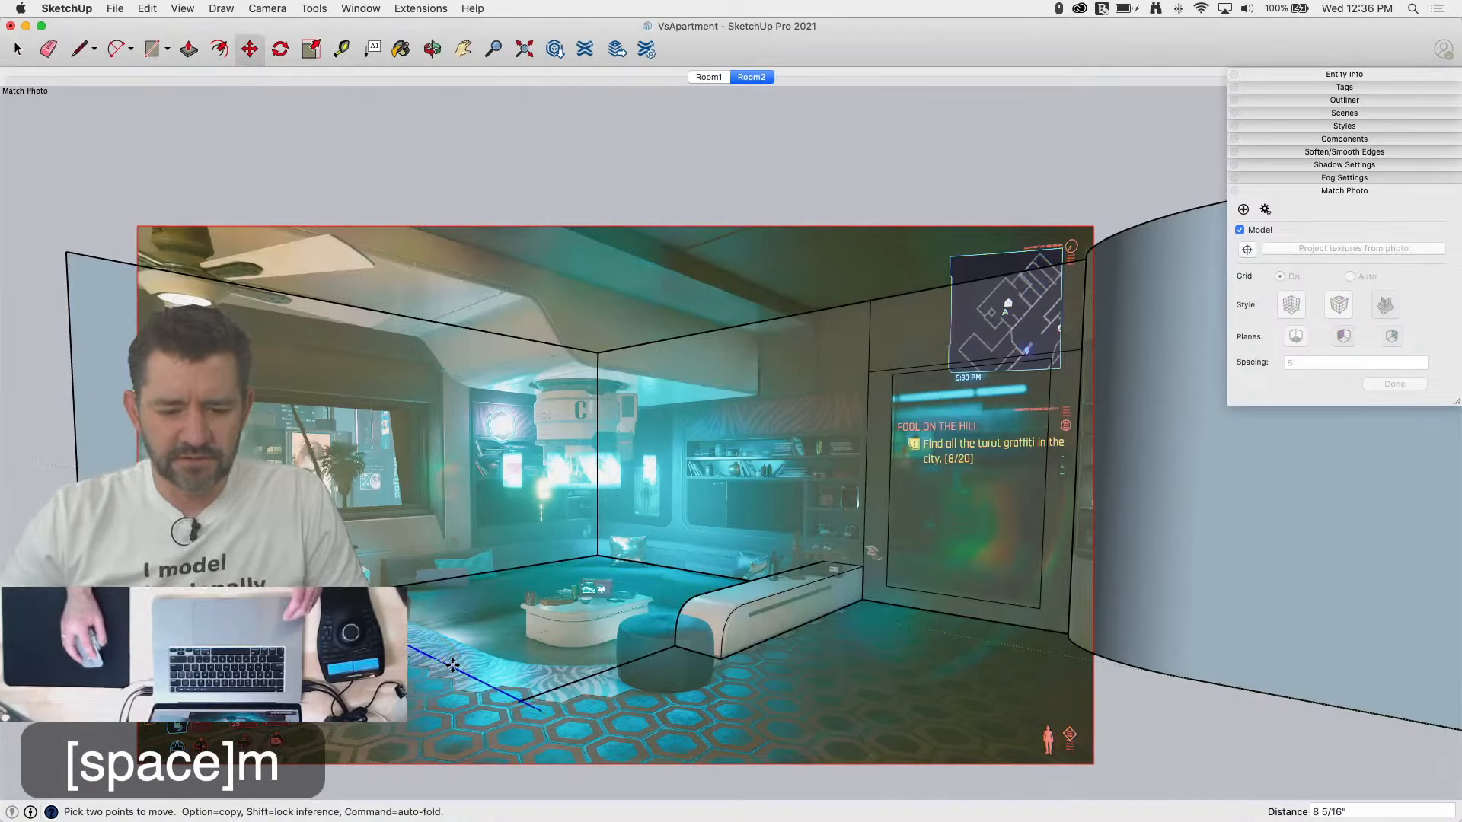
key(space)
key(super+z)
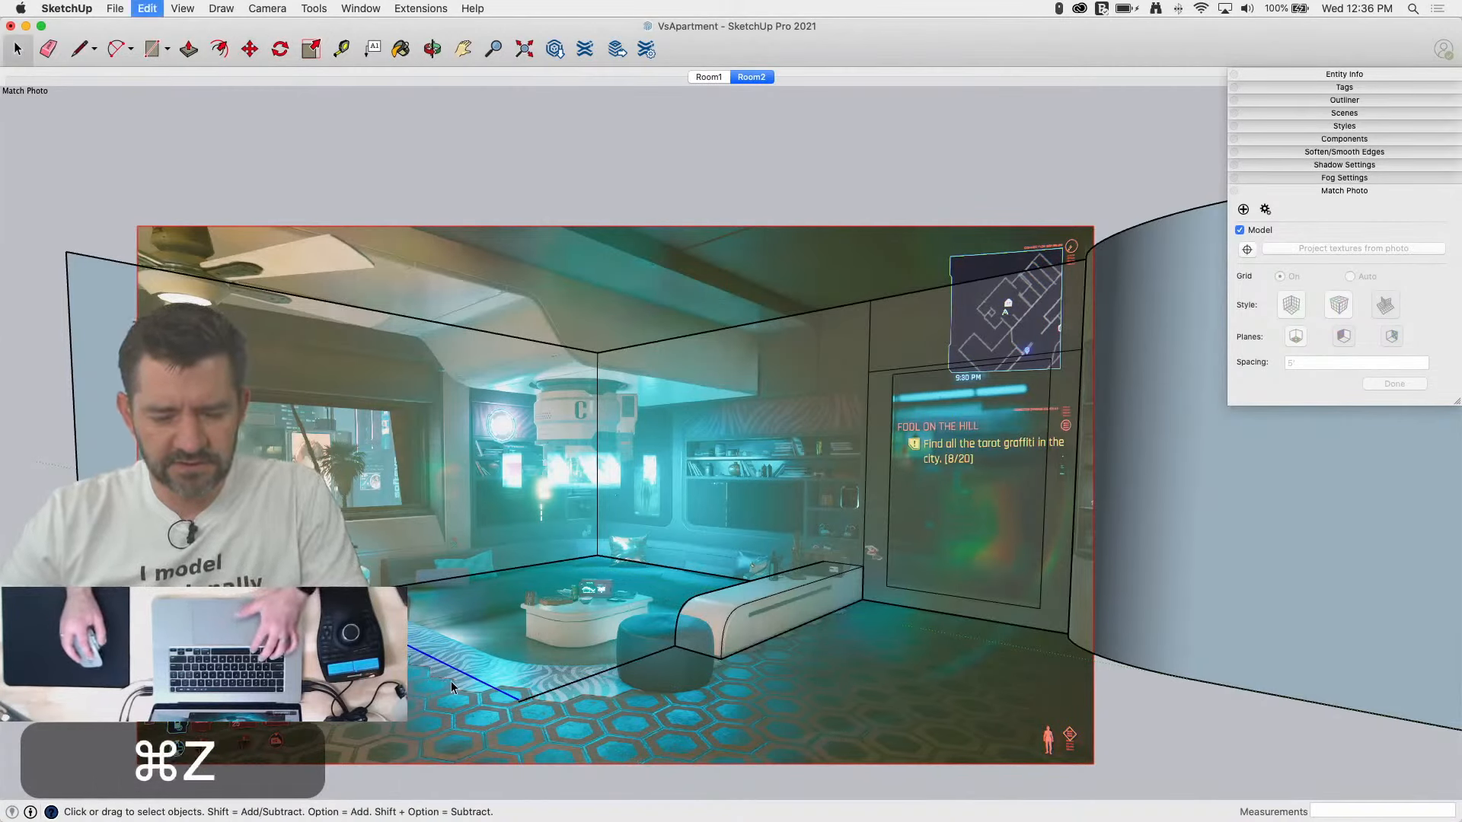
Step: Redraw the floor edge from the near edge's end to the window wall and move it about 1' 3/8" along the red axis toward the cabinet
key(l)
click(519, 702)
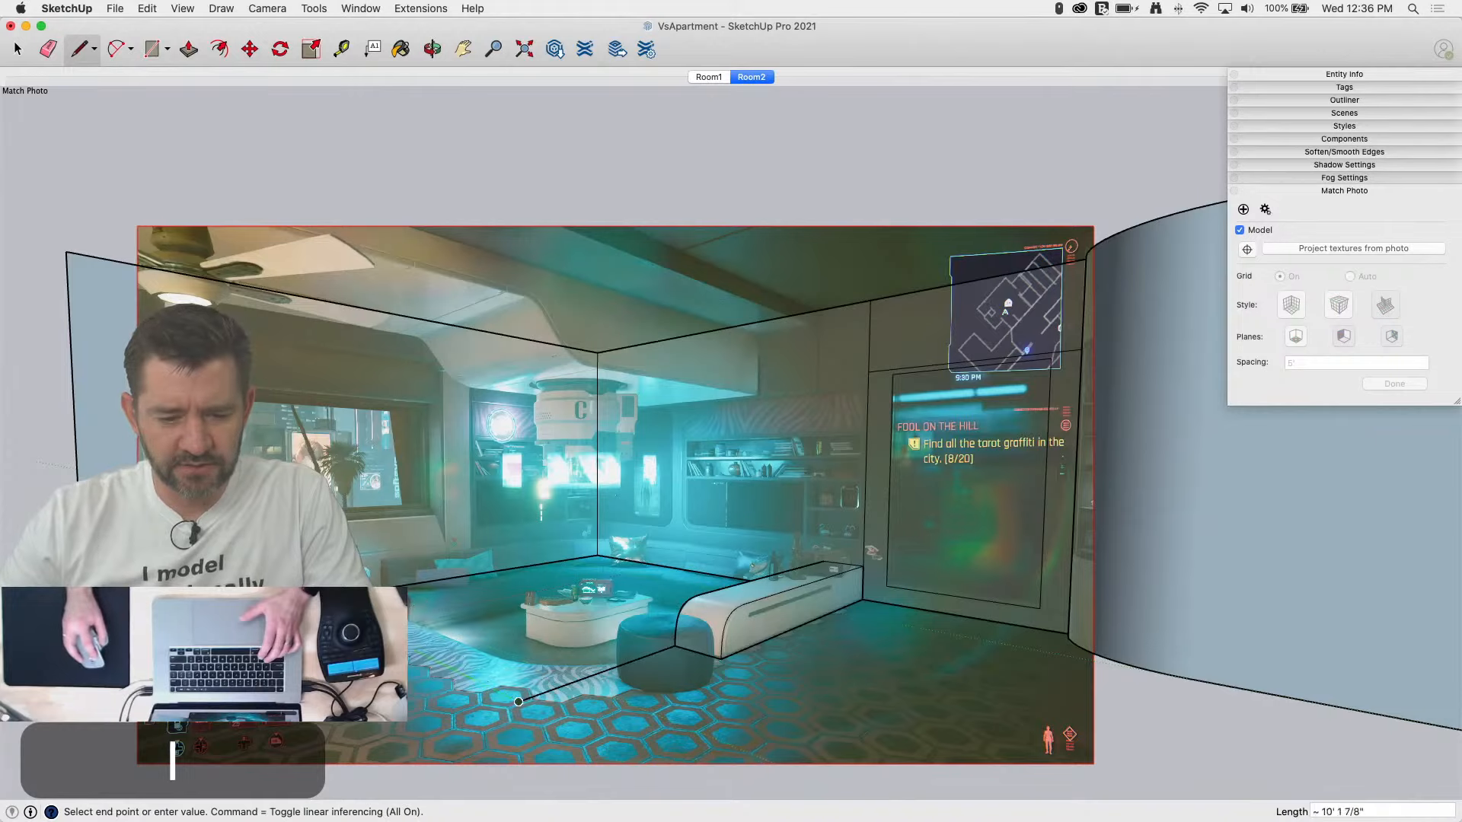
click(407, 651)
key(space)
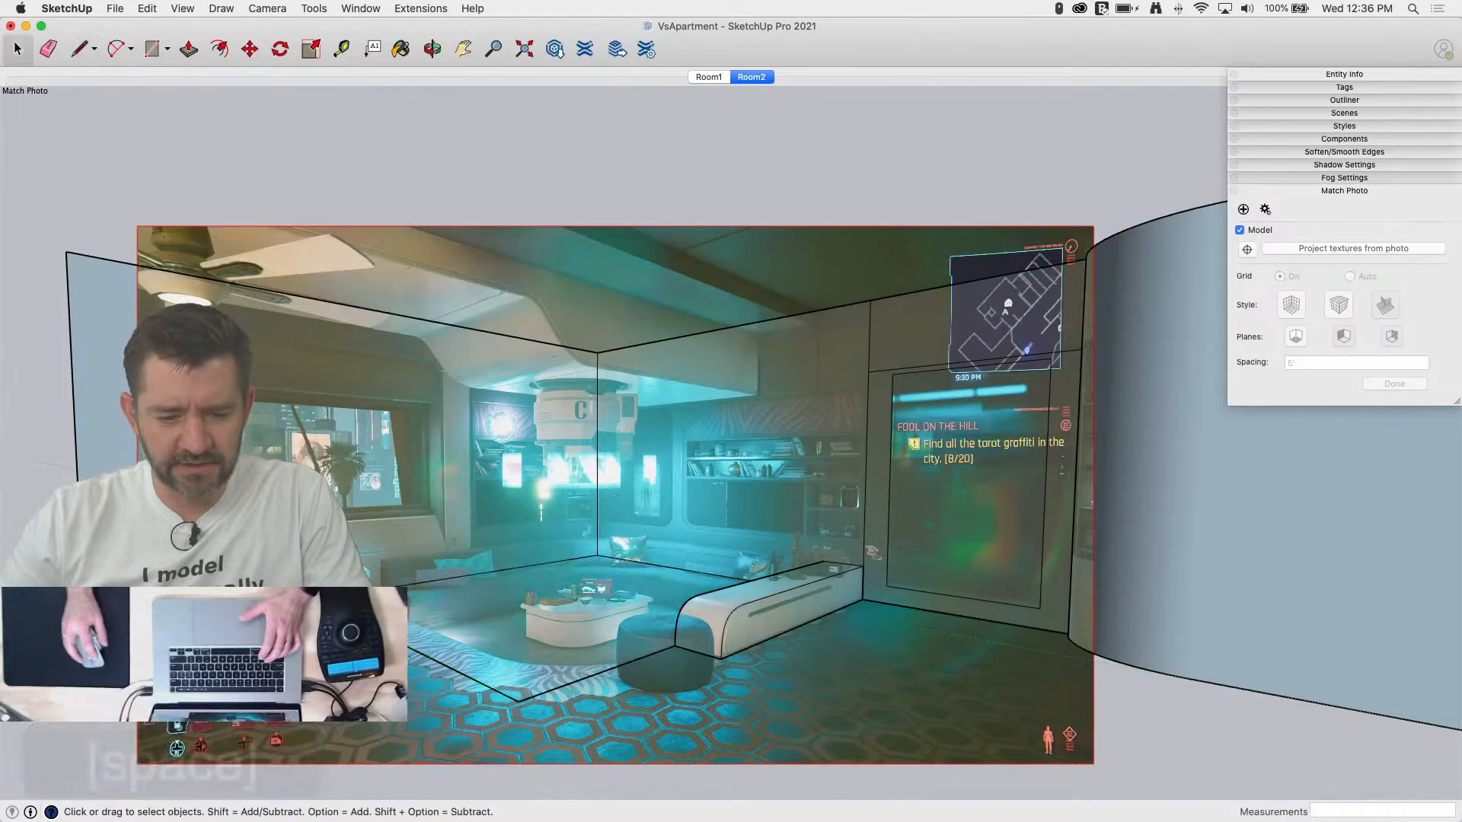
key(m)
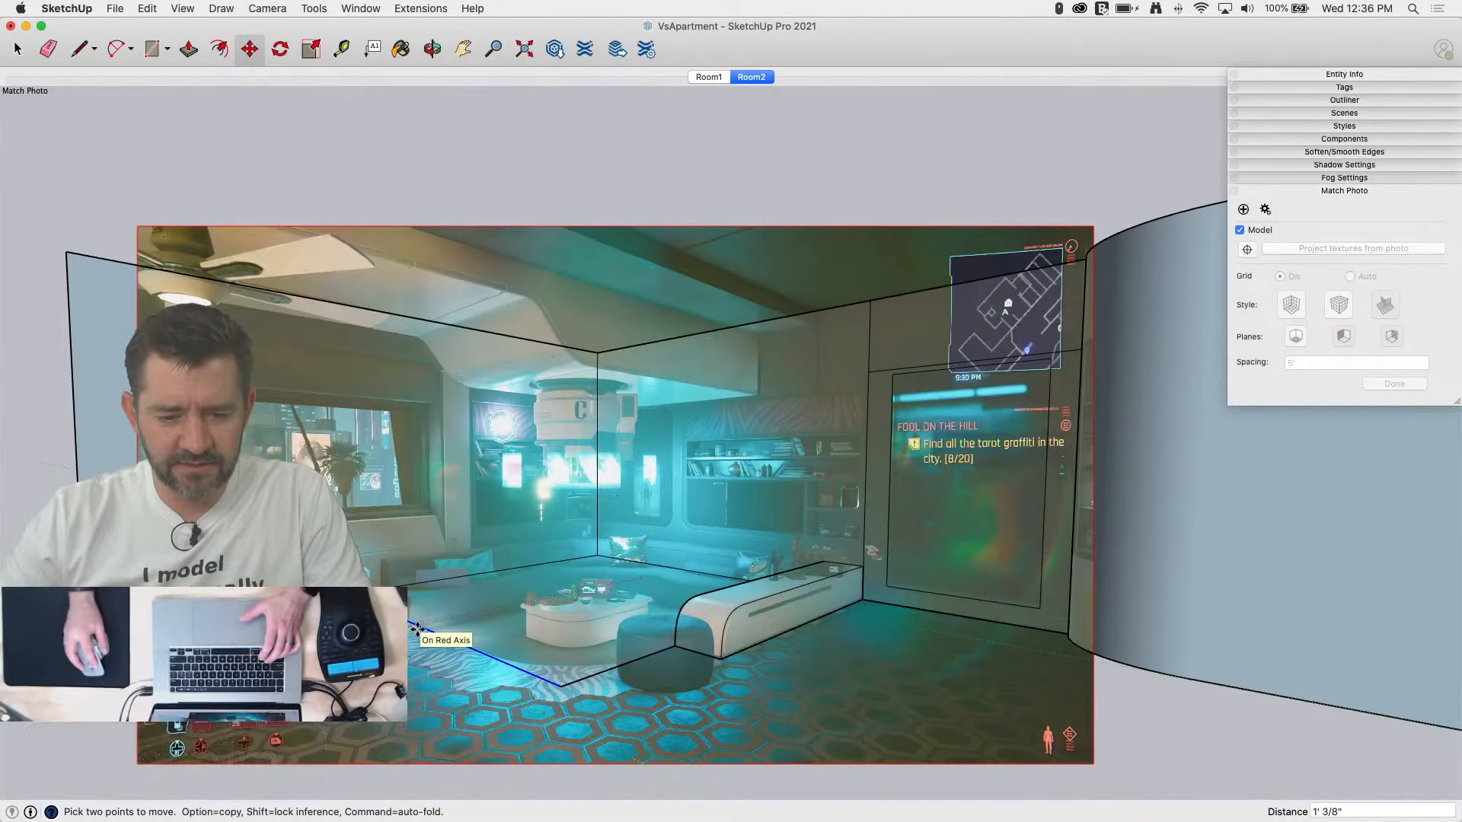
scroll(609, 681, up, 5)
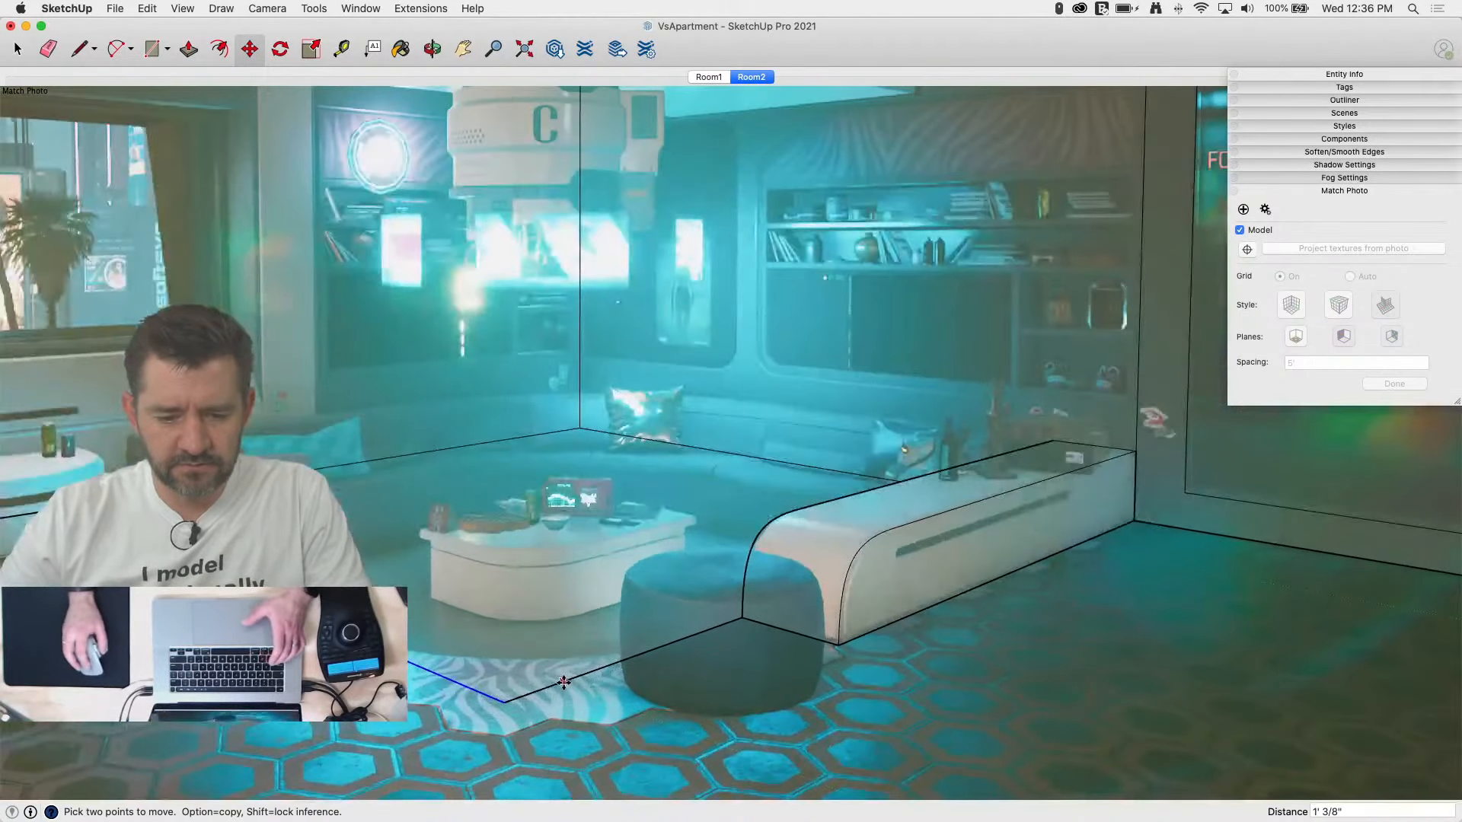
Step: Round the corner between the two lounge floor edges with a tangent arc that follows the photo
key(a)
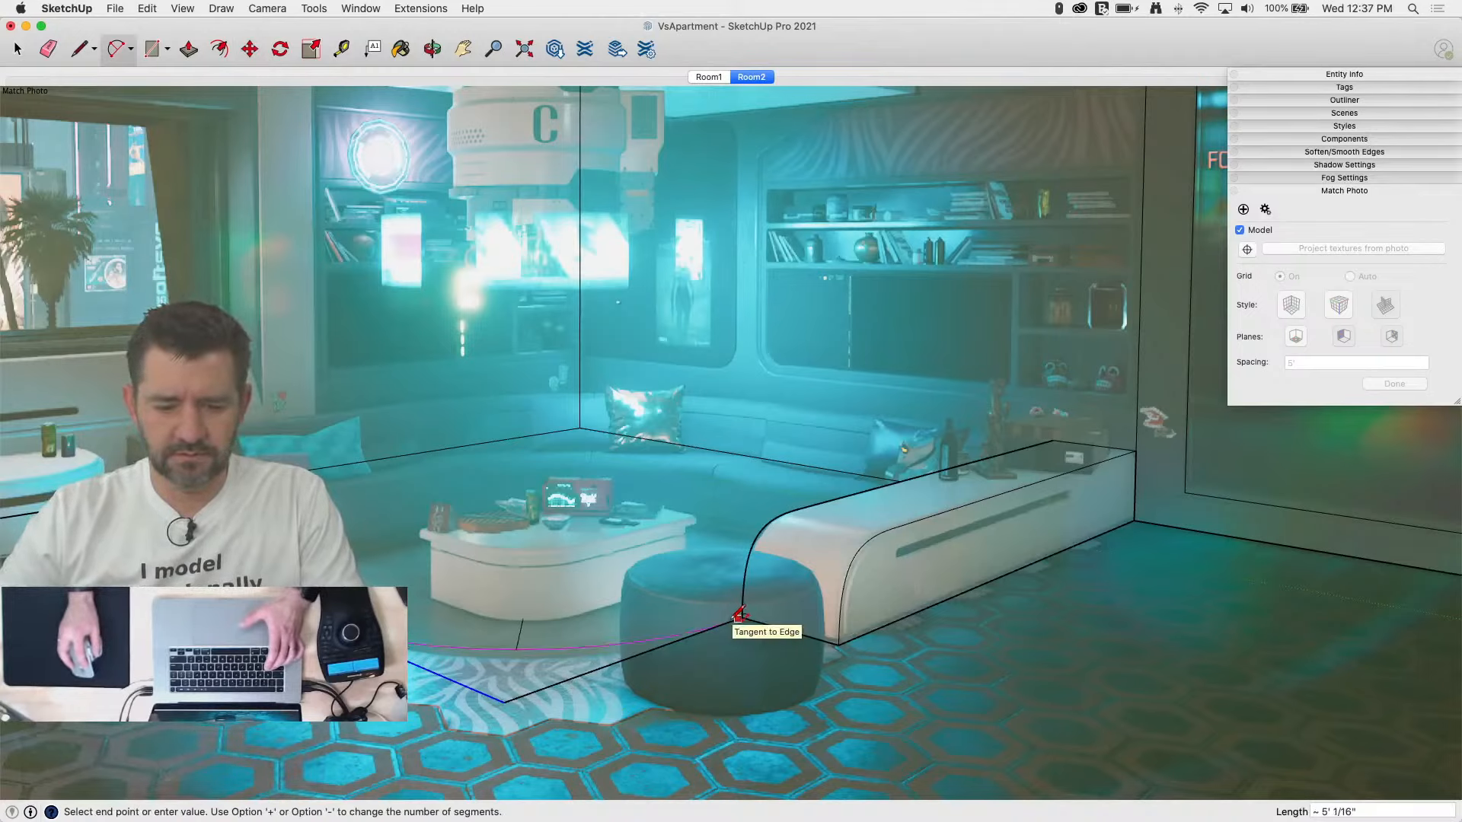
key(Escape)
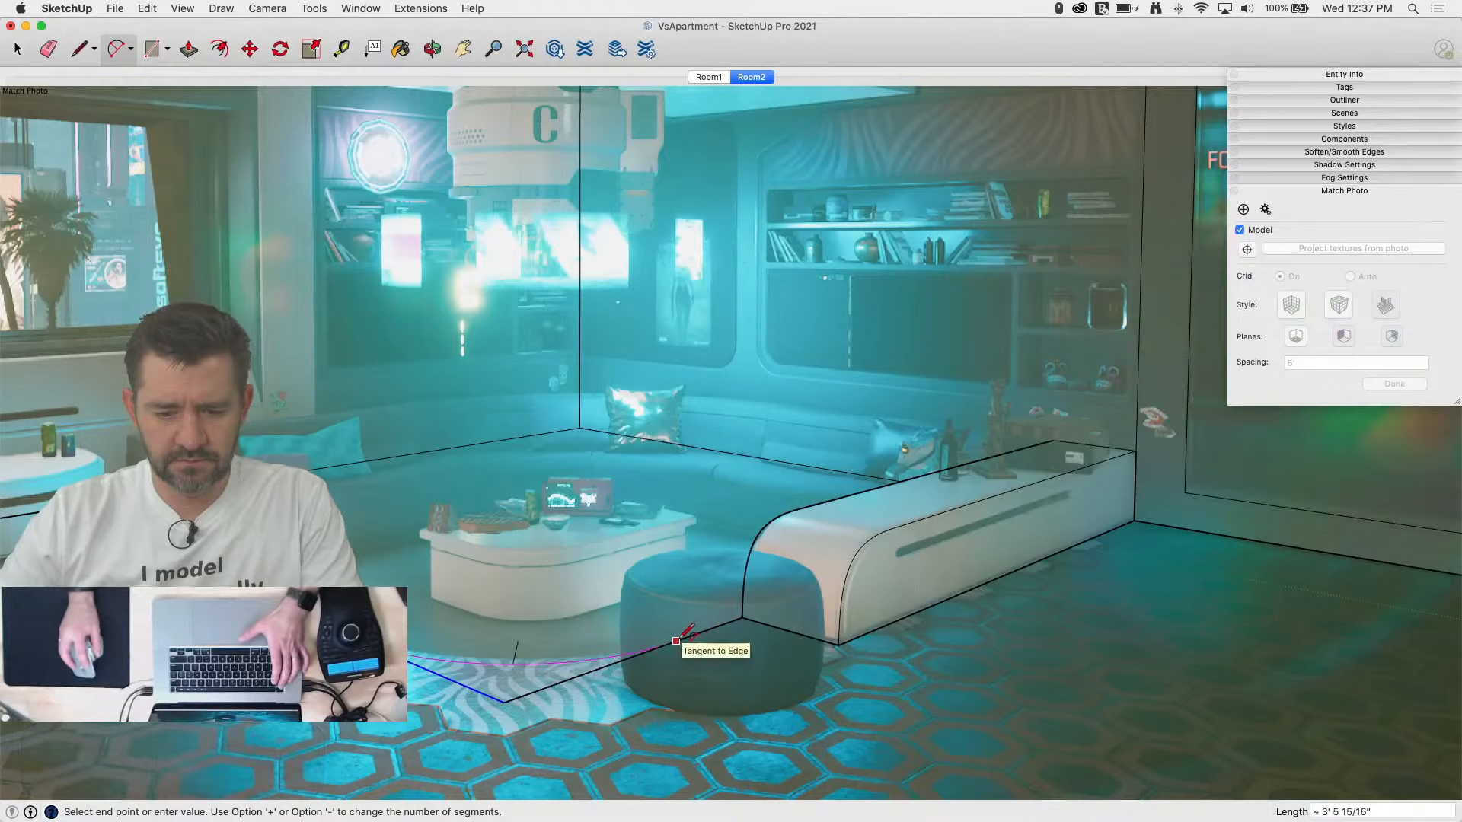
key(Escape)
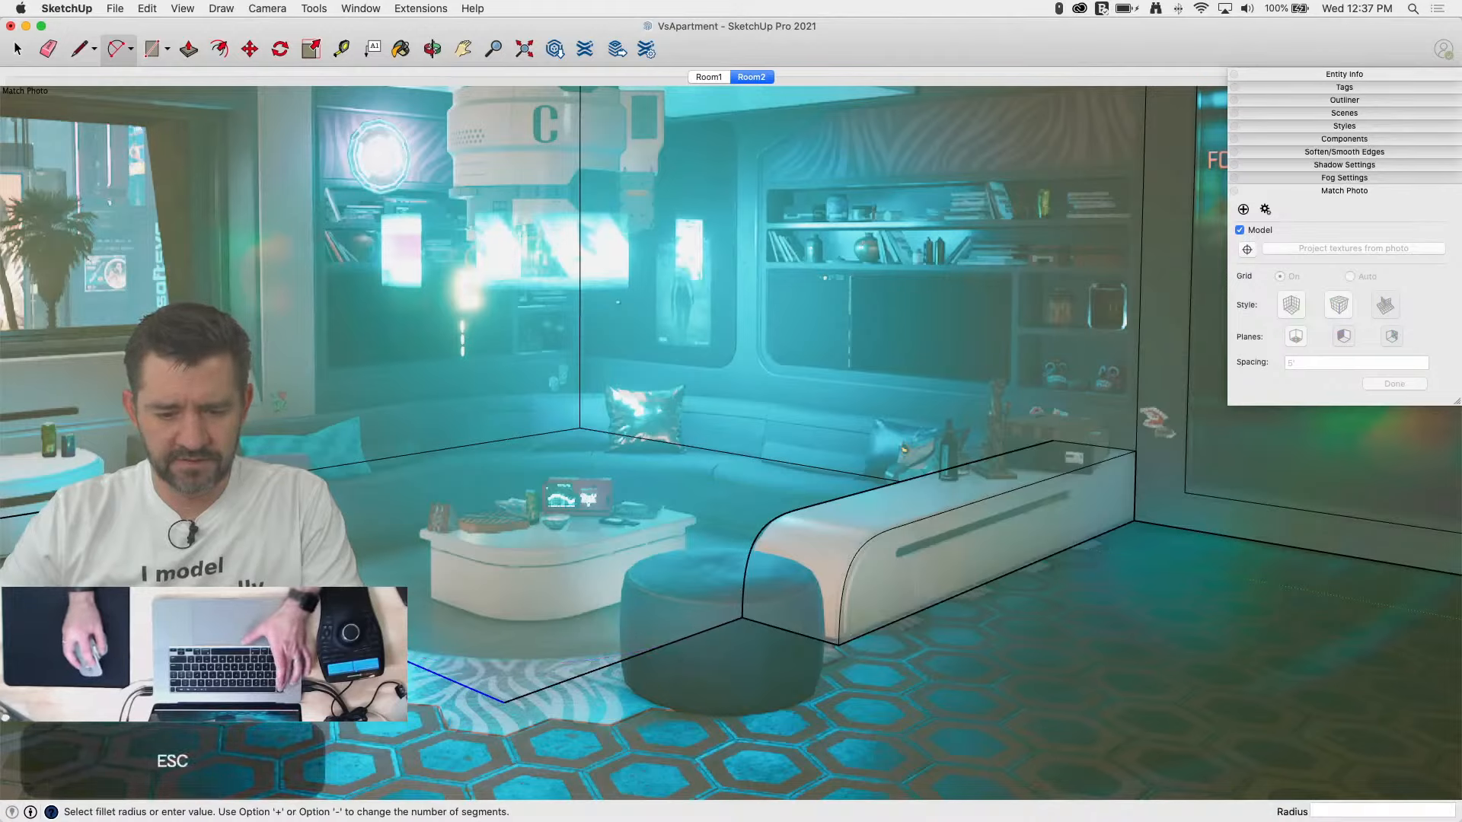
click(691, 634)
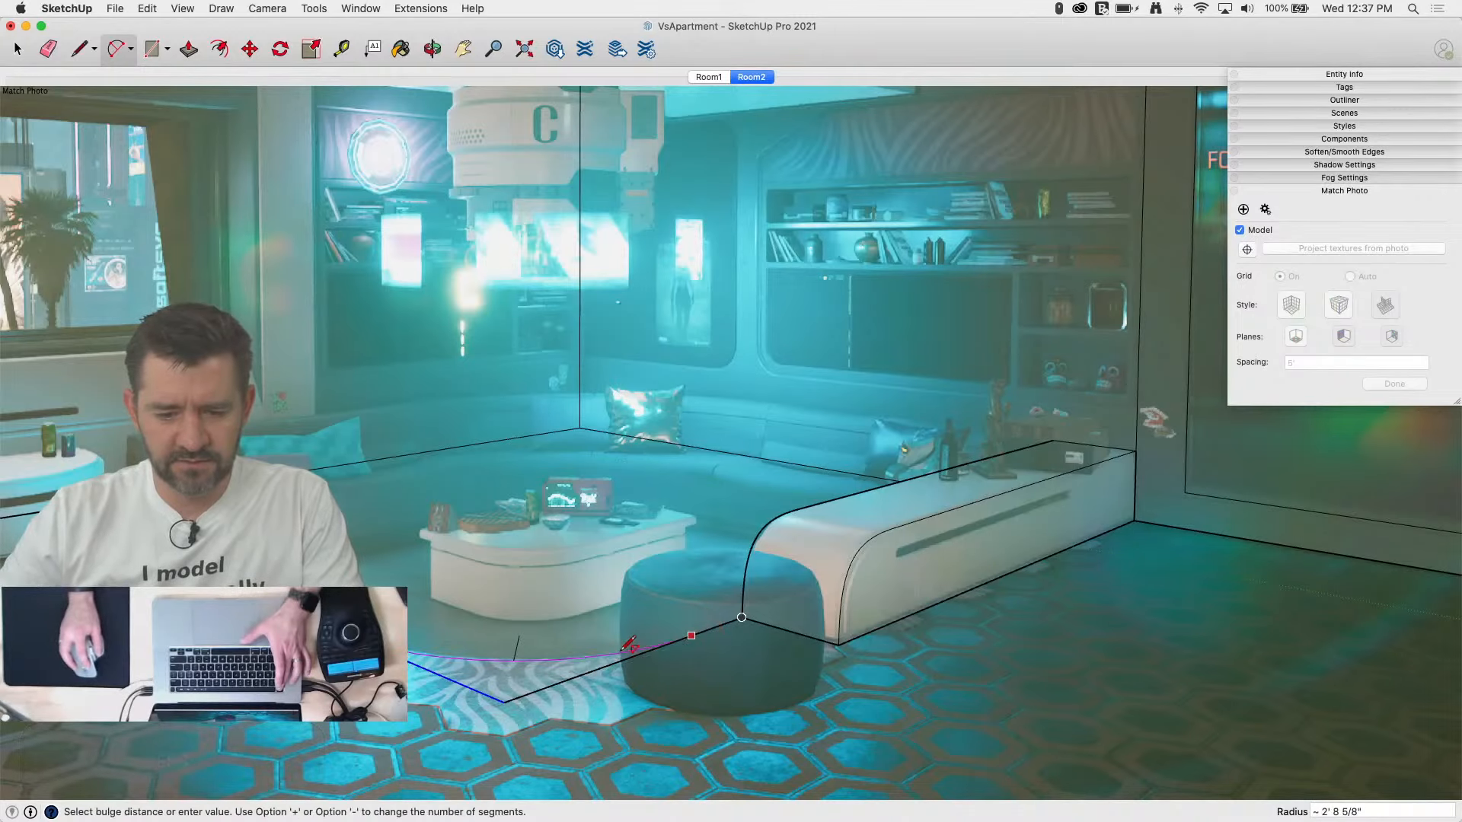
key(e)
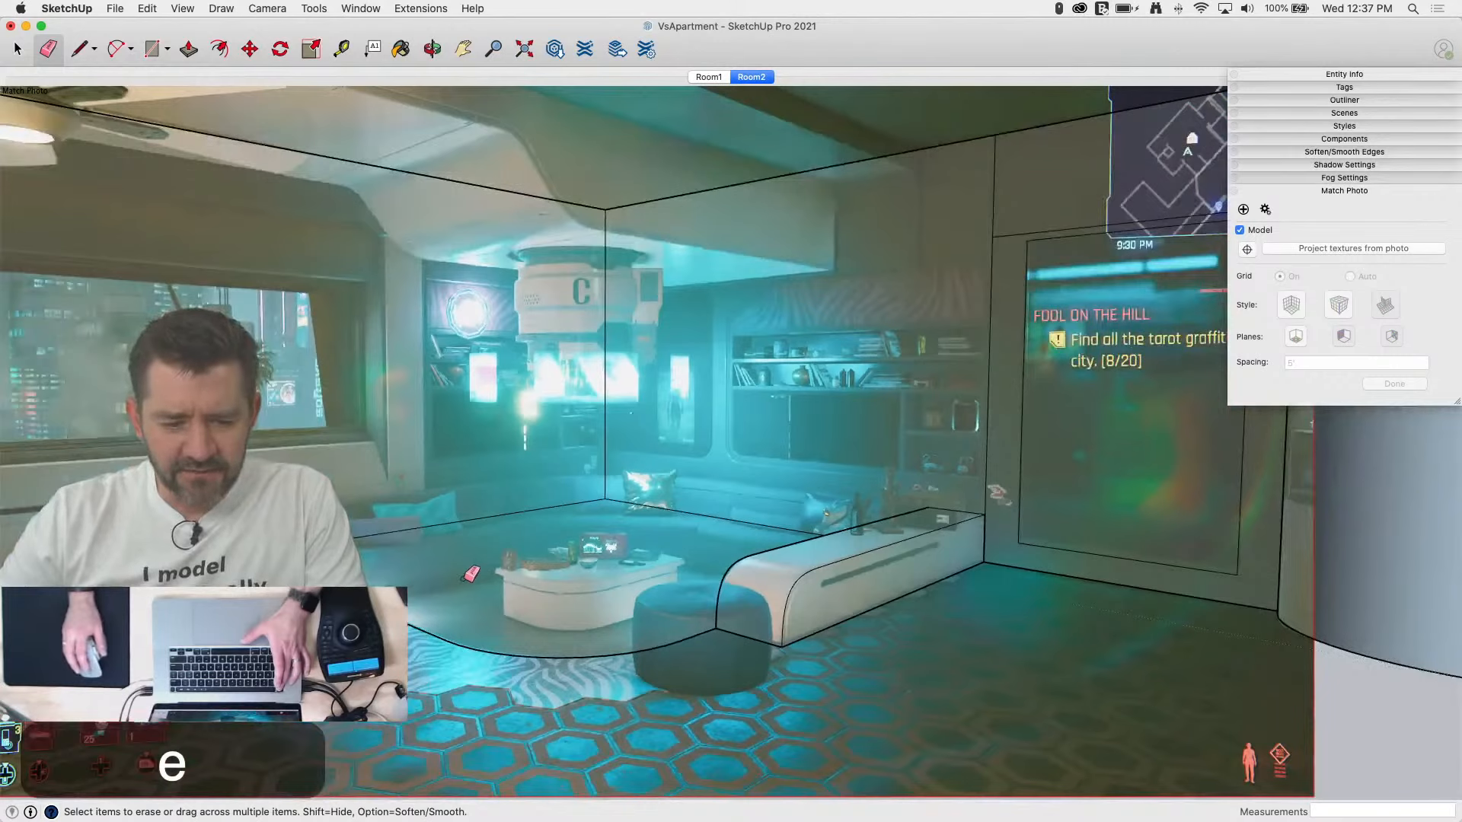
Step: Push/Pull the lounge floor down 11" and delete the face left covering the recess at the original floor level
key(p)
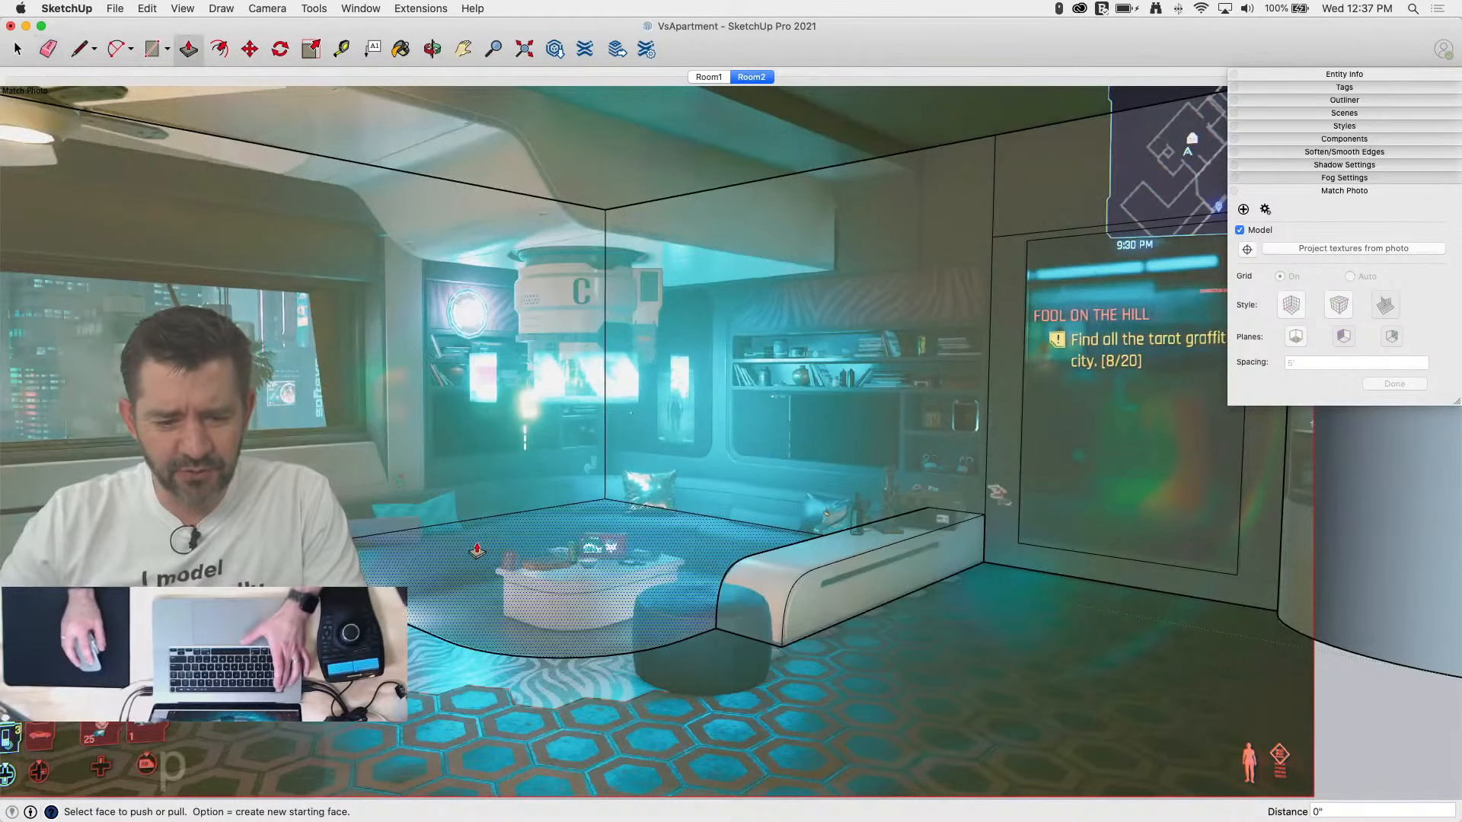
drag(476, 533, 492, 568)
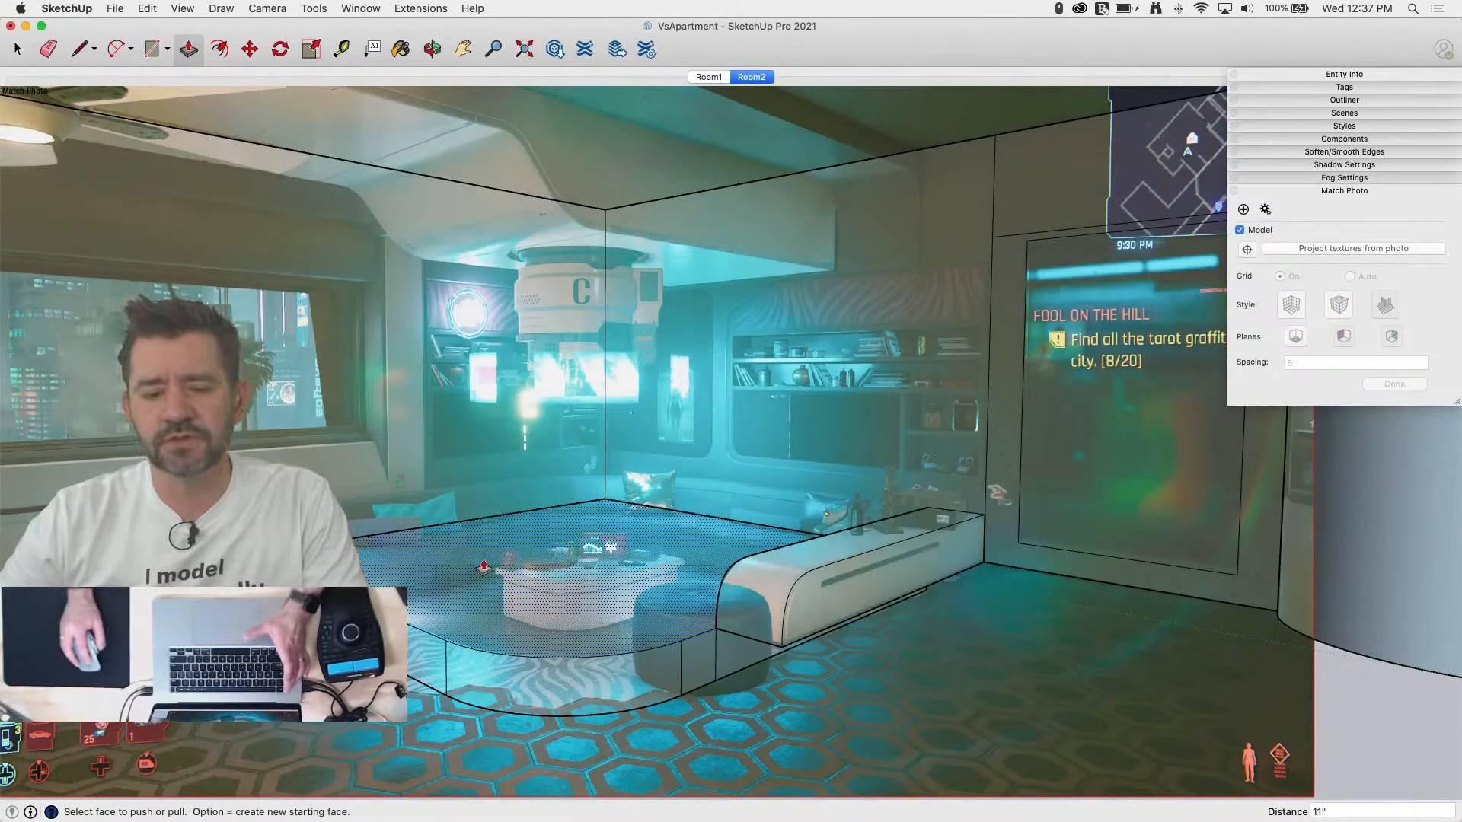
key(e)
key(space)
click(504, 588)
key(BackSpace)
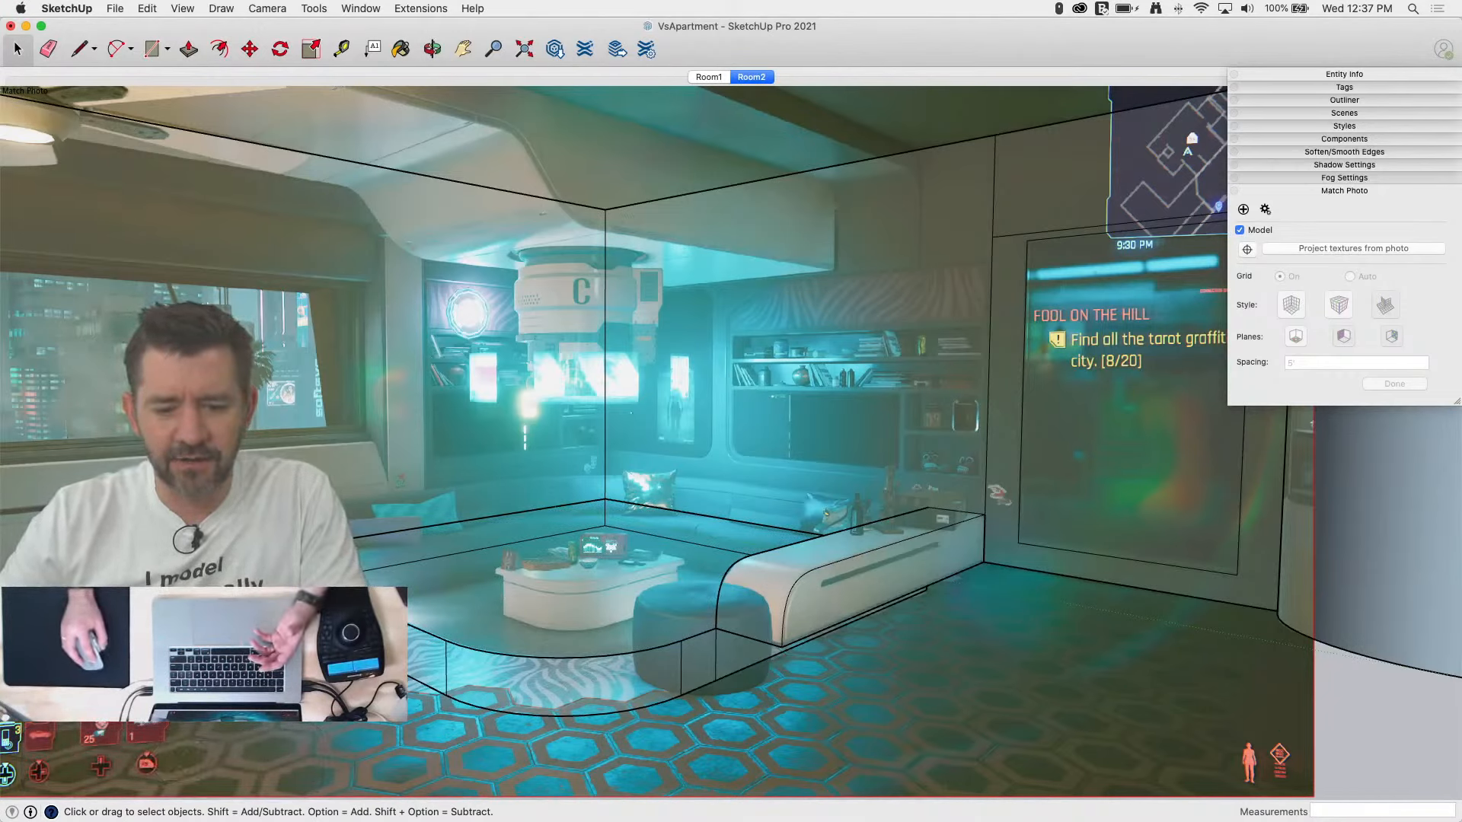
Step: Soften the vertical seams on the recess's curved step and erase the edges separating it from the window wall and back wall
key(e)
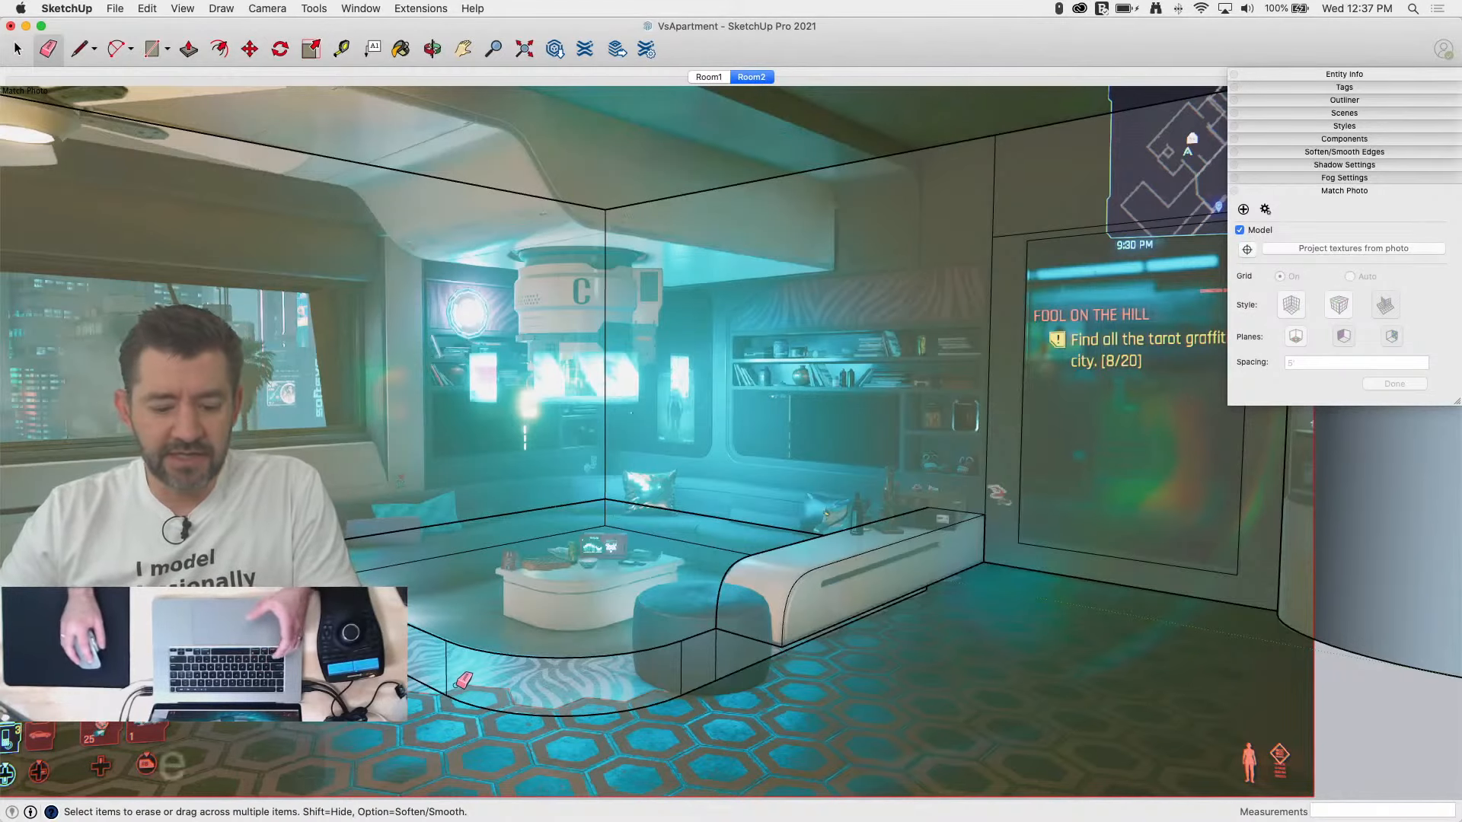
click(448, 671)
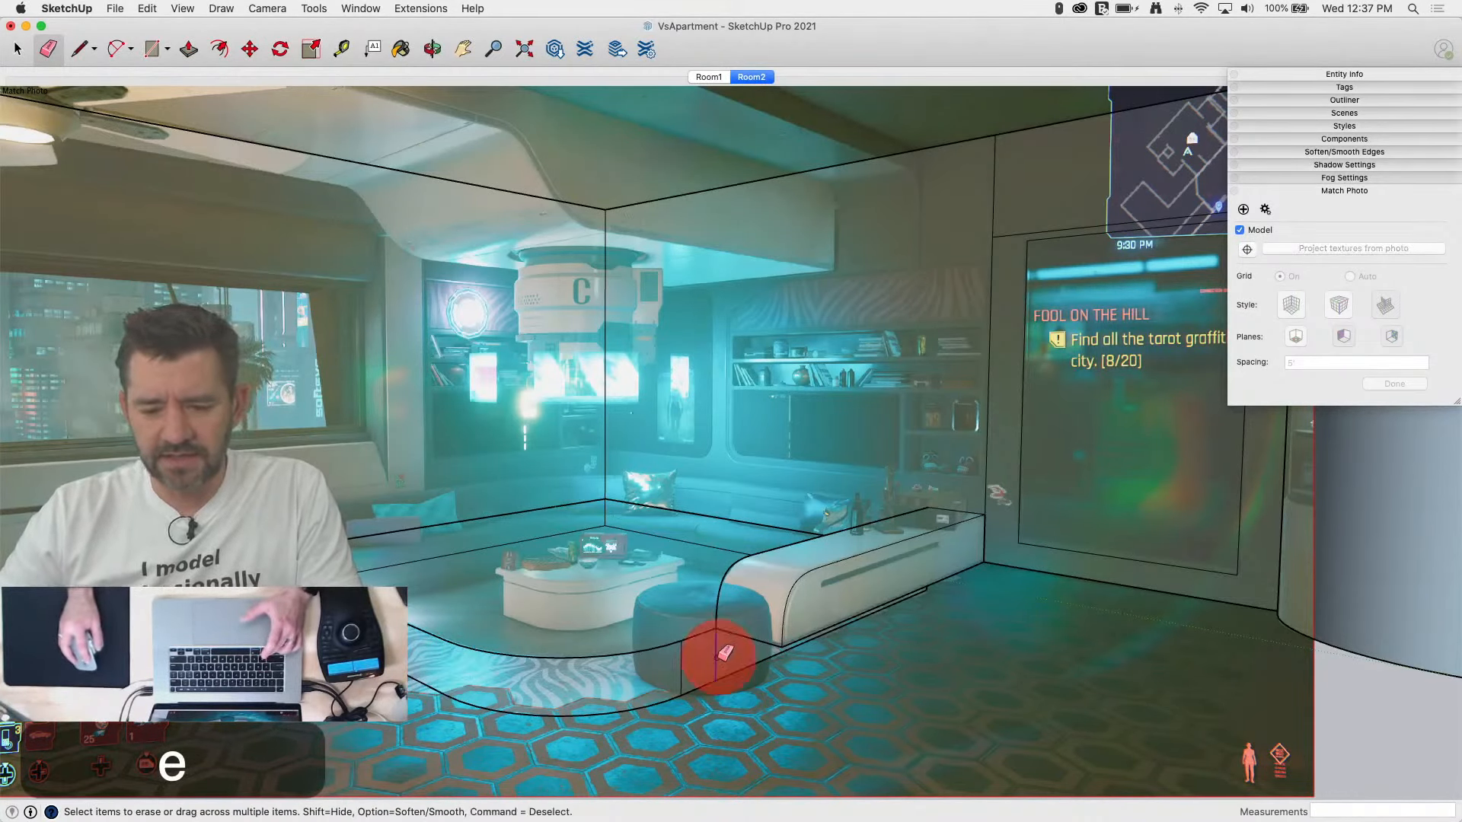
click(678, 669)
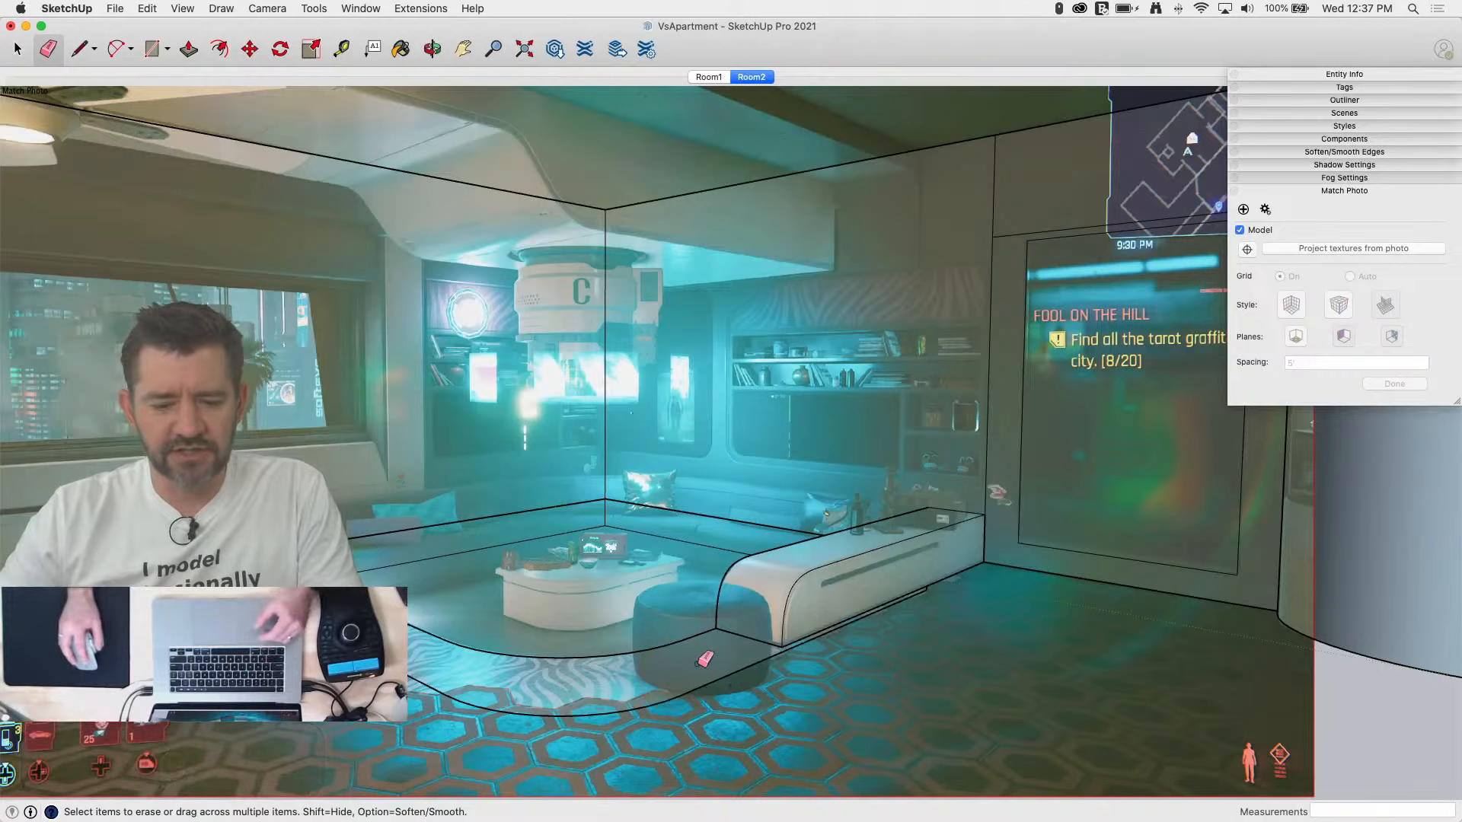
middle_drag(972, 574, 608, 250)
click(606, 337)
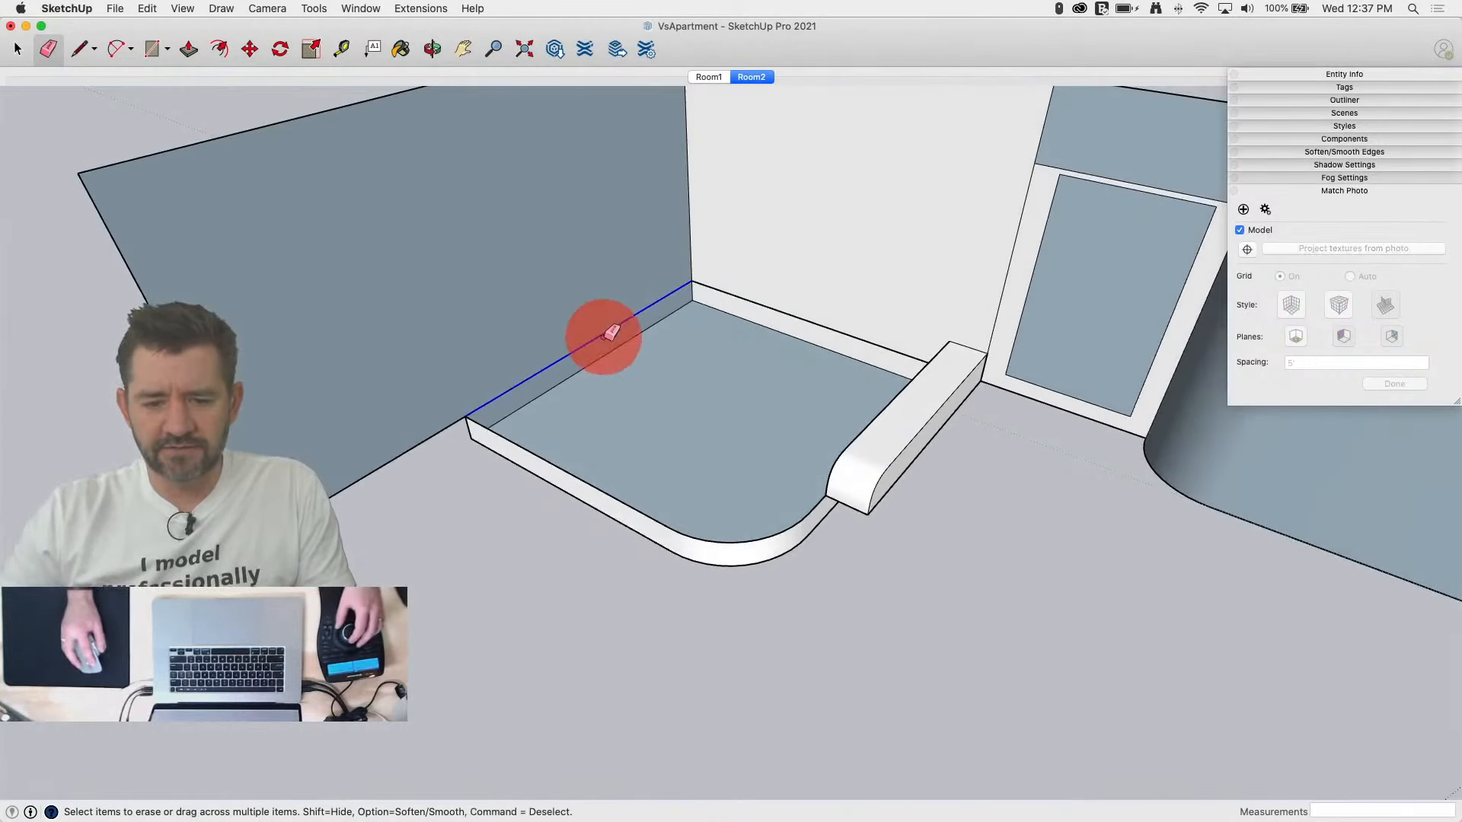
click(774, 307)
Step: Draw the main floor's outer boundary from the window wall's base end along the green axis and close it at the desk partition's base corner
mouse_move(773, 306)
middle_down()
mouse_move(826, 336)
mouse_move(555, 375)
mouse_move(509, 522)
middle_up()
key(l)
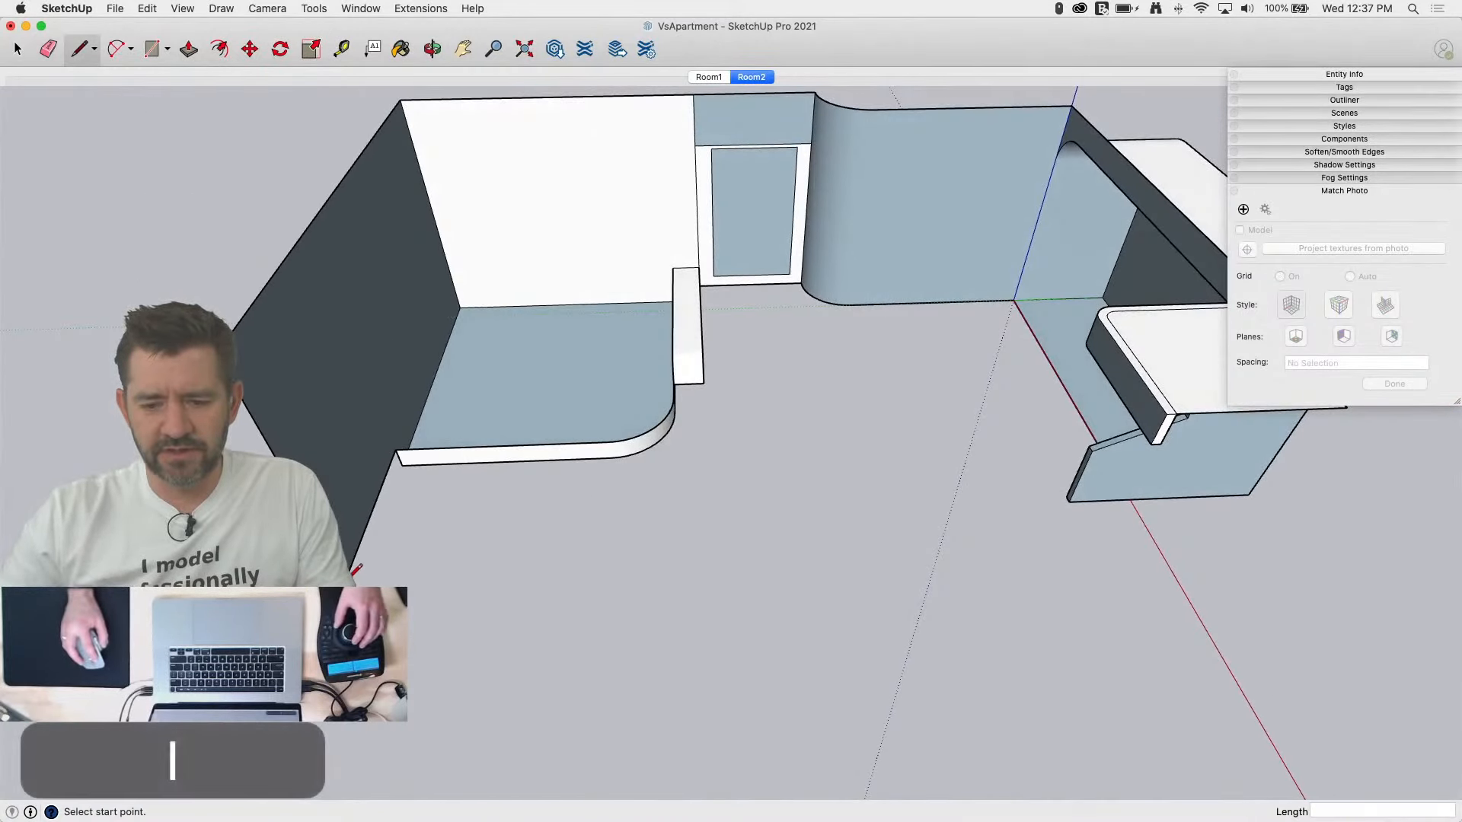
click(353, 575)
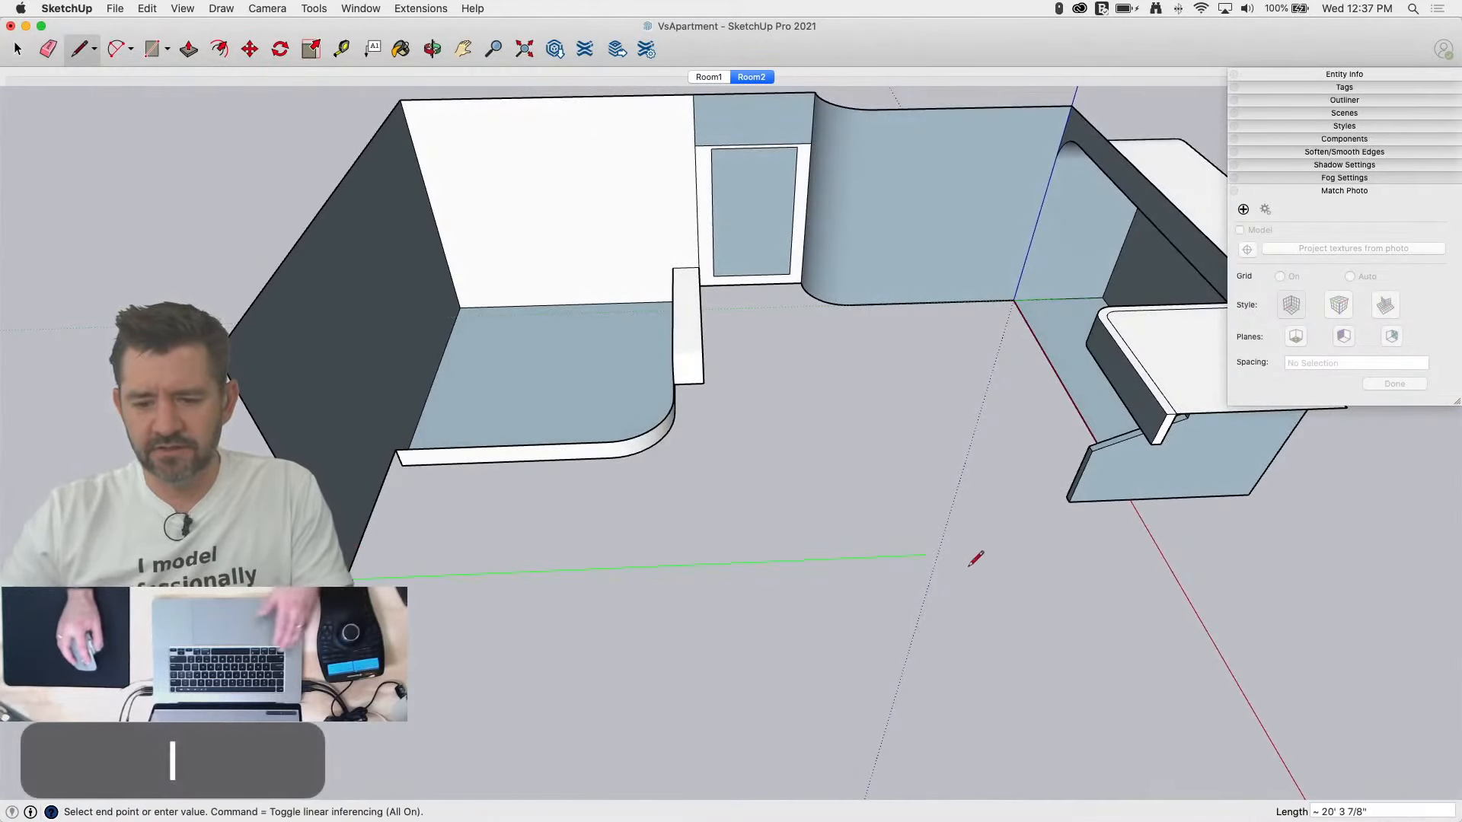
click(1256, 486)
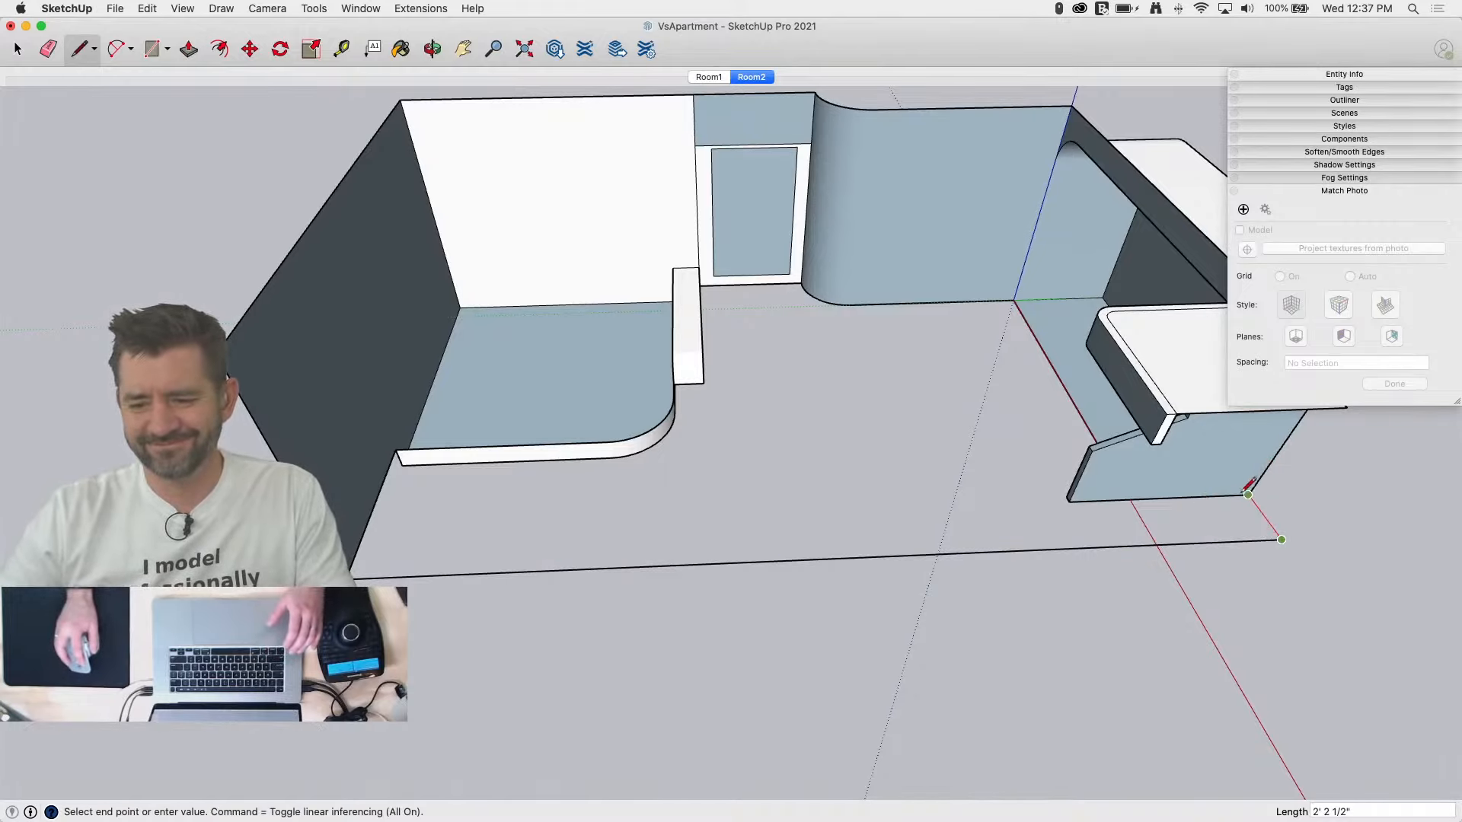
click(1247, 494)
key(space)
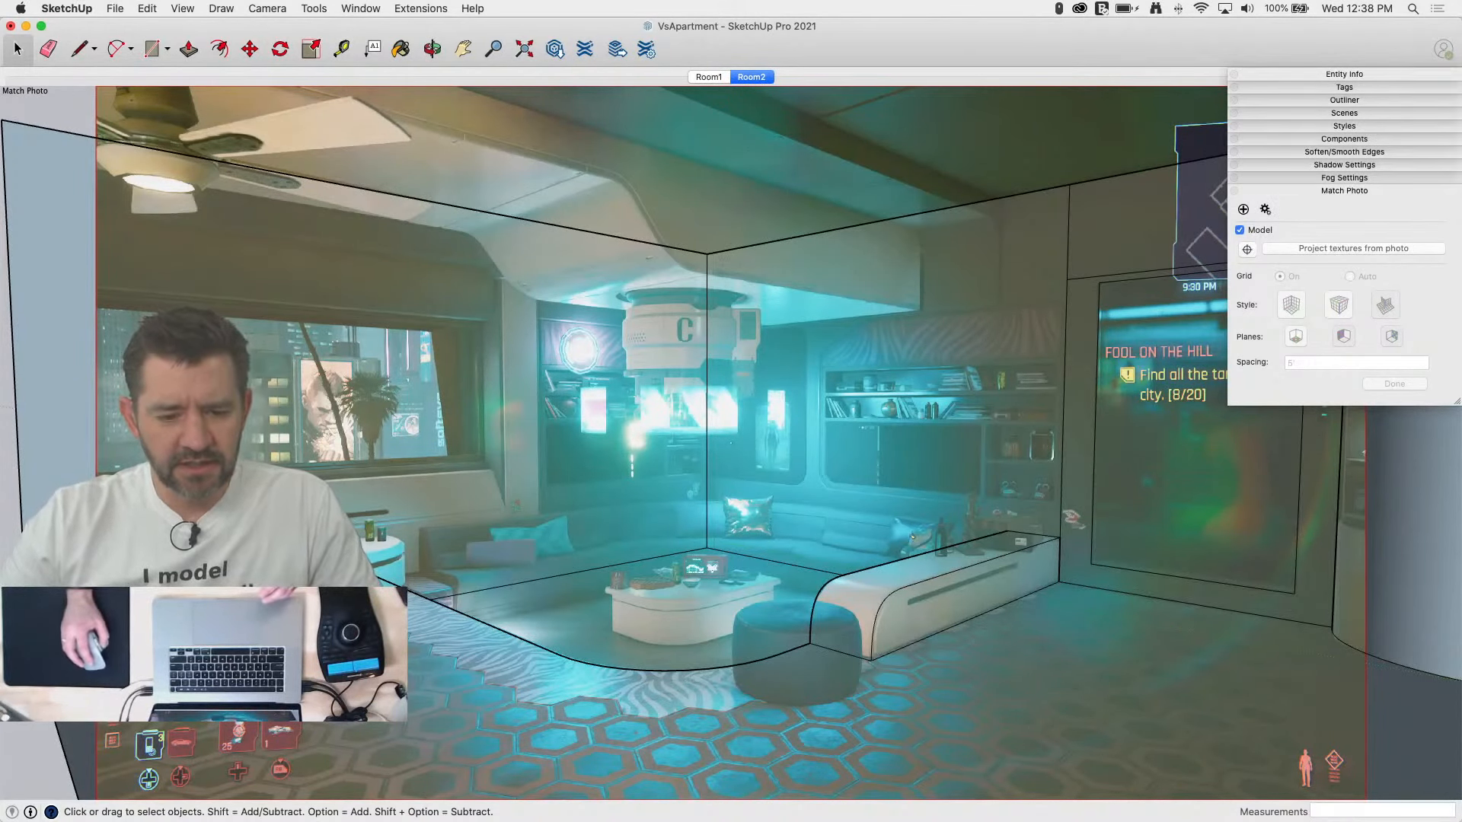
Step: Review the model against the matched Room1 and Room2 photos, inspect the desk's overhead shelf, and collapse the Match Photo settings
click(708, 77)
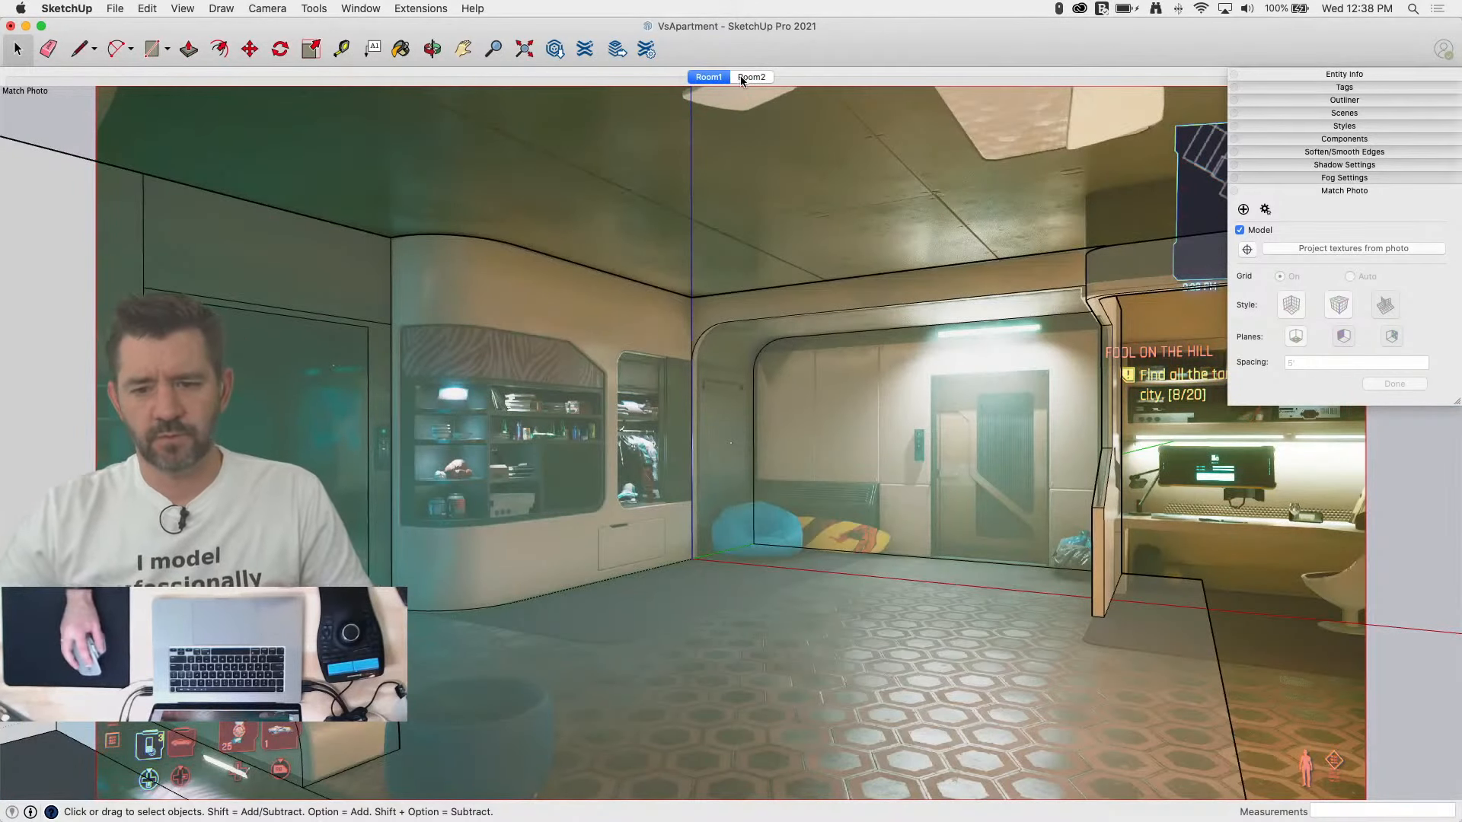
click(751, 76)
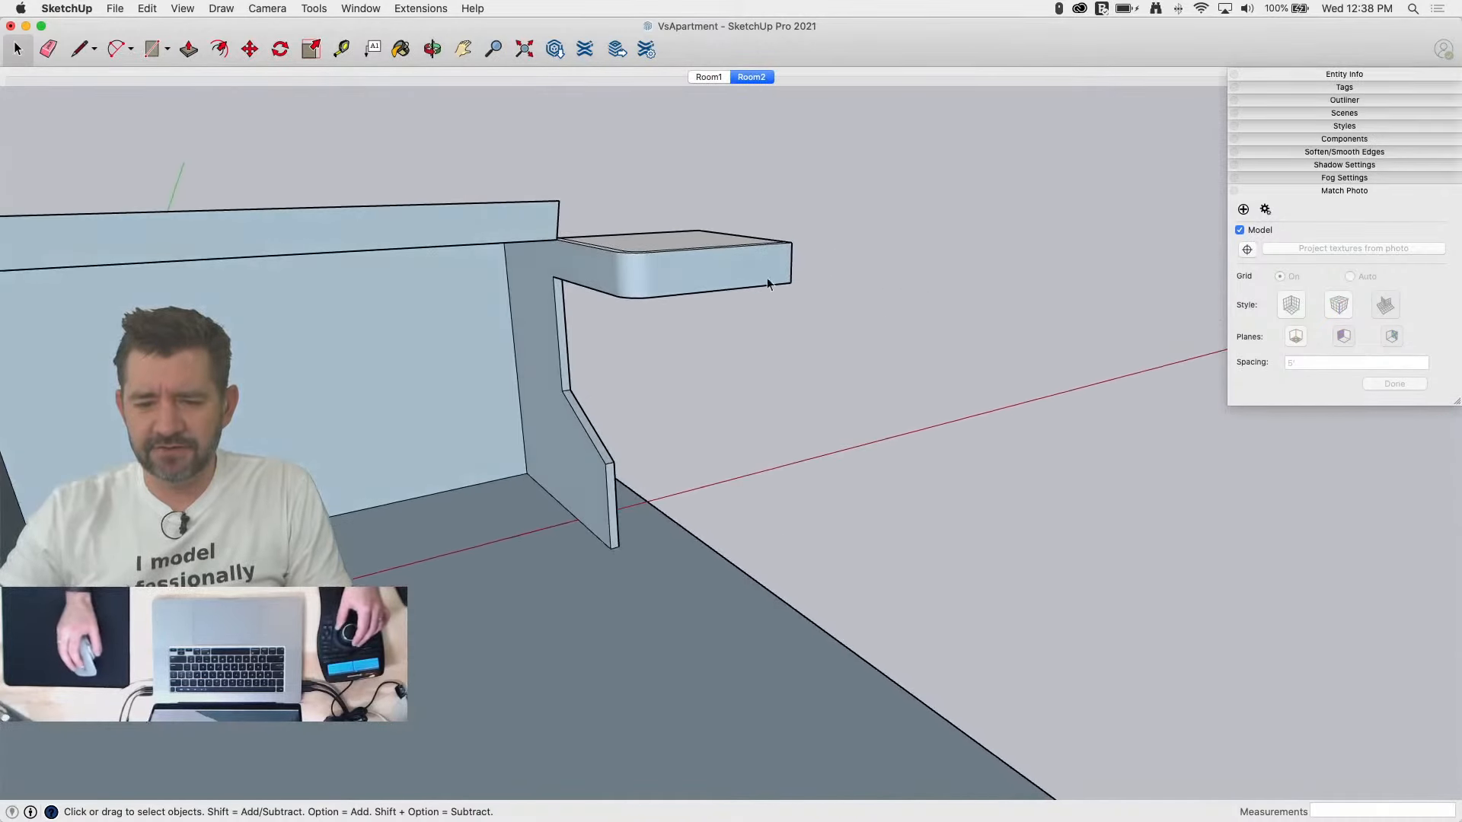
click(708, 78)
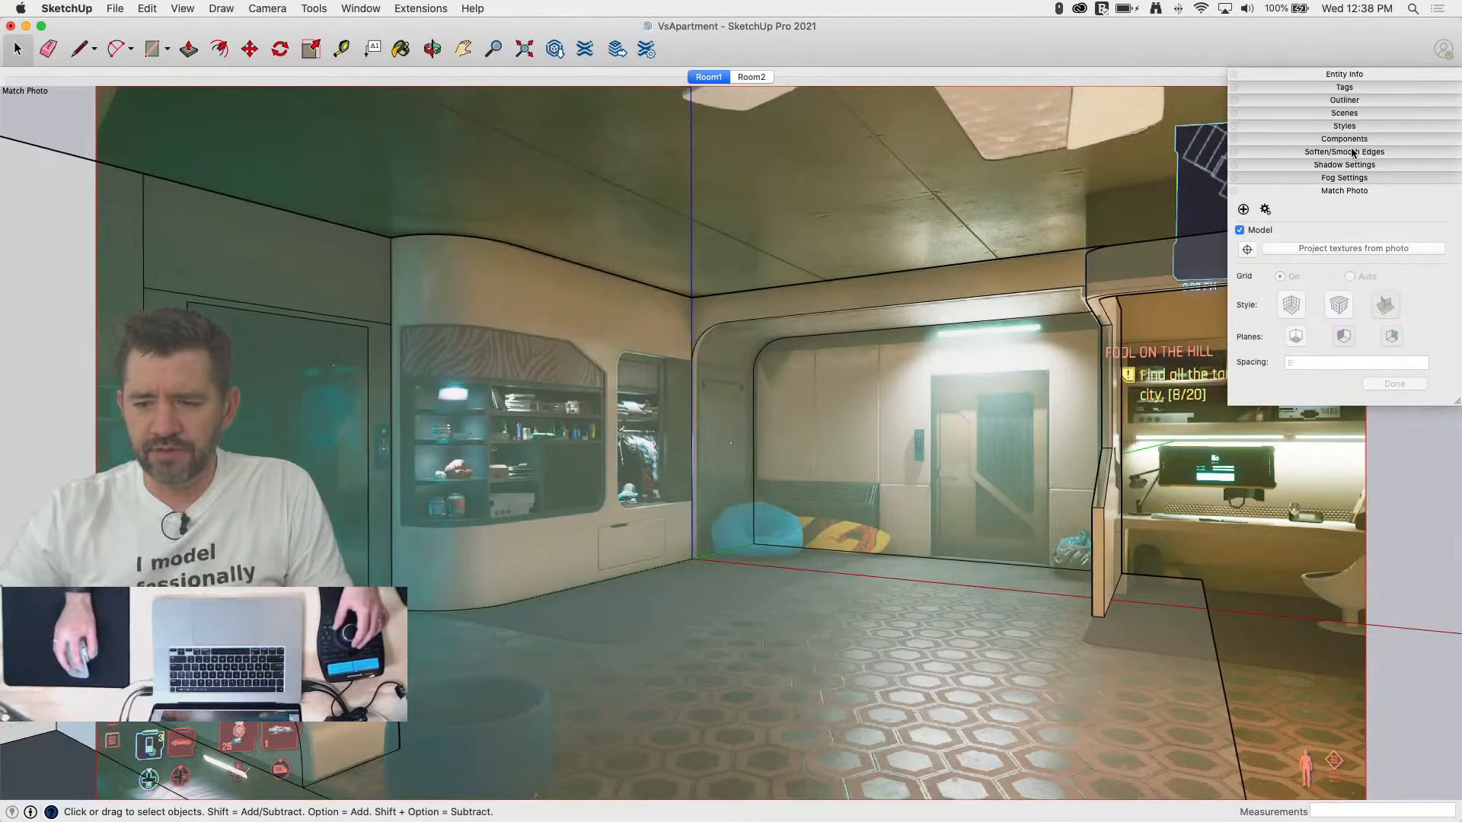
click(1337, 190)
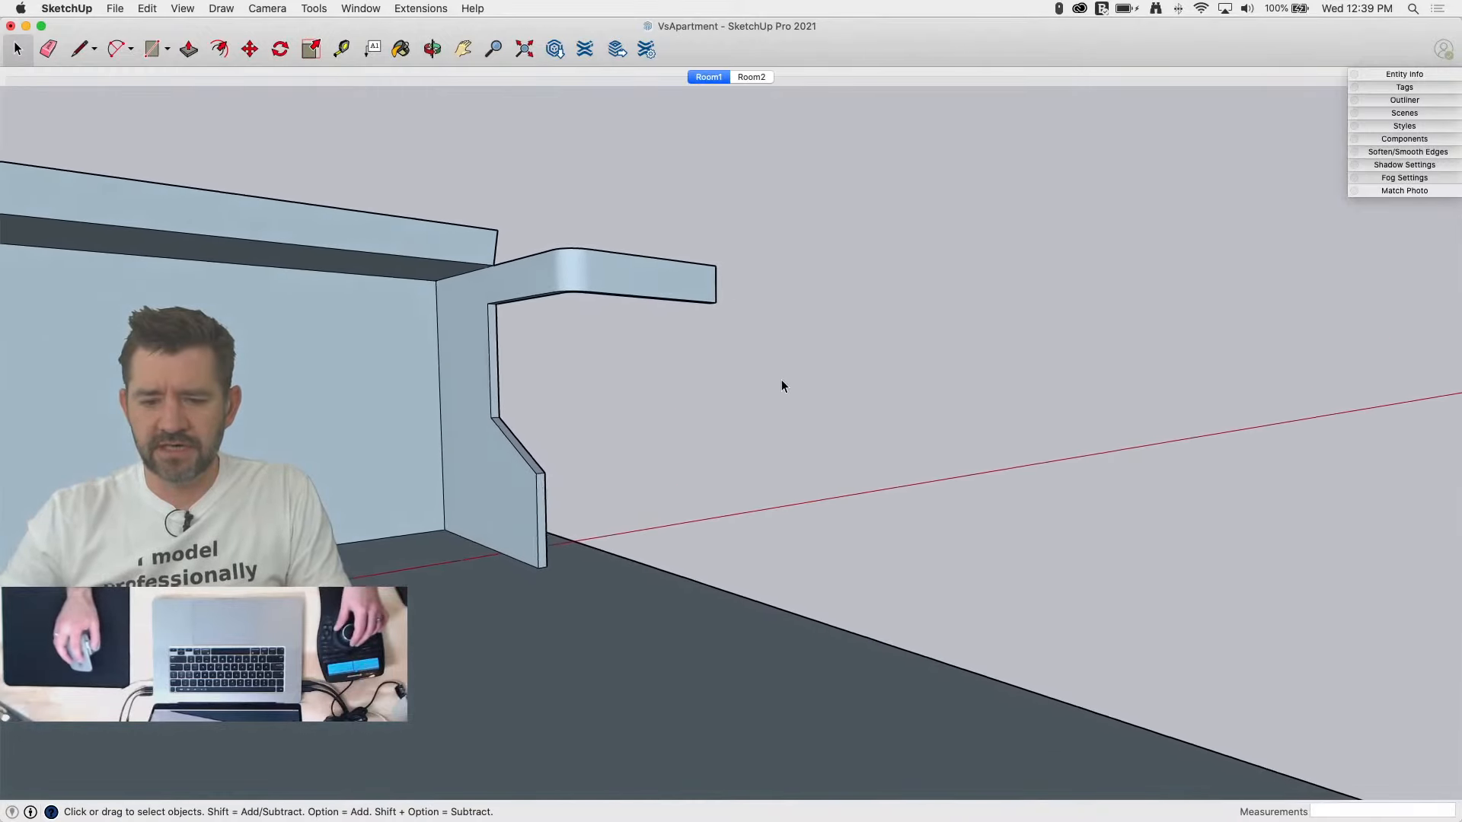
Step: Import Room4.PNG from the Desktop as a new matched photo
click(115, 9)
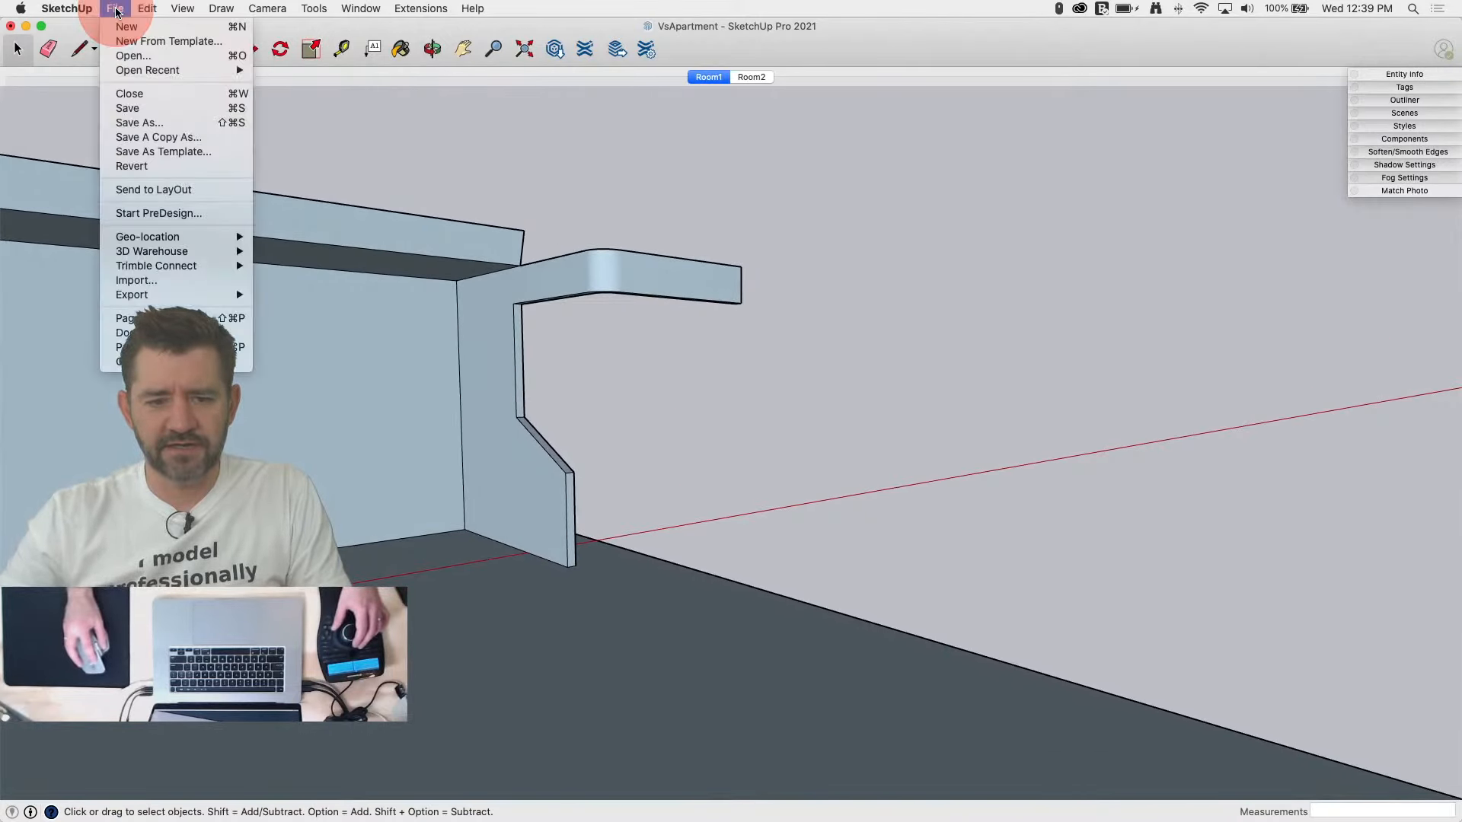
click(198, 281)
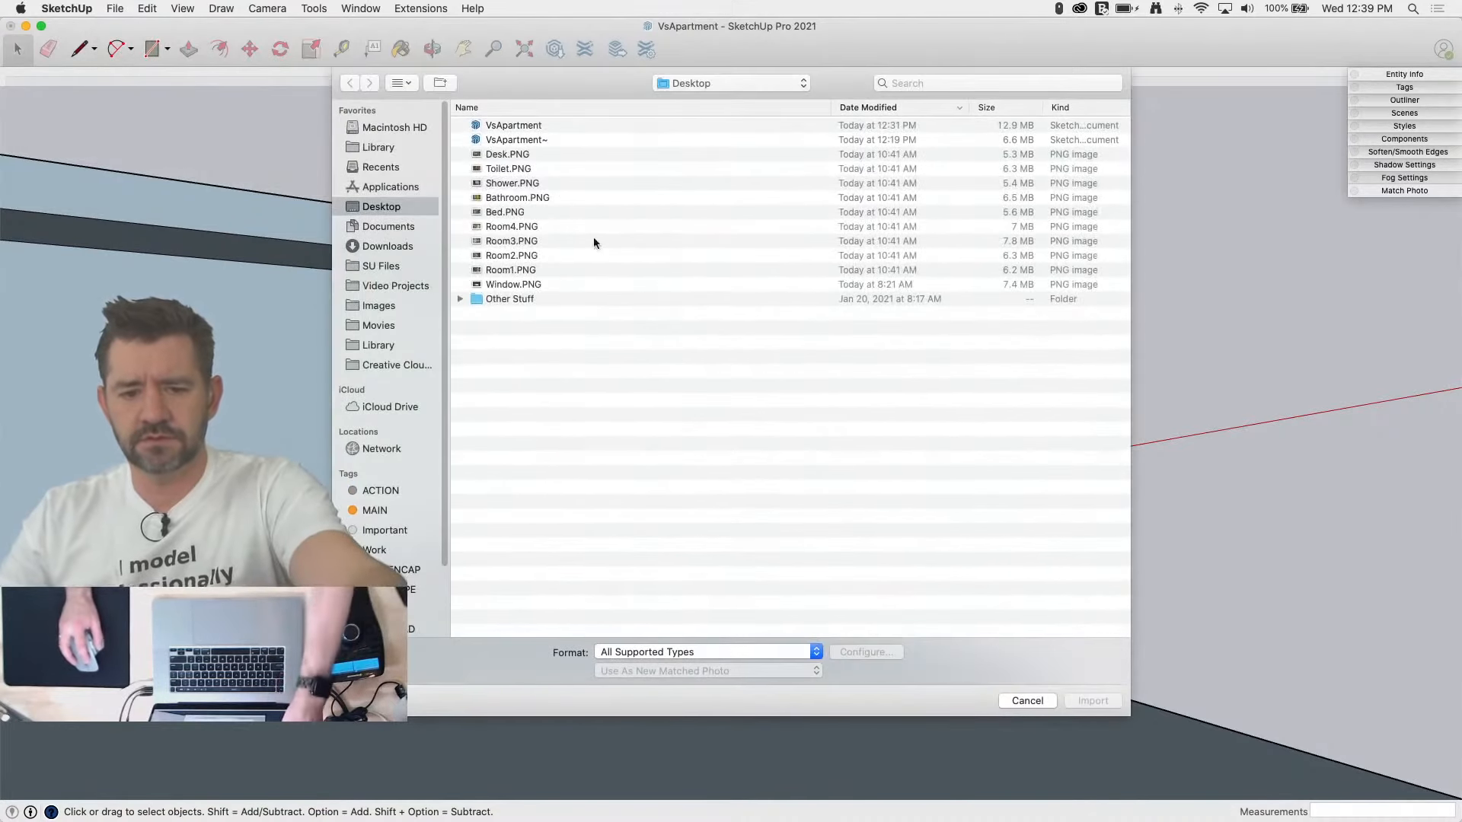
double_click(518, 227)
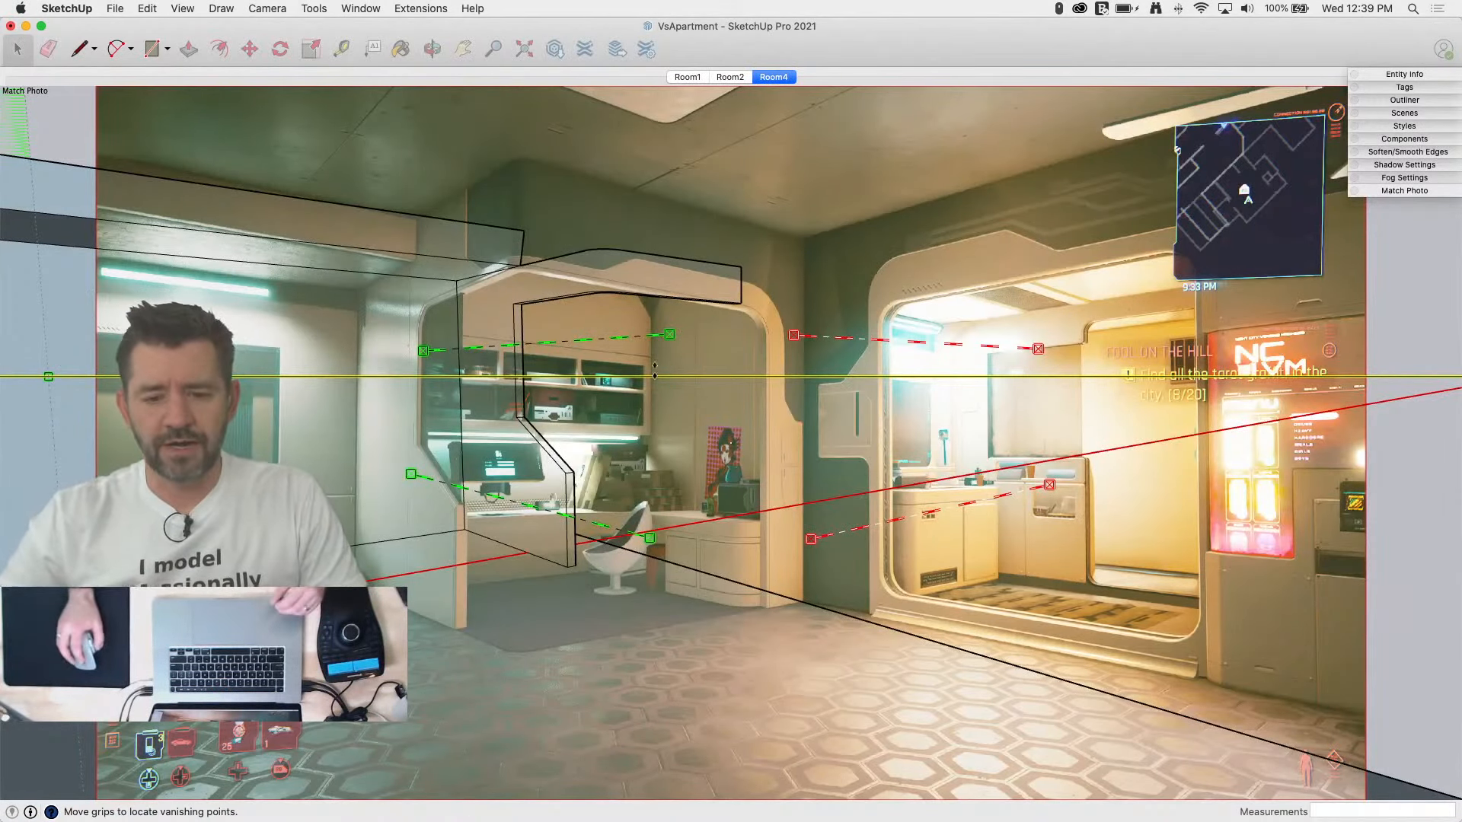
Step: Move both green vanishing bars roughly onto the kitchen wall and both red bars onto the desk alcove wall, near the ceiling and floor edges
drag(653, 337, 1044, 169)
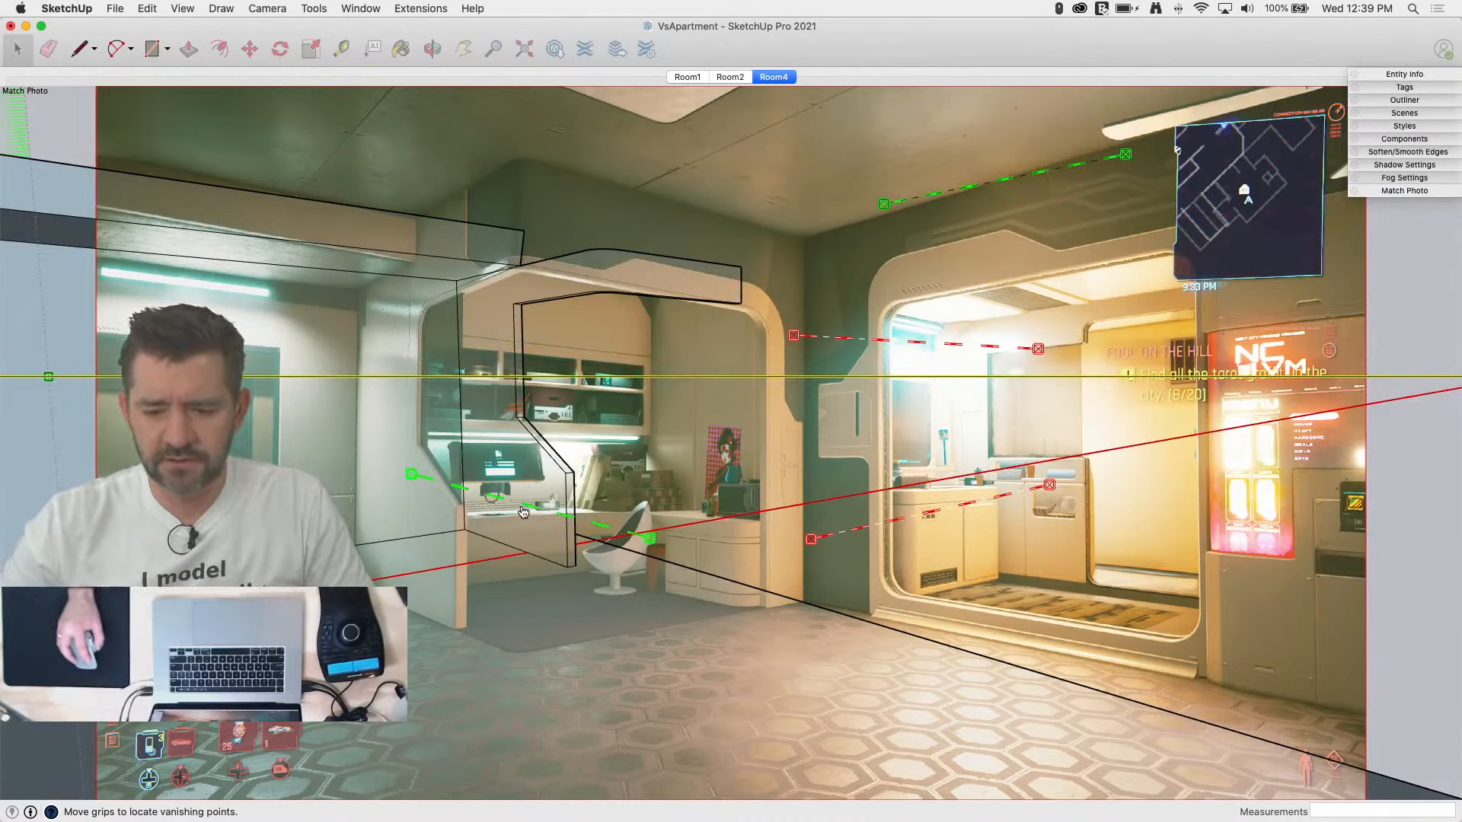
drag(523, 512, 1036, 652)
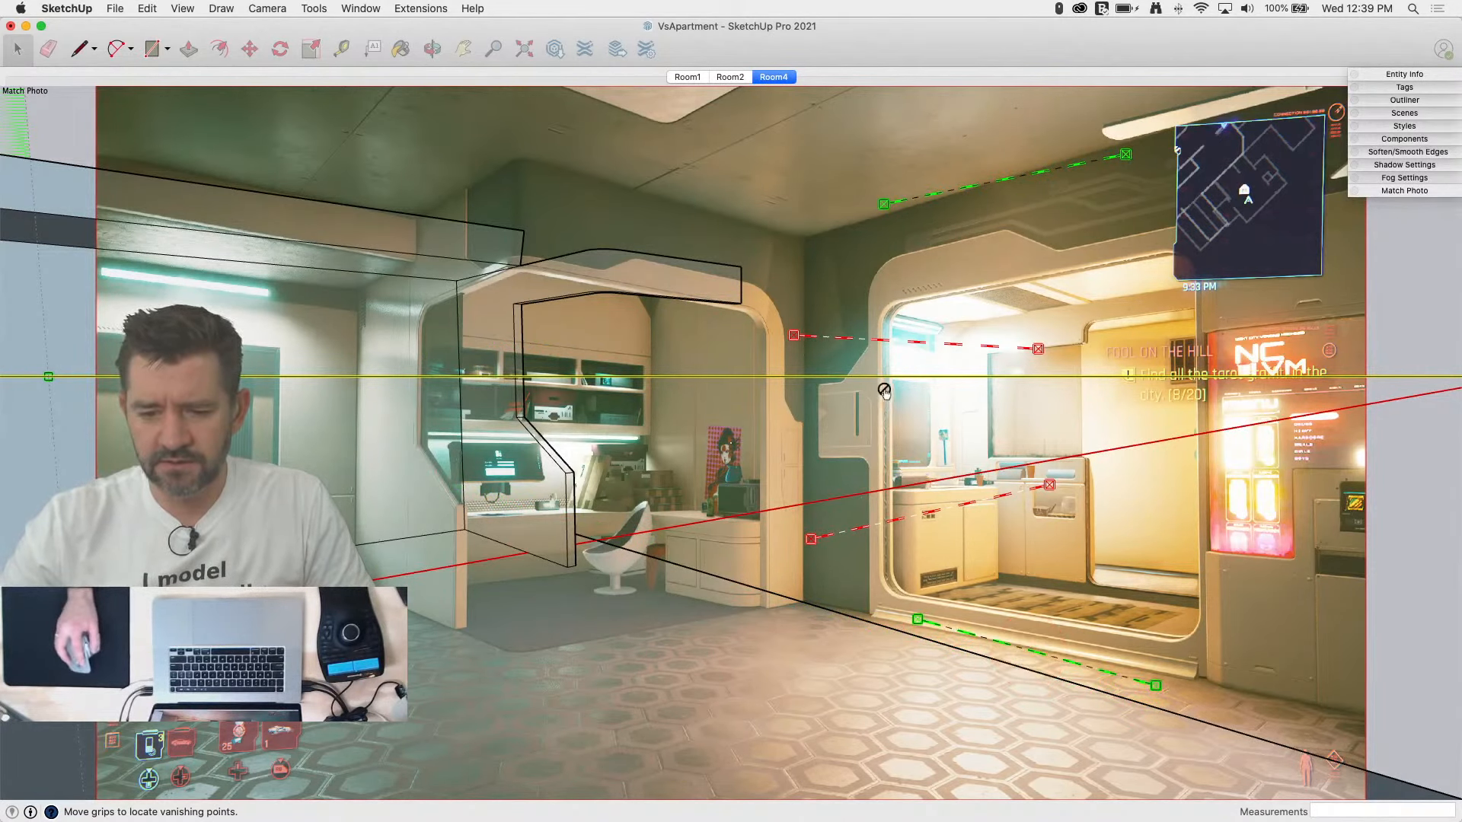
drag(904, 348, 704, 238)
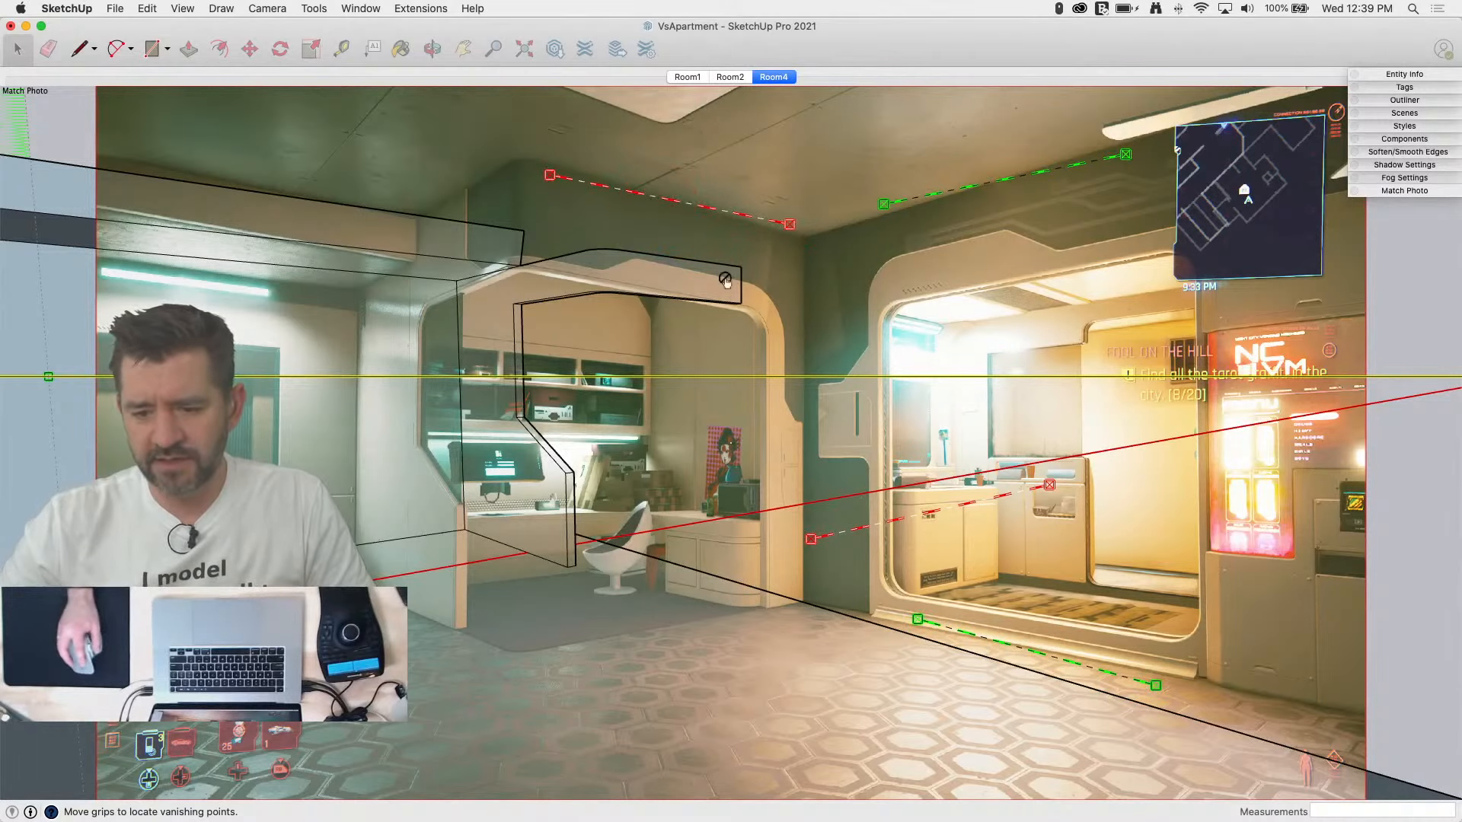
drag(933, 515, 645, 633)
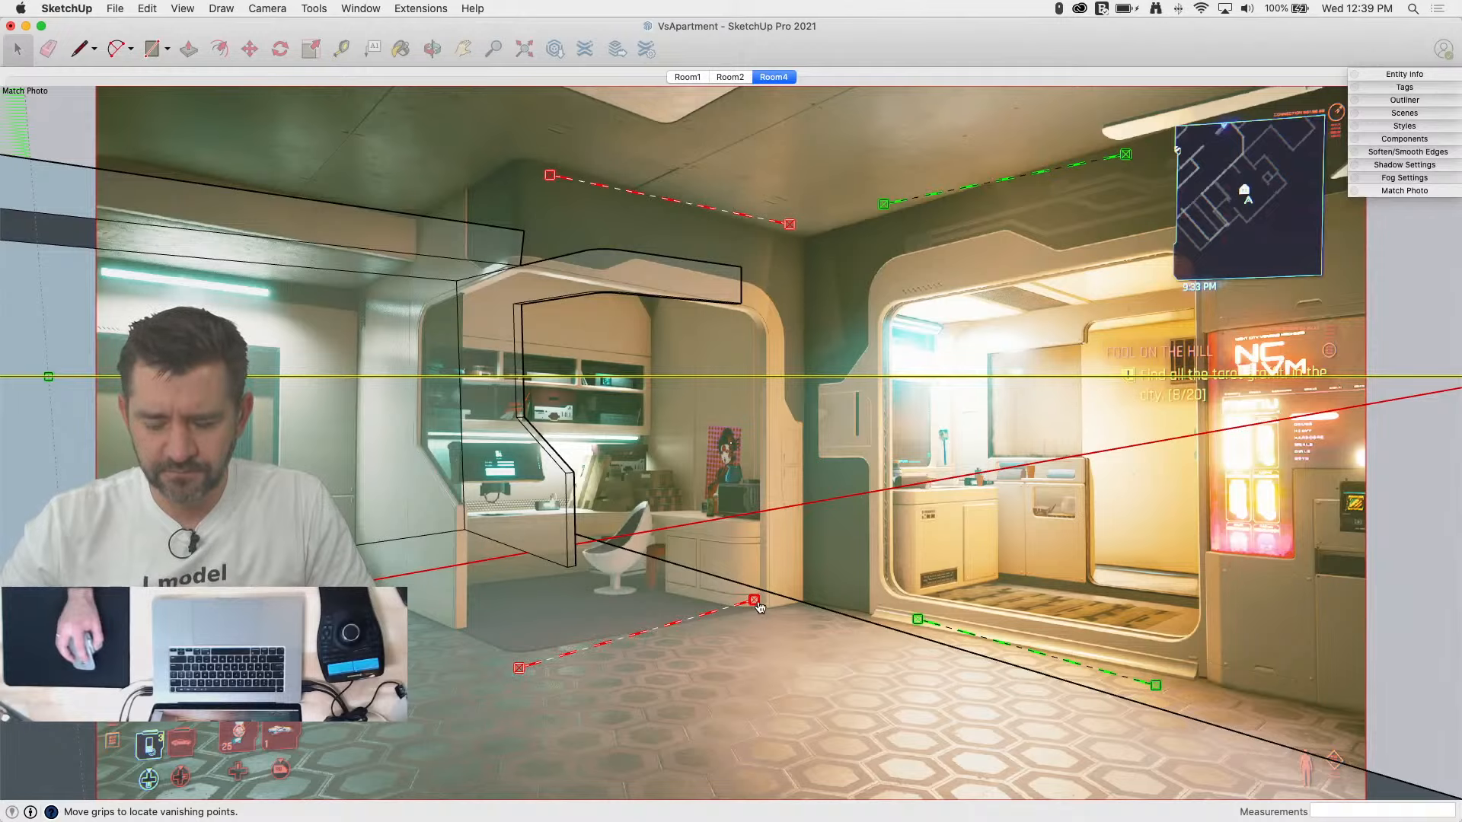
Step: Align the lower red vanishing bar with the front edge of the rug, from its rounded corner to the alcove frame's base
scroll(760, 606, up, 10)
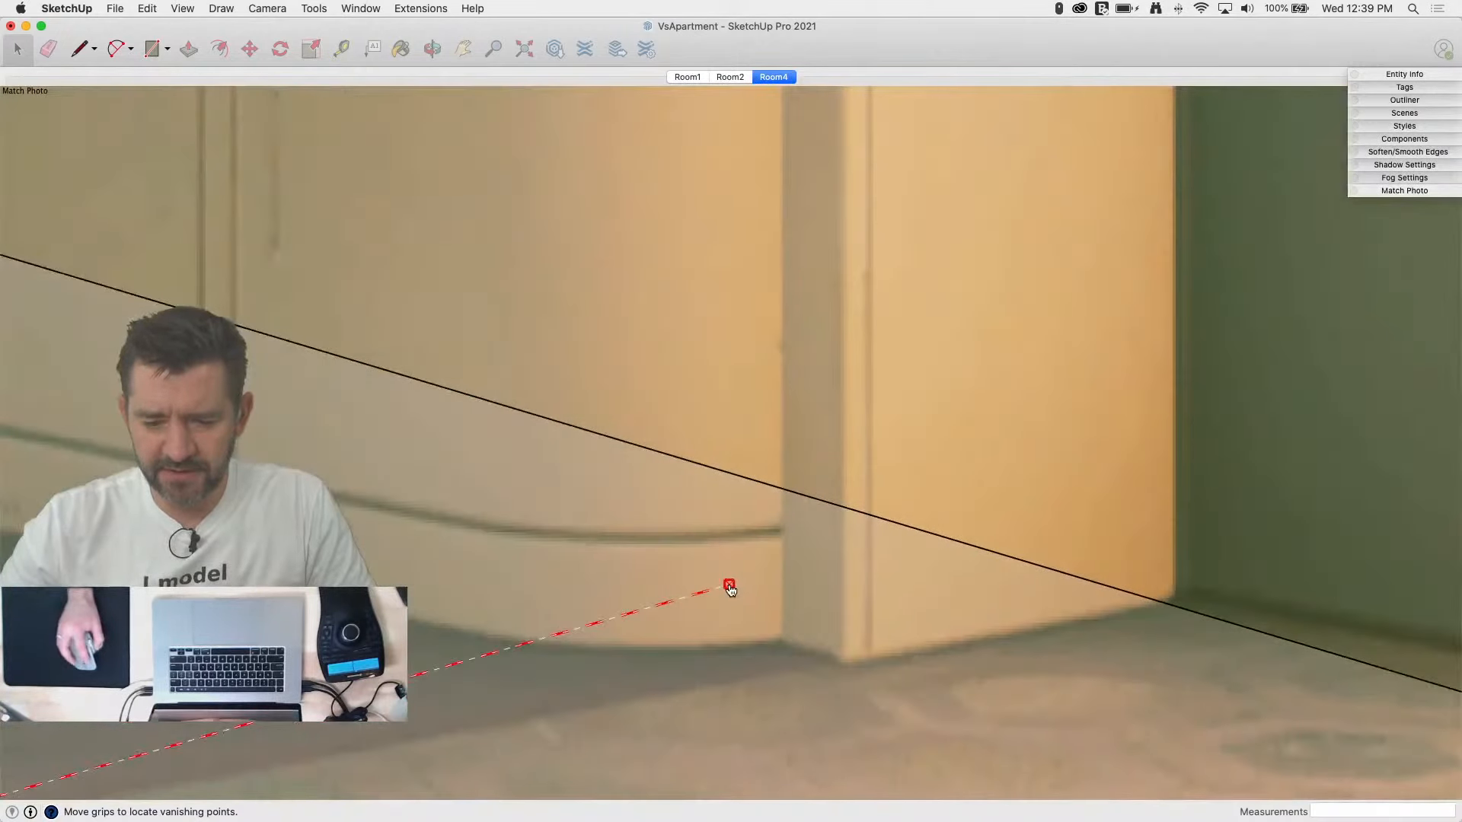
drag(729, 588, 833, 663)
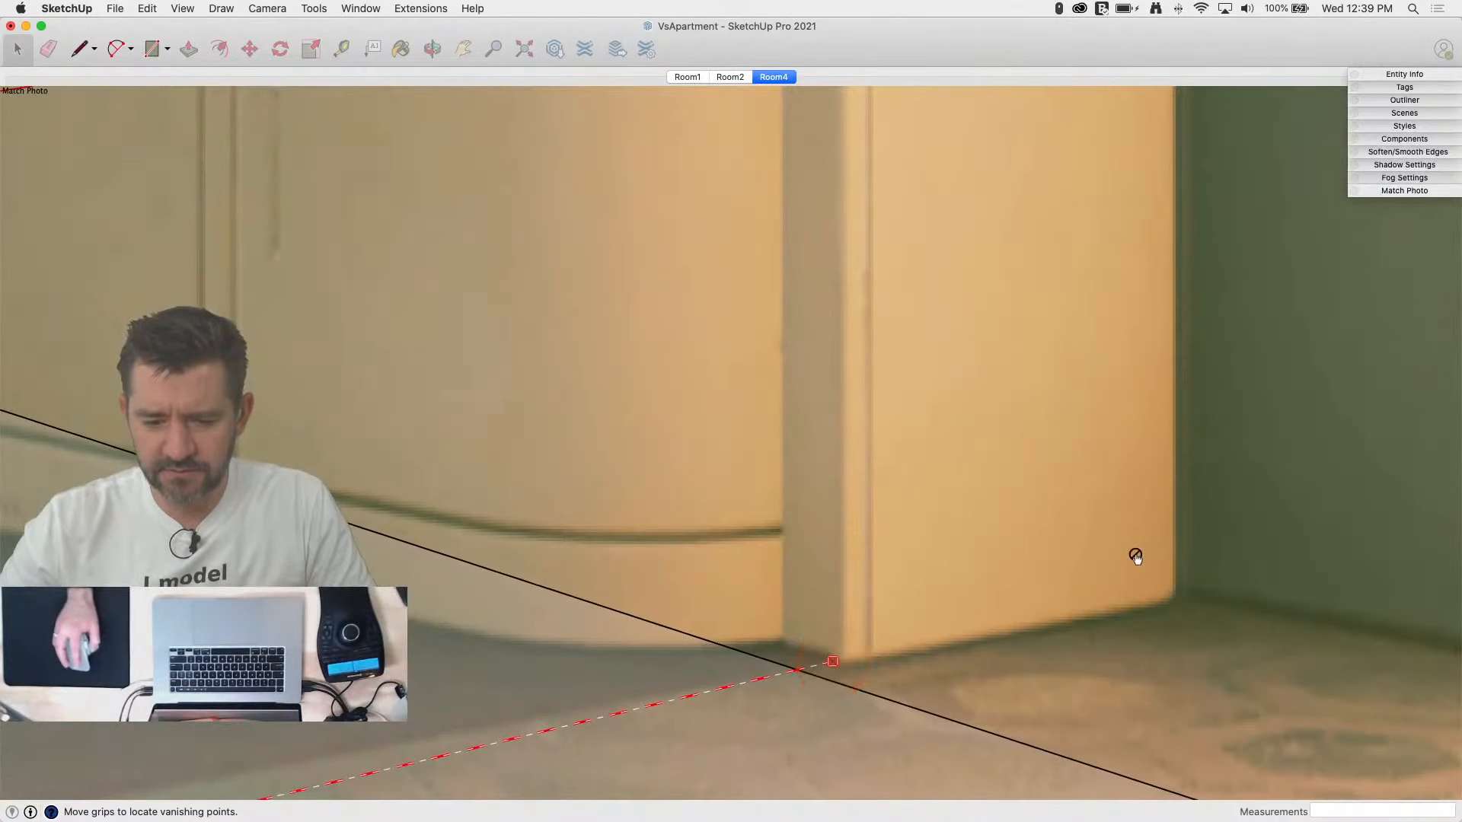
scroll(1133, 556, down, 10)
scroll(515, 723, up, 8)
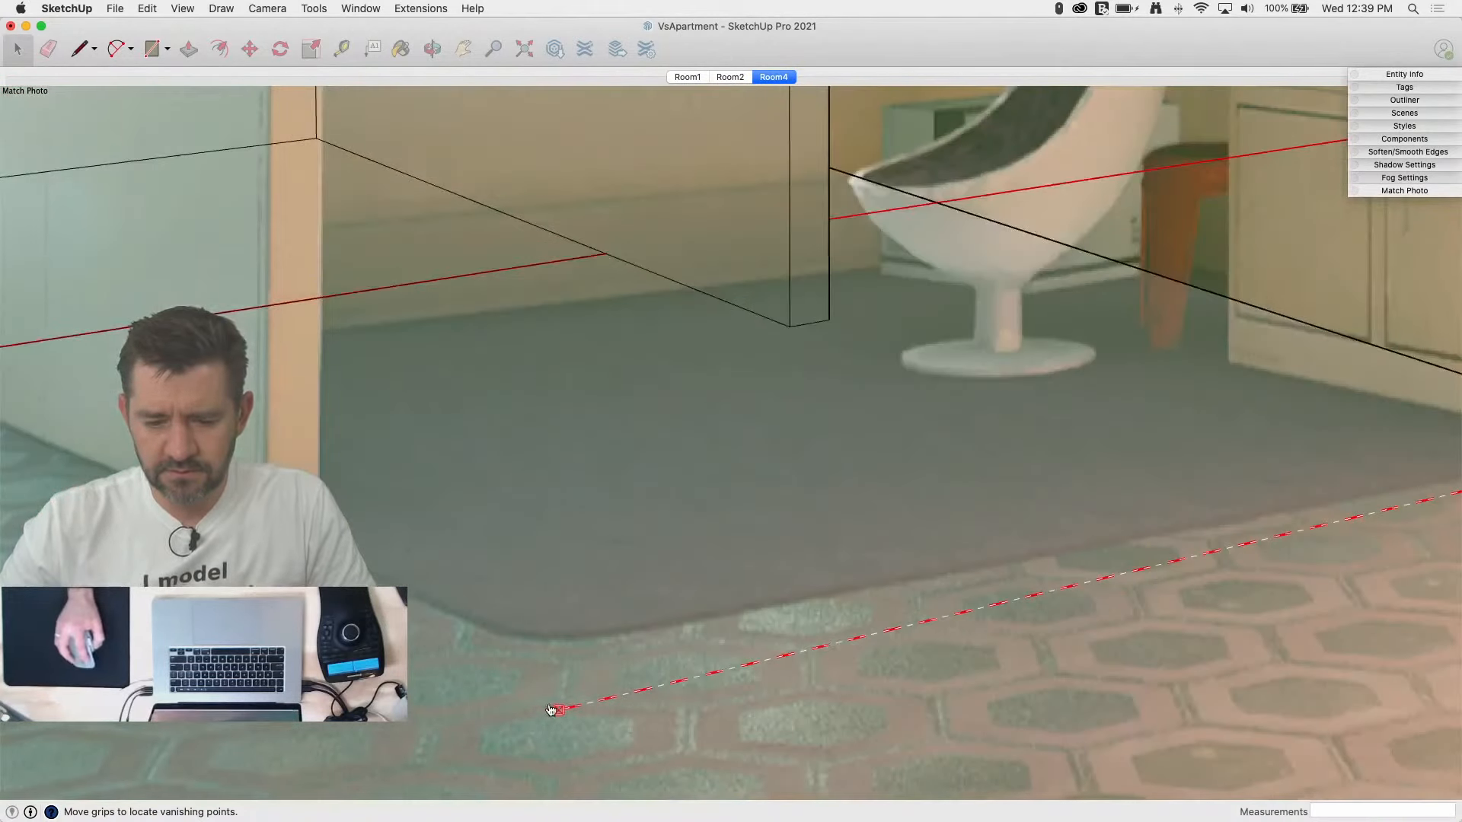
drag(551, 710, 547, 647)
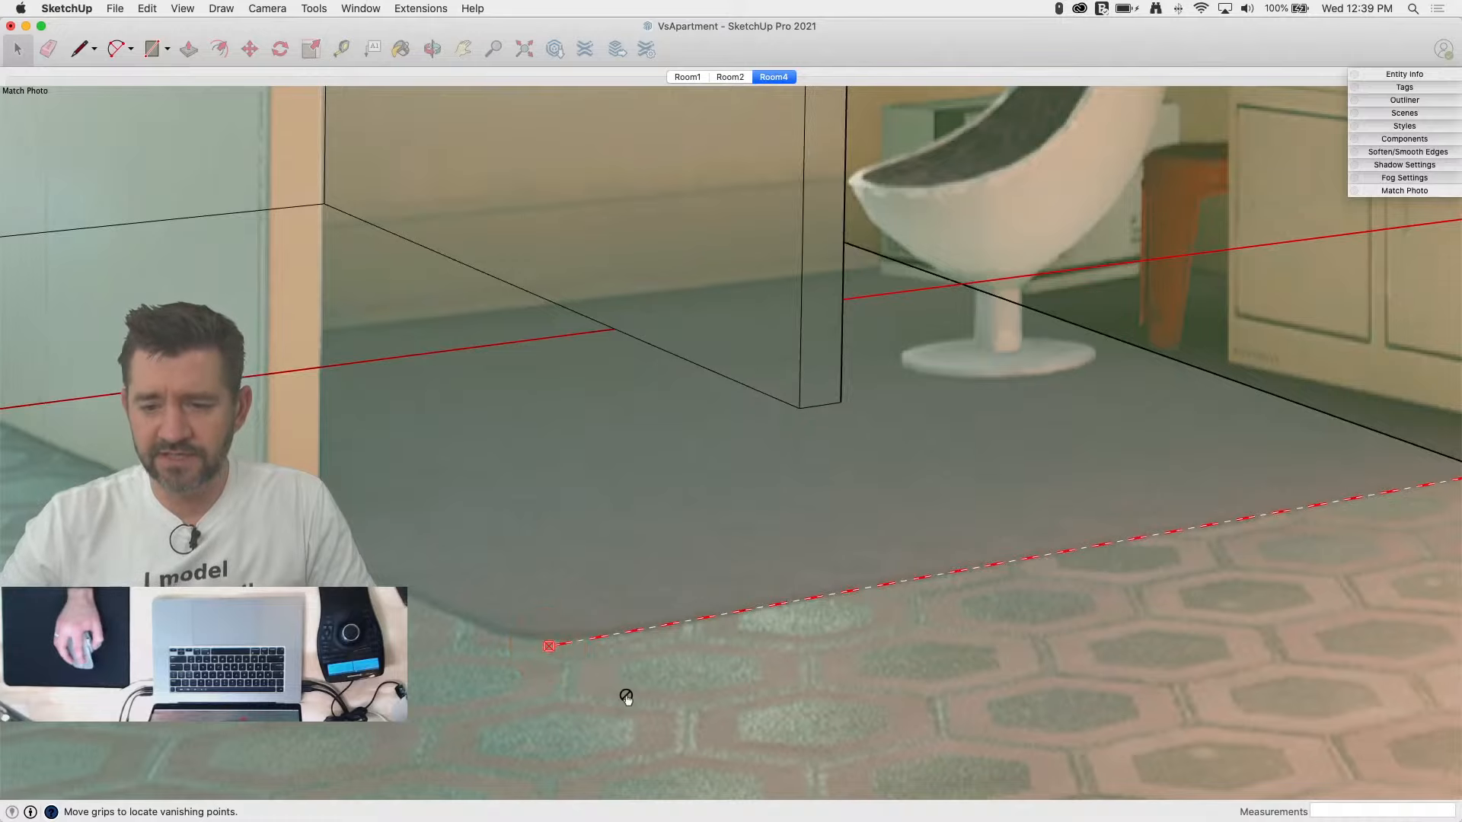
scroll(626, 698, down, 10)
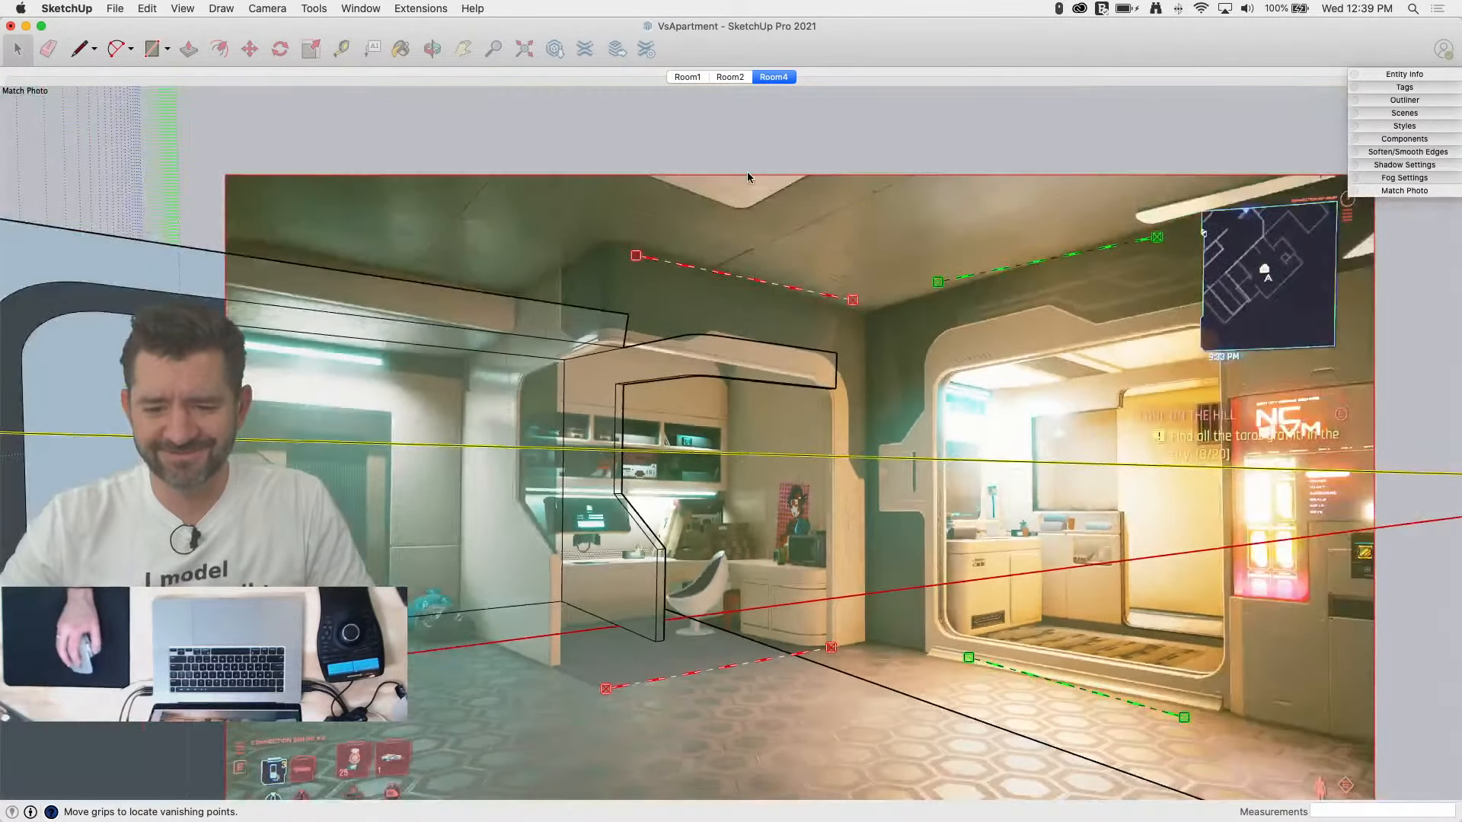
Step: Align the upper red vanishing bar with the ceiling edge above the desk alcove, ending at the room's corner
scroll(742, 229, up, 5)
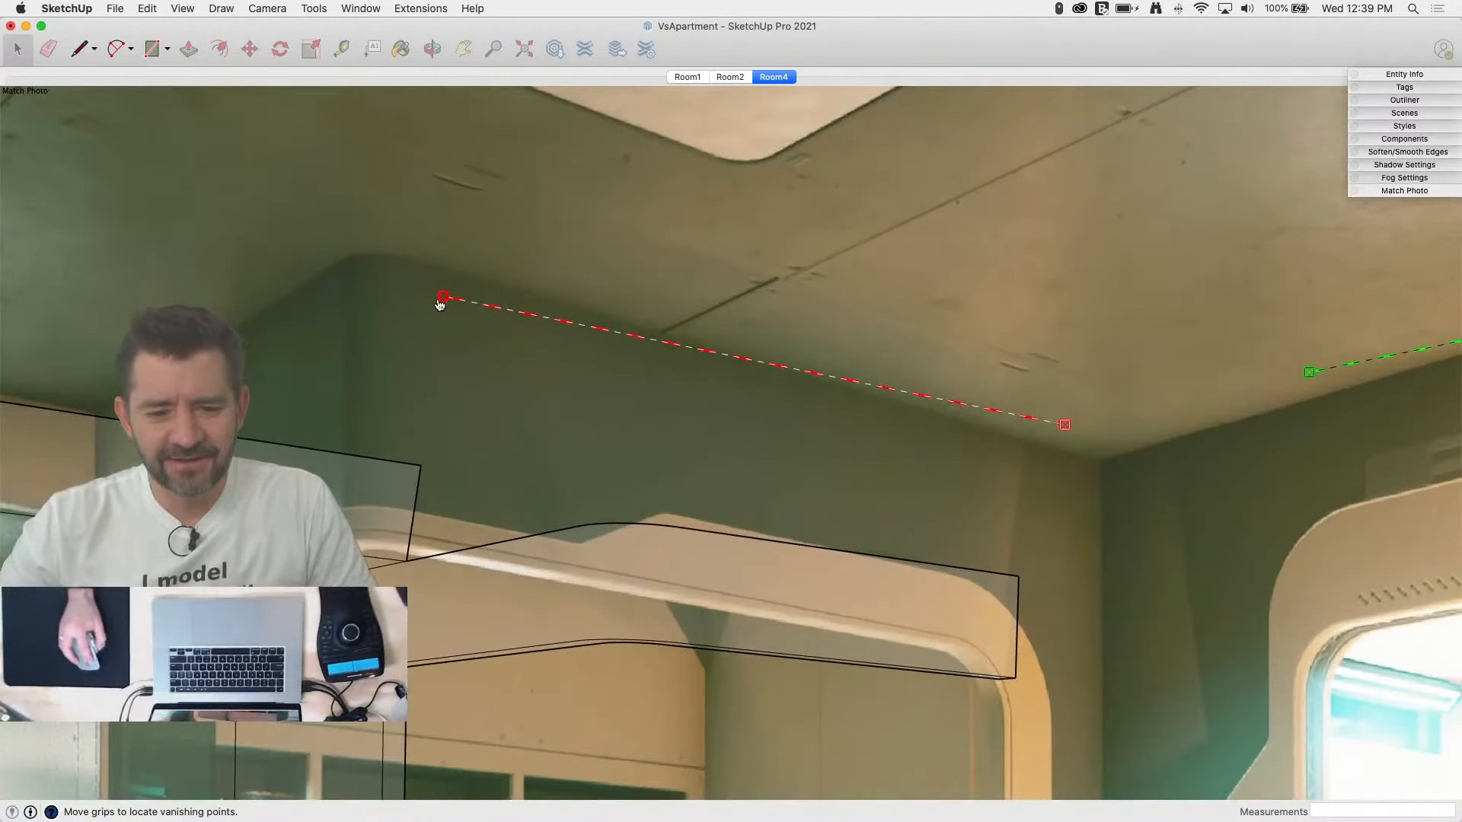
drag(441, 301, 436, 271)
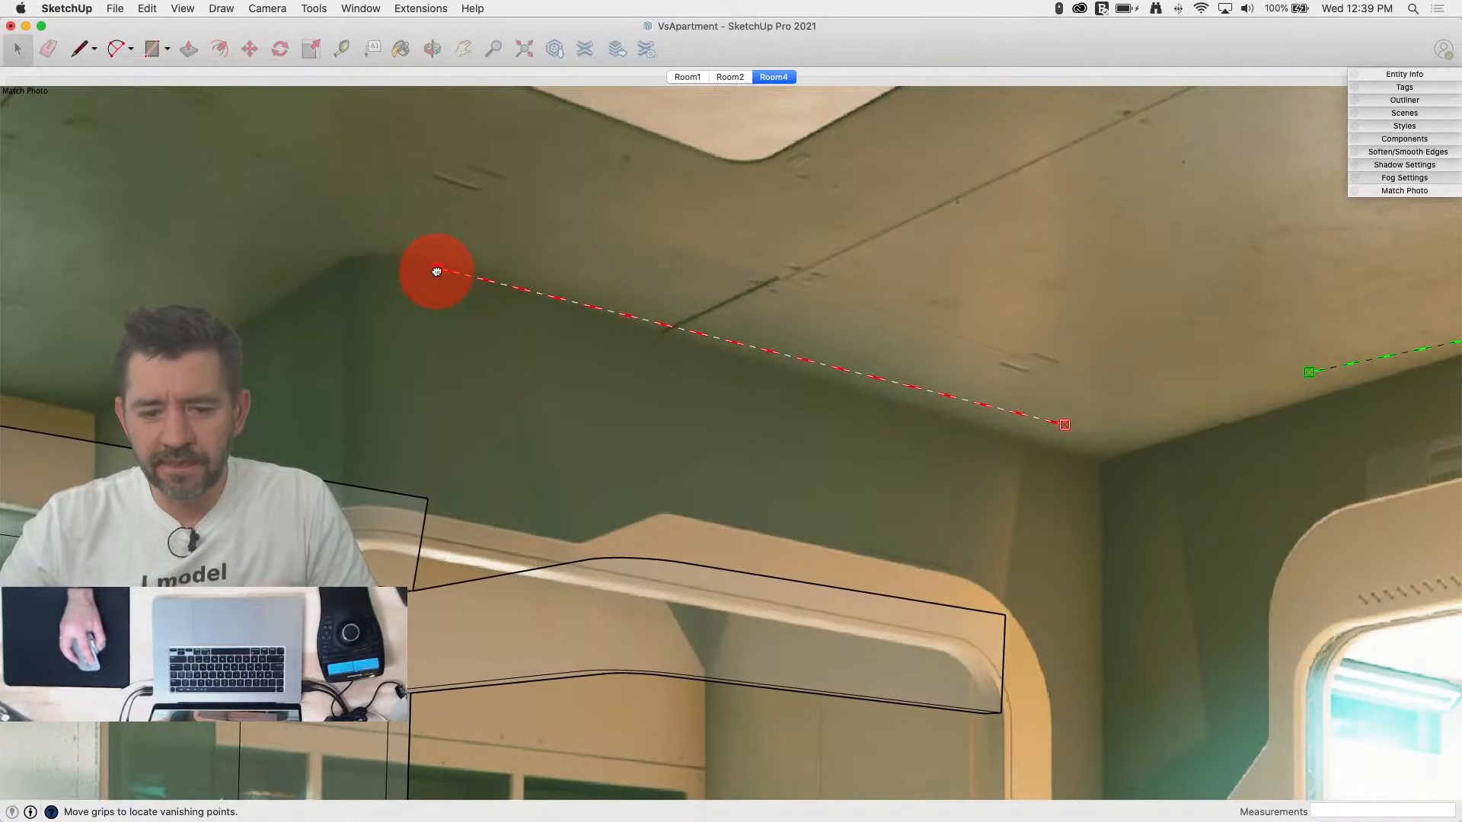
drag(1067, 429, 1102, 459)
mouse_move(1114, 450)
mouse_down()
mouse_move(1168, 460)
mouse_move(1106, 460)
mouse_move(1117, 434)
mouse_move(1096, 496)
mouse_move(1102, 461)
mouse_up()
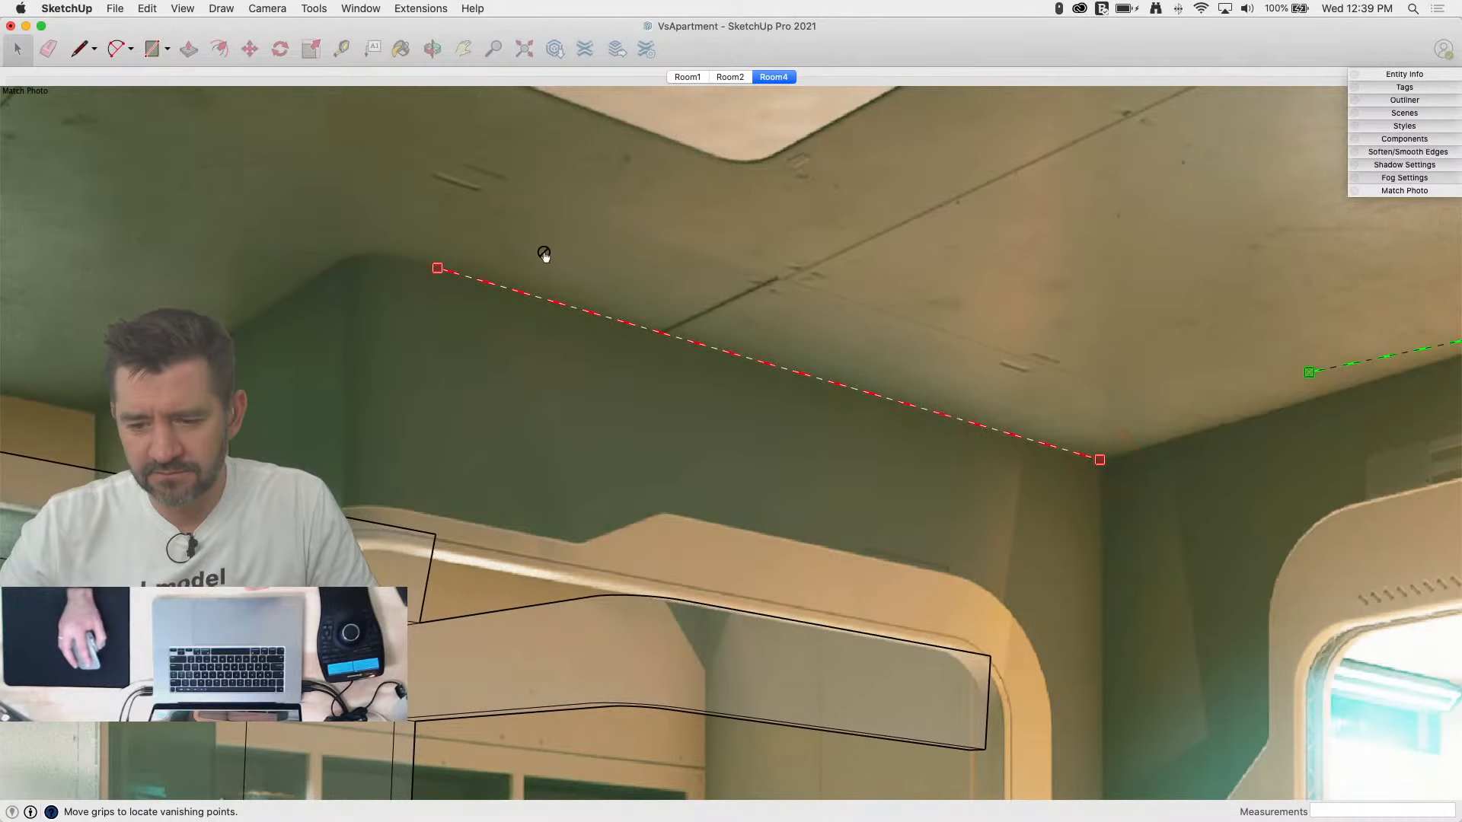
scroll(508, 274, down, 3)
scroll(884, 743, down, 2)
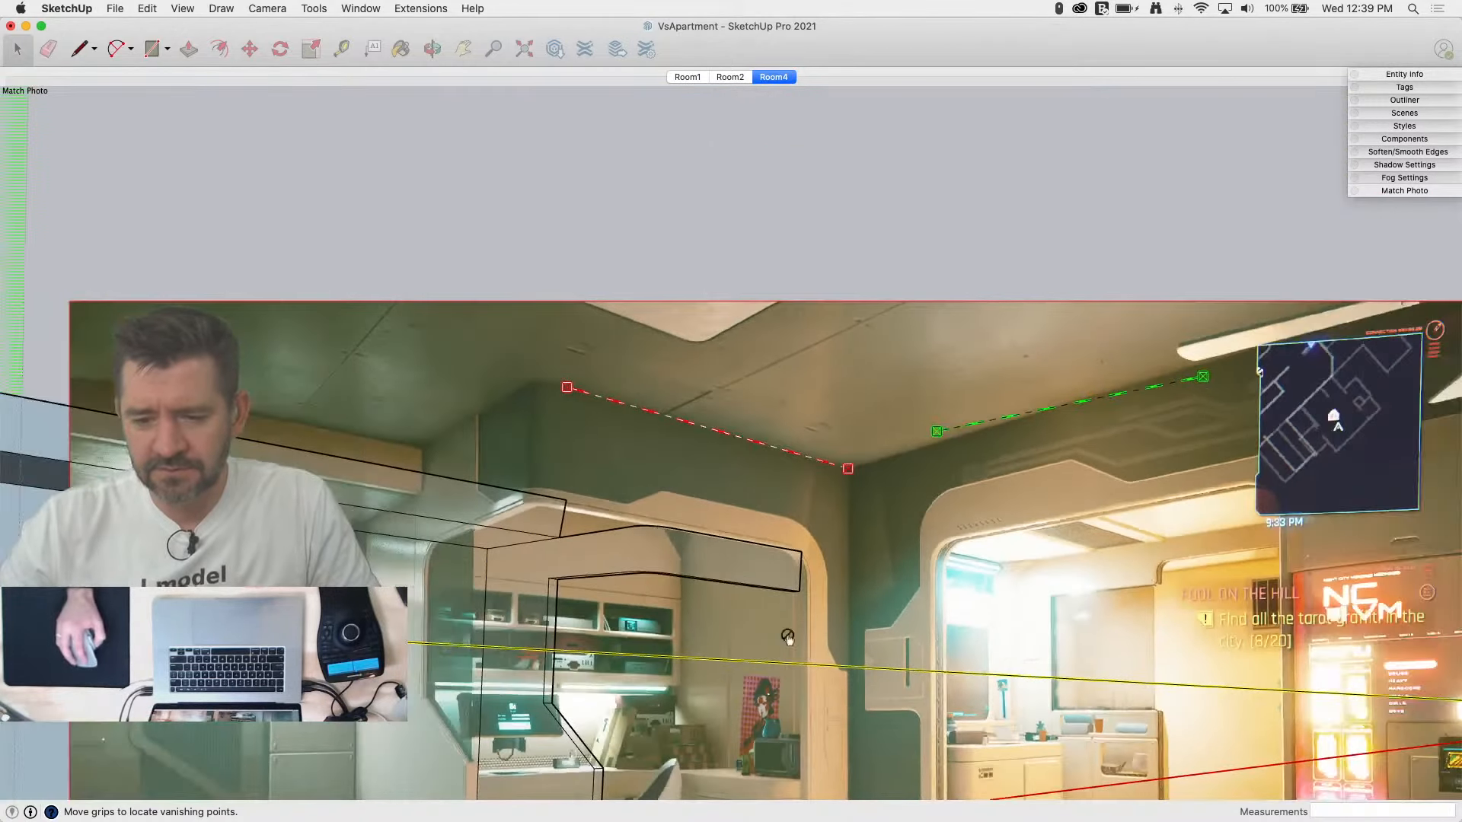
scroll(614, 169, down, 3)
Step: Align the upper green vanishing bar with the ceiling edge above the kitchen opening, starting near the room's corner
scroll(792, 327, up, 5)
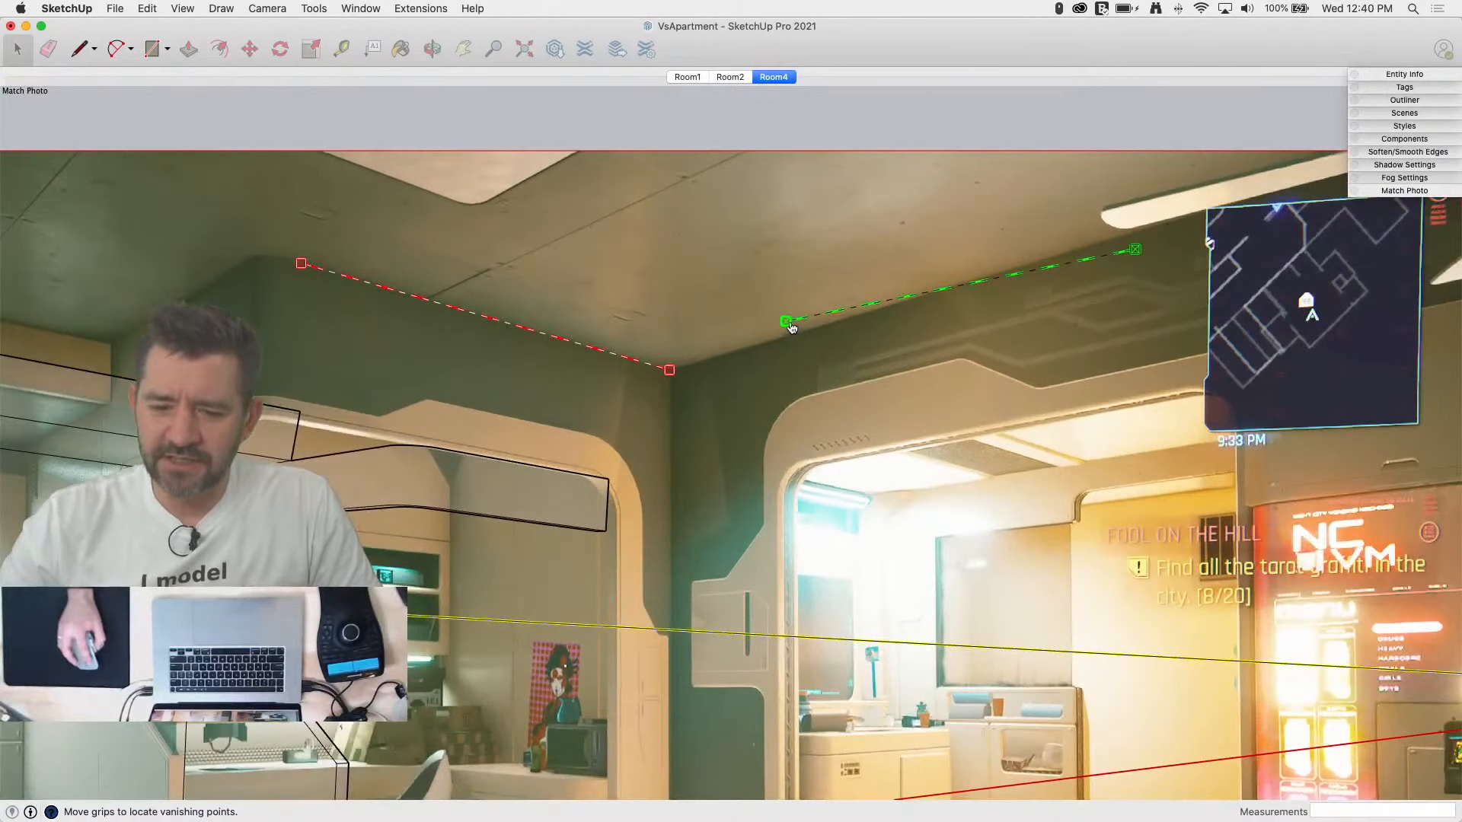
drag(792, 327, 705, 360)
drag(1134, 246, 1132, 233)
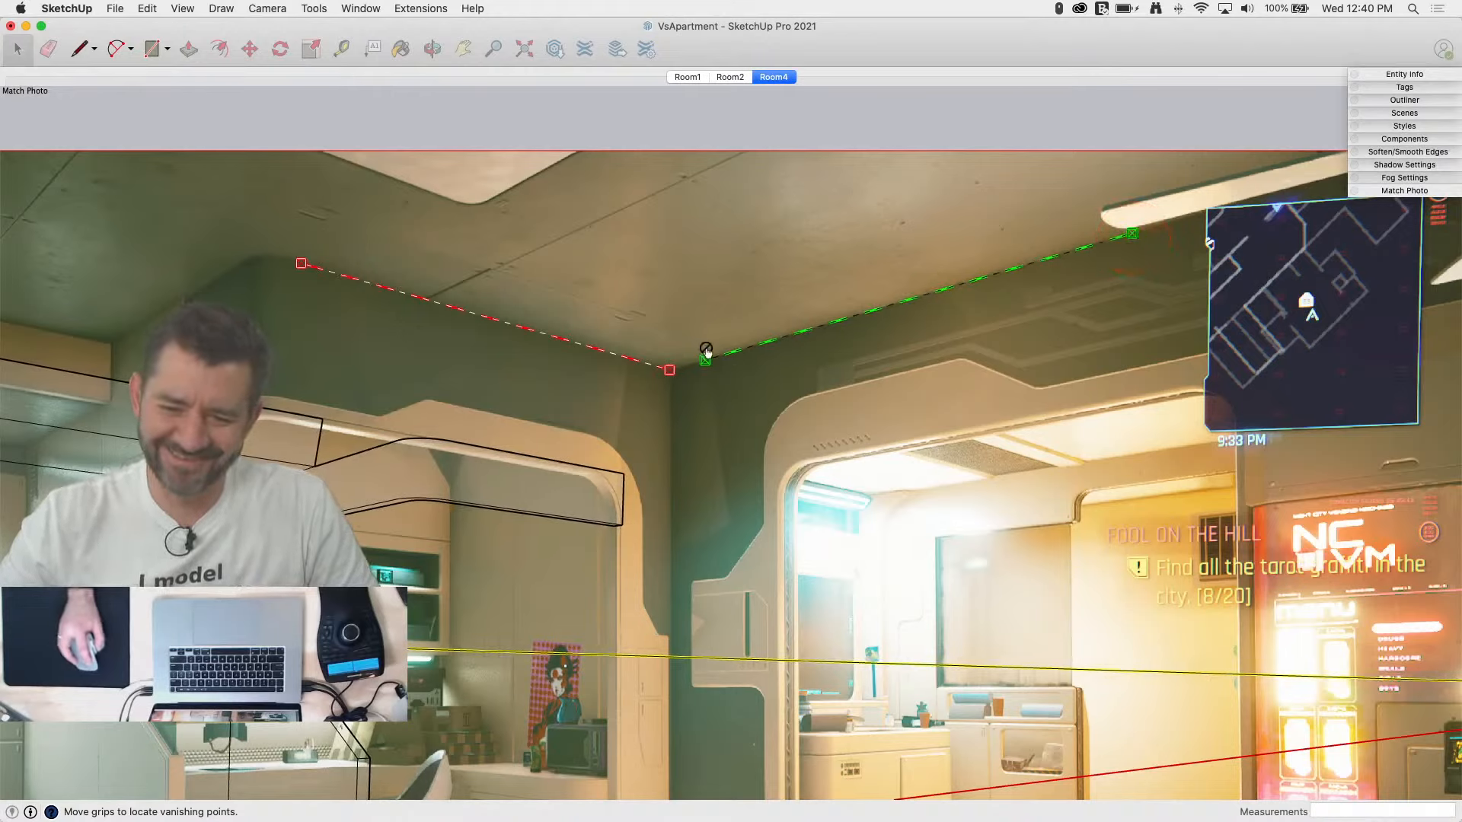
drag(701, 366, 699, 364)
scroll(822, 287, down, 5)
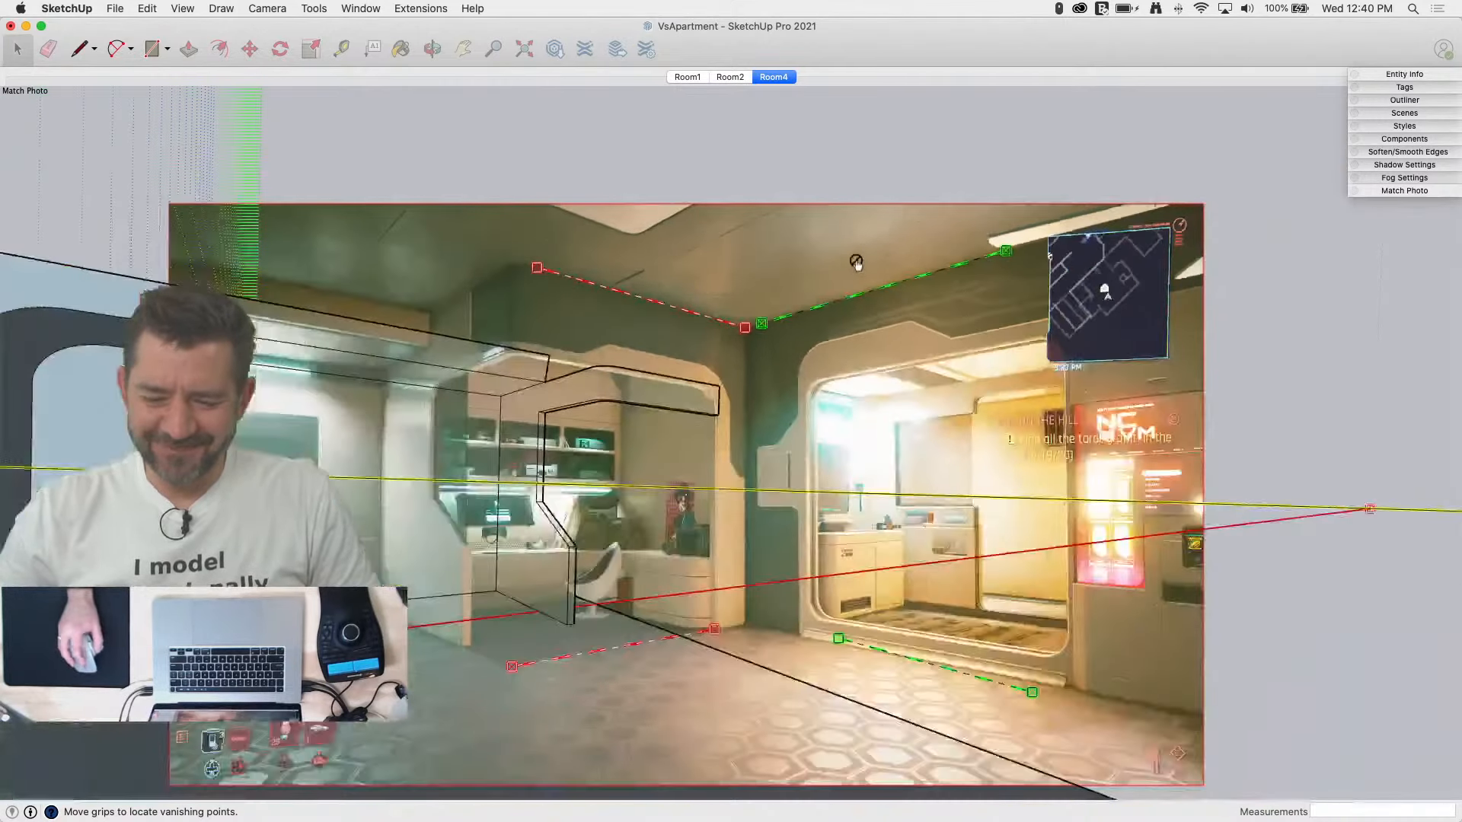
Step: Stretch the lower green vanishing bar along the floor line of the kitchen opening's threshold, from one end to the other
scroll(862, 698, up, 2)
scroll(863, 698, up, 6)
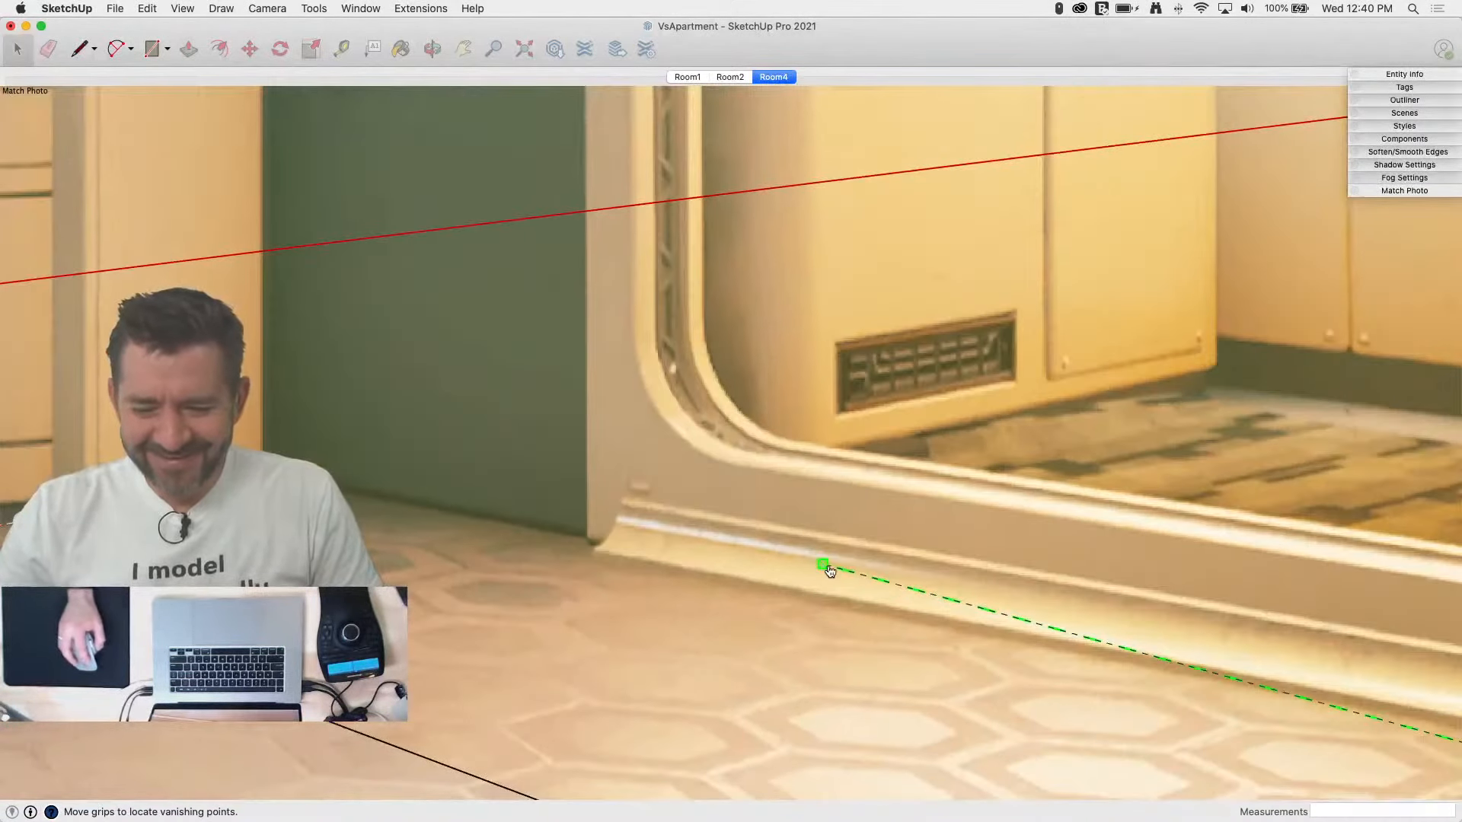
drag(826, 565, 594, 557)
scroll(457, 518, down, 4)
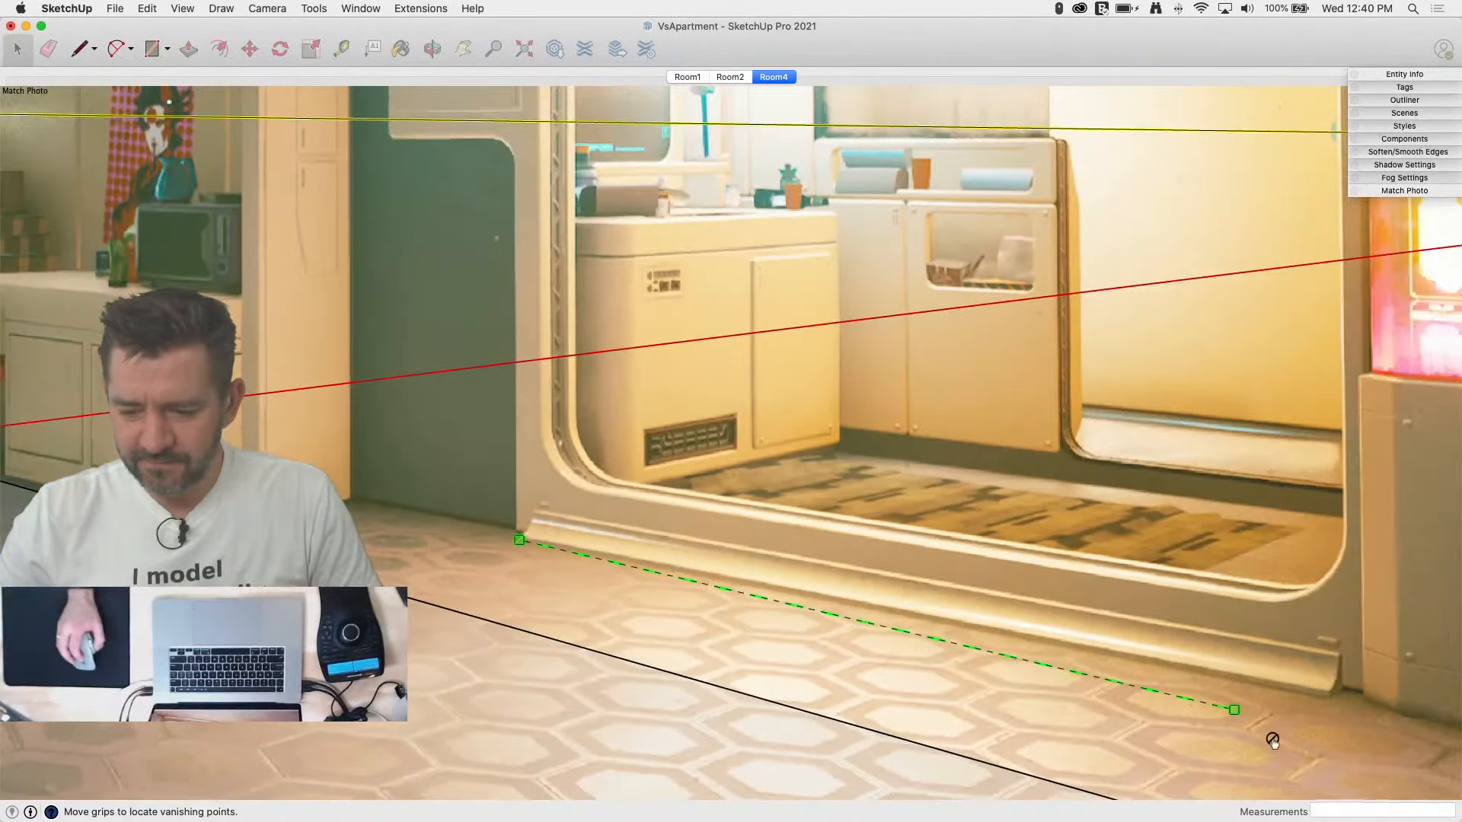
scroll(1264, 731, up, 6)
drag(1165, 673, 1446, 635)
scroll(1287, 699, down, 3)
scroll(1286, 699, down, 3)
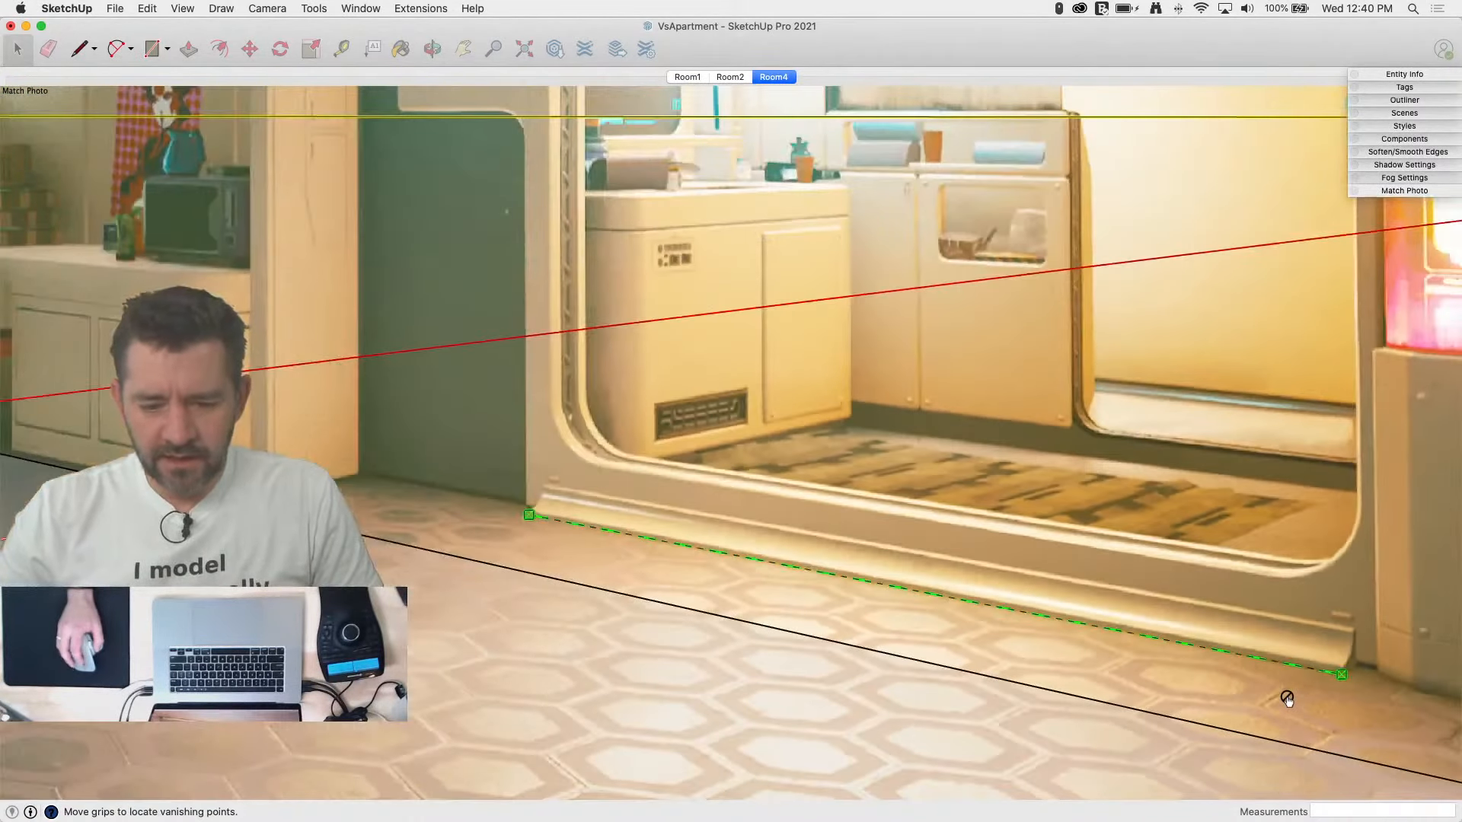
Step: Fine-tune both ends of the lower green vanishing bar against the base of the kitchen threshold
scroll(1278, 682, up, 5)
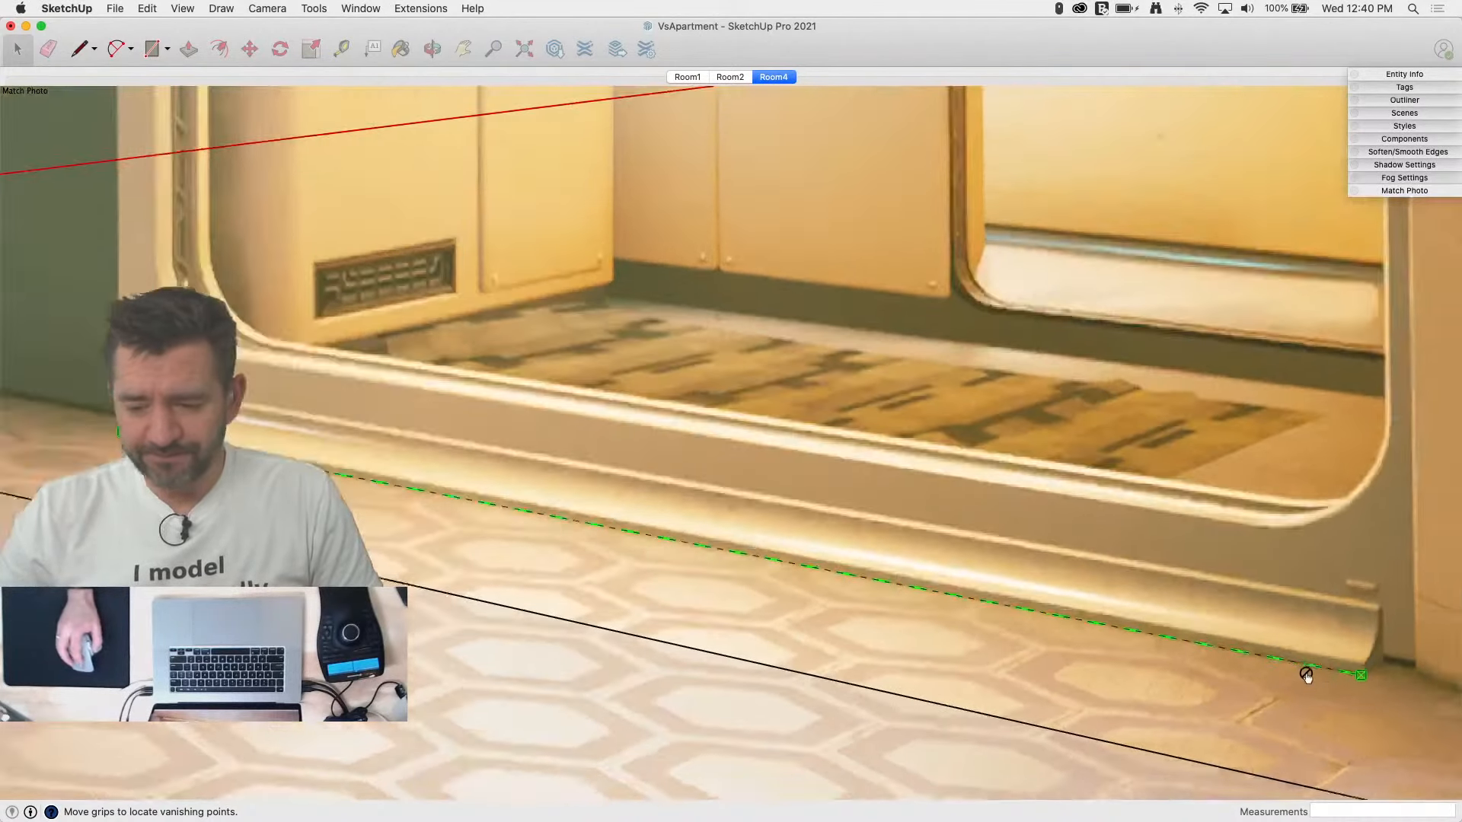
drag(1403, 683, 1399, 673)
scroll(1445, 740, down, 3)
scroll(59, 408, up, 5)
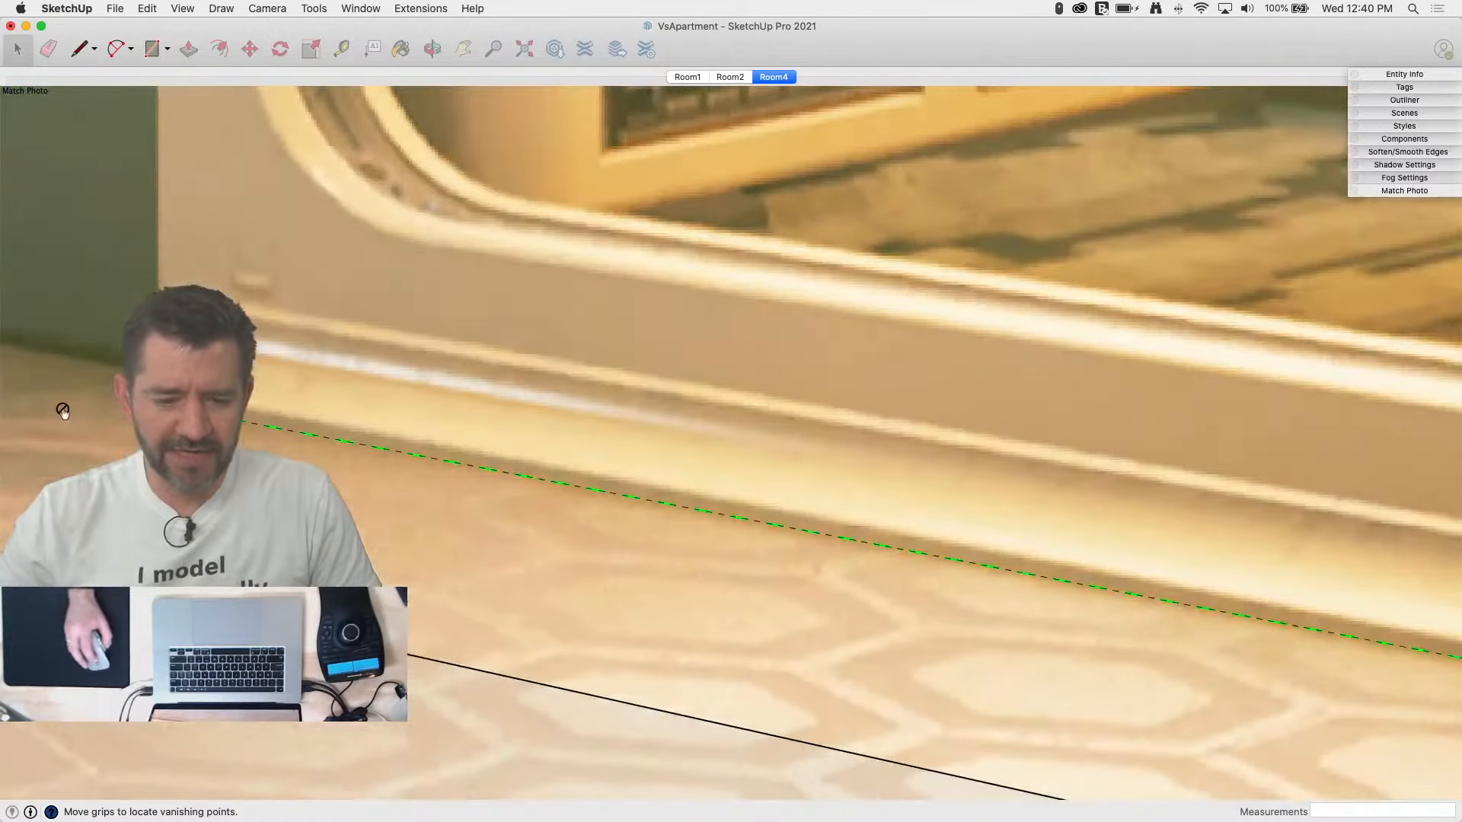
mouse_move(230, 385)
mouse_down()
mouse_move(229, 510)
mouse_move(229, 411)
mouse_move(254, 397)
mouse_up()
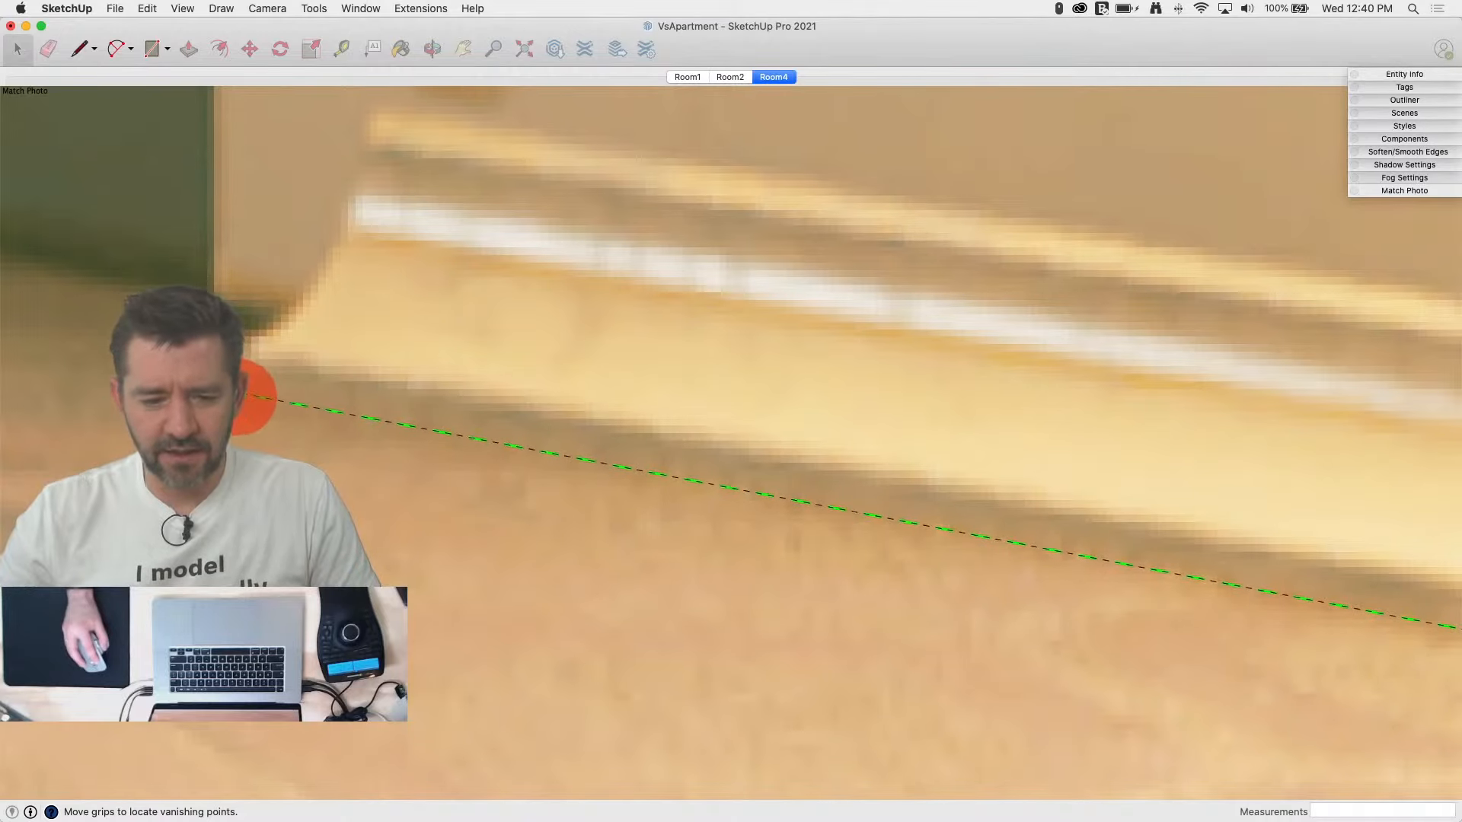
scroll(866, 295, down, 10)
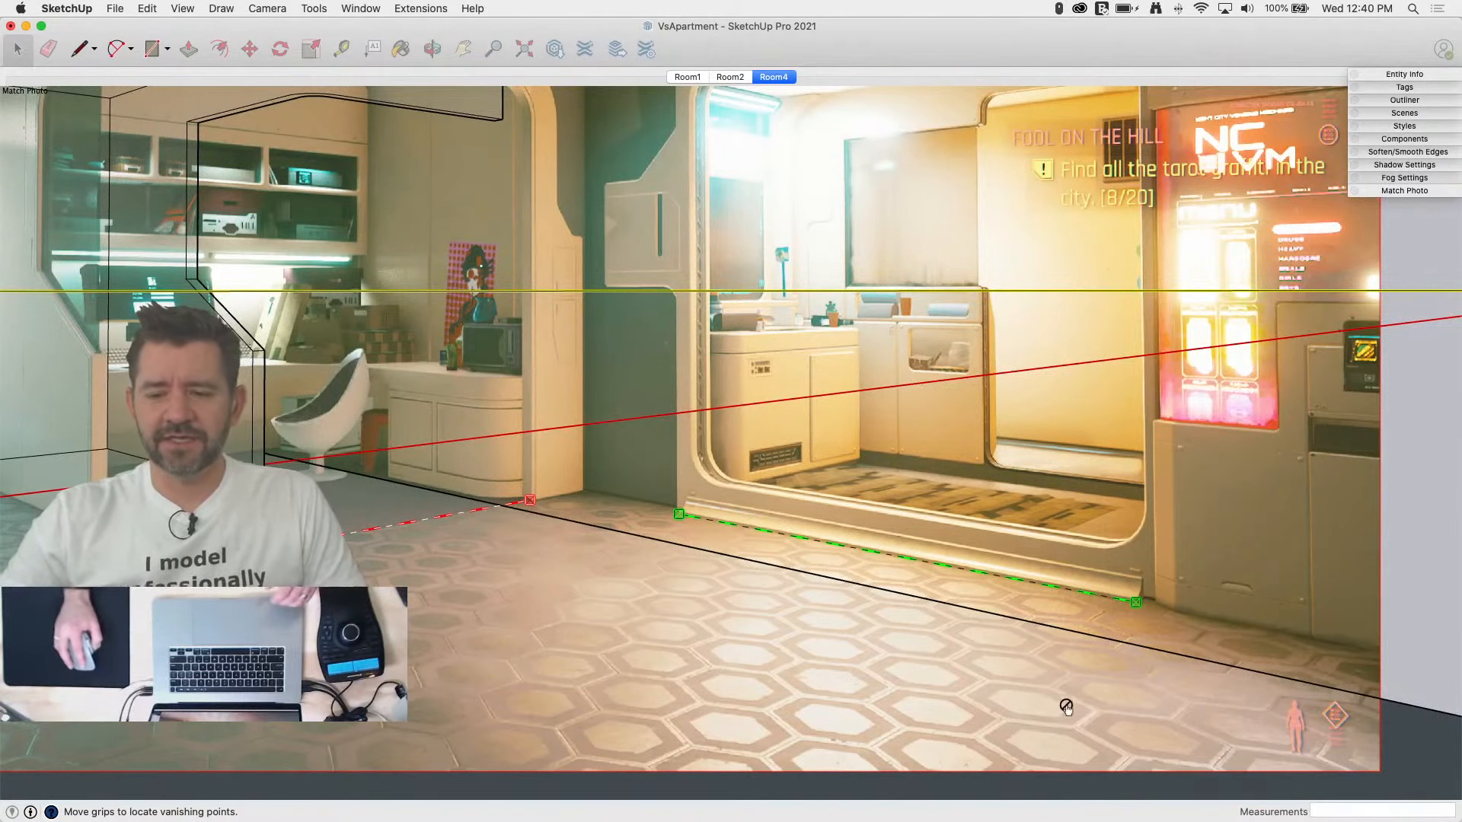
scroll(1066, 706, down, 3)
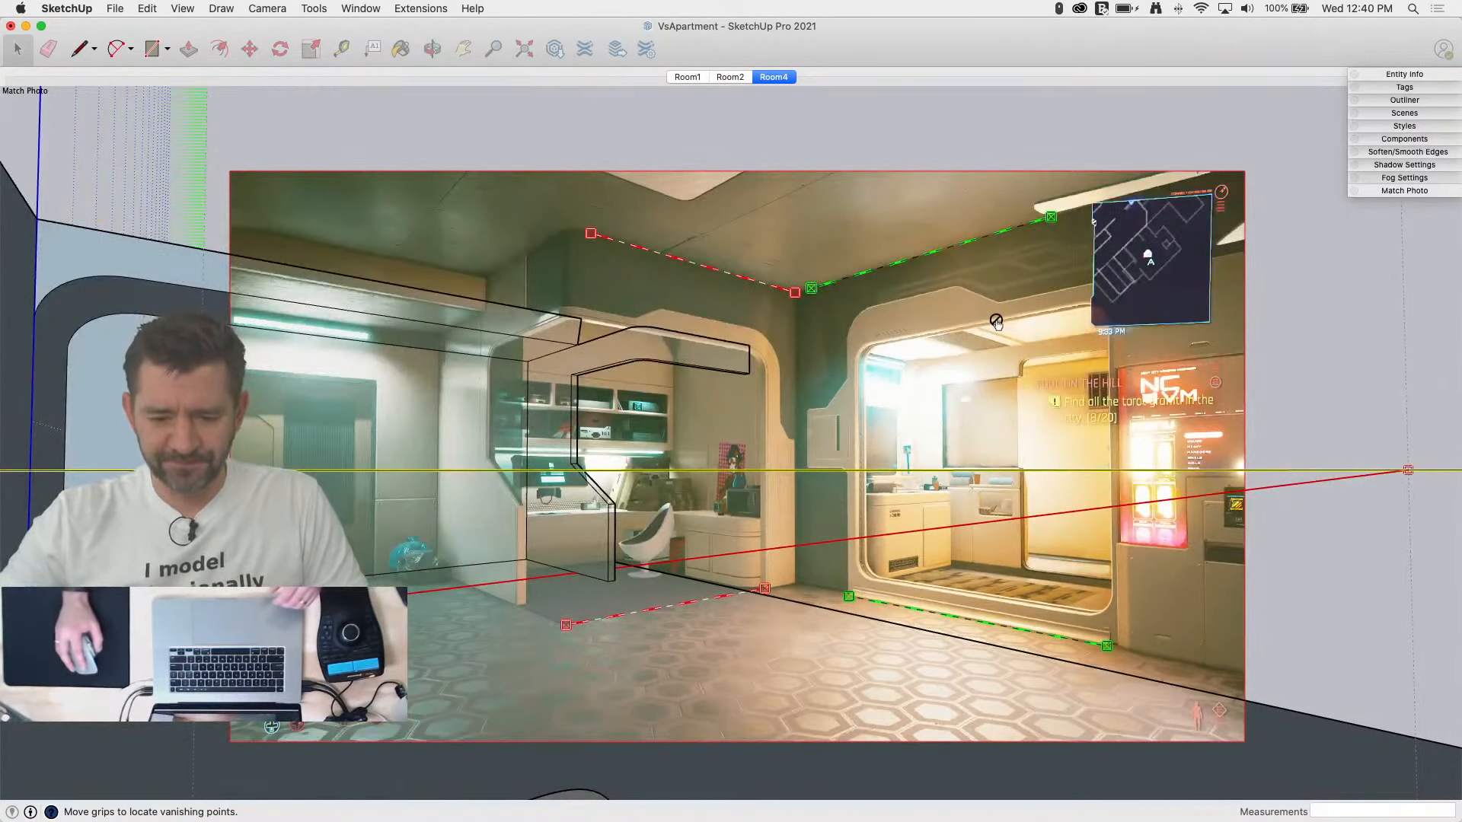
Step: Scale and reposition the existing model against the photo so its partition wall lines up with the one beside the desk alcove
scroll(1027, 321, down, 3)
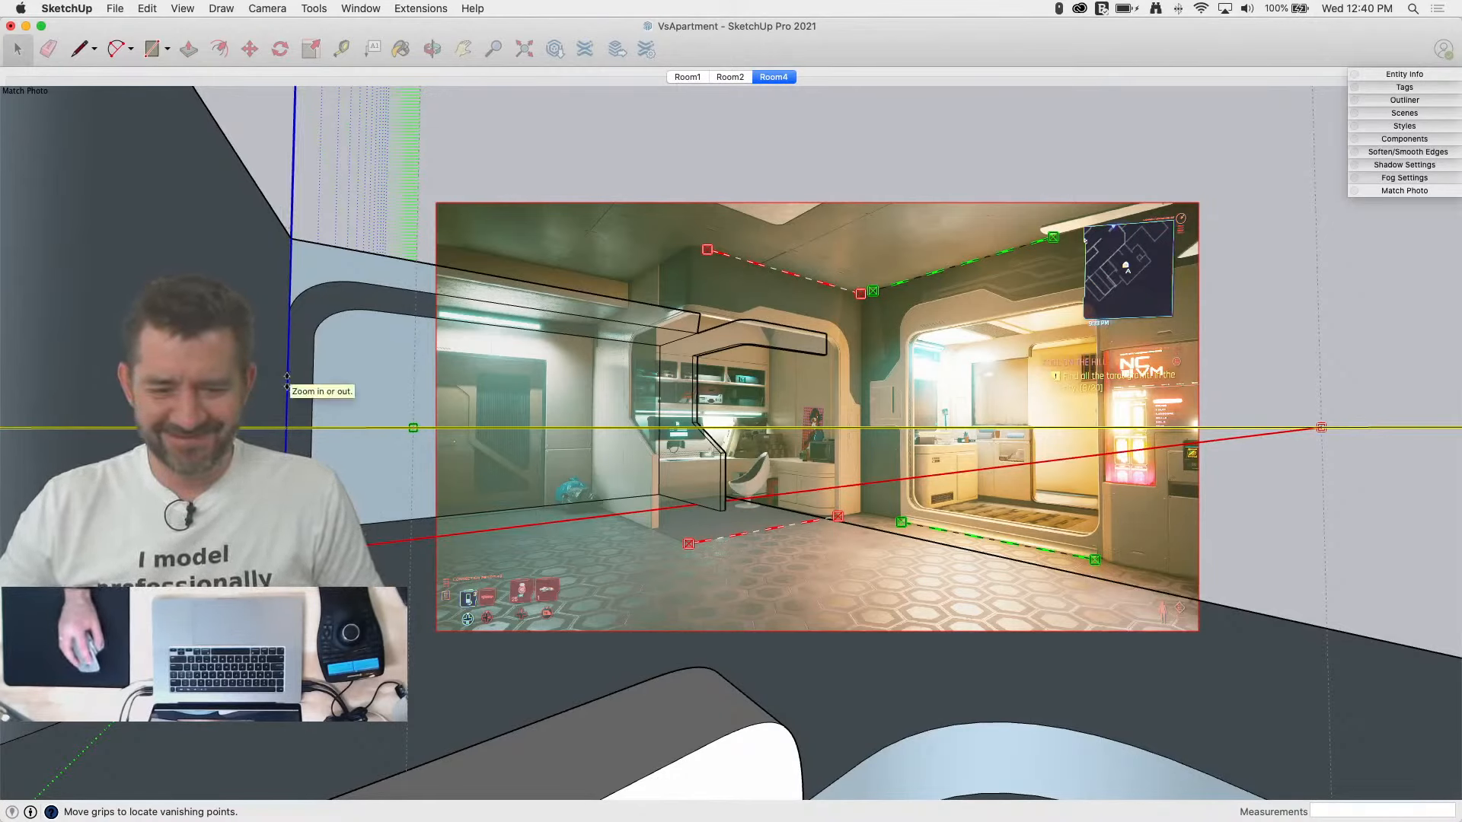
drag(287, 378, 209, 305)
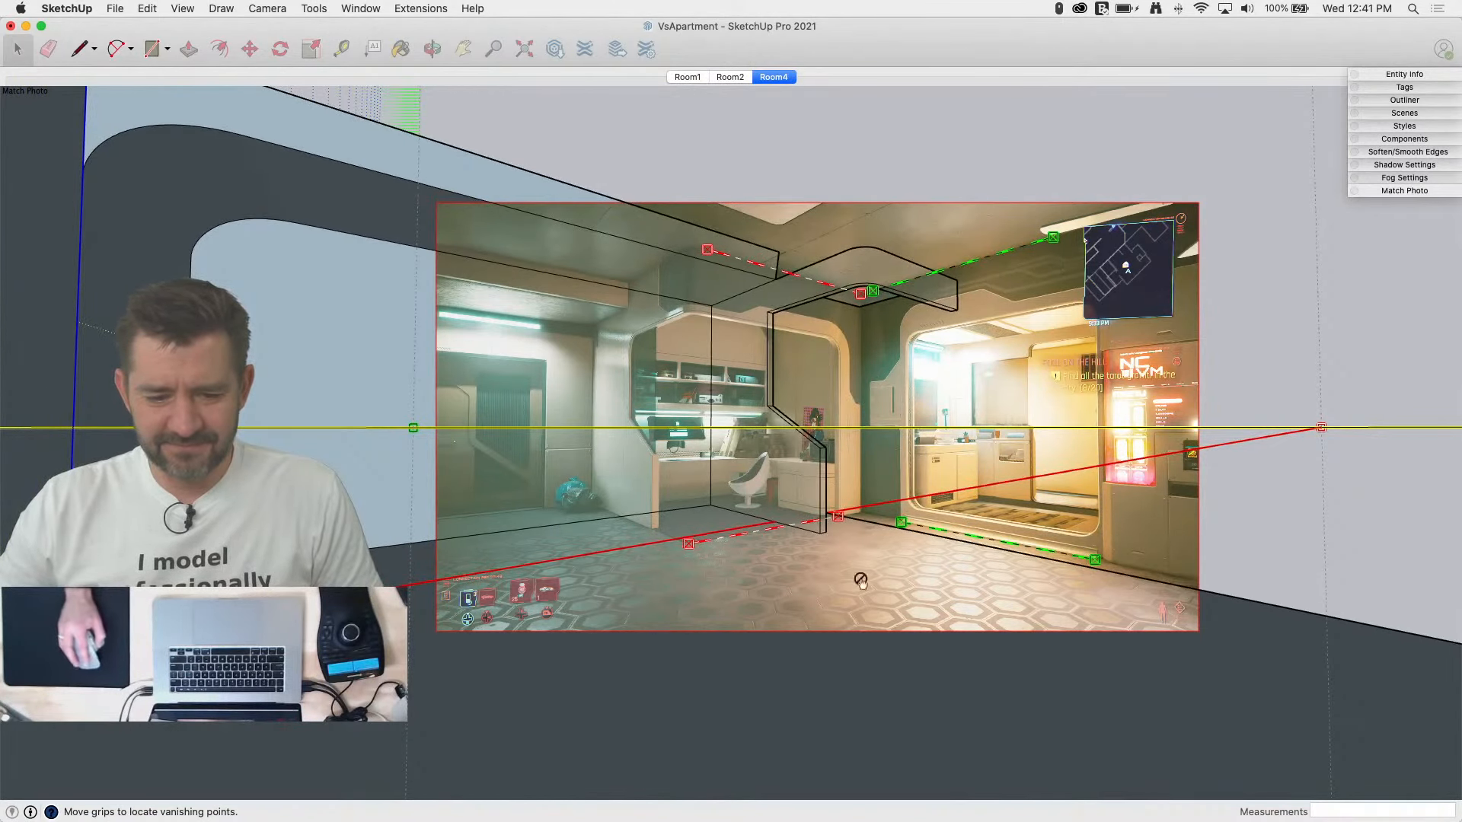
scroll(944, 573, down, 3)
drag(285, 630, 29, 643)
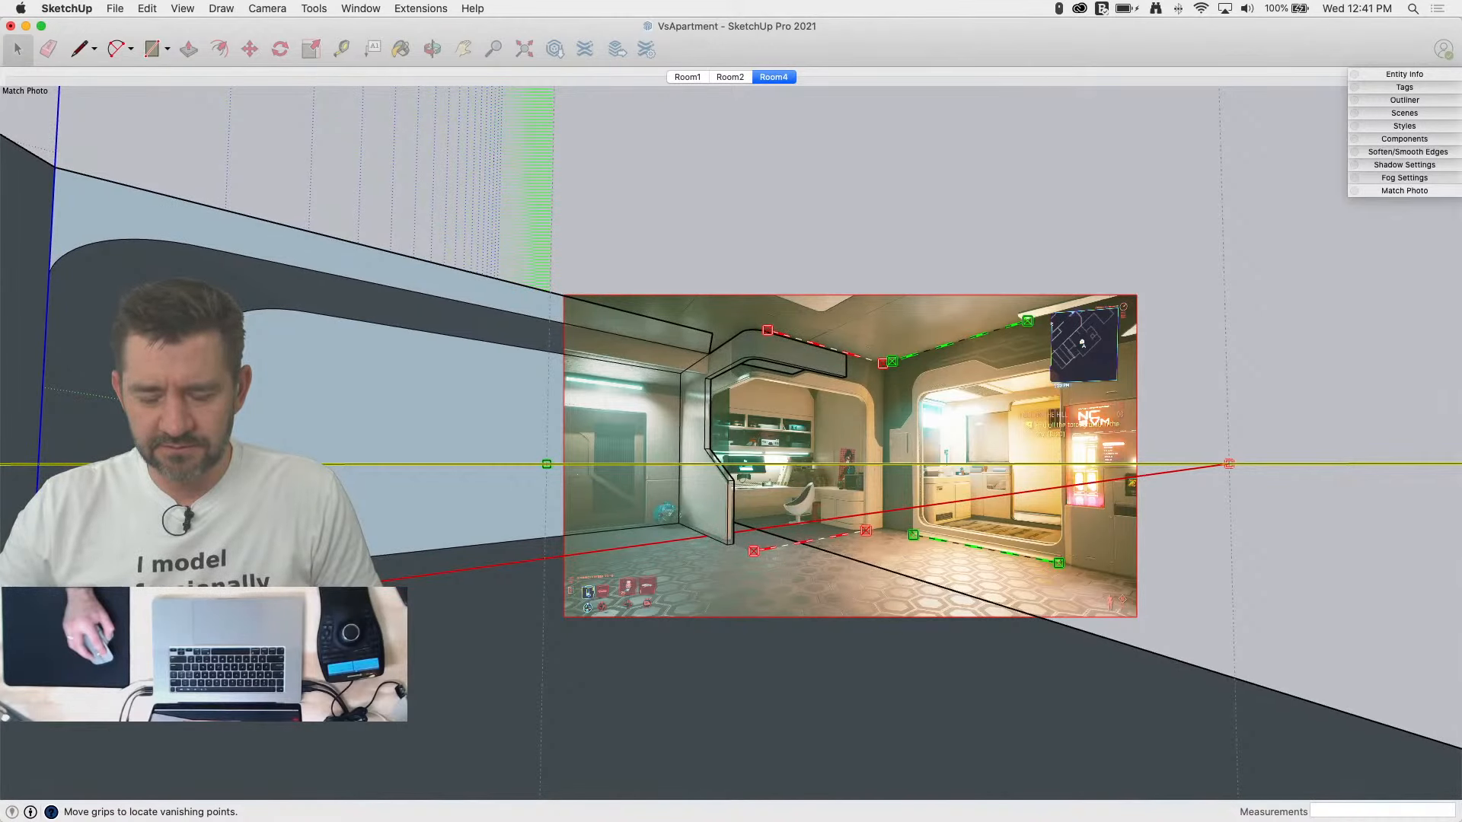
scroll(787, 321, up, 3)
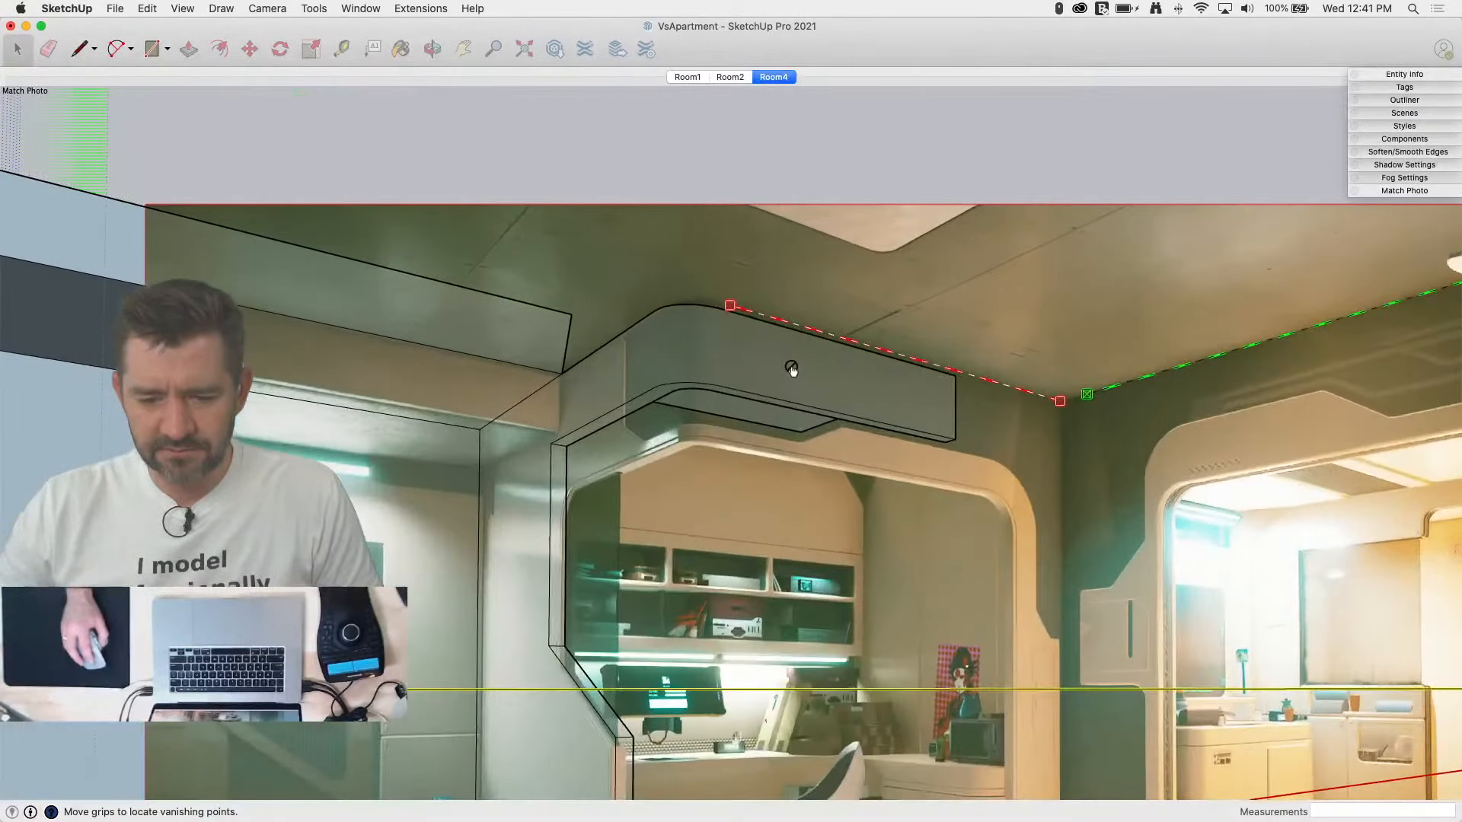
Step: Nudge the model slightly against the photo to refine how the partition wall lines up
scroll(615, 375, down, 5)
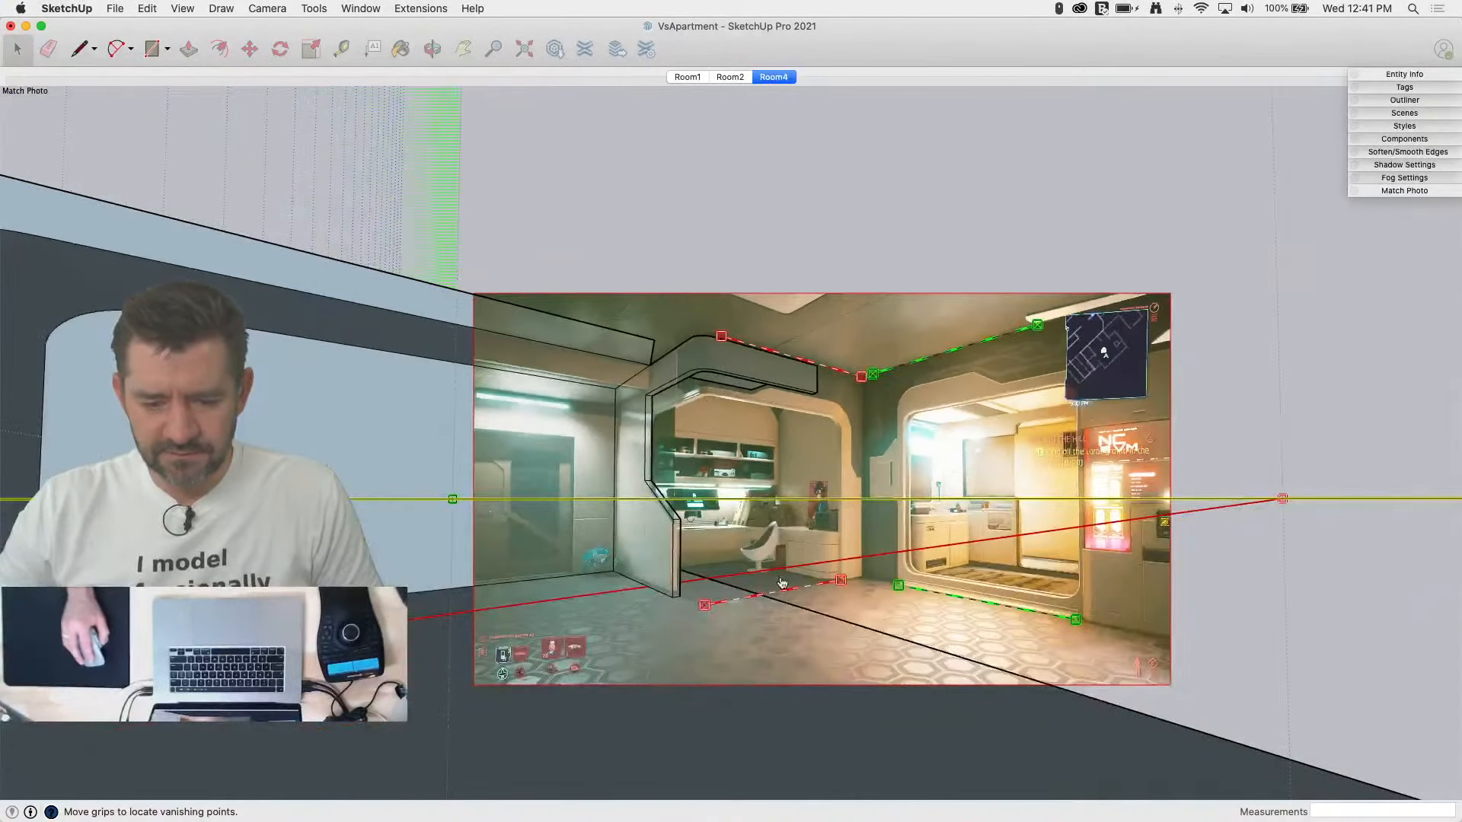
scroll(761, 544, down, 3)
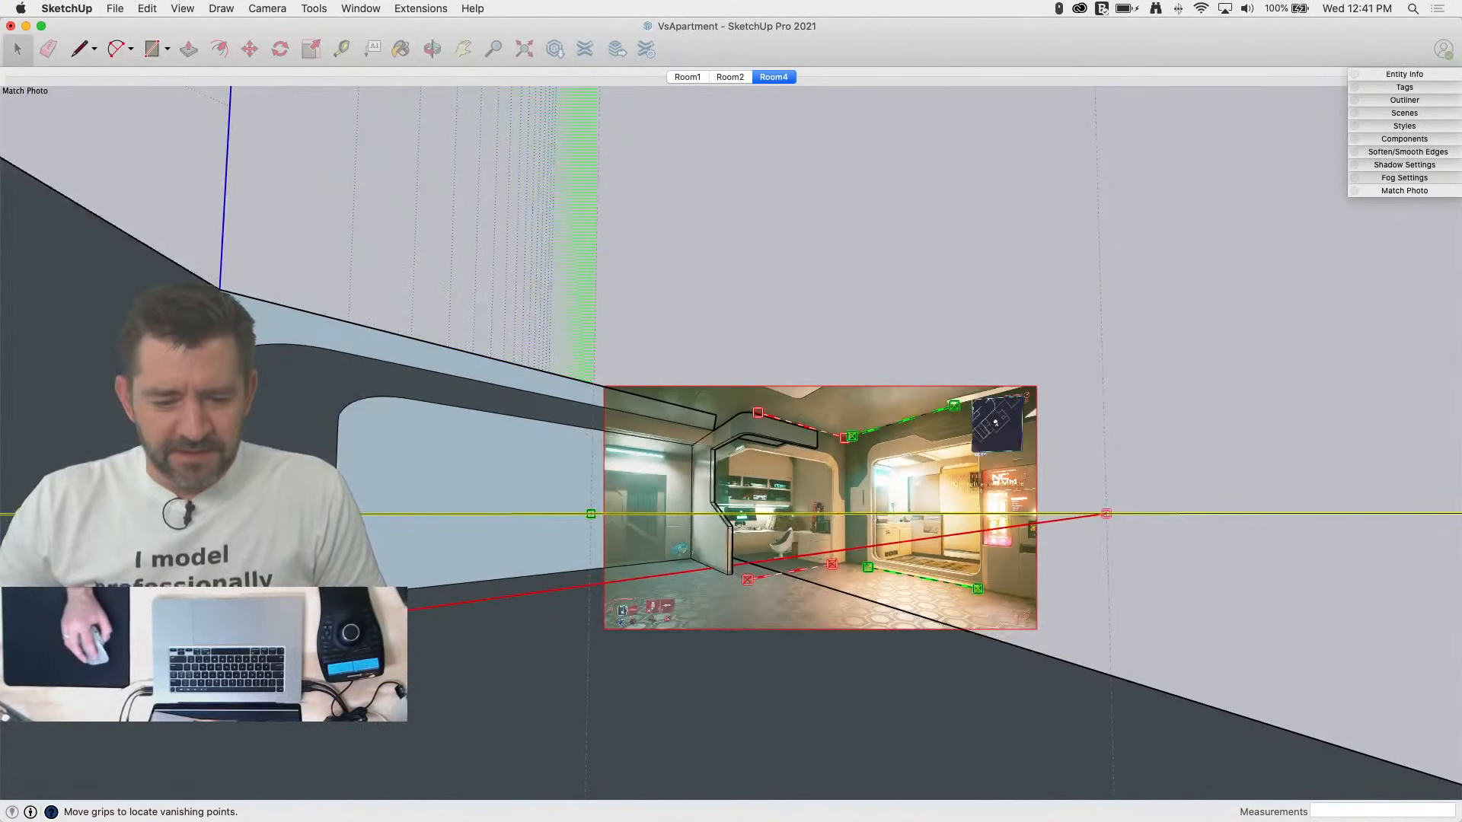
drag(202, 638, 205, 638)
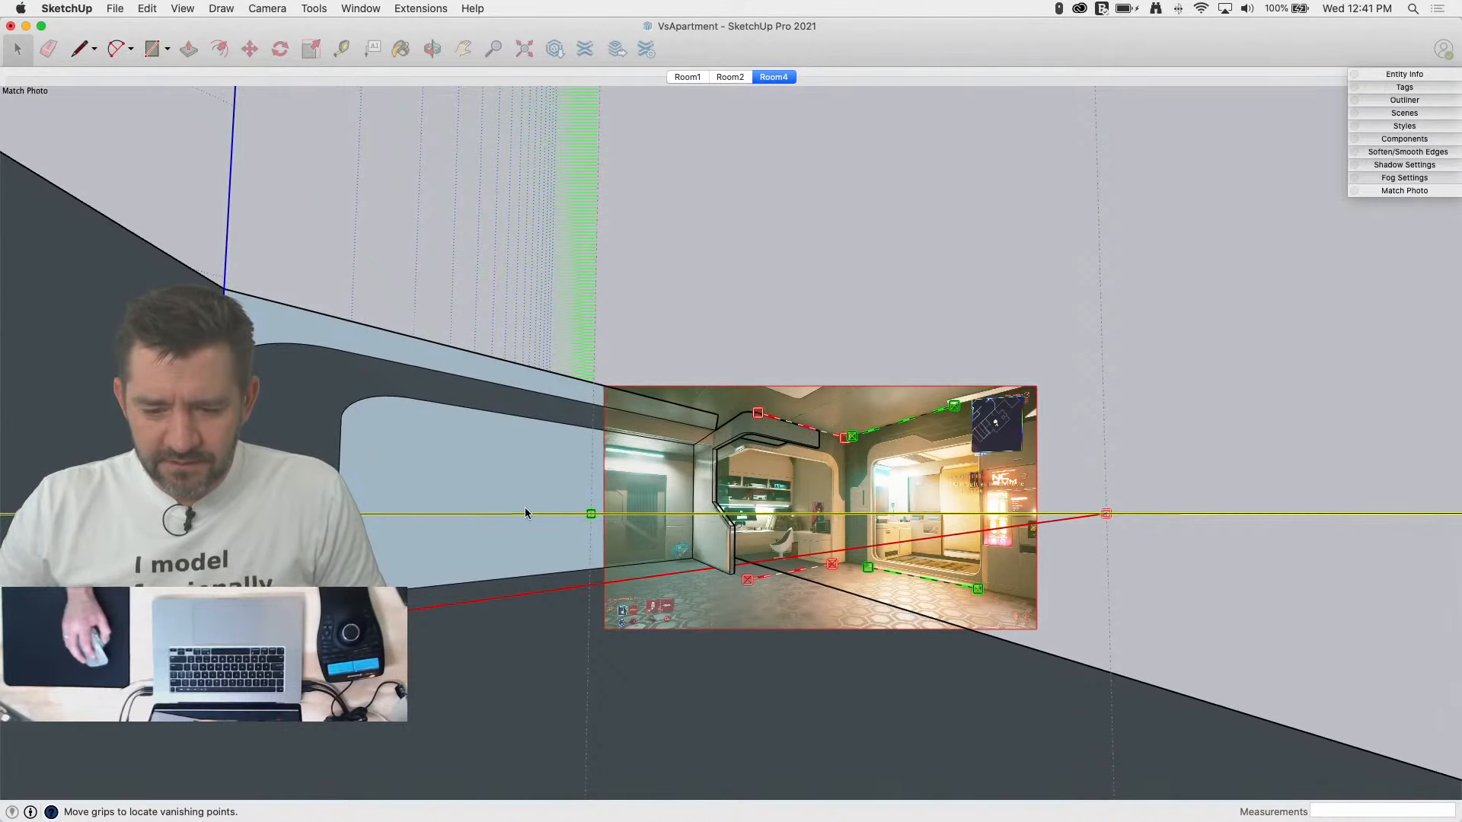
scroll(723, 544, up, 5)
scroll(841, 558, down, 2)
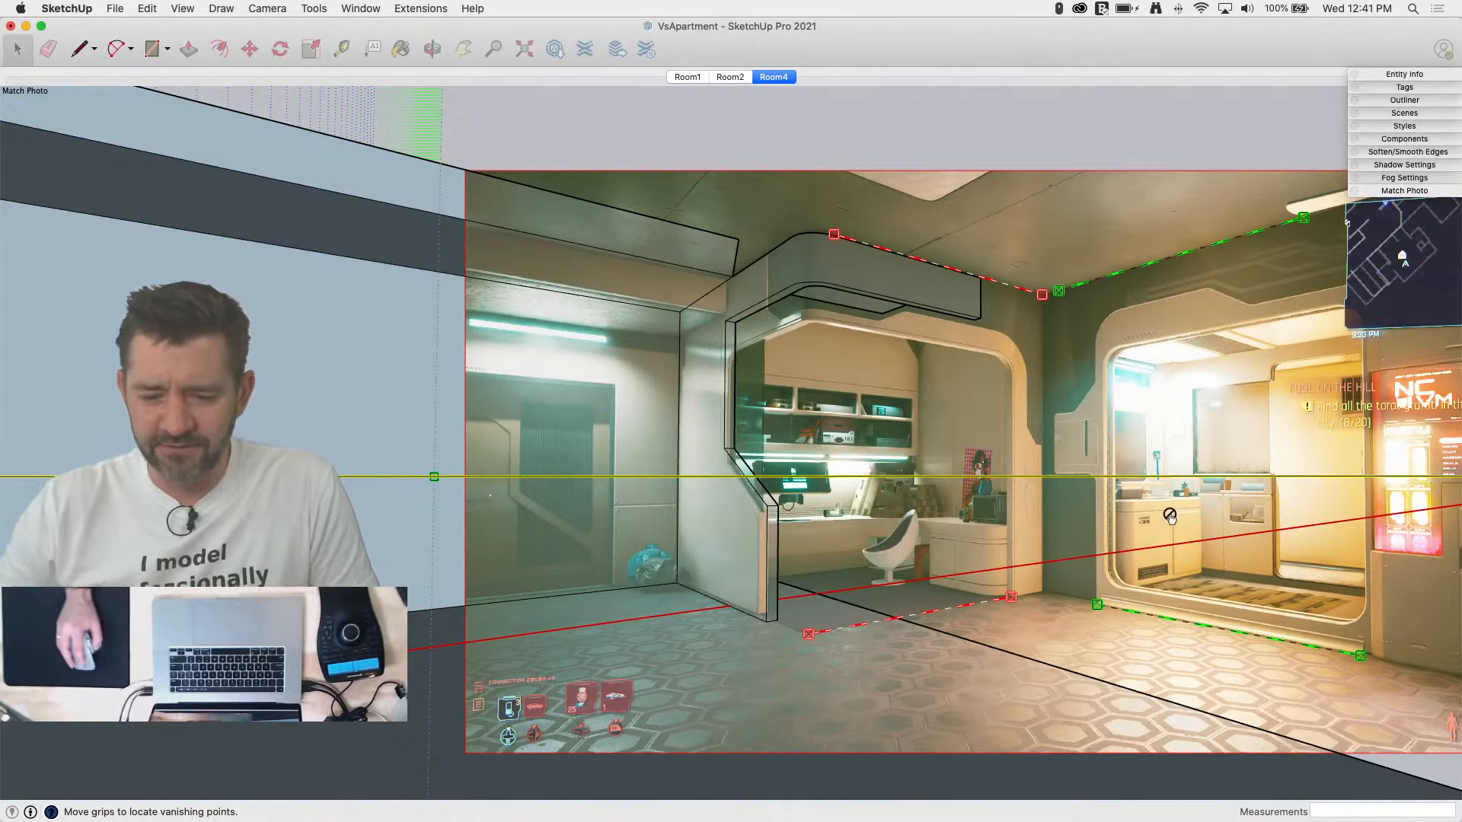
Step: Shift the match origin and rescale the model along the red axis to fit the partition wall beside the desk alcove
scroll(1169, 517, down, 3)
drag(574, 621, 560, 625)
scroll(893, 536, down, 2)
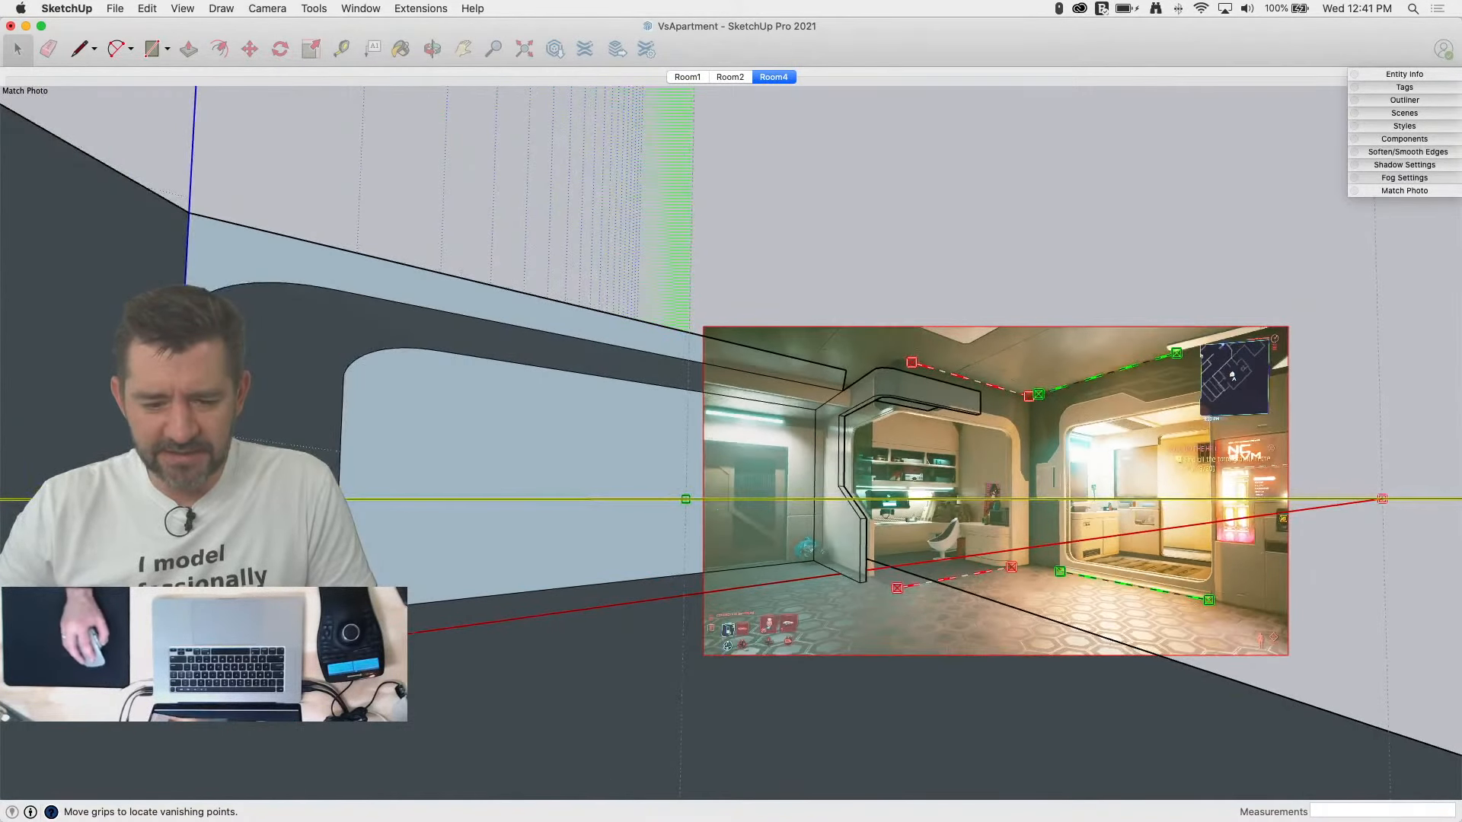
drag(164, 667, 188, 660)
drag(630, 598, 613, 604)
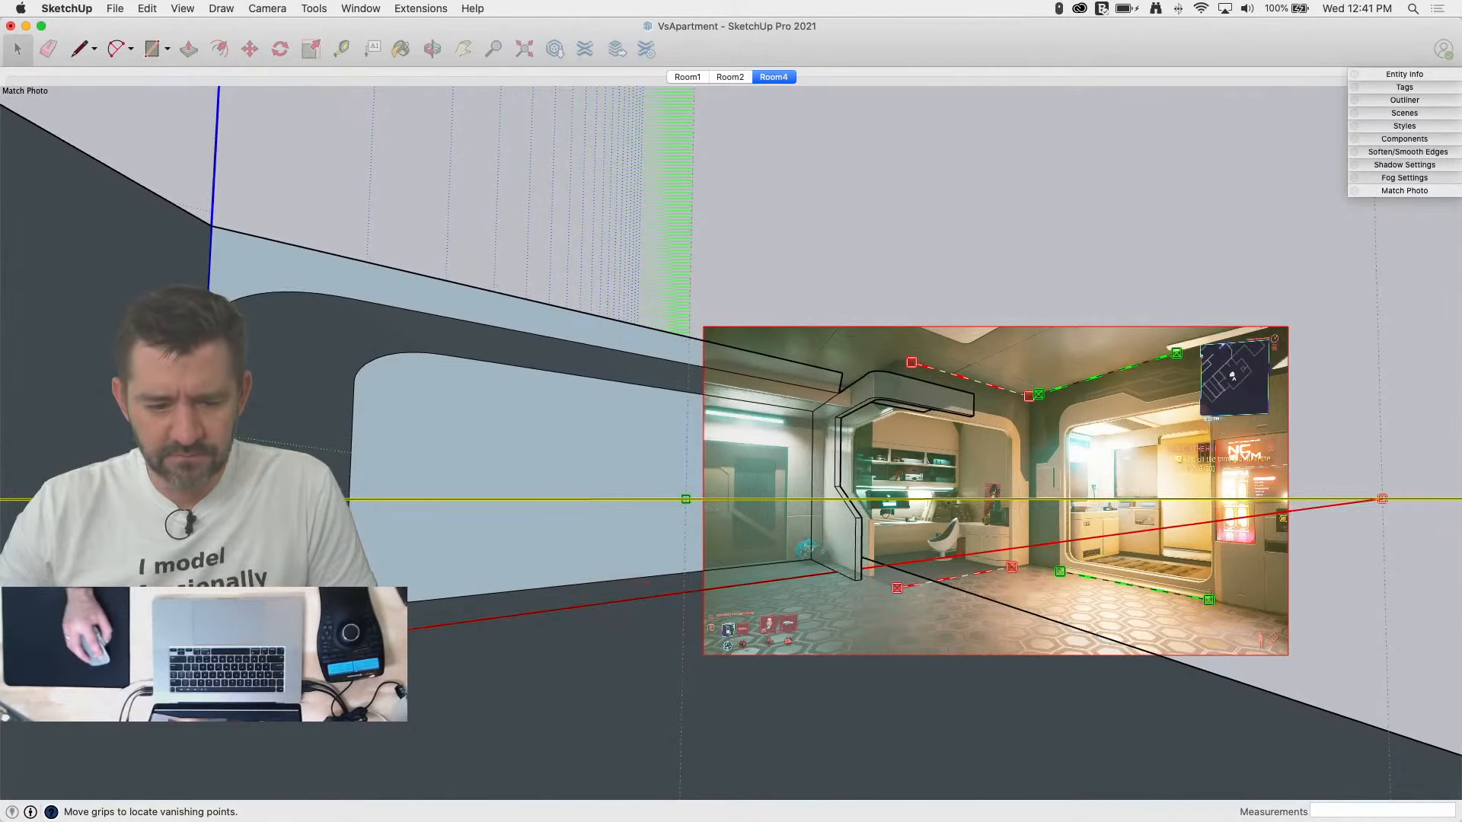
drag(189, 660, 227, 649)
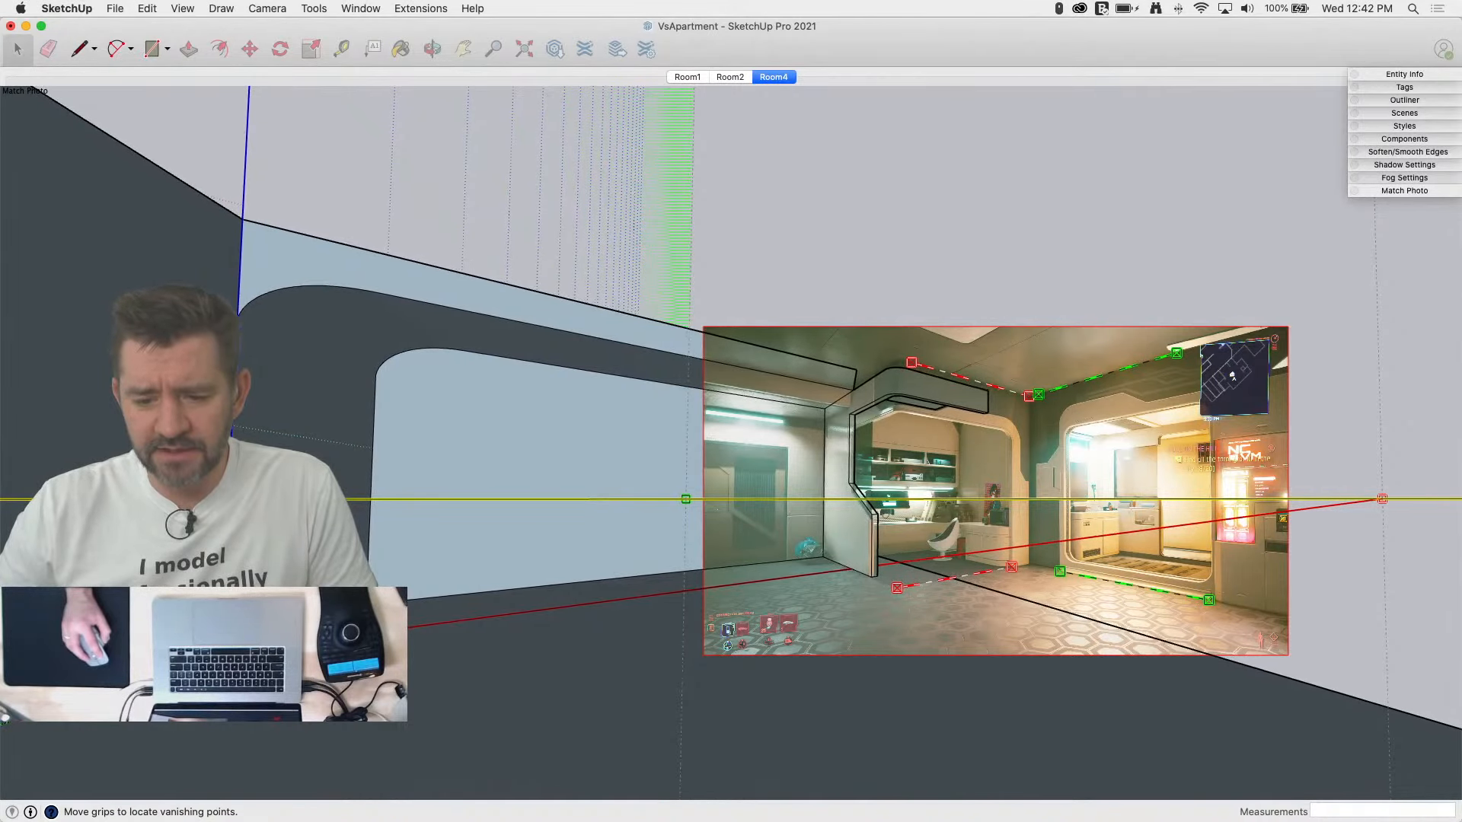
scroll(914, 398, up, 3)
scroll(915, 398, up, 2)
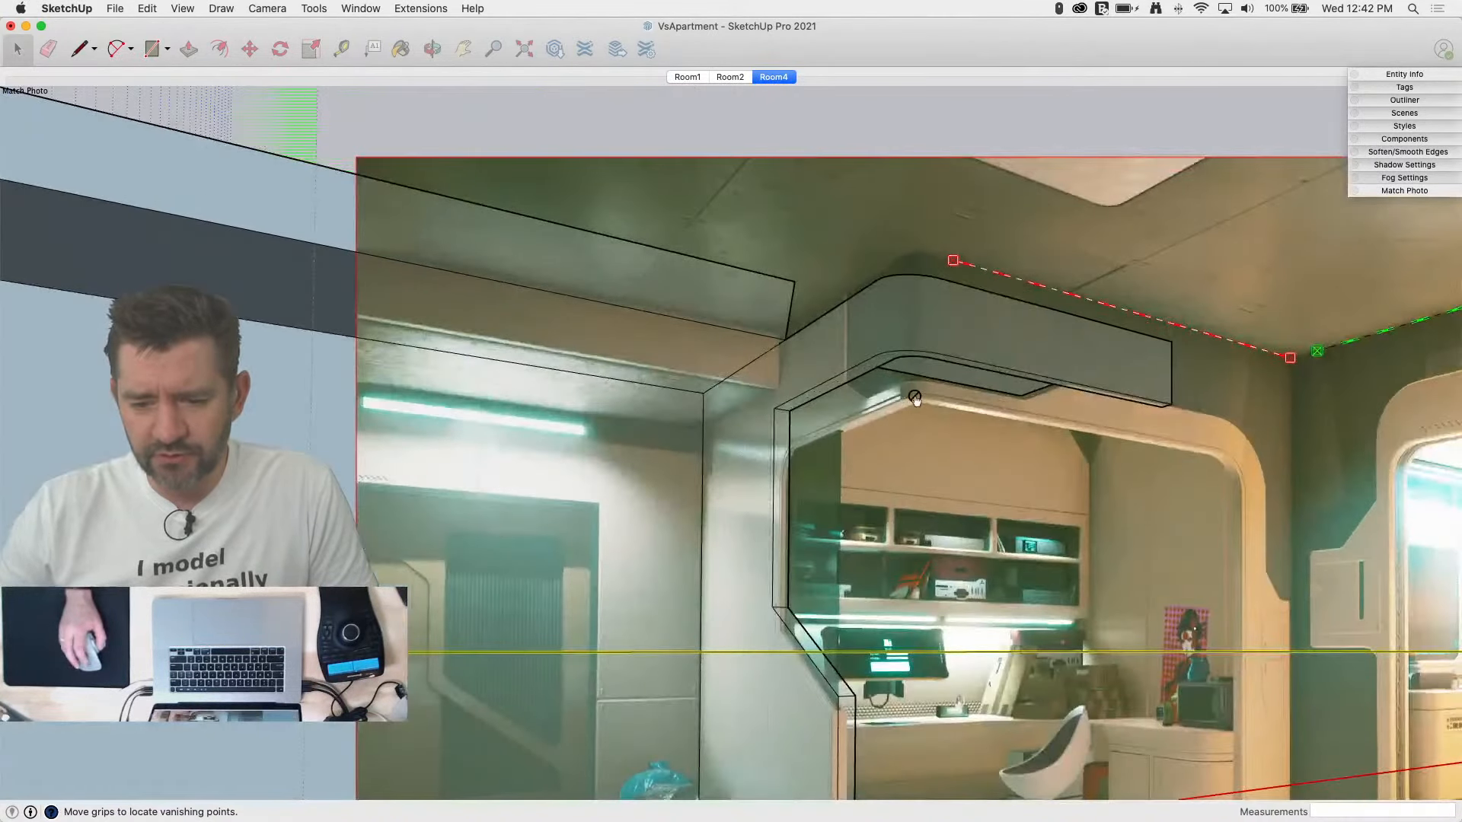
scroll(923, 379, down, 2)
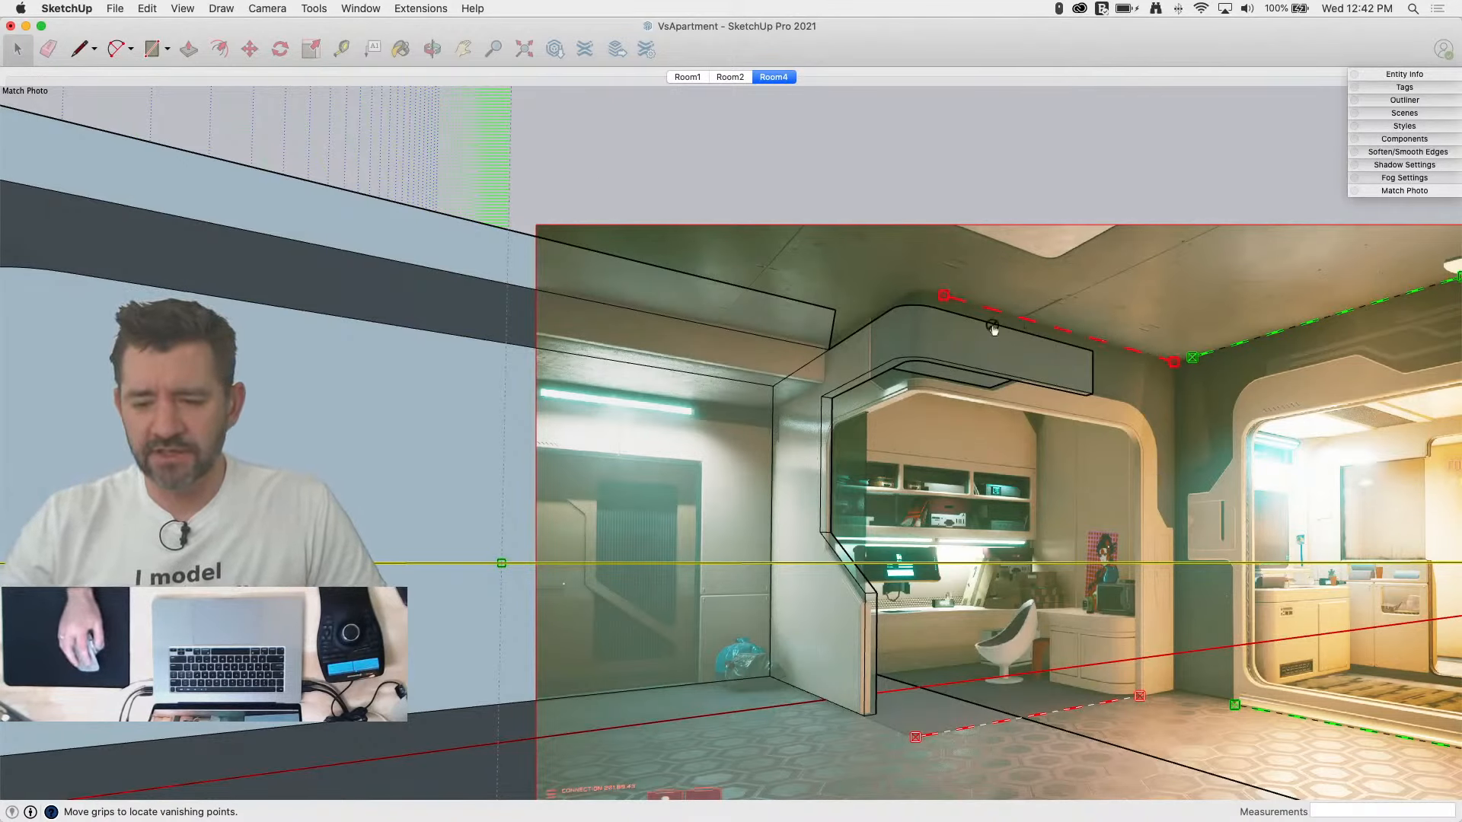
key(l)
click(905, 358)
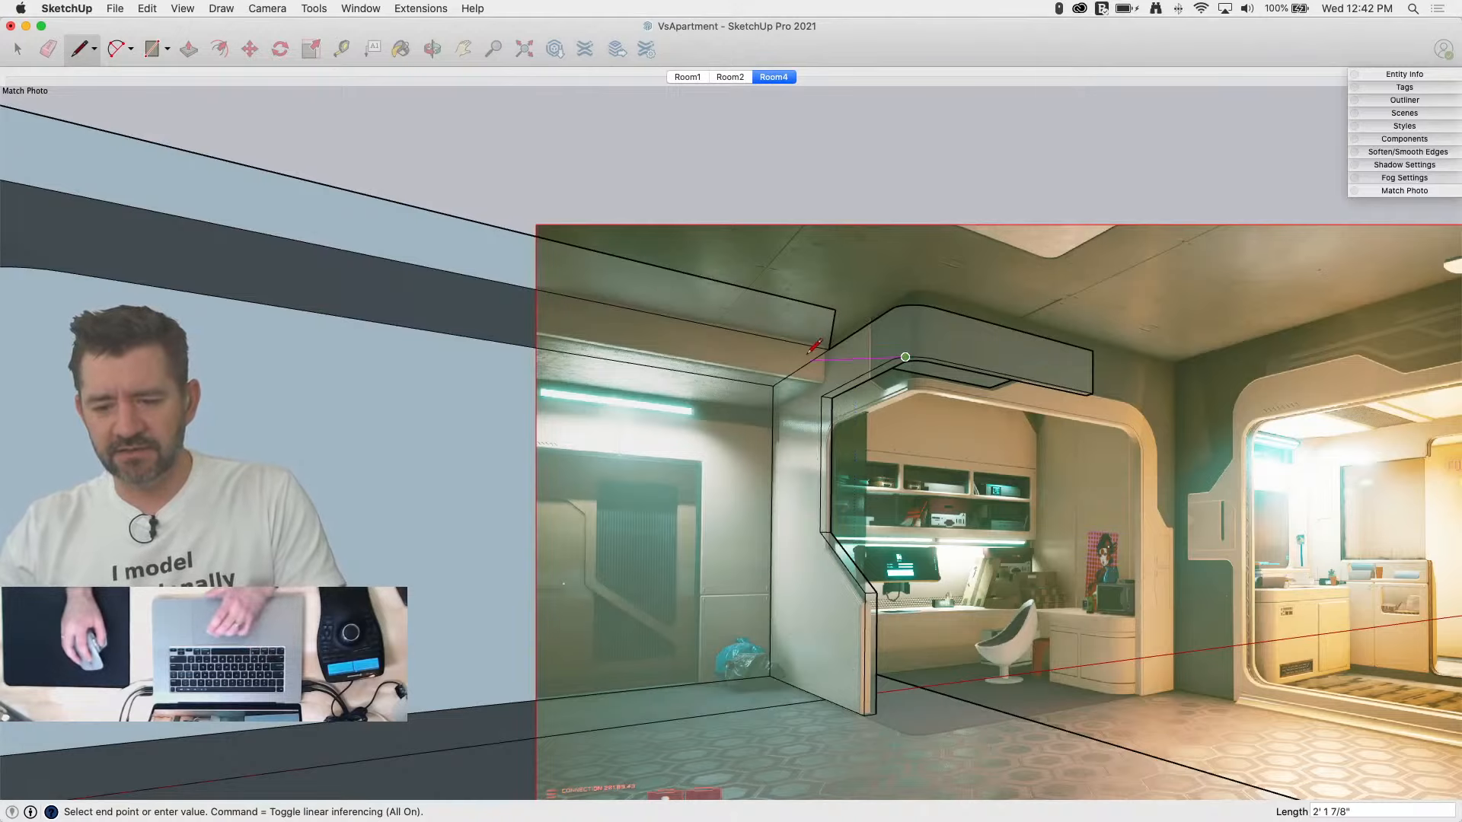
key(Right)
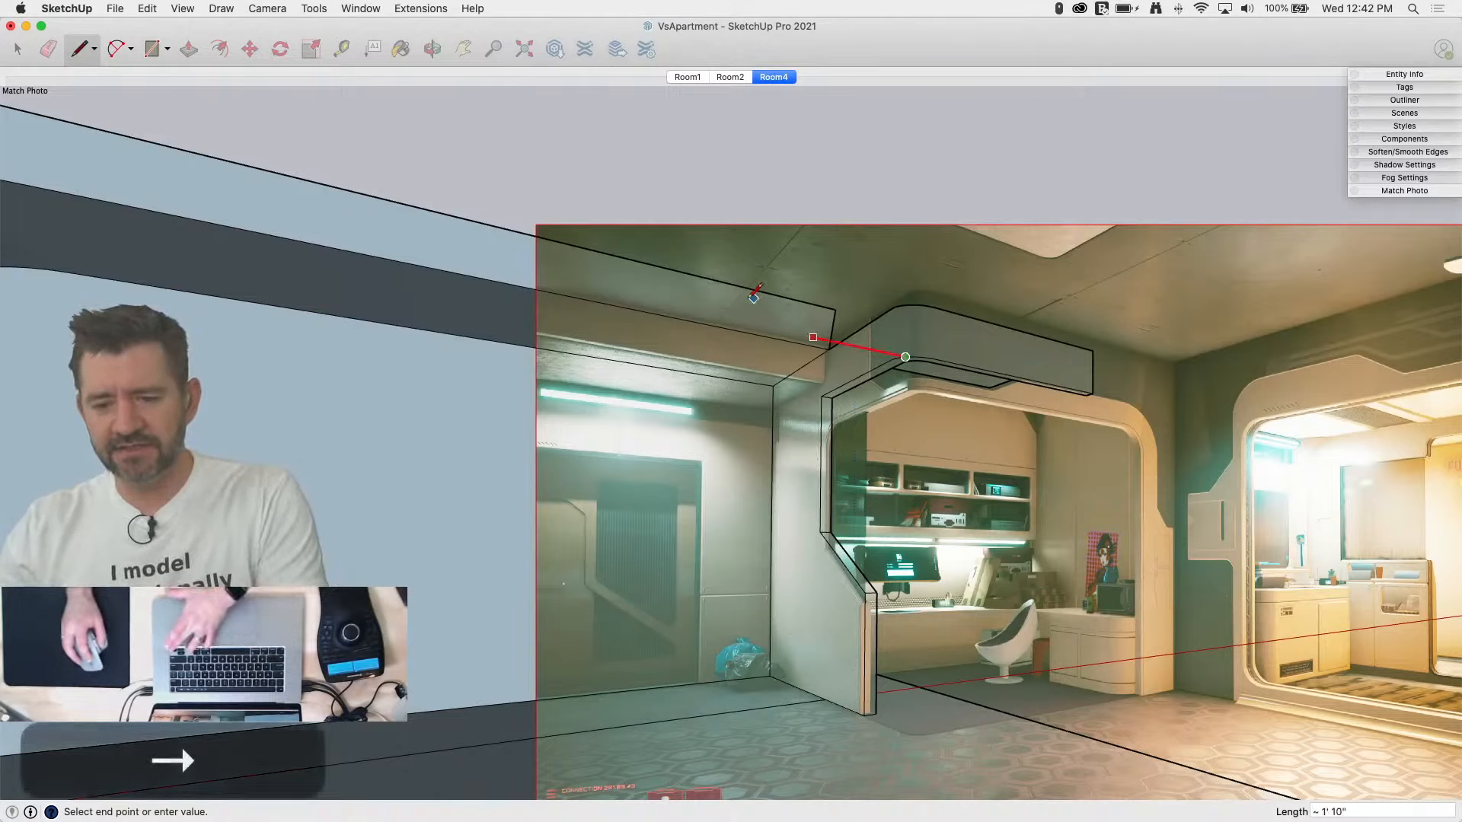
key(Left)
click(905, 356)
key(Right)
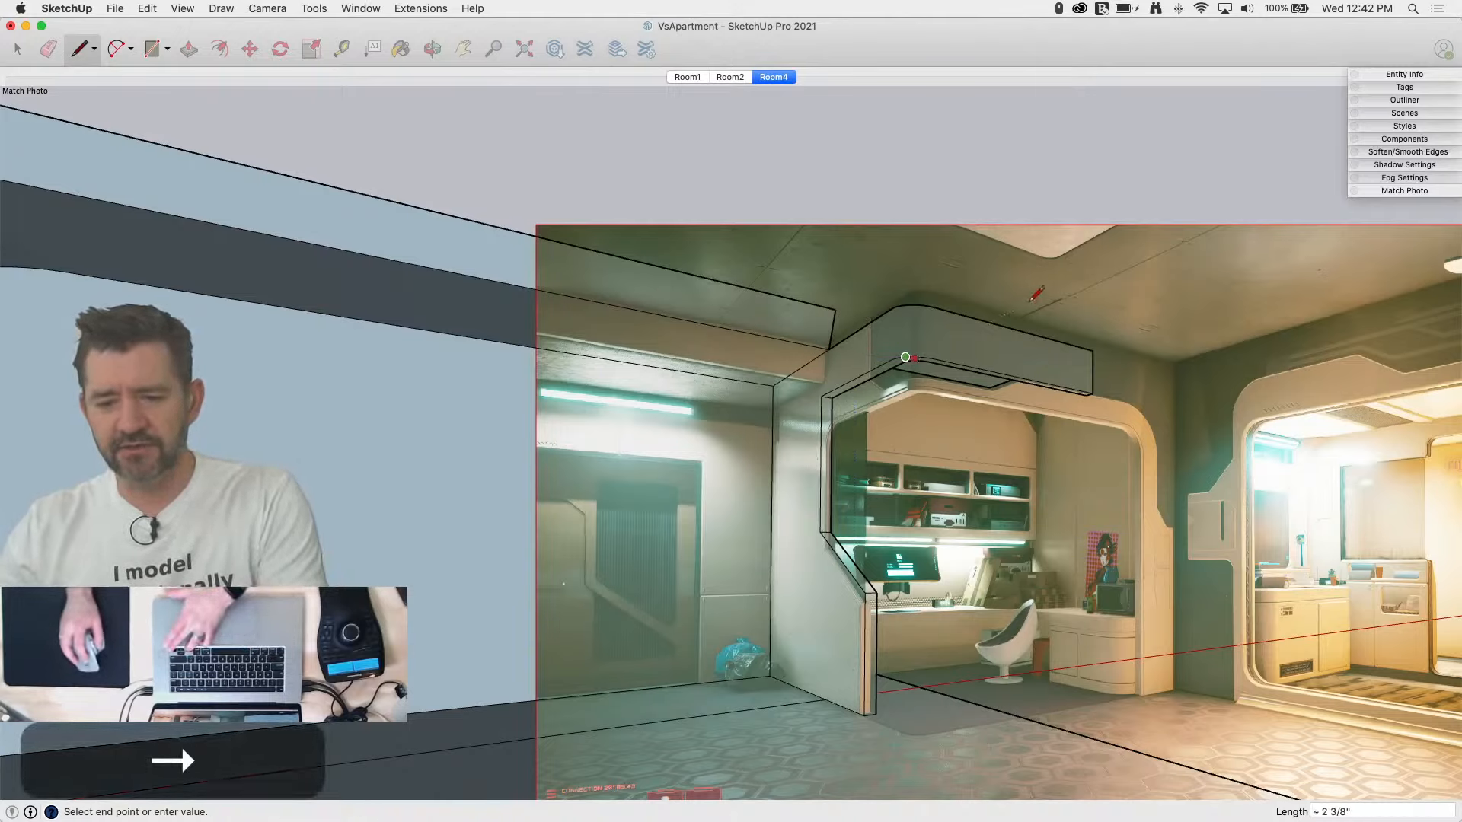
key(Left)
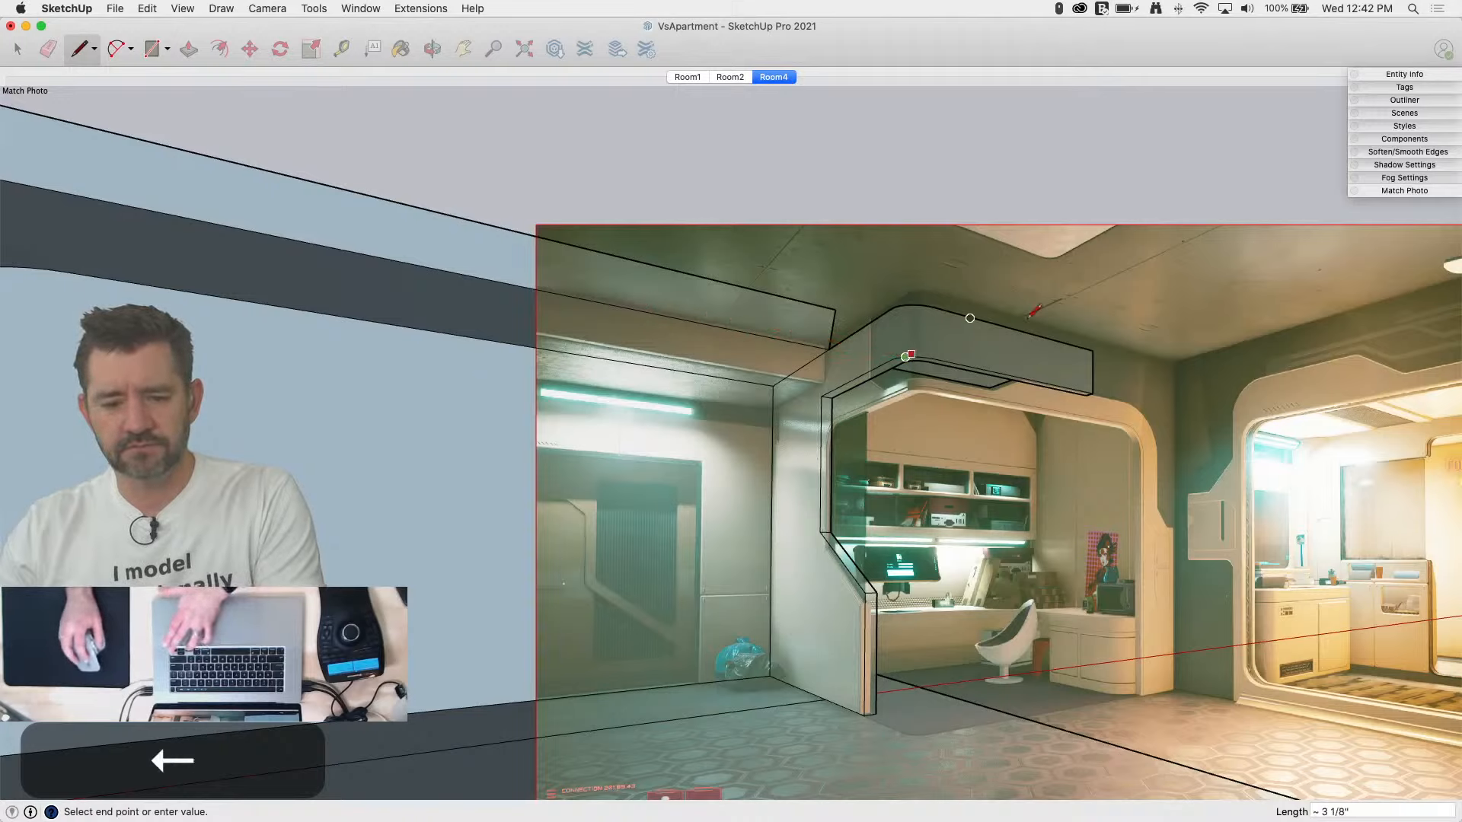
key(Right)
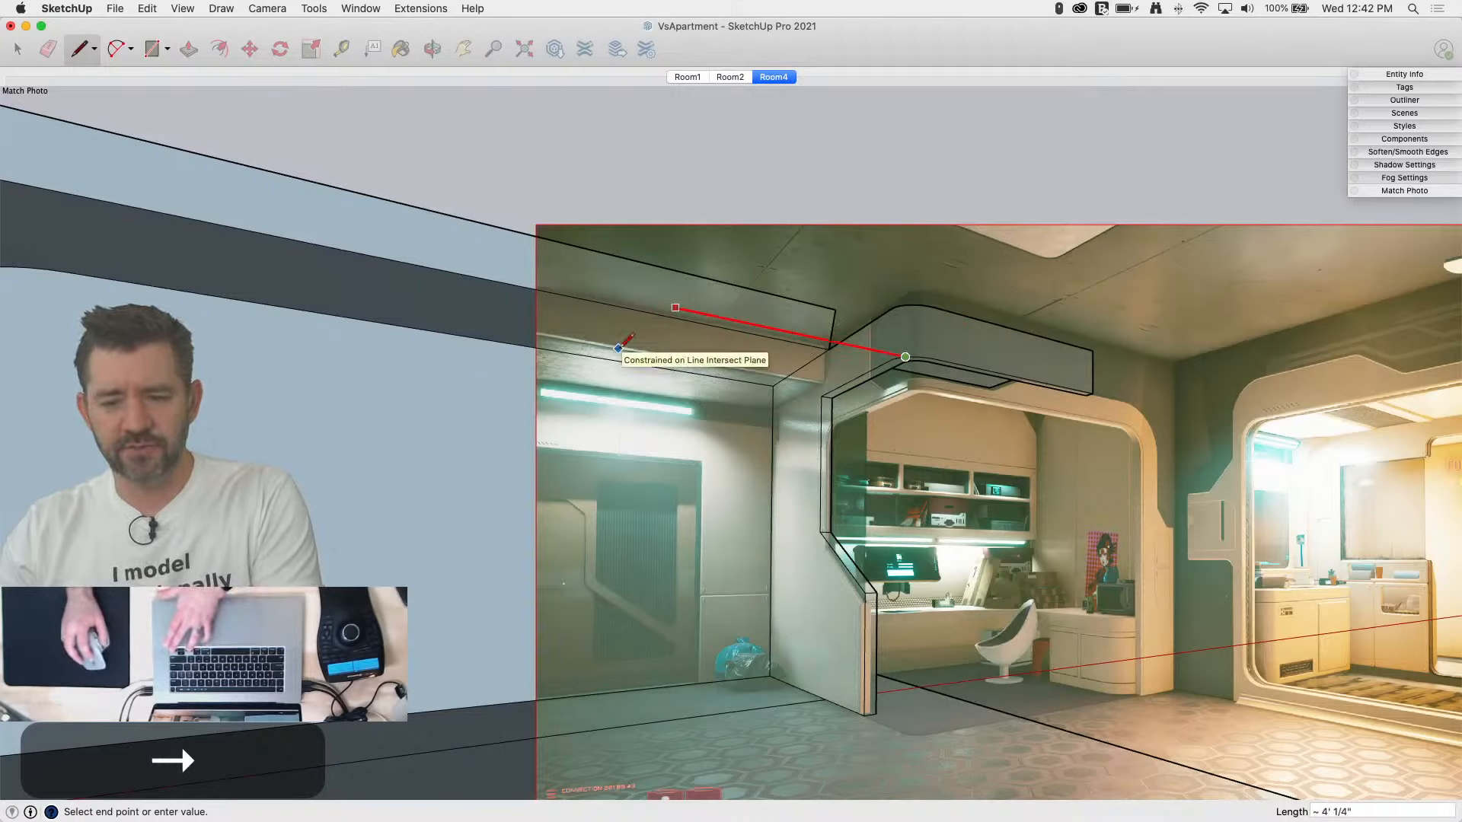
key(Right)
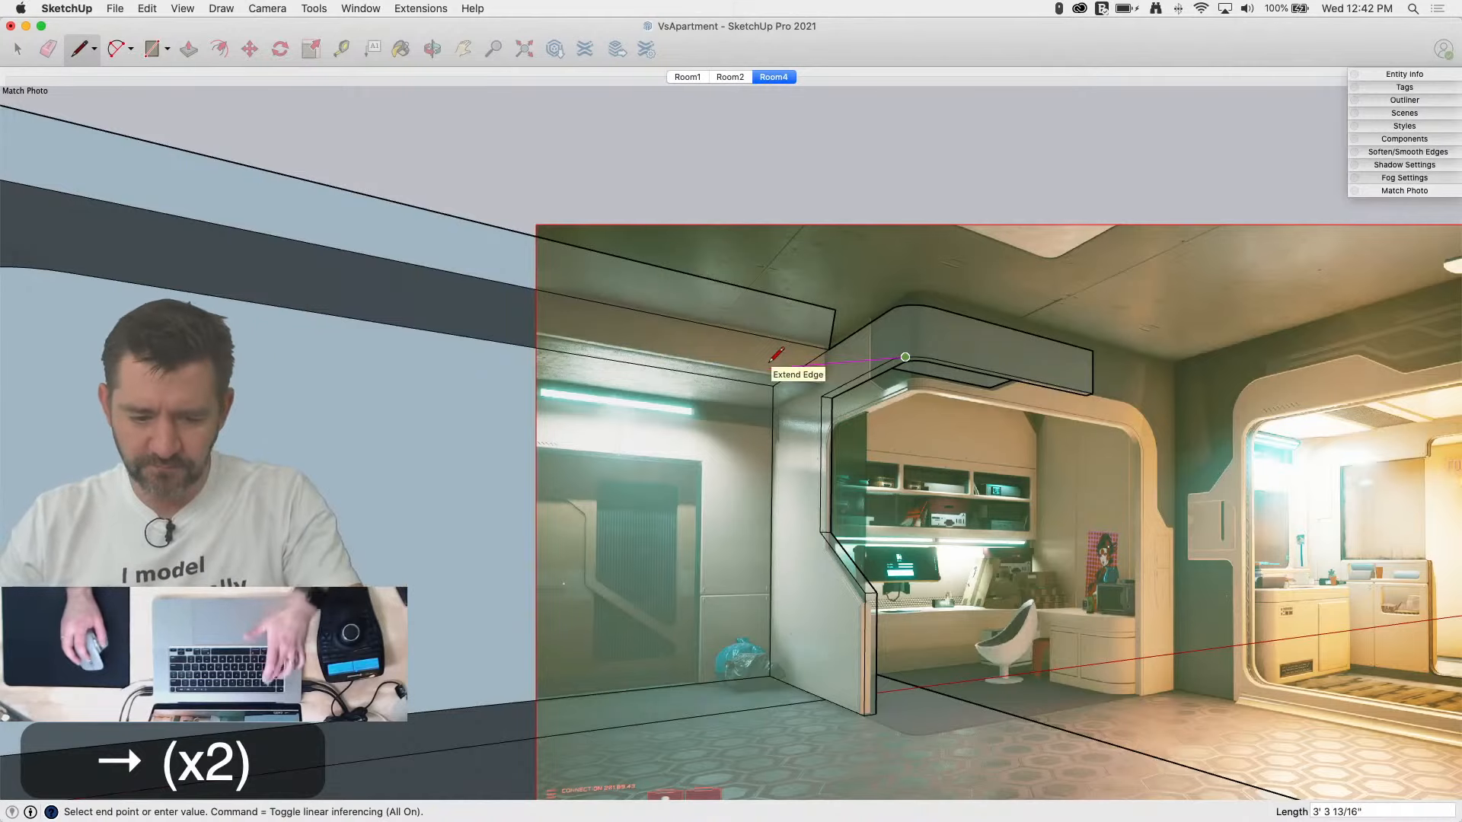
key(Escape)
Step: Examine the Room4 alignment across the whole photo, switching briefly to the Room2 scene and back
scroll(880, 491, down, 3)
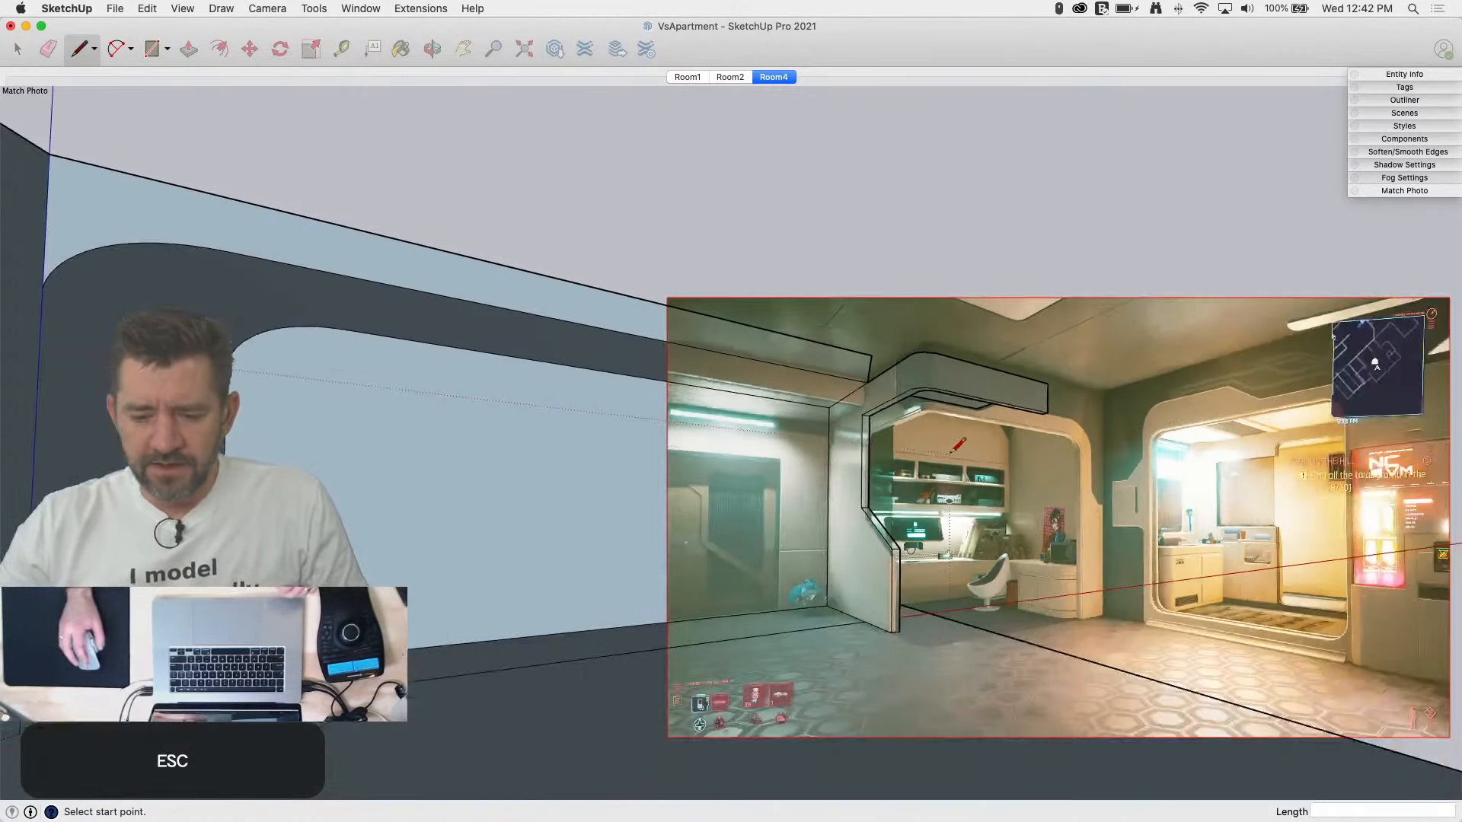
scroll(791, 532, down, 2)
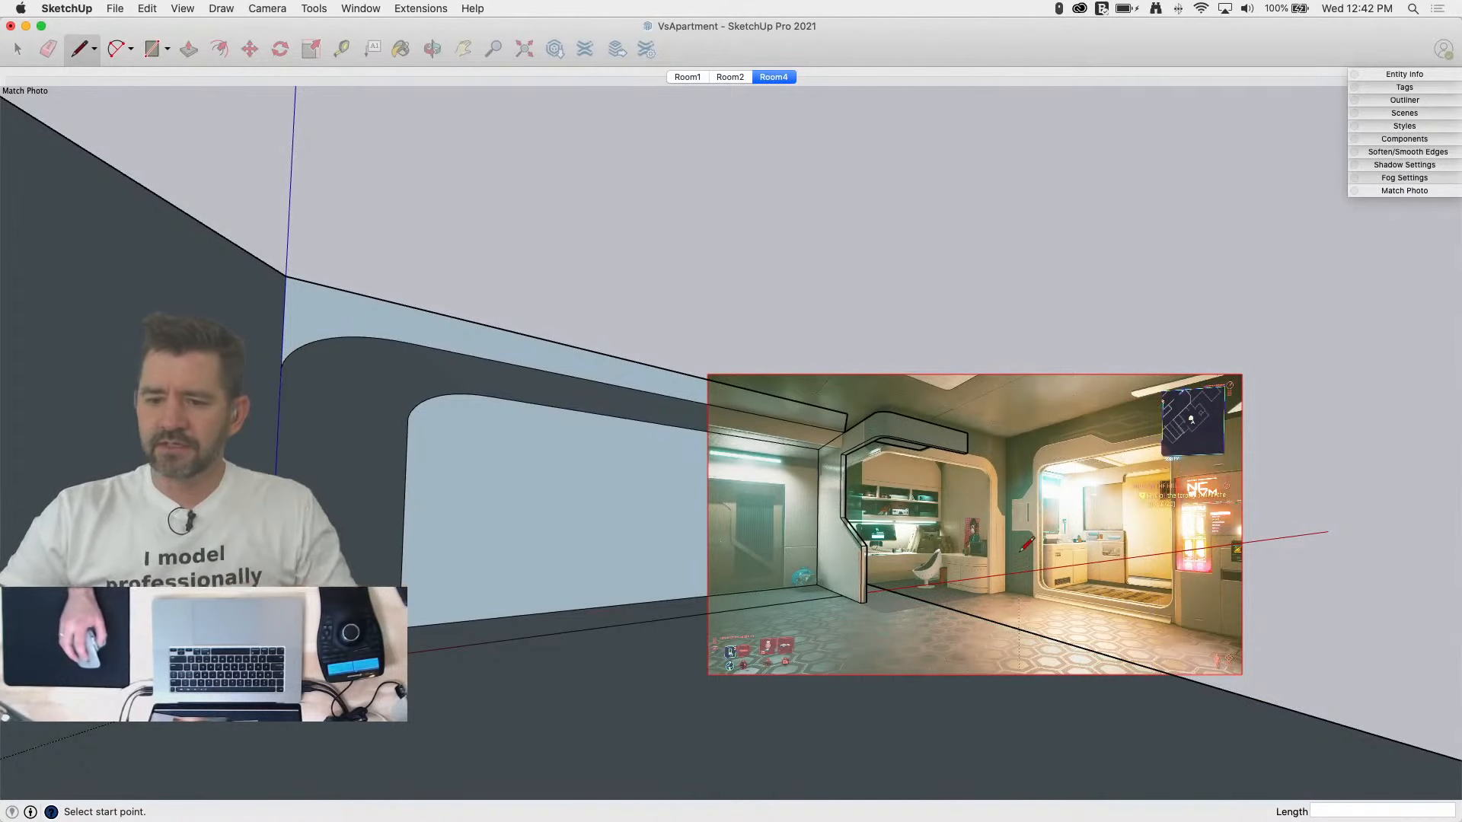
scroll(1012, 514, up, 2)
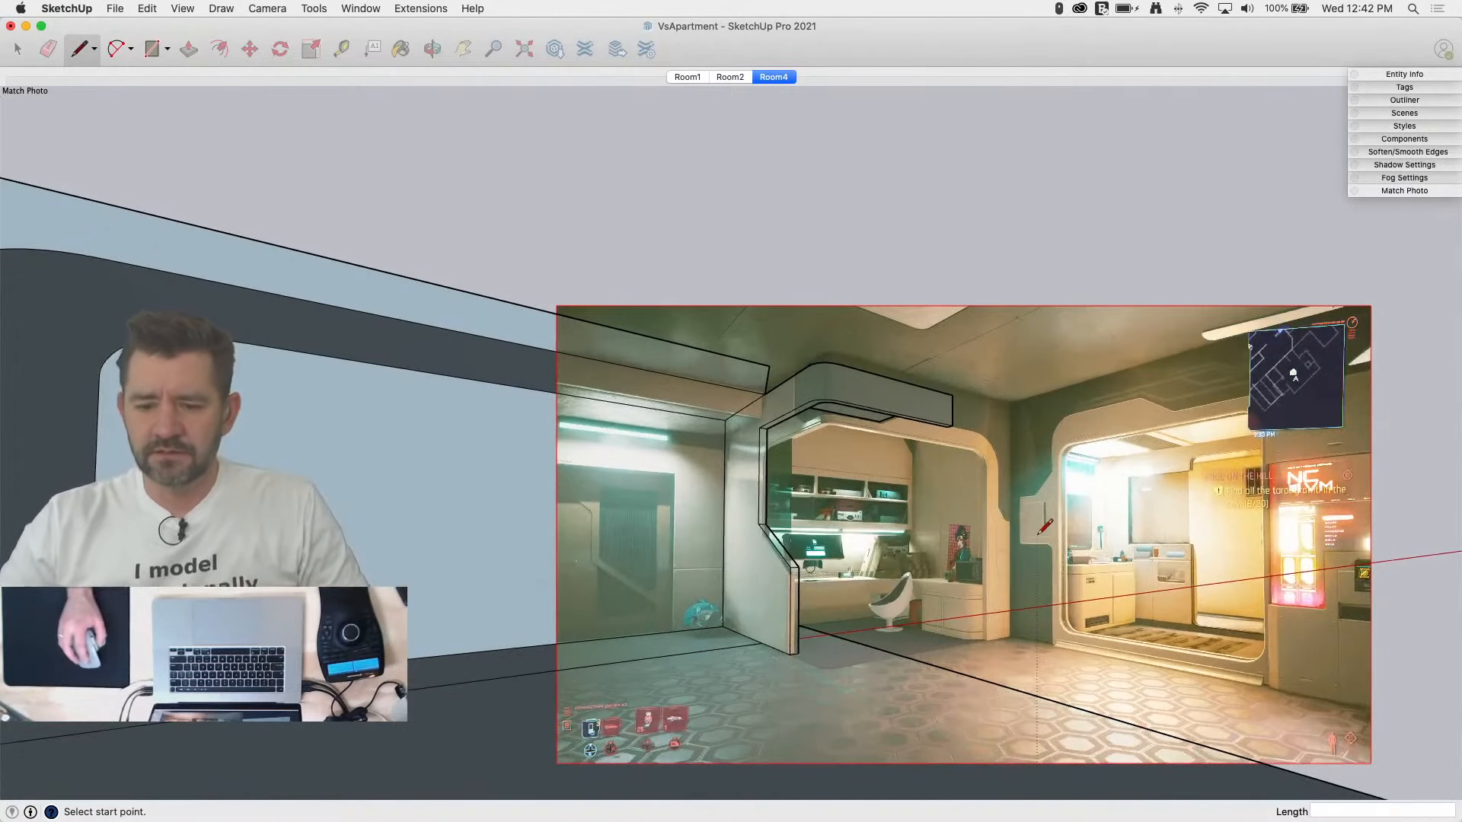
click(731, 79)
click(773, 77)
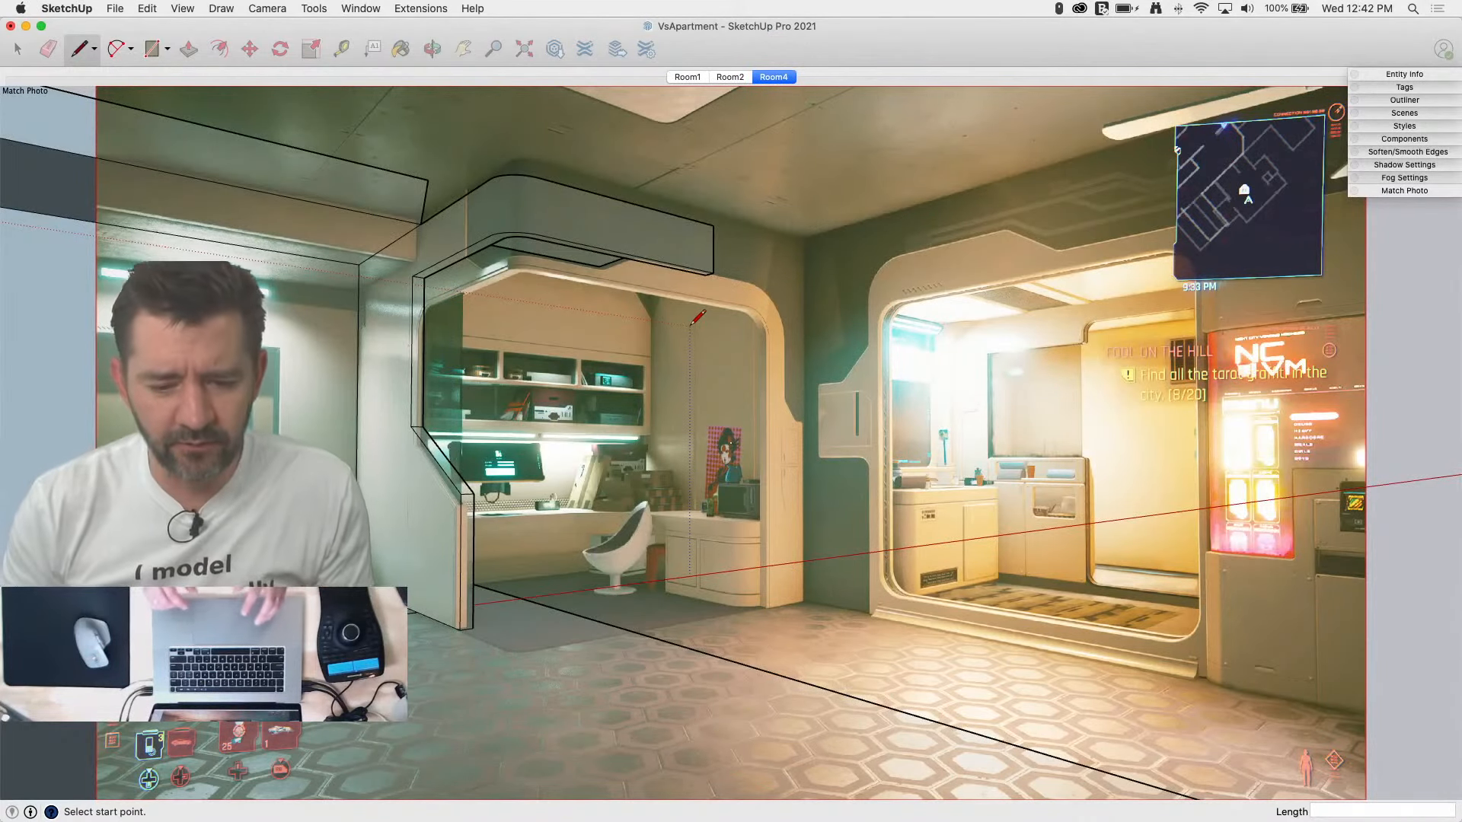
scroll(1074, 278, down, 2)
scroll(1070, 286, down, 1)
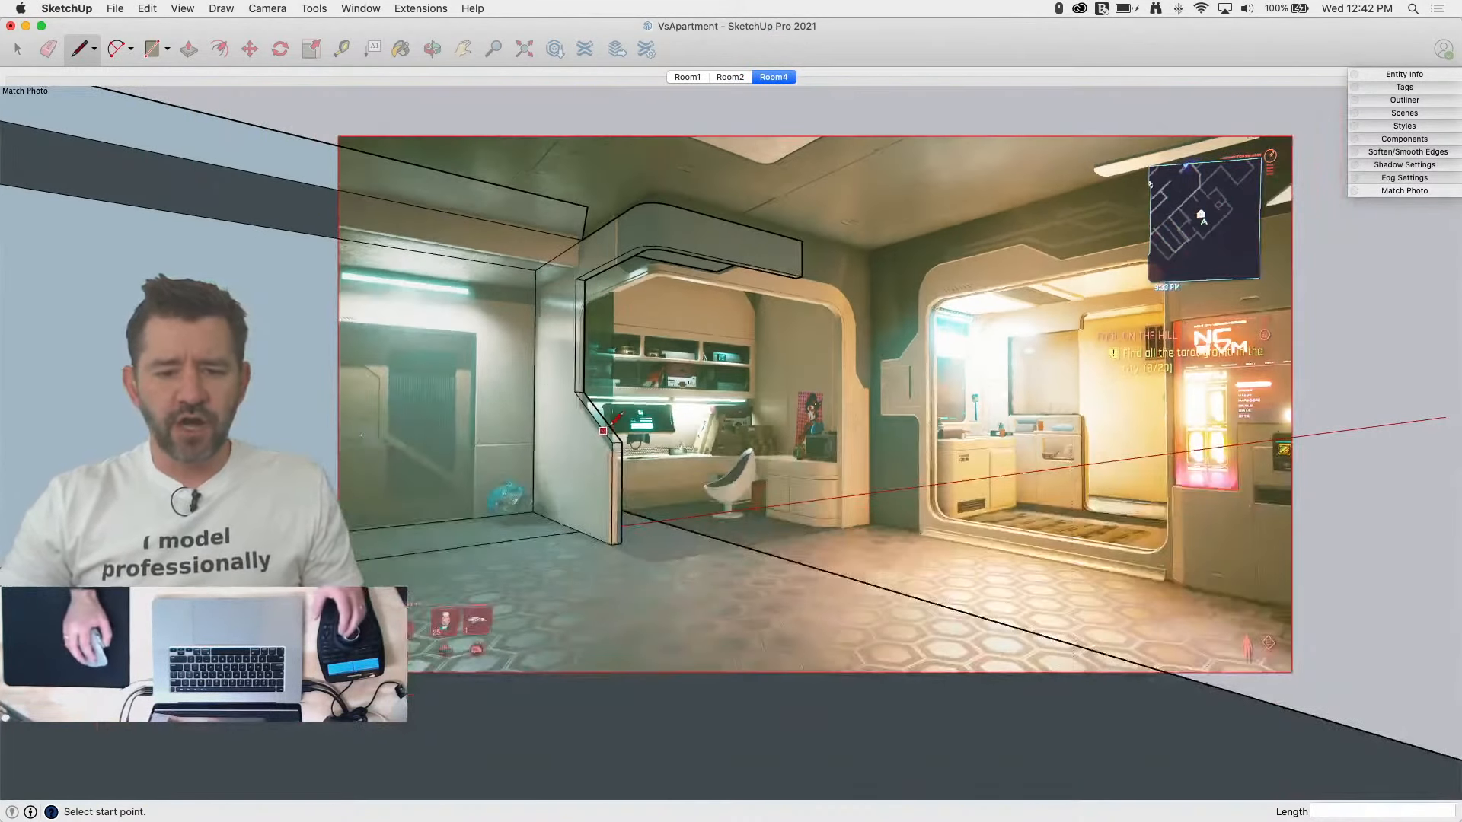
scroll(455, 372, up, 1)
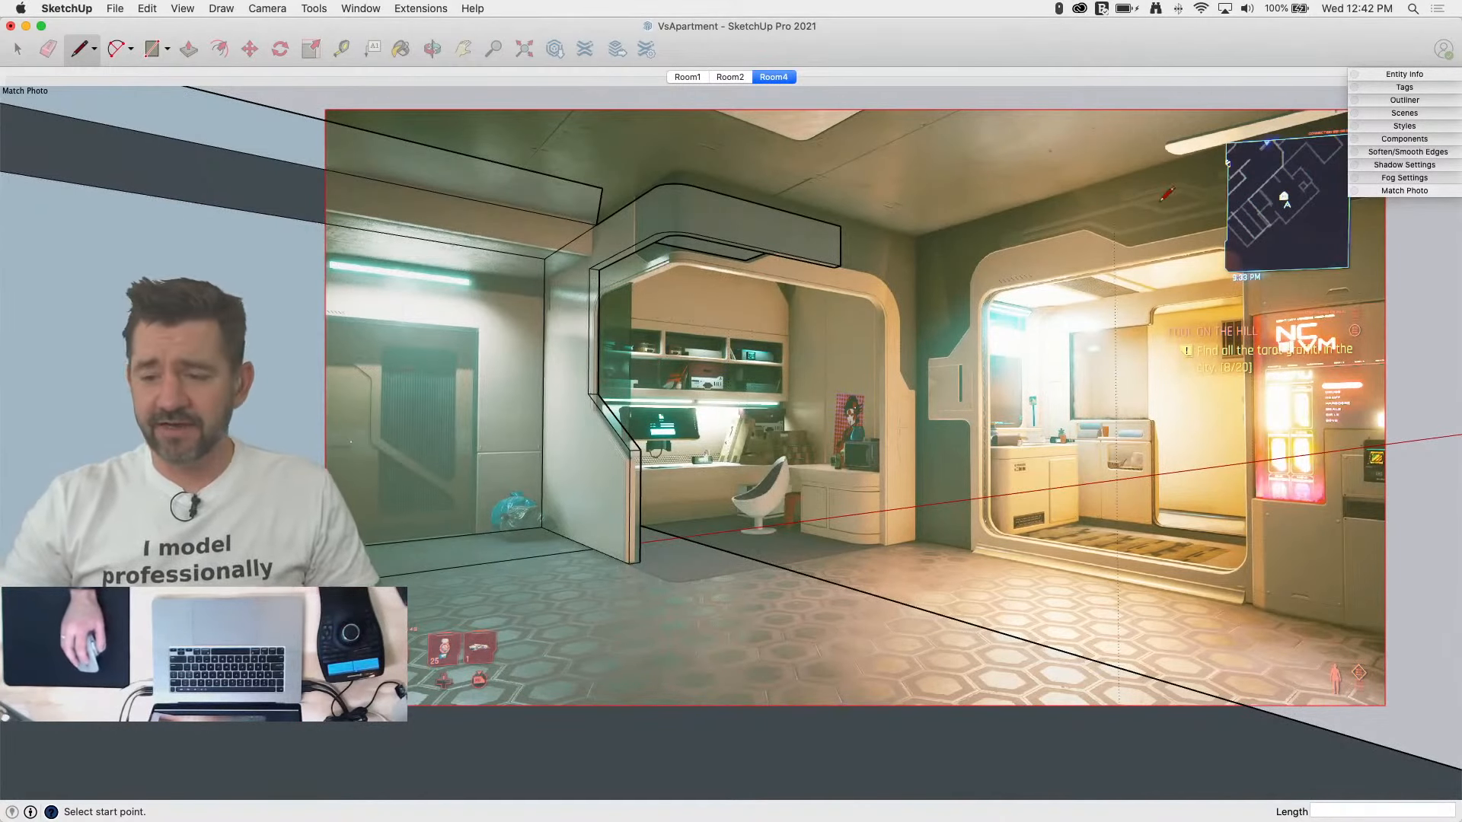
Step: Finish the current Room4 match and reopen its photo for editing with the vanishing bars shown
click(1404, 190)
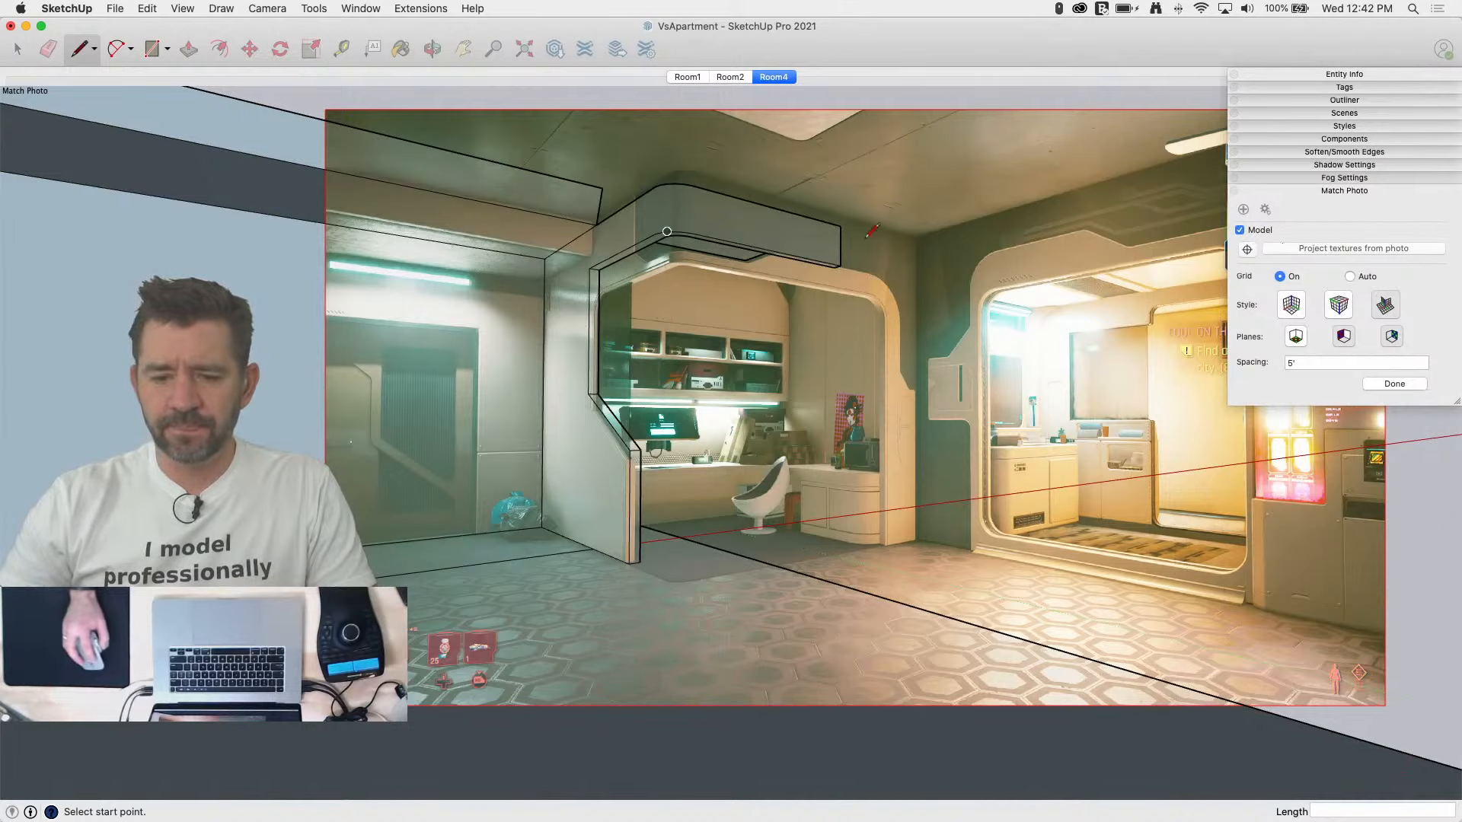
click(782, 75)
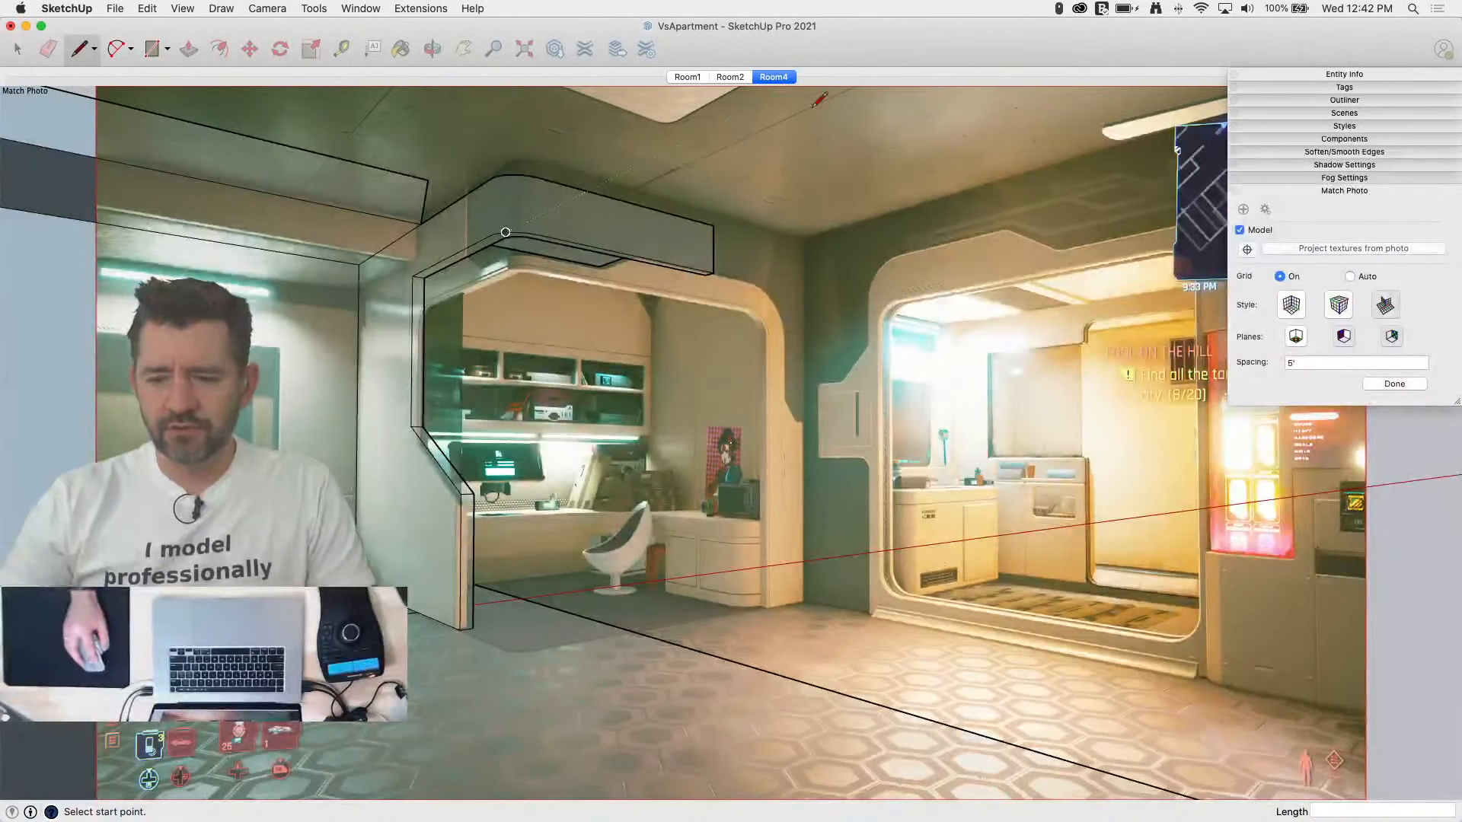
click(1387, 385)
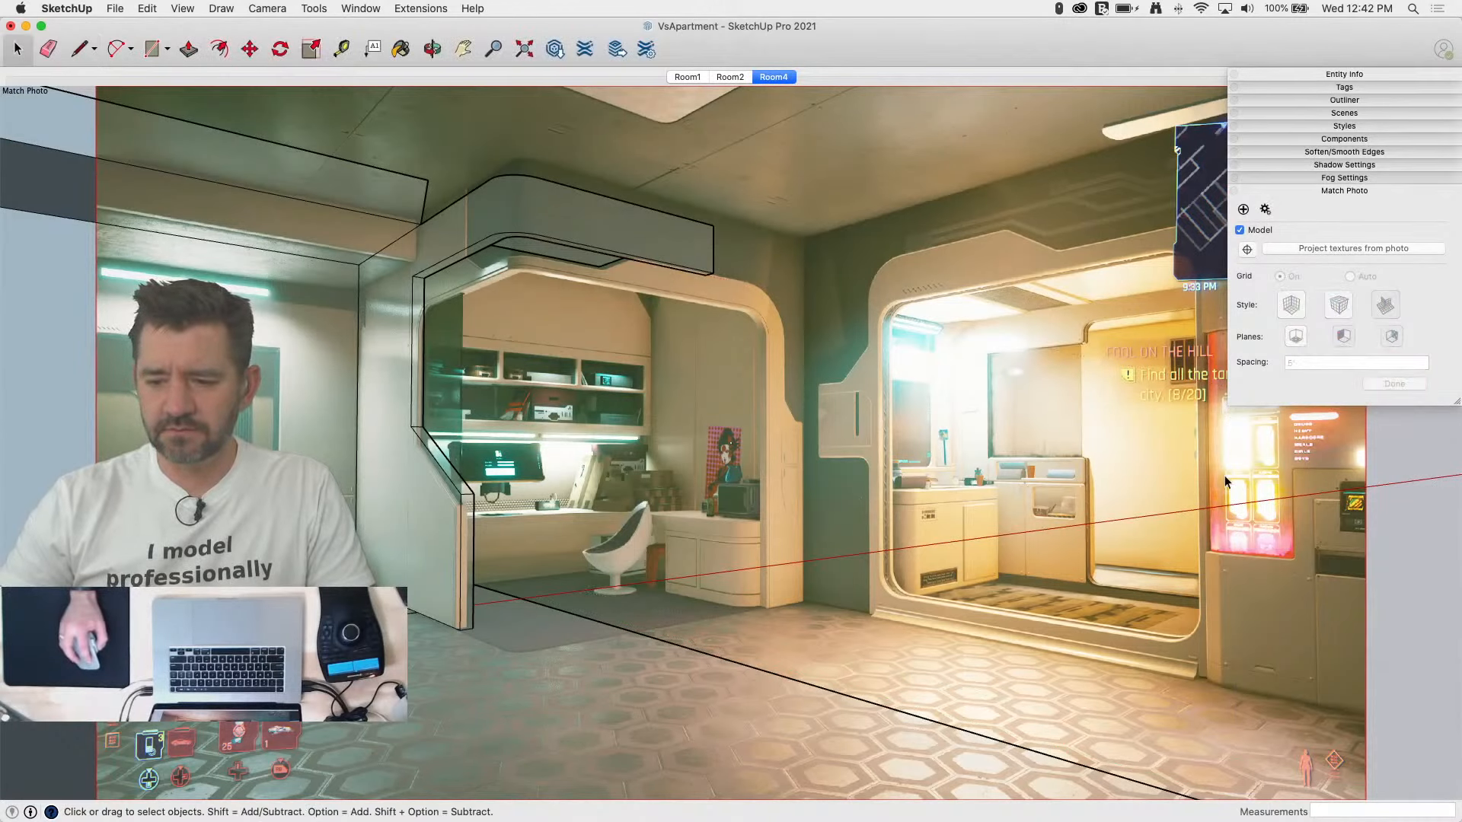
click(1264, 209)
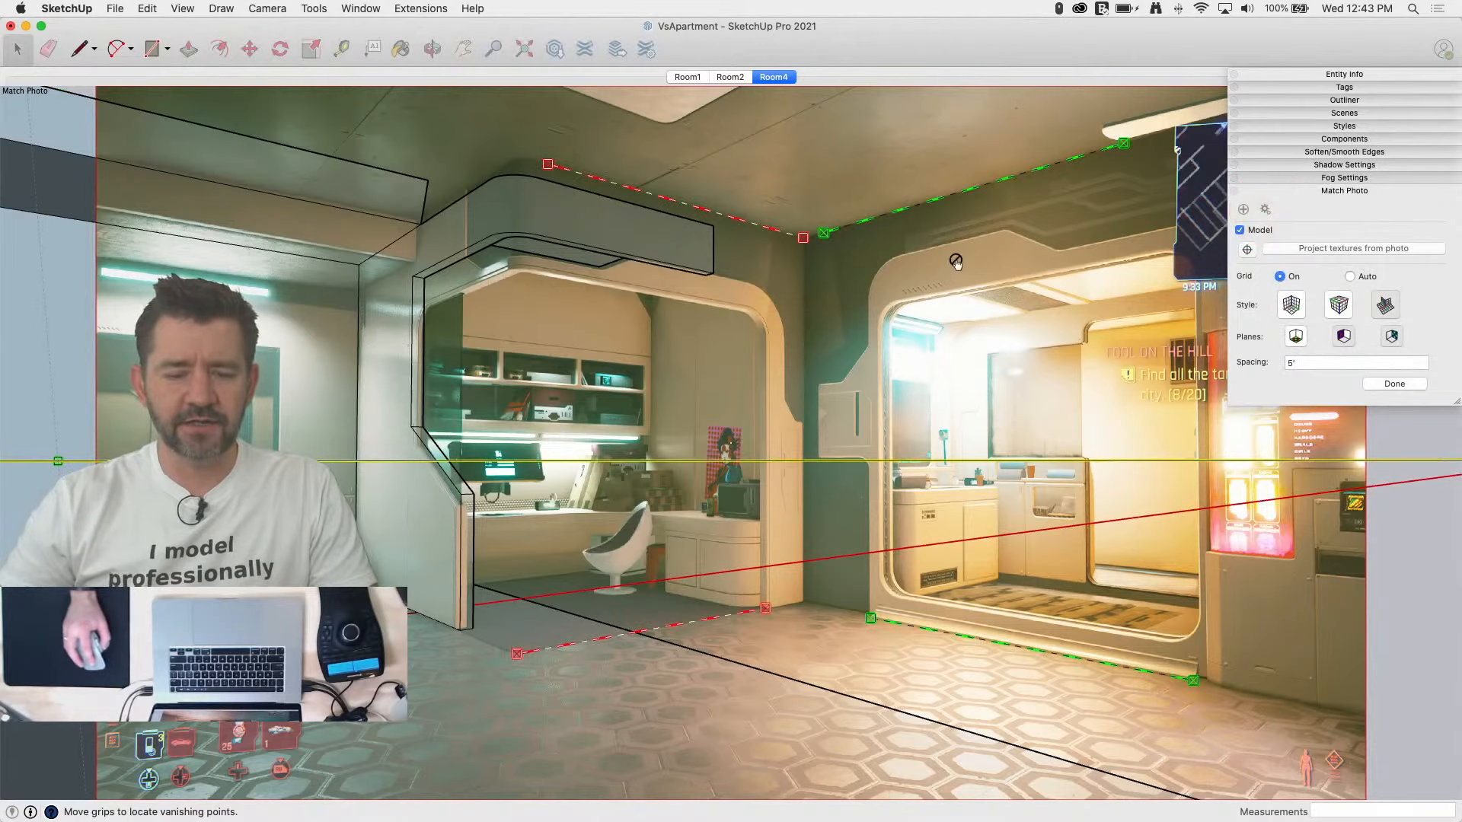
Step: Rescale the model along the red axis and move its origin to realign the partition wall's front edge with the photo
scroll(1005, 256, down, 3)
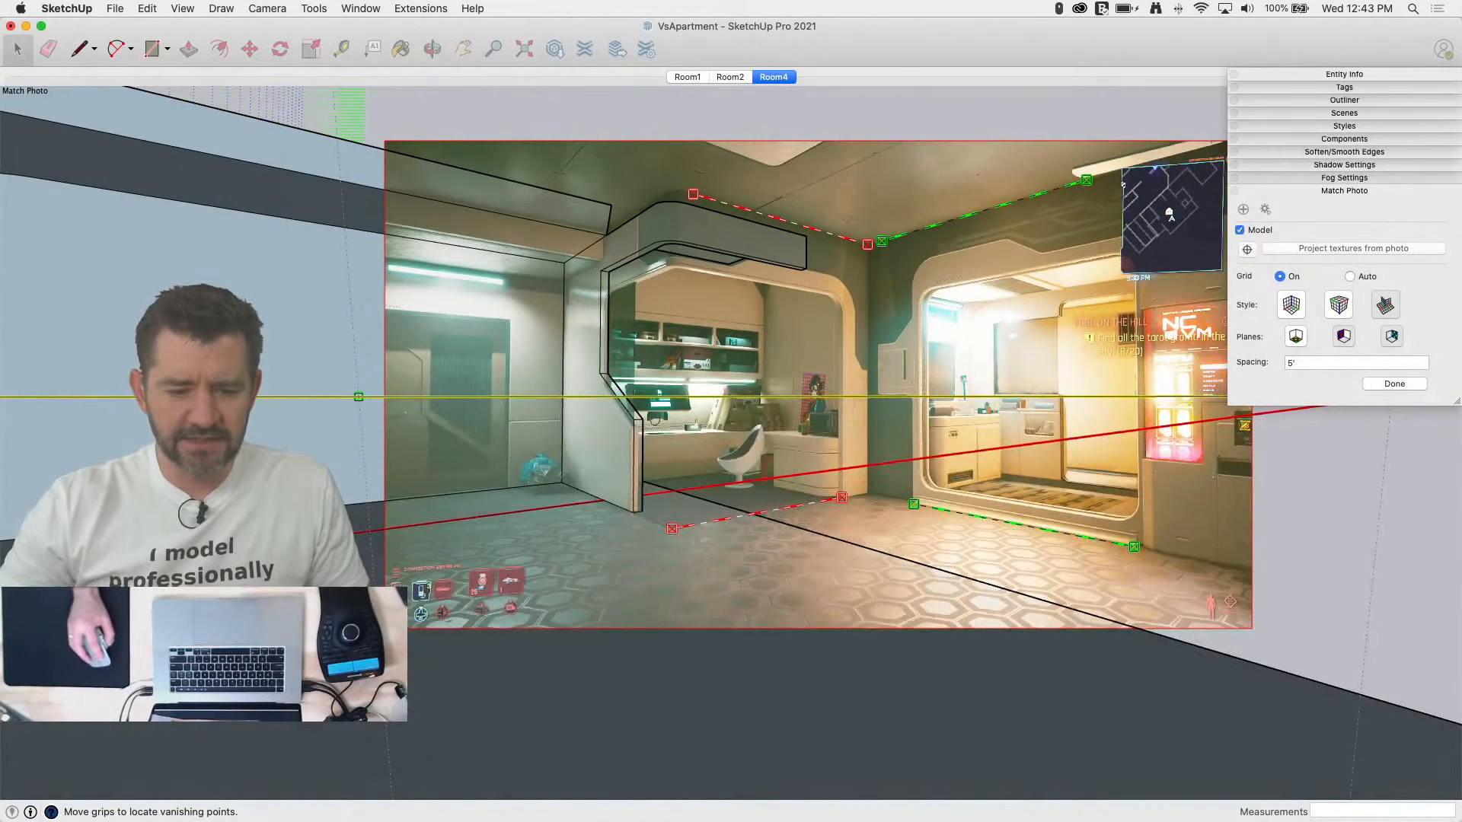
drag(807, 474, 788, 476)
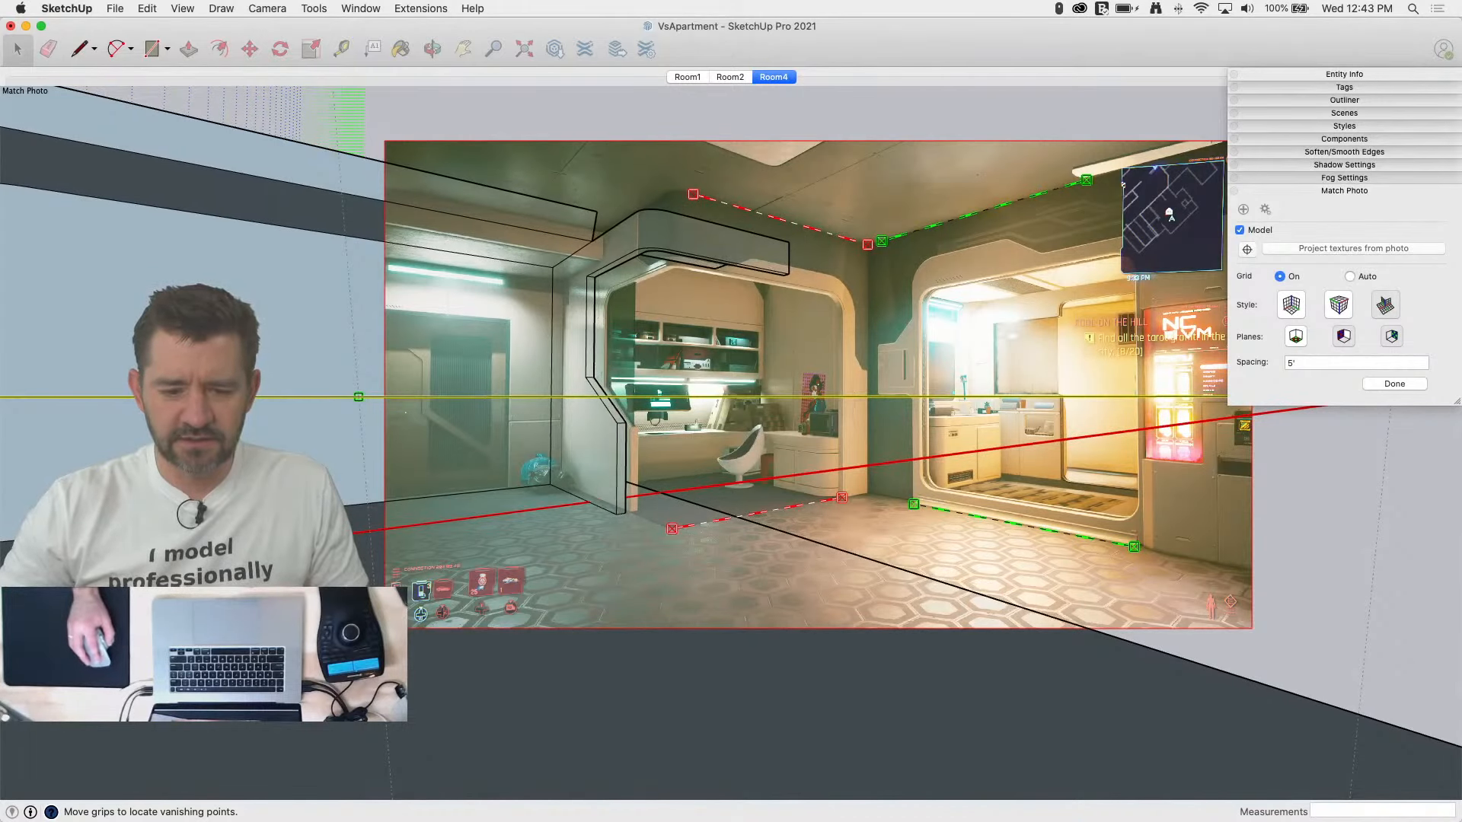
scroll(542, 515, down, 3)
scroll(1121, 441, down, 2)
scroll(411, 549, up, 3)
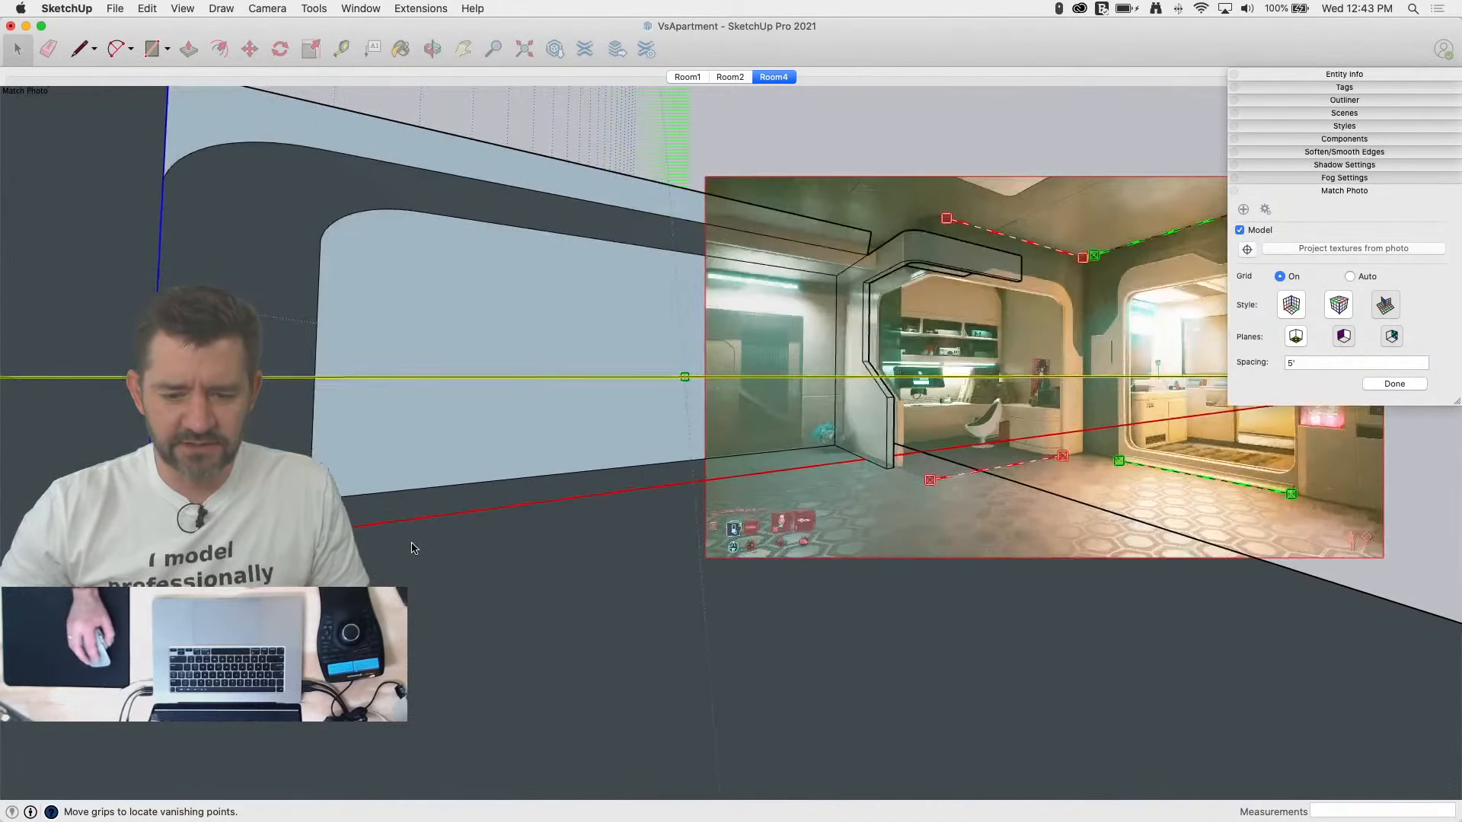
drag(144, 554, 166, 549)
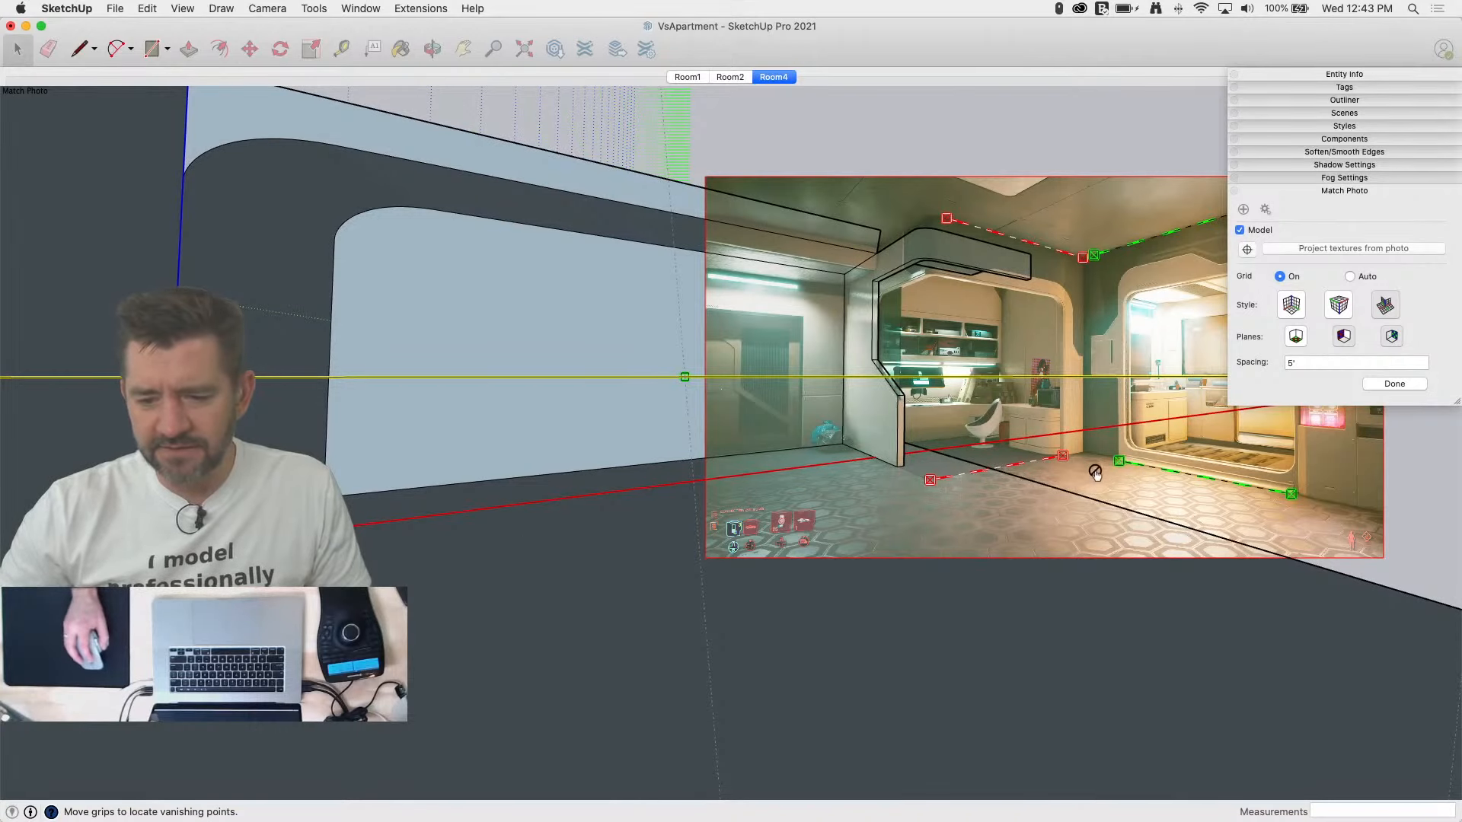
Step: Fine-tune the Room4 match's scale and origin until the partition wall's front edge and base follow the photo
scroll(380, 523, up, 3)
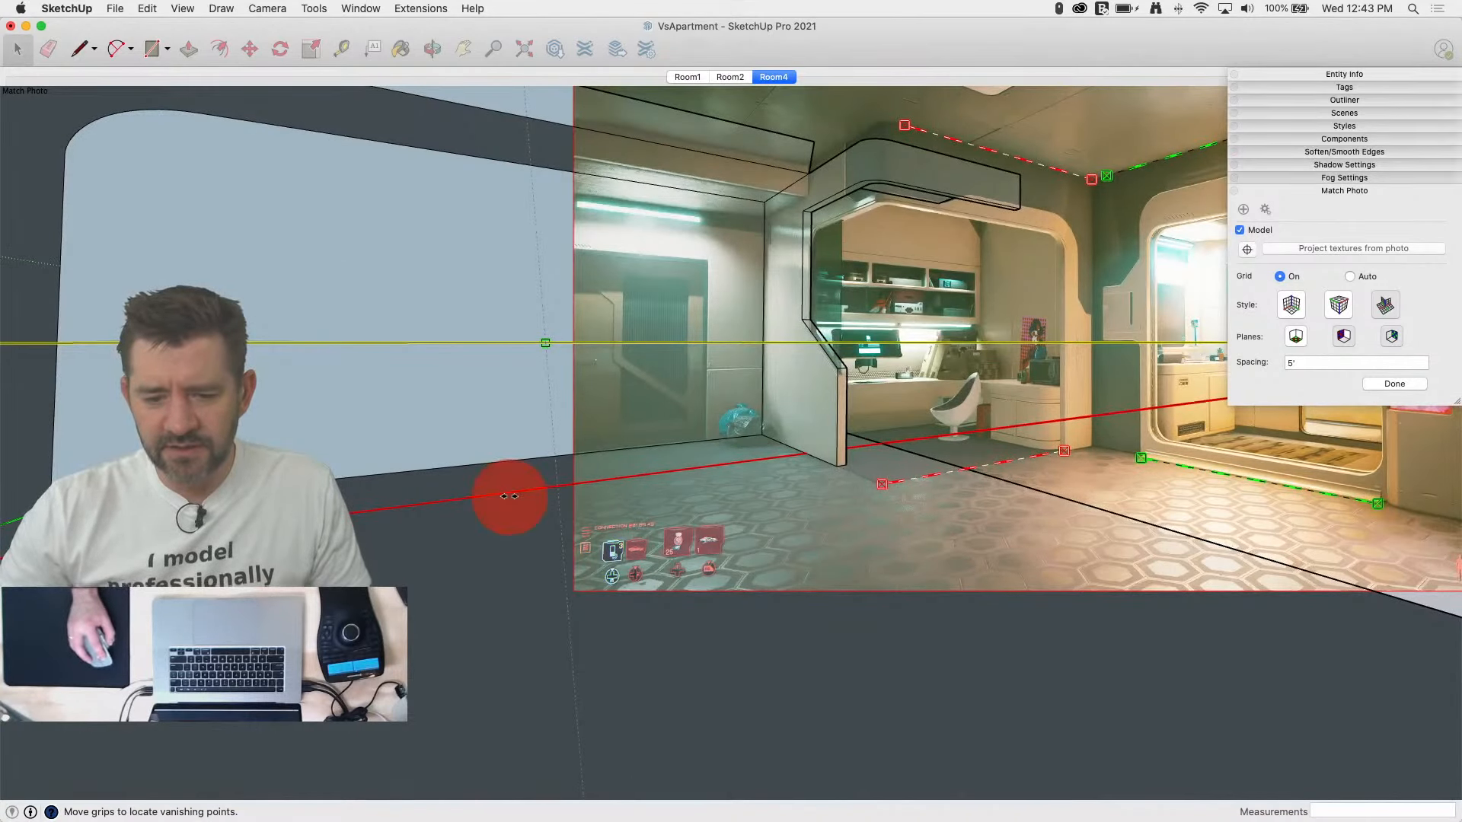
drag(509, 497, 500, 498)
scroll(956, 457, down, 4)
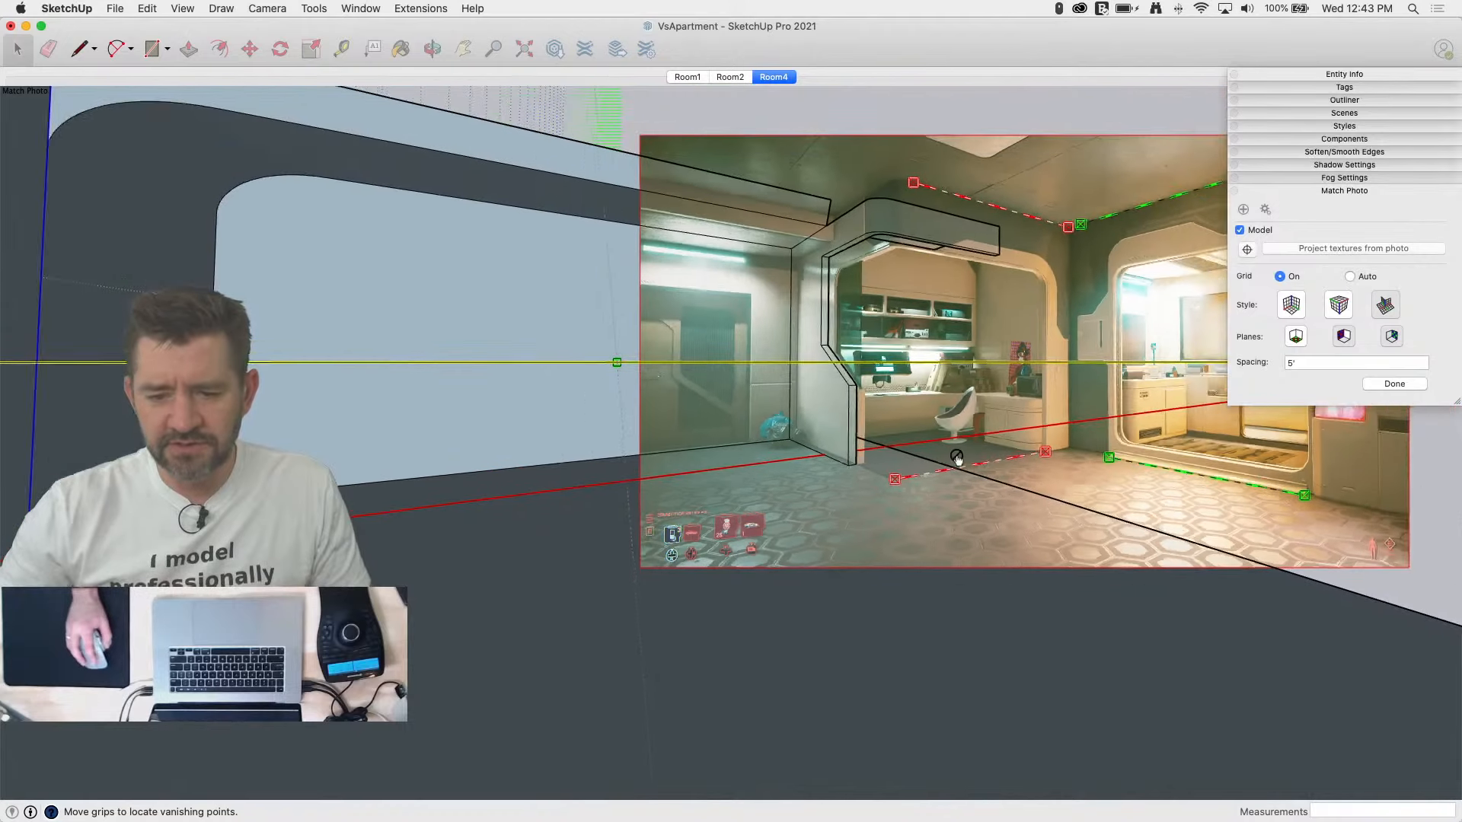
drag(188, 541, 204, 541)
drag(347, 491, 351, 493)
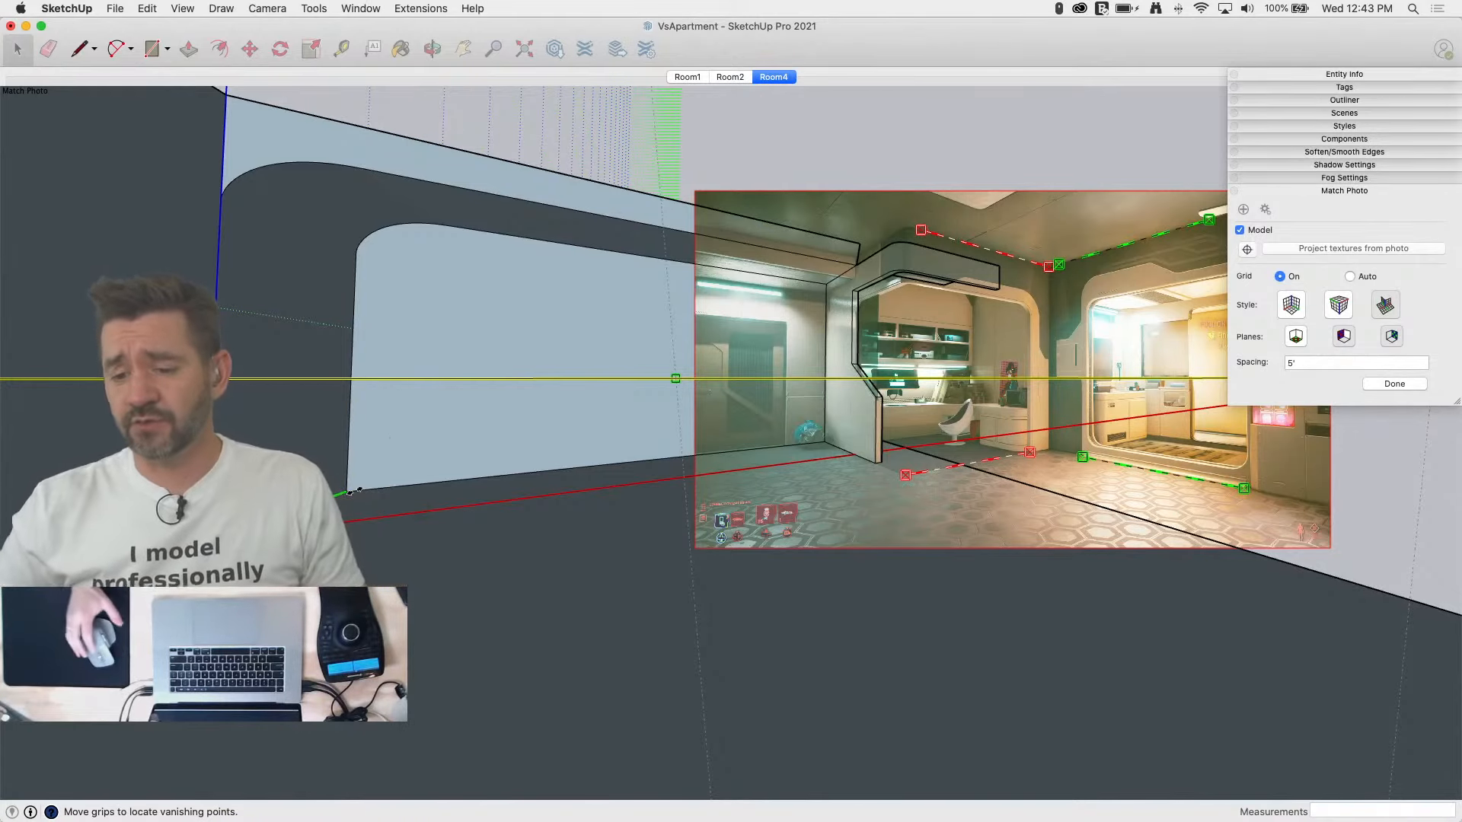
scroll(944, 340, up, 2)
scroll(944, 341, up, 3)
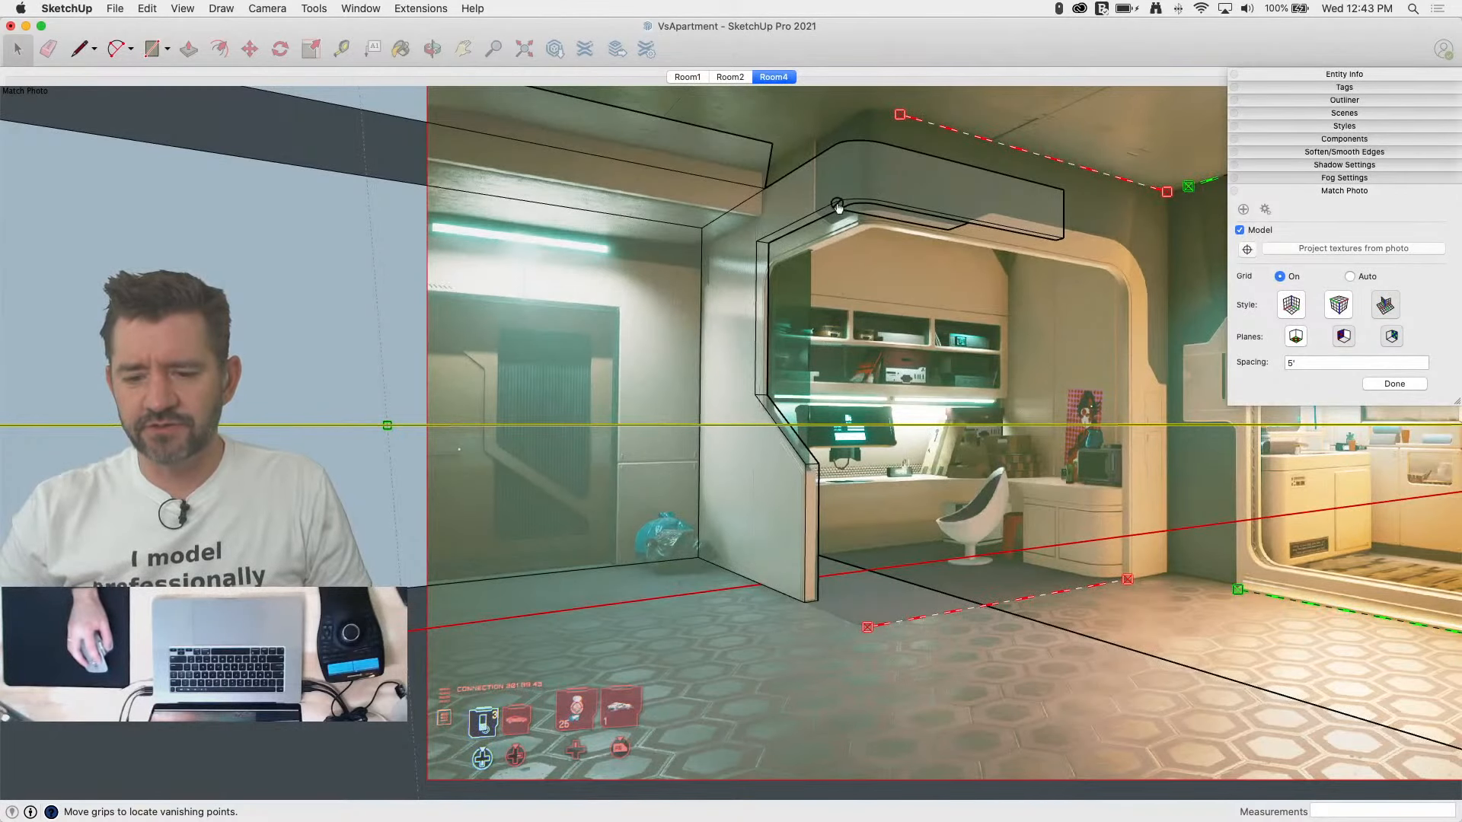
Step: Compare with the Room1 scene, and in Room4 extend the curved overhead soffit's underside down about 5 3/8" to the photographed opening edge
click(687, 78)
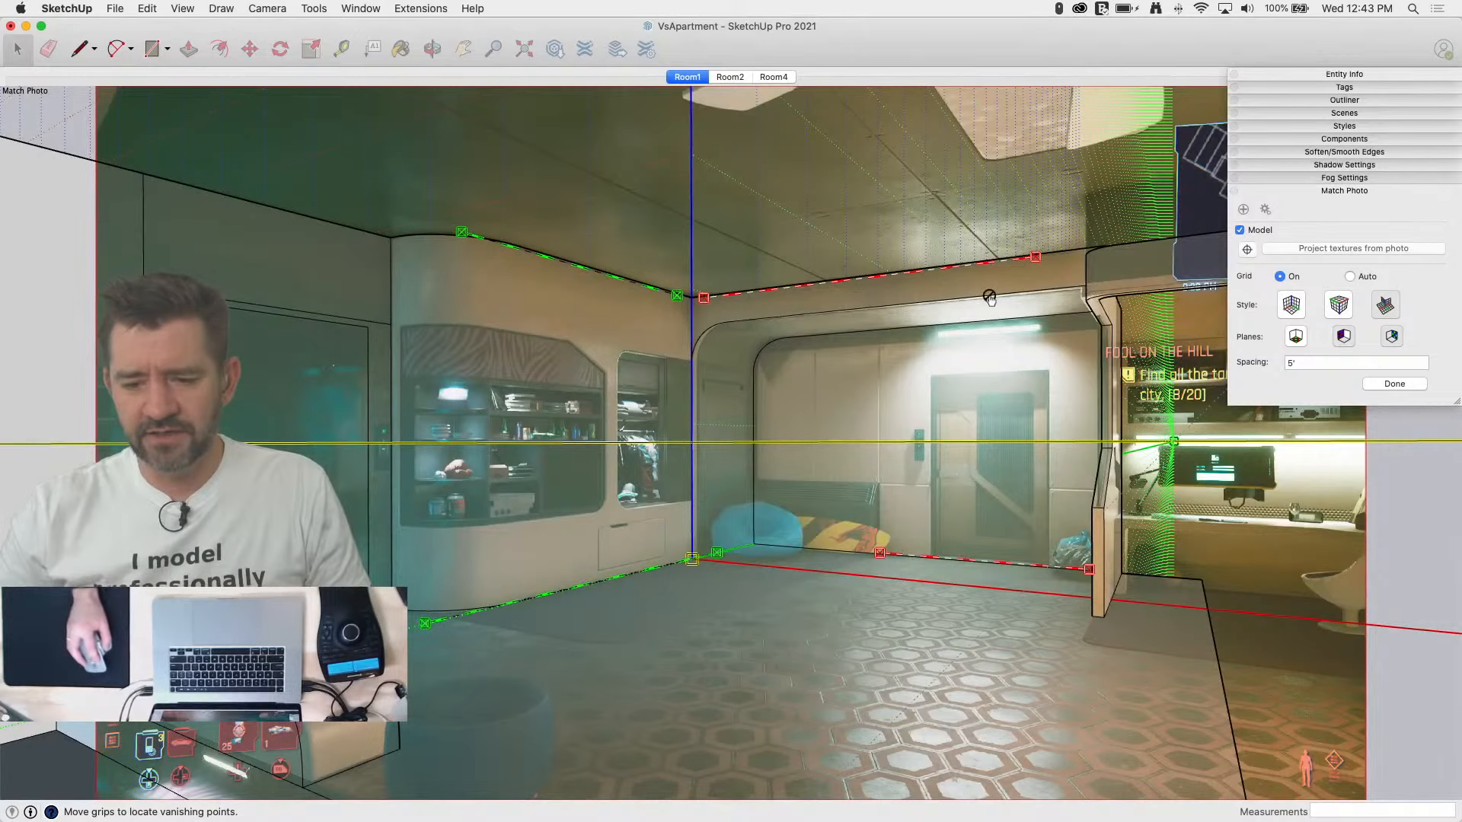
click(771, 79)
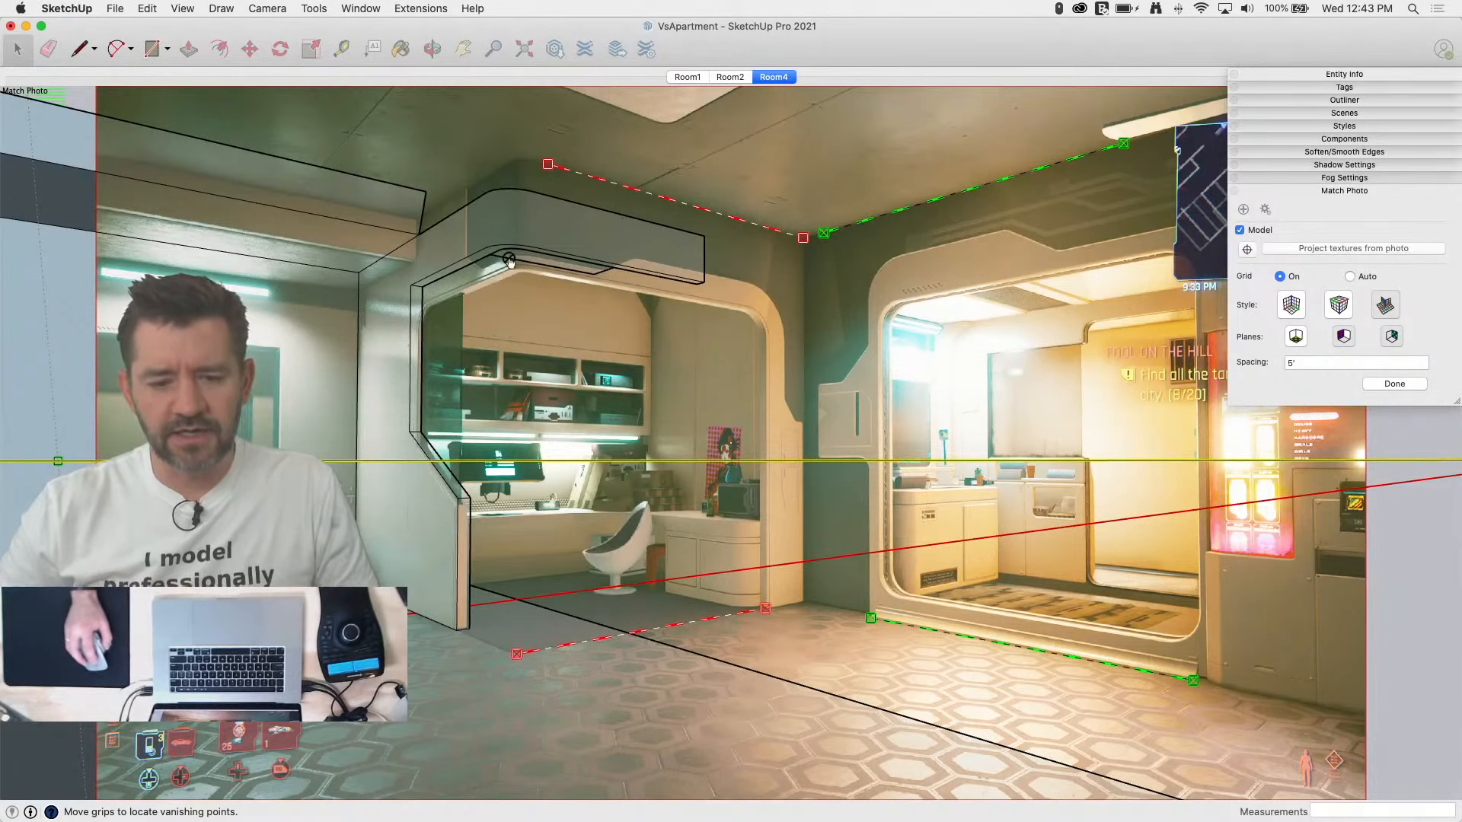
scroll(477, 270, up, 3)
key(p)
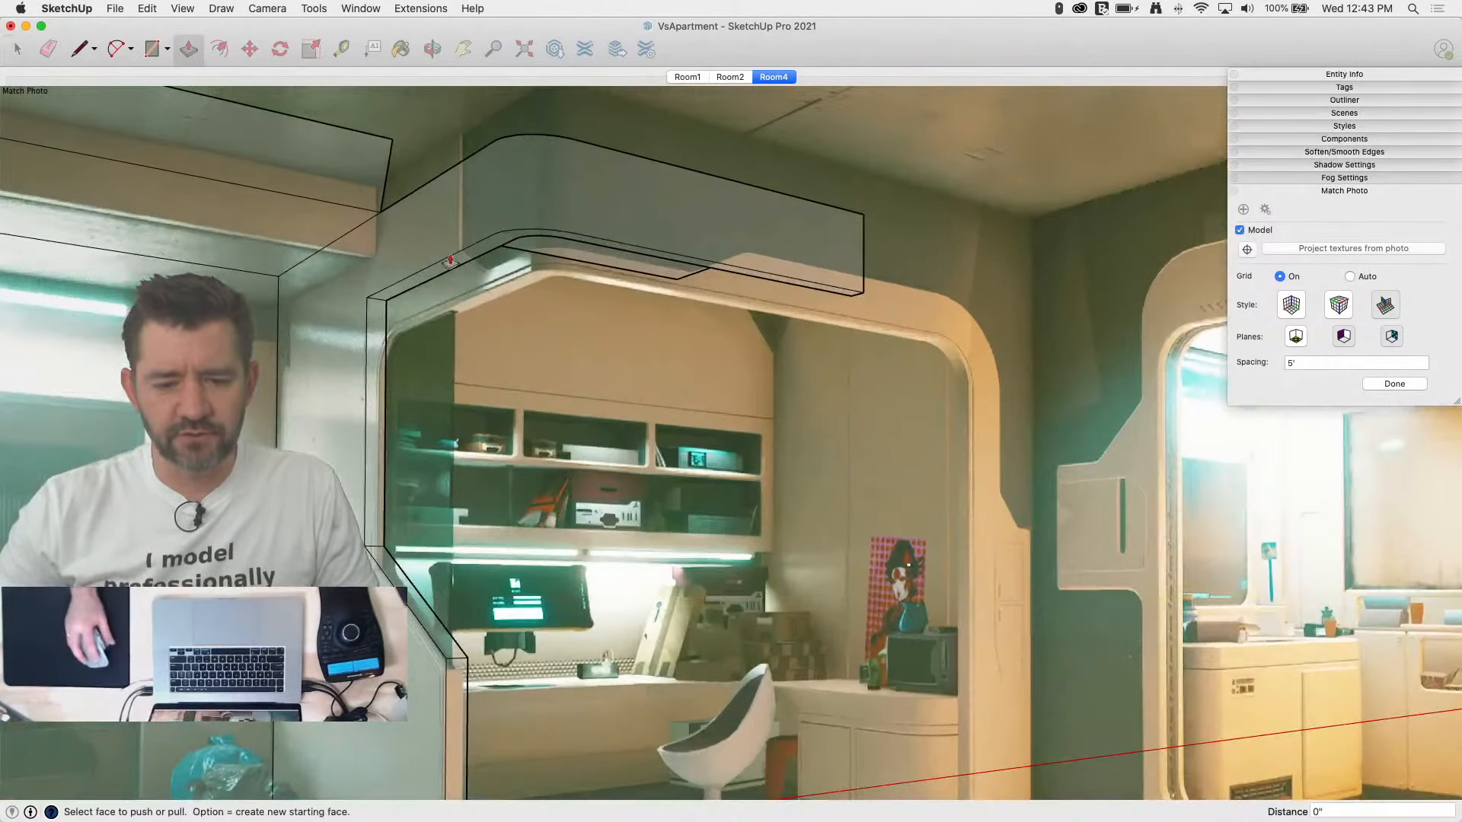
drag(460, 266, 473, 301)
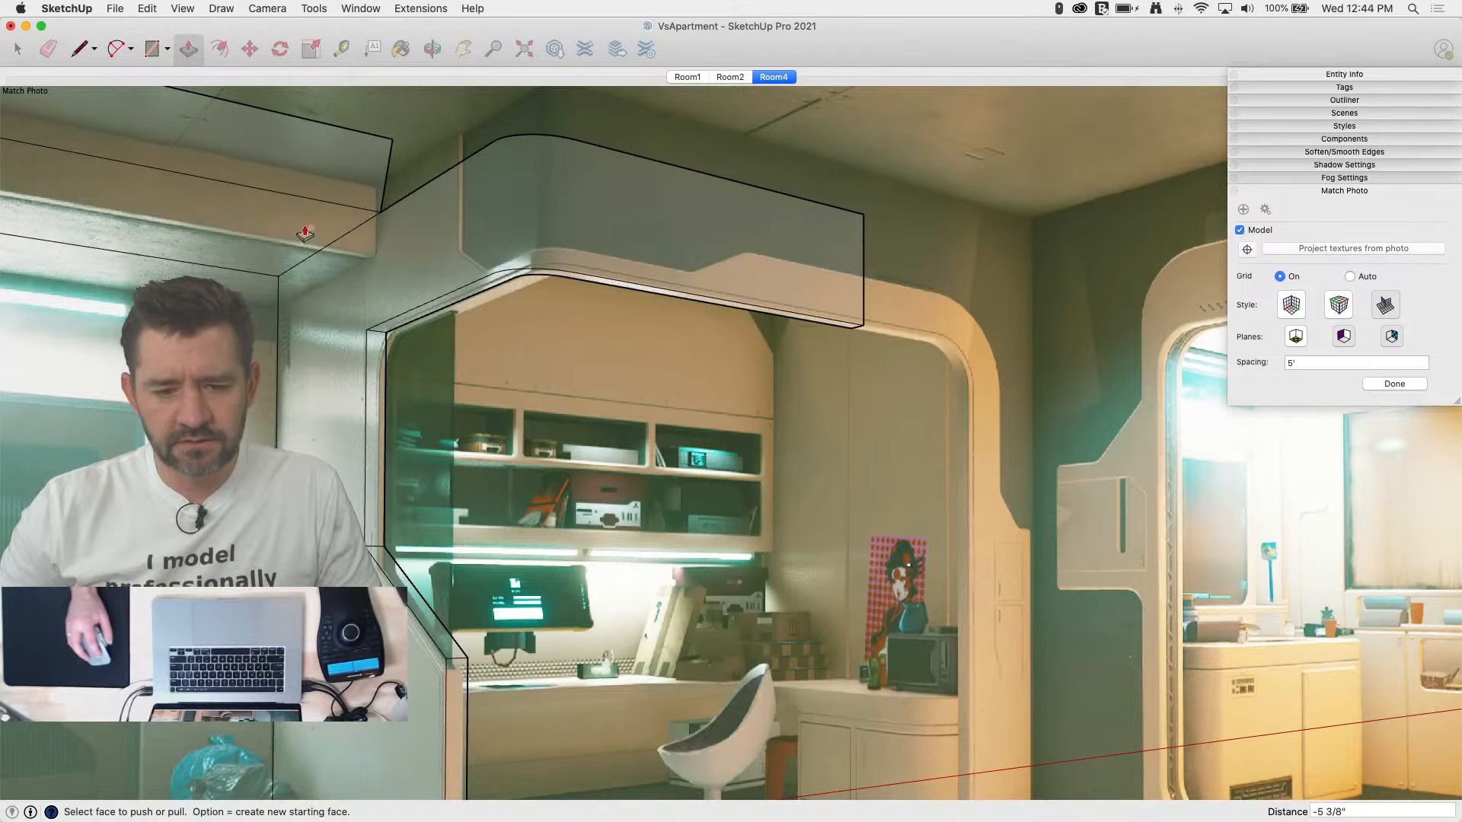
Step: Pull the soffit's narrow top strip up flush with the adjoining wall's top and erase the seam edge between them
key(p)
key(space)
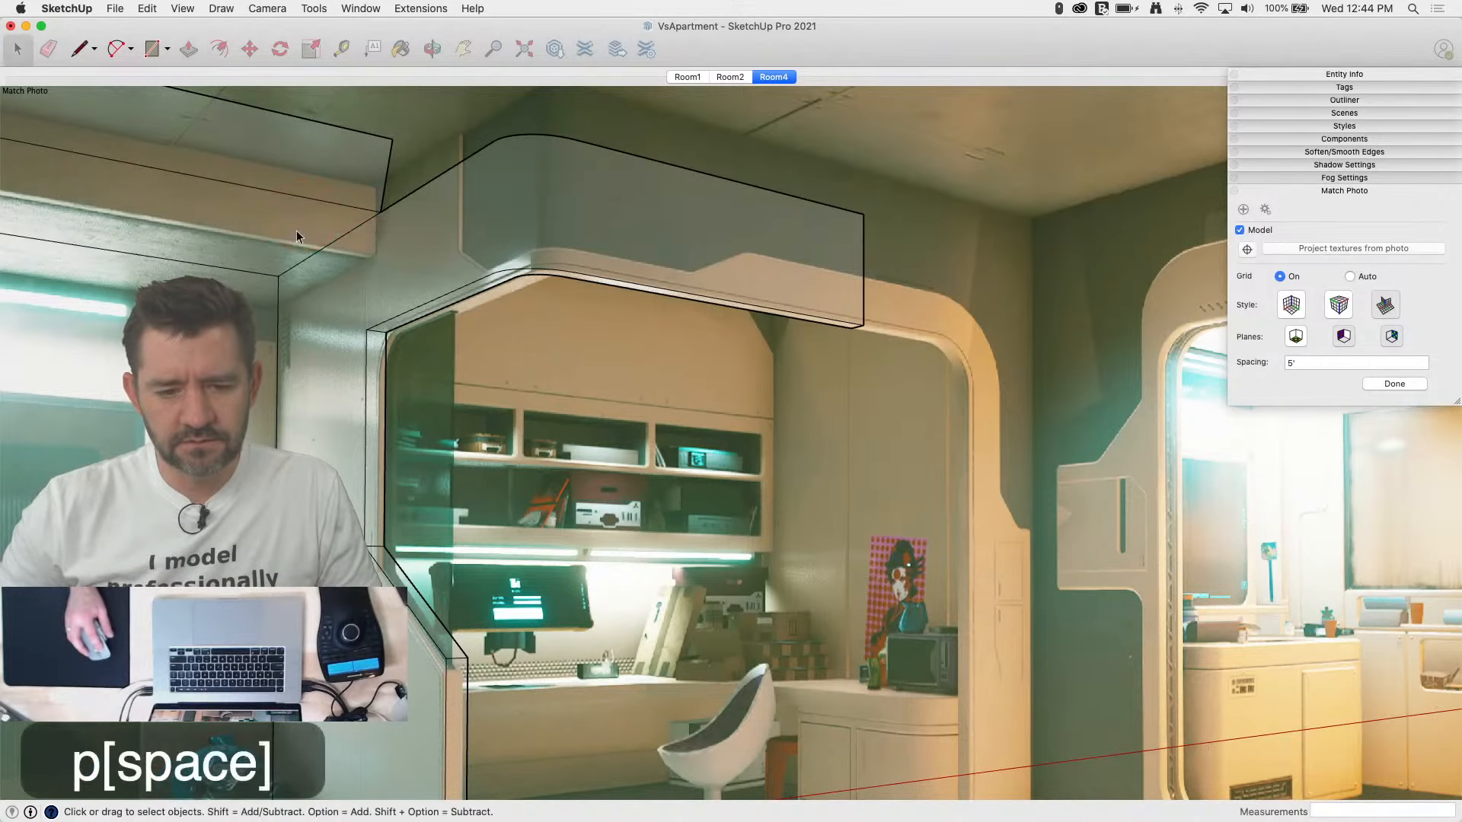
key(p)
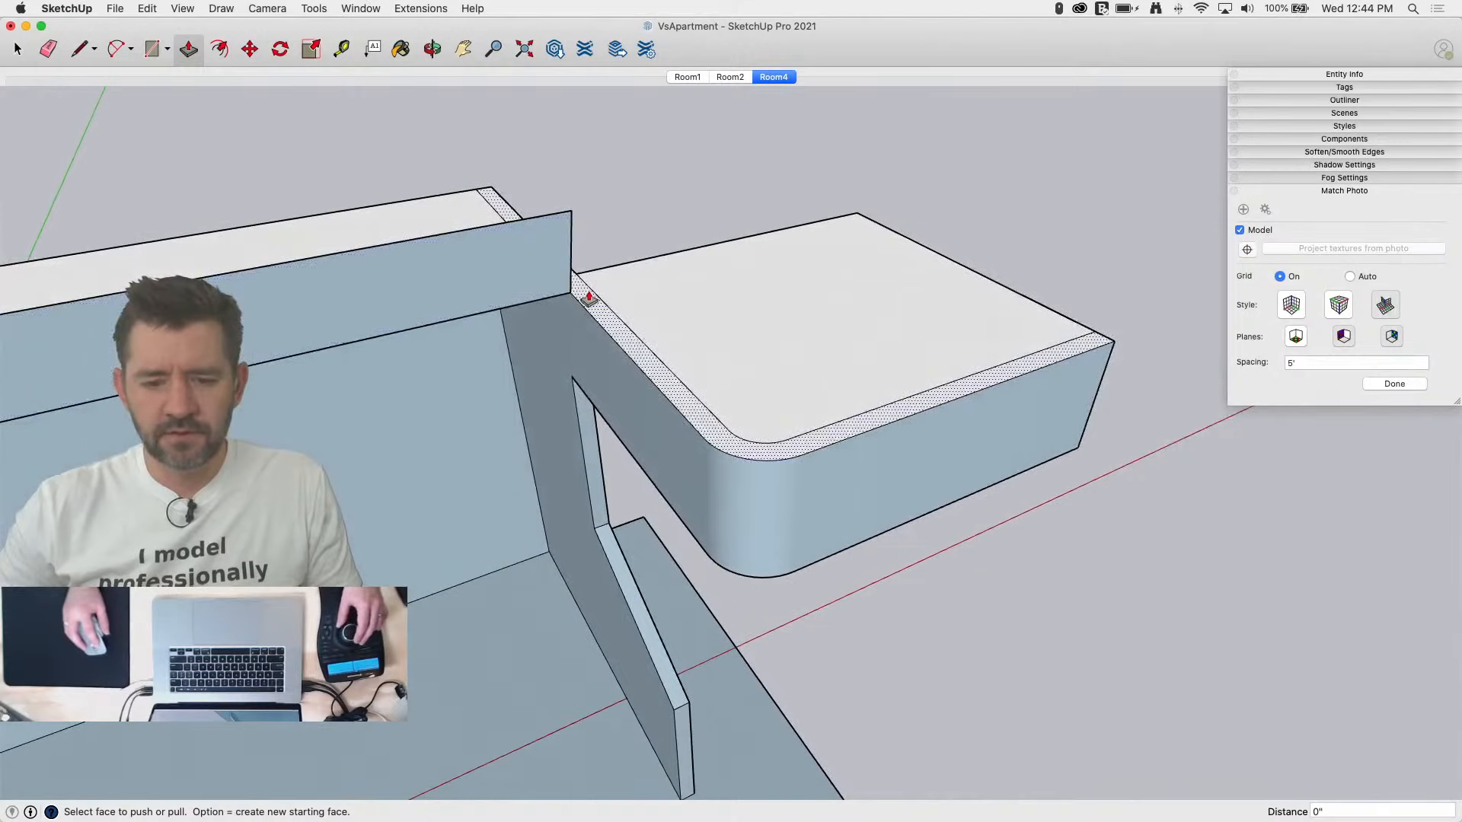
click(571, 239)
mouse_move(571, 239)
mouse_down()
mouse_move(555, 206)
mouse_move(551, 222)
mouse_move(580, 221)
mouse_up()
key(e)
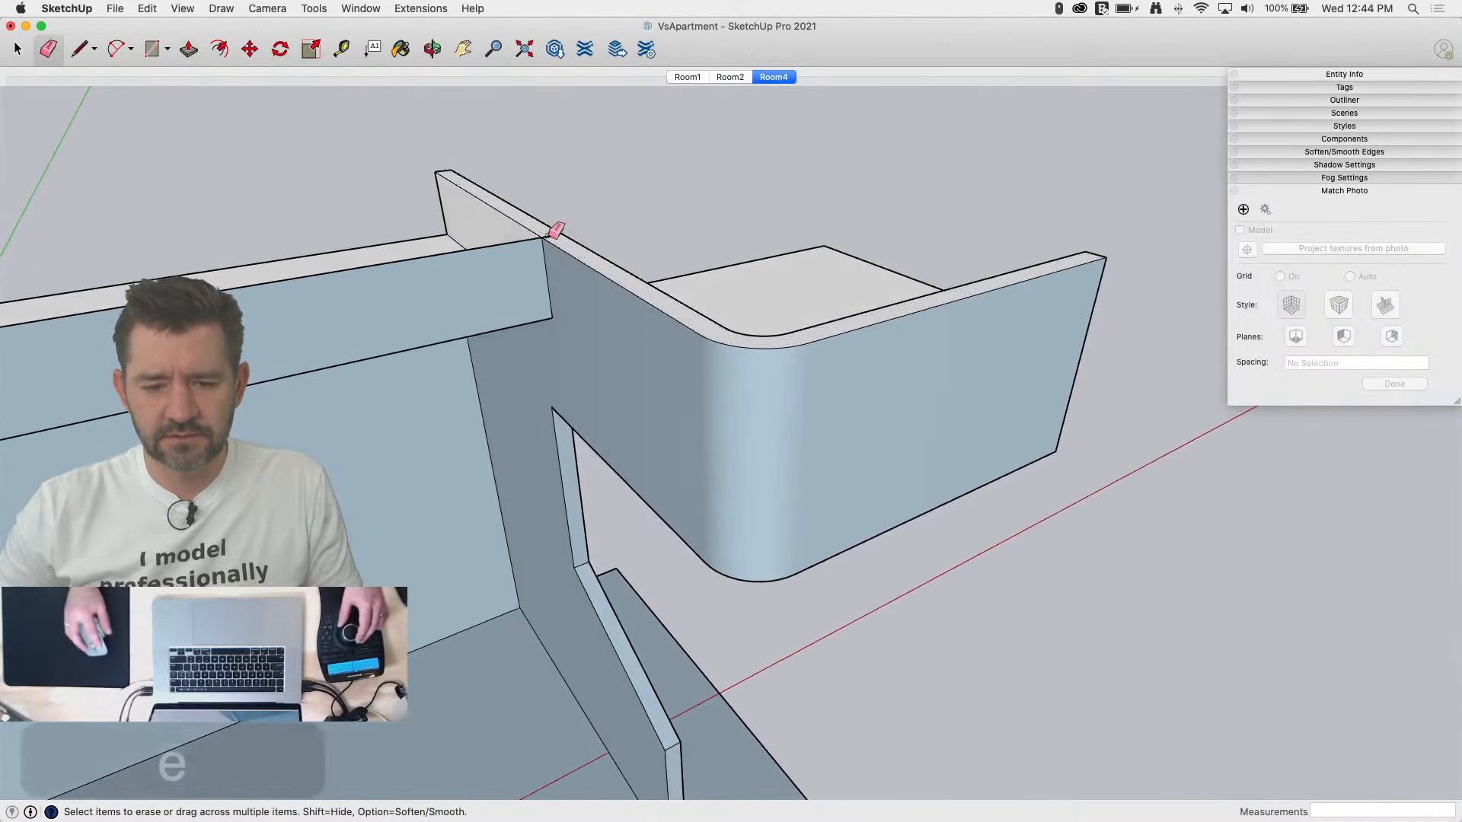
click(562, 234)
click(751, 80)
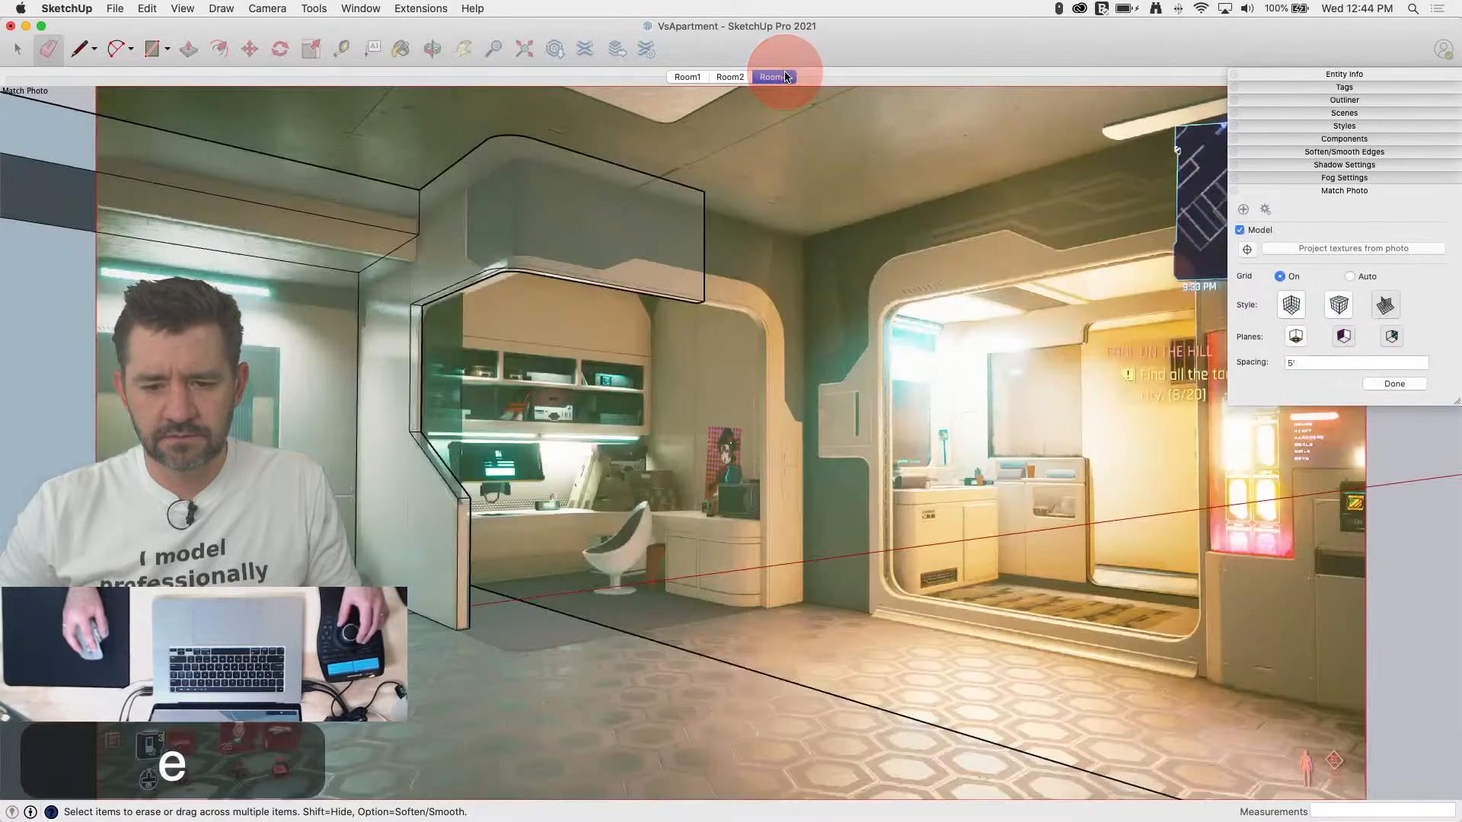
Step: In Room4, stretch the overhead soffit's free end about 2' along the red axis toward the photographed opening's far side
scroll(392, 194, up, 5)
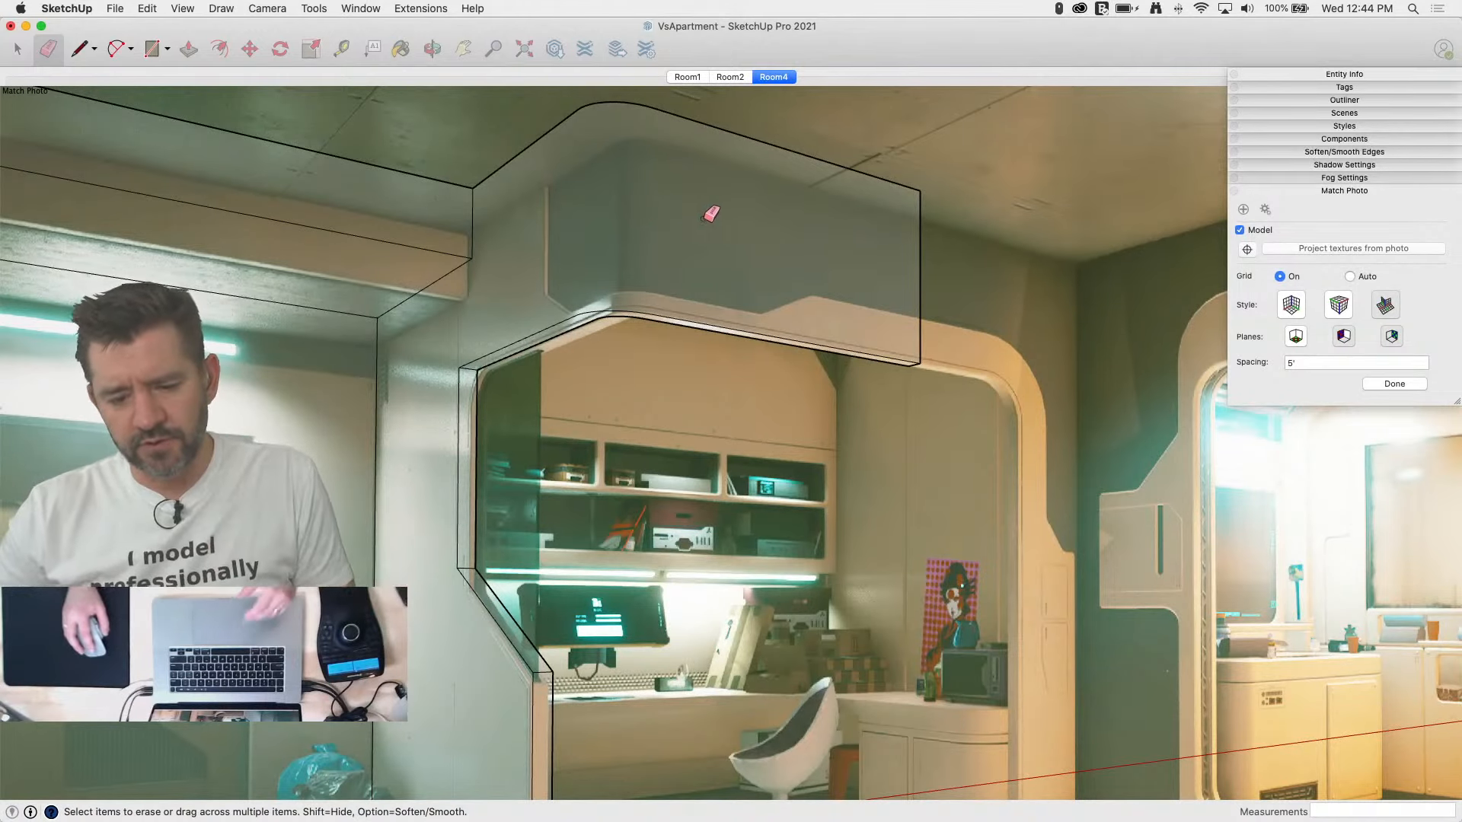
scroll(759, 223, down, 3)
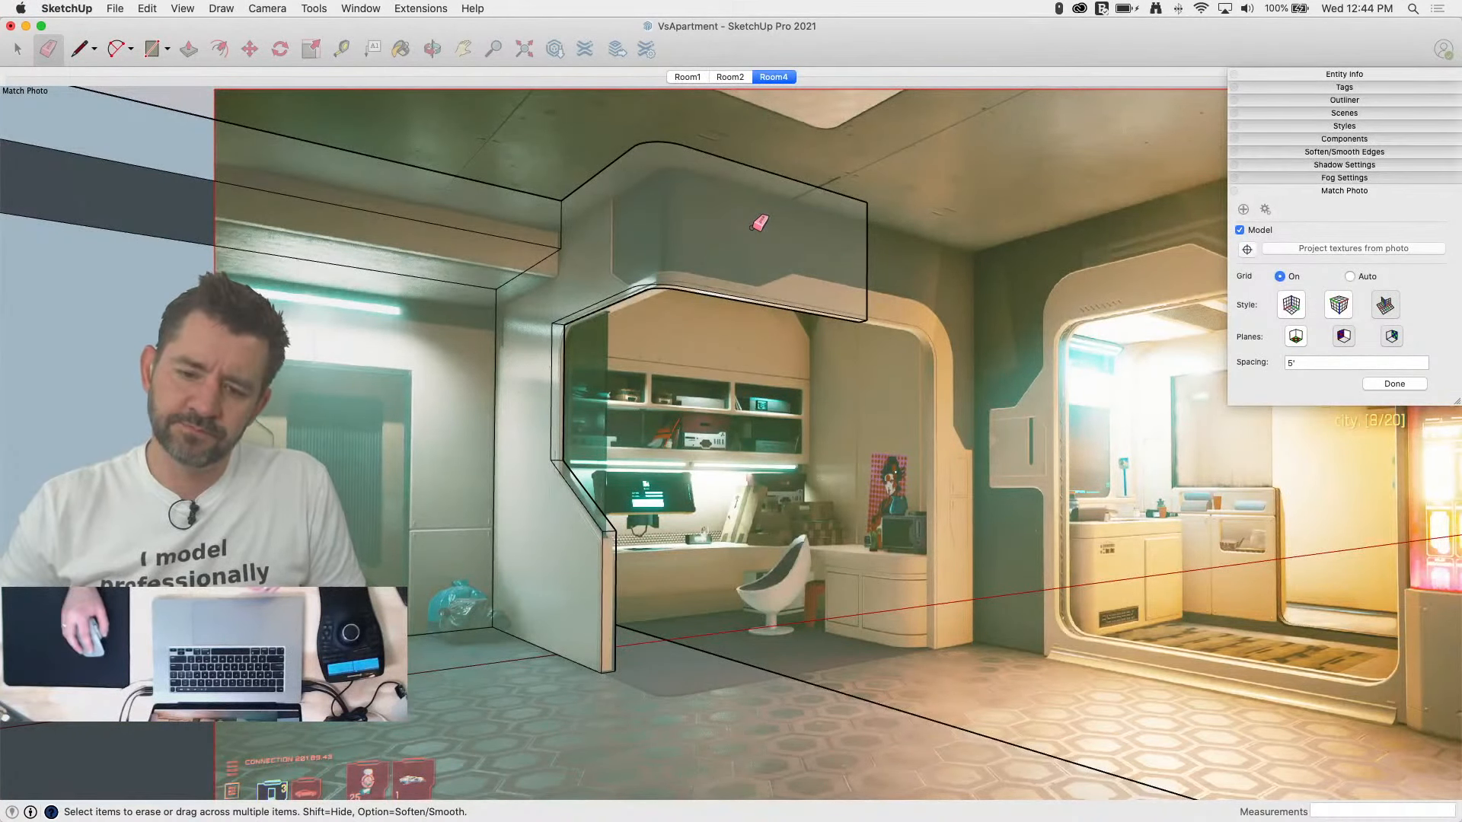
scroll(907, 250, up, 3)
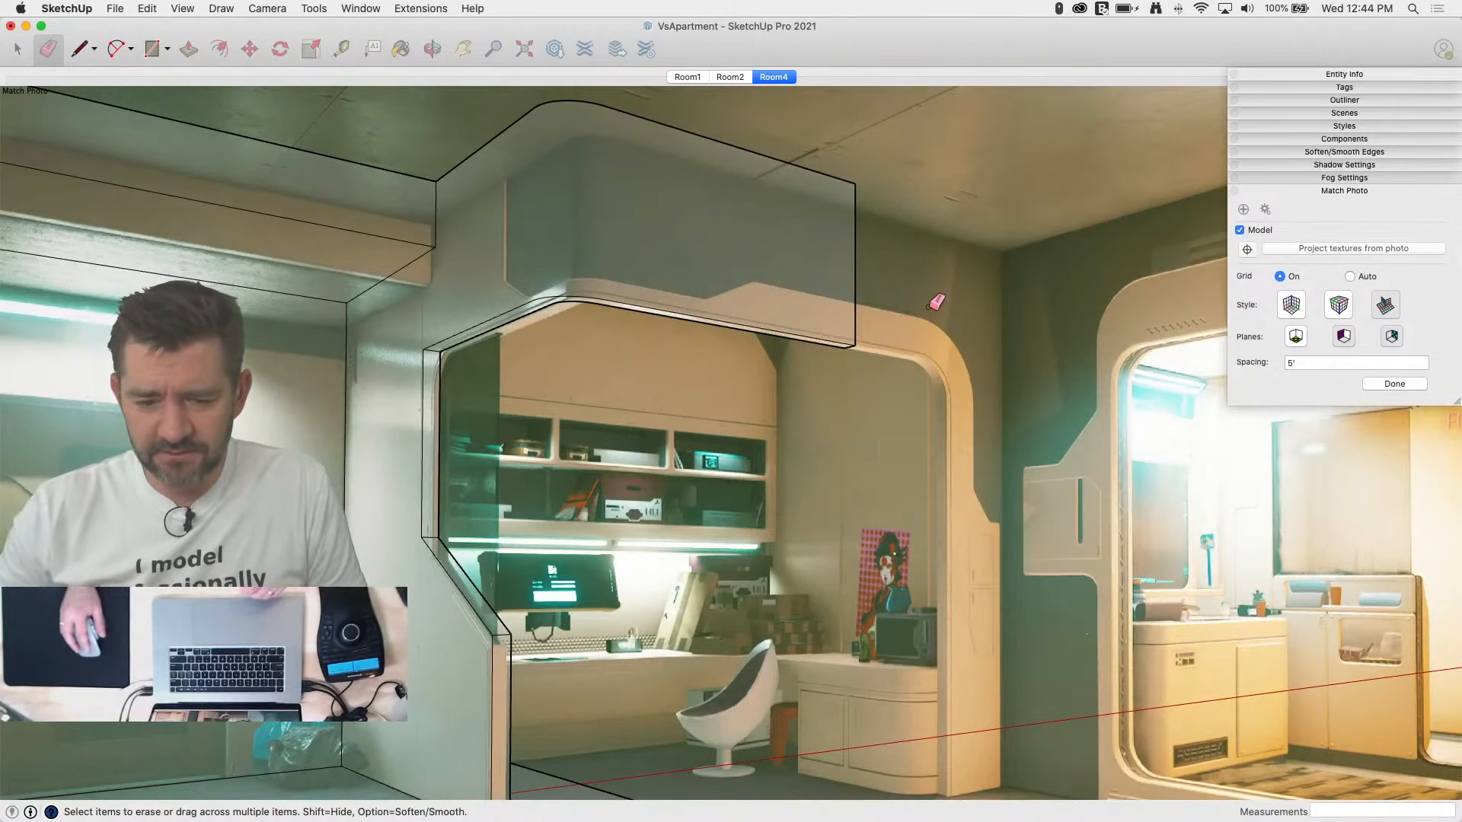
key(space)
click(883, 414)
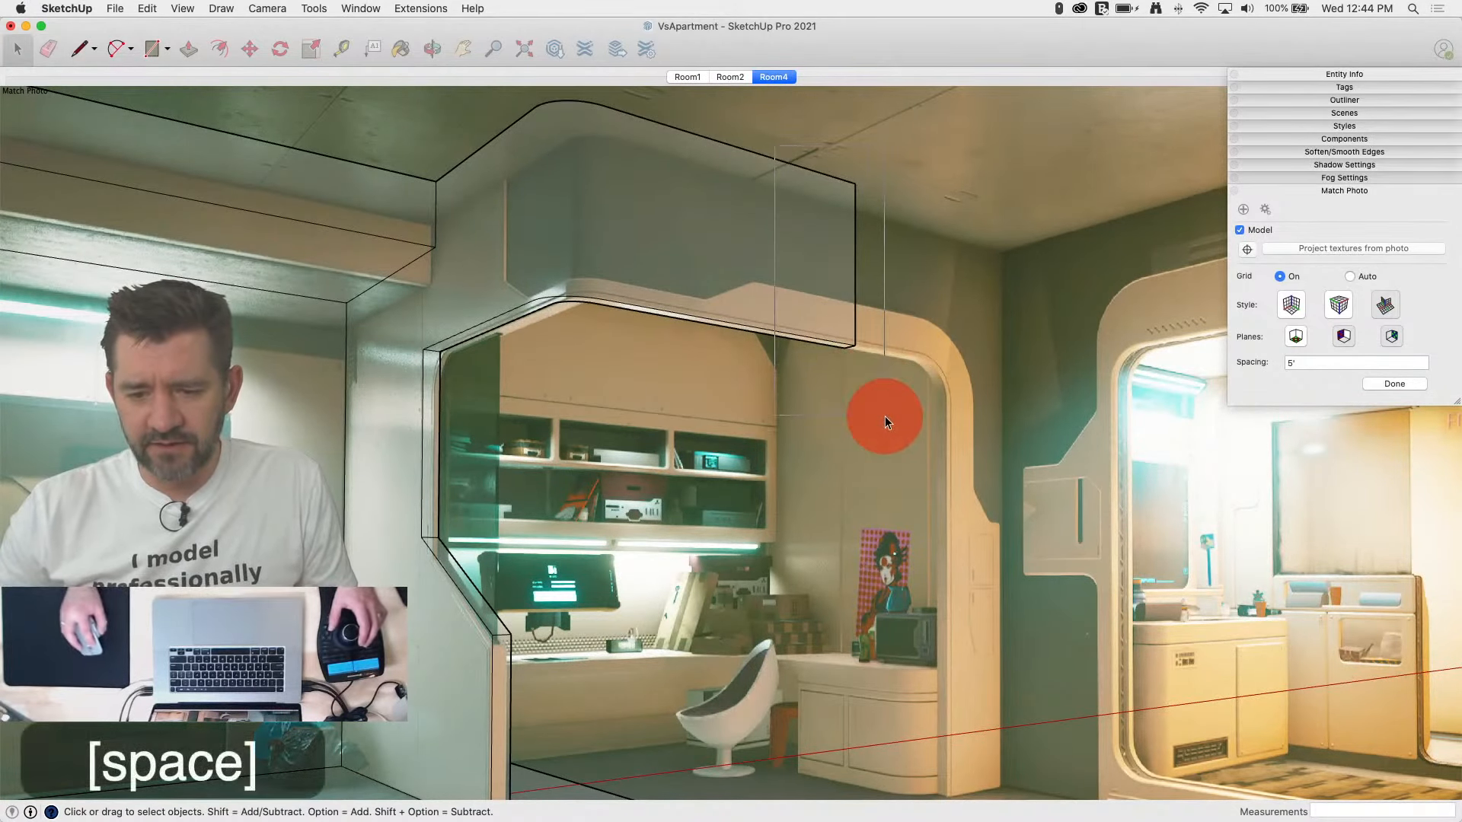
key(m)
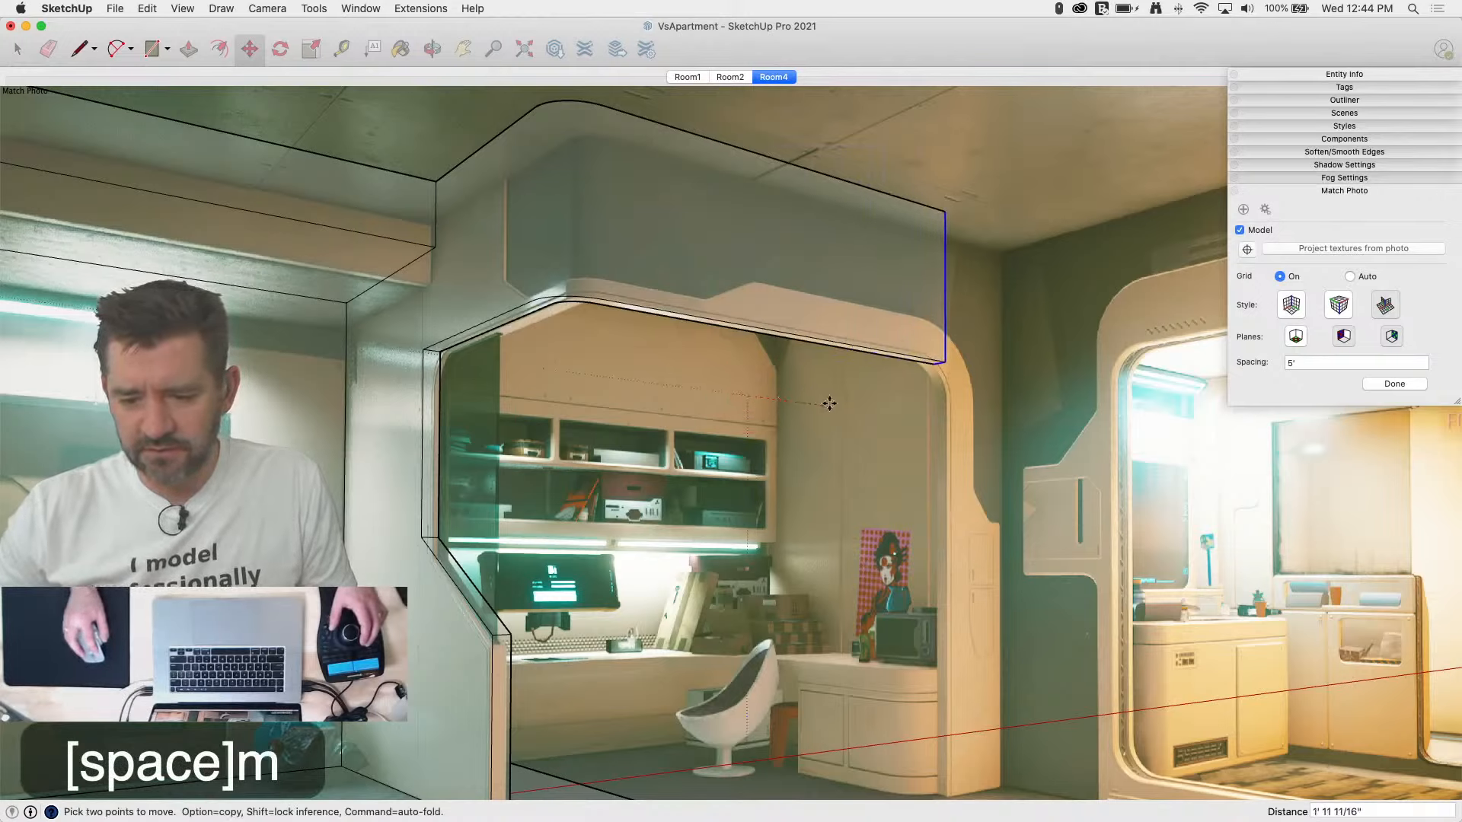
click(835, 406)
Step: Draw a vertical line from the soffit's lower end corner down to floor level and connect it to the floor's edge
key(l)
click(950, 362)
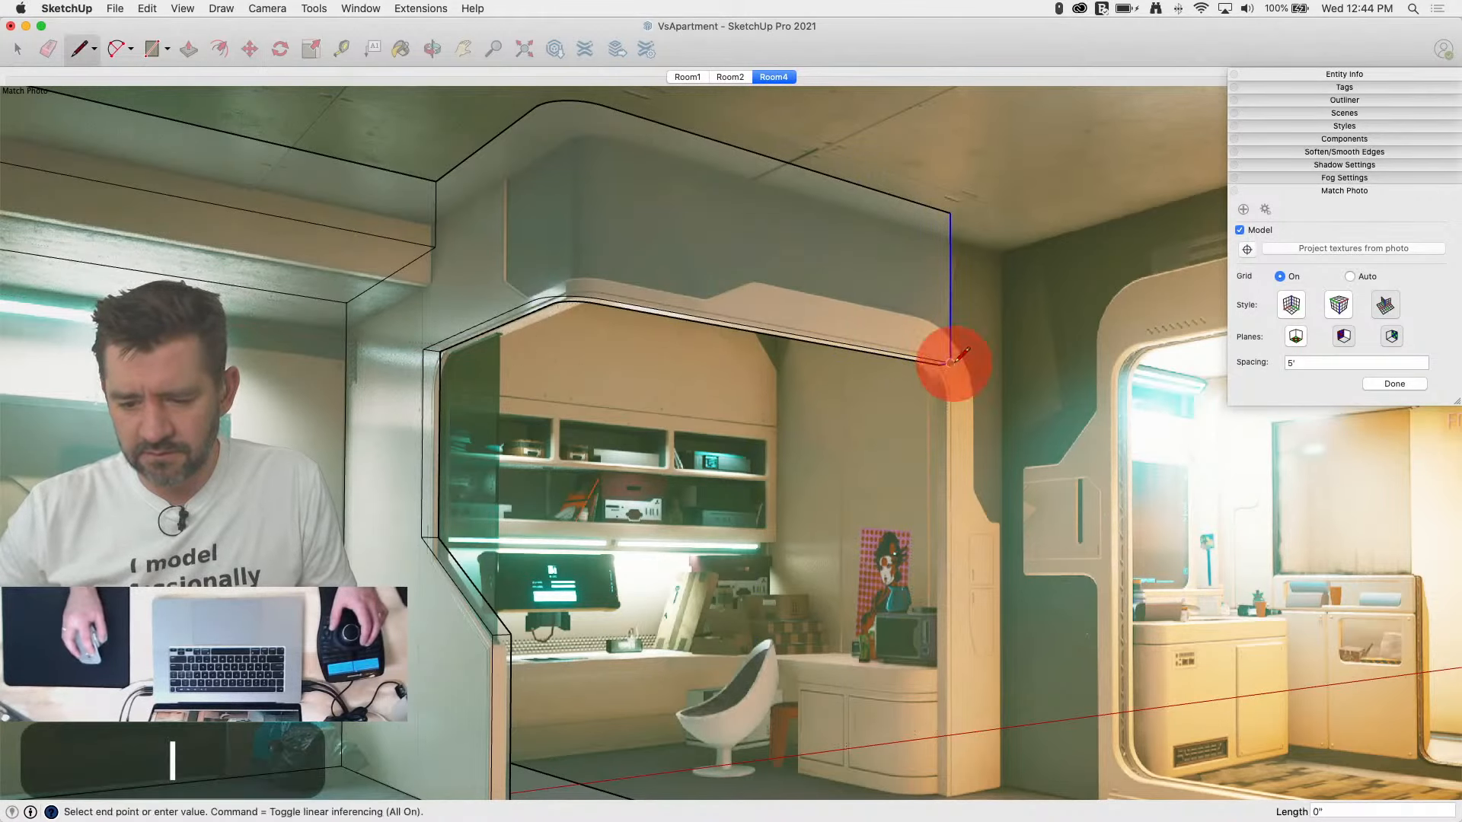
scroll(950, 786, down, 5)
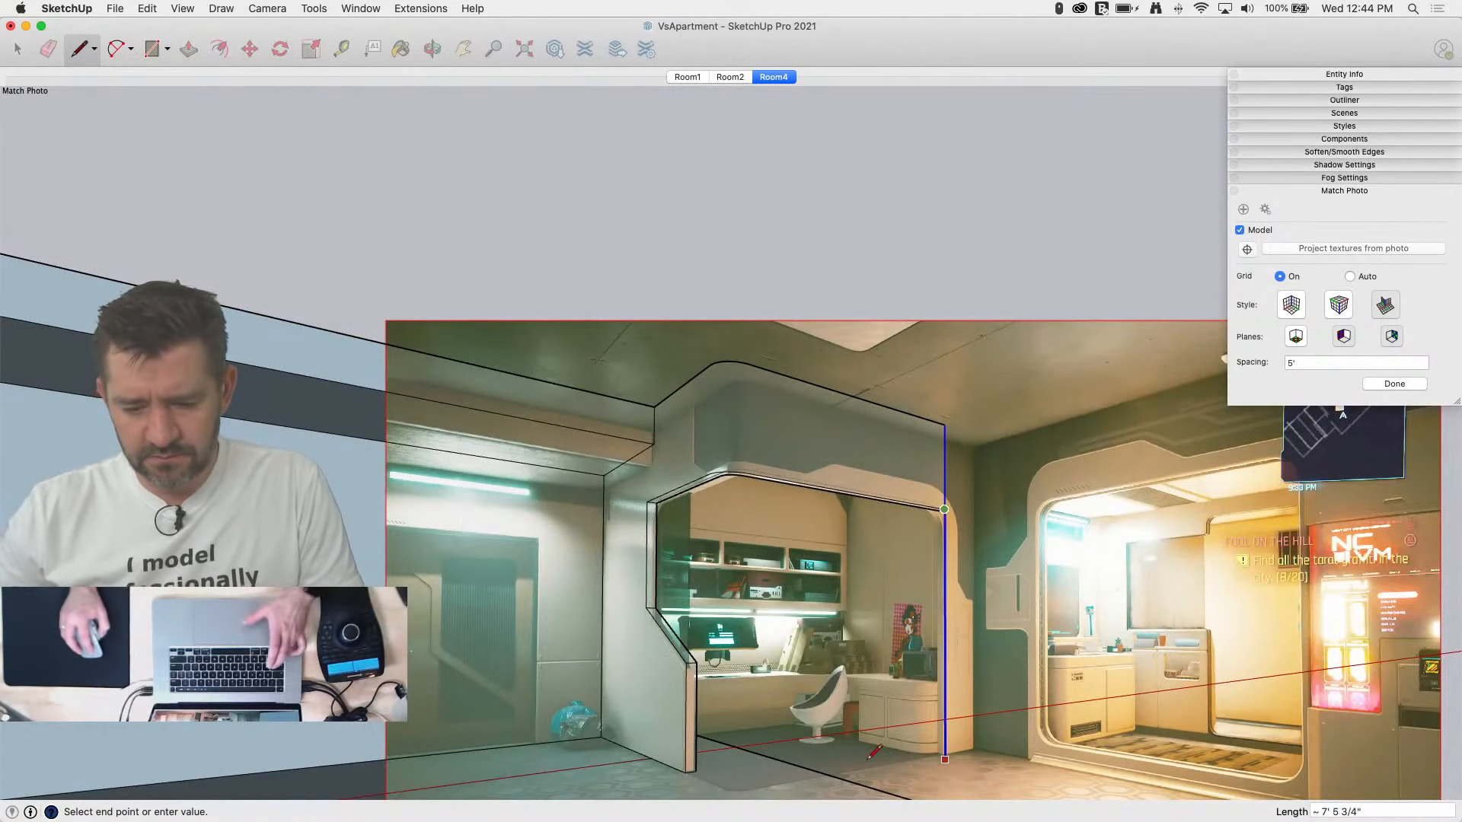
click(699, 761)
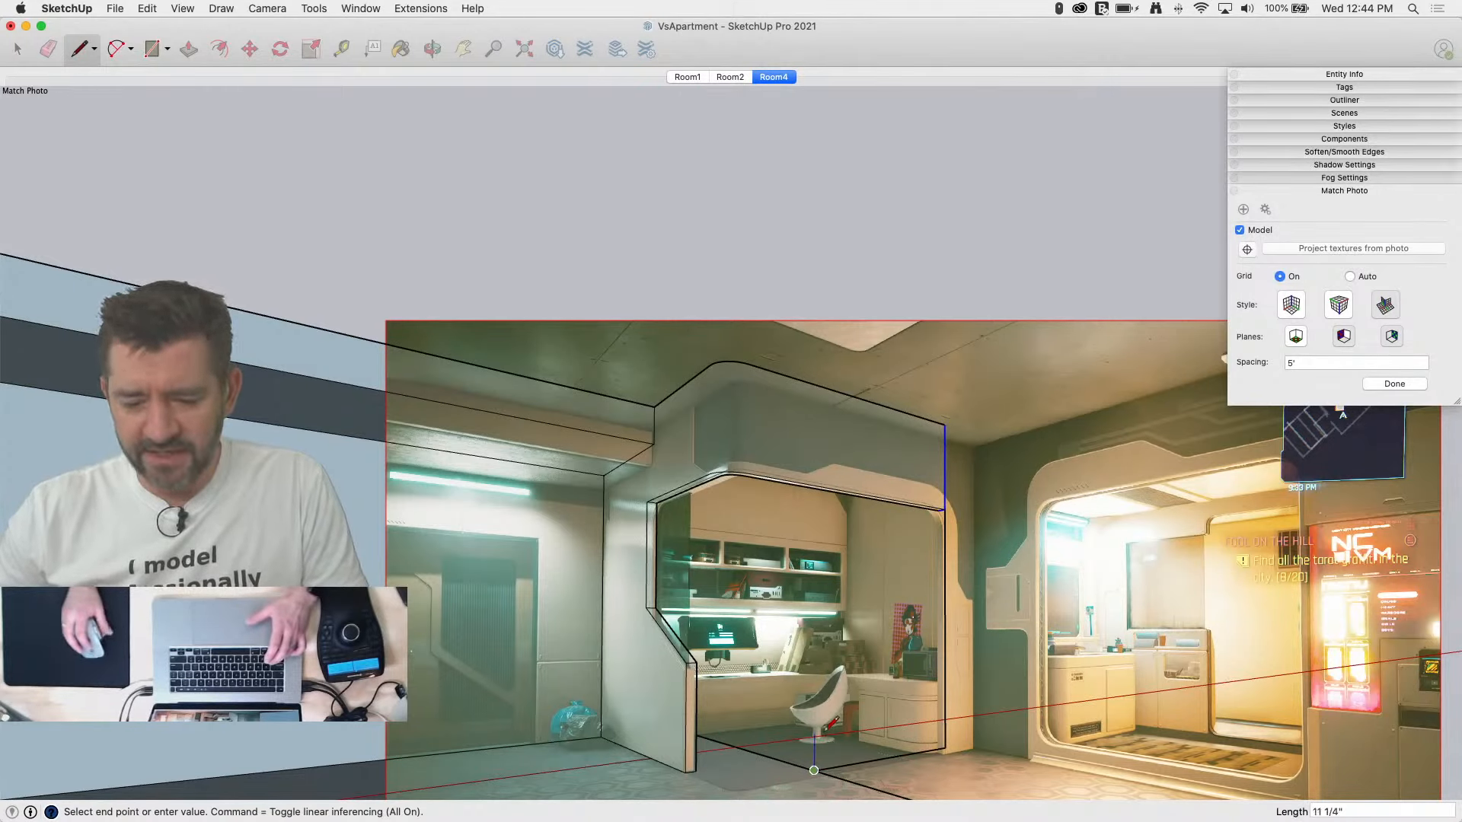
Step: Extend the floor under the soffit with a rectangle reaching back from the new corner, and erase the edge dividing it from the existing floor
key(r)
click(944, 747)
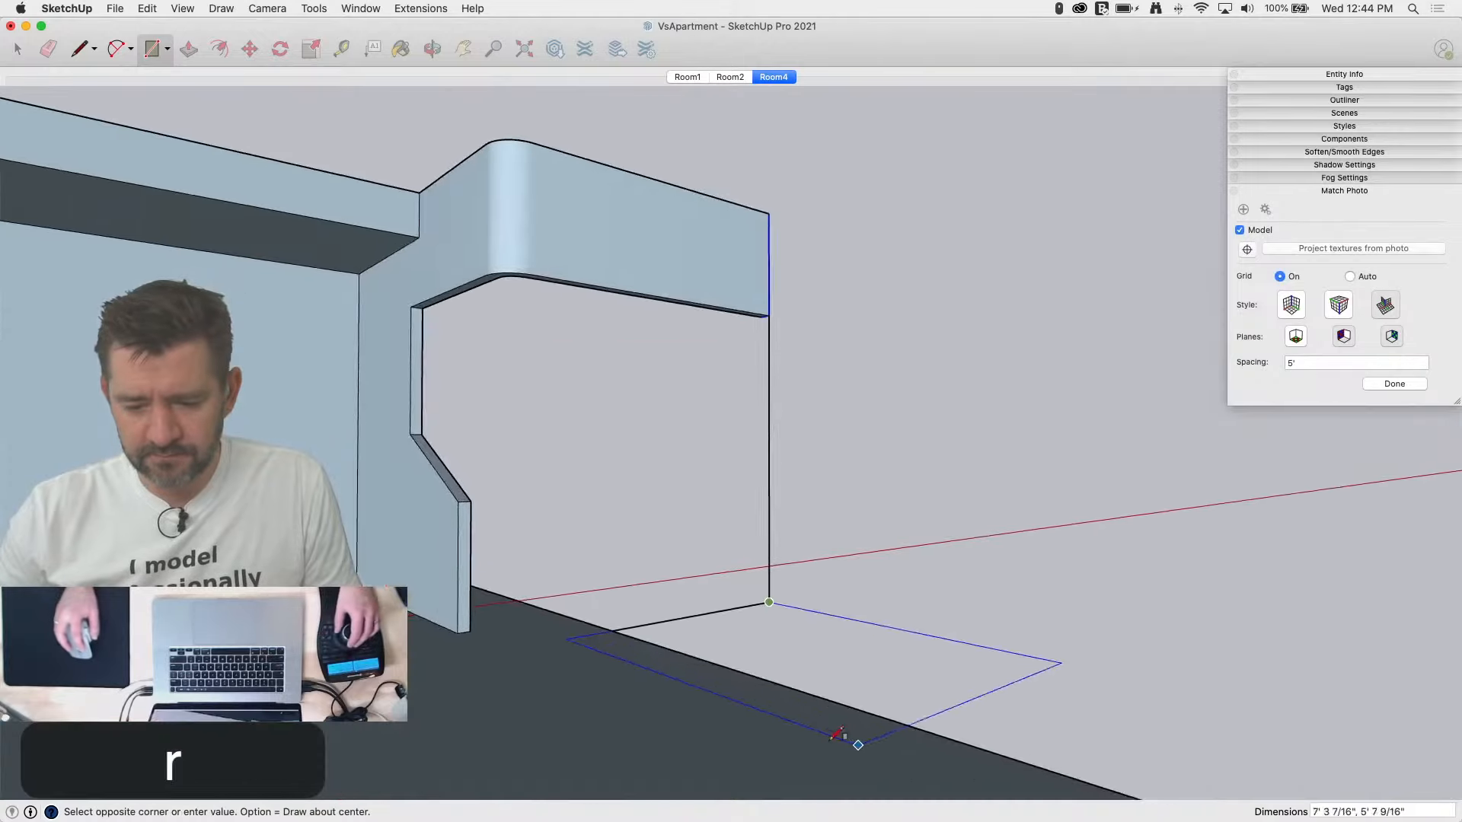
middle_drag(837, 735, 656, 515)
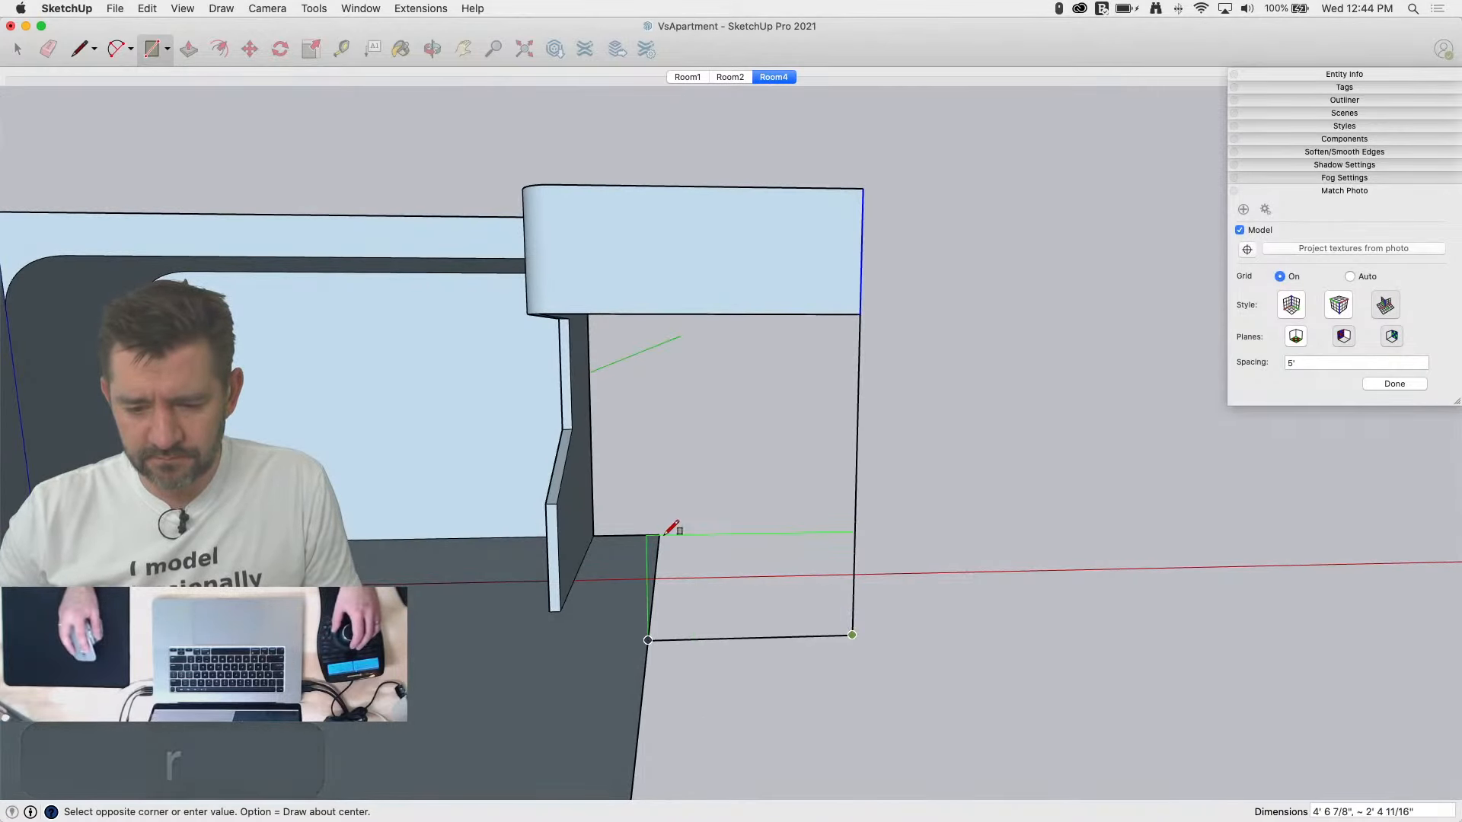
click(669, 533)
key(e)
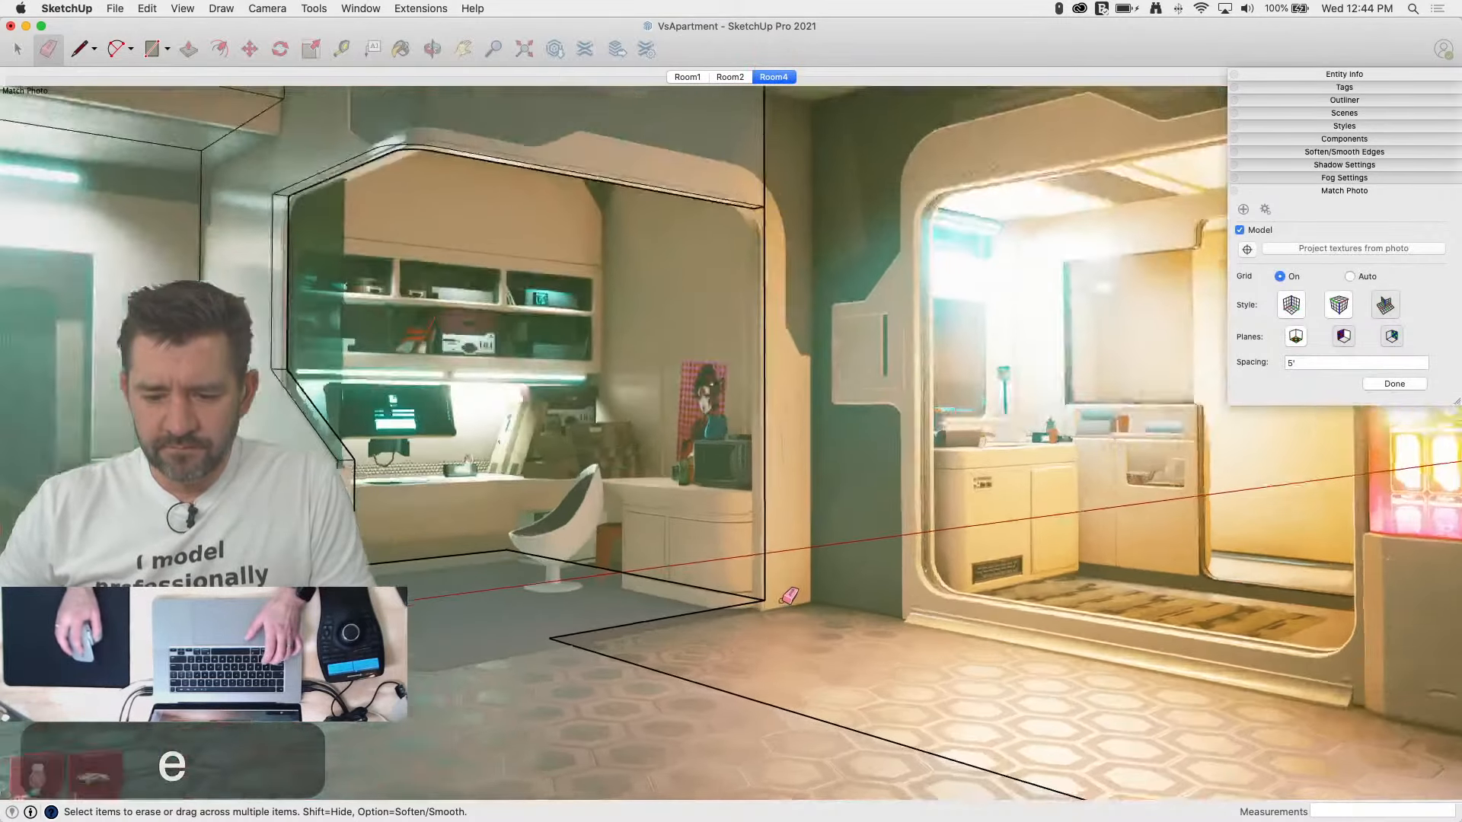
scroll(764, 699, down, 5)
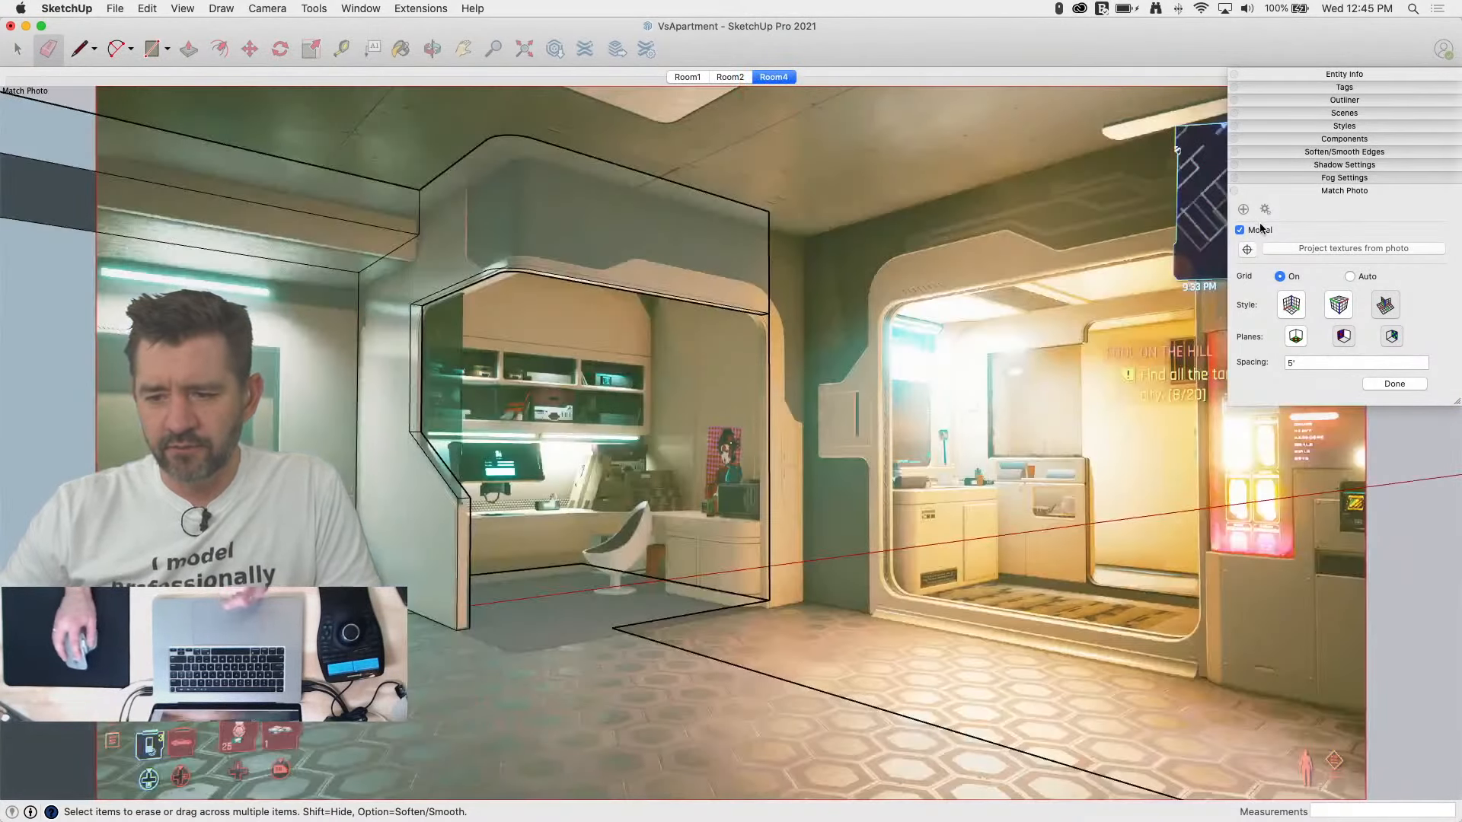
Step: Reopen the Room4 photo match for editing, rescale the model along the red axis and reposition its origin against the partition wall
click(1265, 209)
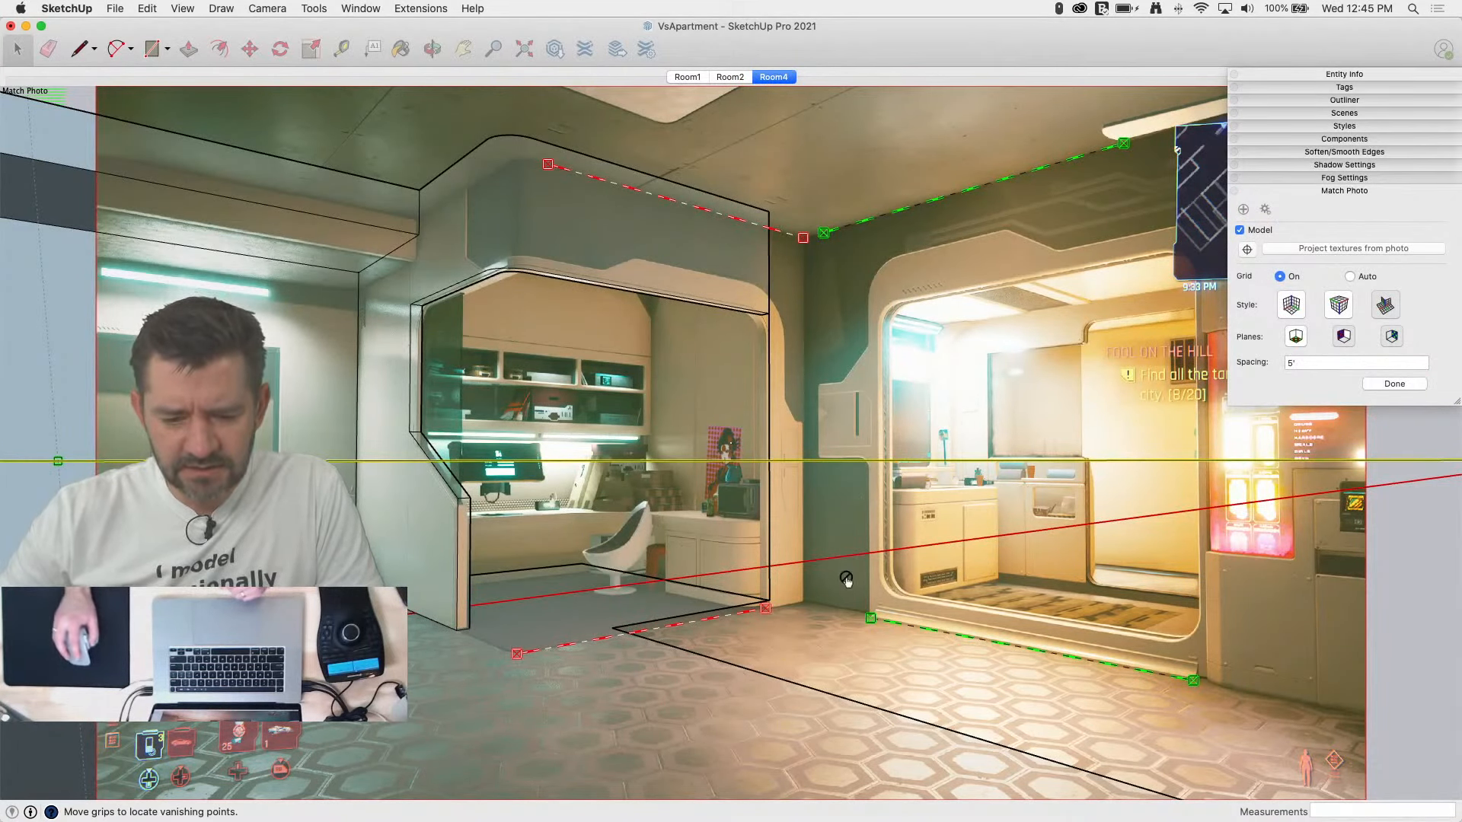
scroll(846, 580, down, 4)
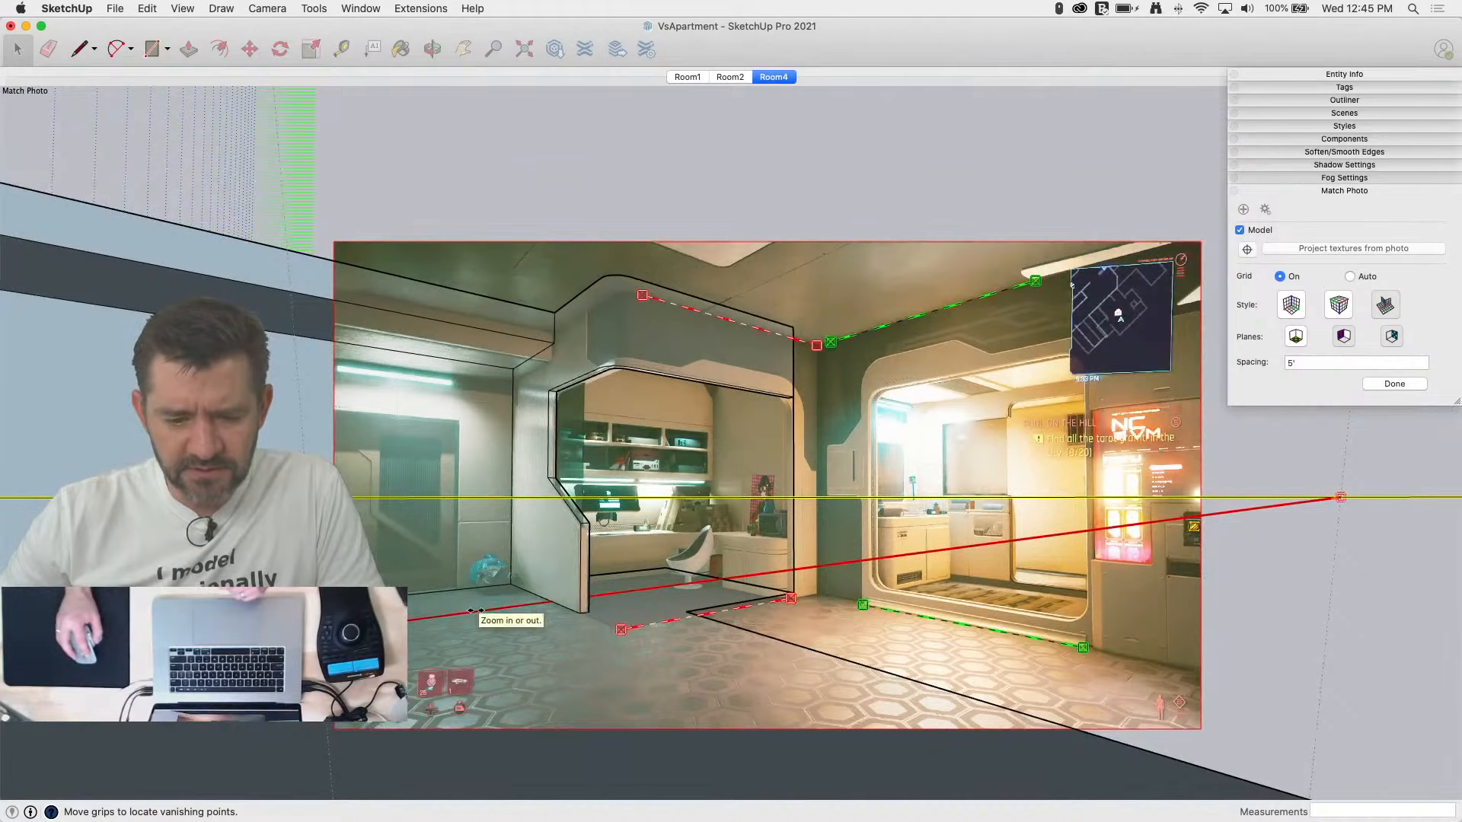
drag(472, 611, 445, 600)
scroll(483, 652, down, 3)
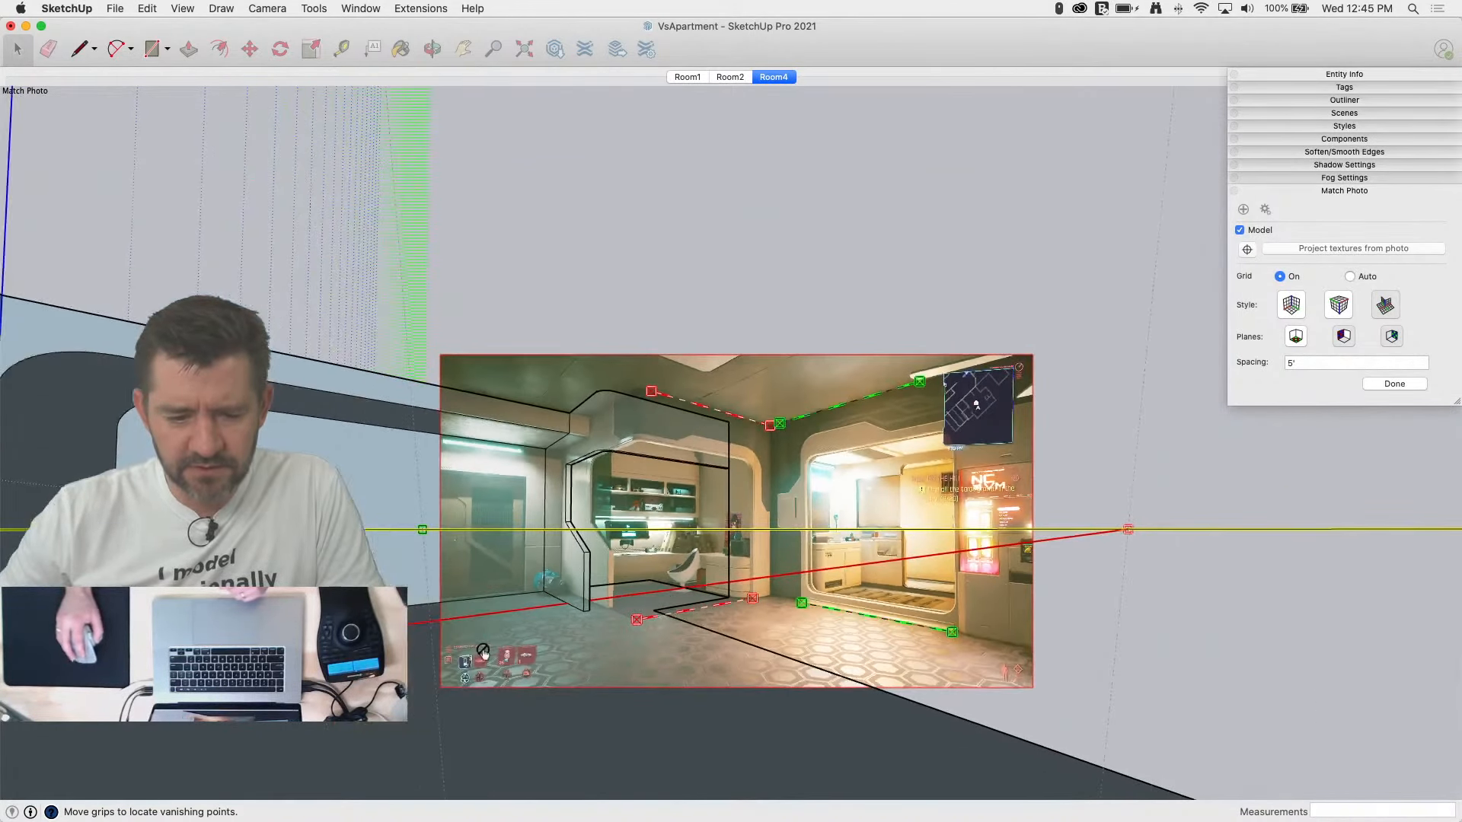
scroll(1148, 508, down, 2)
drag(272, 636, 306, 635)
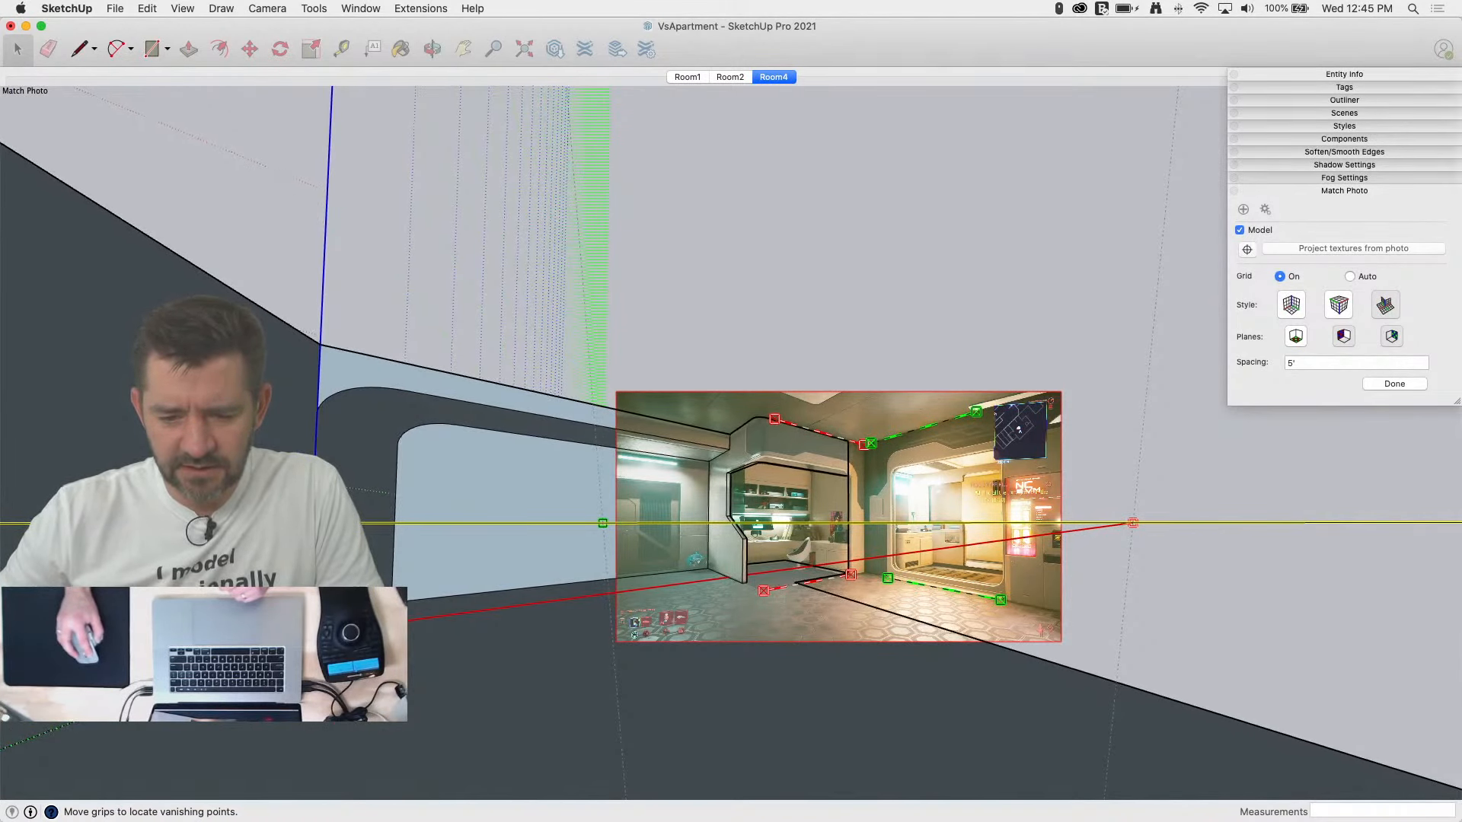
scroll(712, 562, up, 4)
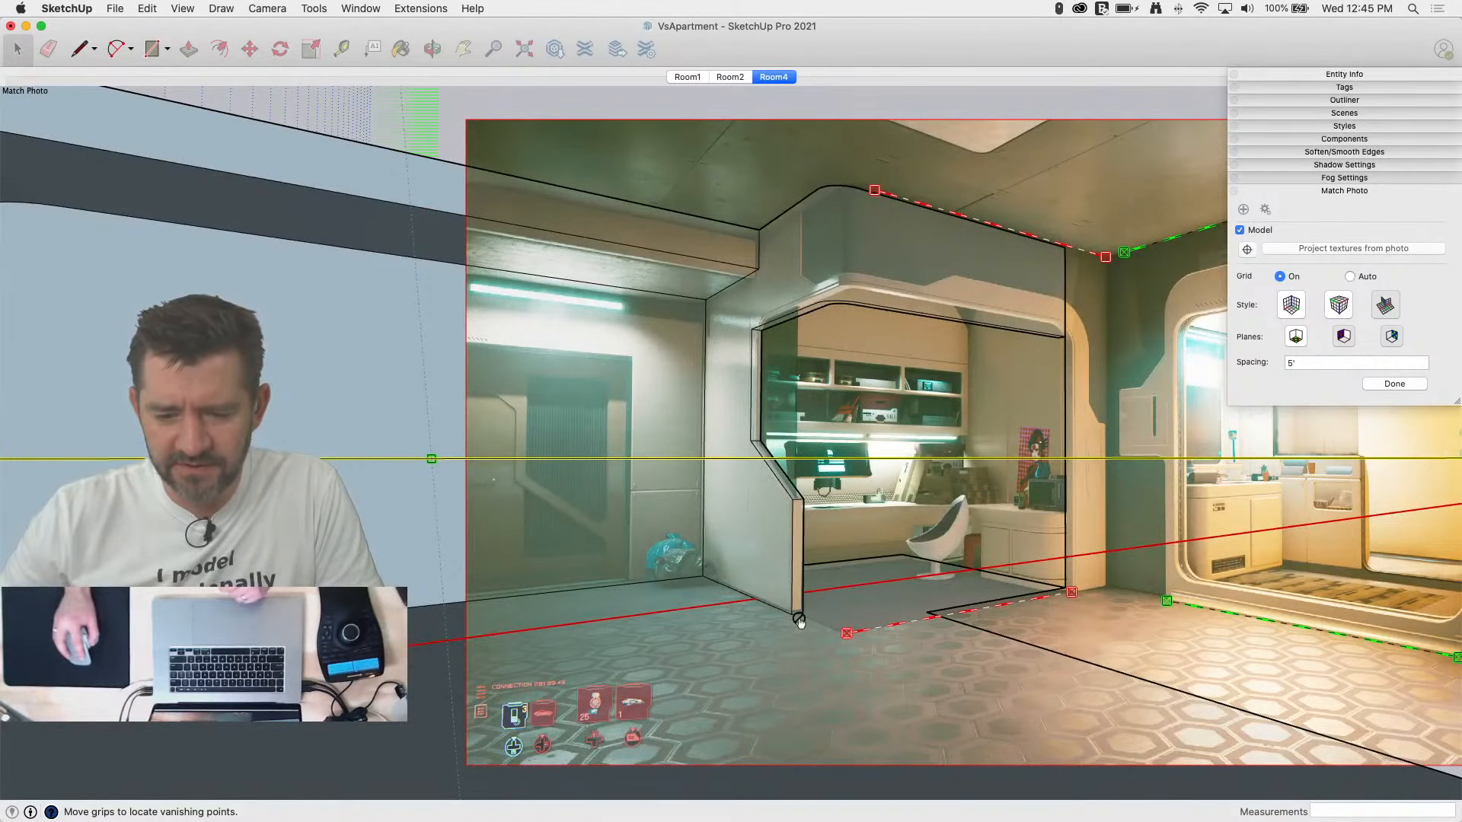
Step: Fine-tune the model's scale and origin so the partition wall follows the photo, and finish the Room4 match
scroll(418, 552, down, 3)
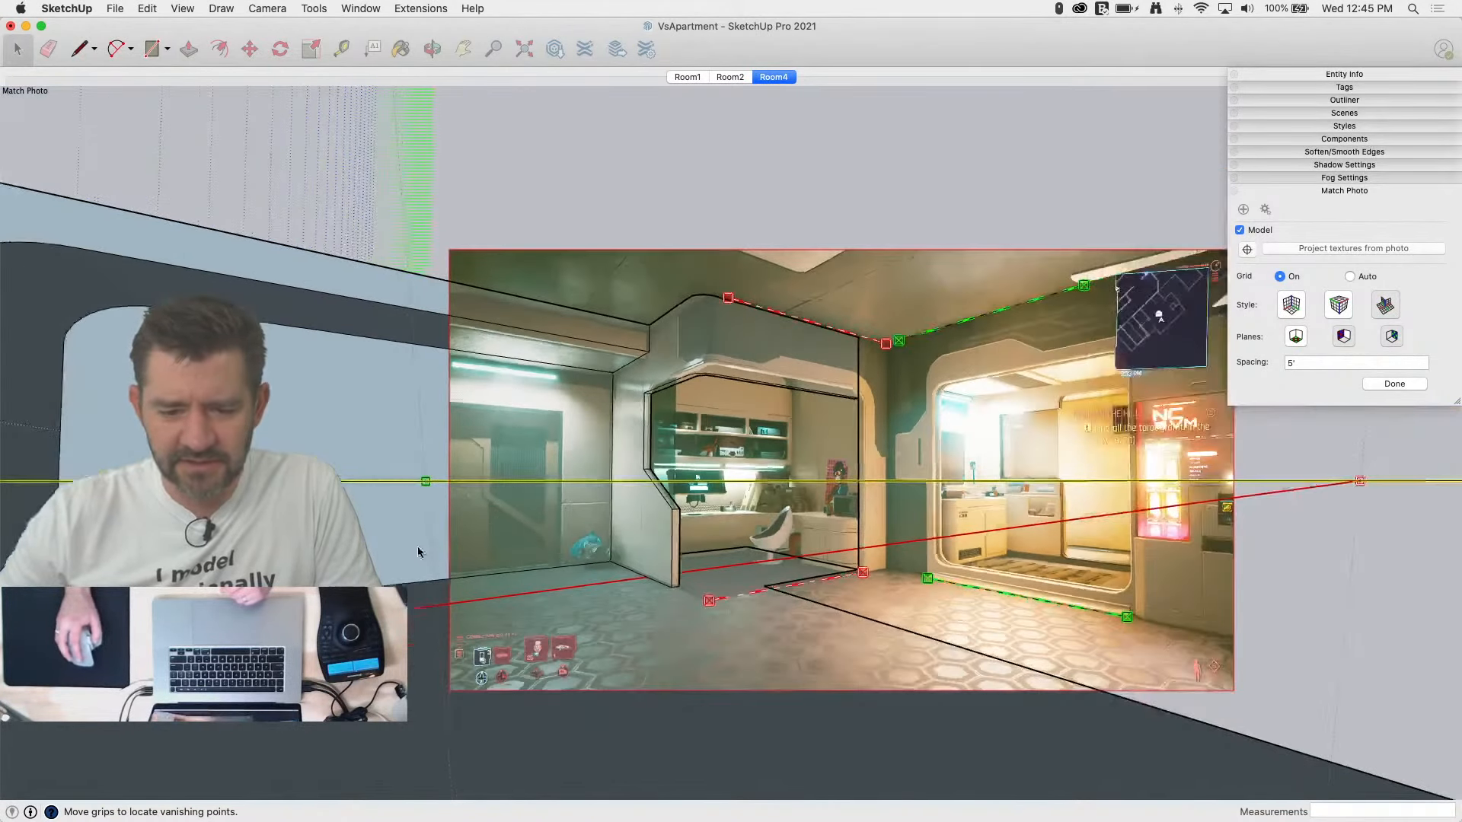
scroll(740, 628, down, 2)
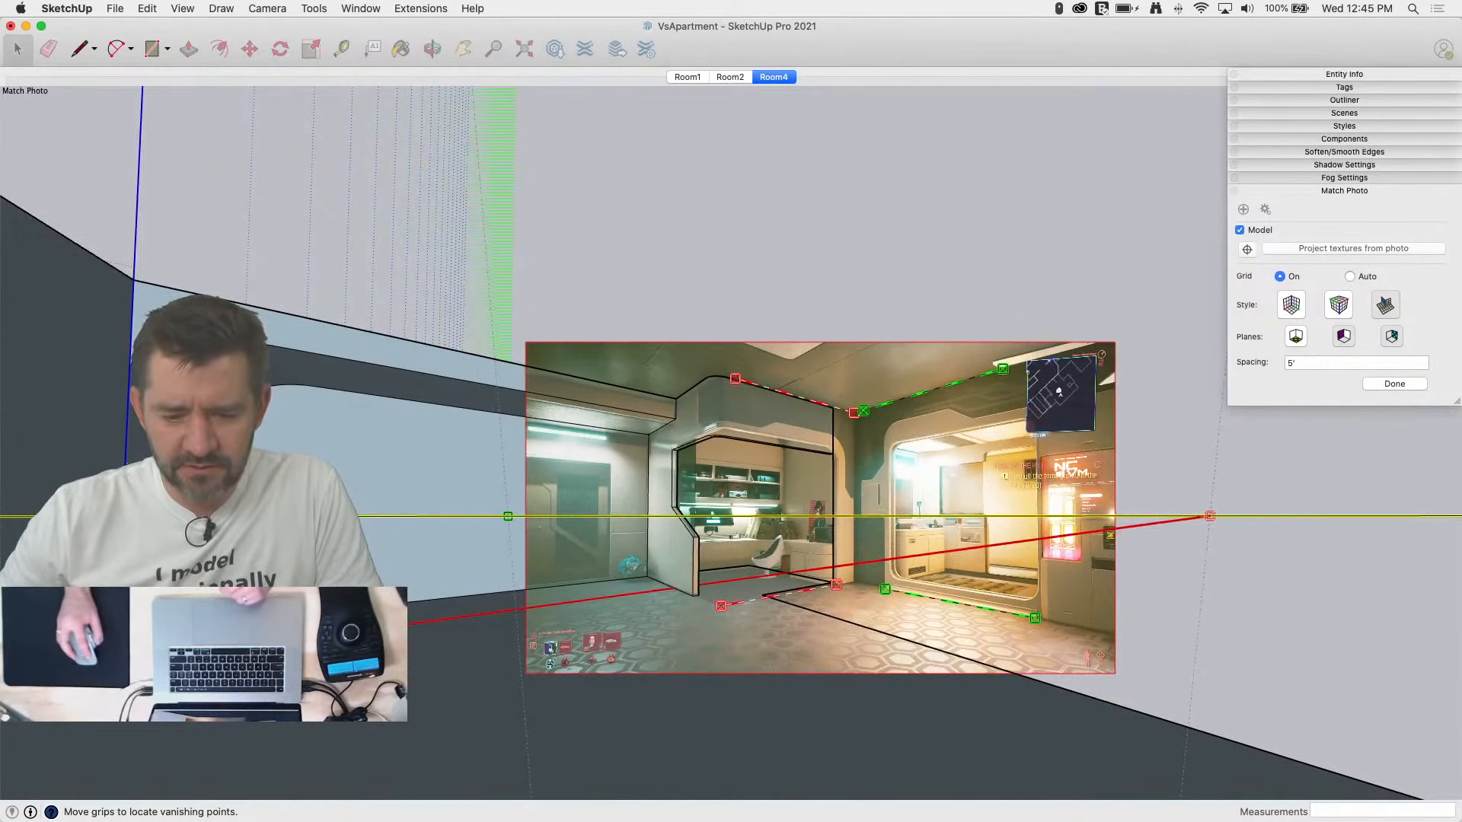
drag(126, 457, 126, 466)
drag(116, 664, 138, 658)
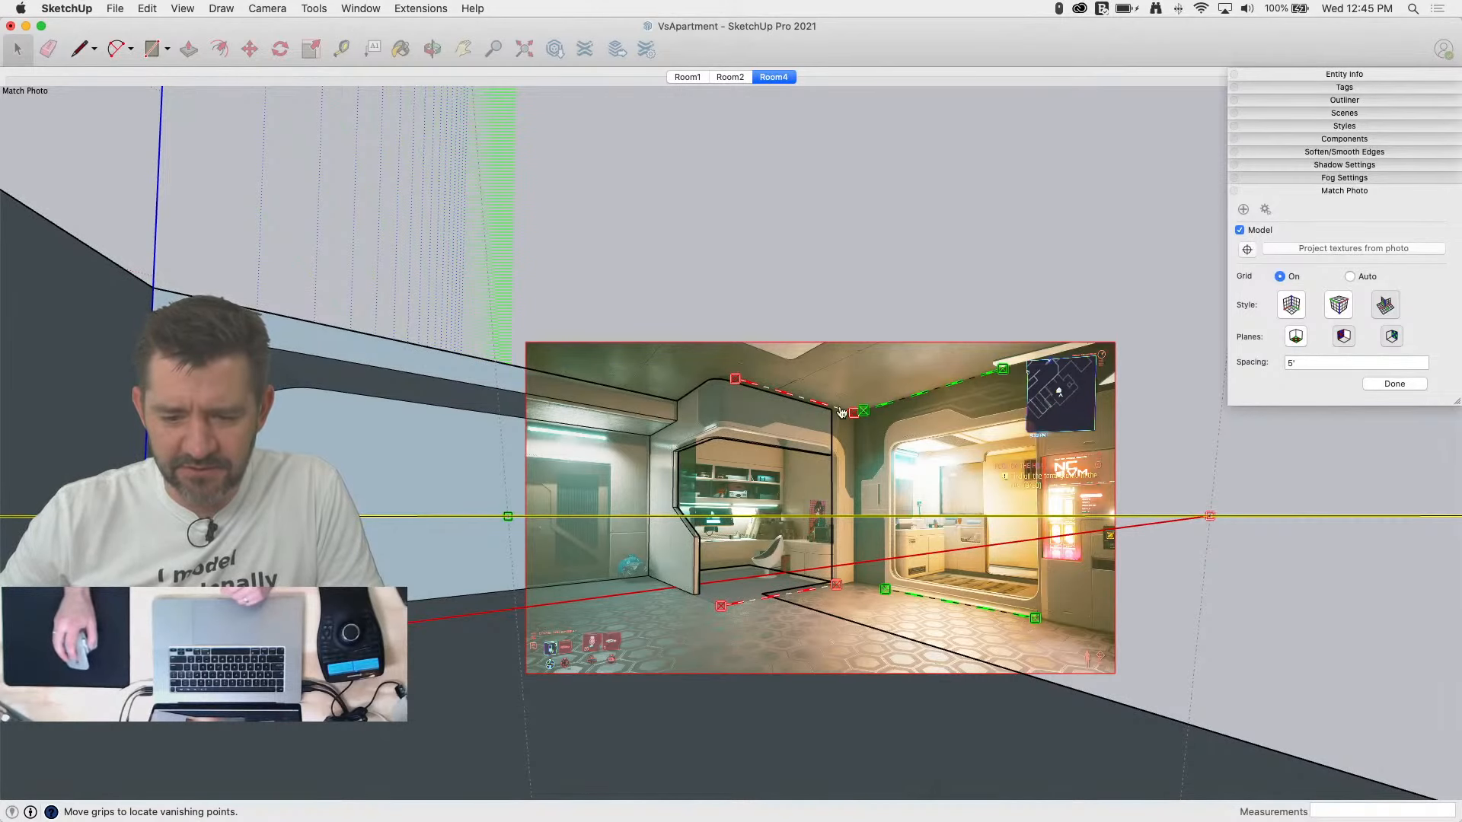
scroll(841, 412, up, 3)
click(1387, 385)
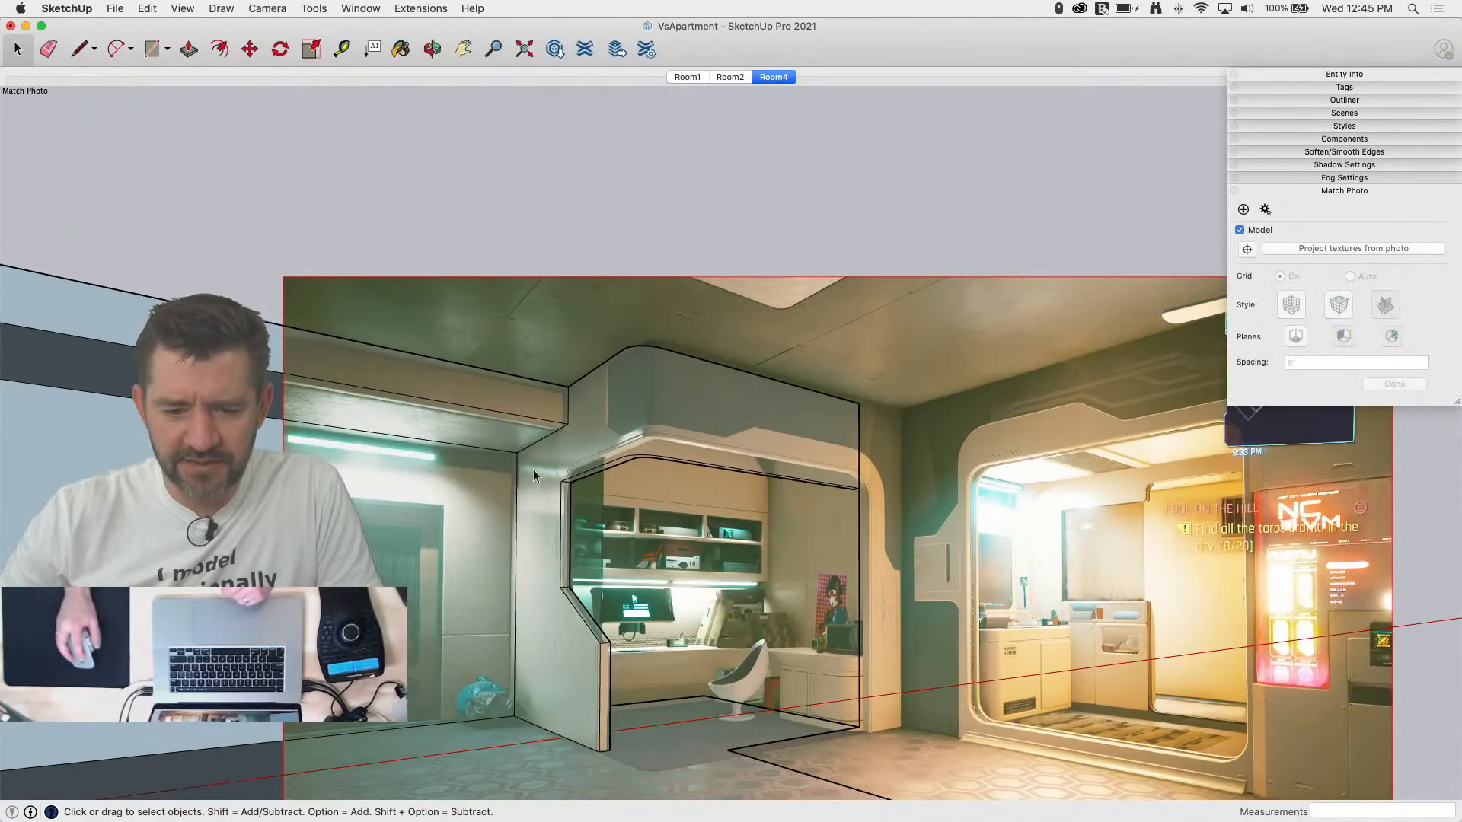
Step: Raise the curved soffit's underside about 5 11/16" to the photographed opening edge with Push/Pull
click(624, 462)
scroll(625, 463, up, 3)
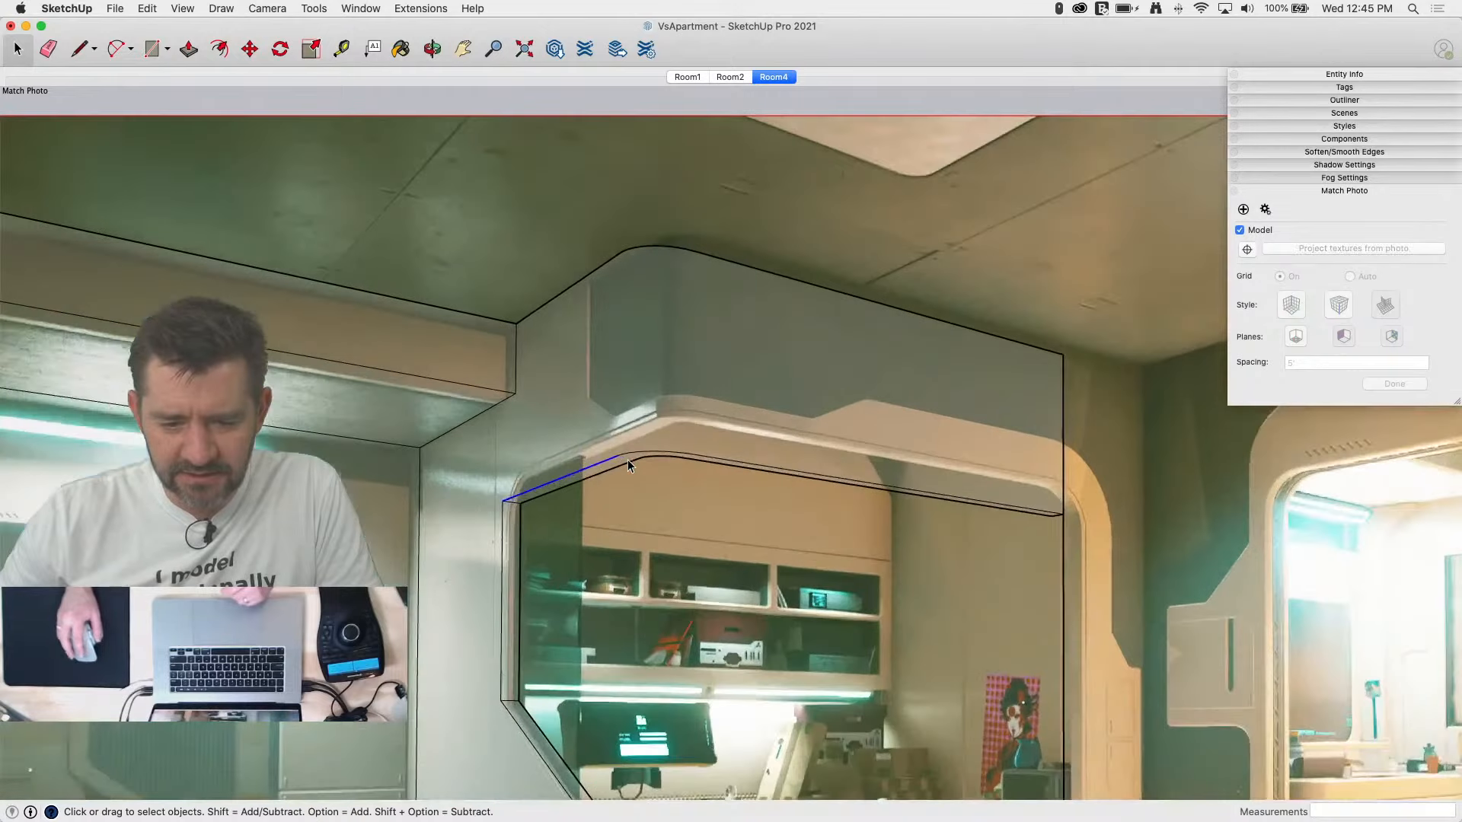
key(p)
click(626, 465)
drag(626, 466, 638, 426)
click(638, 426)
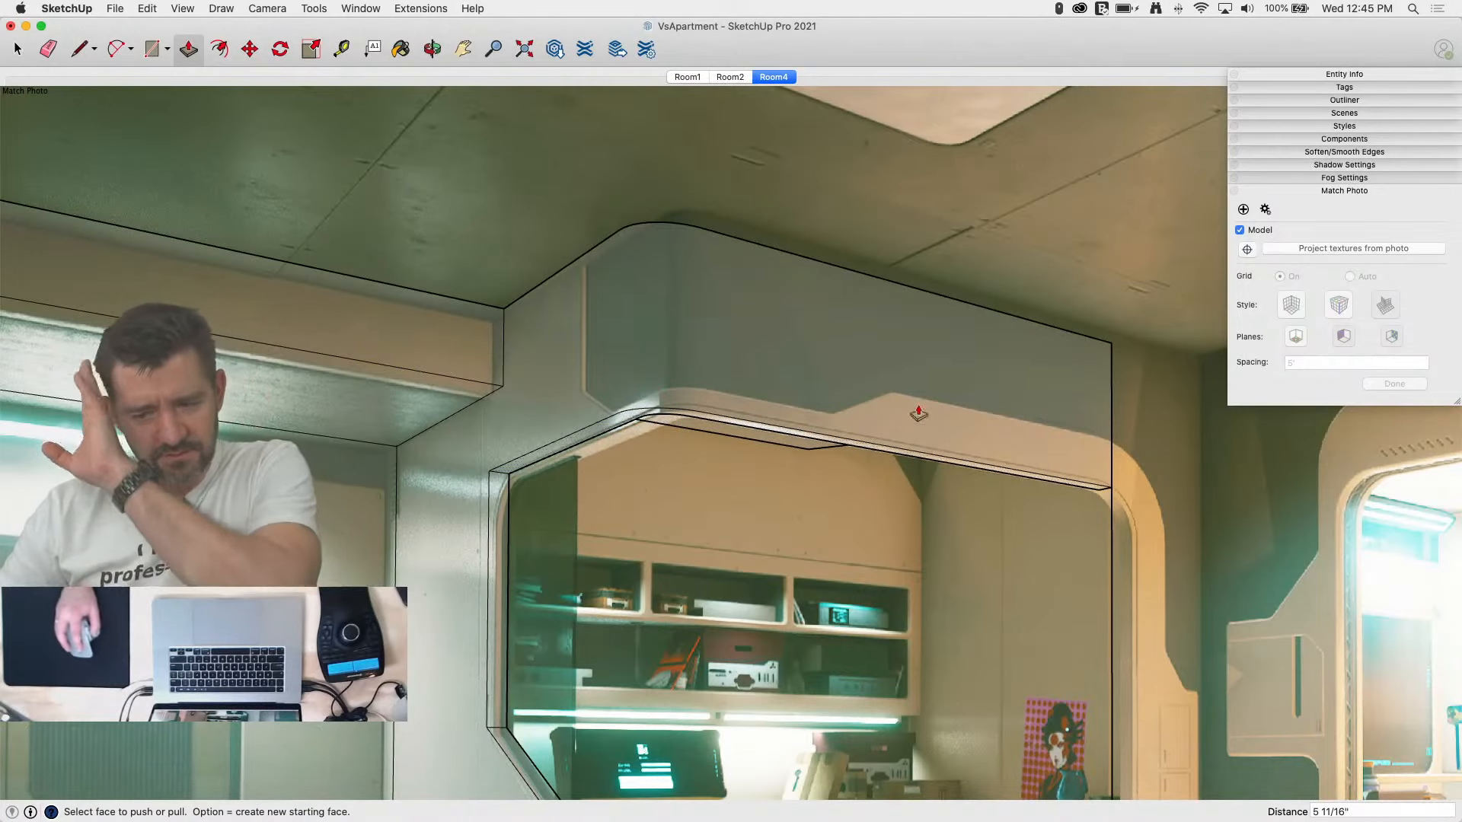
Step: Erase the vertical guide line between the soffit's end and the floor corner
scroll(830, 373, down, 3)
scroll(970, 707, up, 5)
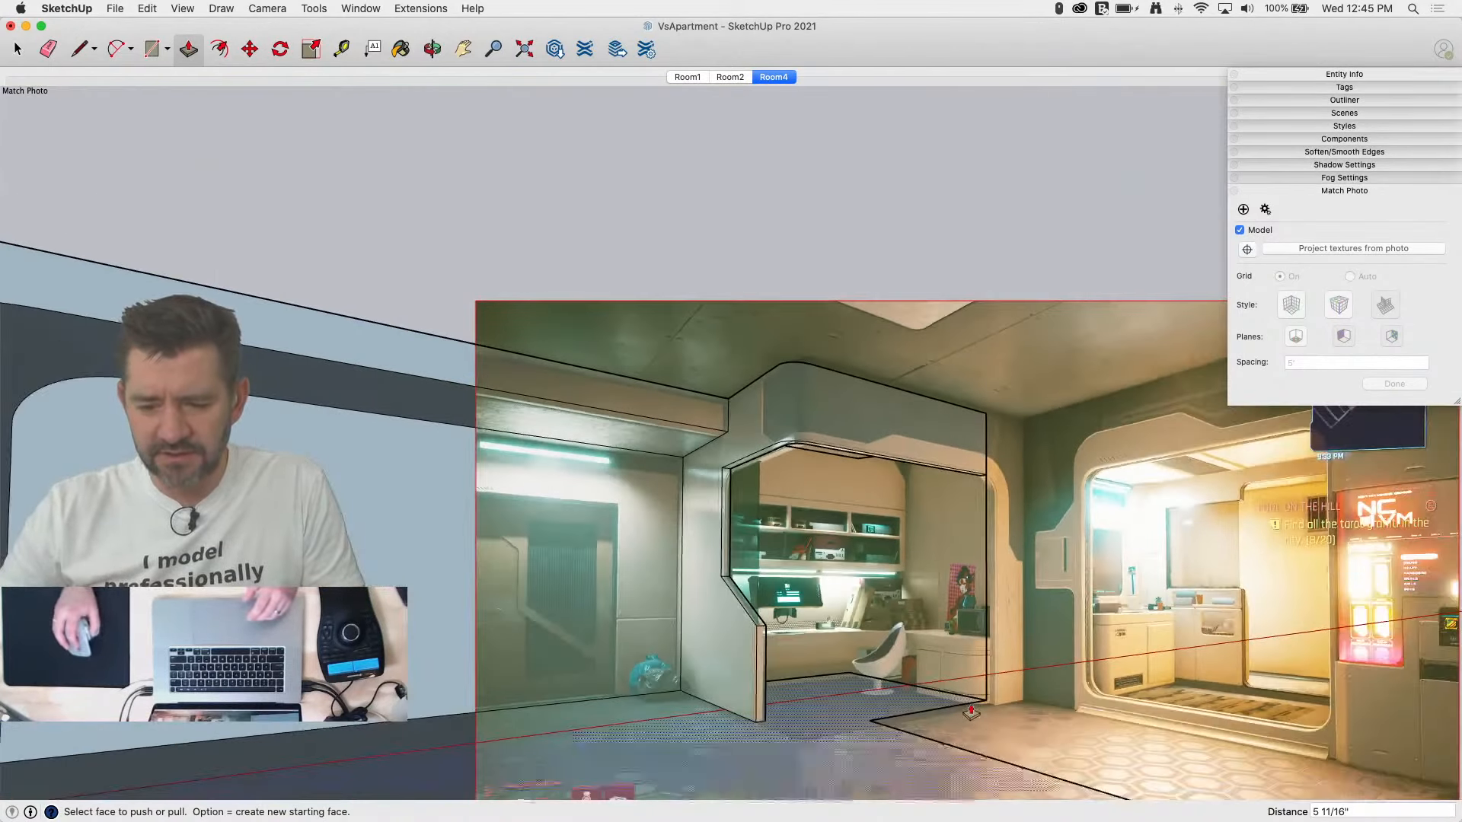
key(l)
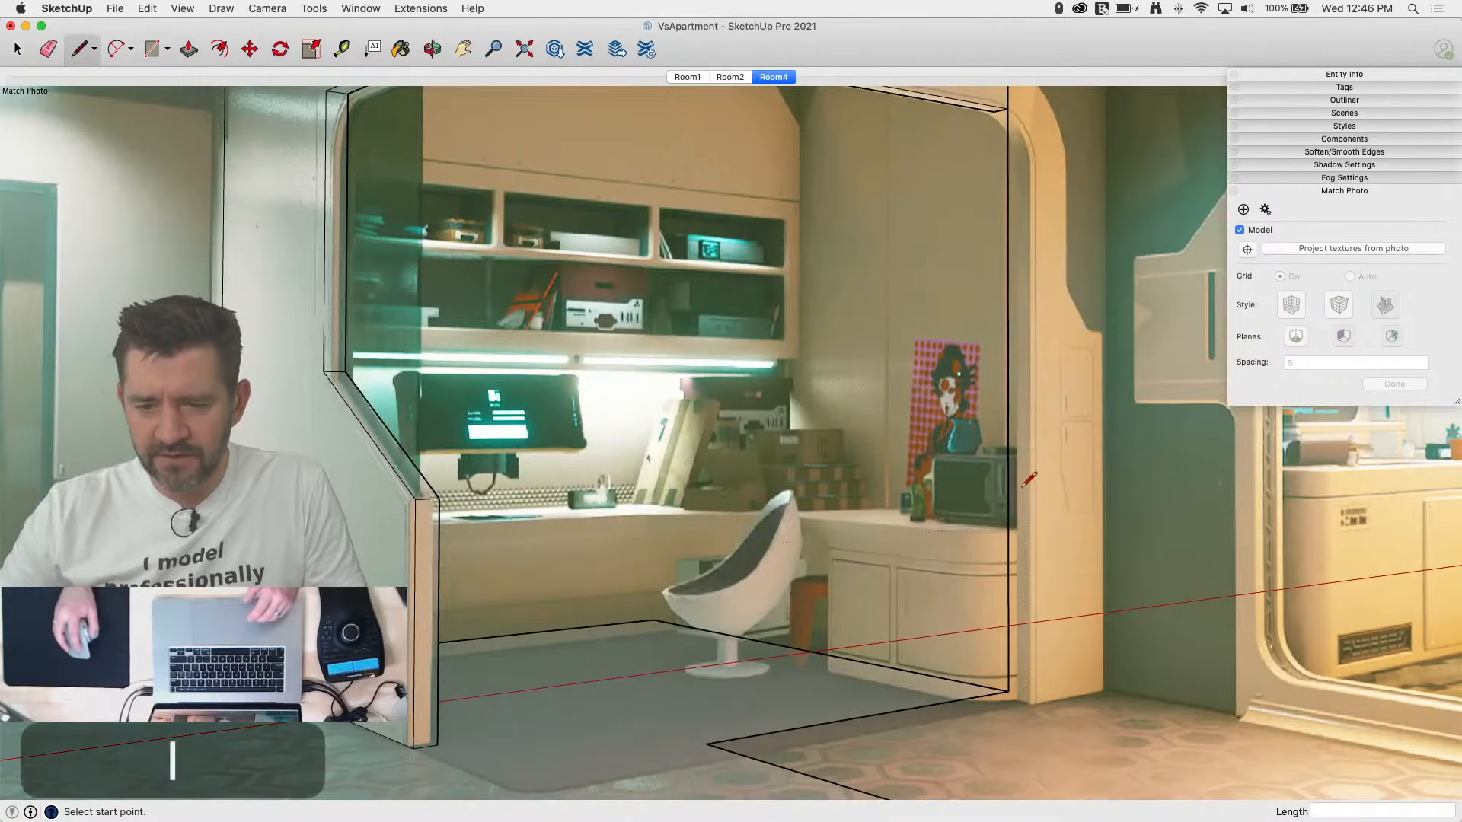
scroll(990, 692, down, 3)
key(e)
drag(997, 596, 981, 603)
key(space)
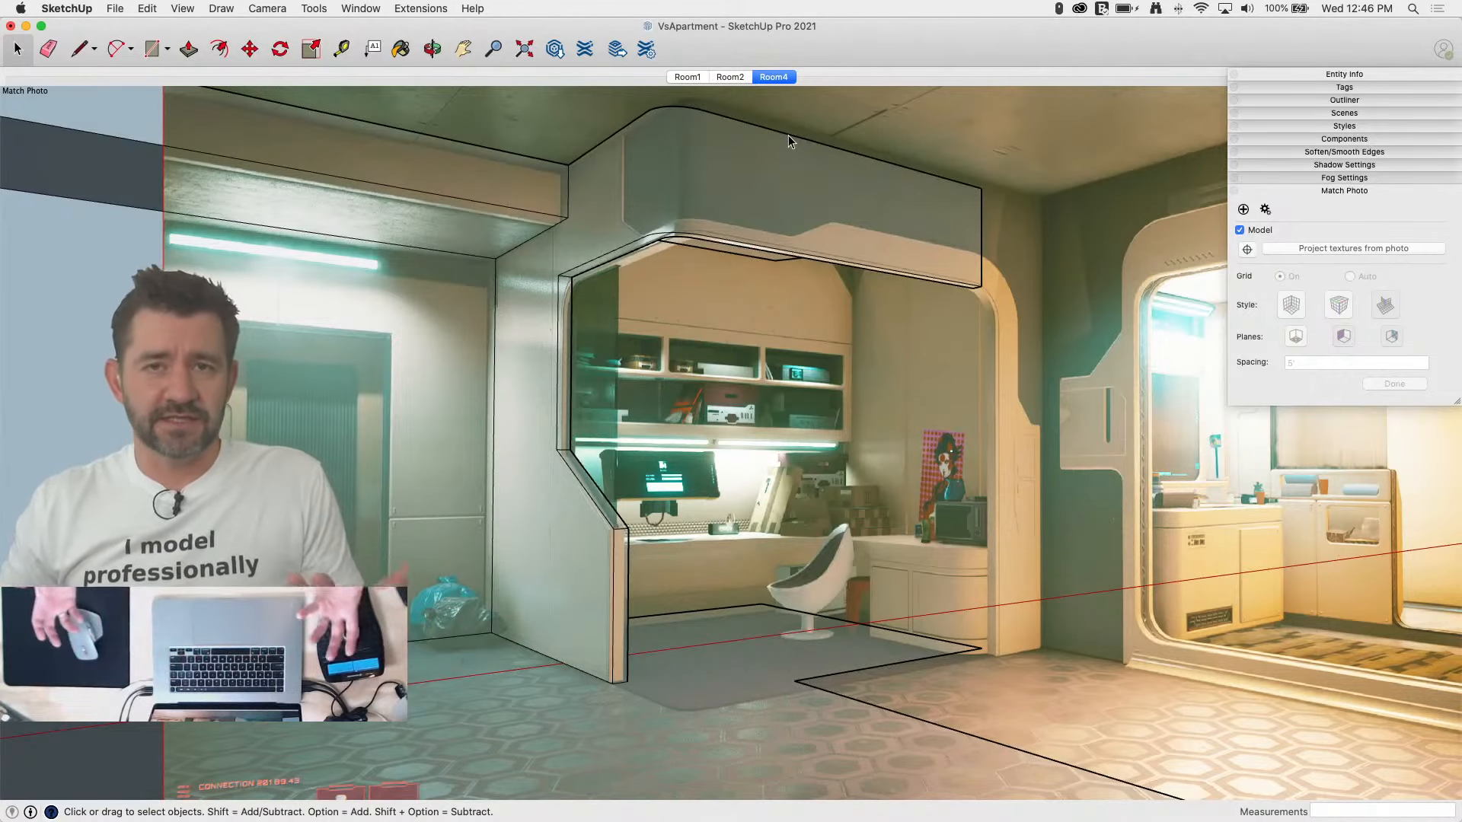
Step: In Room4, move the soffit's end edges about 1' 10 3/16" along the red axis to the photographed room corner
middle_drag(1089, 321, 776, 310)
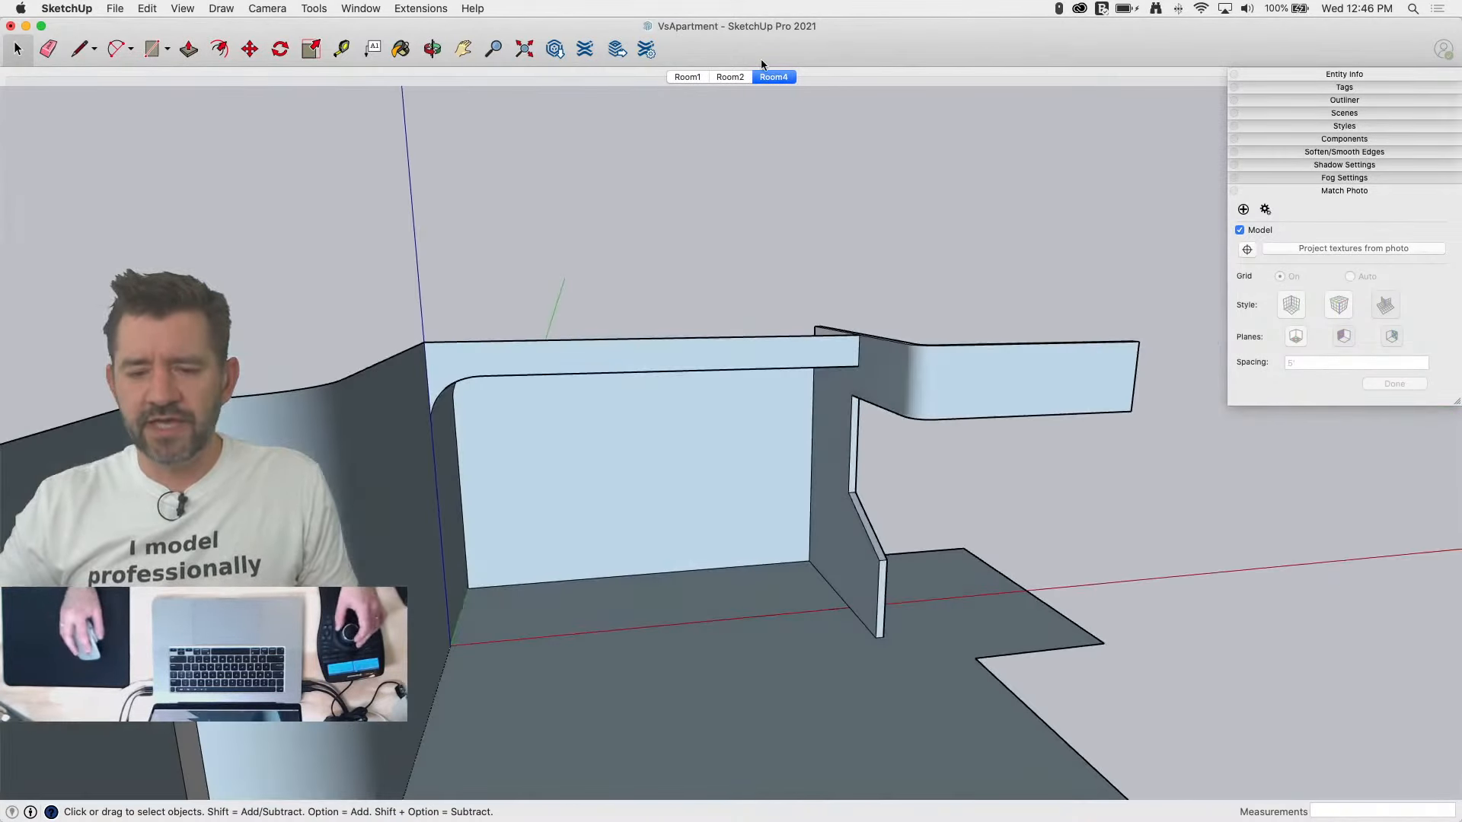
click(774, 77)
drag(678, 195, 809, 371)
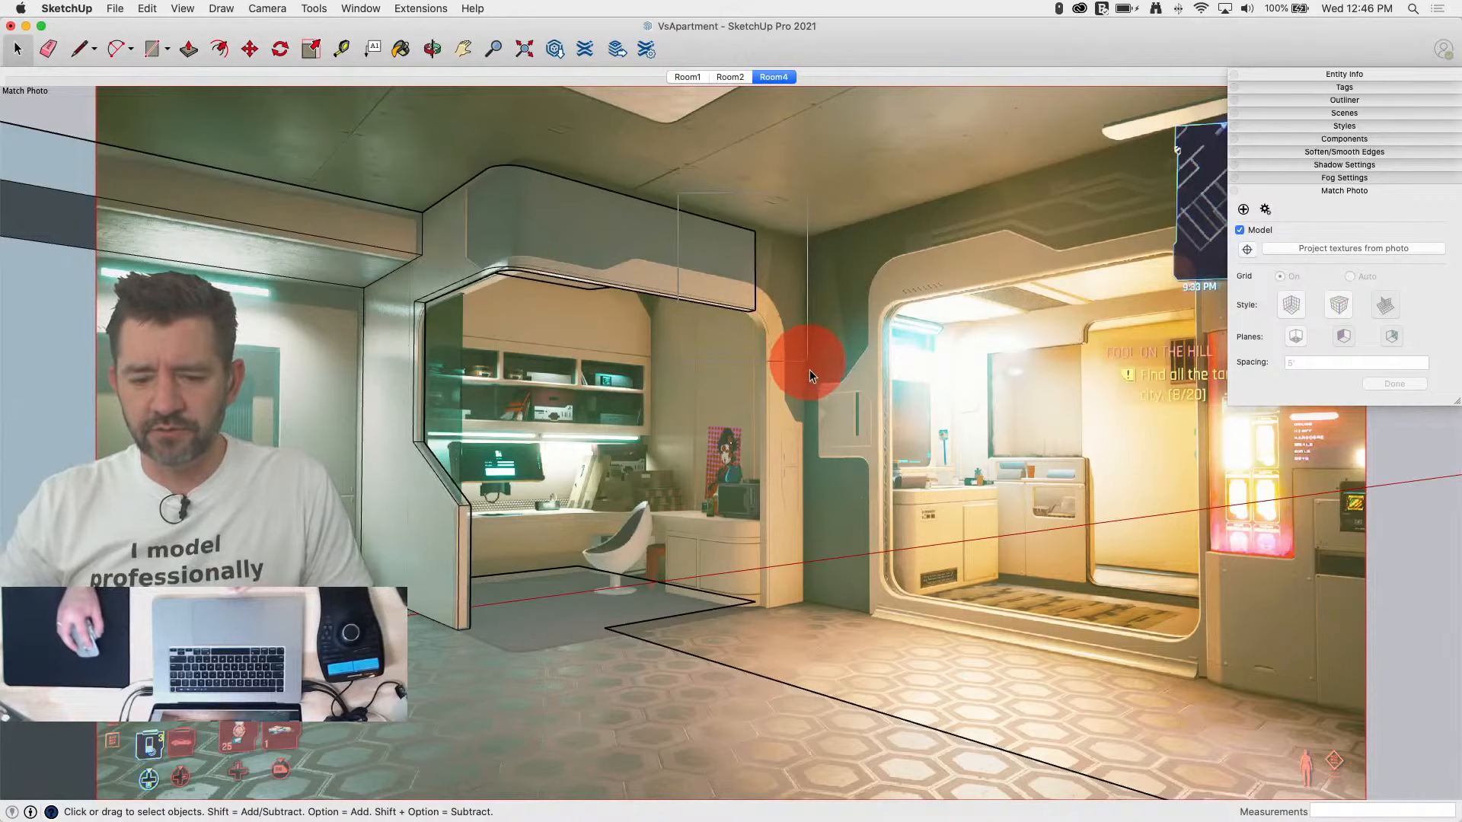
key(m)
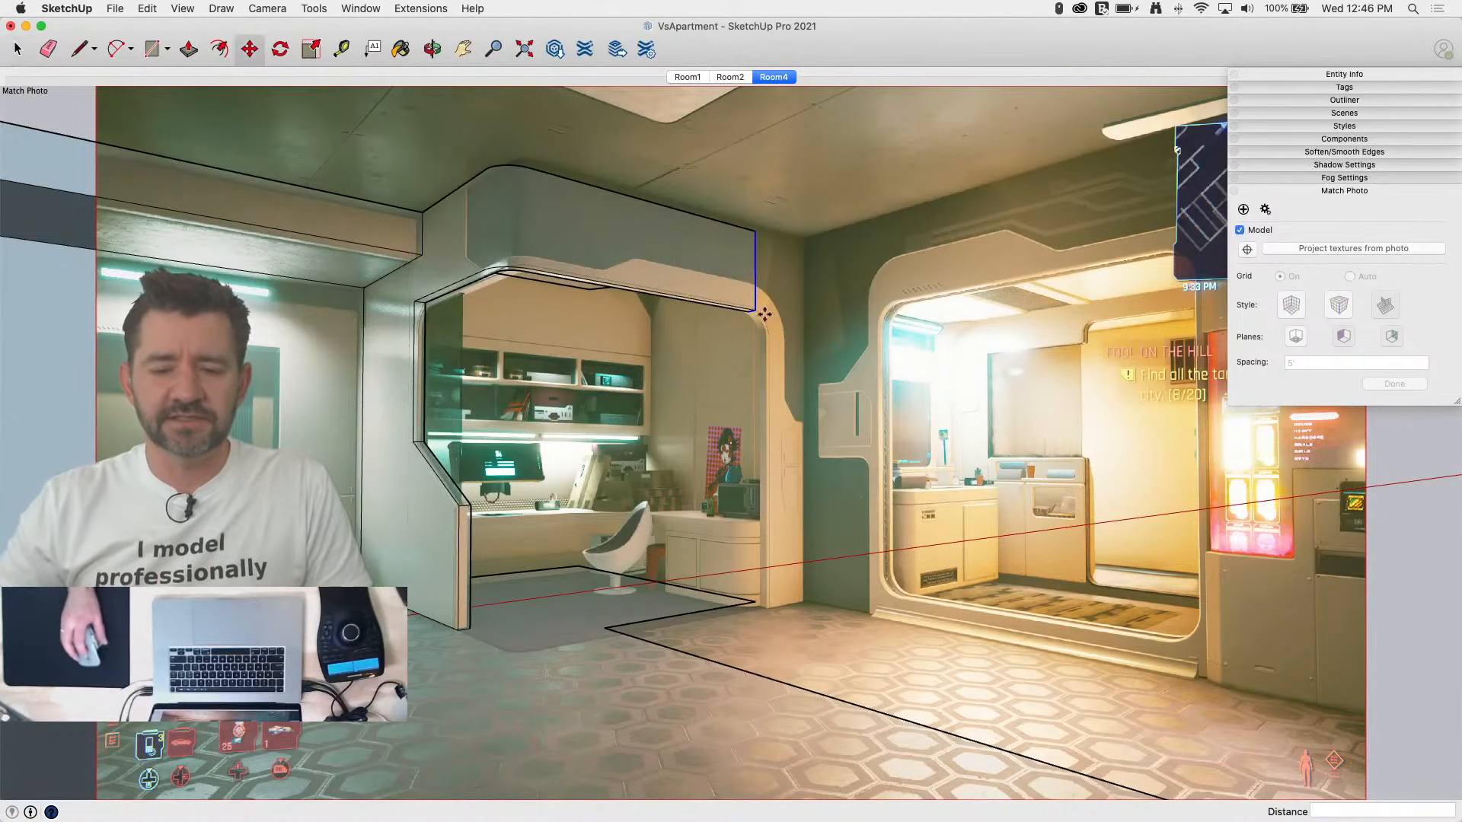
scroll(685, 198, up, 3)
click(617, 212)
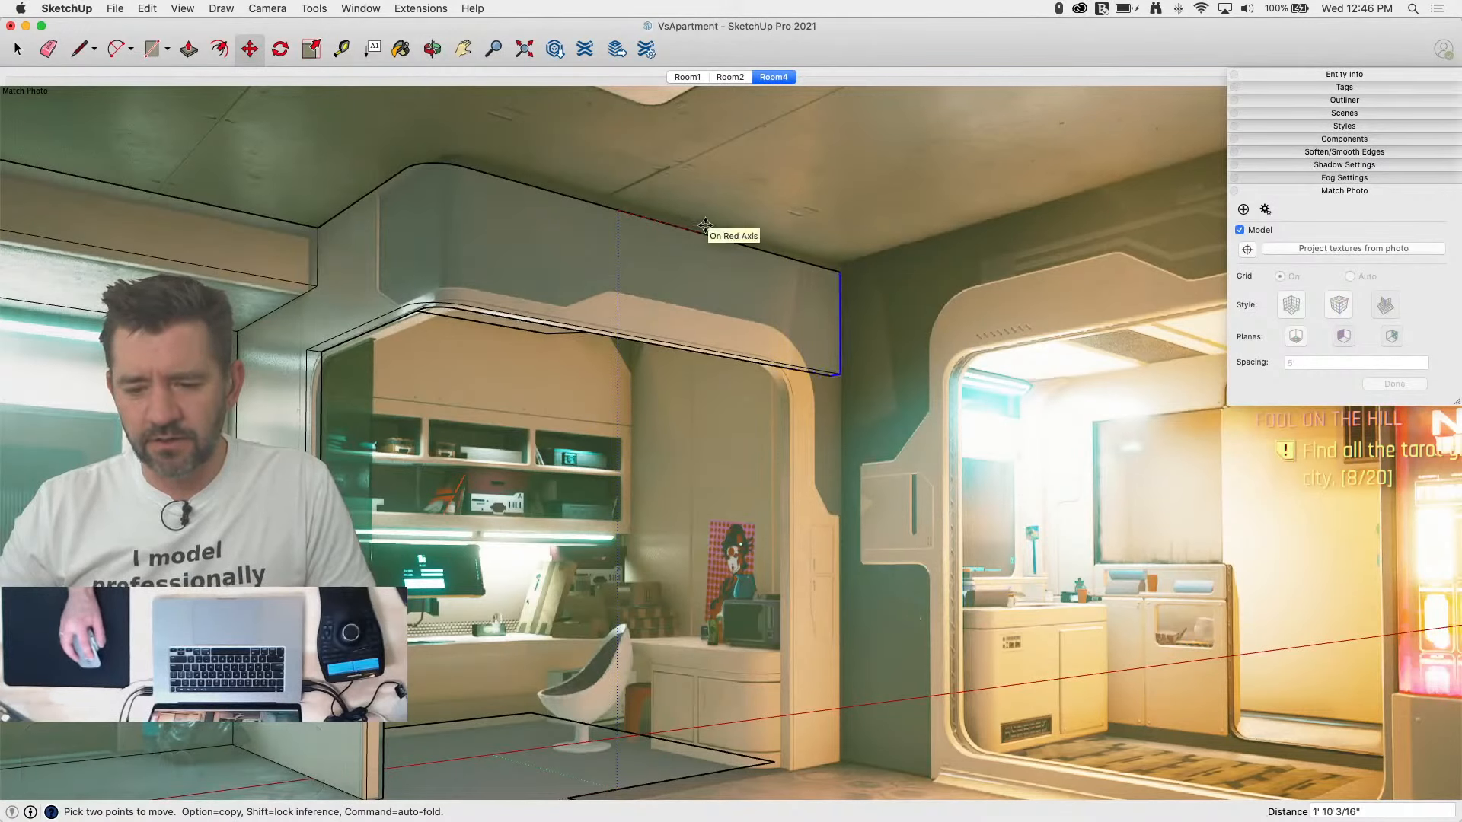
click(705, 226)
Step: Draw a vertical line about 9' 8 1/8" long from the soffit's upper end corner down to floor level
key(l)
click(839, 272)
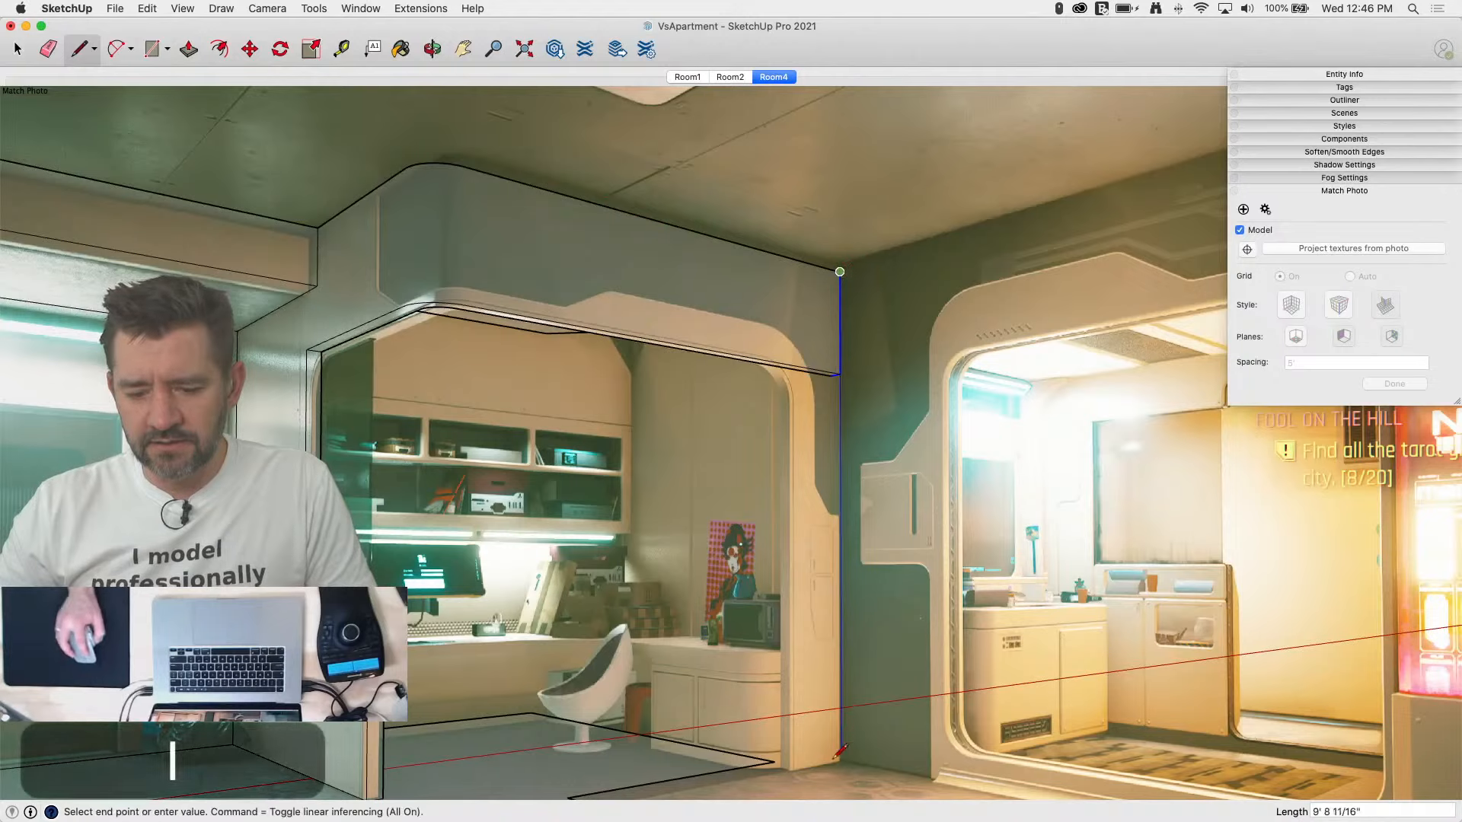
key(Up)
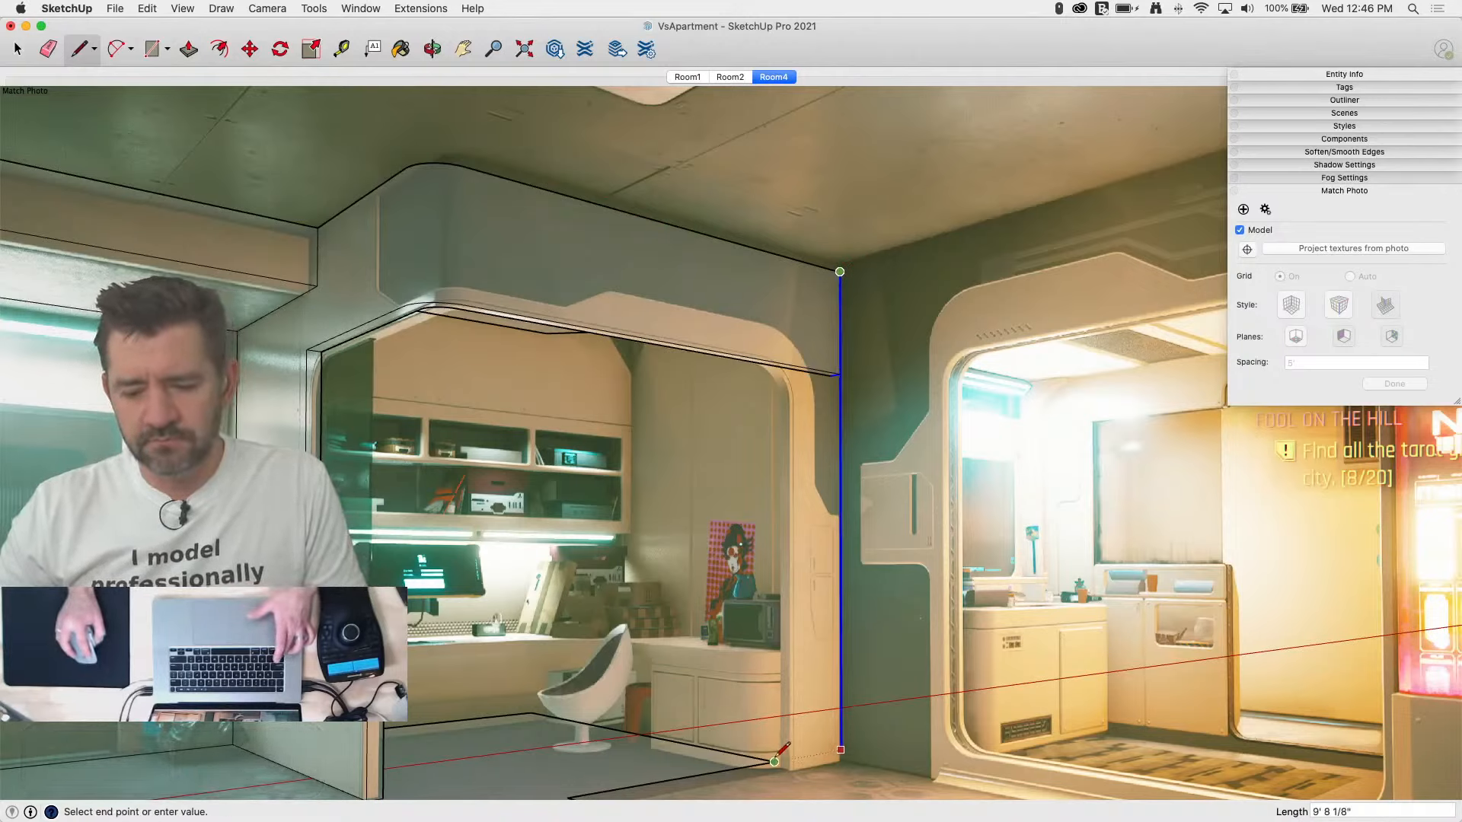
click(775, 762)
scroll(906, 601, down, 4)
scroll(844, 726, up, 3)
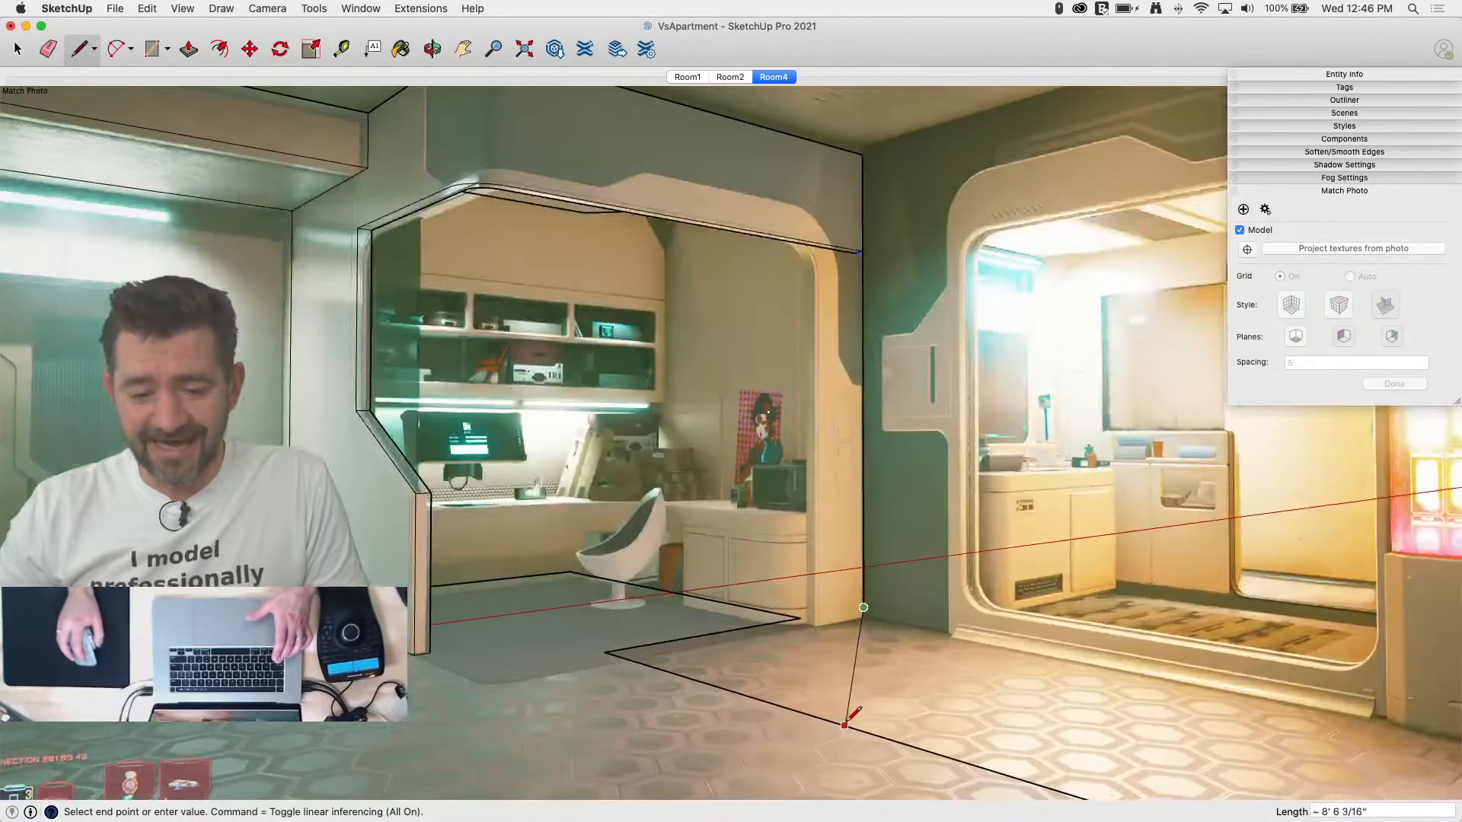
key(space)
Step: Extend the floor to the new vertical edge with a line about 1' 10 1/2" along the red axis and a rectangle to the back corner
key(l)
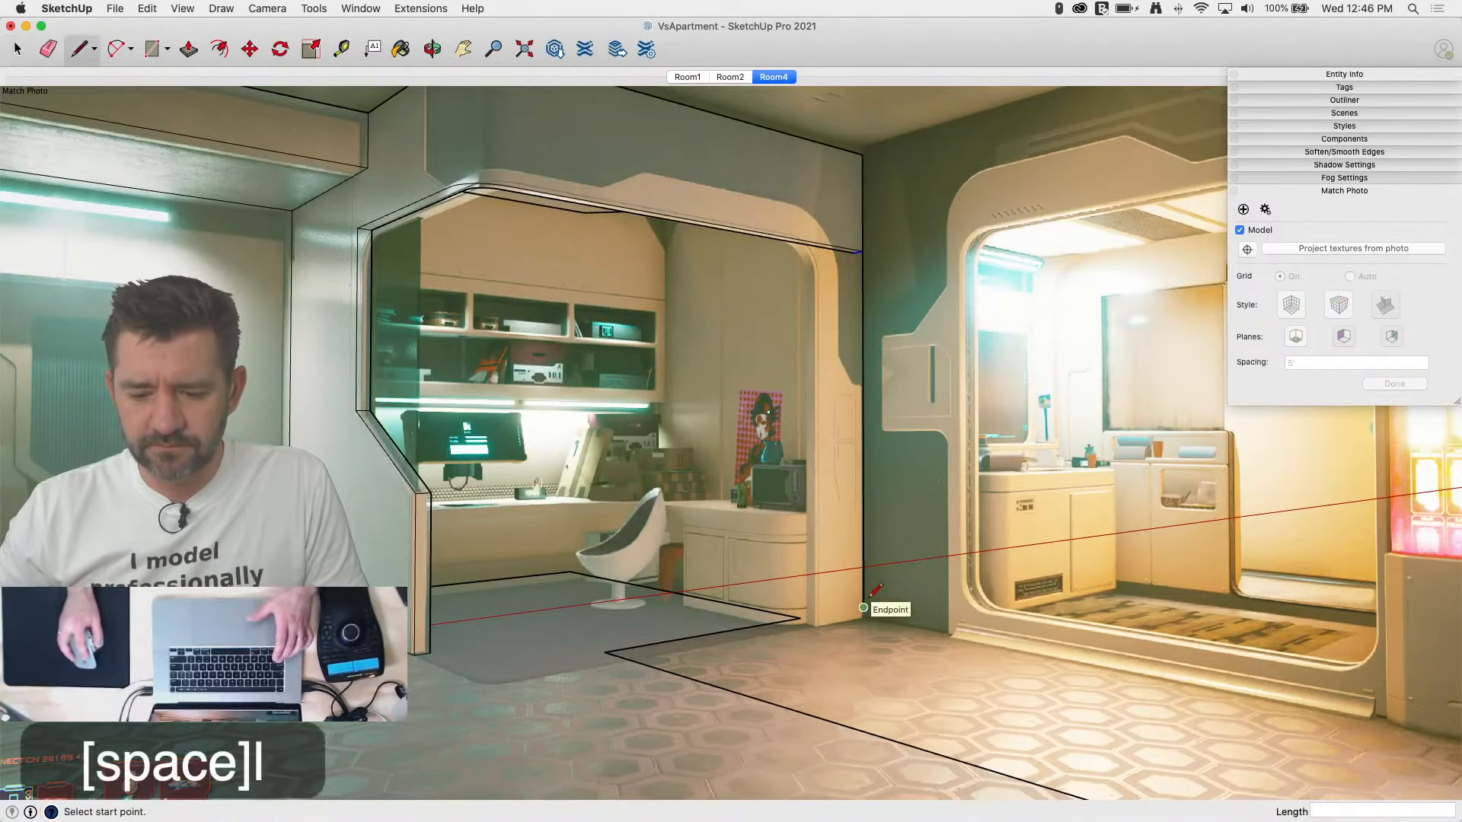
click(863, 608)
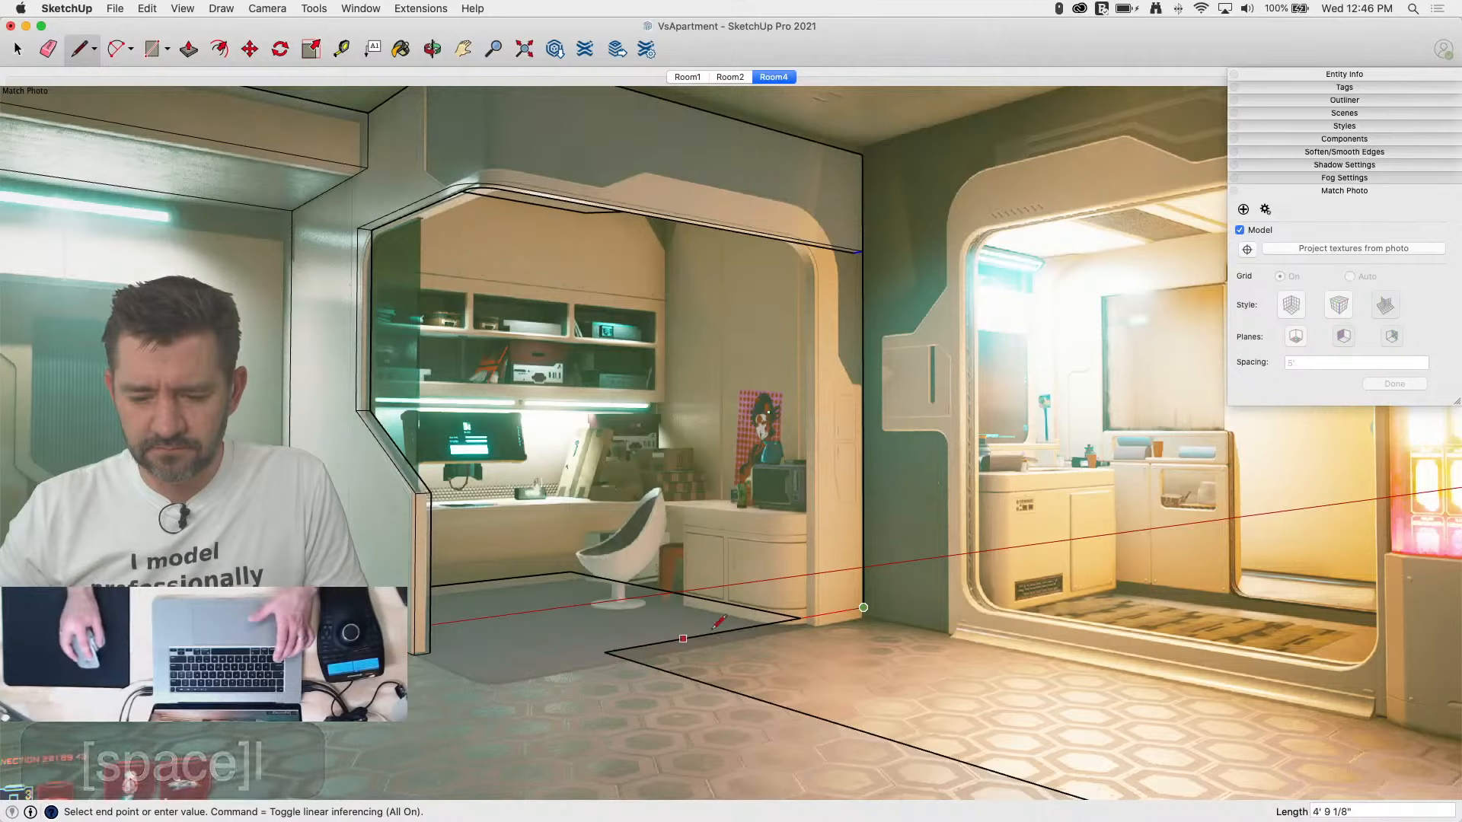
click(799, 611)
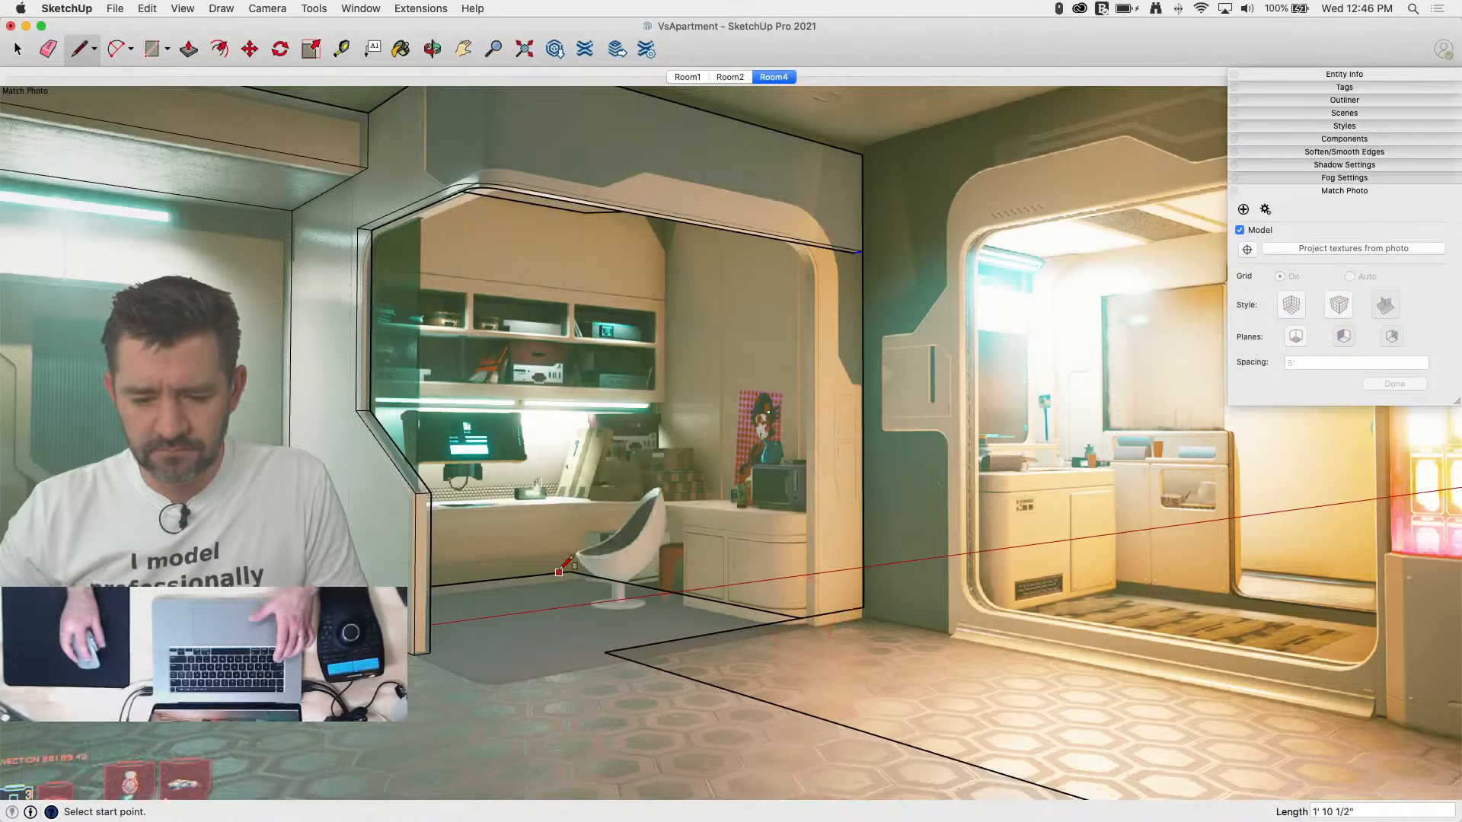
key(r)
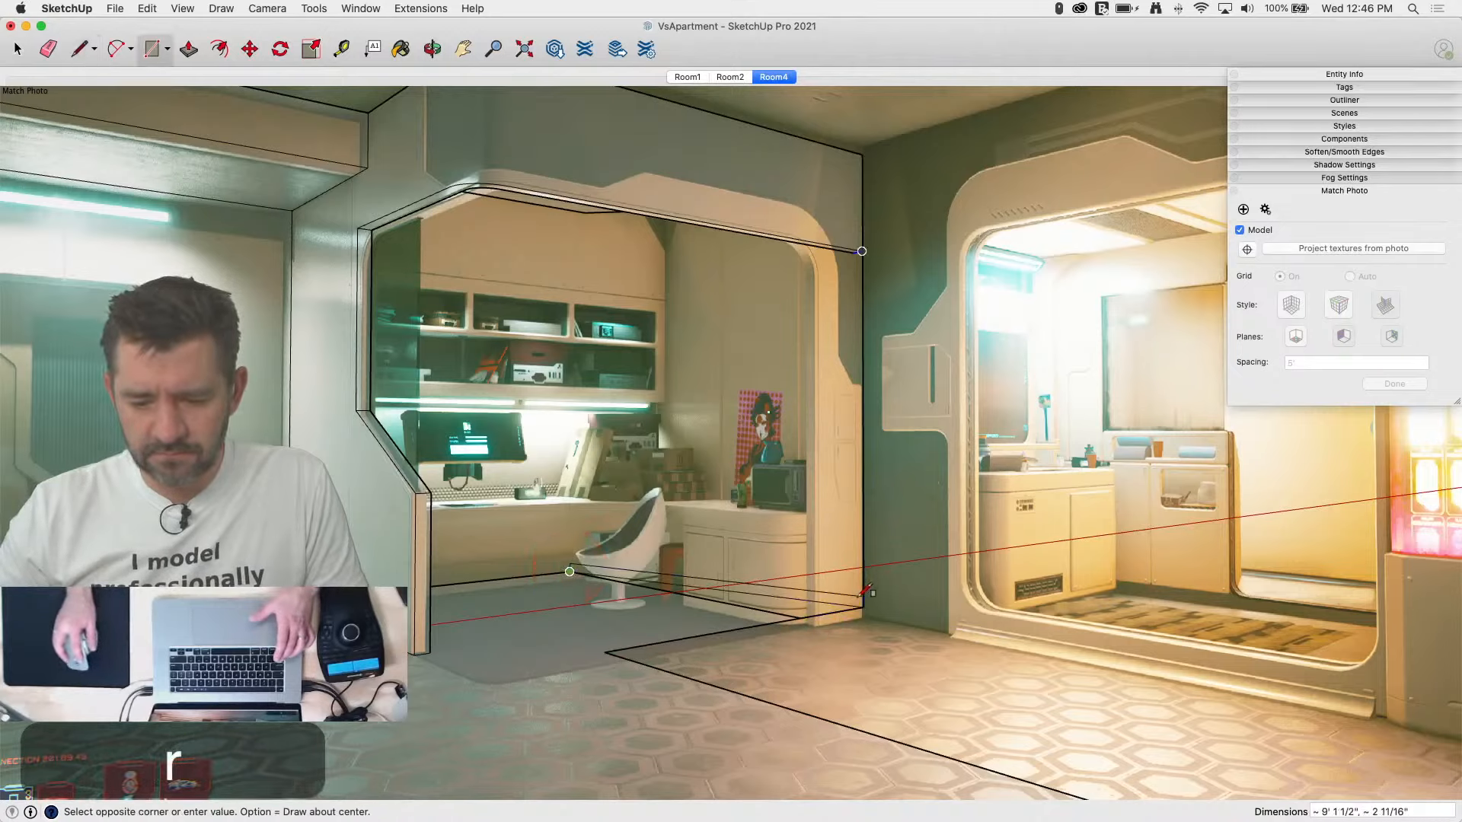
click(863, 608)
key(space)
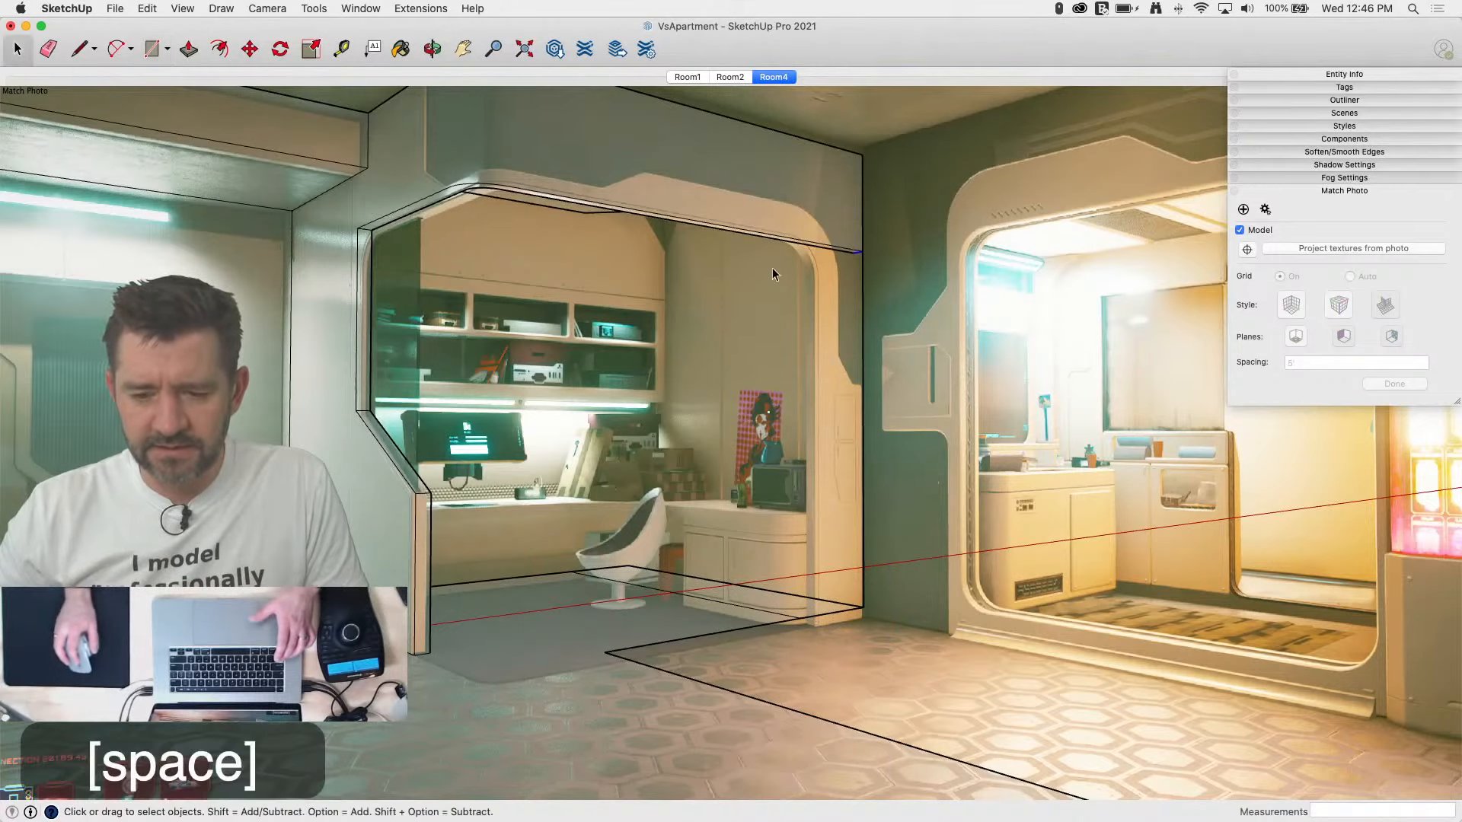
Step: Split off the end of the soffit's underside with a line and pull it about 7' 7 3/16" down to the floor as a pillar
scroll(772, 268, up, 3)
scroll(859, 254, up, 2)
key(l)
click(843, 224)
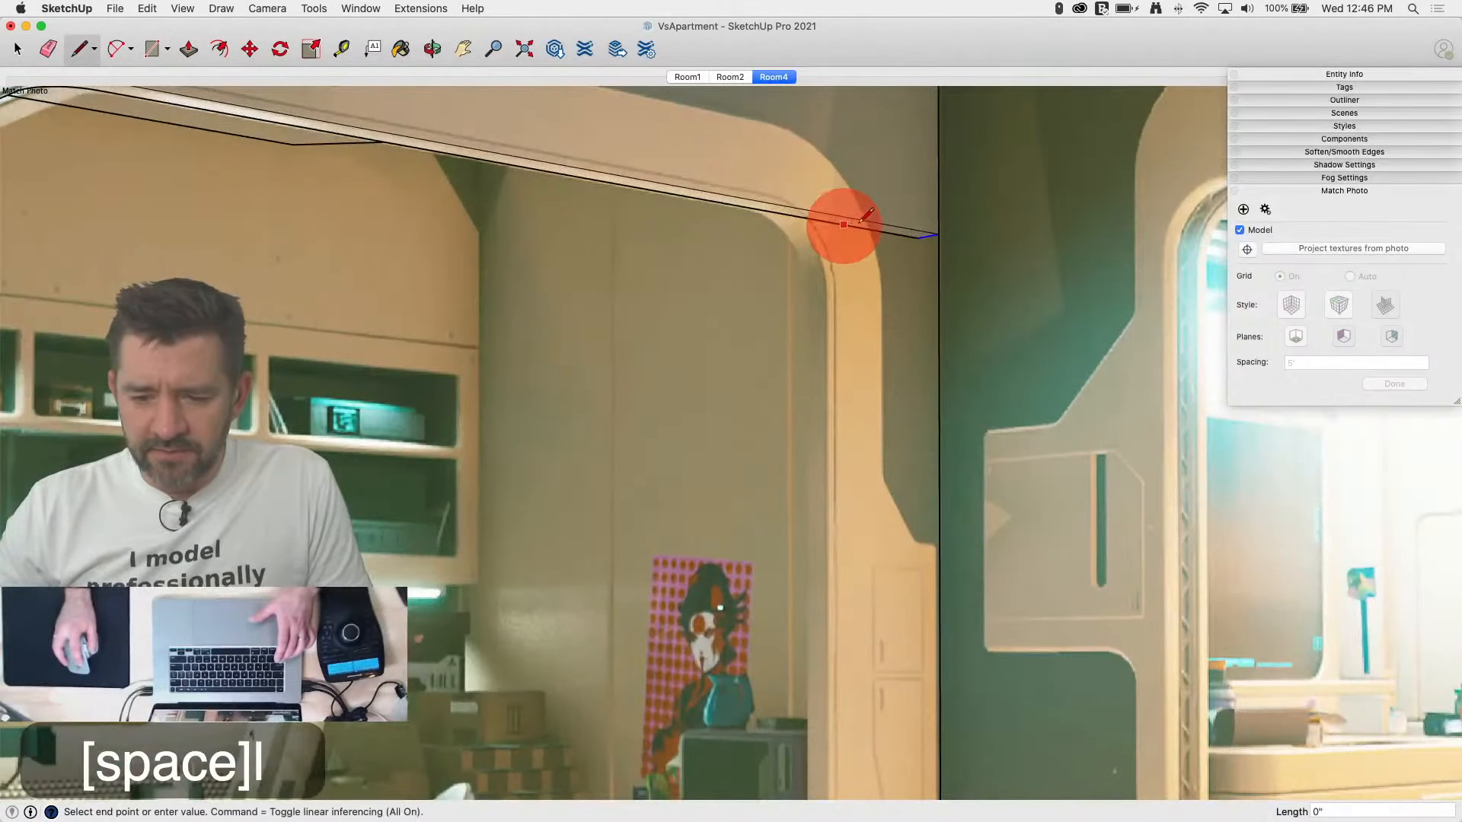
click(873, 218)
key(p)
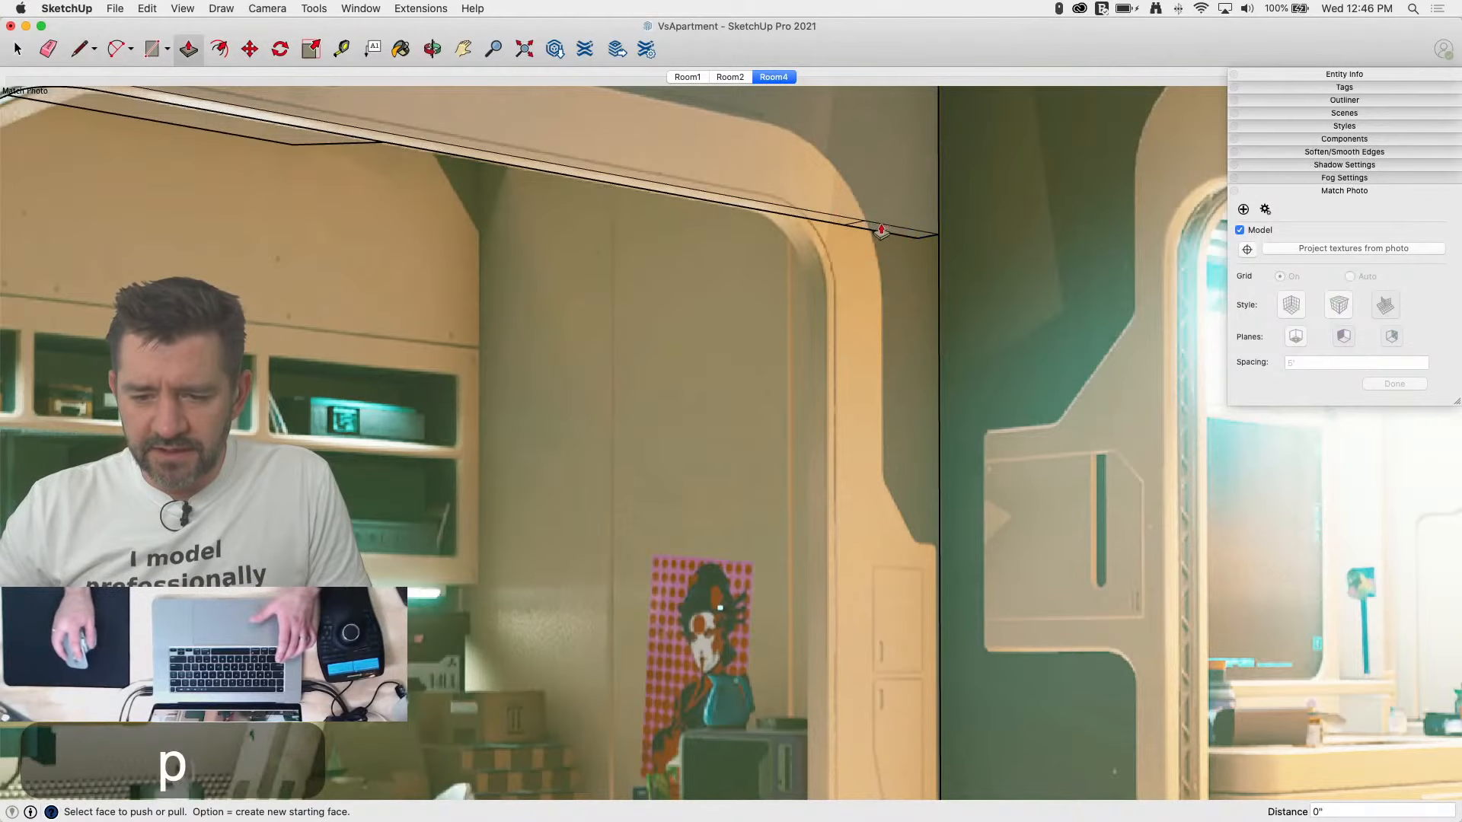
click(875, 235)
scroll(871, 264, down, 2)
scroll(872, 266, down, 3)
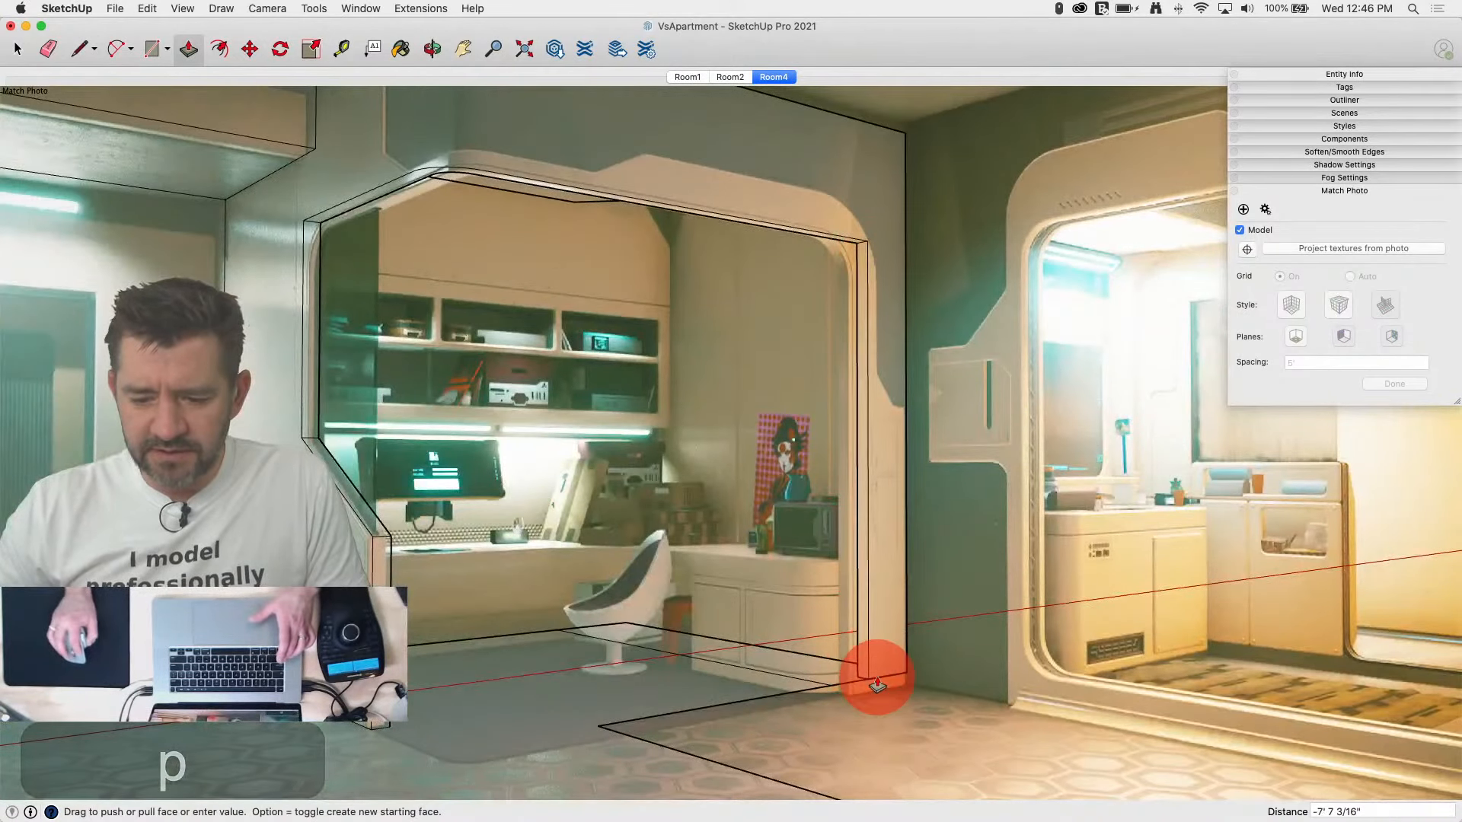
click(874, 675)
Step: Widen the pillar about 5 1/2" toward the desk opening with Push/Pull
key(p)
click(851, 662)
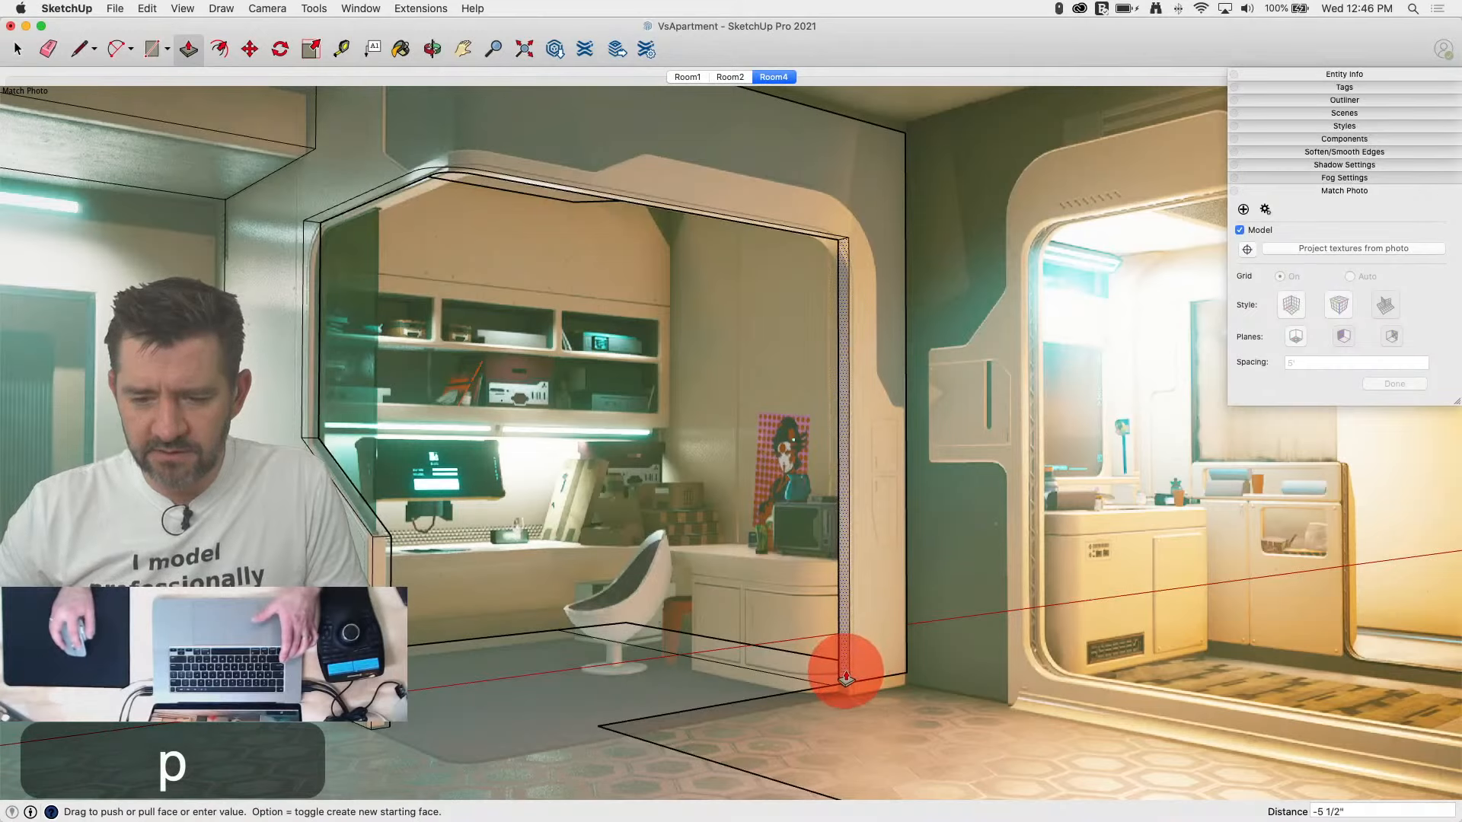
click(846, 678)
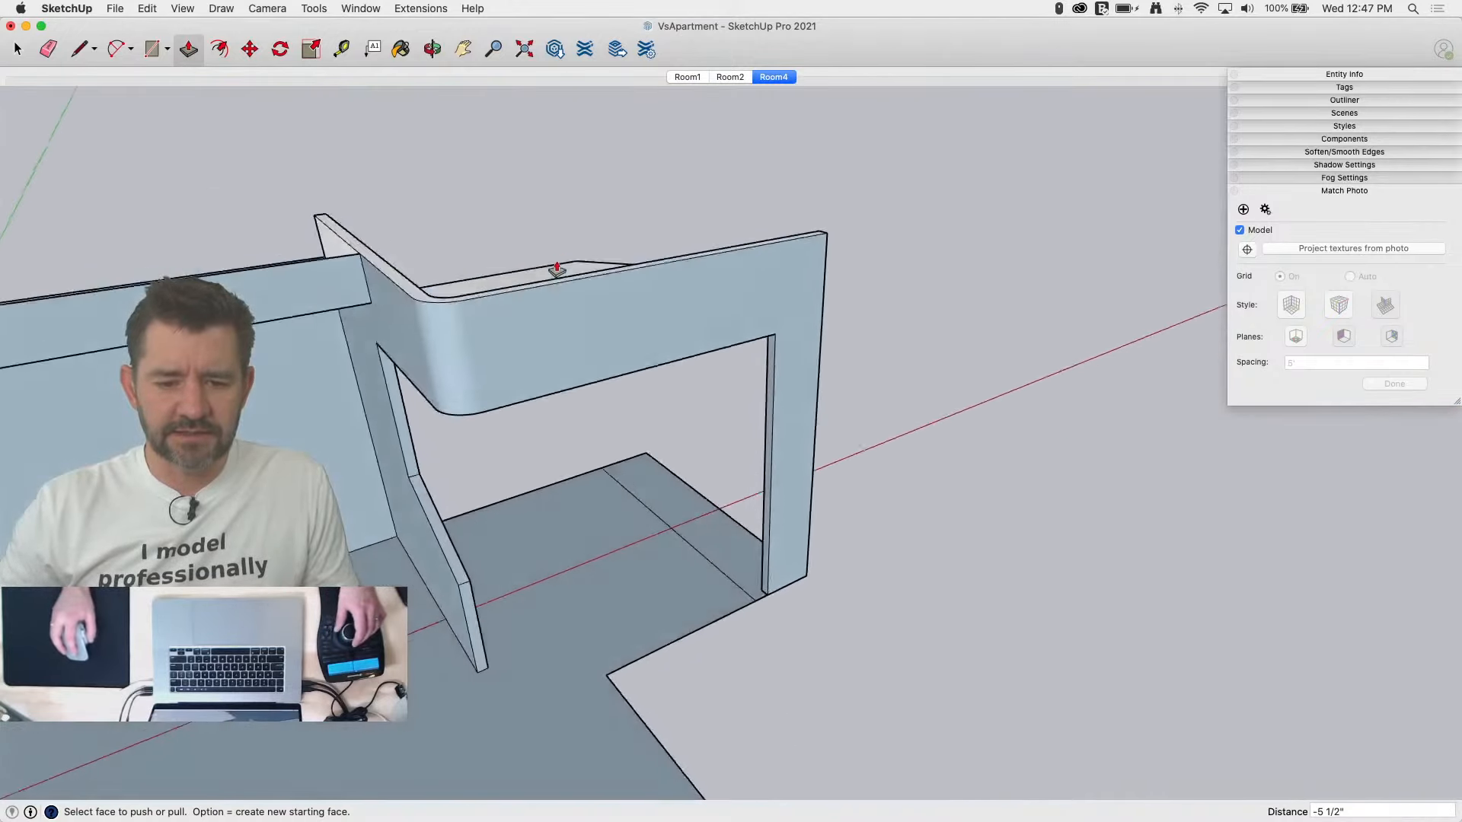
Step: Square off the soffit's rounded outer corner with two lines on its top and extrude the added piece down to the underside
key(l)
key(l)
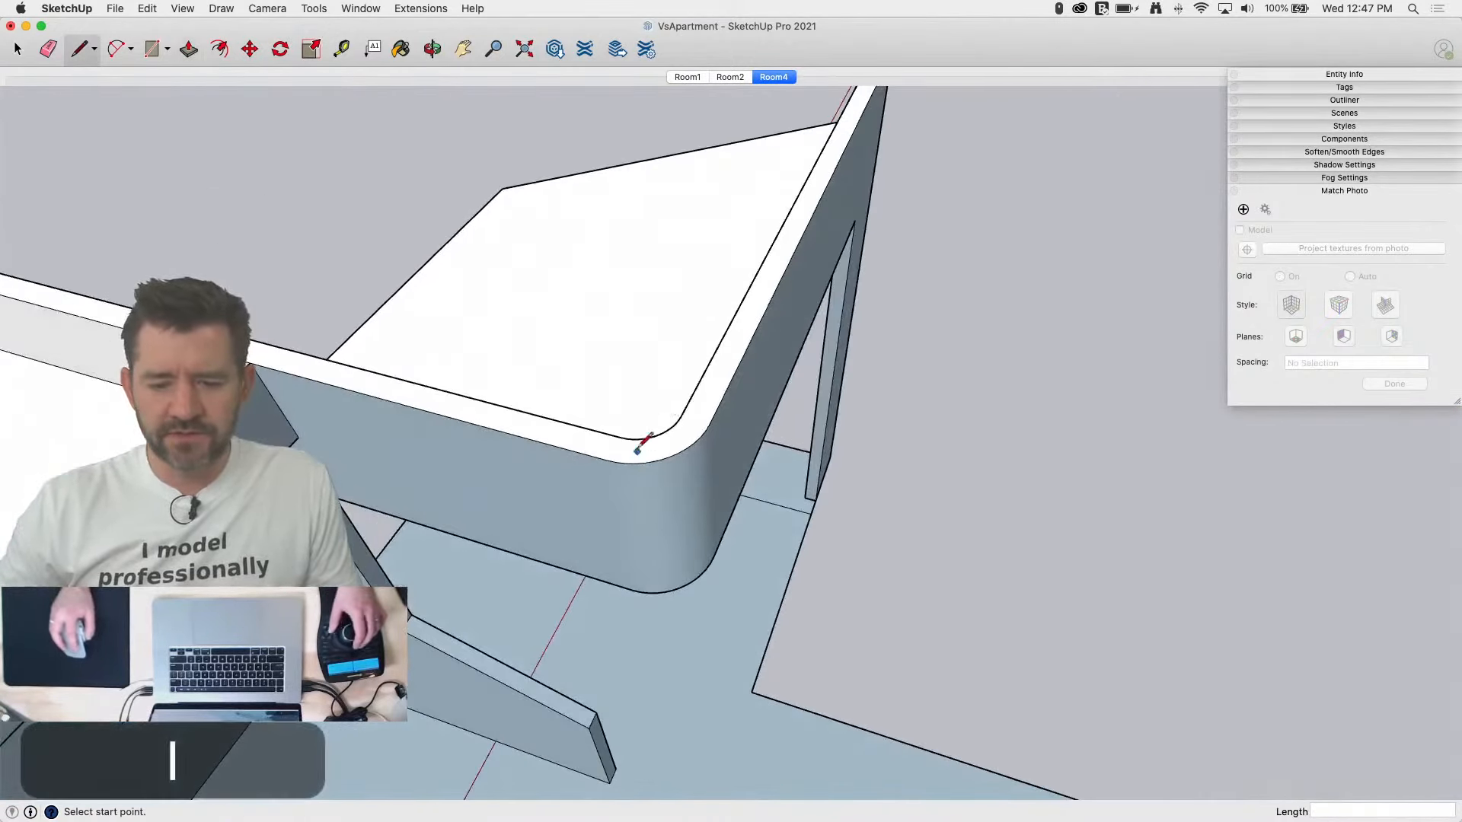
click(606, 460)
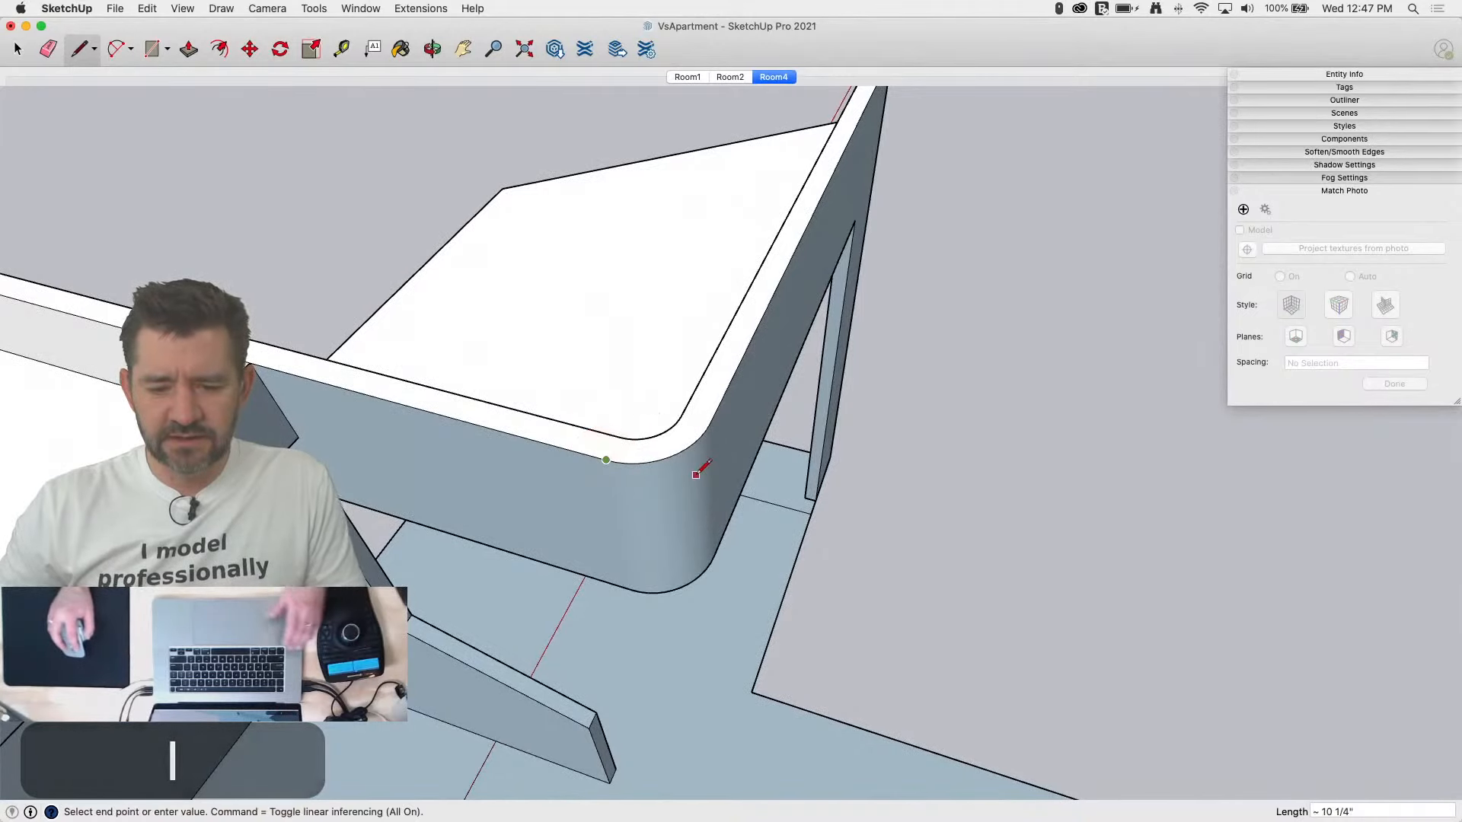
click(711, 423)
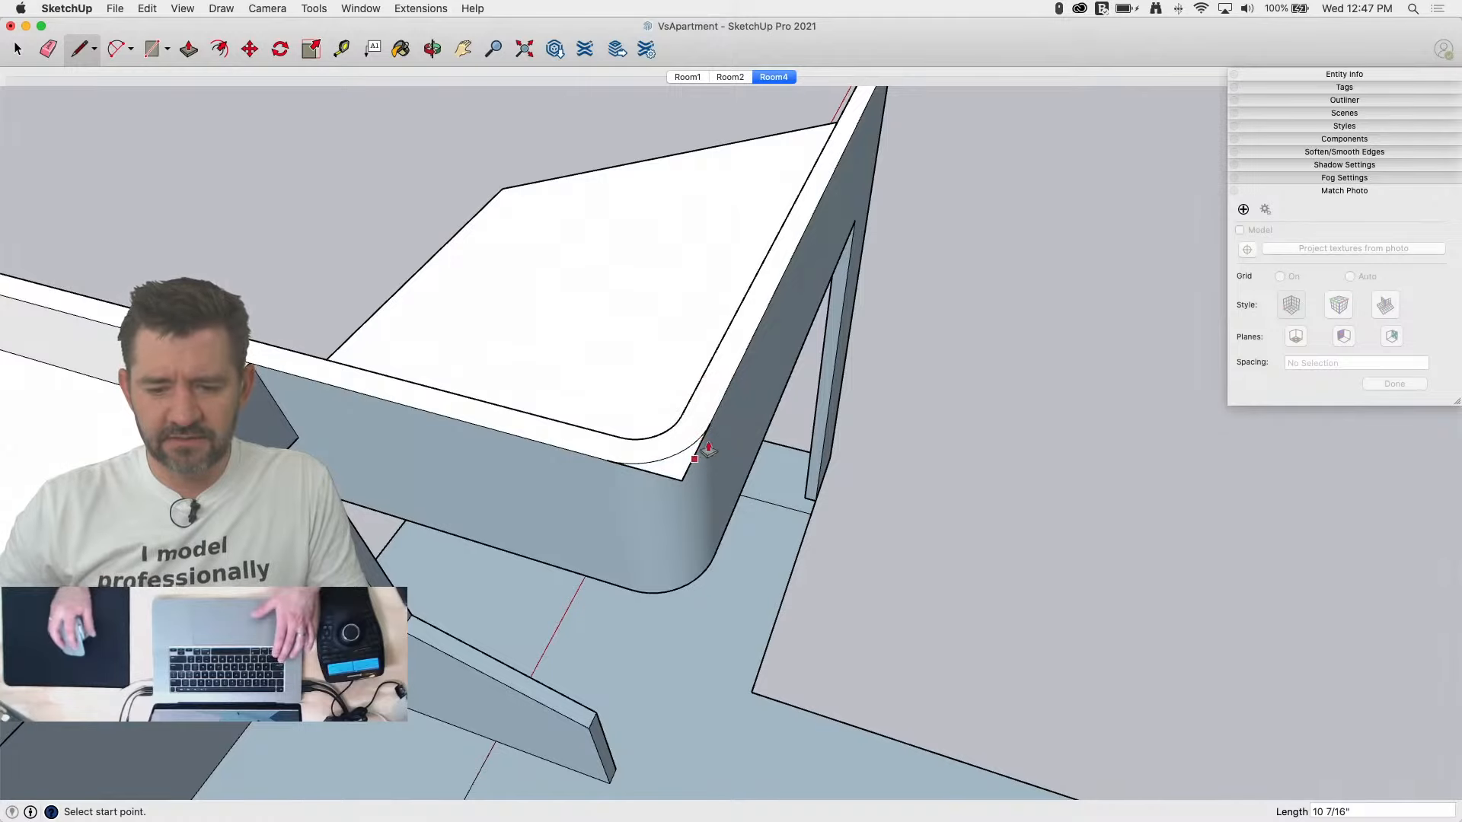
key(p)
mouse_move(673, 481)
mouse_down()
mouse_move(662, 579)
mouse_move(614, 597)
mouse_move(626, 597)
mouse_up()
Step: Erase the leftover arc and seam edges around the squared soffit corner, including those on the underside
key(e)
click(653, 451)
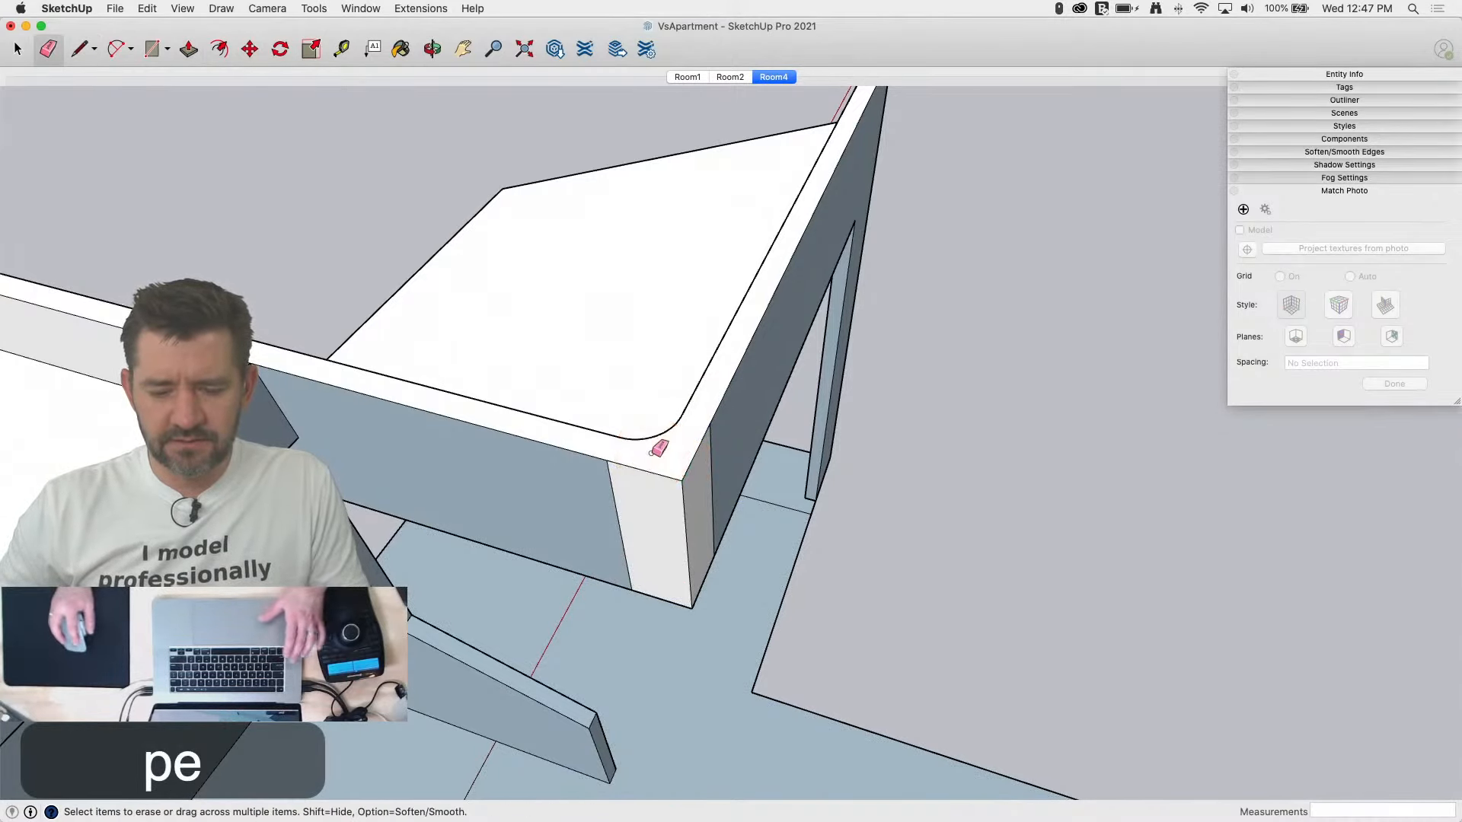
drag(590, 491, 632, 495)
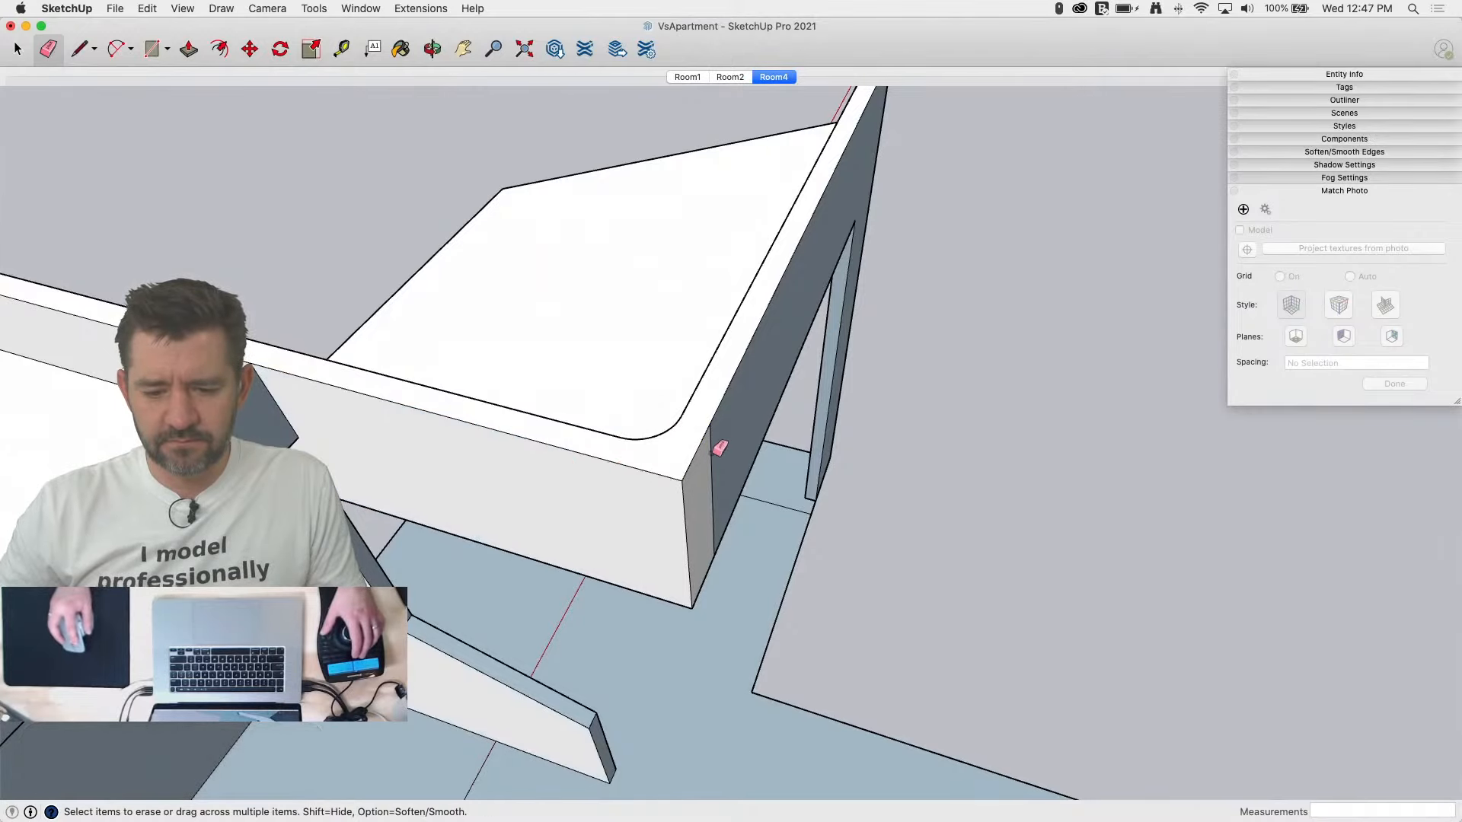
click(704, 459)
drag(704, 465, 715, 452)
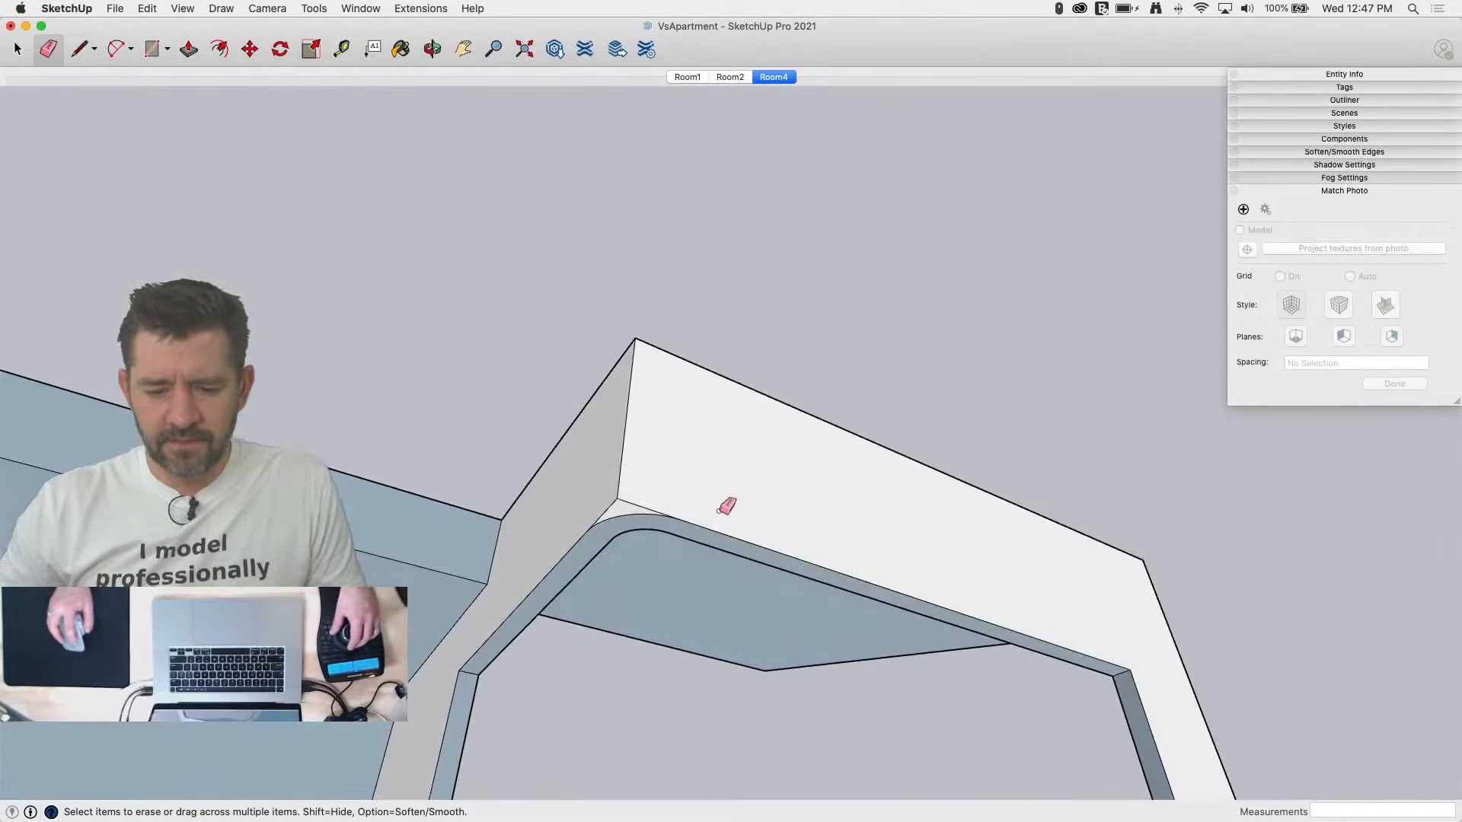
click(648, 514)
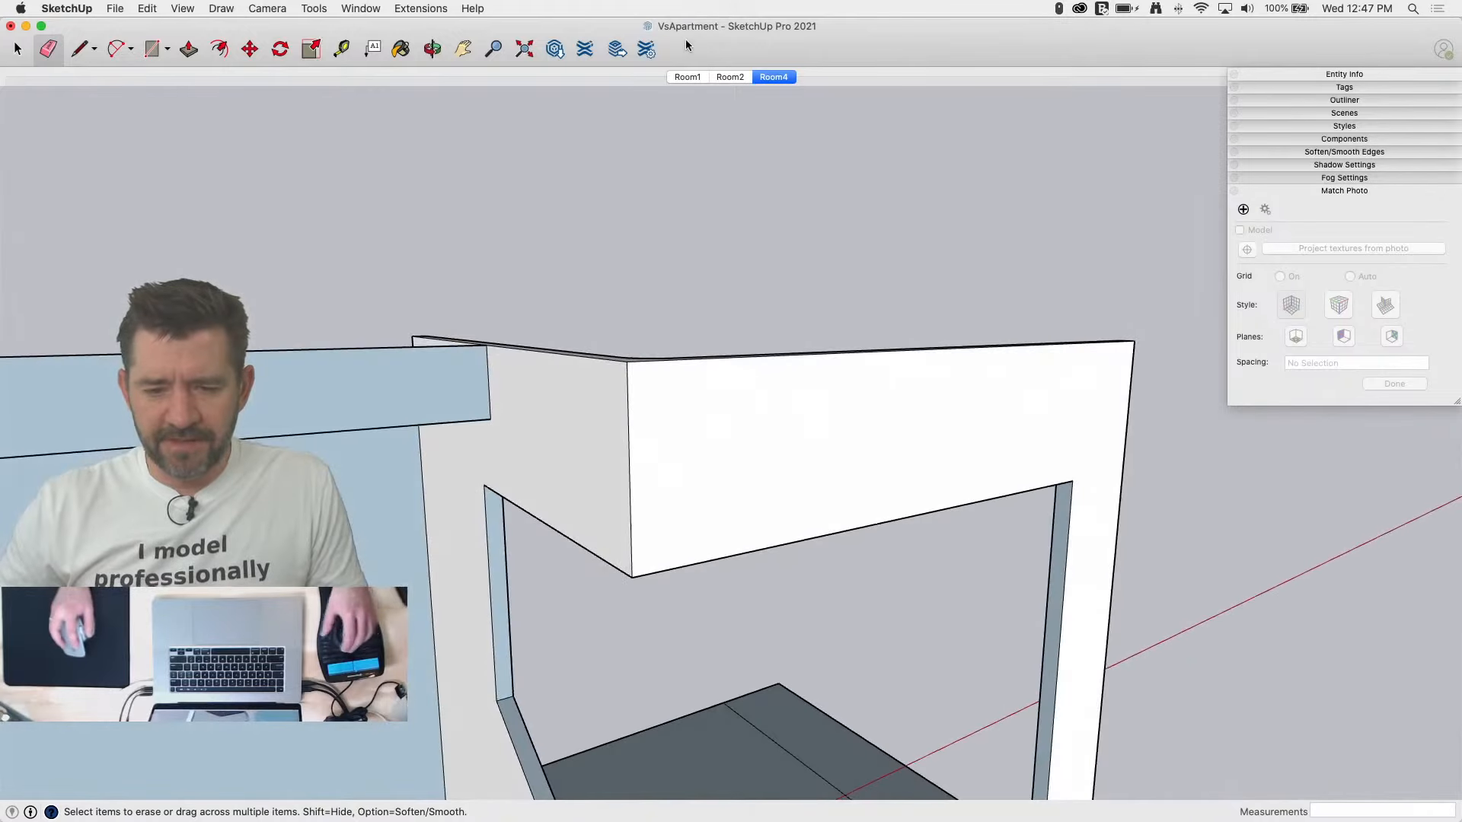
Step: Return to the Room4 view and offset the soffit's front face about 2 13/16" with Push/Pull to fit the photo
click(782, 79)
scroll(502, 278, up, 5)
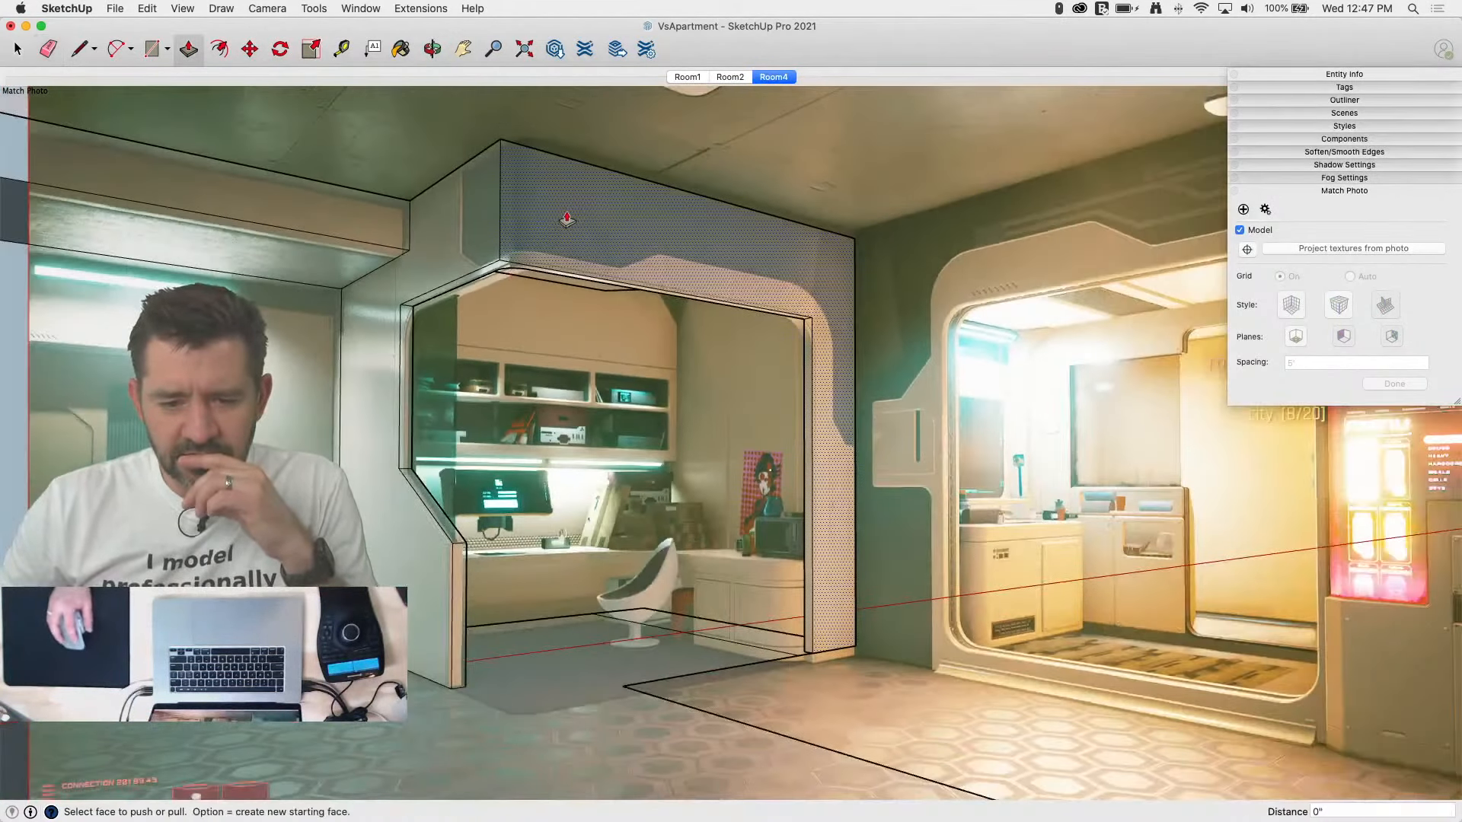
key(p)
drag(573, 204, 572, 217)
Step: Lower the soffit's underside about 2 1/8" to the photographed opening edge and correct it by 1/16"
scroll(600, 290, up, 6)
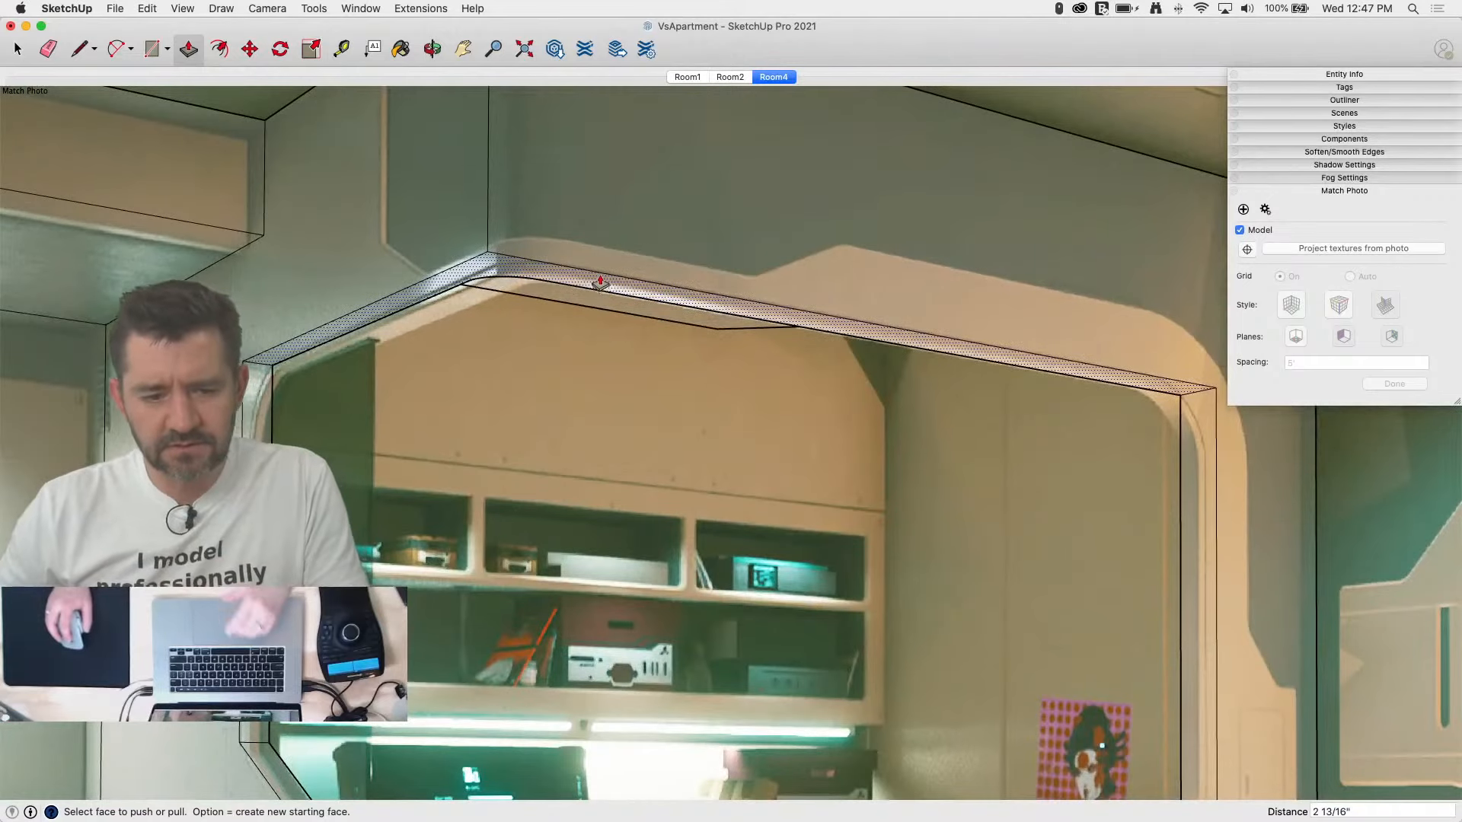
drag(590, 285, 567, 304)
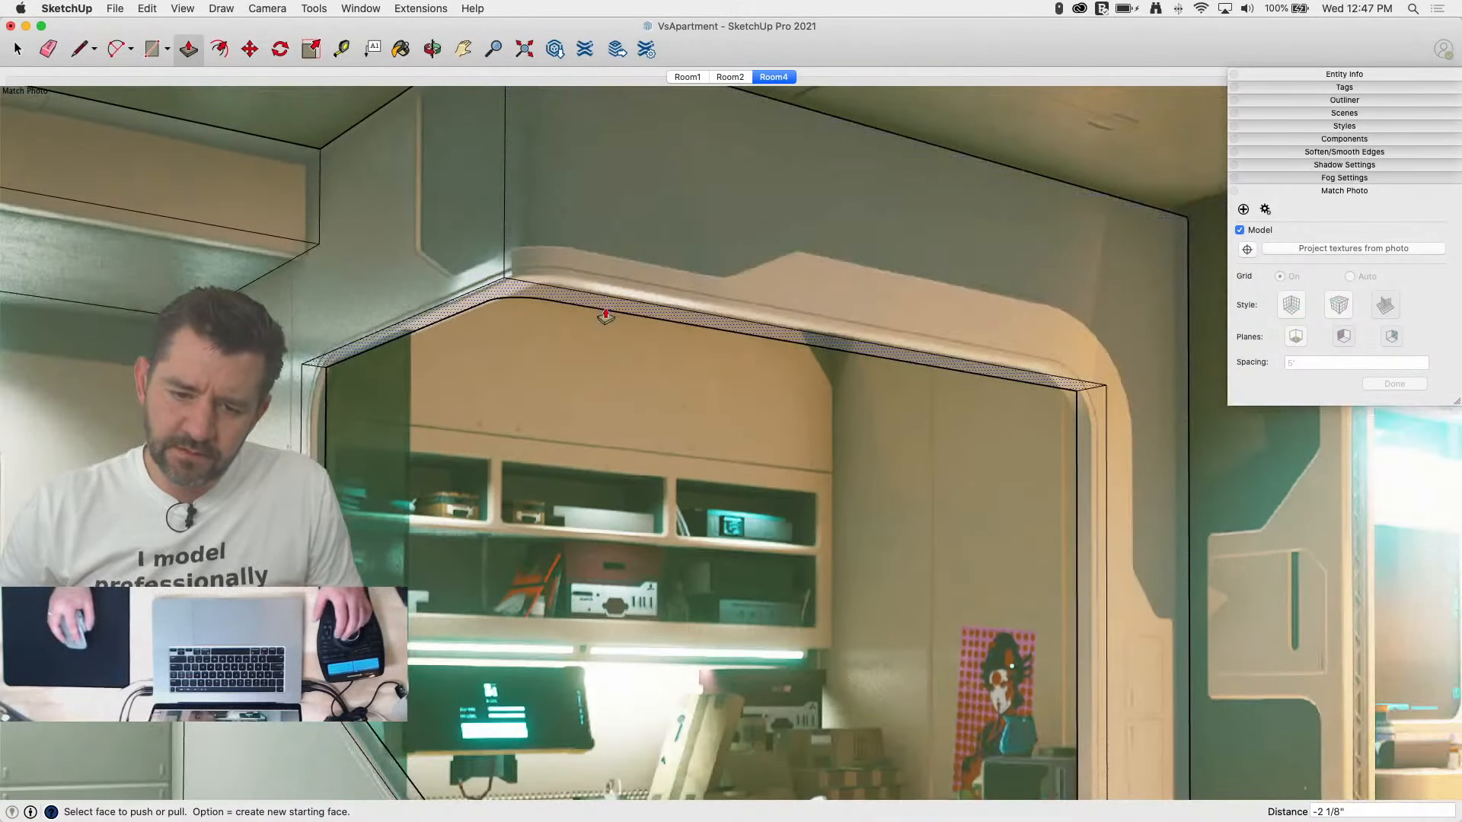
drag(605, 314, 602, 311)
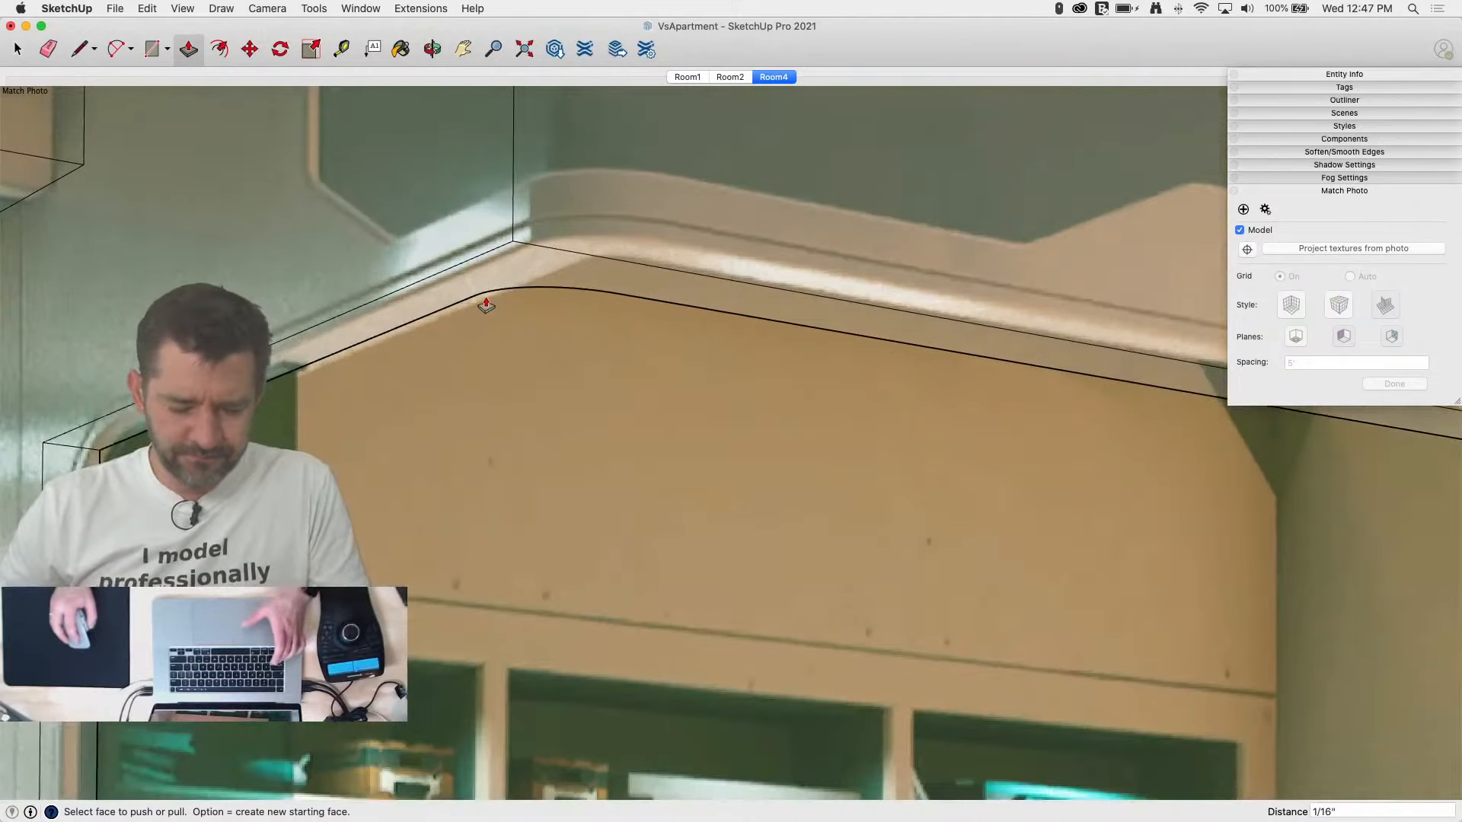
Step: Draw a small rounding arc across the outer corner of the soffit's underside, following the curve in the photo
key(a)
click(440, 272)
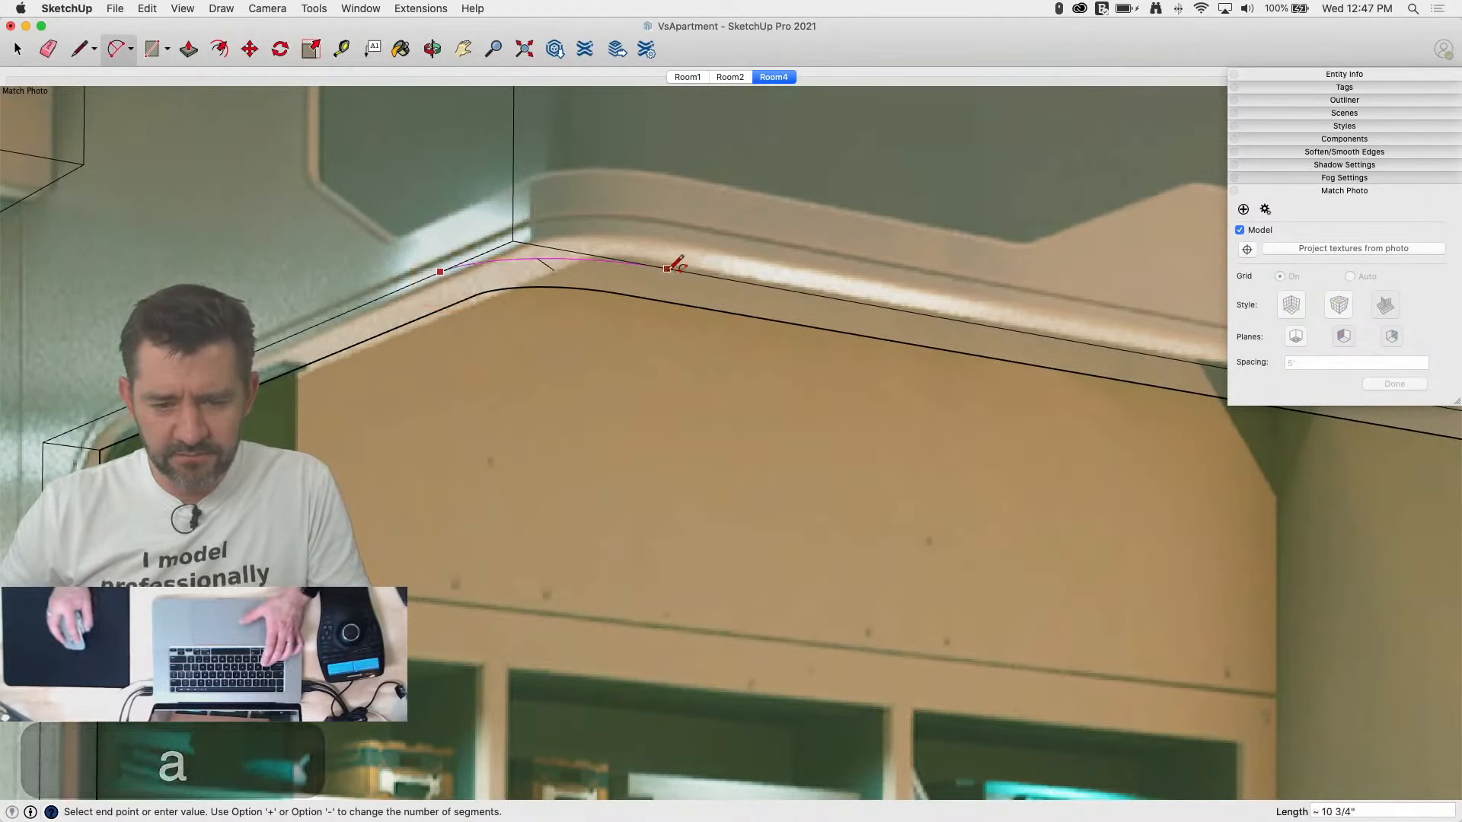
key(Escape)
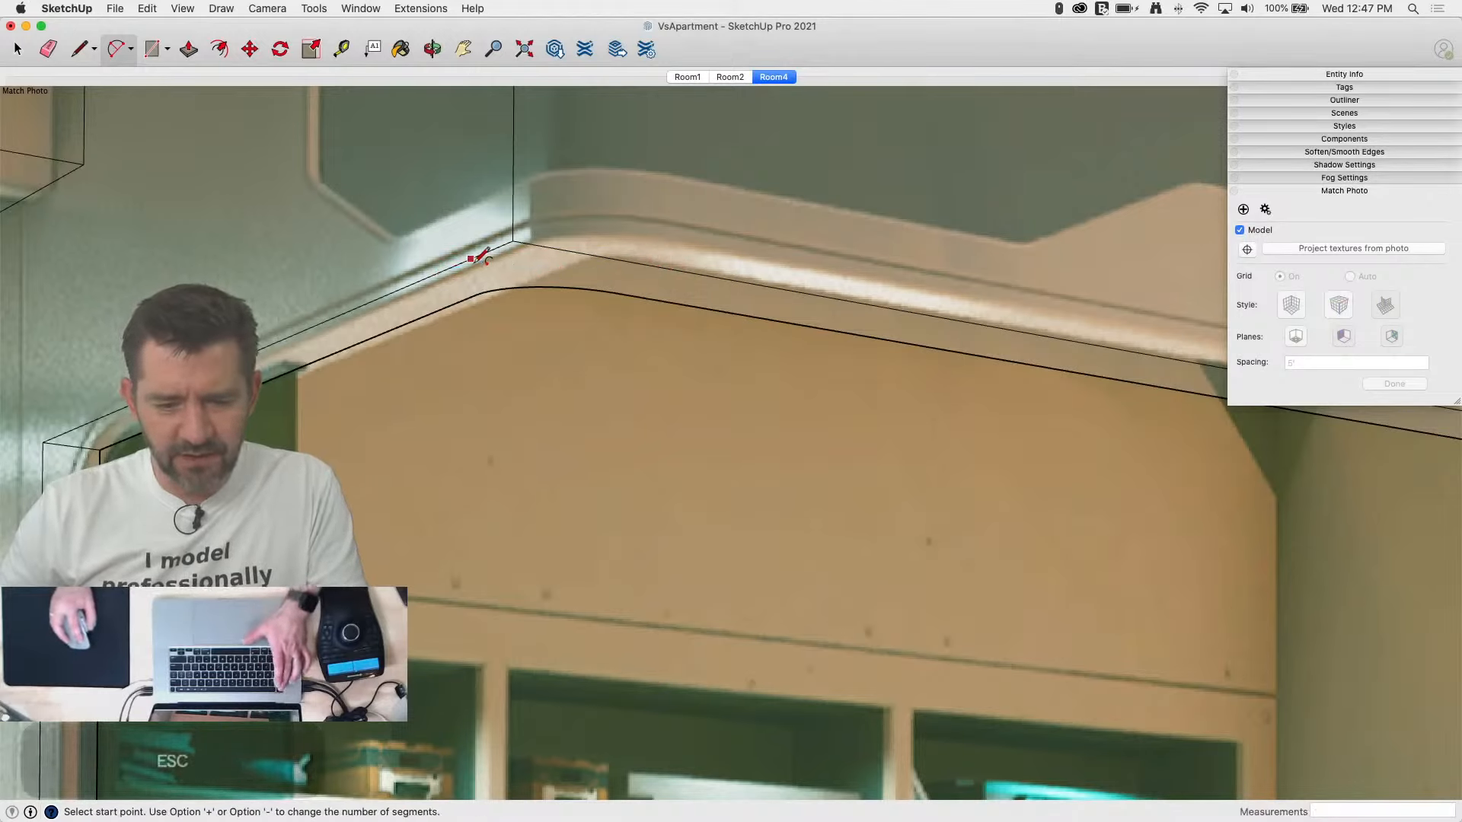
click(469, 259)
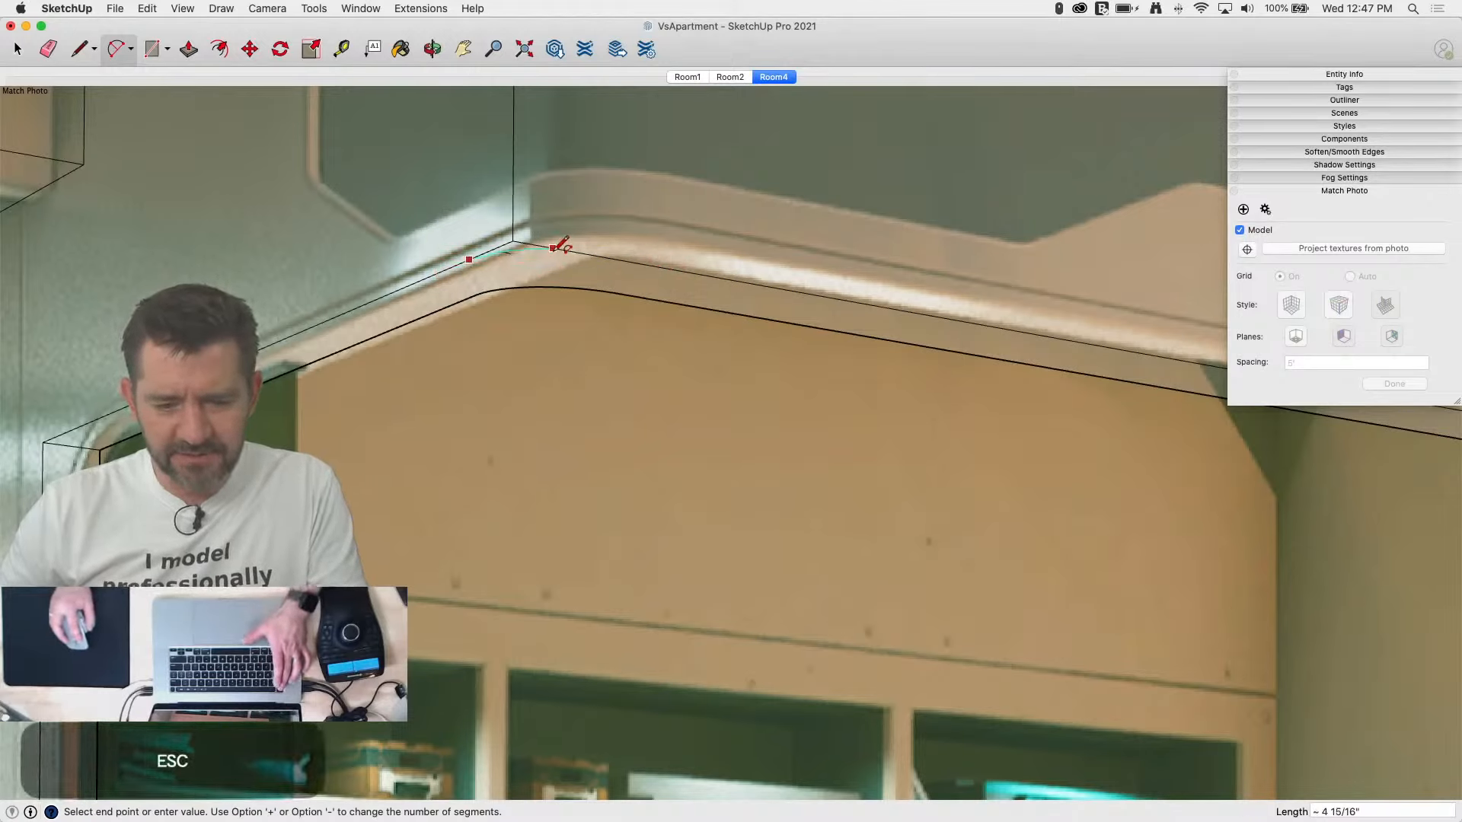
click(606, 258)
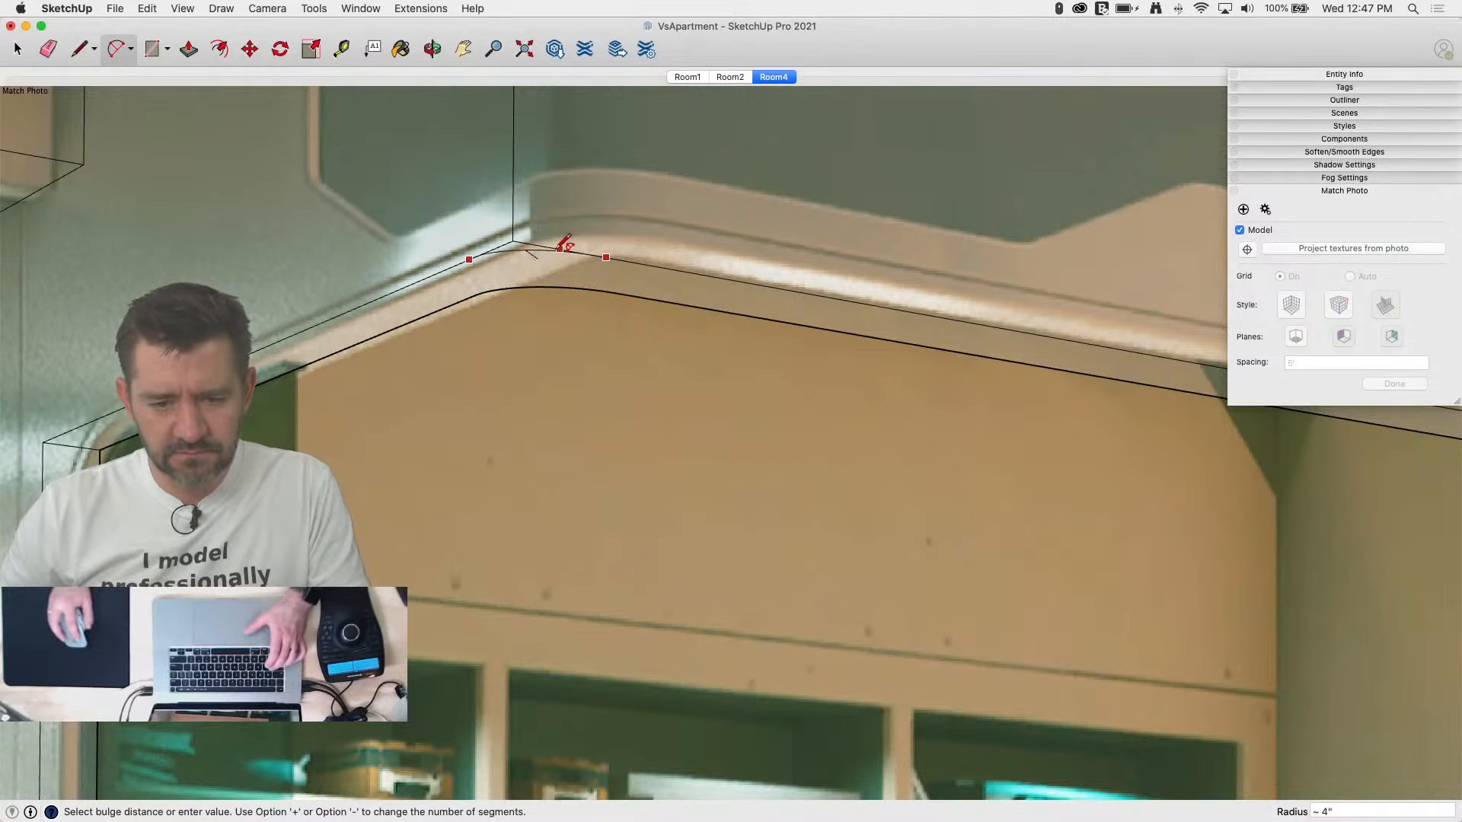
scroll(593, 249, up, 3)
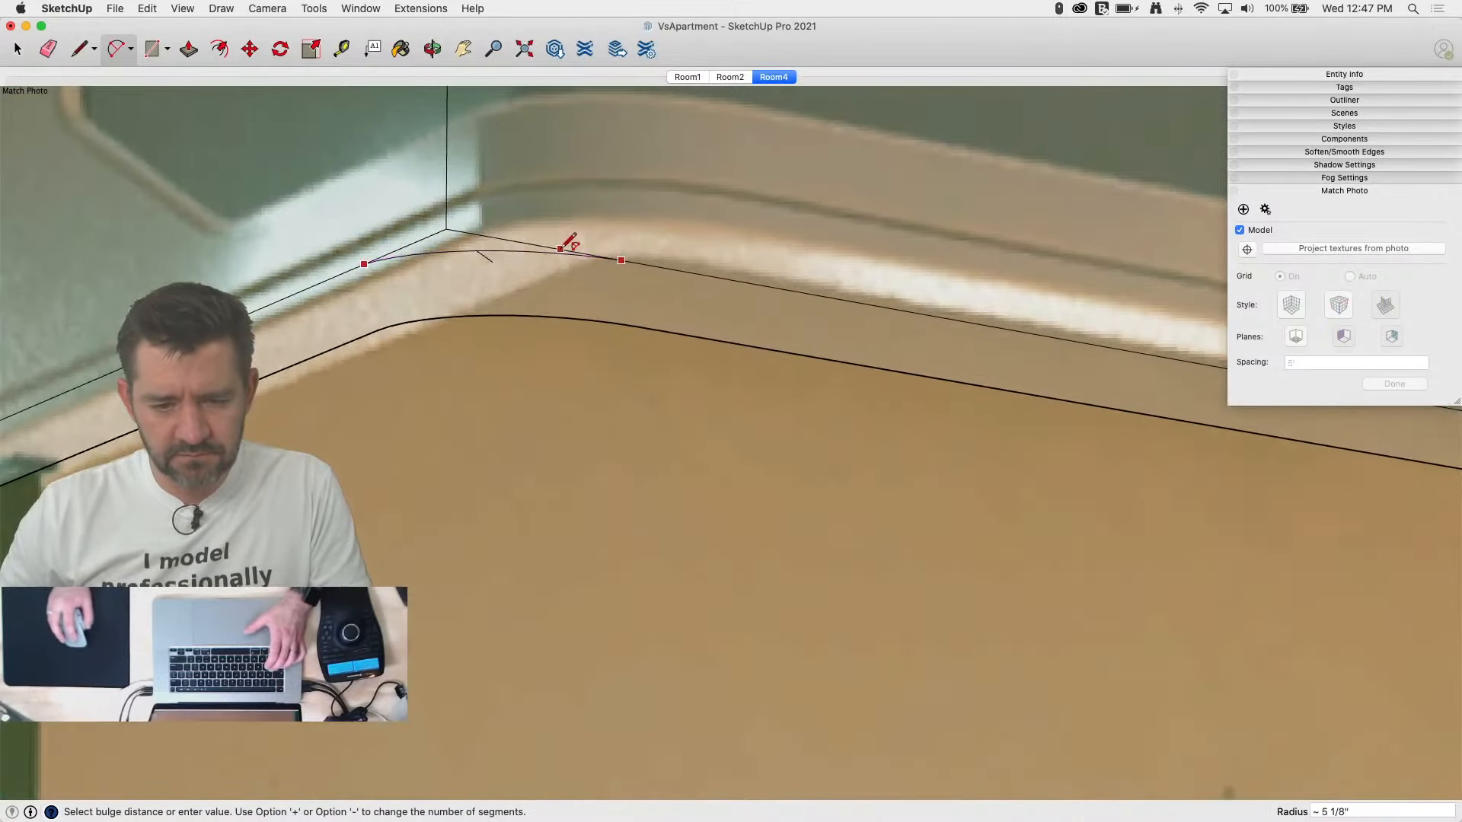
click(560, 236)
Step: Push the corner sliver up through the soffit to round its outer corner, and erase the leftover vertical edge
key(p)
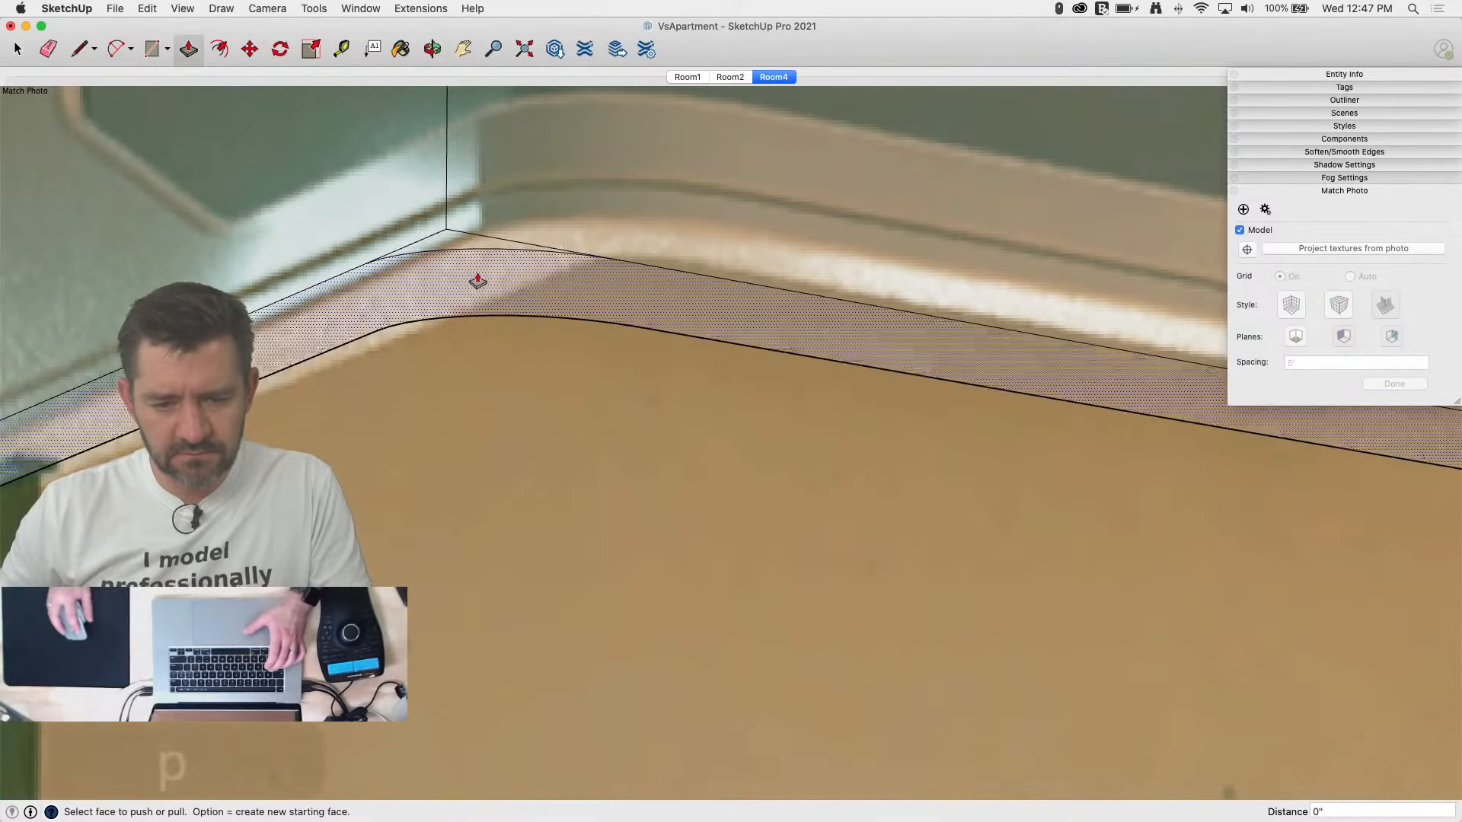
mouse_move(467, 238)
mouse_down()
mouse_move(537, 232)
mouse_move(532, 434)
mouse_move(543, 262)
mouse_move(485, 293)
mouse_move(587, 326)
mouse_up()
scroll(532, 434, down, 10)
scroll(544, 358, up, 4)
key(e)
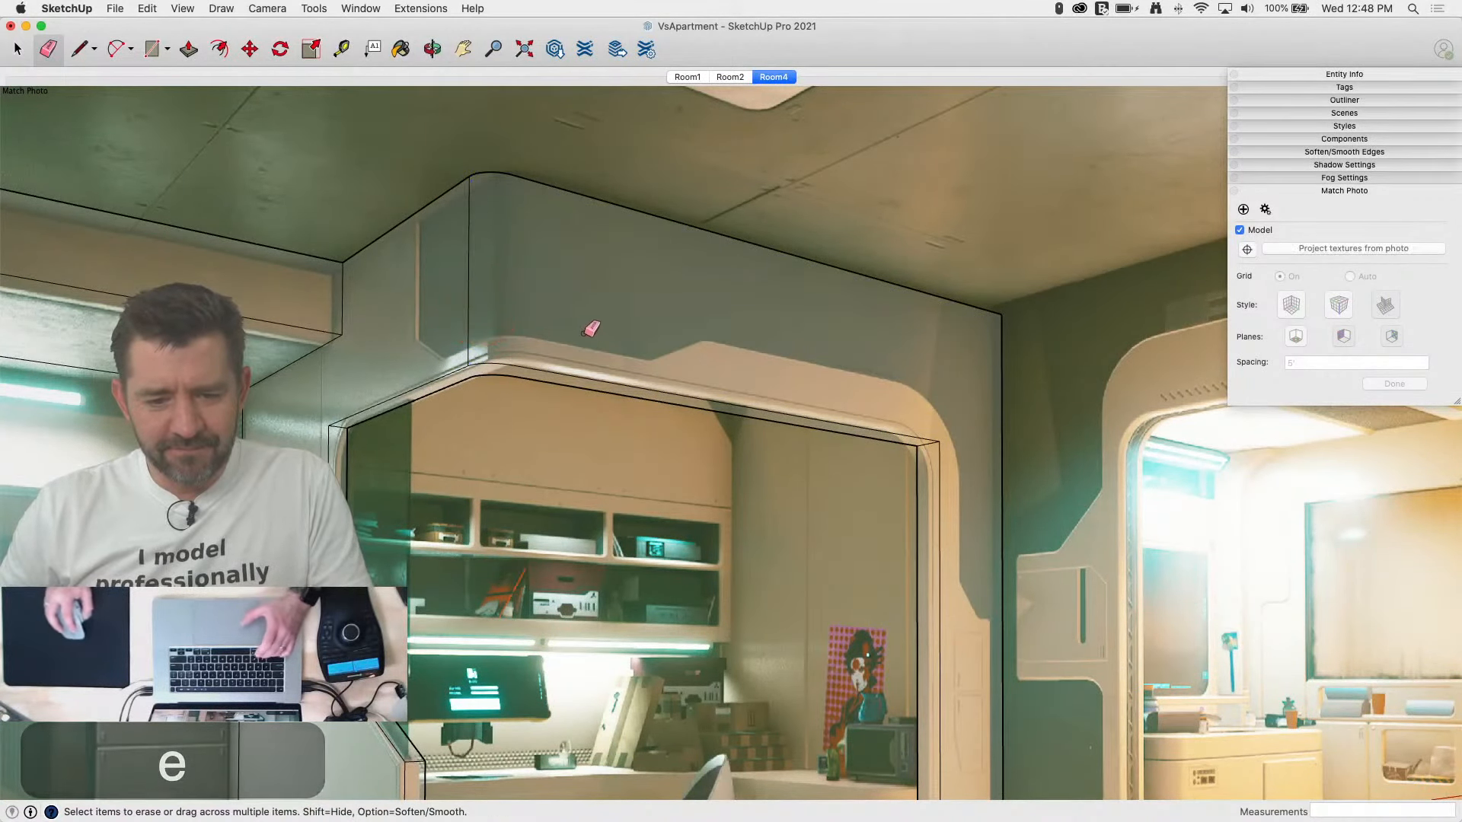
click(470, 333)
Step: Draw a small fillet arc across the upper back corner of the alcove's side-wall opening, following the photographed curve
scroll(609, 281, down, 3)
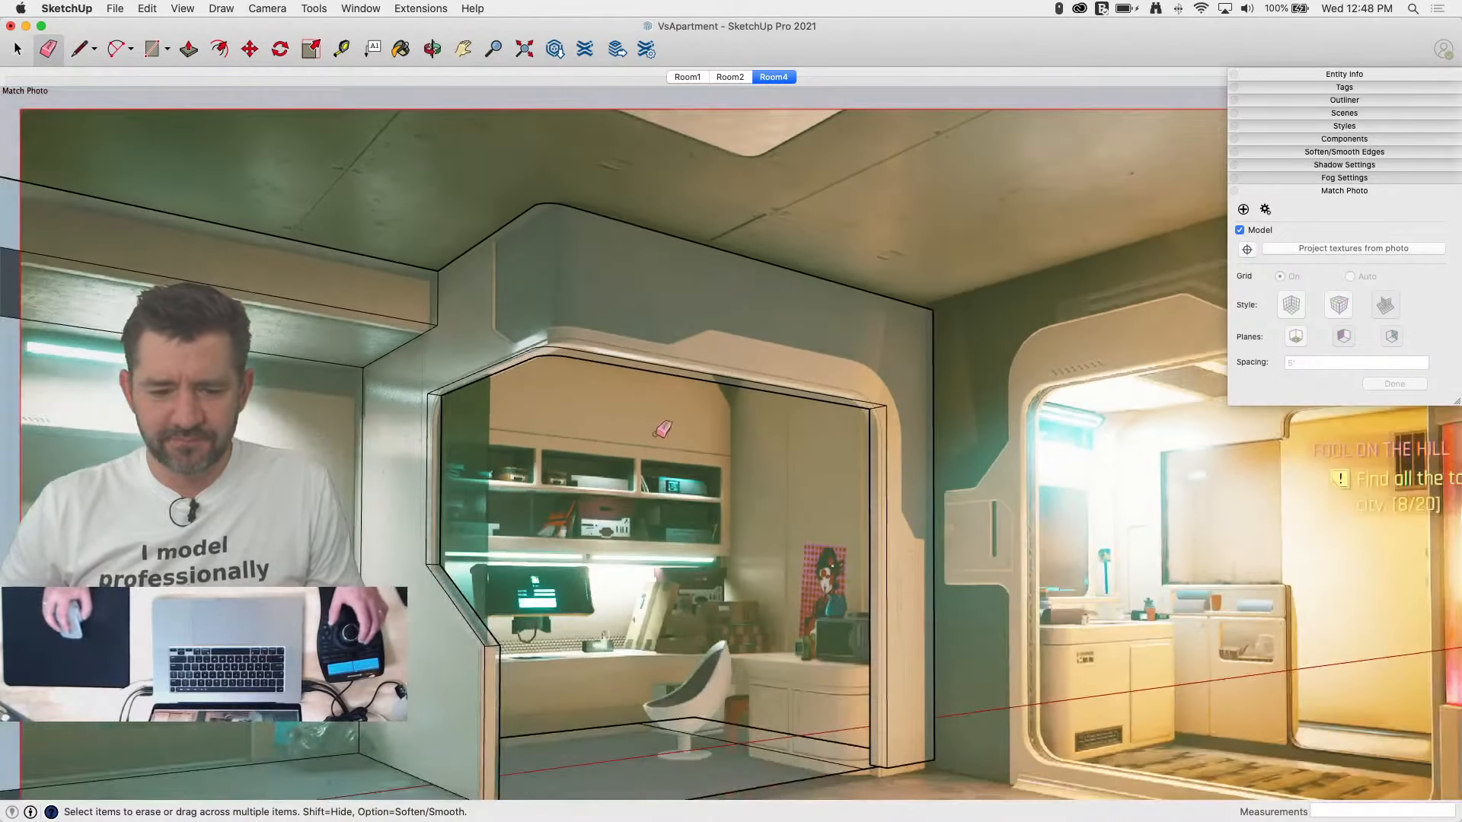
scroll(426, 426, up, 5)
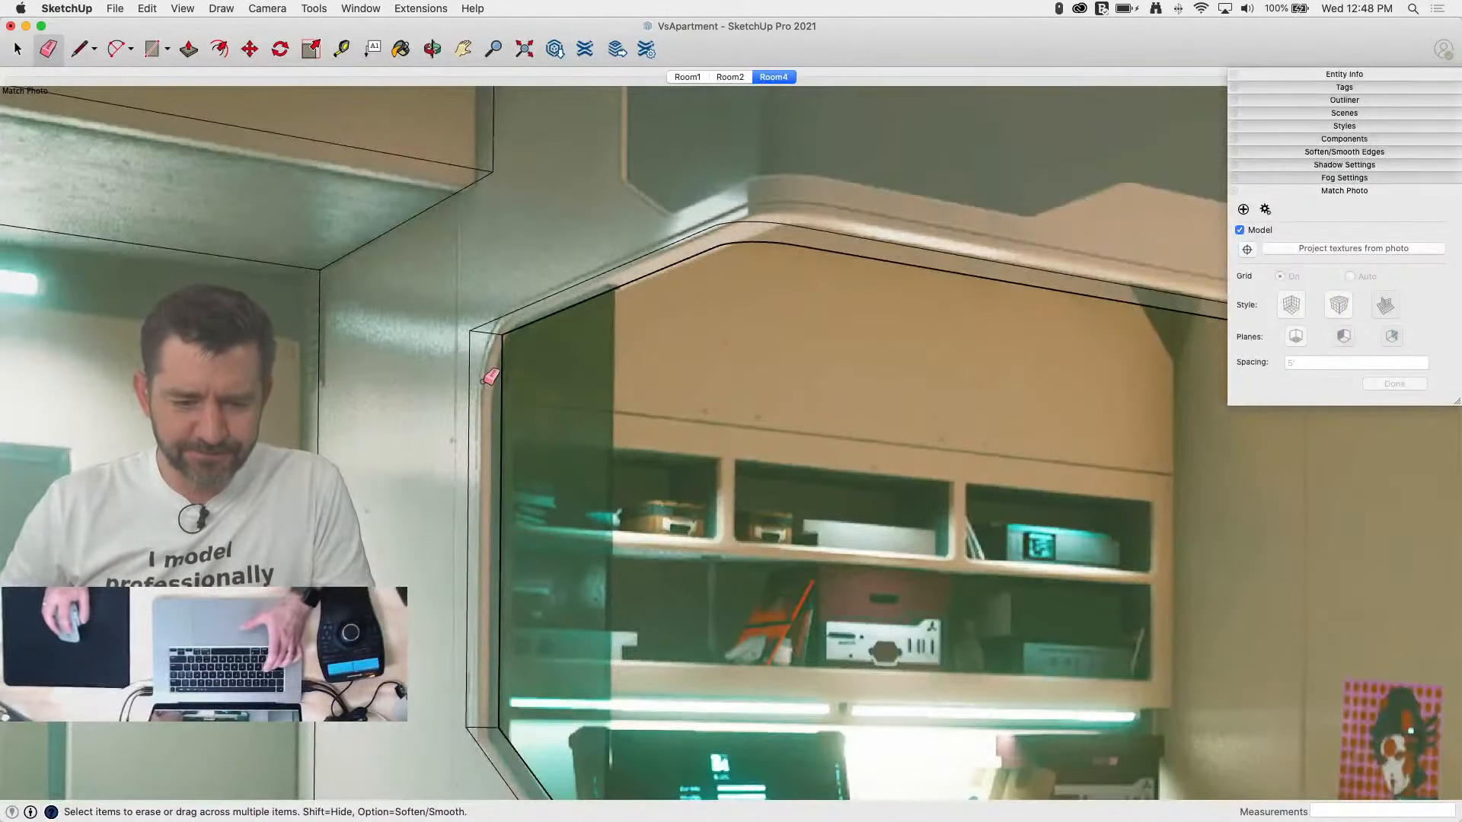
key(a)
click(469, 387)
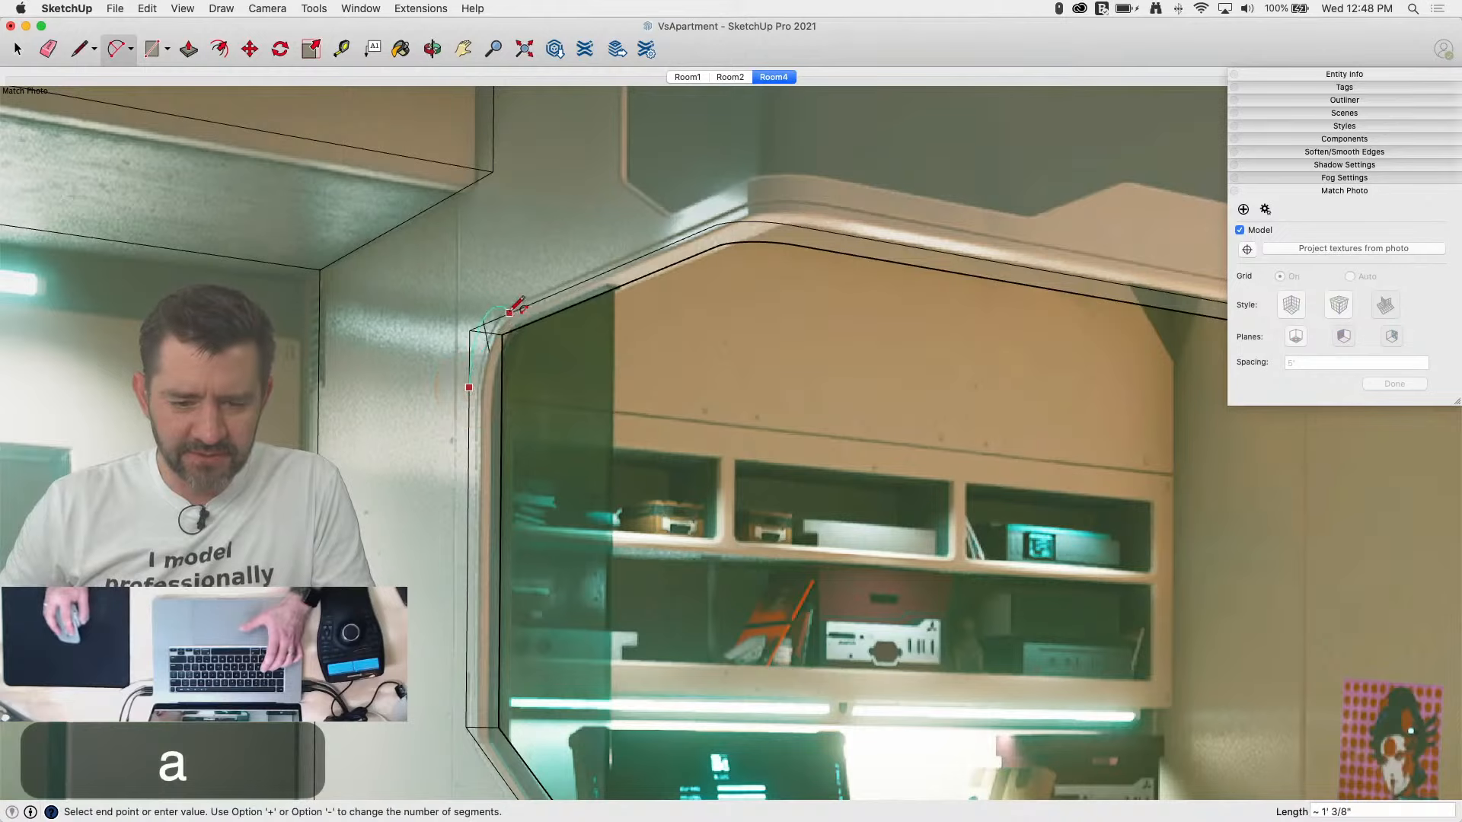
click(491, 320)
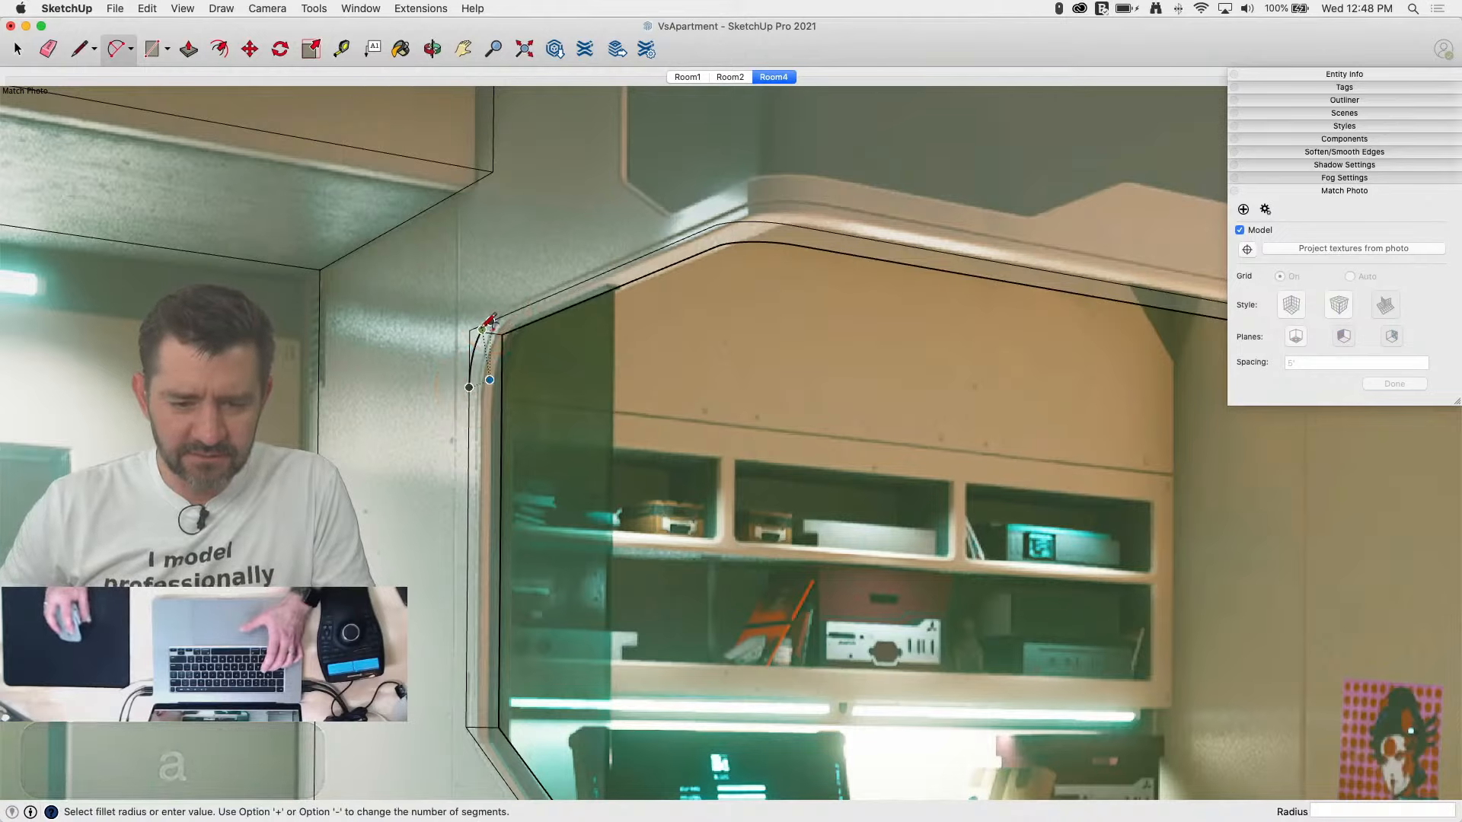
click(473, 336)
Step: Push the corner sliver through the side wall to round the opening, and erase the leftover edges around the curve
key(p)
click(476, 341)
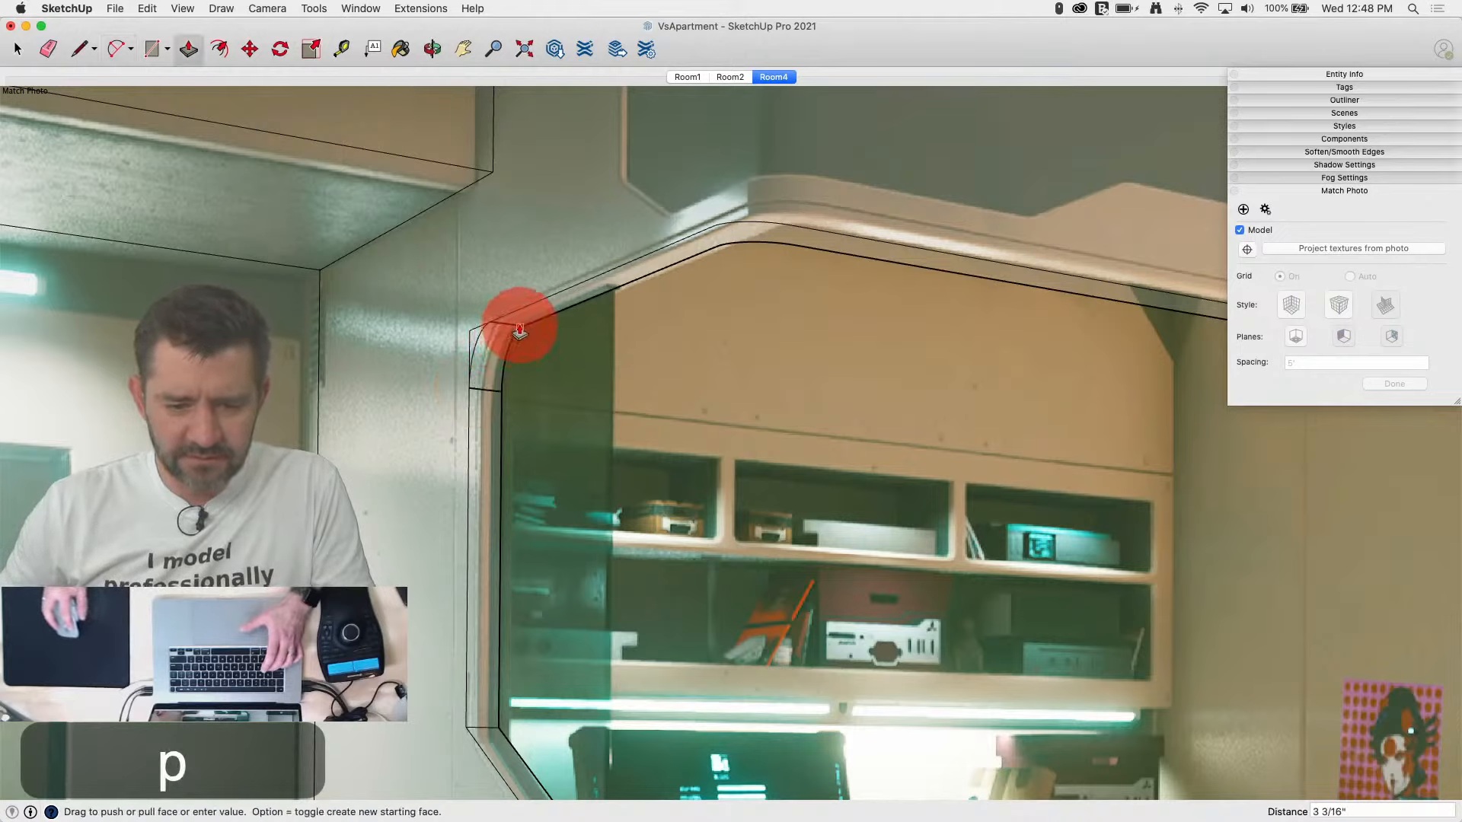
mouse_move(519, 331)
mouse_down()
mouse_move(532, 322)
mouse_move(515, 312)
mouse_up()
key(e)
click(478, 325)
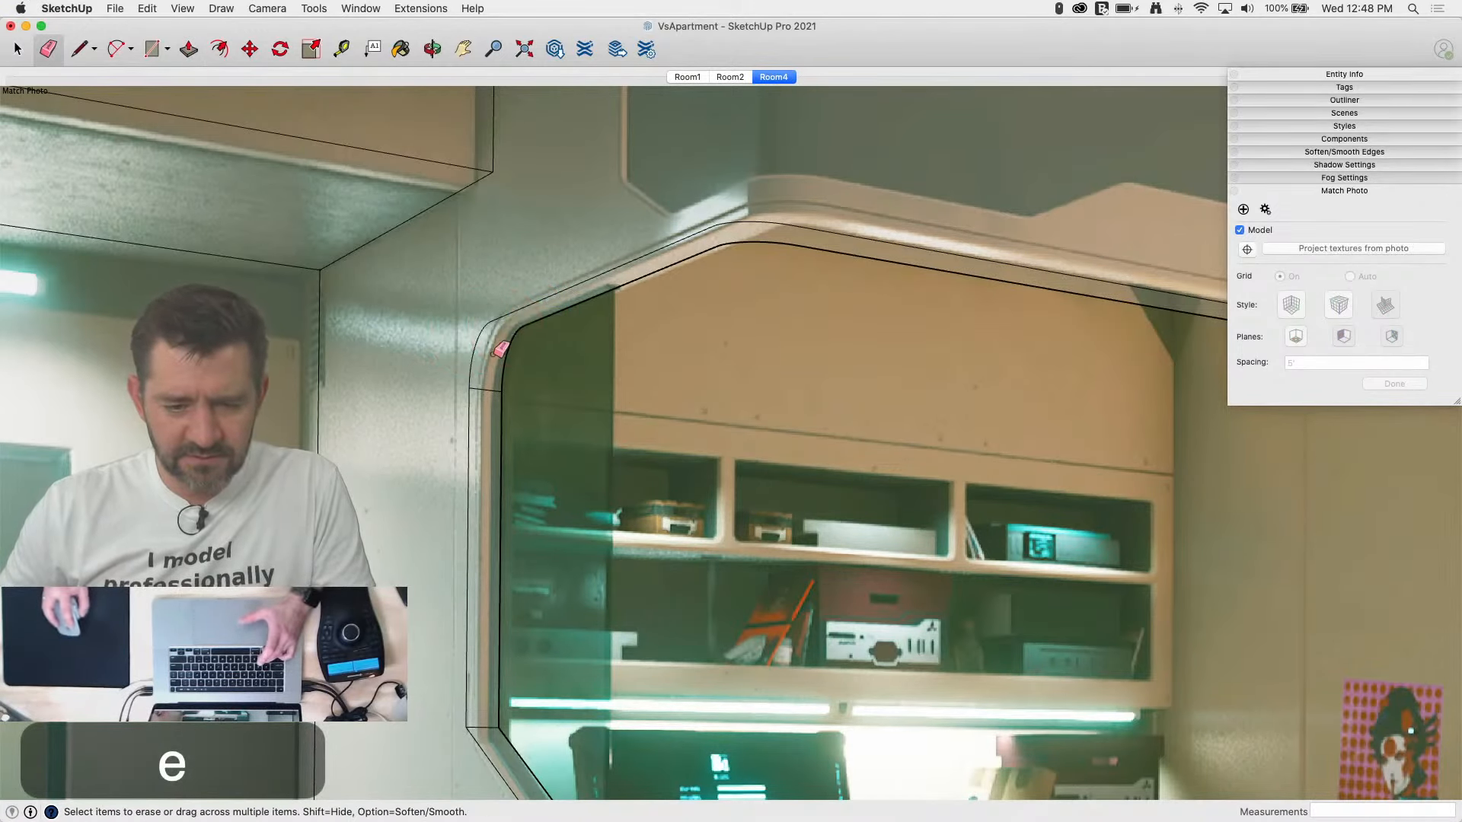
click(489, 391)
Step: Draw a fillet arc of about 2' 5/8" radius across the front opening's upper corner beside the pillar, matching the photo
scroll(316, 389, down, 5)
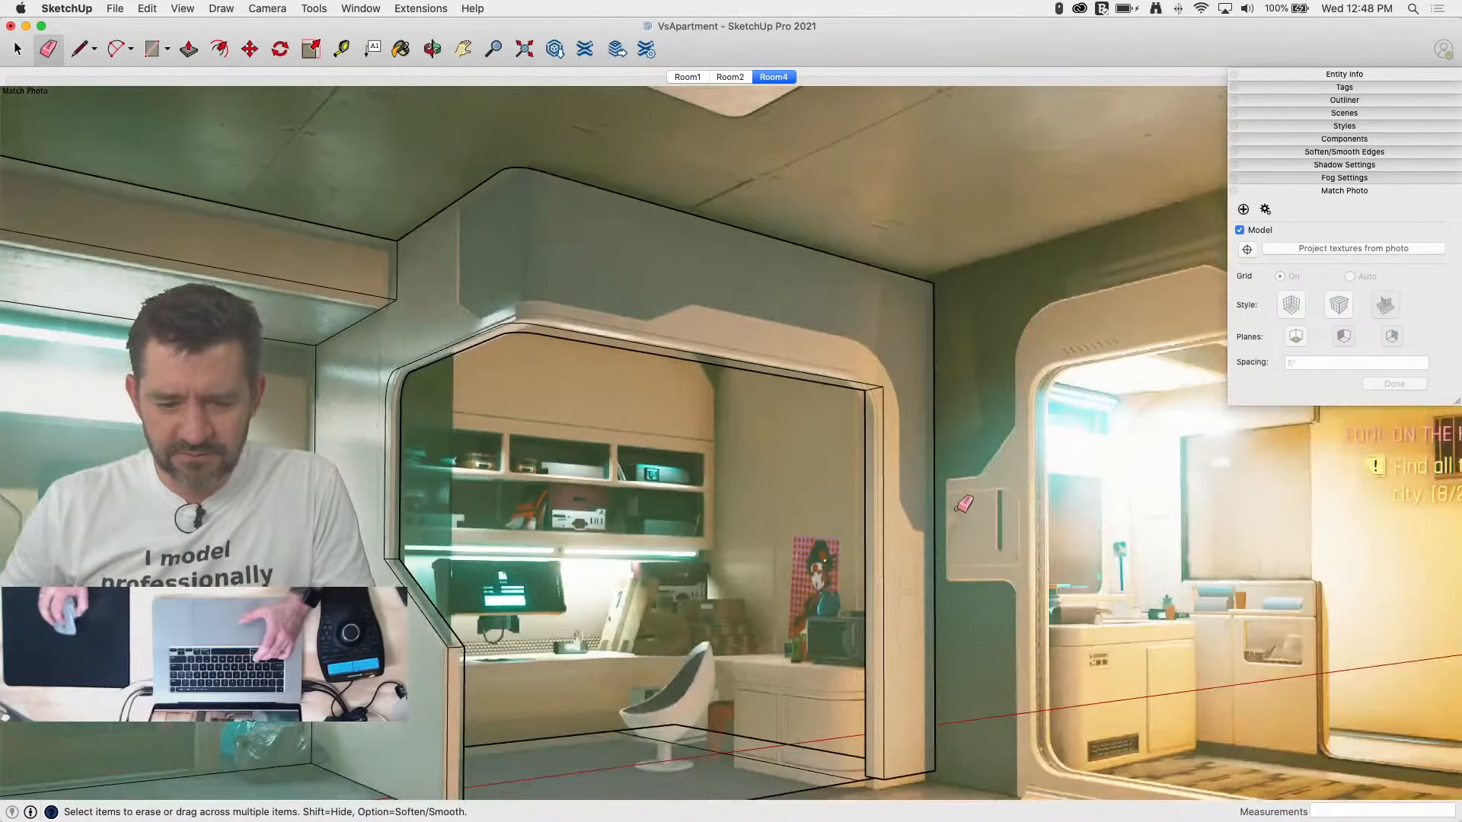
scroll(951, 504, up, 5)
key(l)
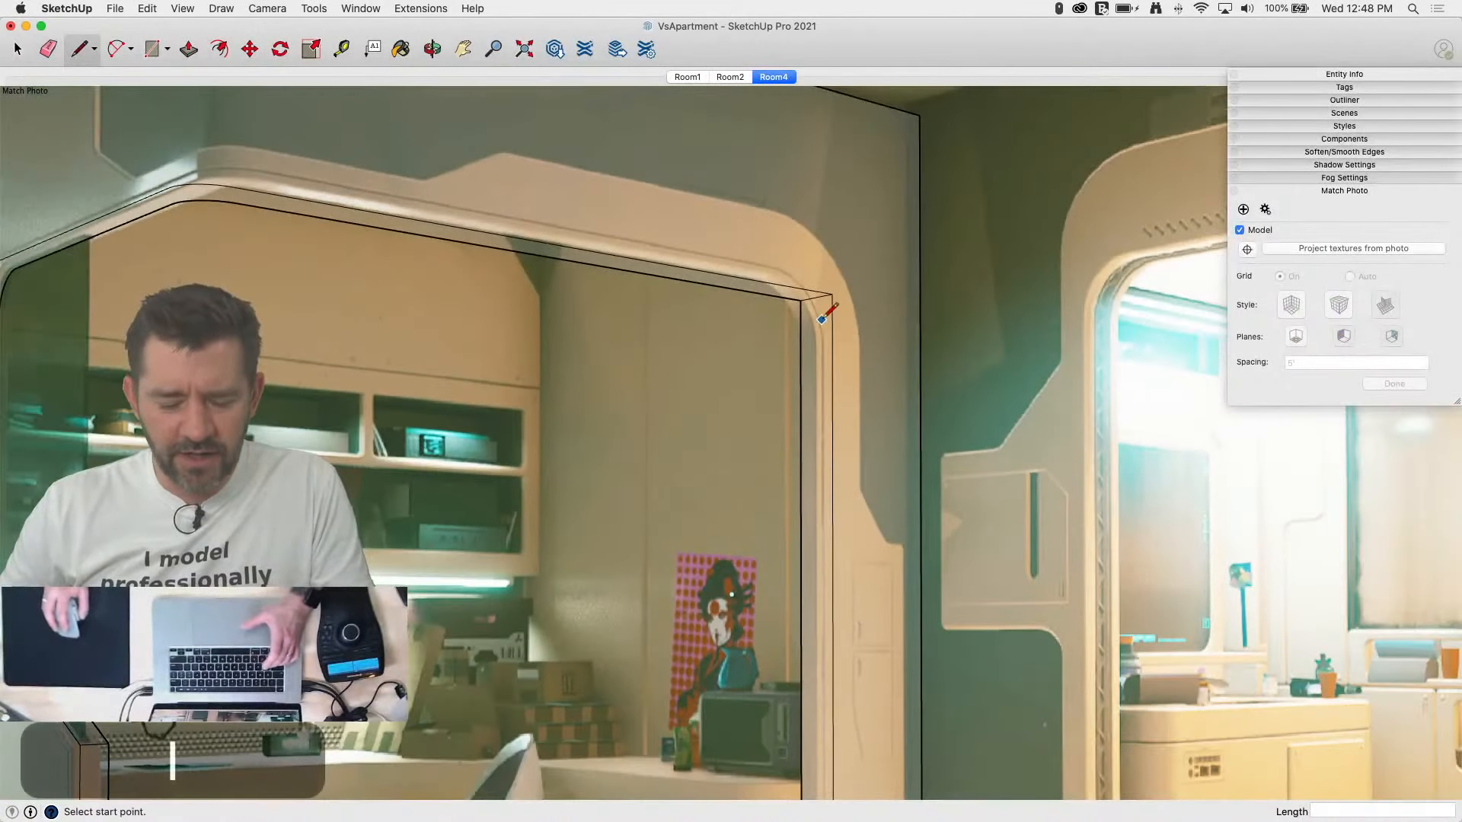
key(a)
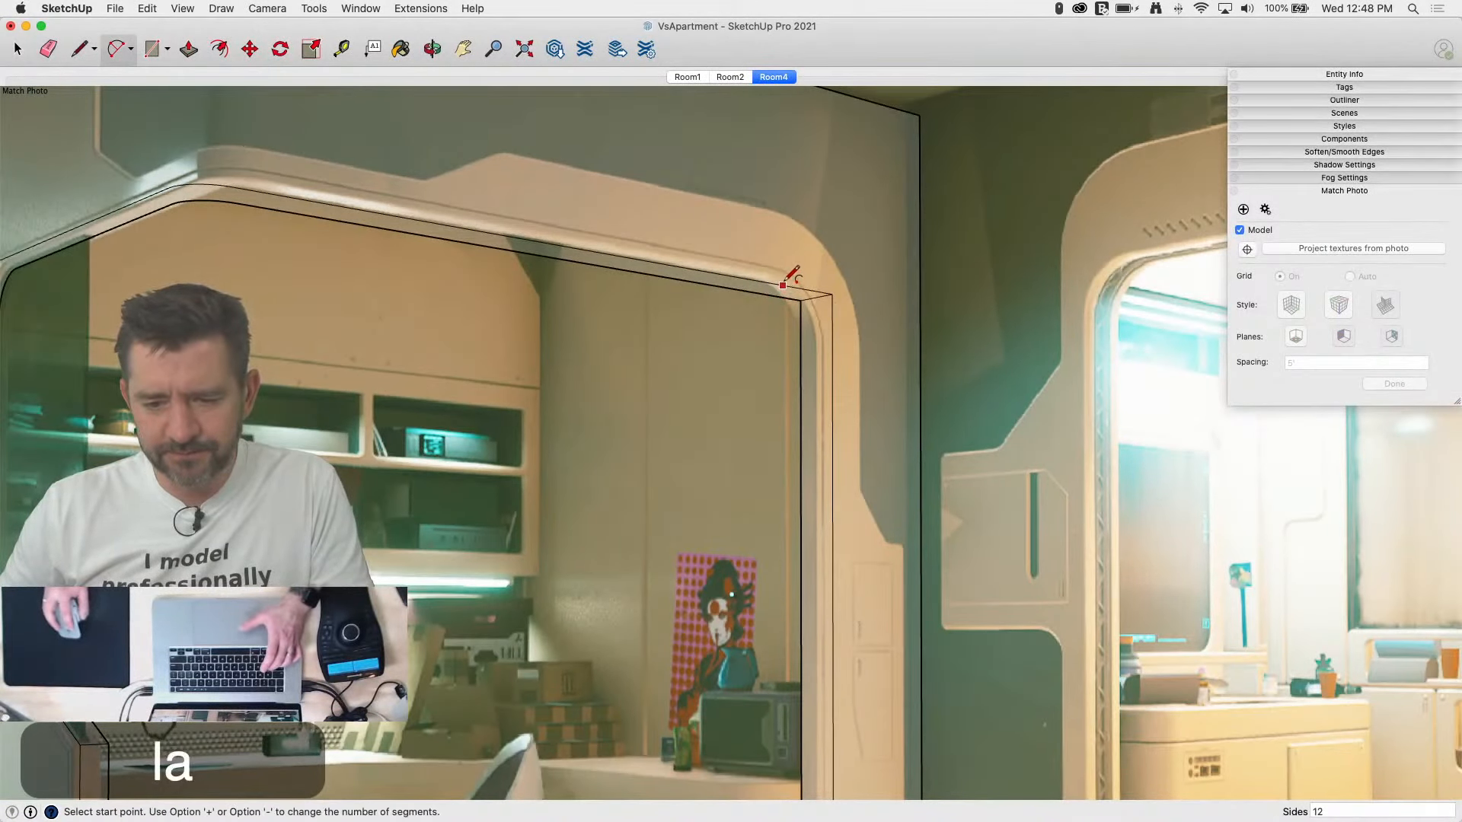
click(832, 352)
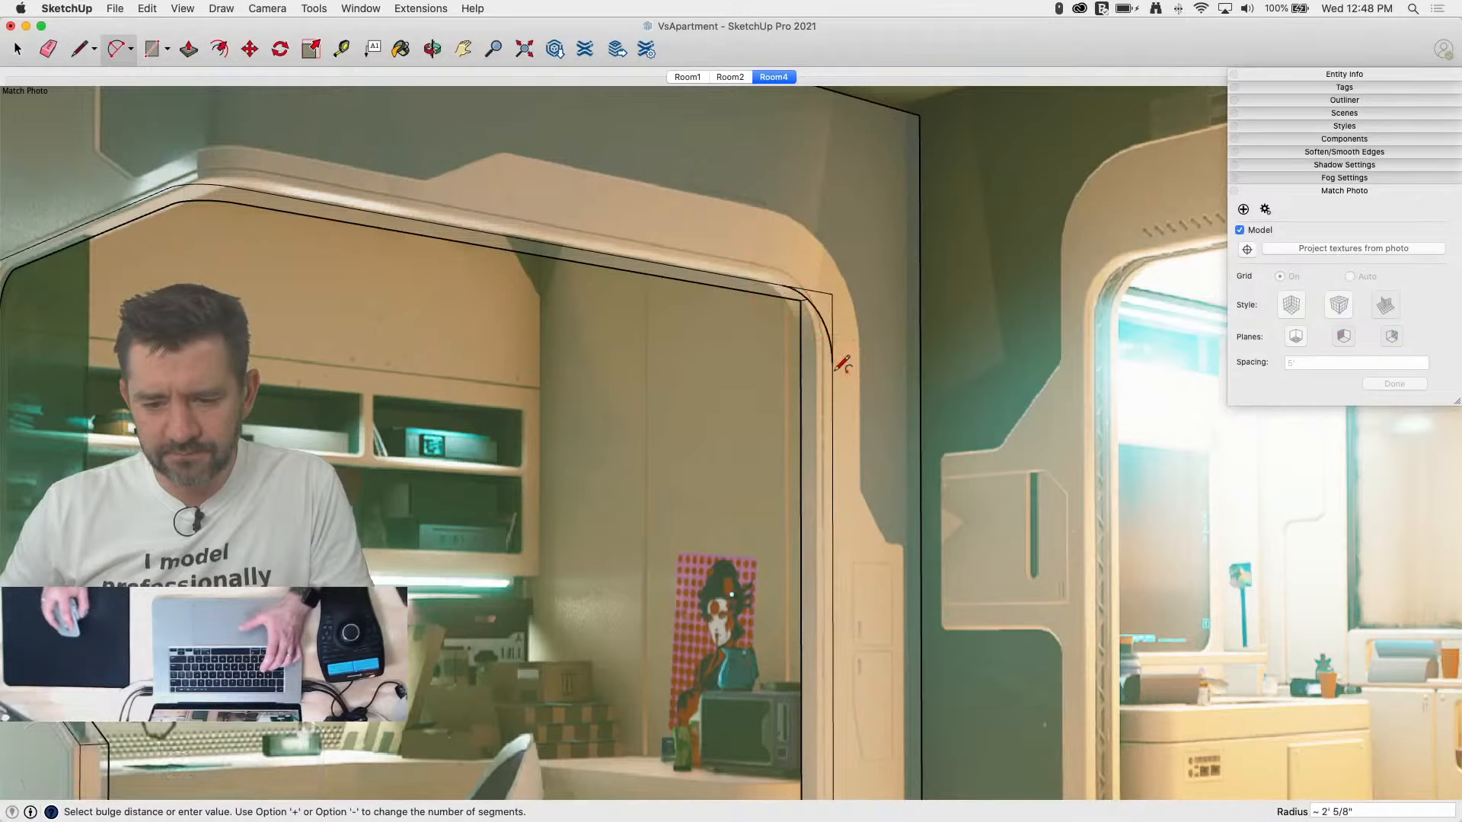
click(840, 310)
Step: Push that corner sliver 6" through the front wall and erase the leftover square corner edges
key(p)
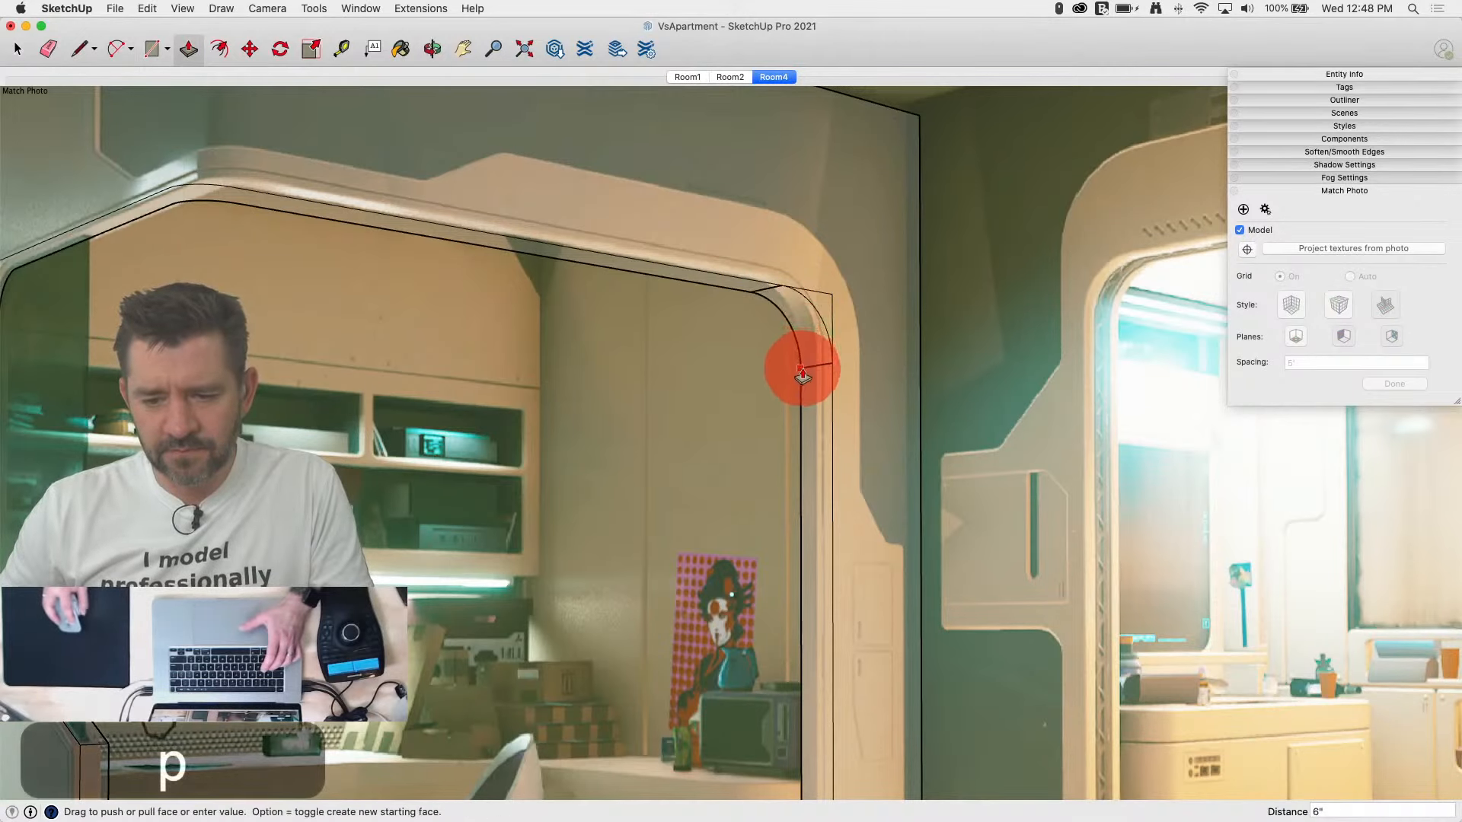
key(e)
mouse_move(832, 288)
mouse_down()
mouse_move(813, 366)
mouse_move(776, 278)
mouse_up()
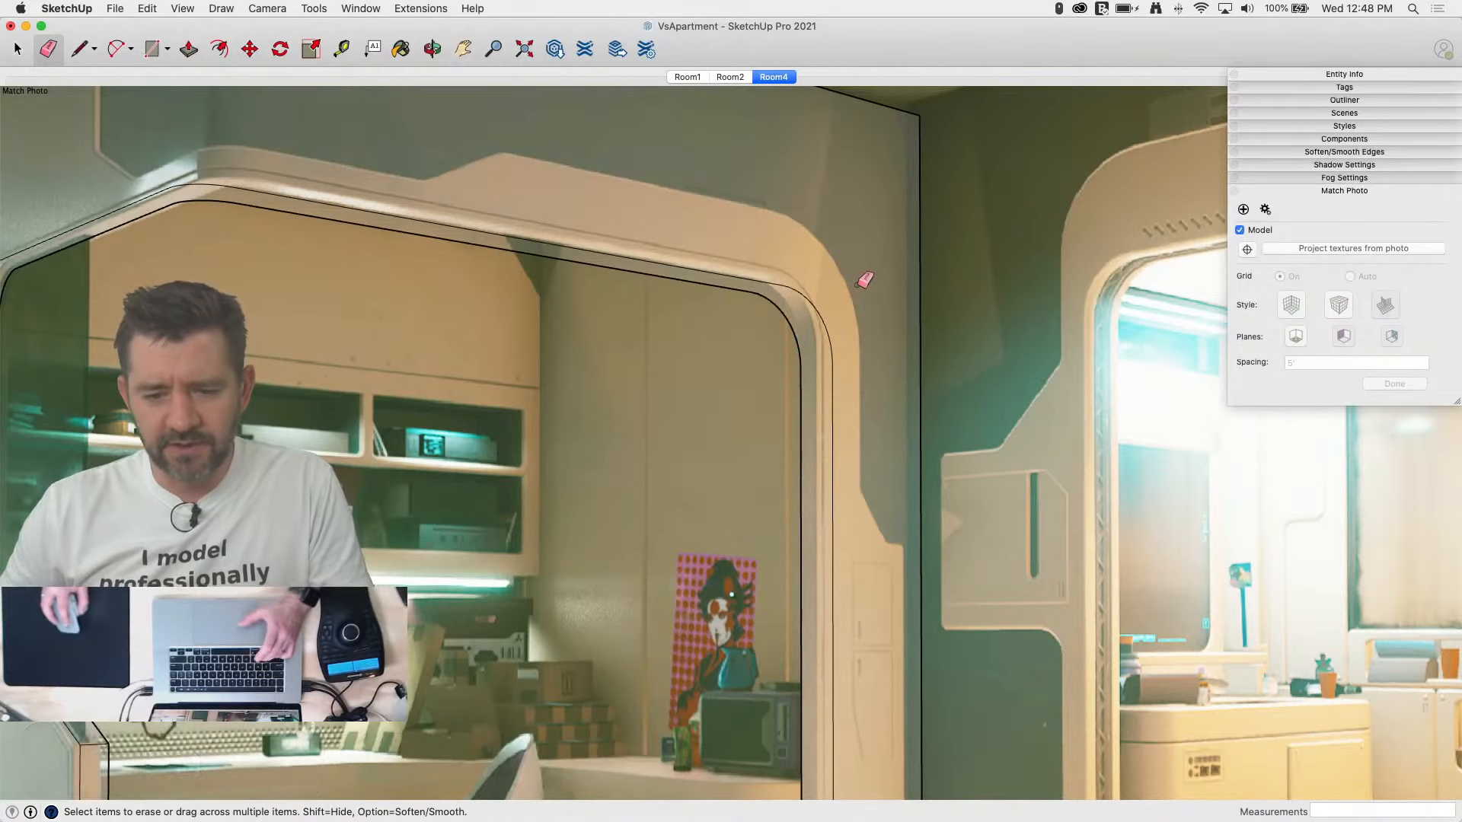
Step: Draw a vertical edge up from the alcove's far floor corner and connect its top to both adjacent upper wall corners, forming the back walls
scroll(864, 280, down, 5)
scroll(861, 514, up, 3)
key(l)
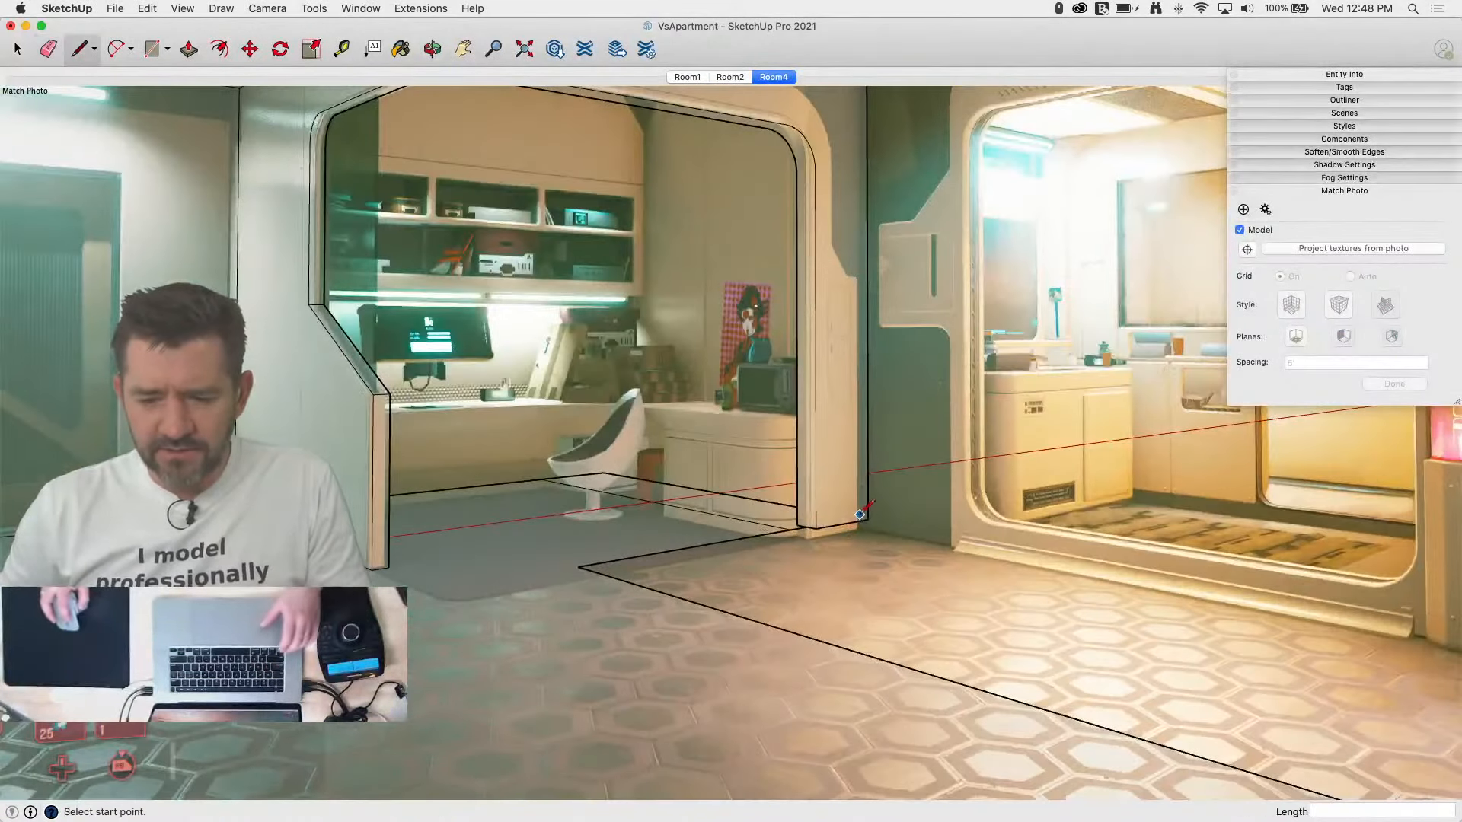
click(868, 519)
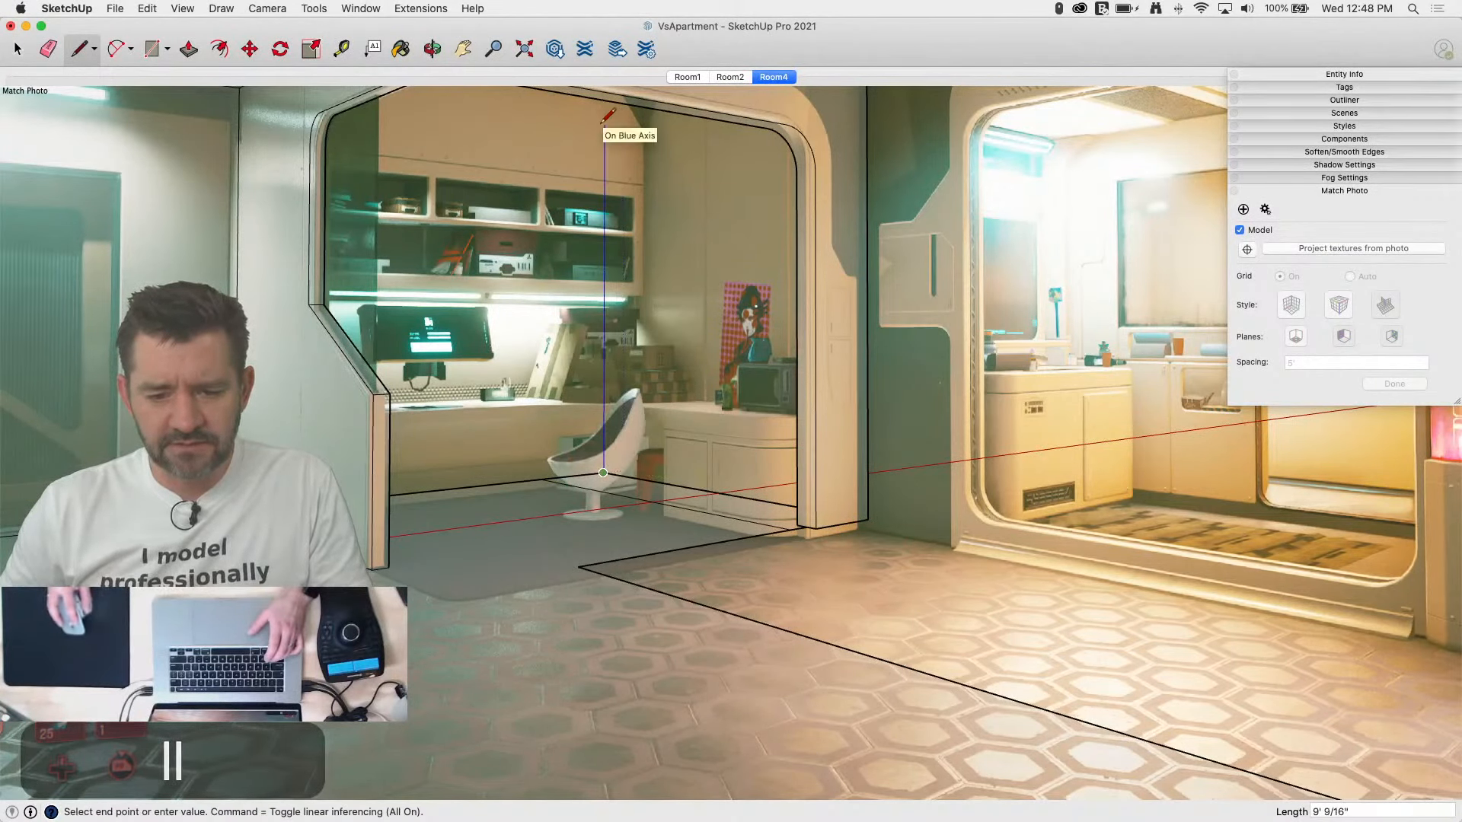
middle_drag(701, 239, 447, 411)
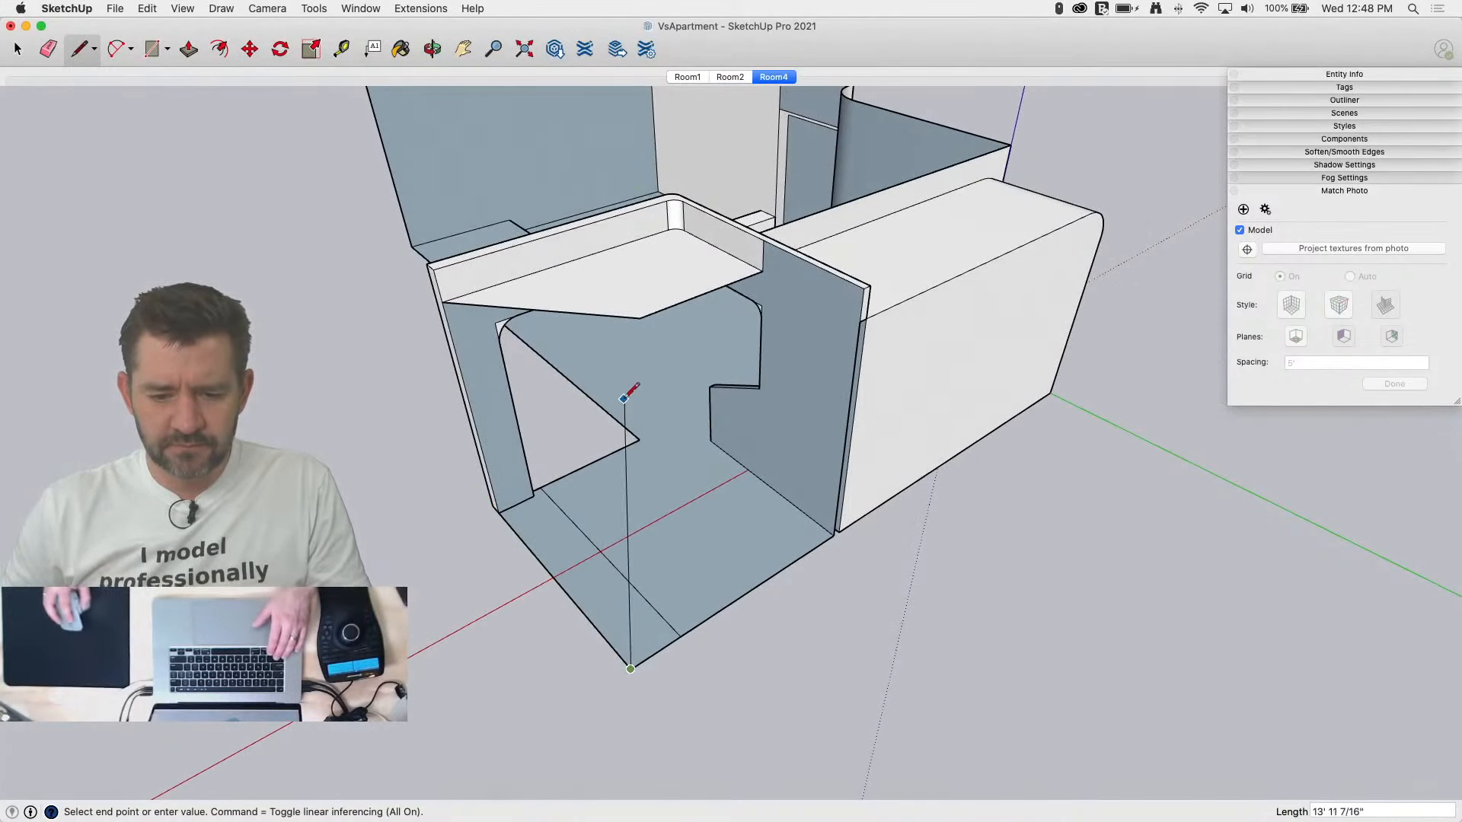
click(431, 268)
click(433, 268)
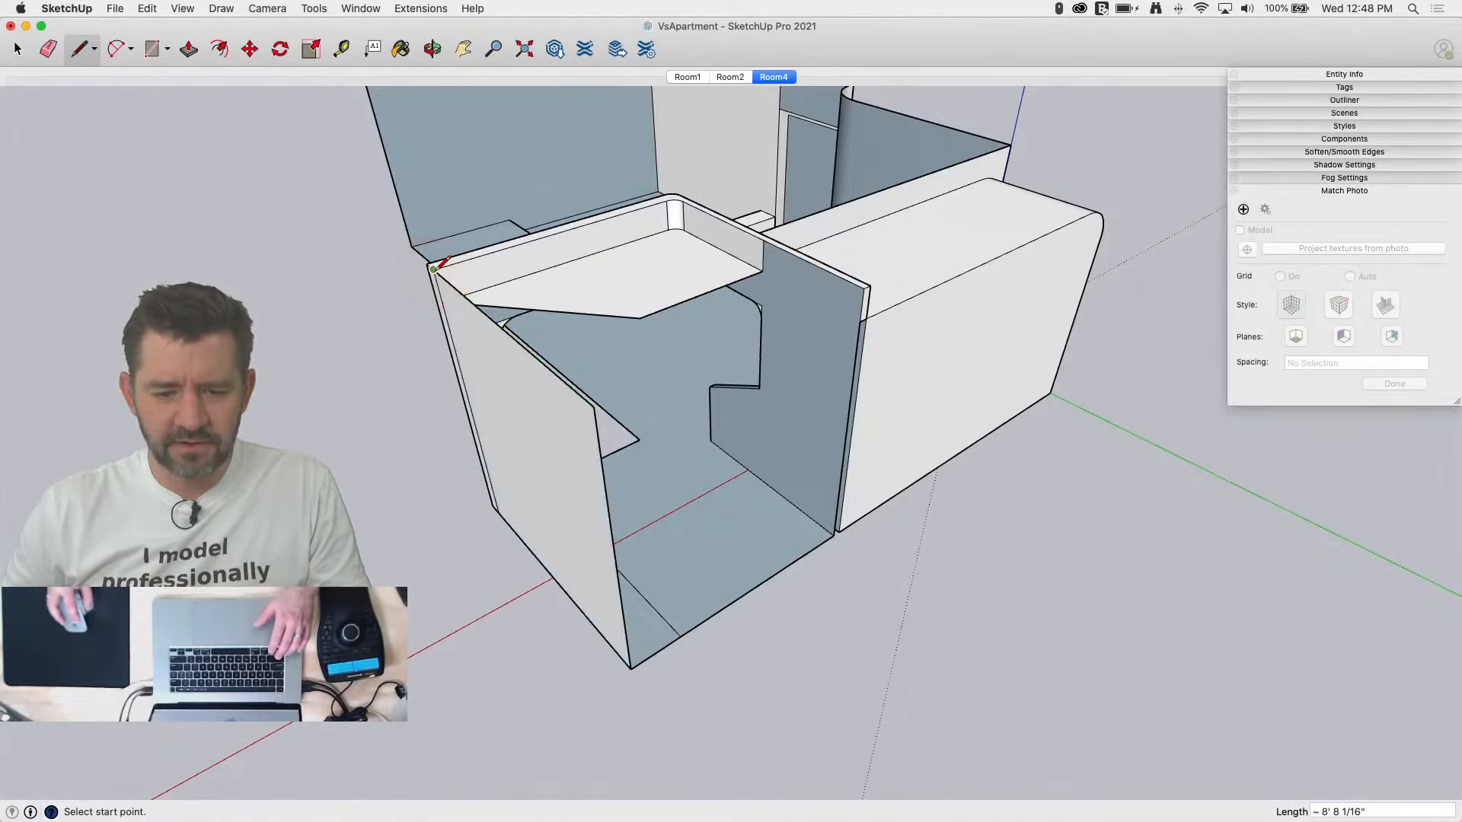
click(862, 282)
key(space)
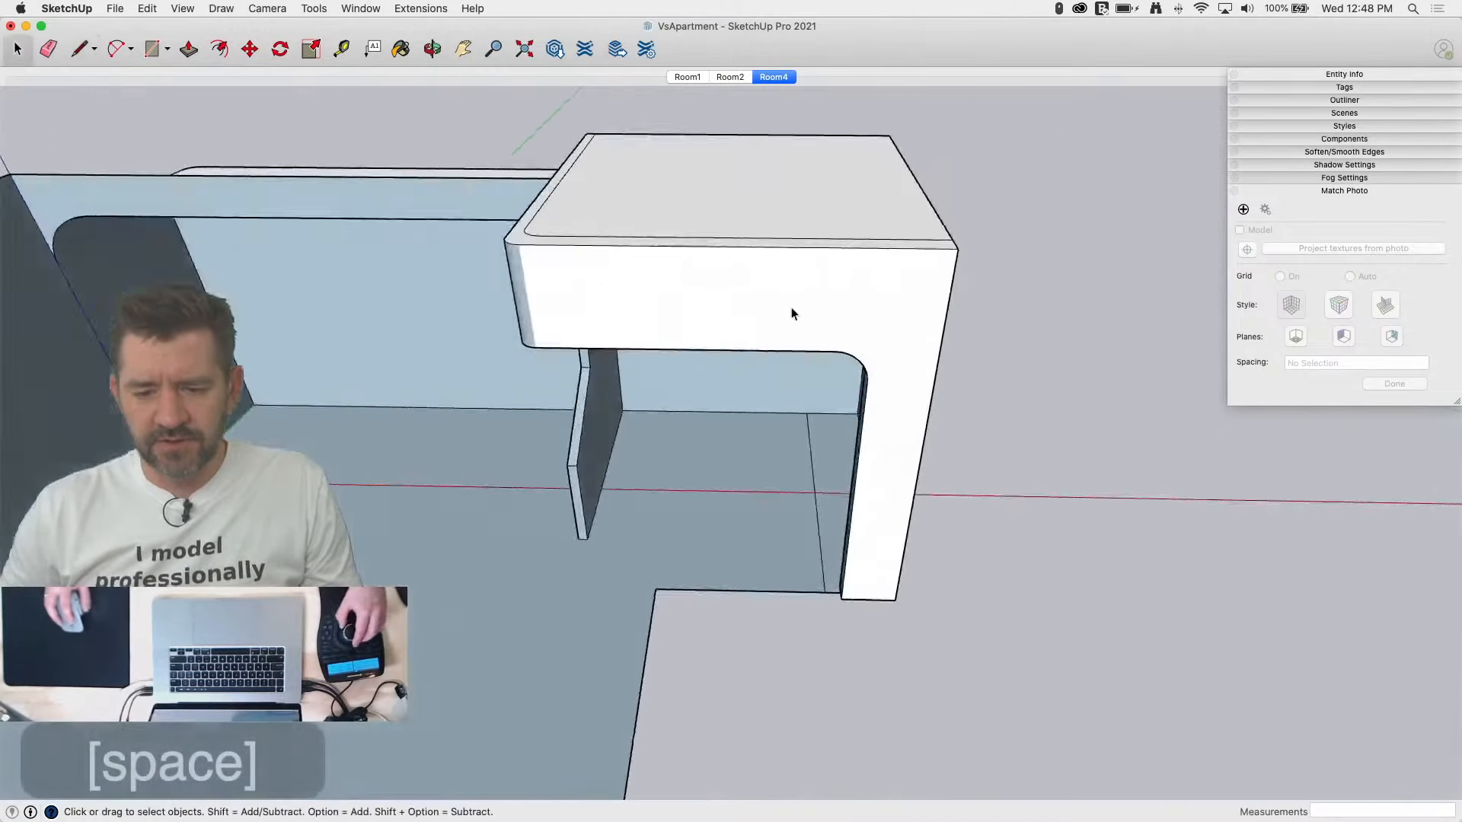
Step: Return to the Room4 view and offset the alcove's poster wall 1' 2 5/16" with Push/Pull to meet the photographed corner
click(773, 77)
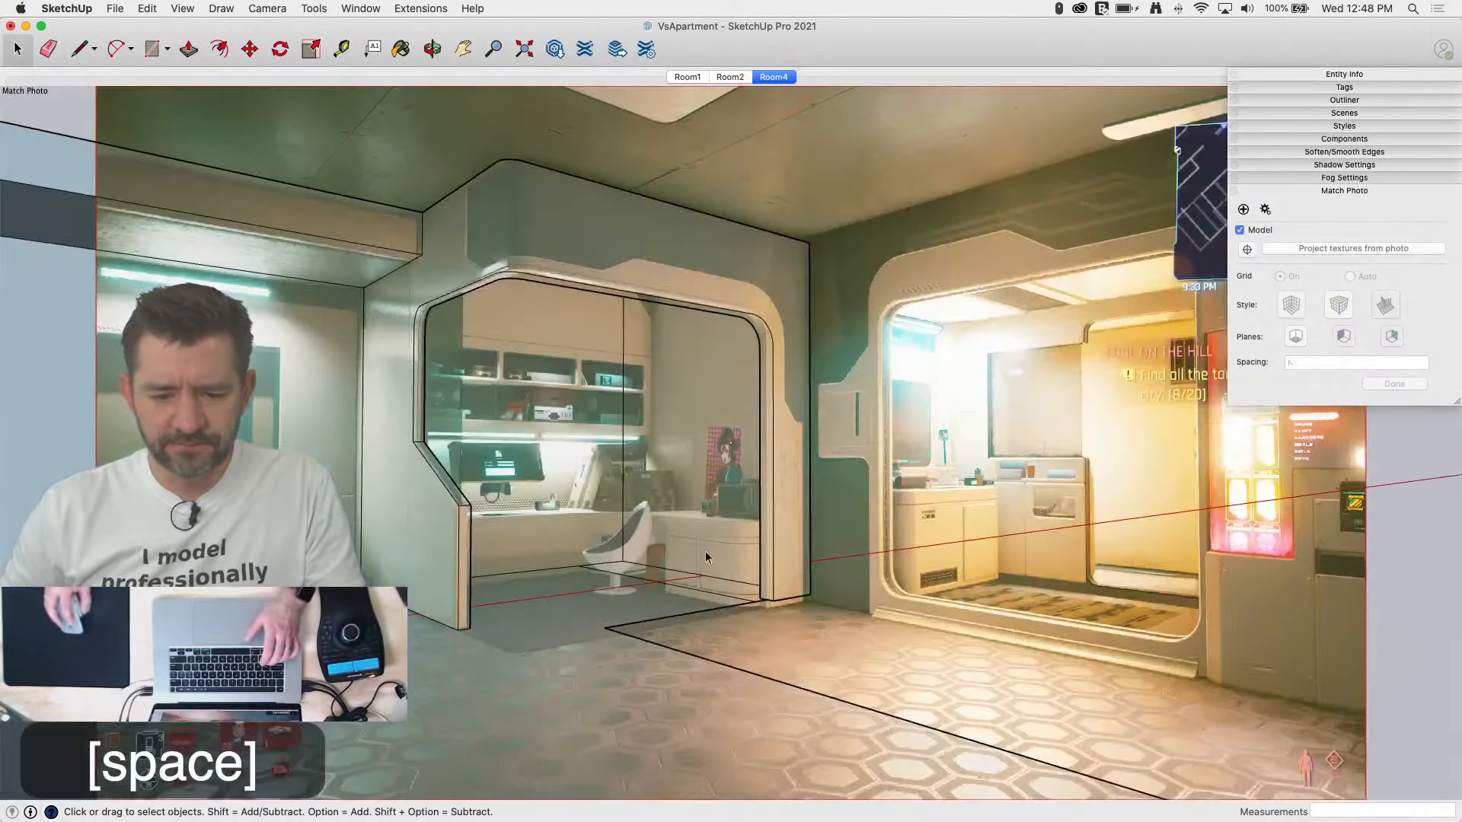
key(p)
key(e)
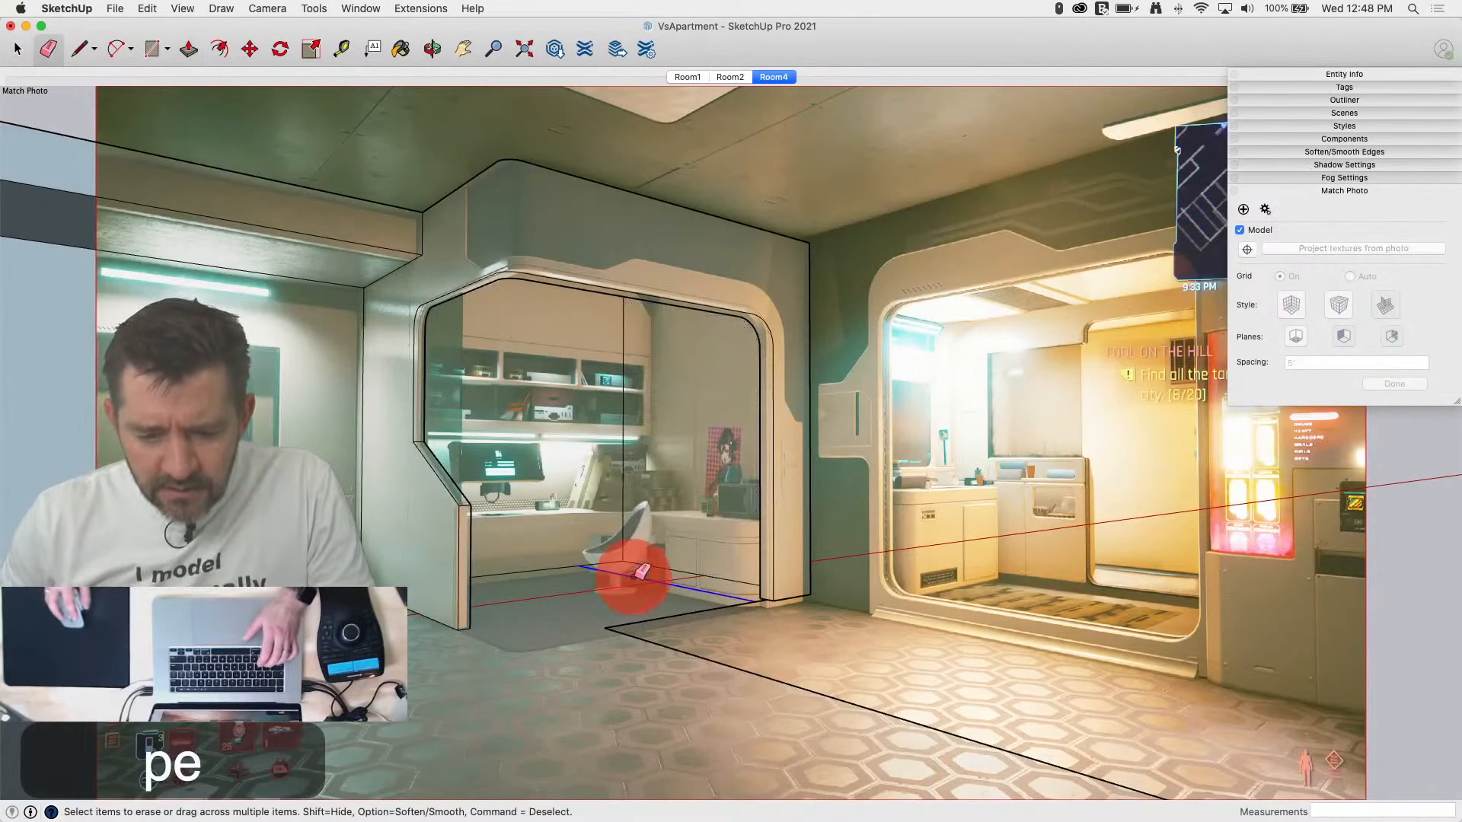
key(p)
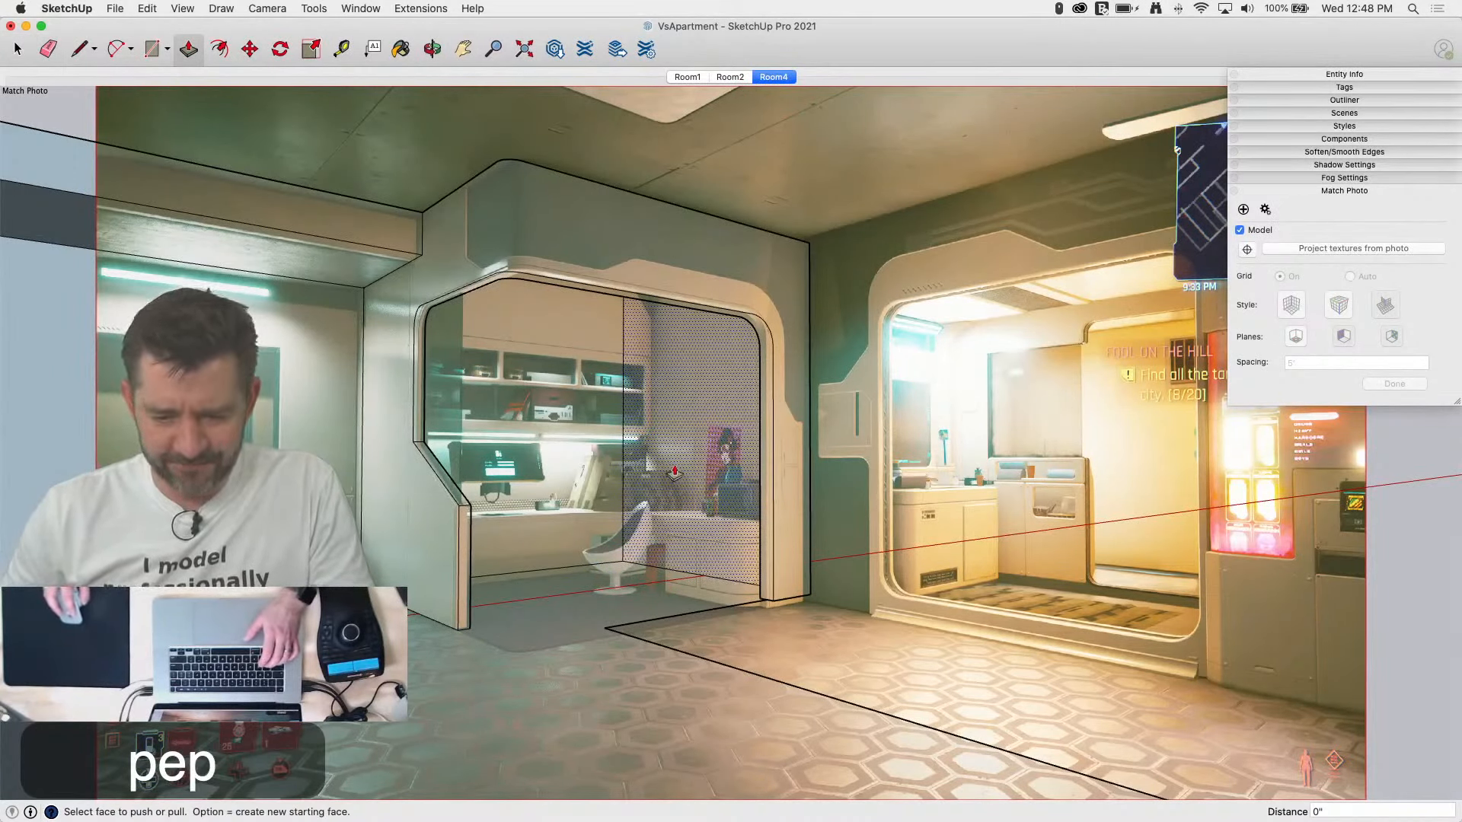
drag(674, 472, 702, 470)
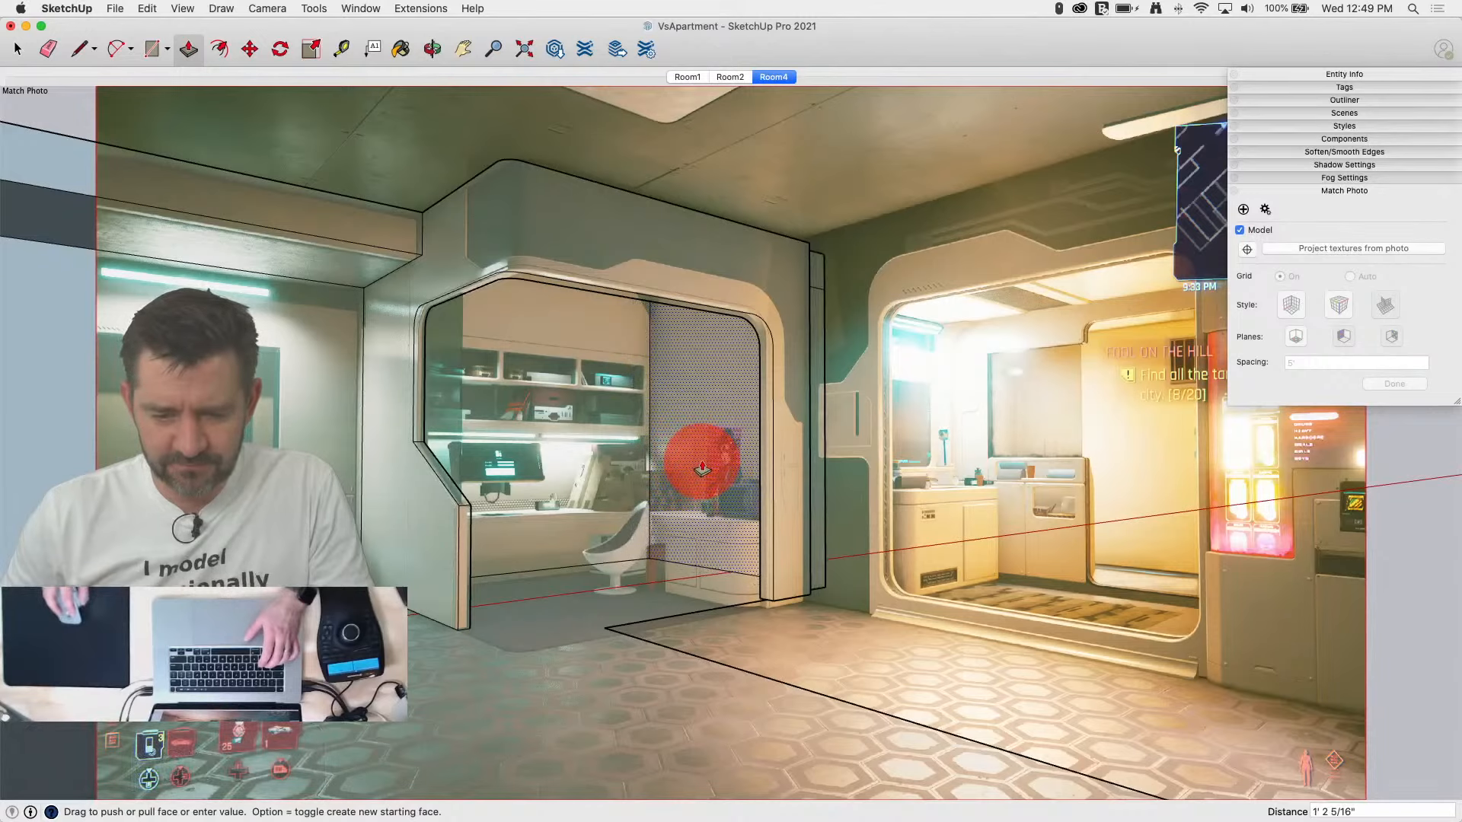
drag(702, 470, 702, 470)
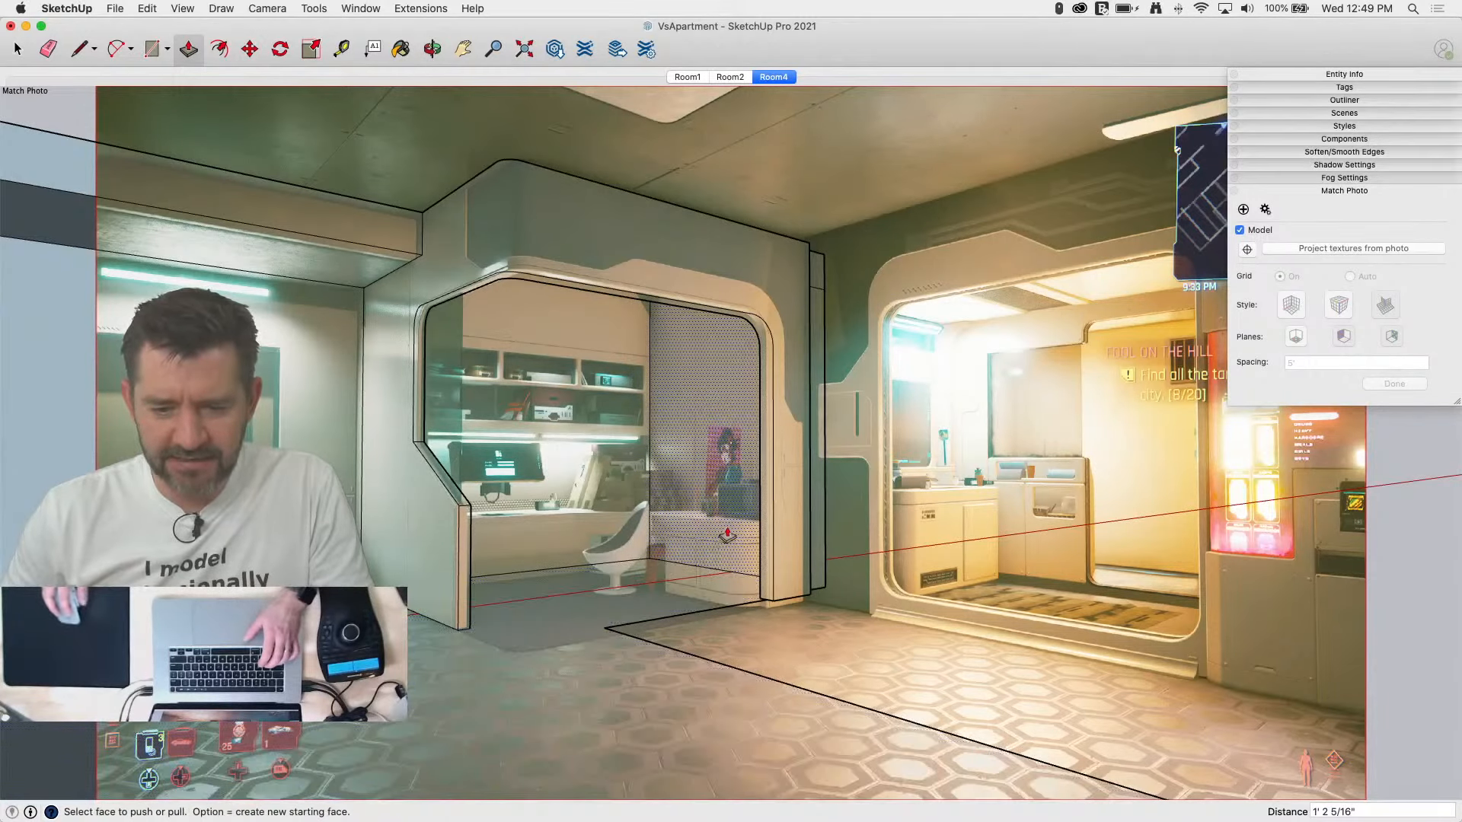
Step: Extend the main room's floor with new edges closing at the end wall's corner, and erase the old edges dividing the floor
key(space)
key(l)
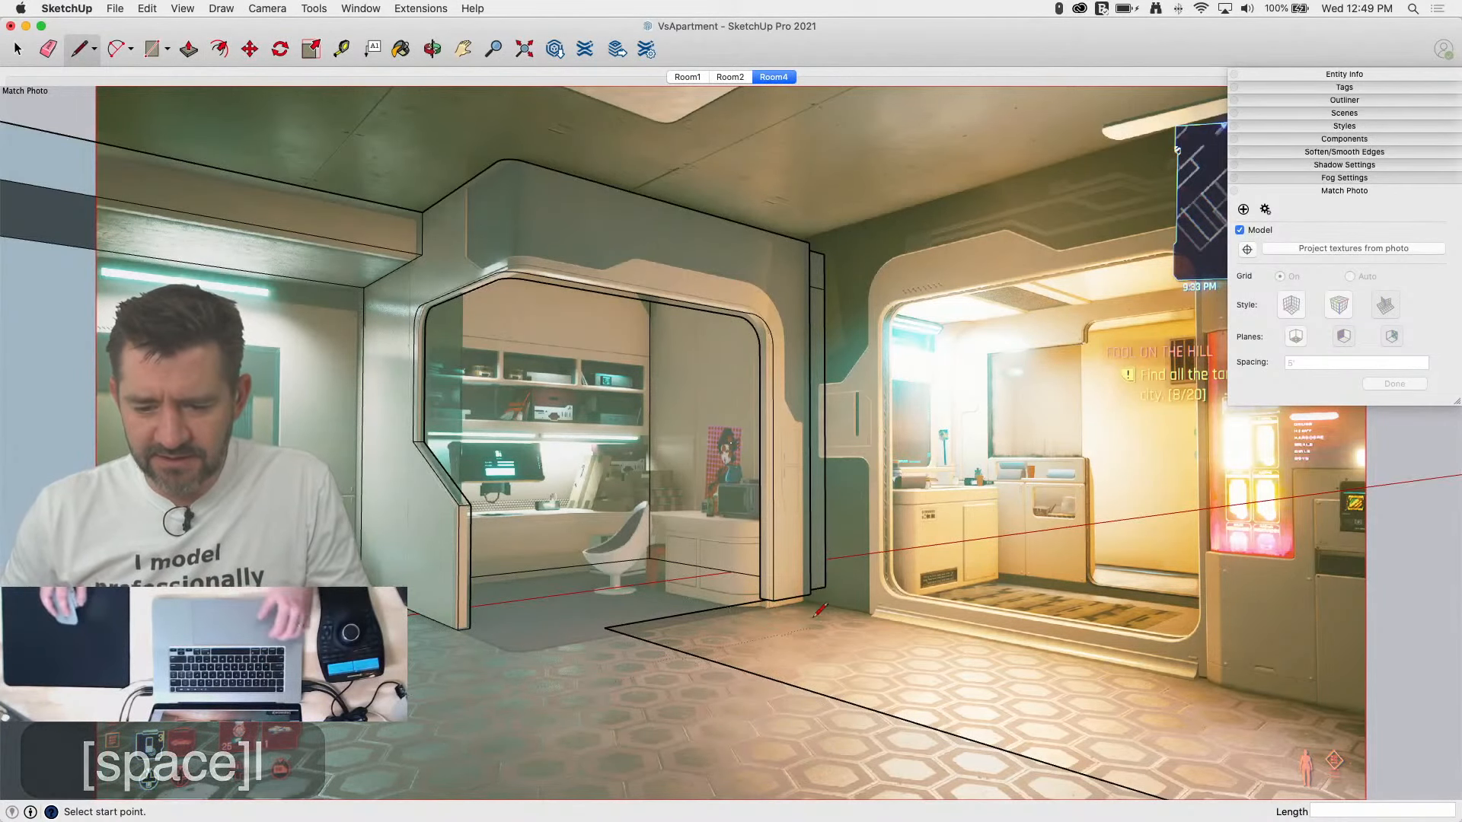
key(r)
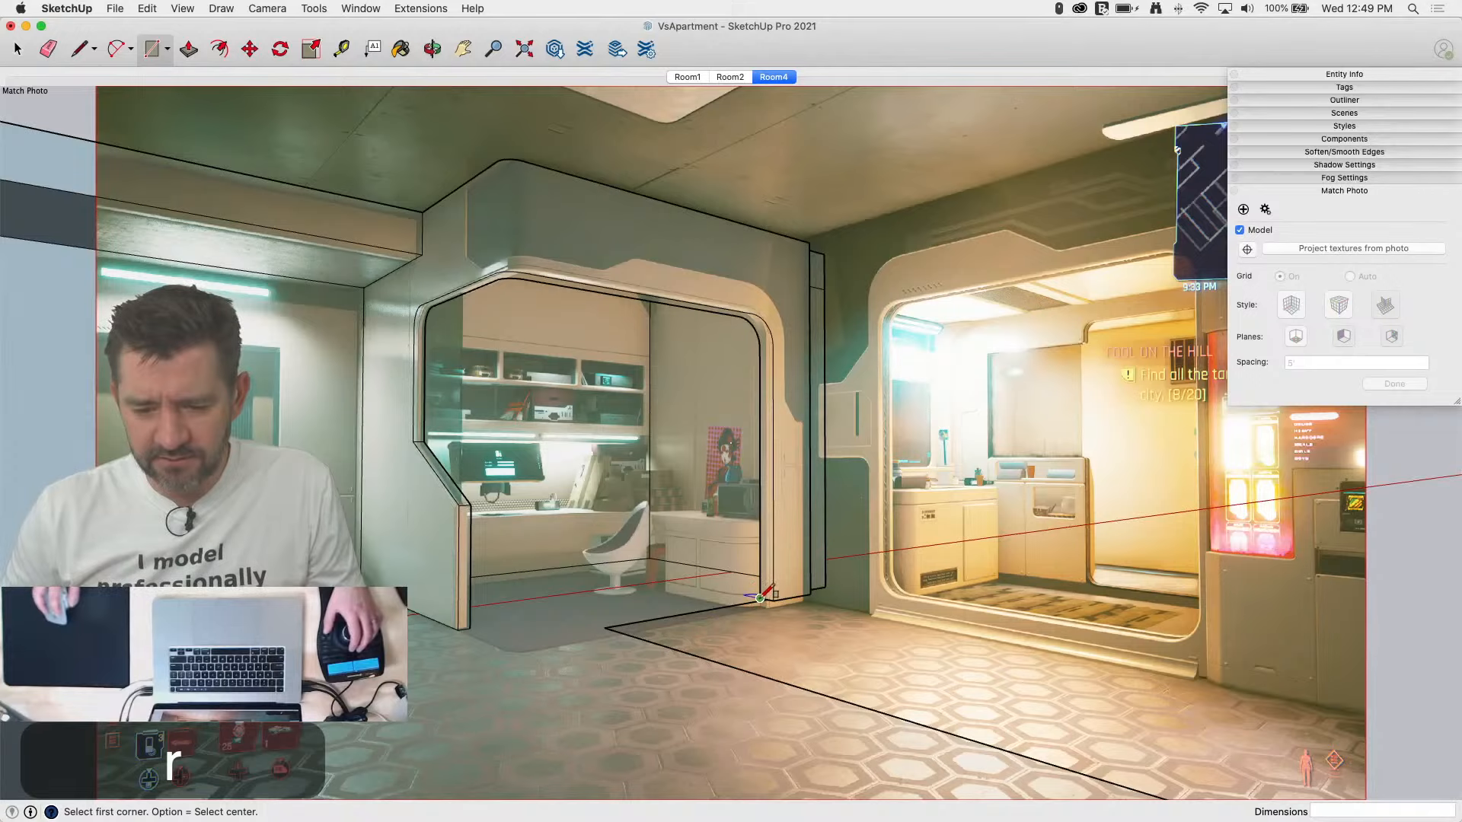
click(803, 592)
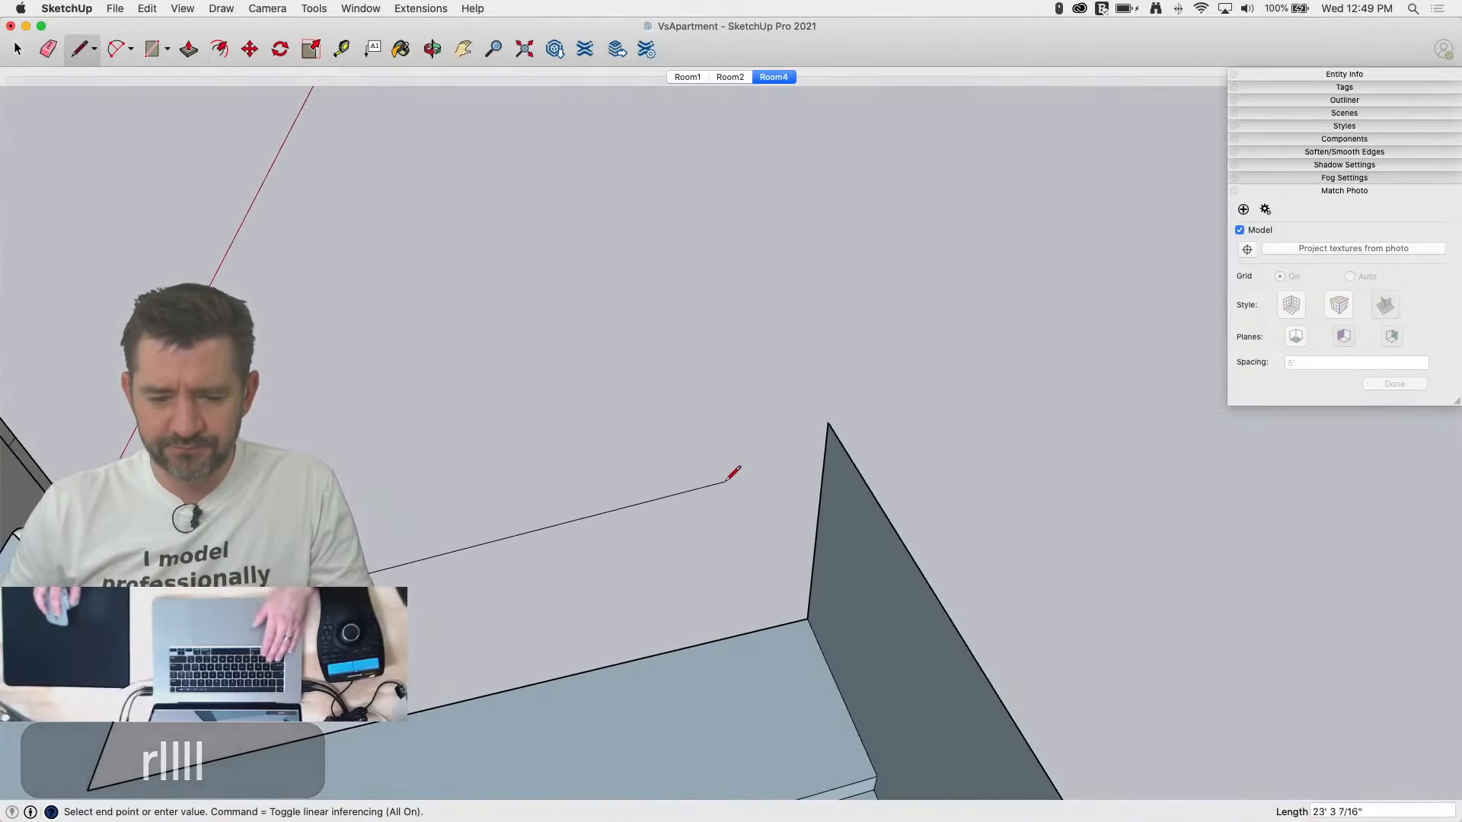
click(807, 618)
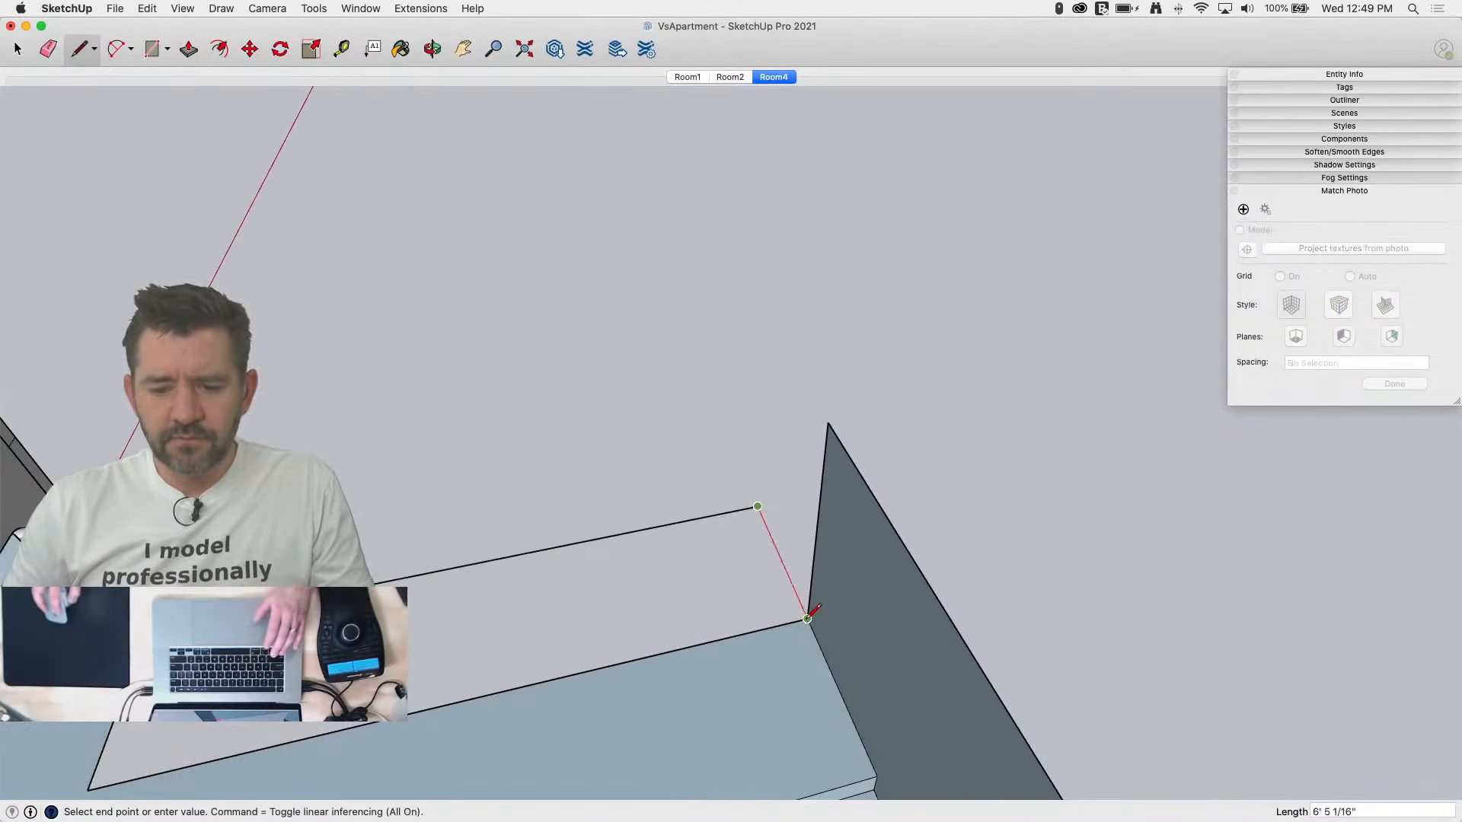
key(e)
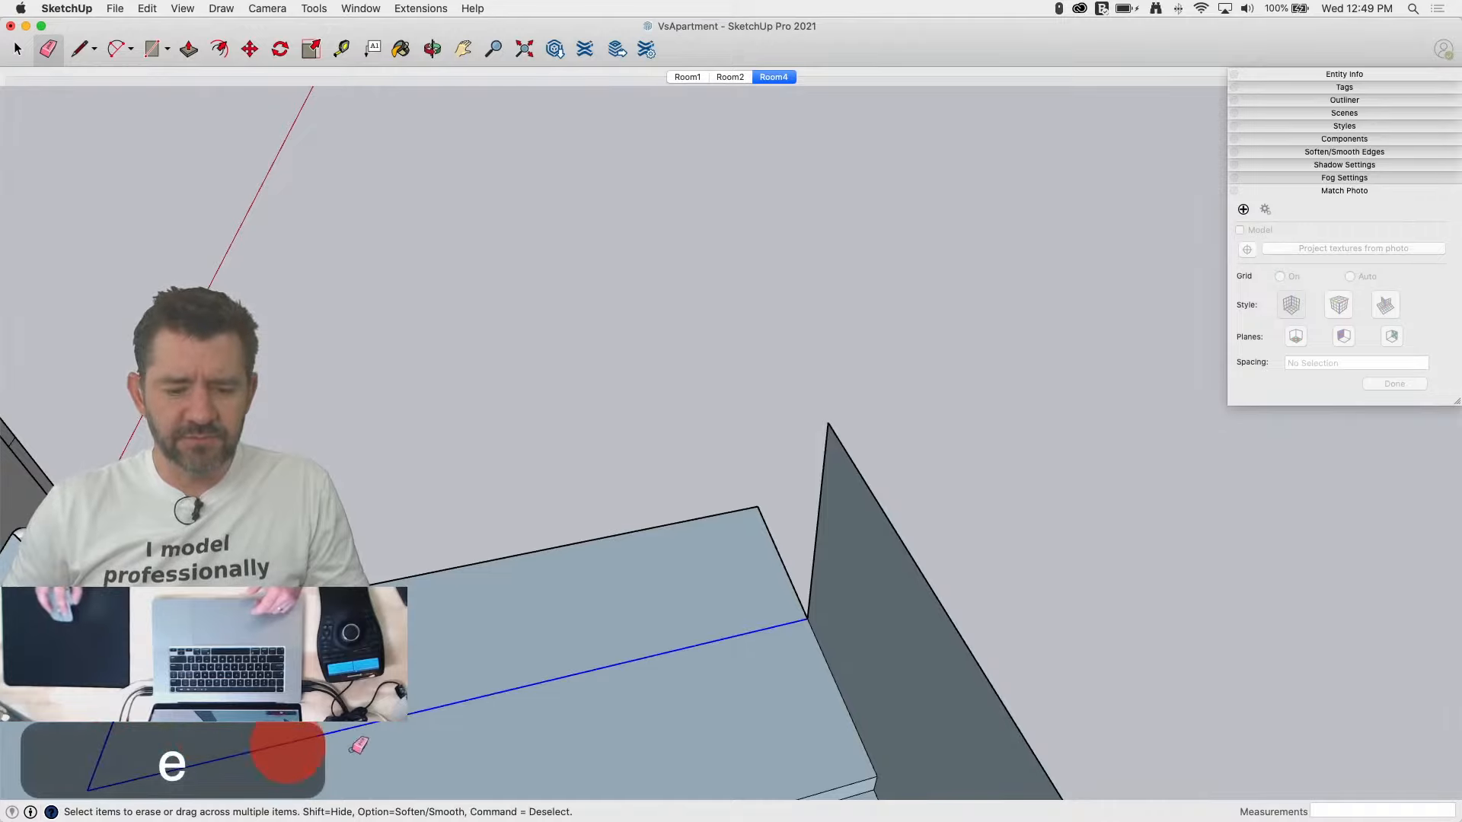
drag(359, 746, 458, 688)
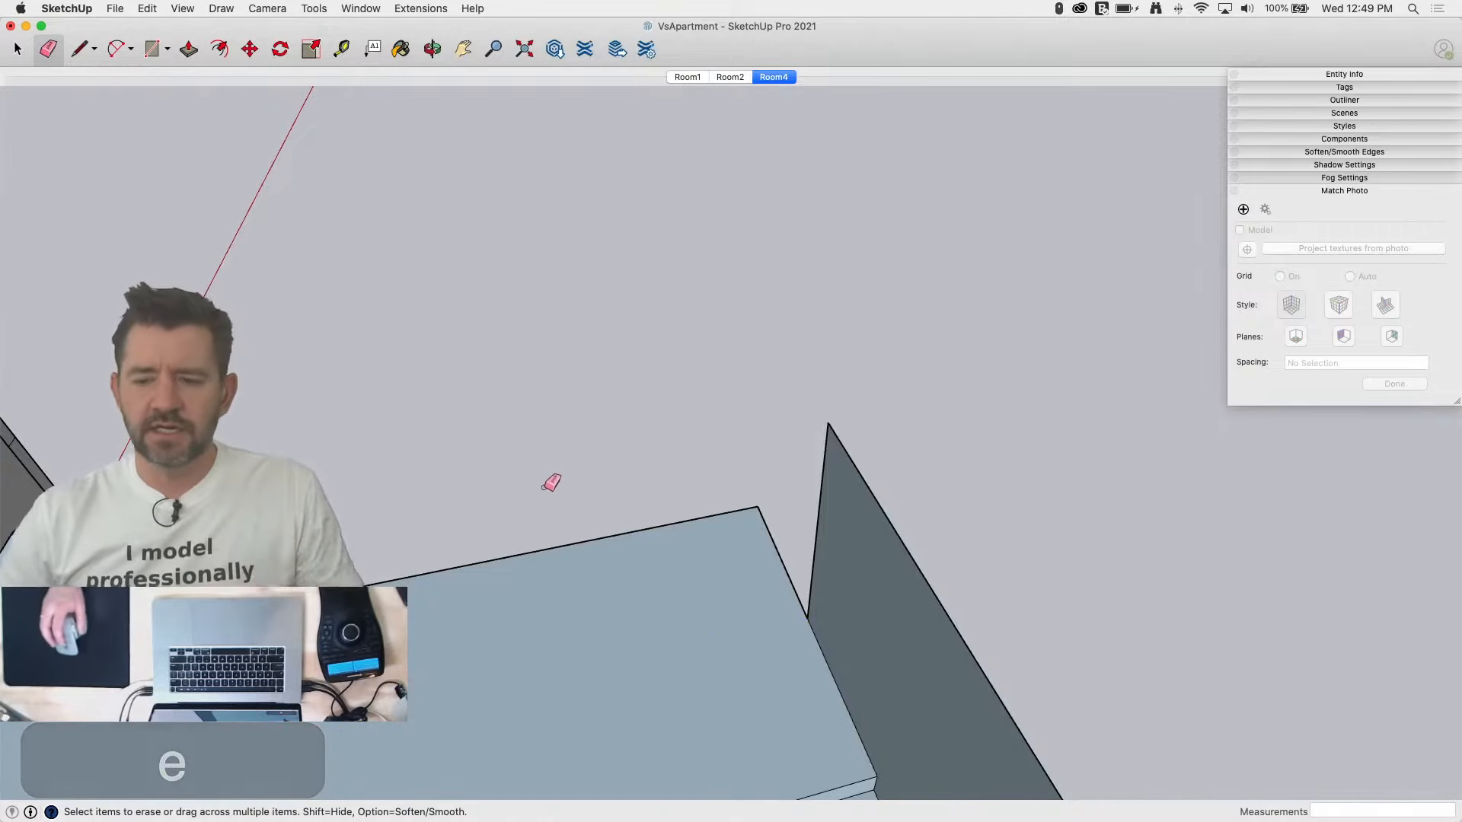
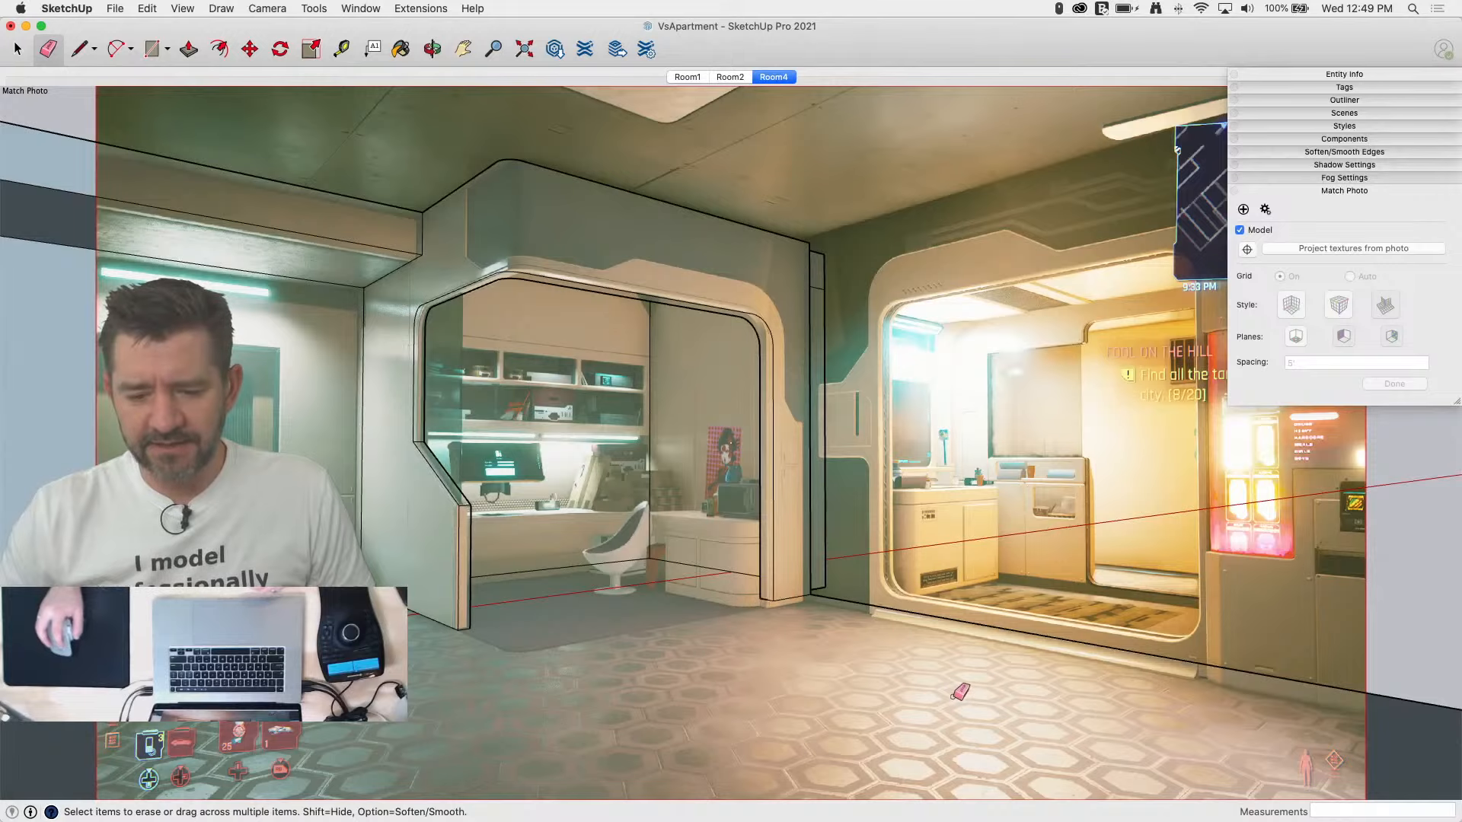
Step: Erase the bottom edge of the pillar's narrow face and redraw it 6" long between the two lower corners to rebuild the face
scroll(775, 601, up, 6)
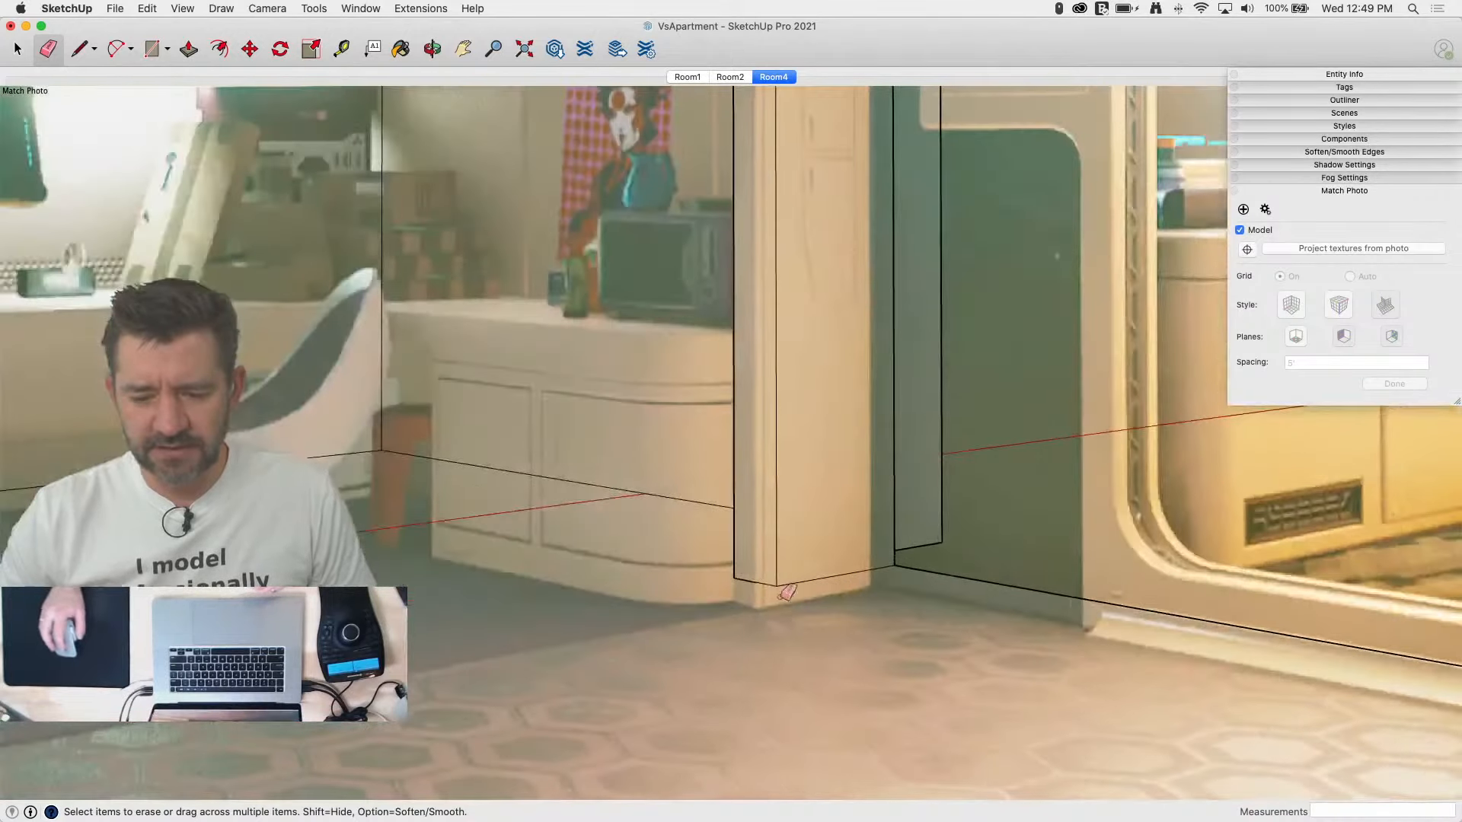
middle_drag(782, 598, 830, 647)
key(l)
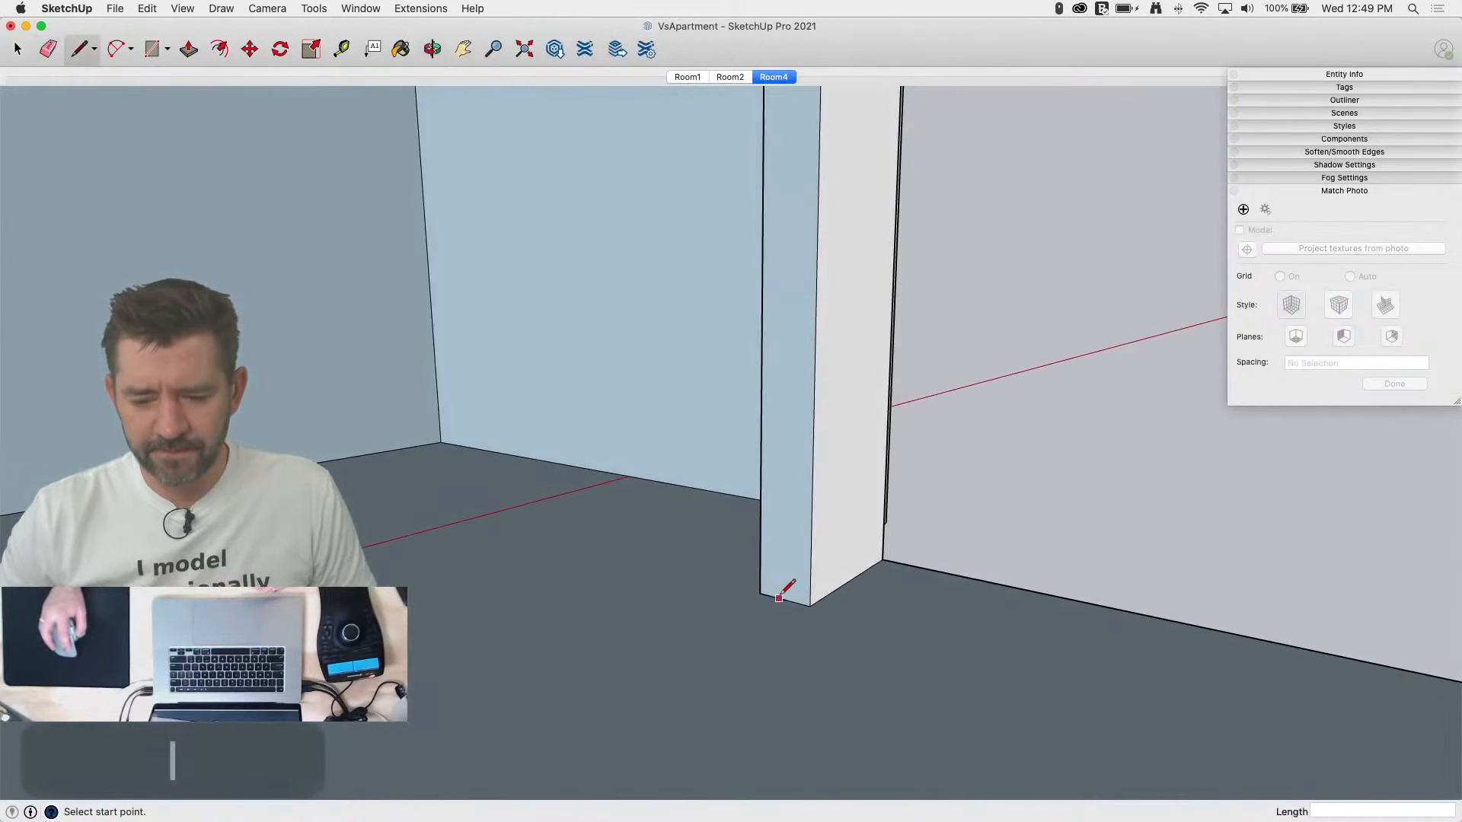
click(753, 589)
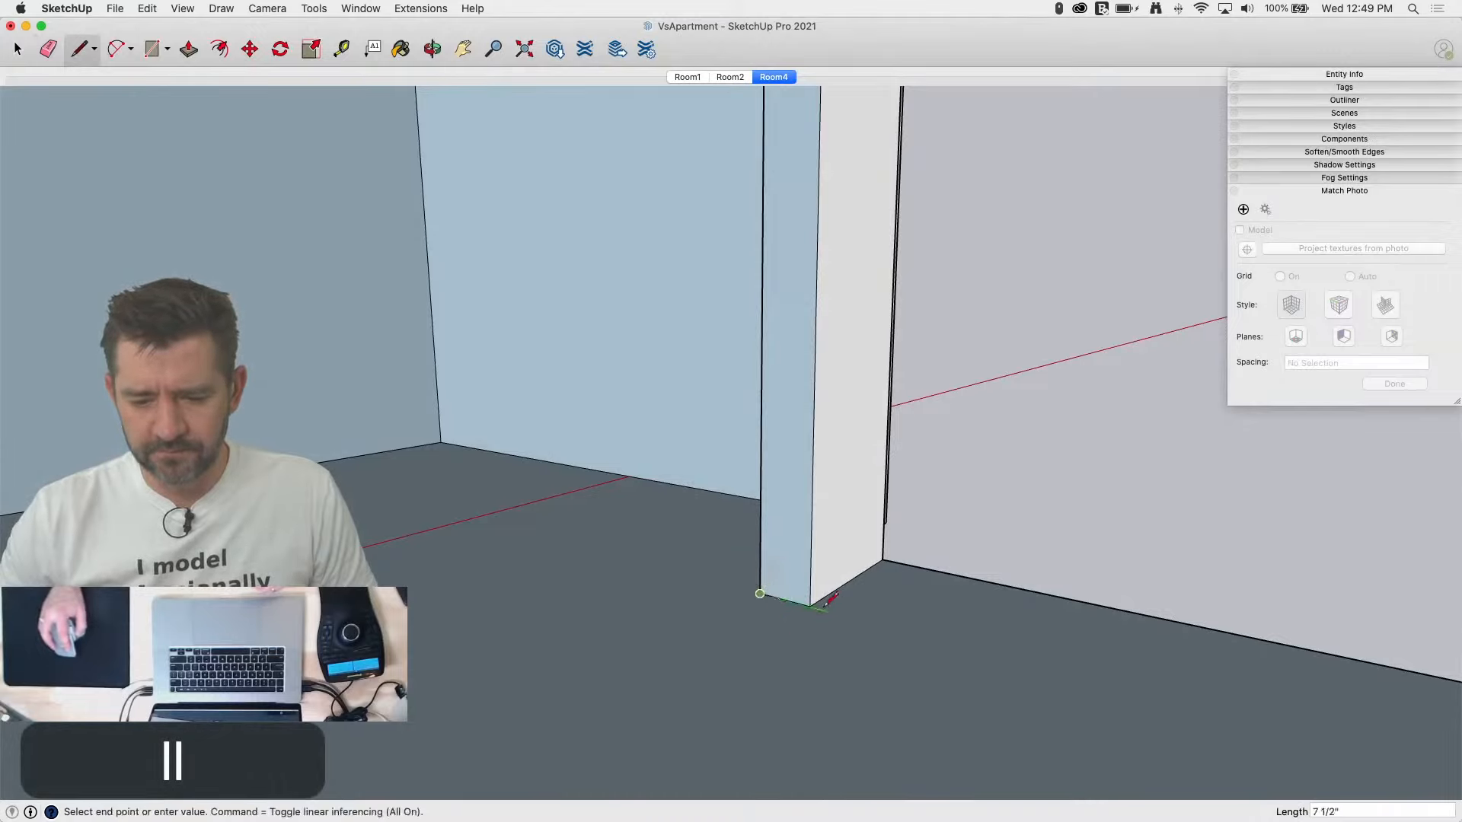
key(e)
click(784, 604)
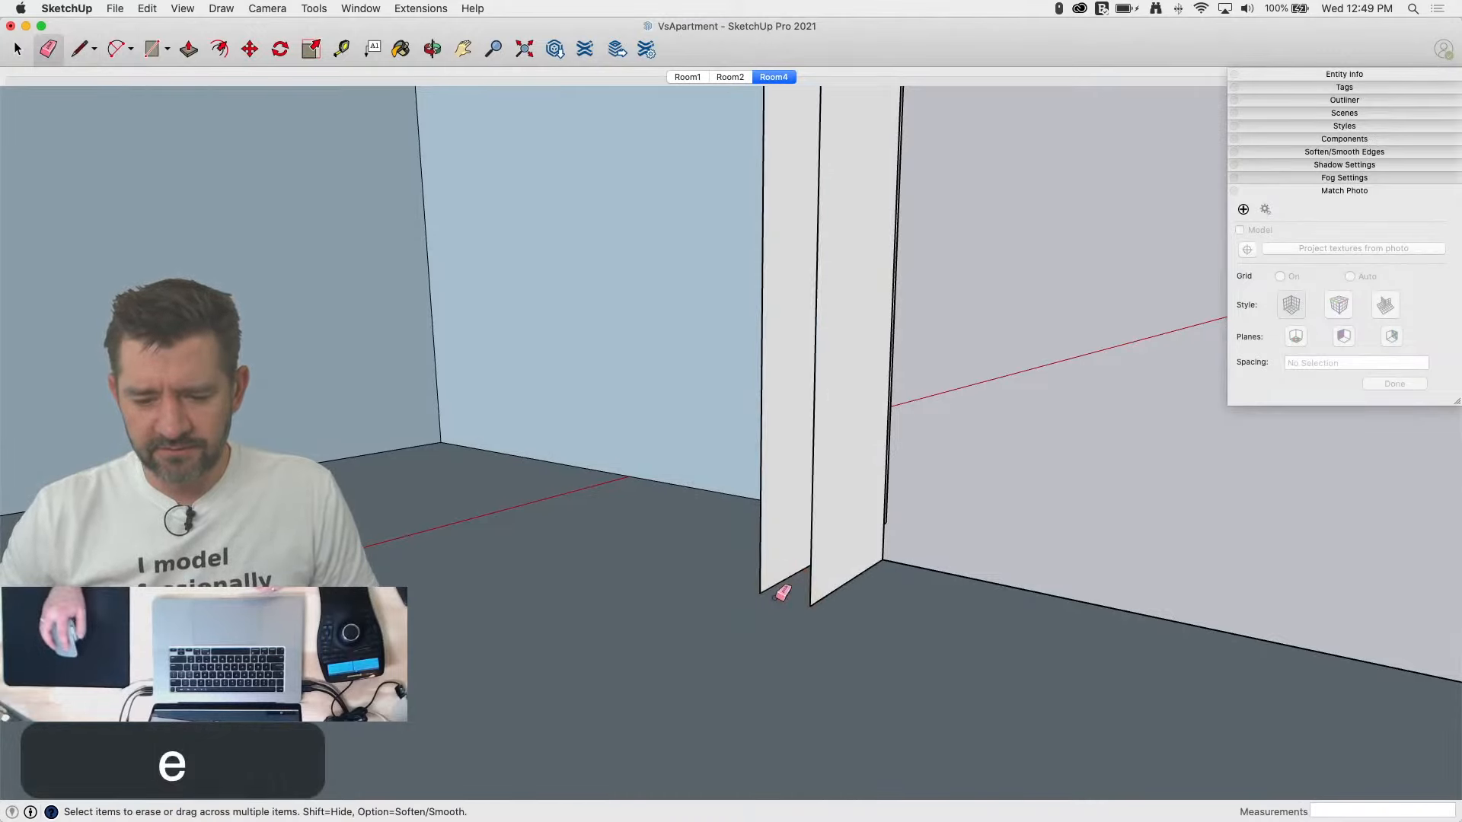
key(l)
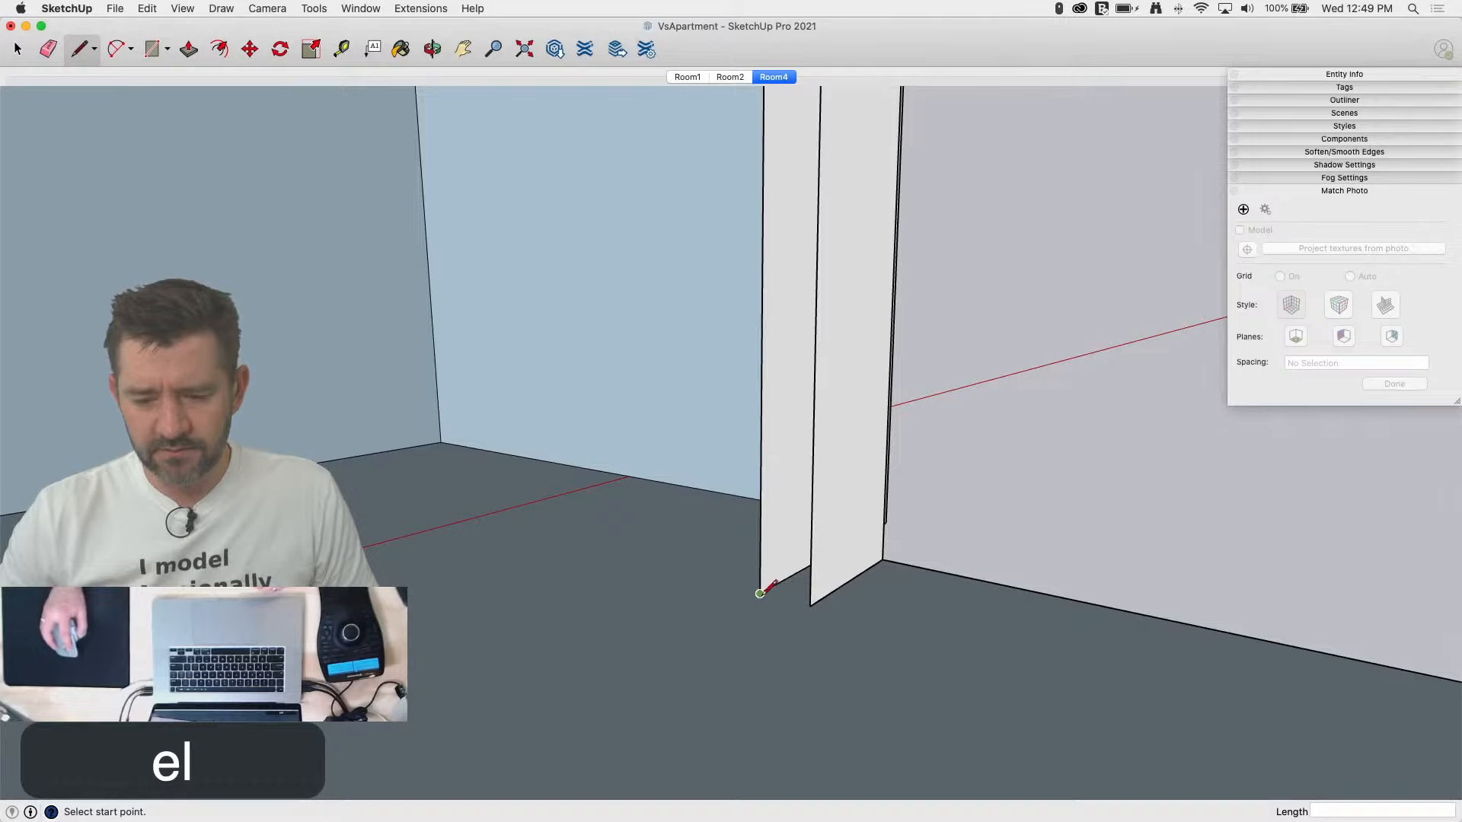
click(760, 593)
click(812, 605)
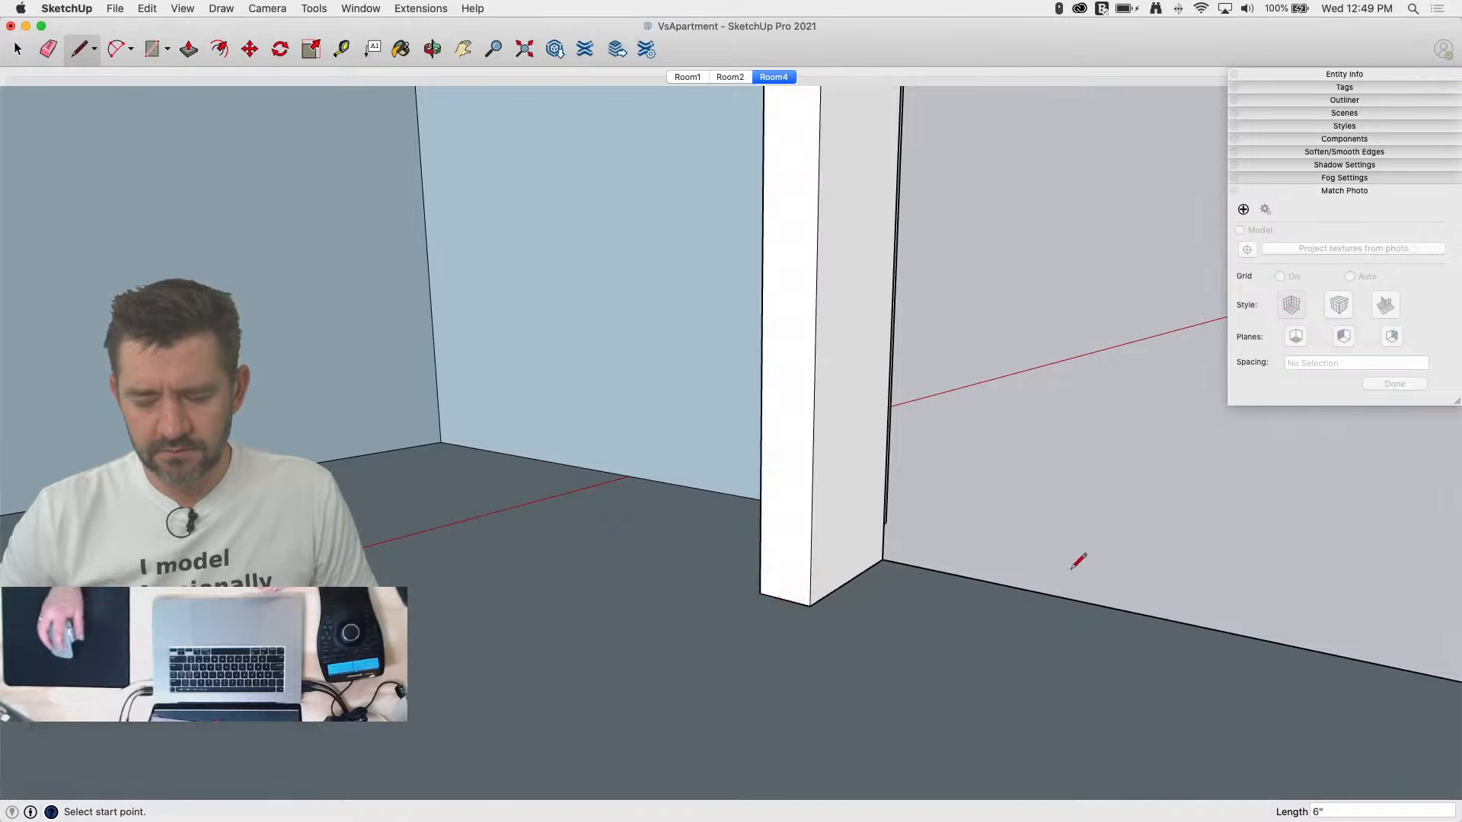
key(space)
drag(647, 498, 932, 687)
key(m)
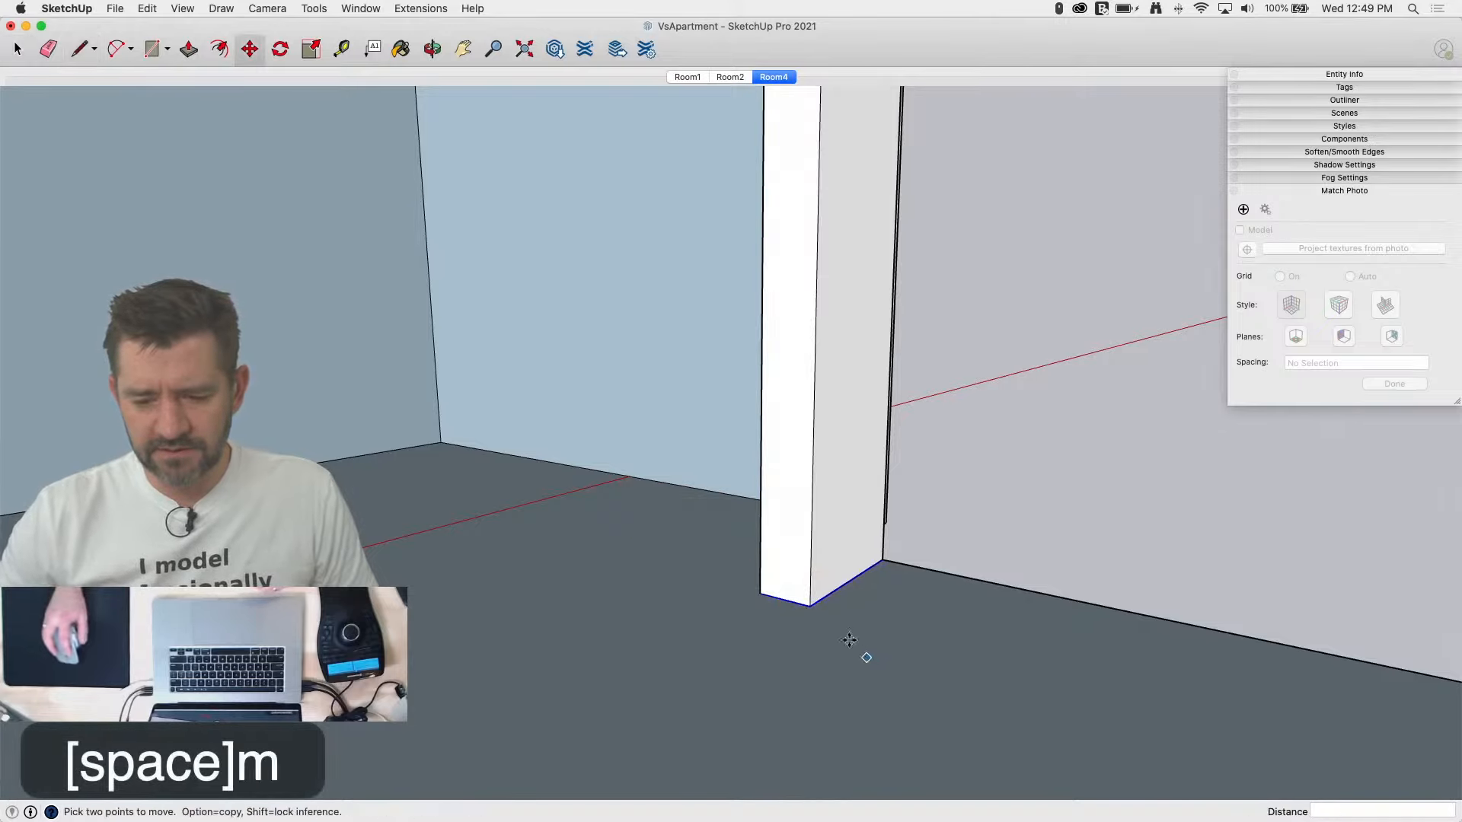
click(809, 605)
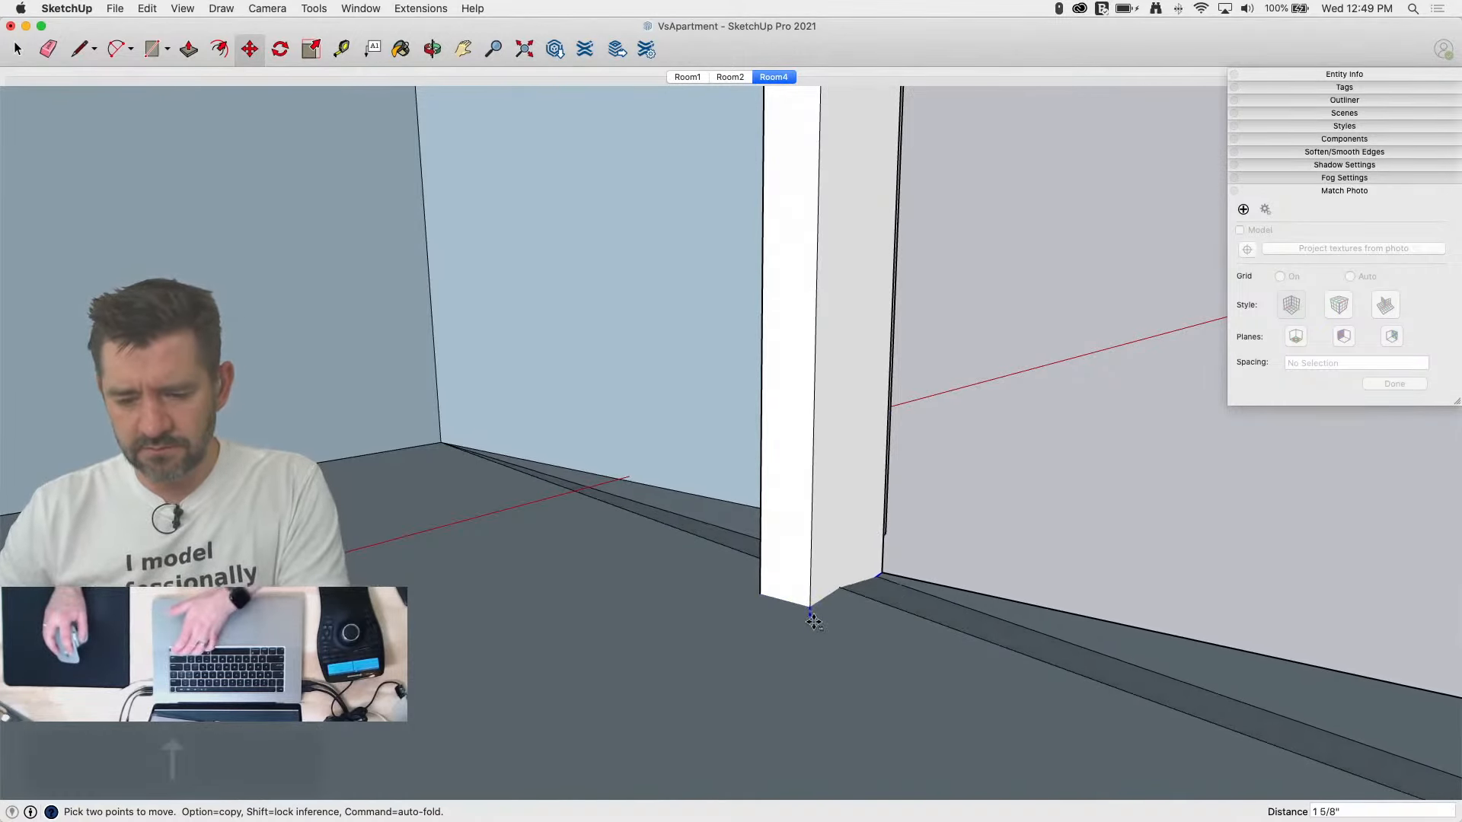
key(Up)
key(Up)
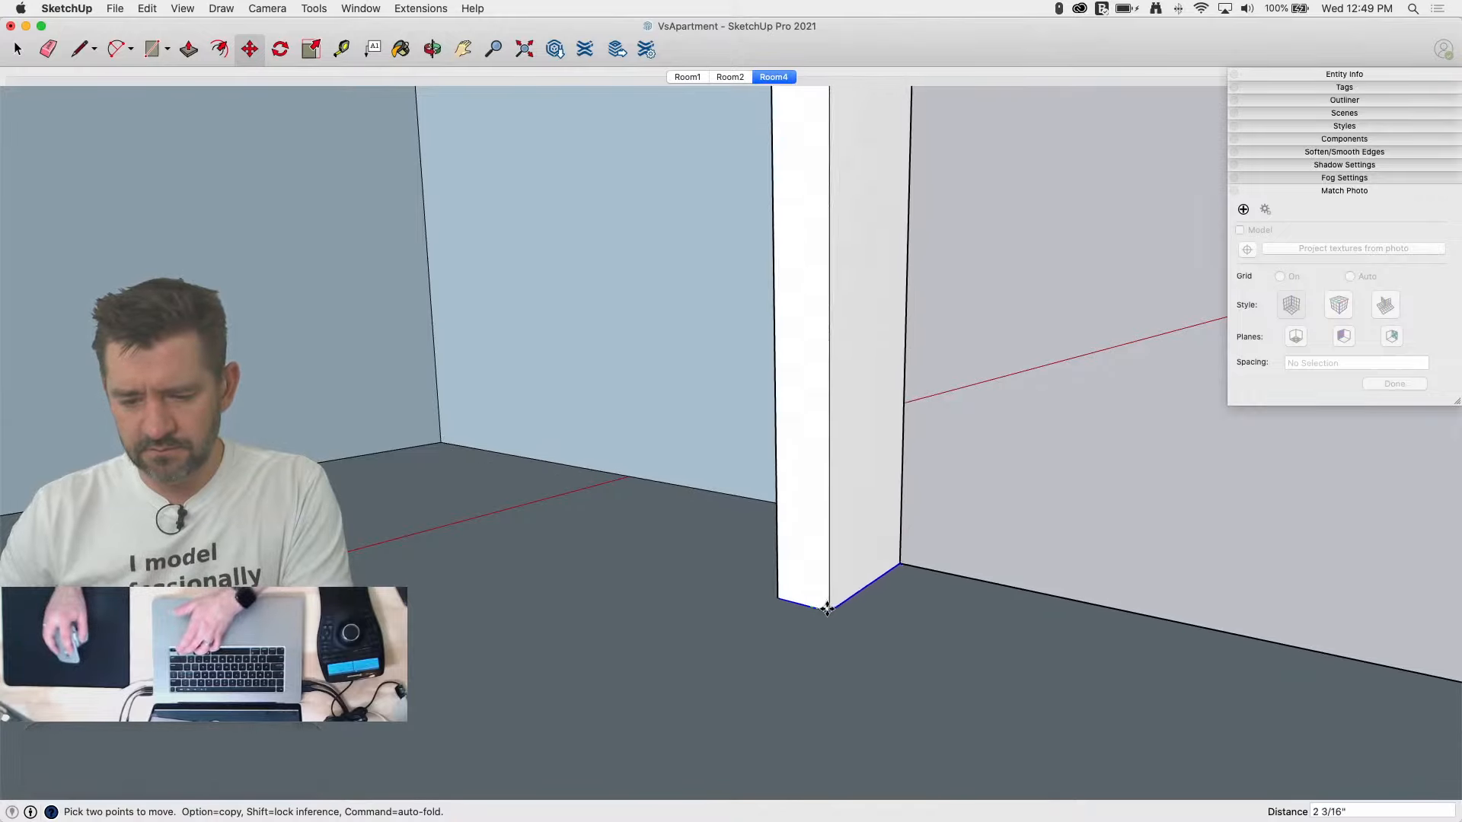
click(814, 609)
key(Escape)
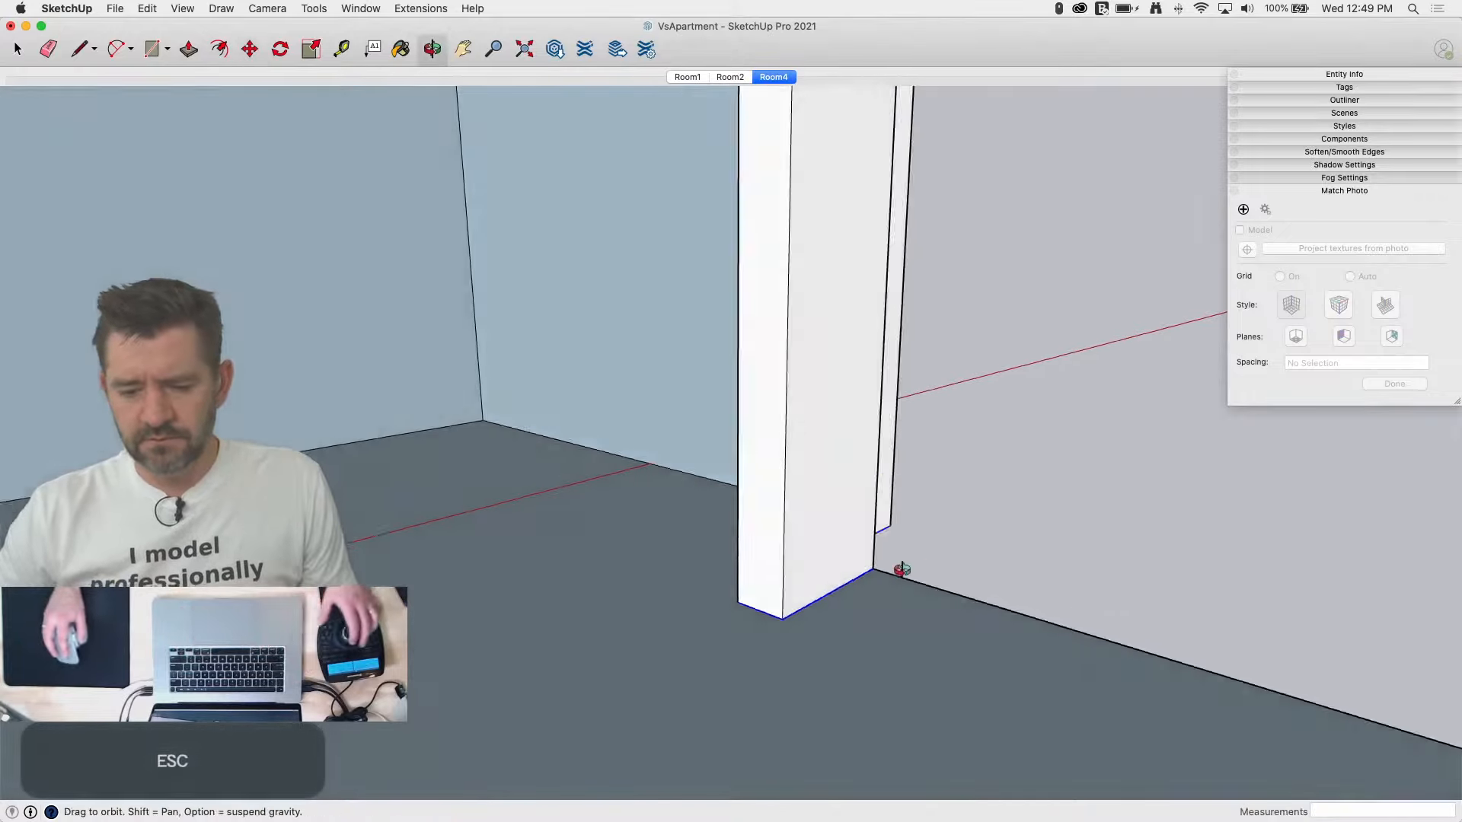
key(space)
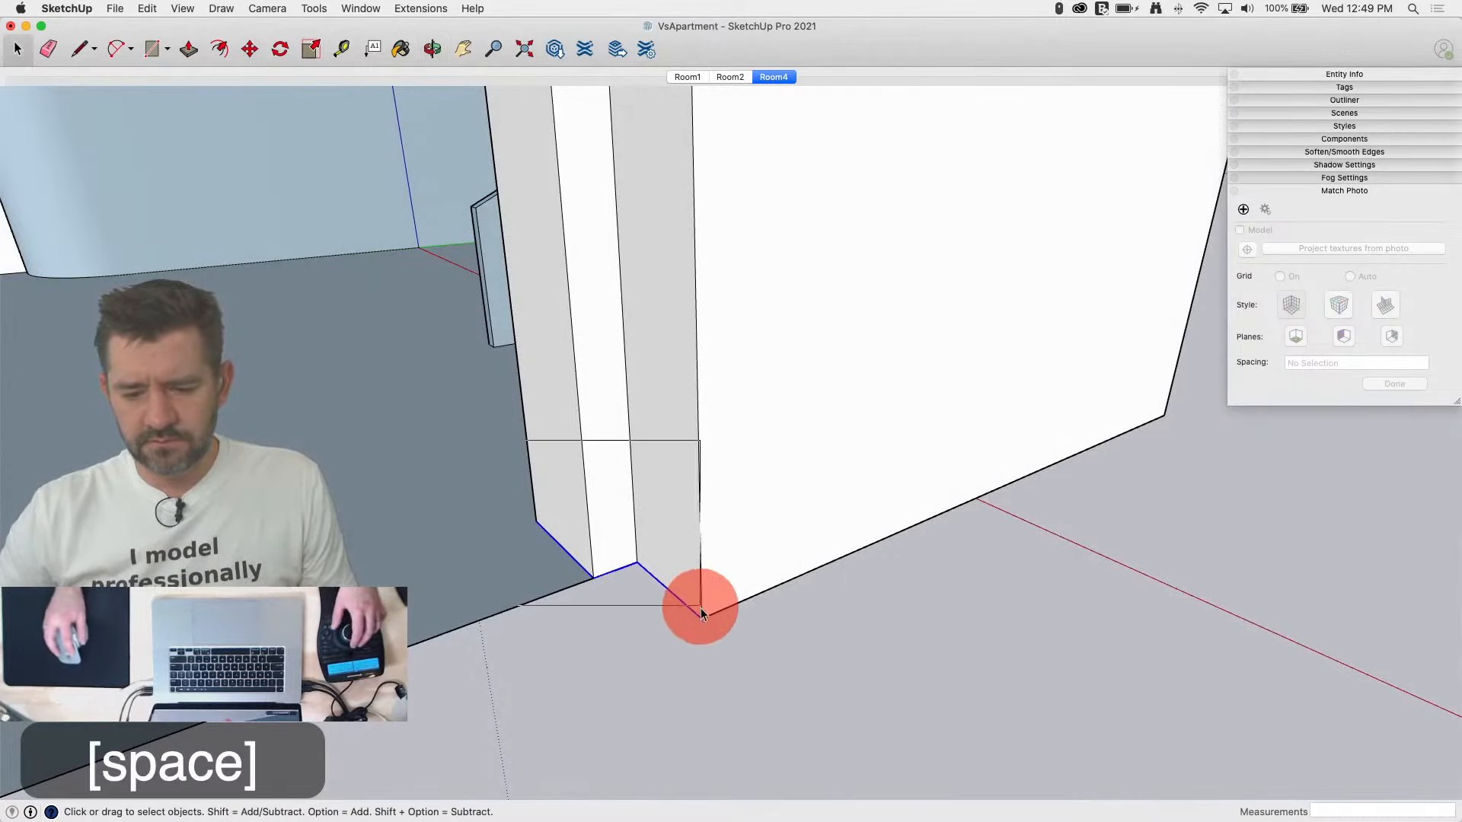
drag(665, 626, 660, 620)
key(m)
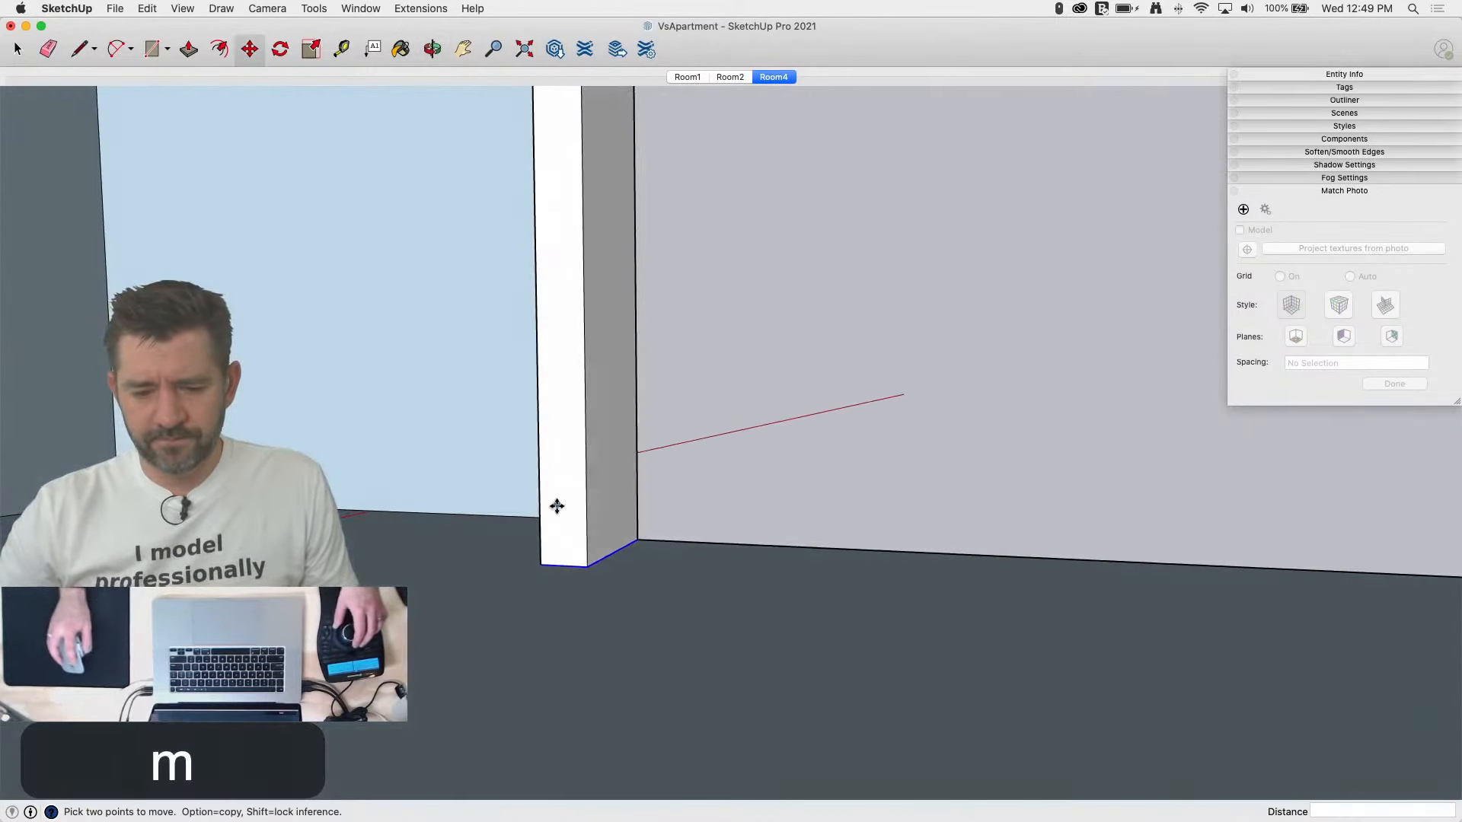
click(584, 568)
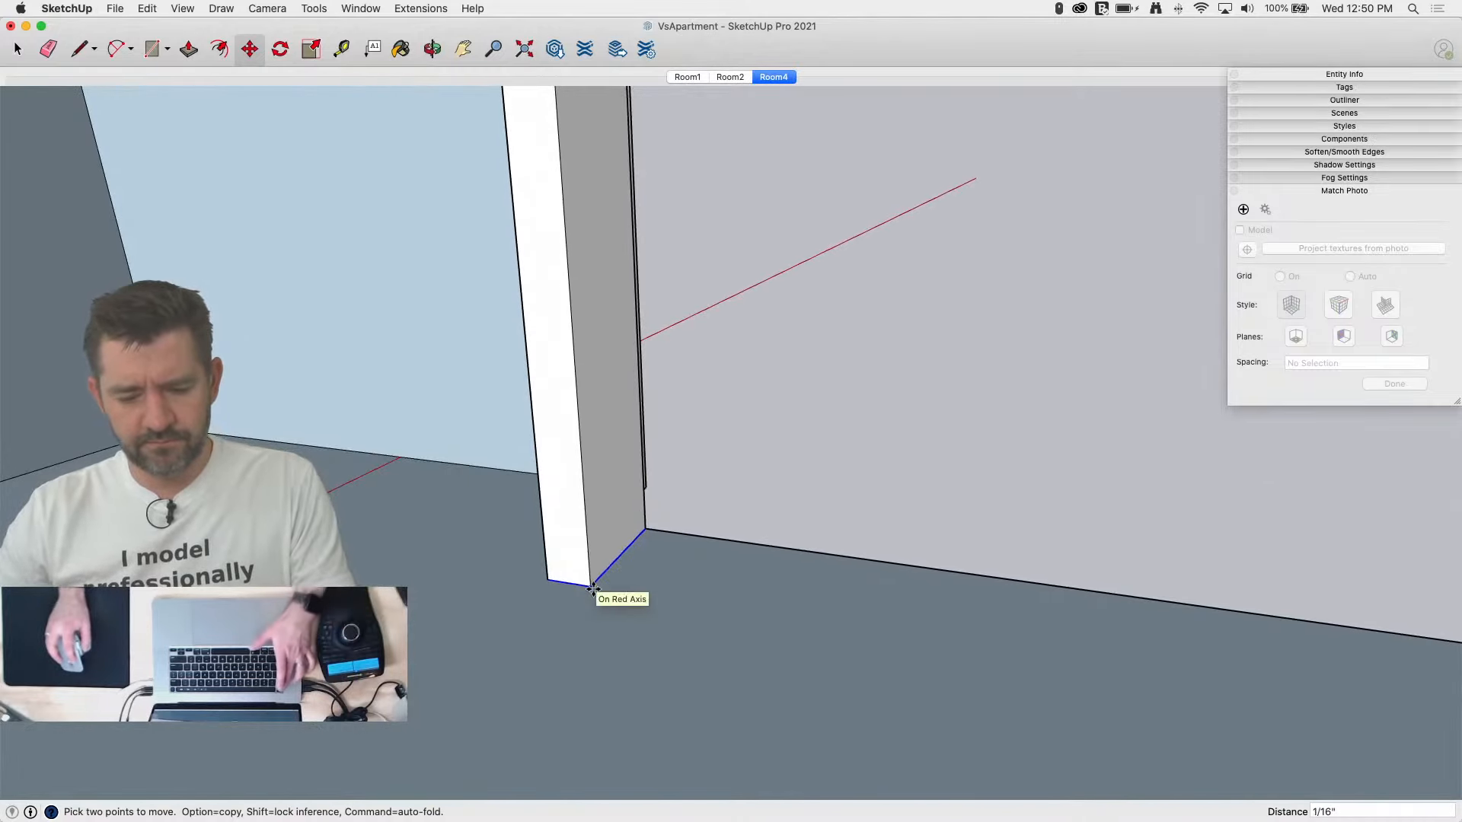
key(Escape)
key(space)
click(733, 500)
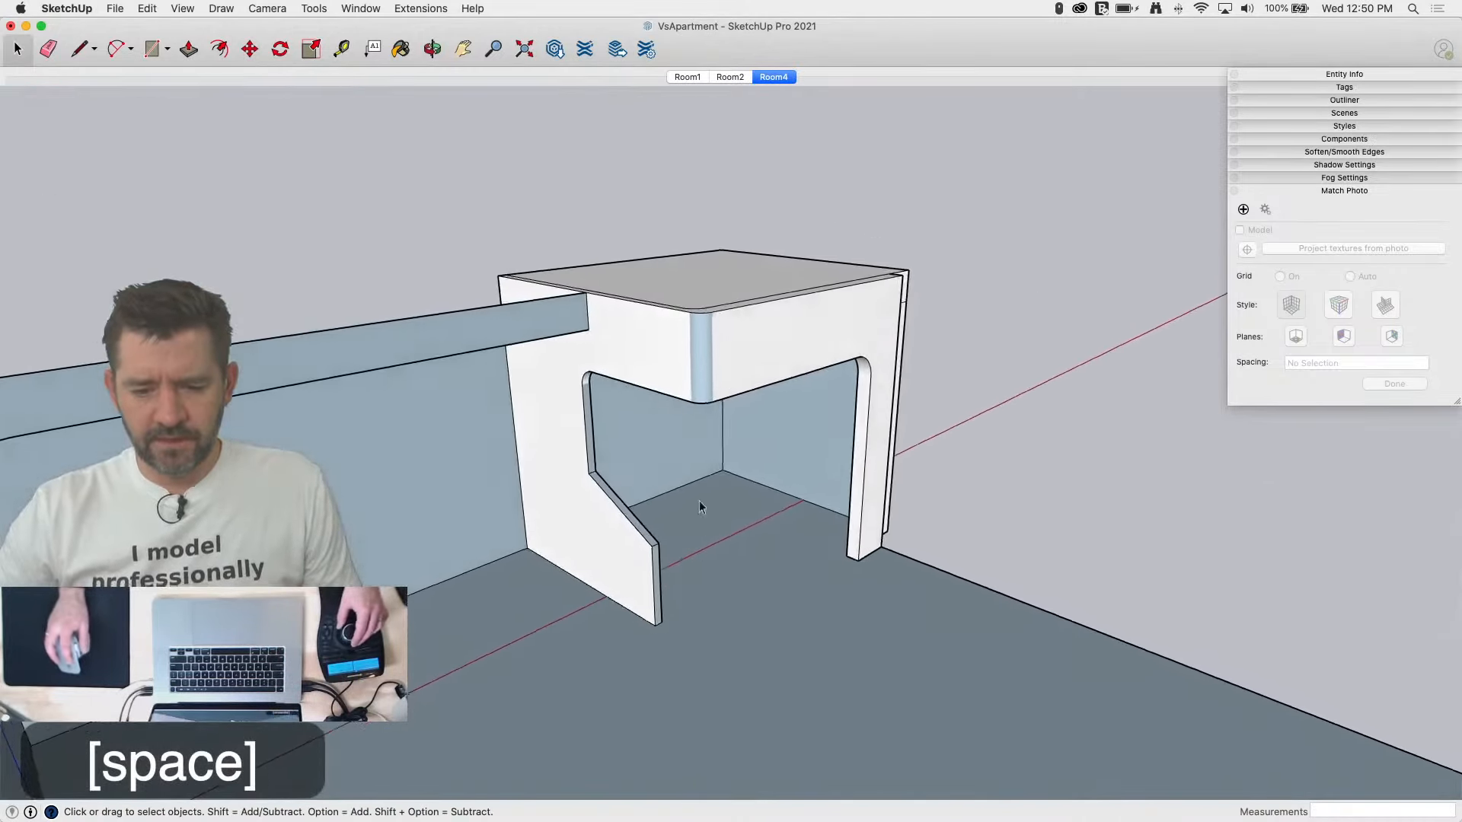
Step: Reopen the Room4 photo match for editing and refine the red vanishing guides along the alcove header's upper edge and the rug's front edge
click(773, 77)
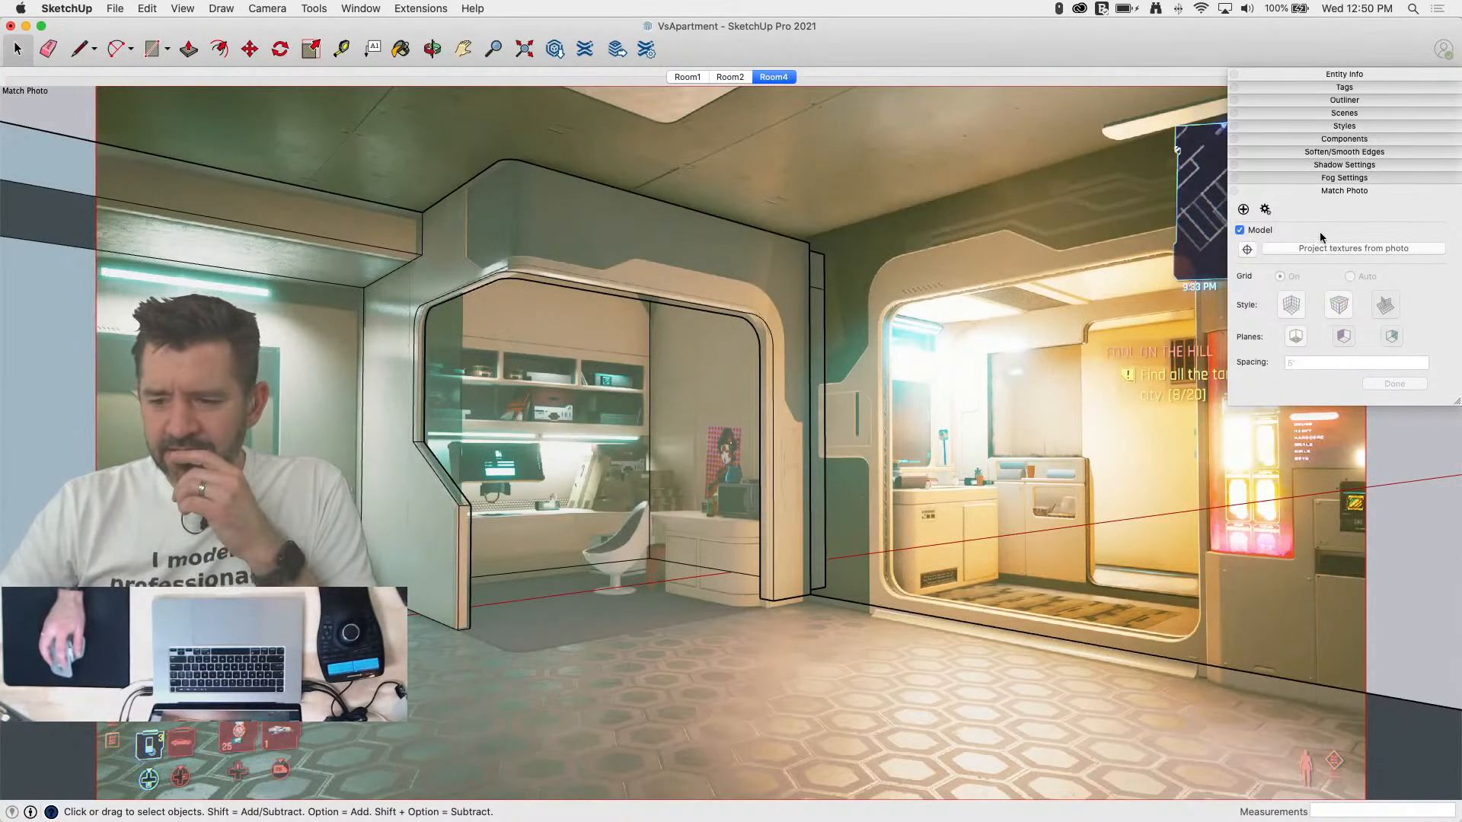
click(1264, 213)
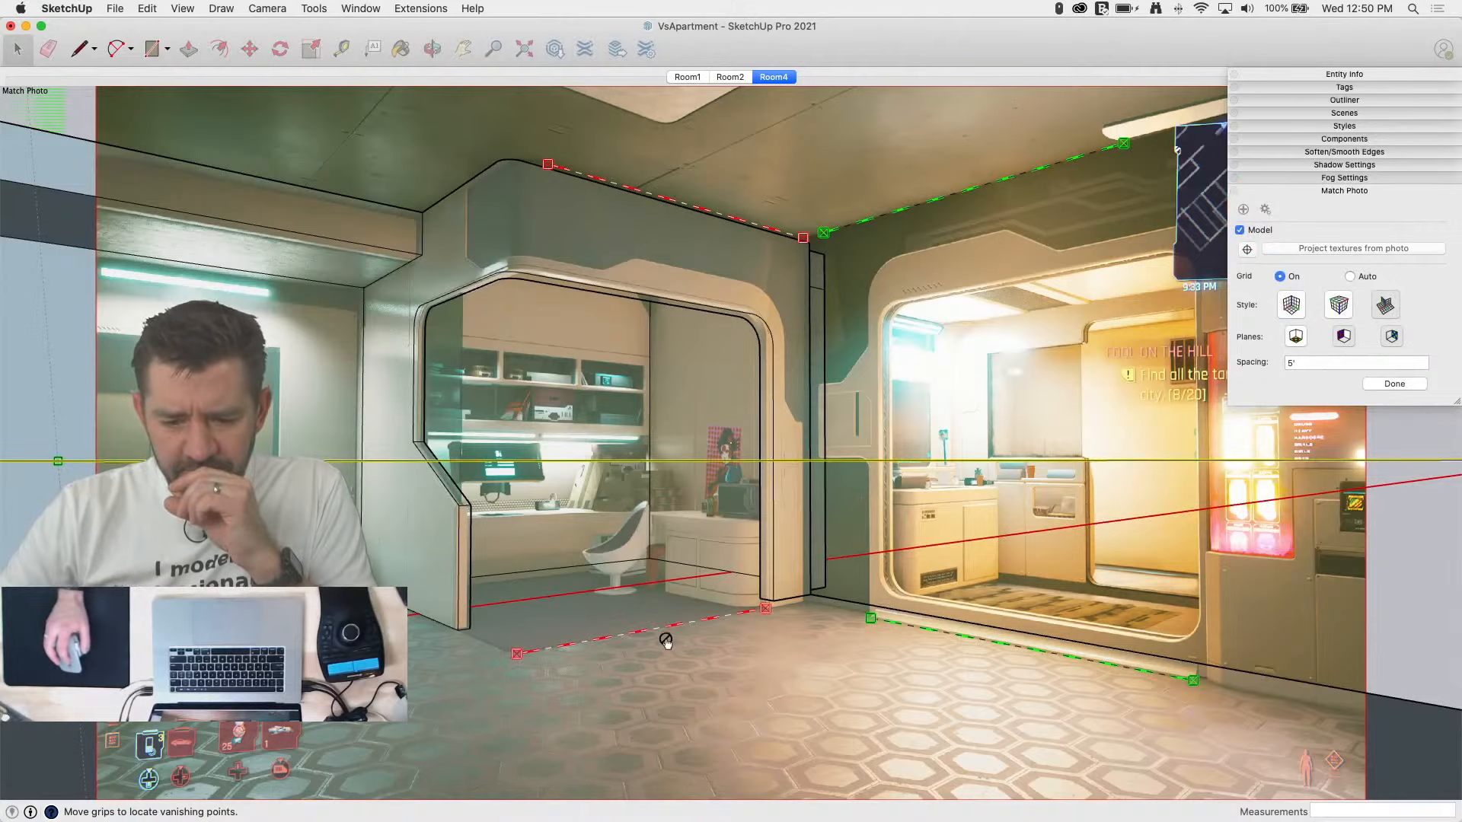
scroll(561, 207, up, 5)
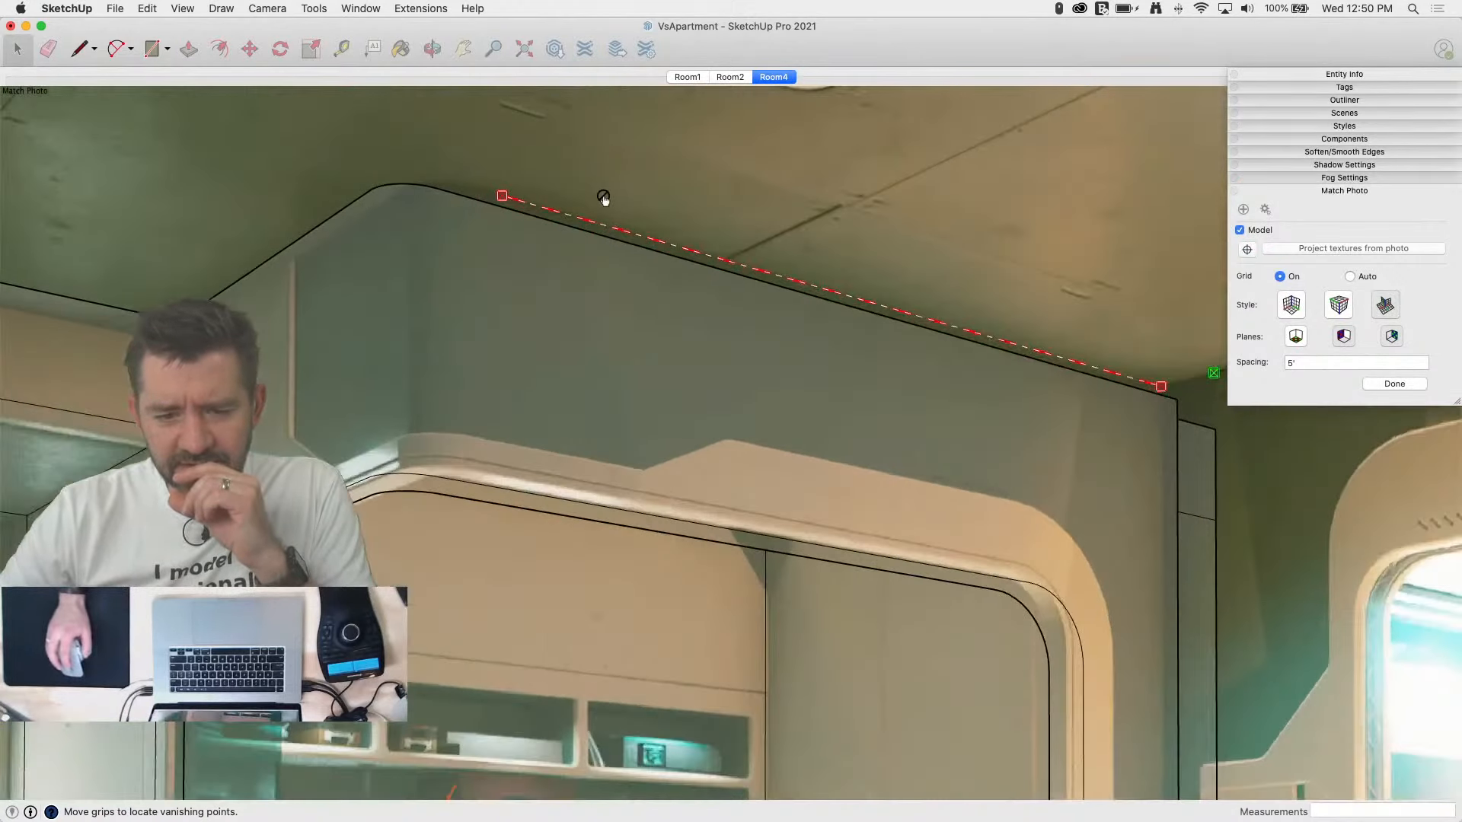
scroll(615, 212, up, 3)
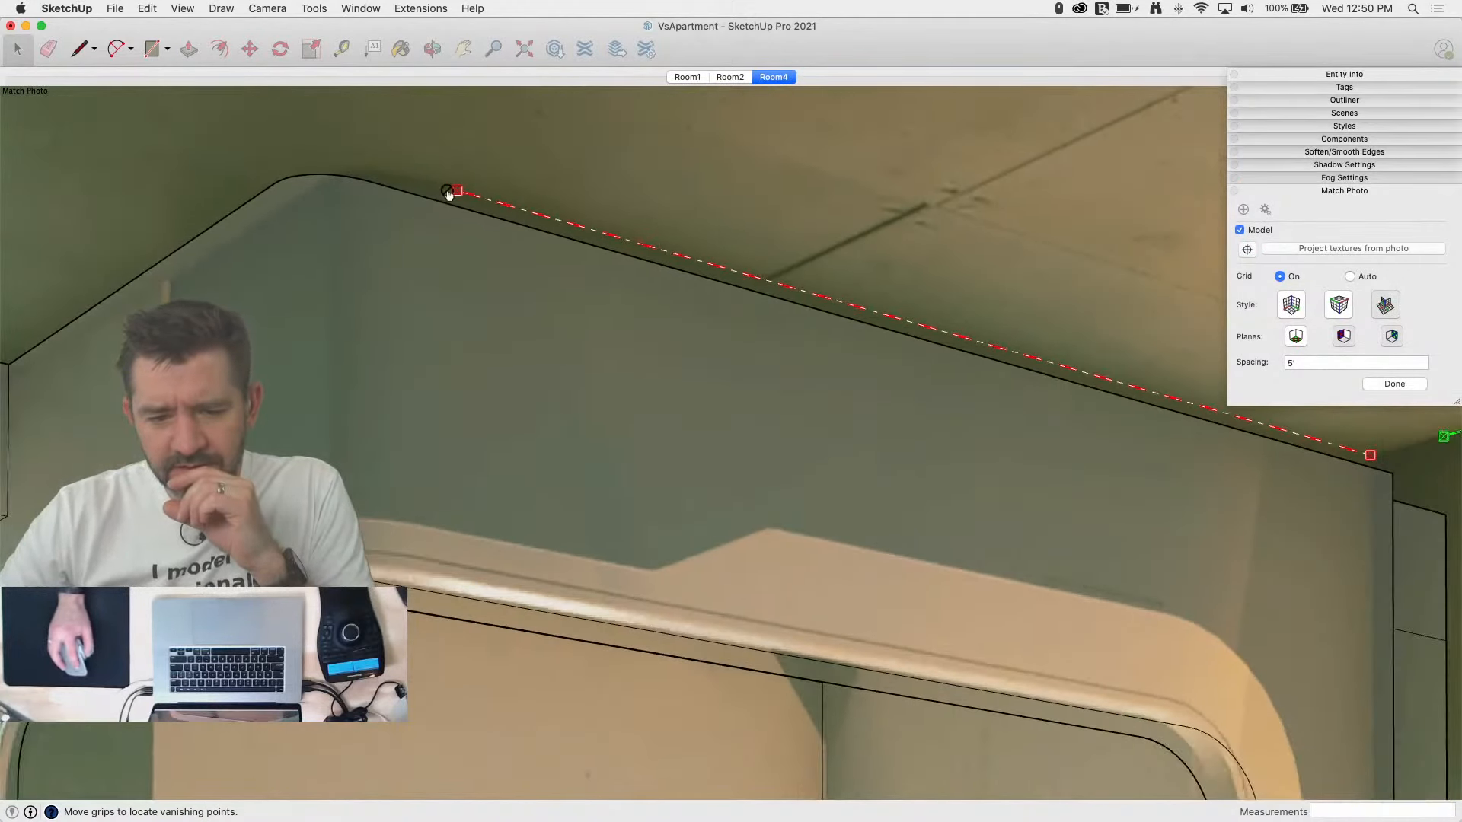
mouse_move(458, 194)
mouse_down()
mouse_move(424, 228)
mouse_move(456, 194)
mouse_up()
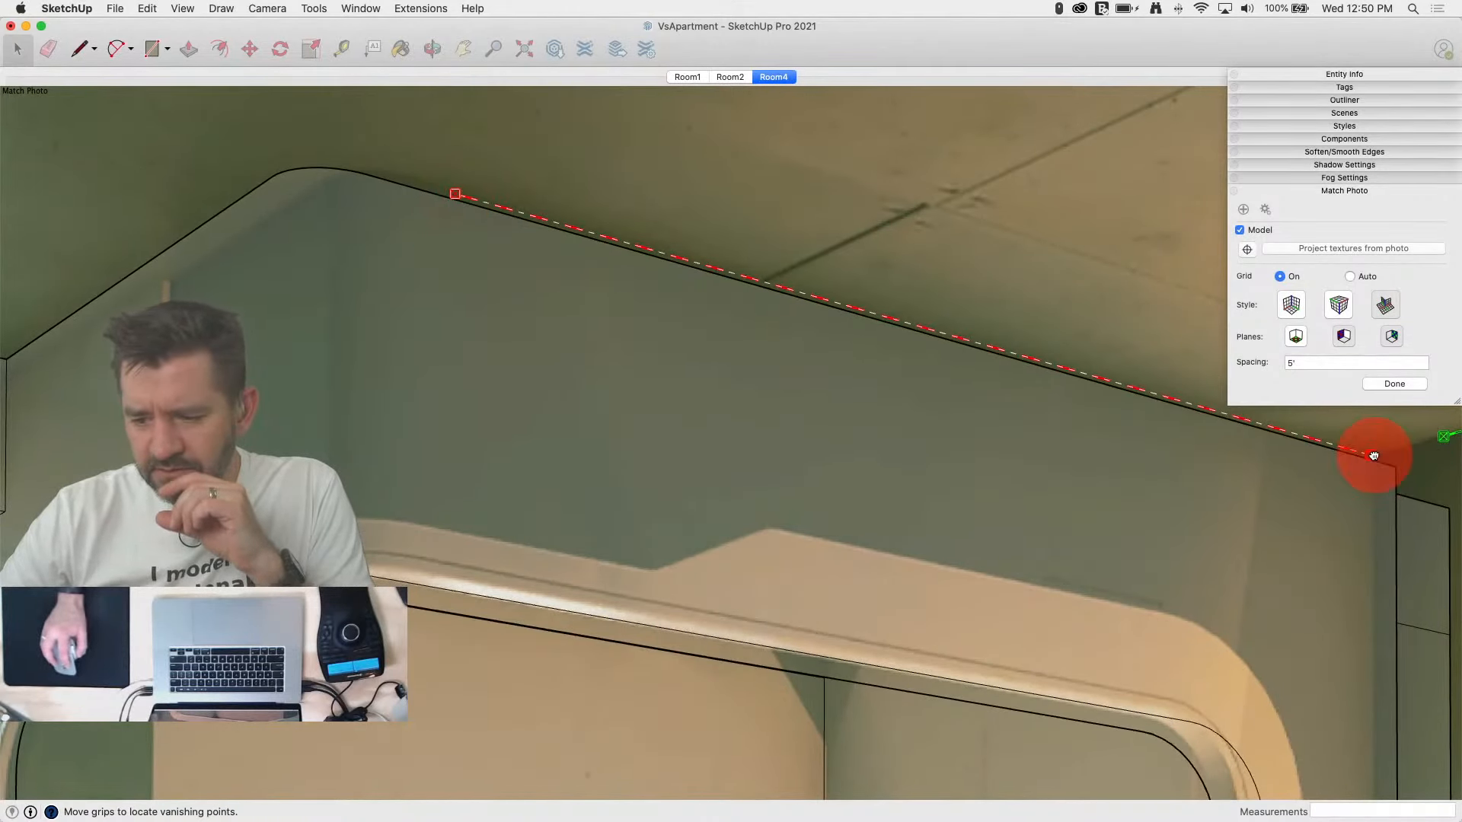
mouse_move(1374, 455)
mouse_down()
mouse_move(1214, 453)
mouse_move(1371, 458)
mouse_up()
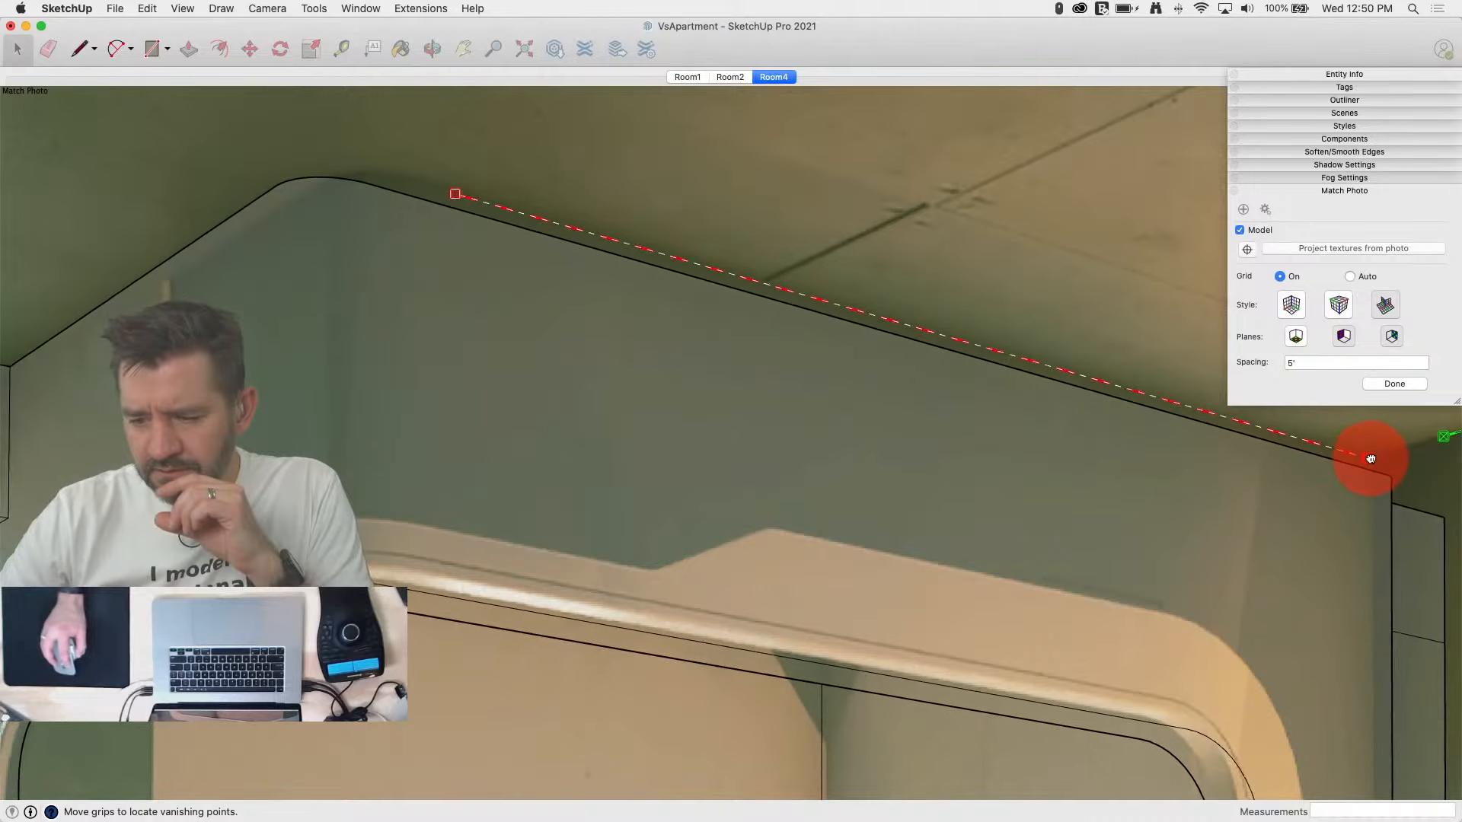
scroll(738, 153, down, 6)
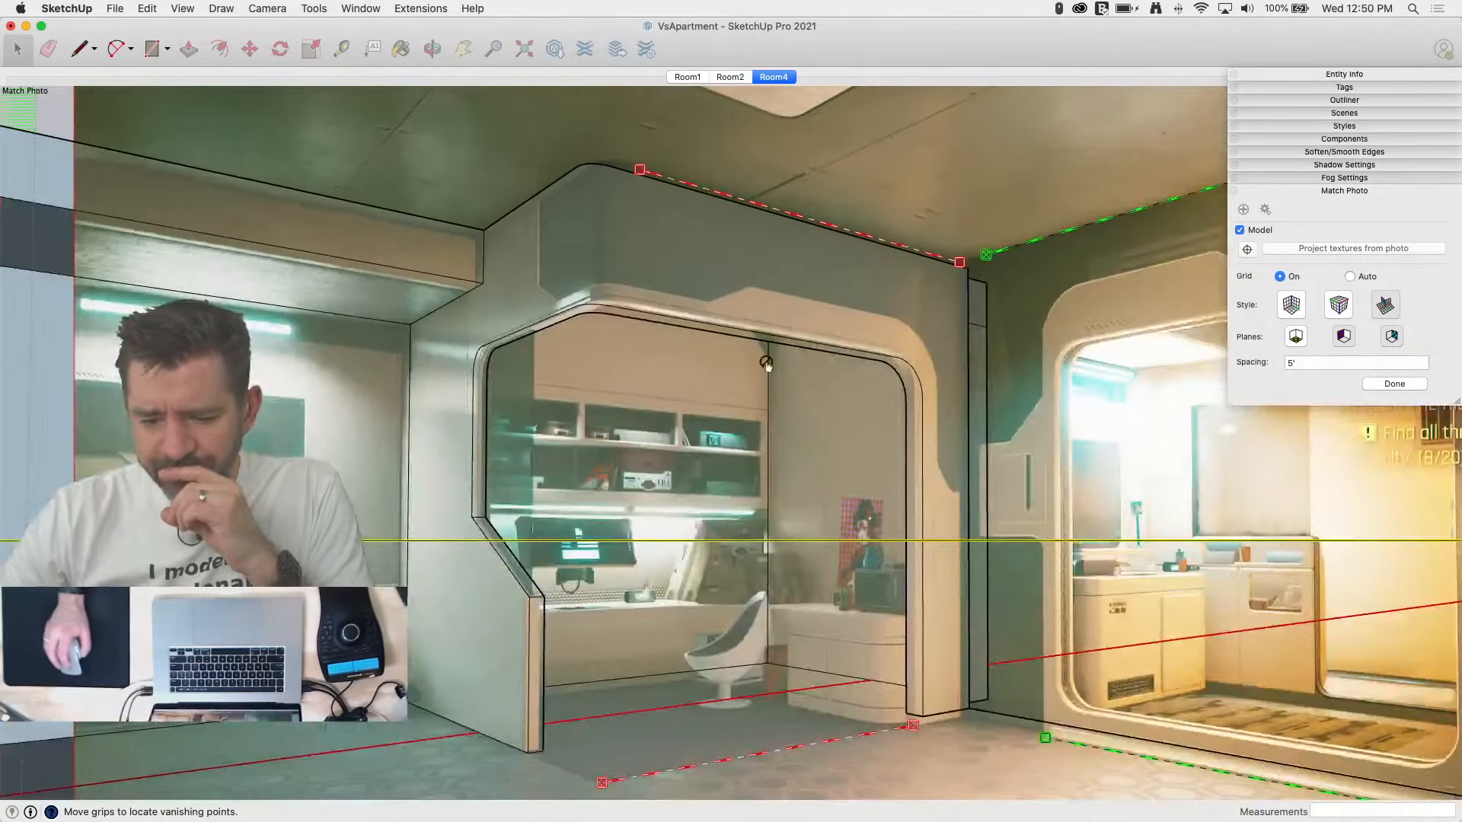
scroll(777, 724, down, 2)
scroll(724, 699, up, 8)
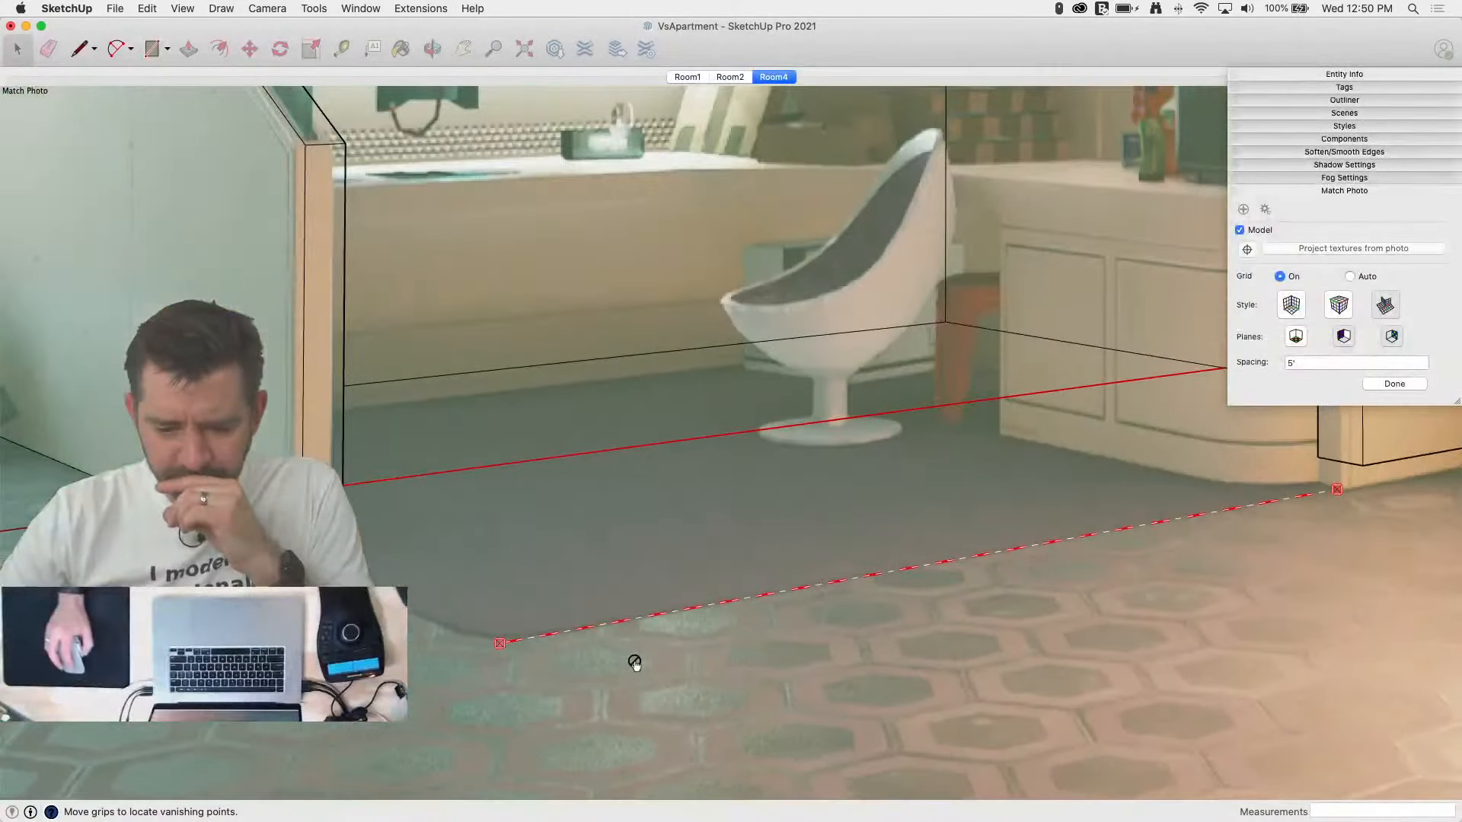
drag(499, 645, 585, 629)
mouse_move(1337, 491)
mouse_down()
mouse_move(1315, 467)
mouse_move(1324, 491)
mouse_up()
scroll(1090, 677, down, 8)
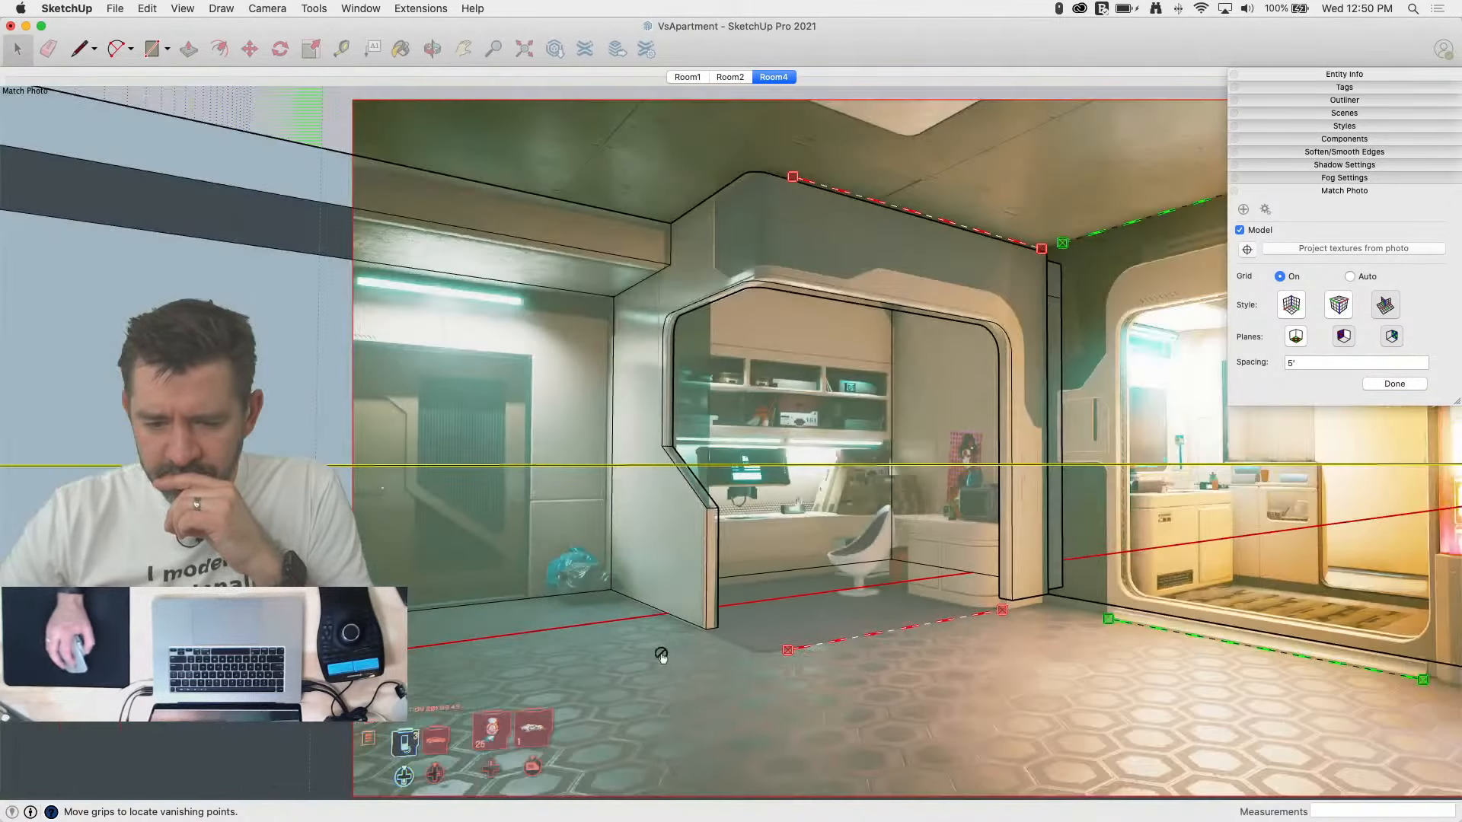
Step: Adjust the model's scale on the blue axis and nudge the axis origin to bring the alcove edges closer to the photo
scroll(529, 479, down, 3)
scroll(1164, 659, up, 8)
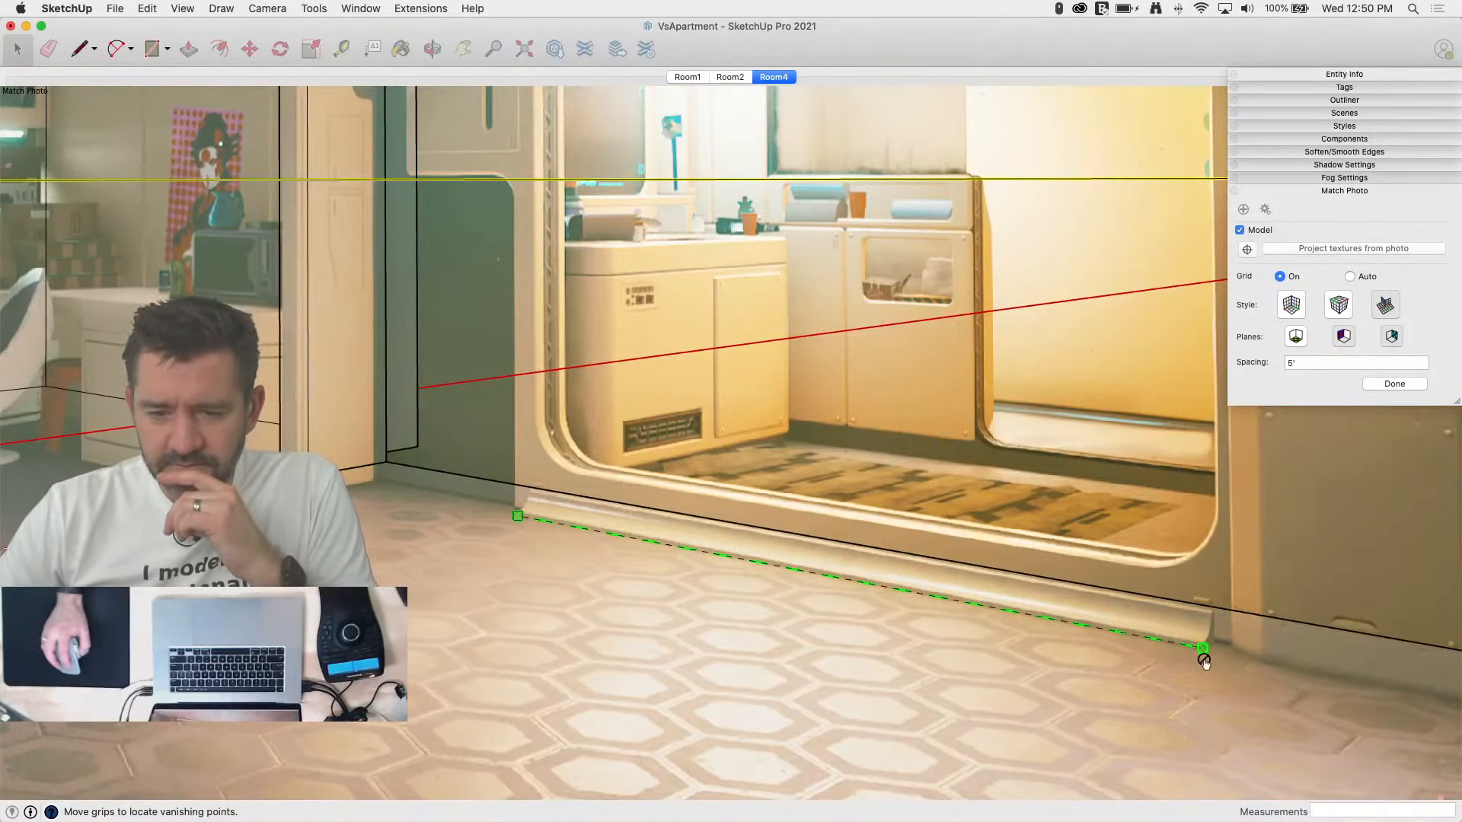
scroll(952, 704, down, 8)
scroll(895, 267, up, 3)
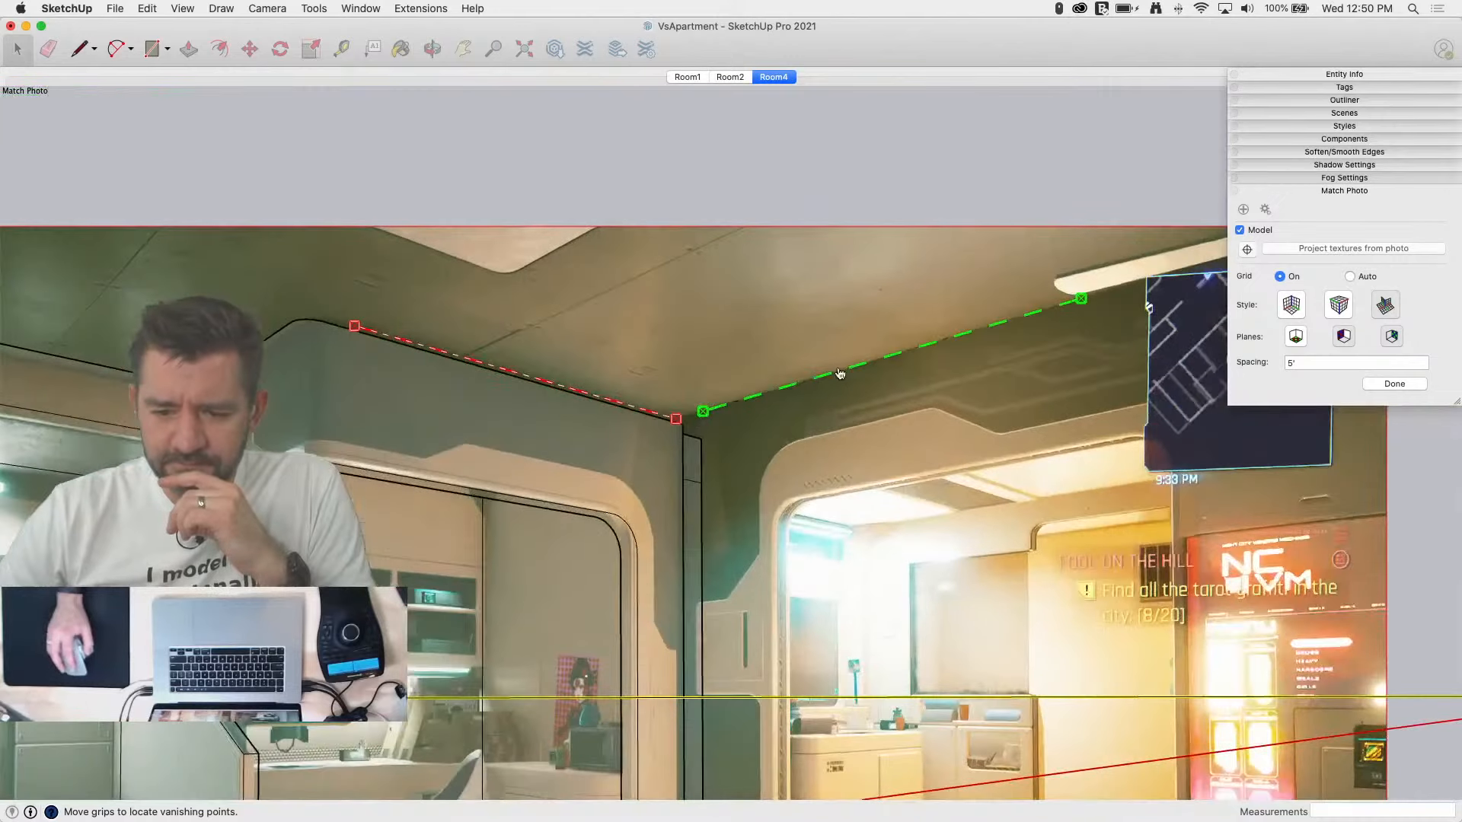
scroll(896, 266, down, 3)
scroll(895, 266, down, 3)
scroll(221, 502, up, 3)
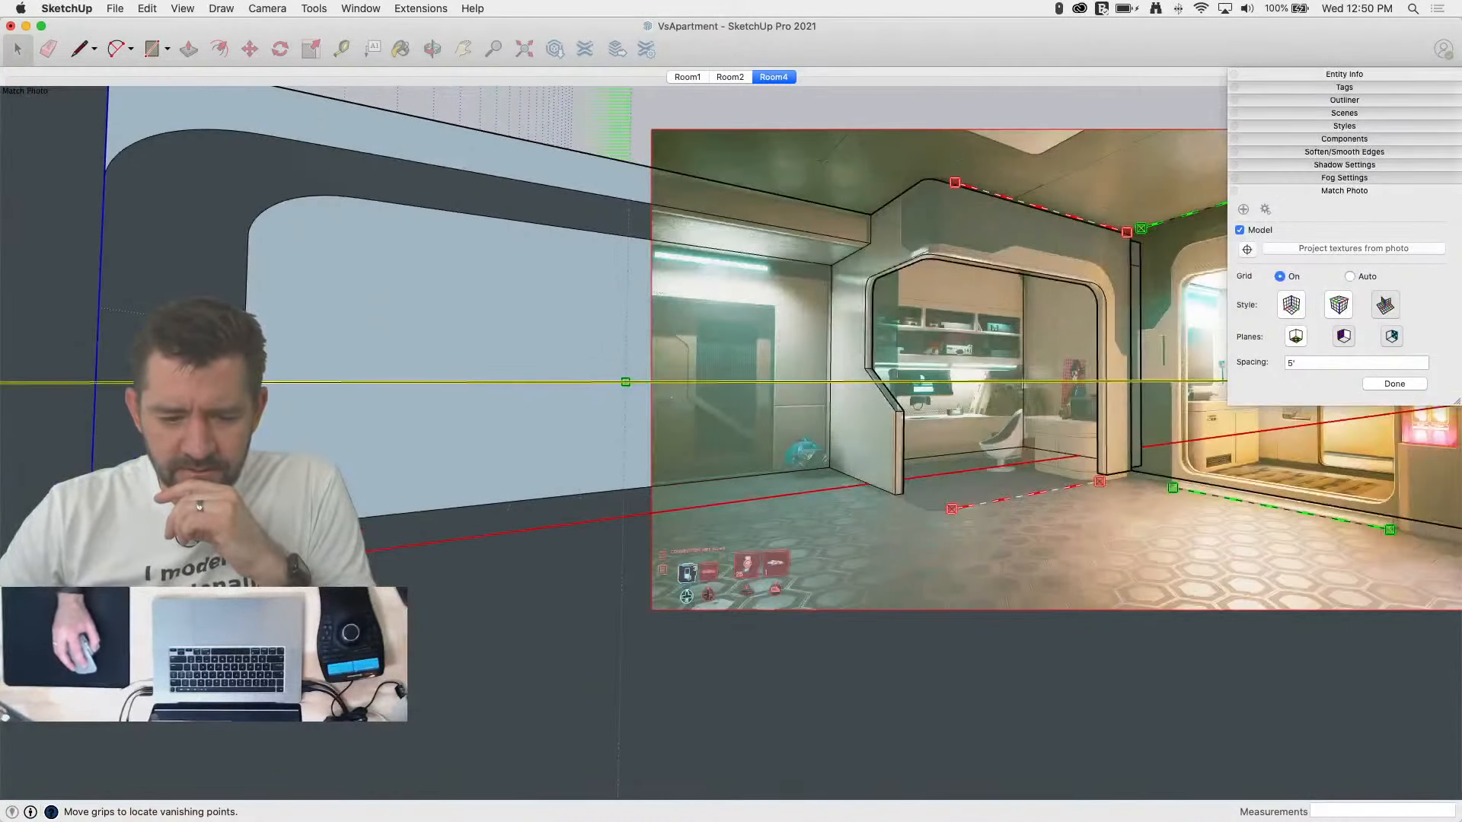
drag(91, 461, 92, 461)
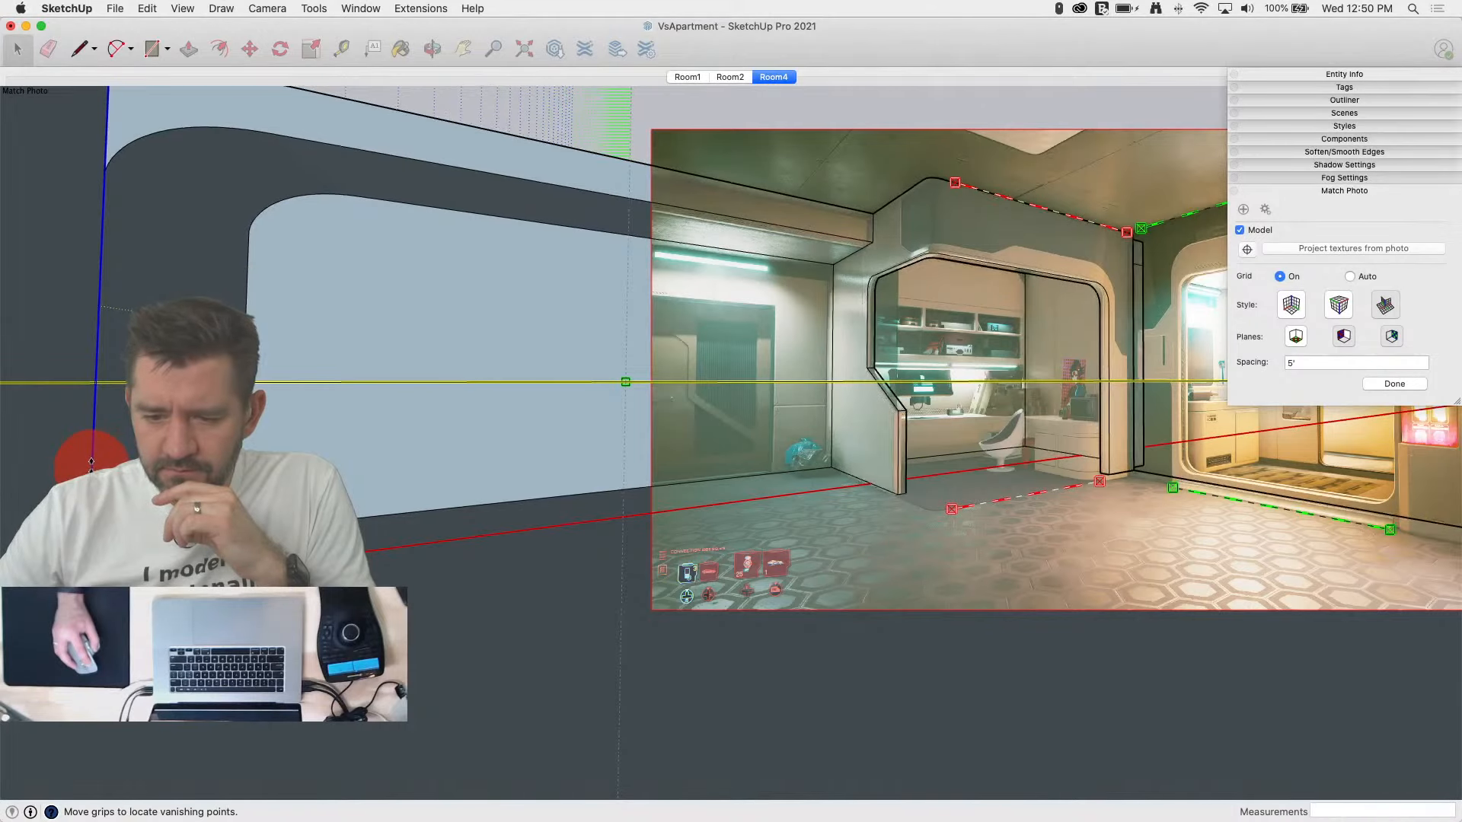
drag(86, 588, 77, 592)
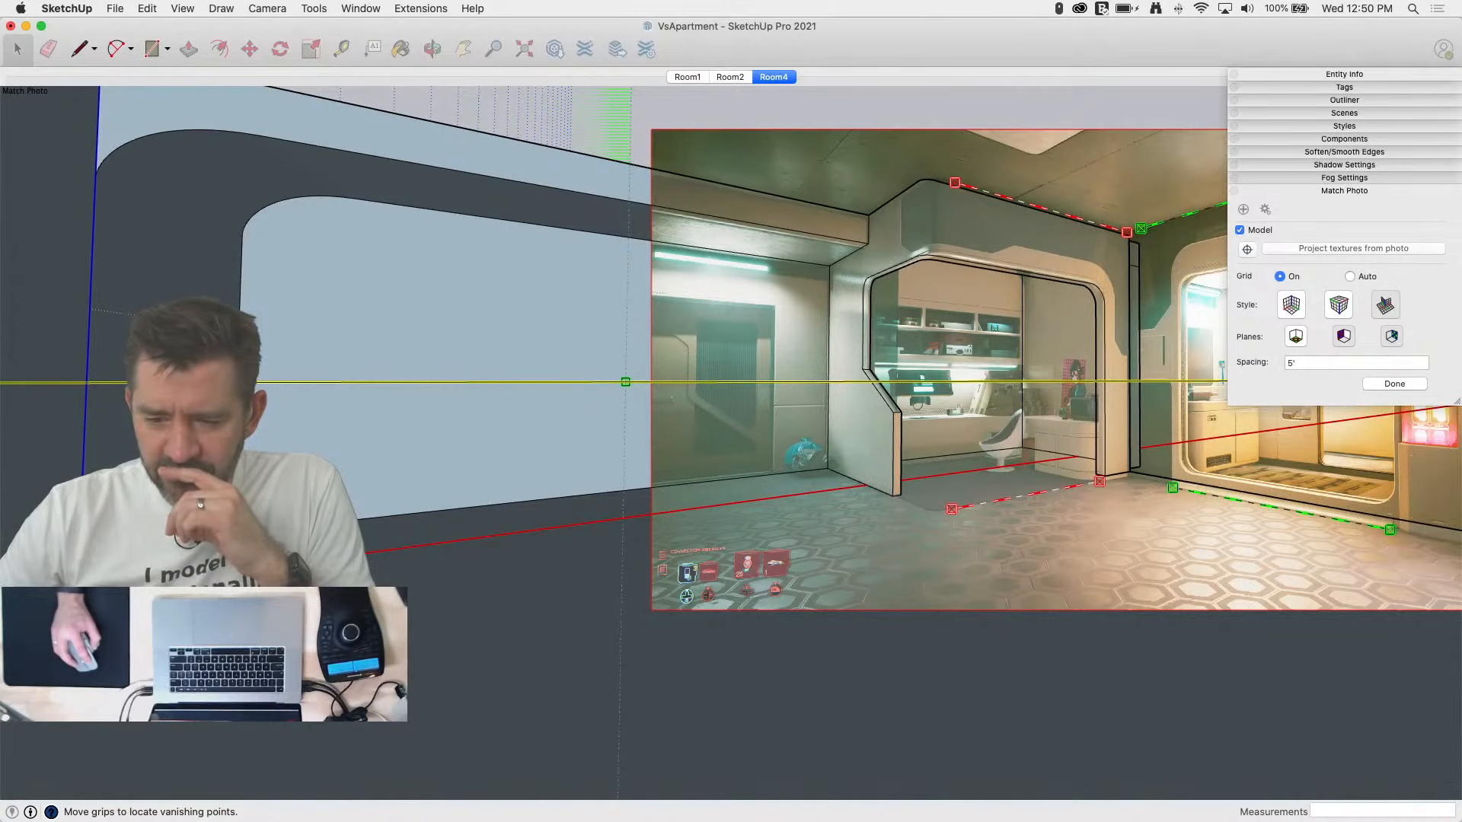
scroll(1126, 175, up, 5)
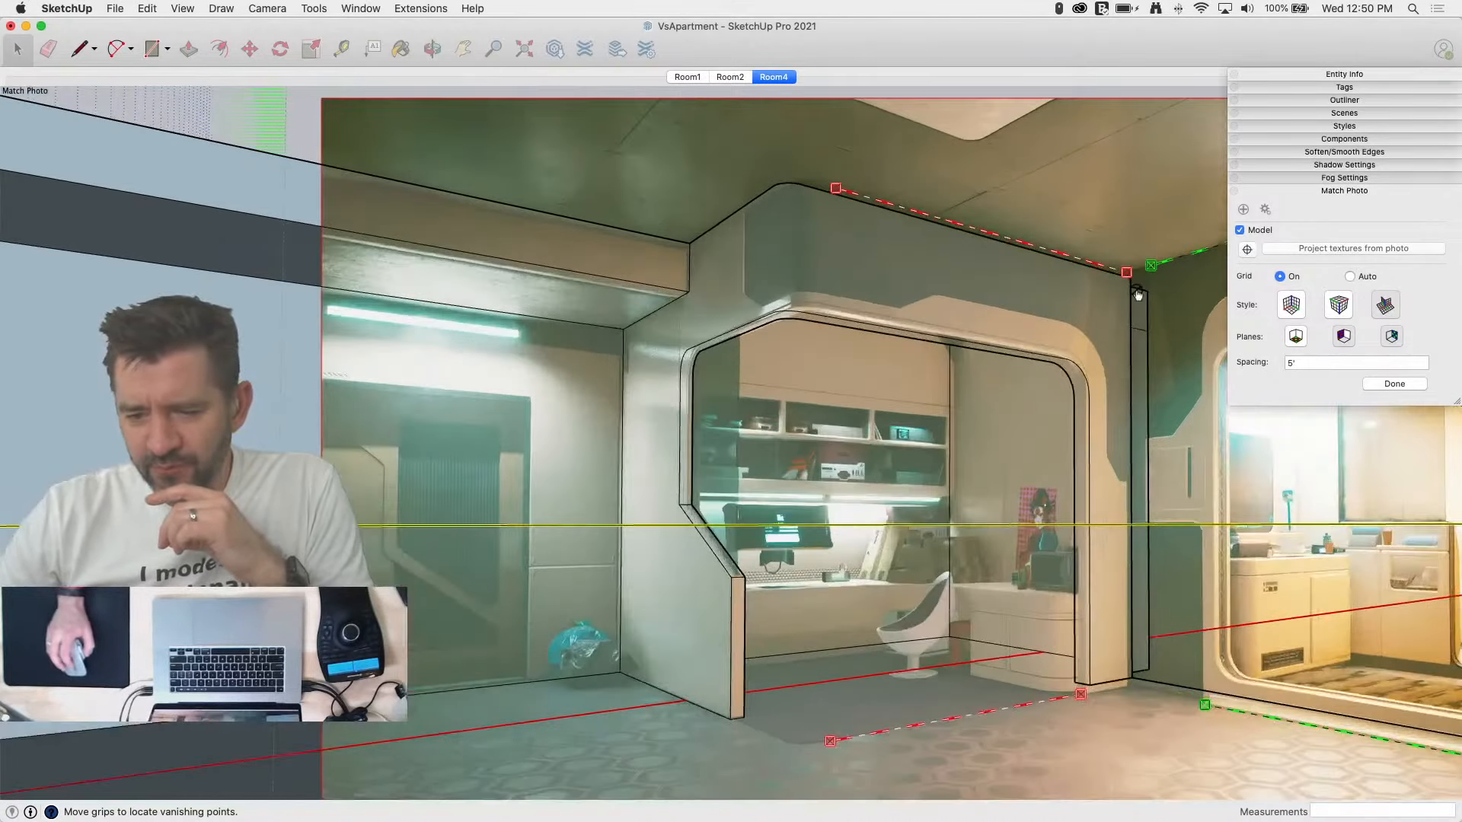
Step: Reposition the upper red vanishing guide from the alcove header's edge onto the seam between the photographed ceiling panels
mouse_move(1080, 245)
mouse_down()
mouse_move(1092, 208)
mouse_move(1173, 204)
mouse_move(1128, 219)
mouse_move(1175, 236)
mouse_move(1146, 228)
mouse_move(1157, 235)
mouse_up()
scroll(1175, 235, up, 3)
scroll(1157, 236, down, 6)
scroll(1005, 143, up, 6)
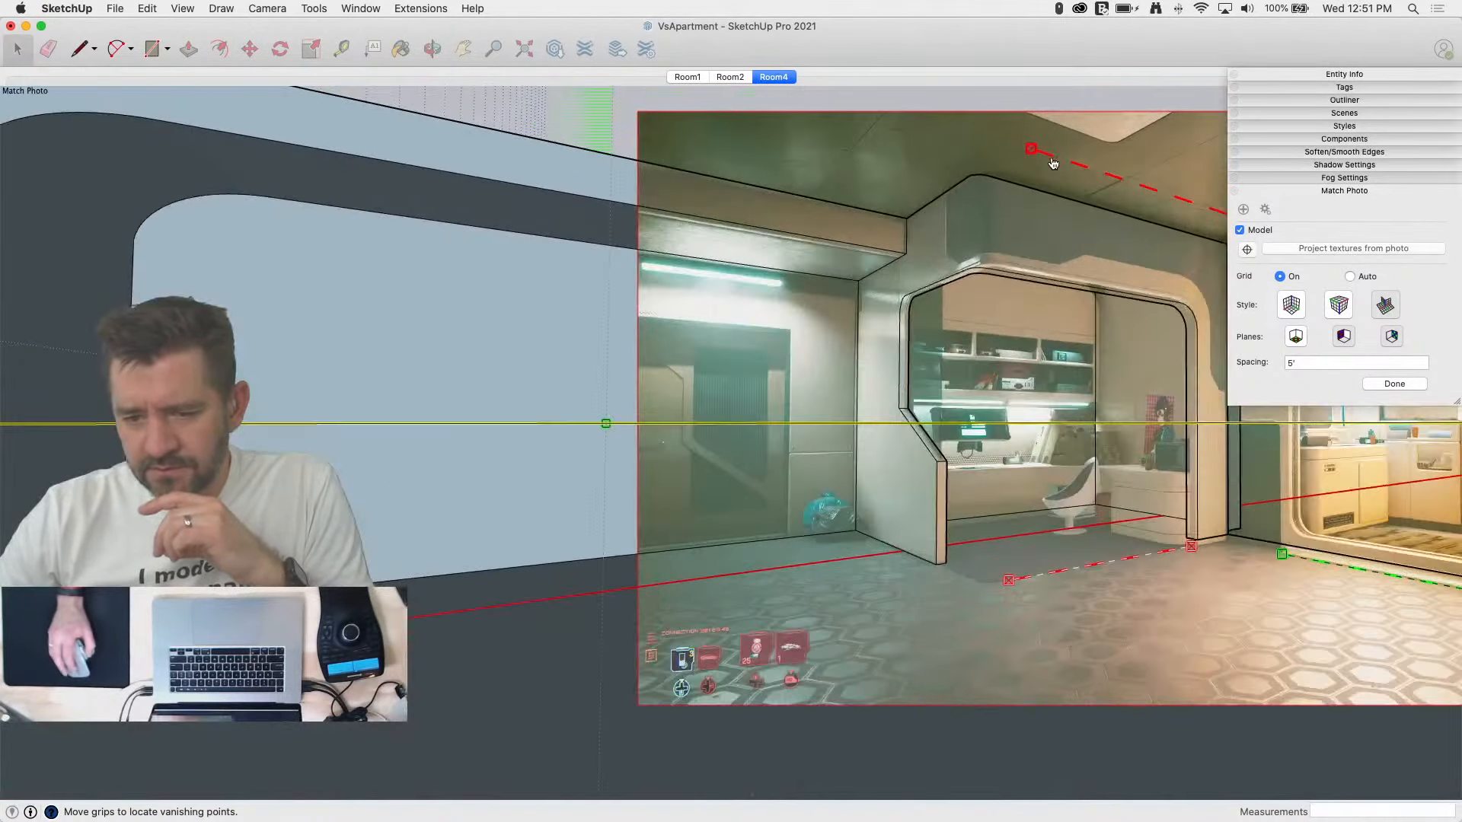
drag(1014, 144, 913, 107)
scroll(734, 202, down, 6)
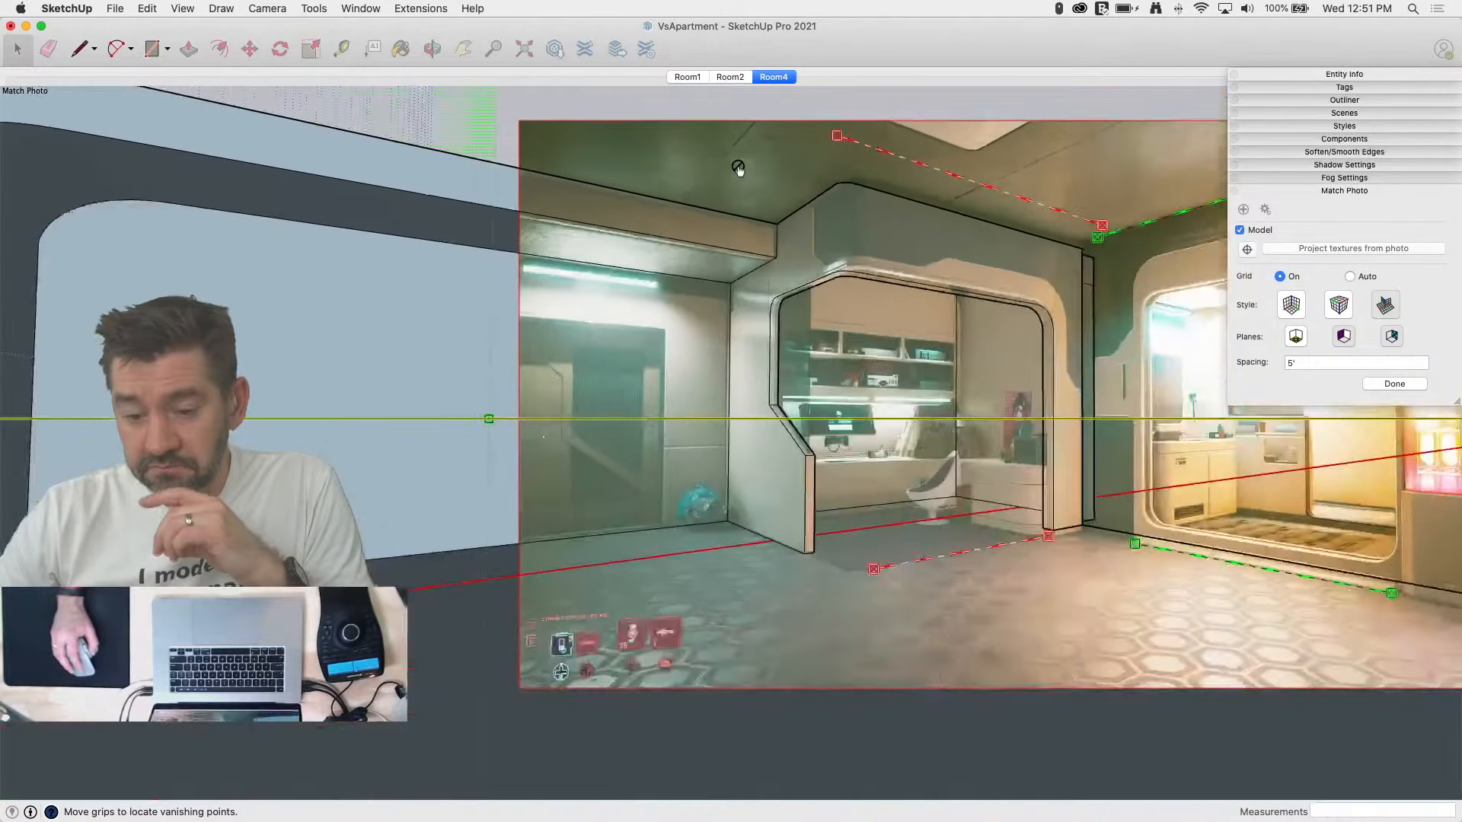
Step: Move both ends of the lower red vanishing guide from the rug's front edge to the line beneath the alcove's desk
scroll(994, 546, up, 6)
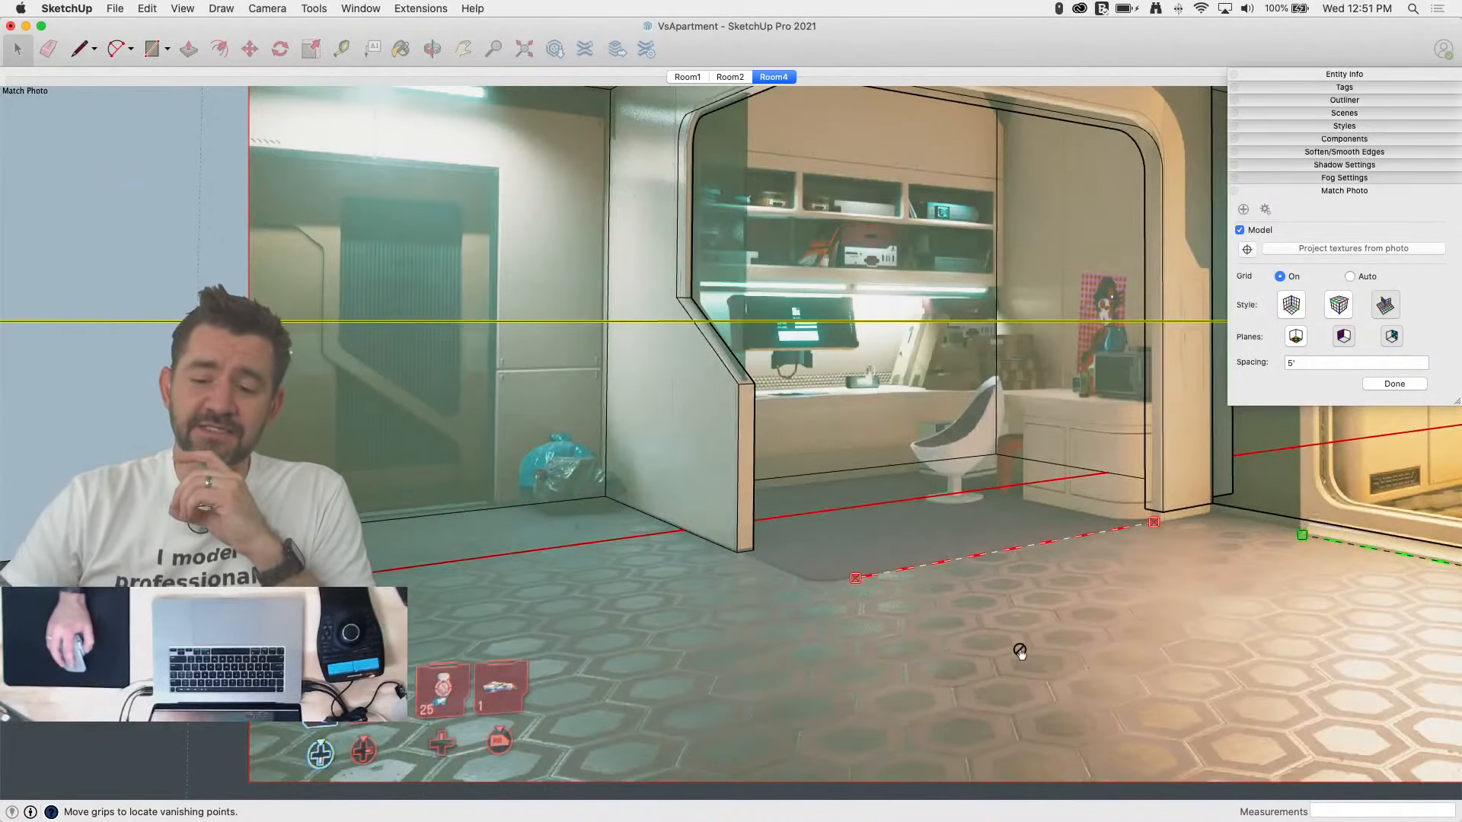
scroll(1021, 652, up, 3)
scroll(1020, 652, down, 2)
scroll(1022, 653, up, 3)
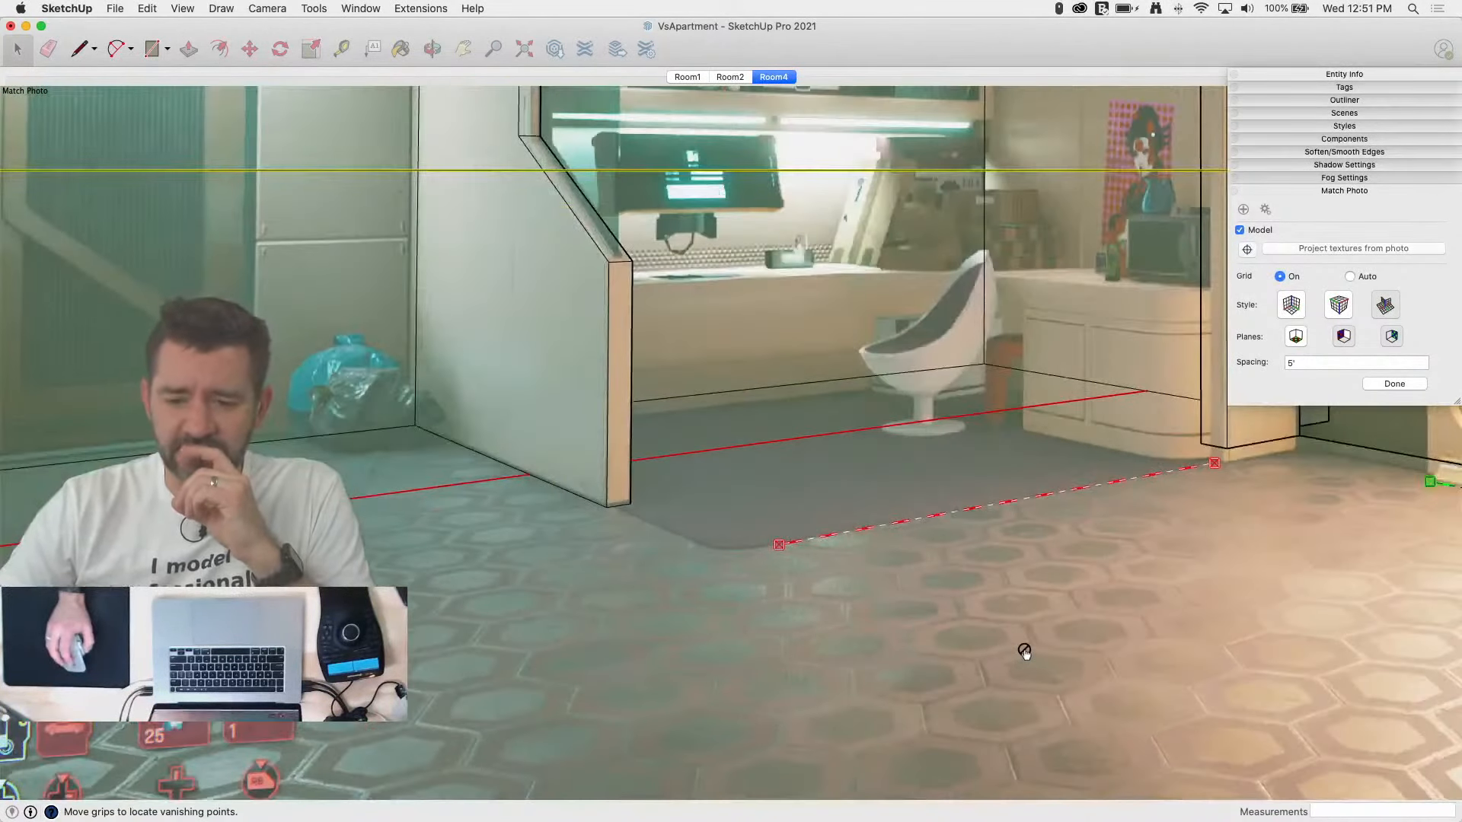
drag(860, 539, 719, 354)
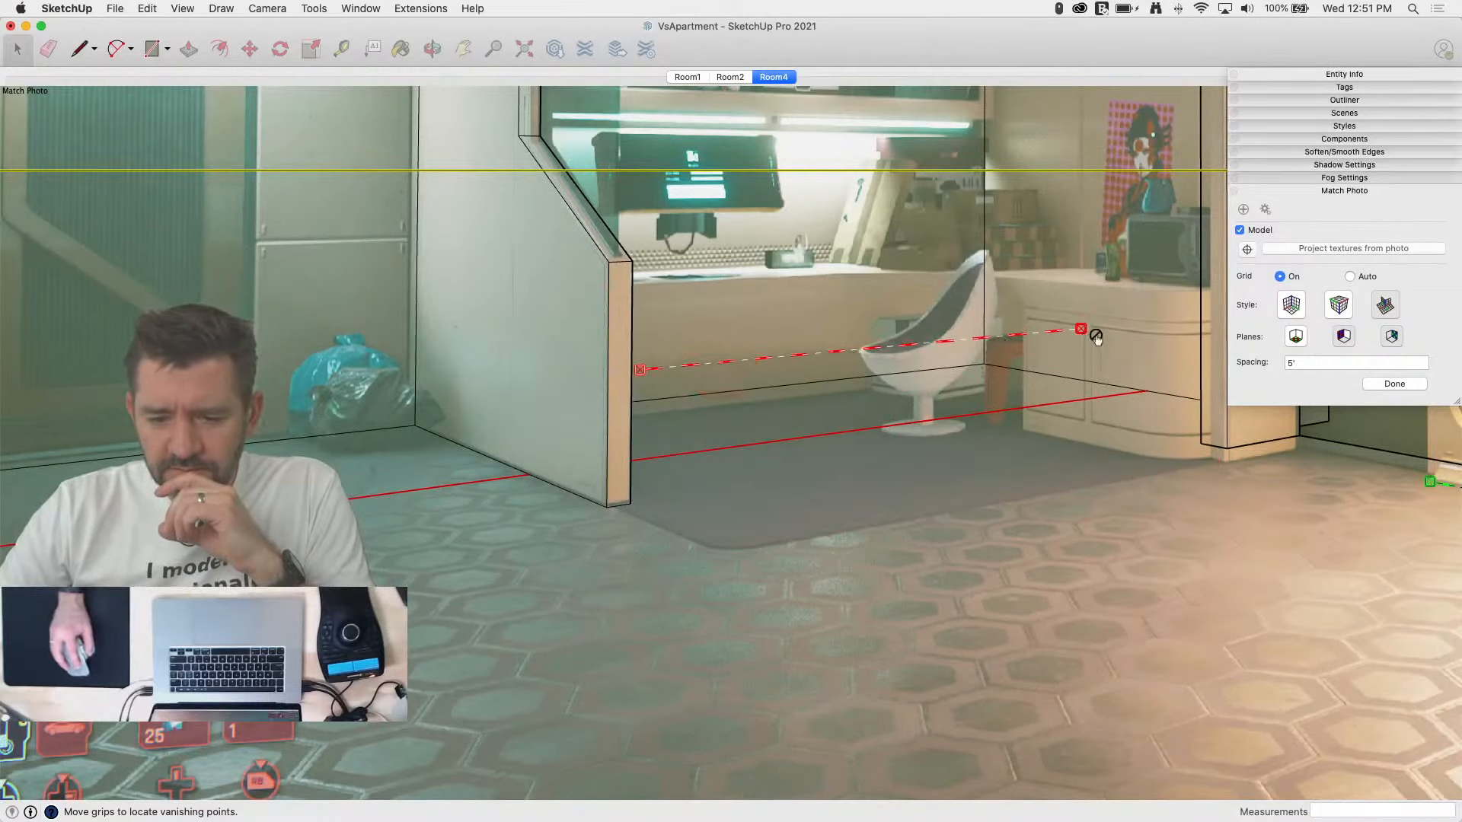
drag(1088, 333, 994, 347)
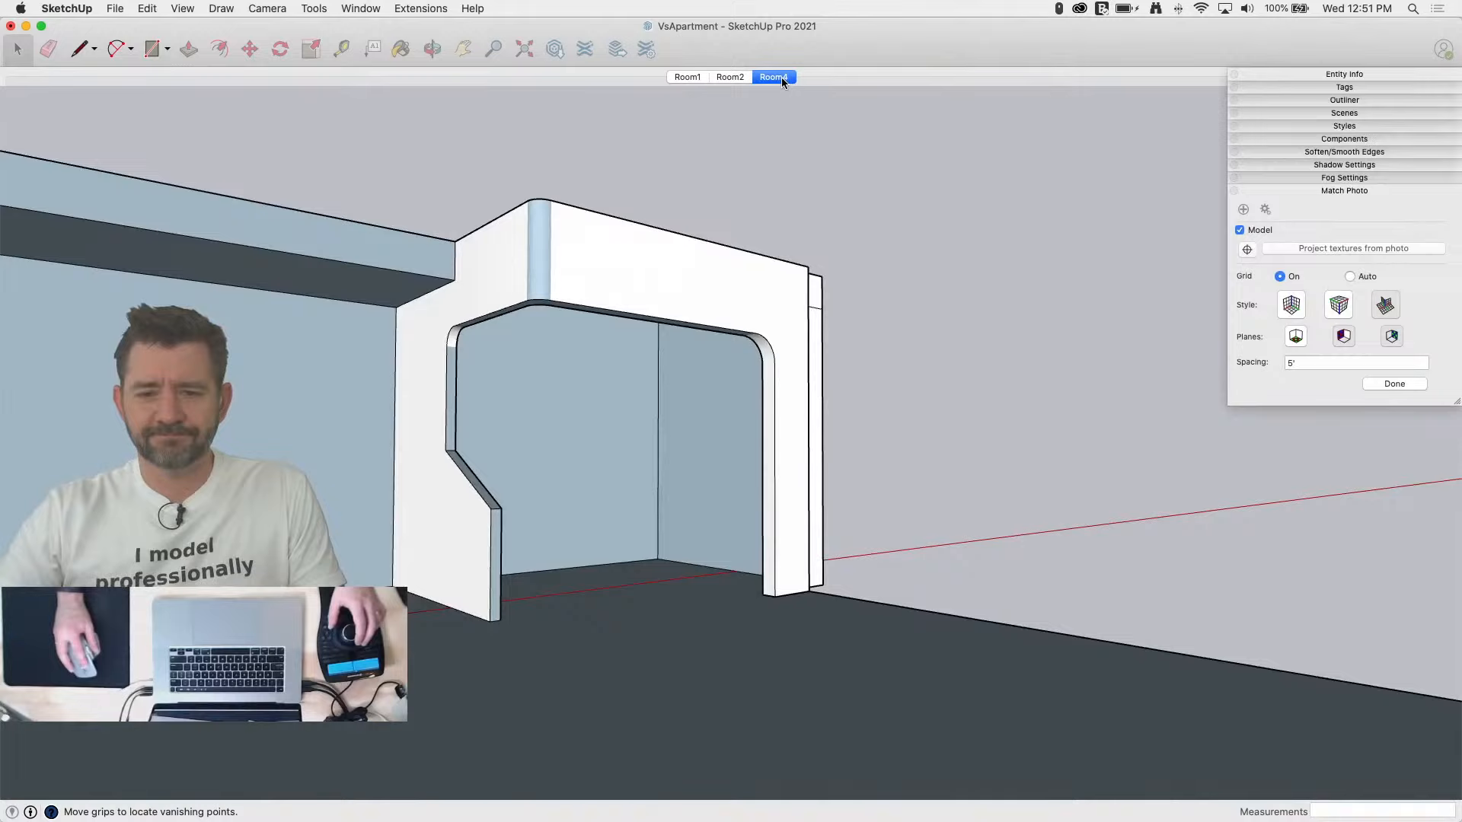
Step: Return to the Room4 view, nudge the axis origin to realign the model with the photo, and save the model
click(774, 77)
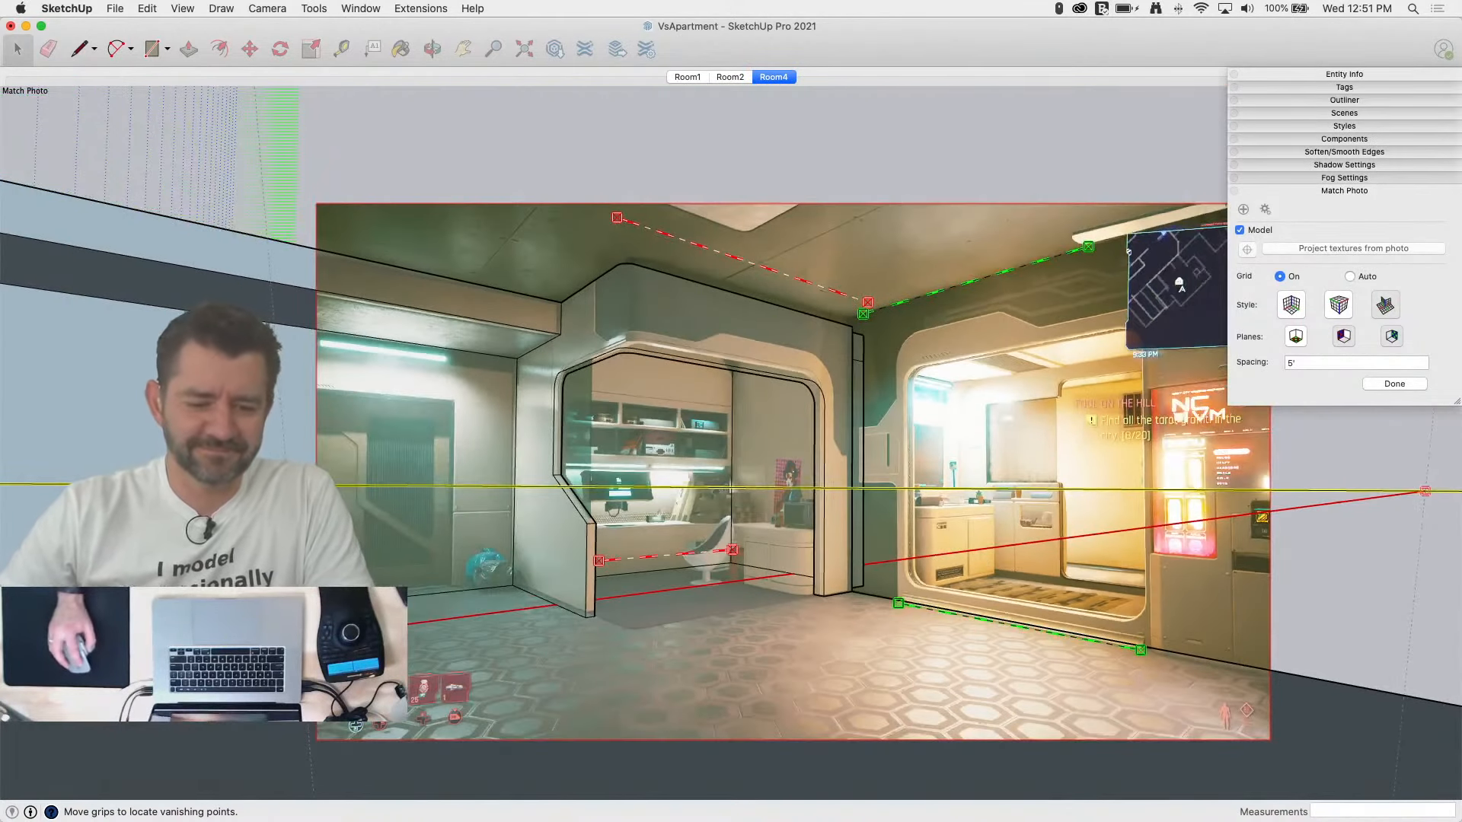
mouse_move(913, 558)
mouse_down()
mouse_move(897, 560)
mouse_move(912, 558)
mouse_up()
scroll(664, 521, down, 3)
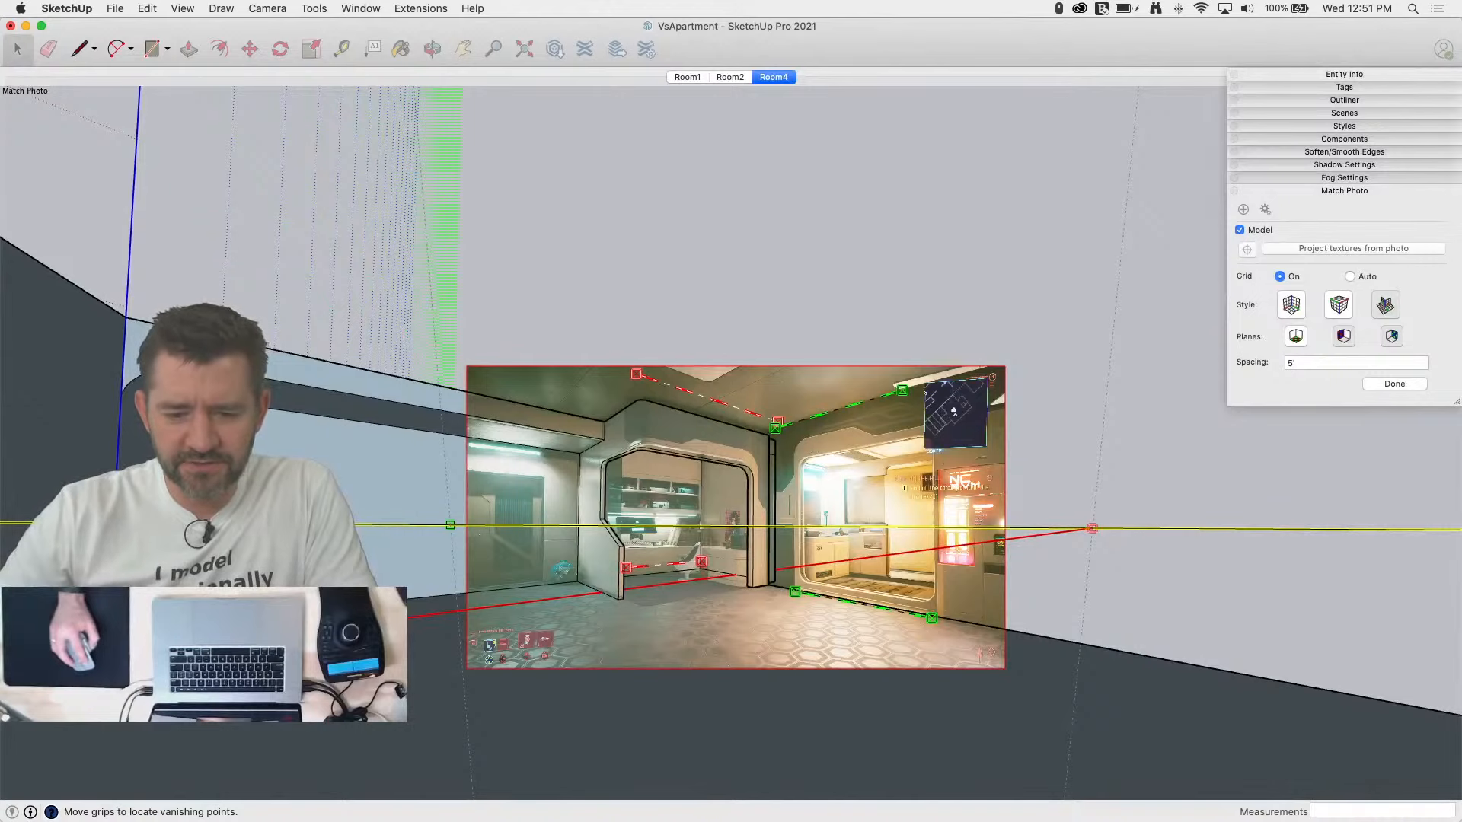
drag(105, 657, 106, 655)
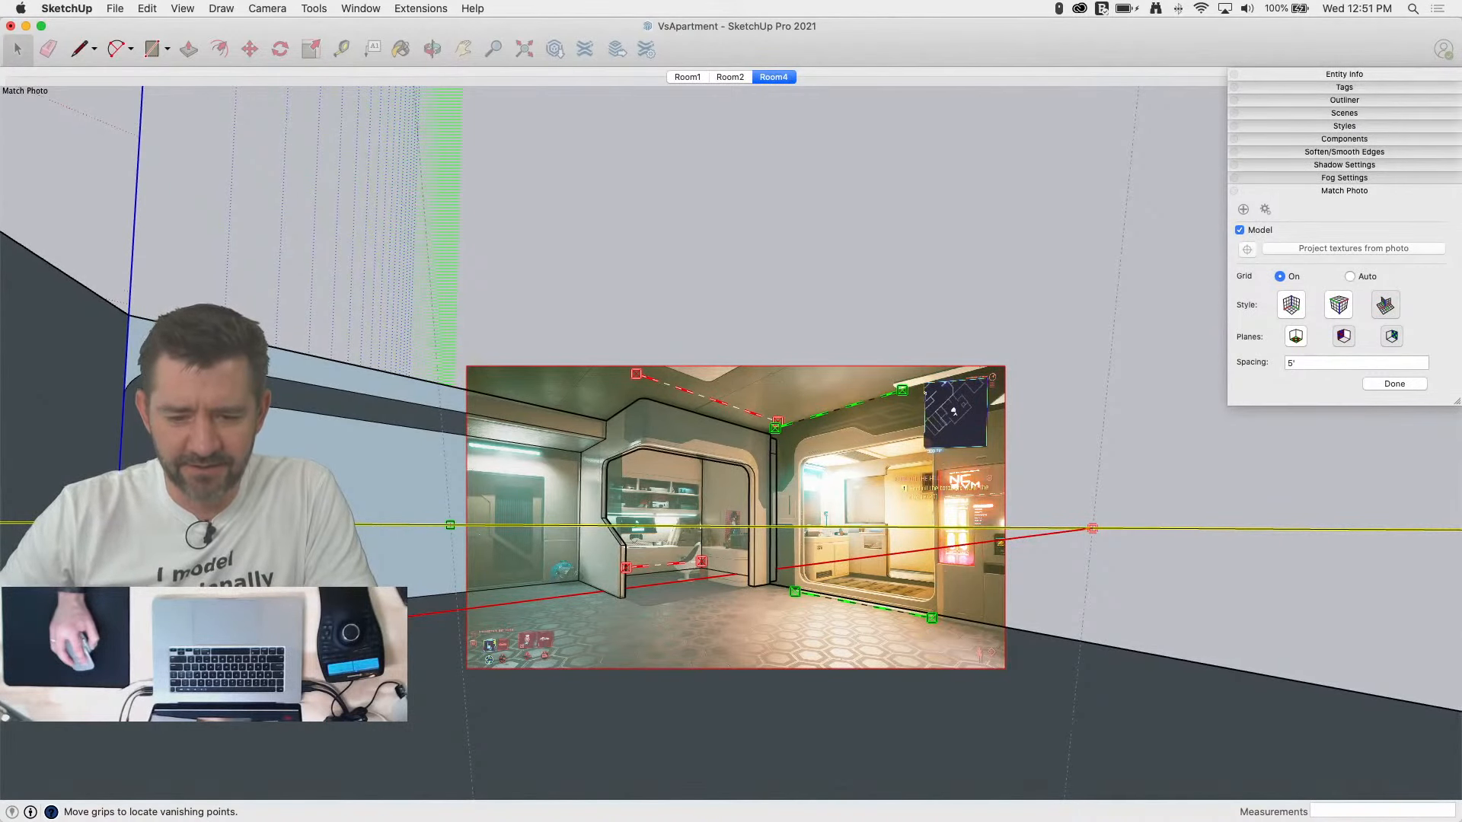
scroll(837, 613, up, 5)
scroll(657, 590, up, 3)
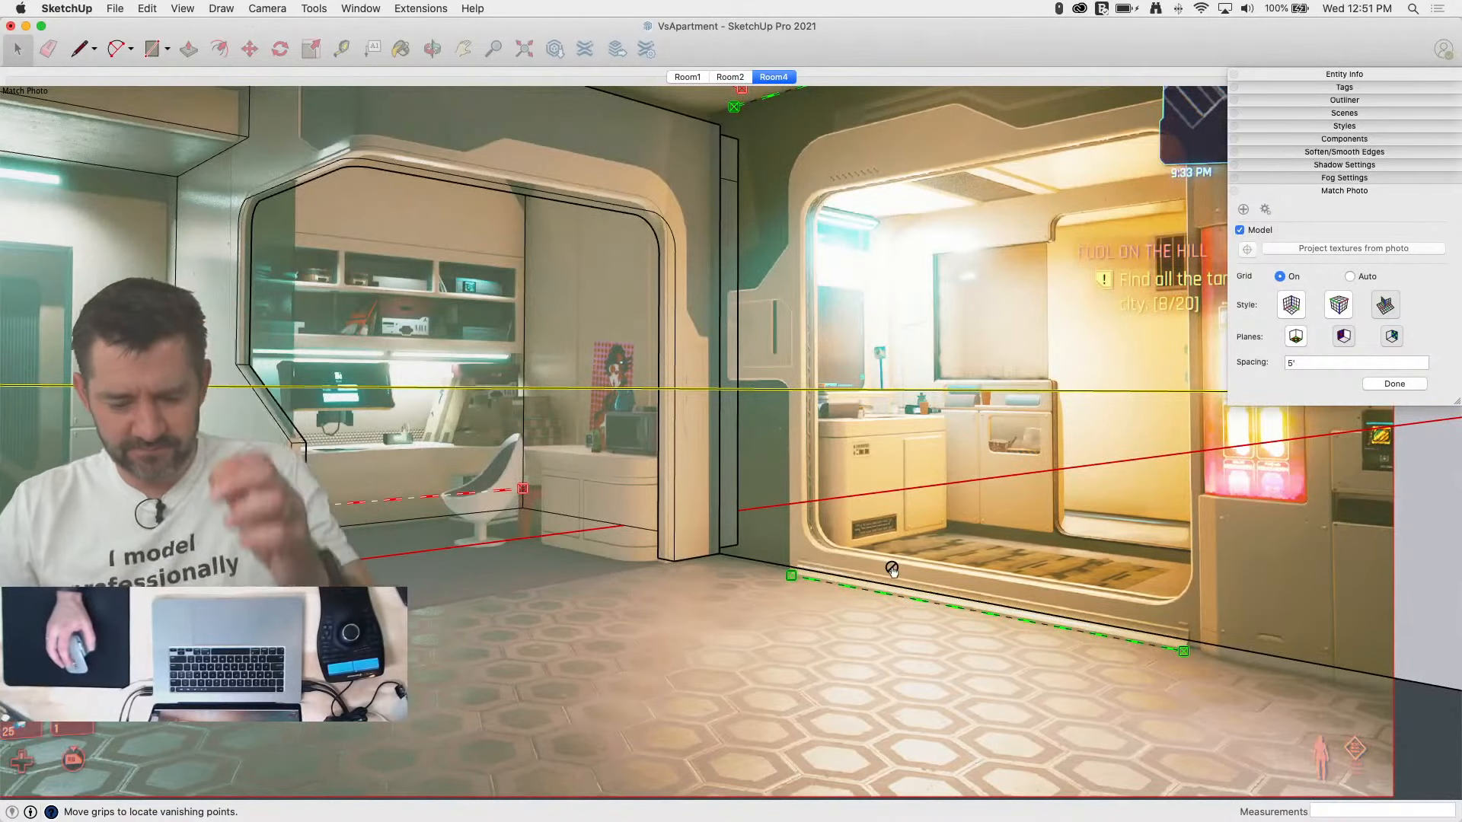
key(super+s)
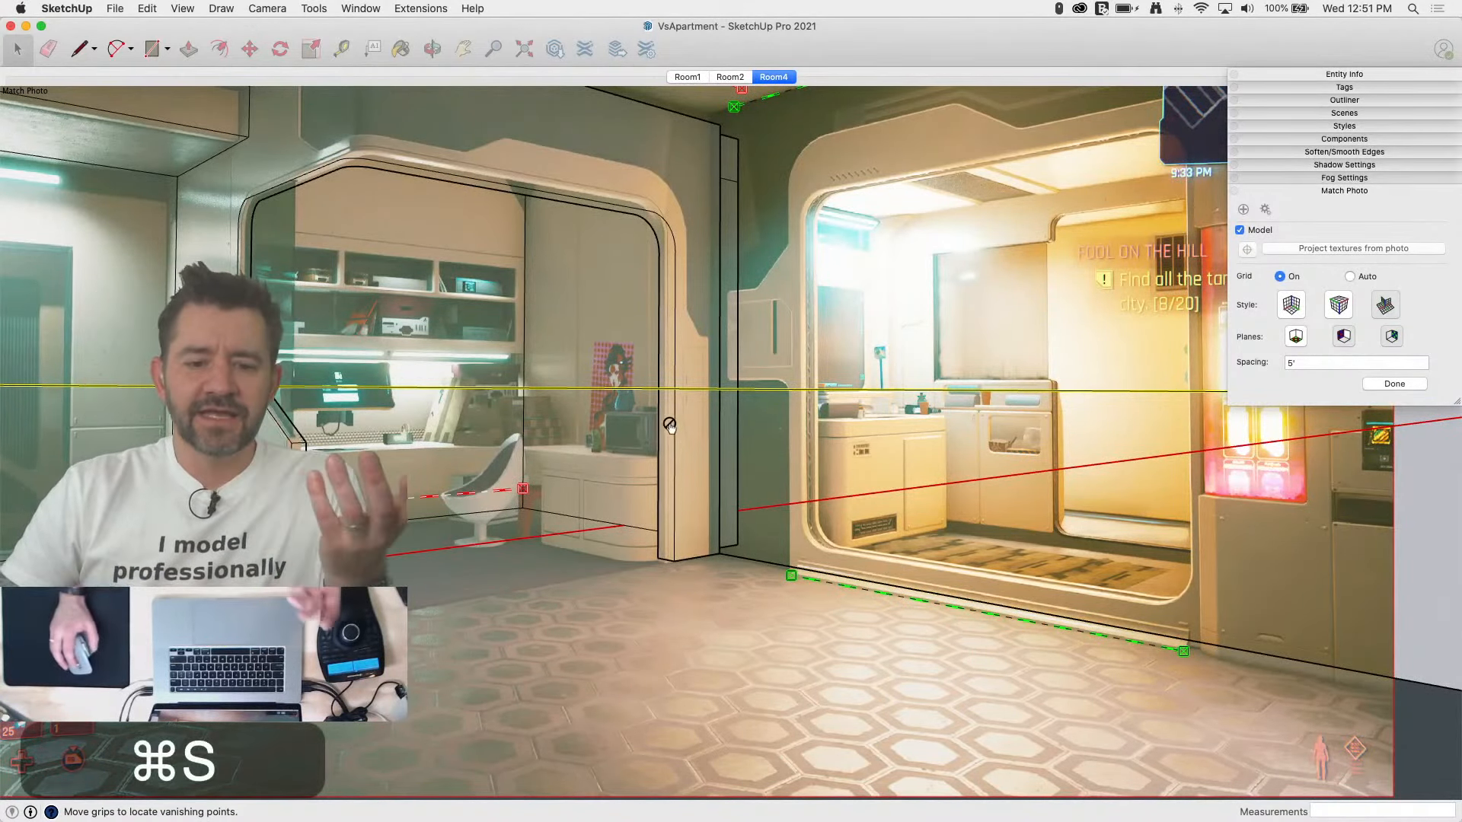
scroll(754, 514, down, 3)
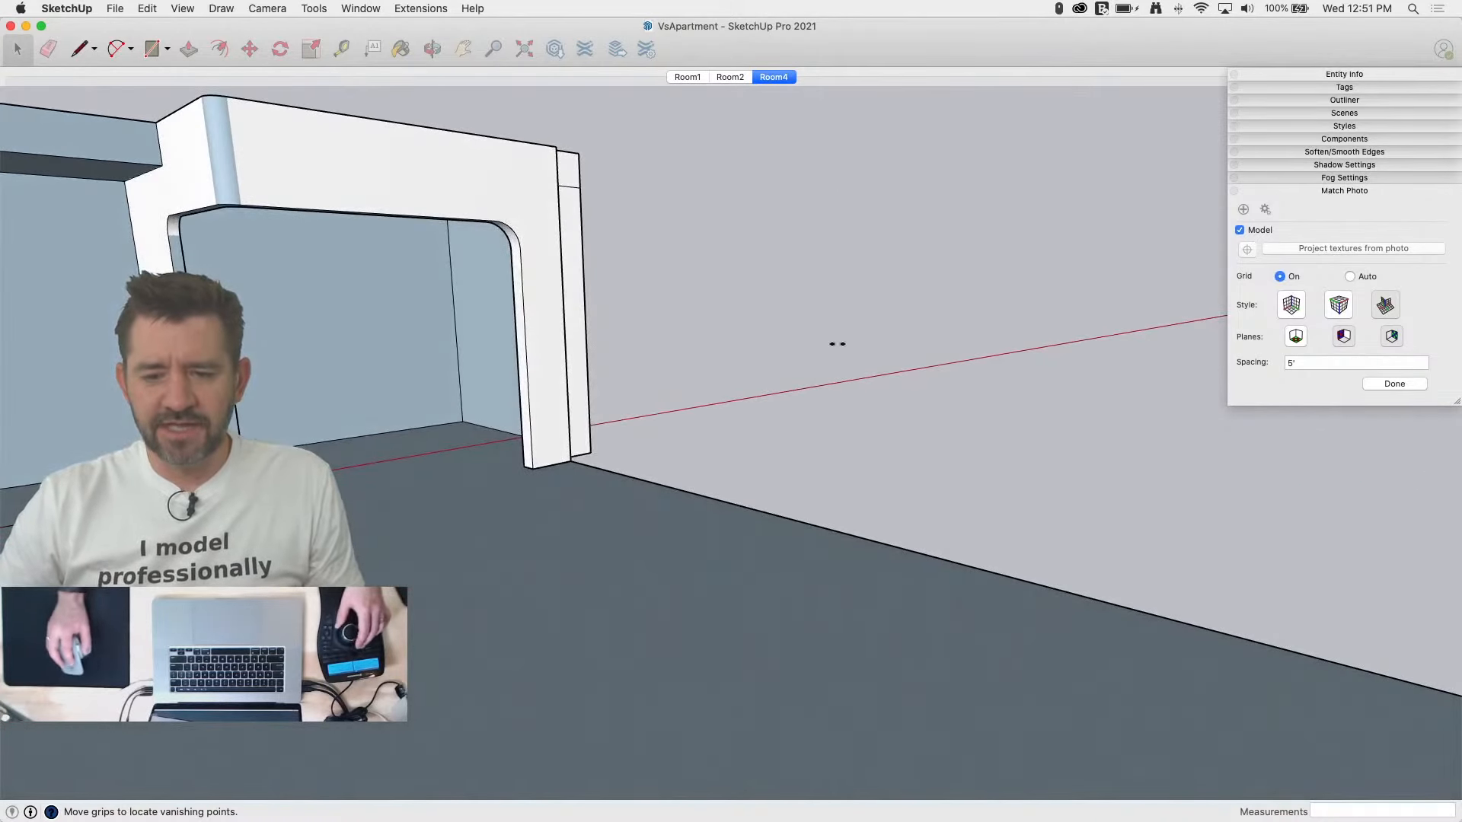
Step: Finish editing the Room4 photo match and compare the alcove's modelled edges with the photo
click(767, 78)
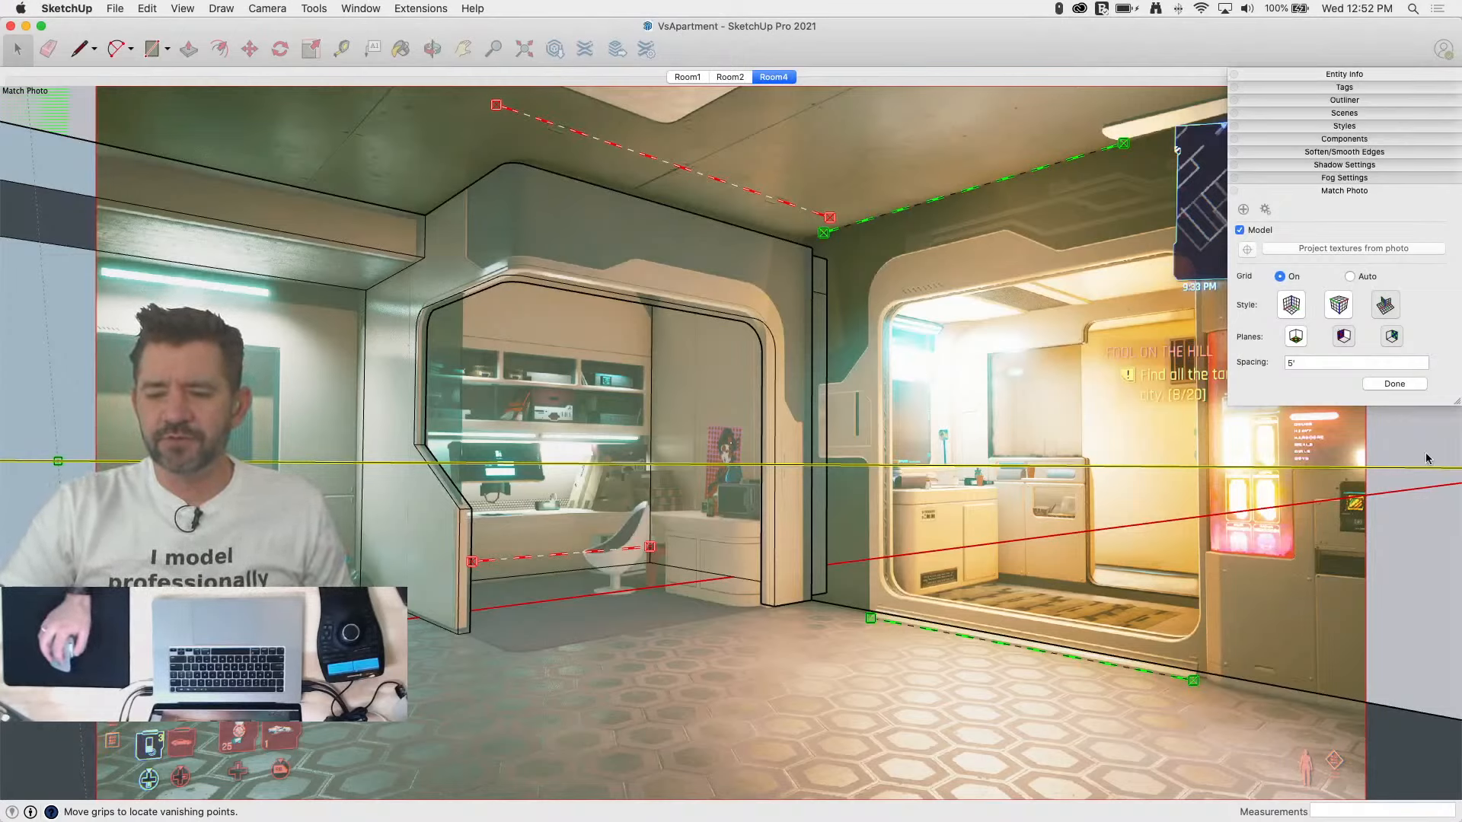
click(1395, 384)
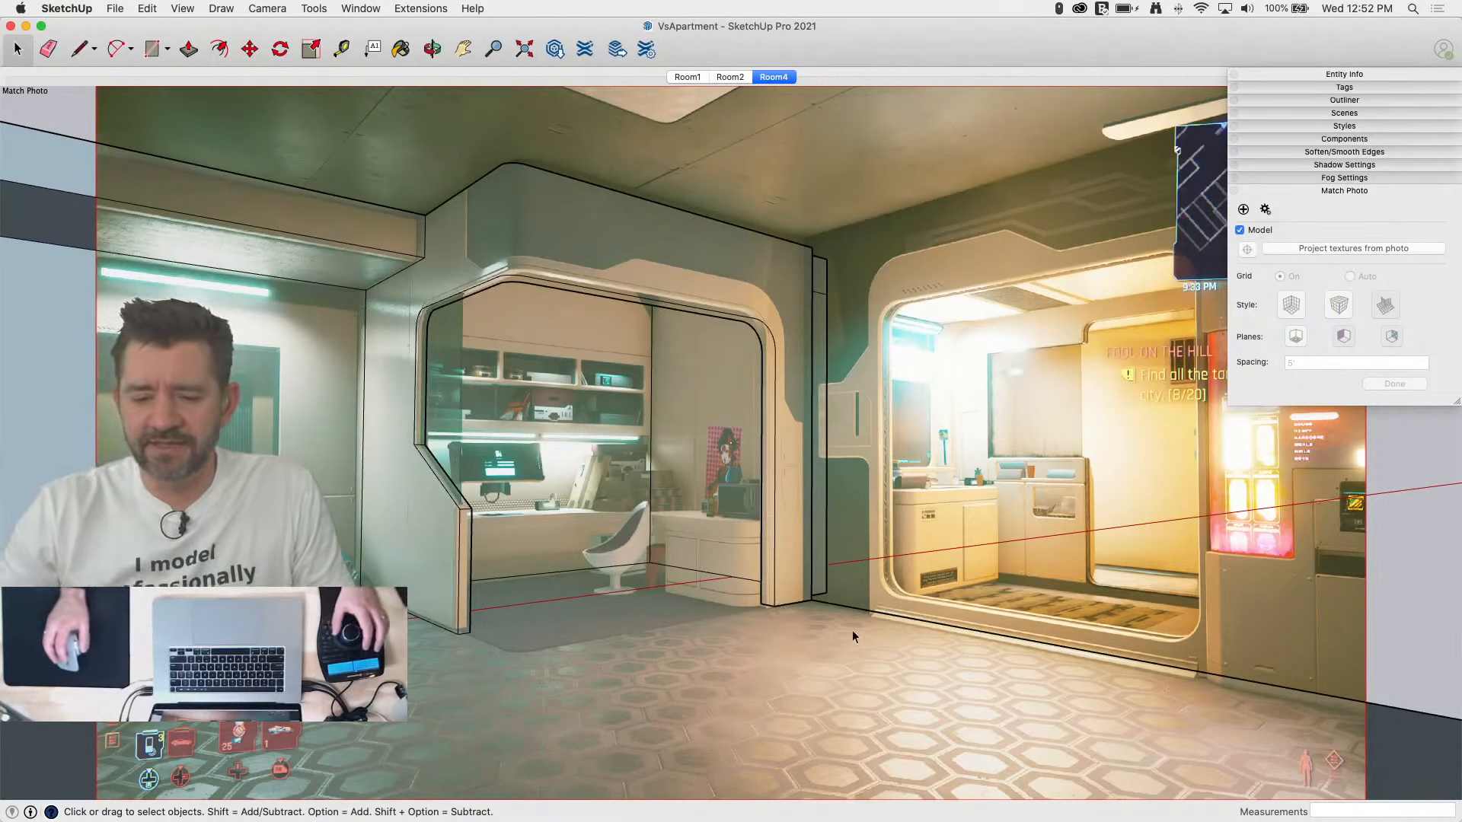
key(l)
scroll(820, 220, up, 3)
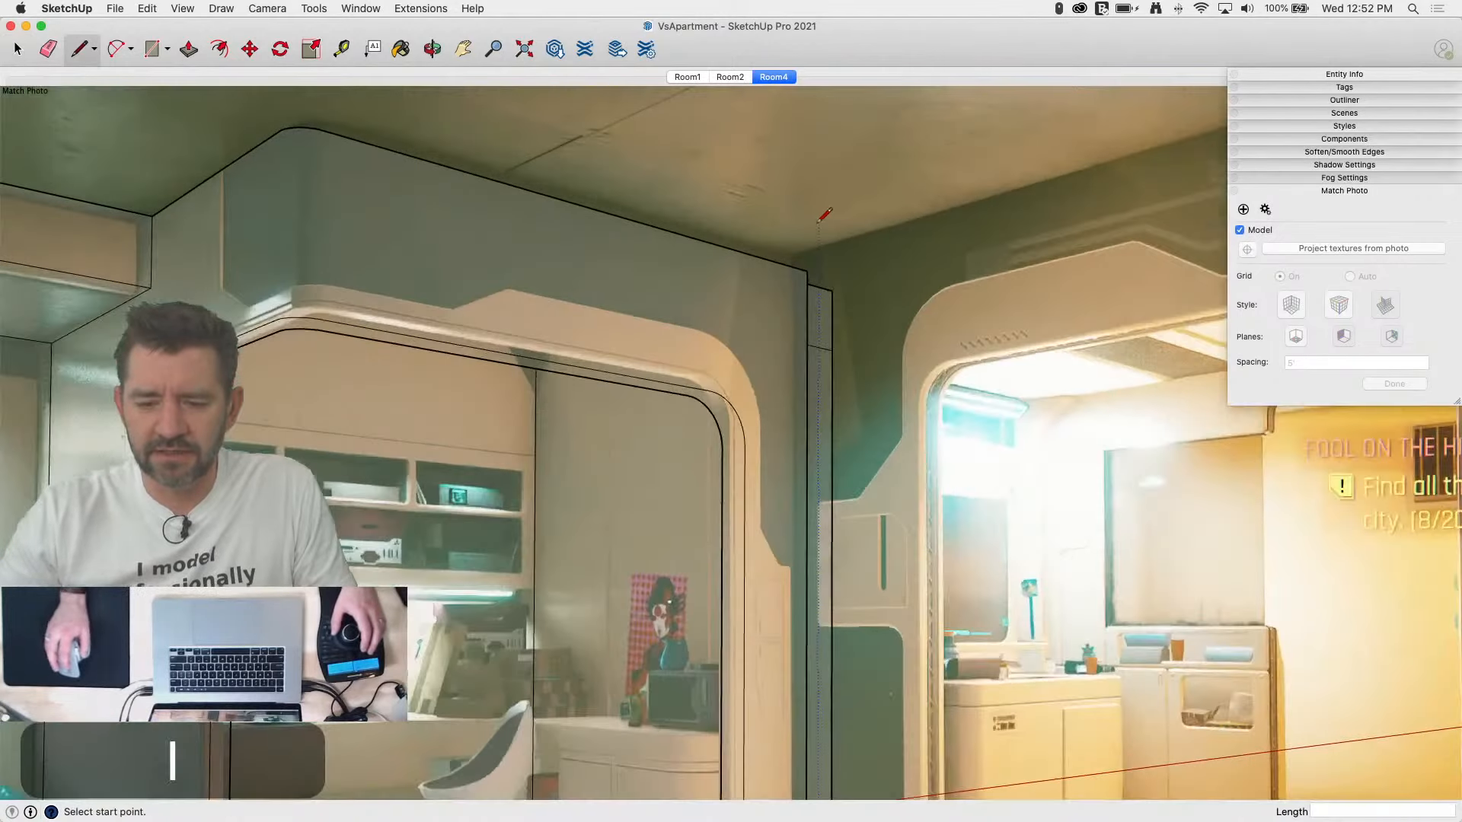
scroll(824, 214, down, 5)
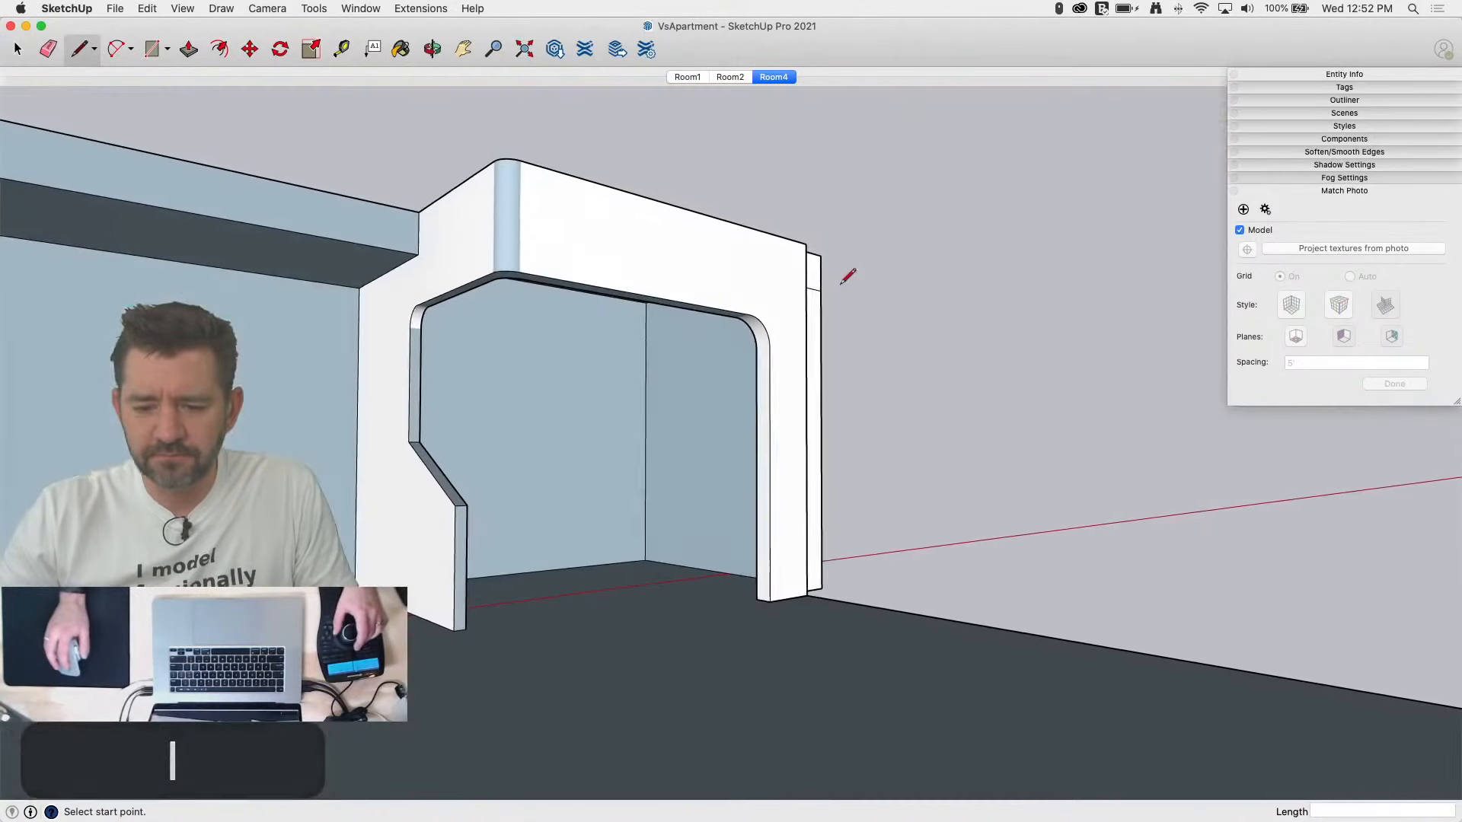
scroll(832, 287, down, 2)
scroll(830, 287, up, 1)
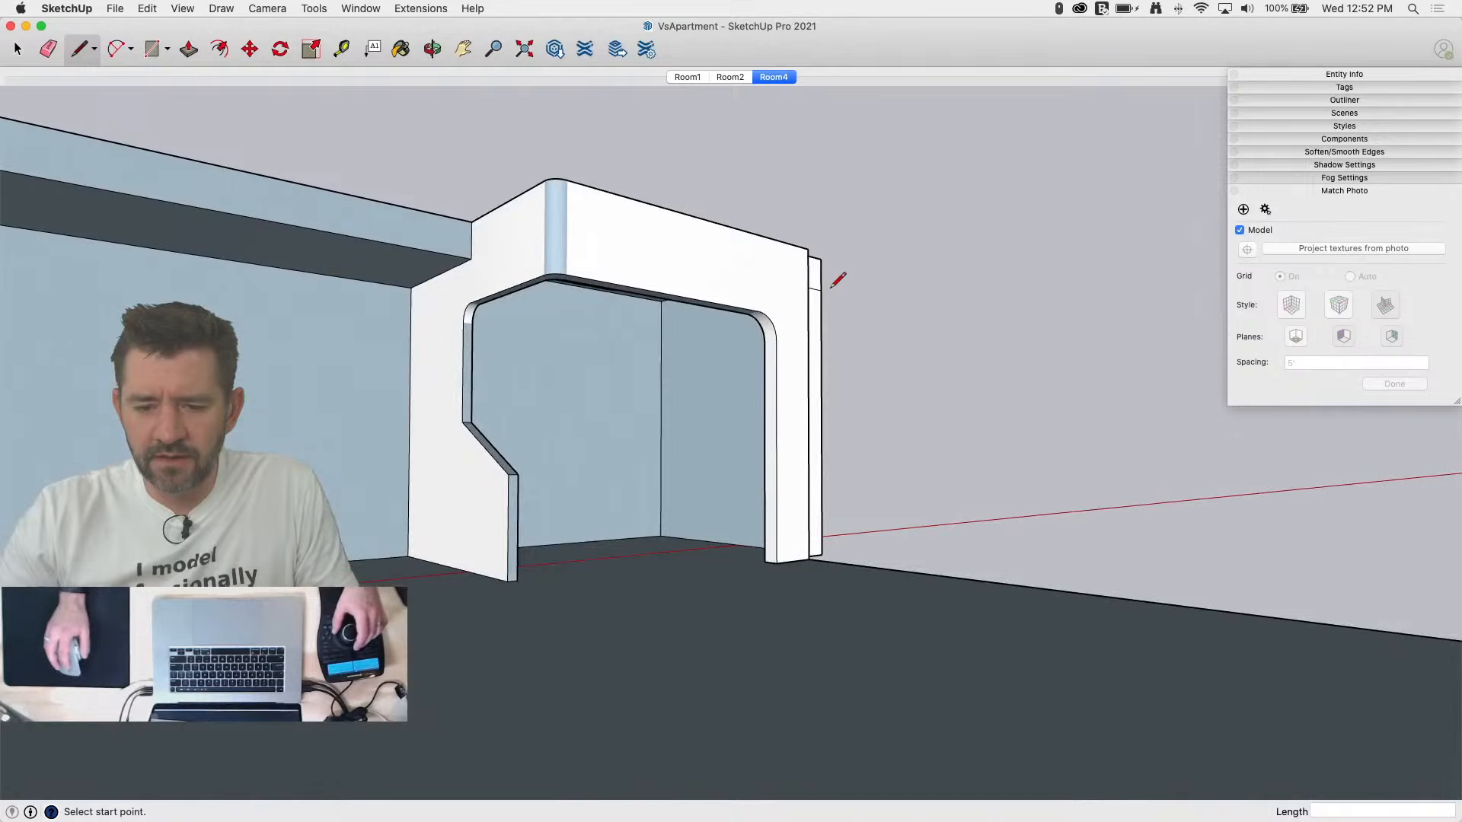
click(786, 79)
scroll(792, 413, up, 3)
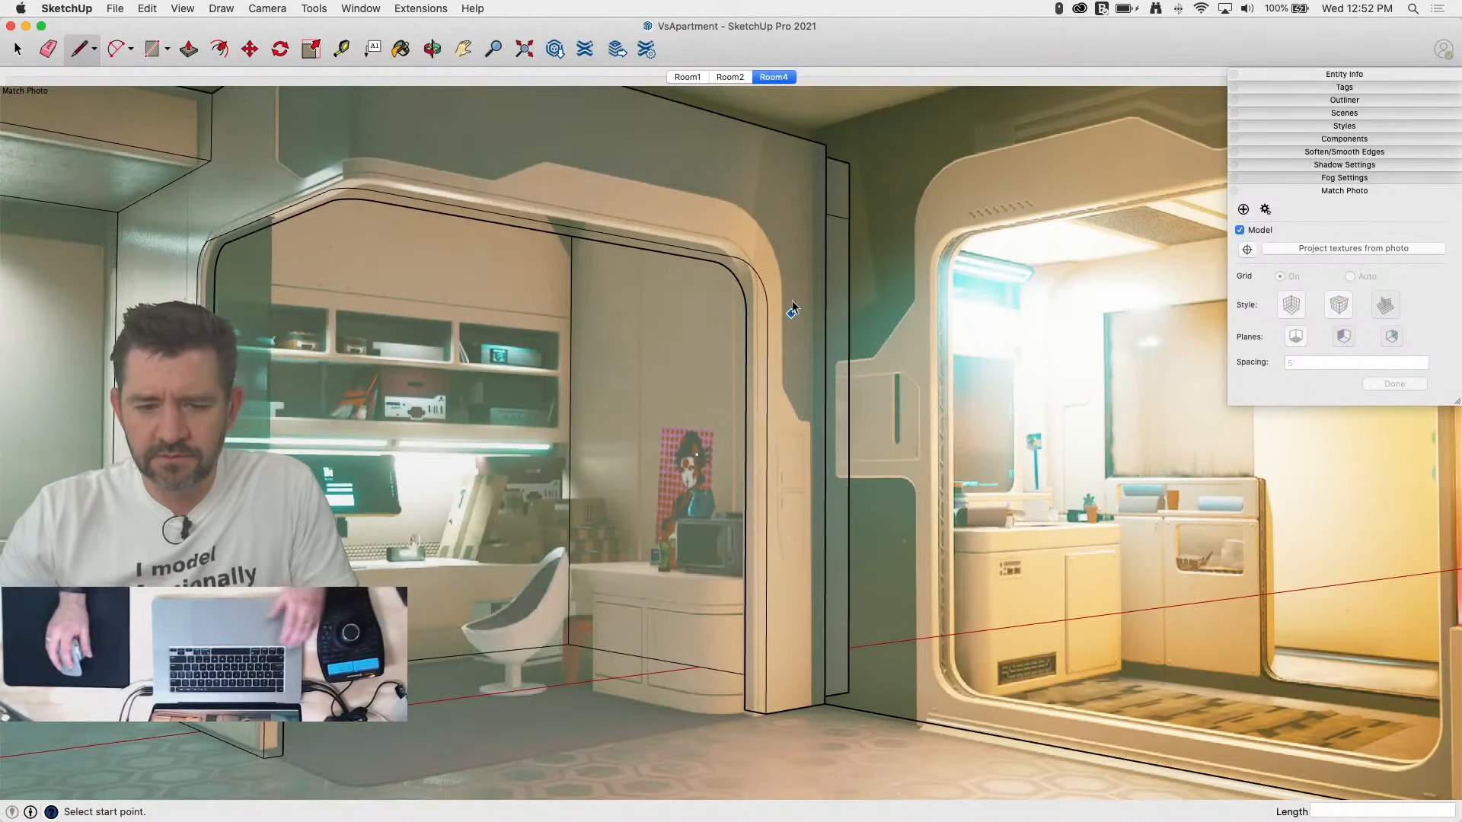
key(space)
key(p)
key(space)
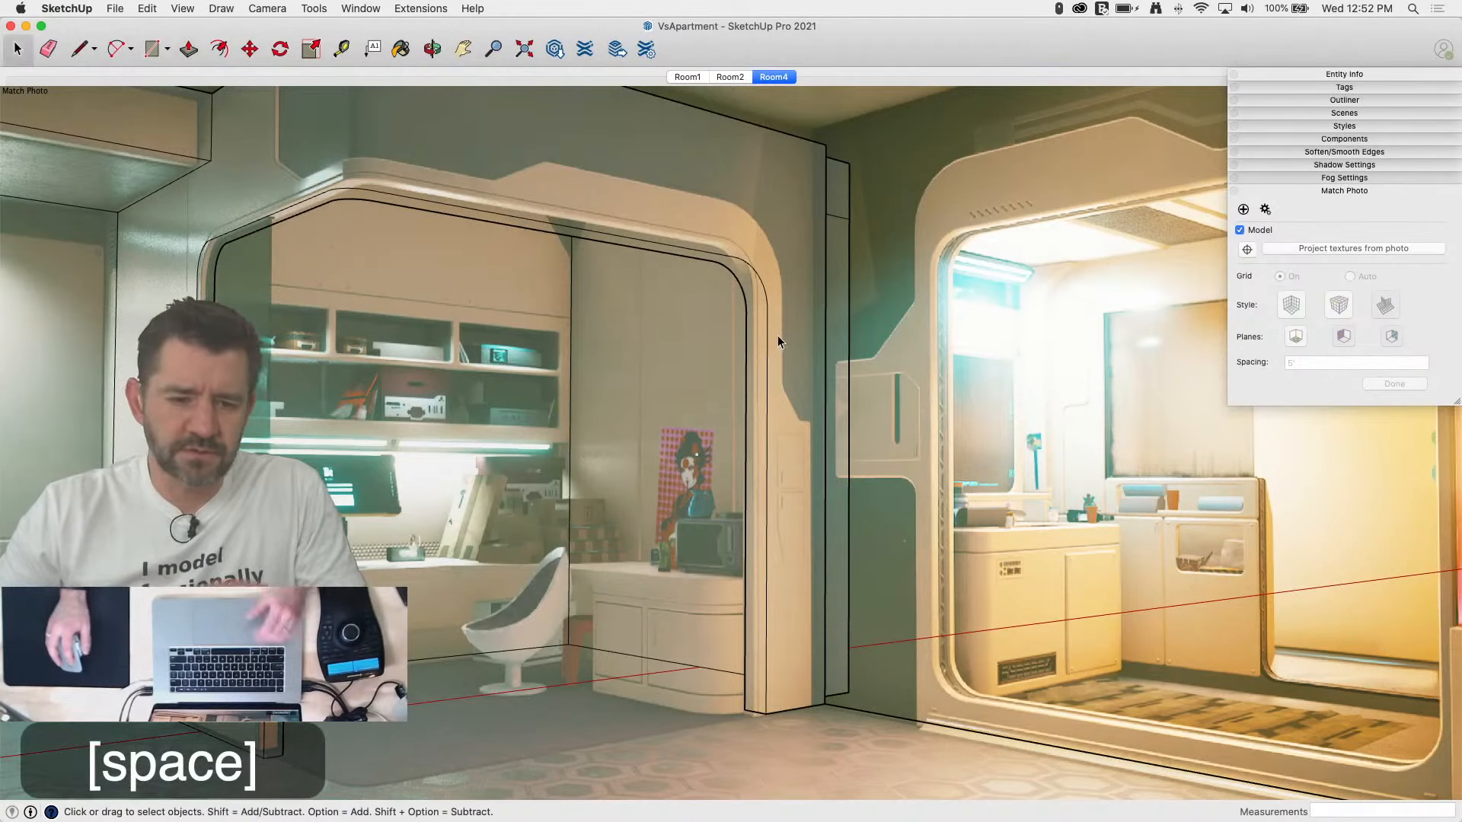
Step: Draw lines along the tops of the alcove's inner walls to outline a level ceiling
middle_drag(541, 416, 548, 450)
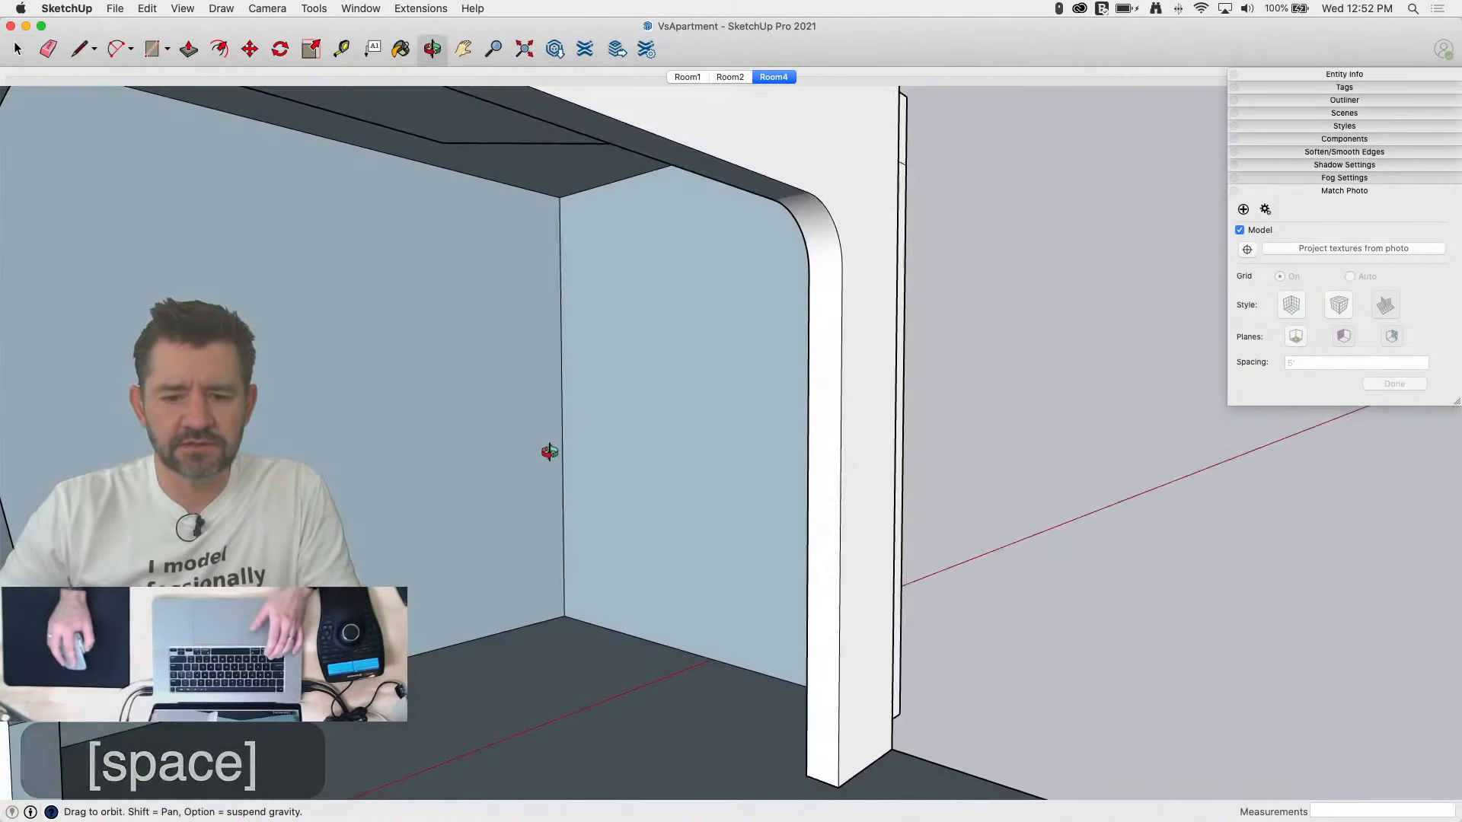
middle_drag(684, 184, 684, 384)
key(l)
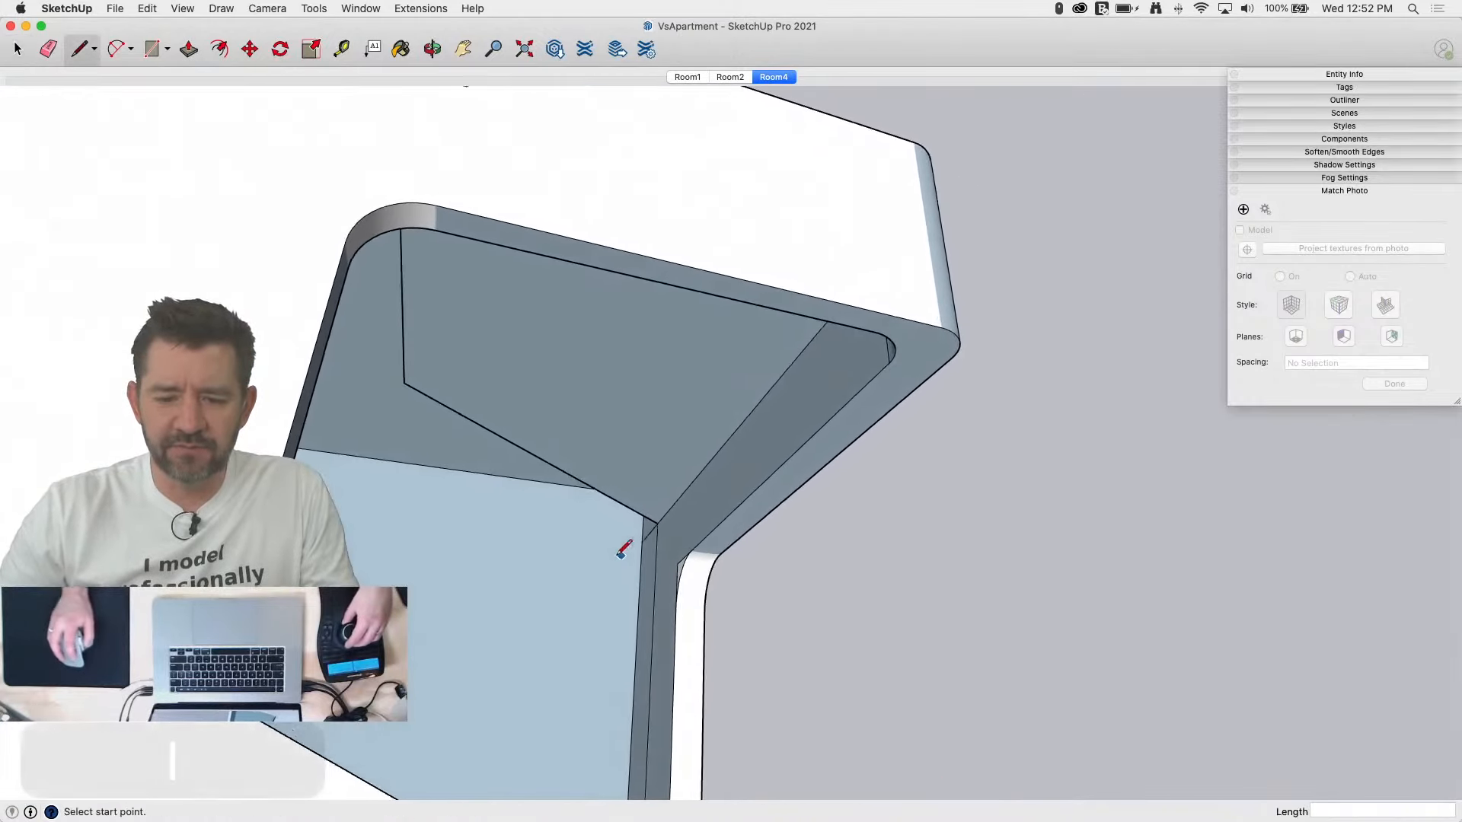
scroll(727, 478, up, 3)
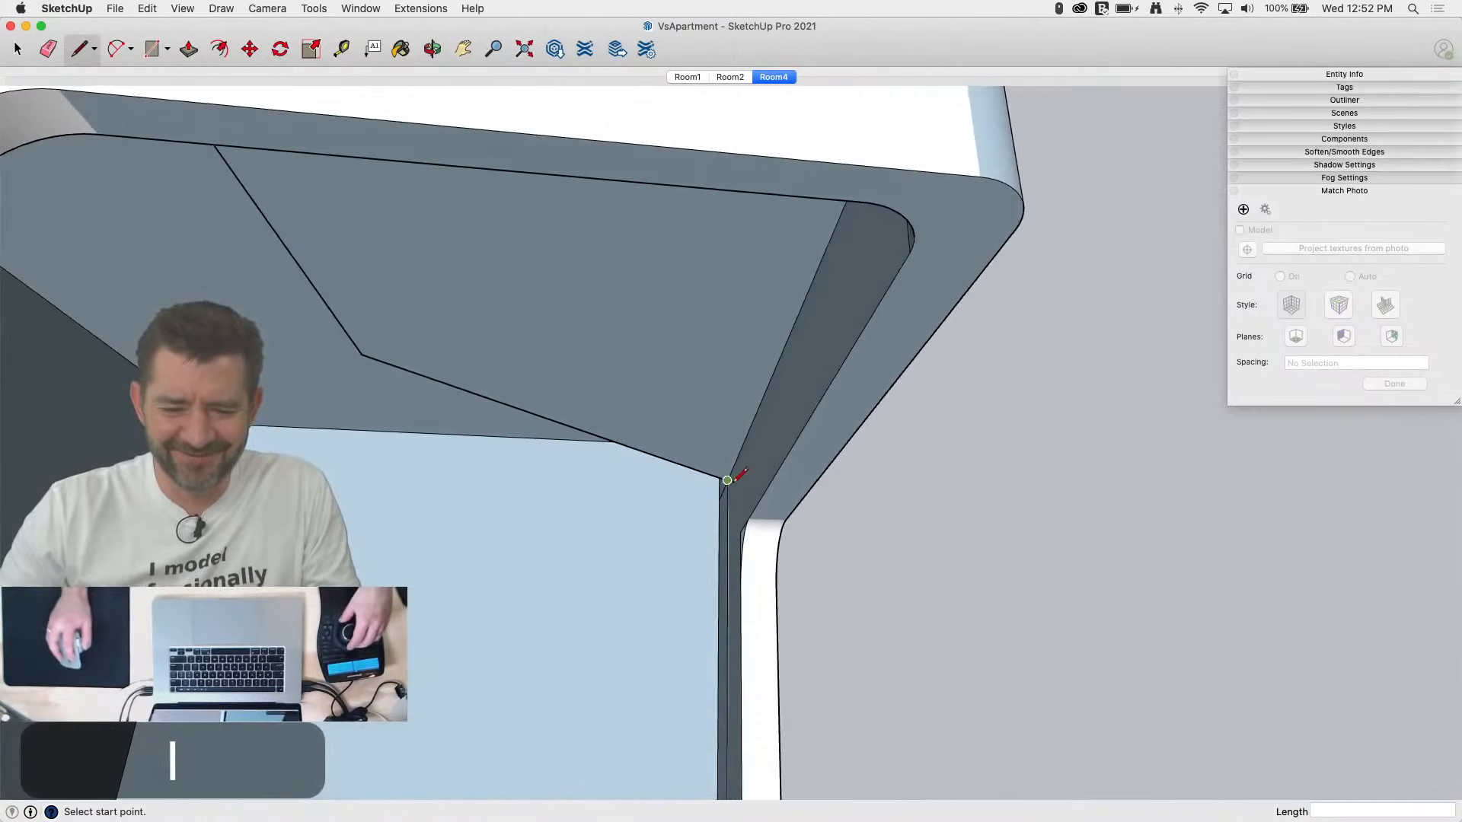
click(719, 500)
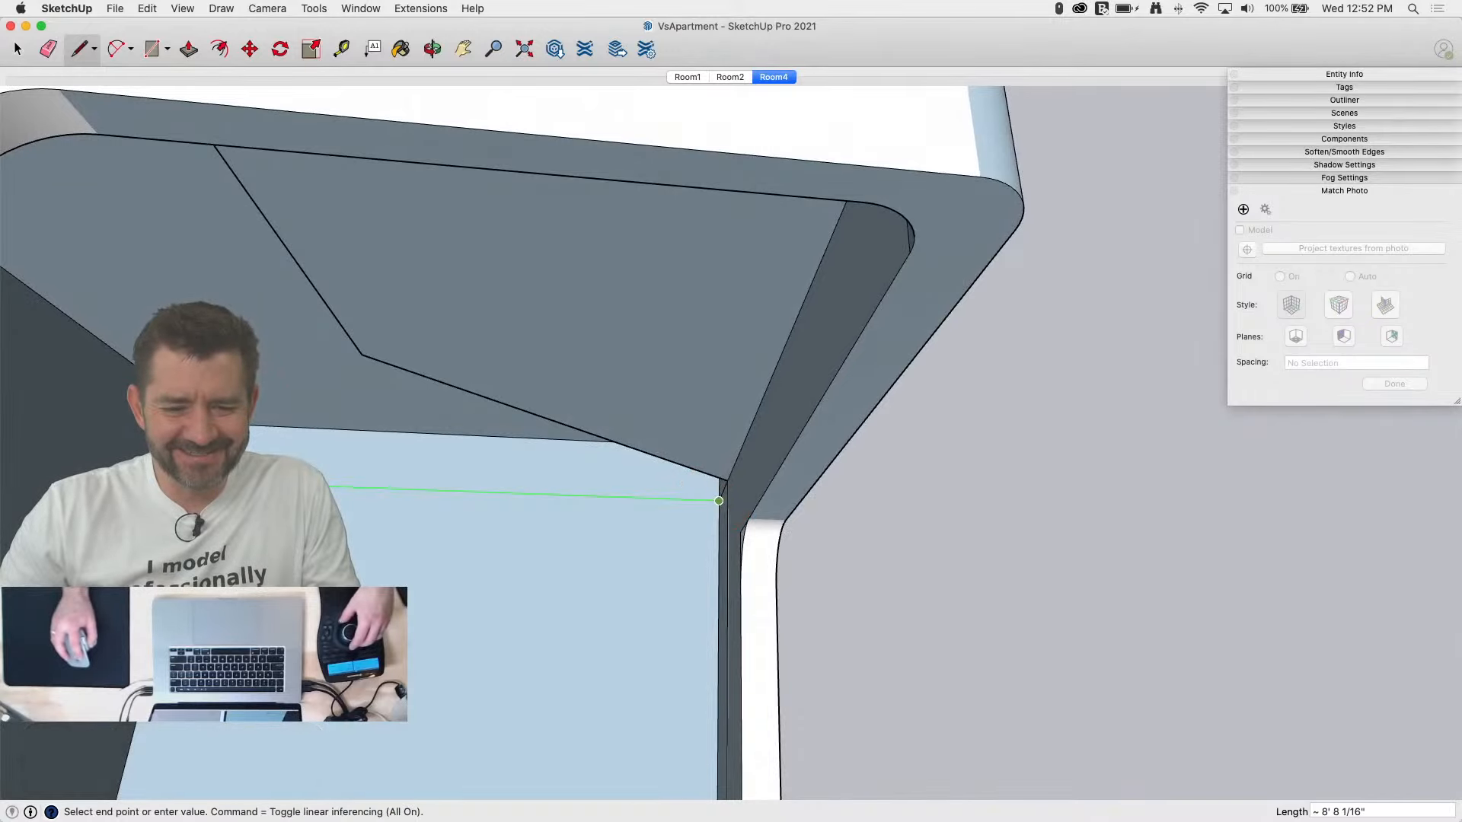
key(super+z)
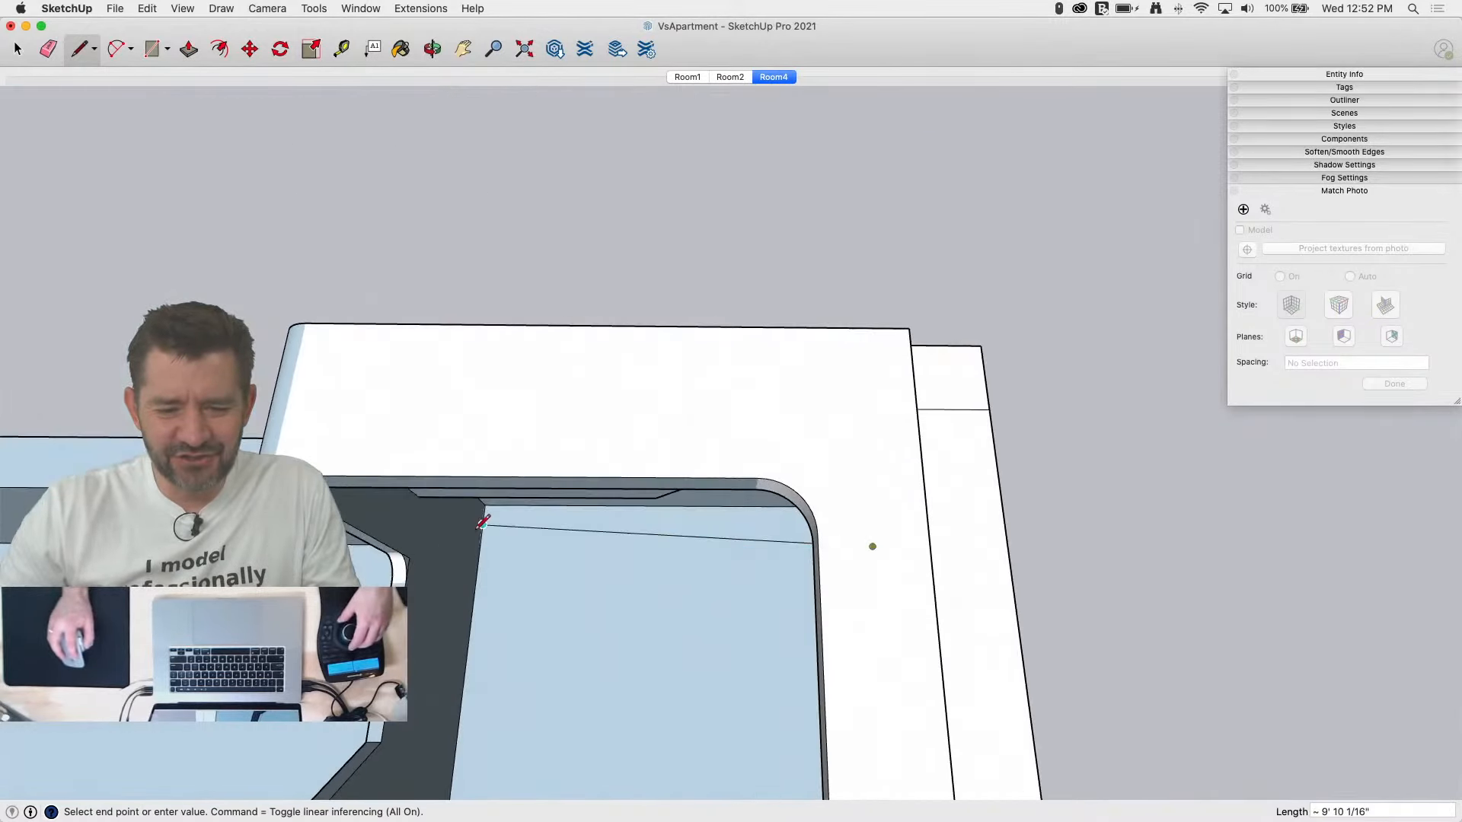
click(480, 544)
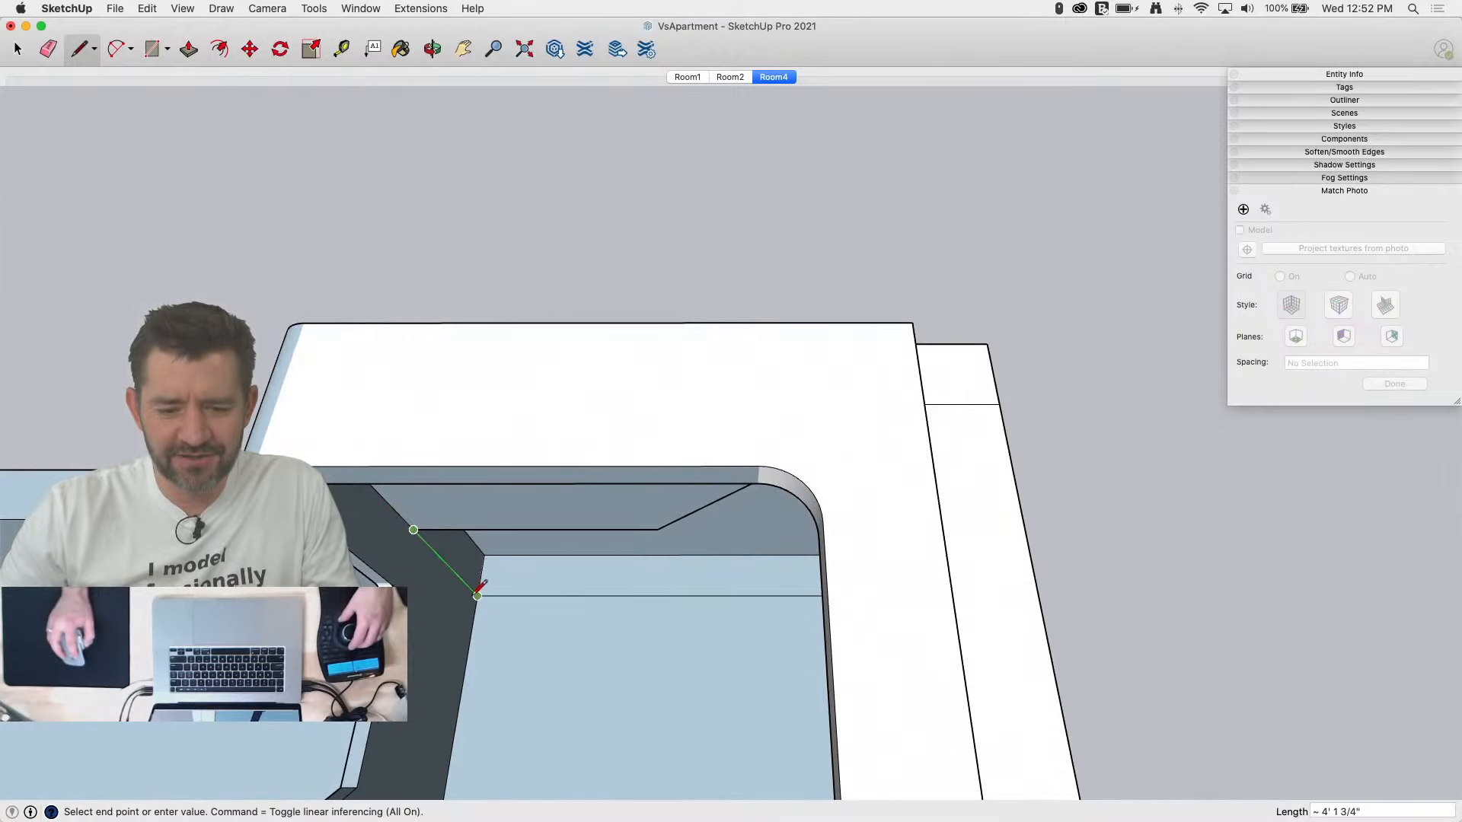
click(477, 595)
Step: Erase the leftover edges of the alcove's old stepped ceiling and its inner corner
key(e)
drag(623, 528, 669, 522)
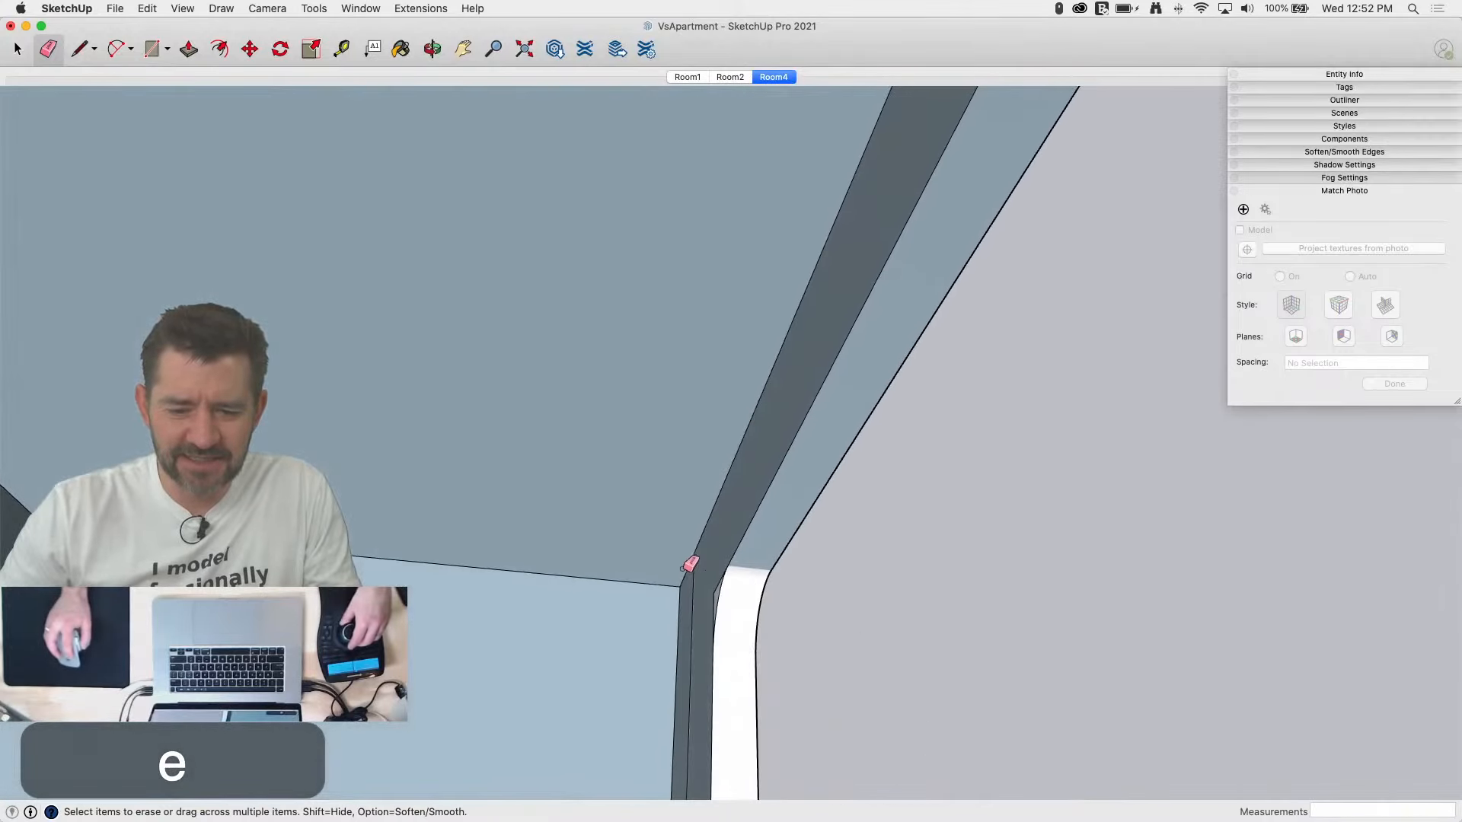
click(691, 588)
click(696, 590)
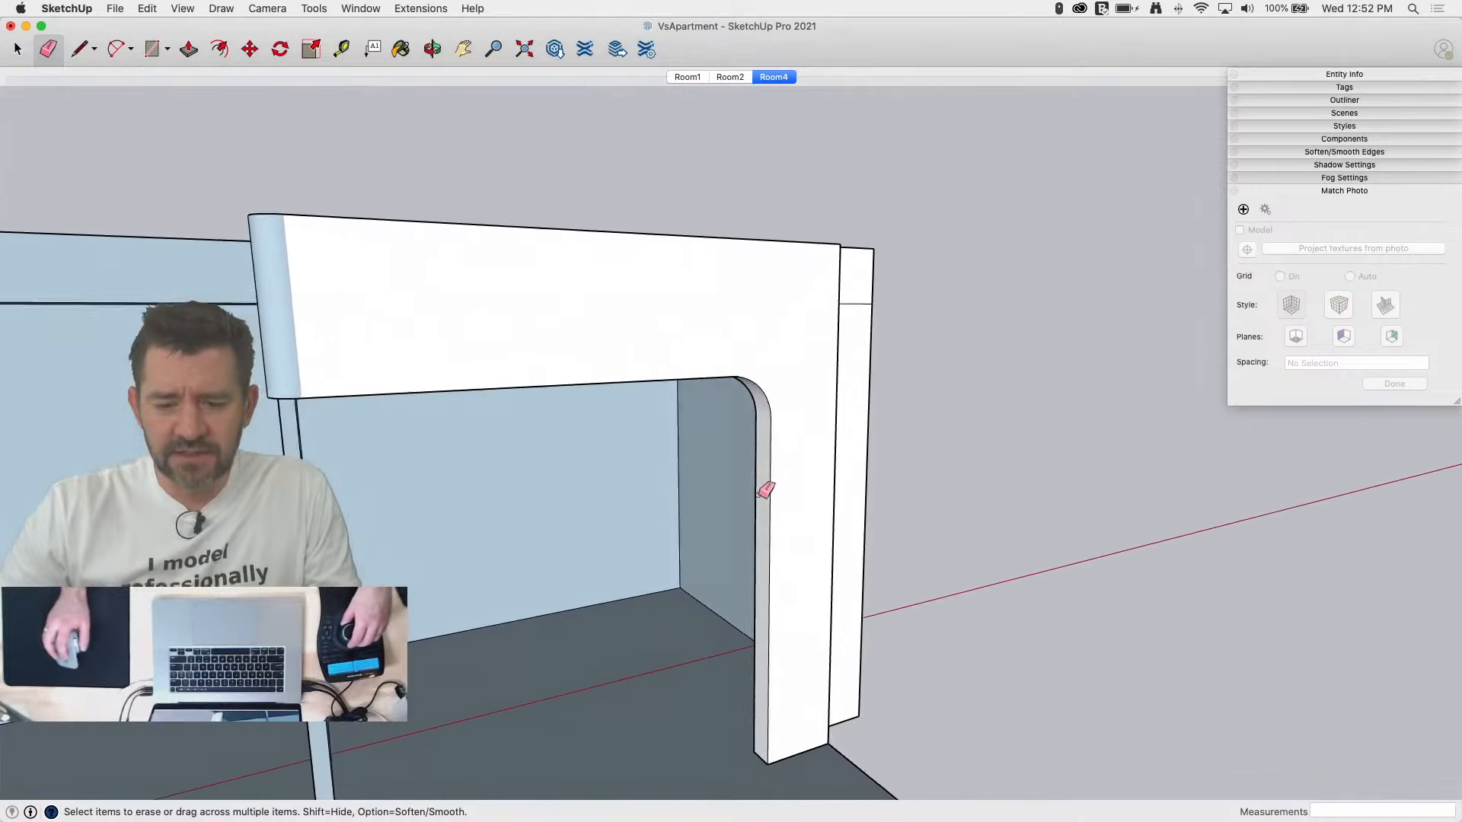
Step: Square off the alcove opening's rounded upper corner beside the pillar with a rectangle, pushing the leftover corner piece away by 6"
key(r)
click(696, 318)
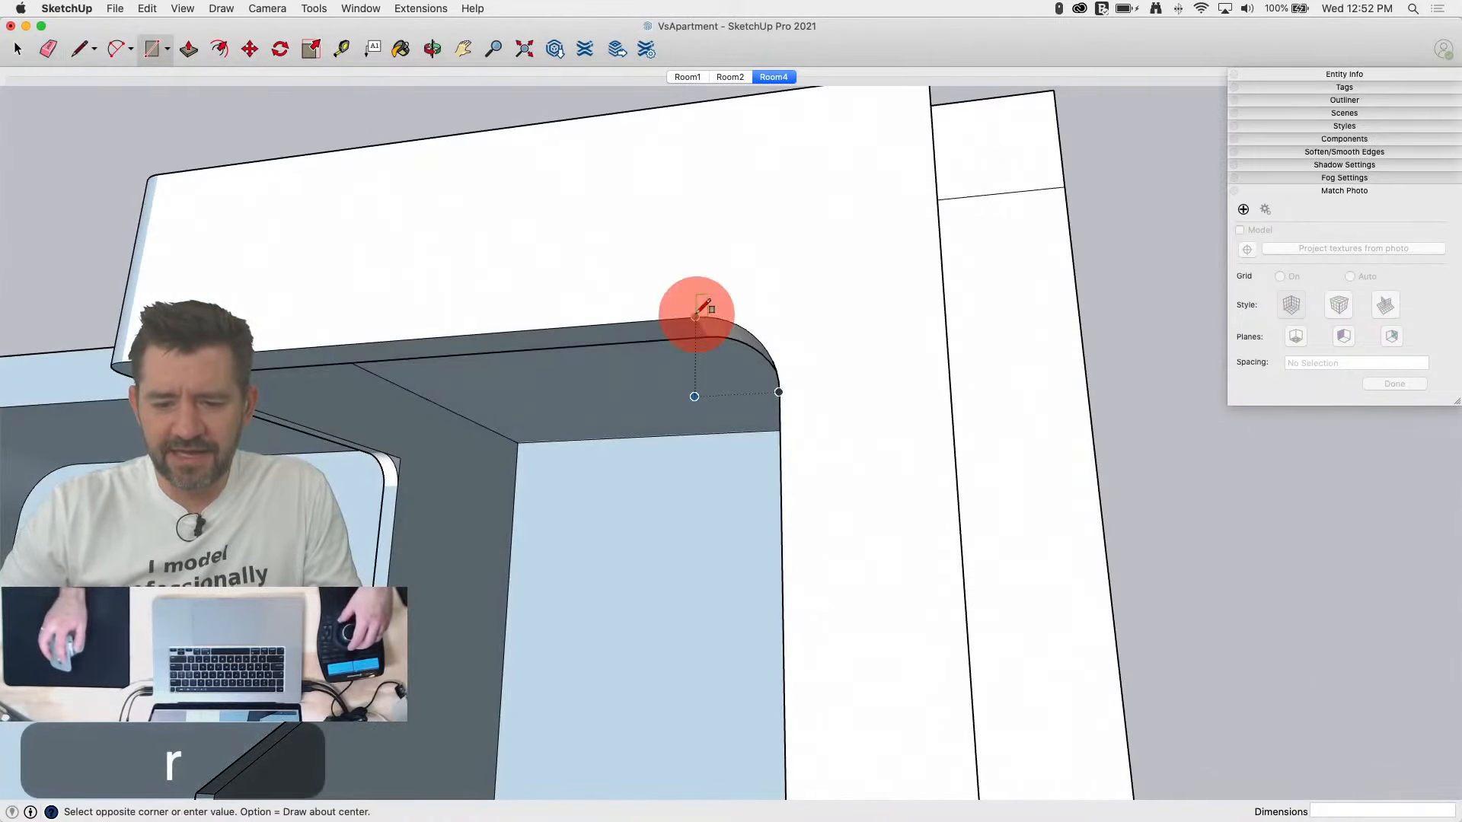
click(780, 392)
key(e)
click(698, 391)
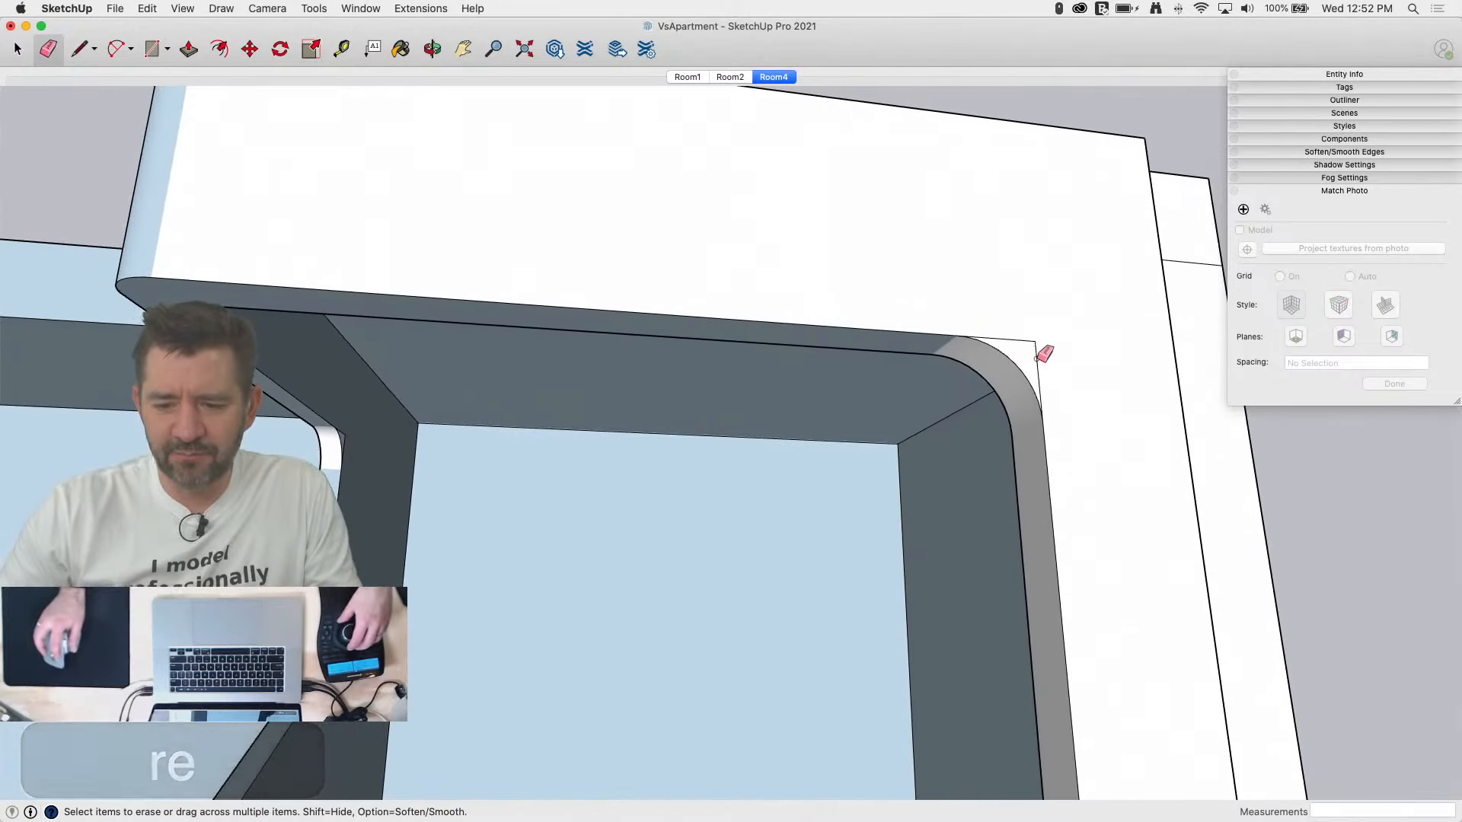
key(p)
click(954, 424)
click(953, 424)
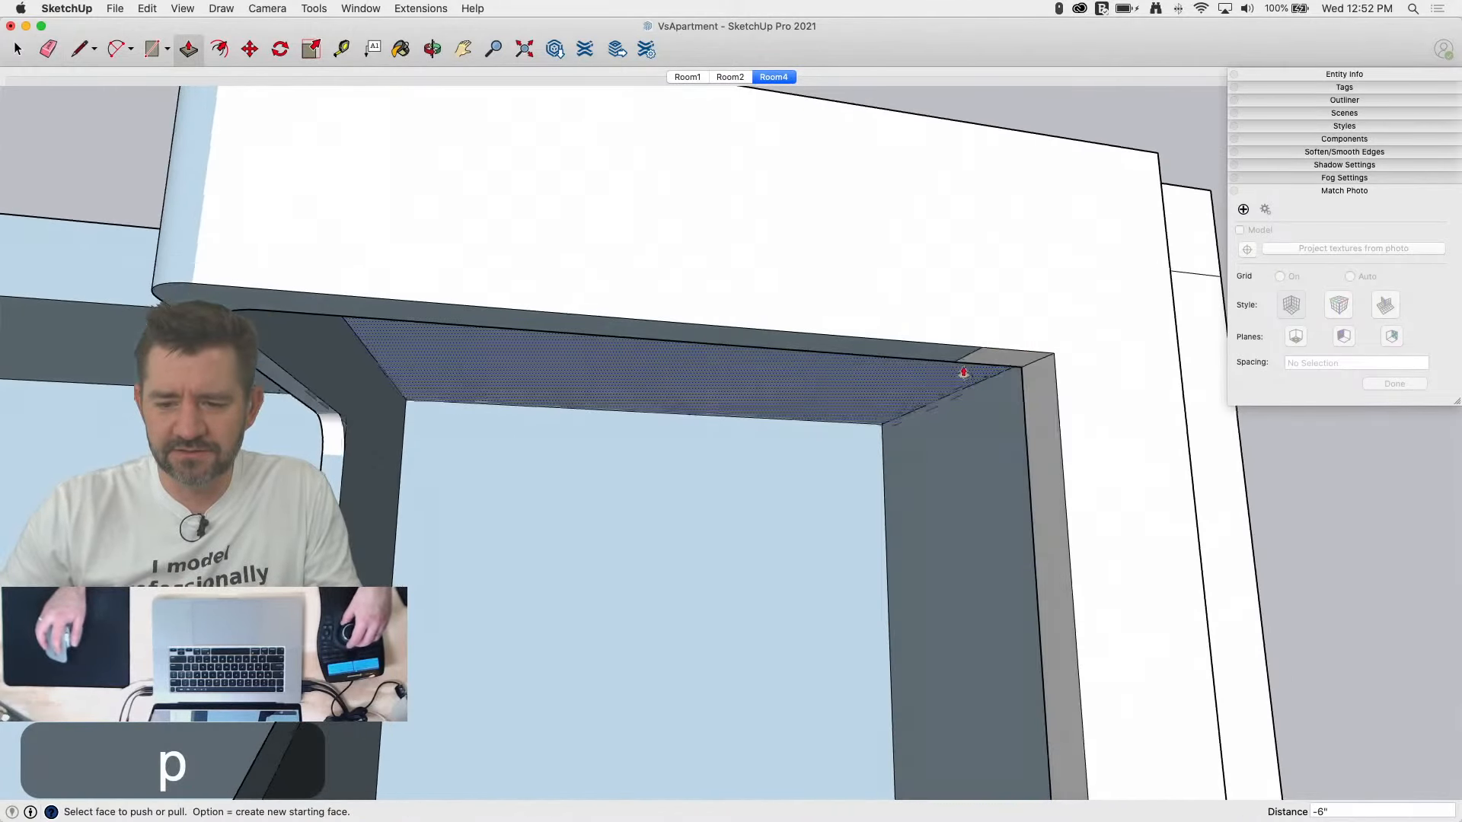
key(e)
click(978, 311)
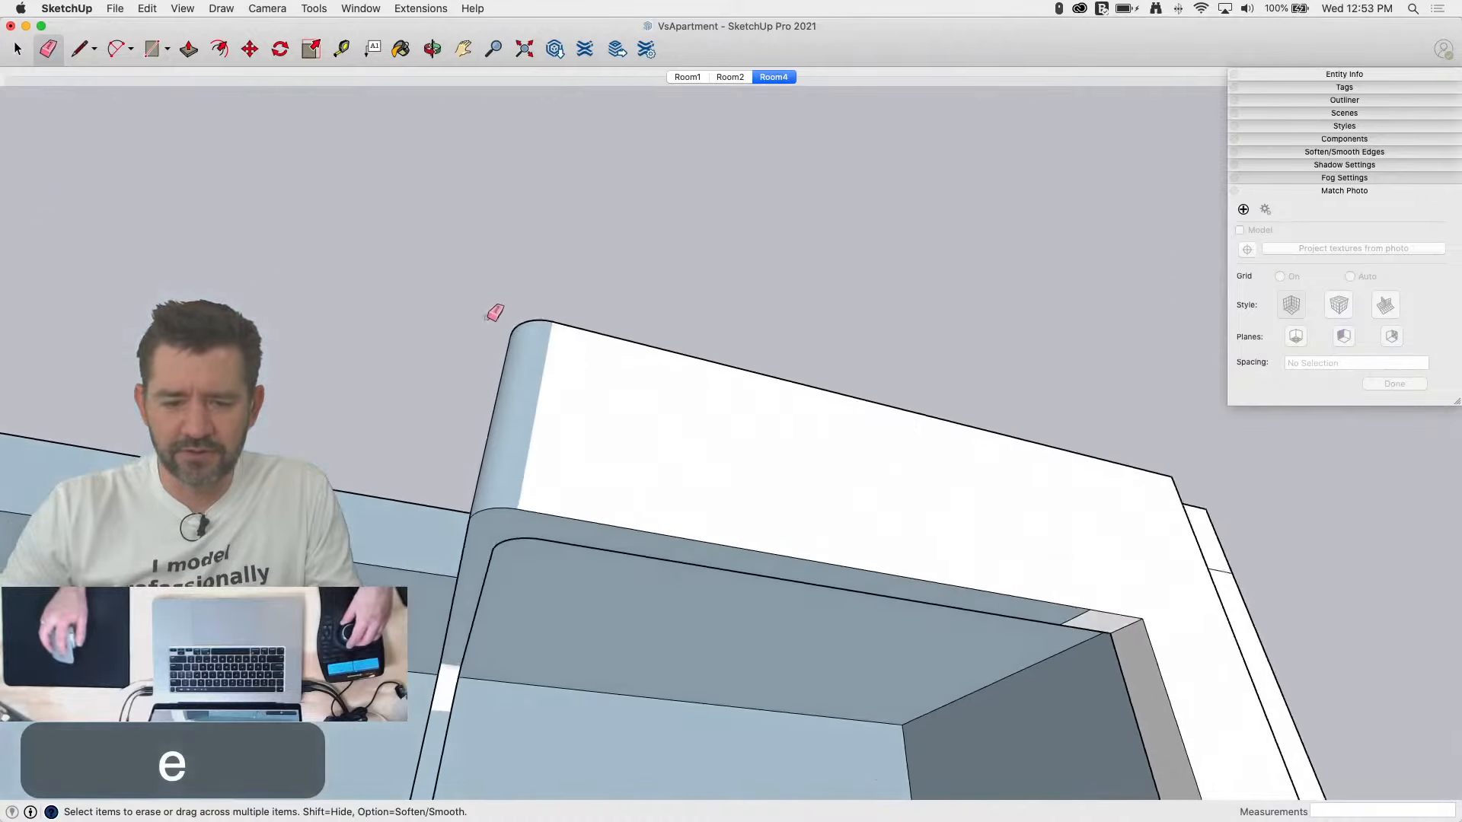
Step: Draw rectangles about 4 9/16" and 4 3/4" square over the header's outer and inner rounded corners, and erase their surplus edges
key(r)
click(680, 402)
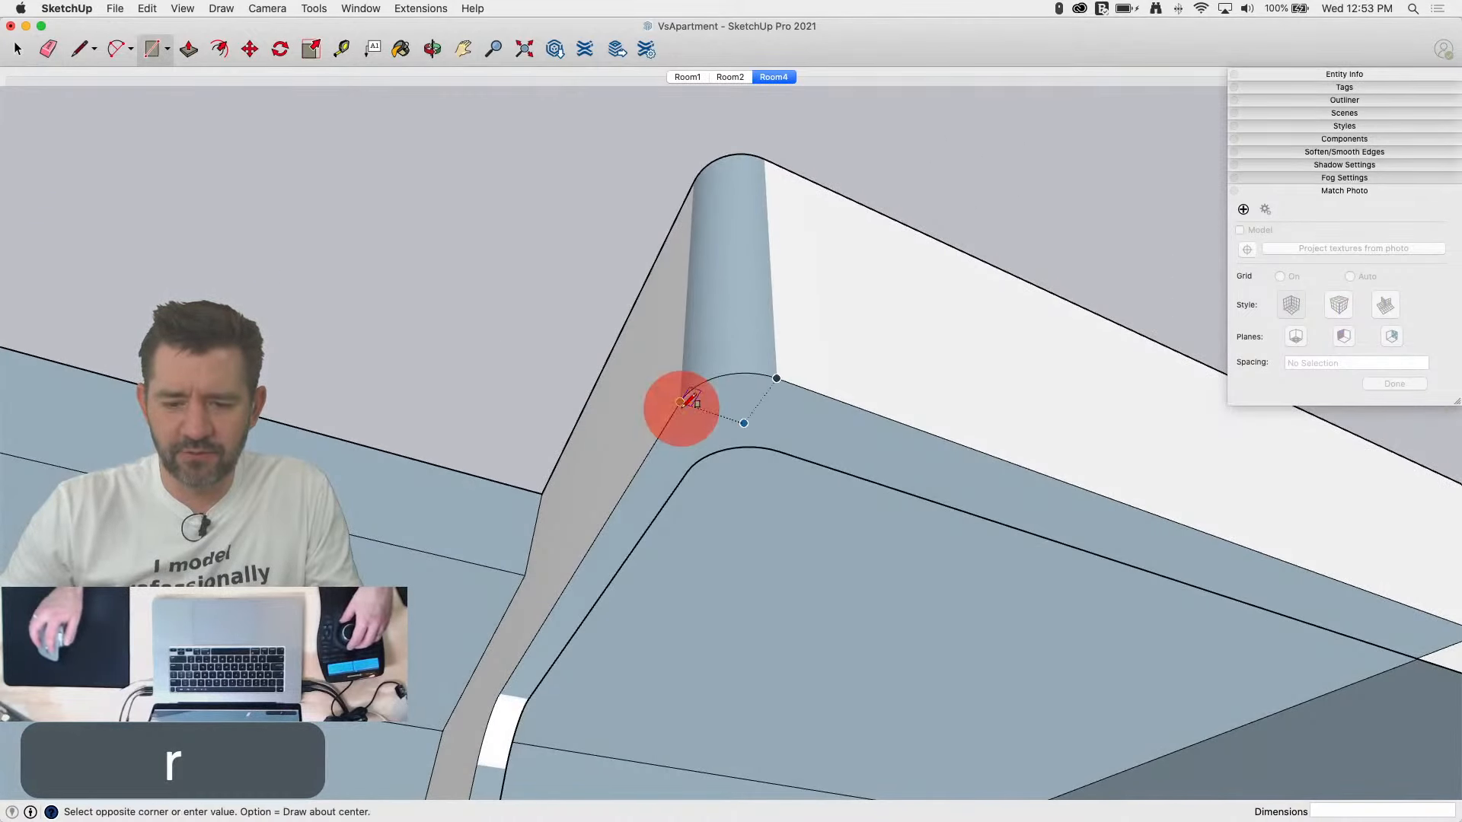
click(777, 379)
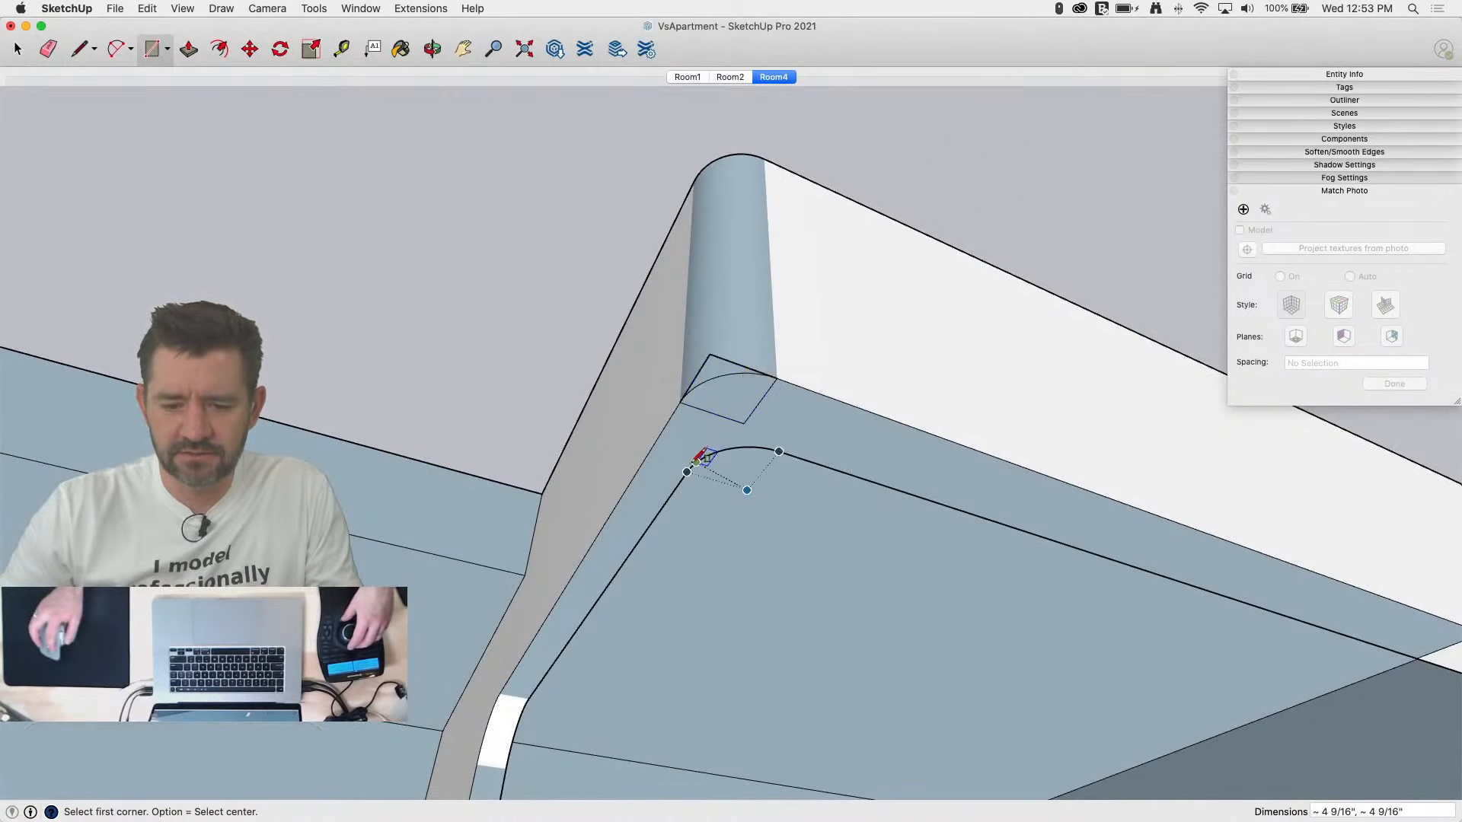
click(687, 471)
click(778, 452)
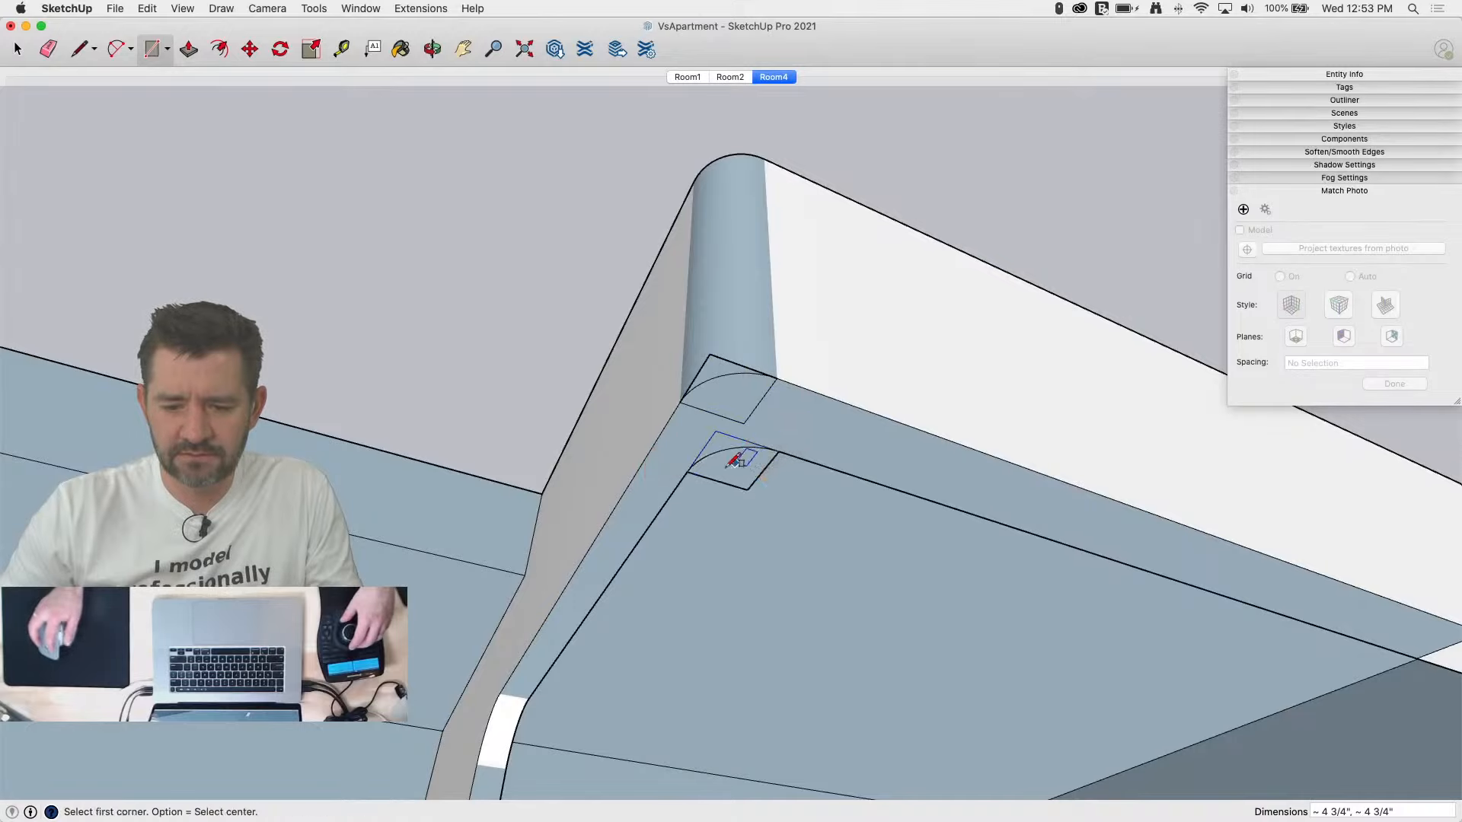
key(e)
drag(738, 480, 758, 487)
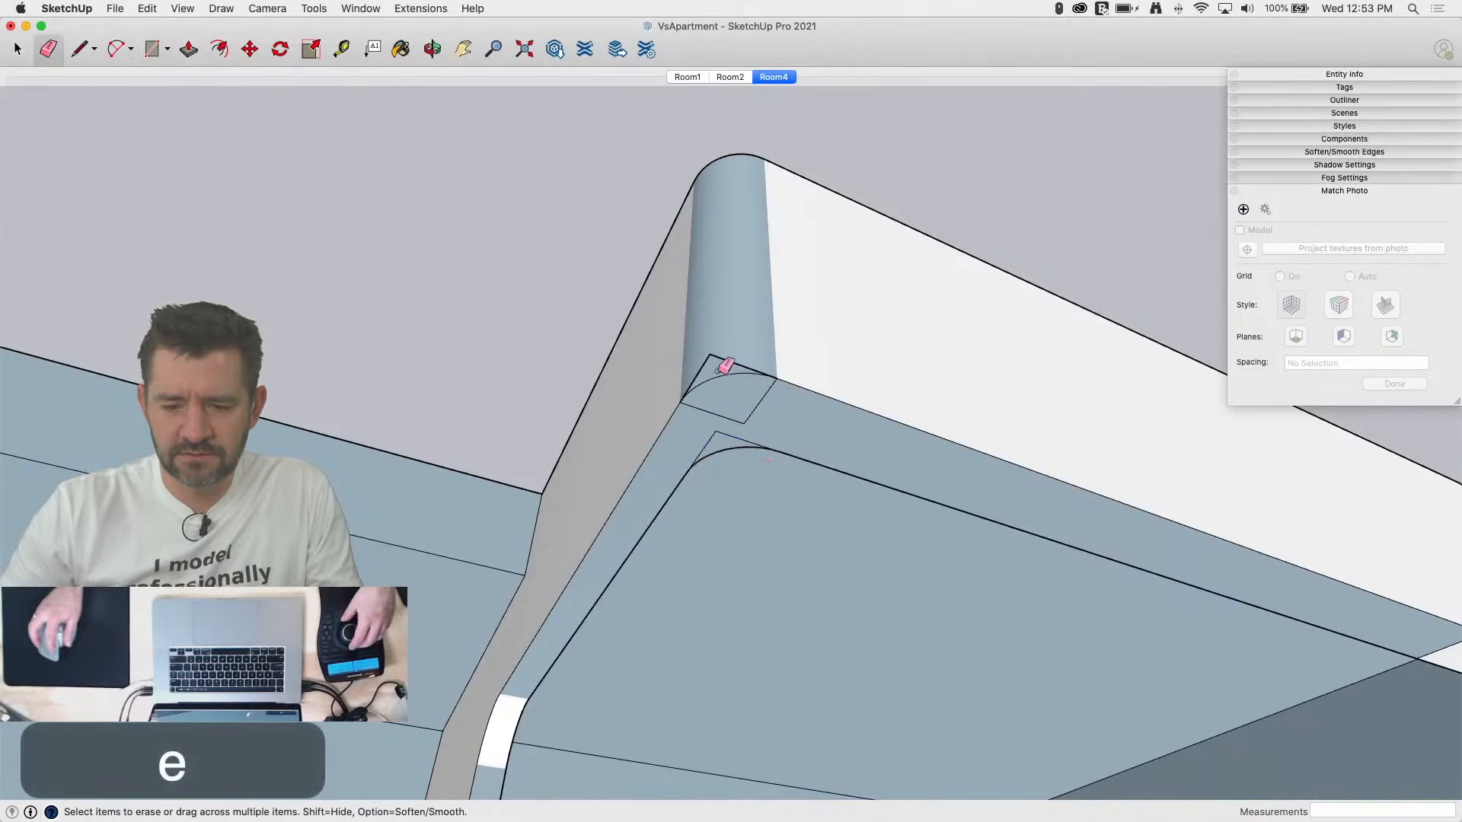
drag(743, 420, 743, 432)
click(722, 403)
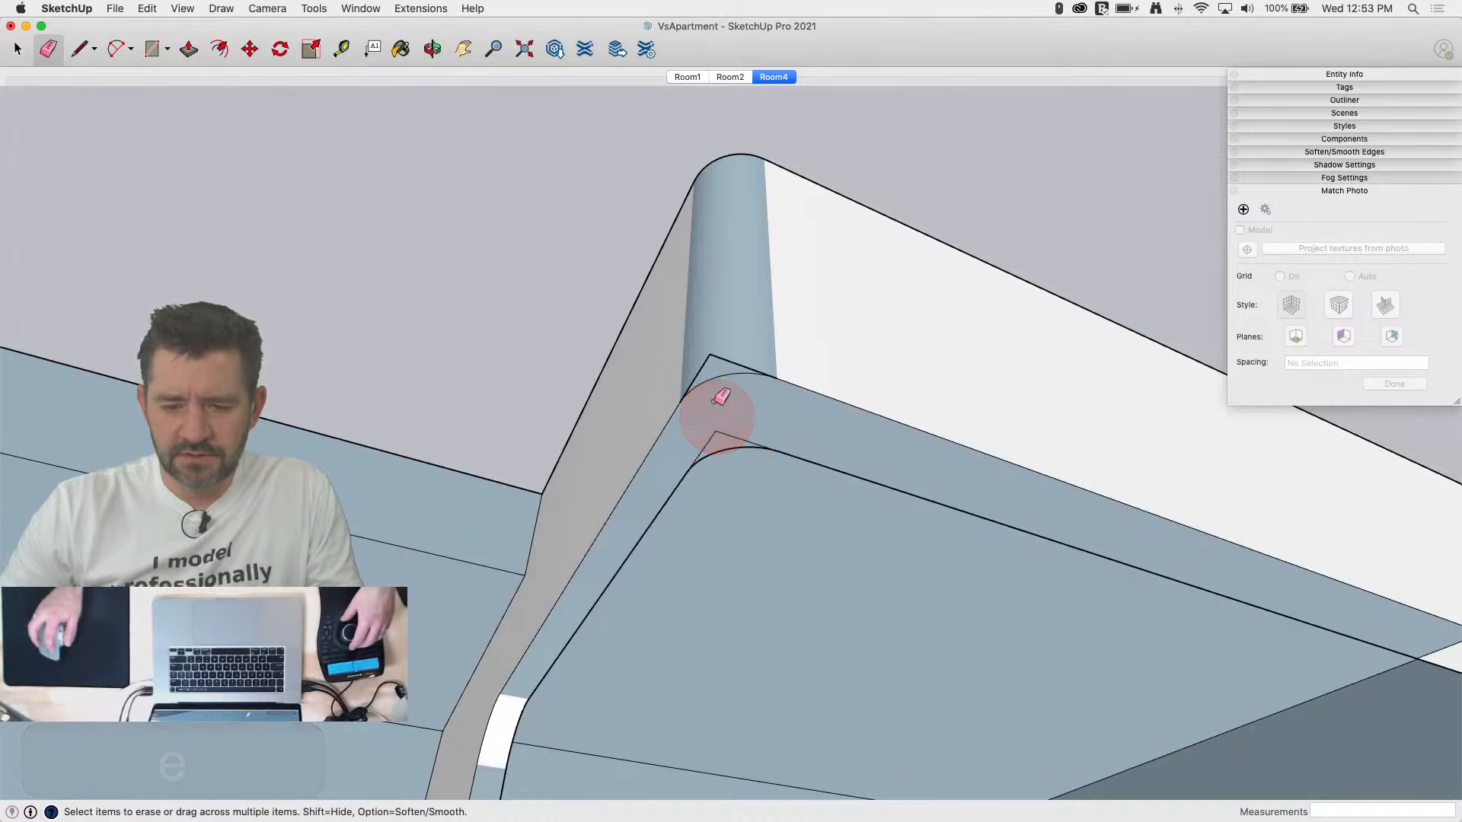
Step: Extrude the outer corner piece to the header's full height, push away the inner one, and erase the leftover edges to square both corners
key(p)
mouse_move(716, 380)
mouse_down()
mouse_move(769, 143)
mouse_move(772, 156)
mouse_up()
double_click(720, 442)
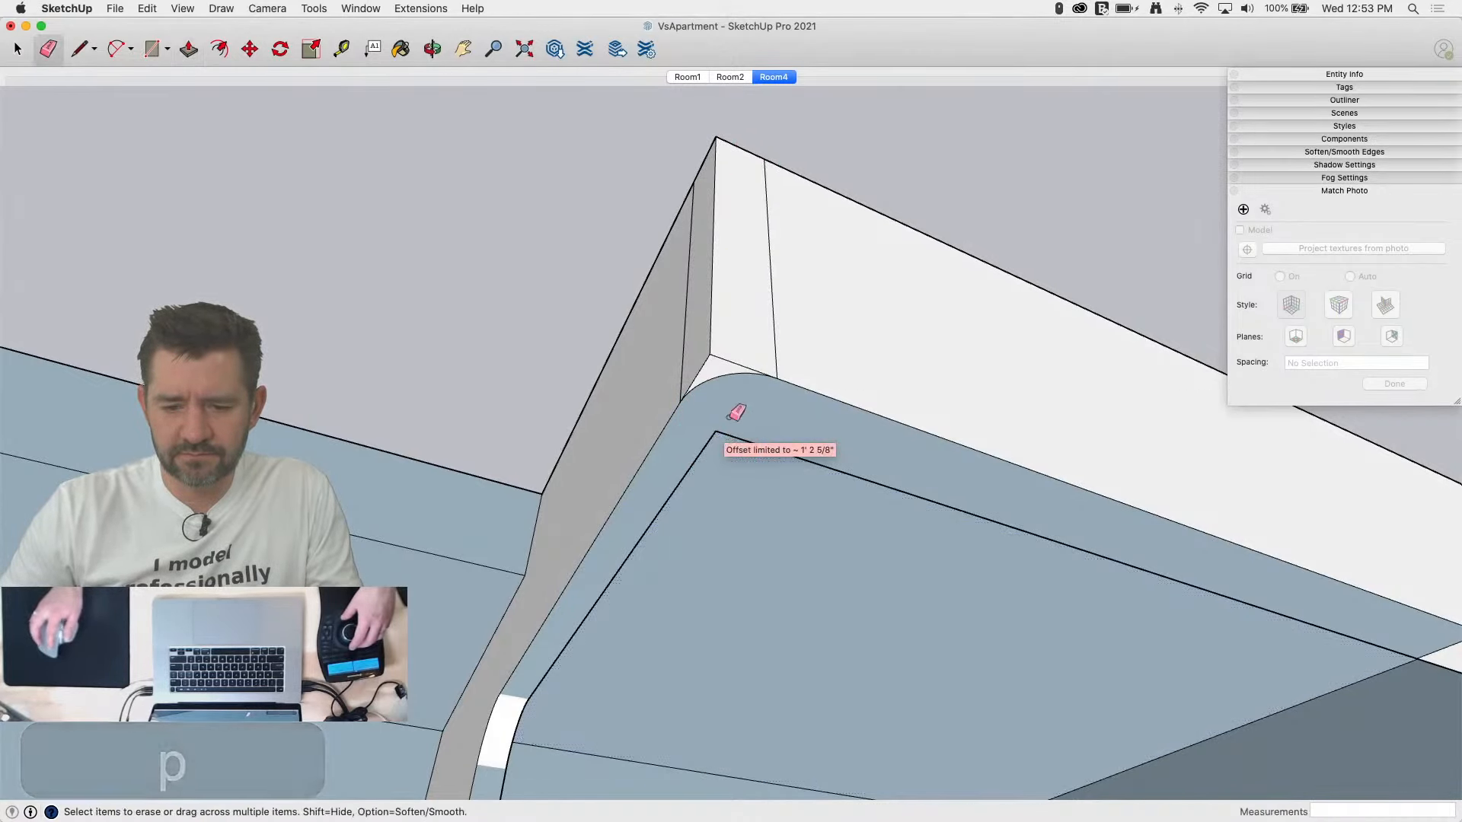
key(e)
drag(714, 384, 722, 379)
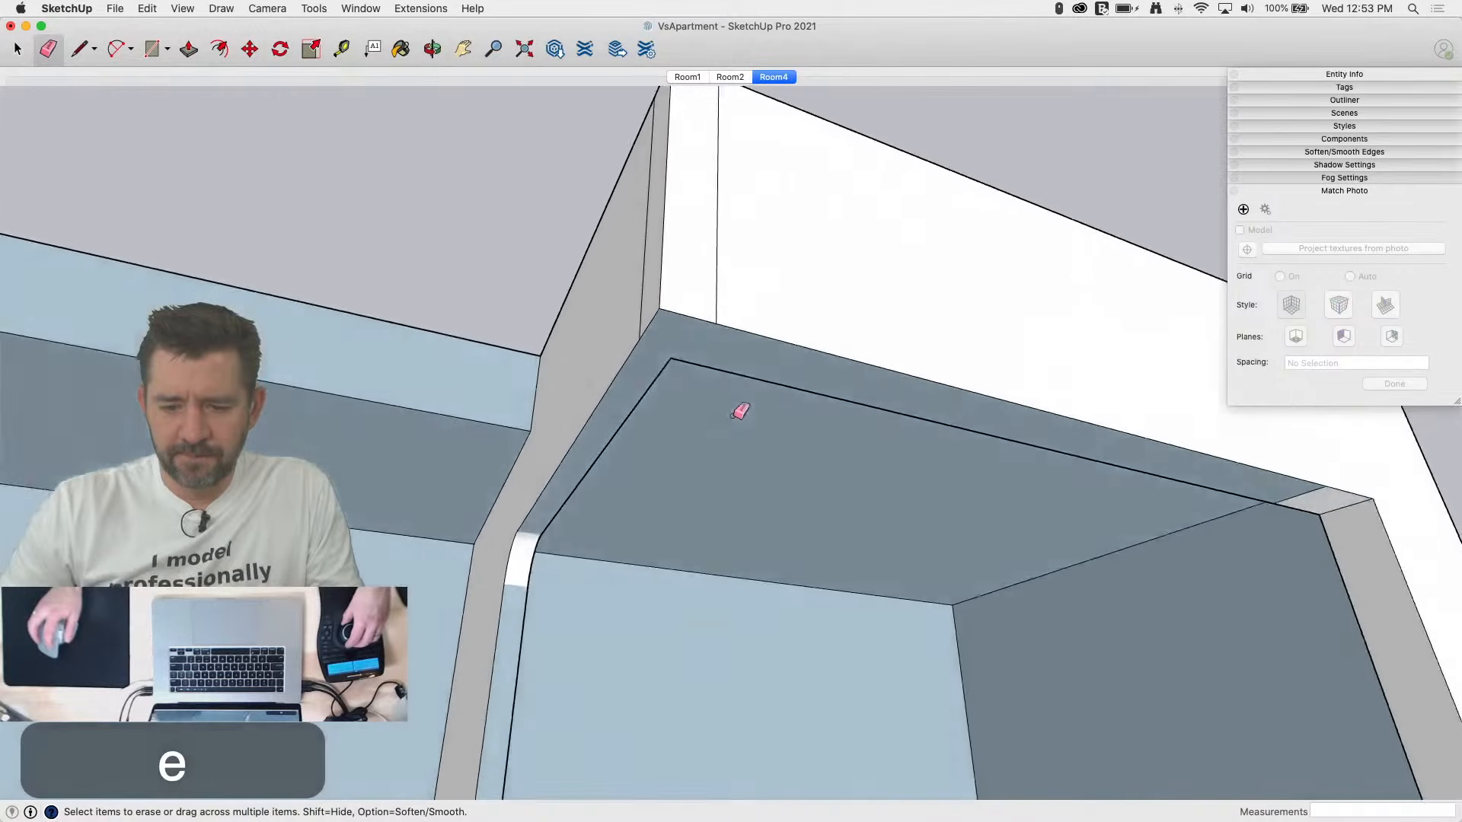
click(708, 278)
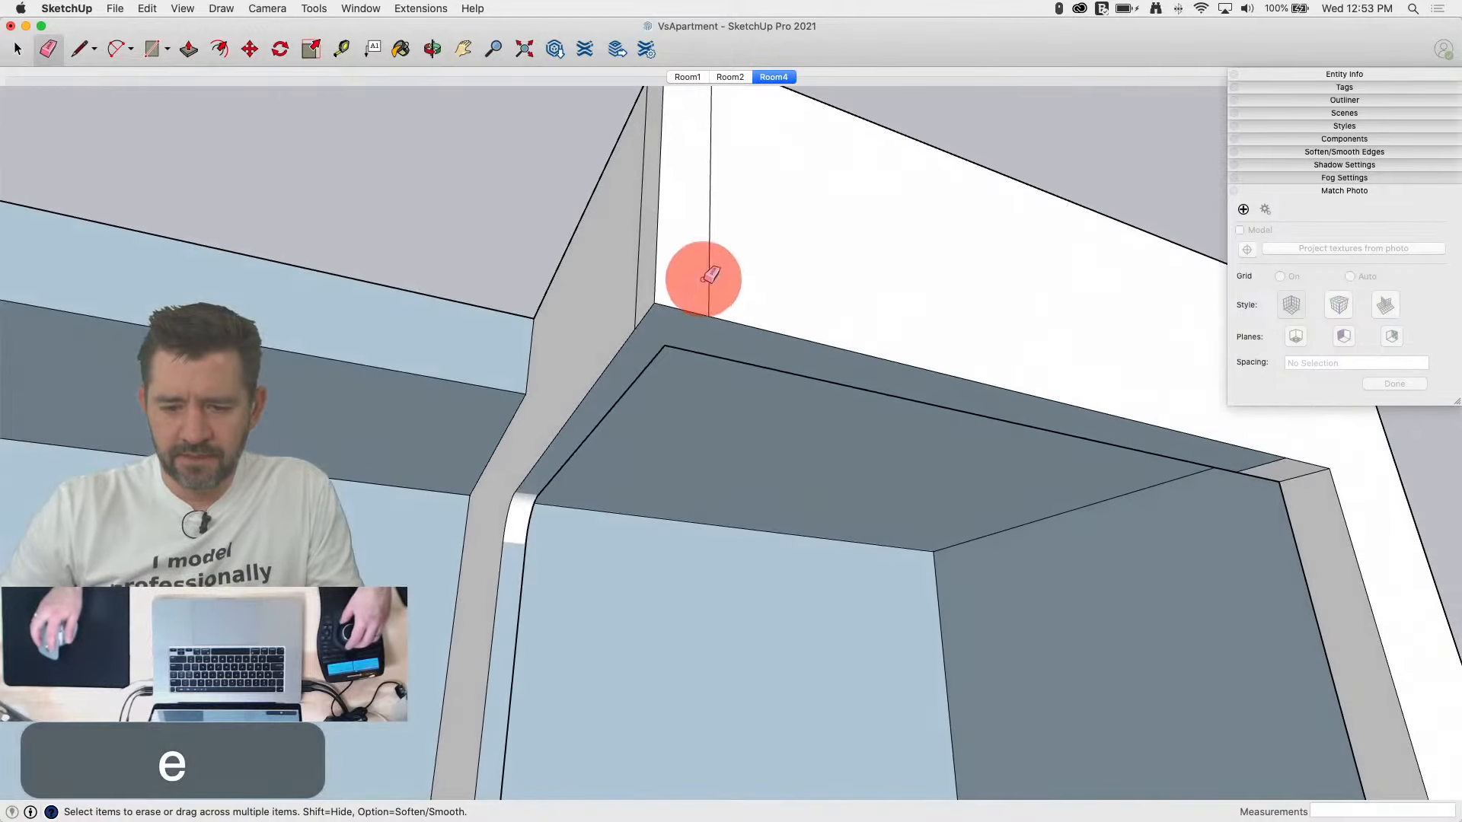
click(640, 292)
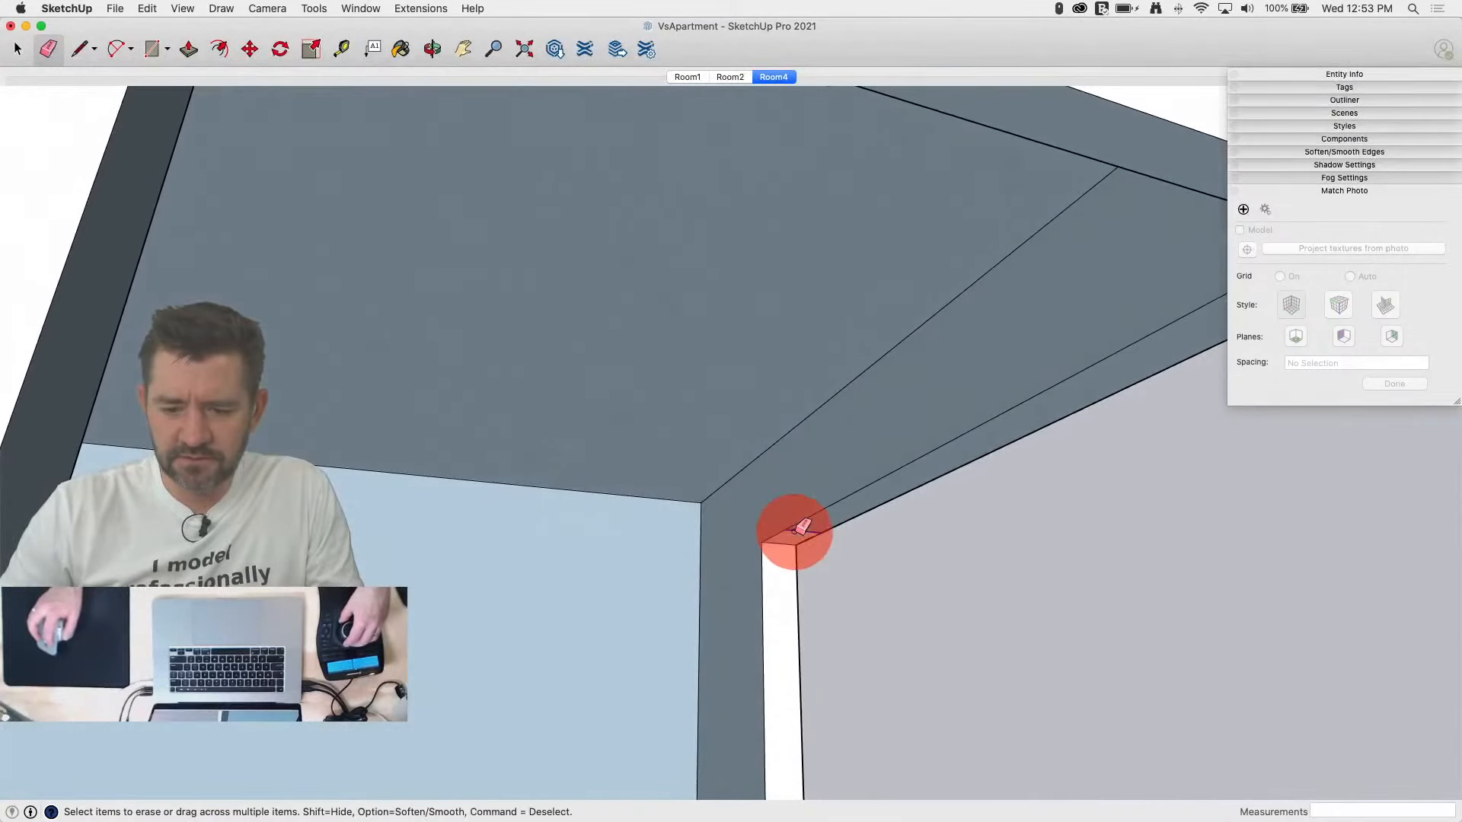
Step: Check the squared alcove against the Room4 photo and extend the narrow wall face behind the pillar across the gap to the alcove wall
key(space)
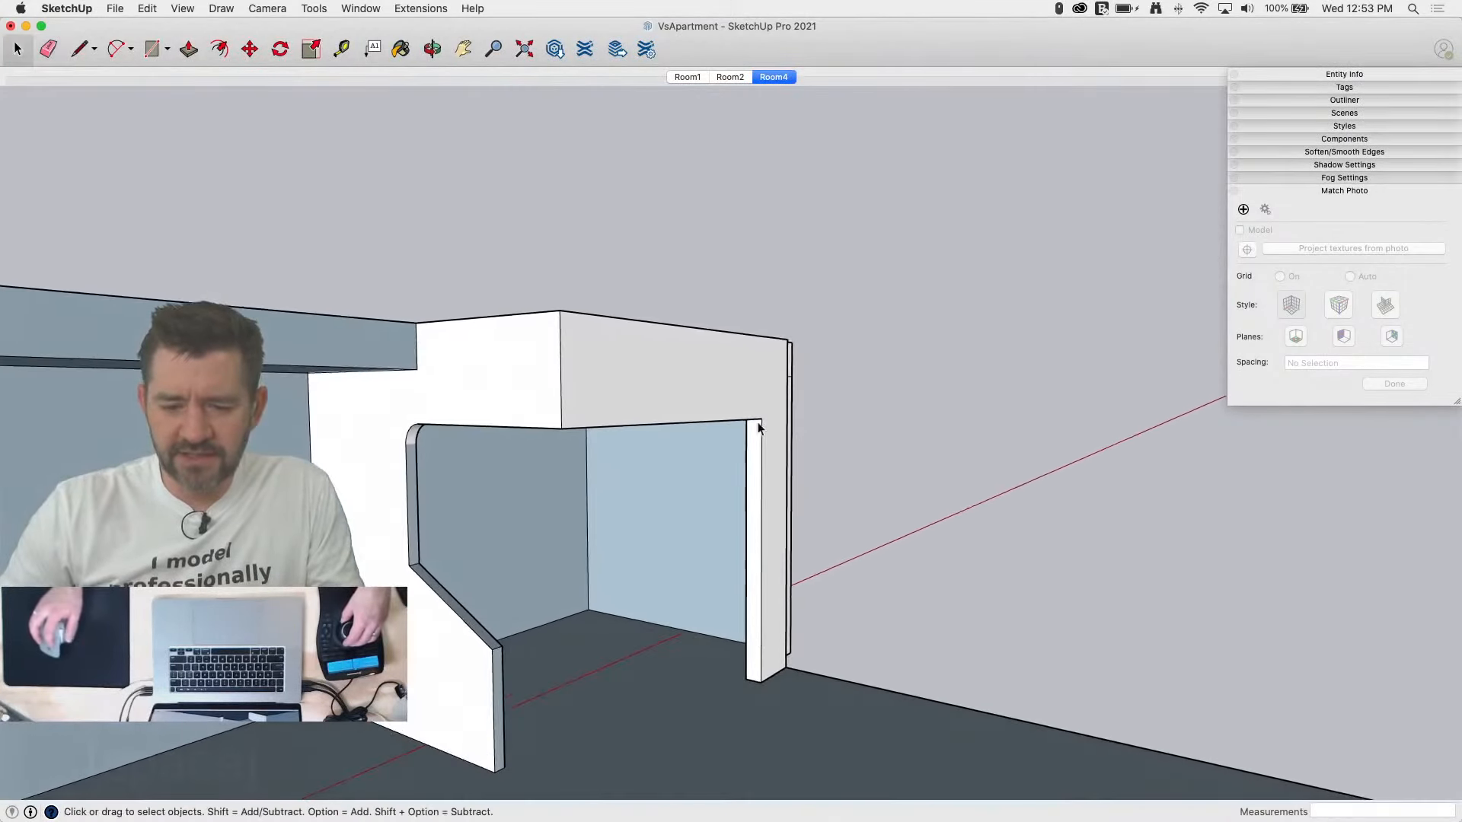
click(777, 79)
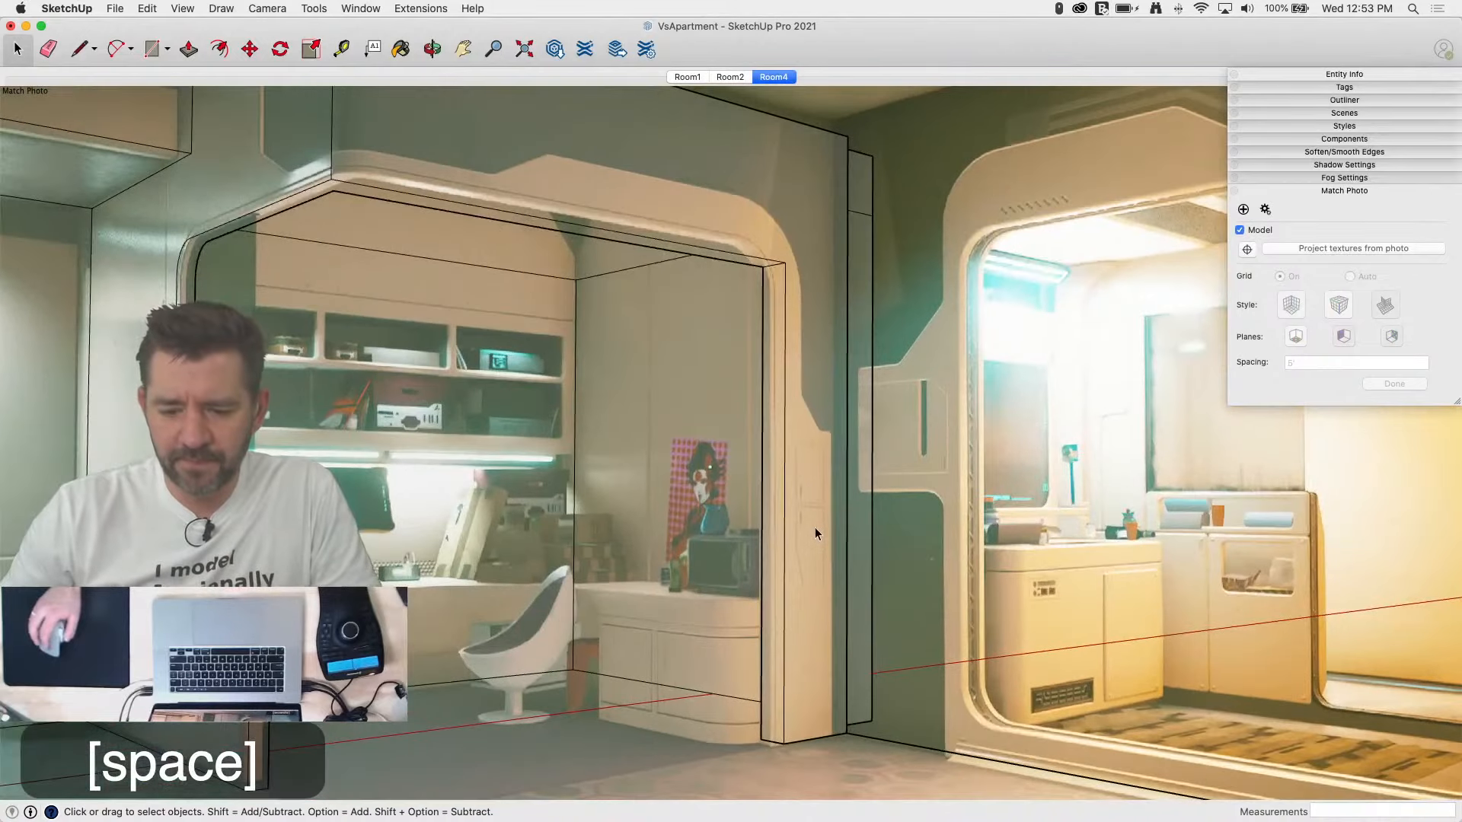
key(p)
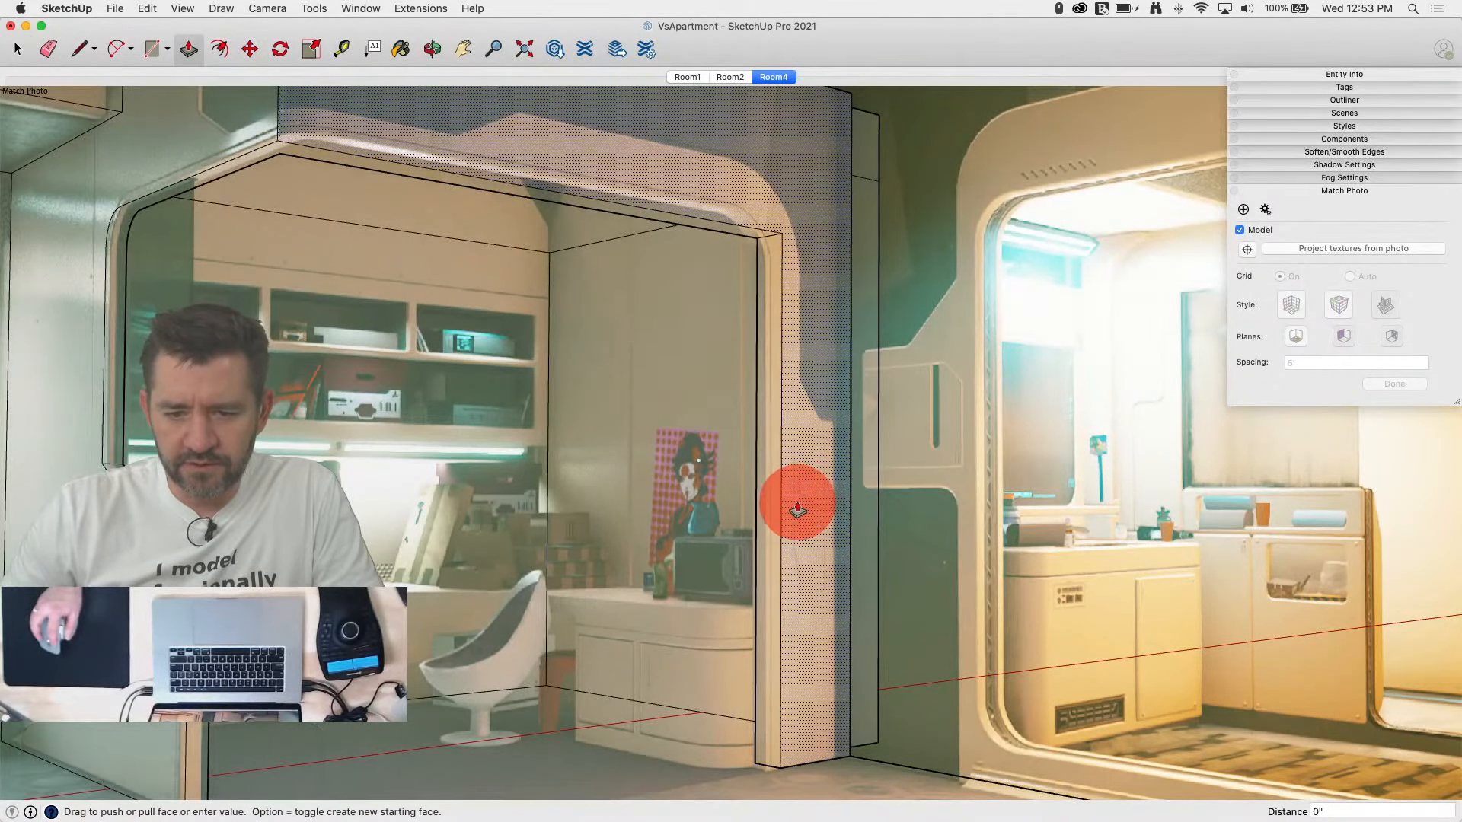
mouse_move(812, 508)
mouse_down()
mouse_move(823, 499)
mouse_move(777, 499)
mouse_move(800, 489)
mouse_up()
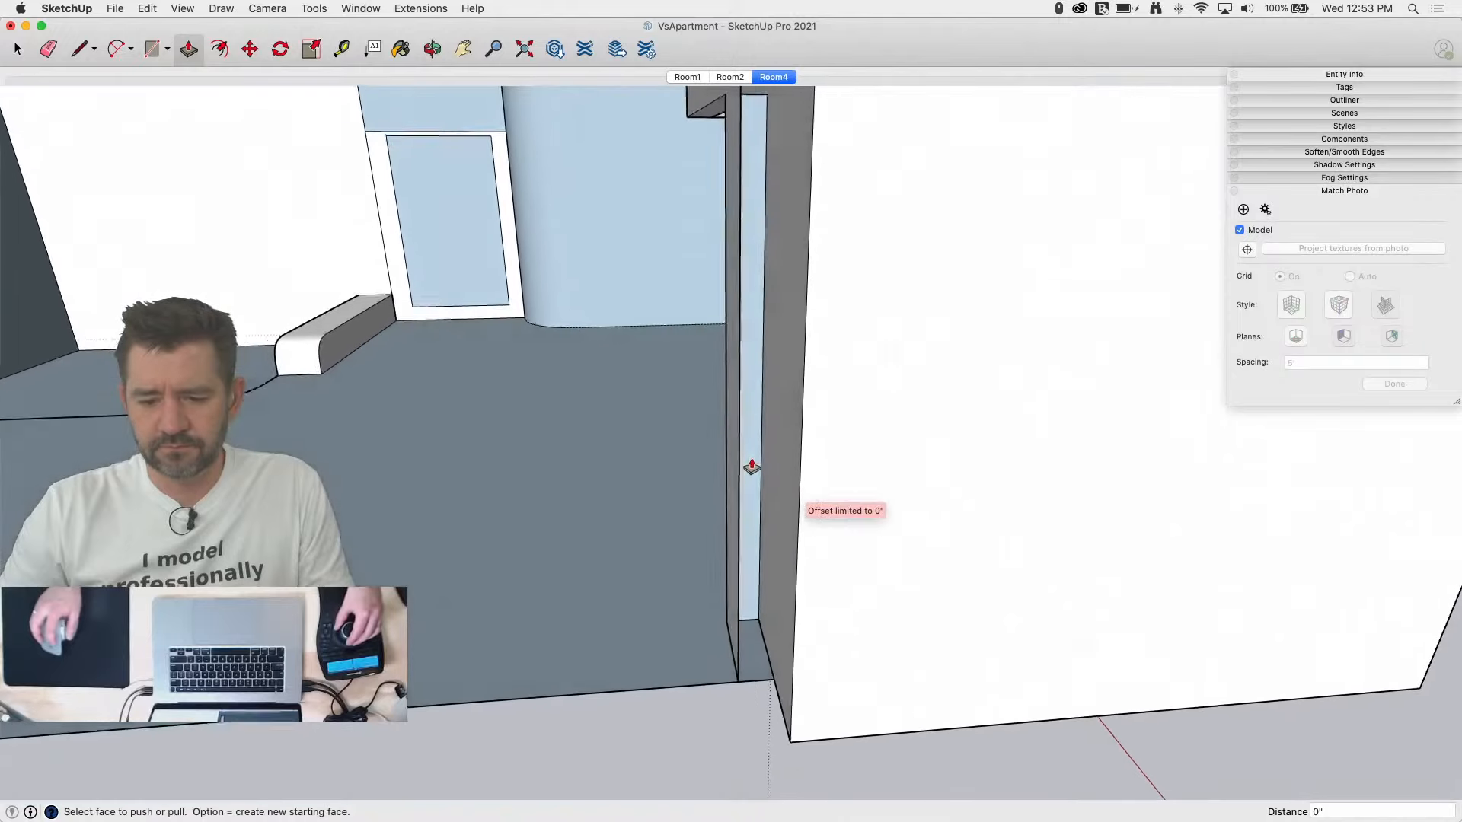
drag(735, 478, 777, 499)
key(space)
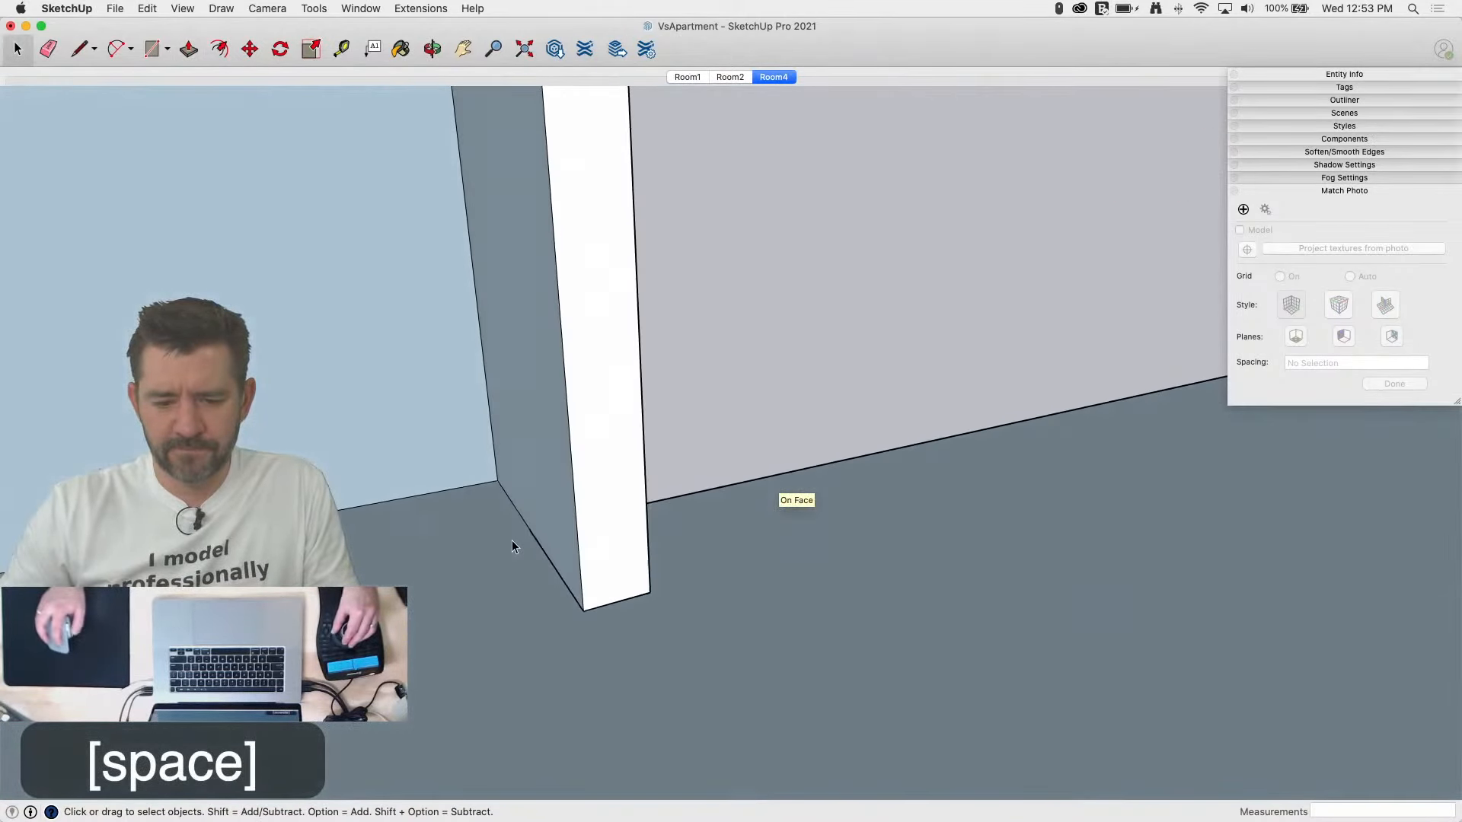
Step: Redraw the floor edge between the alcove wall and the pillar to fill the side face, and erase the surplus line beyond the pillar
key(l)
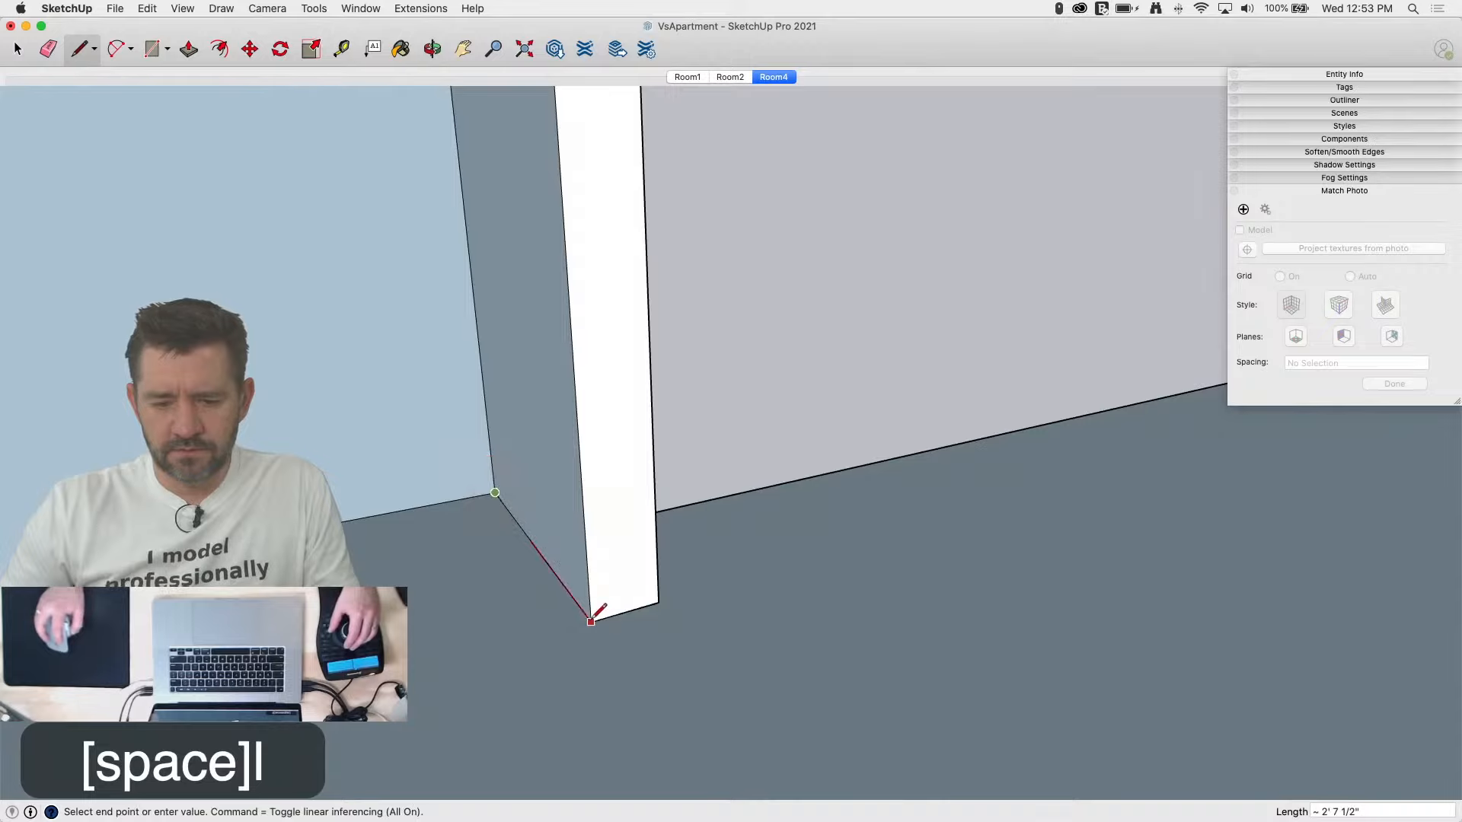
click(591, 621)
key(e)
click(552, 569)
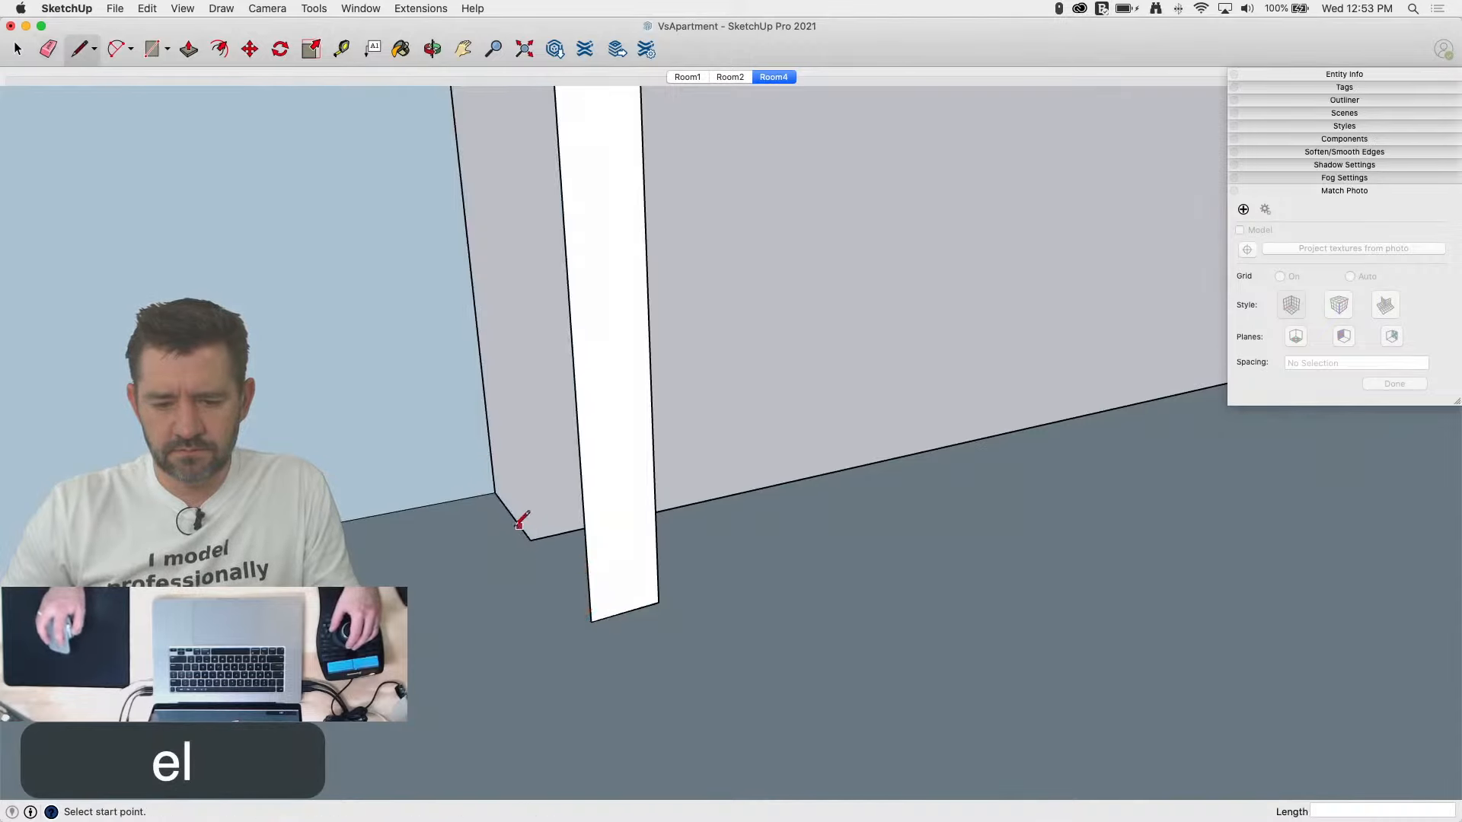
click(639, 687)
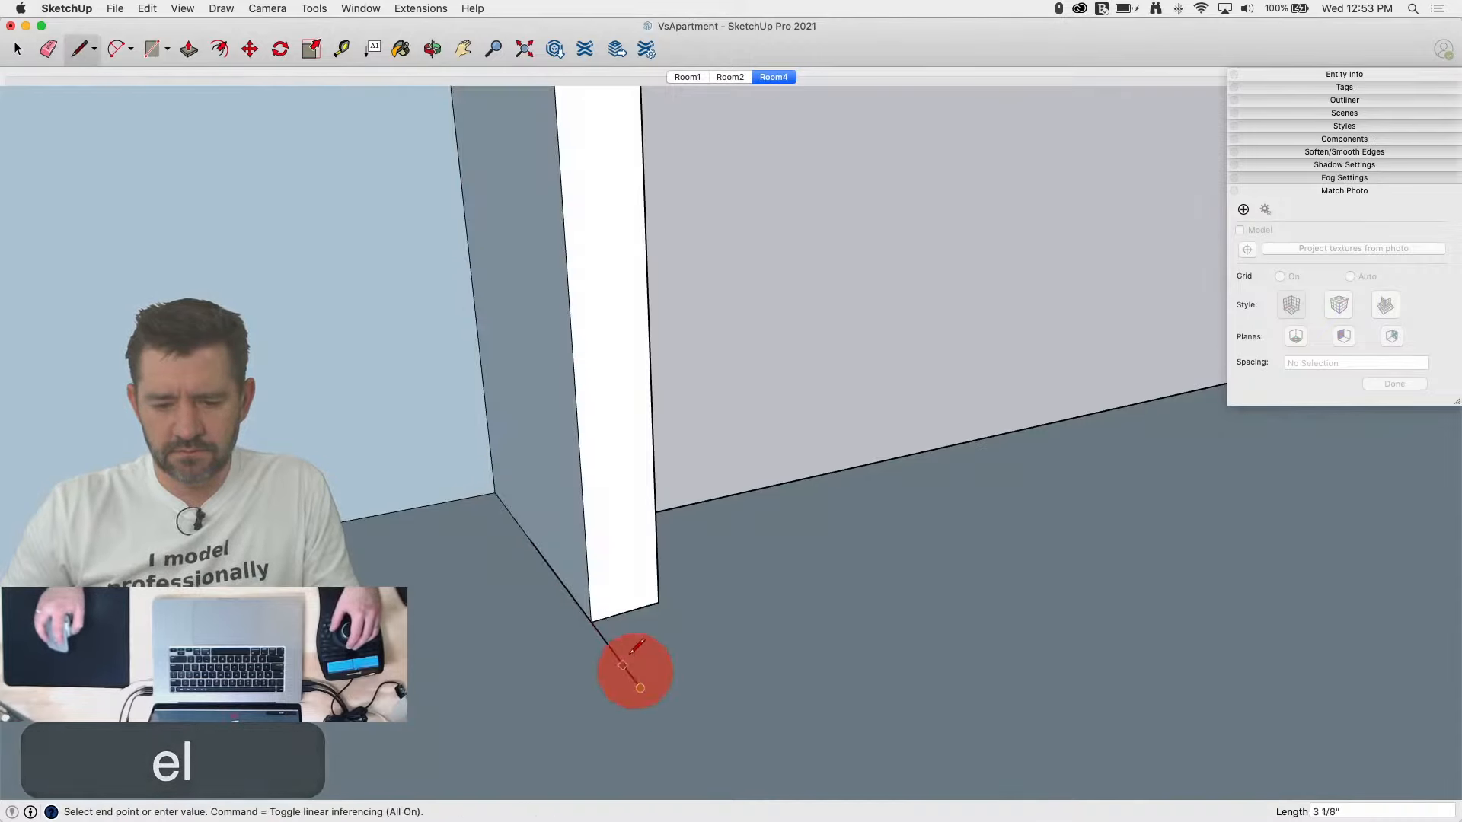
key(e)
click(603, 656)
key(space)
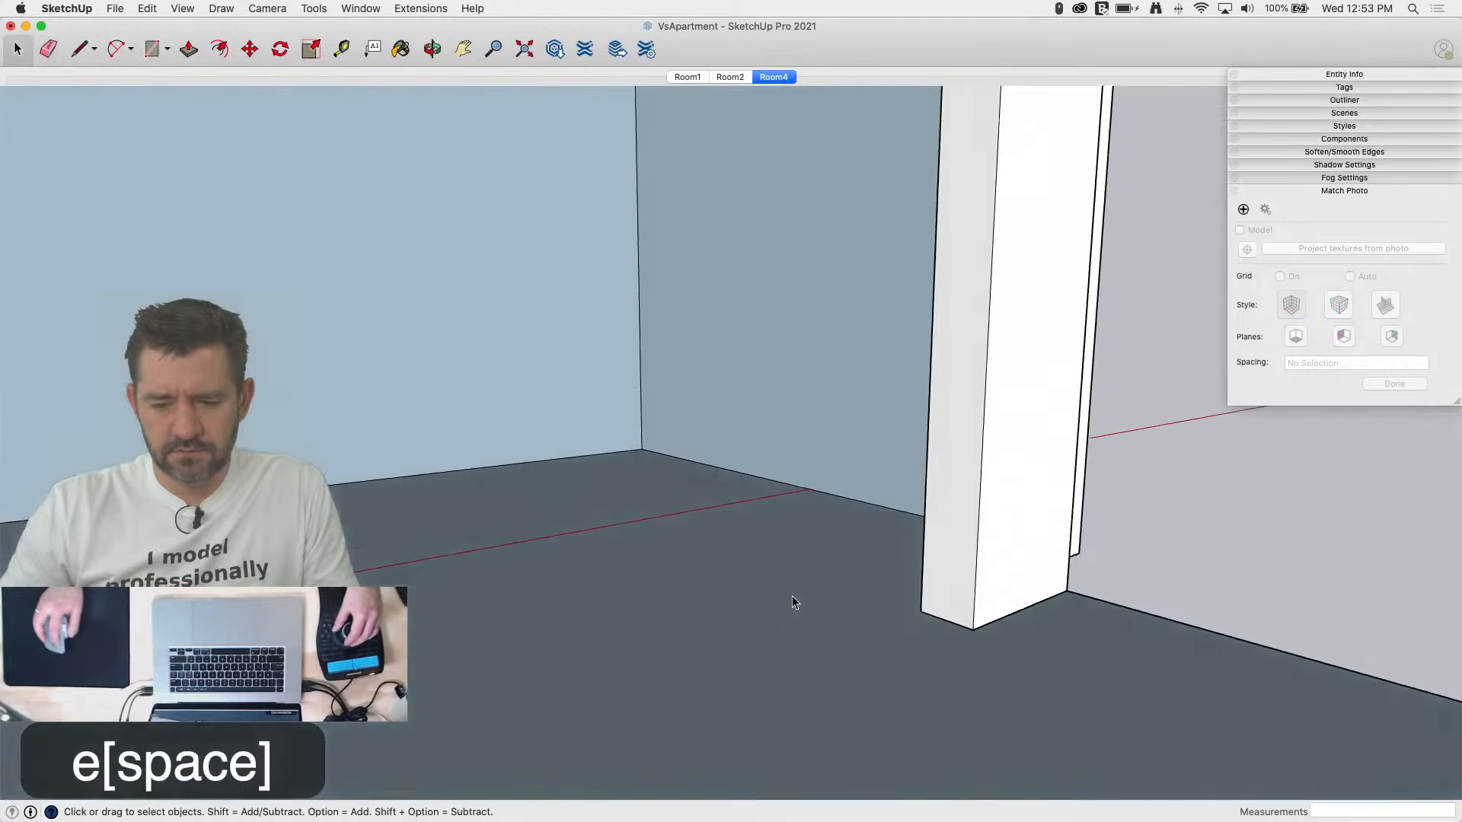
Step: Draw a rectangle about 1' 5 3/16" by 6" over the narrow strip at the pillar's end, and push or pull the pillar's stepped face flush
key(r)
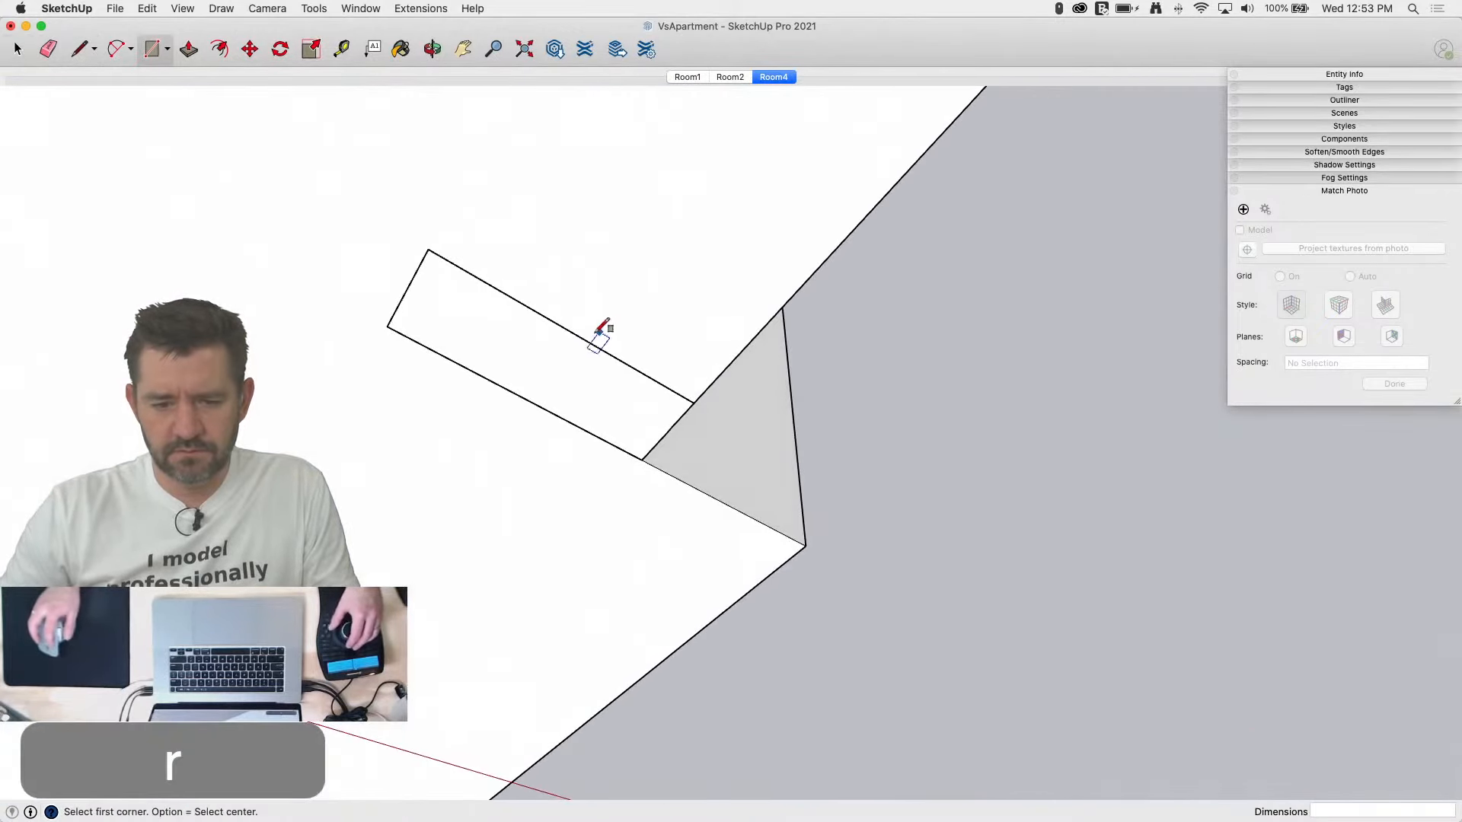
click(696, 402)
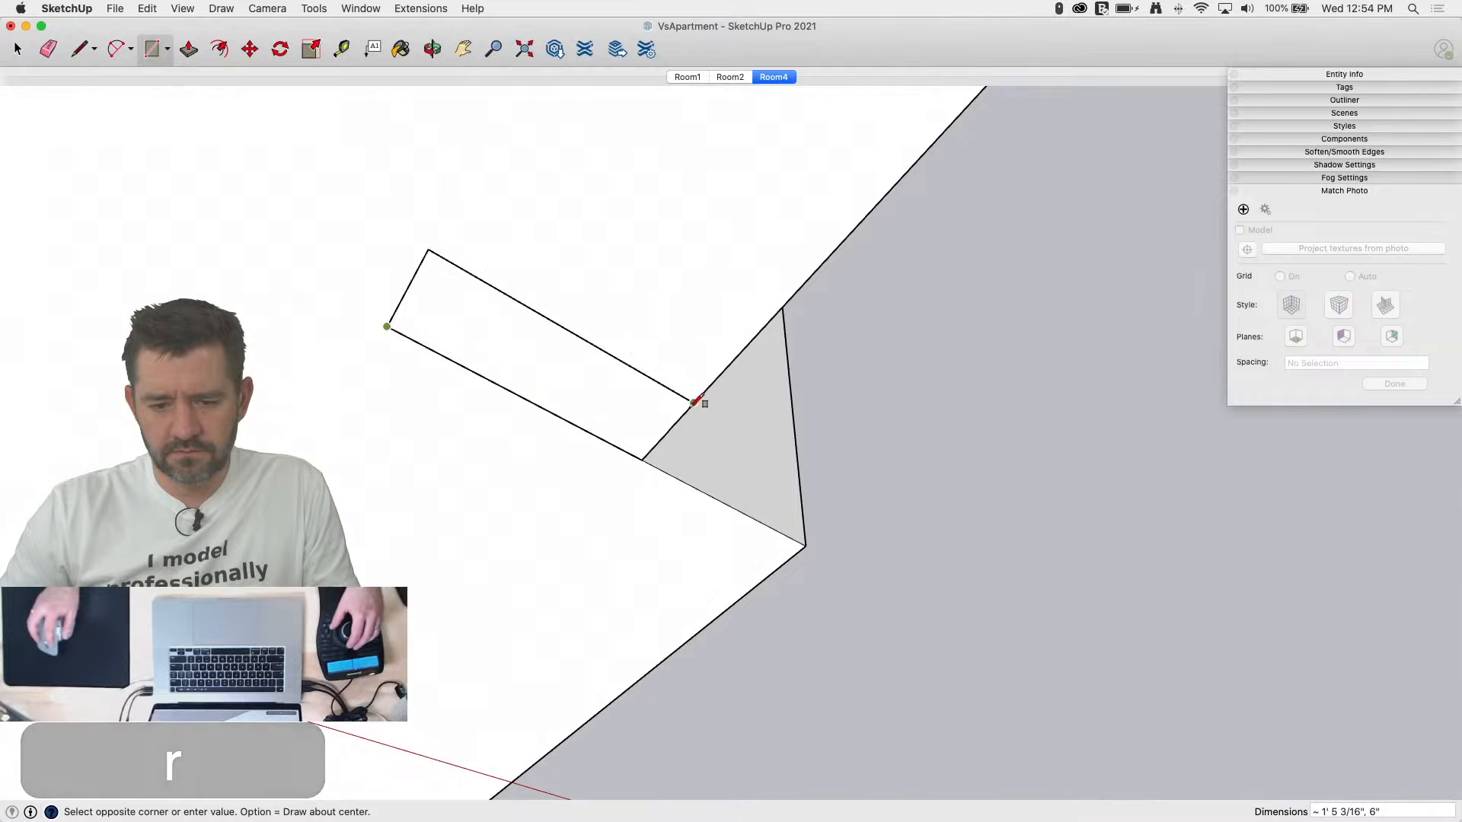
key(e)
key(e)
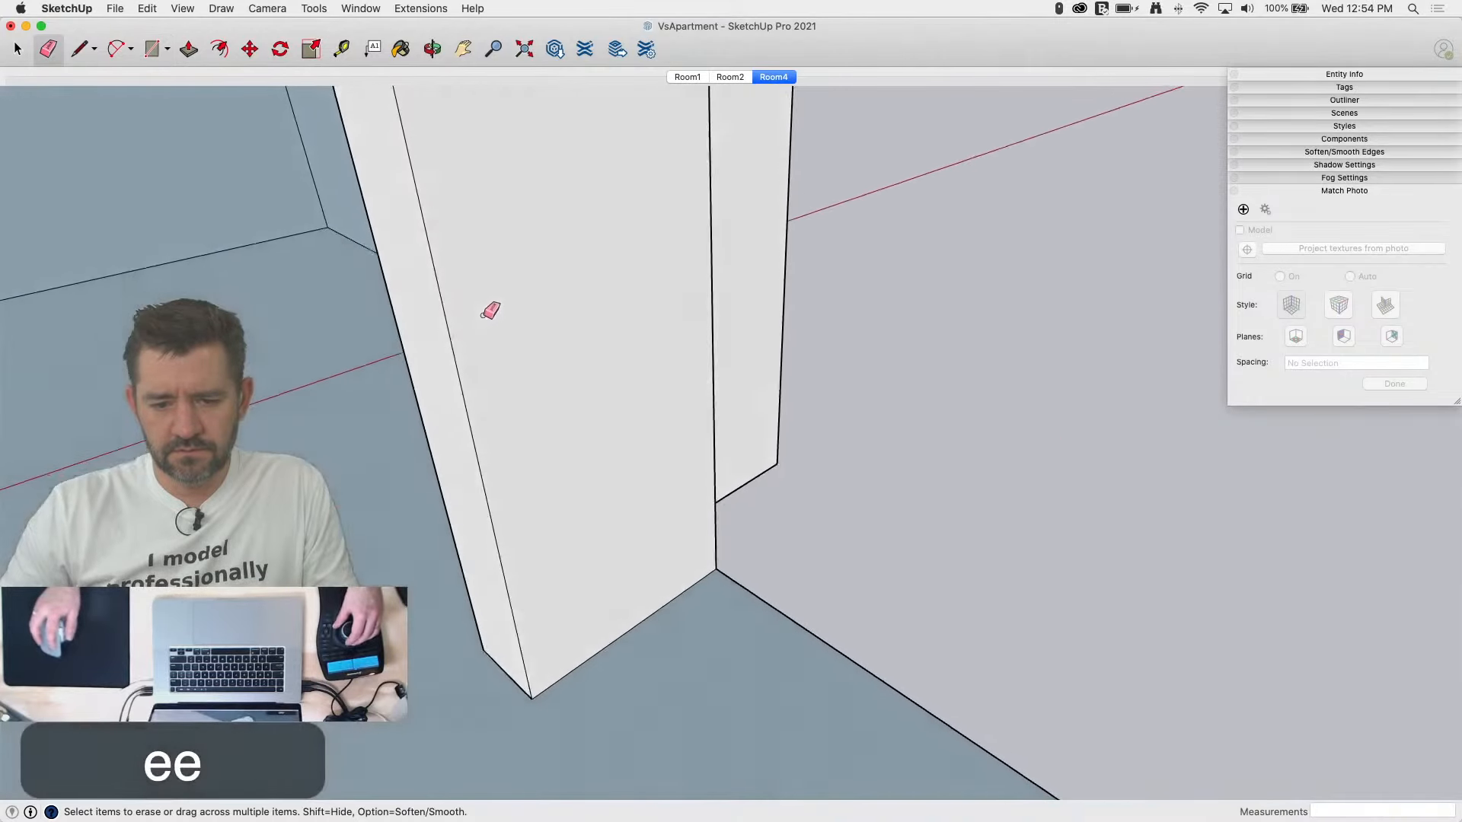
key(p)
drag(561, 334, 580, 561)
Step: Delete the pillar's divided side face and redraw its floor edge about 2' 3/8" long to rebuild it as one face
key(space)
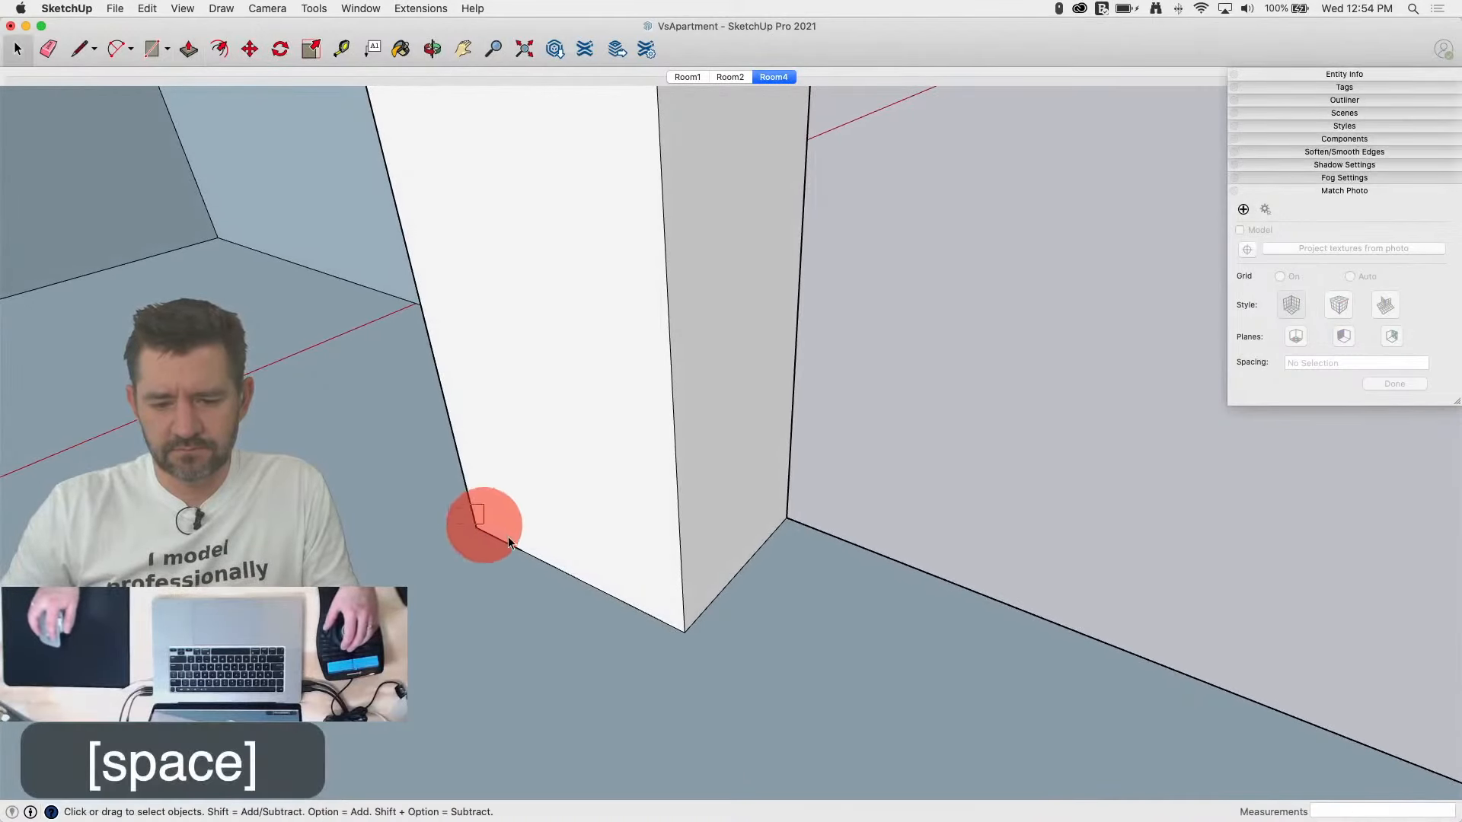
key(BackSpace)
key(l)
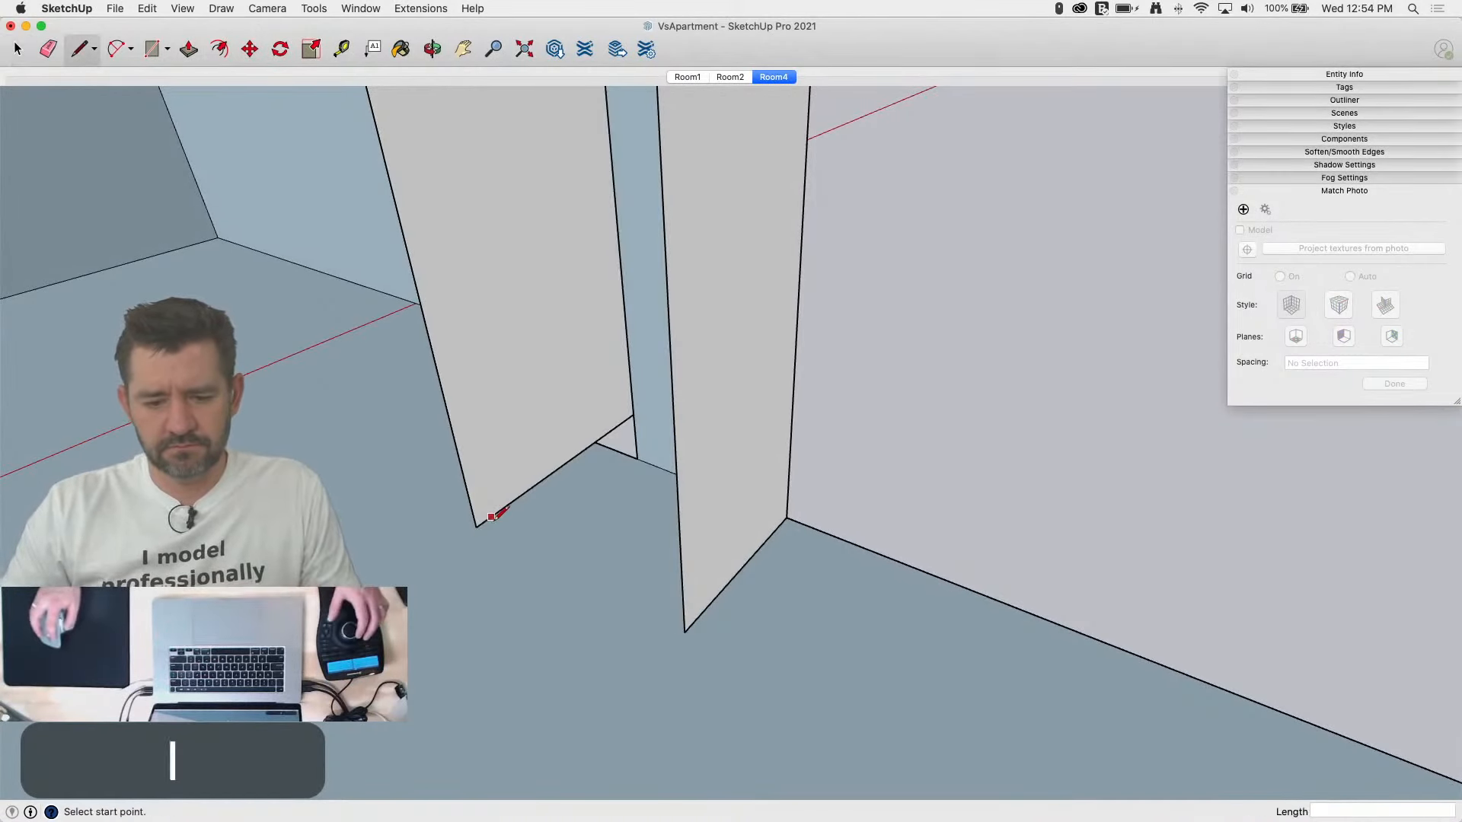
click(685, 631)
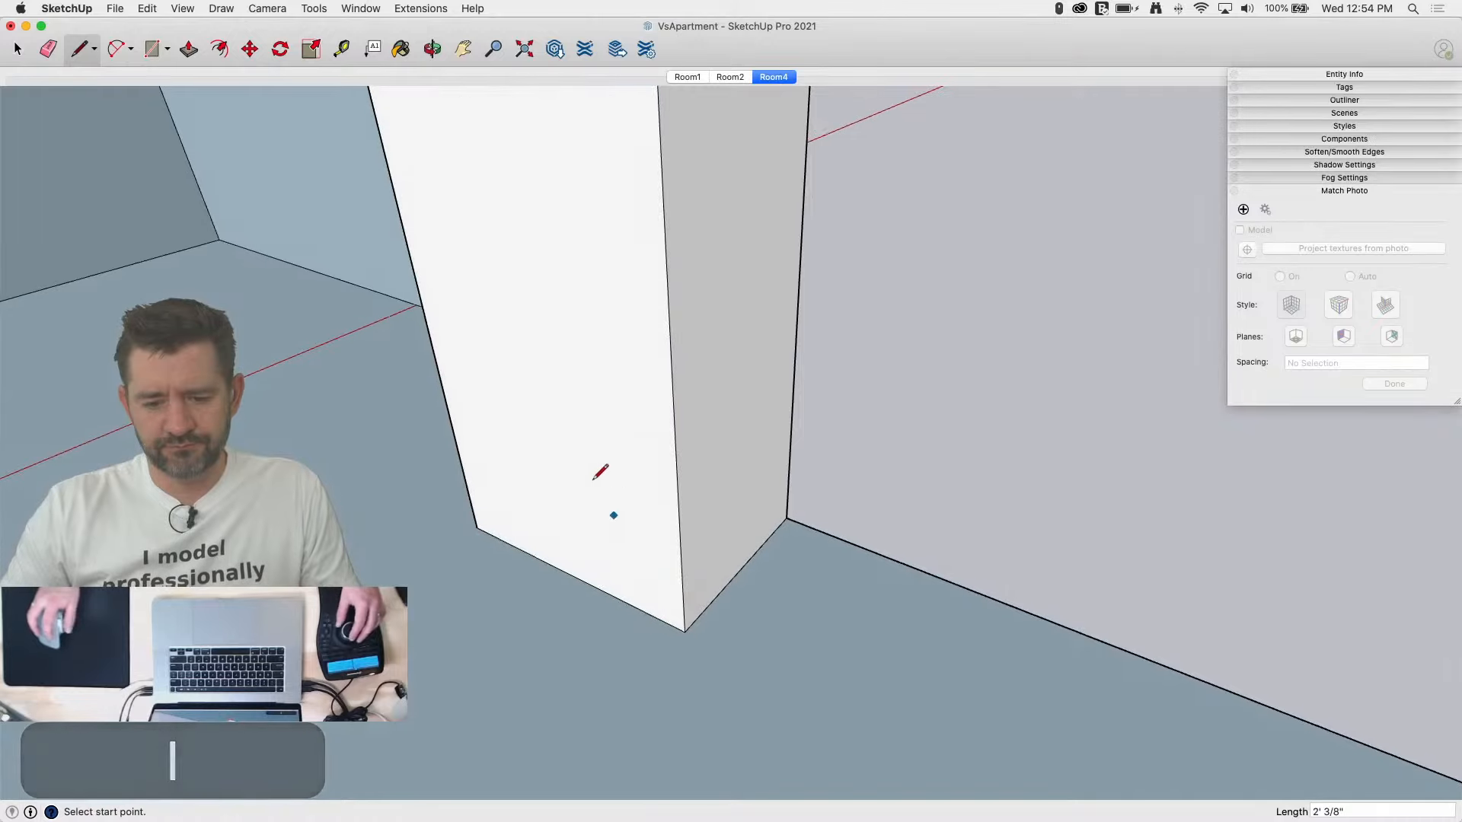
Step: In the Room4 photo match, push the front face of the alcove's header and pillar back about 1' 6 3/8" toward the photographed frame
key(p)
click(773, 77)
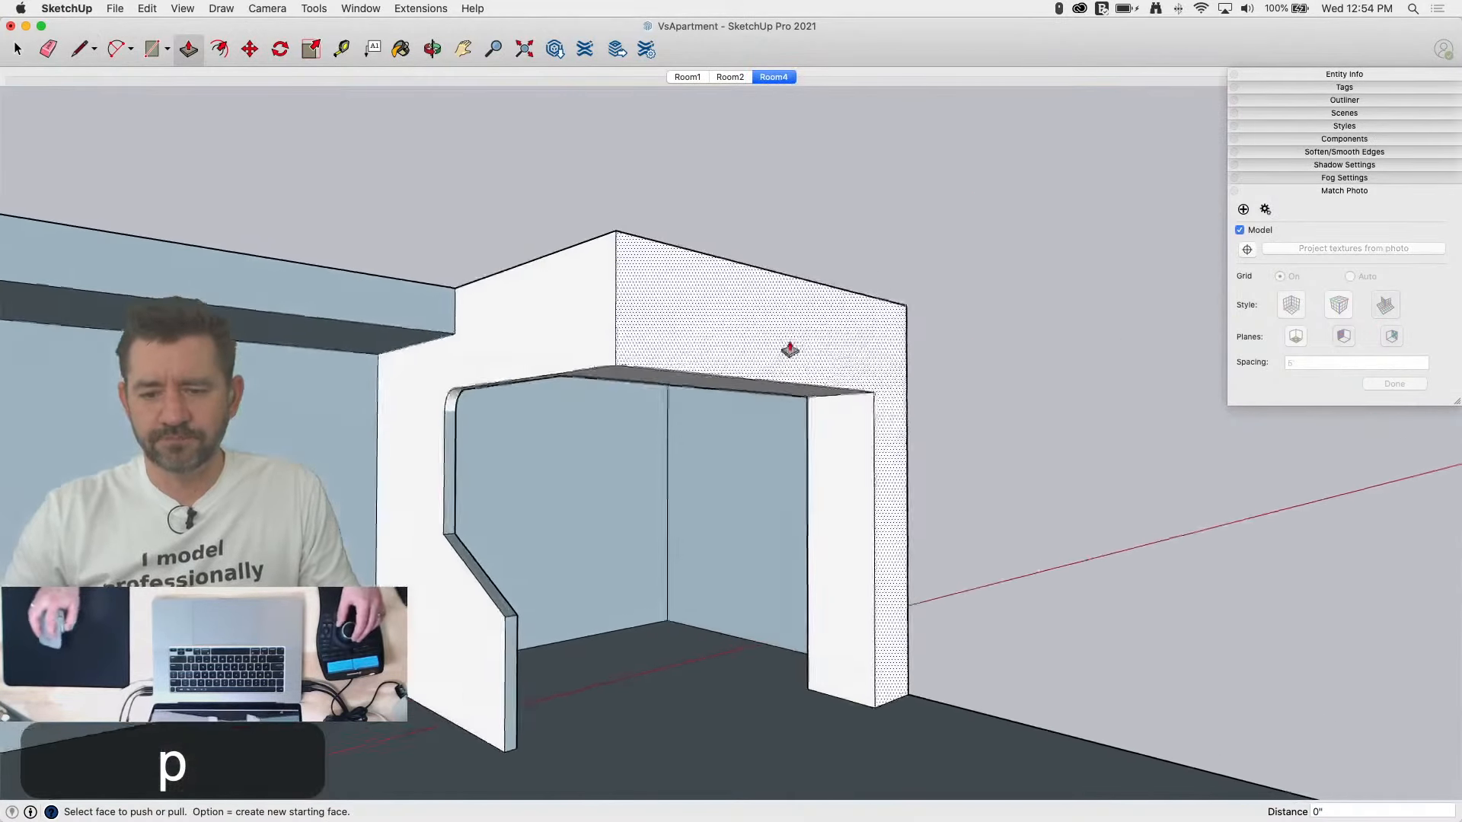
click(773, 77)
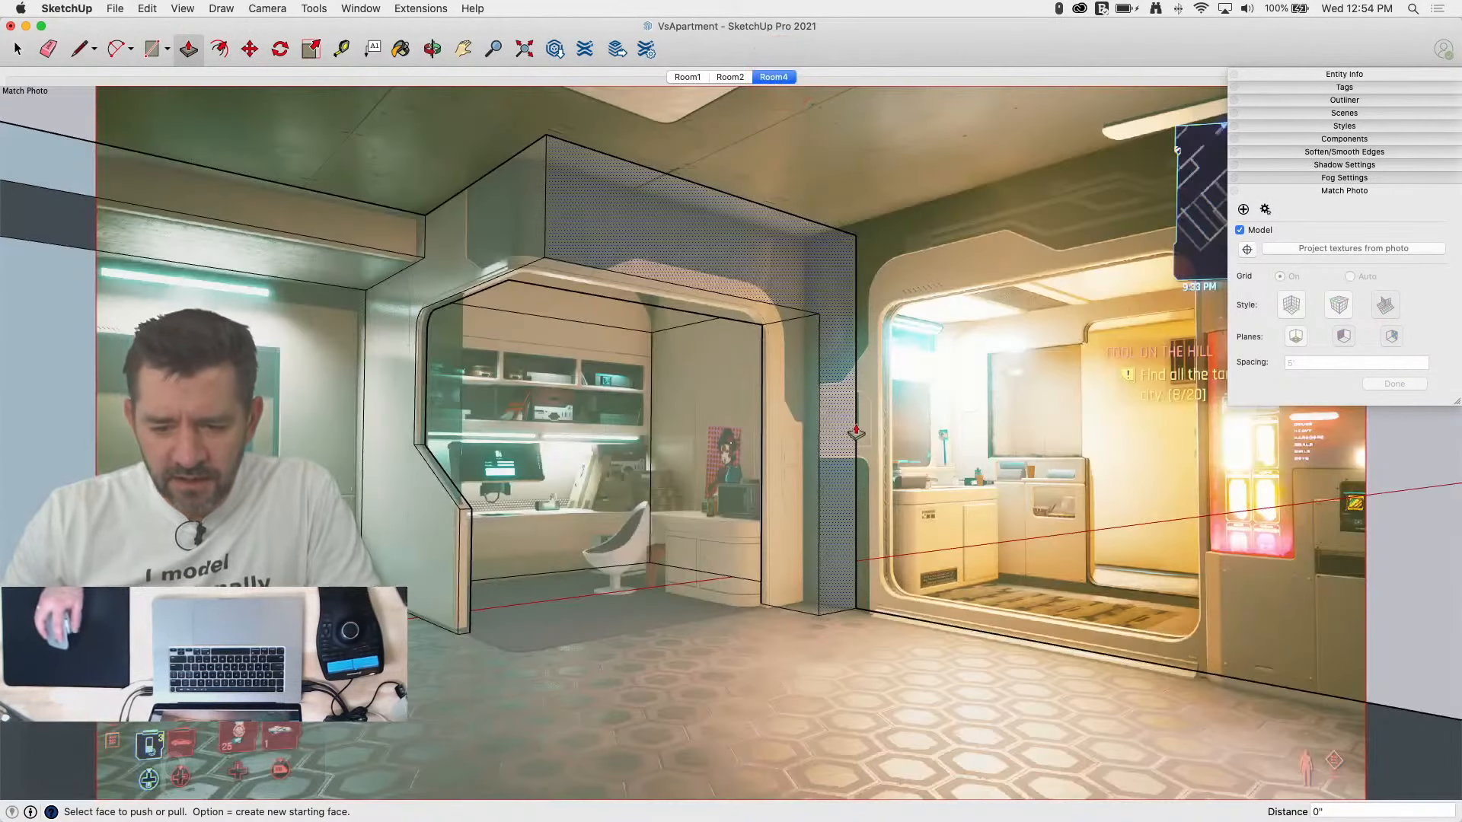
key(p)
drag(856, 433, 742, 462)
scroll(757, 630, up, 10)
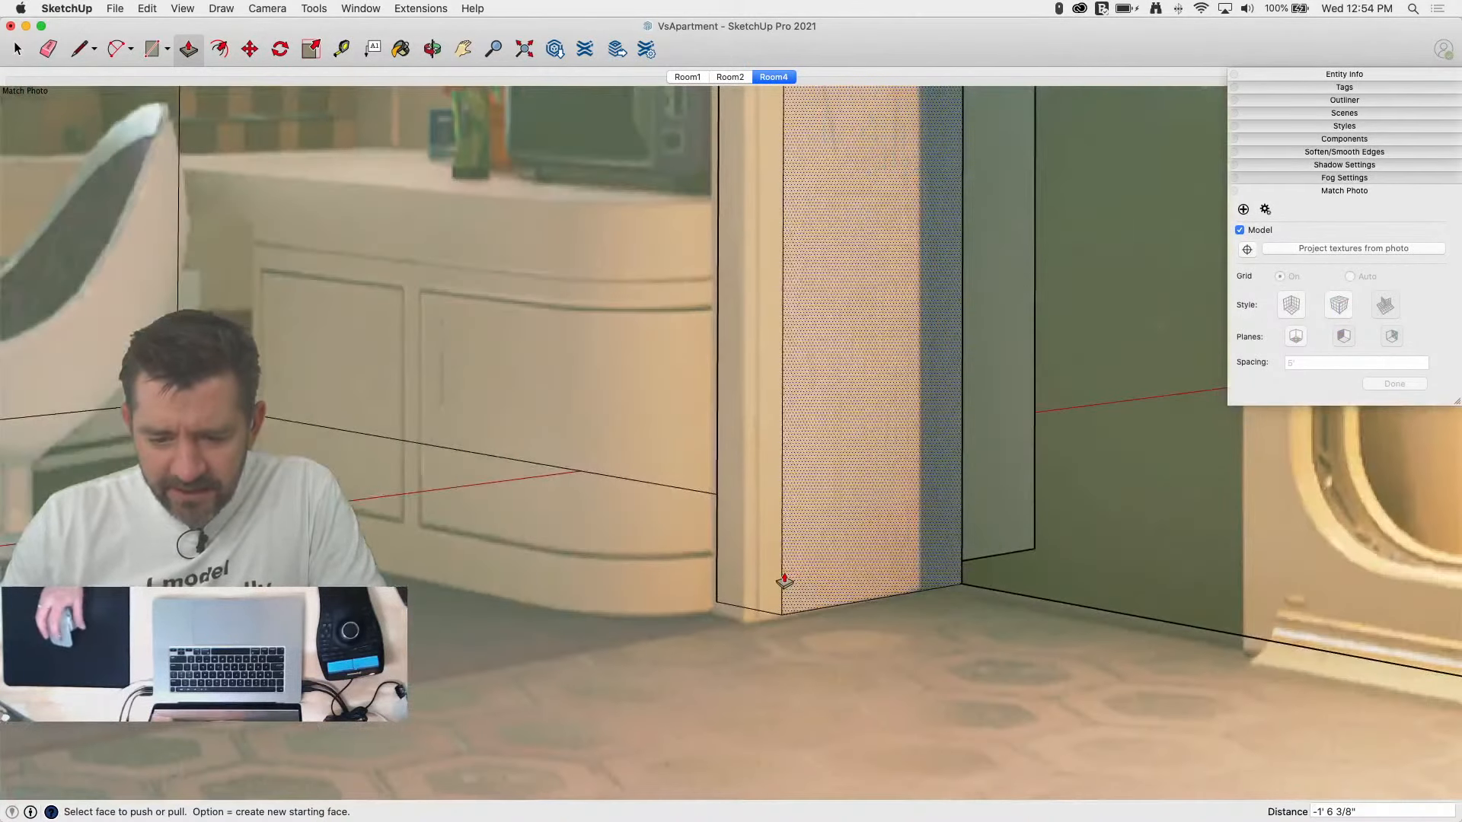
Step: Erase the short bottom edge of the pillar's inner side face
key(space)
click(749, 608)
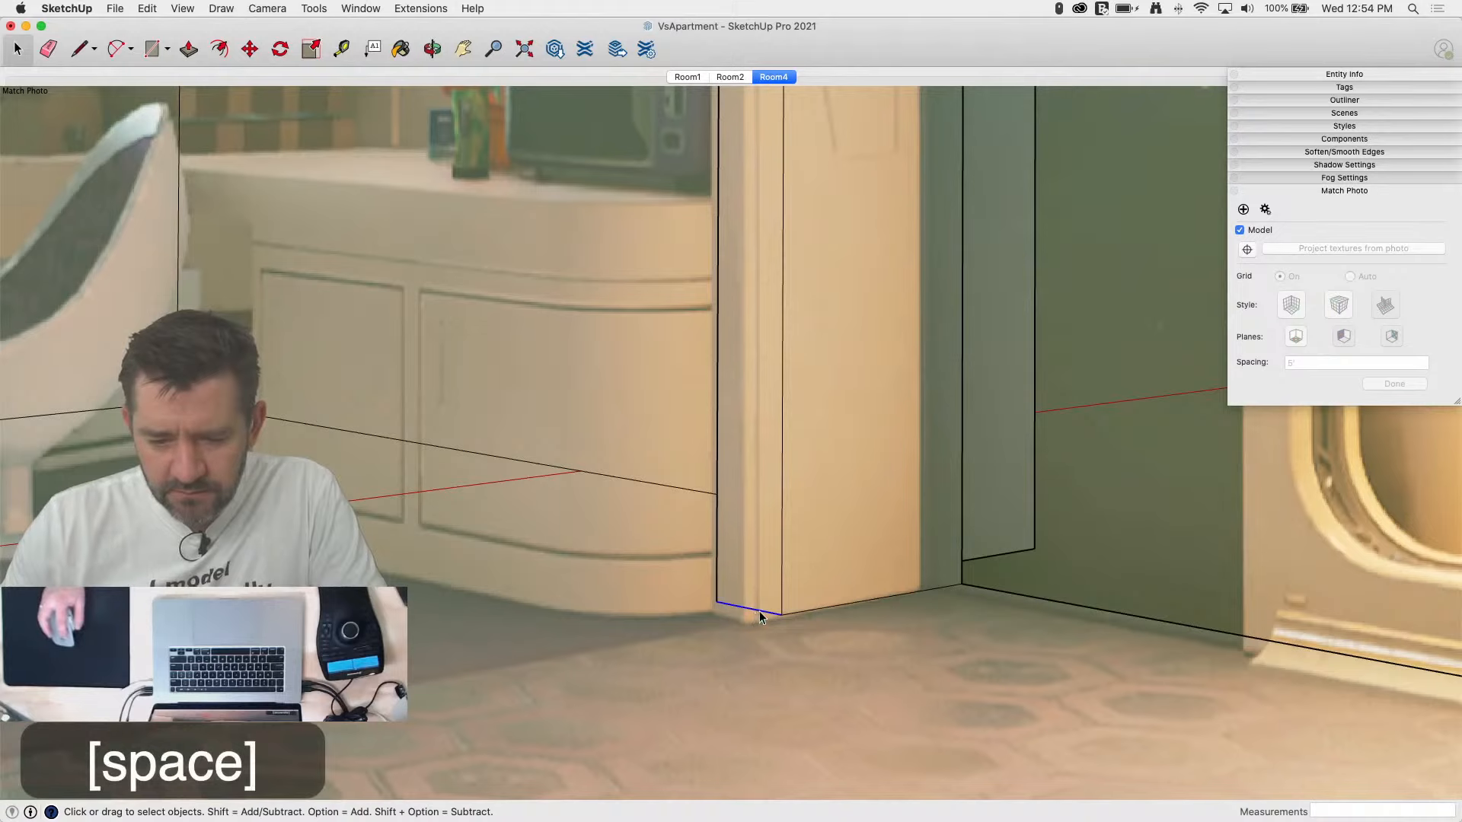
key(p)
click(787, 561)
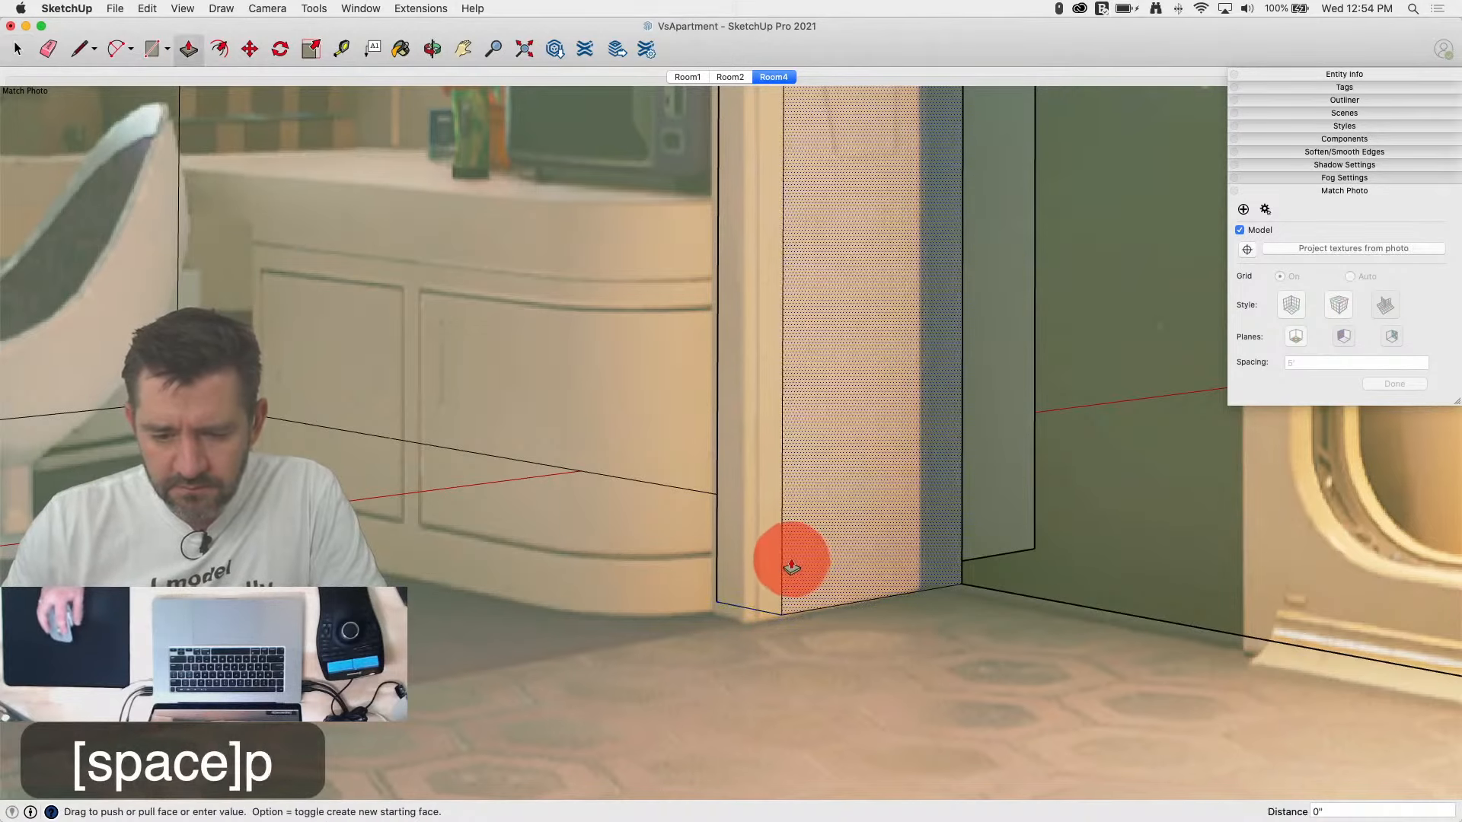
key(e)
click(749, 607)
Step: Move the header and pillar's front face farther back to match the photo, and redraw the pillar's short bottom edge about 2 7/8" long
key(space)
click(799, 571)
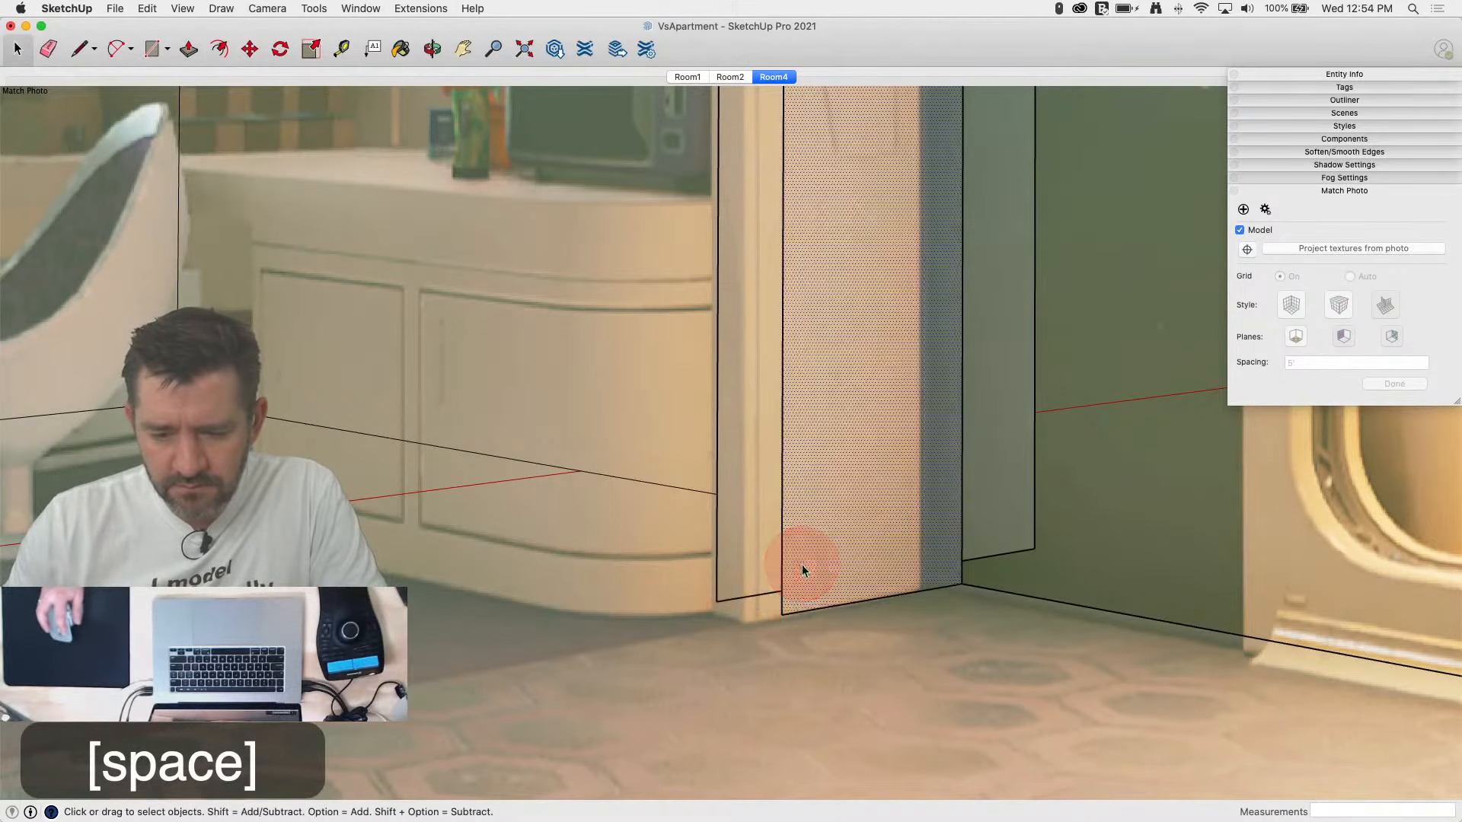
key(m)
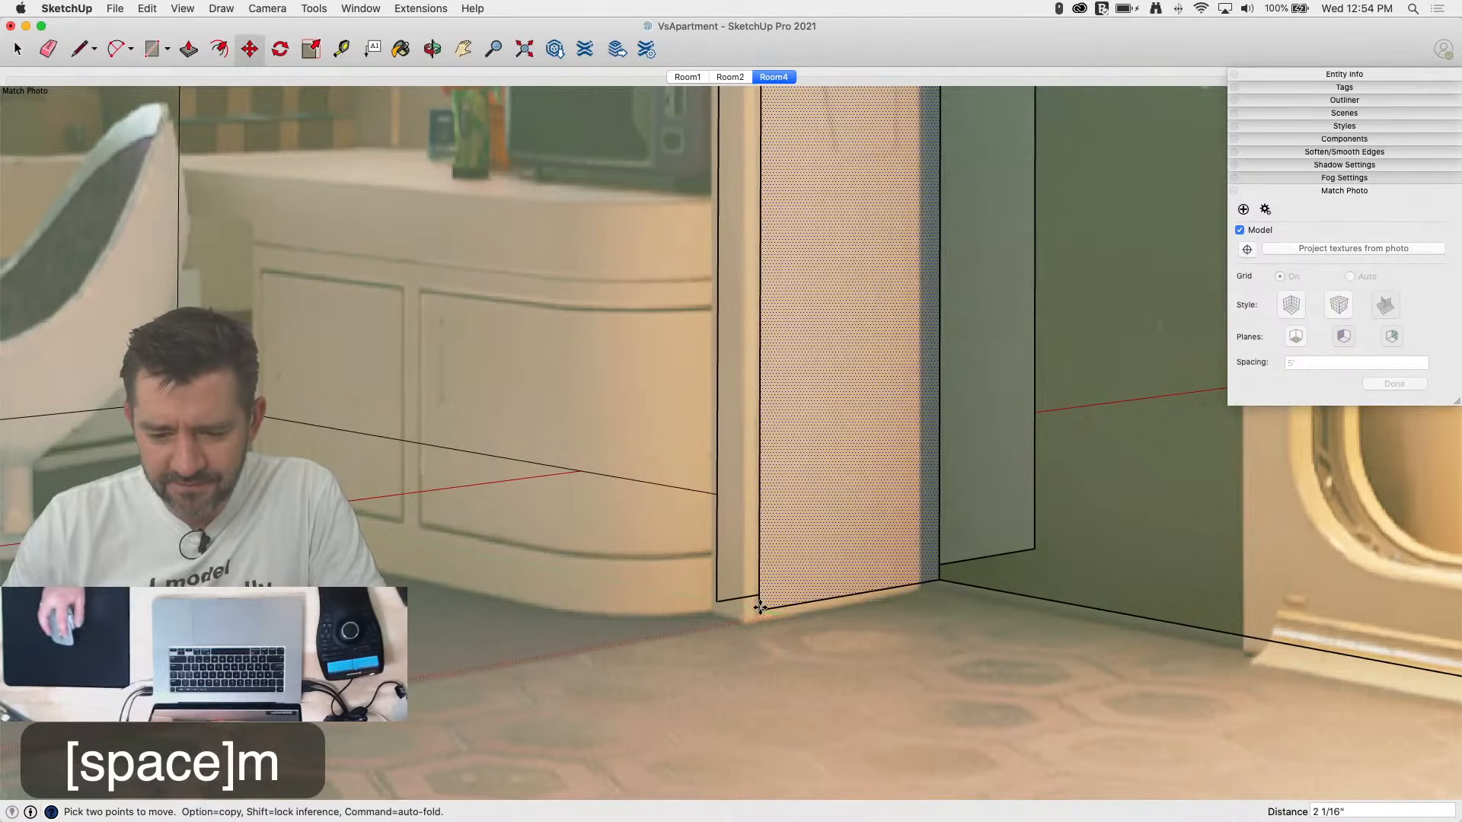
click(914, 788)
key(l)
click(750, 601)
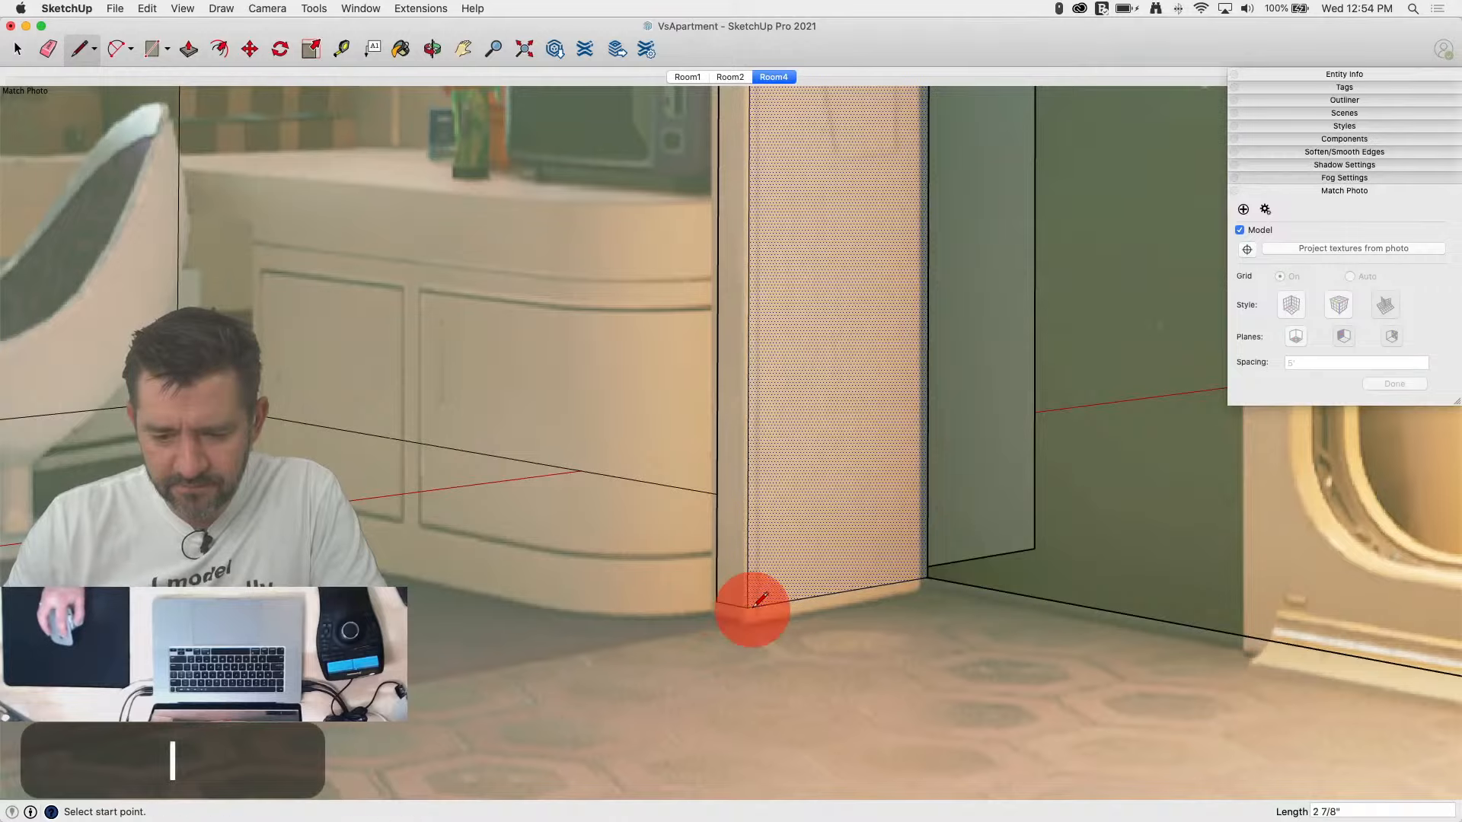
Step: Compare the reduced header and pillar with the alcove frame in the Room4 photo
key(space)
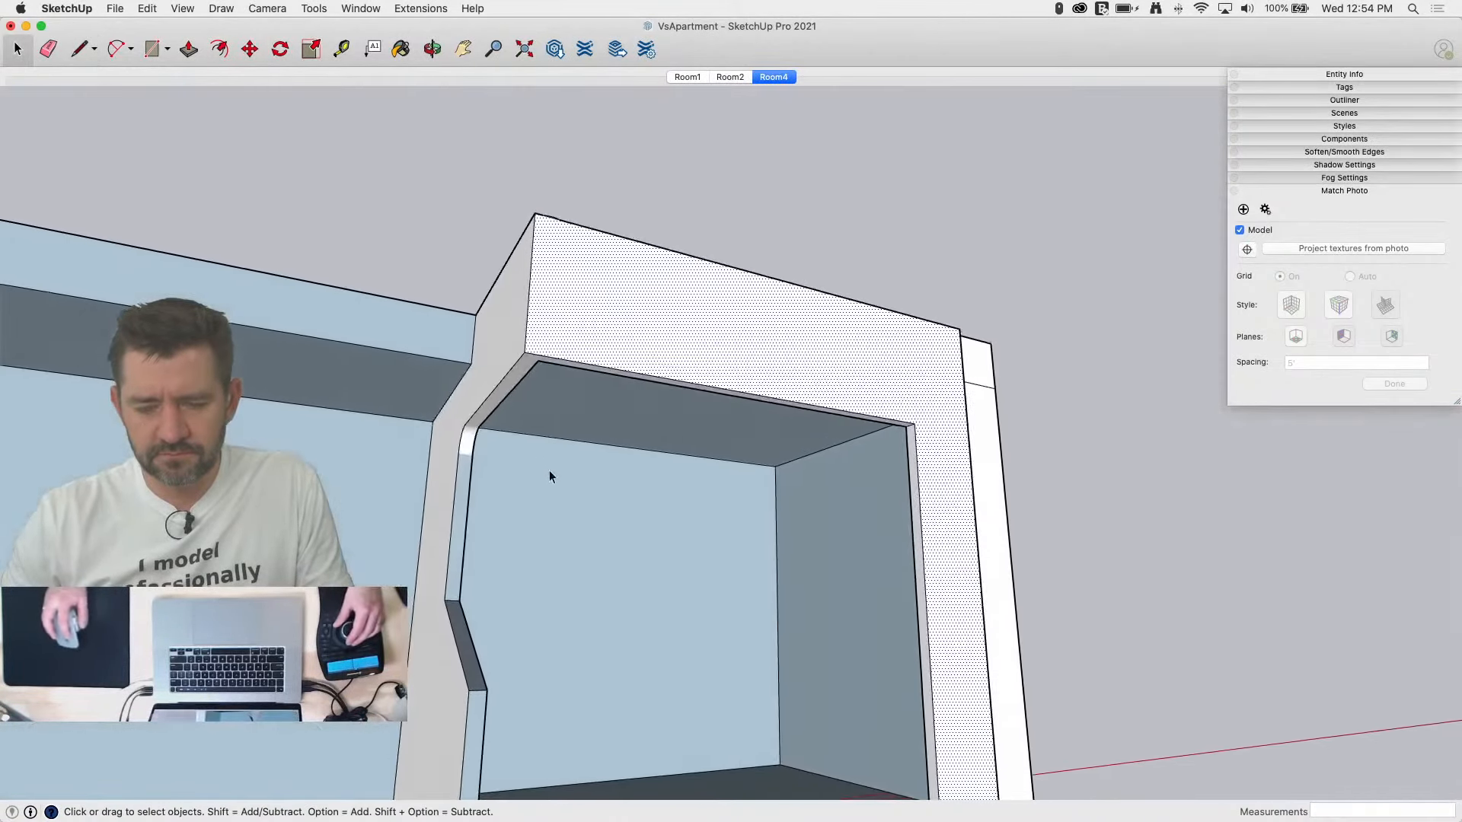
click(774, 78)
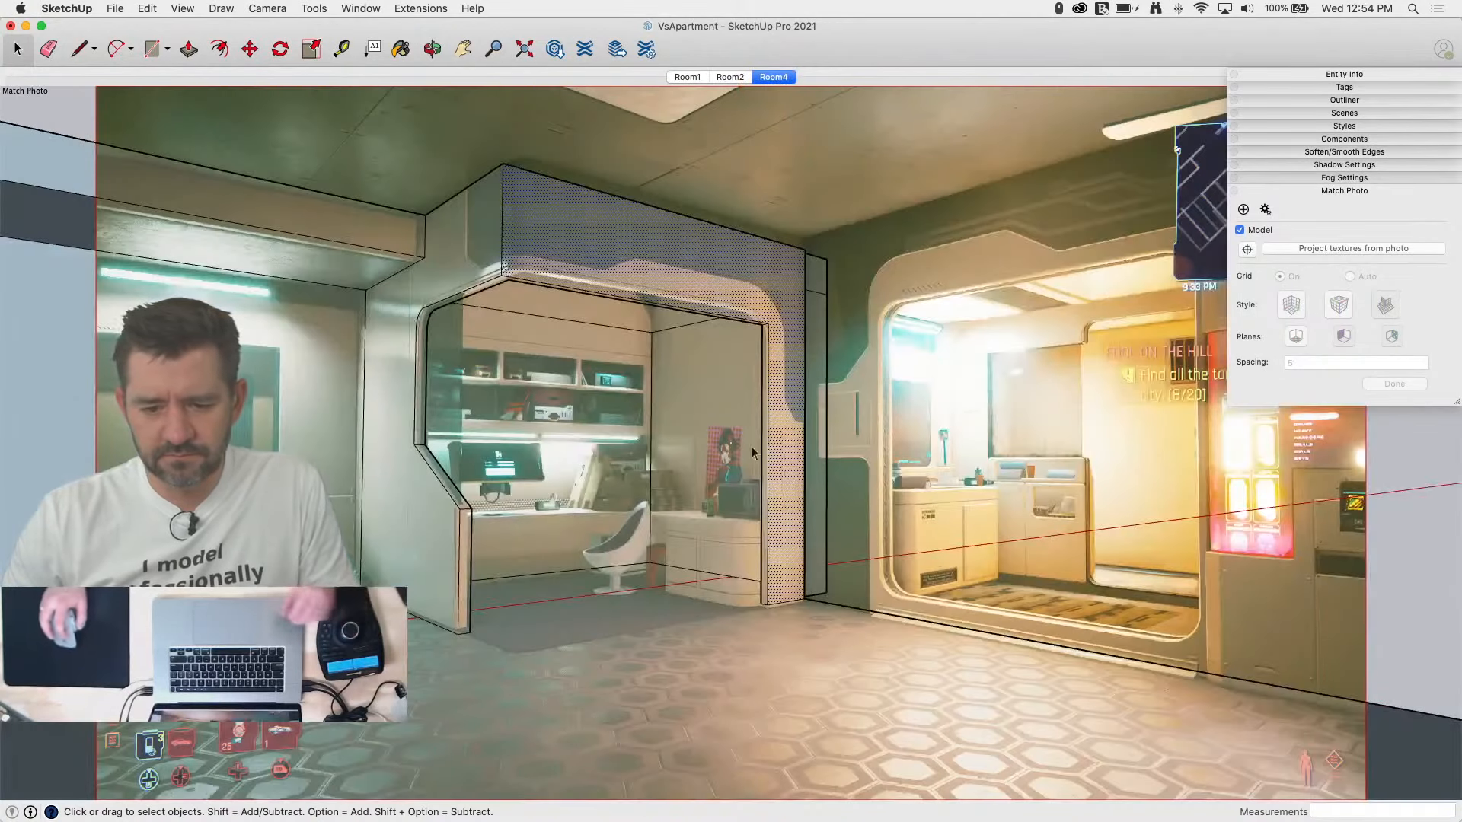
key(p)
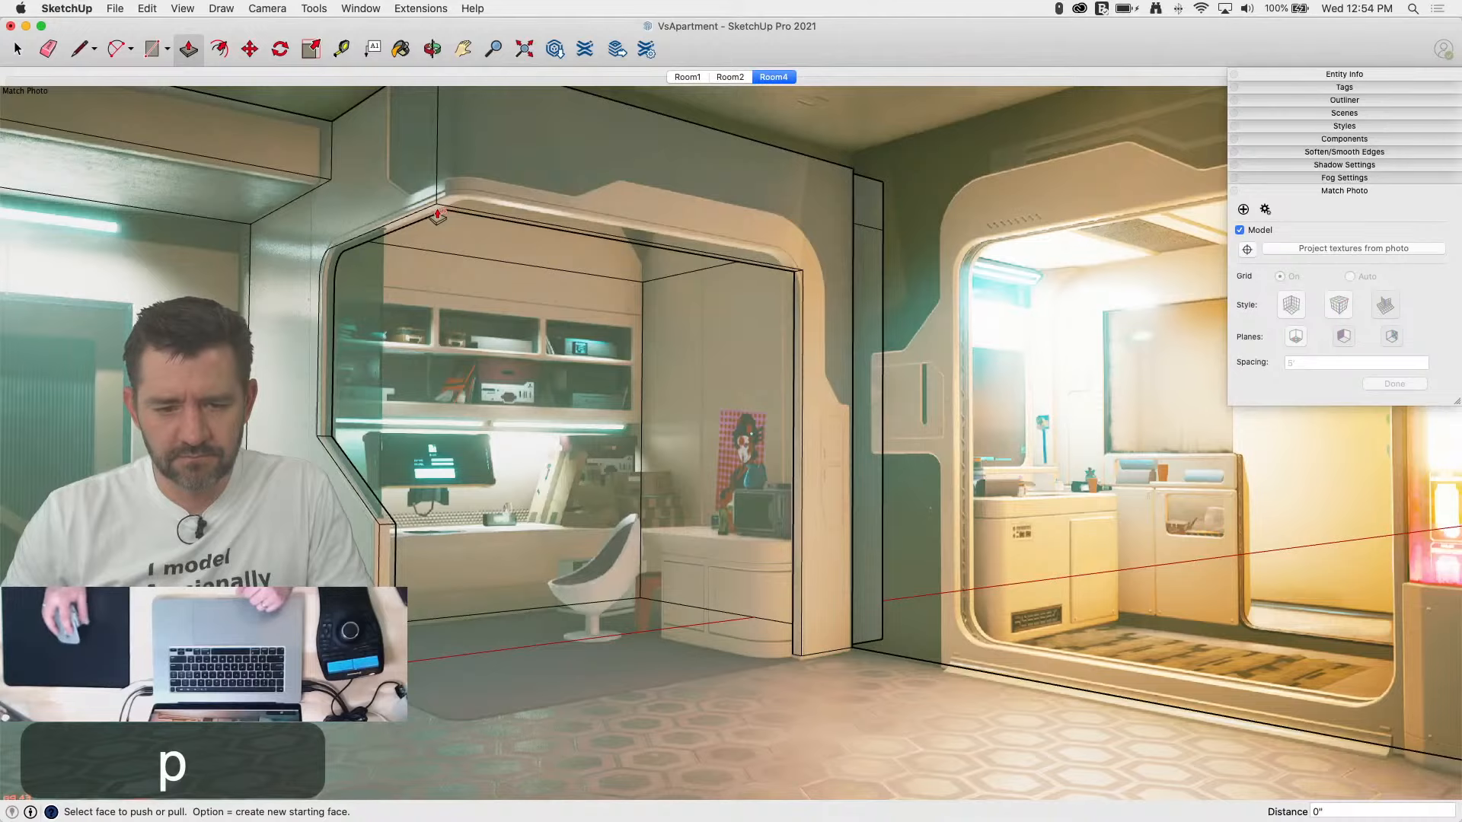
key(space)
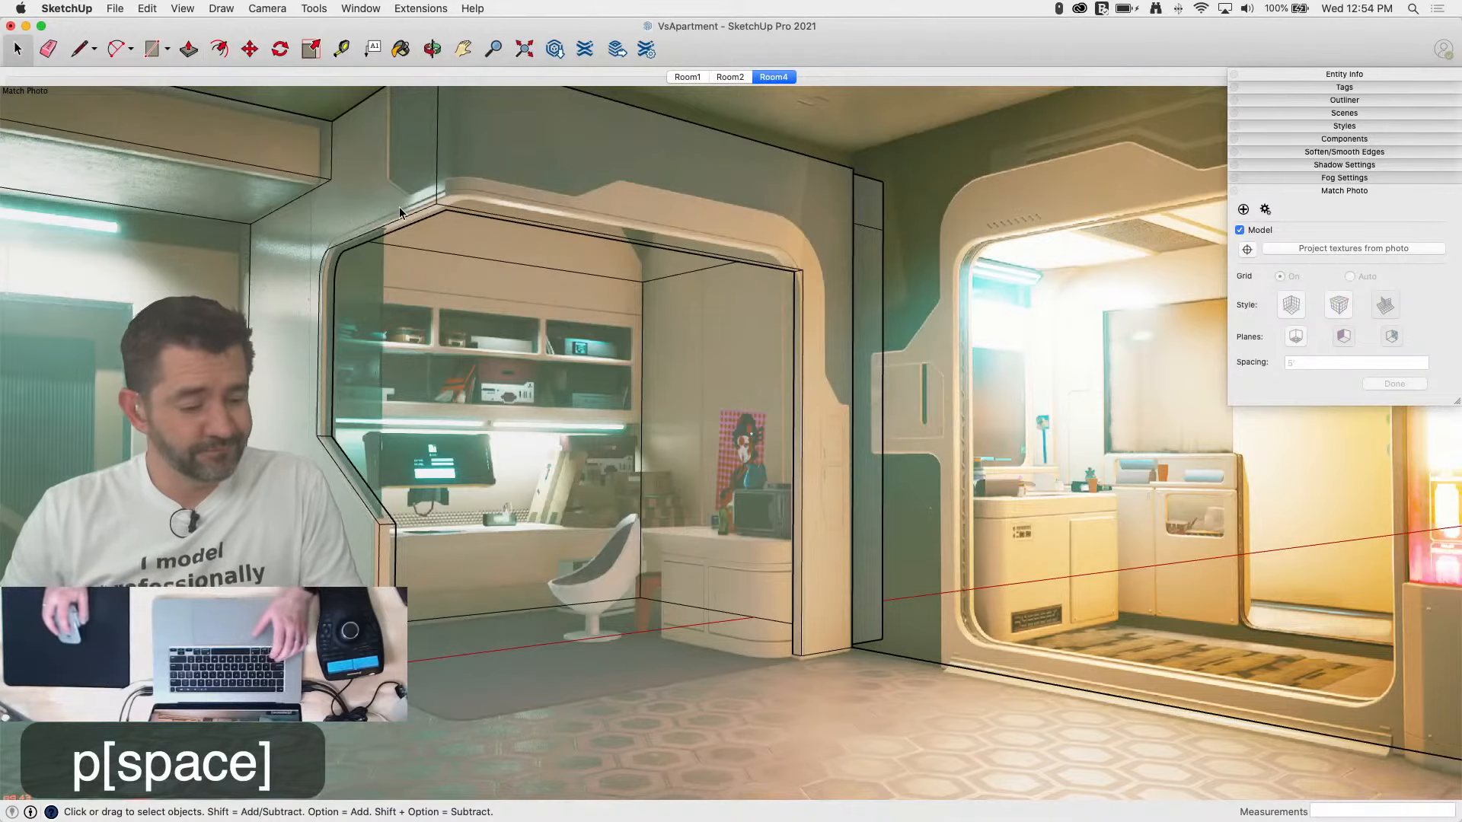
middle_drag(399, 210, 559, 221)
scroll(411, 324, up, 3)
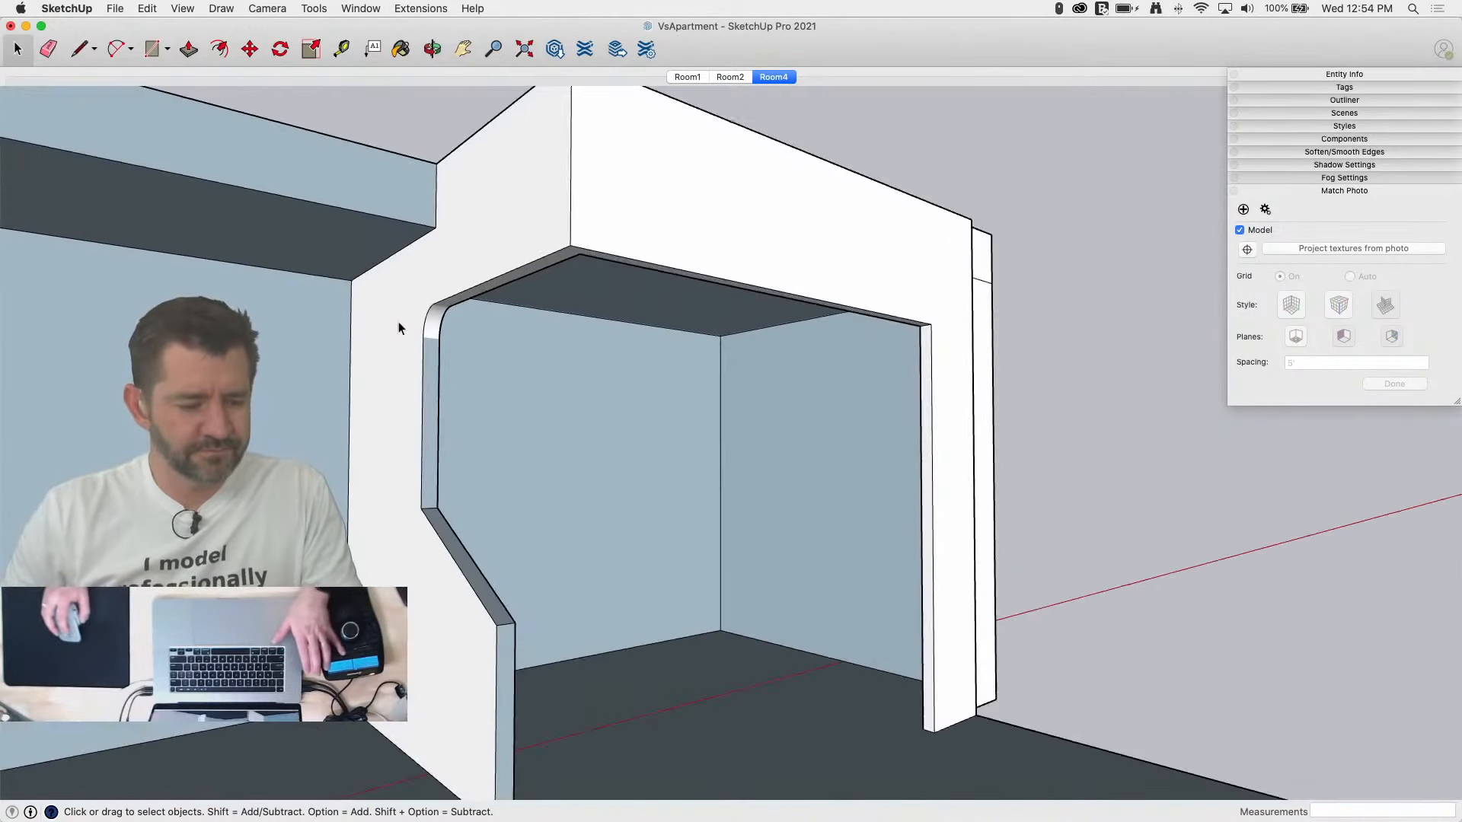
Step: Square off the rounded upper corner above the alcove's angled half wall with a rectangle, and push the leftover corner piece away through the wall
scroll(408, 304, up, 4)
key(r)
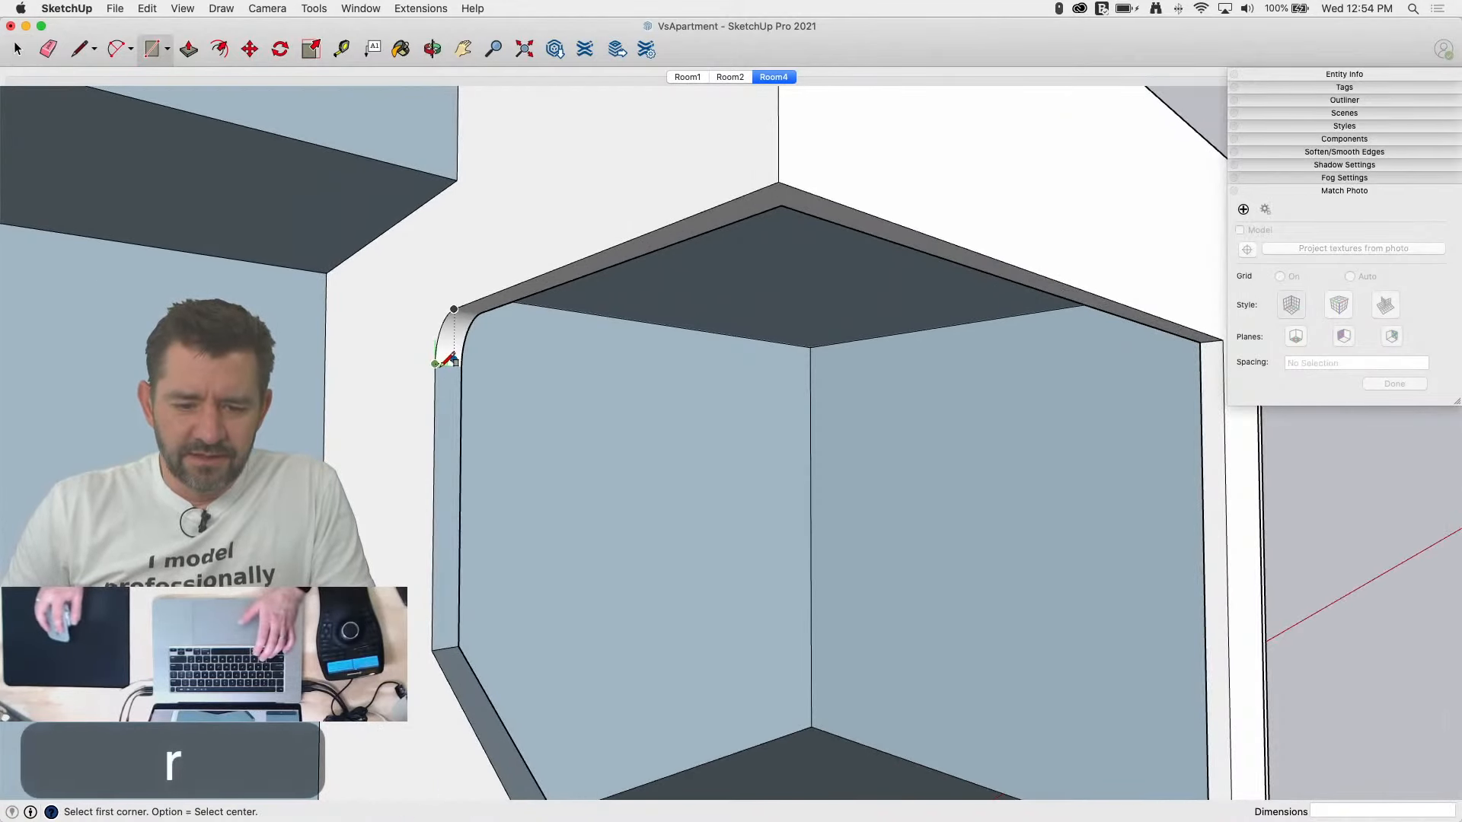
click(436, 363)
key(e)
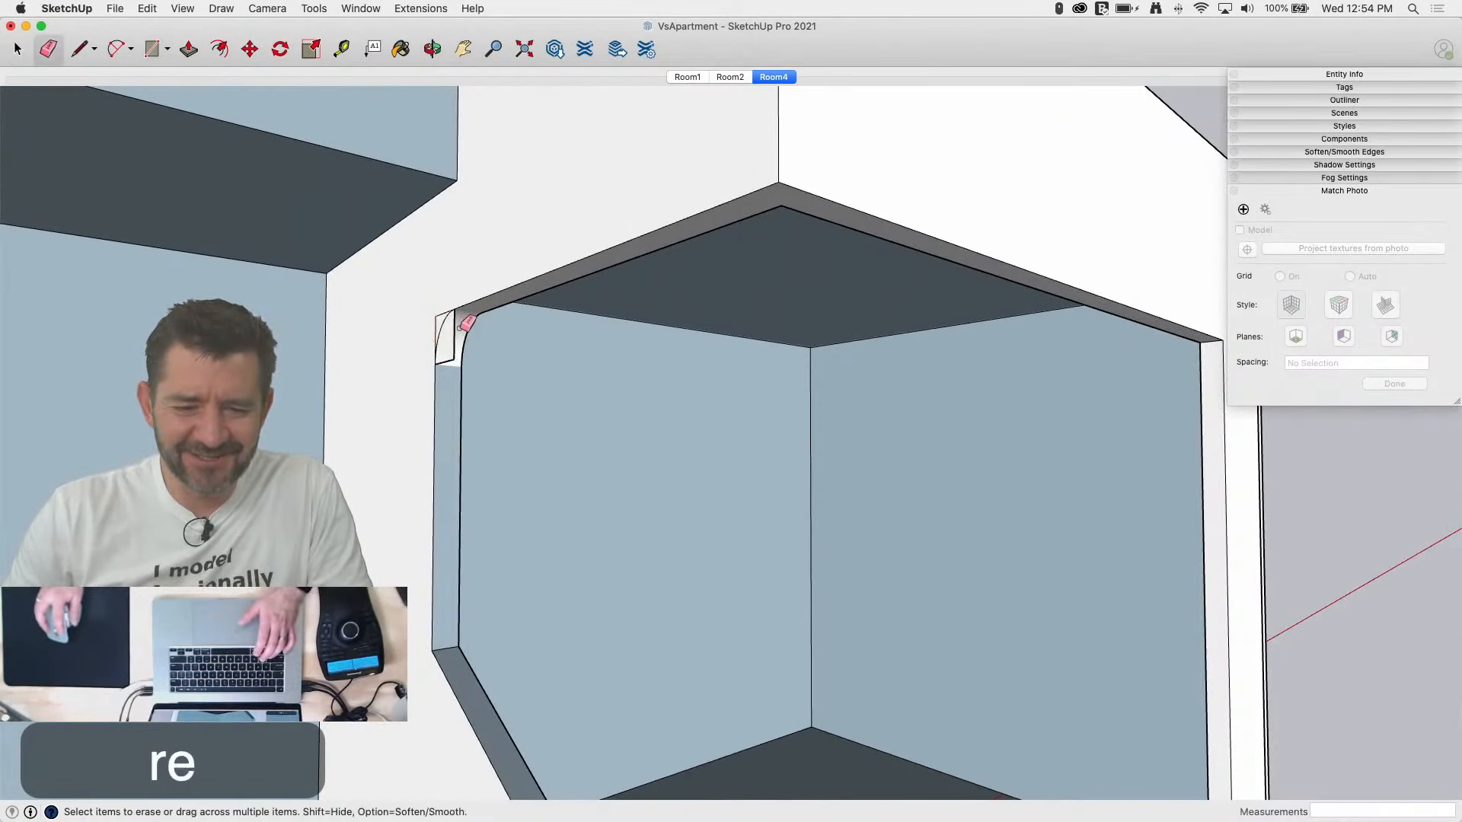
key(p)
click(462, 337)
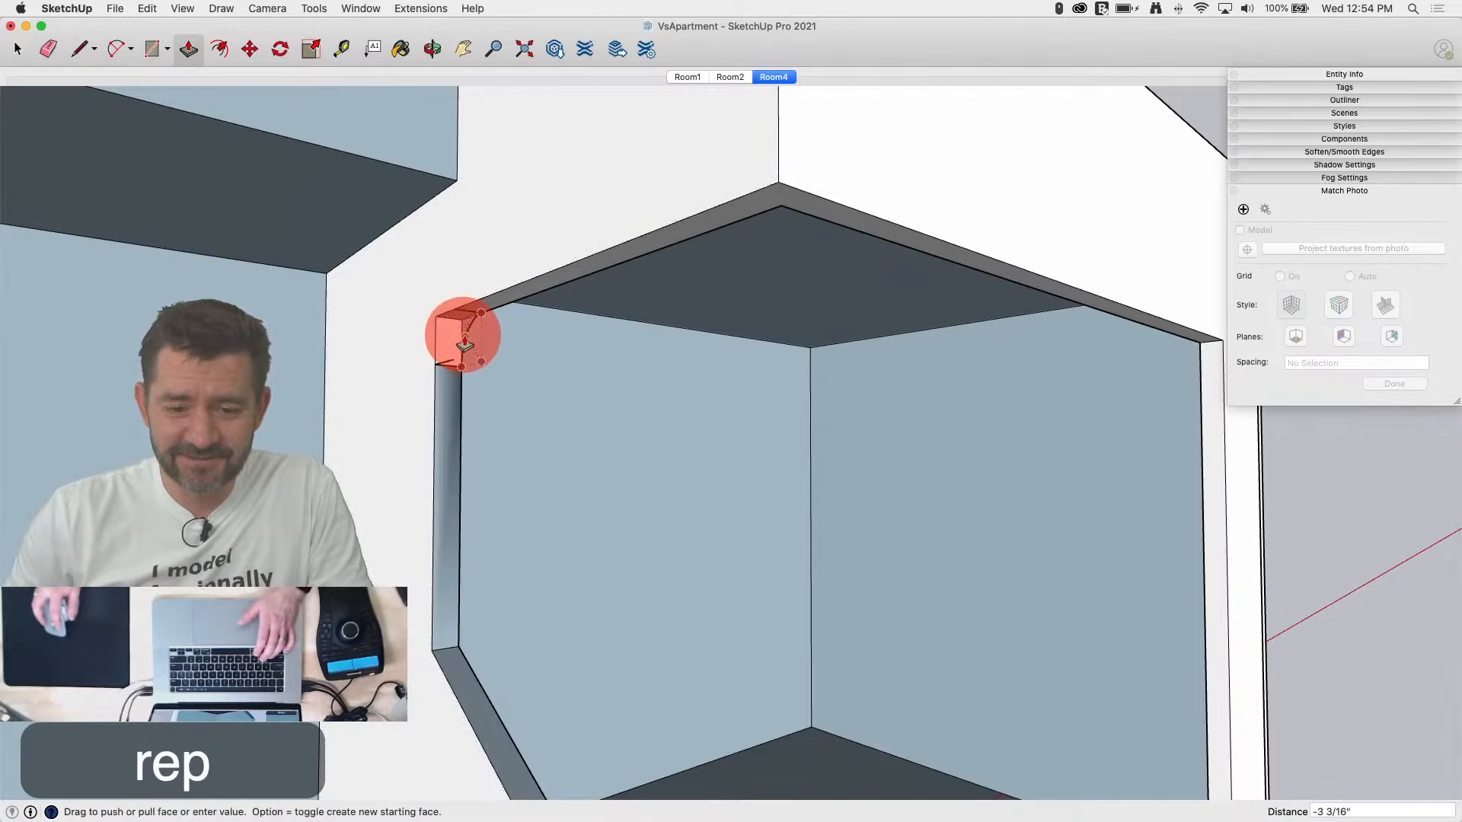
click(467, 347)
key(e)
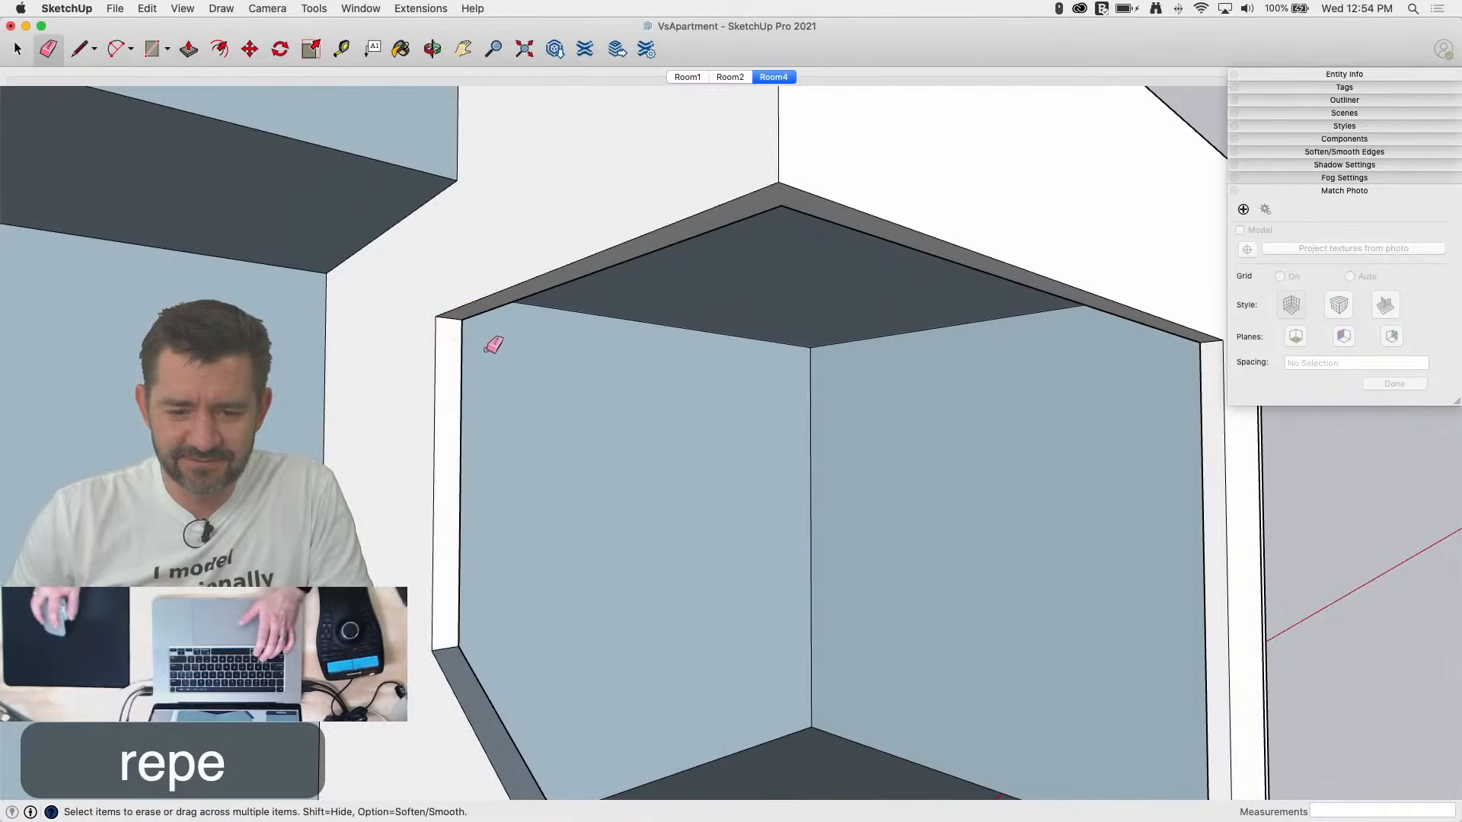
Step: In the Room4 photo match, push the underside of the alcove's header up to the photographed top of the opening
scroll(493, 335, down, 5)
click(770, 77)
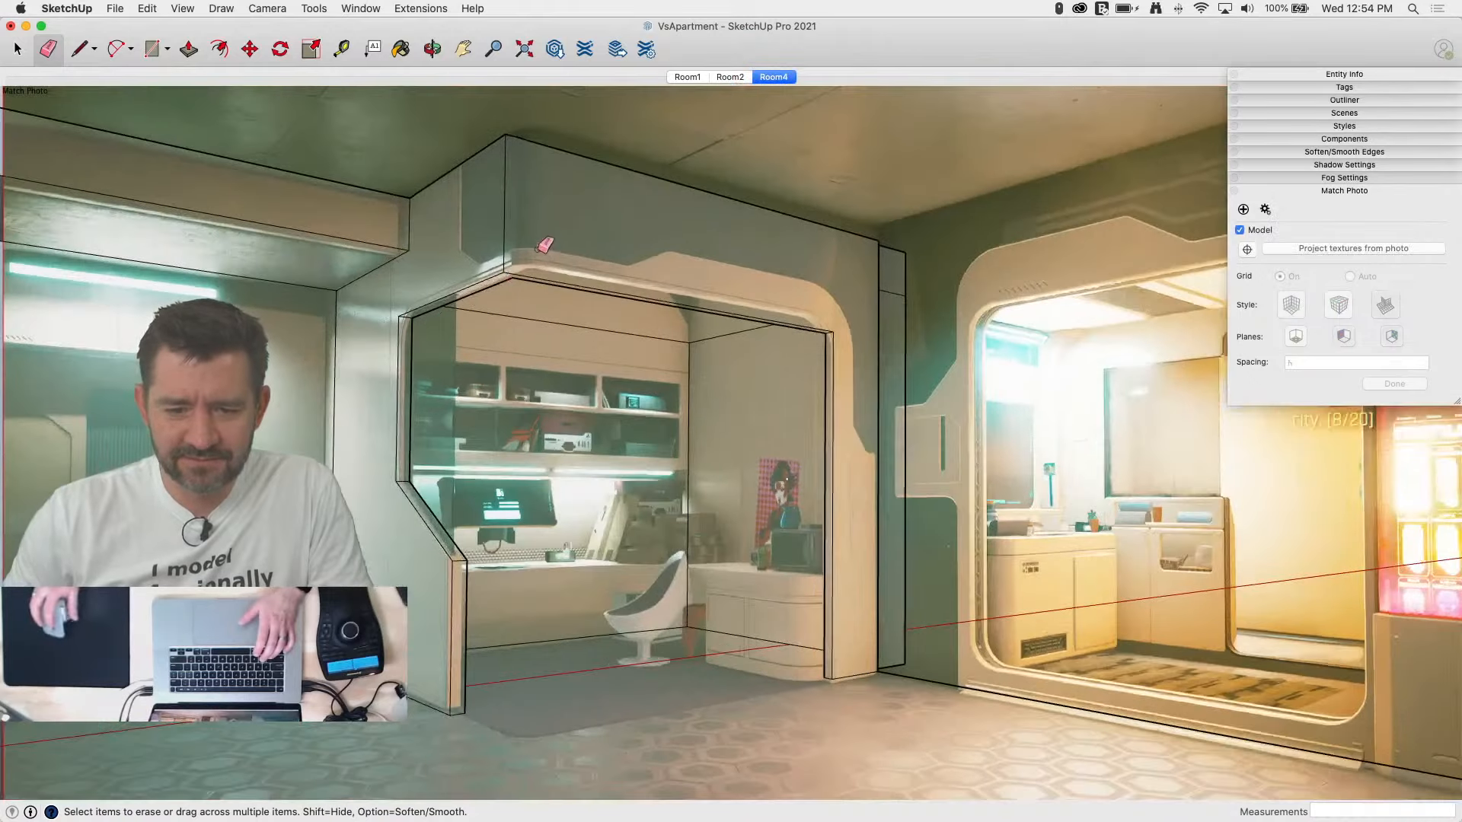
key(p)
click(507, 272)
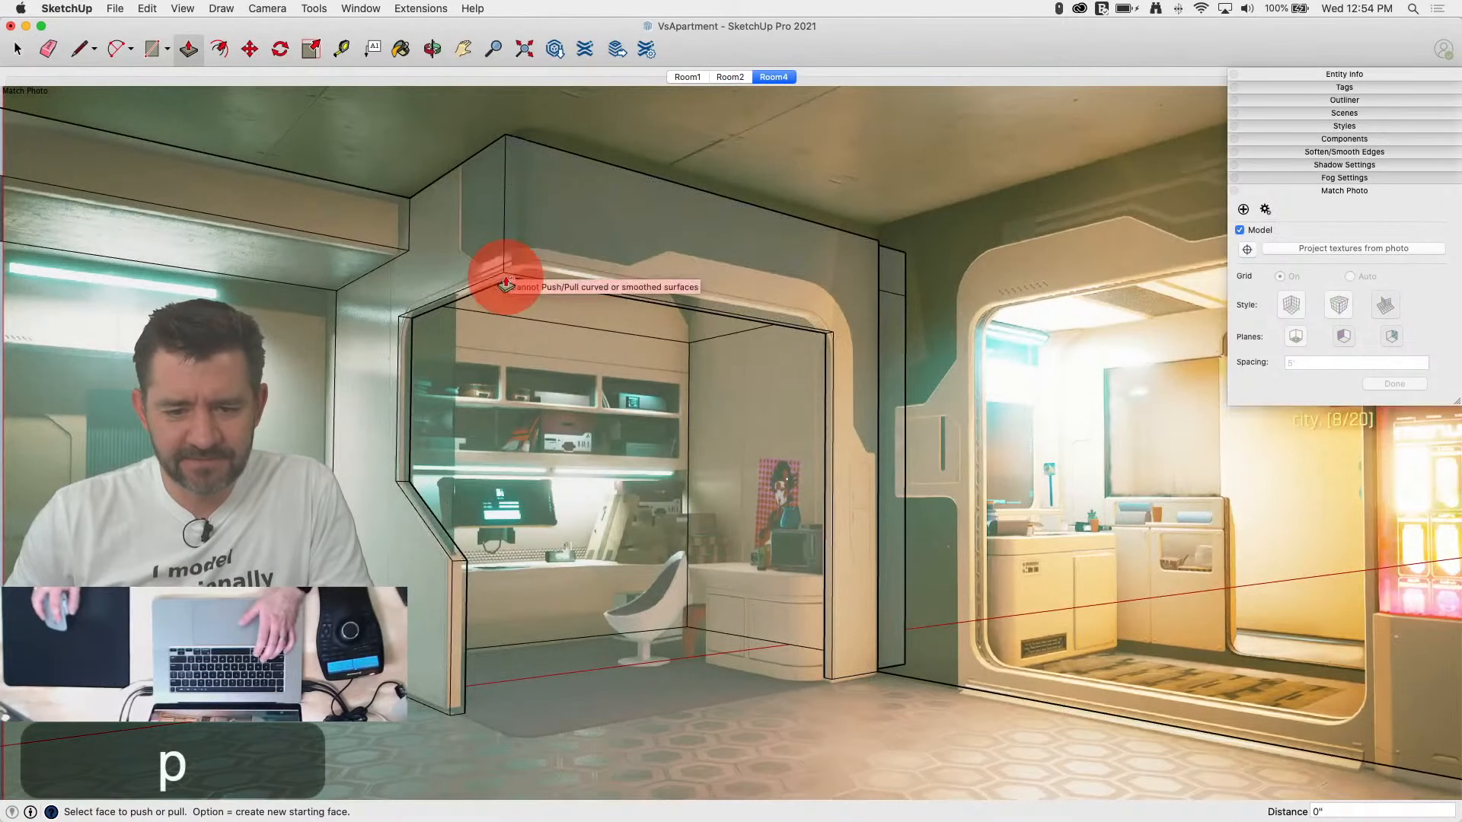
key(space)
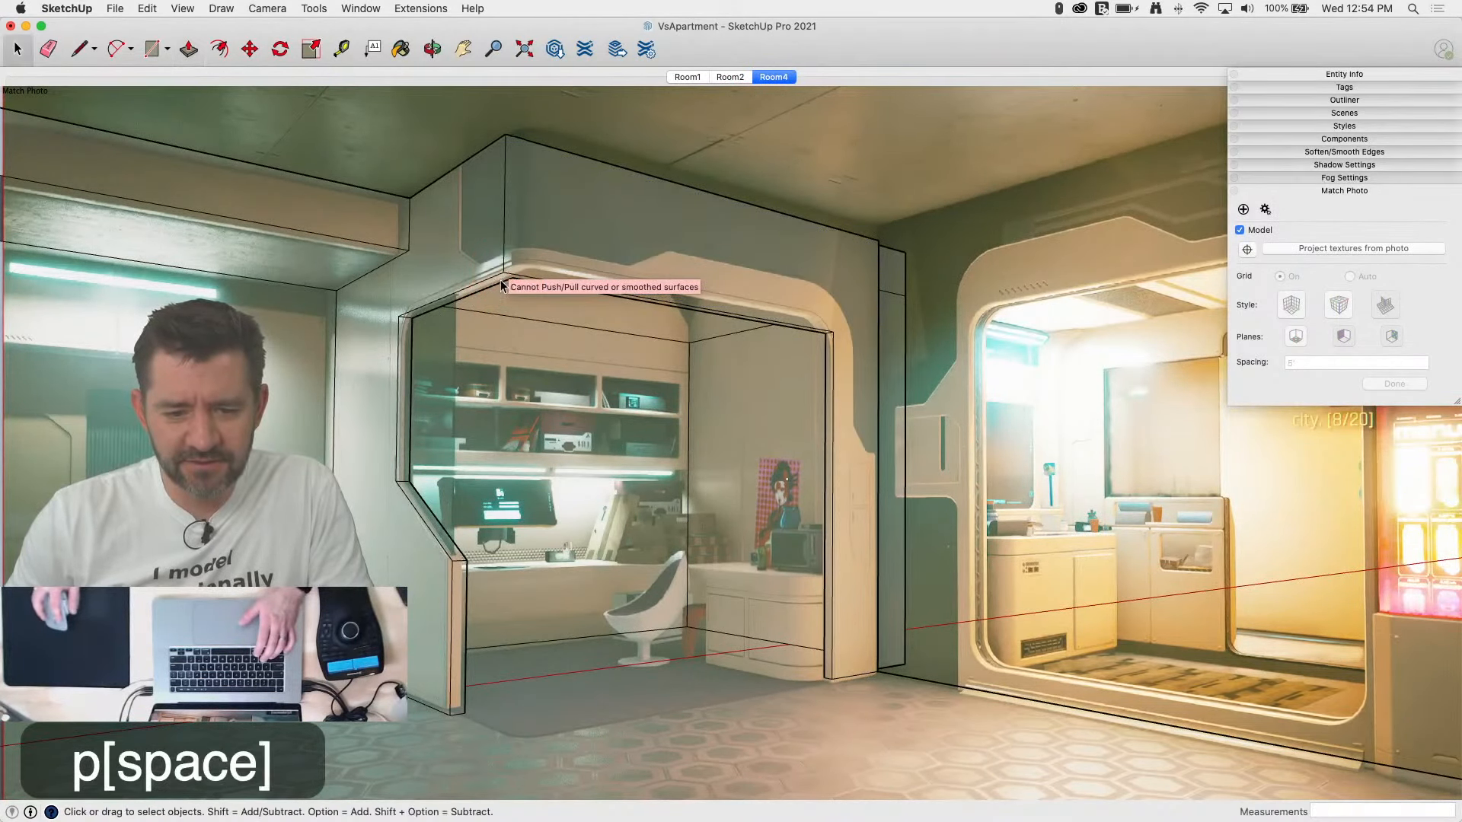
key(p)
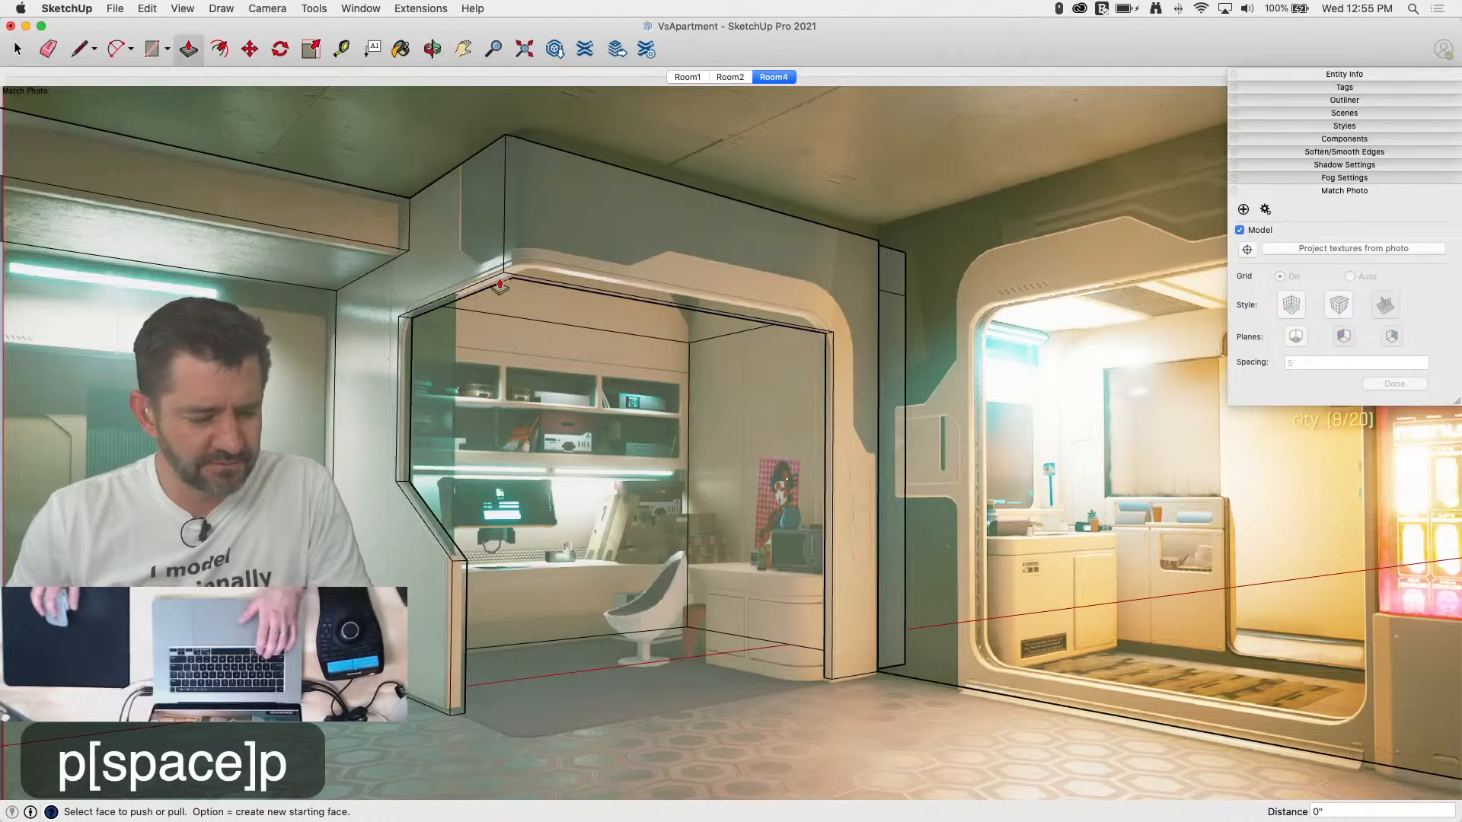
scroll(502, 282, up, 5)
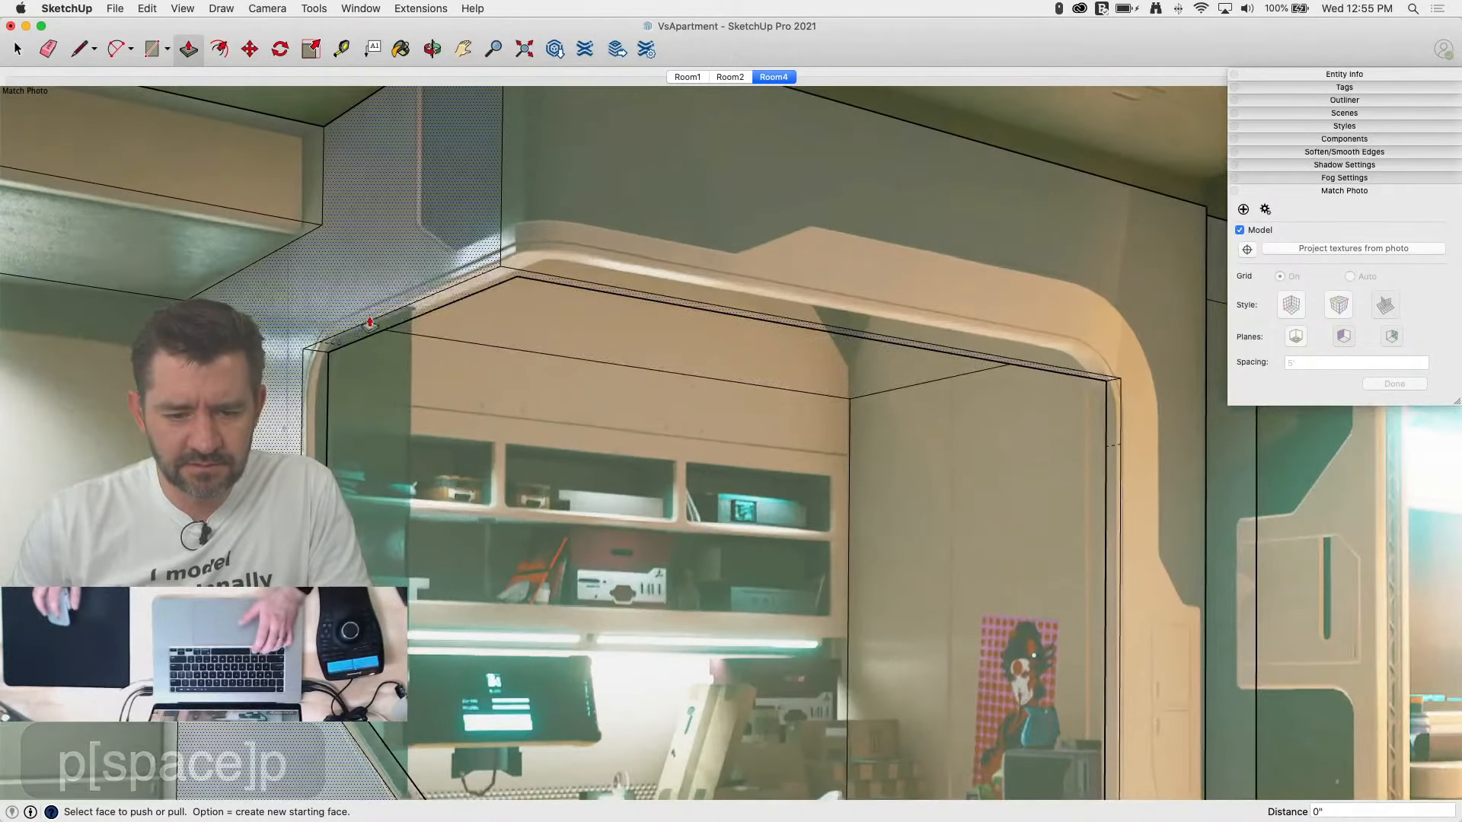
key(e)
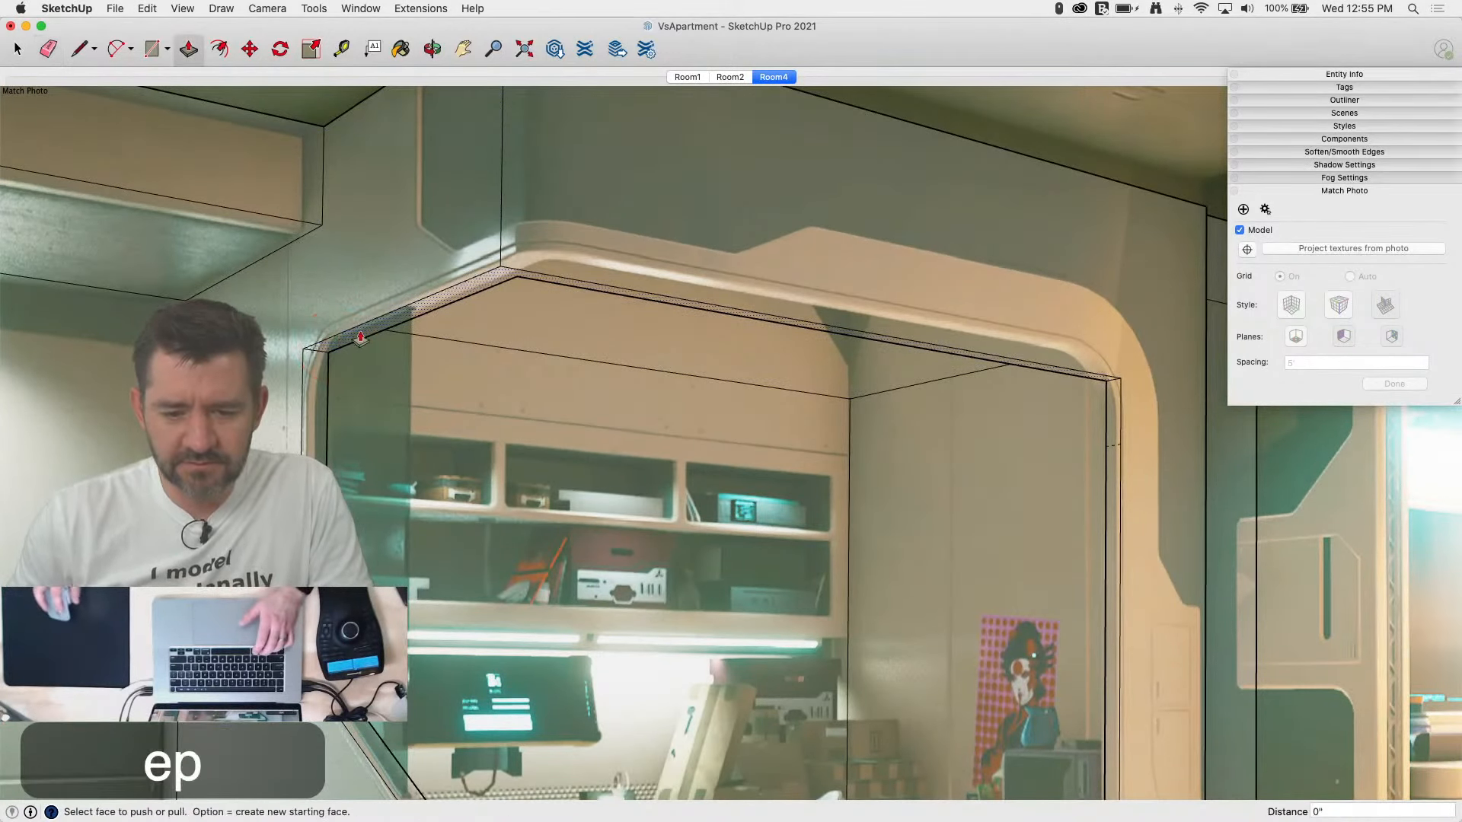
drag(360, 338, 375, 312)
Step: Erase the short leftover edge across the pillar's inner side face below the header
key(e)
click(1120, 443)
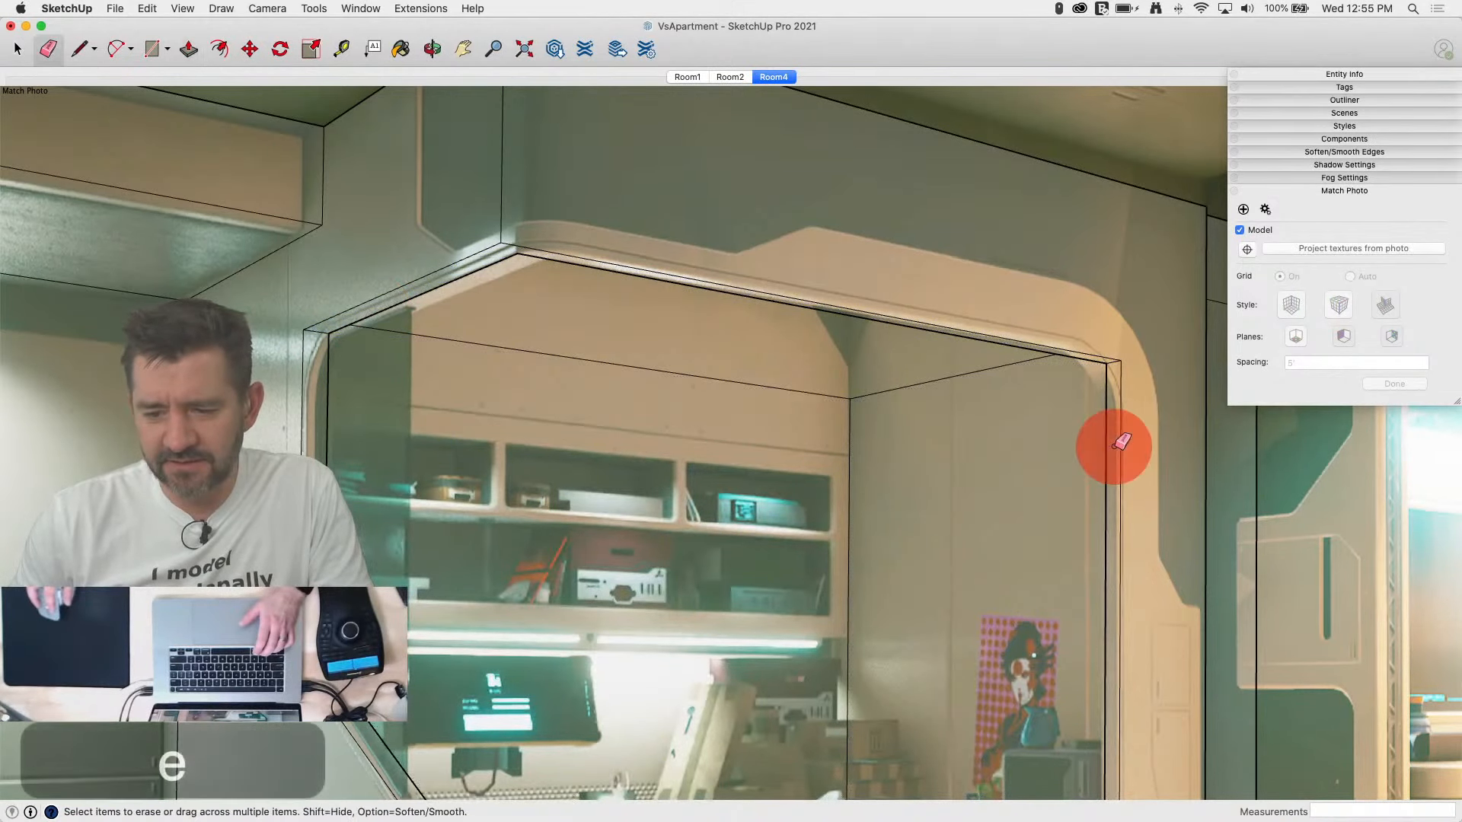
scroll(767, 434, down, 3)
mouse_move(767, 434)
middle_down()
mouse_move(1038, 320)
mouse_move(1119, 369)
mouse_move(1108, 441)
middle_up()
key(space)
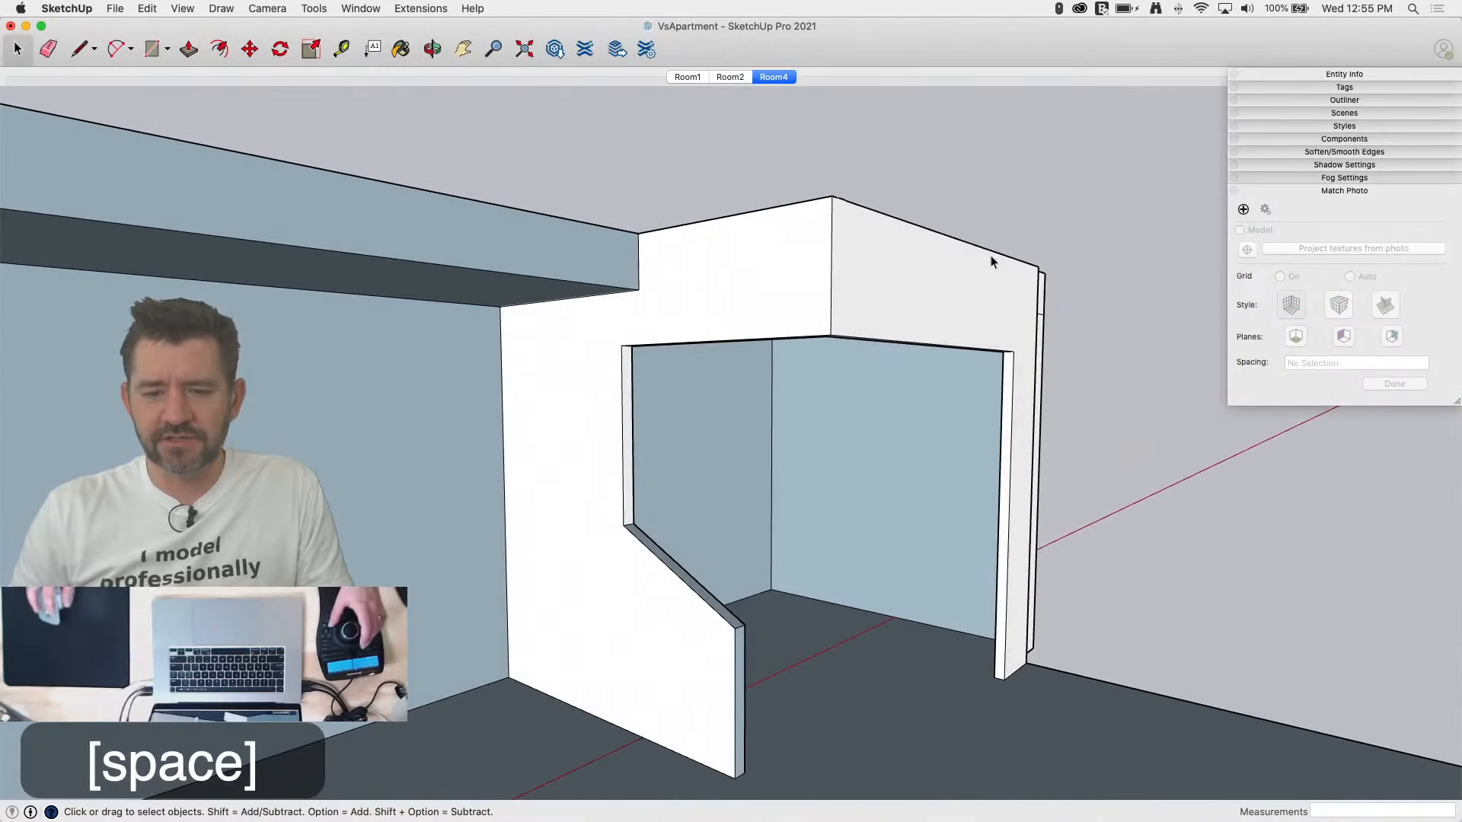
Step: Draw the wall beside the alcove with edges from the header's upper outer corner to above the far floor corner, and down to it
click(787, 79)
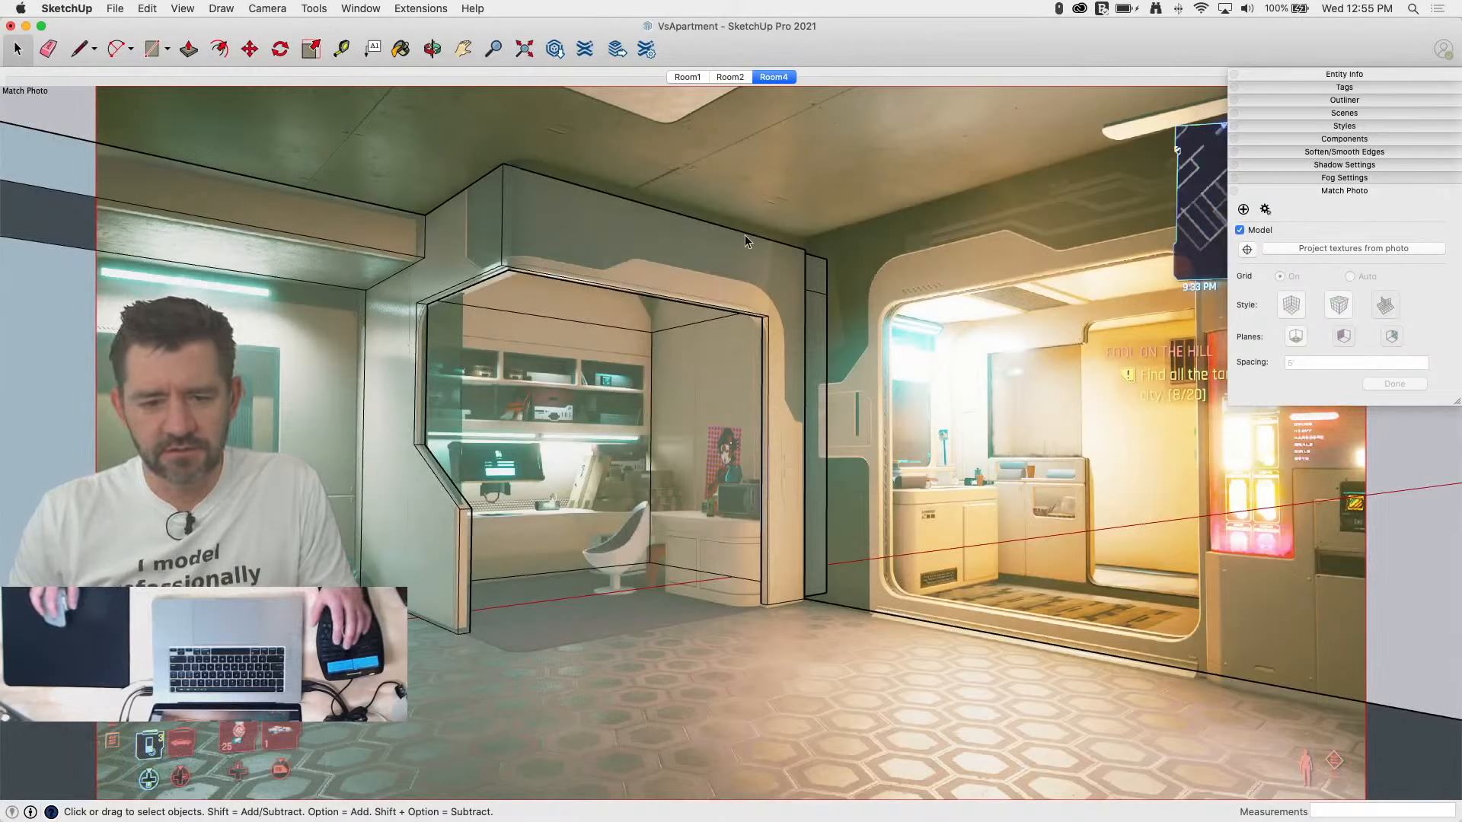
key(p)
click(660, 230)
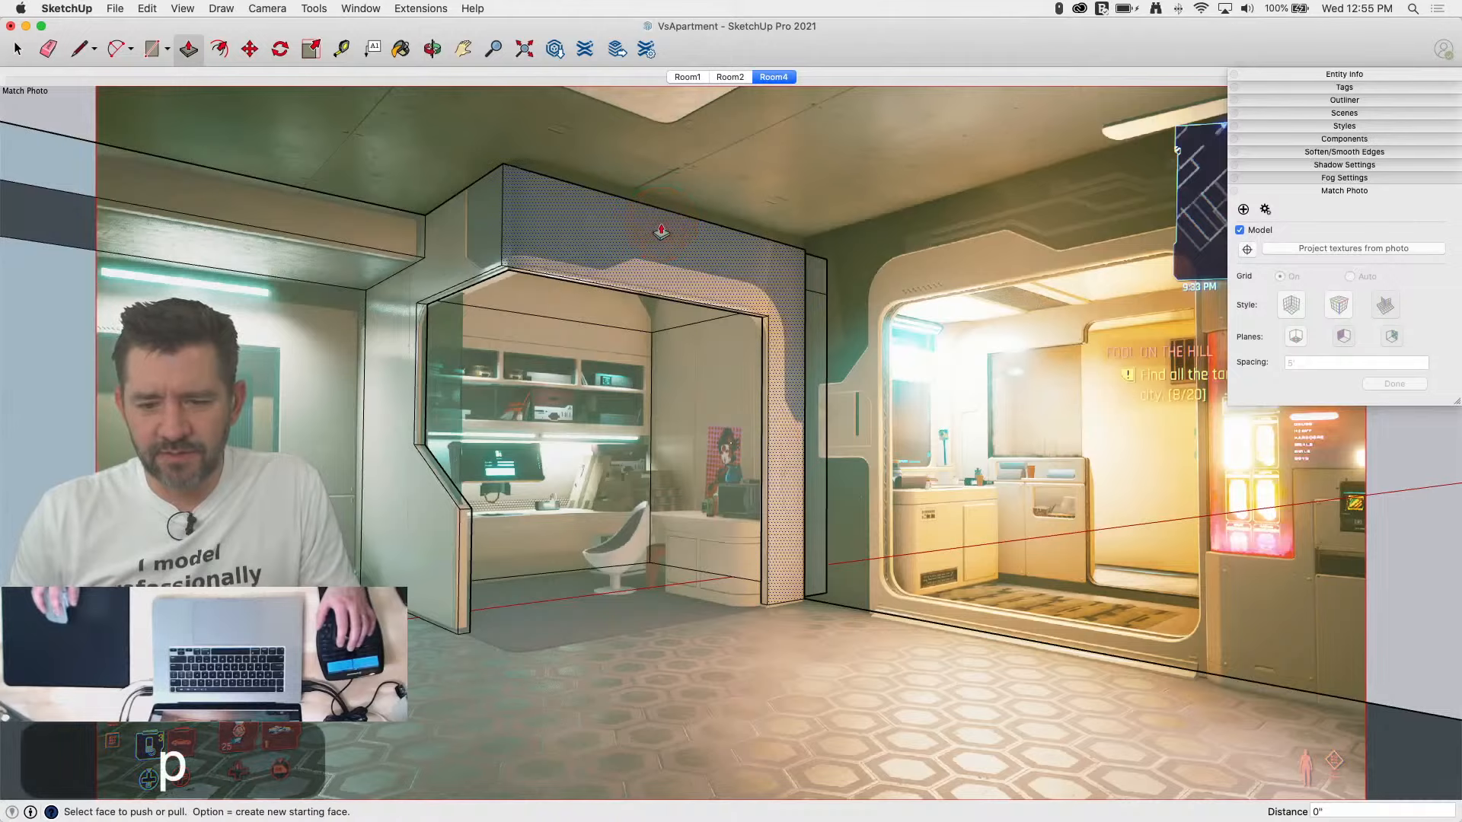
key(l)
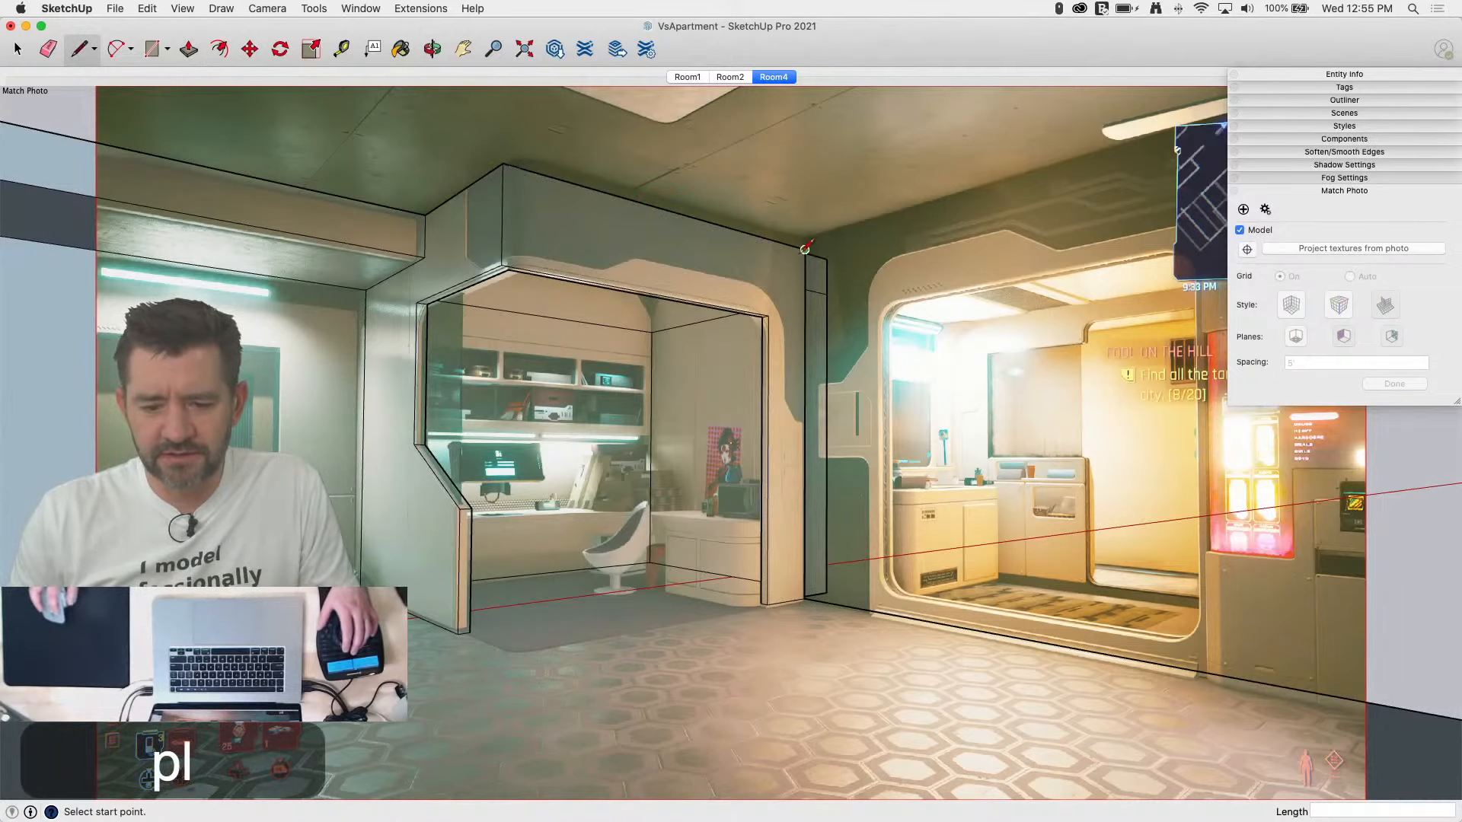
middle_drag(779, 266, 775, 263)
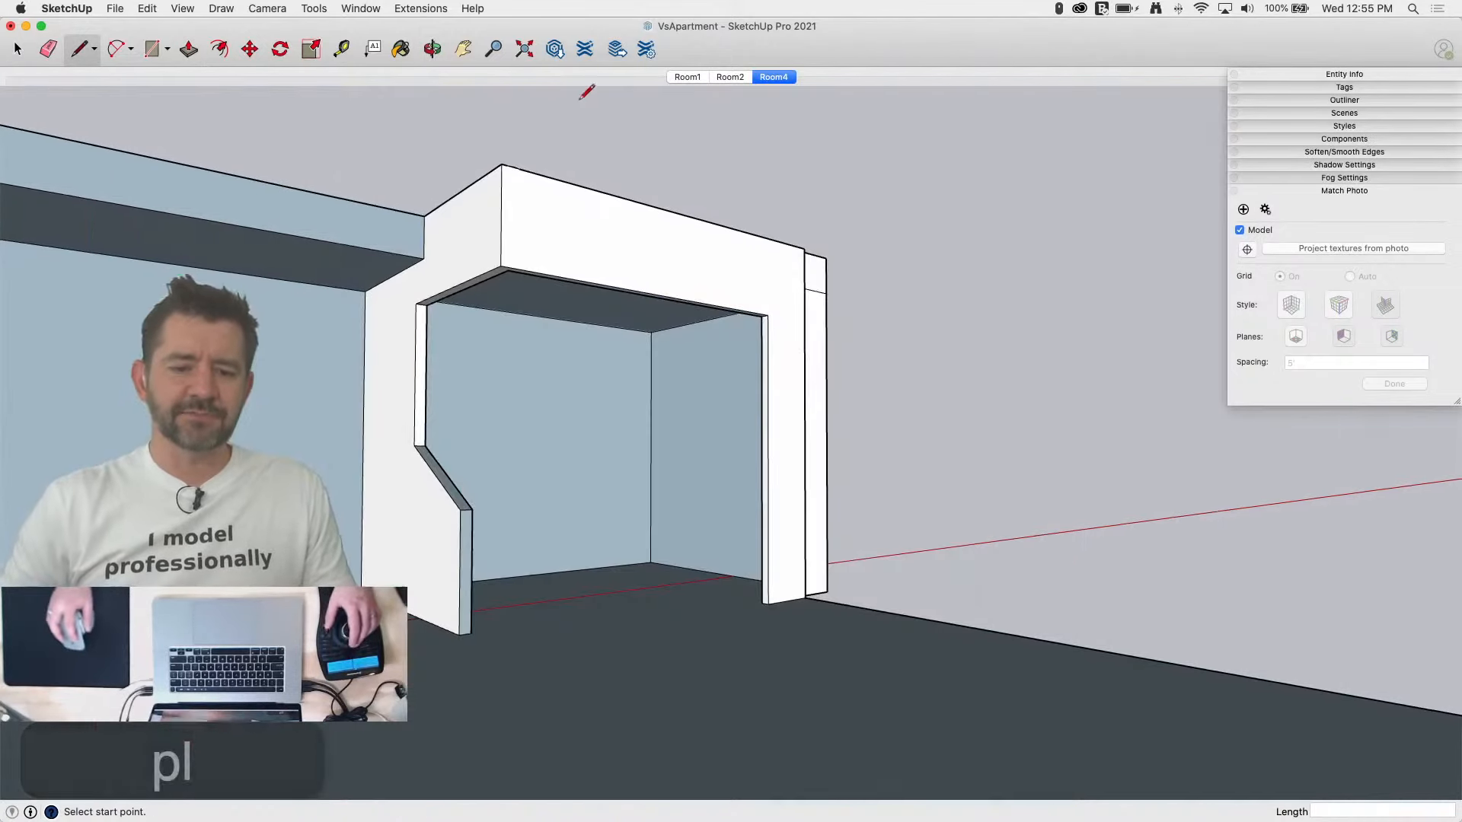
click(804, 248)
scroll(923, 190, up, 5)
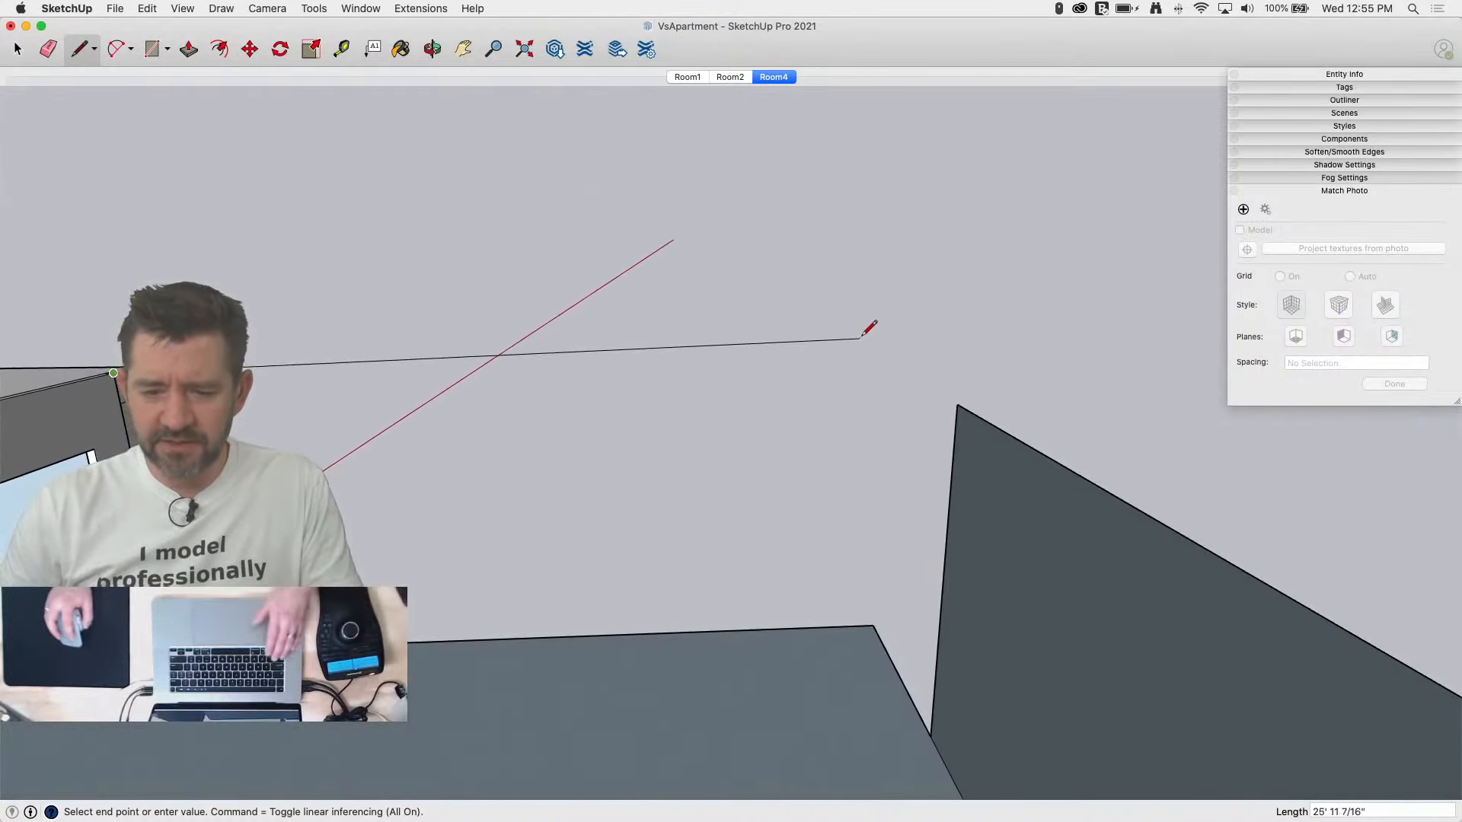
click(873, 625)
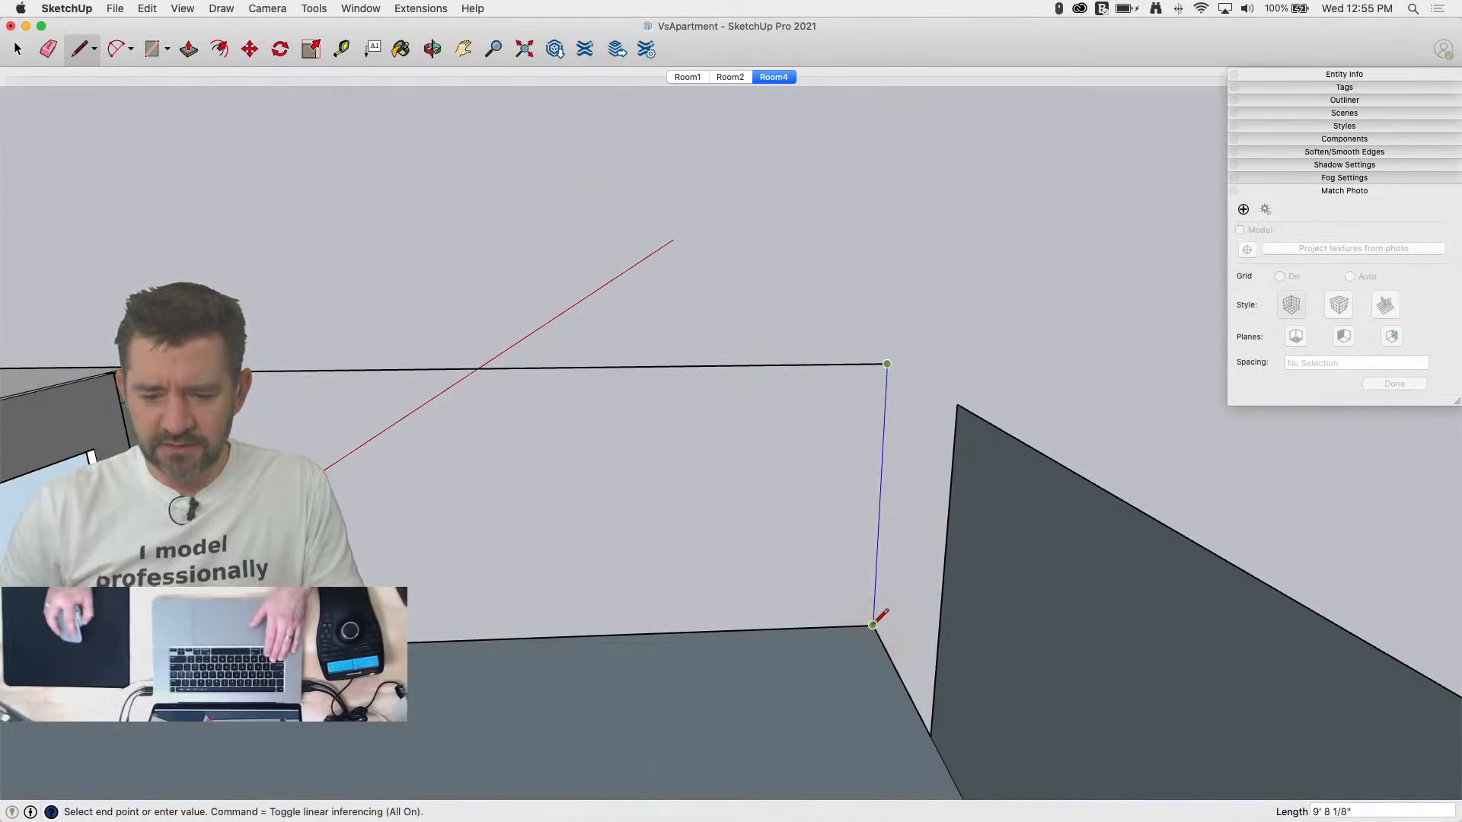
click(873, 625)
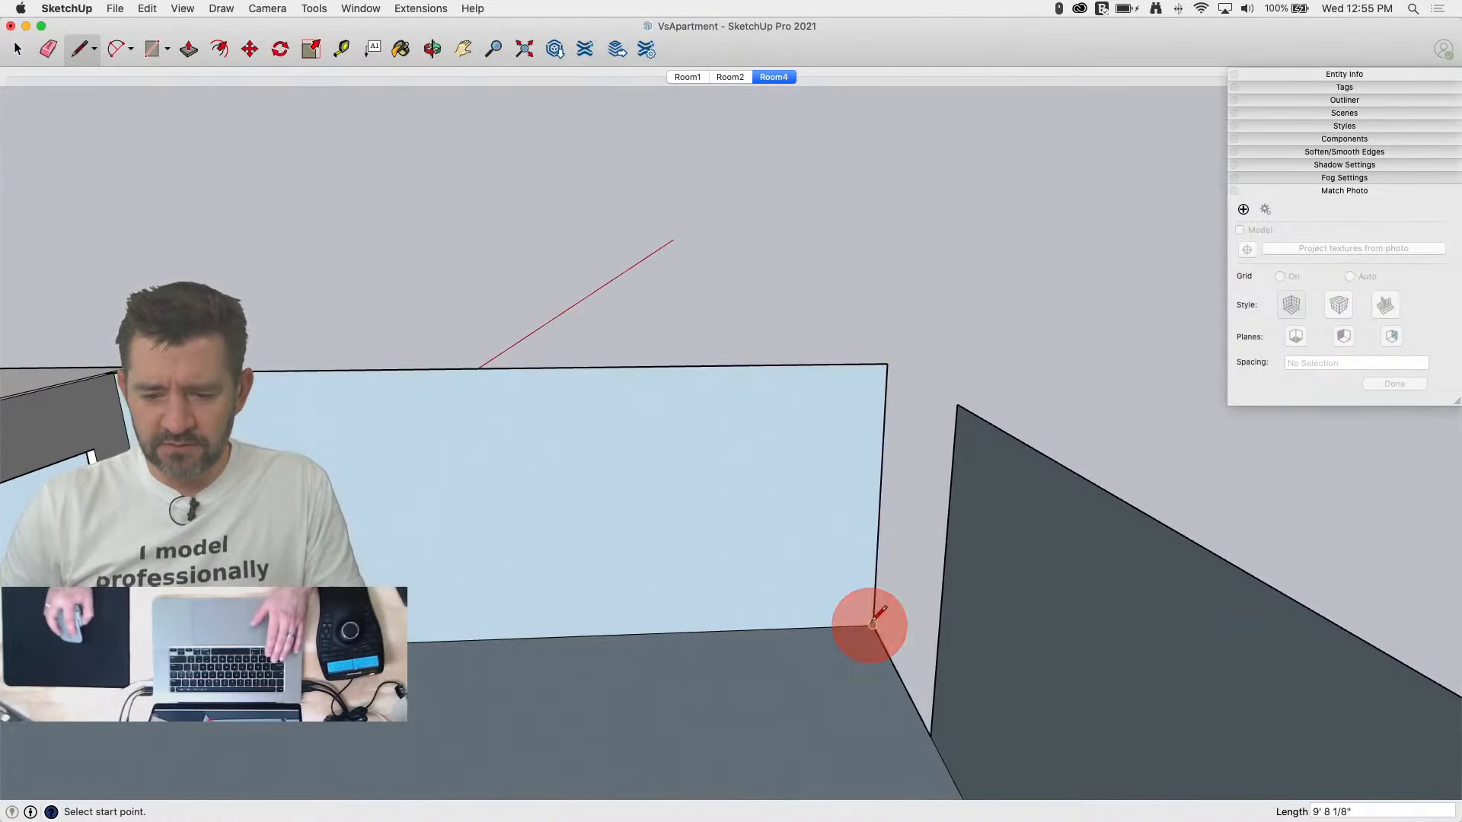
Step: Connect the new wall's top corner to the adjoining wall's top corner, and delete the large faces covering the room
click(957, 404)
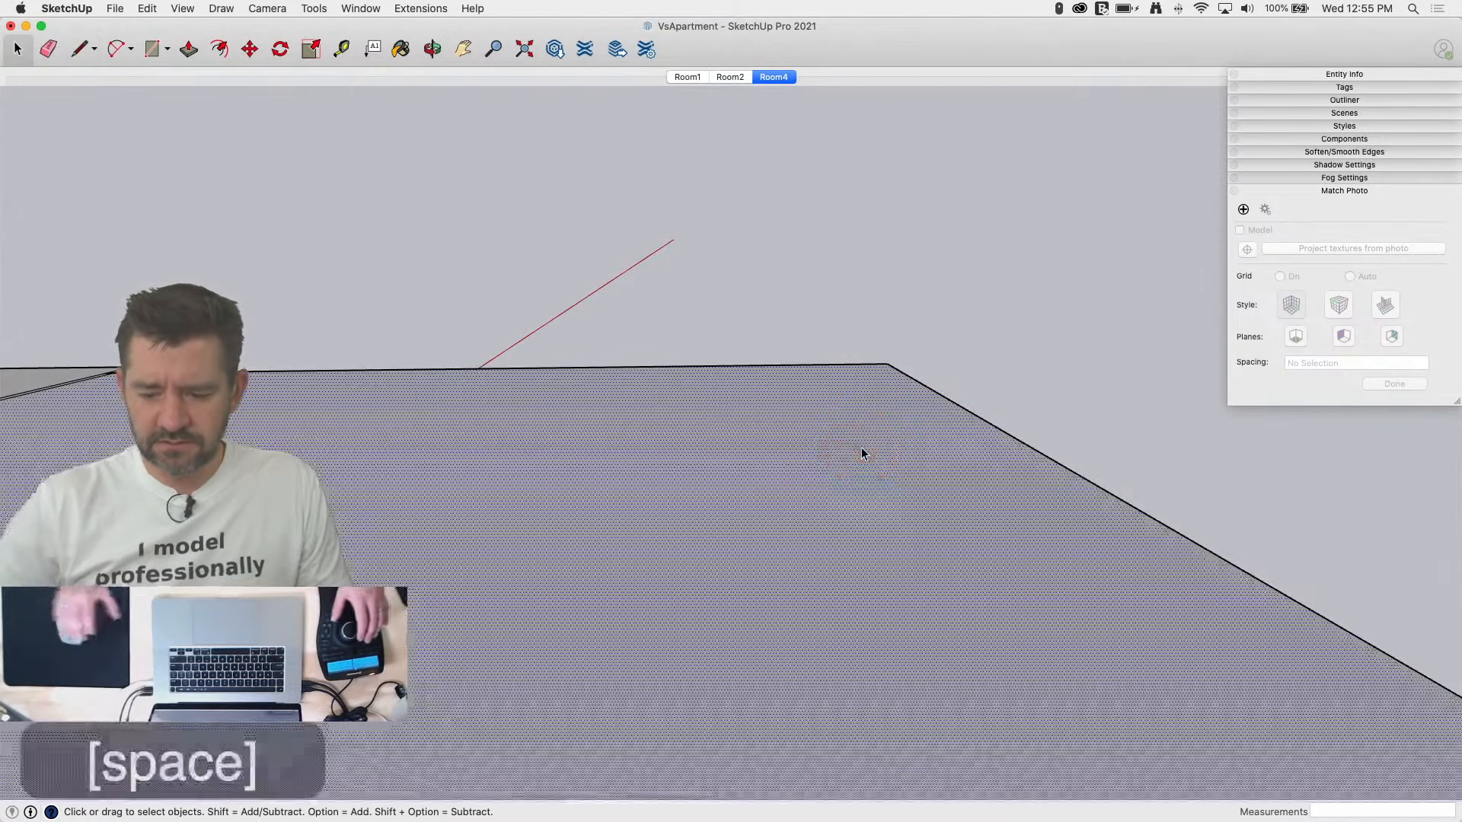
key(BackSpace)
click(847, 480)
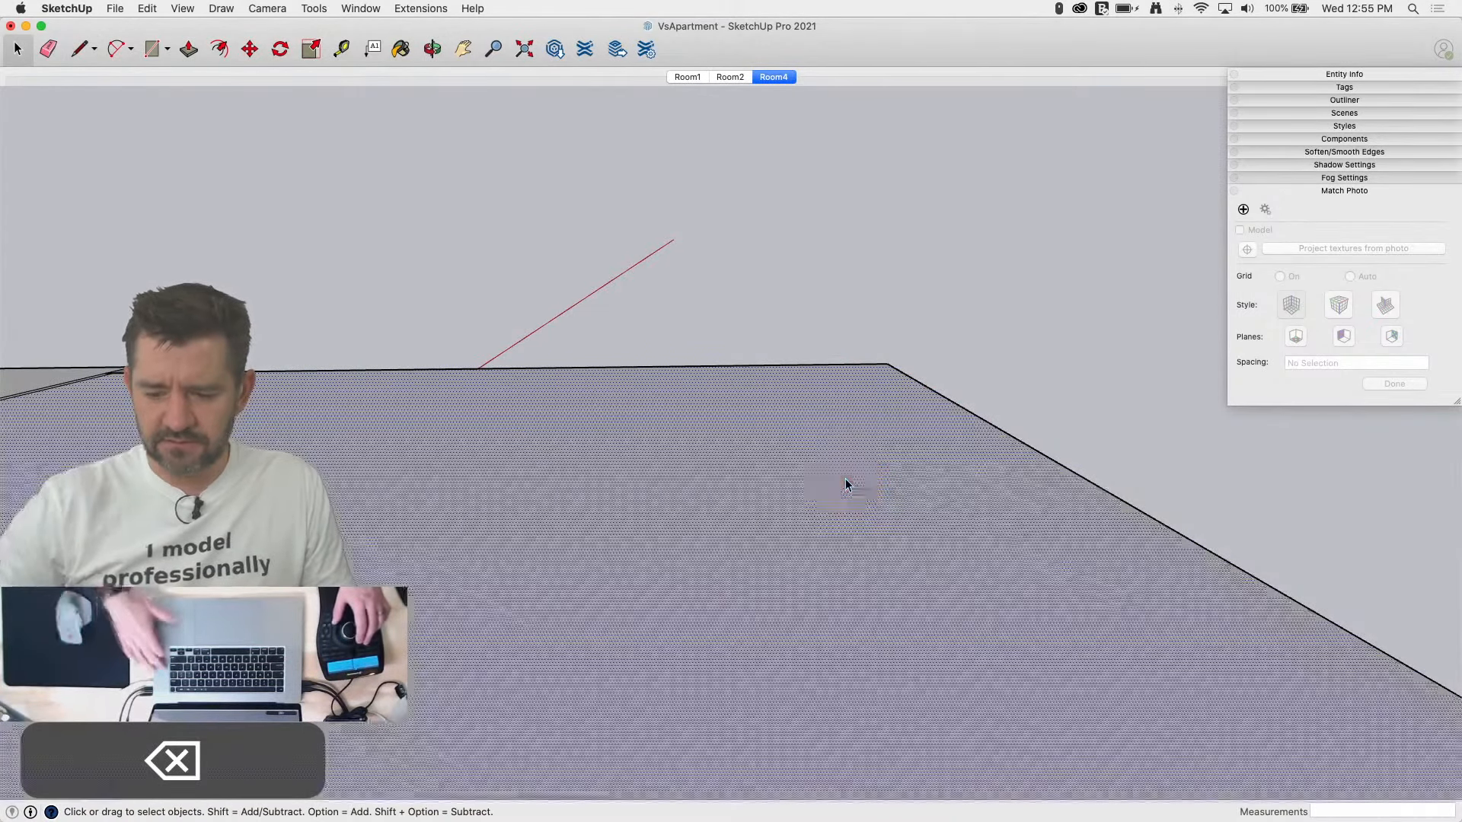
key(BackSpace)
Step: Redraw the boundary edge of the wall beside the alcove to fill in its face
key(l)
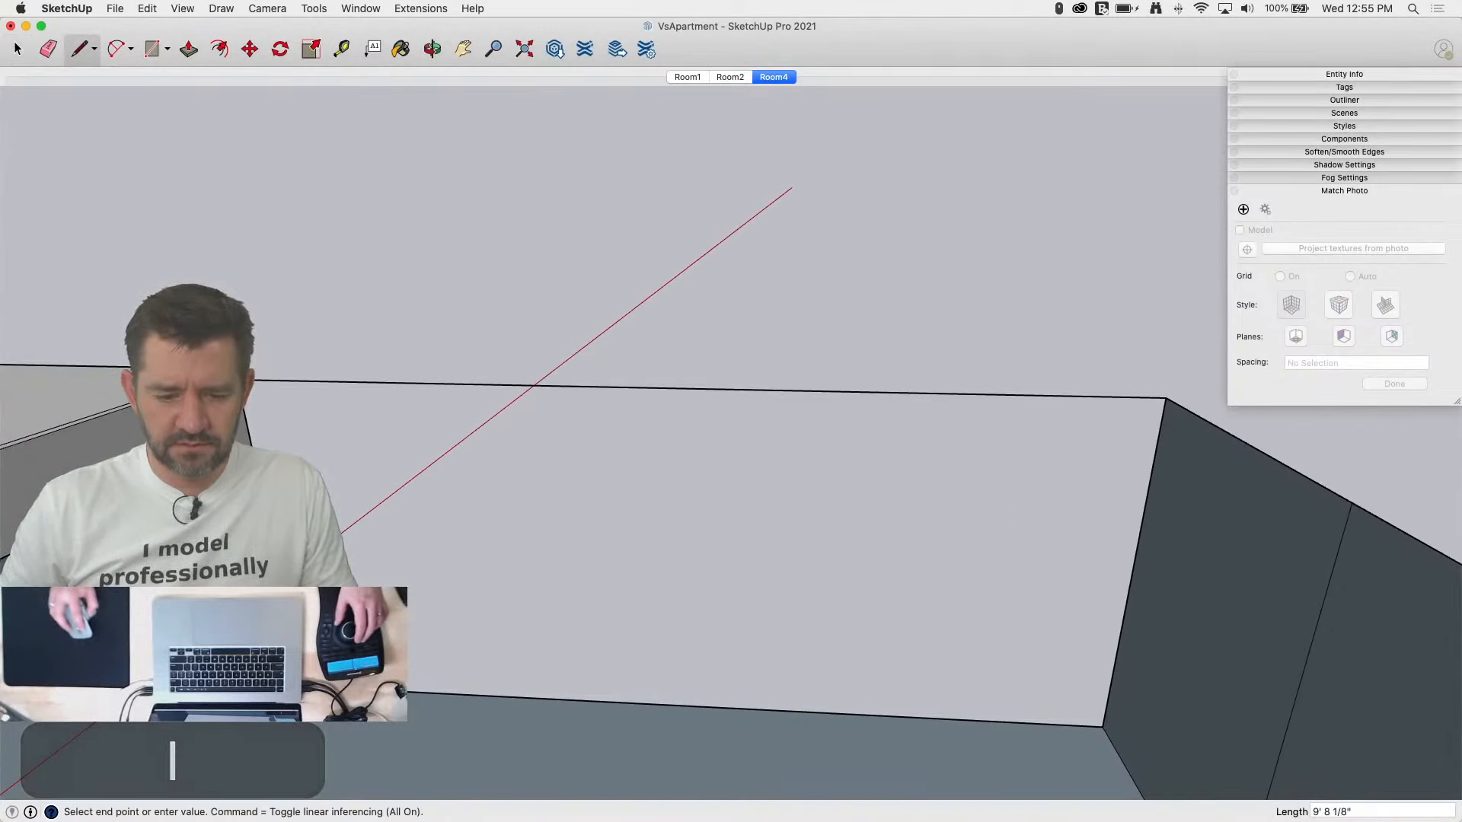
click(308, 686)
key(space)
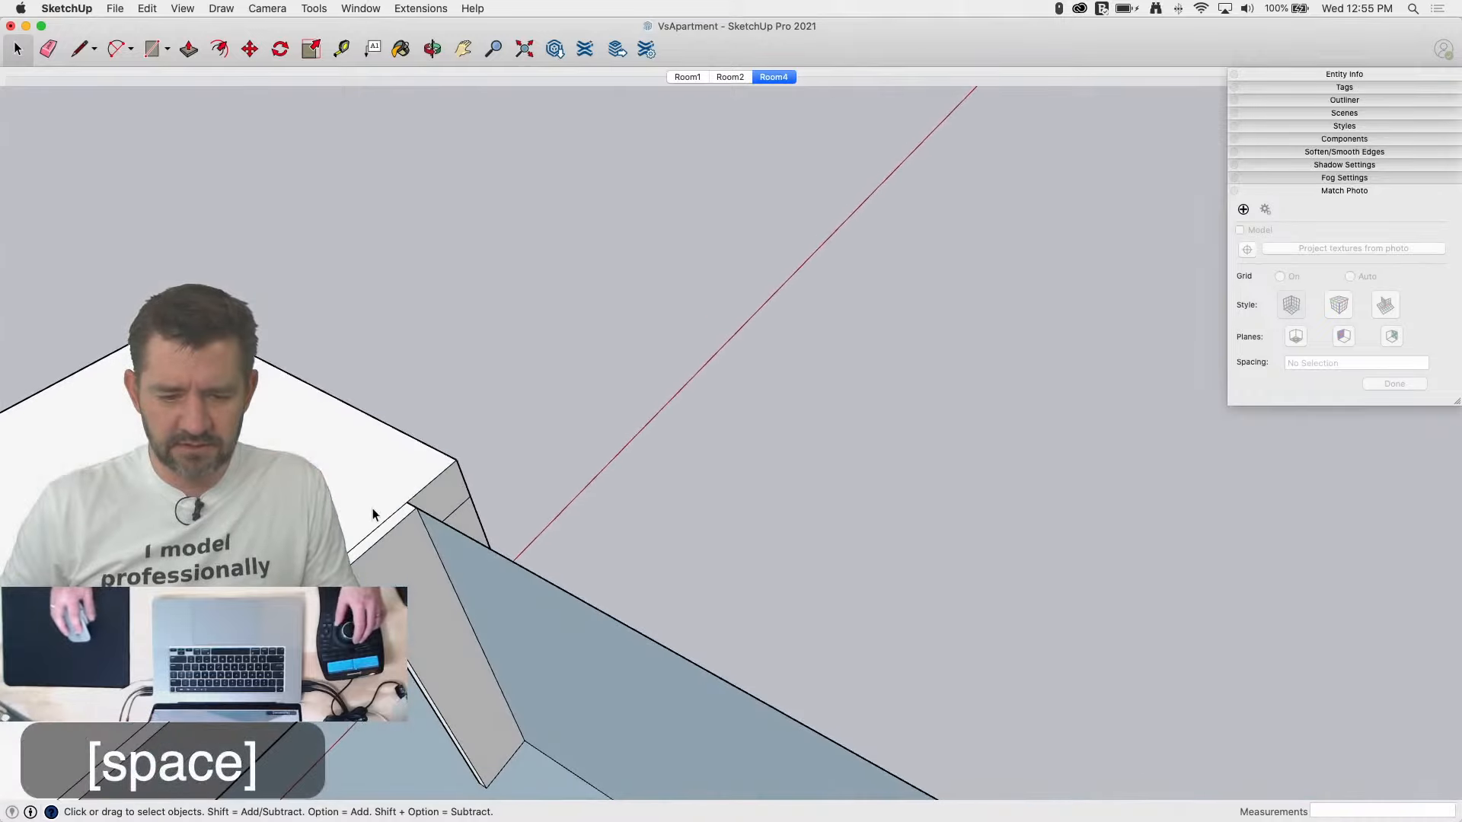
Step: Replace the leftover curve at the alcove's top corner with a straight edge, and delete the extra face covering the room
key(e)
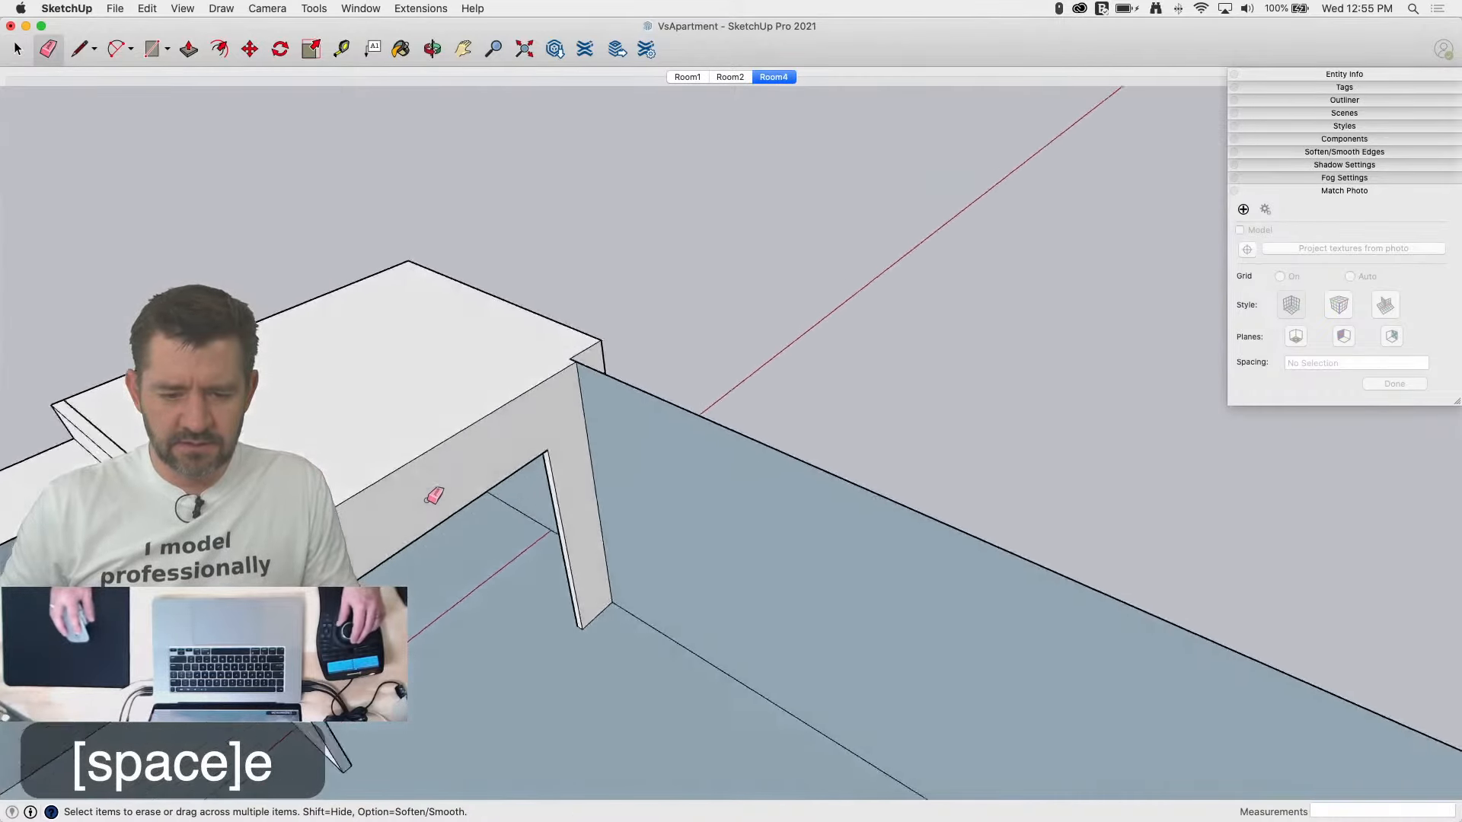
key(space)
key(e)
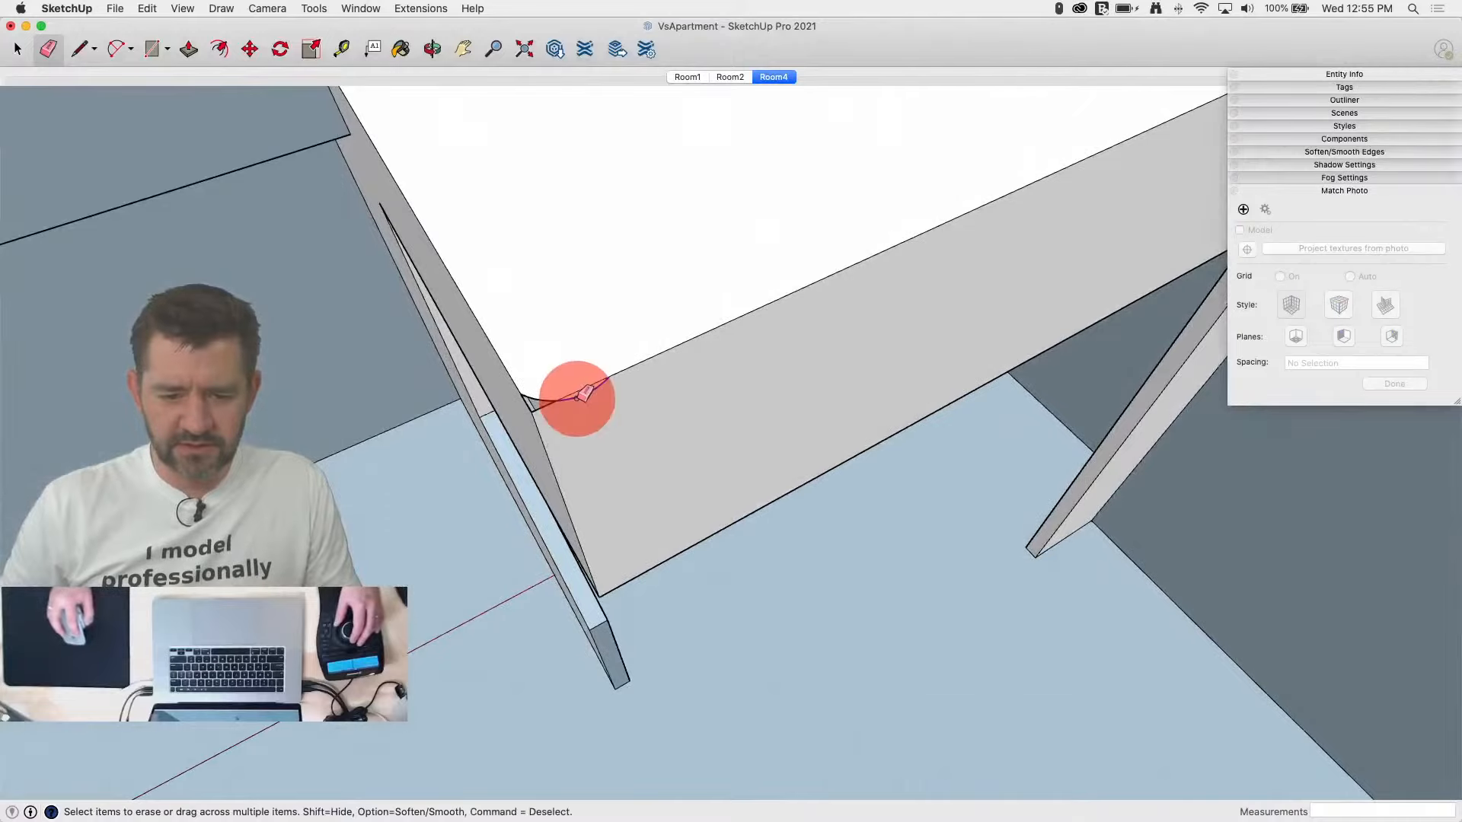
click(558, 399)
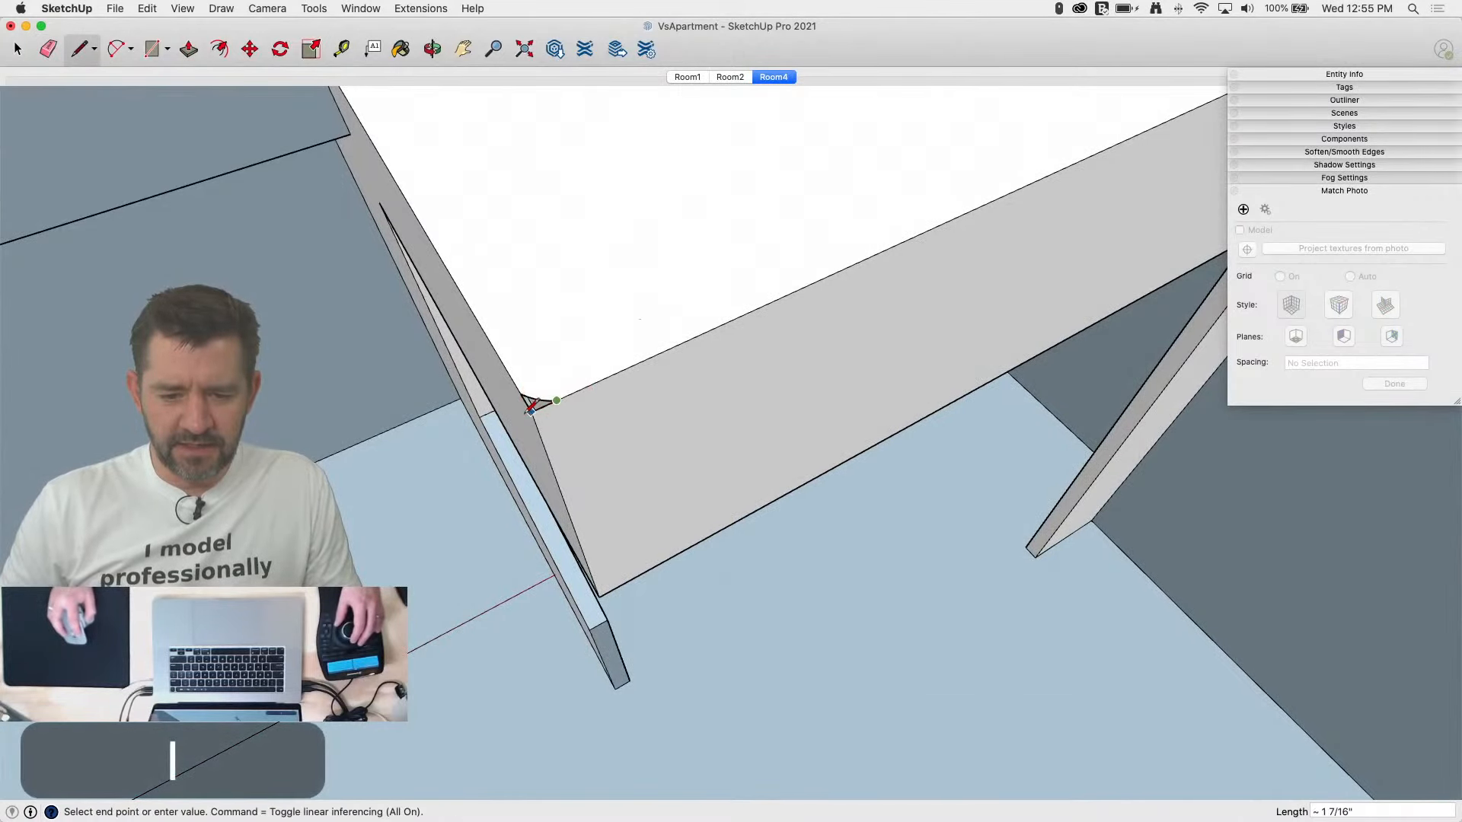
click(530, 411)
key(space)
click(534, 458)
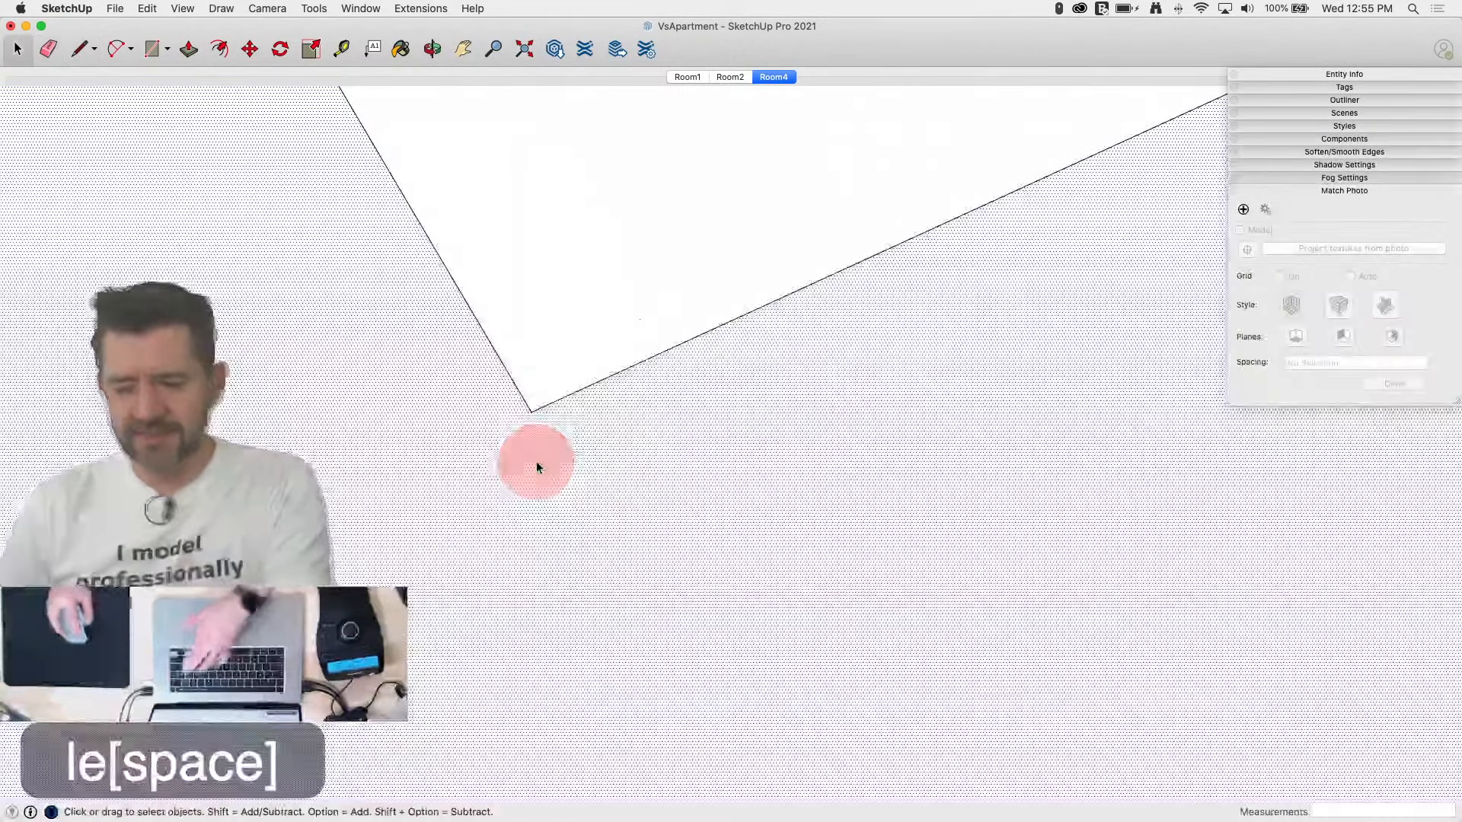
key(BackSpace)
Step: Orient all connected faces to match the alcove's top face, and save the model
right_click(752, 375)
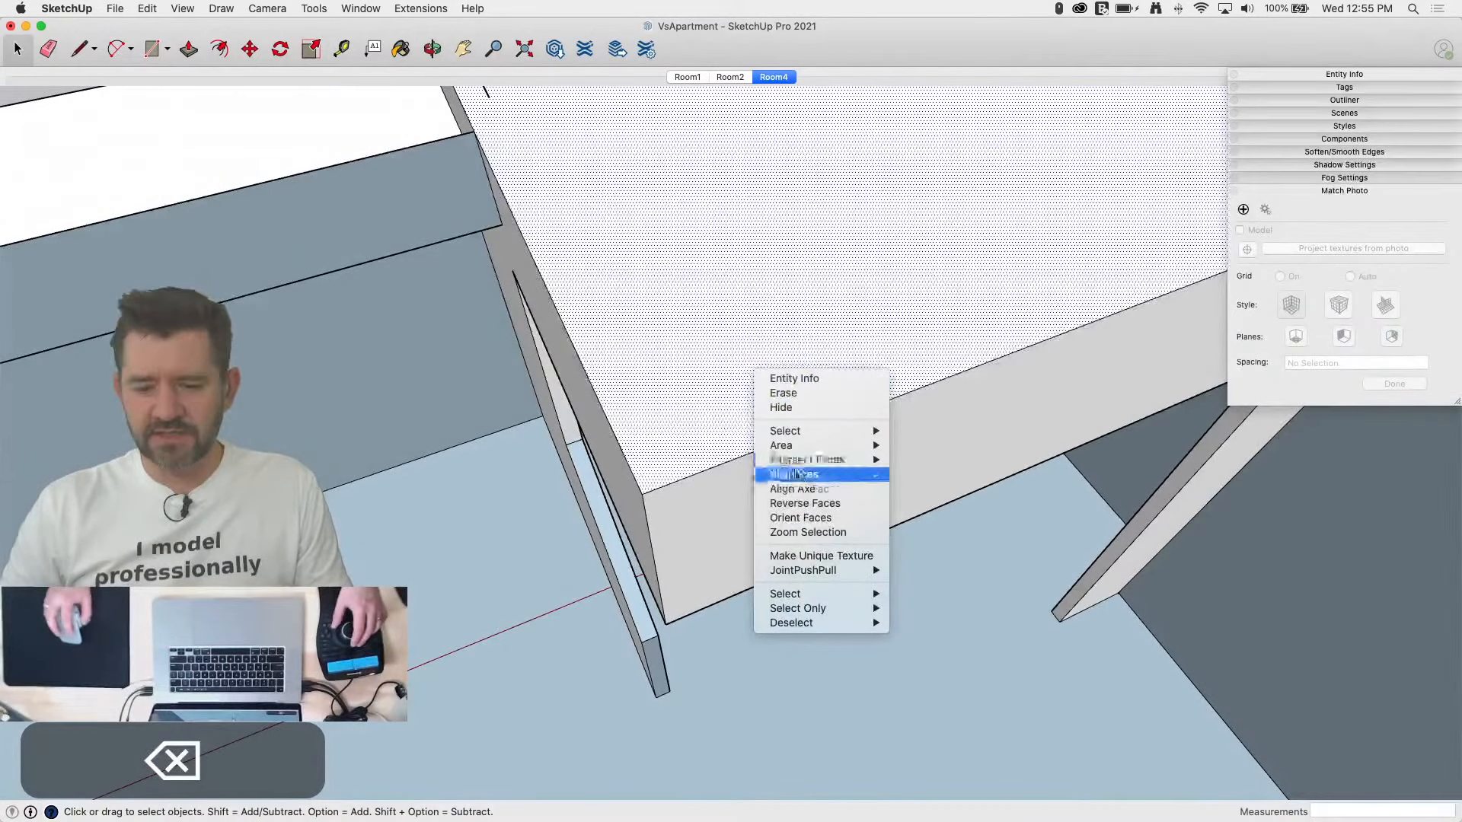
click(817, 526)
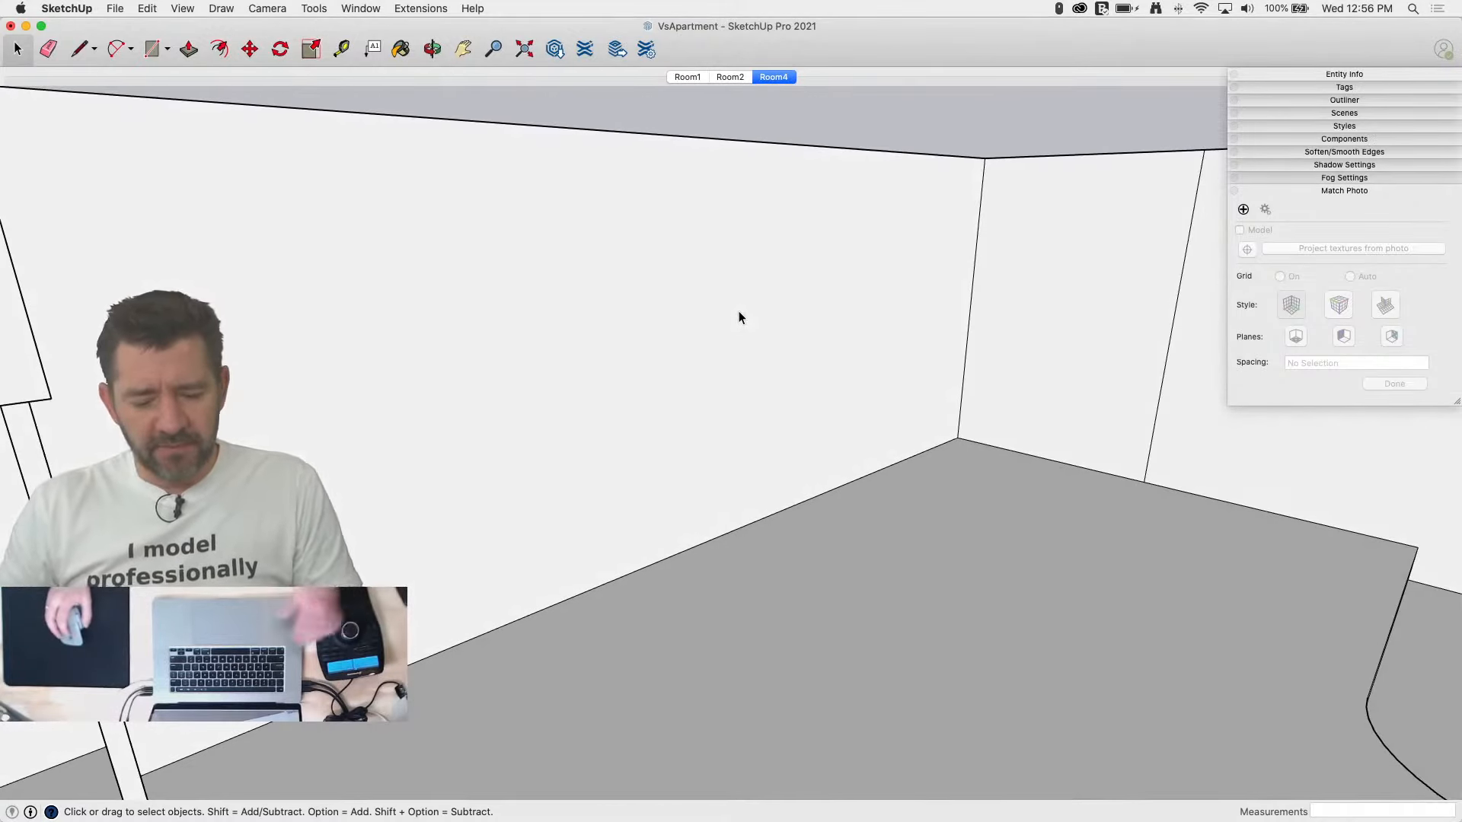
key(super+s)
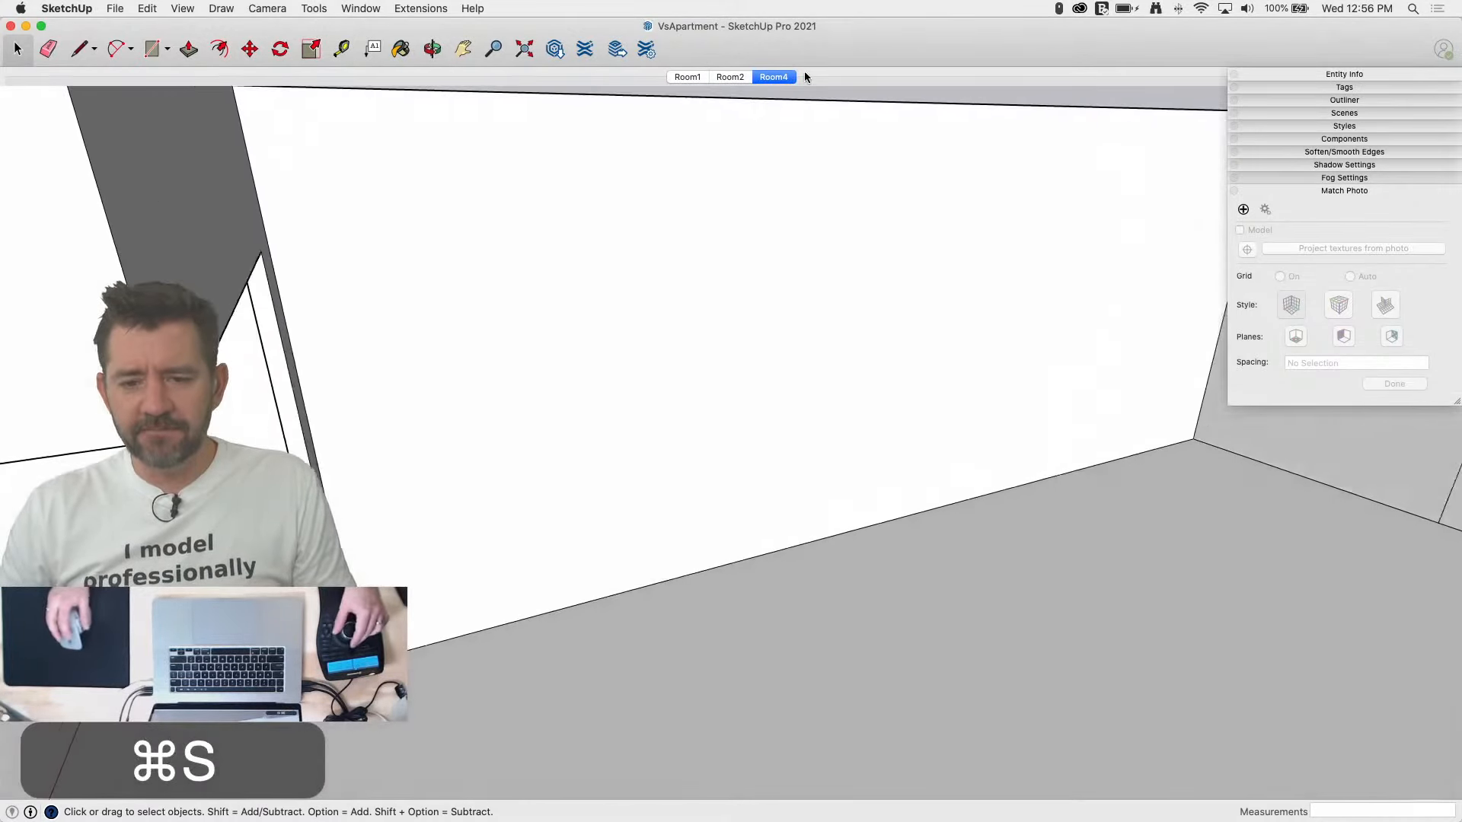
Step: In the Room4 photo match, outline the kitchen doorway on the wall, with a threshold line about 7' 1/2" long above the floor
click(772, 77)
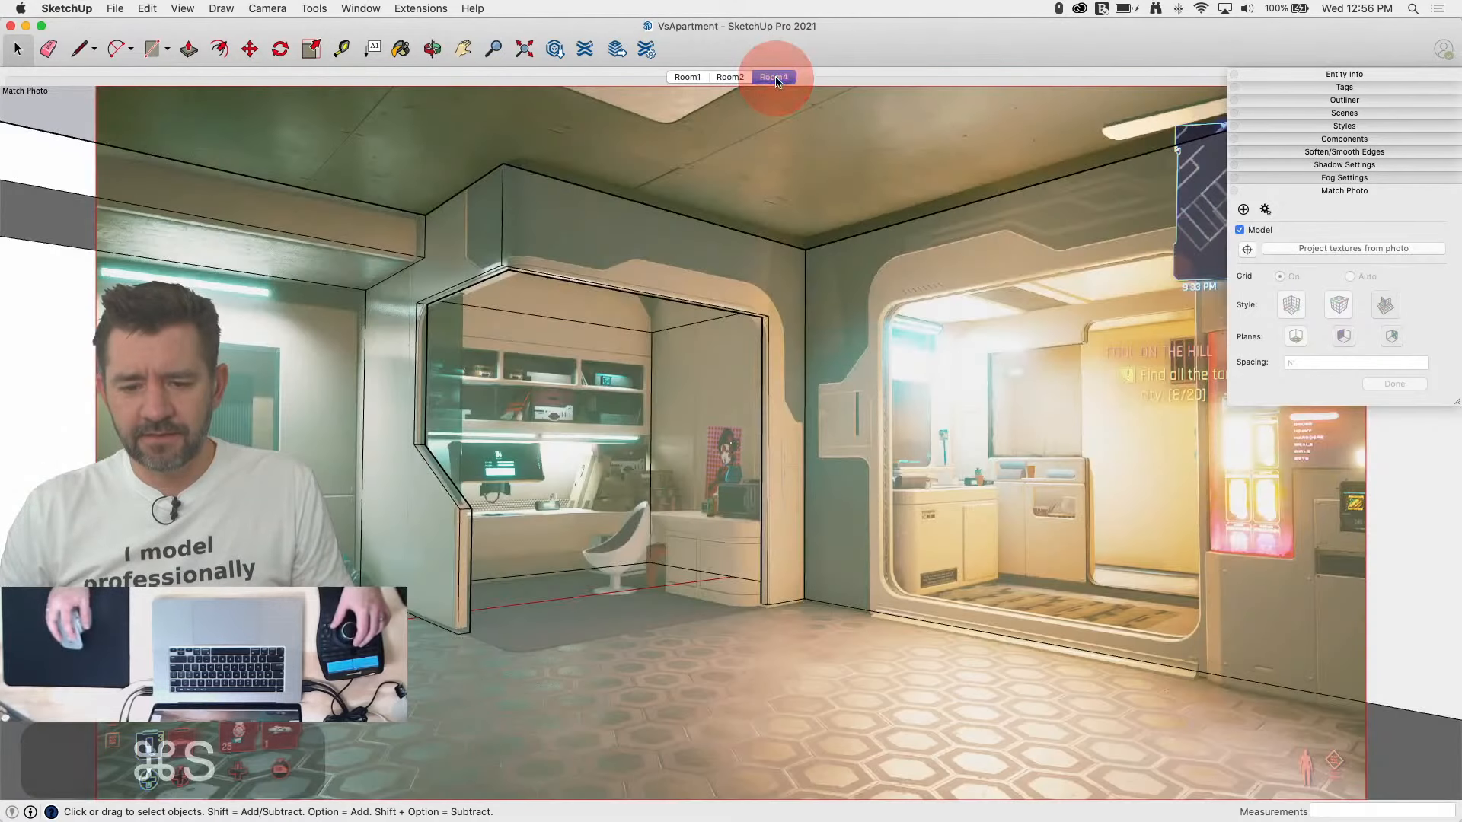
key(r)
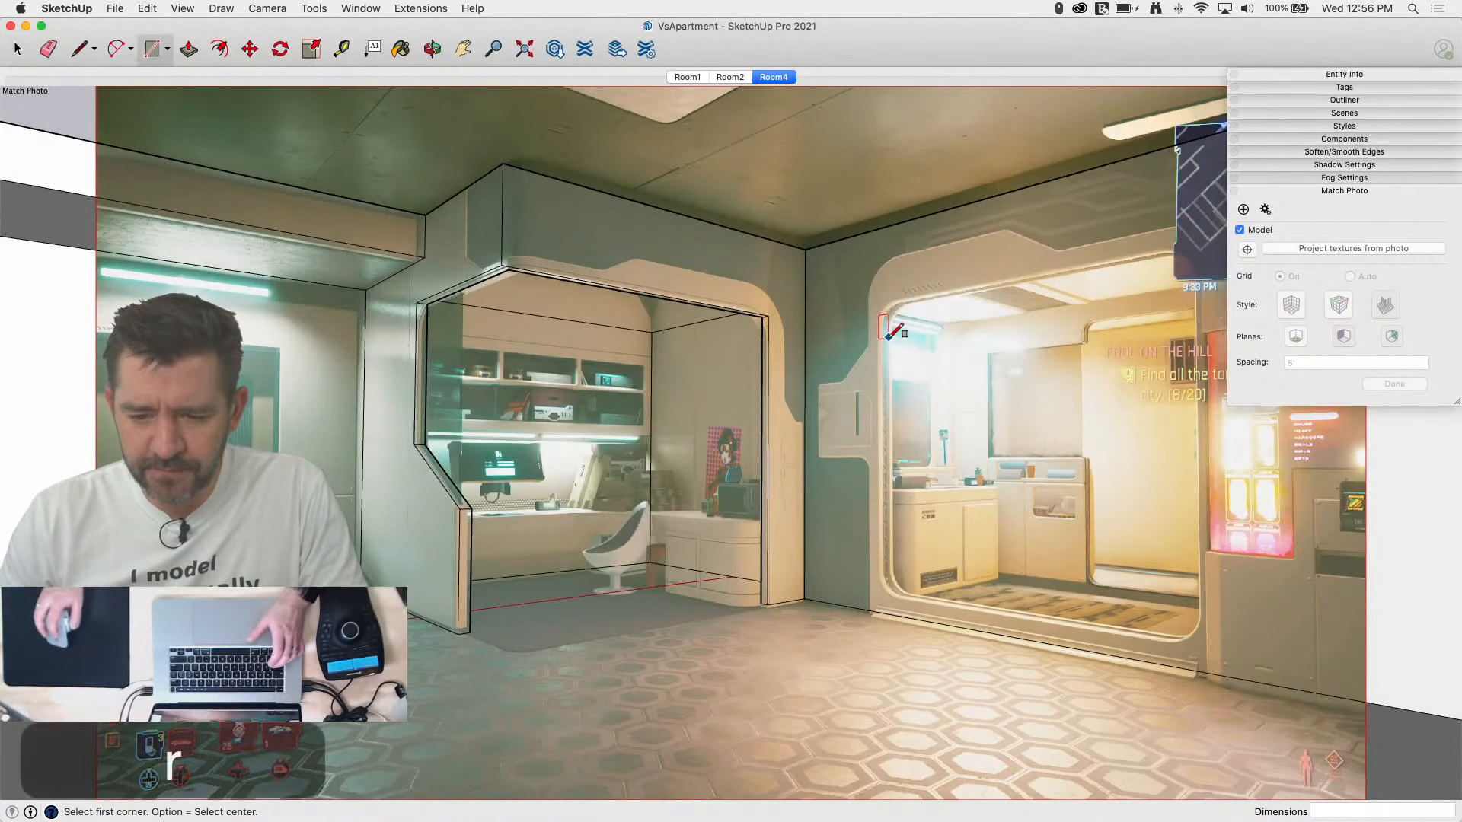
click(881, 612)
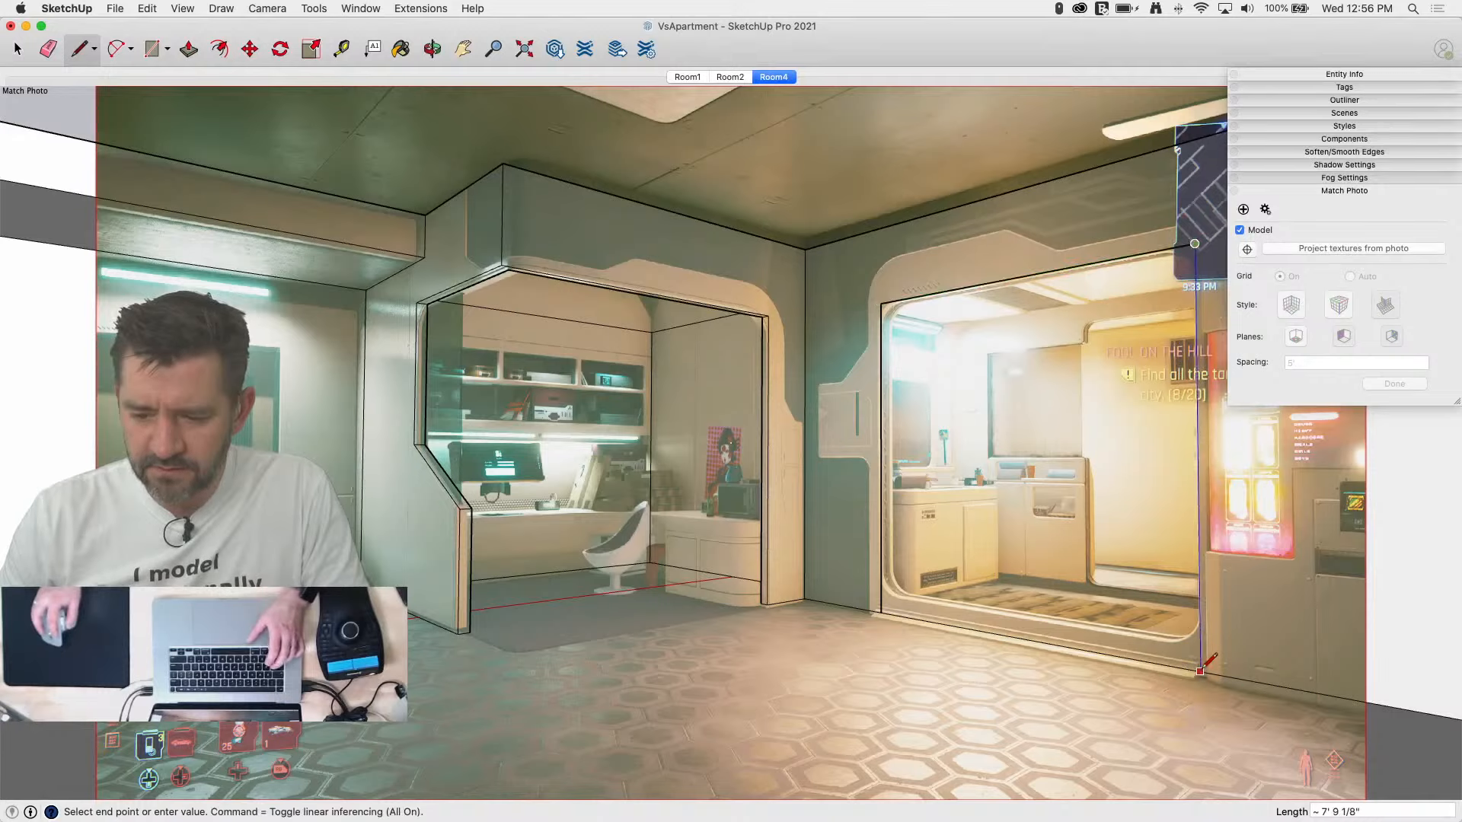
click(1199, 663)
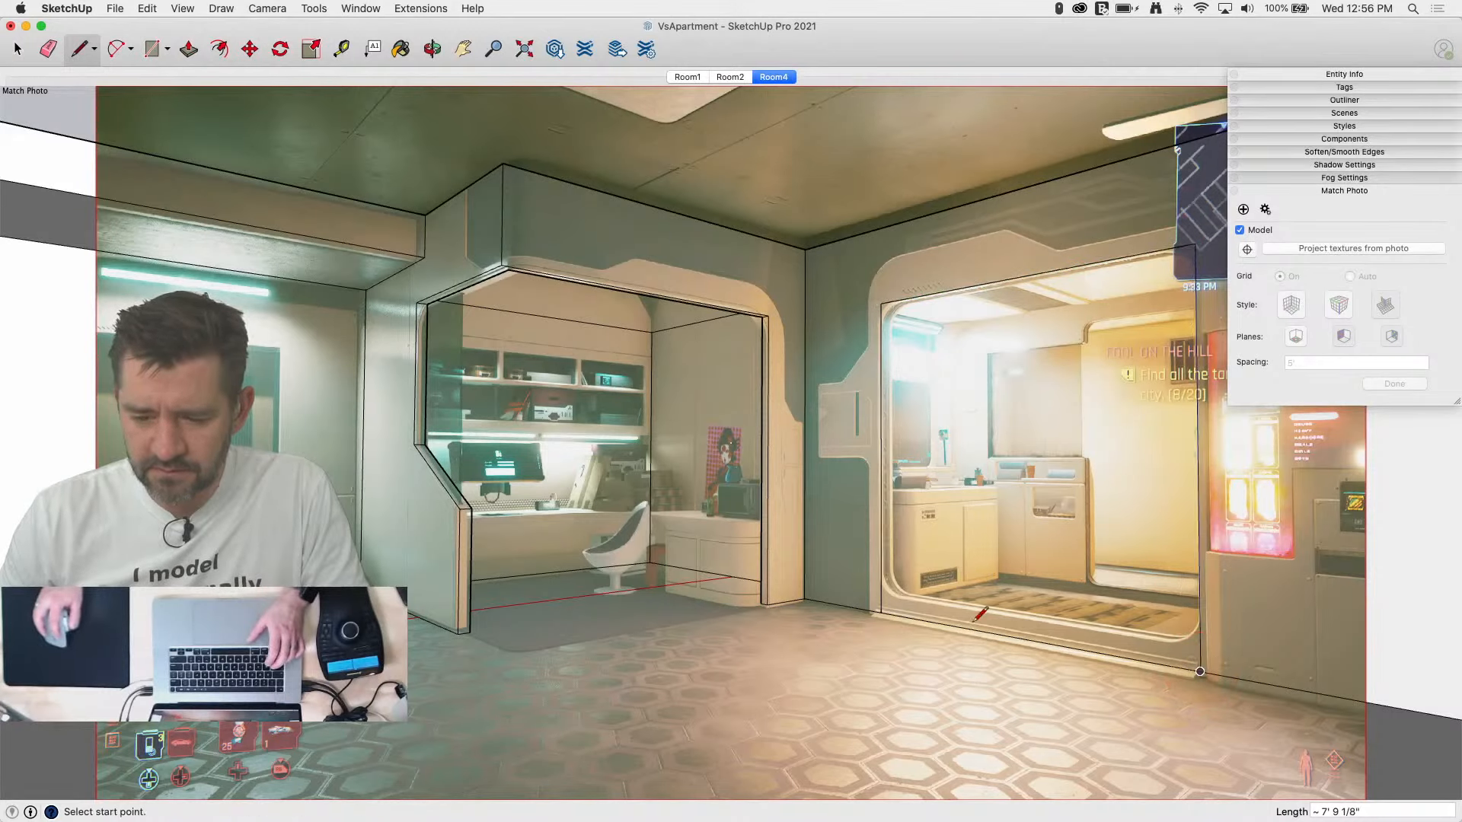
click(881, 598)
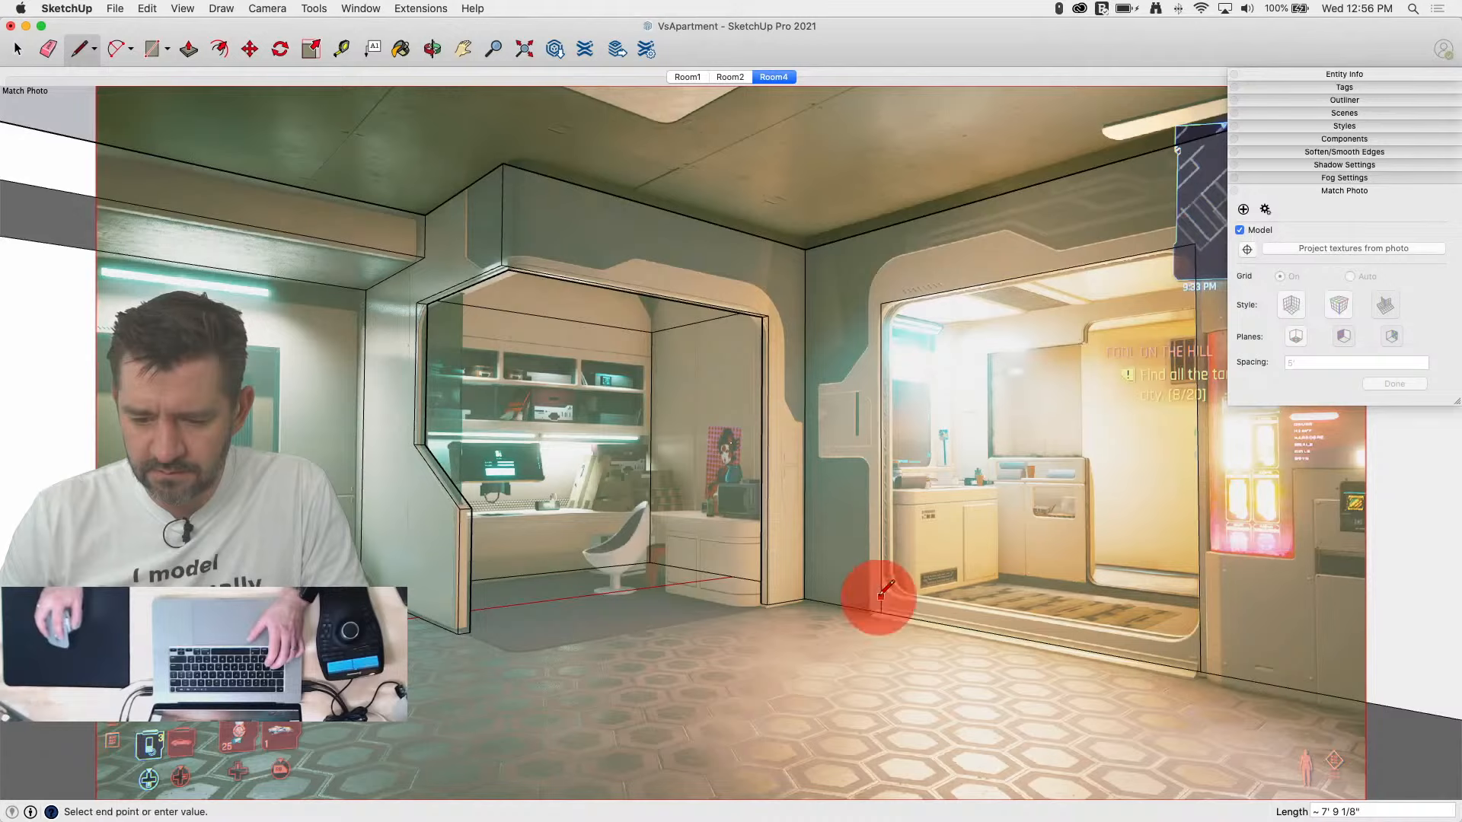
click(1201, 649)
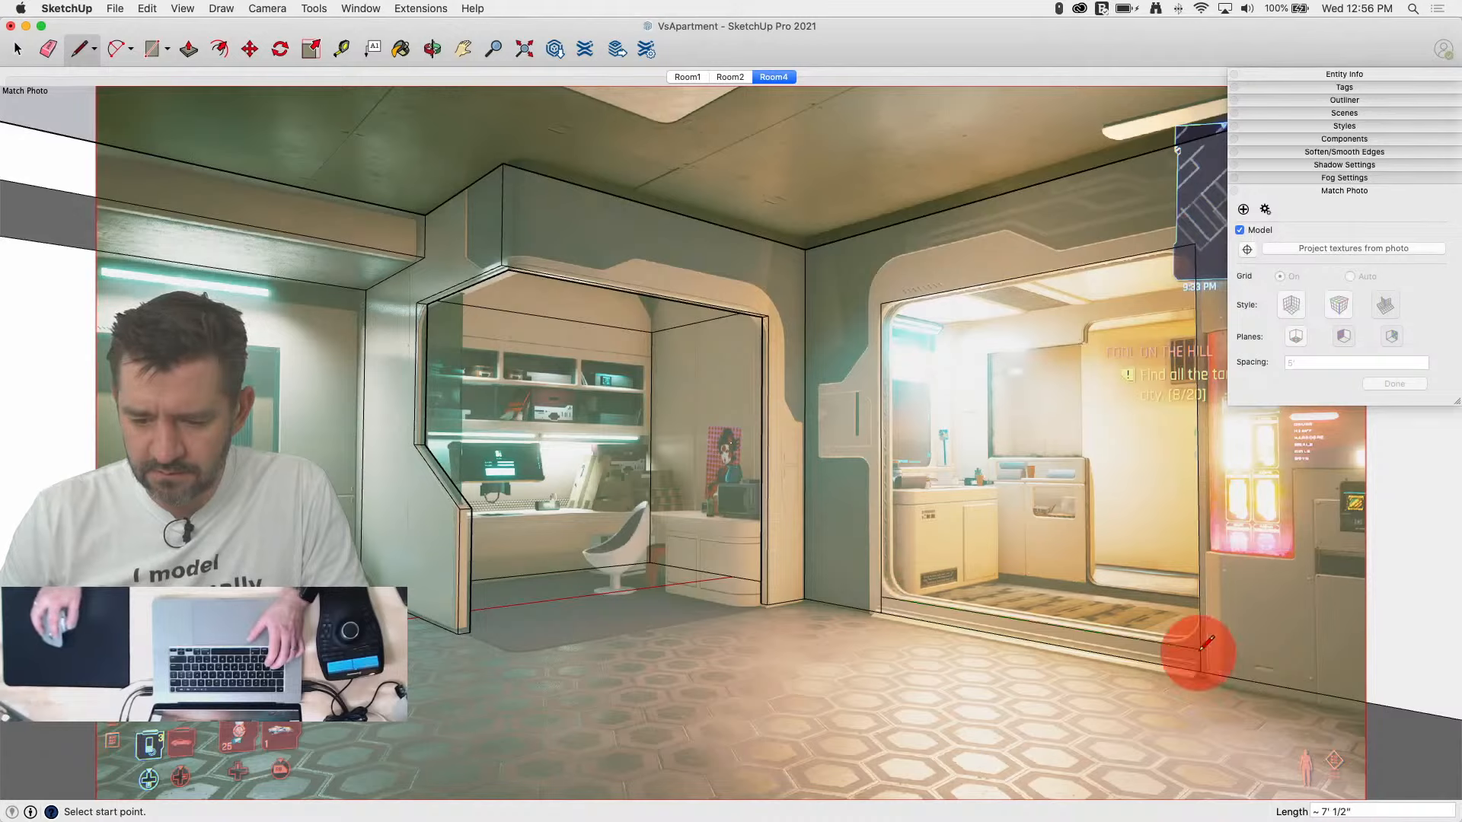
Step: Erase the leftover side edges below the kitchen doorway's threshold line
key(e)
click(1204, 659)
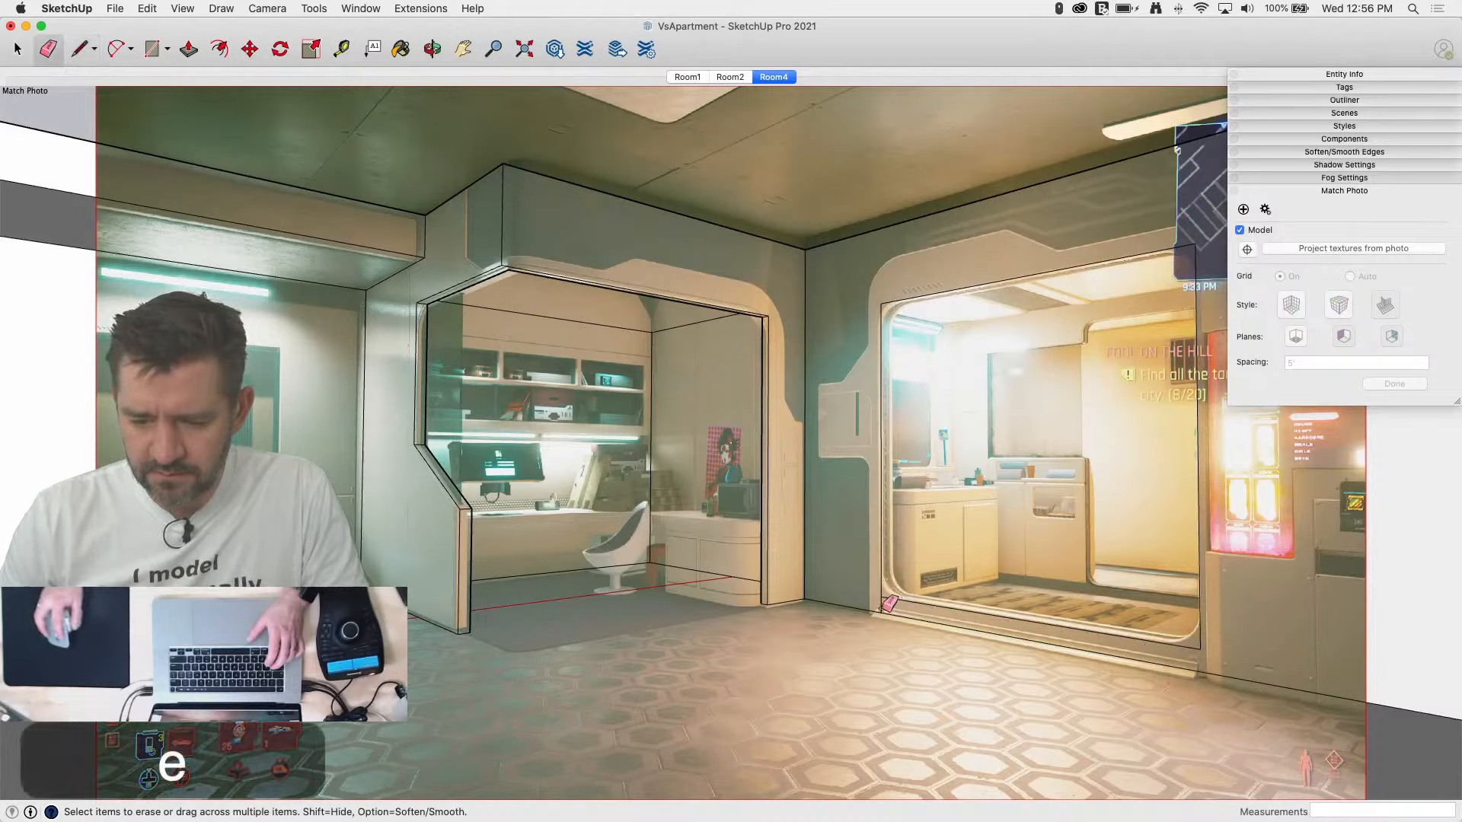
click(885, 607)
Step: Round the corners of the kitchen doorway outline with tangent arcs to follow the photographed frame
scroll(895, 598, up, 4)
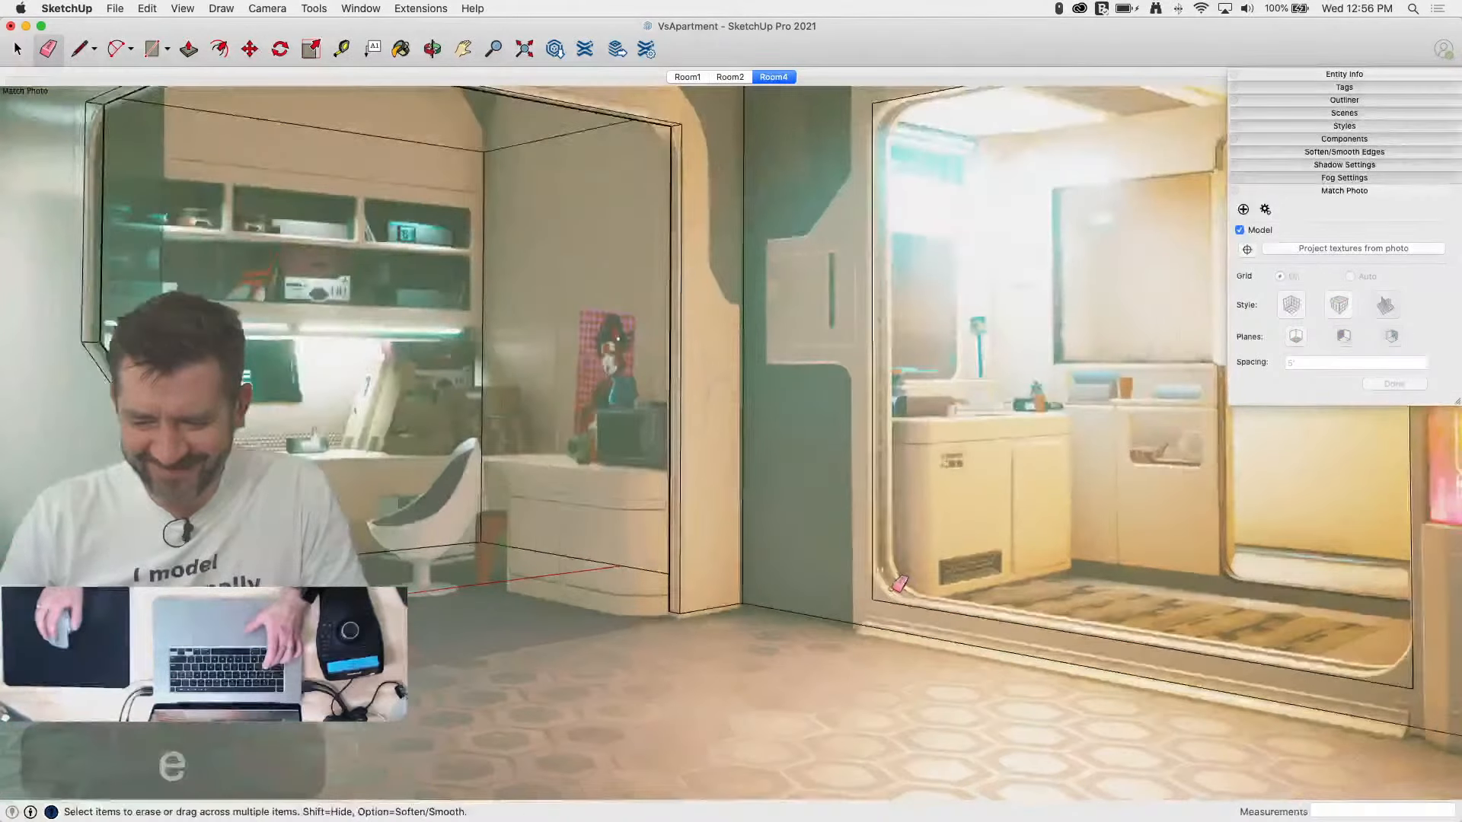
scroll(898, 584, up, 3)
key(a)
click(861, 548)
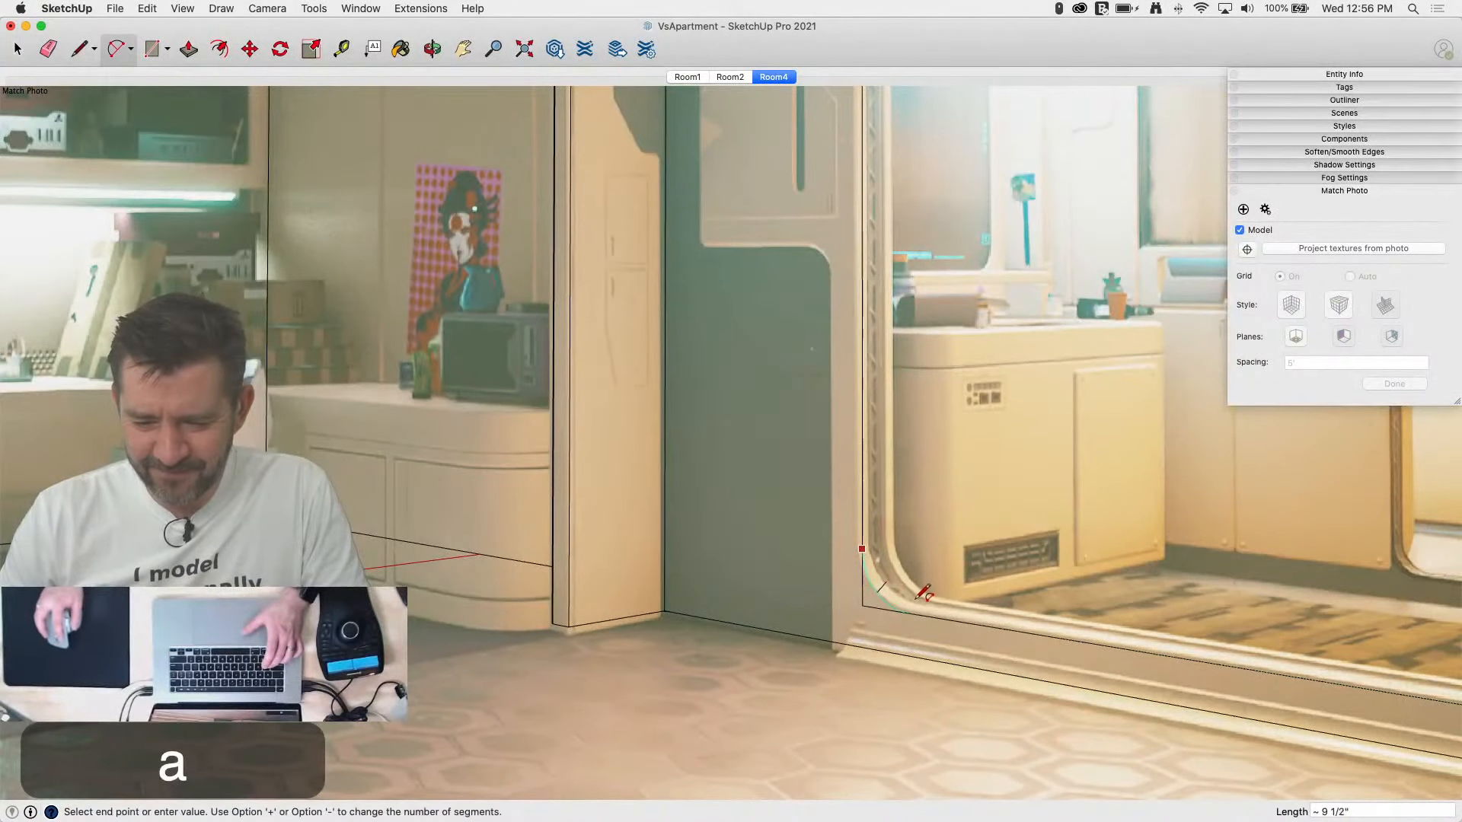
click(915, 607)
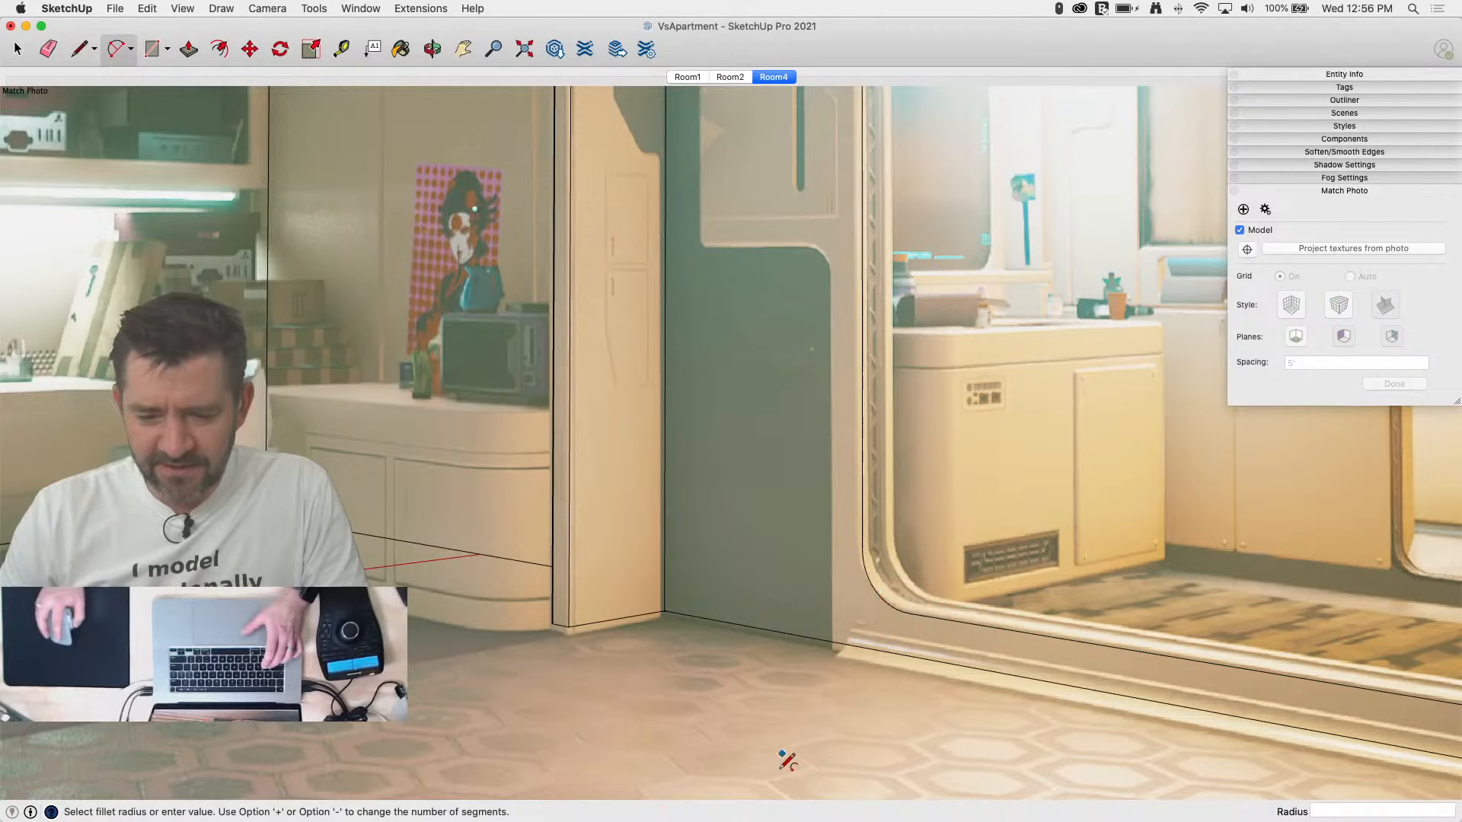
scroll(863, 447, down, 5)
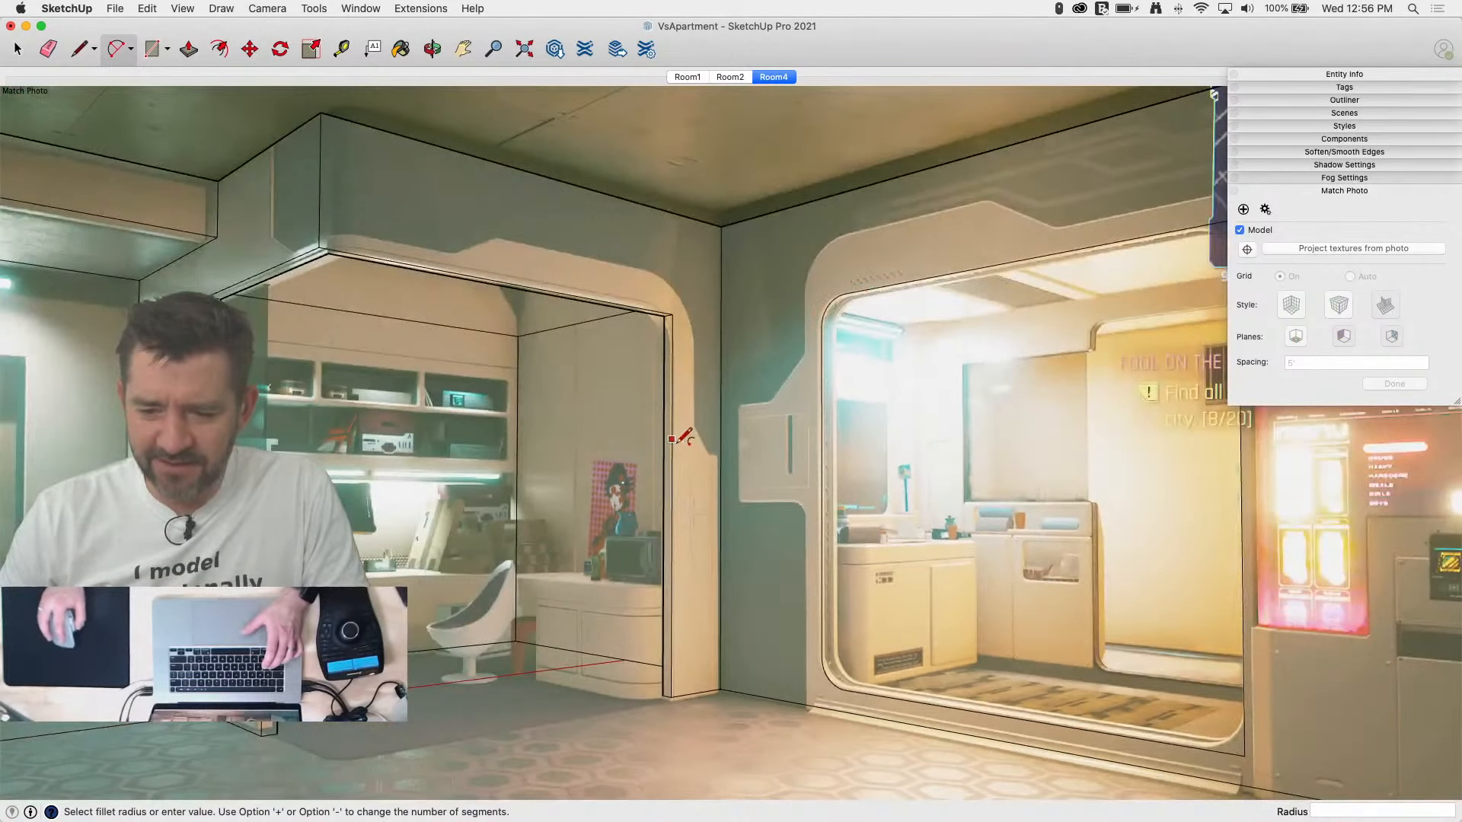
scroll(1138, 245, down, 2)
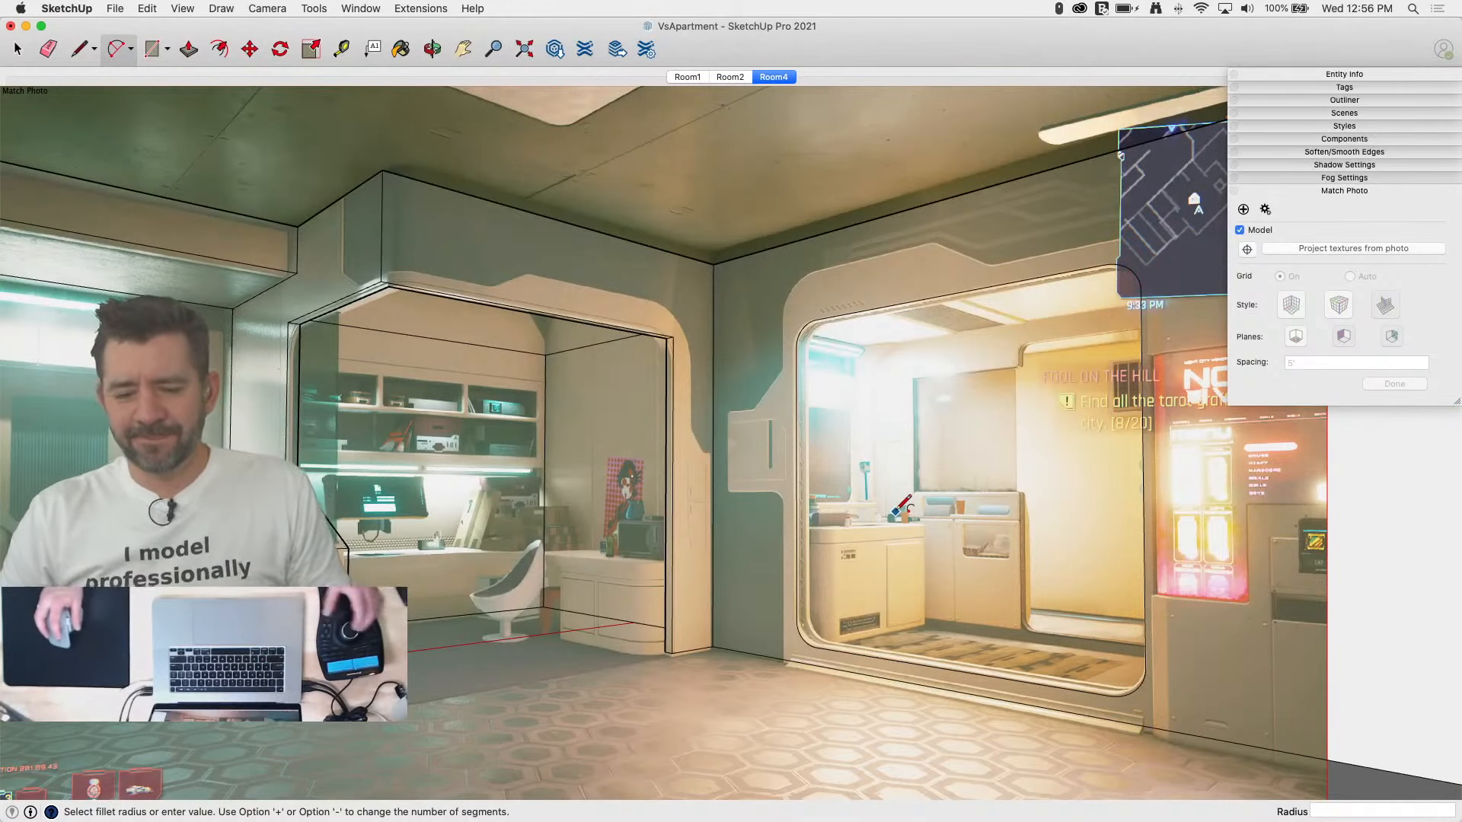
Step: Push the rounded kitchen doorway face 1 9/16" back into the wall
key(p)
mouse_move(859, 588)
mouse_down()
mouse_move(869, 604)
mouse_move(883, 579)
mouse_up()
click(883, 577)
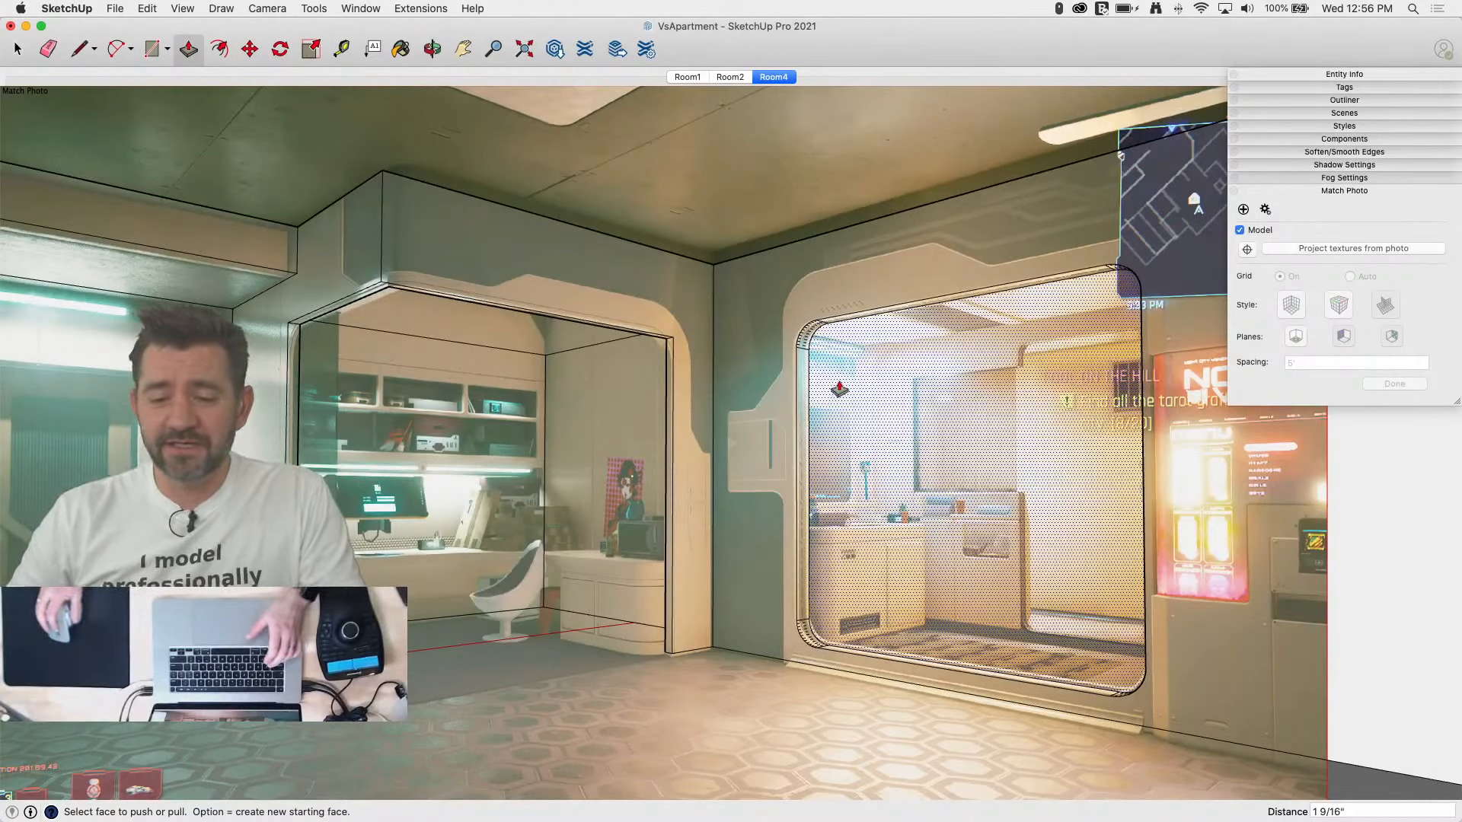
Step: Soften the short seam edge where the doorway recess's rounded upper corner nearest the alcove meets its straight side
key(e)
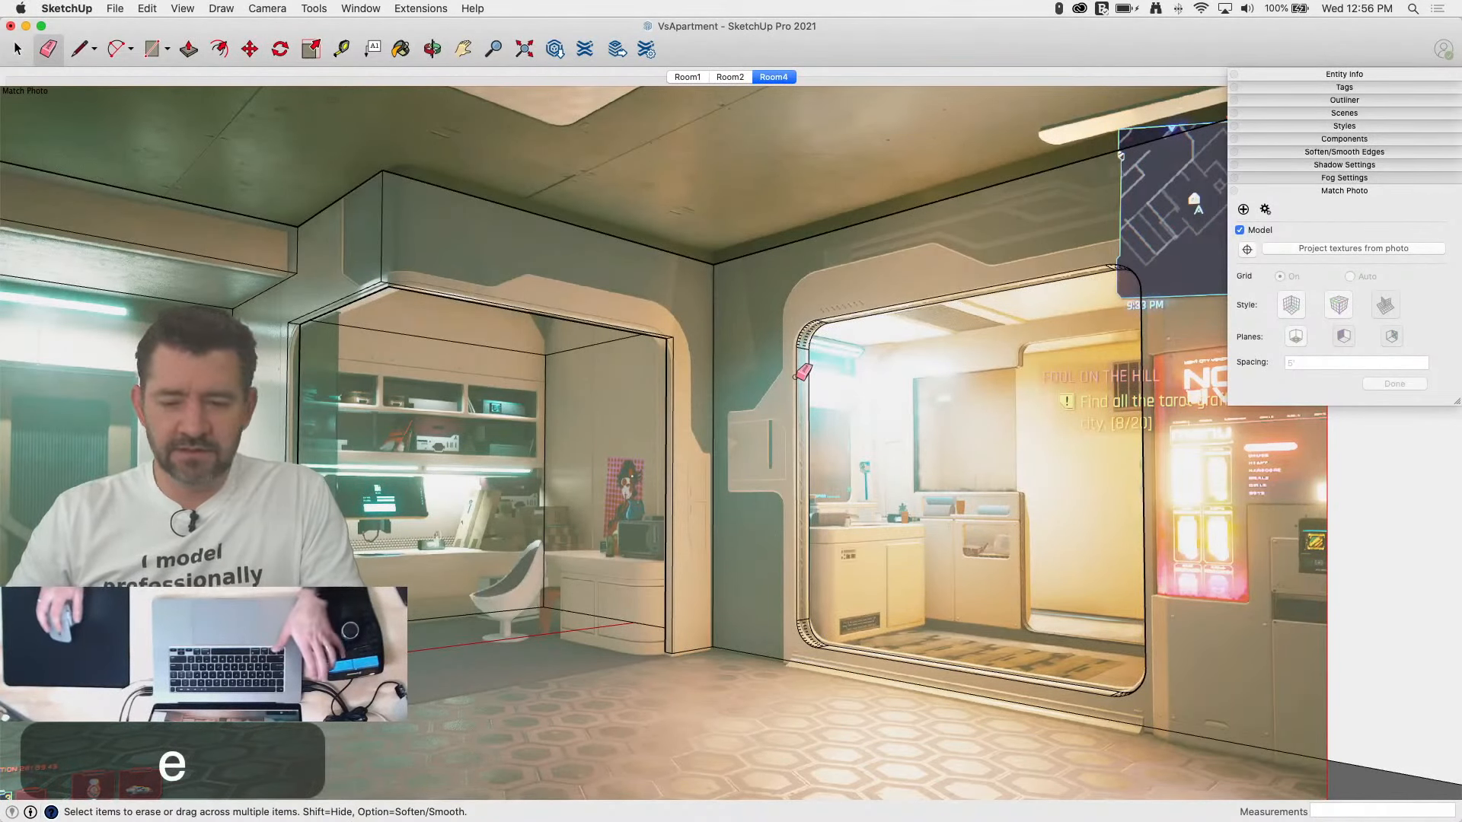
scroll(807, 349, up, 2)
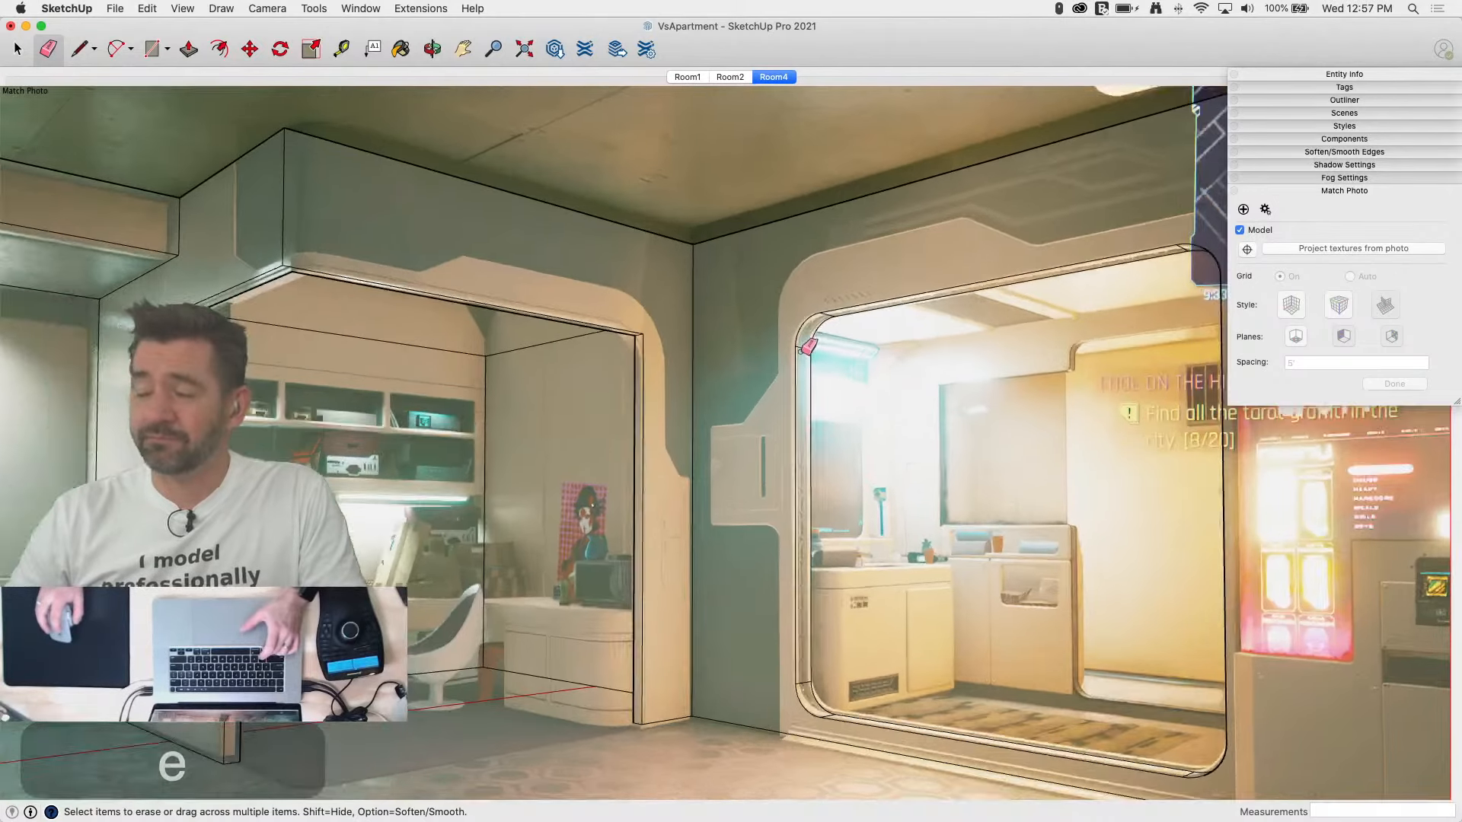
scroll(806, 349, up, 3)
scroll(809, 336, up, 3)
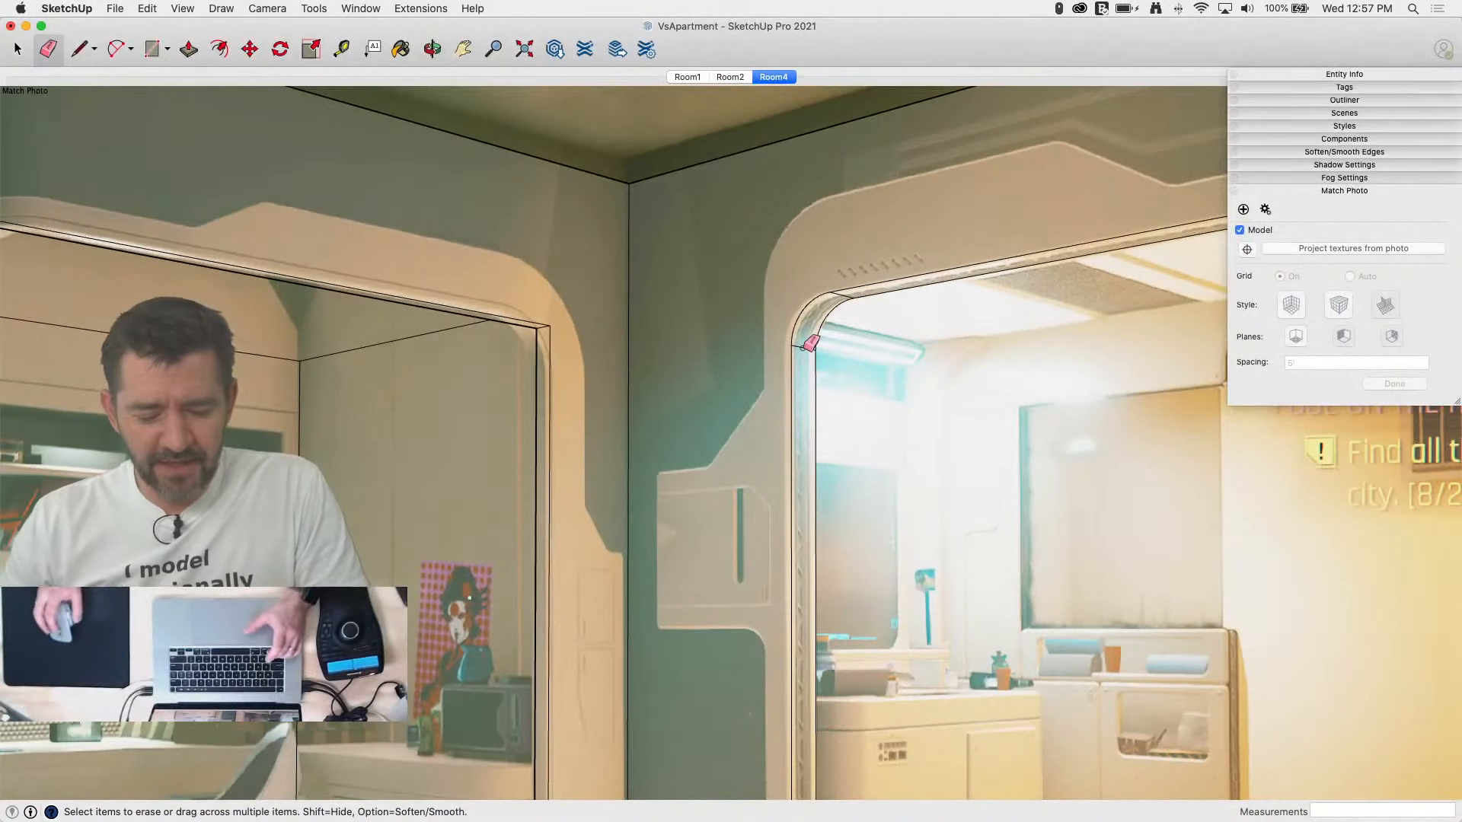
click(808, 341)
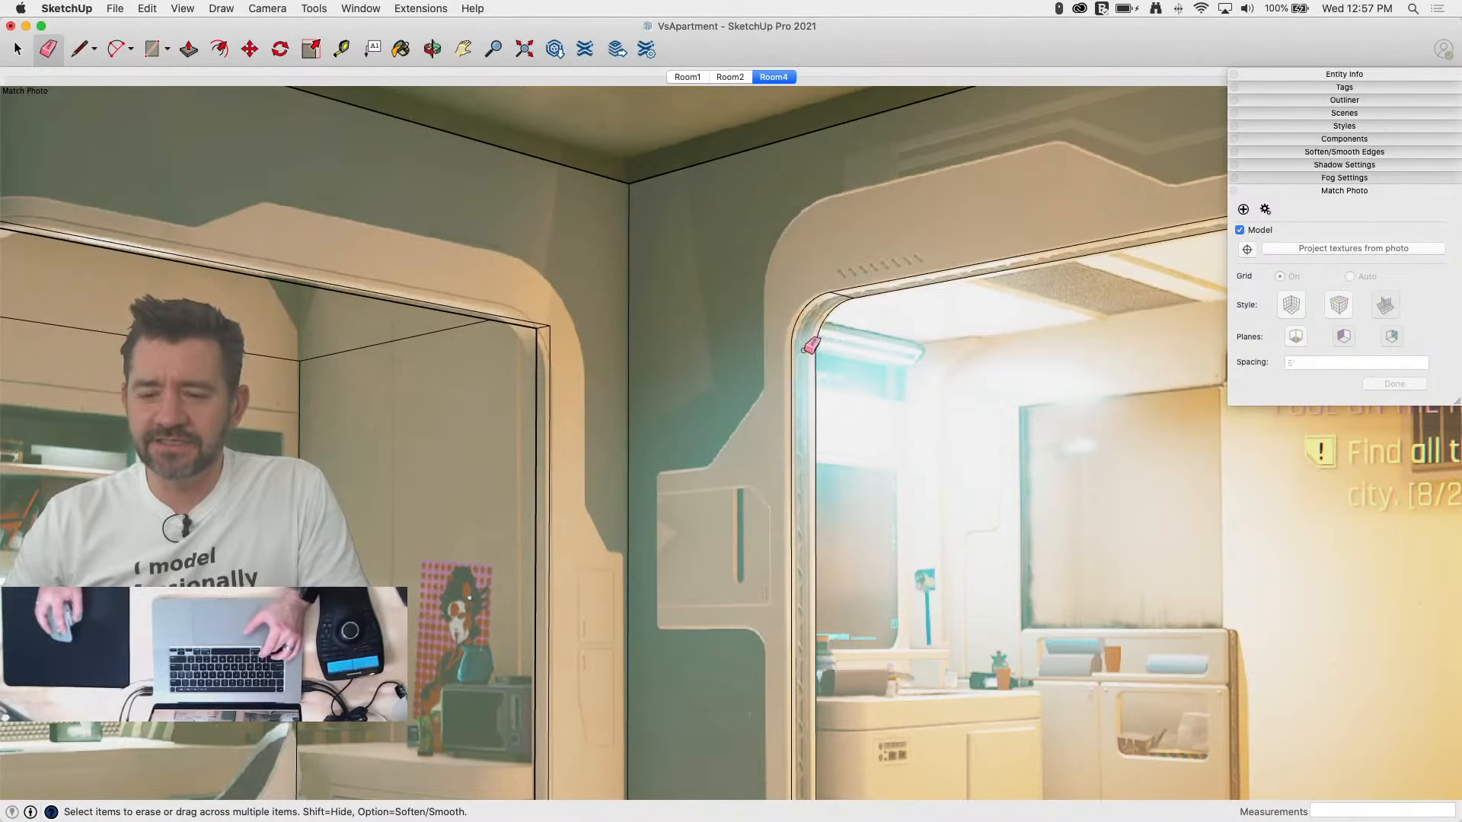
Step: Soften the remaining seam edges at the doorway recess's upper and lower rounded corners on the side nearest the alcove
alt+click(842, 297)
scroll(815, 216, down, 4)
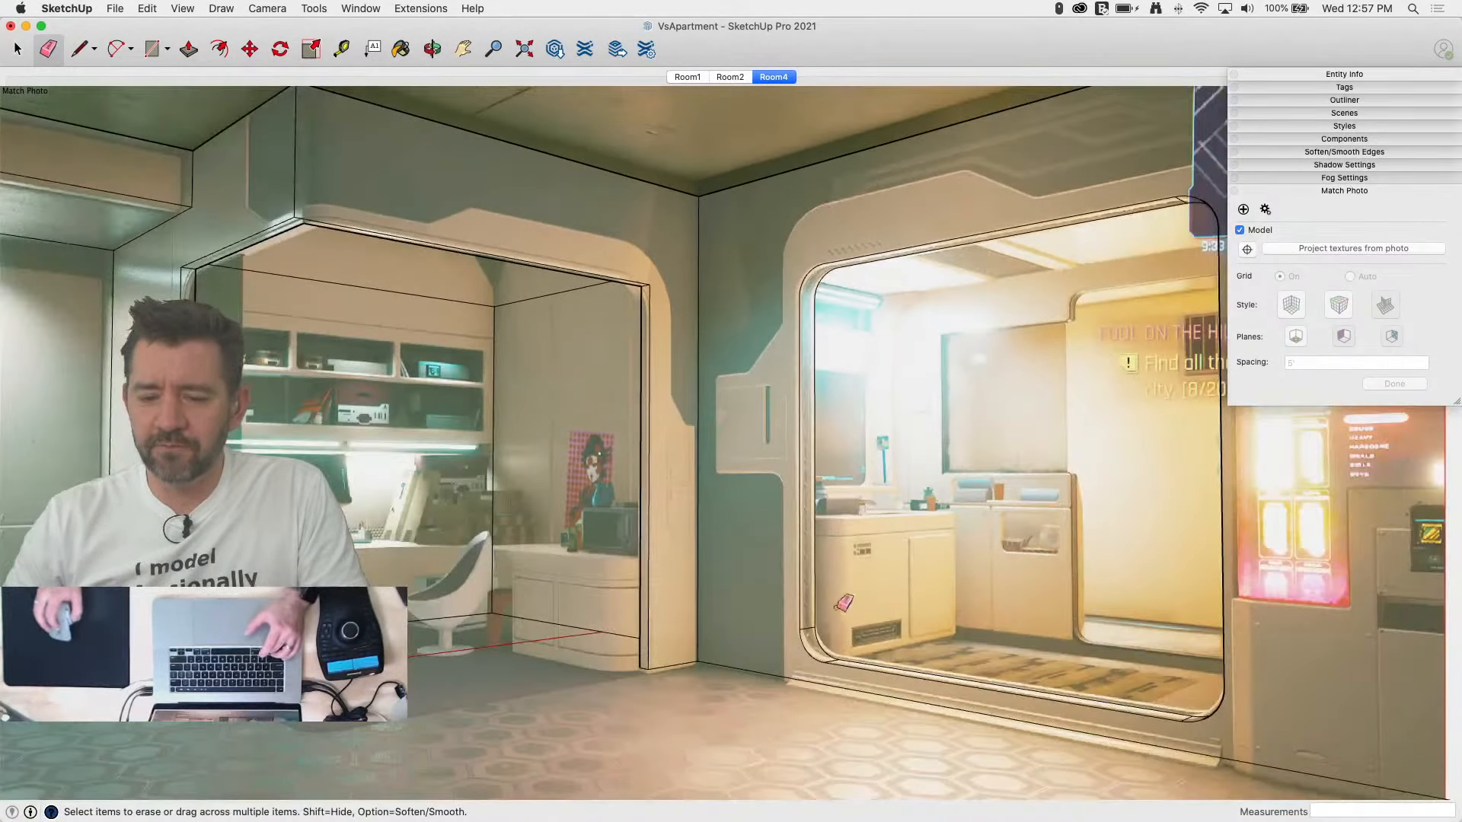
scroll(839, 609, up, 5)
alt+click(792, 638)
alt+click(838, 707)
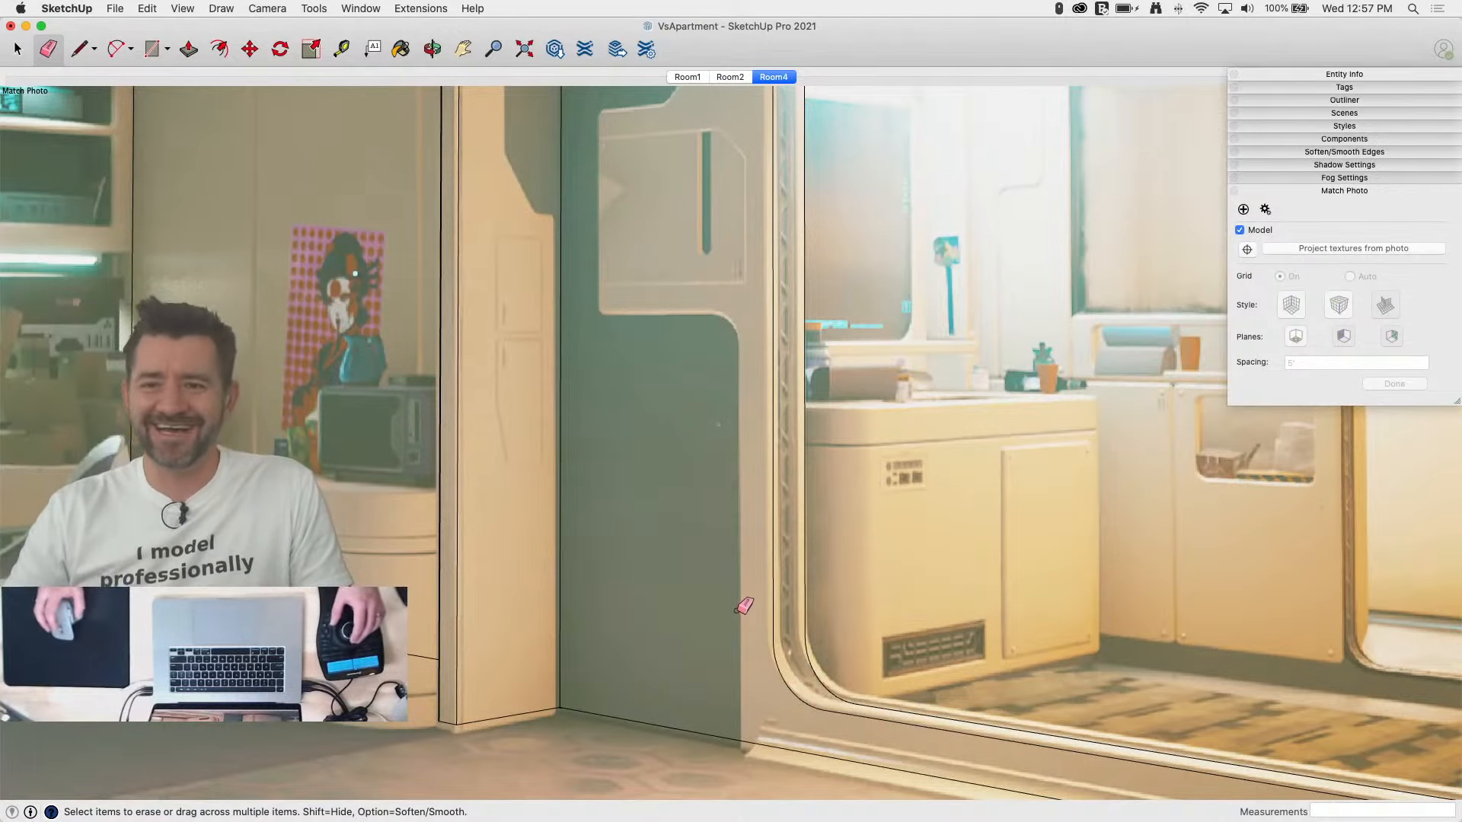
Step: Soften the seam edges at the doorway recess's lower and upper rounded corners on the side farthest from the alcove
middle_drag(745, 605, 796, 684)
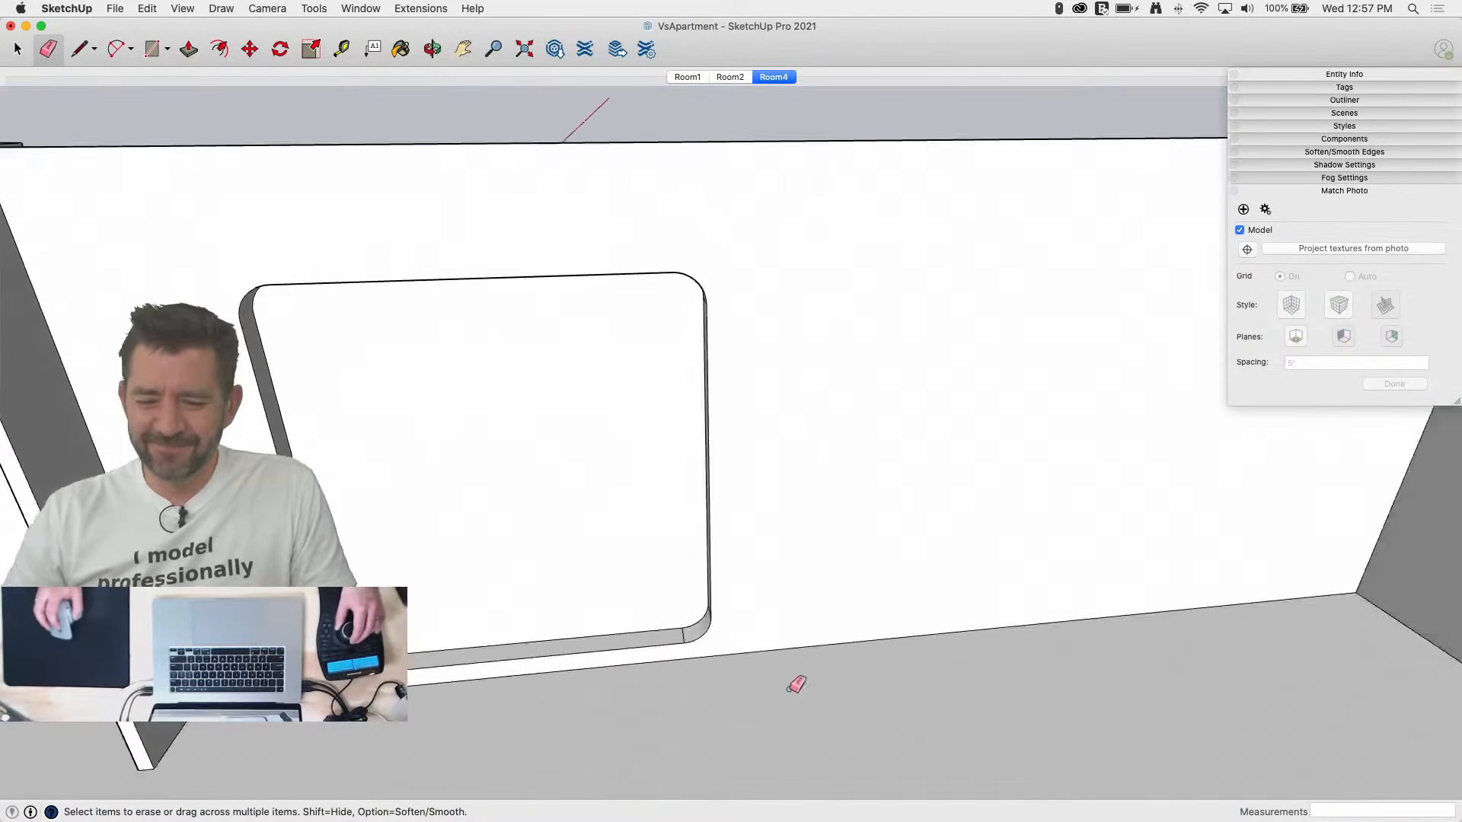
scroll(796, 685, up, 10)
alt+click(667, 658)
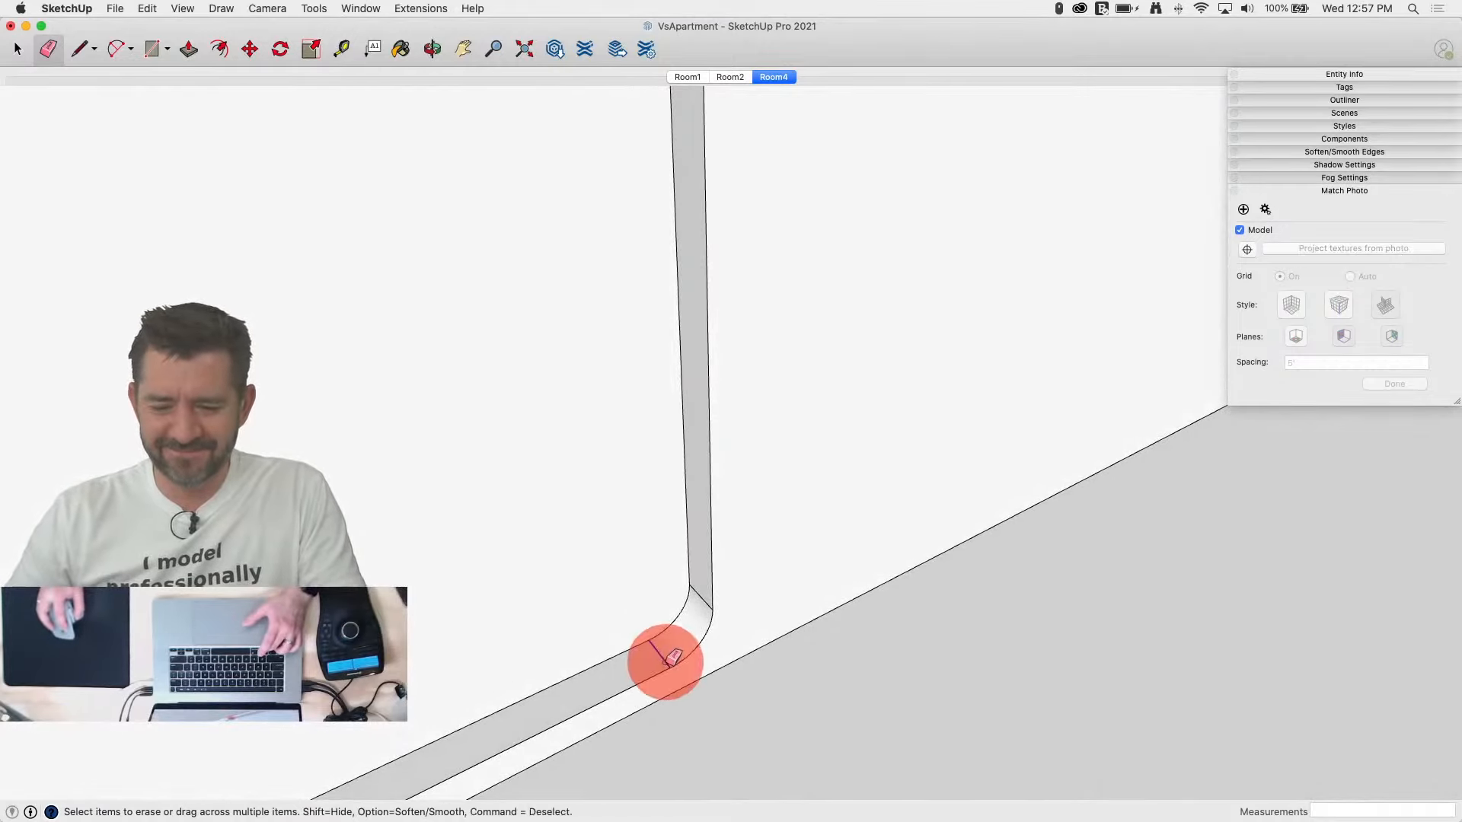
alt+click(701, 597)
middle_drag(872, 575, 724, 274)
alt+click(726, 250)
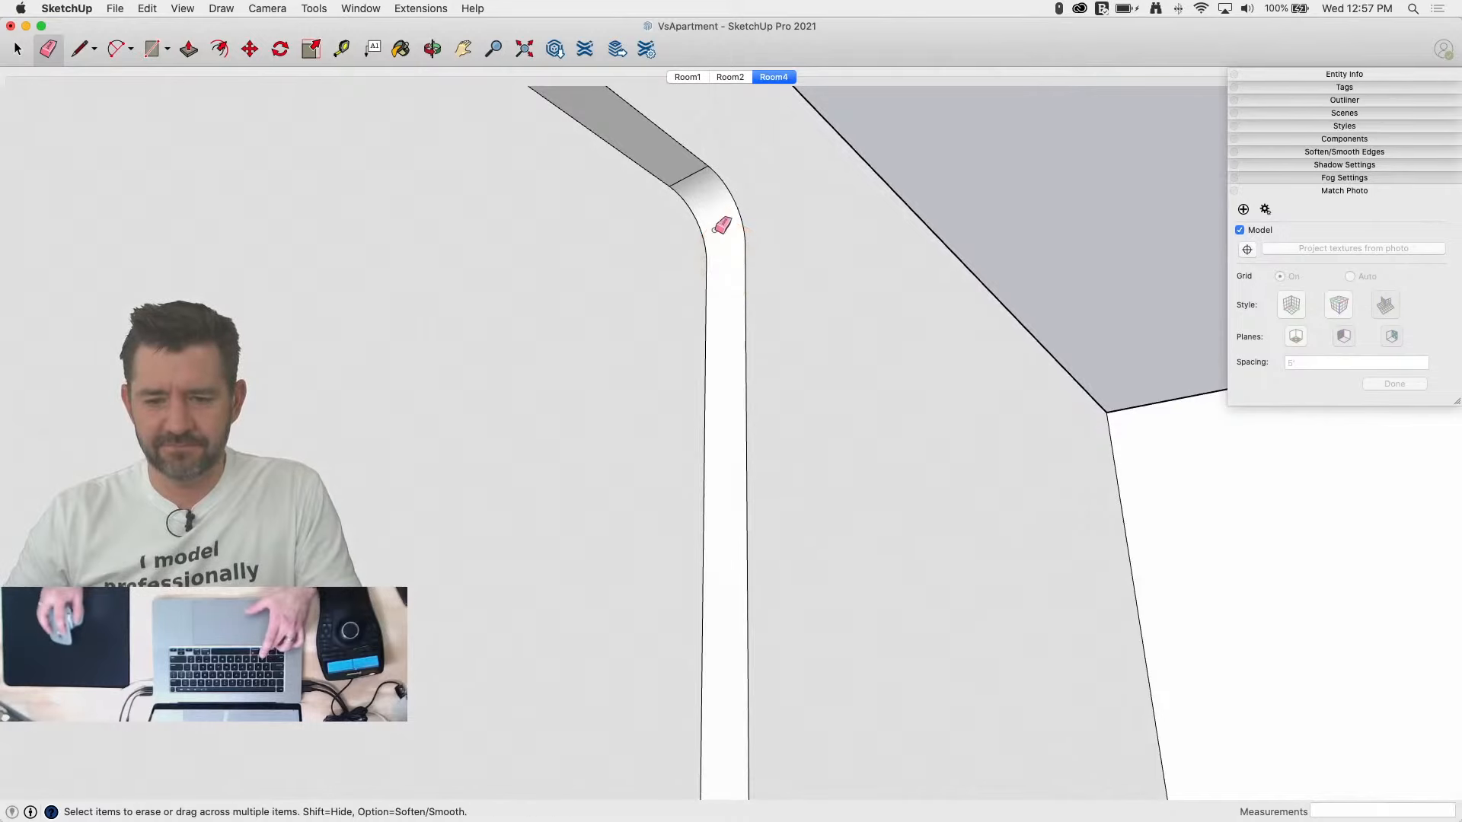
alt+click(683, 176)
Step: In the Room4 photo match, draw a horizontal line across the alcove's back wall along the underside of the photographed shelves
click(773, 77)
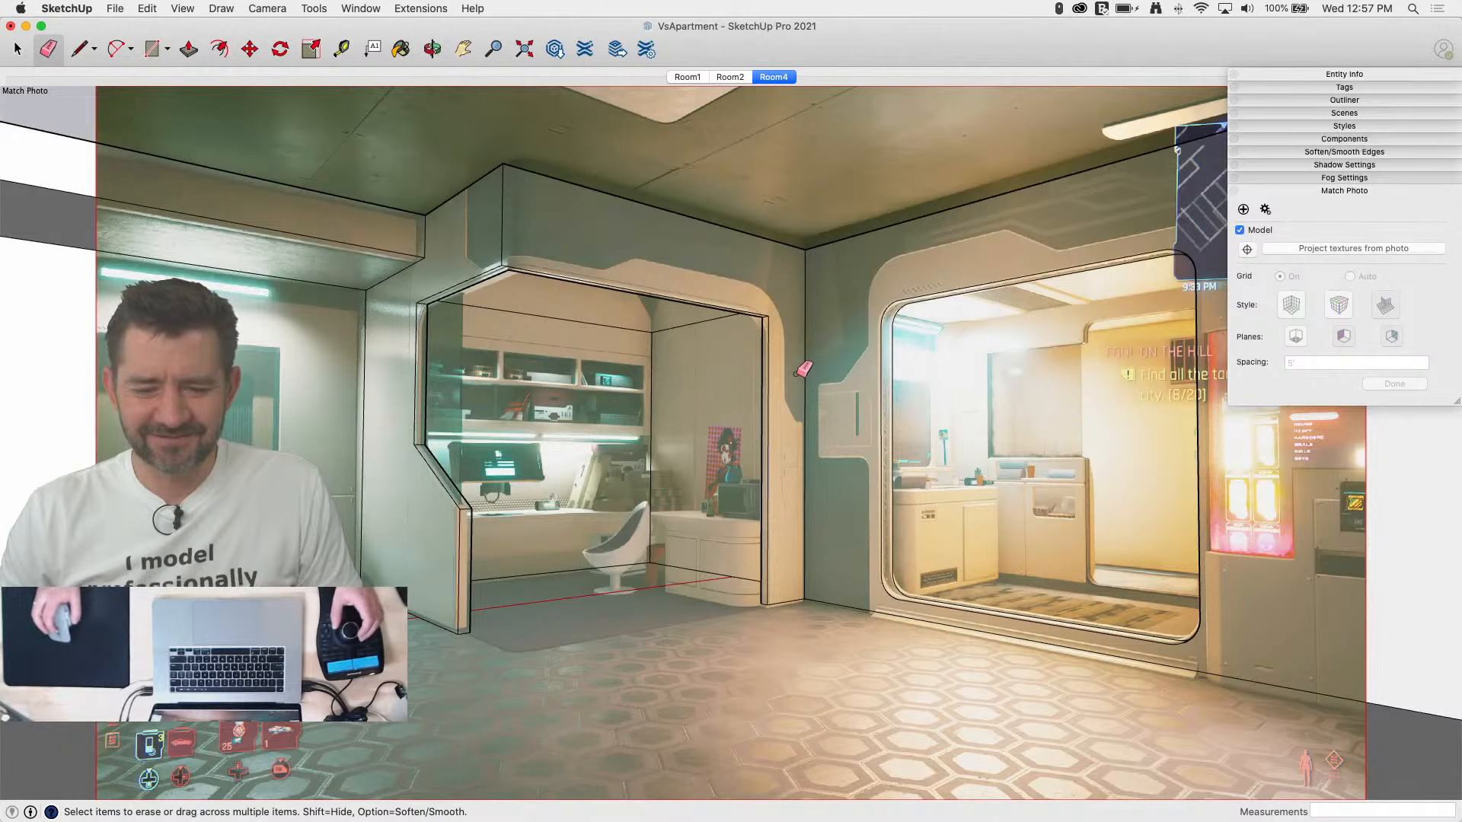
key(l)
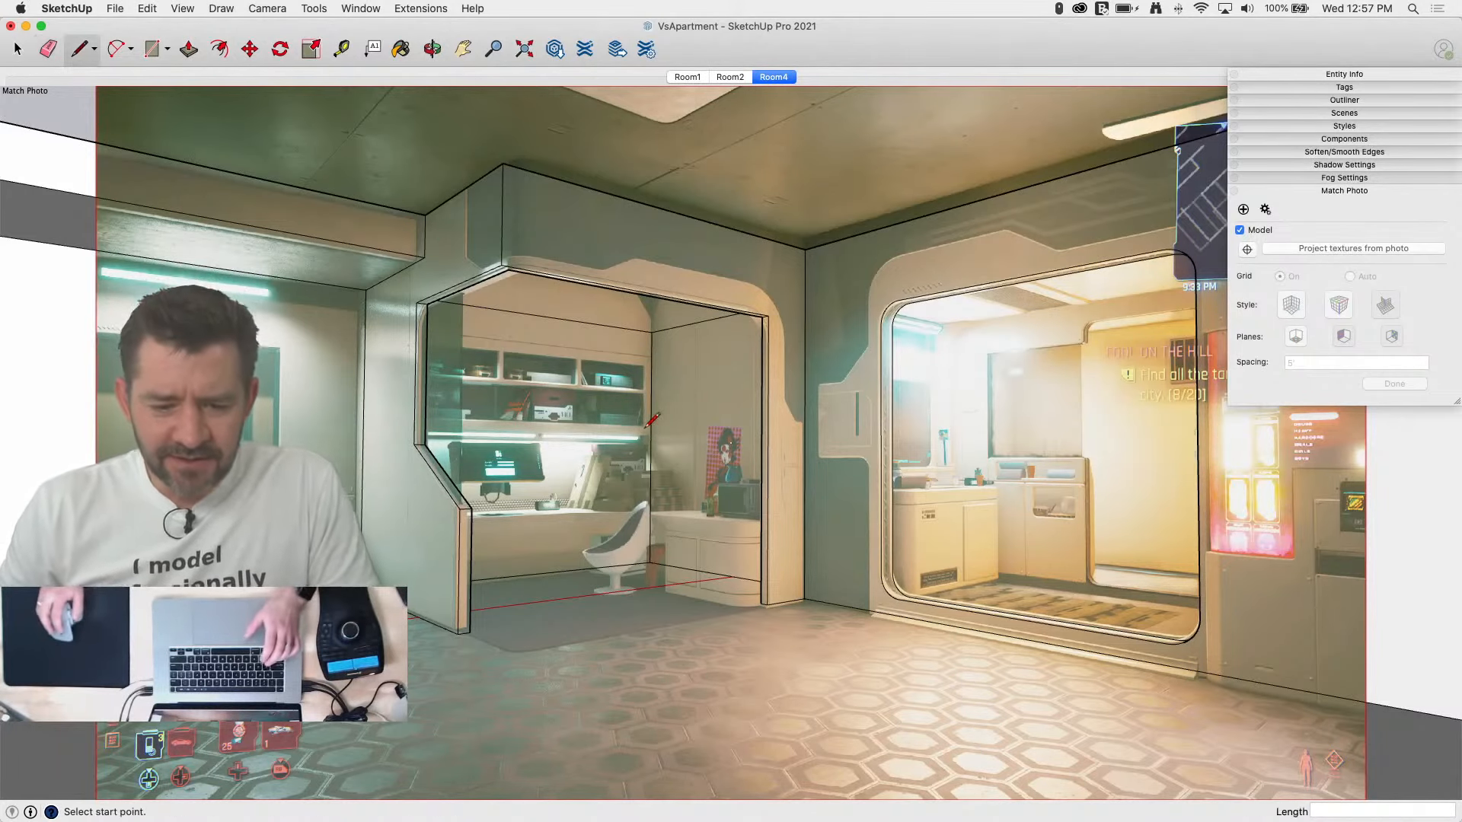
scroll(652, 456, up, 4)
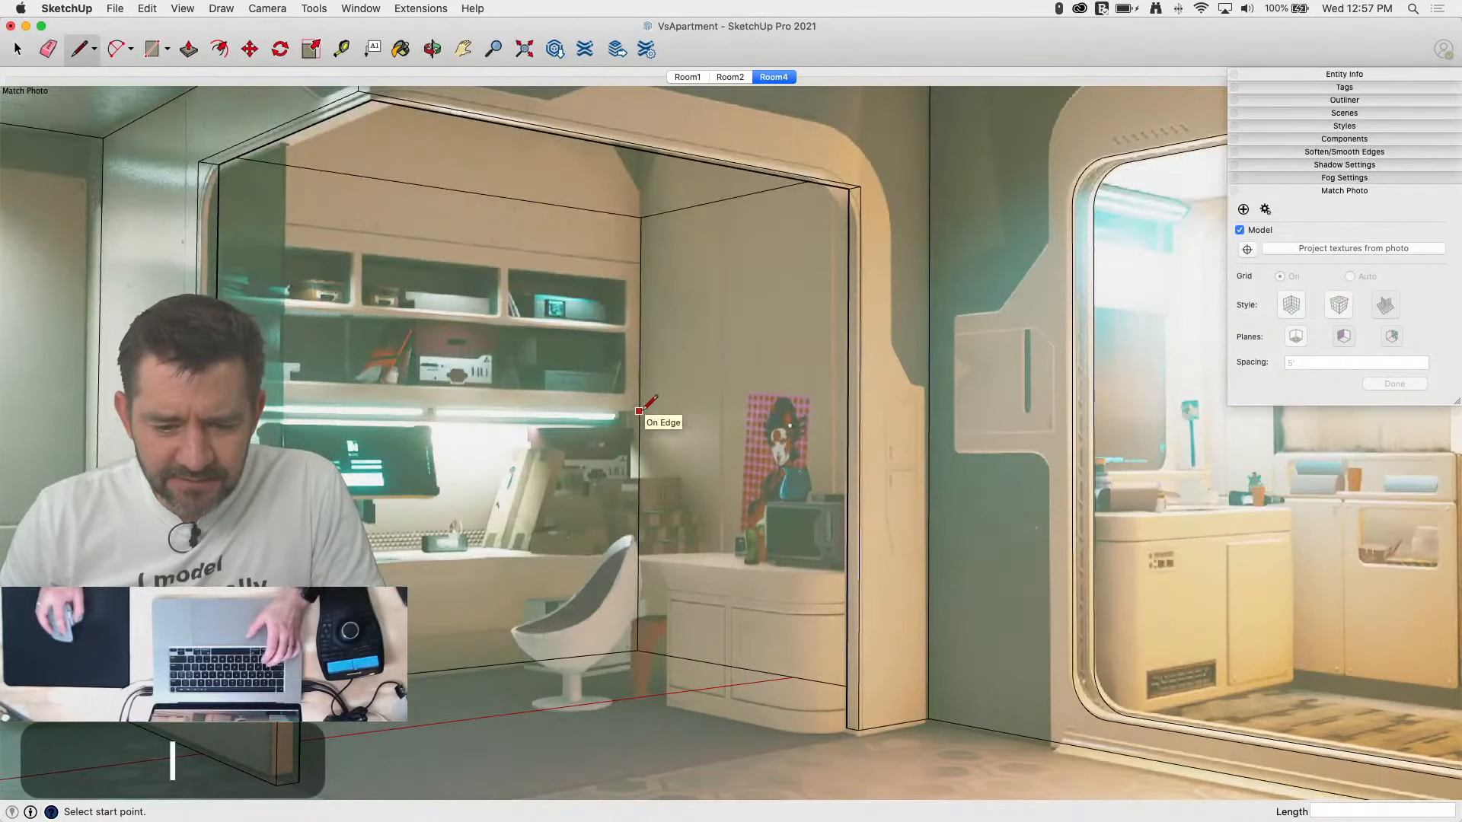
click(639, 412)
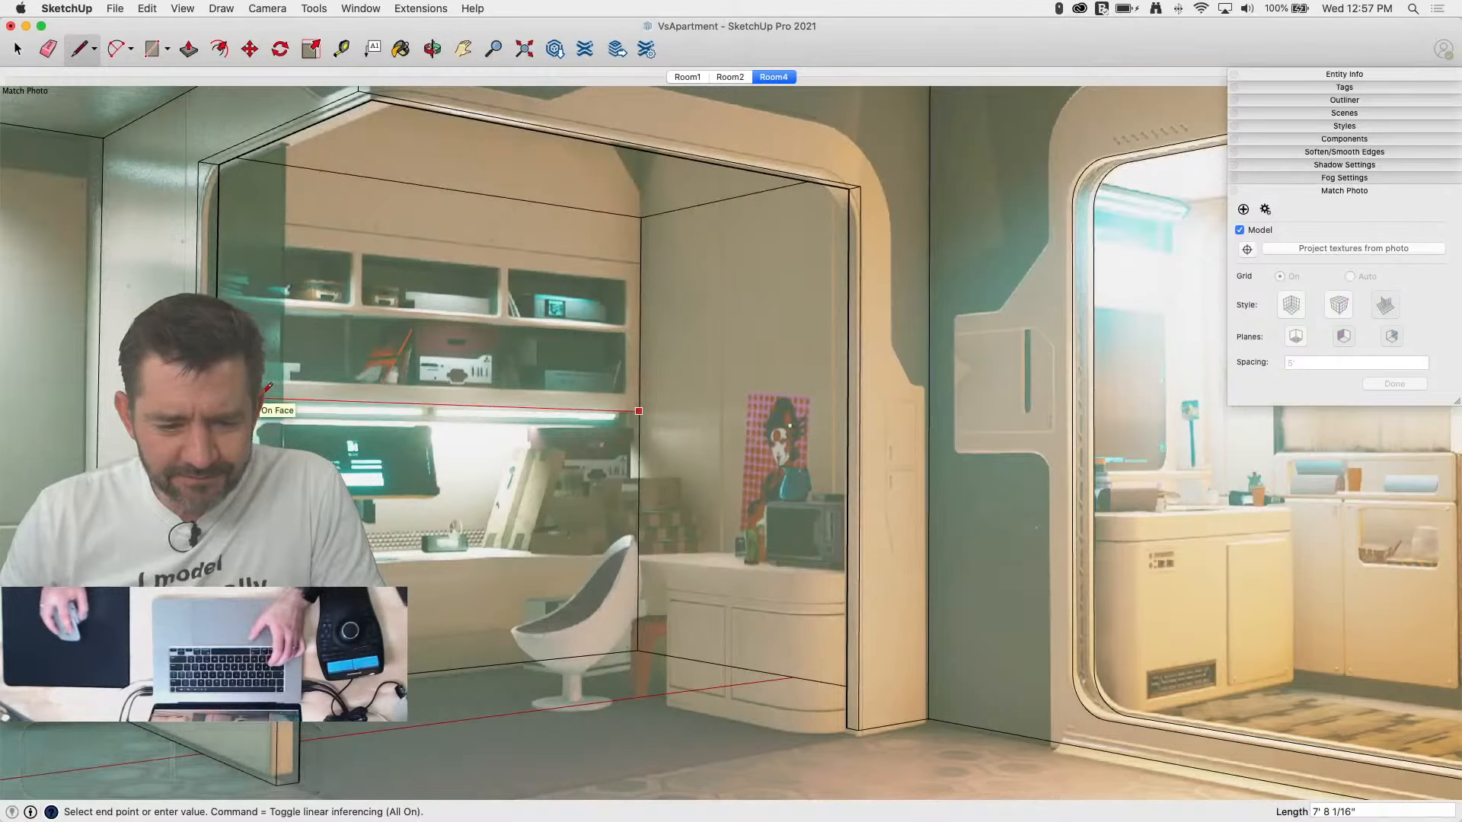
click(116, 393)
Step: Push the alcove's back wall below the shelf line deeper to form a recess above the desk
key(p)
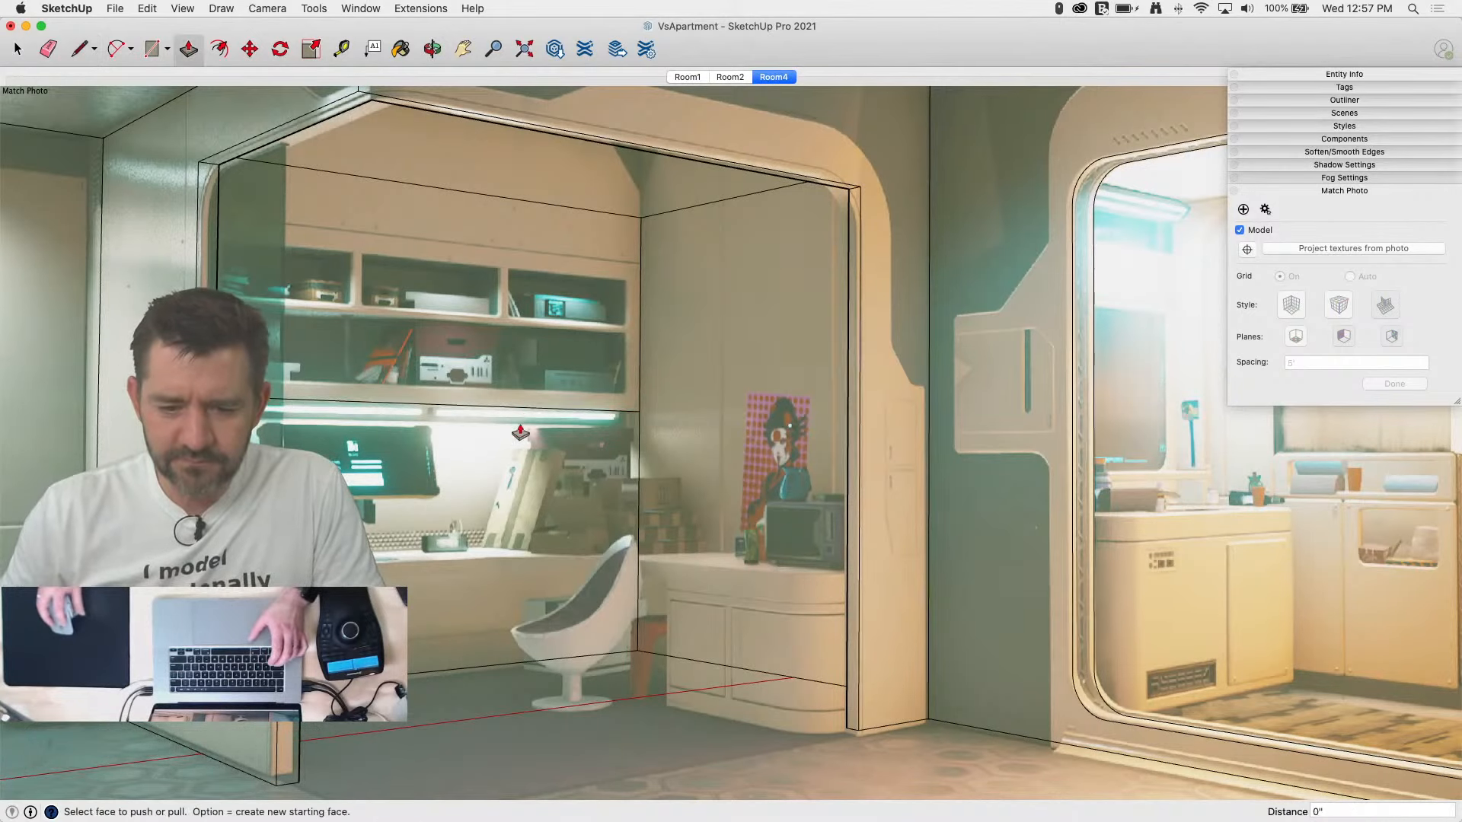
click(520, 590)
drag(520, 590, 431, 564)
key(space)
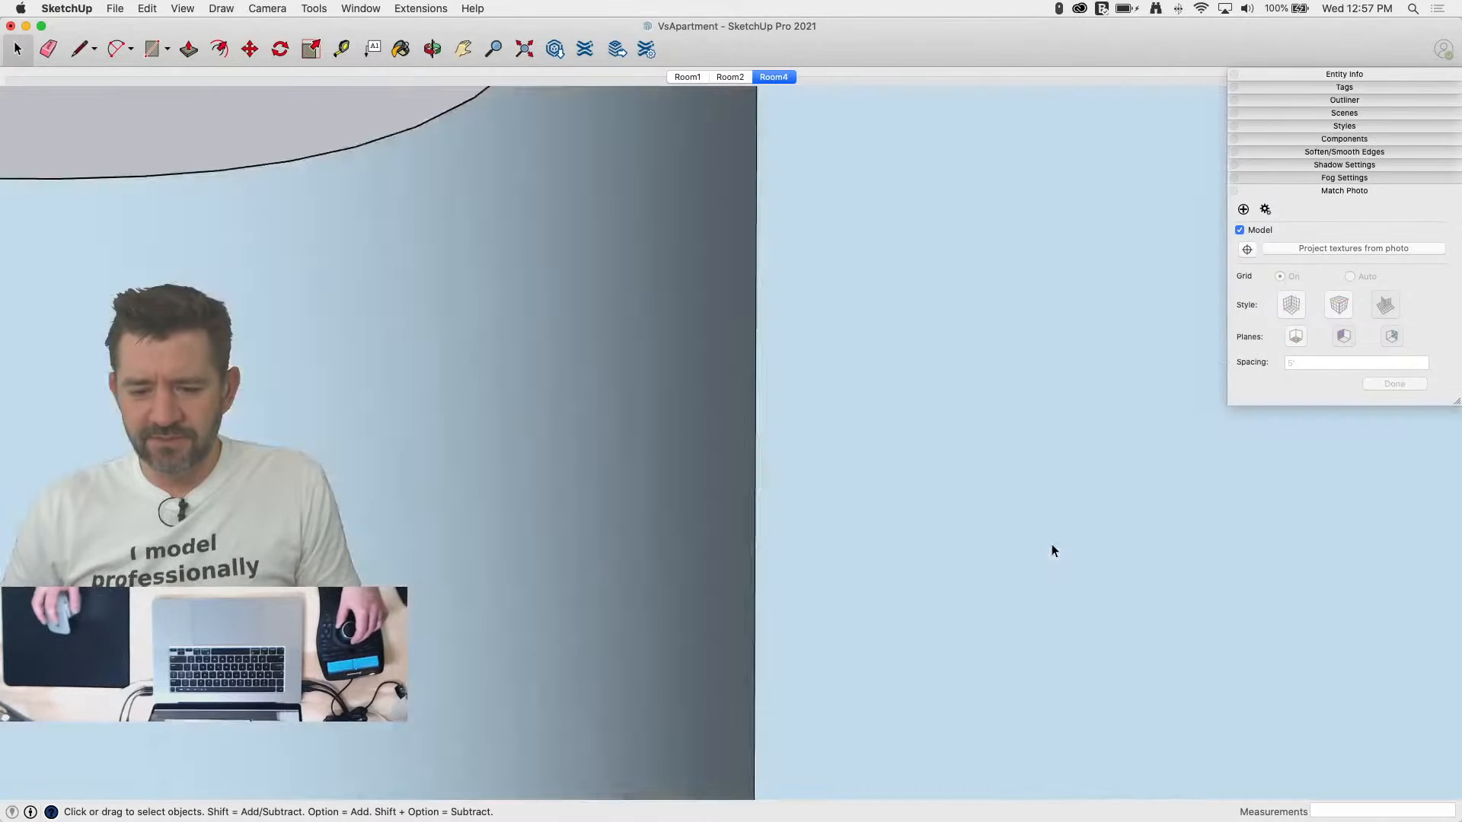
Step: Save the model and erase the stray vertical edge on the wall beside the room's far corner
key(super+s)
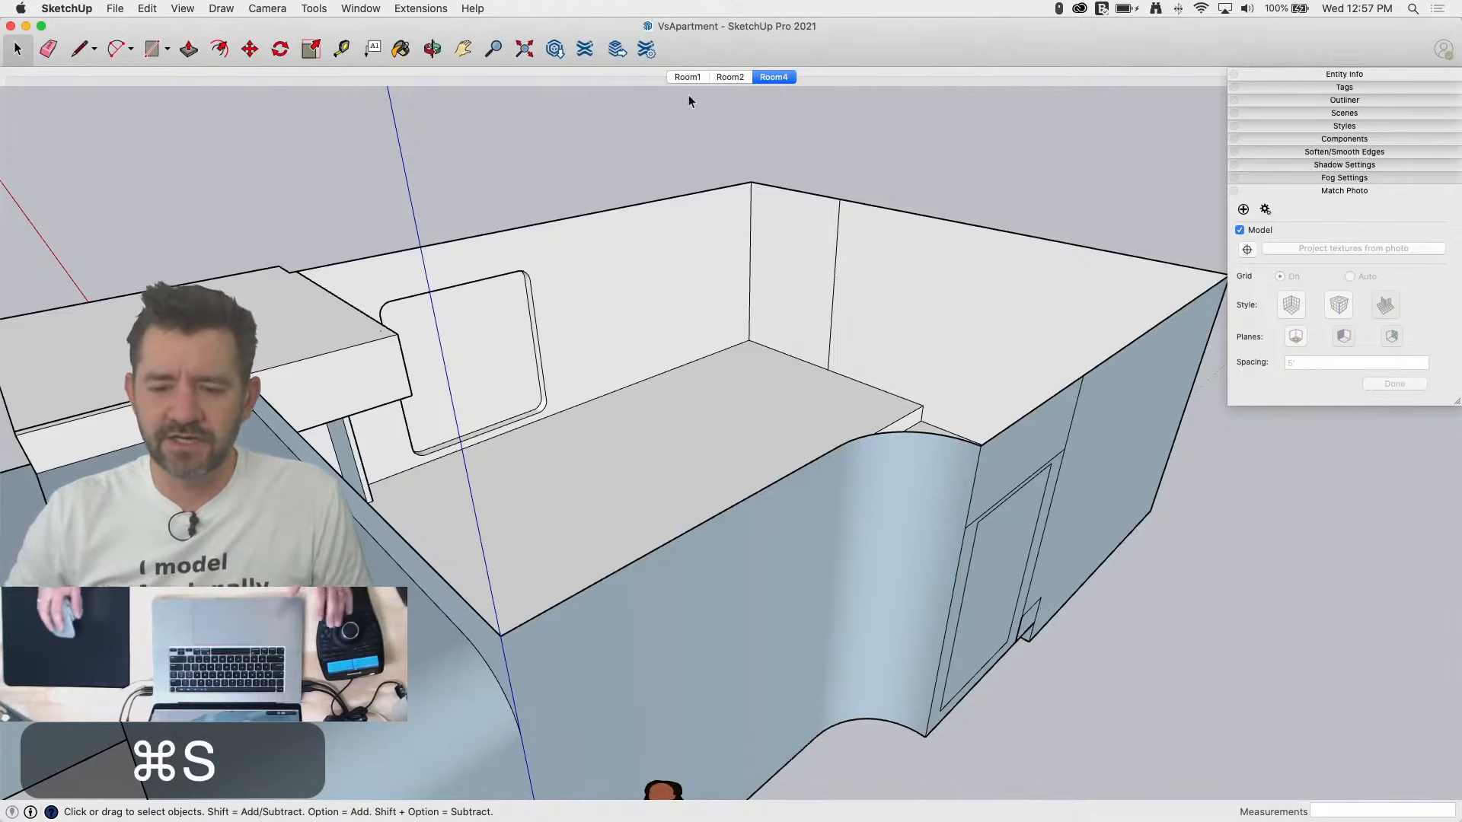
key(e)
click(835, 248)
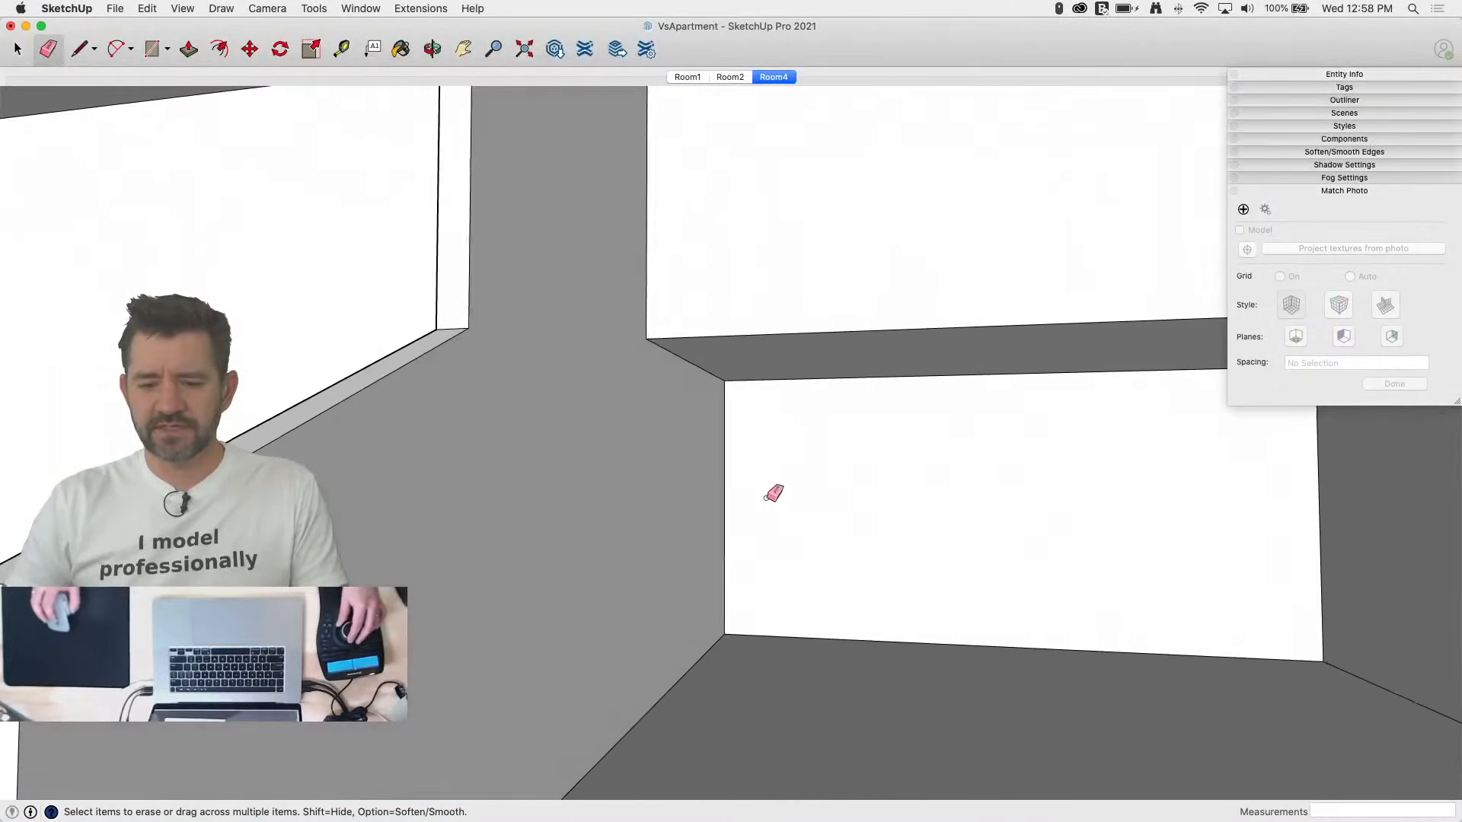
Step: Pull the back face of the alcove's lower recess 3' 8 5/8" toward the room to make the recess shallower
click(774, 76)
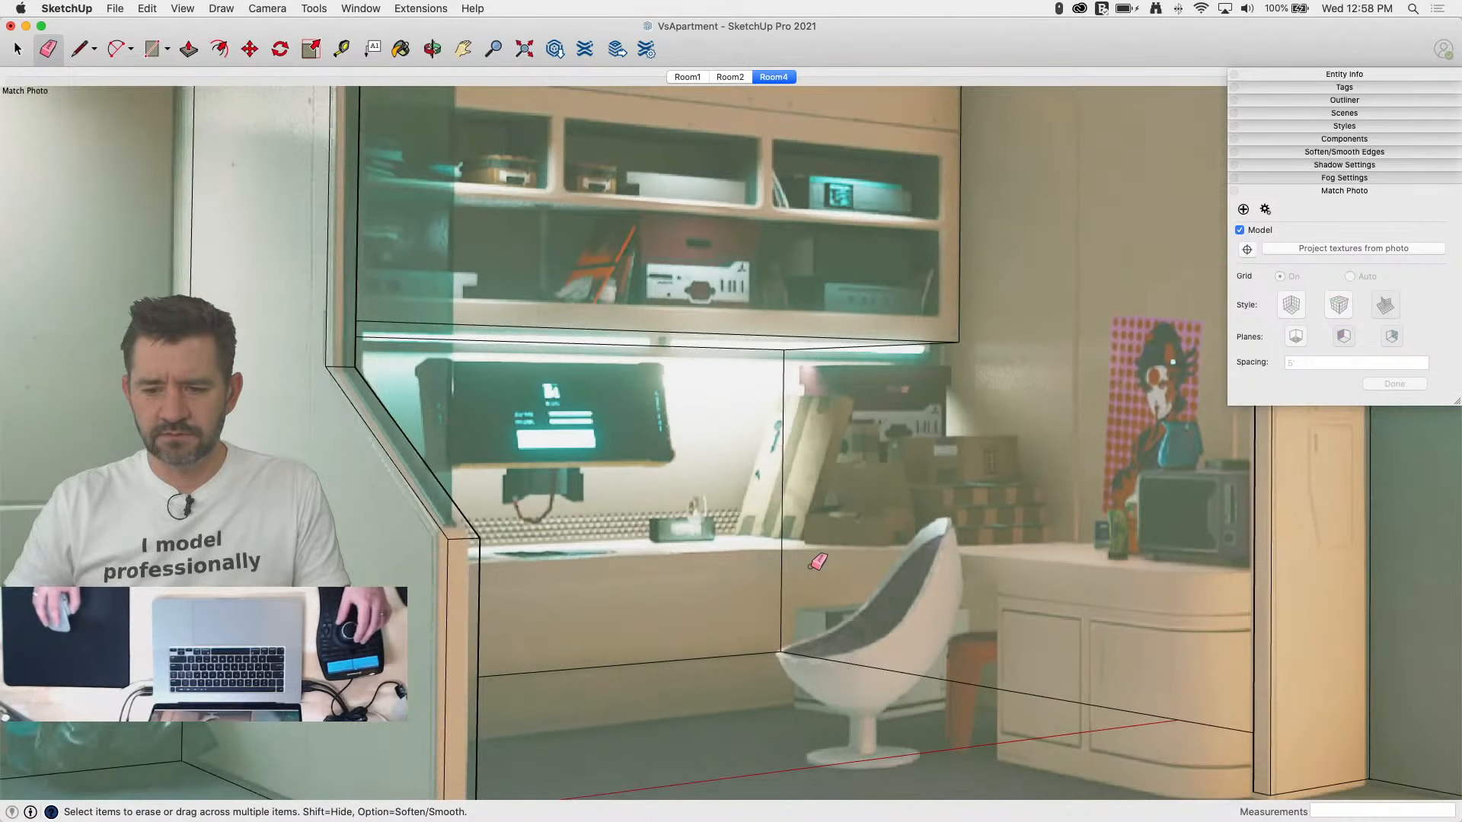
key(p)
click(816, 546)
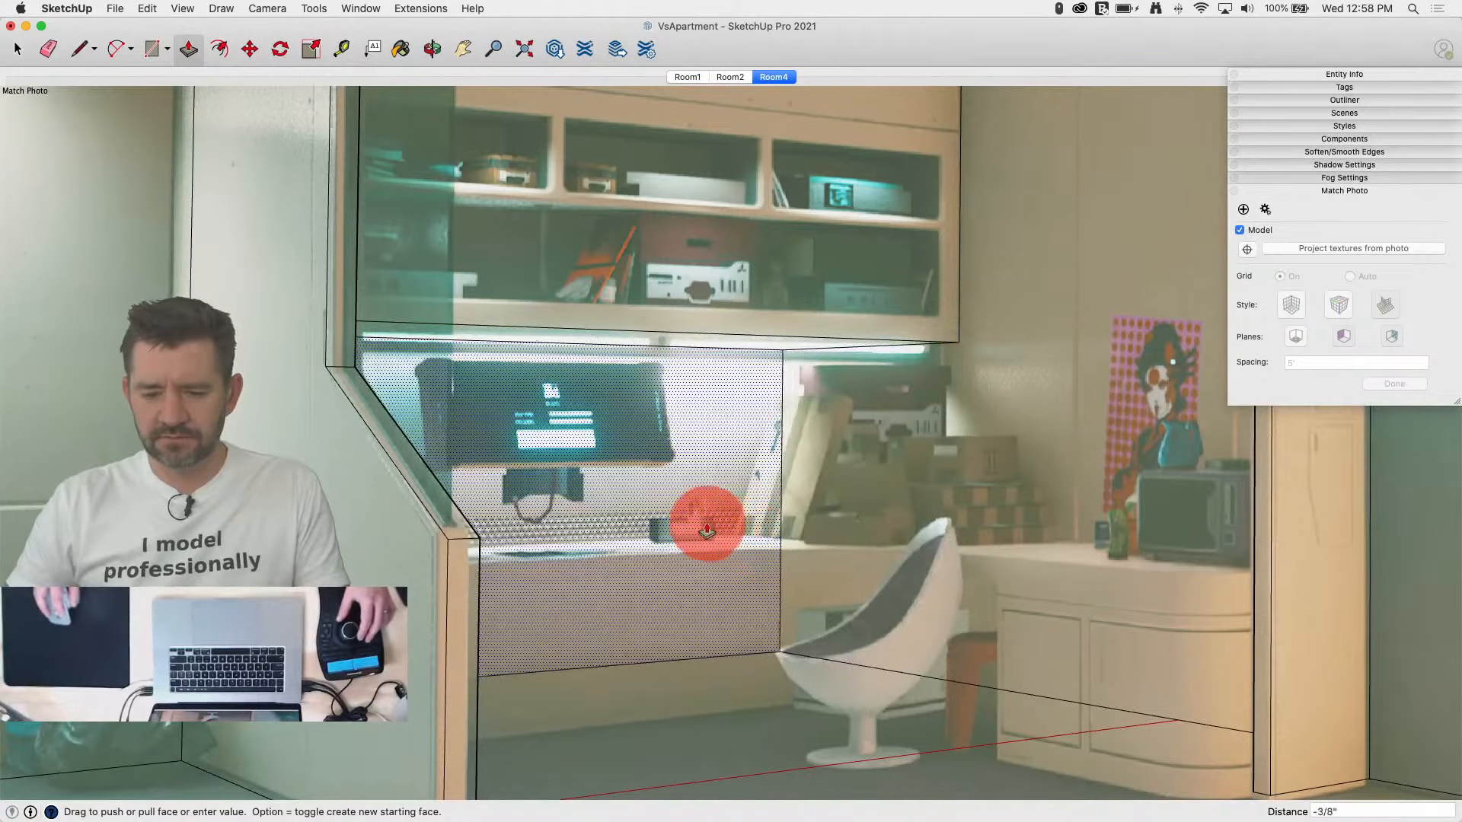
drag(842, 571, 836, 568)
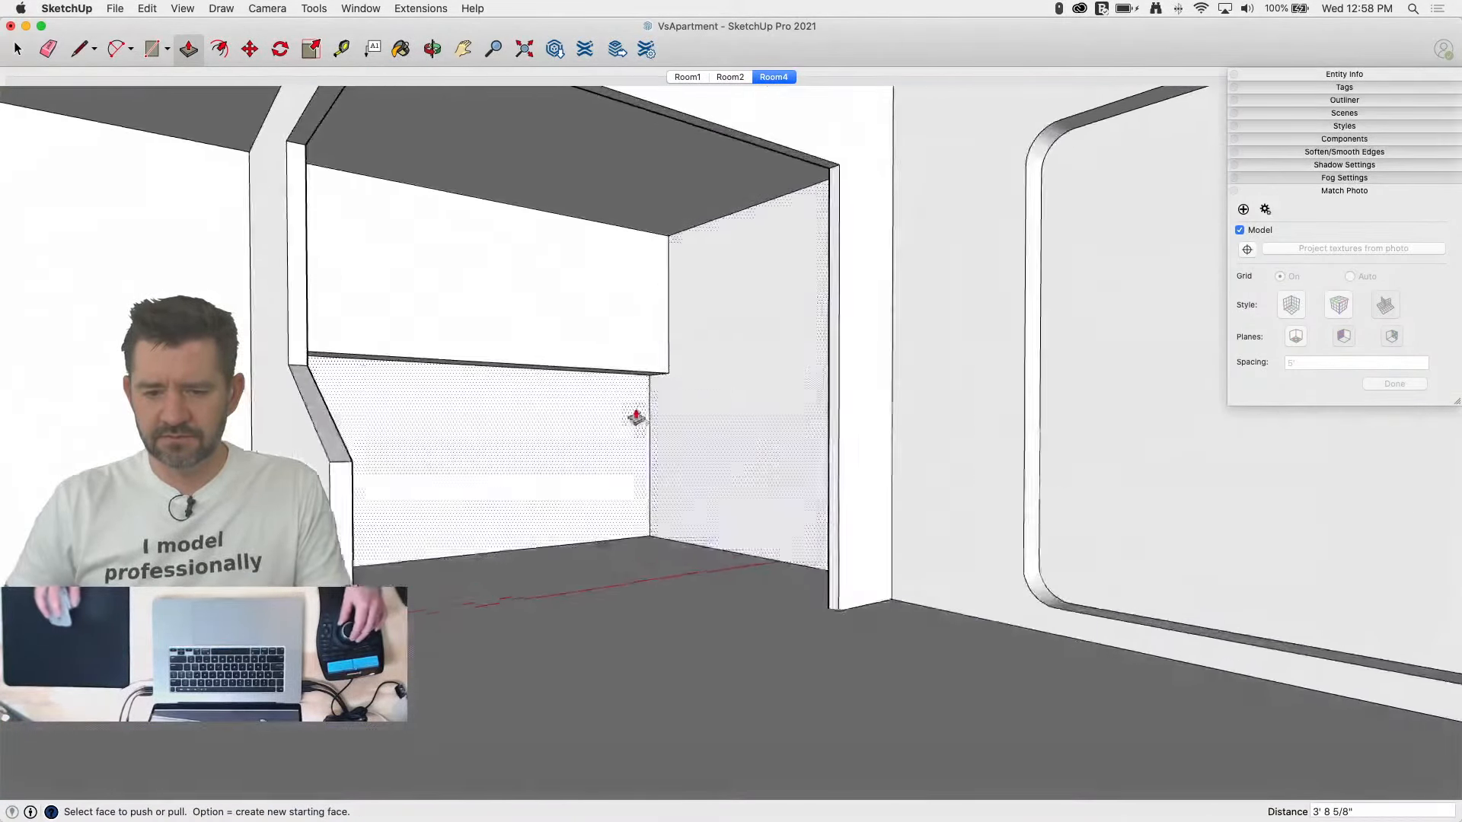
key(space)
key(space)
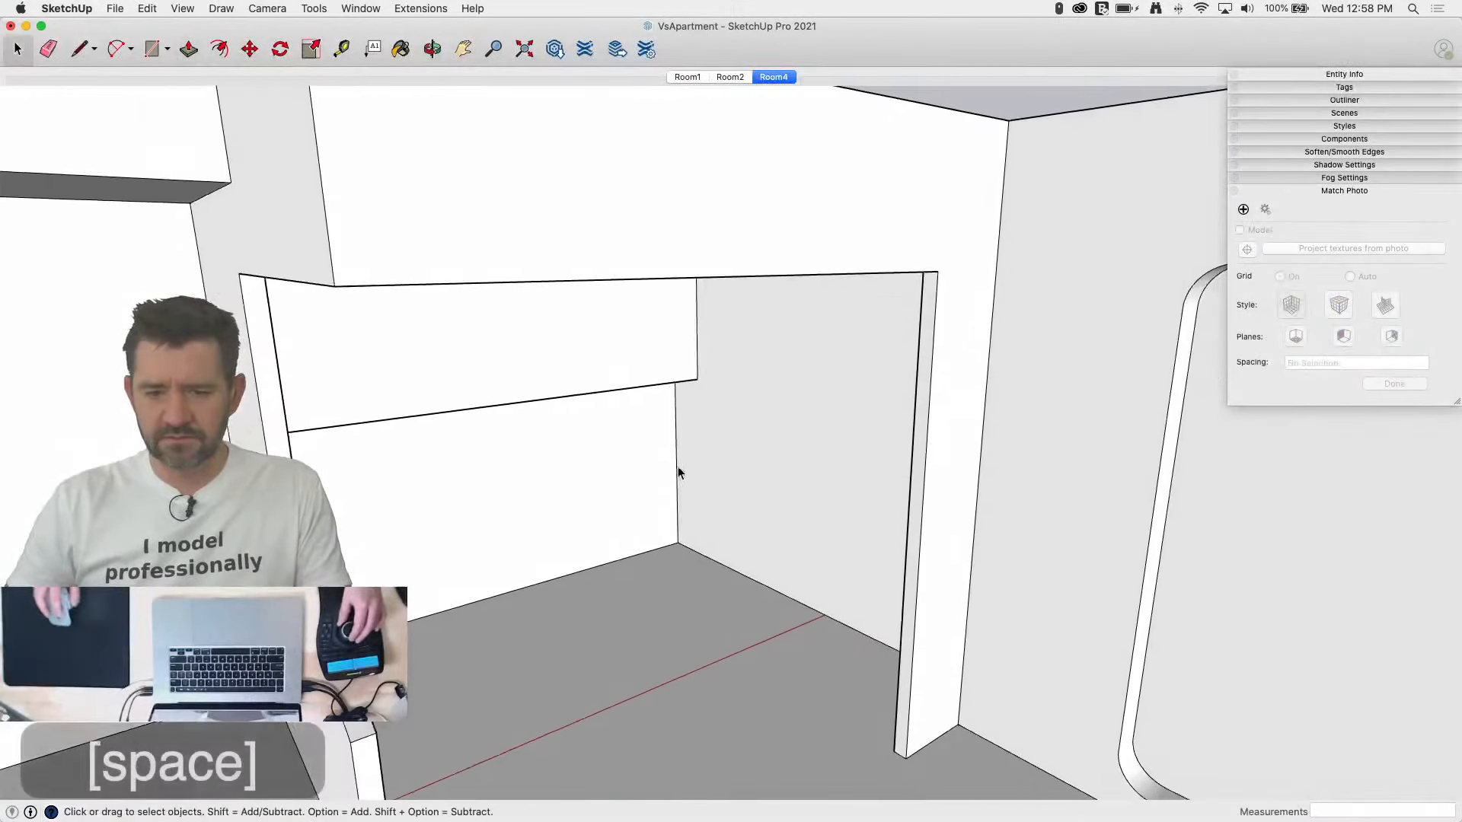
Step: Return to the Room4 scene to view the apartment and save the model
click(781, 77)
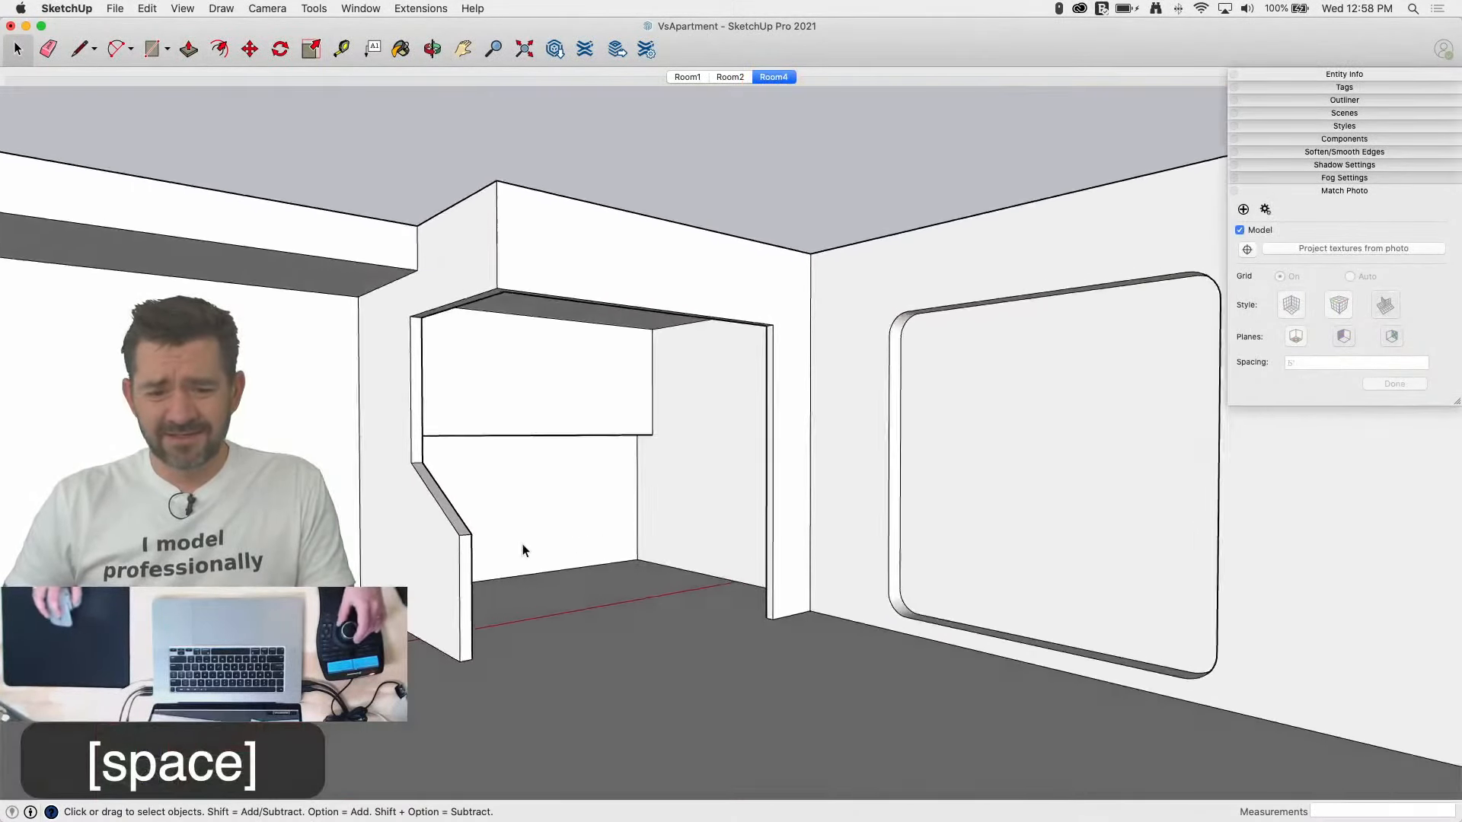
click(774, 77)
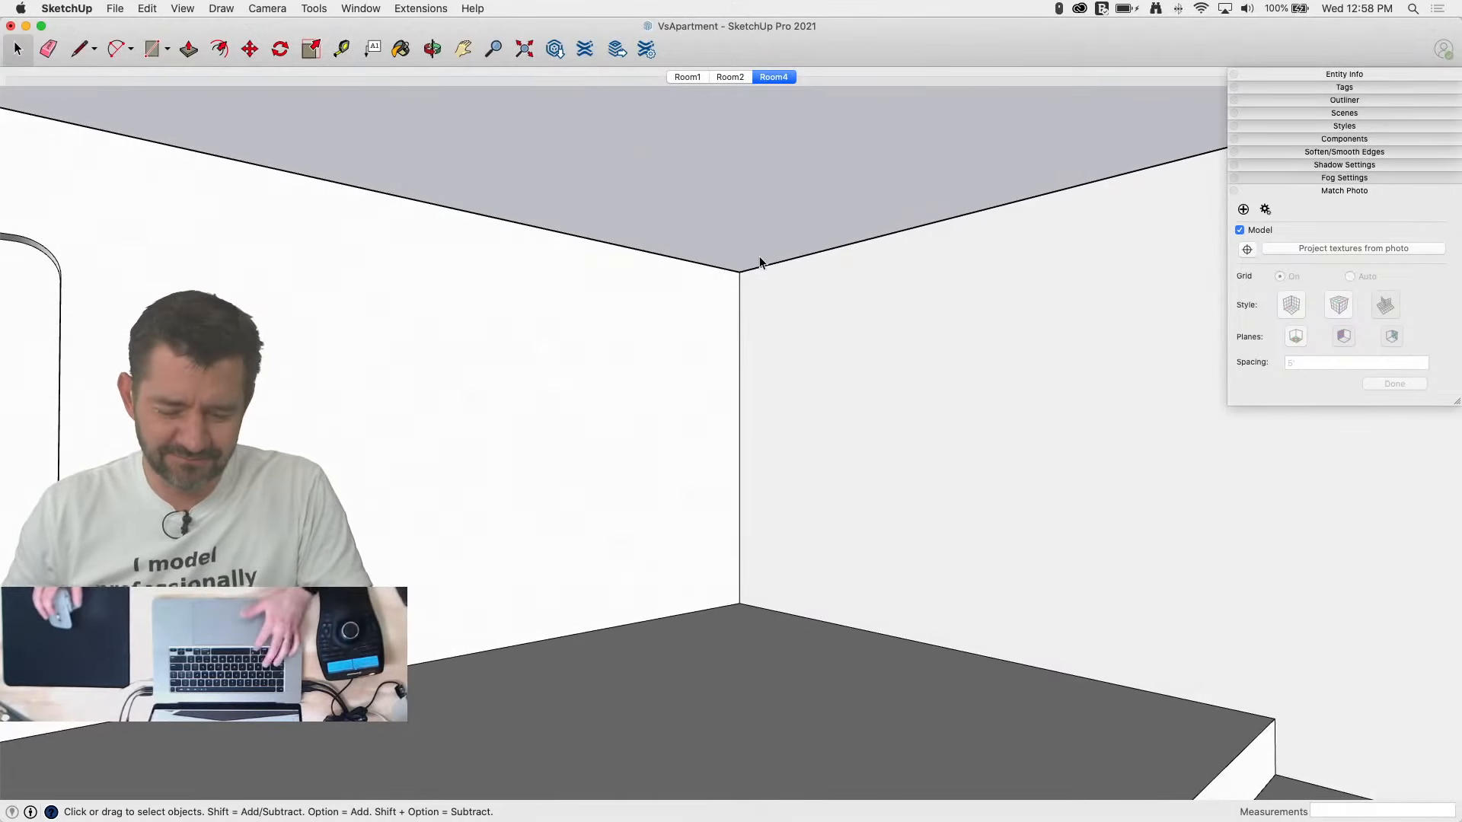
key(super+s)
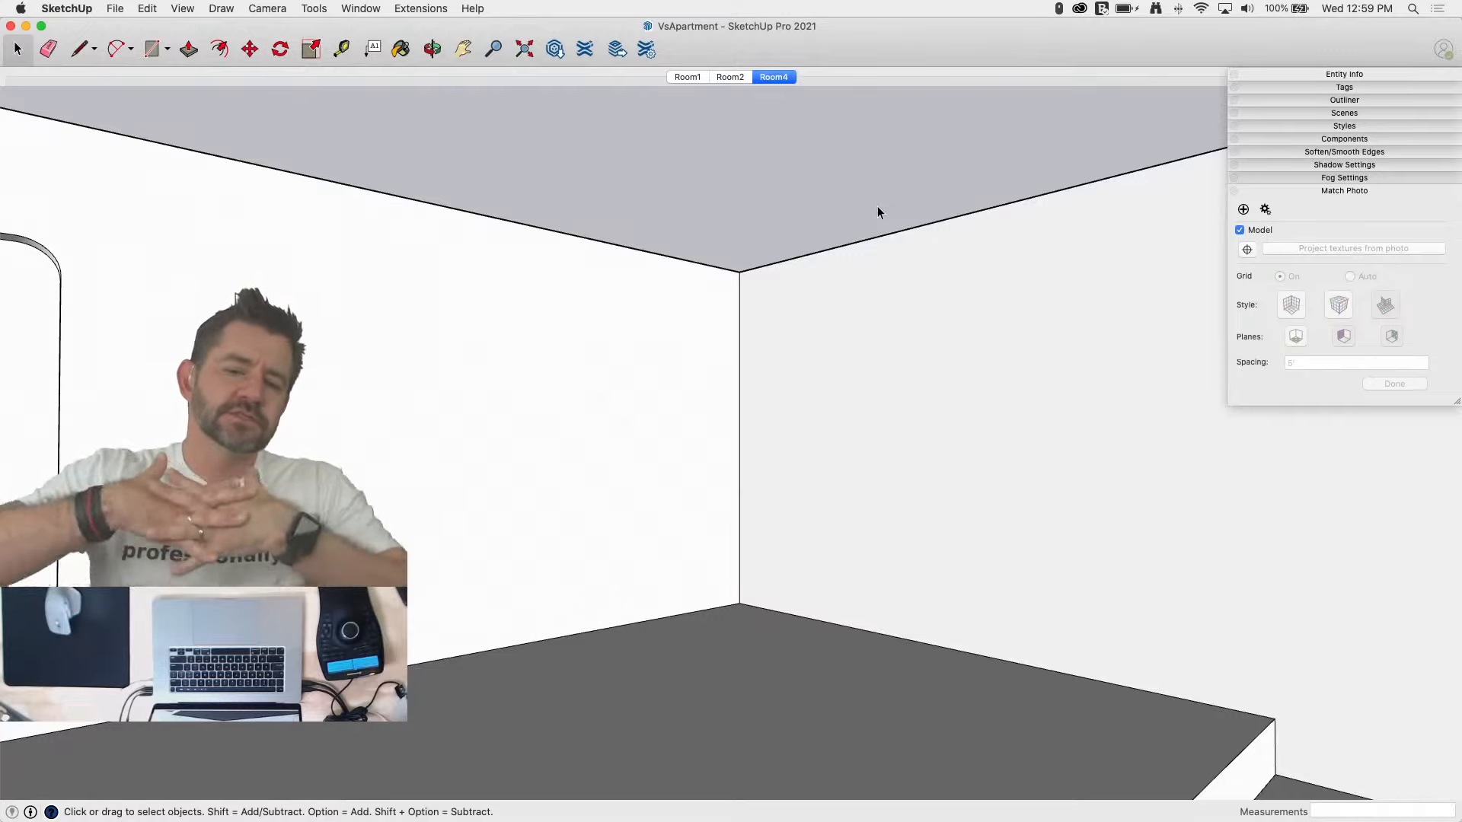
key(super+s)
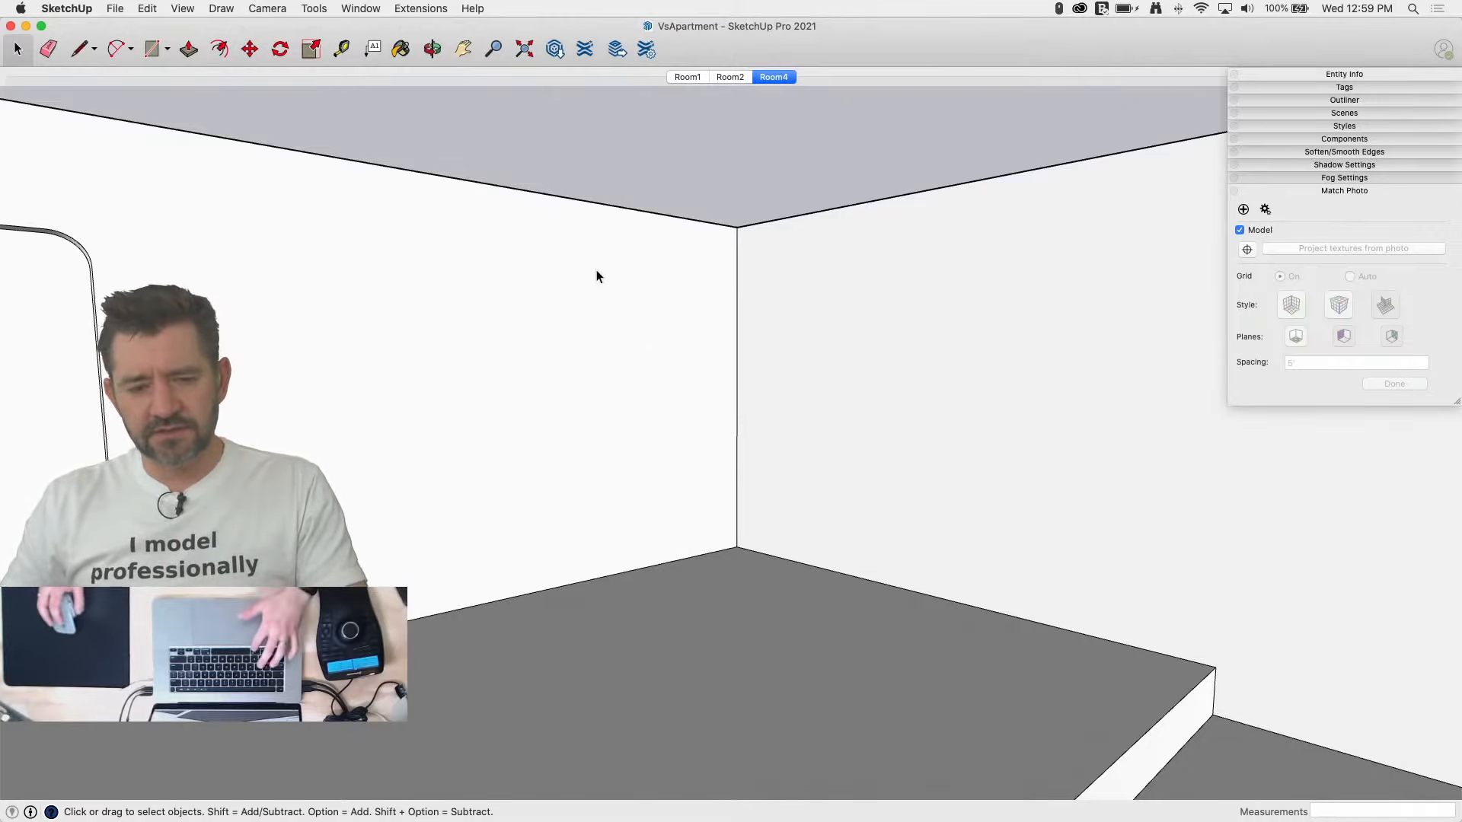
key(super+s)
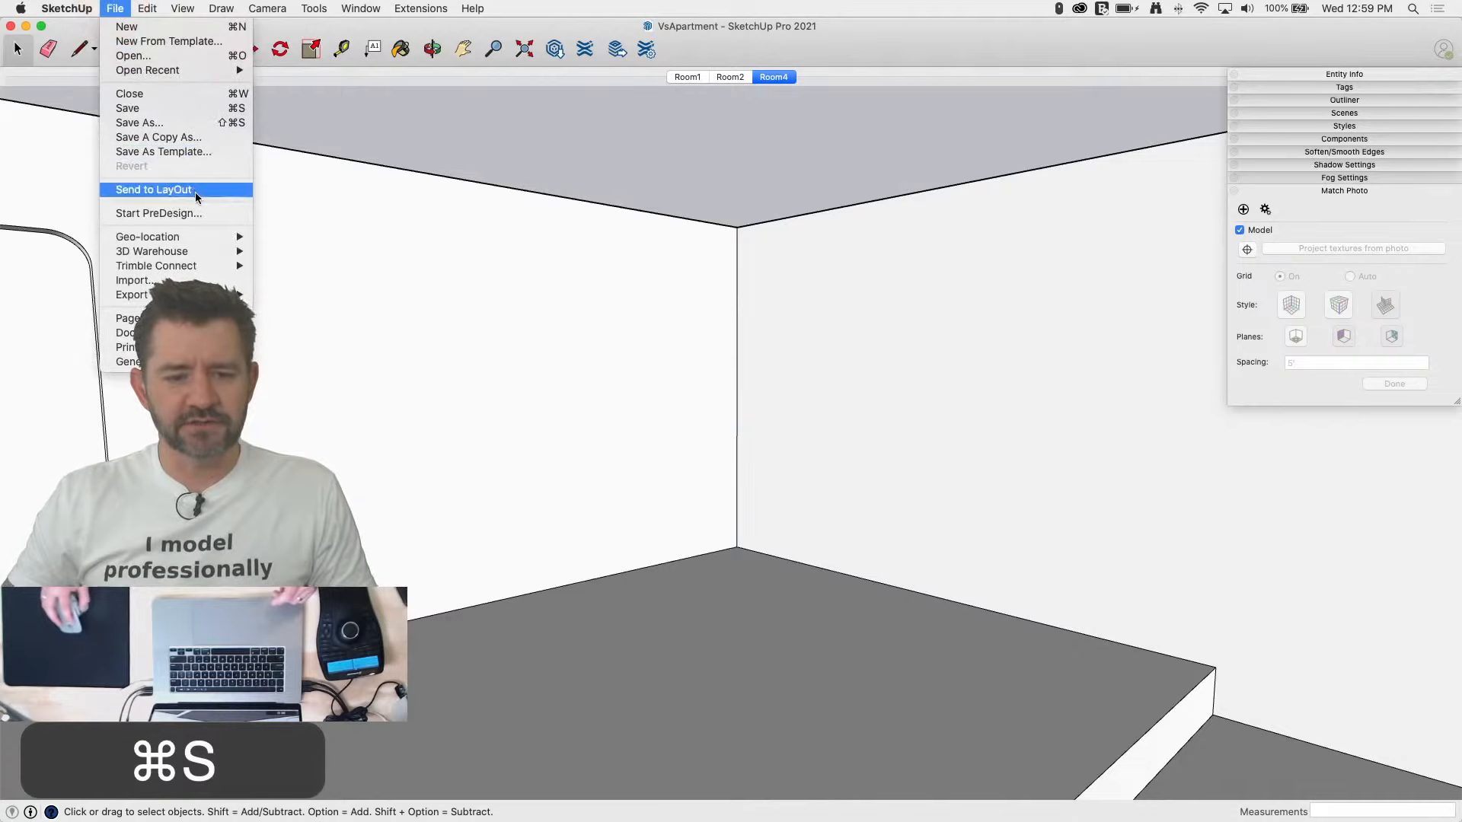
Step: Import Room3.PNG as a new matched photo
key(super+s)
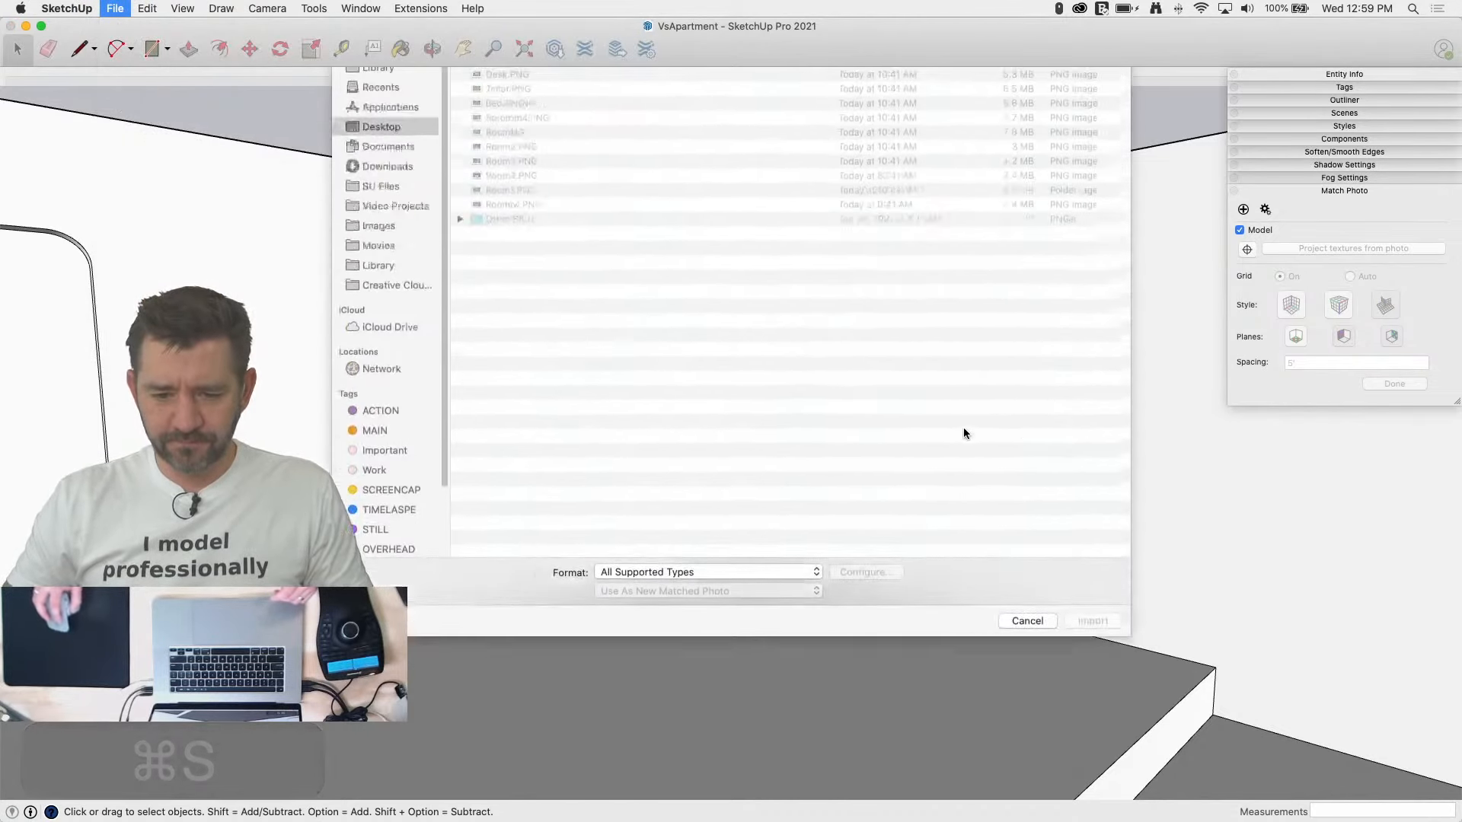
click(516, 240)
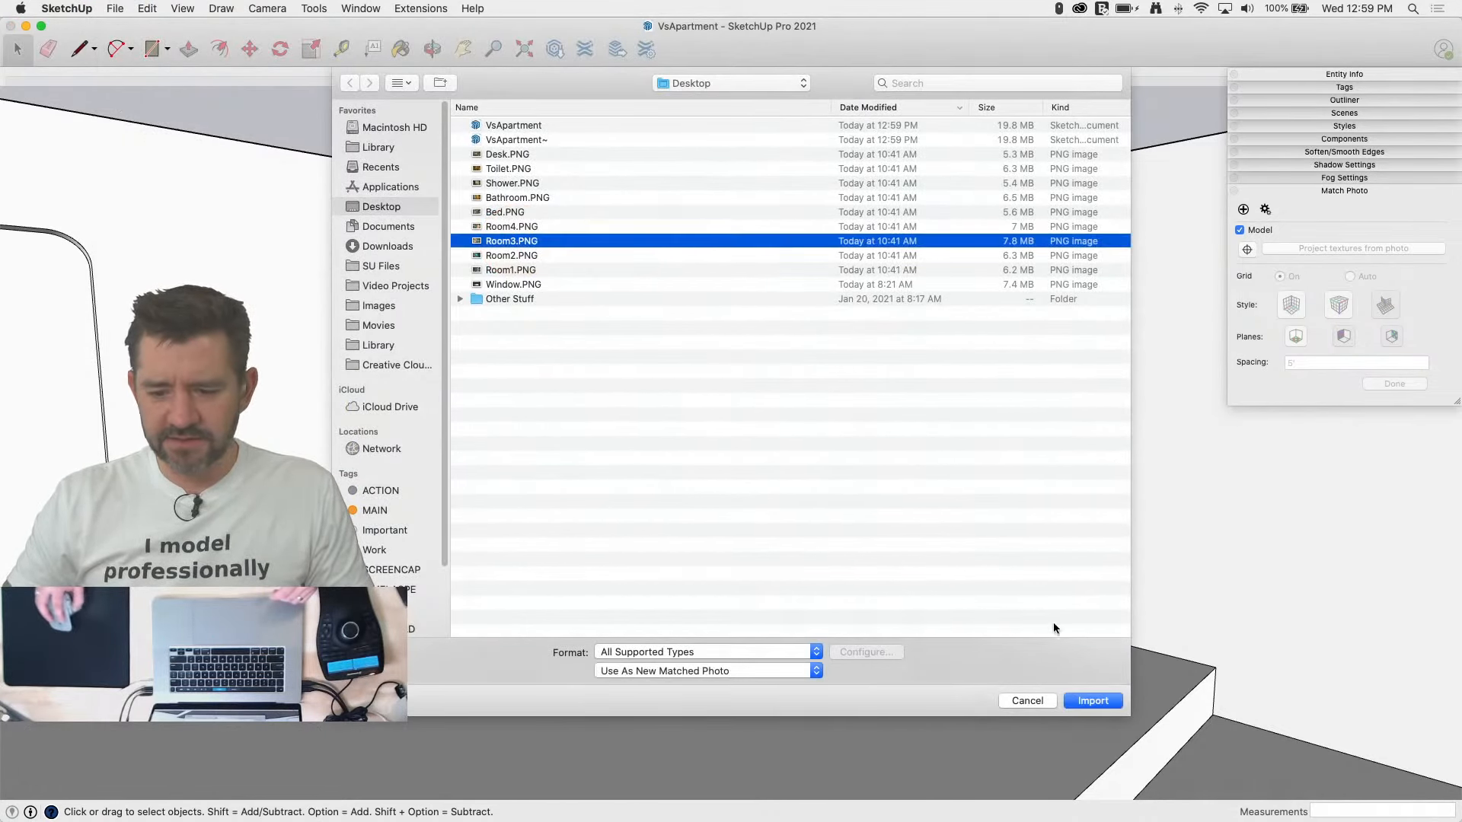
click(1100, 700)
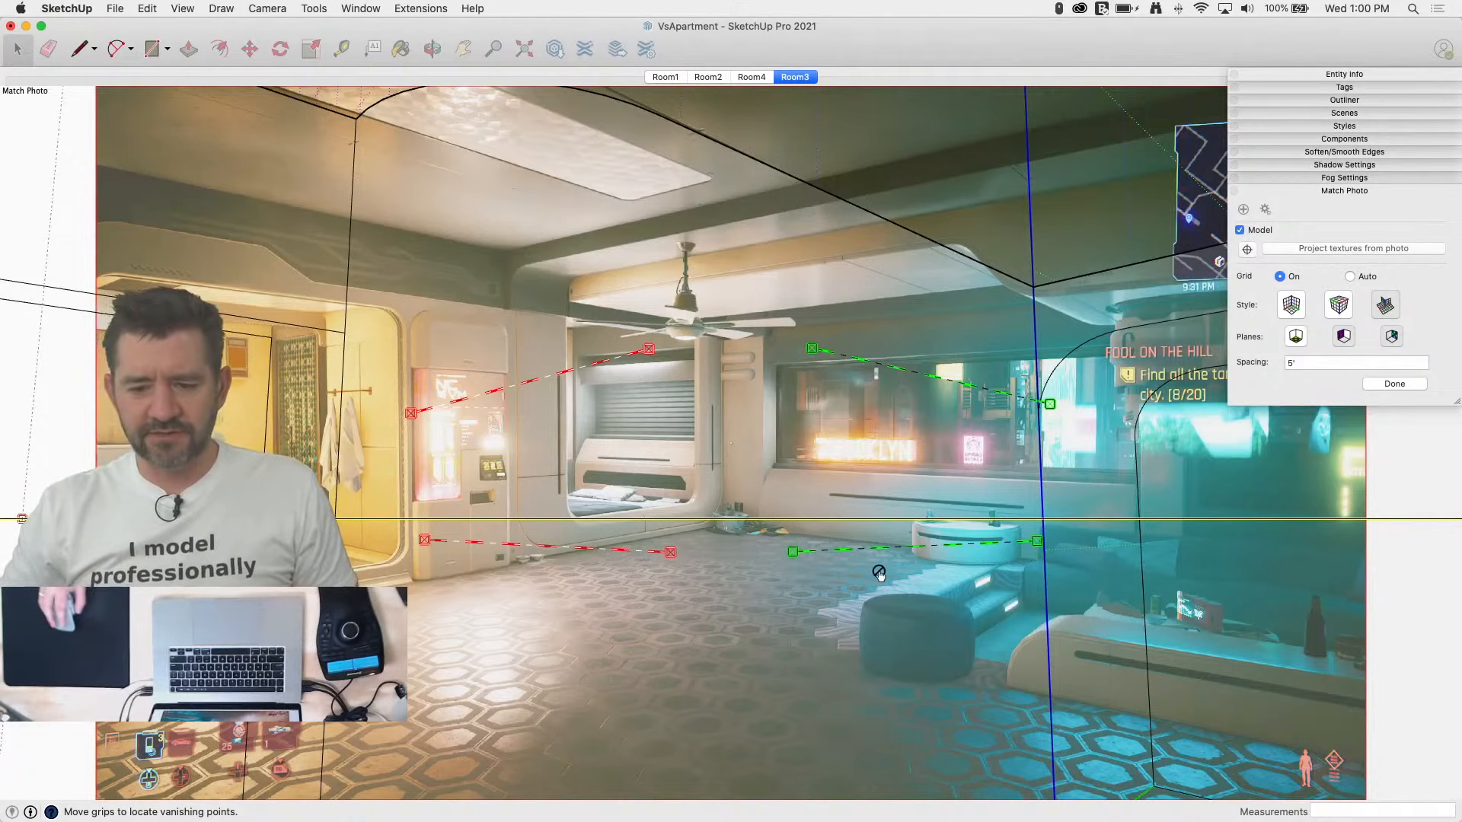
scroll(877, 573, down, 10)
scroll(859, 432, down, 3)
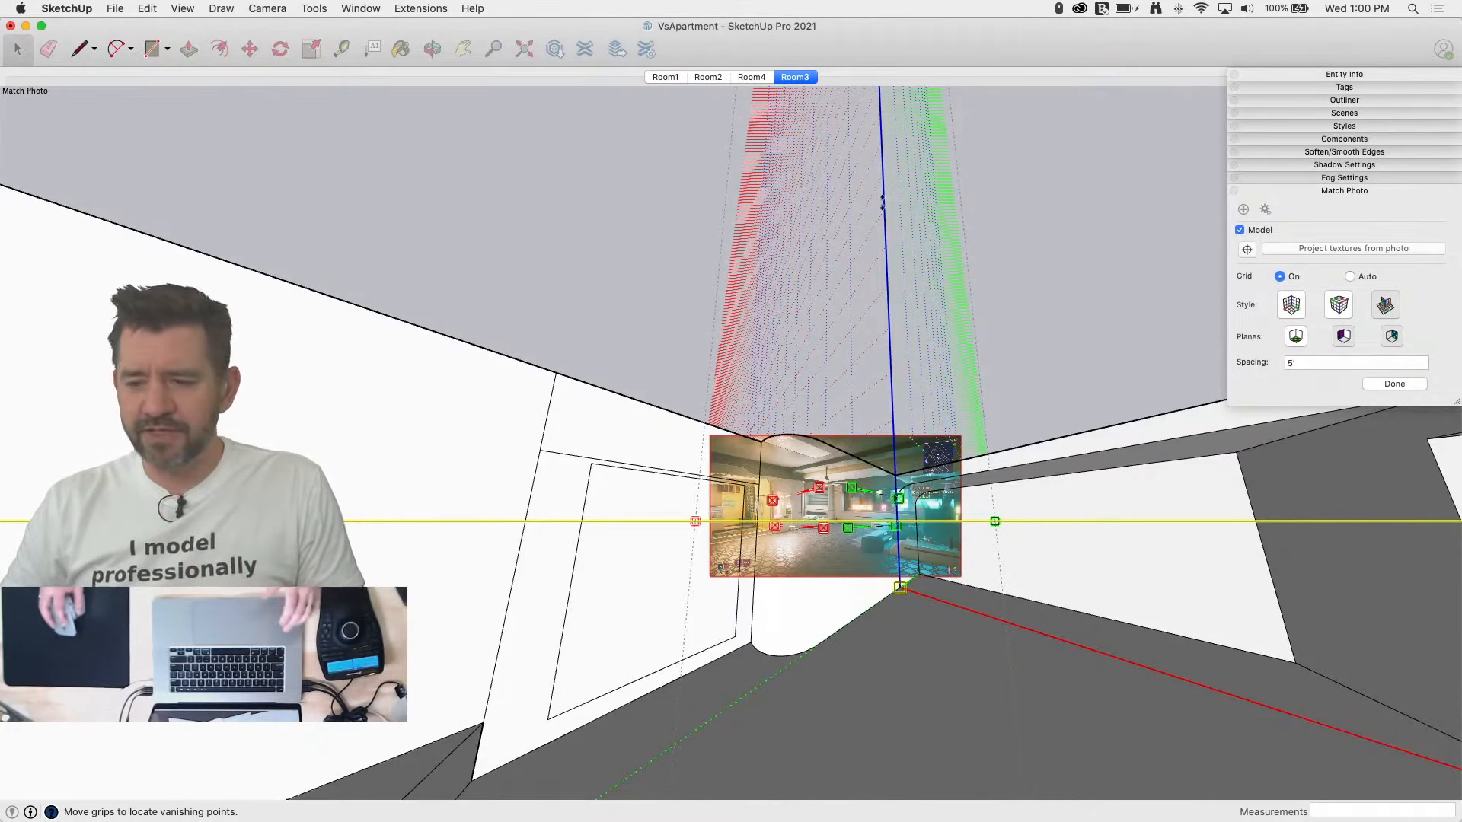
Step: Finish the photo match editing and delete the Room3 scene
click(1393, 383)
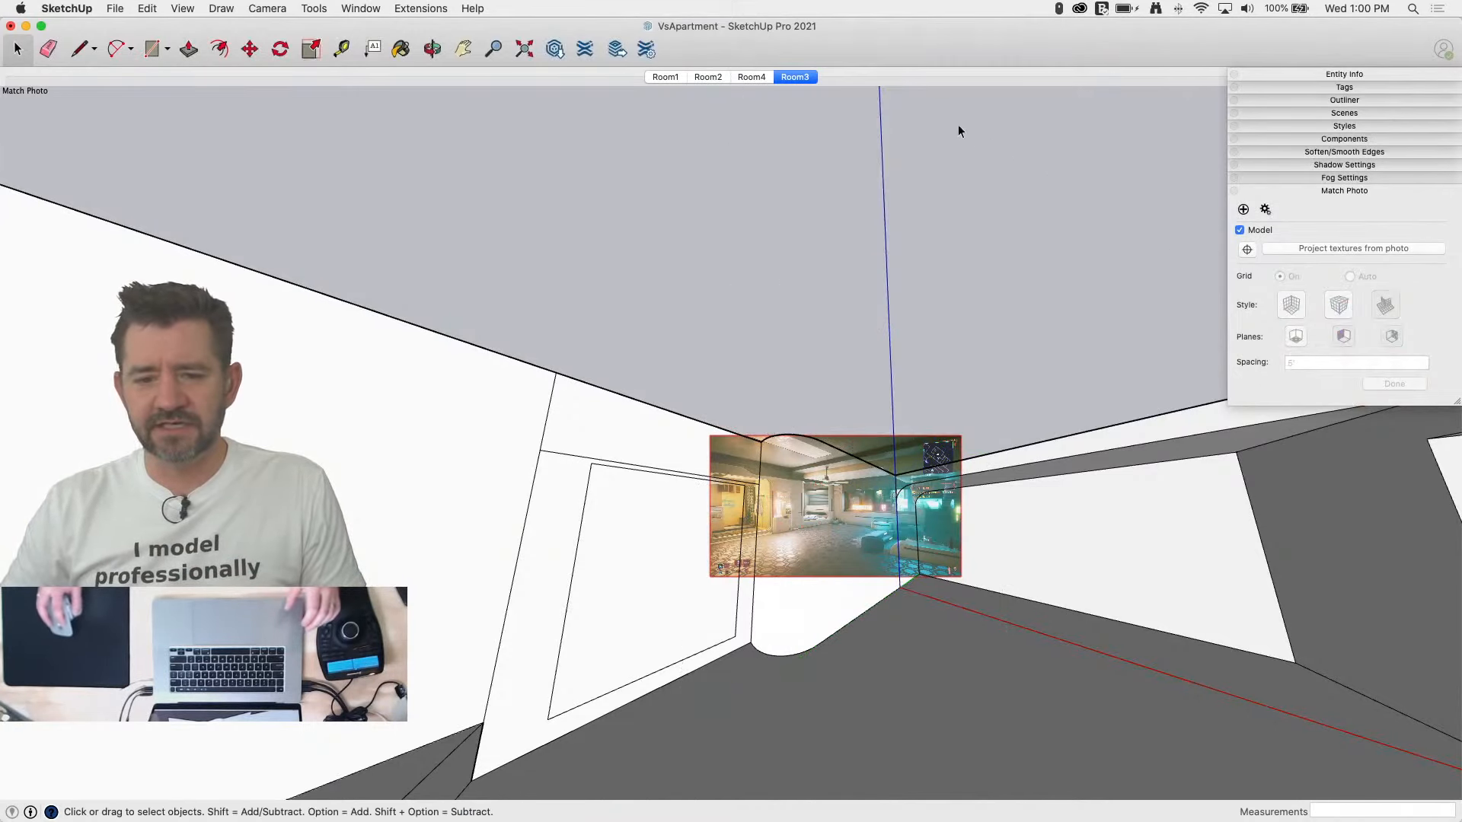
right_click(800, 77)
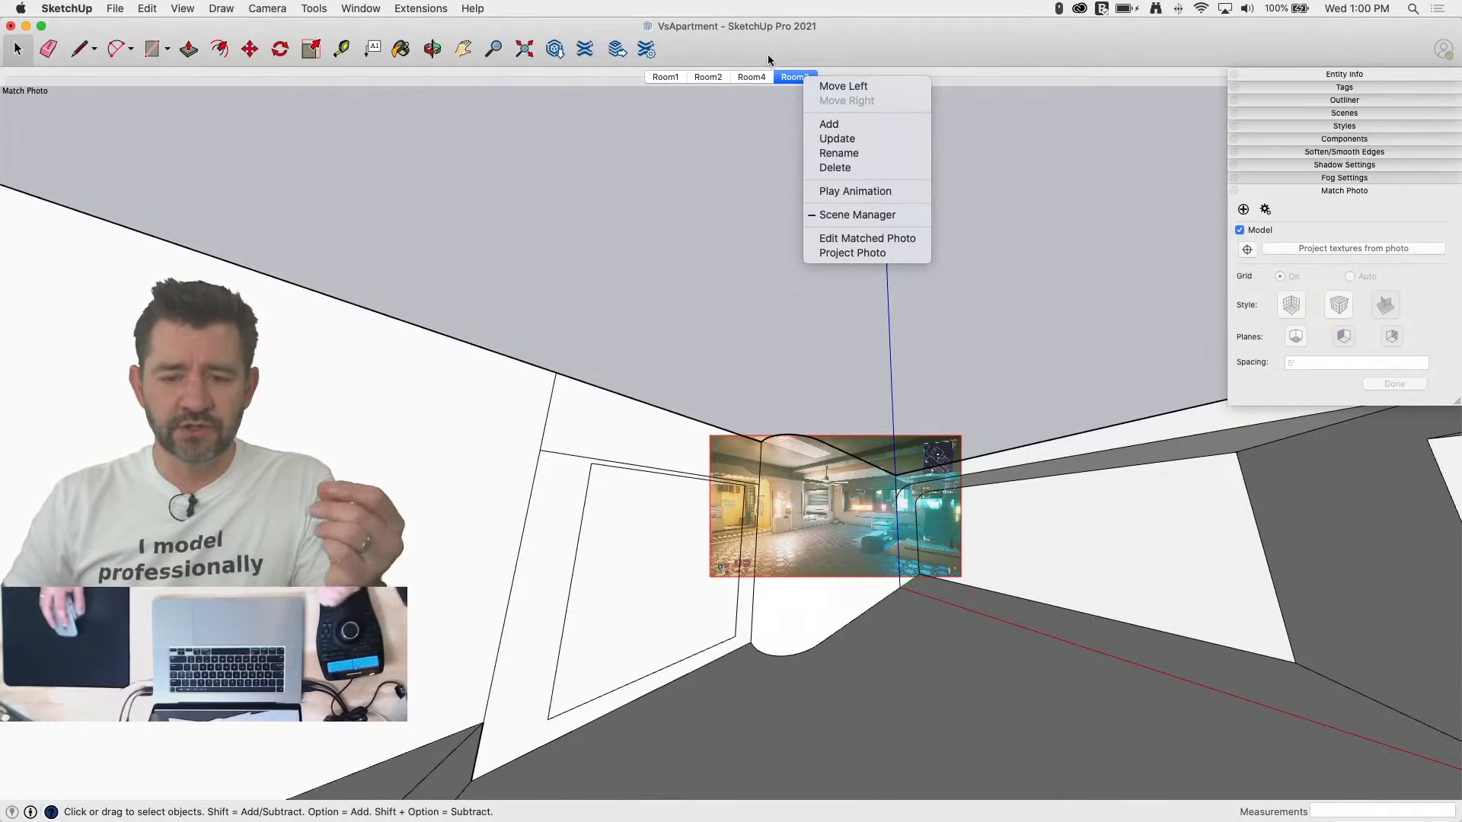
click(846, 168)
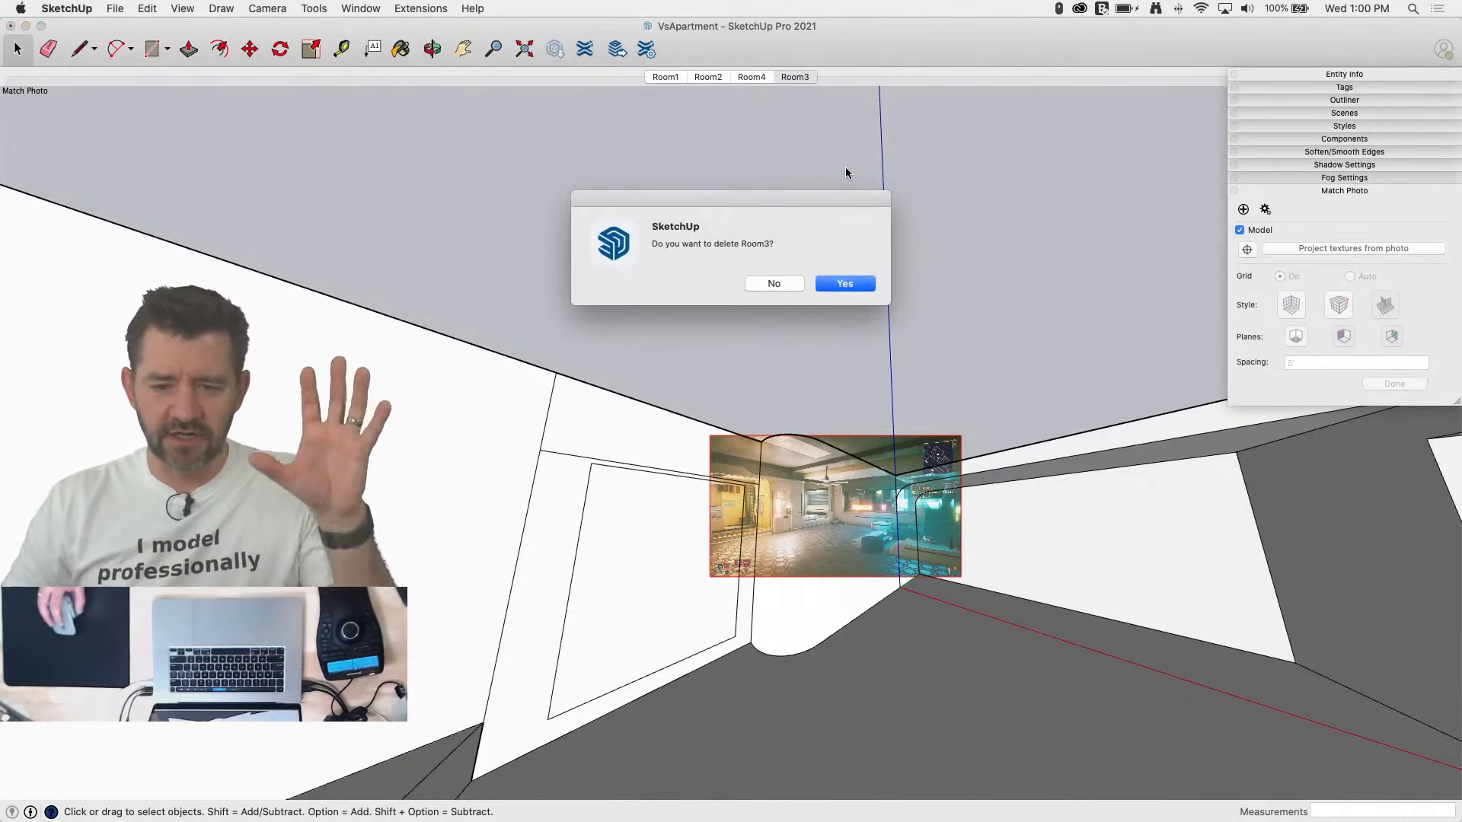
click(851, 283)
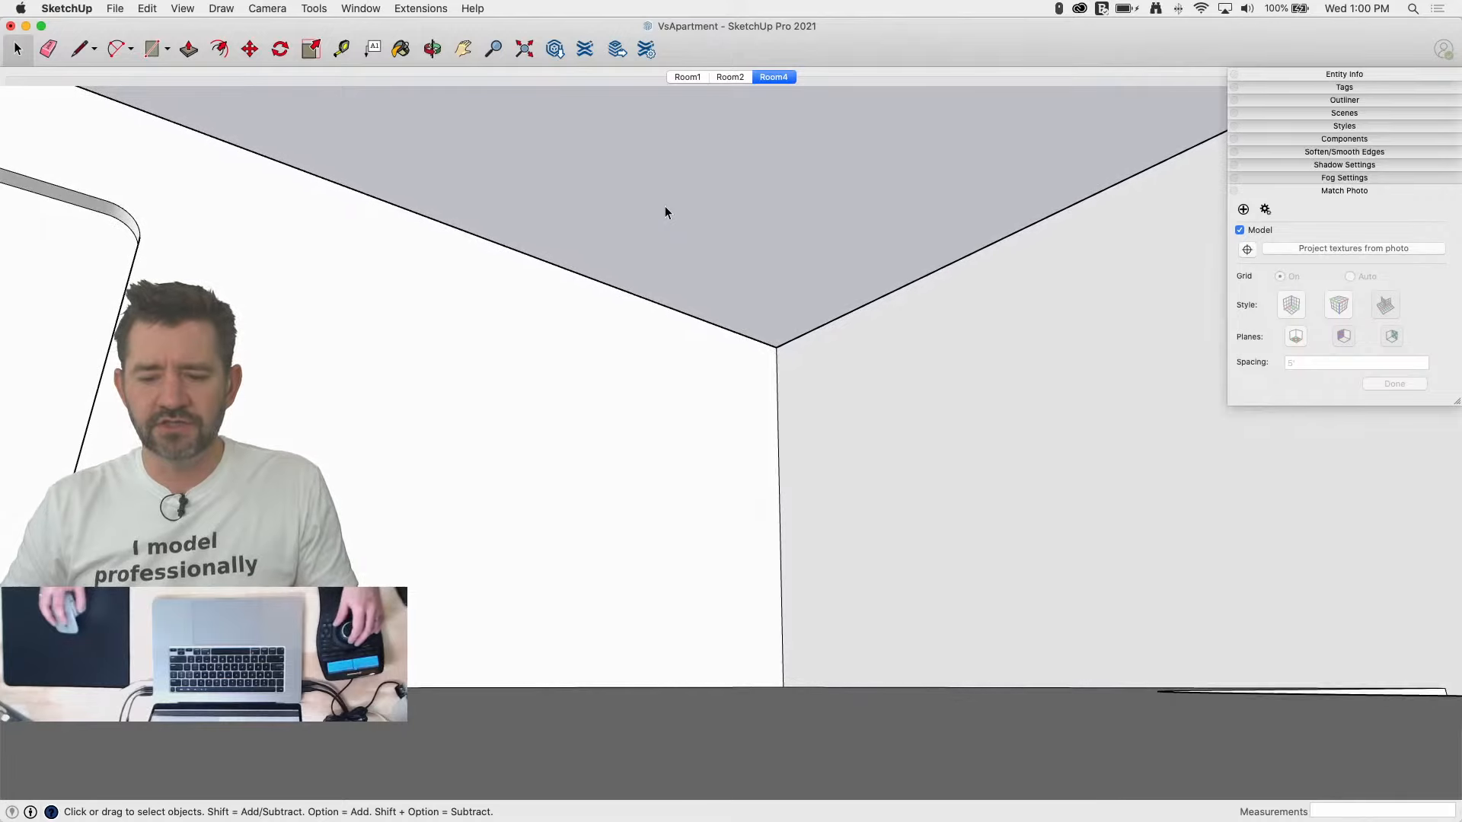
Step: Import Room3.PNG again as a new matched photo, starting from a reoriented view of the room corner
click(147, 8)
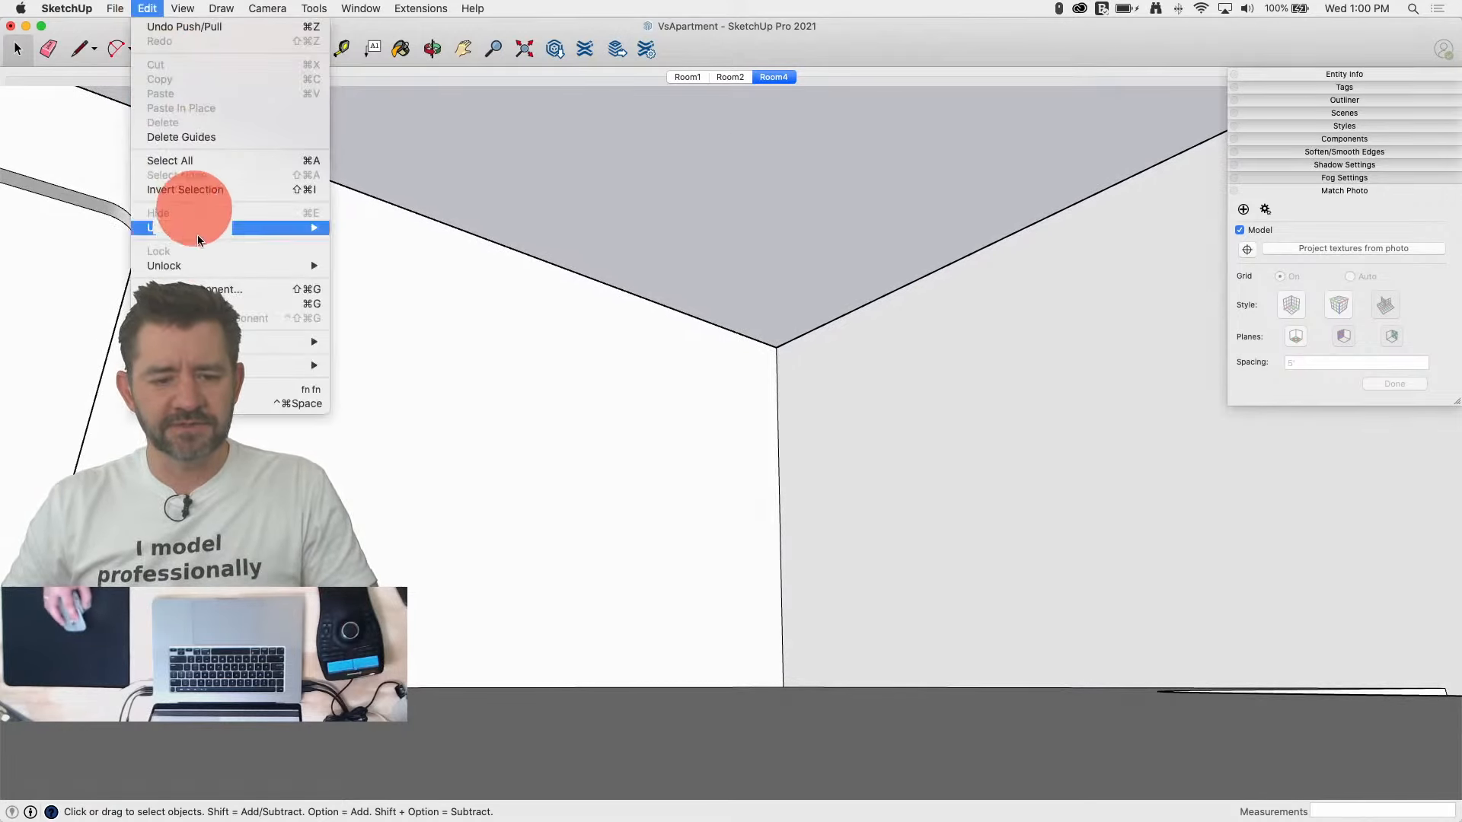
click(67, 8)
click(115, 8)
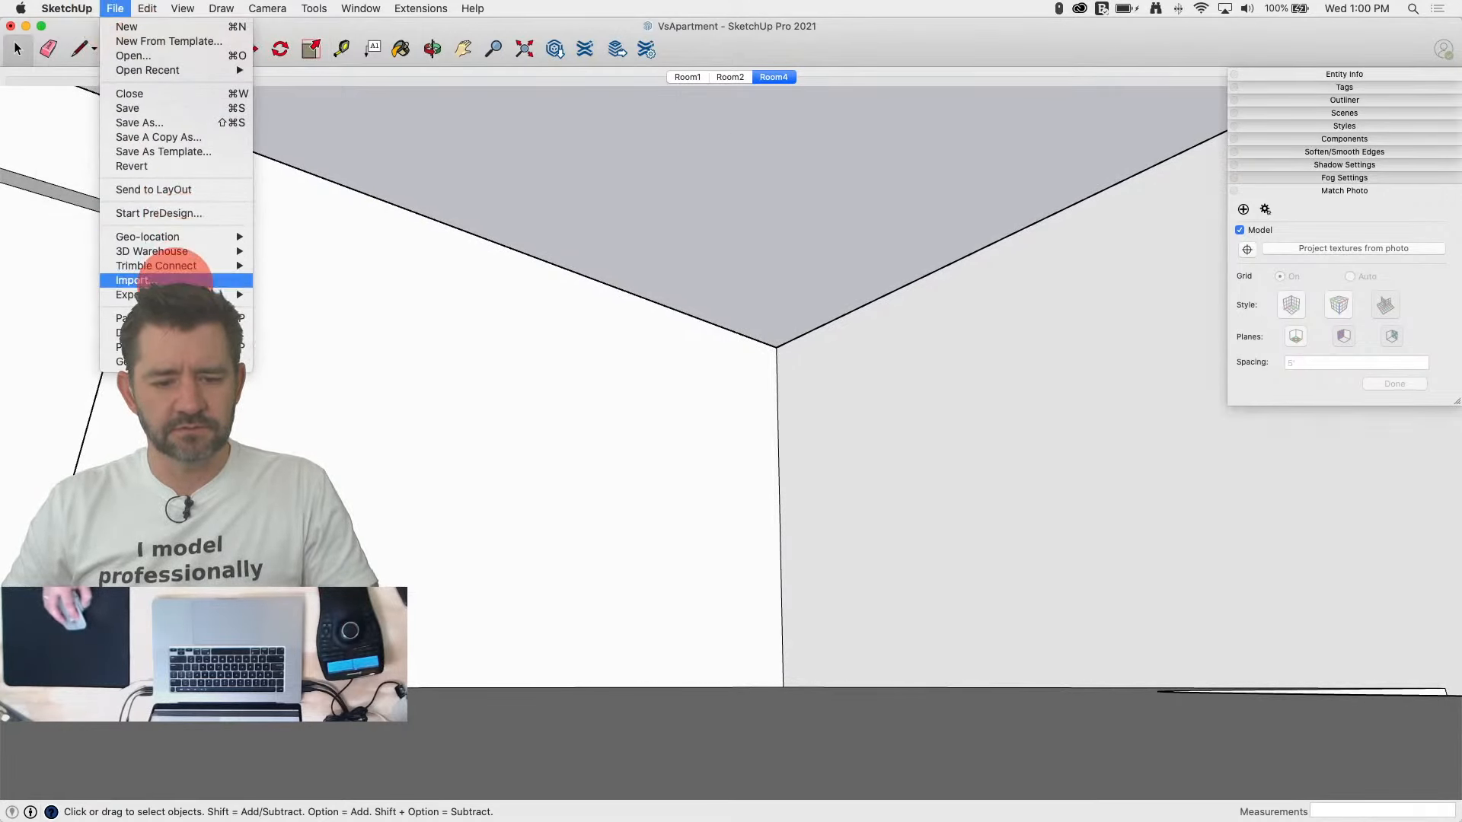
click(206, 284)
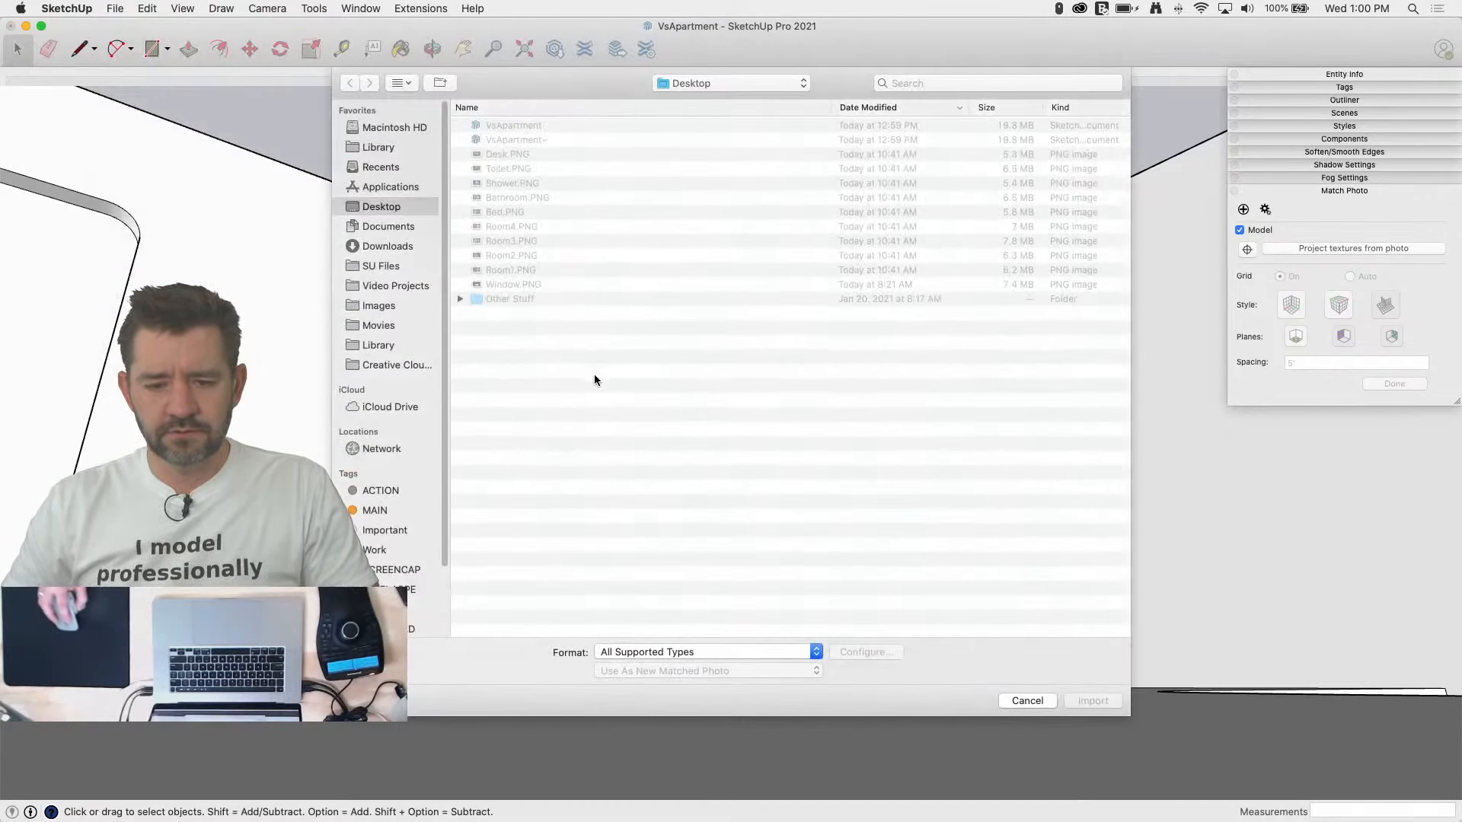
double_click(509, 240)
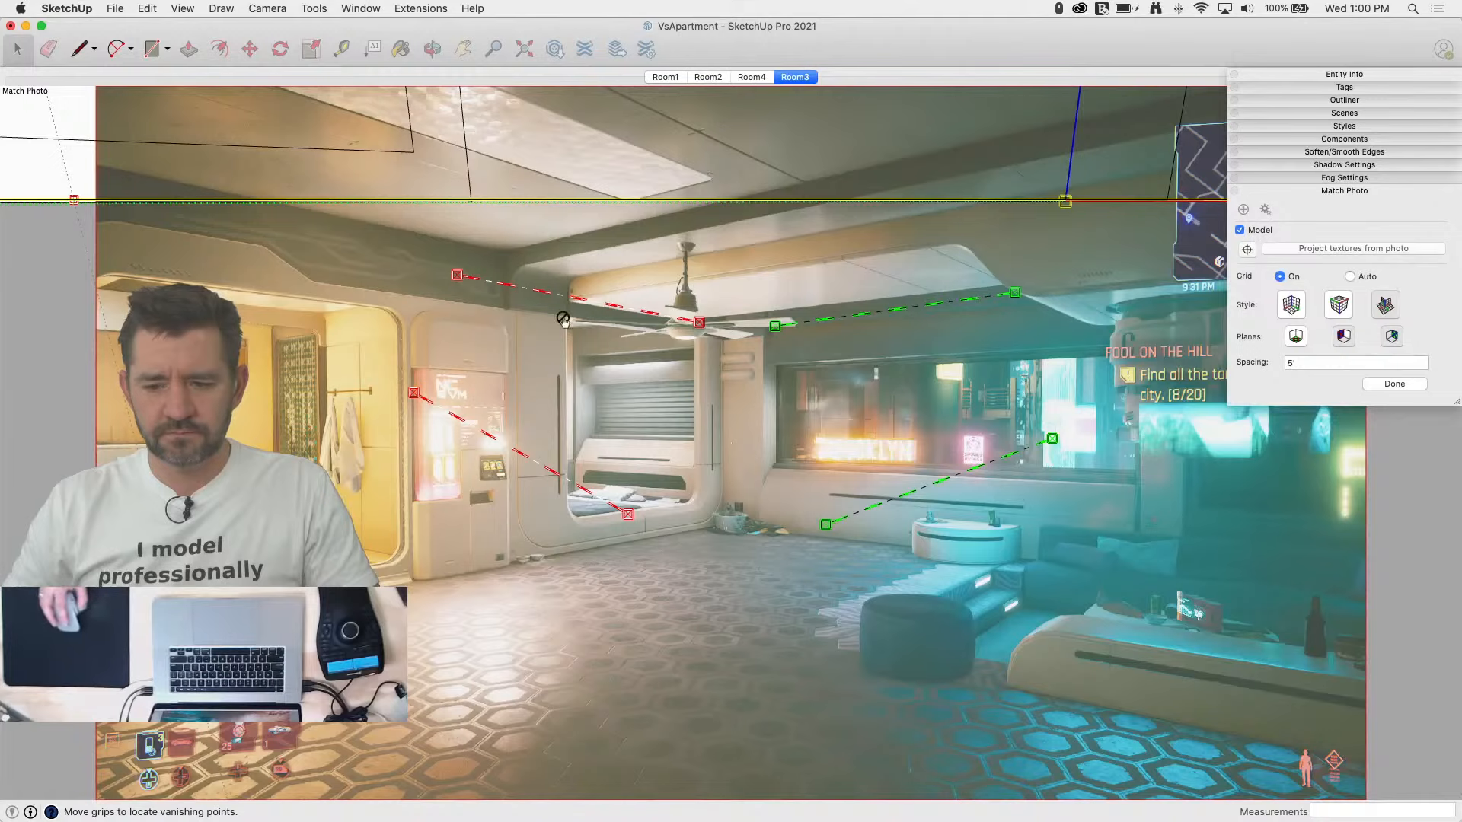
scroll(771, 508, down, 10)
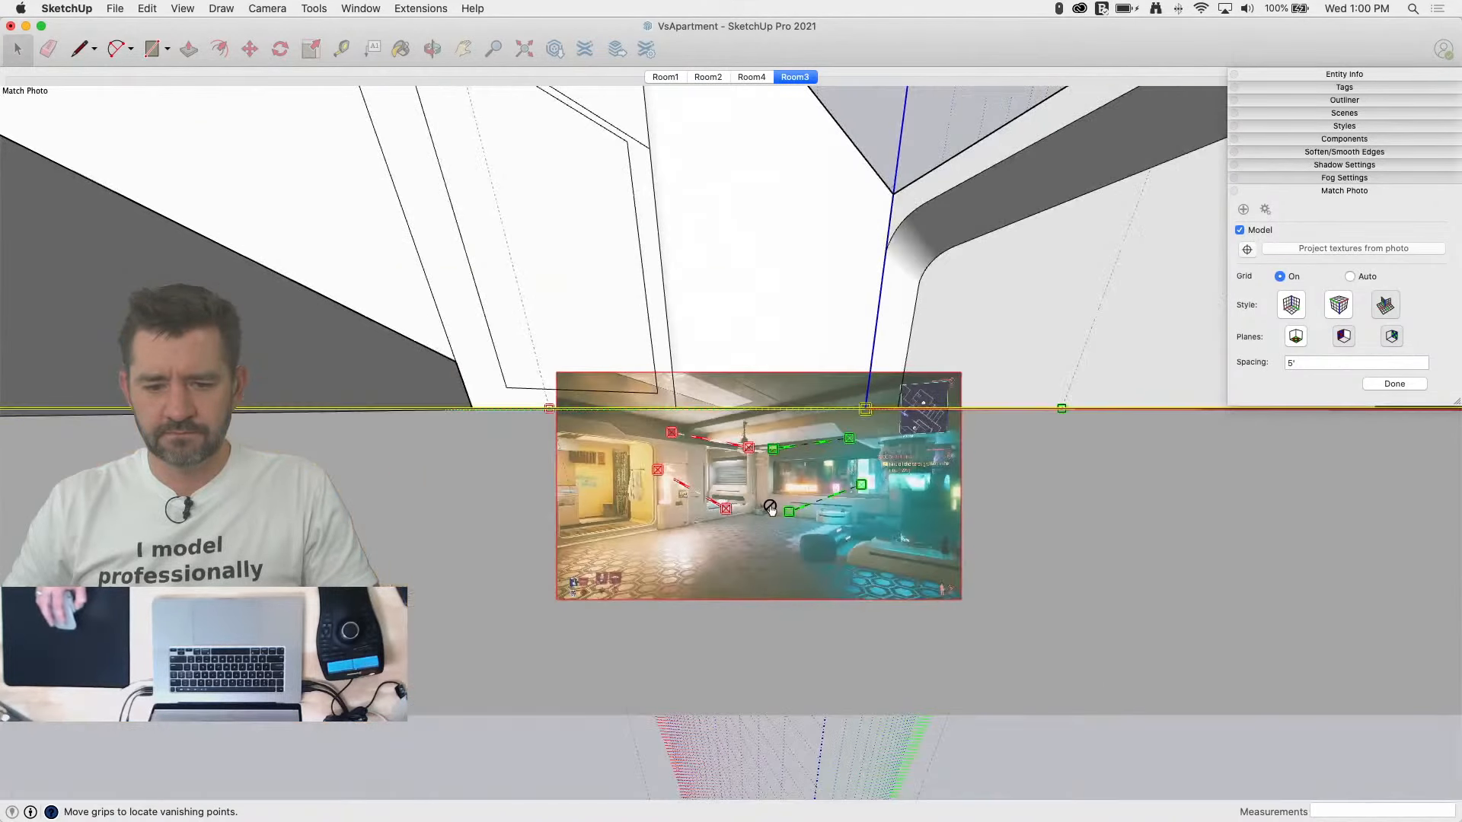
scroll(768, 388, down, 5)
scroll(782, 379, up, 6)
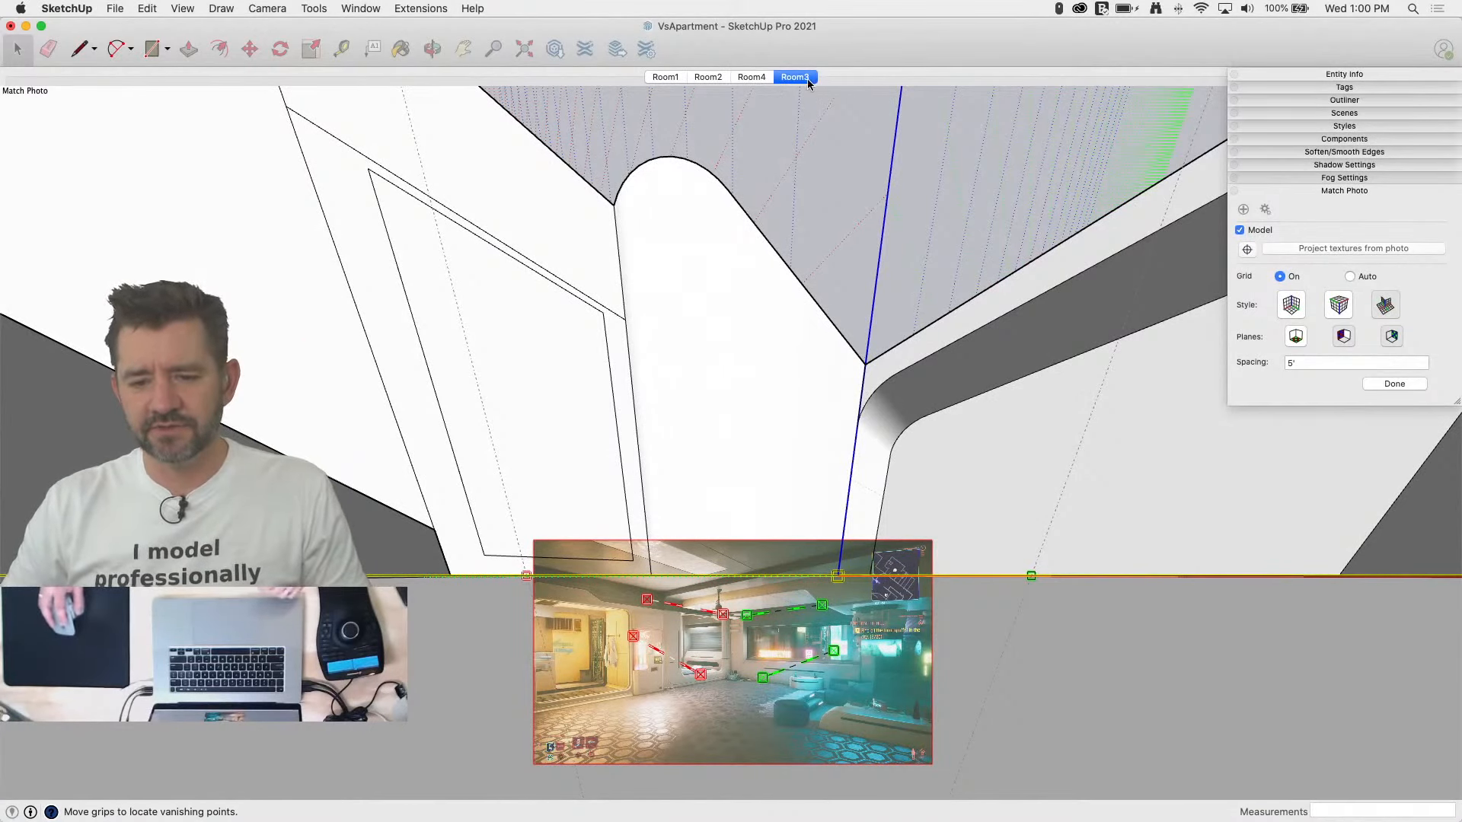
Step: Close the second photo match edit and delete its Room3 scene
click(1392, 384)
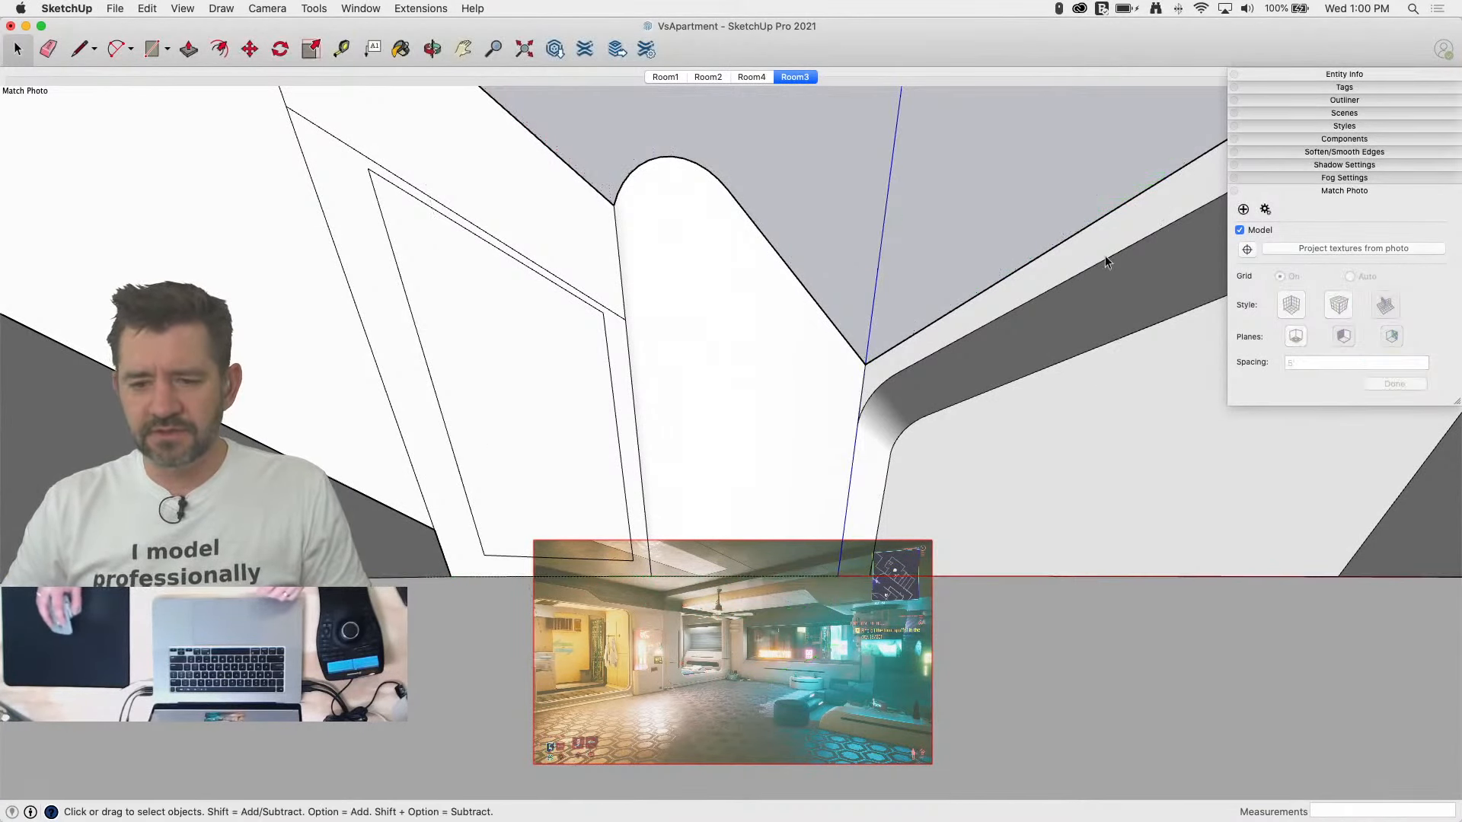
right_click(810, 79)
click(842, 167)
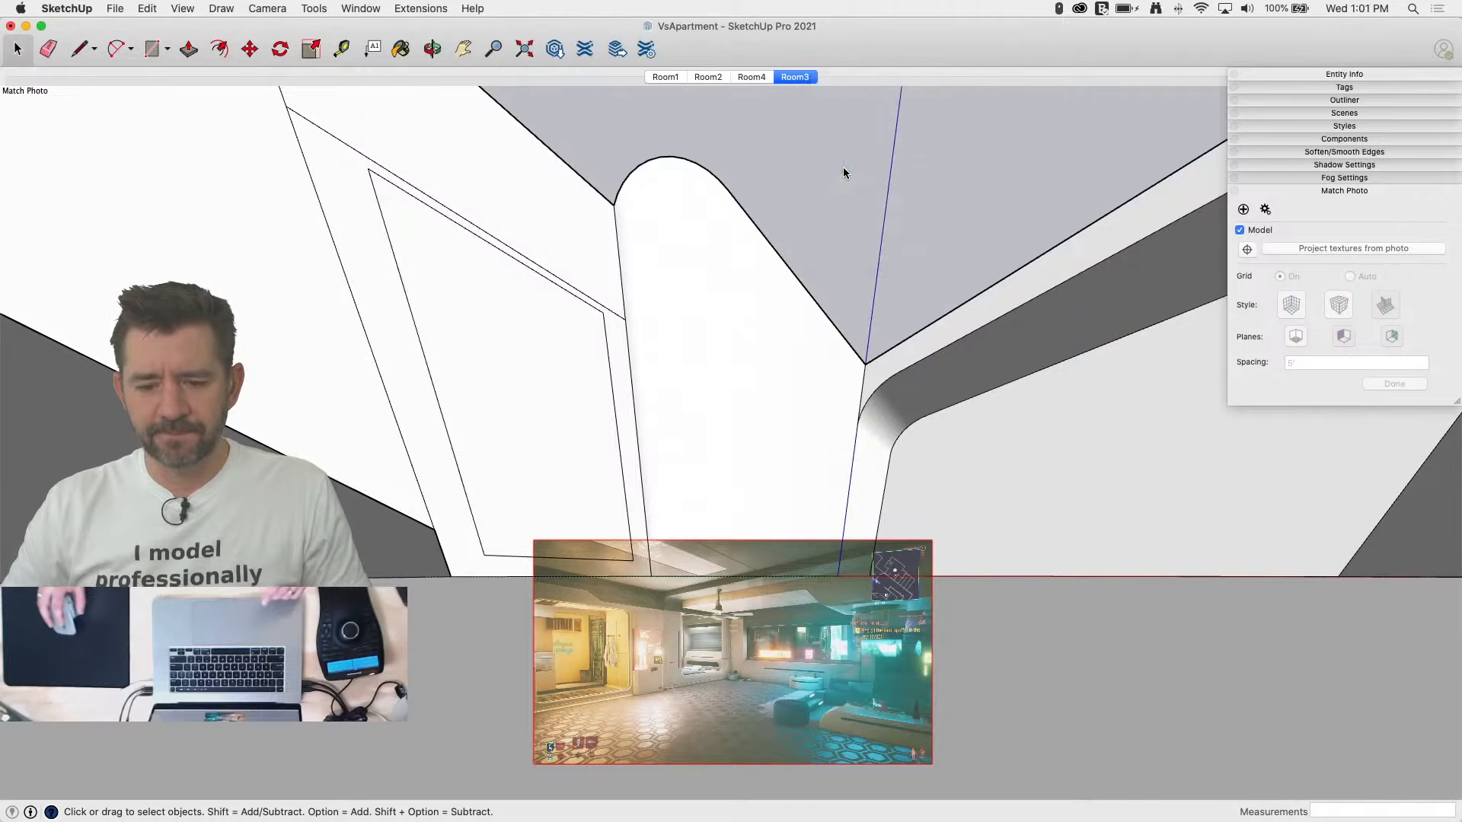
Step: Reposition the drawing axes with their origin at the floor corner where the doorway wall meets the adjoining wall
click(845, 284)
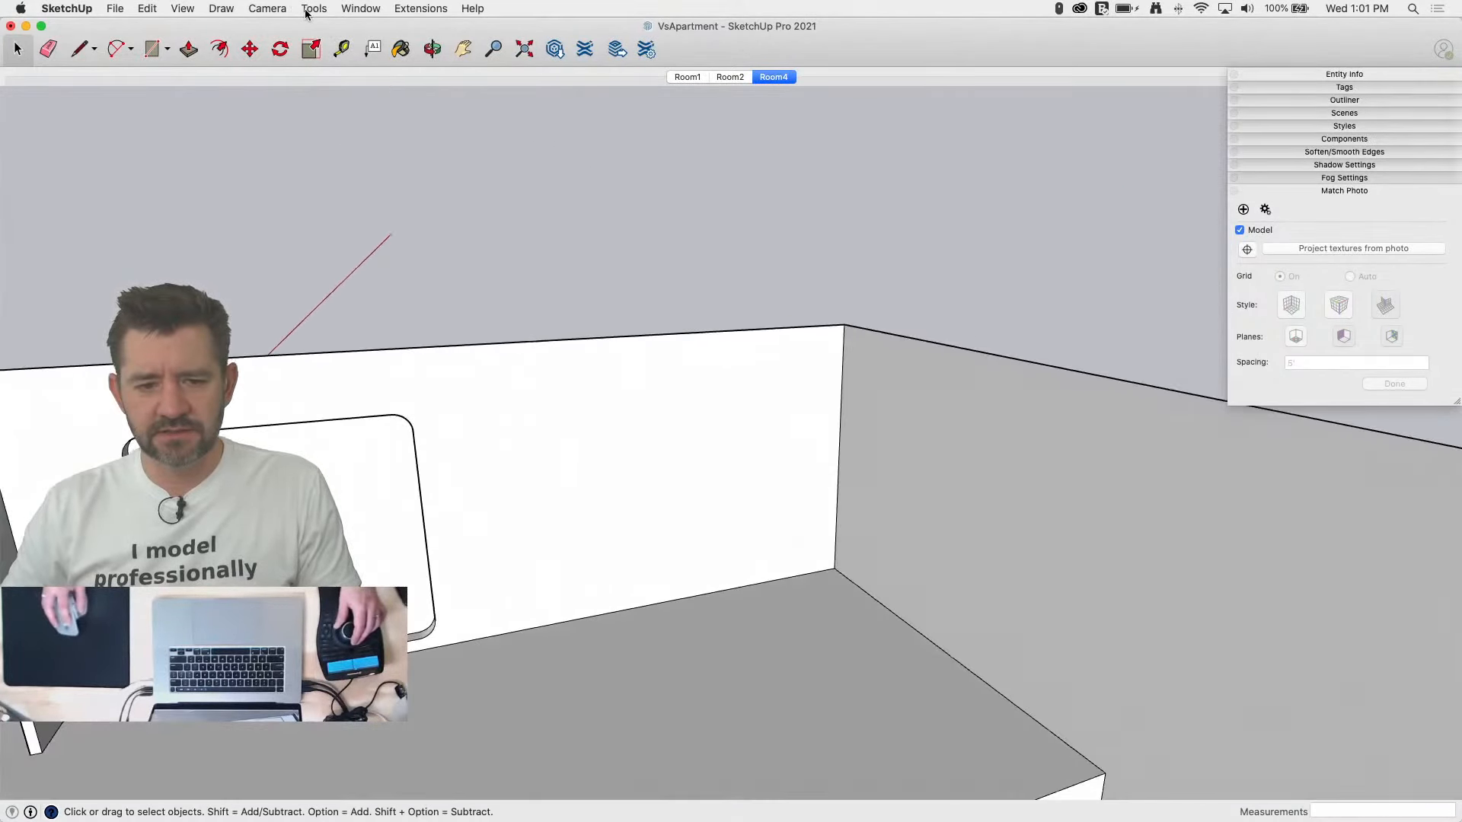
click(314, 9)
click(392, 251)
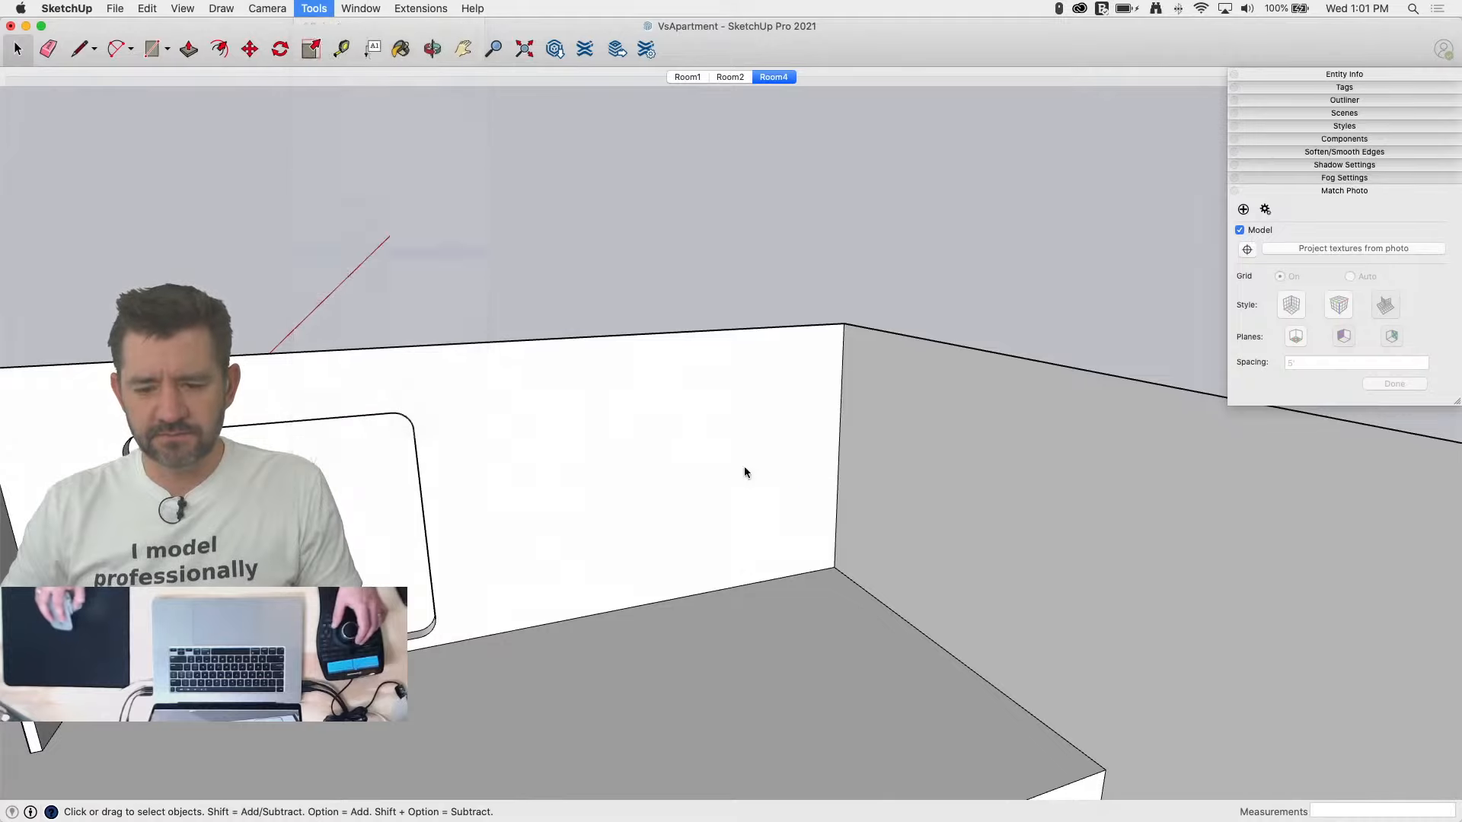
click(834, 568)
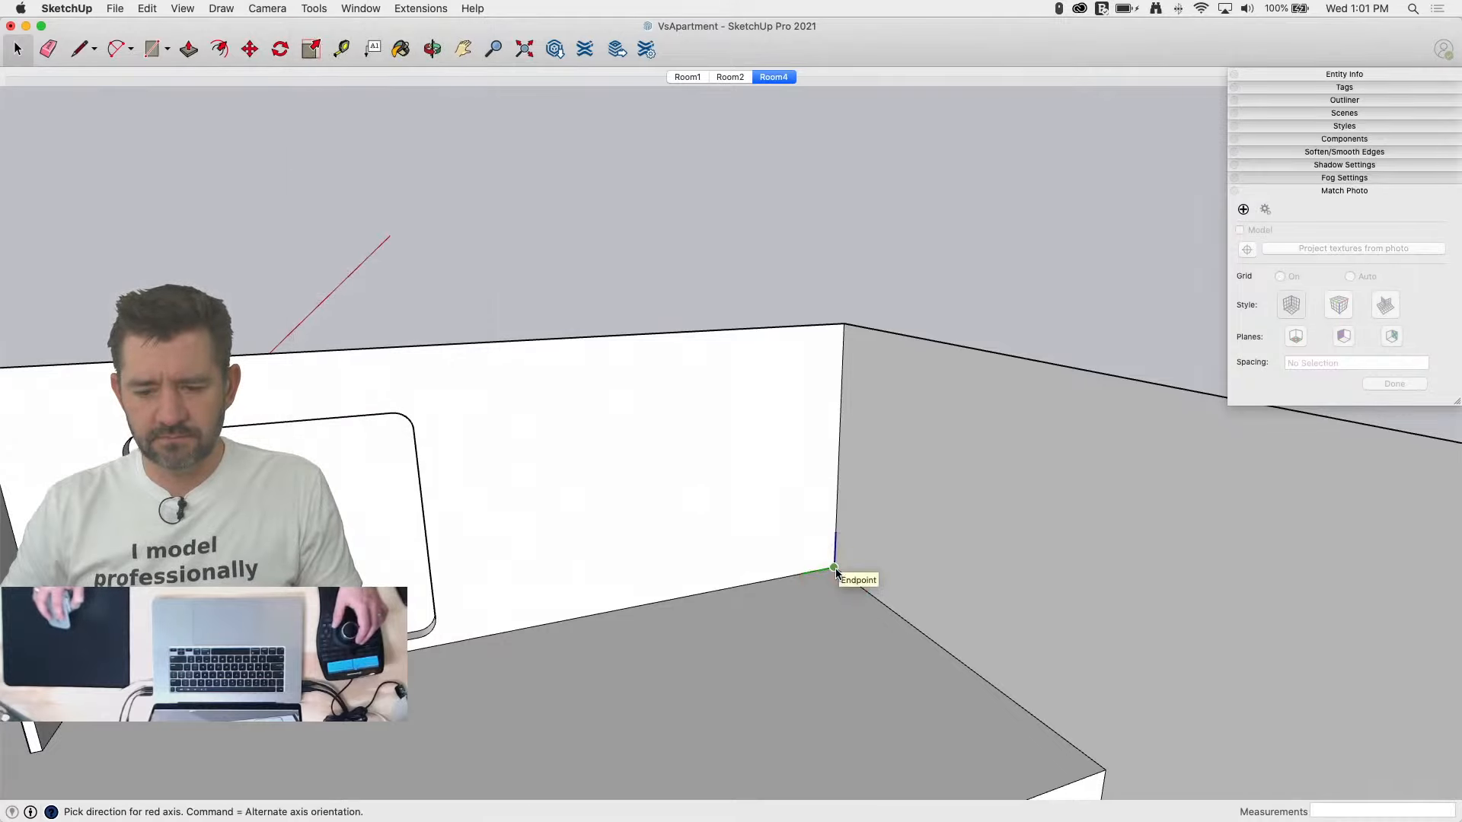
click(835, 570)
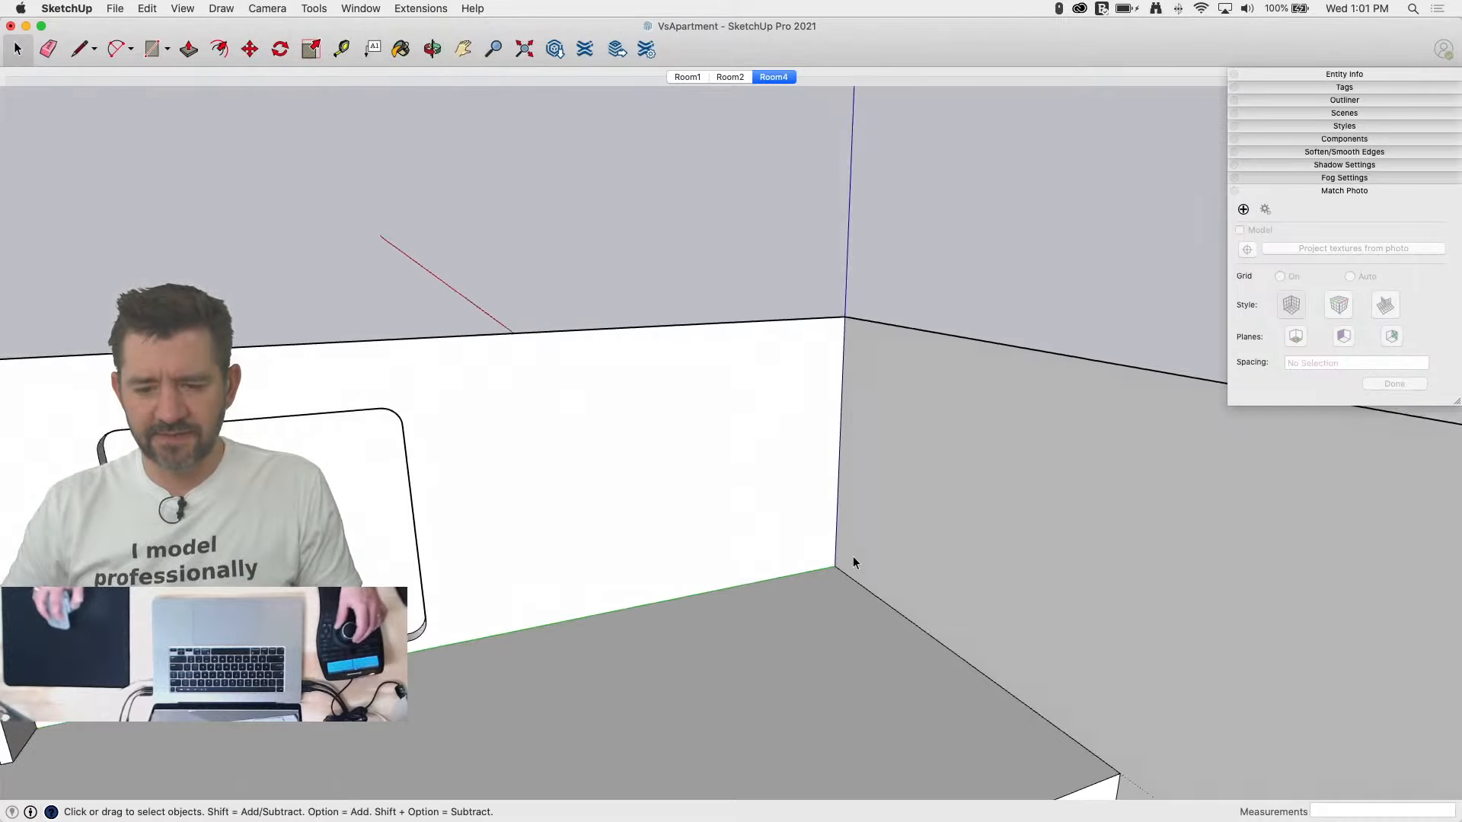
Step: Import Room3.PNG as a new matched photo and place its origin on the floor corner beside the bed alcove
click(115, 9)
click(138, 280)
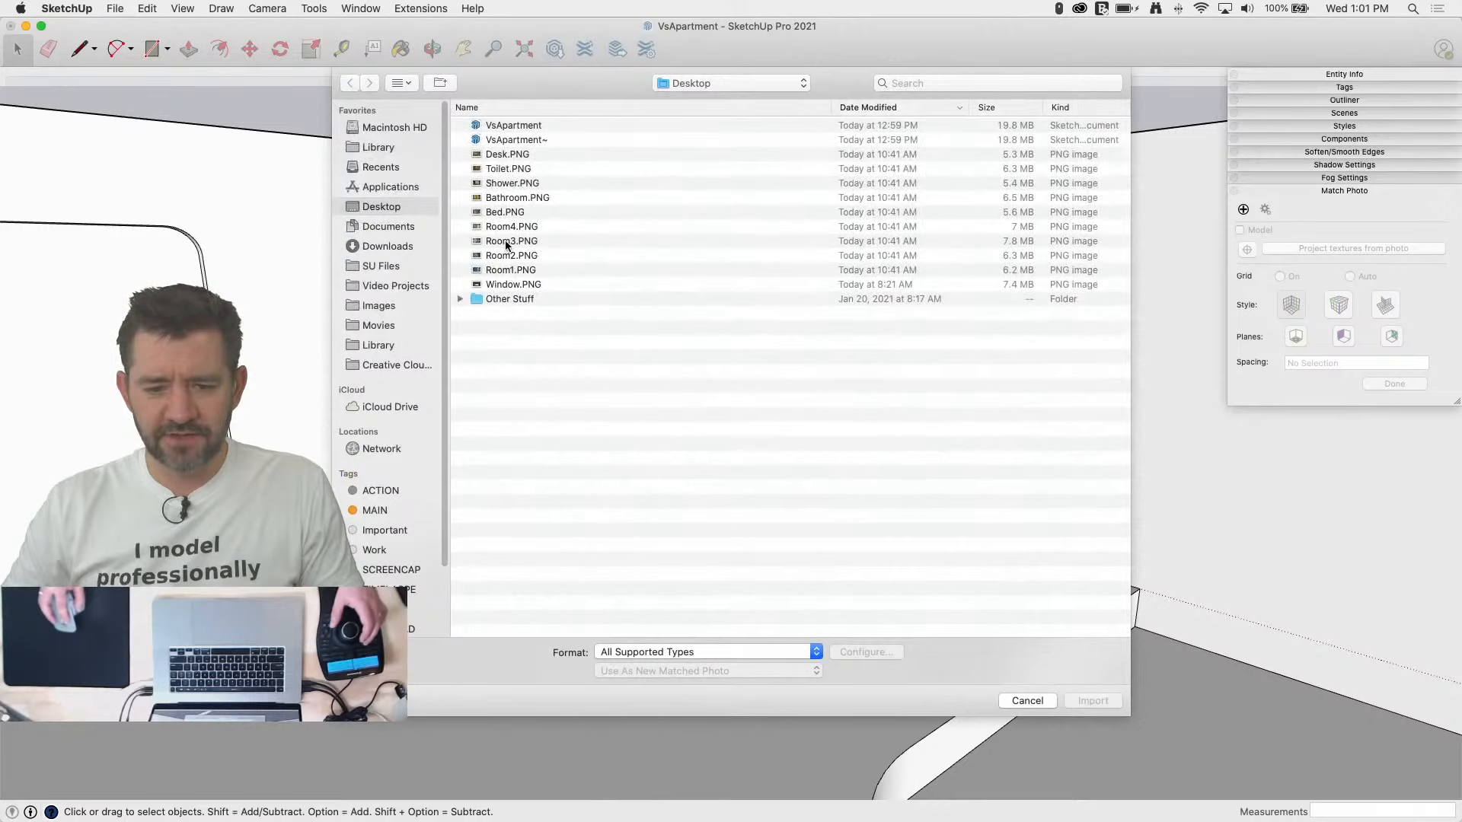
double_click(505, 240)
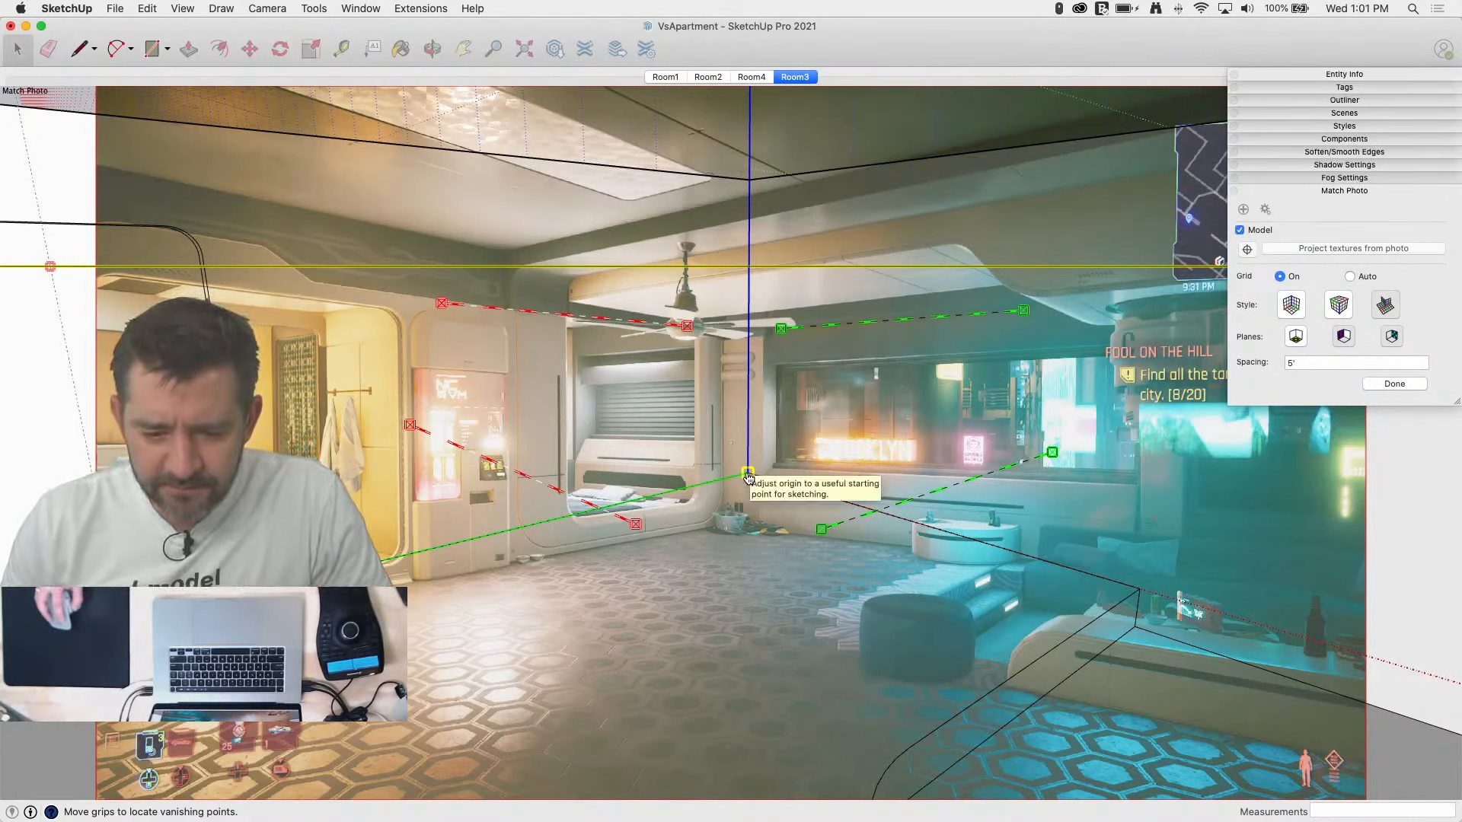
drag(748, 475, 724, 524)
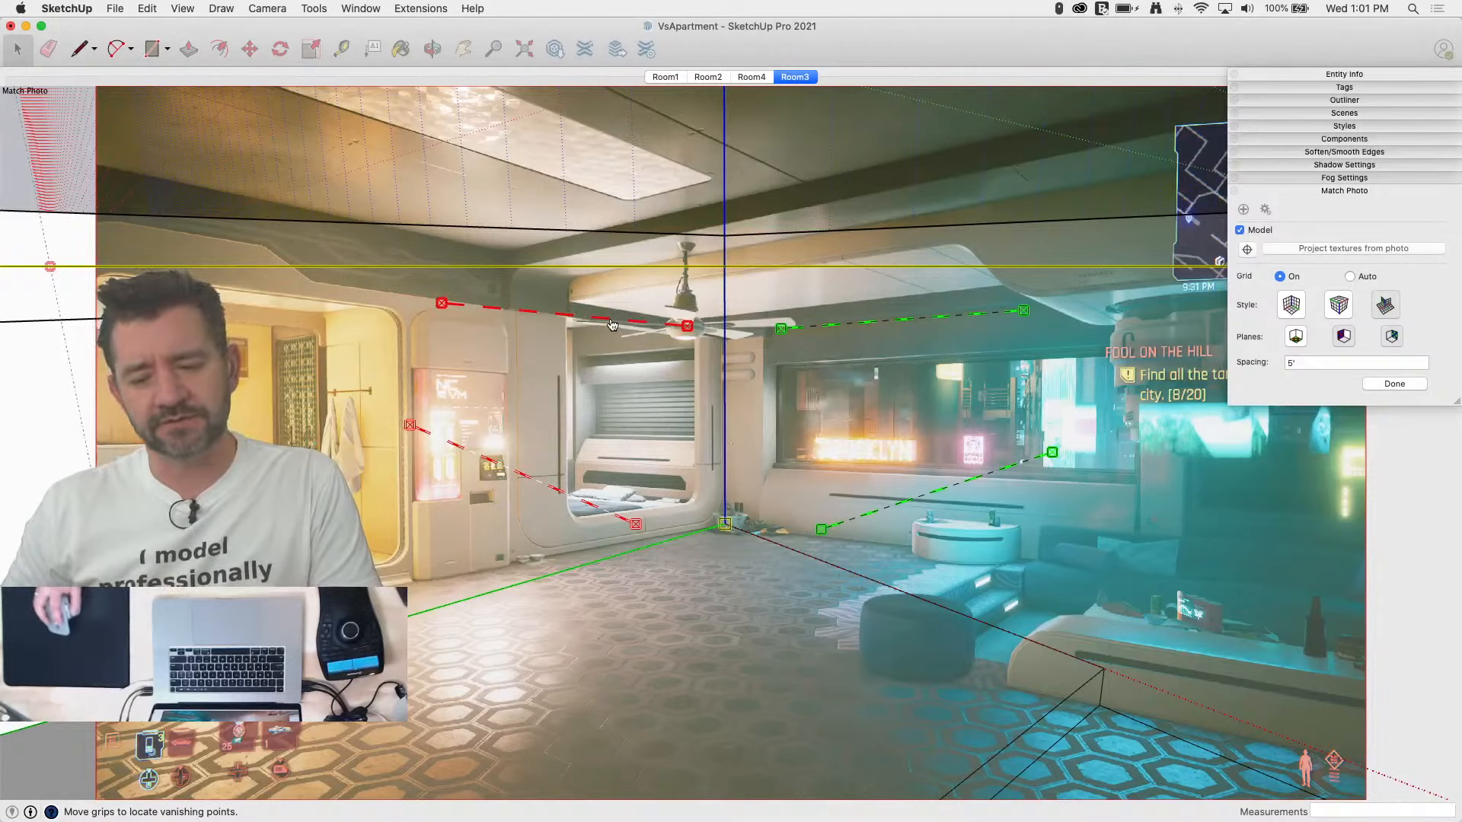
Step: Move the red vanishing-point bars toward the window wall side and the green bars toward the bathroom doorway wall
drag(611, 325, 1001, 172)
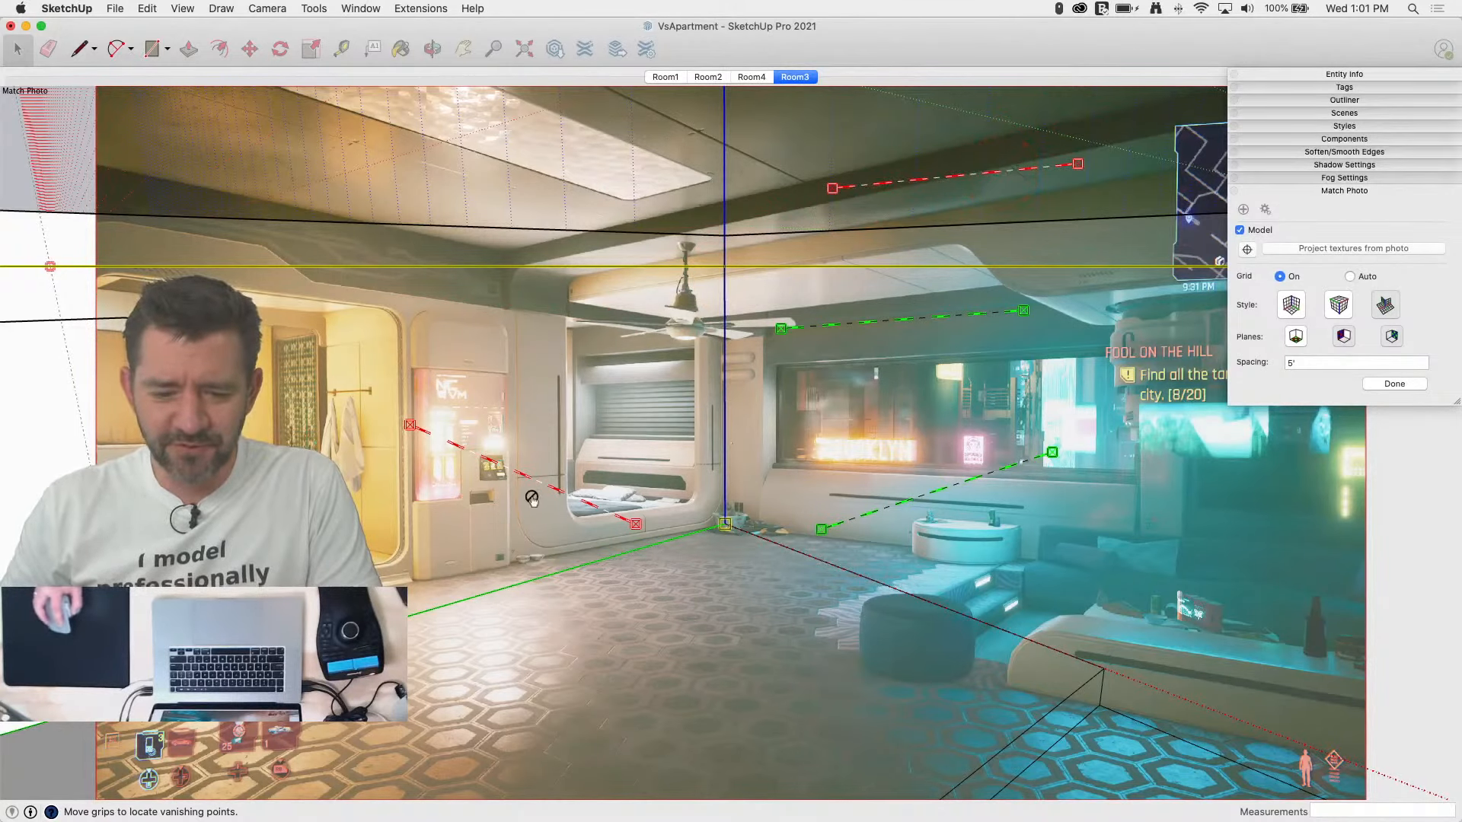
drag(535, 488, 608, 547)
drag(854, 329, 234, 186)
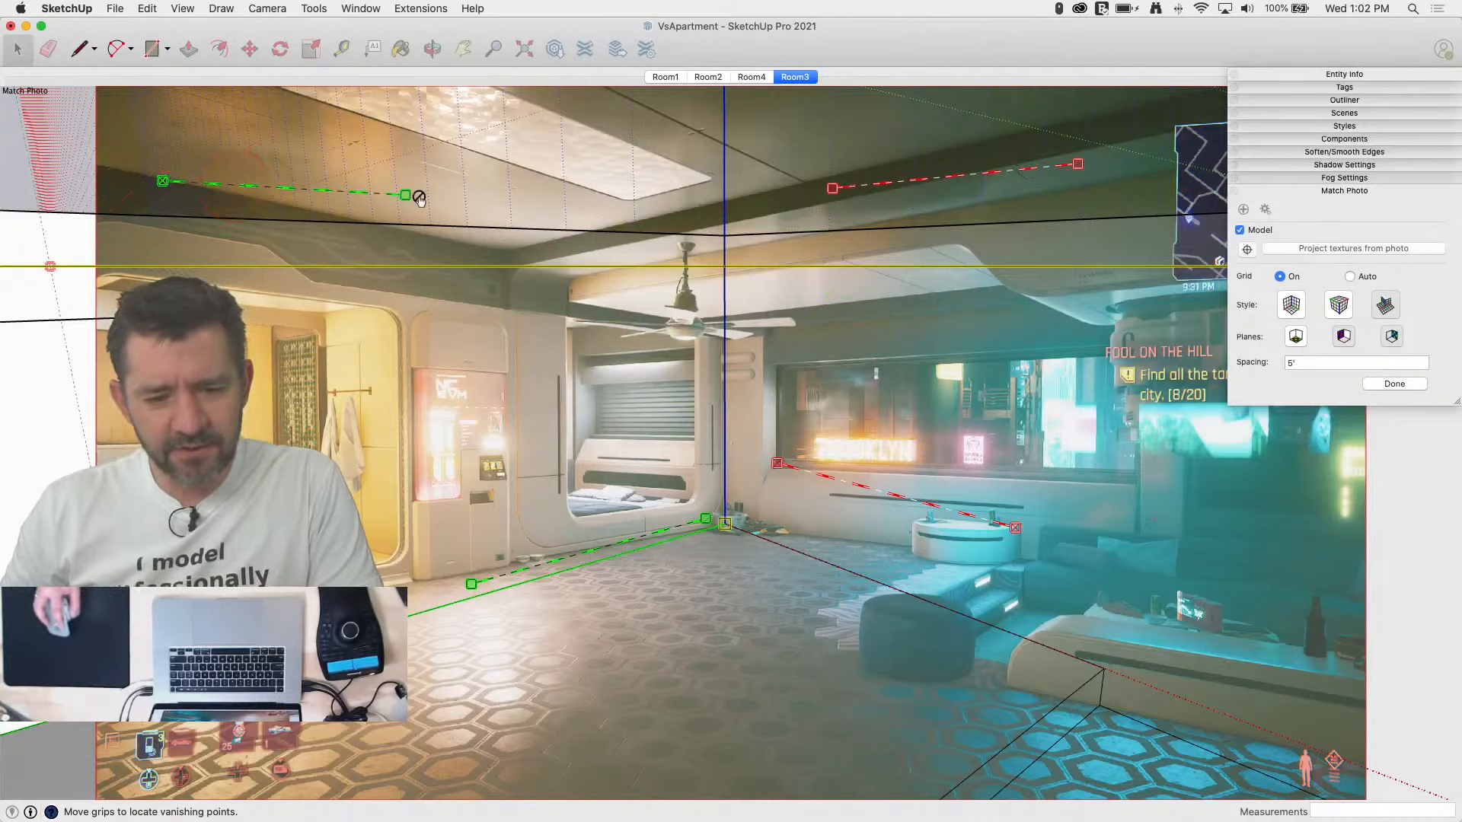
Step: Align the green vanishing-point bars with the ceiling edge and the floor line of the bathroom doorway wall
drag(419, 199, 508, 252)
drag(159, 186, 158, 184)
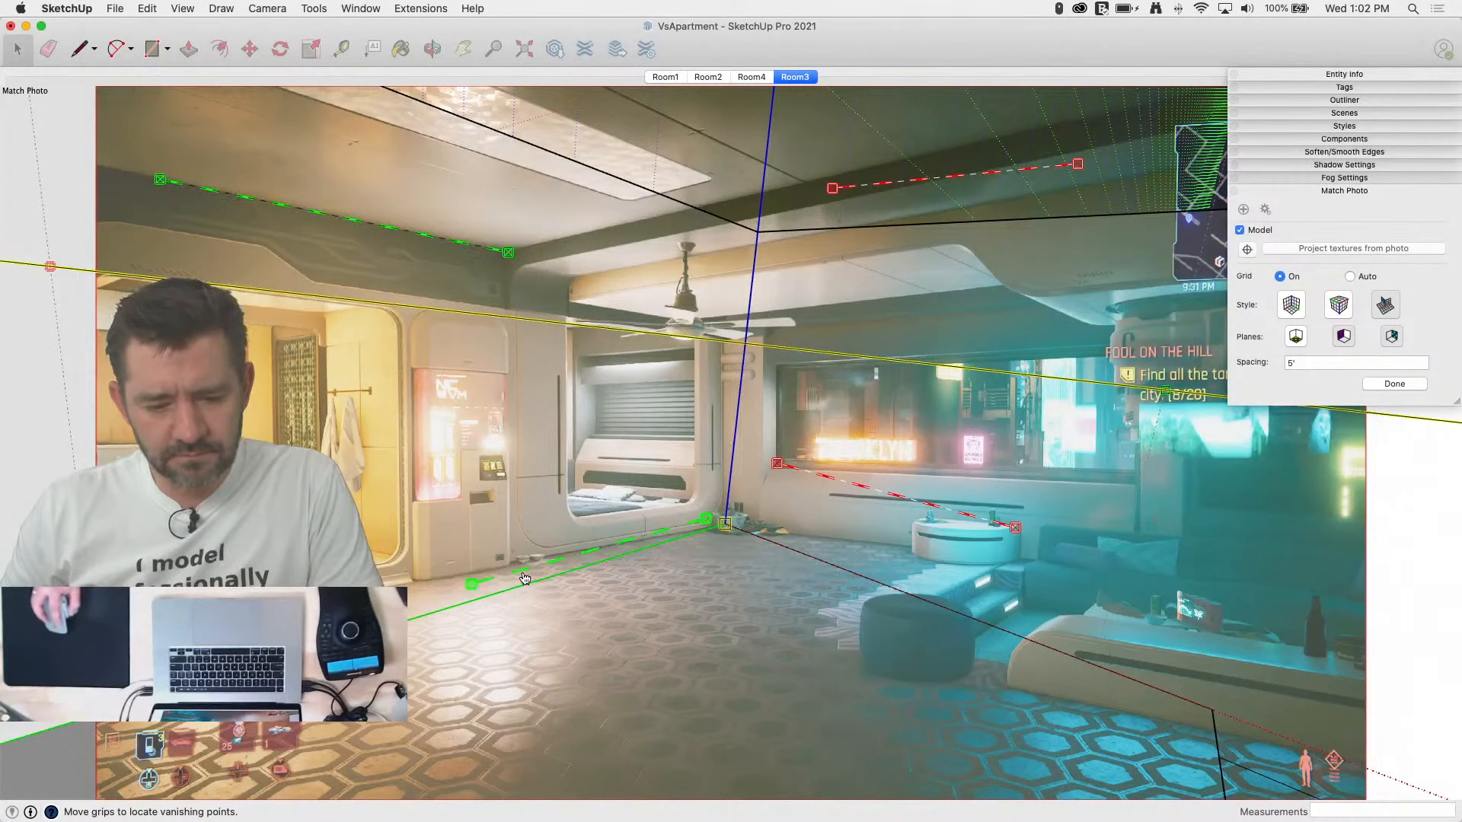
drag(522, 577, 209, 644)
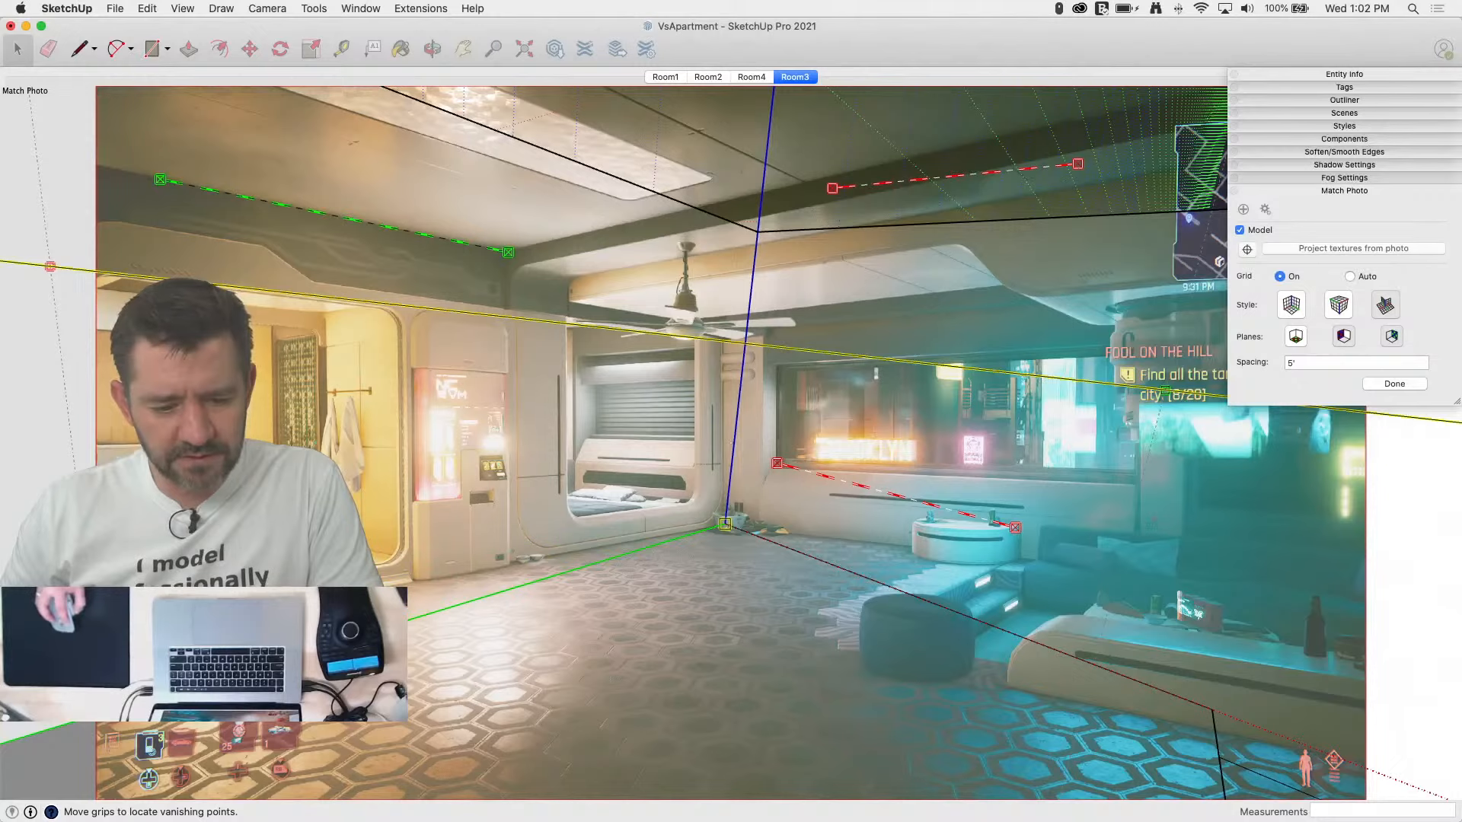
drag(209, 643, 453, 576)
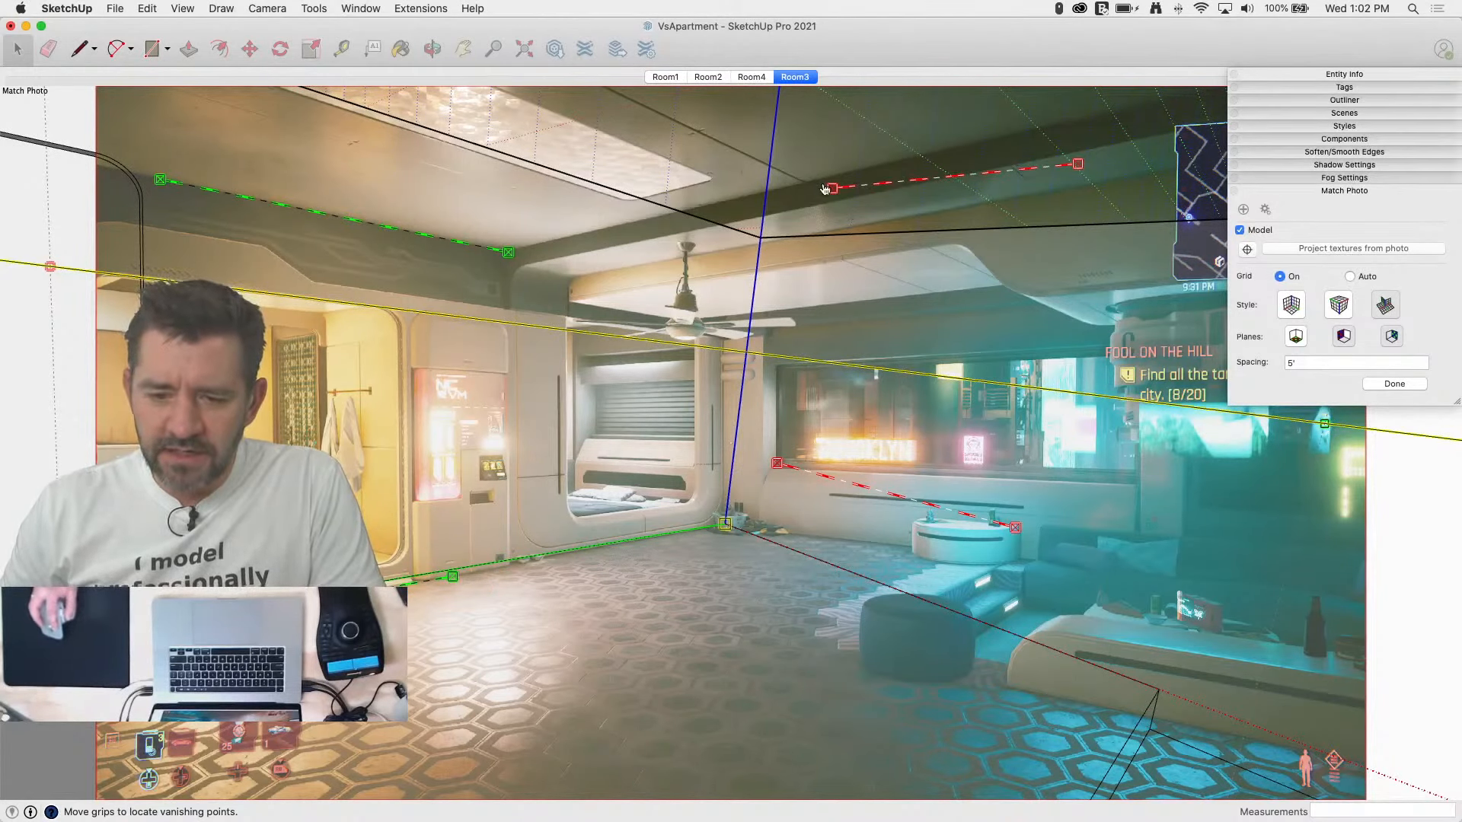
Step: Align the red vanishing-point bars with the ceiling beam's edge and the window sill
drag(826, 188, 527, 246)
drag(1077, 164, 1086, 119)
mouse_move(778, 465)
mouse_down()
mouse_move(786, 513)
mouse_move(771, 467)
mouse_up()
drag(1015, 527, 1089, 487)
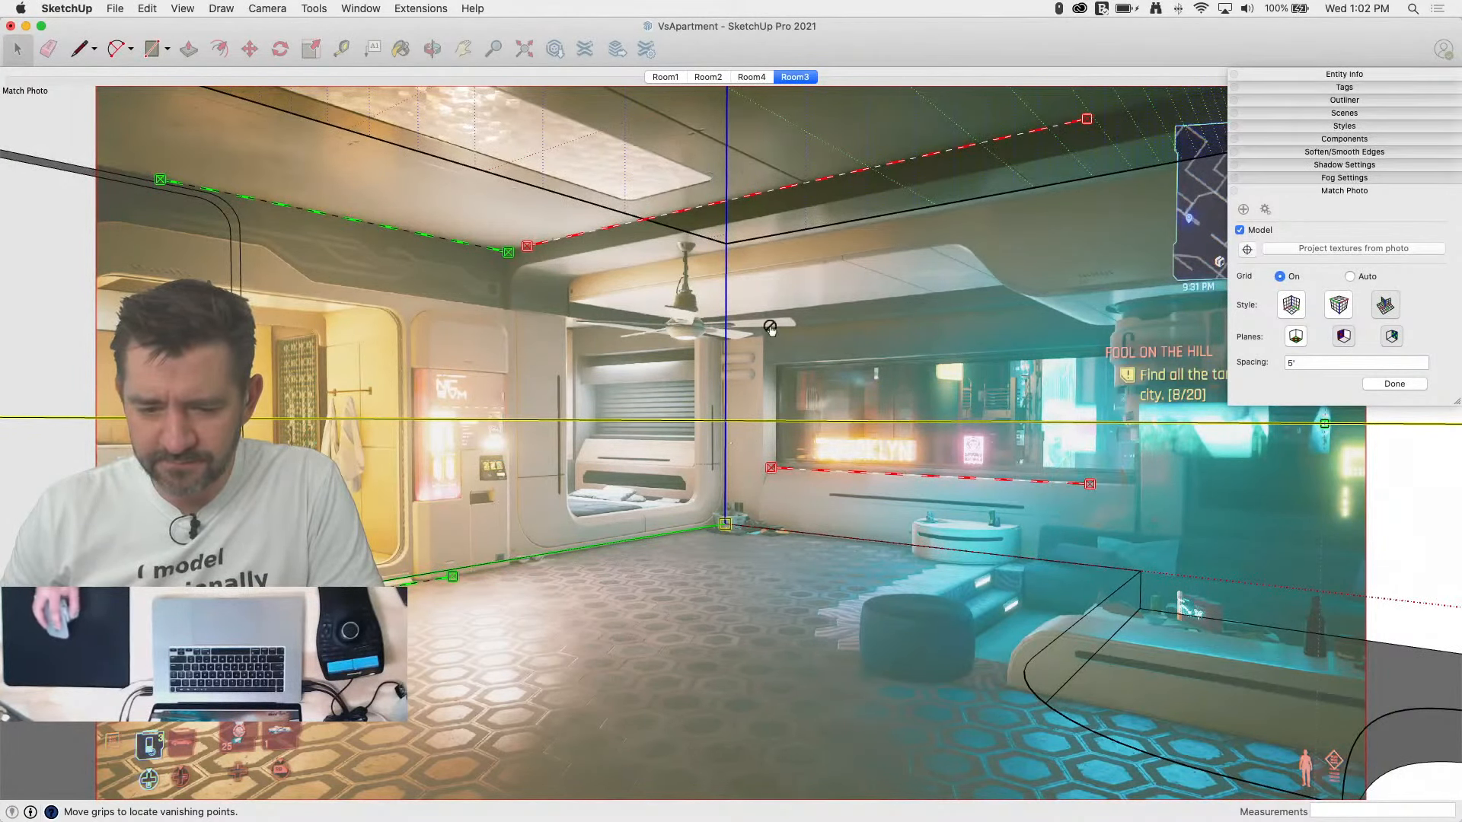
Step: Scale the match along the blue axis and nudge the origin at the floor corner until the model edges fit the photo
drag(724, 265, 728, 326)
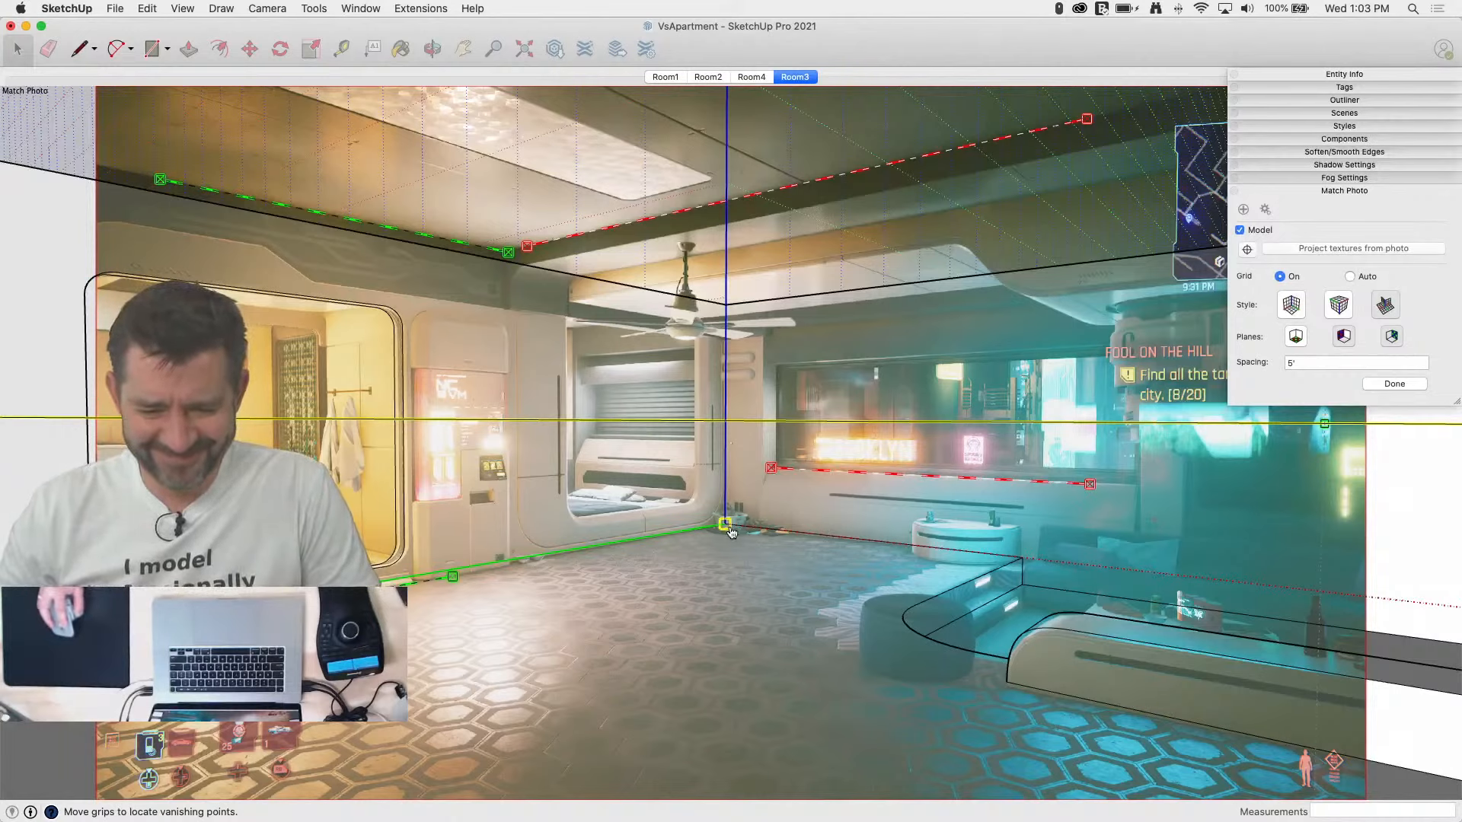
drag(727, 528, 723, 527)
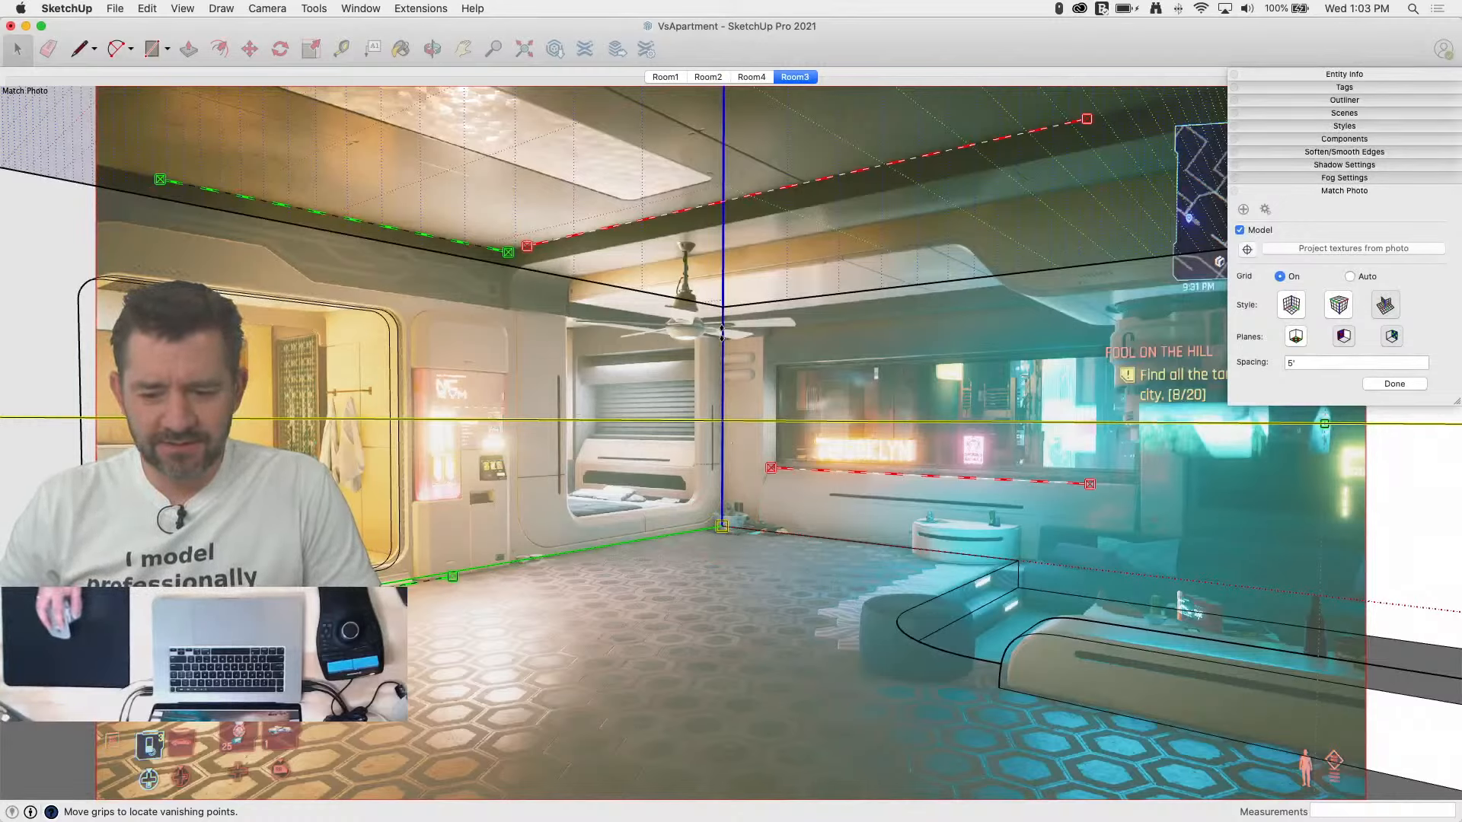
drag(722, 333, 724, 334)
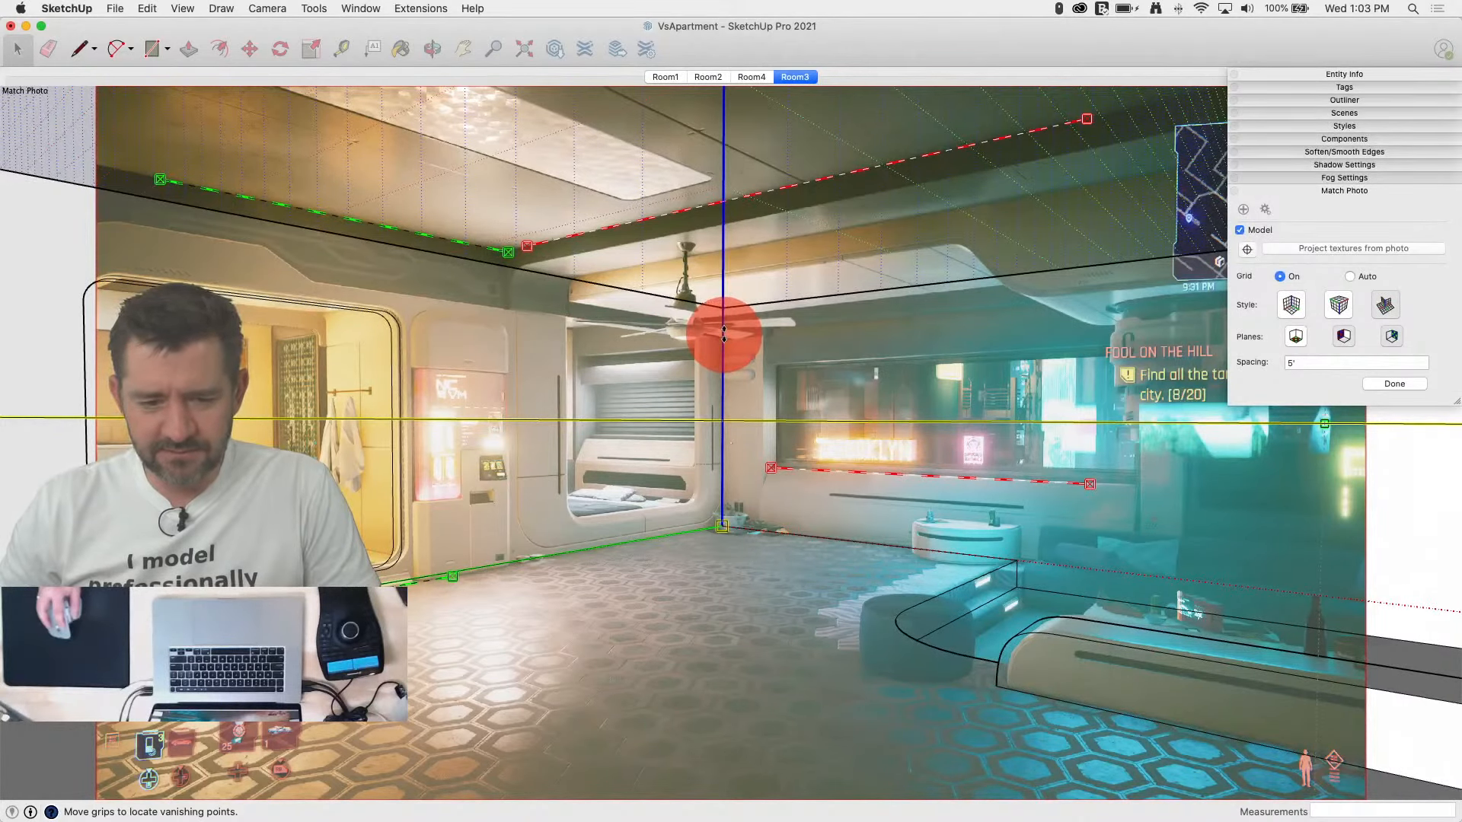
drag(723, 333, 724, 335)
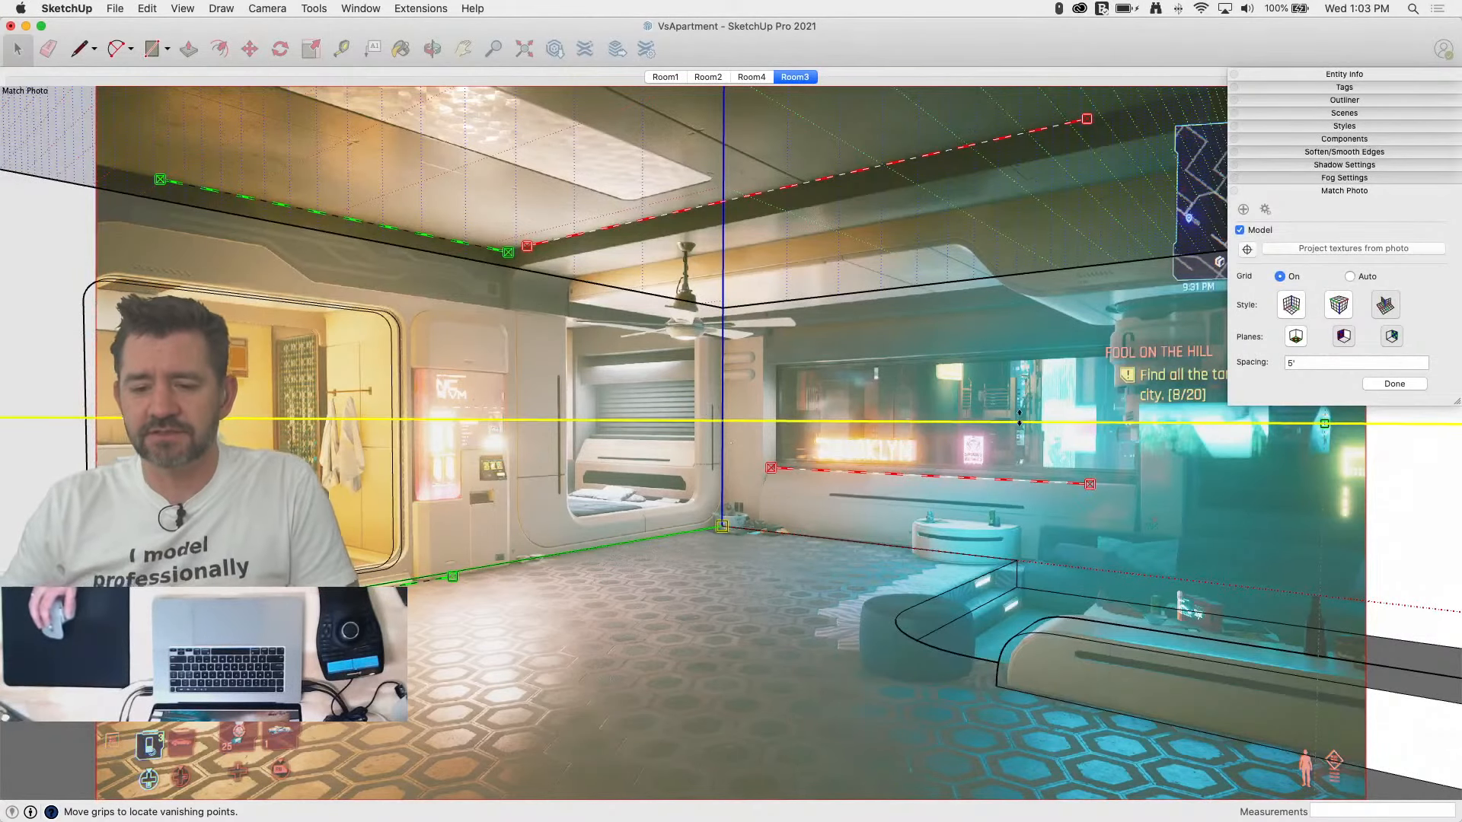
scroll(1035, 600, up, 5)
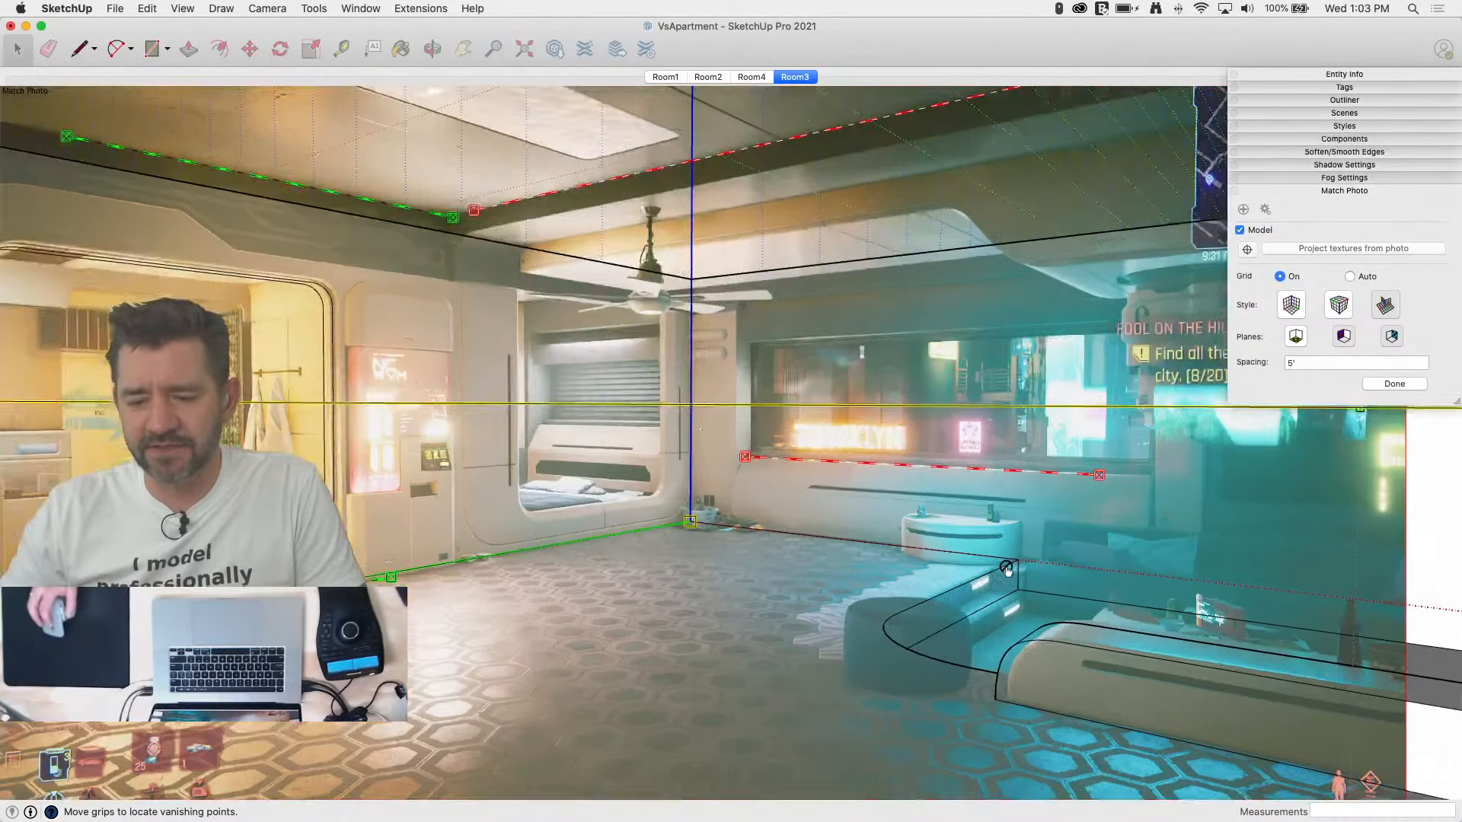
key(l)
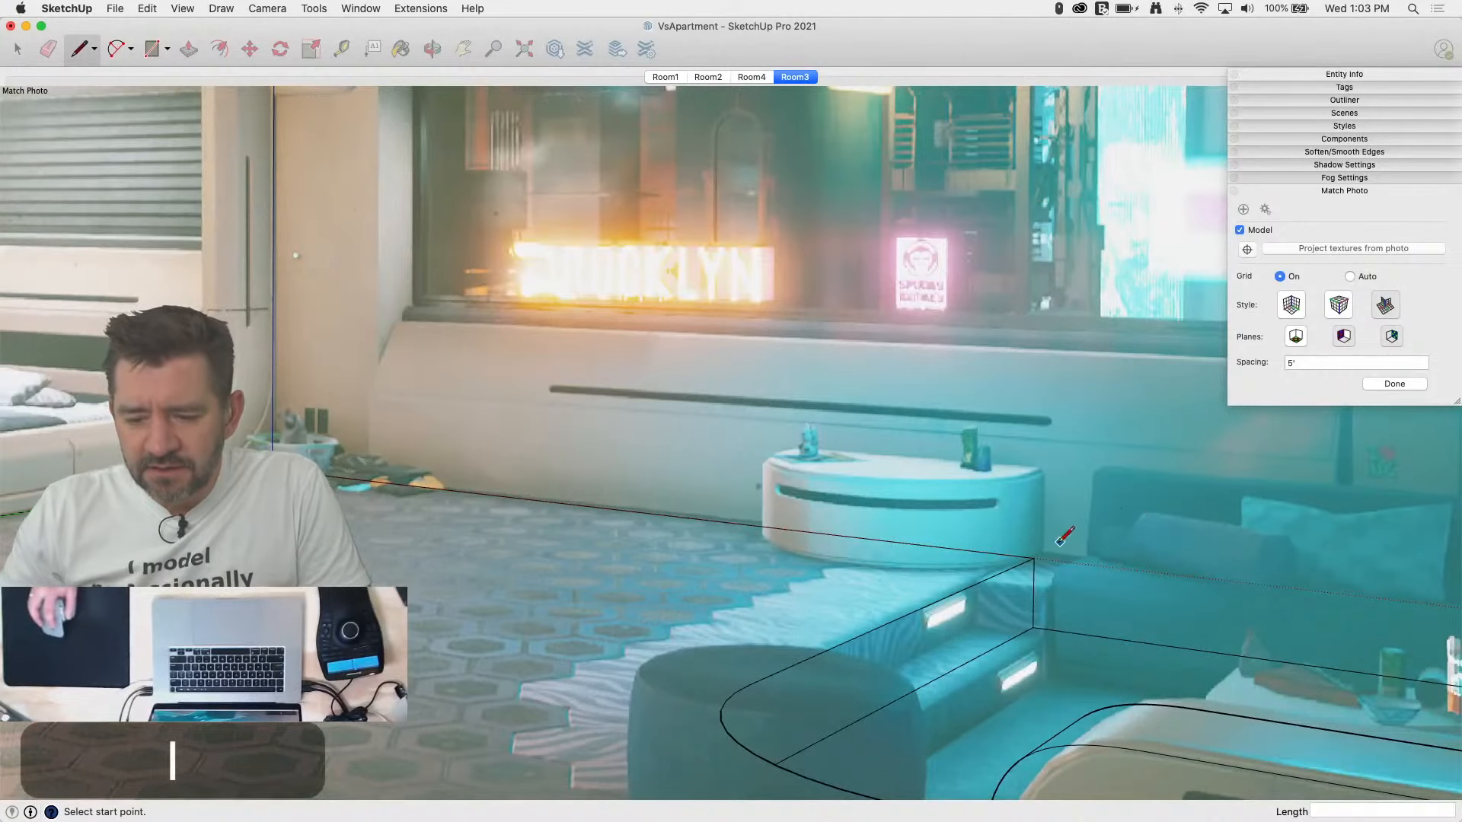
scroll(1090, 517, down, 5)
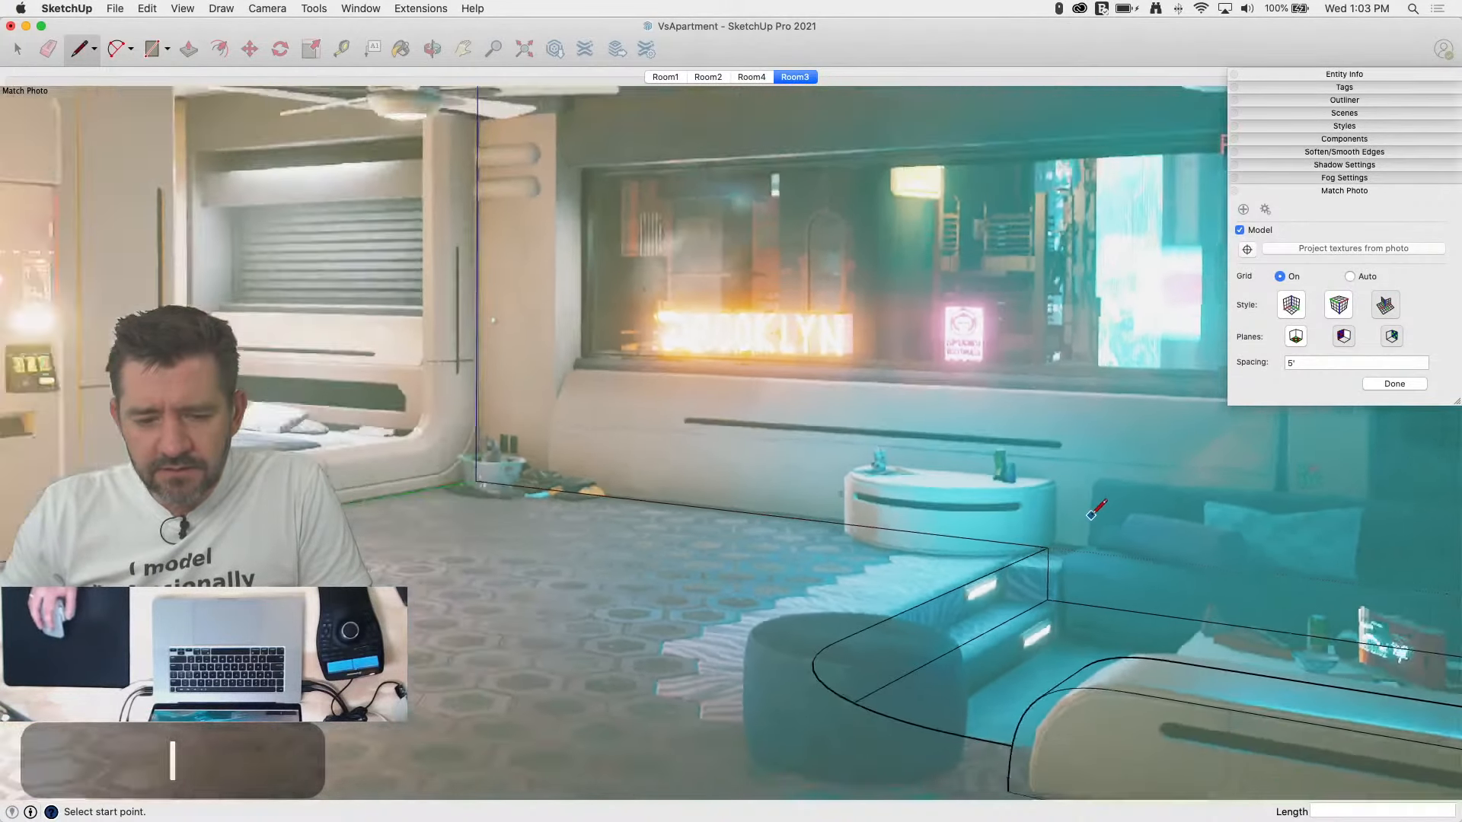
scroll(872, 618, down, 3)
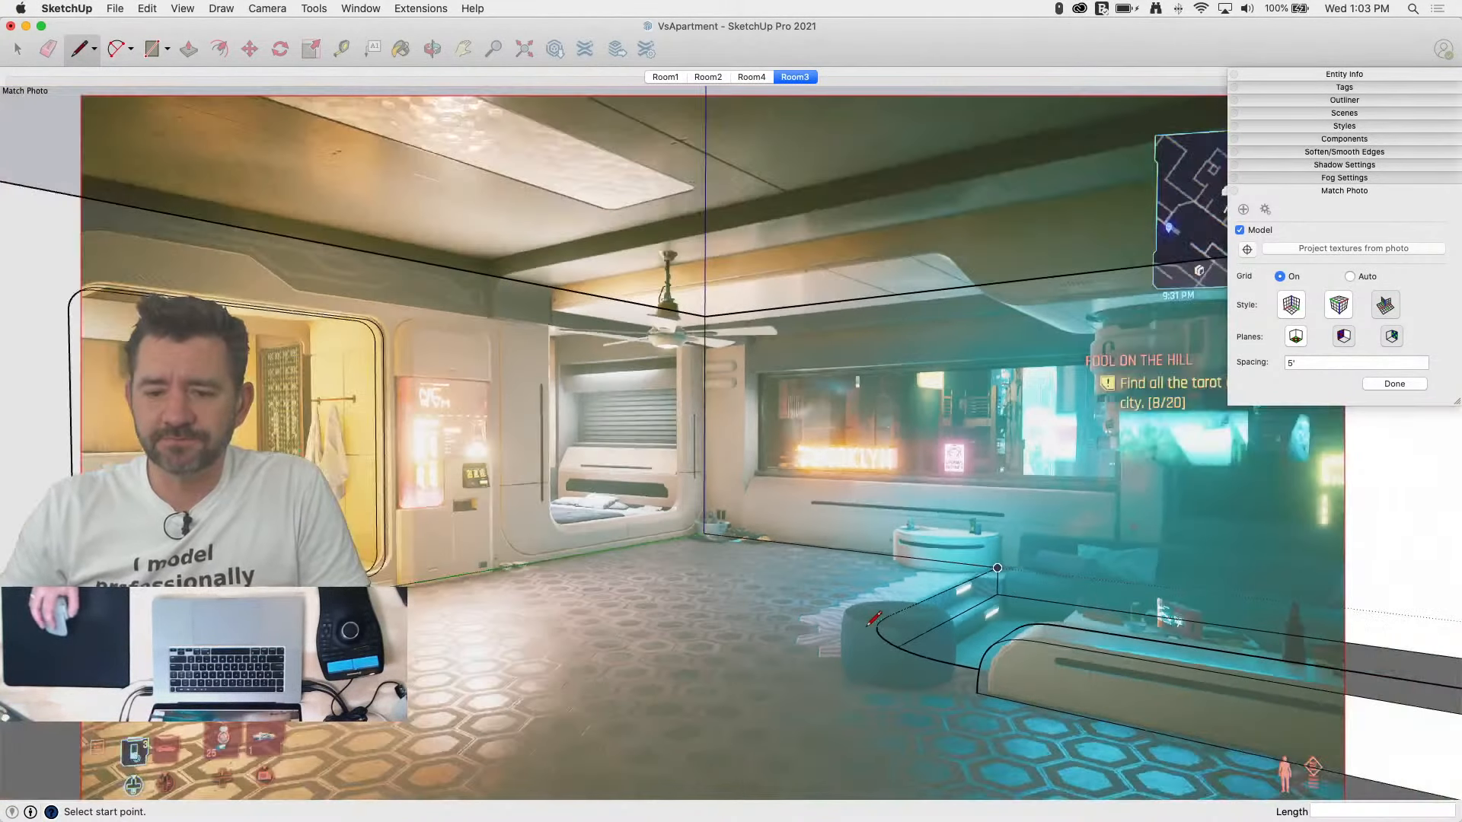
scroll(908, 459, up, 2)
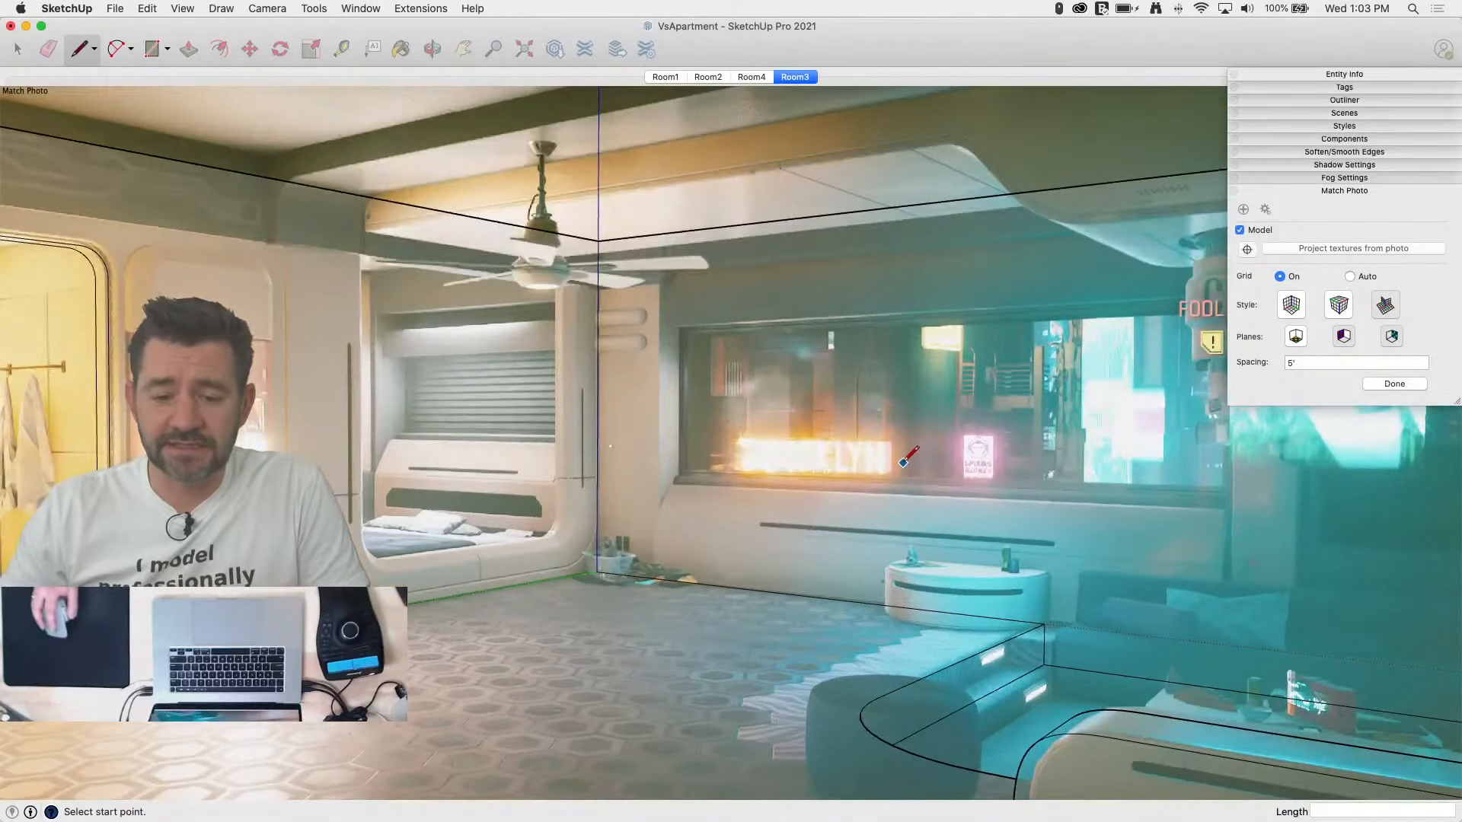
click(1394, 384)
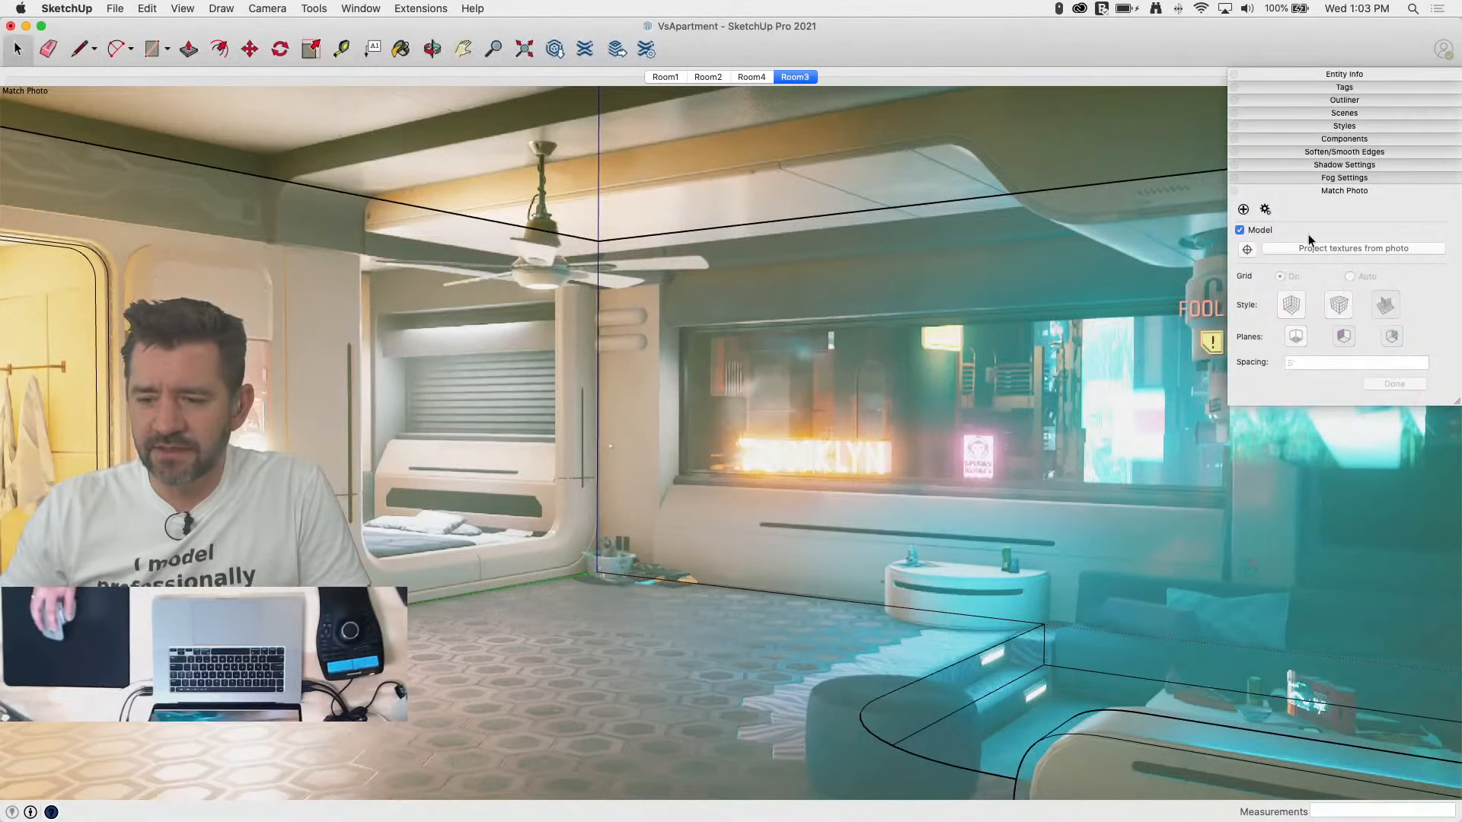
Step: Edit the Room3 matched photo and fine-tune the red bars' ends along the window sill and the ceiling beam's edge
click(1266, 209)
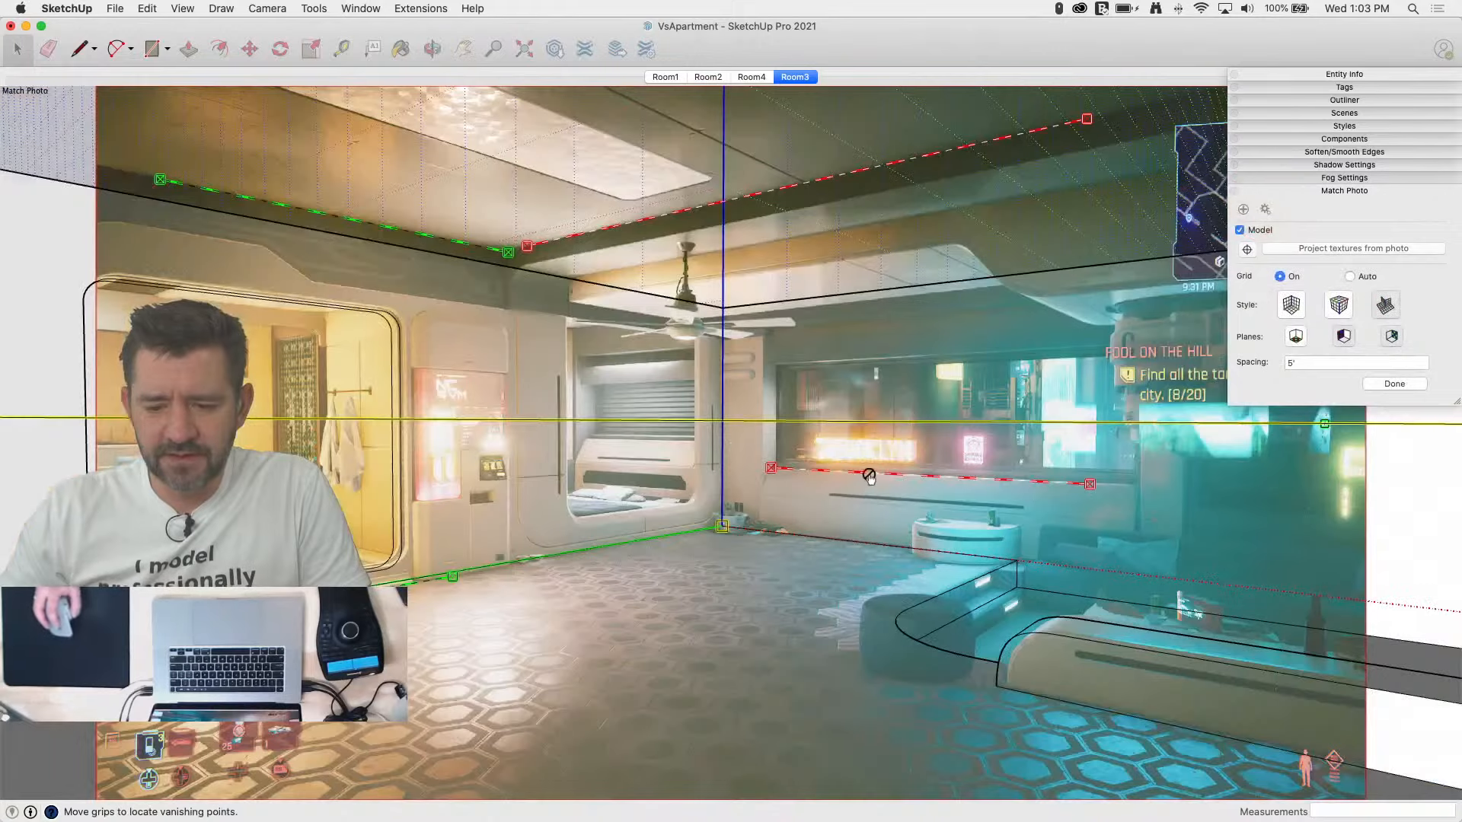
scroll(868, 476, up, 5)
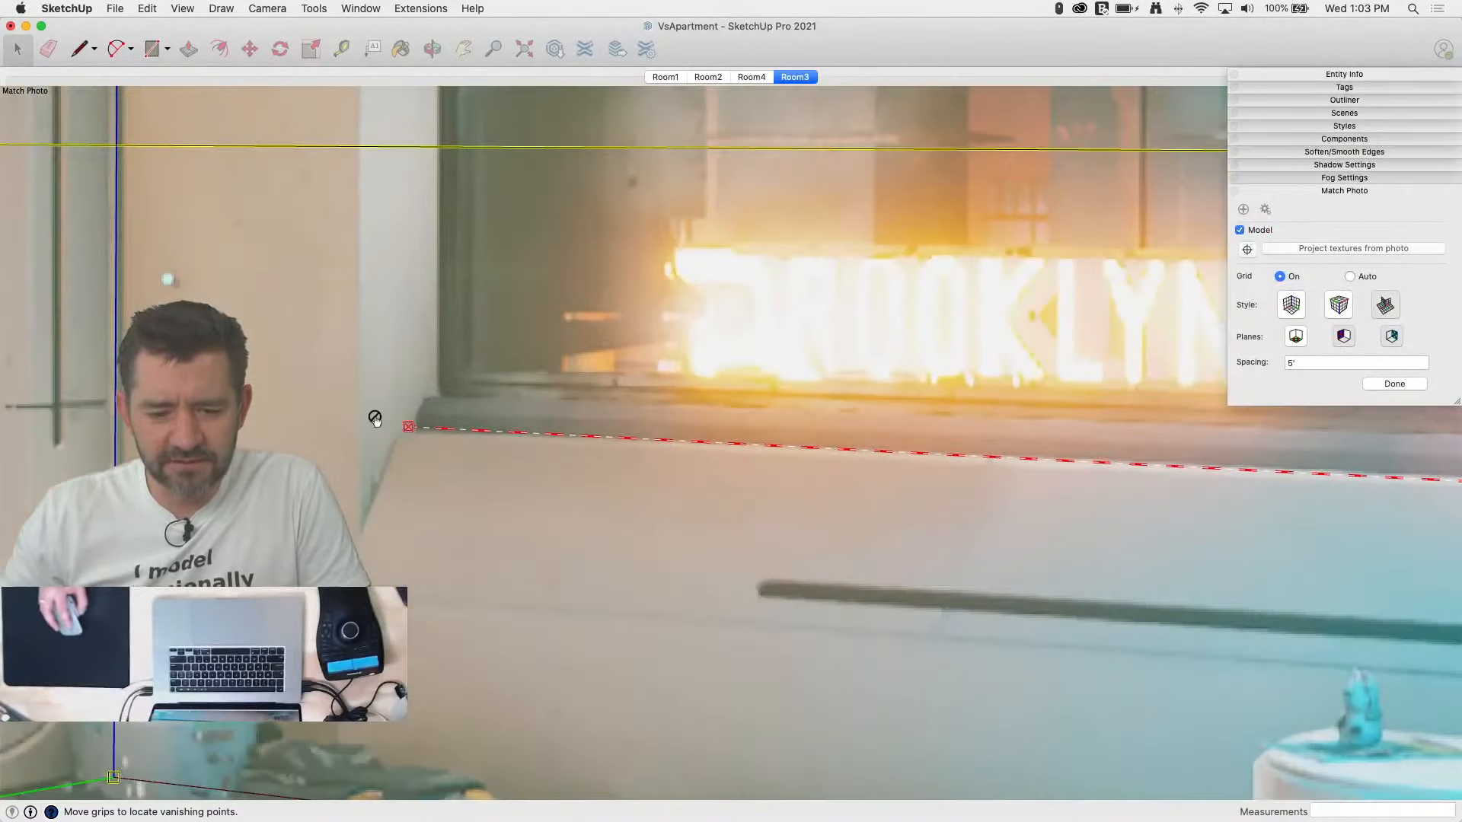
mouse_move(412, 437)
mouse_down()
mouse_move(404, 424)
mouse_move(385, 444)
mouse_move(418, 427)
mouse_up()
scroll(233, 488, down, 3)
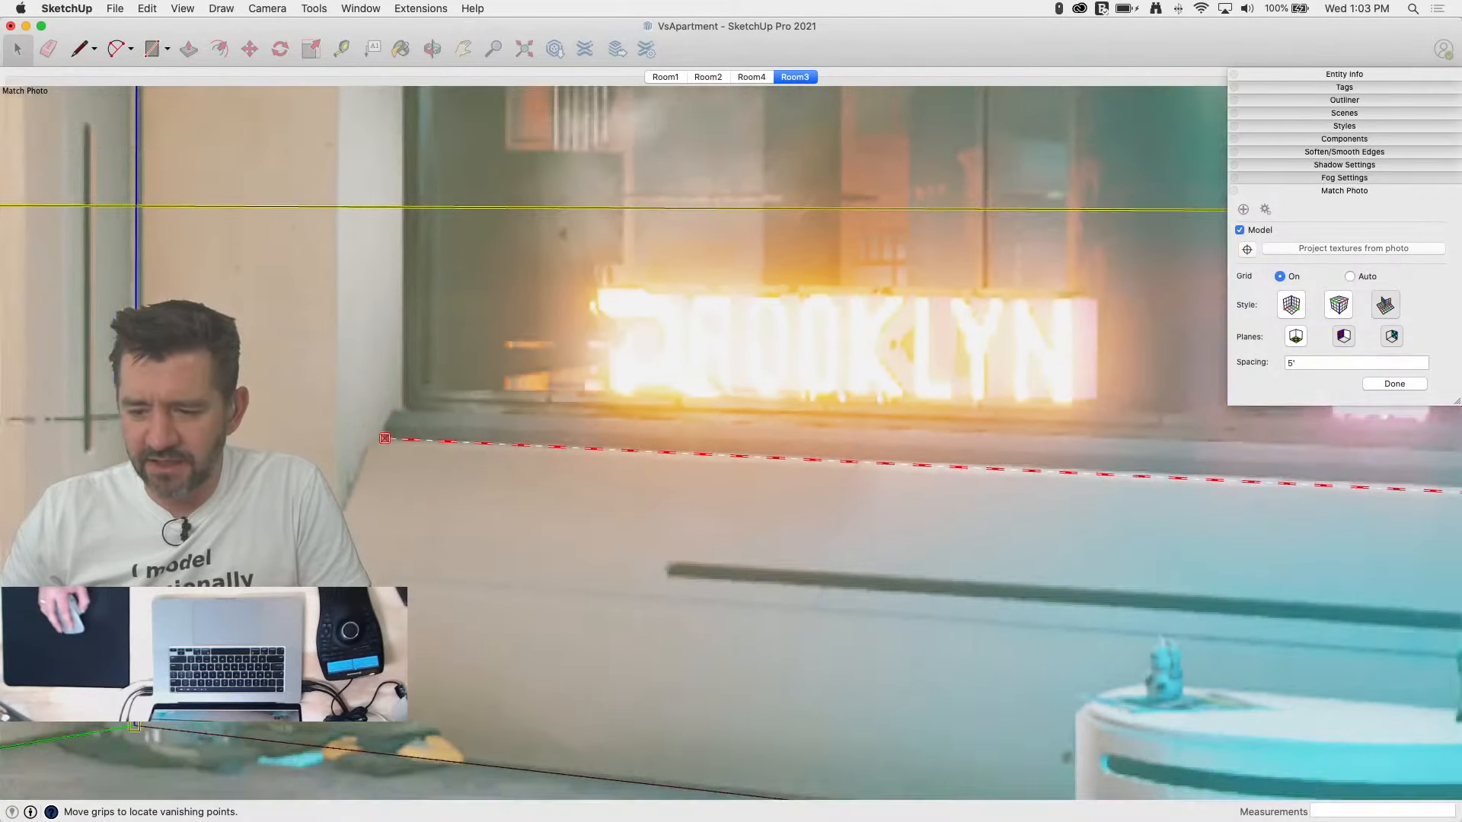
scroll(418, 528, down, 2)
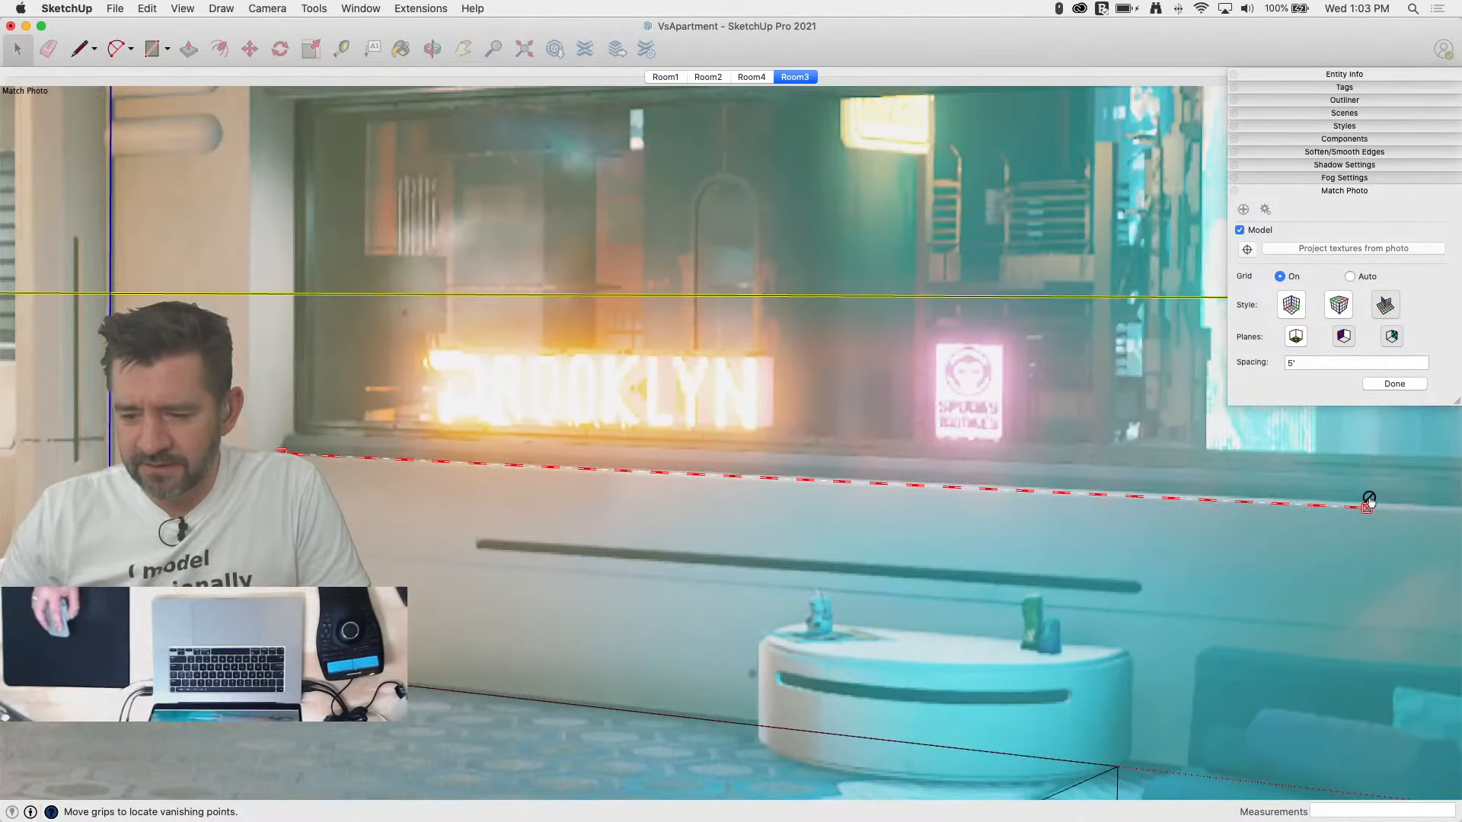
drag(1368, 511, 1370, 502)
scroll(1207, 620, down, 5)
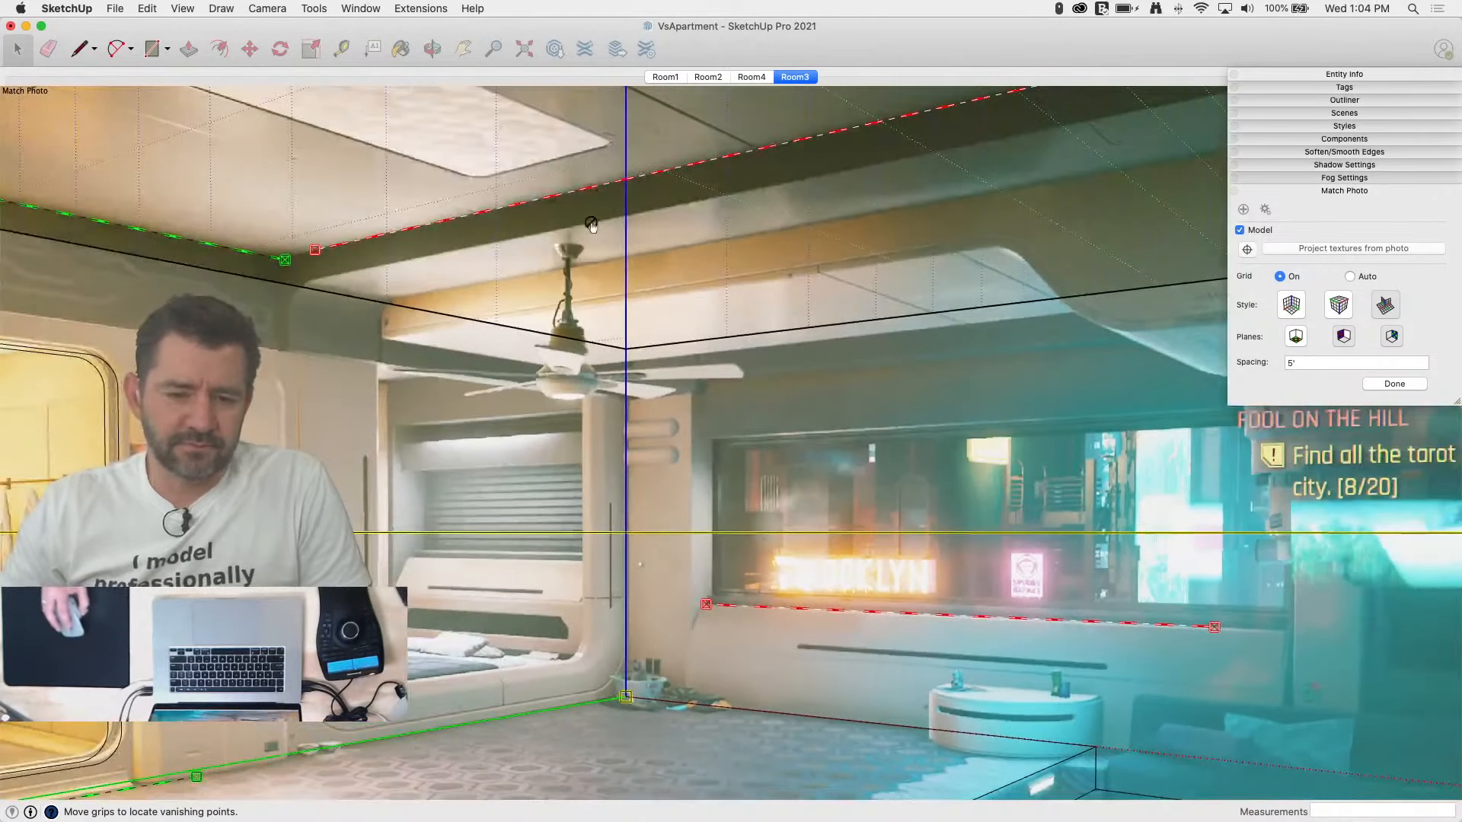
scroll(1144, 105, up, 10)
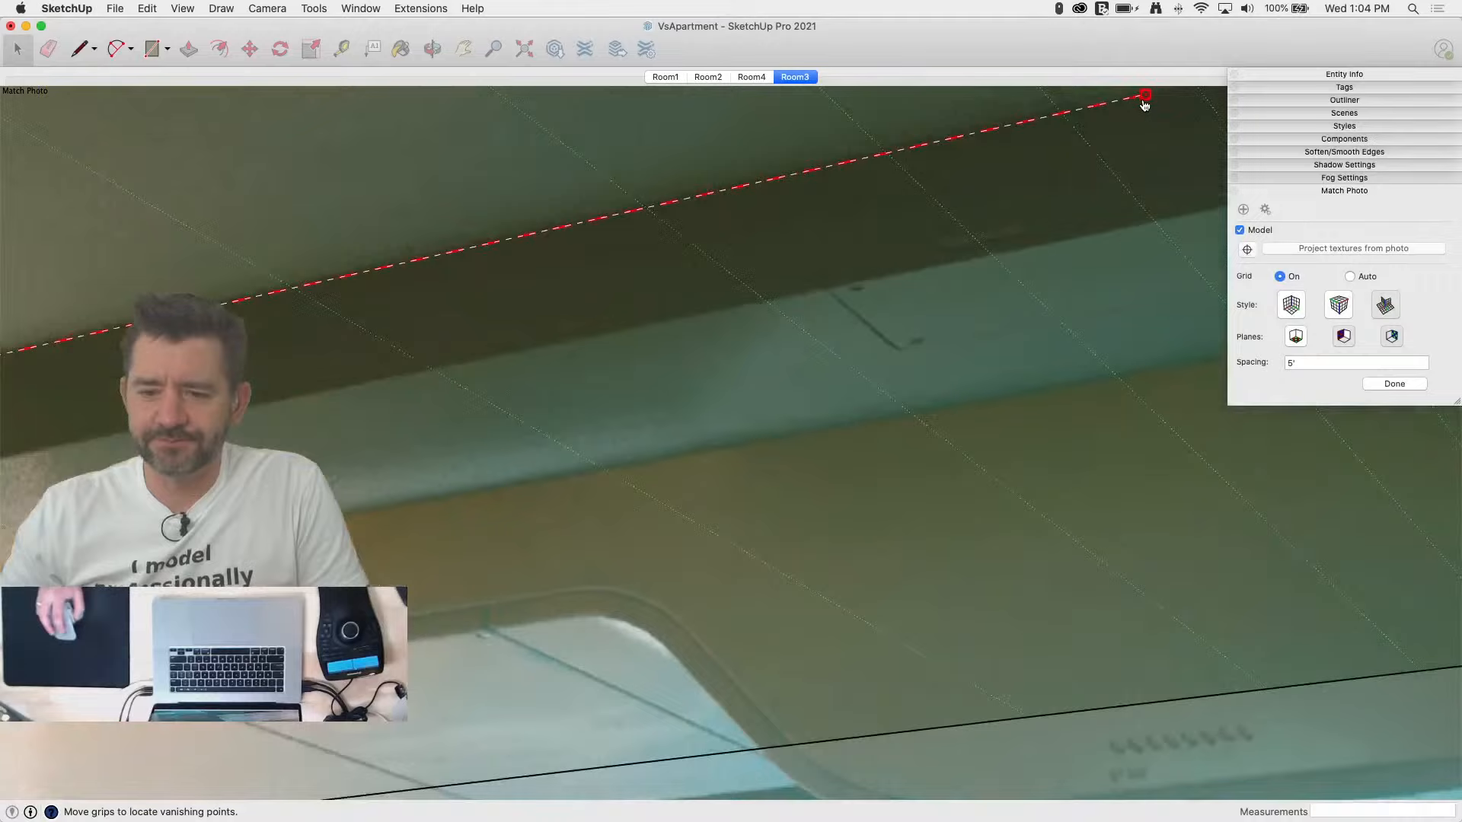
drag(1145, 105, 1147, 93)
Step: Fine-tune both ends of the upper green vanishing-point bar along the ceiling edge above the doorway wall
scroll(1207, 235, down, 8)
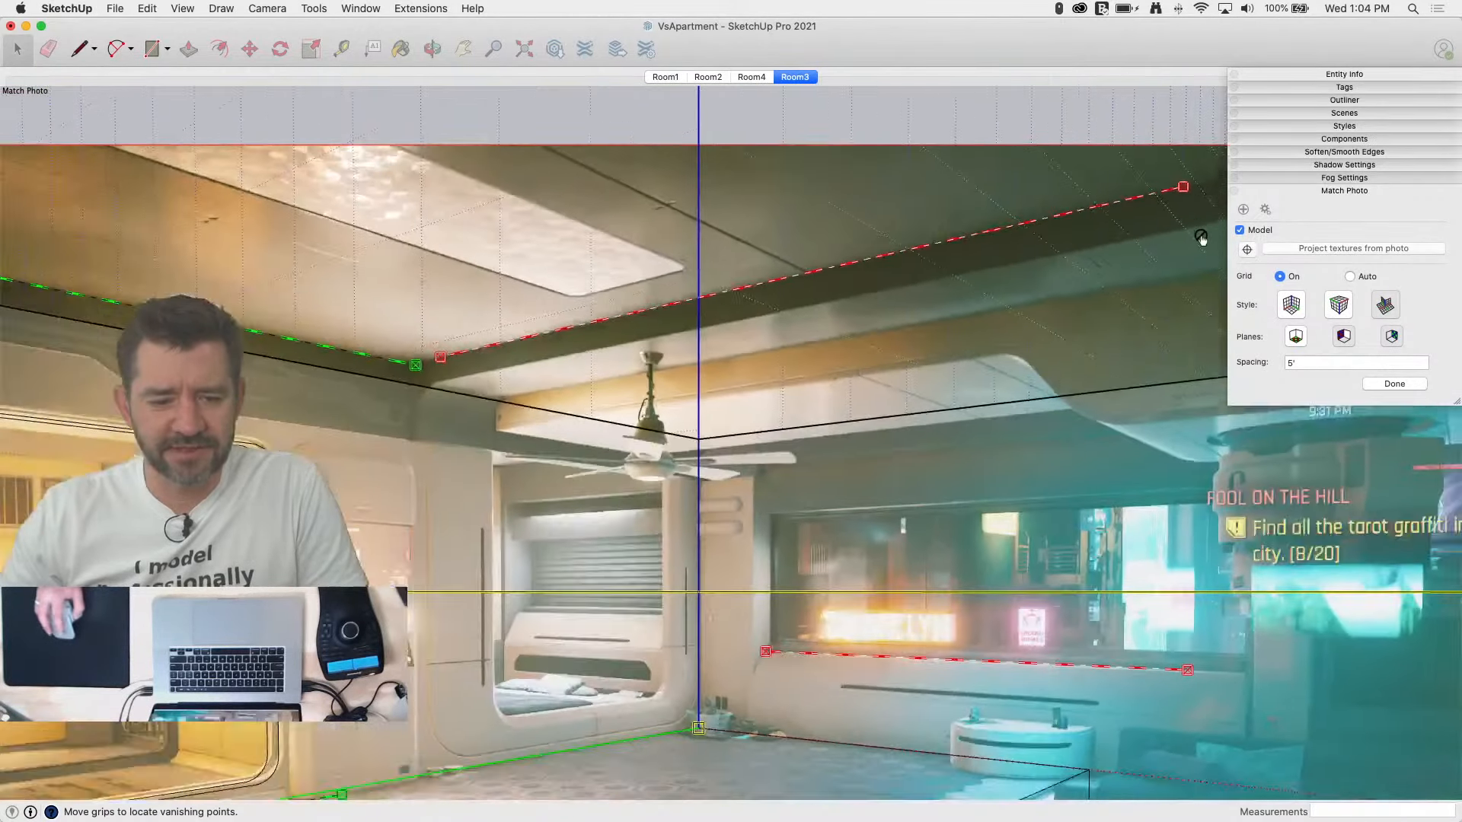
scroll(133, 244, up, 10)
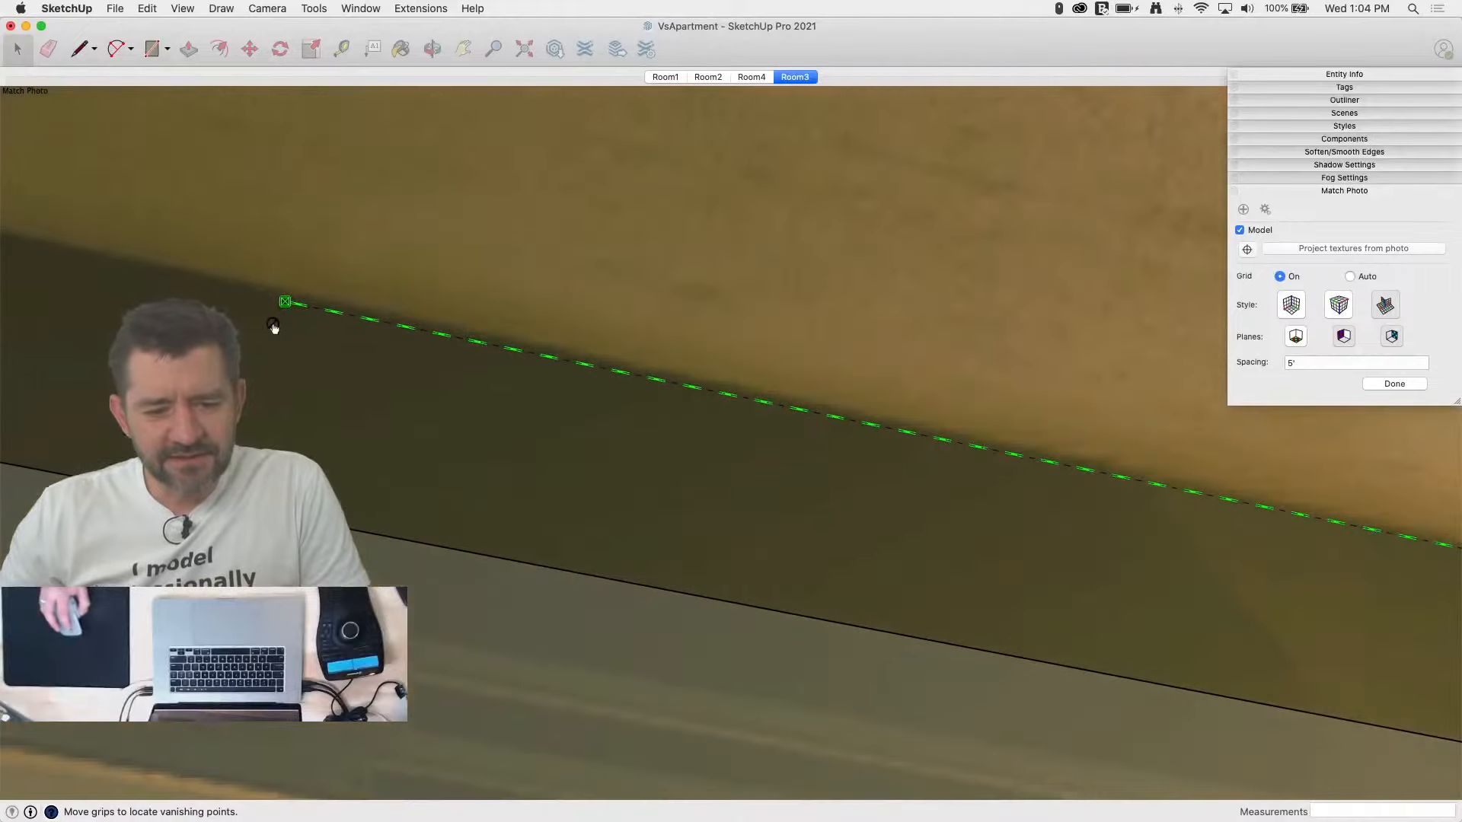
drag(286, 307, 287, 294)
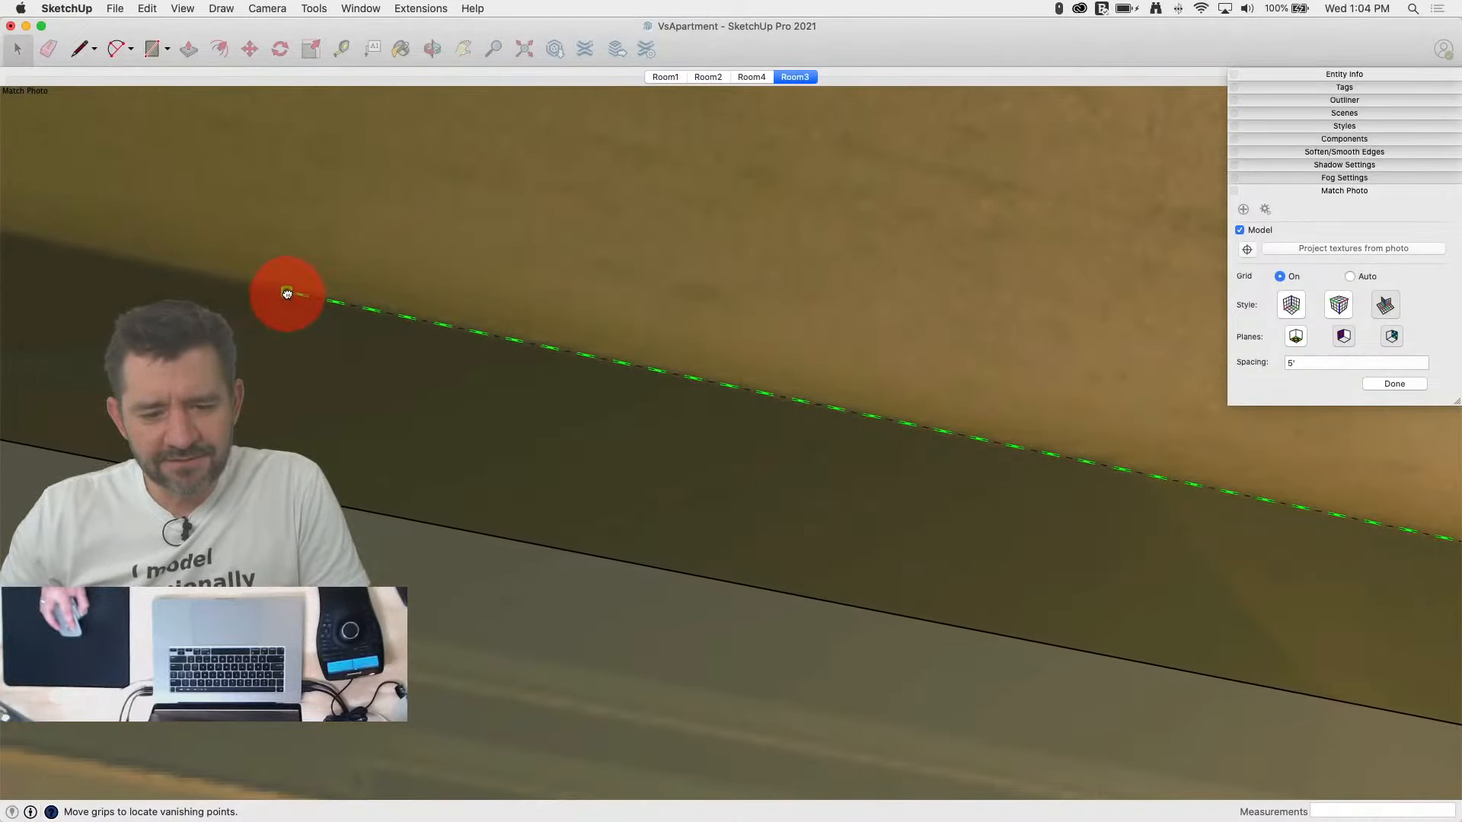
scroll(39, 268, down, 10)
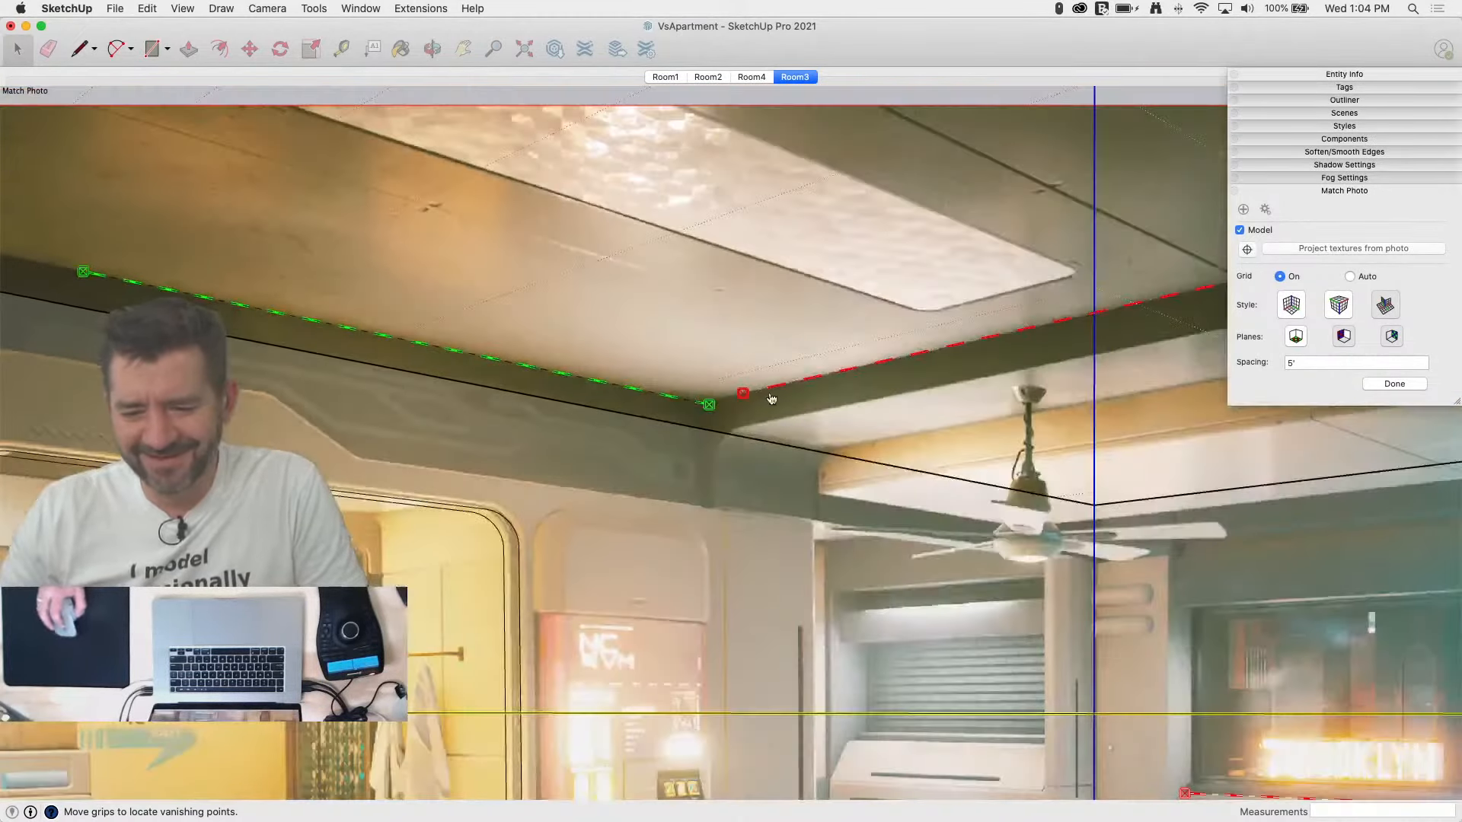
scroll(685, 391, up, 6)
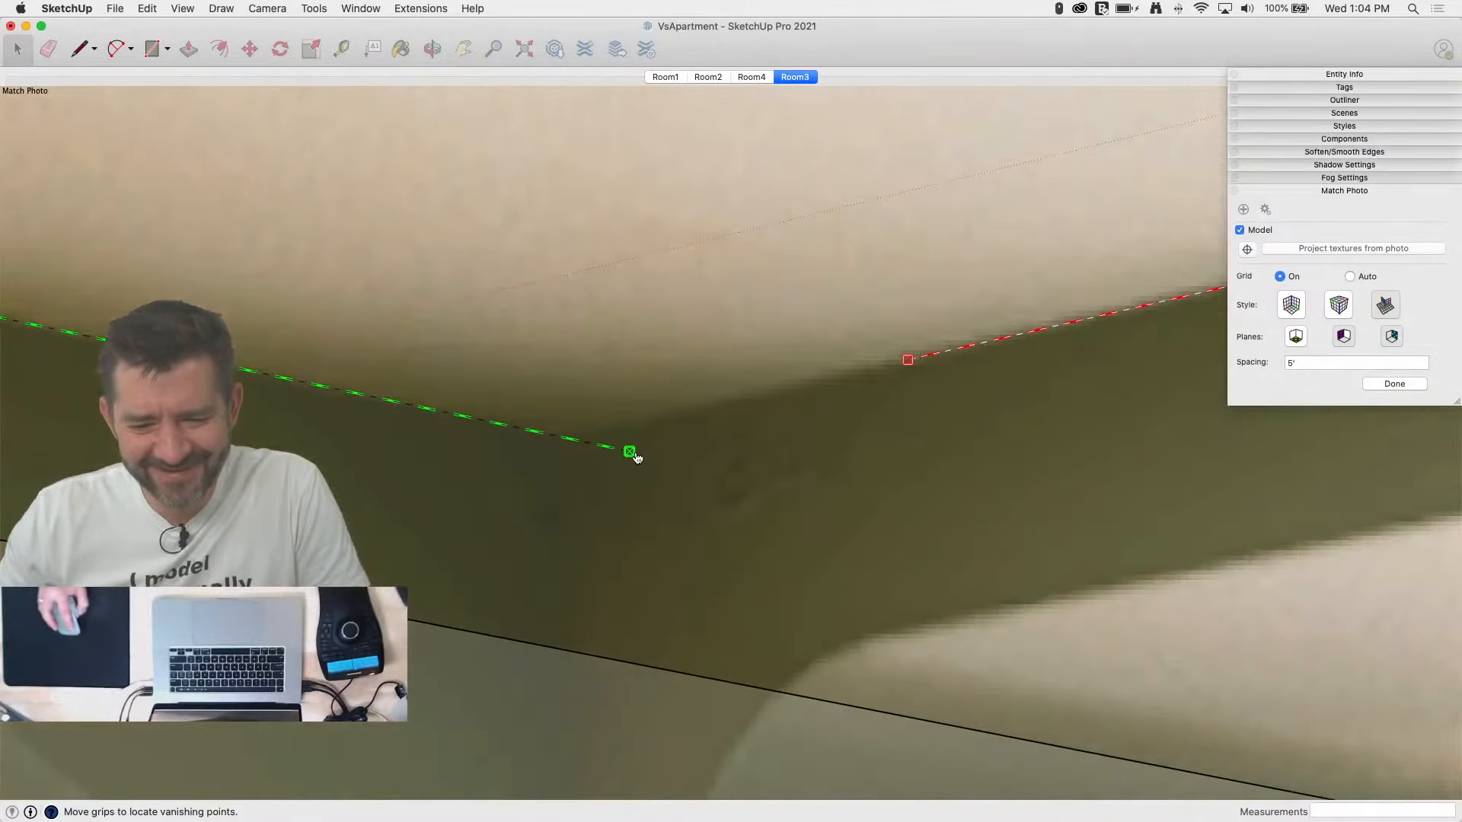
drag(636, 457, 536, 435)
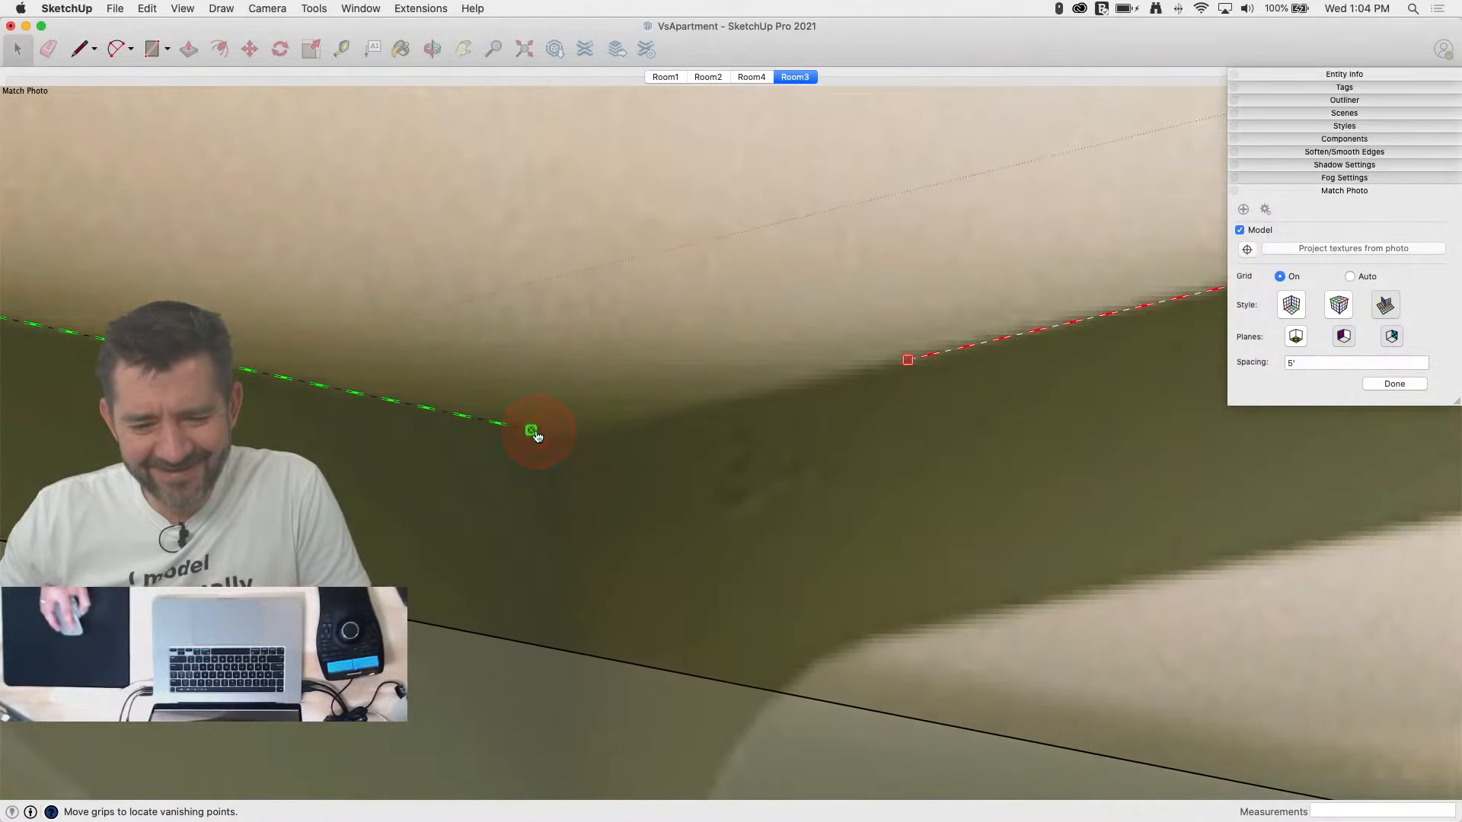
Step: Fine-tune both ends of the lower green vanishing-point bar along the base of the doorway wall, ending it at the doorway's far corner
scroll(463, 267, down, 10)
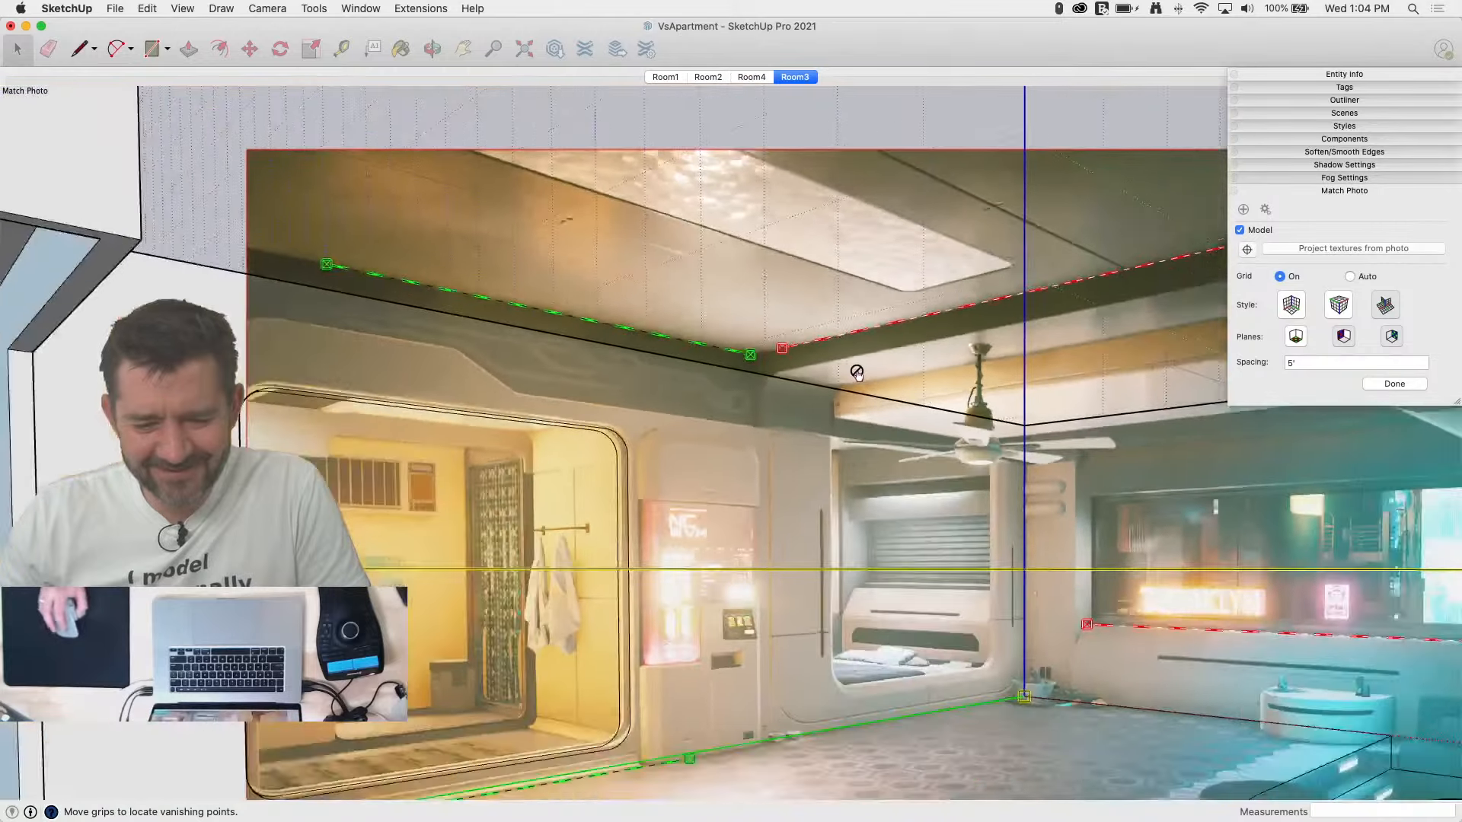
scroll(856, 373, down, 1)
scroll(171, 765, up, 10)
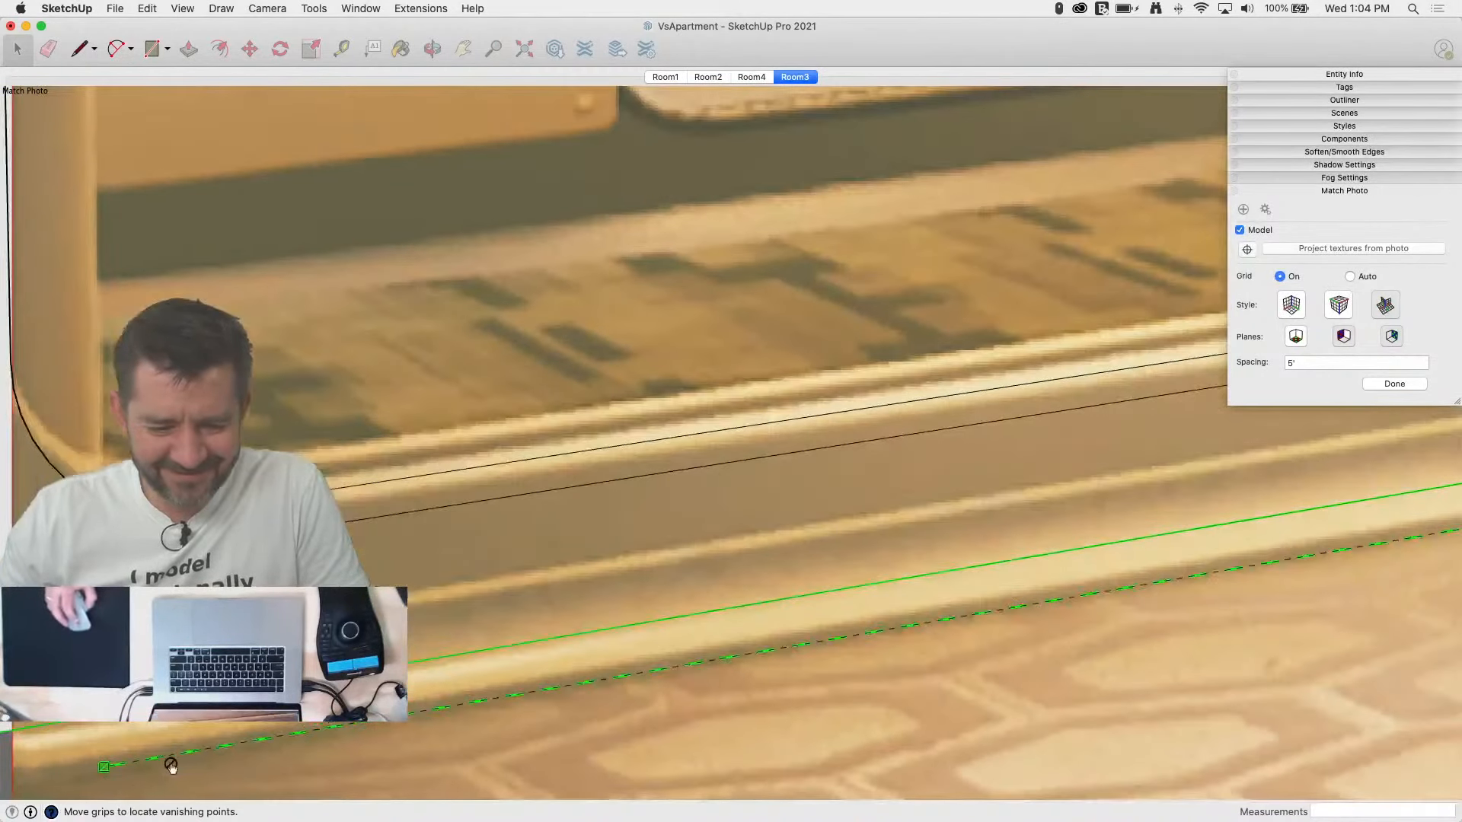
scroll(171, 765, down, 2)
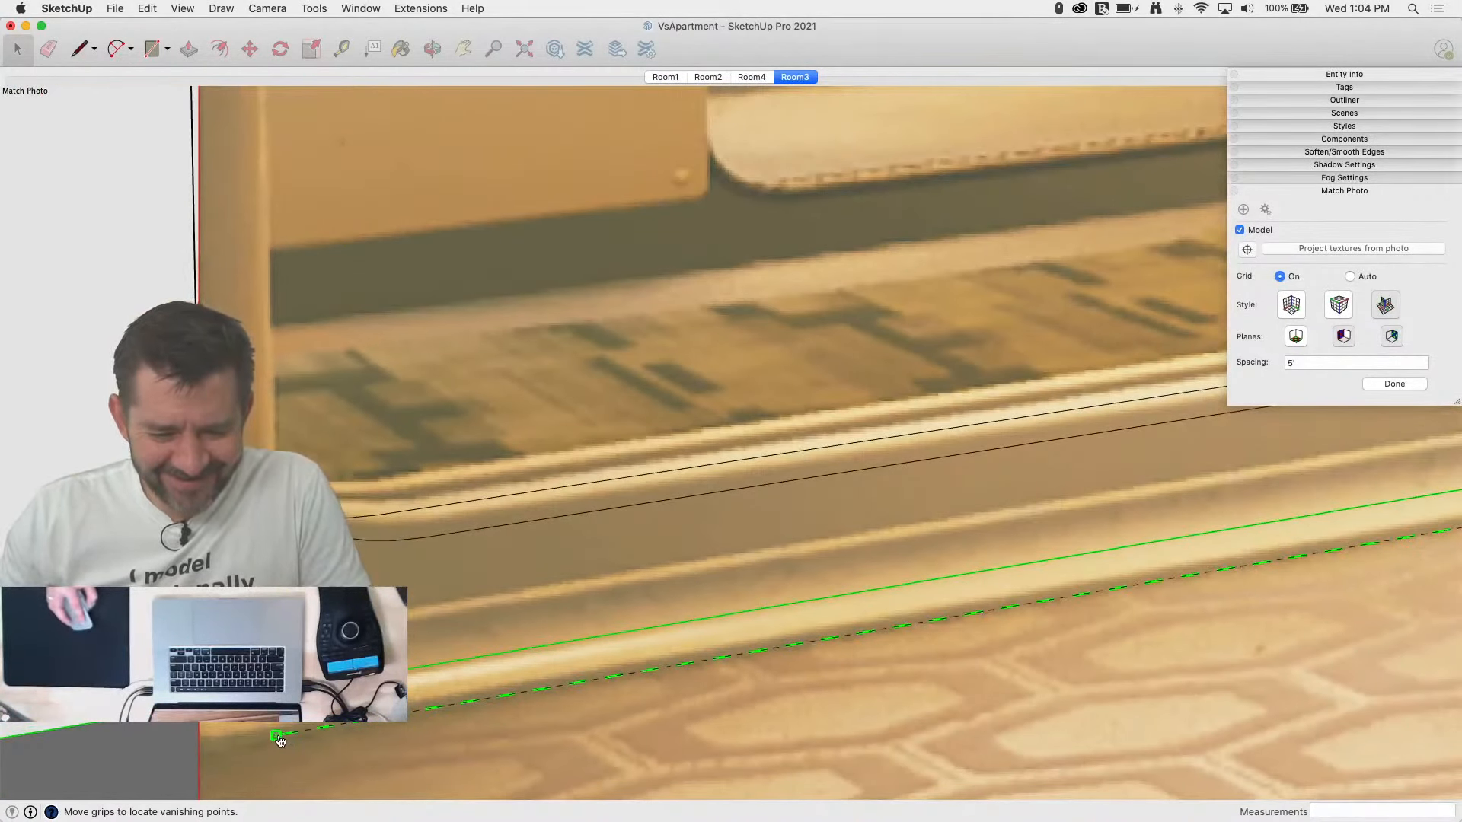
drag(279, 740, 251, 738)
scroll(233, 734, down, 3)
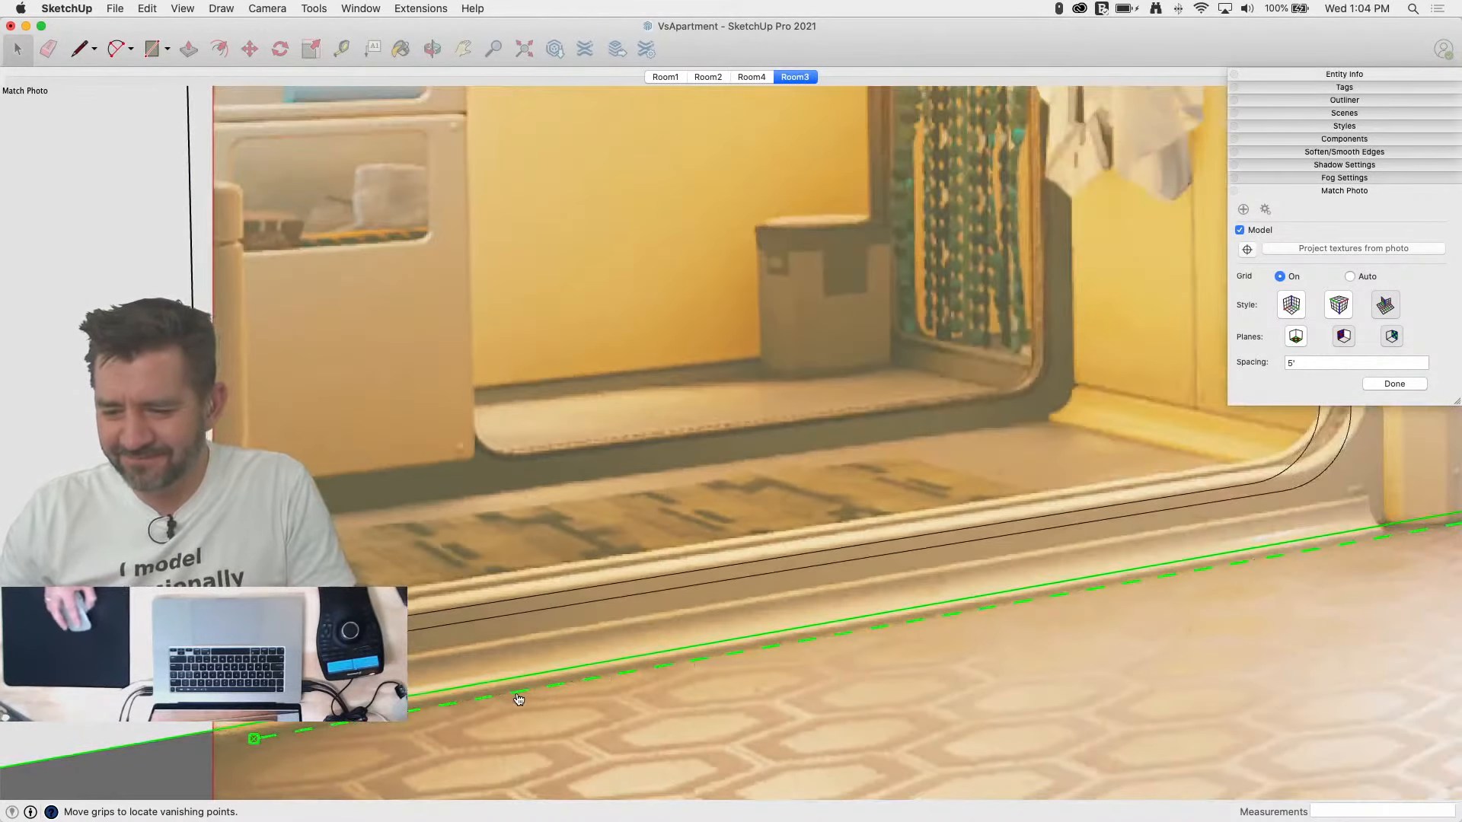
scroll(1233, 591, down, 3)
scroll(1318, 529, up, 6)
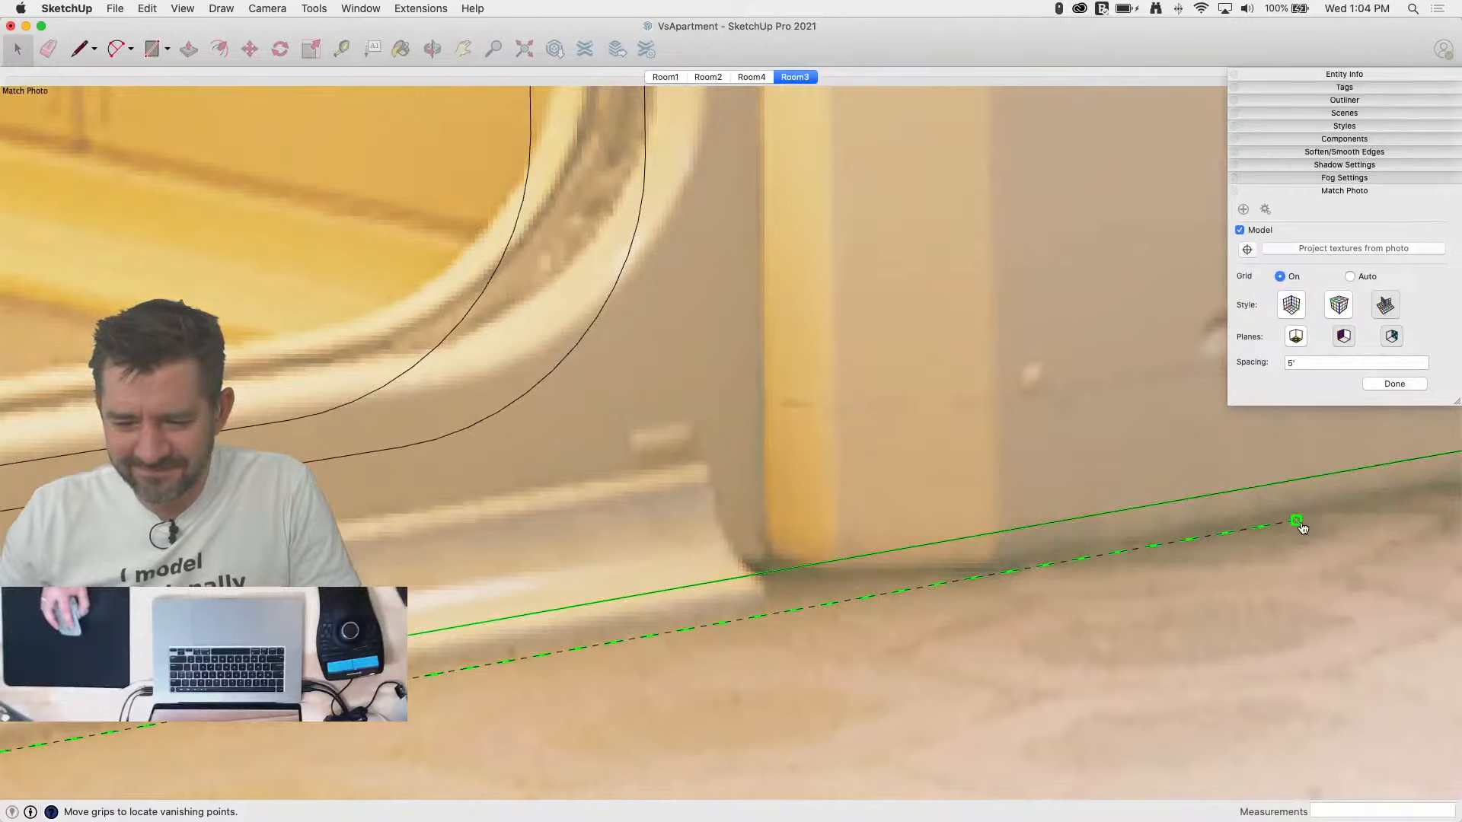
drag(1302, 527, 799, 607)
scroll(584, 581, down, 5)
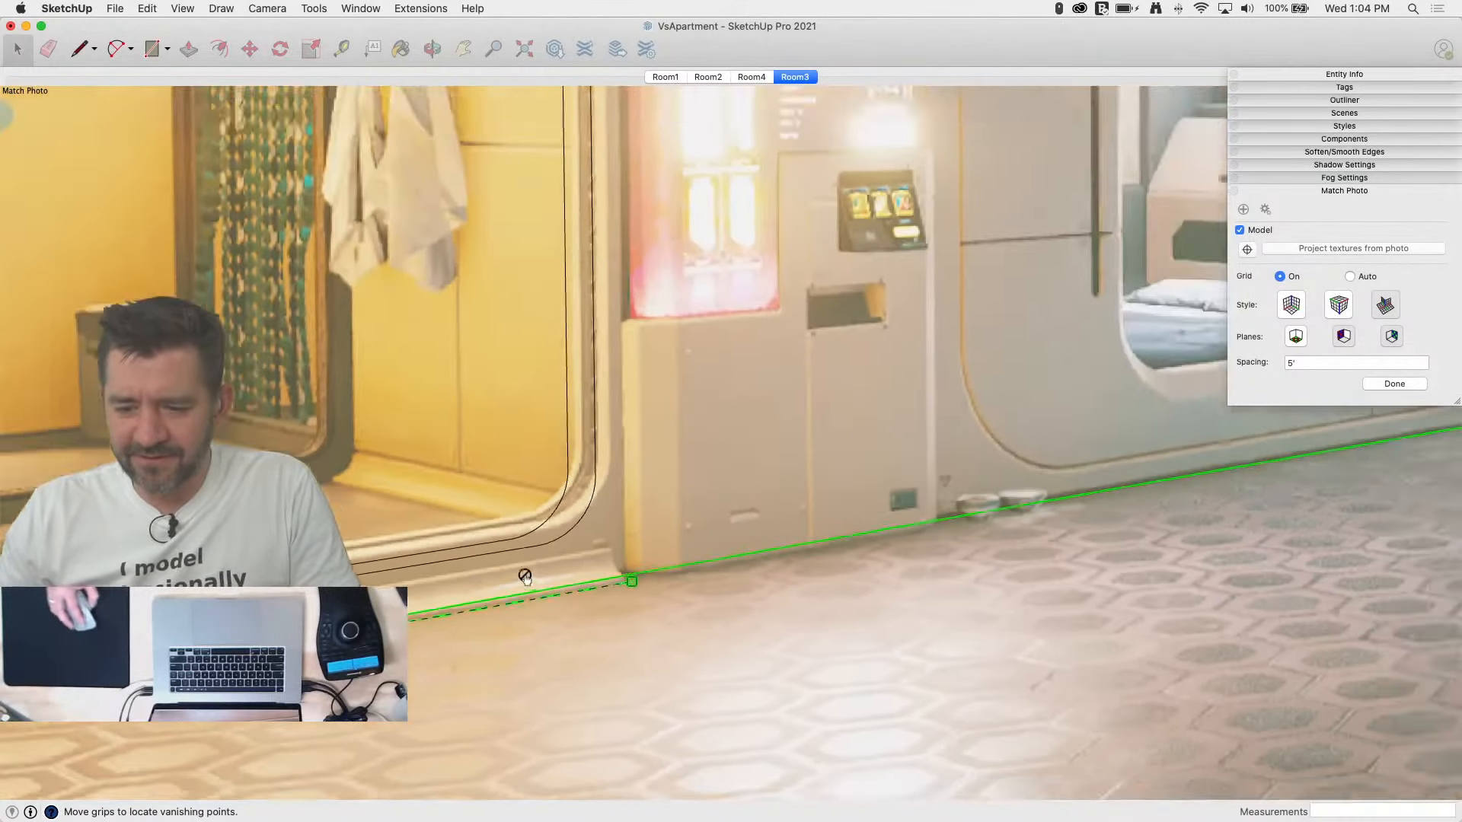
Step: Nudge the match origin at the floor corner beside the bed nook until the floor edges fit the photo
scroll(594, 571, down, 3)
scroll(1070, 493, up, 6)
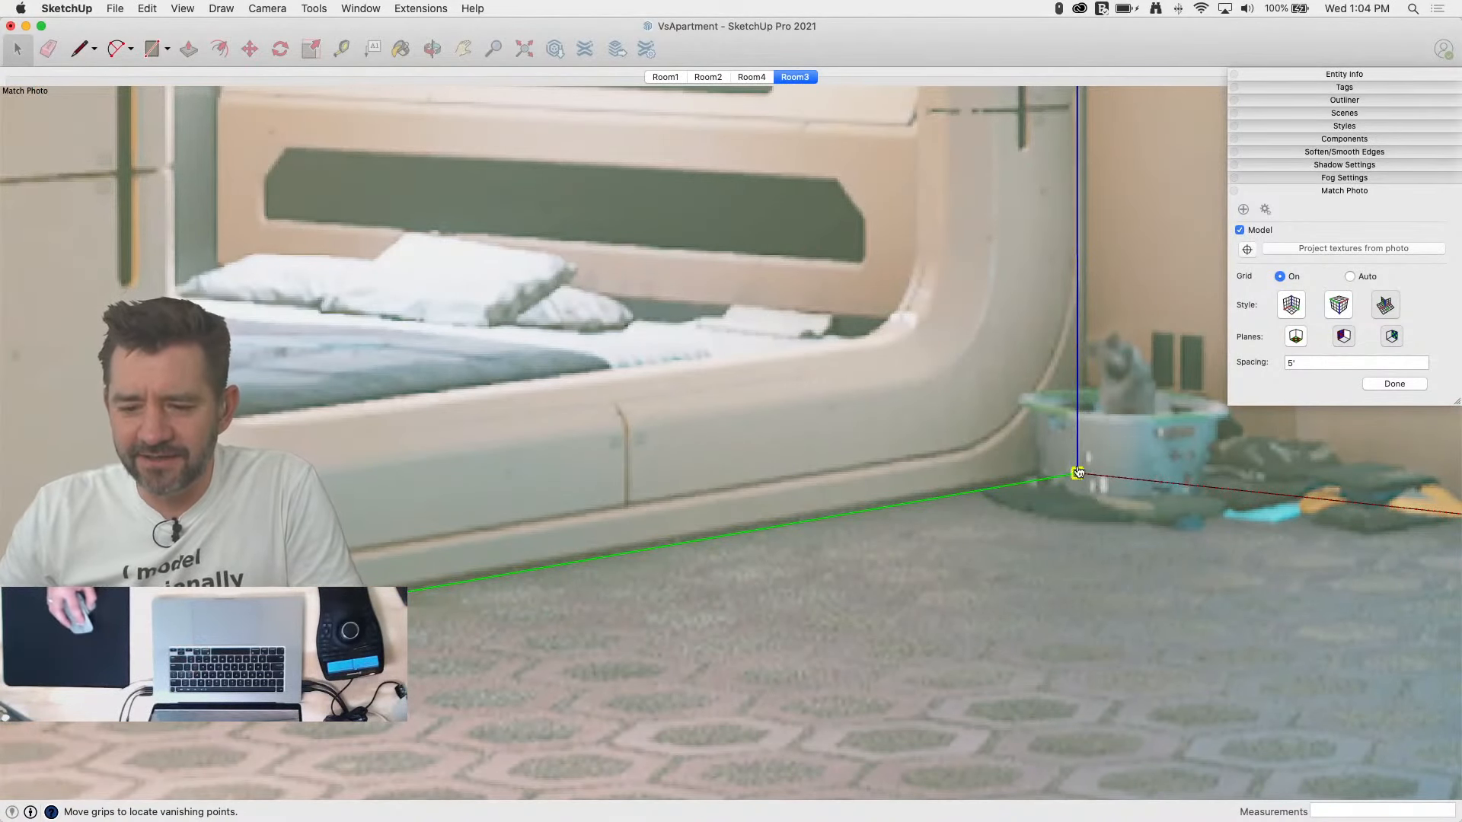
drag(1078, 477, 1088, 465)
scroll(930, 620, down, 5)
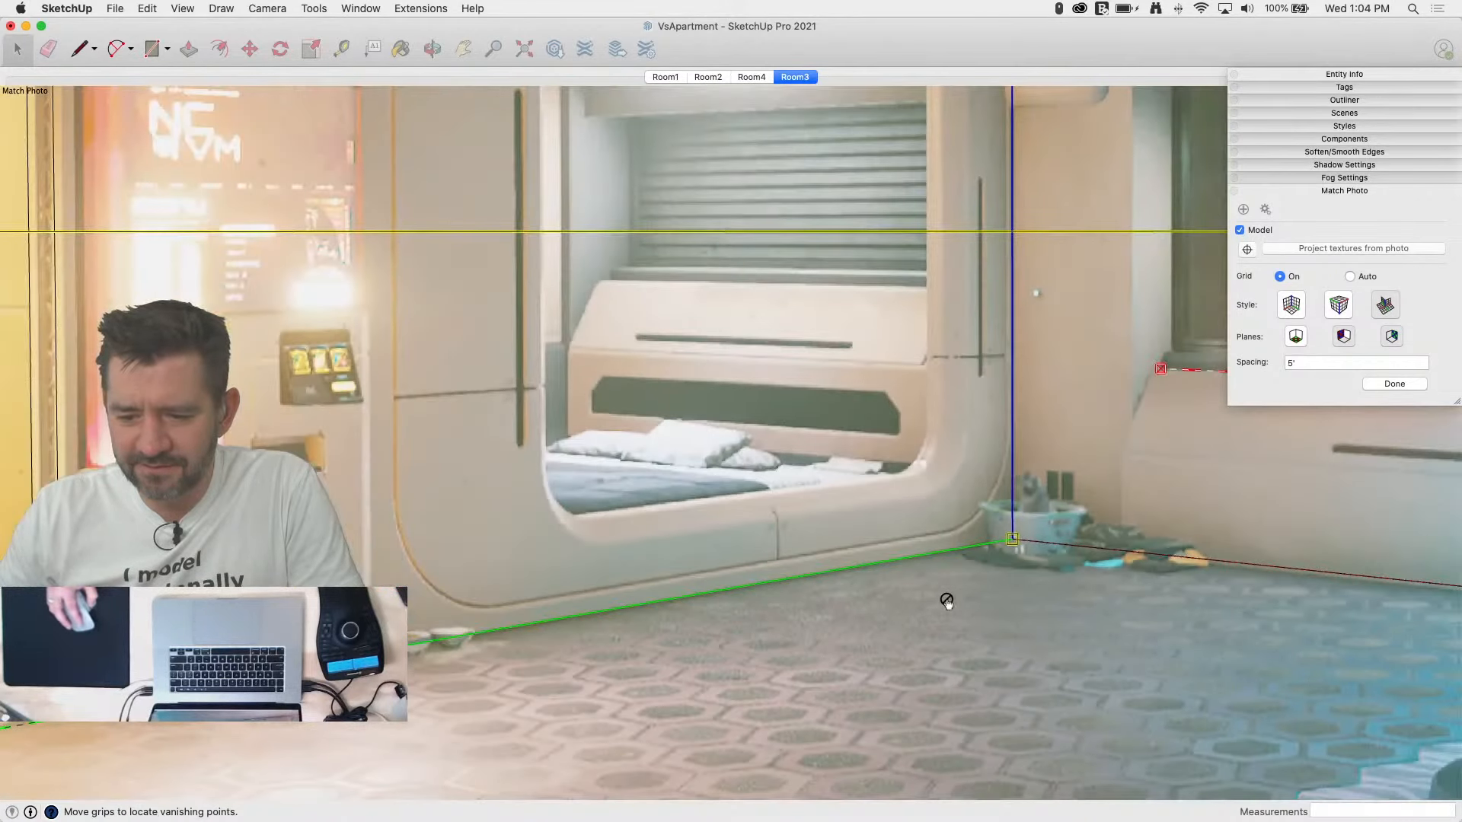
drag(1012, 539, 1010, 541)
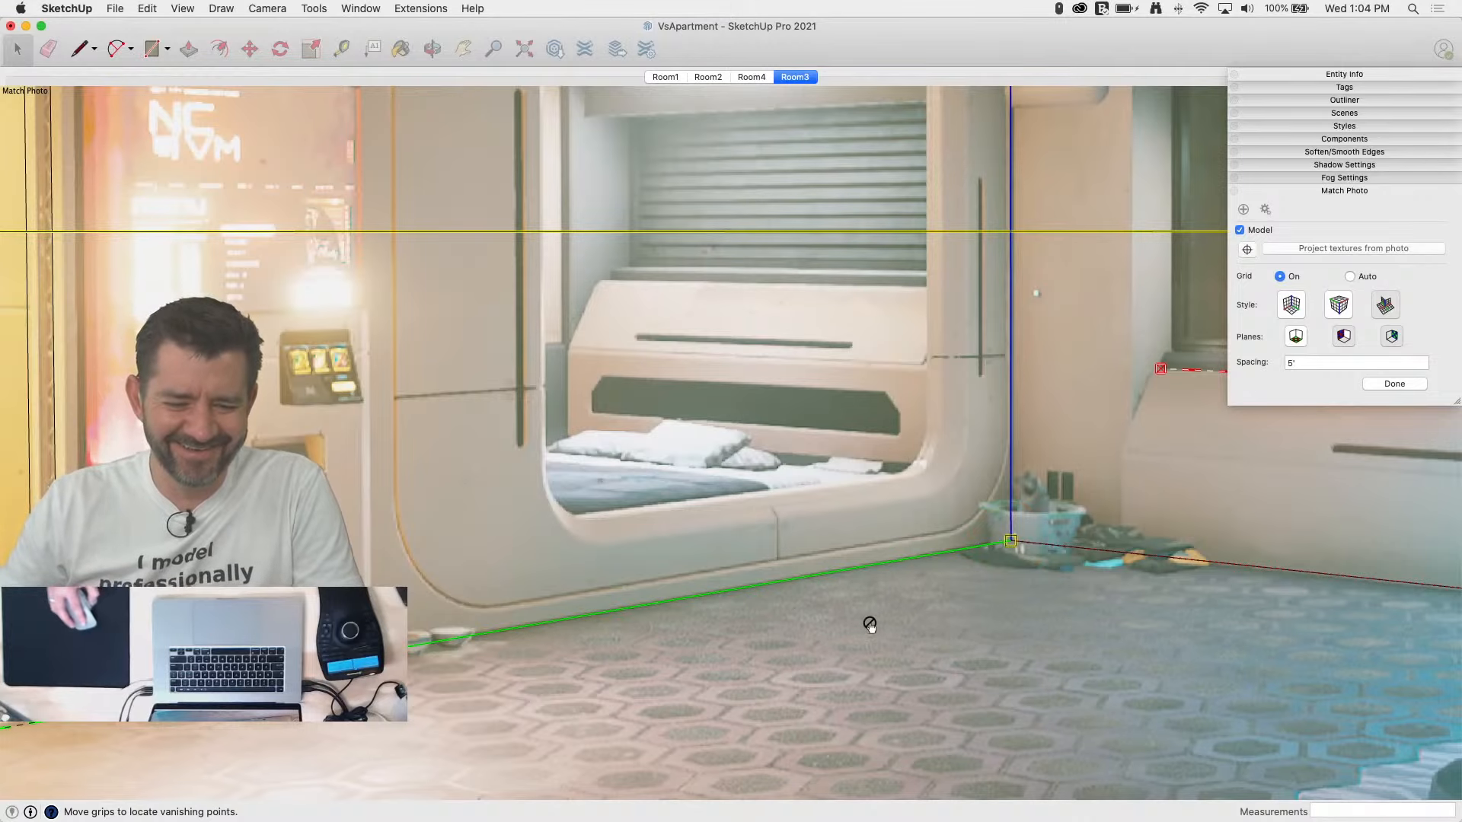
scroll(875, 606, down, 5)
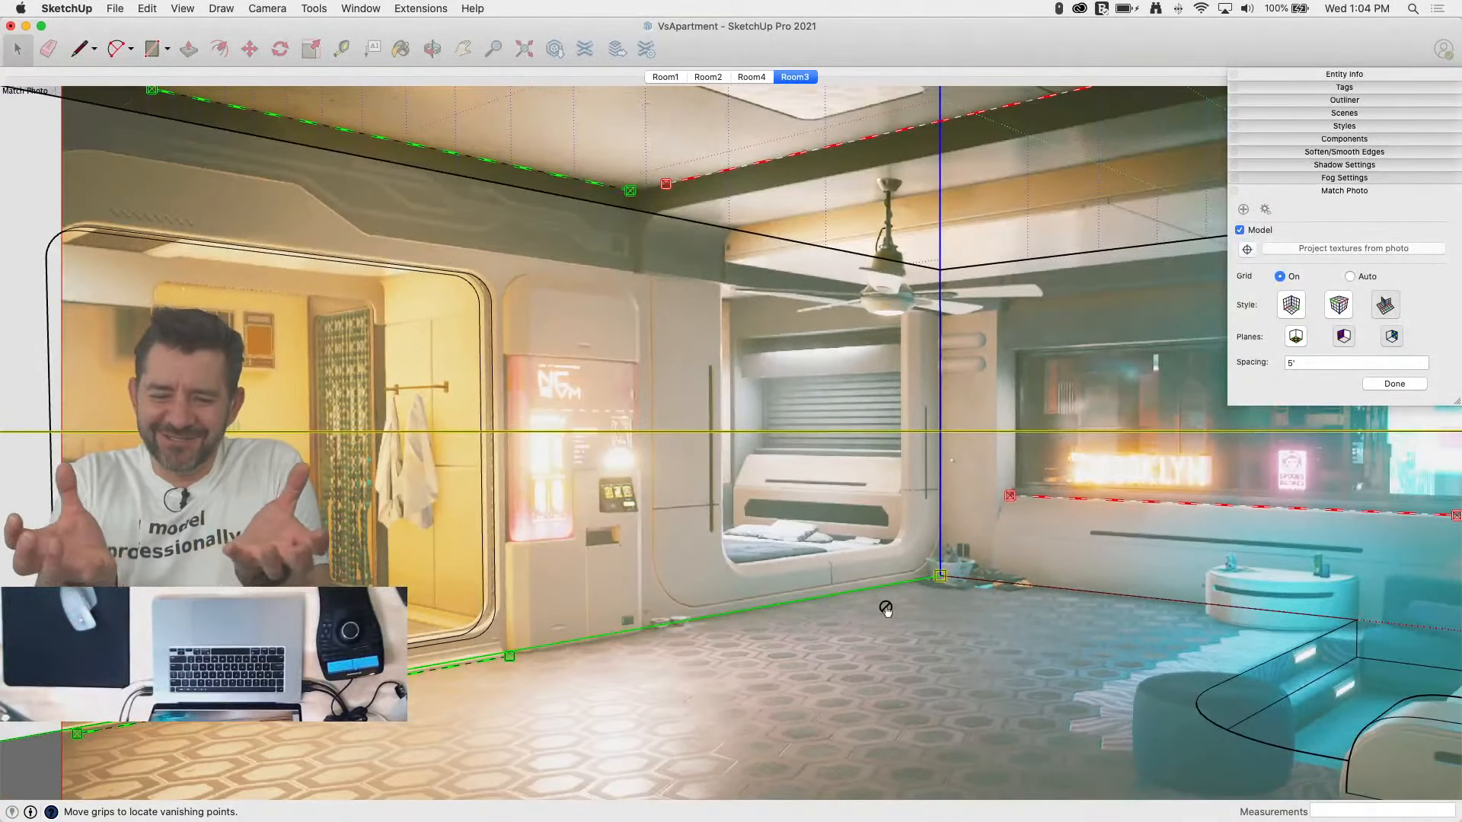
Step: Outline the back of the half-round side table on the wall, starting at the platform corner, about 1' 15/16" high
scroll(1207, 539, up, 6)
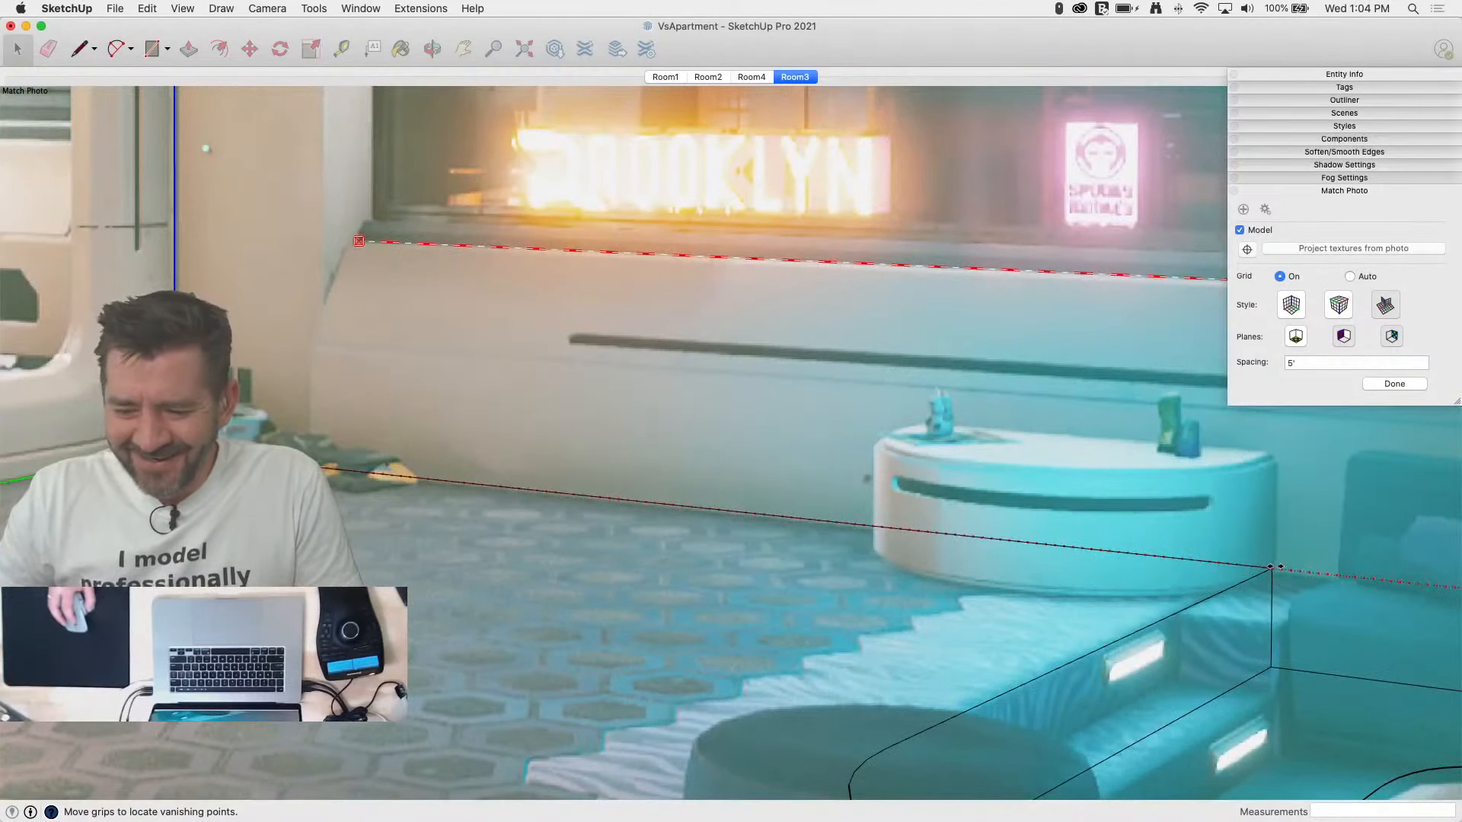
key(l)
click(1272, 567)
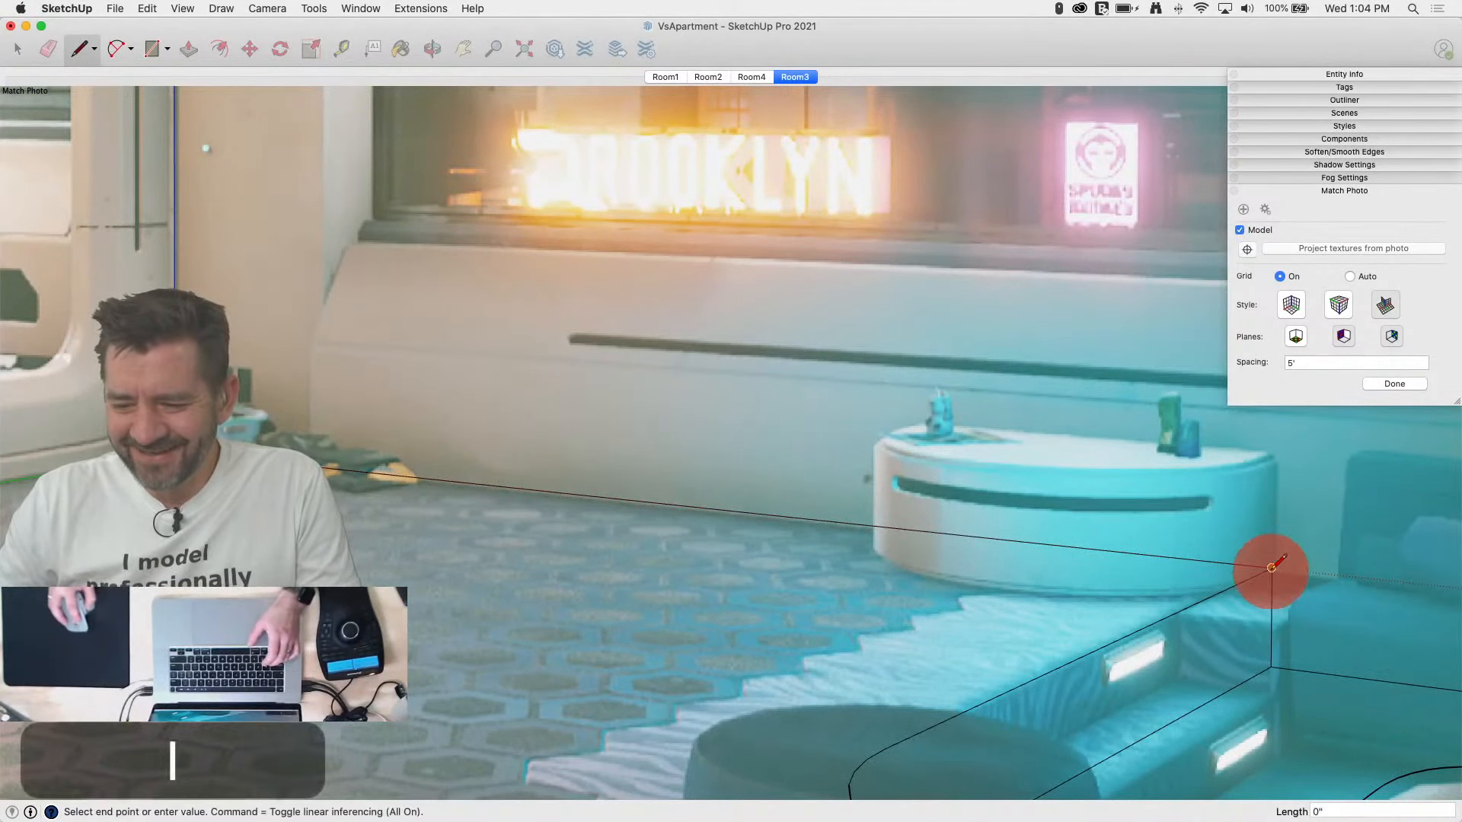
click(1273, 454)
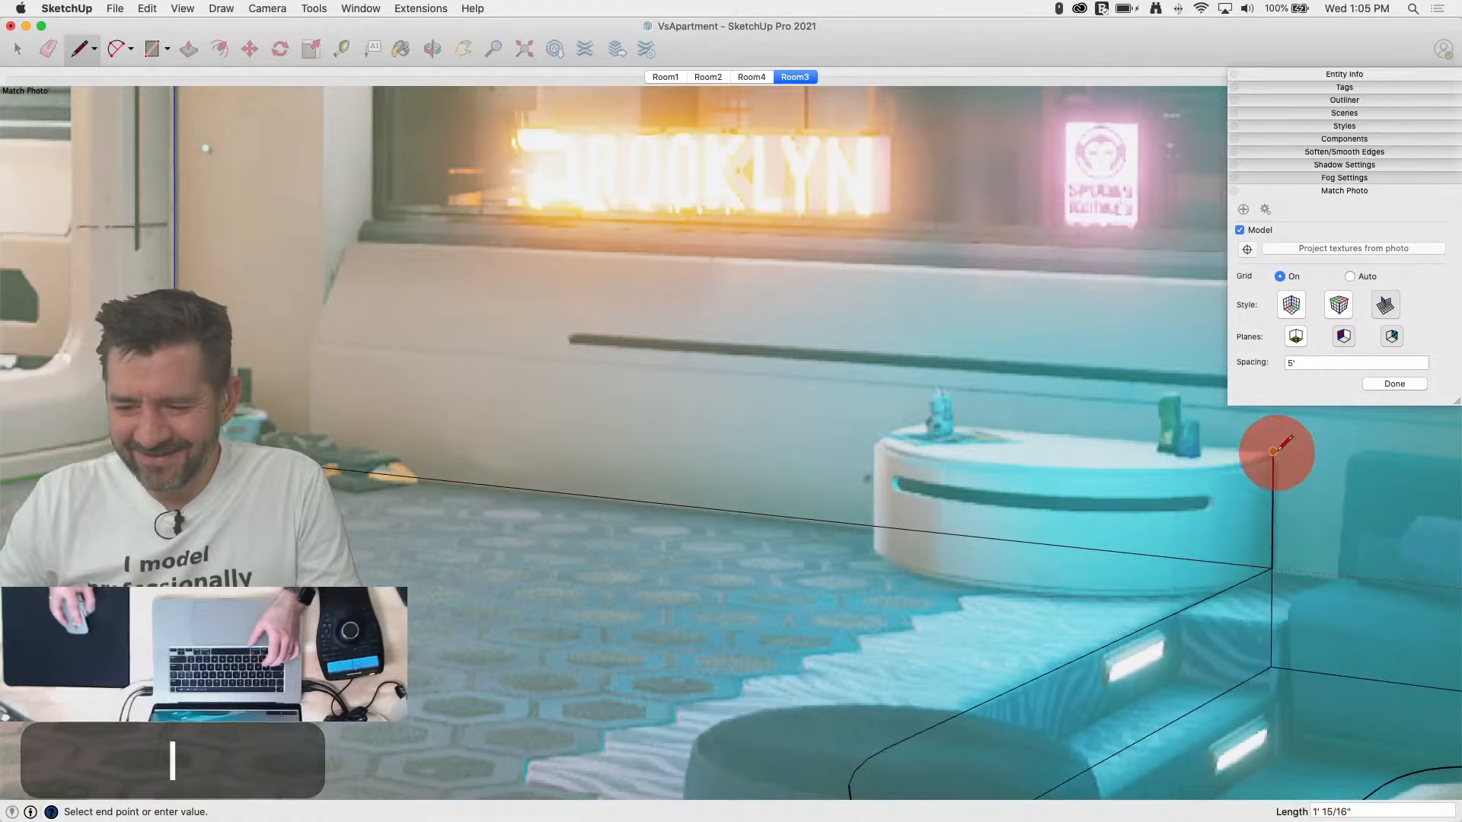
click(919, 423)
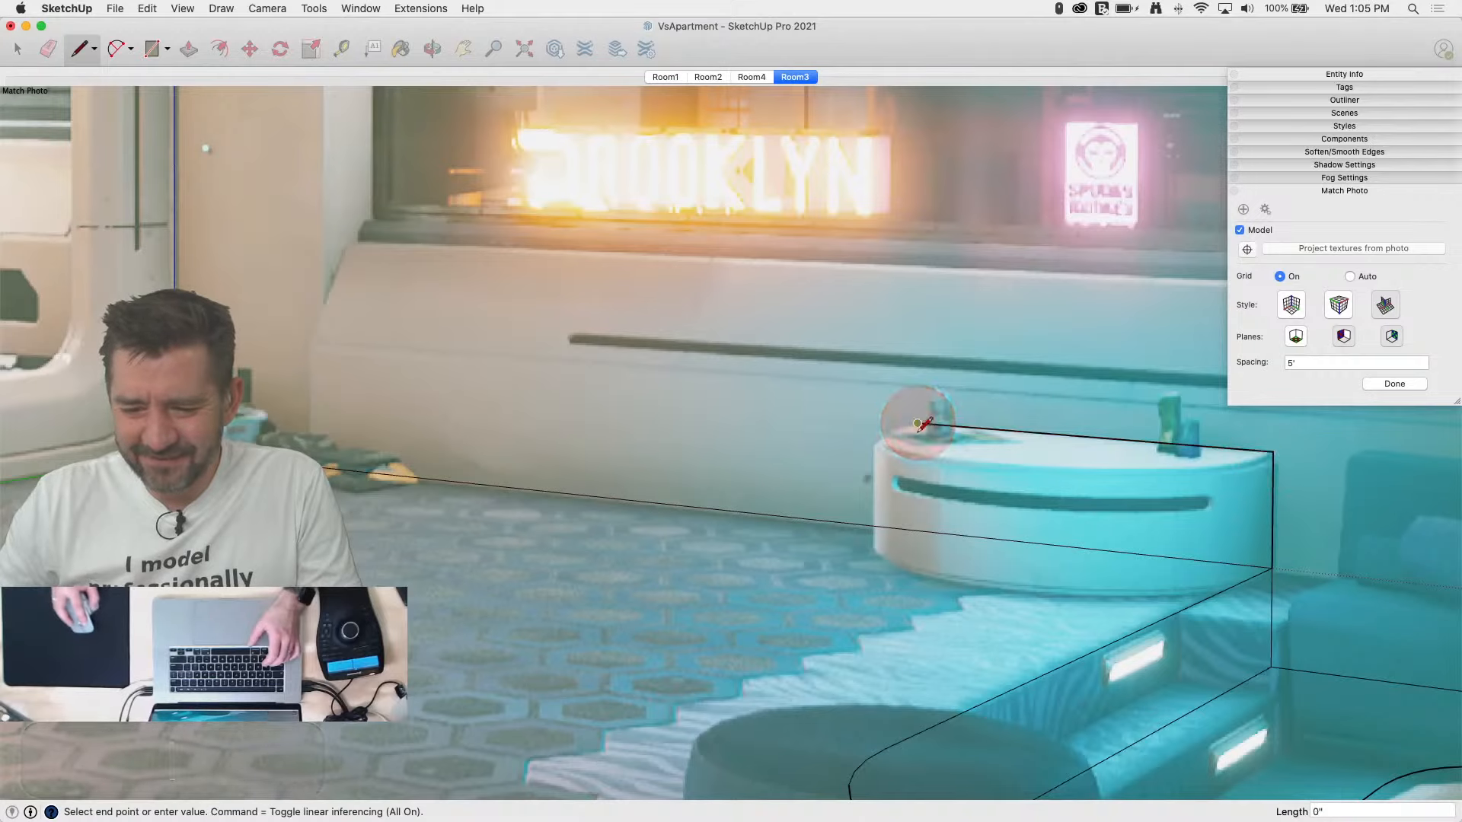
click(917, 530)
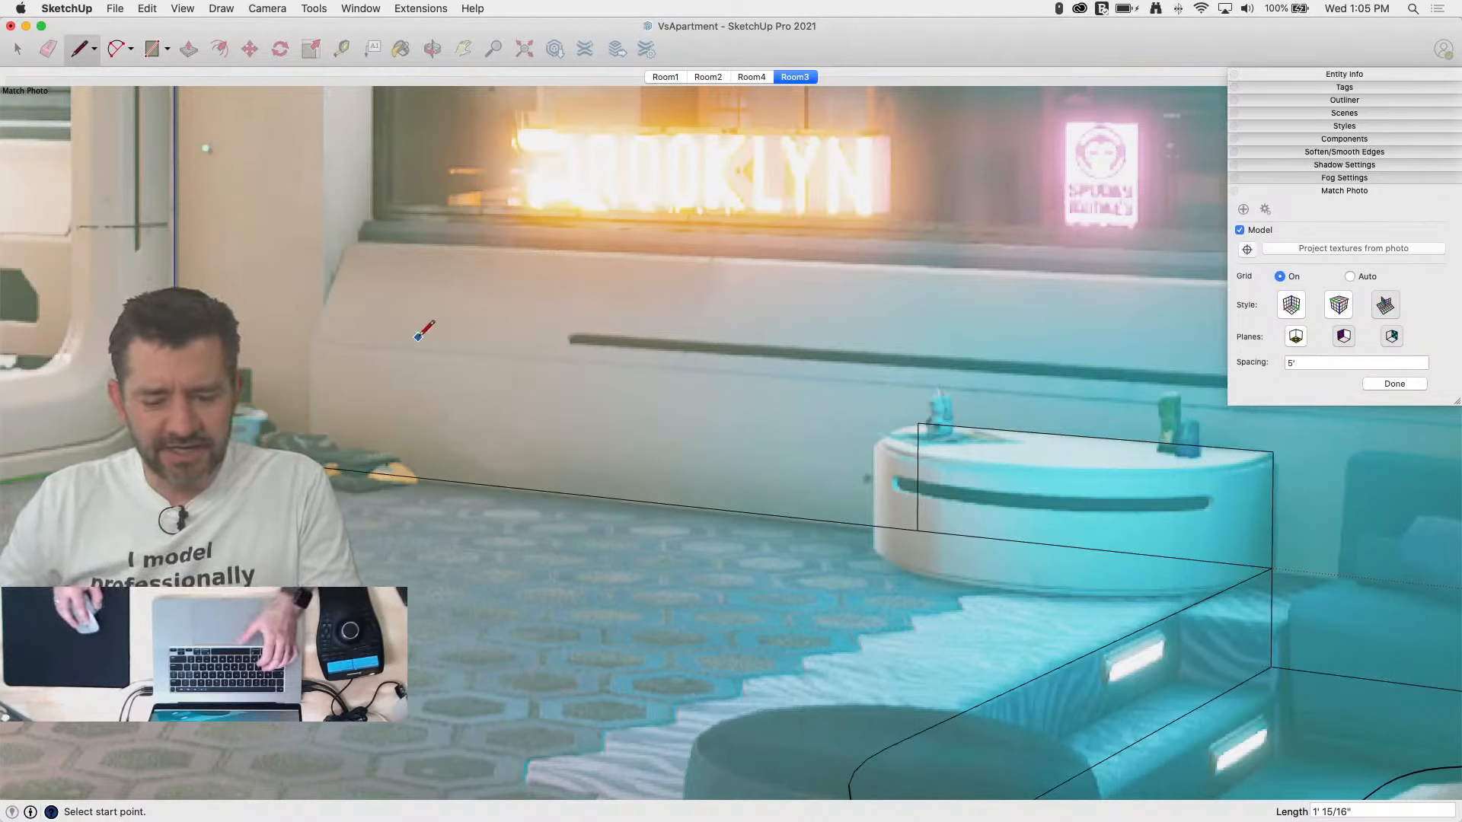
Step: Finish editing the Room3 photo match and save the model
click(1393, 384)
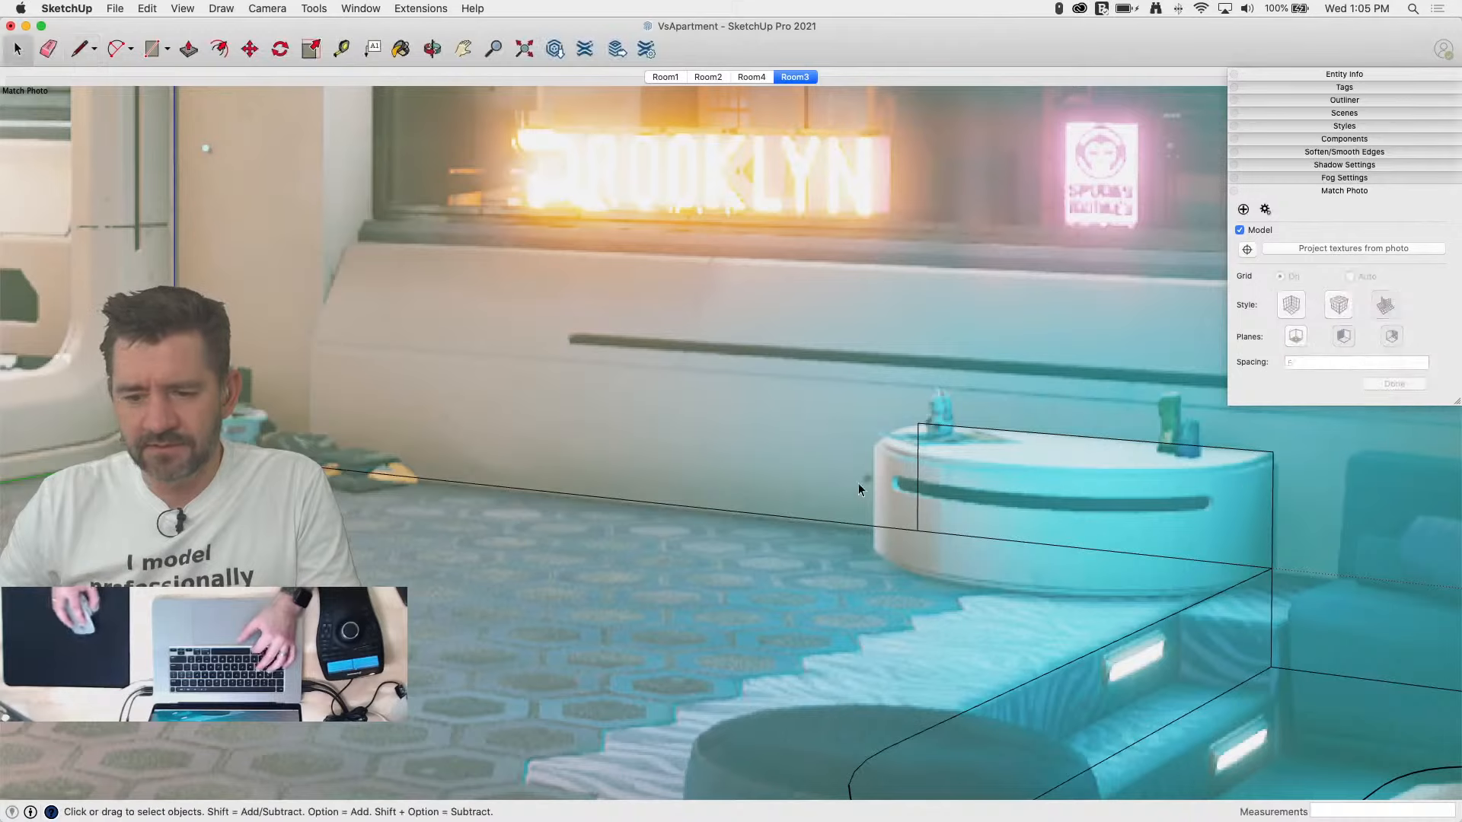
key(super+s)
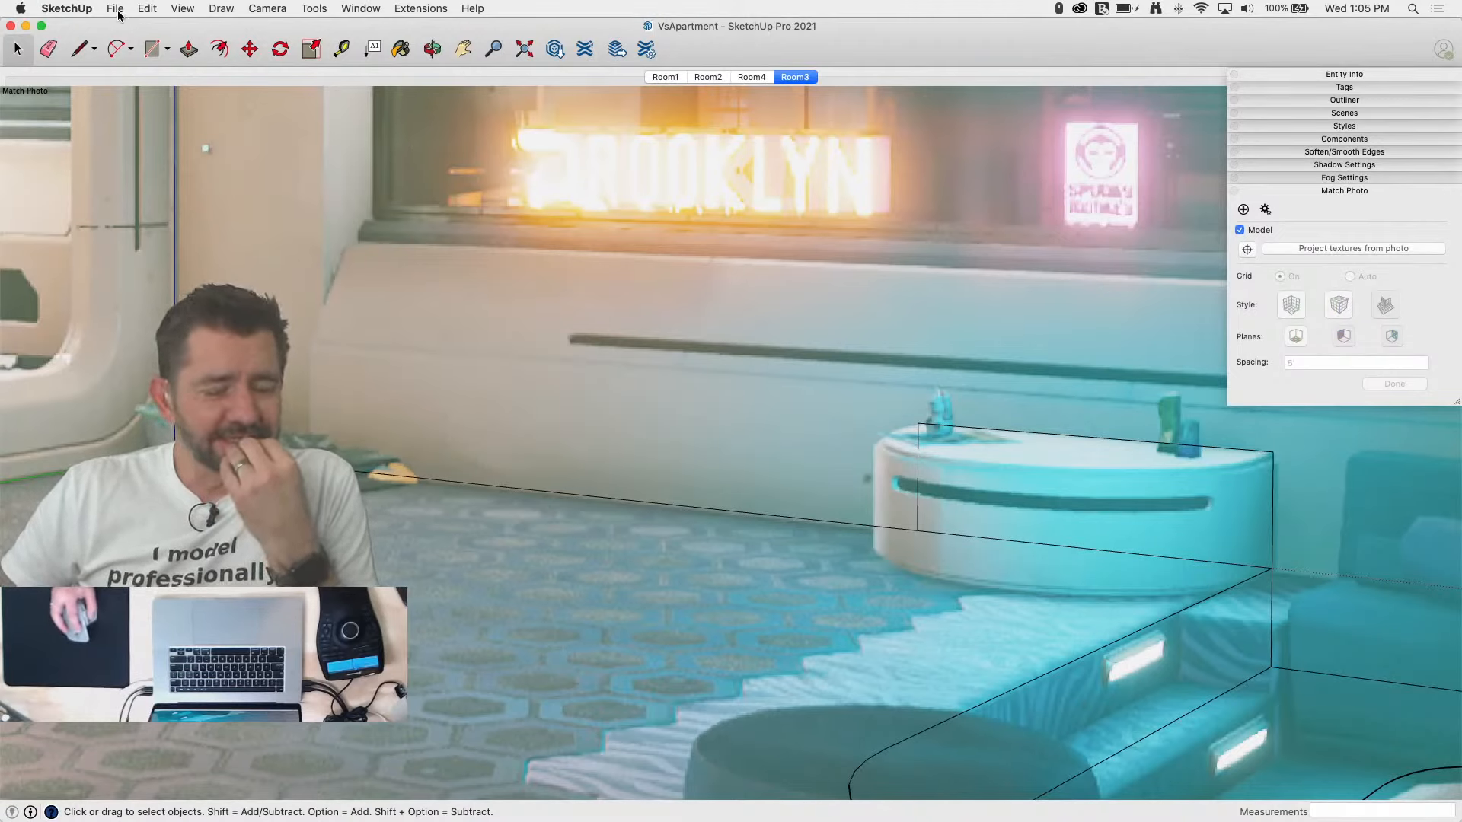
Step: Draw a degree-3 Bezier curve between the outline's top corners, following the rounded front edge of the side table's top
click(181, 9)
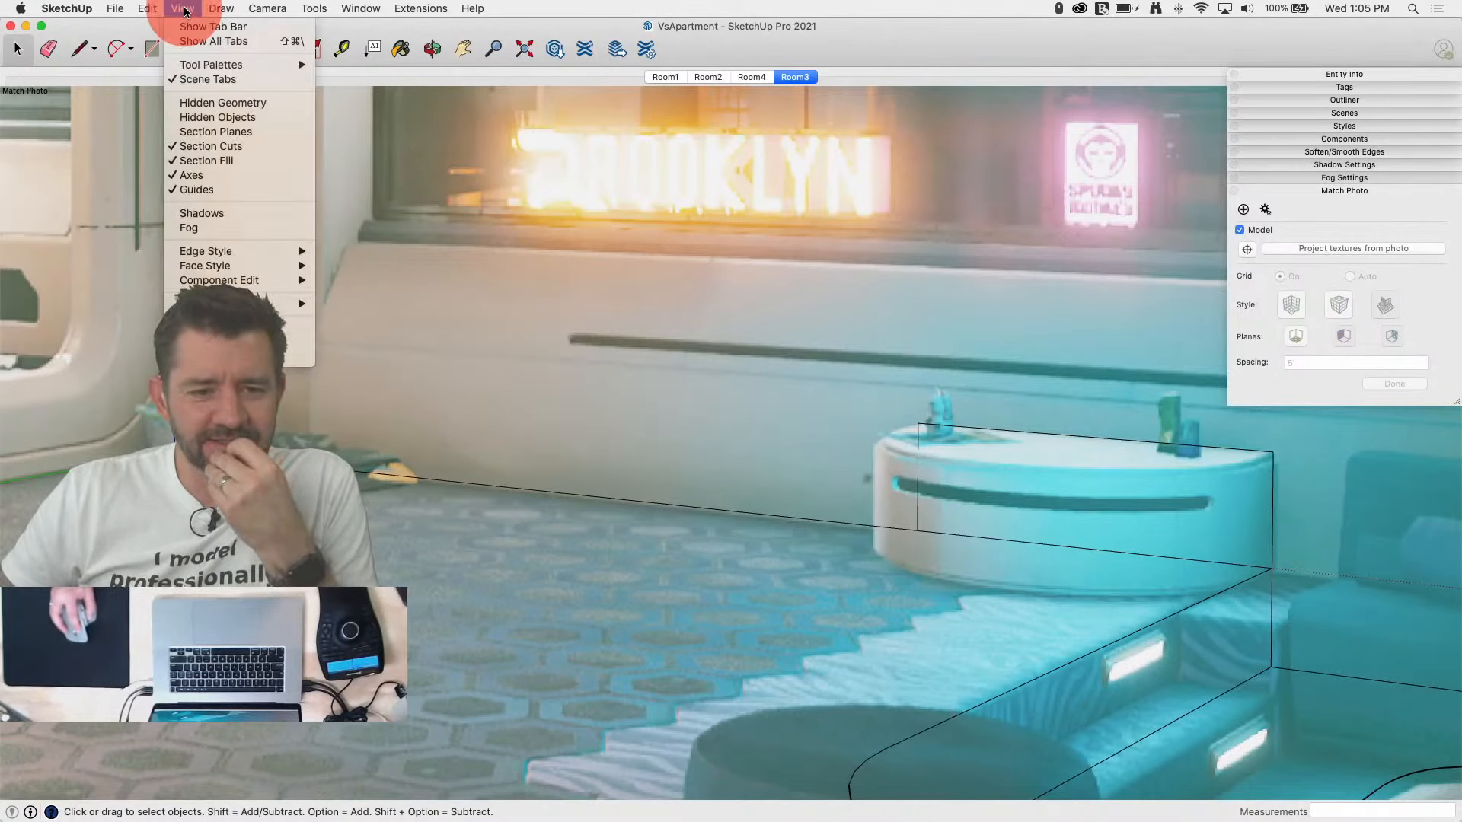
mouse_move(220, 8)
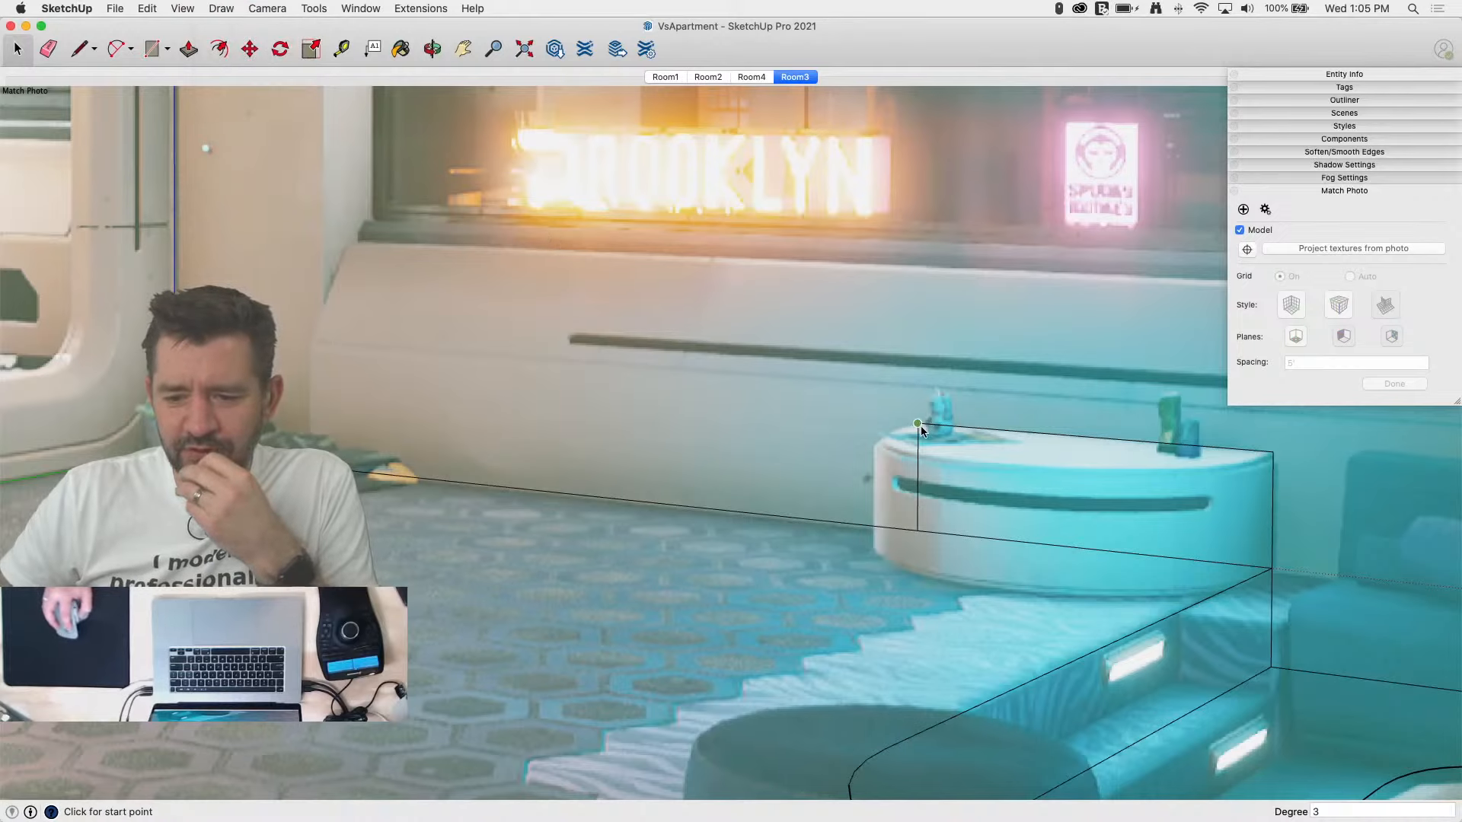
click(1274, 453)
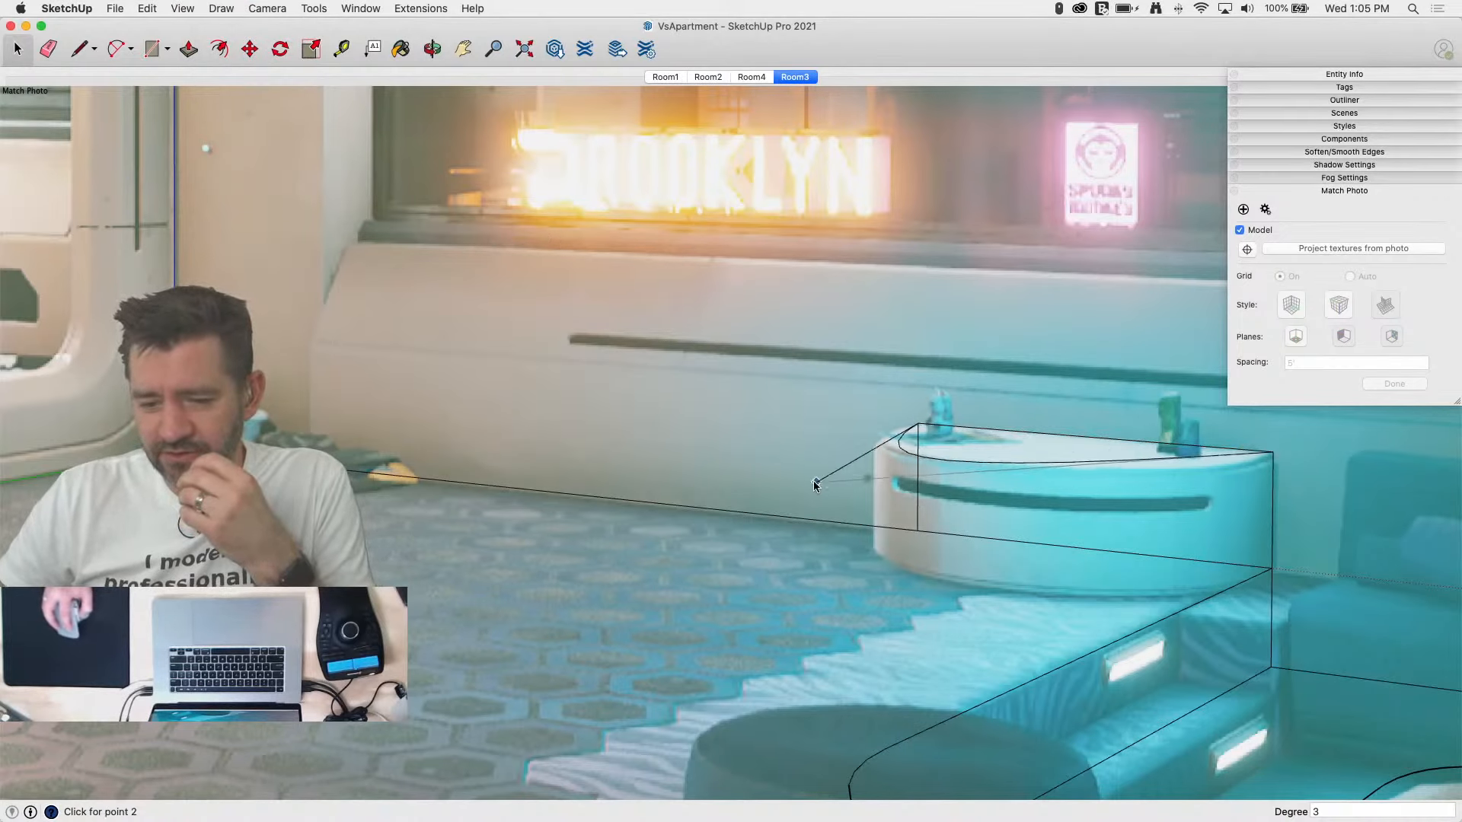
click(783, 464)
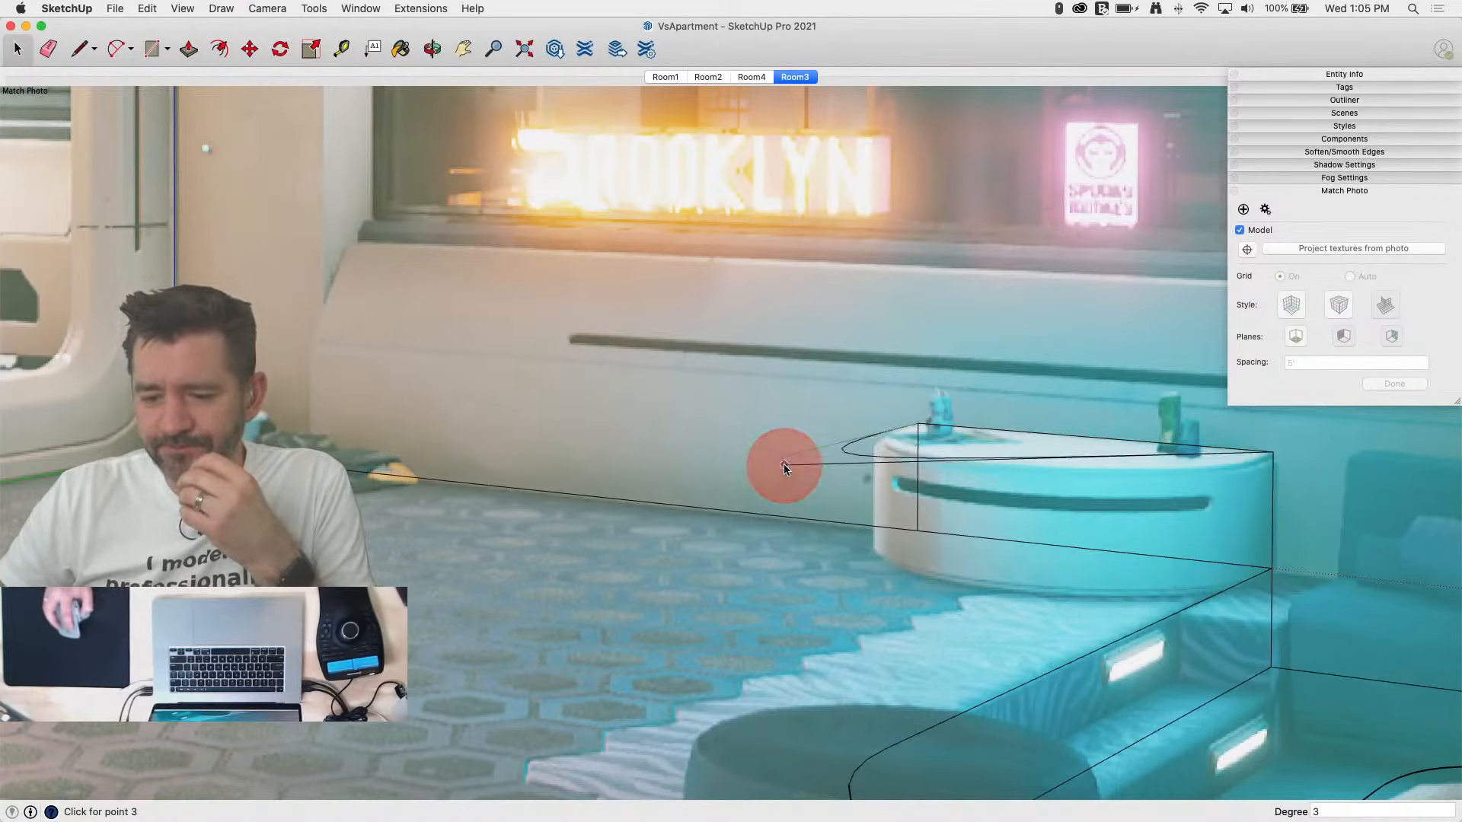
click(1155, 506)
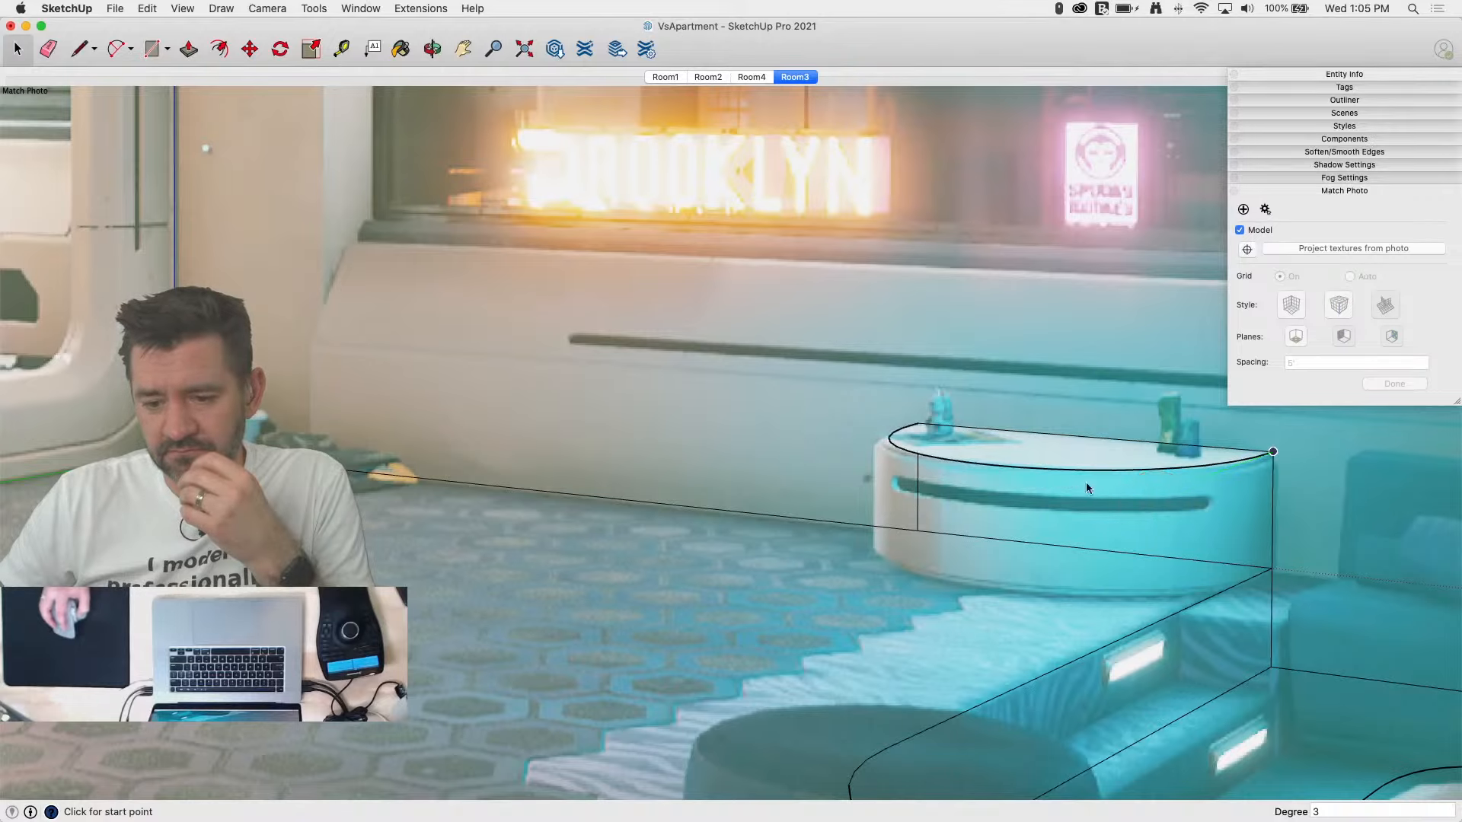
Step: Push/Pull the half-round tabletop face down 1' 15/16" to the platform corner
middle_drag(944, 441, 555, 395)
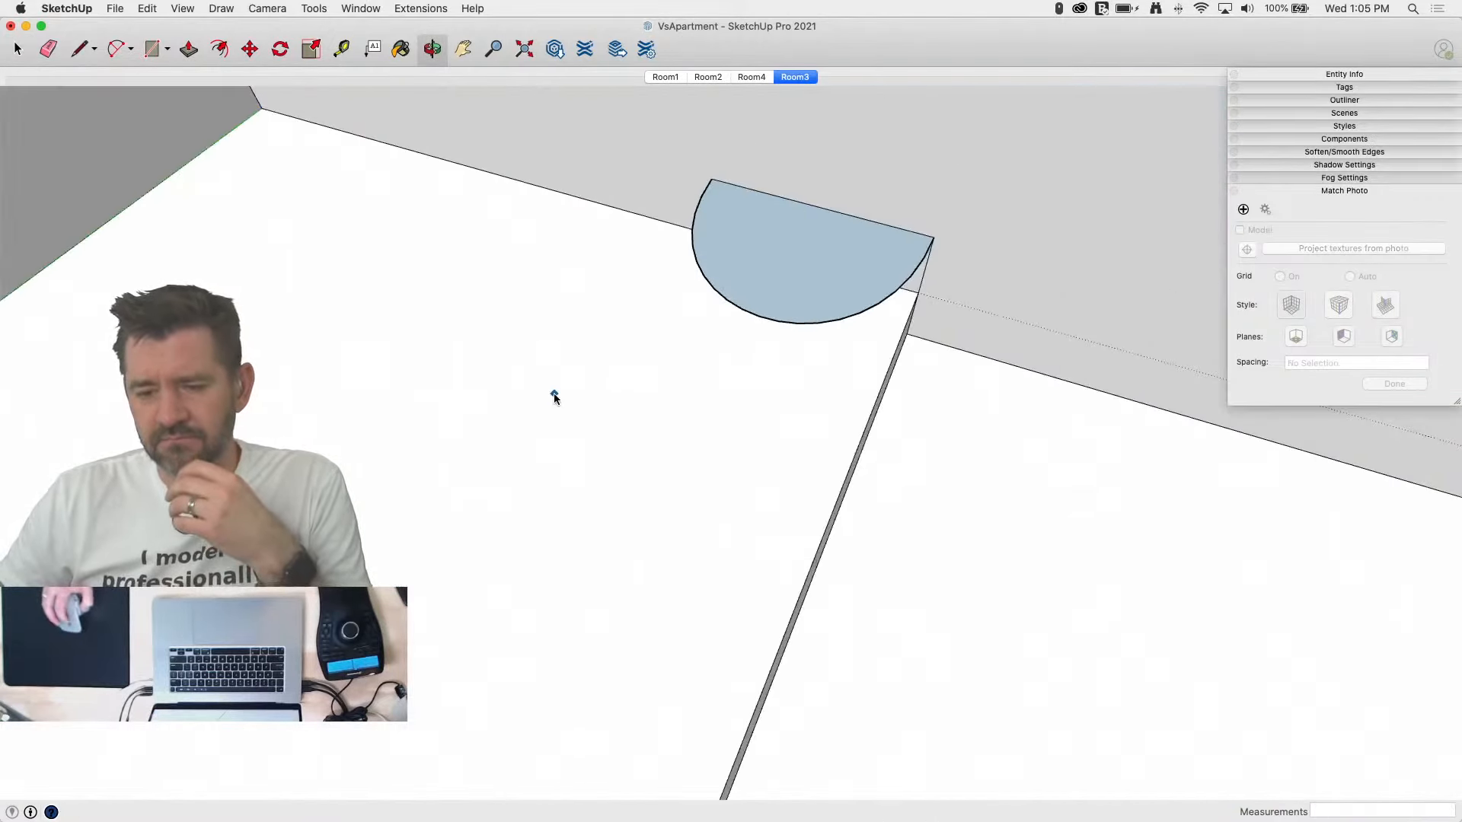
scroll(809, 235, up, 4)
middle_drag(836, 246, 663, 144)
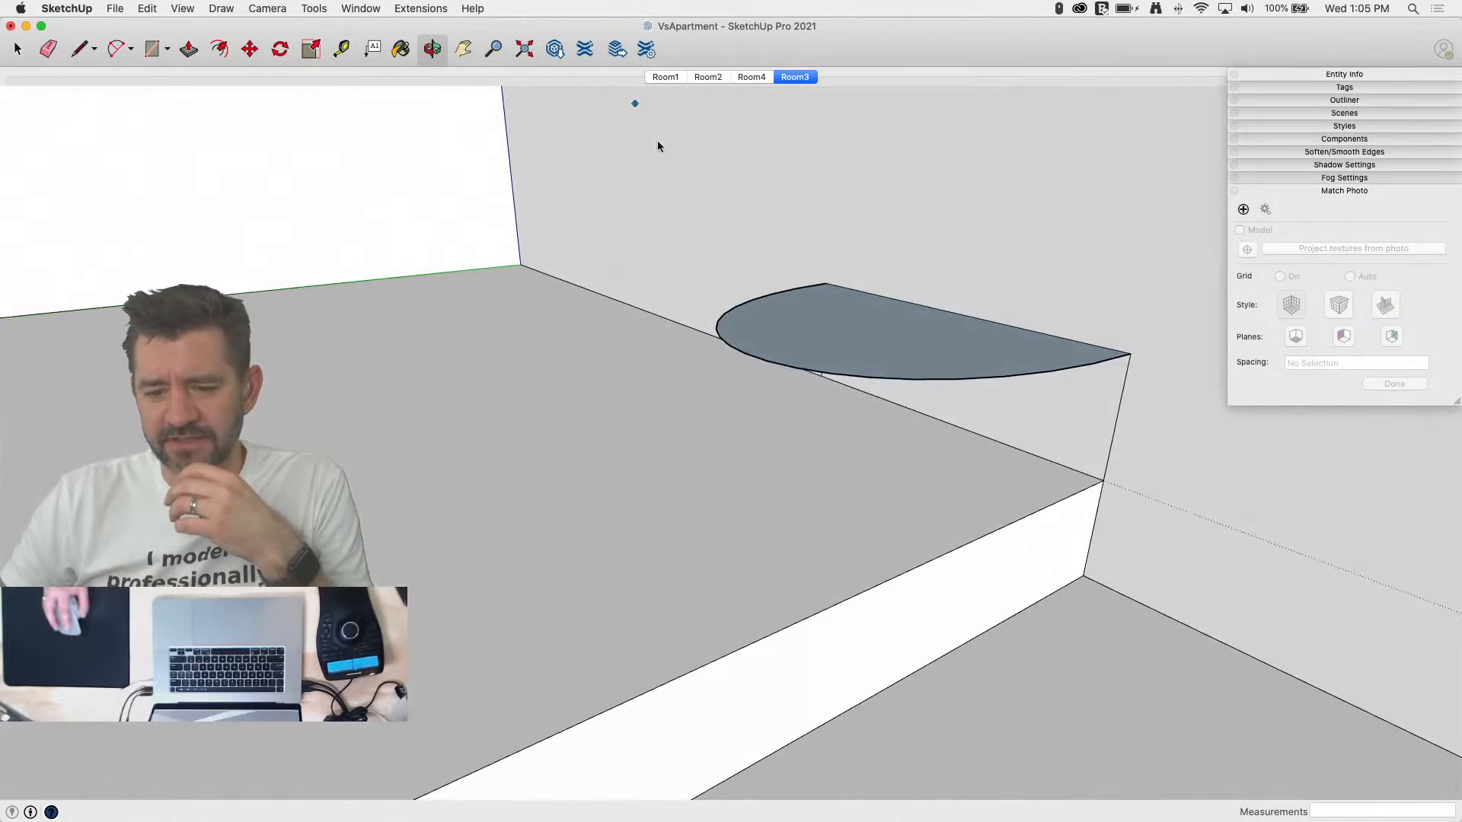
key(p)
drag(805, 364, 1102, 485)
Step: Return to the Room3 scene and remove the half-round table volume by pushing its top face down to the floor
click(795, 76)
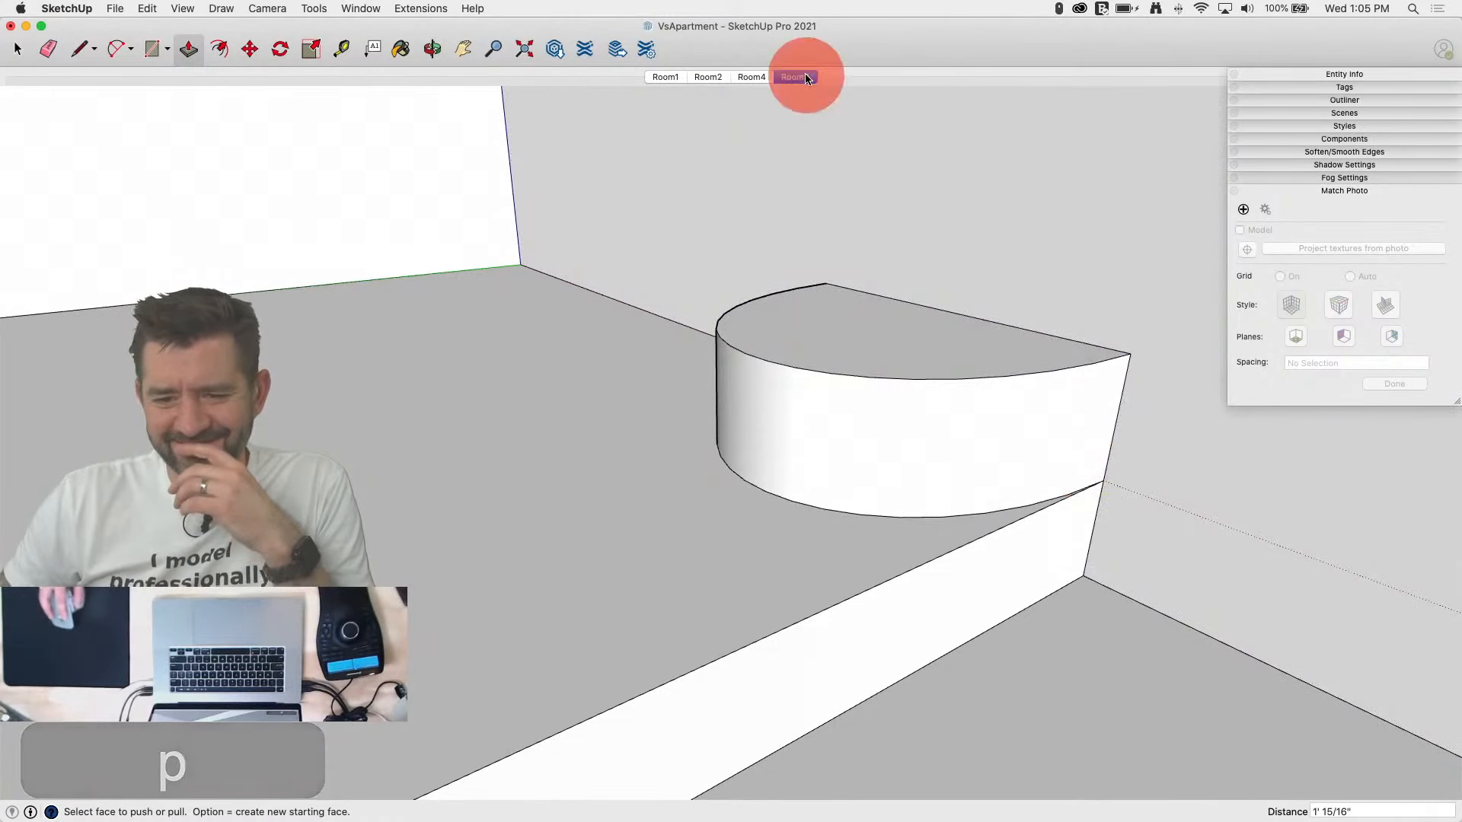
scroll(1059, 575, up, 8)
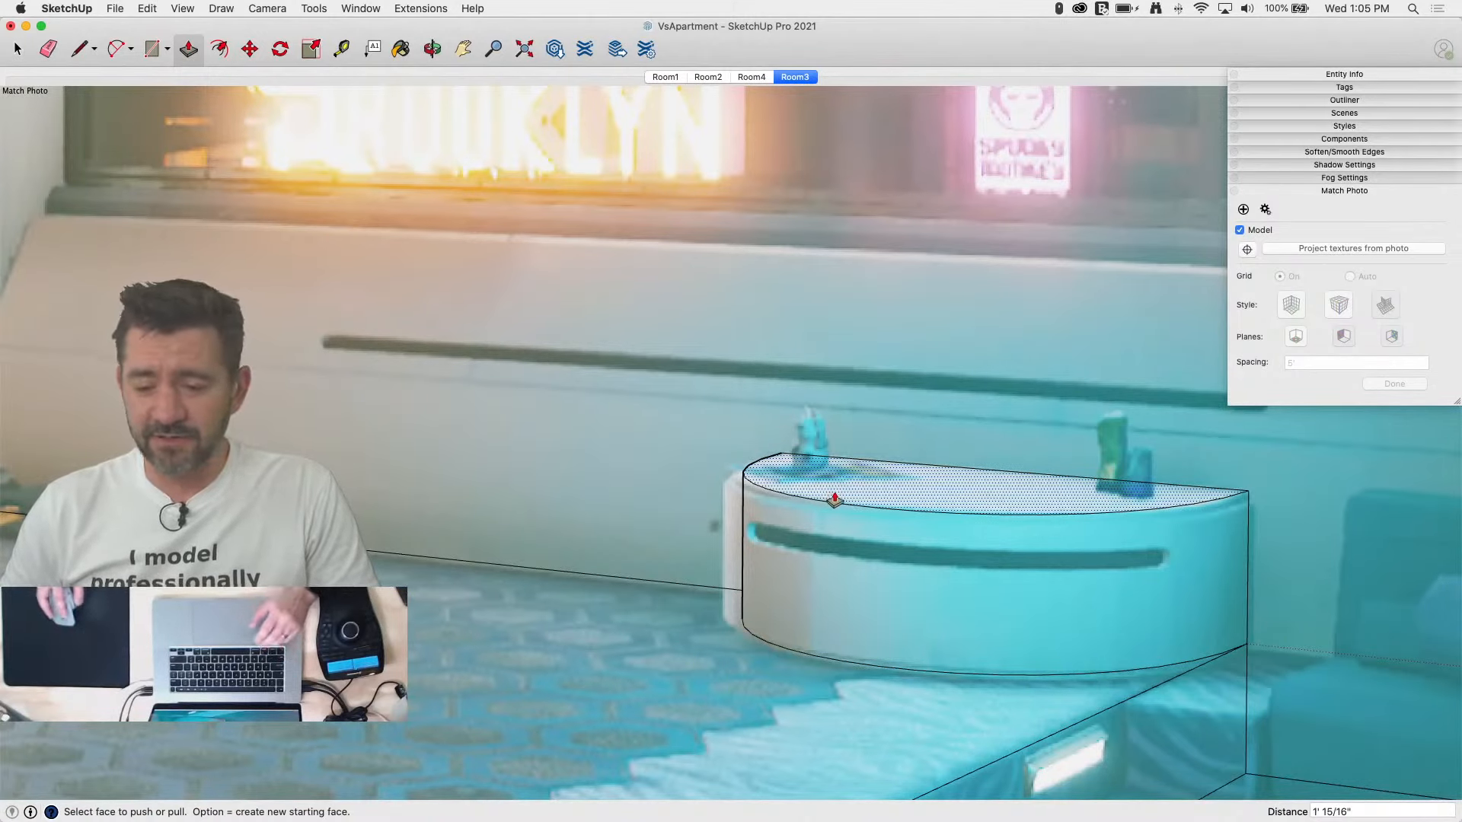
mouse_move(835, 499)
mouse_down()
mouse_move(865, 652)
mouse_move(758, 644)
mouse_up()
key(e)
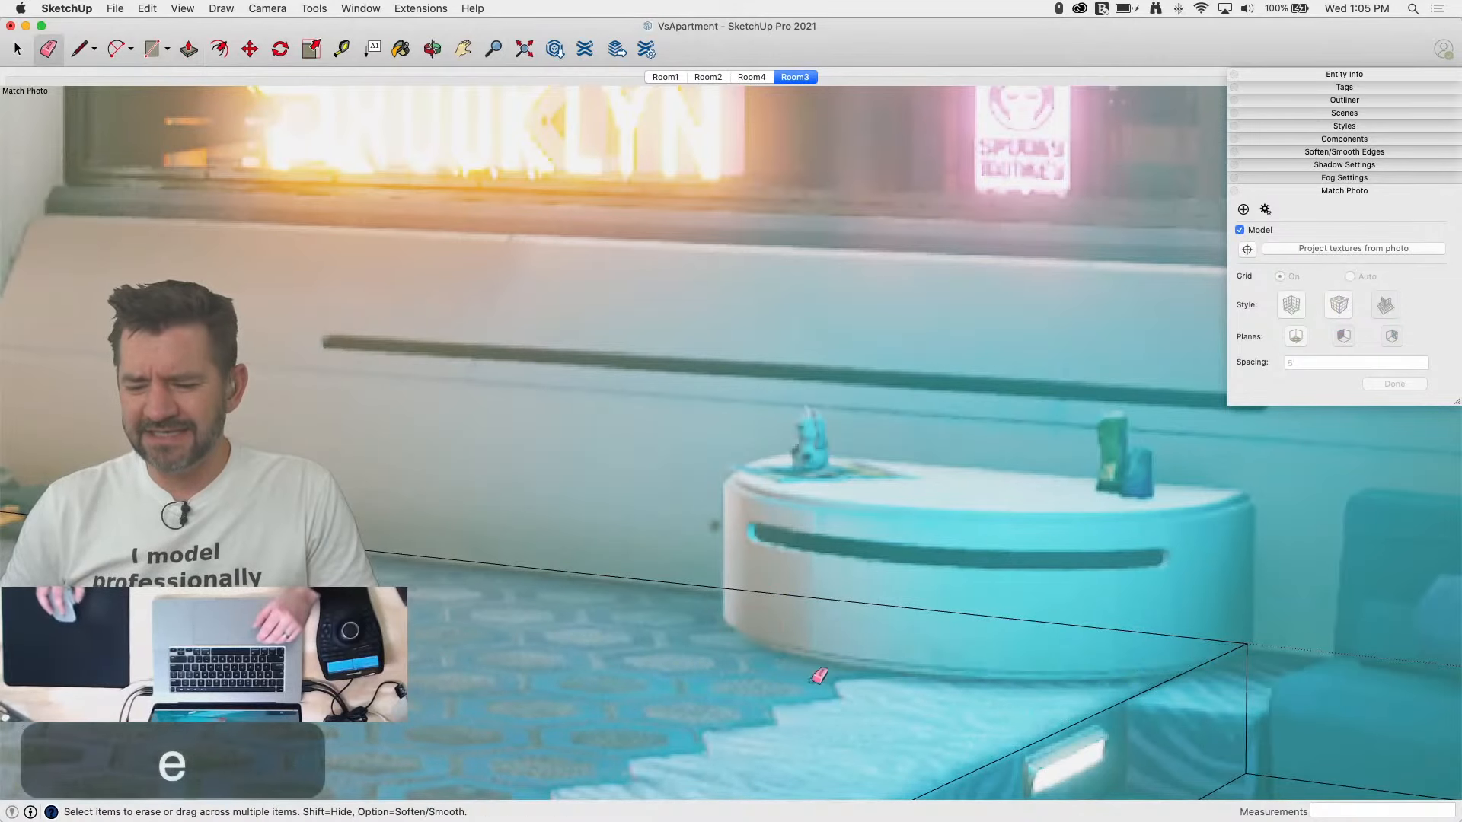
Step: Redraw the side table's back rectangle on the wall from the platform corner, about 1' 15/16" high and slightly wider to fit the photo
key(l)
click(1245, 644)
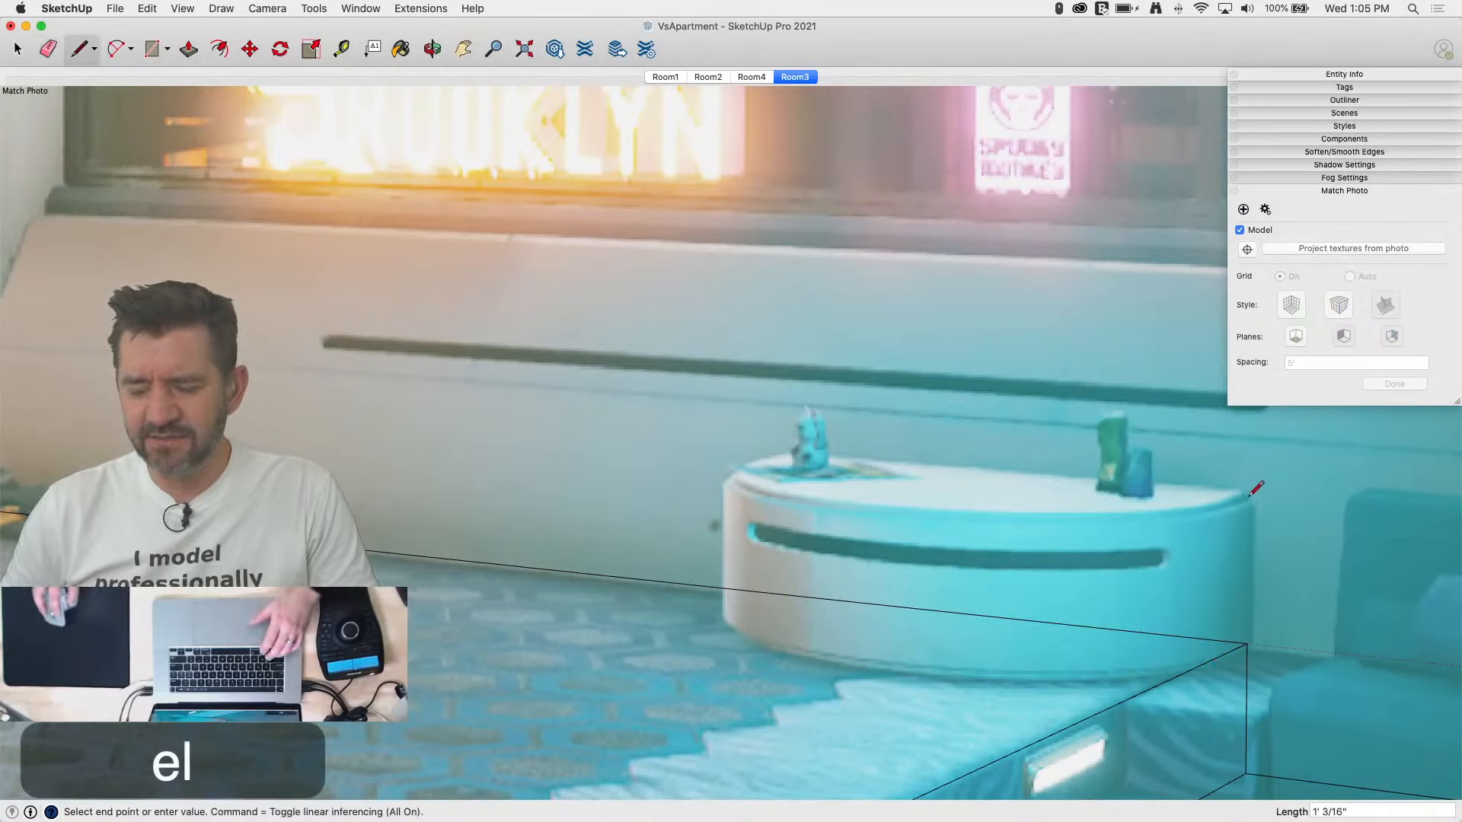
click(1245, 643)
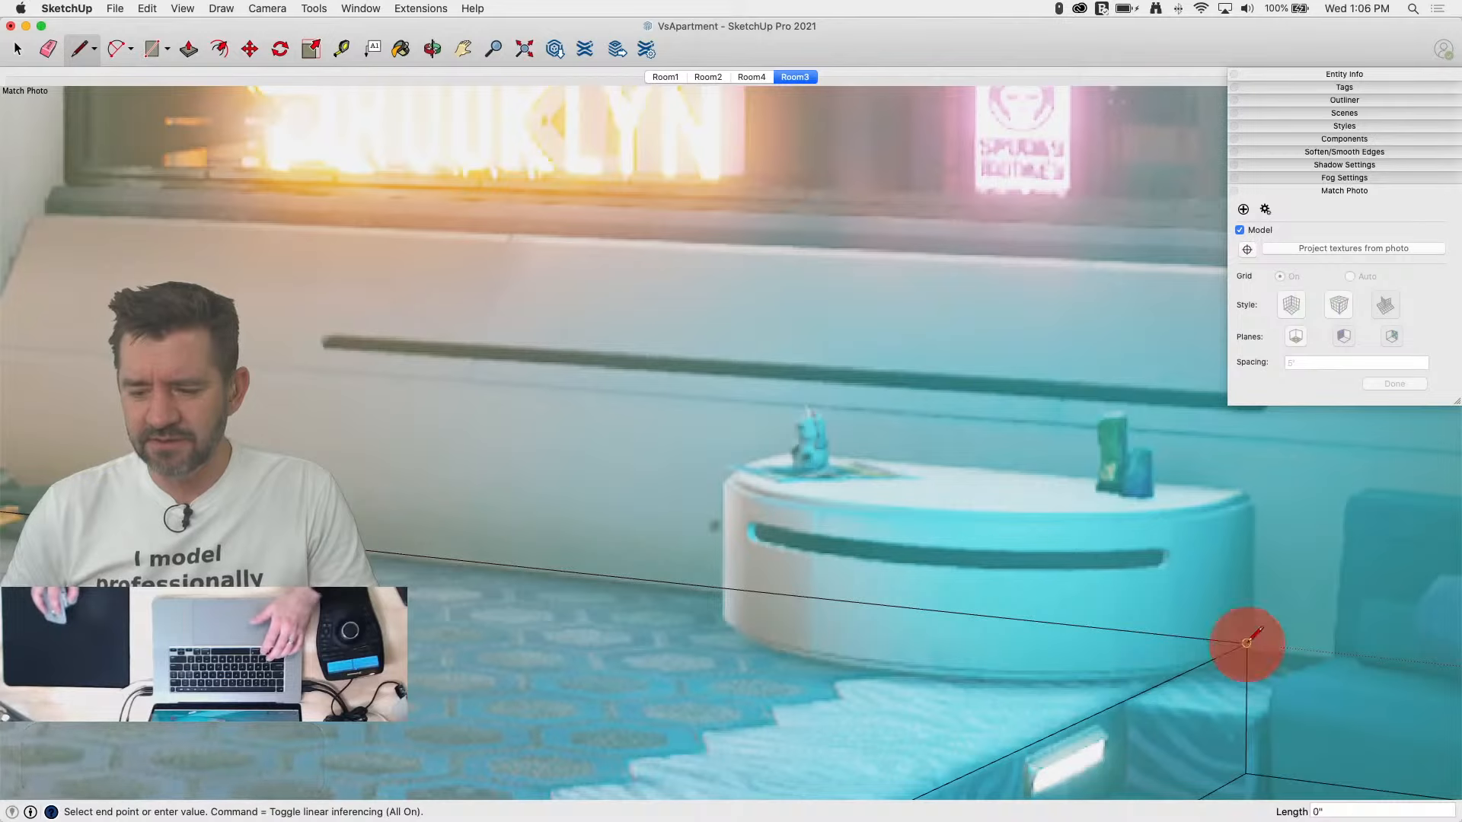
click(1248, 492)
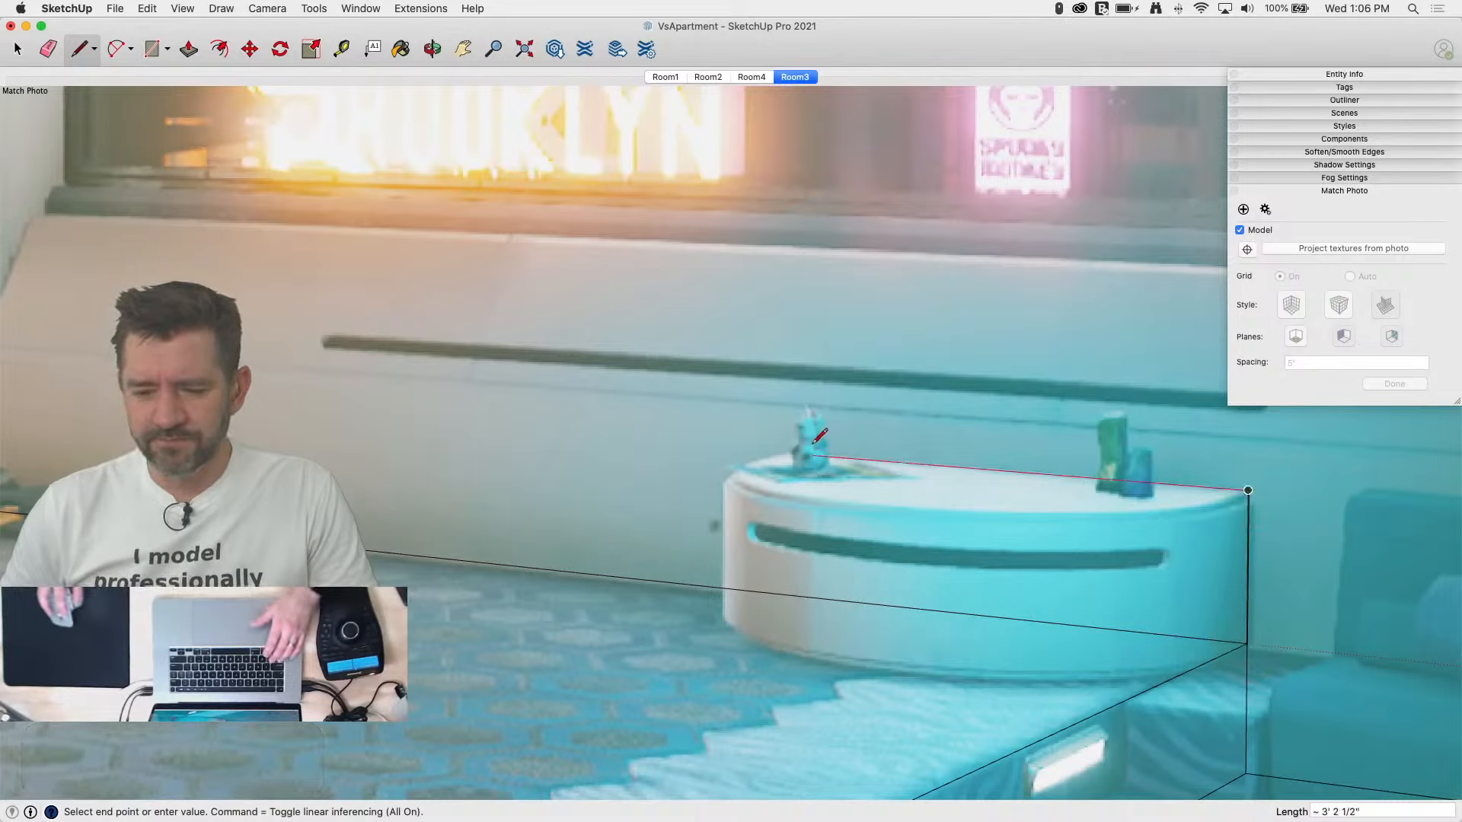
click(768, 450)
click(768, 592)
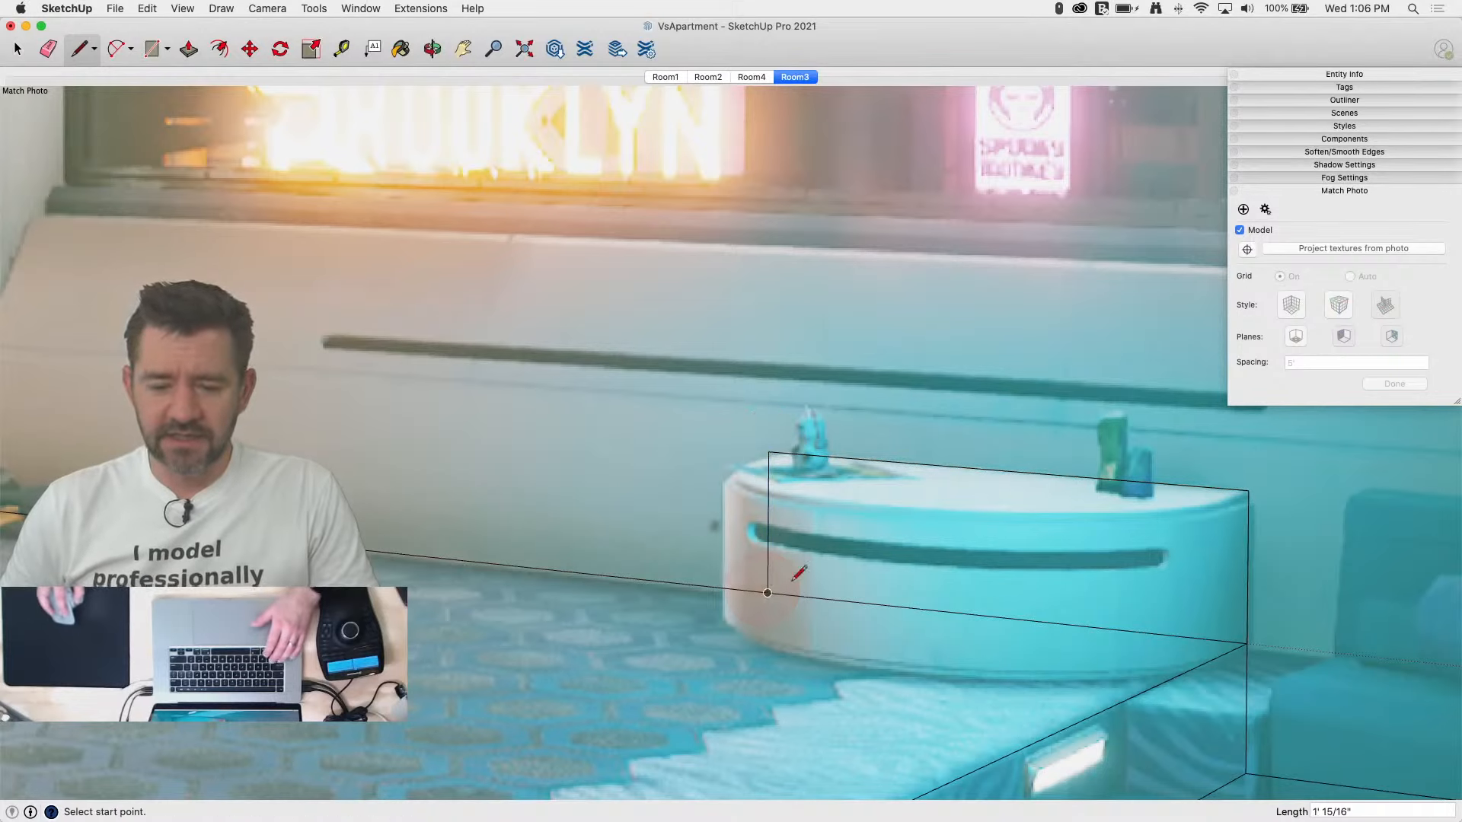
Step: Push/Pull the side table's back rectangle 2' 4" out from the wall into a box
key(p)
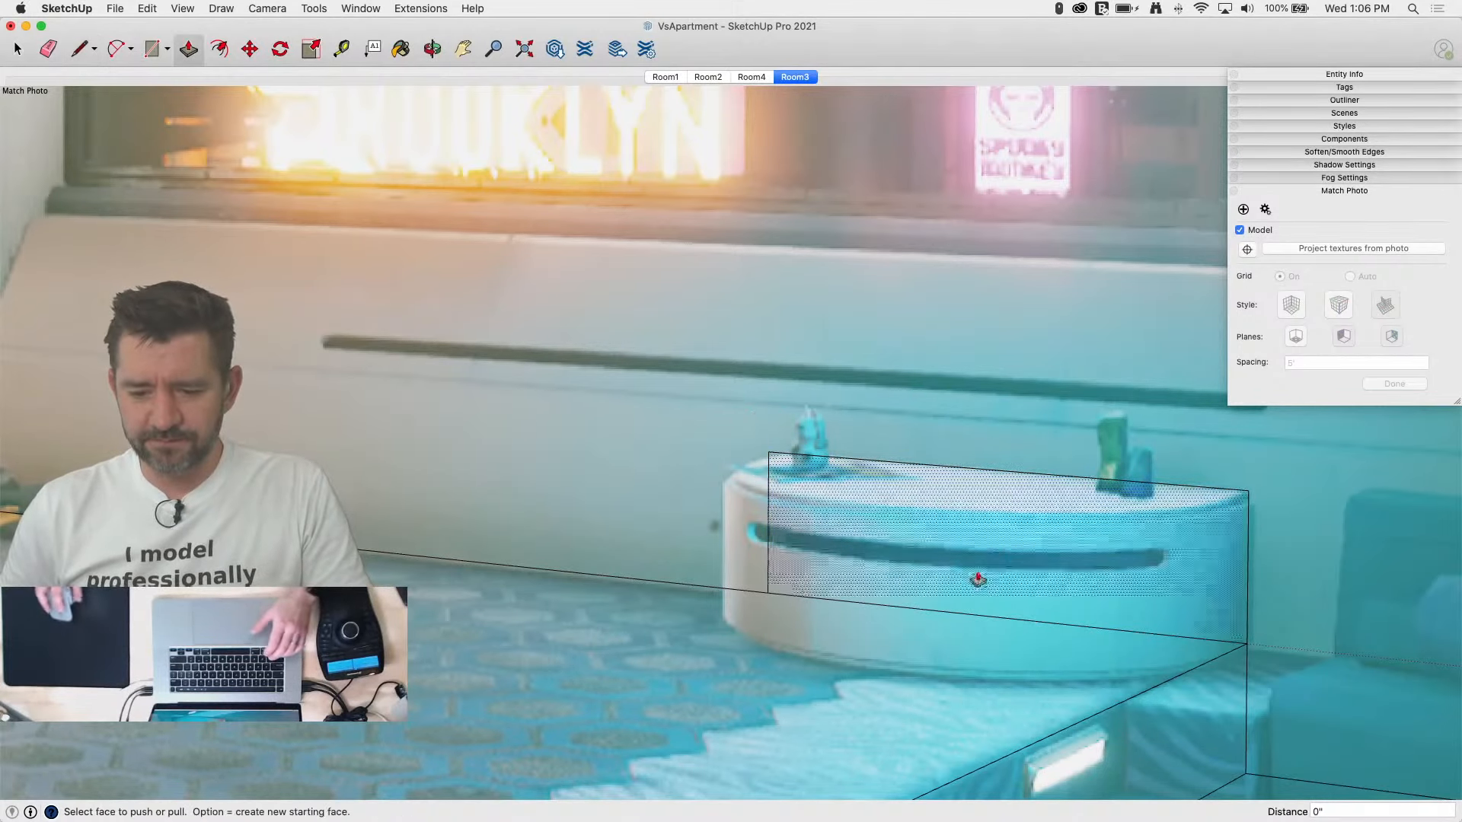
click(937, 577)
drag(931, 583, 863, 653)
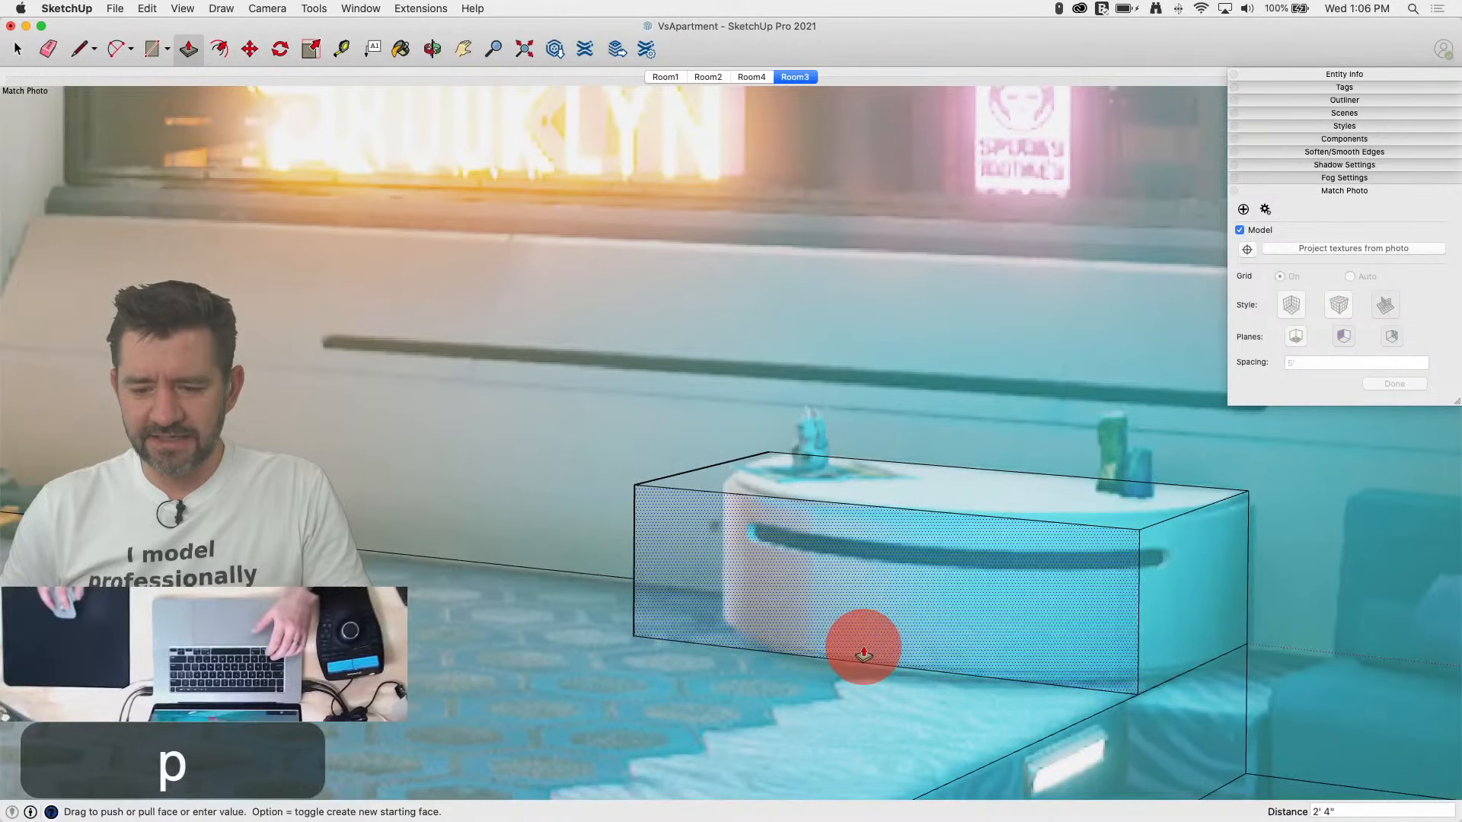
click(863, 653)
Step: Draw a degree-3 Bezier curve on the side table box's top face between its back corners, using the front corners as control points
middle_drag(863, 653, 1228, 621)
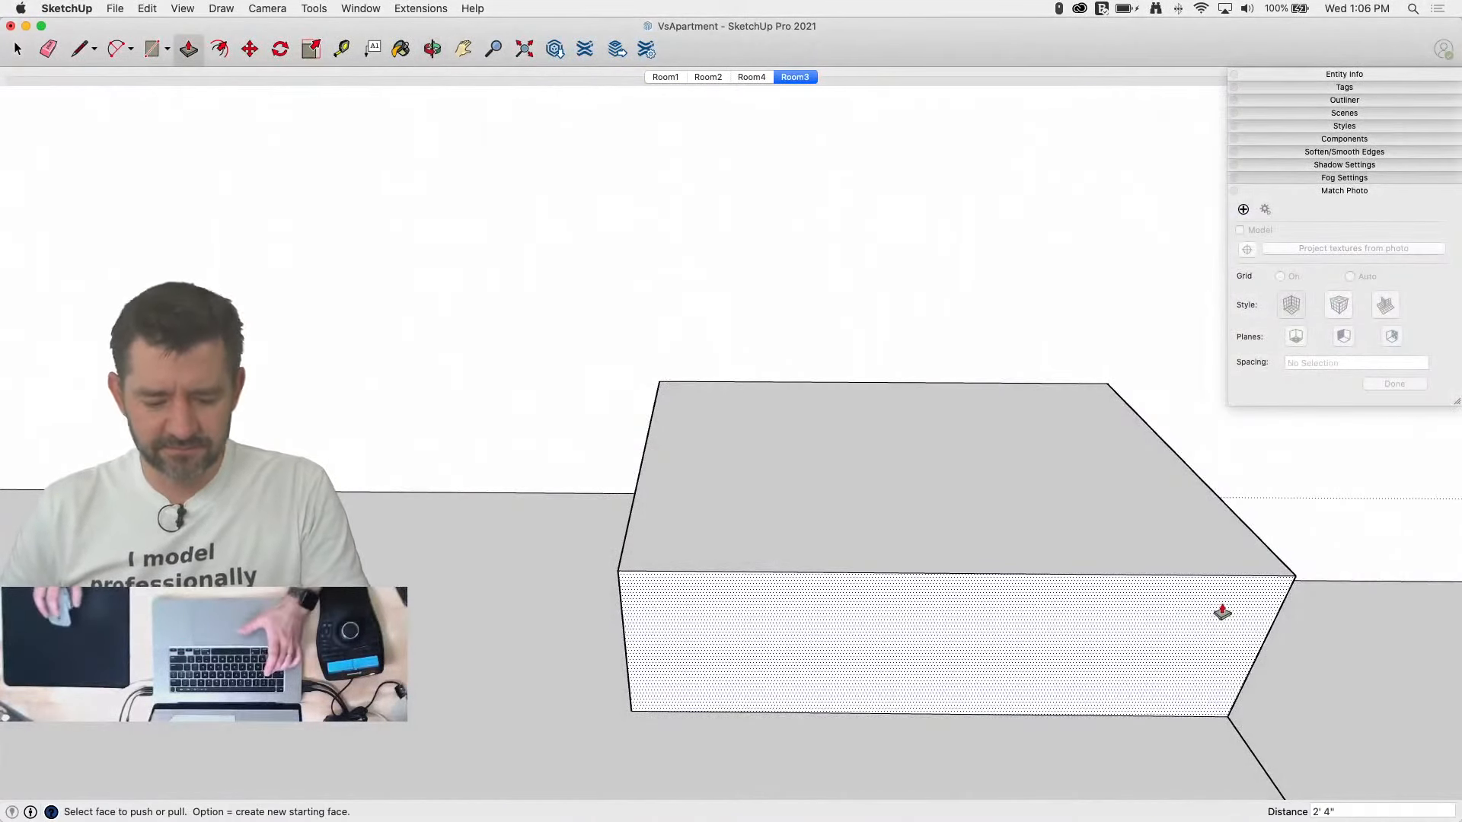
click(148, 8)
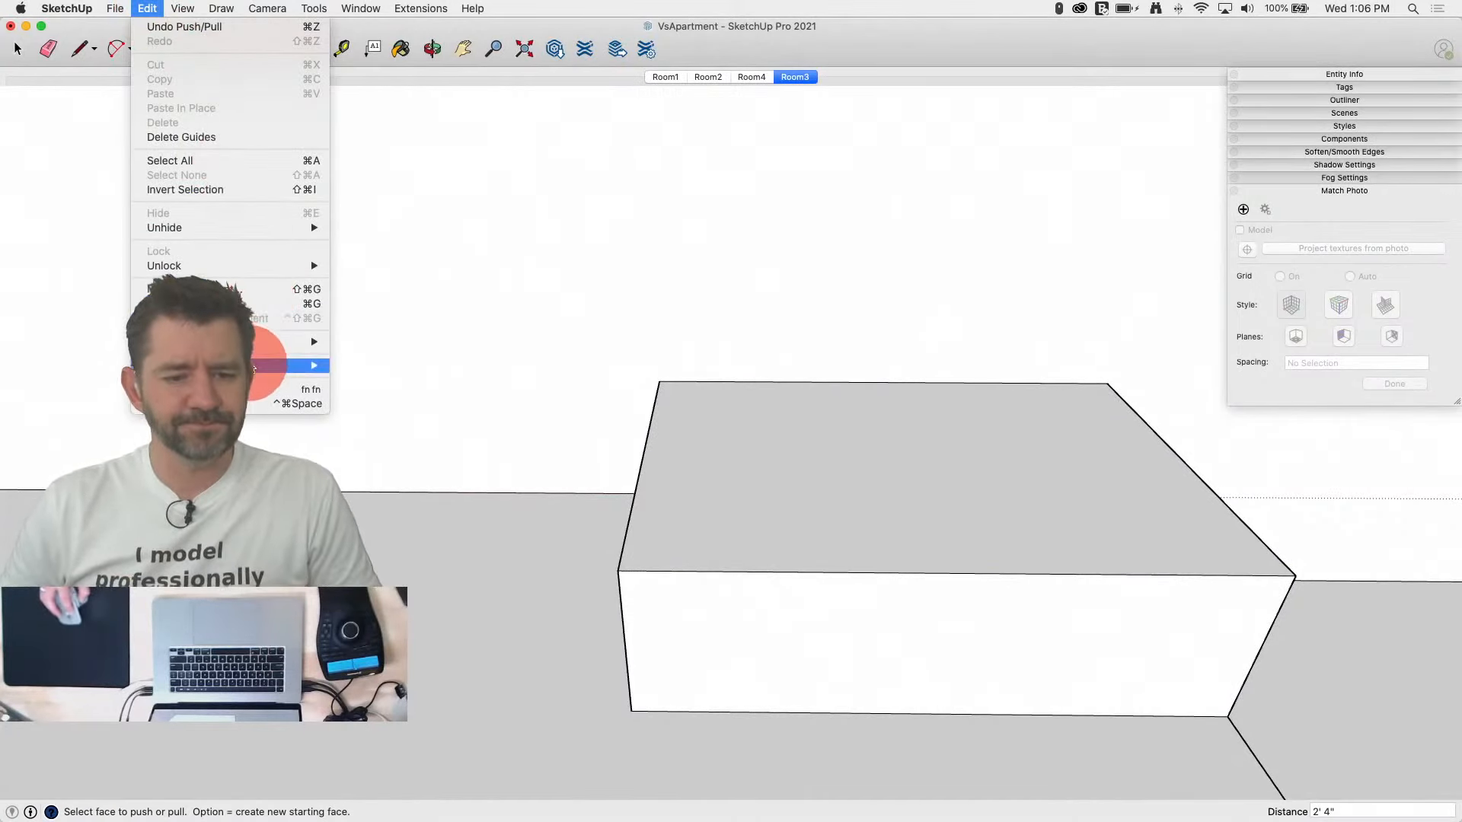
mouse_move(221, 8)
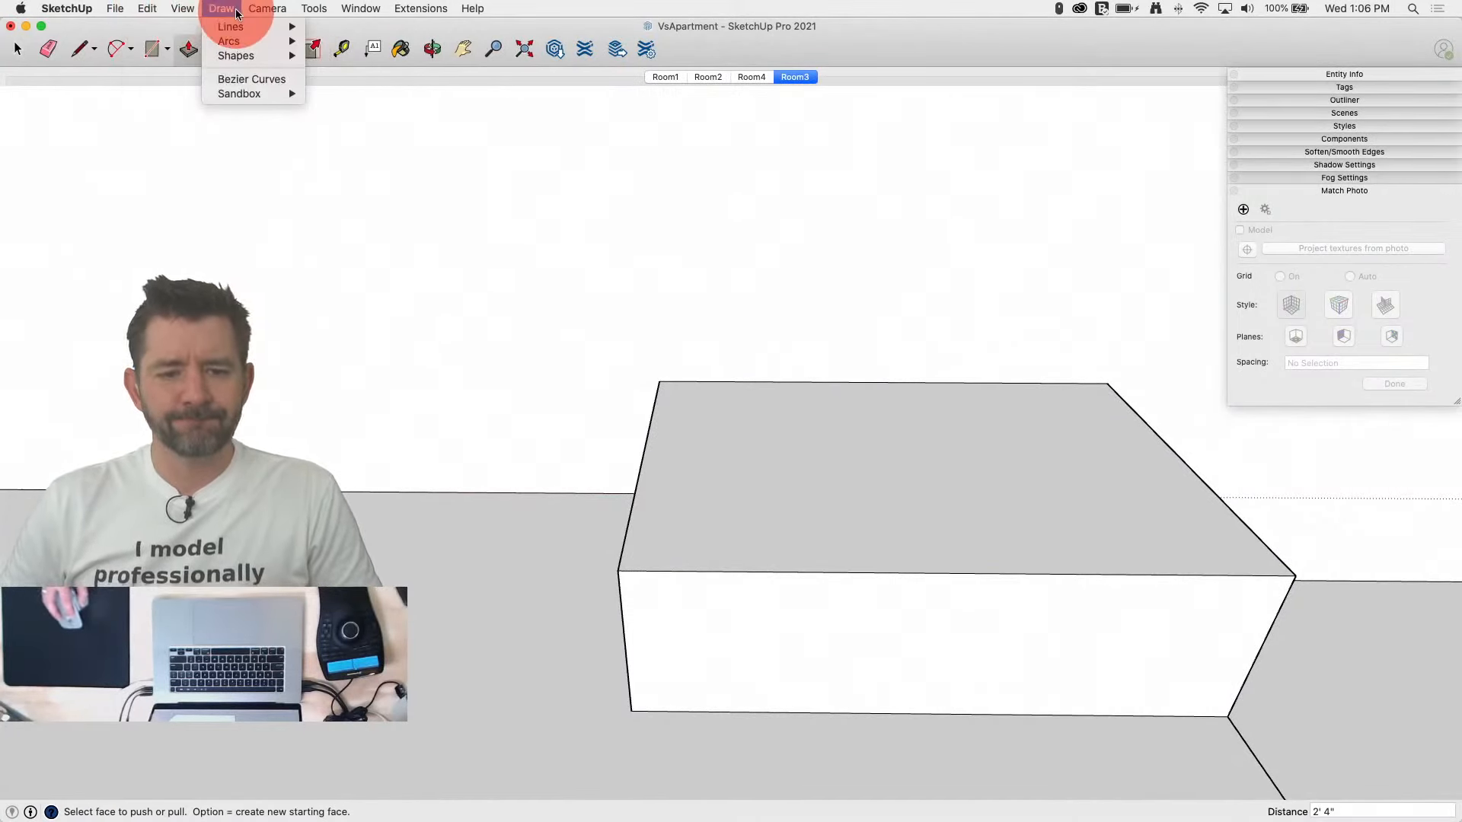
click(244, 80)
click(659, 381)
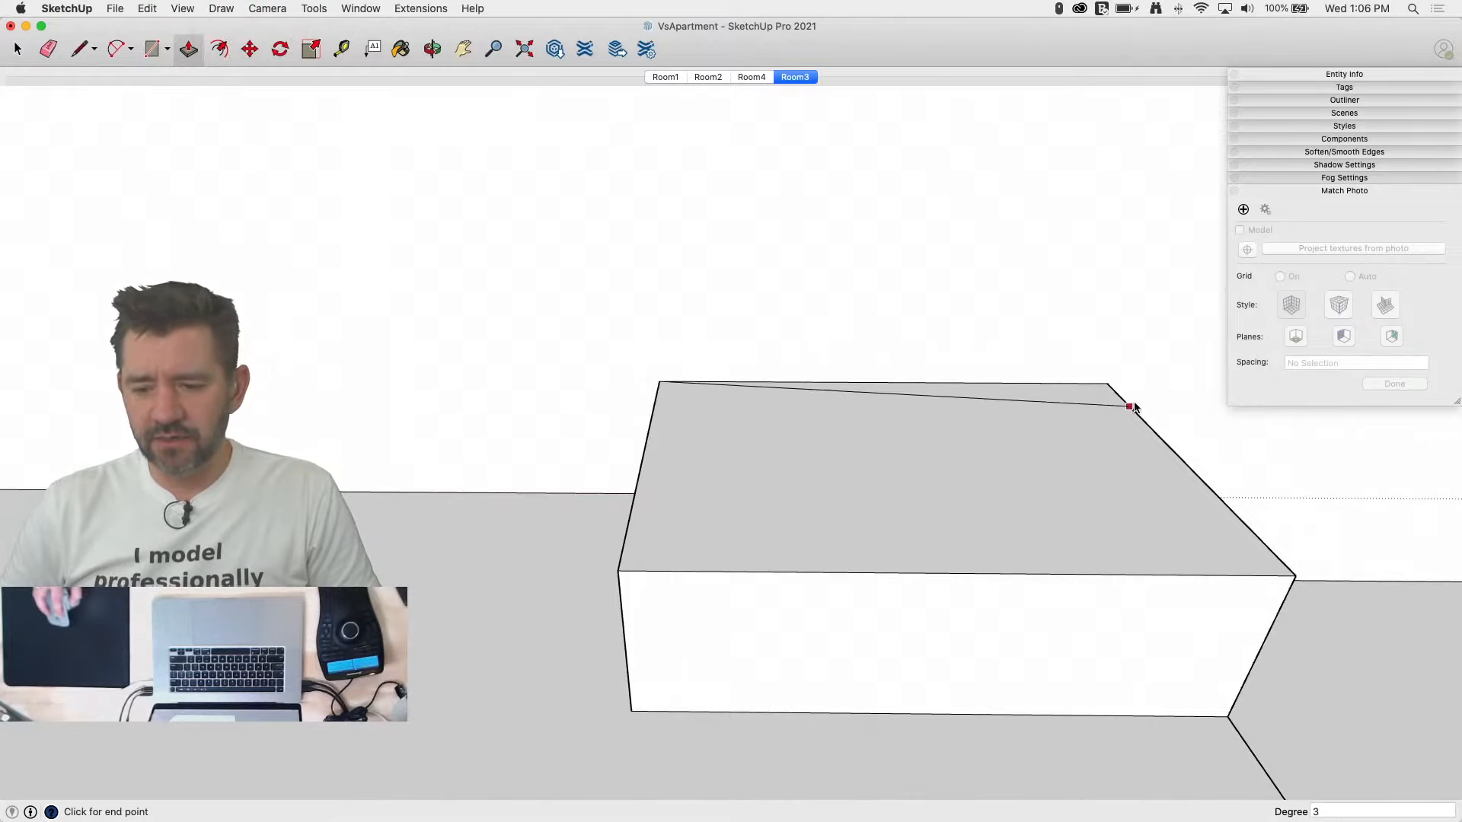
click(1107, 384)
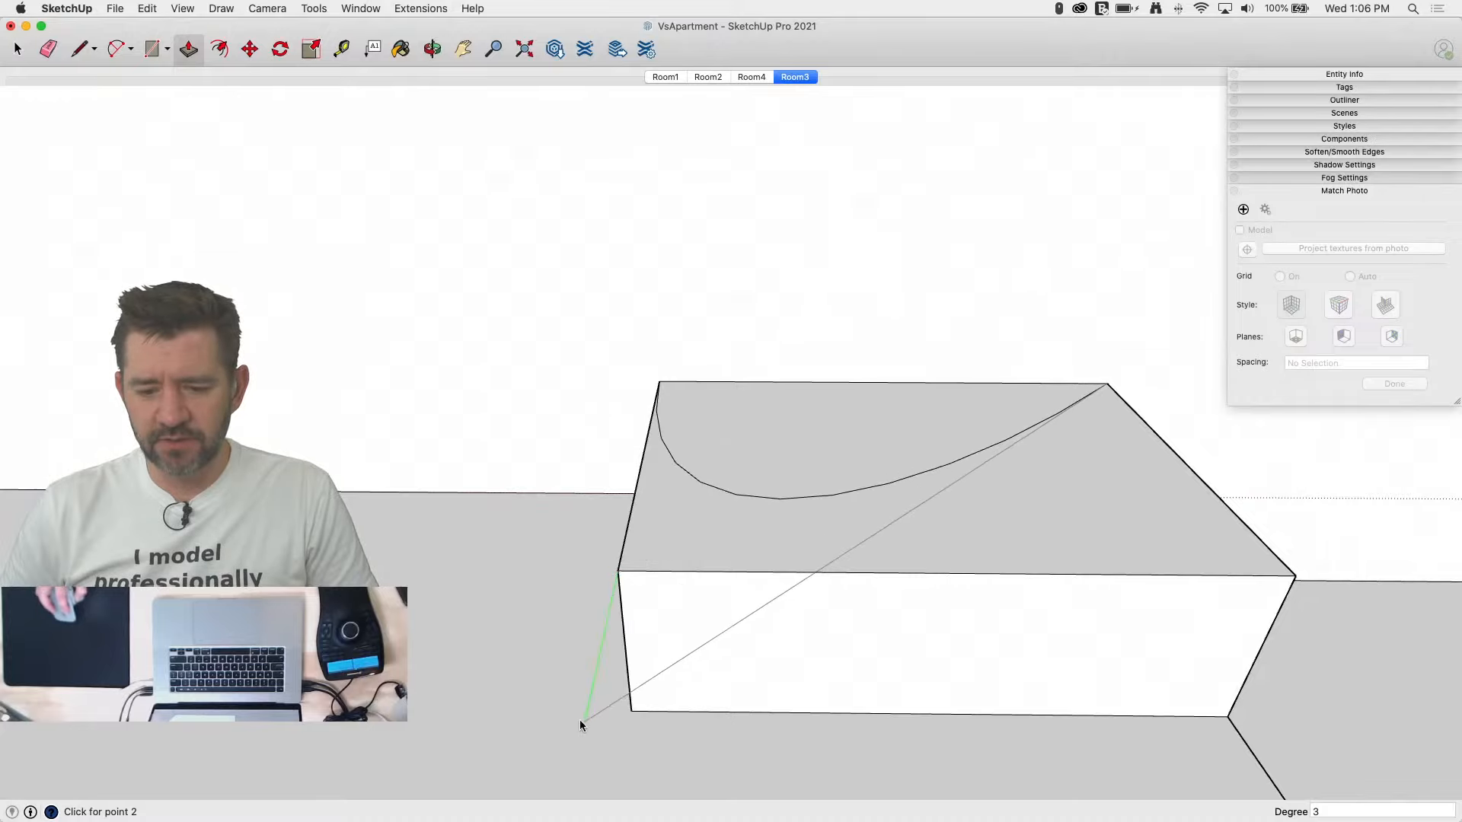
scroll(579, 720, down, 5)
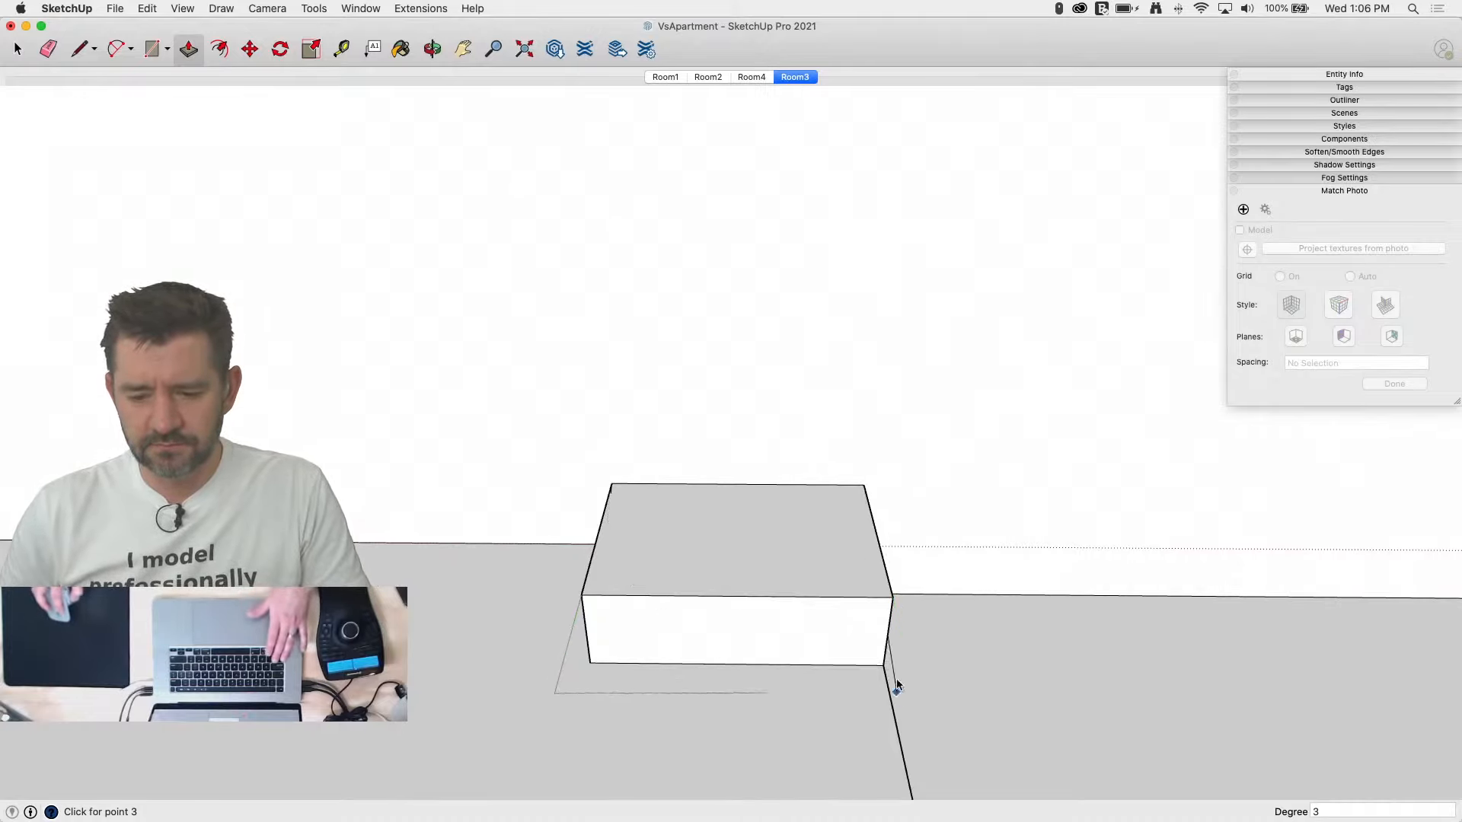
key(Escape)
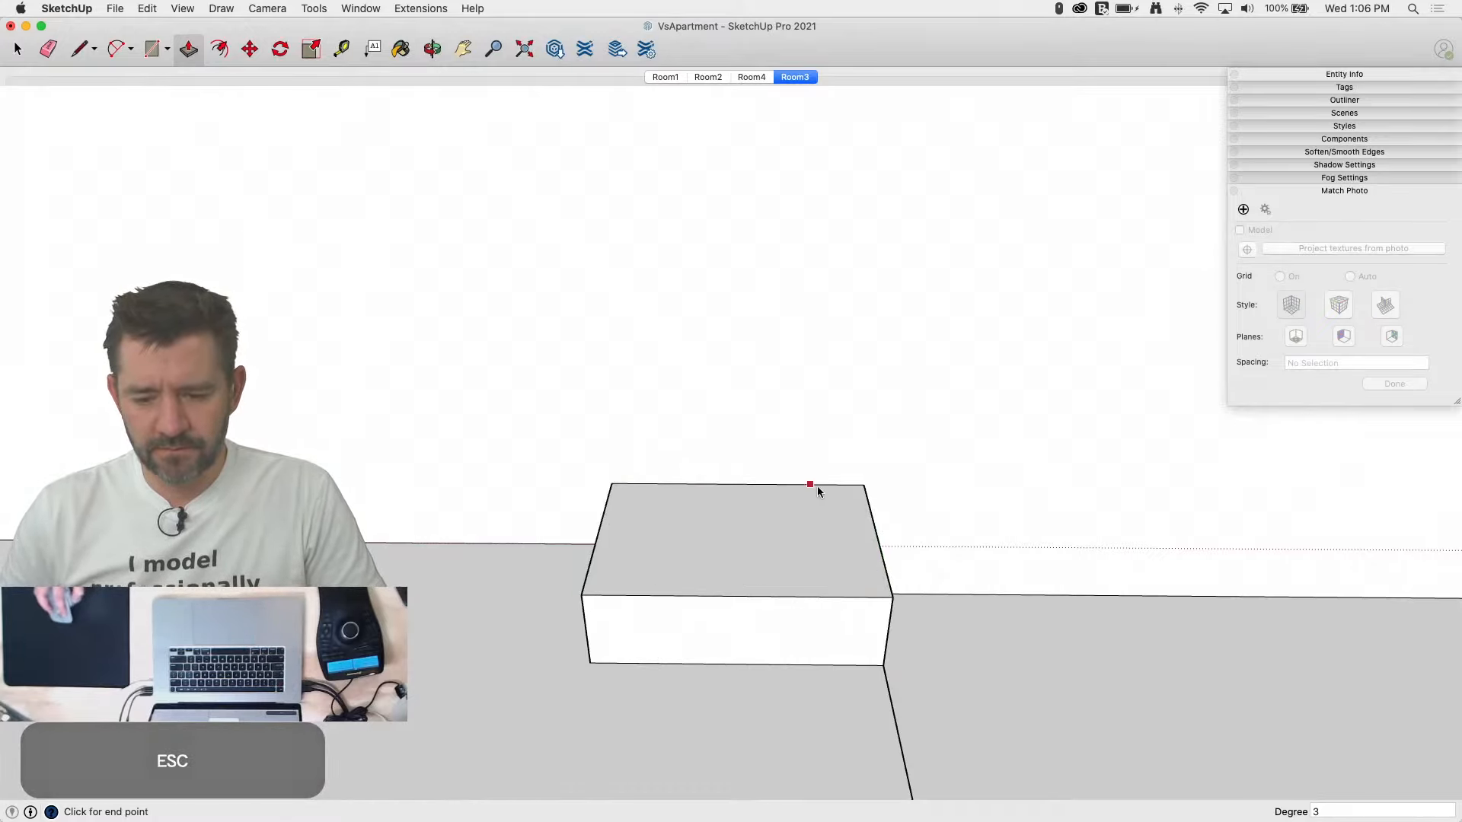
click(864, 485)
click(580, 596)
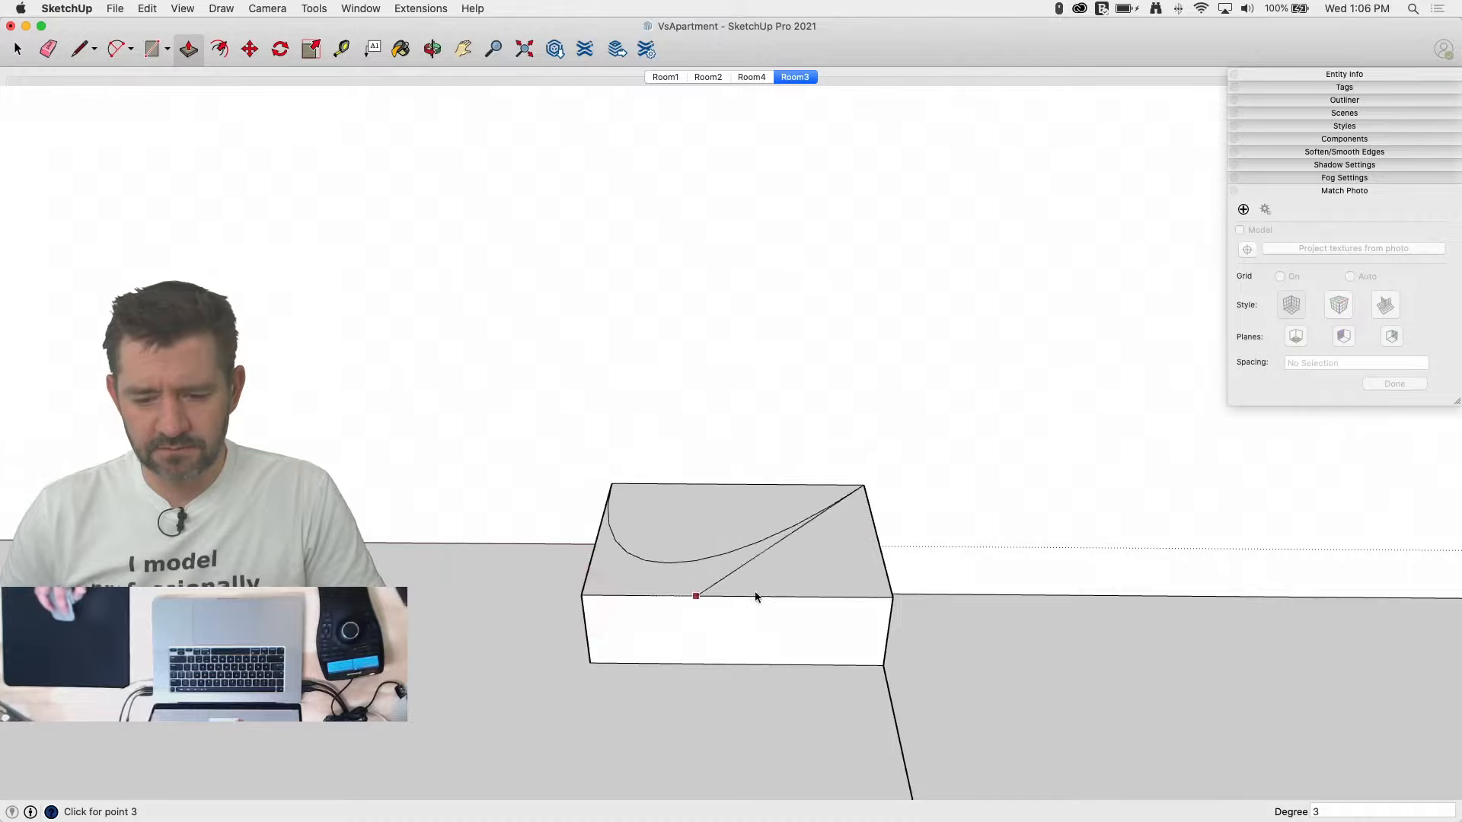
click(891, 601)
Step: Push/Pull the top face outside the curve down 1' 15/16" to the floor and erase the leftover rectangular edges around the table
key(p)
drag(620, 594, 643, 718)
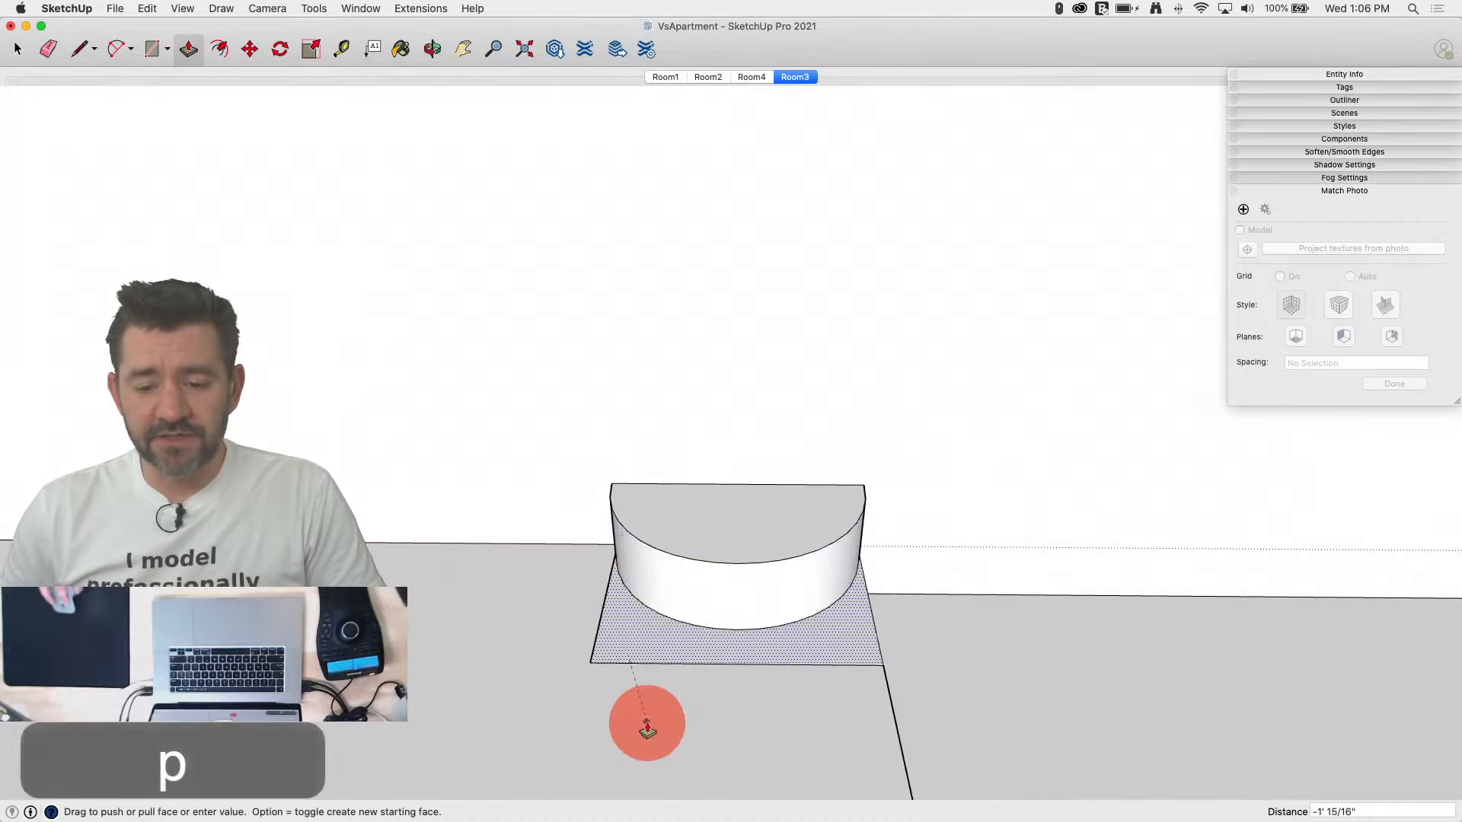
key(e)
drag(545, 633, 616, 674)
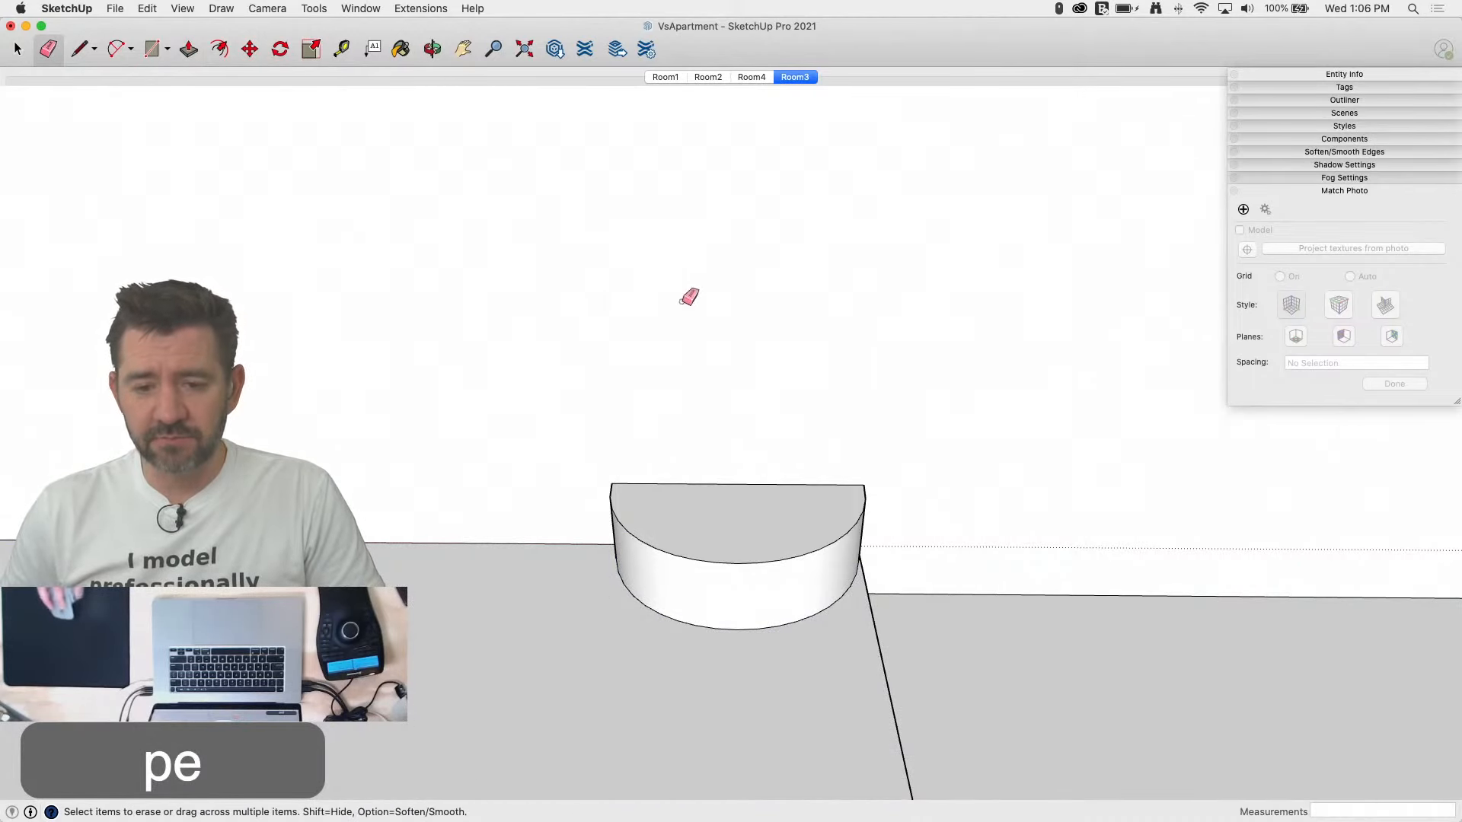
Step: In the Room3 scene, scale the whole half-round table to fit the photo: 1.04 on red, 1.26 on green, and 0.97 on red
click(792, 82)
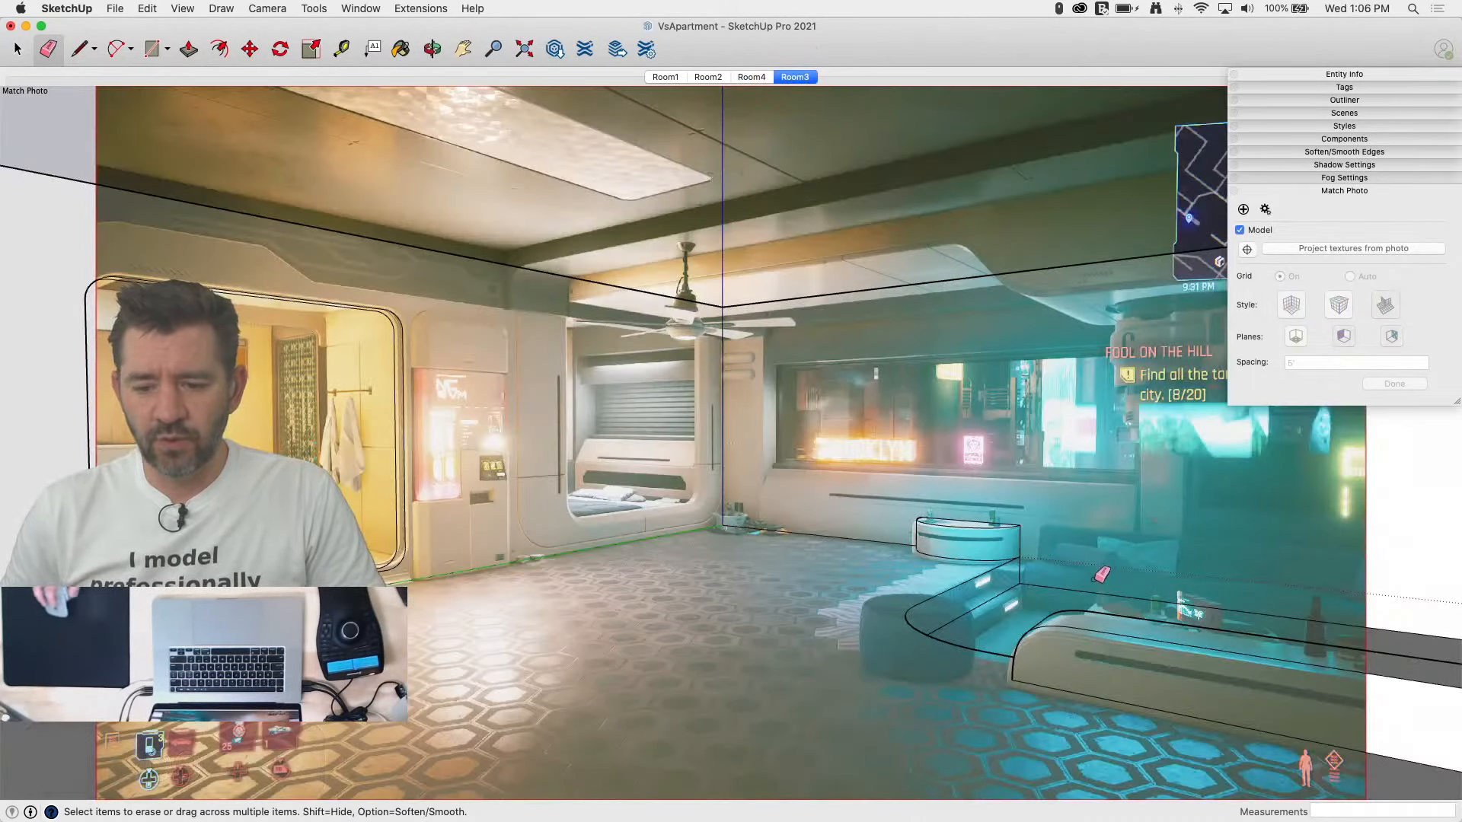
scroll(1008, 513, up, 5)
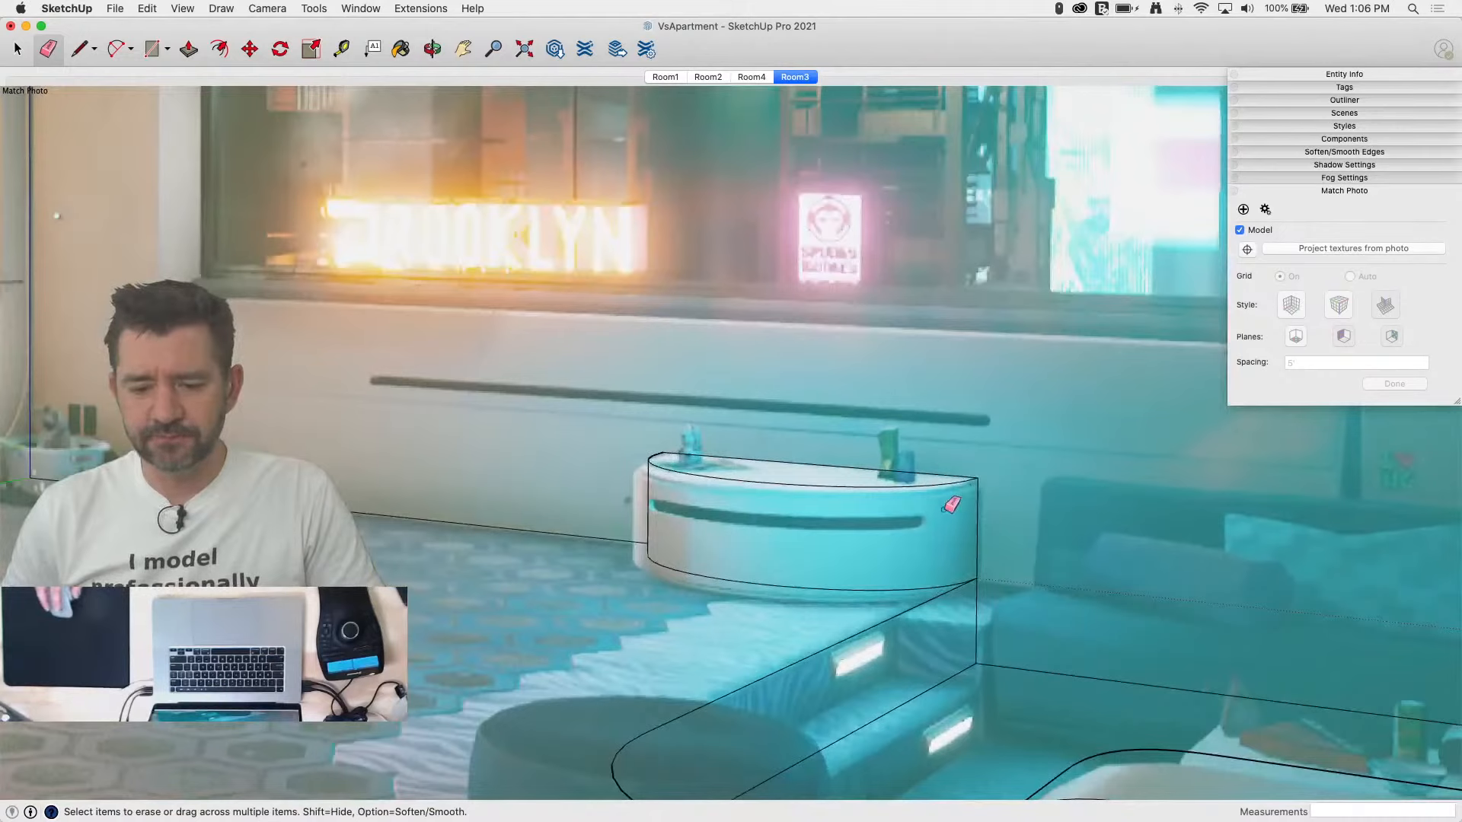
key(space)
click(716, 476)
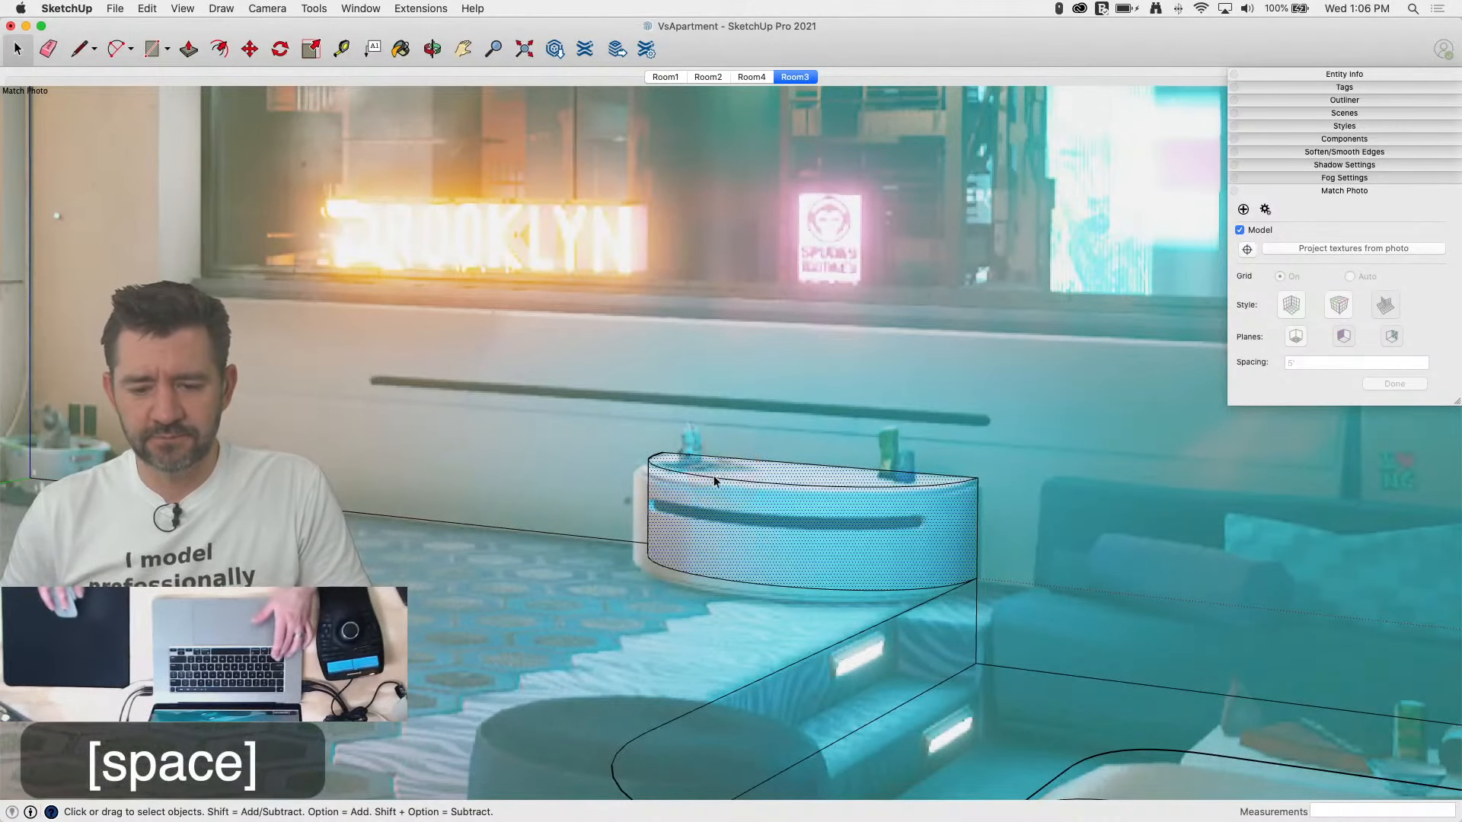
key(s)
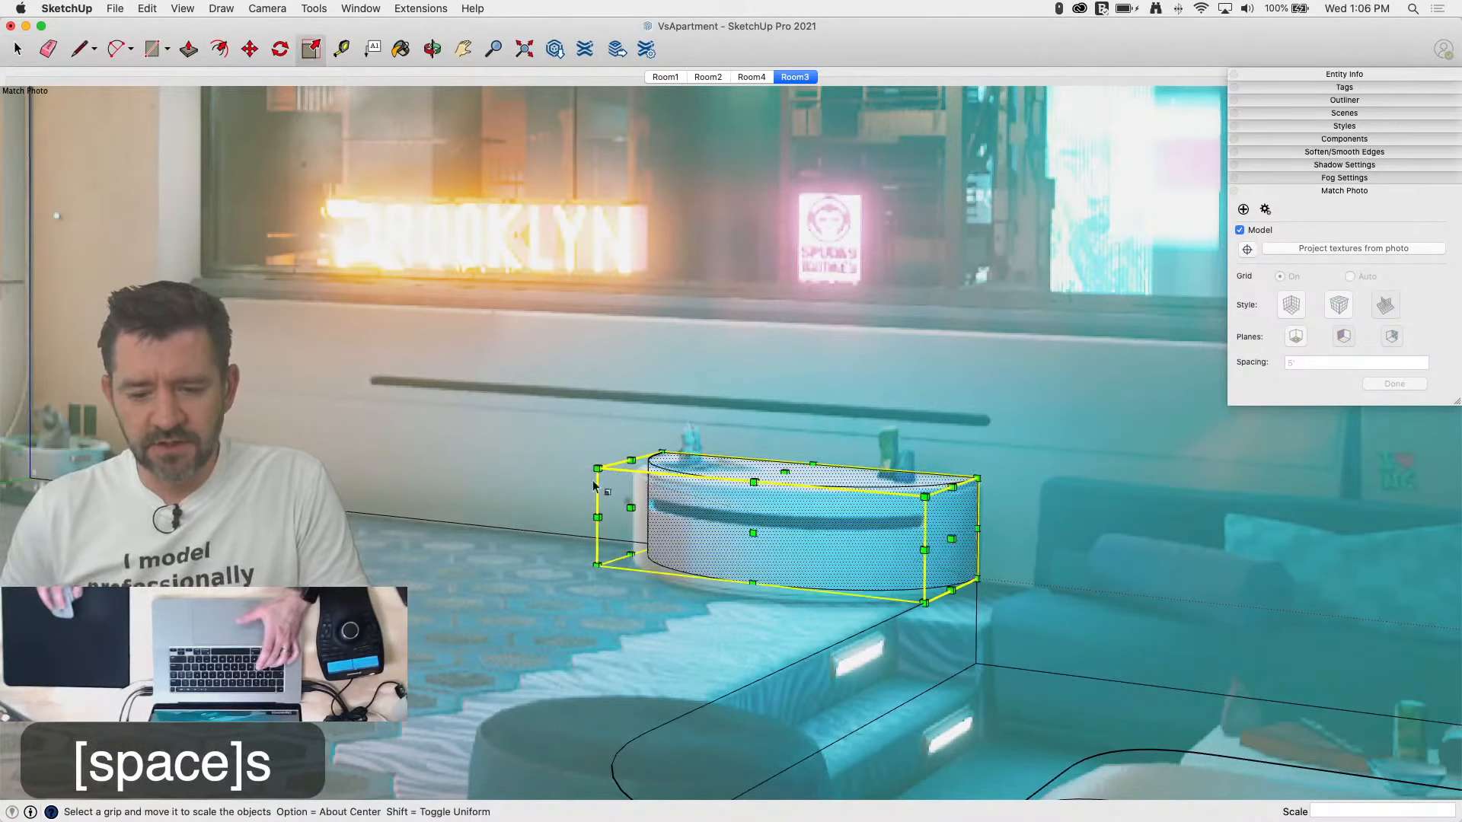
drag(631, 507, 614, 506)
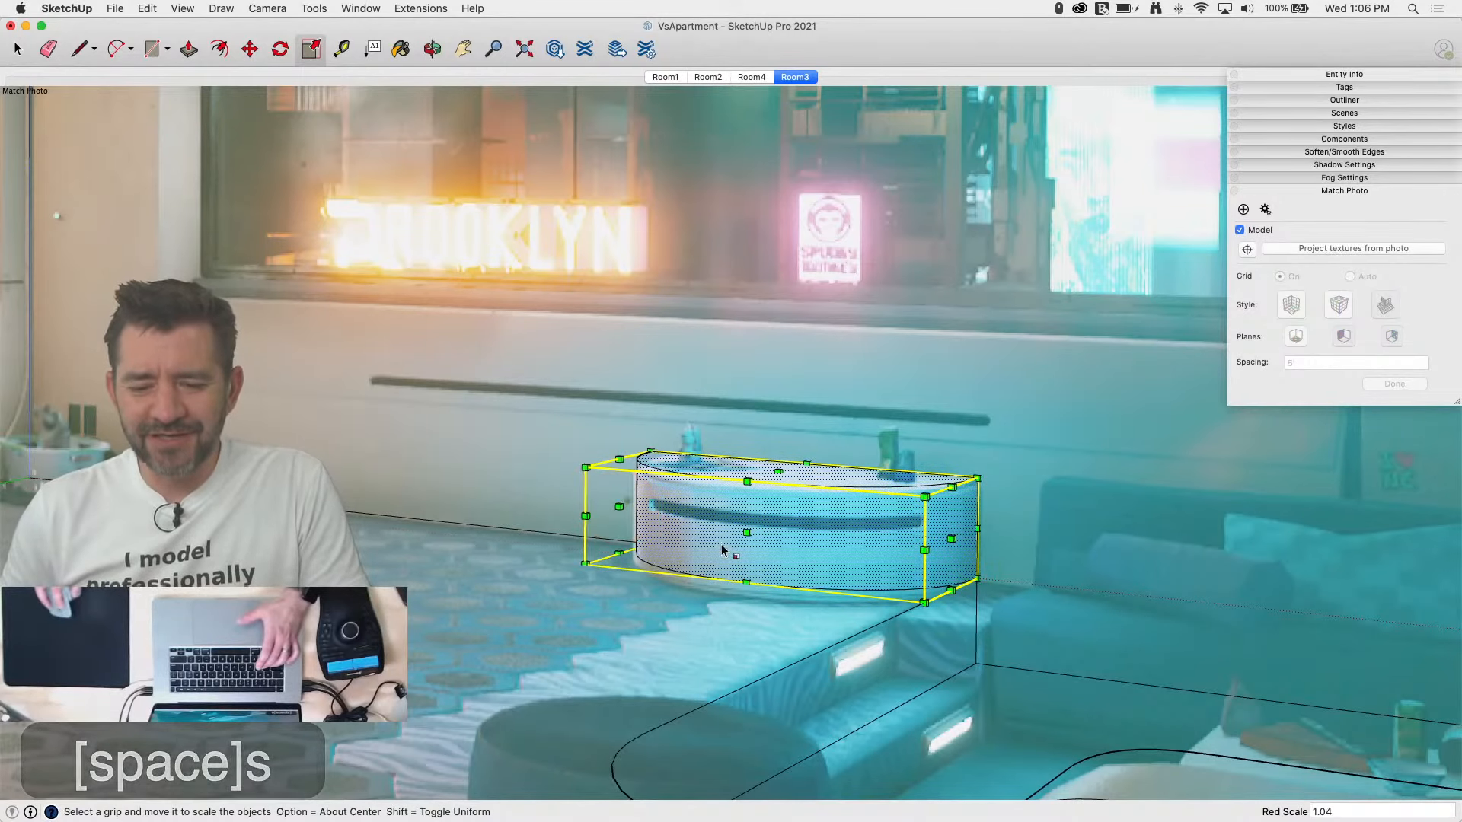
drag(744, 532, 731, 538)
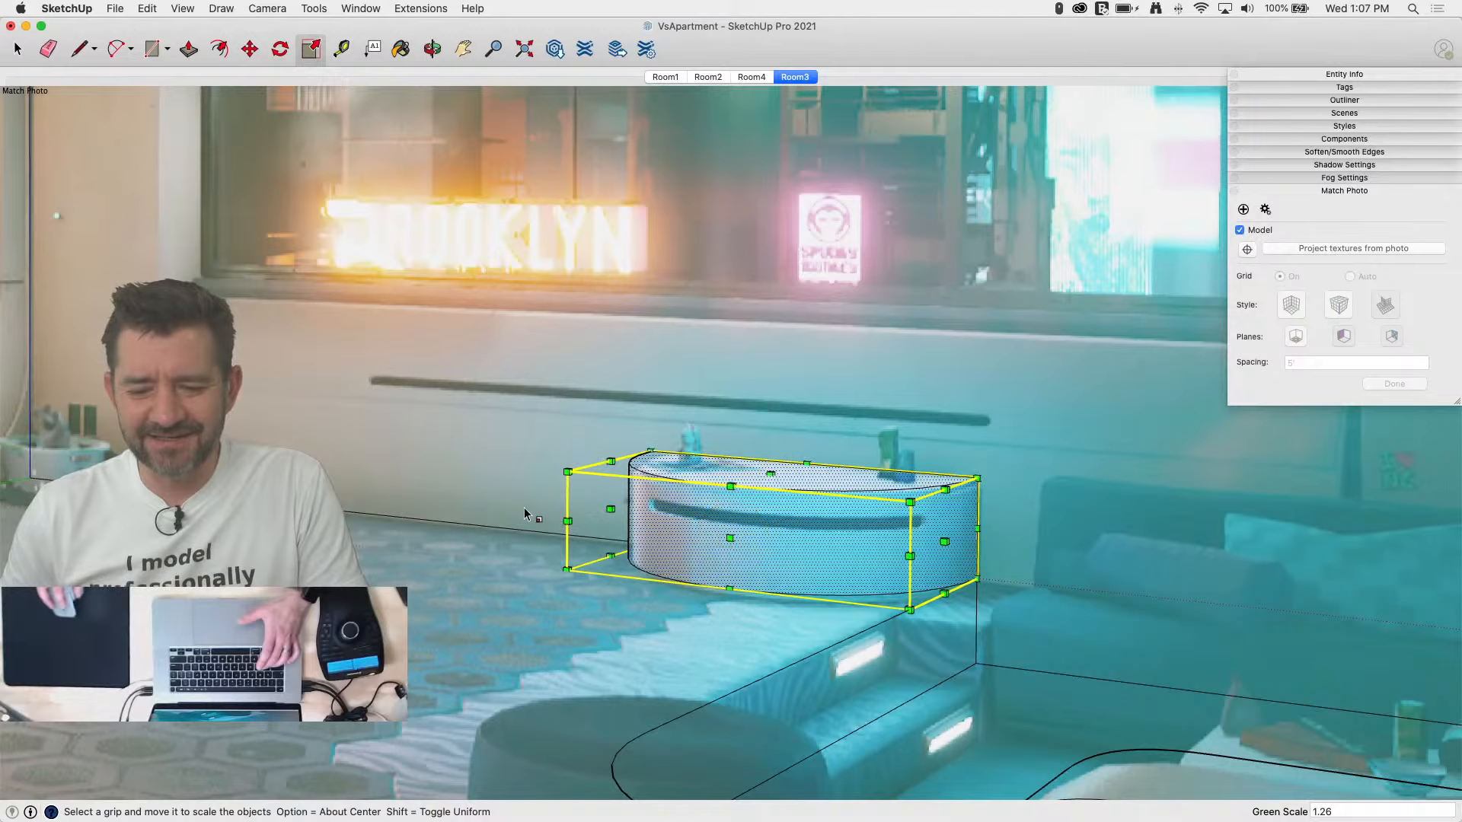
drag(609, 509, 619, 511)
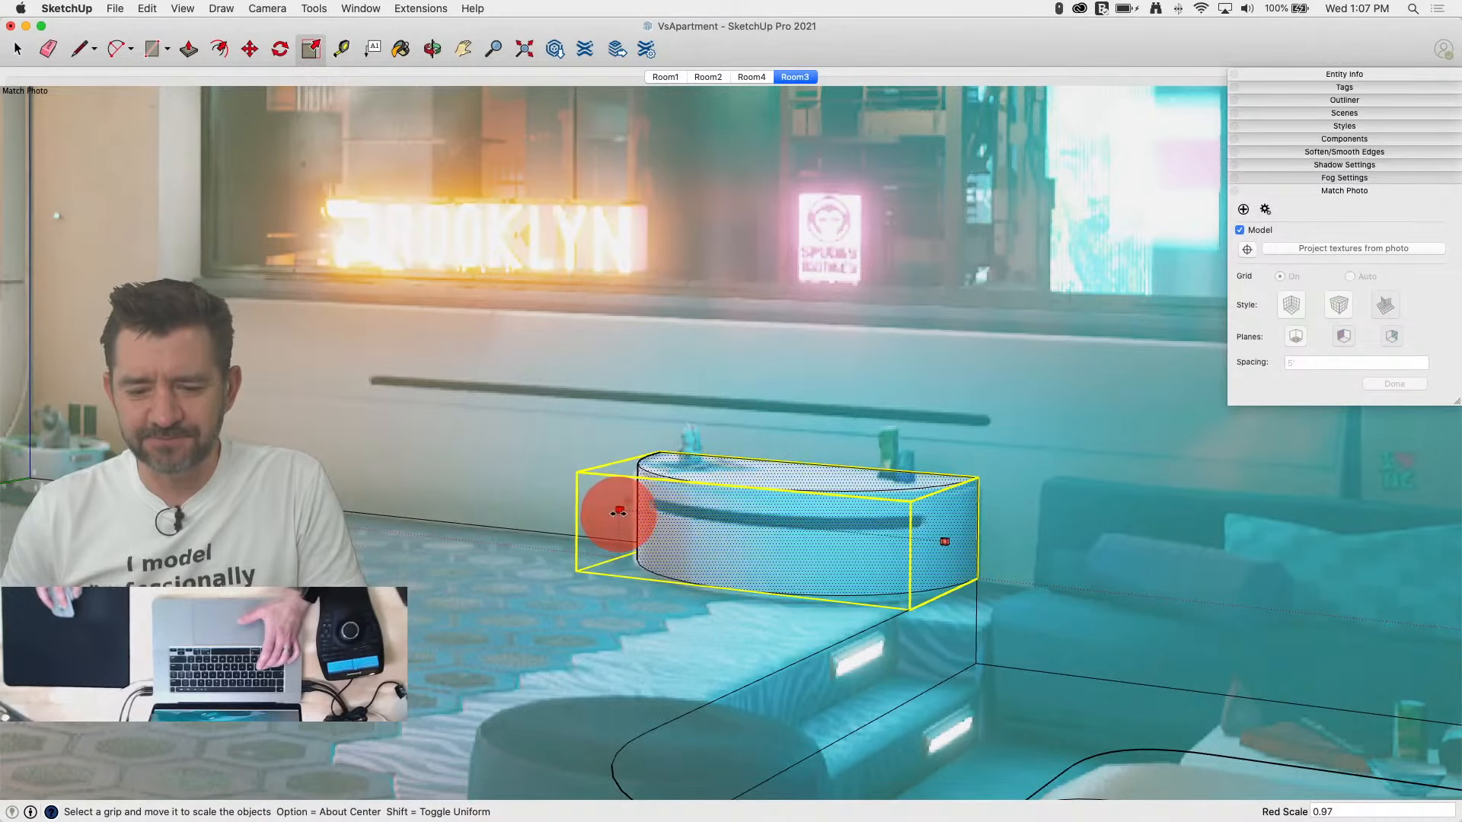
key(space)
Step: Reorder the scenes so that Room3 comes directly before Room4
middle_drag(526, 533, 1088, 676)
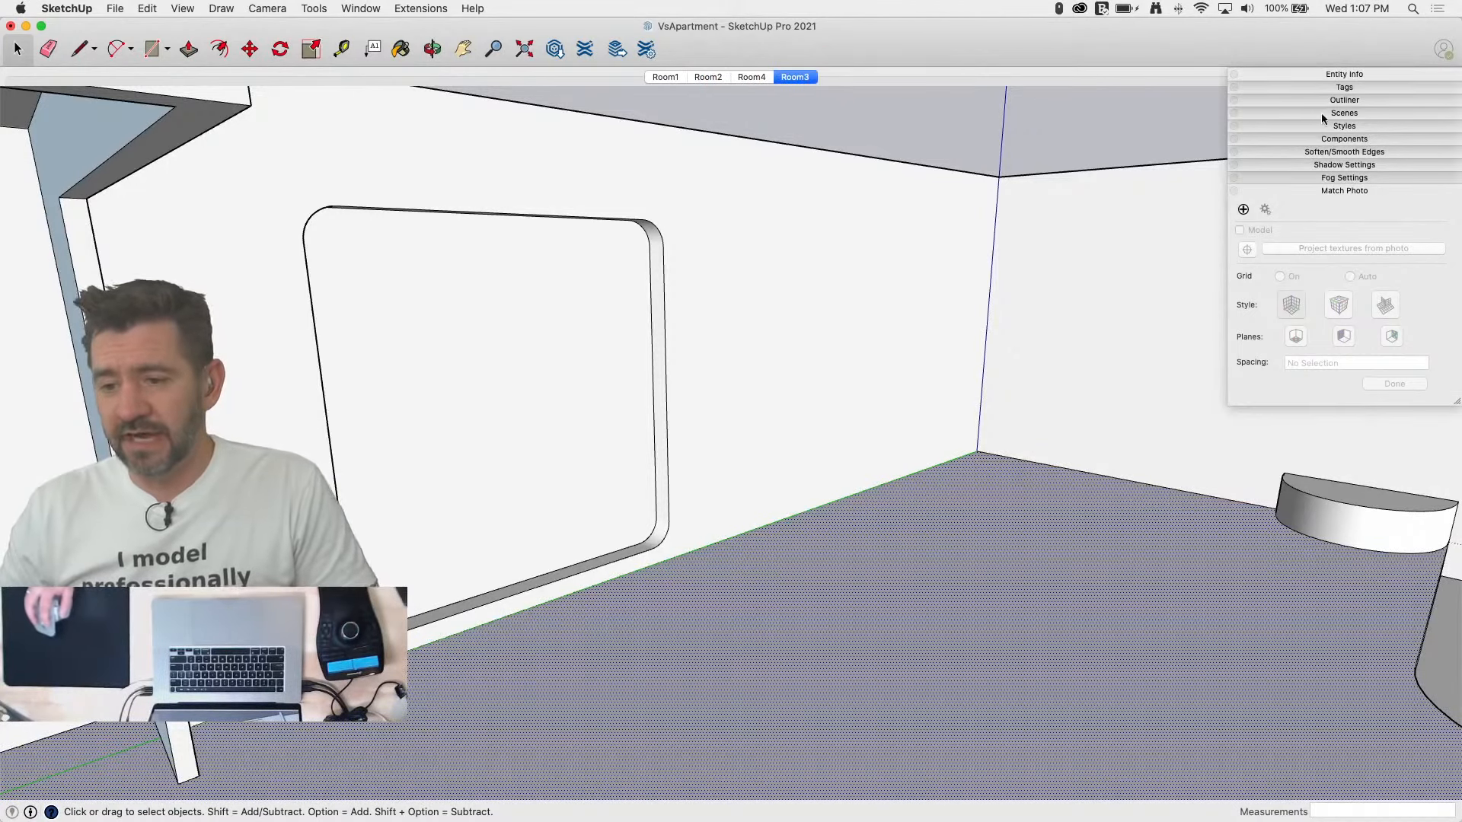
right_click(800, 77)
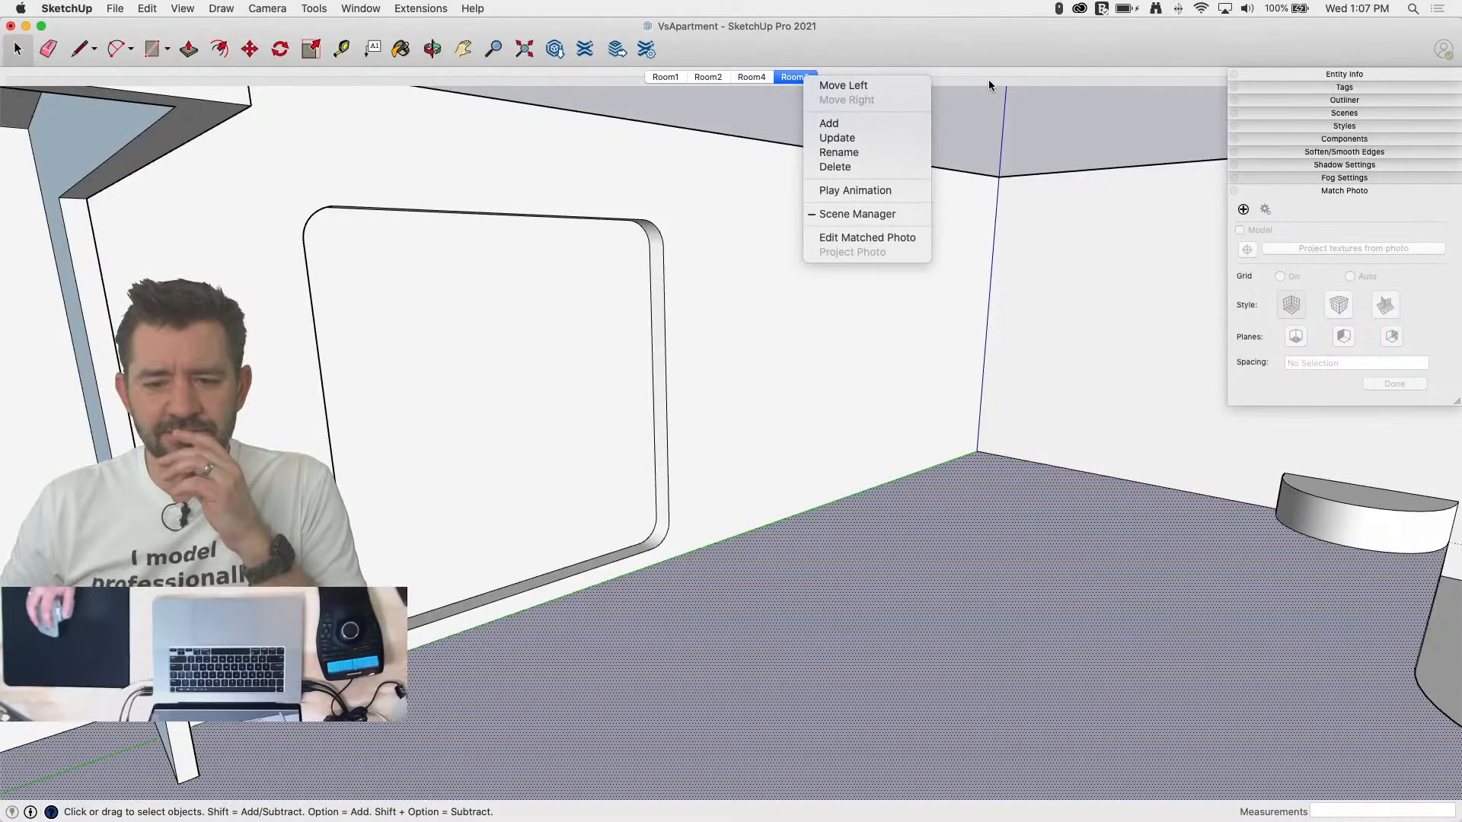
click(872, 85)
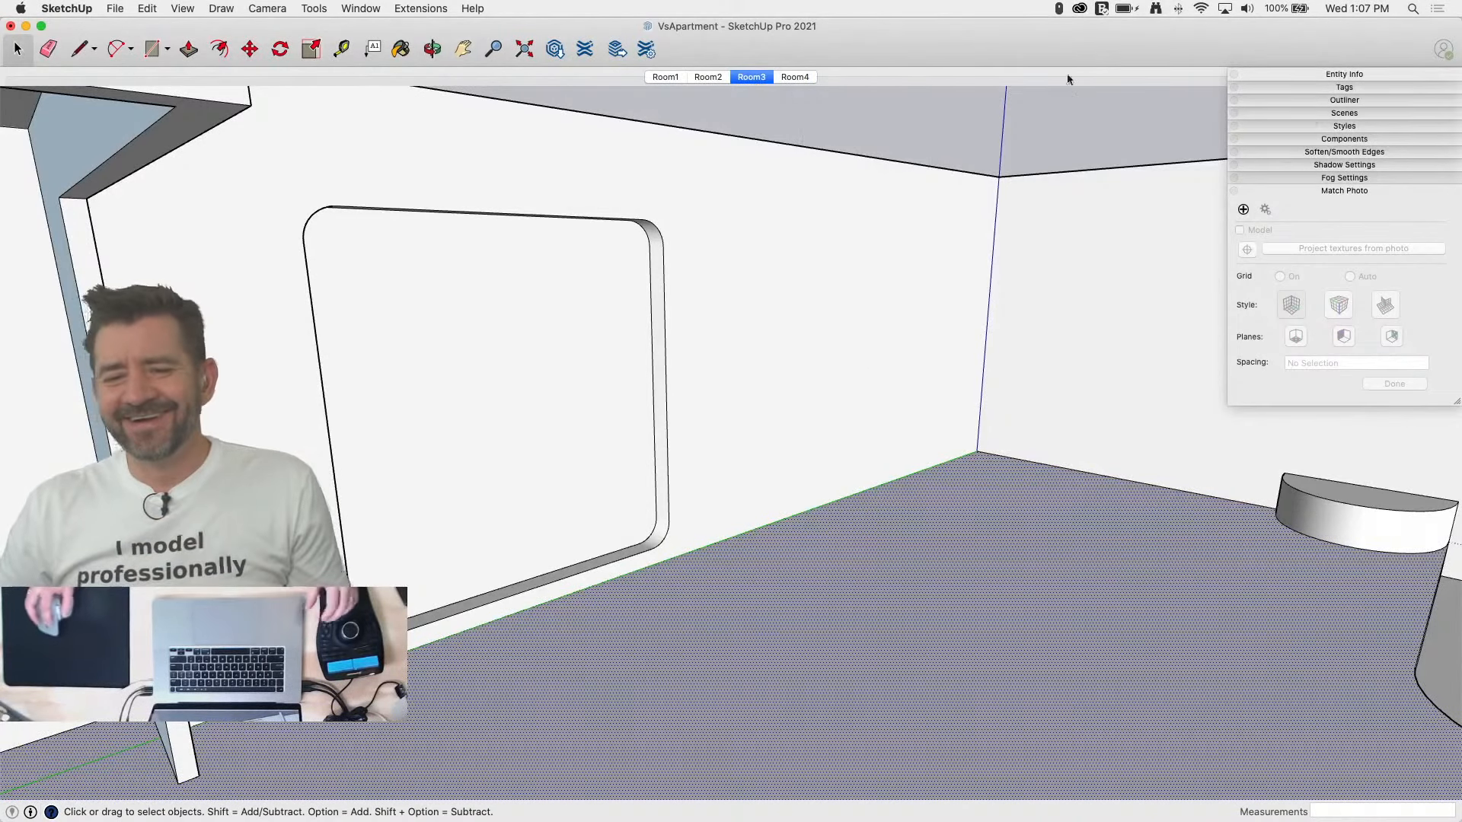
Step: In the Room3 scene, draw a line along the bed wall from the room corner following the photo's soffit edge, ending with an upward-angled segment
click(763, 77)
scroll(628, 522, up, 3)
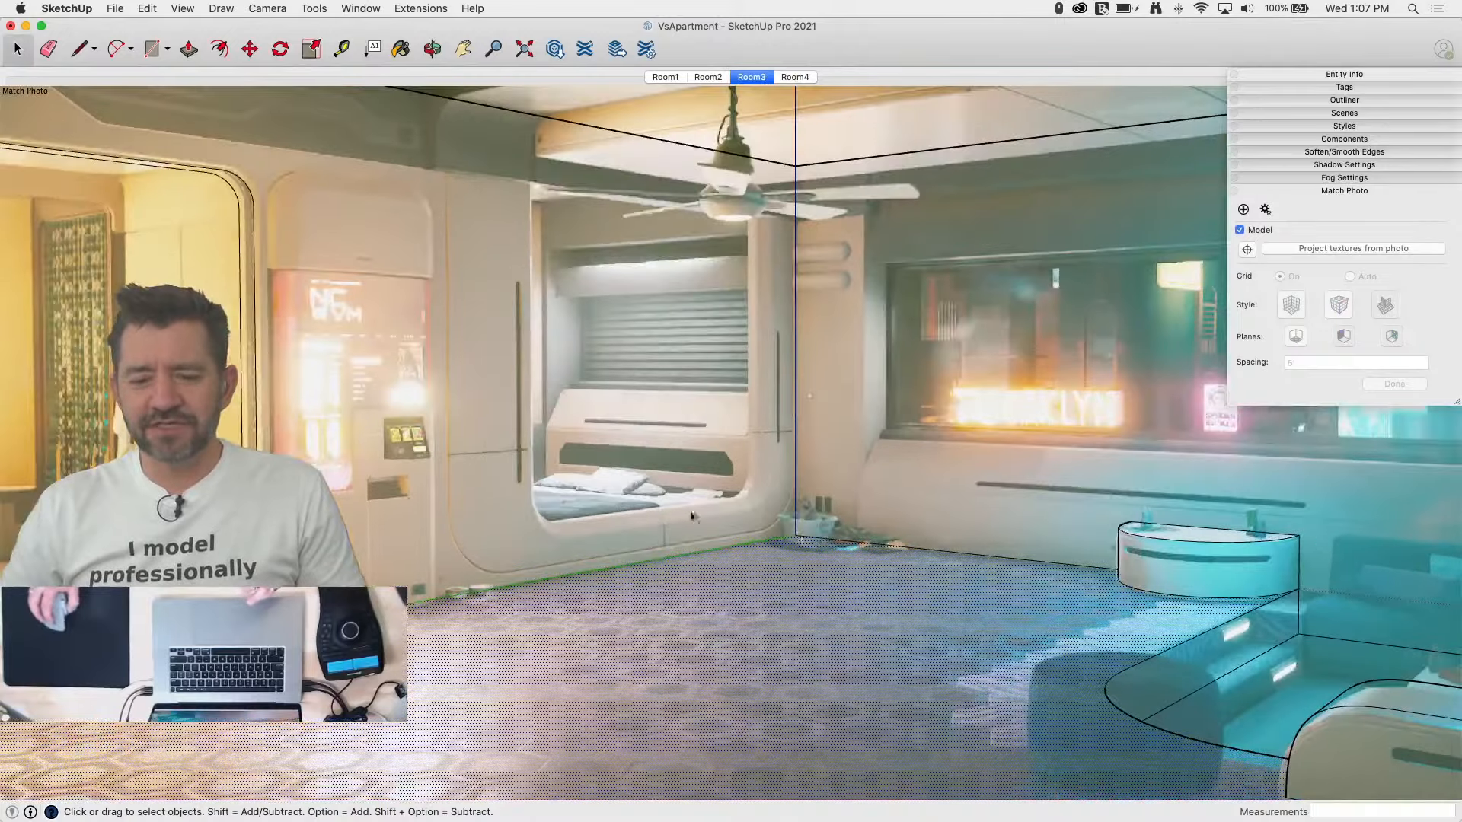
scroll(764, 301, down, 4)
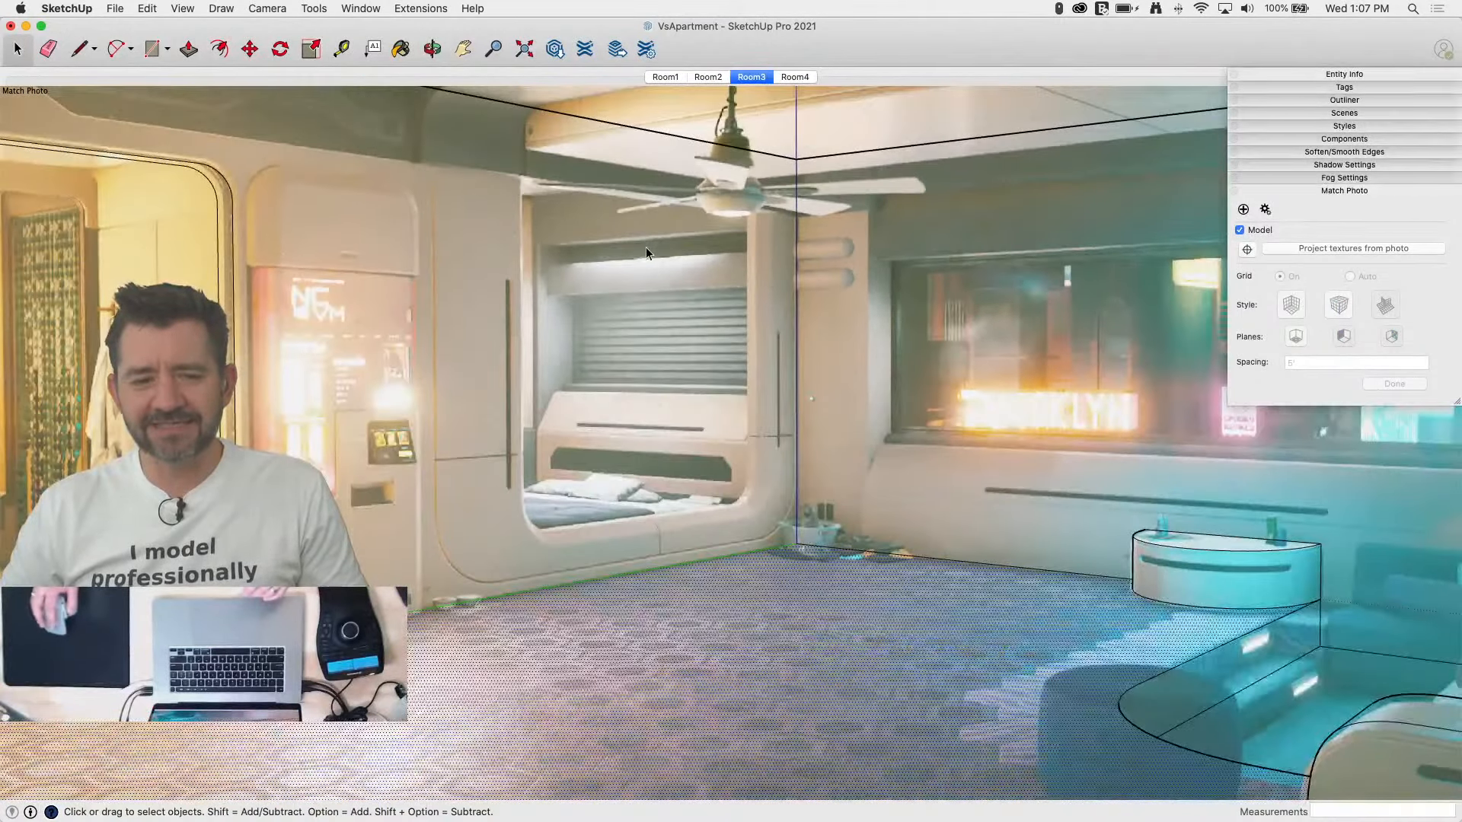
scroll(660, 285, up, 3)
key(l)
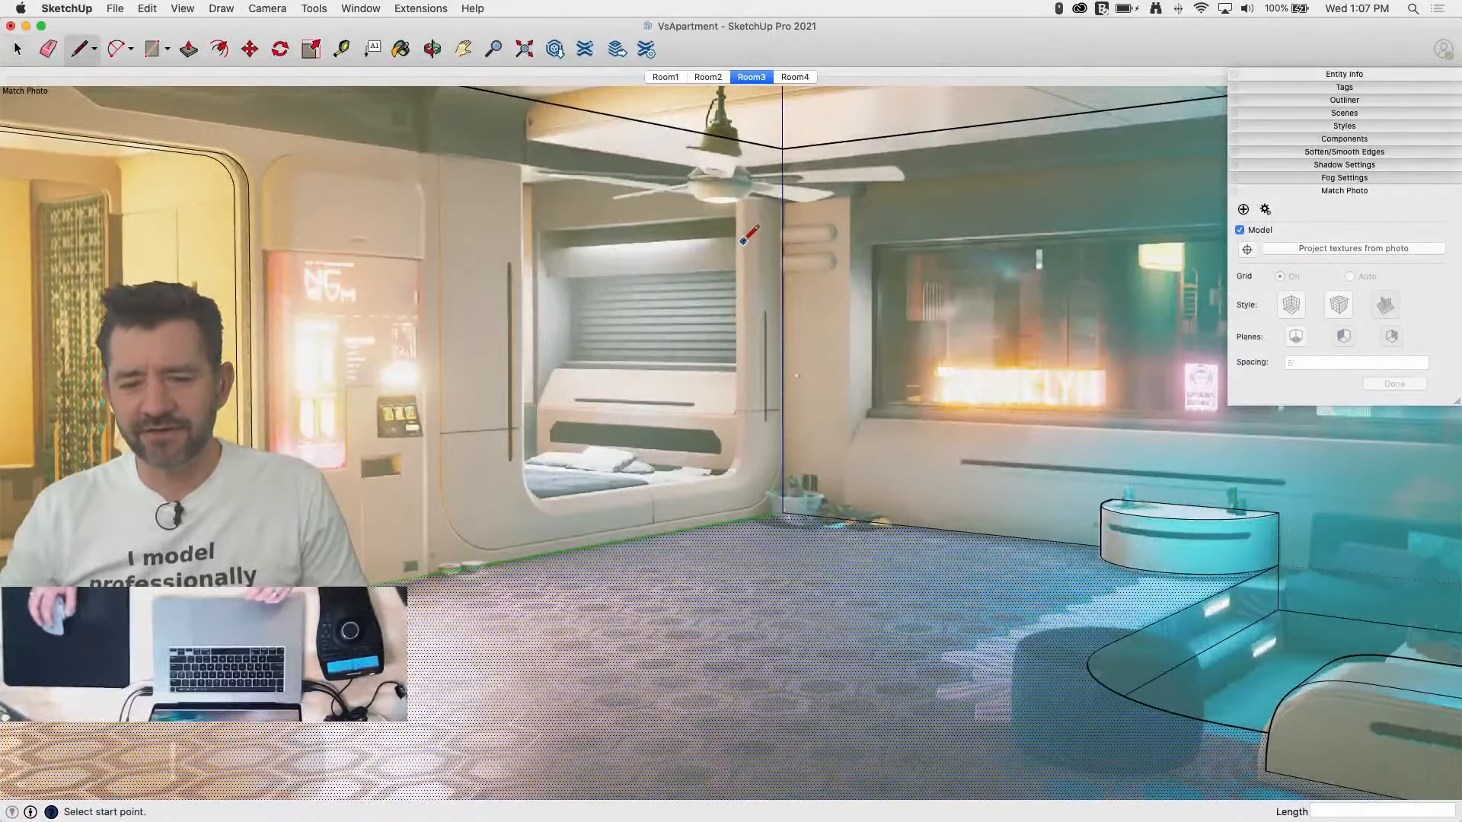
click(782, 199)
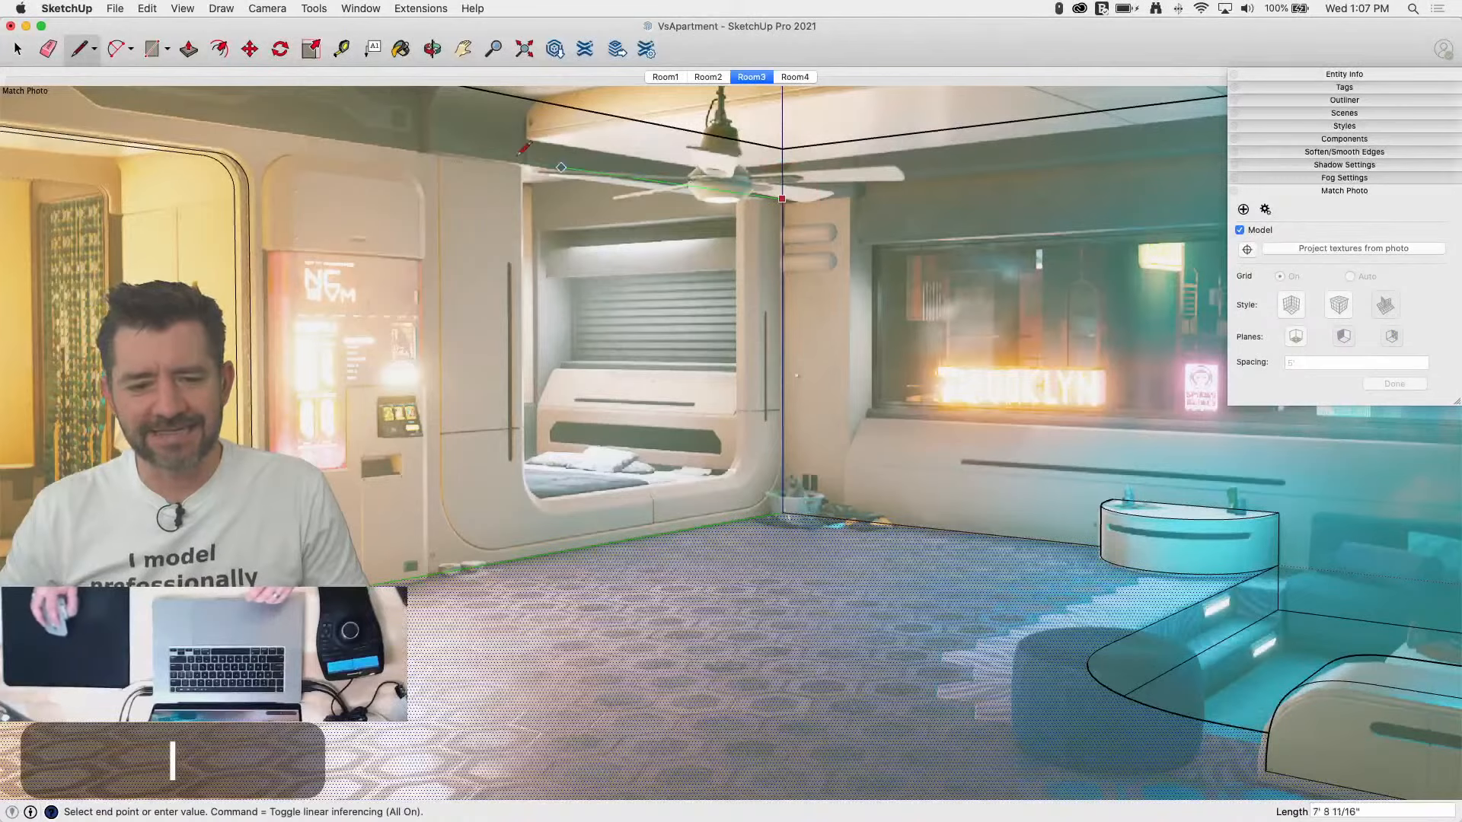
click(105, 100)
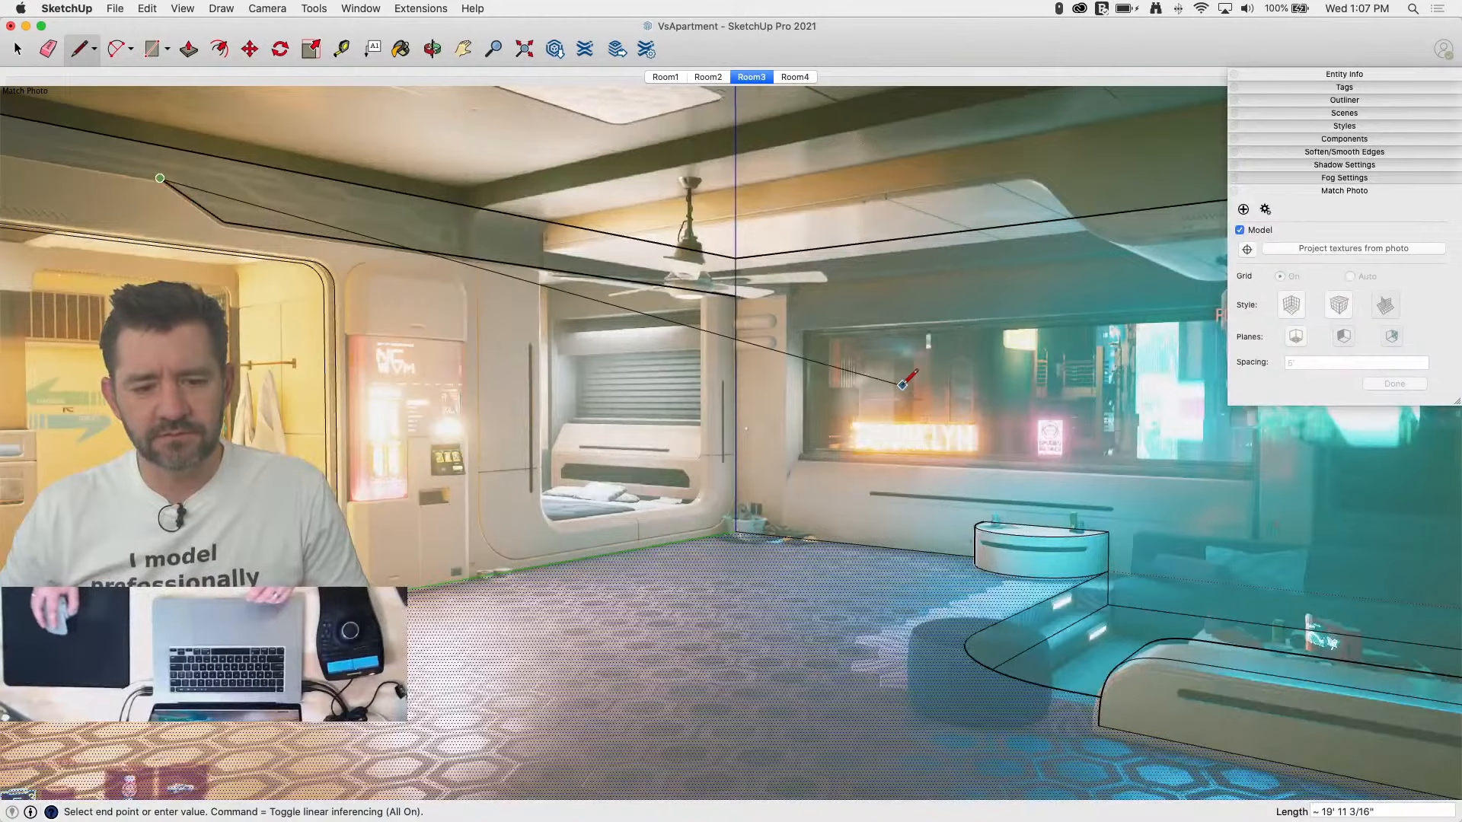
Step: Continue the soffit line about 6' 5/8" from the angled segment's upper end to the wall's far corner
scroll(875, 381, down, 2)
key(o)
middle_drag(591, 248, 525, 217)
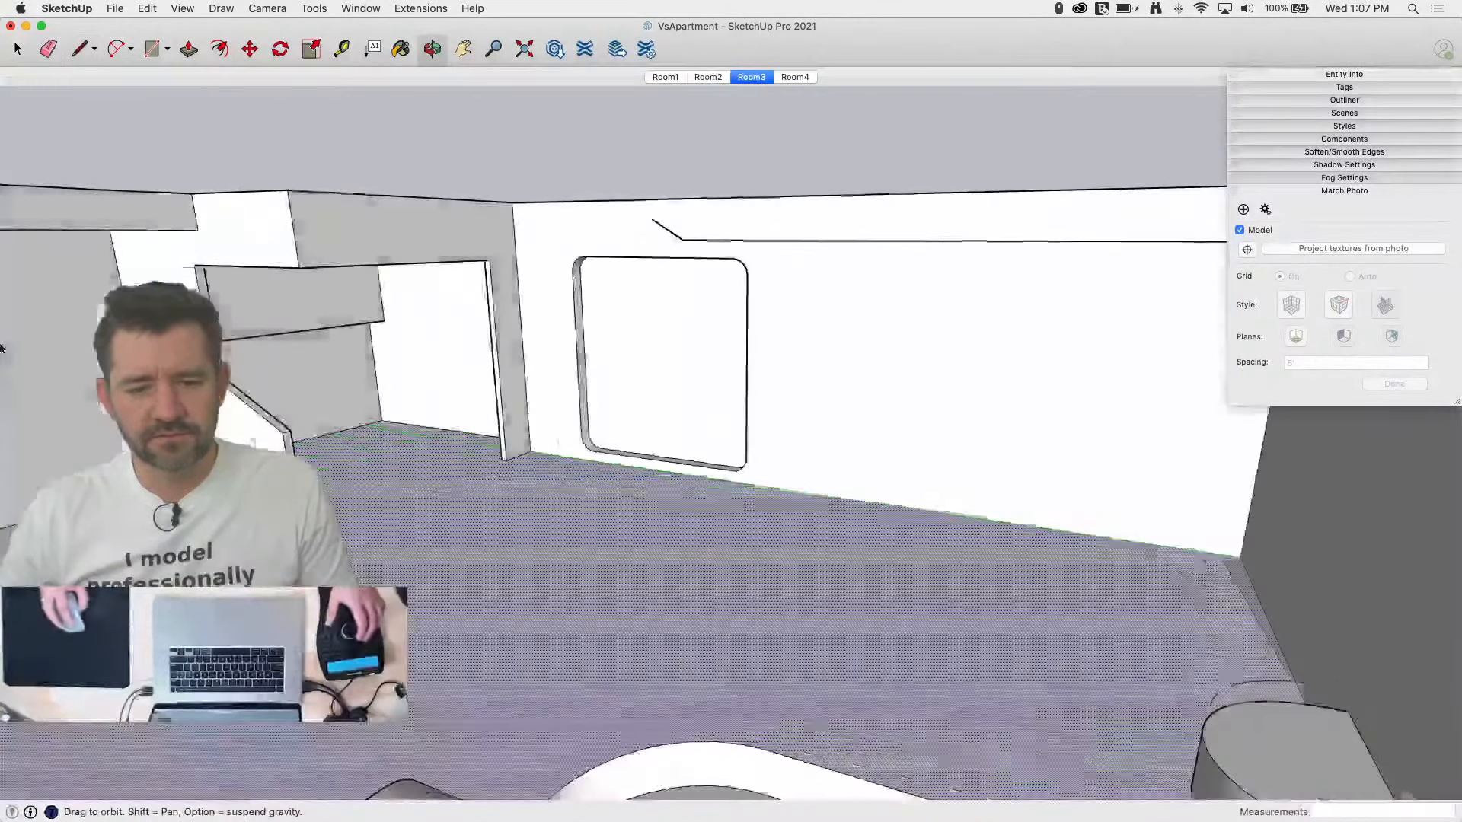
click(510, 221)
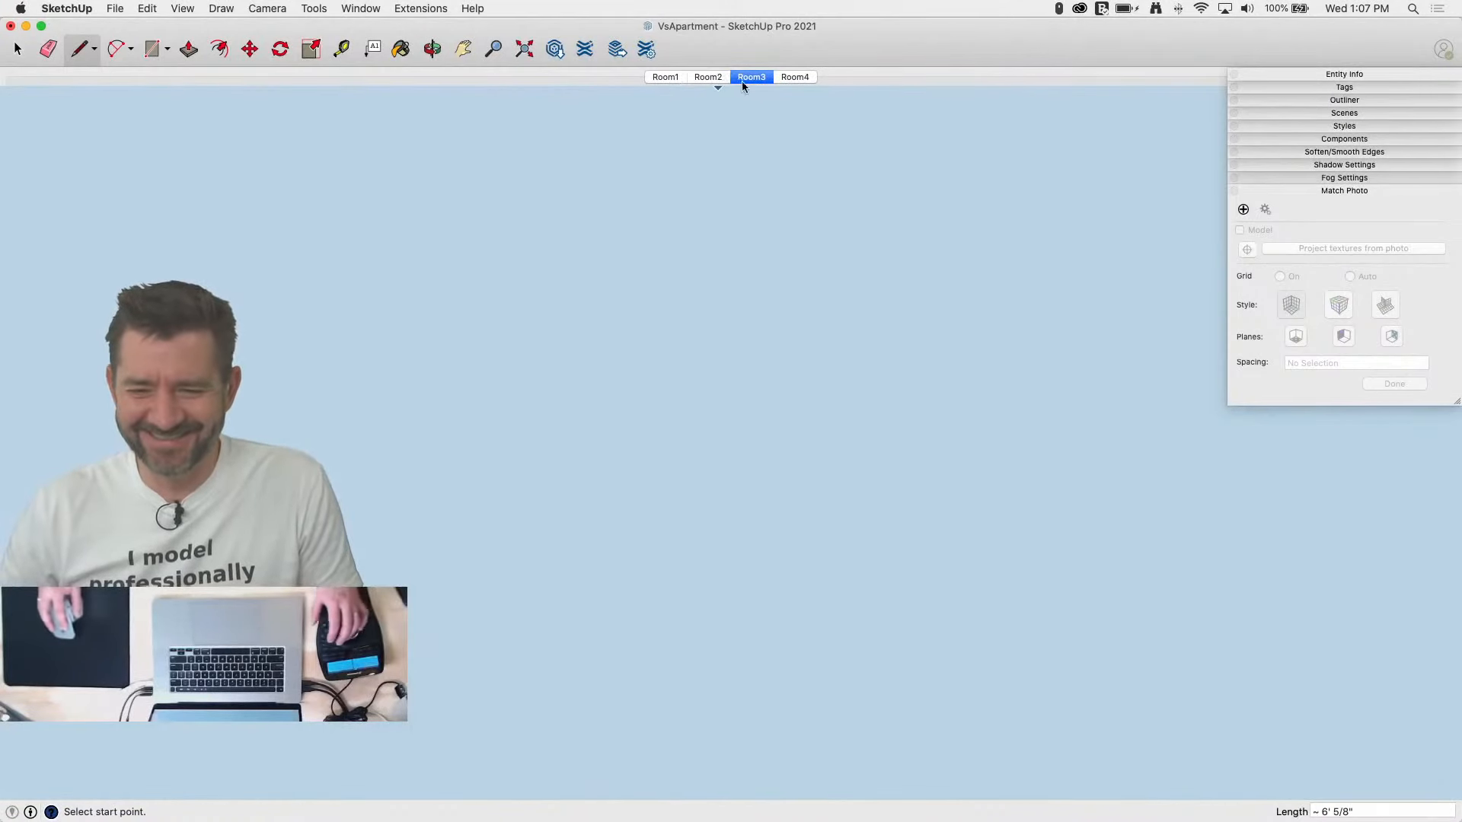
Step: In the Room3 scene, outline the bed alcove below the soffit line with two vertical edges and a bottom edge, the last vertical 7' 6 15/16"
click(751, 79)
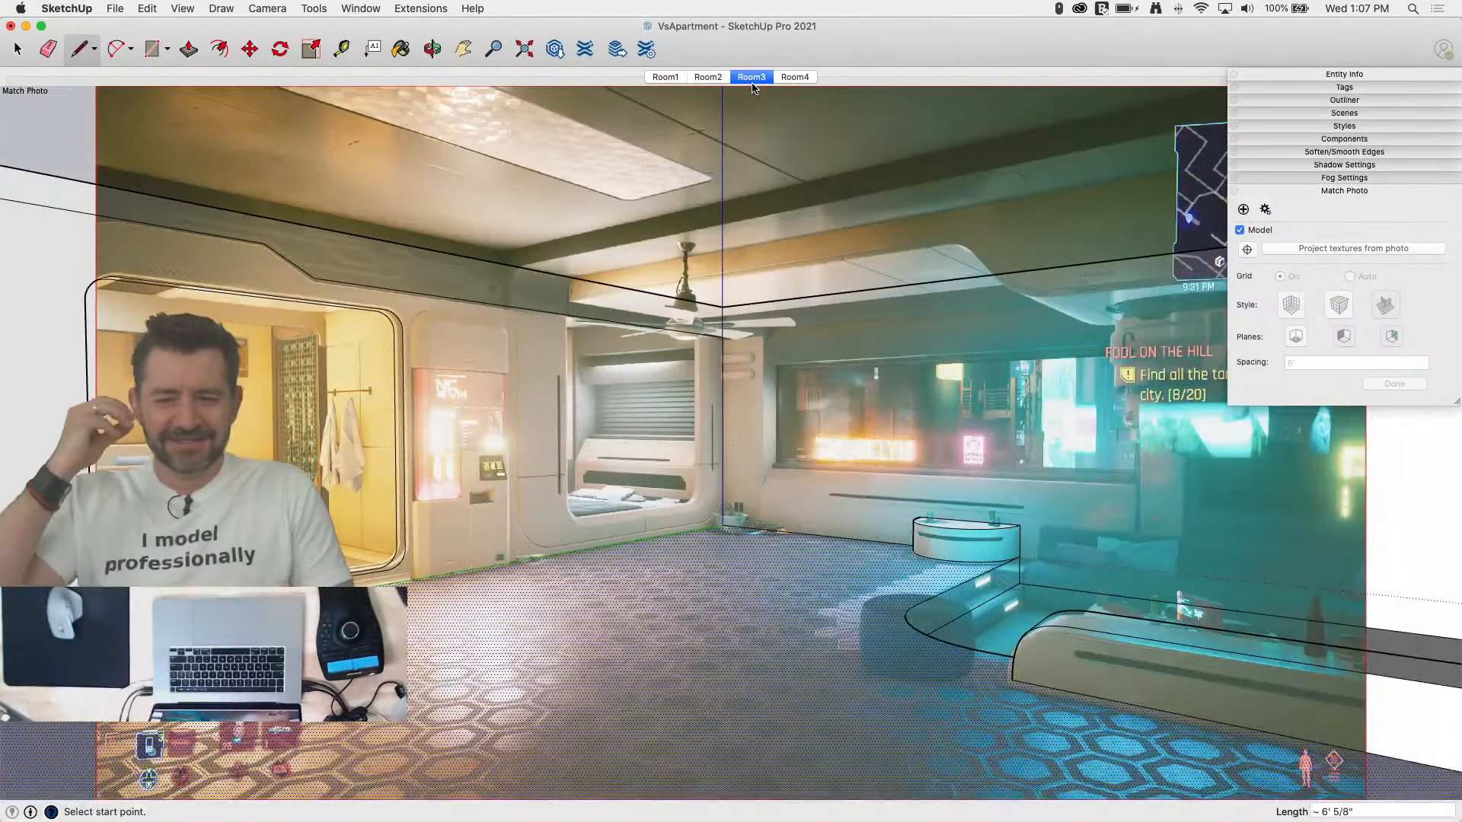
scroll(734, 205, up, 3)
scroll(764, 467, up, 3)
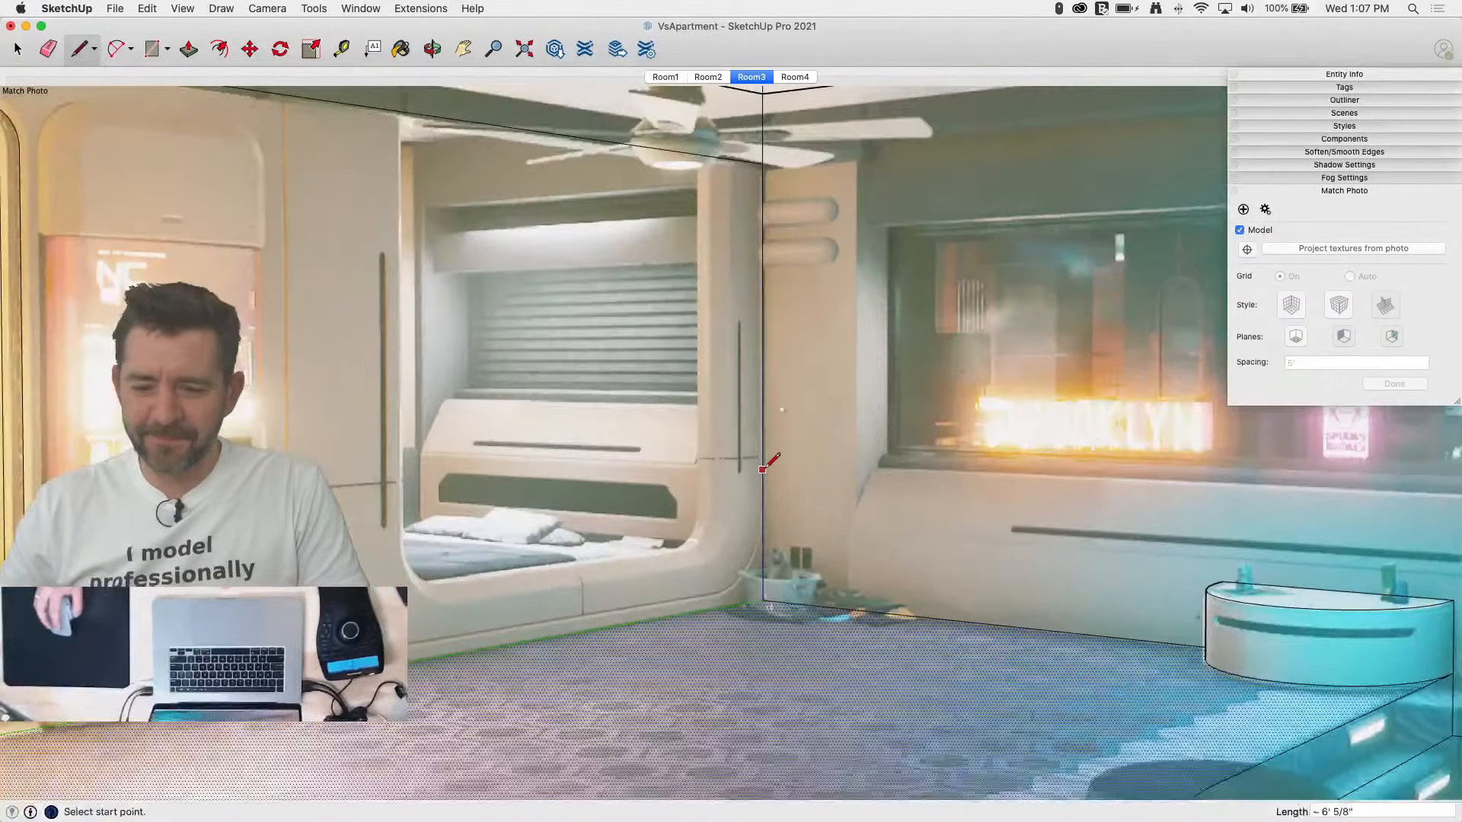
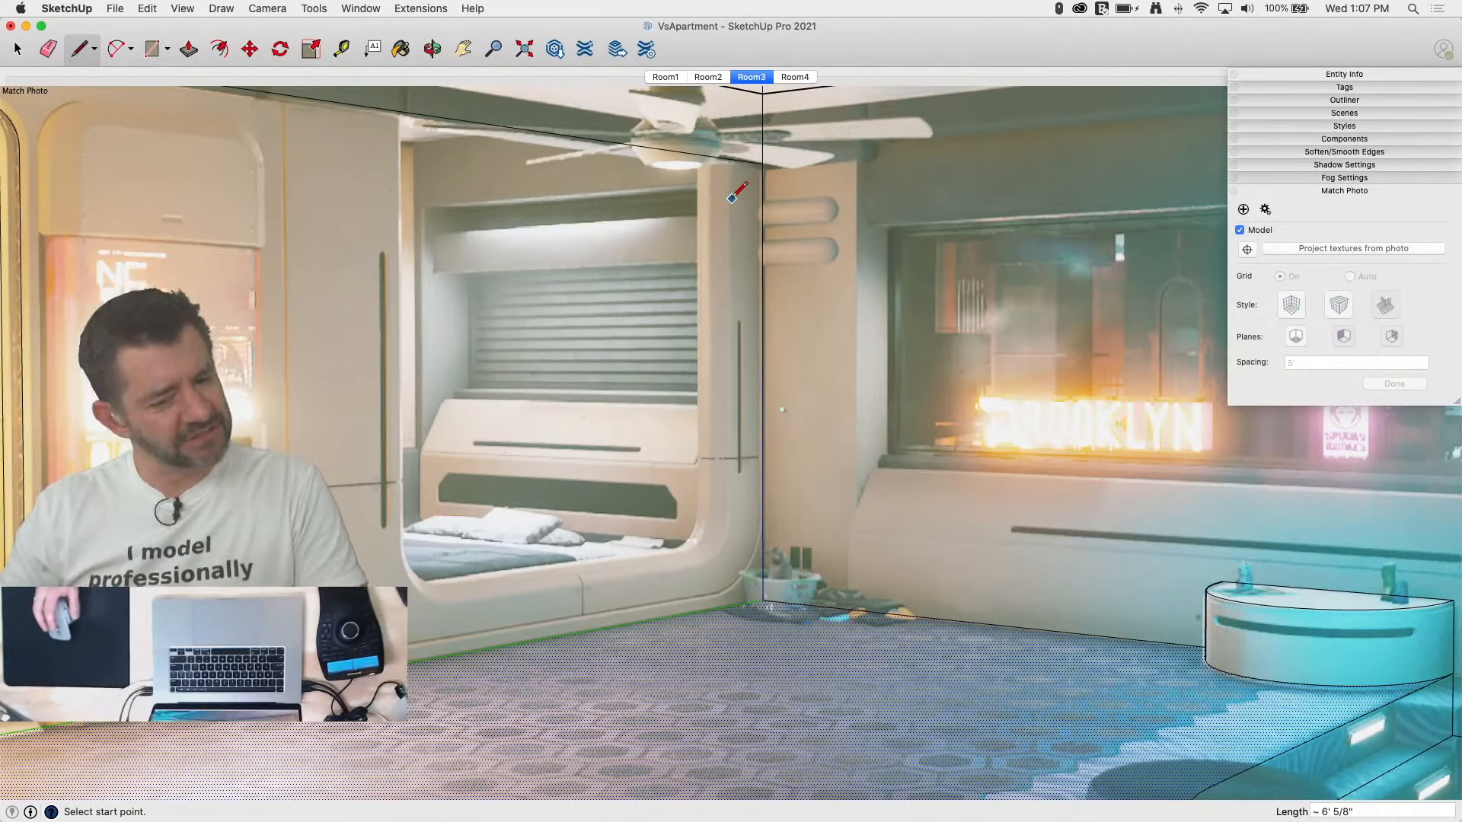
click(399, 111)
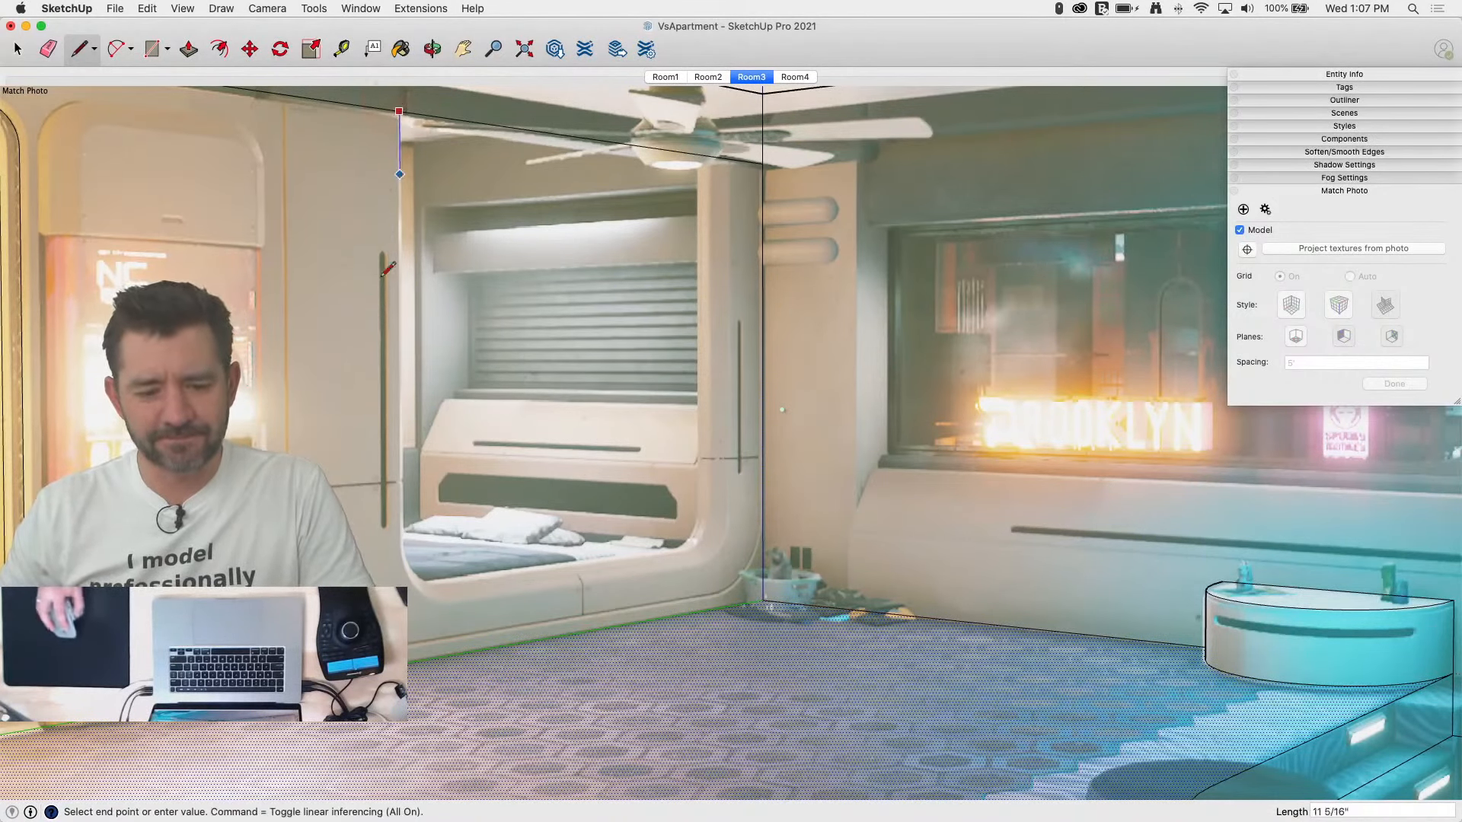
click(407, 605)
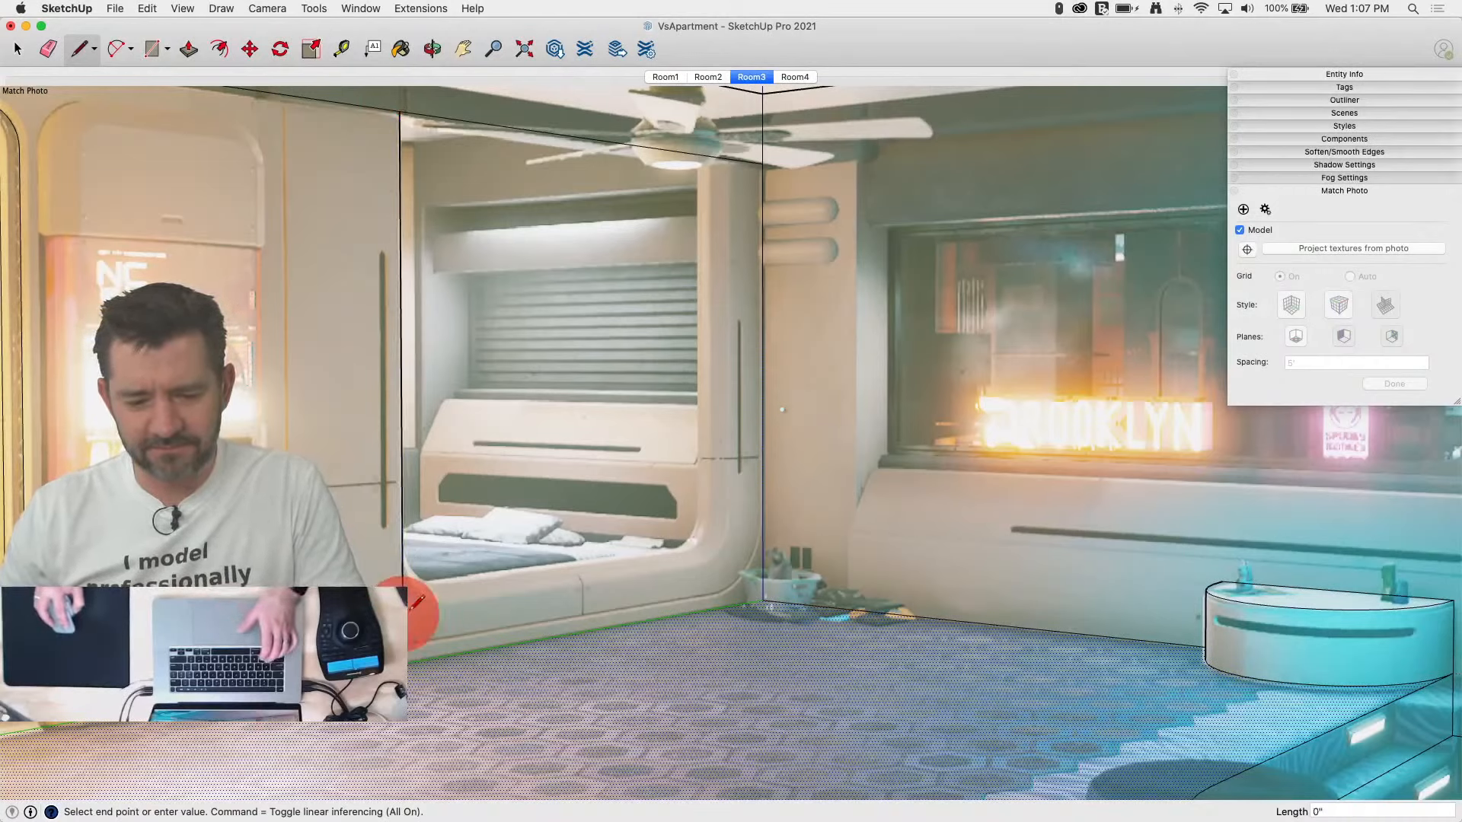
click(730, 565)
click(729, 170)
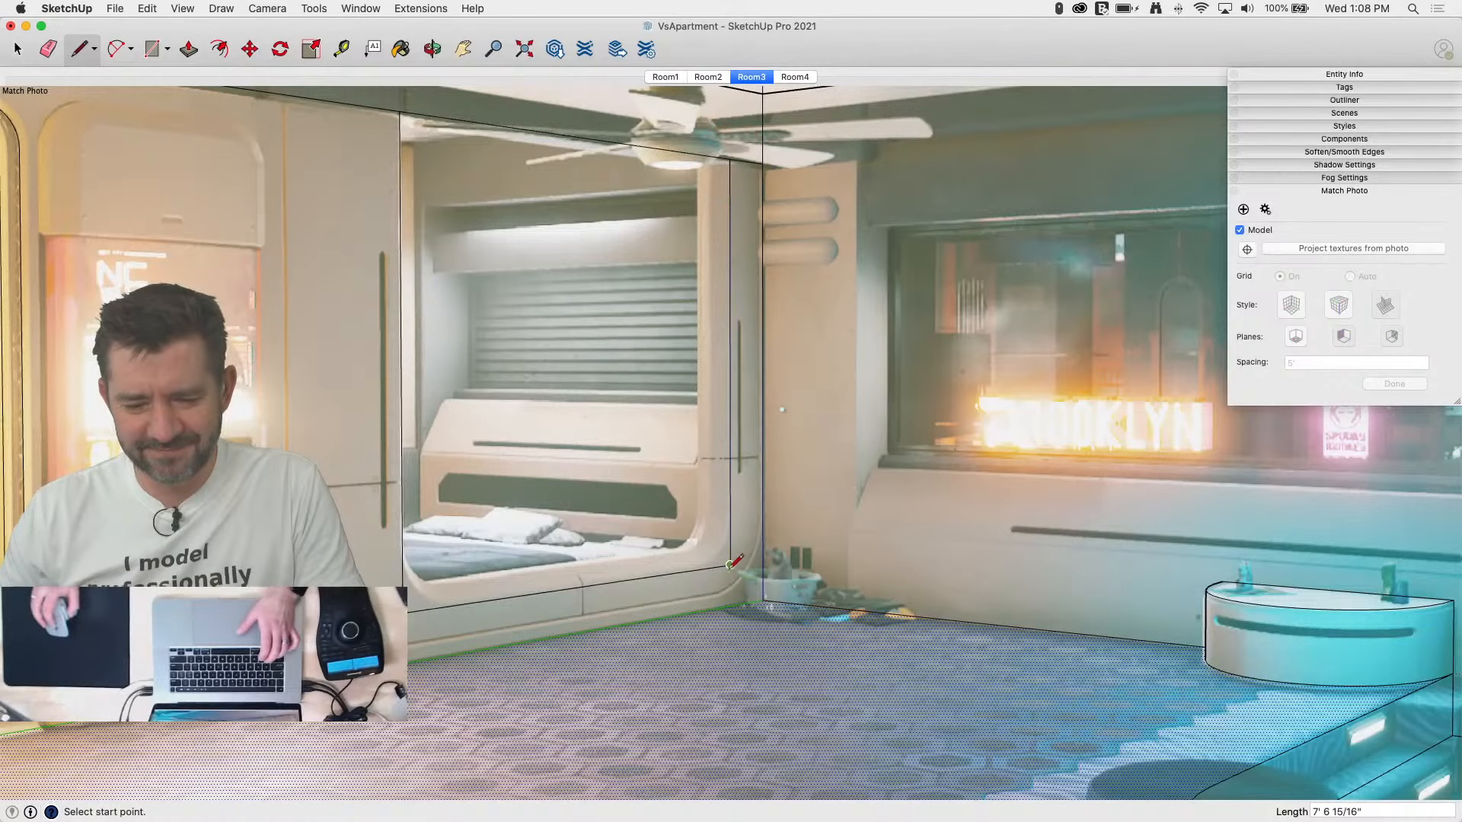
Step: Round the lower corners of the bed alcove outline with tangent arcs and trim away the square corners
scroll(729, 562, up, 4)
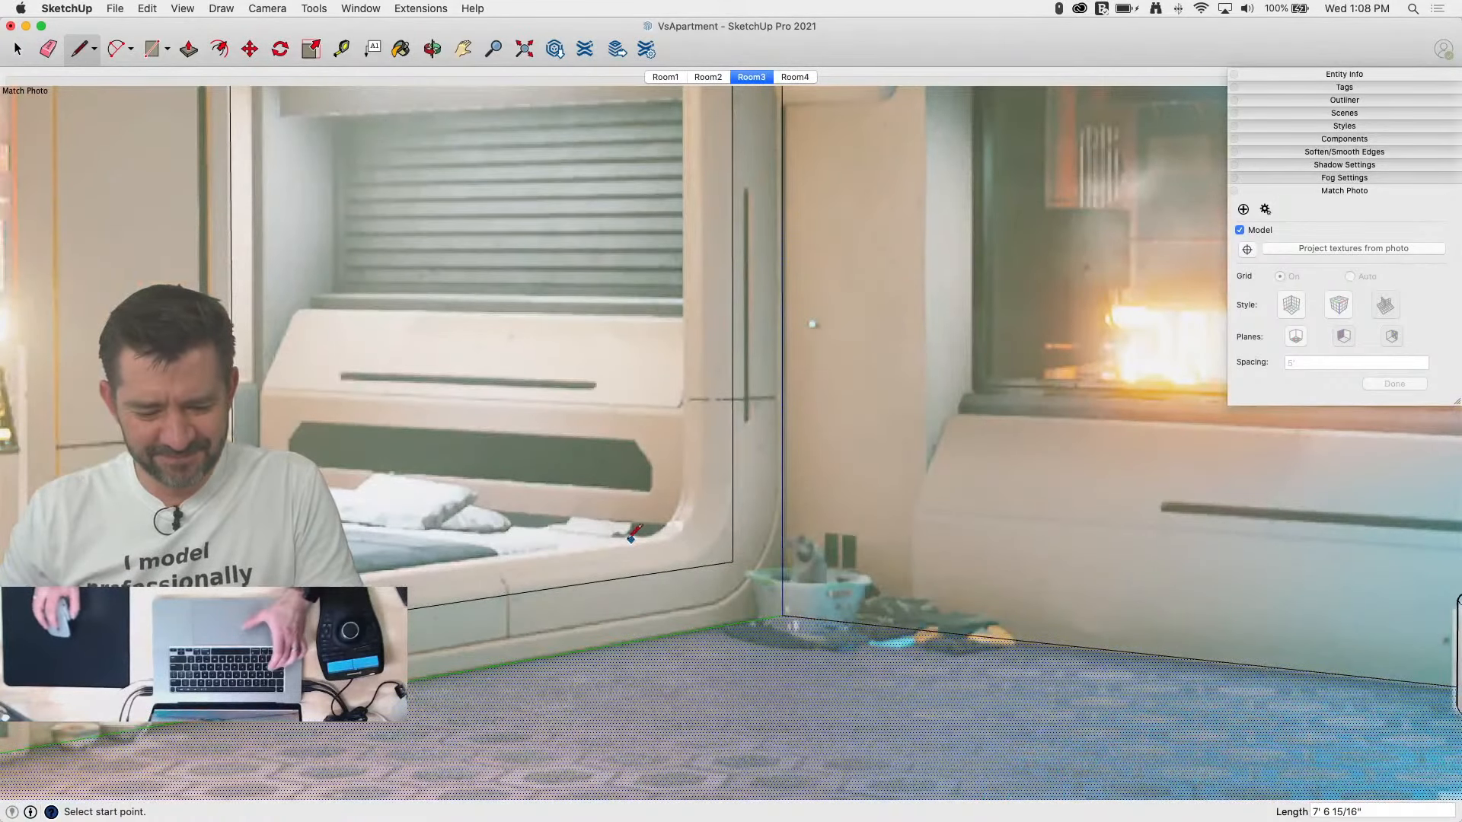
key(a)
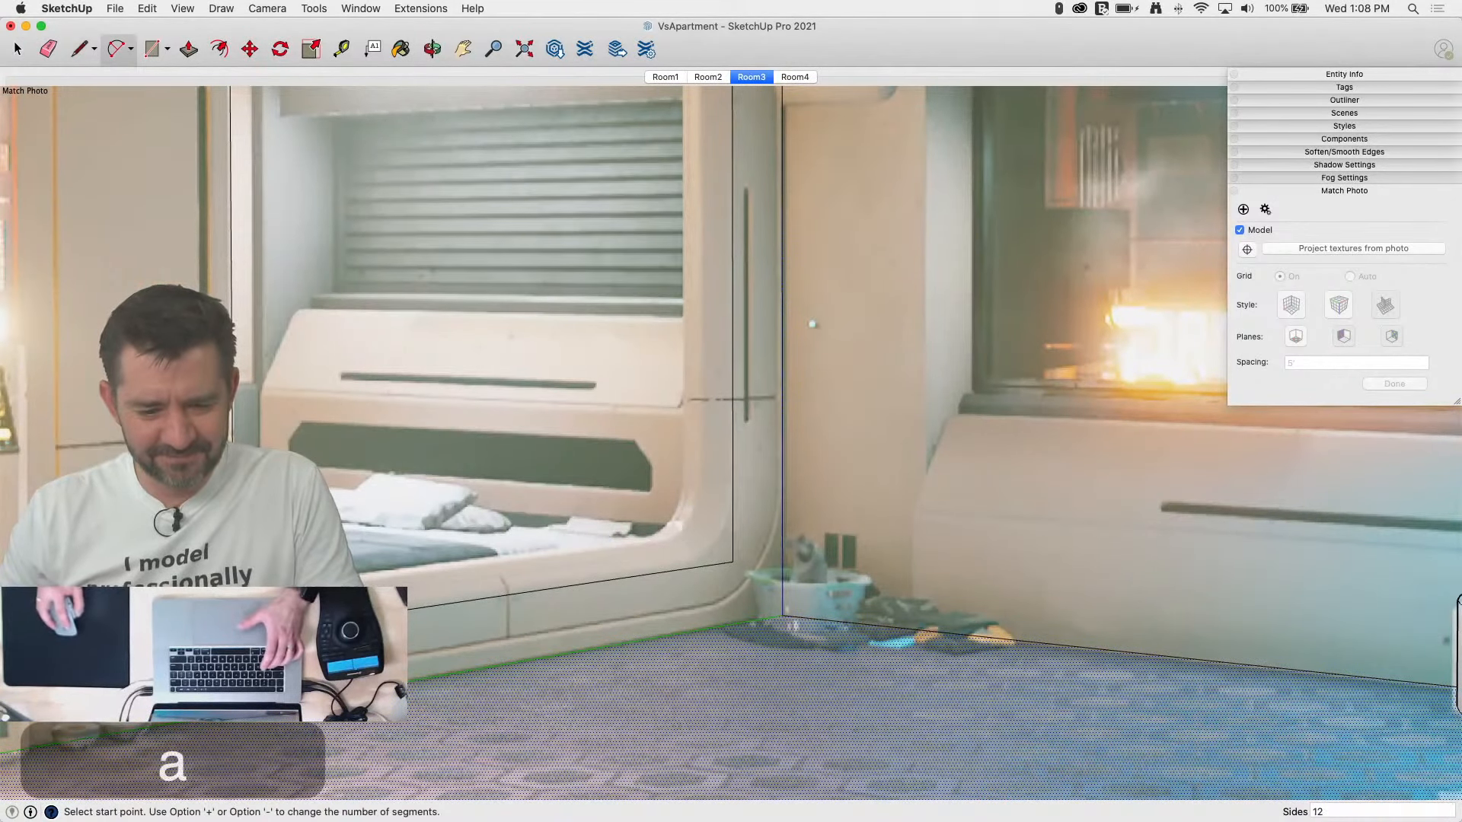
click(631, 538)
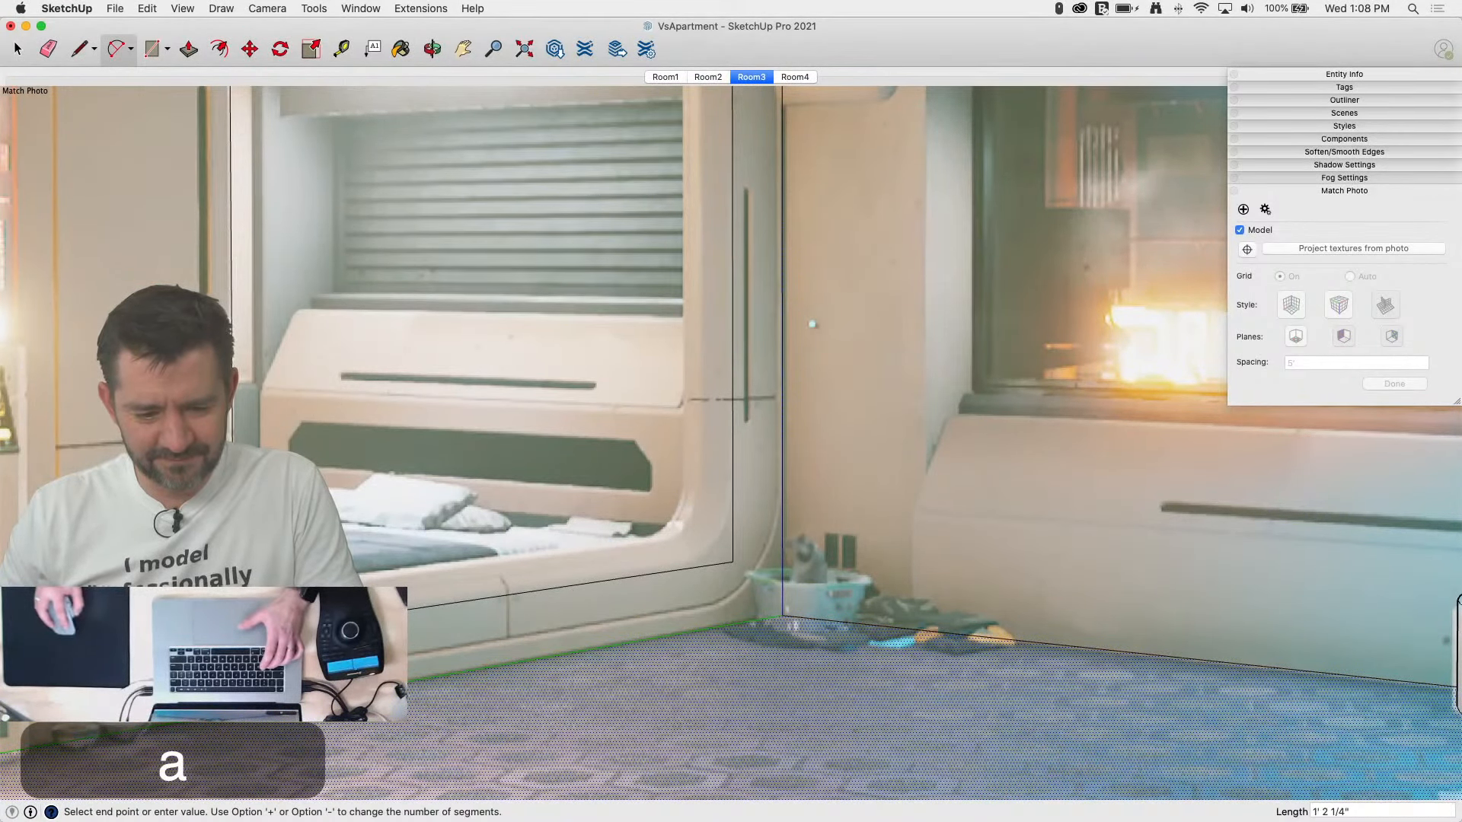
click(677, 569)
click(736, 476)
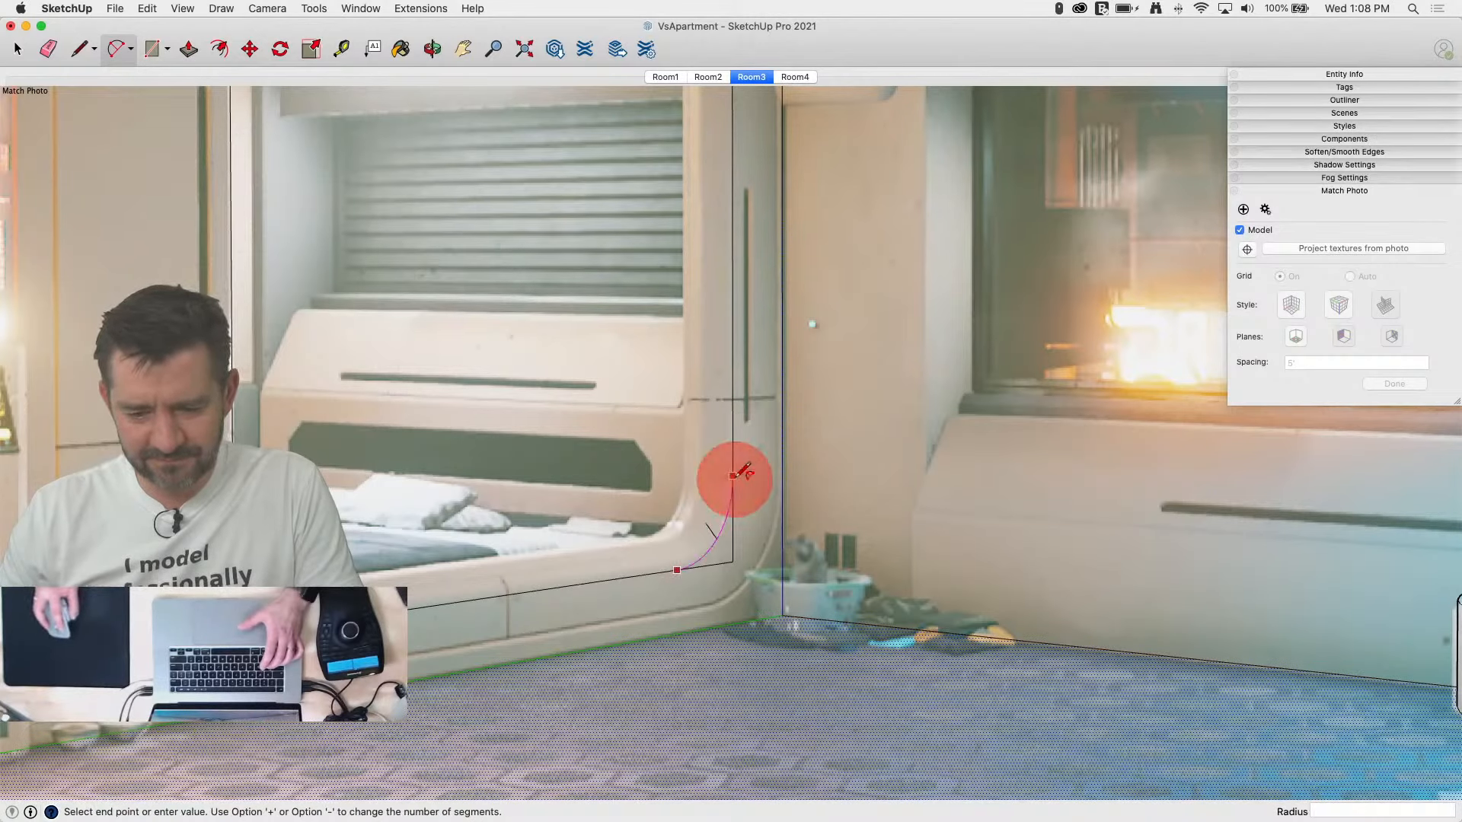
click(694, 491)
Step: Try to recess the rounded bed alcove face slightly into the wall with Push/Pull
key(p)
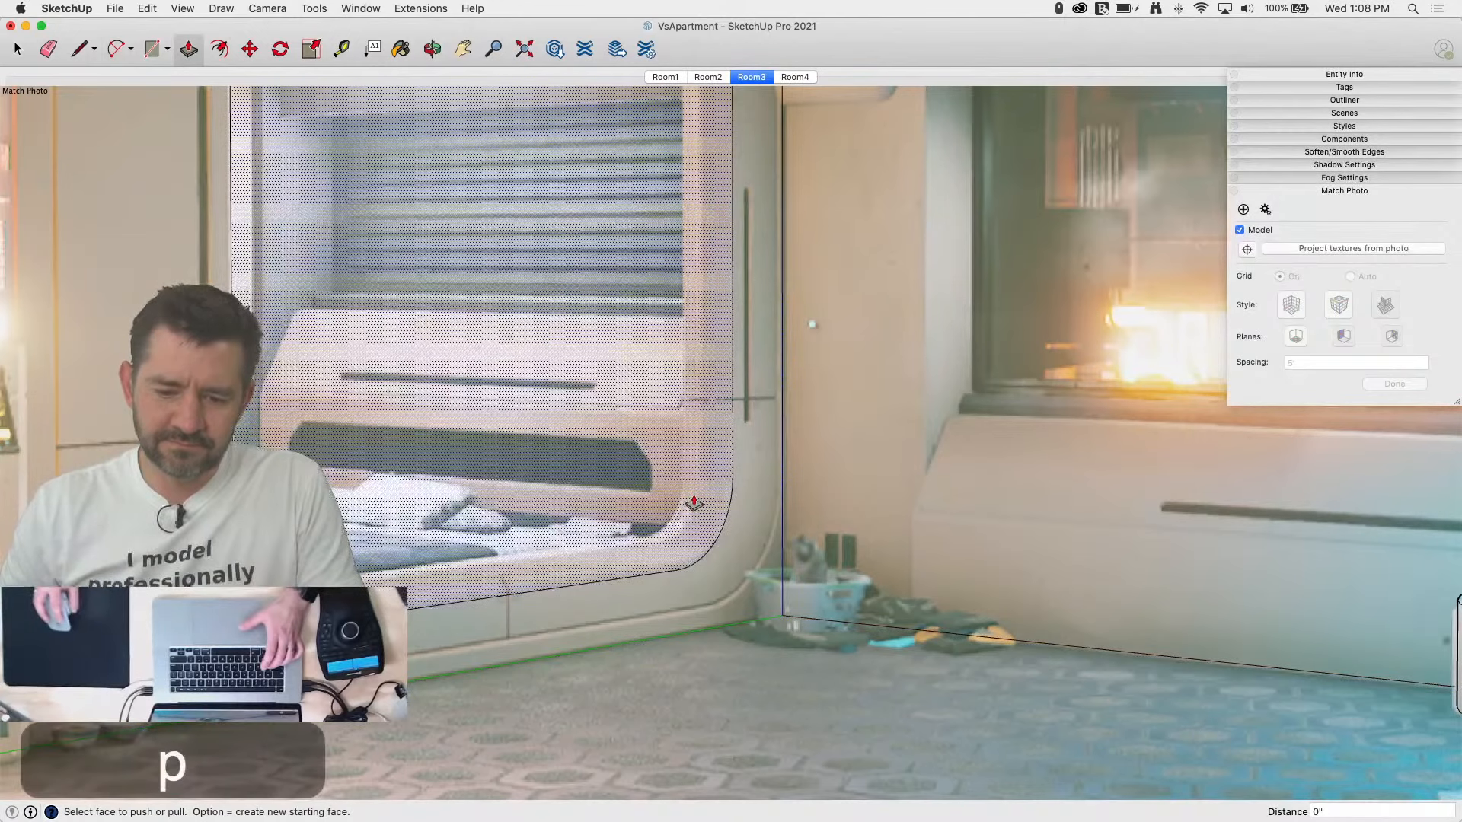
drag(693, 503, 674, 495)
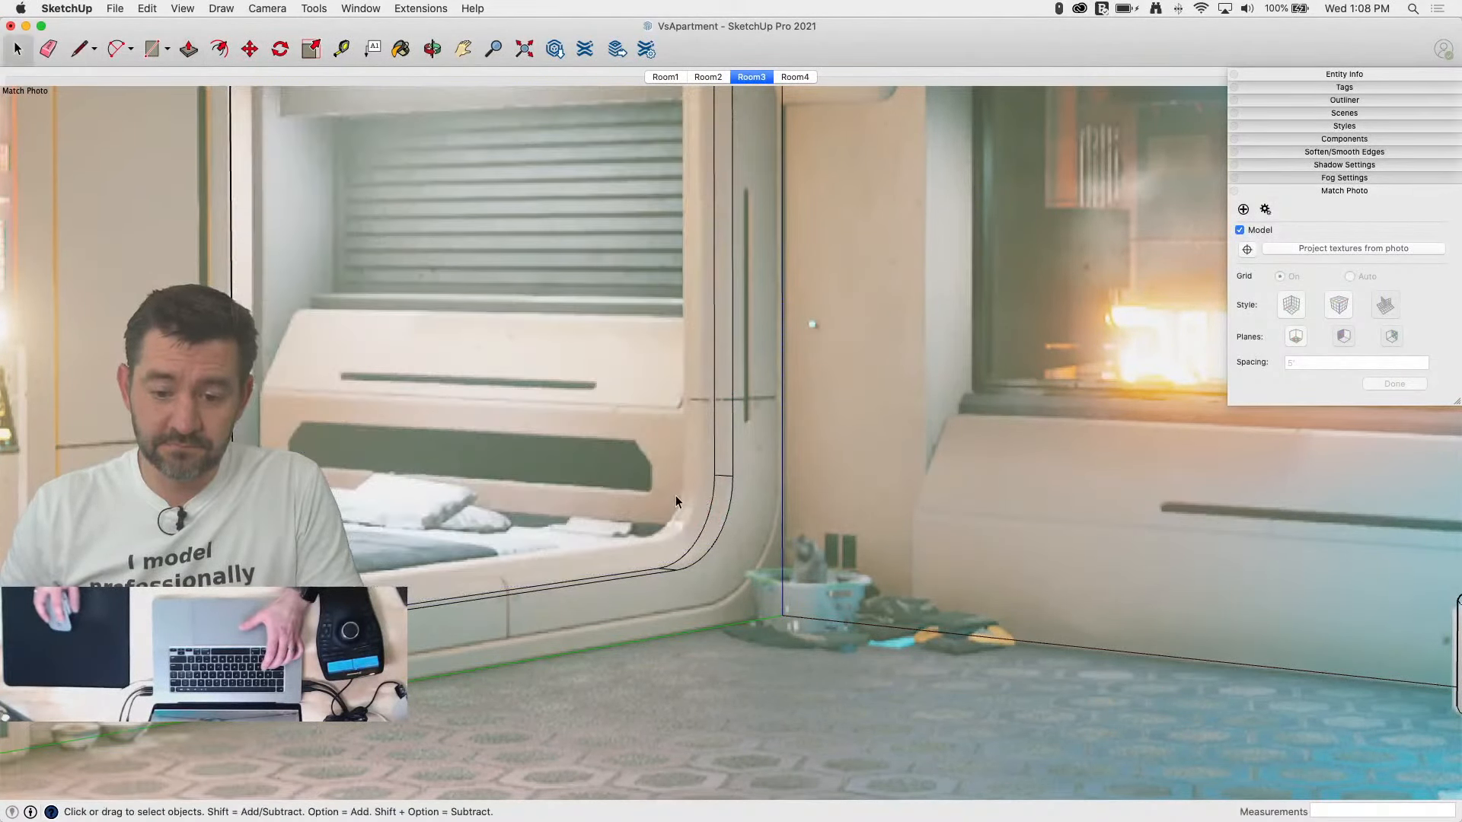
key(space)
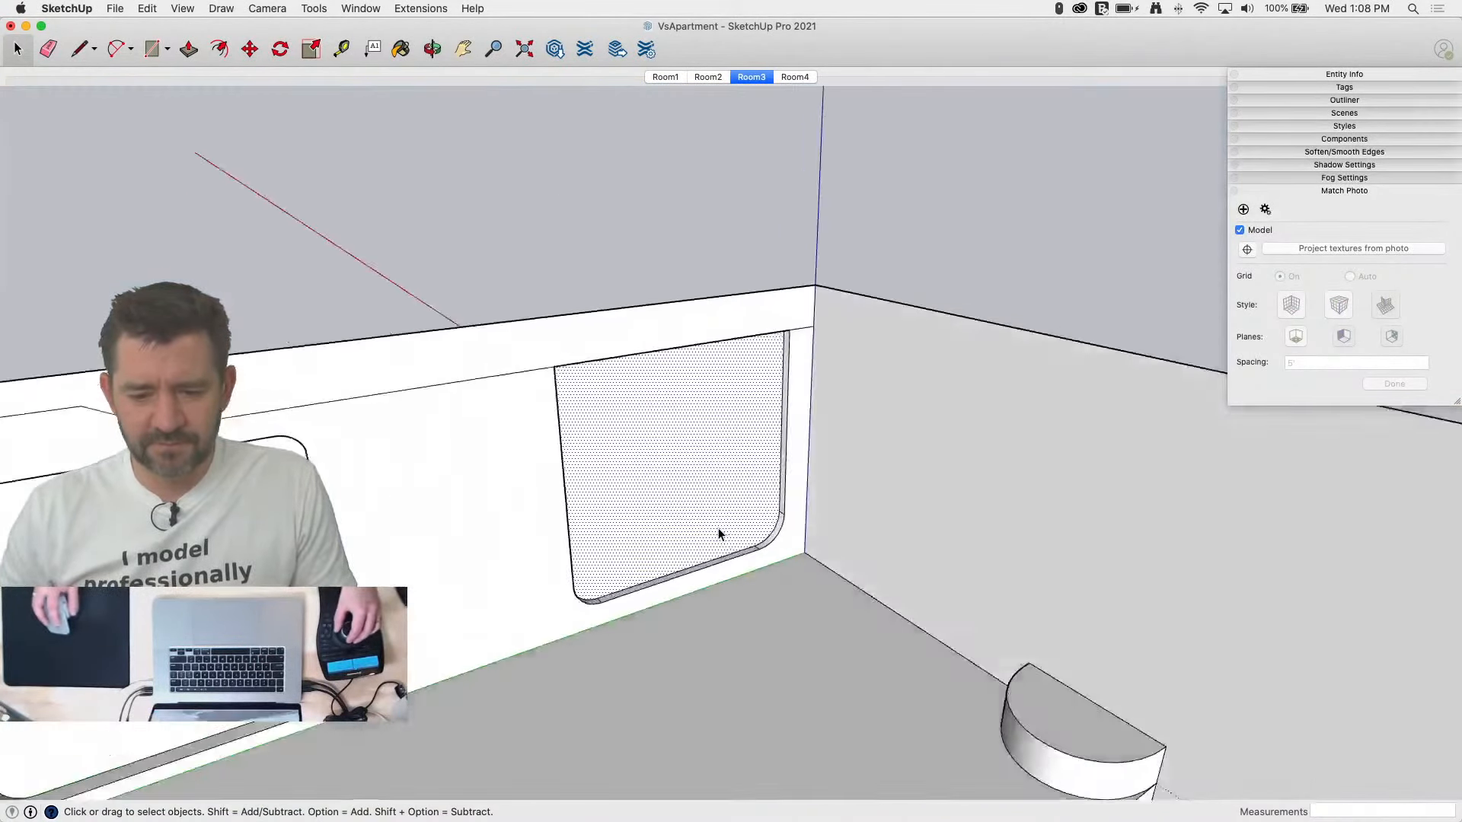
key(super+z)
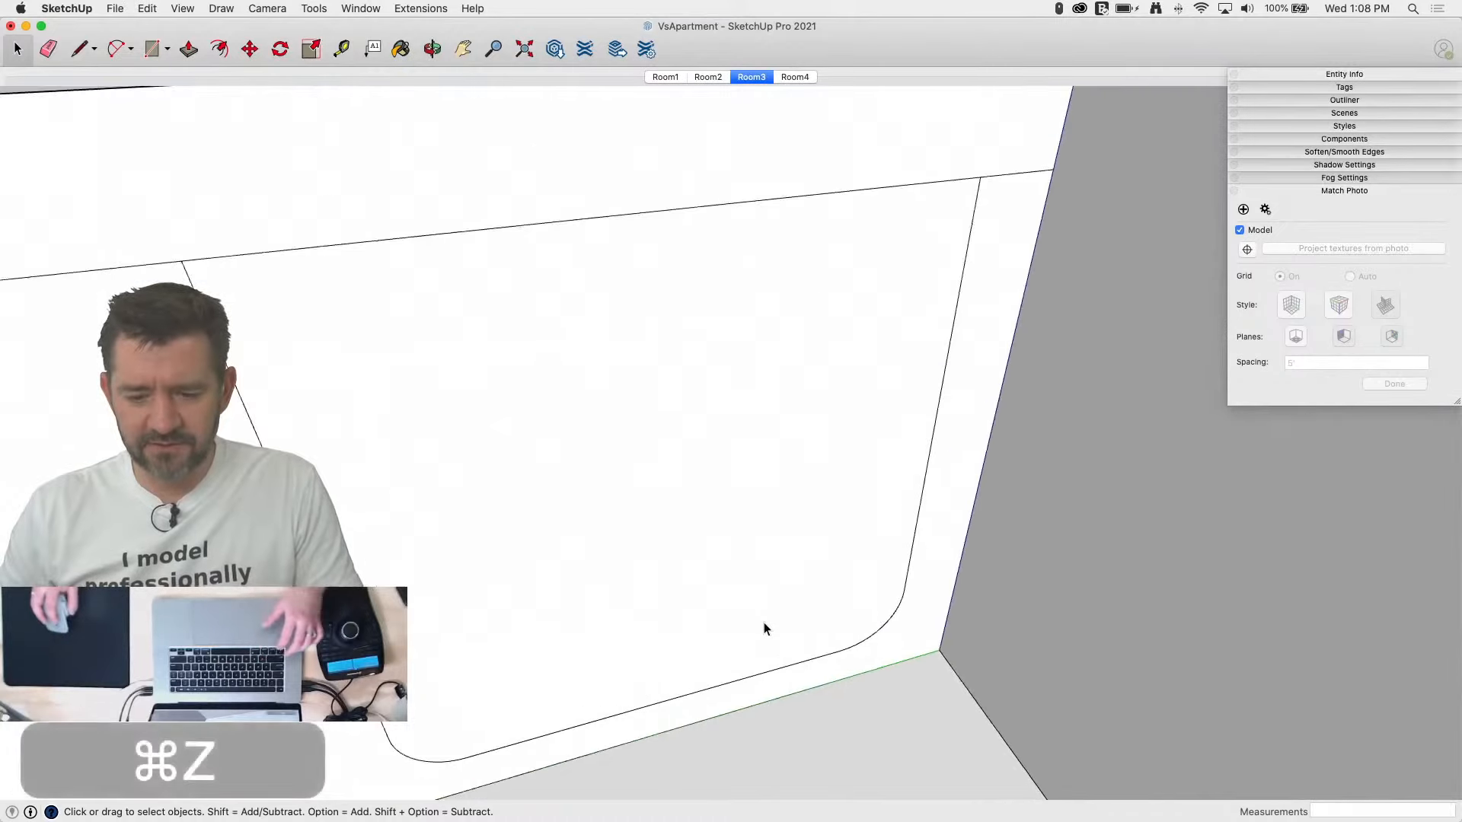
Step: In the Room3 scene, offset the alcove's side and bottom edges inward about 4 5/16", leaving out the top edge
click(794, 77)
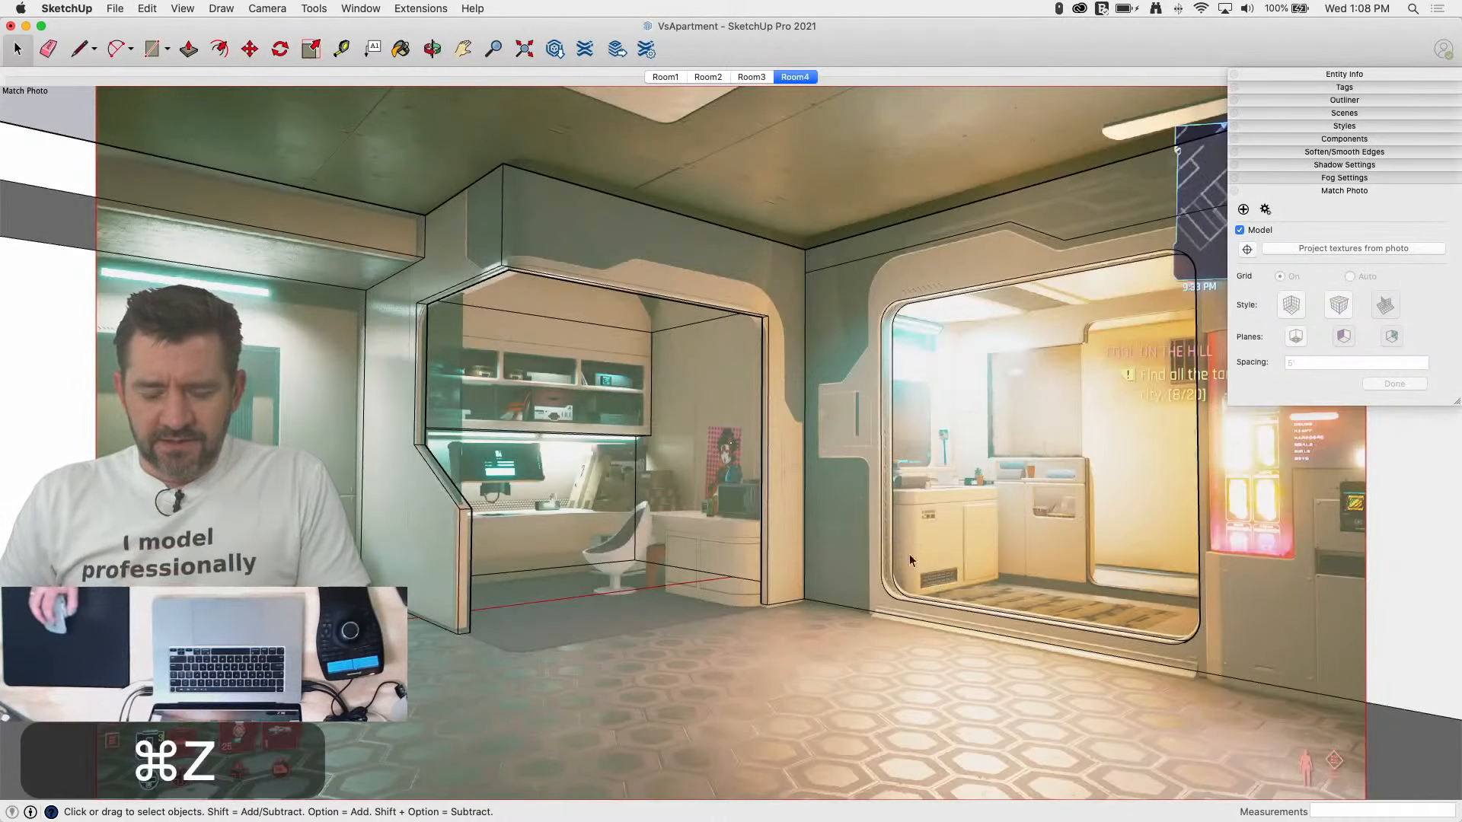
click(751, 77)
scroll(688, 487, up, 5)
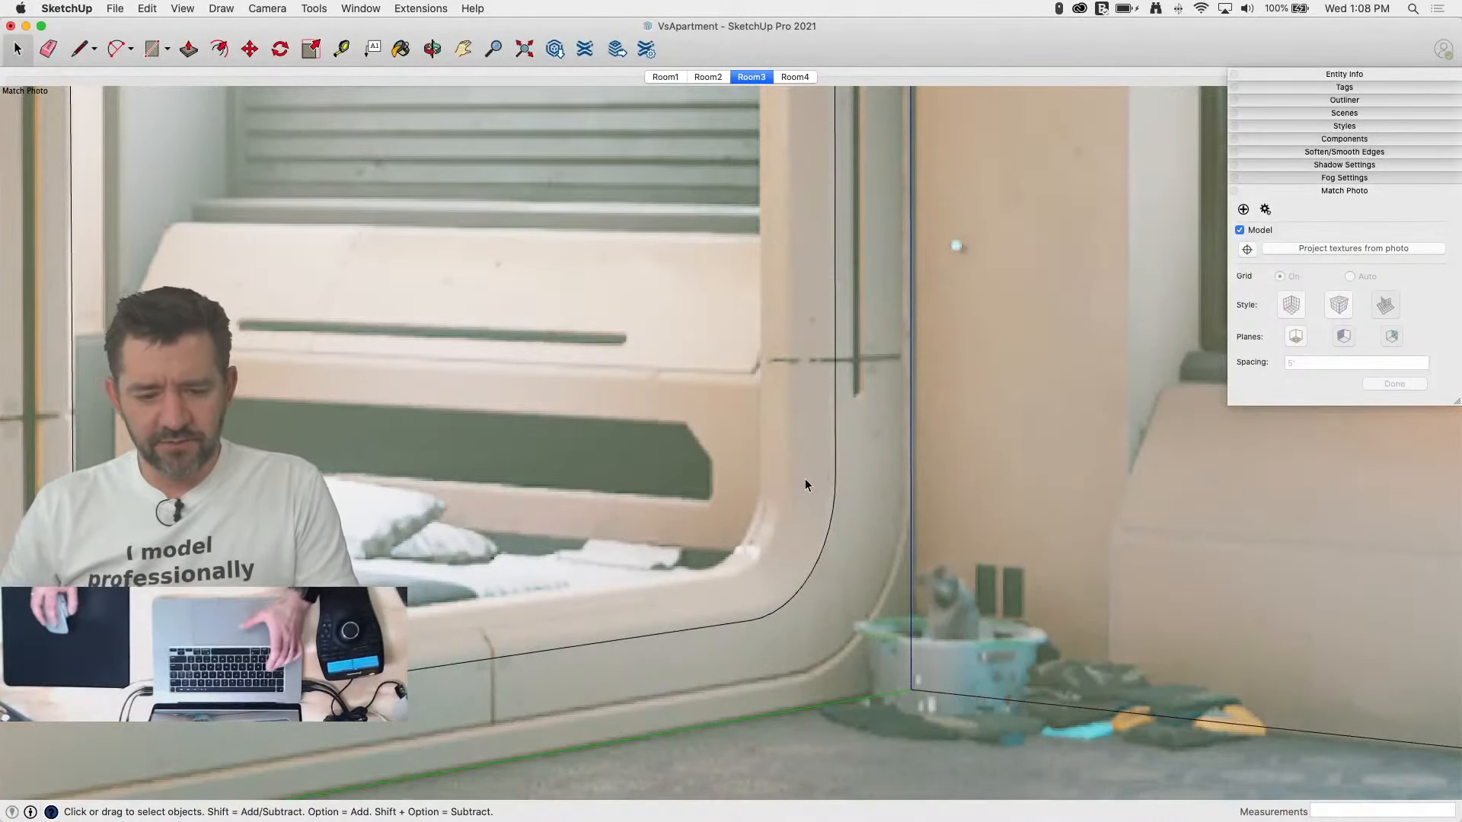
scroll(838, 406, down, 5)
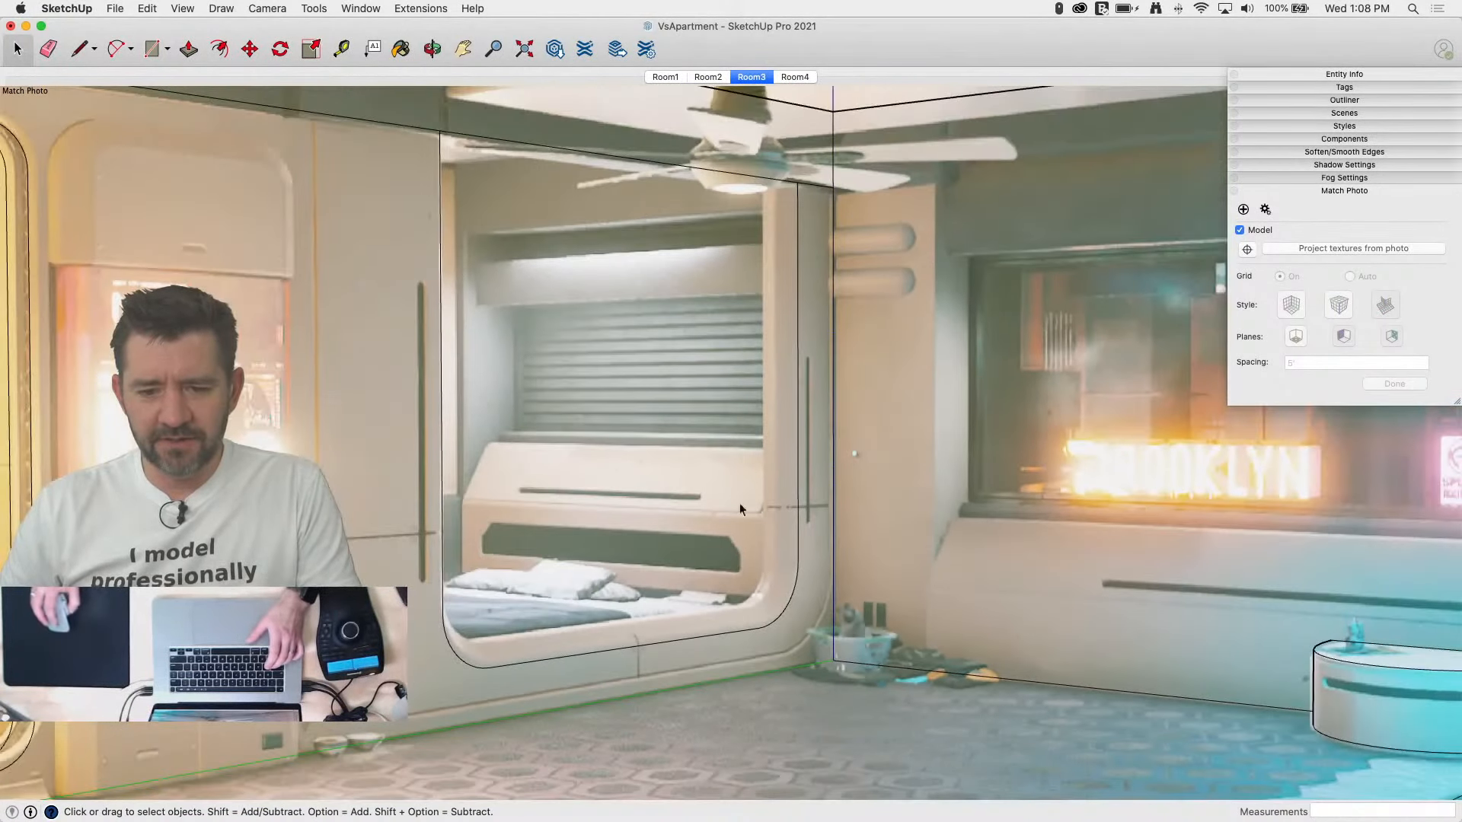
click(527, 455)
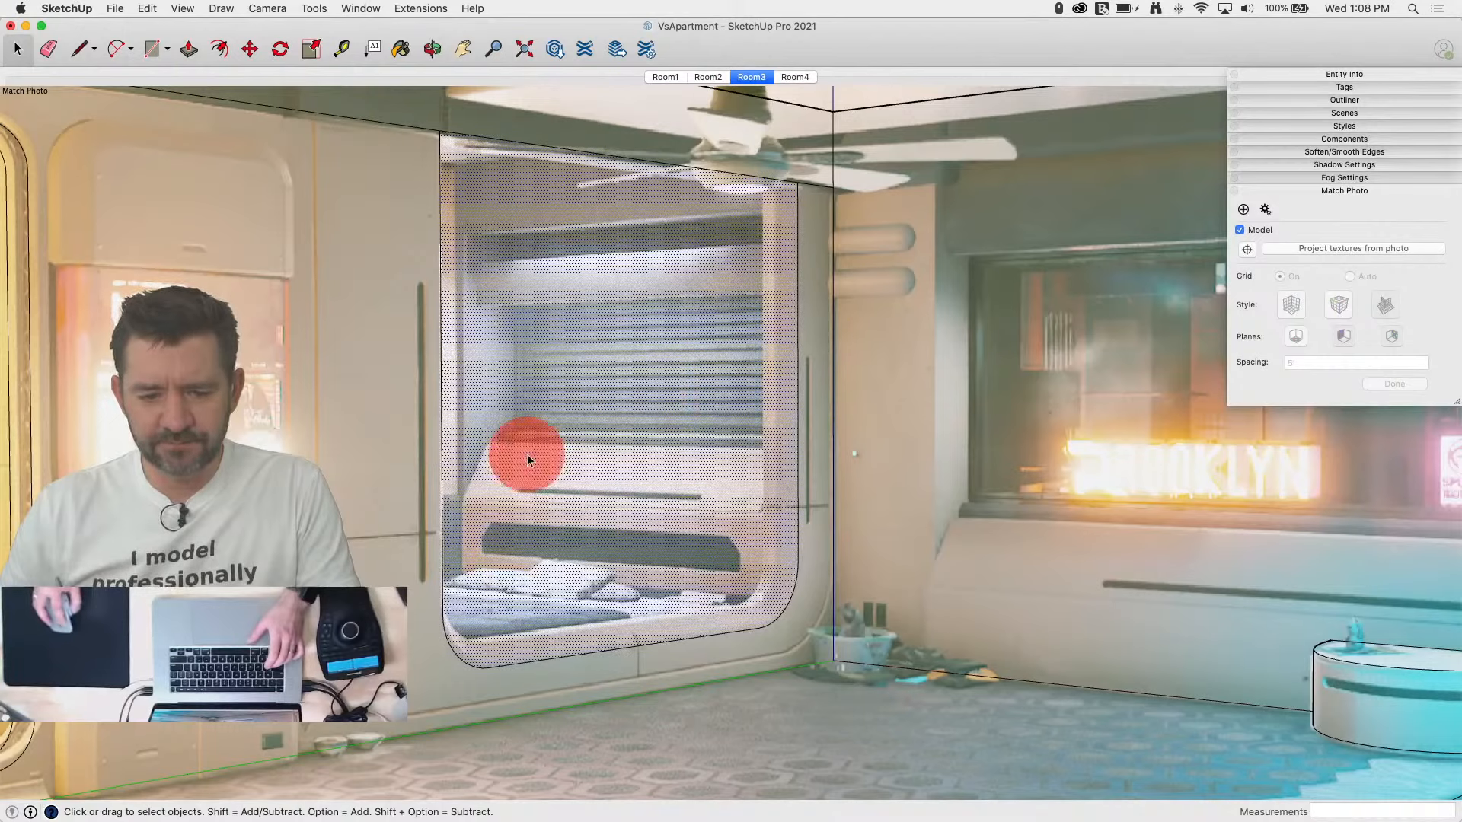
click(538, 141)
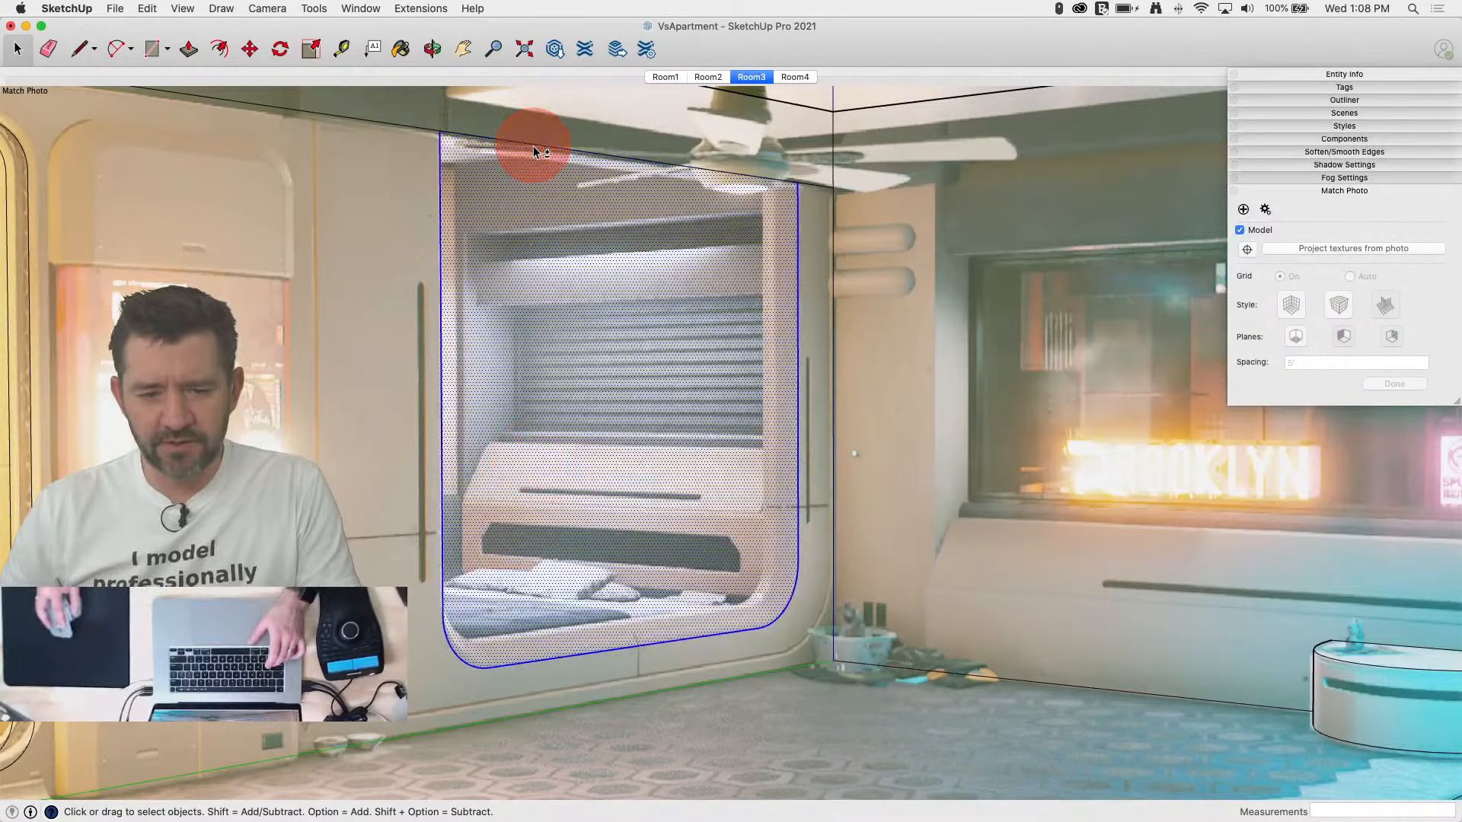
click(555, 212)
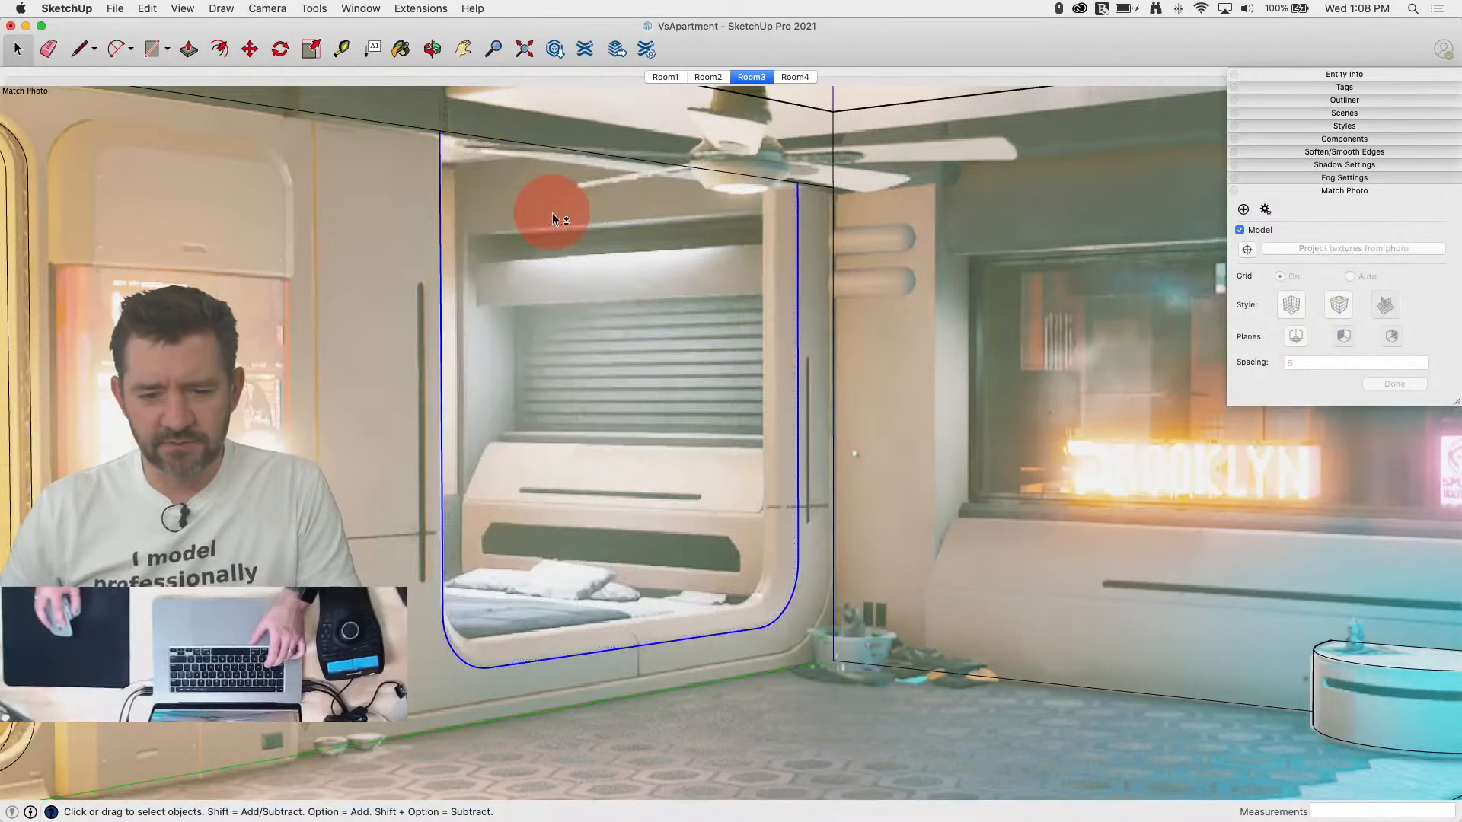
key(f)
click(791, 591)
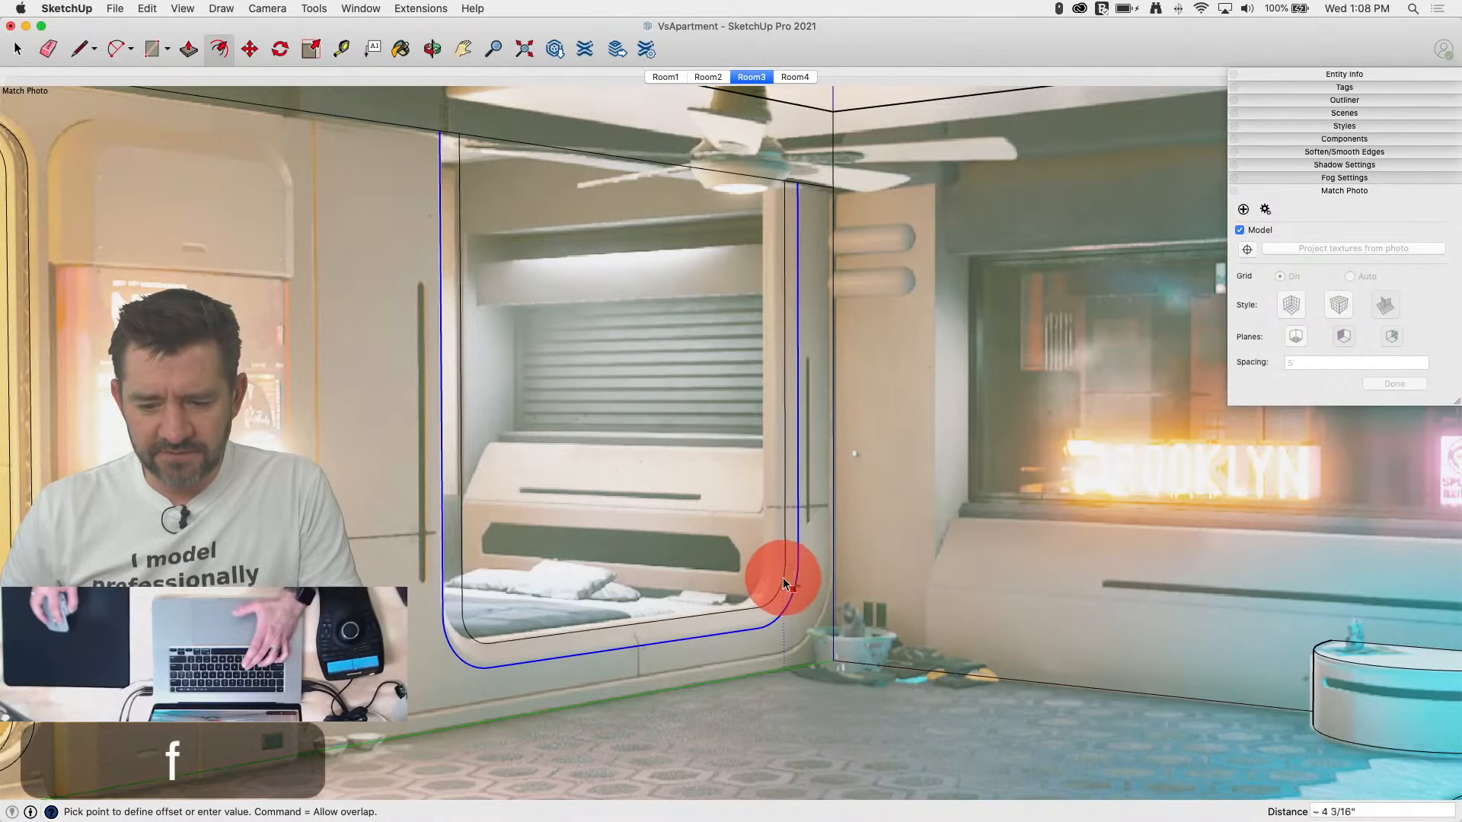
click(781, 583)
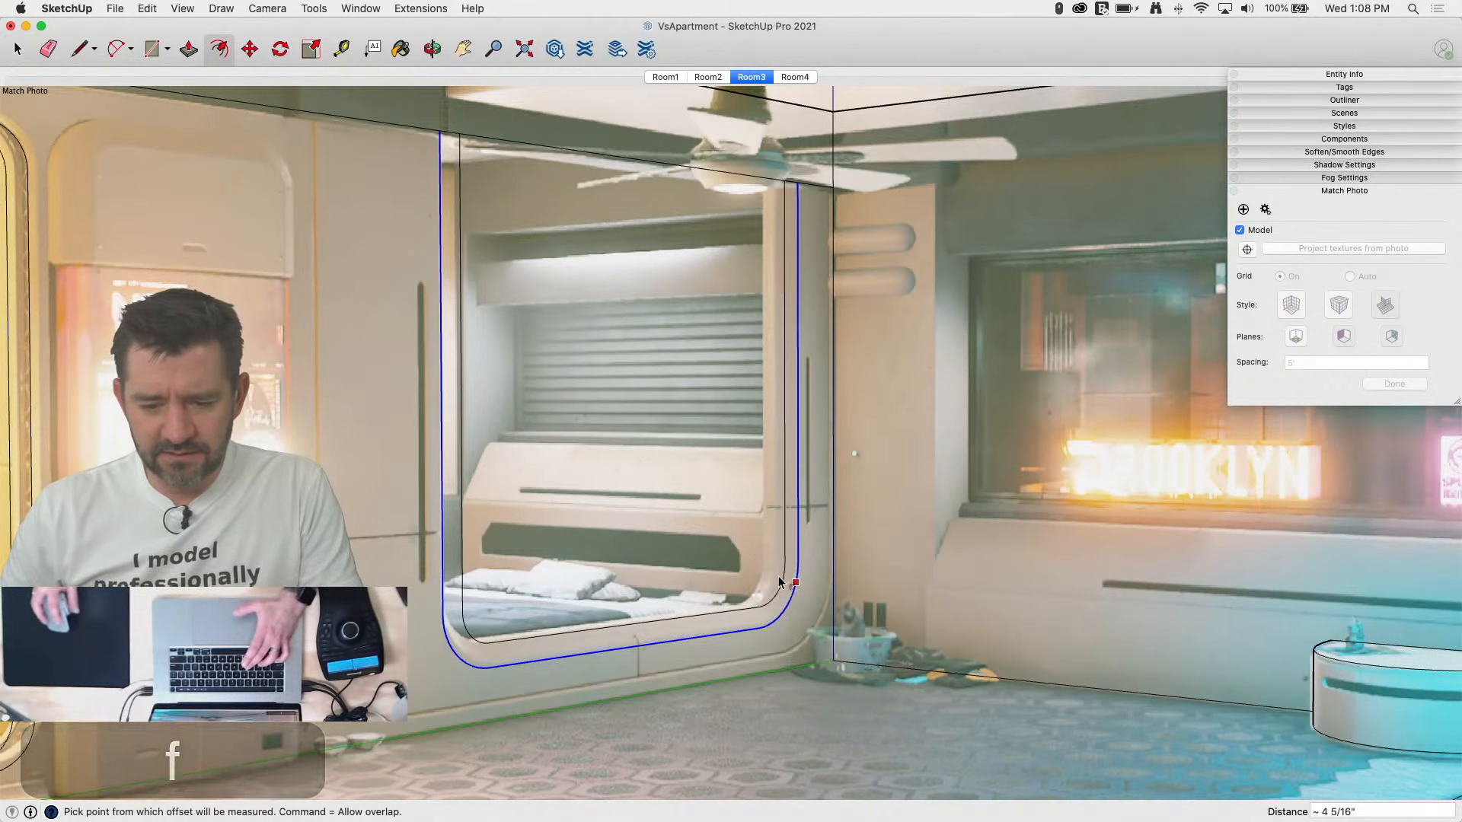
Step: Try to move the inner alcove face about 3 5/8" into the wall along the red axis
key(space)
click(773, 582)
key(m)
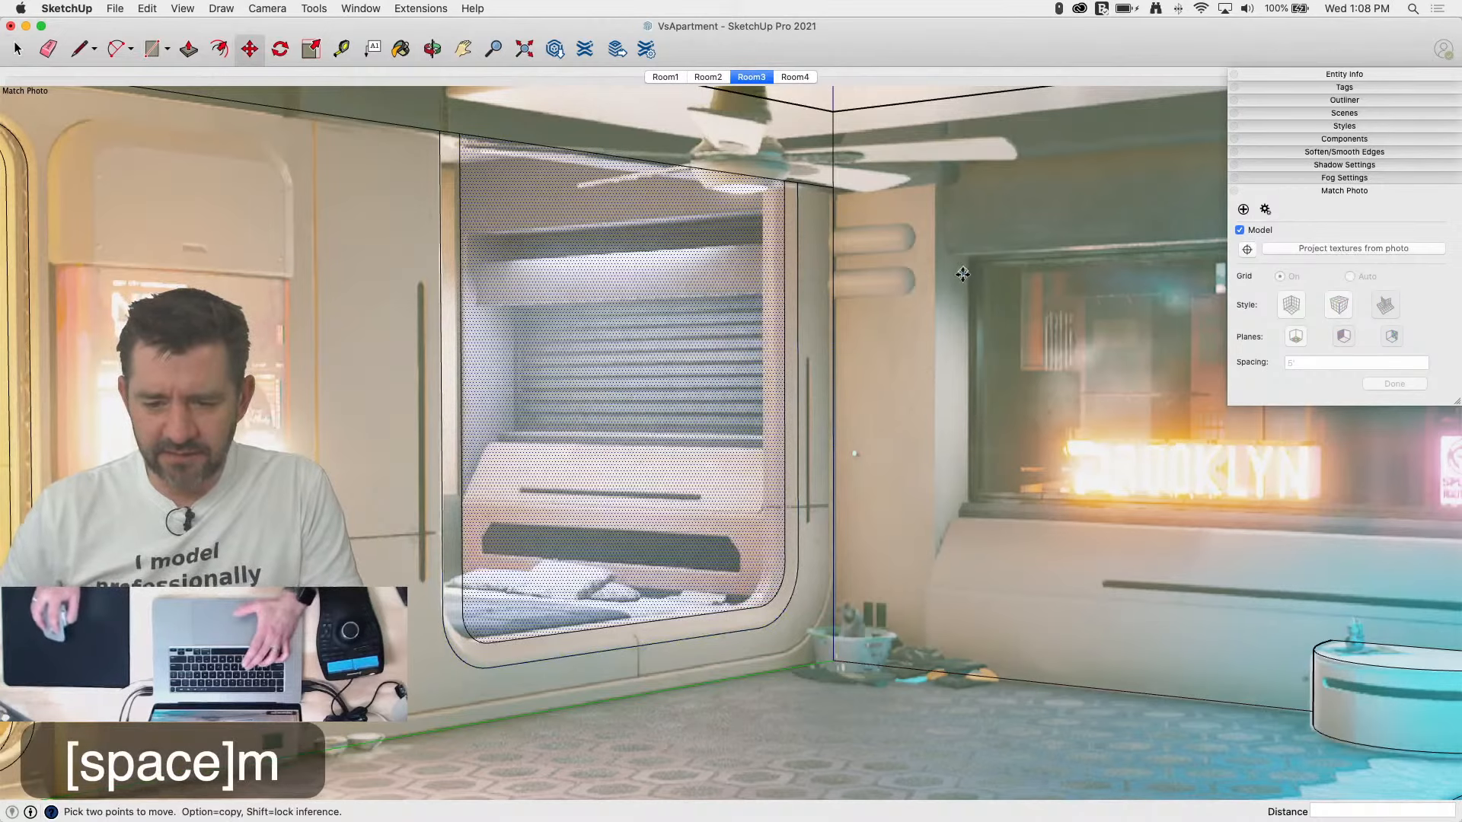
click(990, 677)
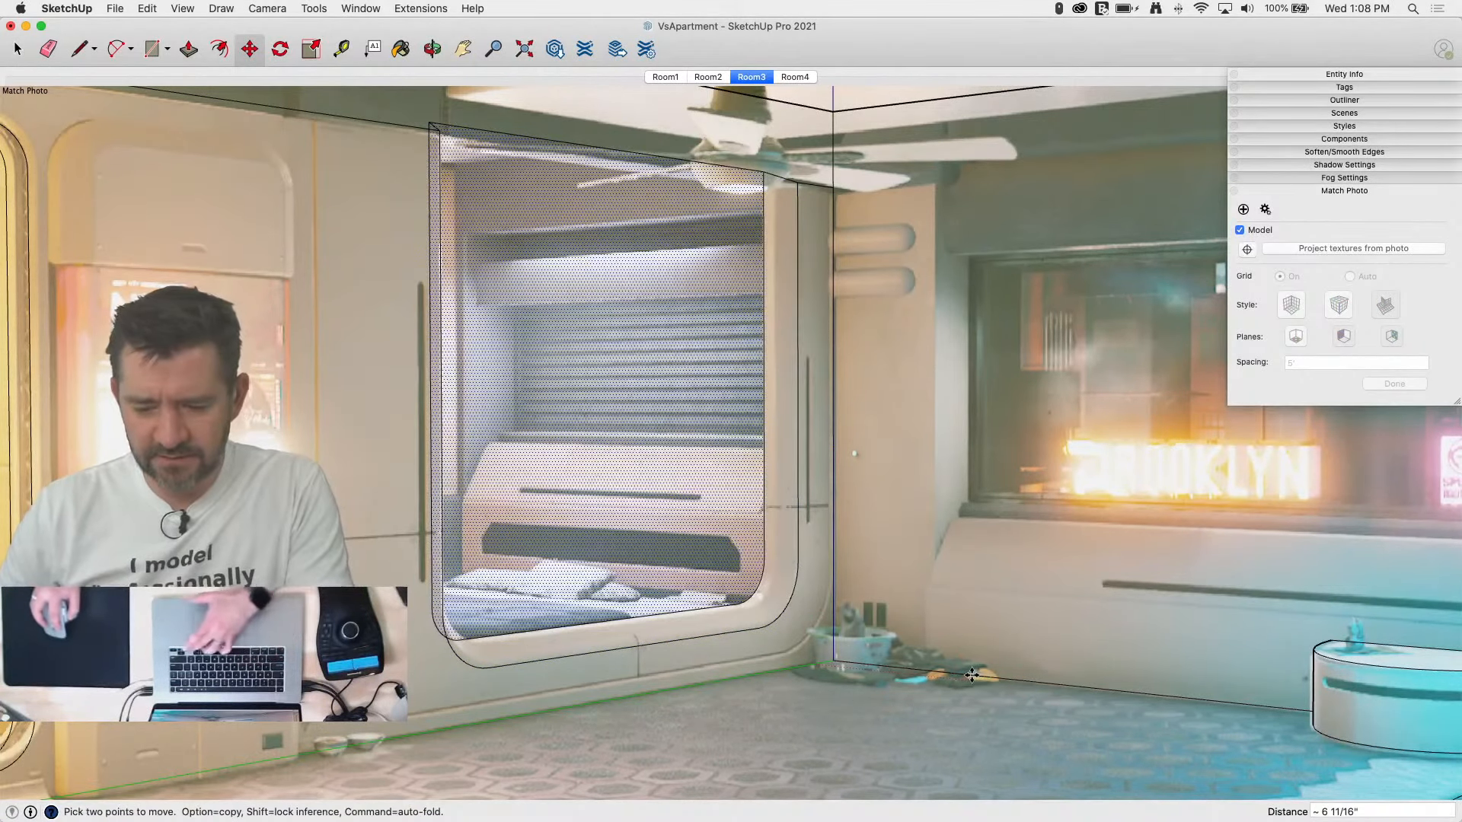
key(Left)
key(Right)
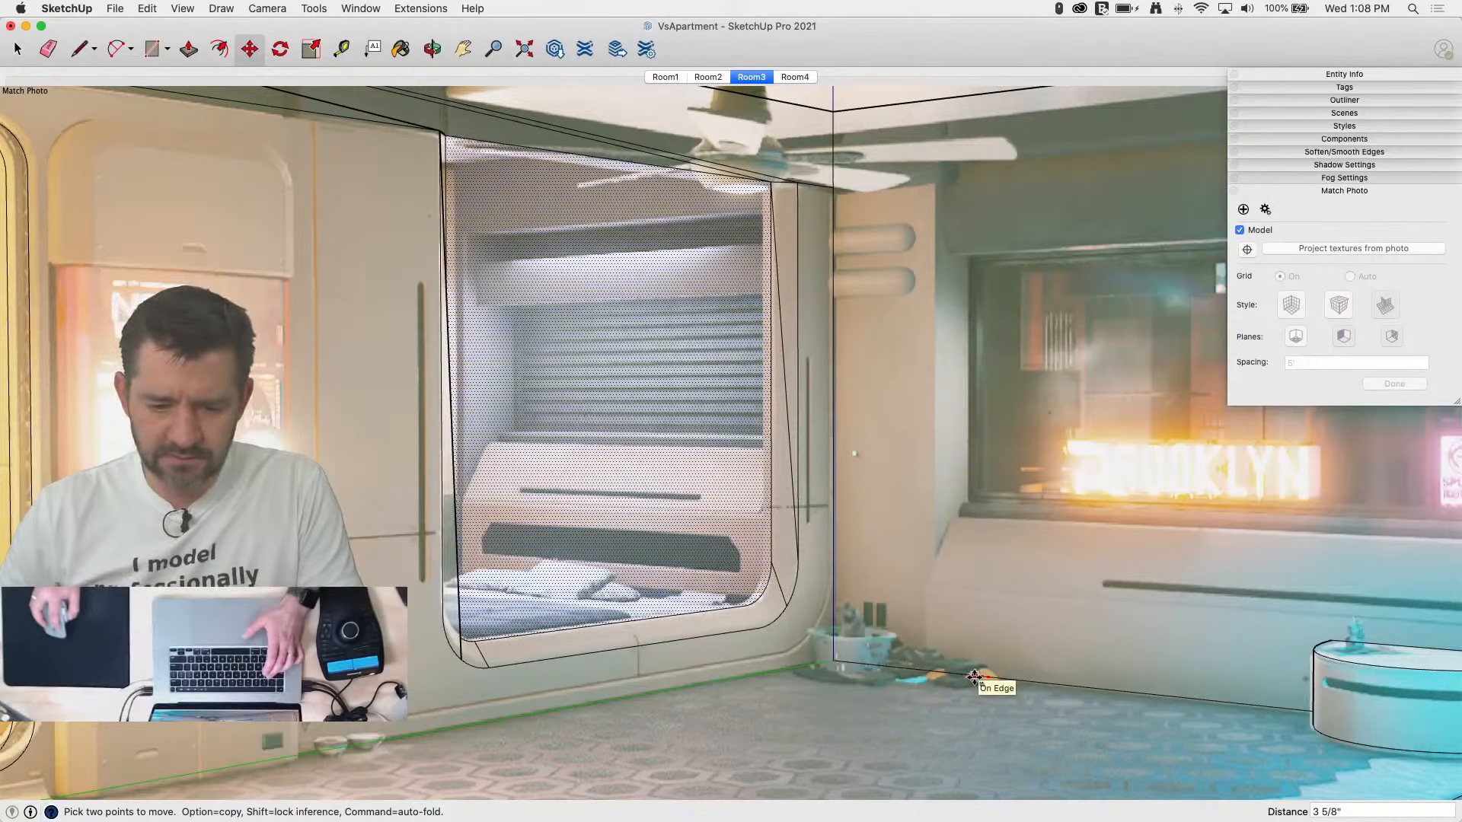
click(974, 677)
Step: Connect the inner and outer alcove outlines with short lines at the ends of both lower corner arcs
key(l)
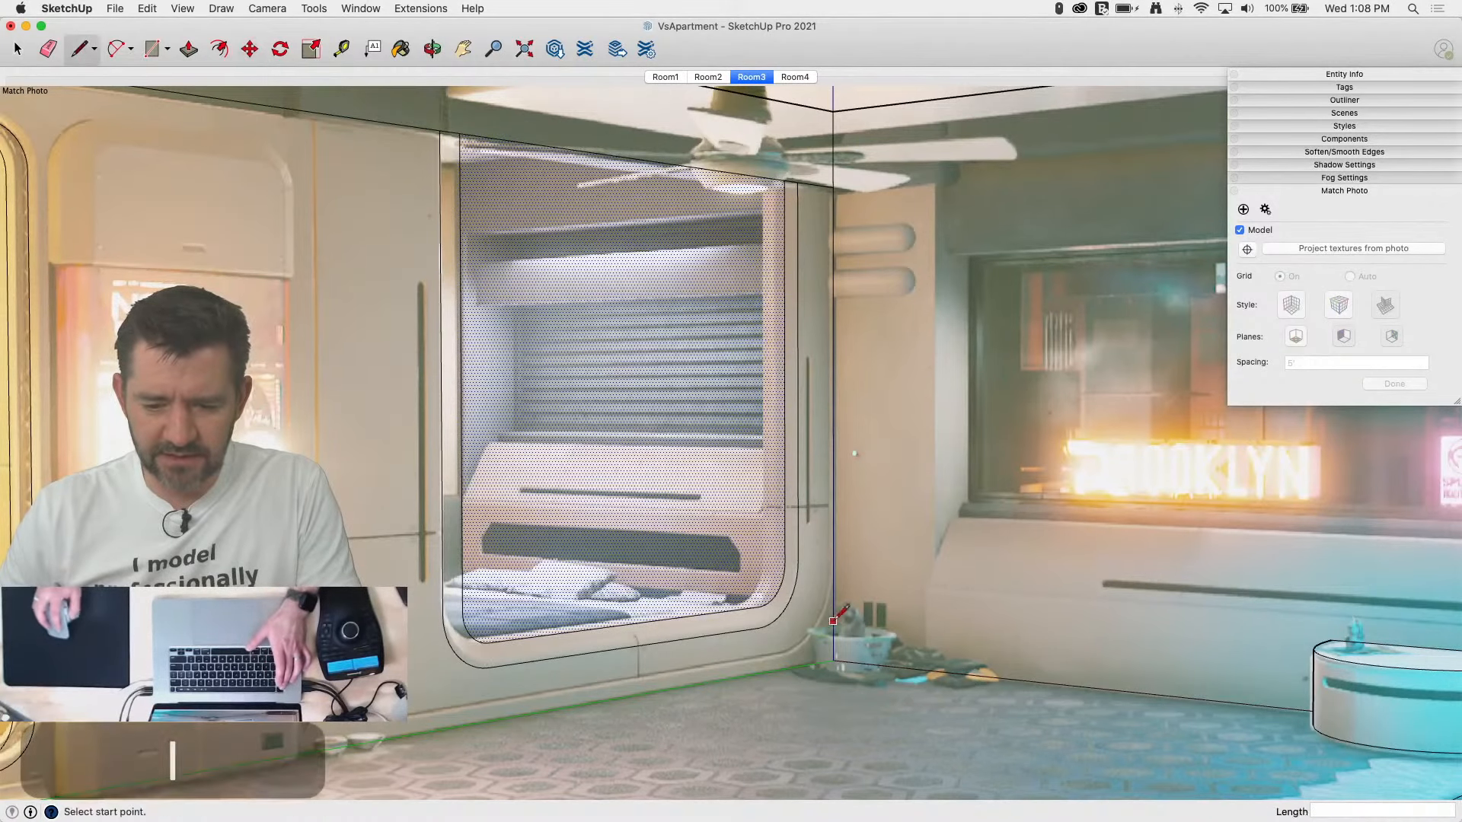
scroll(788, 620, up, 10)
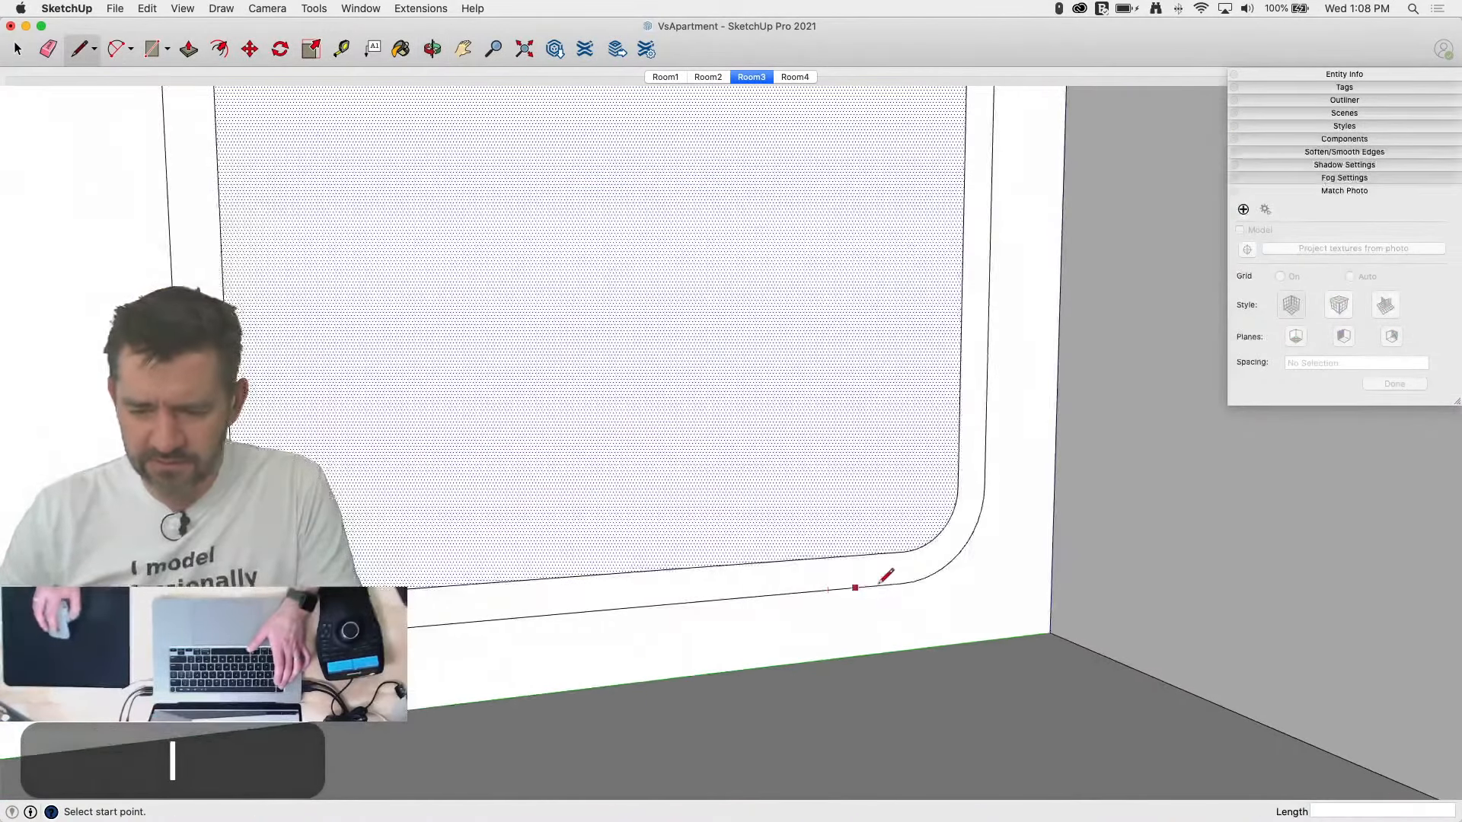
click(908, 541)
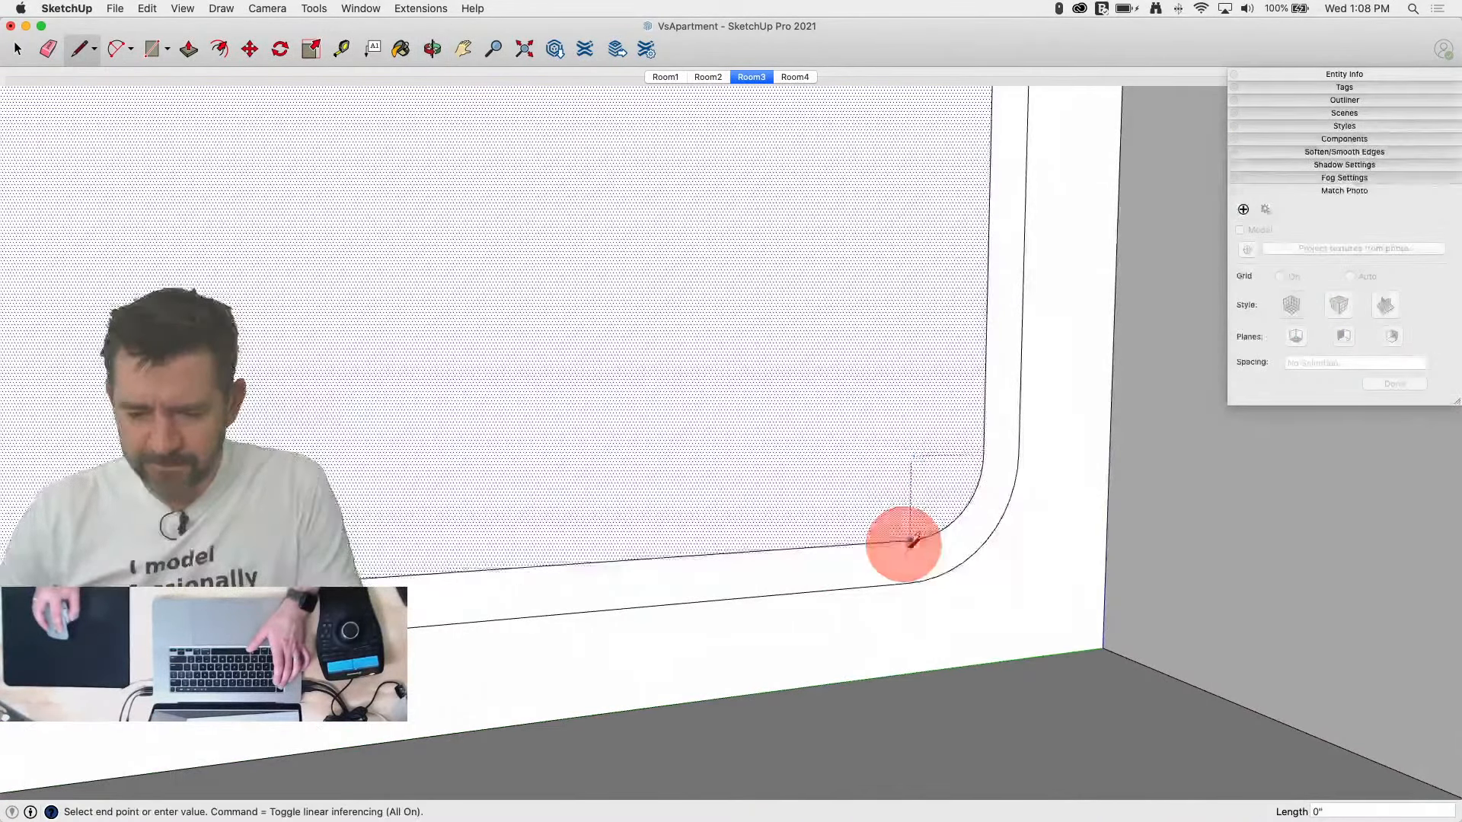
click(909, 582)
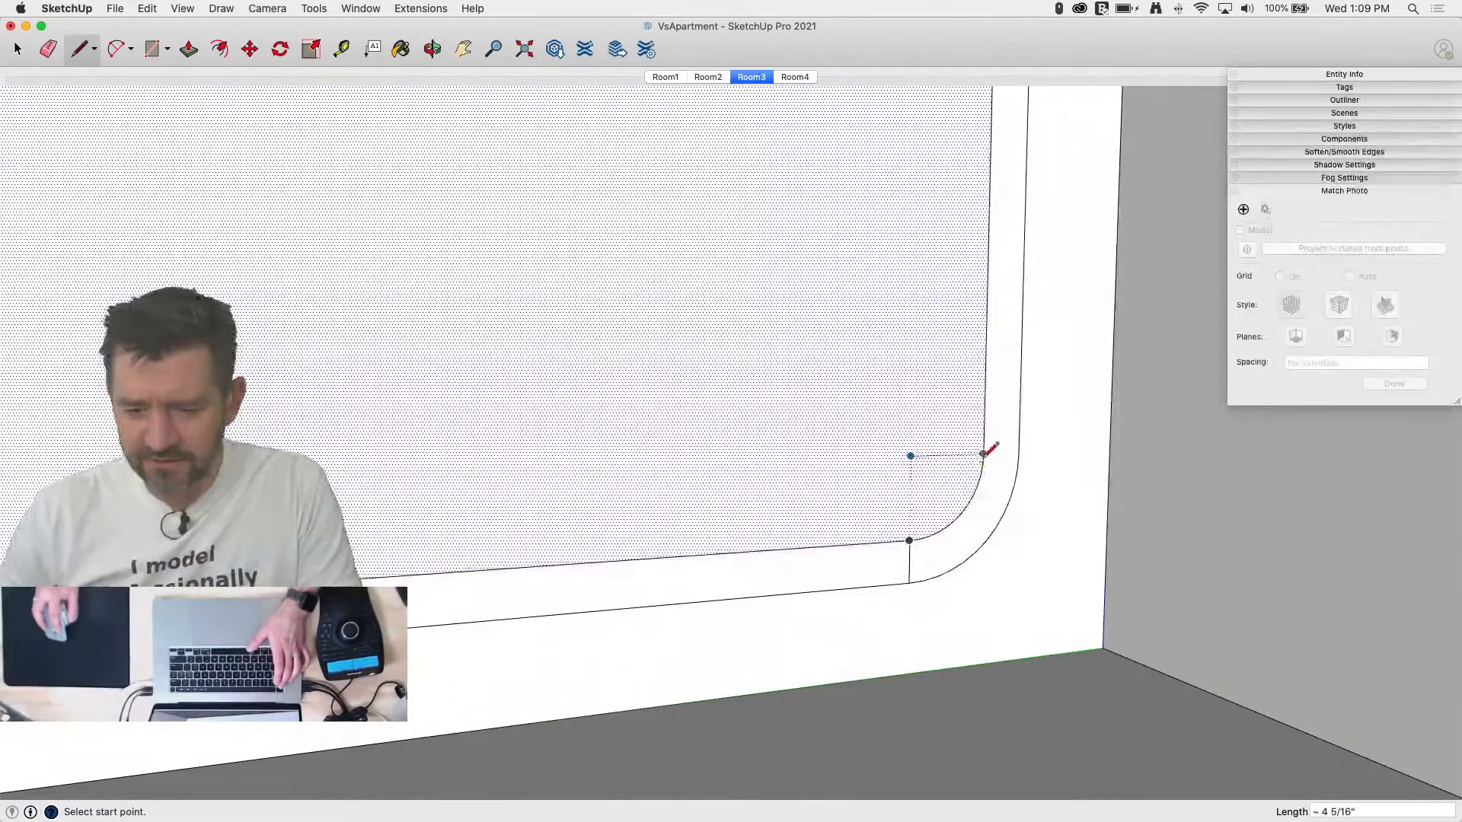
click(983, 454)
click(1018, 453)
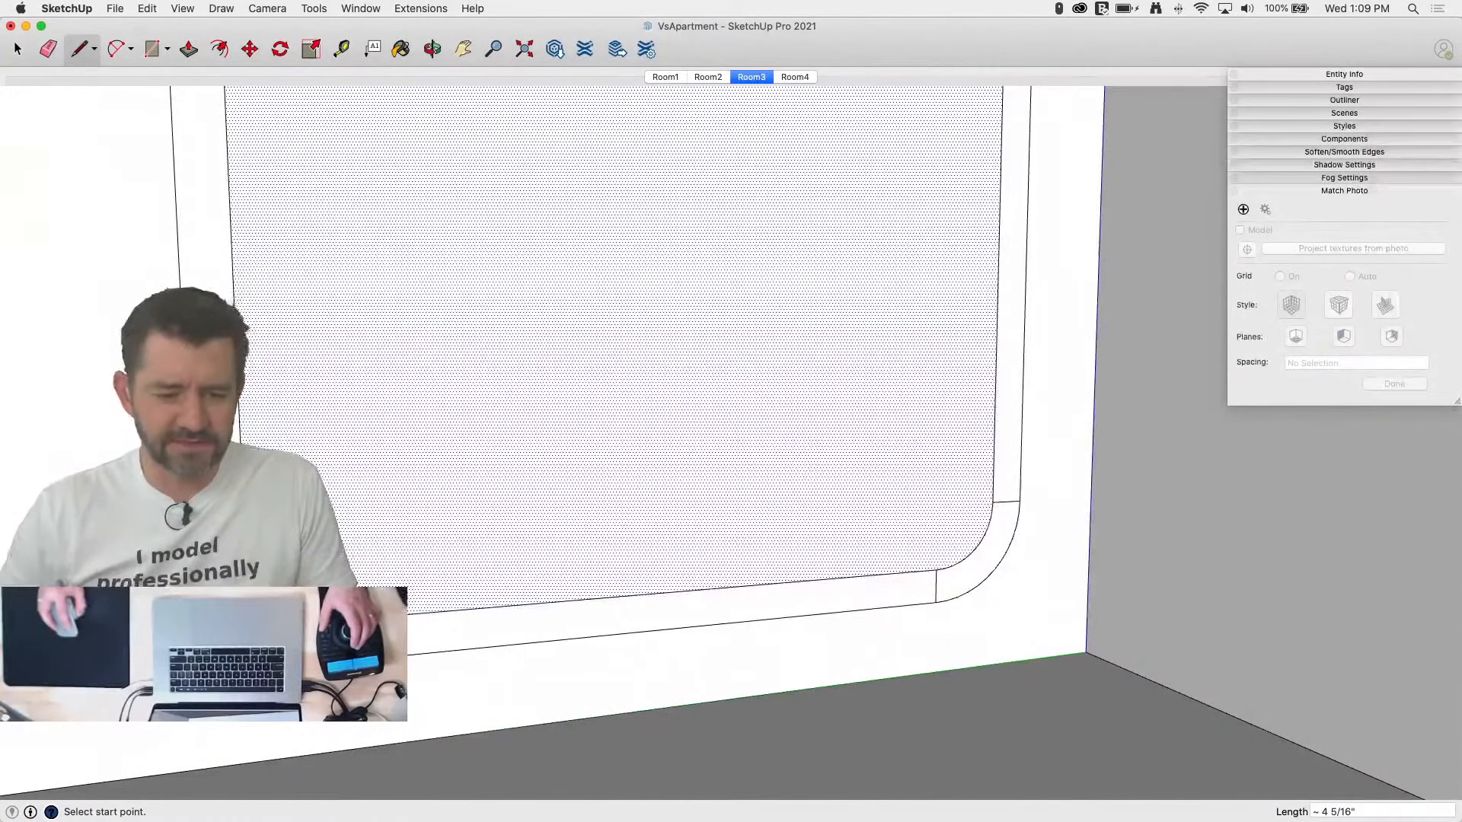
click(350, 619)
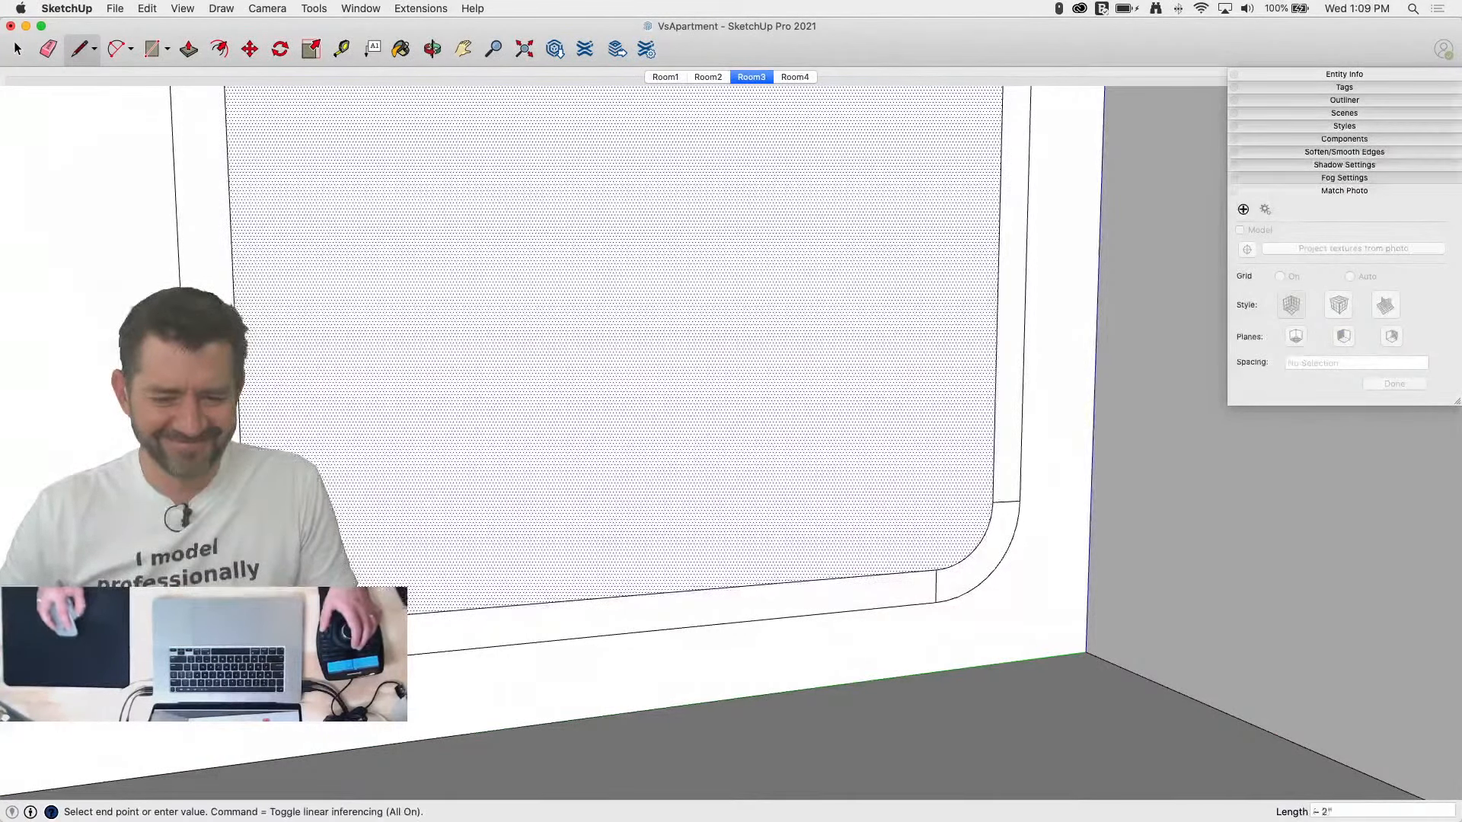
click(335, 661)
key(space)
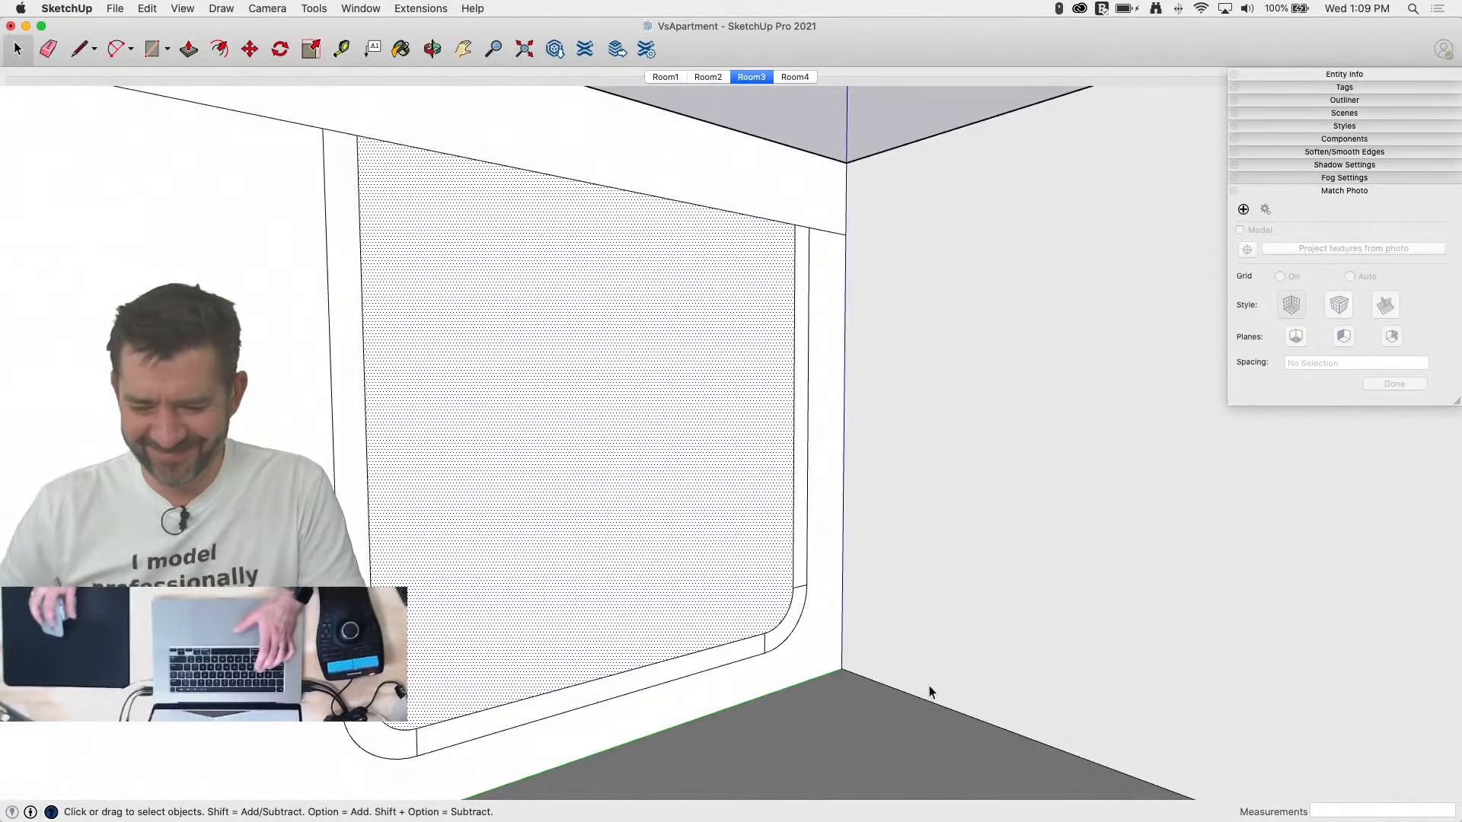
key(m)
click(973, 722)
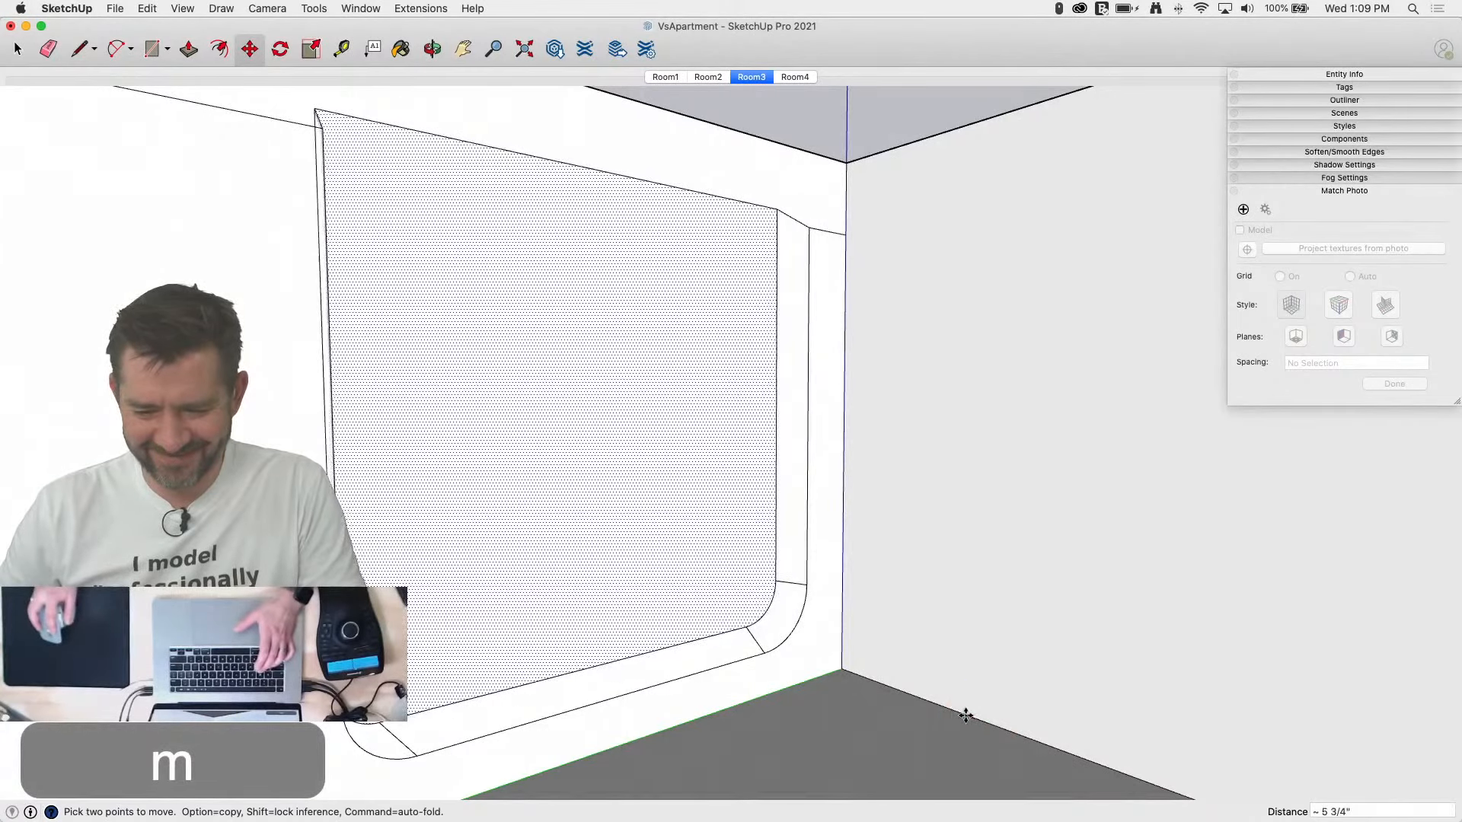
key(Left)
key(Right)
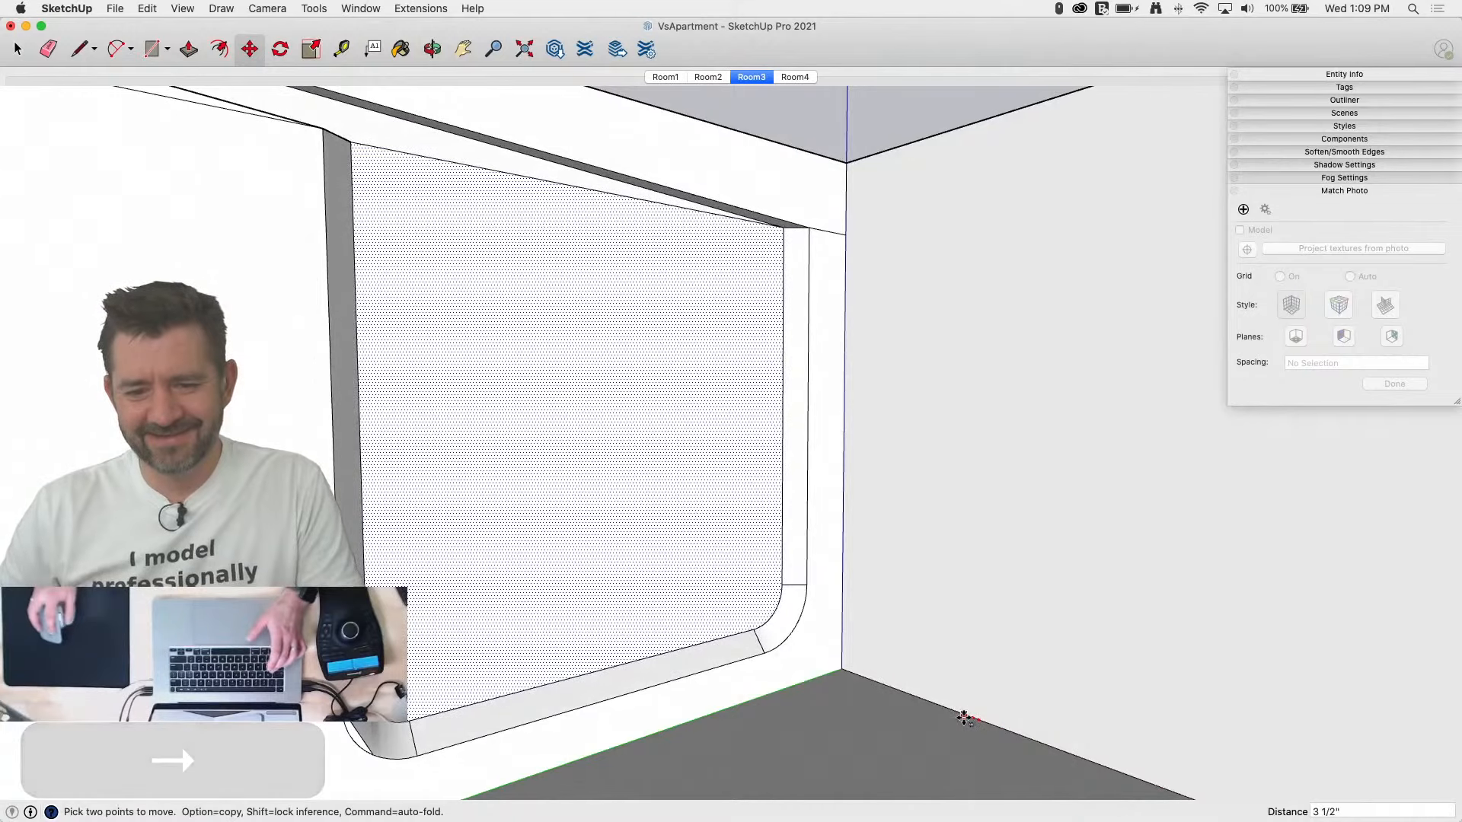
key(space)
Step: Extend both outer alcove side edges about 1' 3 15/16" from the soffit line up to the wall's top edge
key(l)
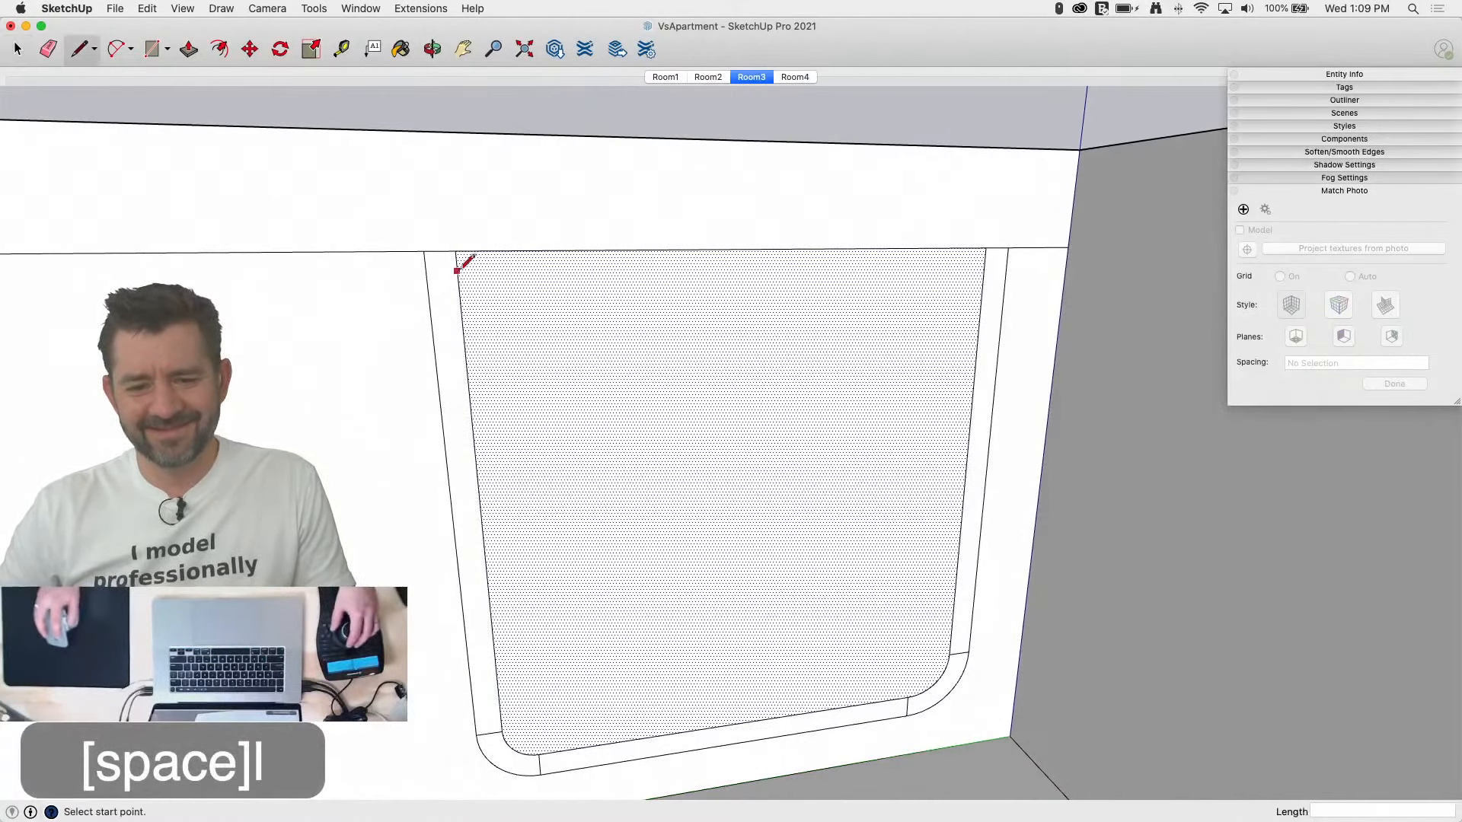
click(423, 250)
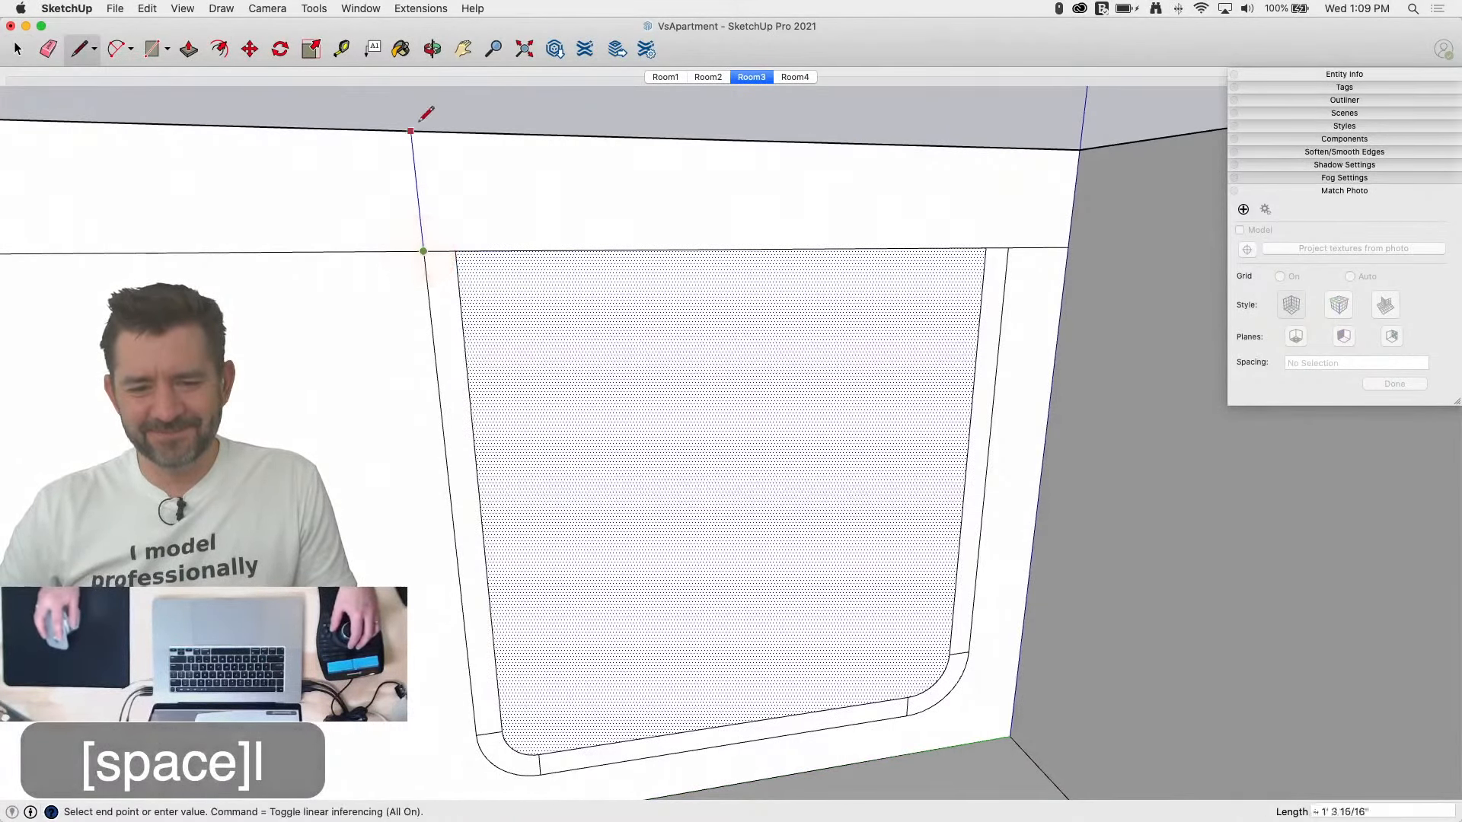
click(411, 130)
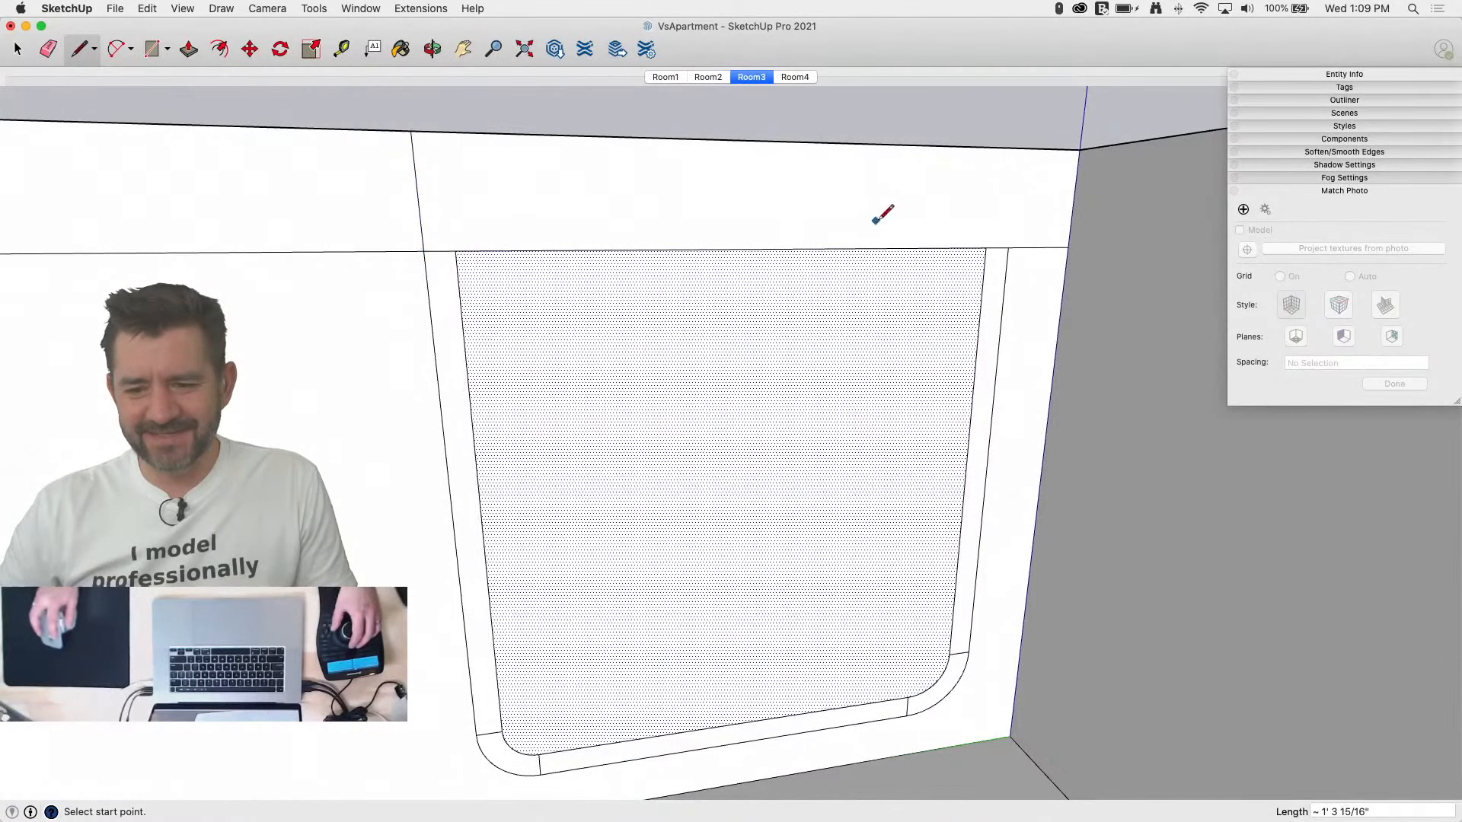
click(1008, 247)
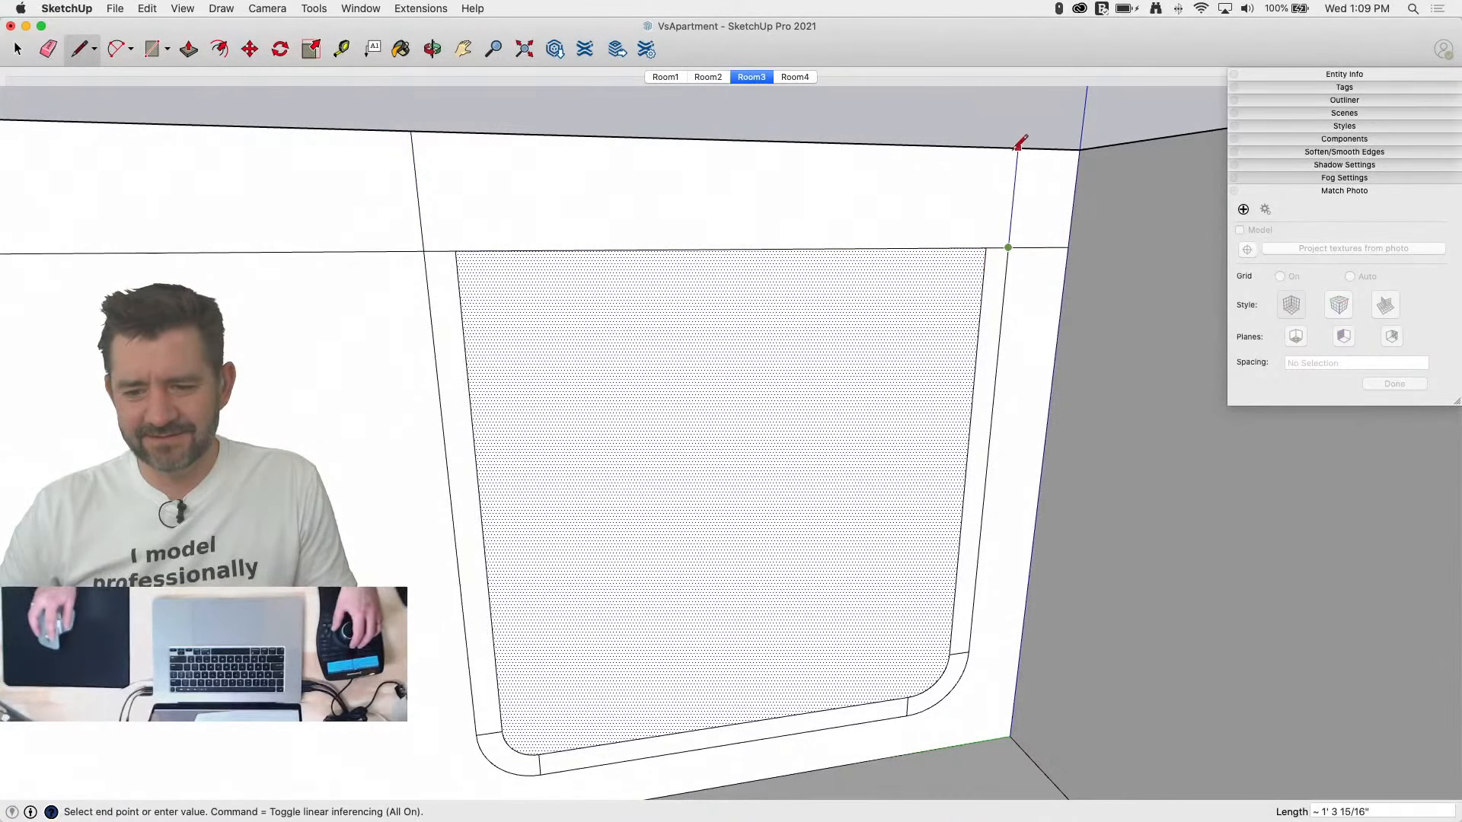
click(1017, 146)
key(m)
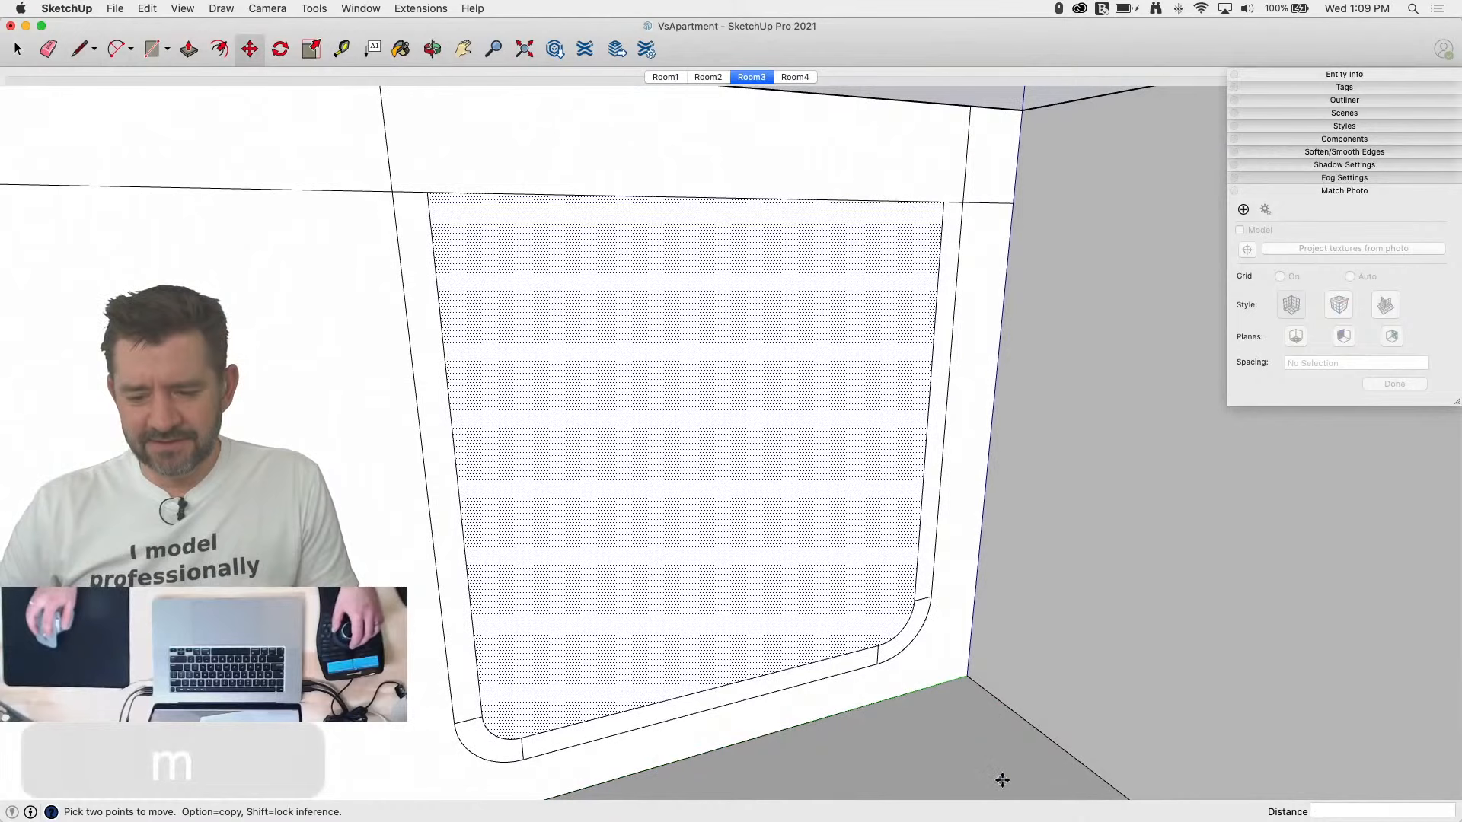
click(1055, 742)
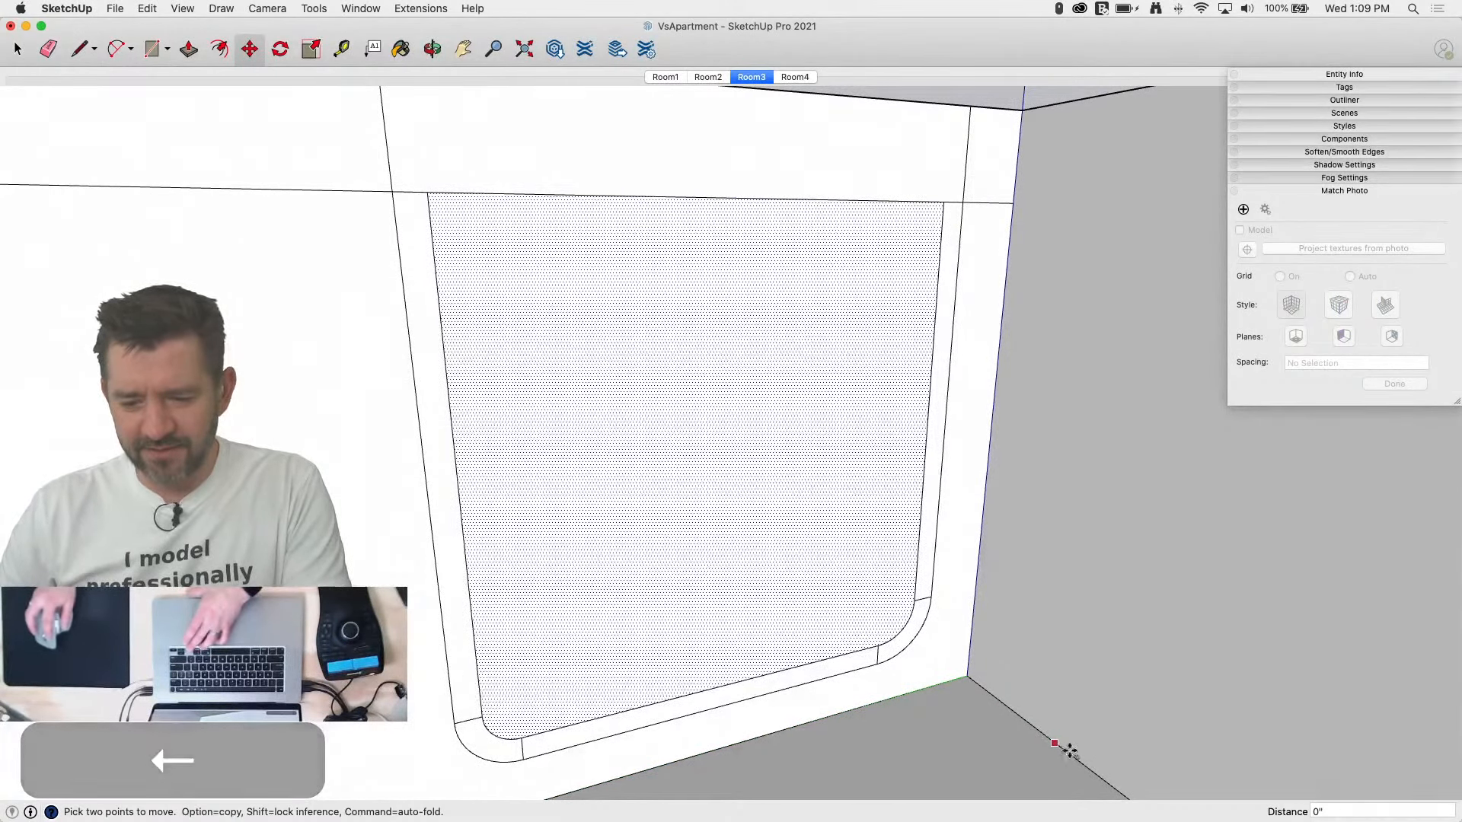
key(Left)
key(Left)
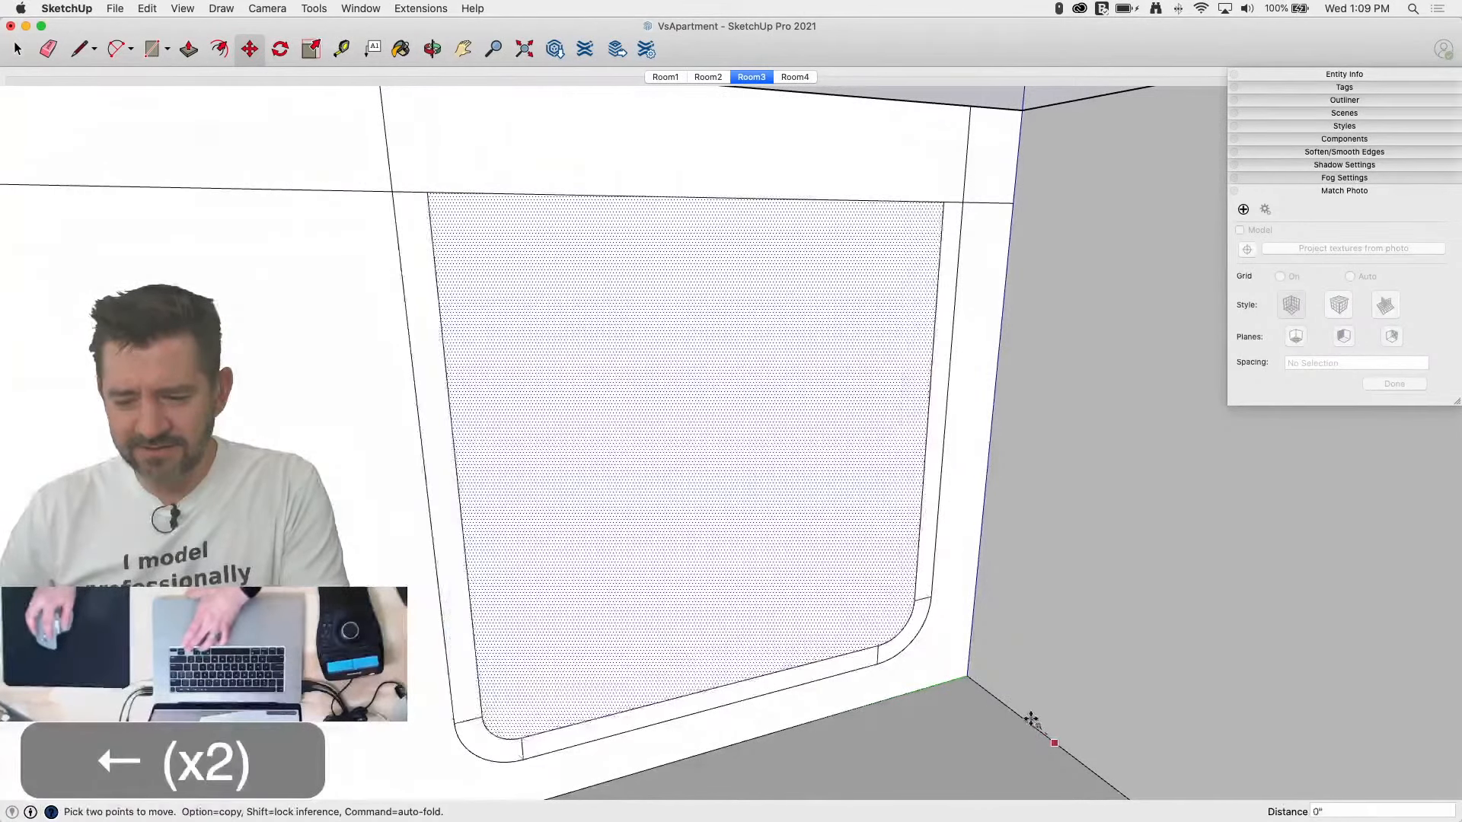
key(space)
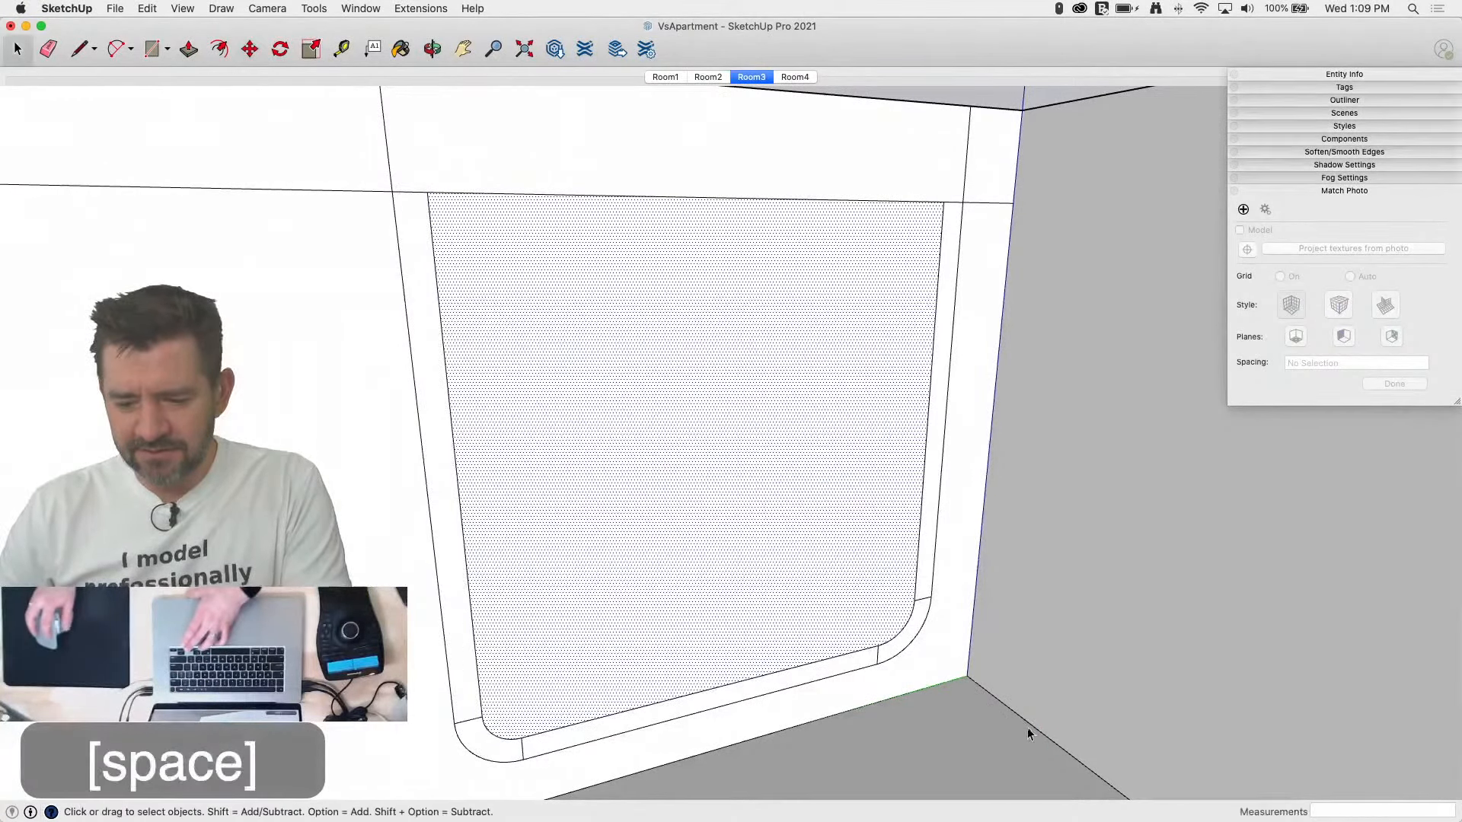
key(m)
click(1064, 752)
key(Left)
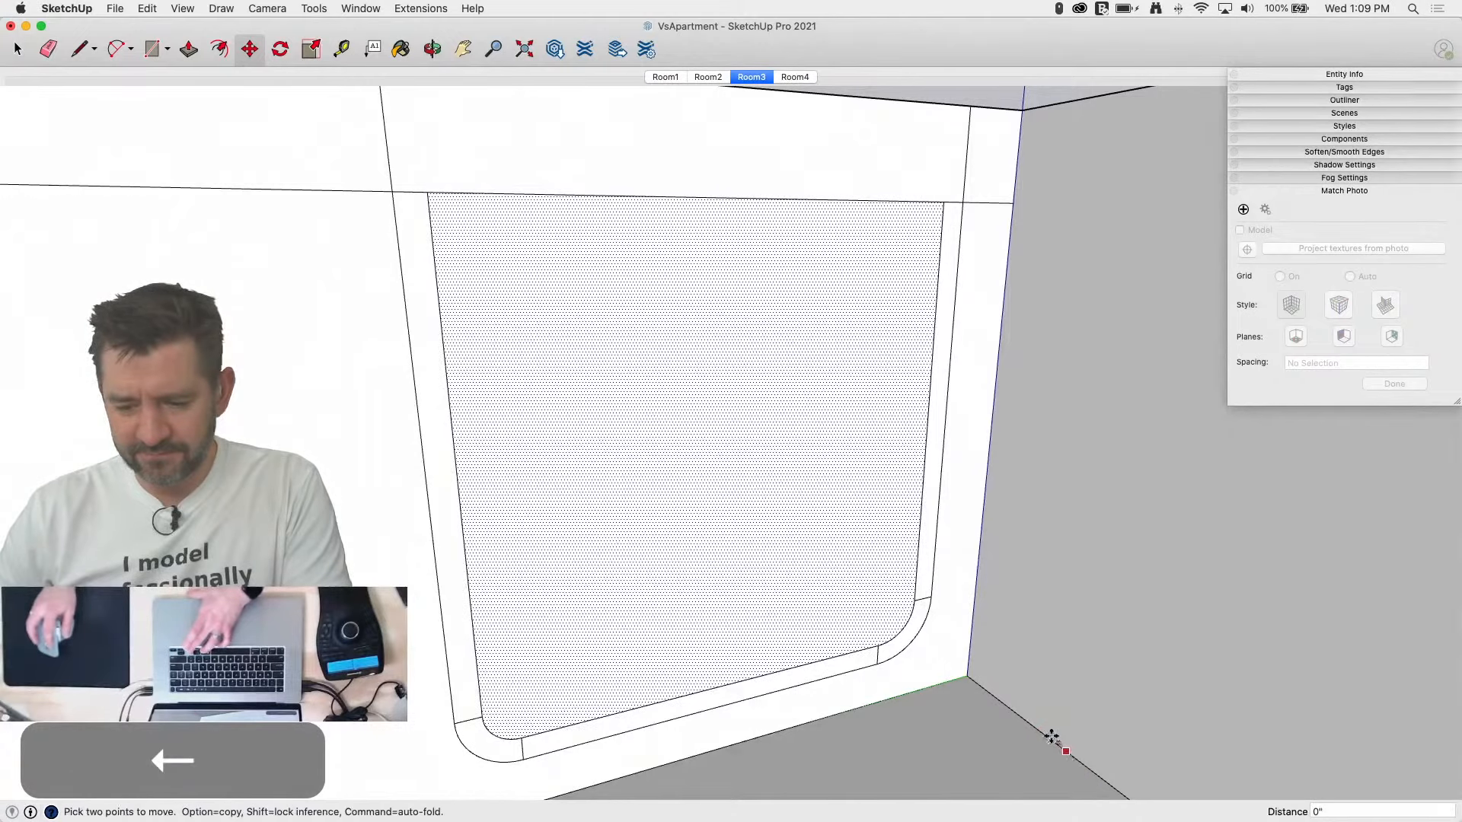
key(space)
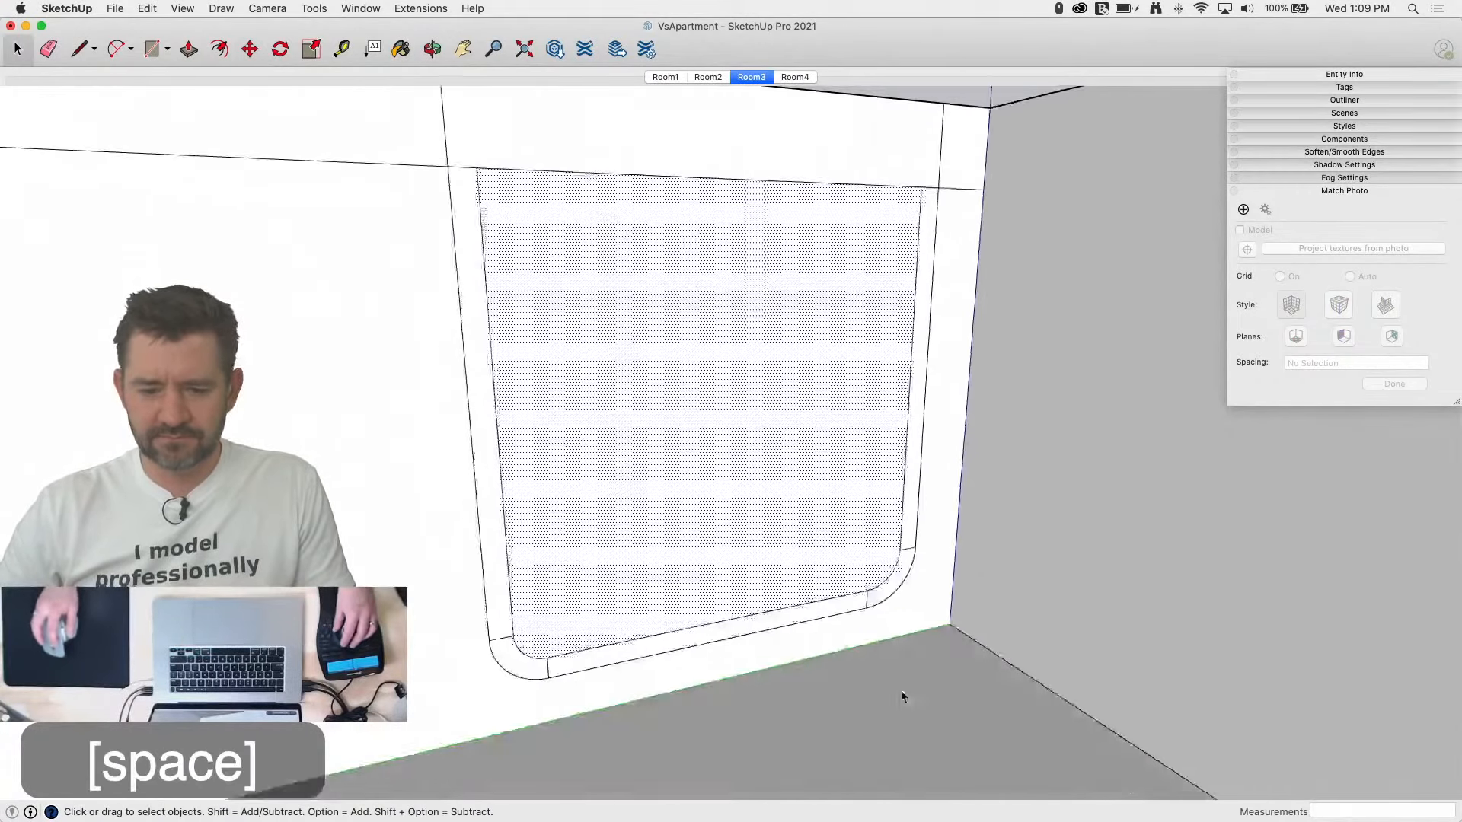
Step: Erase the wall's top edge above the alcove and move the inner alcove face about 3 11/16" into the wall along the red axis
key(e)
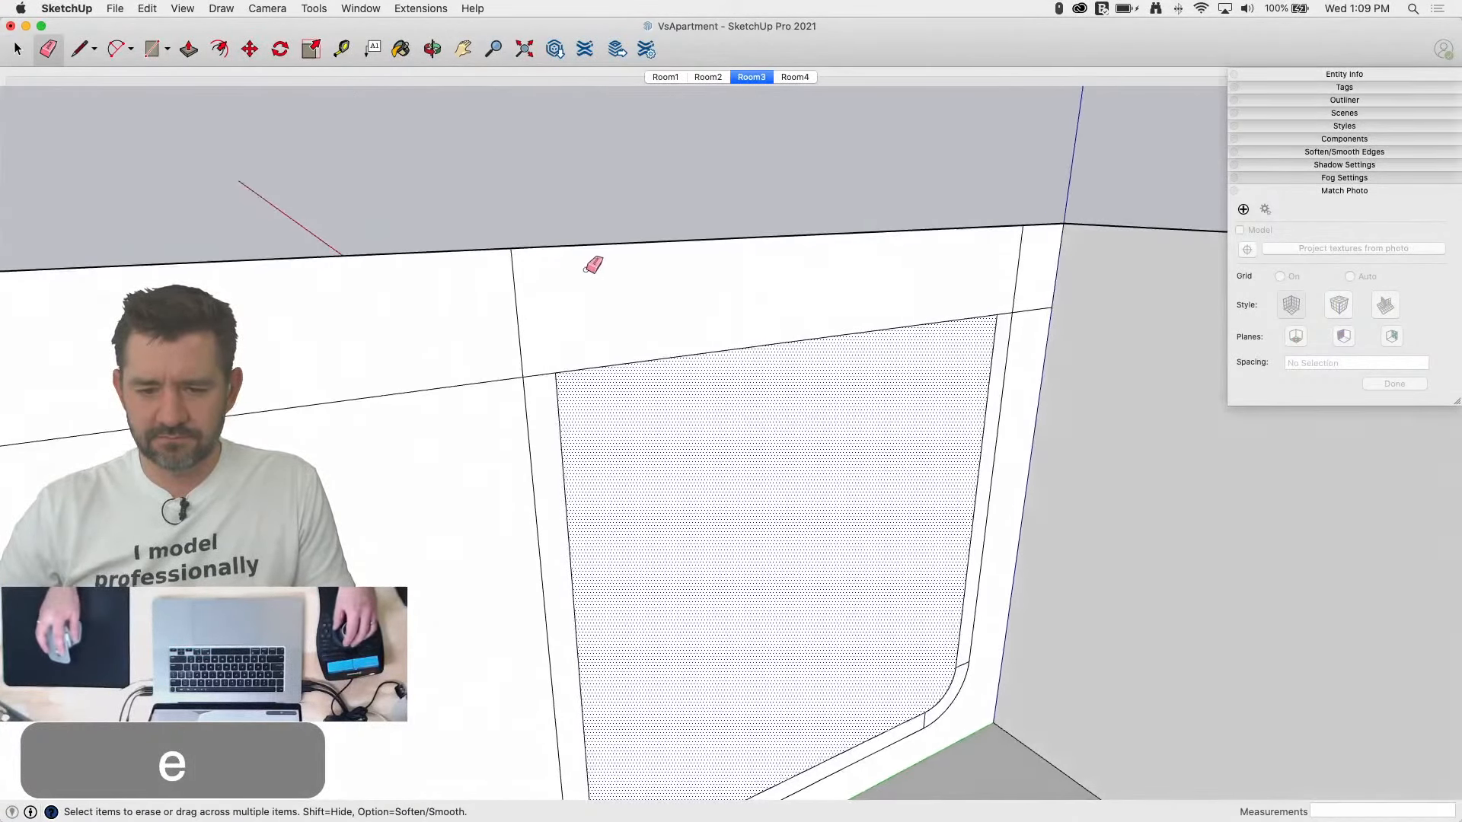
click(583, 233)
key(m)
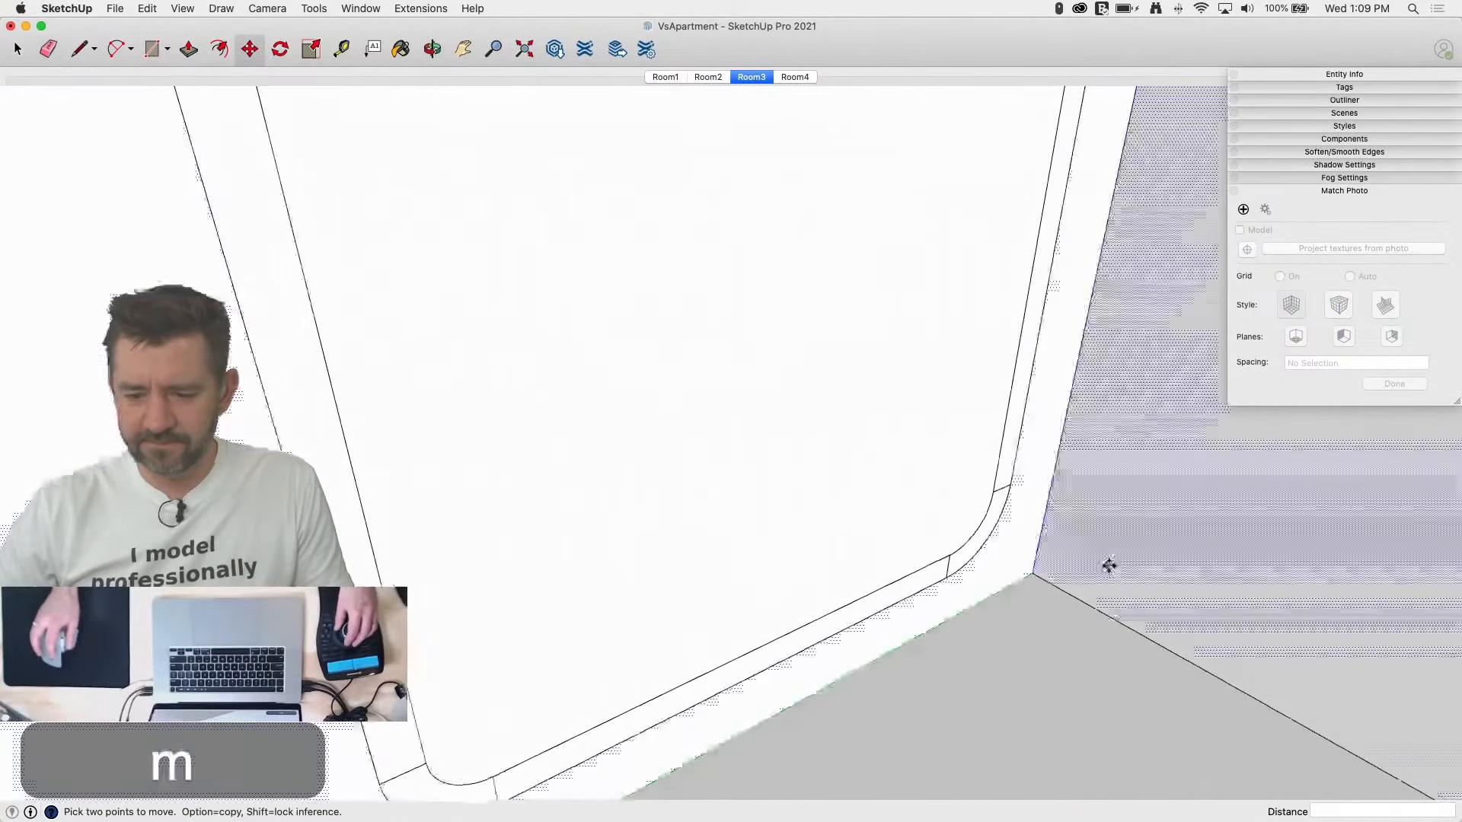
key(space)
click(770, 512)
key(m)
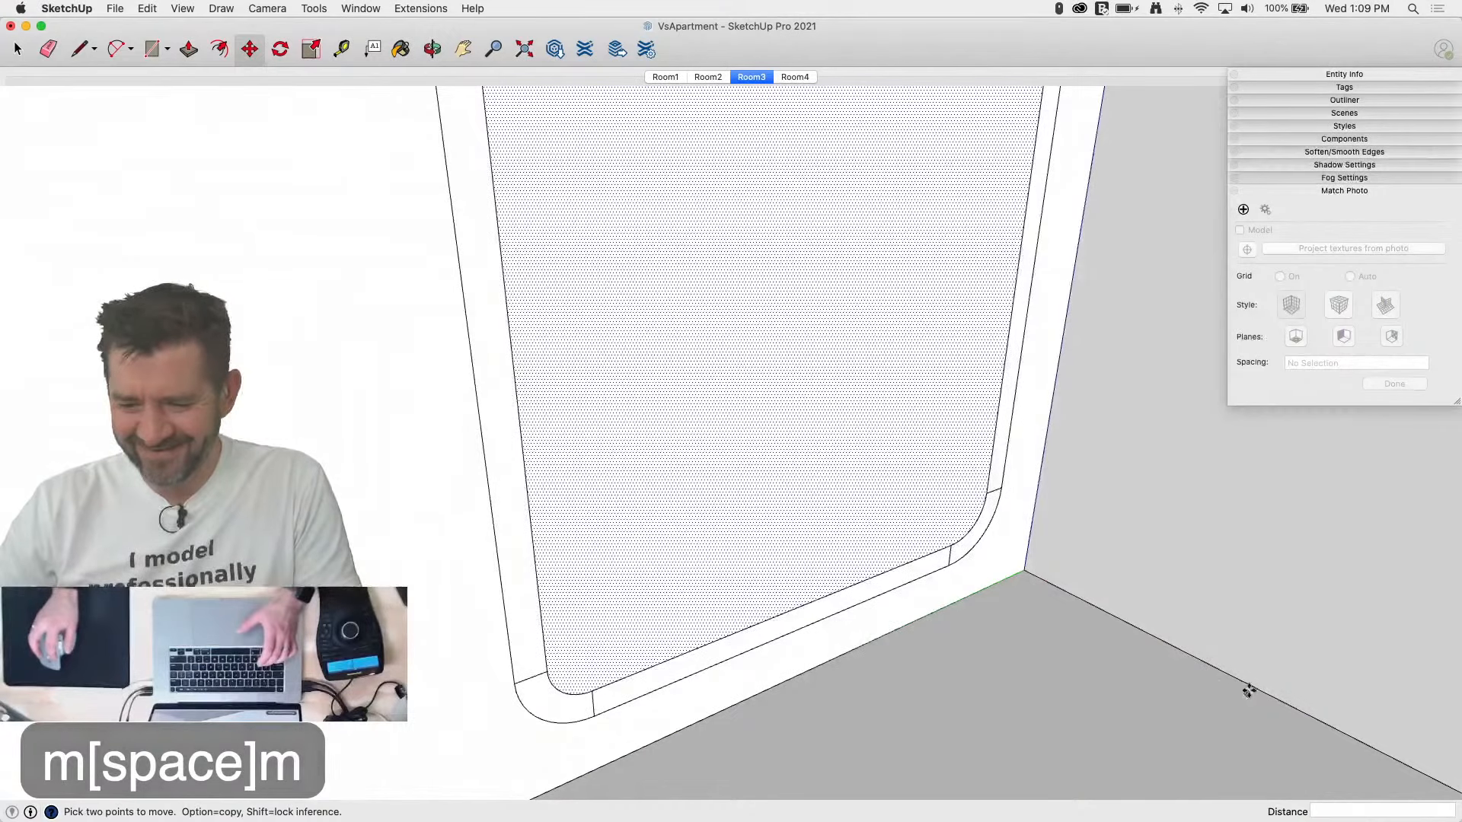
click(1248, 687)
key(Left)
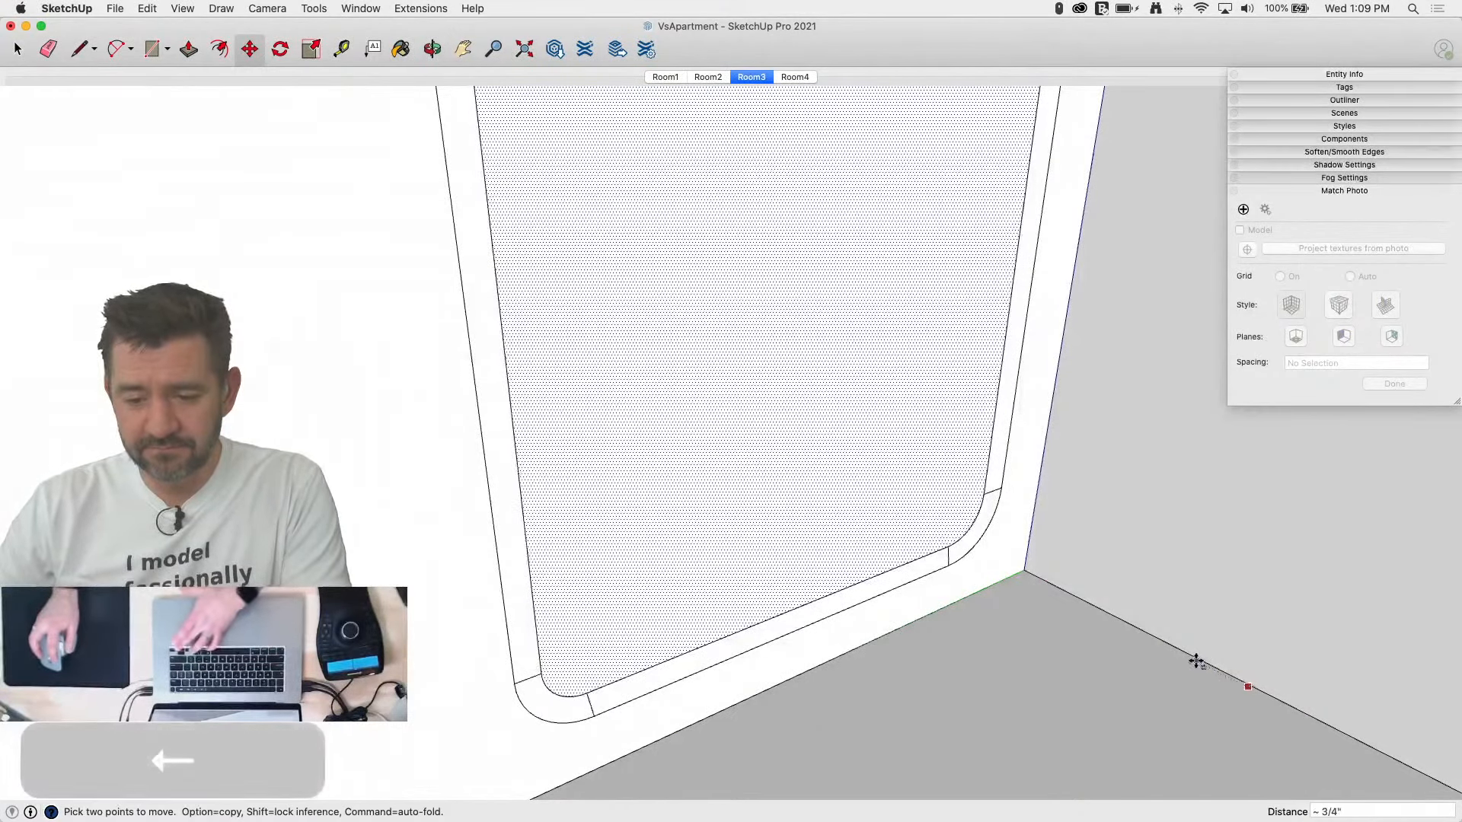
key(Right)
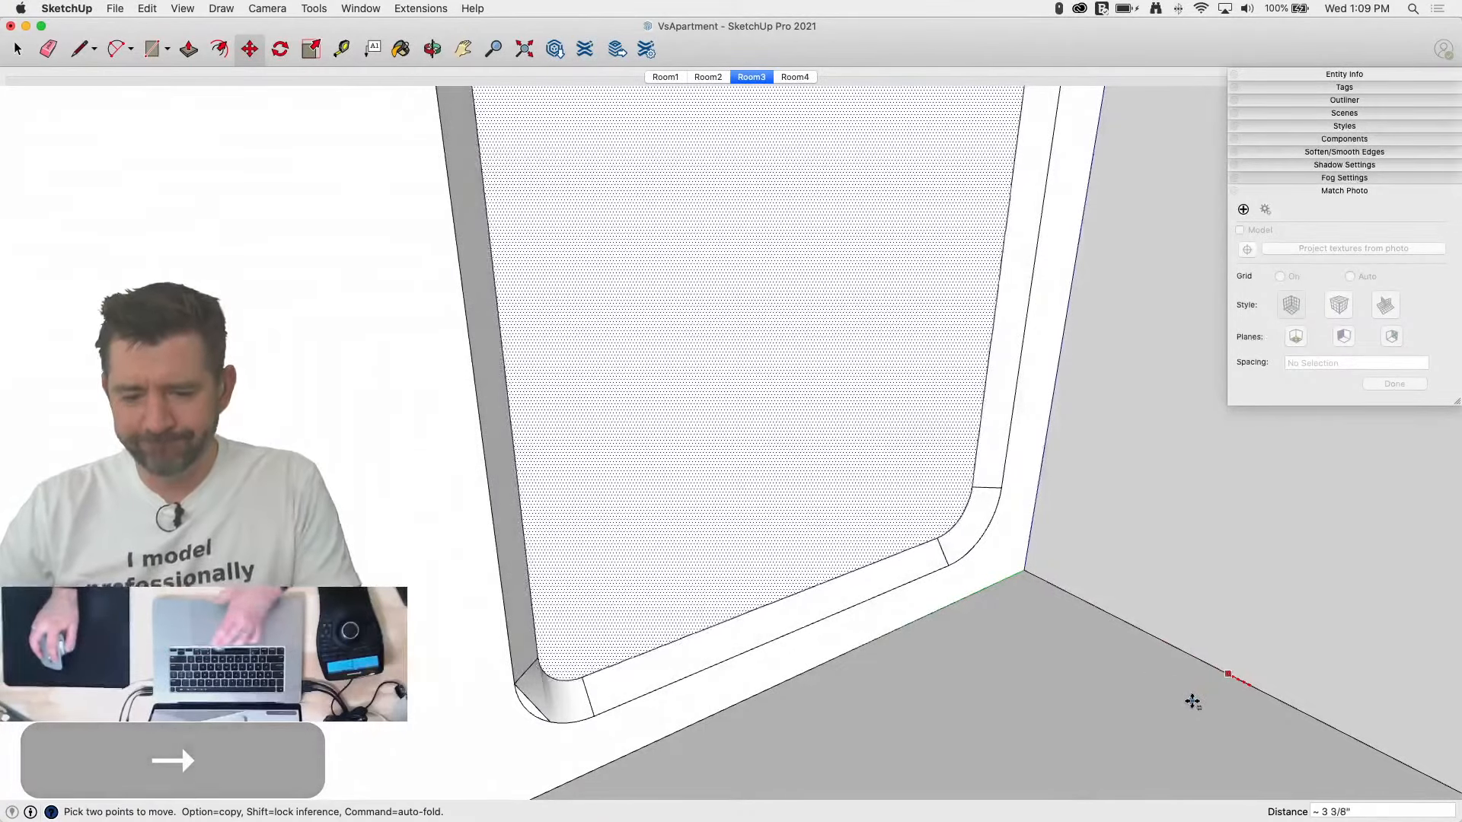
click(794, 77)
click(763, 76)
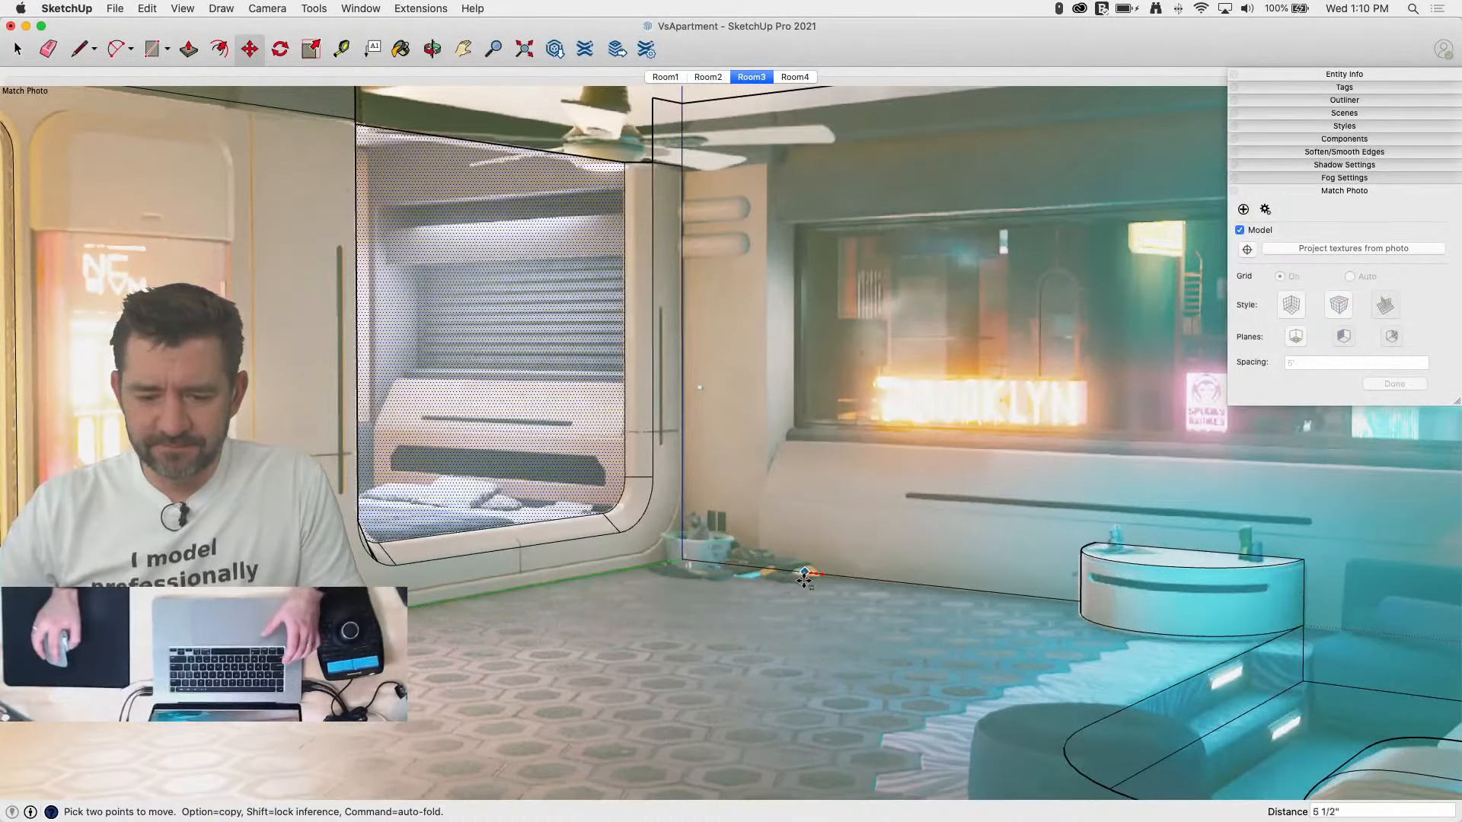
scroll(805, 578, up, 5)
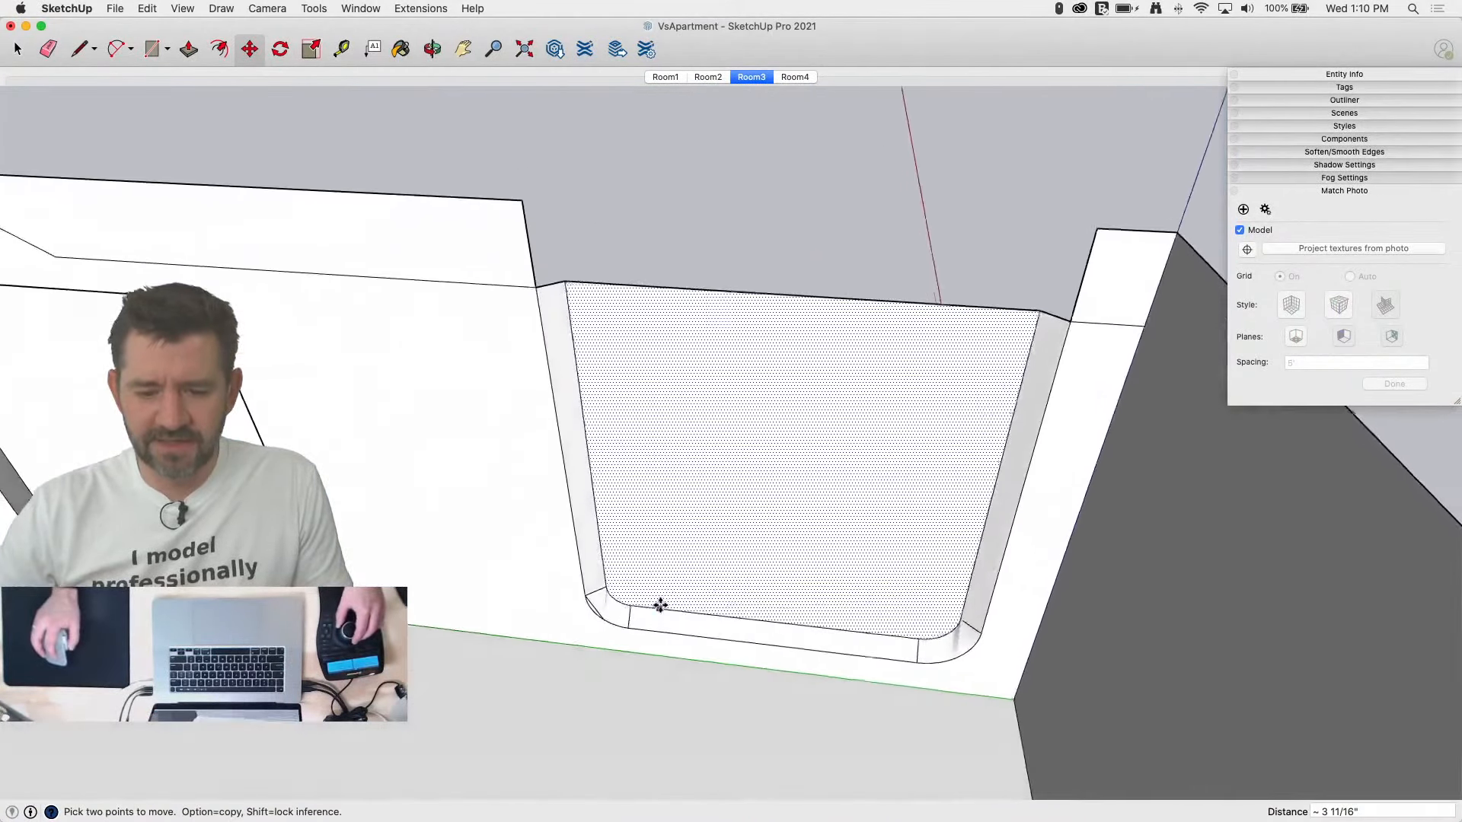
Step: Erase the uneven triangulated edges from the bevel at the alcove's lower left corner
scroll(660, 605, up, 5)
key(e)
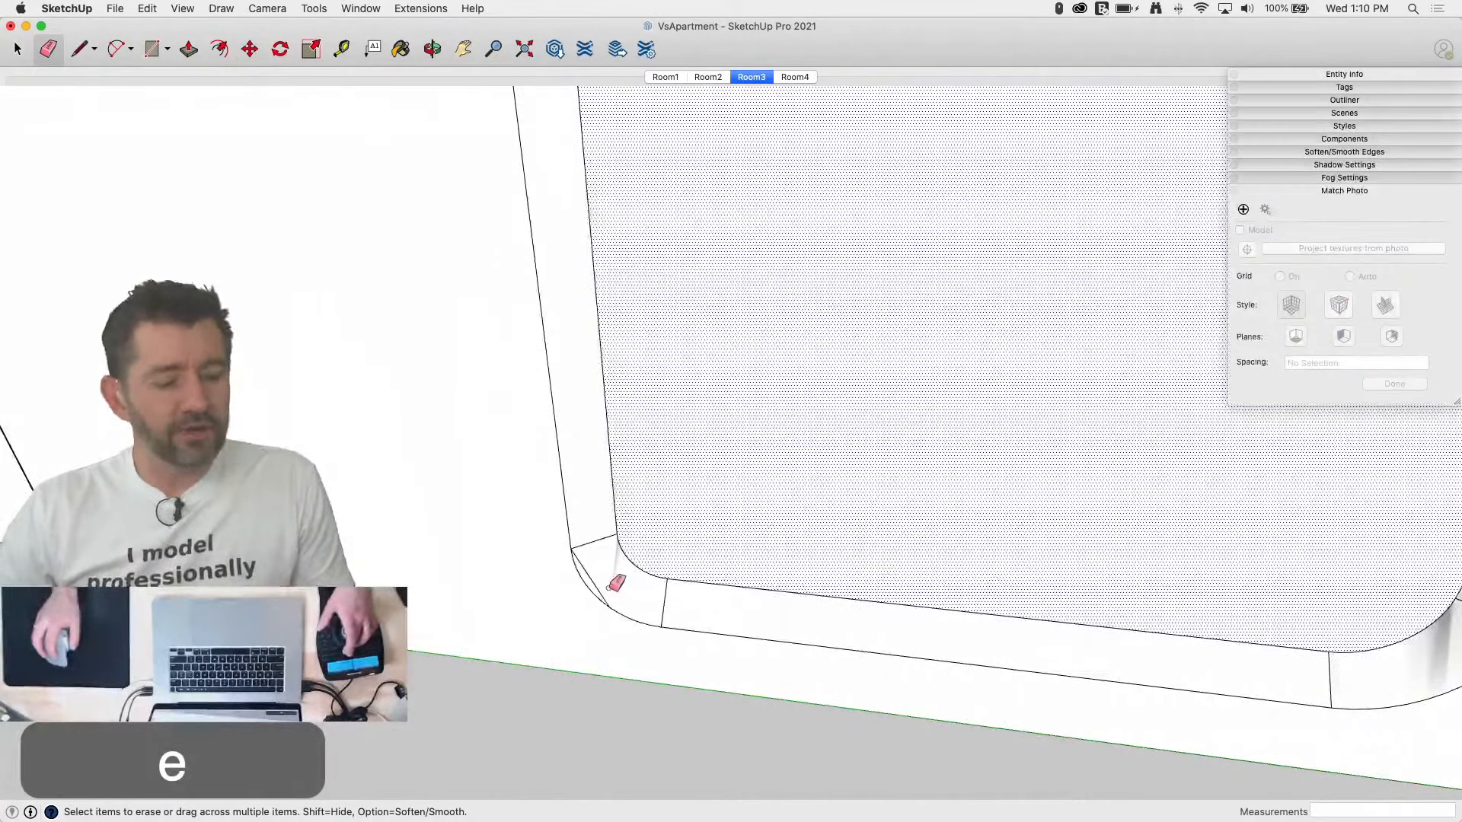
scroll(604, 586, up, 5)
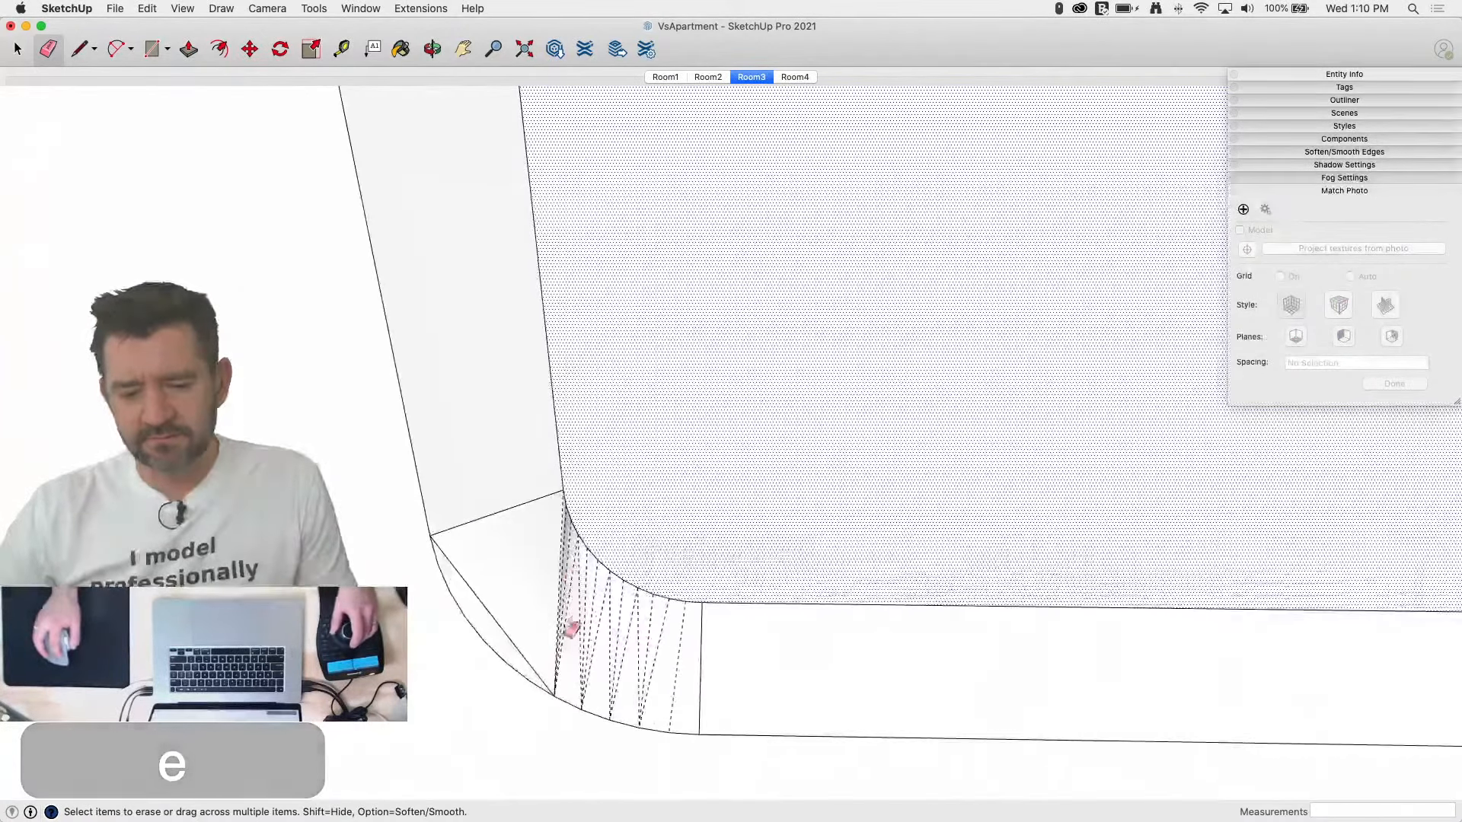
drag(538, 672, 564, 664)
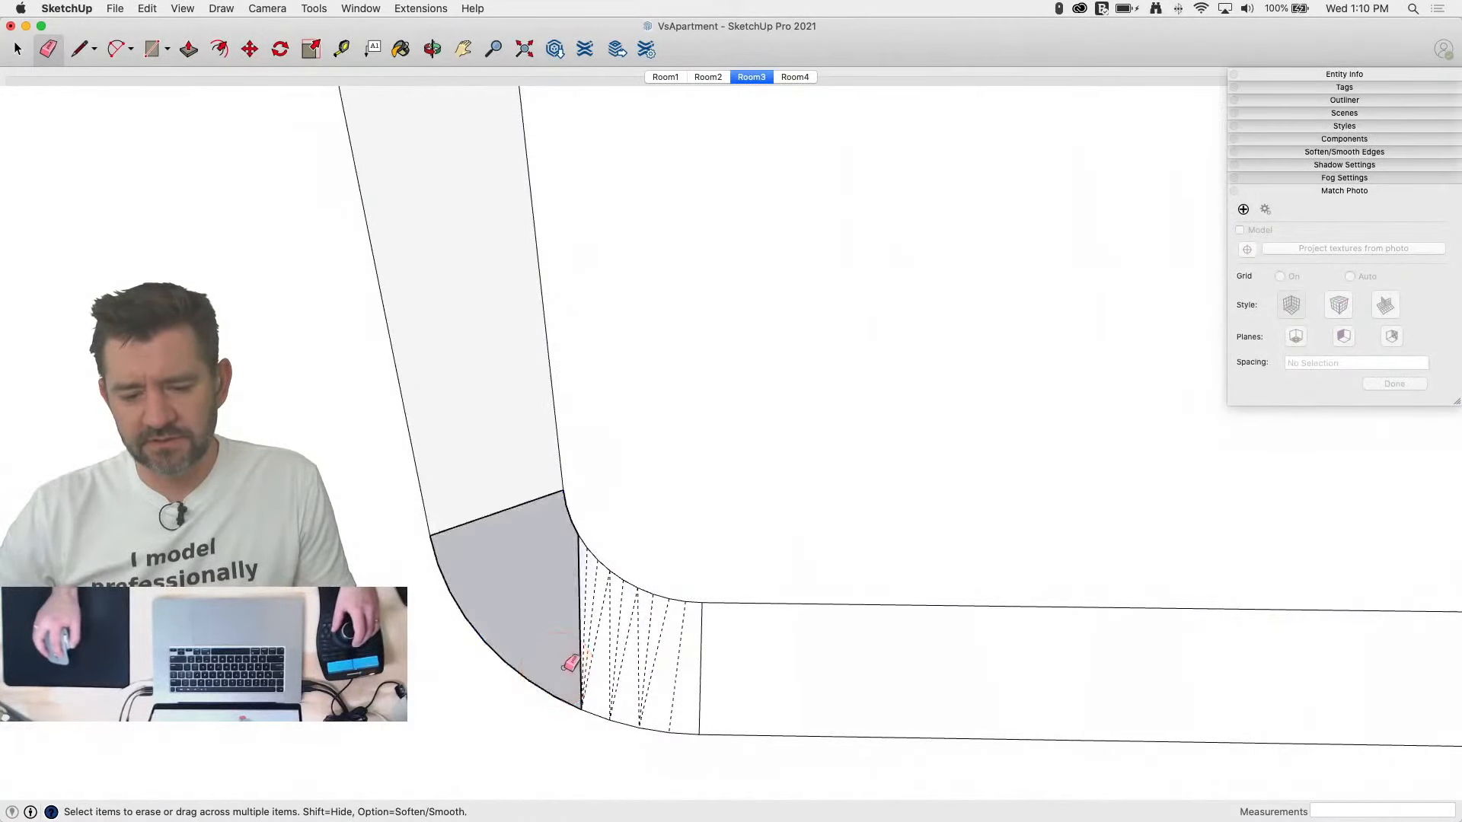
mouse_move(564, 664)
middle_down()
mouse_move(610, 663)
mouse_move(607, 640)
mouse_move(674, 676)
middle_up()
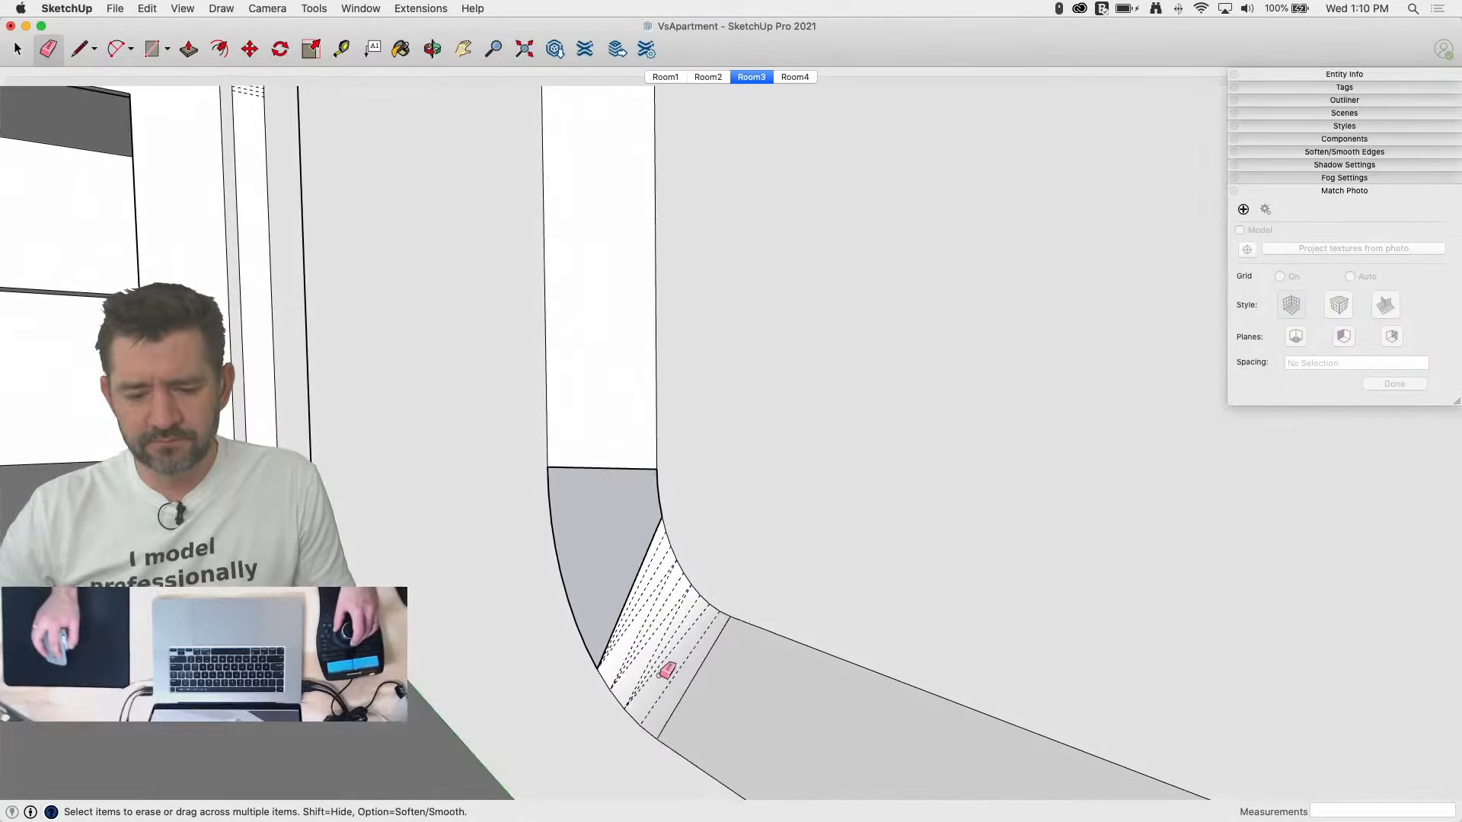
mouse_move(660, 673)
mouse_down()
mouse_move(613, 601)
mouse_move(685, 669)
mouse_up()
Step: Rebuild the lower left corner bevel with lines about 5 5/8" long between matching outer and inner arc vertices, and soften those lines
key(l)
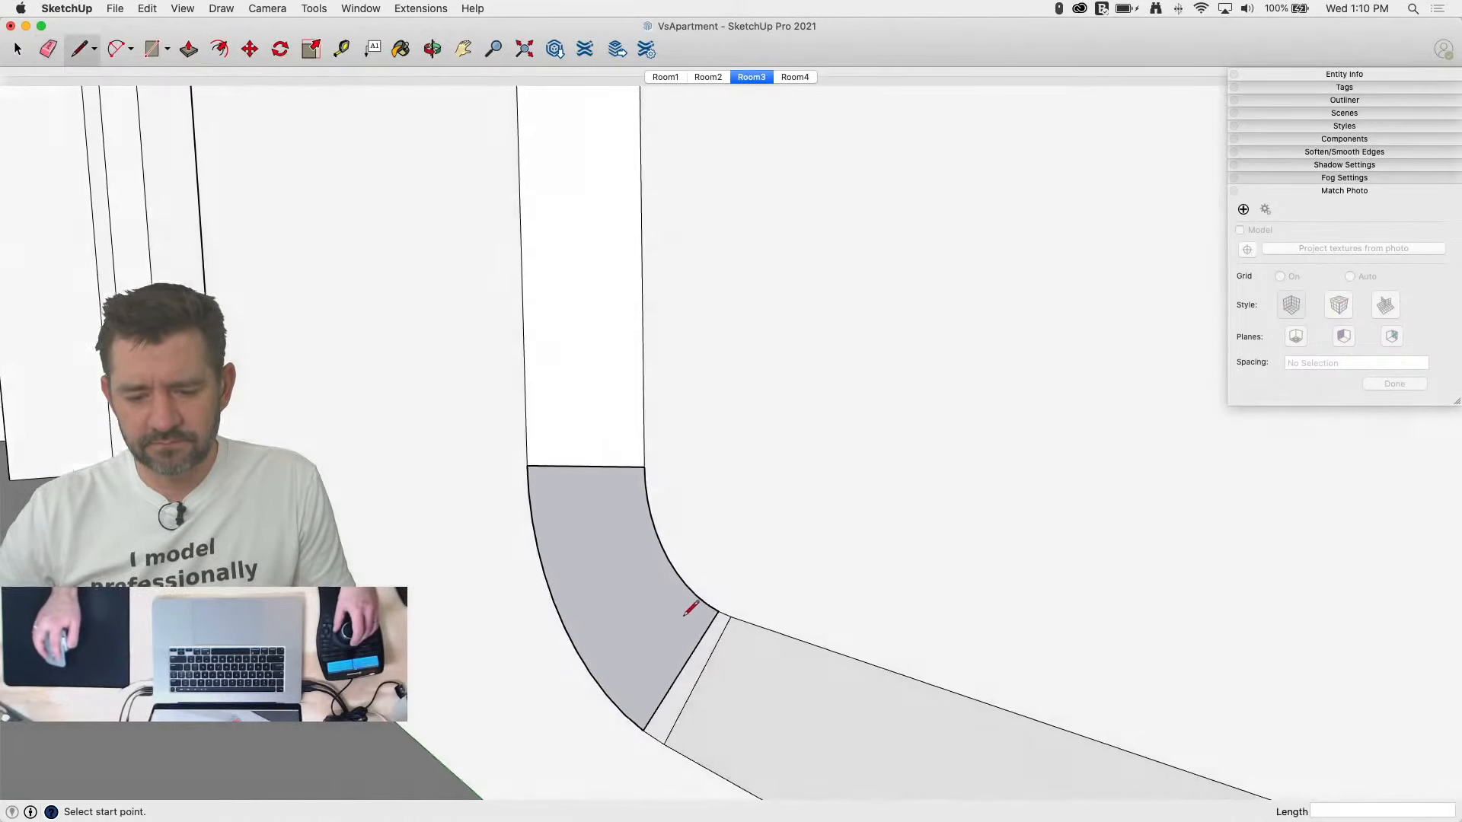
click(625, 714)
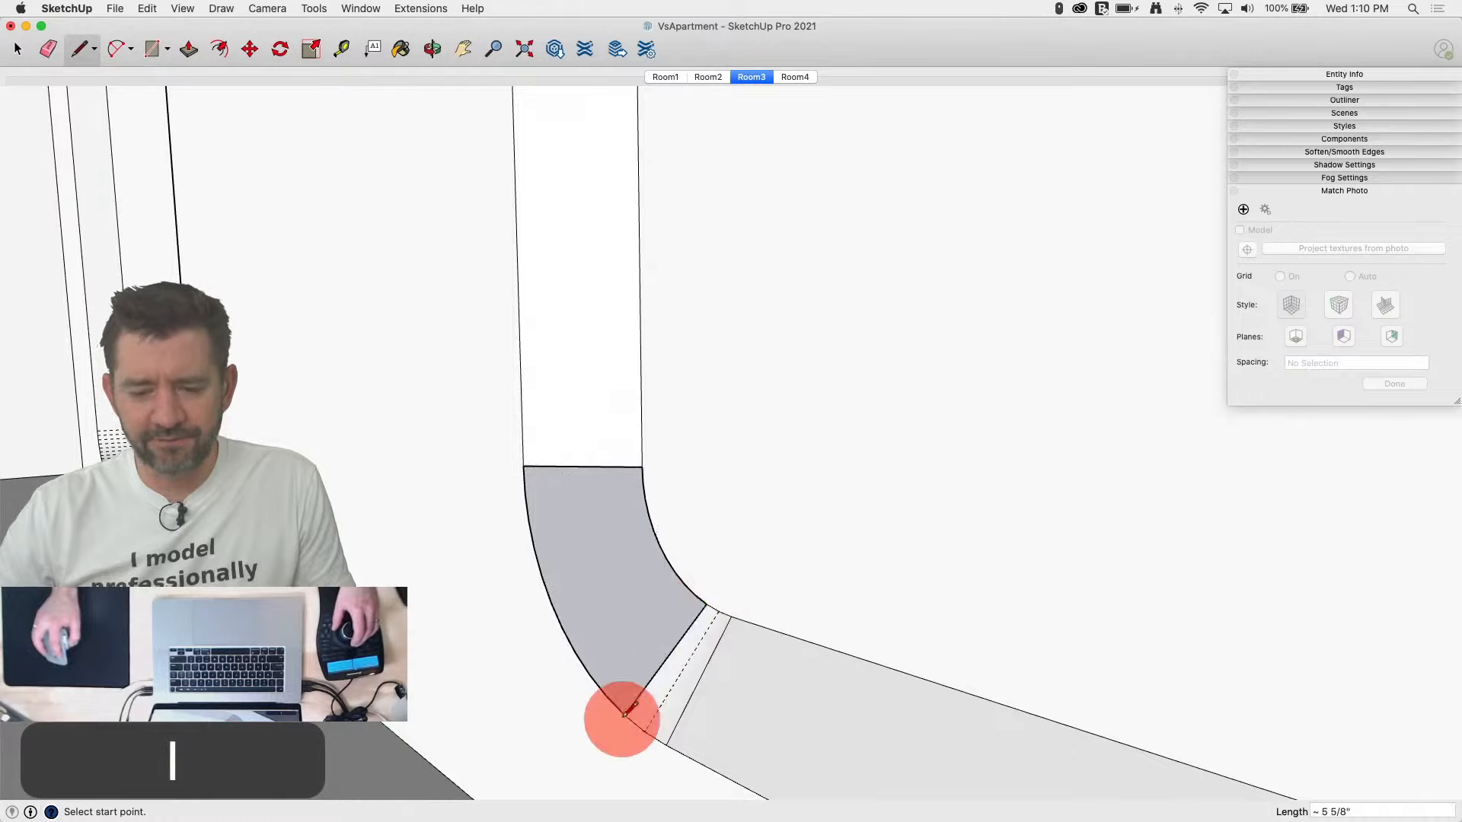
click(605, 693)
click(695, 594)
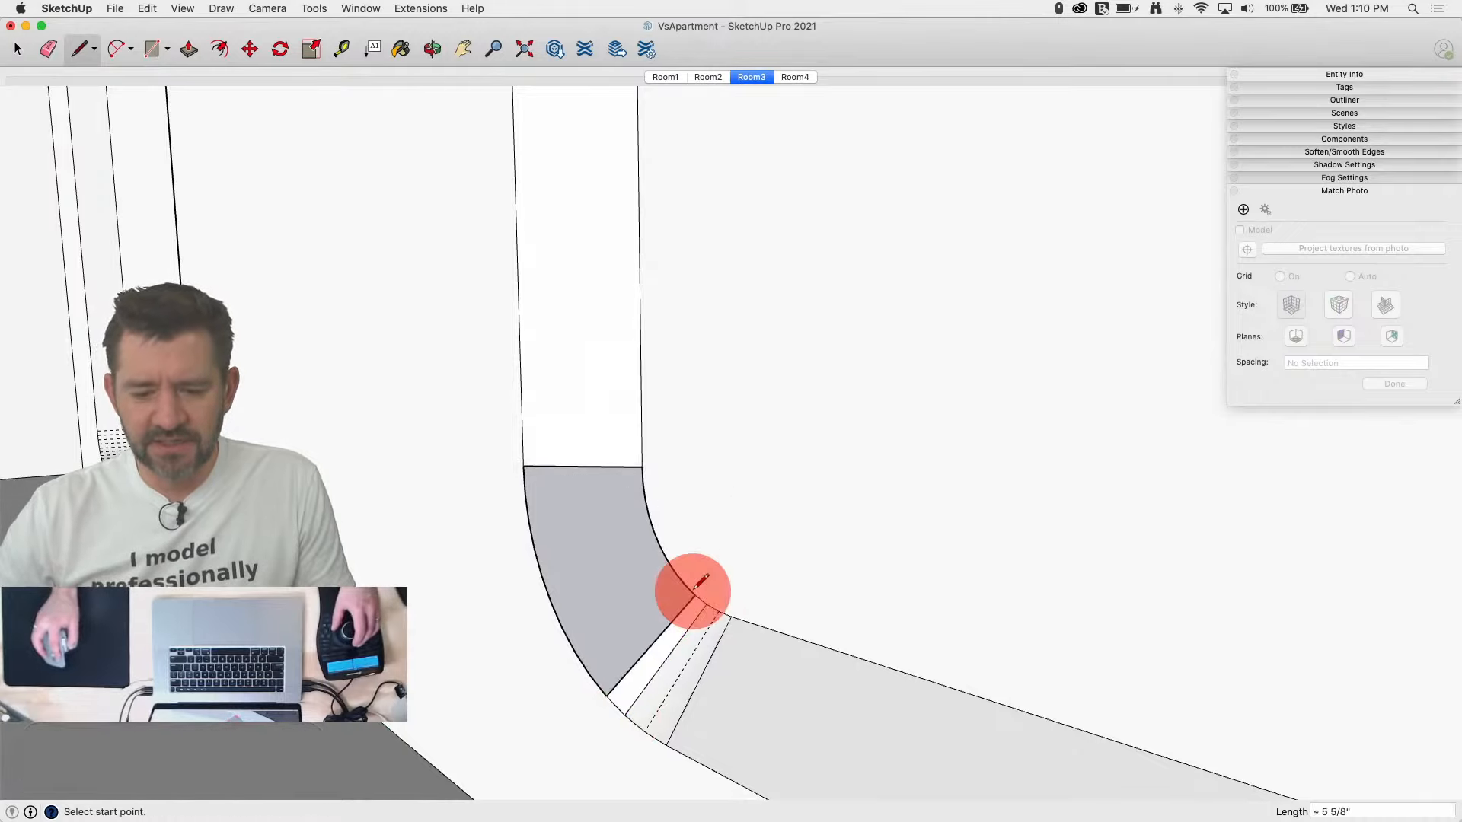
click(685, 583)
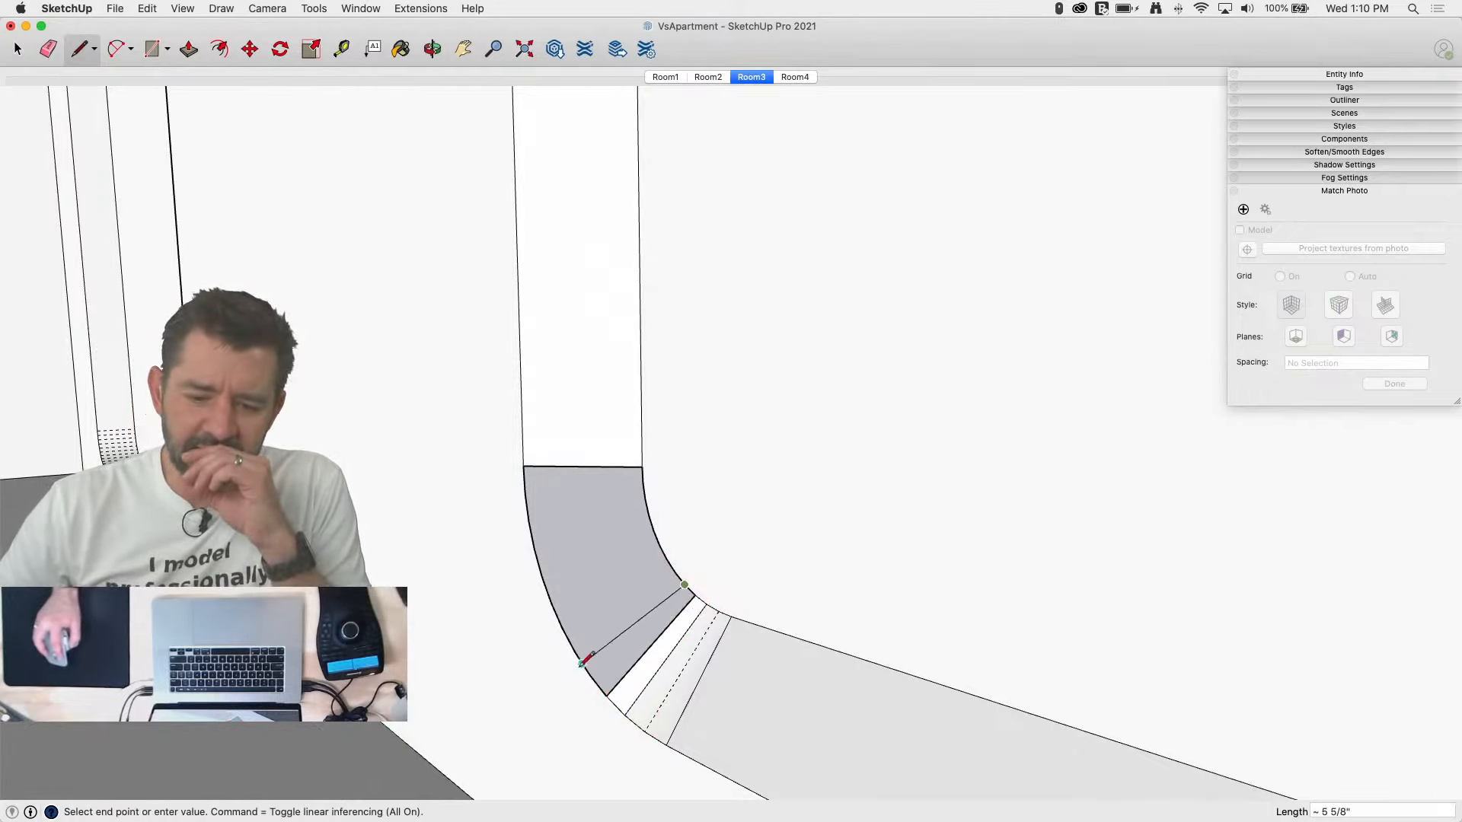
key(Escape)
click(575, 652)
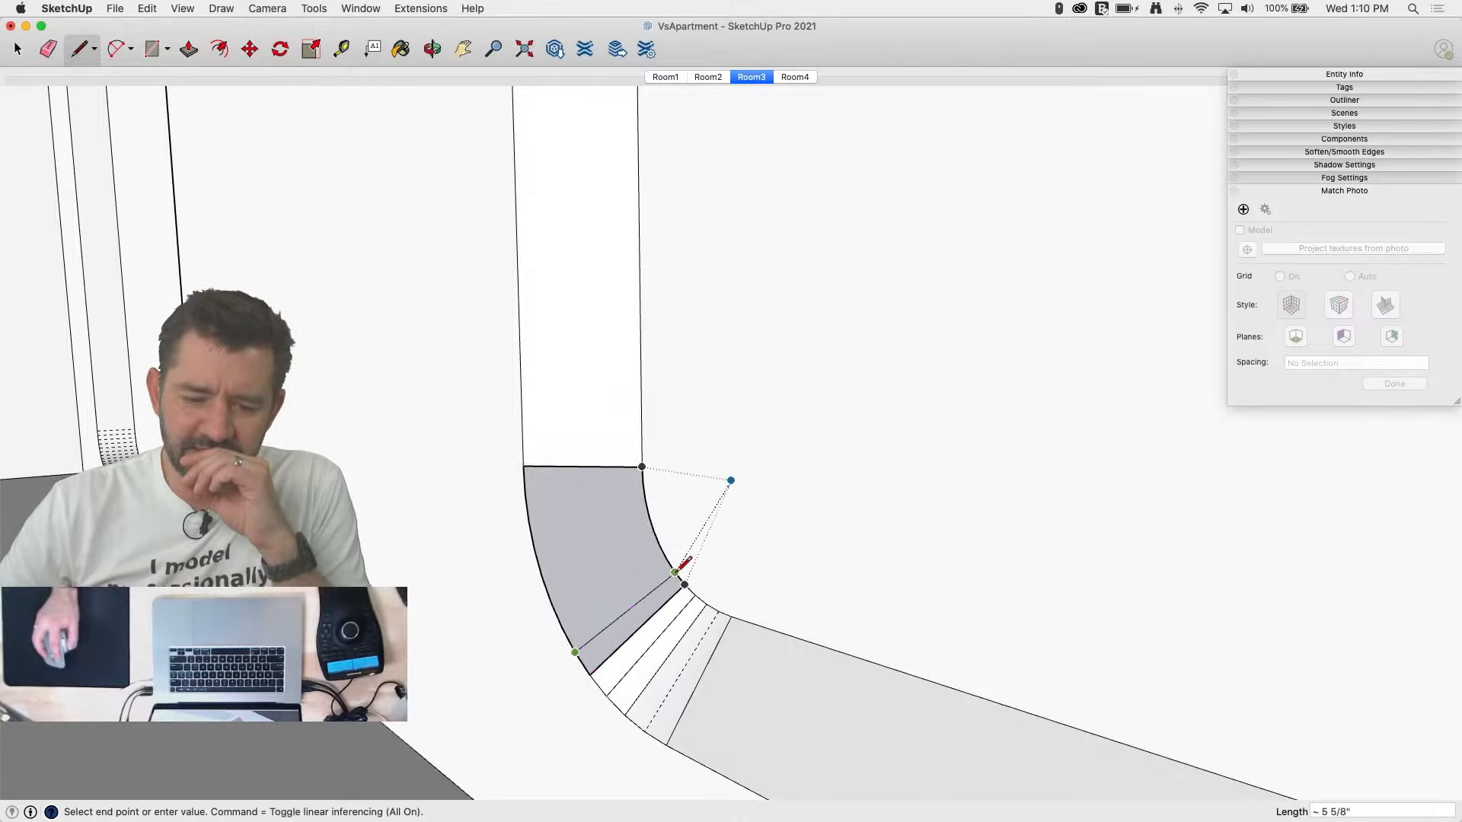
click(675, 572)
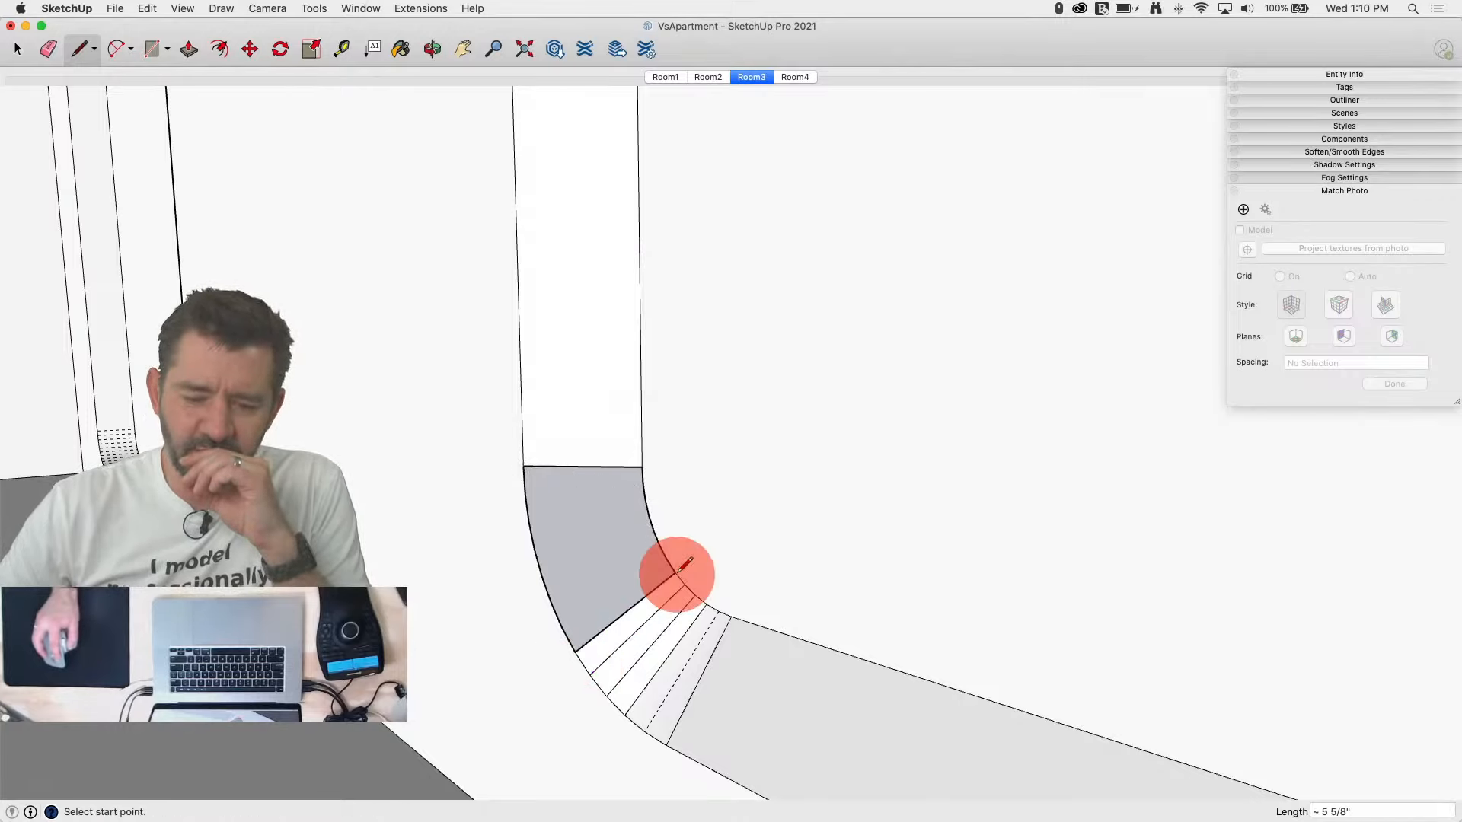
click(564, 627)
click(666, 560)
click(659, 545)
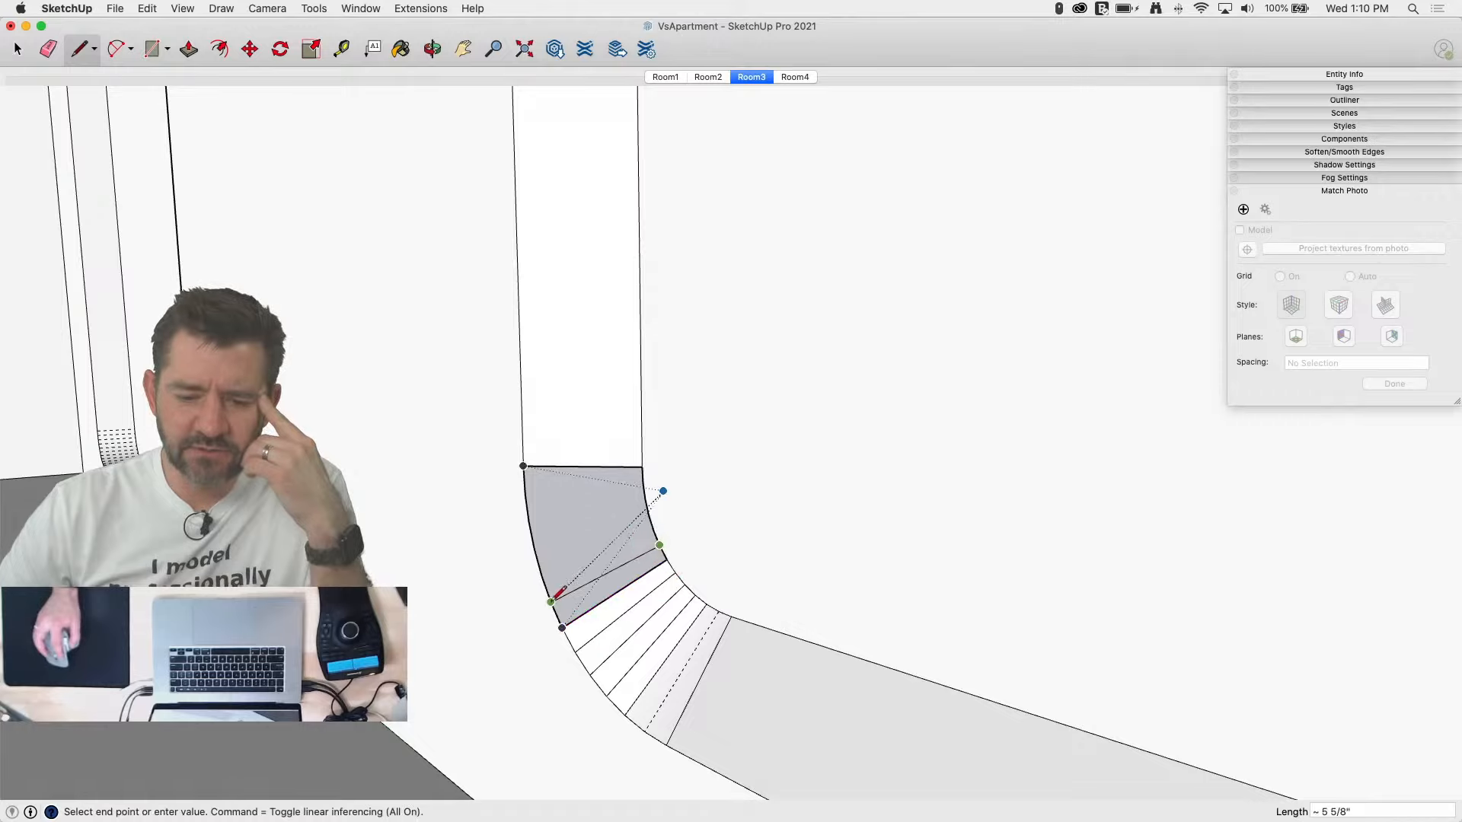
click(550, 602)
click(547, 588)
click(541, 576)
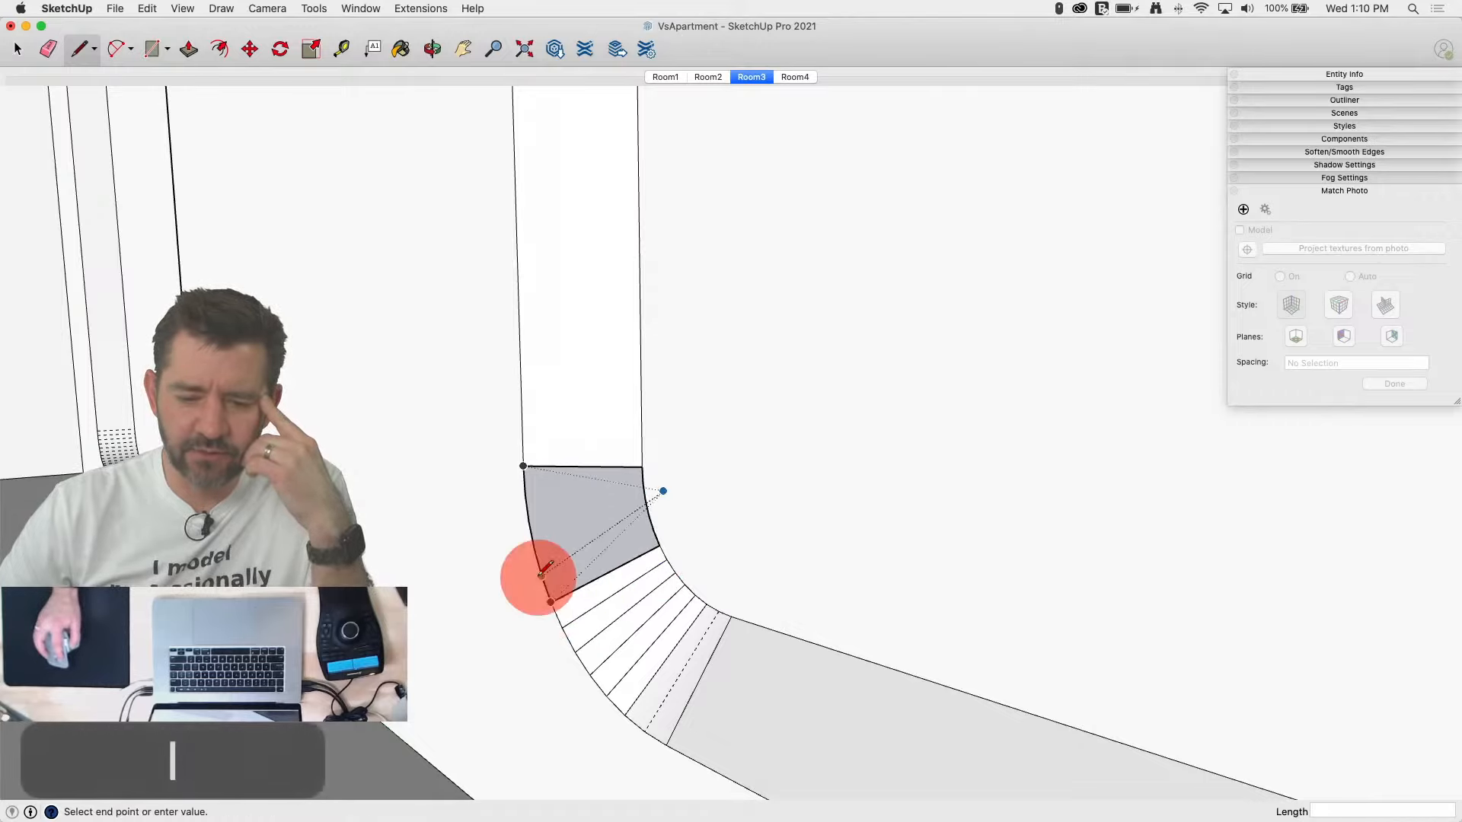
click(654, 529)
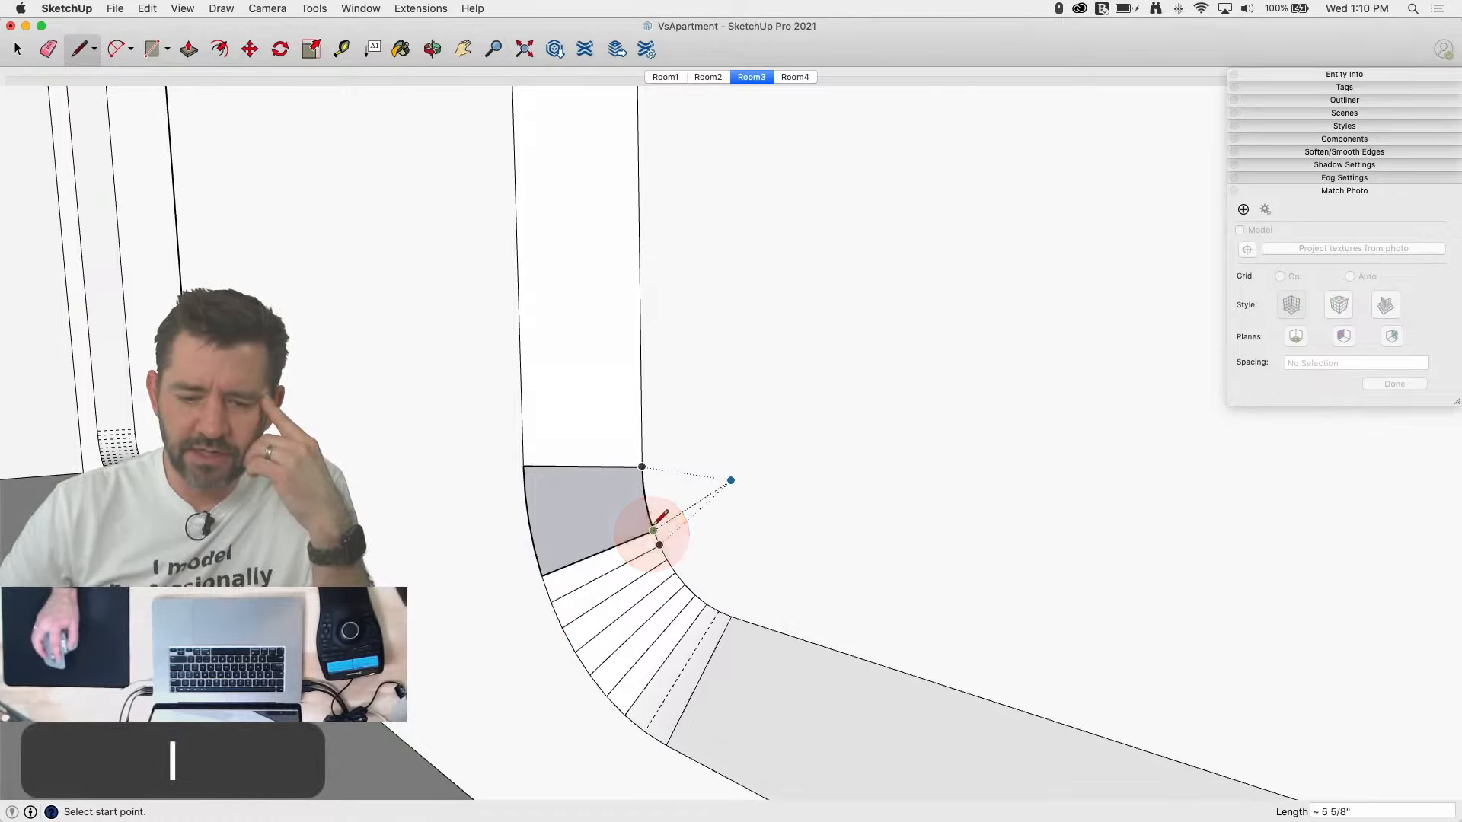
click(648, 516)
click(534, 546)
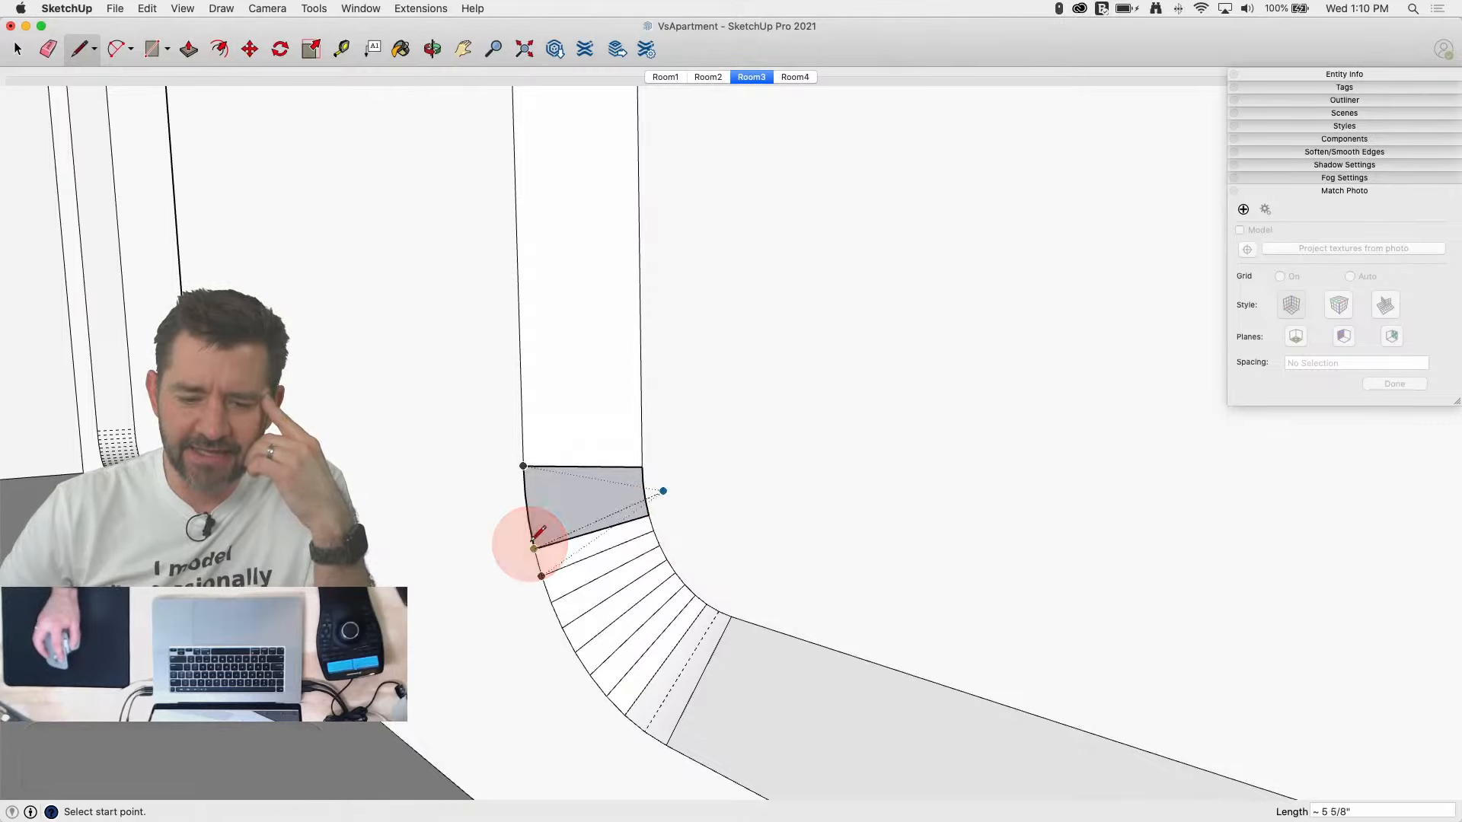
click(645, 498)
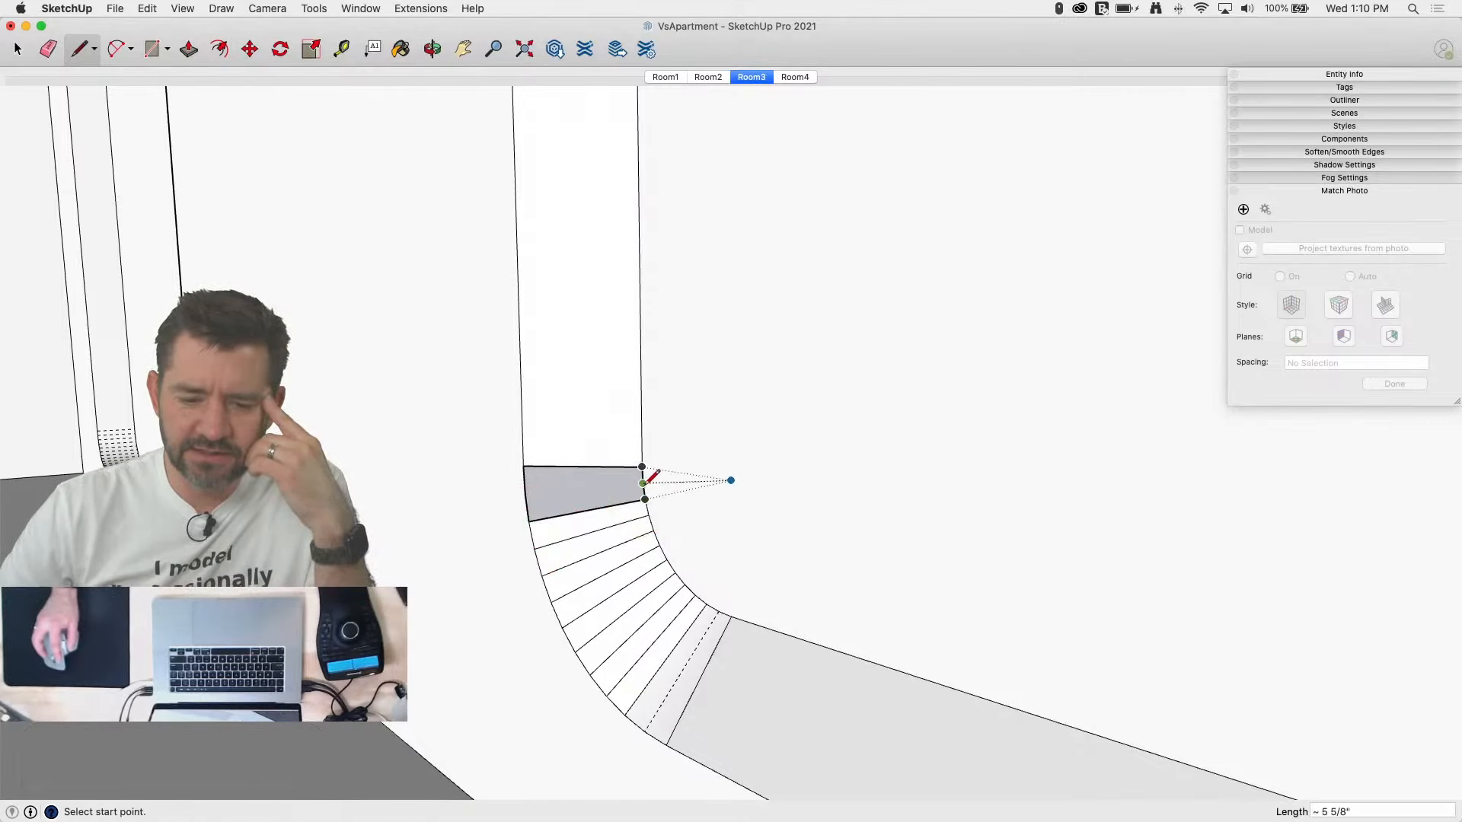
click(641, 482)
click(525, 493)
key(e)
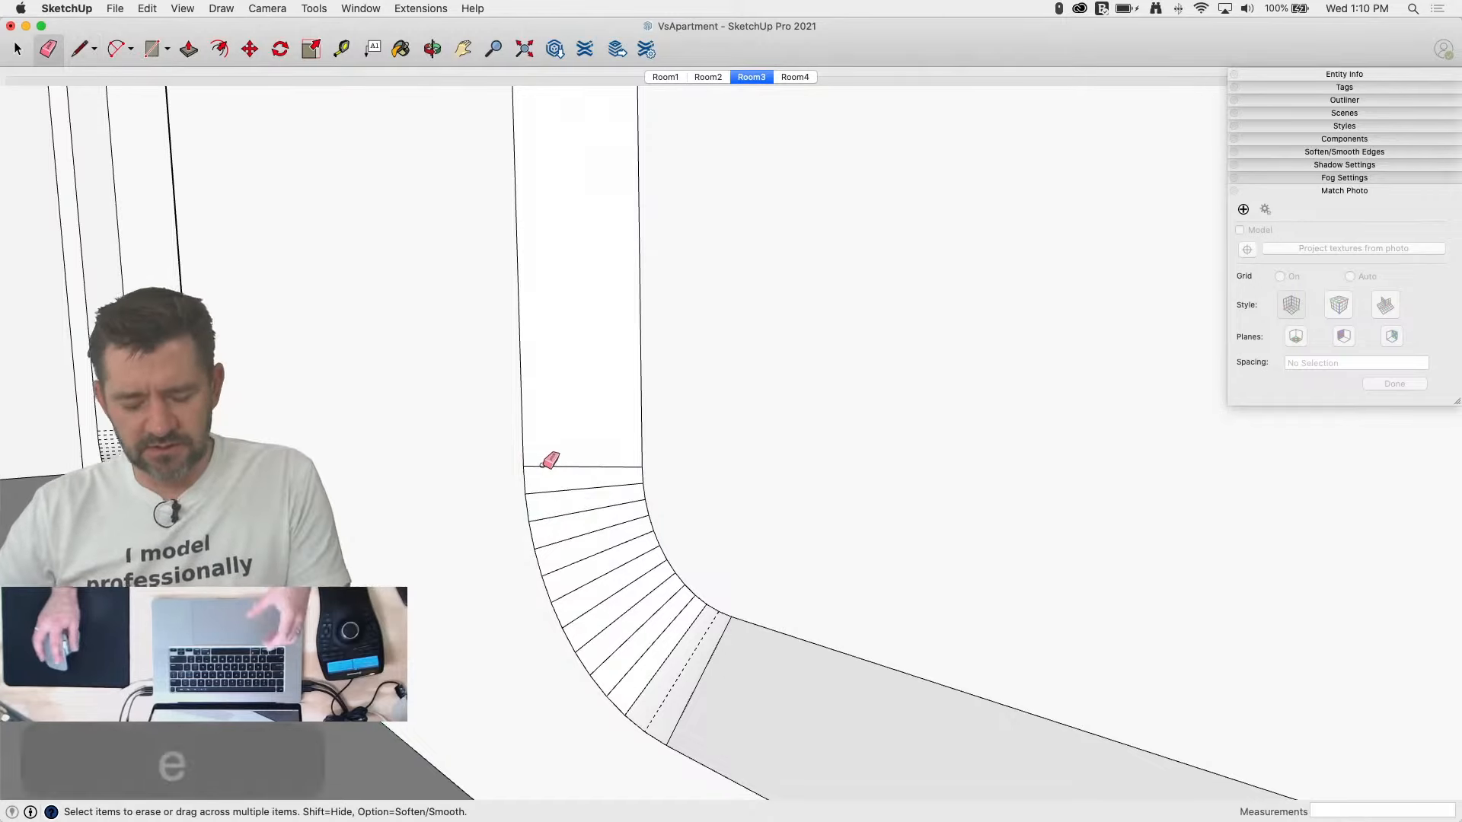
mouse_move(553, 438)
mouse_down()
mouse_move(606, 568)
mouse_move(672, 663)
mouse_move(731, 688)
mouse_up()
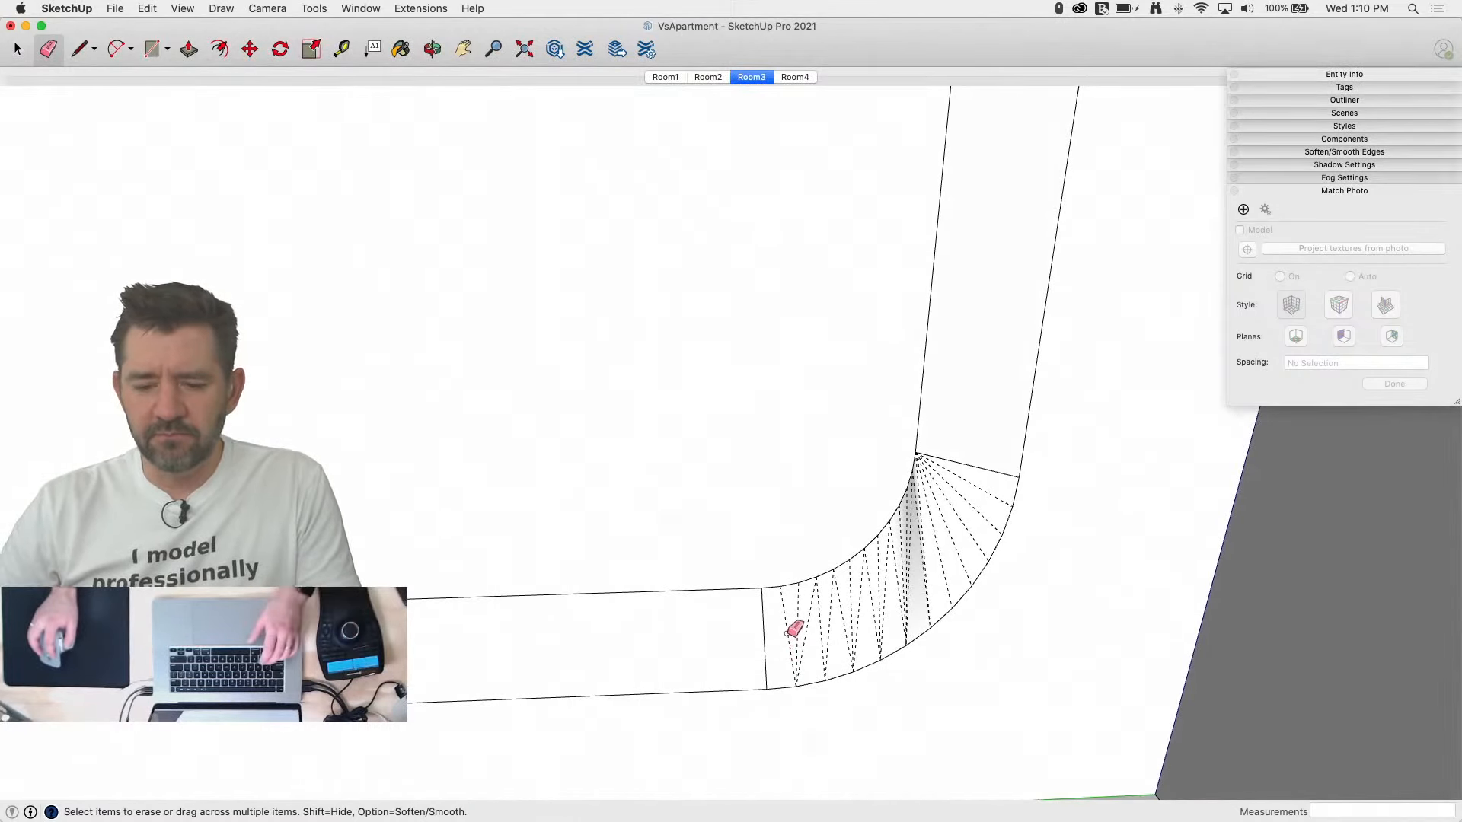
Step: Replace the uneven triangulated edges of the alcove's lower right corner bevel with lines about 5 5/8" long between matching outer and inner arc vertices
click(792, 634)
mouse_move(822, 625)
mouse_down()
mouse_move(924, 565)
mouse_move(956, 470)
mouse_move(942, 478)
mouse_up()
key(l)
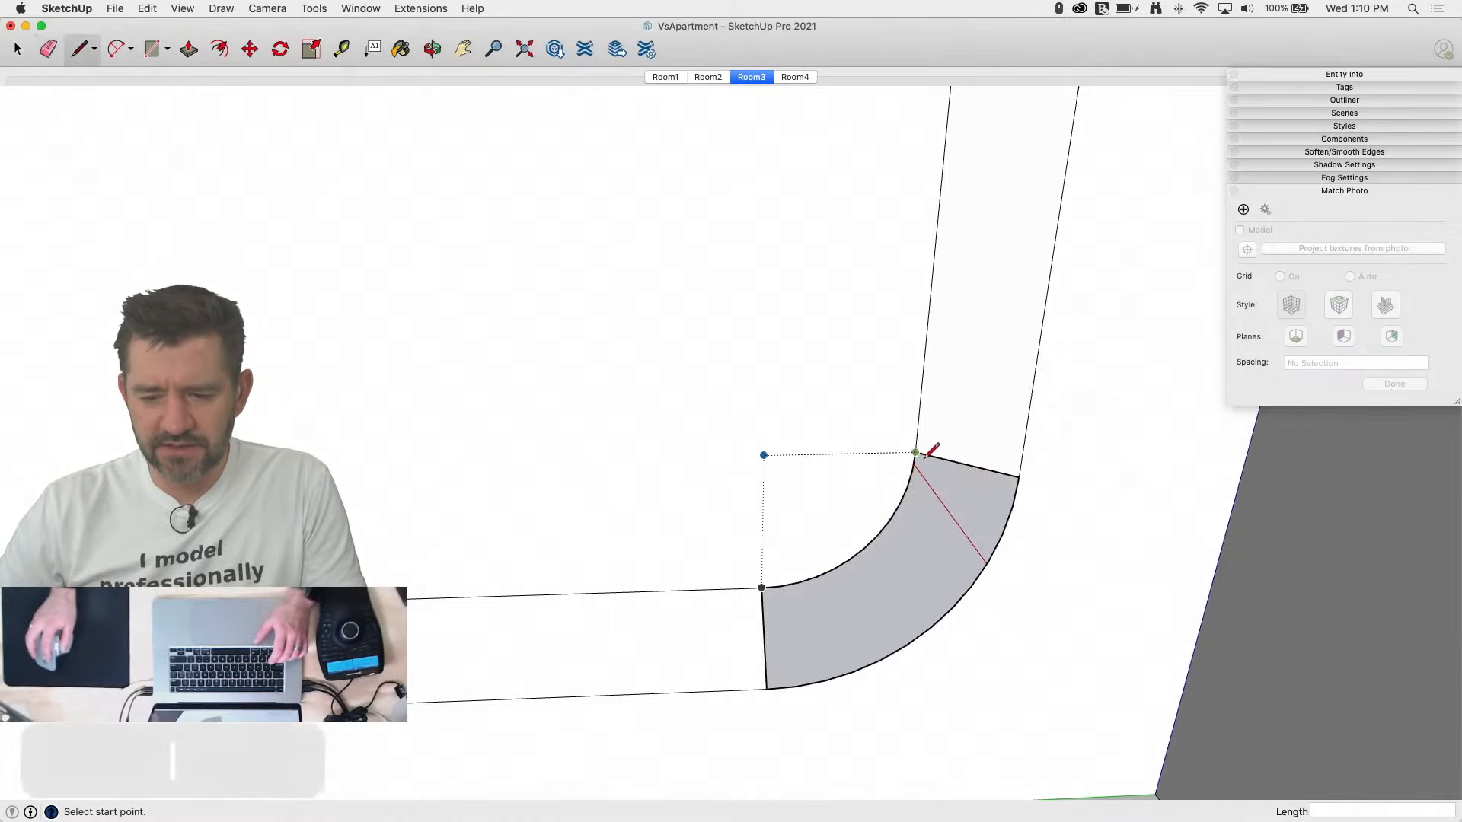
click(913, 470)
click(1013, 505)
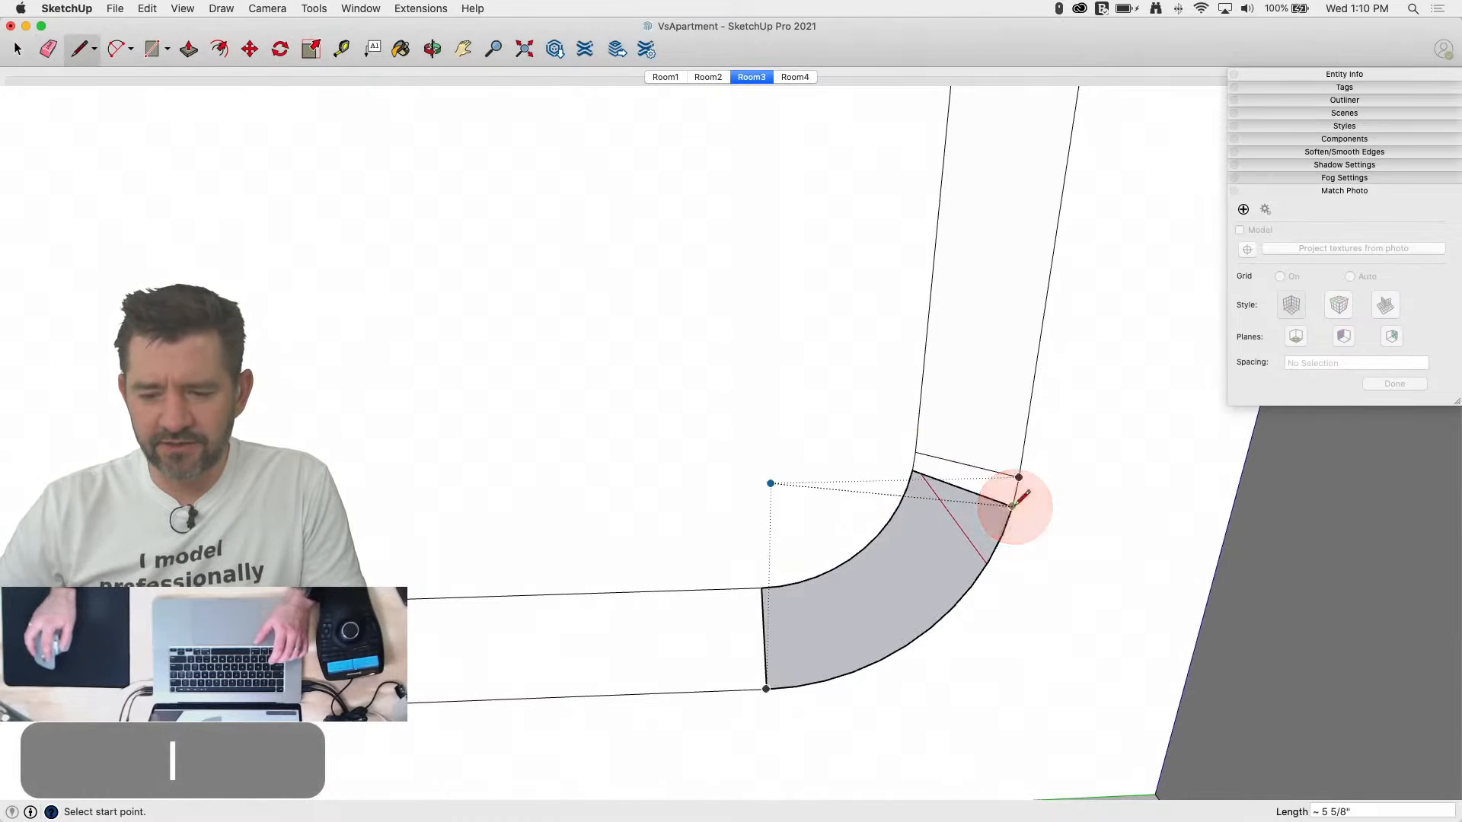
click(1002, 534)
click(909, 490)
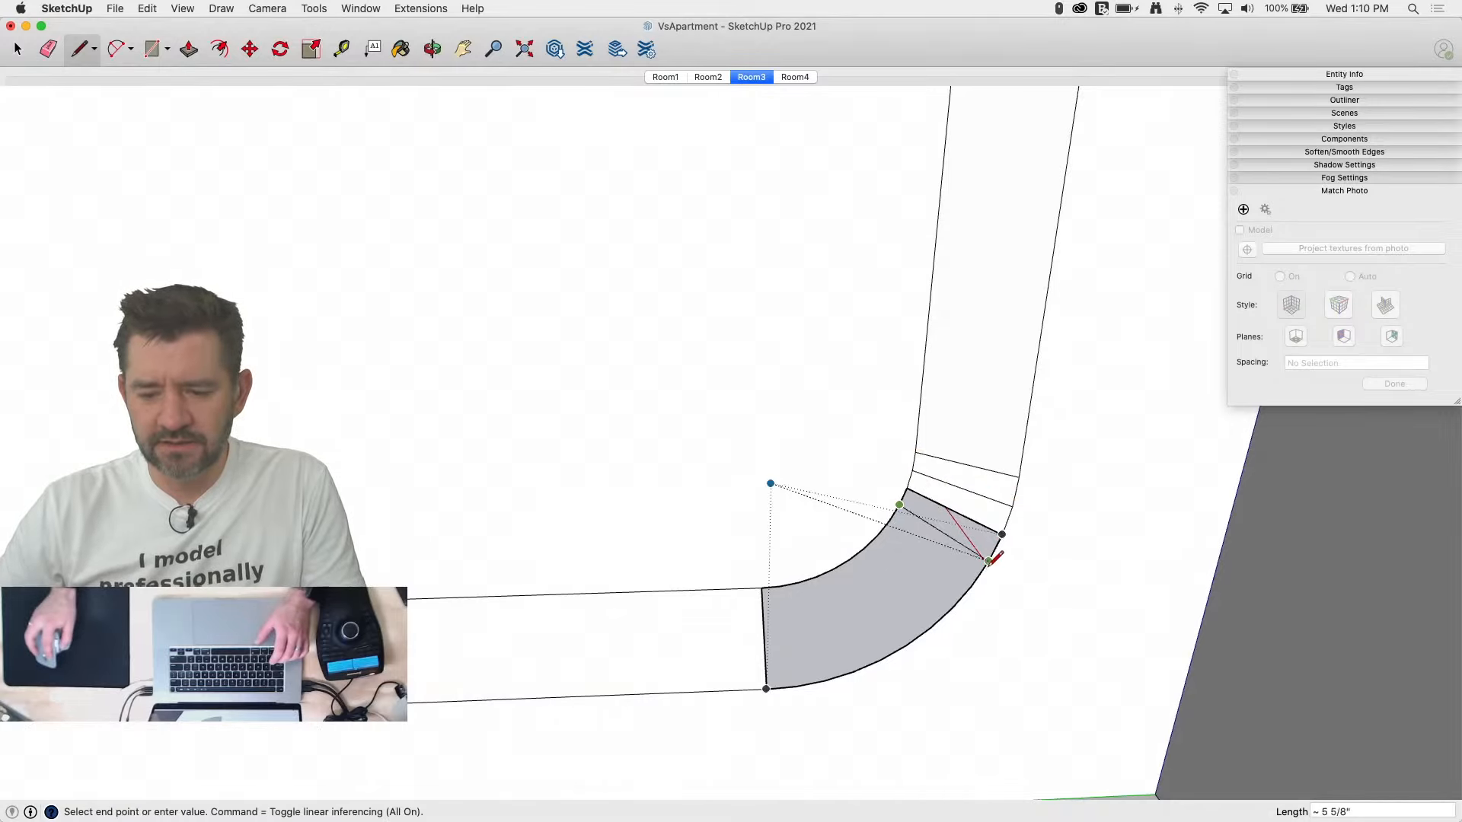
click(987, 562)
click(971, 584)
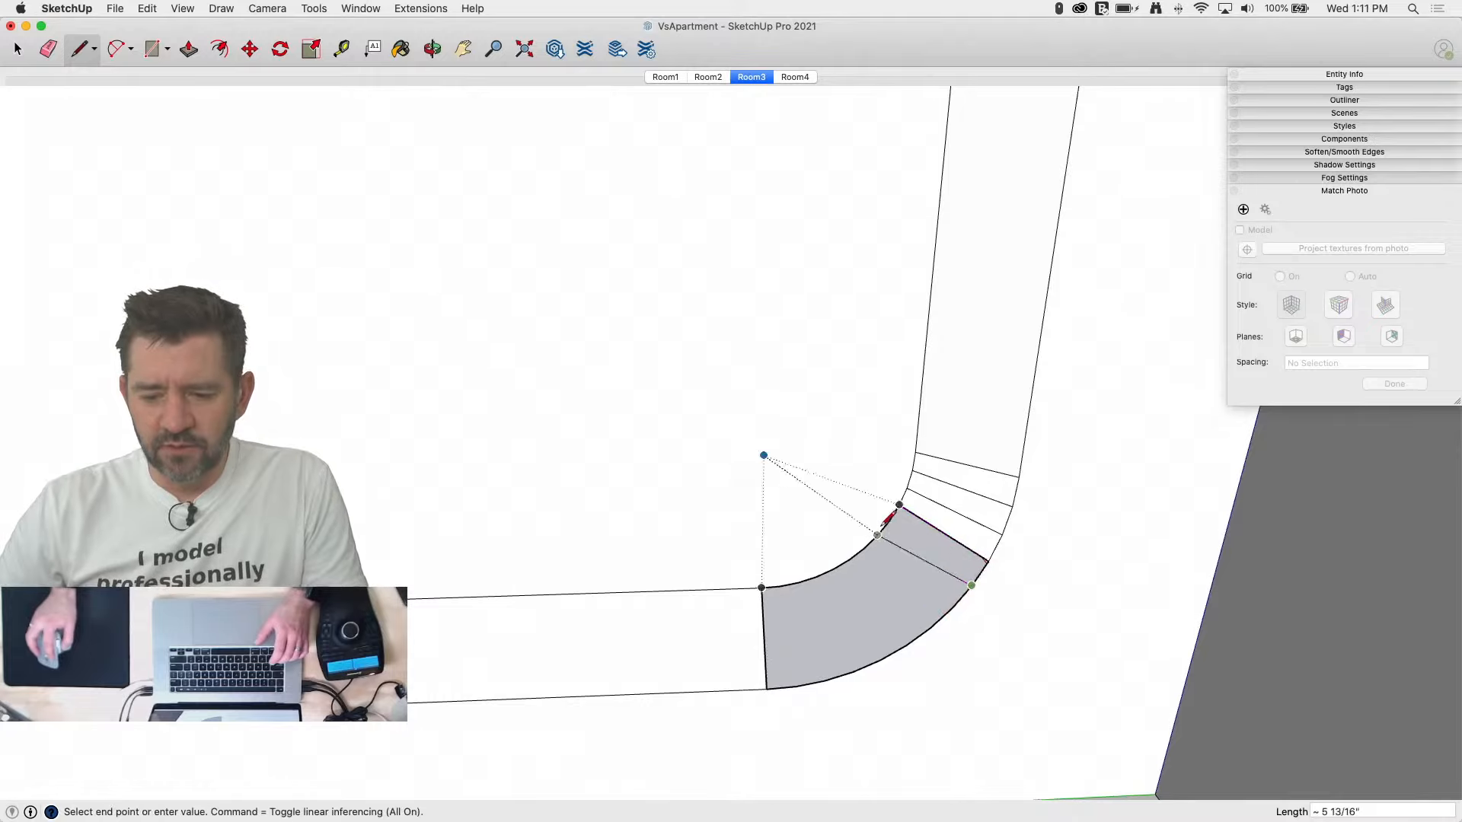
click(889, 522)
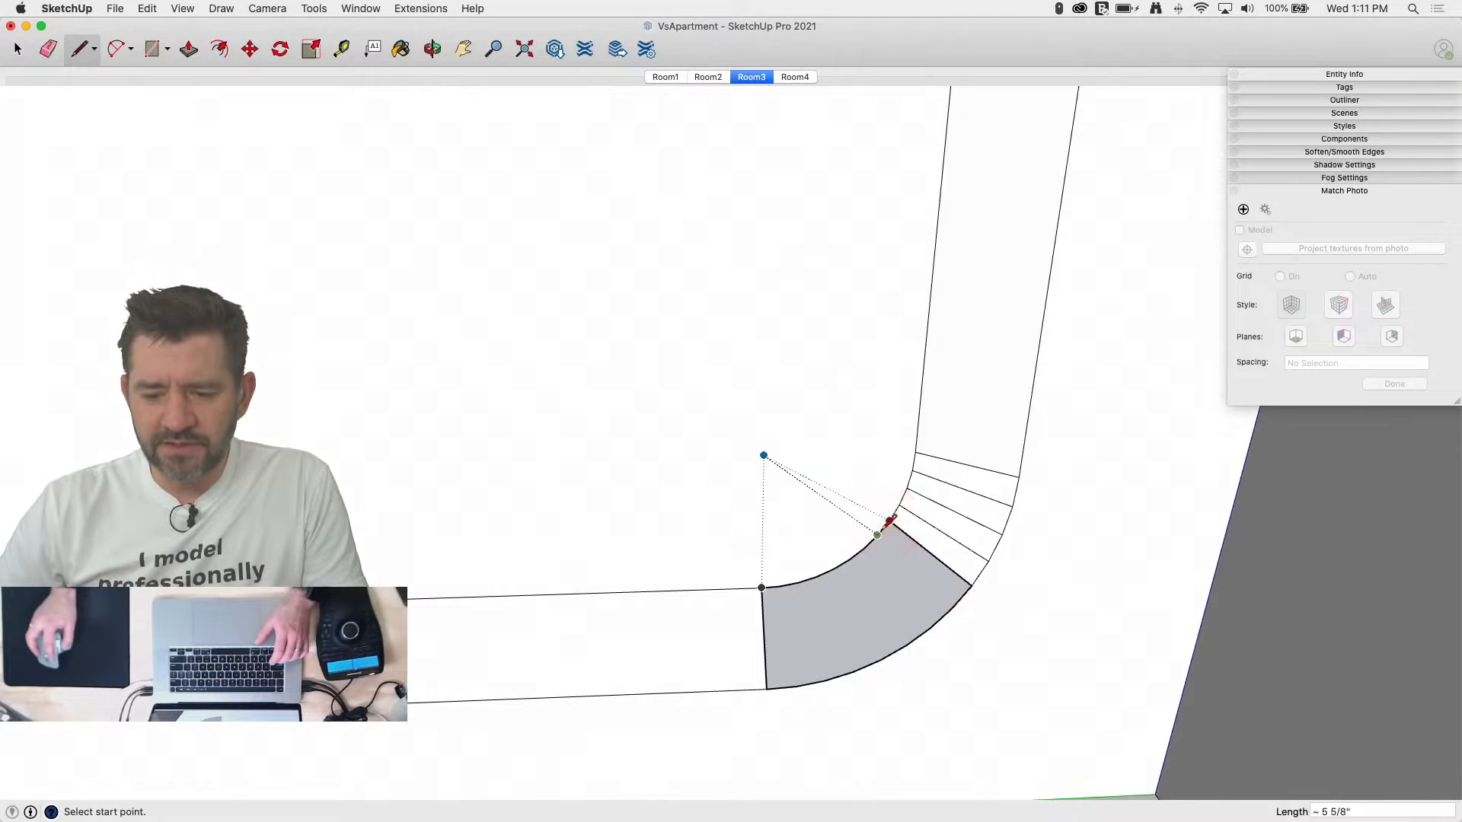
click(952, 607)
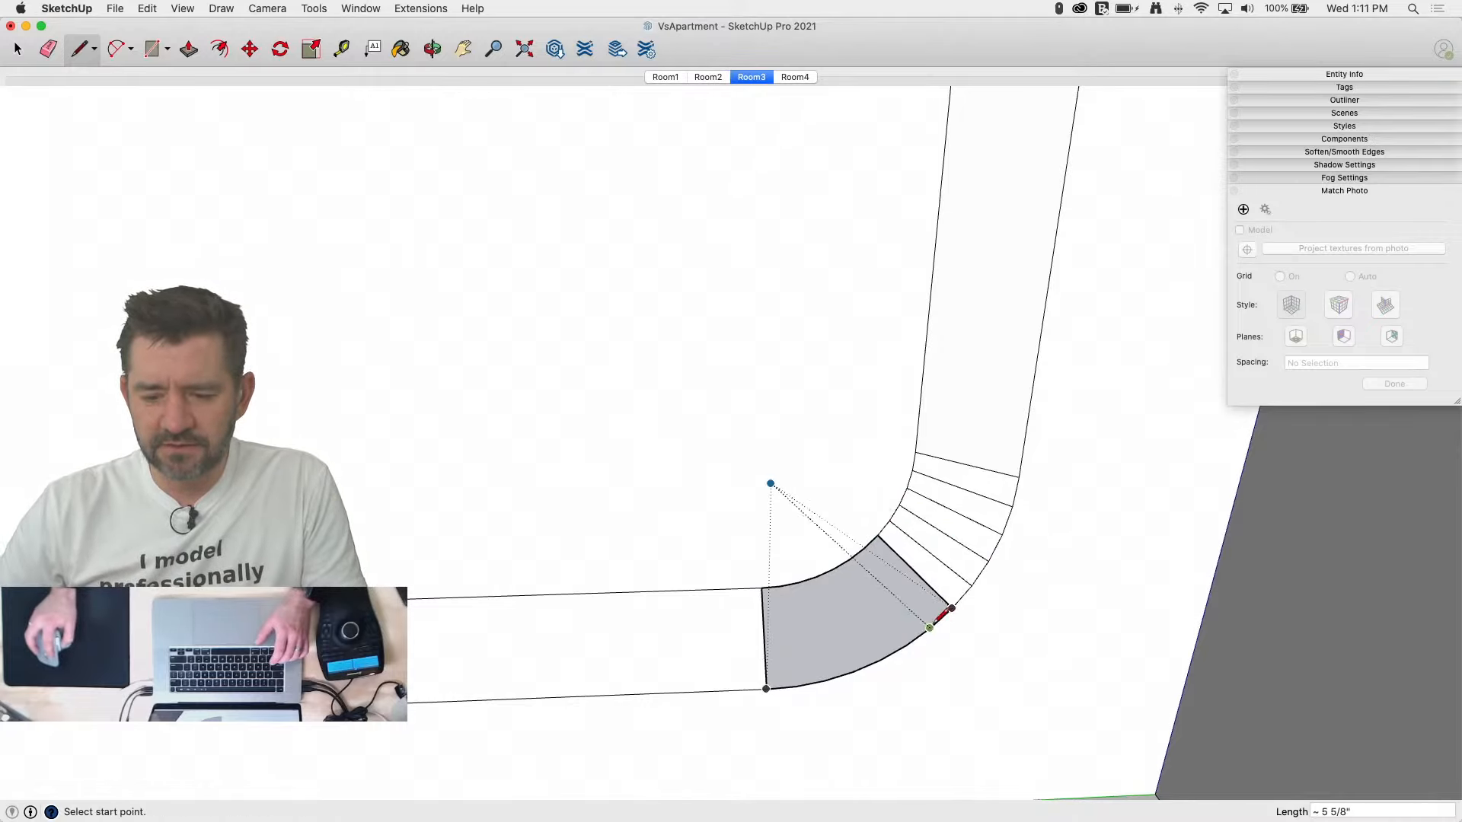
click(865, 546)
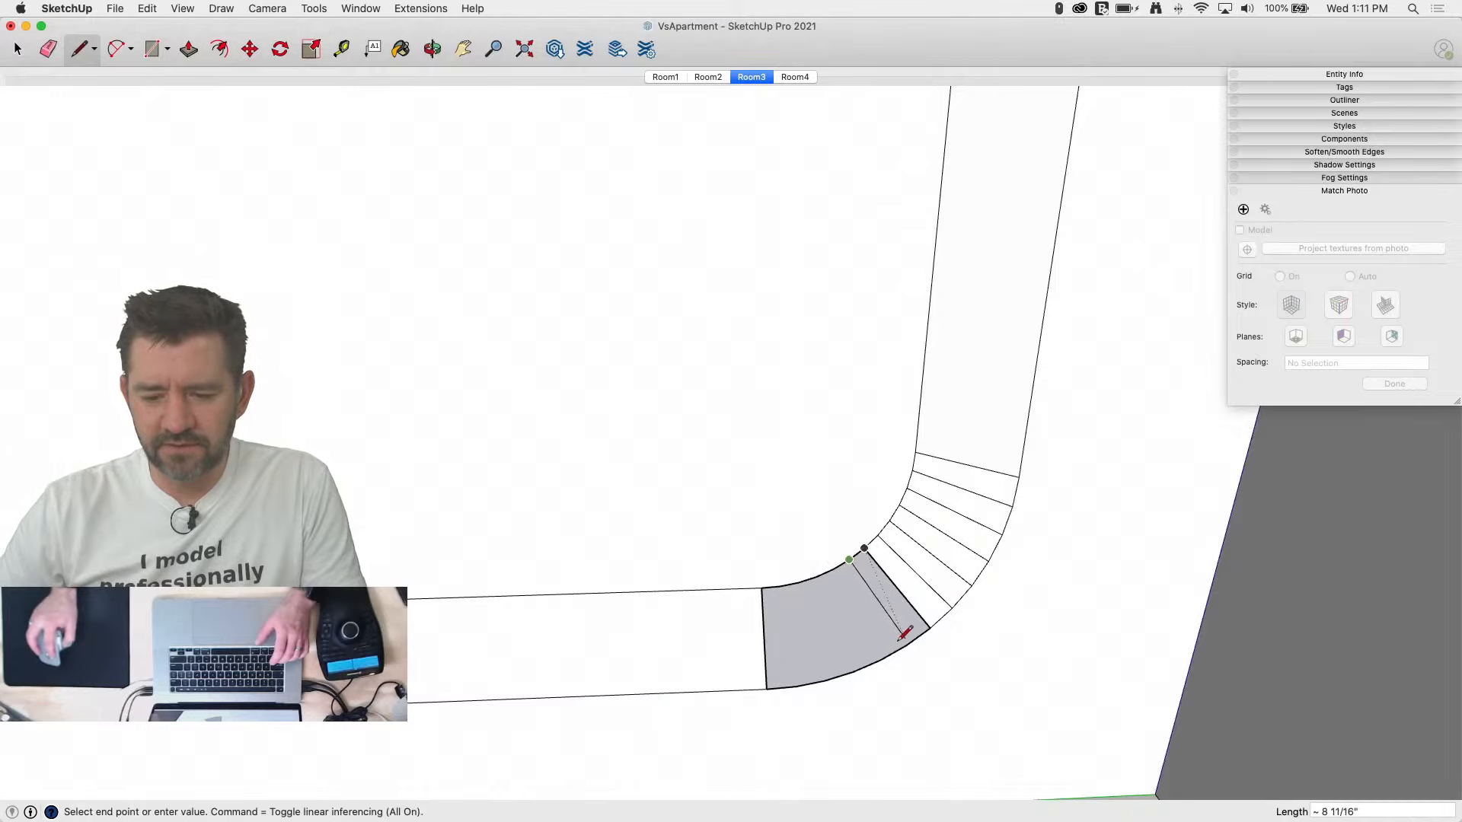
click(906, 644)
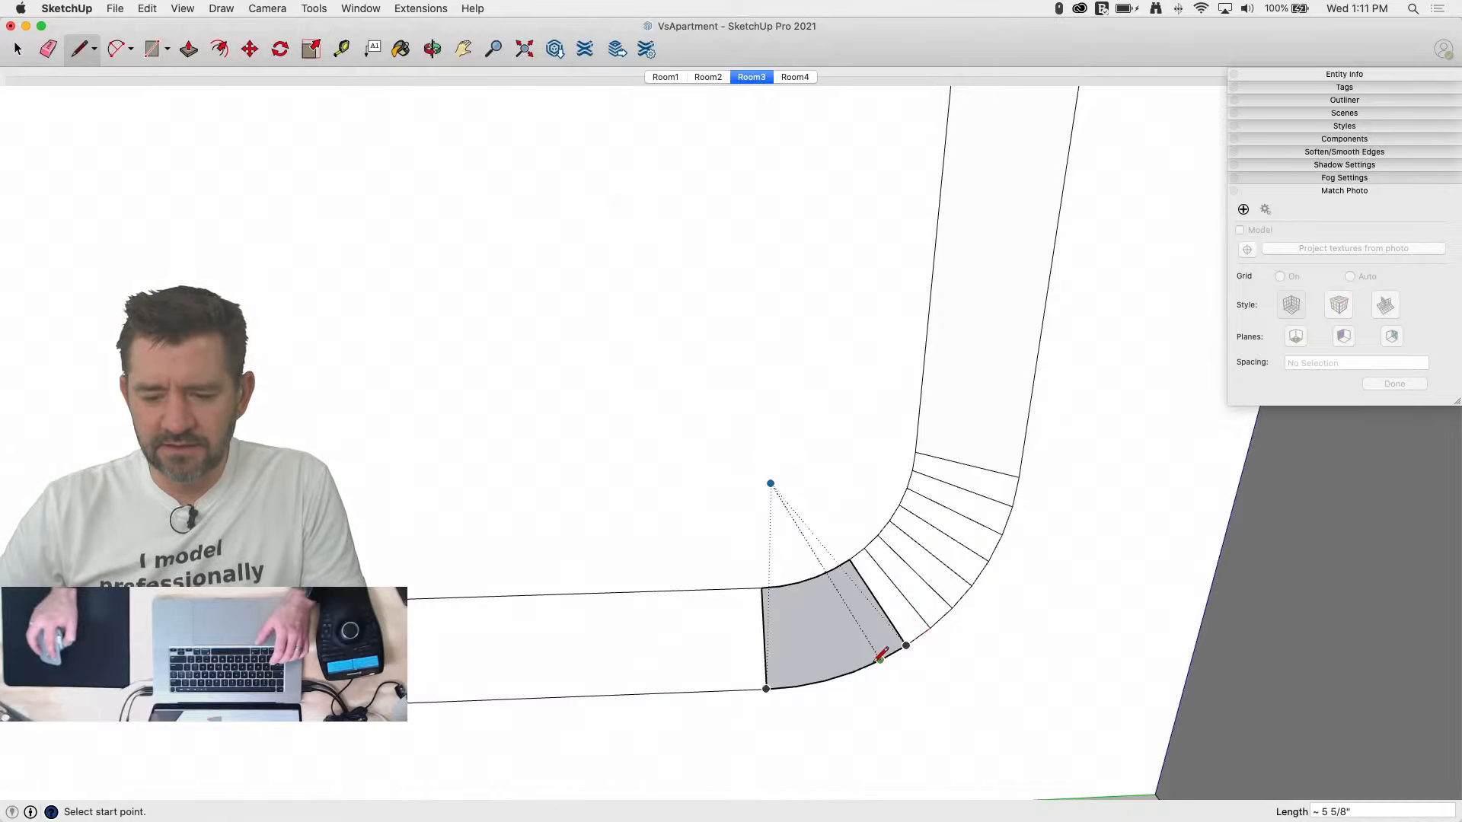
click(880, 658)
click(835, 572)
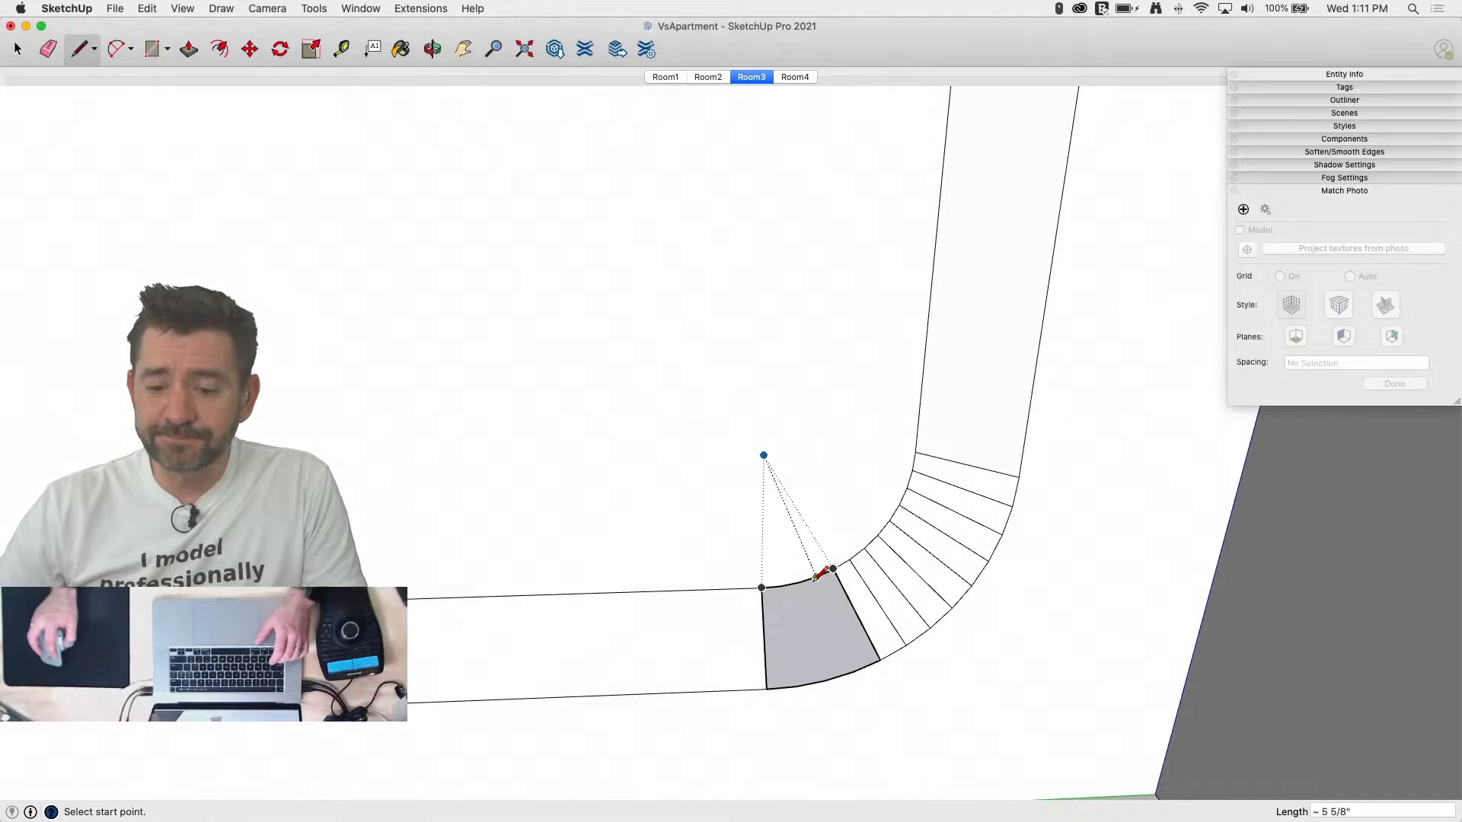
click(852, 670)
click(824, 680)
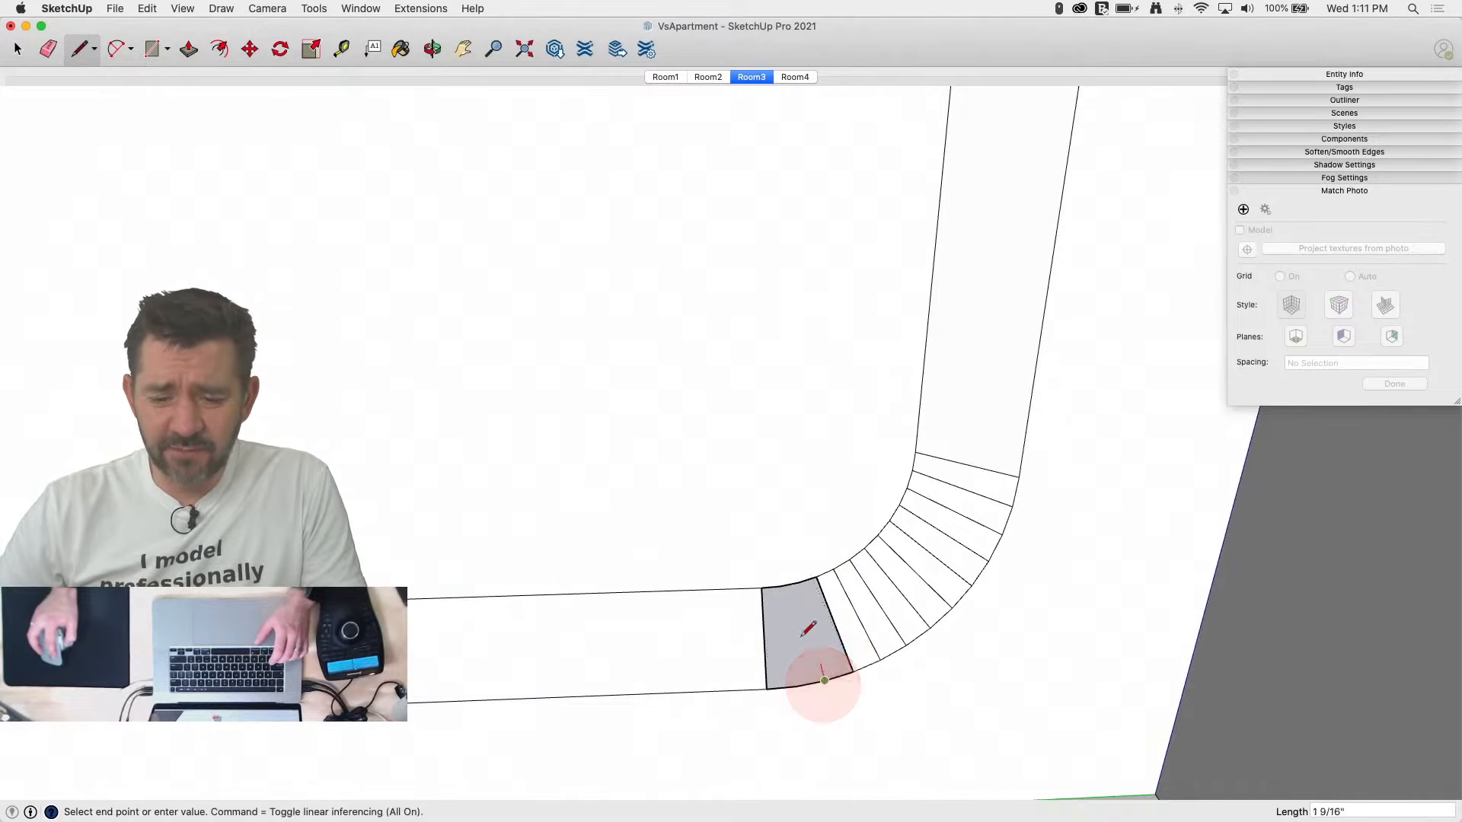
click(798, 582)
click(780, 586)
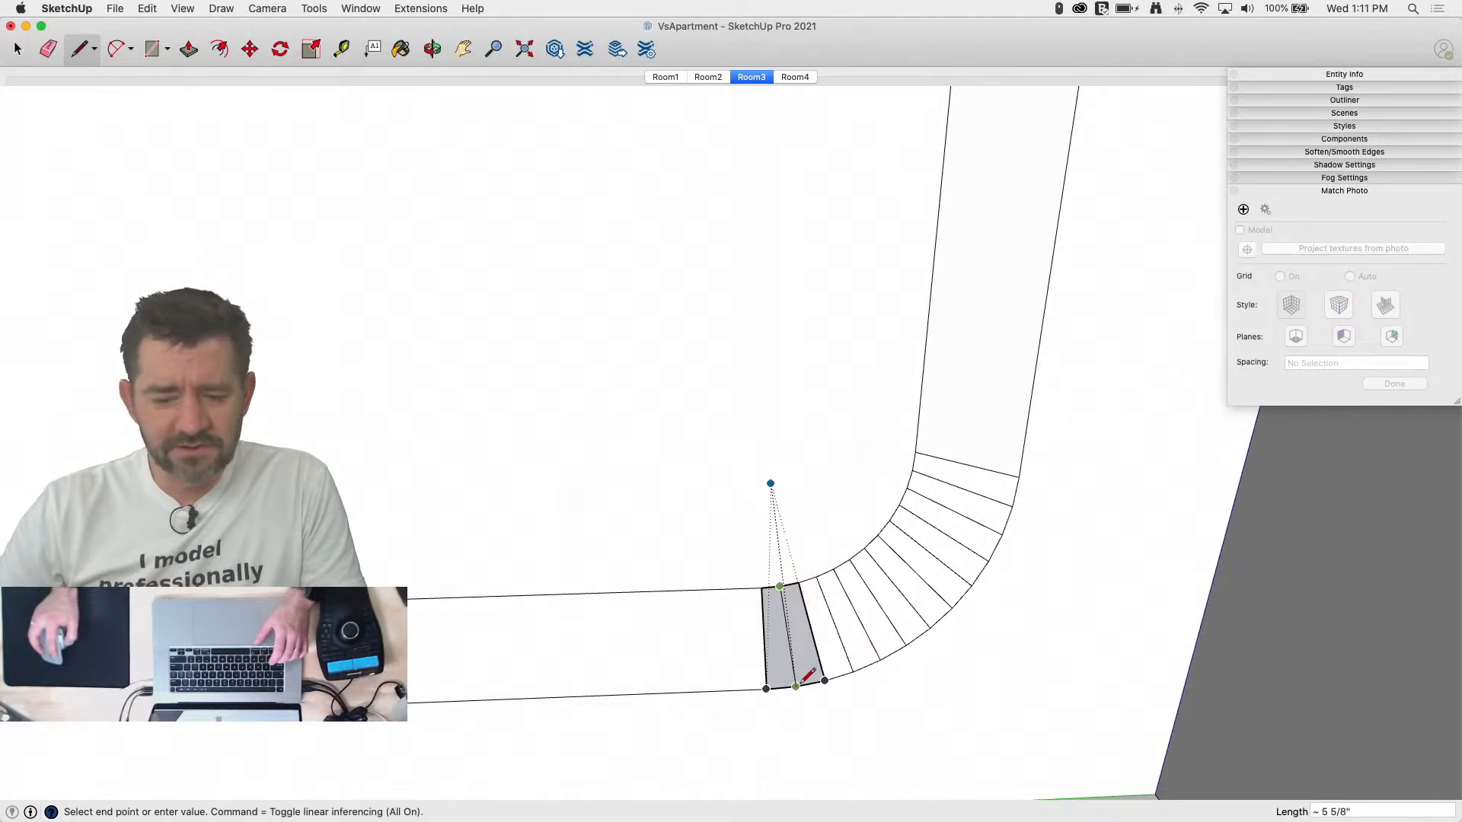
click(796, 686)
Step: Soften all the segment lines across the alcove's lower right corner bevel, including the boundaries with the straight bevel faces
key(e)
mouse_move(702, 675)
mouse_down()
mouse_move(845, 636)
mouse_move(965, 515)
mouse_move(936, 497)
mouse_up()
alt+drag(765, 634, 765, 633)
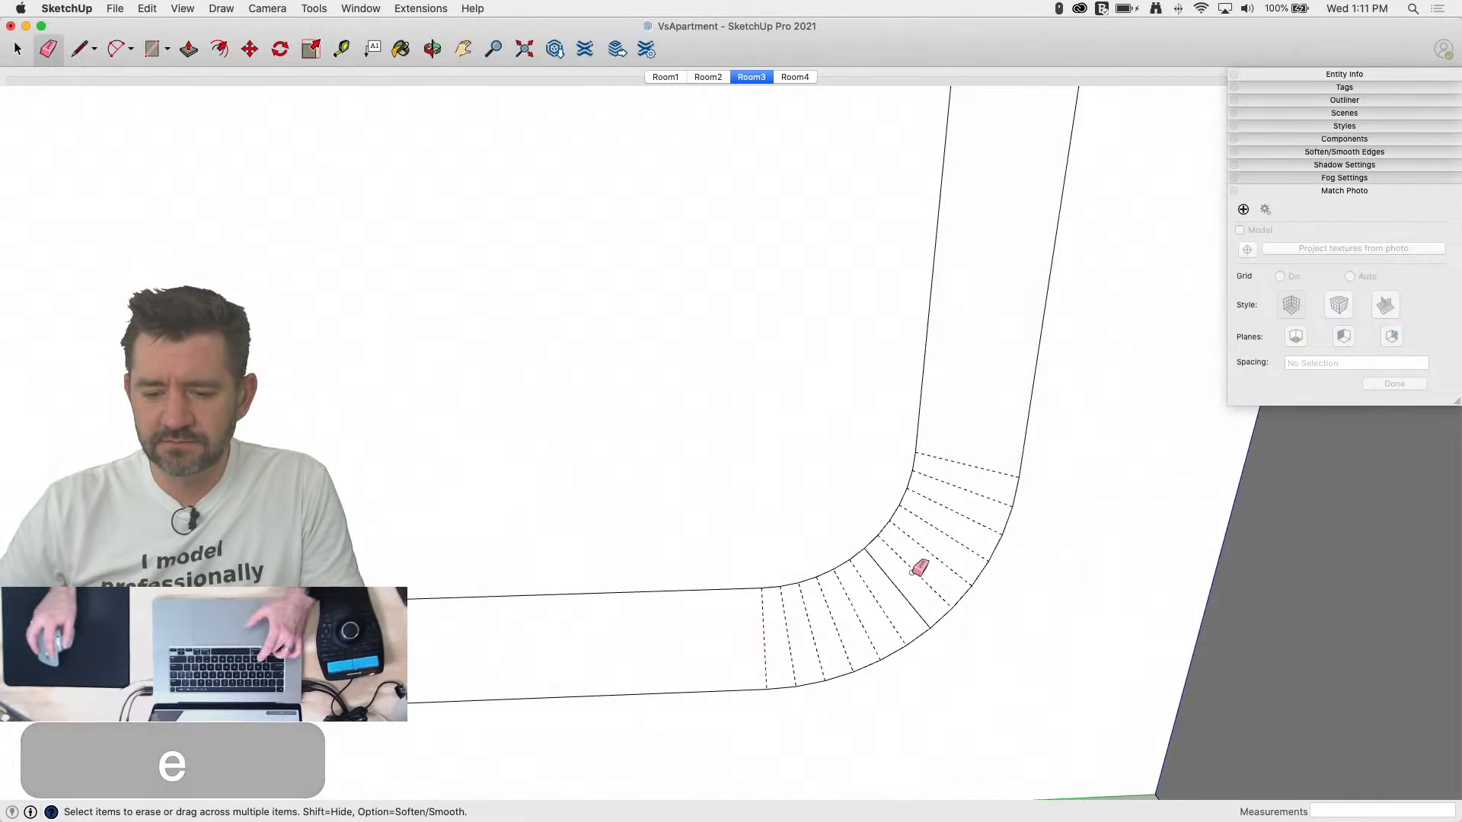
alt+click(890, 591)
key(alt+h)
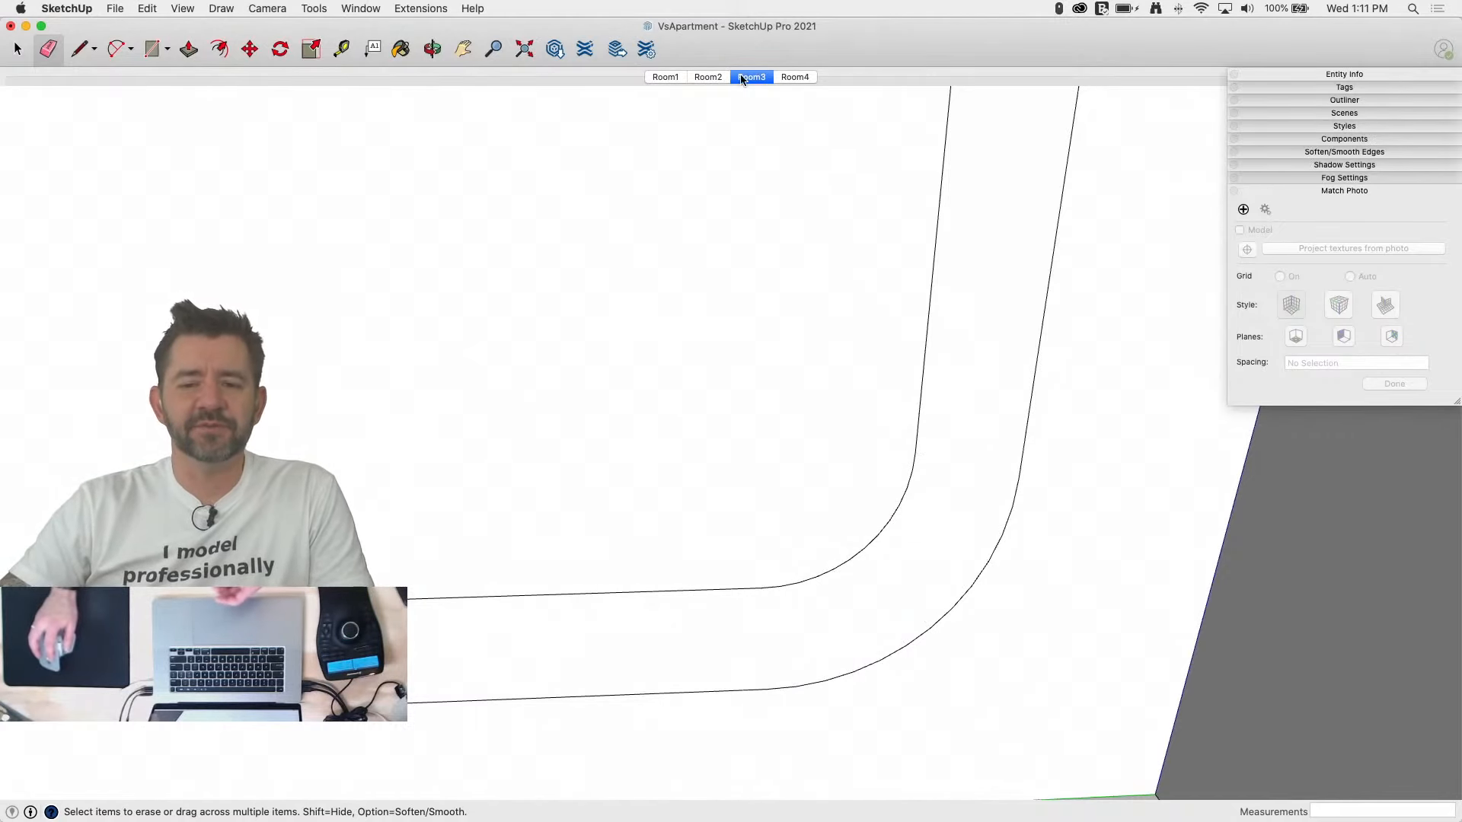
Step: Try pushing the inner alcove face 2 3/4" deeper against the Room3 photo, and undo it
scroll(689, 409, up, 5)
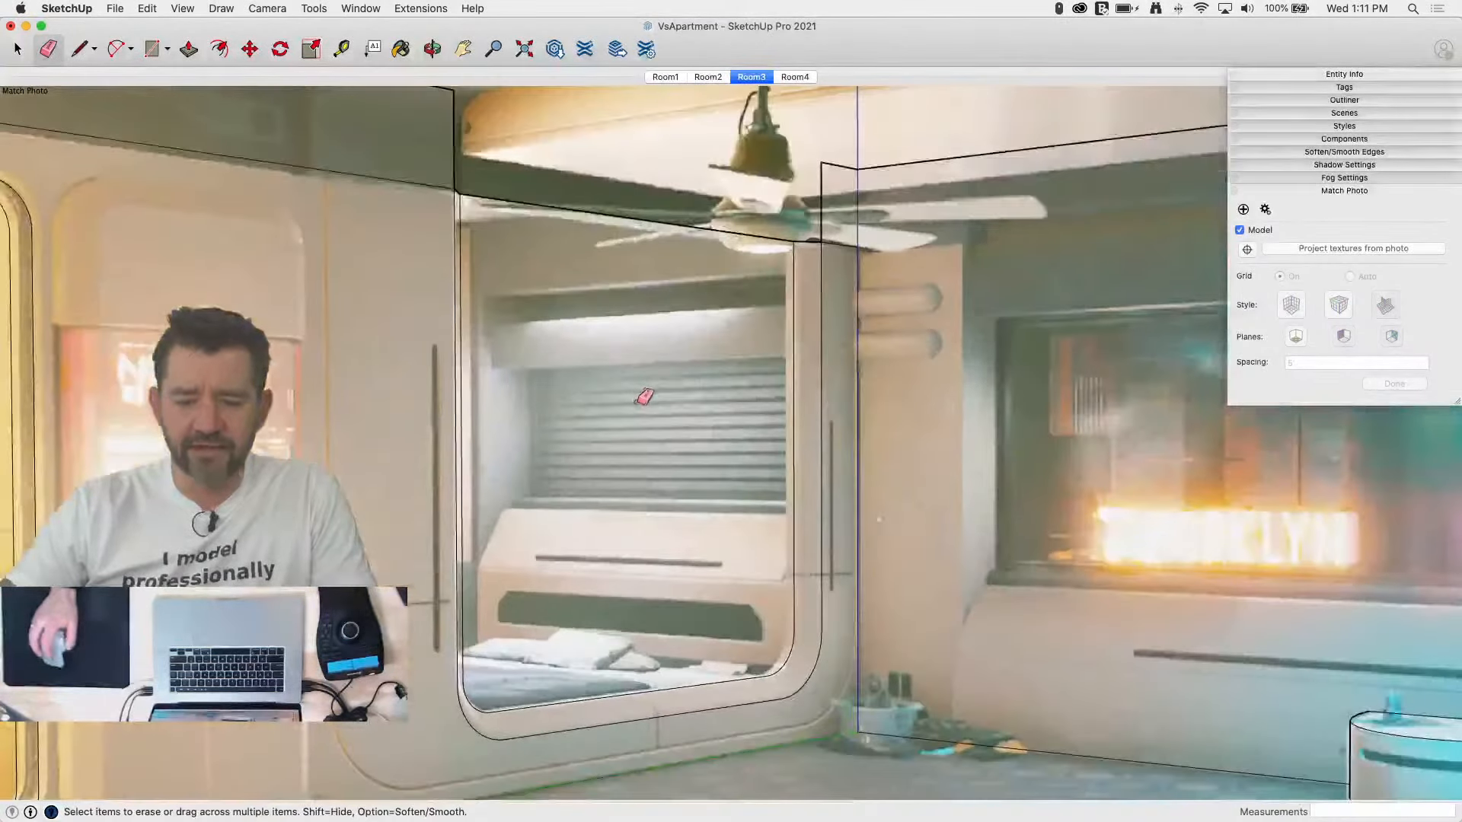
key(p)
drag(736, 440, 726, 441)
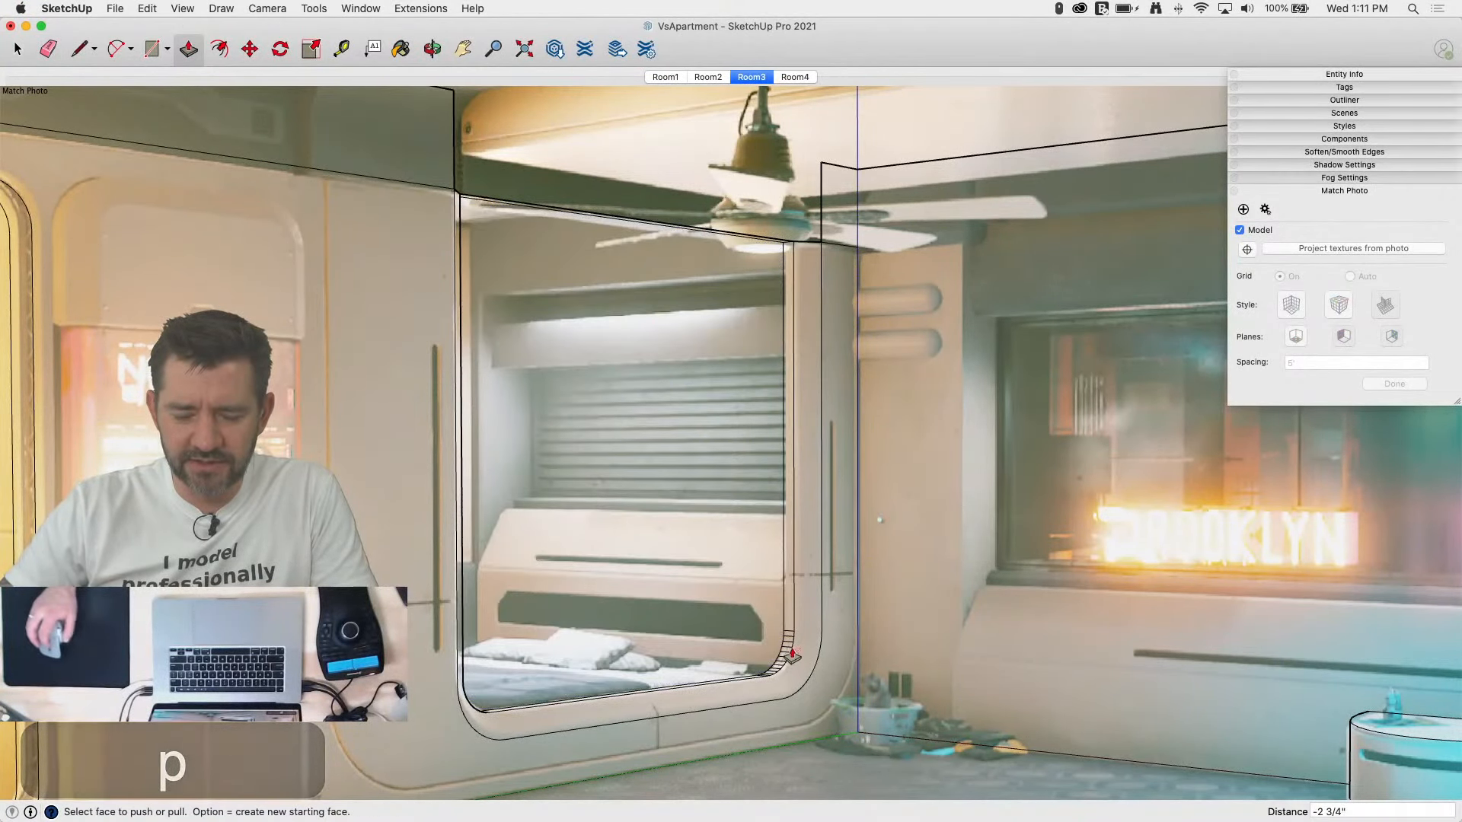
scroll(788, 655, up, 3)
scroll(790, 656, up, 2)
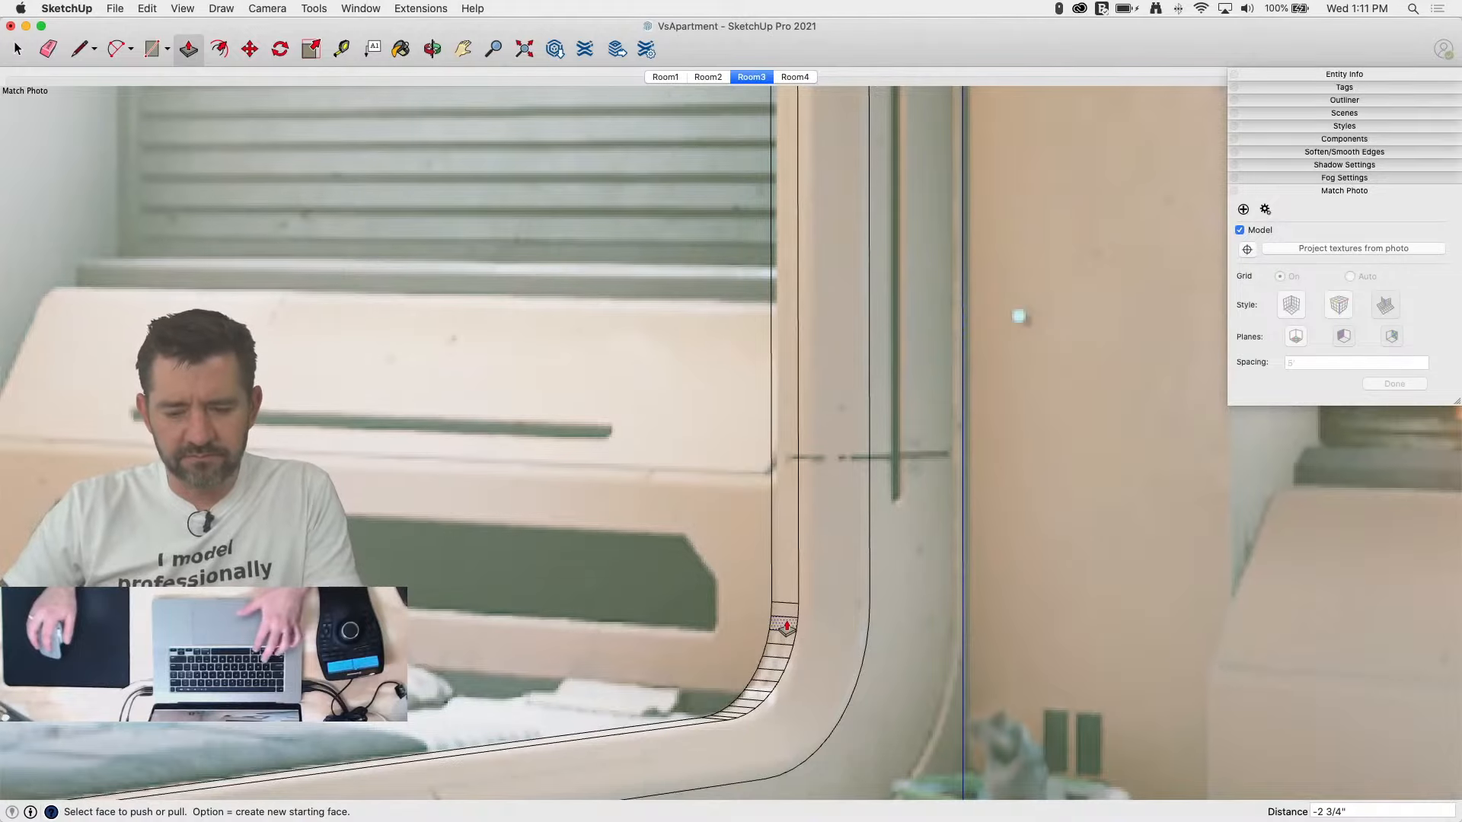
key(super+z)
Step: Weld the inner alcove face's side edges, bottom edge and corner arcs into one curve, excluding the face and its top edge
key(space)
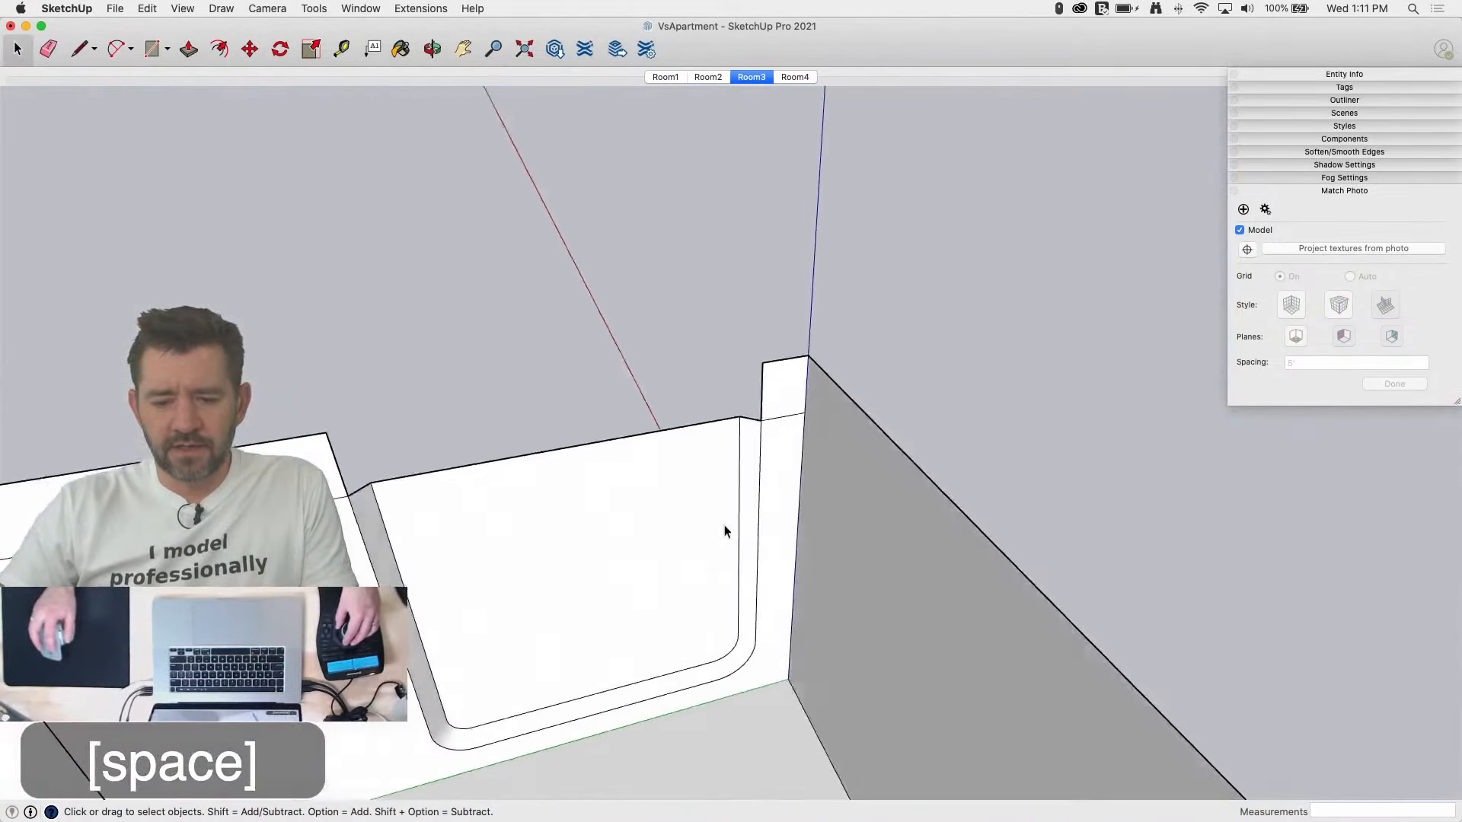
middle_drag(724, 524, 742, 658)
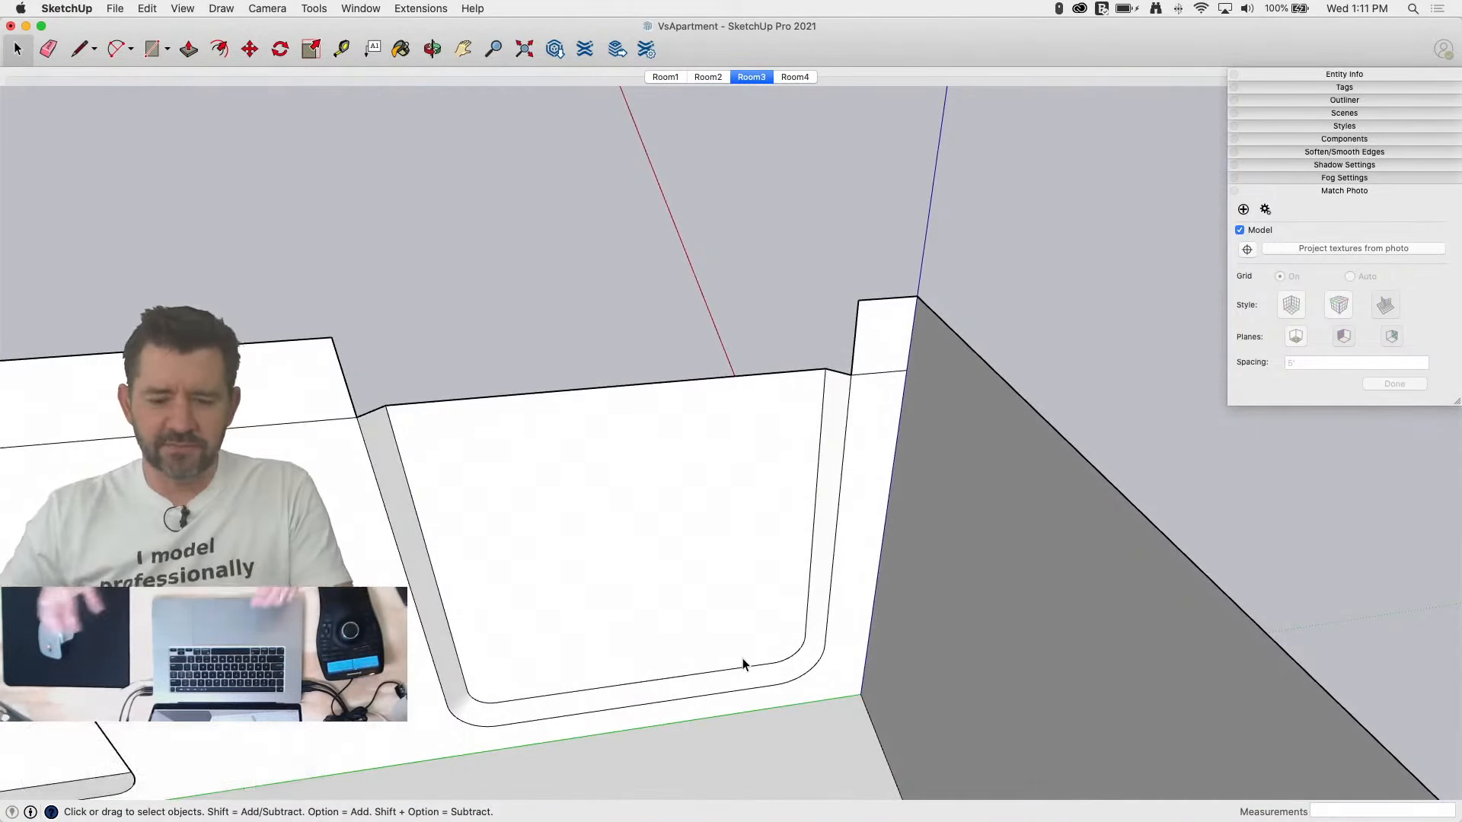
click(472, 598)
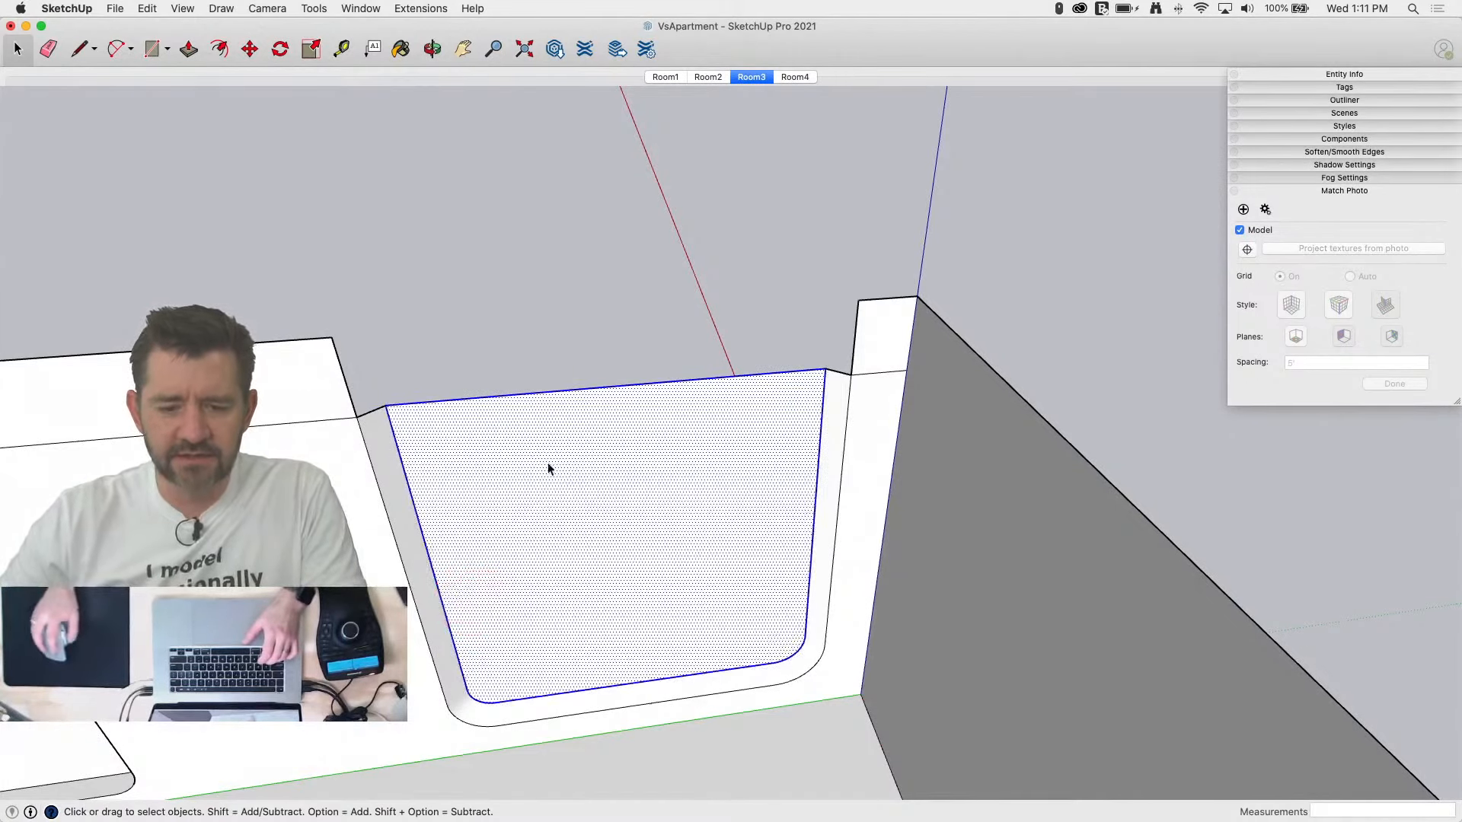
shift+click(551, 394)
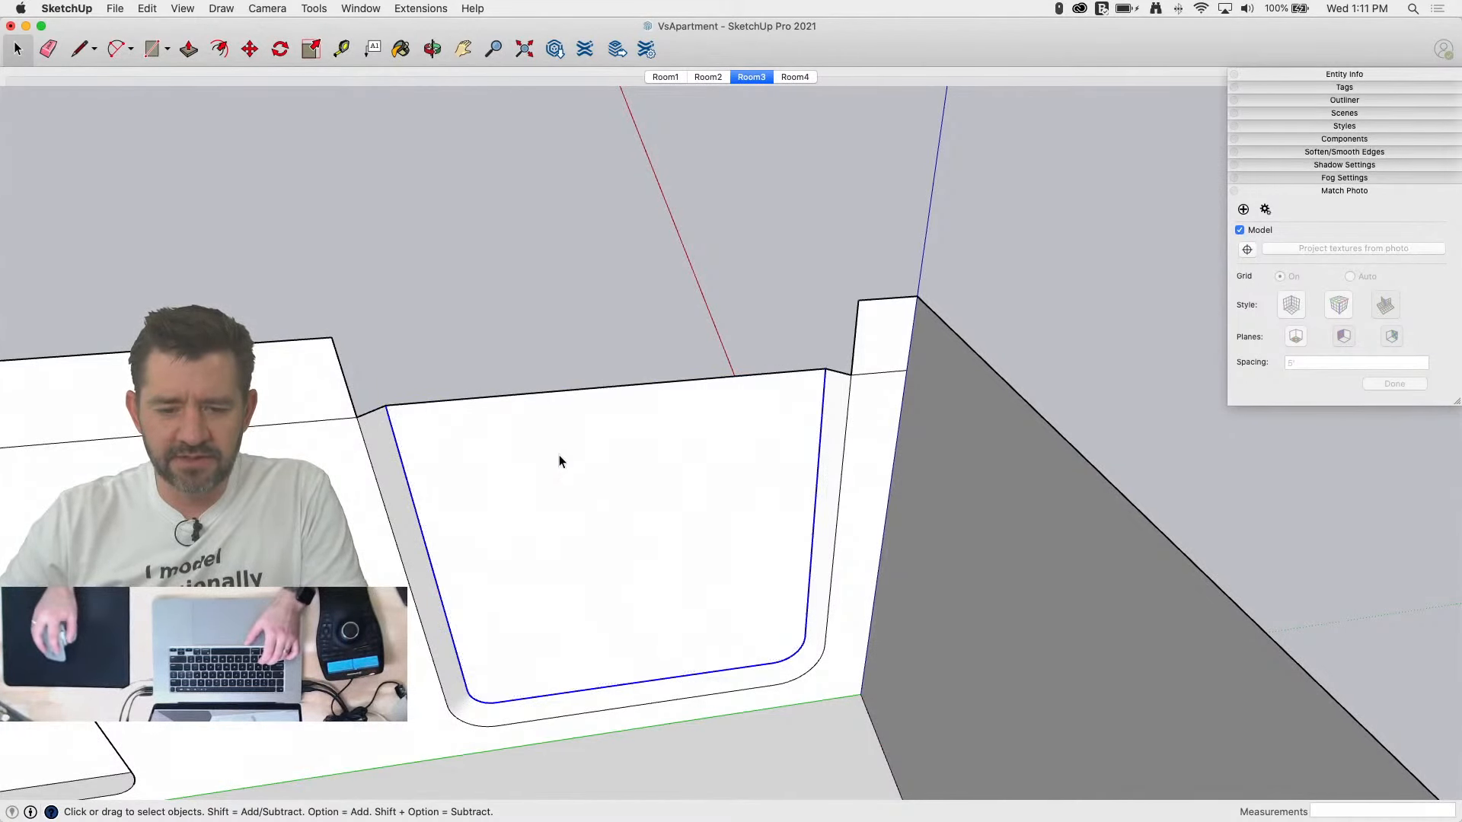
right_click(437, 582)
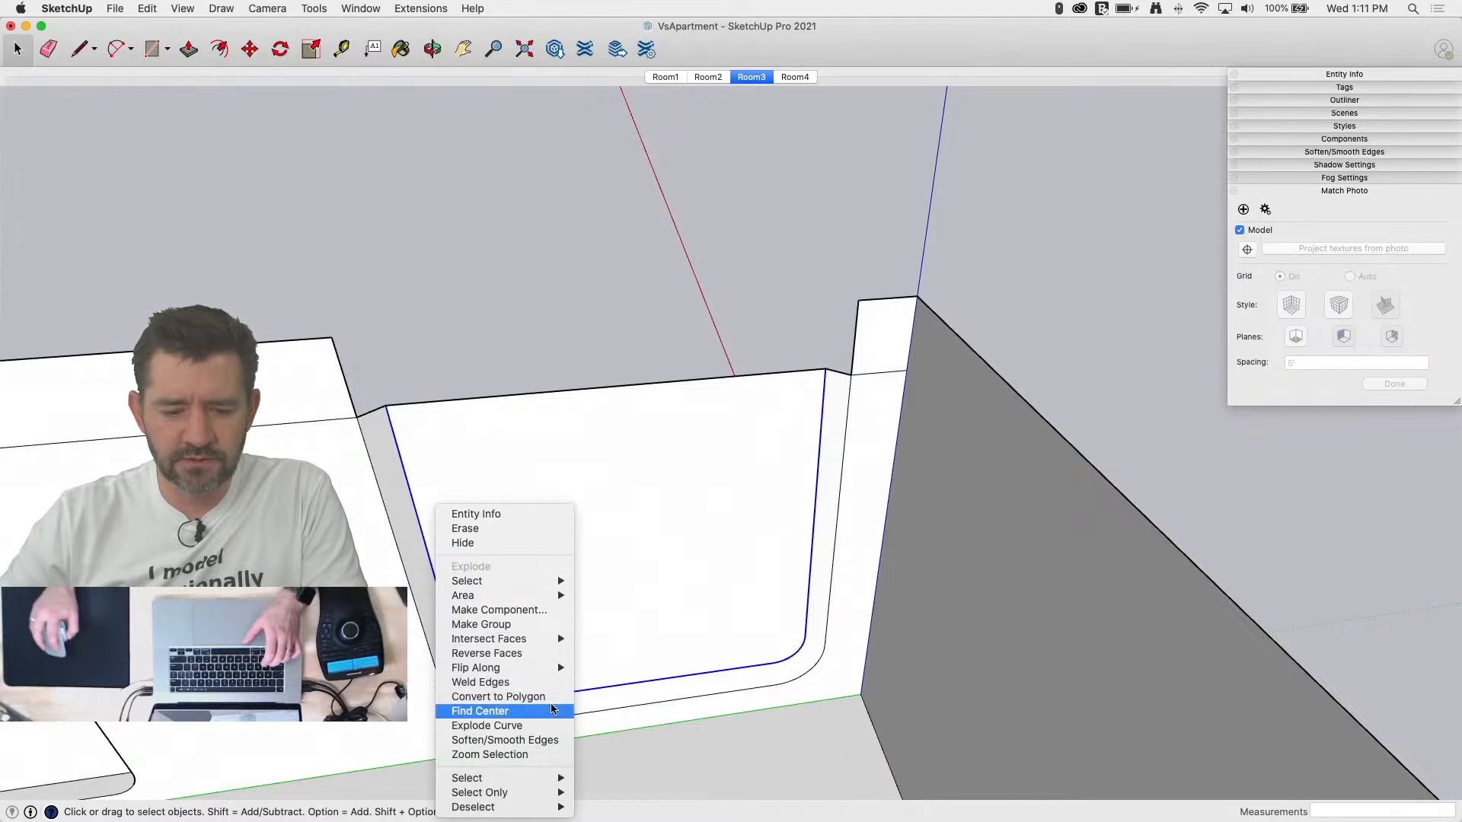
click(480, 682)
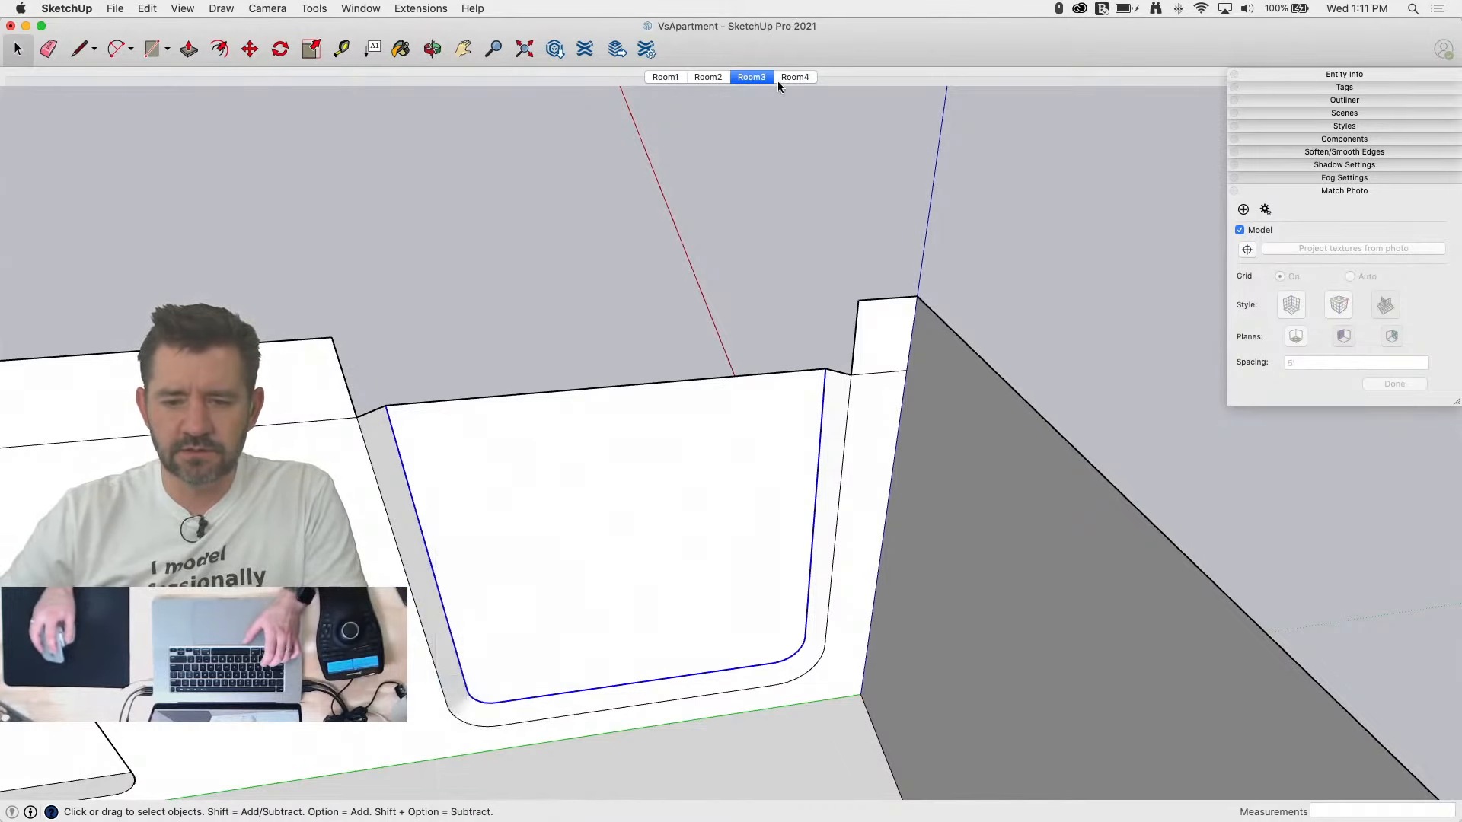
Step: Push the inner alcove face 2 1/4" deeper into the wall against the Room3 photo
click(746, 78)
scroll(626, 496, up, 10)
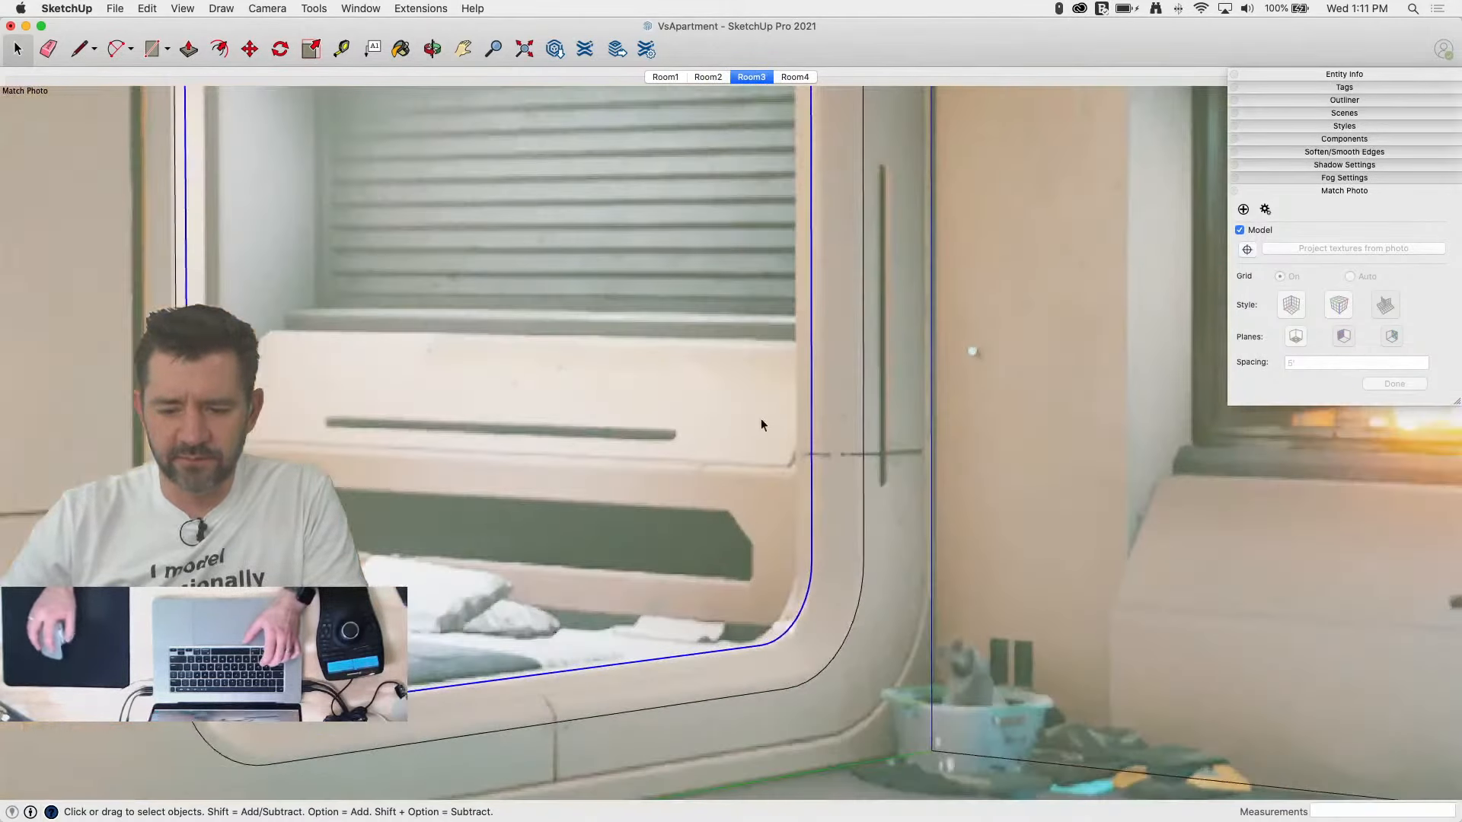
key(p)
click(764, 459)
drag(764, 459, 751, 456)
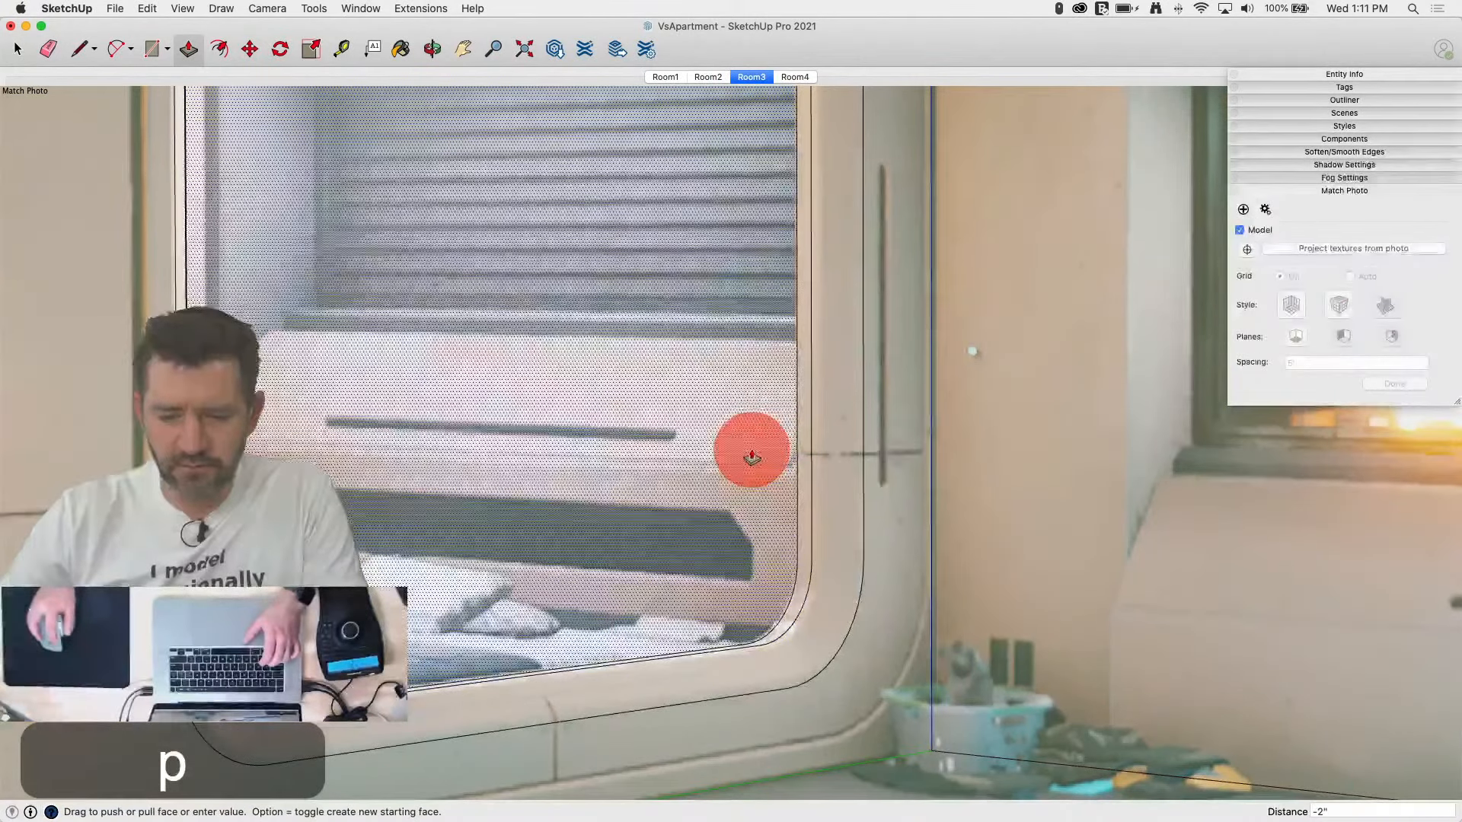
click(749, 456)
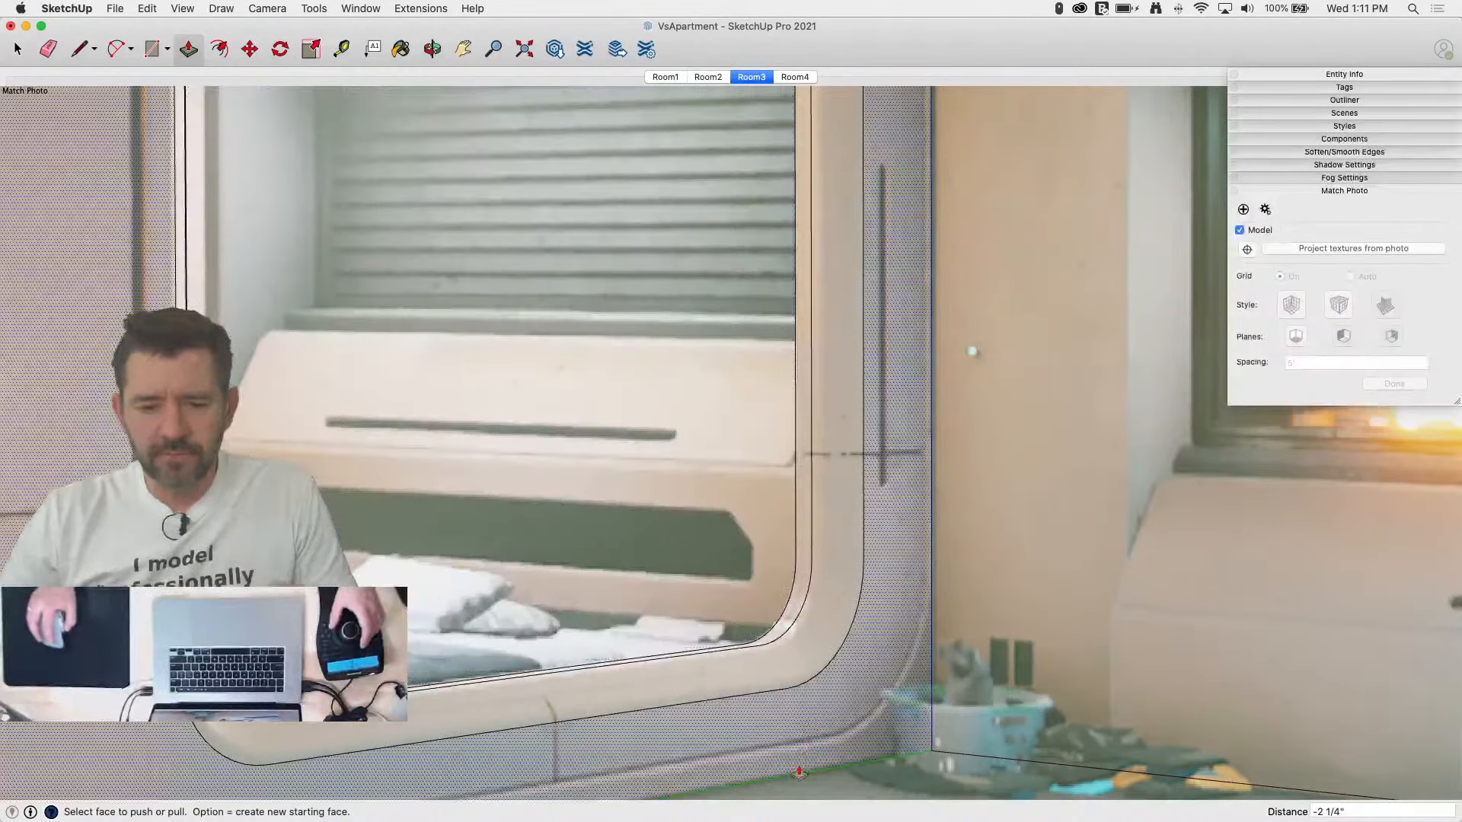
Step: Draw a 7' 10 1/8" line across the alcove's front top edge and redraw the wall's missing top edge above it
scroll(786, 776, down, 3)
middle_drag(725, 475, 649, 590)
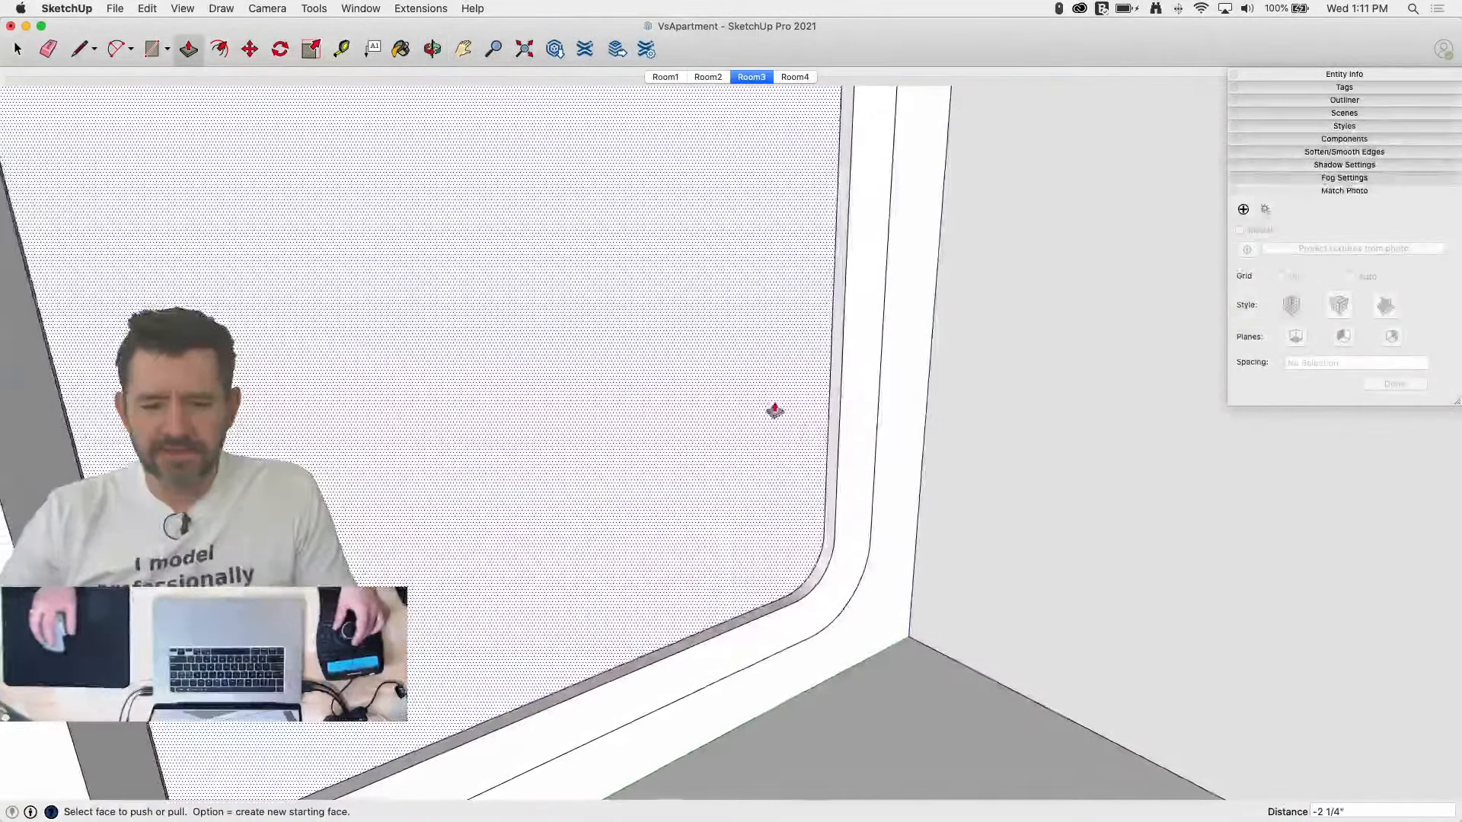
scroll(774, 411, down, 5)
middle_drag(705, 404, 597, 382)
key(l)
click(341, 523)
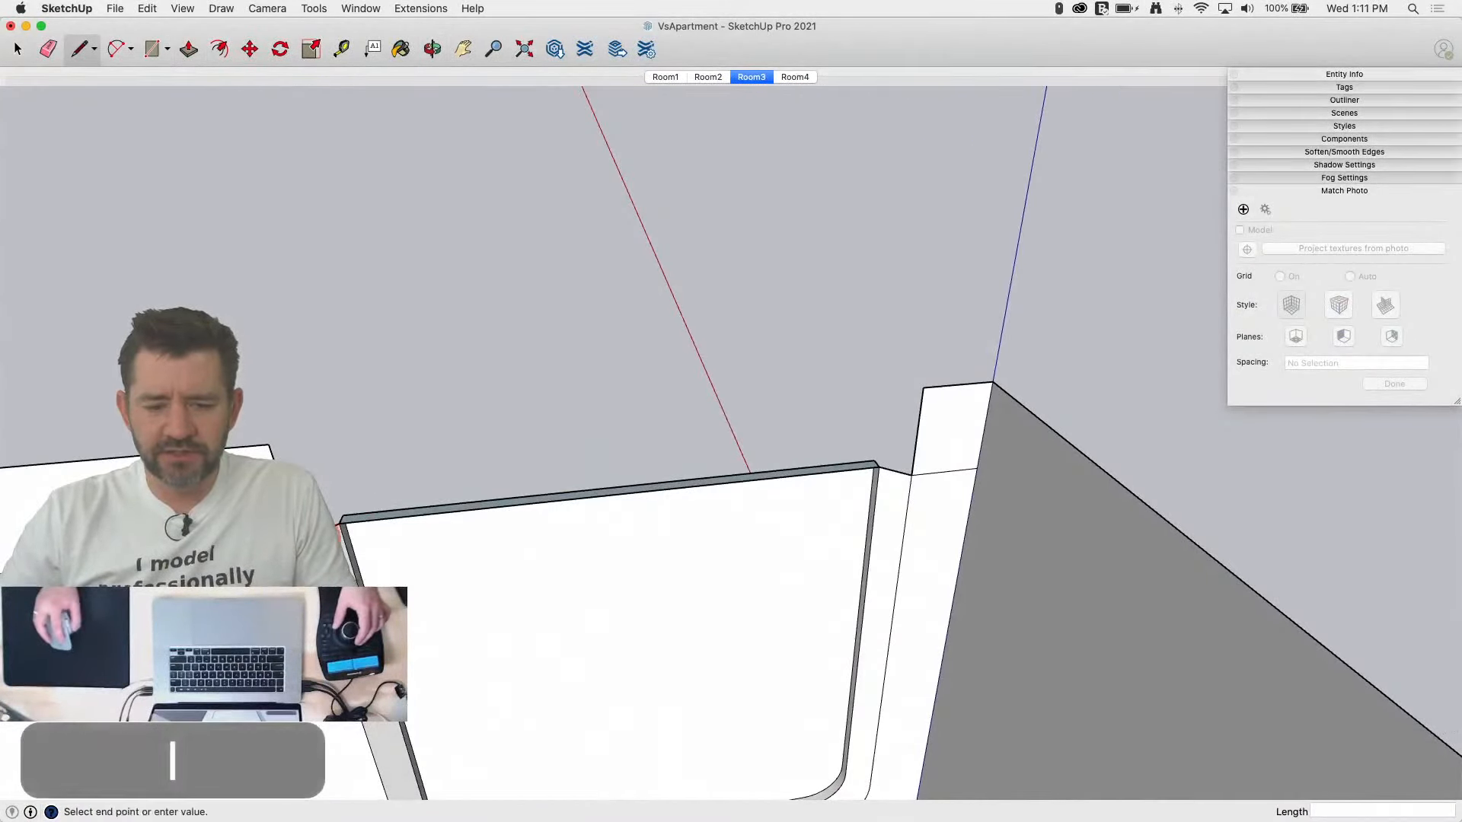
click(912, 475)
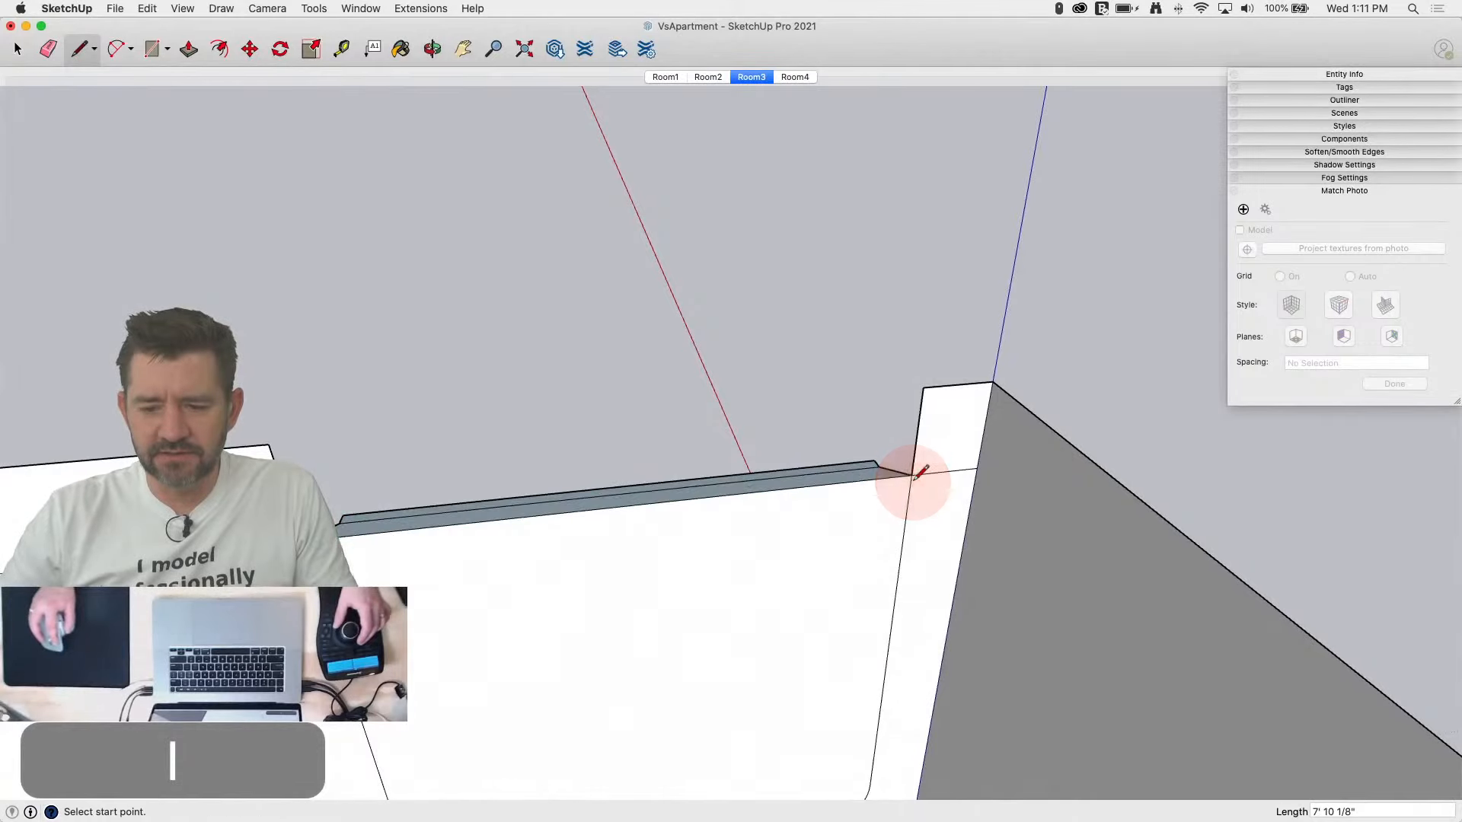
click(921, 387)
click(268, 444)
key(space)
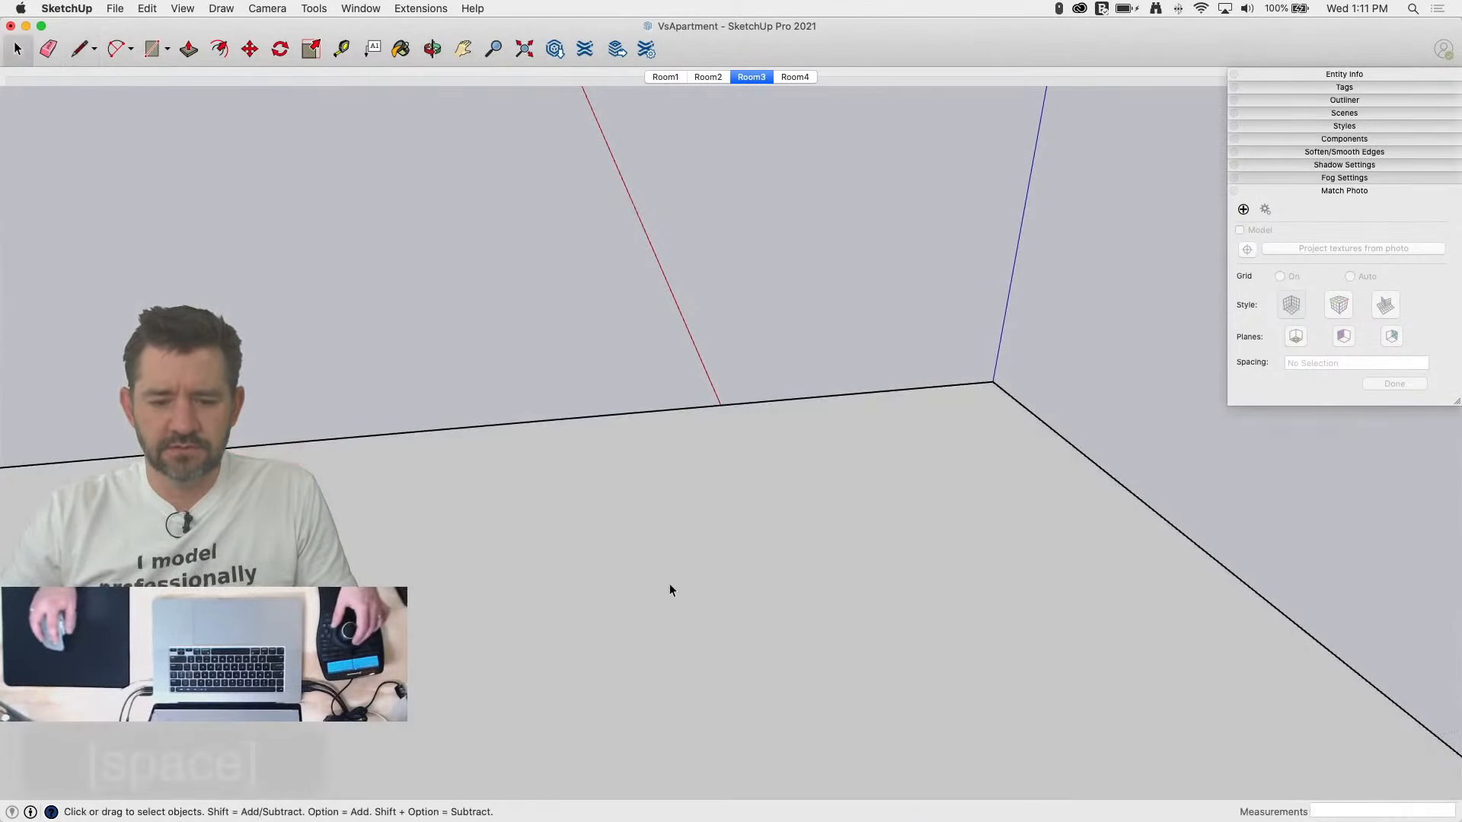
Step: Delete the unwanted face covering the front of the alcove opening
middle_drag(669, 583, 717, 446)
click(597, 486)
key(BackSpace)
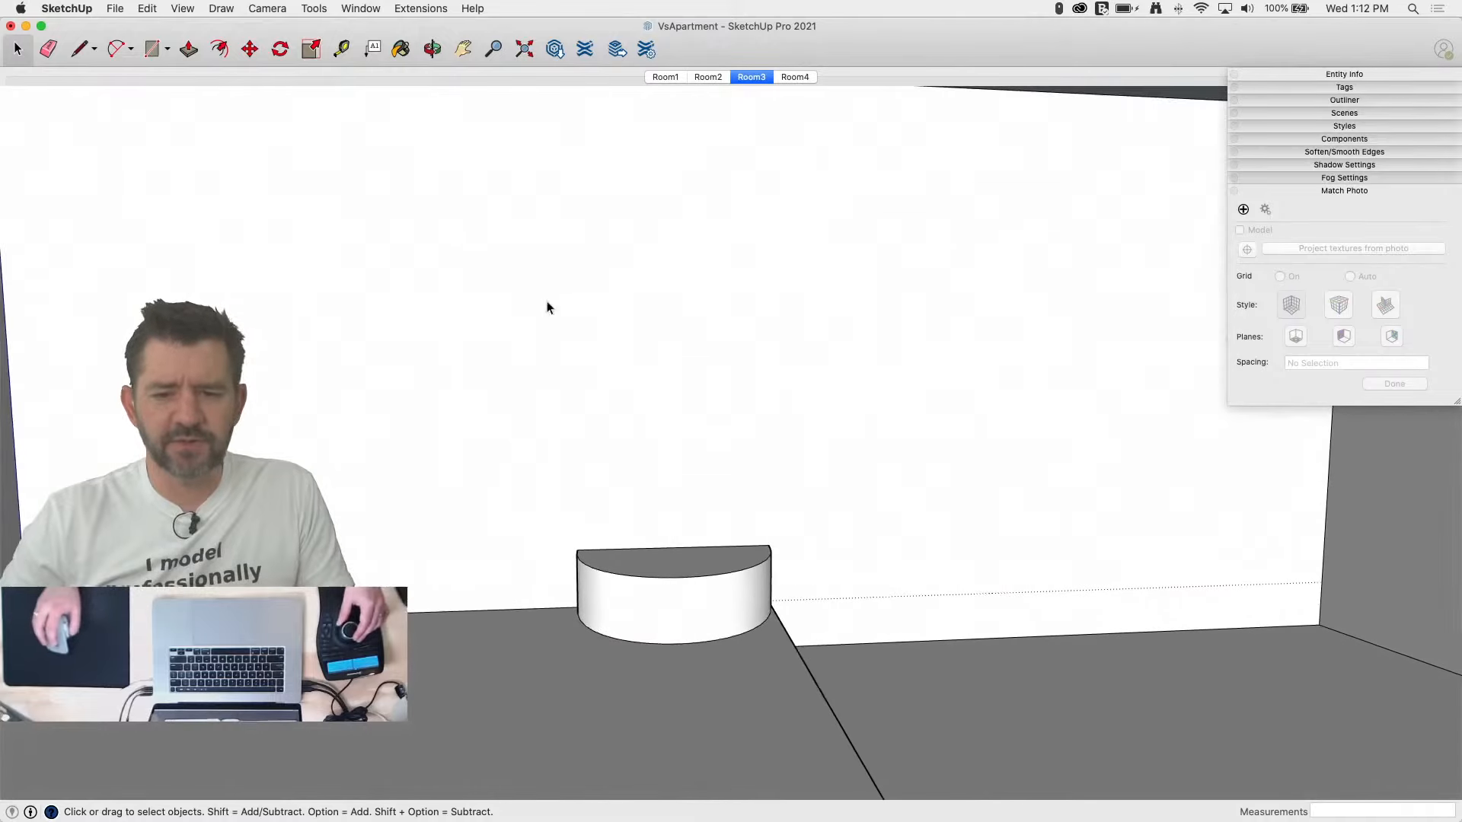
Step: Draw a 9' 8 1/8" vertical line from ceiling to floor on the window wall, tracing the recess's near edge in the Room3 photo
click(754, 78)
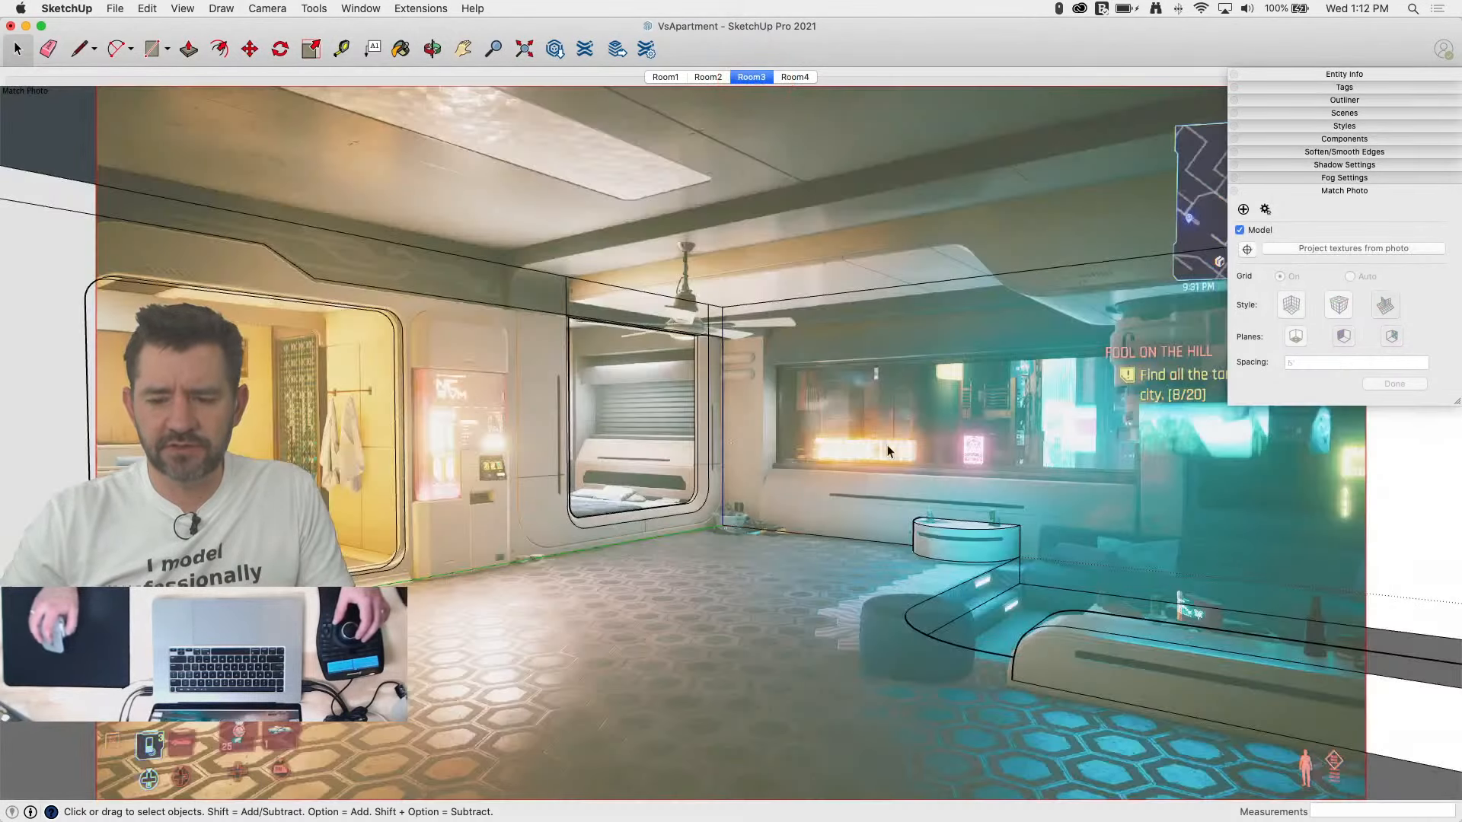
key(l)
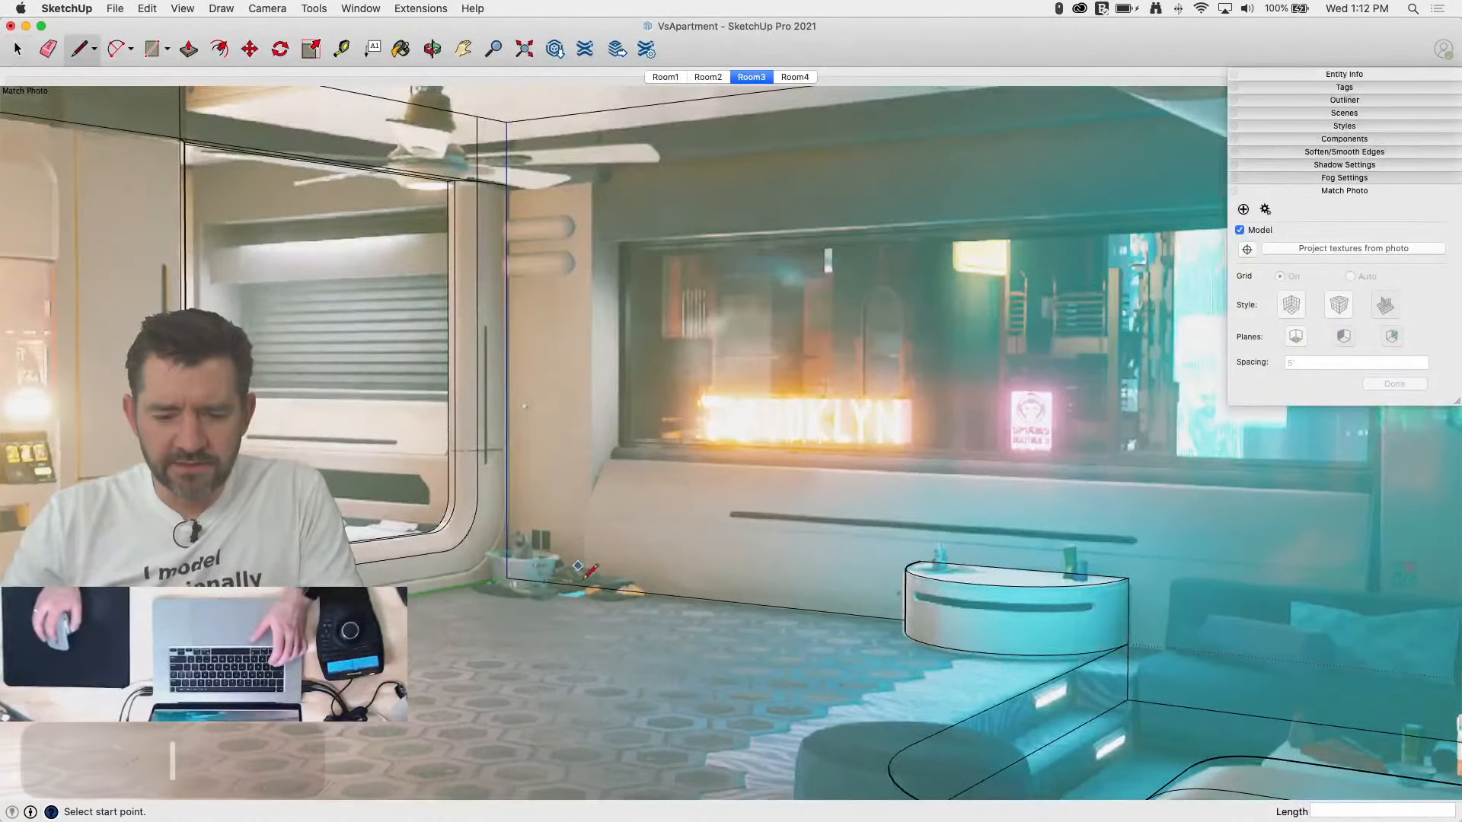
scroll(578, 566, up, 3)
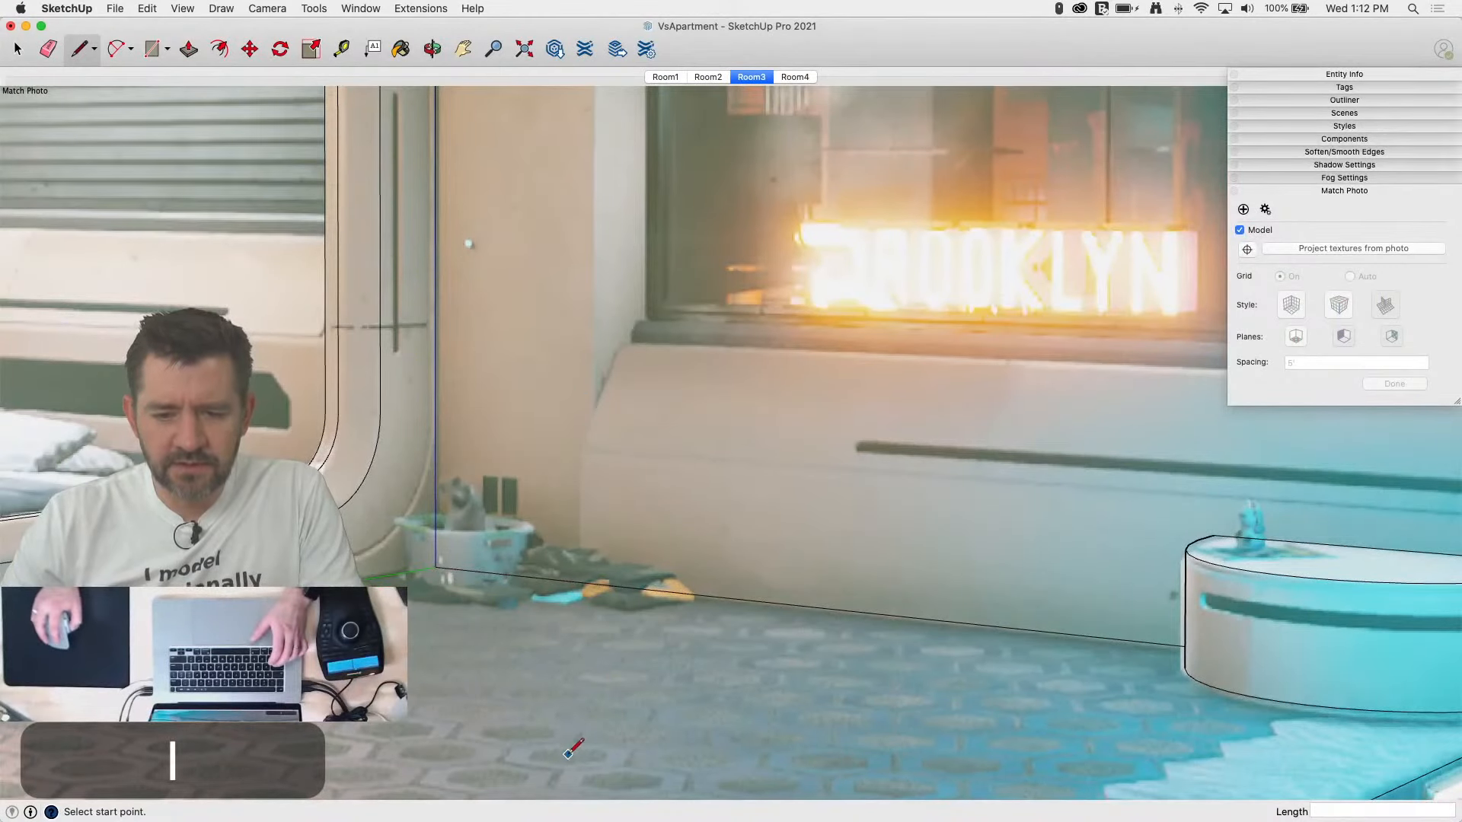
scroll(572, 750, down, 5)
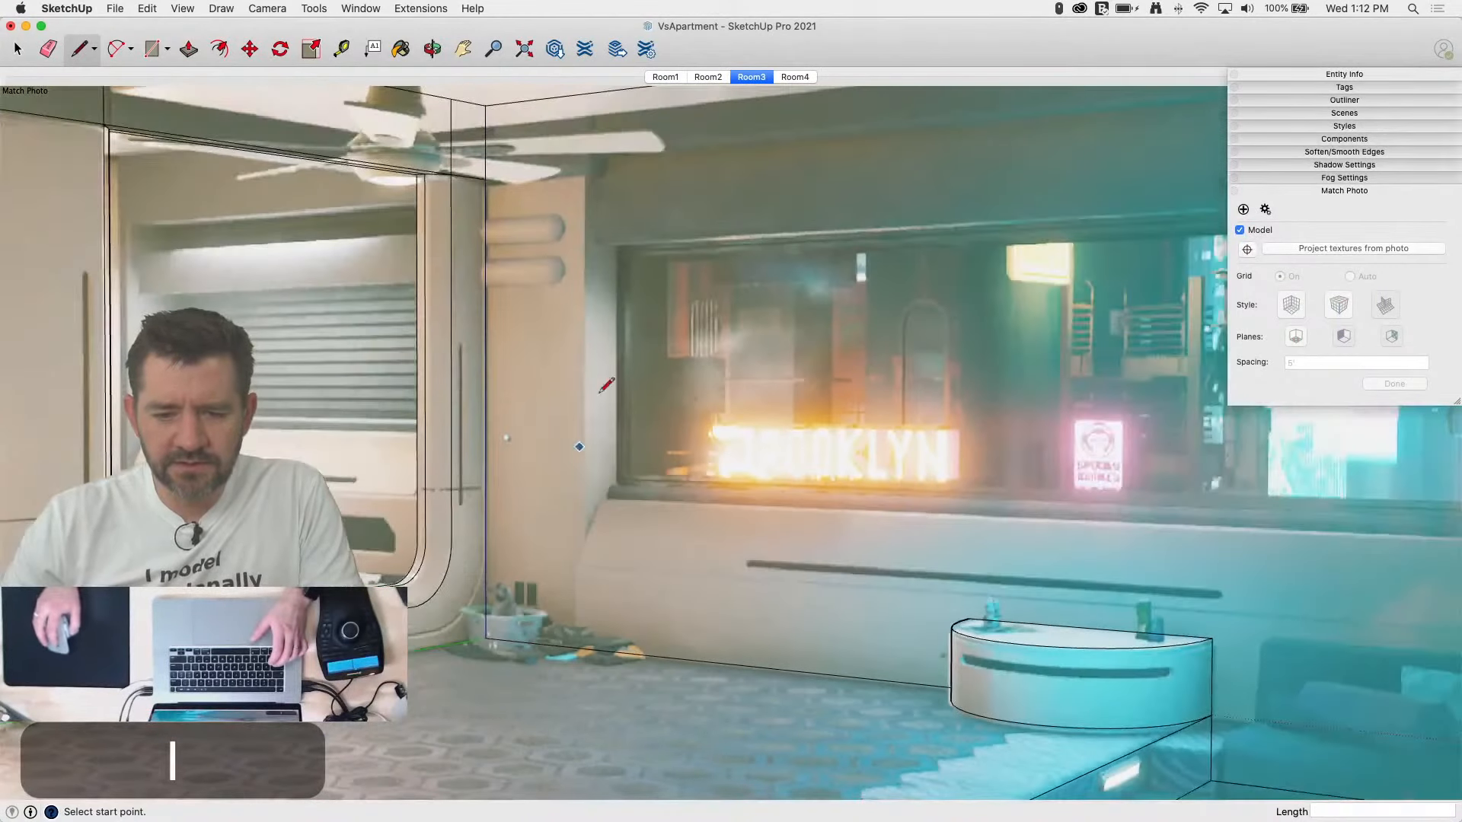
click(590, 92)
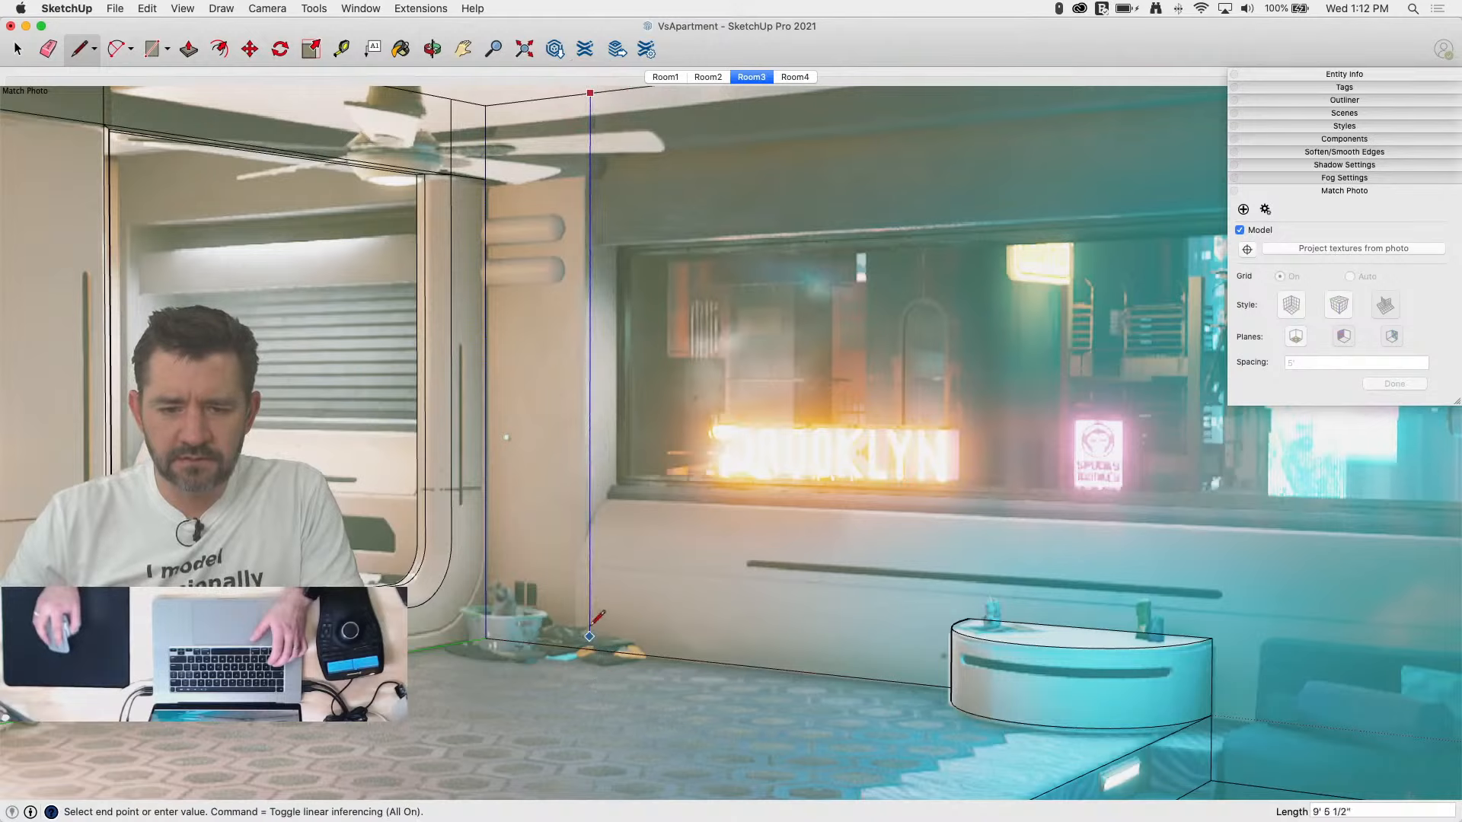
key(Escape)
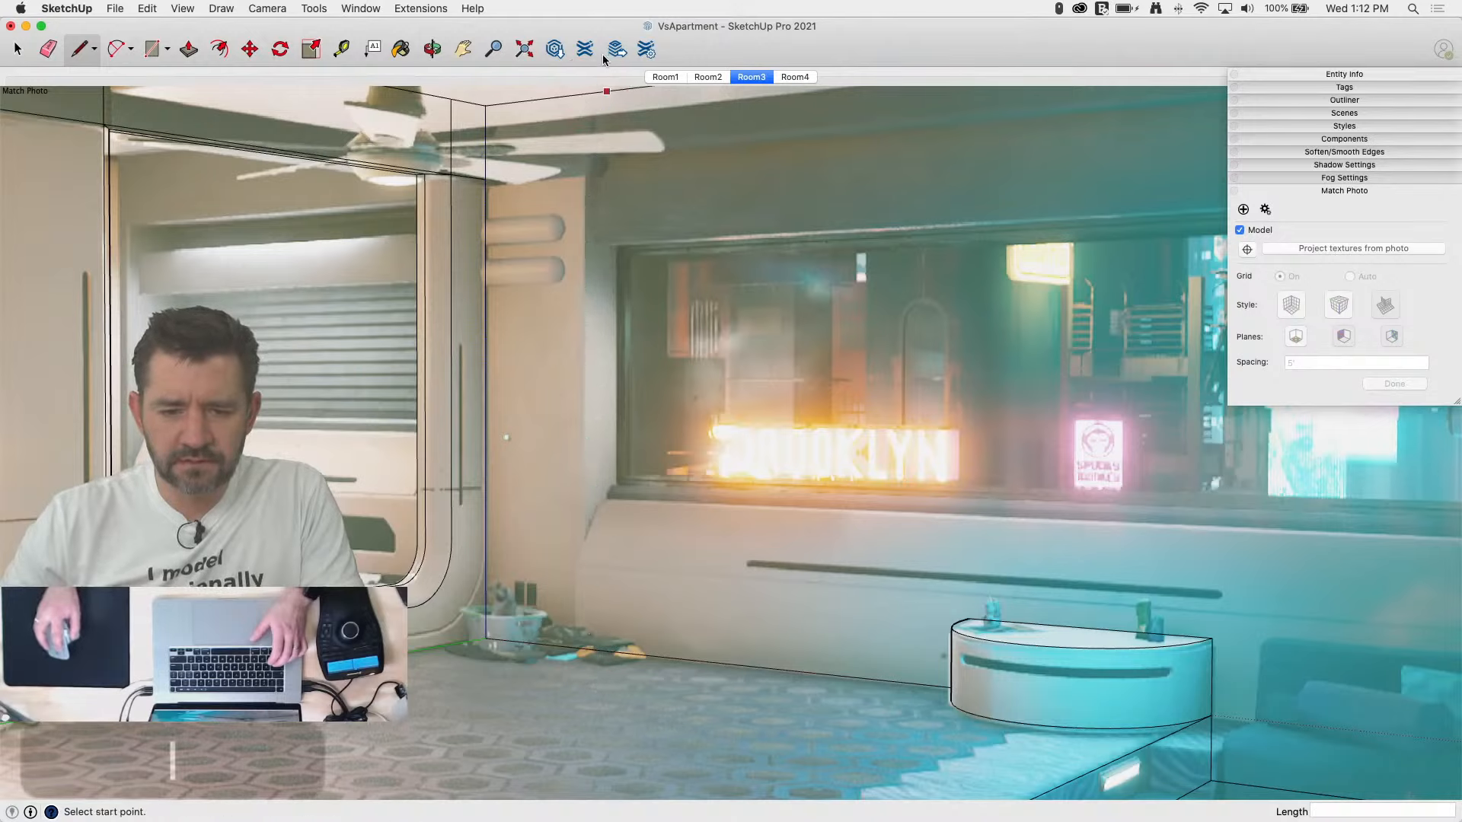
click(583, 93)
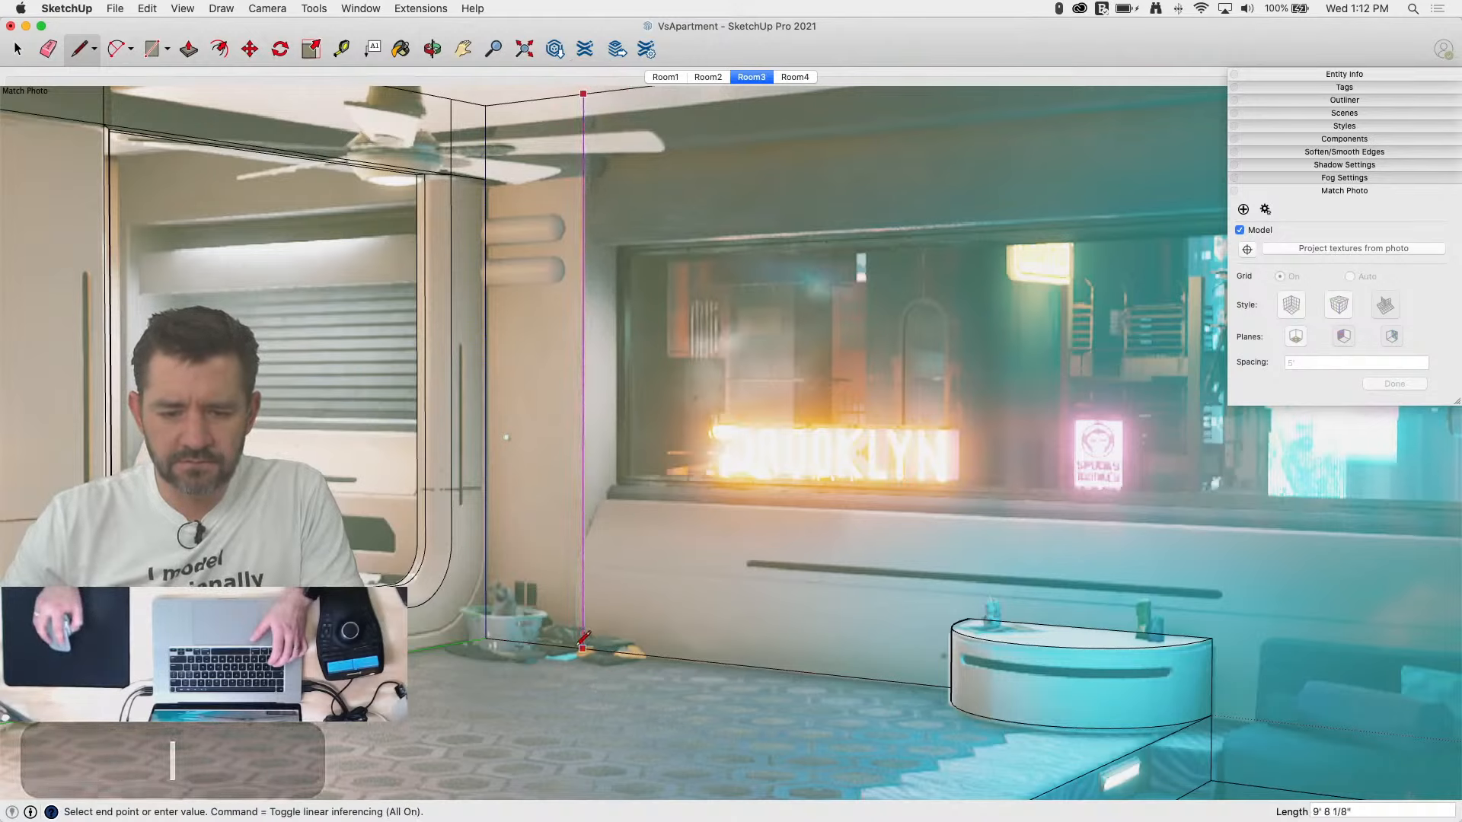
click(583, 637)
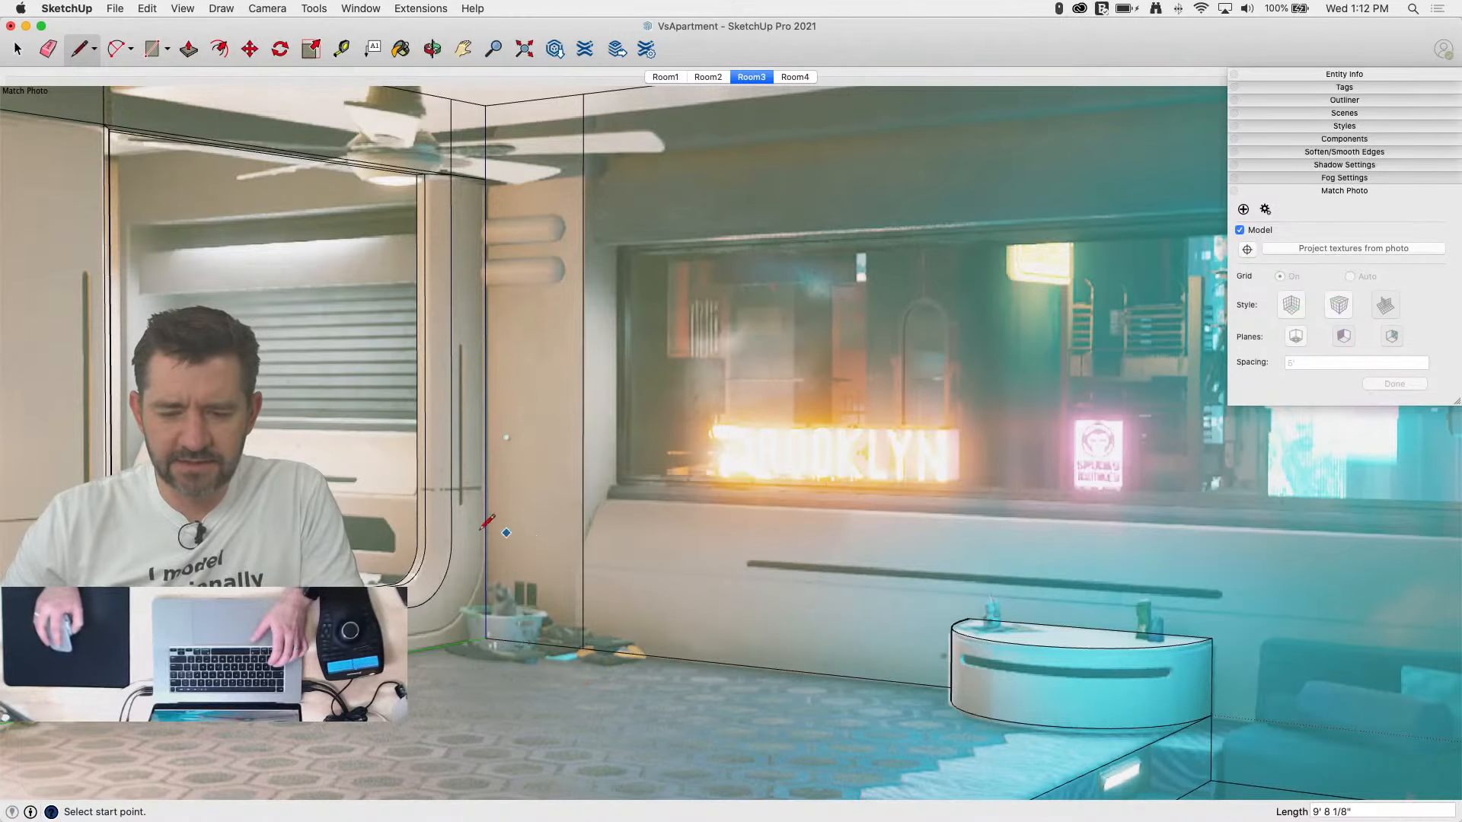
Step: Draw a 10' 7 1/8" vertical line from the wall's top edge to its bottom edge at the window recess's far end
scroll(242, 429, down, 4)
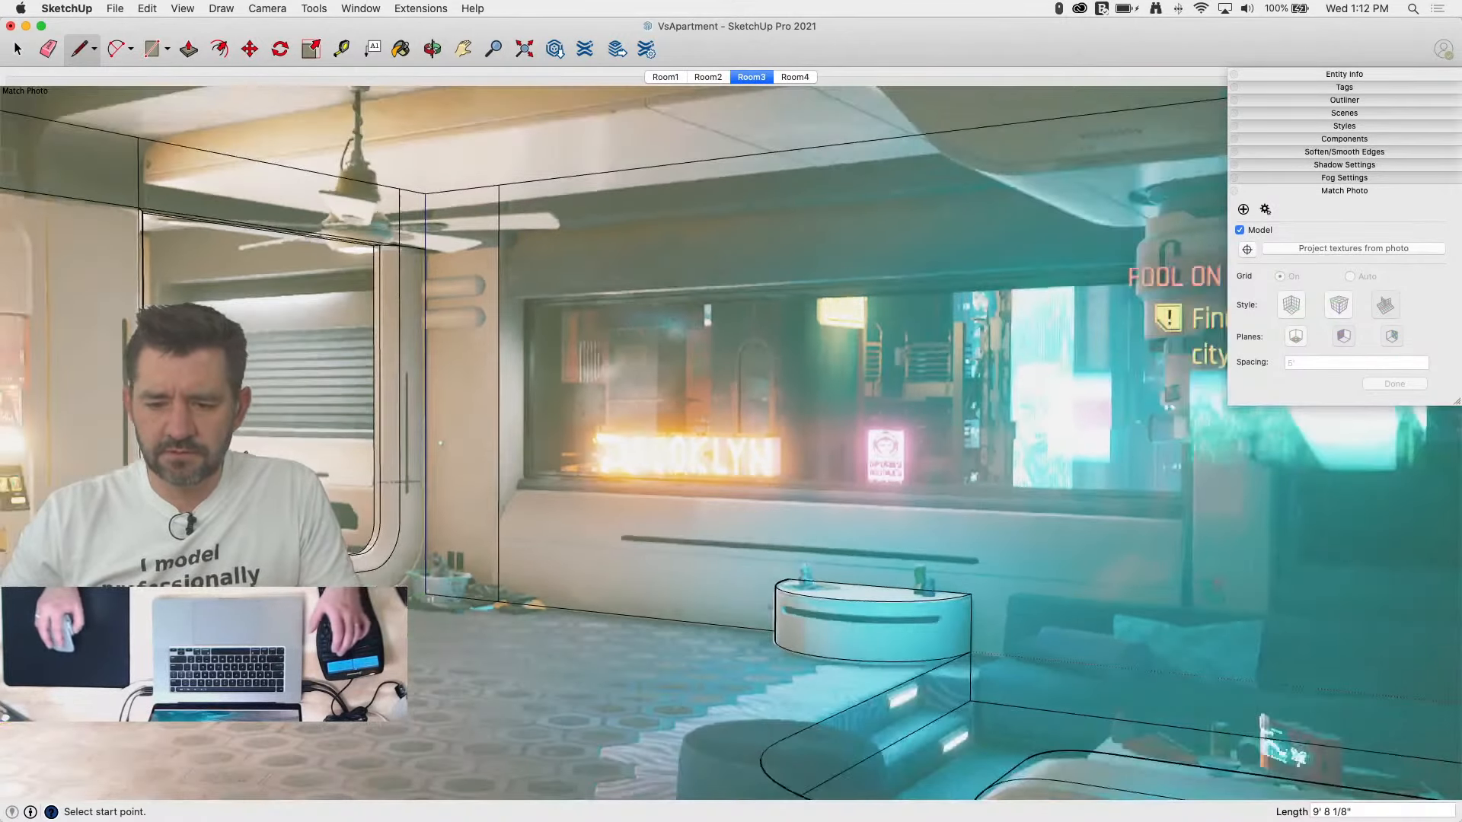
scroll(1116, 655, up, 3)
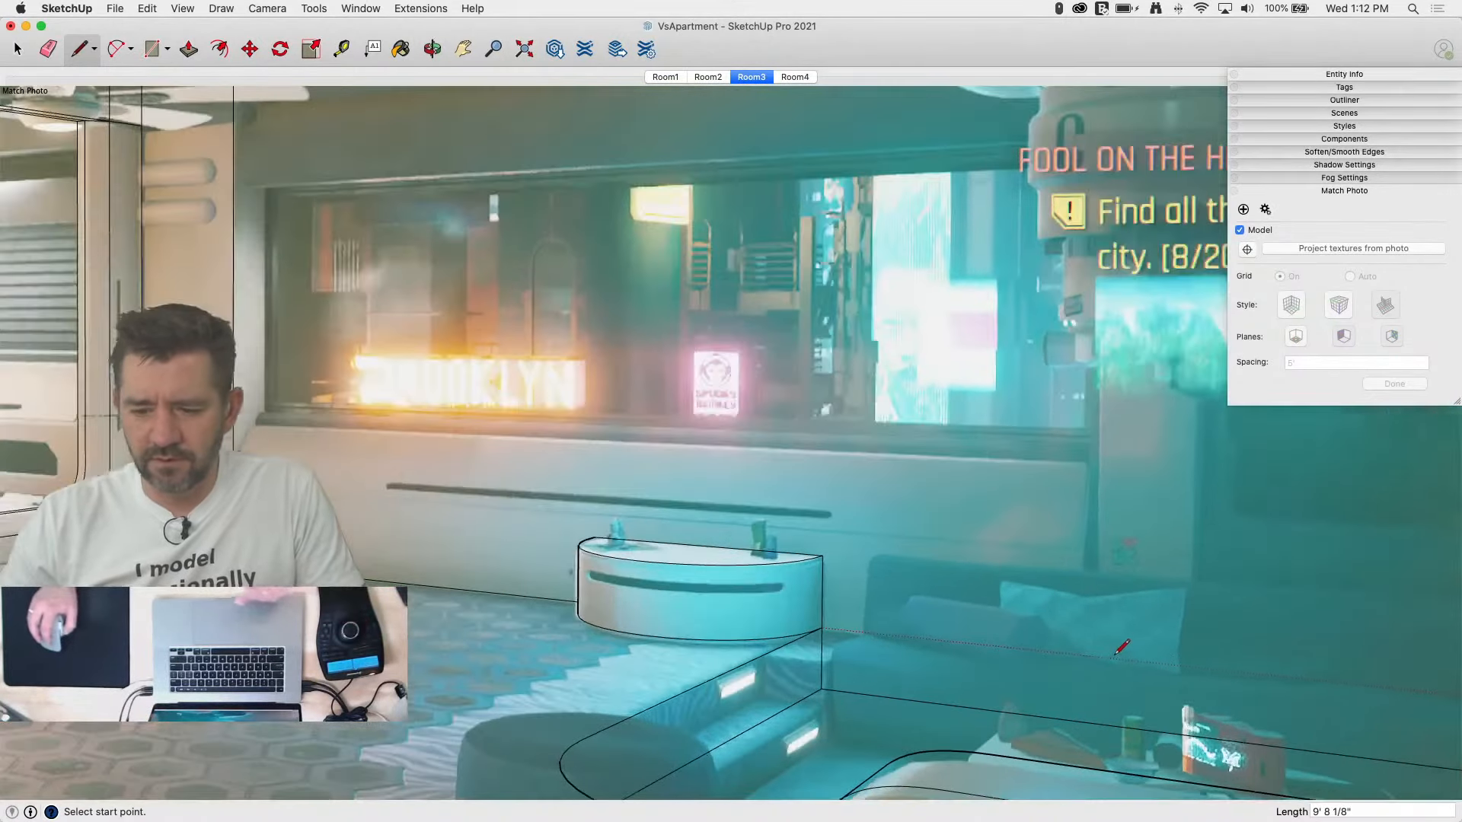
click(1090, 571)
scroll(1148, 537, down, 3)
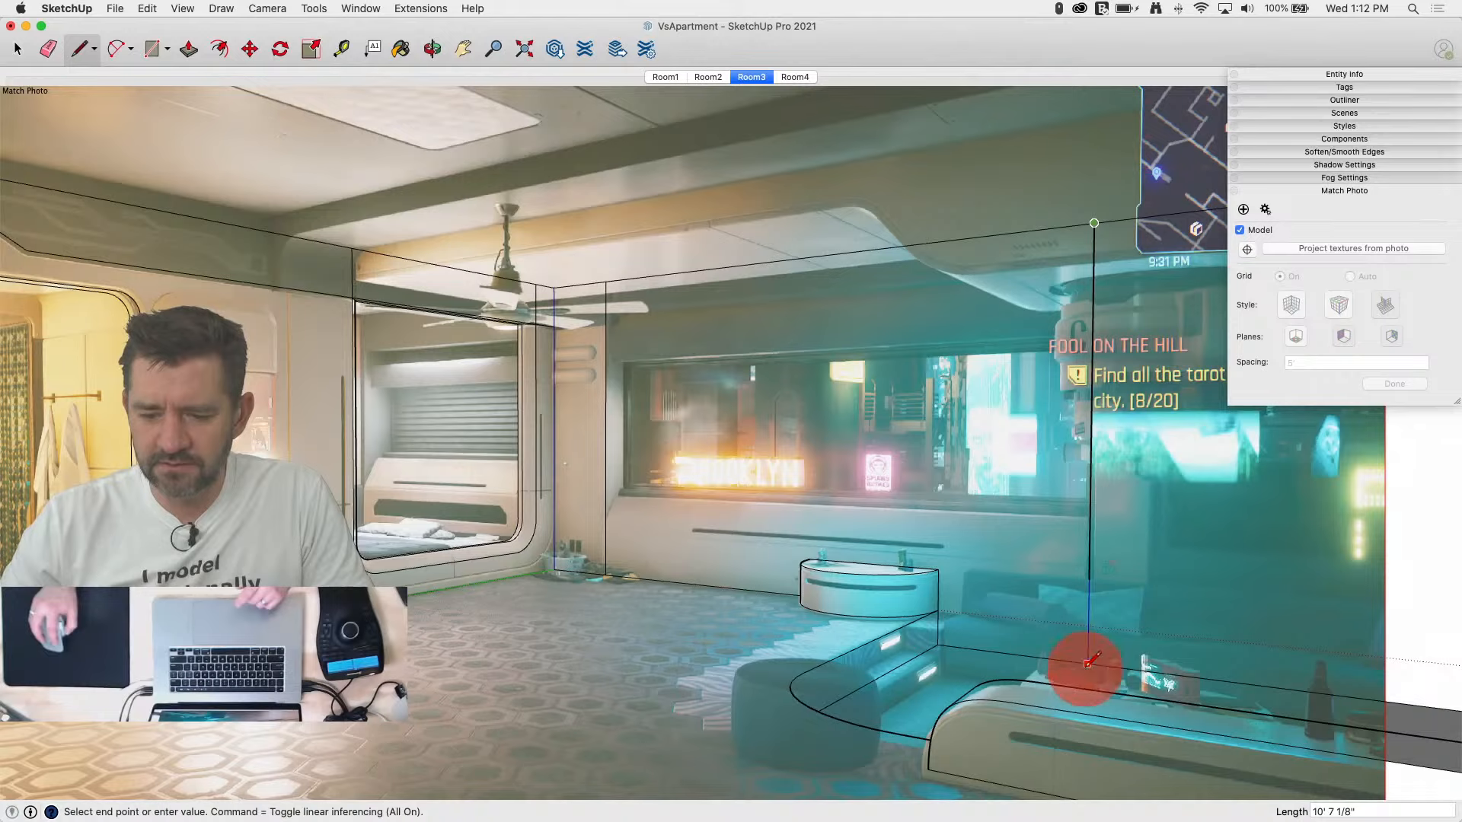
click(1089, 663)
Step: Draw the ledge's end profile at the foot of the near vertical line, closing it with a slanted edge of about 5 1/16"
scroll(610, 525, up, 4)
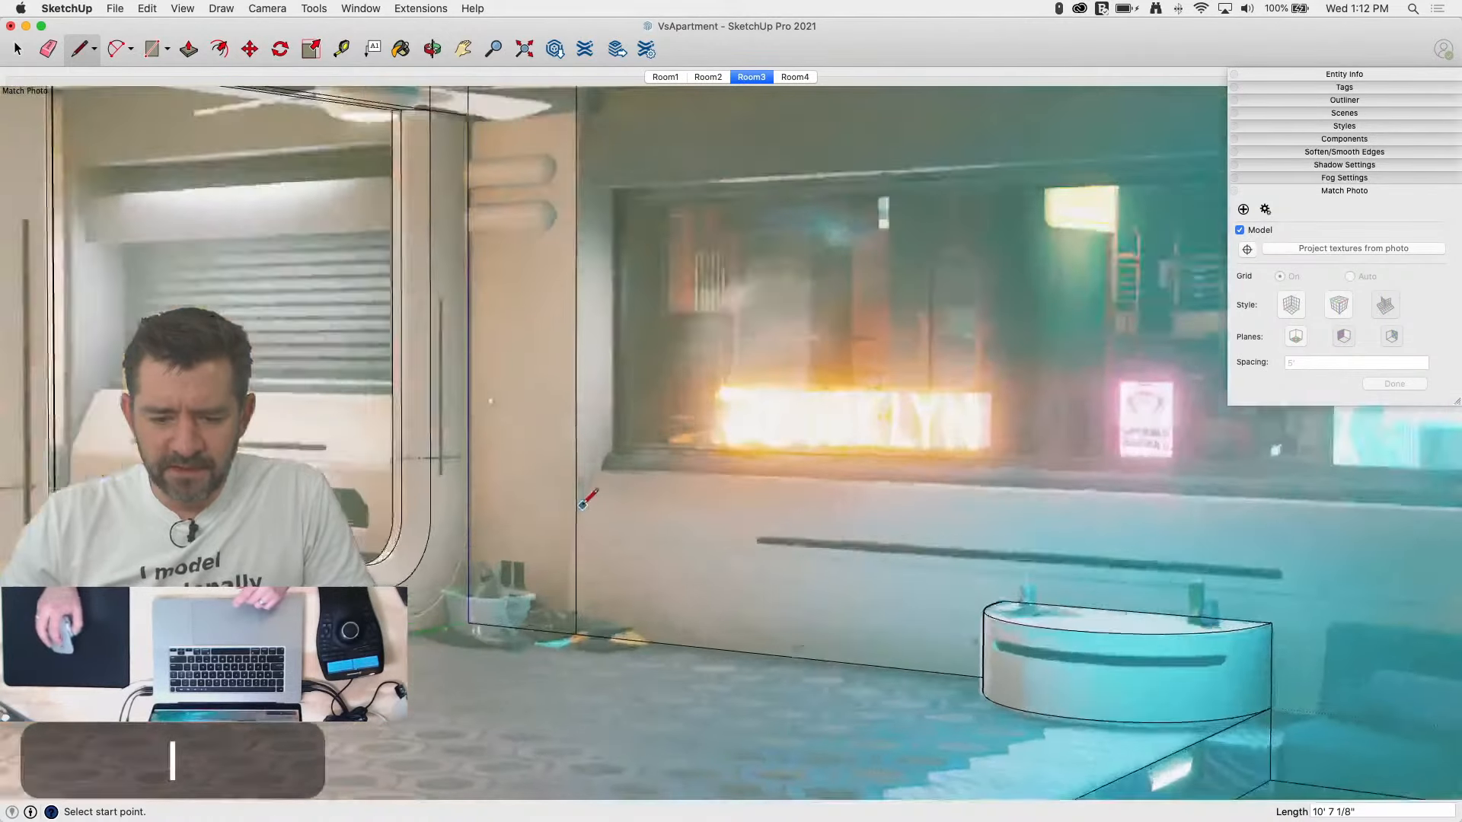
scroll(573, 662, up, 2)
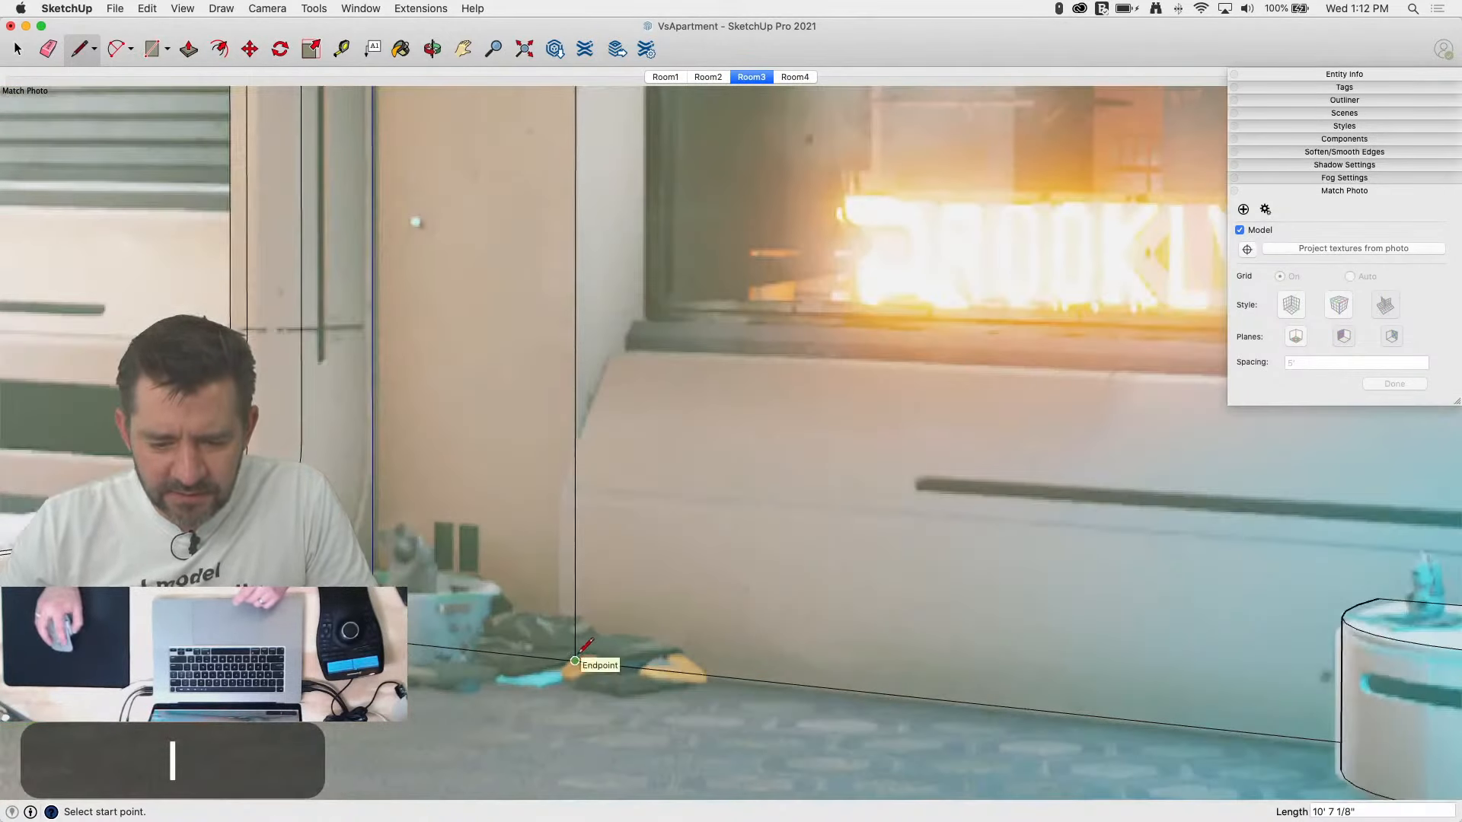
click(575, 661)
scroll(567, 660, up, 2)
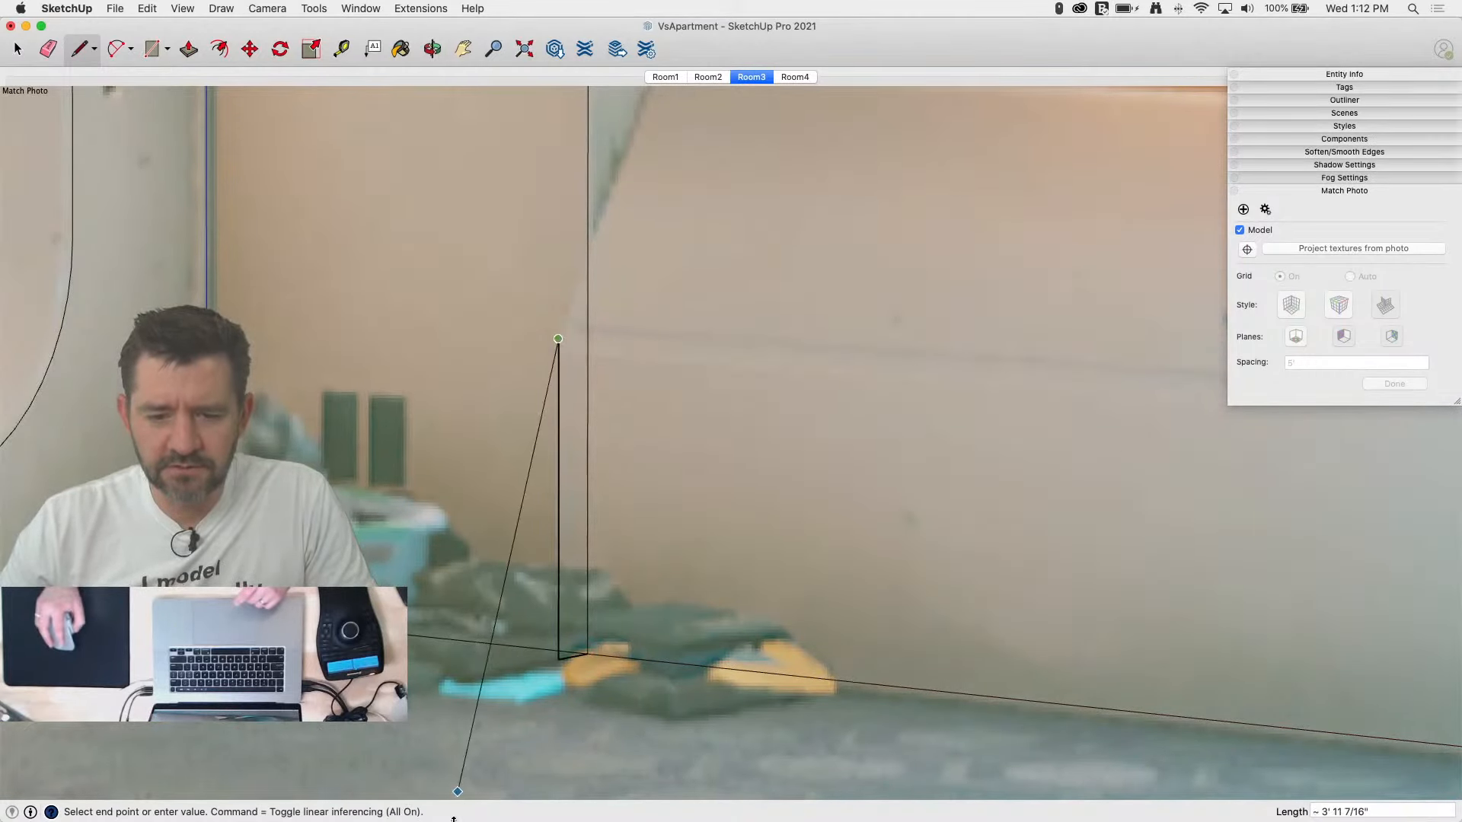
scroll(506, 659, down, 2)
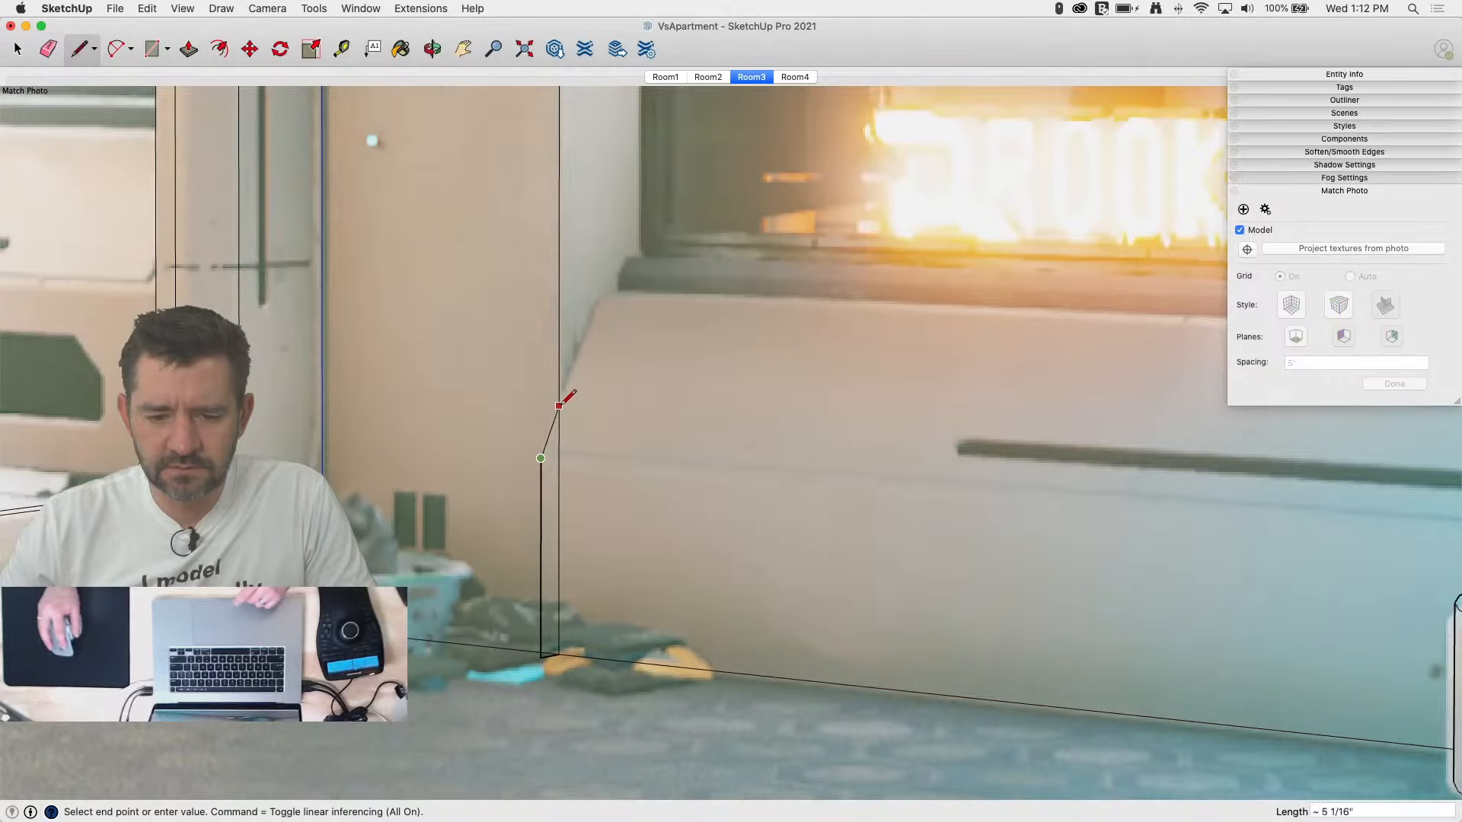
click(560, 409)
Step: Push/pull the ledge profile about 7' 1 5/8" to the half-round table, and extend it about 7' 1 7/16" to the far vertical line
key(p)
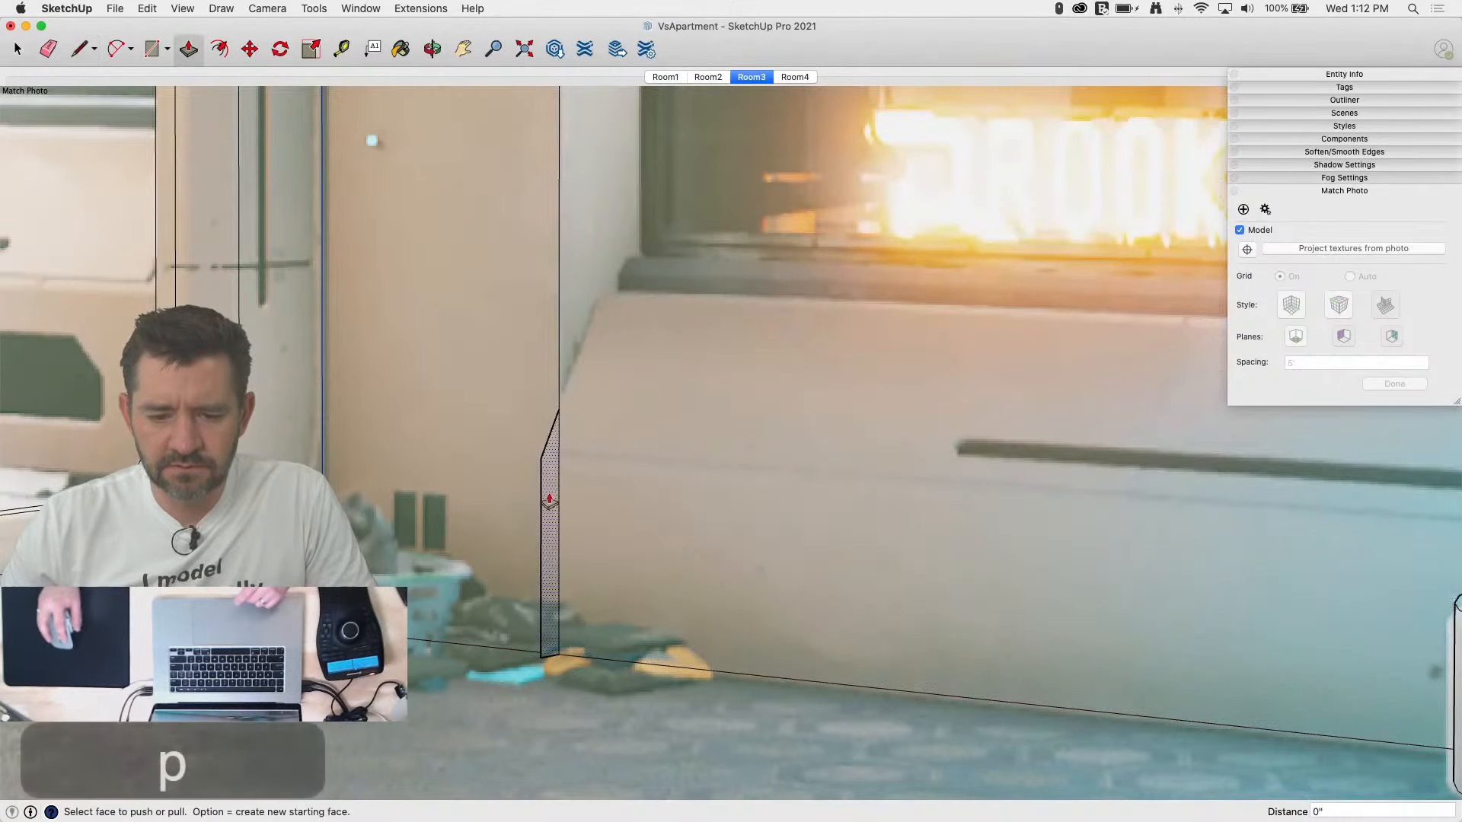
drag(548, 496, 1348, 697)
scroll(618, 571, down, 8)
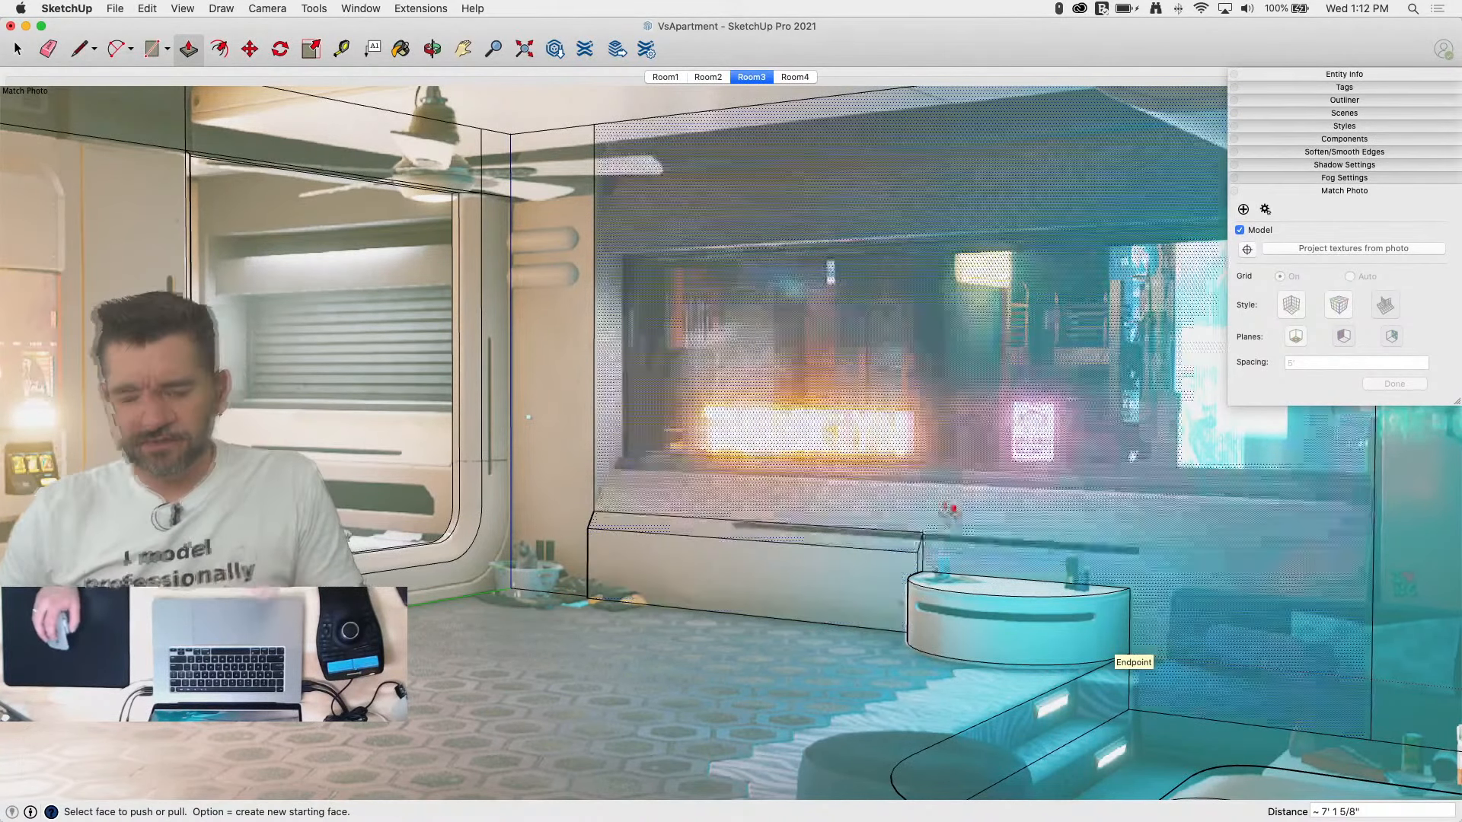
scroll(906, 571, up, 5)
click(920, 572)
mouse_move(921, 569)
mouse_down()
mouse_move(1289, 630)
mouse_move(1295, 662)
mouse_move(861, 675)
mouse_move(890, 652)
mouse_move(1231, 717)
mouse_move(1247, 769)
mouse_up()
scroll(860, 675, down, 5)
scroll(624, 563, up, 6)
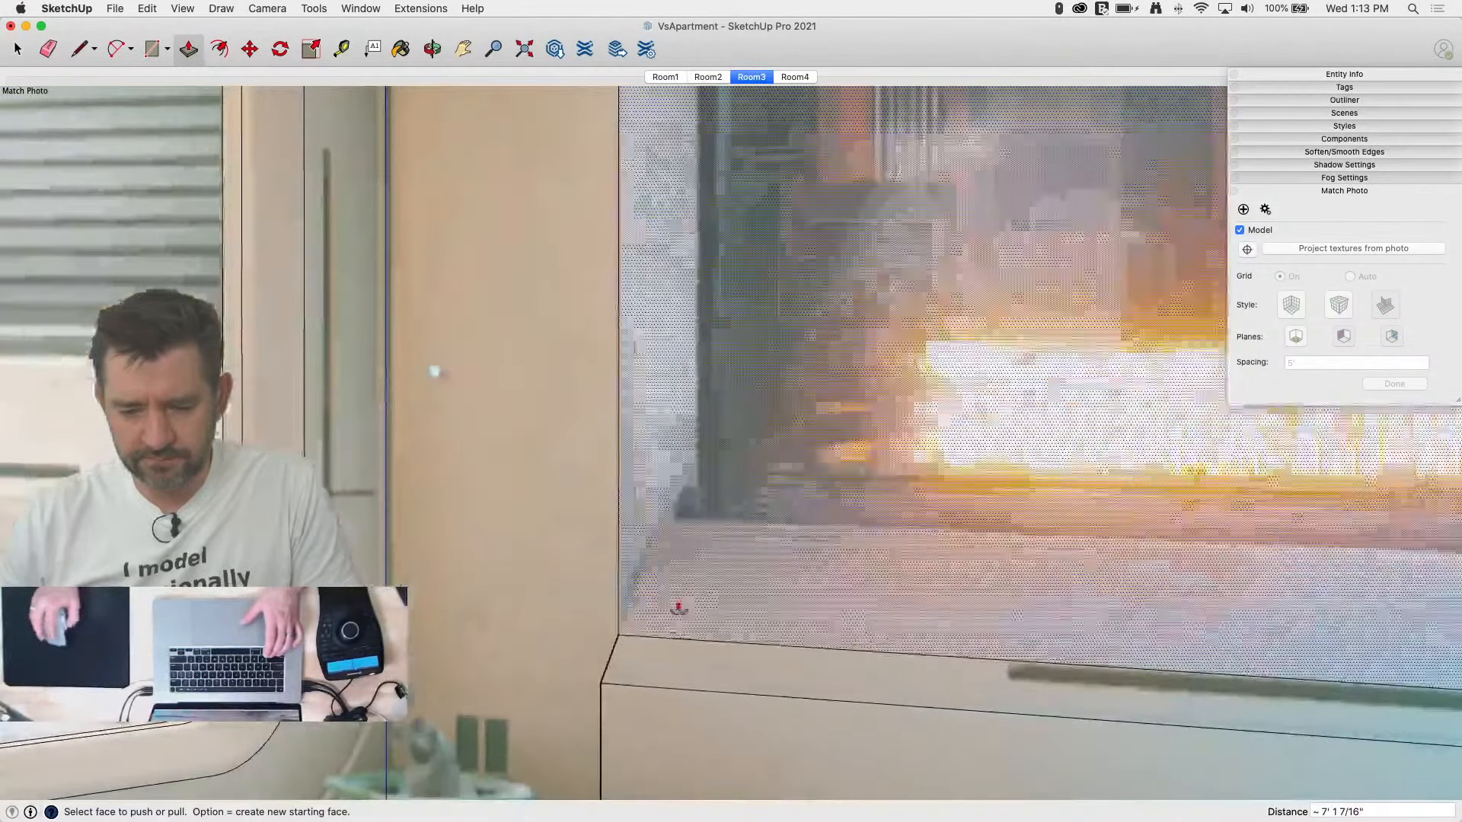
key(l)
click(618, 634)
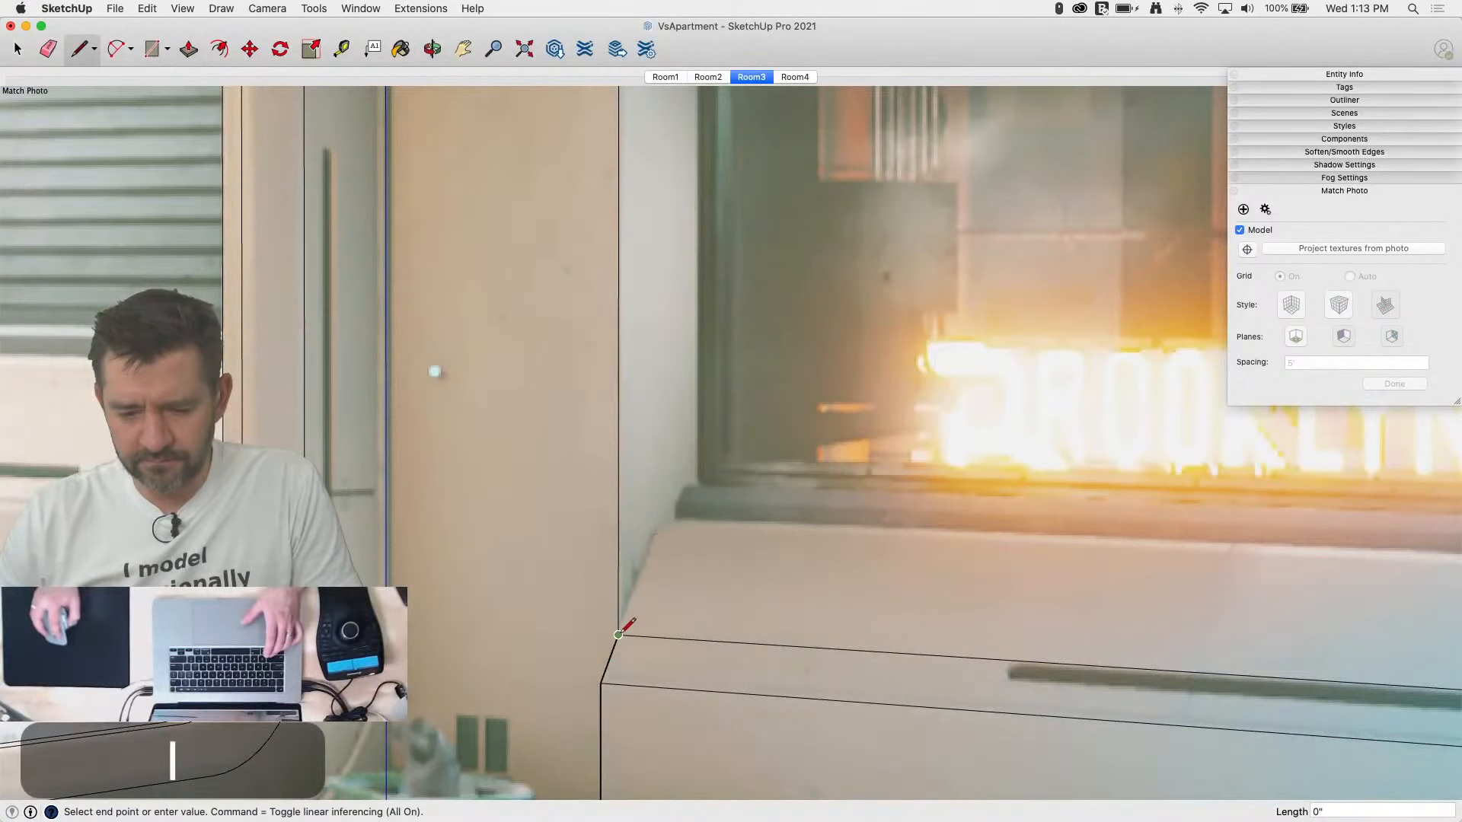
key(l)
key(l)
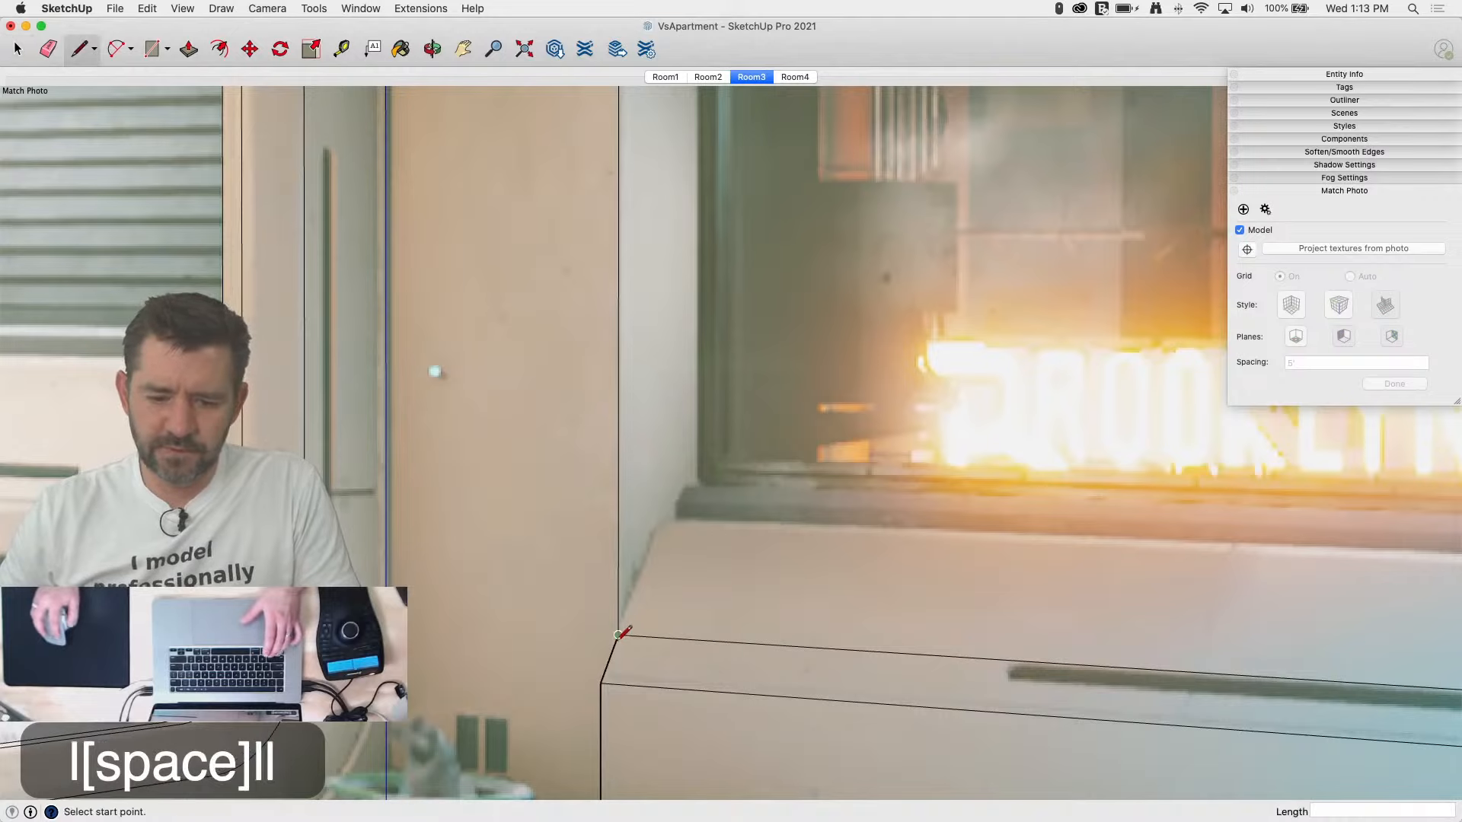
click(618, 634)
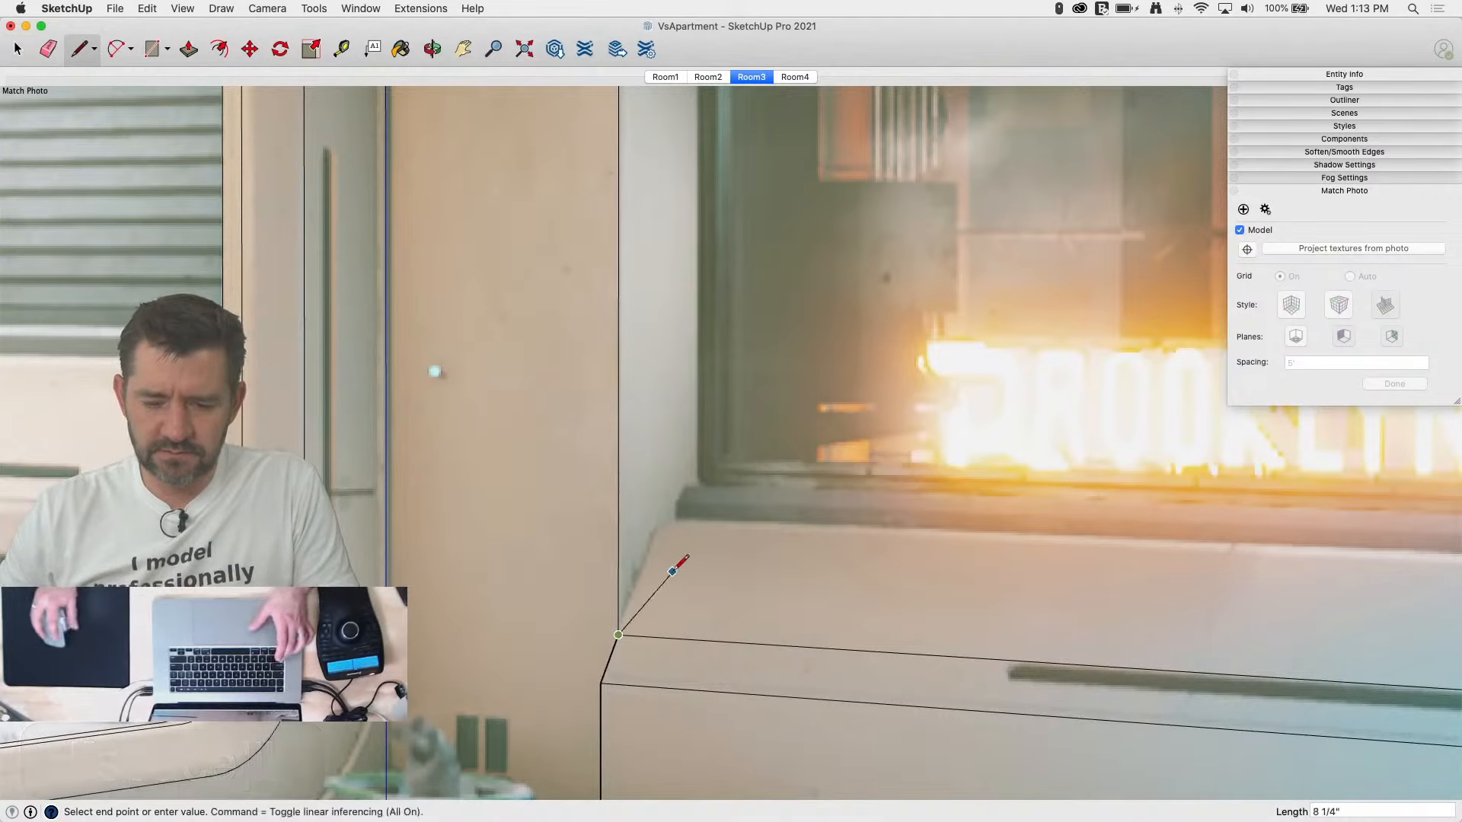
Step: Delete the wall face above the ledge and draw an 11 1/2" line continuing the ledge's slope upward
key(space)
key(BackSpace)
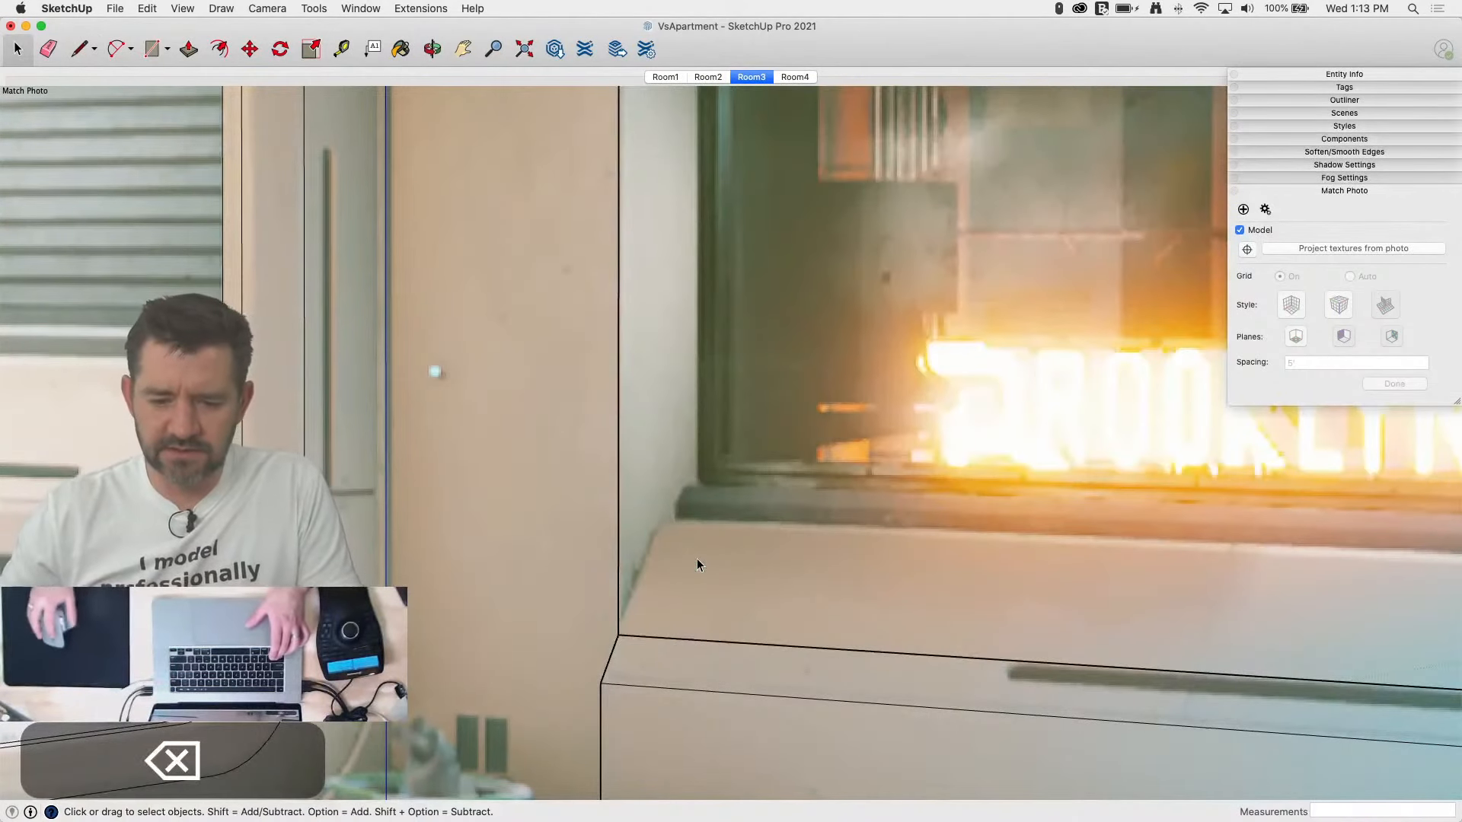
key(l)
click(618, 634)
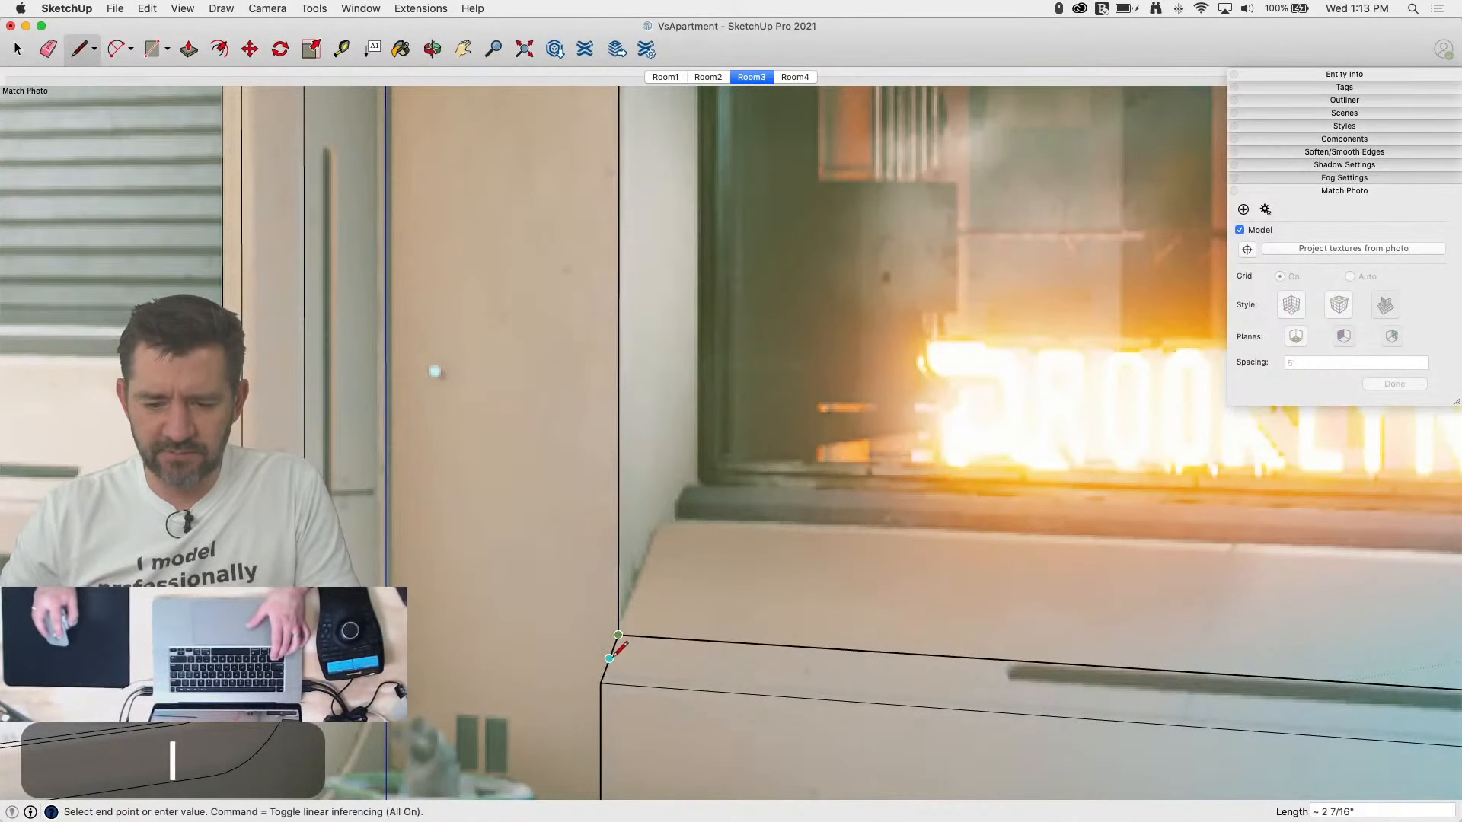
click(660, 521)
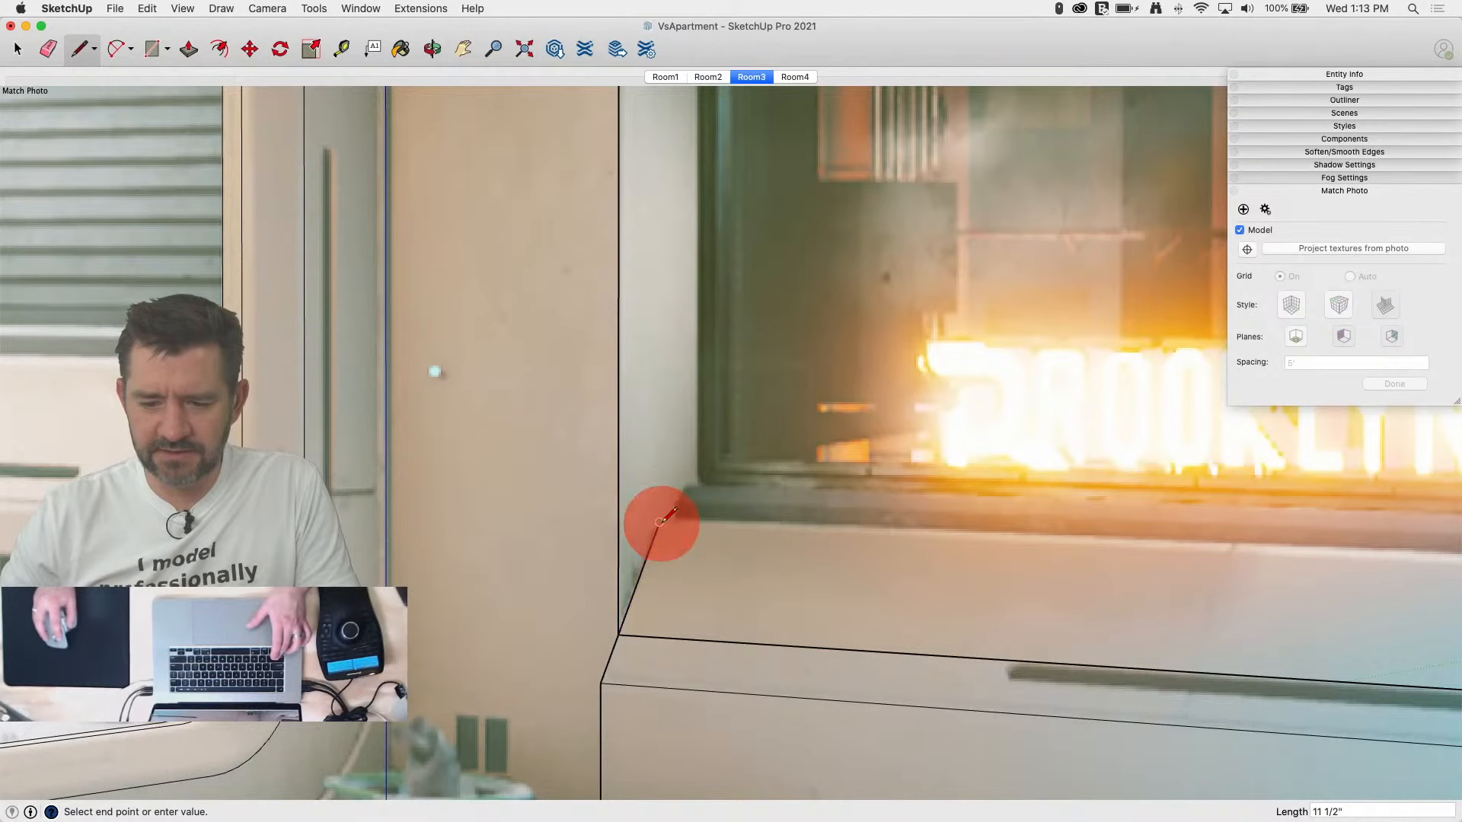
Step: Draw the sloped face's upper edge about 14' 3 1/8" long, close its far end, and erase the near part of the seam below
scroll(457, 624, down, 5)
scroll(358, 647, down, 3)
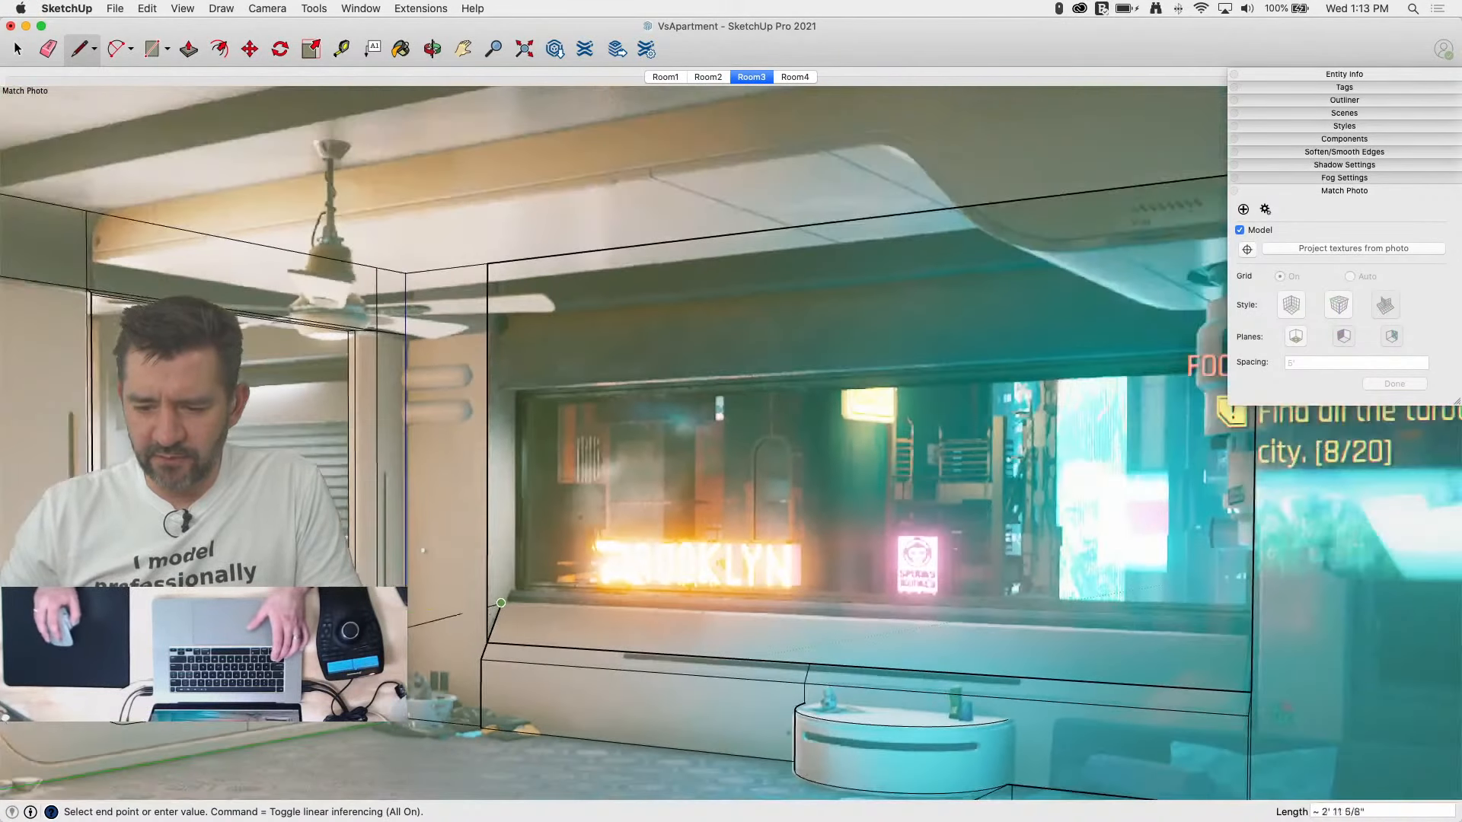
click(1257, 638)
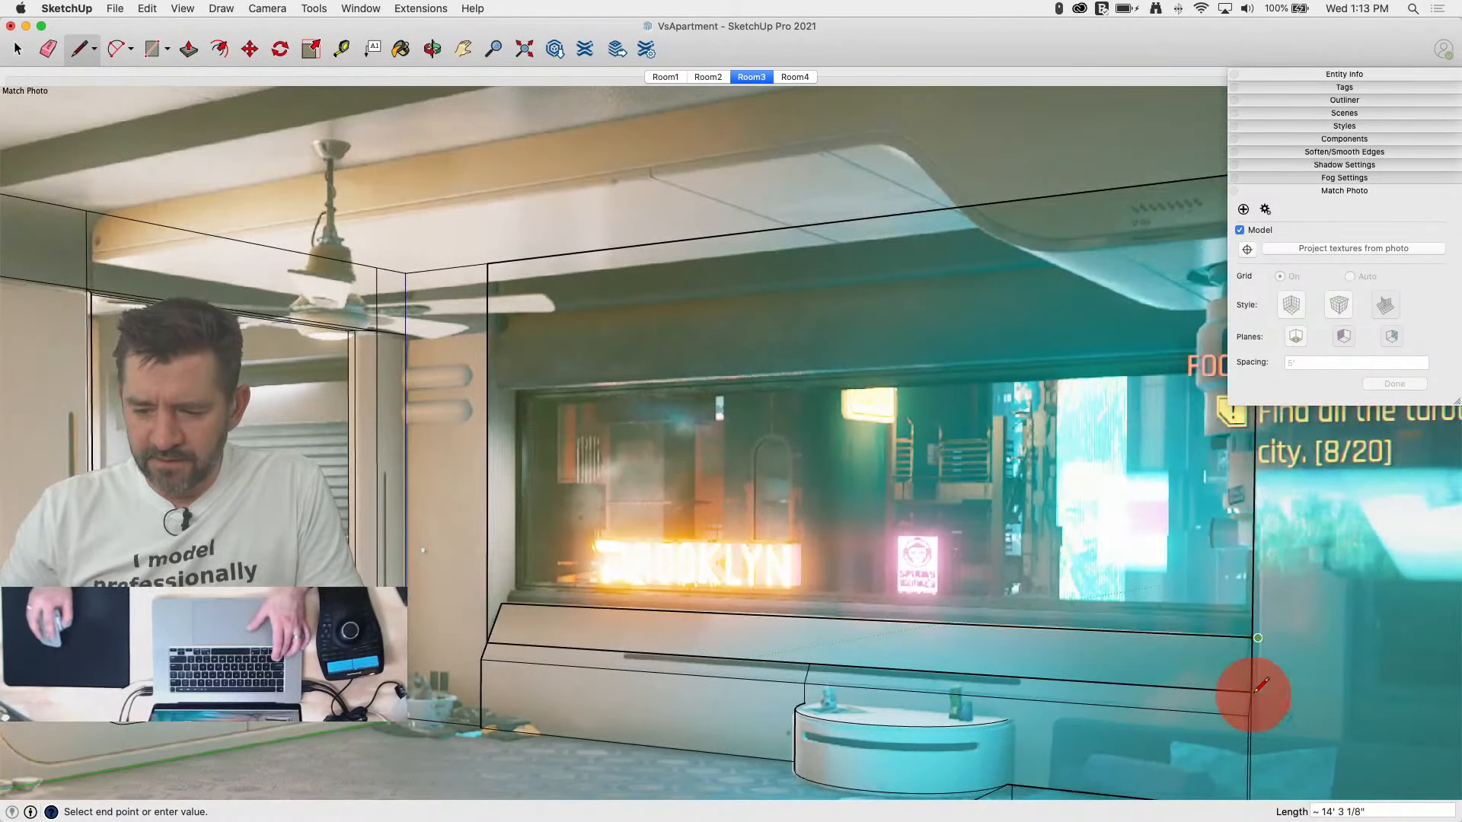
click(1250, 691)
key(e)
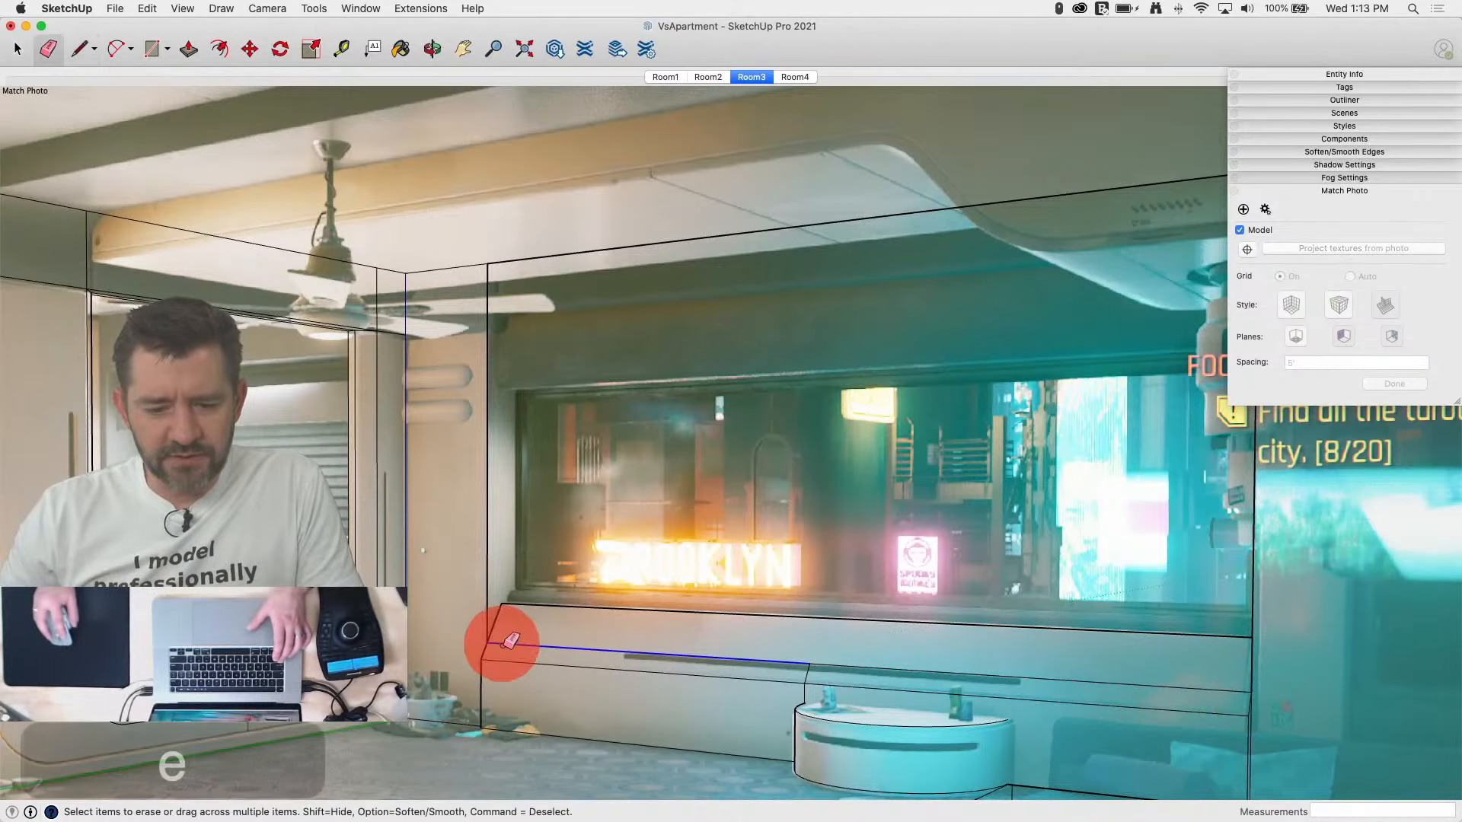
Step: Draw a 2 5/8" line back from the slope's near upper corner to start the flat strip under the window
scroll(504, 617, up, 6)
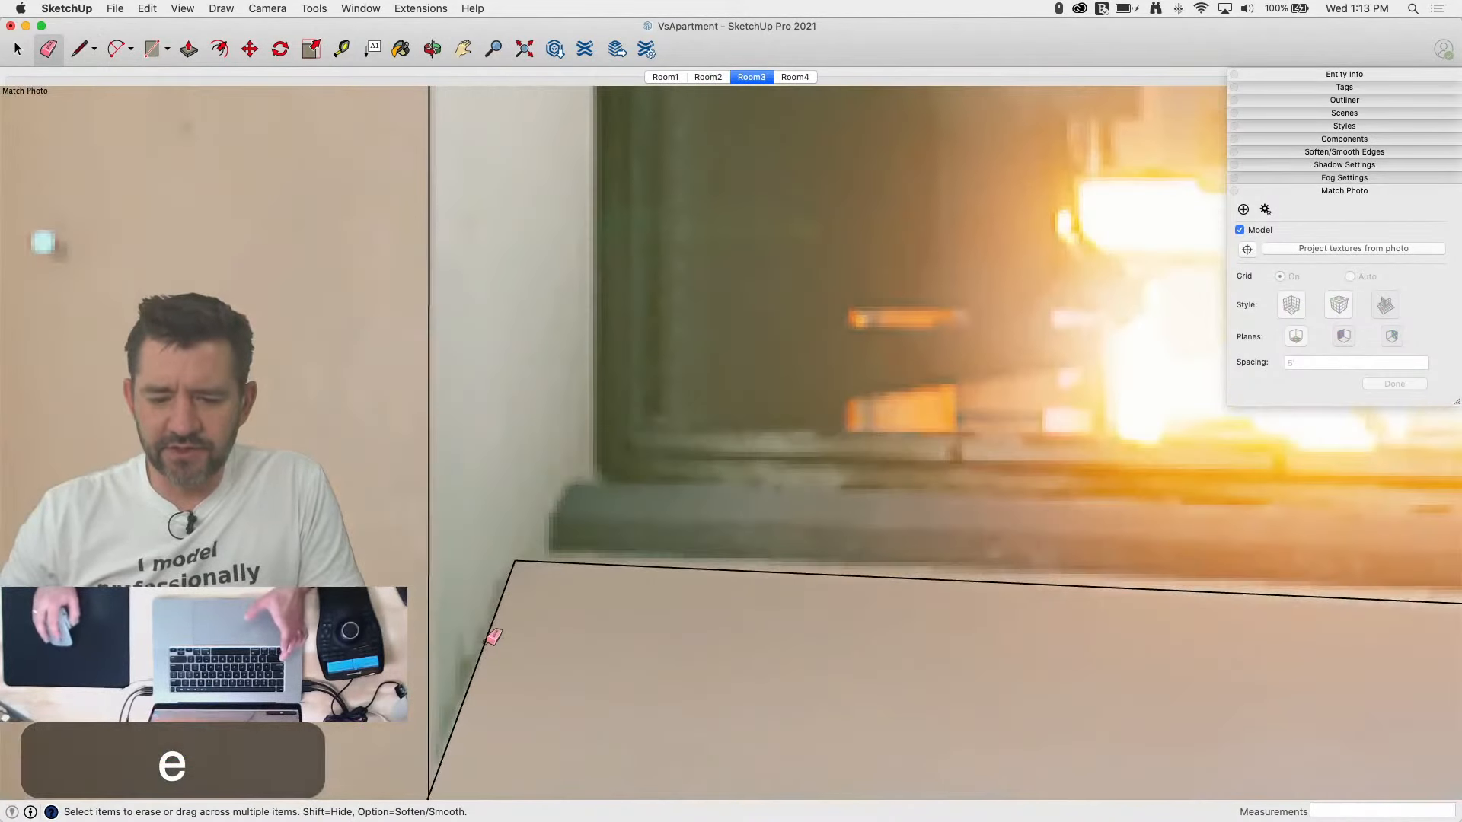
key(l)
click(521, 554)
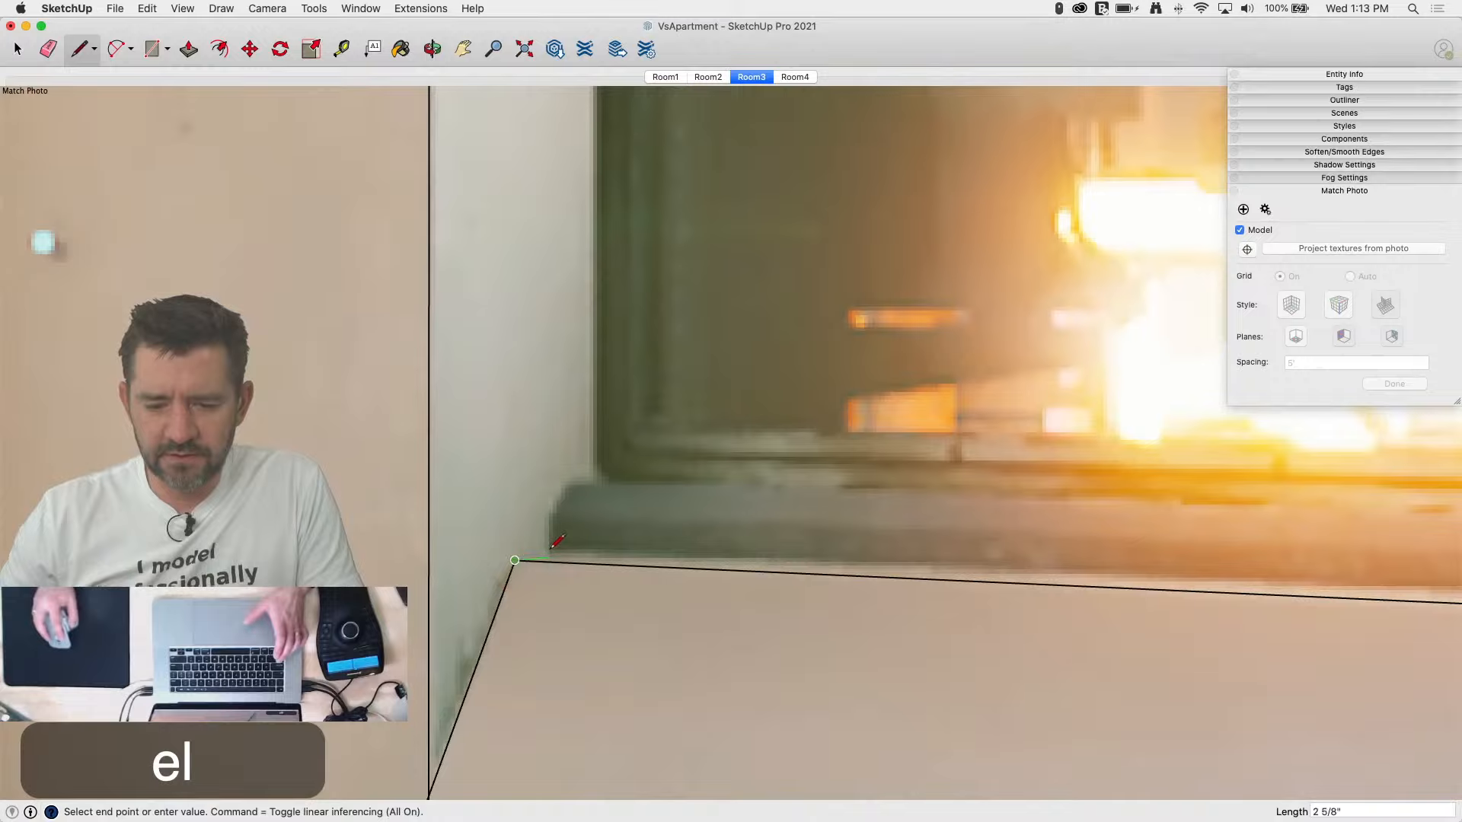
click(550, 549)
Step: Run the strip's back edge along the full length of the ledge and close its far end with a 2 5/8" line
scroll(544, 556, down, 4)
middle_drag(459, 645, 498, 700)
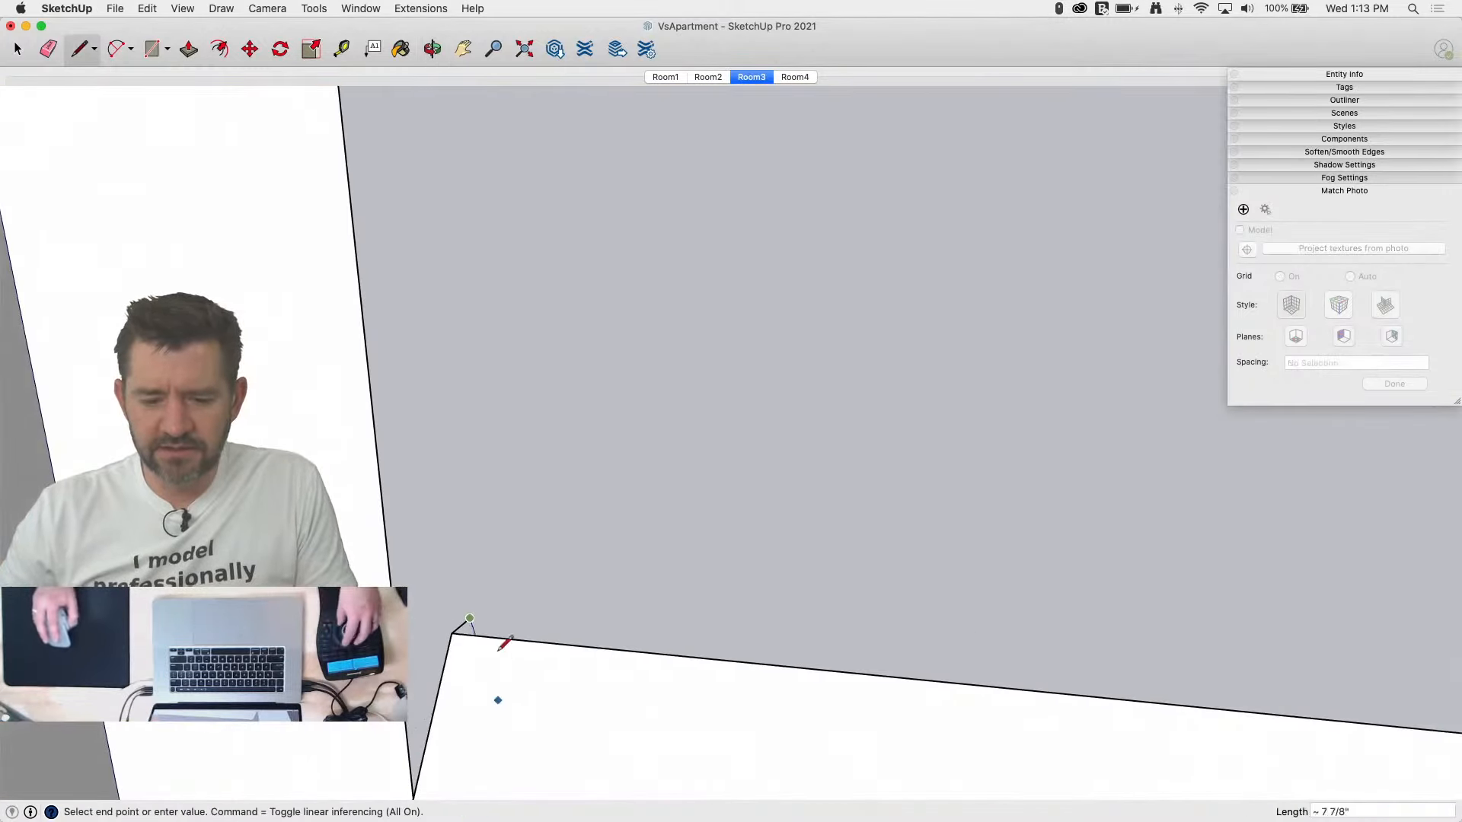
scroll(587, 590, down, 5)
scroll(803, 548, up, 6)
scroll(806, 549, down, 5)
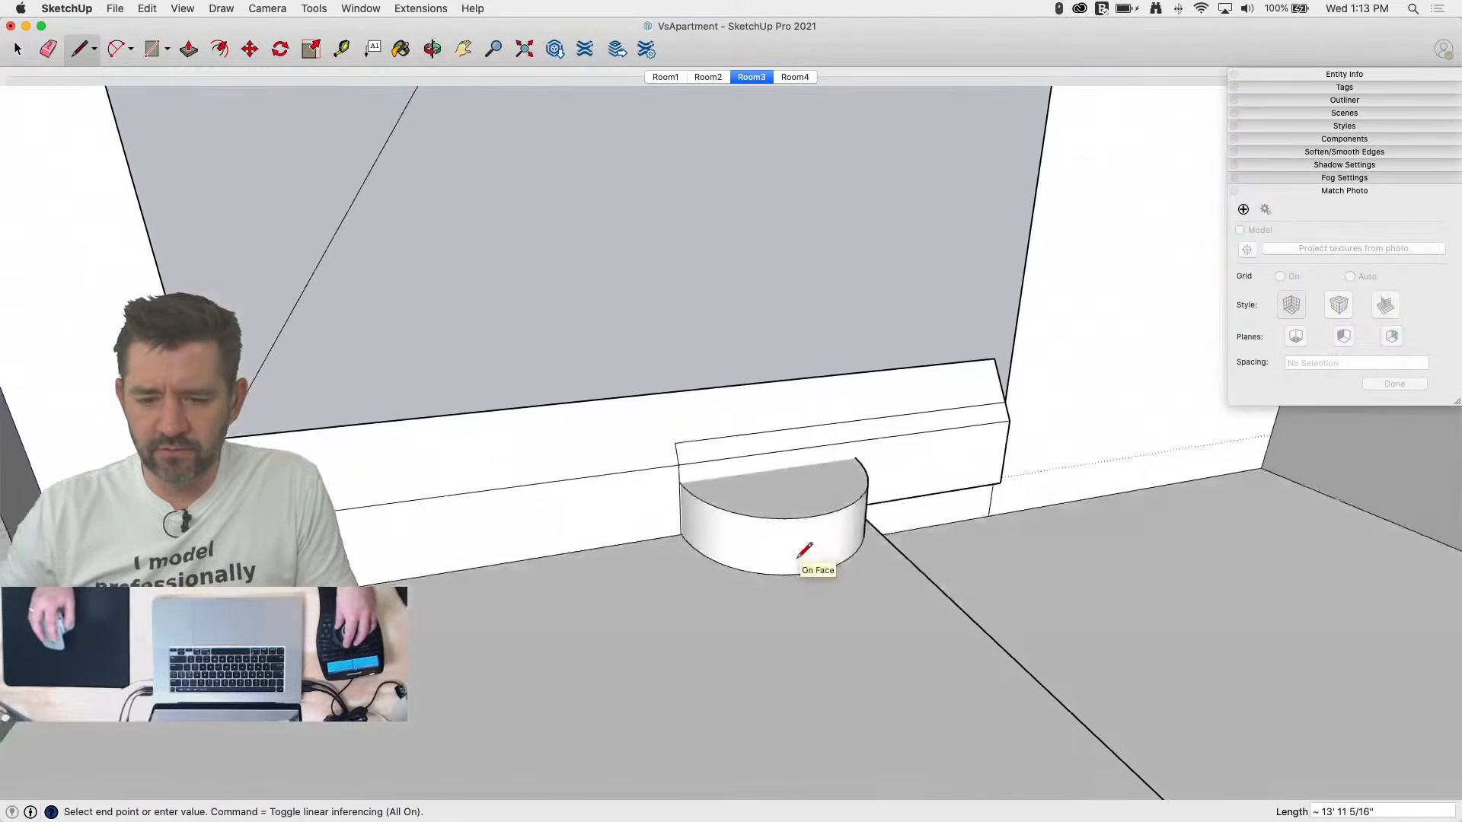
middle_drag(797, 559, 803, 601)
click(999, 410)
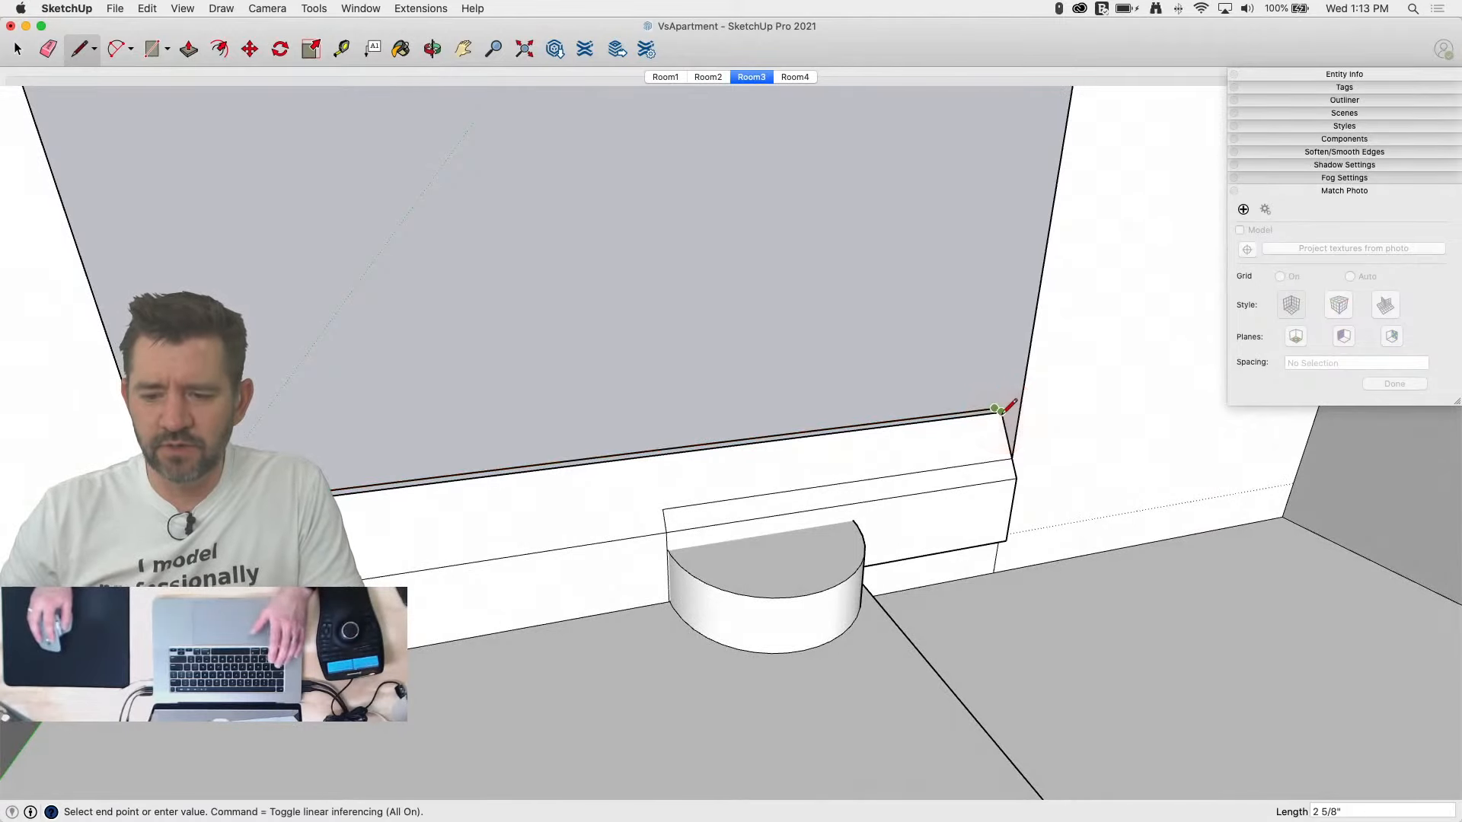
click(998, 410)
click(996, 410)
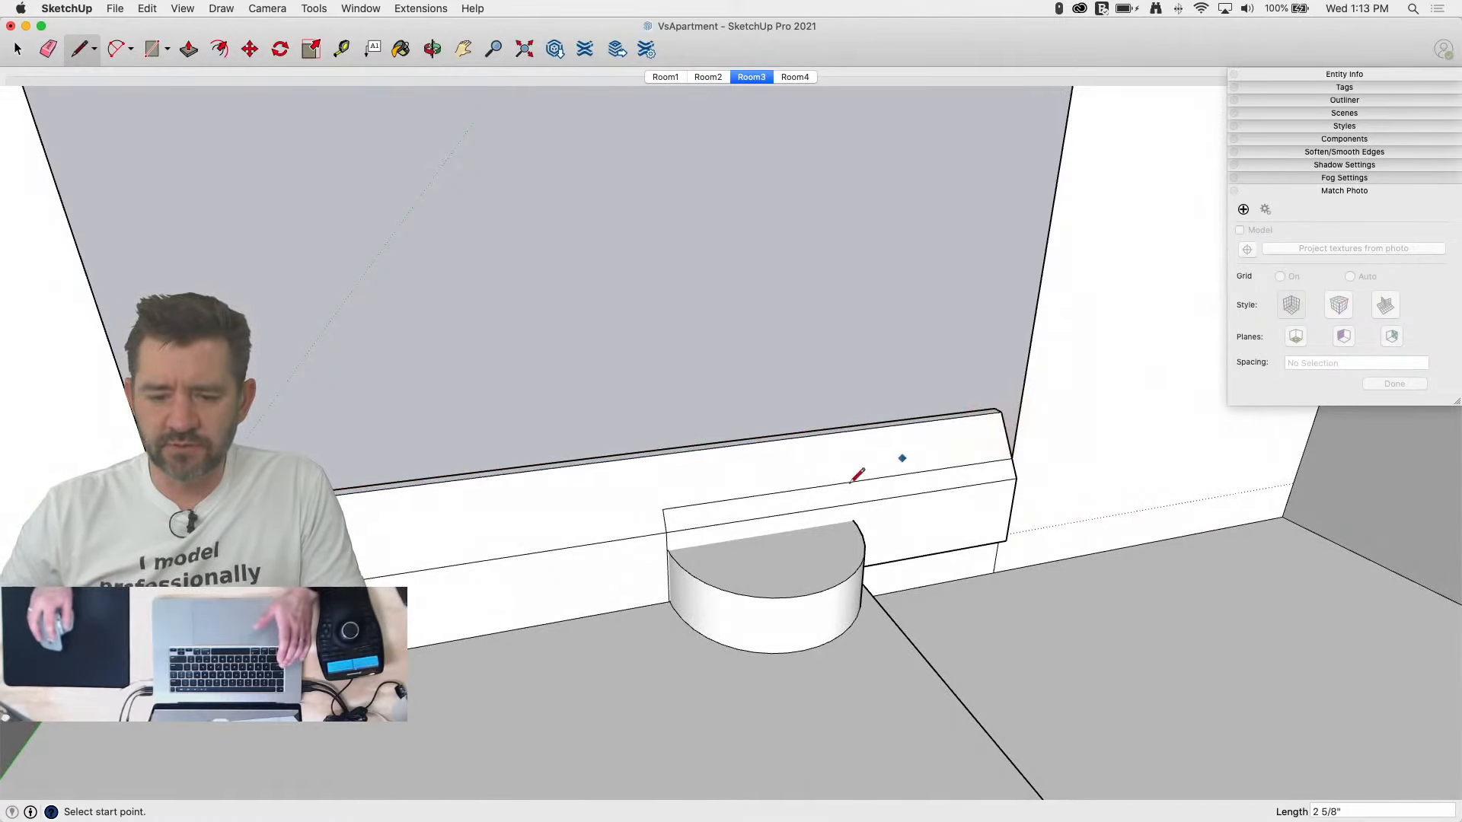
Step: Erase the leftover seam edges on the ledge's sloped front above the half-round table and return to the Room3 photo
key(e)
mouse_move(669, 522)
mouse_down()
mouse_move(678, 539)
mouse_move(662, 505)
mouse_move(699, 515)
mouse_up()
mouse_move(1121, 610)
middle_down()
mouse_move(708, 512)
mouse_move(711, 594)
mouse_move(780, 578)
mouse_move(678, 542)
middle_up()
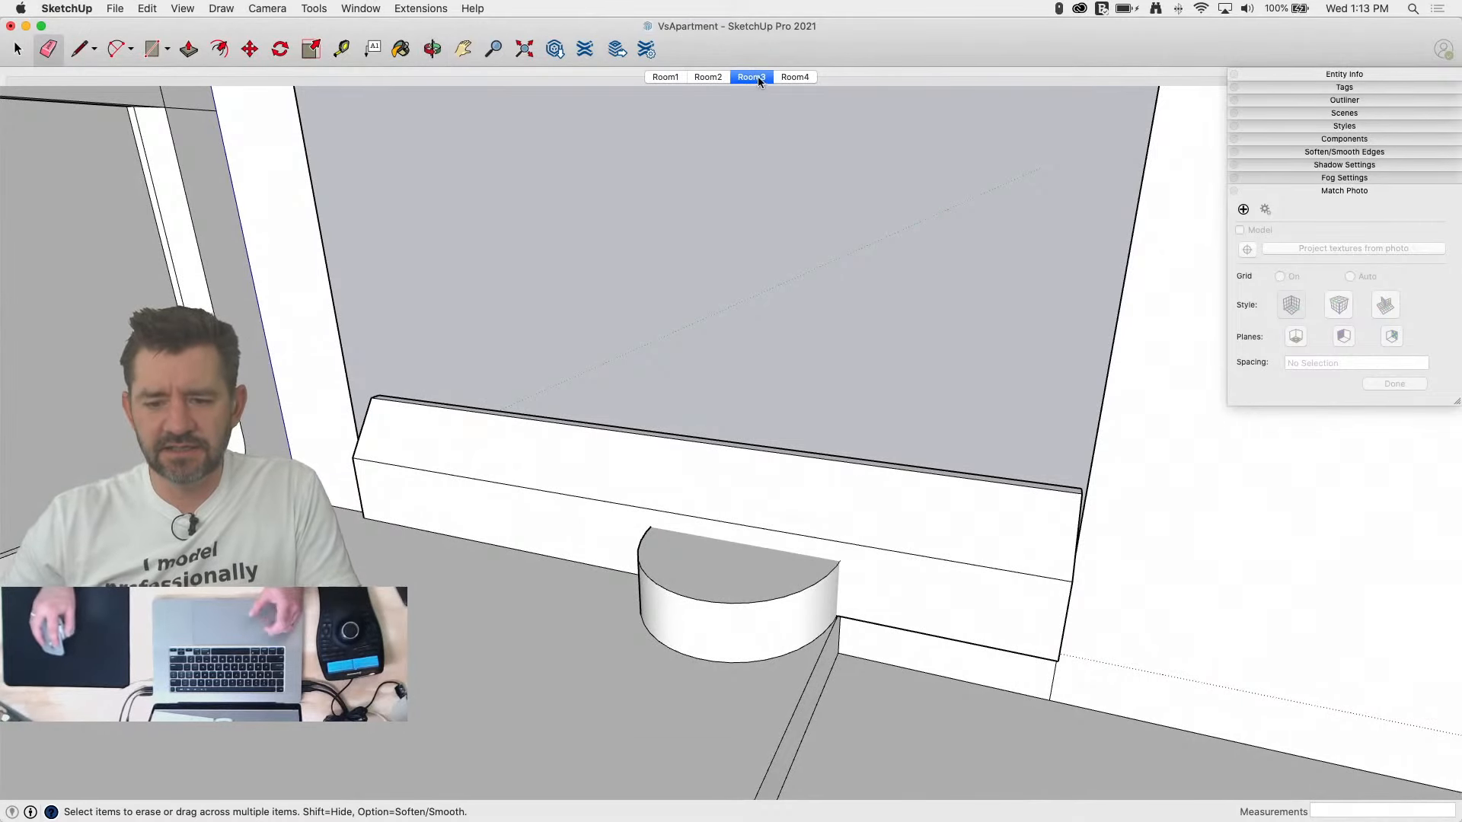
scroll(735, 495, up, 5)
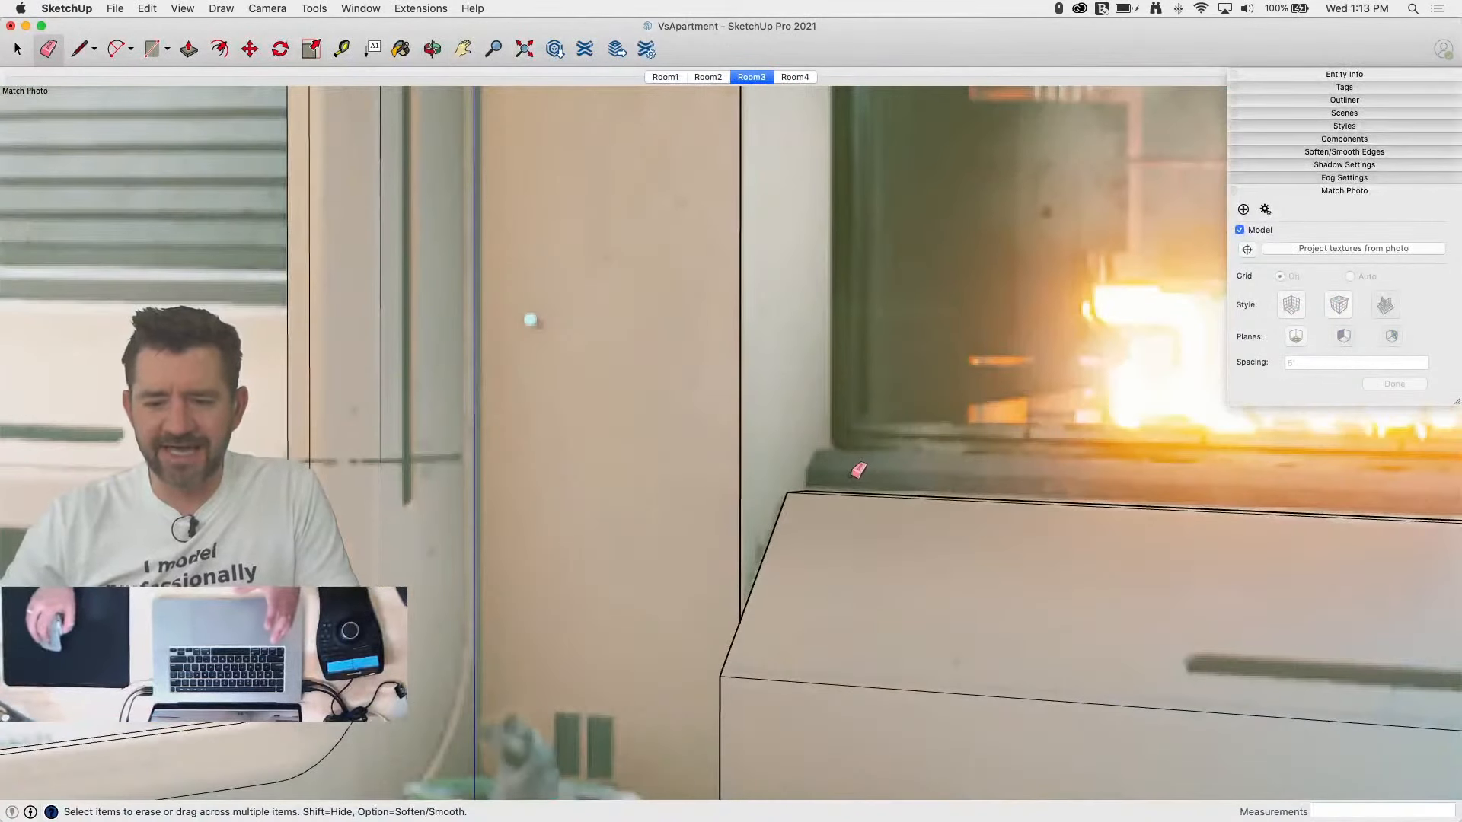
Step: Draw a vertical line about 1 9/16" high from the near end of the flat strip's back edge
key(l)
click(808, 489)
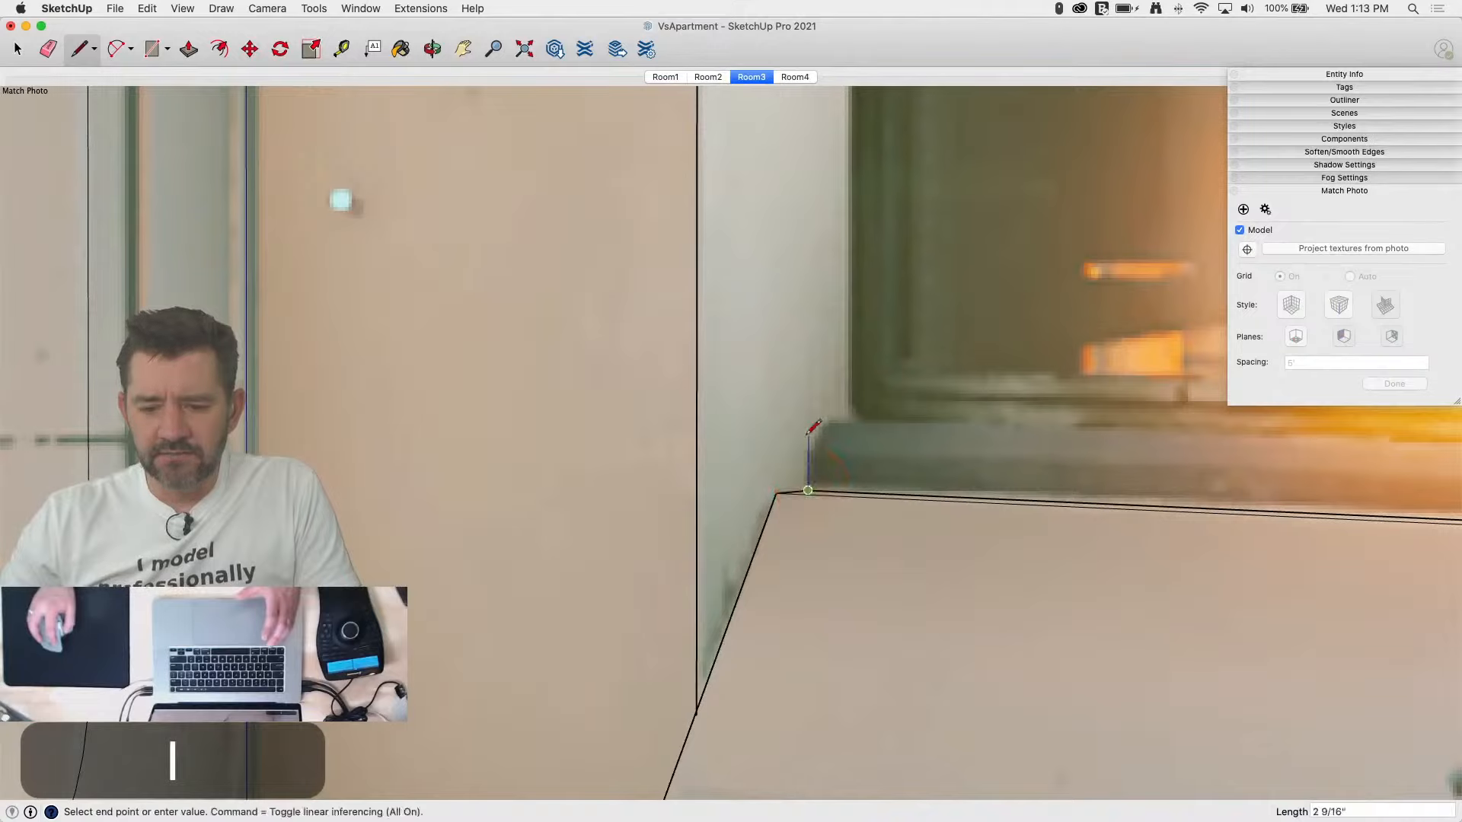
click(808, 457)
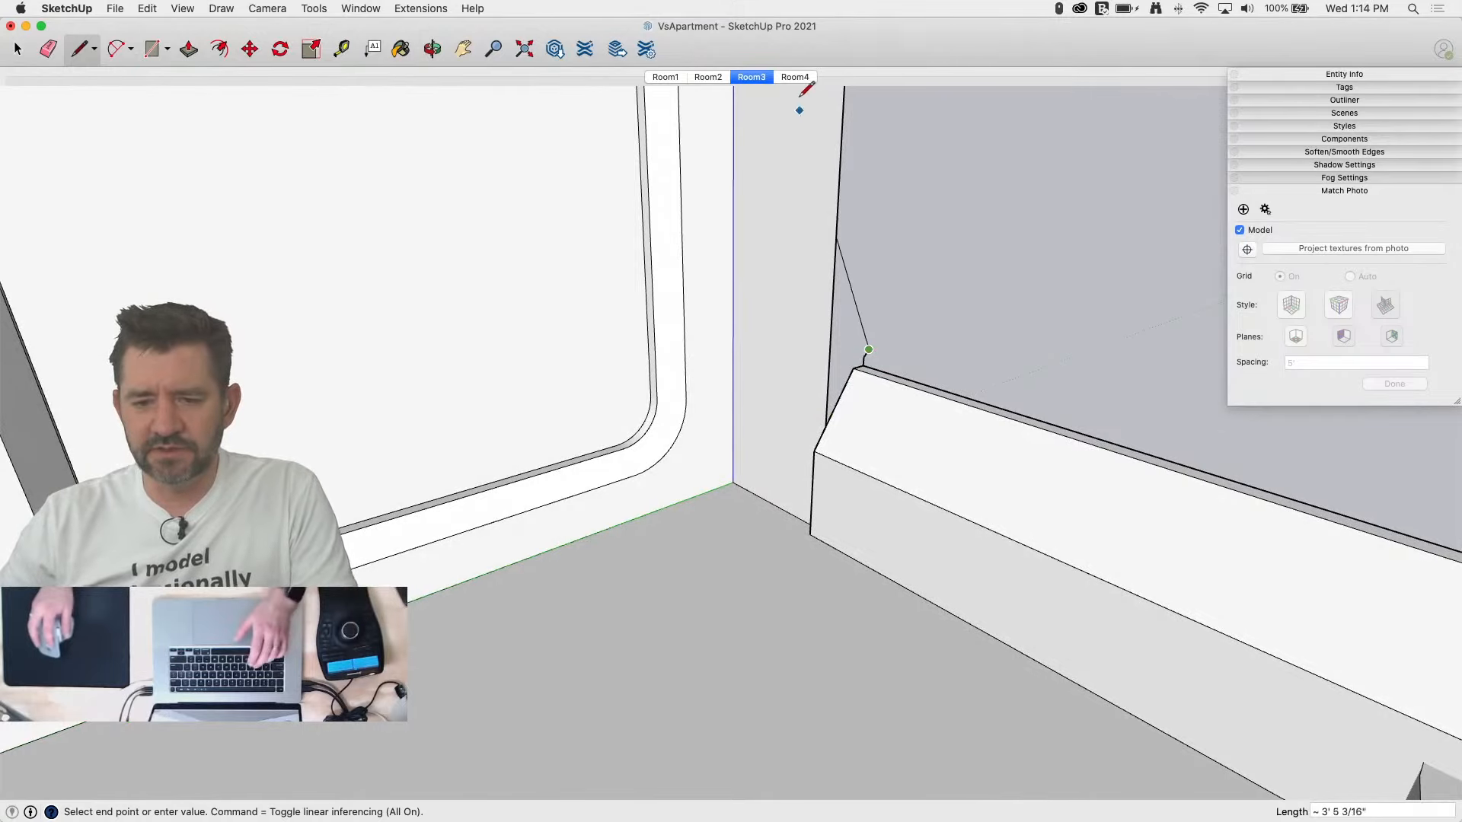
Step: Try to outline the sill's chamfered end profile above the strip's near end, and undo it back to the first vertical line
click(764, 78)
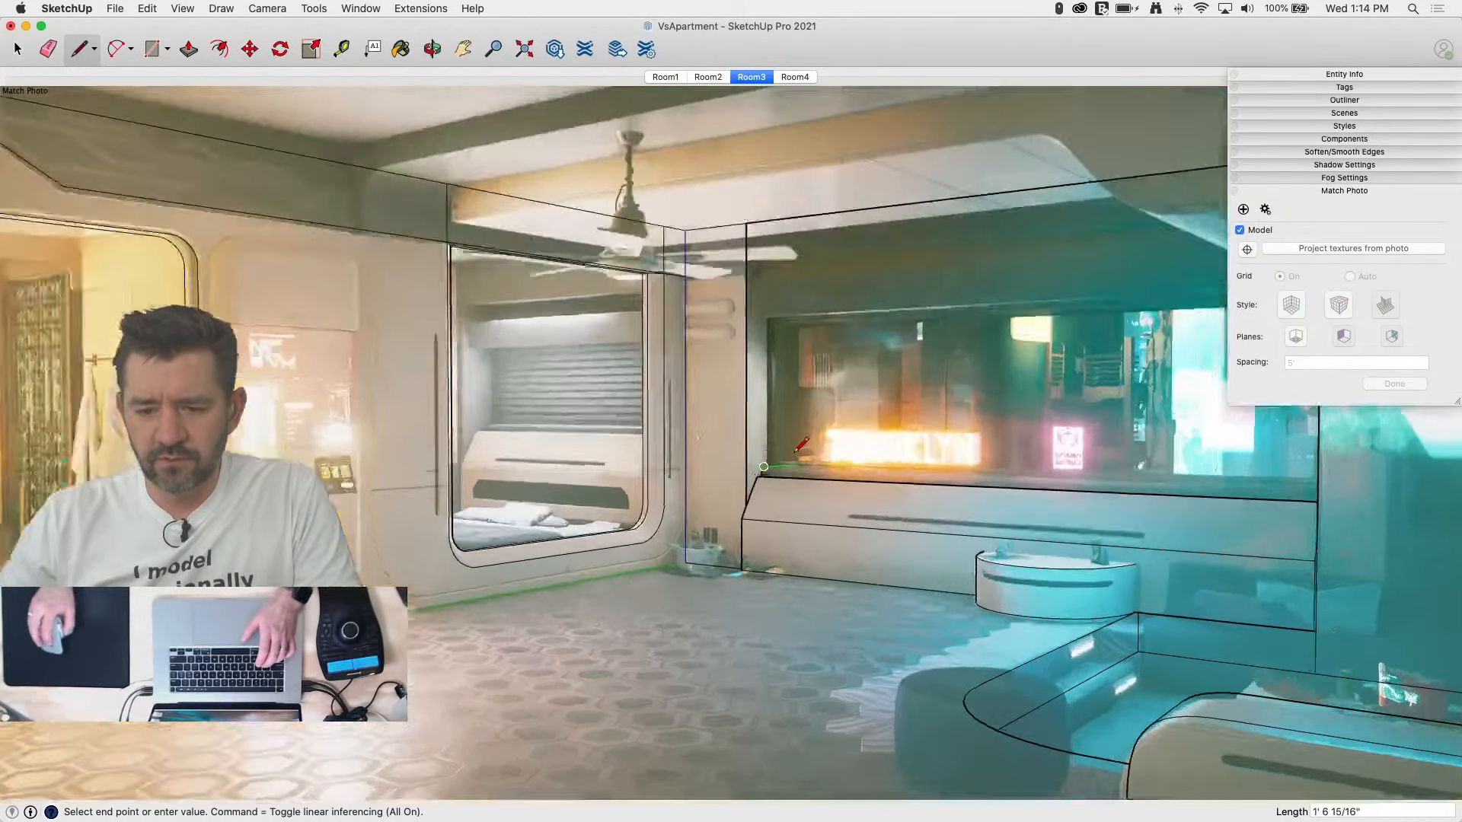
scroll(762, 449, up, 3)
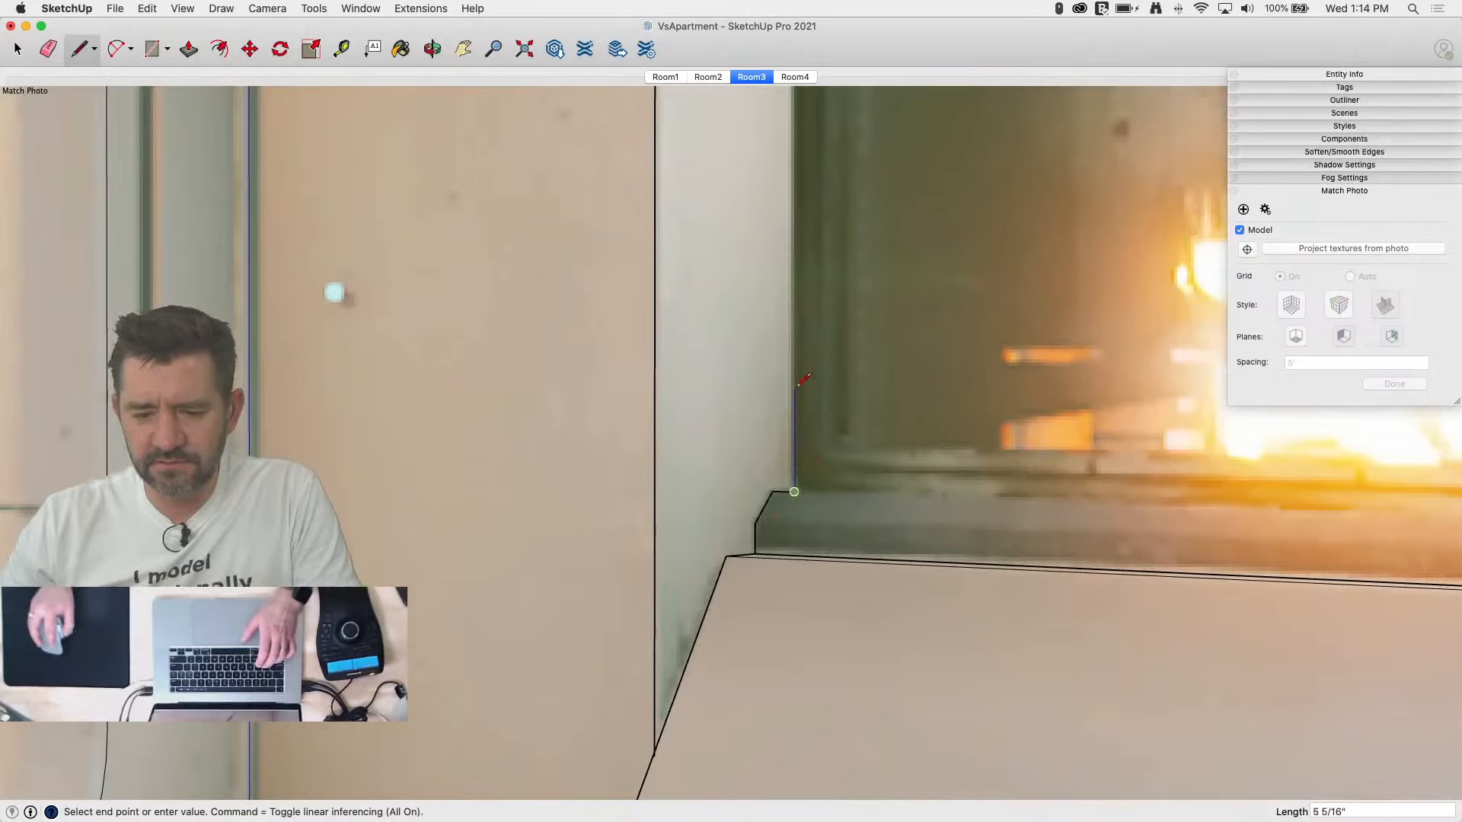
click(755, 553)
click(754, 553)
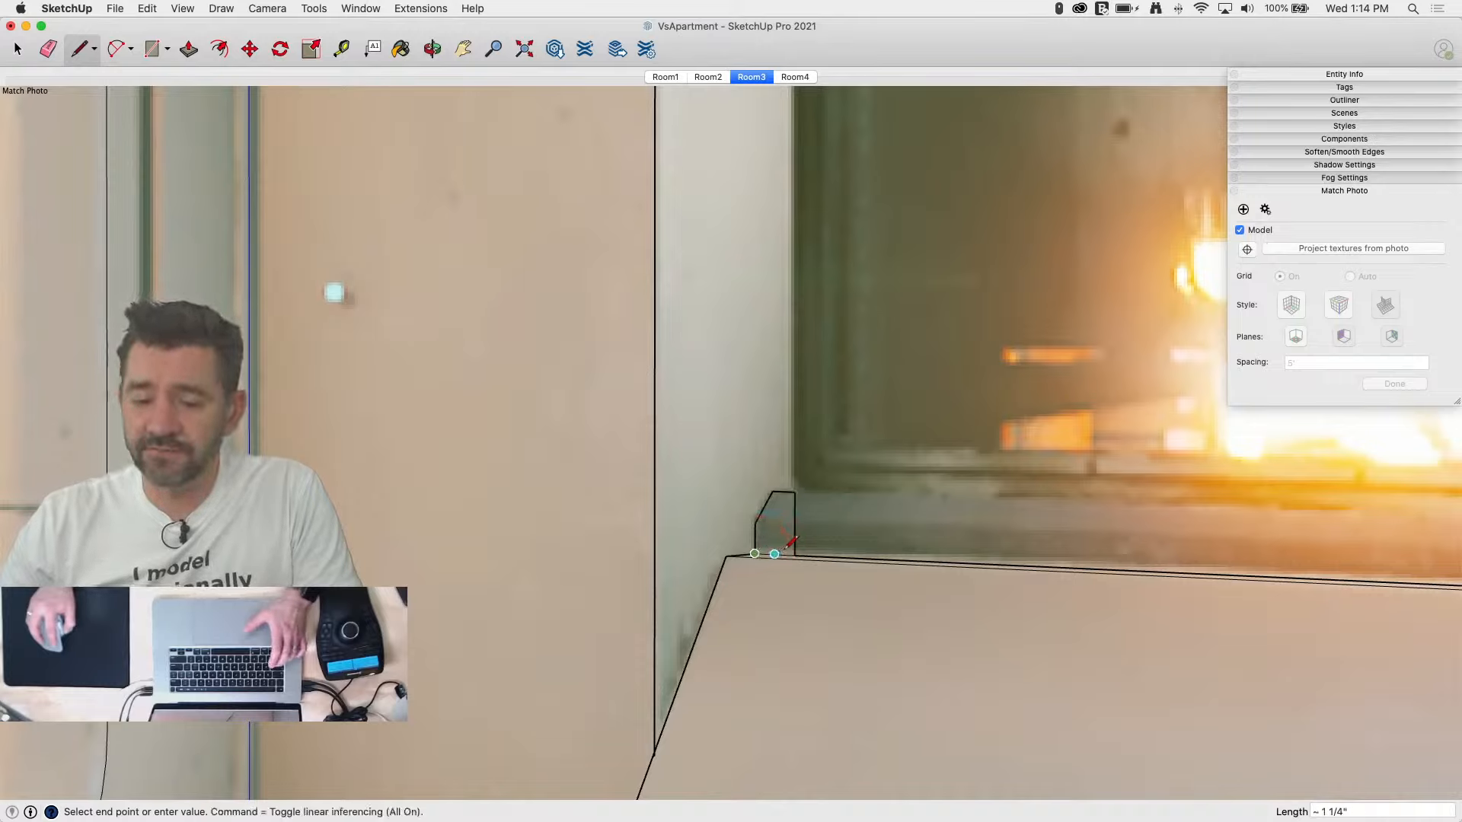
click(794, 556)
mouse_move(794, 556)
middle_down()
mouse_move(757, 669)
mouse_move(763, 652)
middle_up()
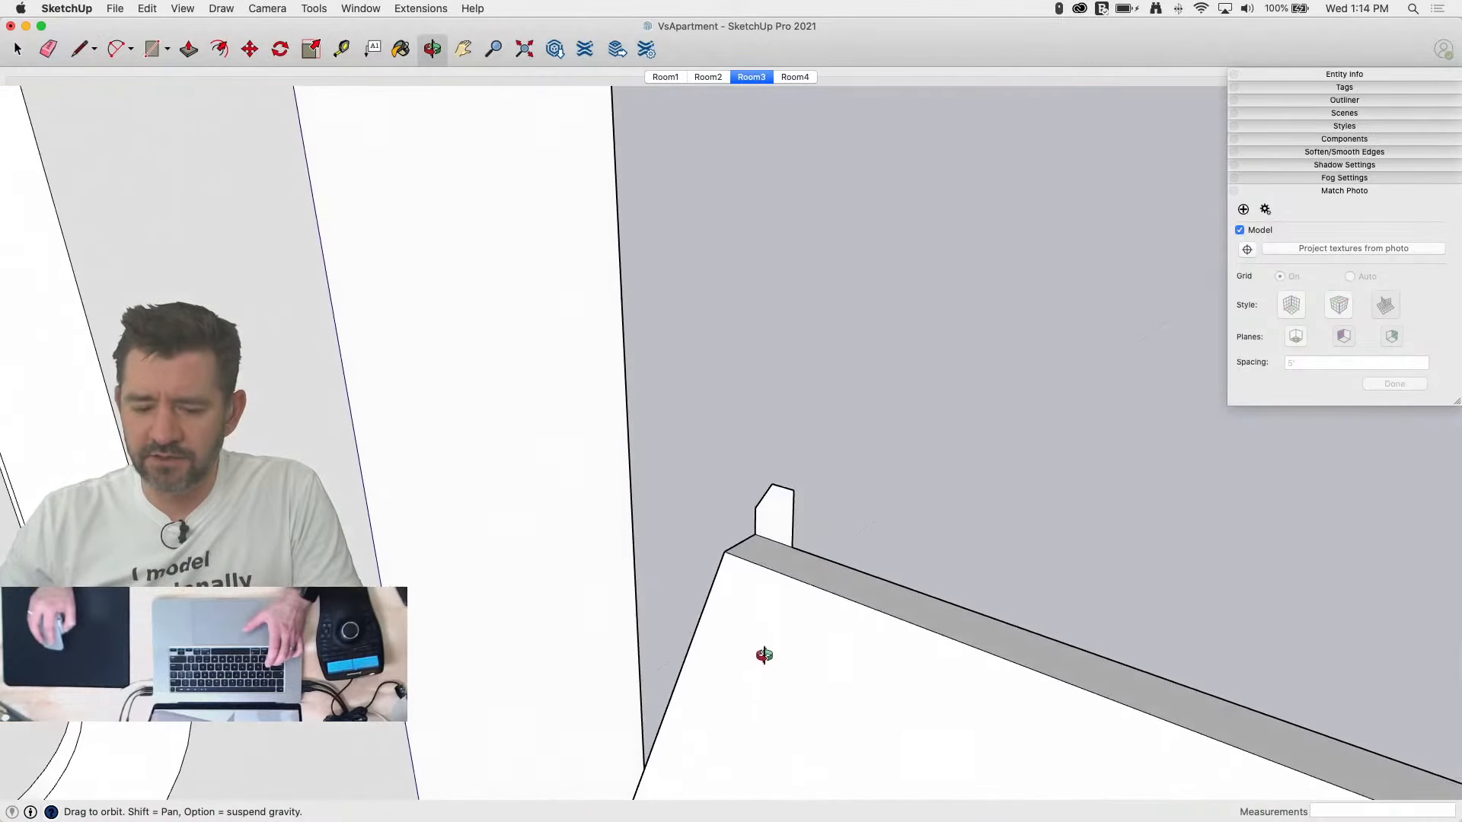
key(super+z)
key(super+z)
key(super+z)
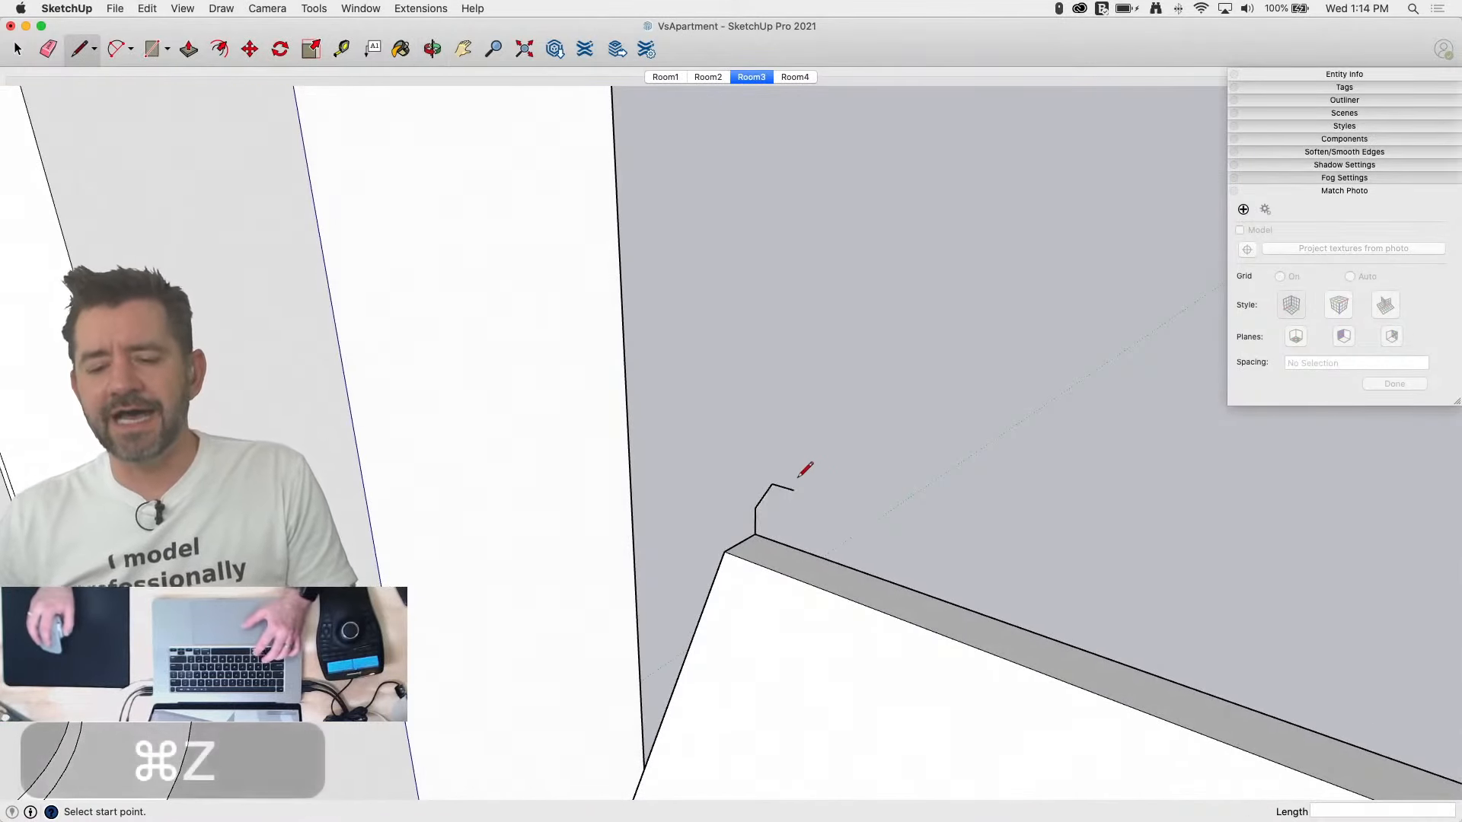
Step: Try hiding and smoothing the long fold edge between the ledge's vertical front and sloped face, undoing each change
key(l)
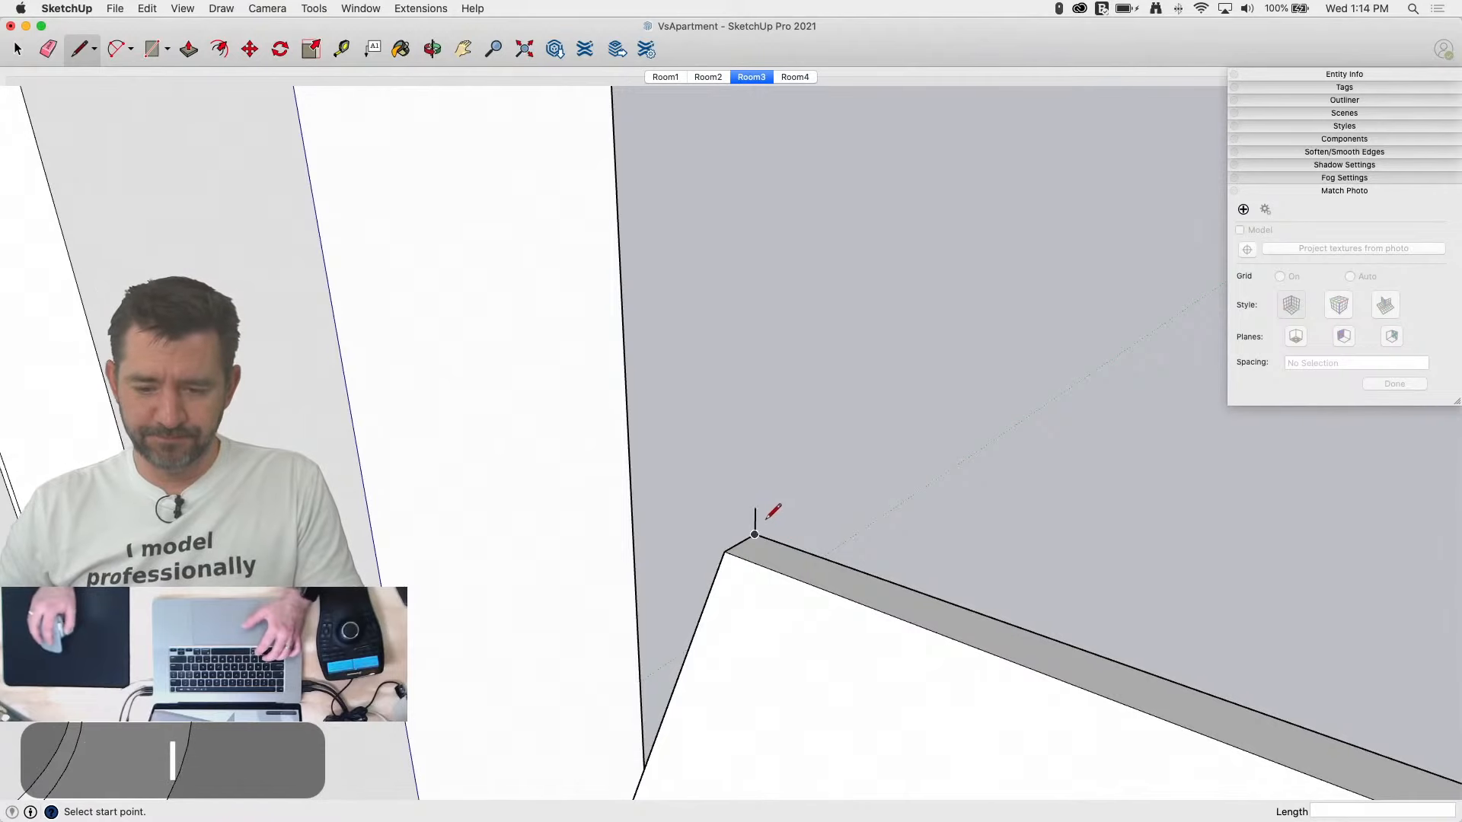
click(653, 80)
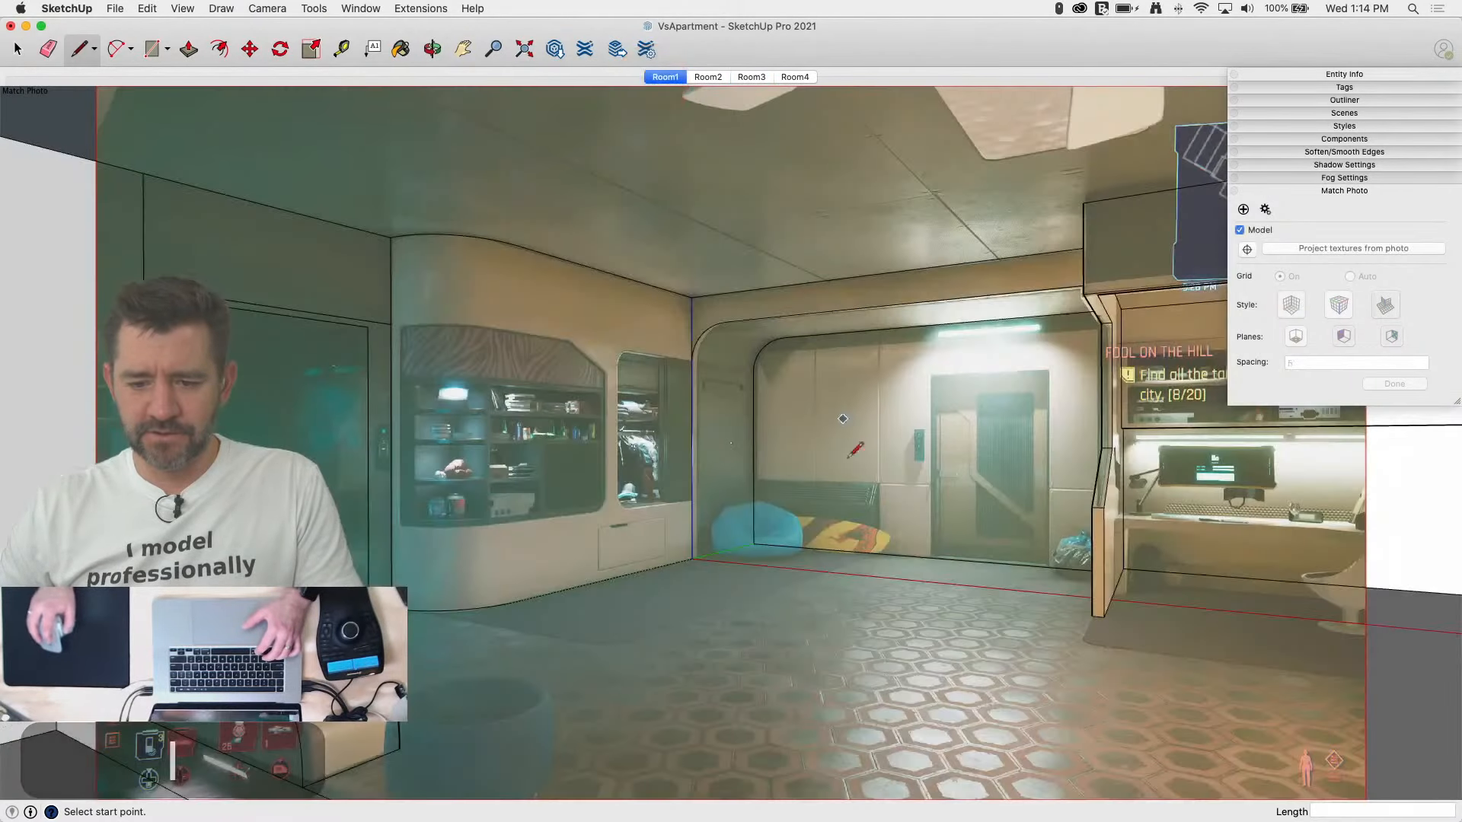
click(751, 77)
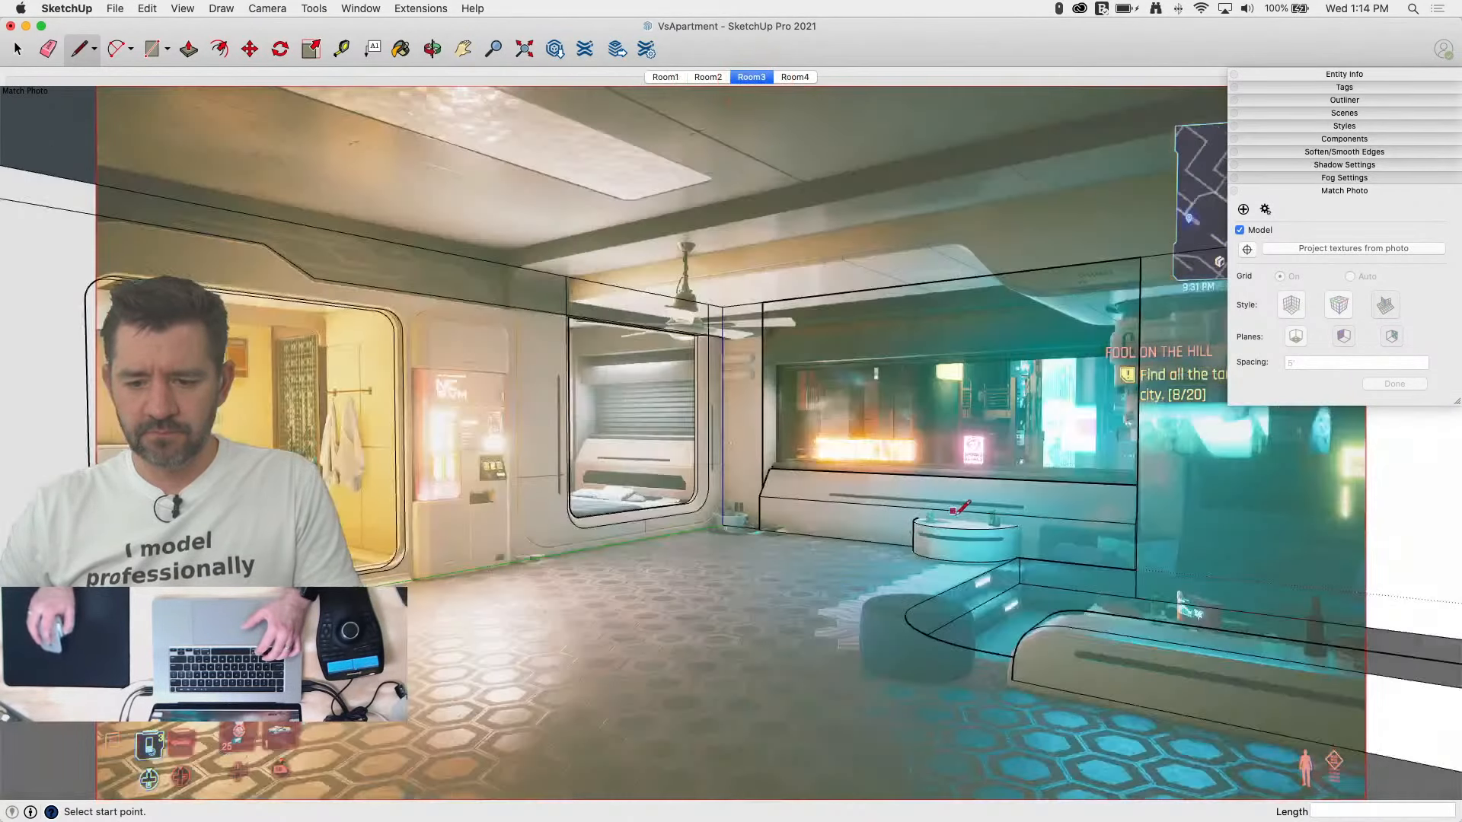
scroll(782, 505, up, 10)
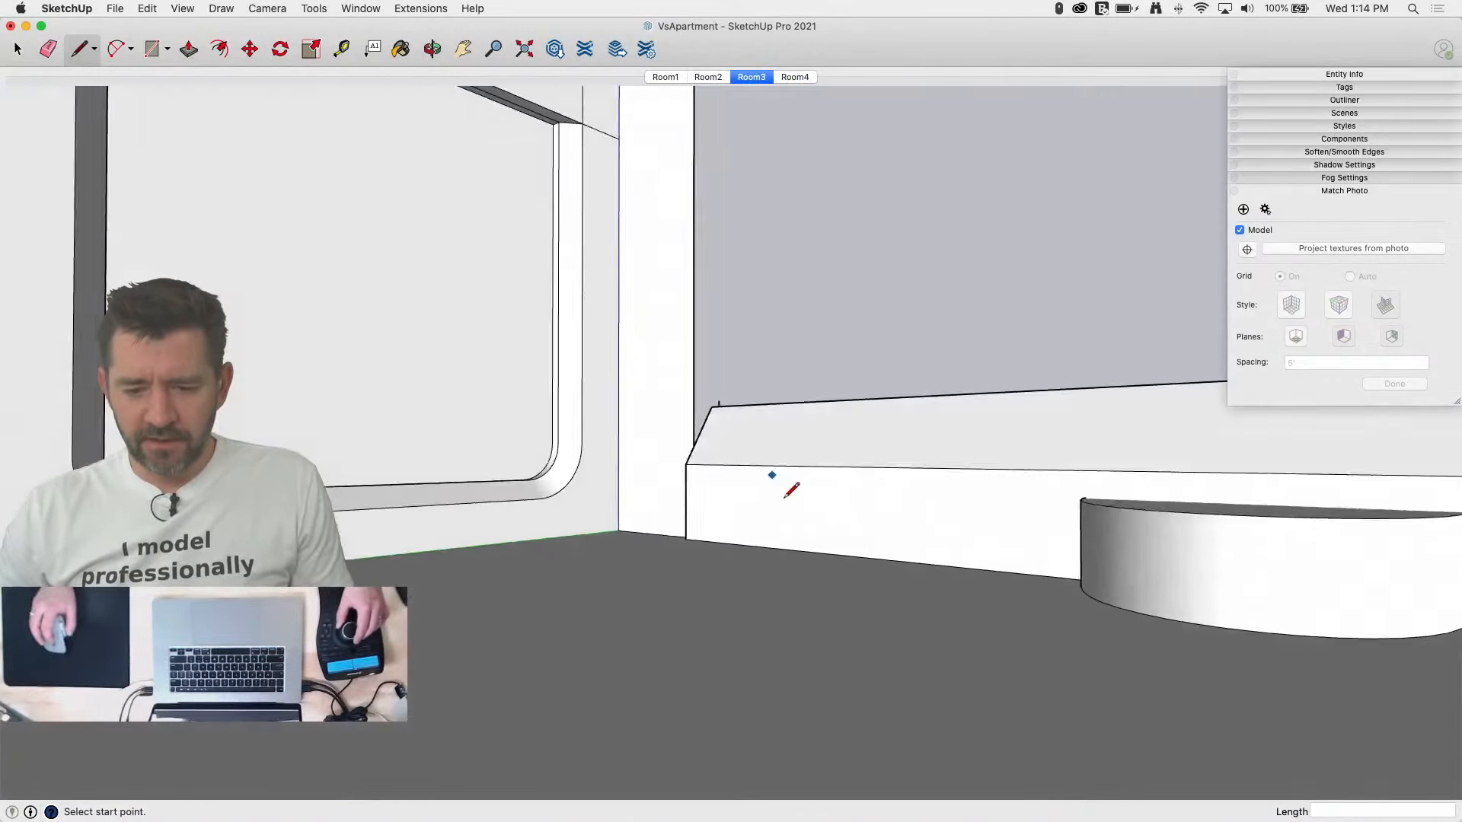
key(e)
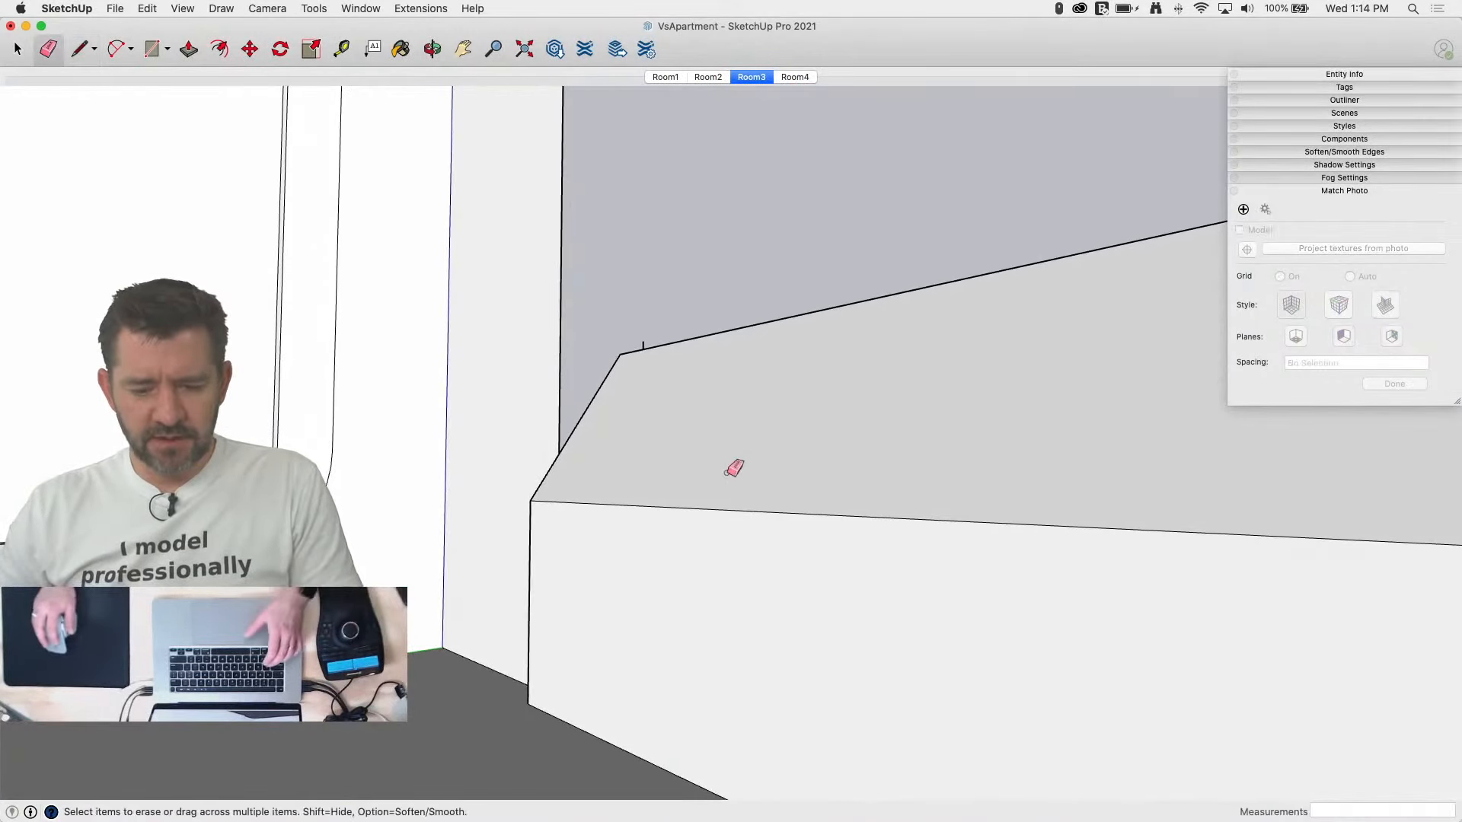
click(636, 505)
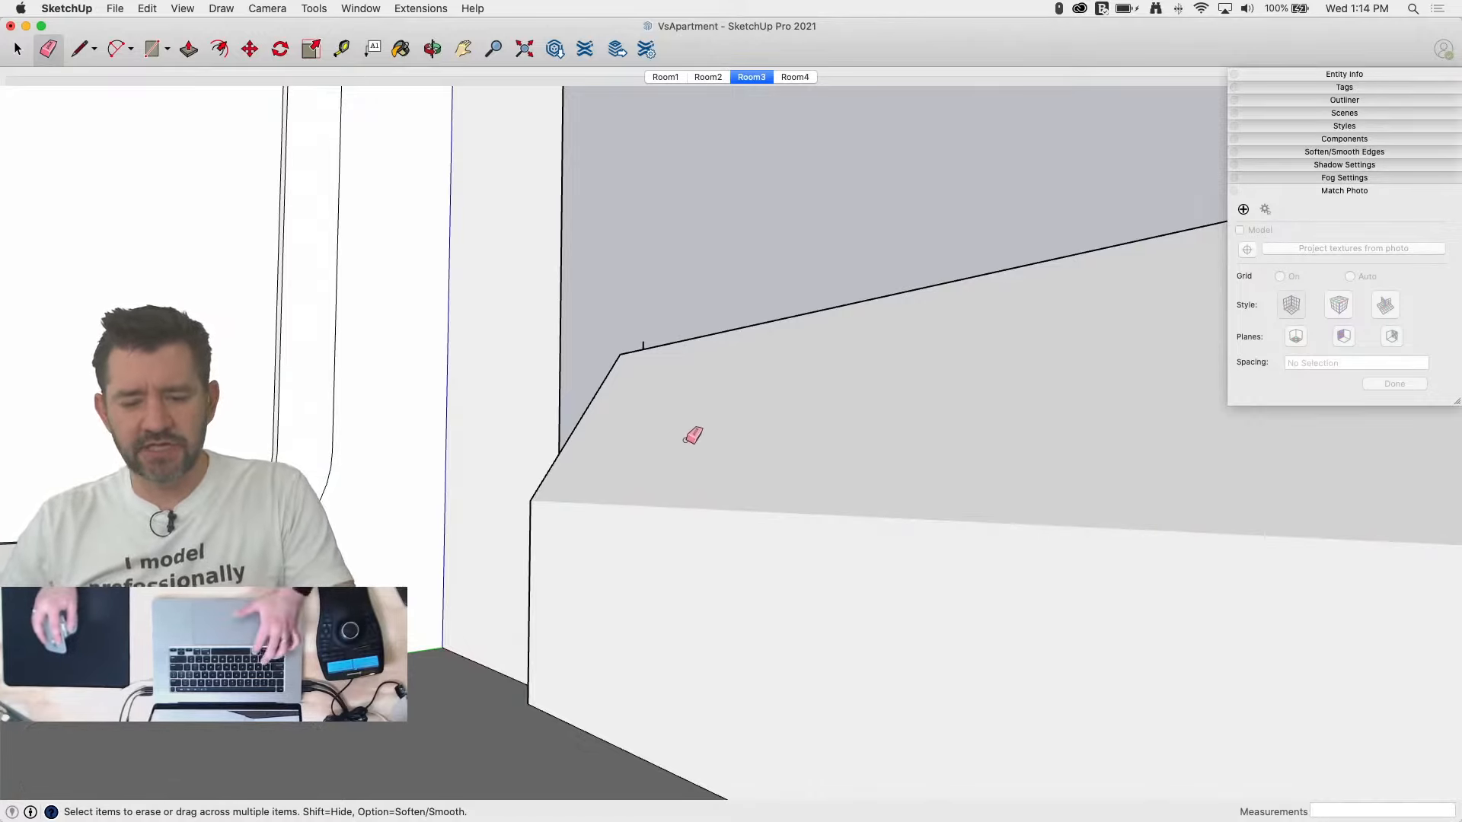
key(super+z)
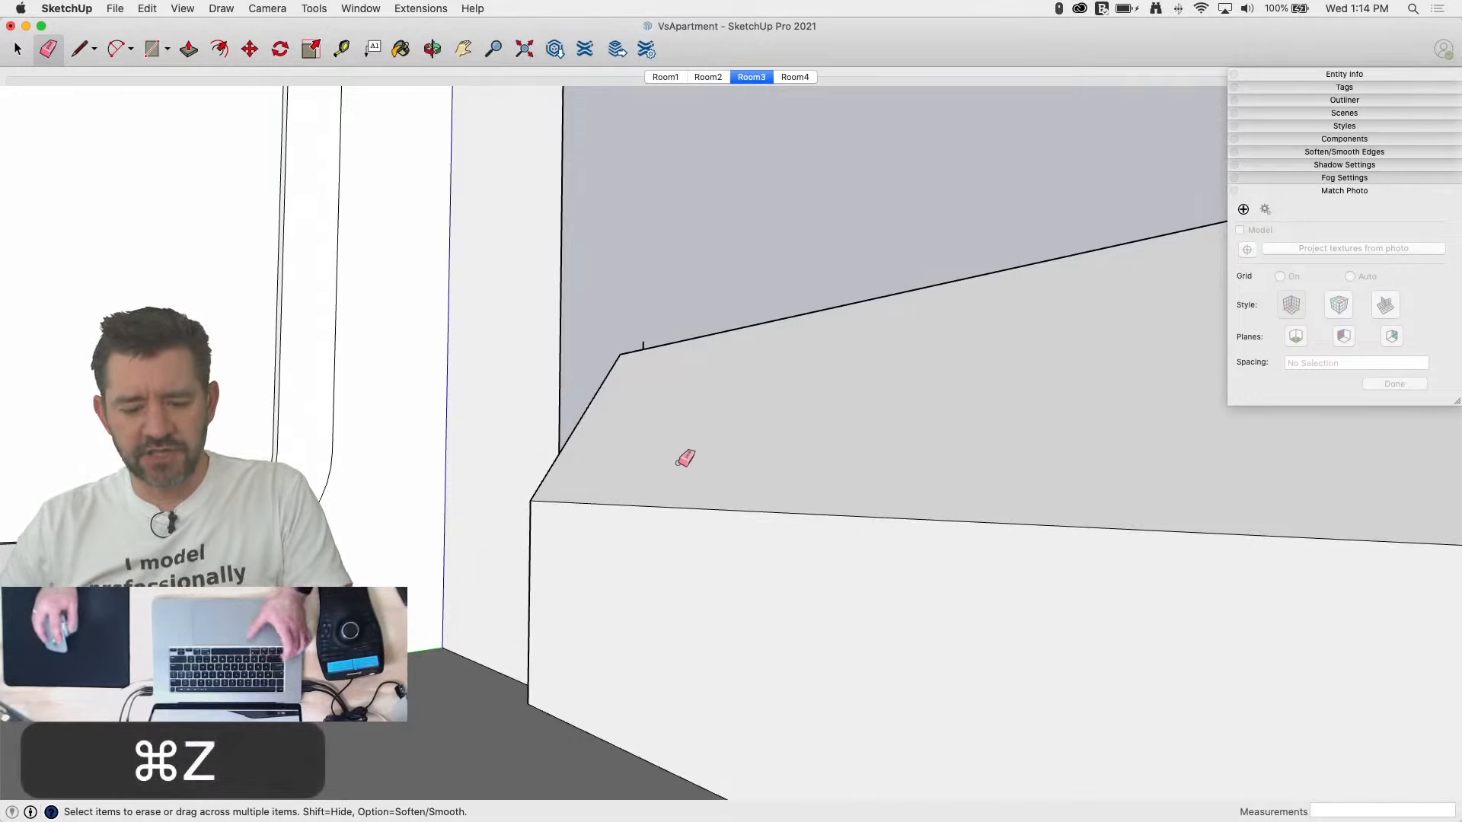
click(653, 507)
key(super+z)
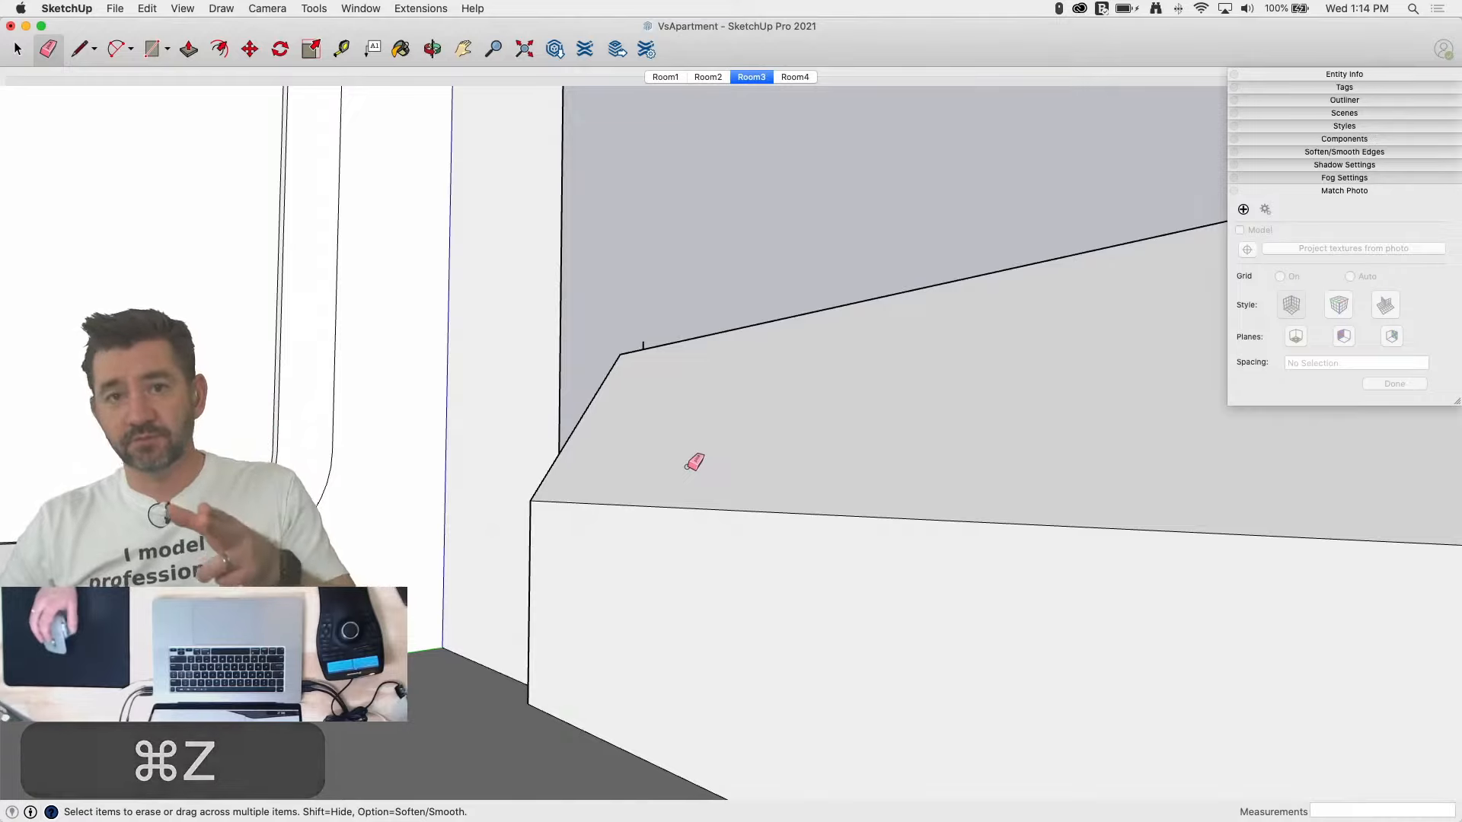
click(644, 491)
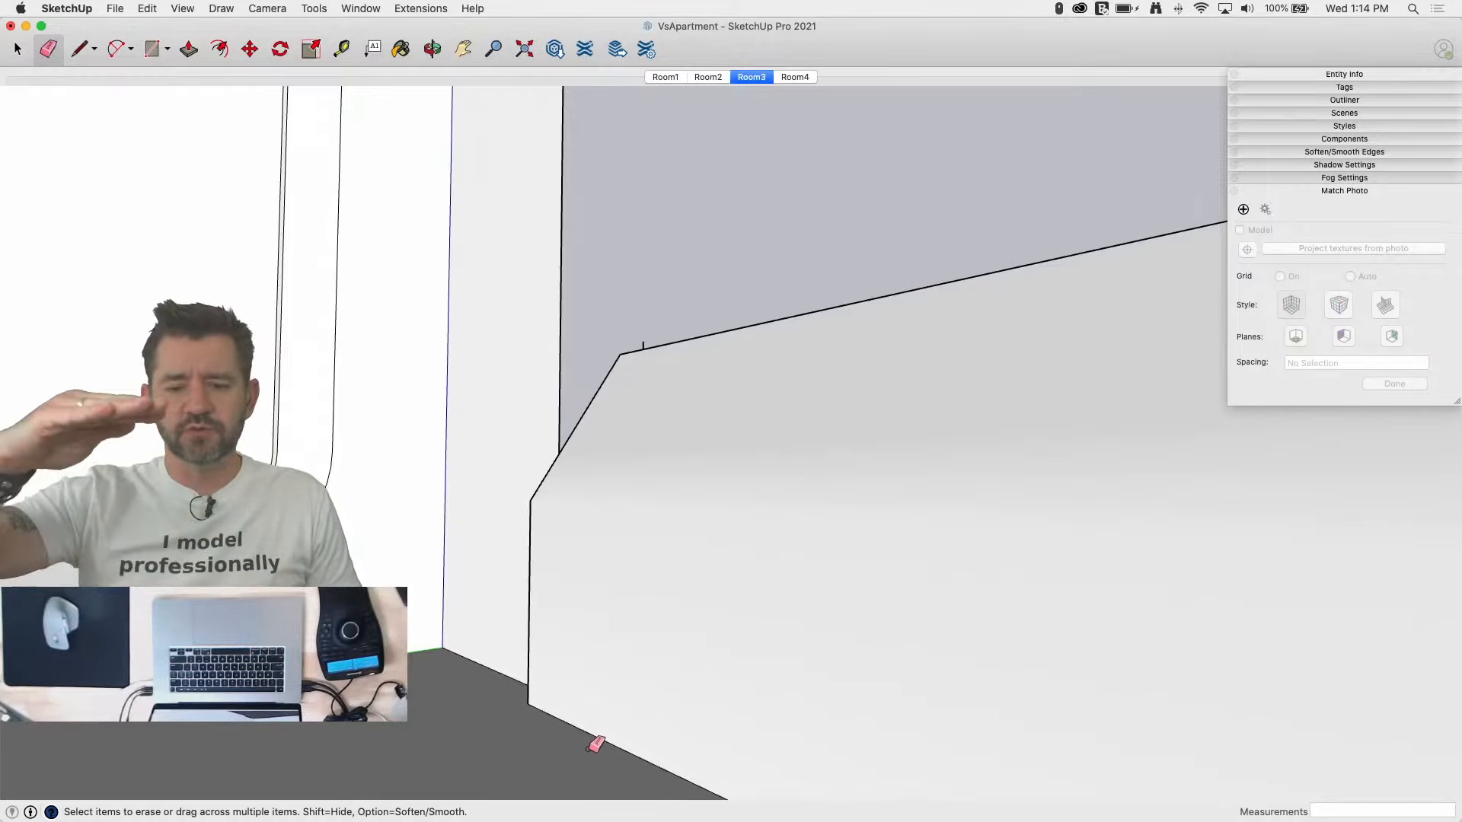
key(super+z)
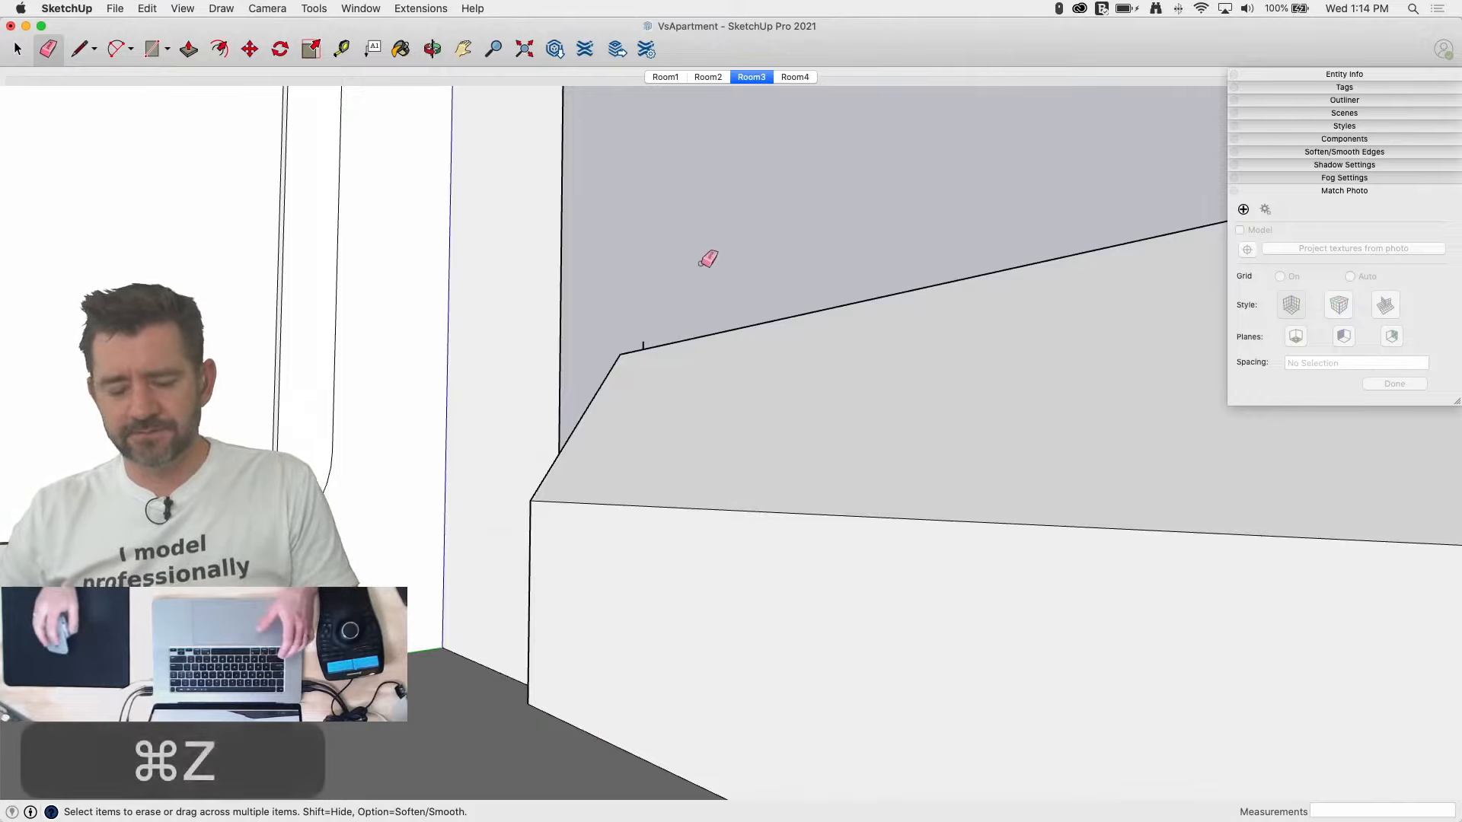
Step: Draw a 14' 3 1/8" by 1 9/16" upright rectangle along the flat strip's back edge as the sill's front face
key(l)
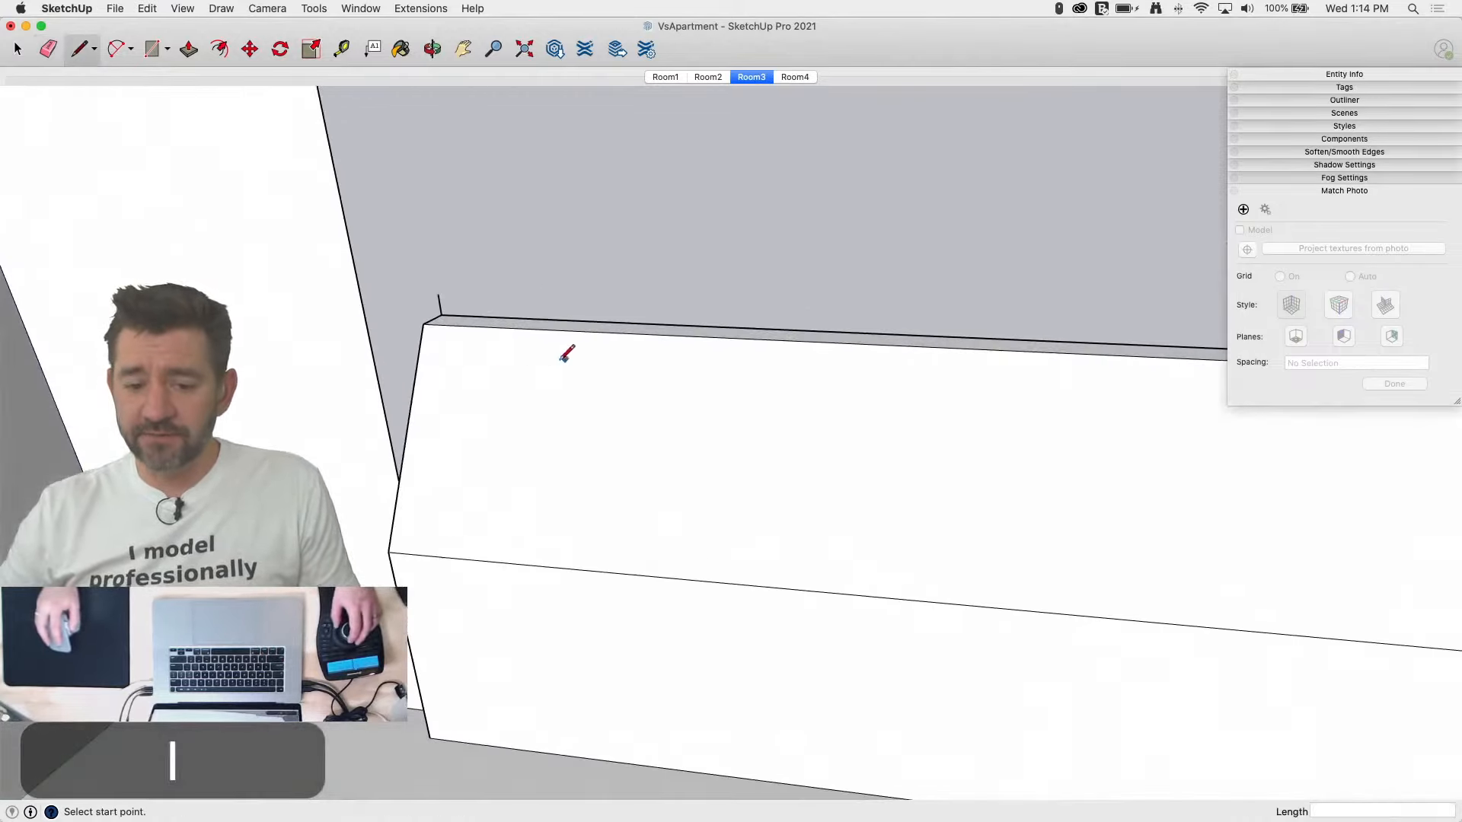
key(r)
click(435, 296)
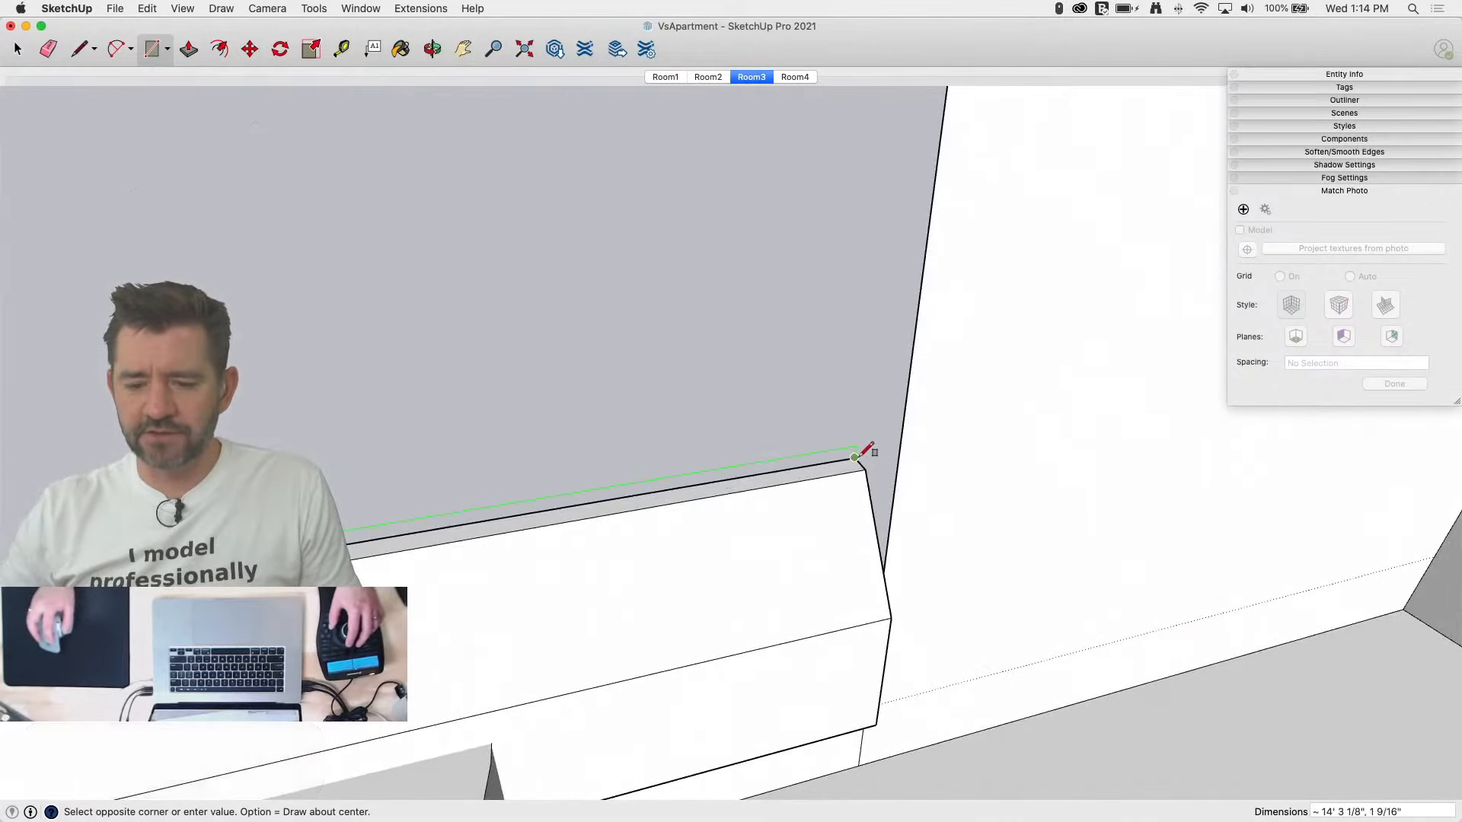
click(863, 457)
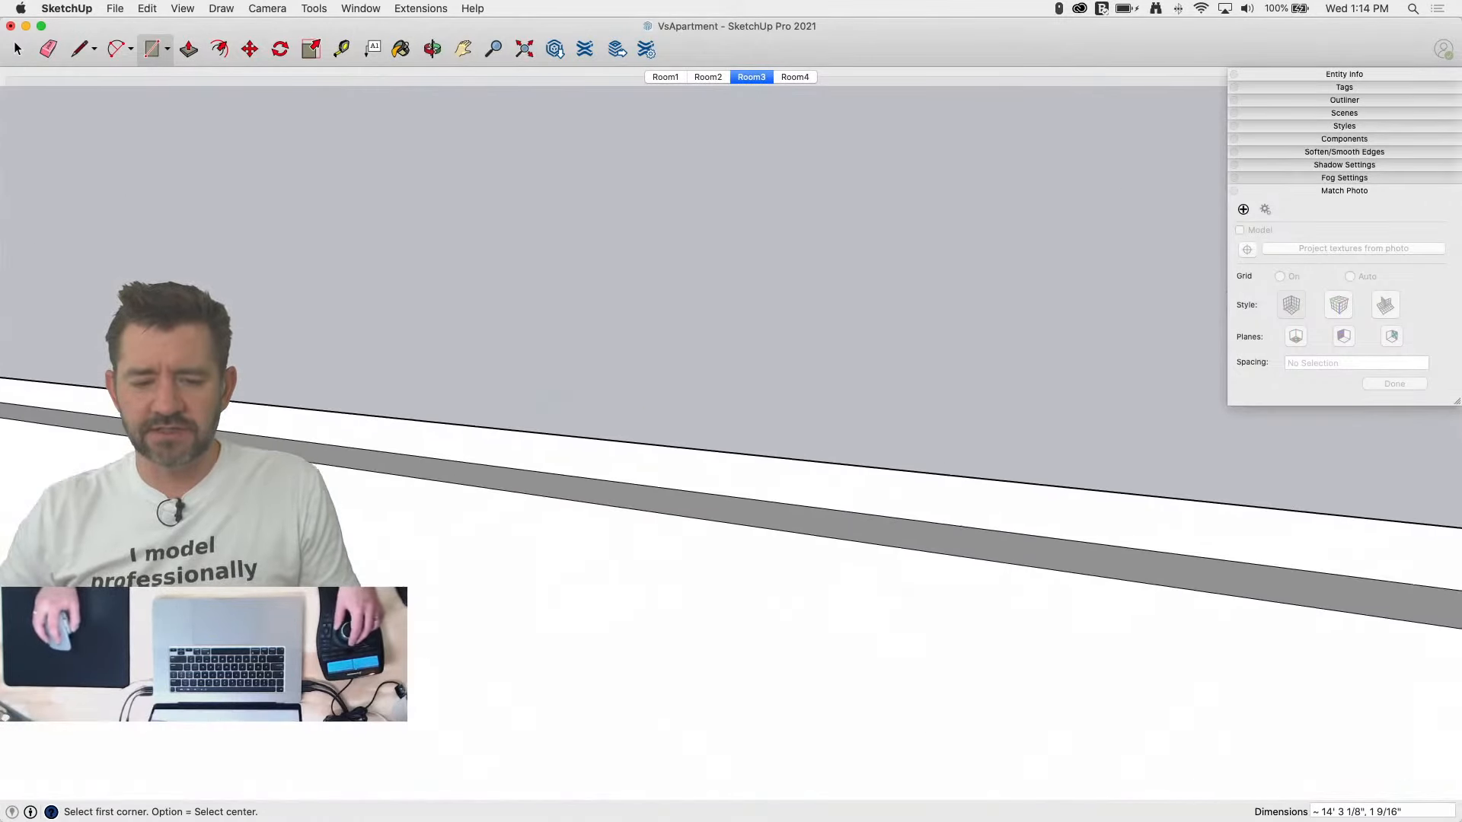
Step: Outline the sill's sloped upper end profile at its near end to match the Room3 photo, and erase the inner construction line
click(757, 77)
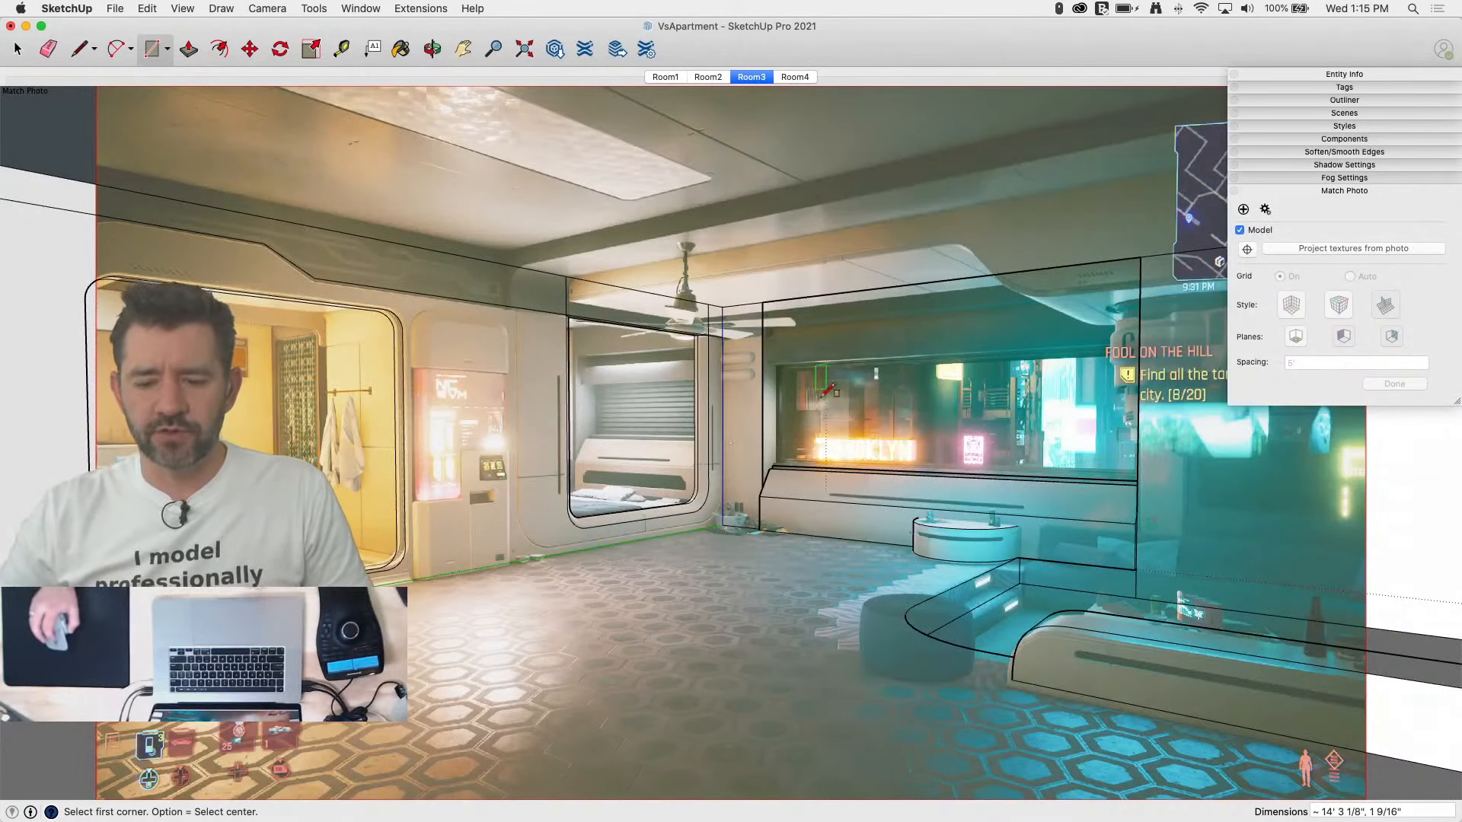
scroll(828, 388, up, 10)
key(l)
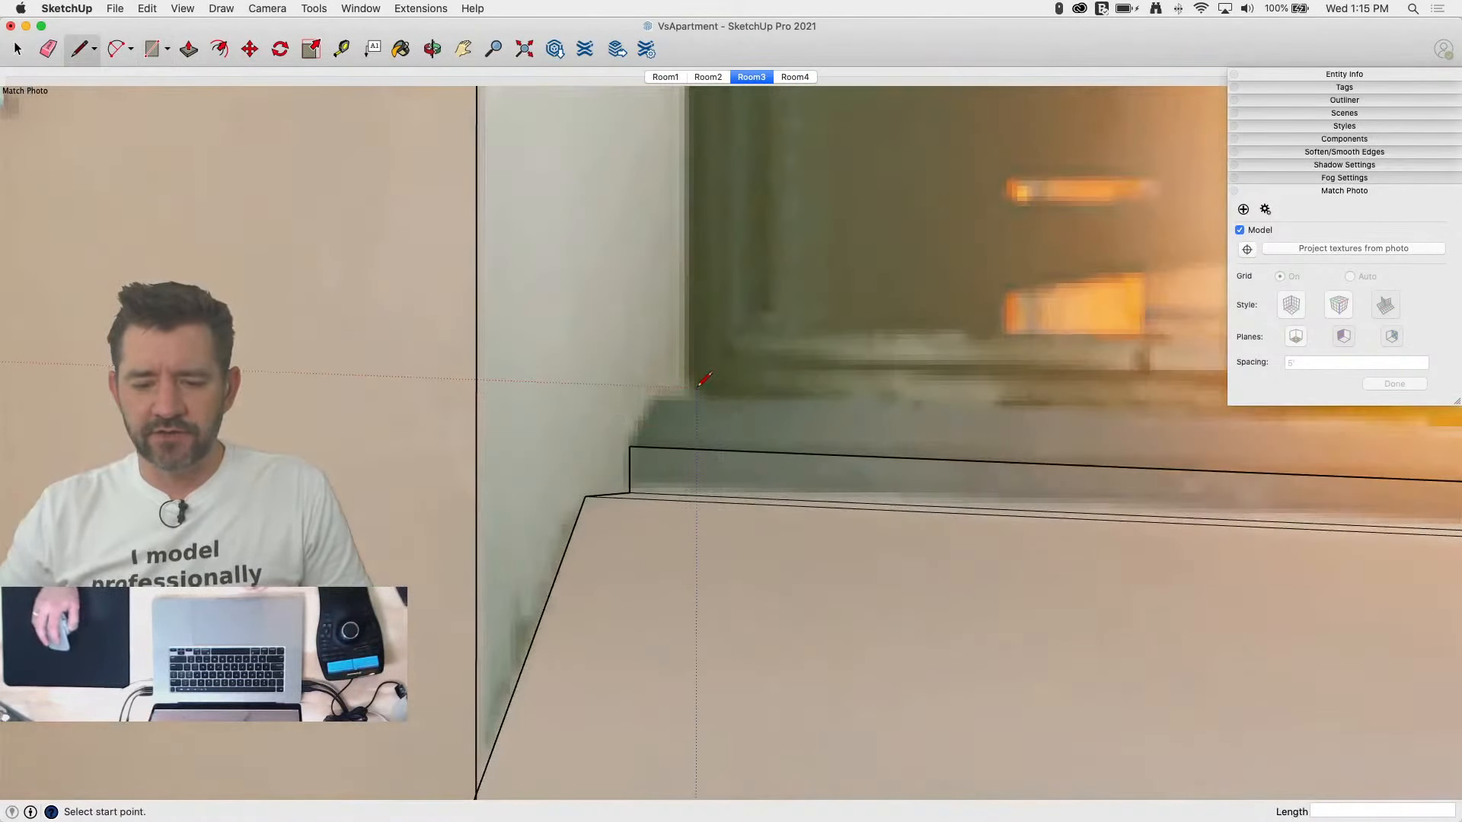
key(l)
click(632, 447)
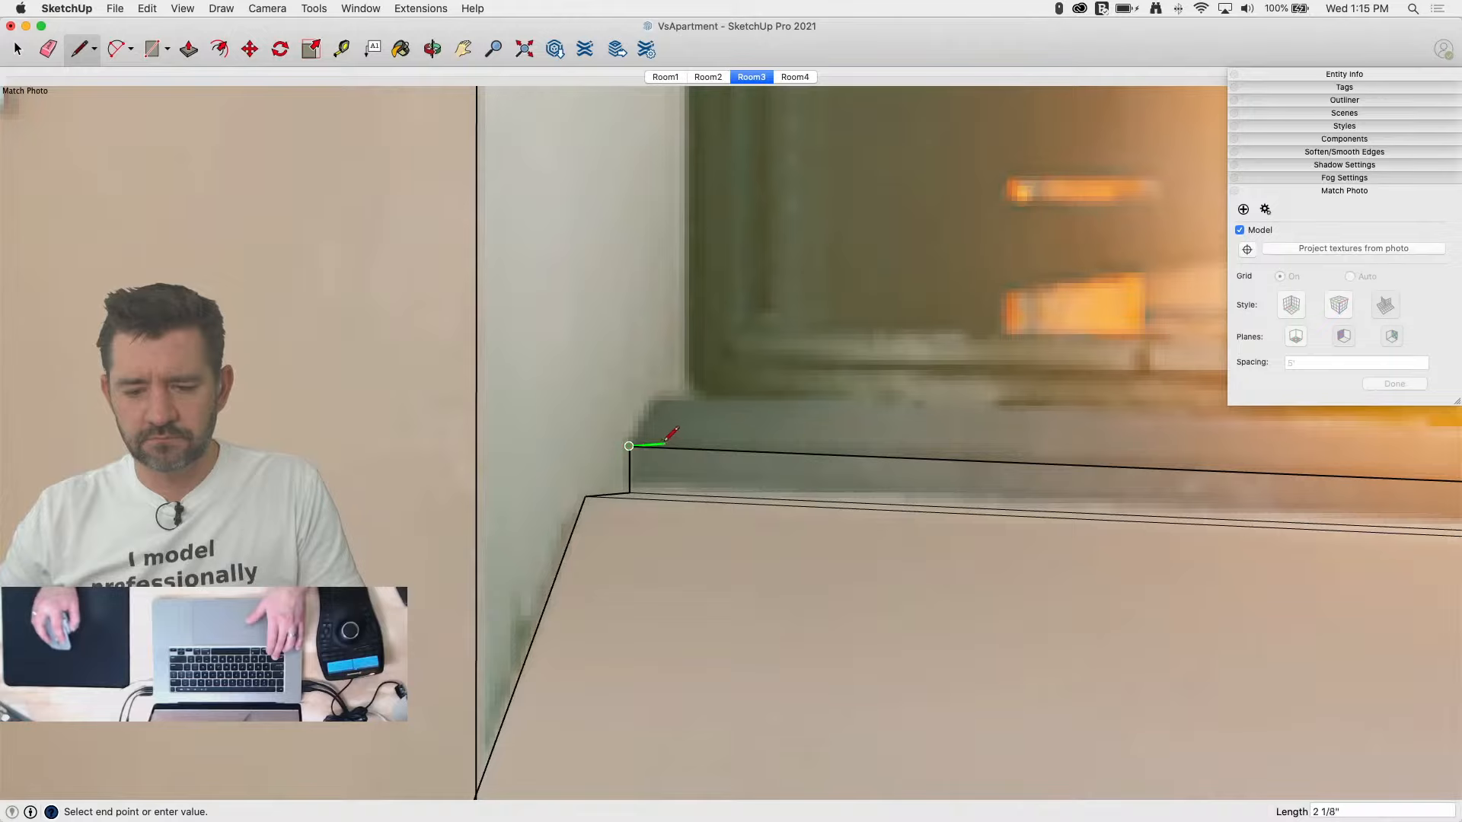
click(660, 395)
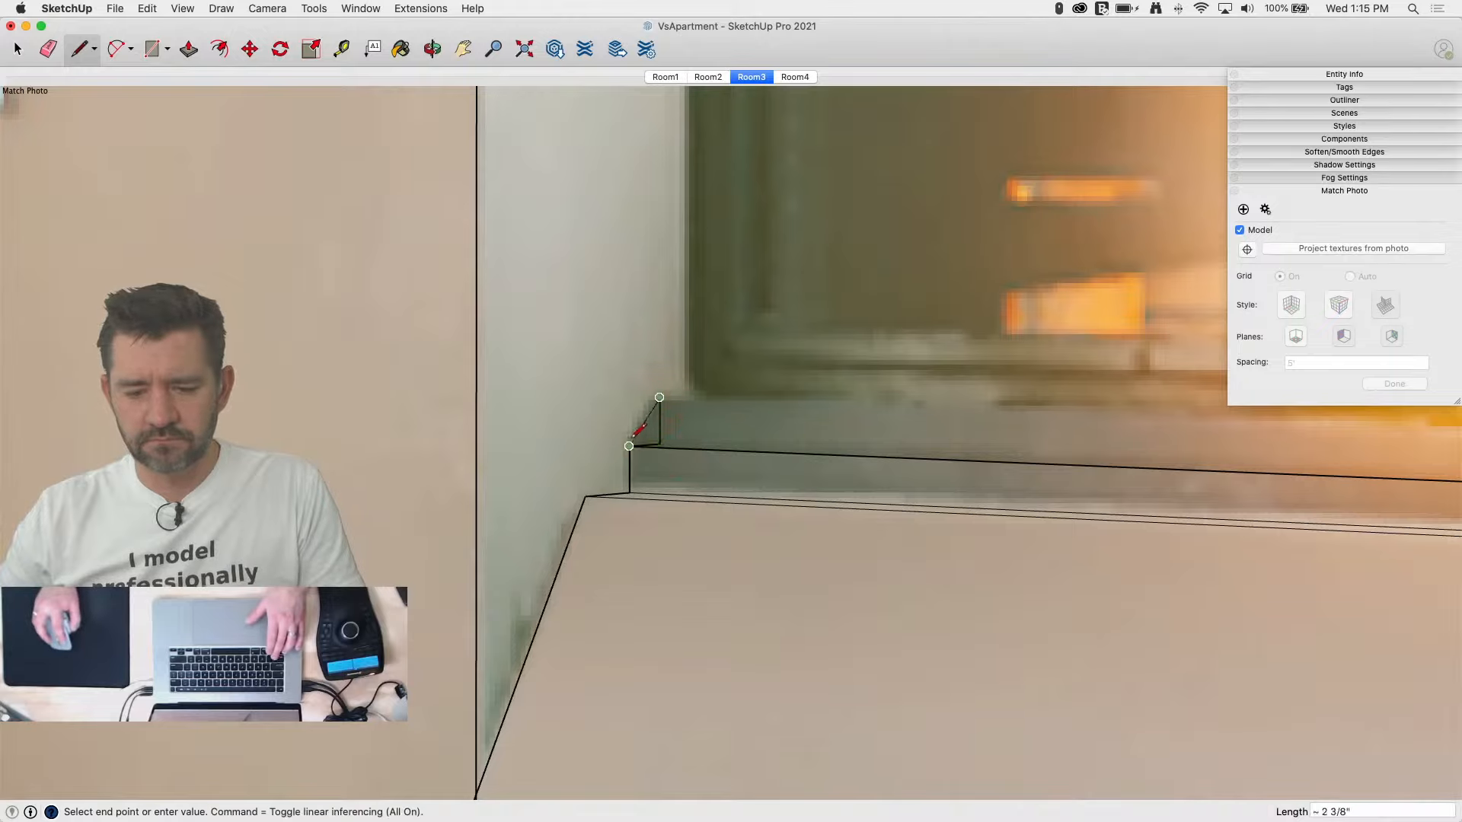
click(636, 436)
click(659, 397)
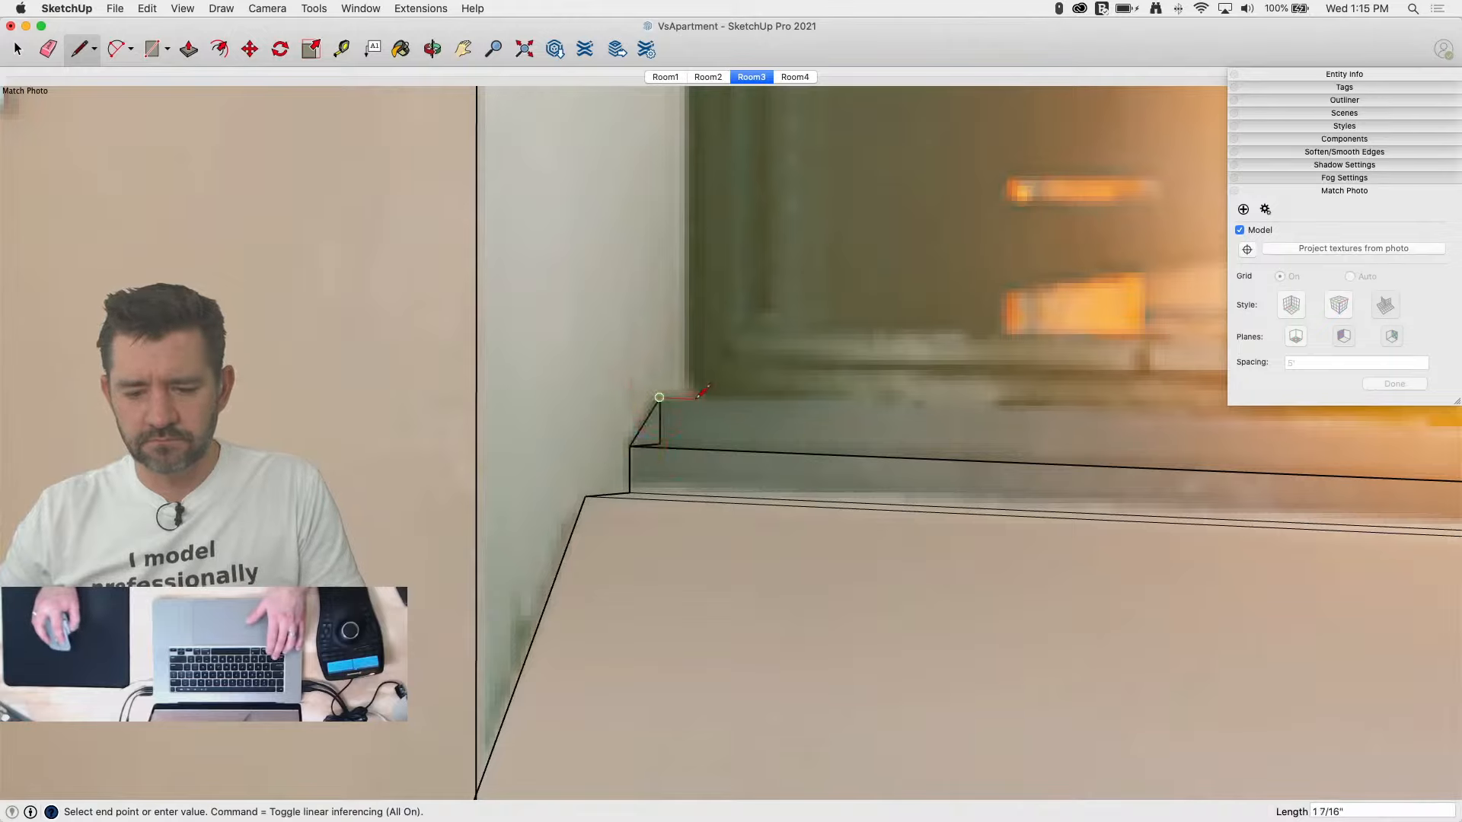
key(e)
click(660, 418)
Step: Push/Pull the sill's end profile about 14' 3 1/8" along the full length of the ledge
key(p)
drag(664, 420, 916, 502)
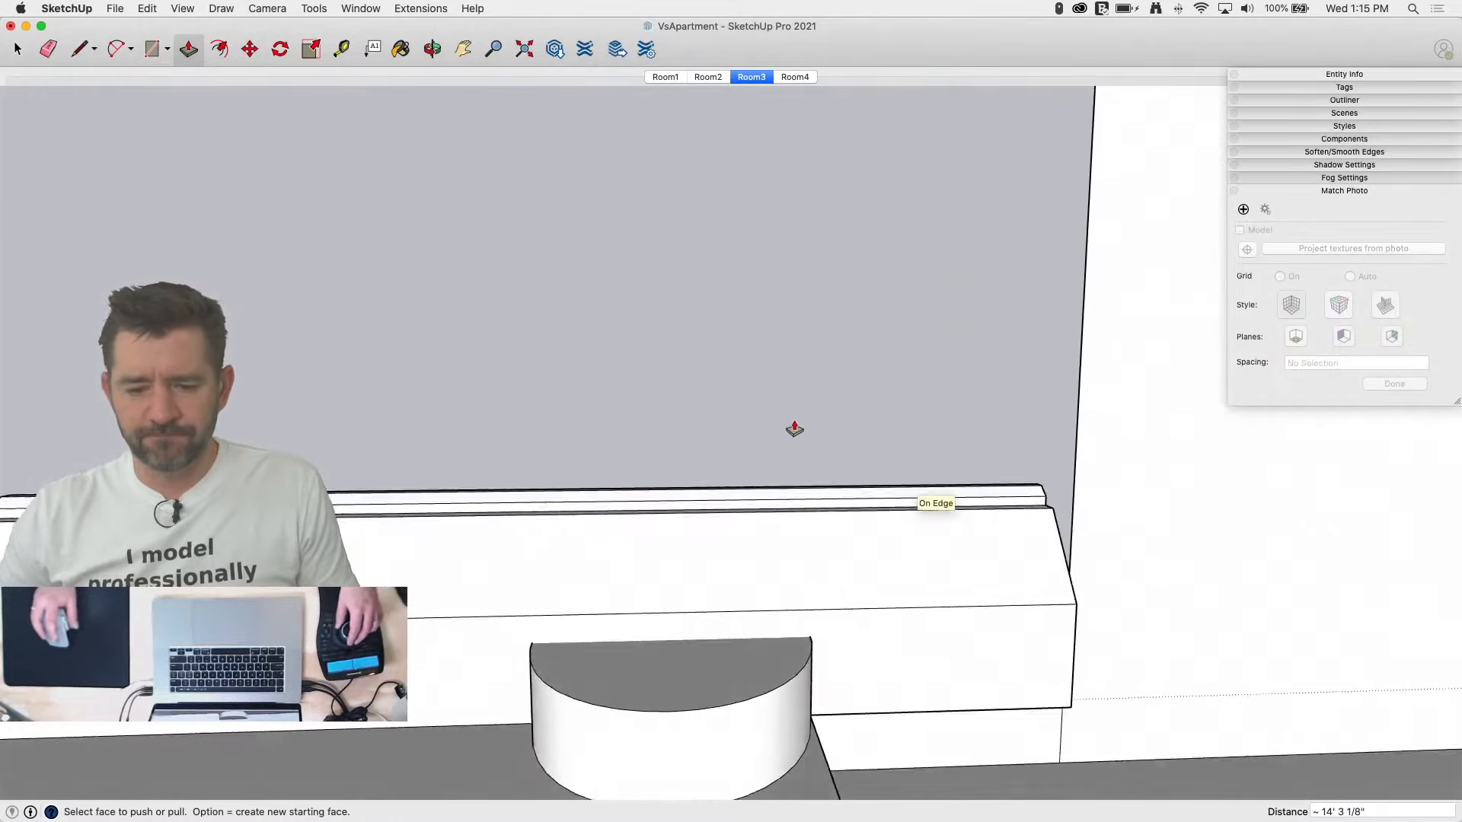
key(space)
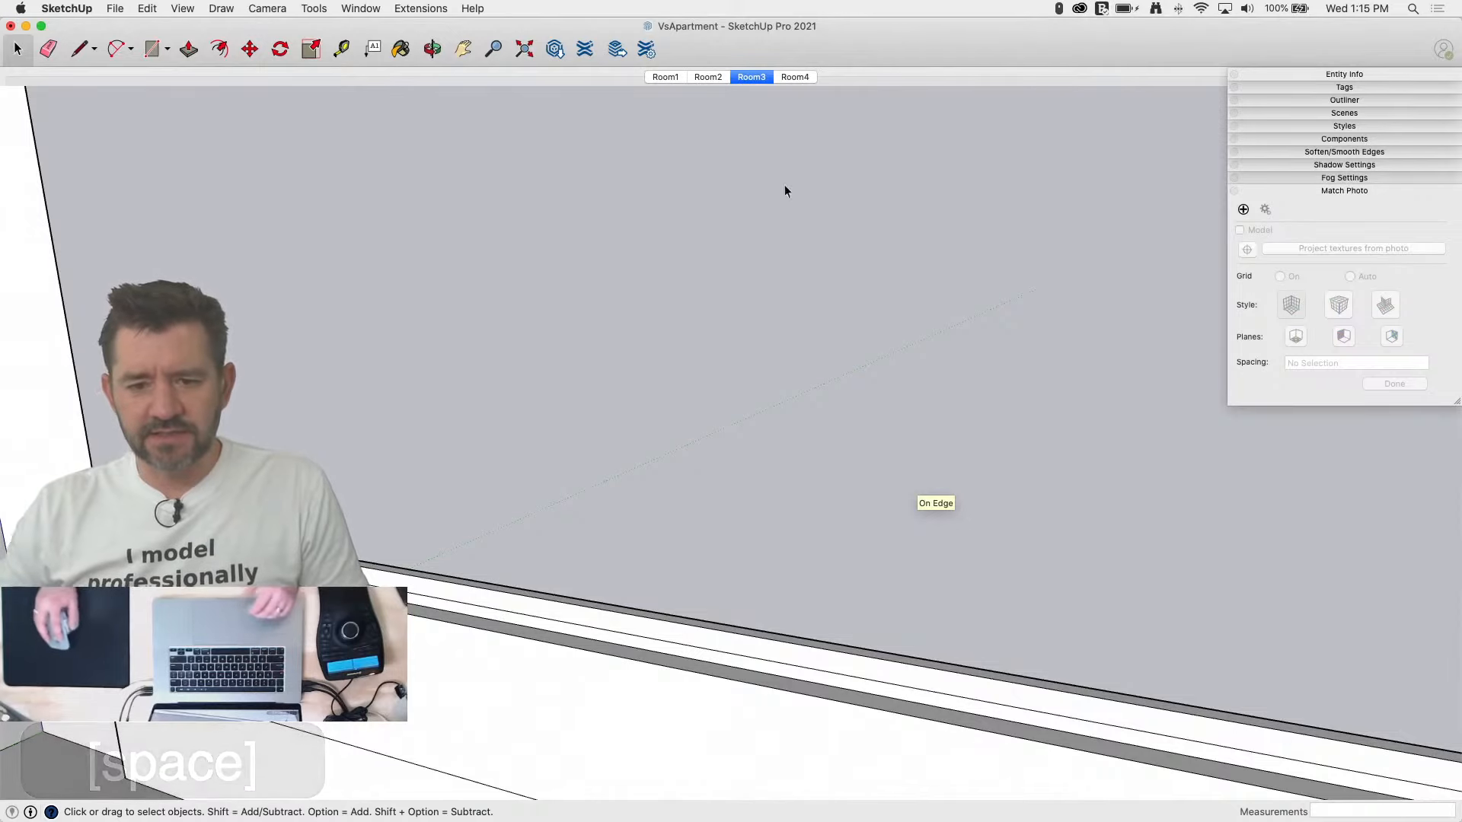
Step: Draw the window's near vertical edge from the sill's back corner up to the window's top corner in the Room3 photo
click(750, 78)
scroll(792, 440, up, 10)
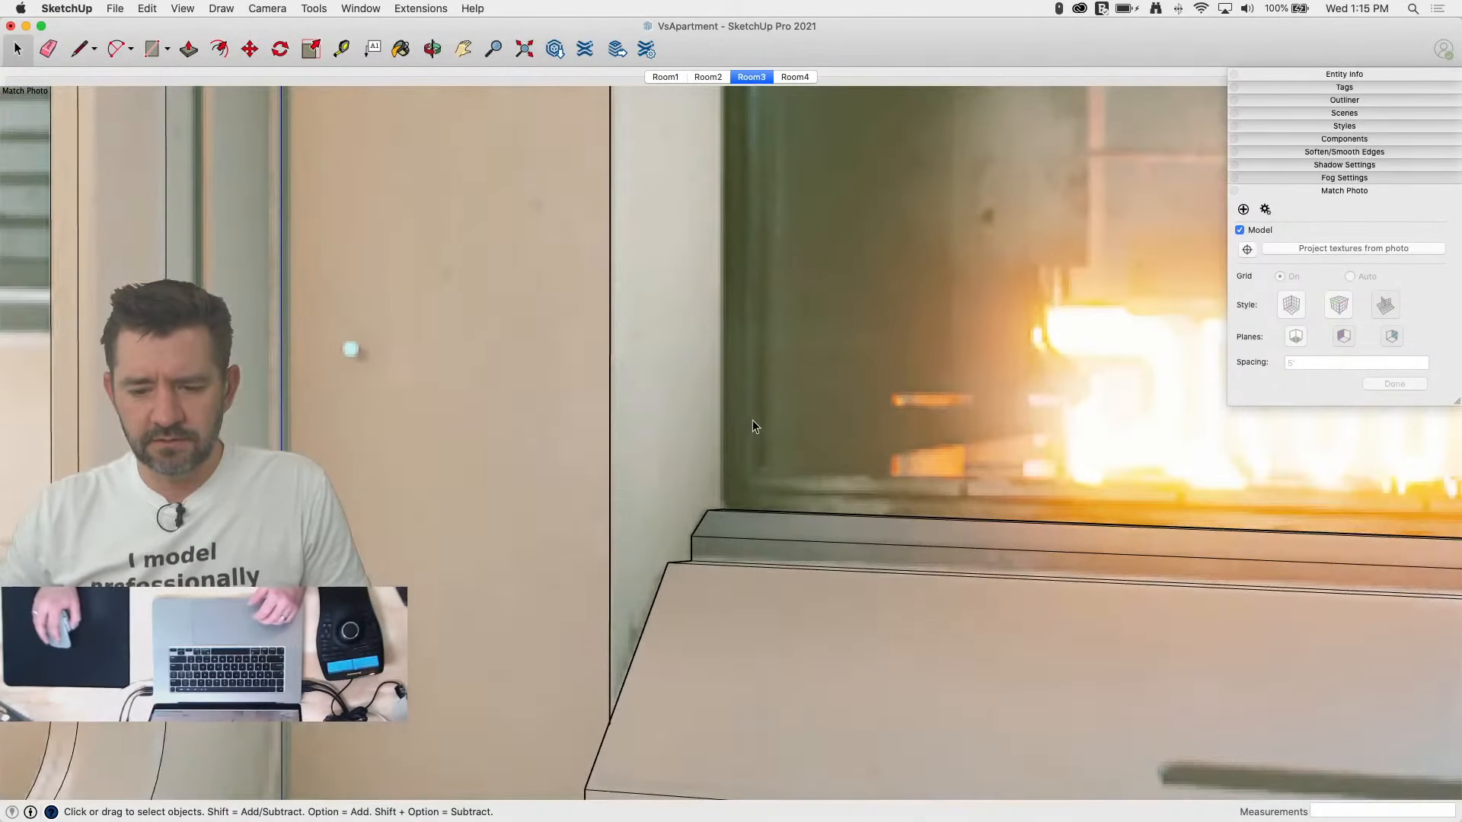
key(l)
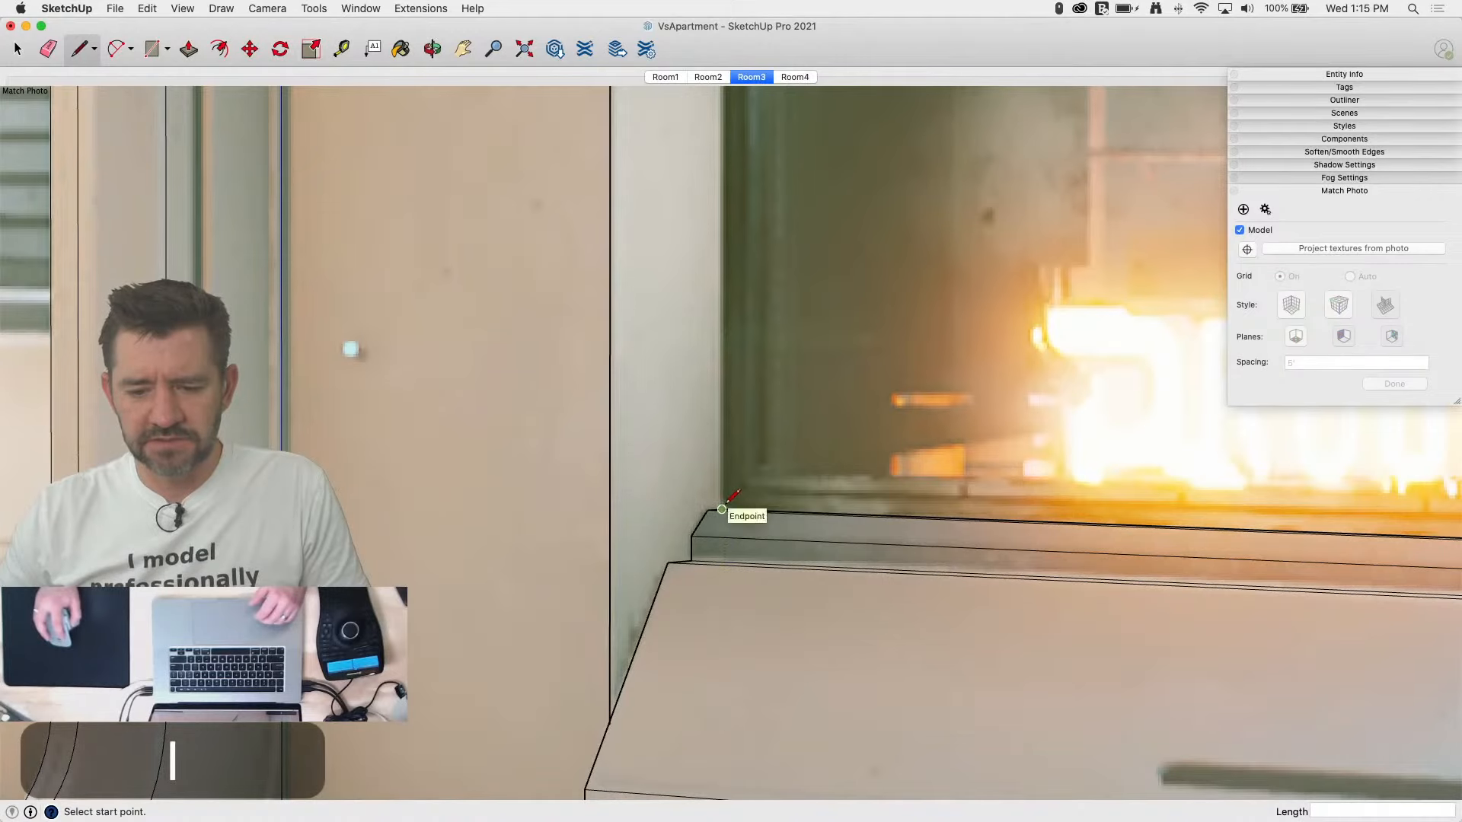
click(722, 508)
scroll(723, 525, down, 5)
scroll(729, 327, up, 6)
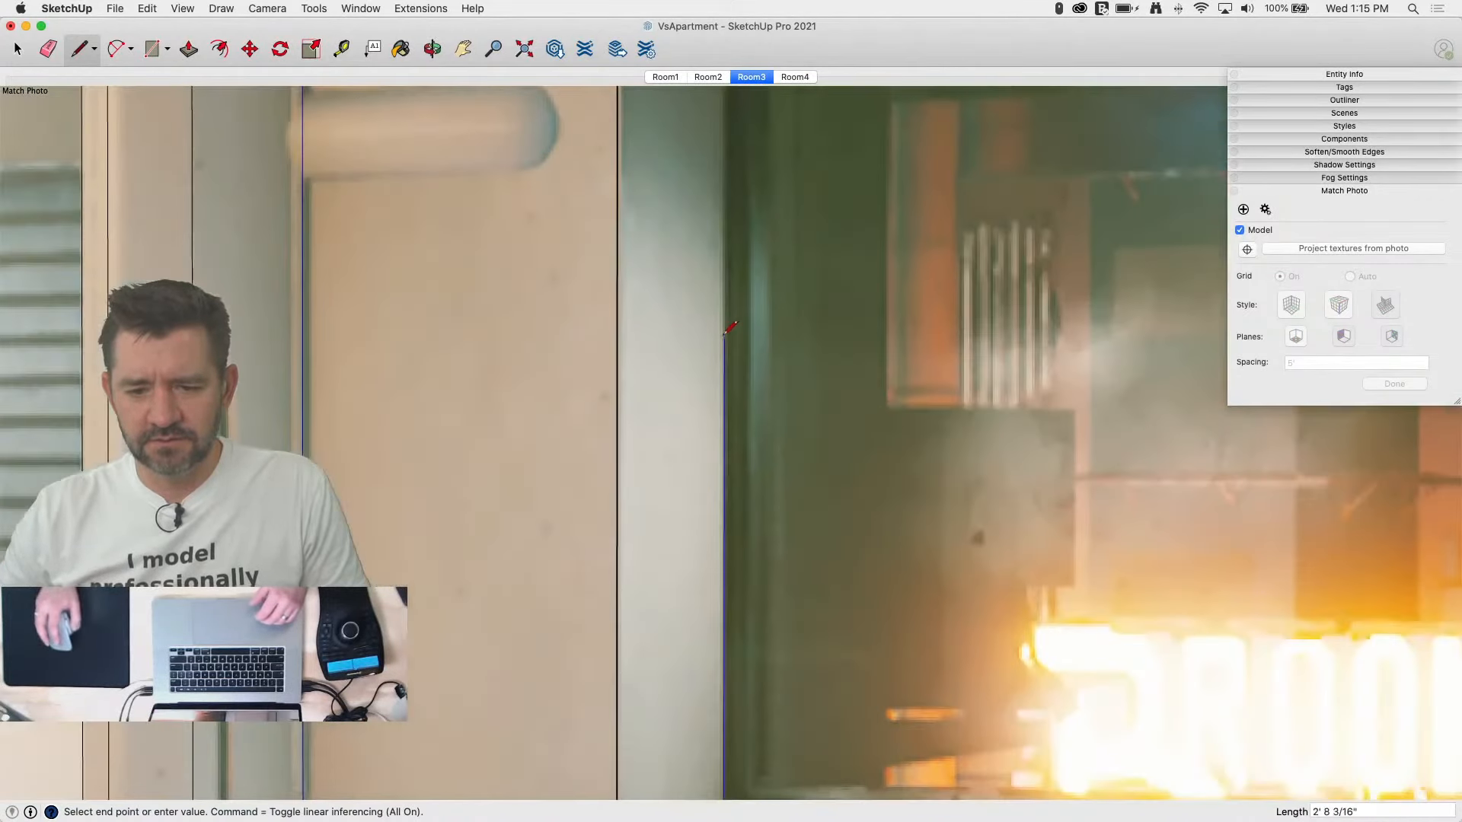
scroll(729, 327, down, 3)
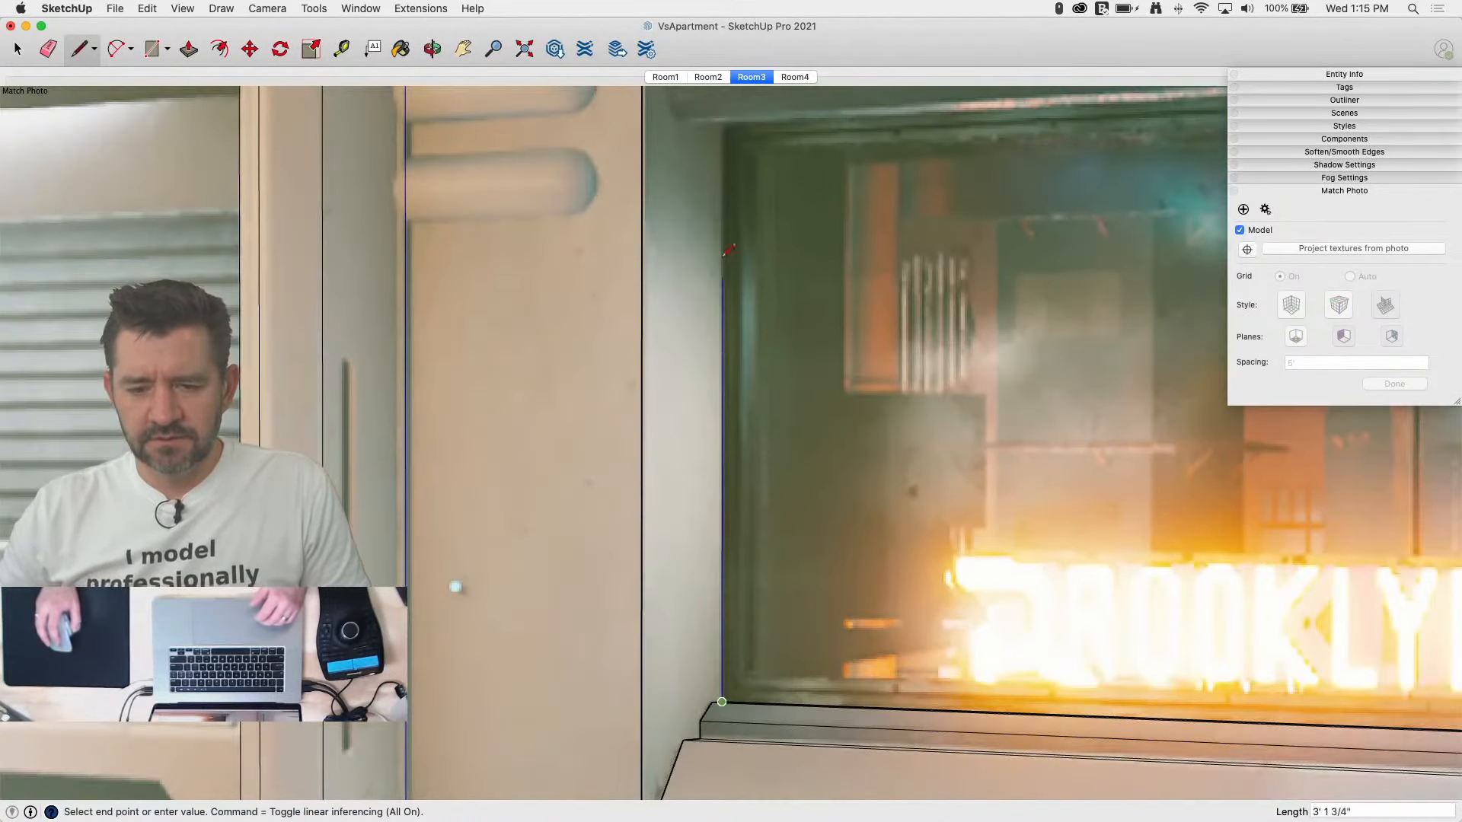
click(723, 124)
scroll(457, 316, down, 8)
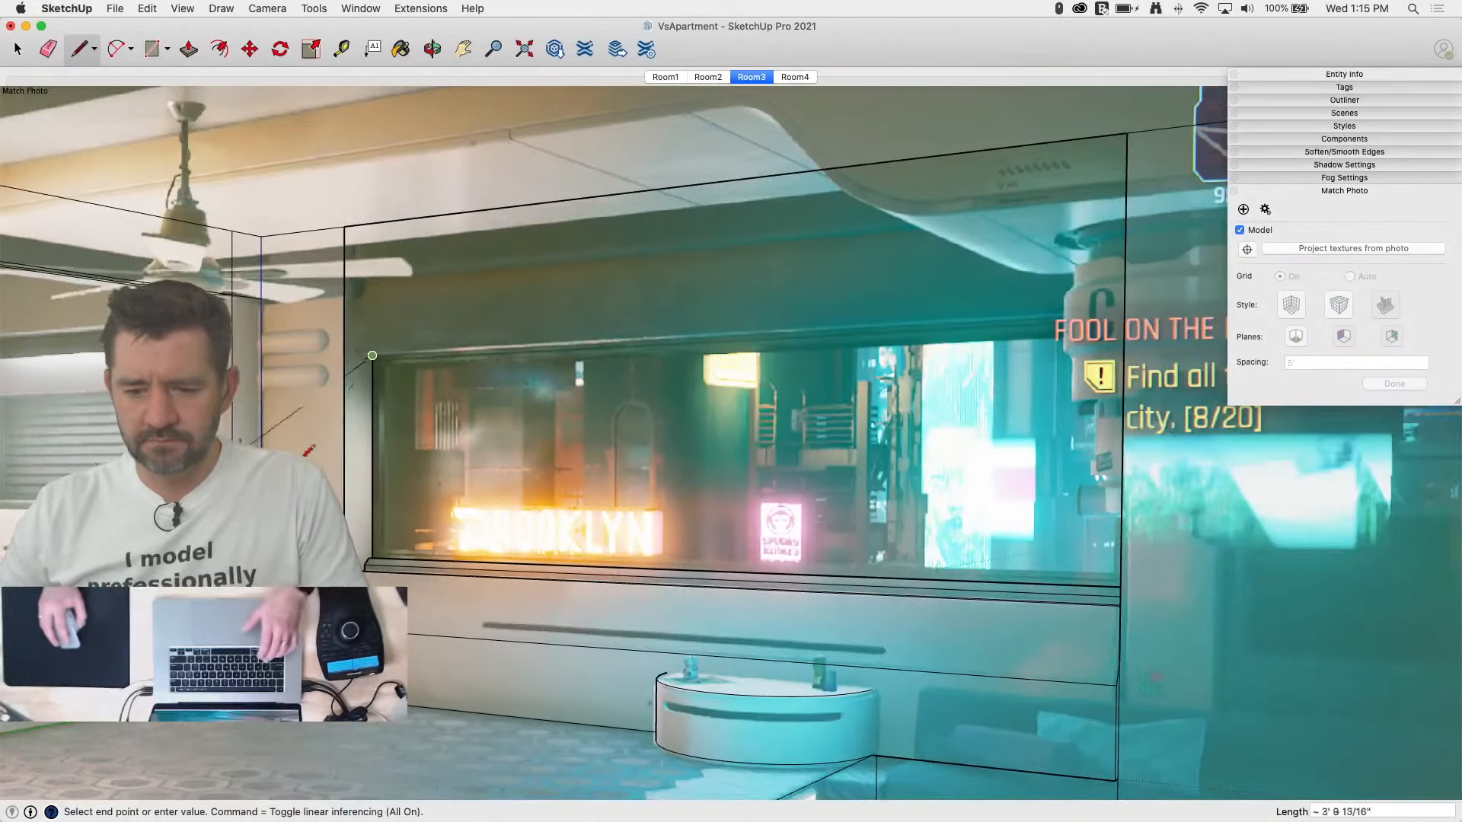
Step: Draw the window's top edge along the wall and a 4' 3 3/16" vertical edge down to the sill's back corner
middle_drag(309, 451, 891, 438)
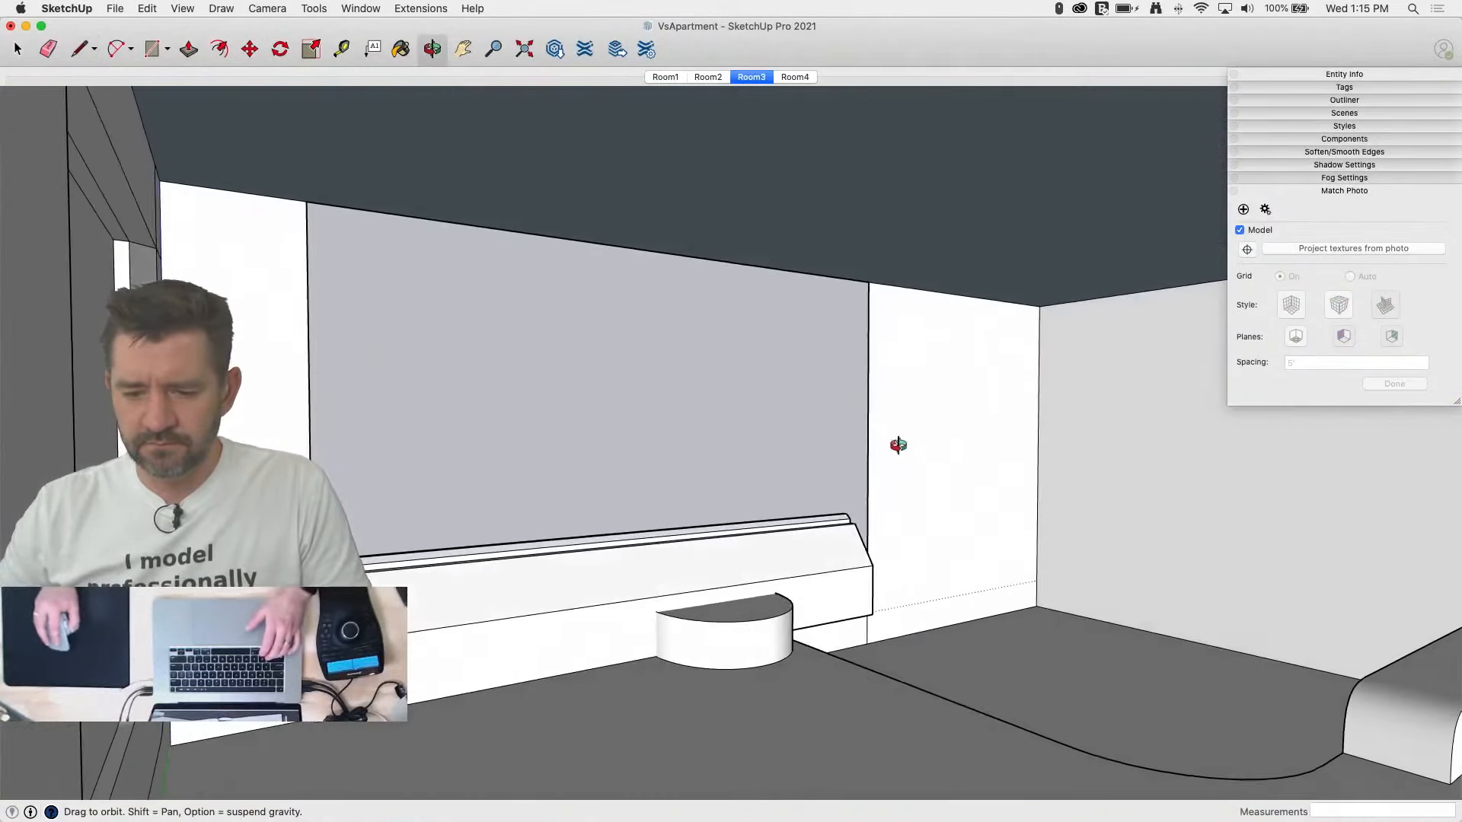
click(851, 509)
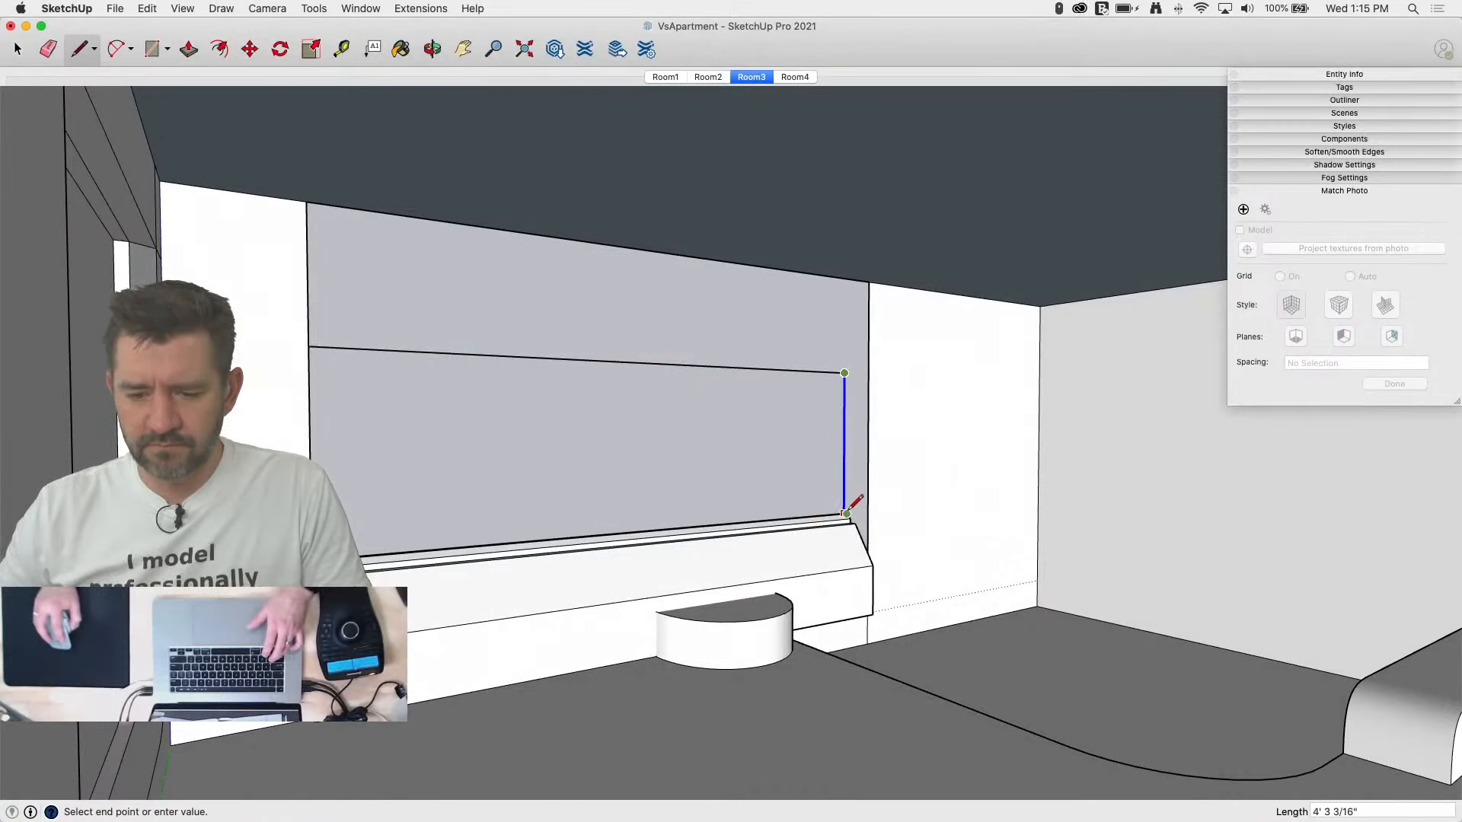
click(849, 510)
scroll(848, 508, up, 3)
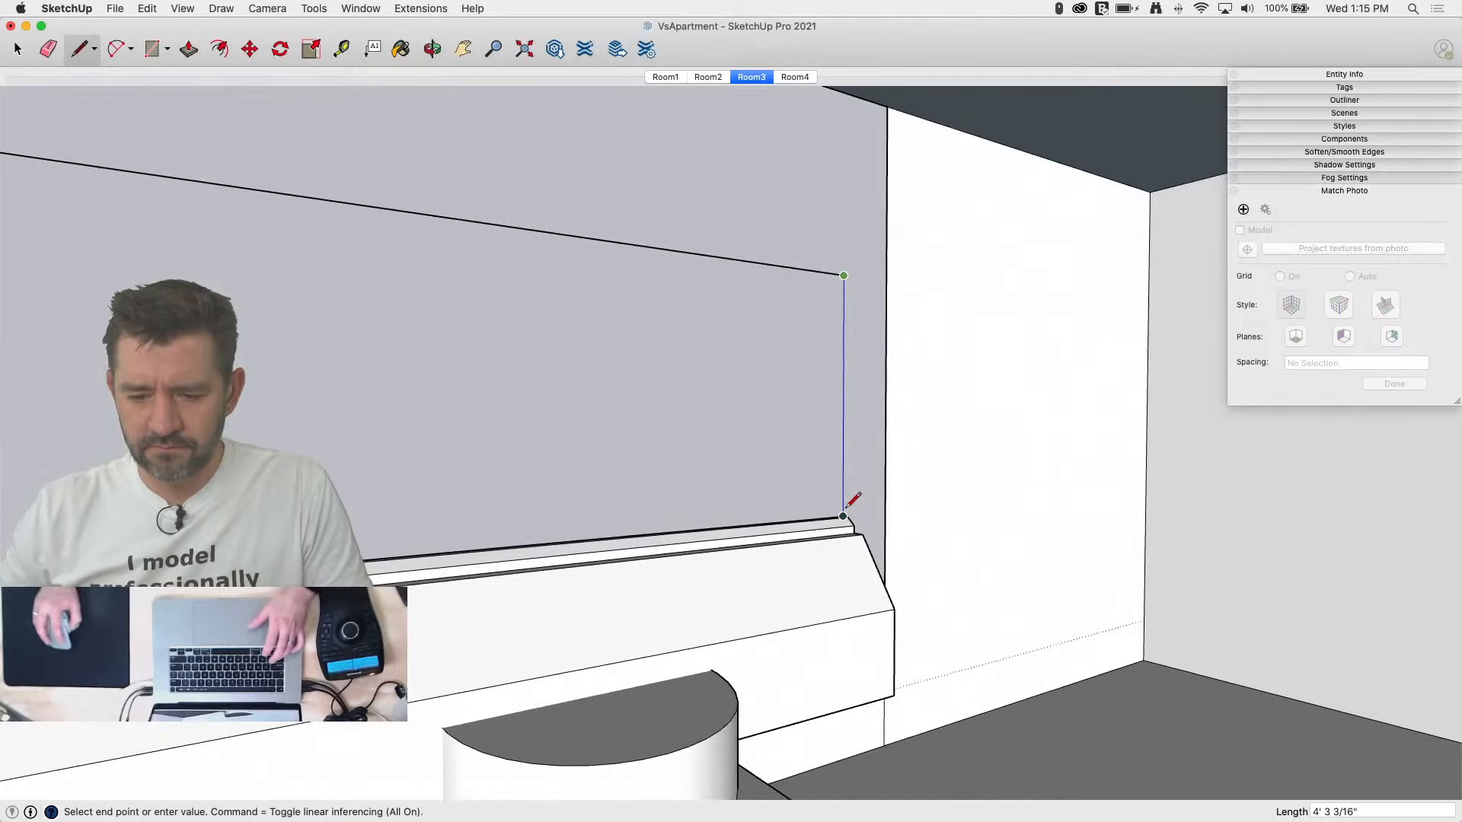
click(847, 507)
Step: Reverse the new window face so its front side faces into the room
middle_drag(807, 388, 489, 300)
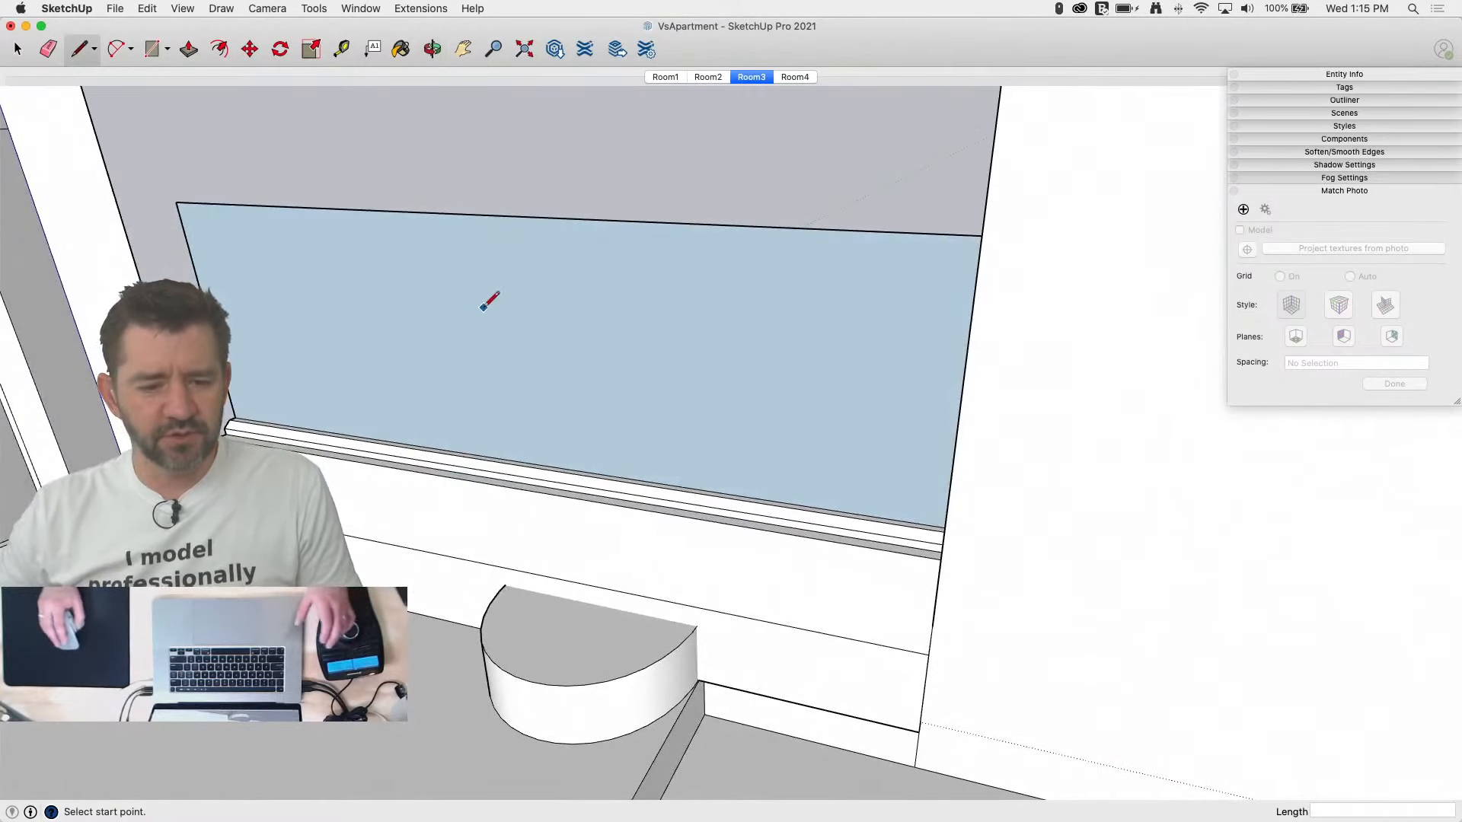
right_click(483, 308)
click(569, 441)
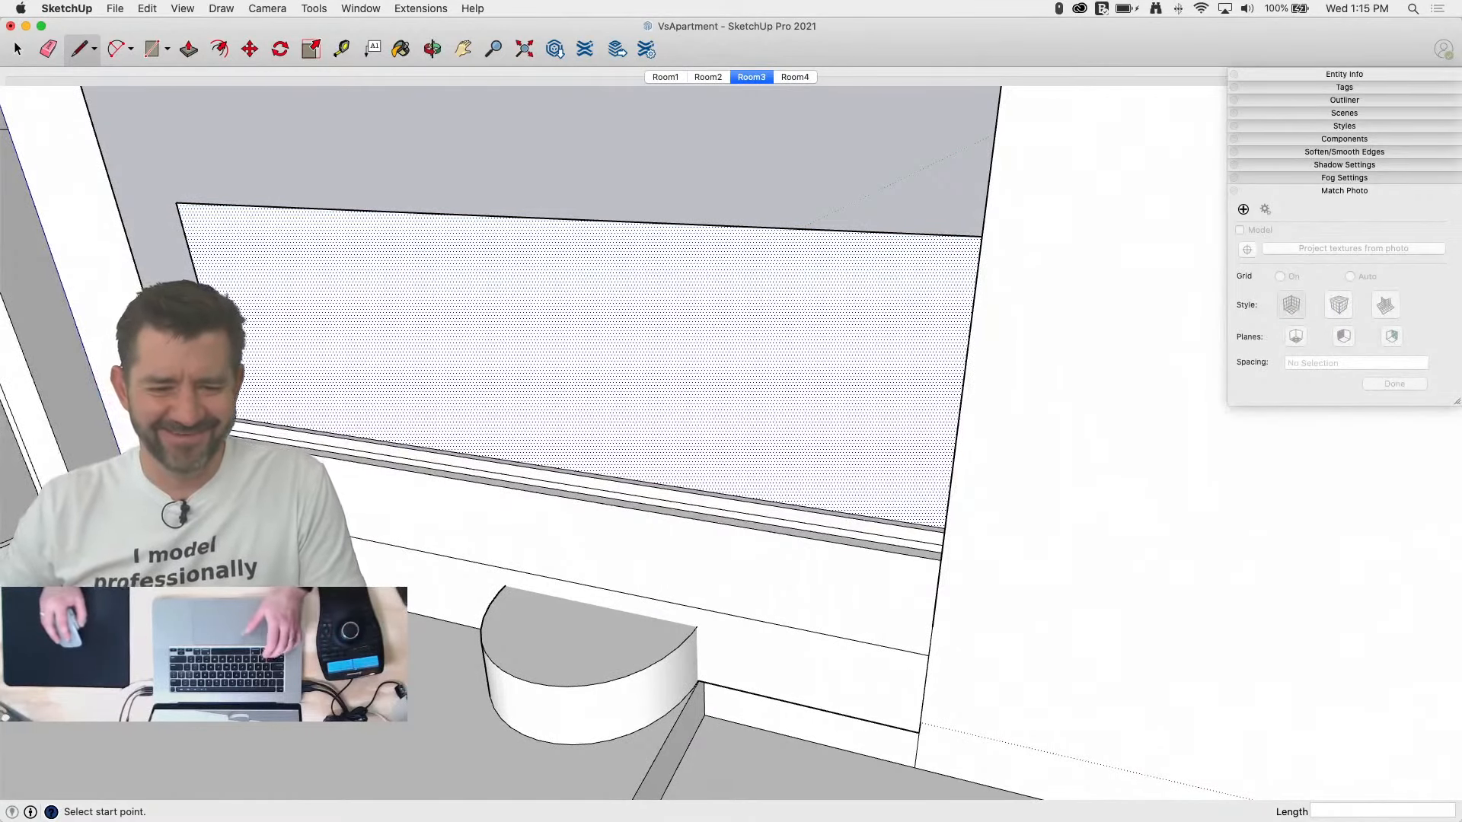
Step: Examine how the window face's upper corner and top edge line up with the Room3 photo
scroll(448, 701, down, 2)
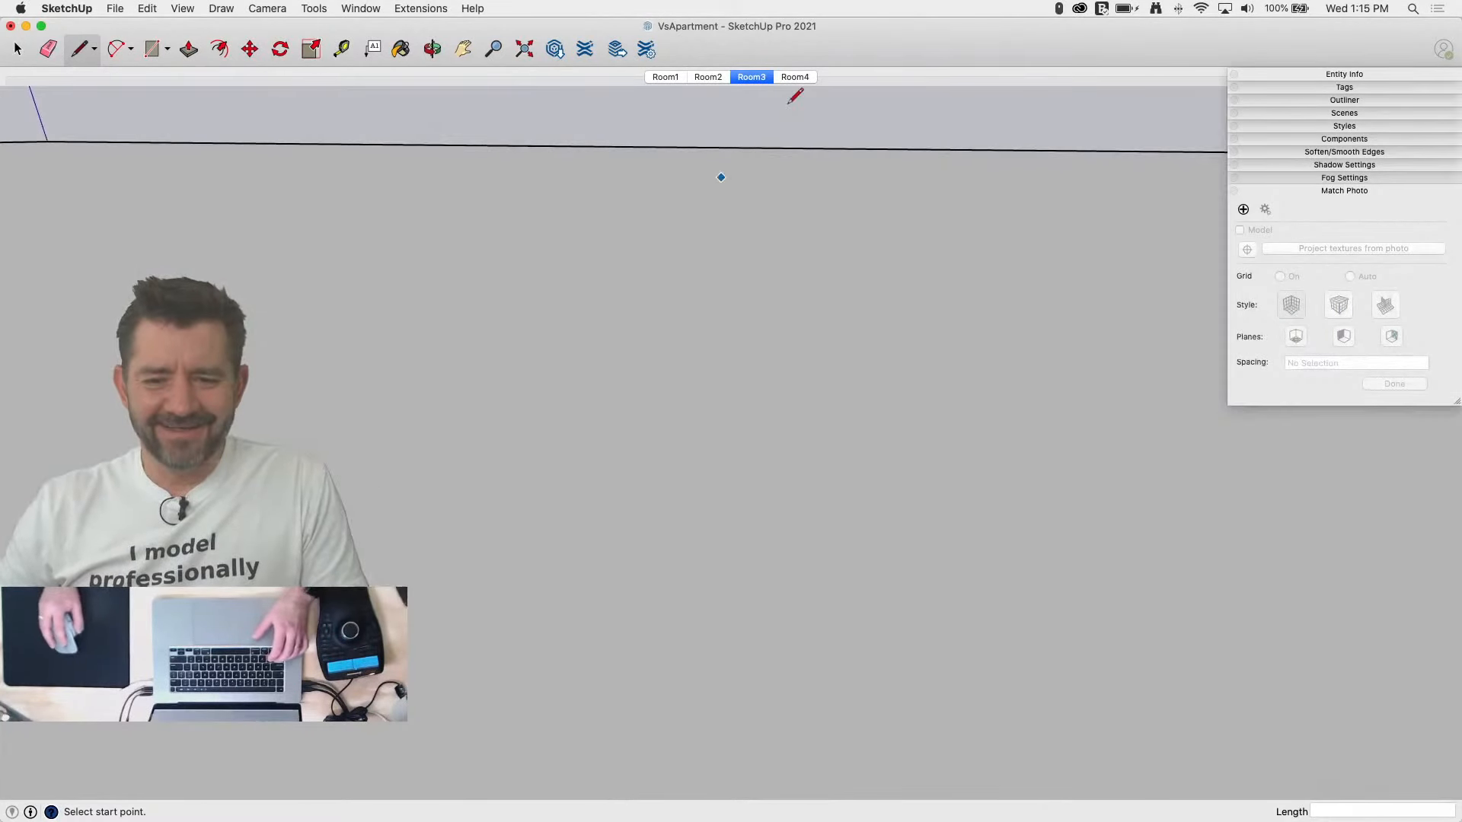
click(749, 77)
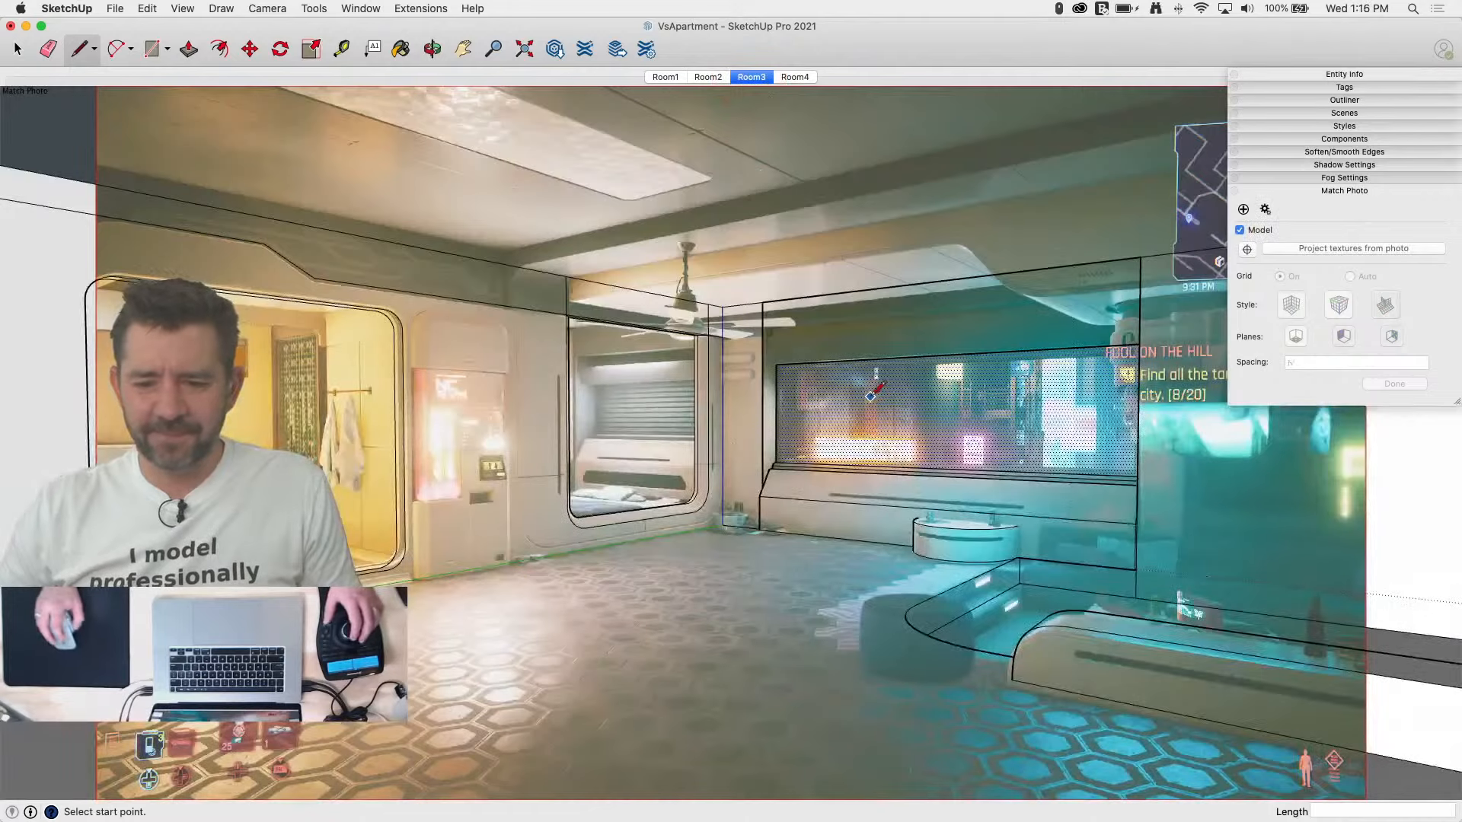
scroll(873, 394, up, 5)
scroll(533, 327, up, 5)
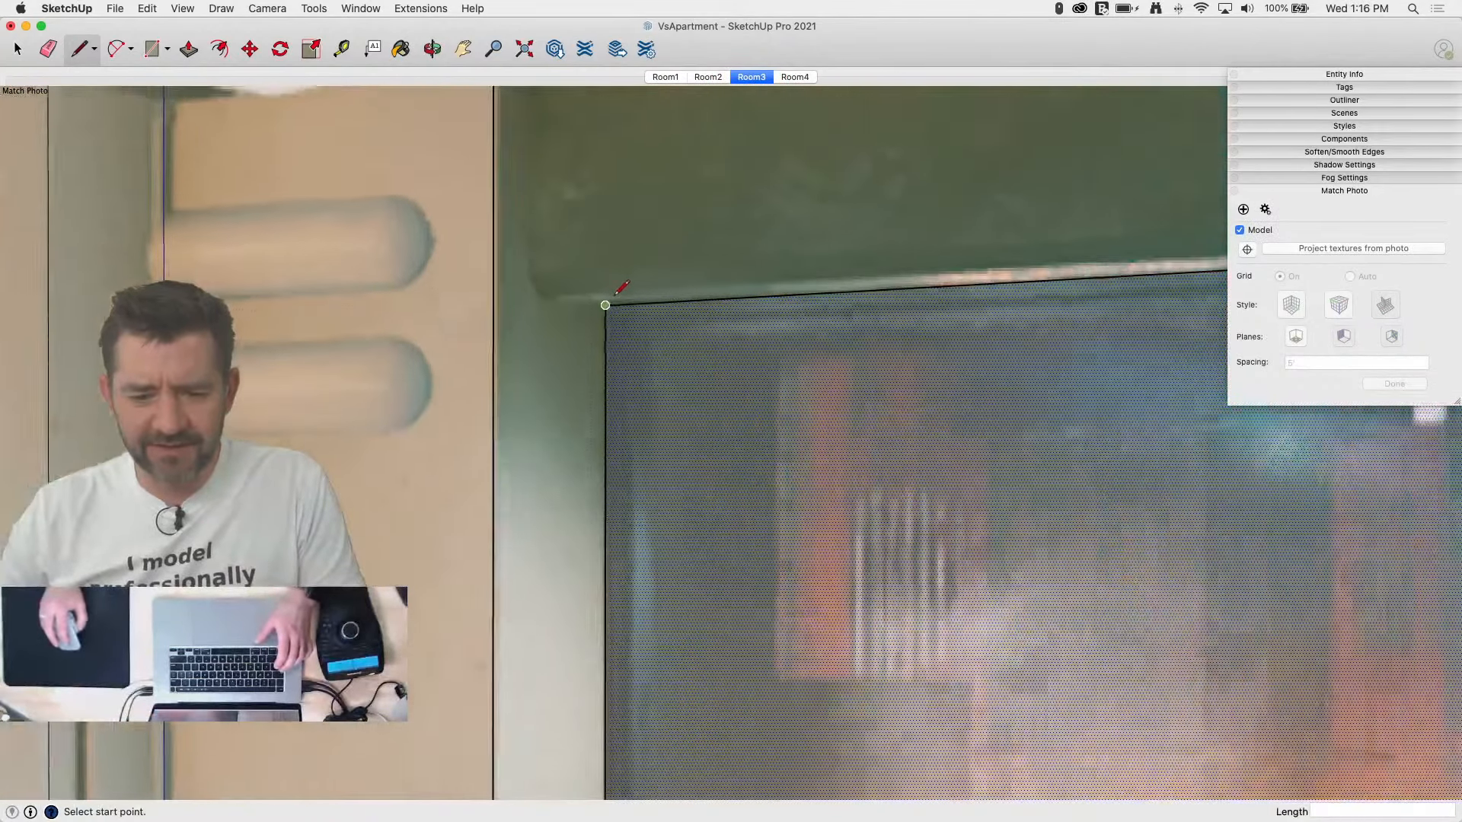
scroll(609, 300, up, 1)
scroll(578, 480, down, 3)
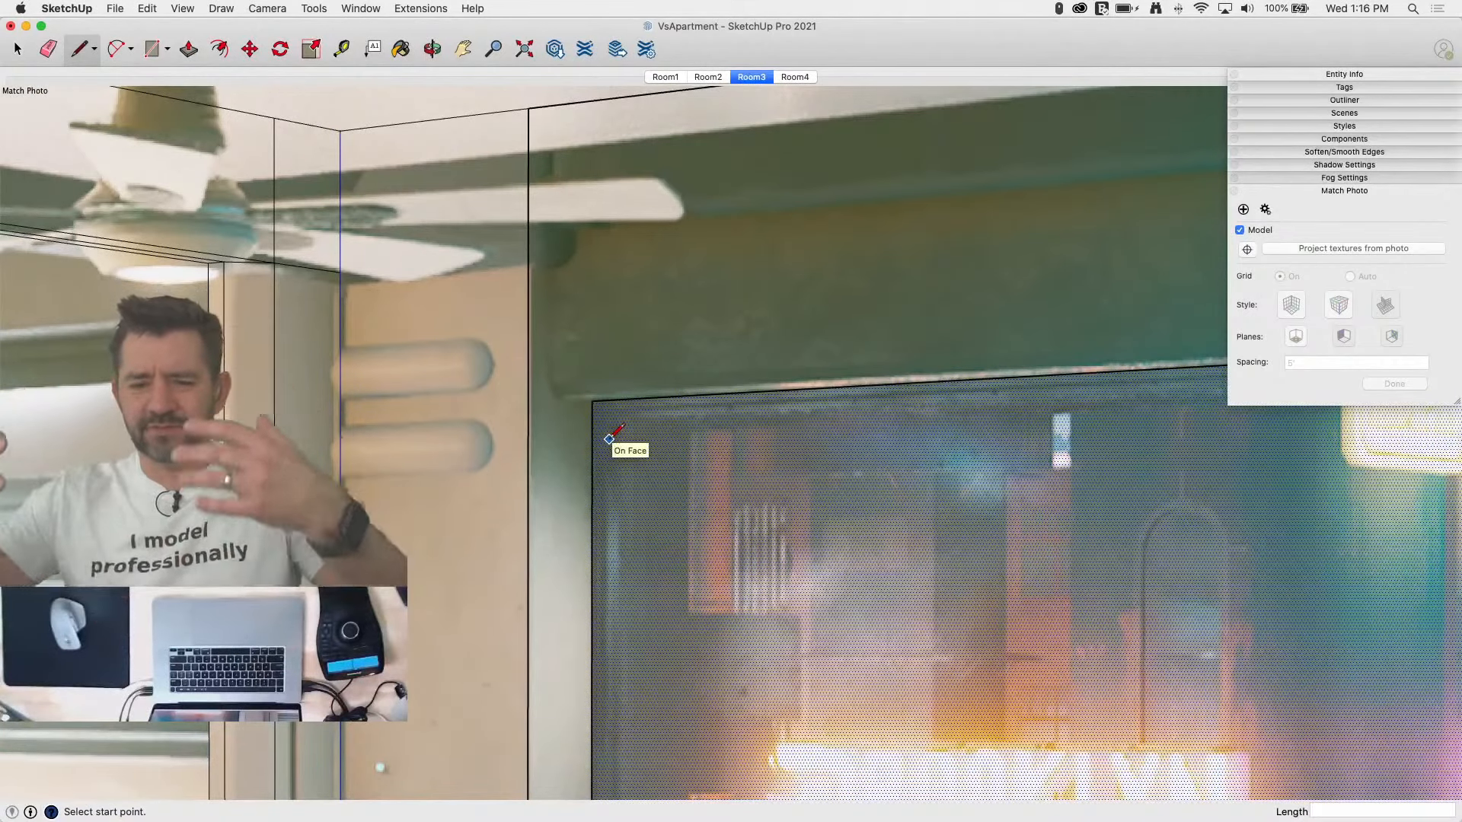
scroll(539, 394, up, 2)
scroll(655, 422, down, 2)
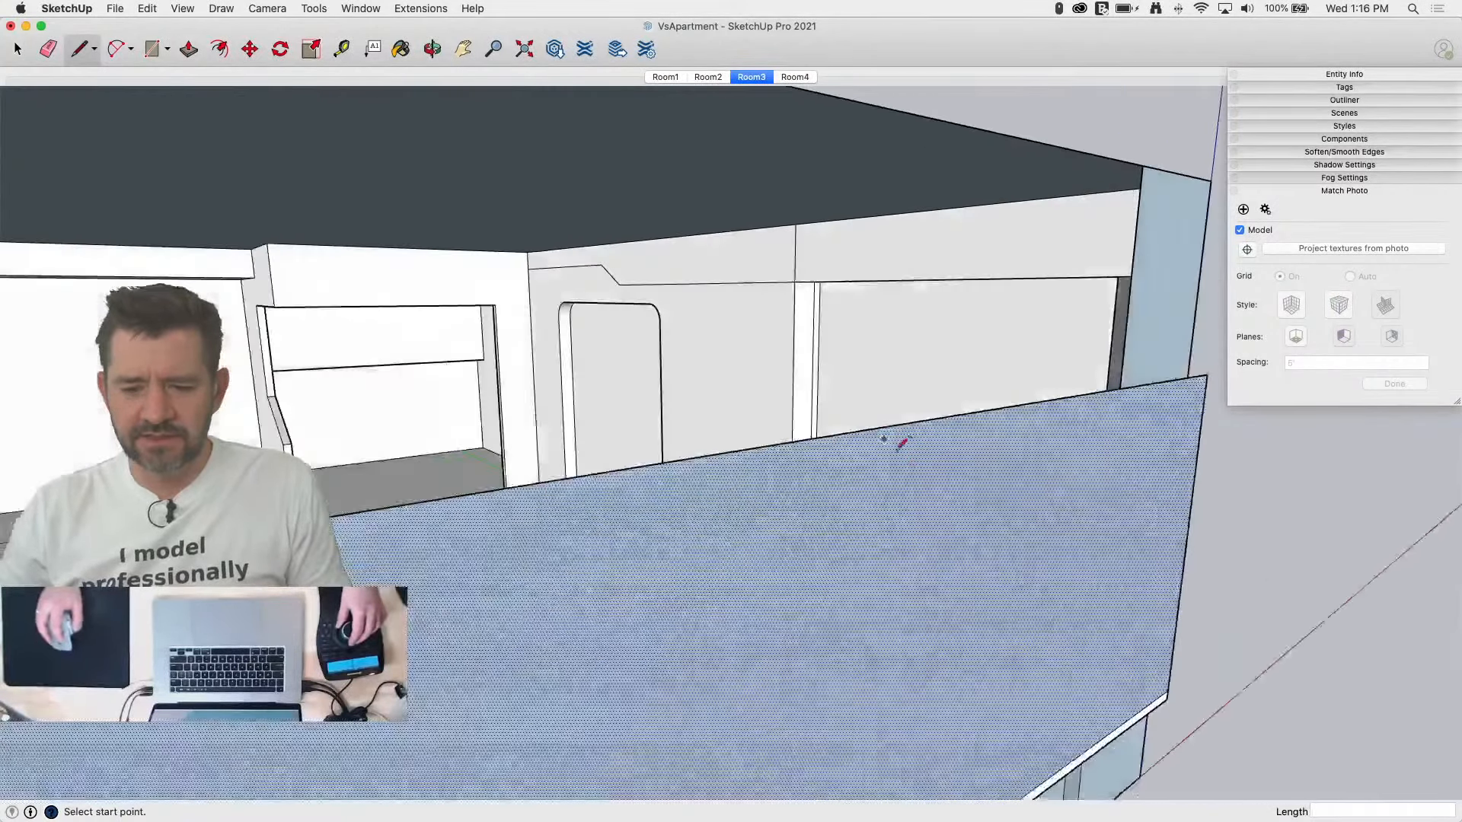
Step: Close the window recess's side wall with a 1' 7/16" edge at ceiling height and a vertical edge up from the window's top corner
key(e)
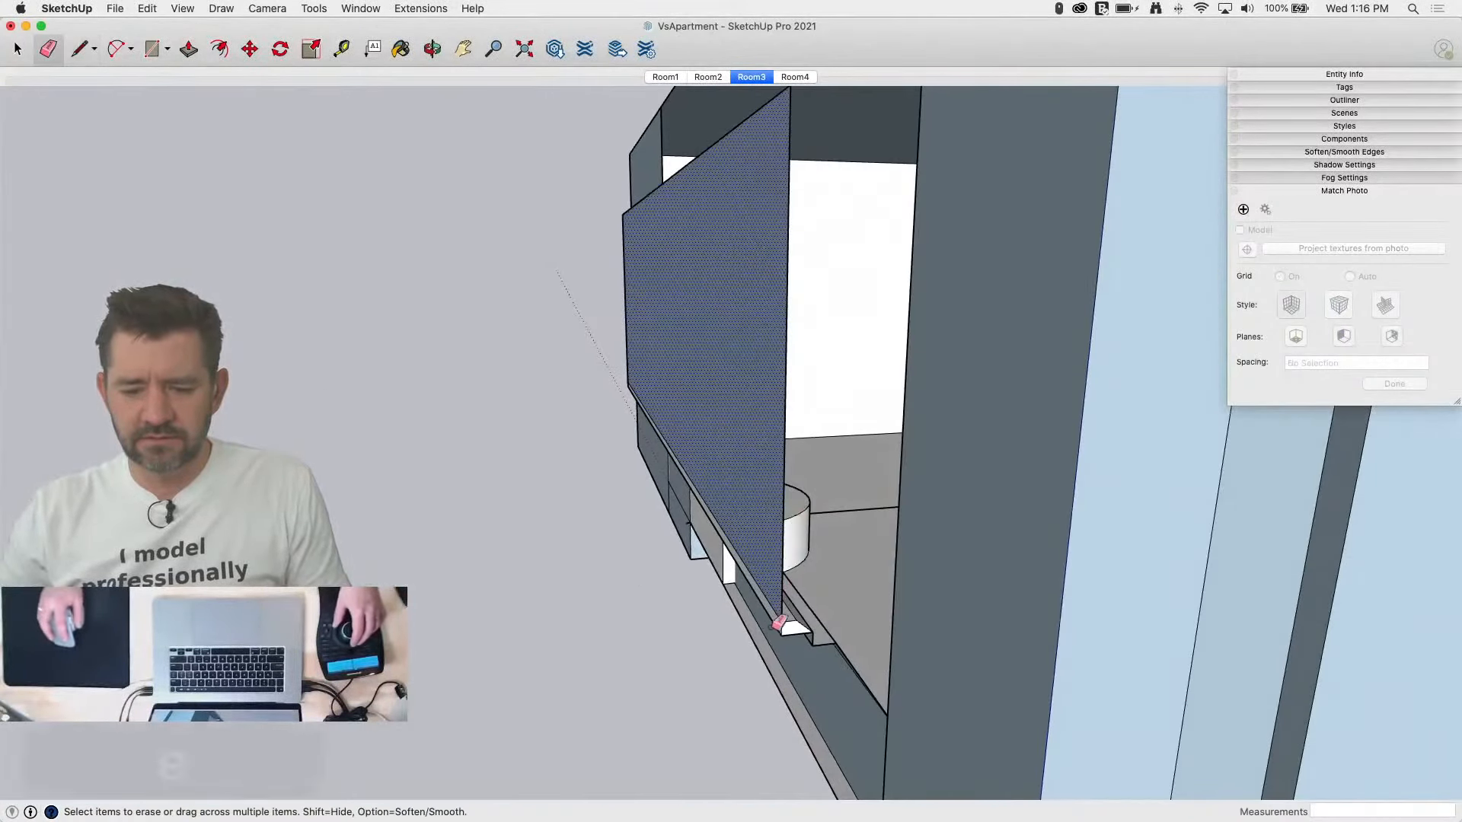
key(l)
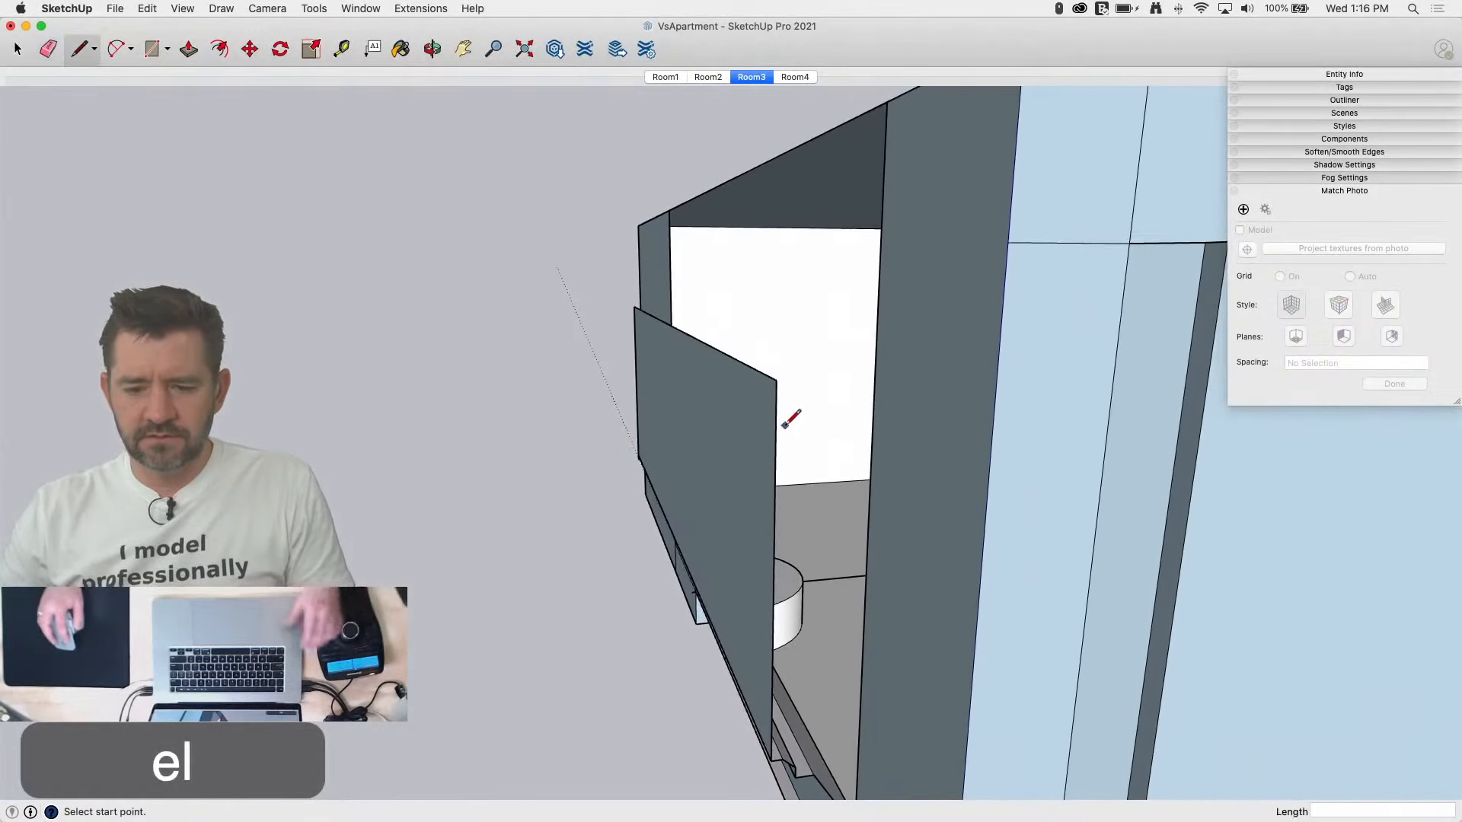
click(775, 379)
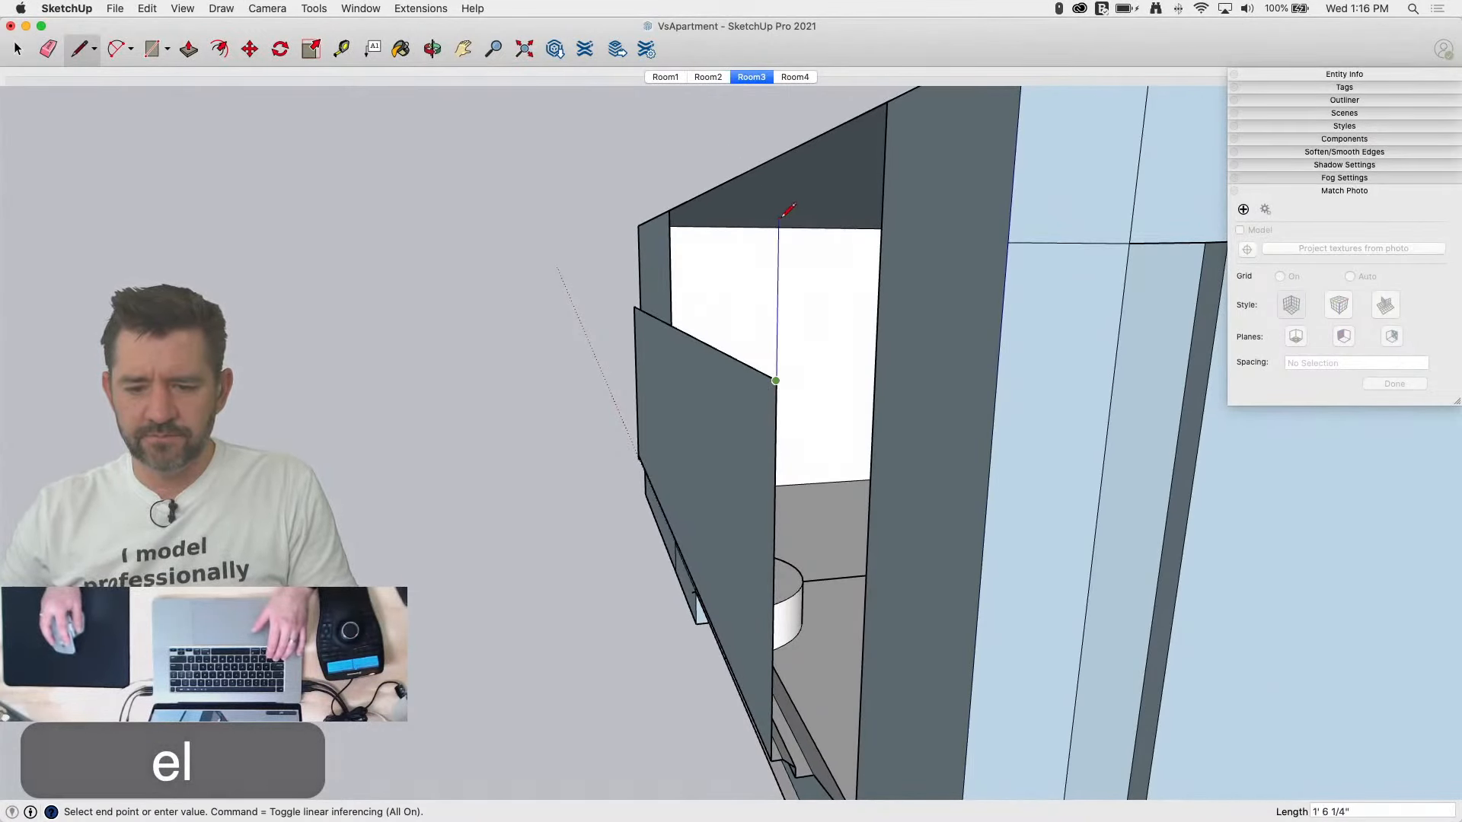
click(780, 97)
click(886, 101)
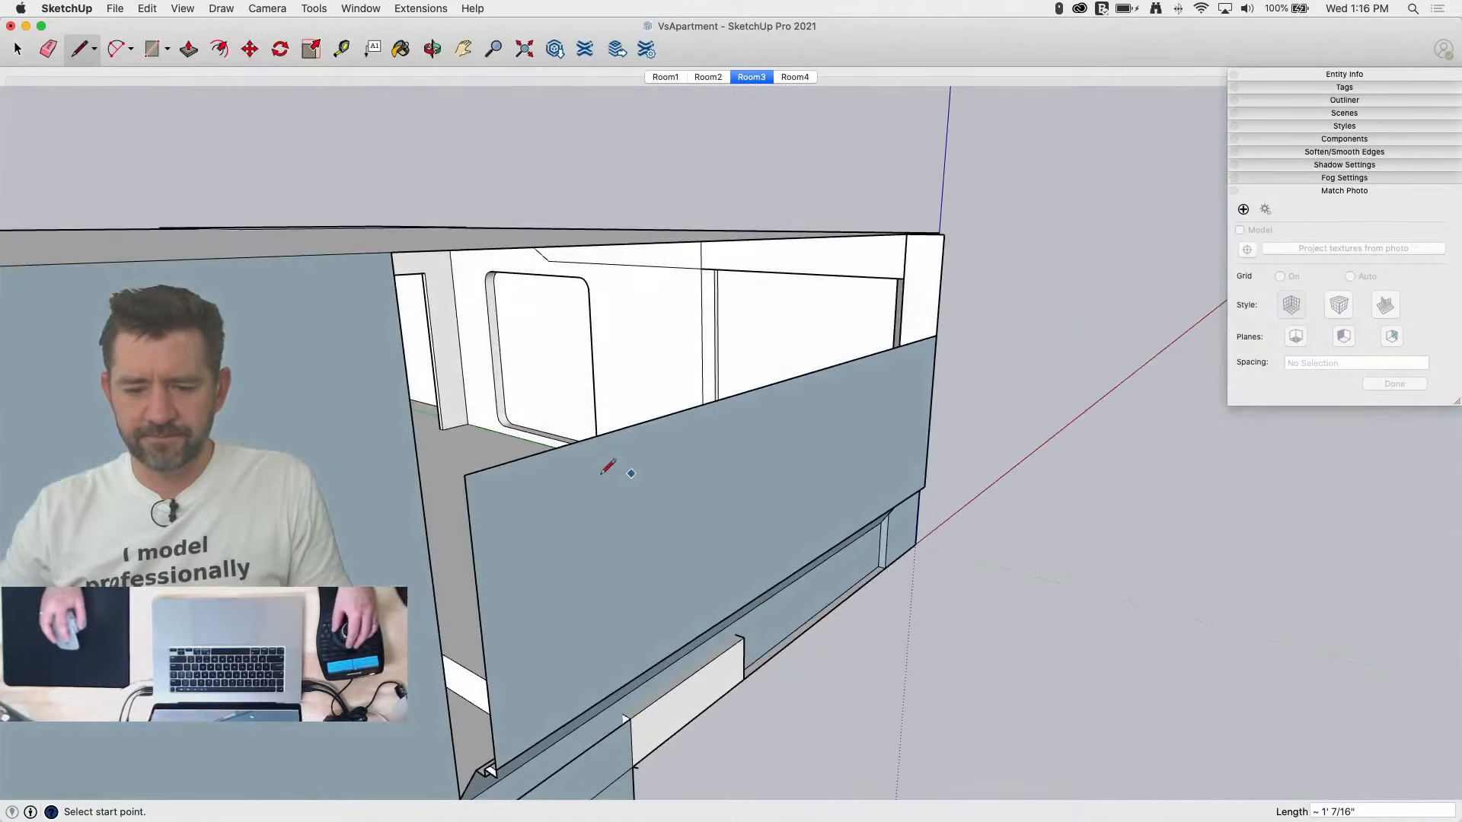
click(464, 475)
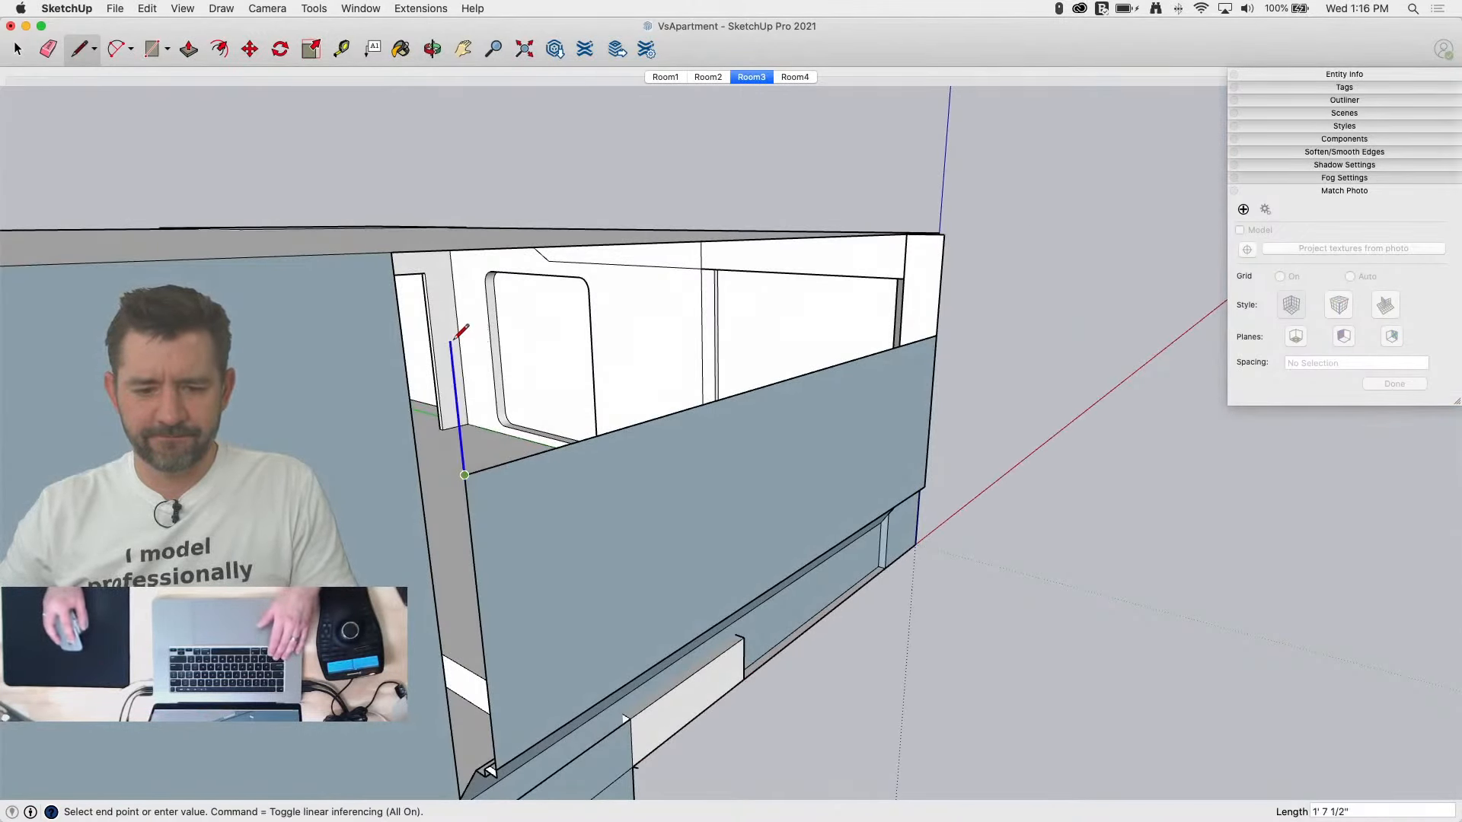
click(440, 253)
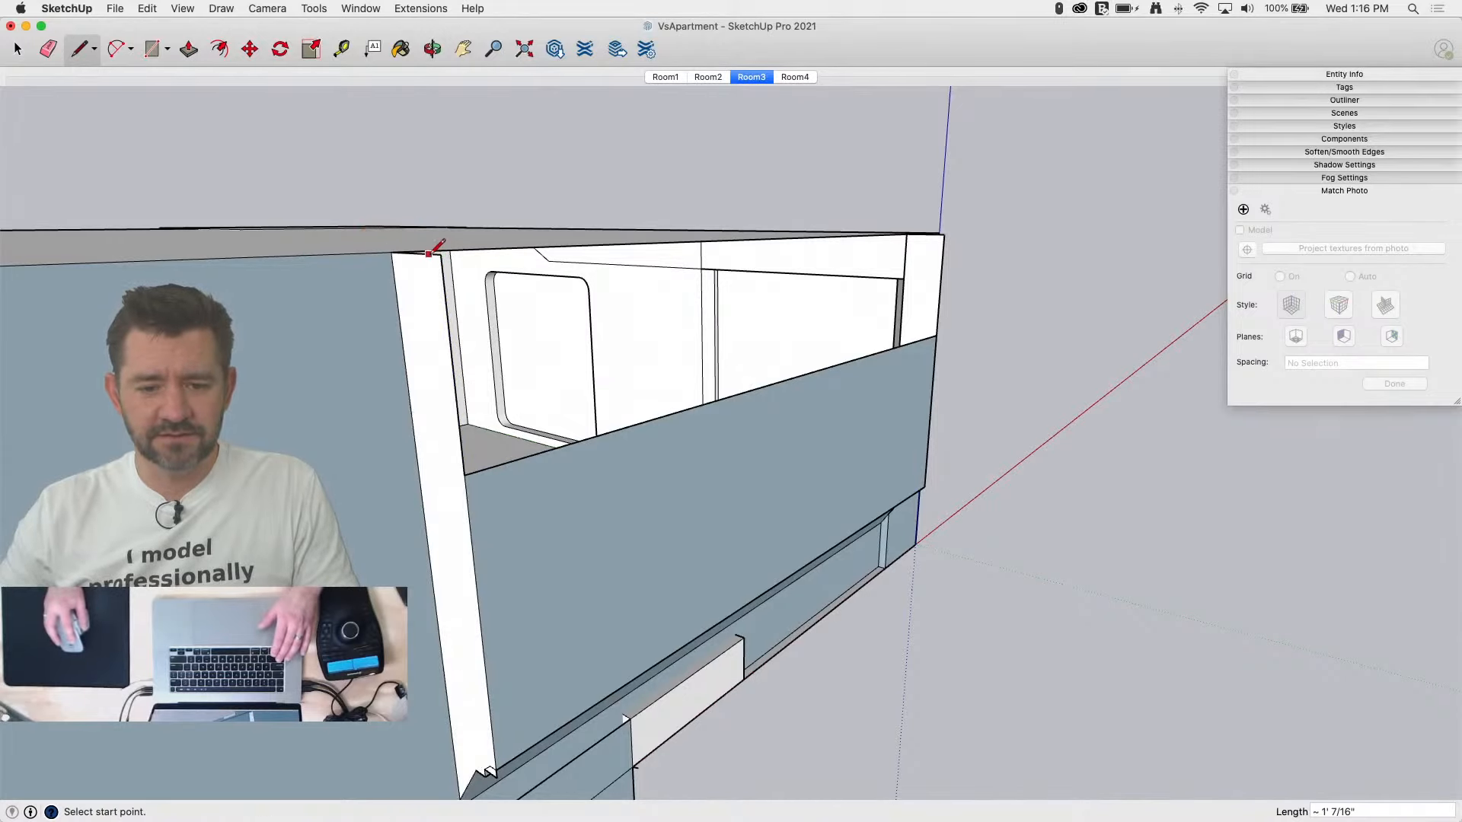
Step: Draw a 14' 3 1/8" edge along the ceiling between the recess's back corners to fill the wall above the window
click(440, 253)
click(950, 235)
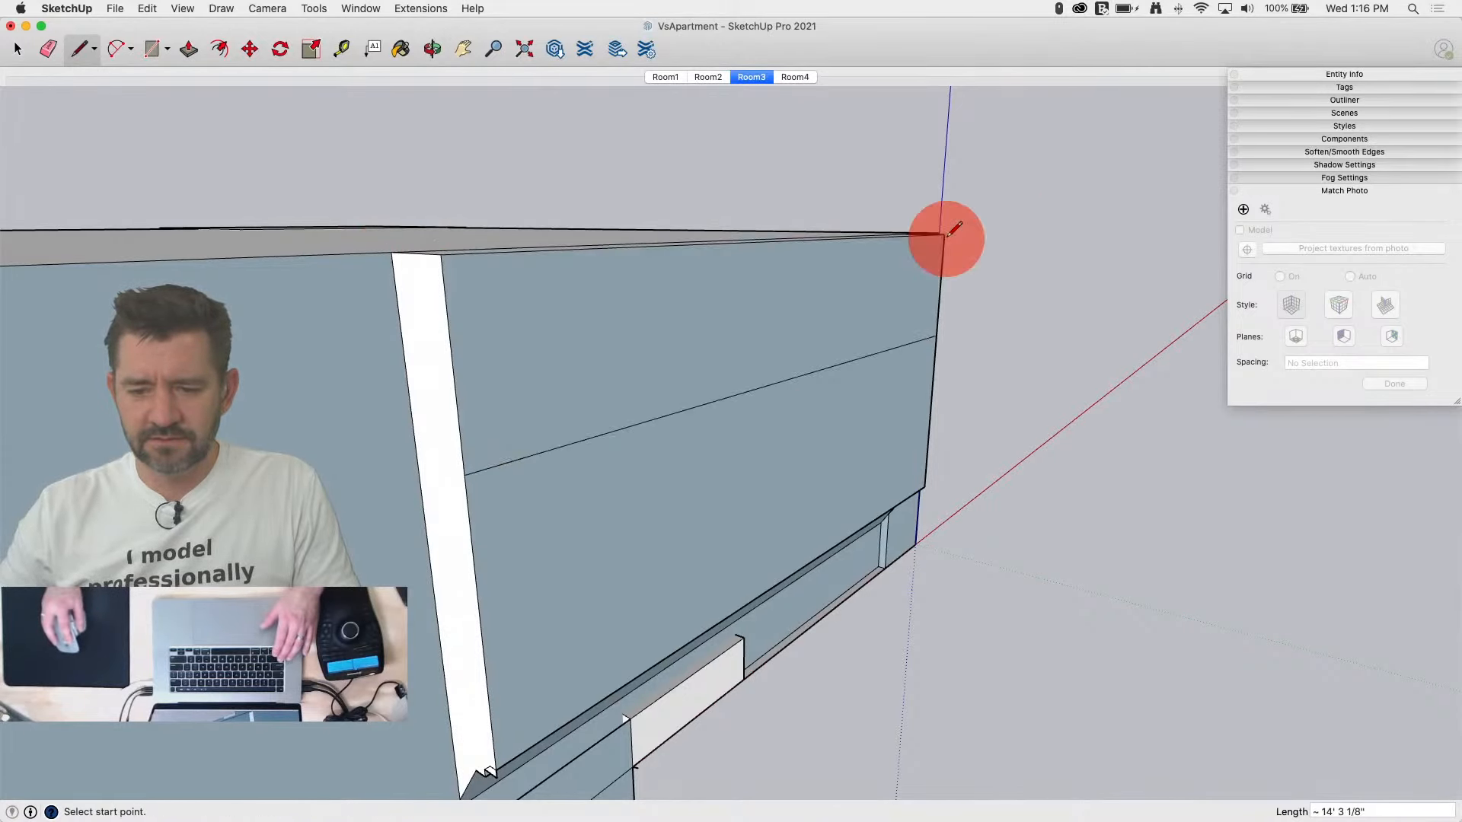
key(e)
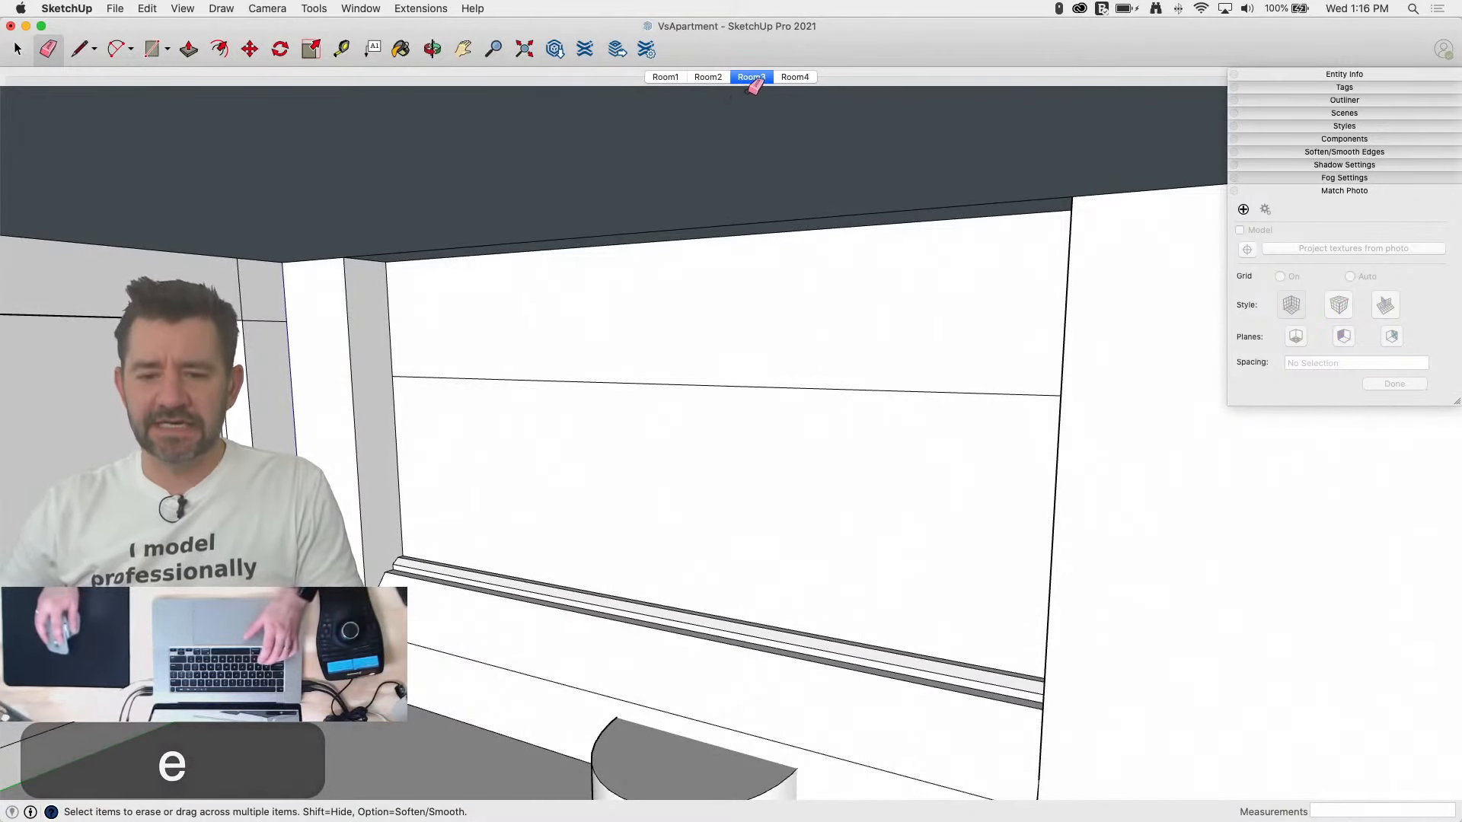
Step: Trace the header's lower edge, chamfered corner and vertical front edge up to the ceiling on the recess's side wall, following the Room3 photo
scroll(905, 404, up, 10)
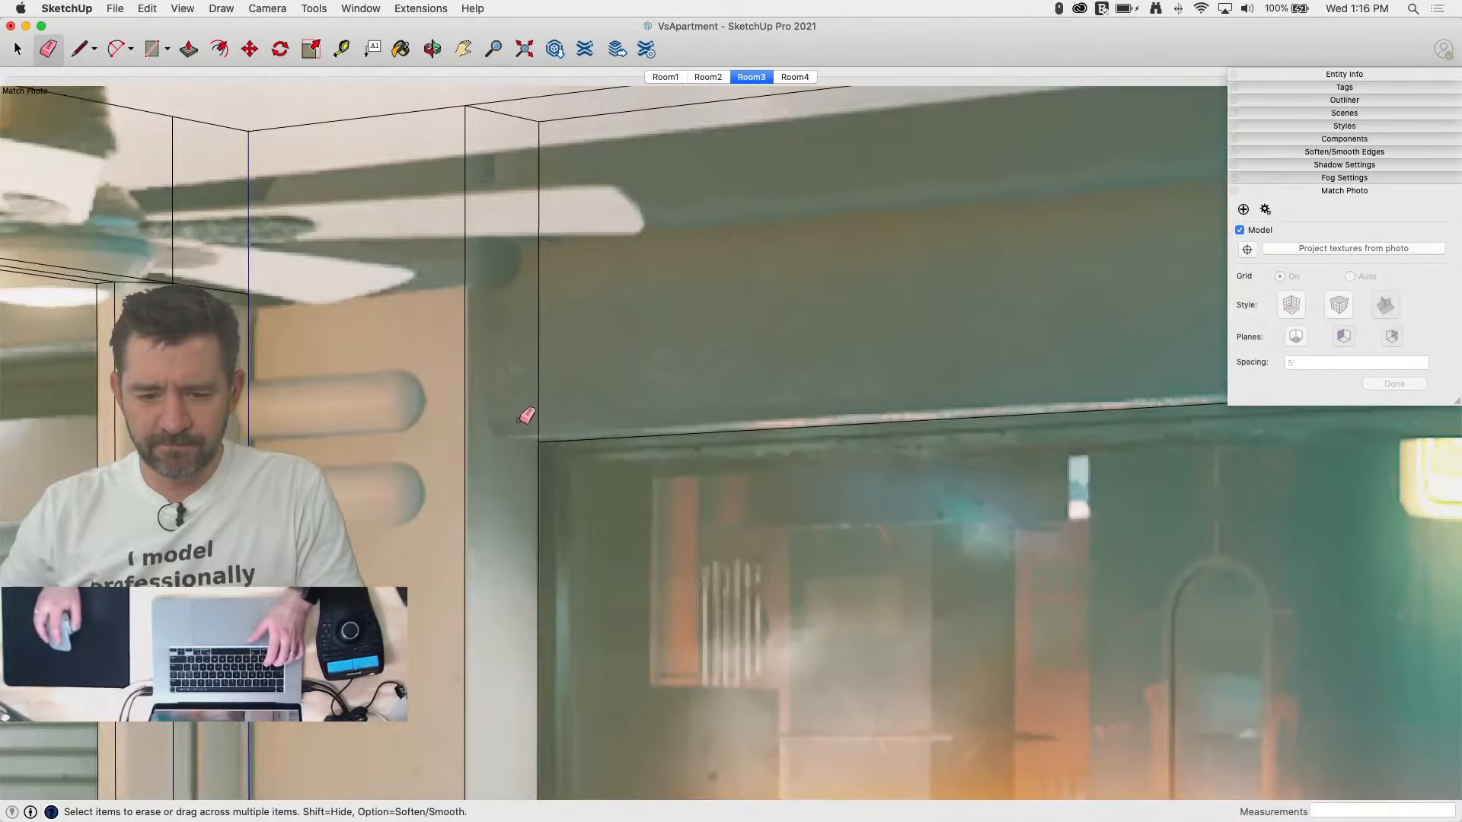
key(l)
scroll(503, 436, up, 5)
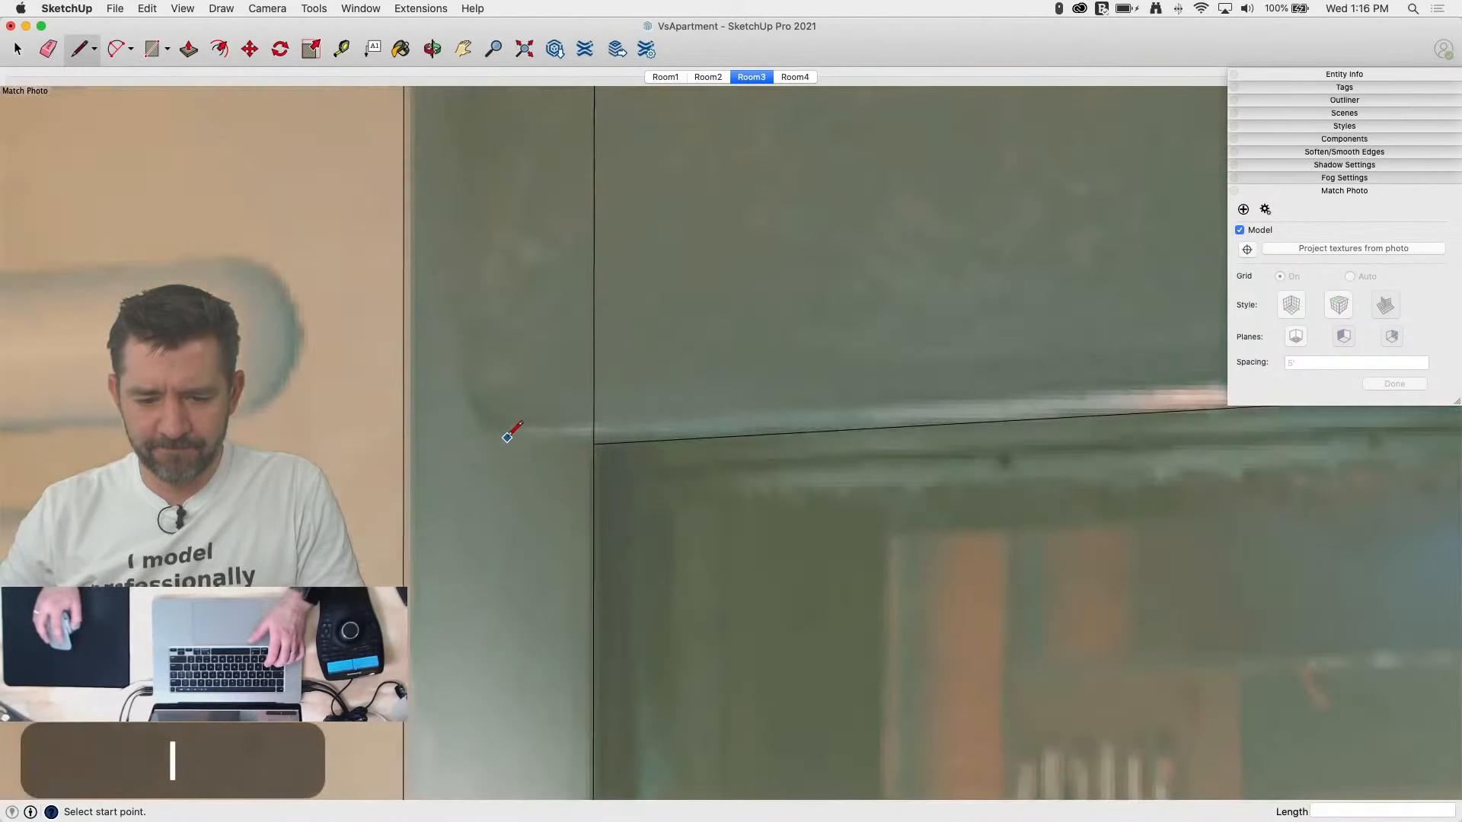
click(504, 435)
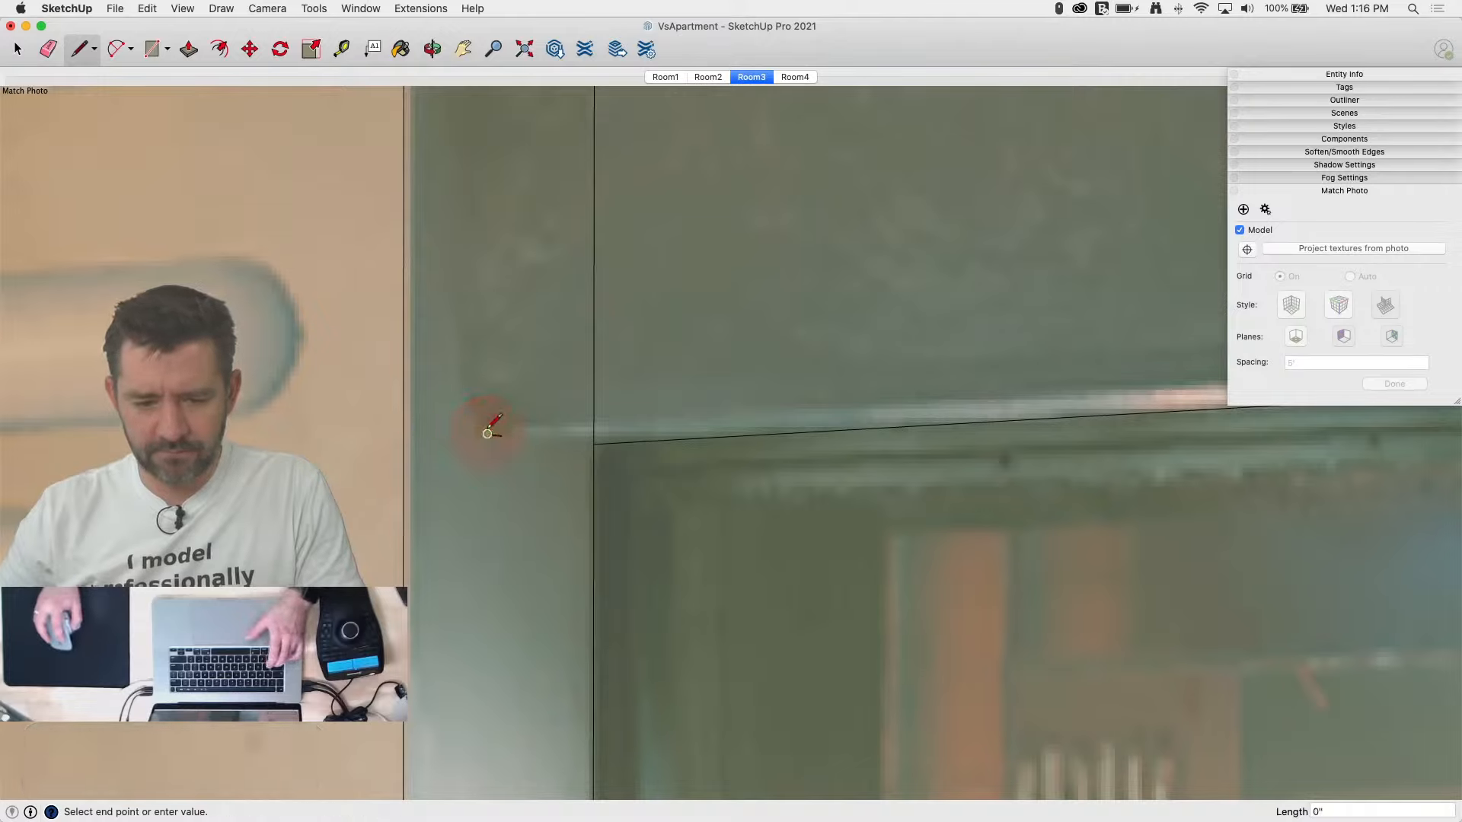
click(466, 399)
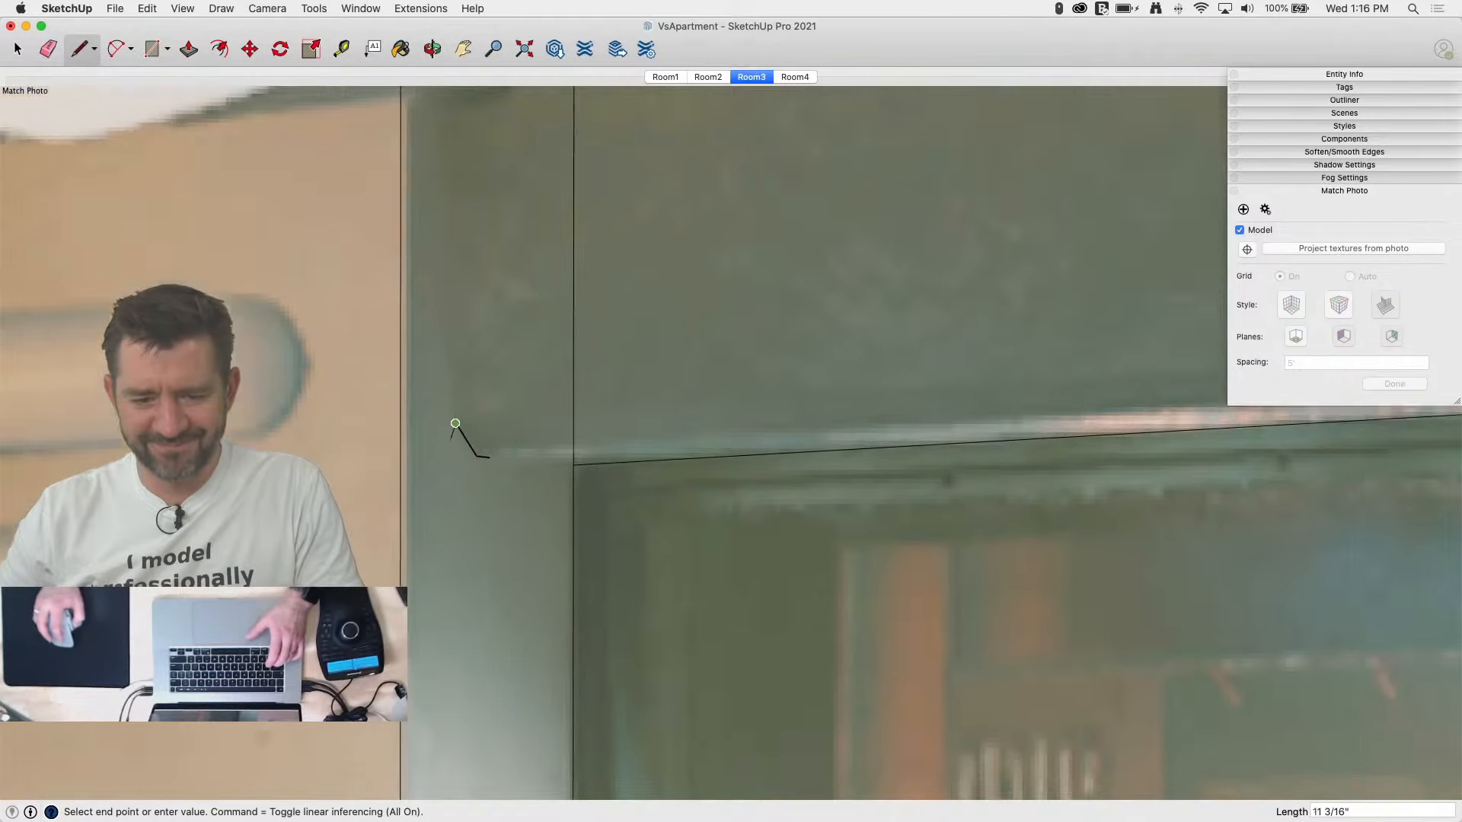
scroll(457, 431, down, 5)
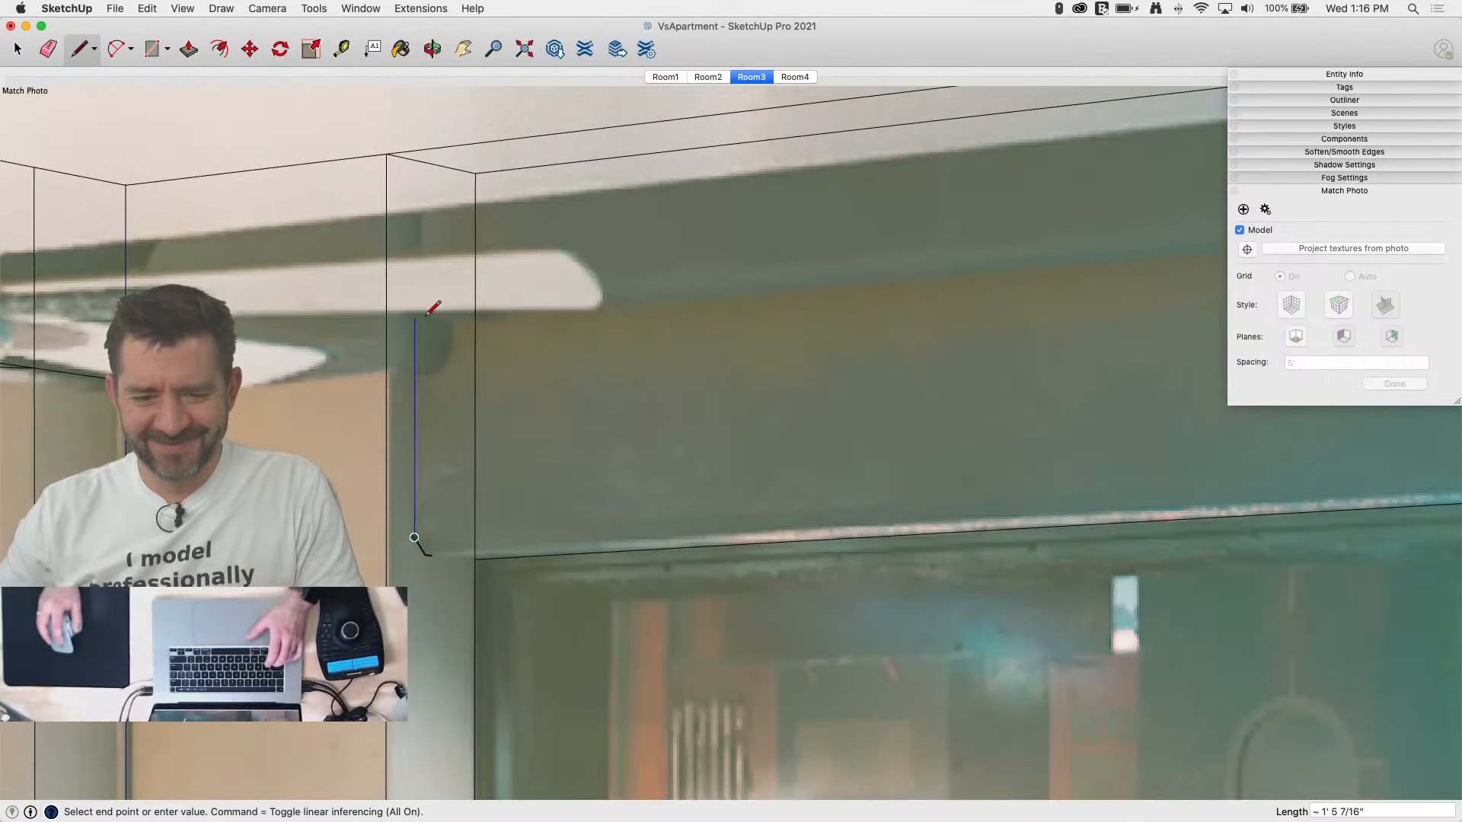
click(417, 156)
Step: Close the header profile with a back edge up to the ceiling and Push/Pull it about 14' 3 1/8" across the recess
middle_drag(538, 587, 542, 561)
click(478, 558)
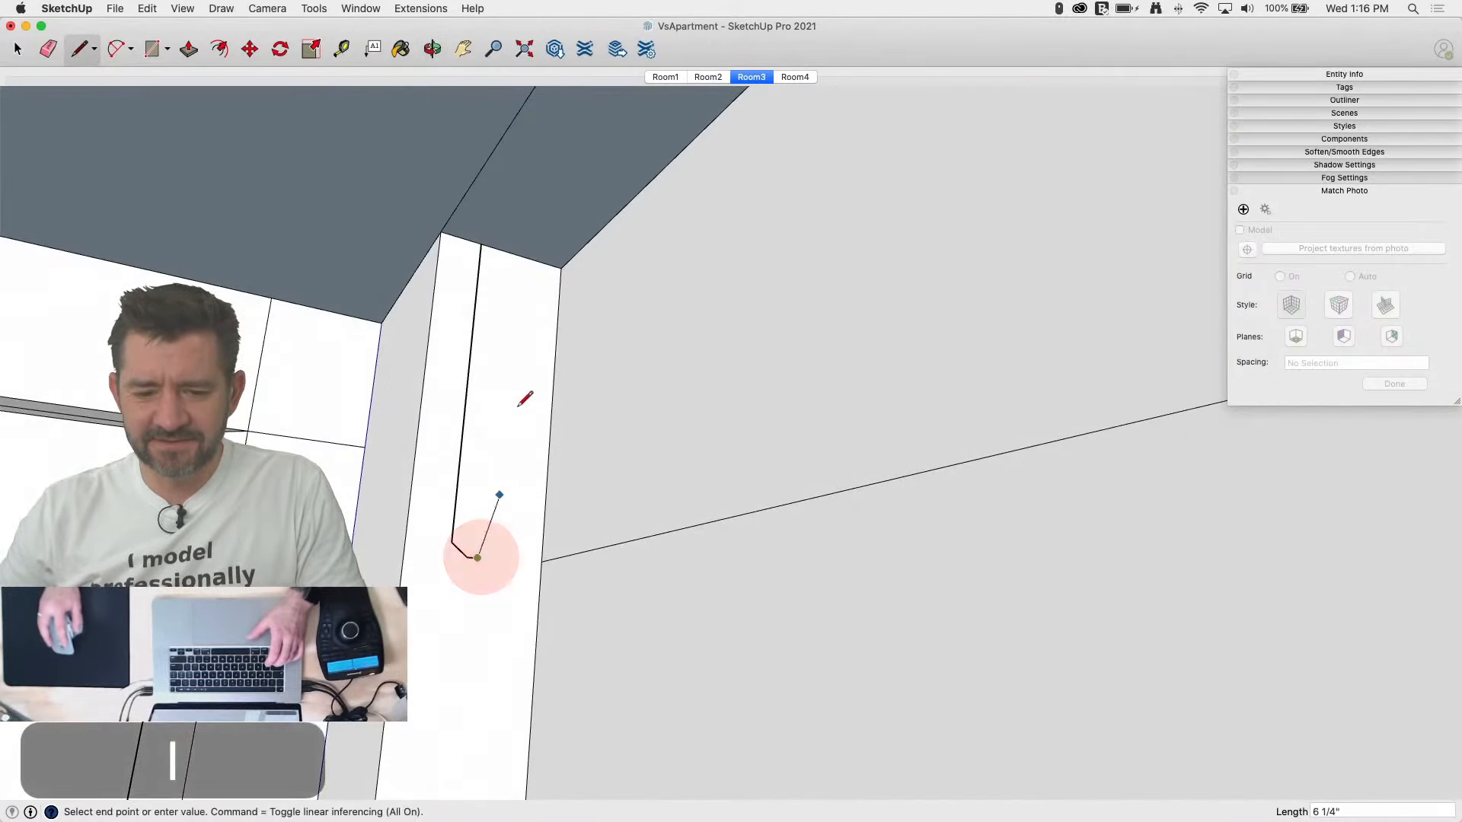
click(504, 249)
key(p)
drag(496, 320, 1014, 539)
Step: Reverse the recess's far side wall face and erase the leftover edge along the ceiling
right_click(1015, 539)
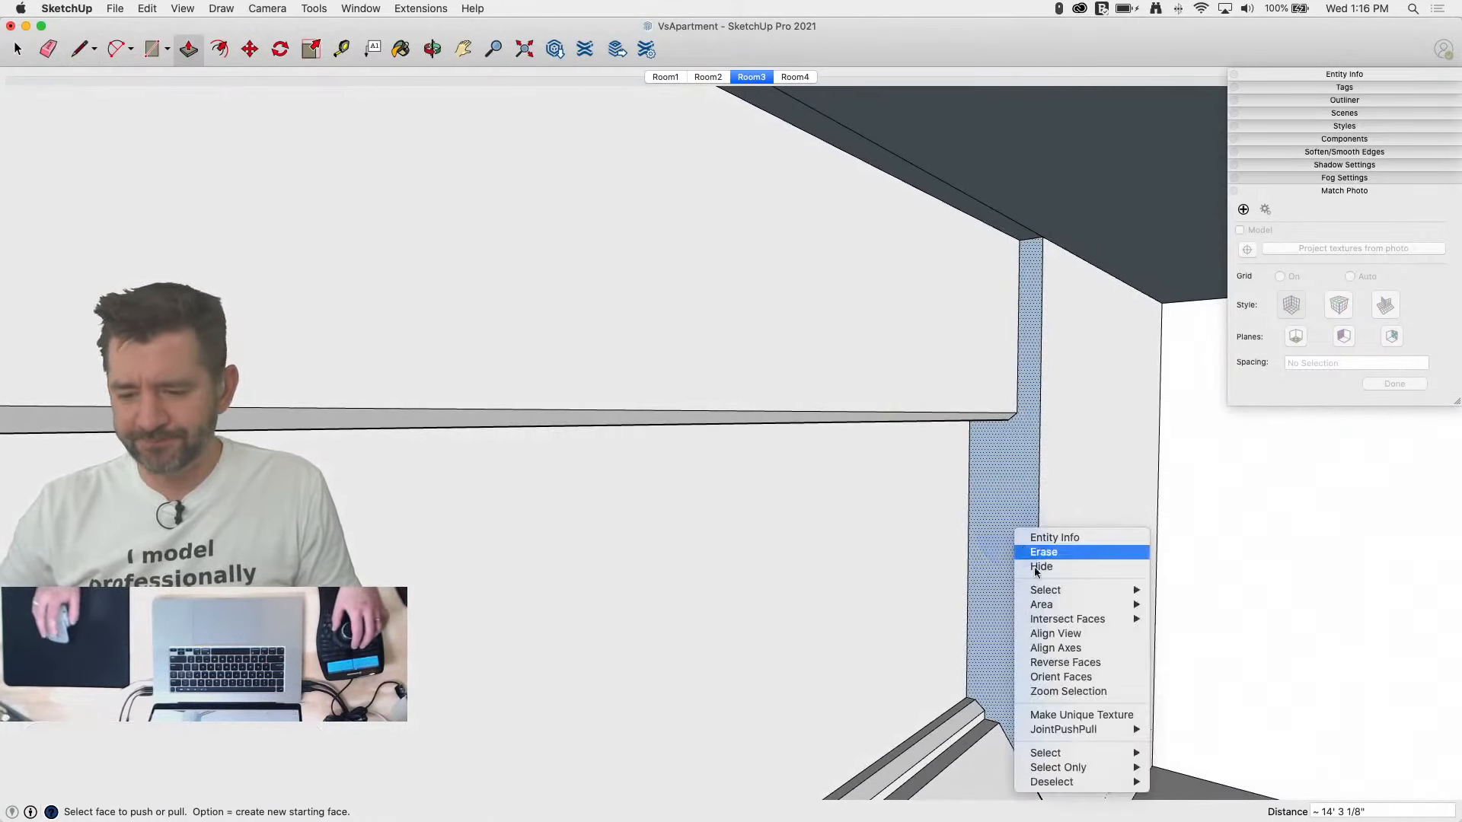
click(1066, 662)
key(e)
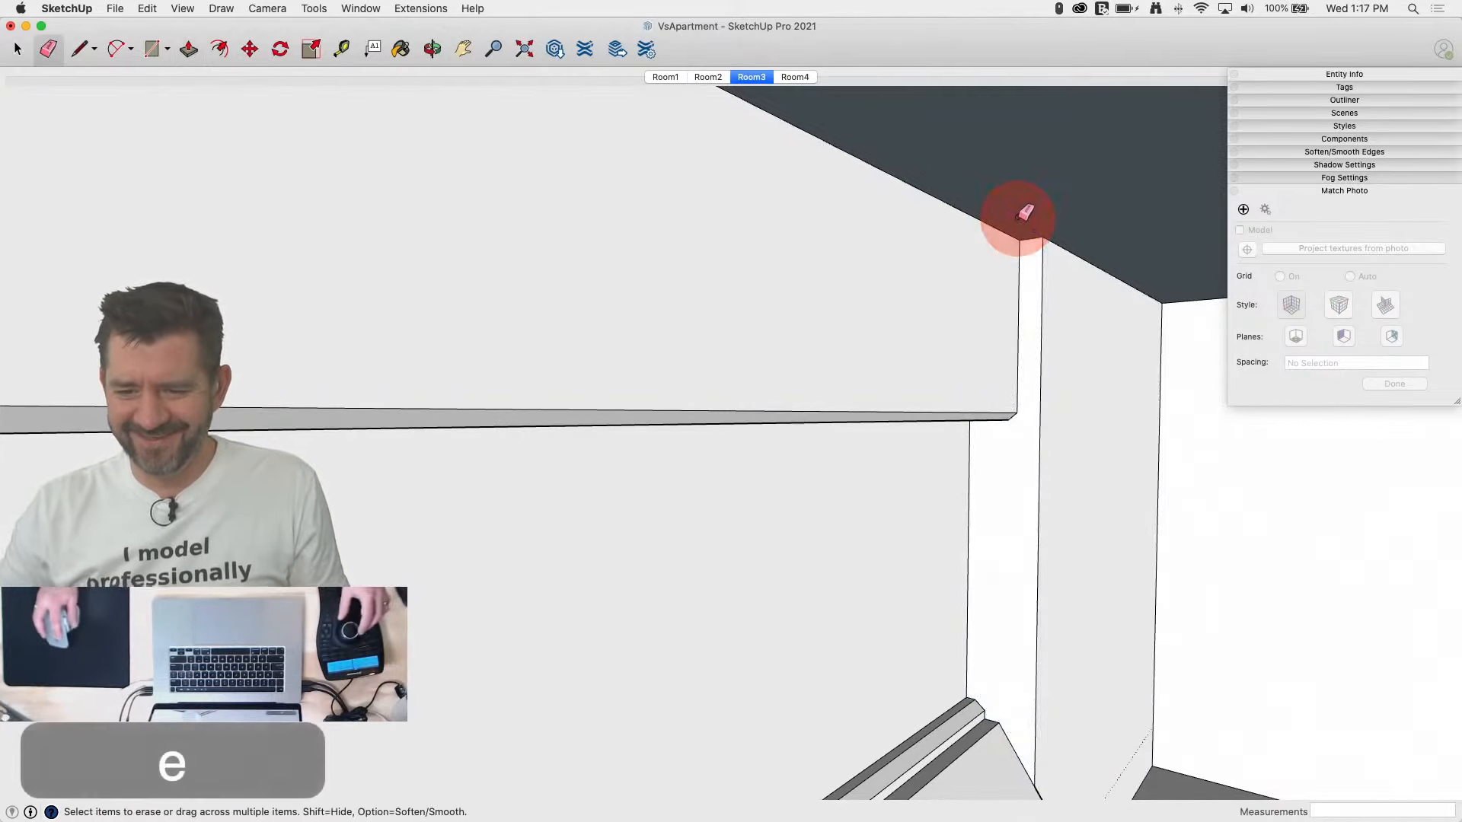
key(space)
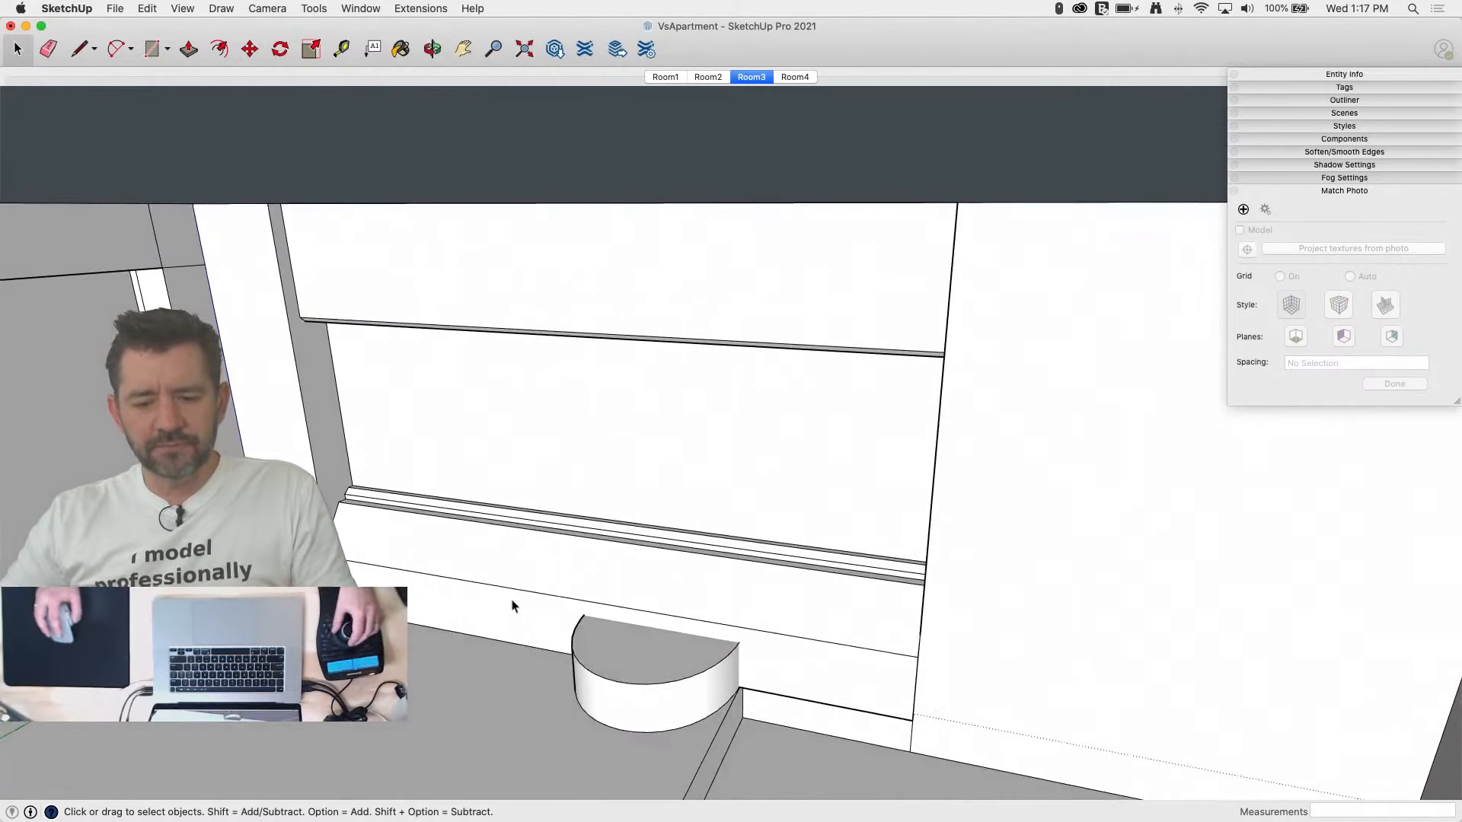
Step: Review the Room1, Room2 and Room3 photos, comparing the modeled header and window frame with the Room3 window wall
click(710, 76)
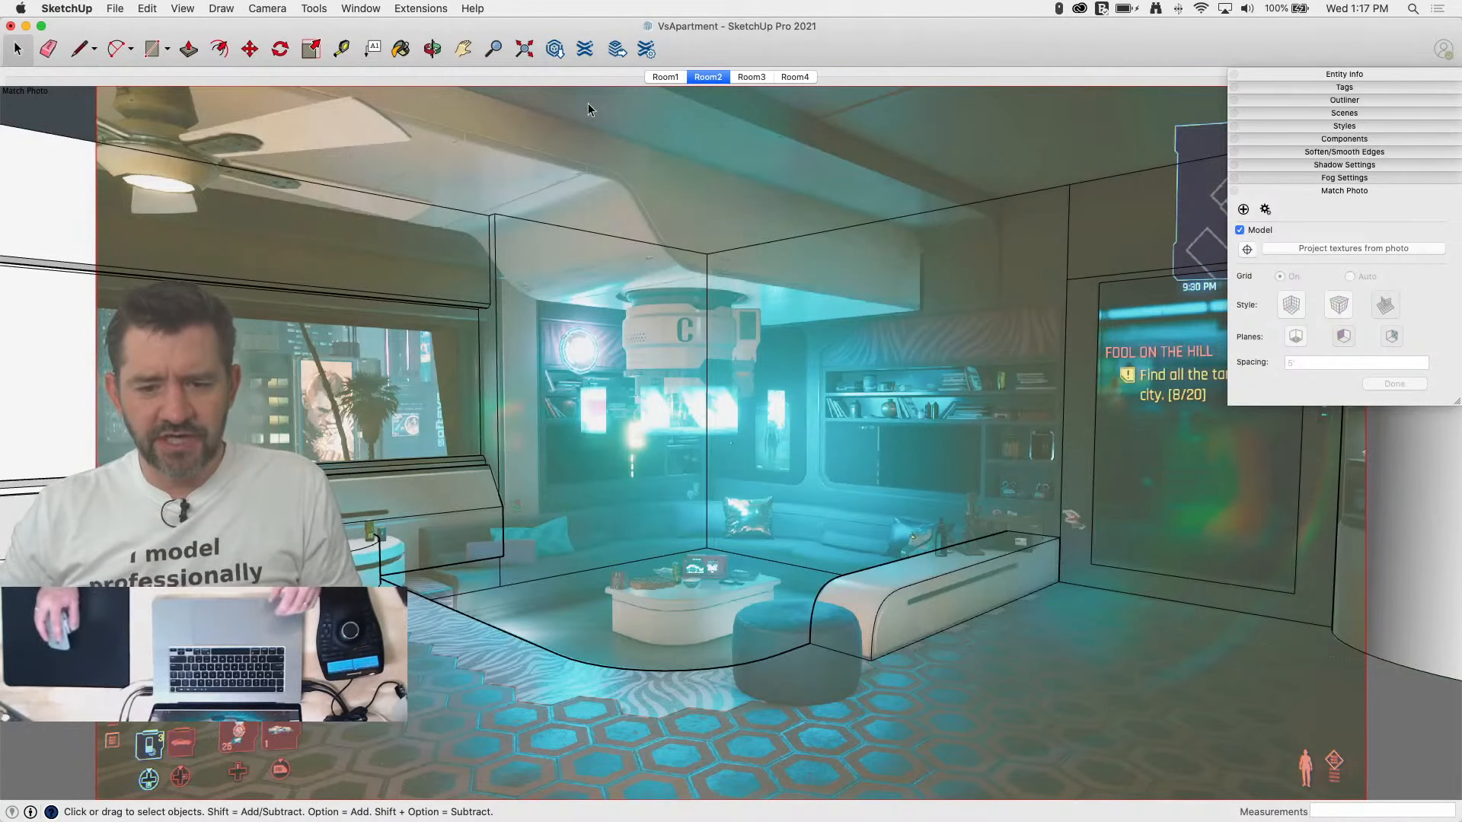
click(664, 76)
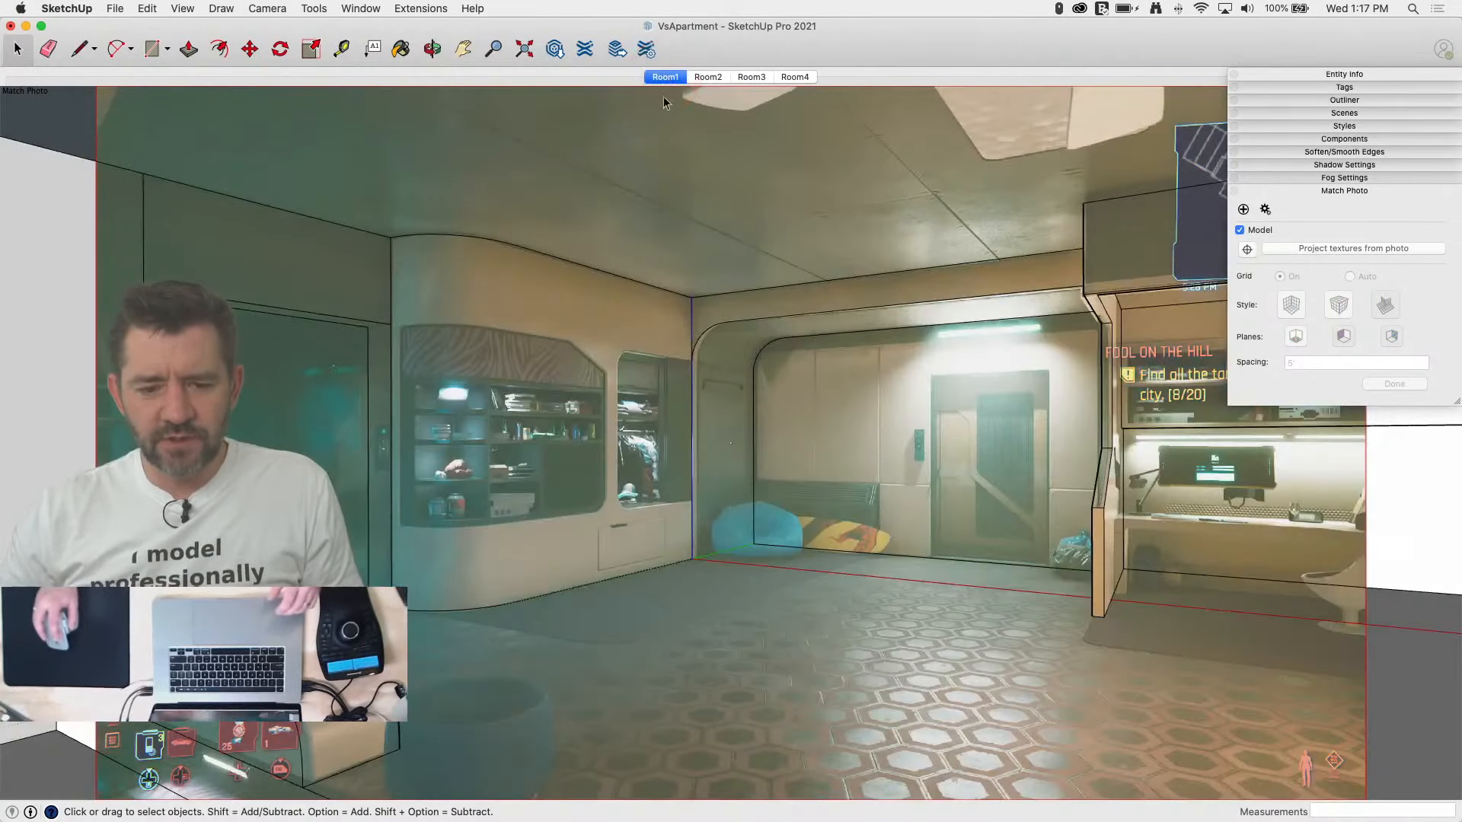
click(751, 76)
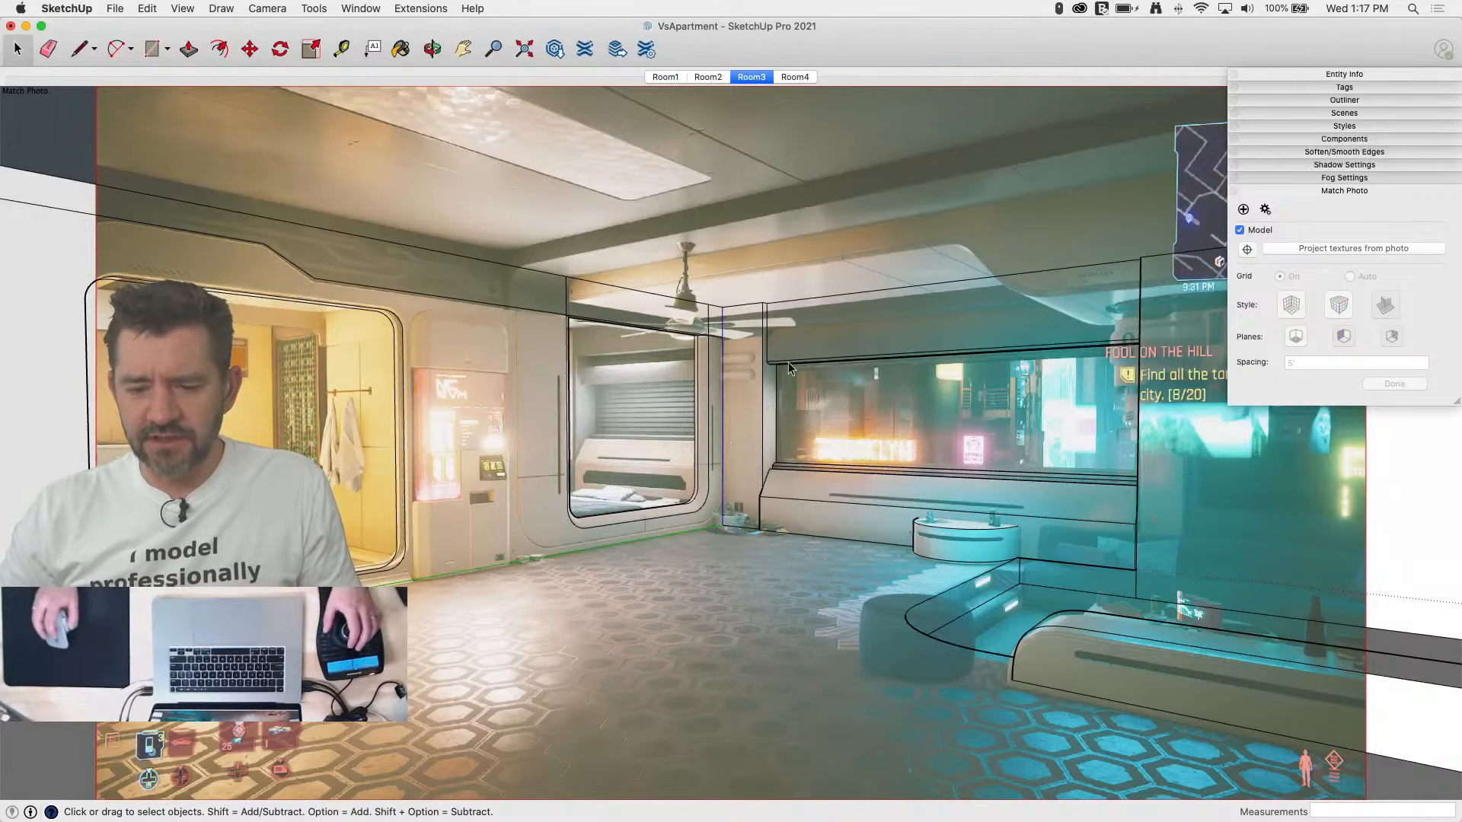
scroll(1043, 381, up, 5)
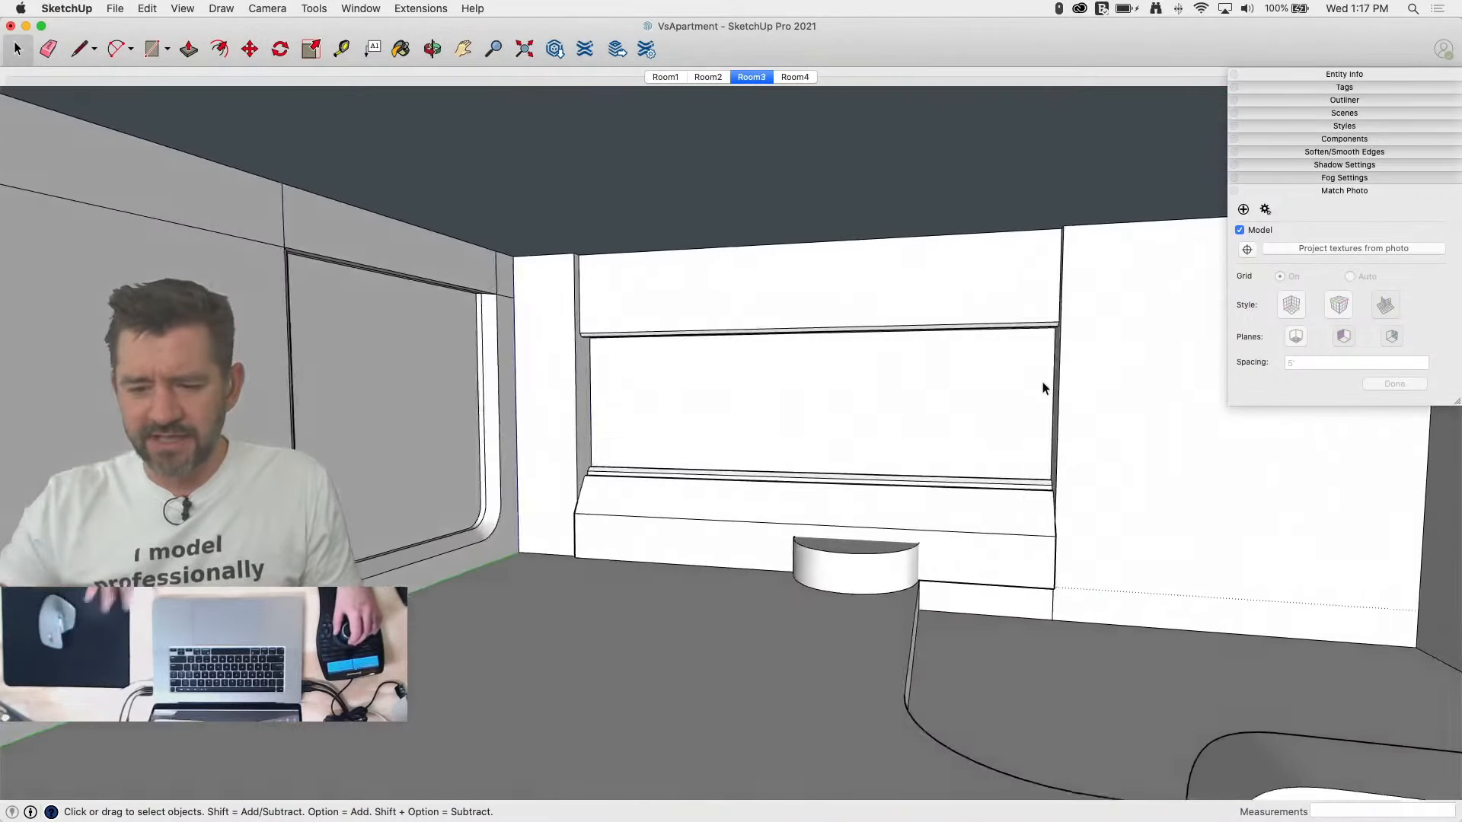
scroll(1043, 382, up, 5)
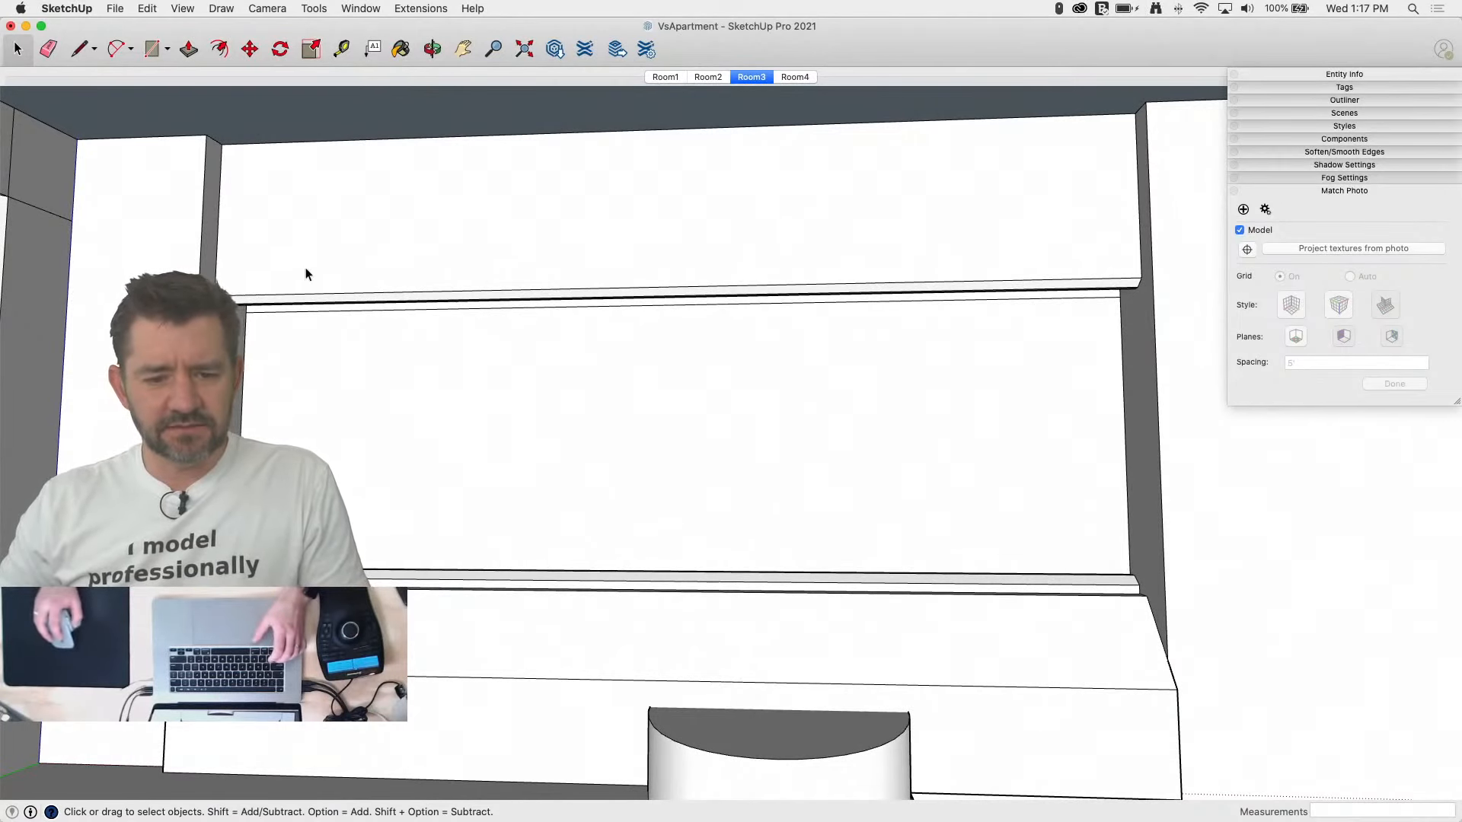
click(708, 77)
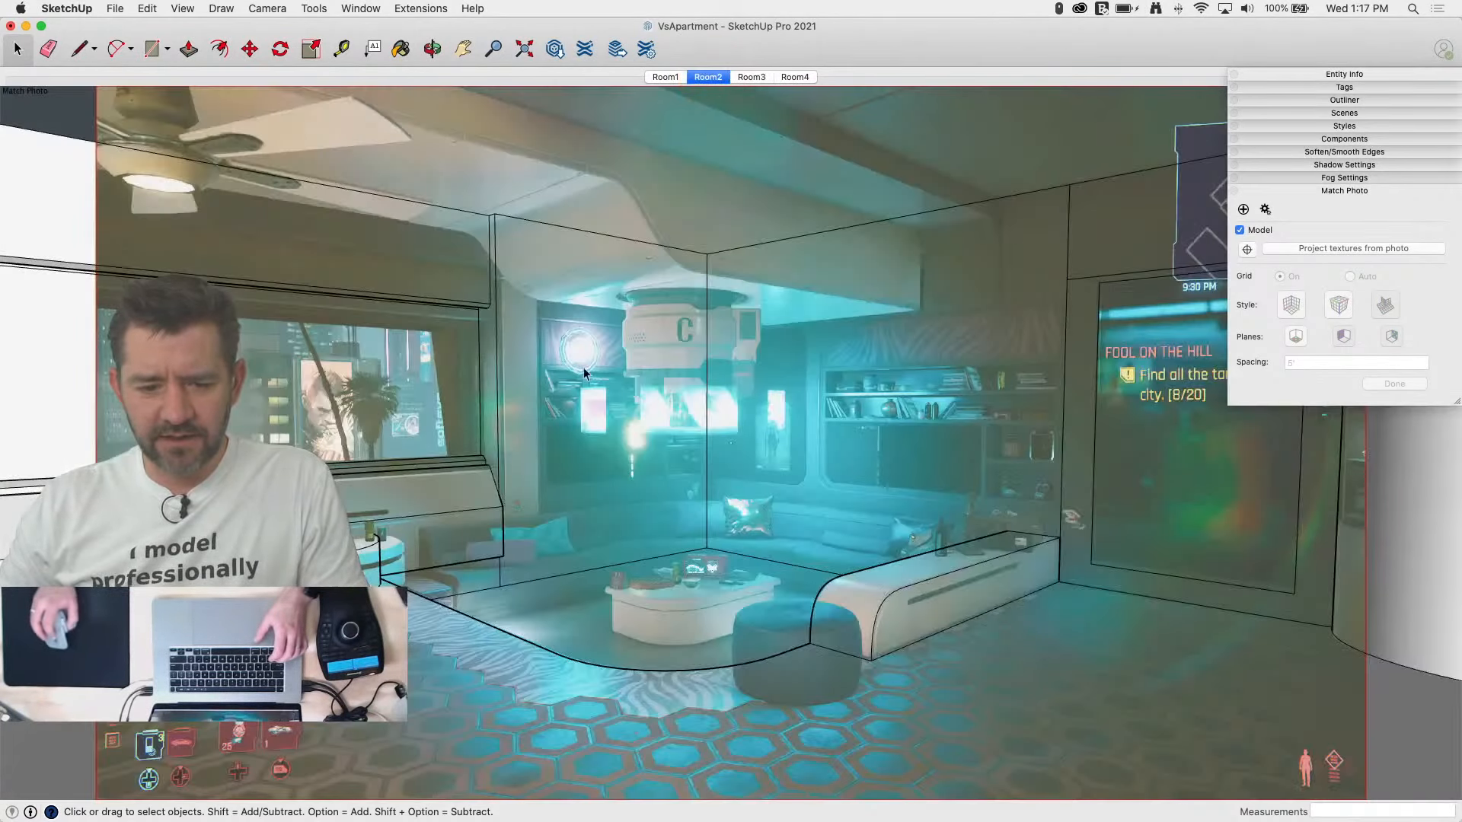
click(747, 77)
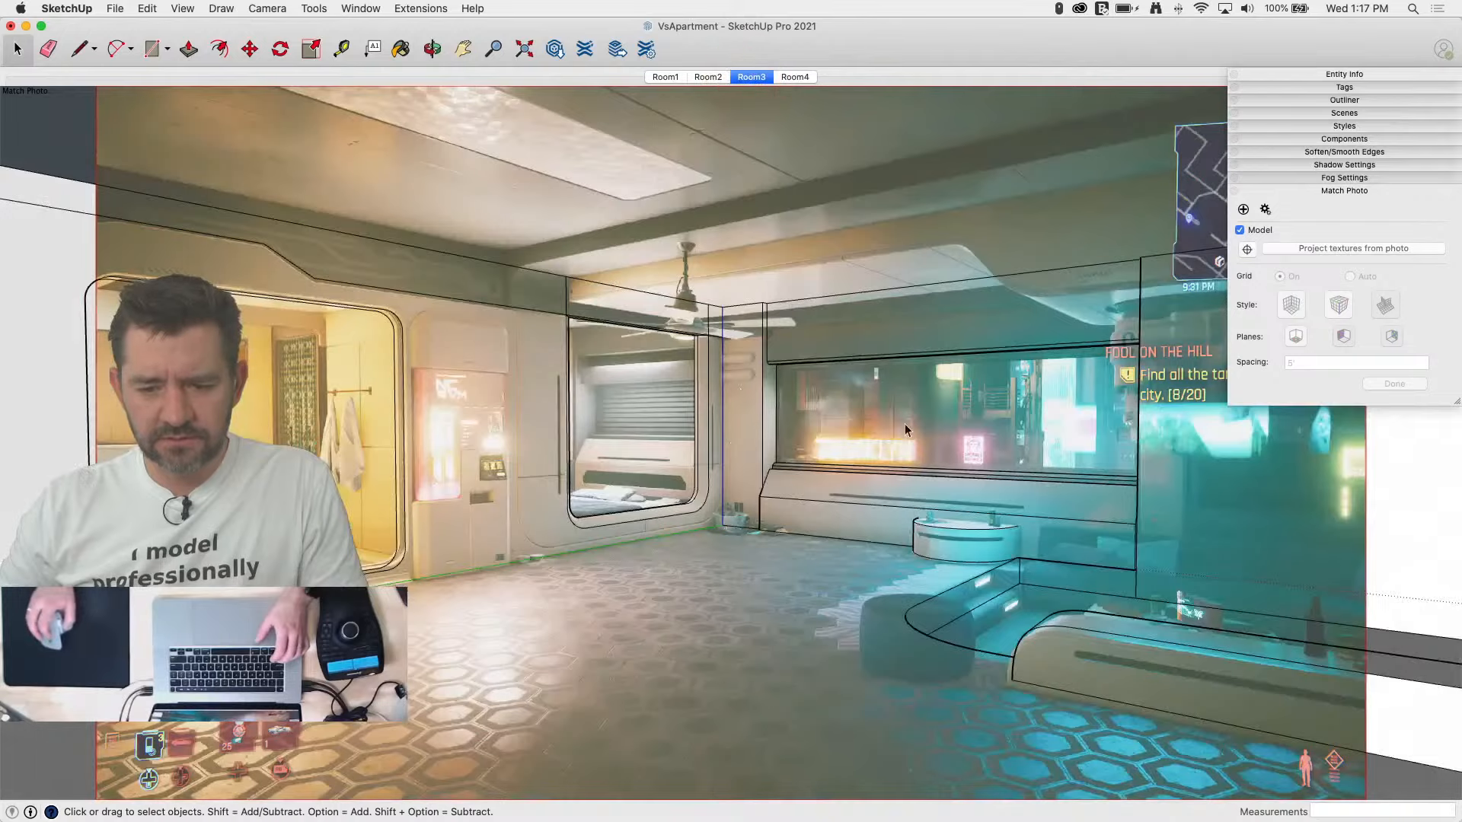
scroll(624, 346, up, 5)
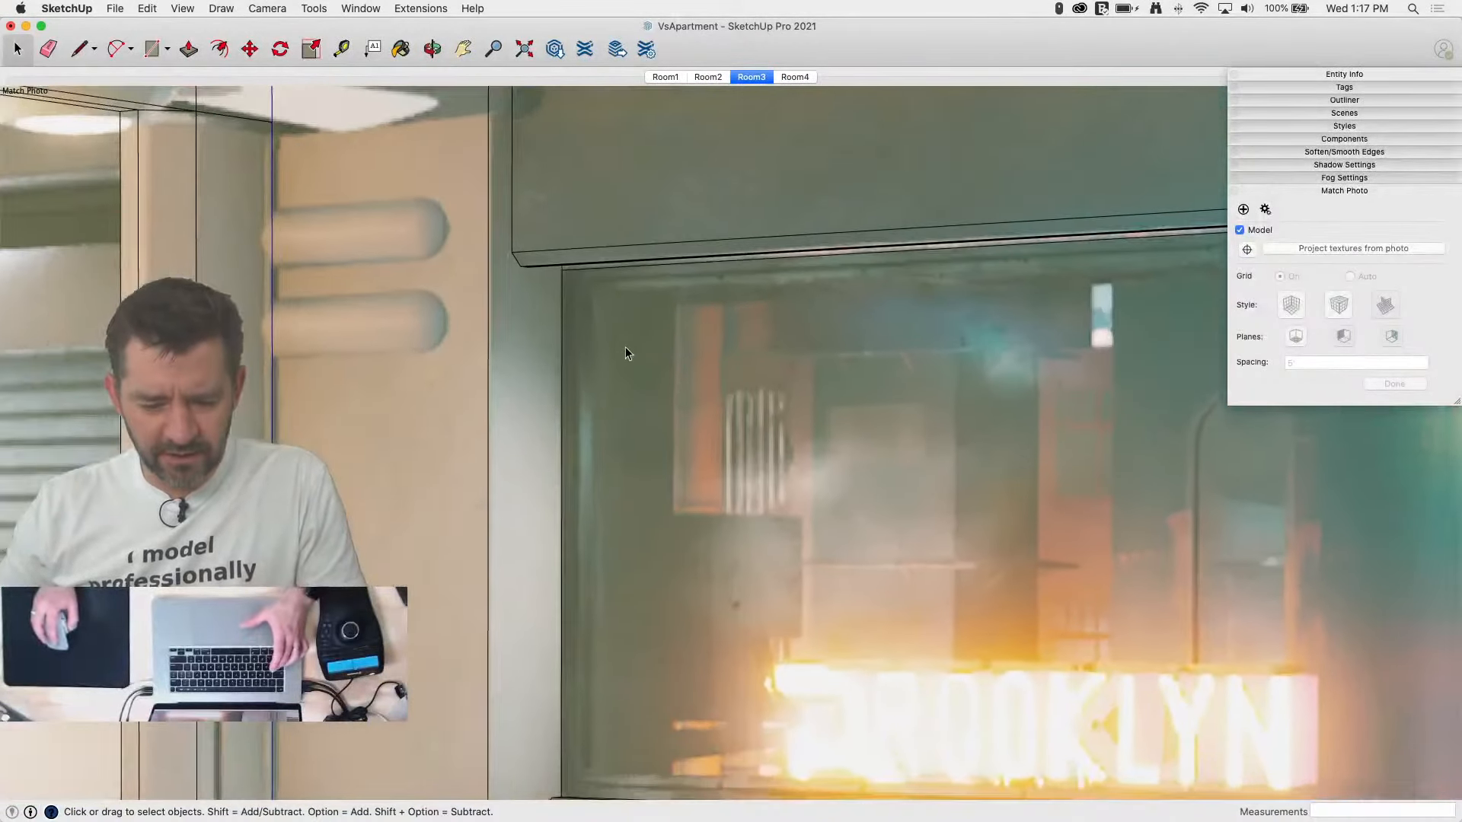
Step: Inset the window face about 2 1/8" to form a frame, Push/Pull the inner pane slightly back, and save the model
key(f)
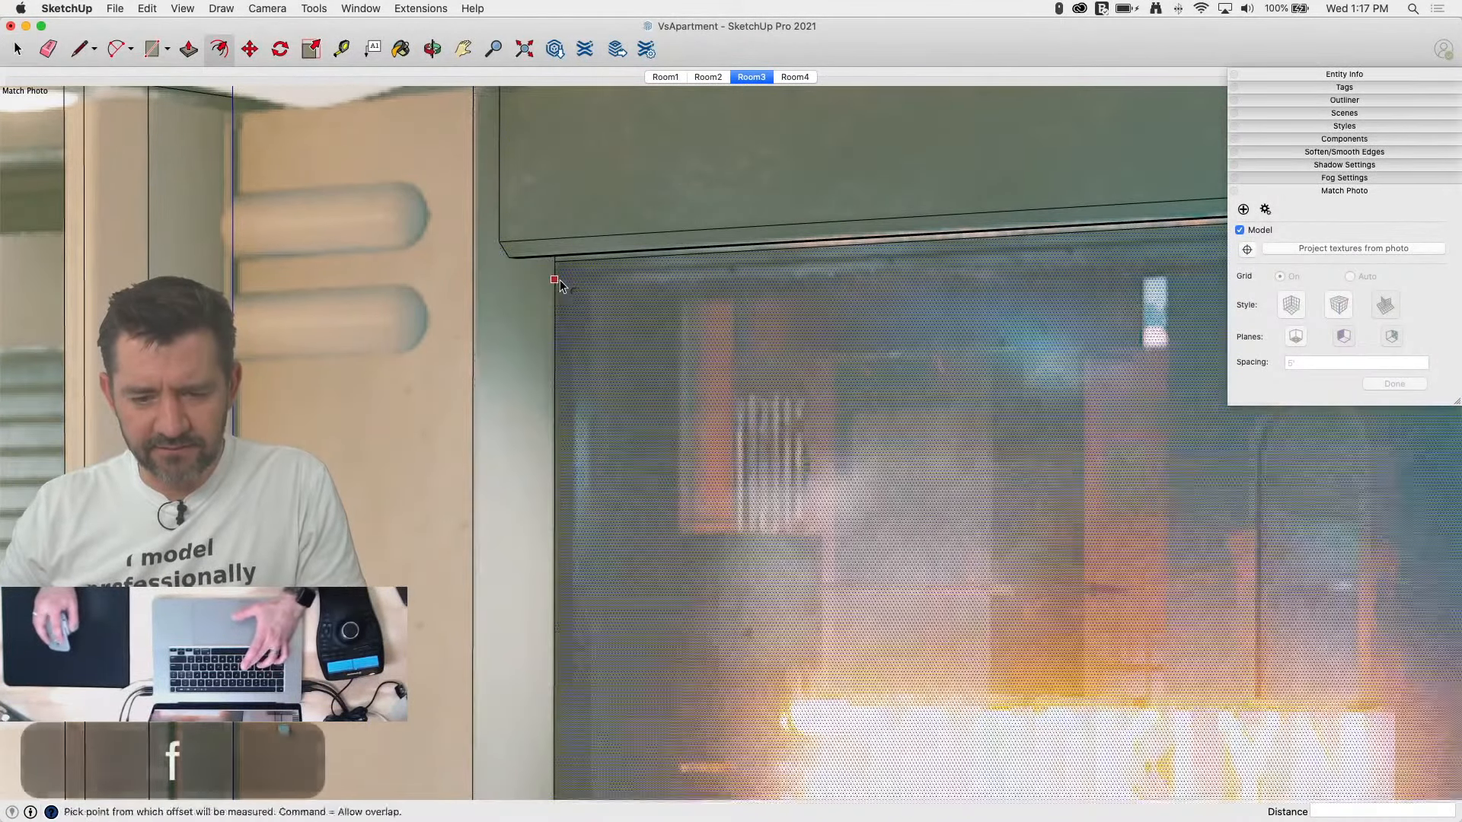
click(572, 287)
click(575, 290)
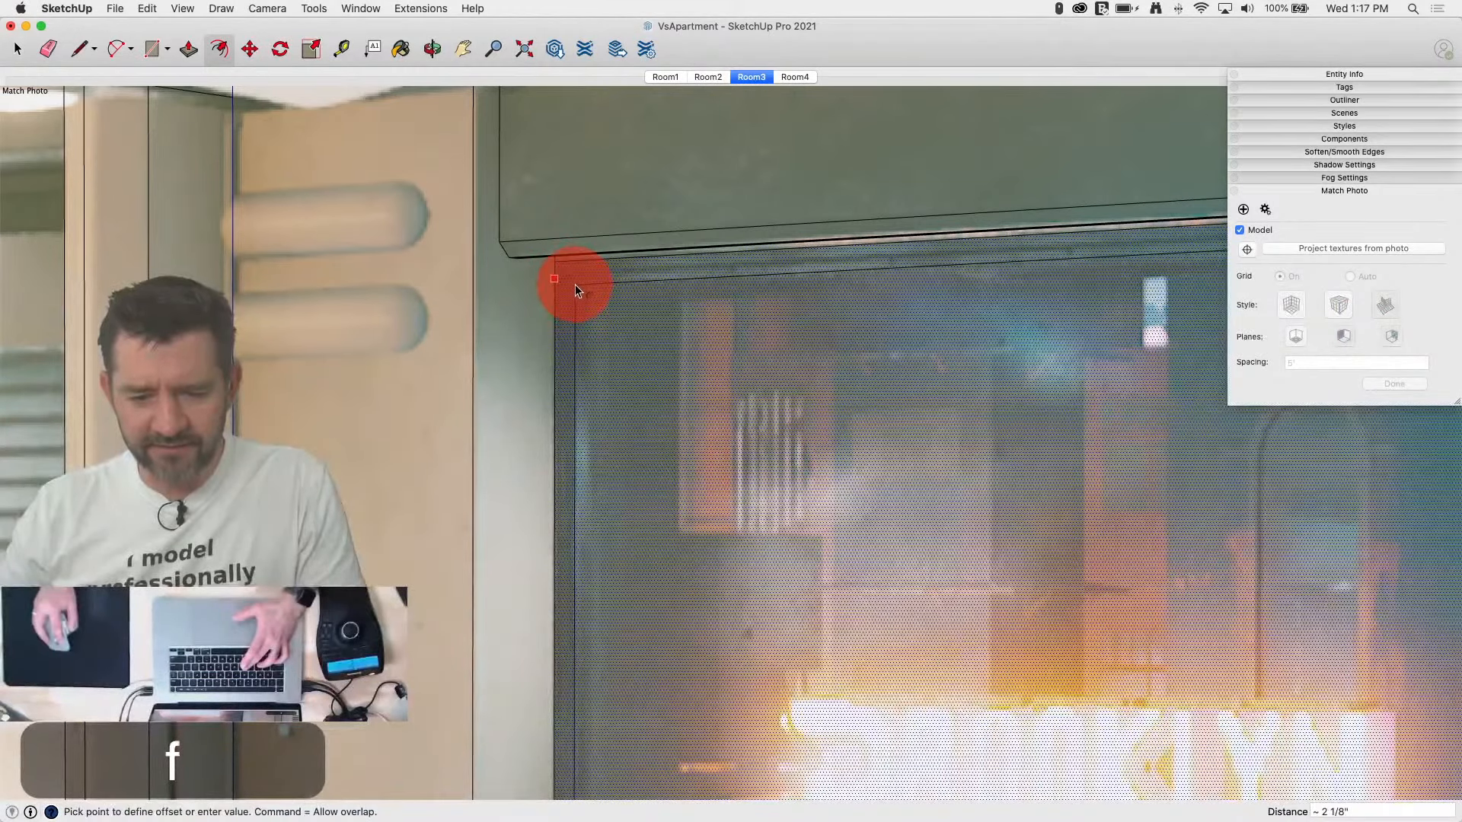
key(space)
key(p)
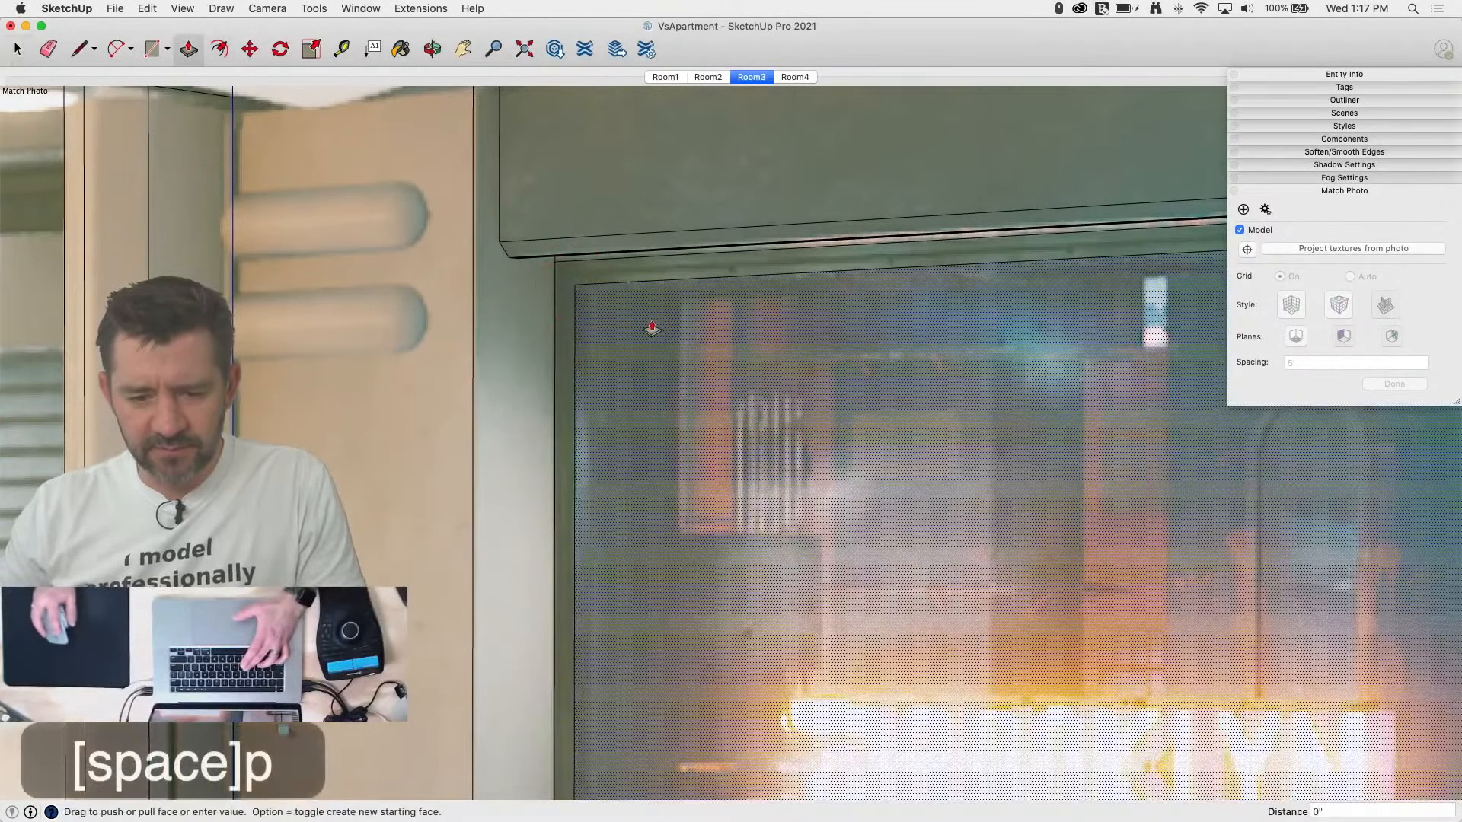
drag(659, 322, 662, 332)
key(space)
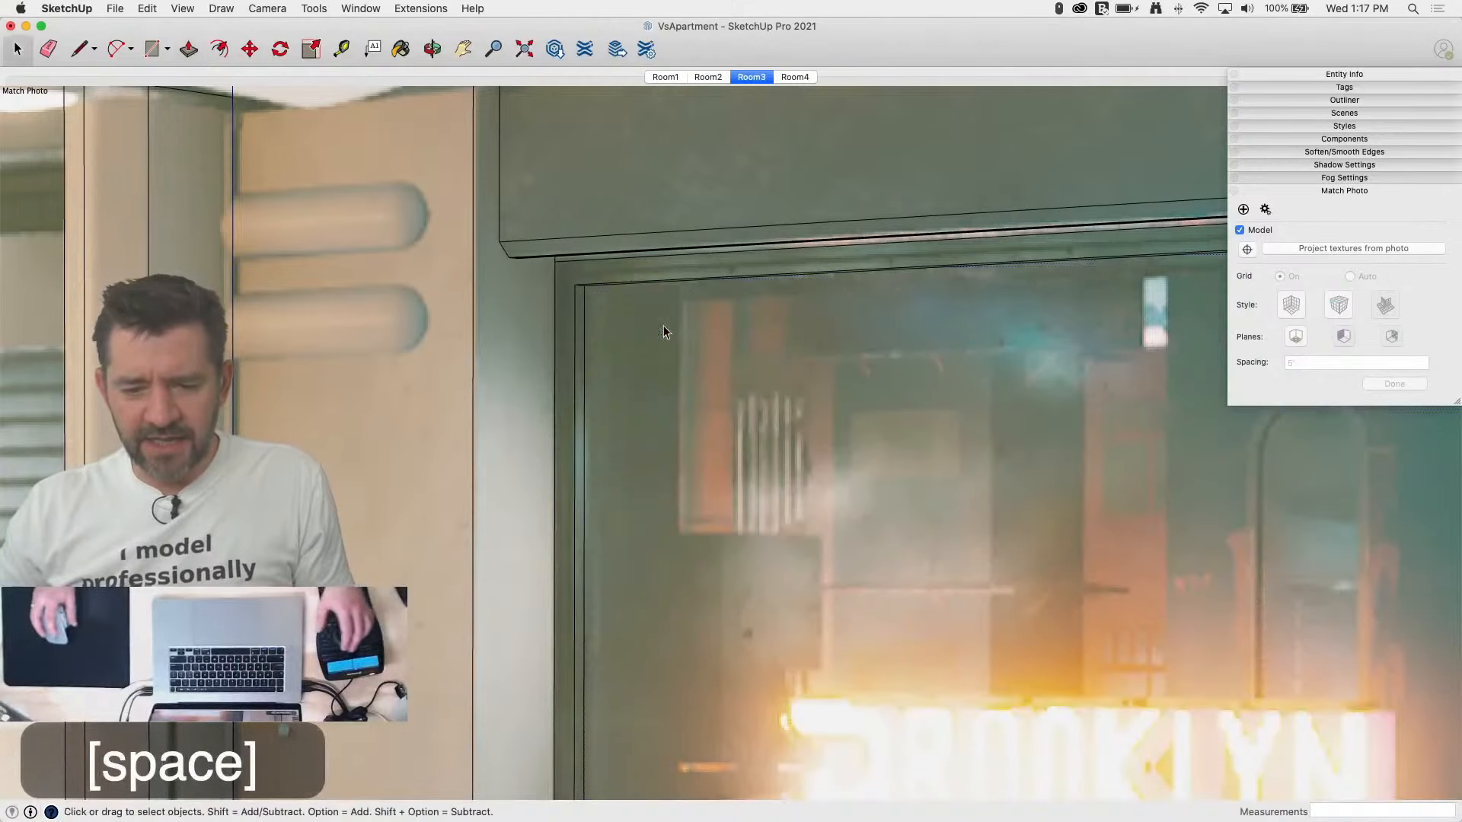
middle_drag(915, 410, 829, 433)
key(super+s)
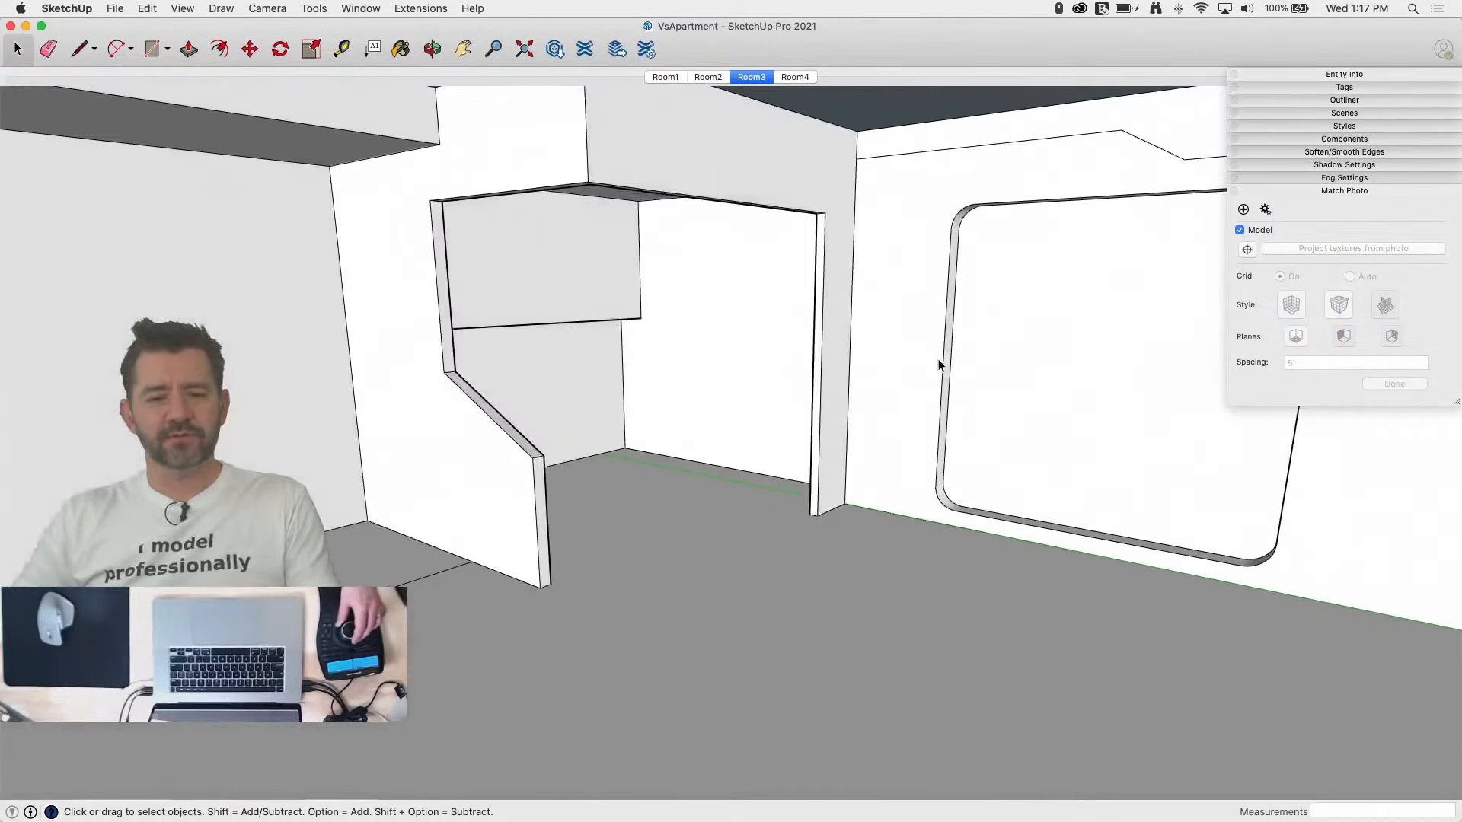
Step: Draw a vertical edge about 7' 4" long from the rounded recess corner down to the floor, and save the model
key(e)
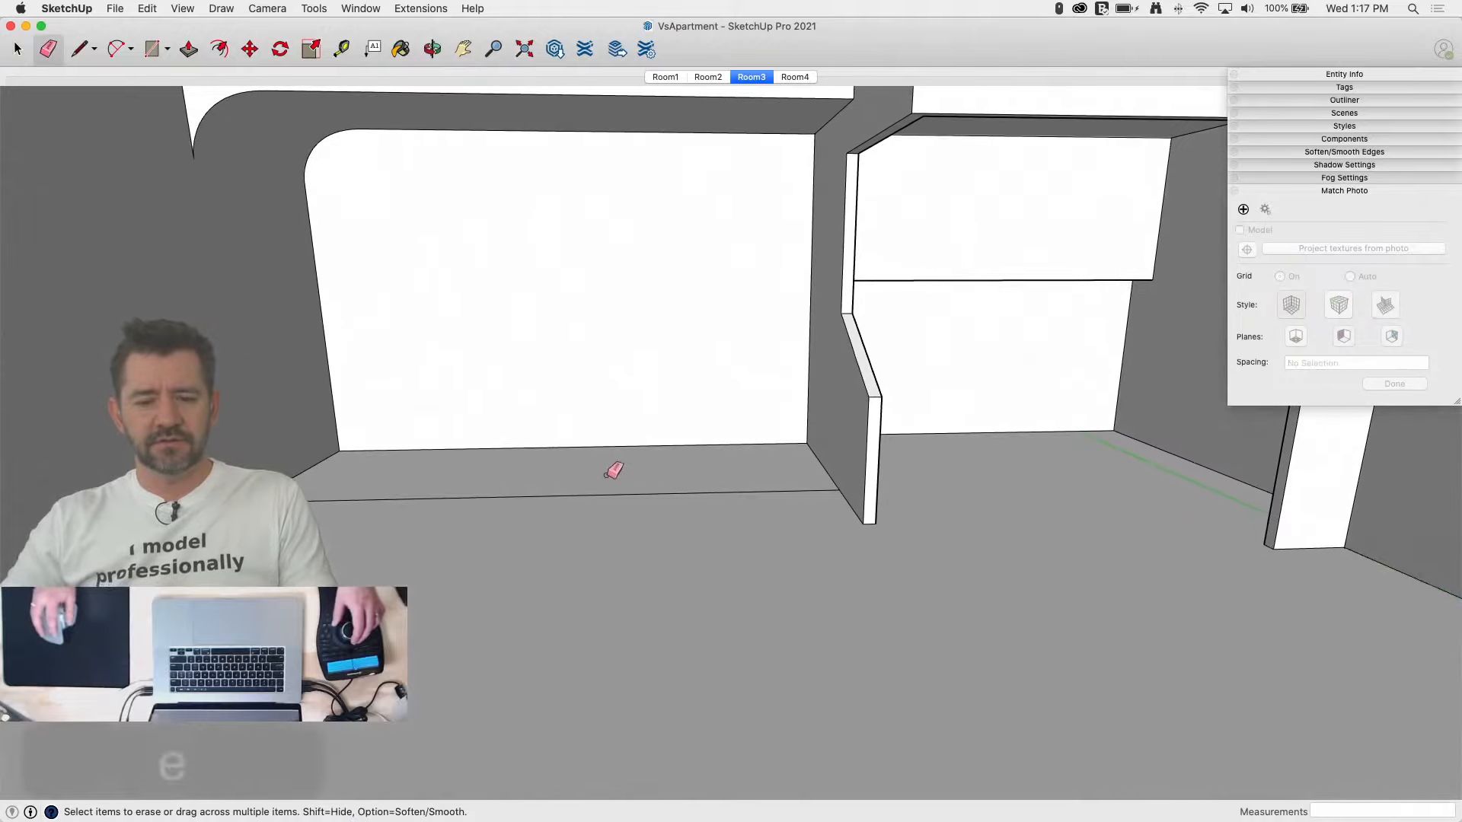
key(space)
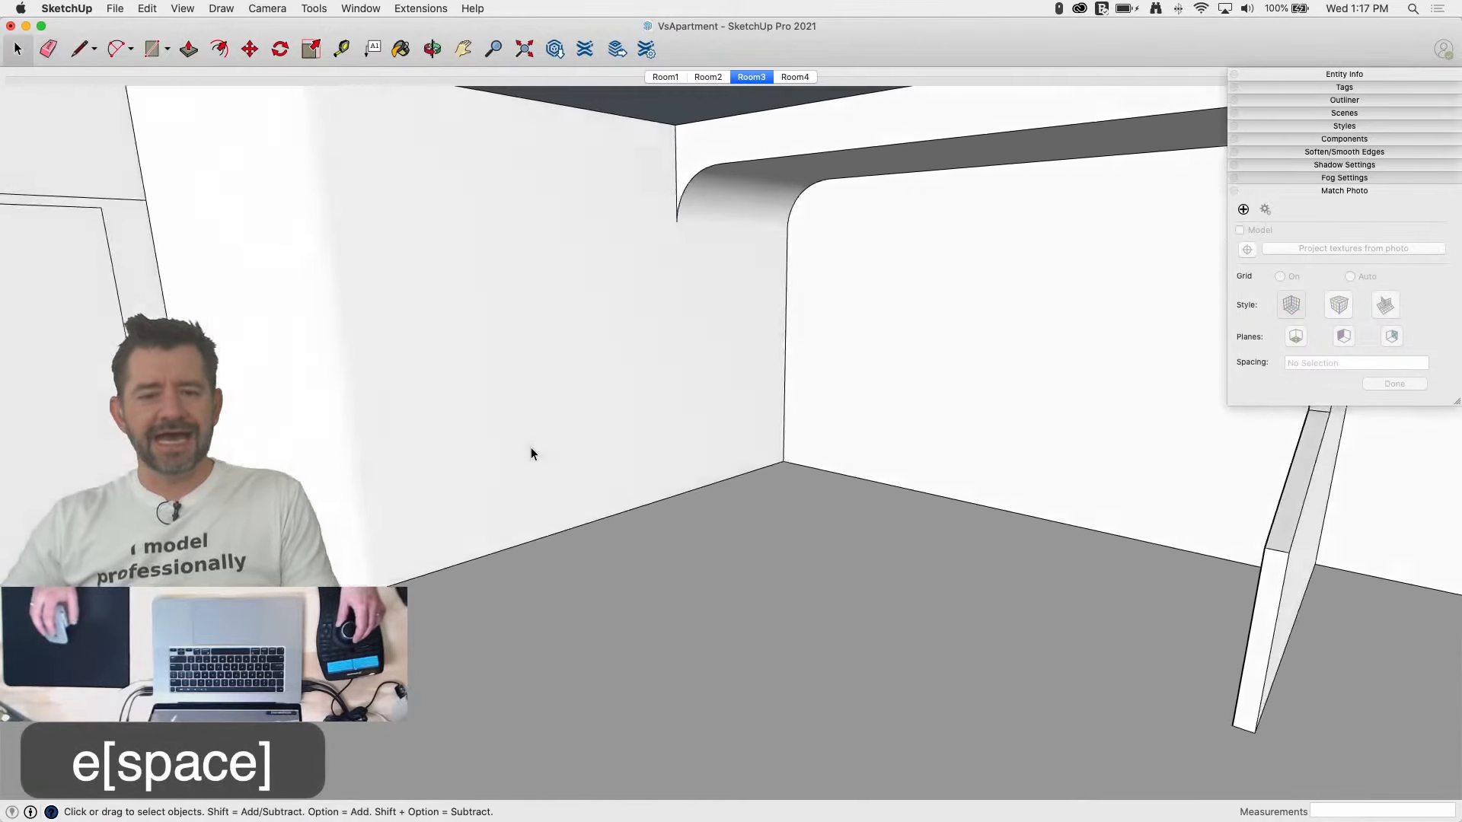
key(l)
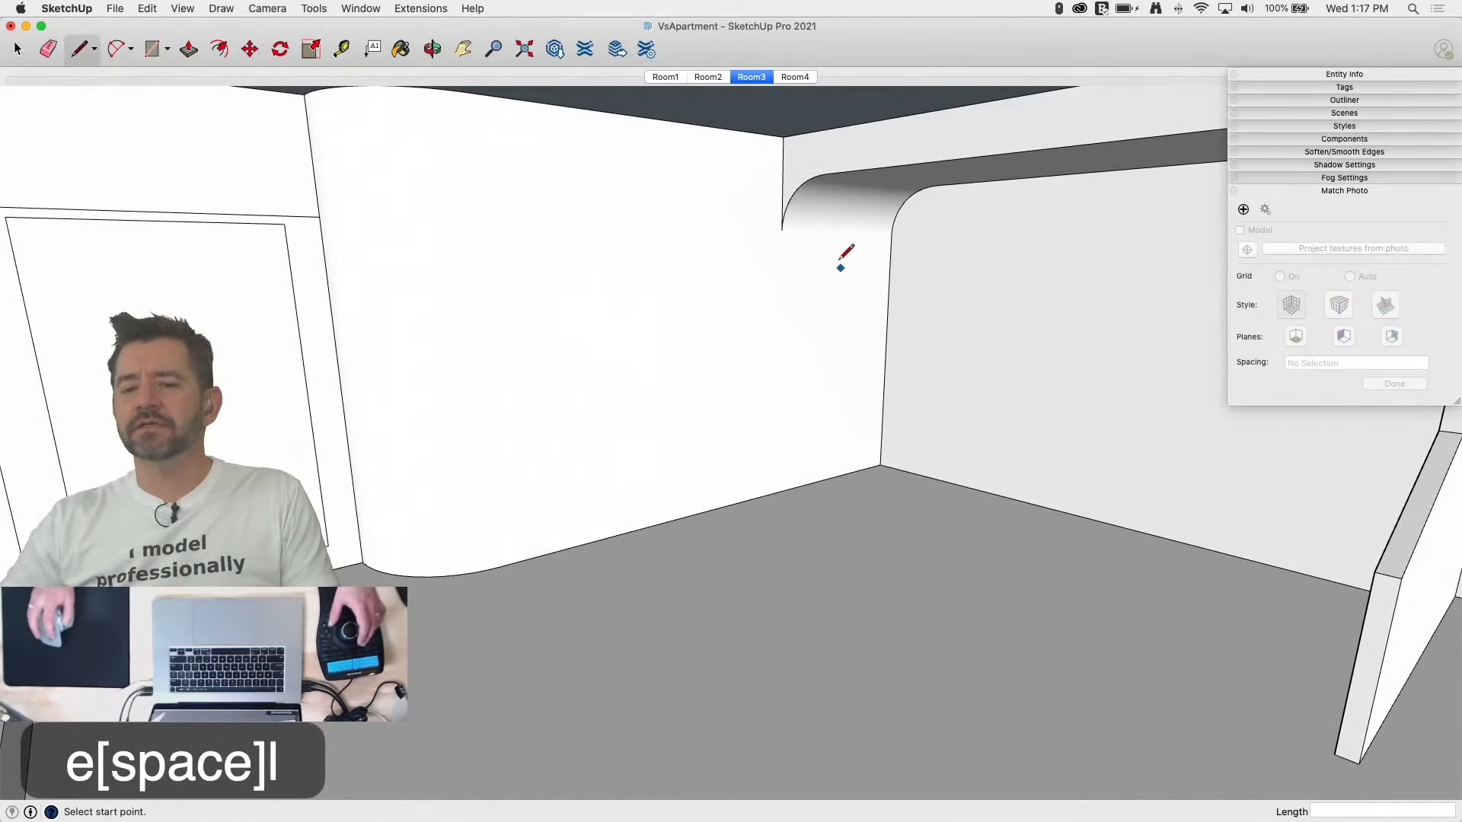
click(782, 228)
click(779, 490)
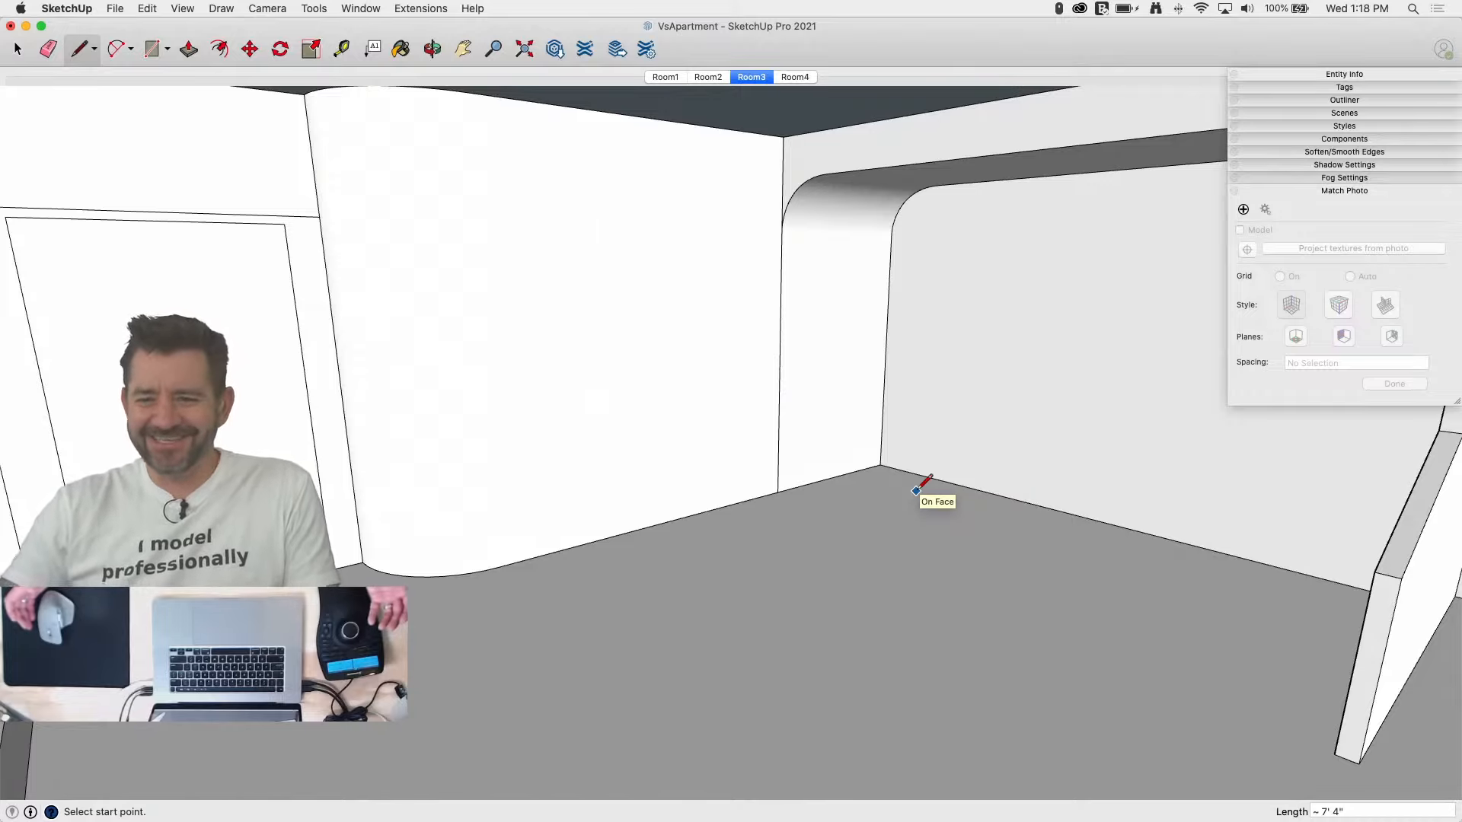
middle_drag(917, 490, 813, 512)
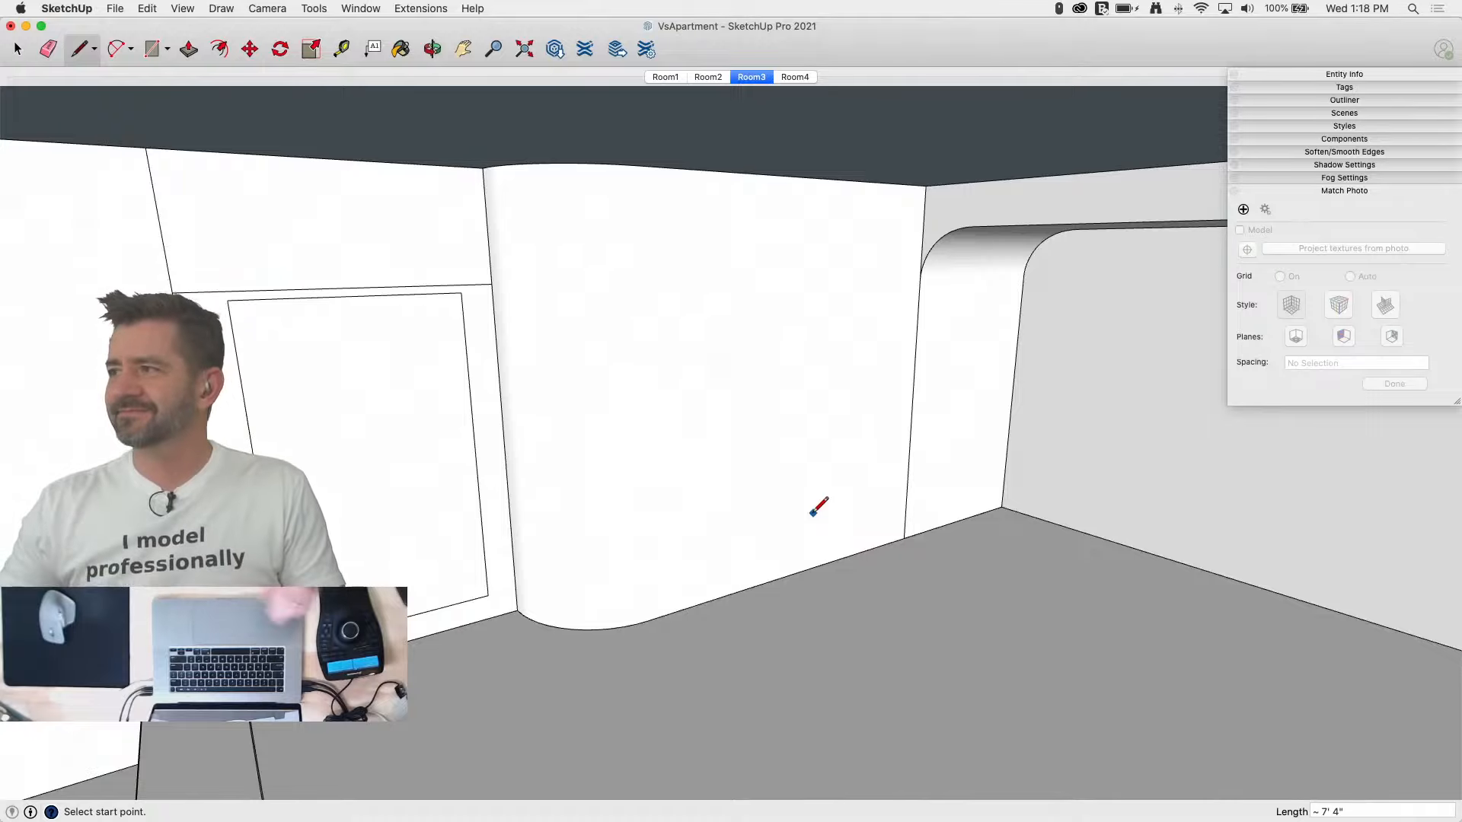
mouse_move(372, 367)
middle_down()
mouse_move(386, 424)
mouse_move(305, 396)
middle_up()
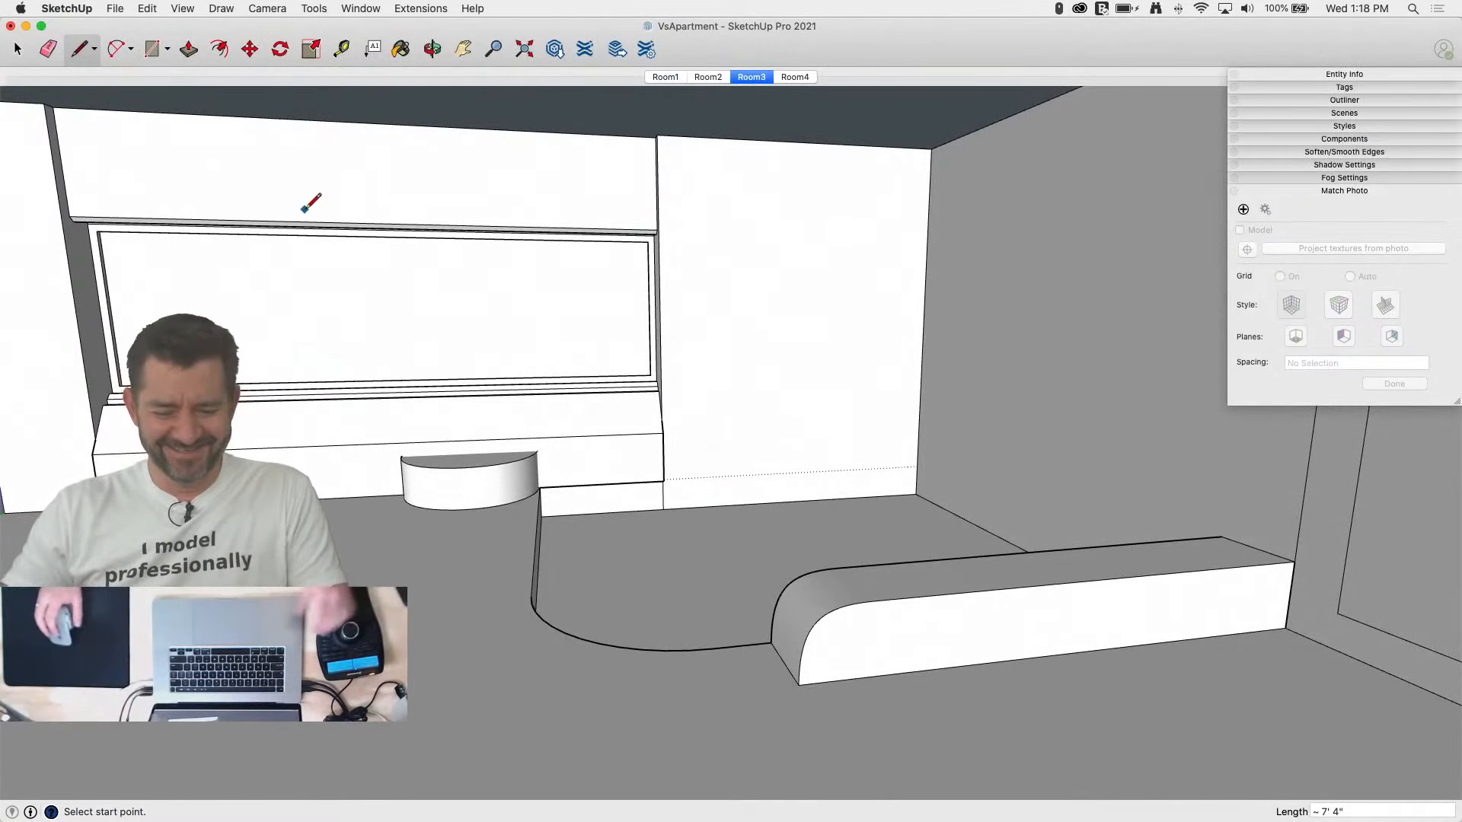
key(super+s)
Step: Import Window.PNG from the Desktop as a texture
click(114, 14)
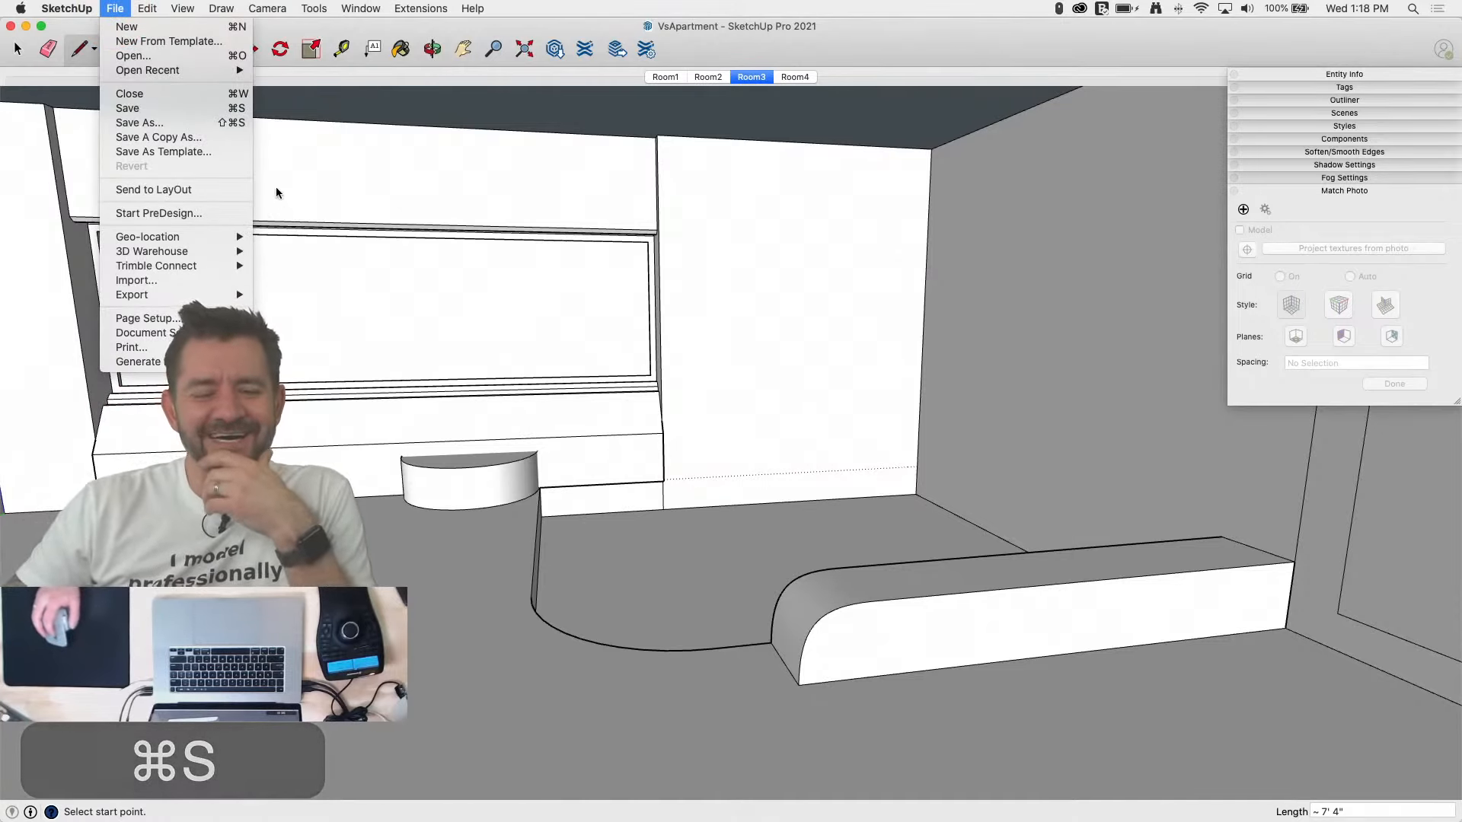
click(144, 280)
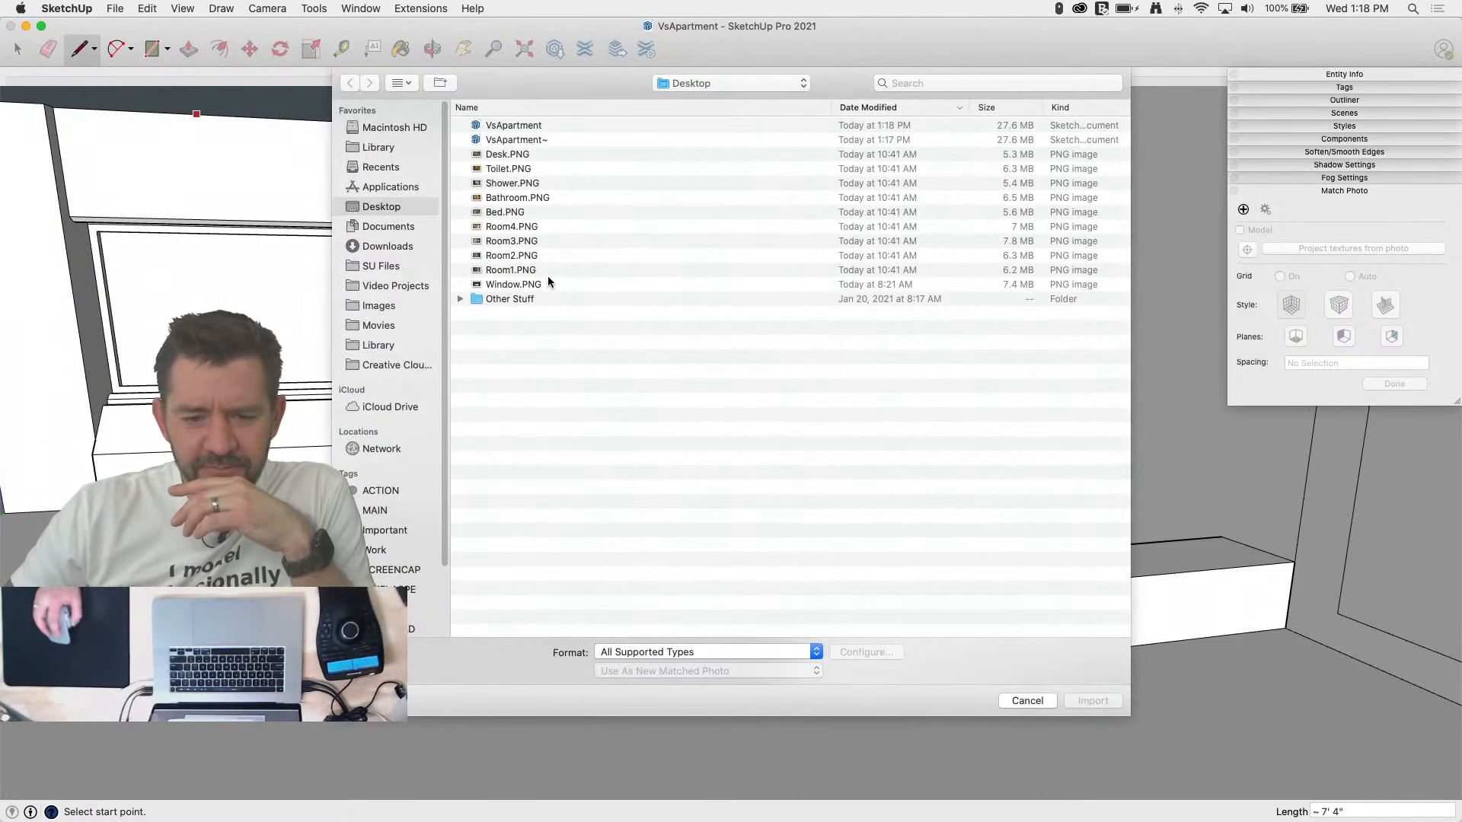
click(498, 287)
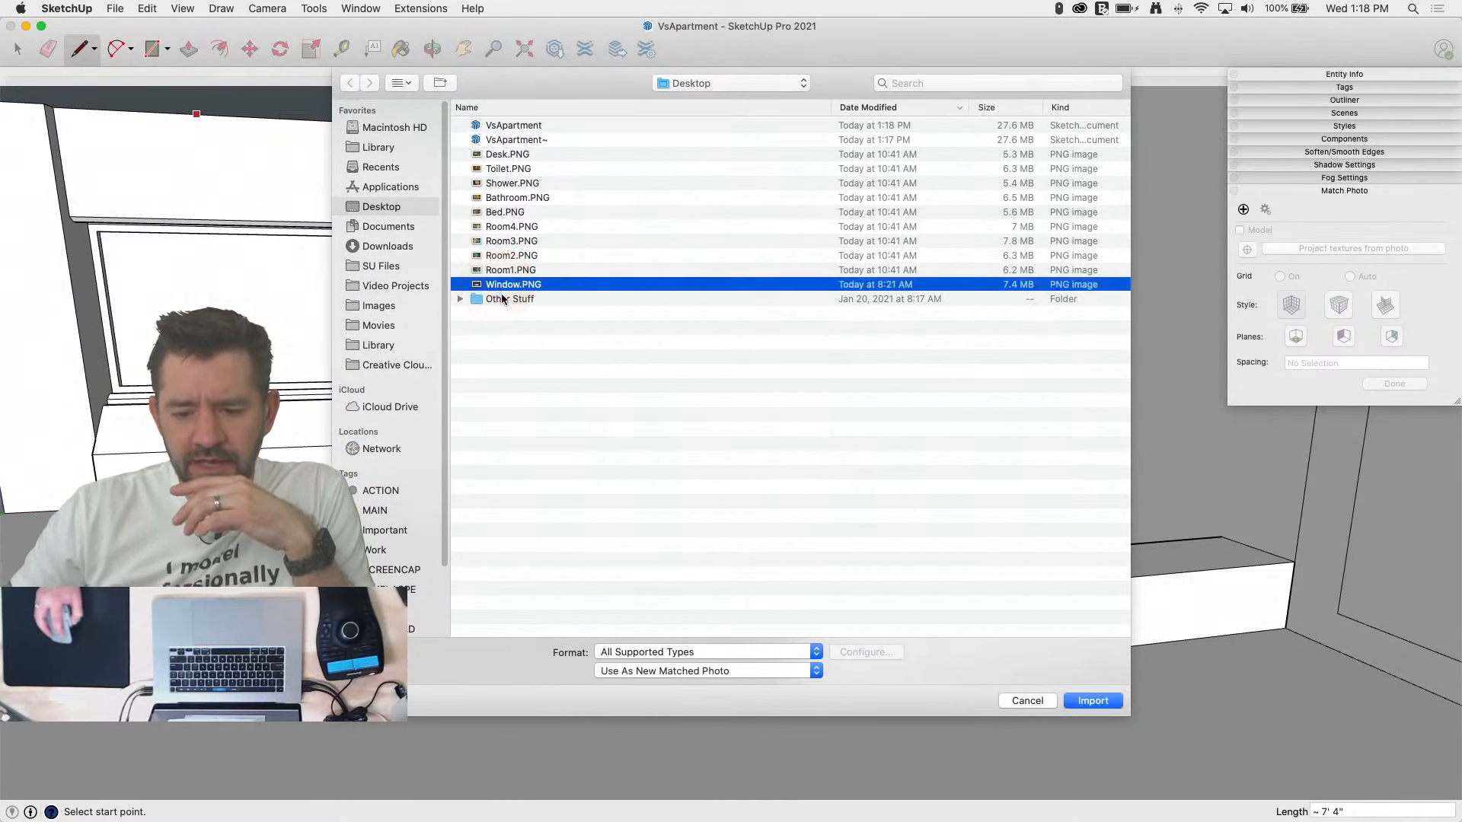
click(725, 672)
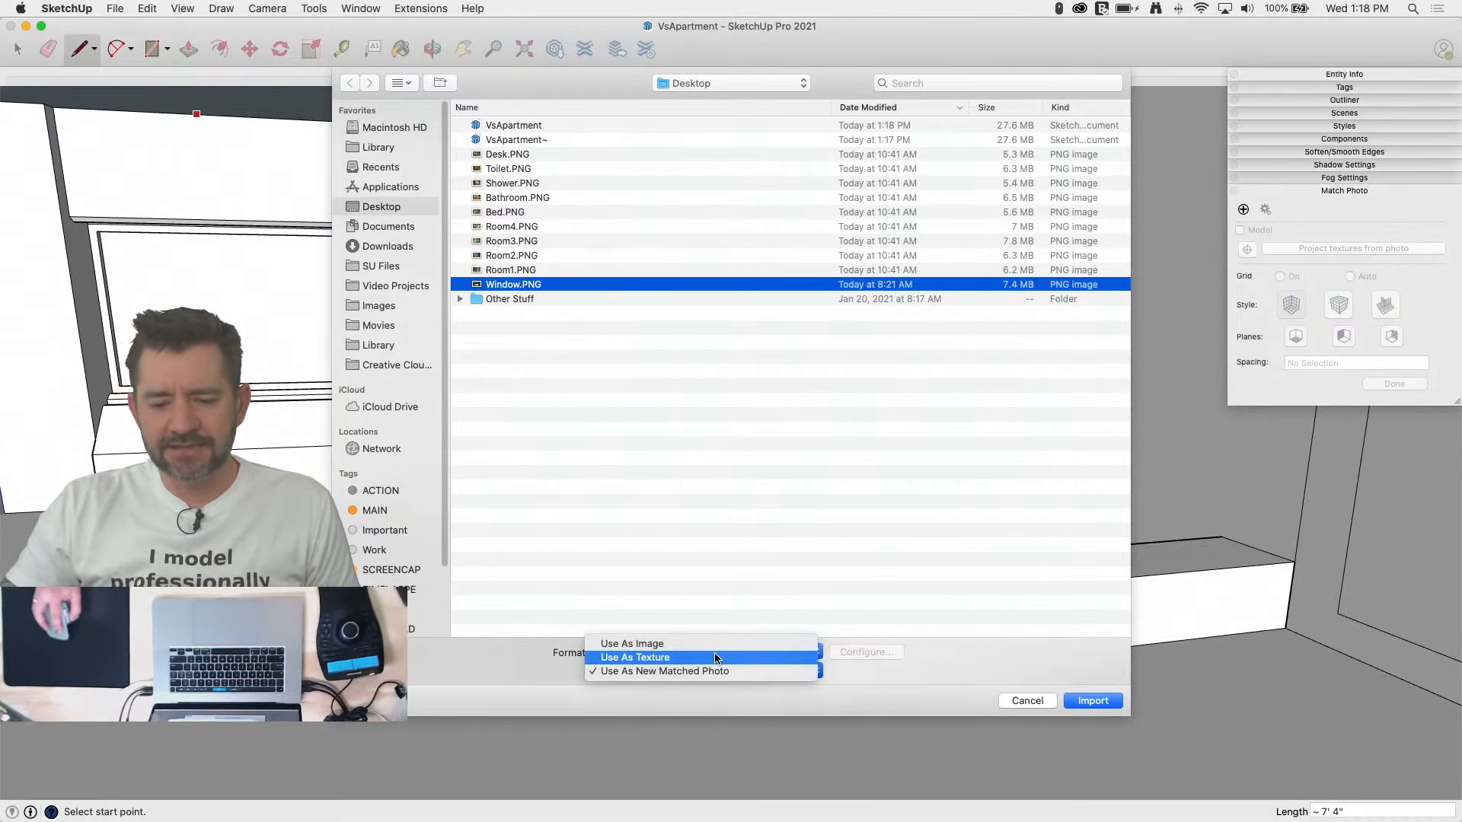
click(714, 657)
click(1085, 701)
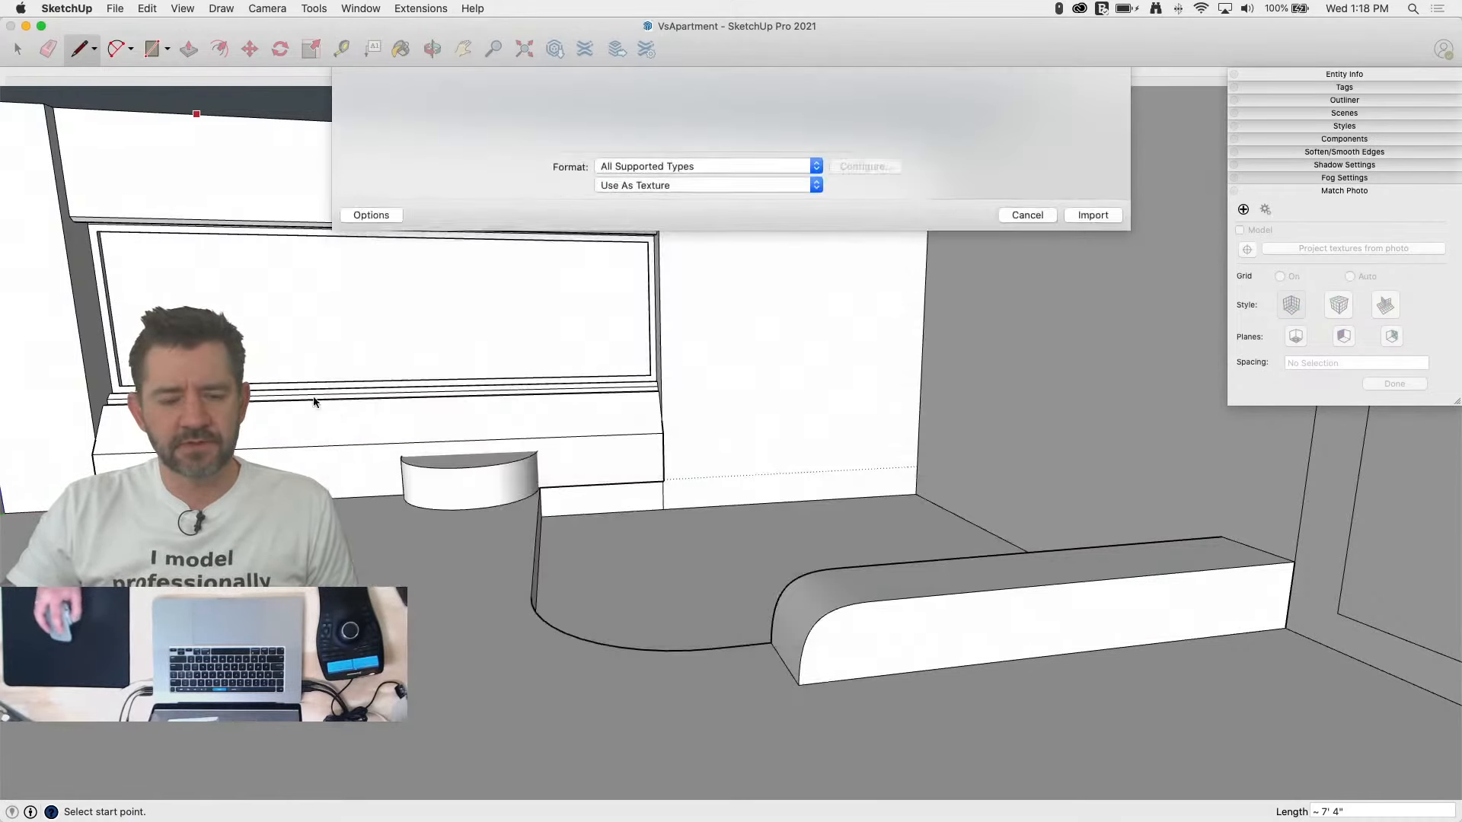
Step: Paint the inner window pane with the imported image at its default size, anchored at the pane's lower-left corner
scroll(133, 371, up, 3)
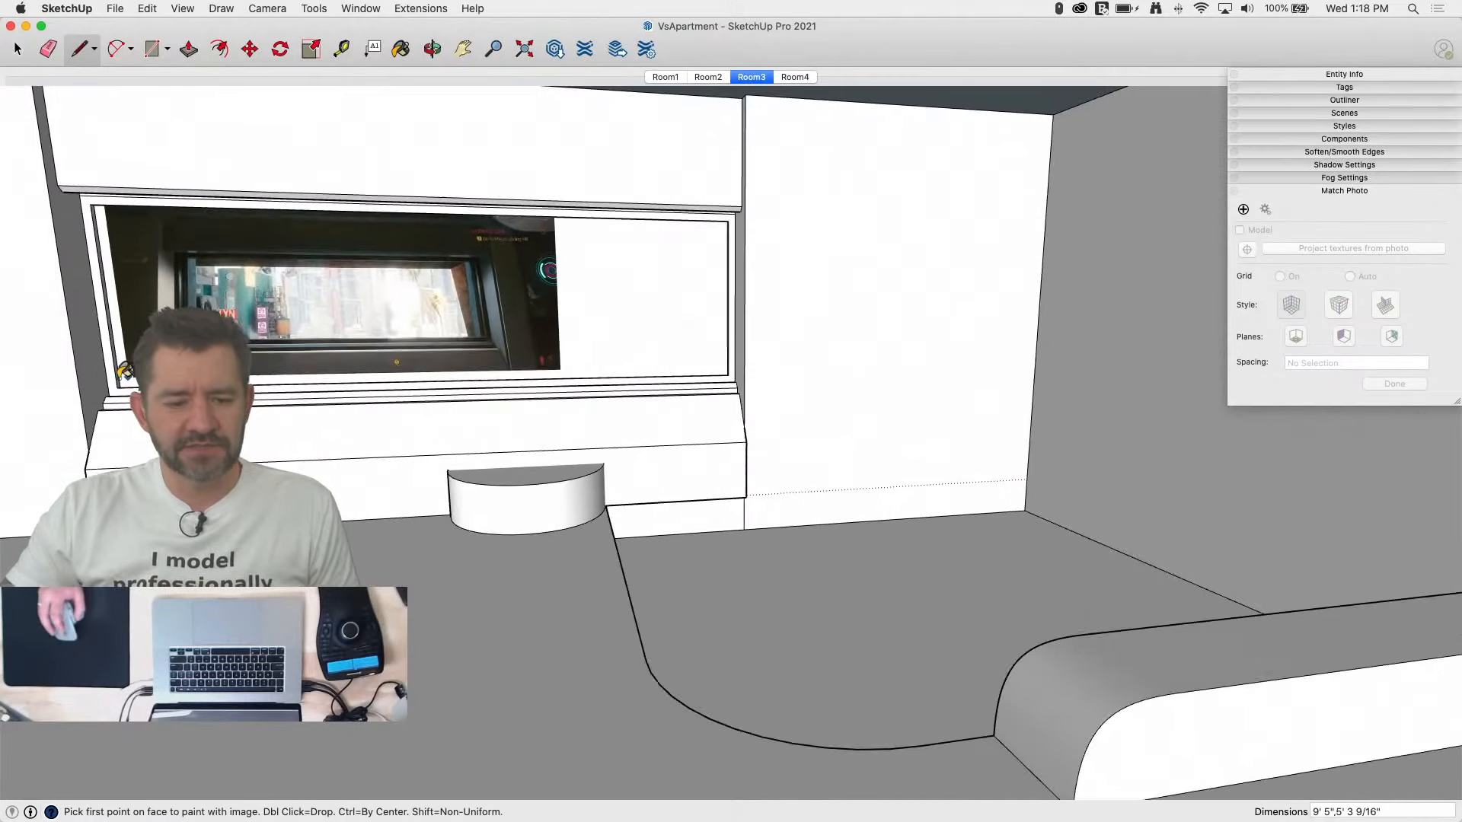
middle_drag(128, 376, 138, 461)
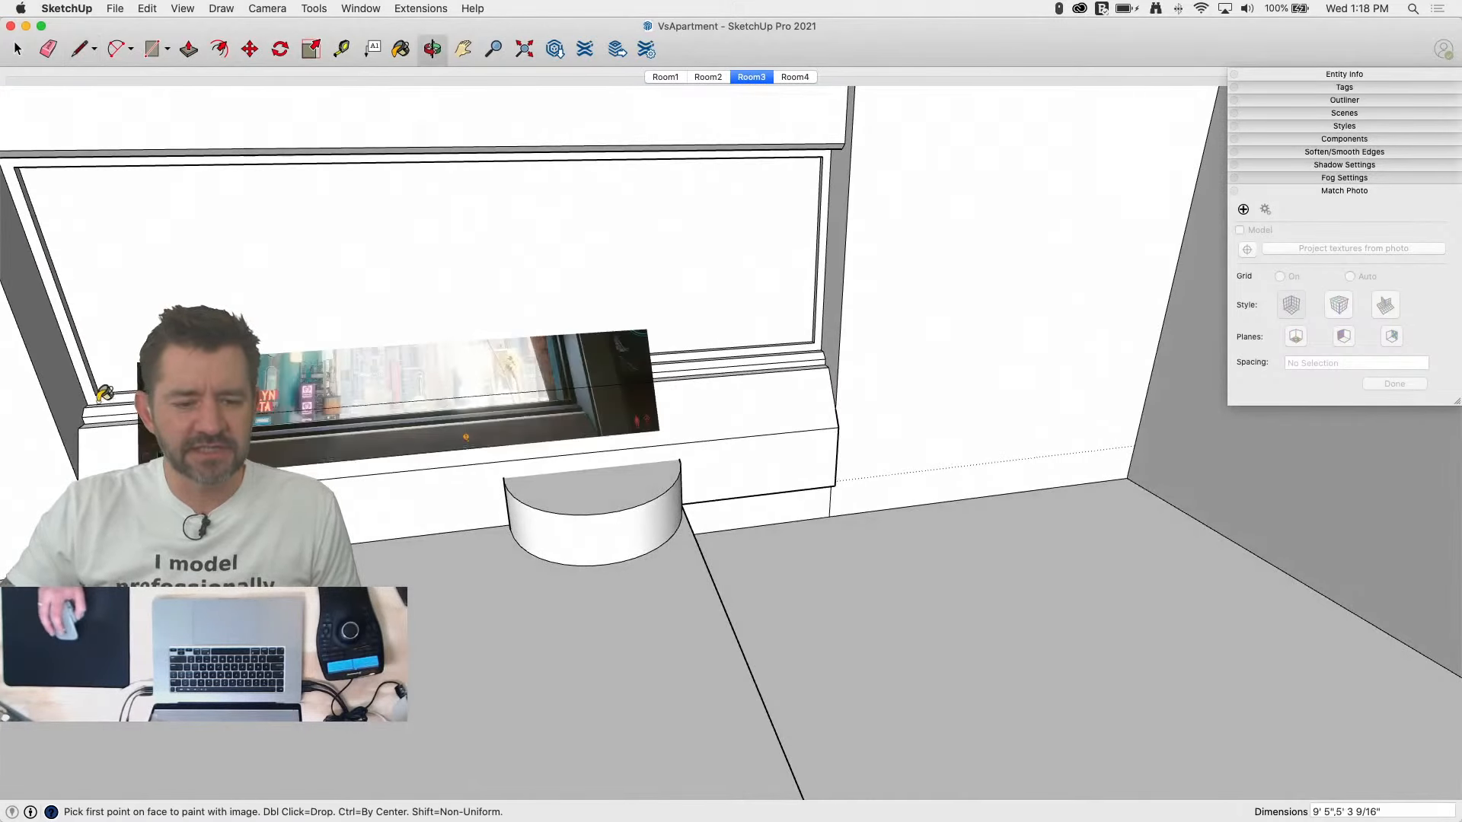
scroll(94, 382, up, 2)
scroll(96, 378, up, 2)
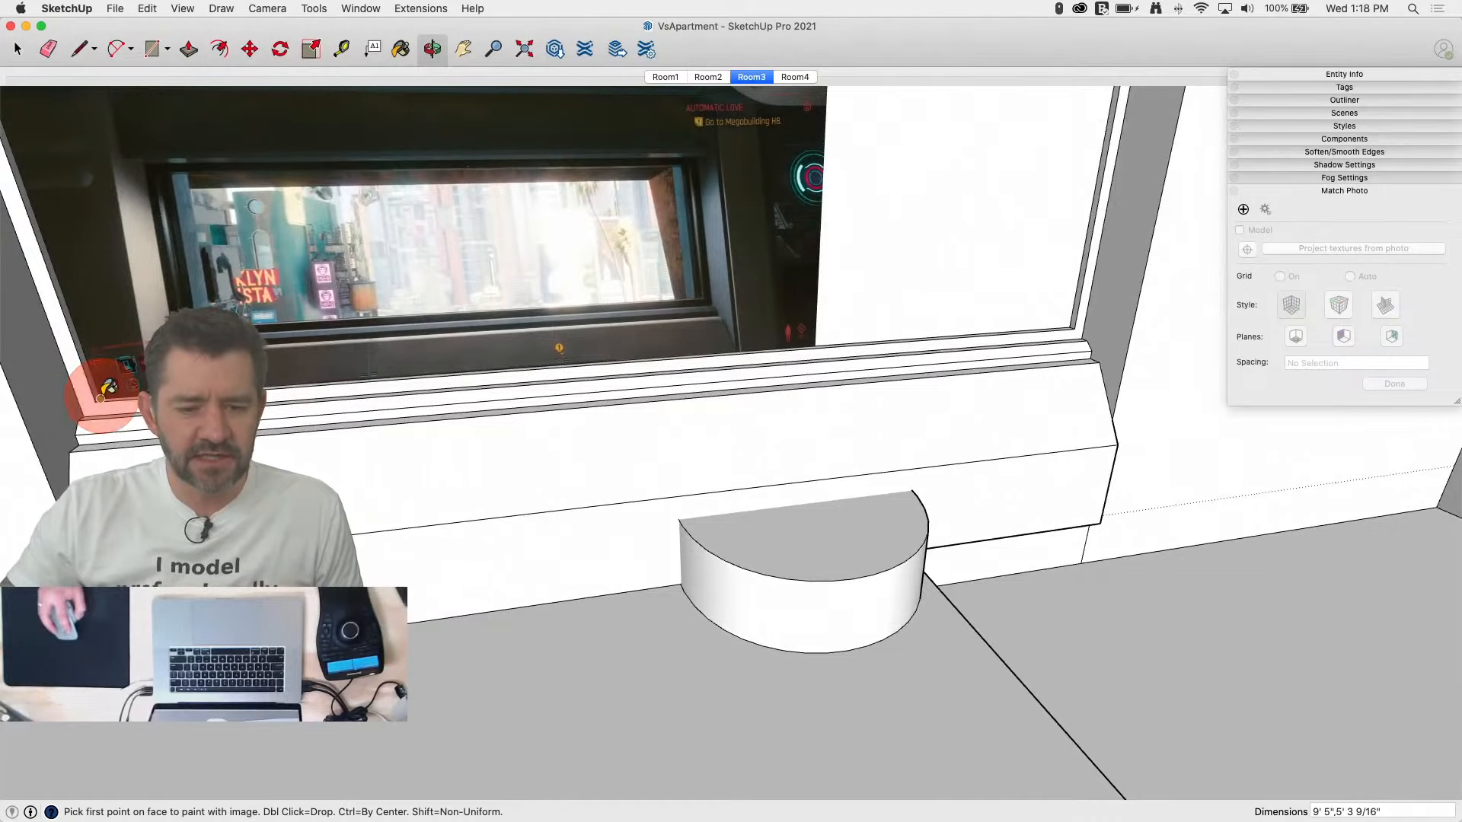
double_click(101, 397)
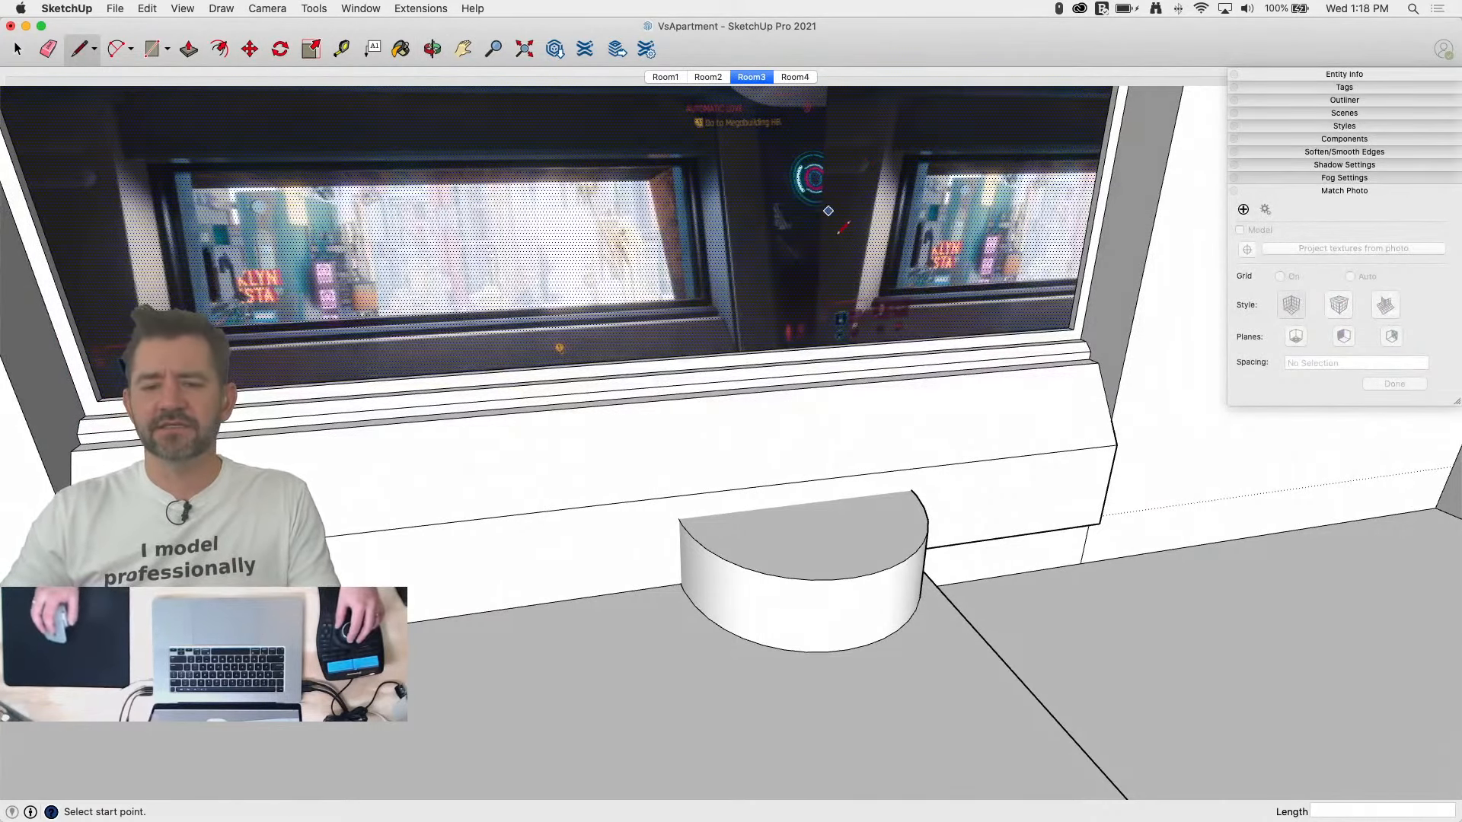
Step: Open the window pane's texture for repositioning and toggle the Fixed Pins setting
middle_drag(783, 236, 767, 222)
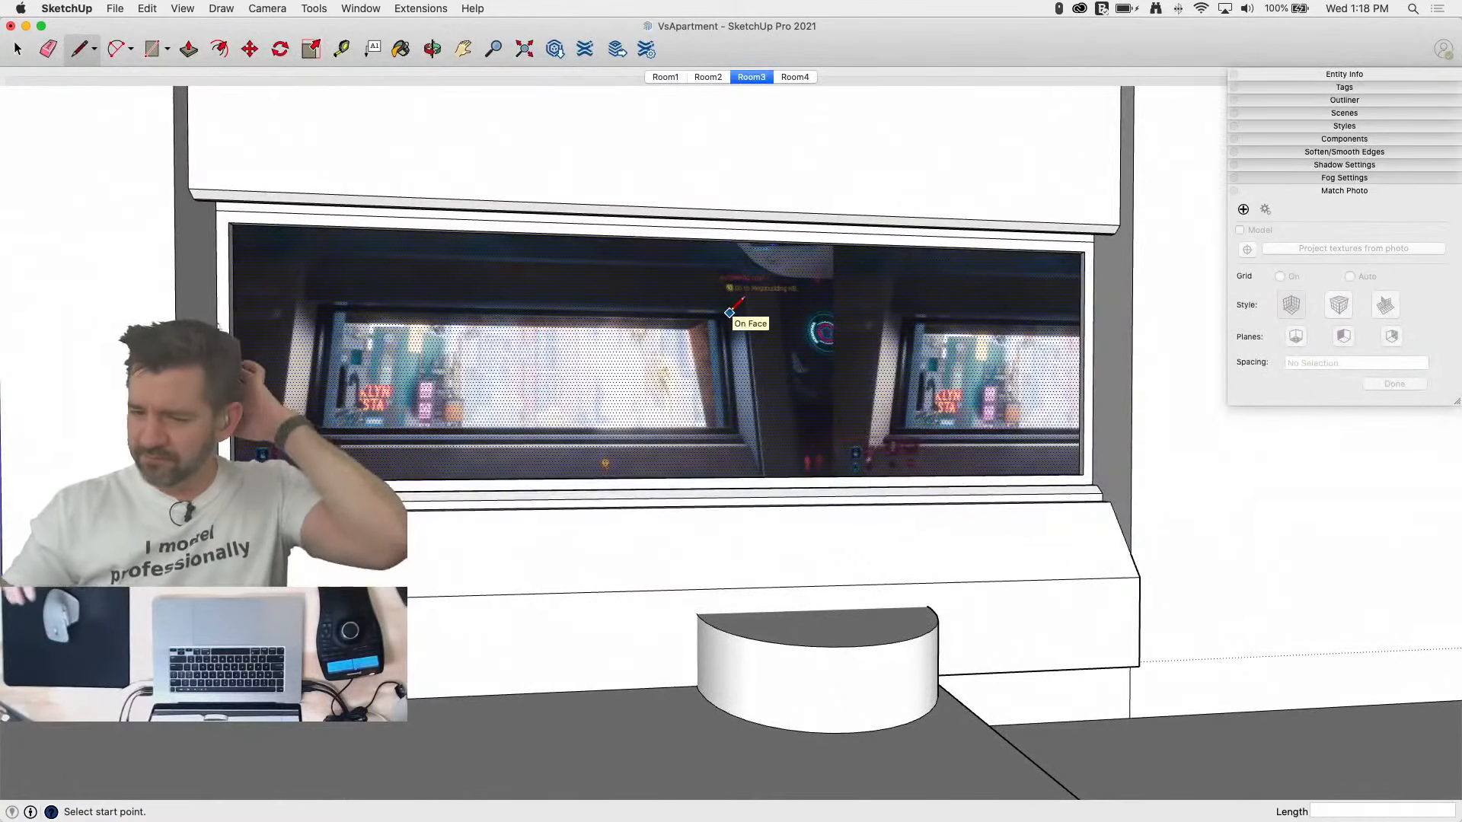
scroll(502, 304, up, 5)
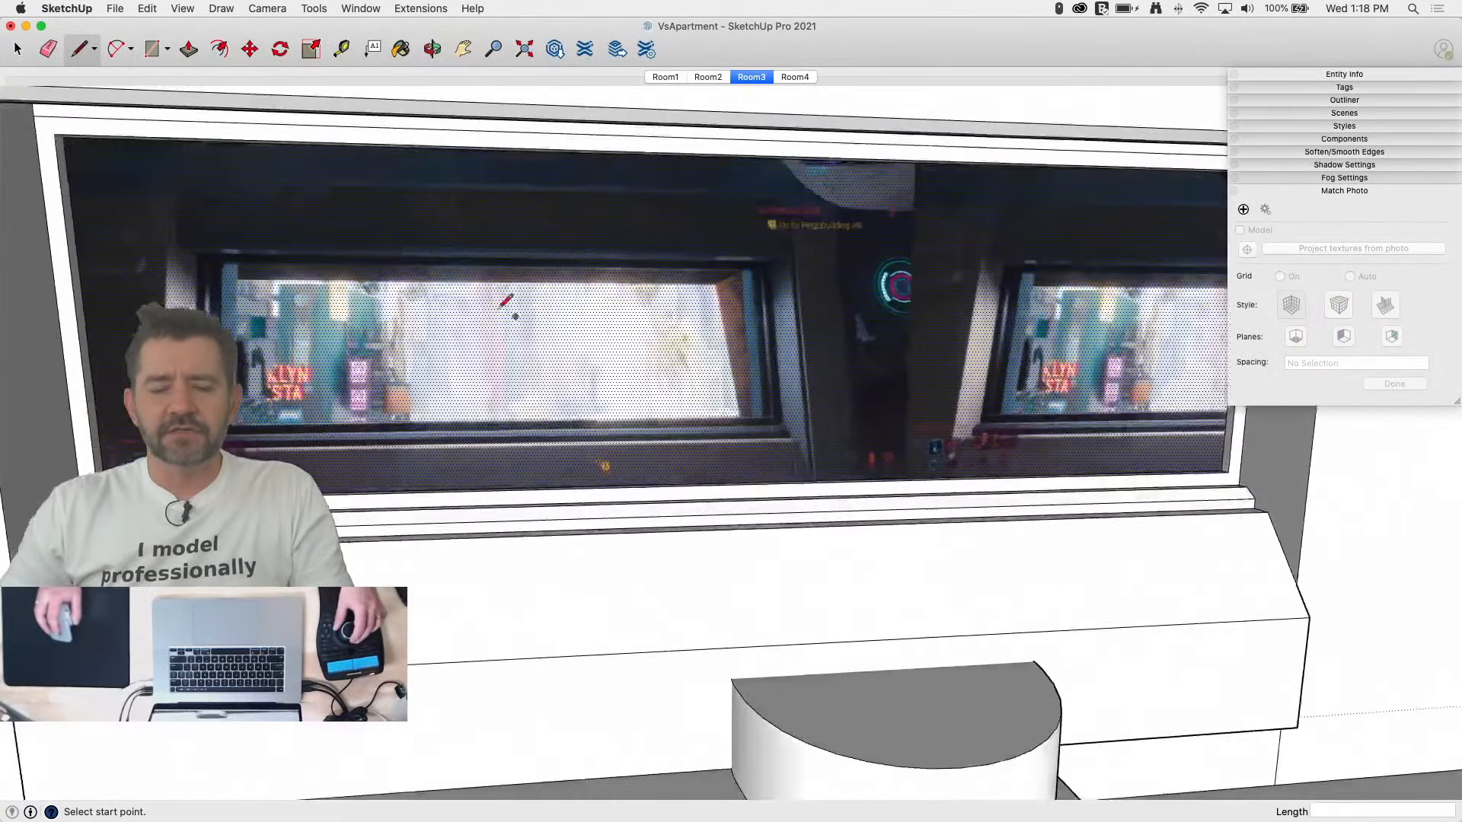
scroll(500, 299, down, 3)
key(space)
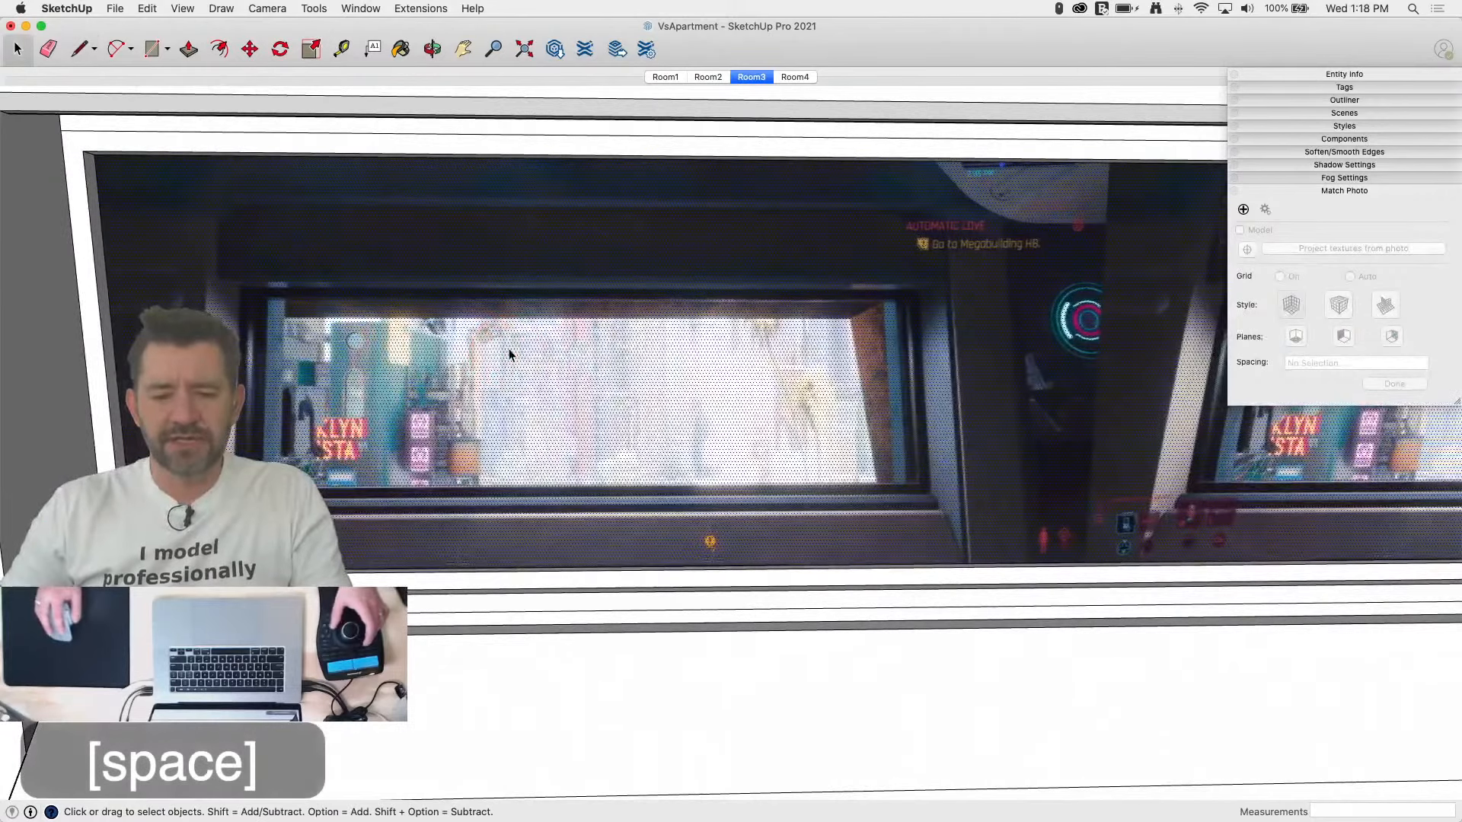
right_click(509, 351)
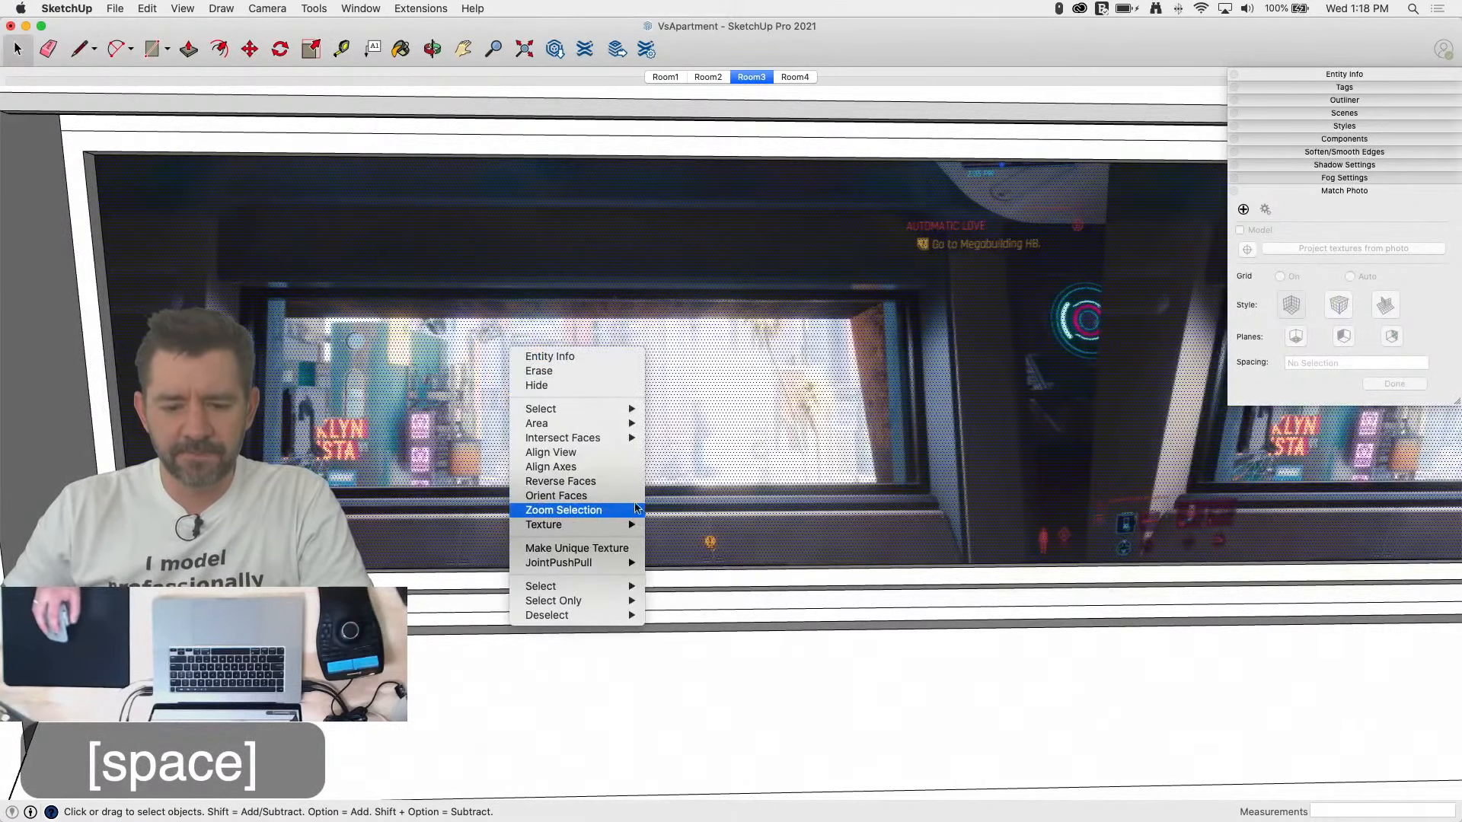
mouse_move(587, 527)
click(706, 526)
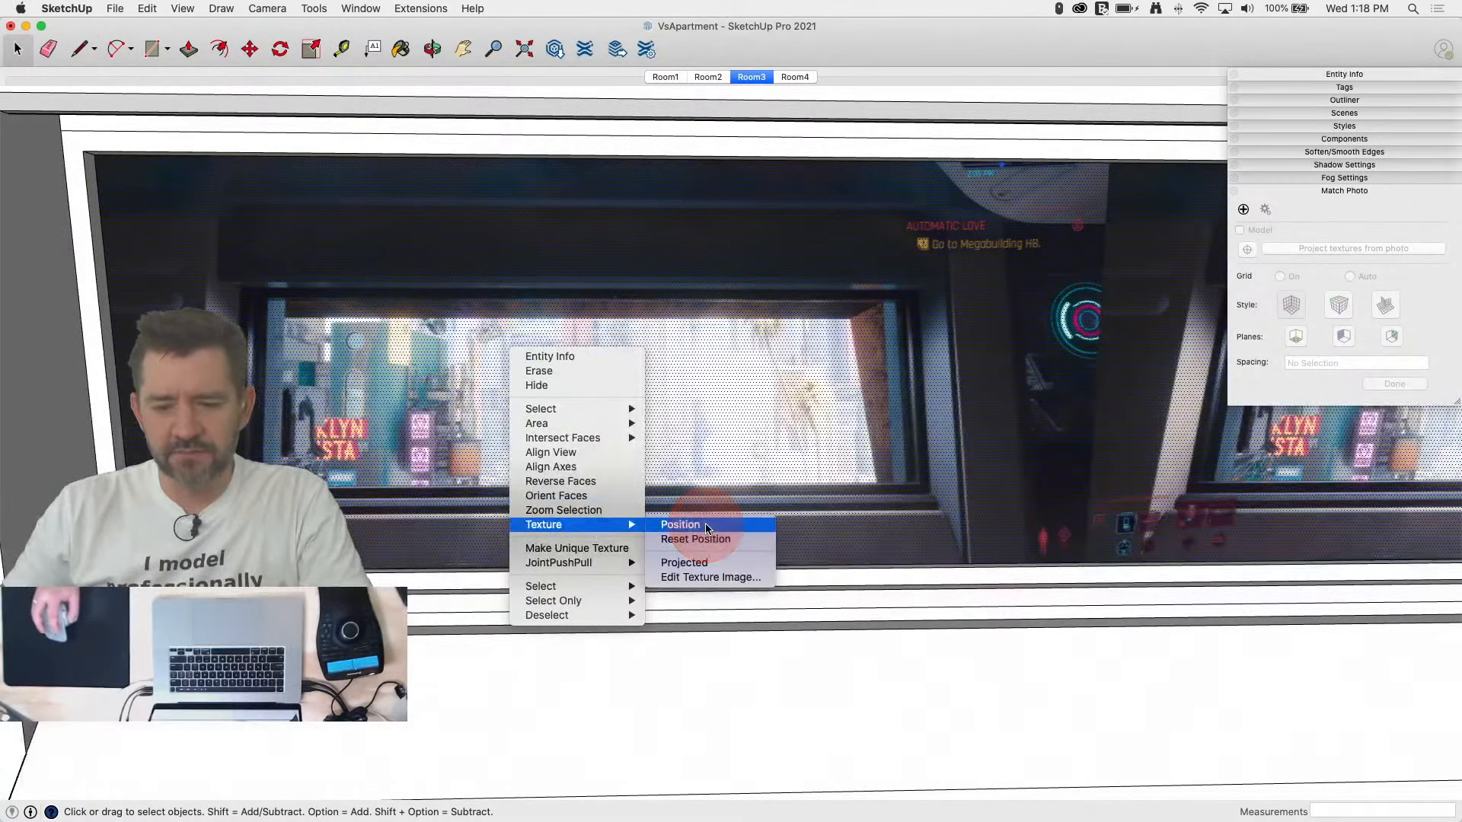
scroll(588, 633, down, 5)
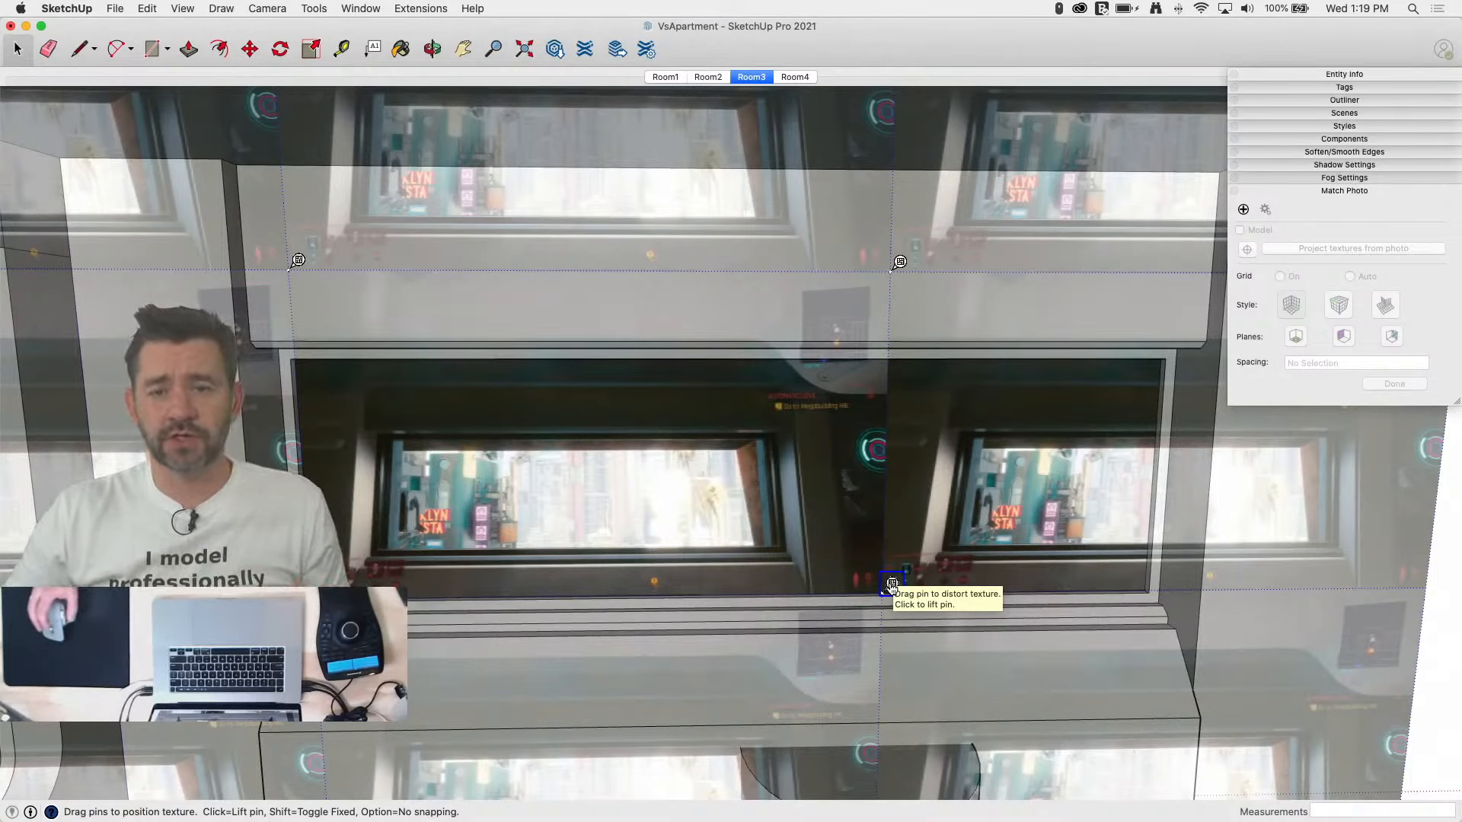
right_click(892, 585)
click(927, 660)
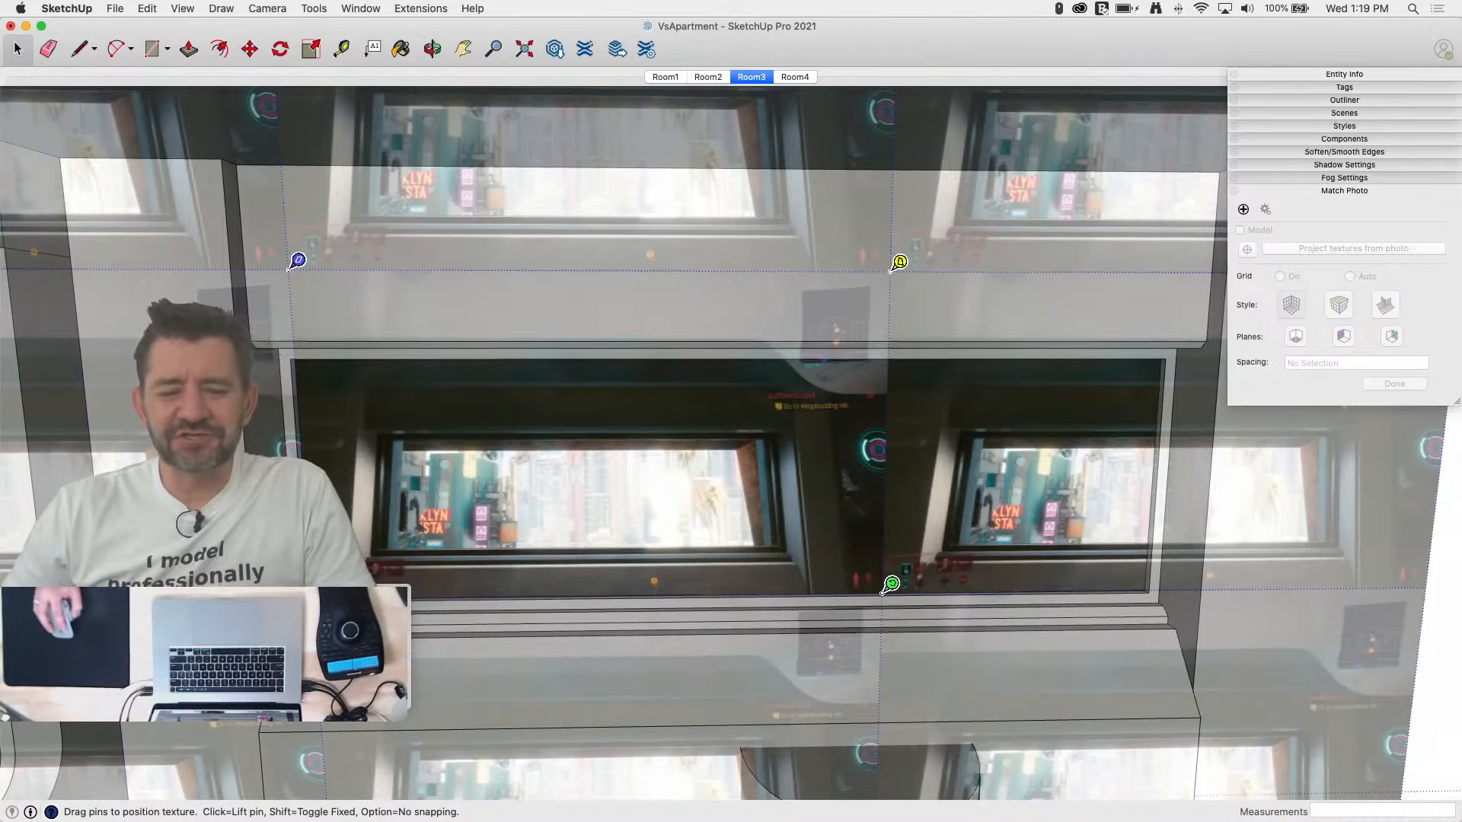
Step: Set the texture's lower-left pin on the lower-left corner of the glass in the window photo
scroll(298, 604, up, 7)
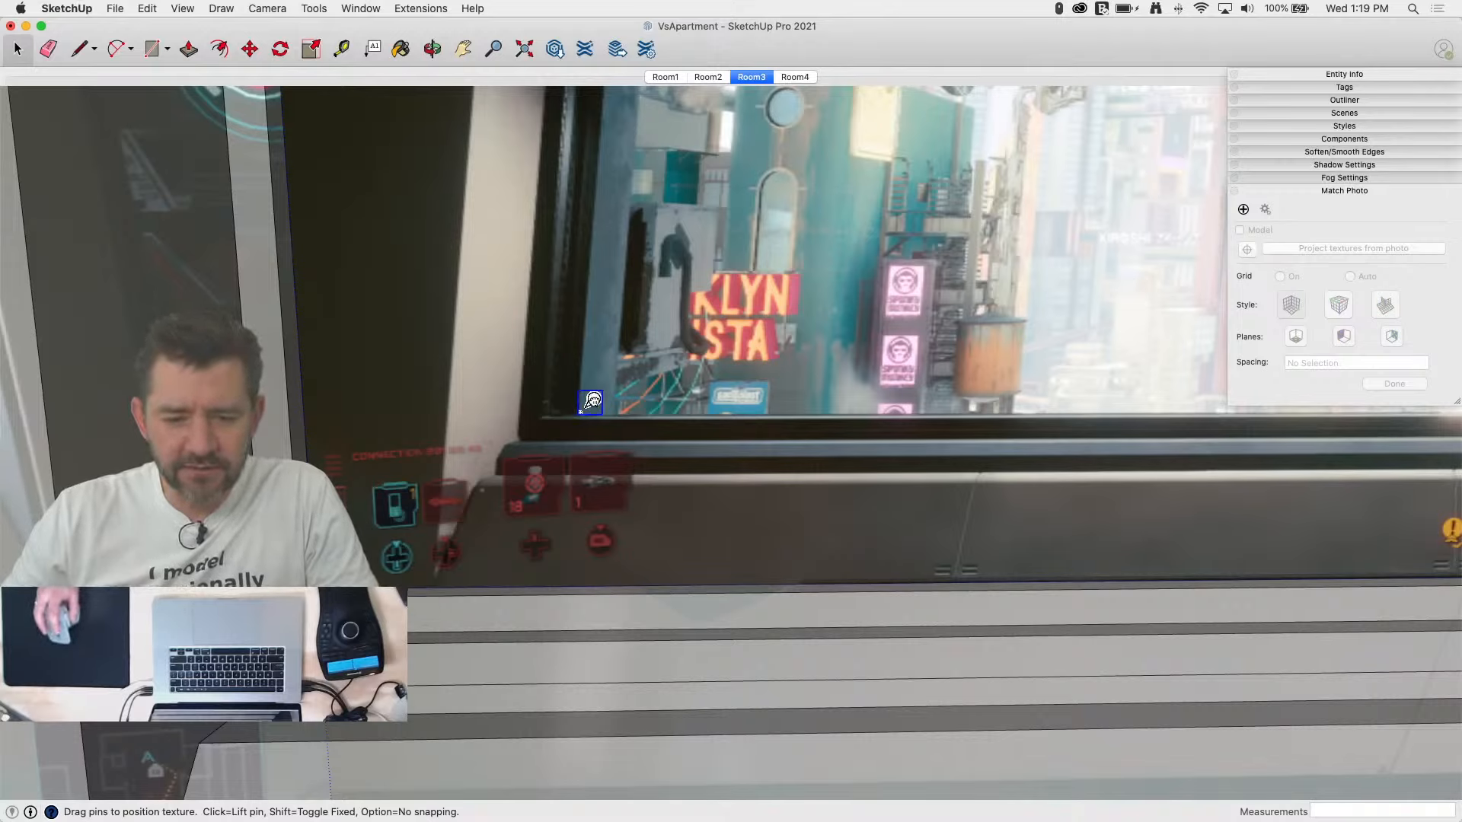
click(591, 401)
scroll(416, 667, down, 3)
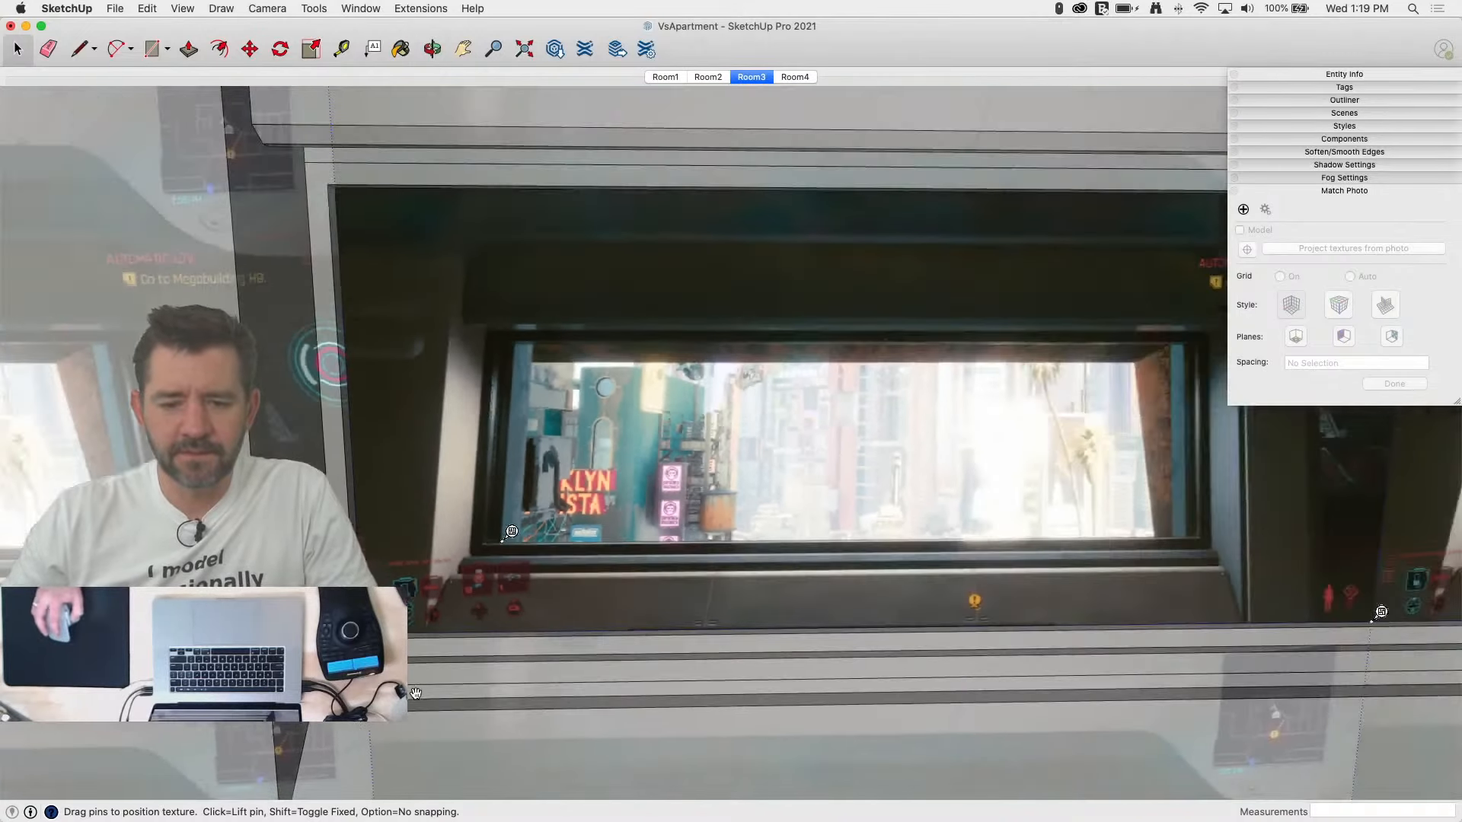
Step: Lift the texture's upper-left pin and set it on the upper-left corner of the glass in the window photo
scroll(378, 416, down, 2)
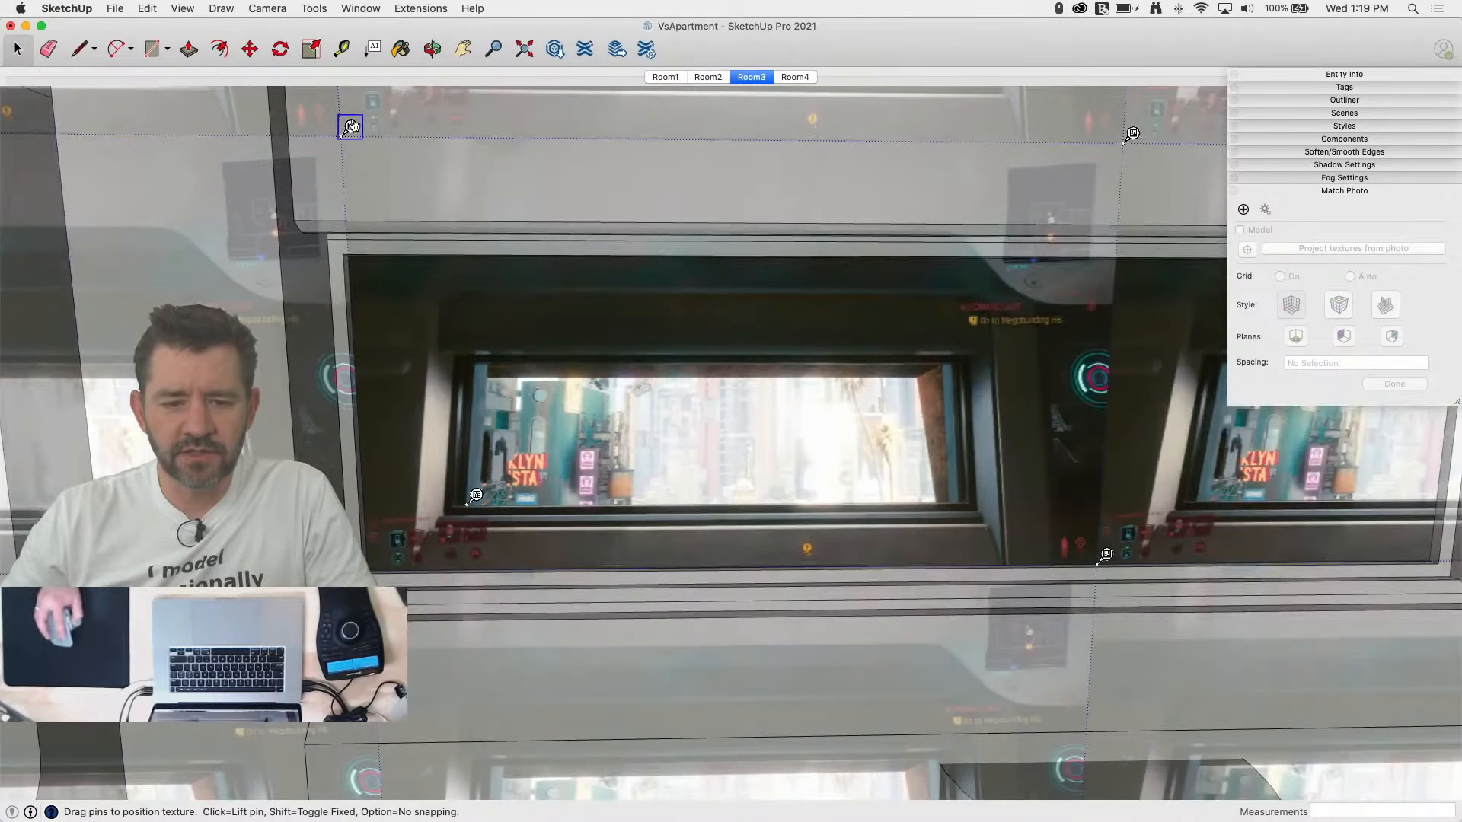
click(351, 127)
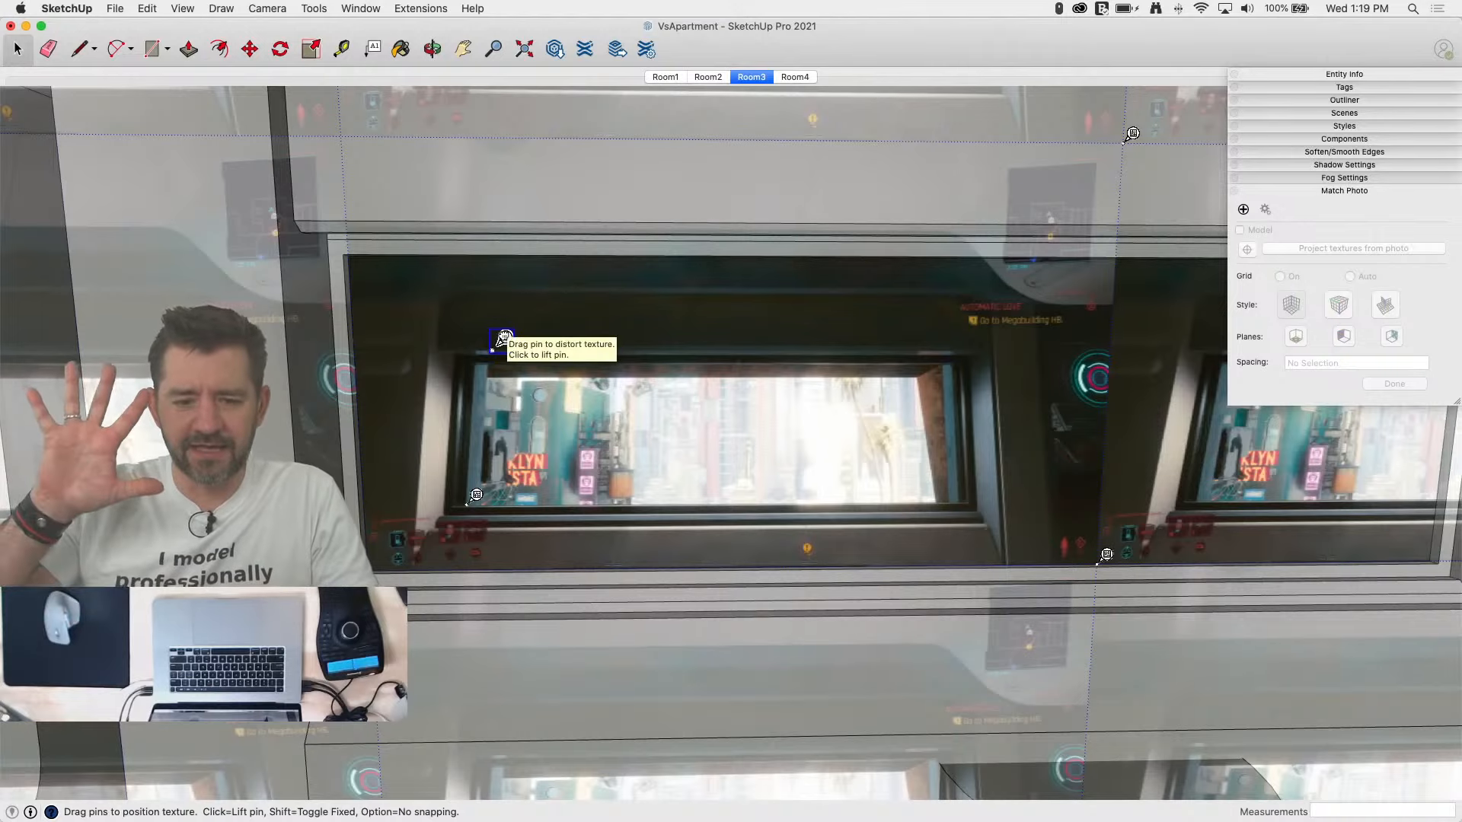
scroll(503, 358, up, 5)
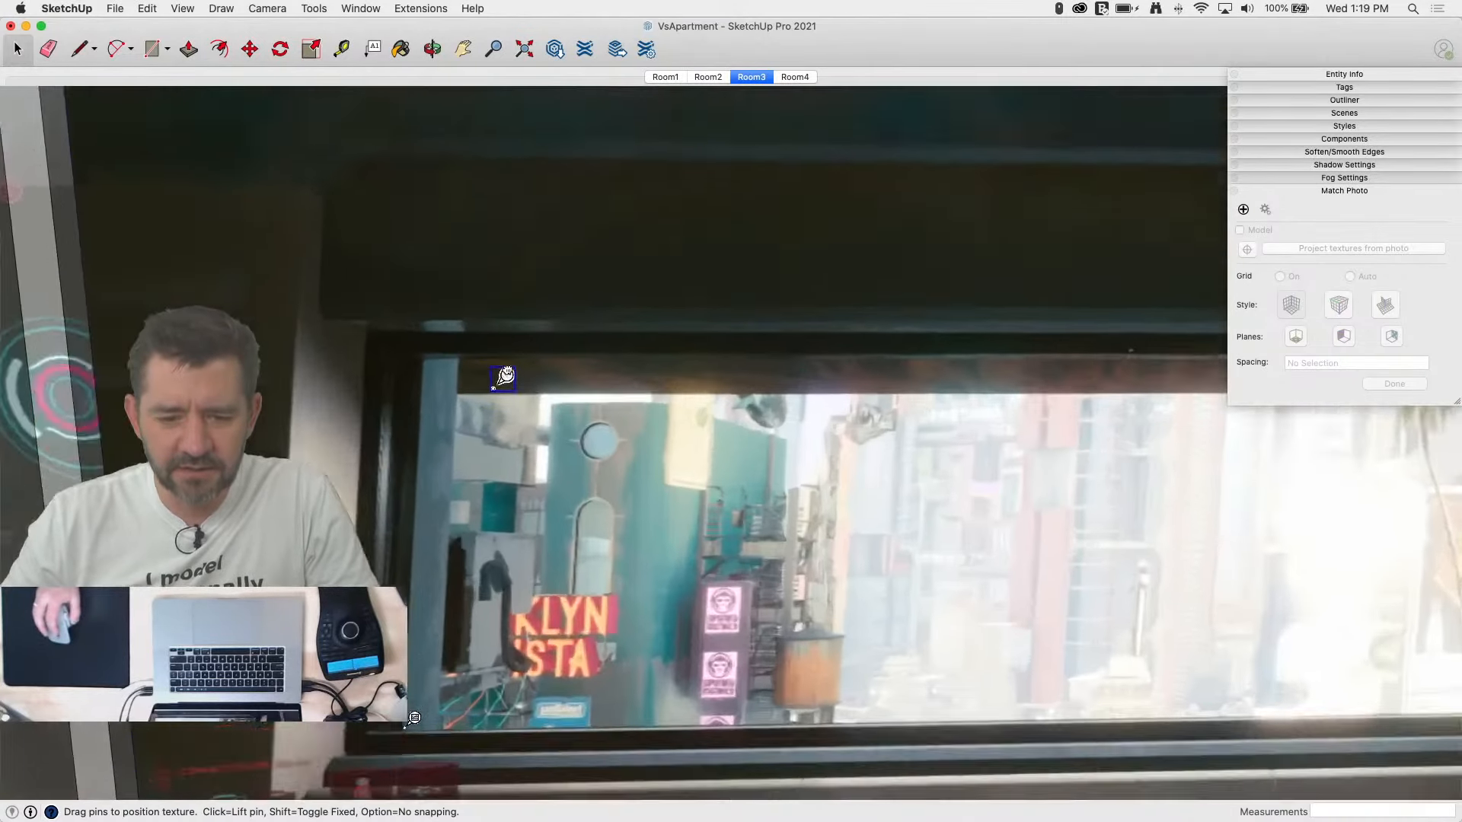
scroll(465, 347, down, 3)
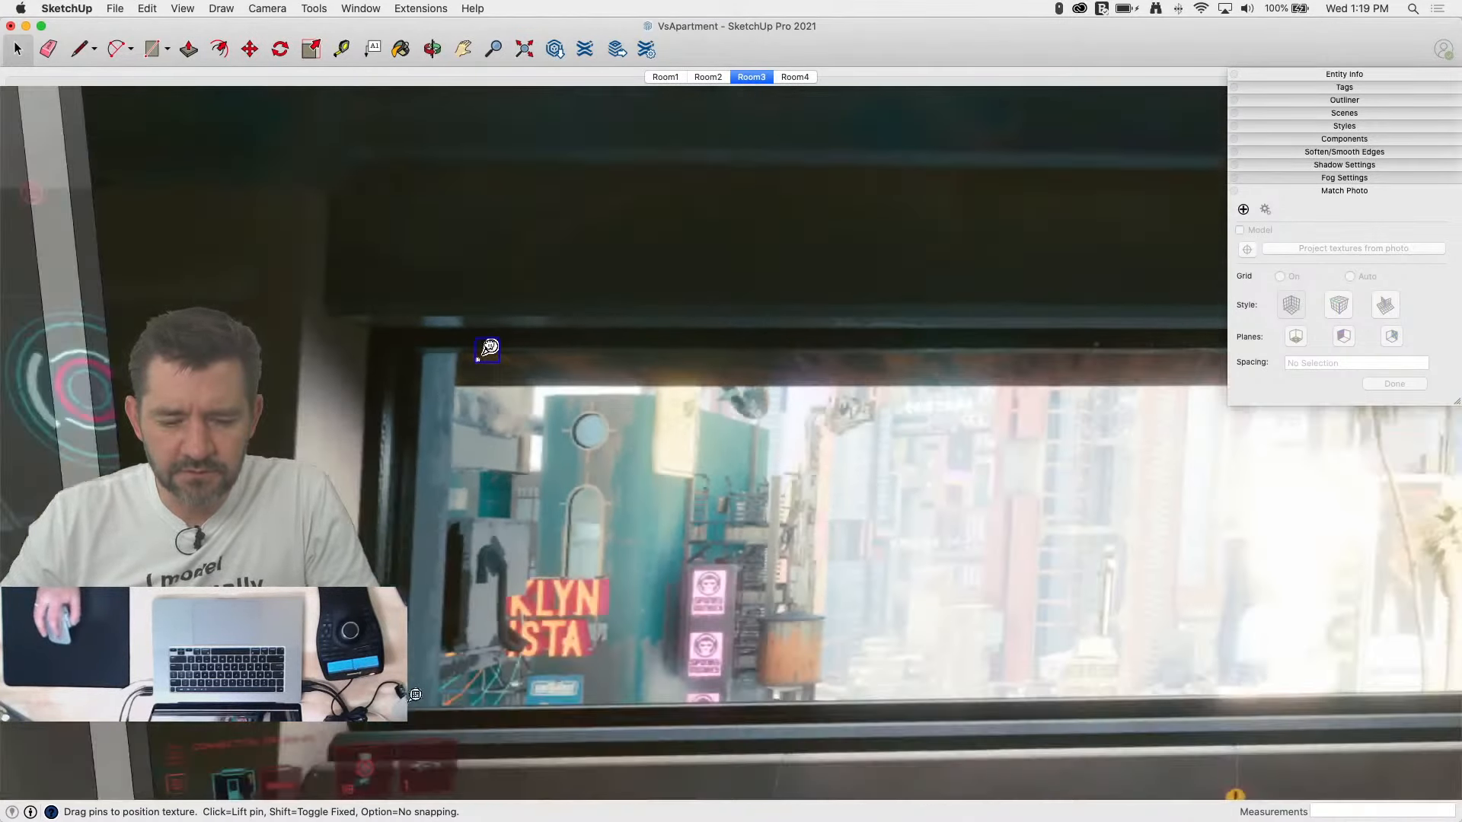
scroll(482, 346, up, 6)
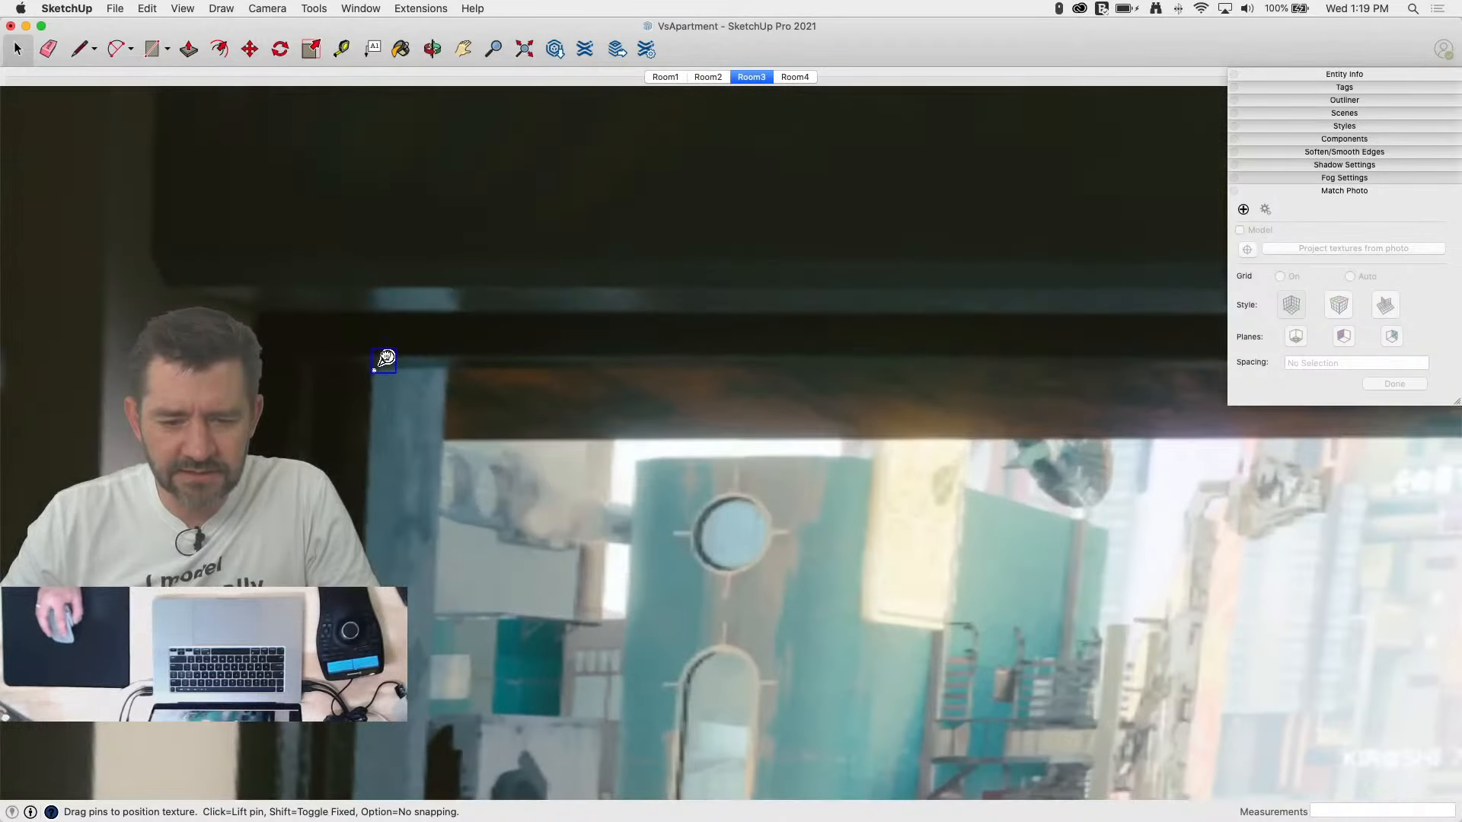
click(386, 356)
scroll(381, 352, down, 5)
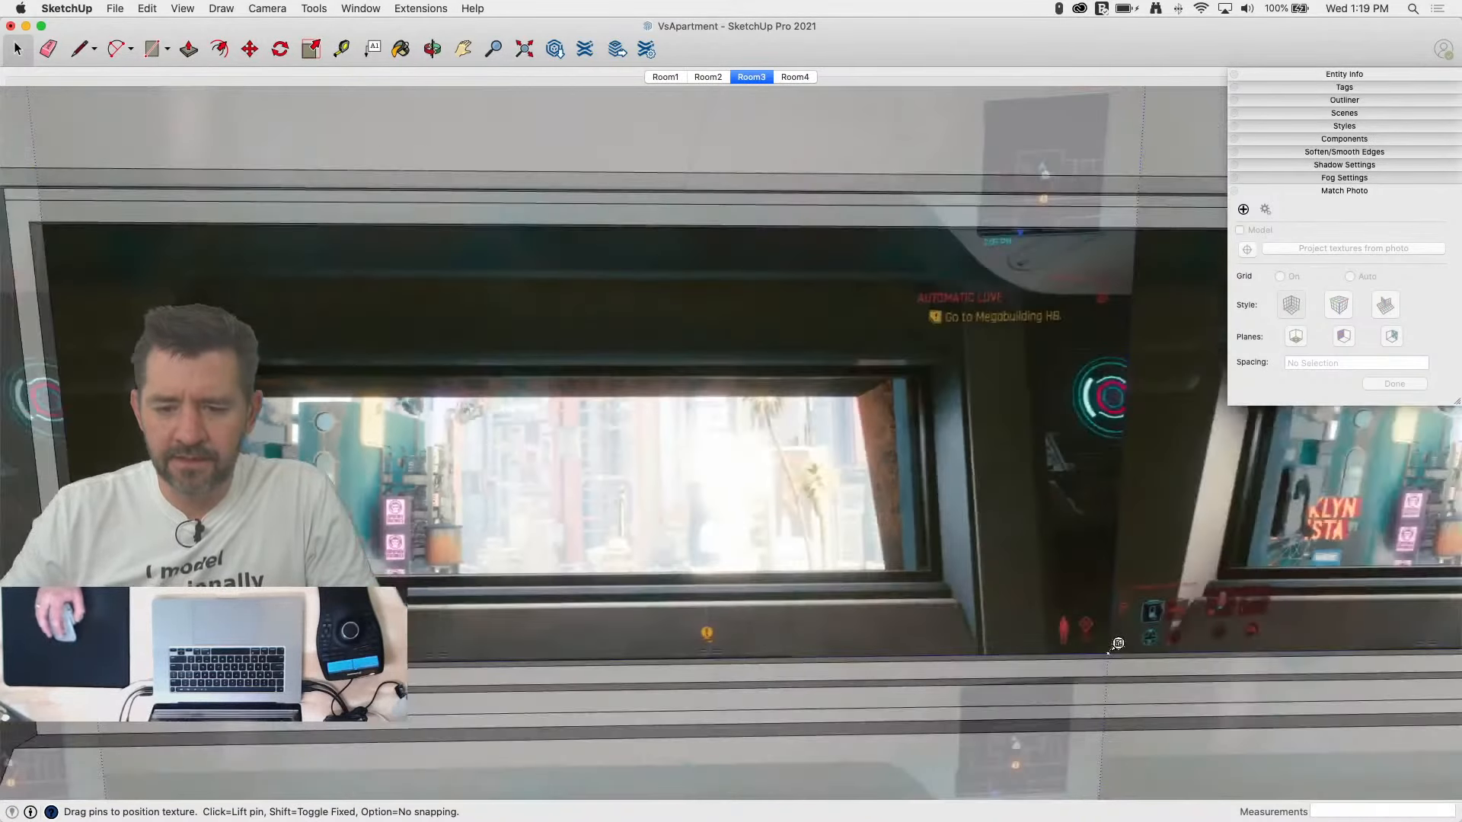
Step: Set the texture's upper-right and lower-right pins on the matching corners of the glass in the window photo
scroll(868, 323, down, 3)
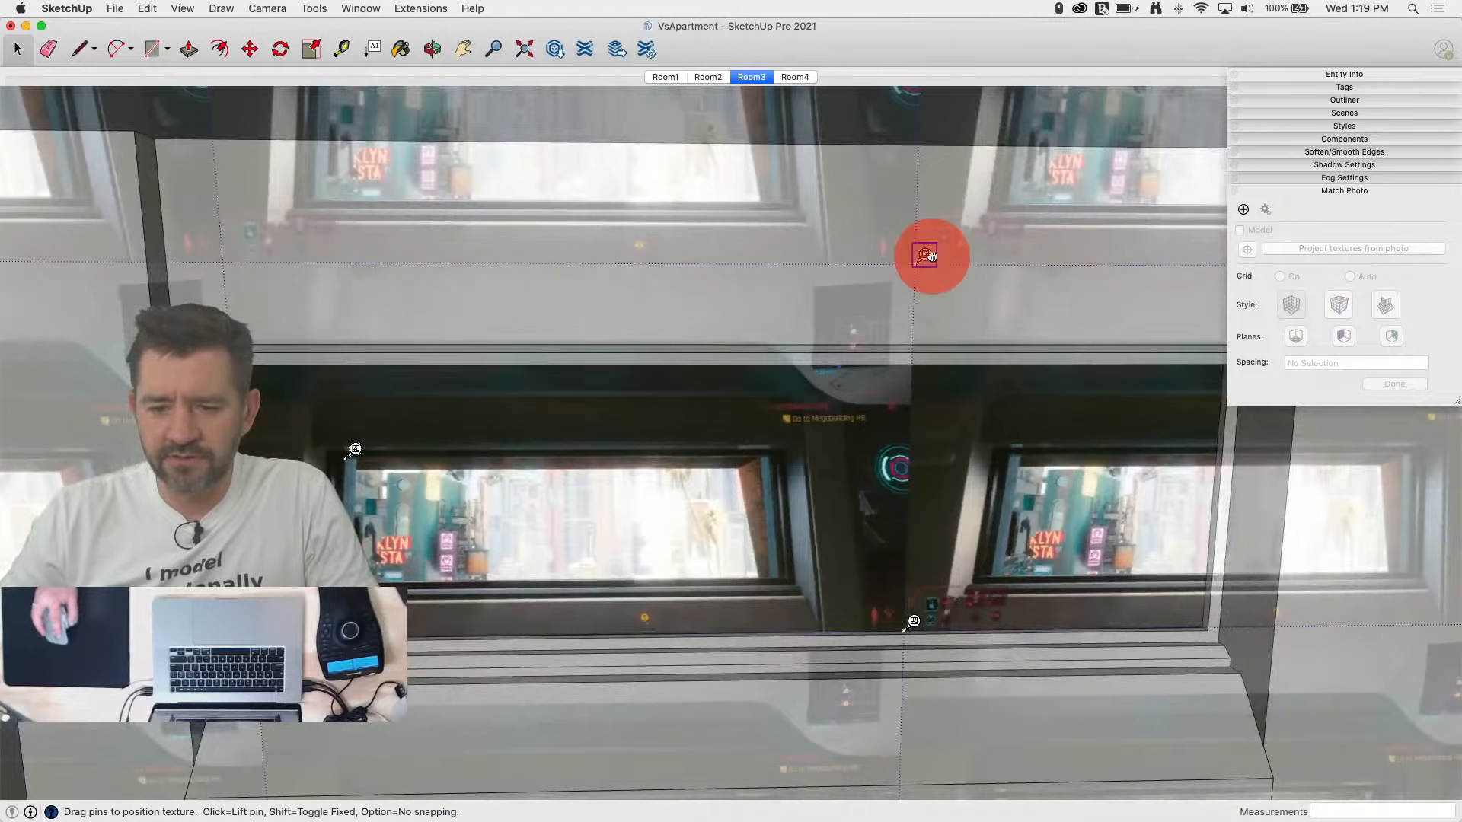
drag(924, 256, 689, 304)
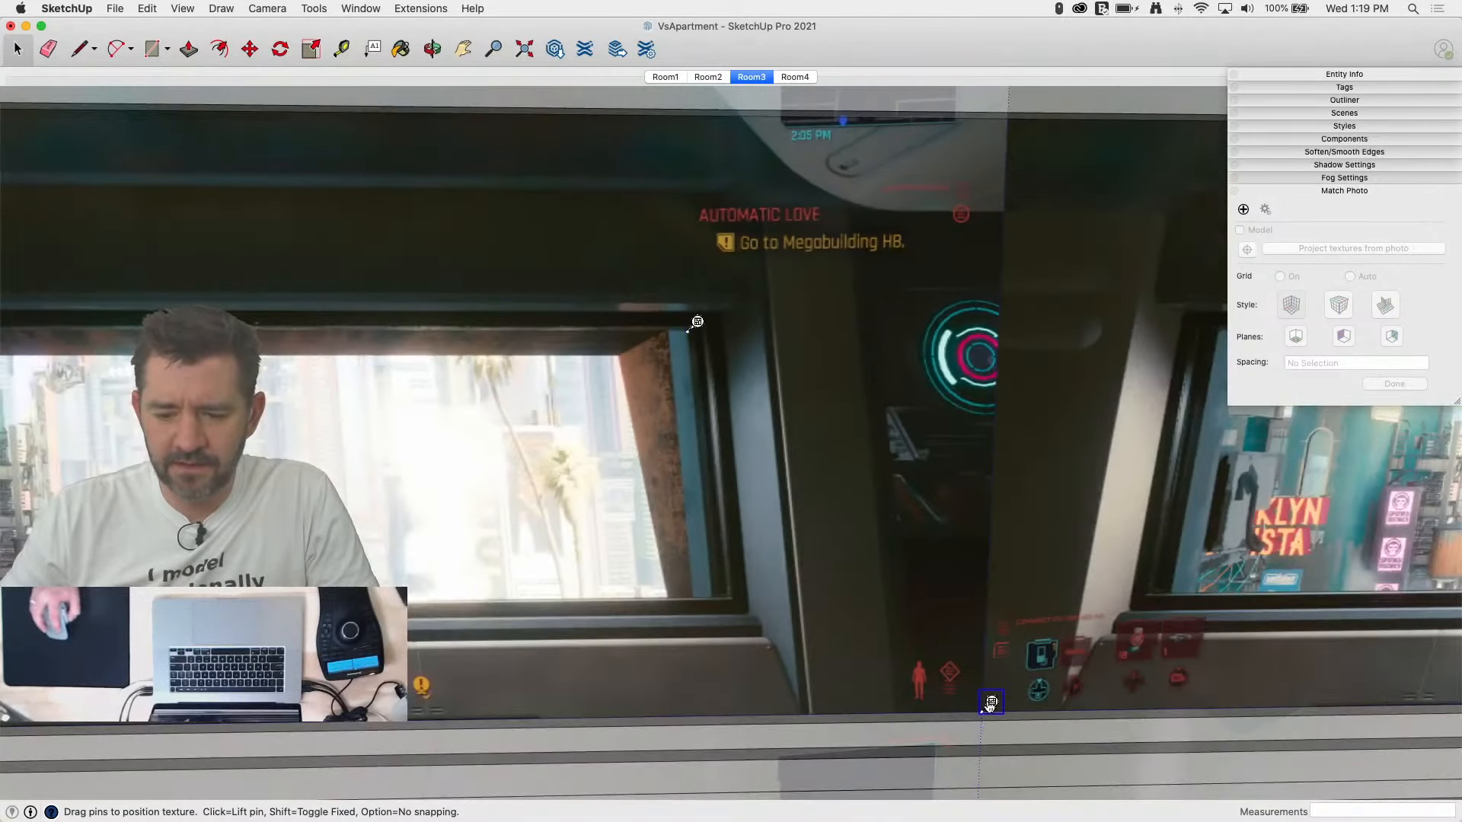
drag(730, 576, 719, 597)
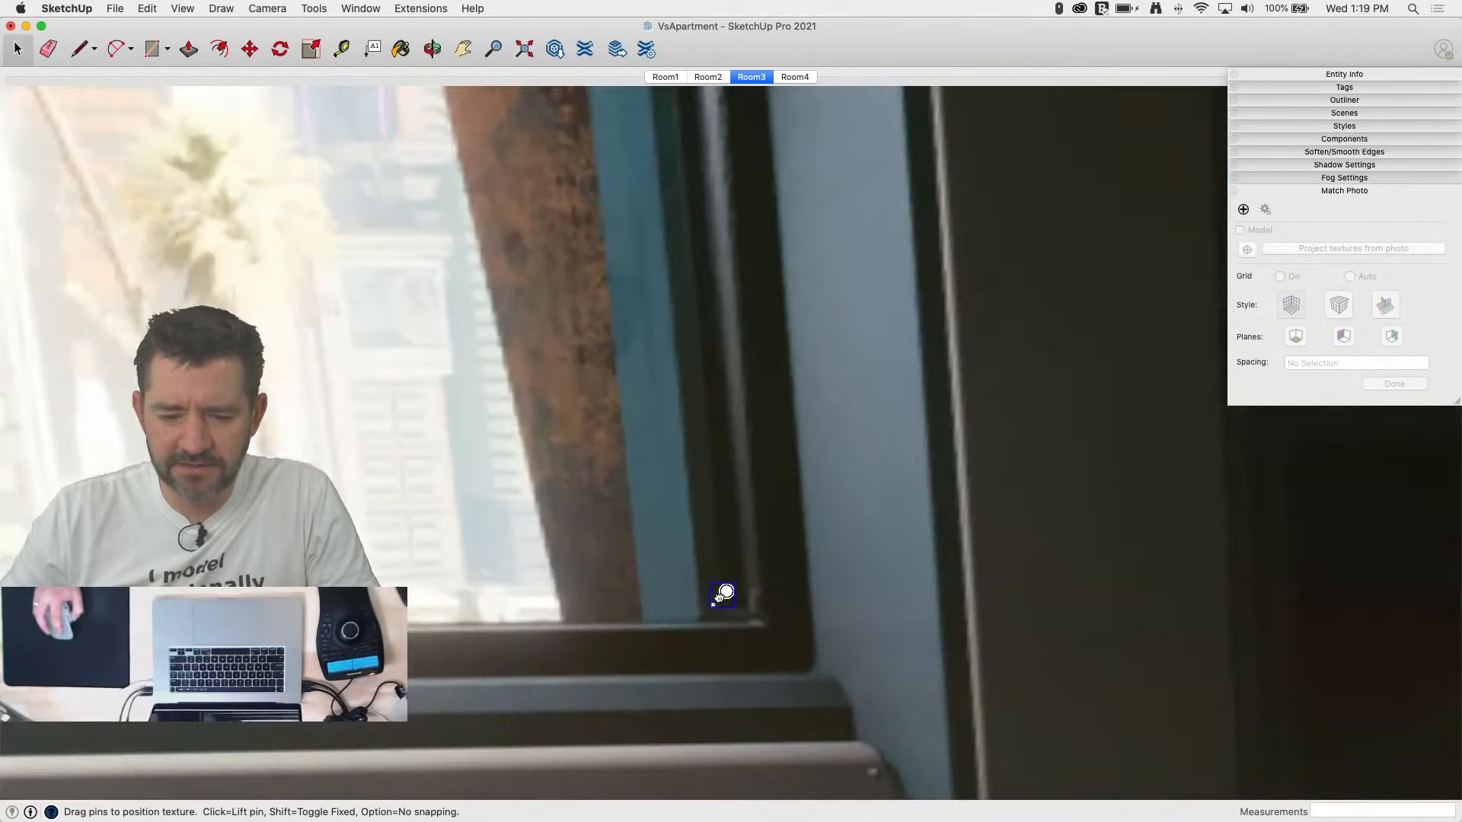
key(super+z)
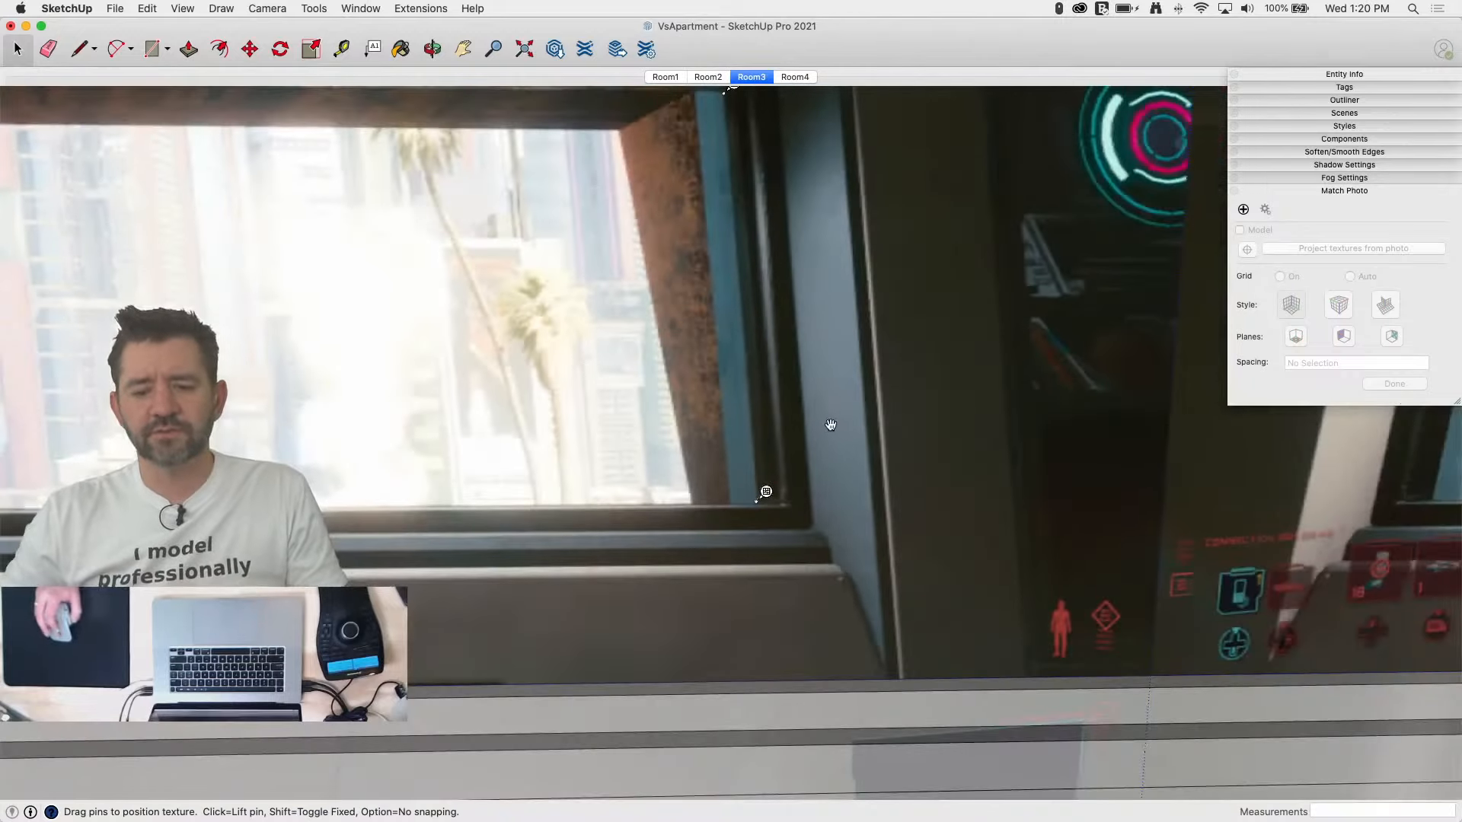
Step: Stretch the texture by moving its lower-left and upper-left pins to the matching corners of the modeled window pane
scroll(535, 478, down, 3)
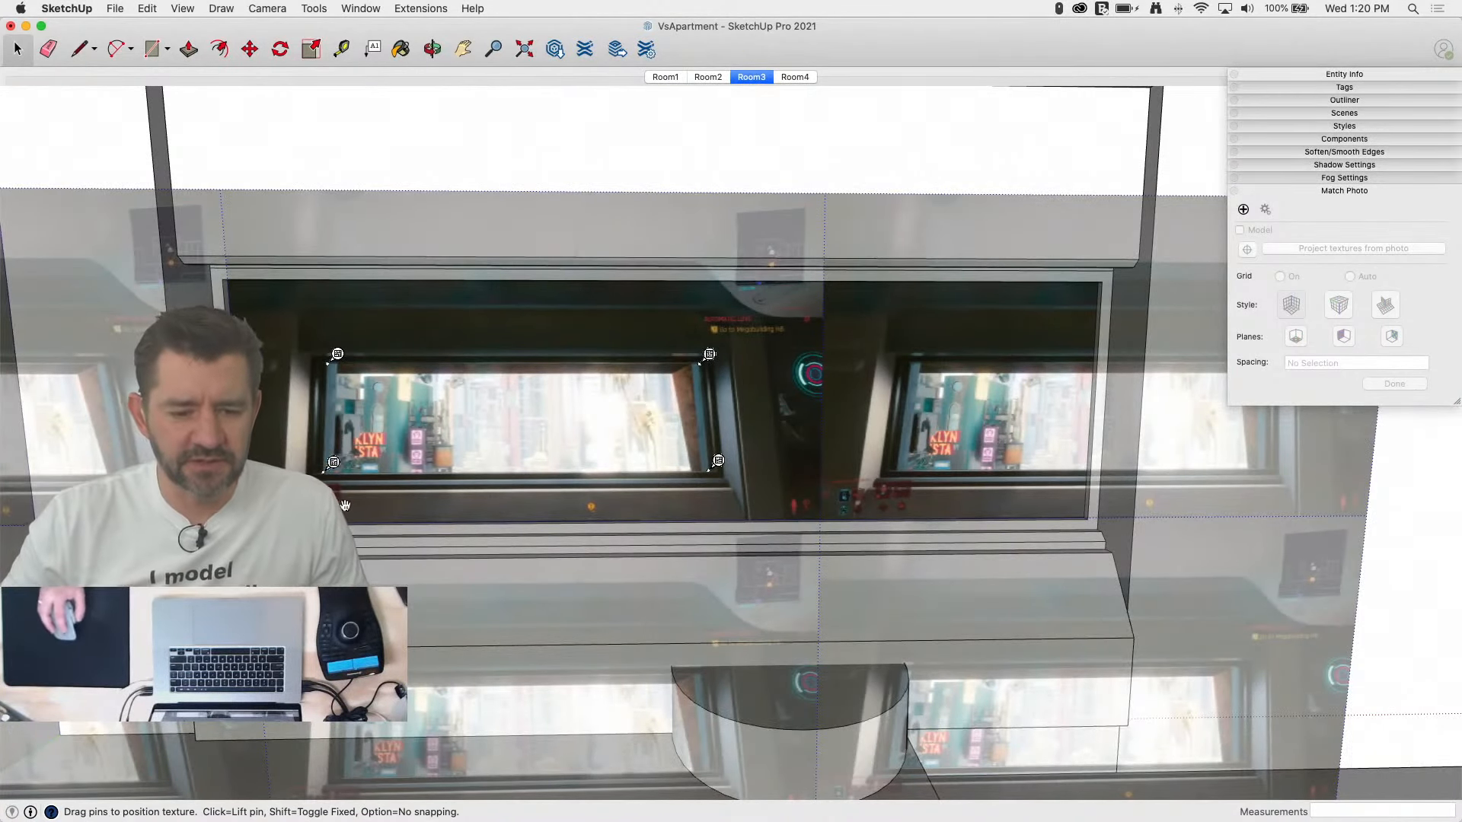
drag(333, 462, 324, 472)
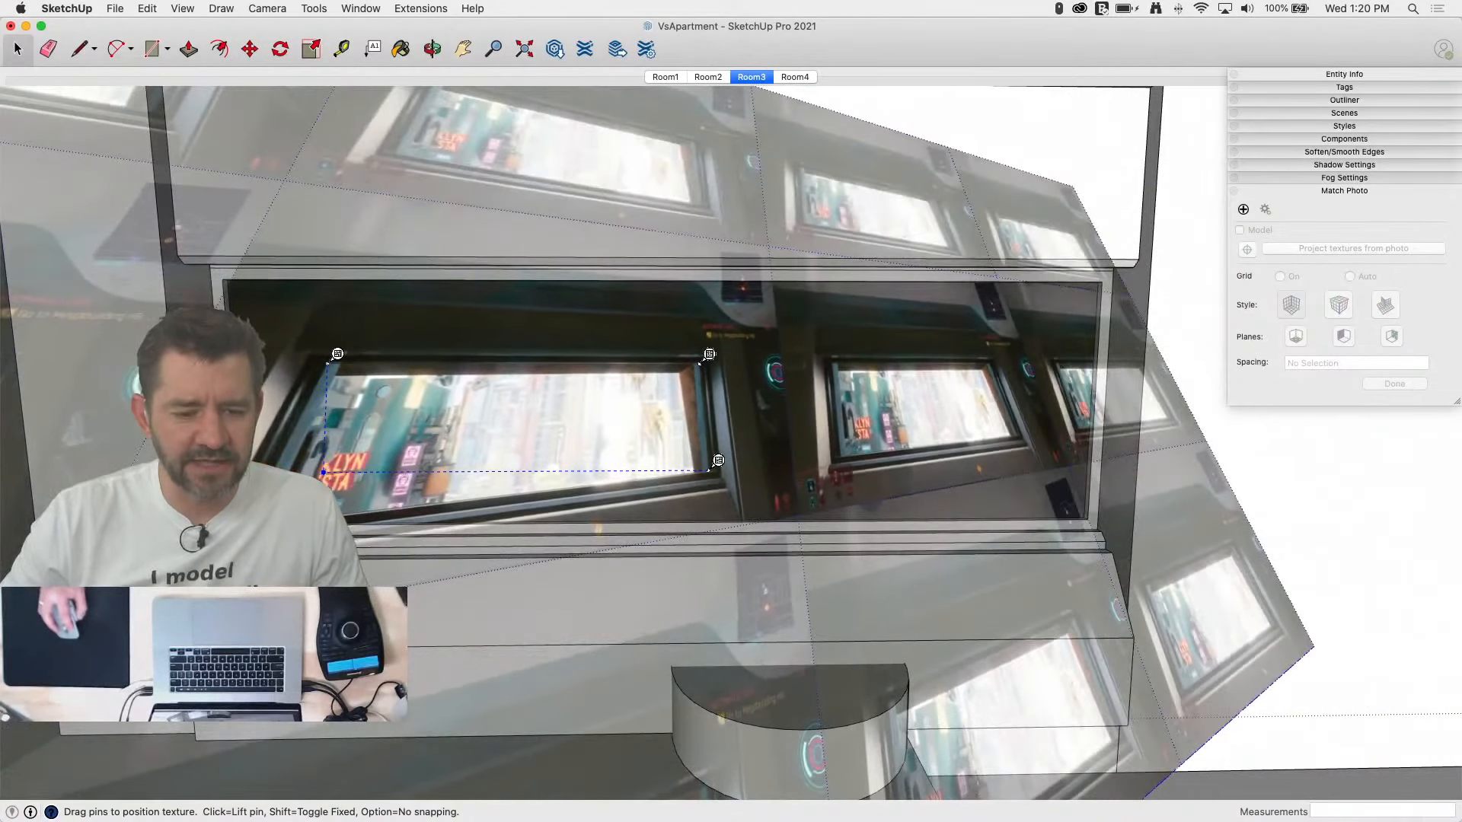
drag(338, 356, 244, 287)
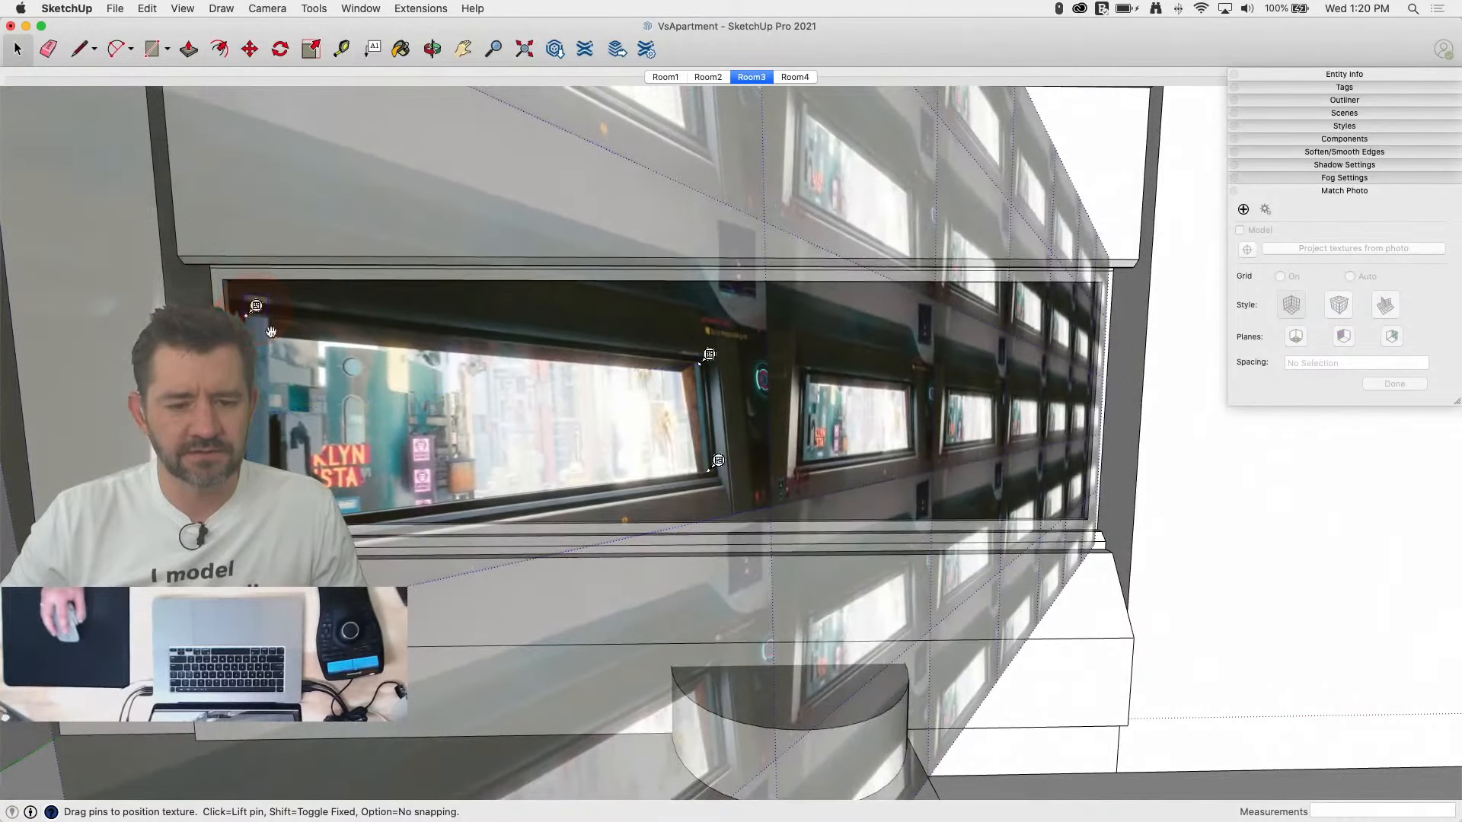
key(Return)
middle_drag(244, 287, 298, 148)
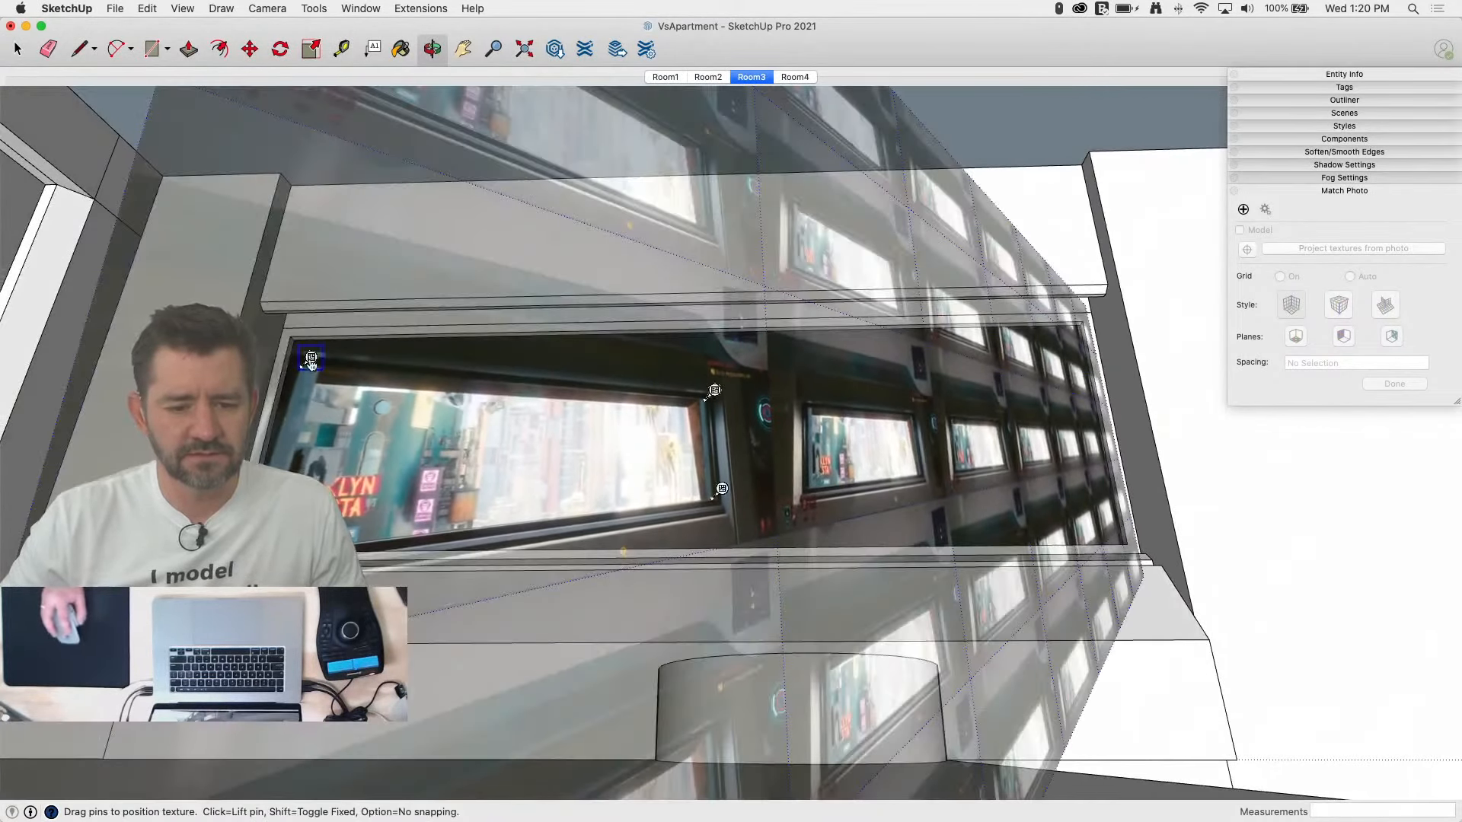
drag(311, 356, 303, 329)
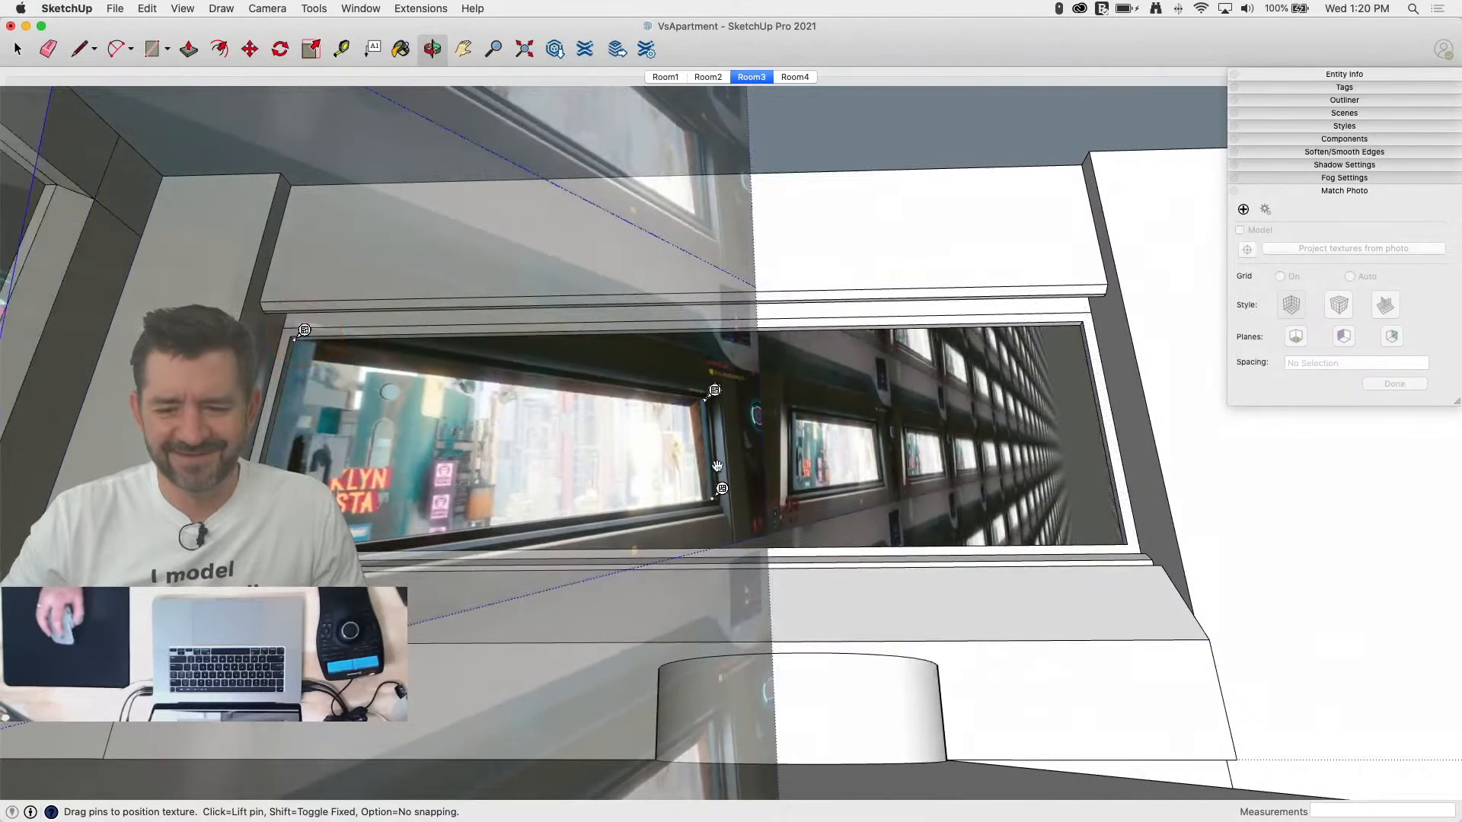
Step: Stretch the texture by moving its upper-right and lower-right pins to the pane's right corners, refining the lower one inside the frame
drag(713, 392, 1088, 313)
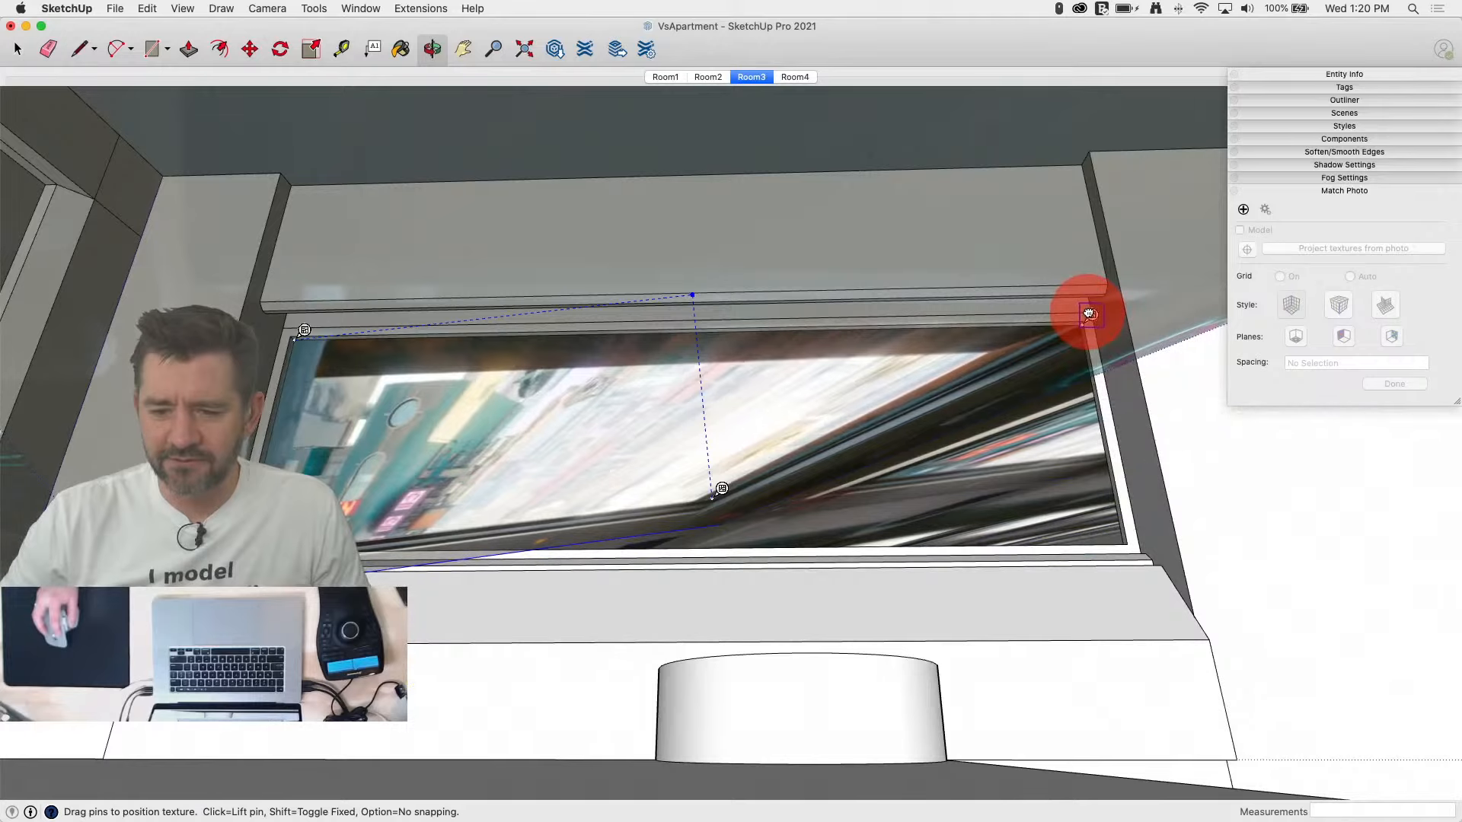
drag(718, 491, 1112, 505)
scroll(1090, 324, up, 6)
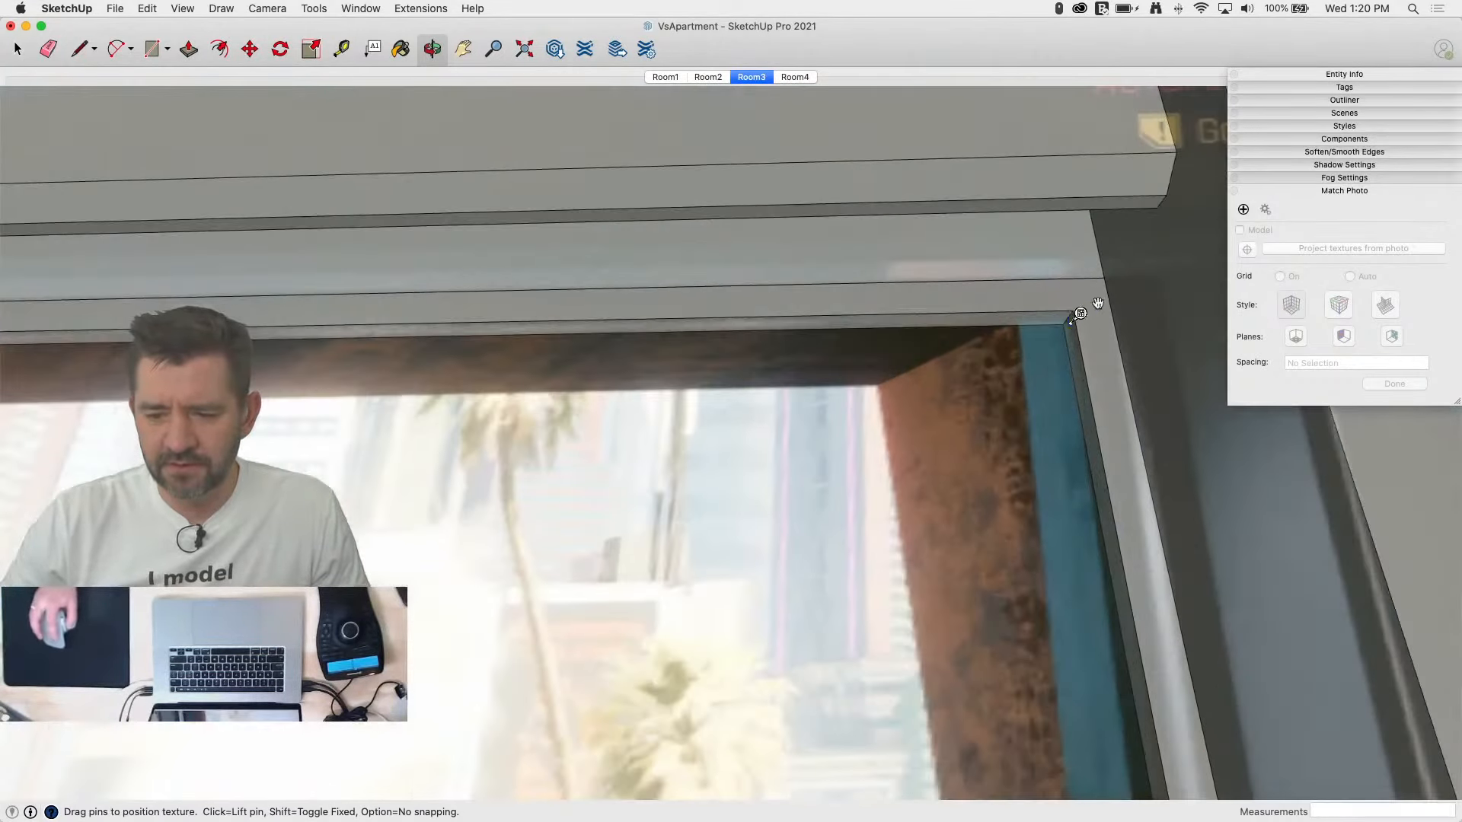
scroll(778, 422, down, 6)
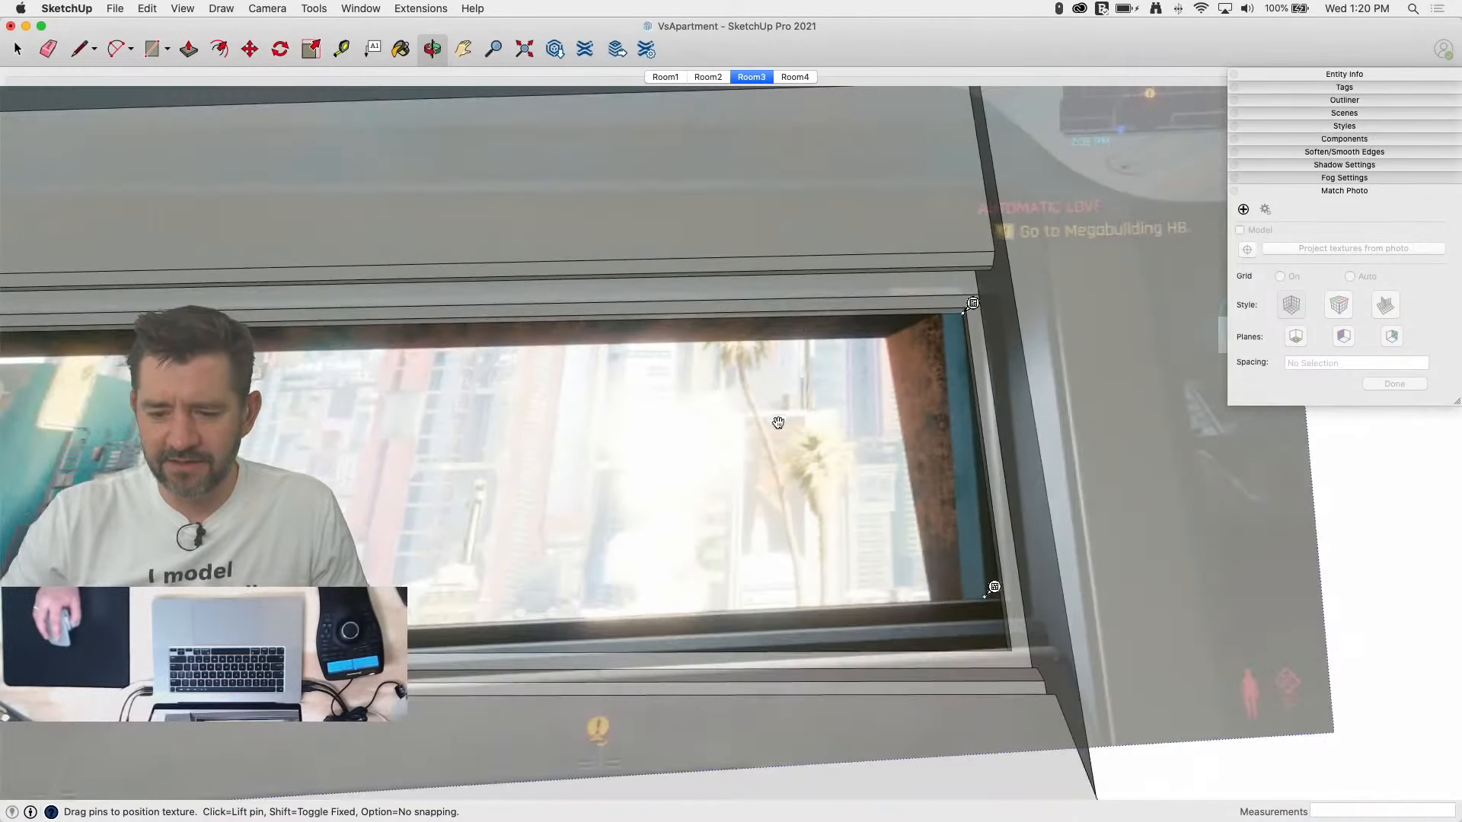
middle_drag(778, 423, 930, 692)
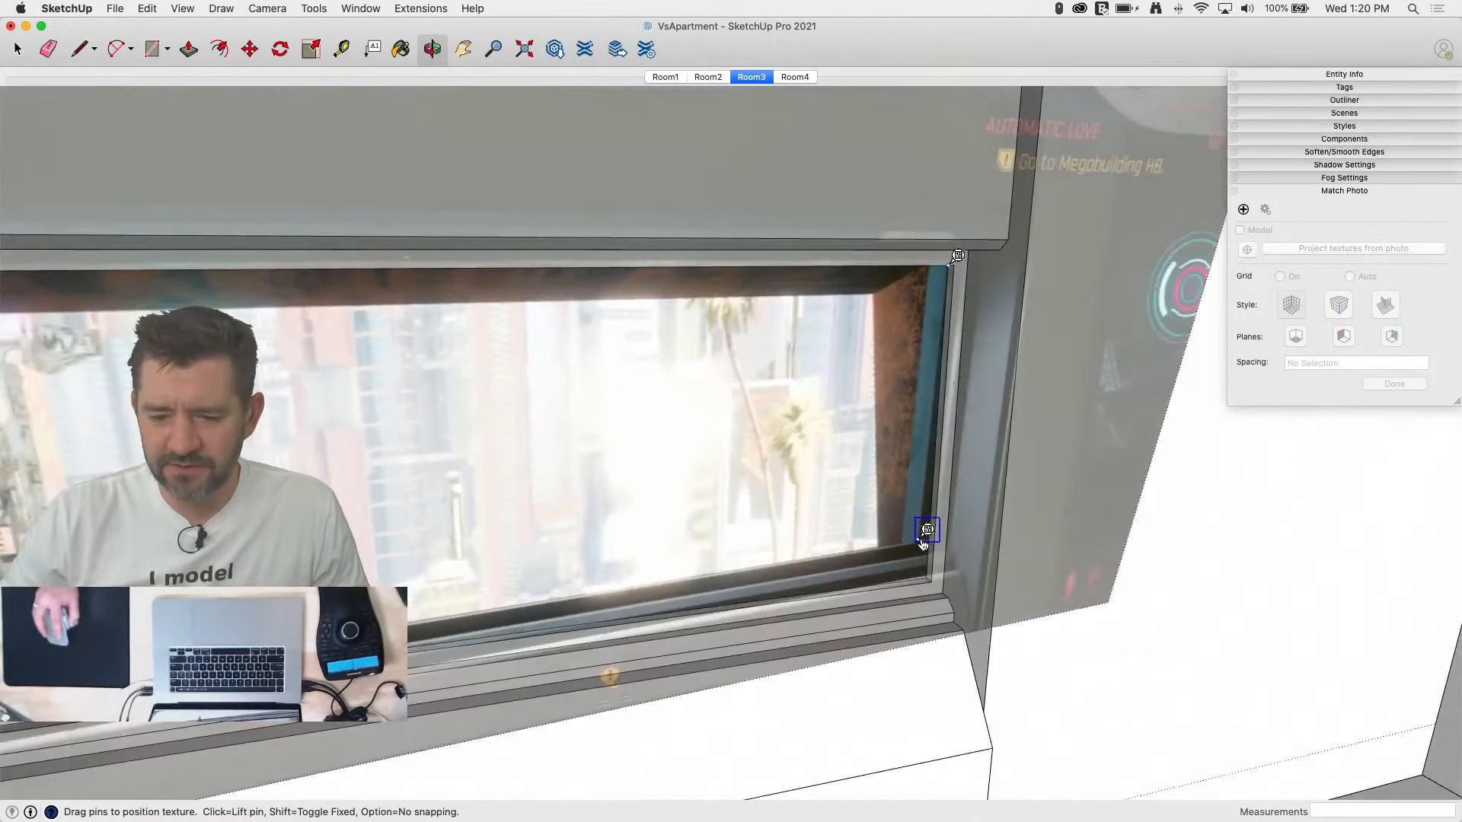
drag(928, 538, 936, 567)
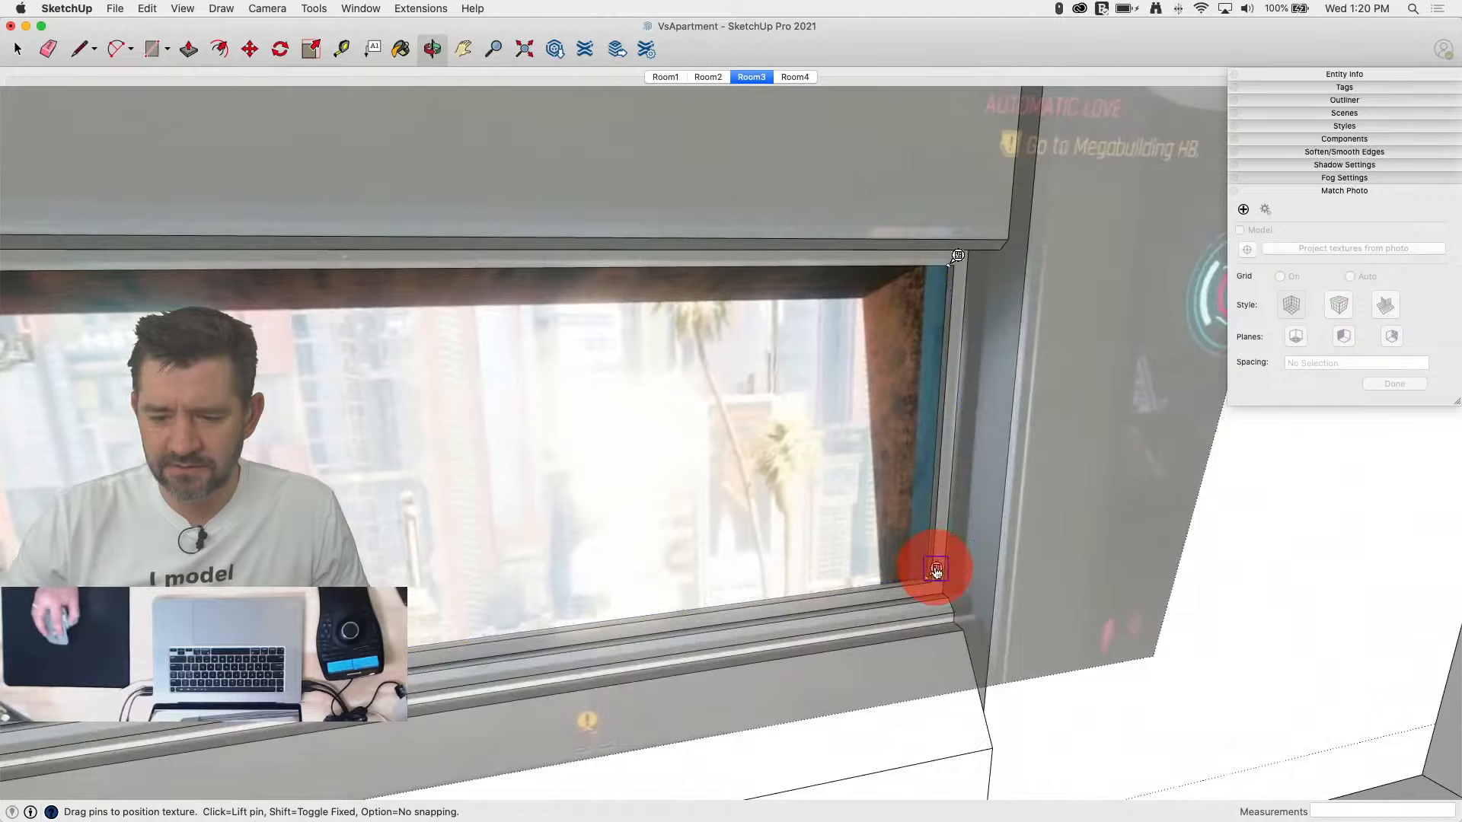
scroll(984, 464, down, 5)
scroll(1048, 600, up, 10)
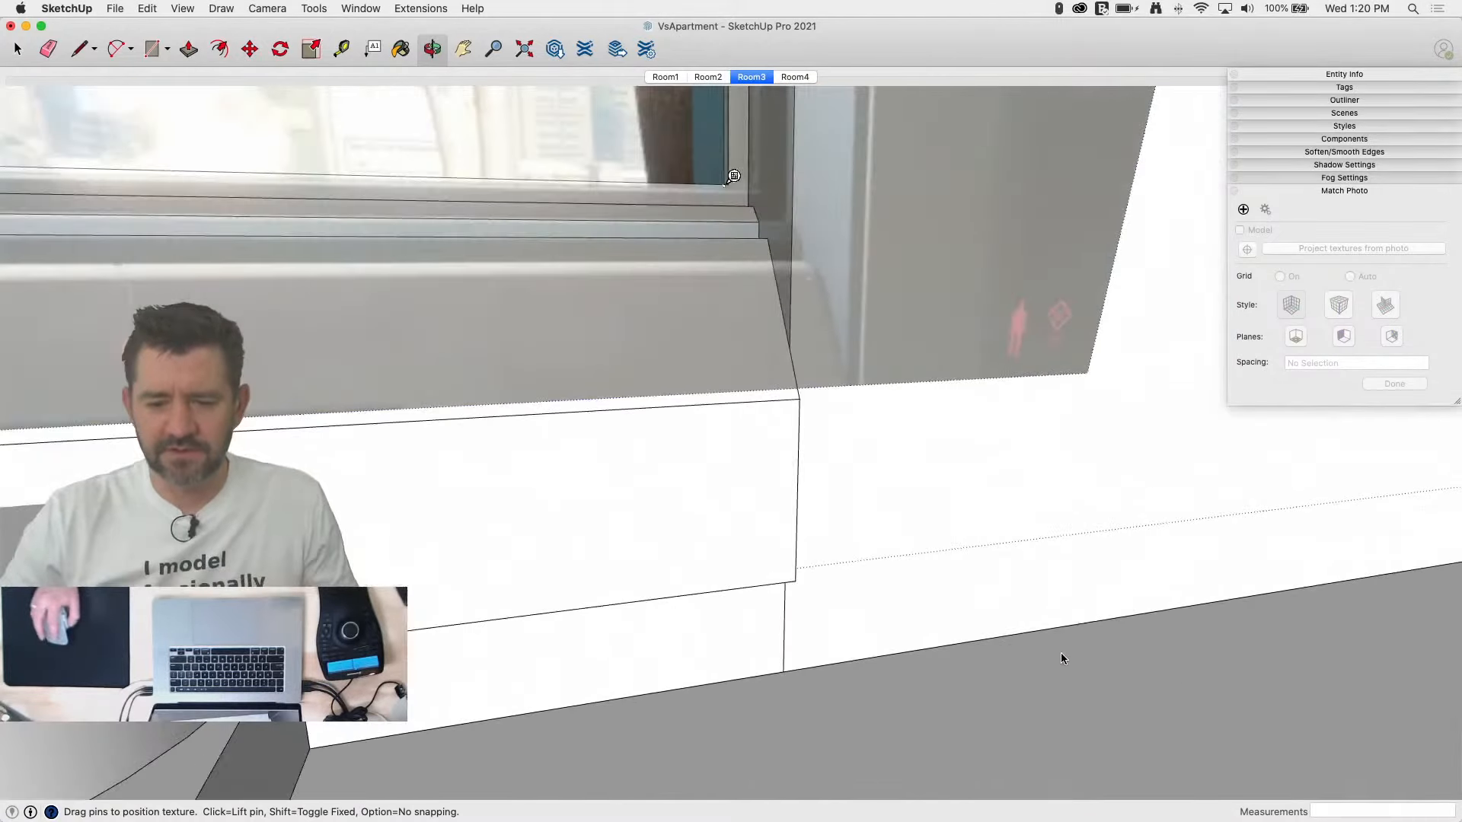
Step: Finish positioning the city photo texture on the window face
click(1063, 656)
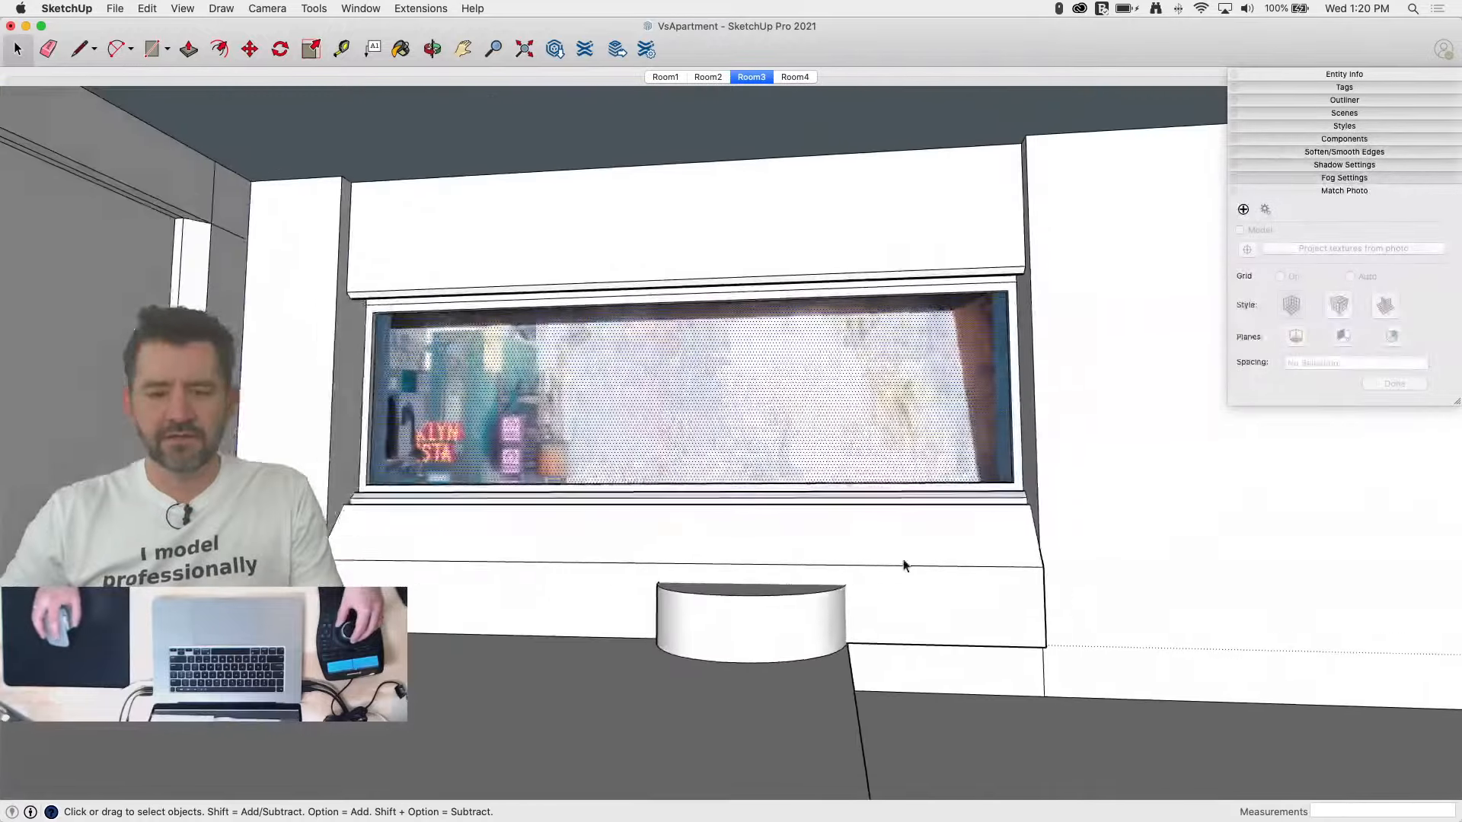
click(529, 658)
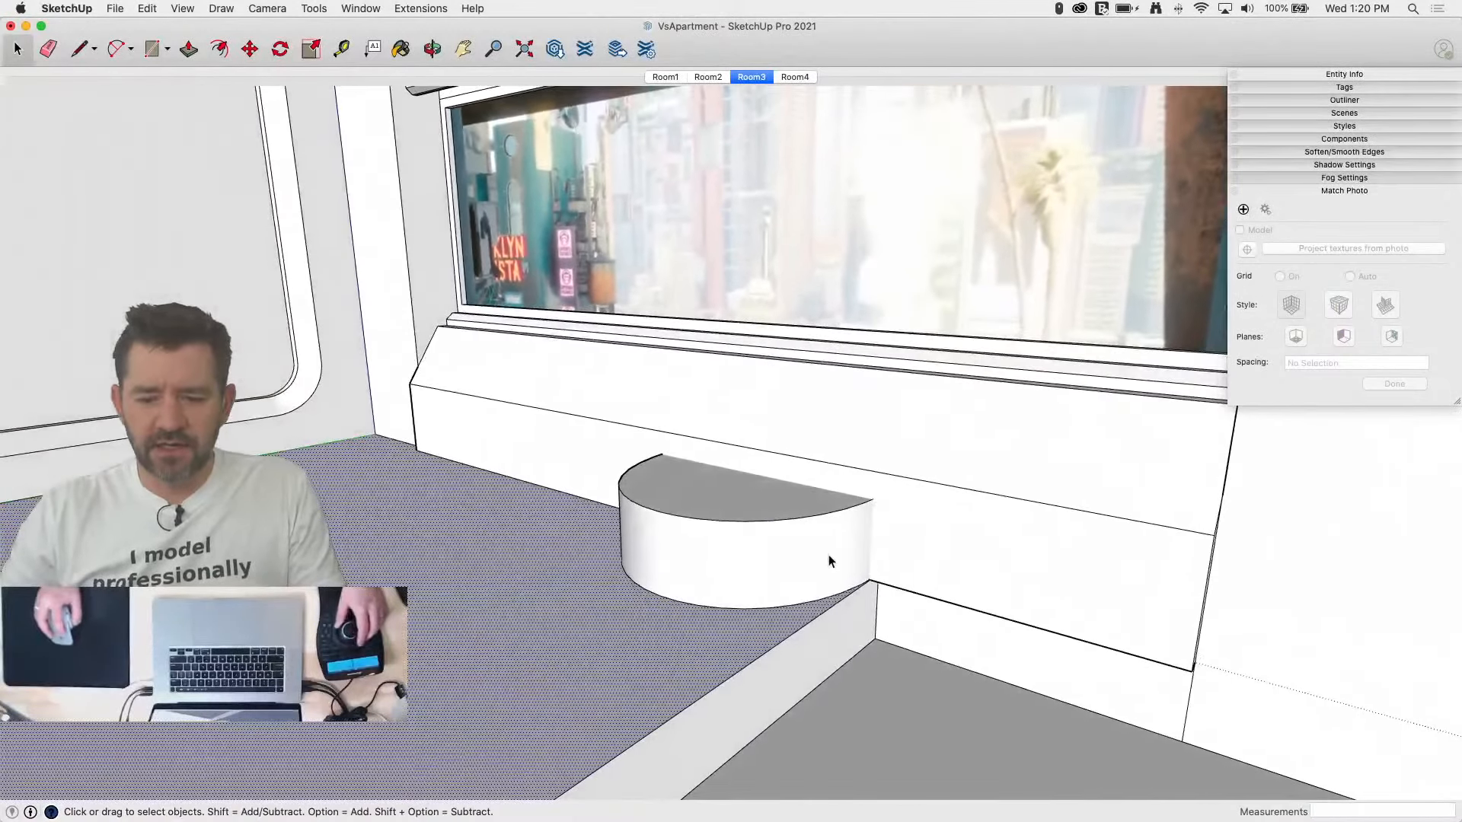
Step: Intersect the half-round table's top and curved side with the lower wall panel face, limited to the selected faces
click(833, 549)
shift+click(760, 481)
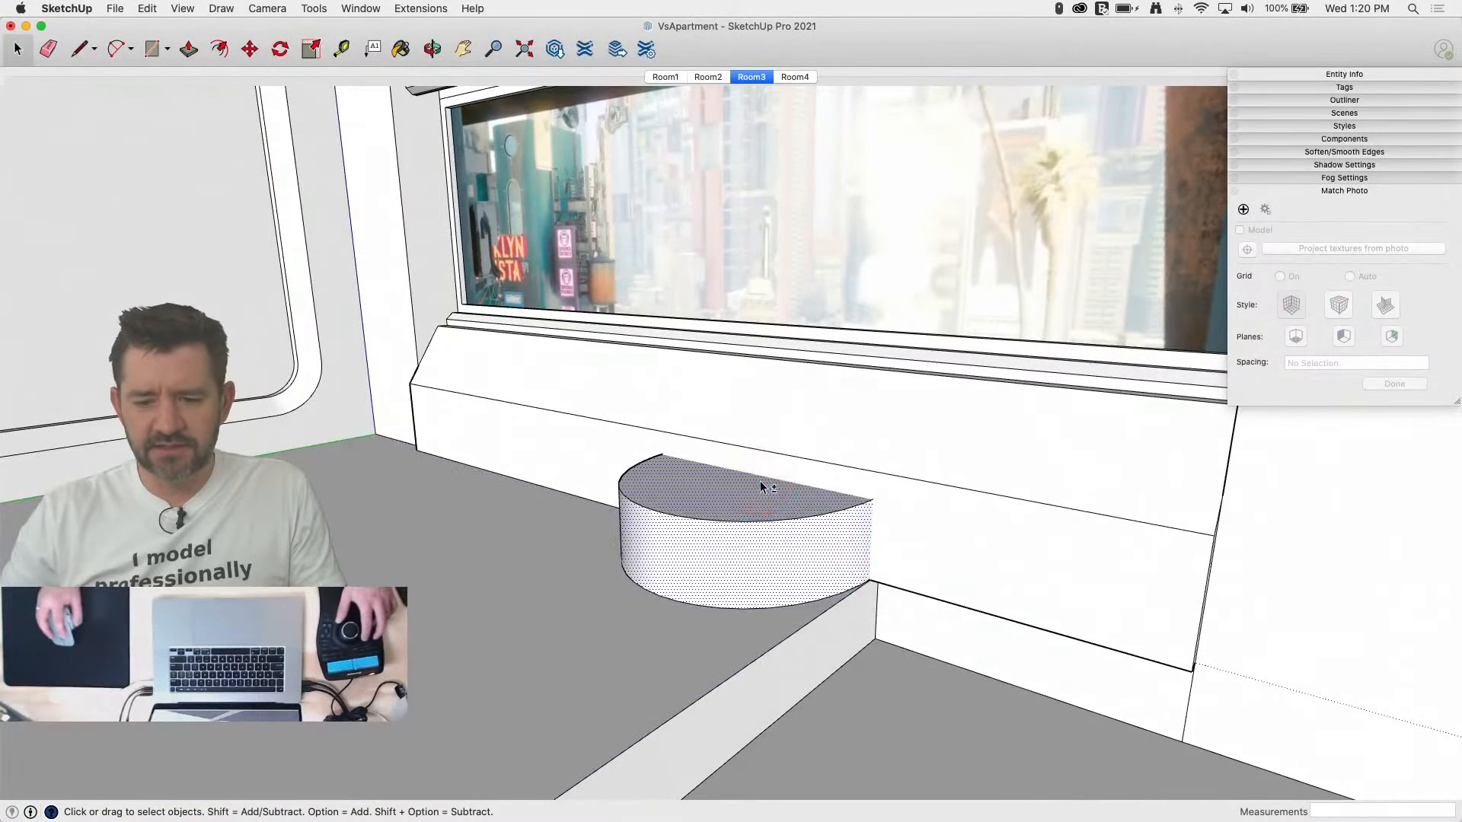
shift+click(910, 519)
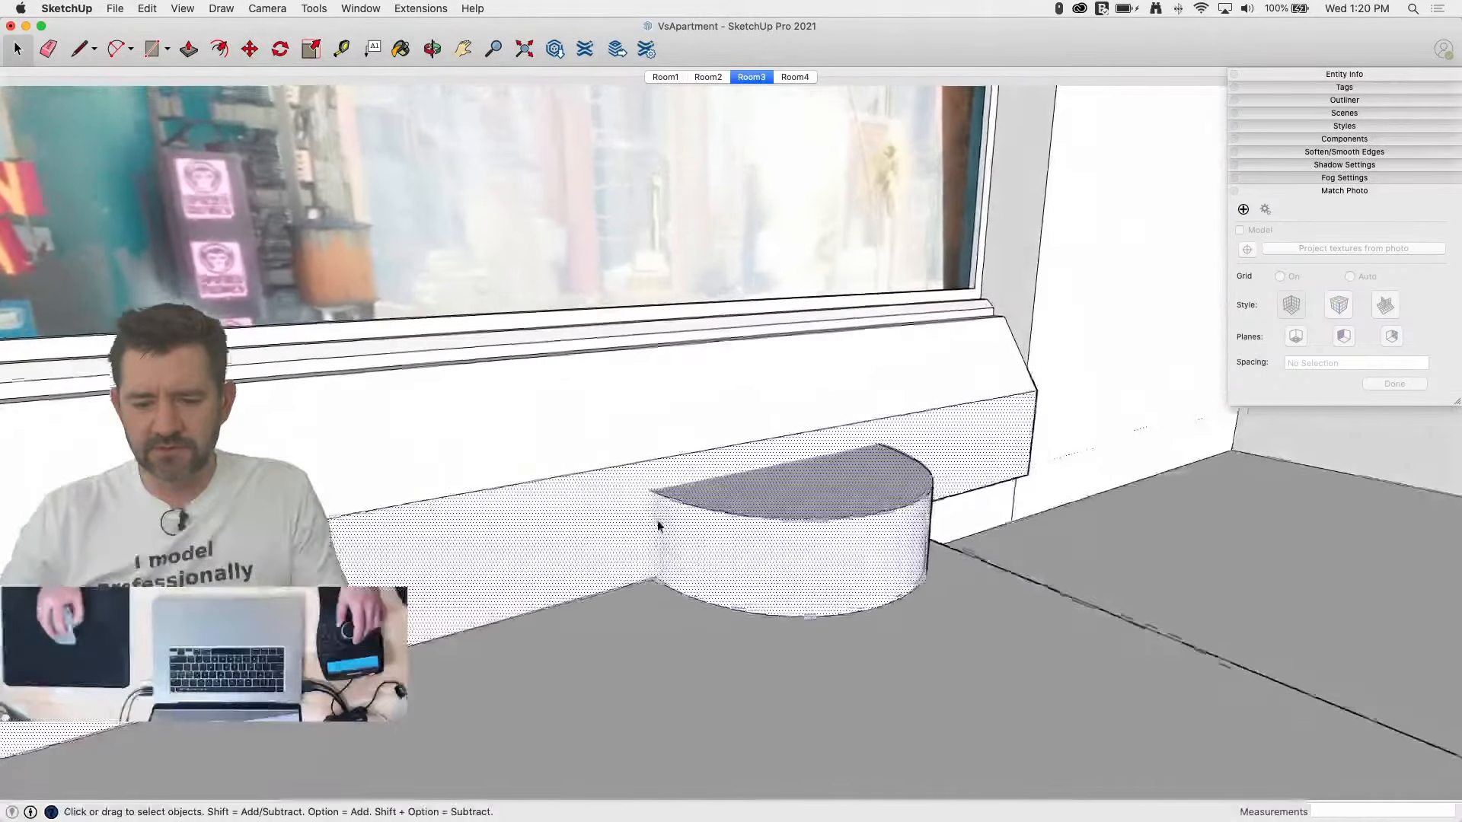
right_click(680, 547)
mouse_move(778, 681)
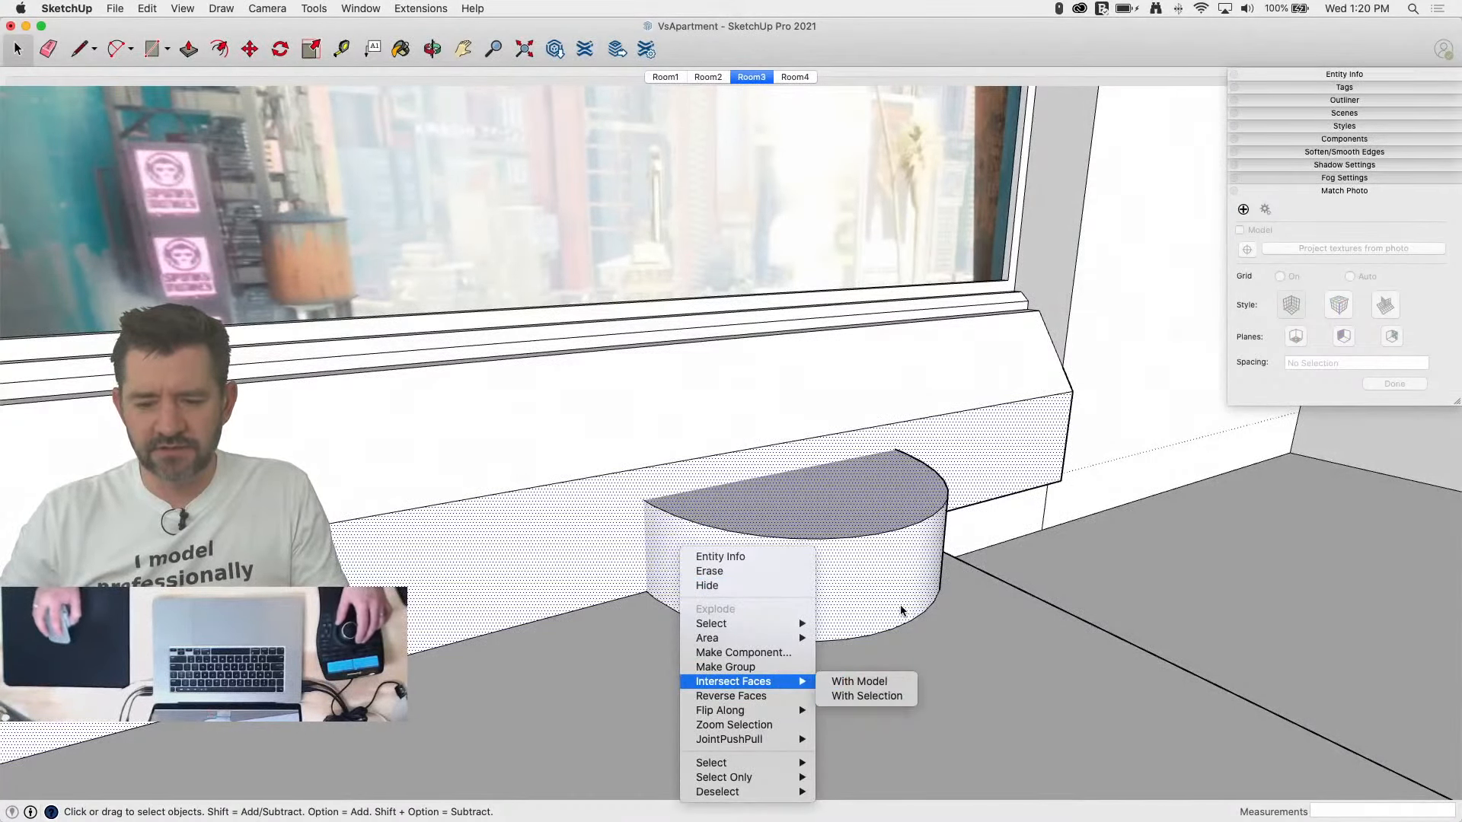
click(889, 697)
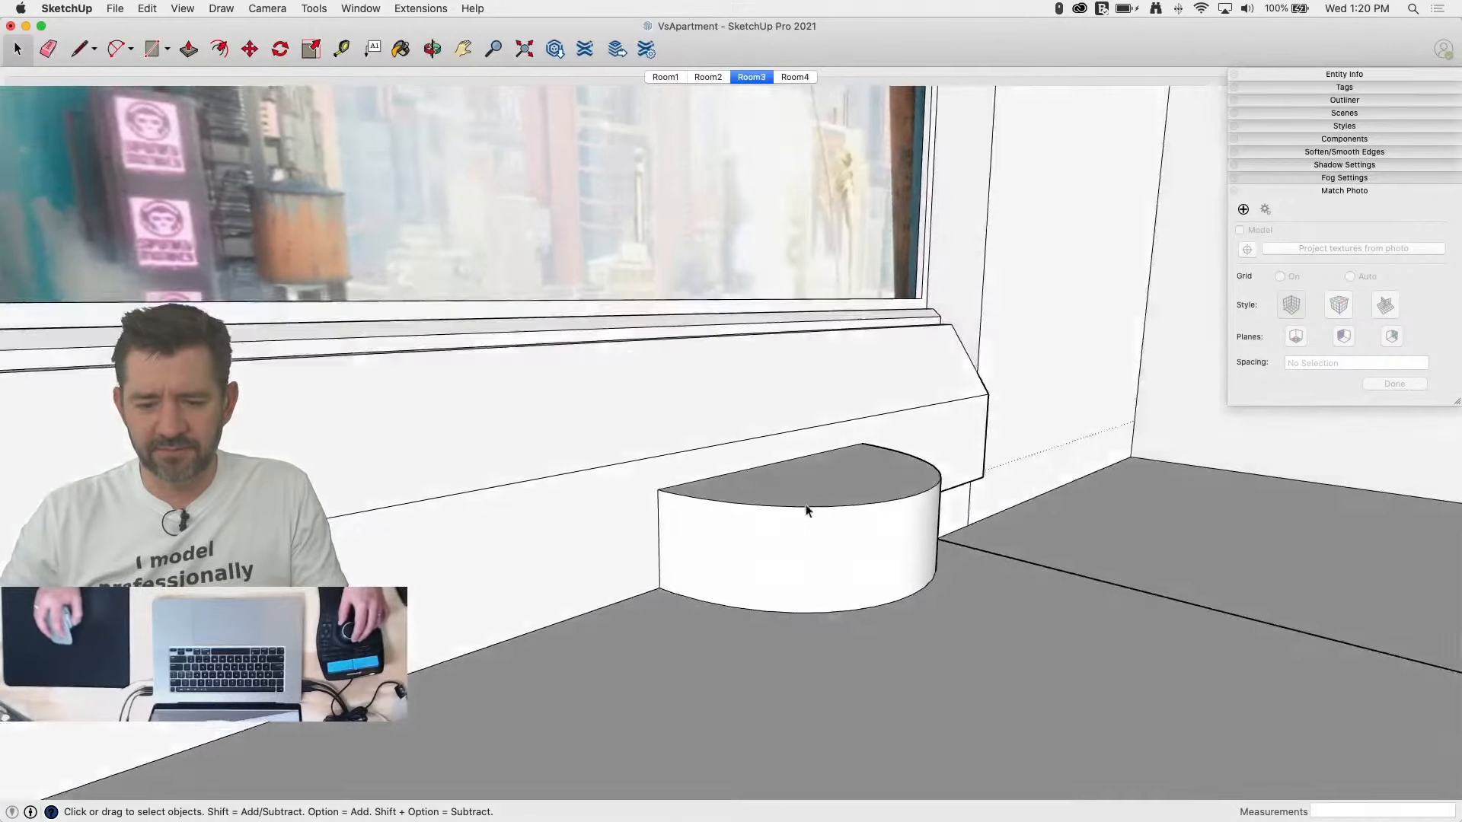
Step: Erase the leftover edges of the half-round table that protrude behind the wall panel
key(e)
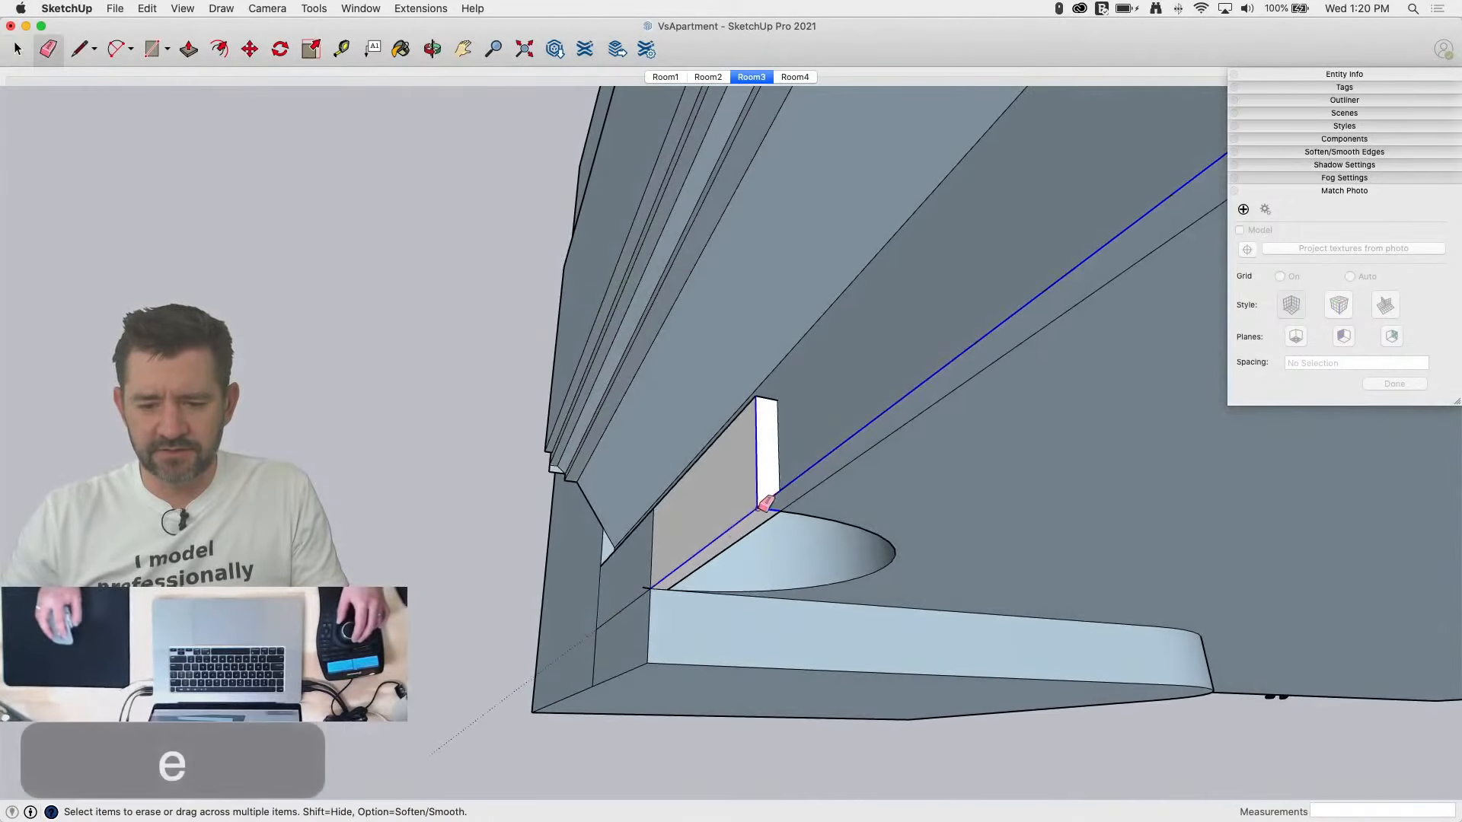
click(763, 505)
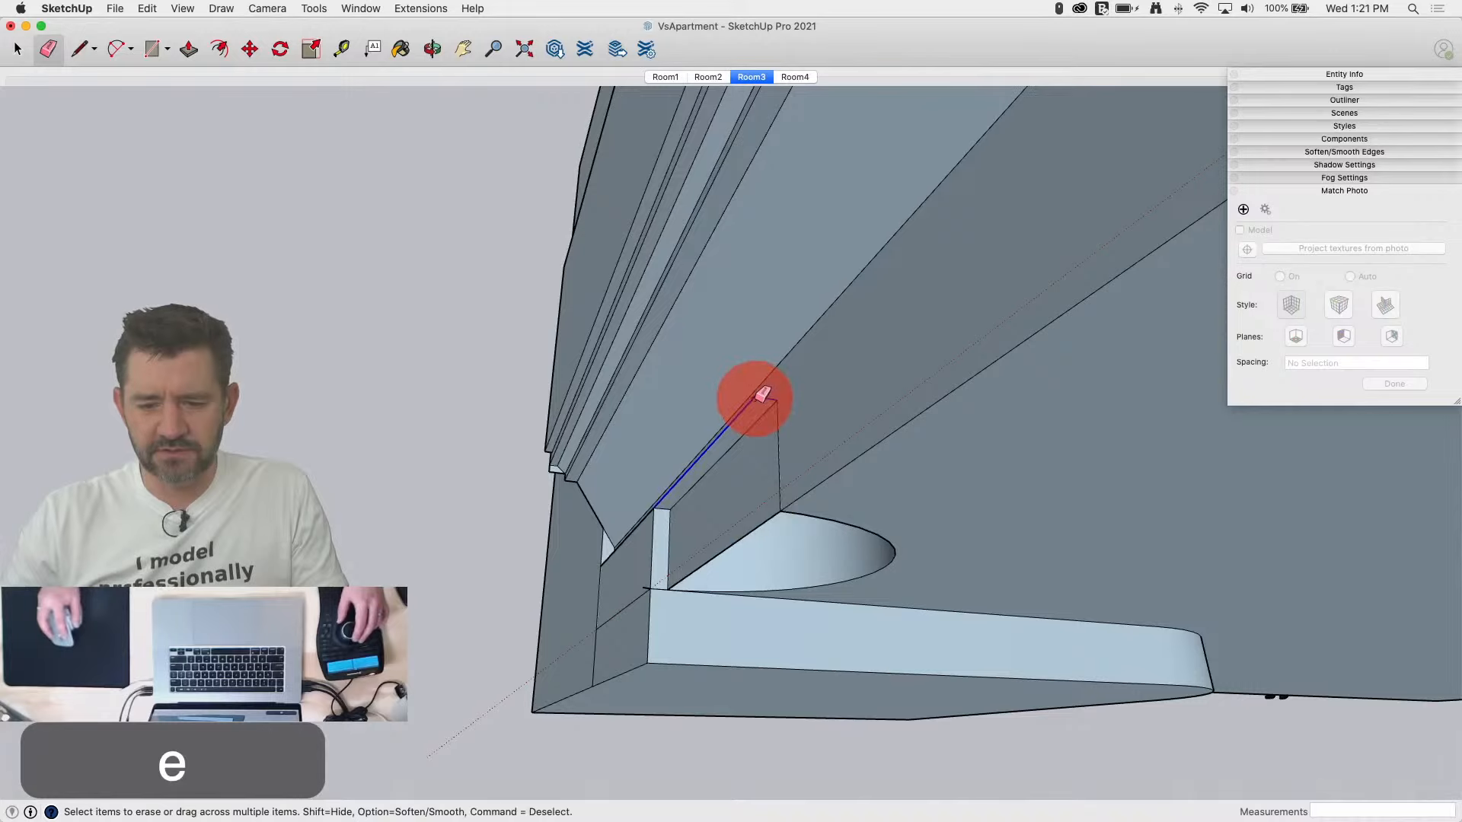
click(750, 523)
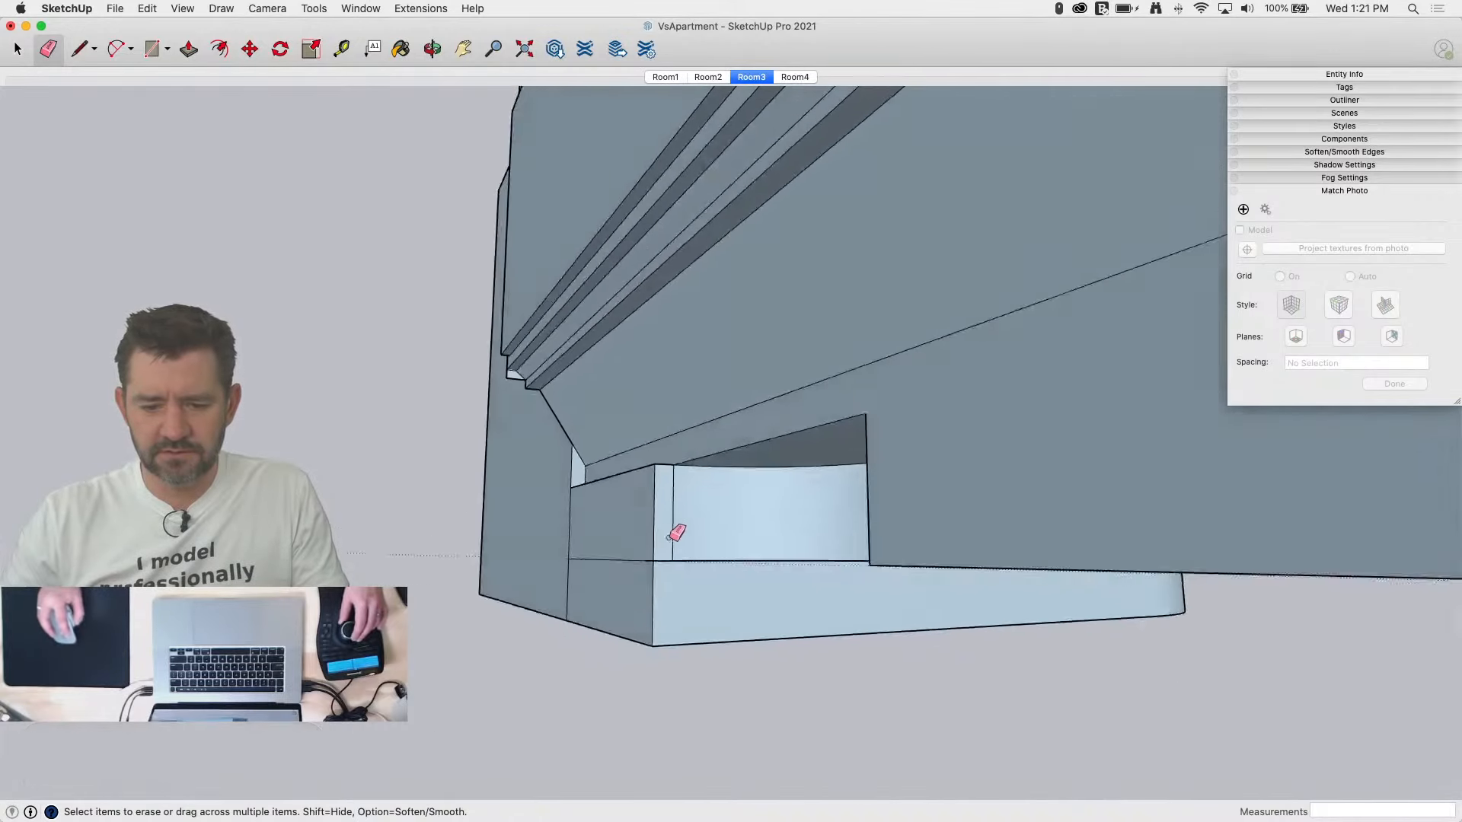
click(655, 554)
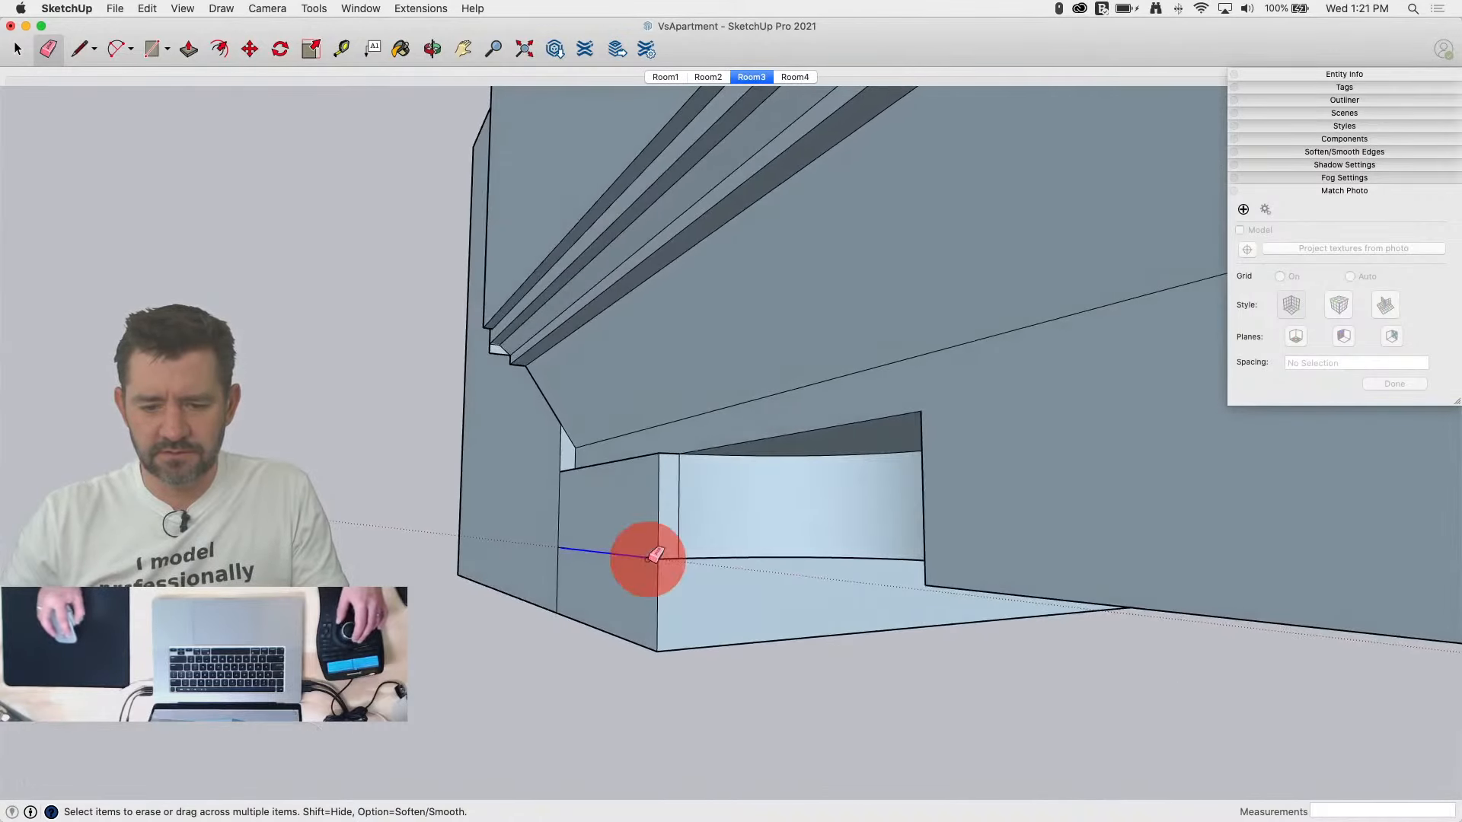
click(673, 581)
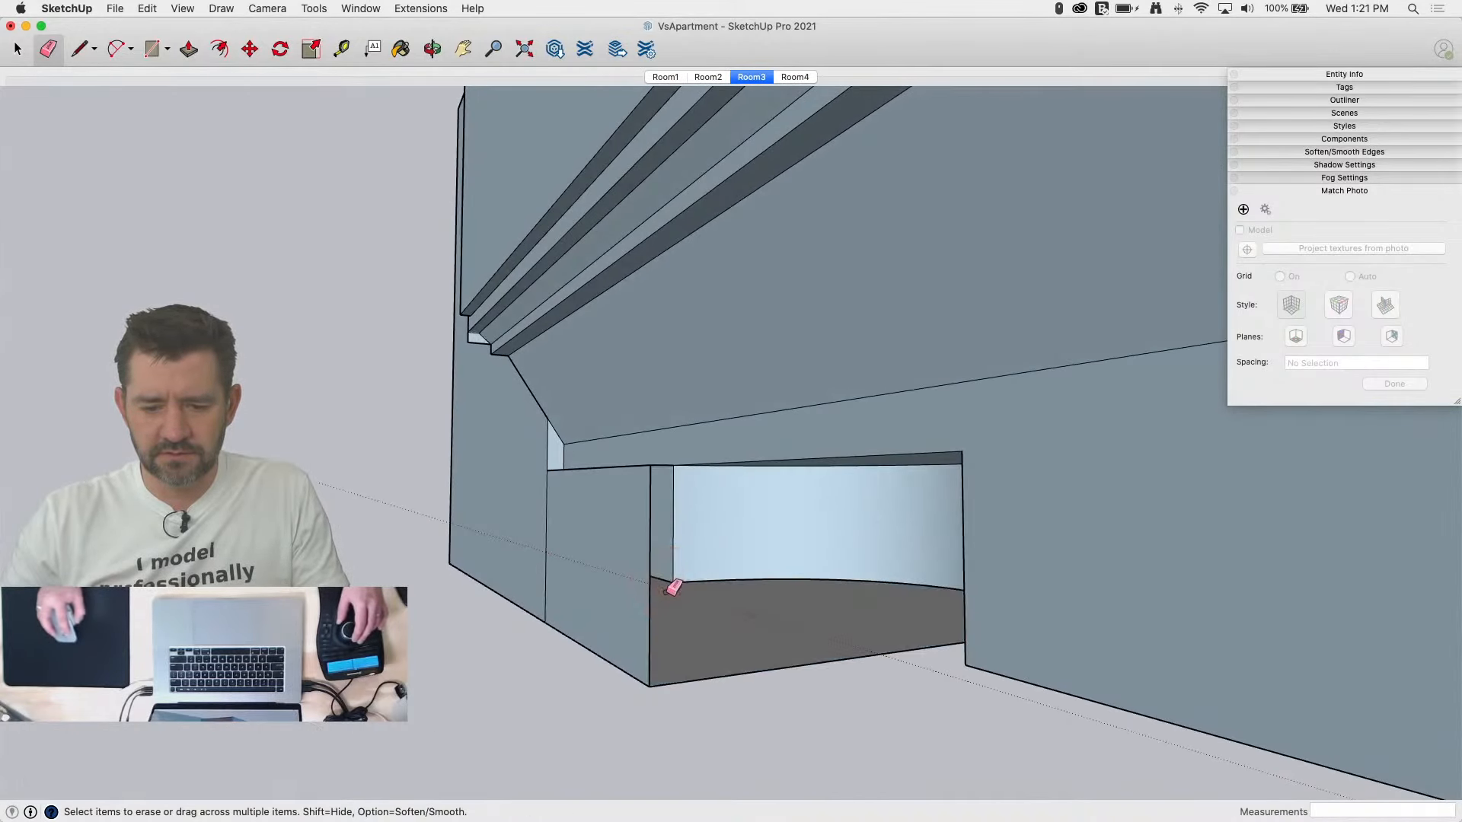
click(641, 680)
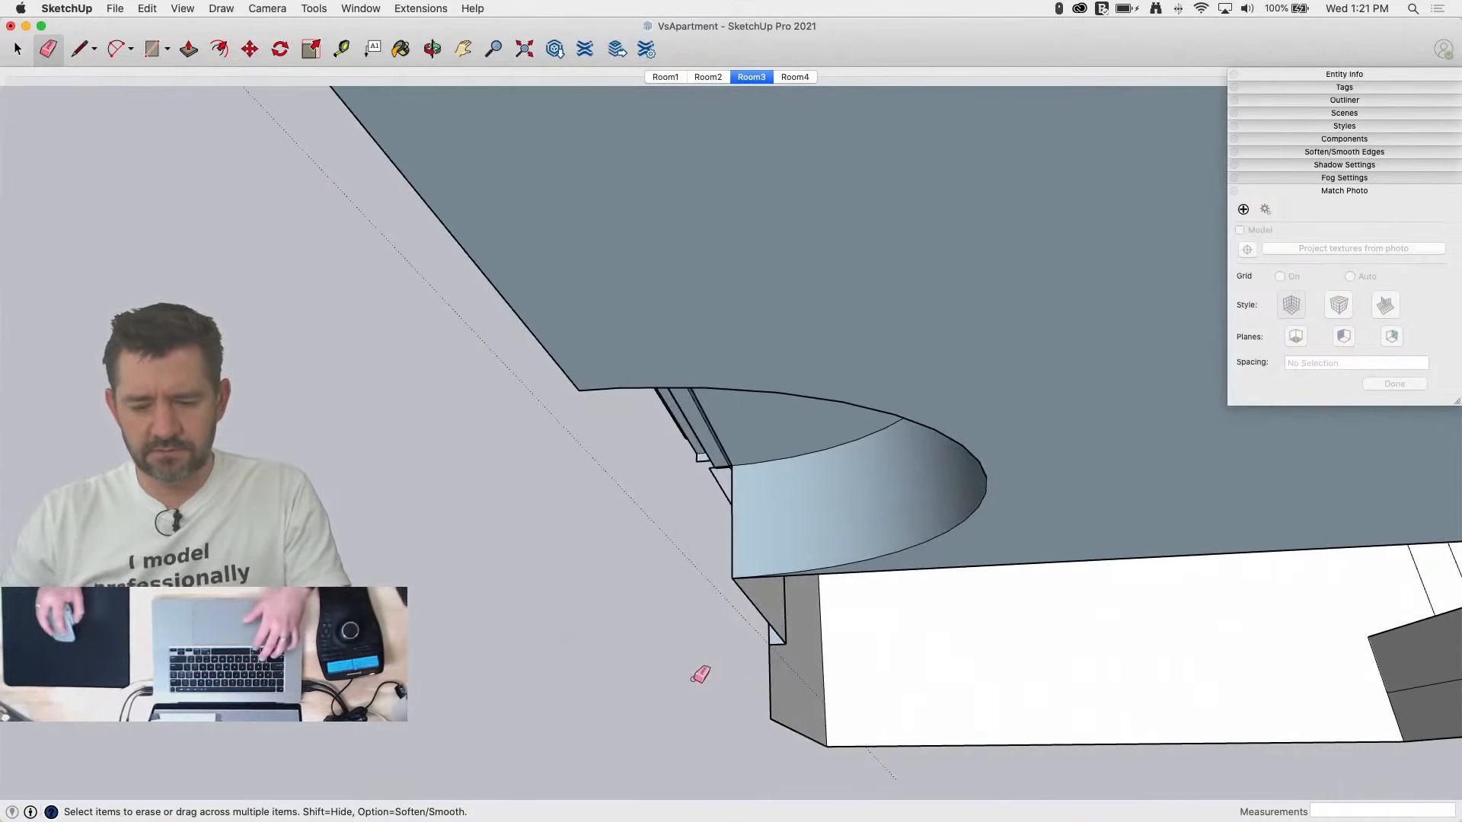
key(super+z)
key(super+z)
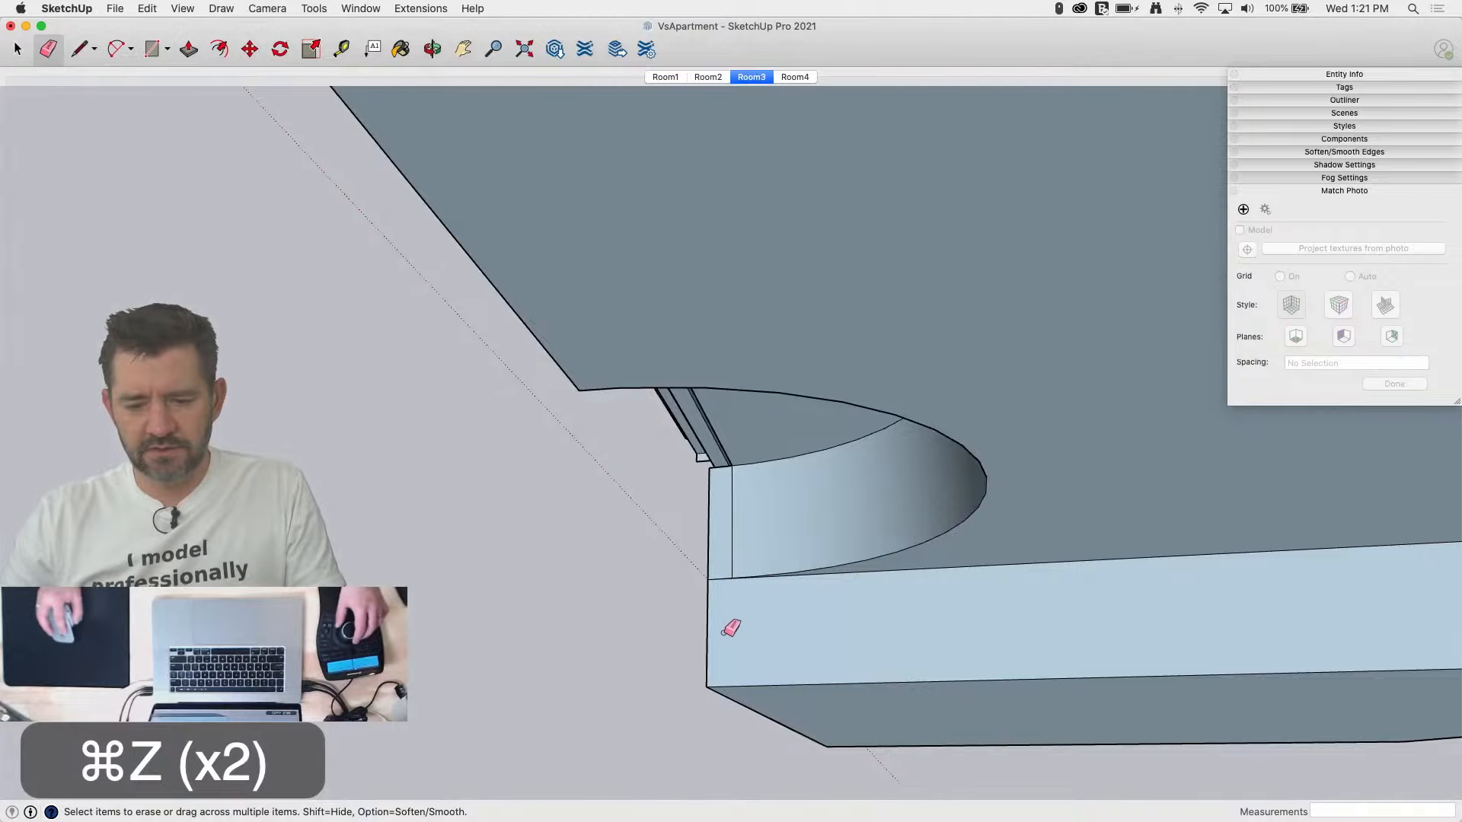
Step: Erase the remaining edge behind the half-round table and draw a vertical edge about 1' 15/16" long where its end meets the wall
click(733, 525)
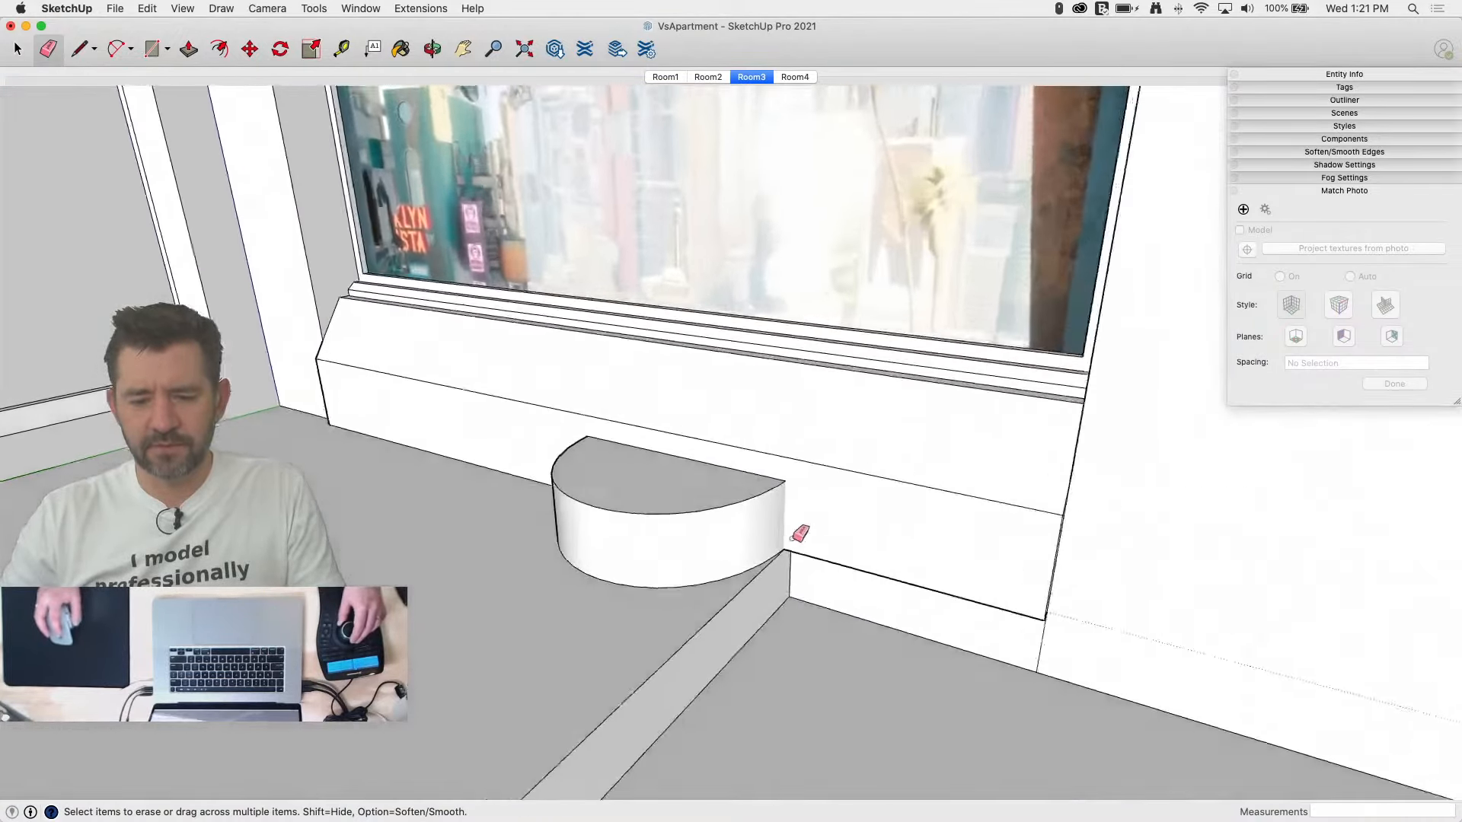
key(l)
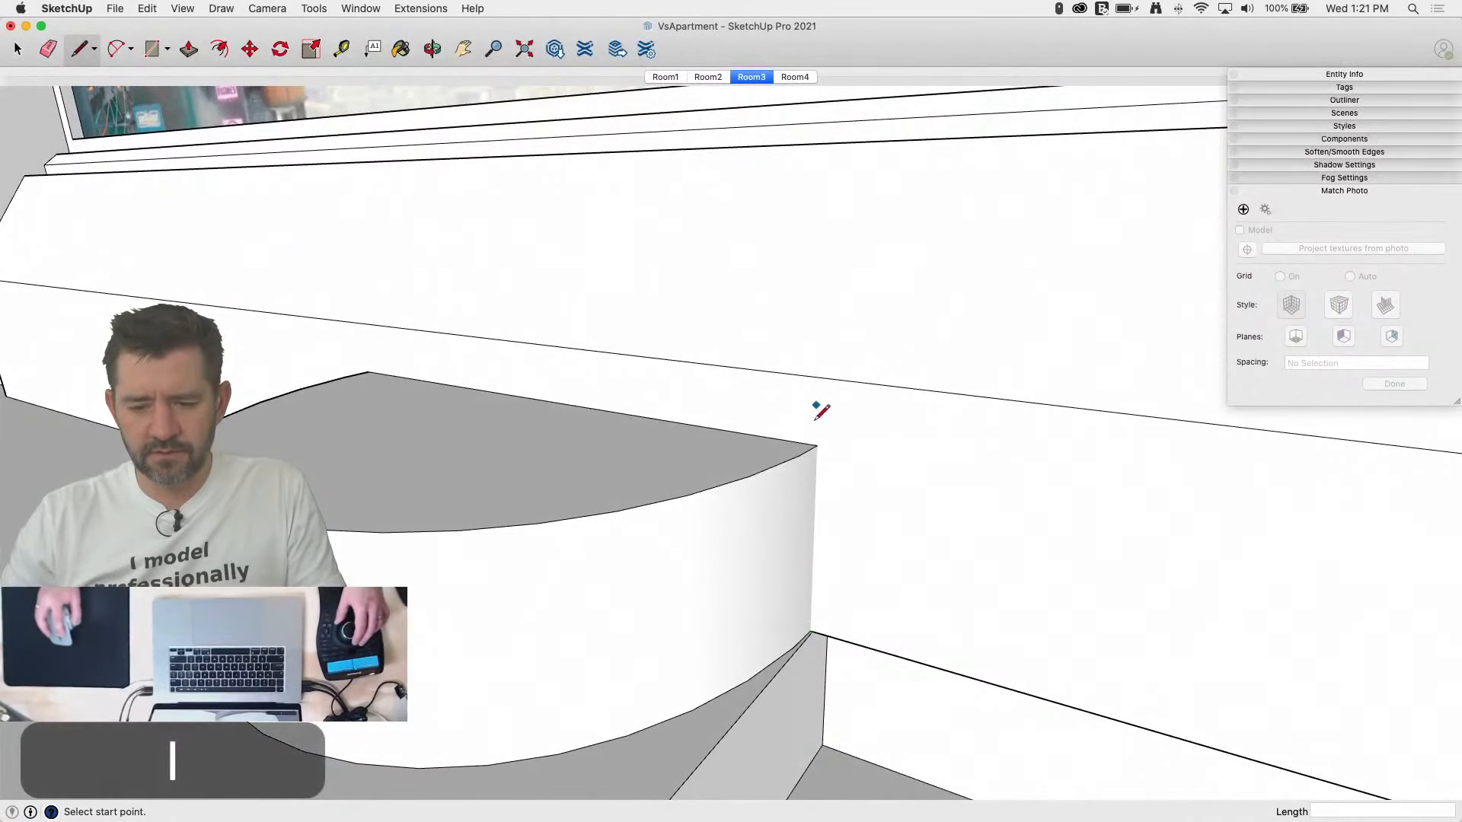
click(817, 446)
click(808, 631)
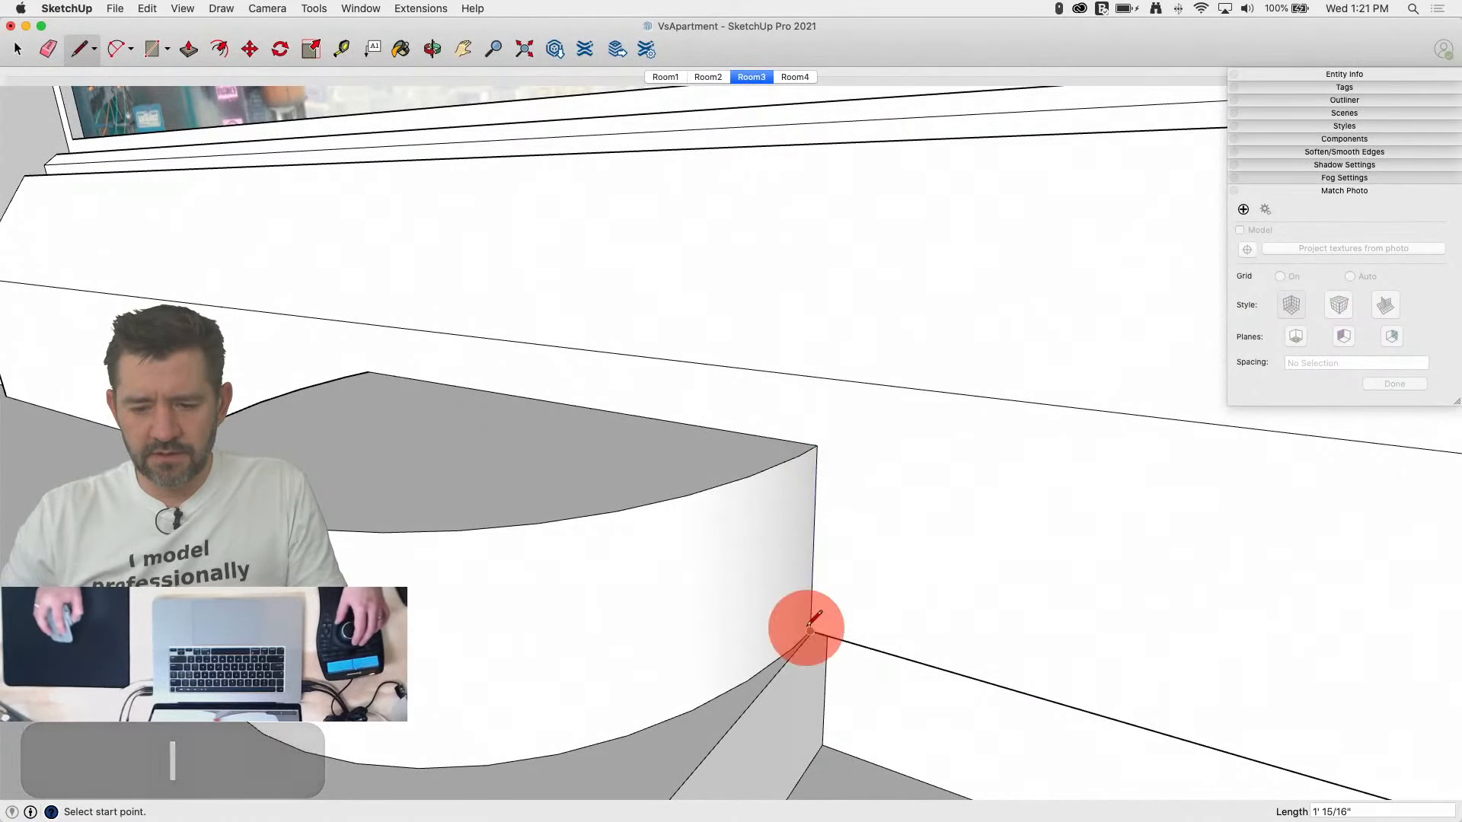
key(space)
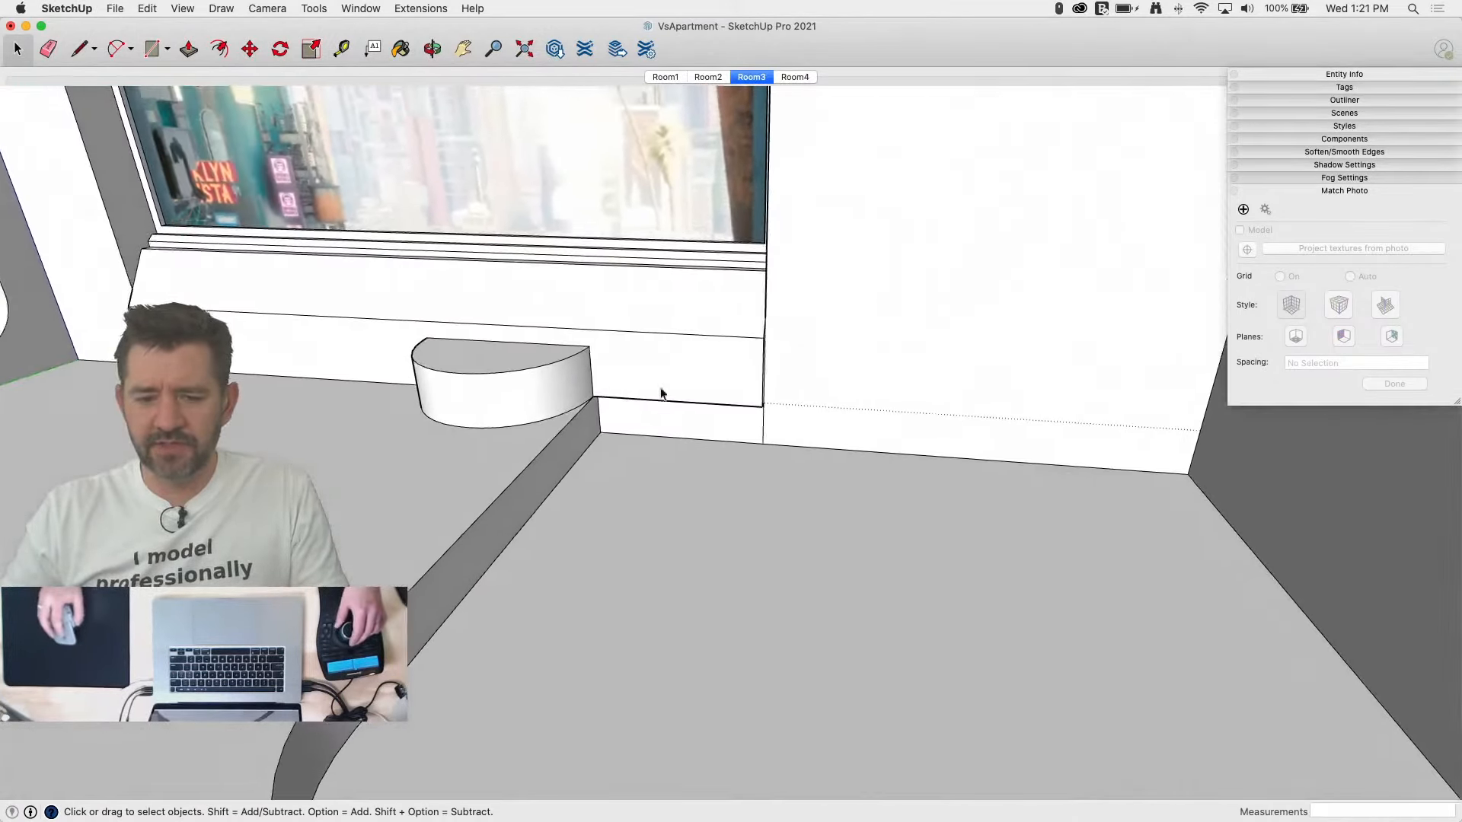
Step: In the Room3 photo view, outline a ledge at the sunken area's corner, ending with an edge about 2' 4" long to the wall
click(747, 77)
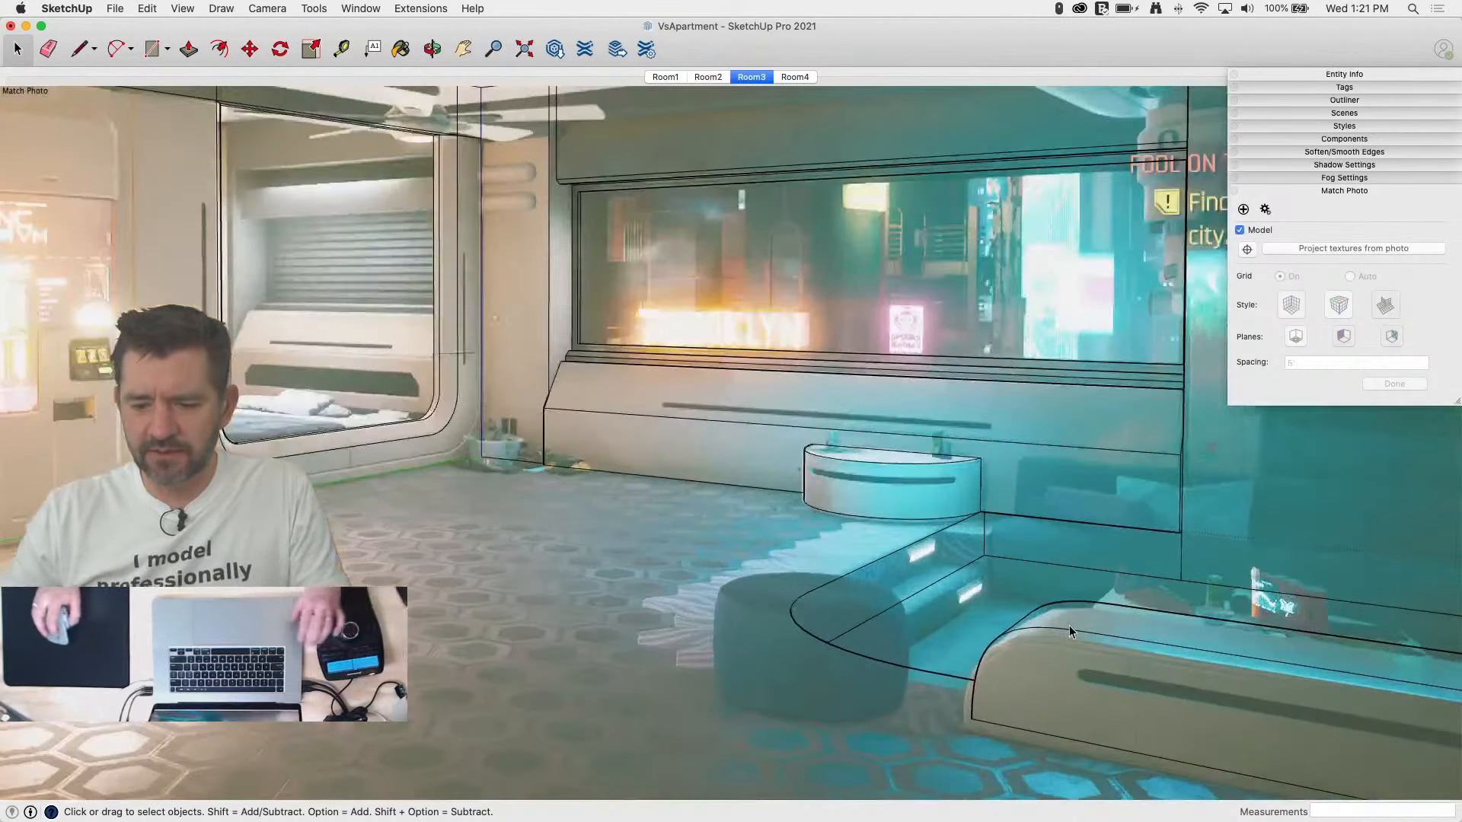
scroll(1002, 592, up, 5)
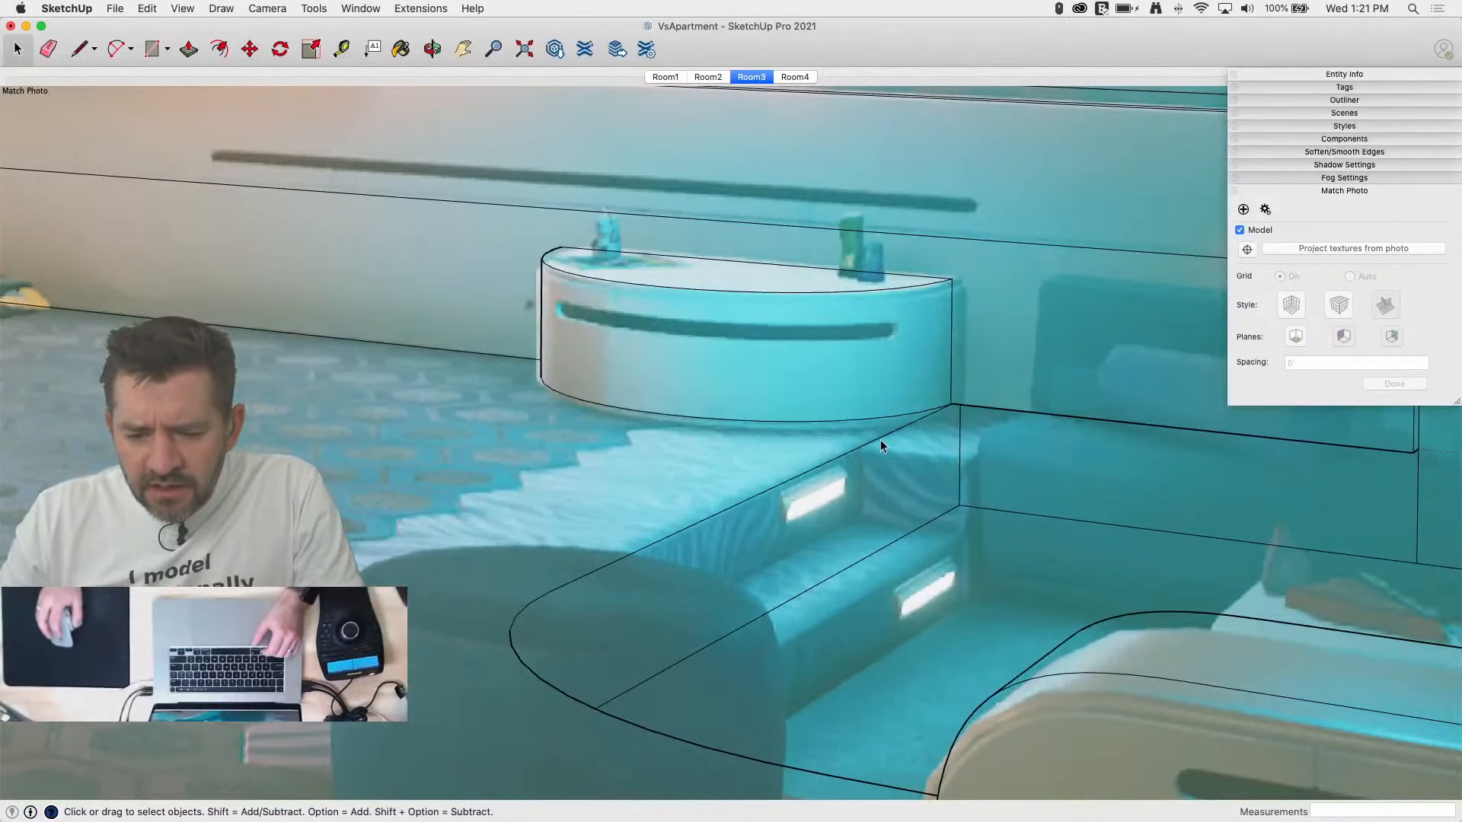
key(l)
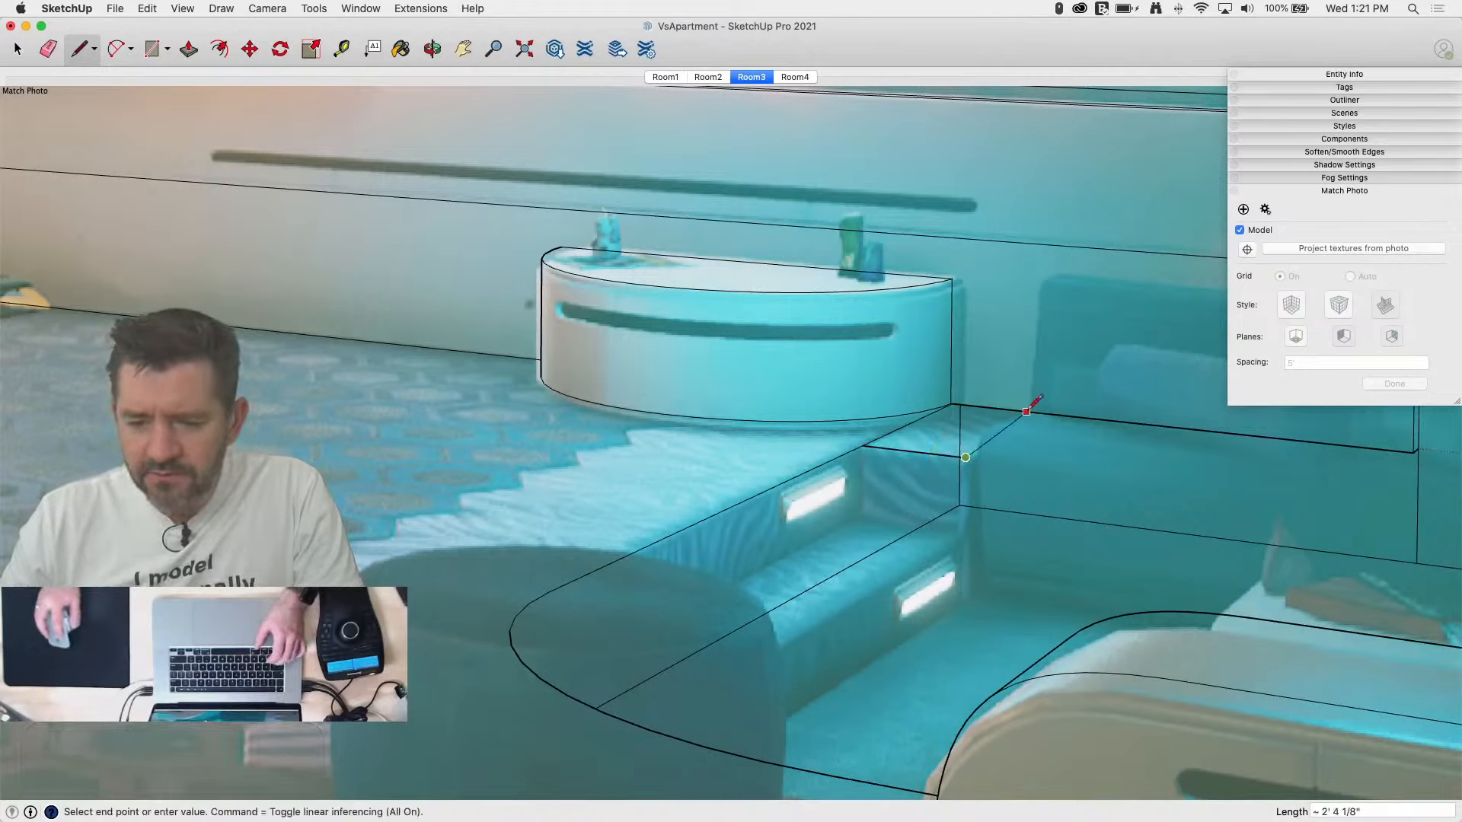
click(1047, 412)
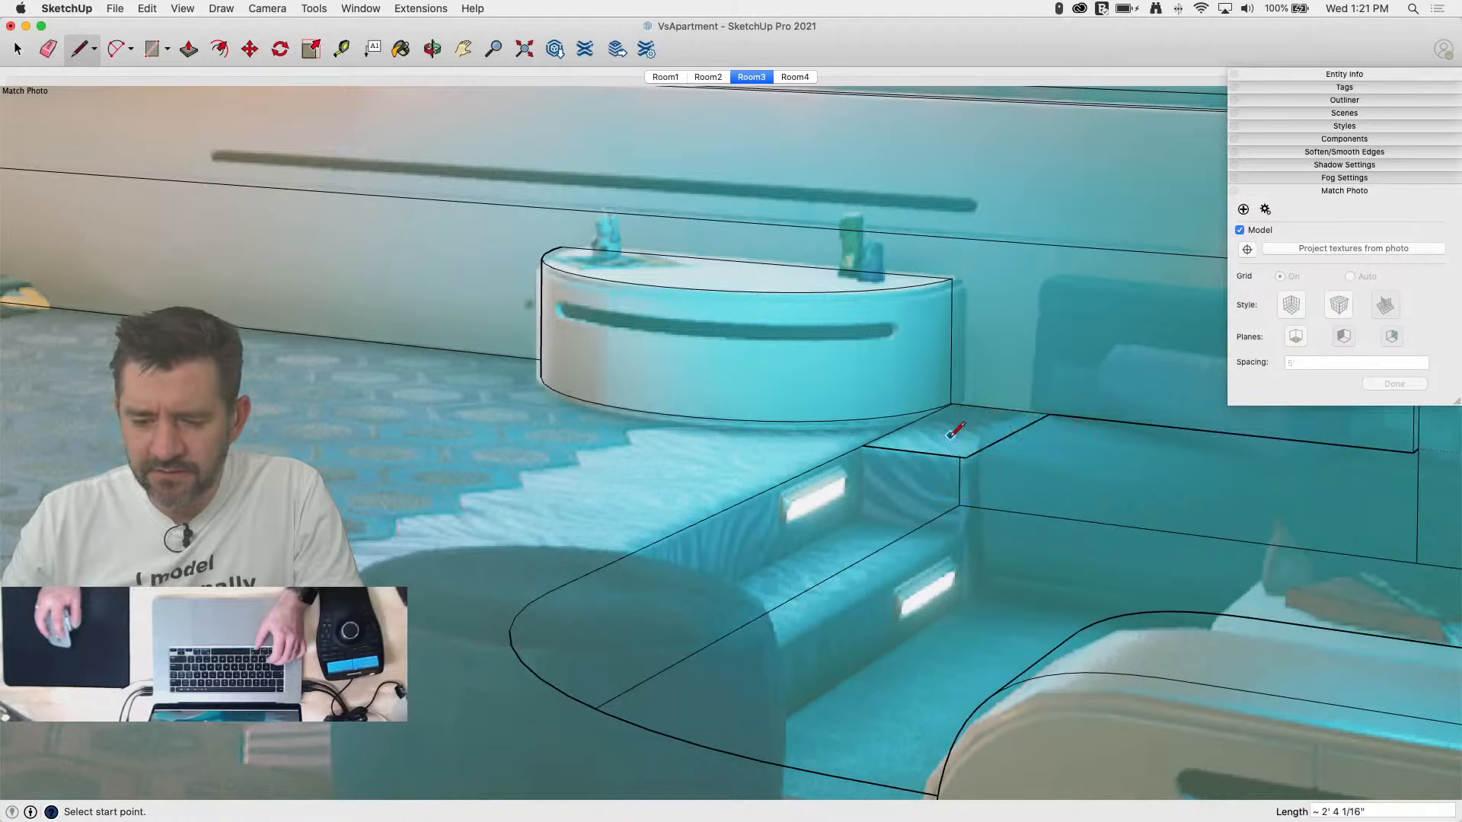
Step: Push/pull the corner ledge face to form a block reaching the sunken floor
drag(961, 432, 858, 607)
key(space)
key(p)
Step: Split the corner block's end face with a horizontal line at mid-height
key(l)
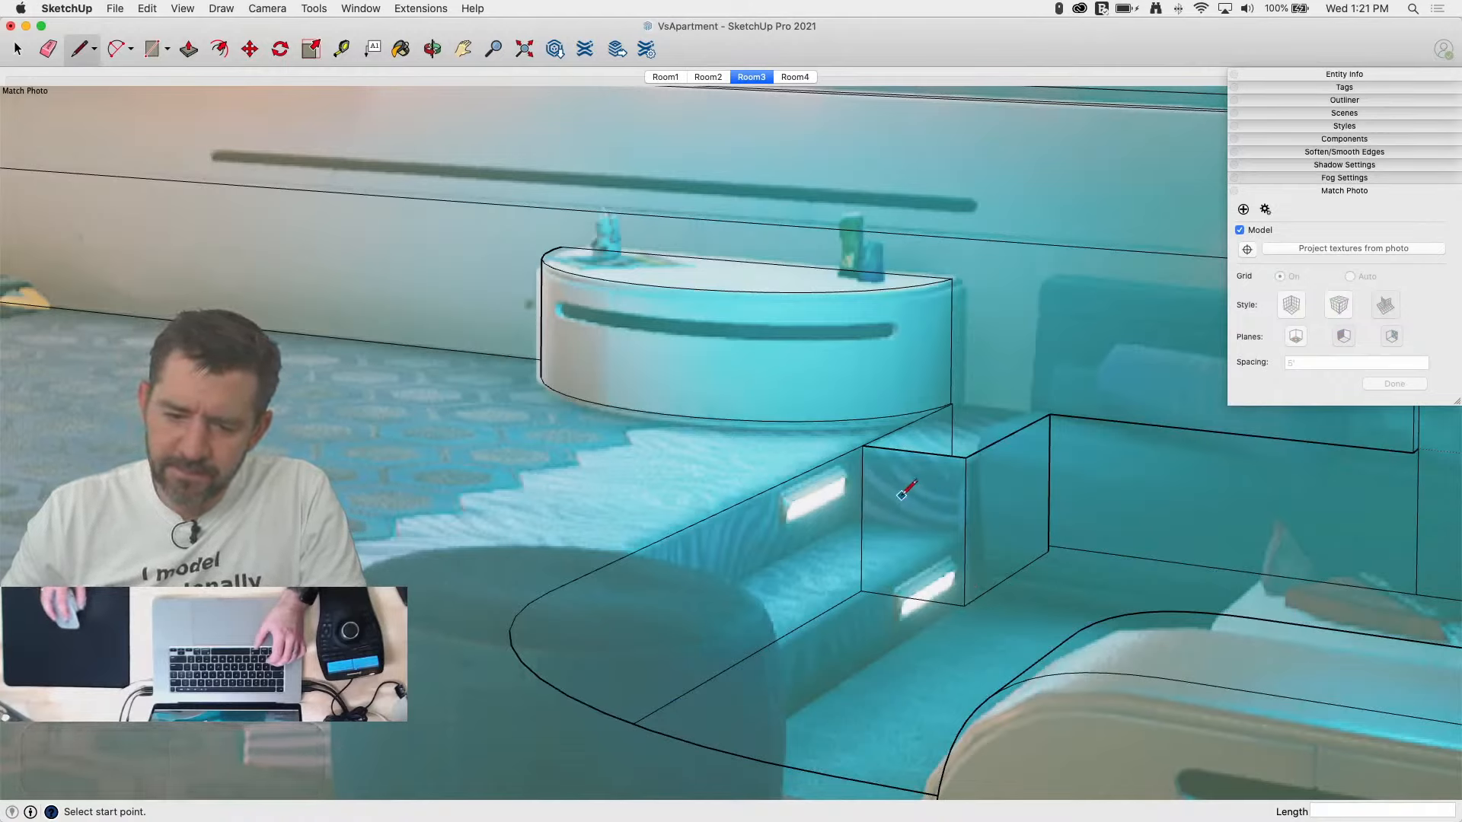
click(861, 521)
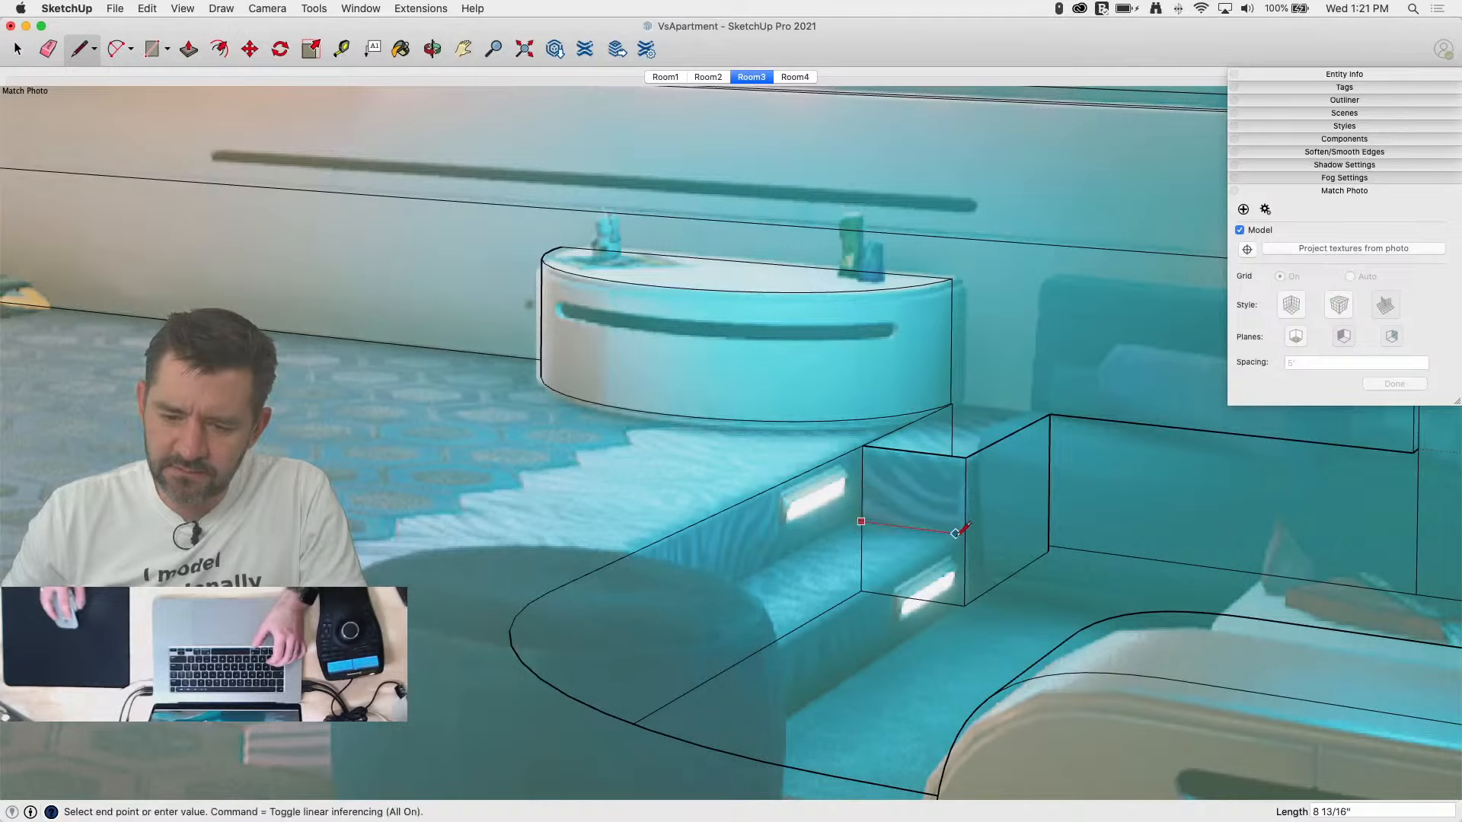
click(963, 533)
Step: Push/pull the lower half of the block's end face about 5' 7/16" along the sunken area's side to form a step
key(p)
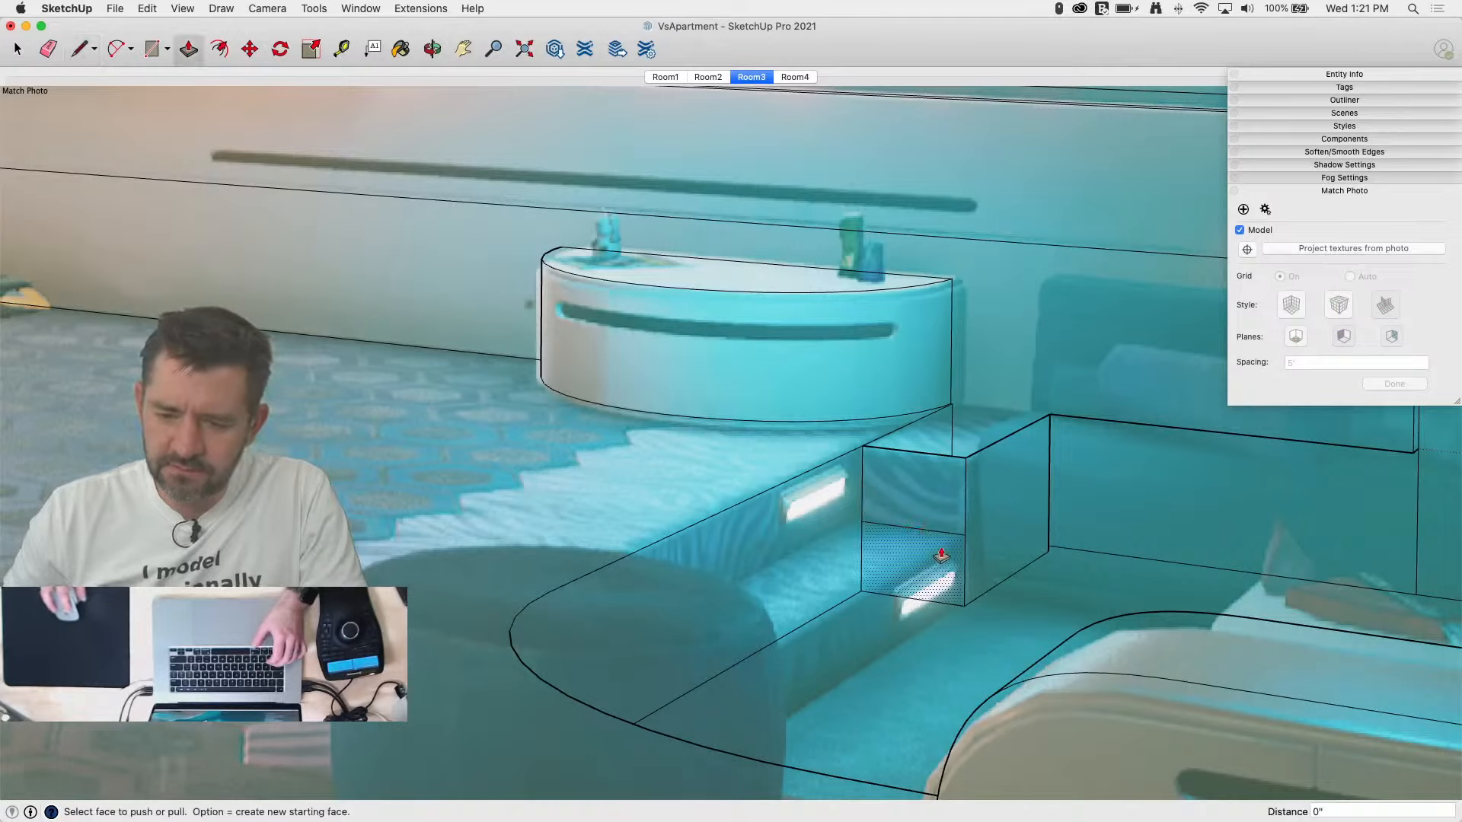
drag(930, 581, 746, 680)
click(713, 701)
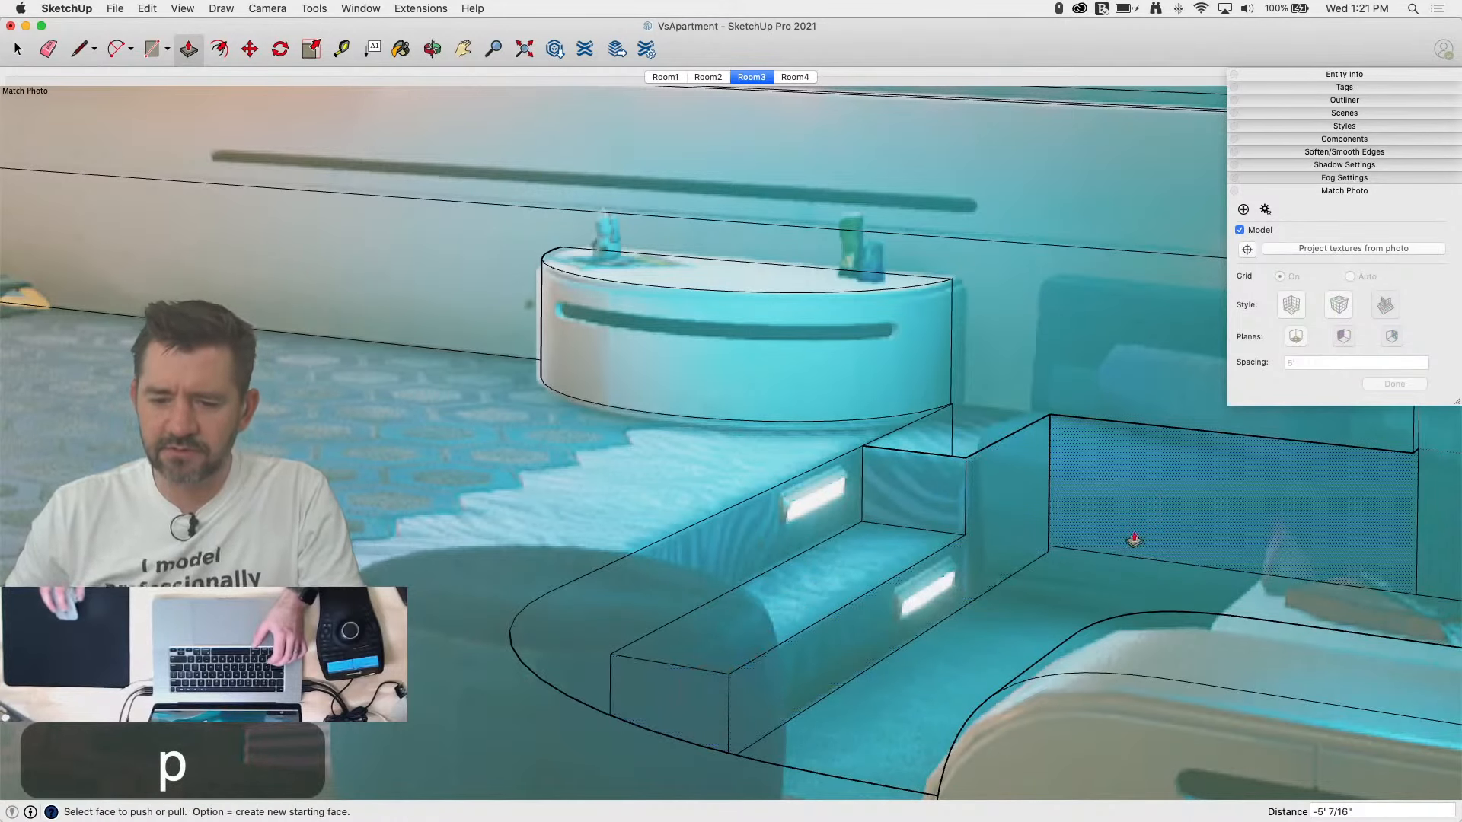
Step: Compare the step with the Room2 photo, return to Room3 and undo the step's extrusion
middle_drag(1037, 551, 335, 689)
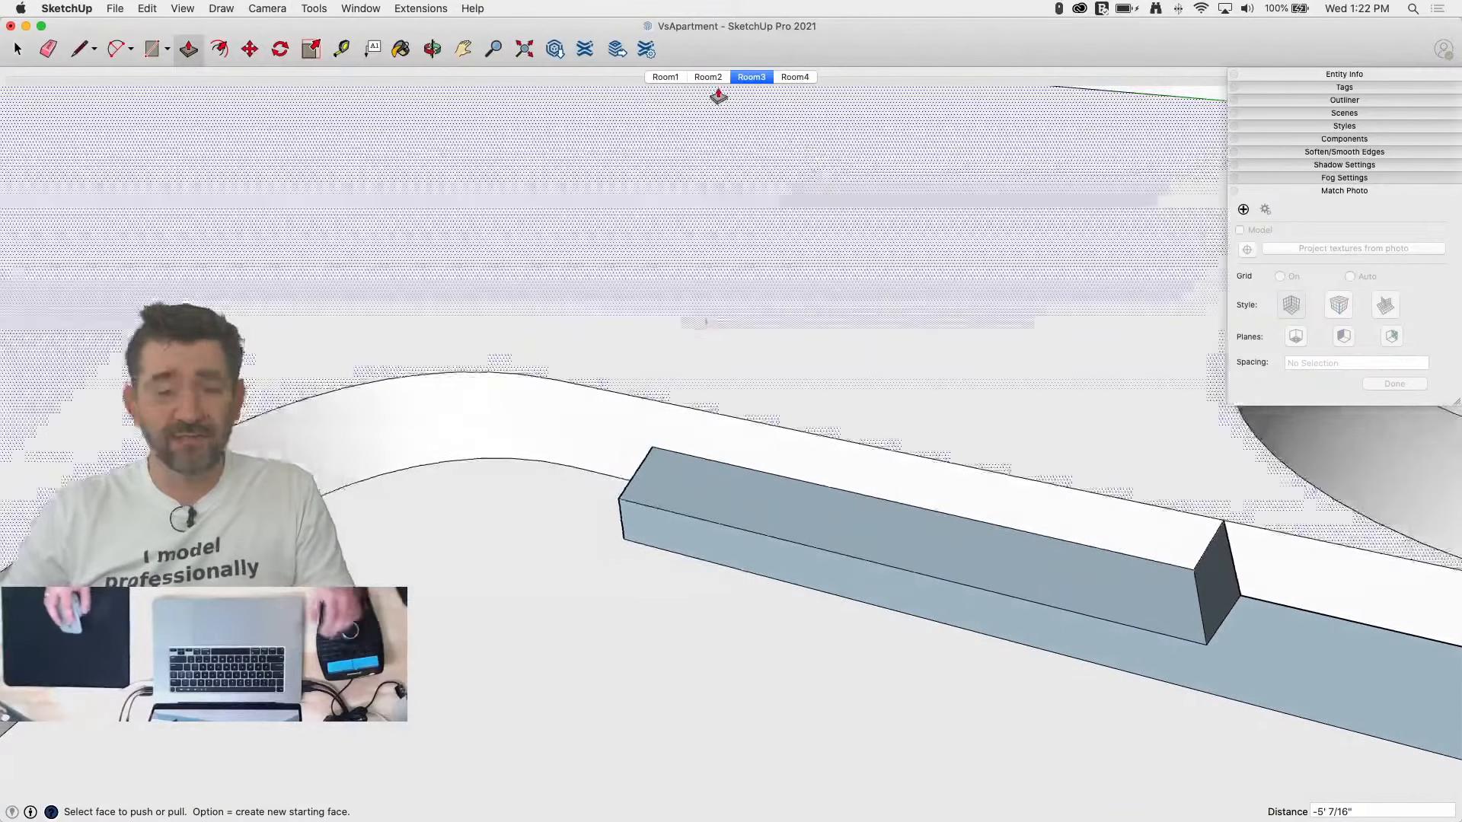
click(708, 77)
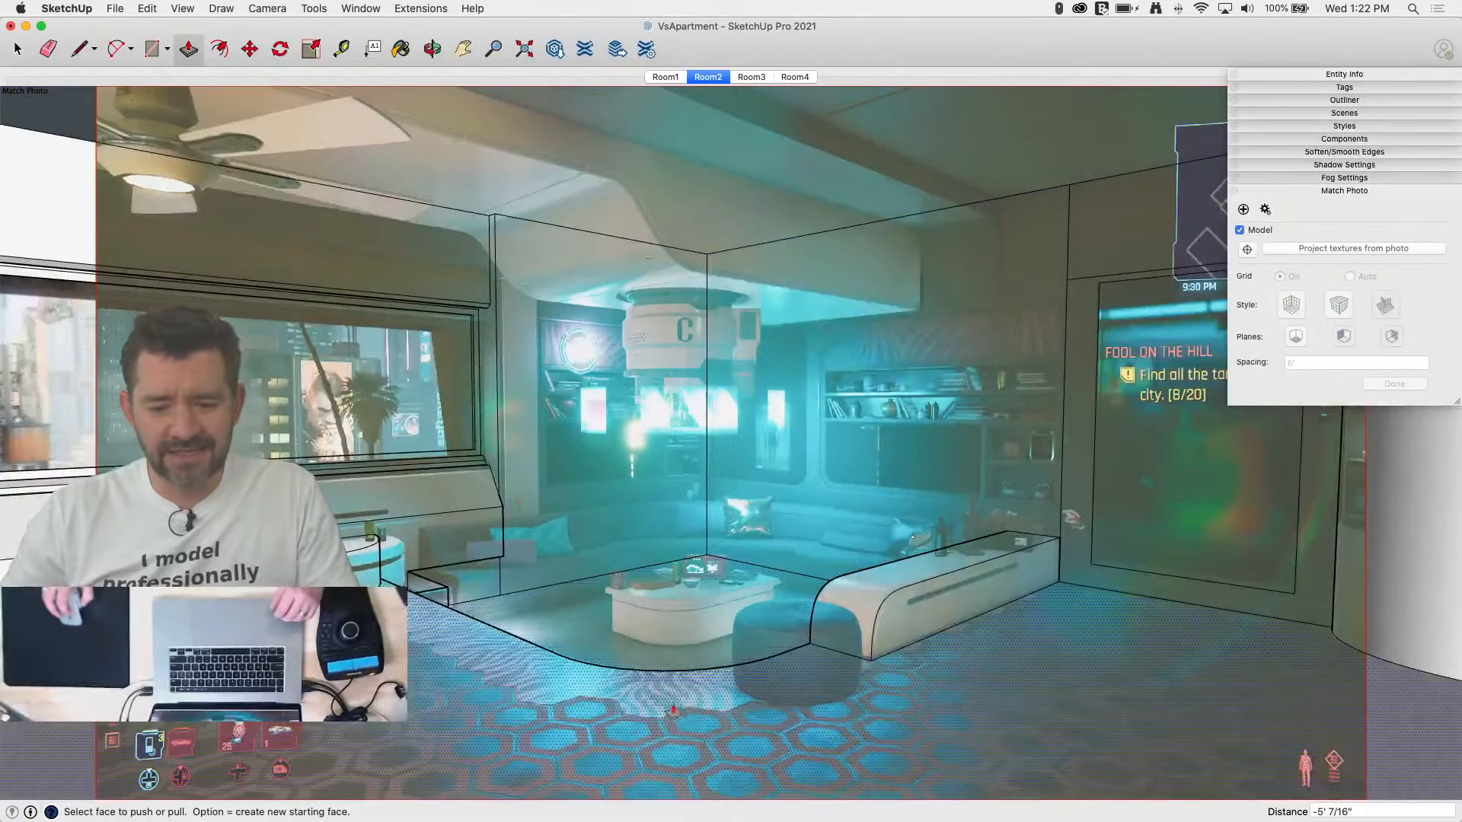
click(764, 77)
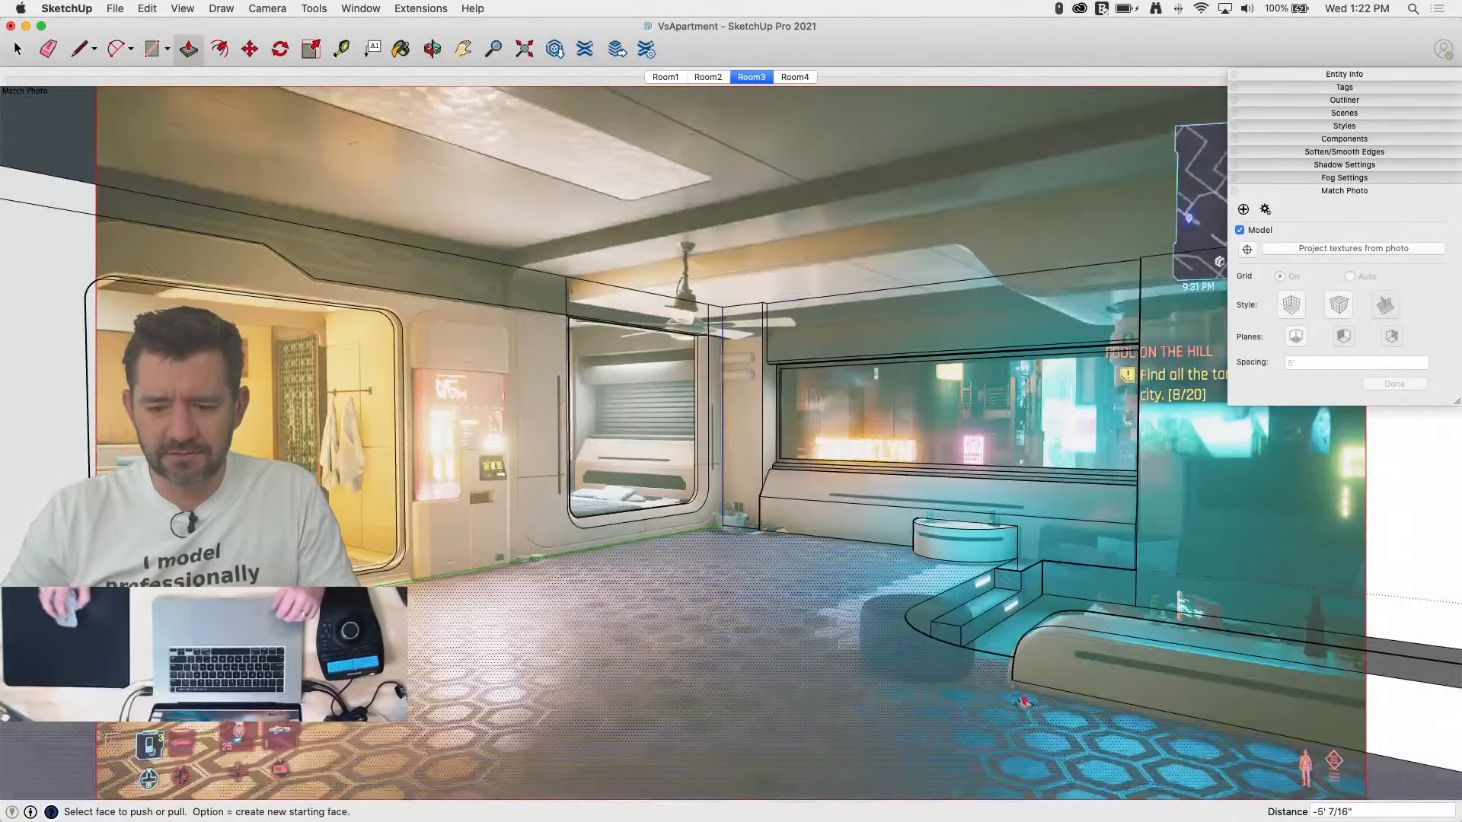
drag(953, 644, 1009, 623)
key(Escape)
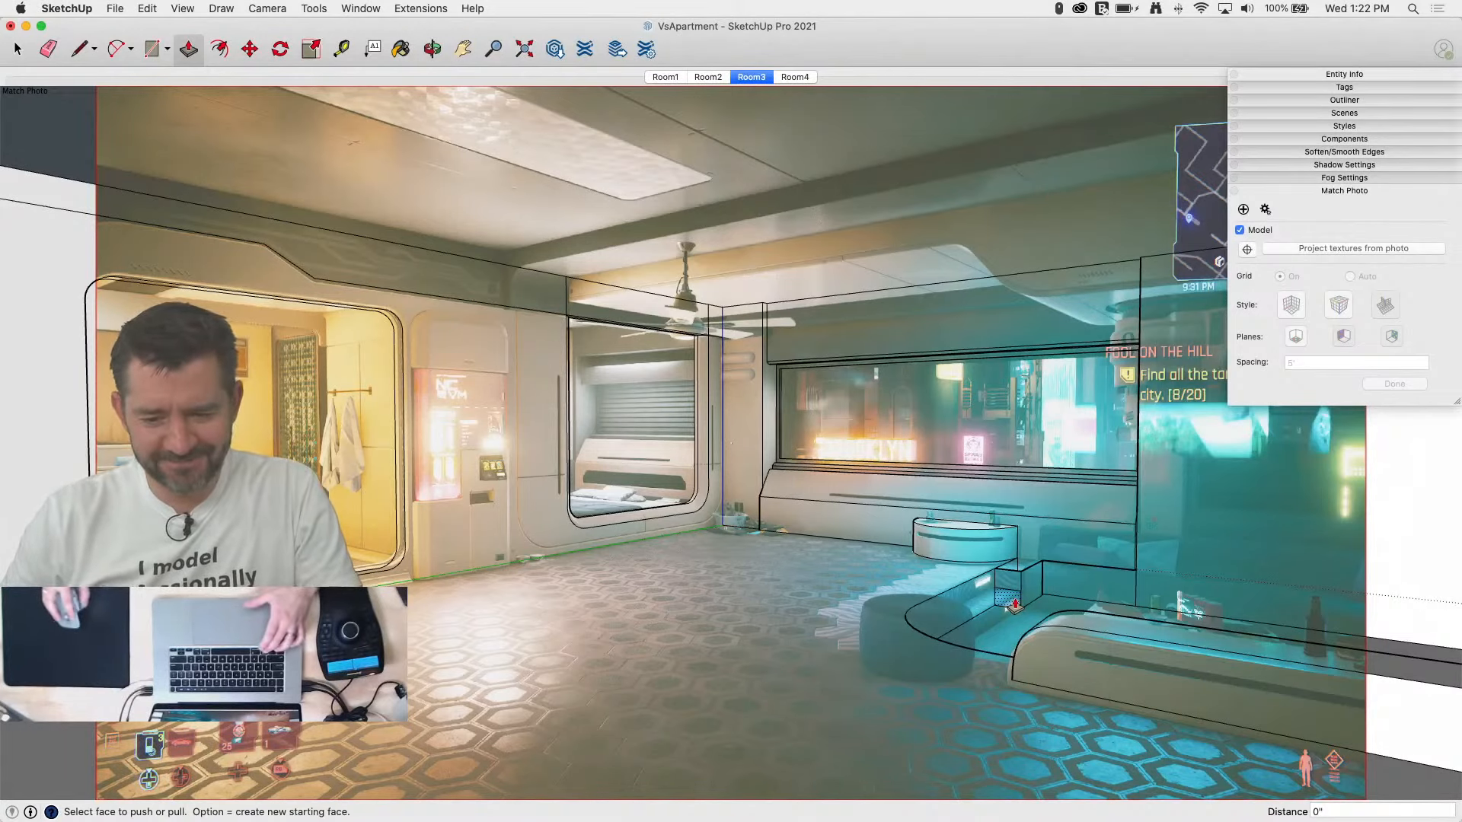
Step: Extend the lower half of the block's end face about 12' 1 5/16" so the step runs past the curved wall
drag(1014, 605, 833, 693)
click(795, 698)
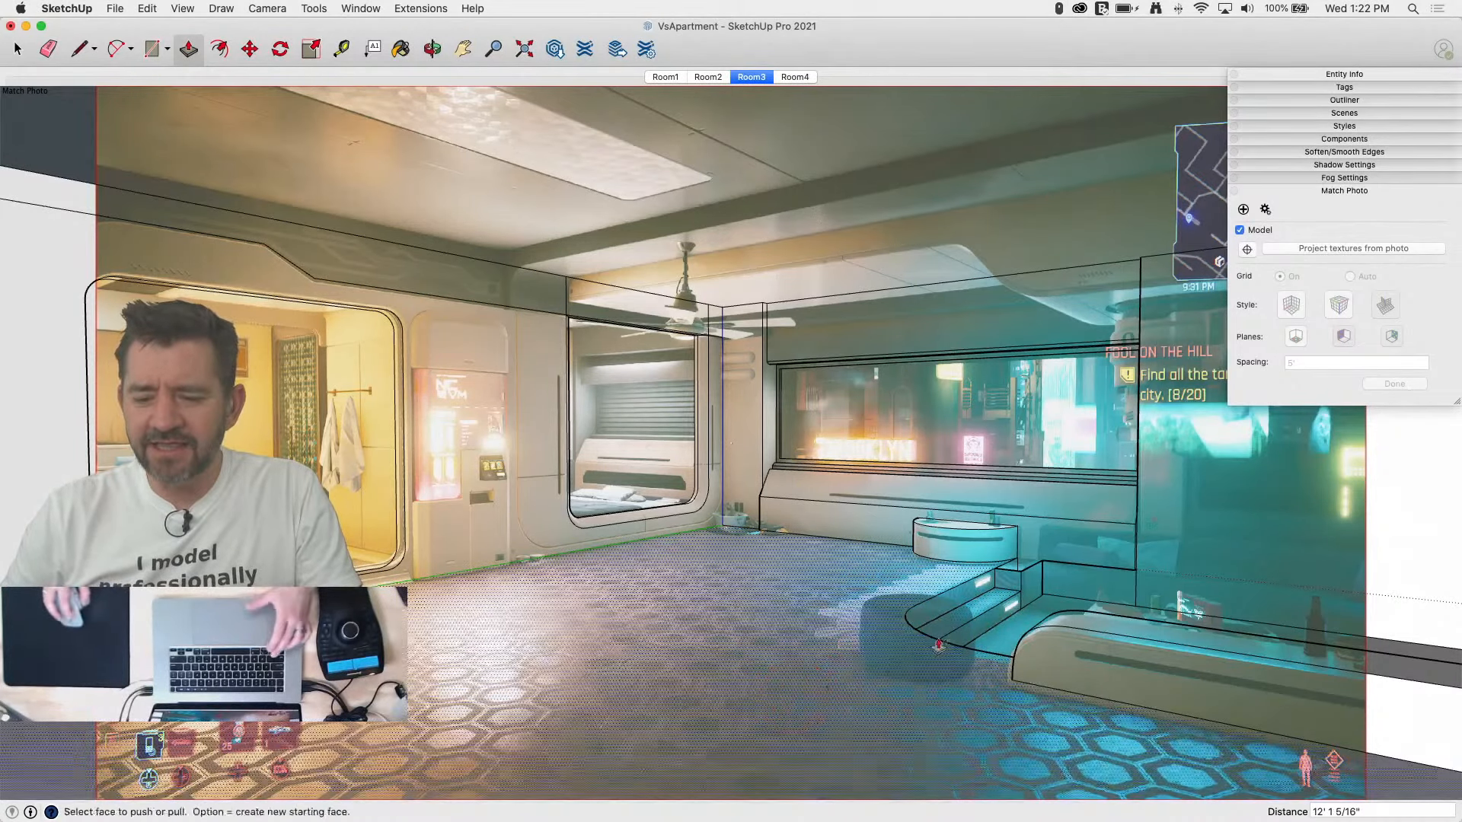
middle_drag(940, 645, 950, 615)
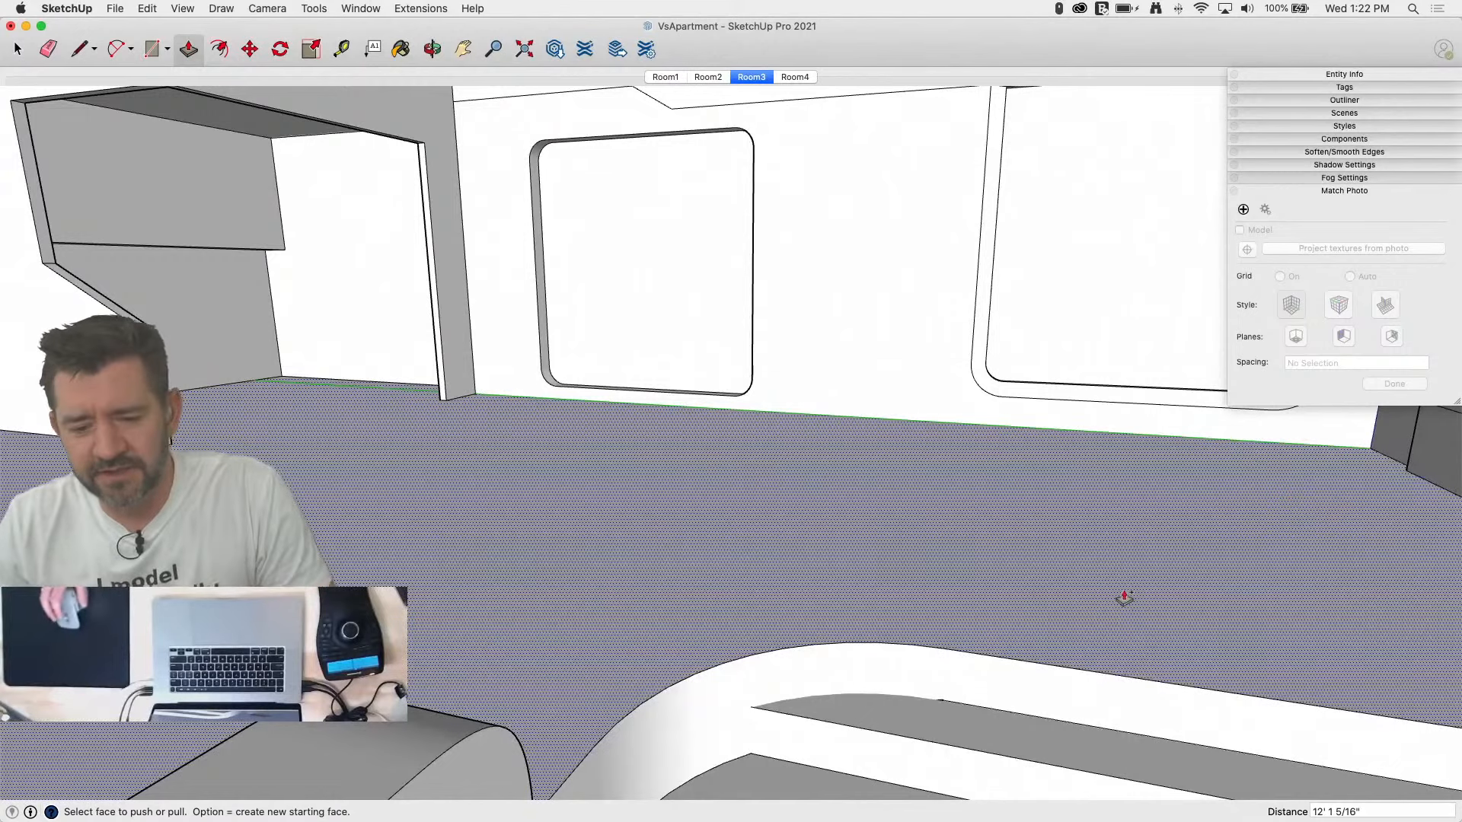
Step: Intersect the long step's faces with the sunken area's curved wall, limited to the selected faces
key(space)
click(815, 738)
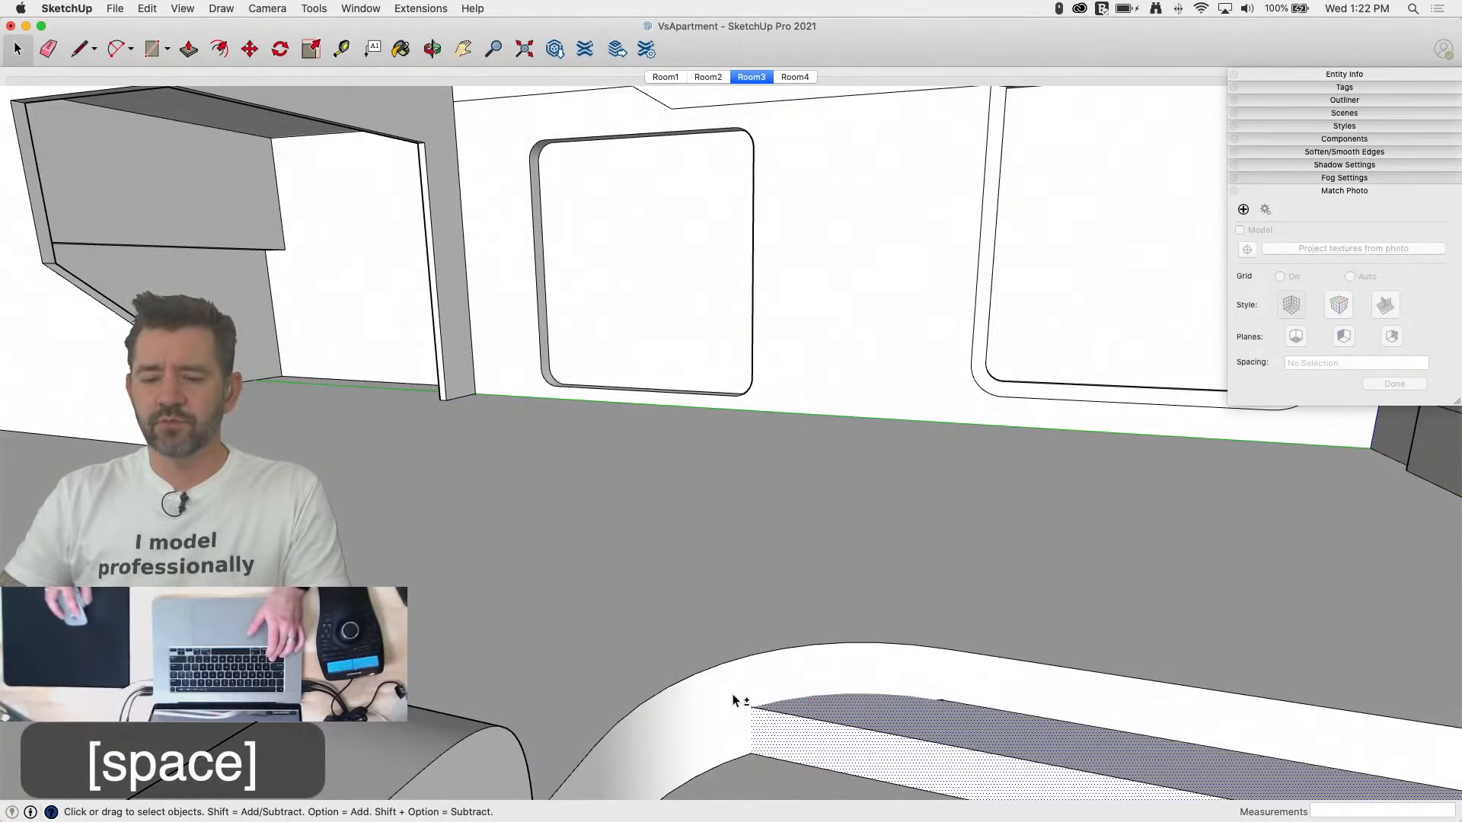
shift+click(735, 698)
right_click(791, 684)
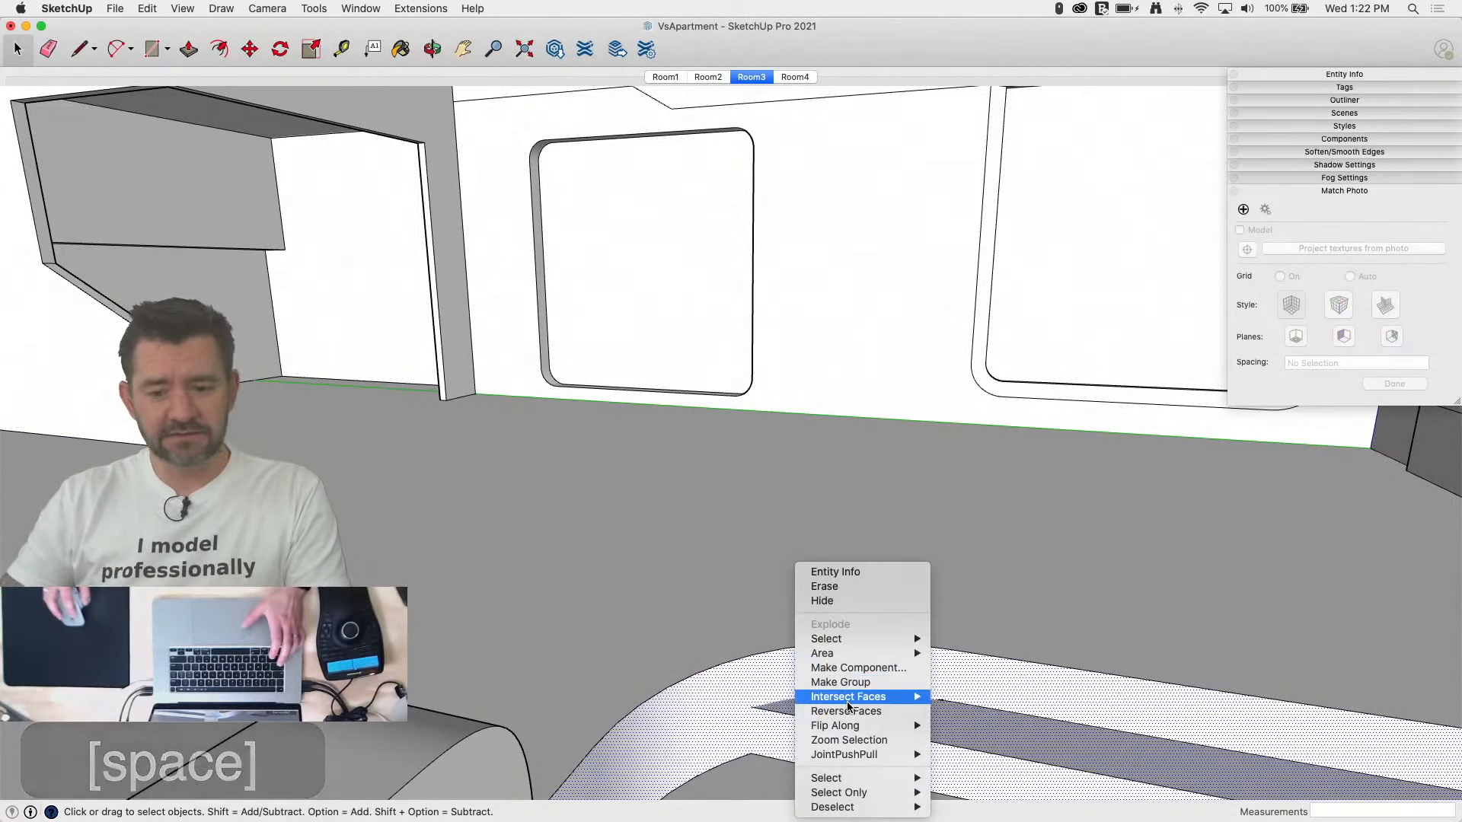
mouse_move(848, 704)
click(1012, 716)
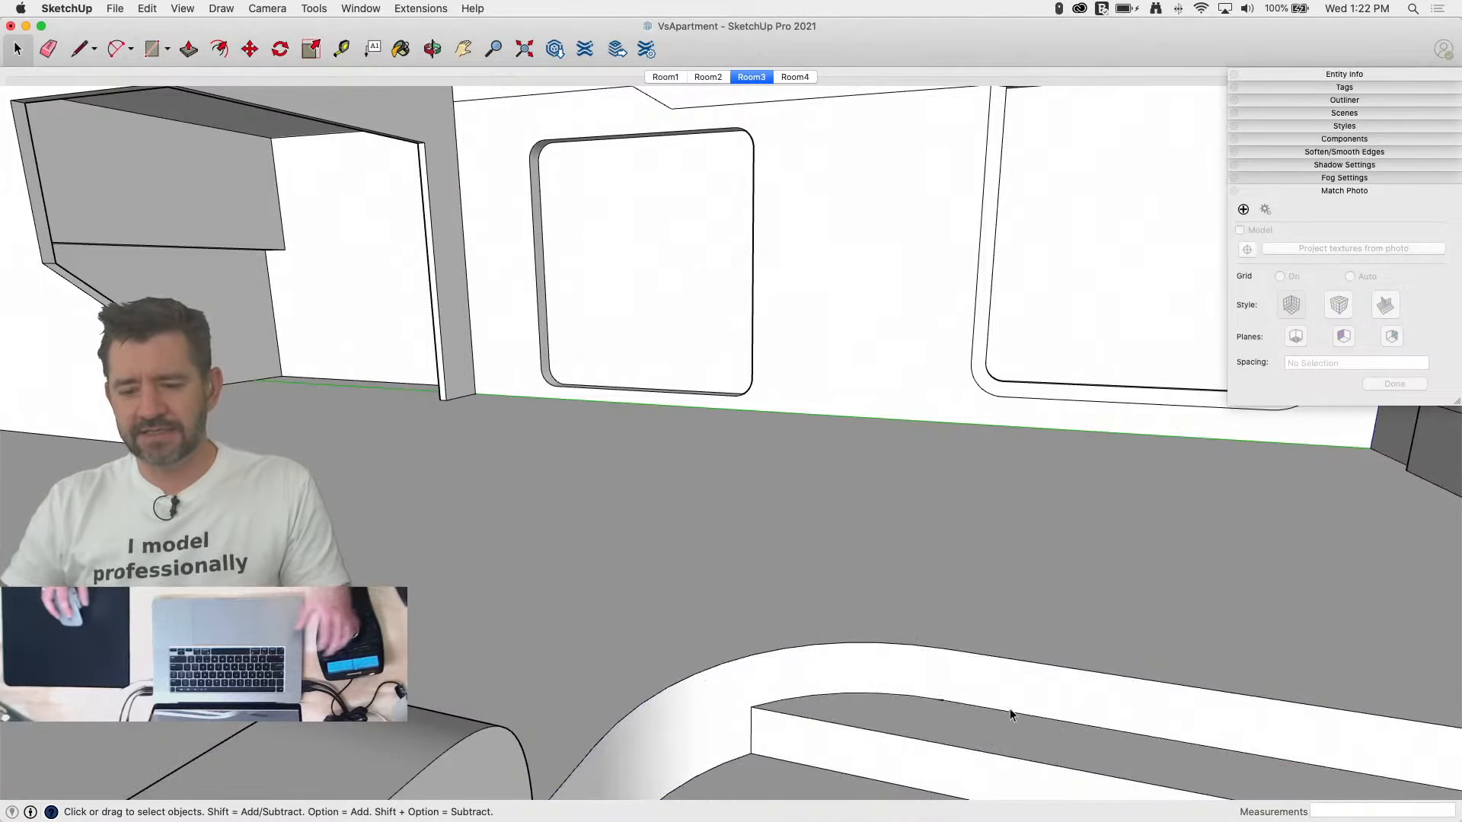
Step: Erase the step's end face and the leftover edges that run past the sunken area's curved wall
key(e)
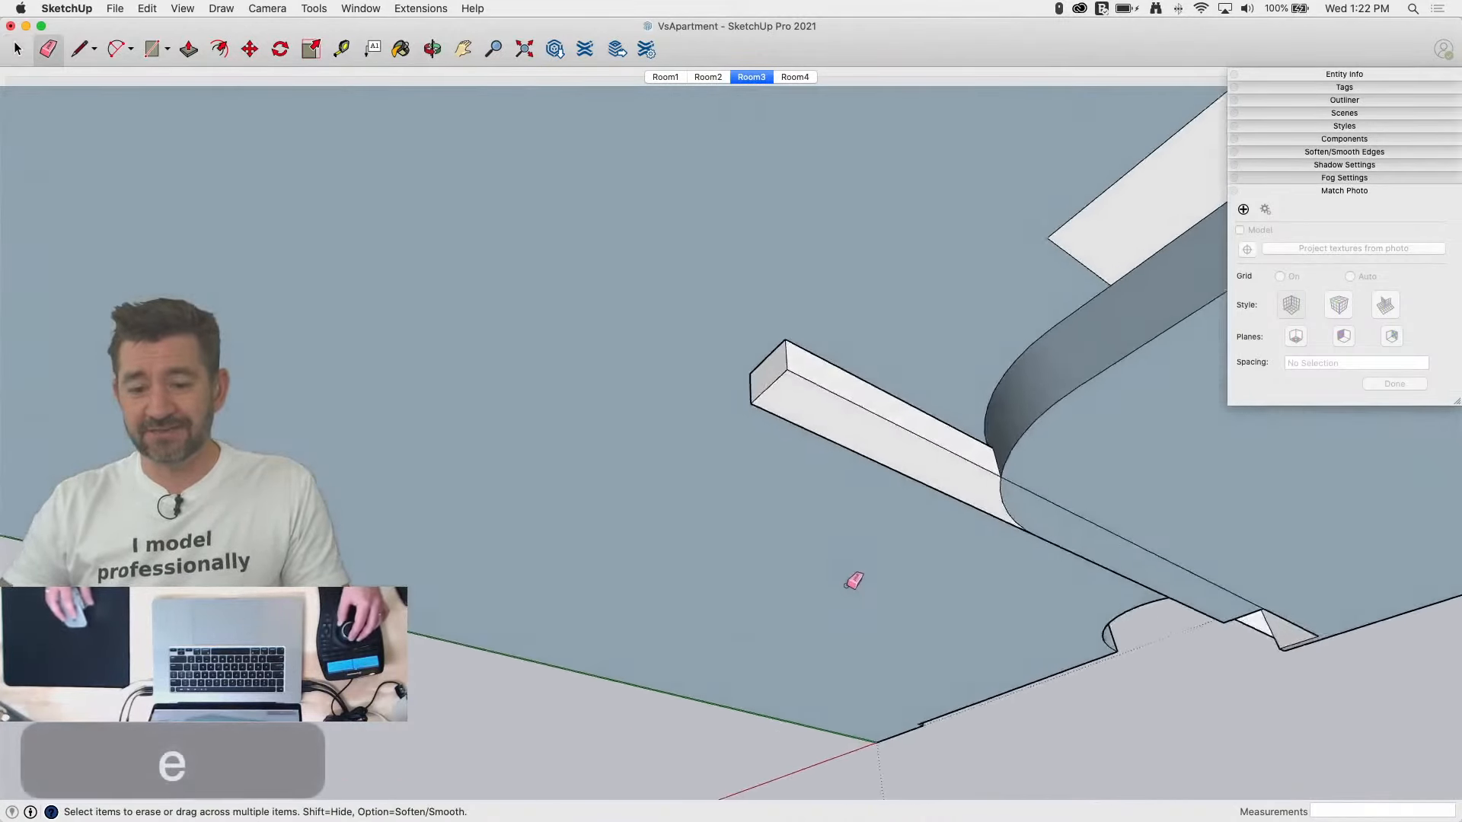
key(space)
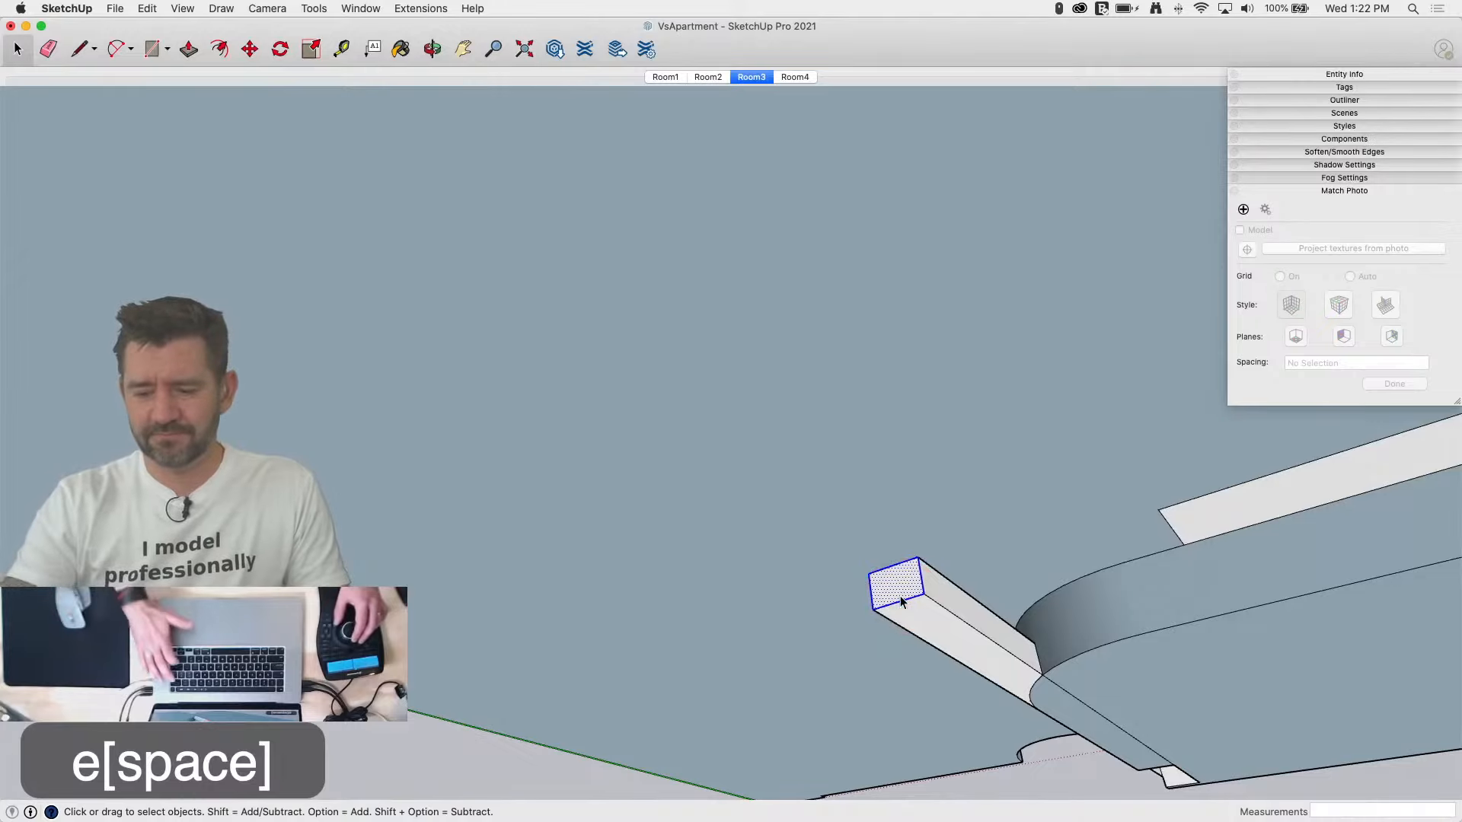
key(BackSpace)
key(e)
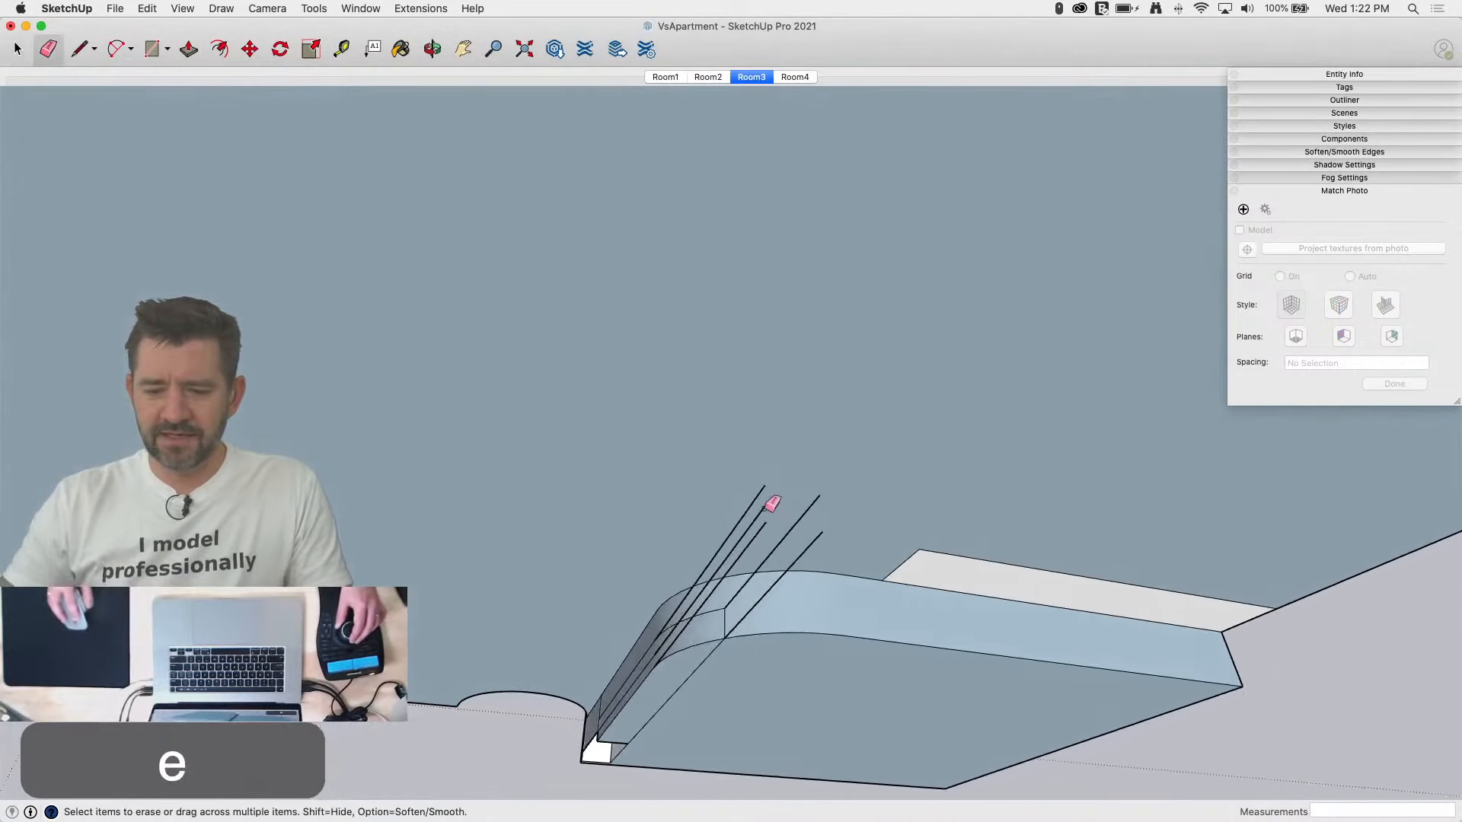
drag(747, 489, 875, 533)
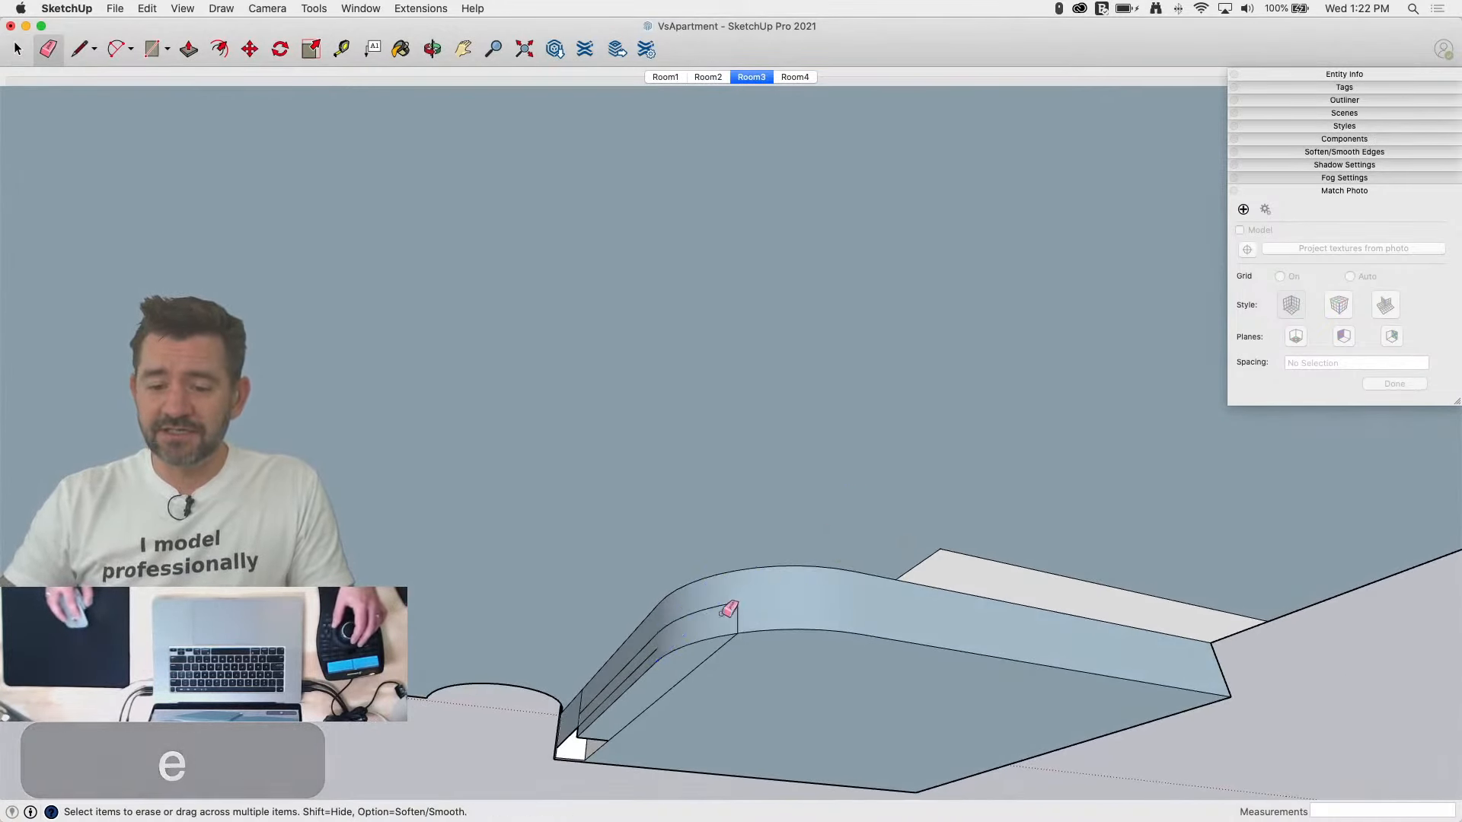
mouse_move(726, 609)
mouse_down()
mouse_move(671, 650)
mouse_move(683, 664)
mouse_move(655, 659)
mouse_up()
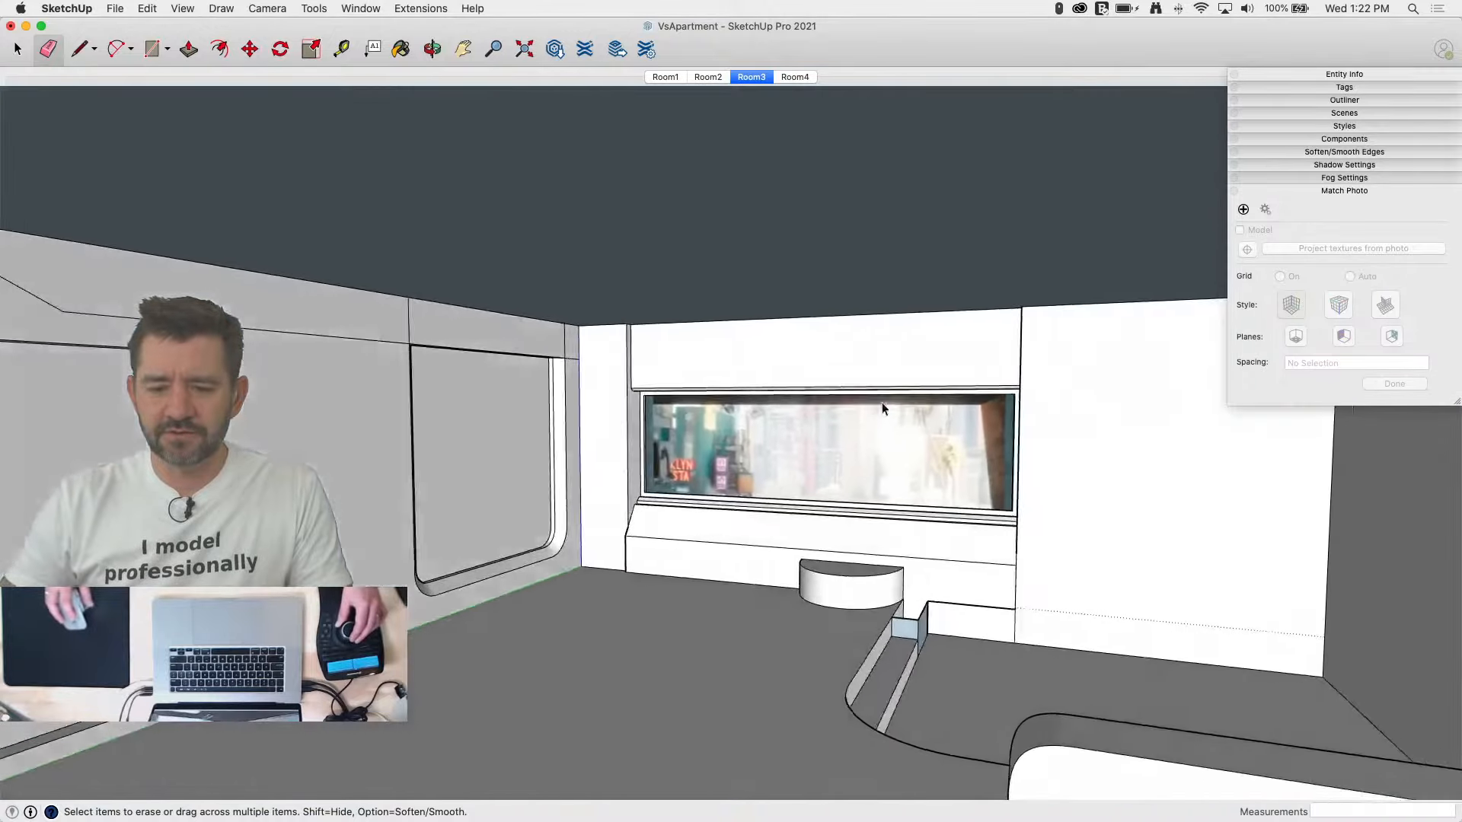
Step: Close the open top of the block beside the half-round table with a line between its outer corner and the table's corner
key(space)
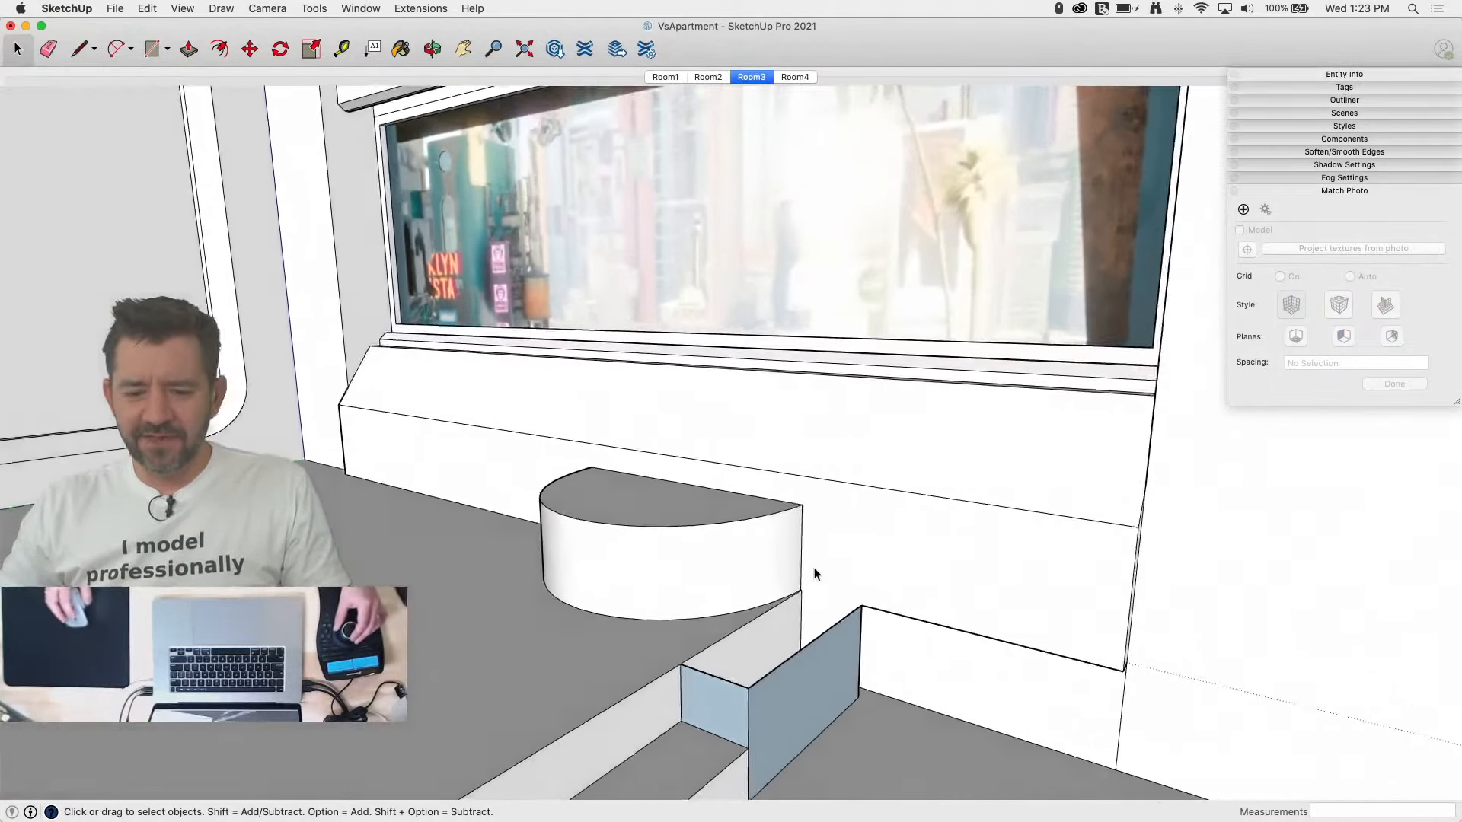
key(l)
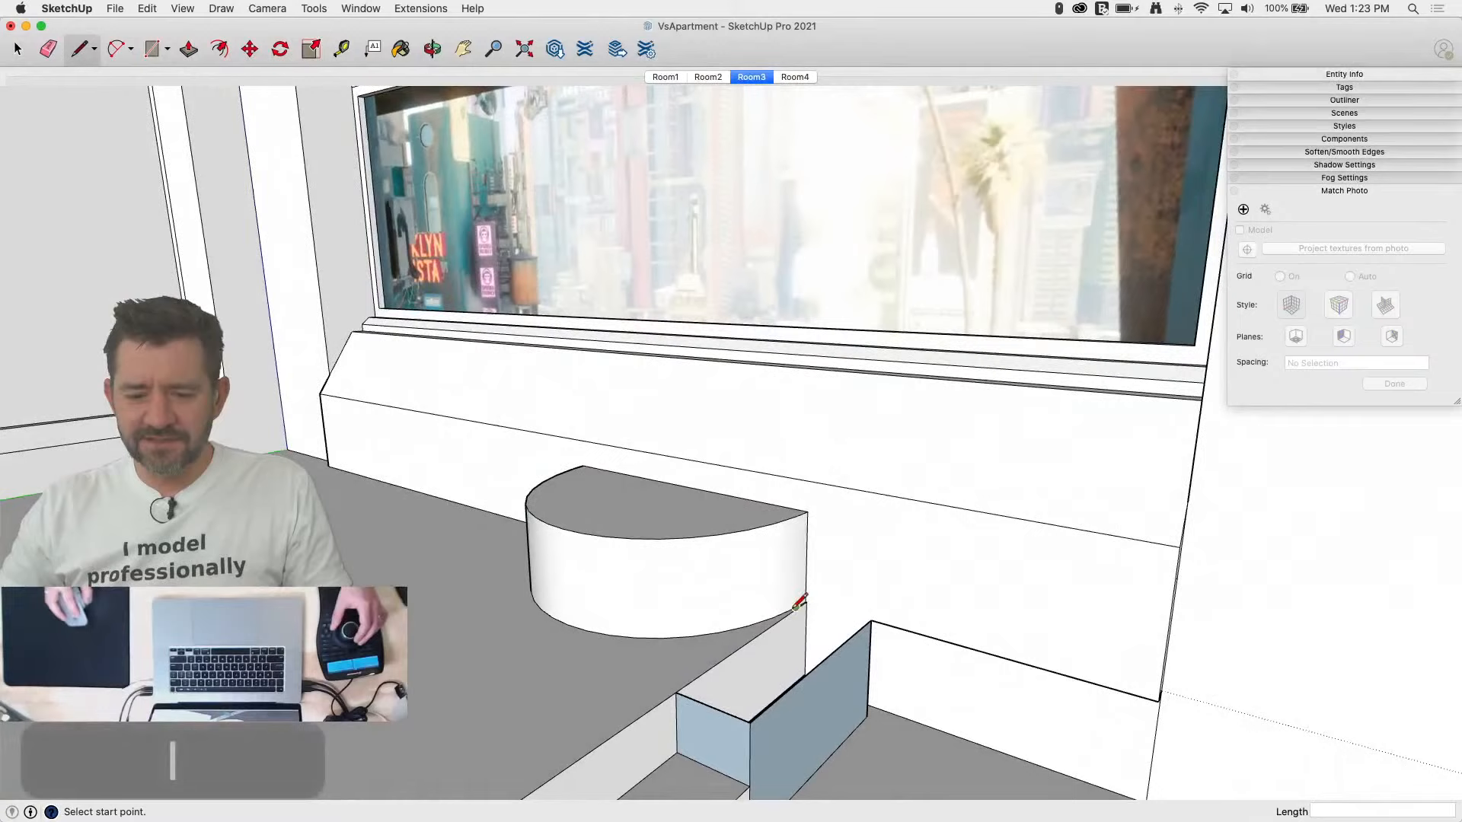
click(871, 620)
click(807, 600)
Step: Erase the edge dividing the block's top from the surrounding floor and orient the connected faces consistently
key(e)
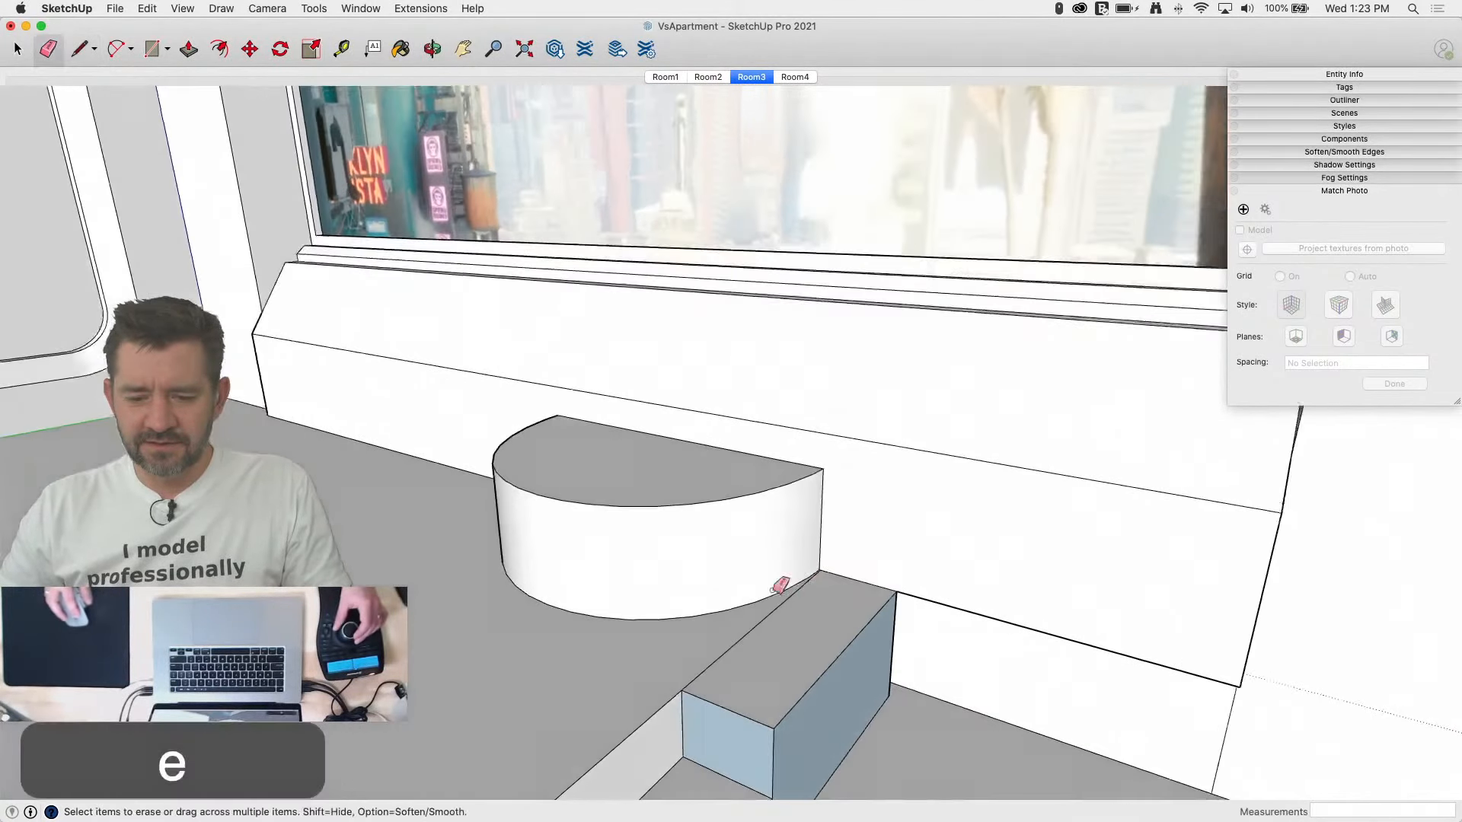
click(734, 666)
right_click(784, 601)
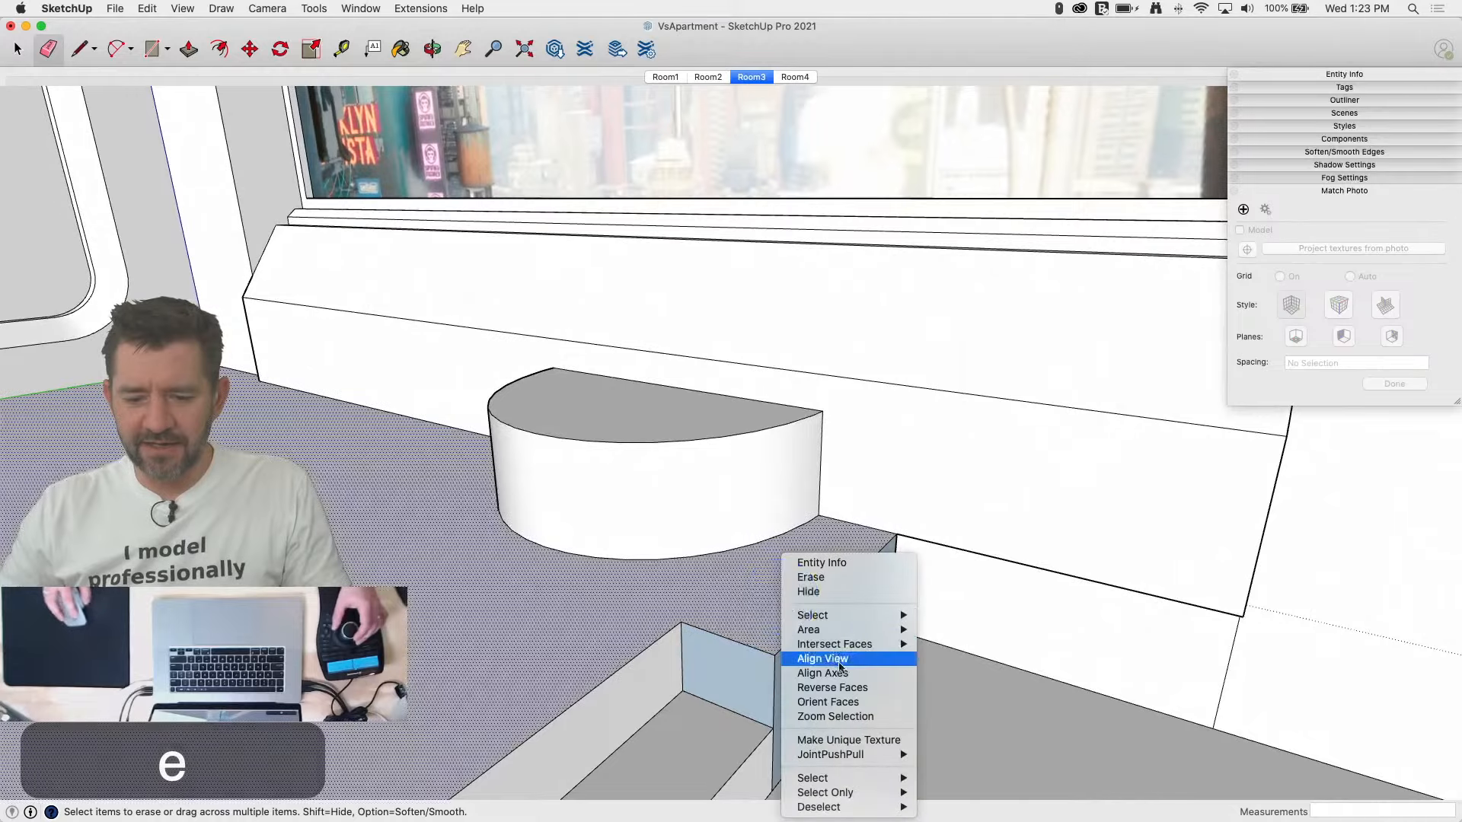
click(828, 702)
Step: Draw a rectangle on the recessed wall section below the window and push/pull it flush with the wall above
scroll(914, 637, up, 6)
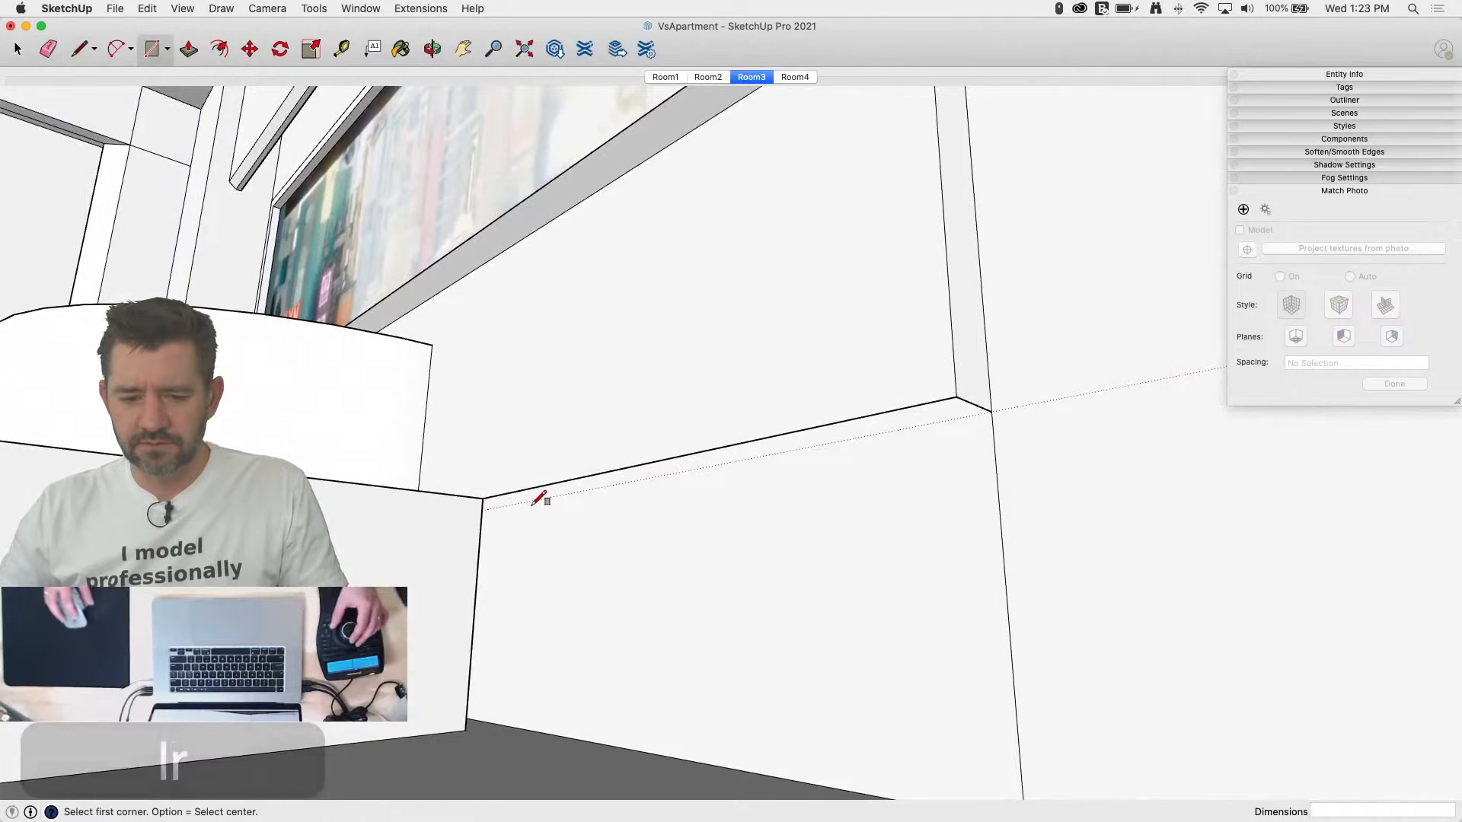
click(994, 409)
key(p)
mouse_move(948, 638)
mouse_down()
mouse_move(973, 689)
mouse_move(1008, 673)
mouse_up()
Step: Erase the seam edges between the extended lower wall section and the wall above it
key(e)
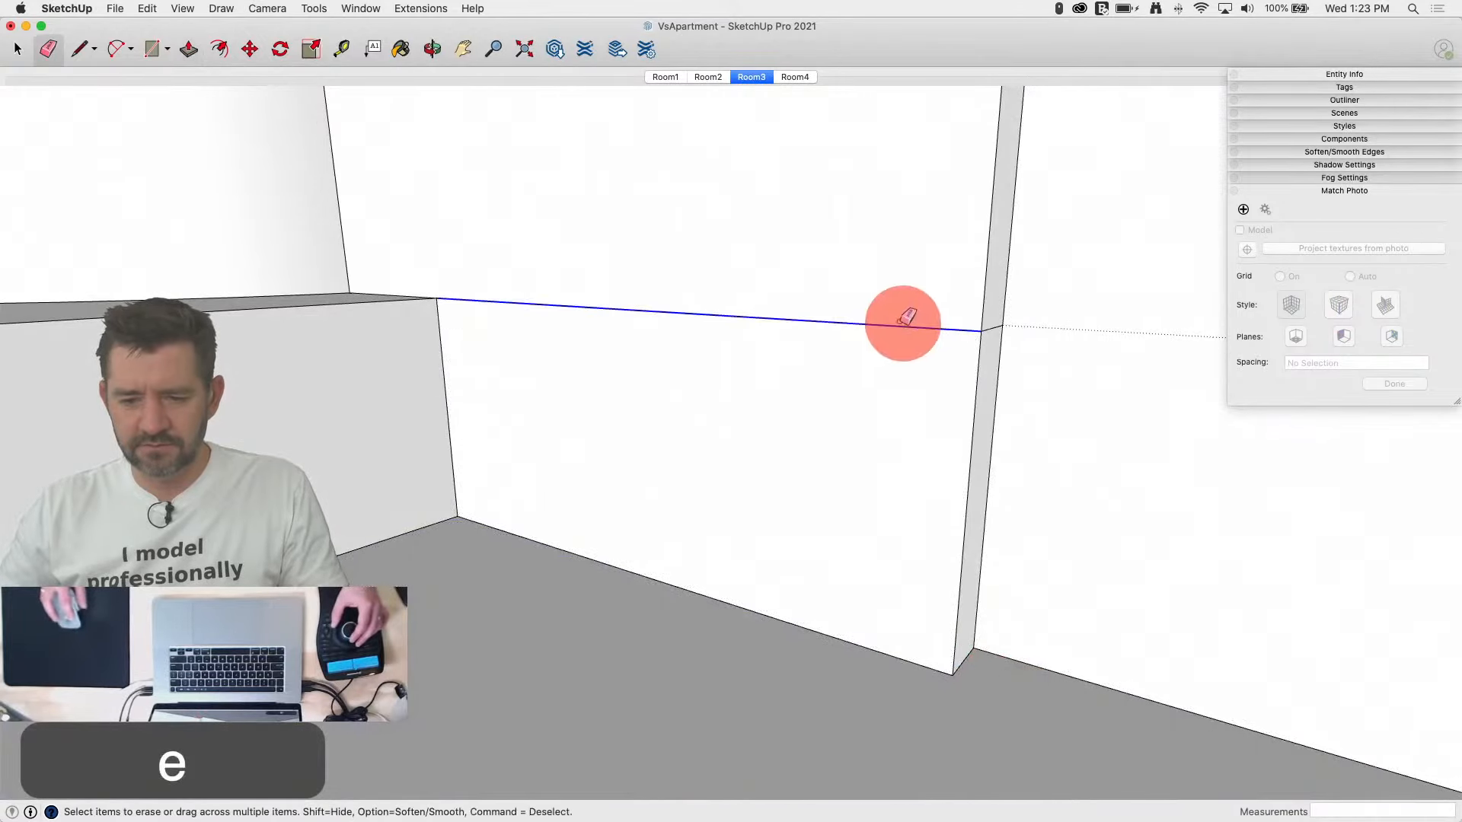
click(906, 319)
click(979, 330)
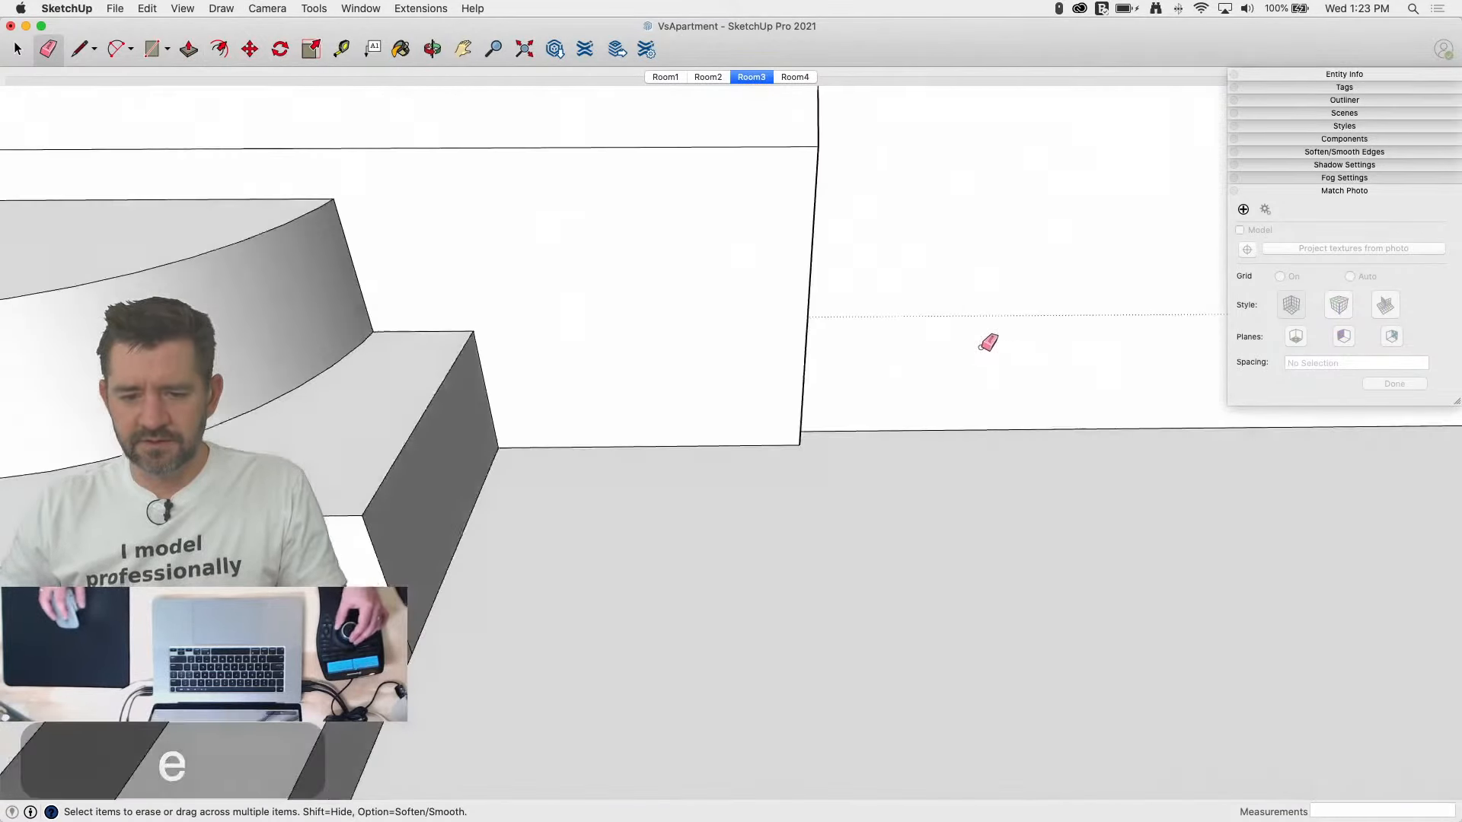
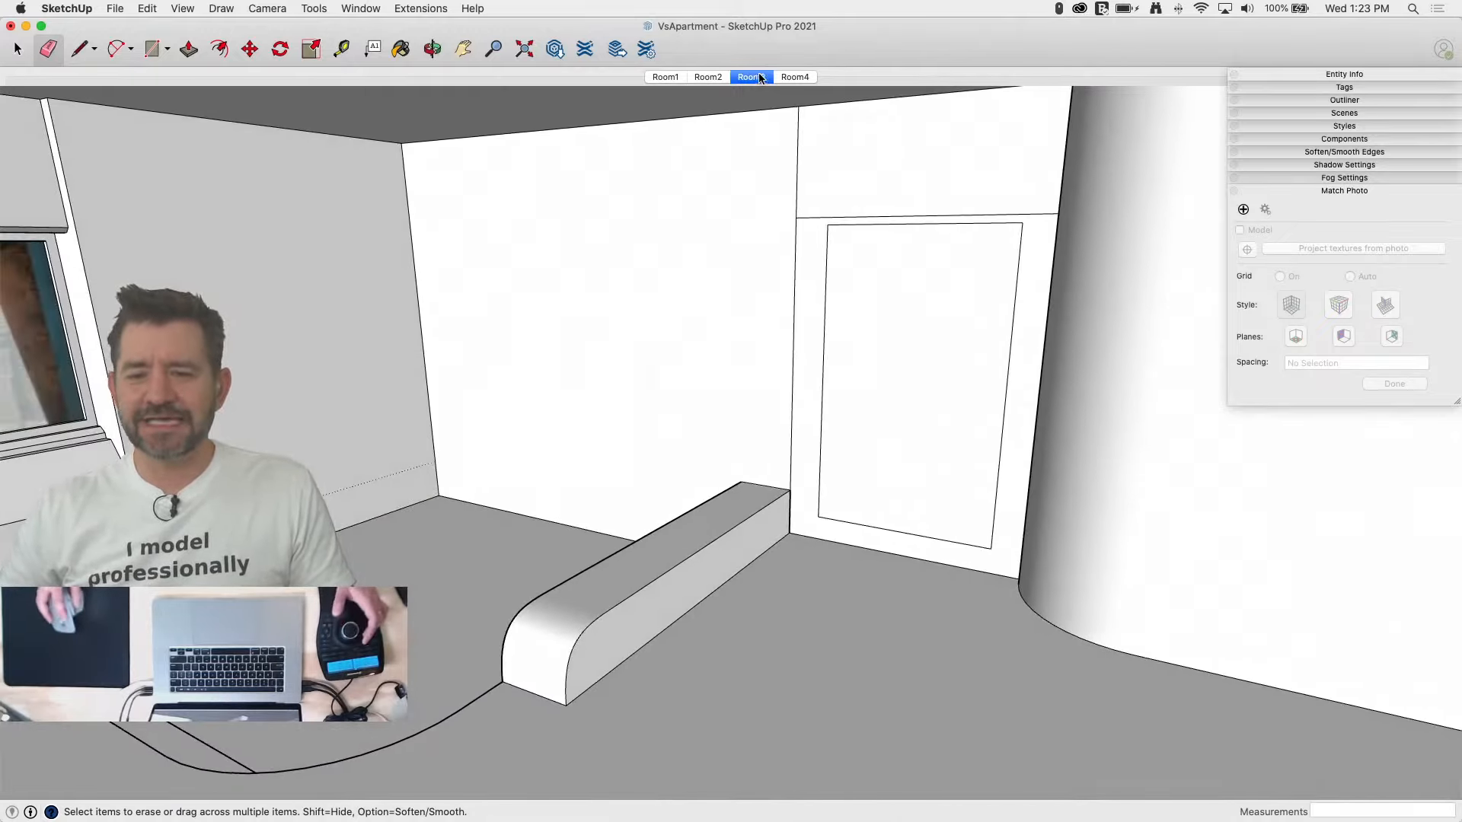
Step: Return to the Room2 photo and trace the top and two vertical sides of the sofa's end backrest
click(708, 76)
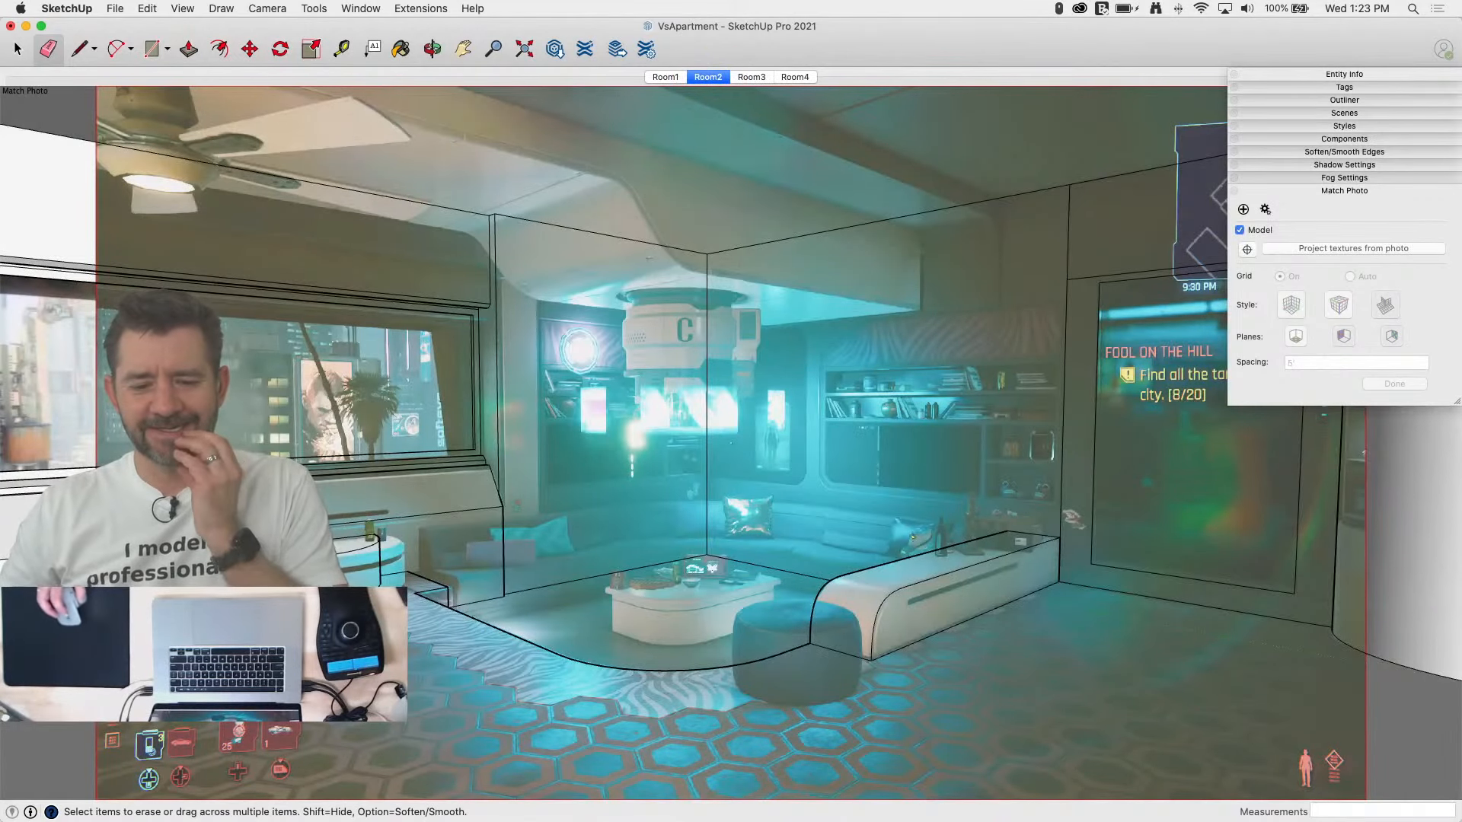
scroll(412, 506, up, 10)
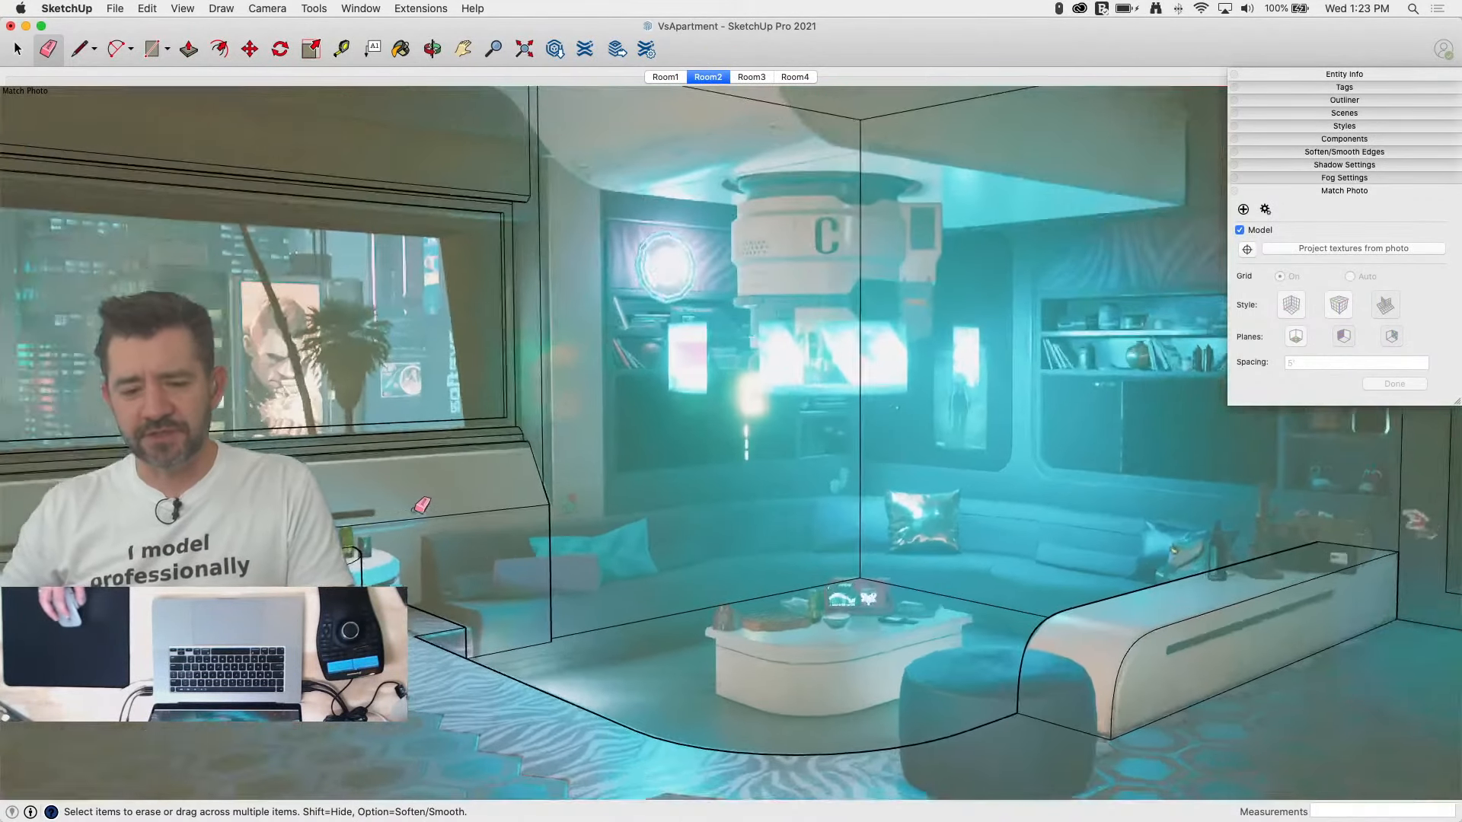
scroll(438, 566, down, 2)
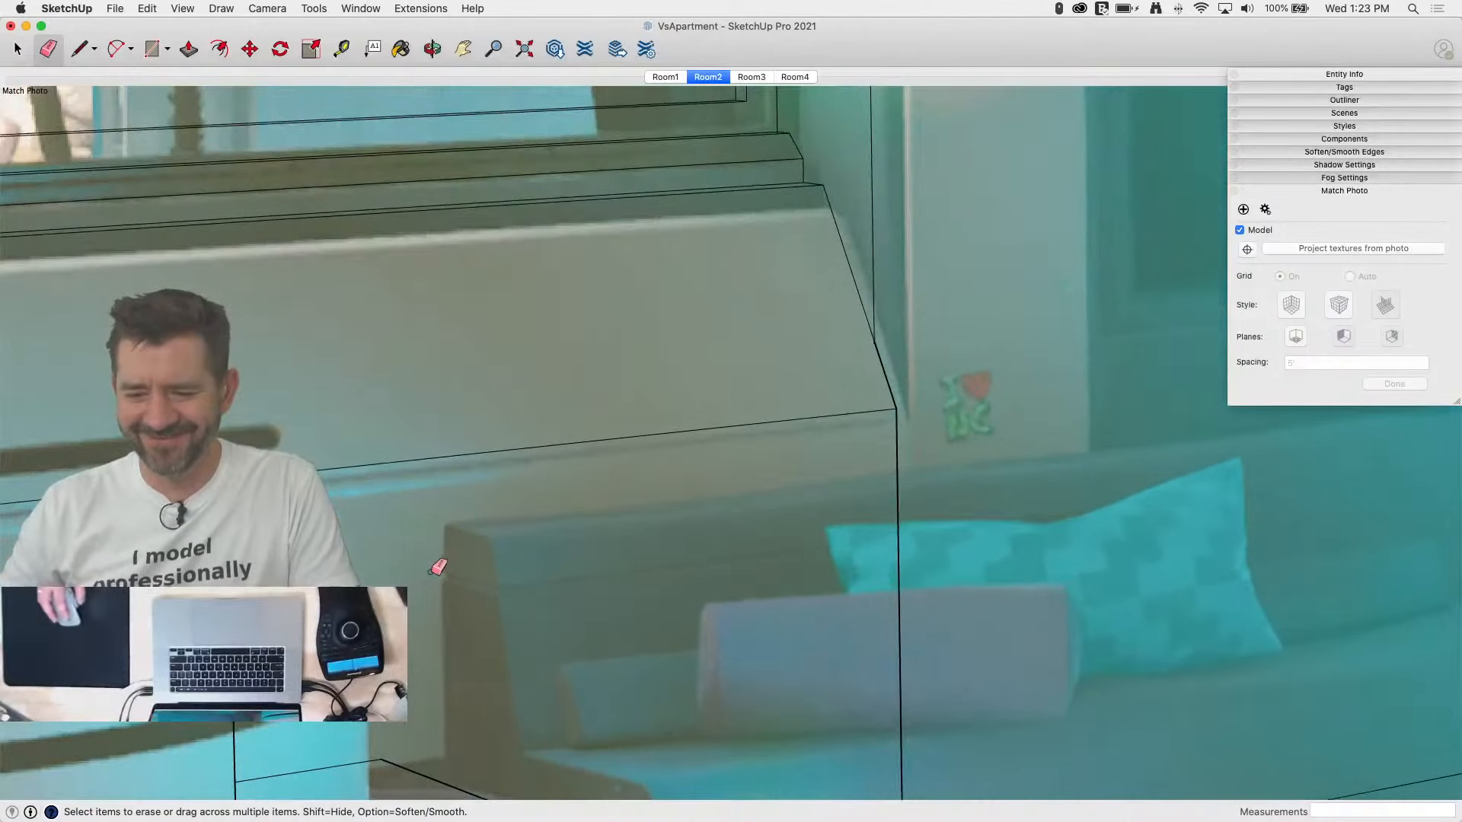
scroll(438, 560, up, 3)
key(l)
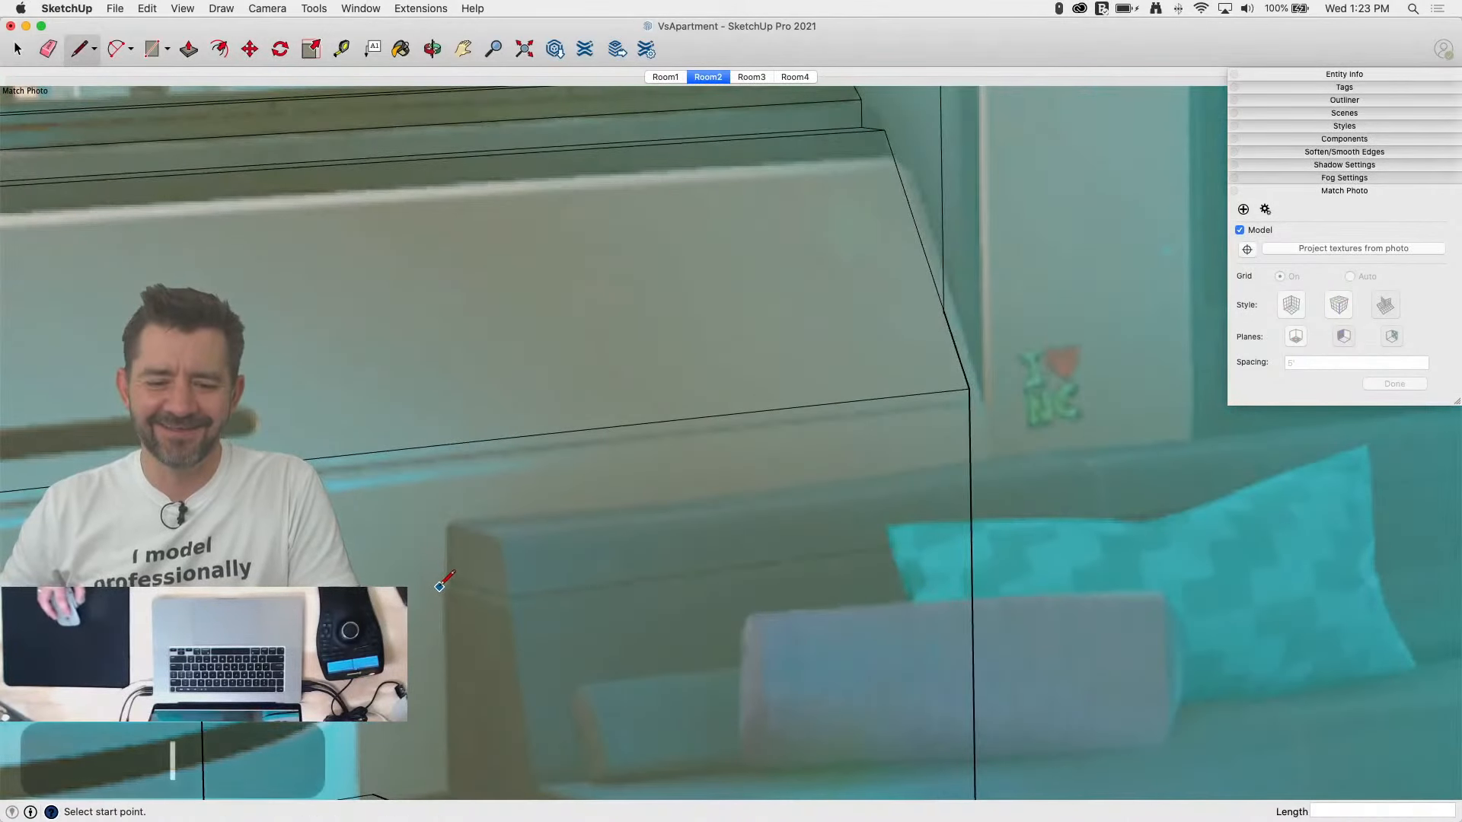
click(445, 588)
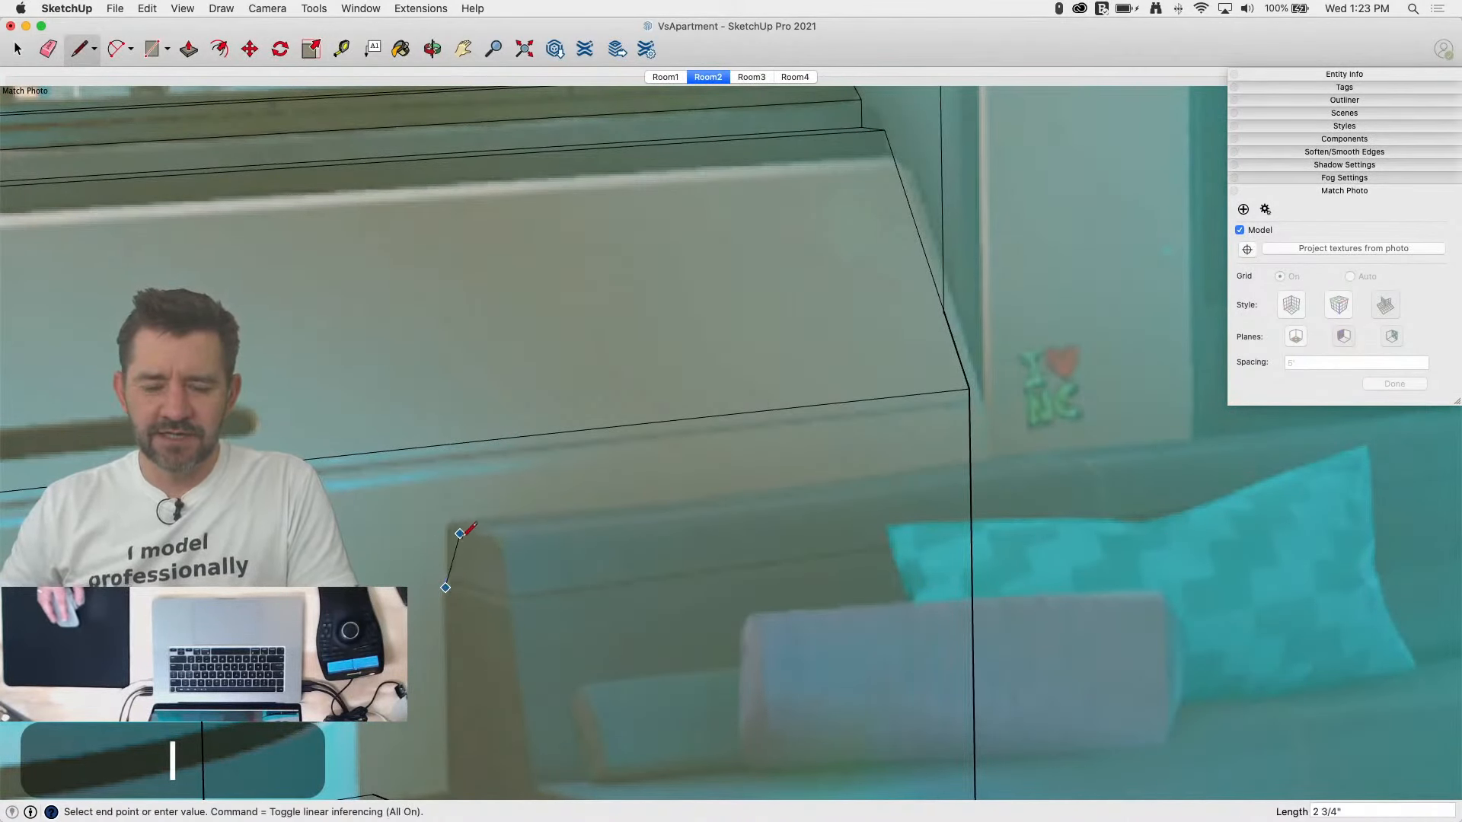
click(509, 607)
scroll(461, 469, down, 3)
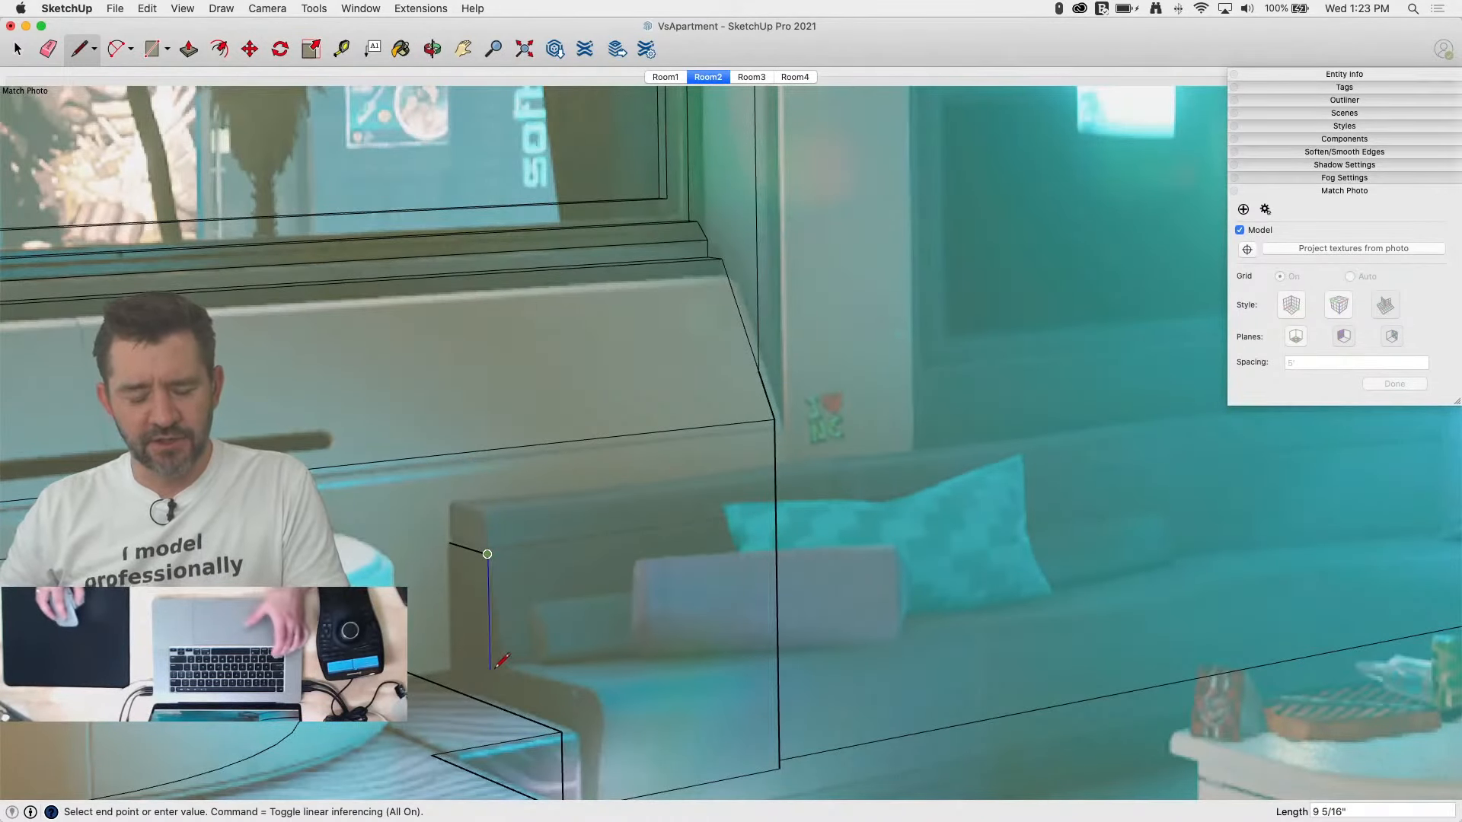
shift+click(783, 768)
key(l)
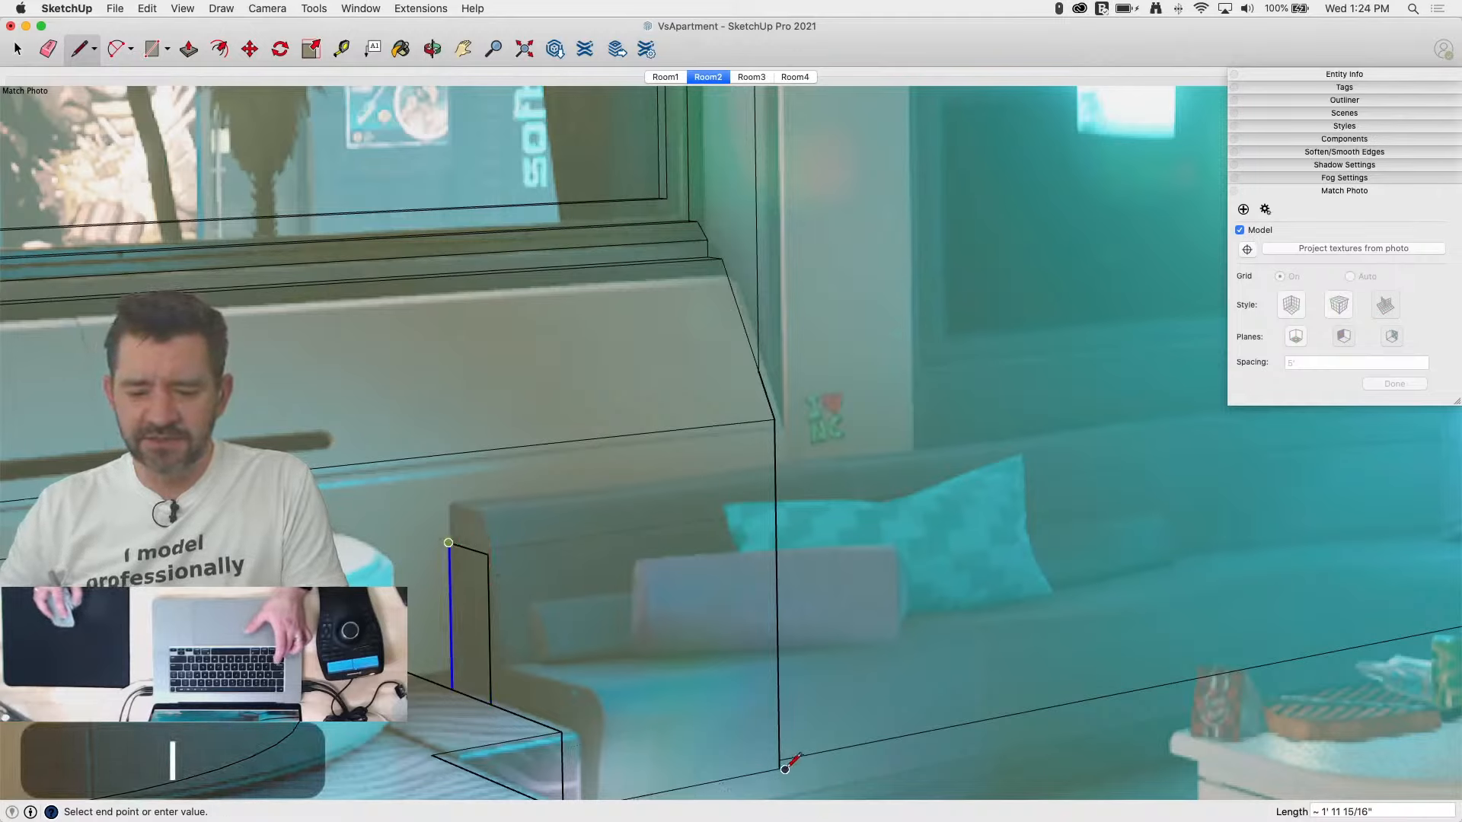
scroll(431, 480, down, 3)
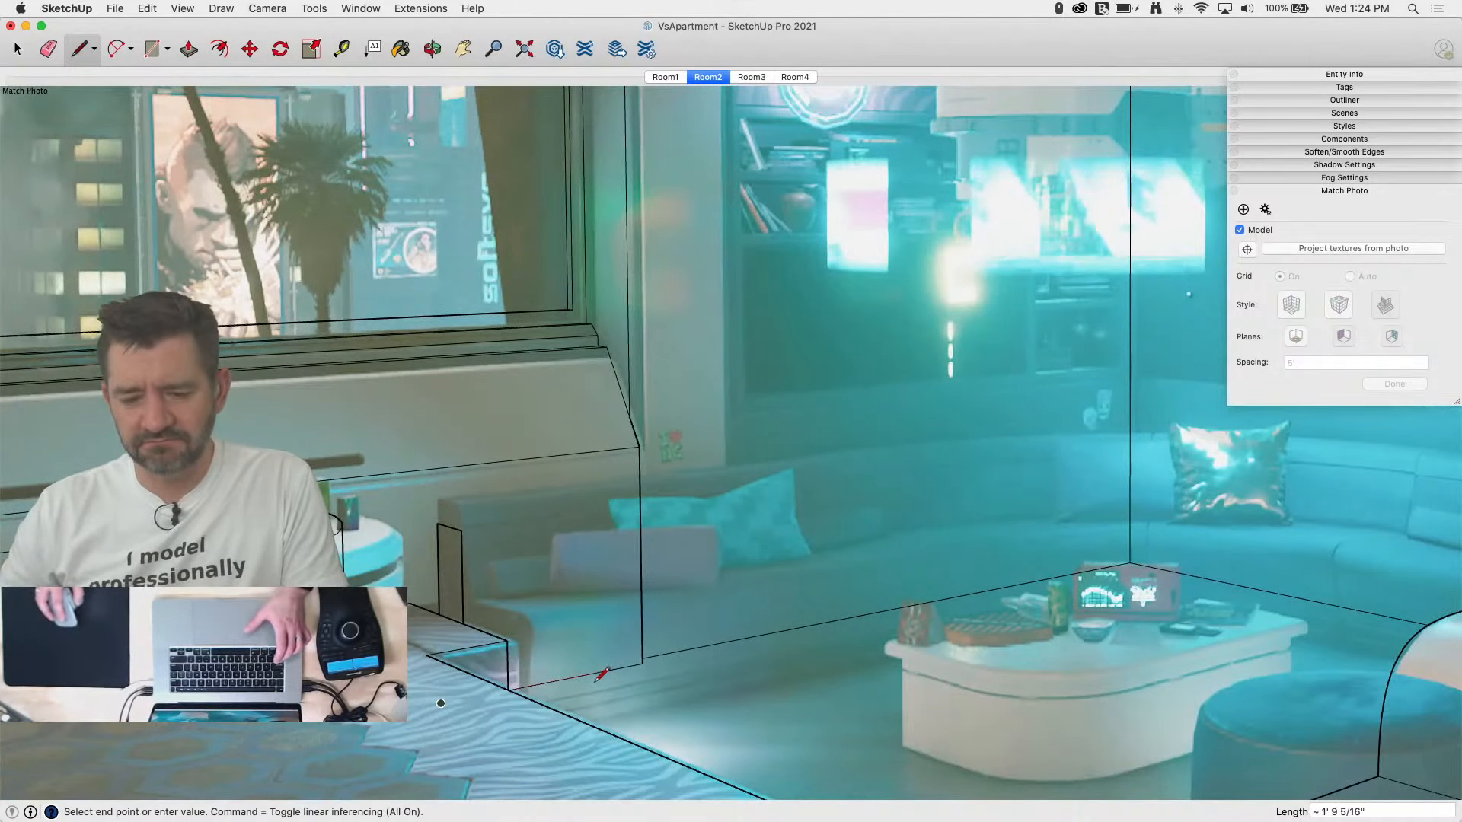
Step: Trace the backrest's slanted front edge and the seat's top edge over the photo, erasing the surplus vertical segment
key(l)
scroll(468, 603, up, 5)
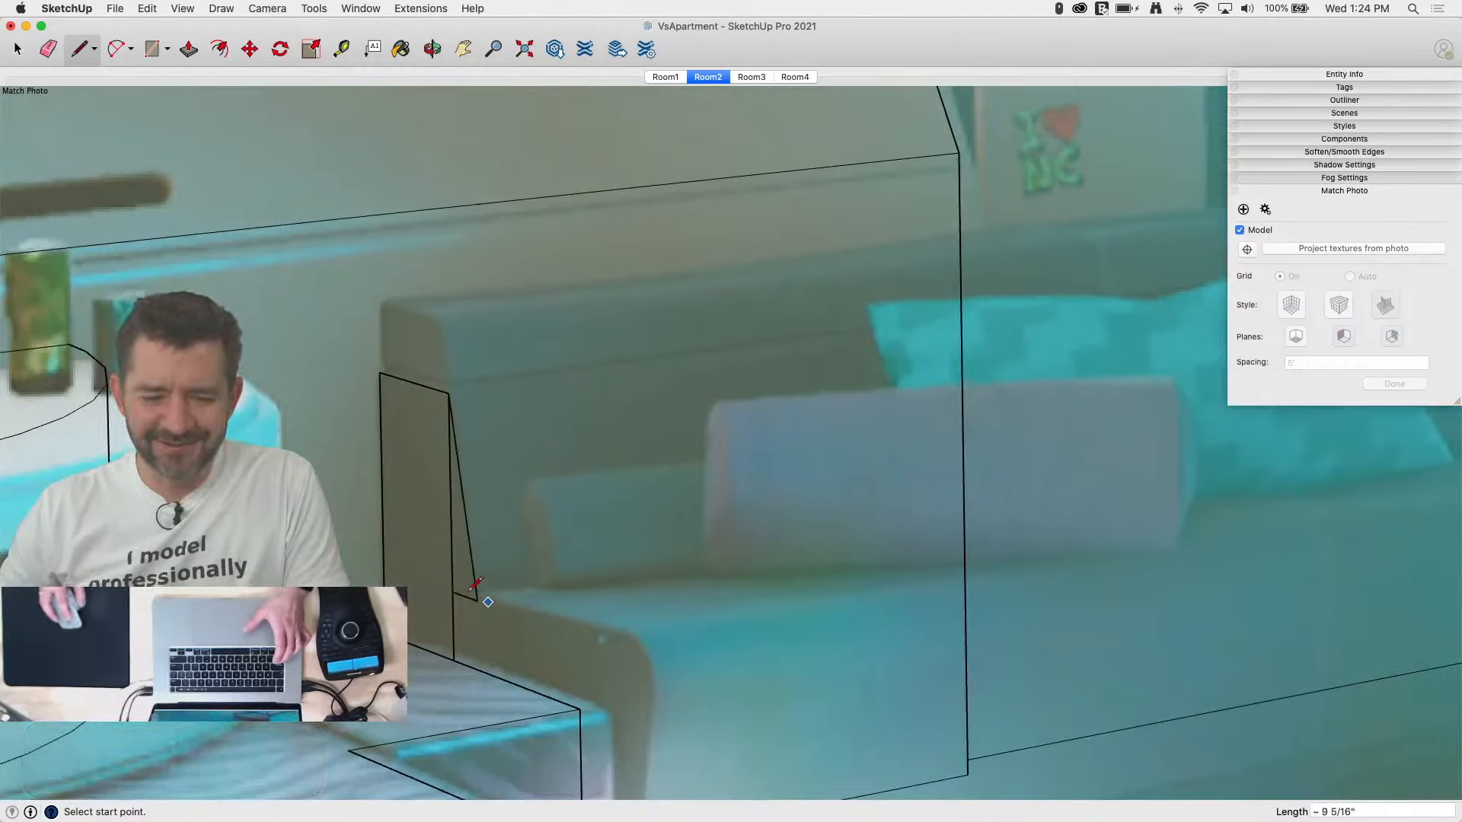
key(e)
key(l)
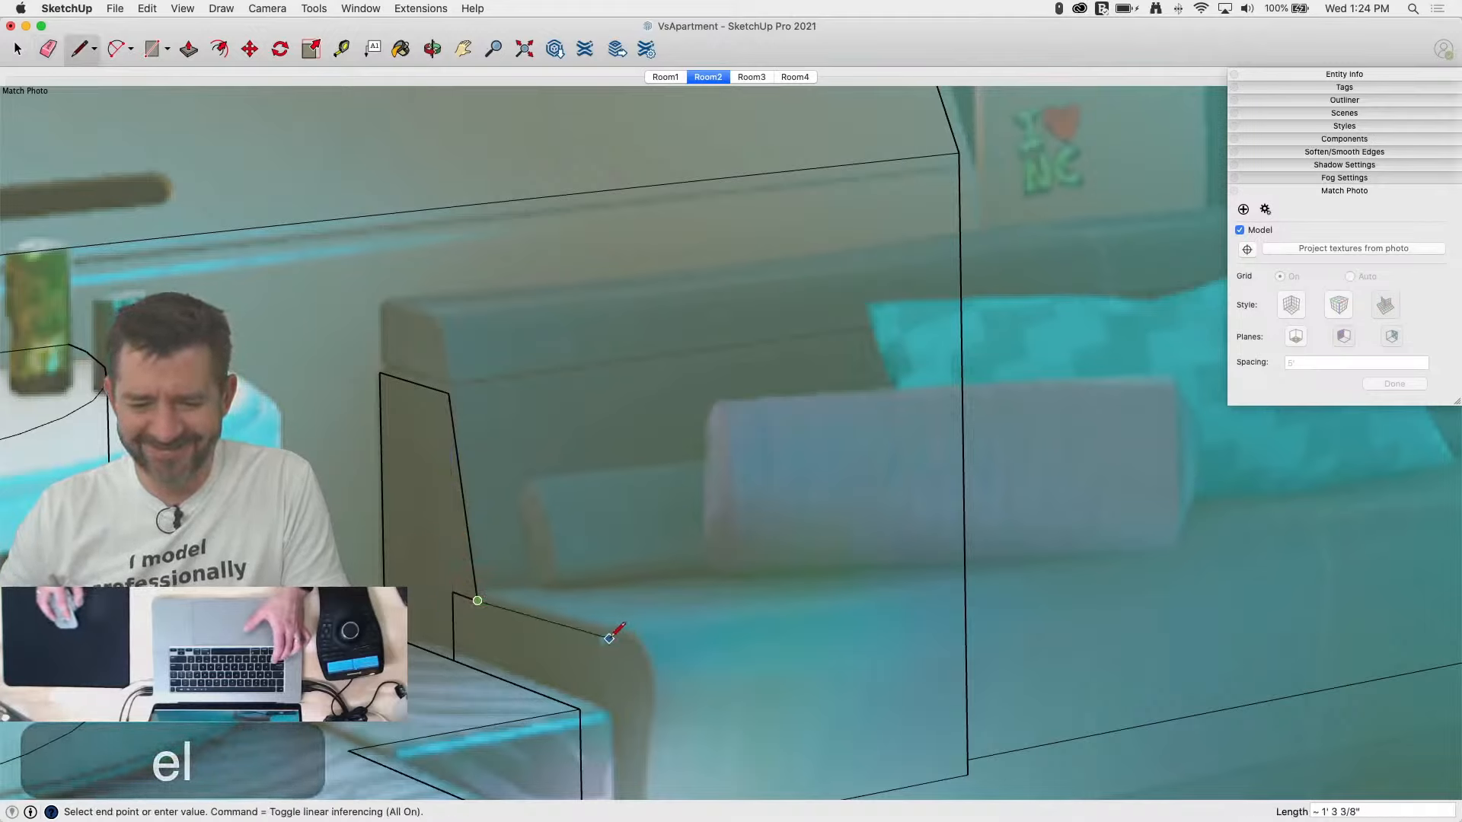
click(661, 661)
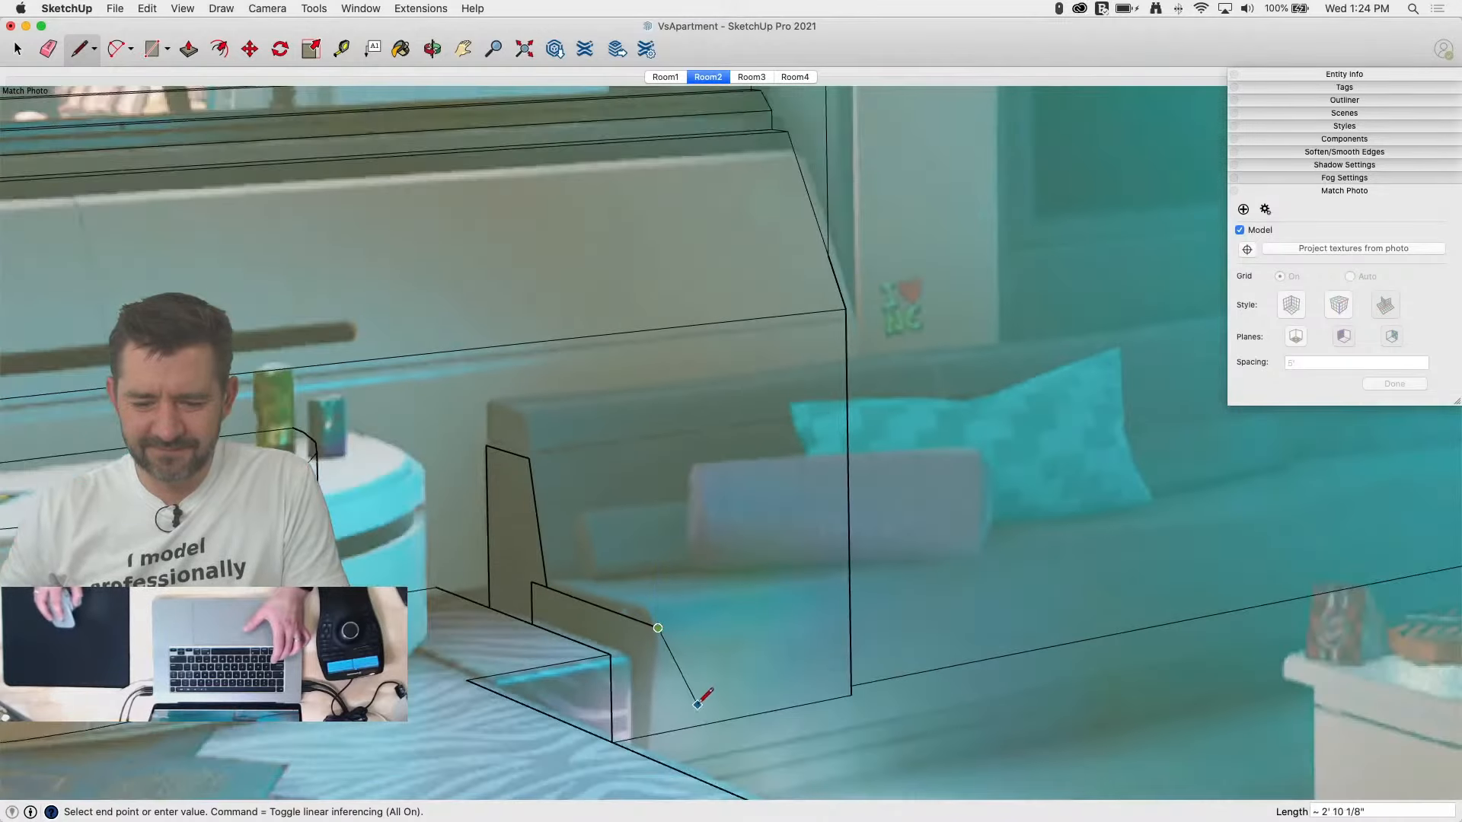
Step: Close the sofa's end profile with a front edge down to floor level and a base edge, and erase the inner dividing line
key(e)
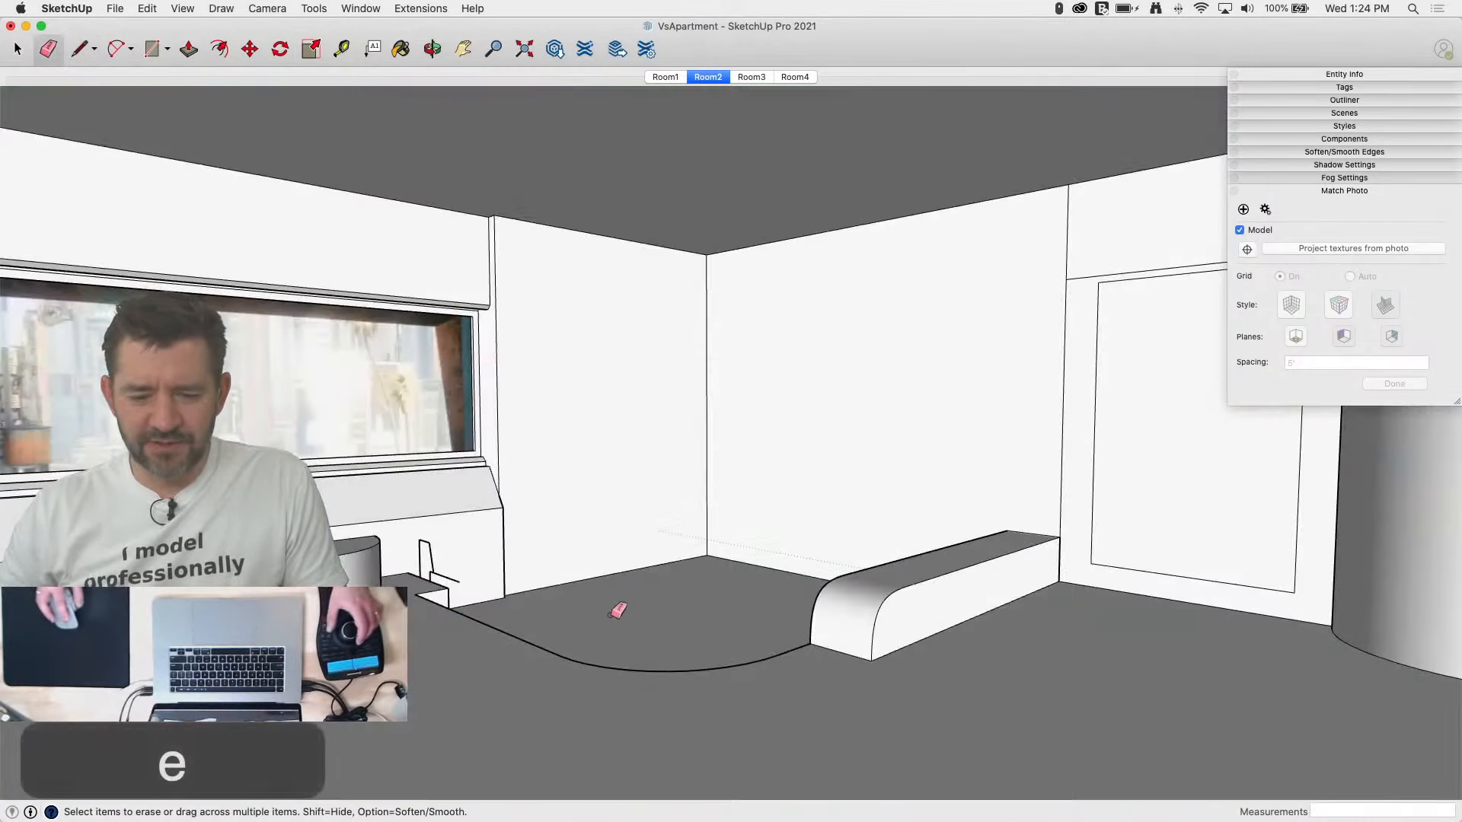
key(l)
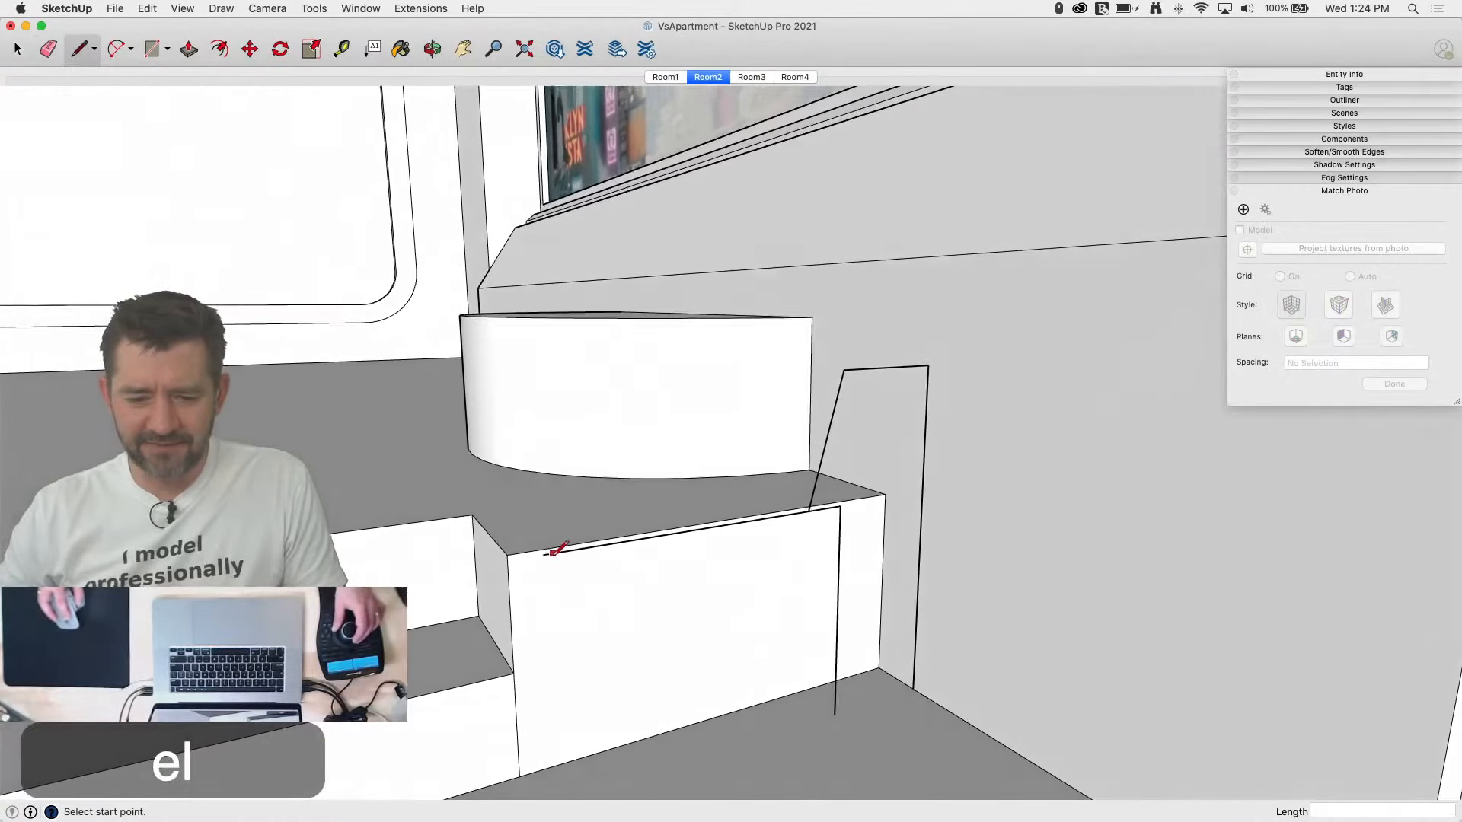
click(548, 553)
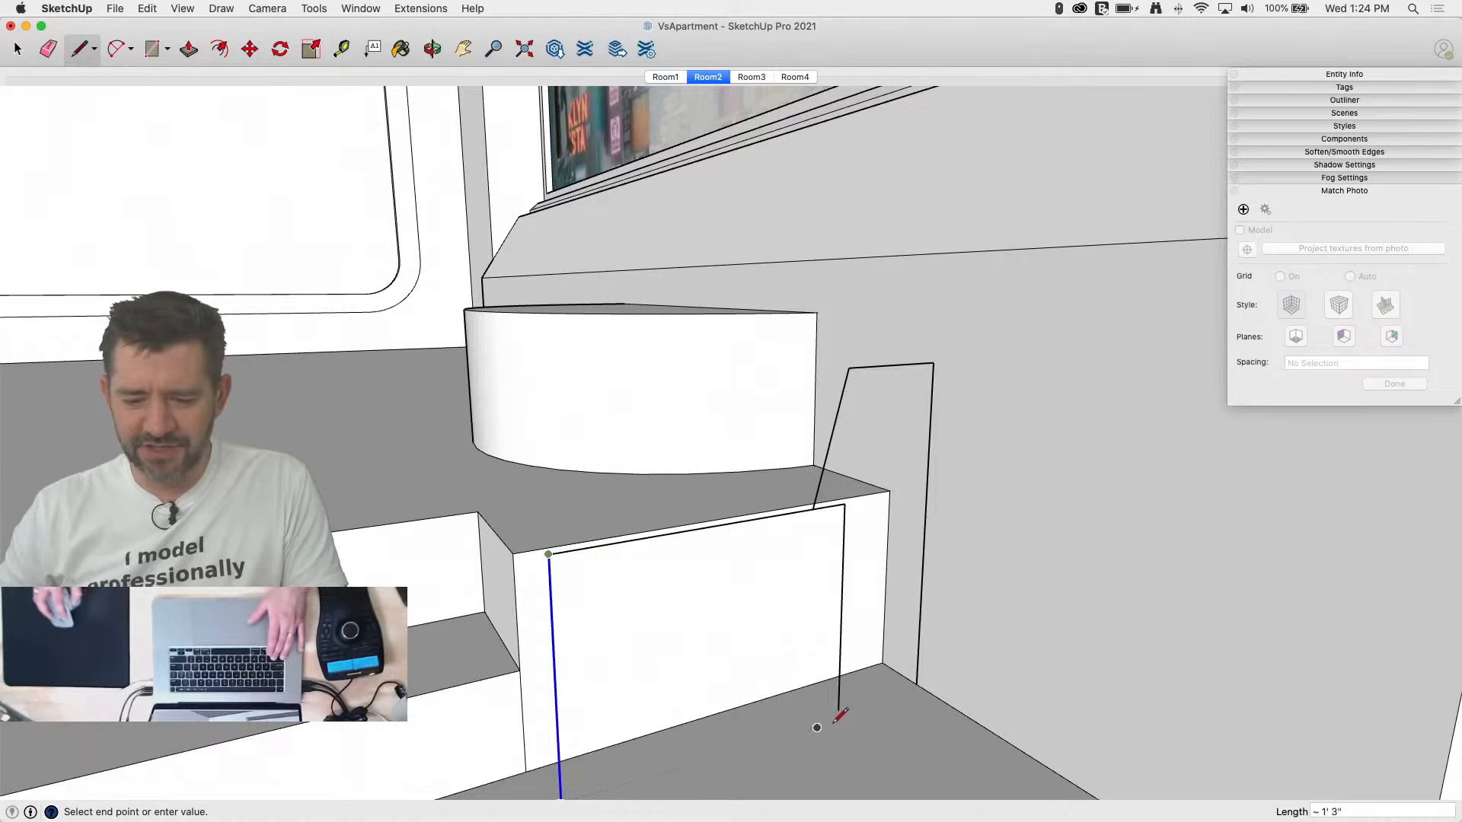
click(917, 683)
key(e)
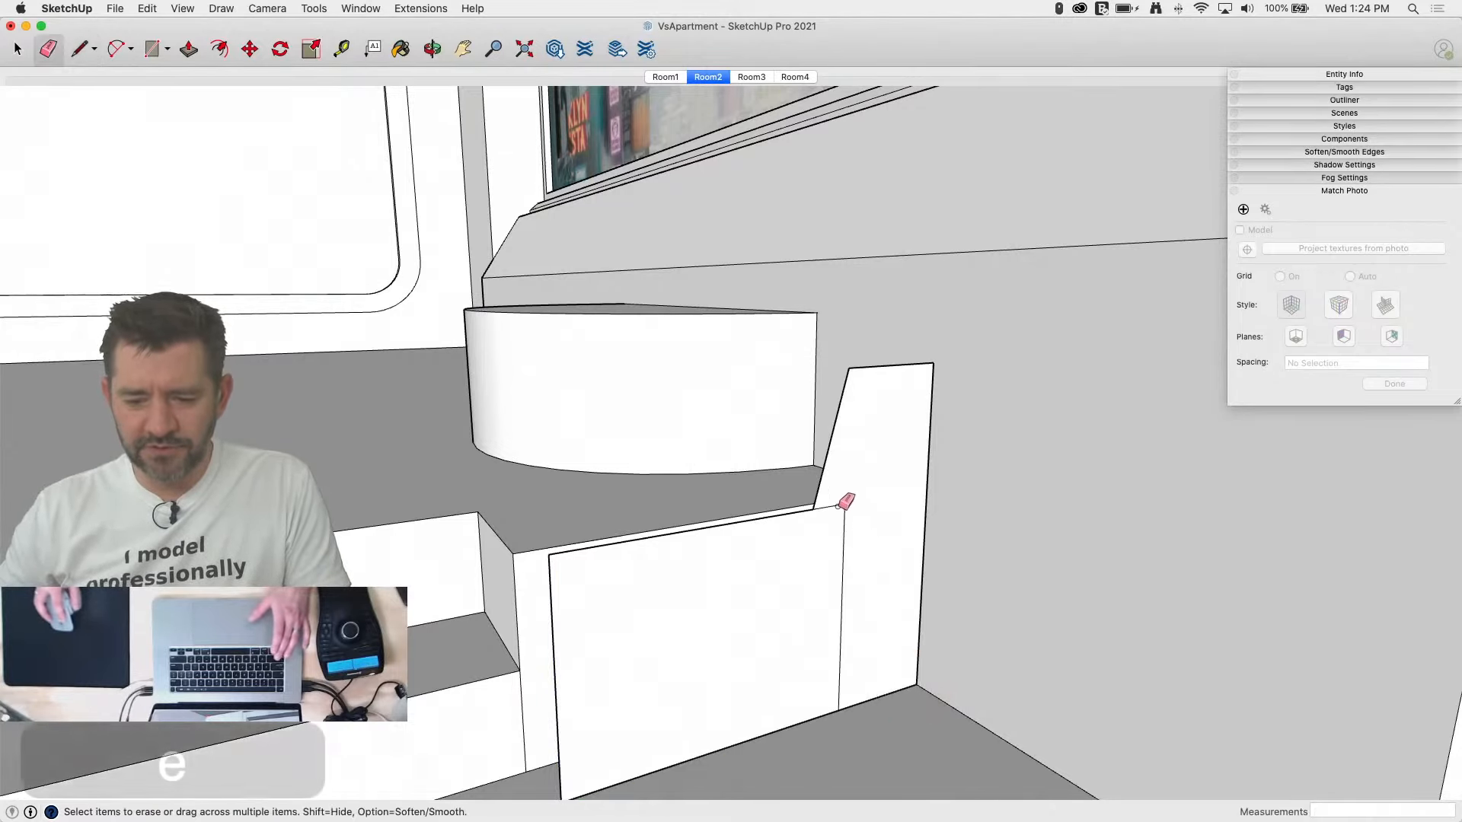
click(843, 505)
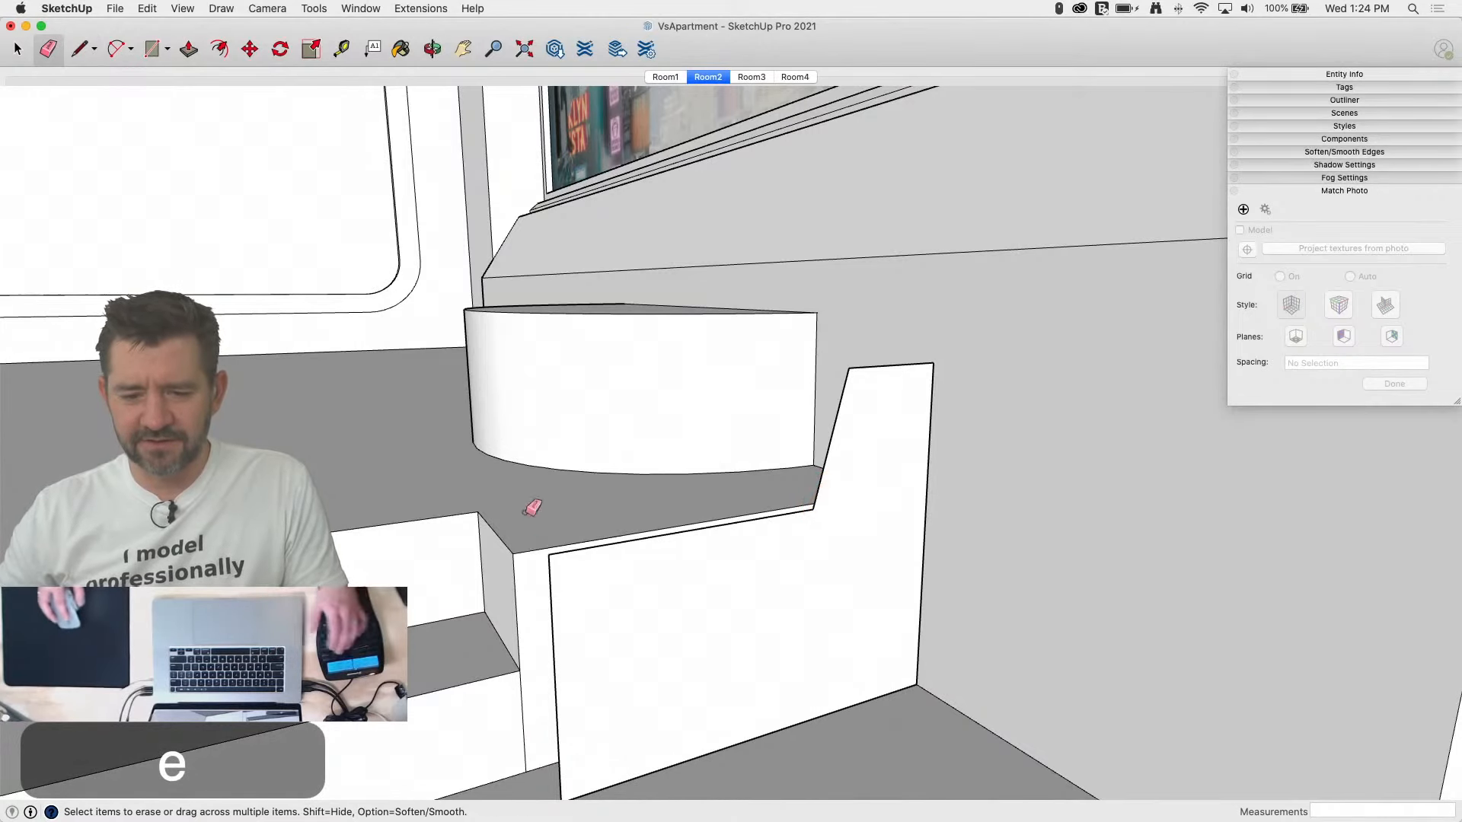
Step: Move the front corner of the sofa profile's seat up 1 5/16" to match the Room2 photo
click(664, 77)
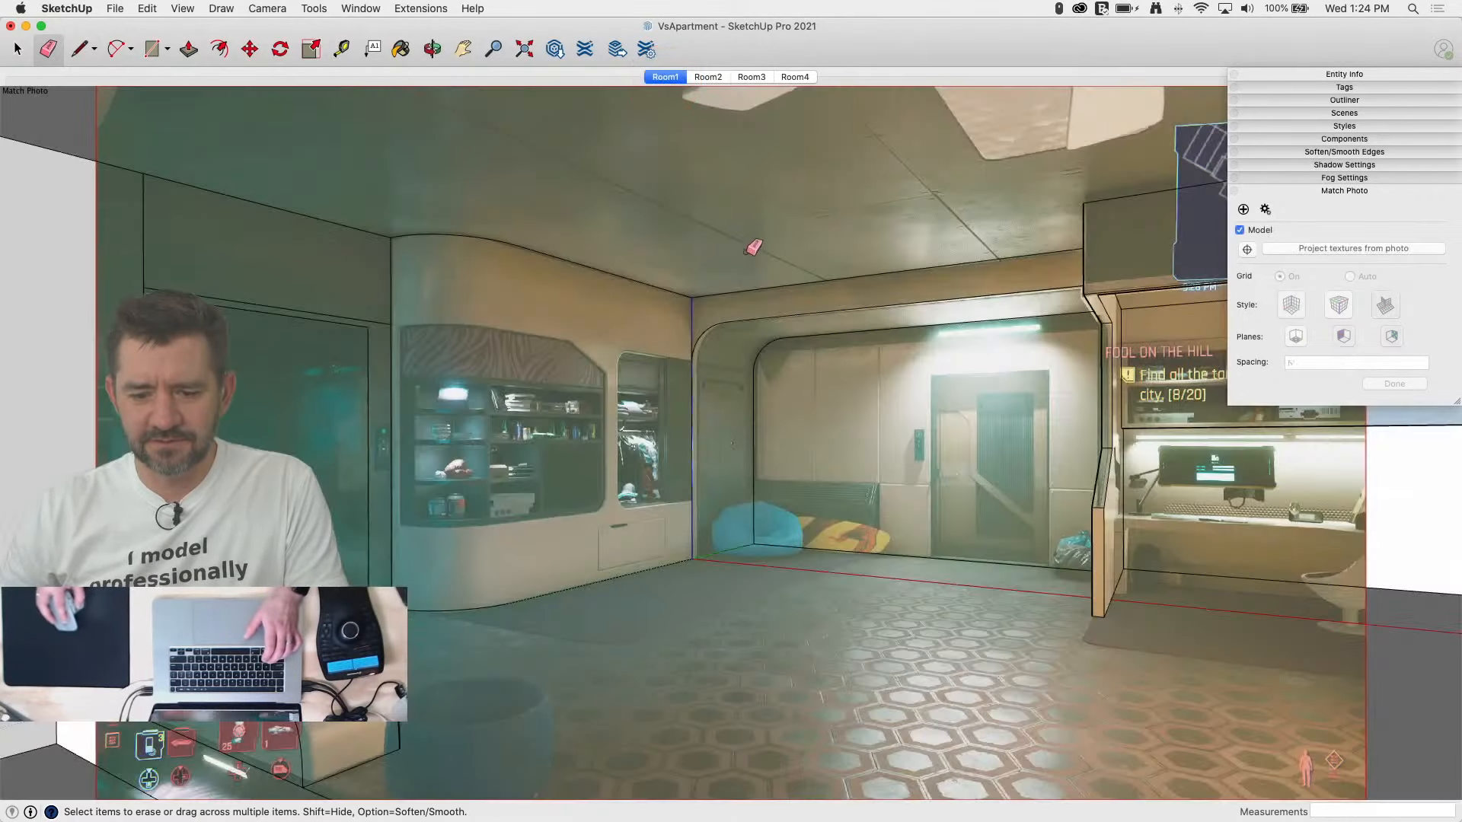
click(697, 77)
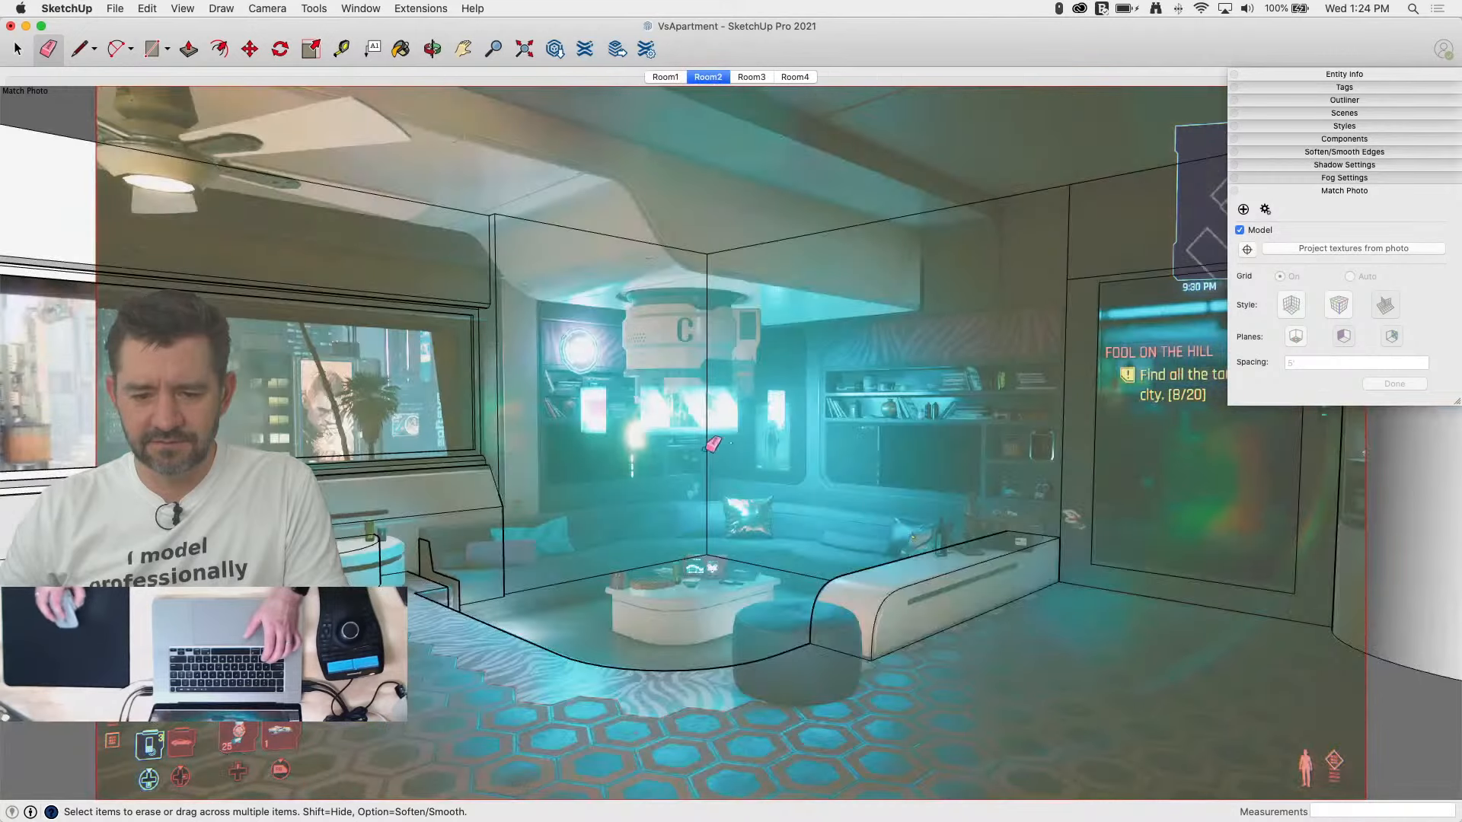
scroll(461, 575, up, 10)
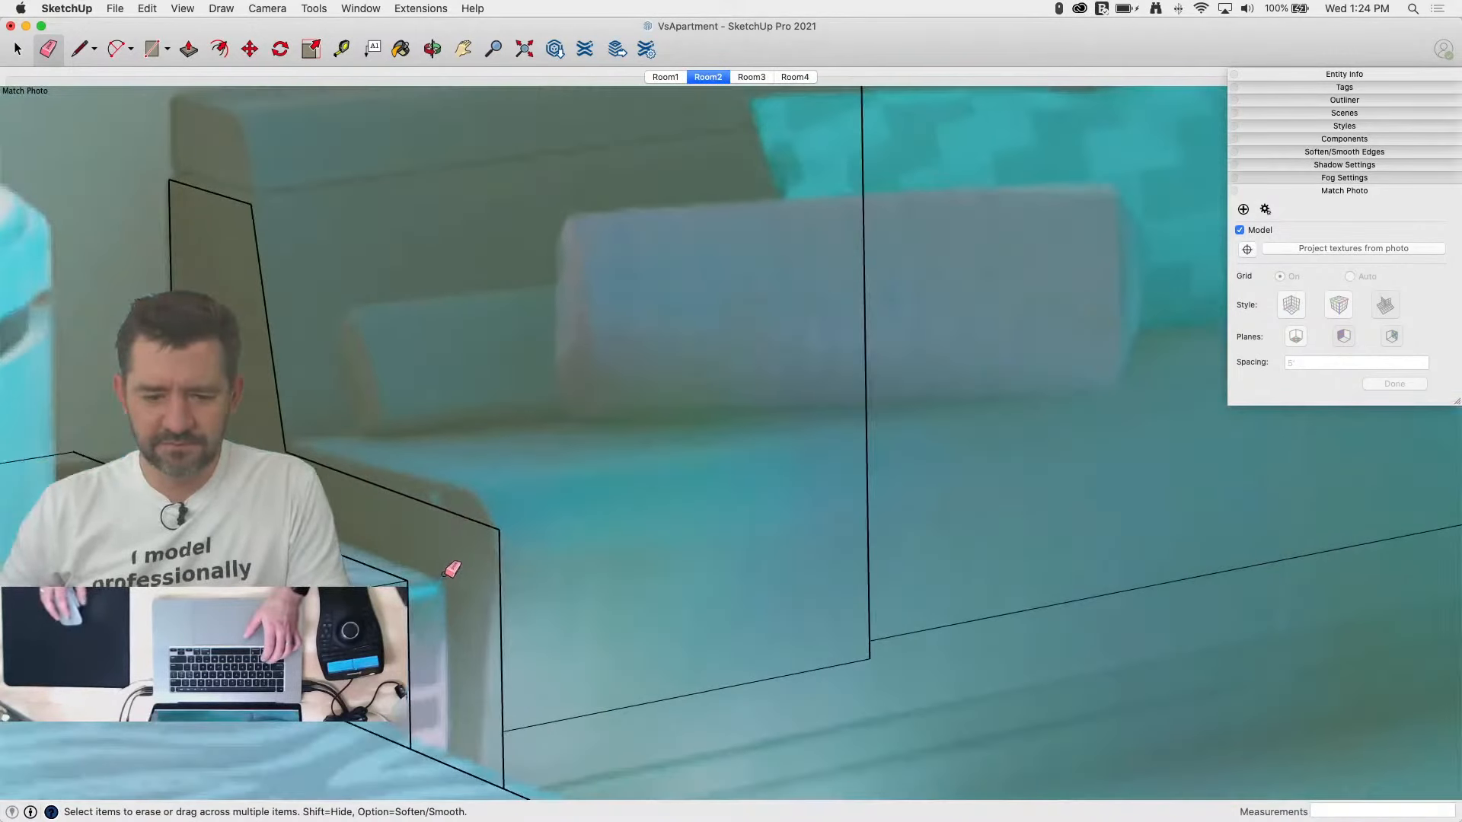
key(space)
key(m)
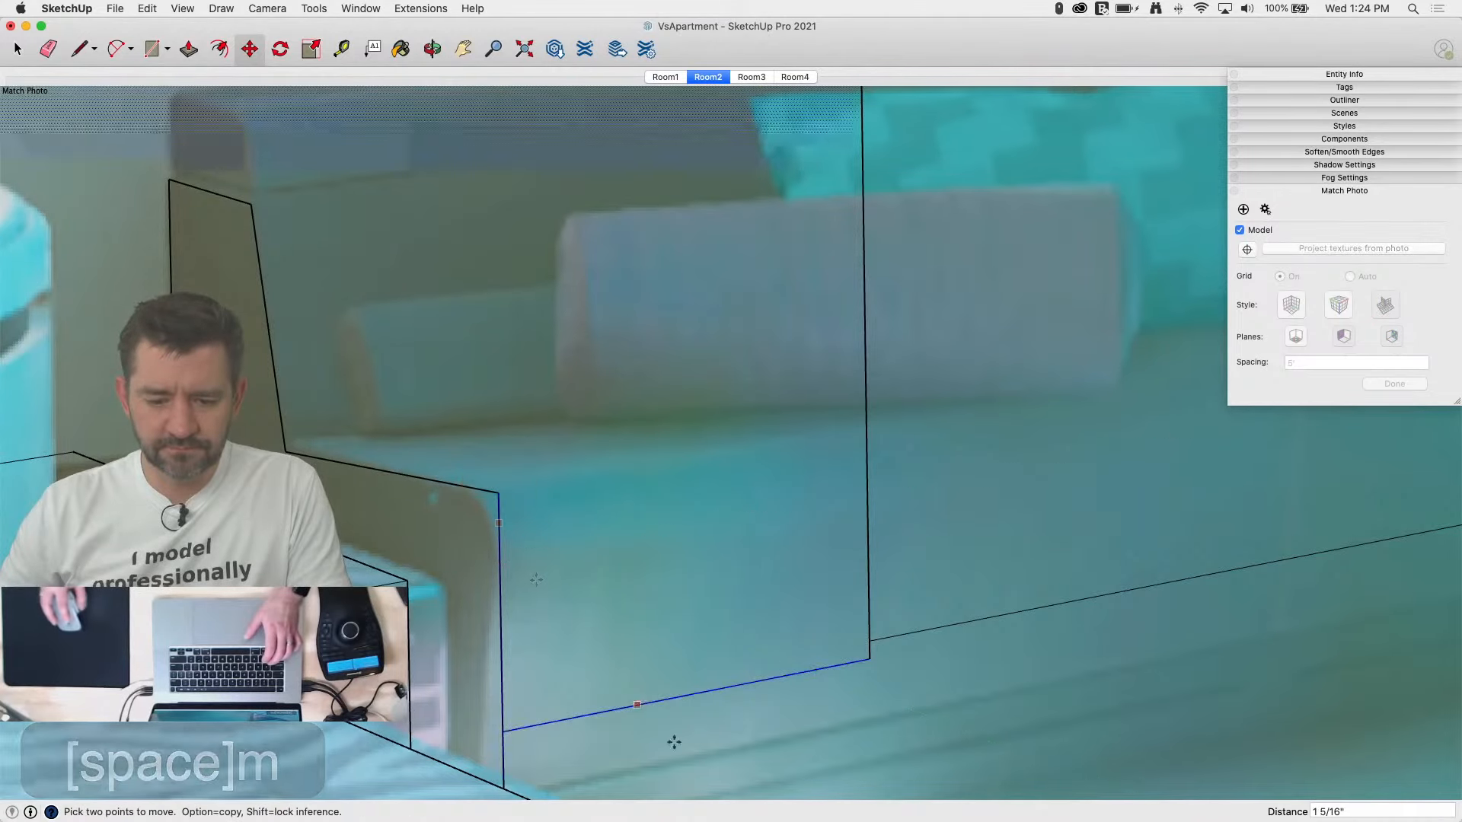
scroll(651, 742, down, 3)
scroll(647, 737, down, 2)
Step: Erase the leftover edge on the step block just in front of the sofa's end profile
key(space)
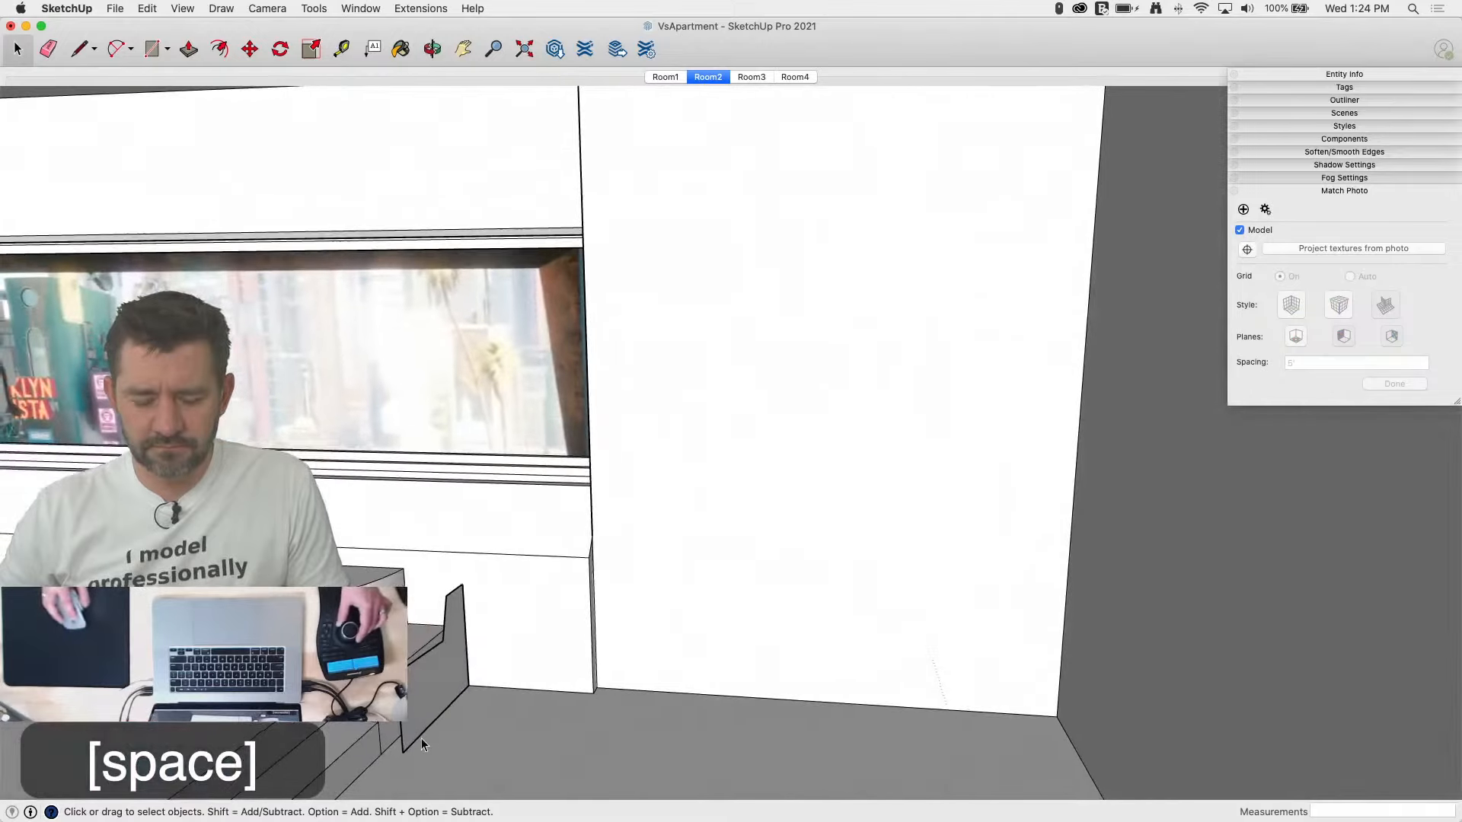
key(e)
click(482, 660)
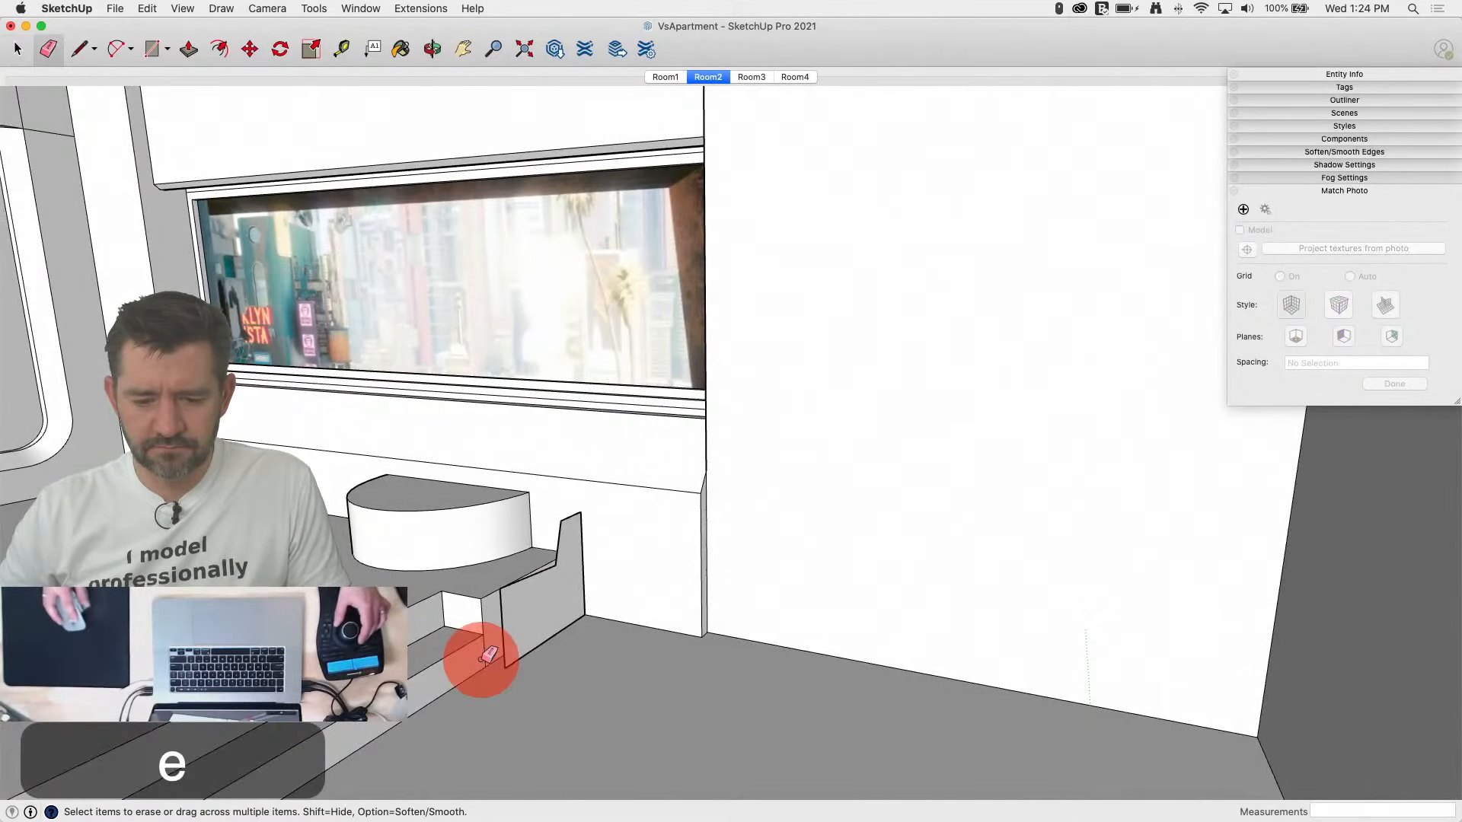
Step: Move the bottom front corner of the sofa's end profile back about 3 13/16" along the floor, using the Room3 photo
click(749, 77)
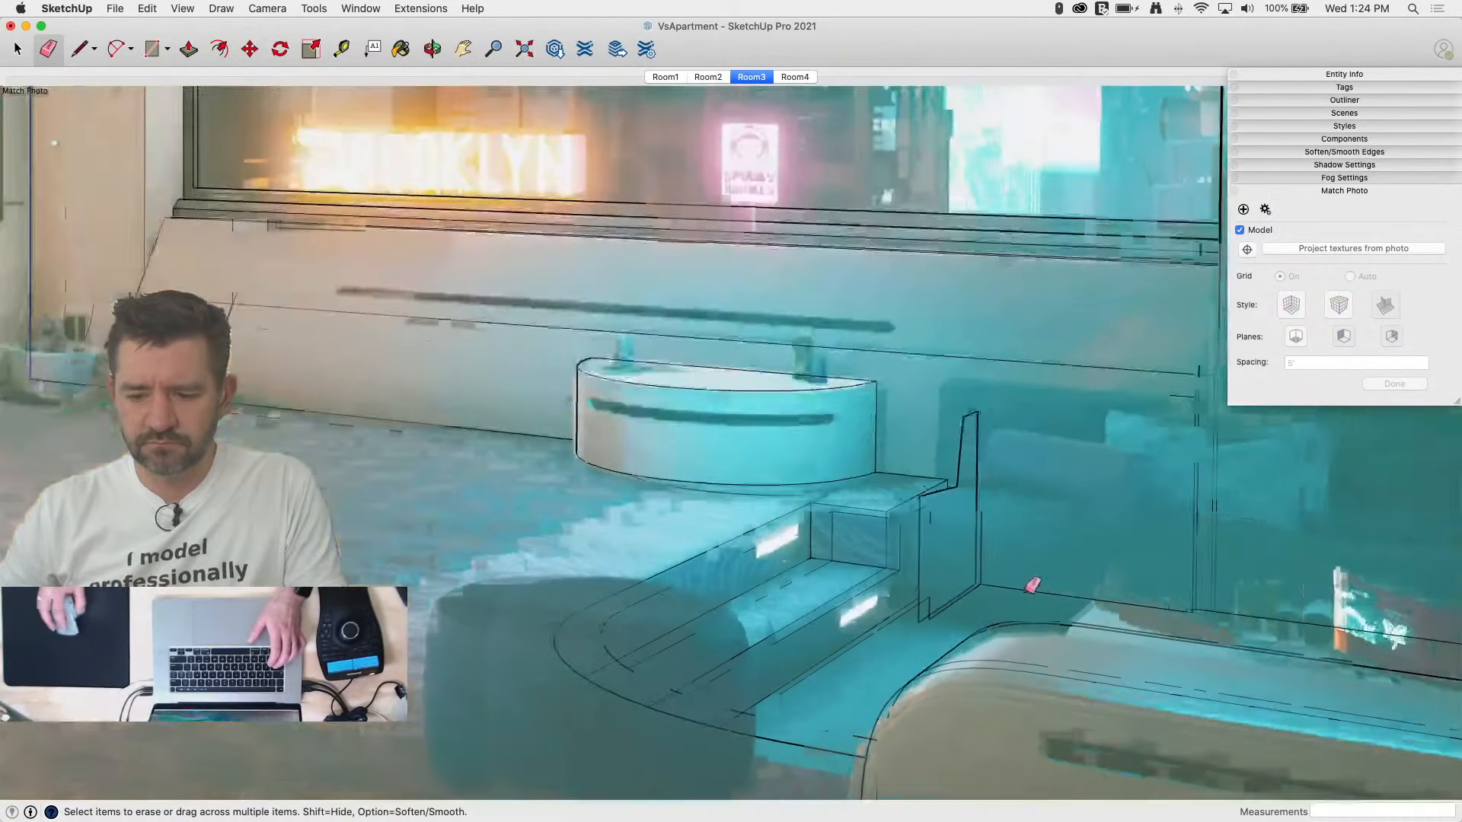
key(space)
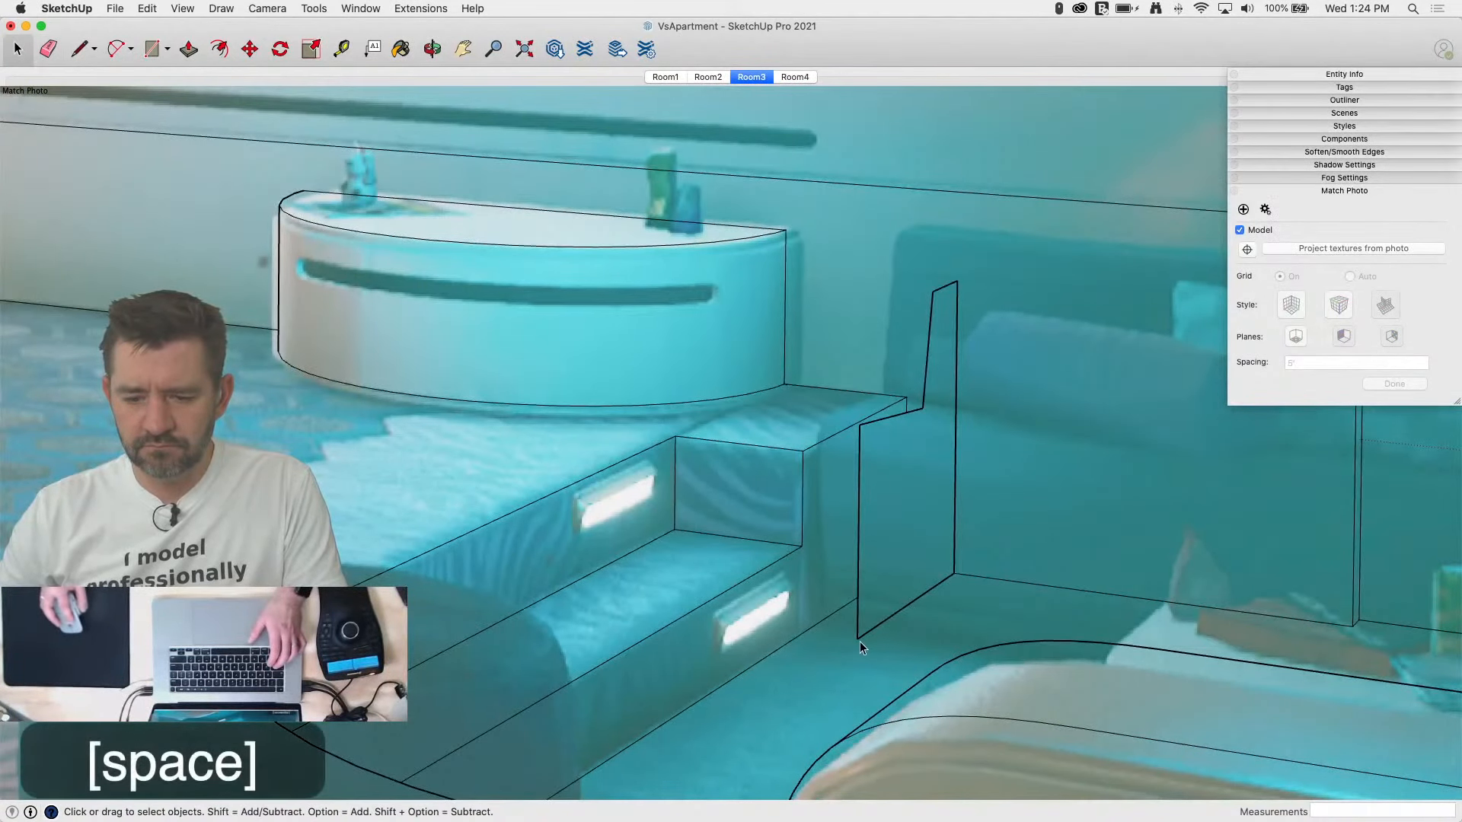
key(m)
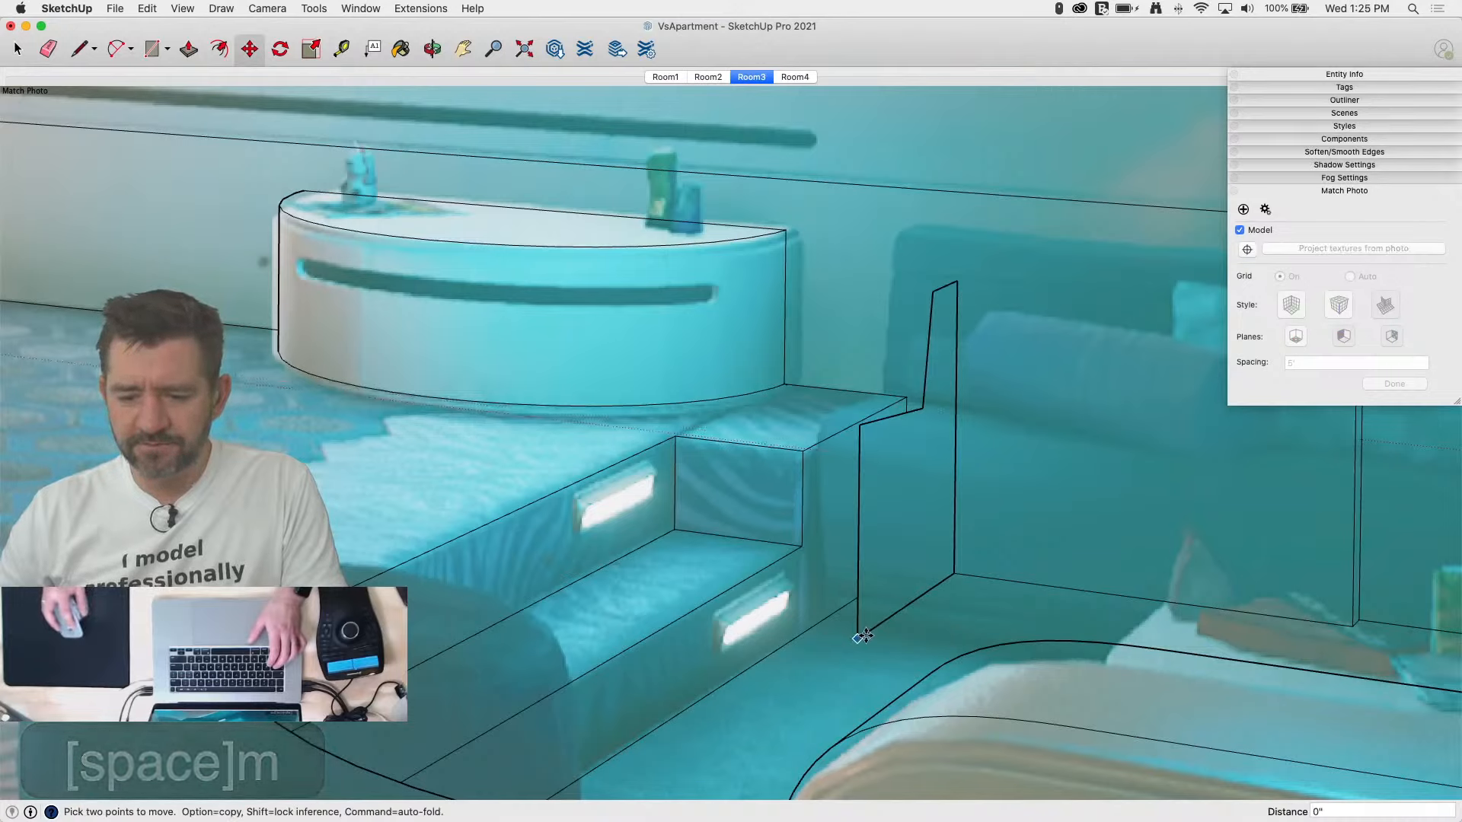
click(860, 639)
key(space)
key(m)
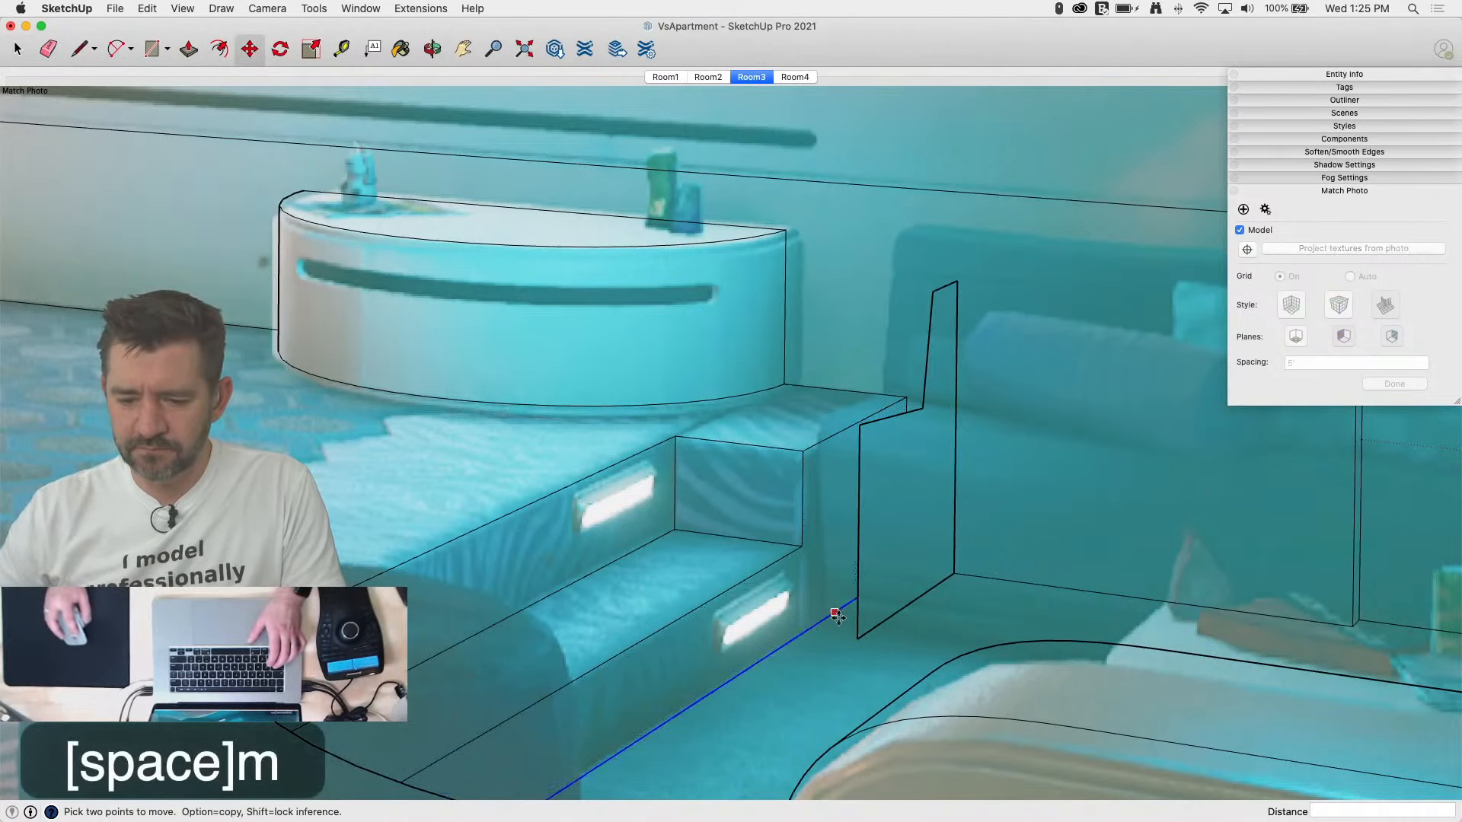
click(859, 640)
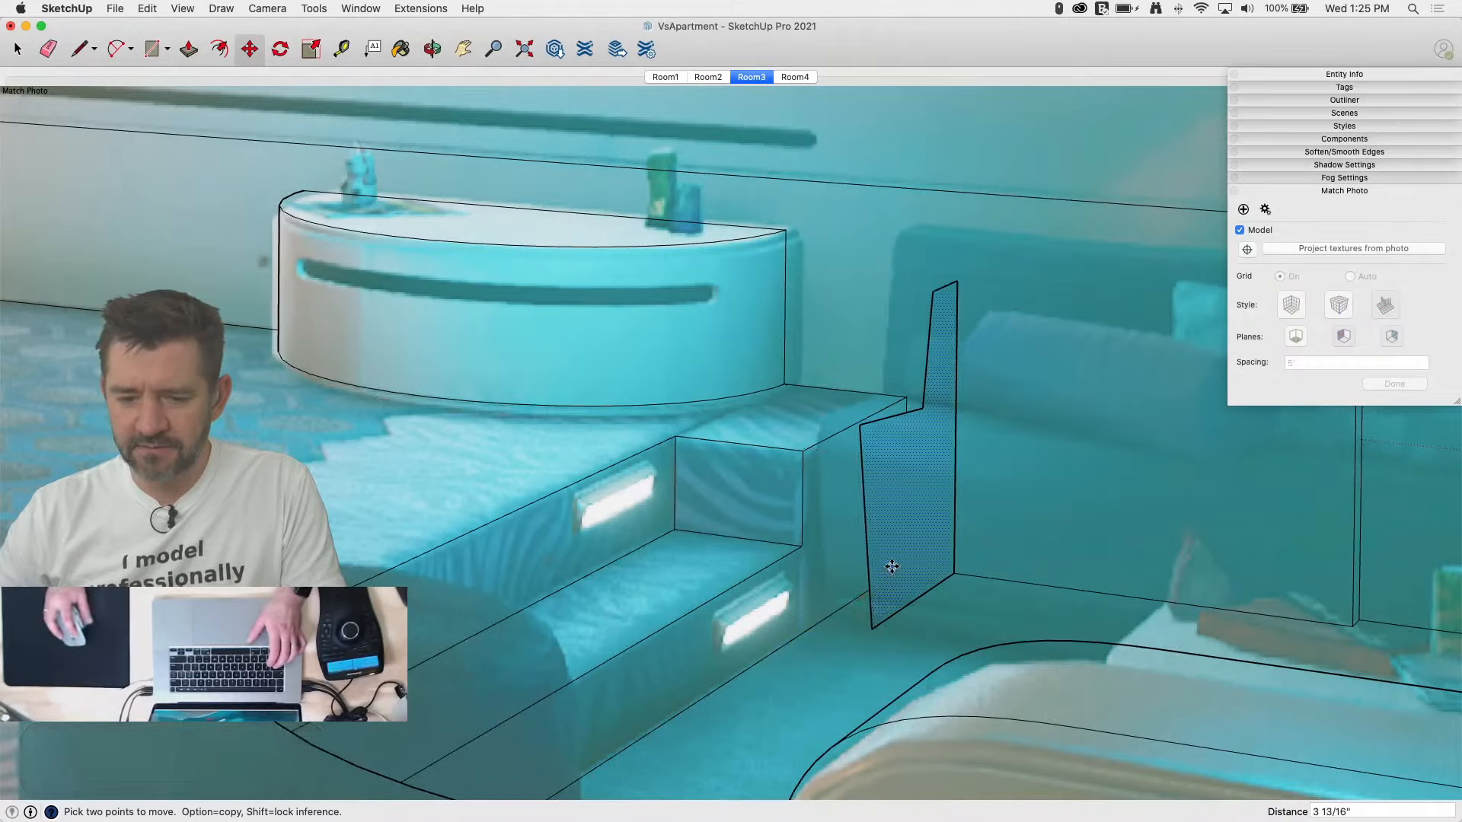
key(space)
middle_drag(913, 491, 1037, 556)
scroll(1034, 567, up, 5)
middle_drag(1025, 642, 889, 539)
key(p)
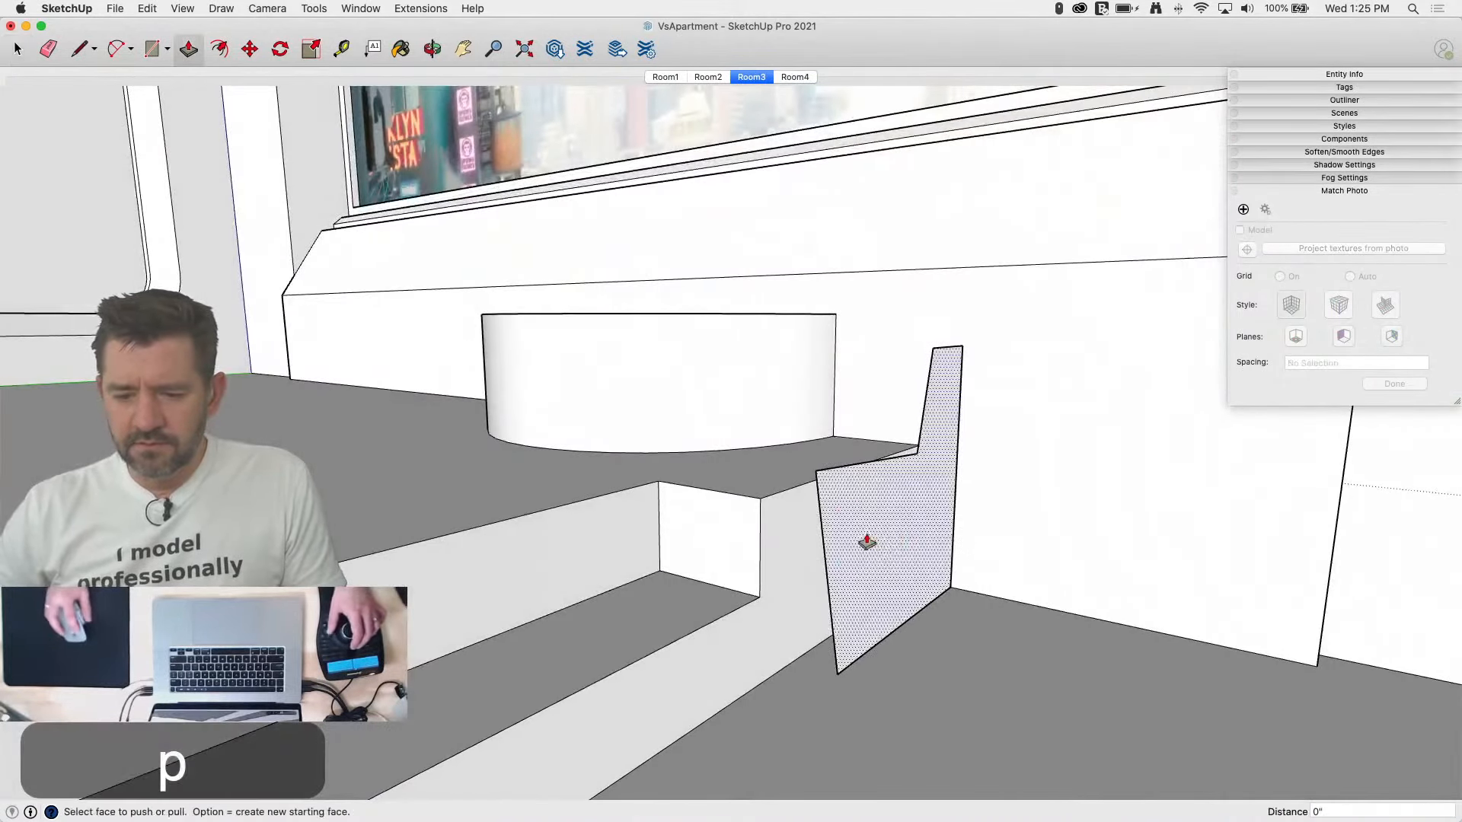
drag(865, 538, 862, 587)
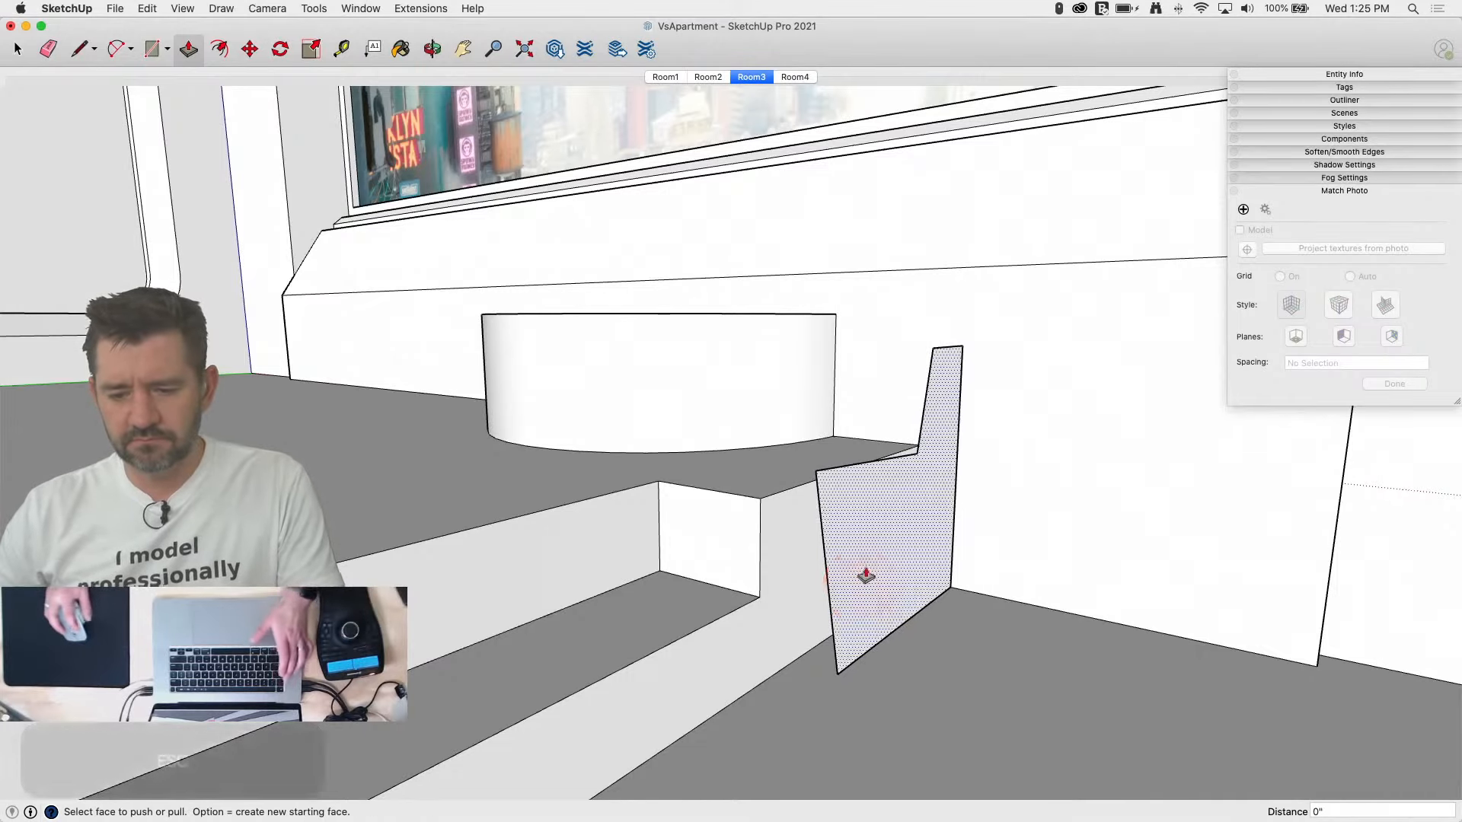
Step: Select the sofa's whole end profile with its edges and make it a group
key(space)
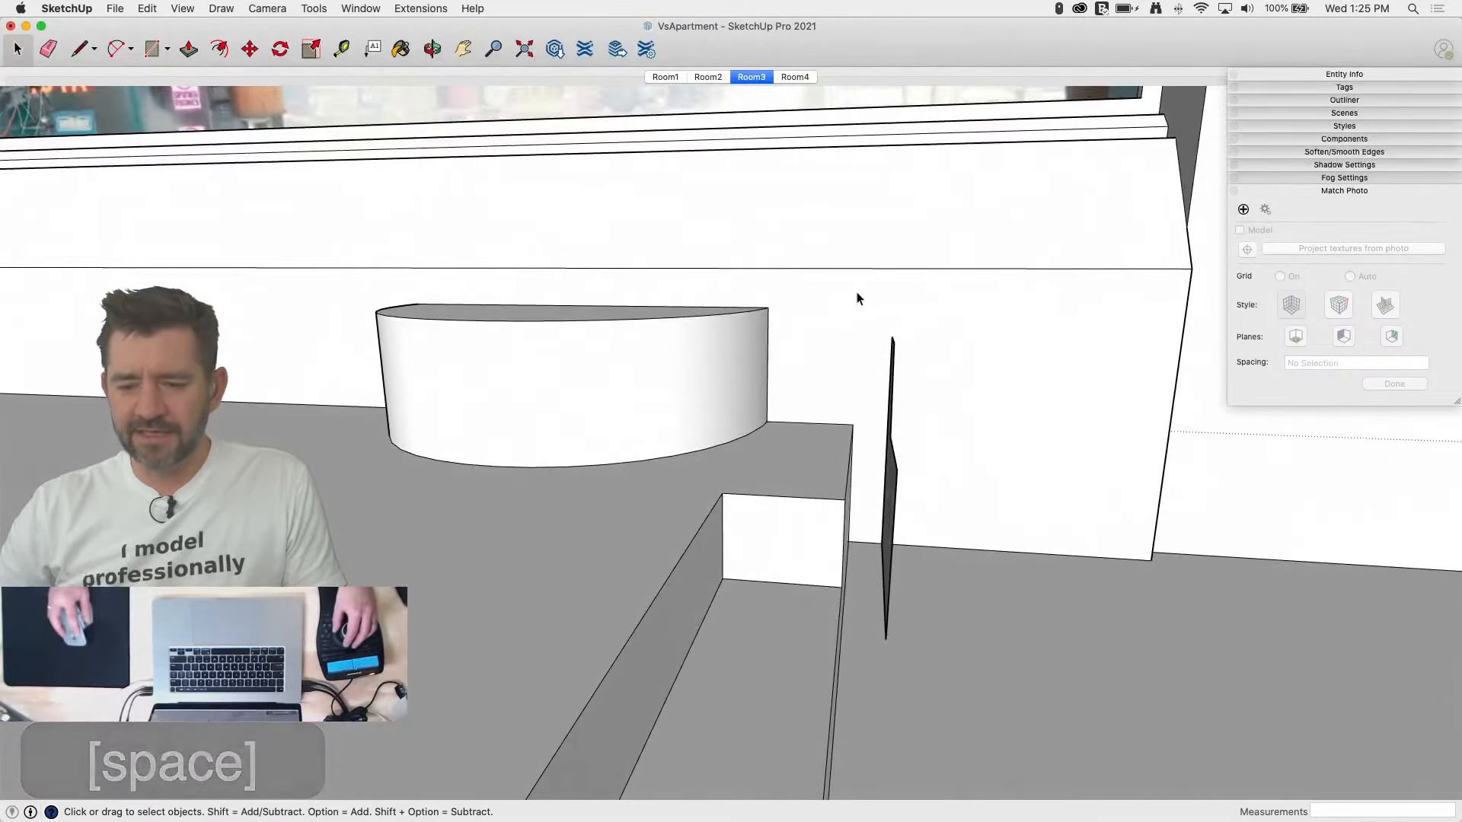
drag(858, 298, 921, 599)
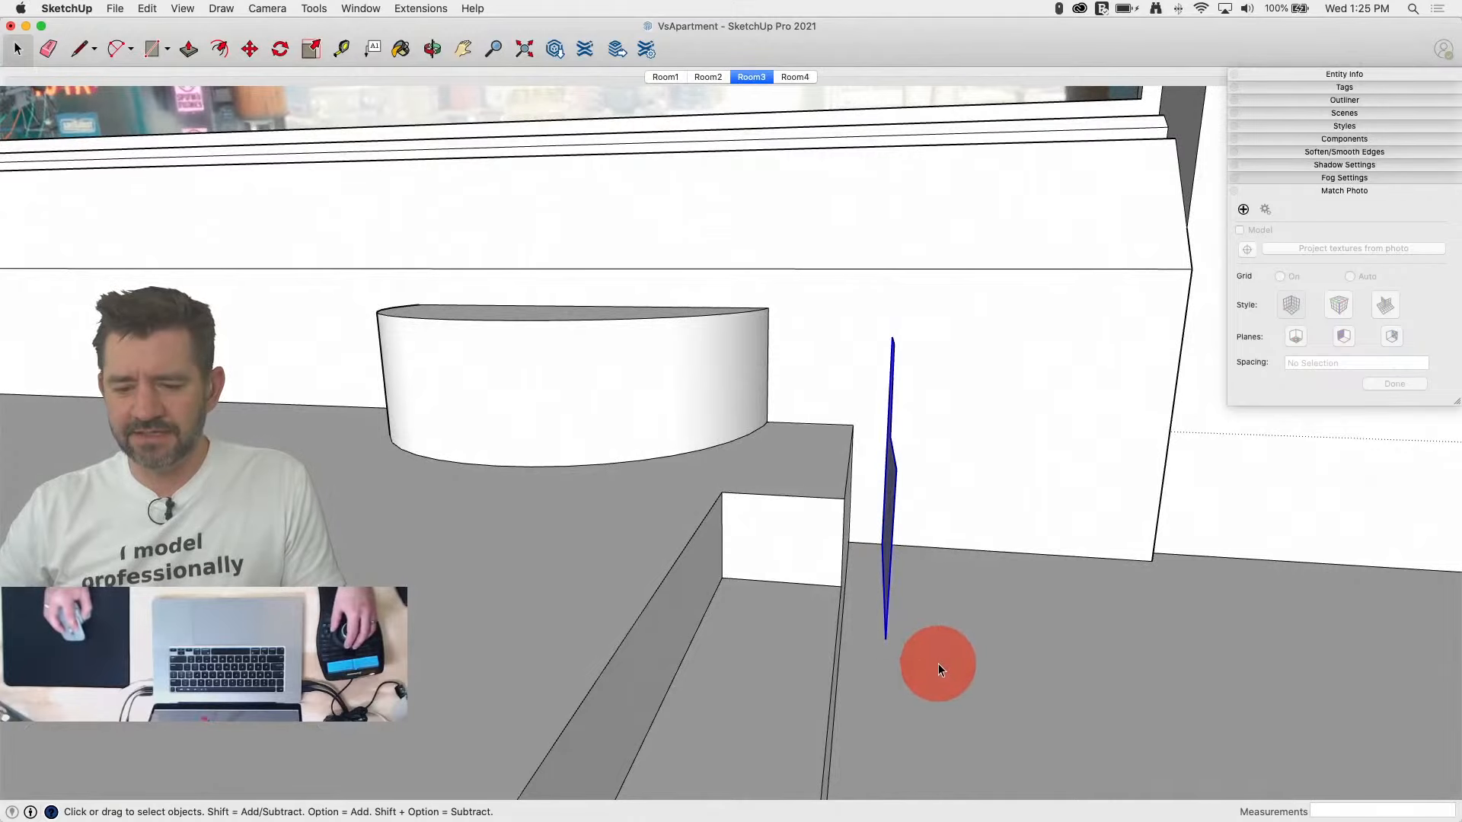
right_click(879, 530)
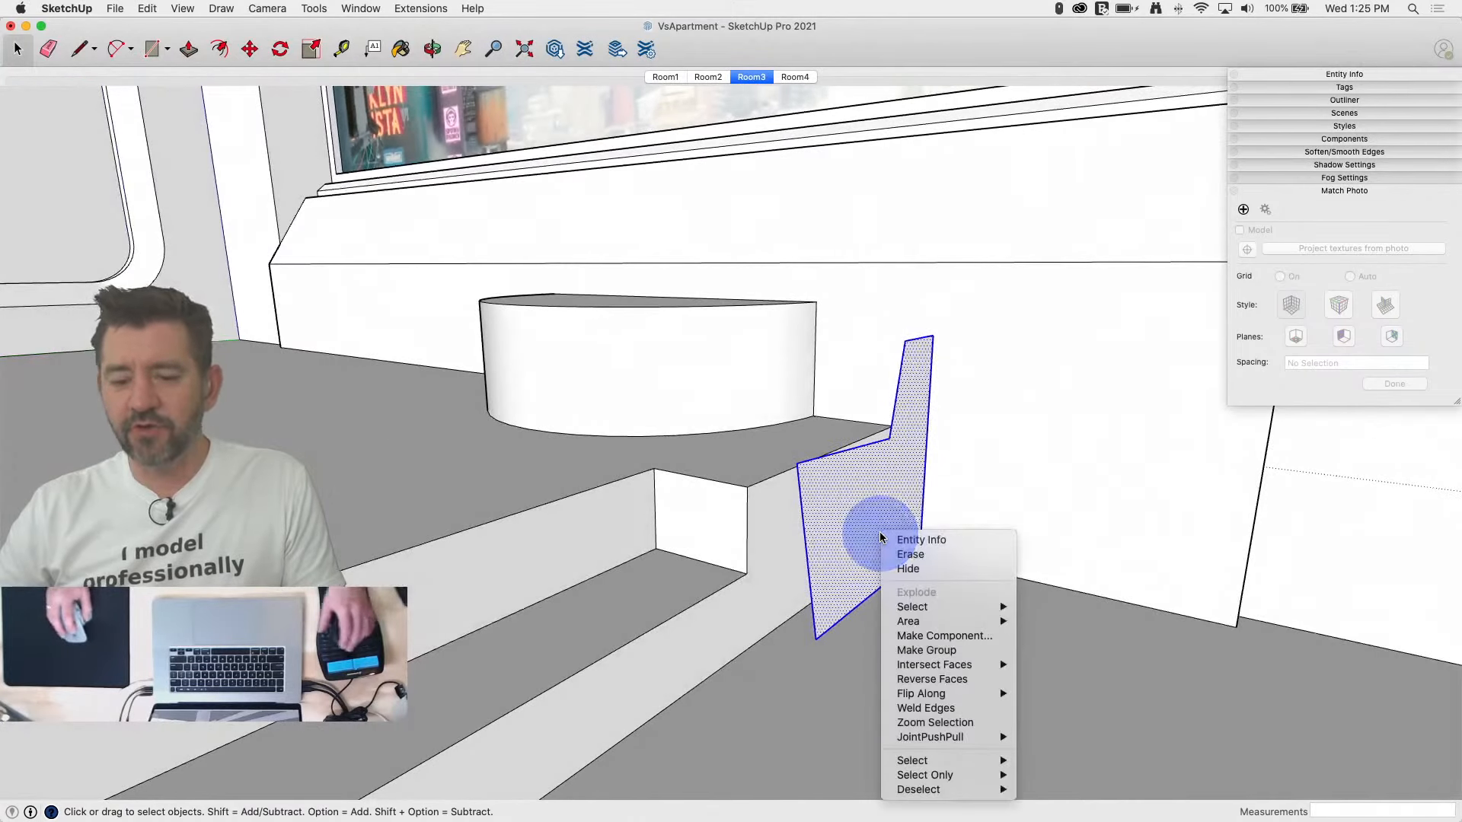
click(946, 651)
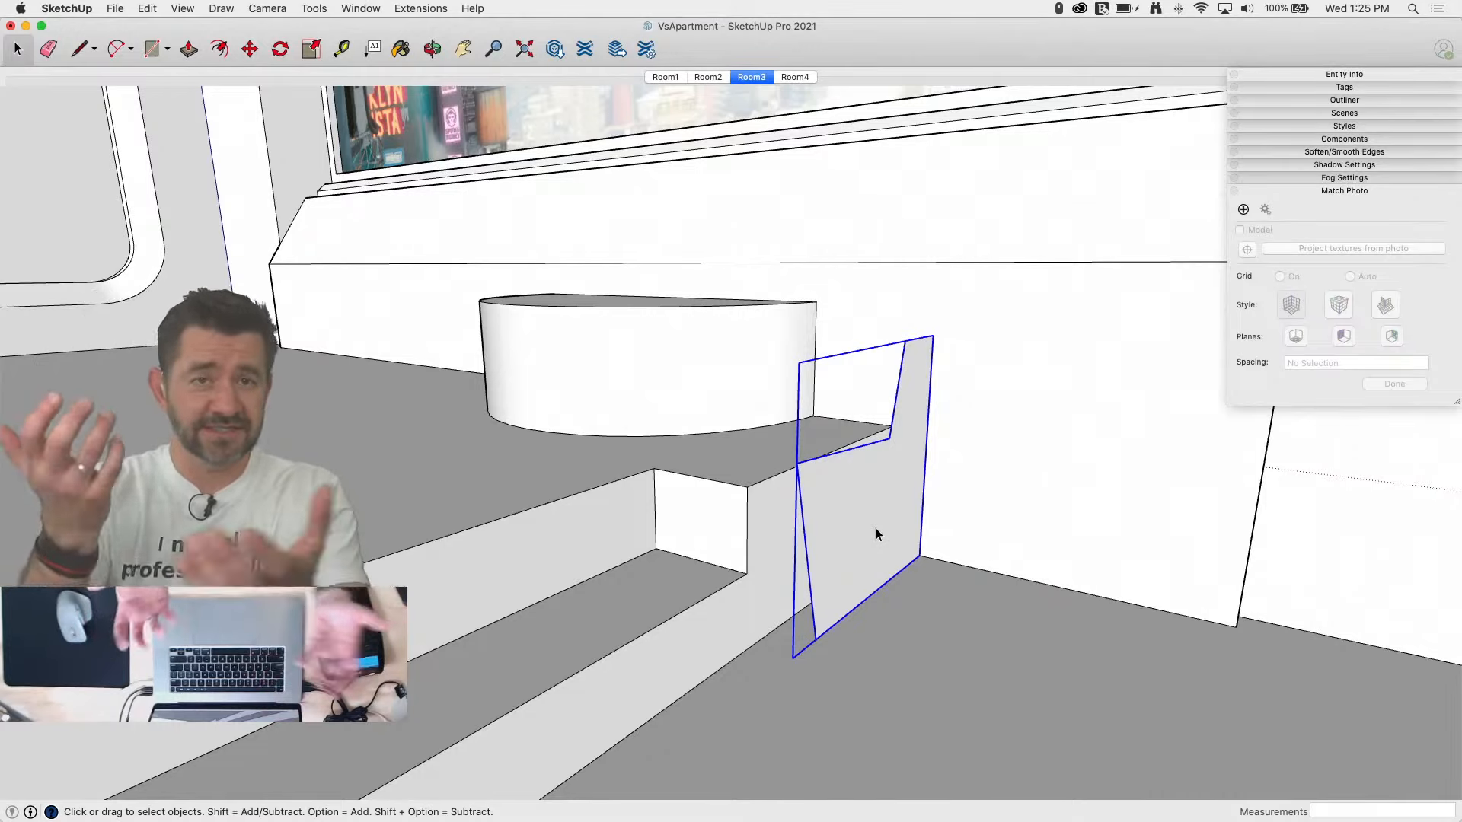
Step: Open the sofa group for editing and extrude the end profile about 3 13/16" toward the steps
double_click(836, 498)
key(p)
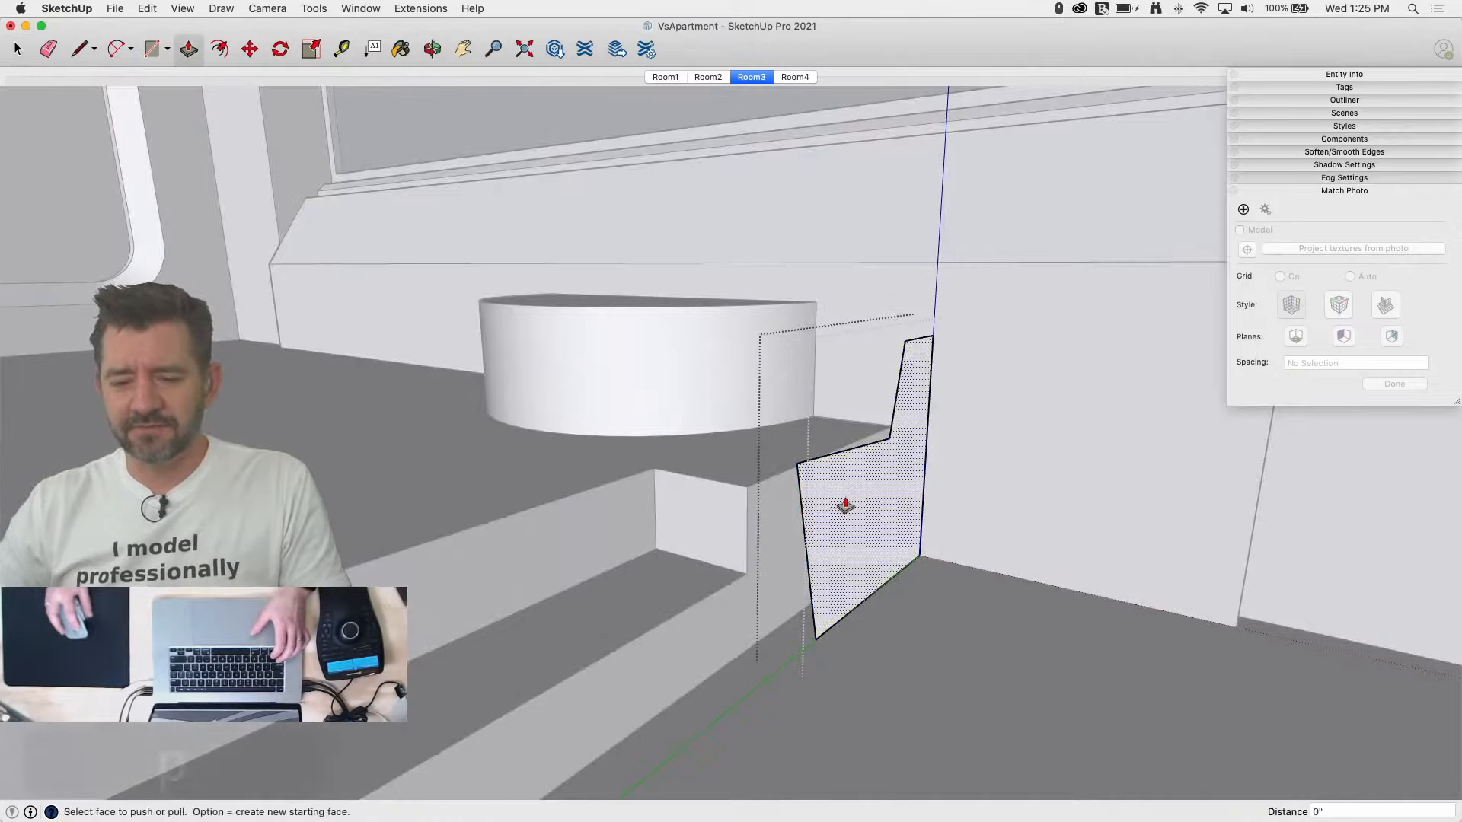
drag(845, 504, 771, 555)
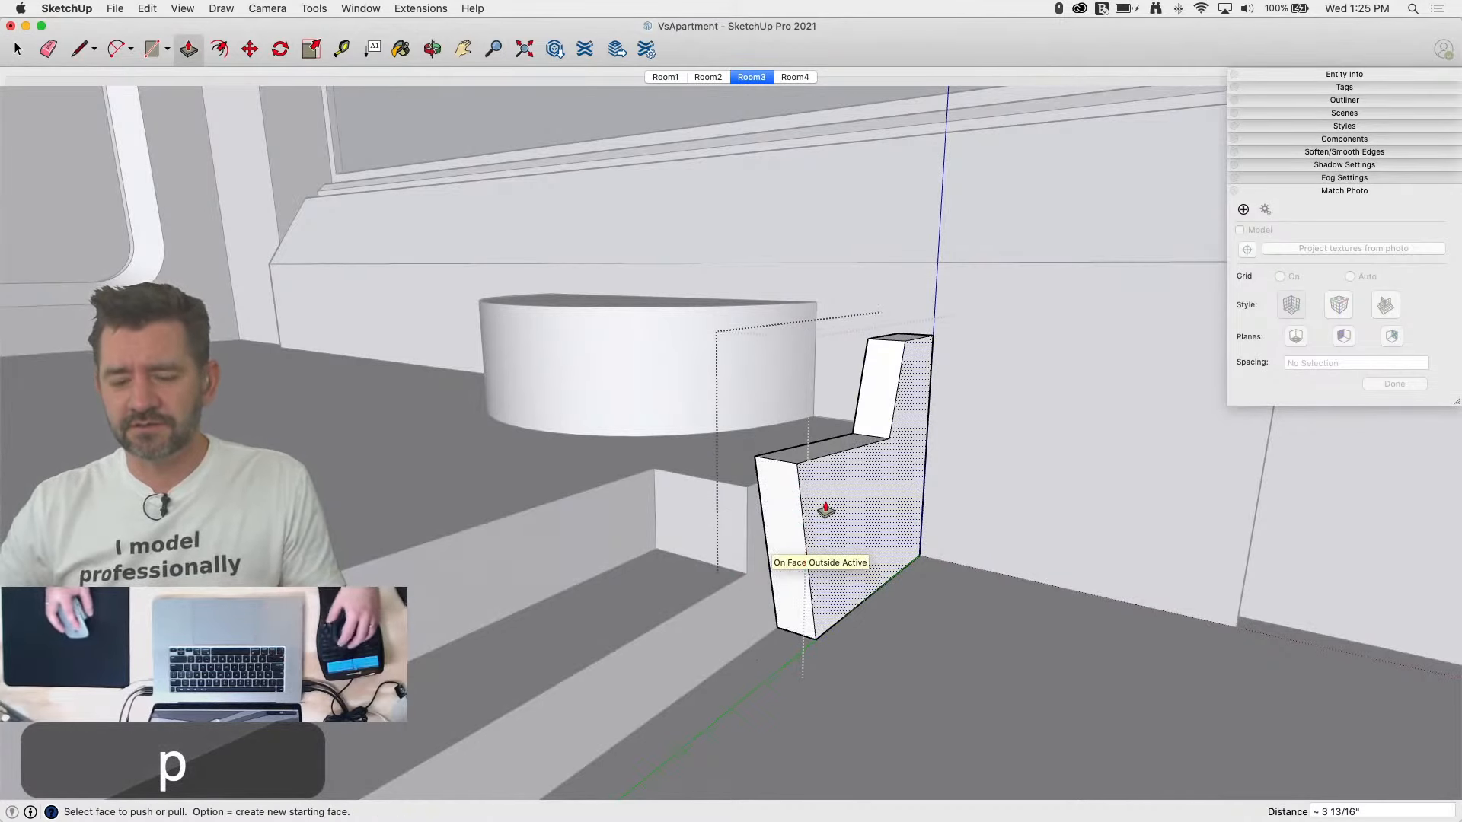
drag(826, 511, 1146, 504)
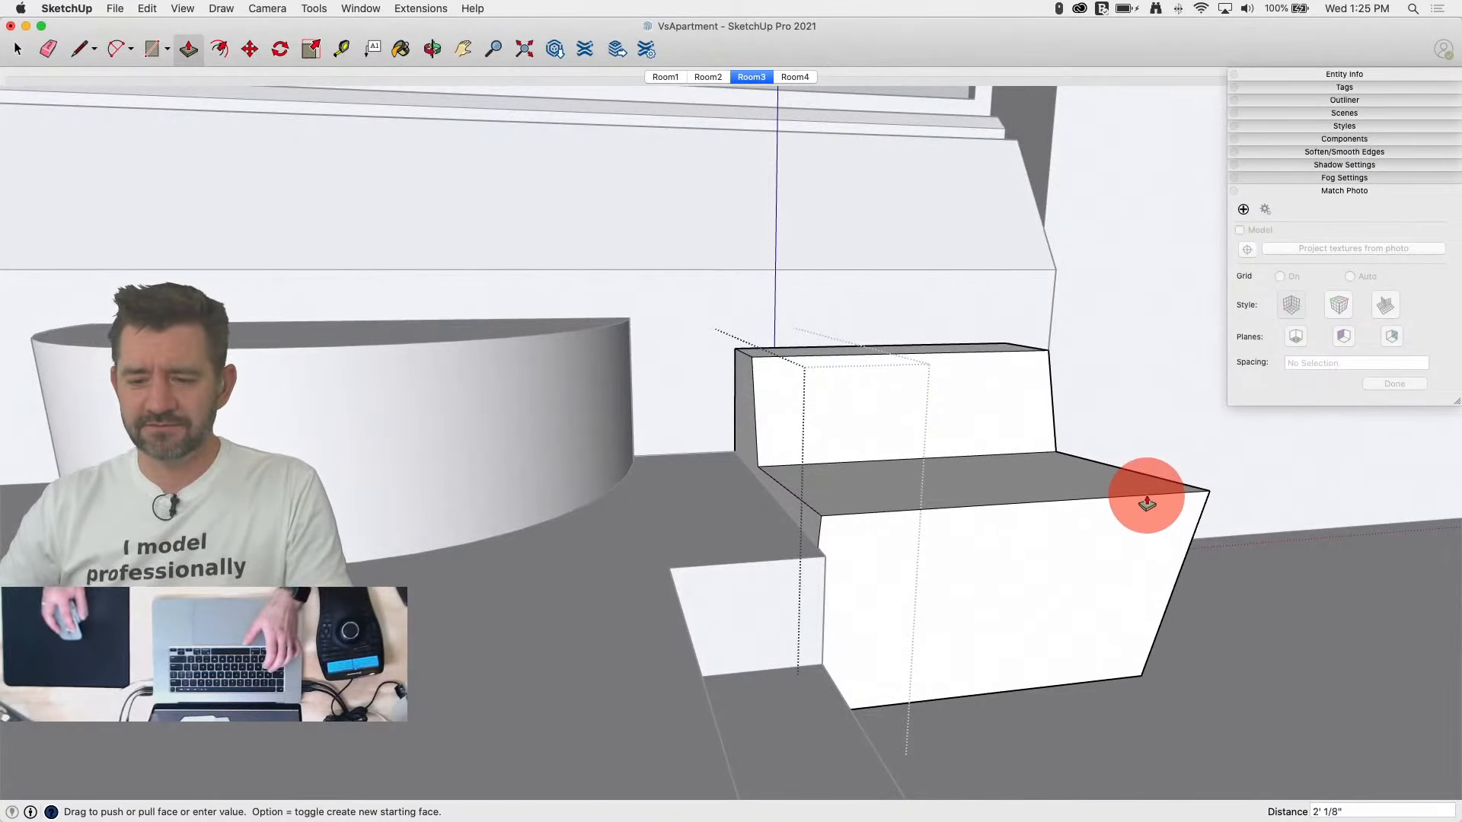
key(Escape)
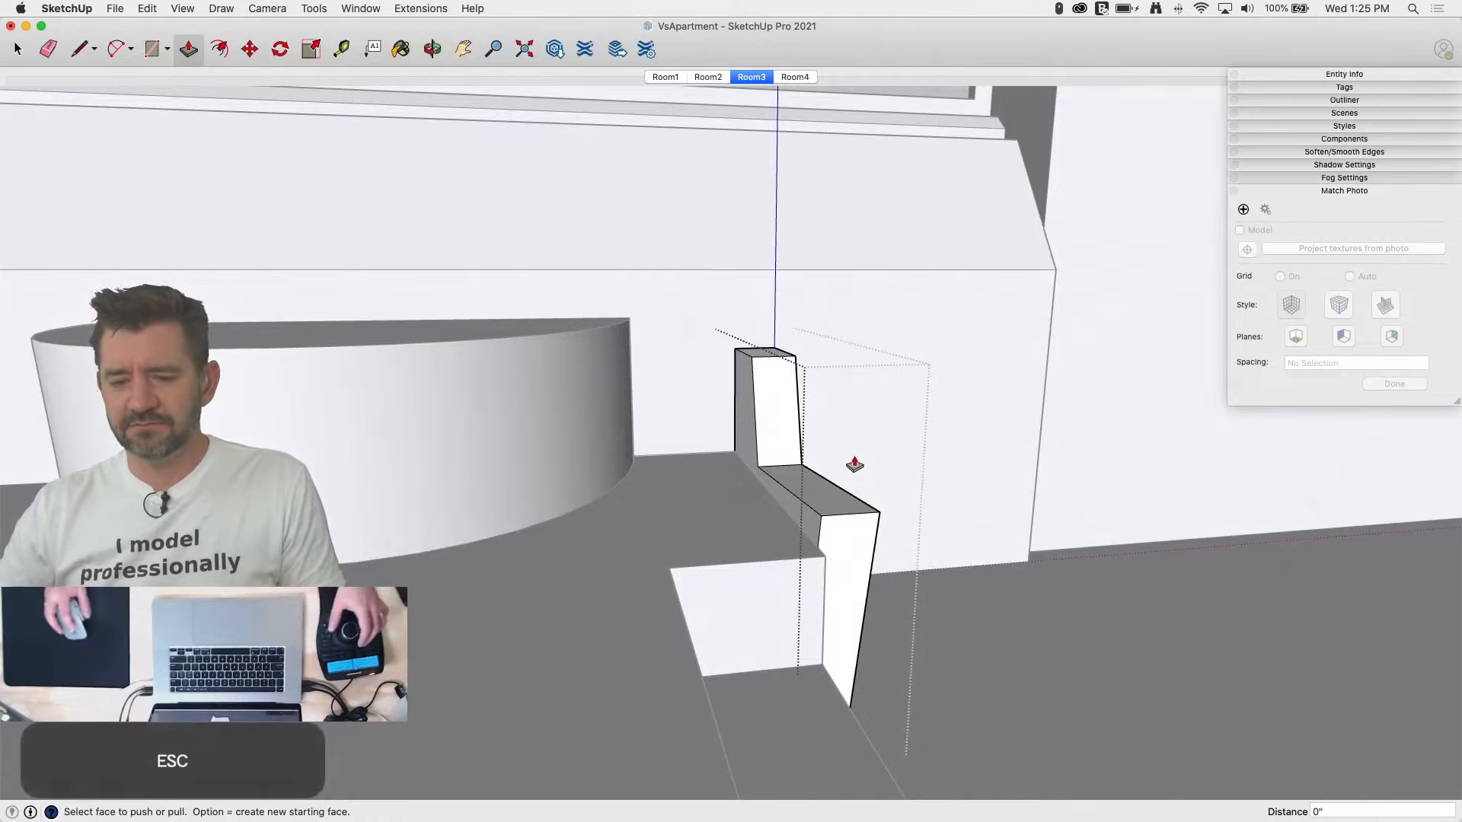
Step: Draw an arc about 2 3/4" across the seat's front corner on the sofa's end face, following the Room2 photo
click(711, 76)
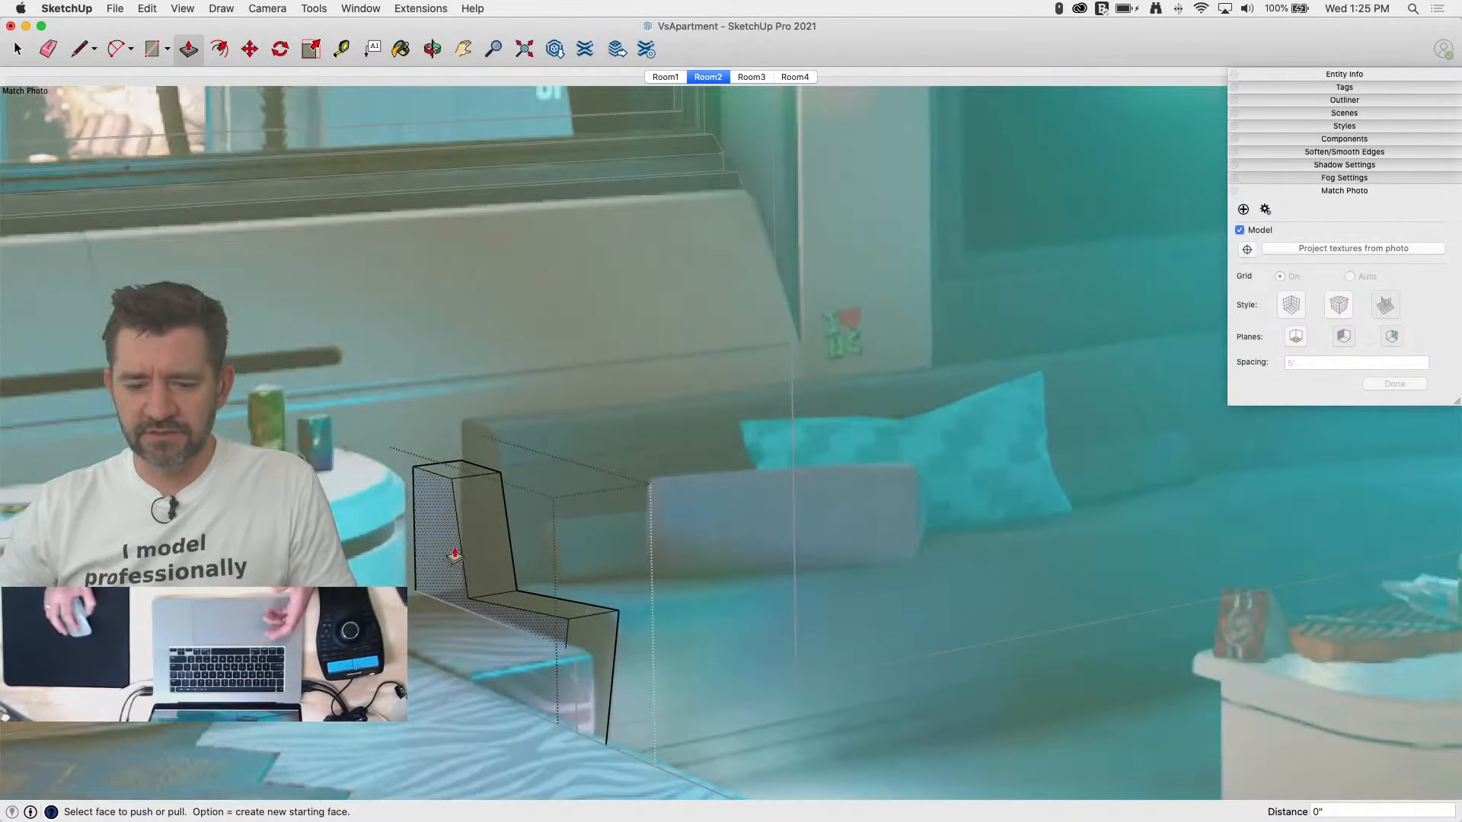
scroll(455, 555, up, 5)
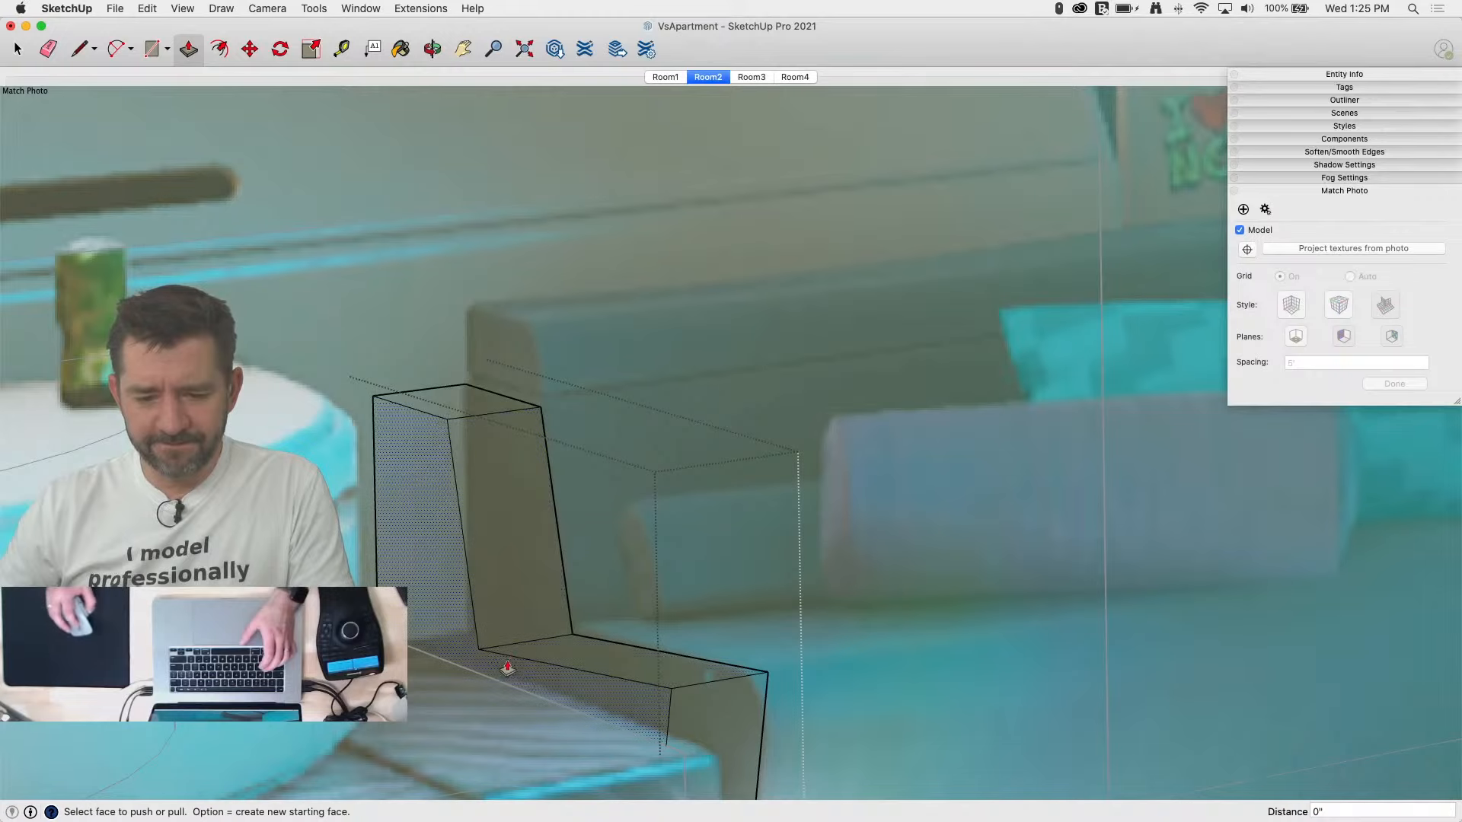
scroll(634, 698, up, 3)
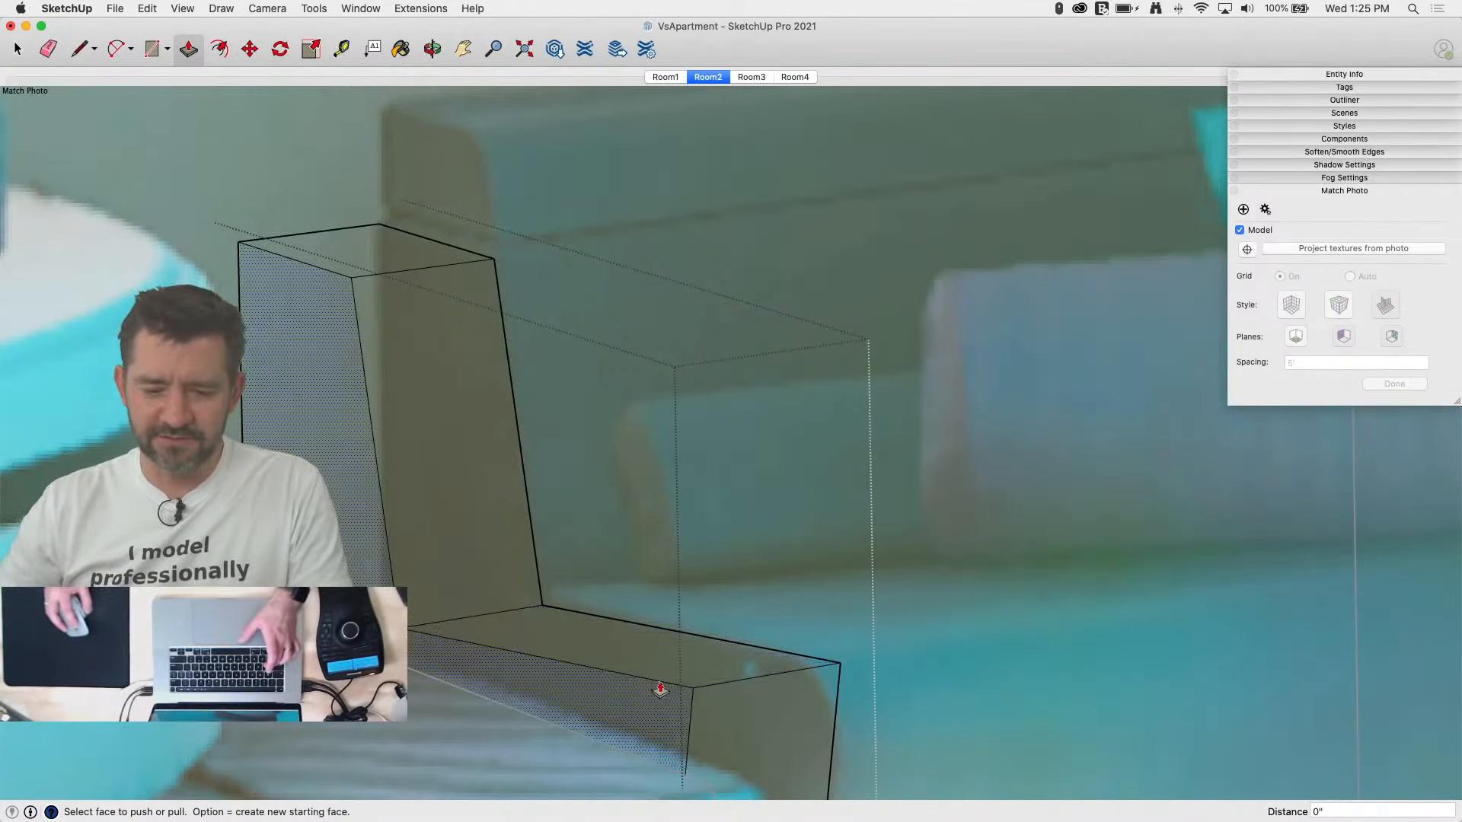
key(a)
click(651, 679)
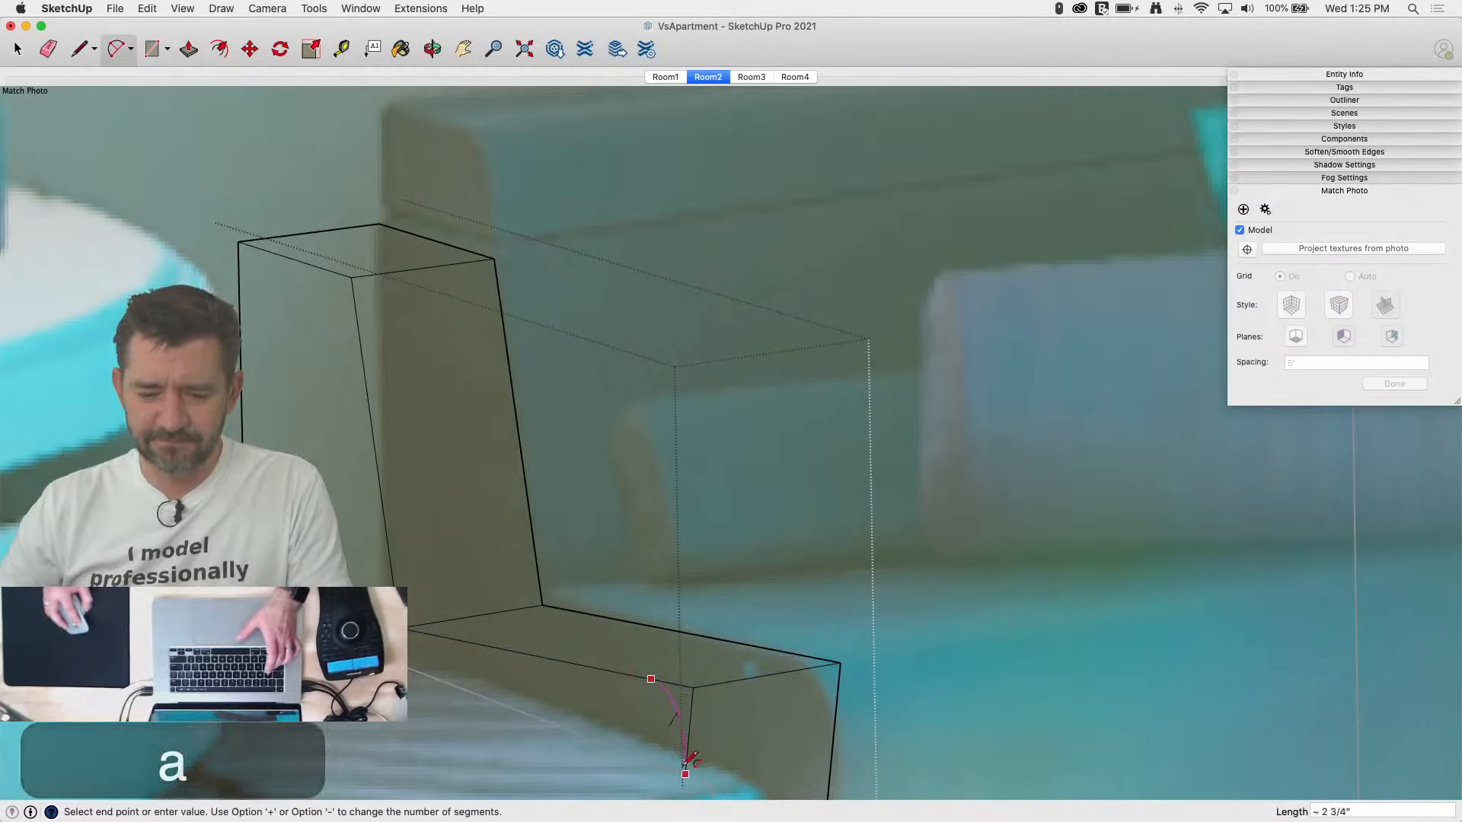
click(684, 771)
click(684, 685)
Step: Push the corner piece outside the arc through the 3 13/16" section and erase the seam edges at both ends of the curve
key(p)
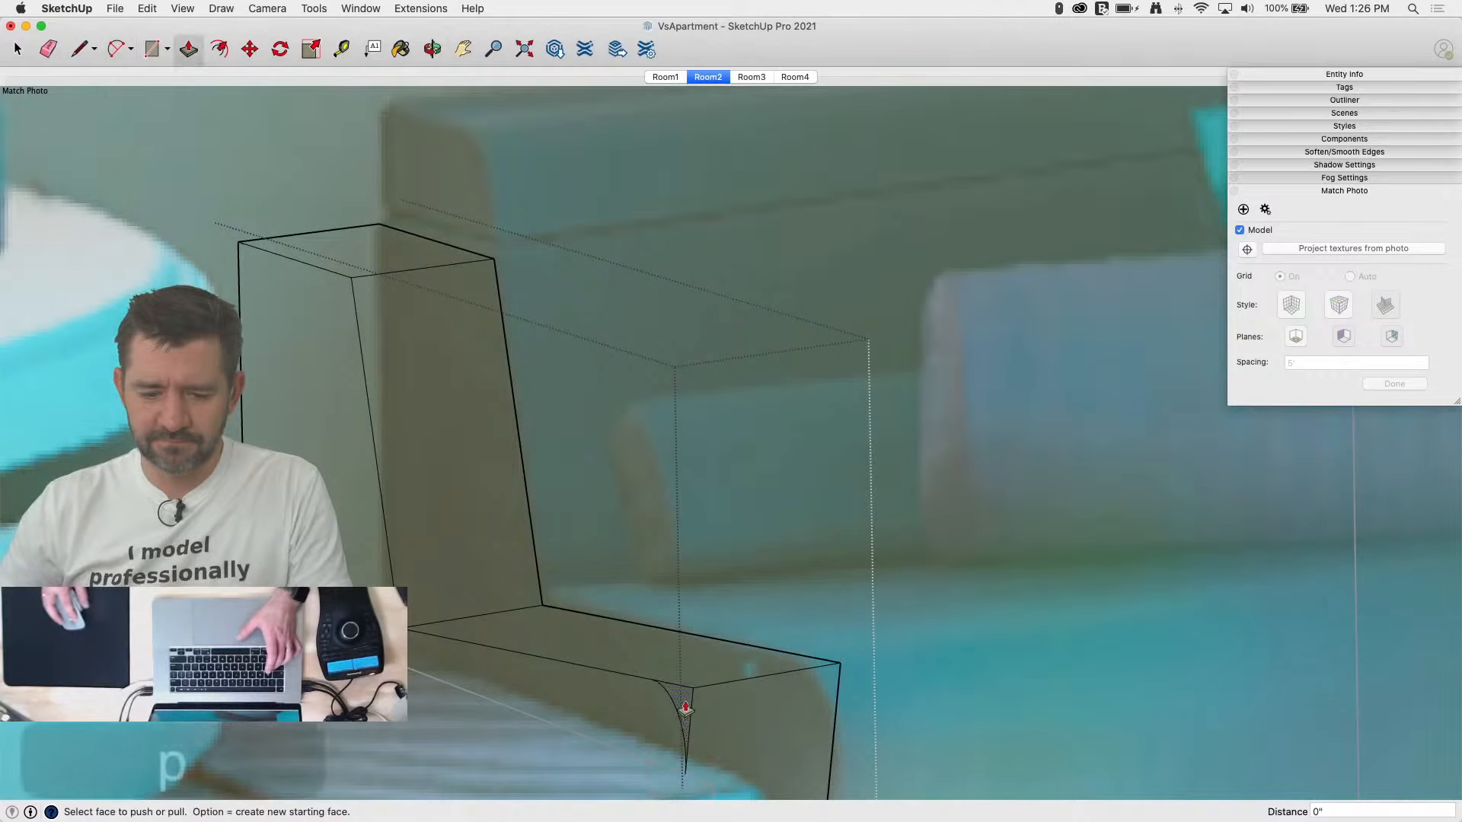
drag(685, 702, 1087, 714)
key(e)
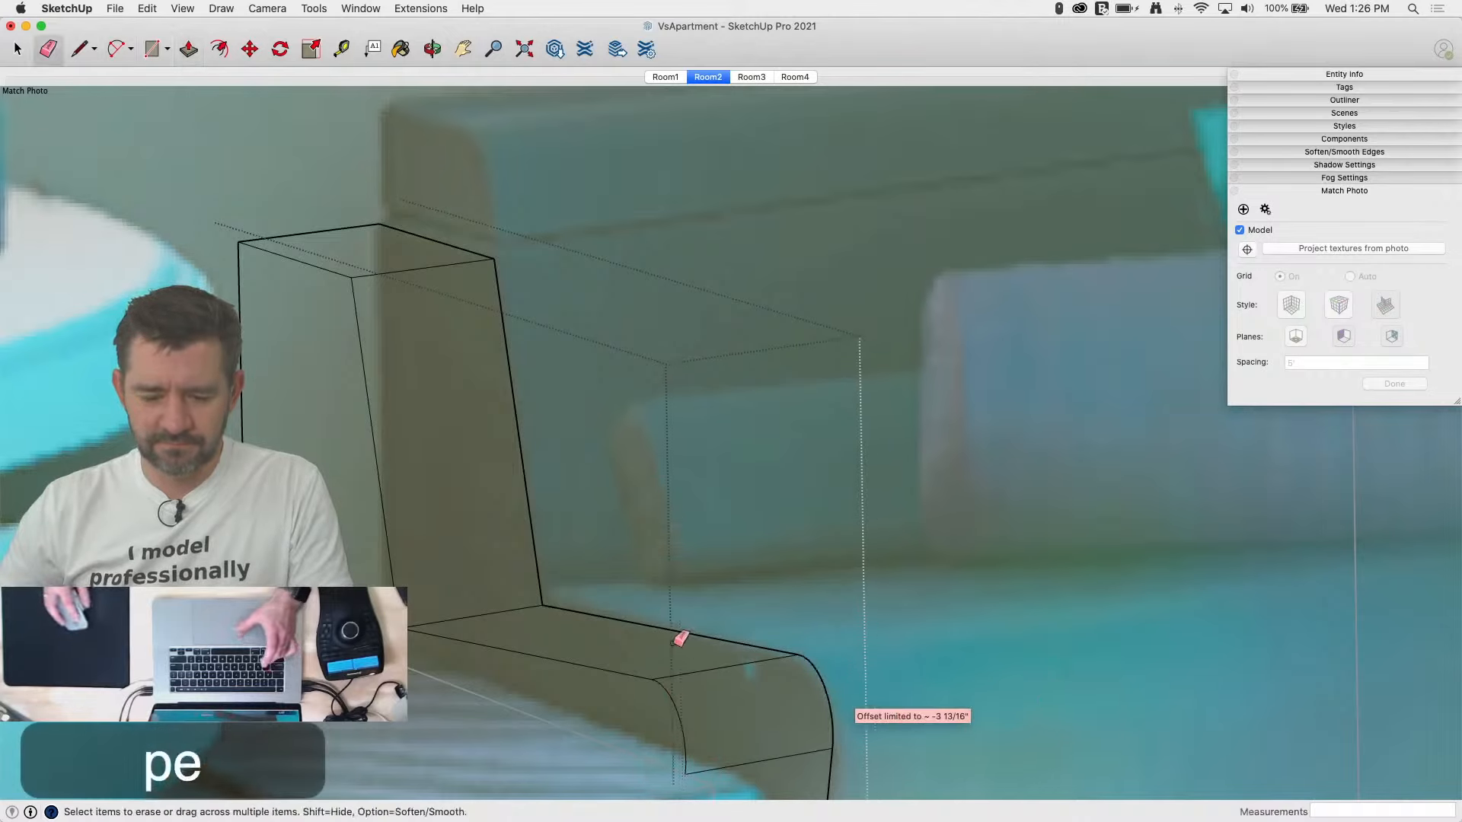
click(679, 639)
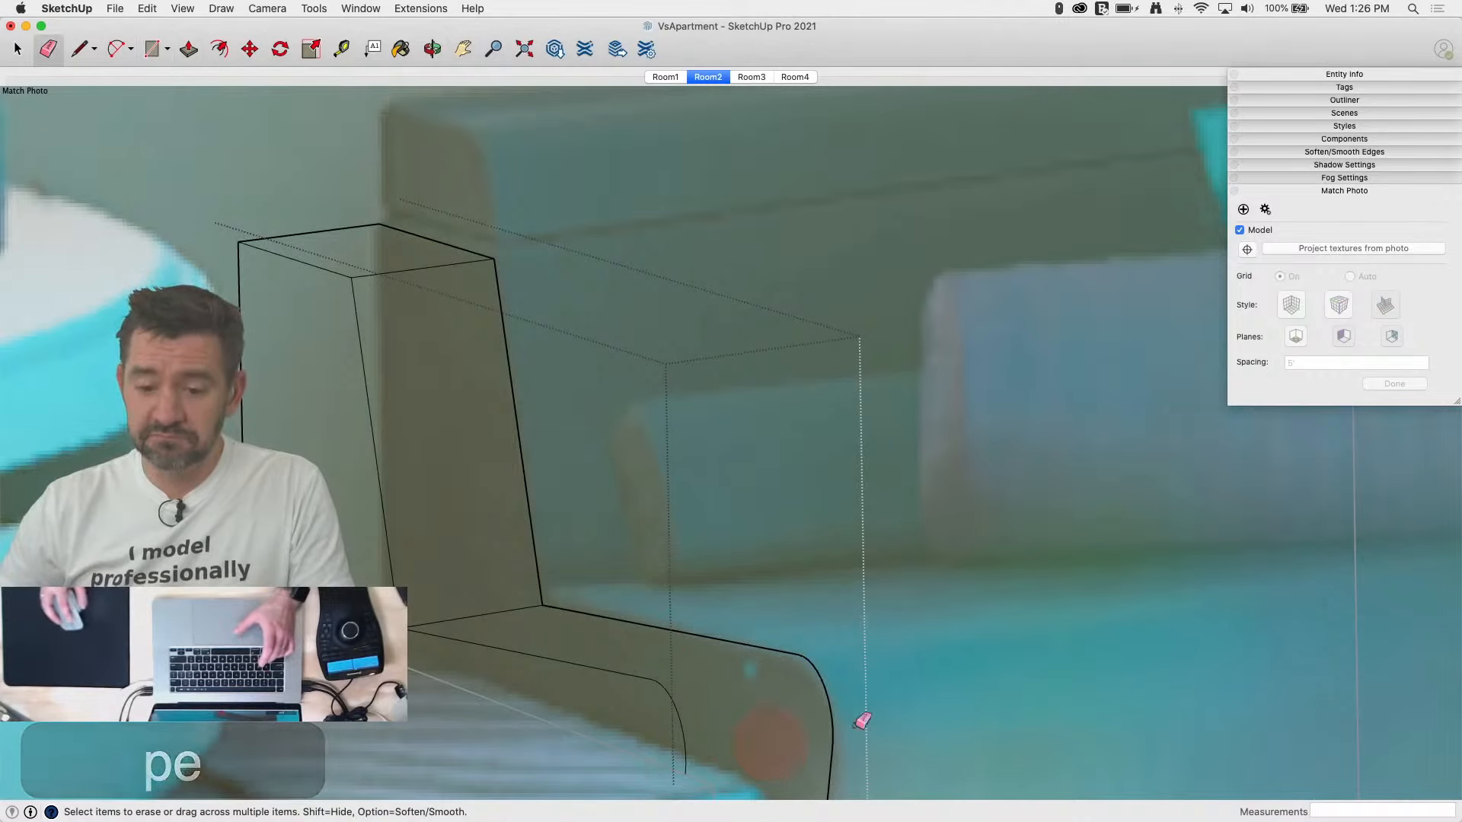
Step: Draw three lines across the lower part of the sofa's front face in the Room3 photo, the bottom two close together
scroll(873, 399, down, 3)
scroll(921, 453, down, 2)
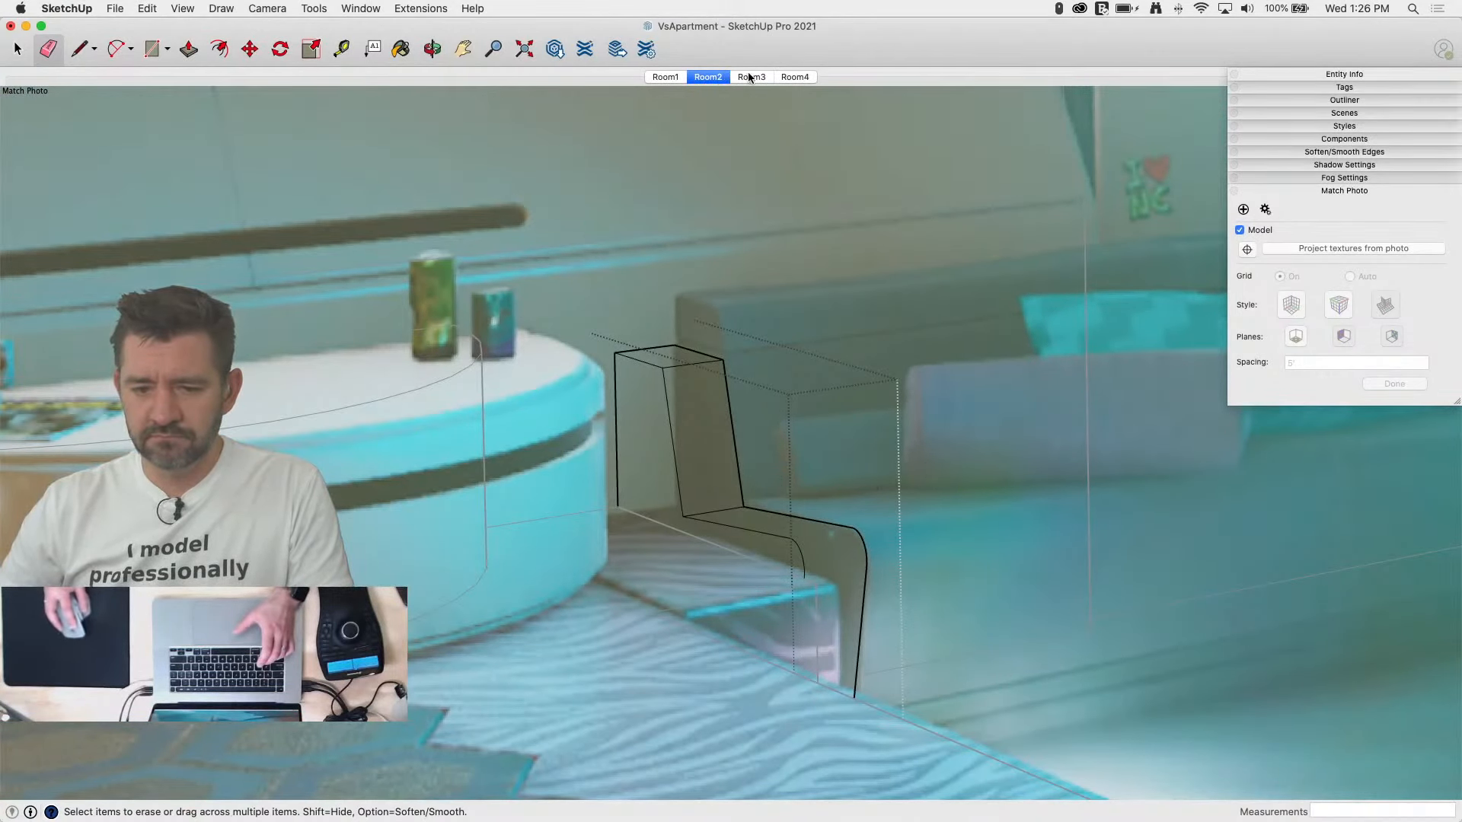
click(749, 77)
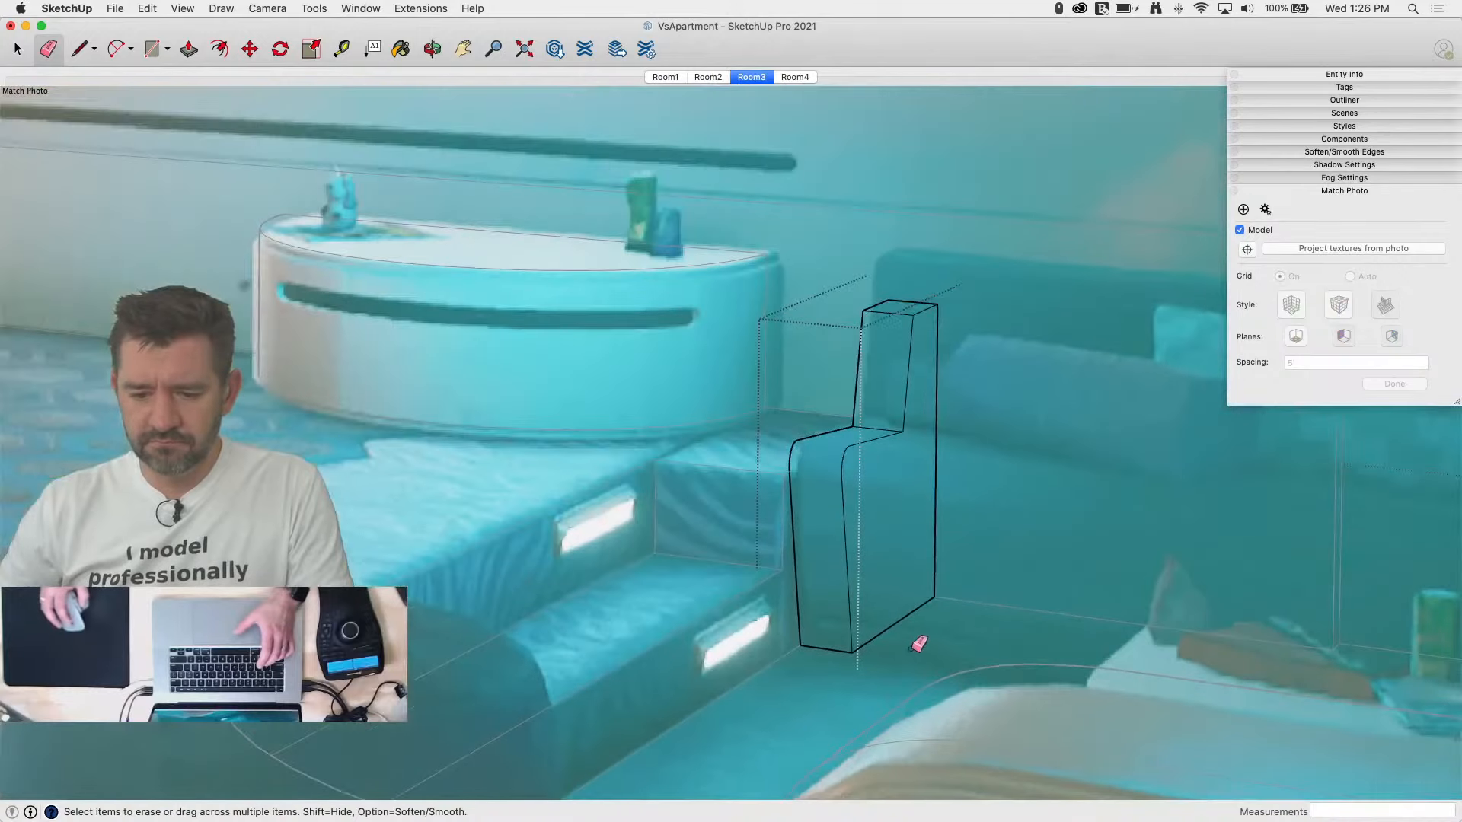
scroll(919, 643, up, 5)
key(l)
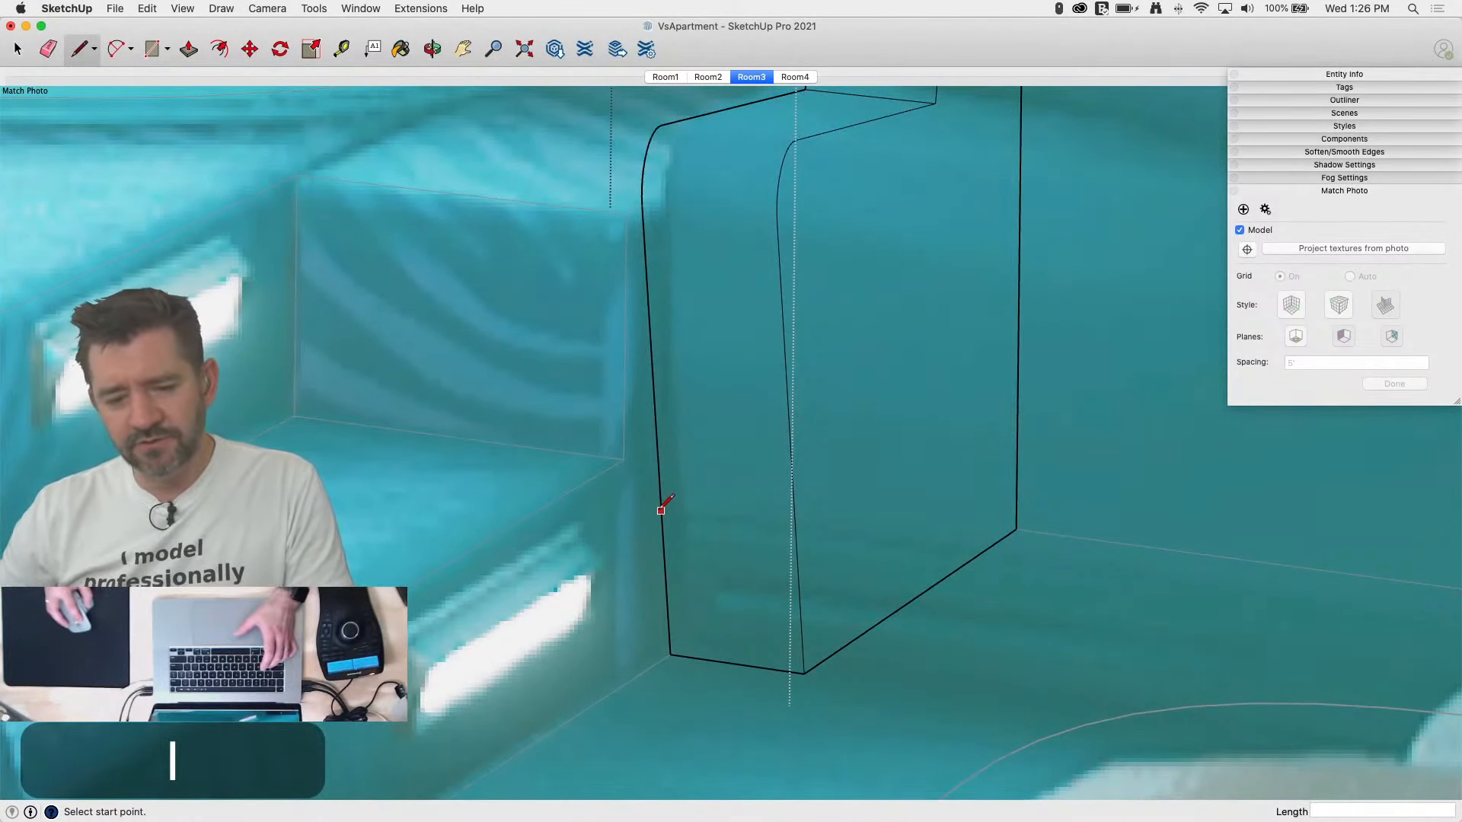
click(662, 518)
click(791, 536)
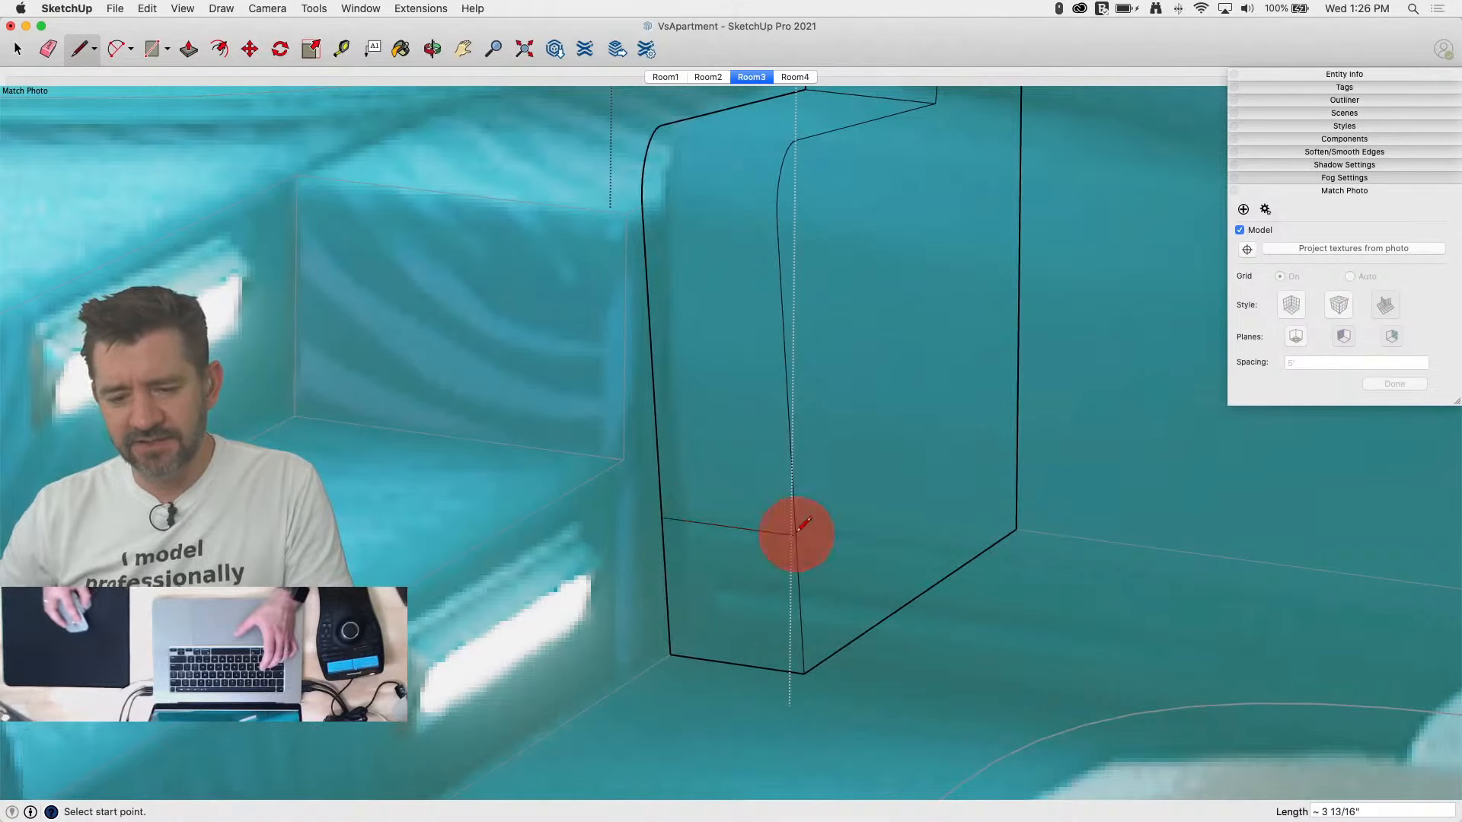
click(665, 573)
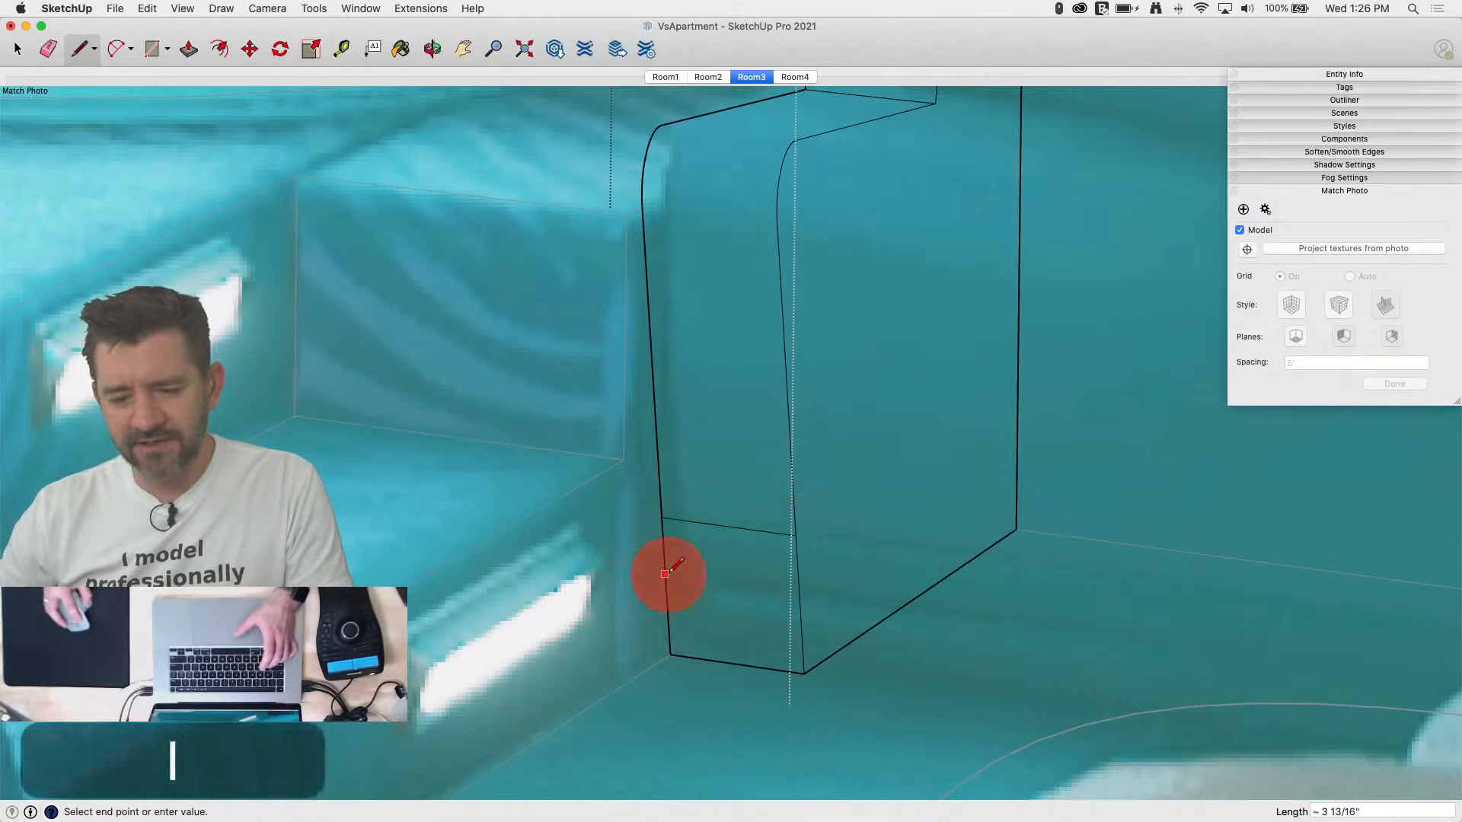
click(799, 593)
click(667, 598)
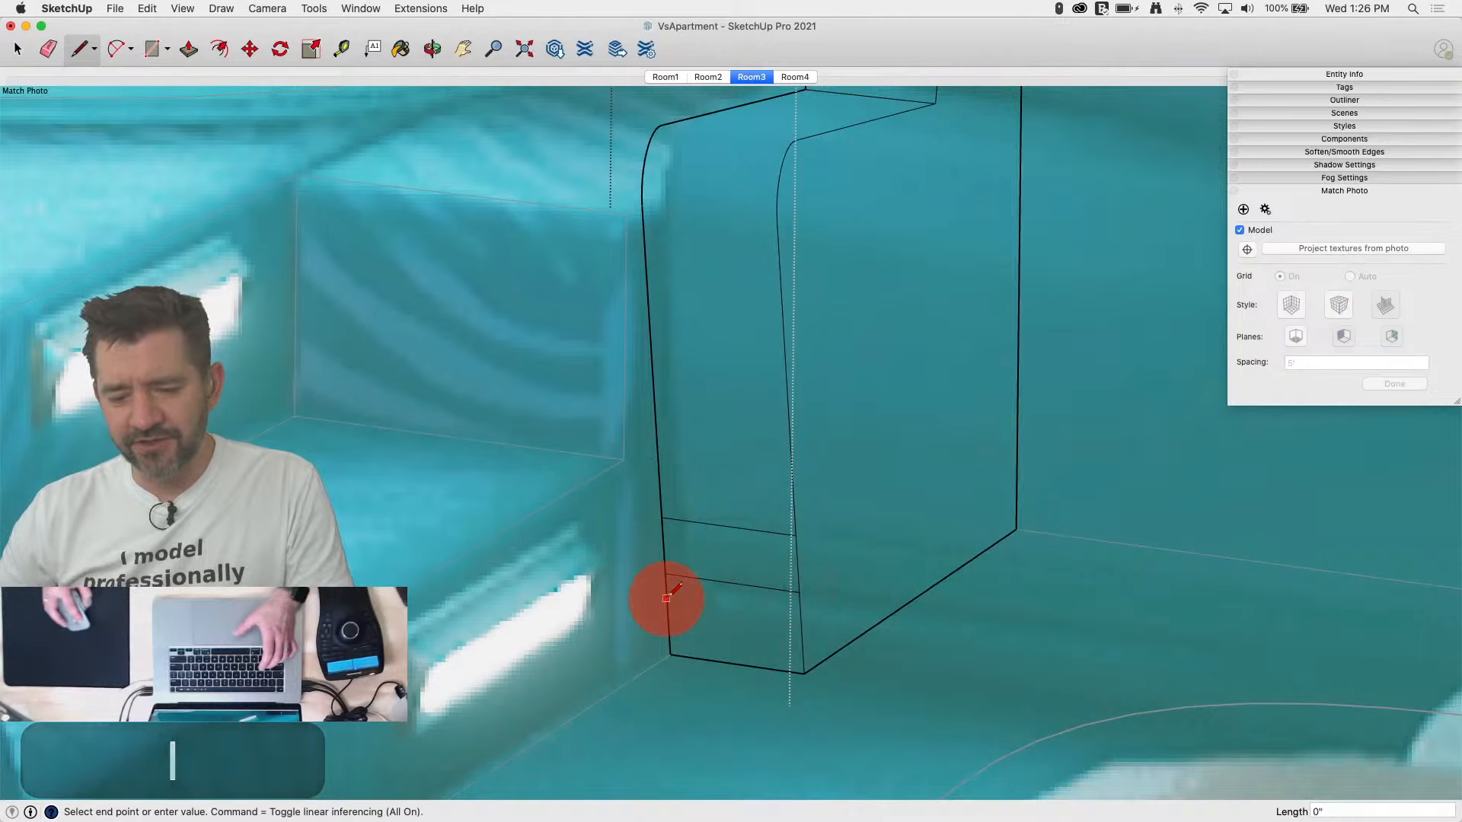
Step: Draw a small groove outline about 3/8" deep on the sofa's end face between the two lower lines, and erase the overshooting edges
middle_drag(647, 669, 830, 601)
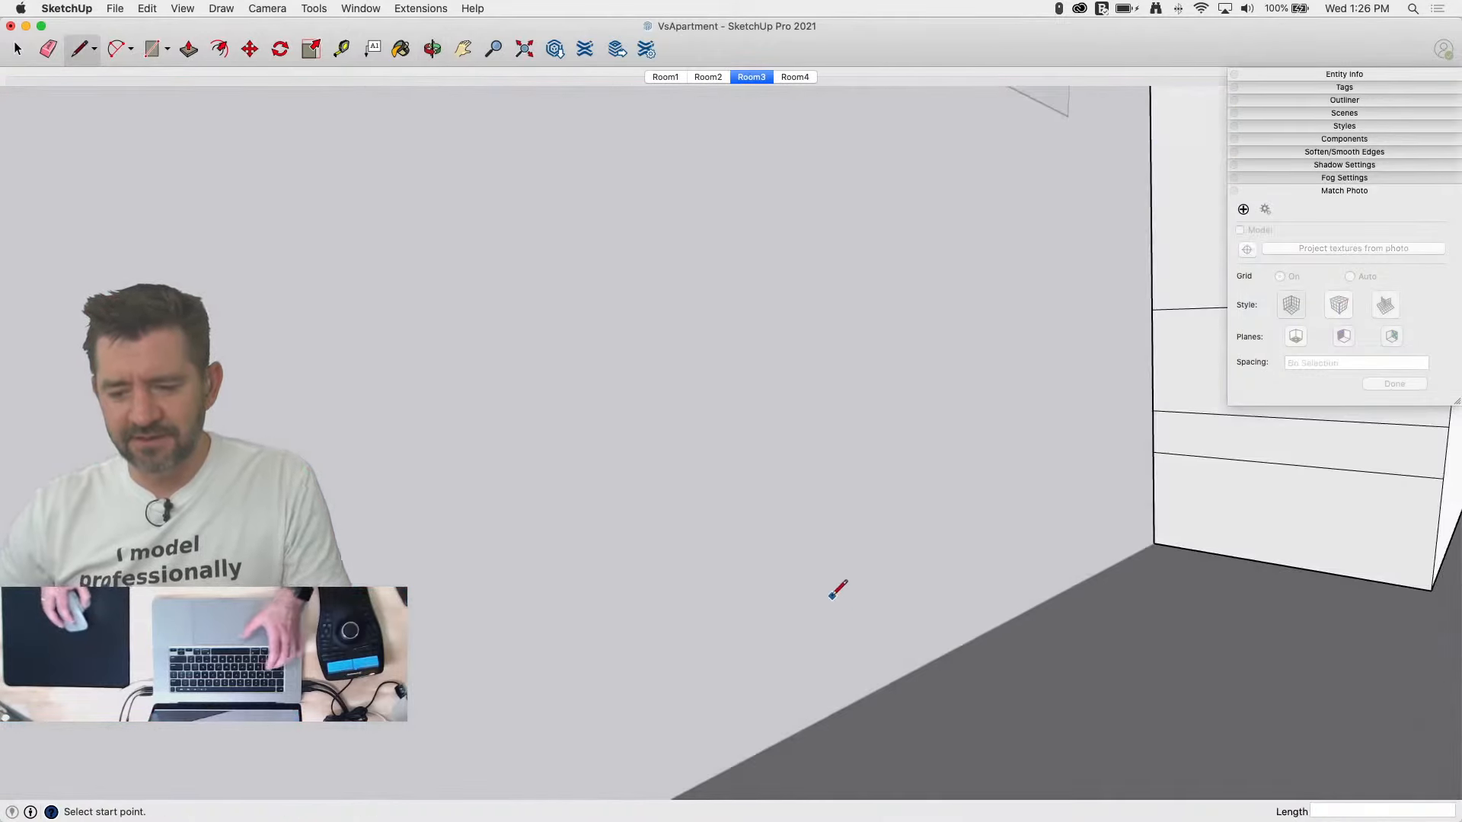
mouse_move(1180, 448)
middle_down()
mouse_move(1084, 511)
mouse_move(921, 519)
middle_up()
click(921, 514)
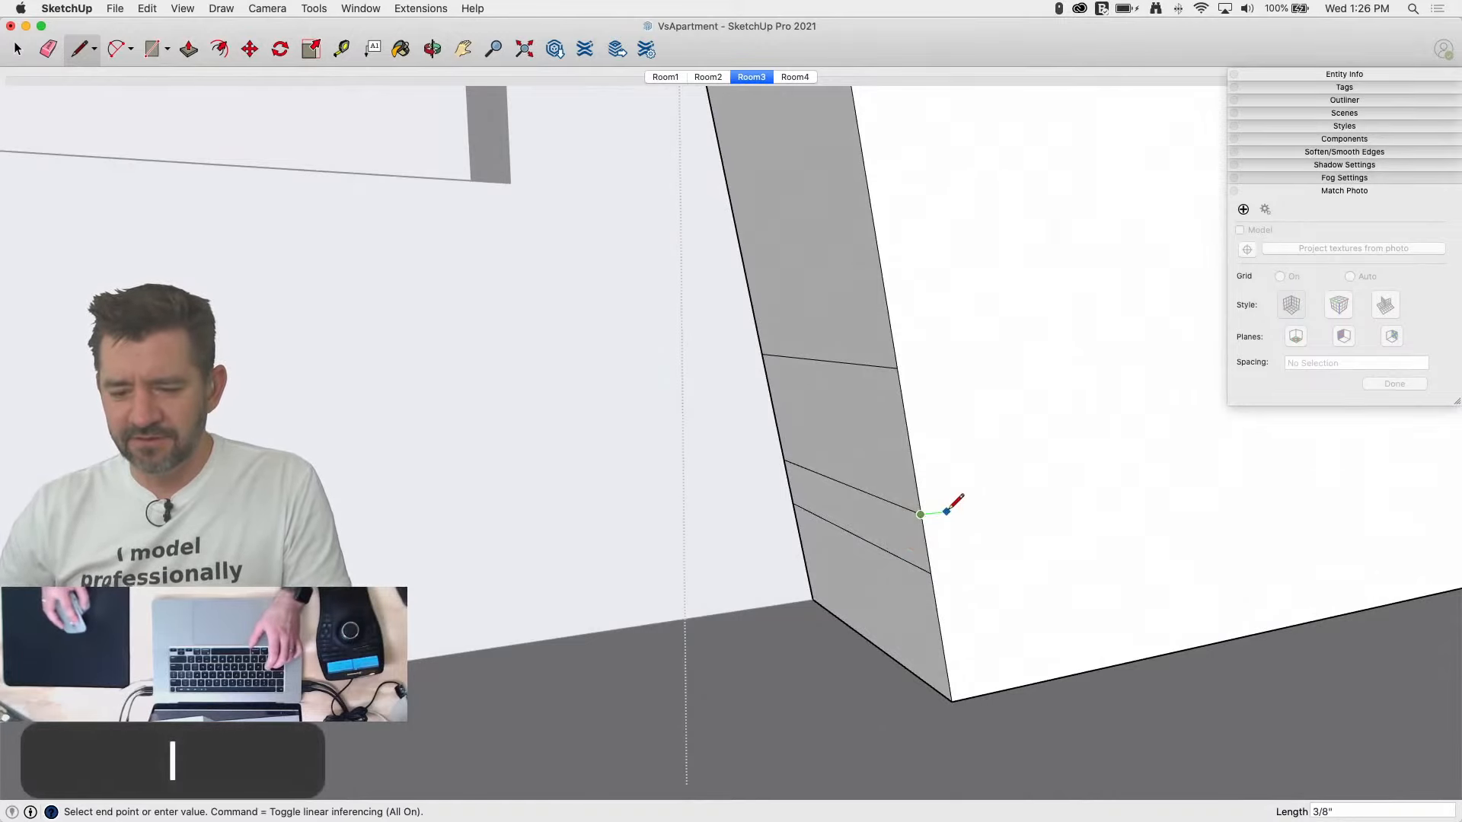
click(946, 512)
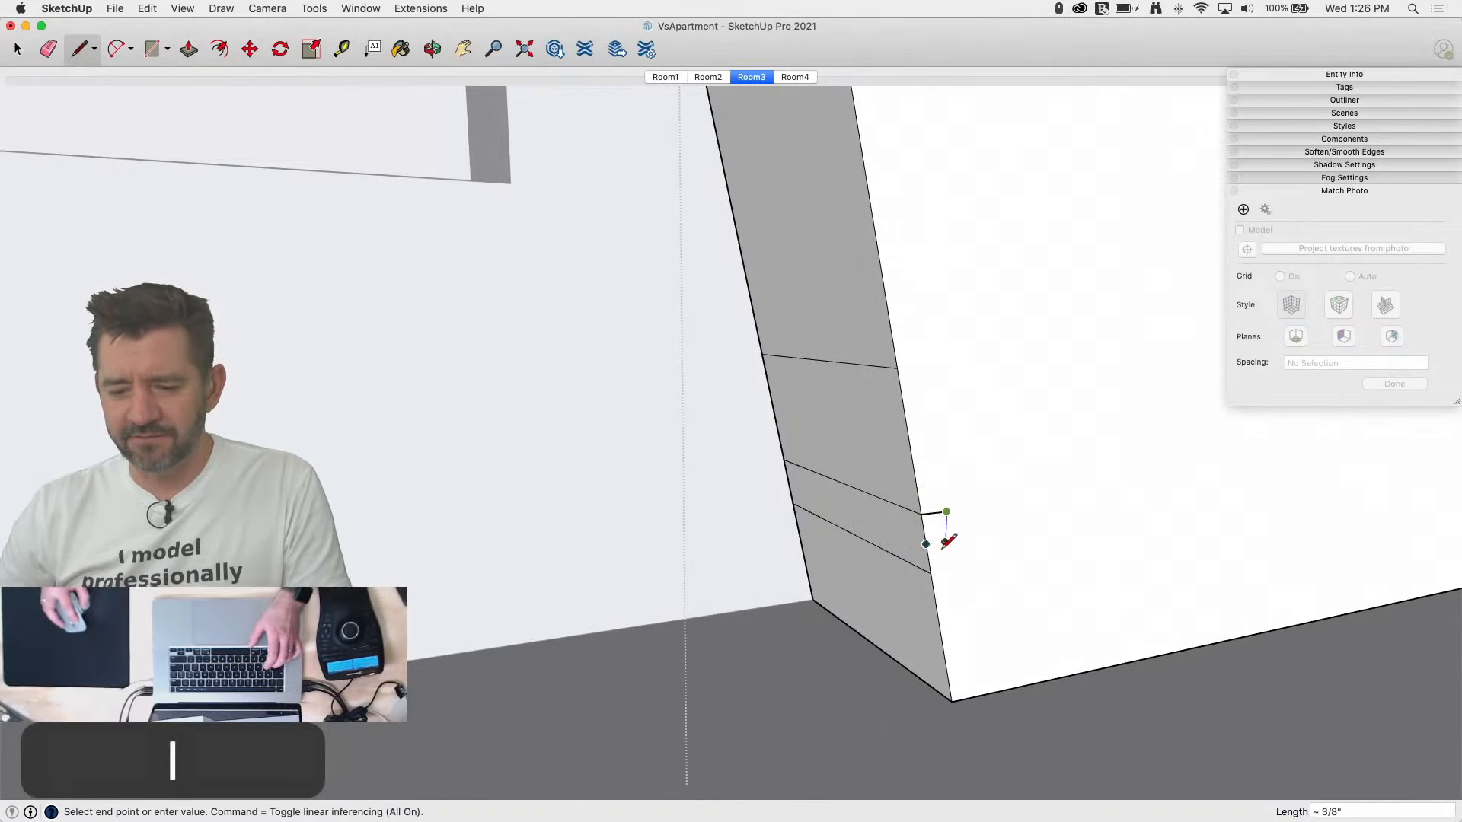
click(960, 596)
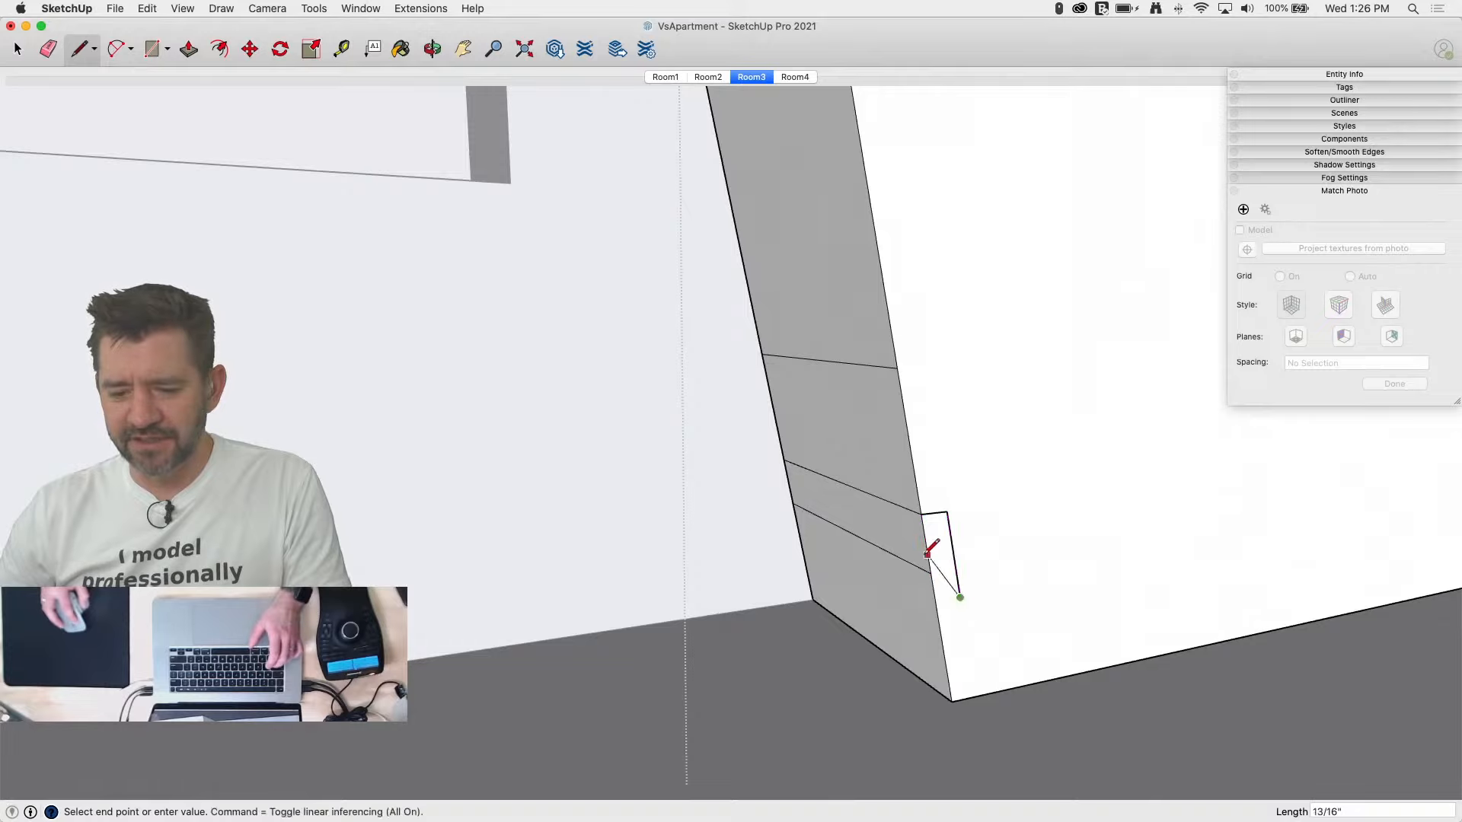
key(Escape)
click(930, 572)
key(e)
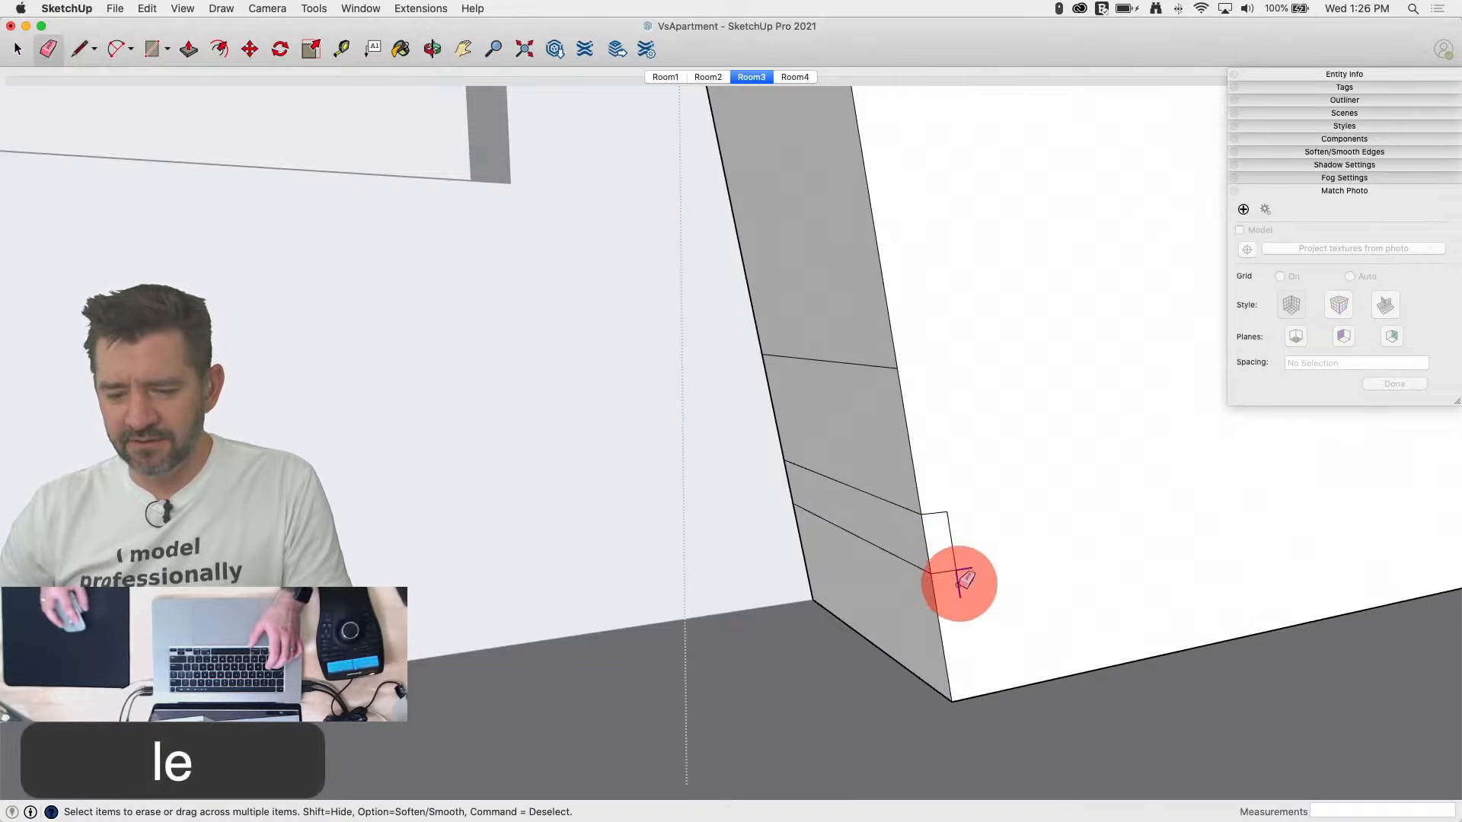
click(959, 580)
Step: Push the groove outline 3 13/16" through the sofa section to cut the recess along its front
key(p)
click(944, 543)
click(767, 512)
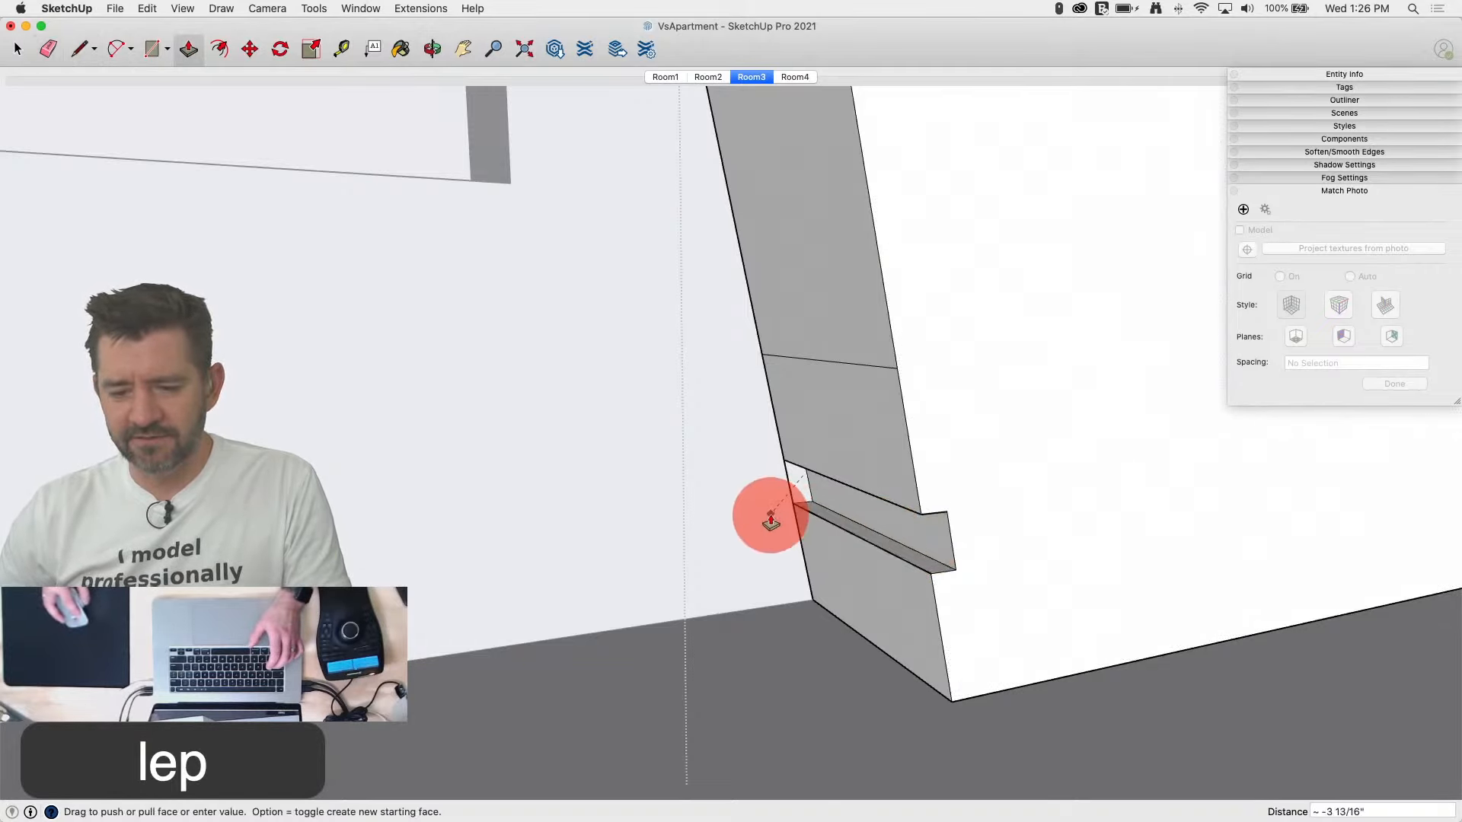
Step: Draw a small groove outline about 1/8" deep on the sofa's end face at the line above the base recess
key(l)
scroll(909, 341, up, 3)
scroll(903, 354, up, 2)
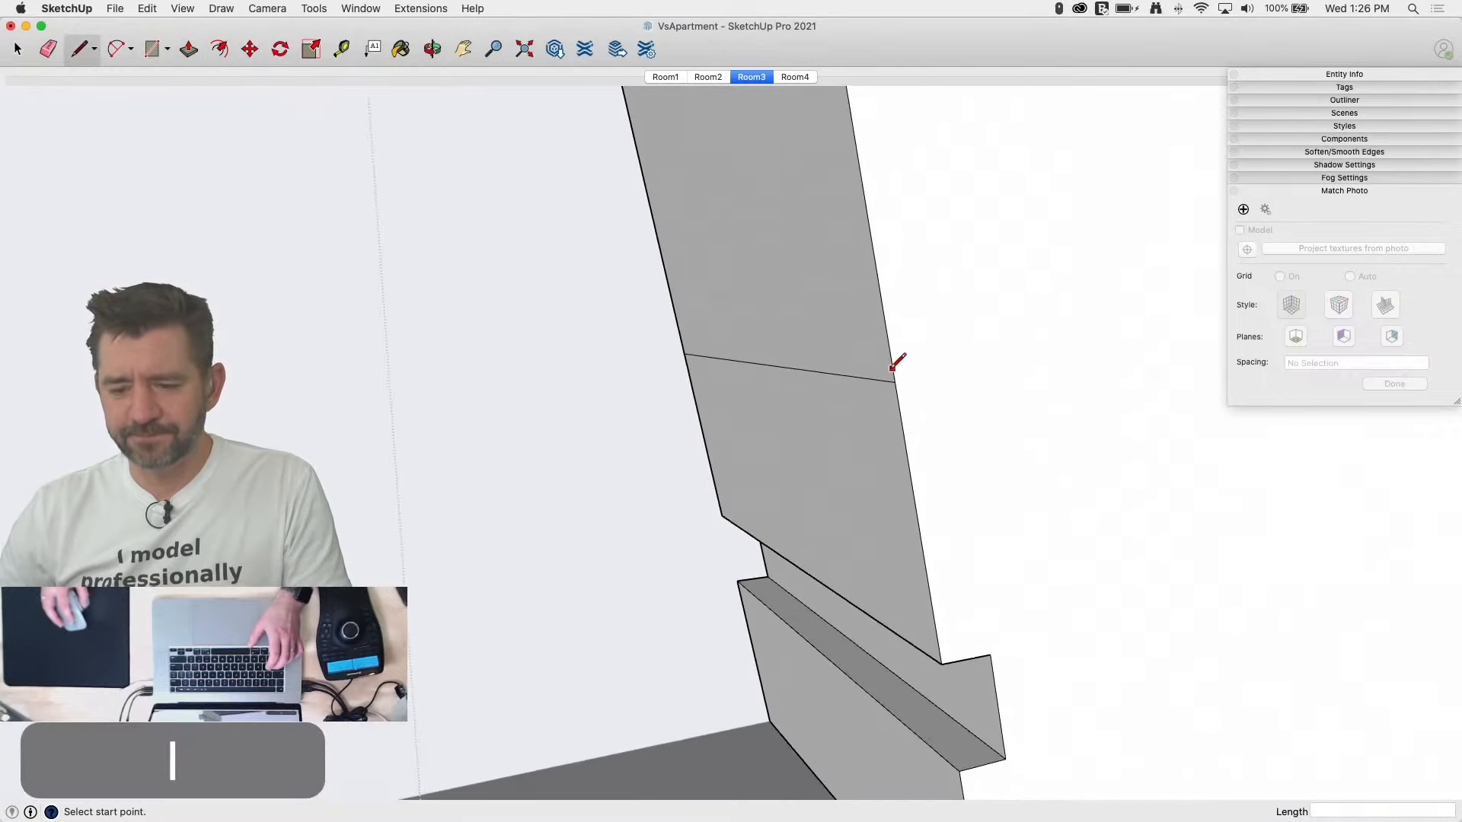
click(895, 381)
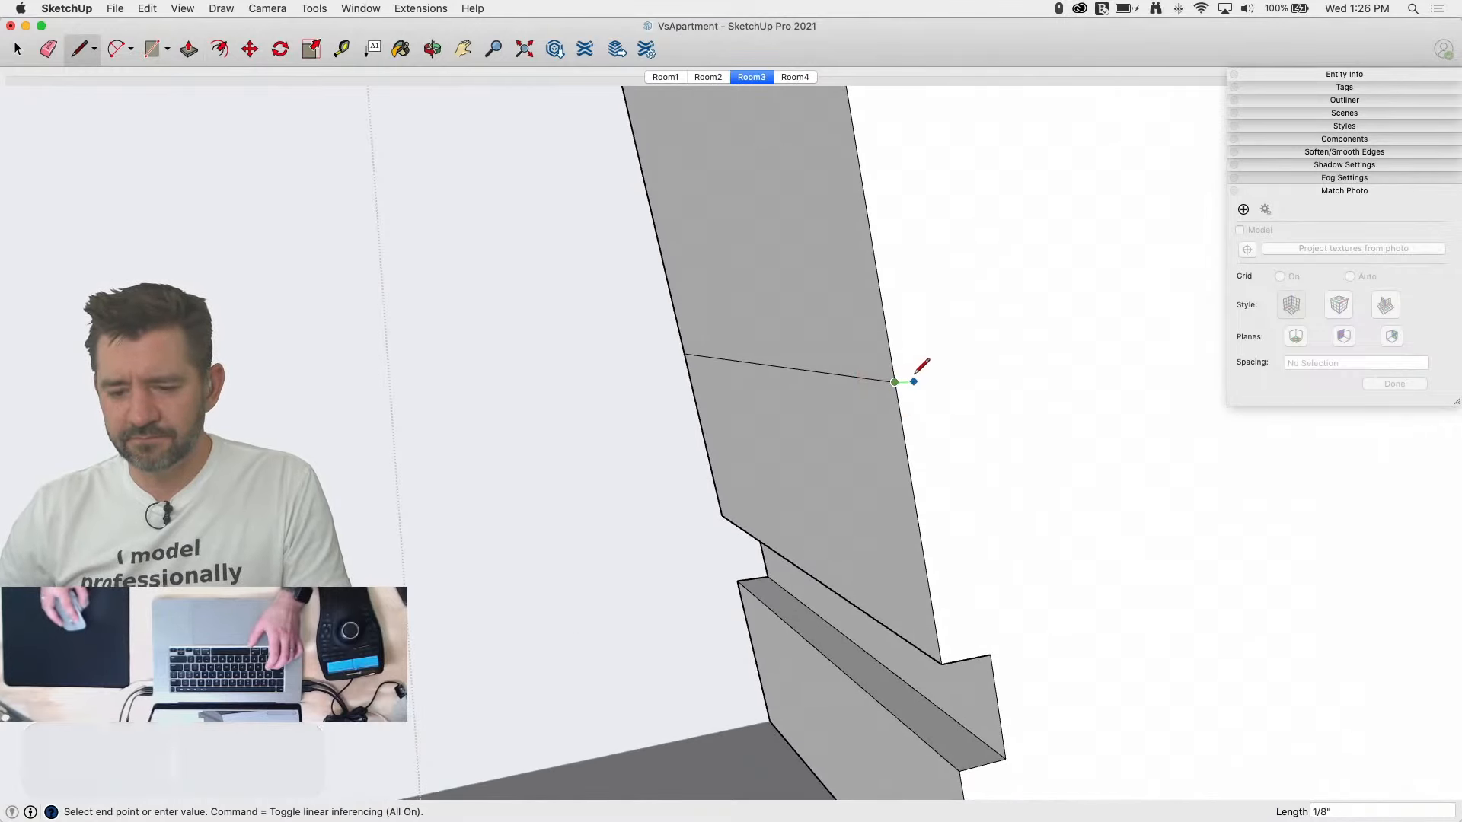
scroll(919, 367, up, 2)
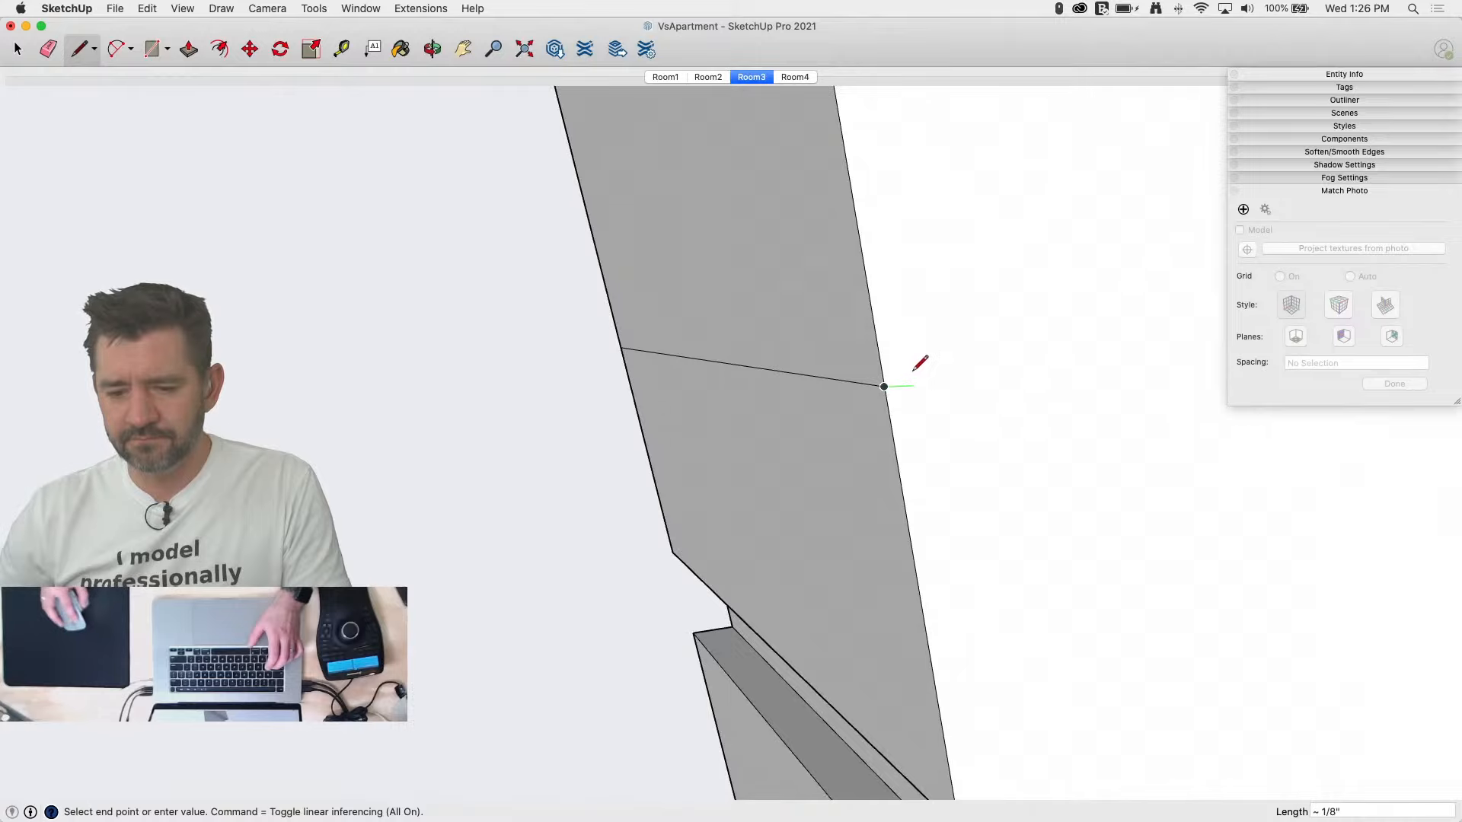
click(913, 370)
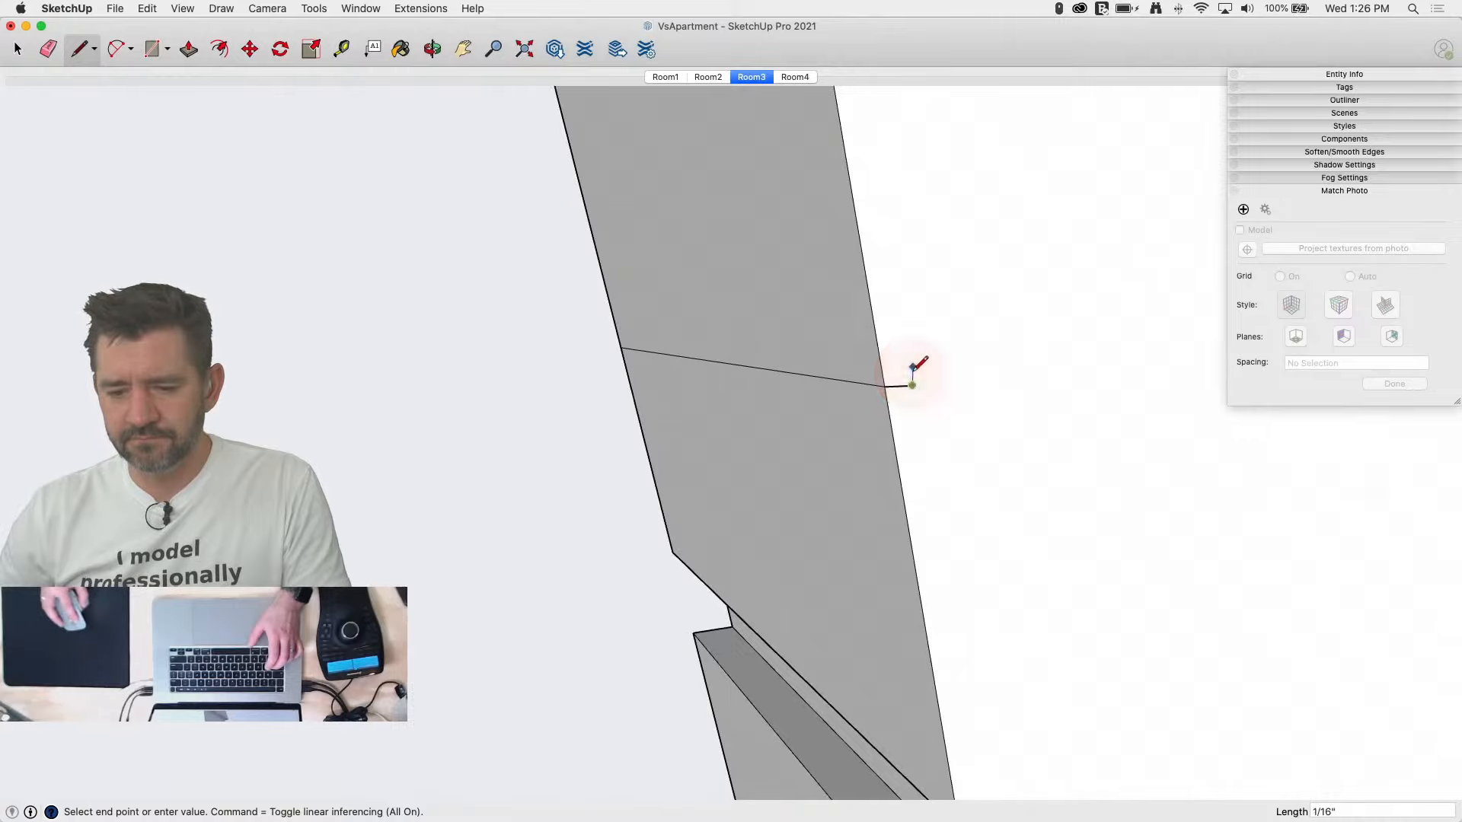
click(924, 409)
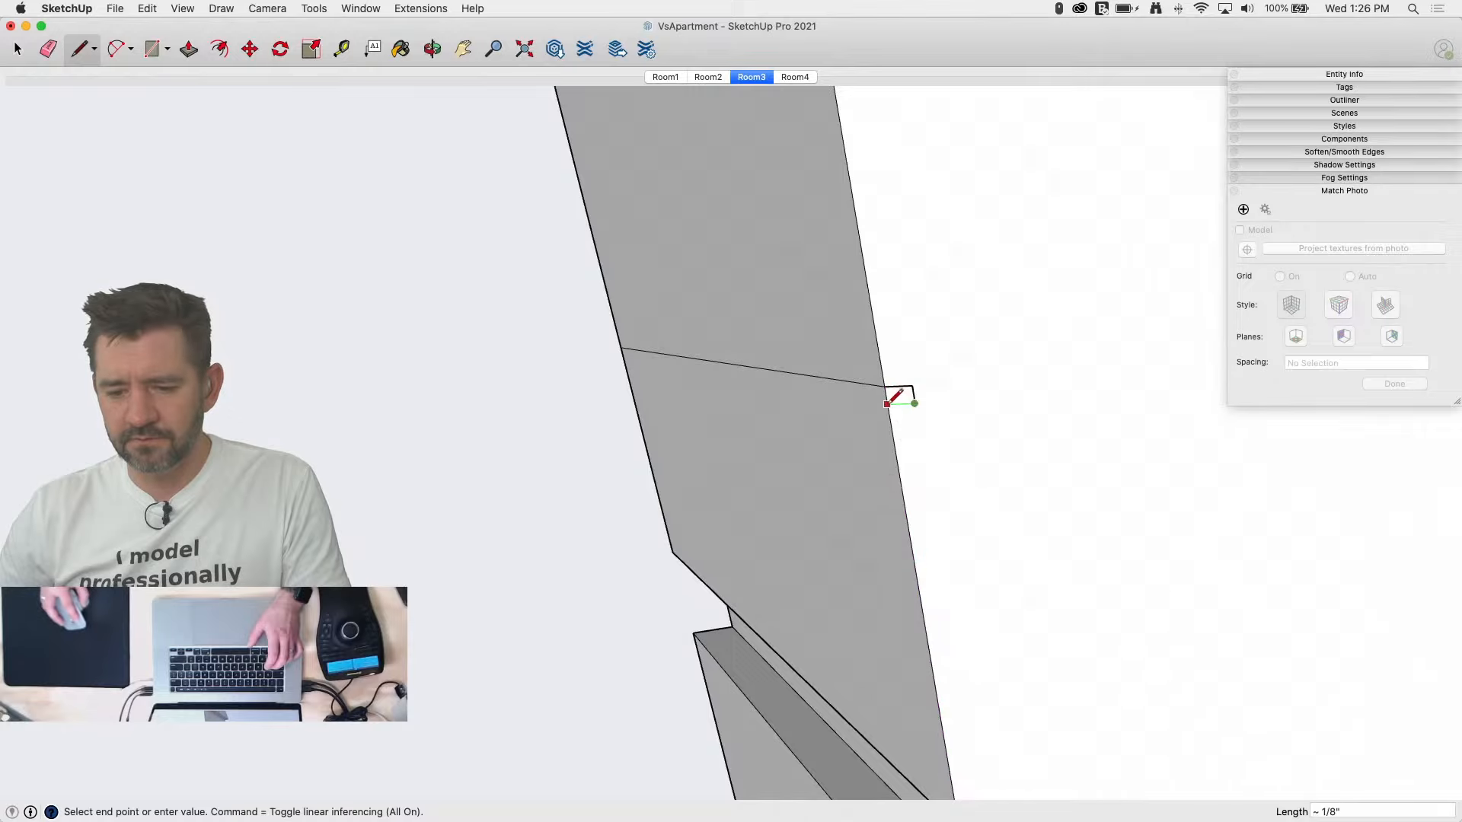
click(887, 404)
Step: Push the small groove outline through the sofa section to cut a thin groove across its lower front
key(p)
drag(783, 381, 462, 349)
key(space)
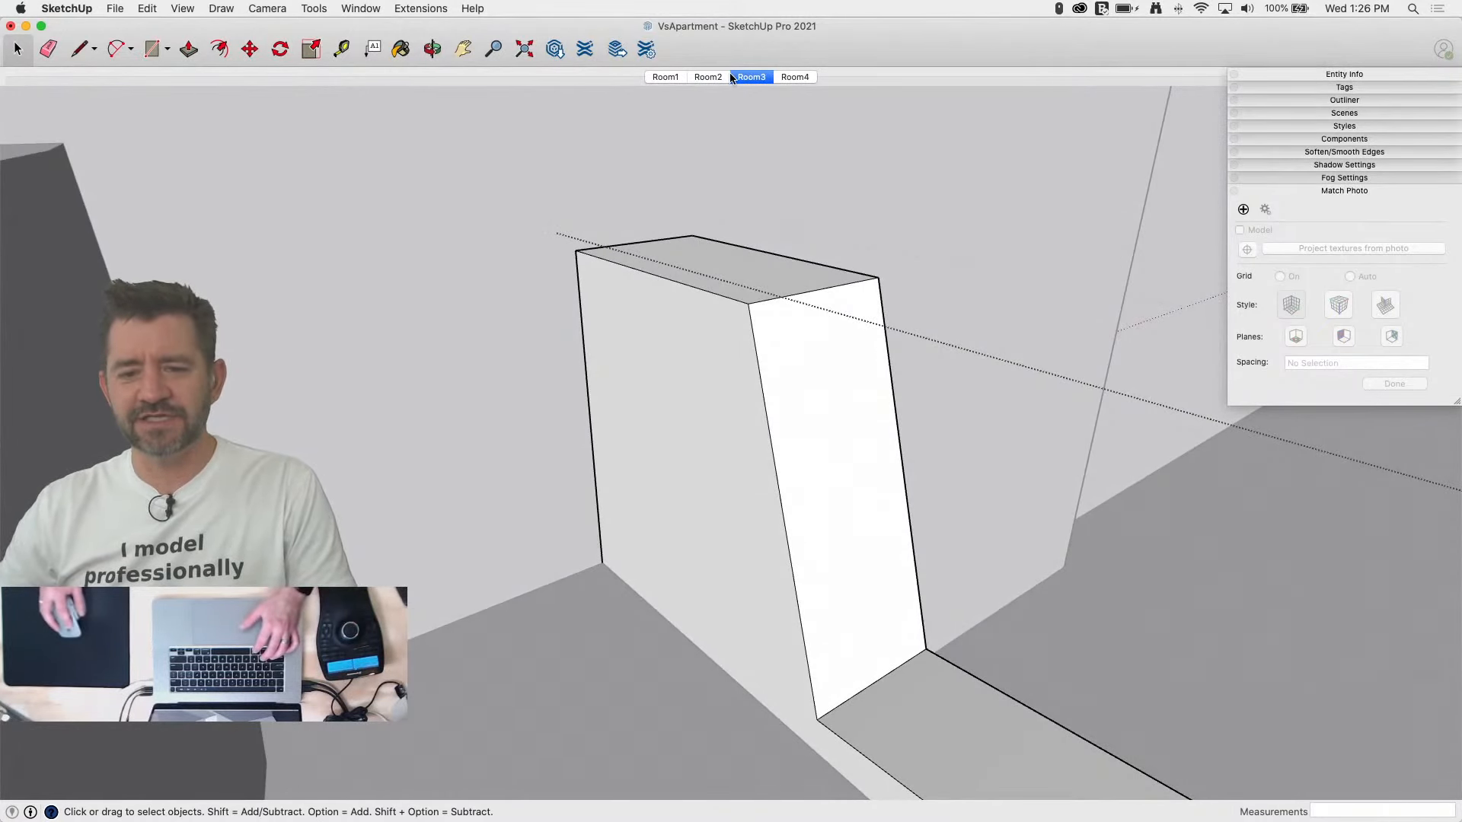
Step: In the Room2 scene, select only the front edge and two side edges of the backrest's top face
click(706, 80)
scroll(411, 567, up, 10)
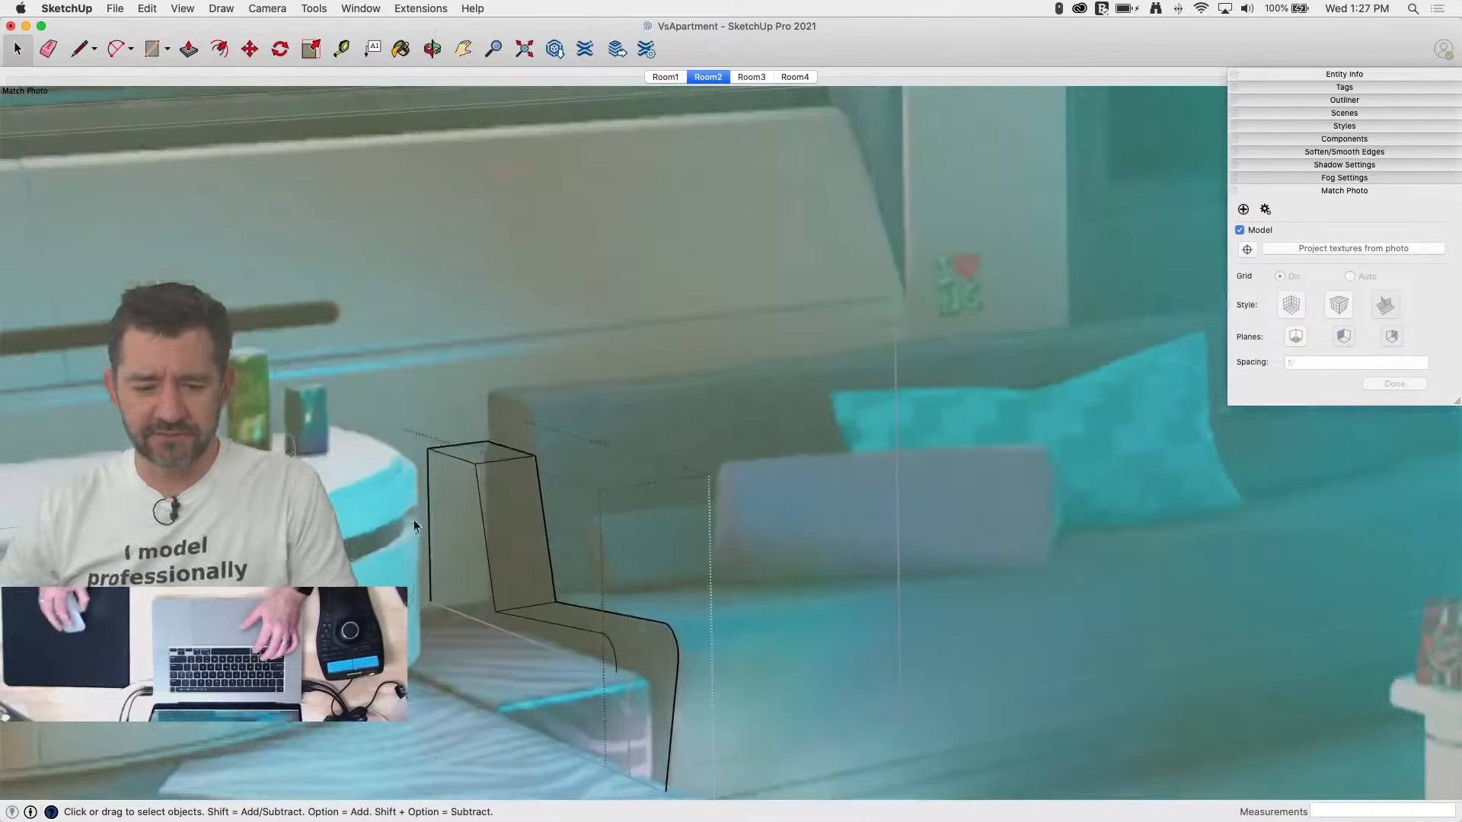
key(l)
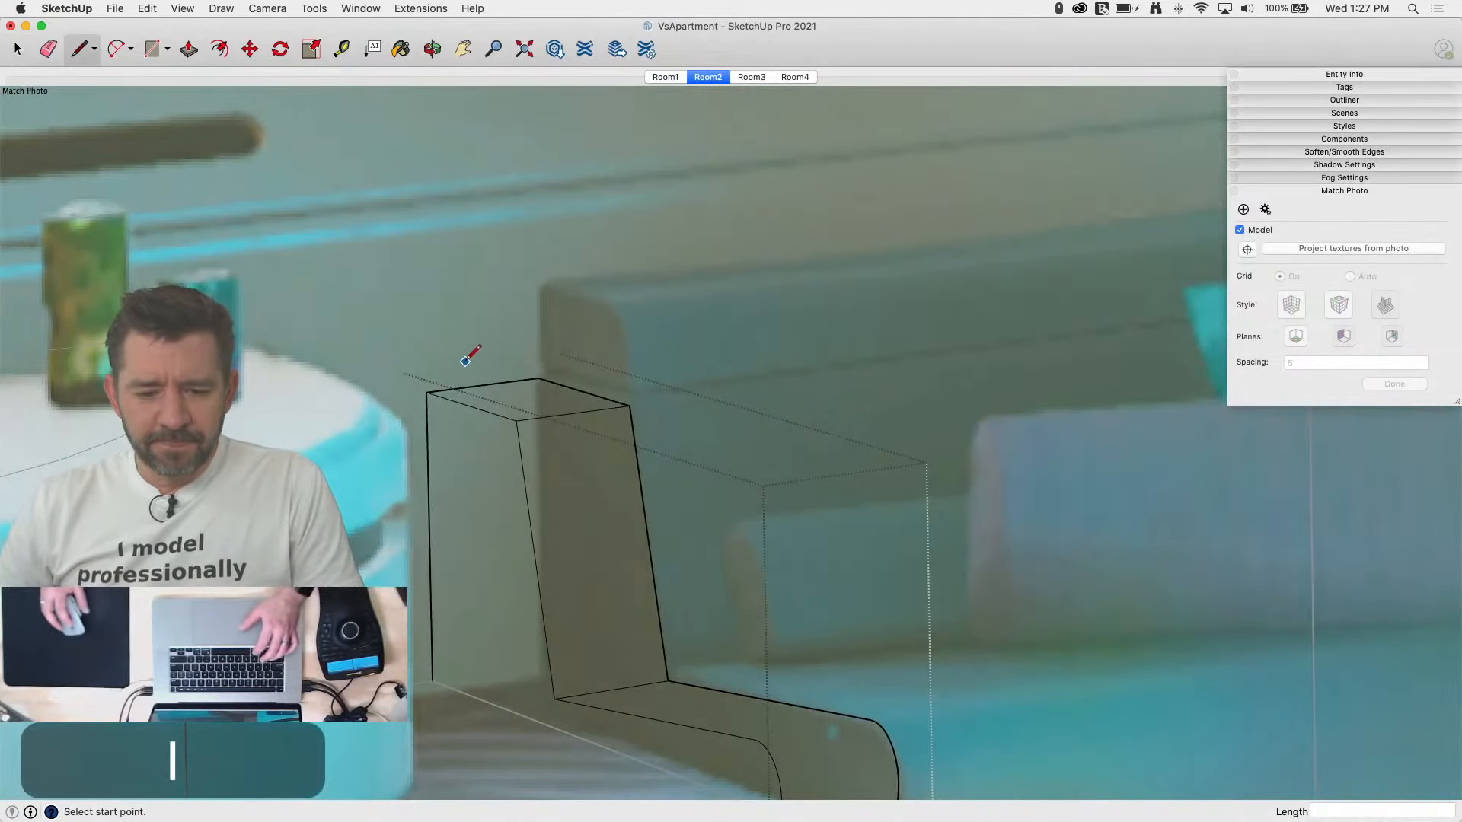
scroll(469, 351, up, 5)
key(space)
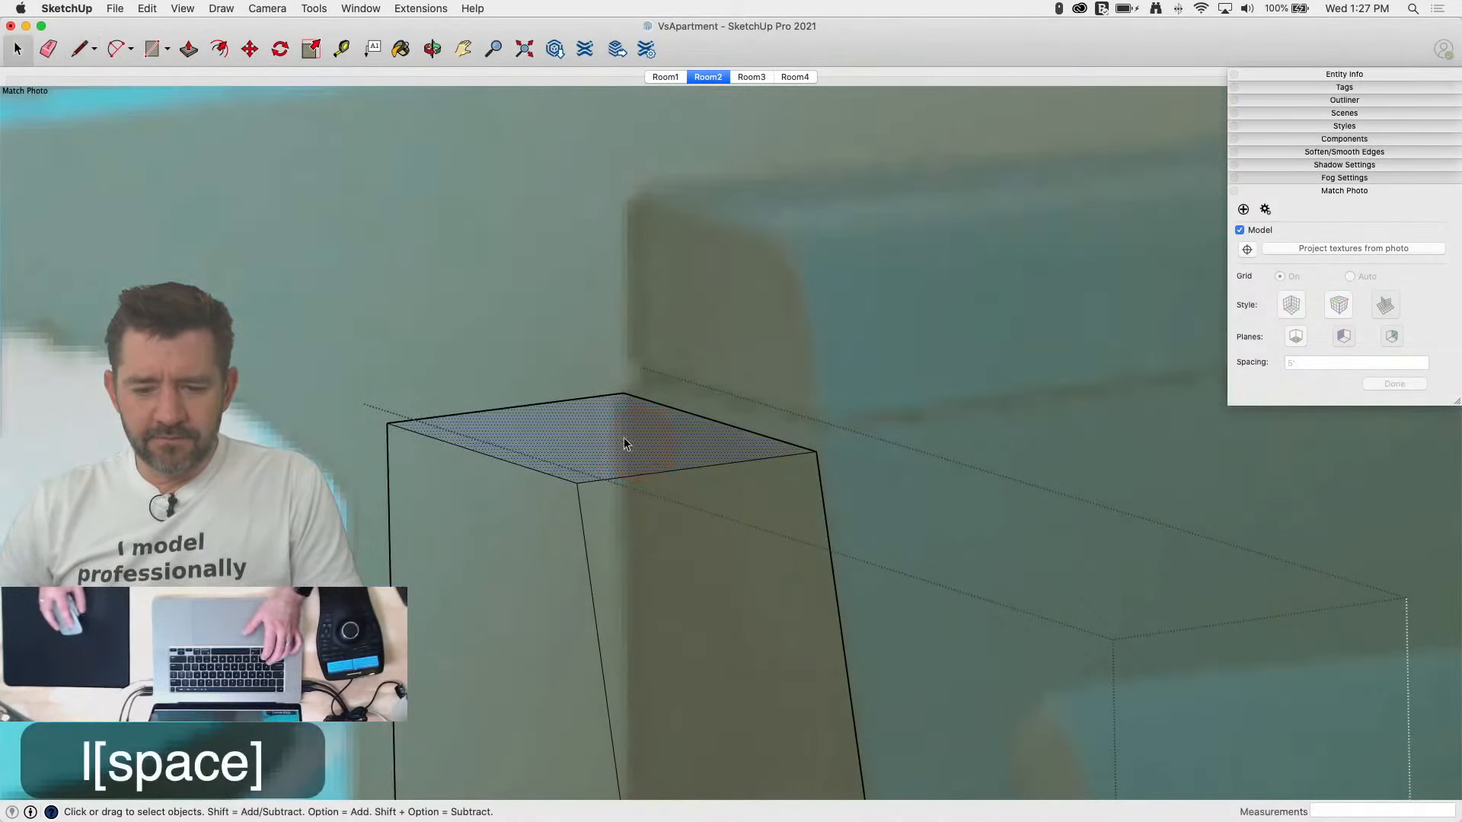
shift+double_click(532, 418)
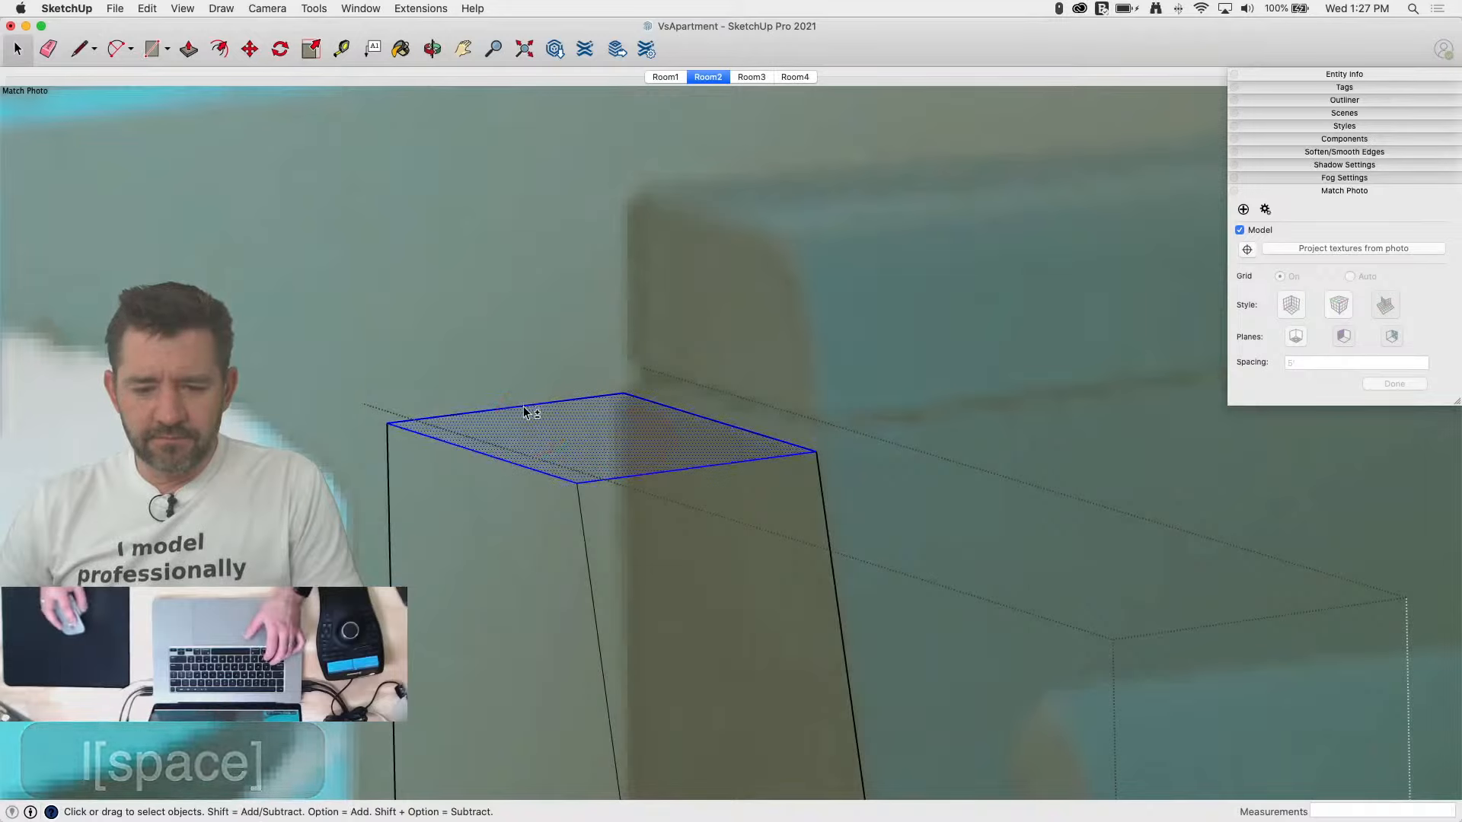
shift+click(535, 428)
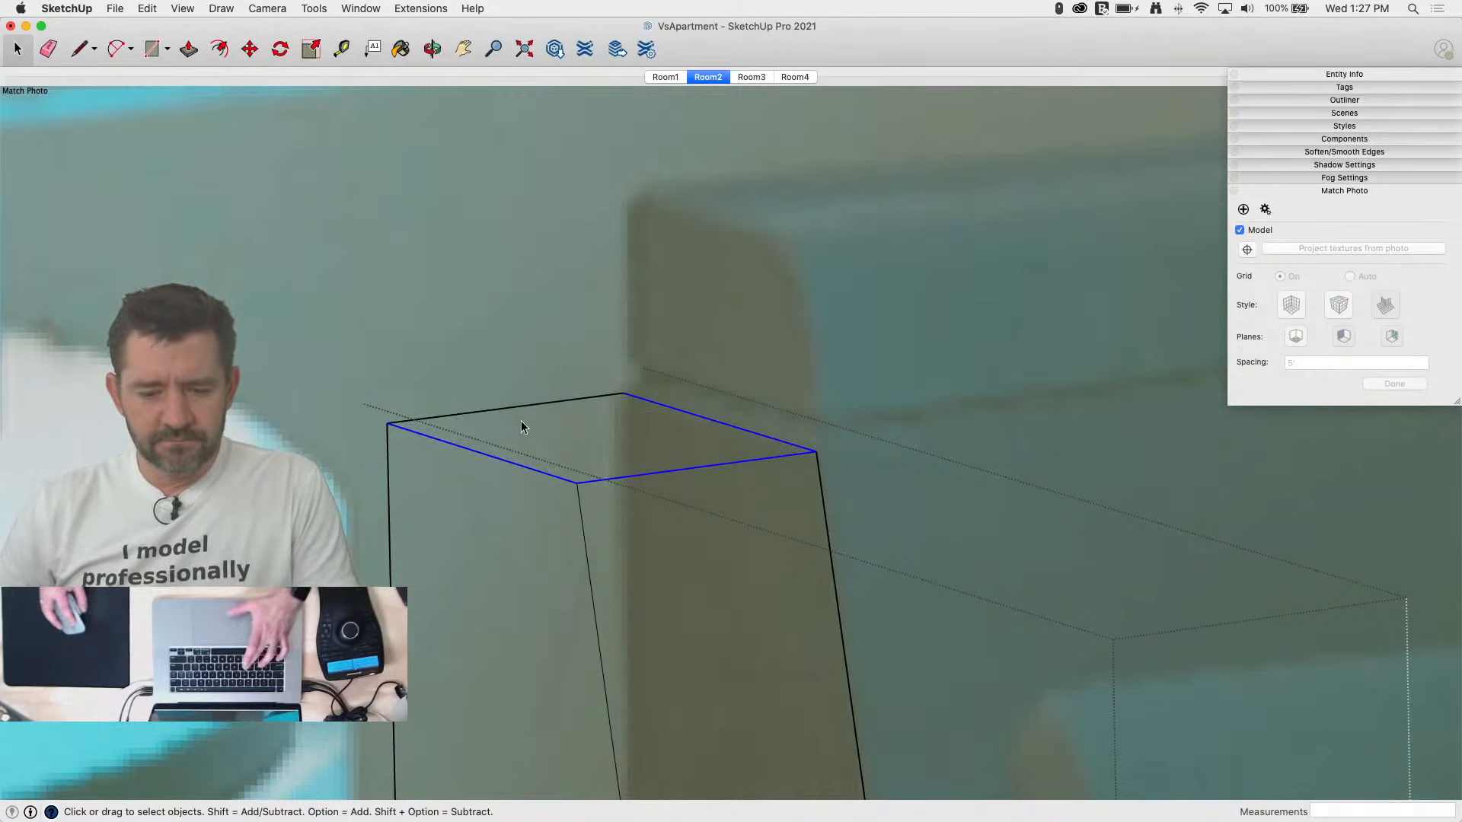
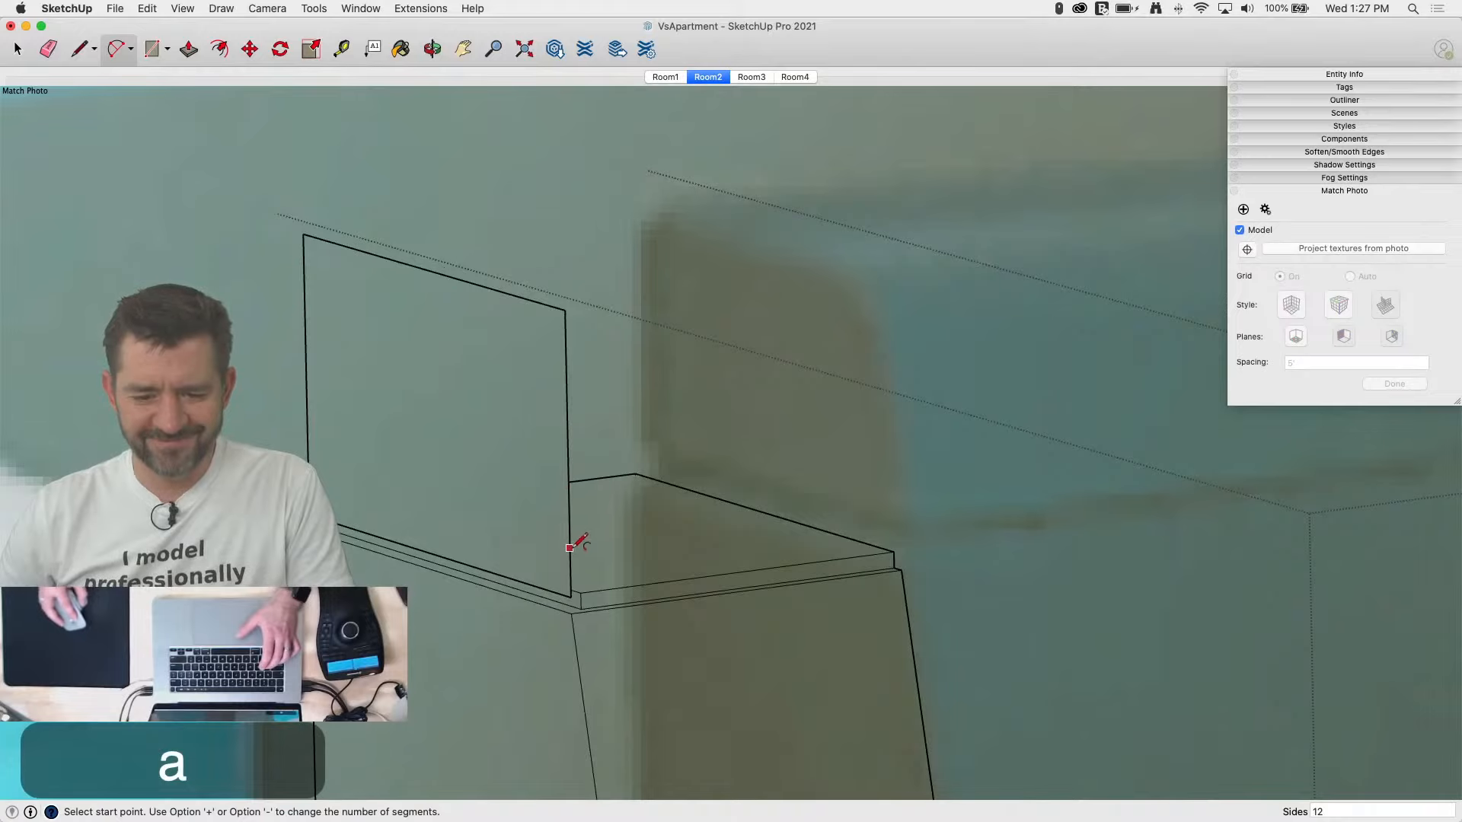
Step: Round the headrest profile's upper front corner with an arc tangent to its top and front edges, trimming off the corner
click(570, 558)
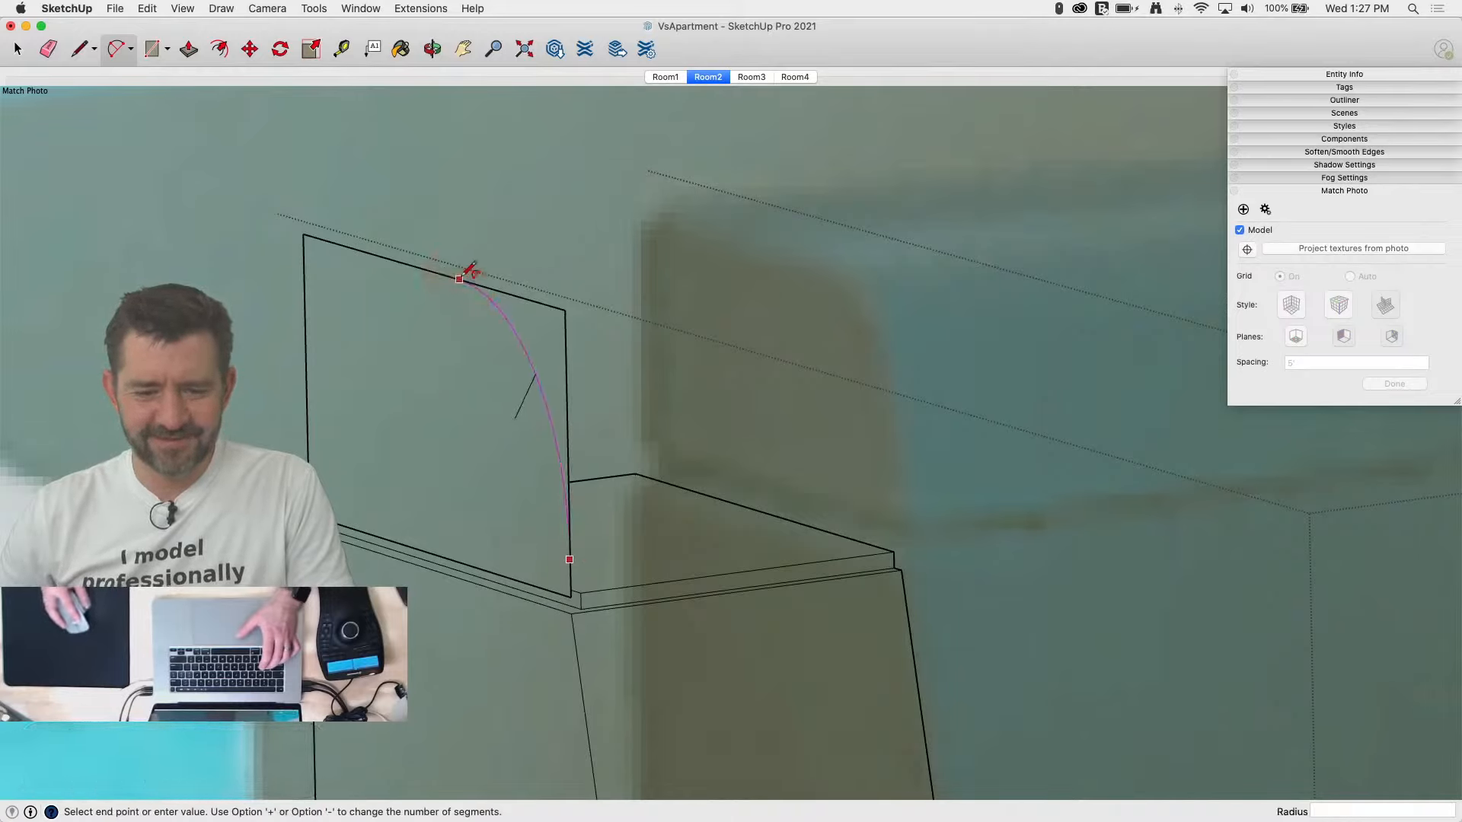
double_click(461, 278)
key(p)
key(e)
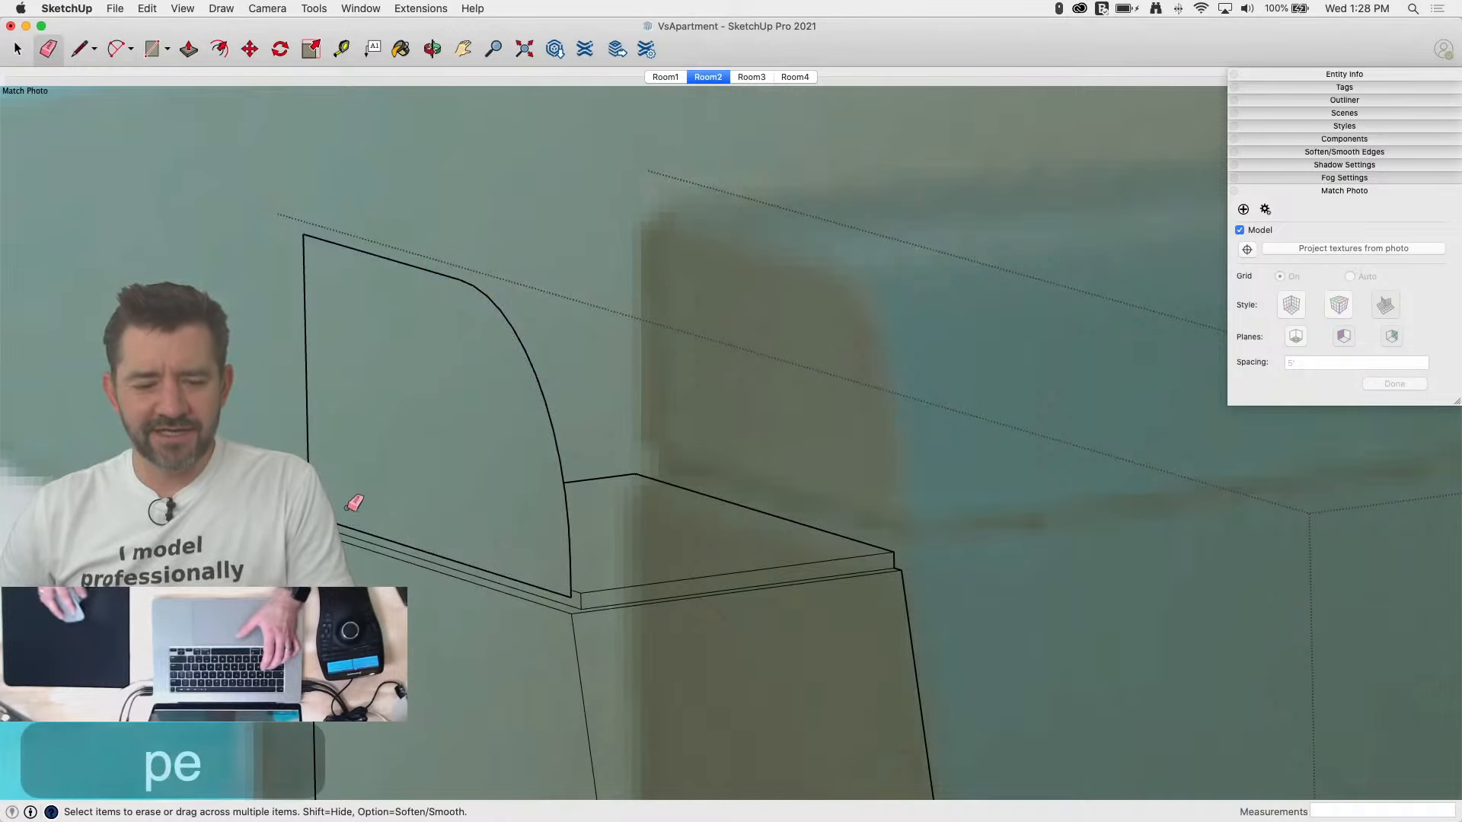
Step: Pull the rounded headrest profile 3 13/16" across the section and erase the seam edges at both ends of the curve
key(p)
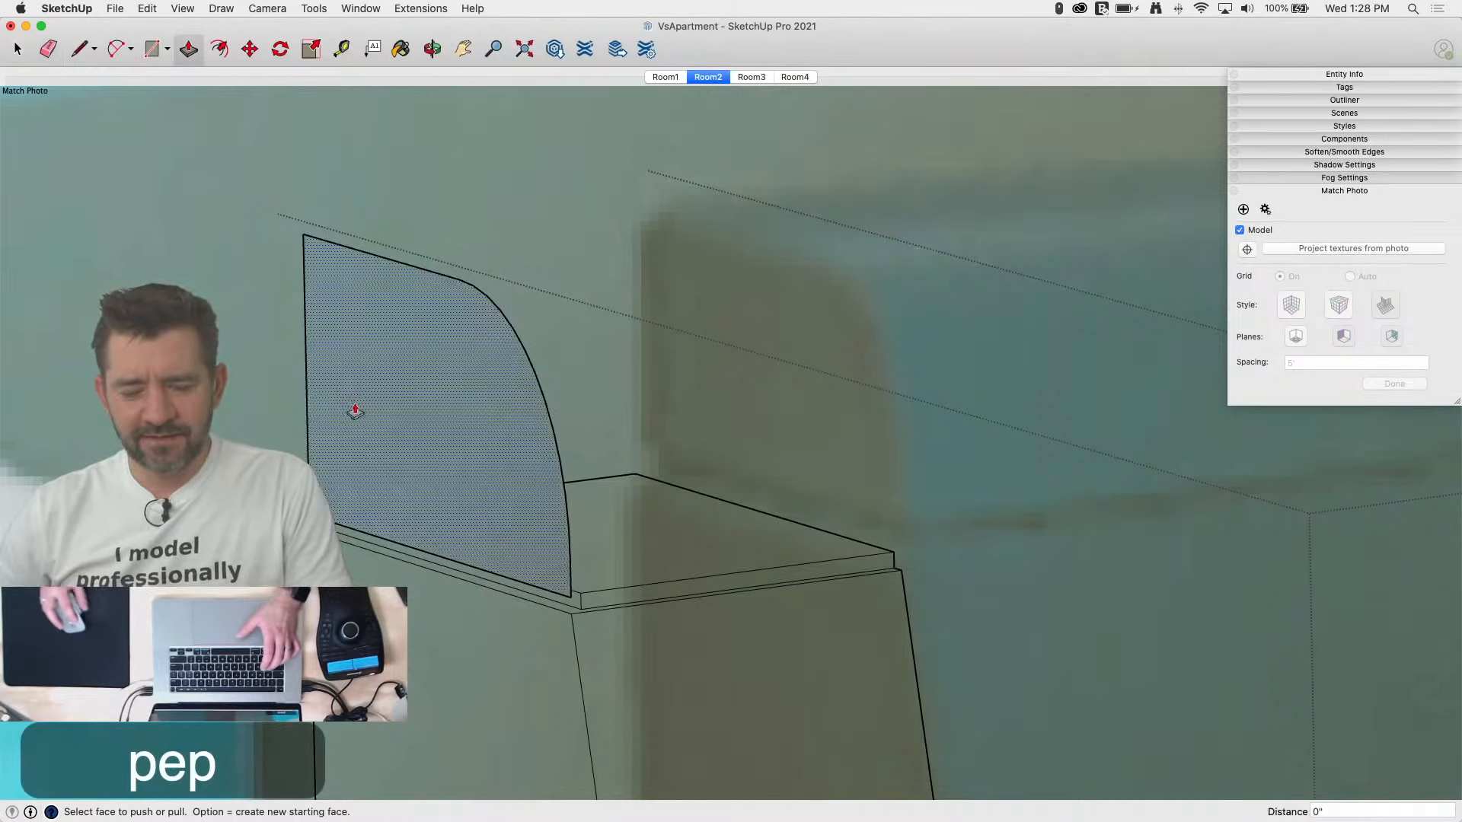
mouse_move(353, 408)
mouse_down()
mouse_move(669, 539)
mouse_move(940, 597)
mouse_move(901, 573)
mouse_up()
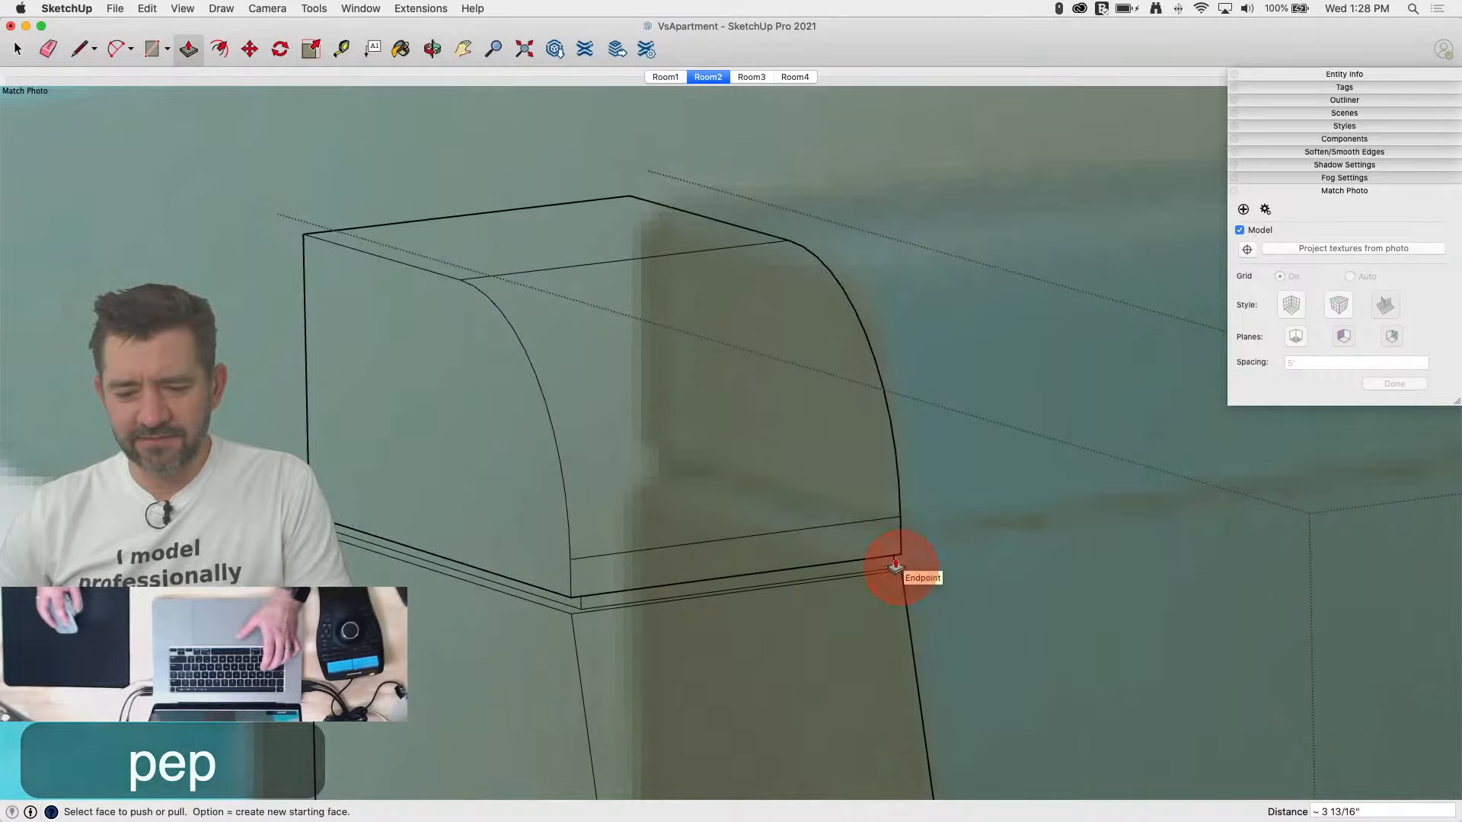
key(e)
click(730, 540)
click(548, 271)
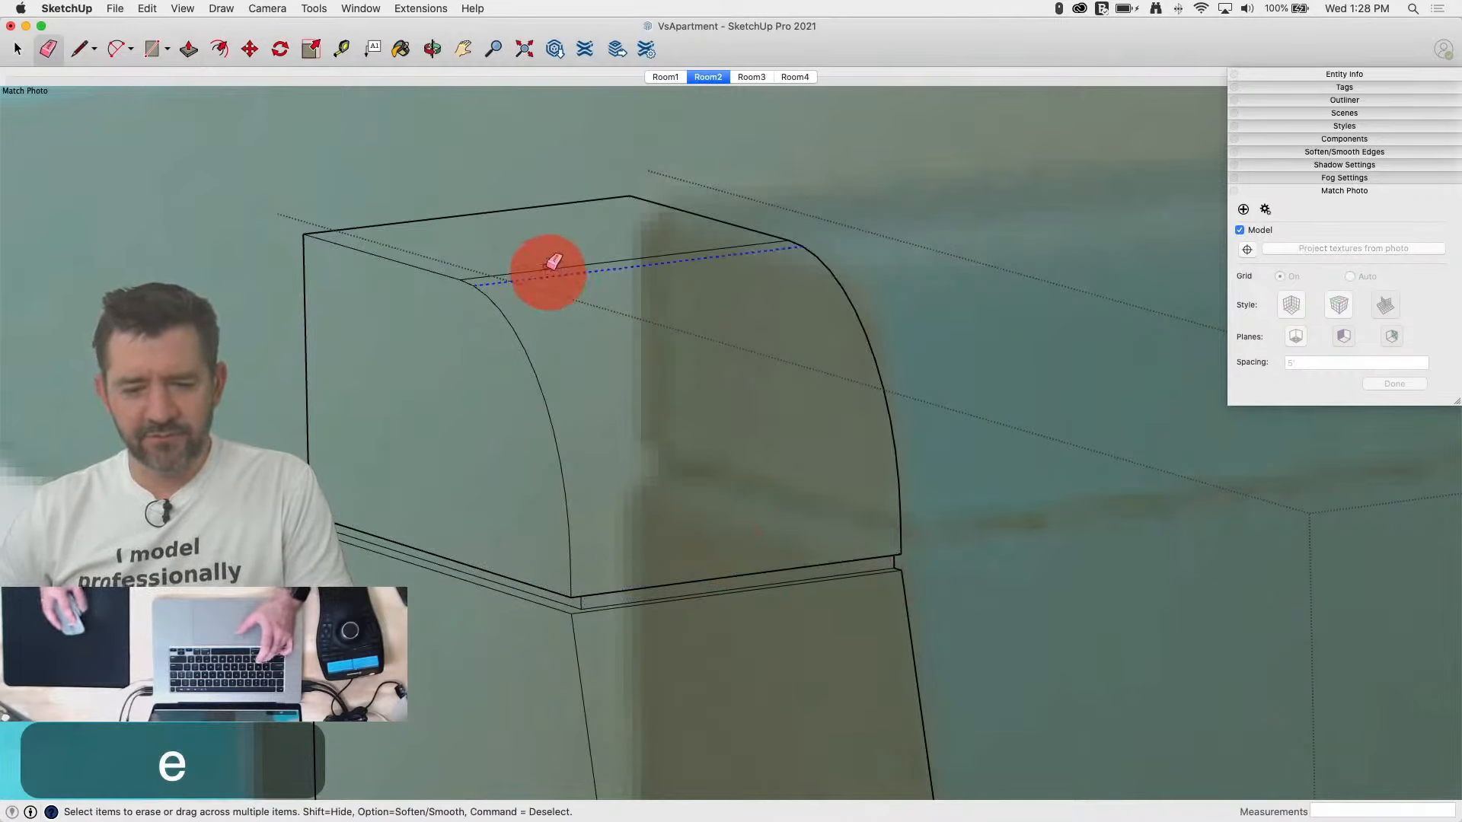
click(582, 265)
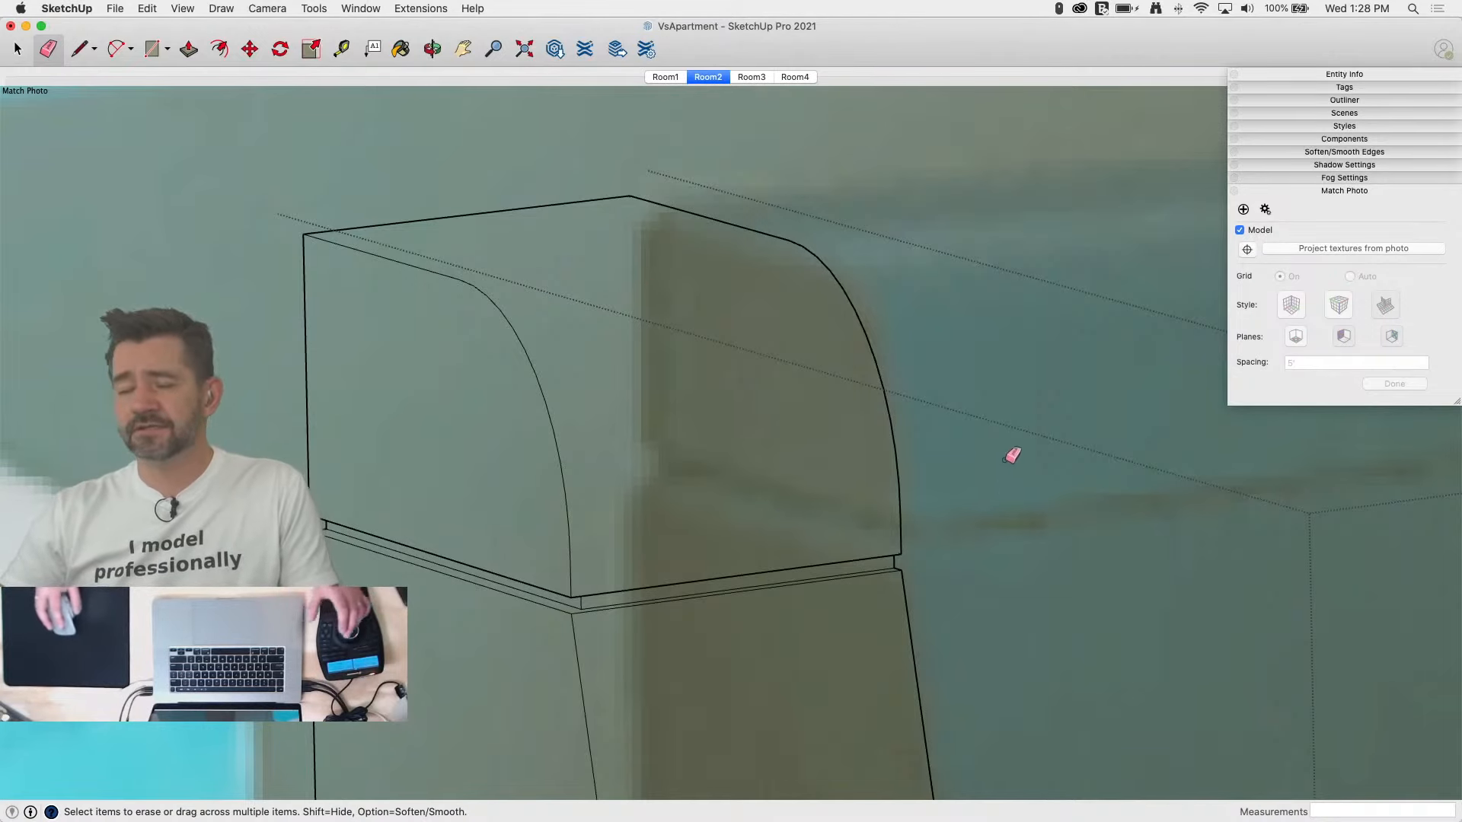
Step: In the Room3 scene, pull the sofa's end face out about 2' 5" to lengthen the whole section towards the side wall
scroll(659, 467, down, 10)
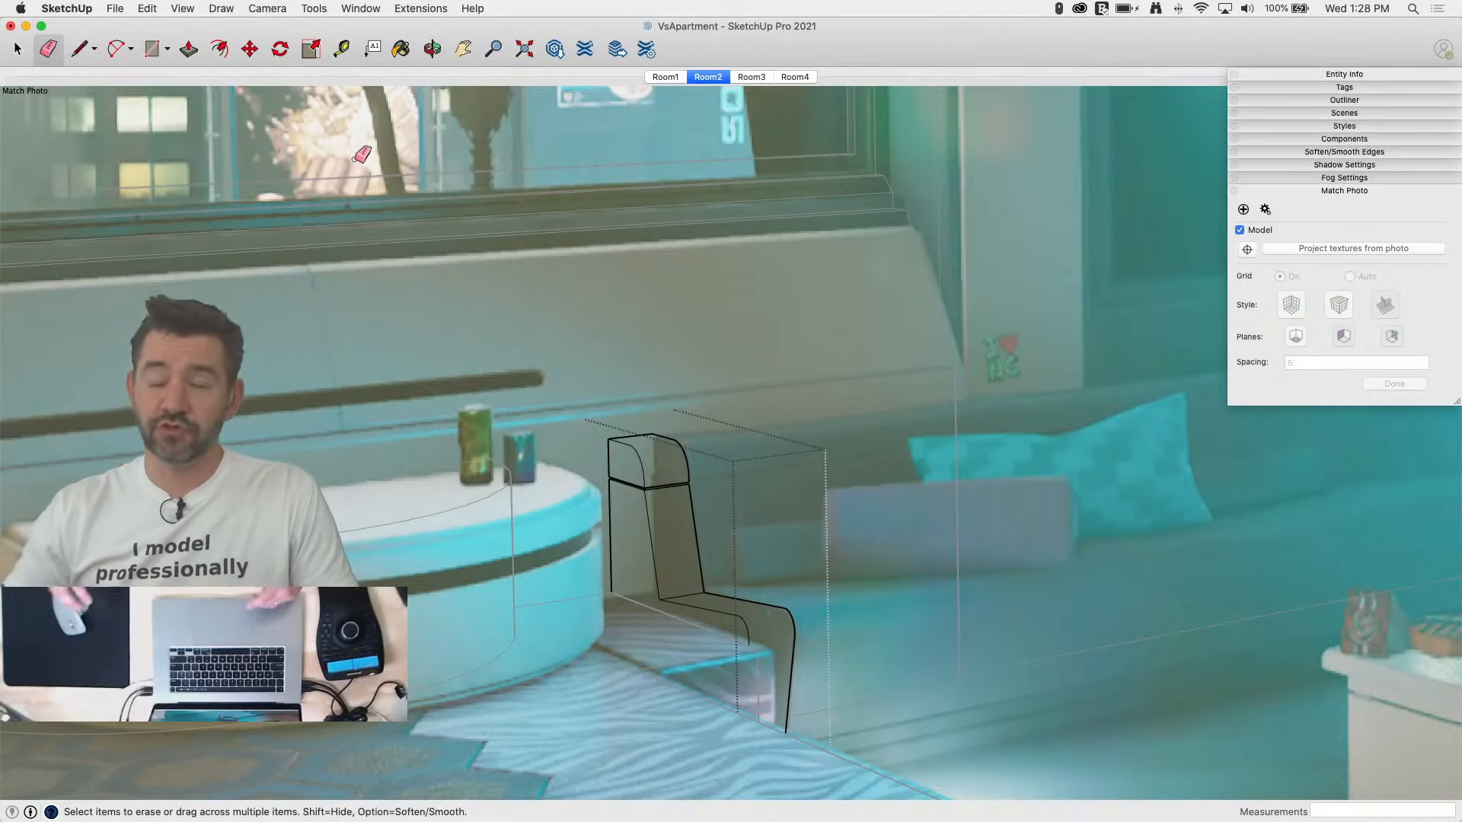
click(749, 77)
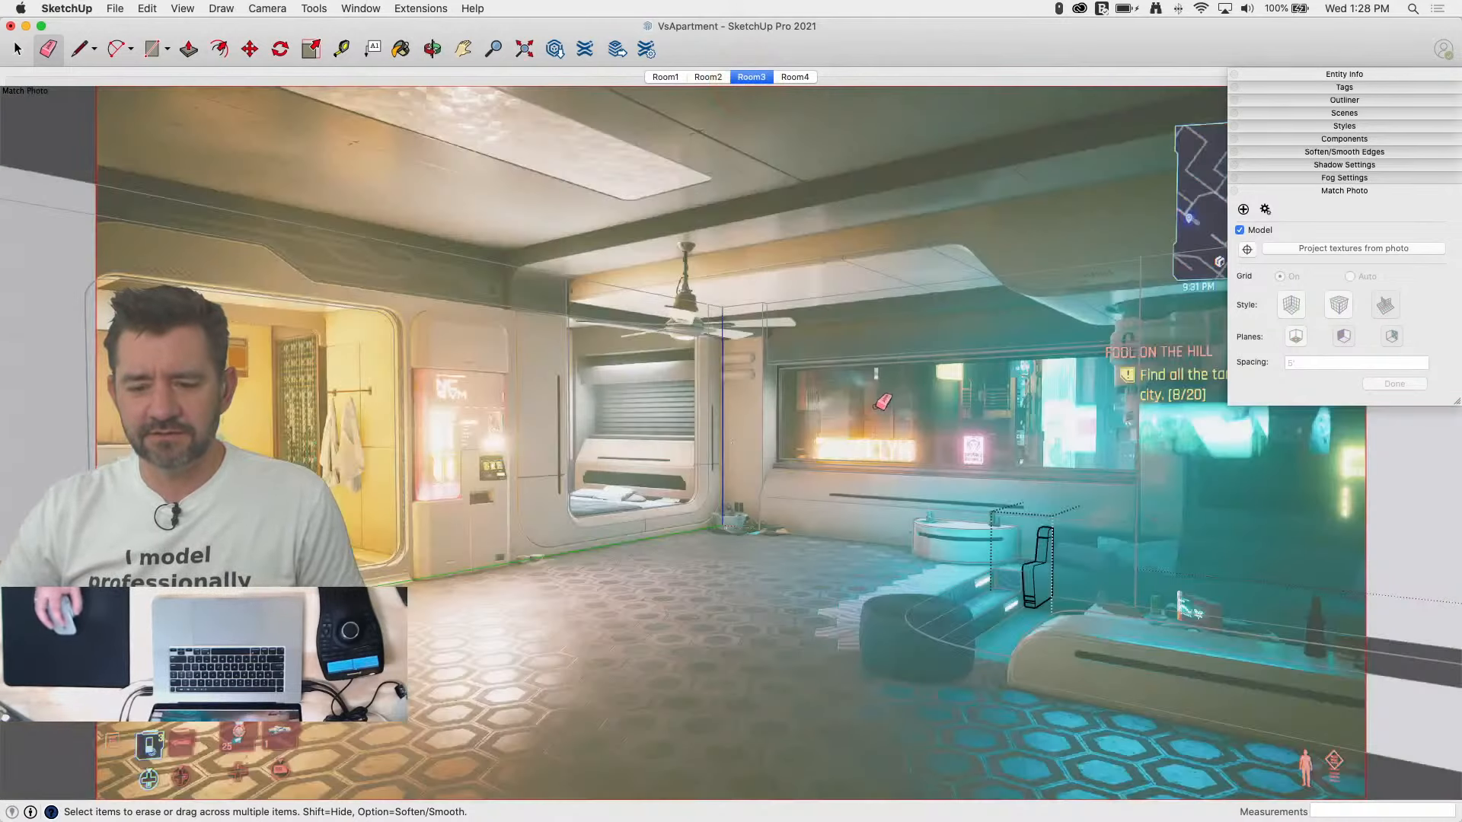
scroll(838, 533, up, 5)
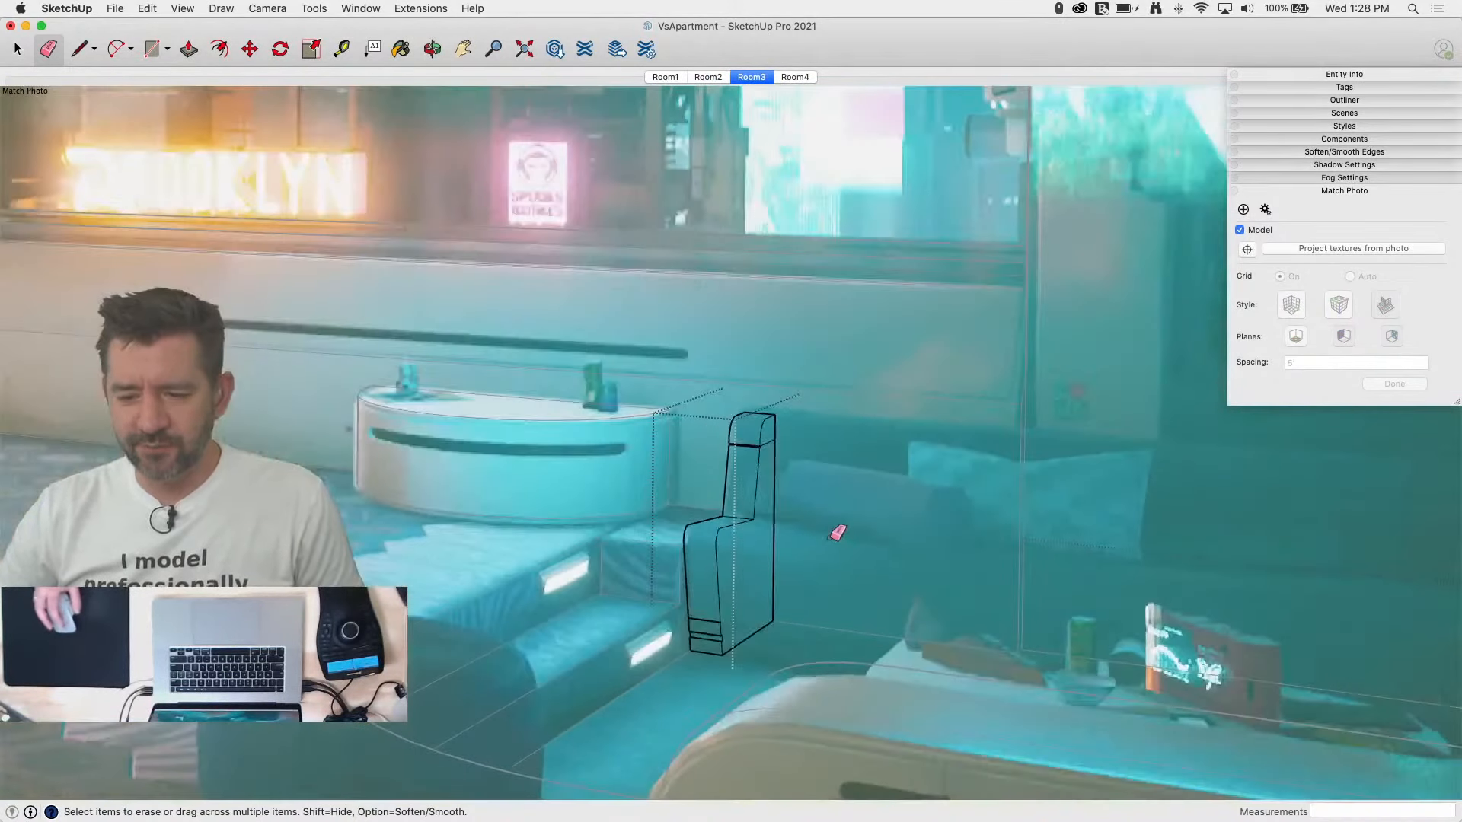
key(p)
key(e)
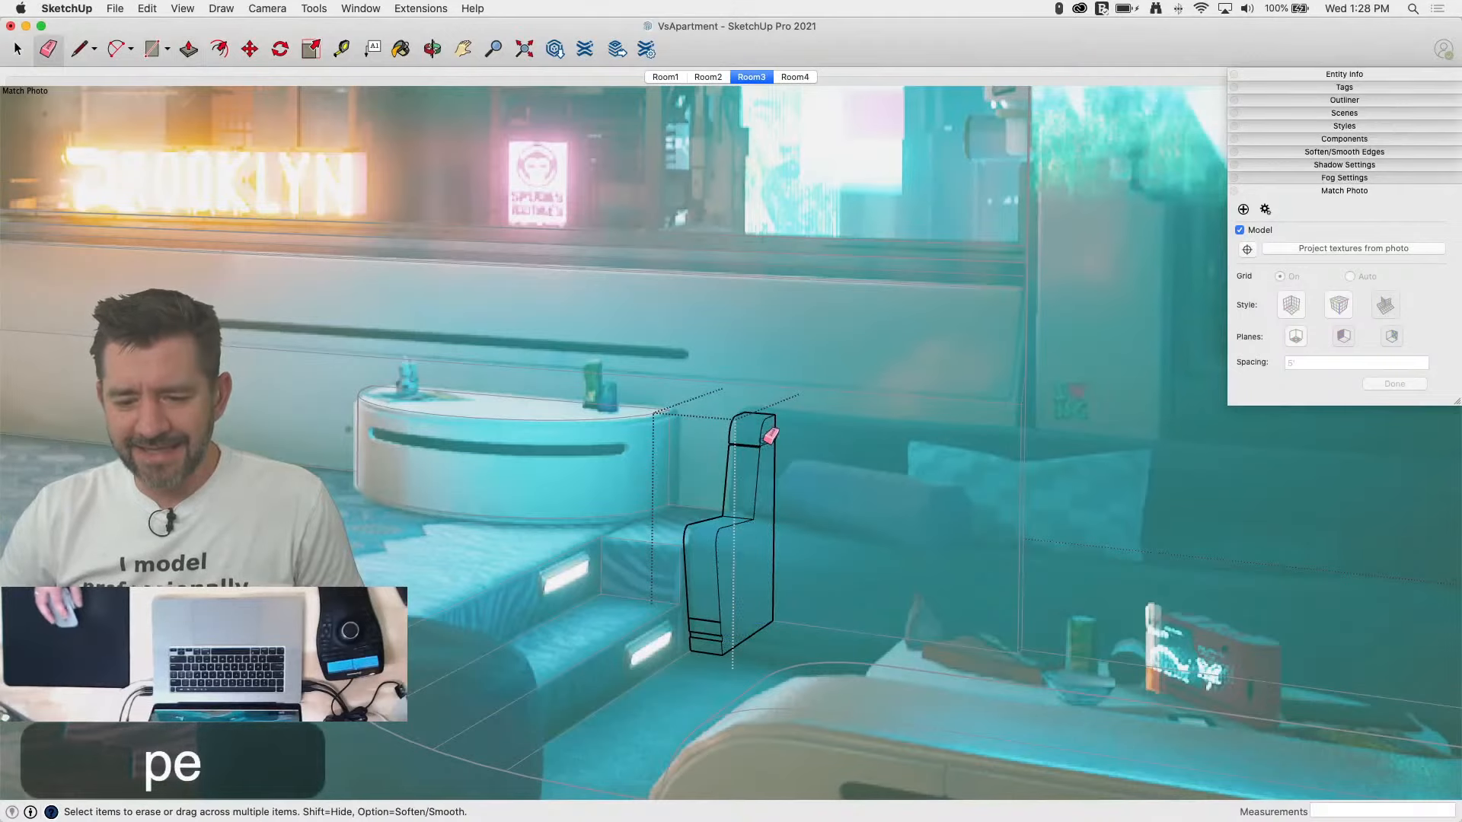
click(769, 442)
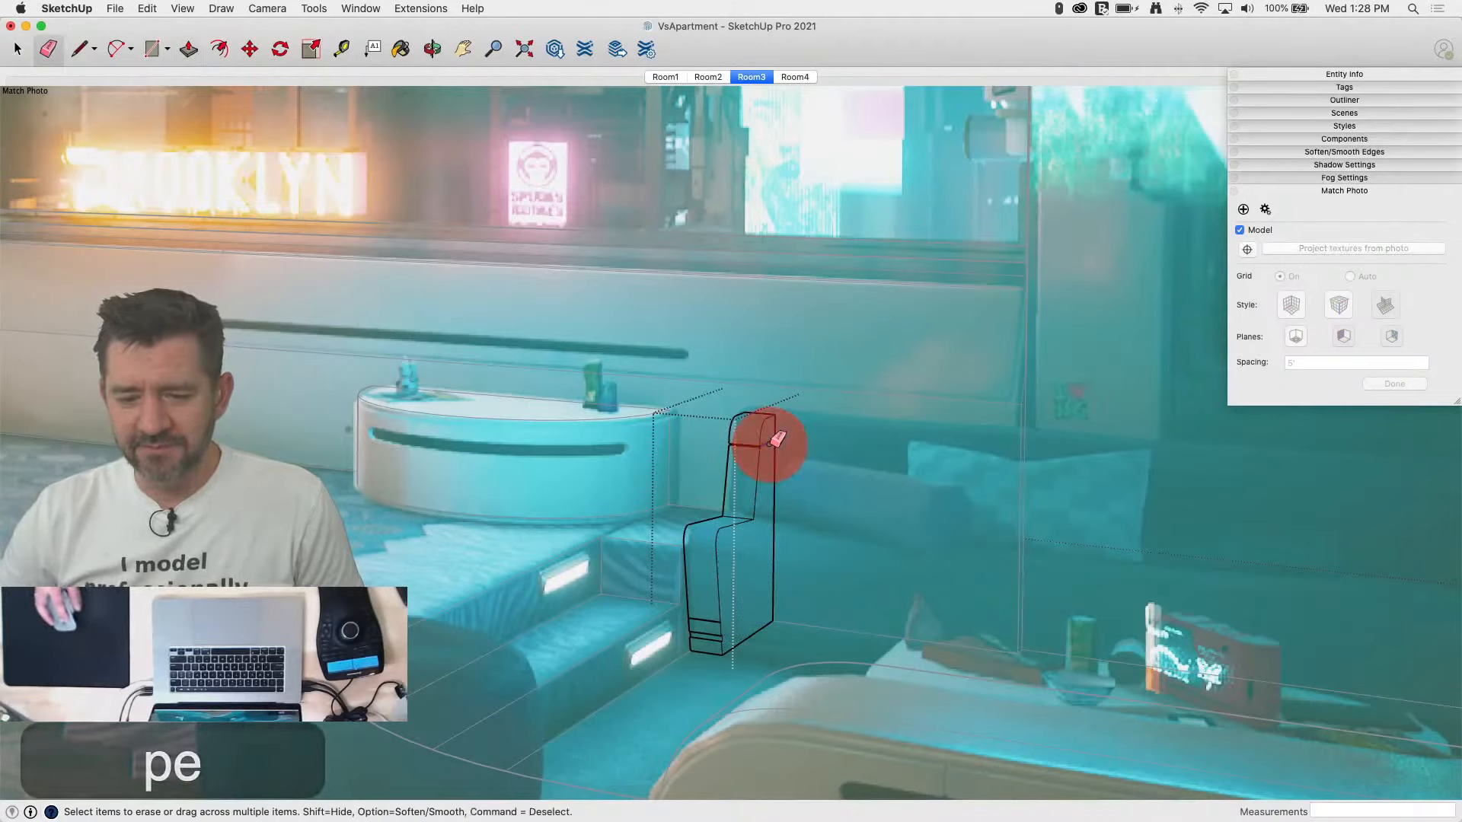
key(p)
drag(769, 442, 1026, 500)
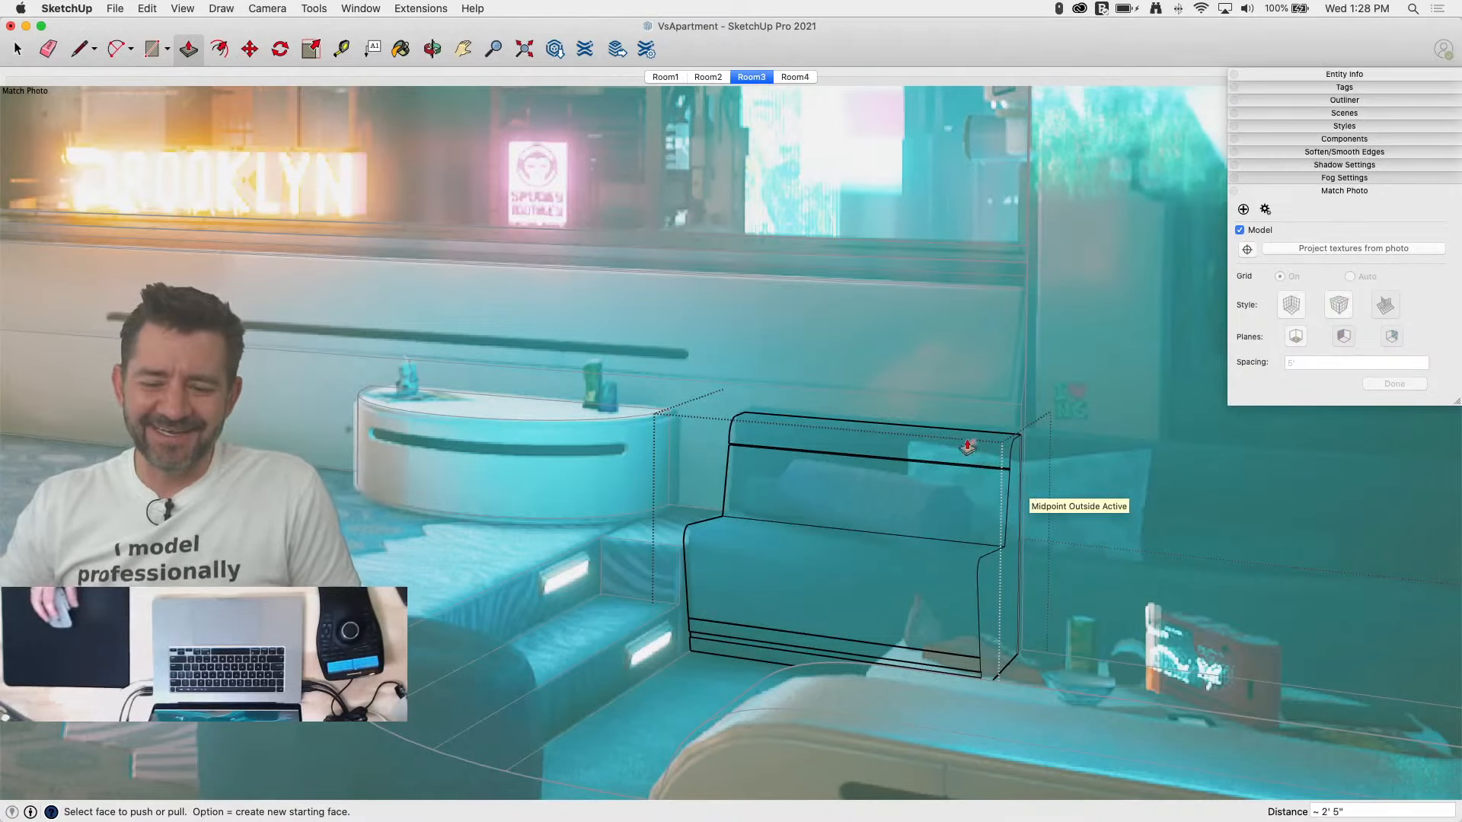
Step: Draw two parallel lines across the upper part of the sofa's end face, continuing the groove below the headrest to the back edge
scroll(925, 467, up, 10)
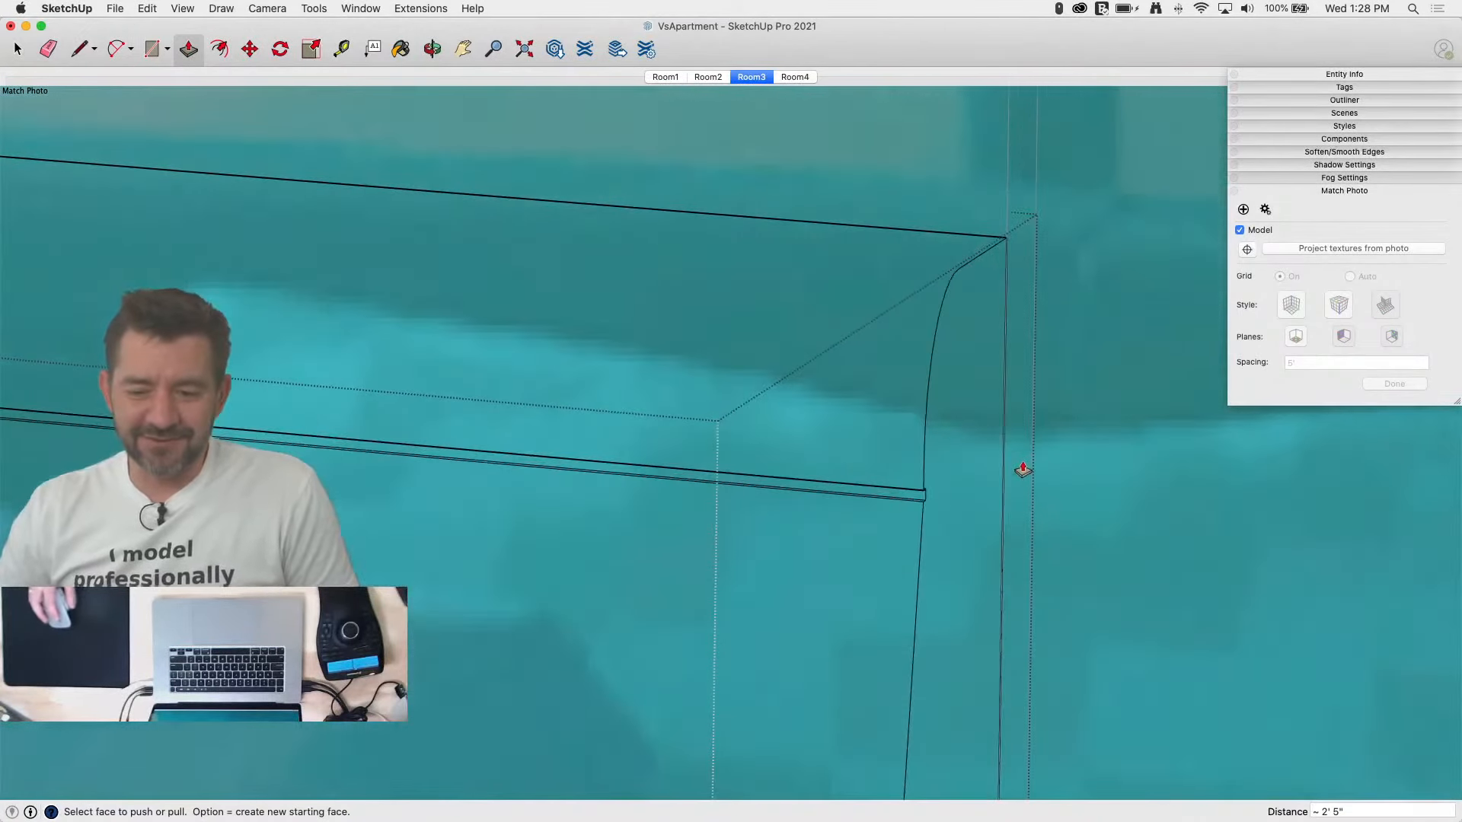
key(l)
click(923, 490)
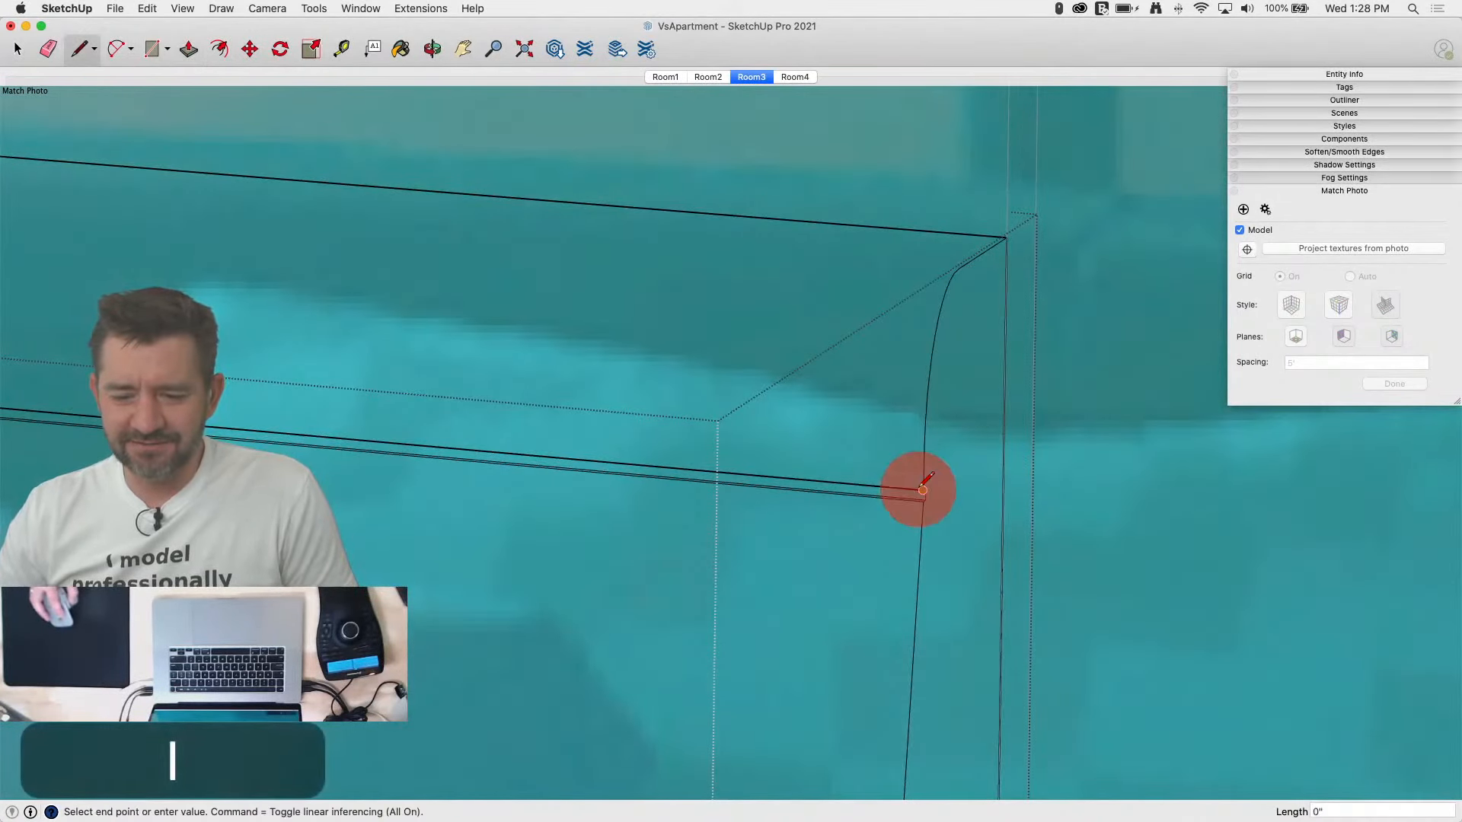
click(1003, 433)
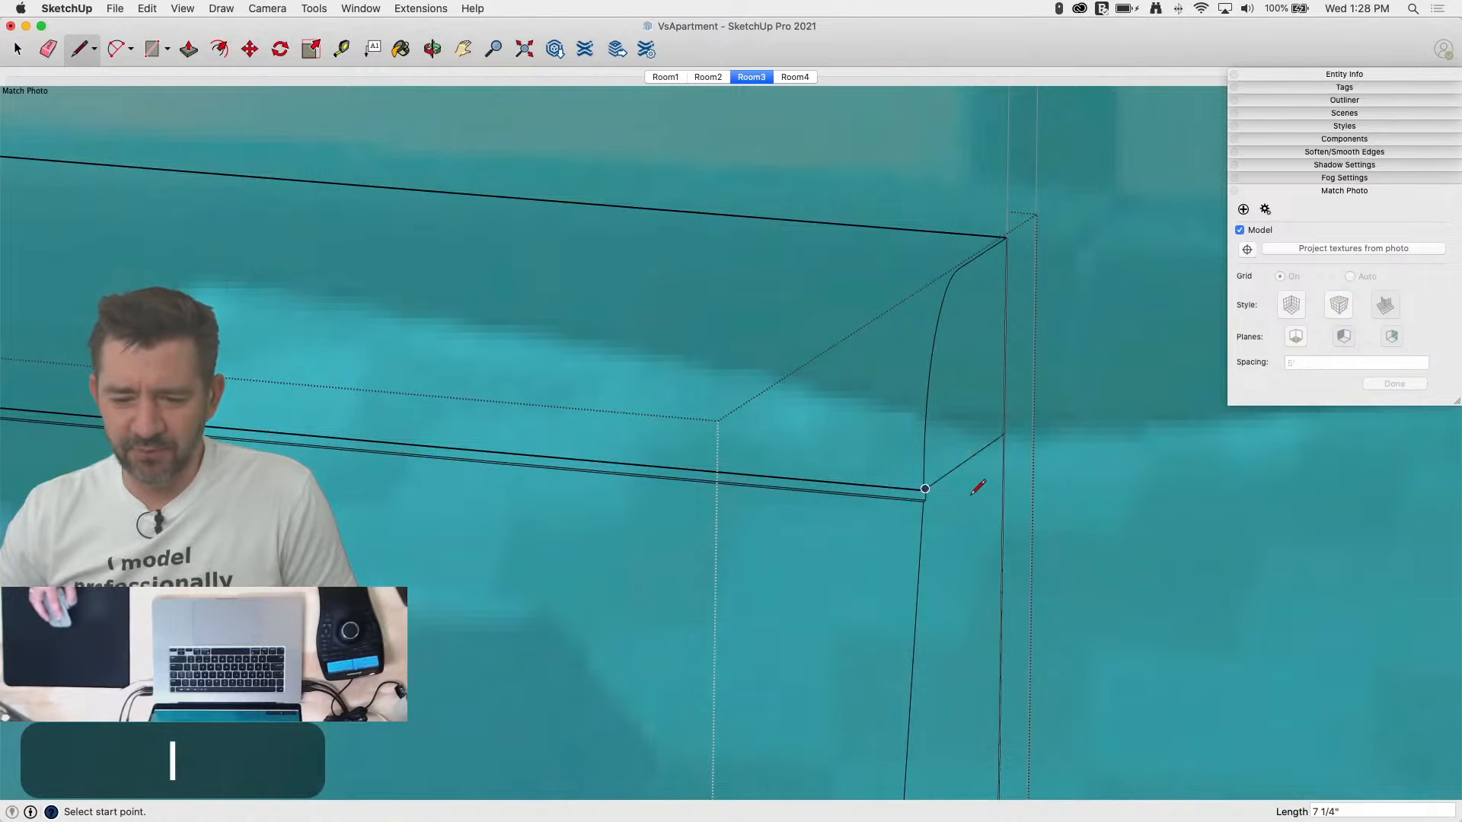
click(922, 501)
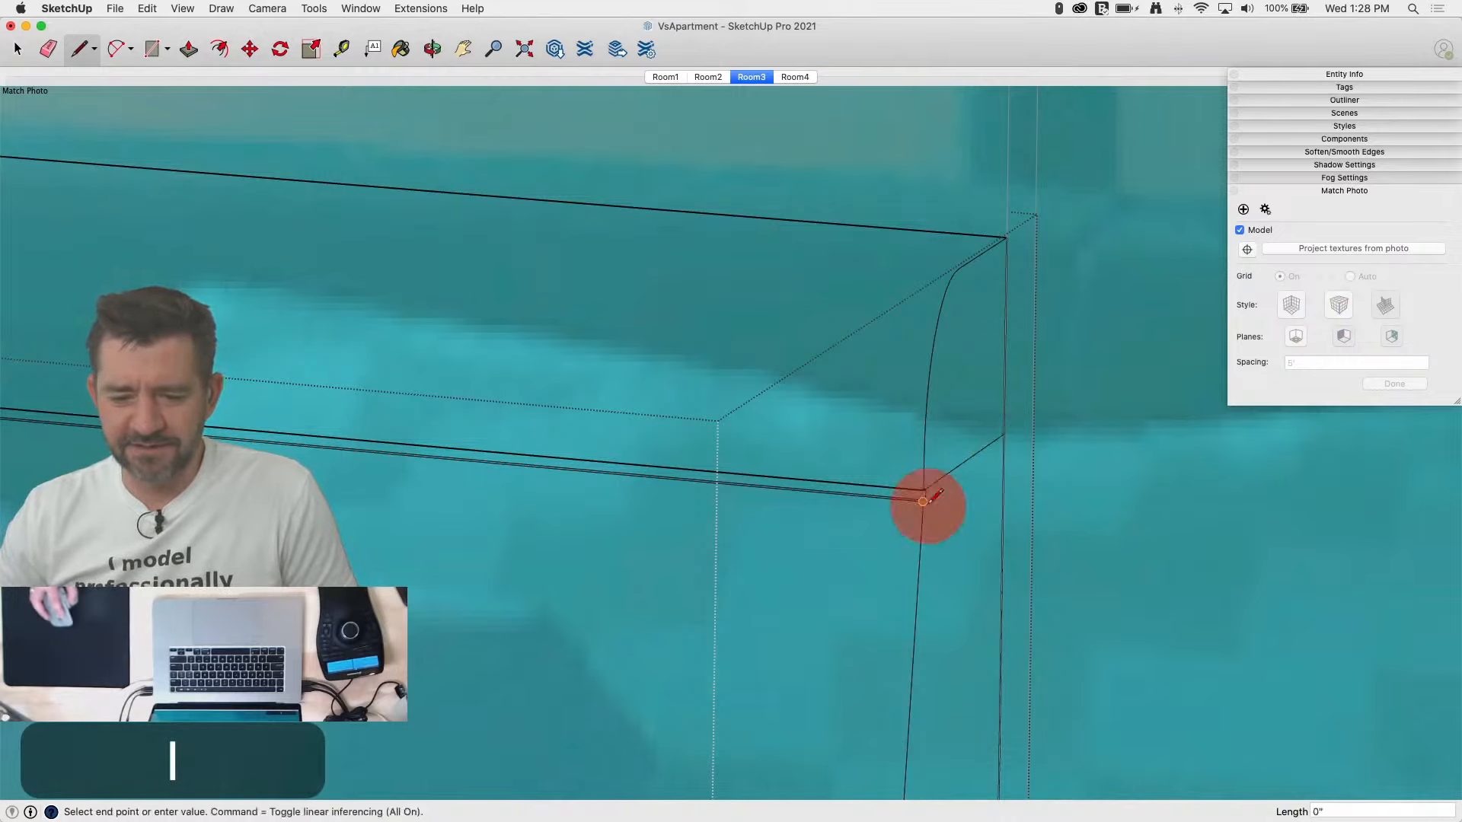
click(1004, 444)
Step: Push the narrow strip between the two lines 1/16" inward so the headrest groove wraps around the sofa's end
key(p)
scroll(940, 496, up, 3)
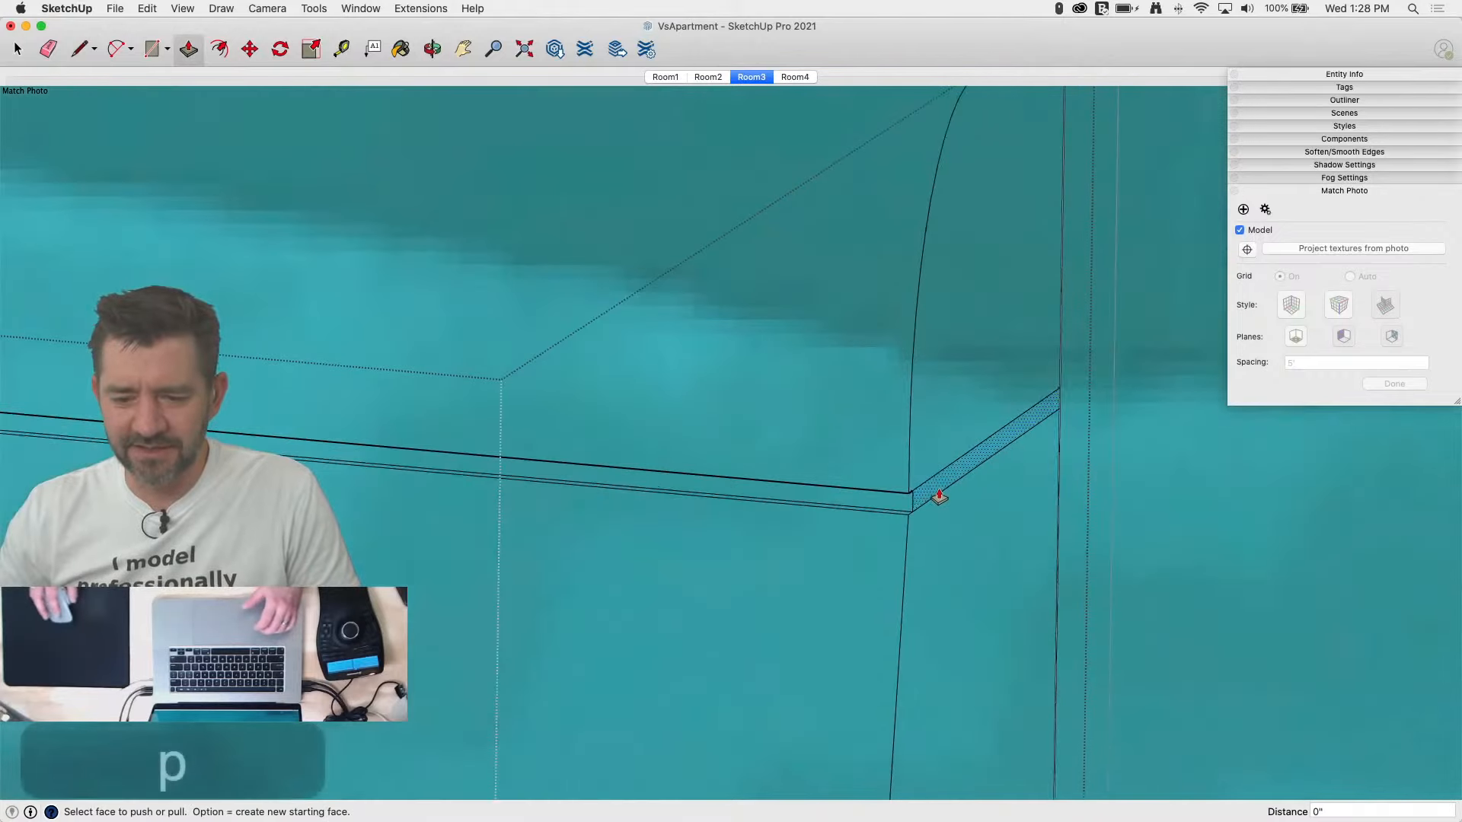
click(937, 495)
click(931, 499)
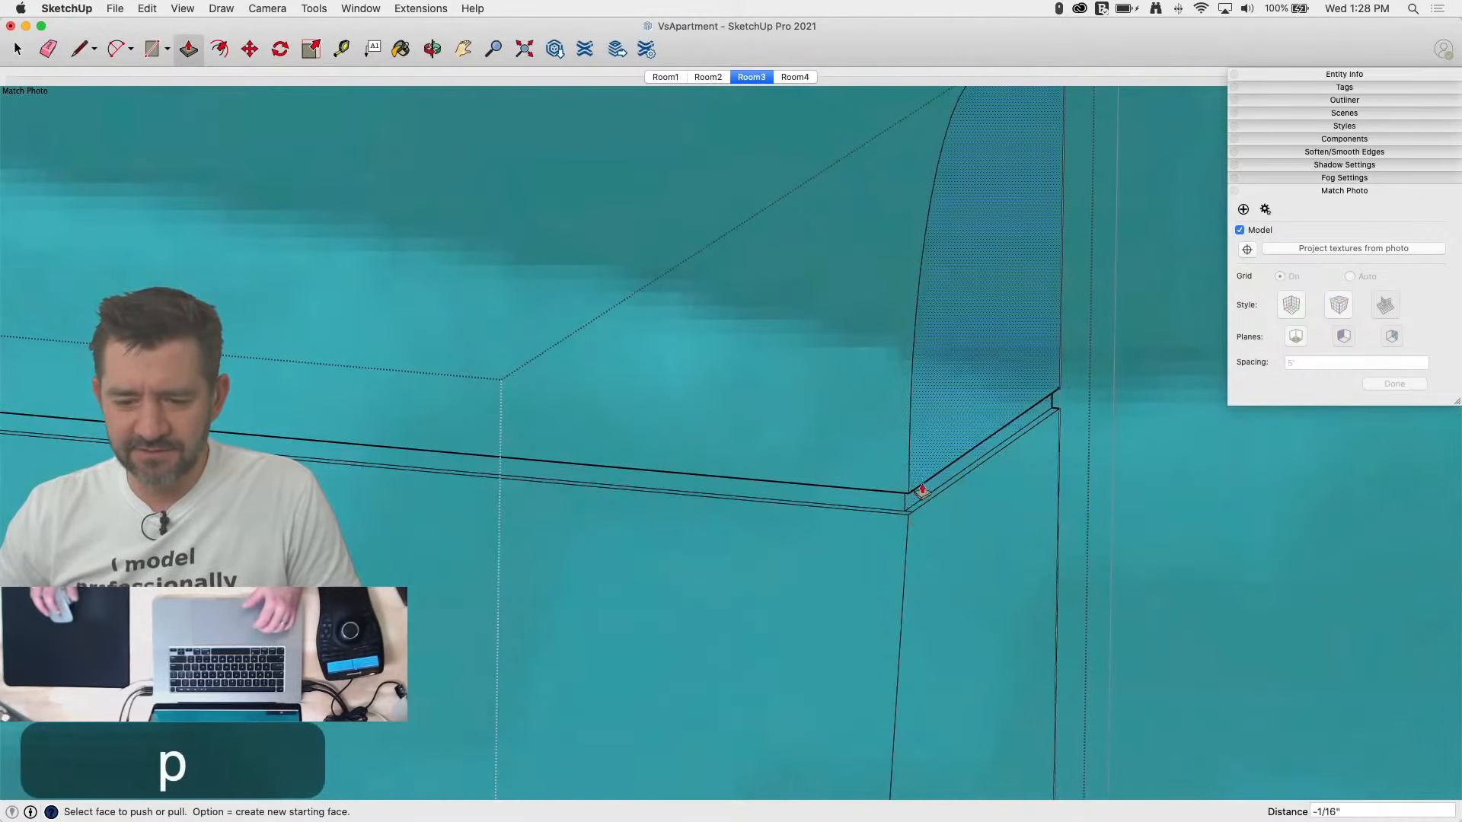
Step: Try to erase the leftover edge at the headrest's lower corner beside the groove, and undo each attempt
key(e)
scroll(921, 499, up, 3)
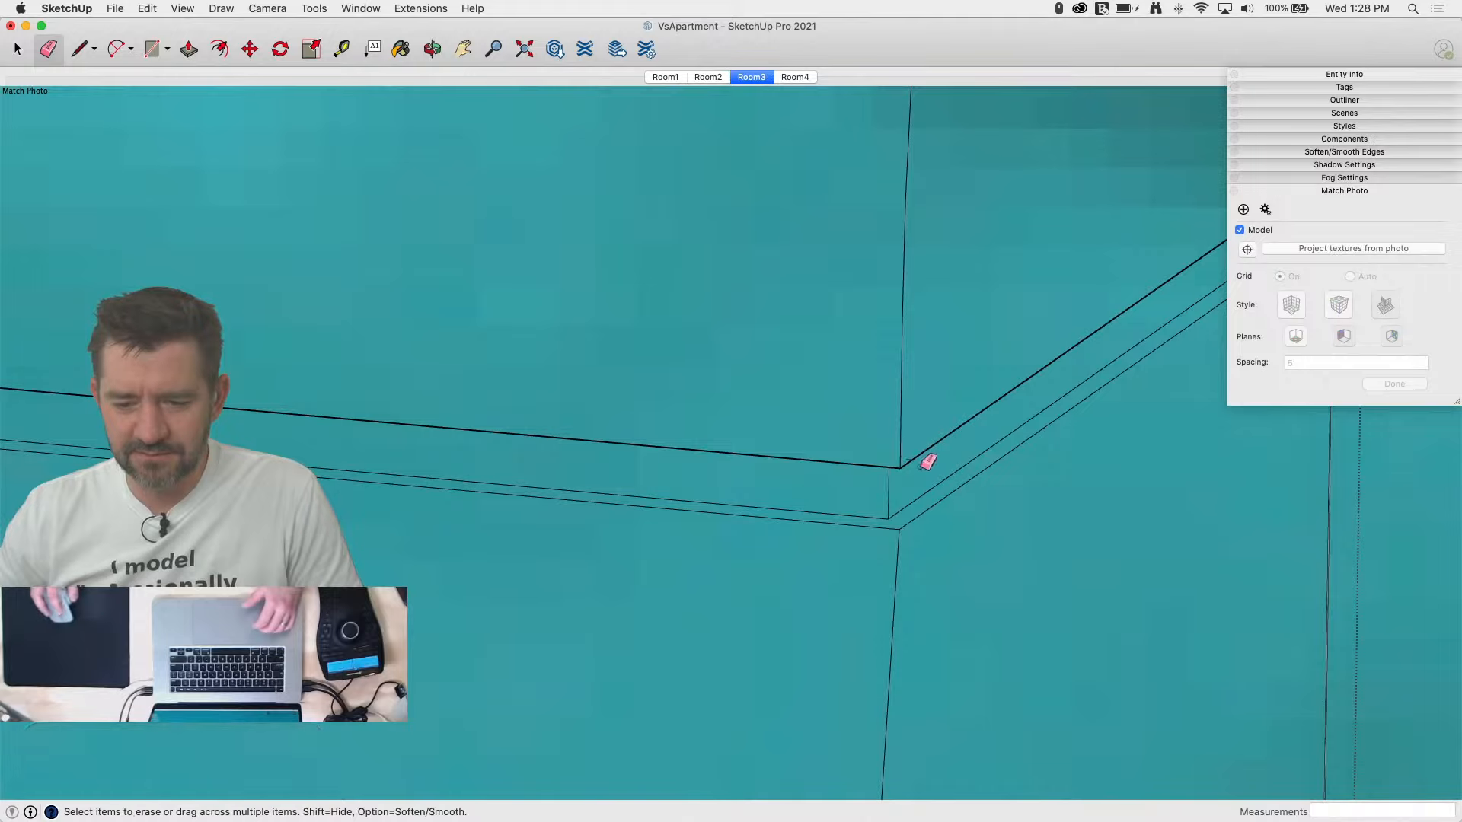
click(906, 456)
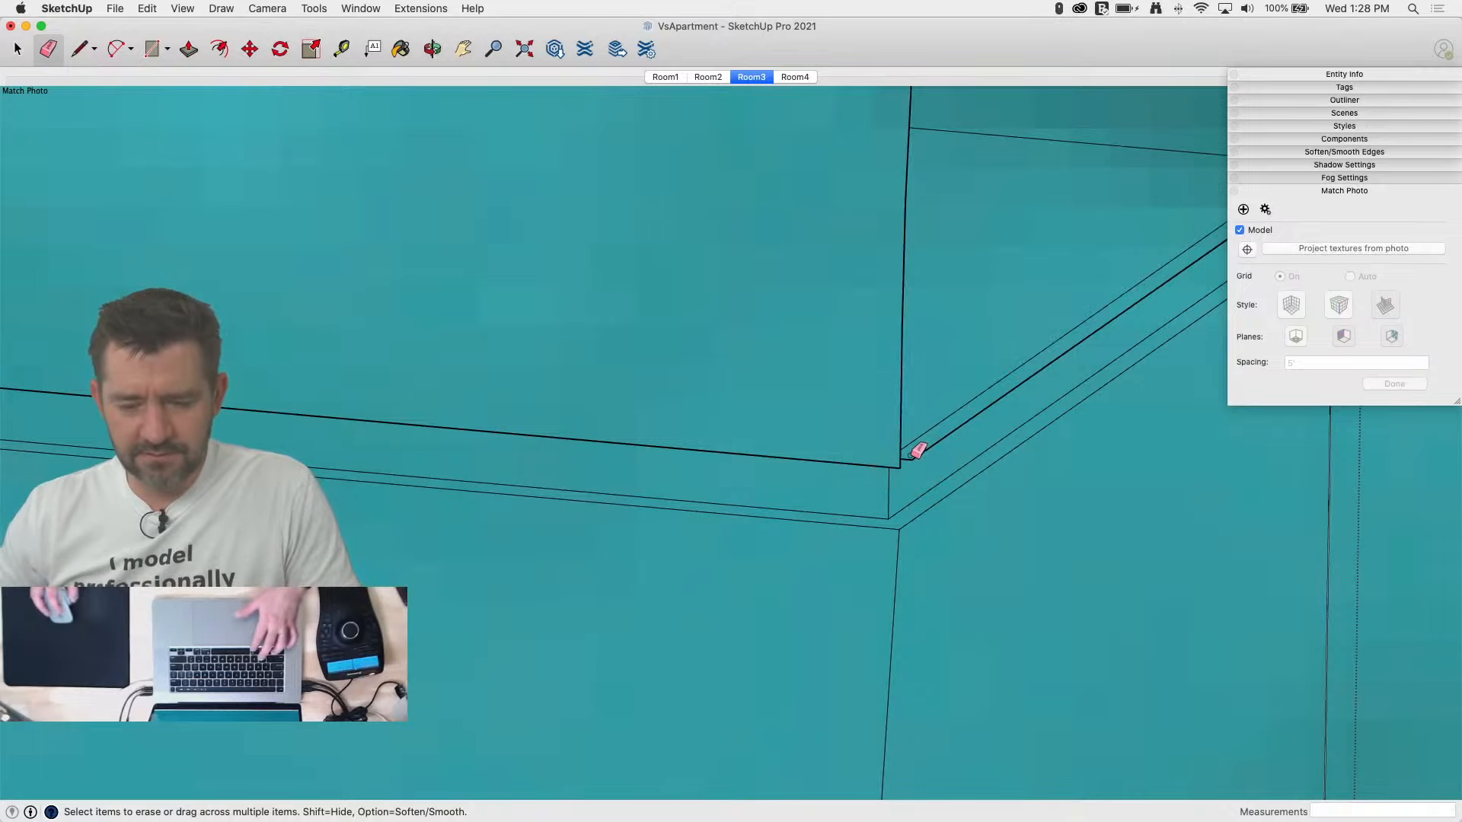
key(super+z)
click(910, 455)
key(super+z)
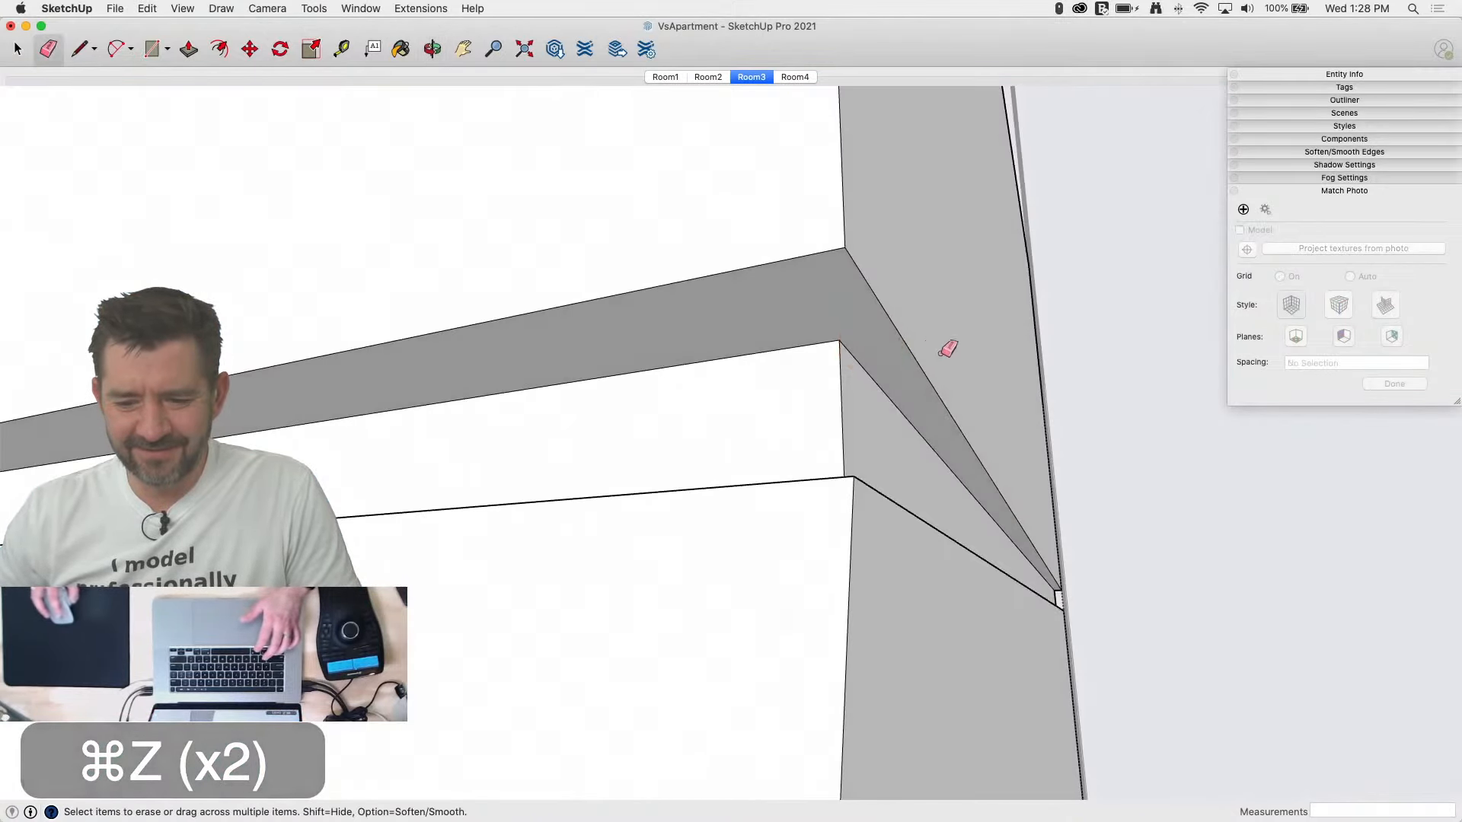
Step: Exit the sofa group and select the main floor face surrounding the sunken seating area
key(space)
click(966, 344)
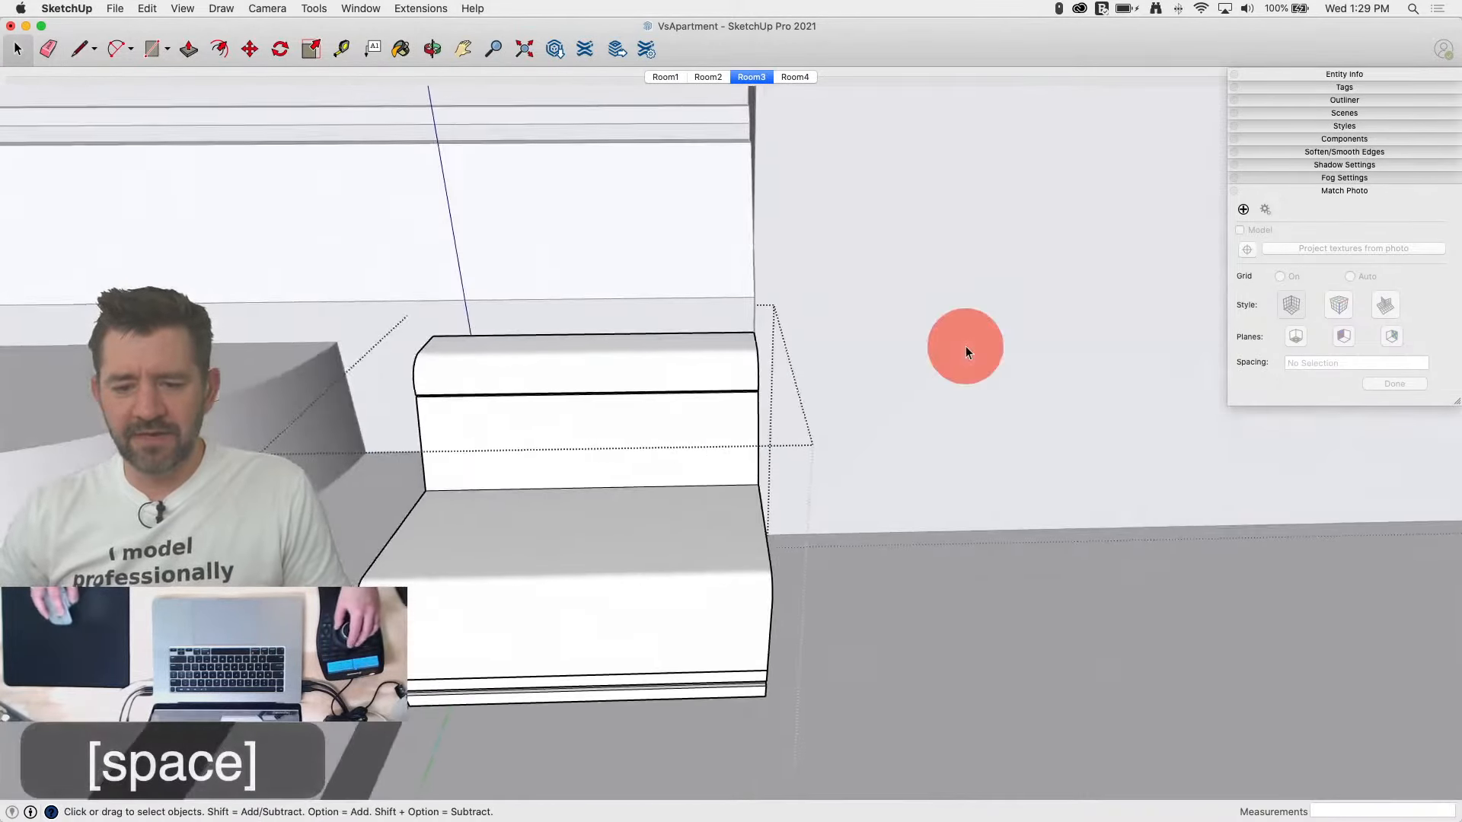
middle_drag(708, 610, 1263, 588)
key(Escape)
click(1249, 609)
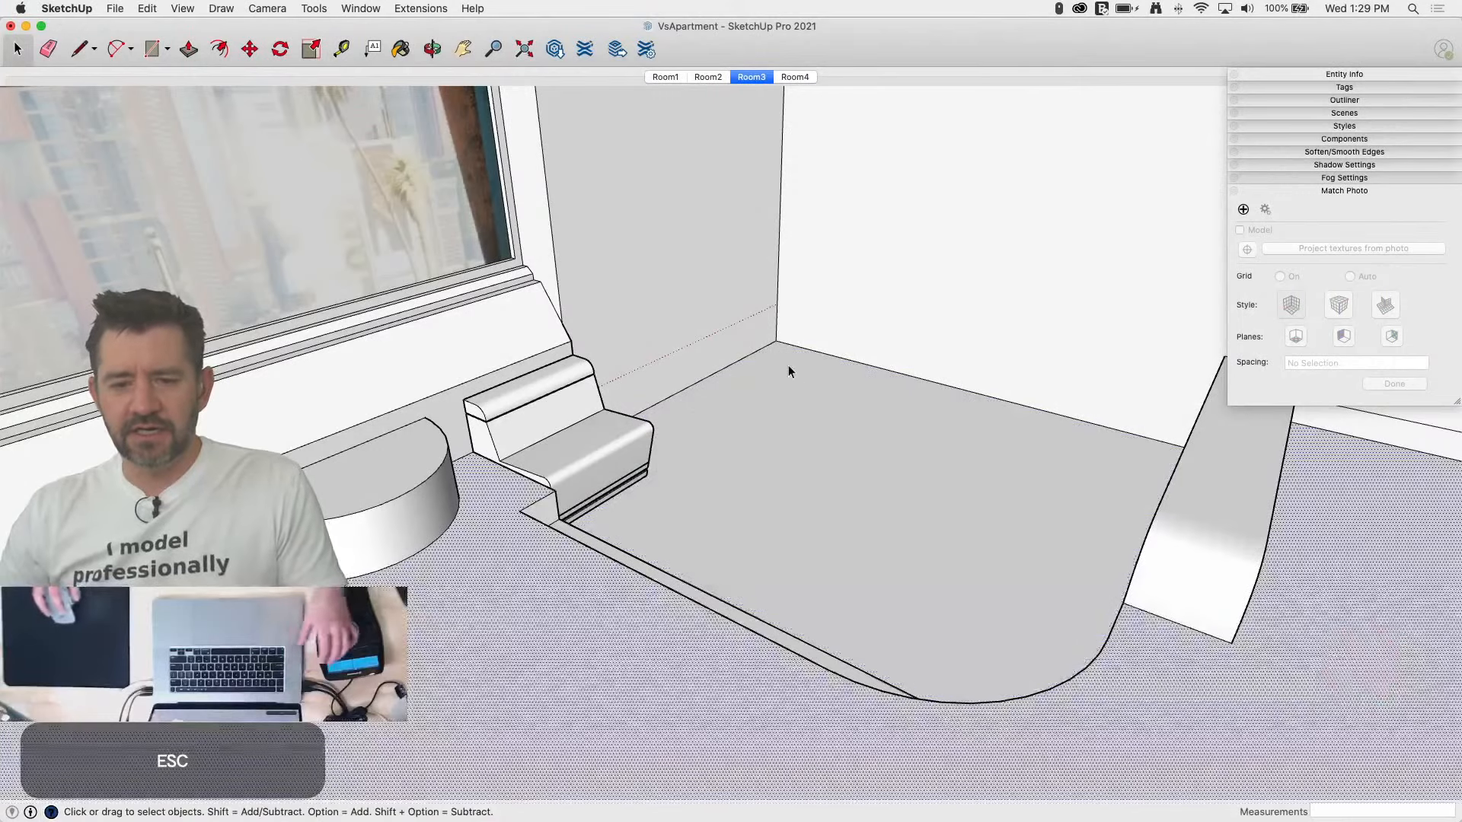
Step: Compare the sofa section with the matched photos in the Room3 and Room2 scenes
click(752, 76)
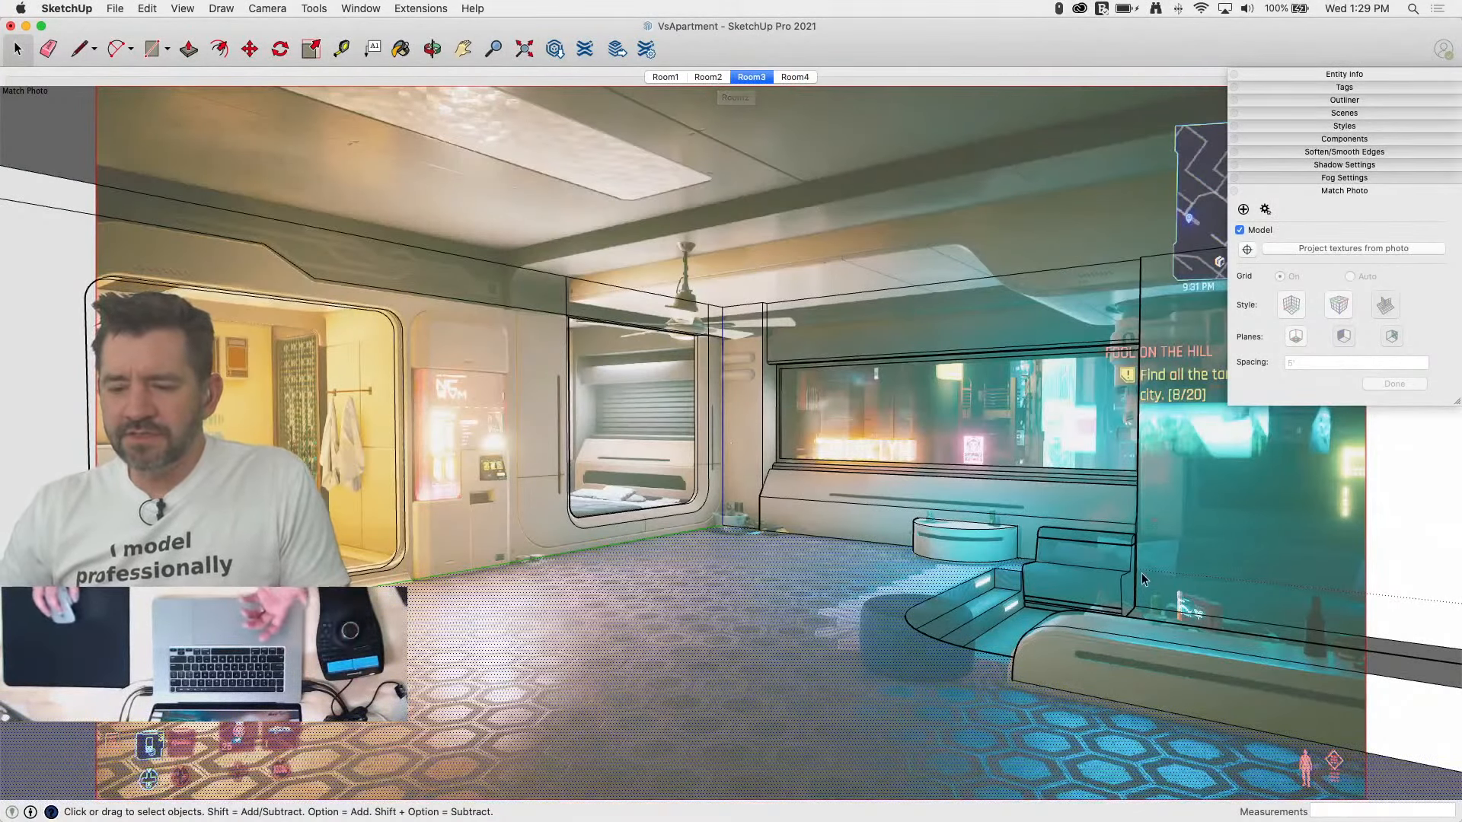
scroll(1141, 572, up, 4)
scroll(1142, 584, up, 4)
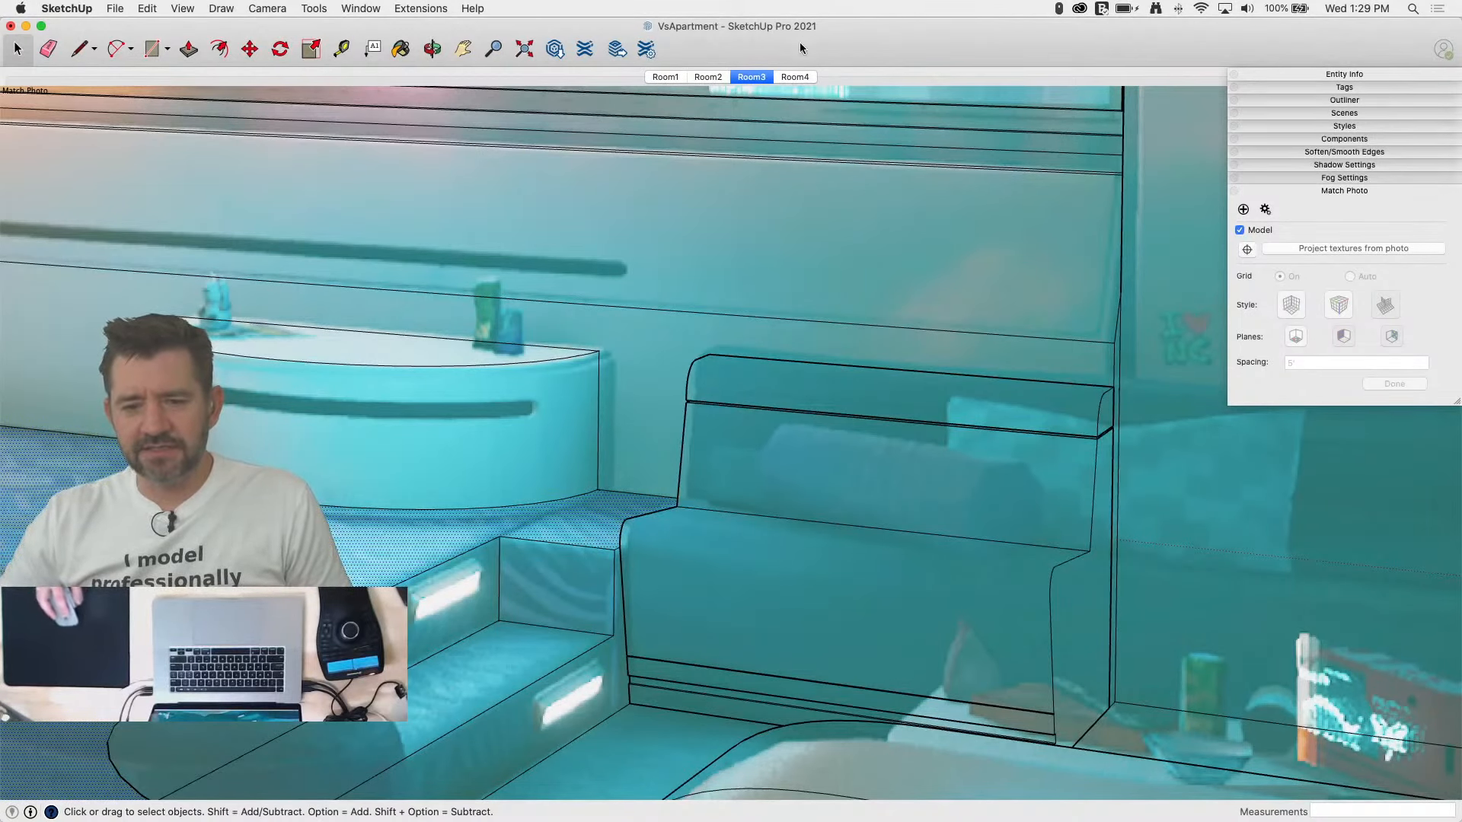
click(708, 77)
scroll(436, 574, up, 6)
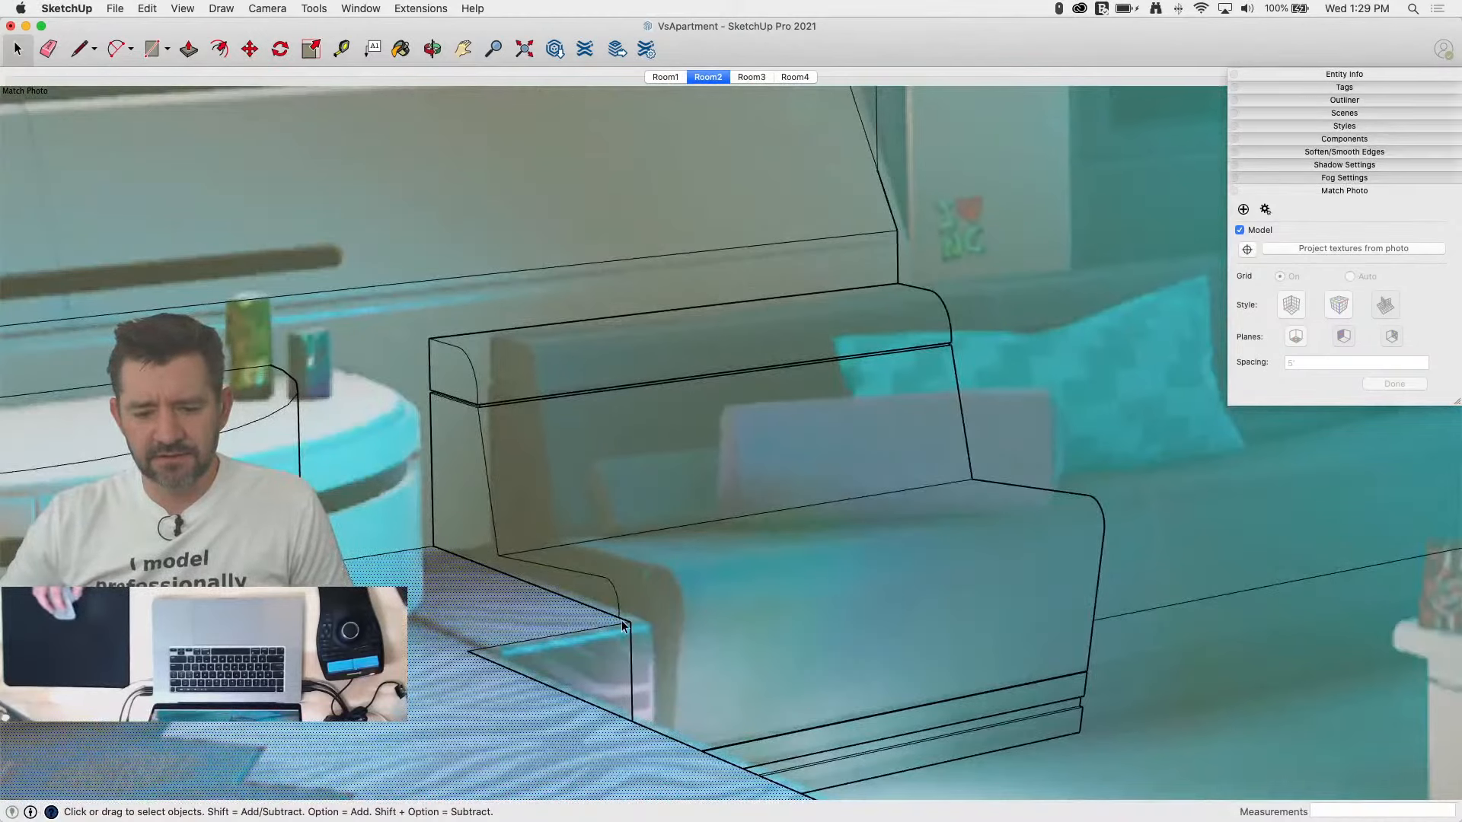
click(742, 577)
double_click(742, 576)
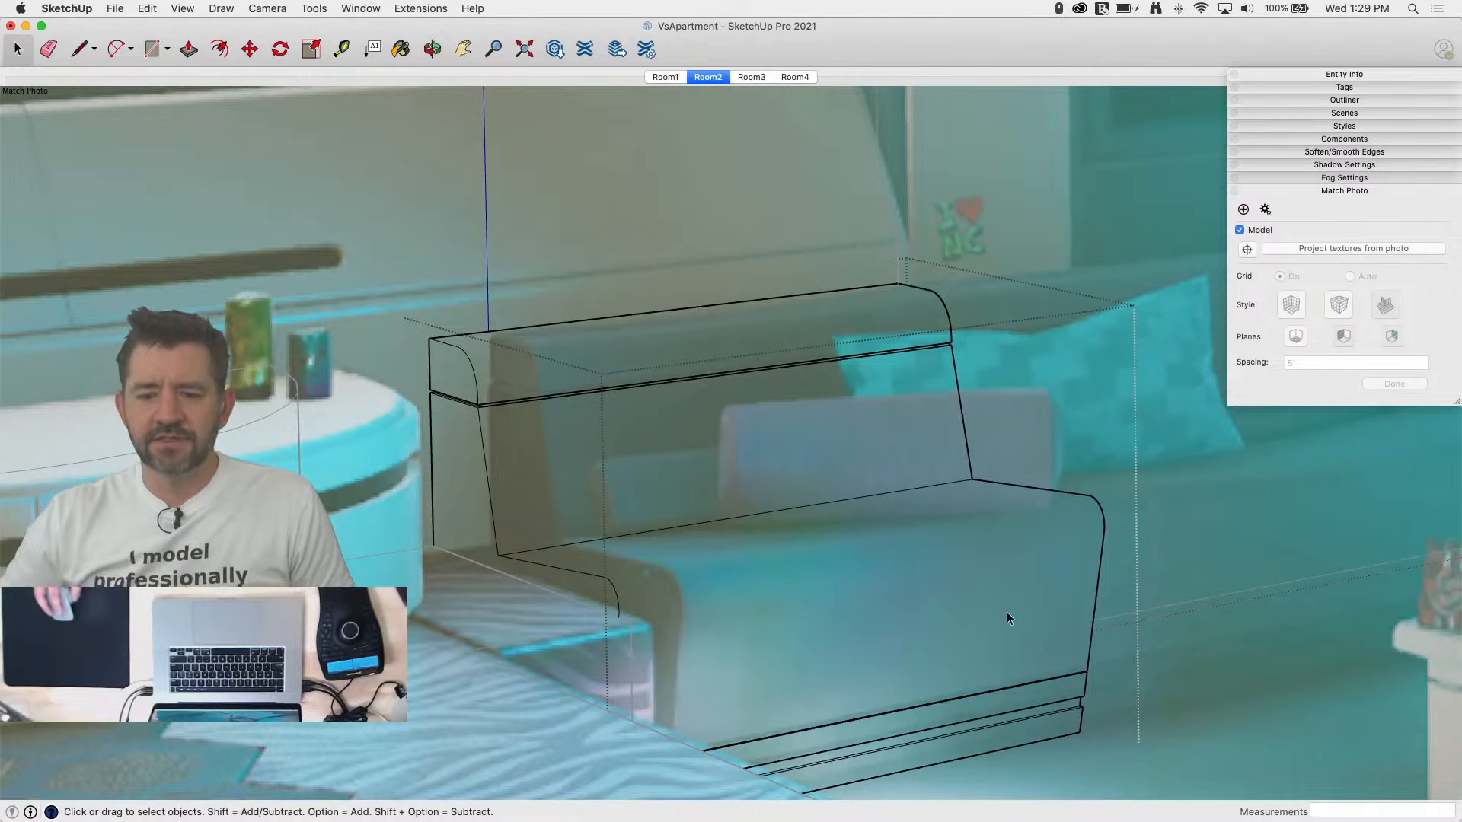
click(1168, 619)
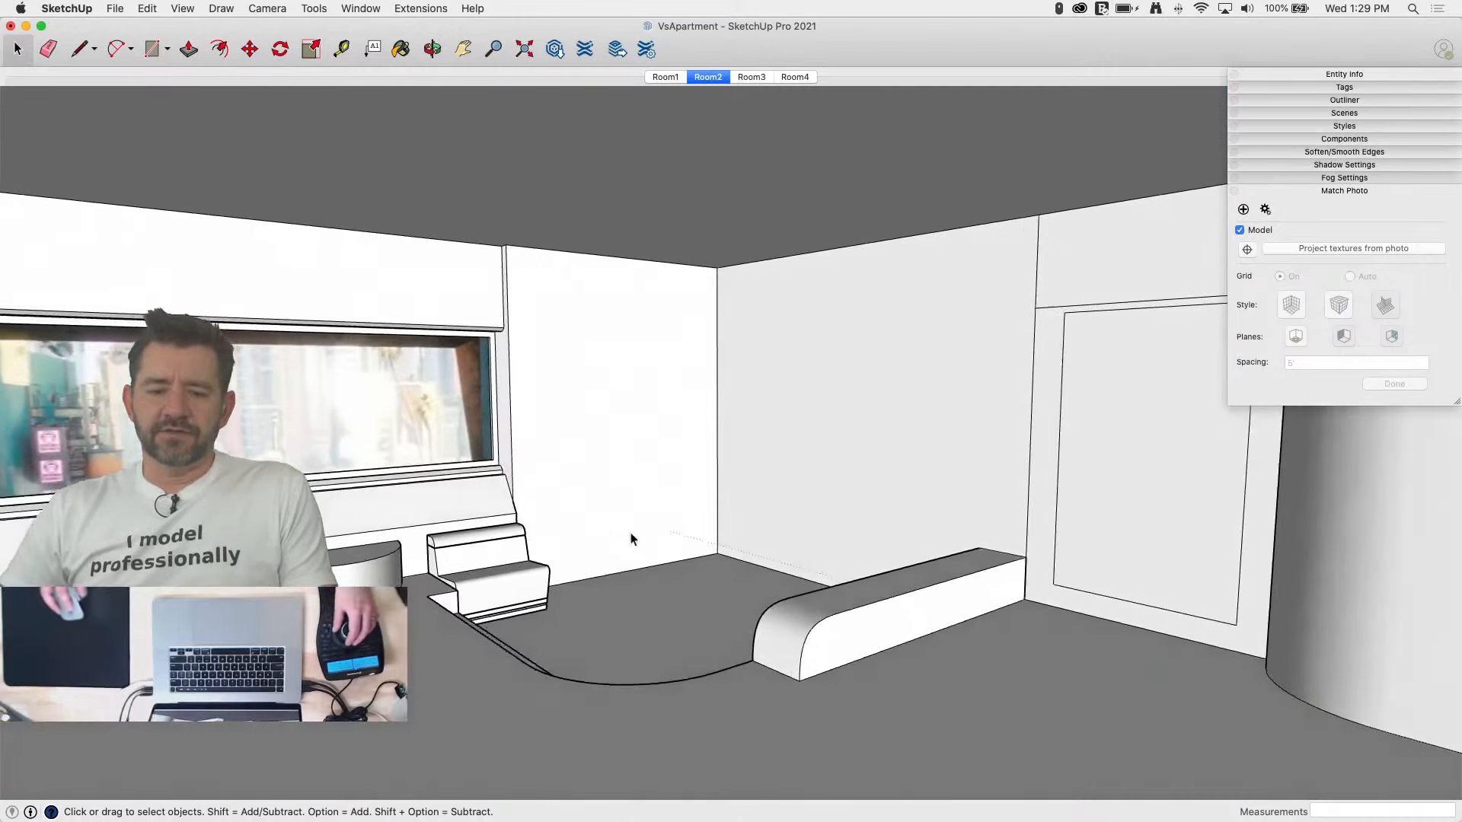
Step: Copy the sofa section end to end away from the window wall and repeat the copy with 2x for a three-section row
click(654, 623)
key(m)
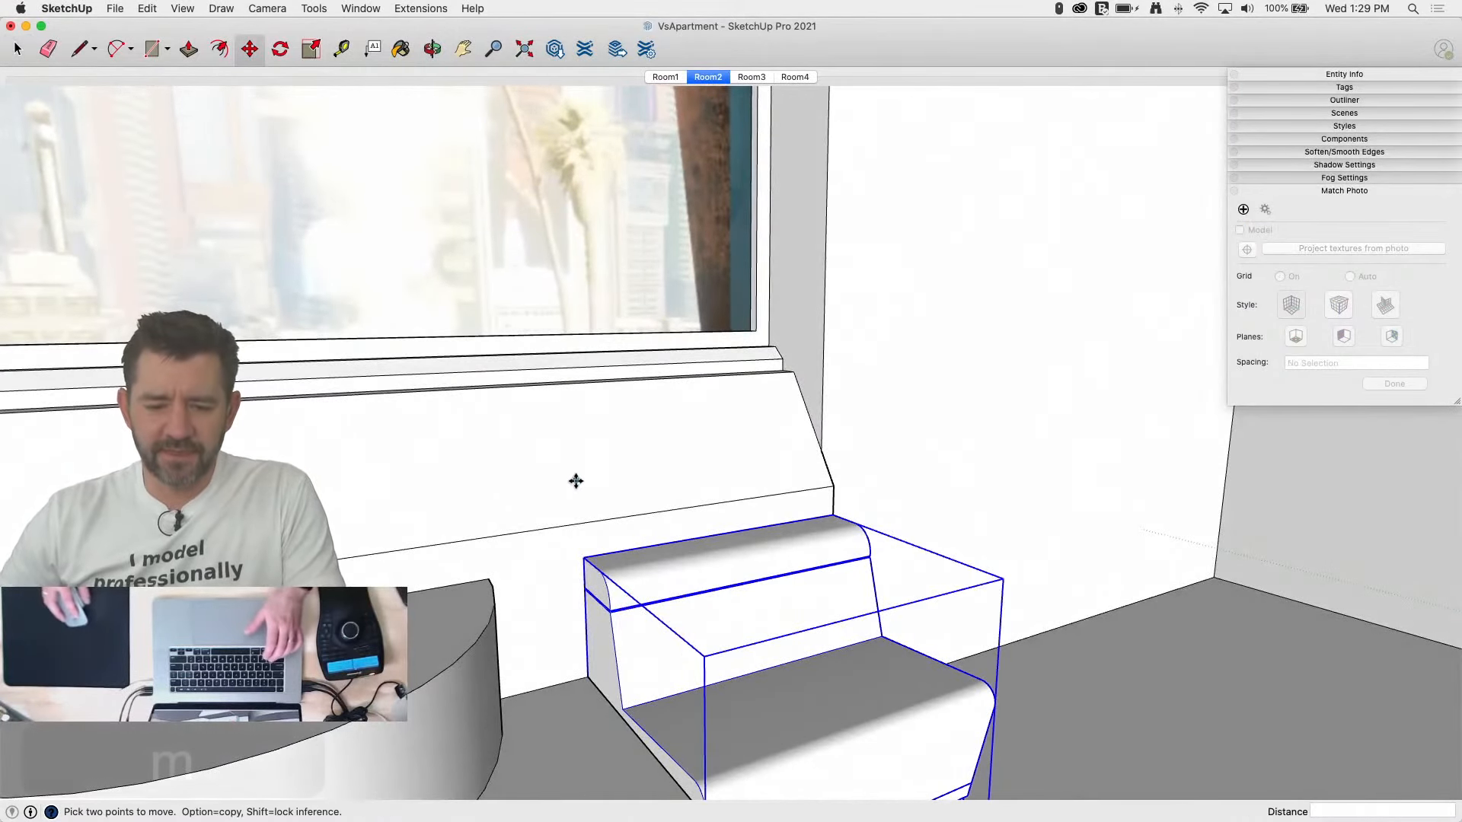
key(alt)
click(584, 558)
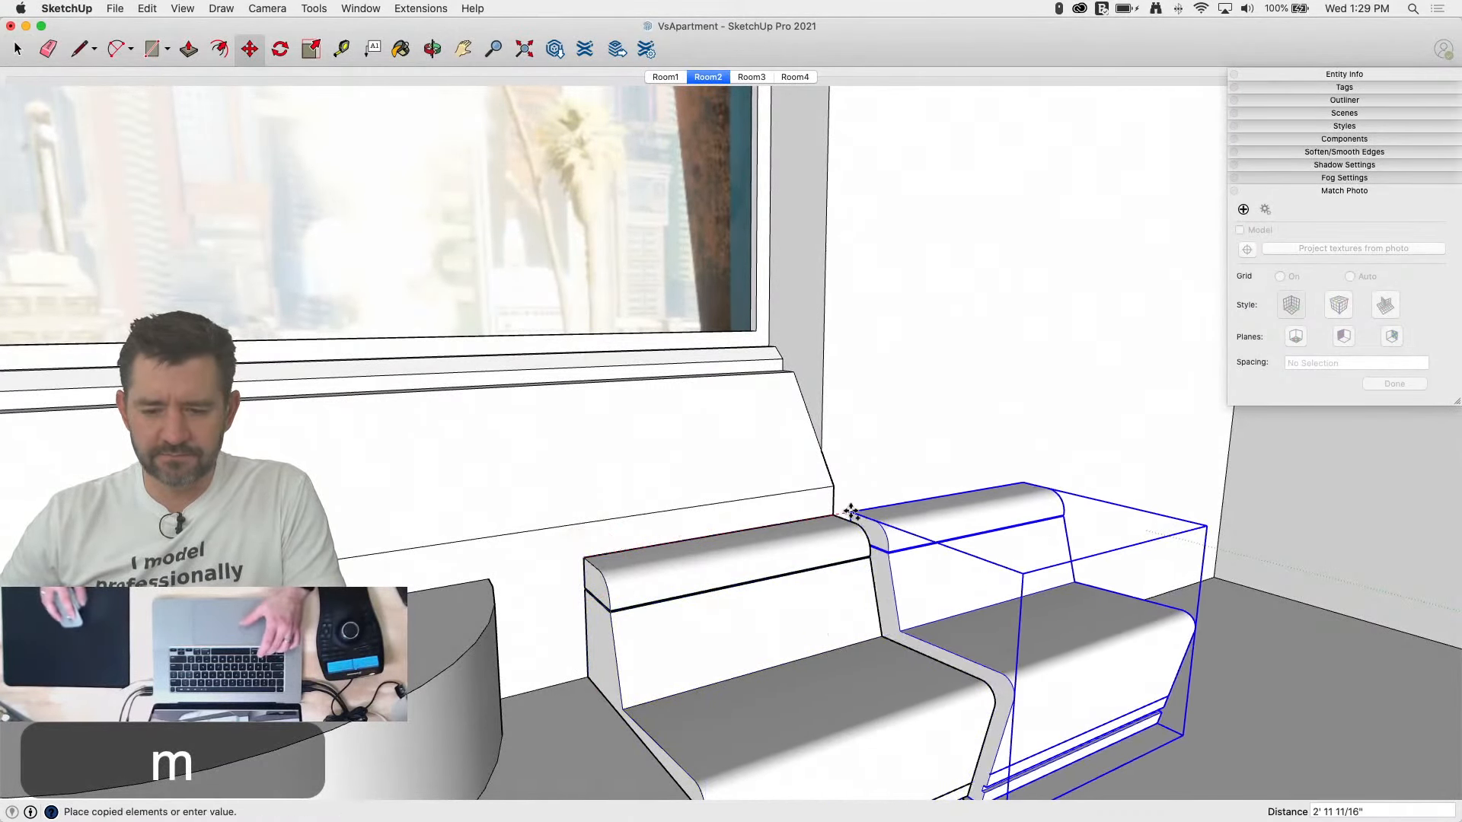
click(832, 515)
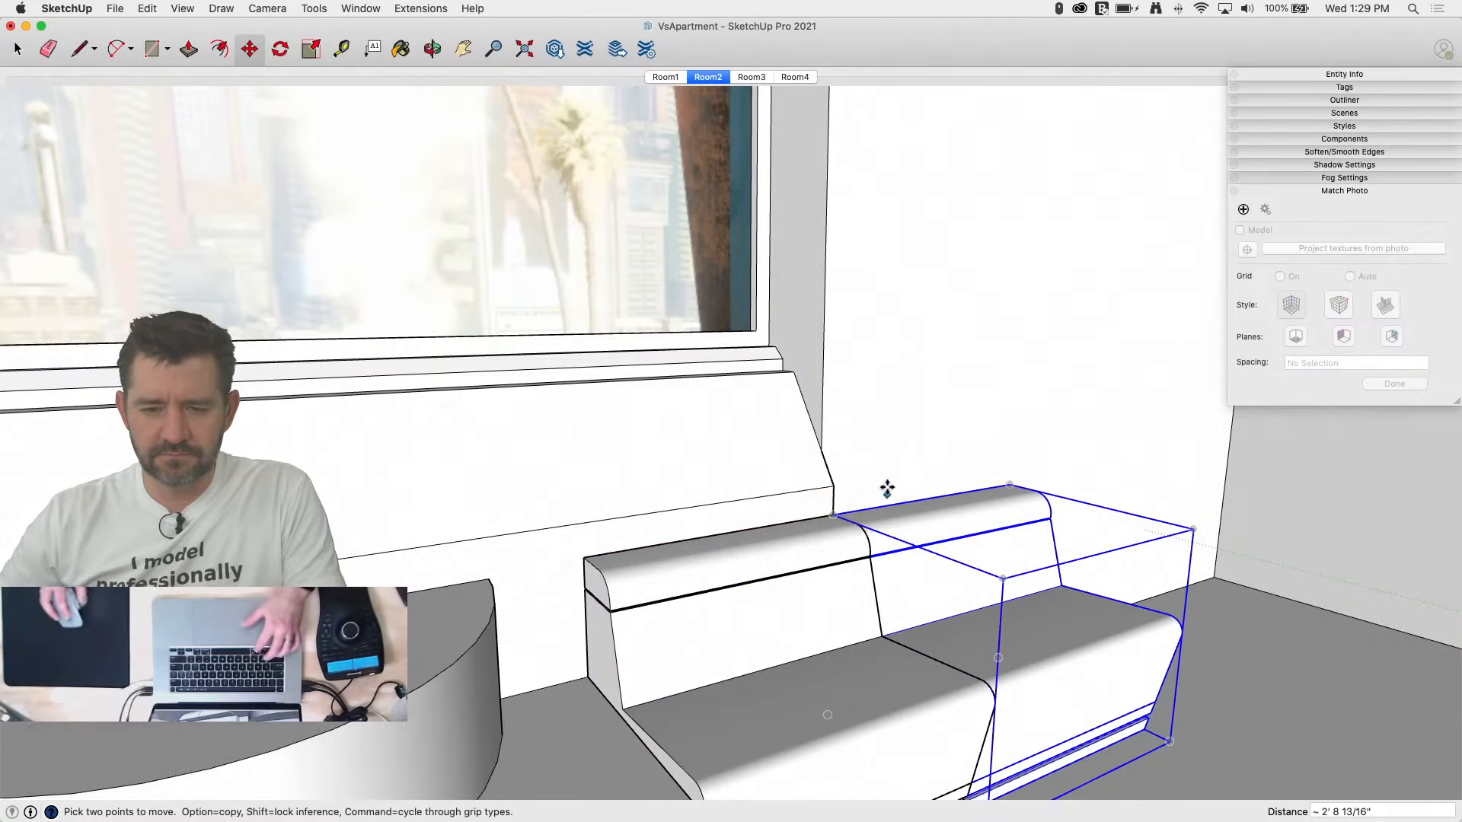
click(752, 77)
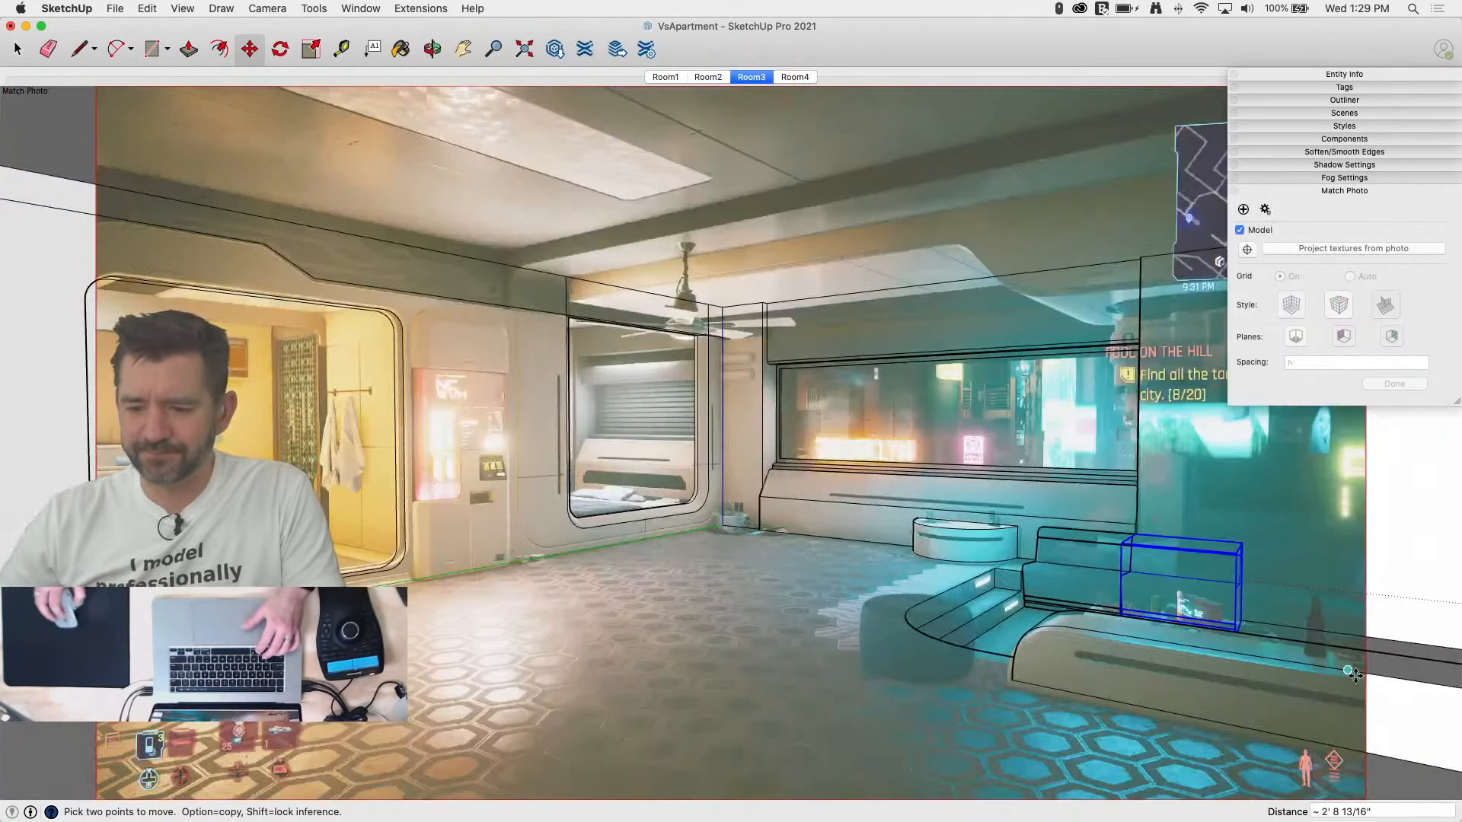
text(2)
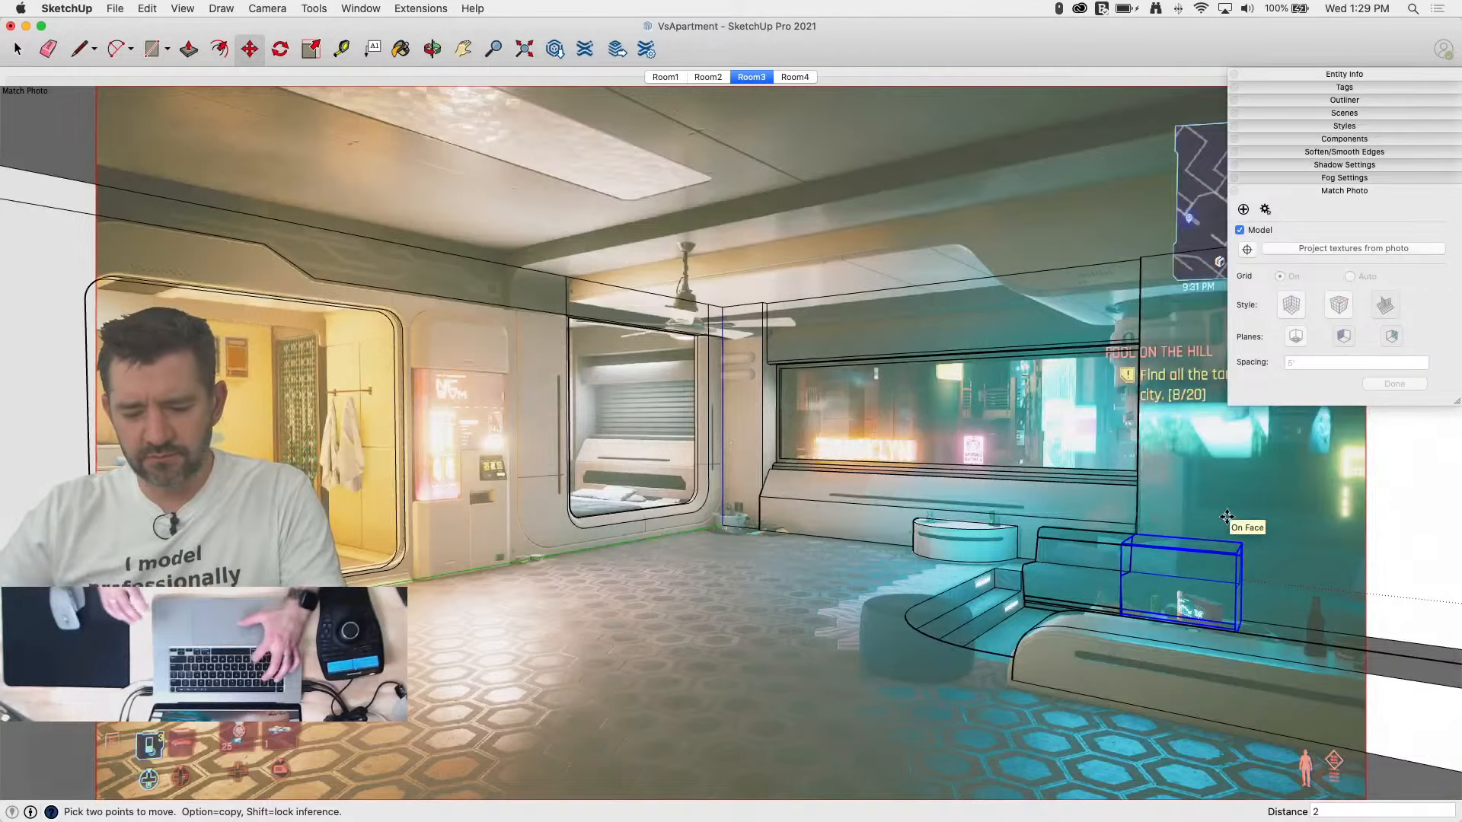
text(x)
key(Return)
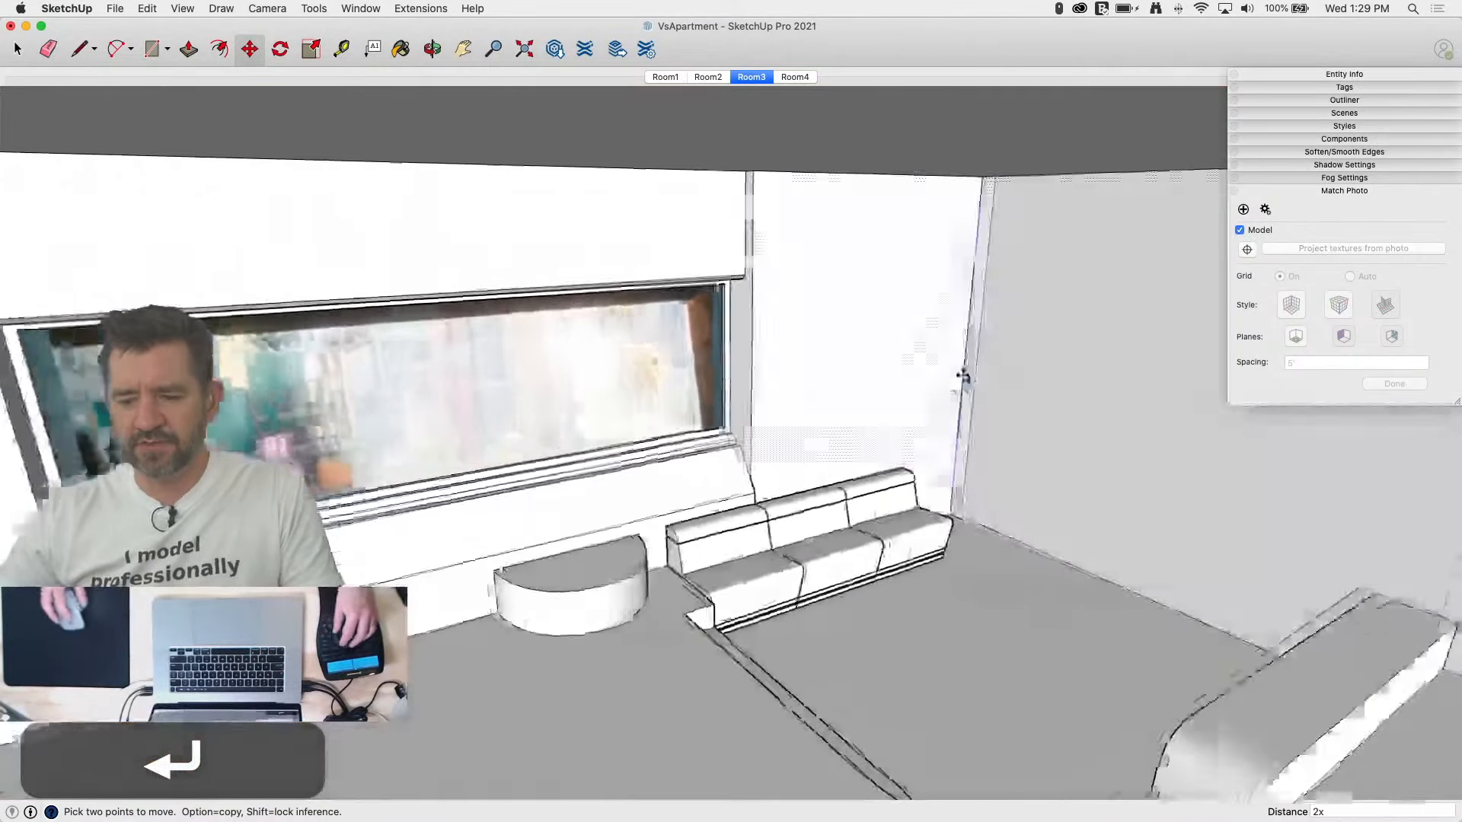
Step: Copy the whole three-section sofa row about 3' 10 3/8" forward into the middle of the seating area
click(709, 78)
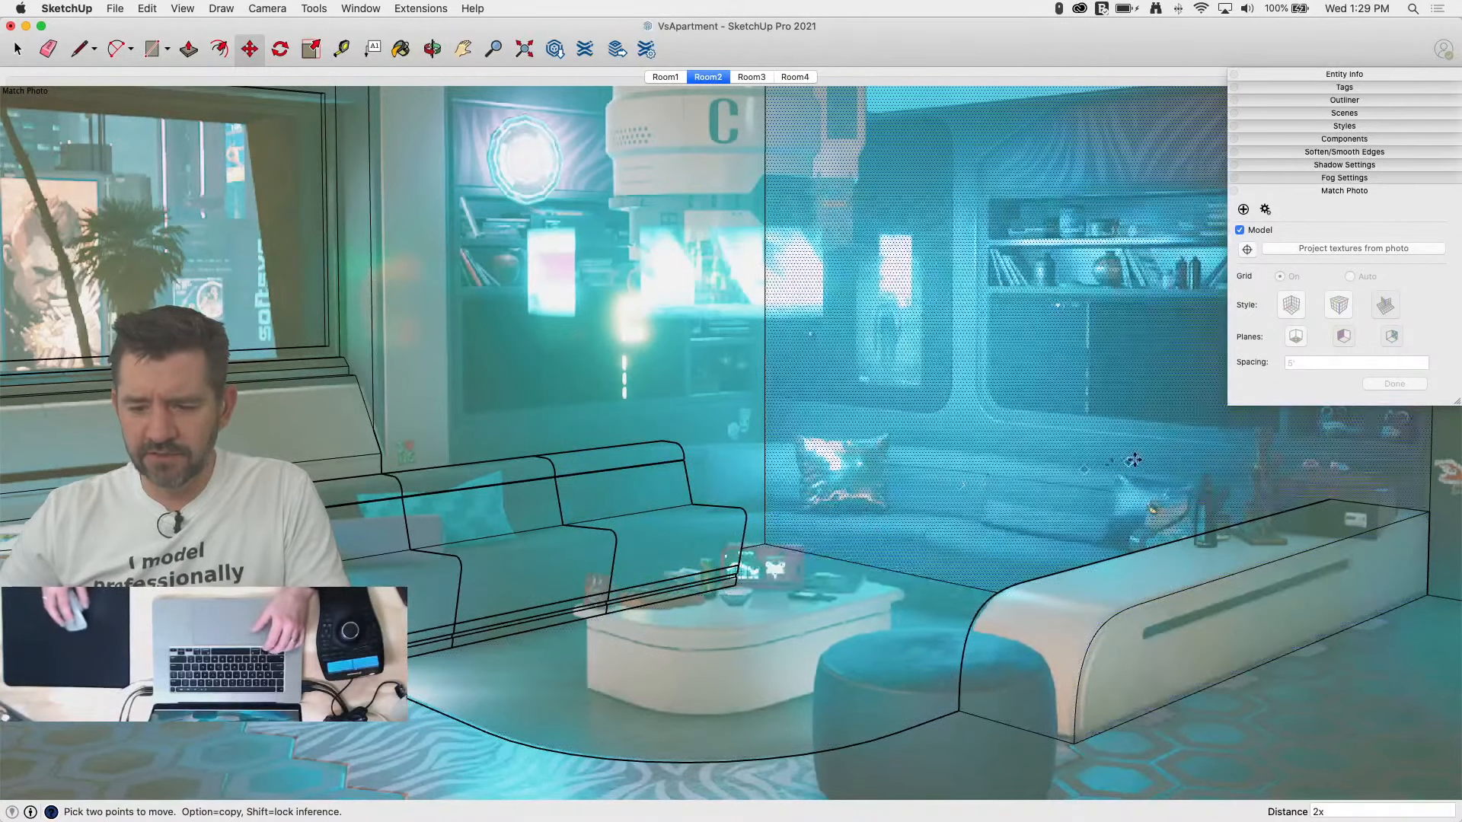
key(space)
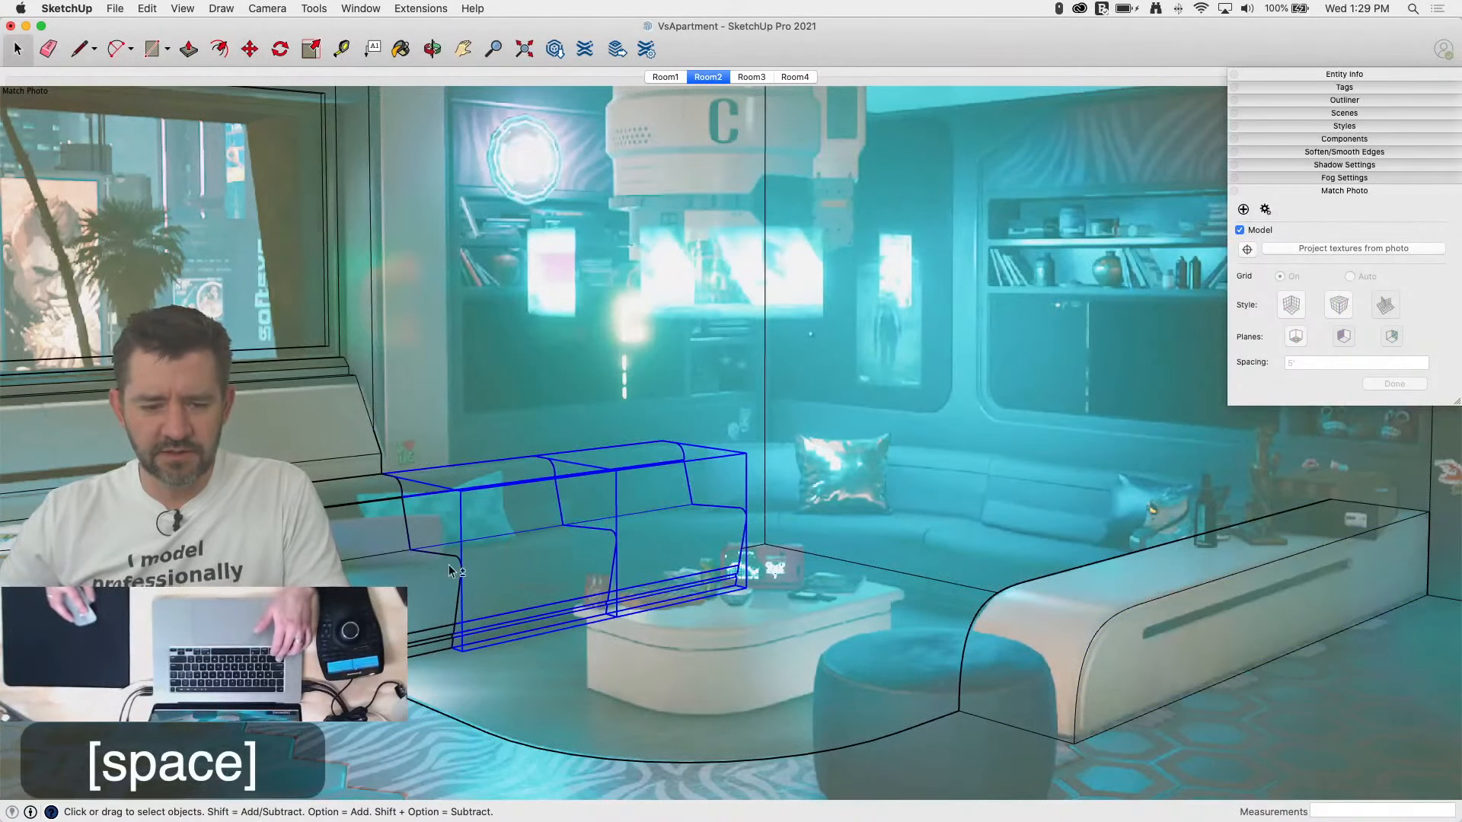
key(m)
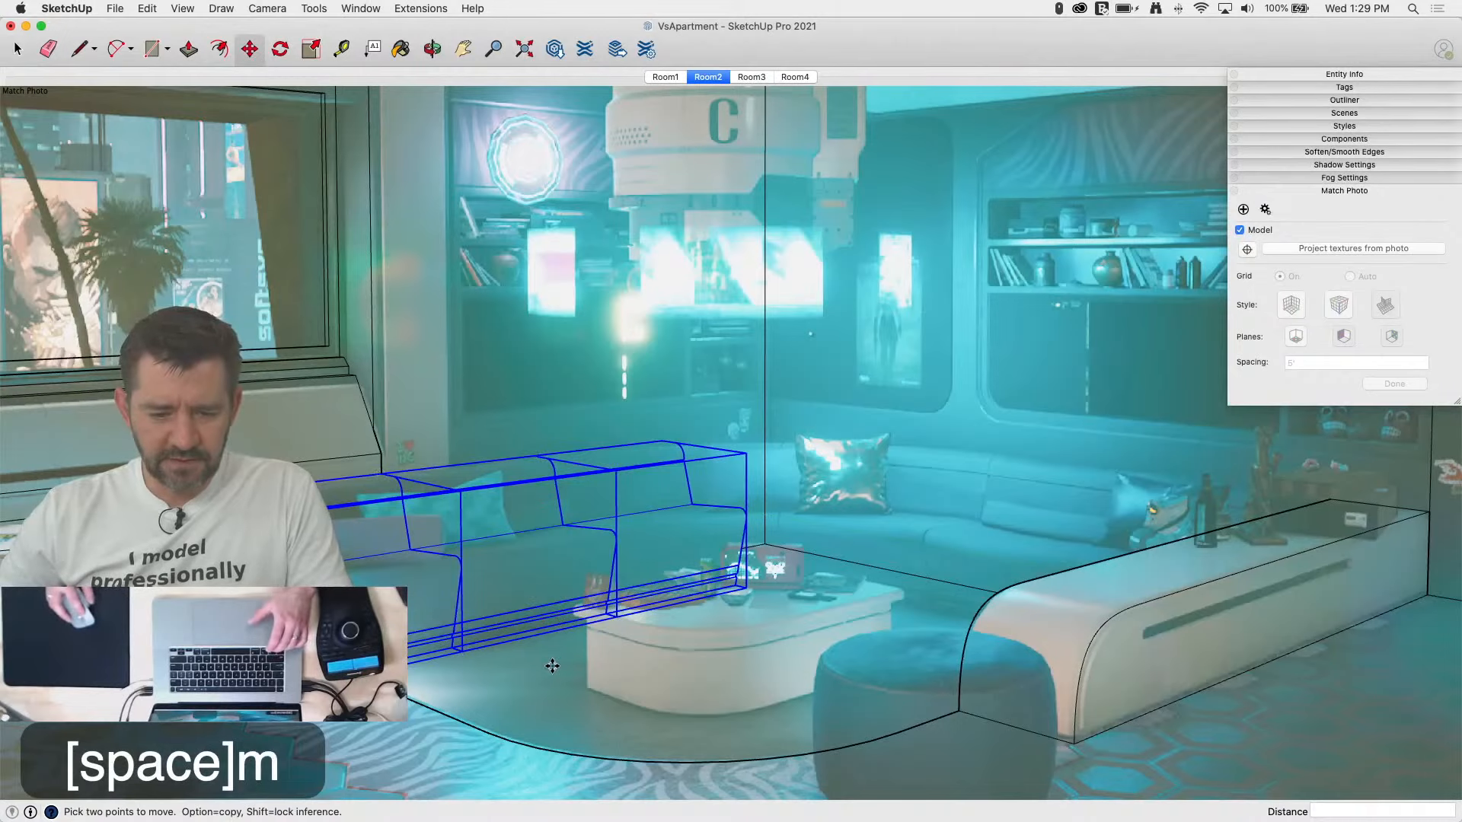
click(614, 518)
click(813, 543)
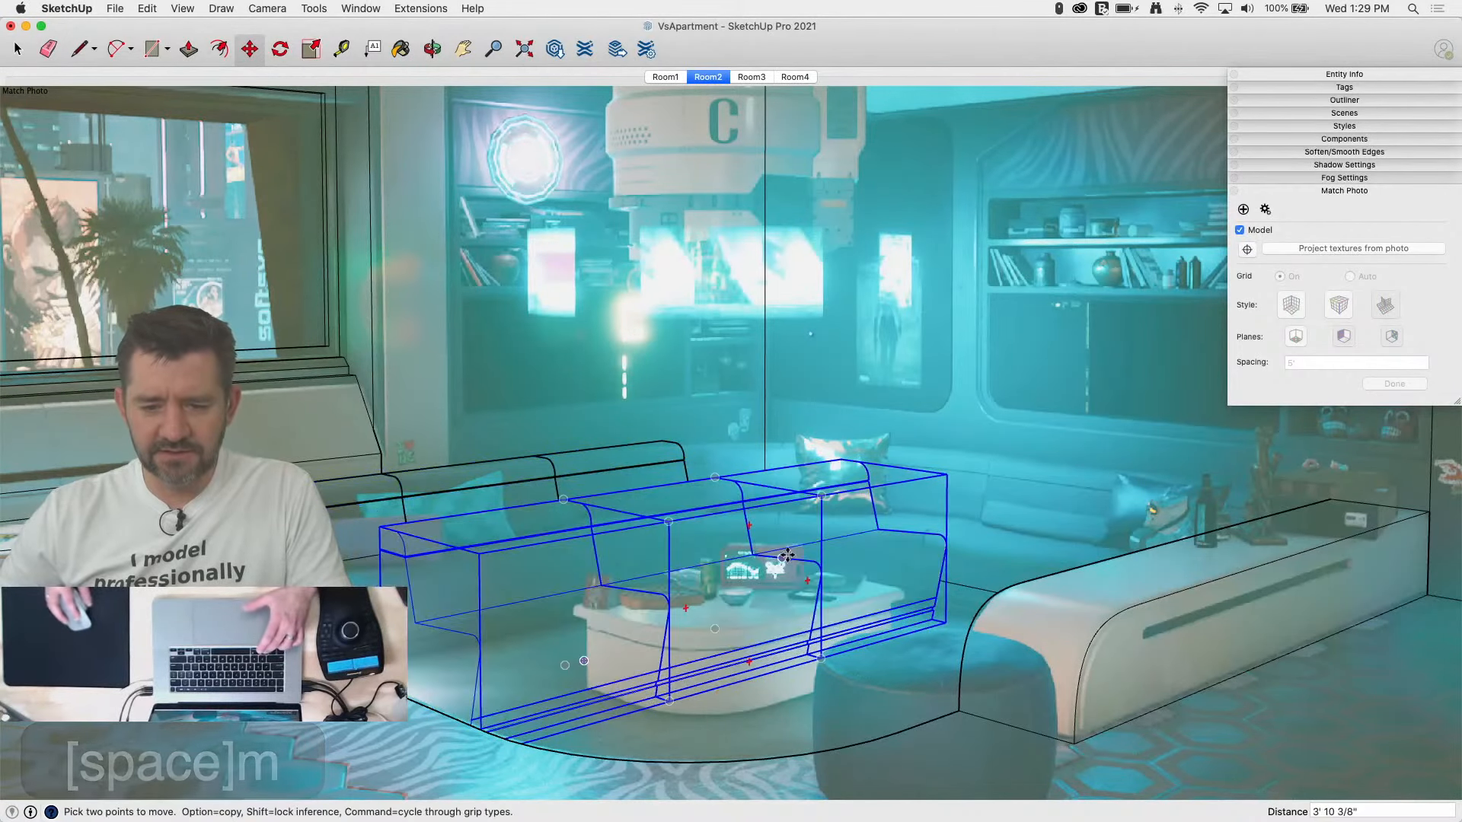
Step: Rotate the copied sofa row 90 degrees on the floor plane so its back faces the adjoining wall
key(m)
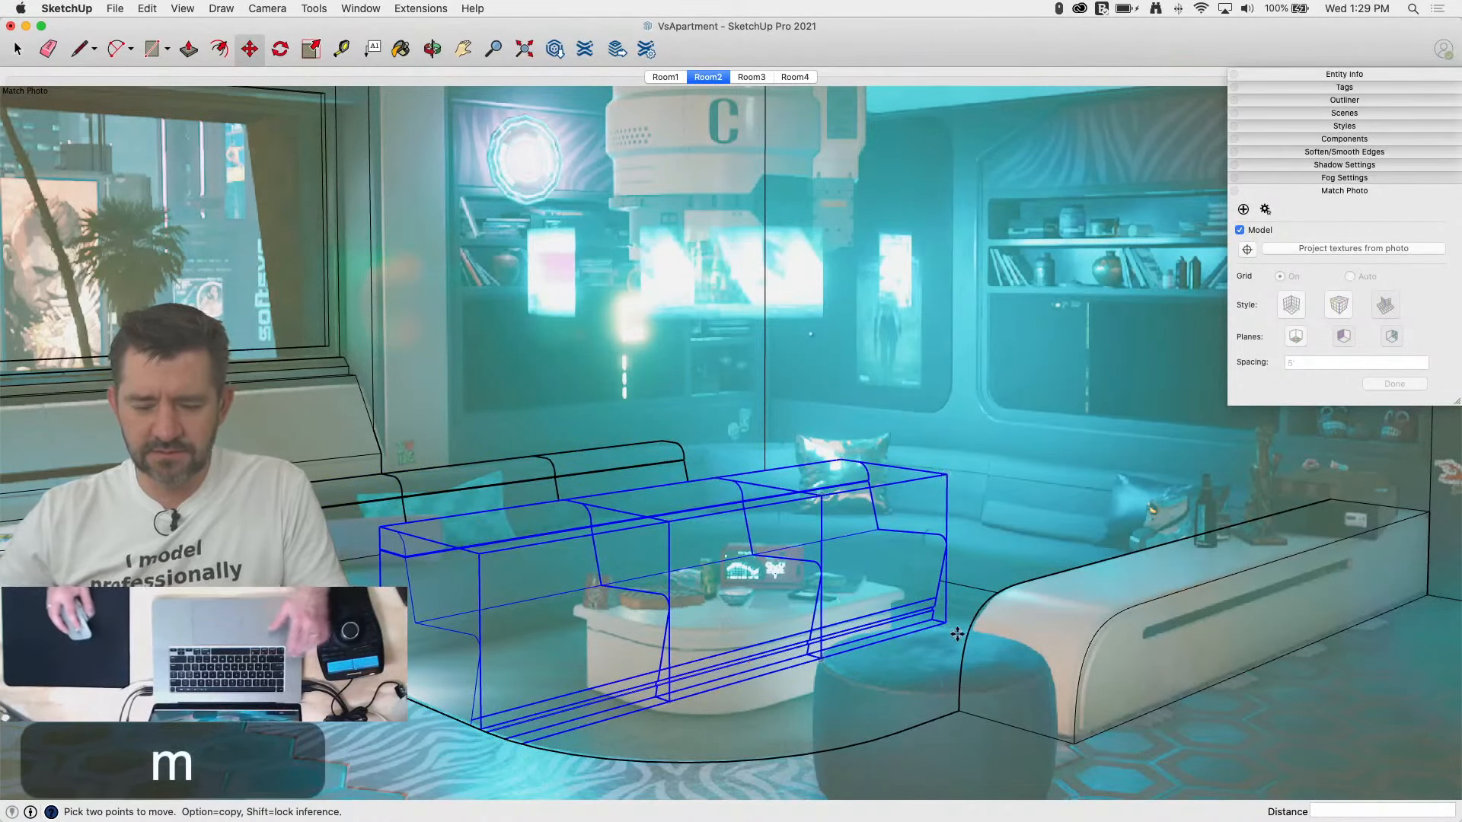
middle_drag(812, 543, 965, 465)
scroll(911, 589, up, 5)
key(q)
click(892, 498)
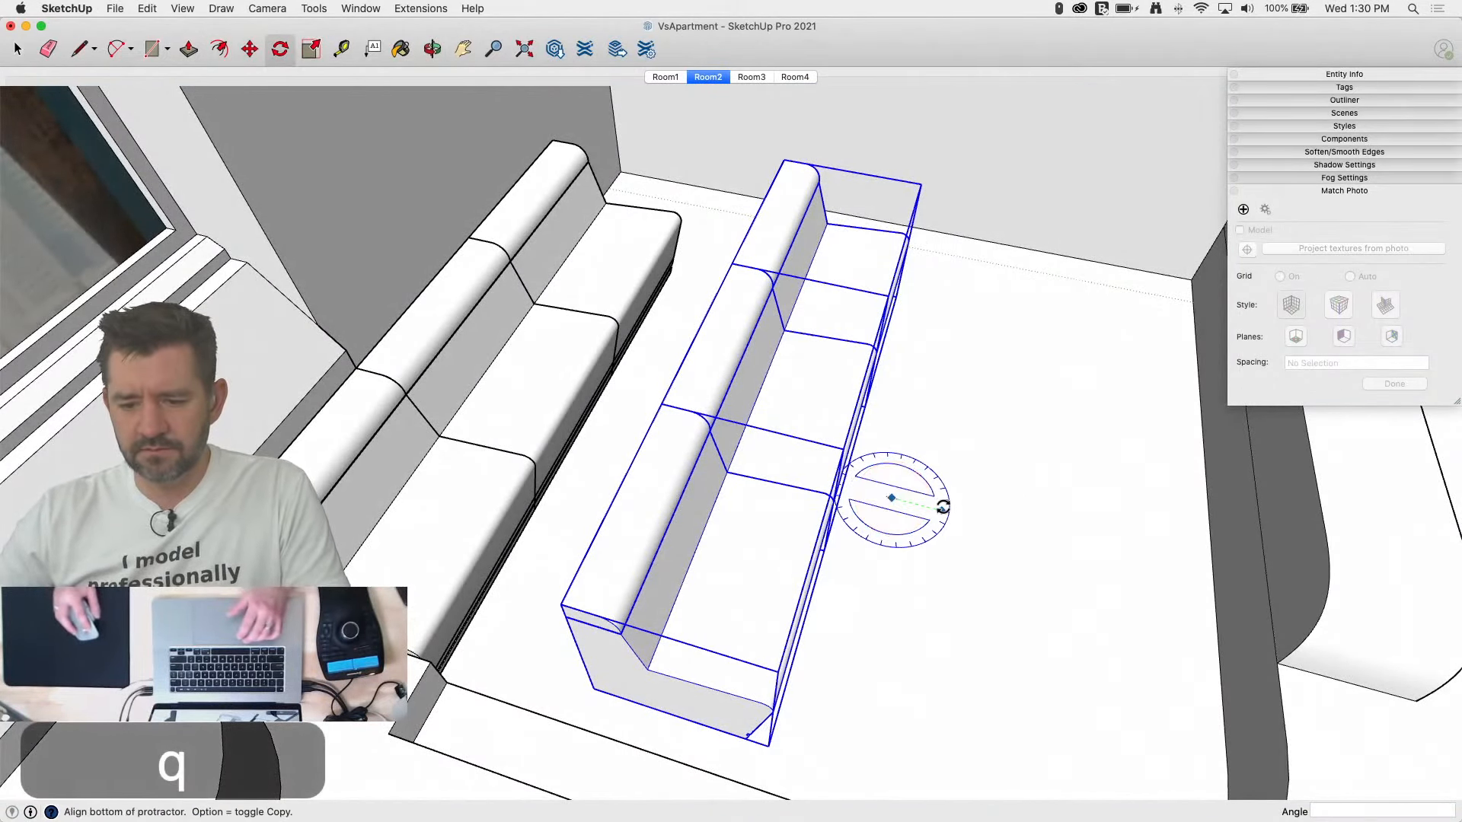
click(942, 510)
click(881, 542)
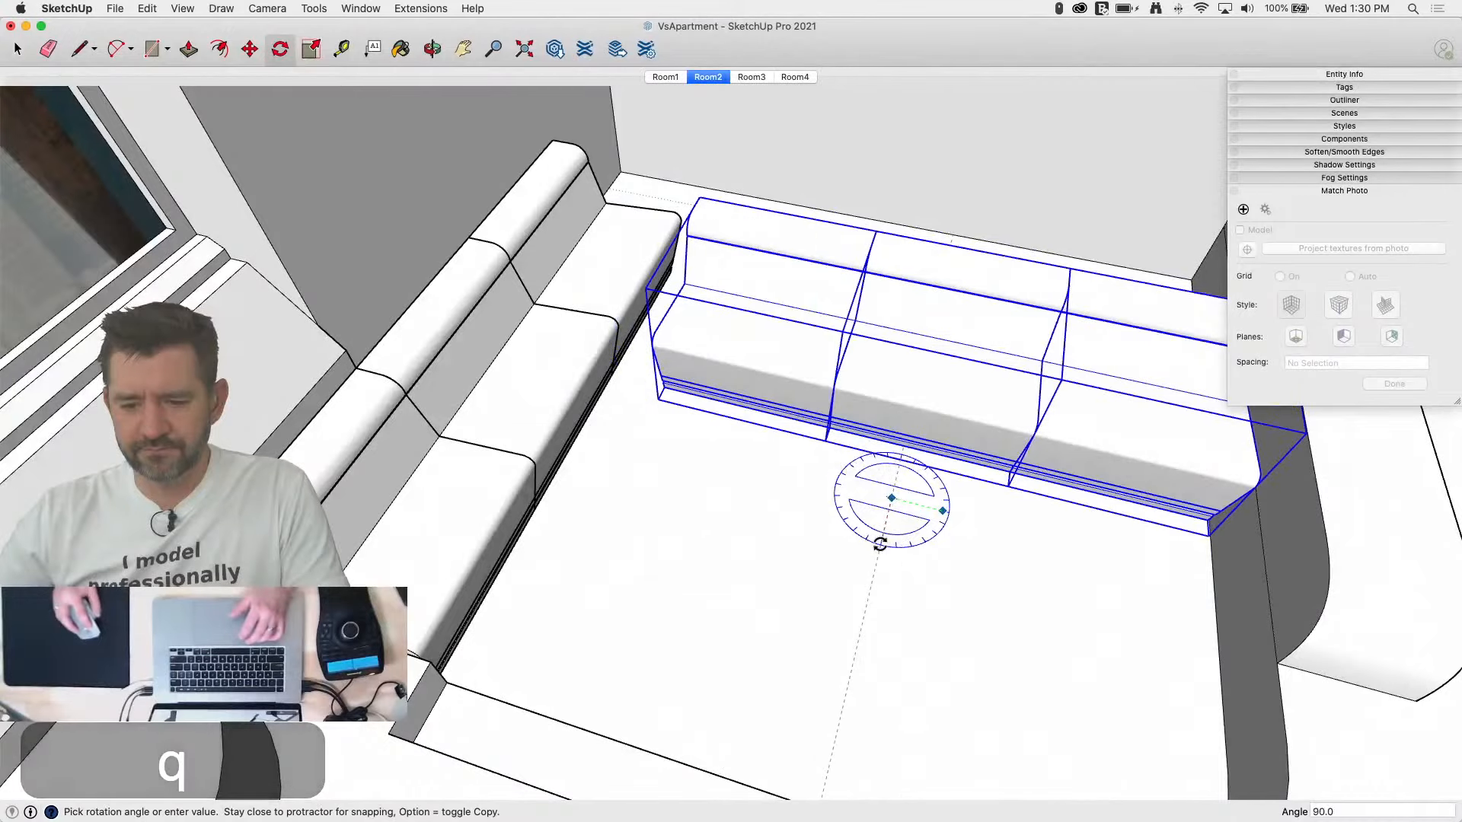
Step: Move the rotated sofa row by its back corner to place it against the adjoining wall
scroll(1051, 496, up, 8)
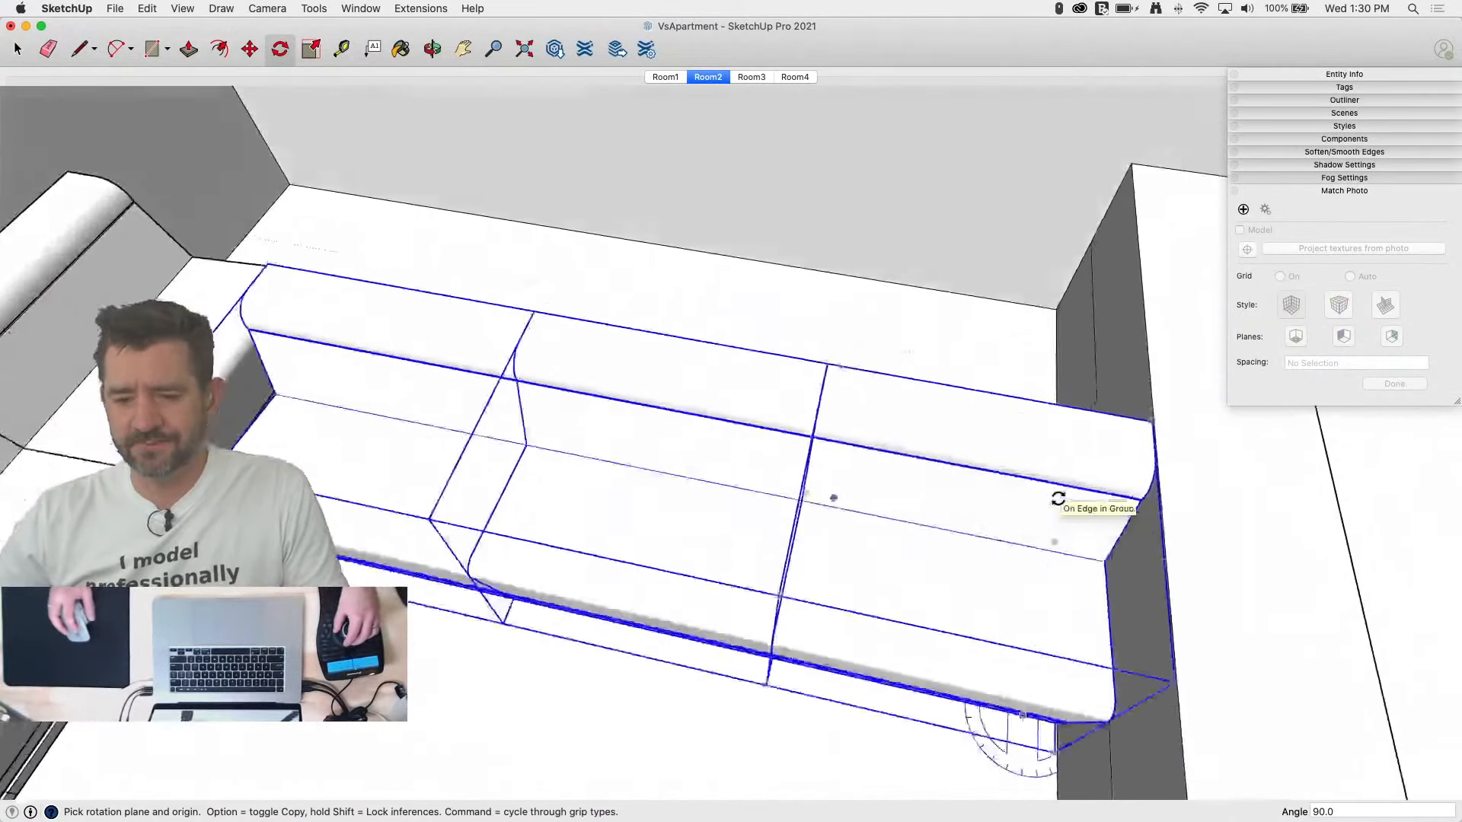
key(m)
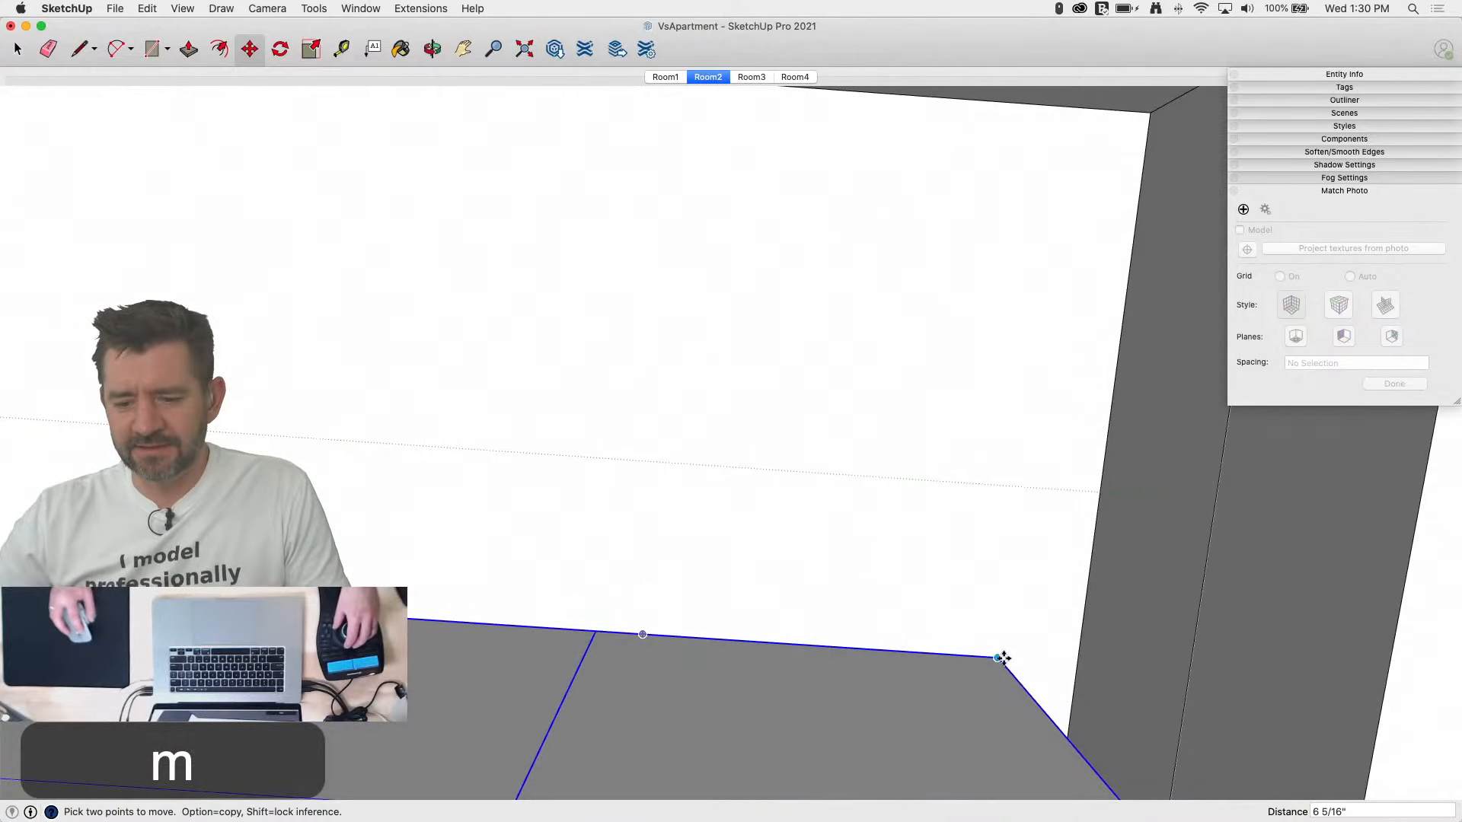
click(1003, 659)
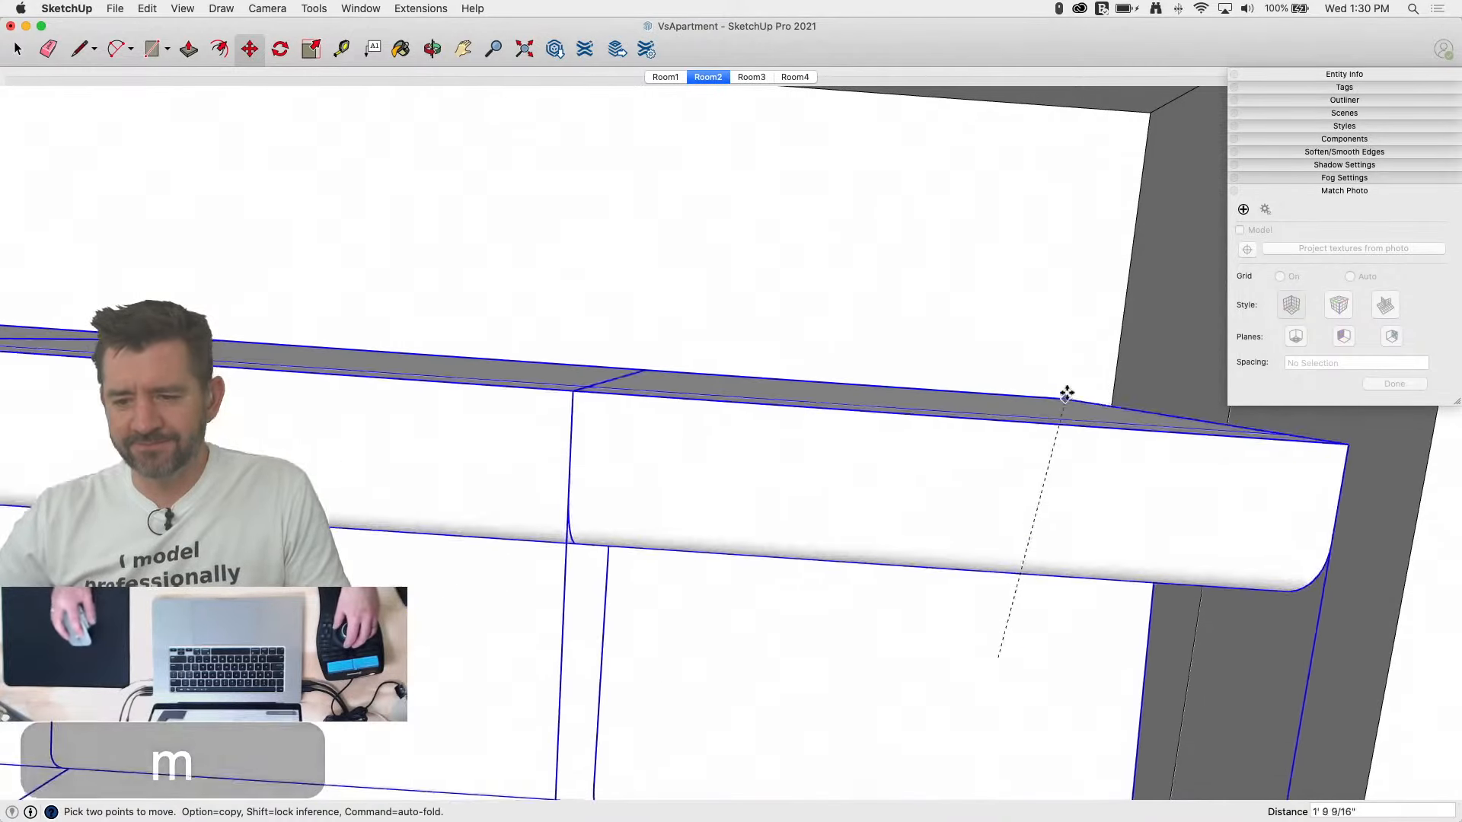
click(1049, 199)
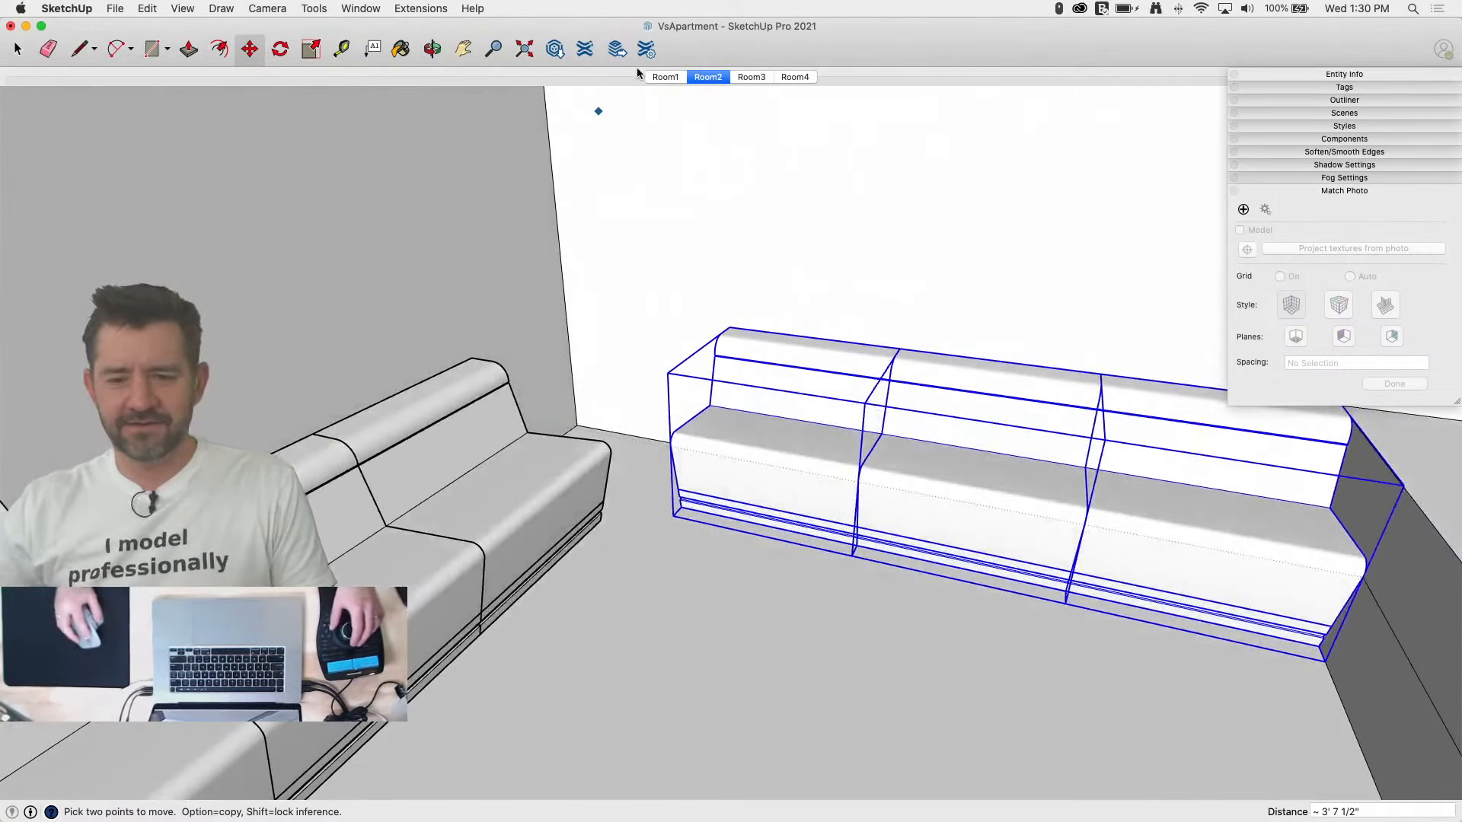
Step: Compare both sofa rows with the Room2 photo, examining the gap between them at the room's corner
click(701, 77)
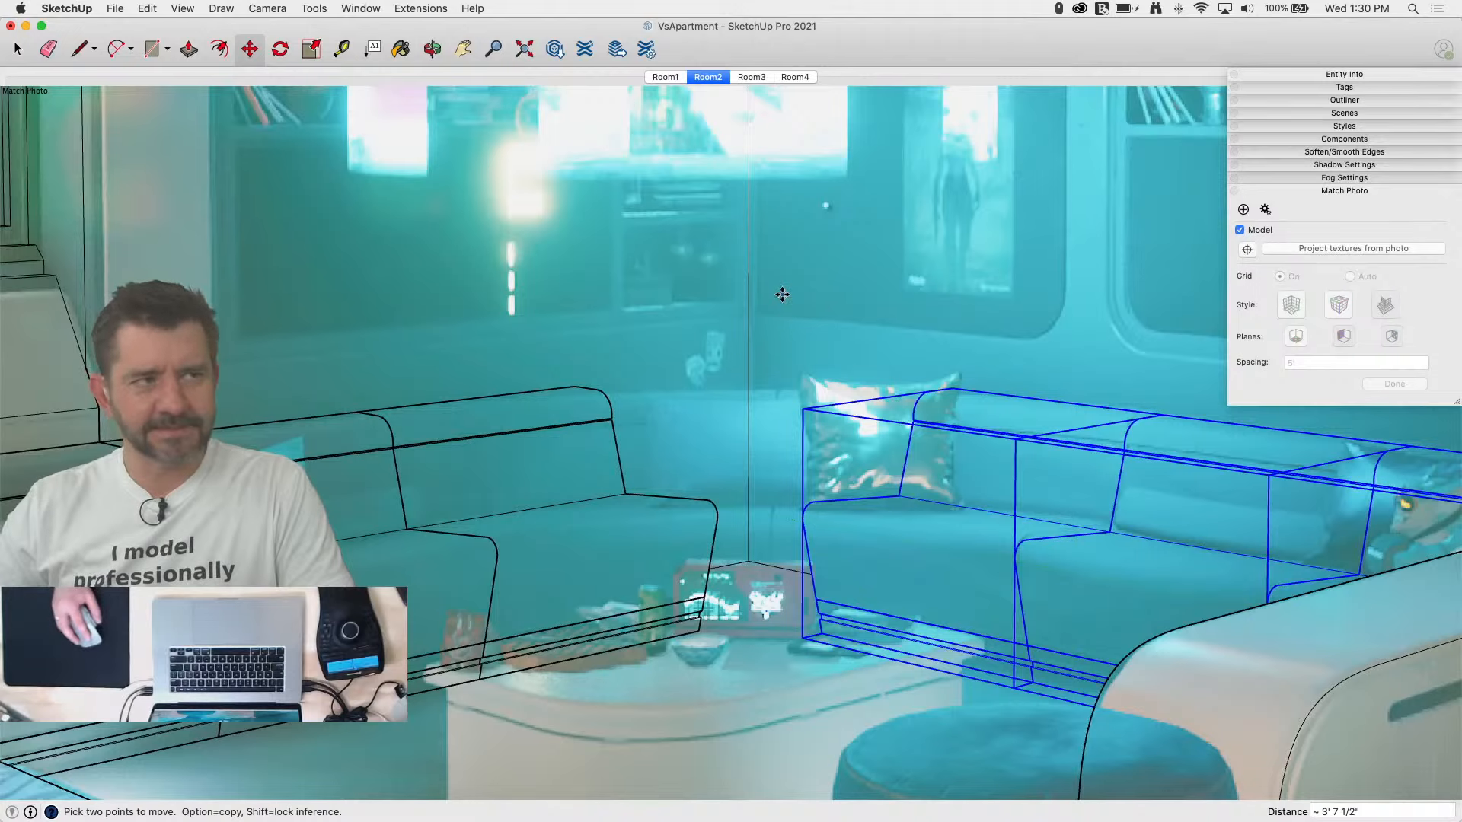
scroll(746, 470, up, 3)
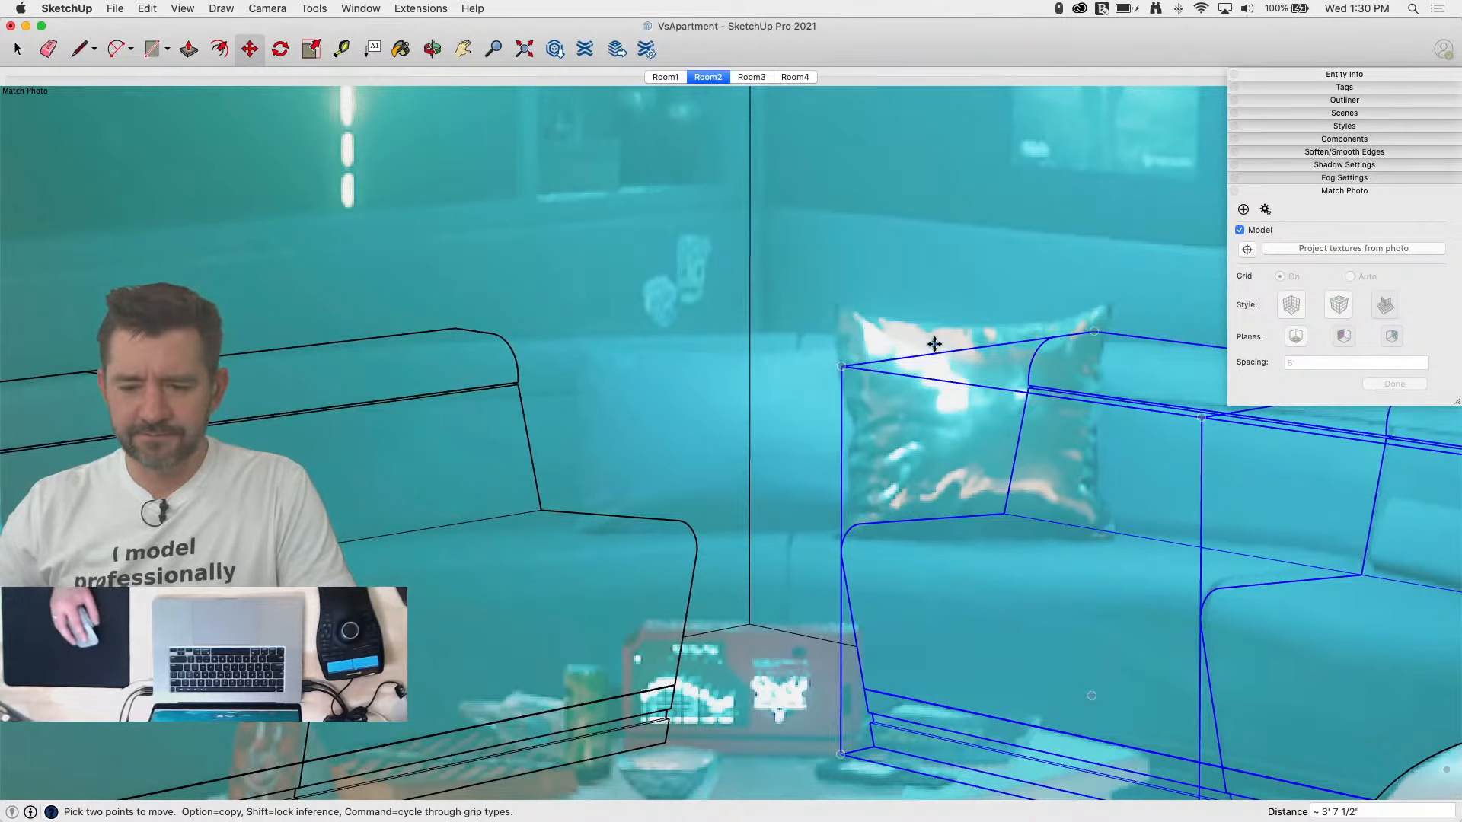
scroll(990, 308, down, 2)
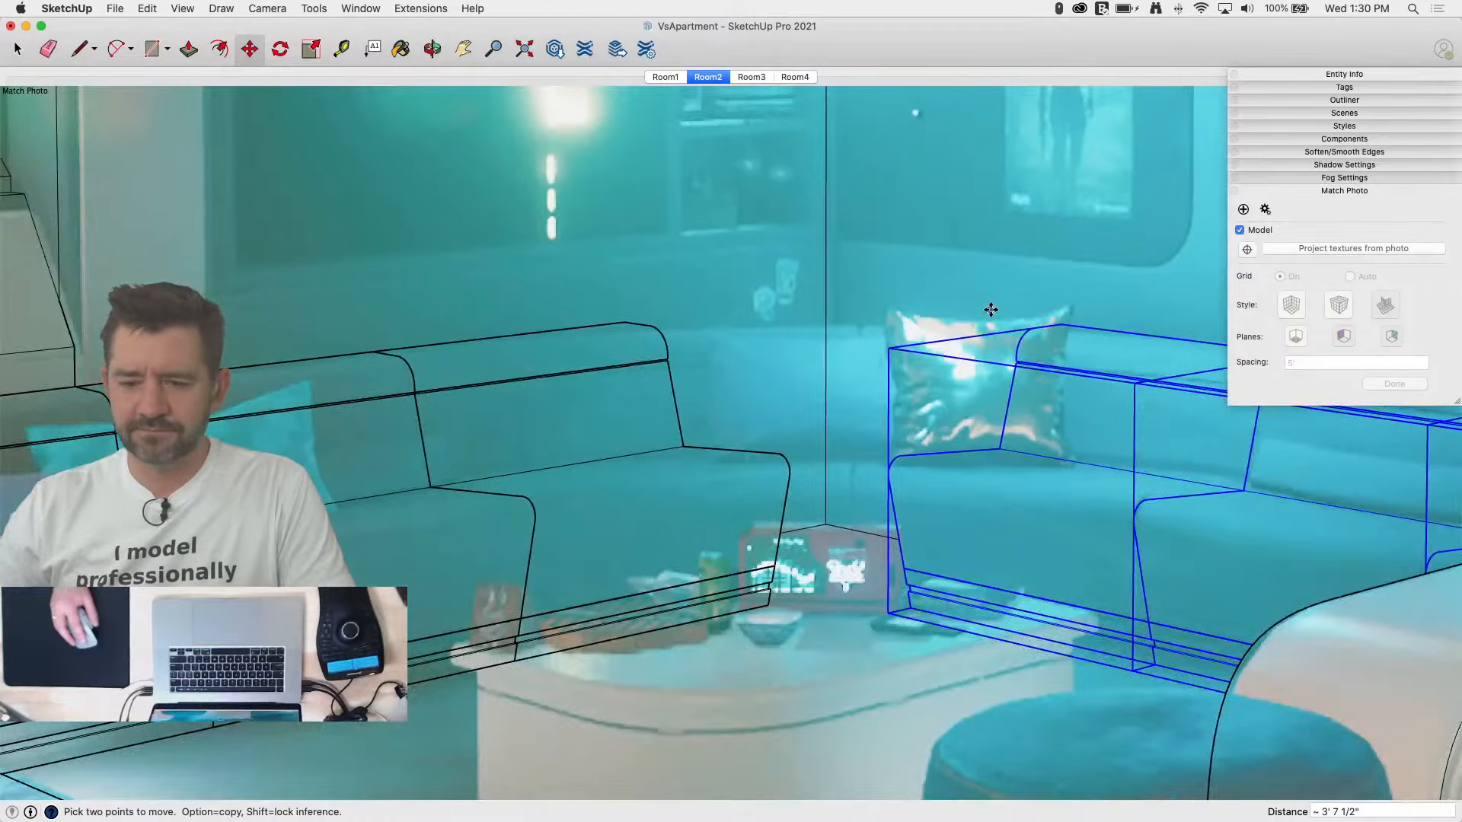
middle_drag(990, 310, 988, 399)
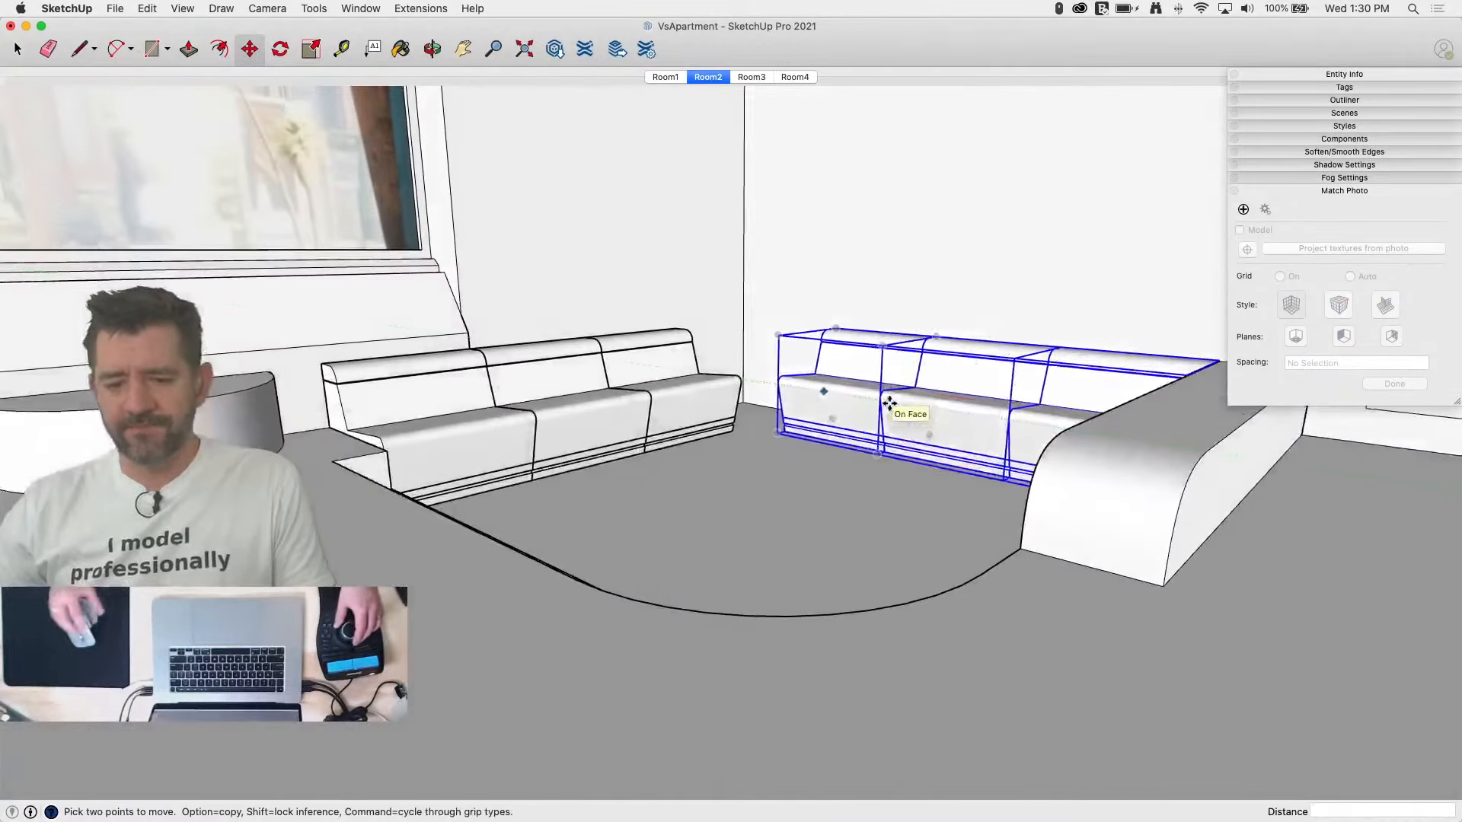
key(q)
key(m)
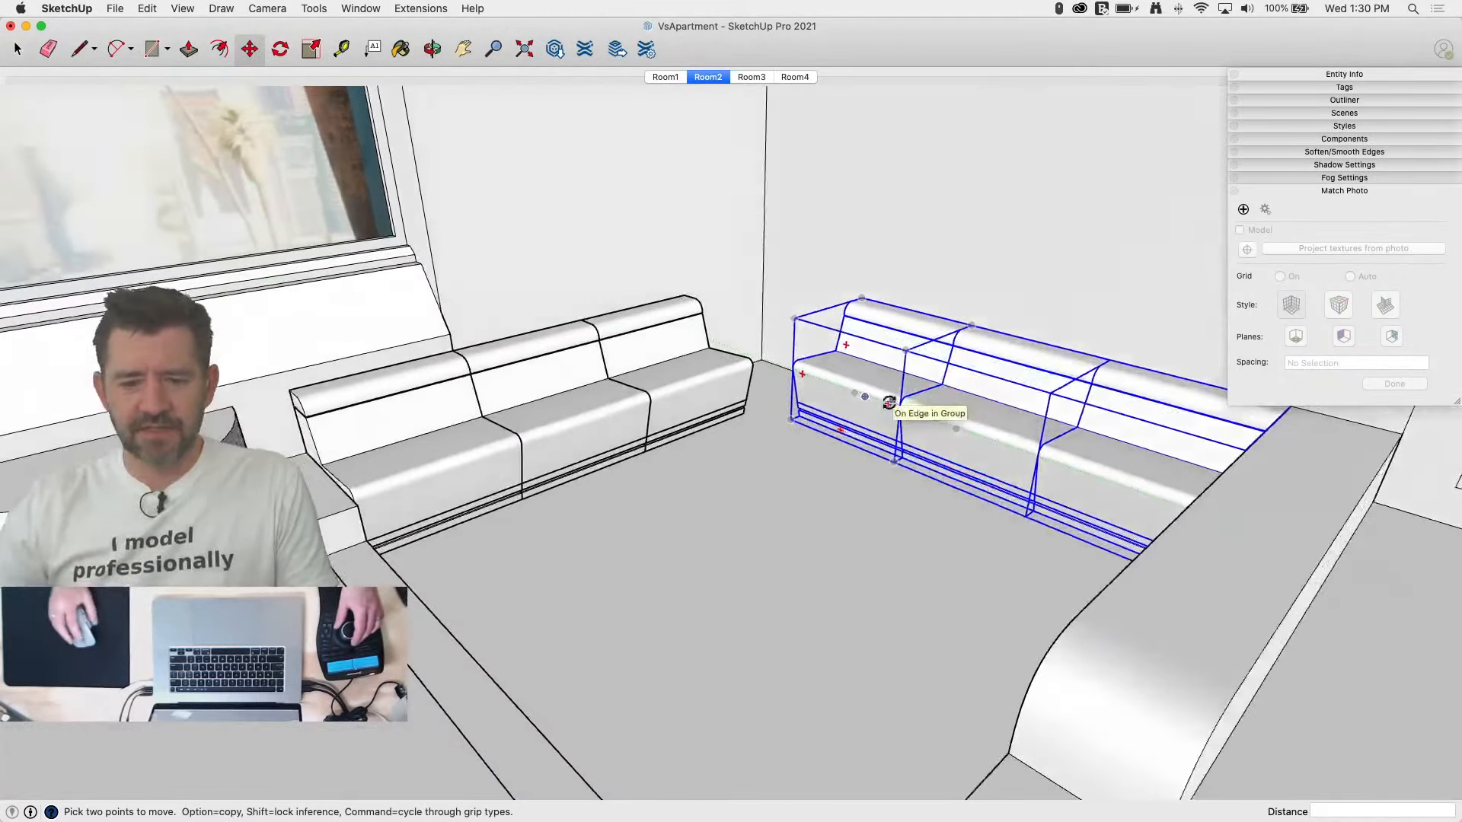
Step: Delete all copied sofa sections along both walls, keeping only the original section at the window end
key(space)
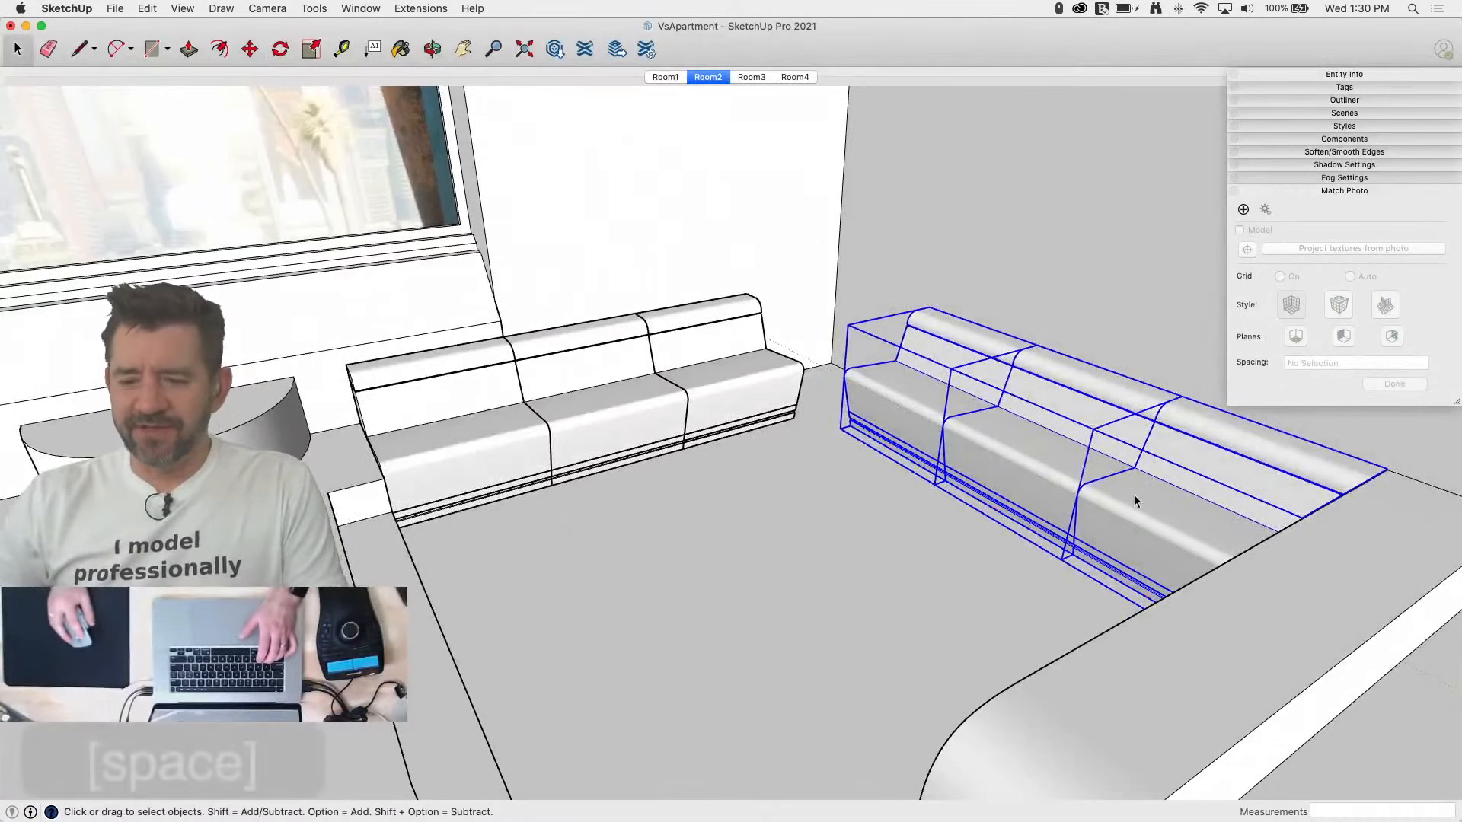
click(1129, 494)
drag(1129, 494, 473, 413)
shift+click(473, 414)
shift+click(647, 391)
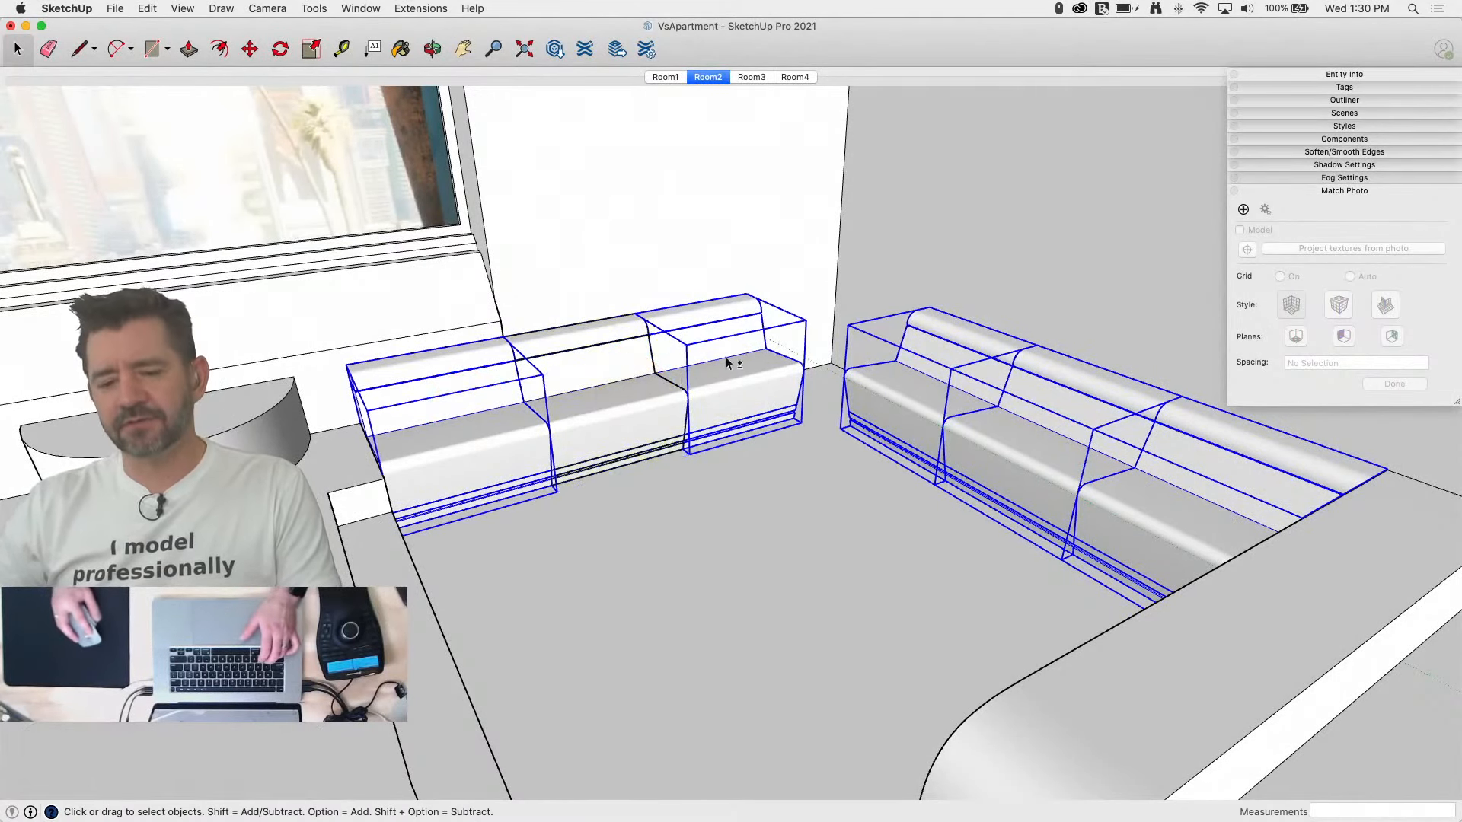
shift+click(488, 412)
shift+click(639, 394)
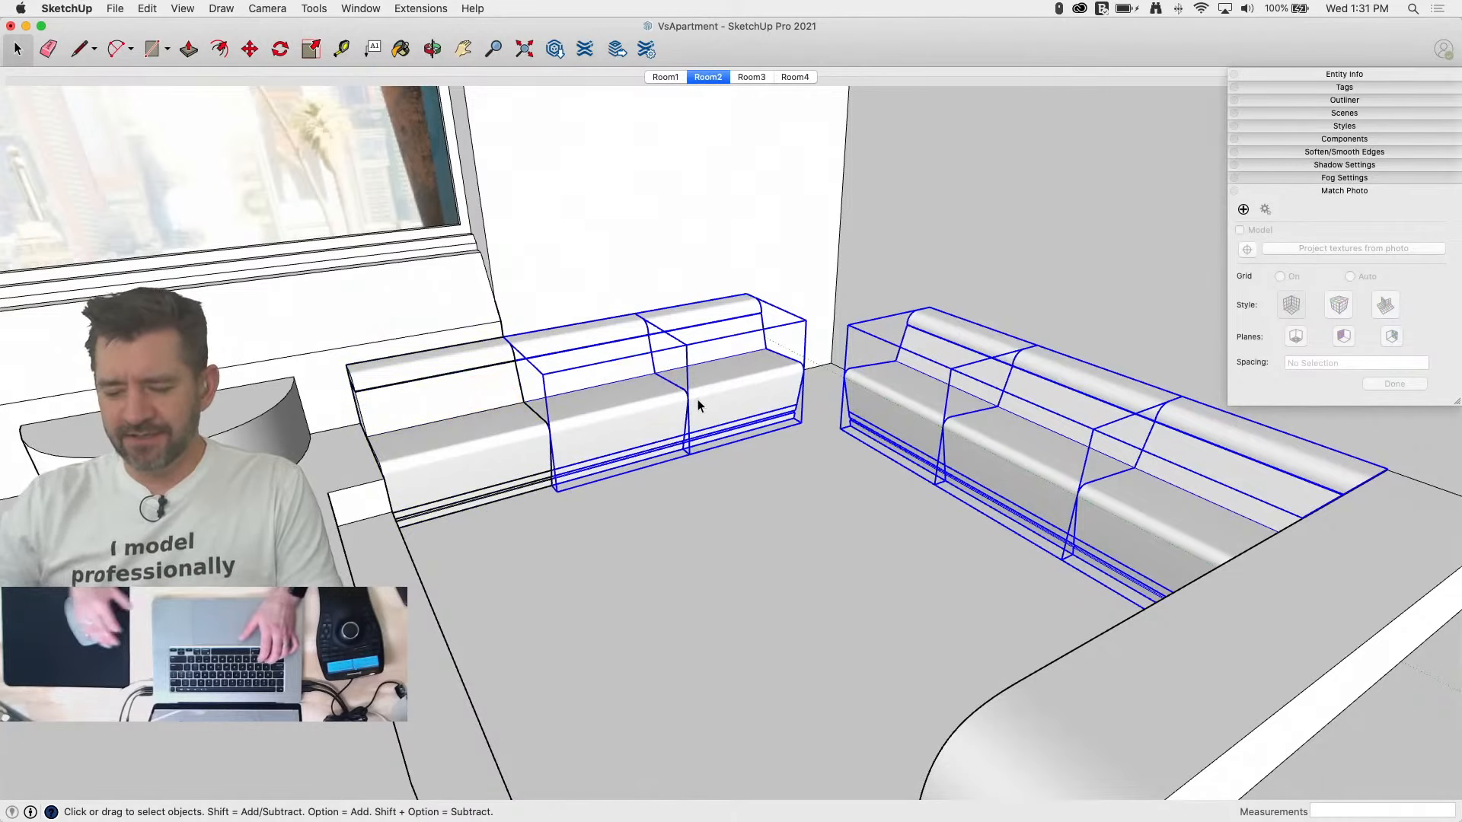
key(BackSpace)
Step: Convert the remaining sofa section group into a component named Couch
right_click(445, 410)
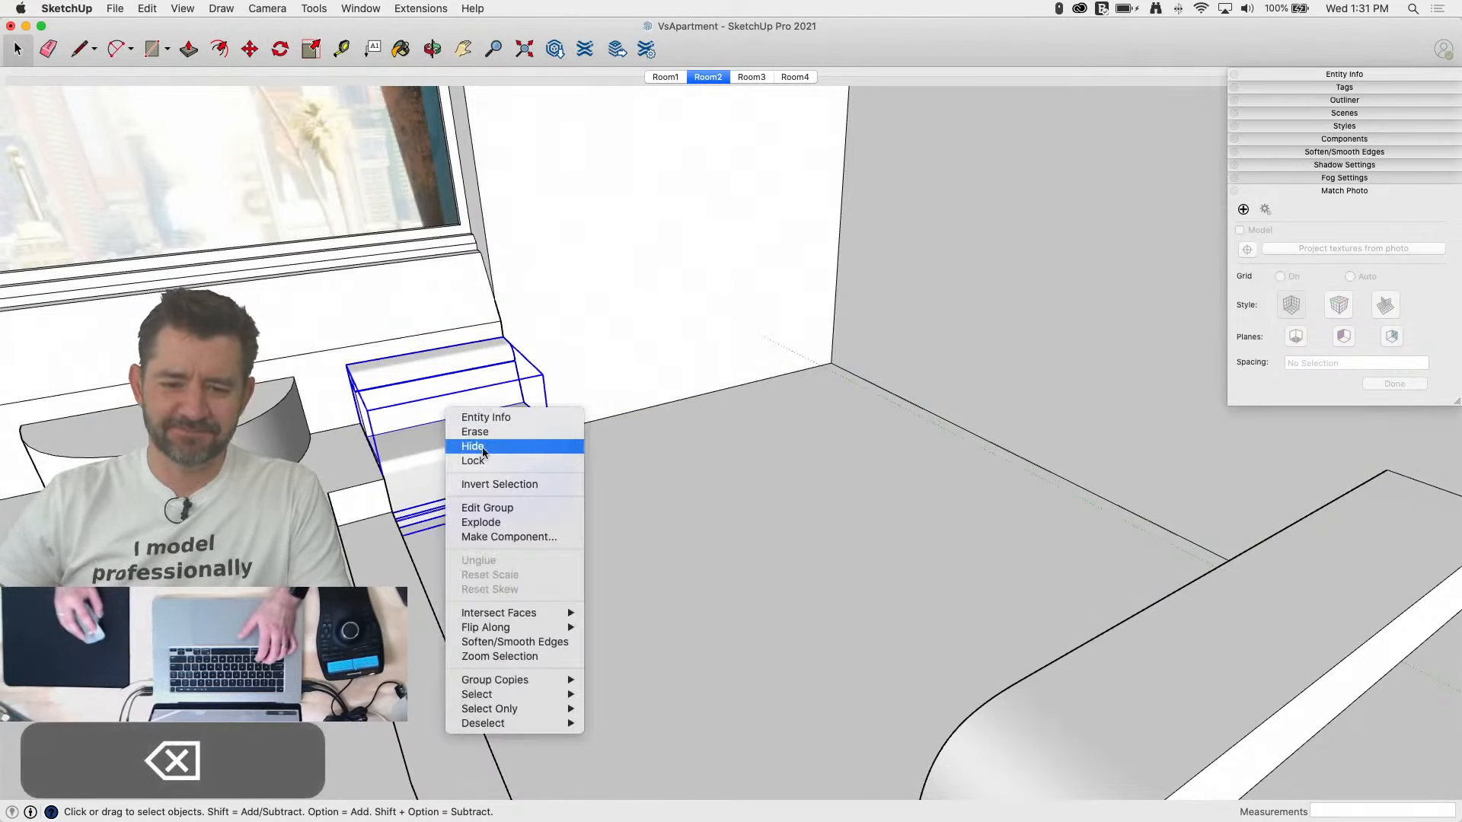
click(515, 536)
text(Couc)
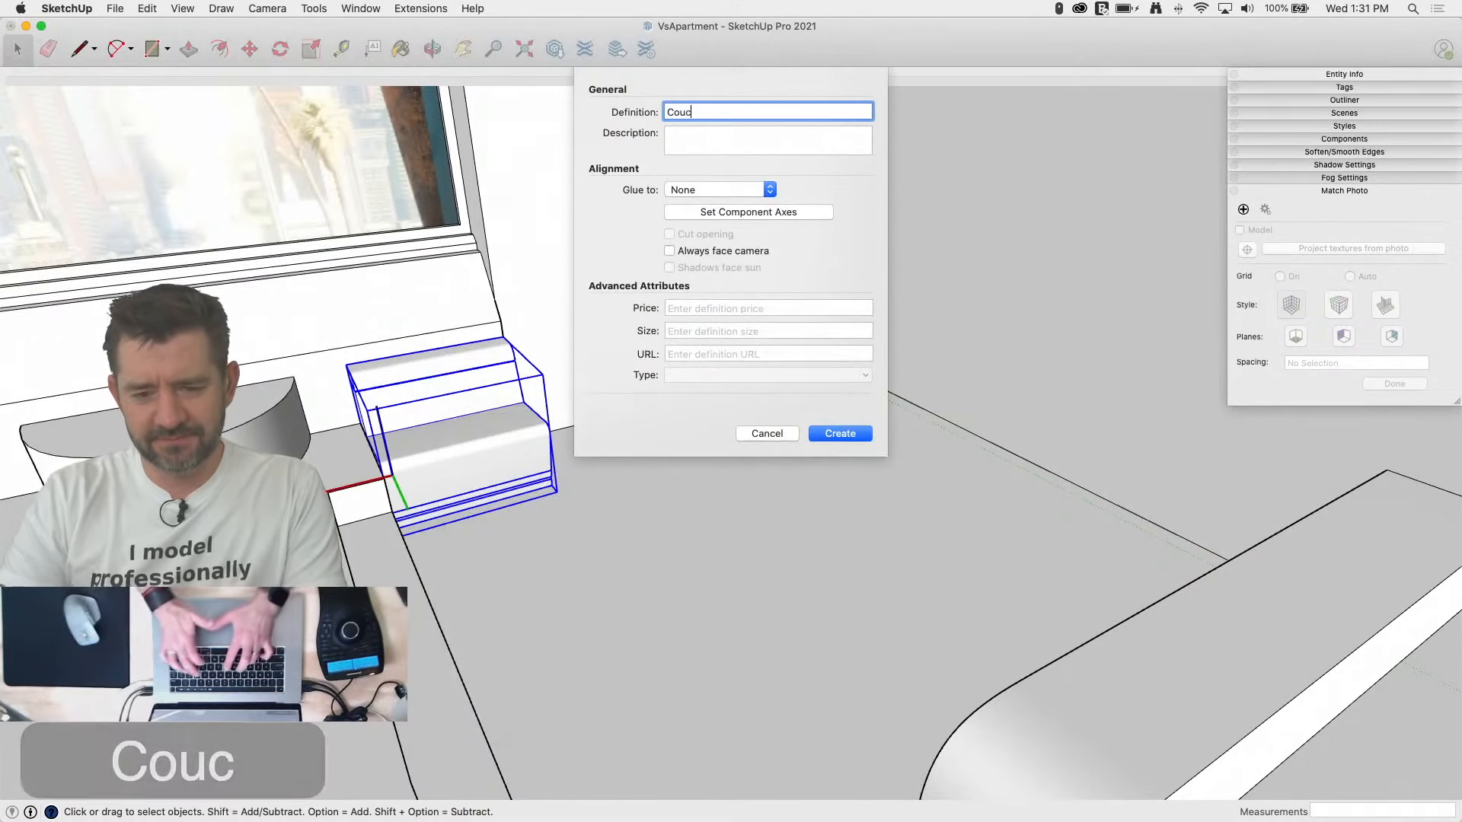
text(h)
key(Return)
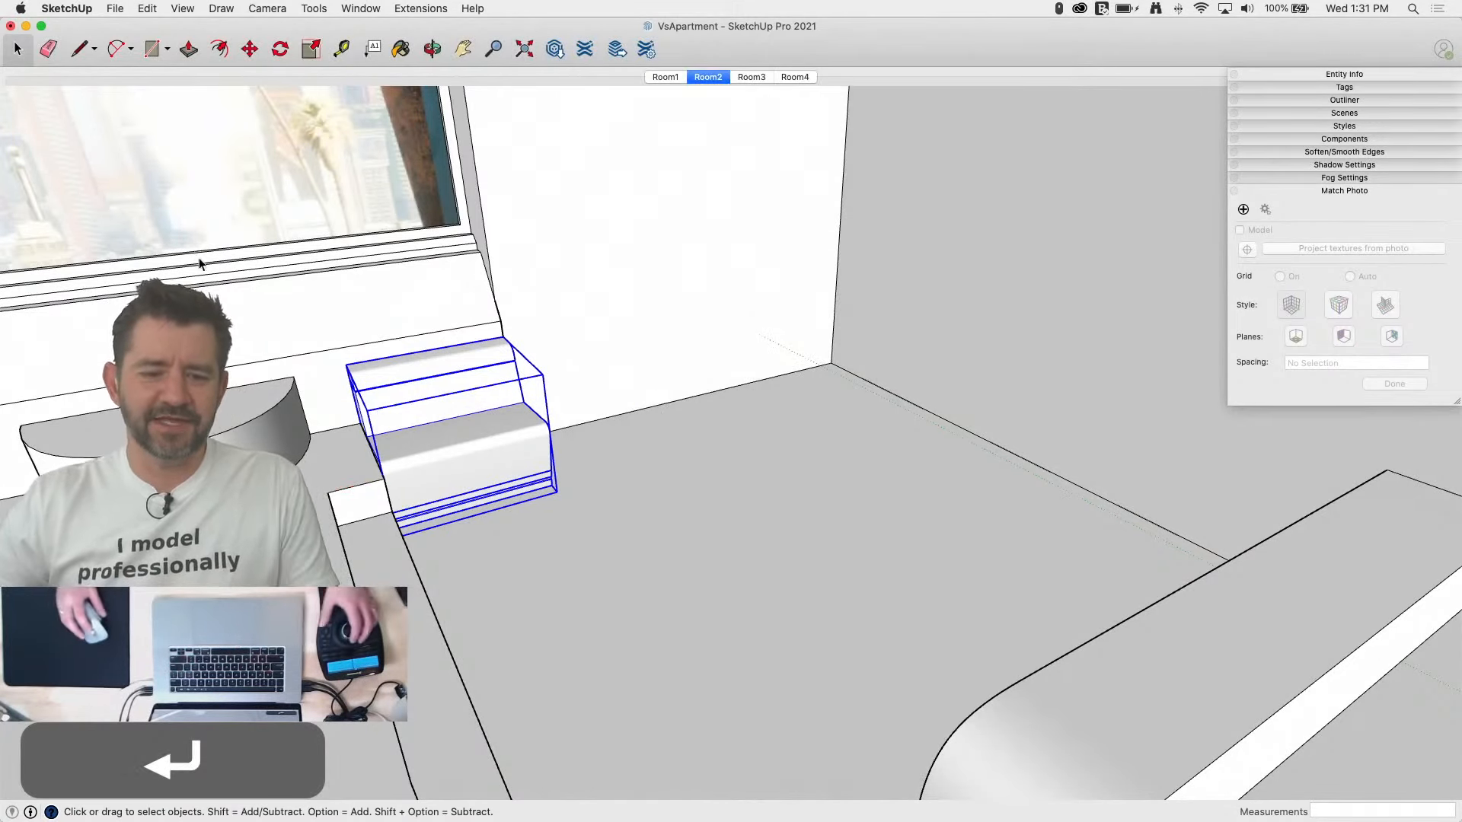
Step: Copy the Couch section end to end along the wall as a 2x array, forming a row of three sections
key(m)
scroll(362, 327, up, 5)
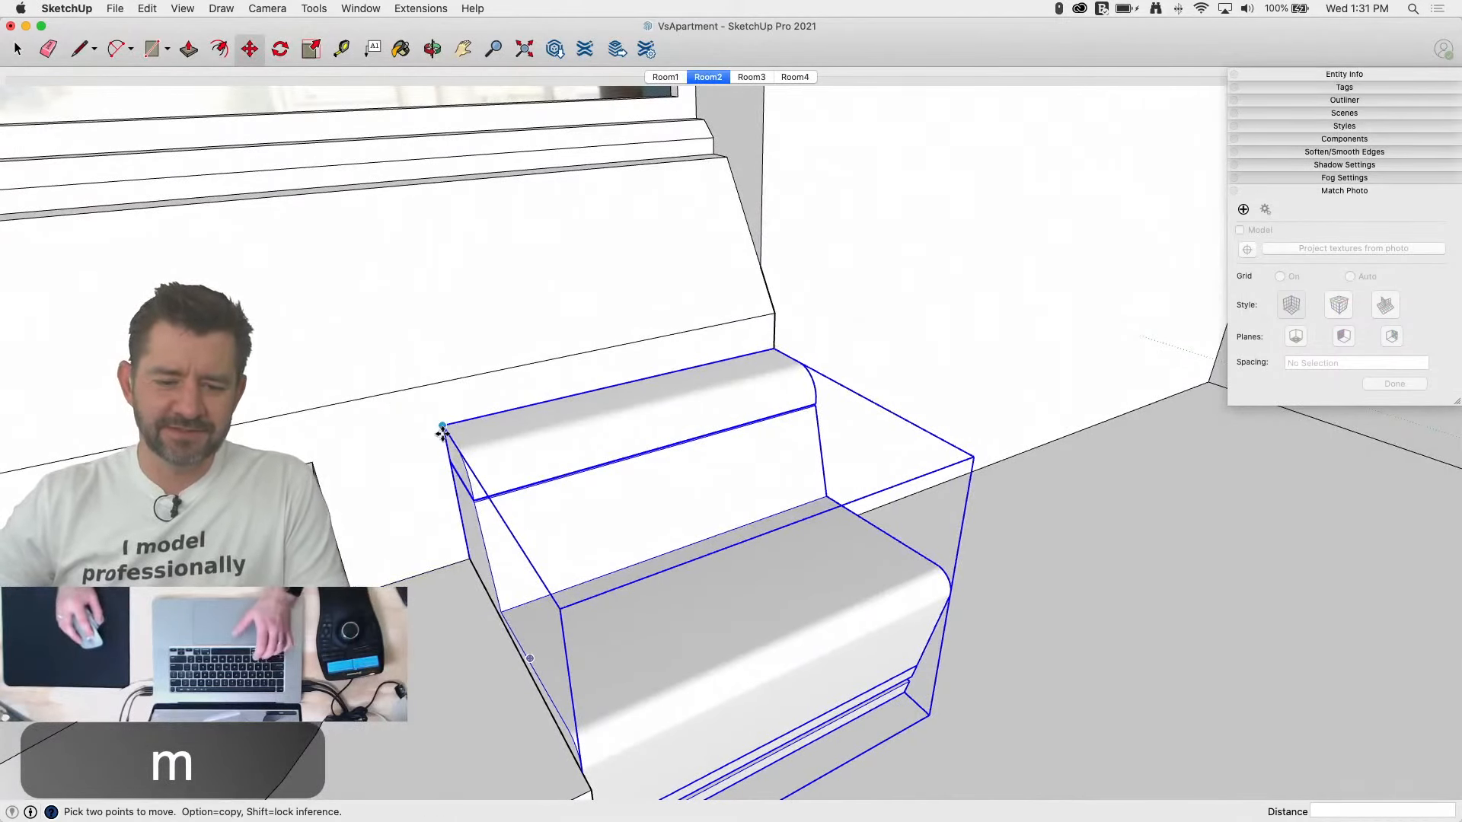
click(443, 430)
key(alt)
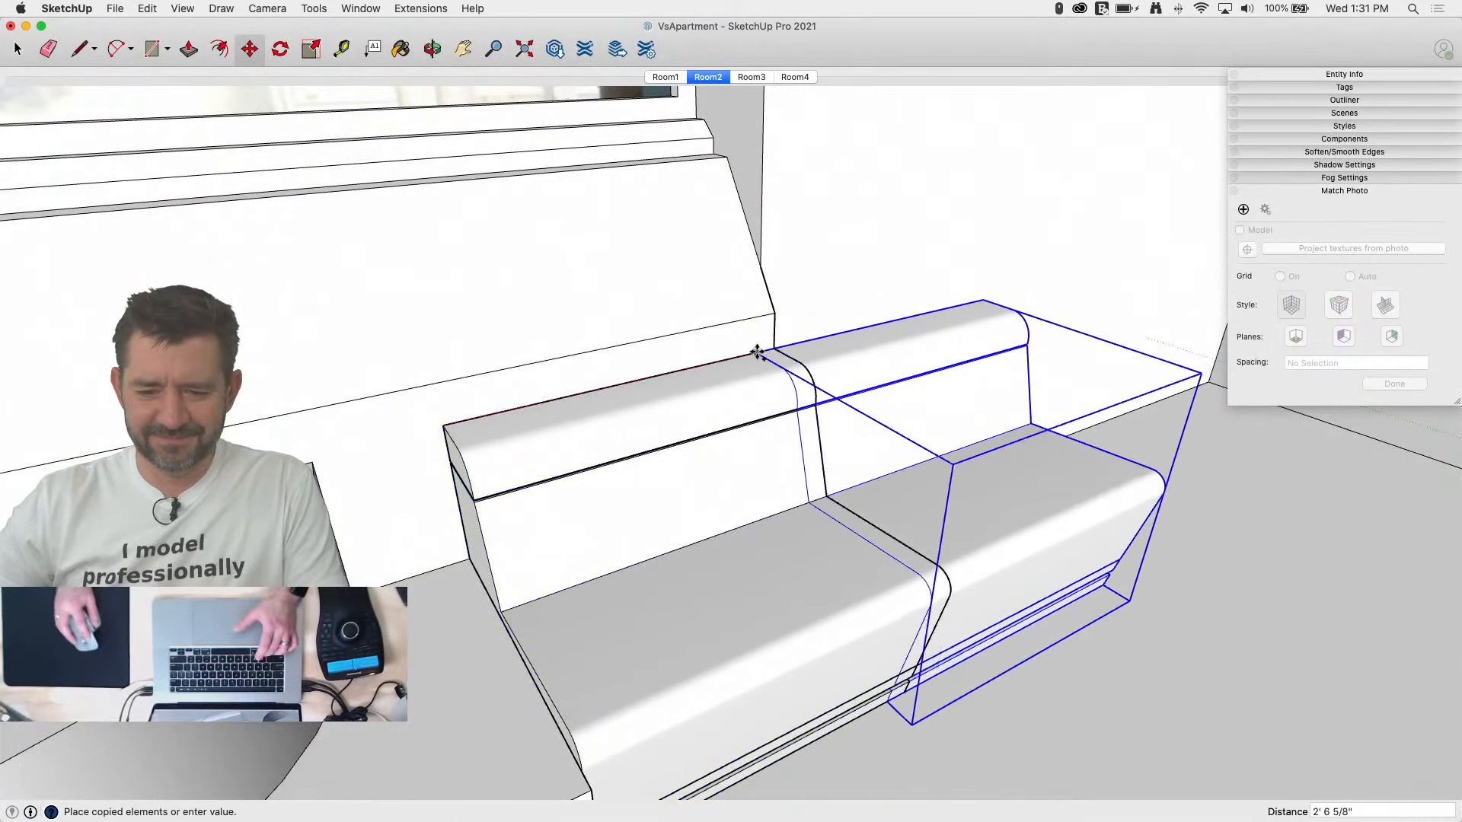
click(775, 349)
key(Return)
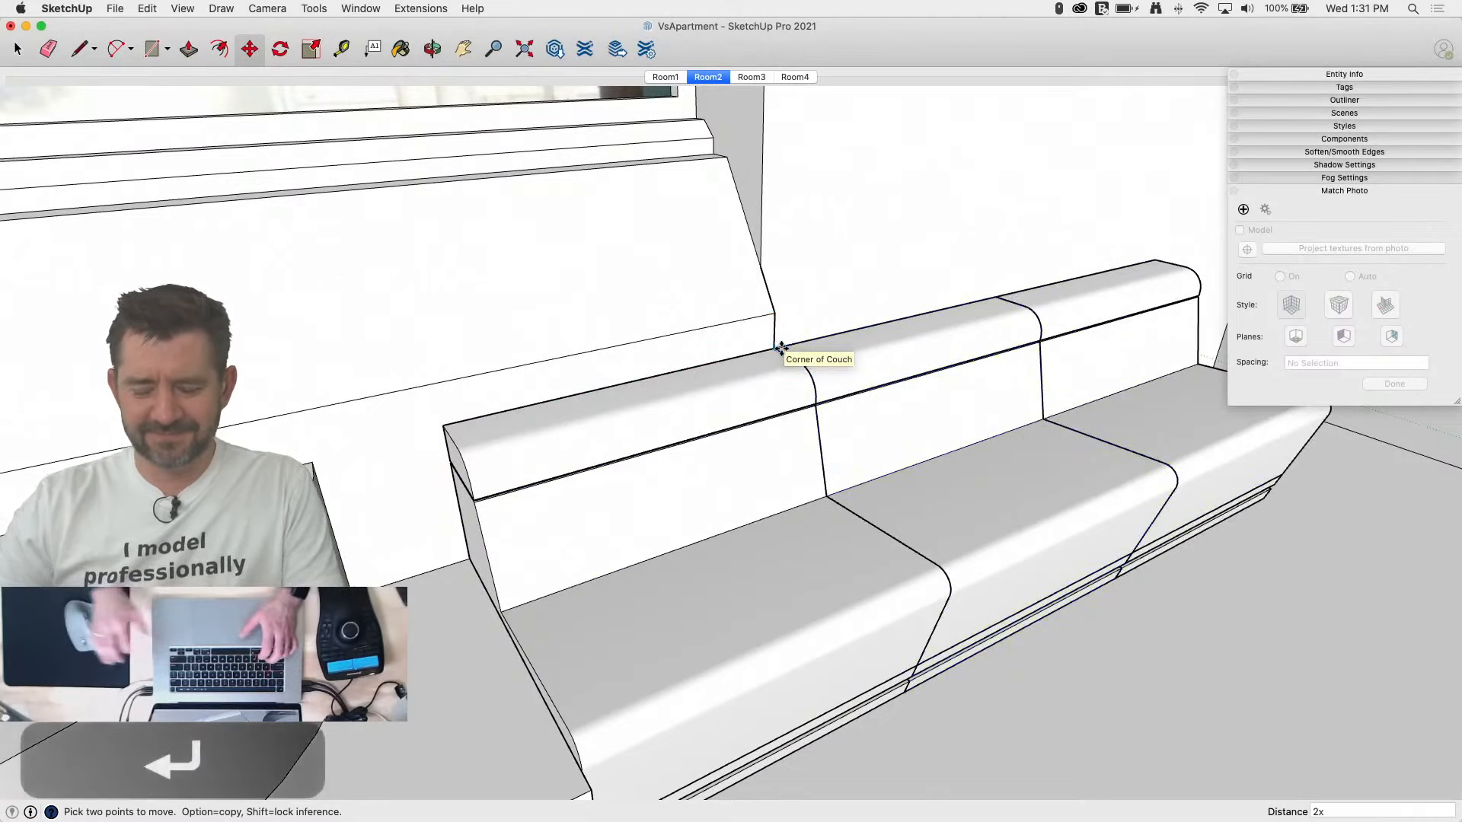
Step: Copy the row of three Couch sections over to the adjoining wall and rotate the copy so its back faces that wall
key(m)
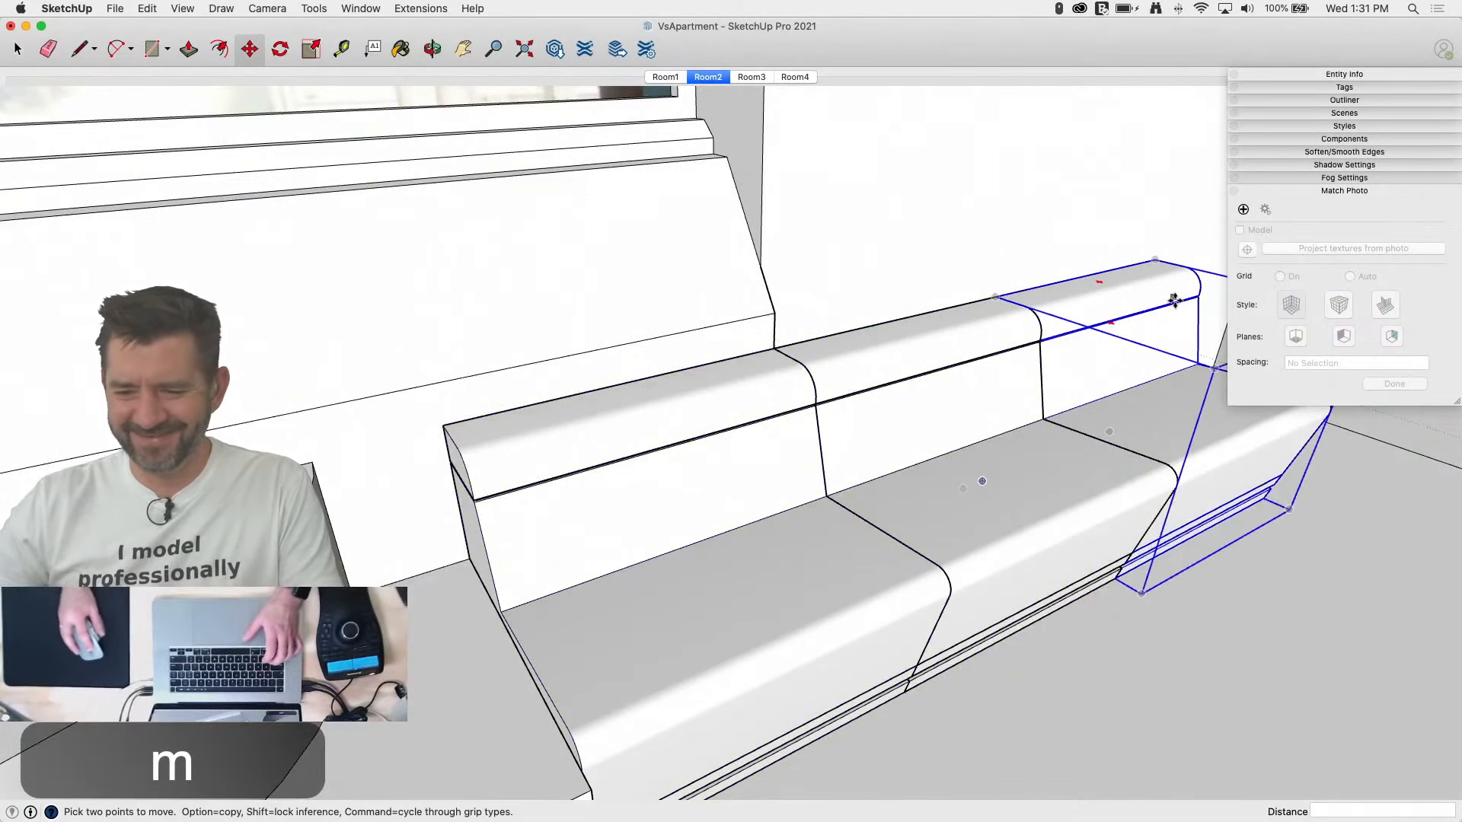
key(space)
click(1018, 466)
shift+click(1185, 353)
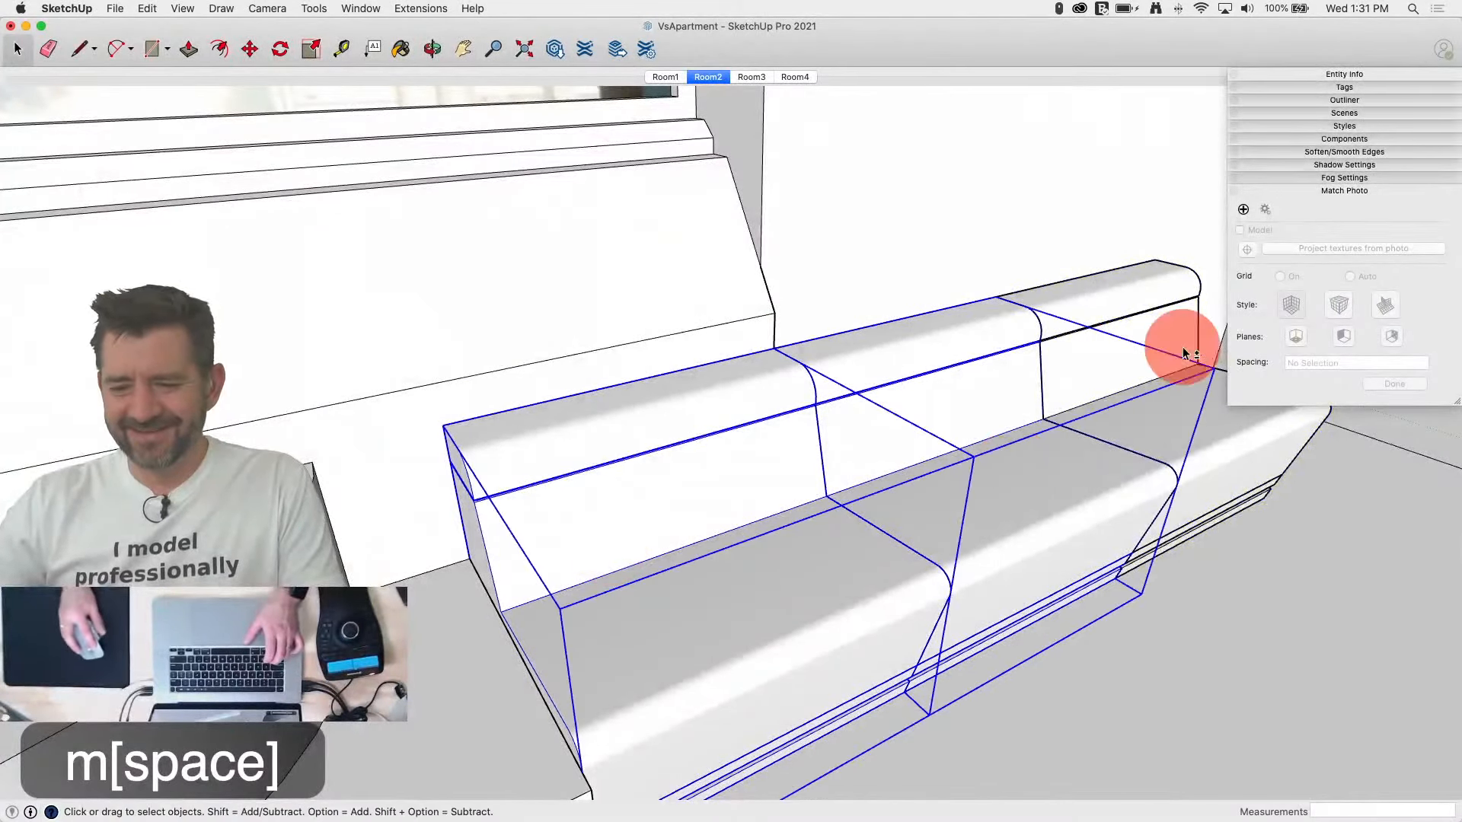
key(m)
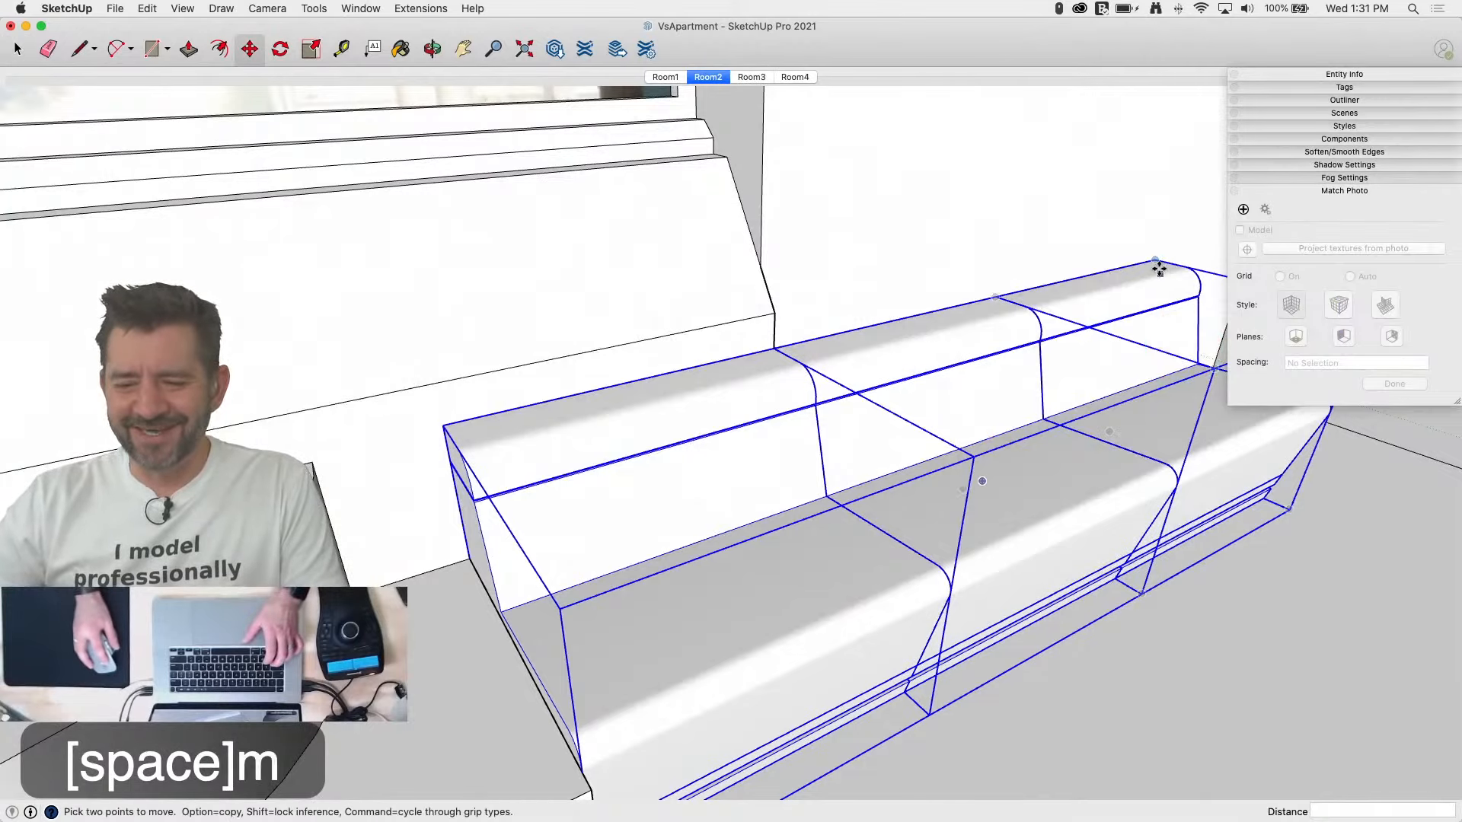
click(1157, 262)
key(alt)
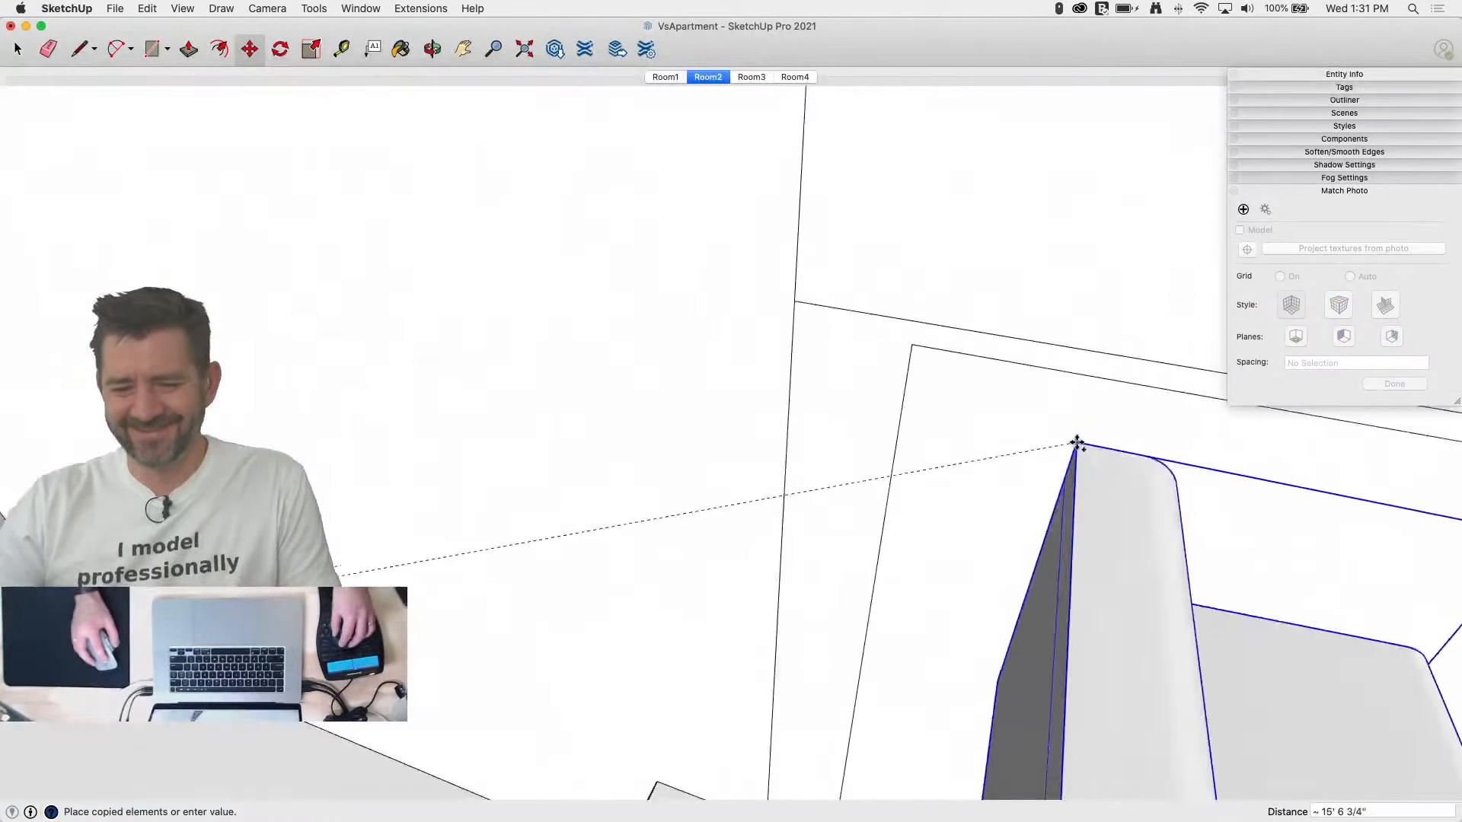
middle_drag(1076, 444, 1002, 402)
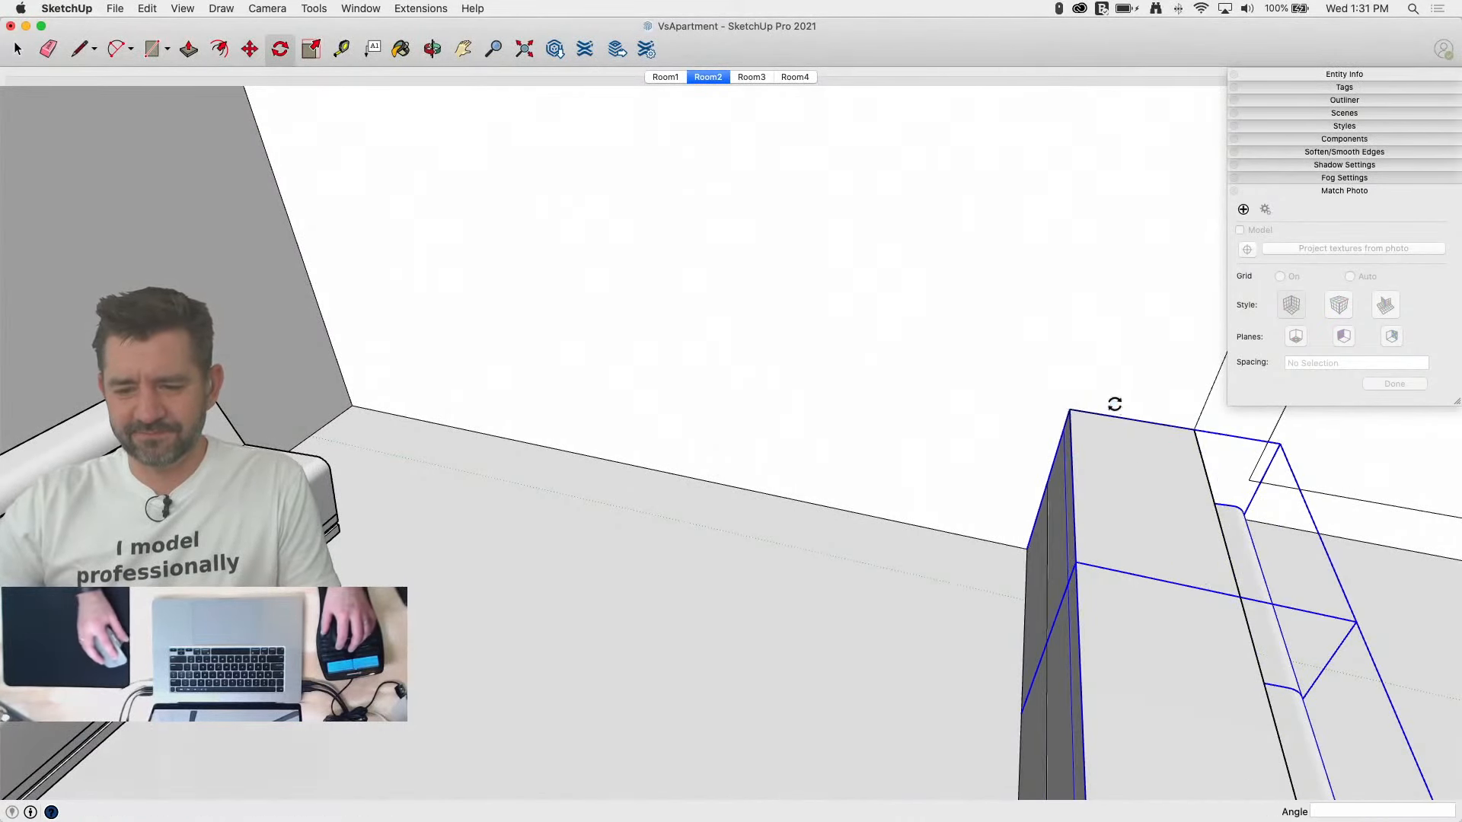
key(q)
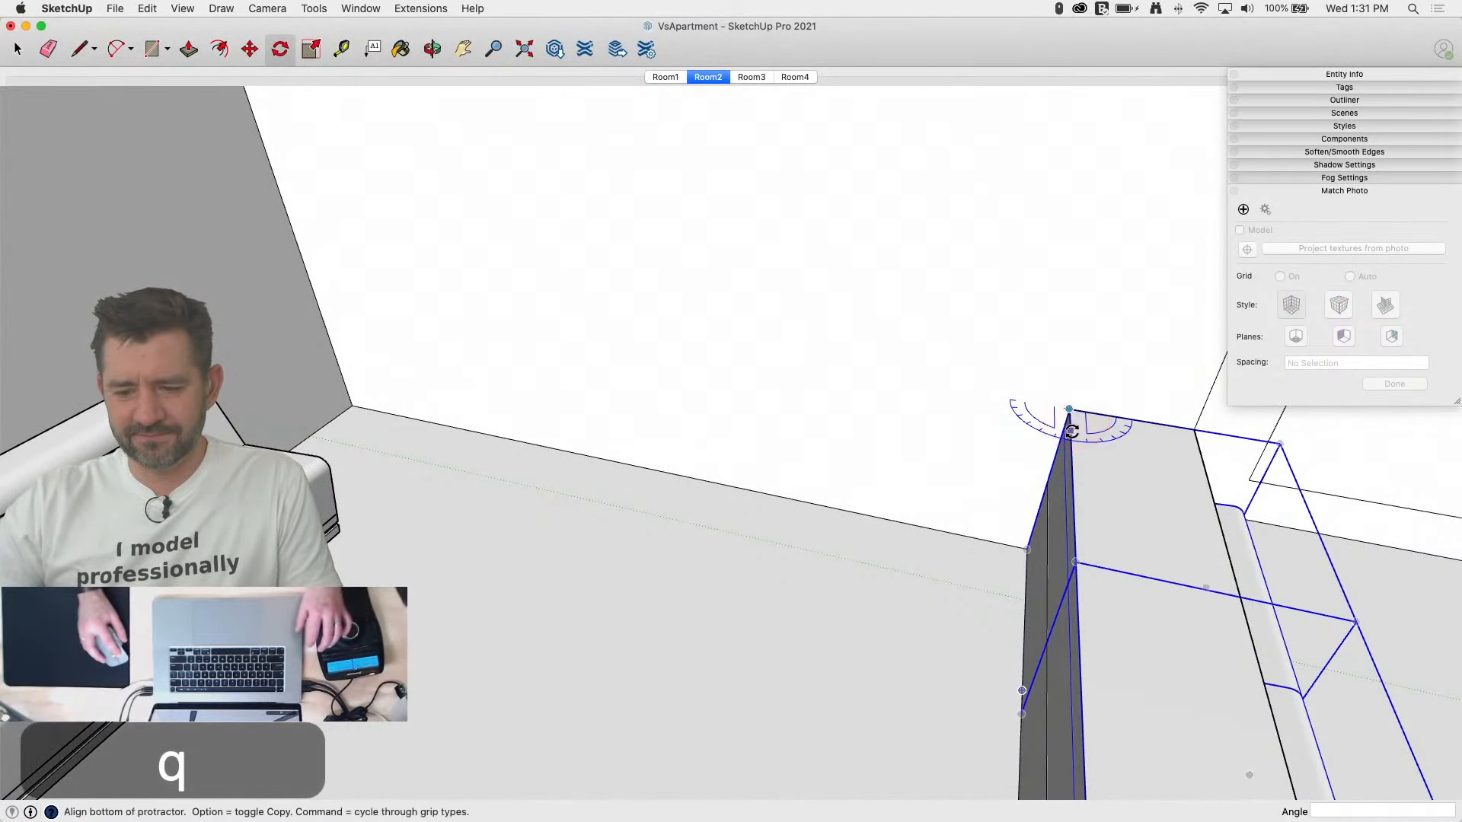
scroll(1072, 431, down, 5)
key(space)
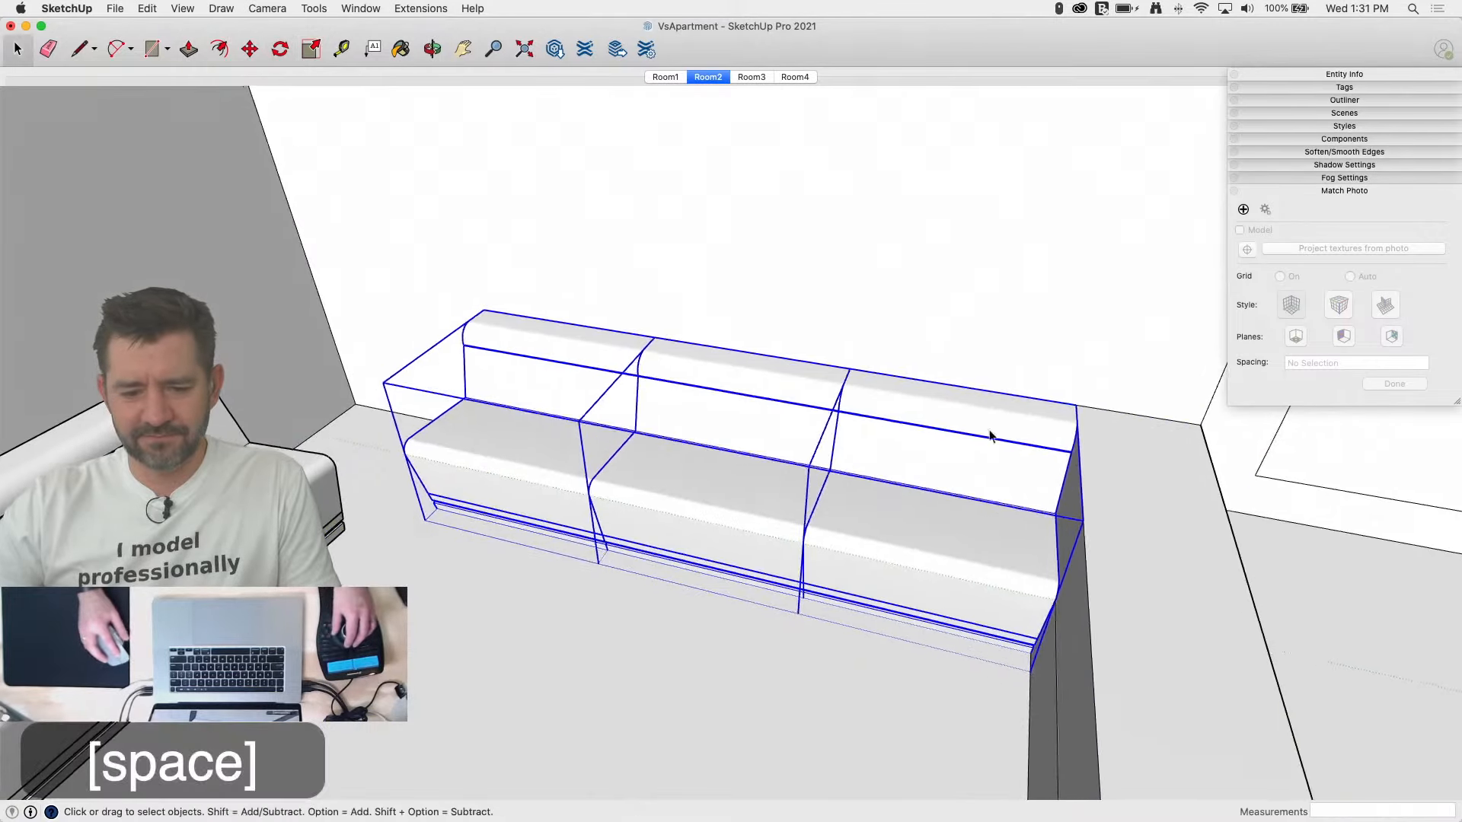
Step: Shift the rotated sofa row about 3/16" by its base corner to align it with the floor
middle_drag(991, 435, 449, 320)
key(m)
click(456, 306)
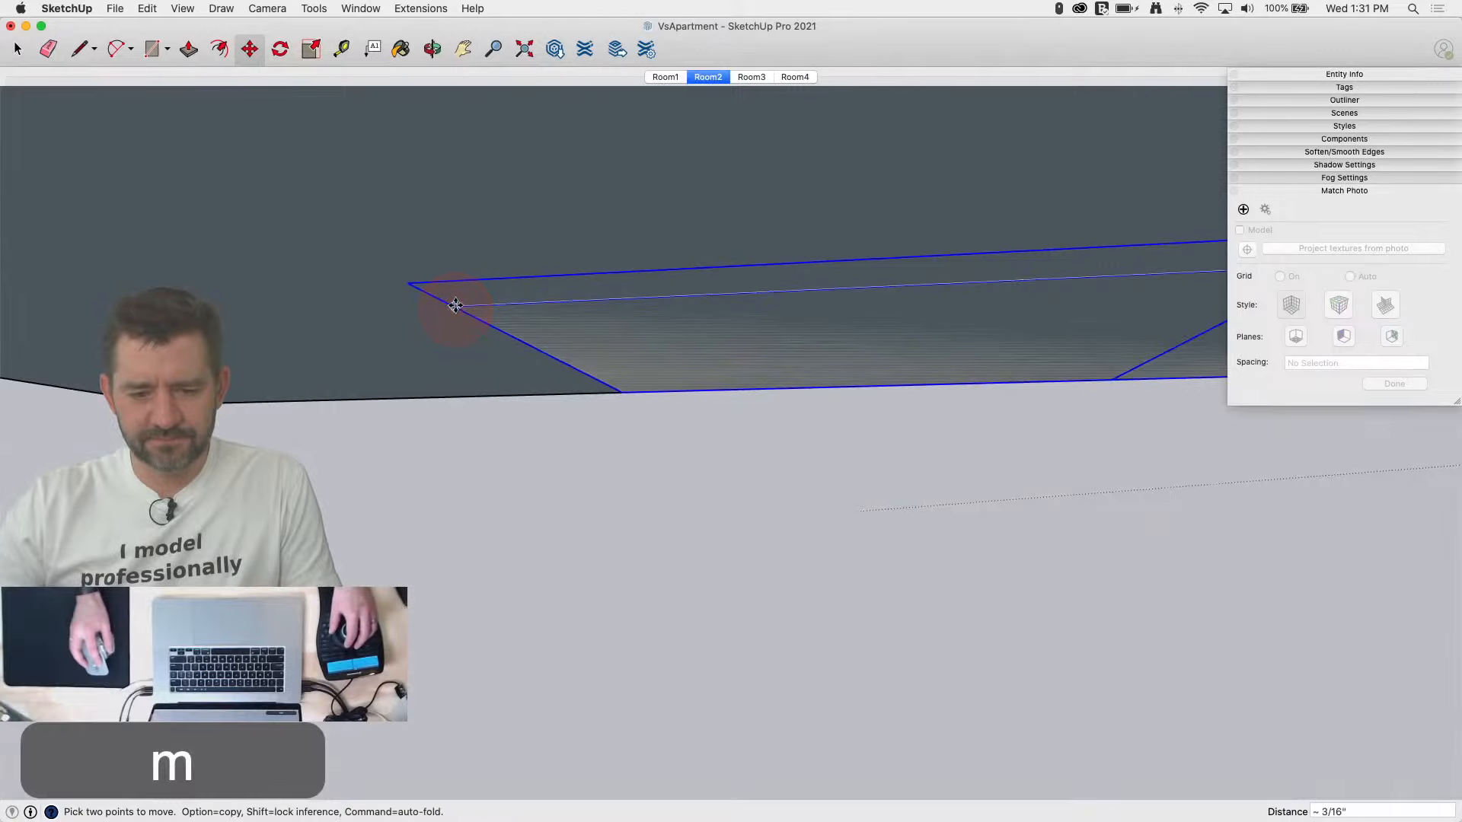
click(455, 303)
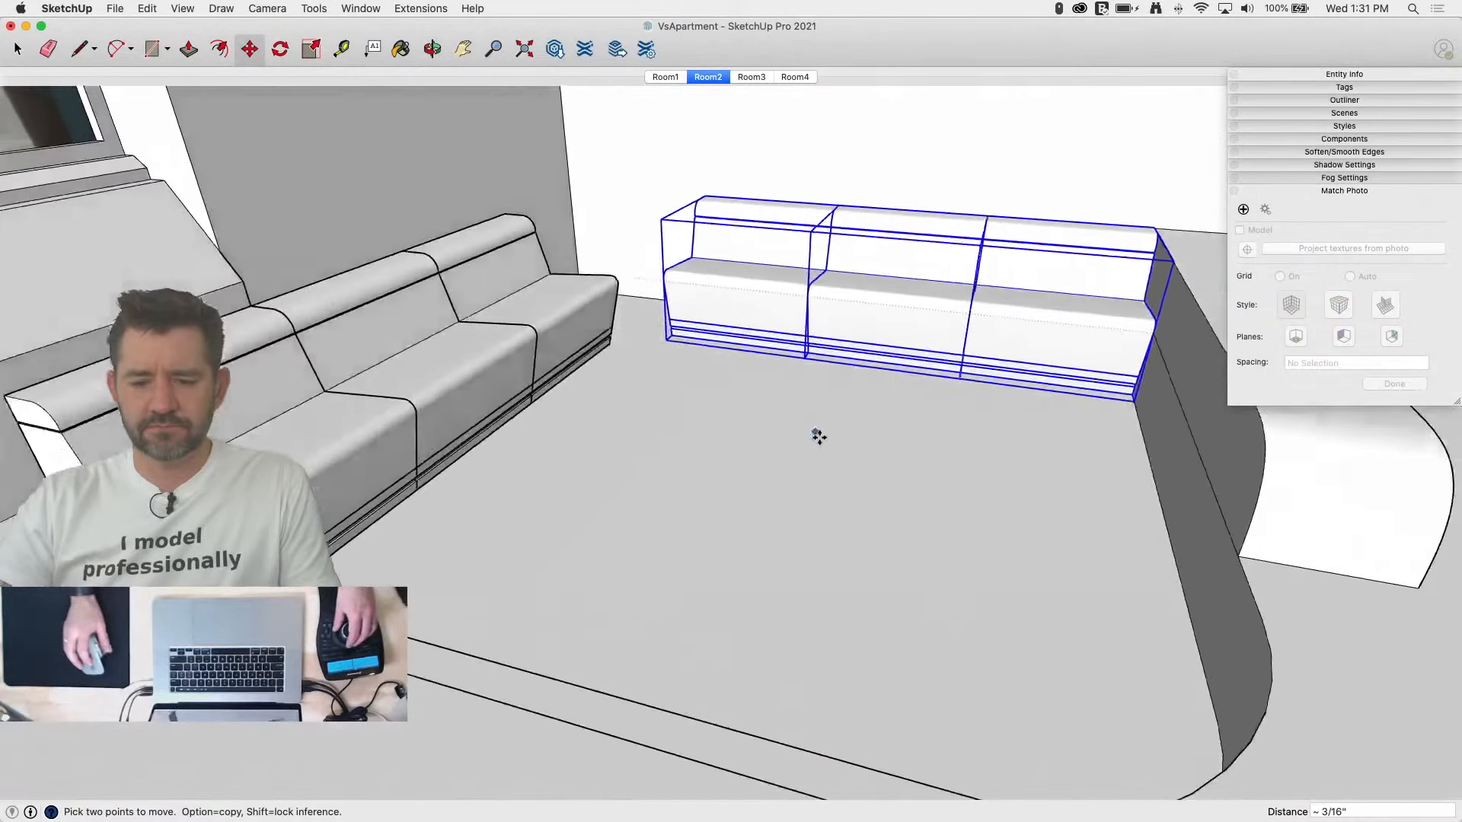
key(space)
click(816, 444)
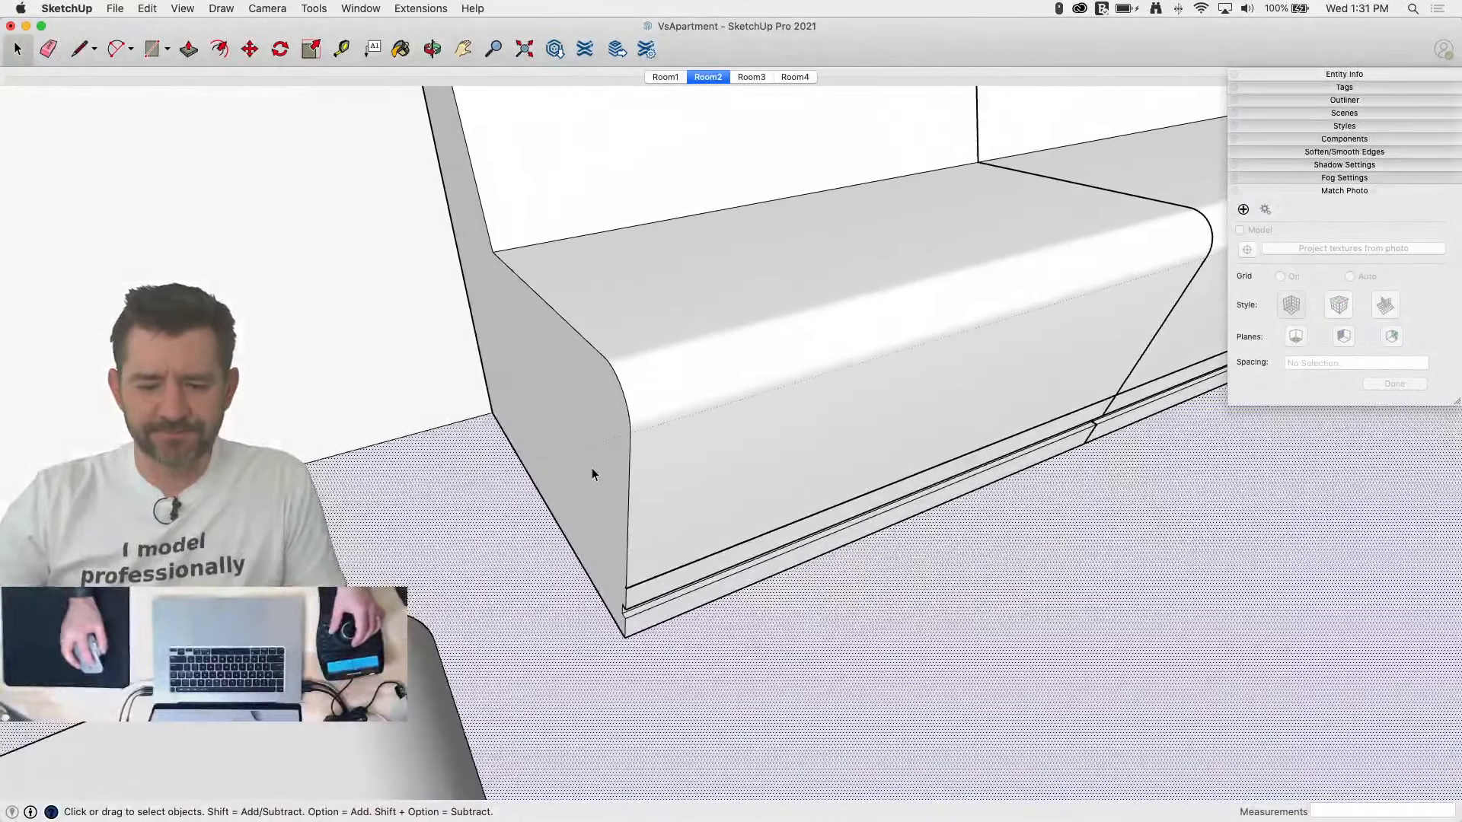
Step: Compare the corner gap between the two sofa rows with the Room2 photo and undo opening the end section for editing
click(593, 466)
double_click(598, 464)
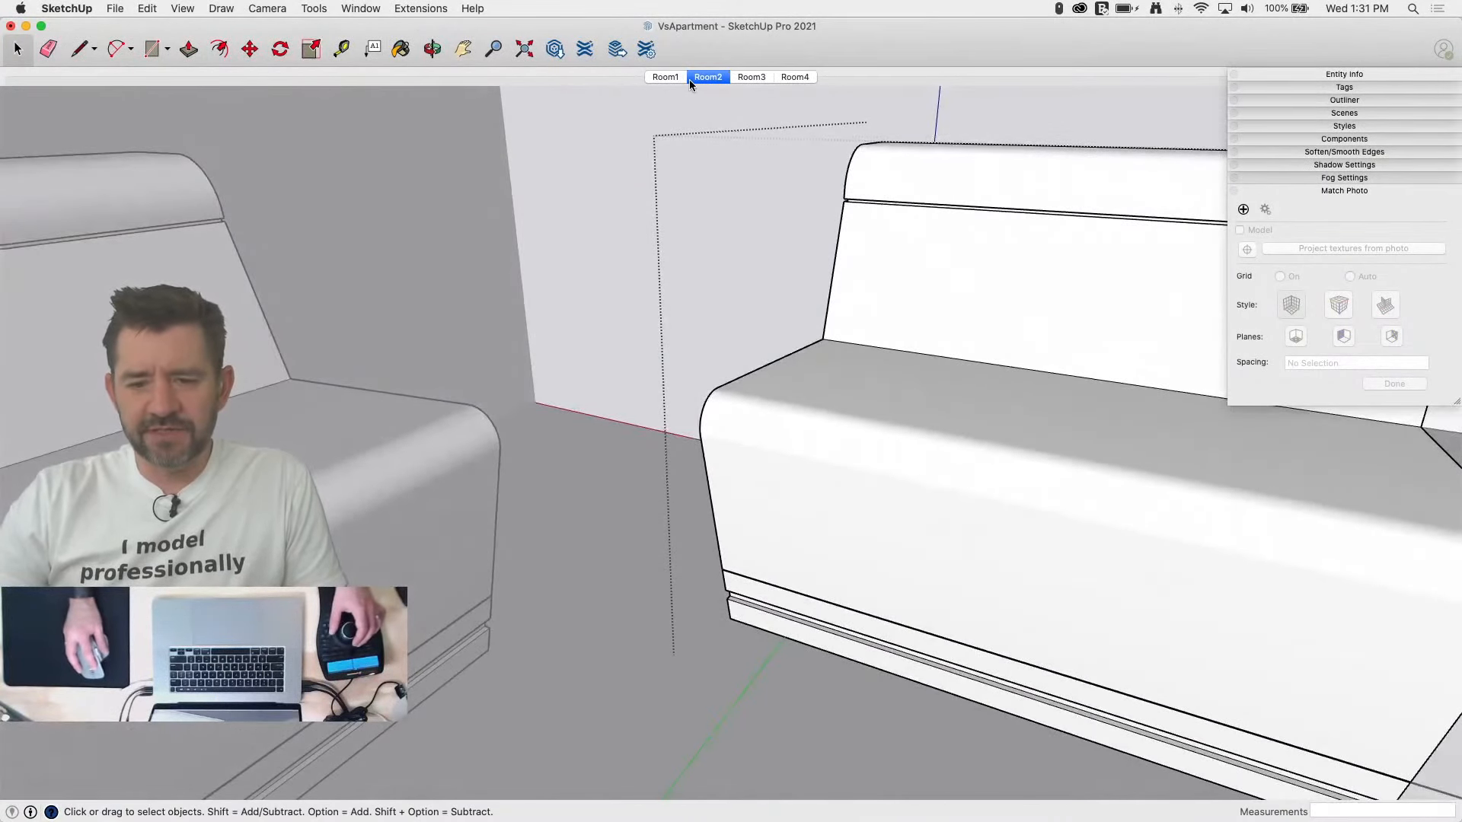
click(689, 79)
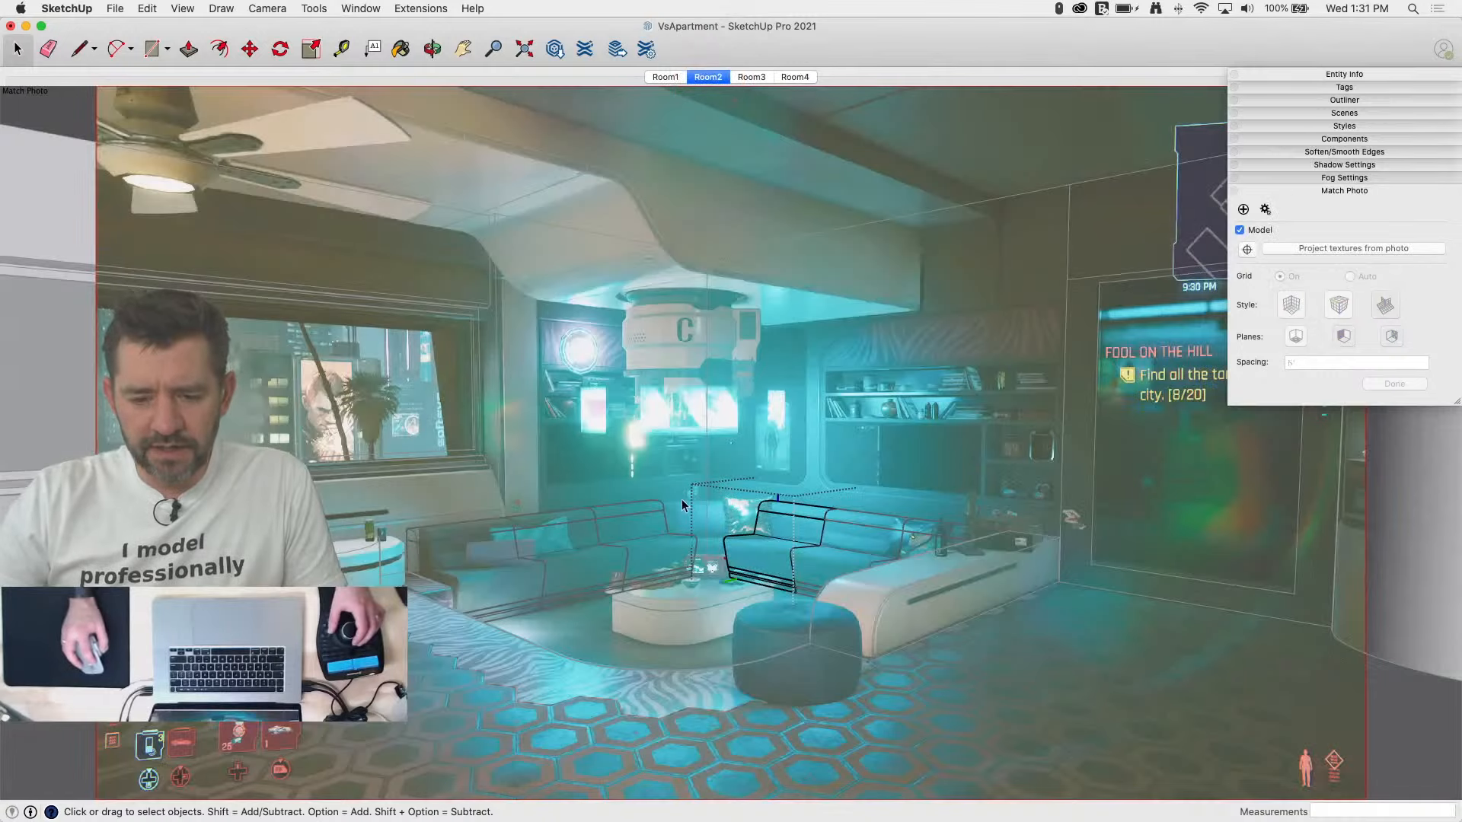
scroll(664, 514, up, 5)
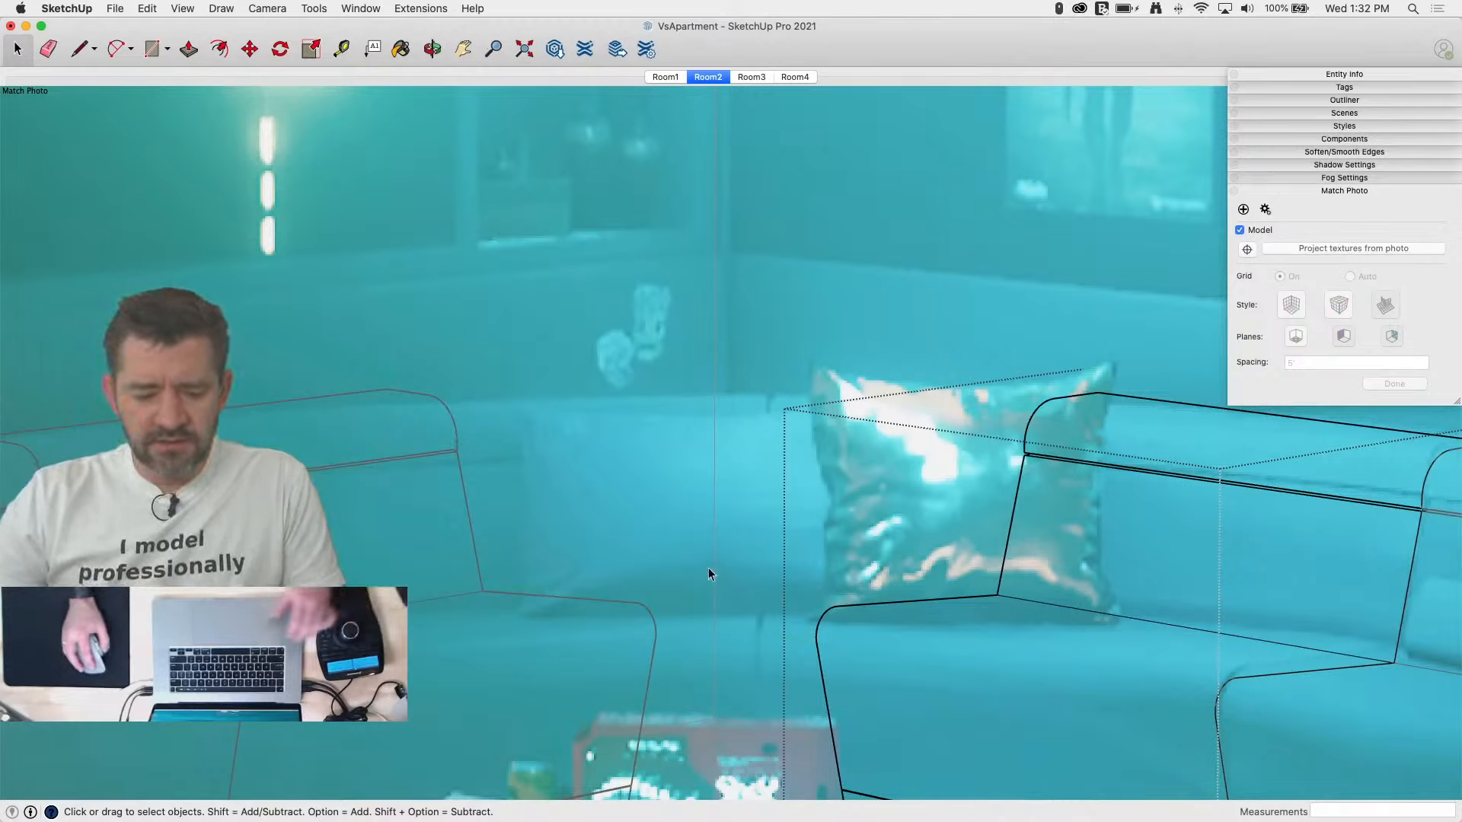
key(super+z)
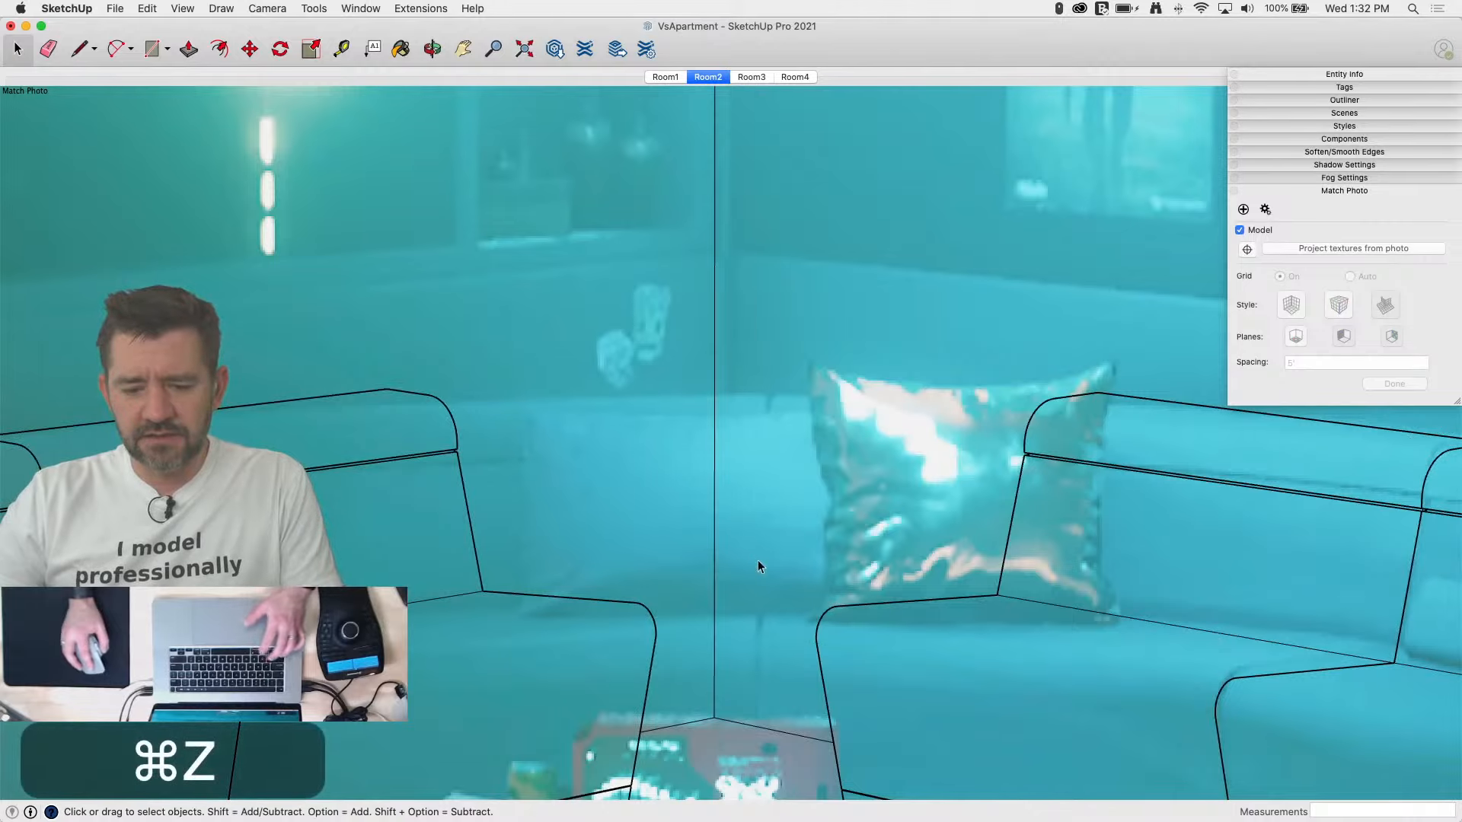
key(super+z)
key(super+z)
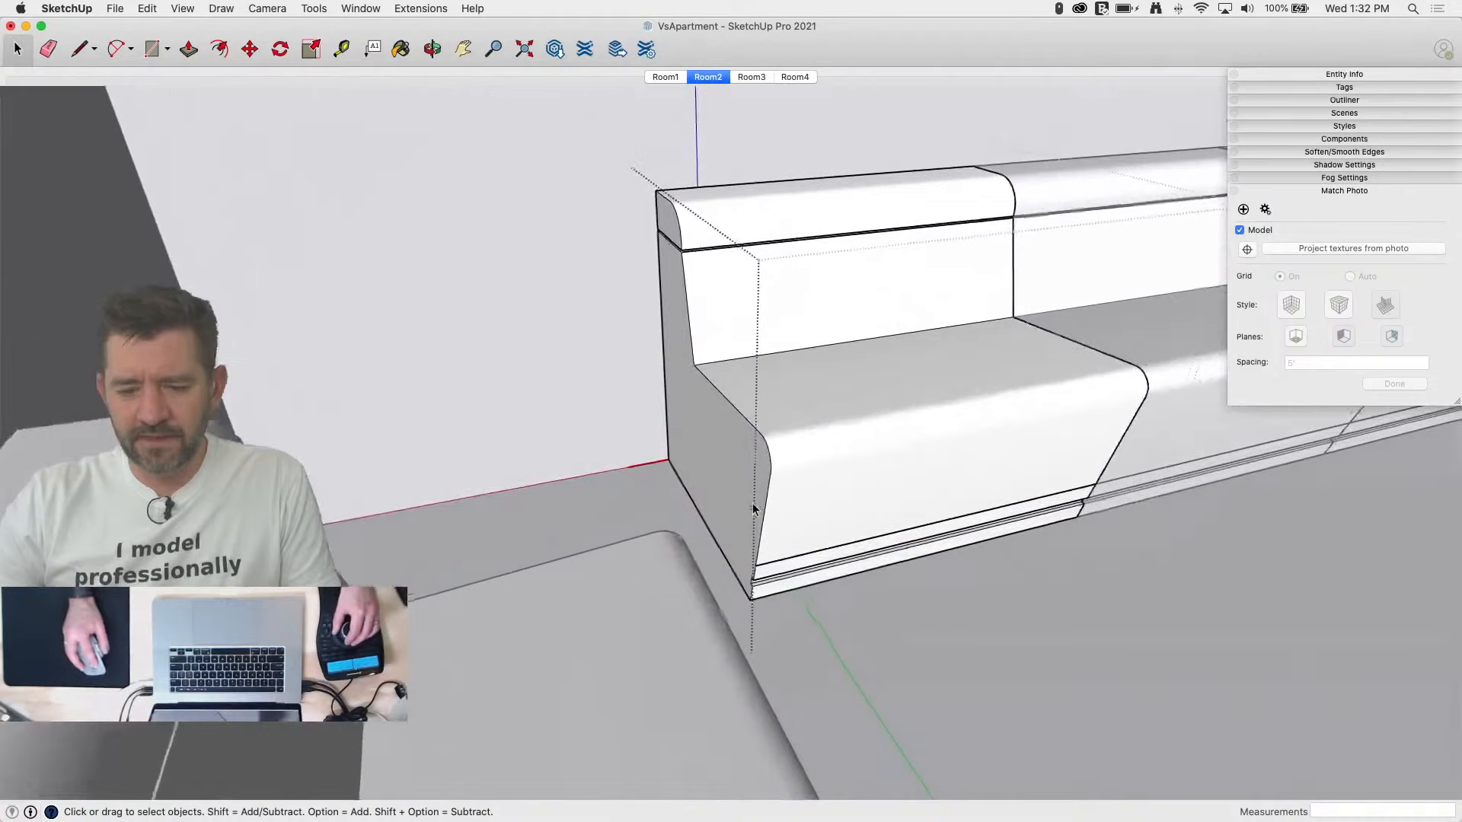
Step: Copy the cap and seat end faces from inside the end Couch section and paste them in place outside the component
click(740, 472)
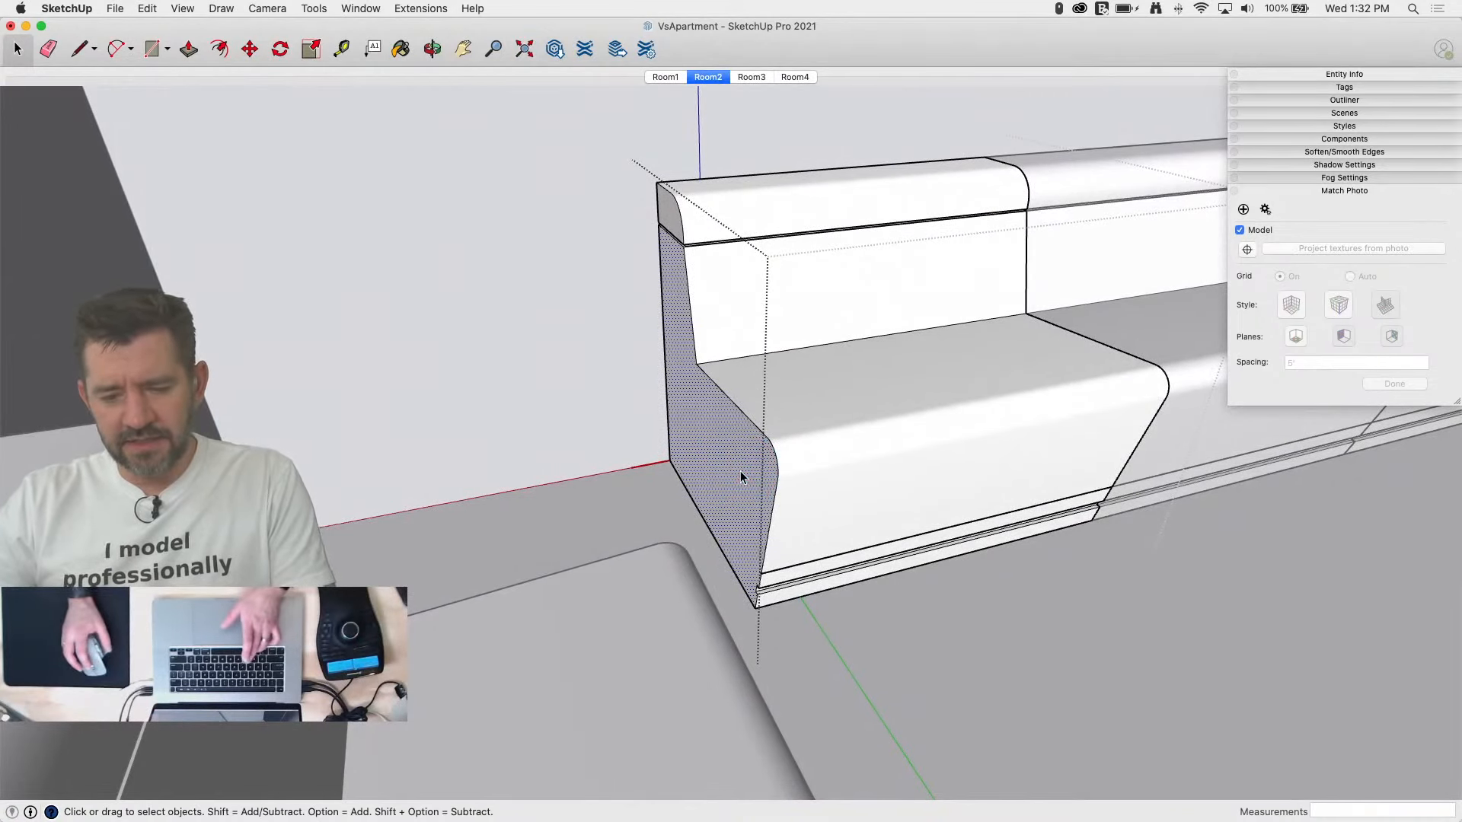
key(super+c)
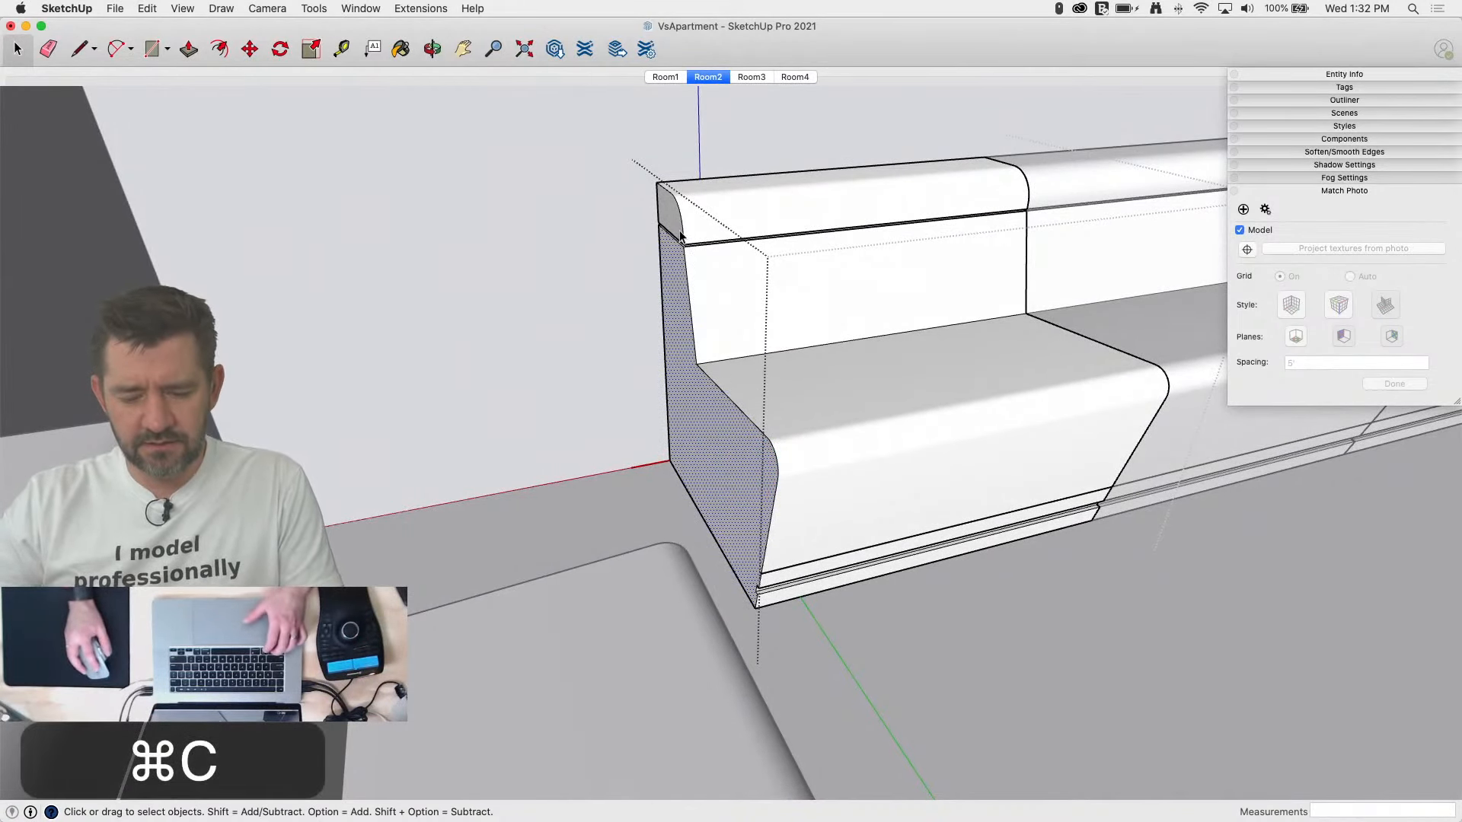
middle_drag(677, 238, 727, 217)
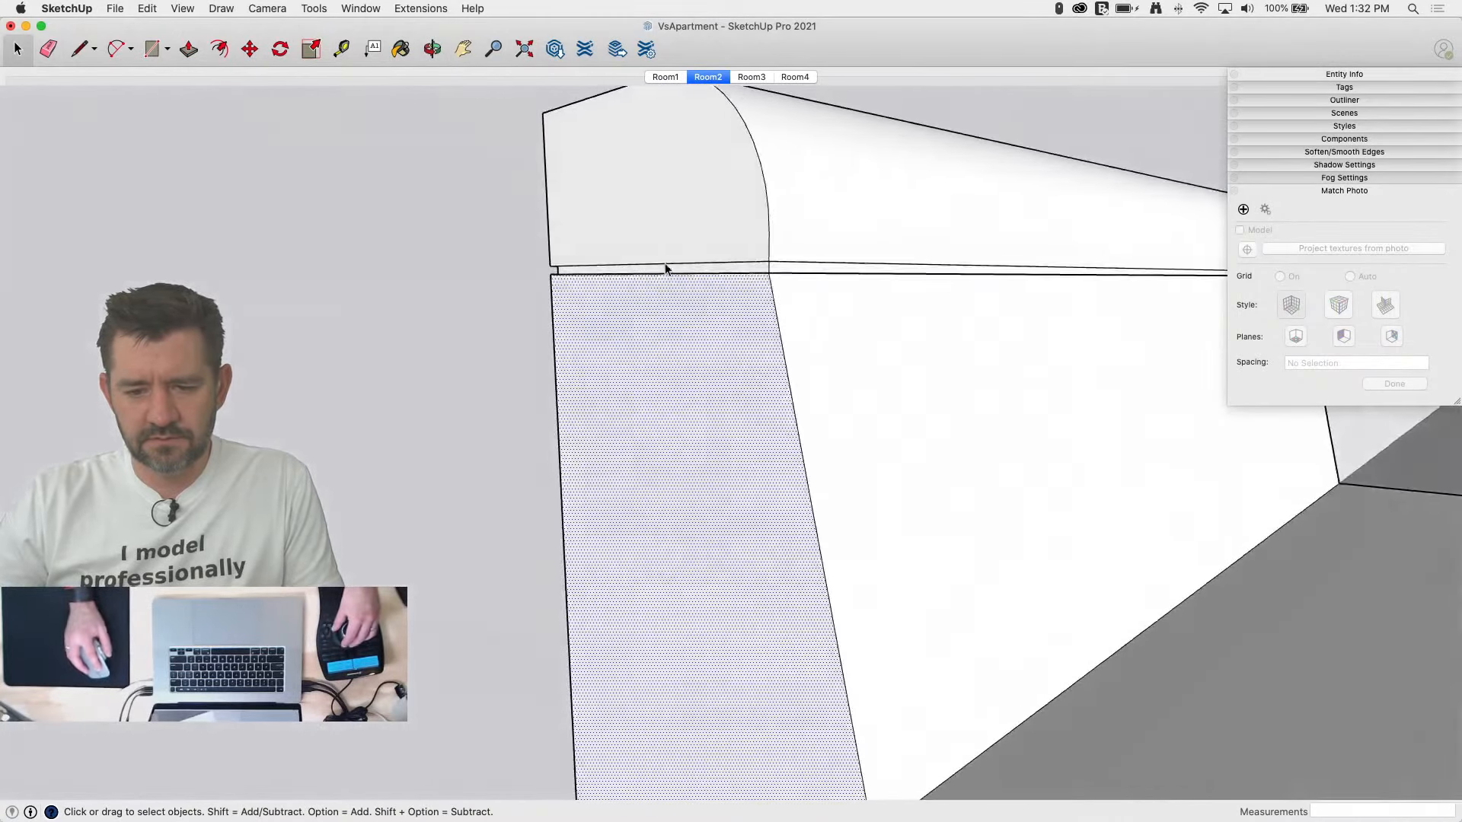
click(666, 263)
middle_drag(667, 263, 703, 329)
click(711, 287)
shift+click(698, 412)
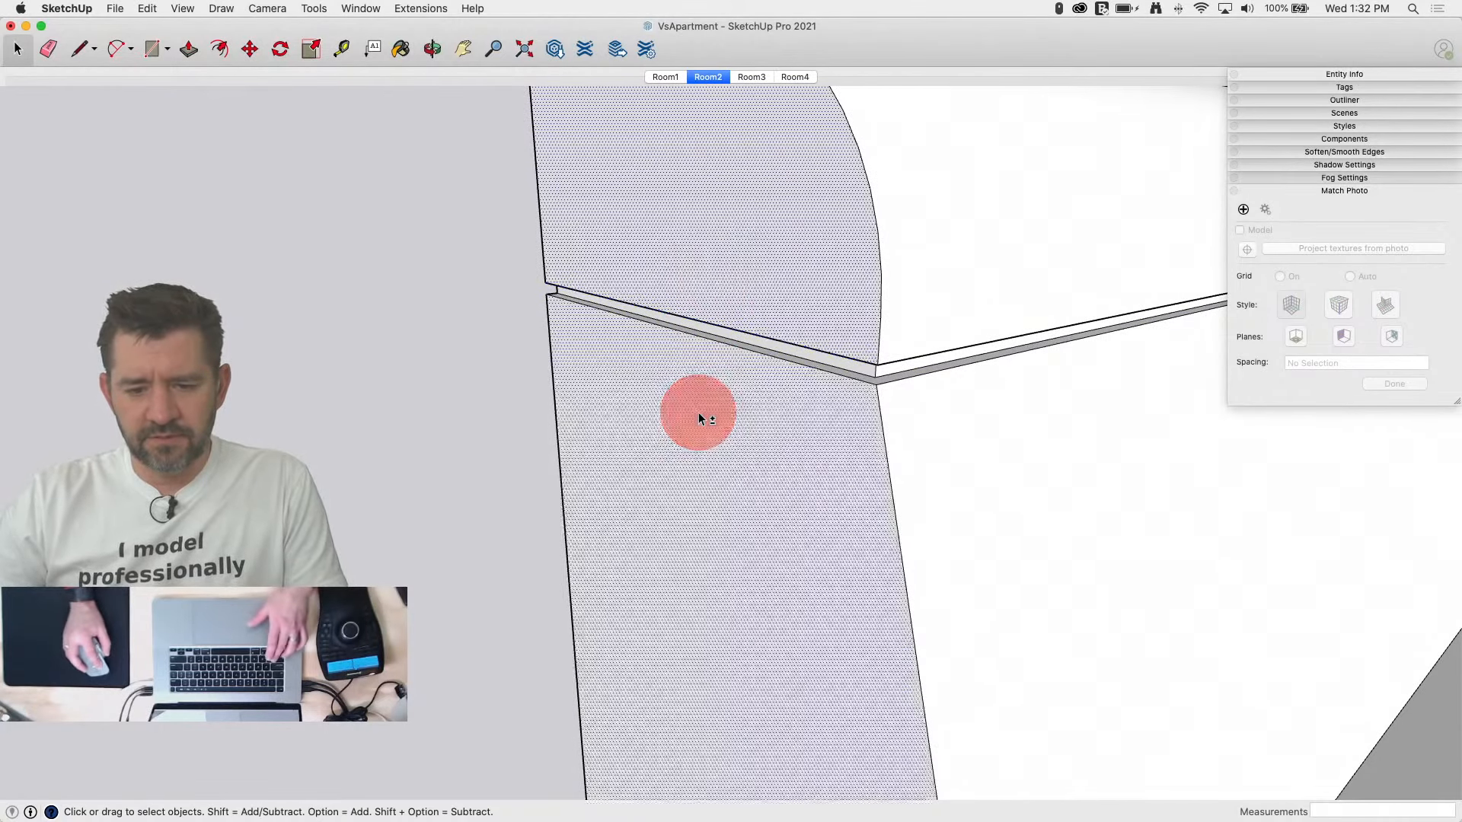
key(super+c)
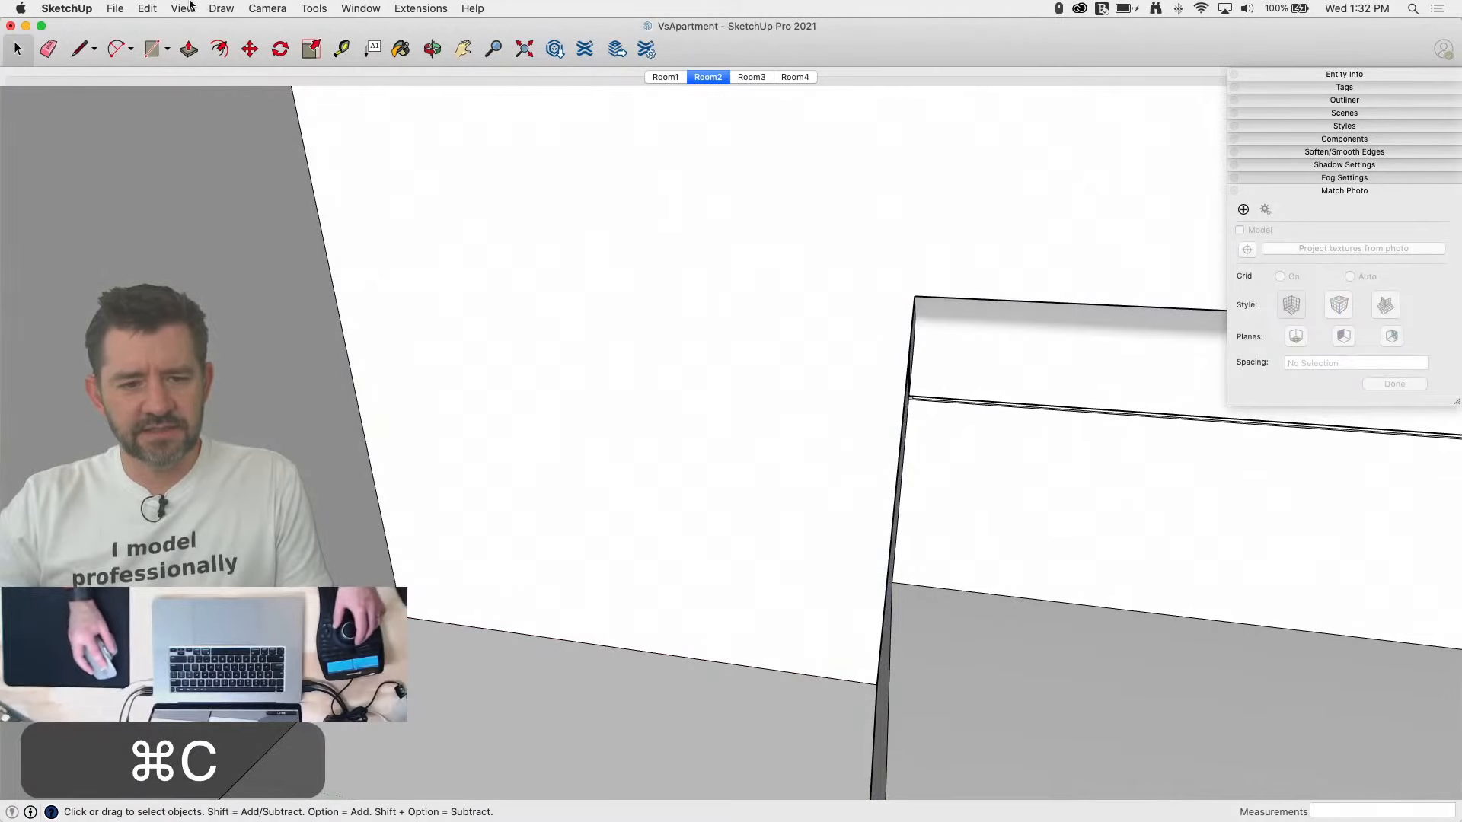
click(147, 9)
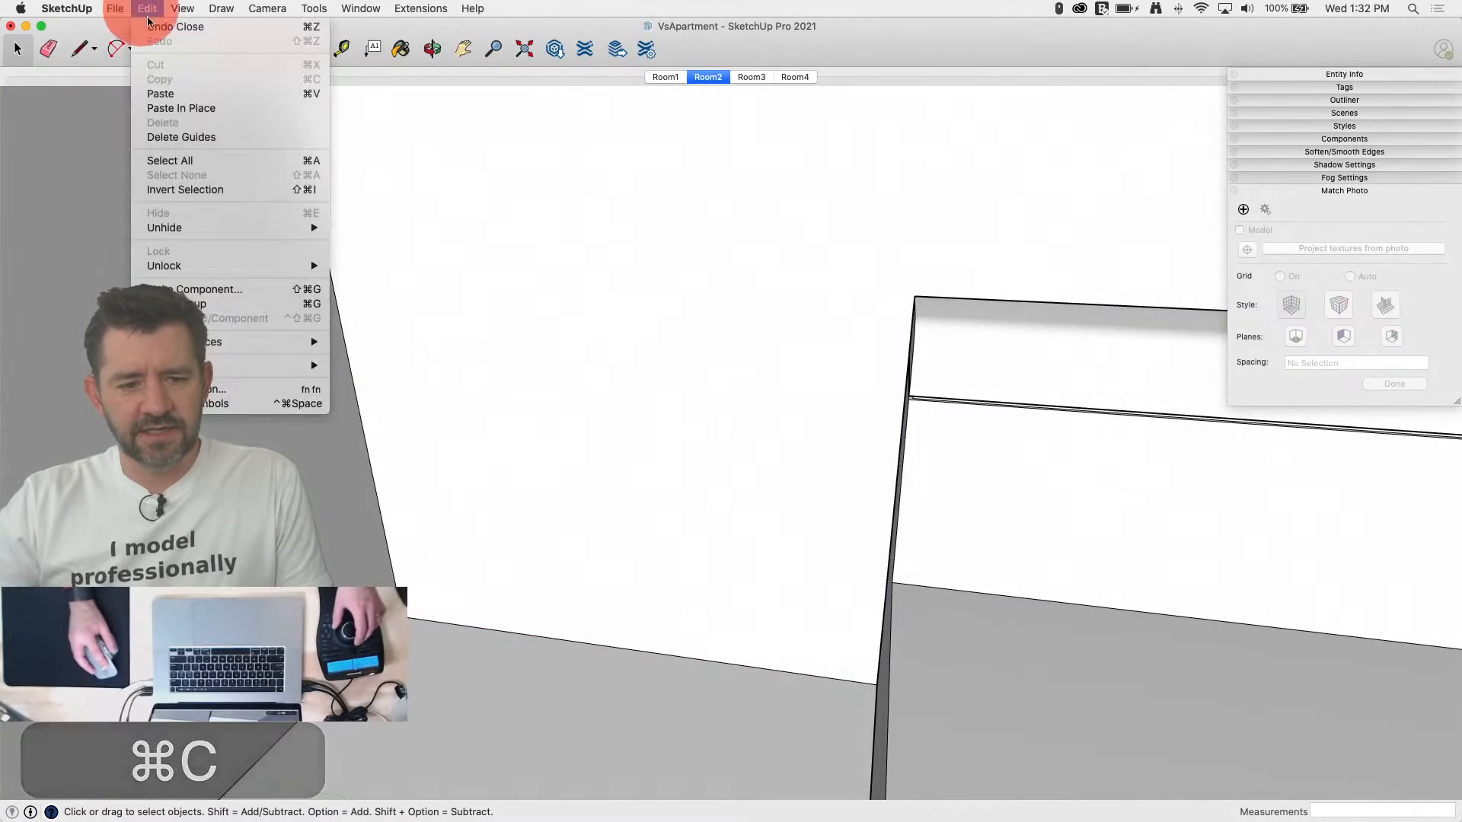
click(187, 108)
Step: Draw a rectangle about 7 1/16" by 3/16" across the groove between the pasted cap and backrest faces
key(r)
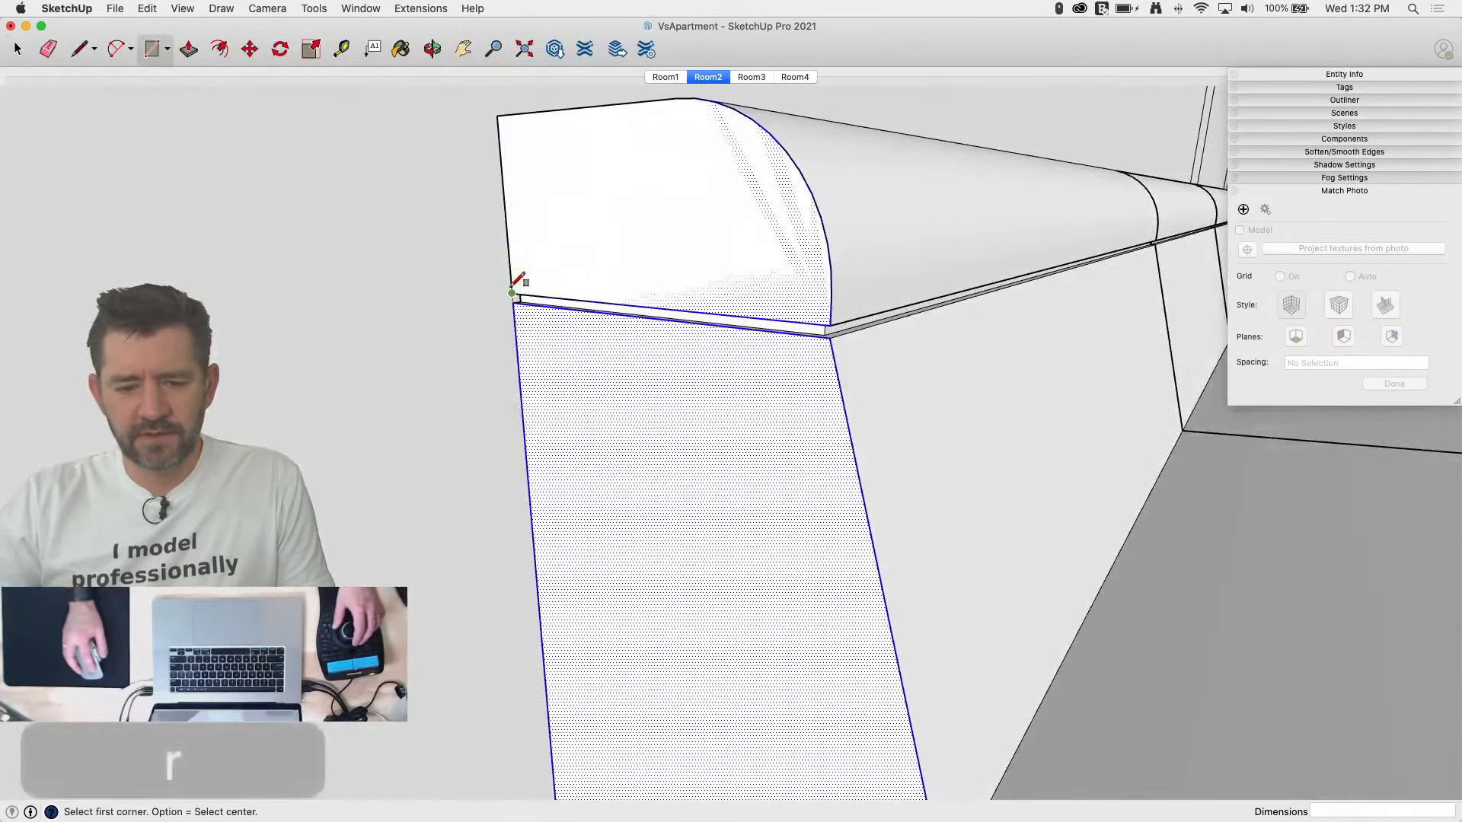
click(512, 292)
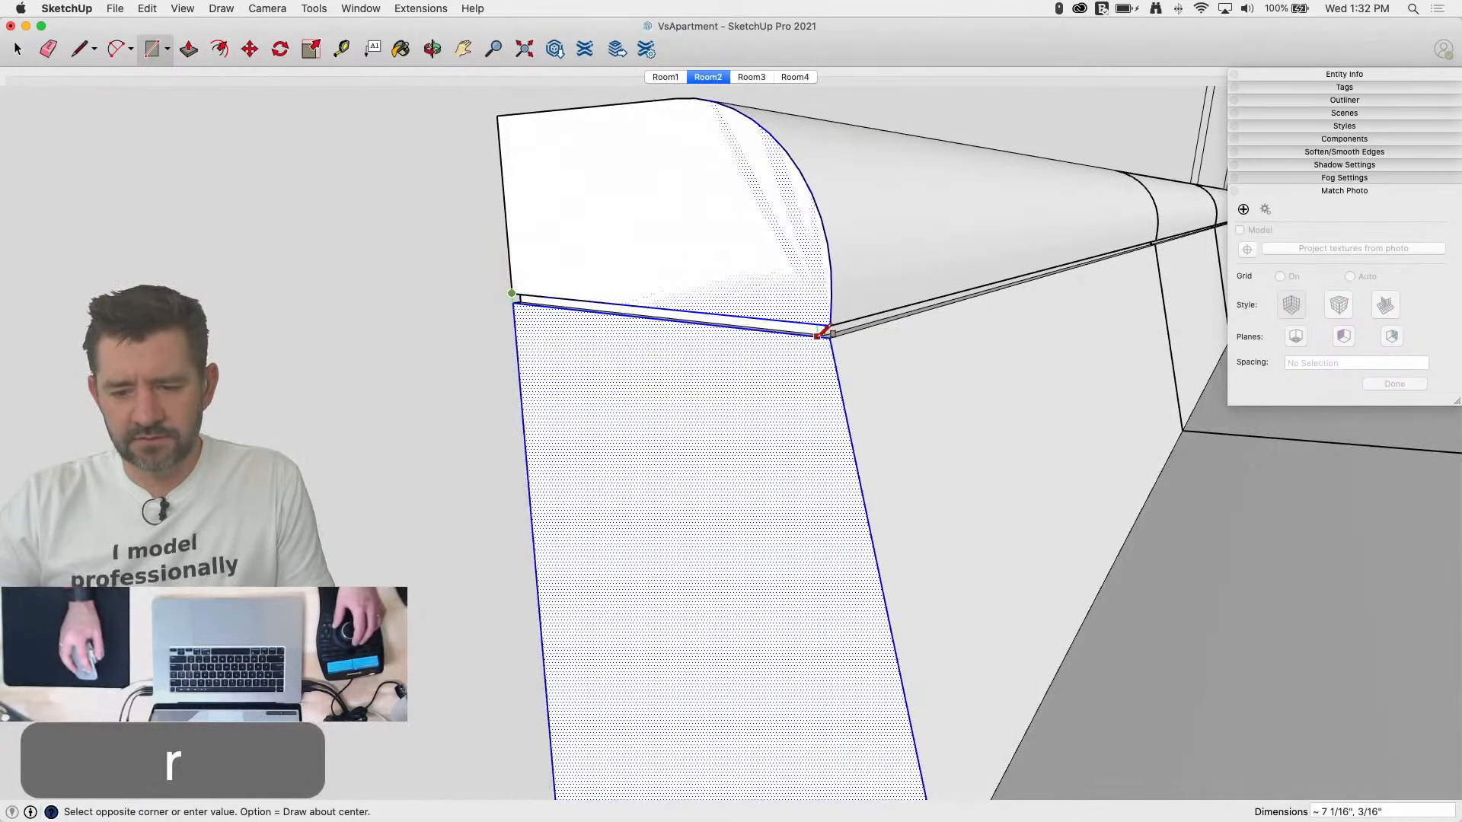
click(823, 331)
Step: Delete the dividing edges around the groove strip to merge the pasted faces into one sofa end profile
key(e)
key(space)
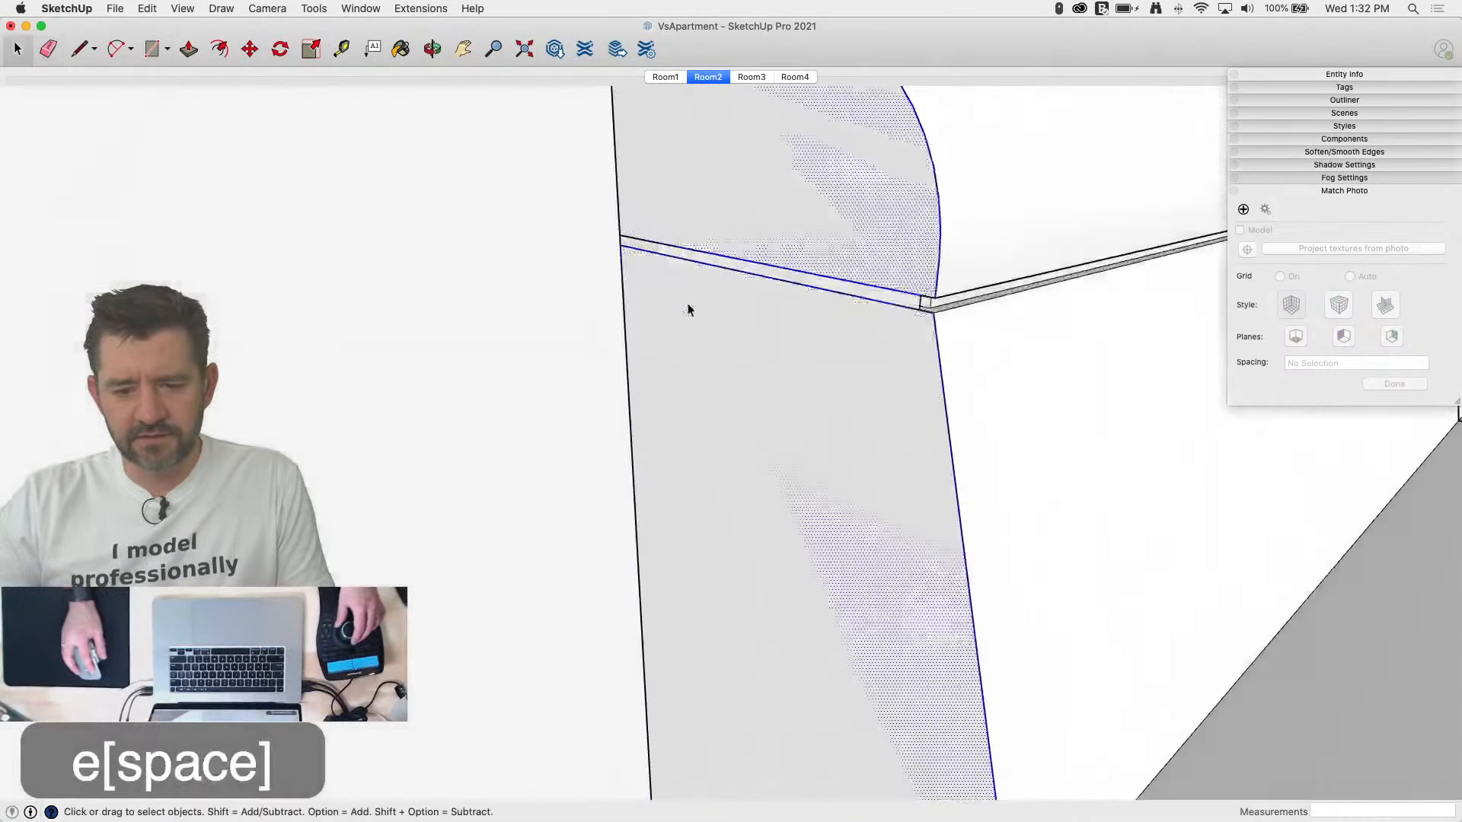
key(BackSpace)
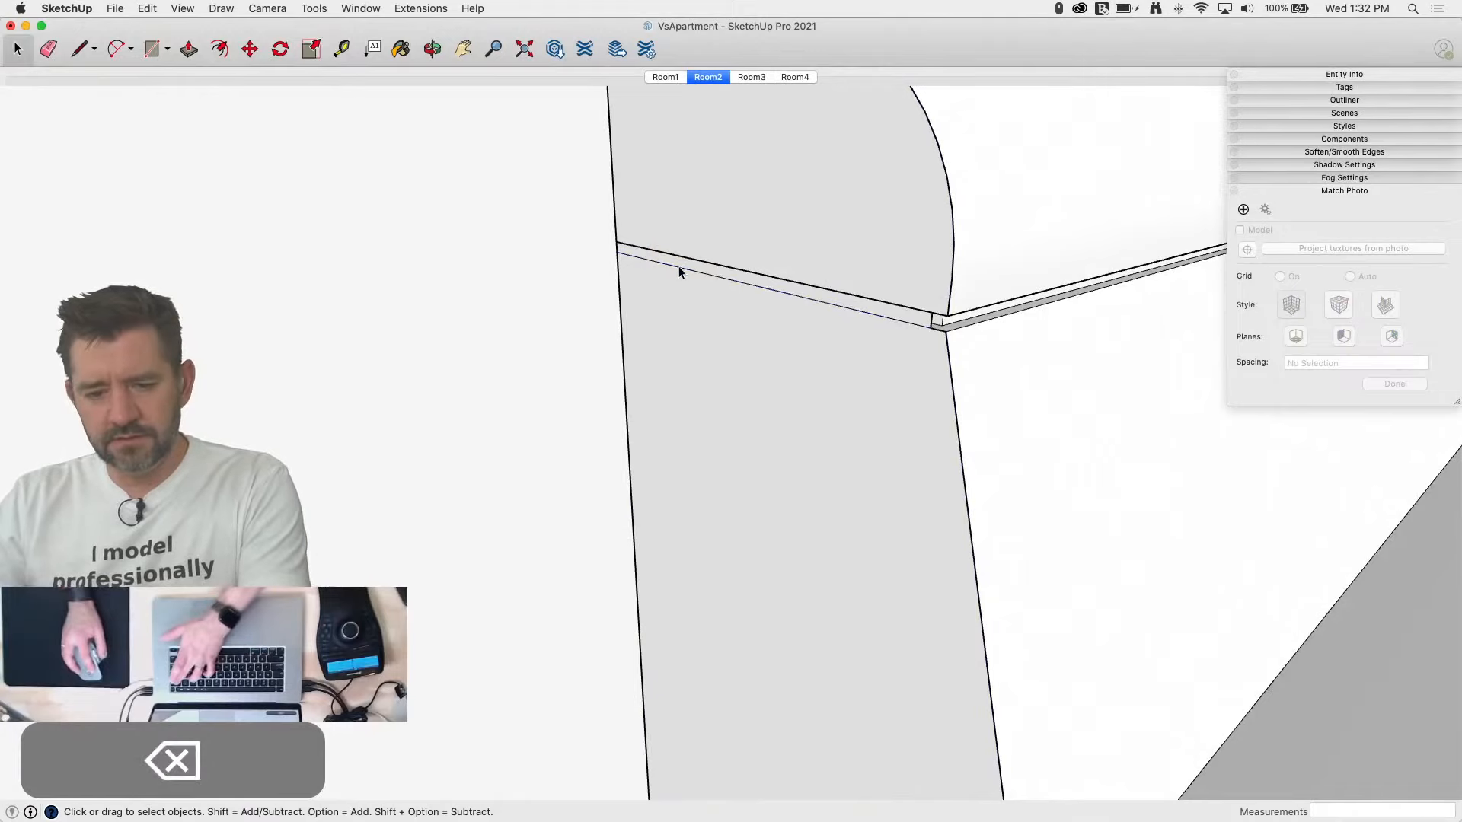
click(698, 360)
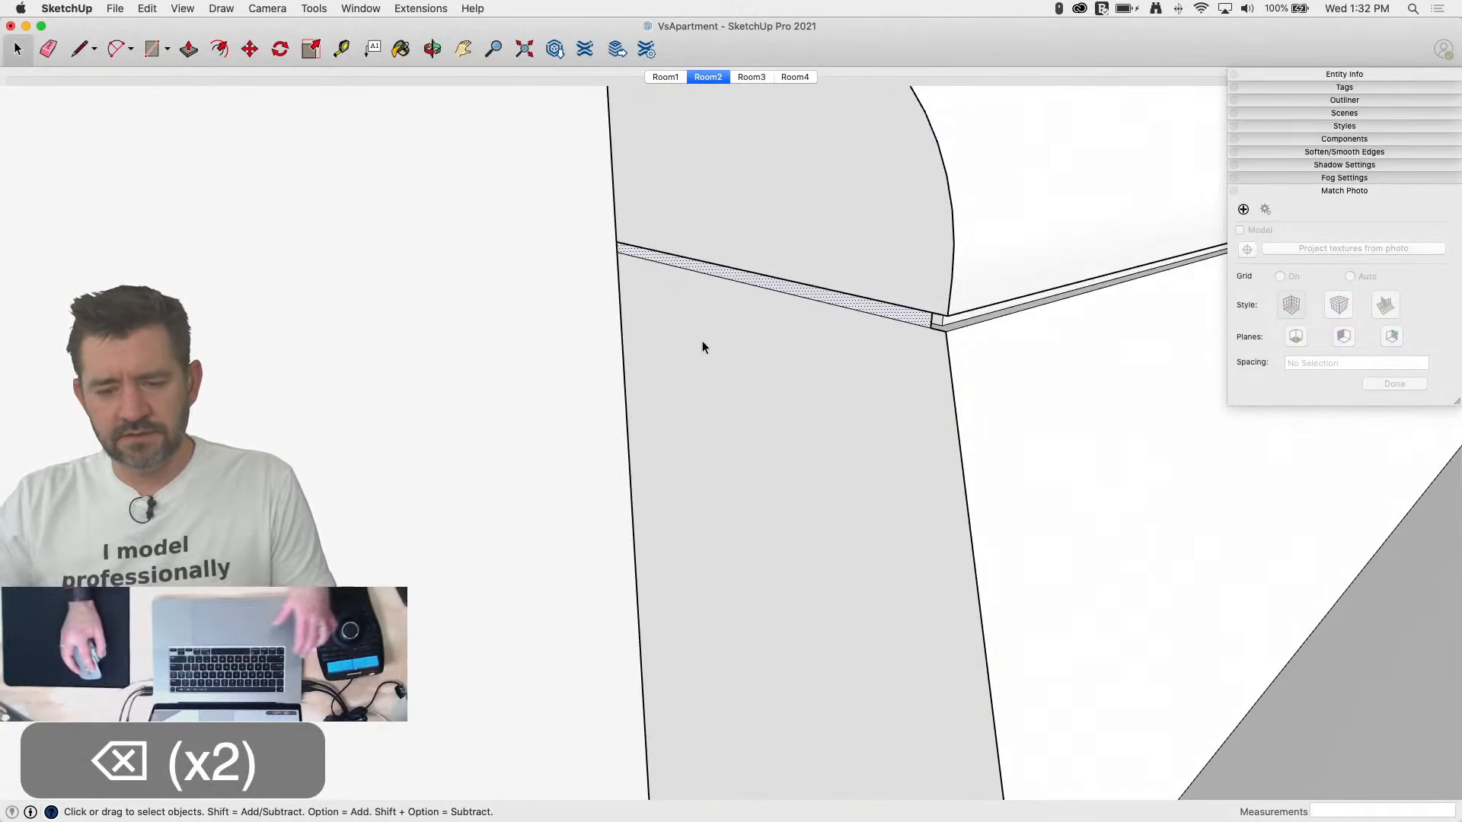
click(708, 267)
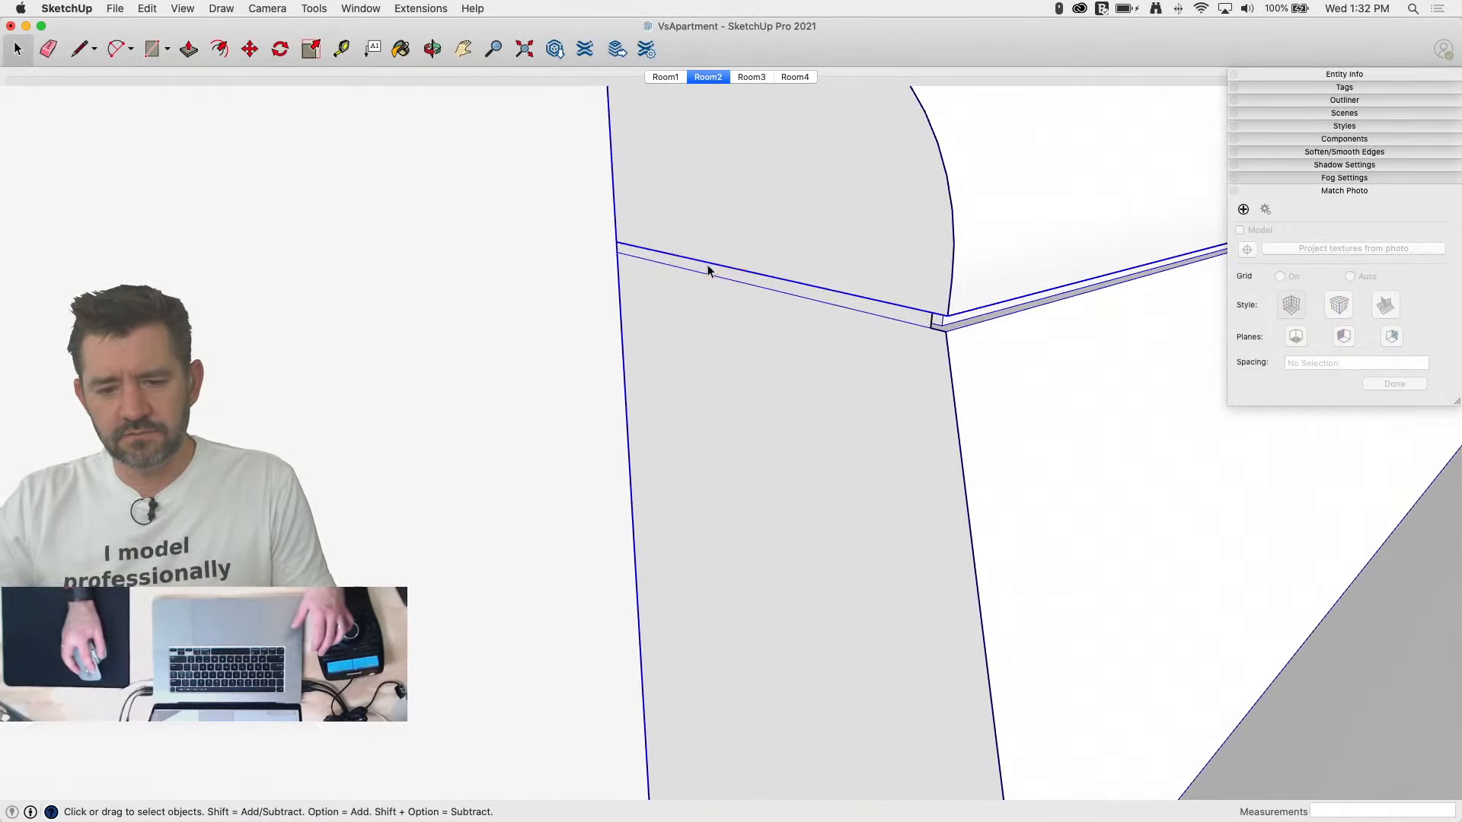
click(582, 256)
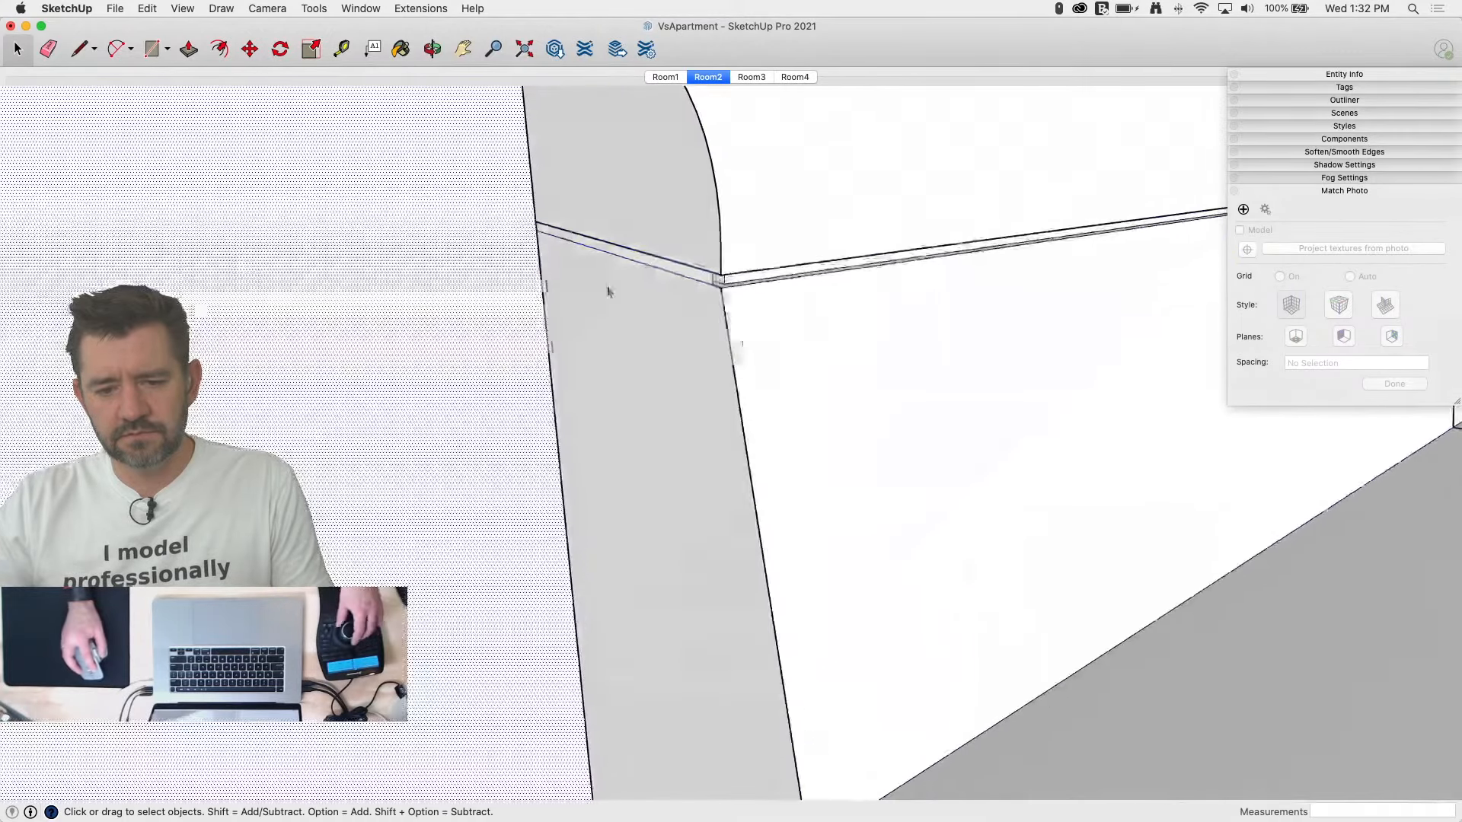
click(670, 369)
key(Delete)
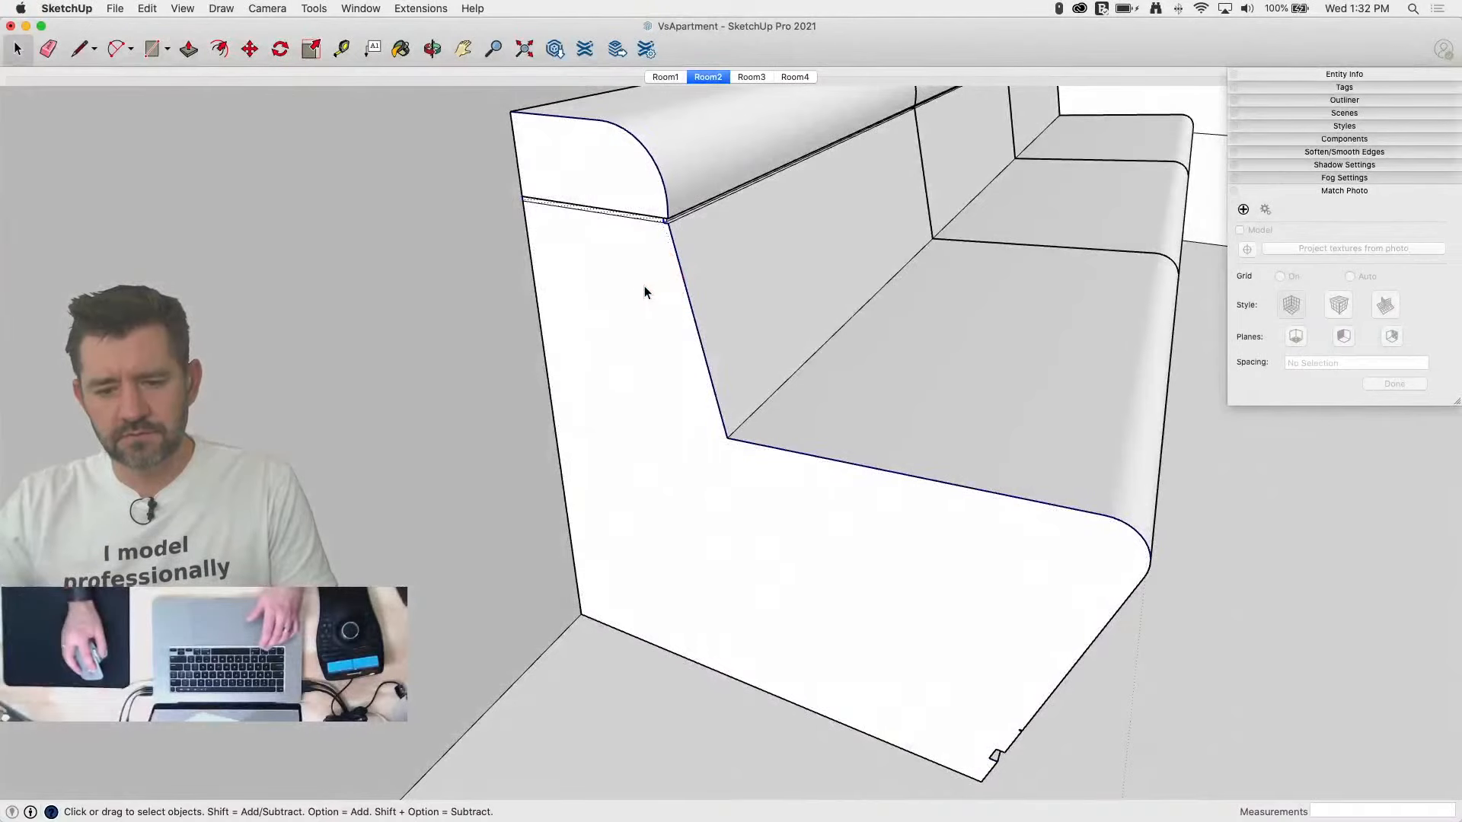
Step: Group the merged sofa end profile and open the group for editing
right_click(636, 290)
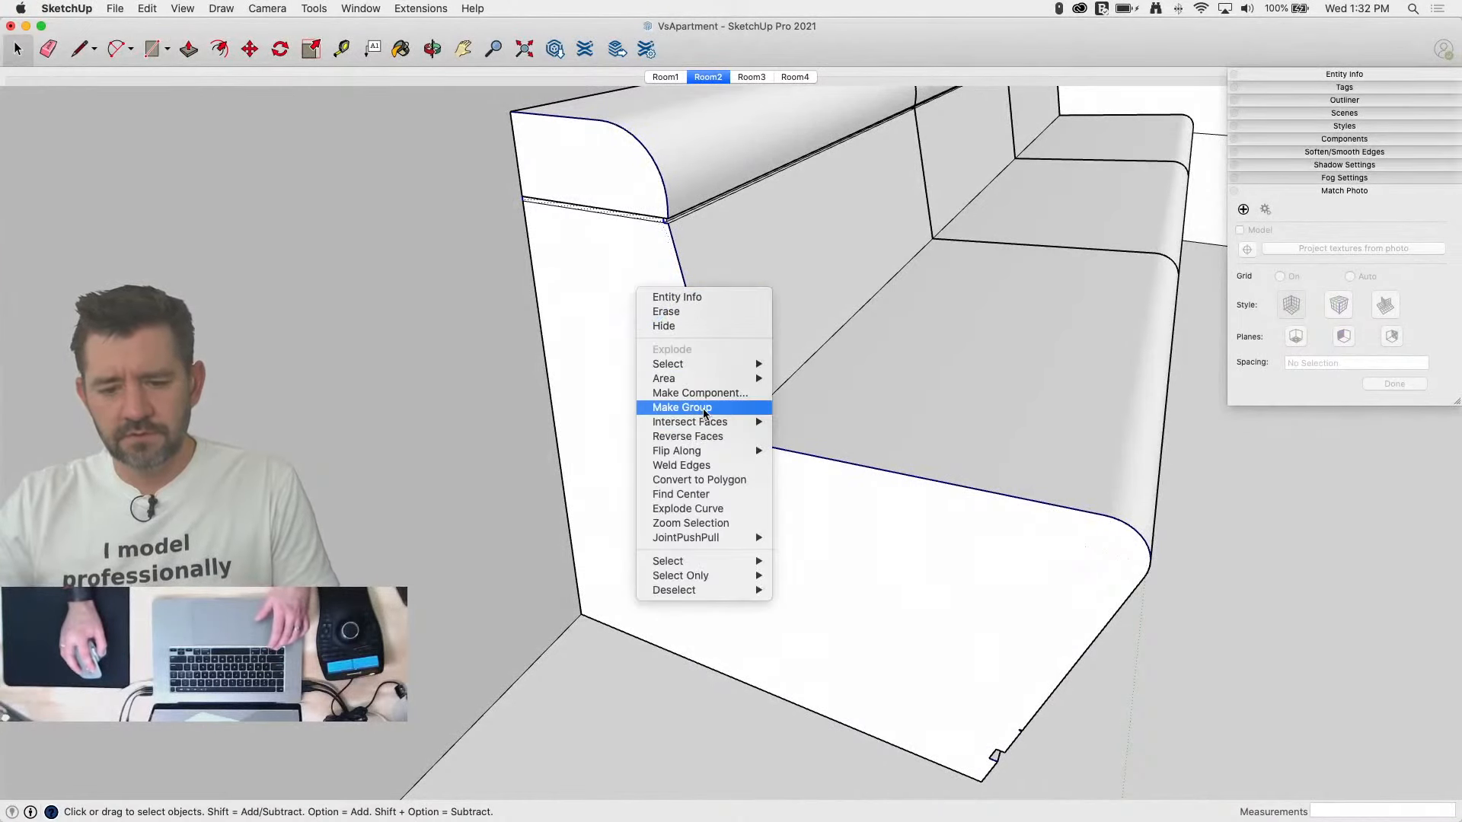
click(701, 409)
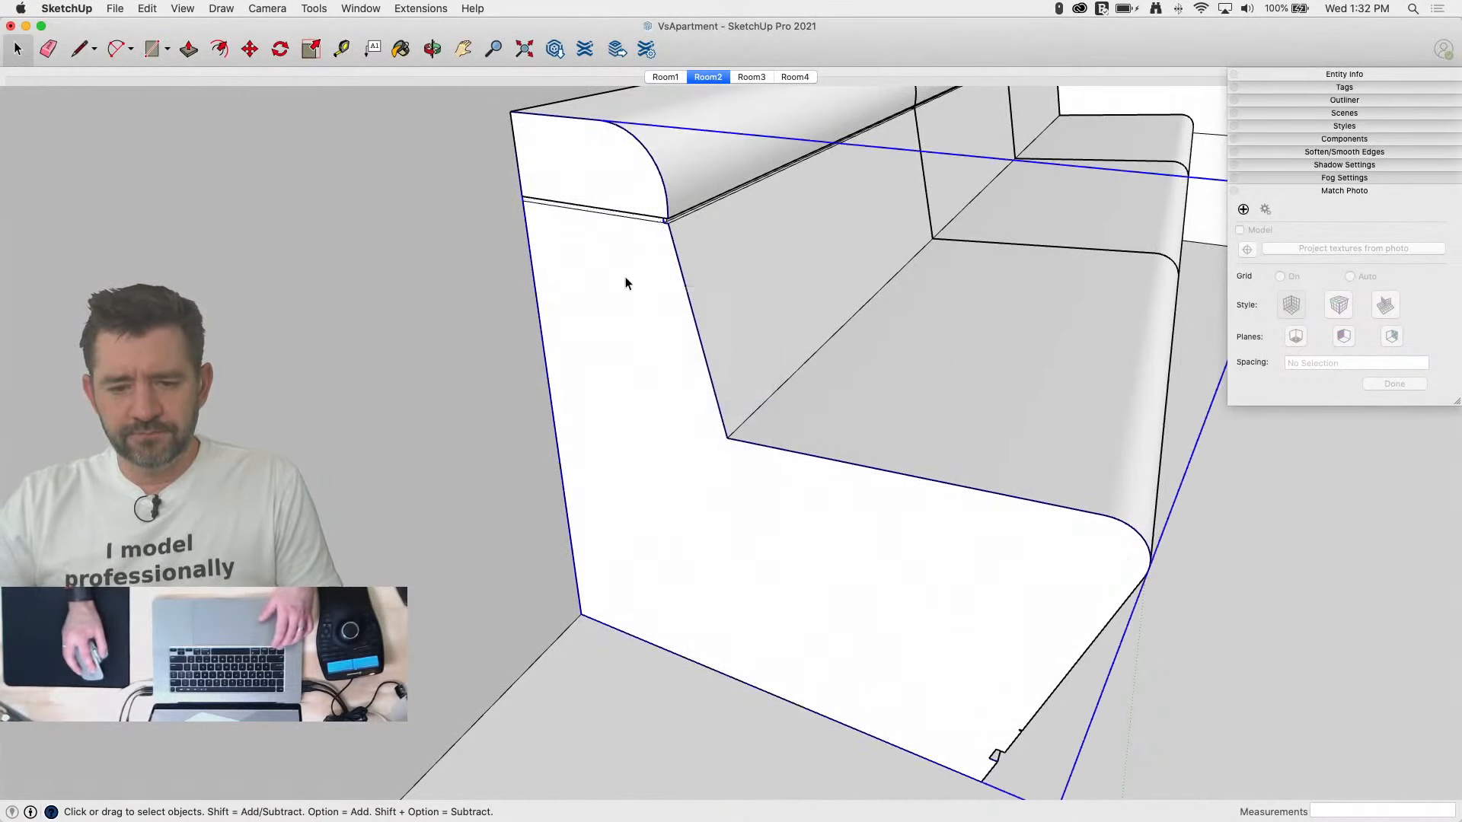
double_click(624, 278)
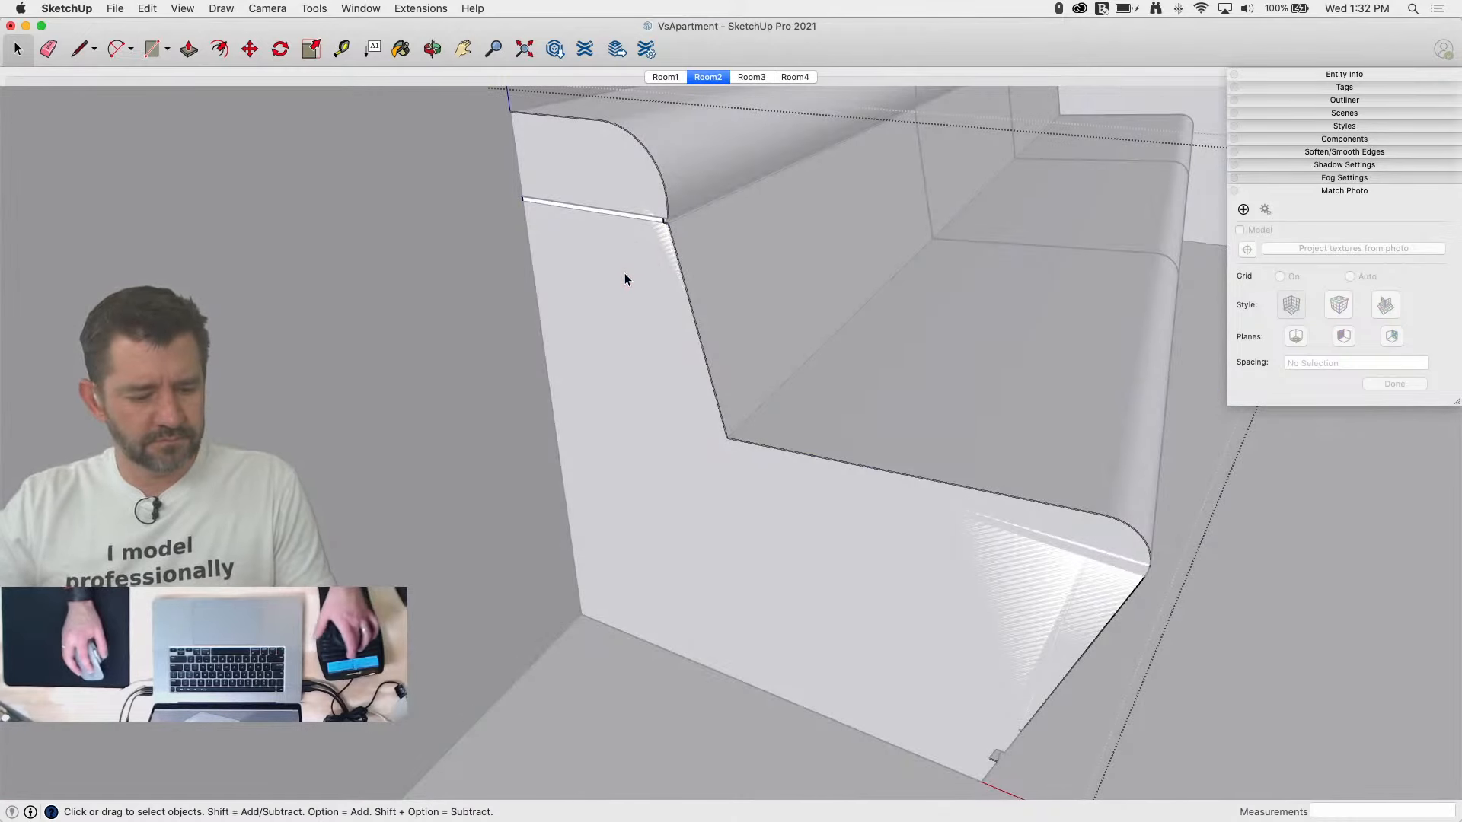
Step: Isolate the sofa end profile from the rest of the model and close its group
key(q)
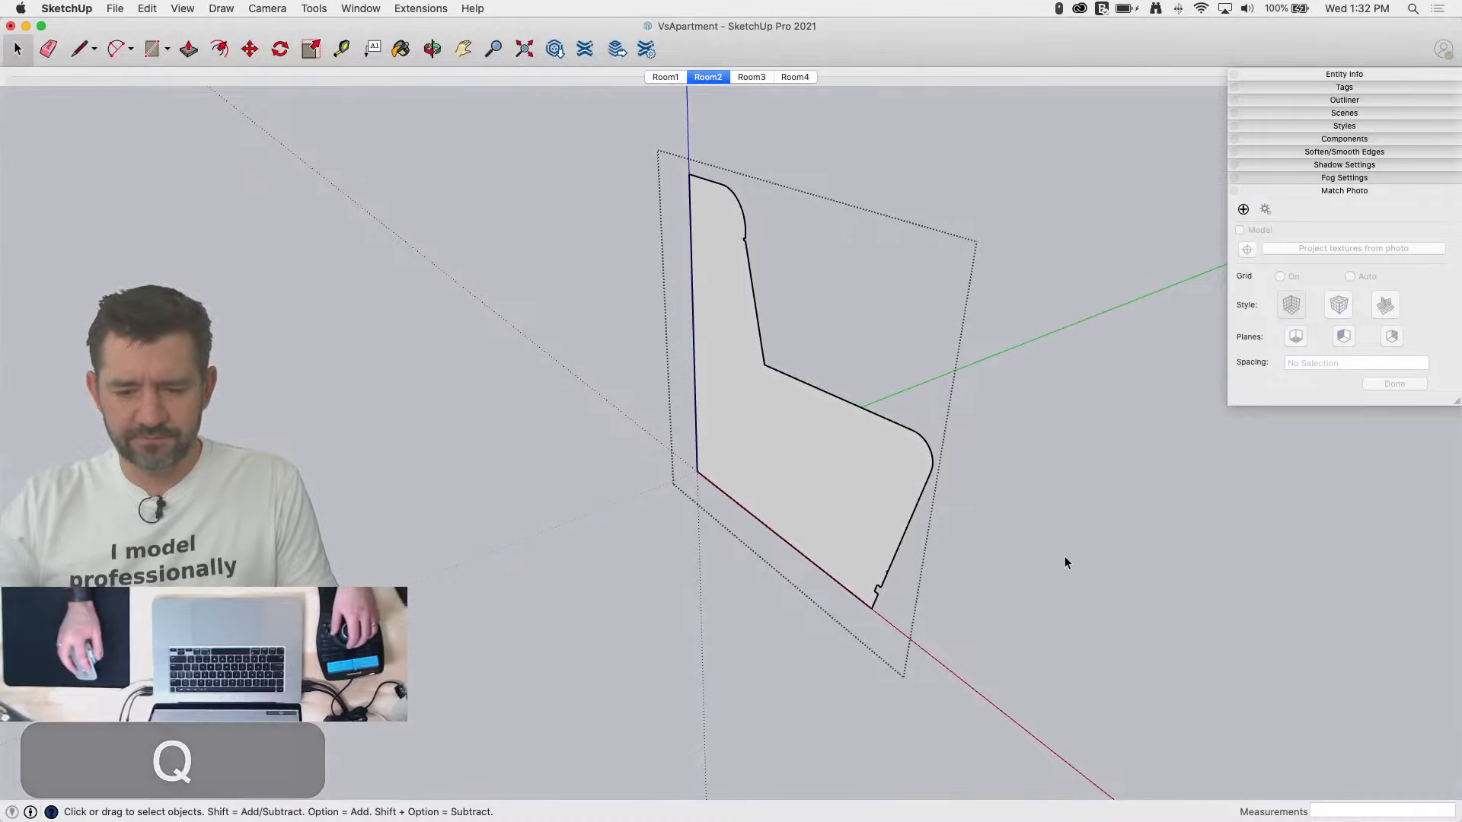
click(1064, 564)
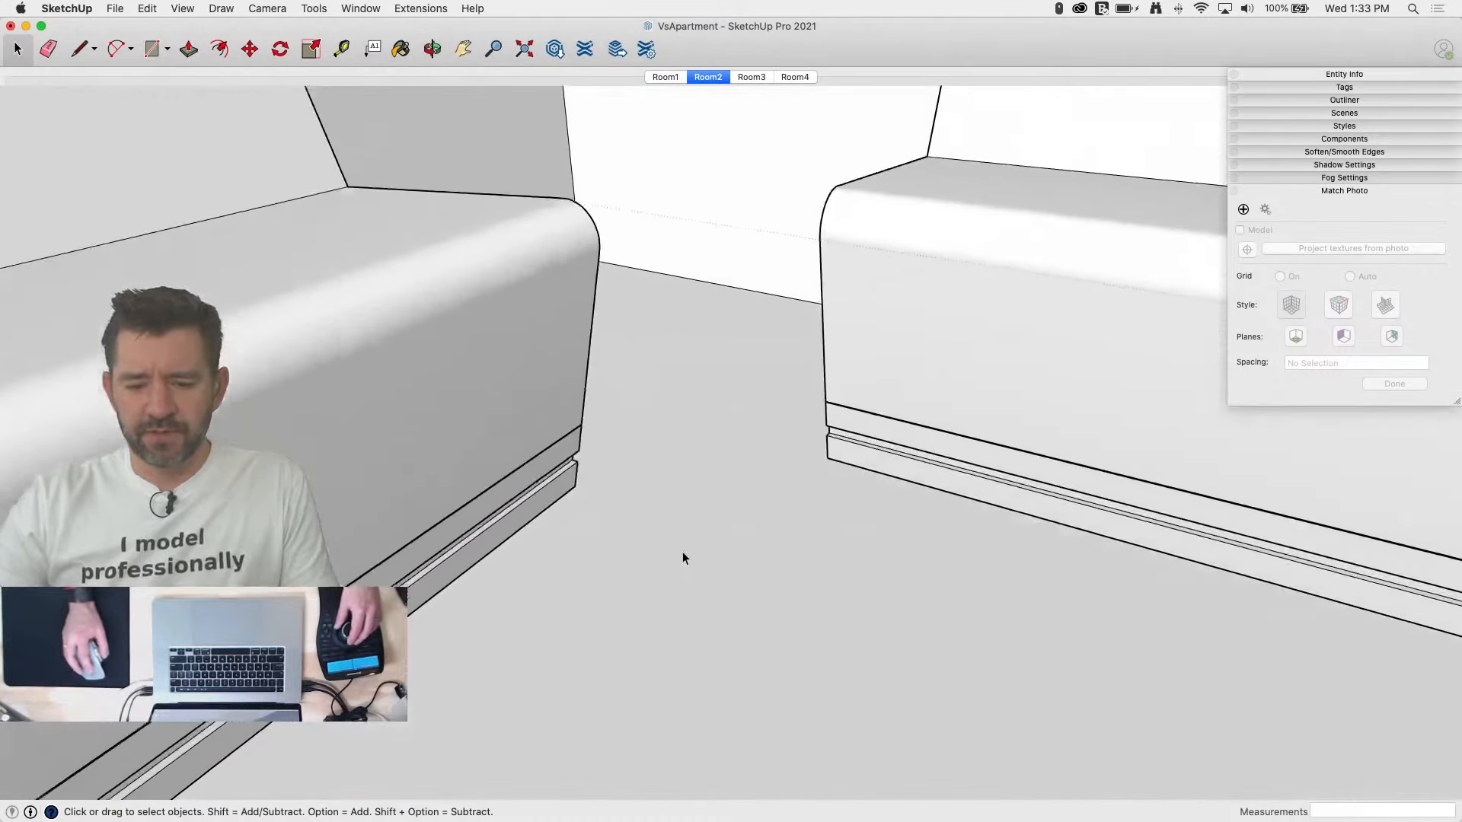
Step: Draw an arc on the floor between the bottom front corners of the two Couch rows and select it
key(l)
click(477, 539)
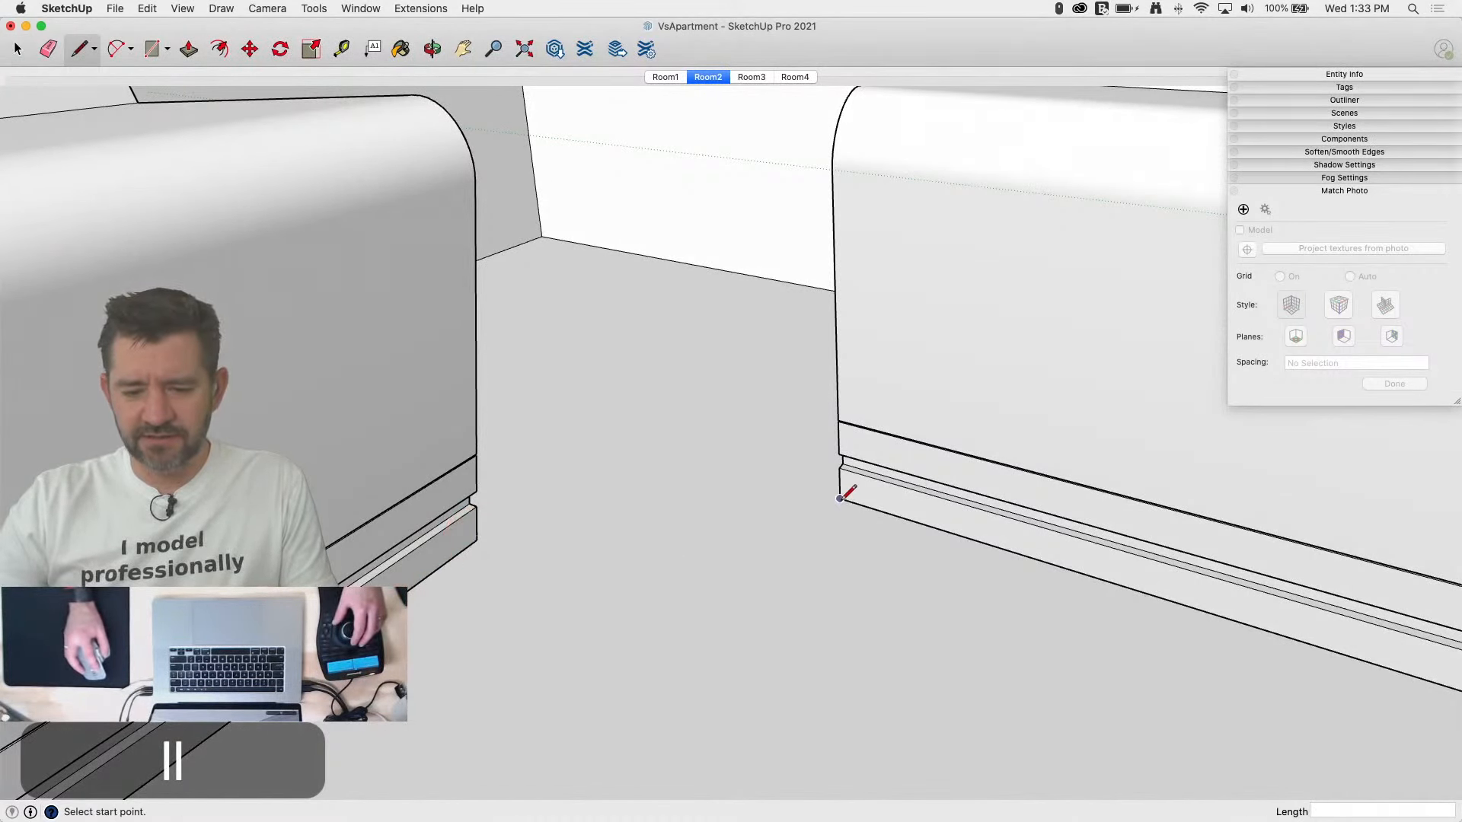
click(889, 512)
key(a)
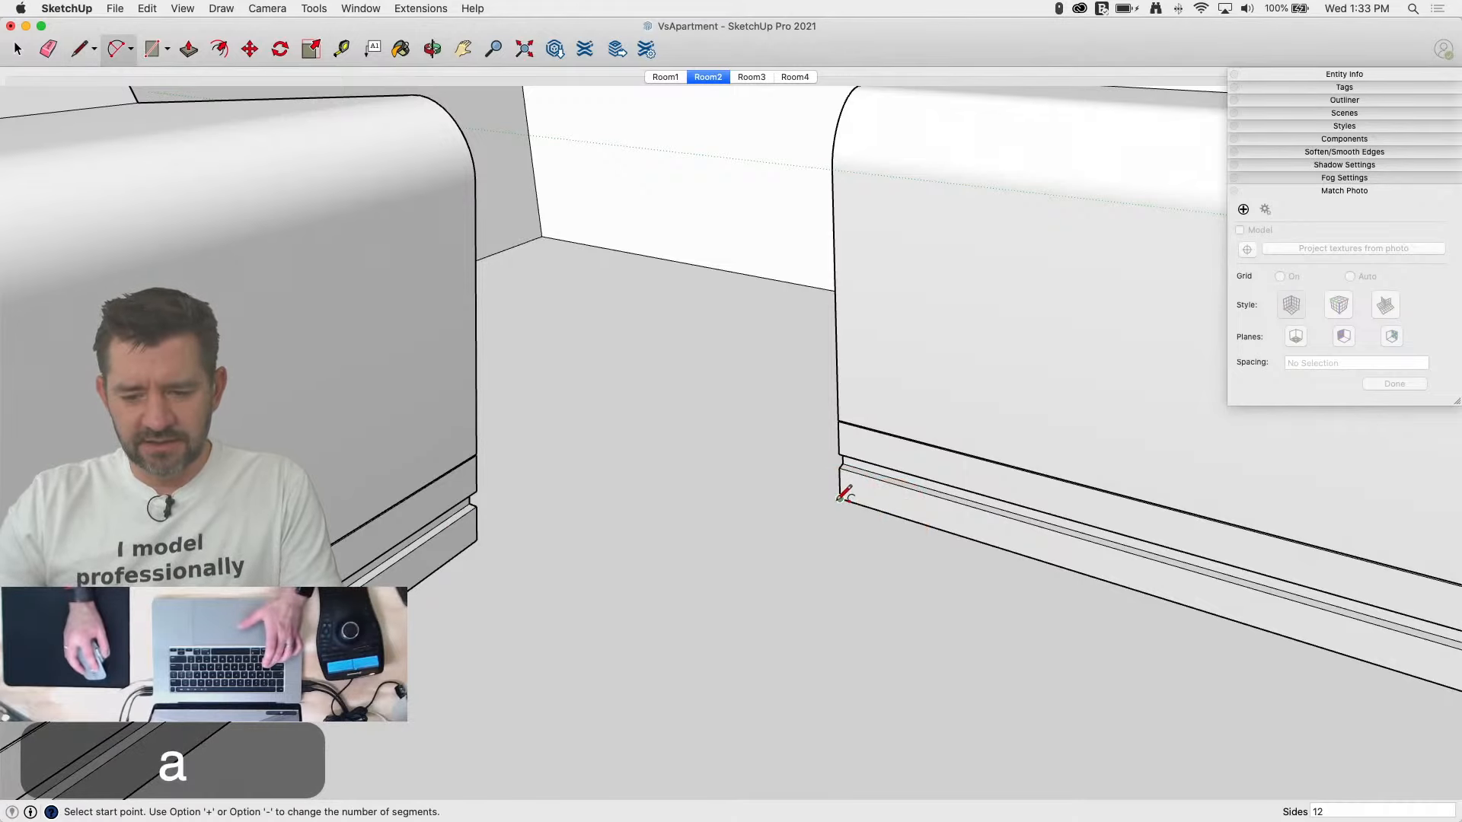
click(485, 536)
key(space)
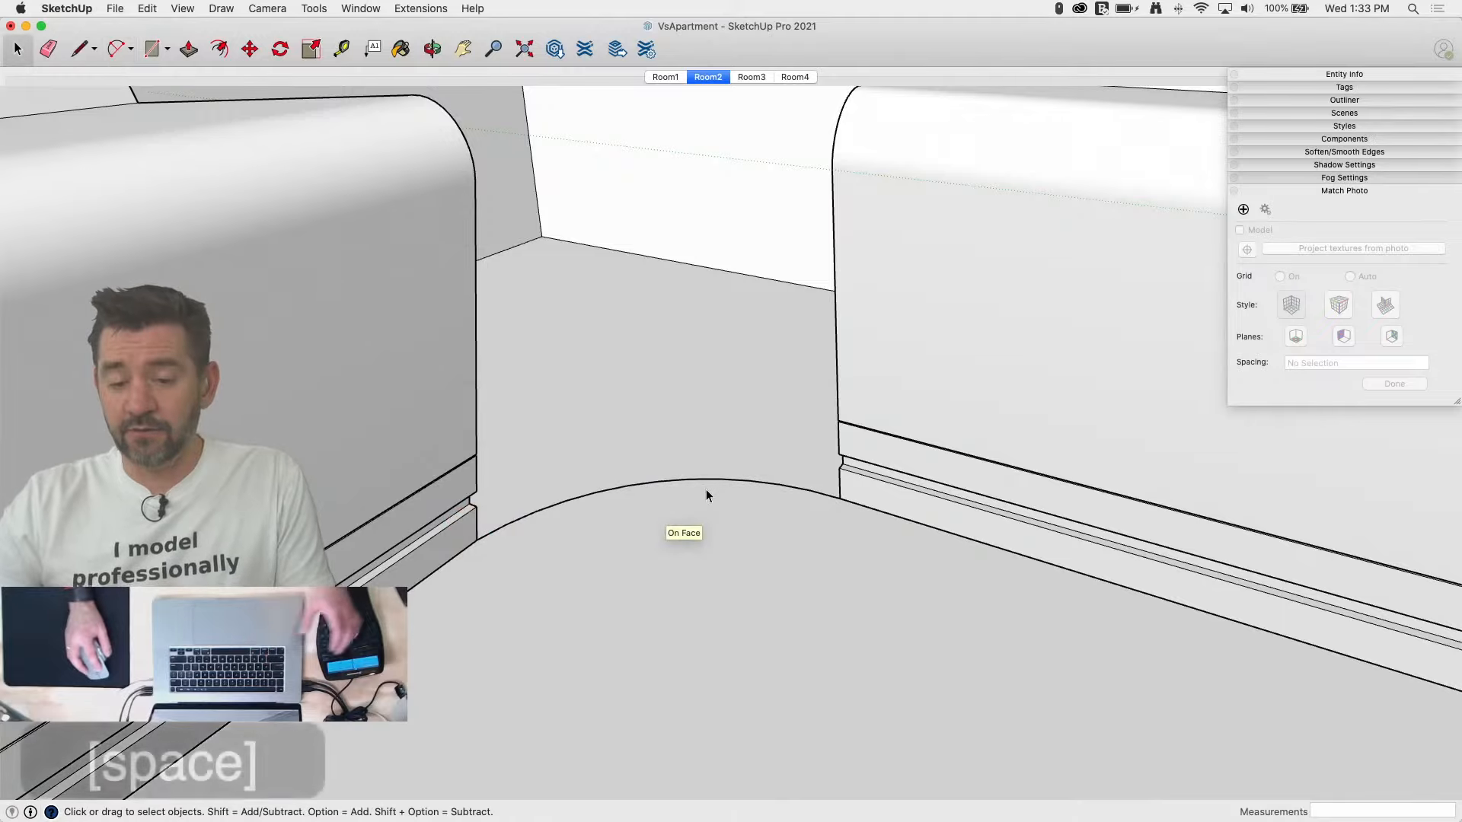
click(709, 480)
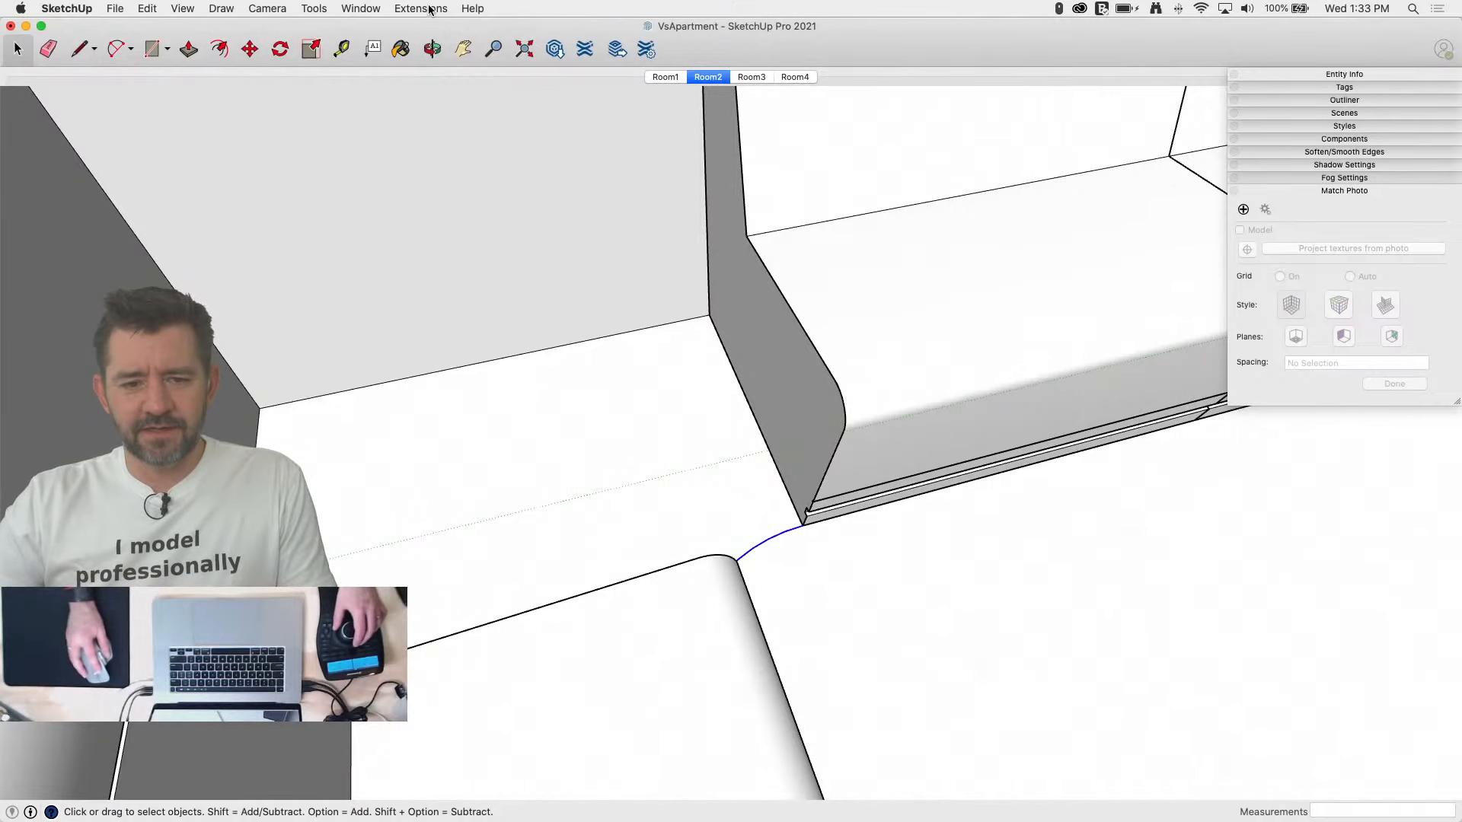
mouse_move(355, 6)
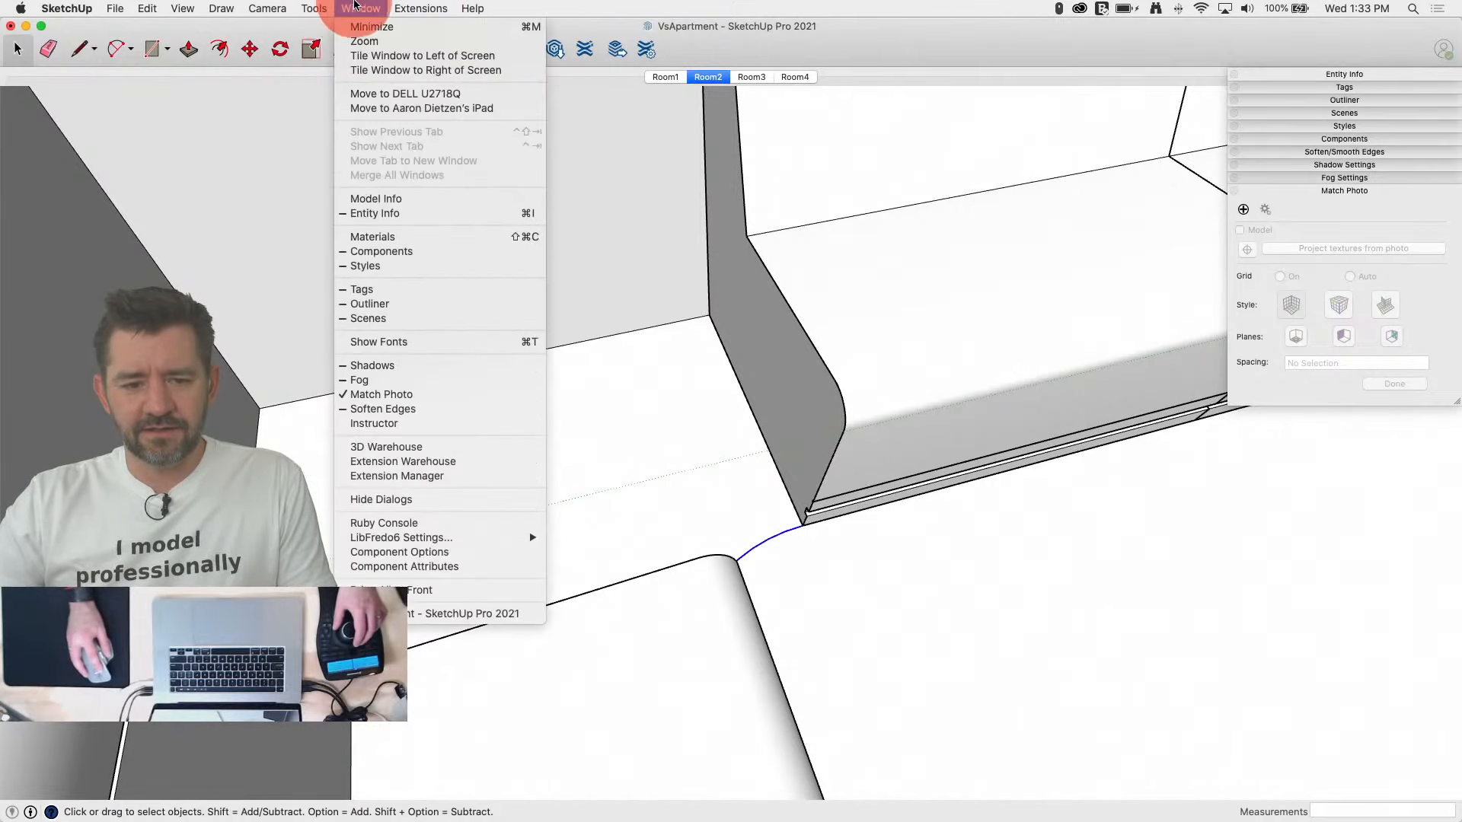
click(727, 619)
Step: Erase the floor arc joining the two Couch rows
key(l)
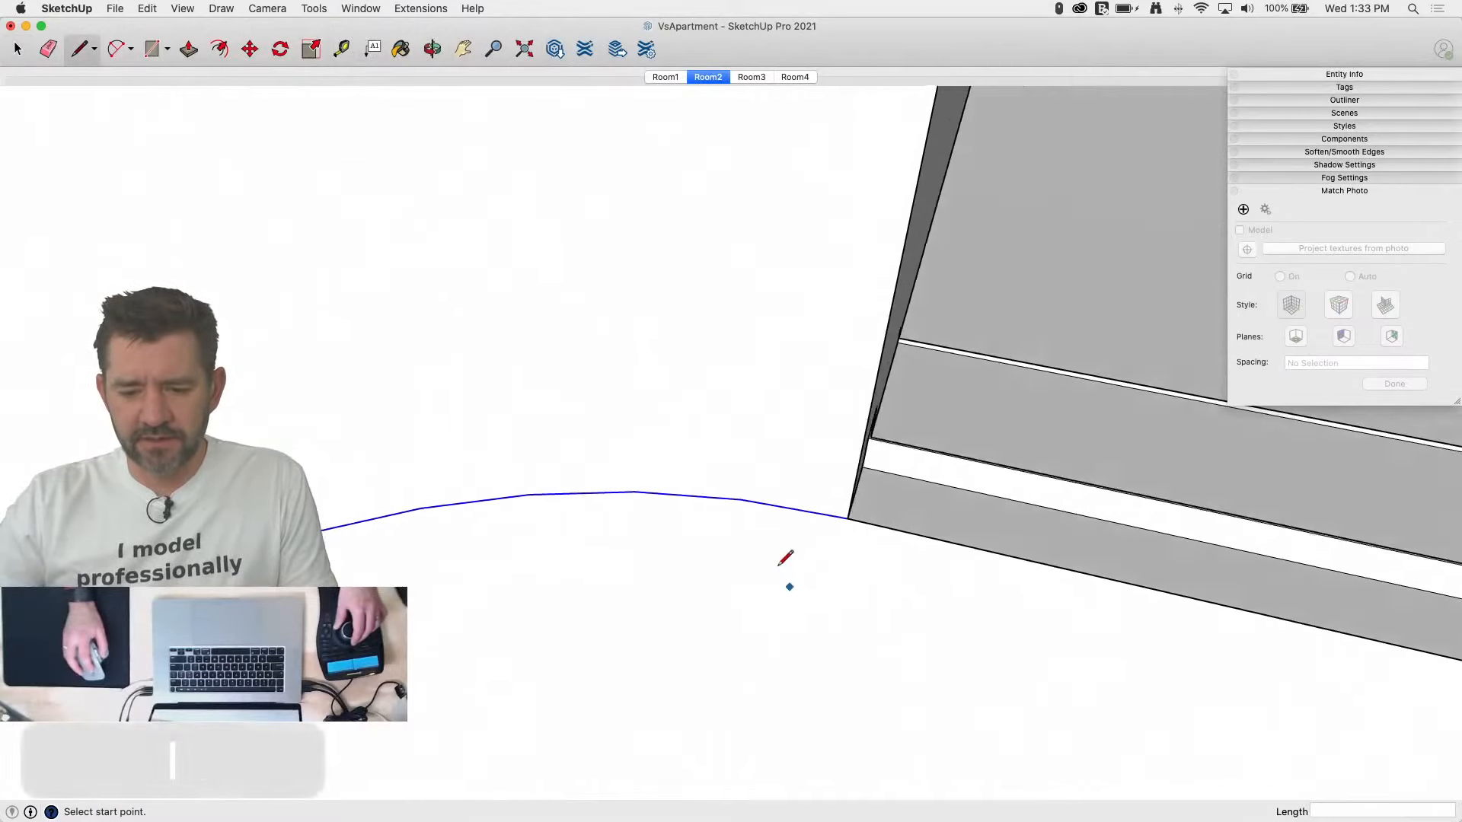
key(e)
click(777, 523)
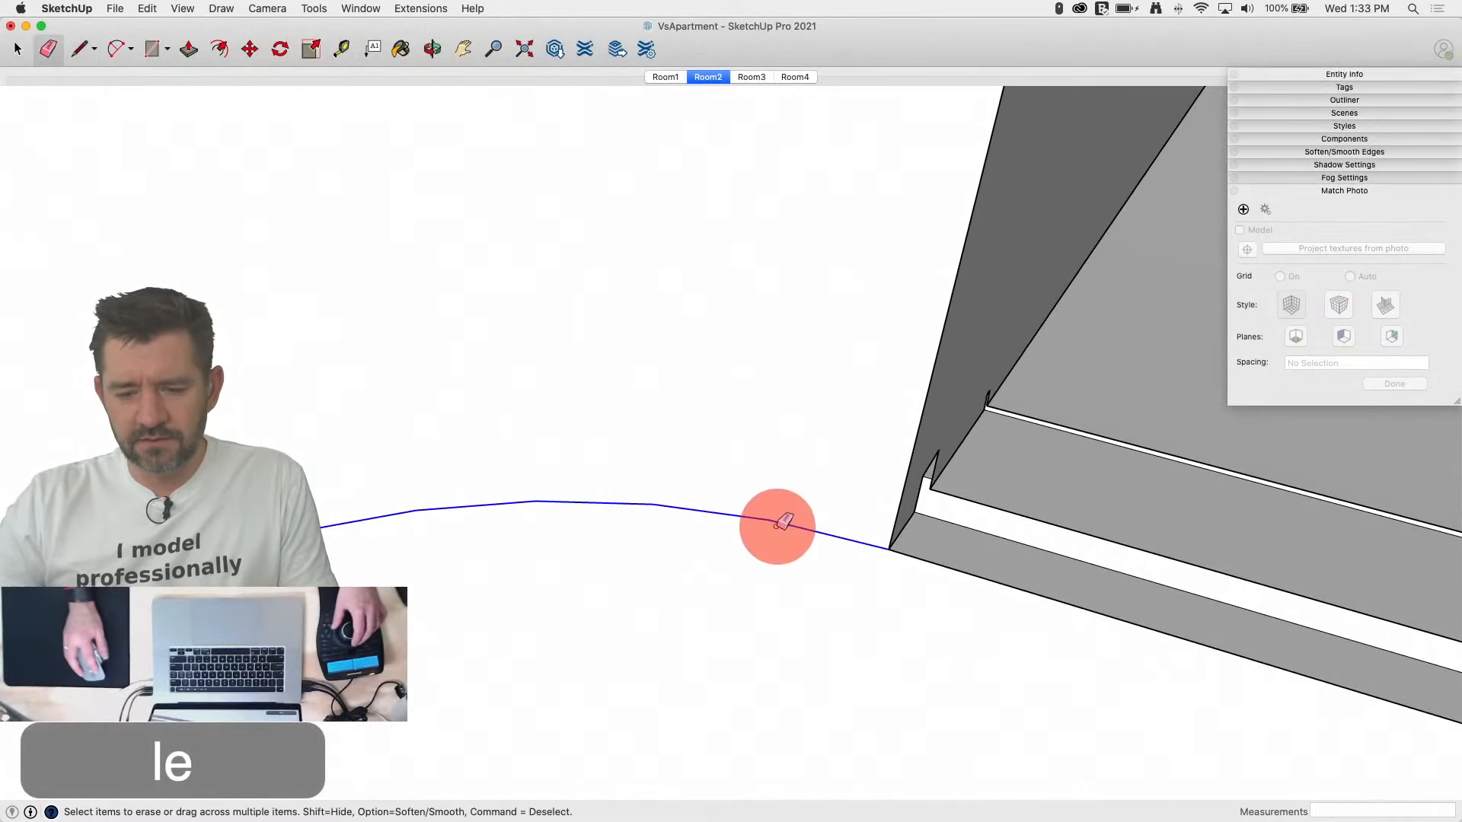
key(space)
Step: Draw short floor edges about 5/8" and 5/16" long, extending the front base lines of the two Couch rows into the corner gap
key(l)
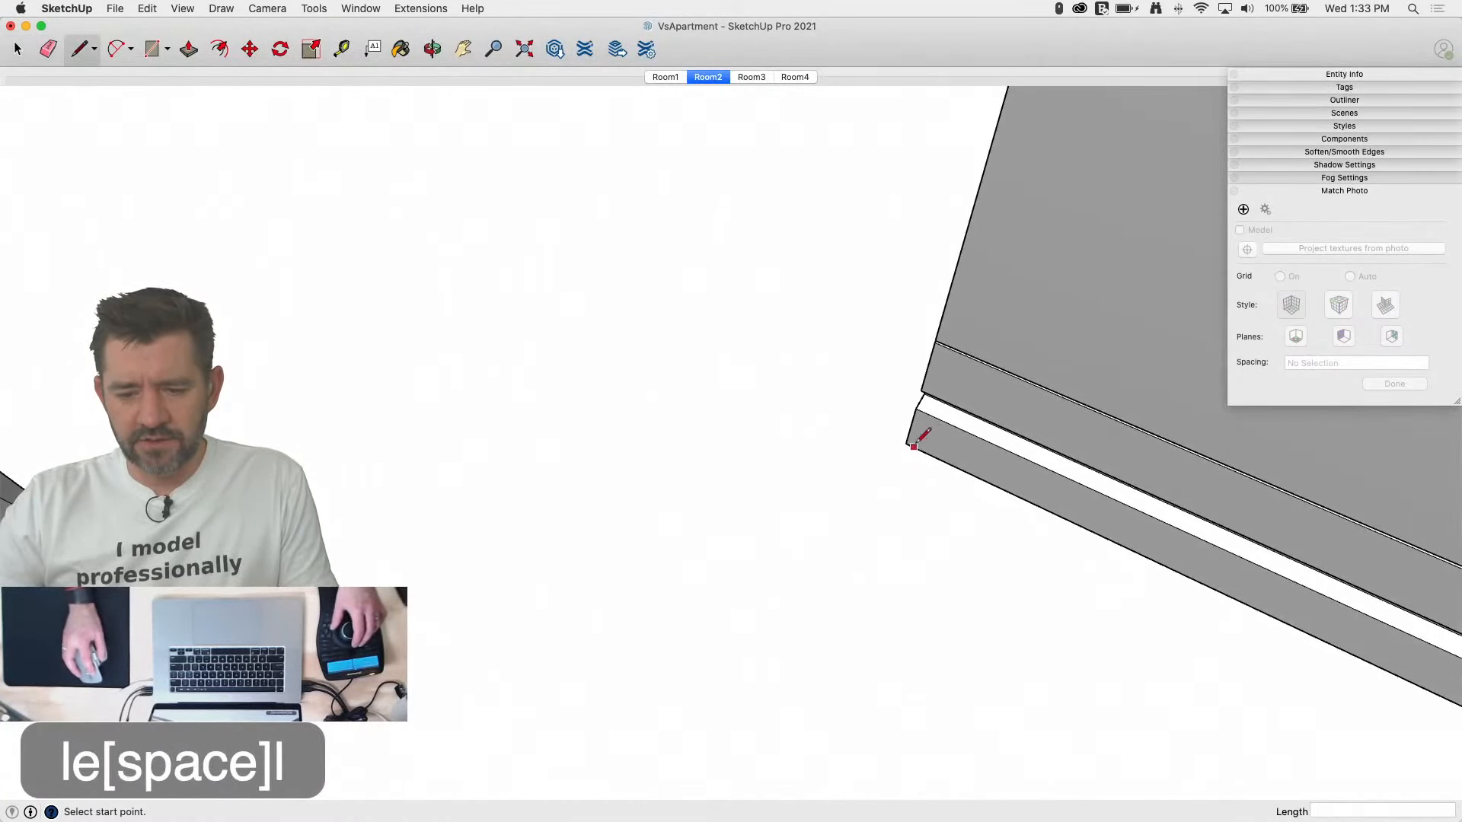
click(874, 431)
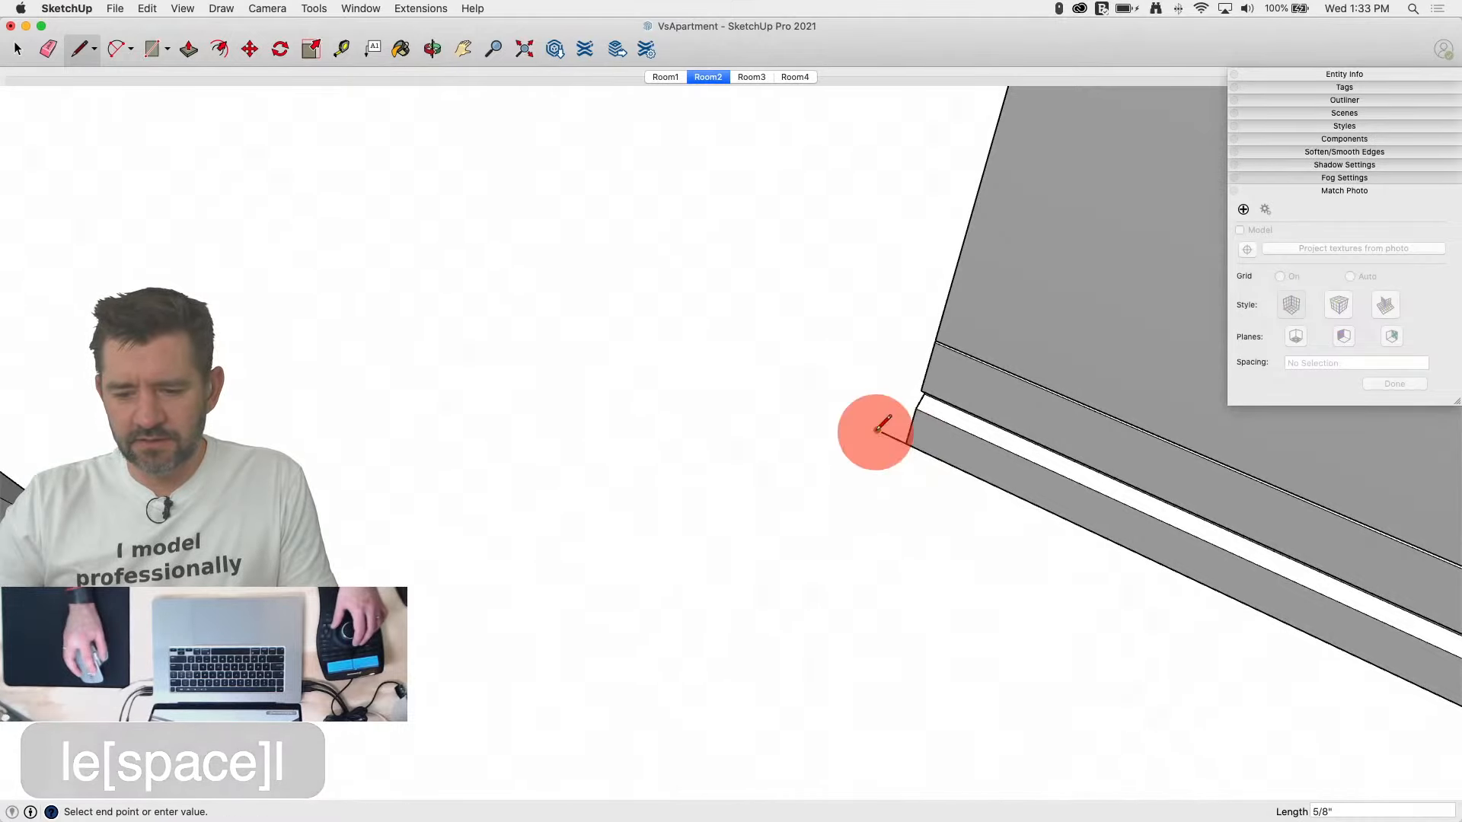
key(l)
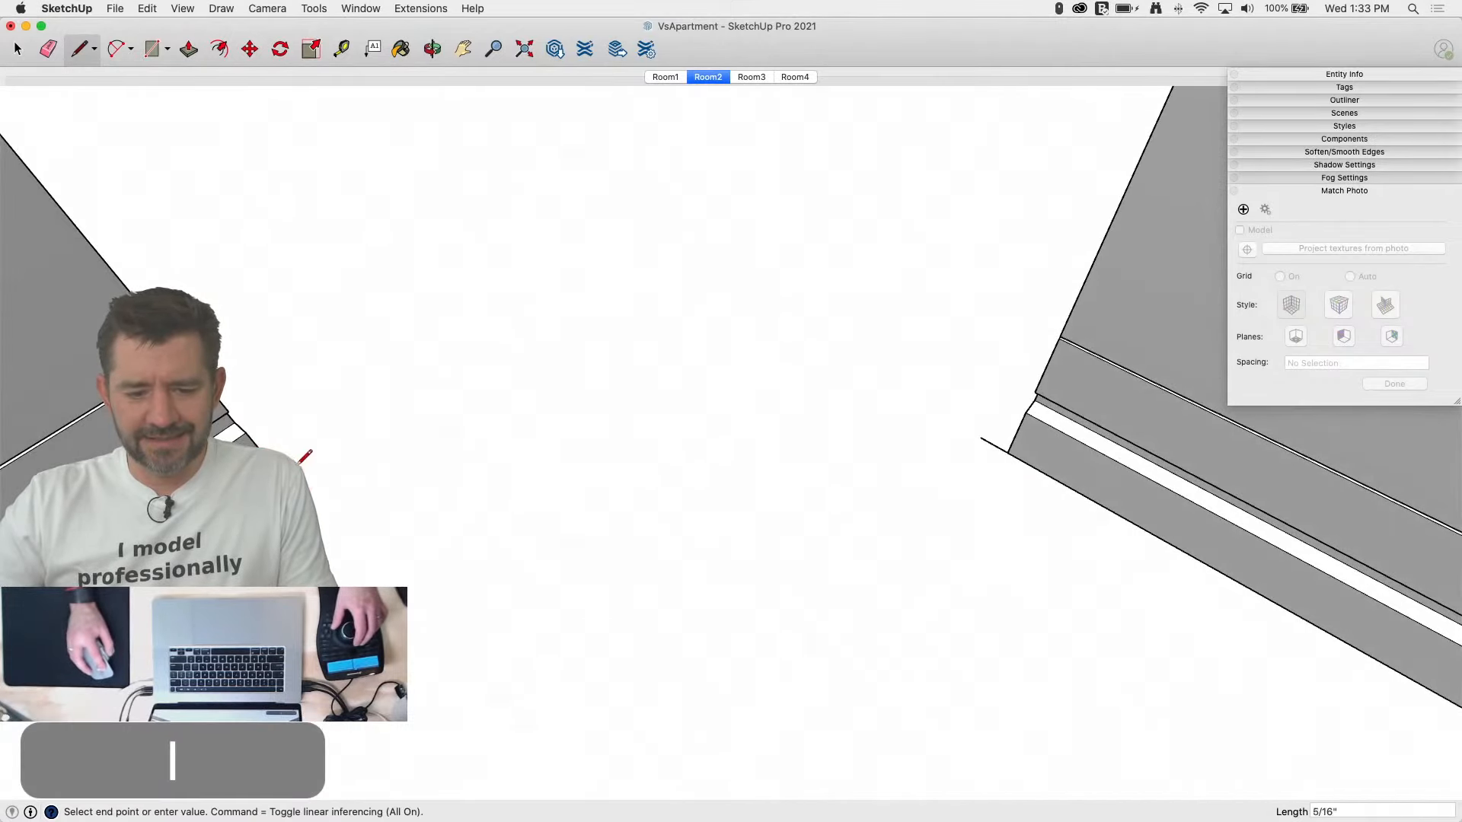
click(306, 455)
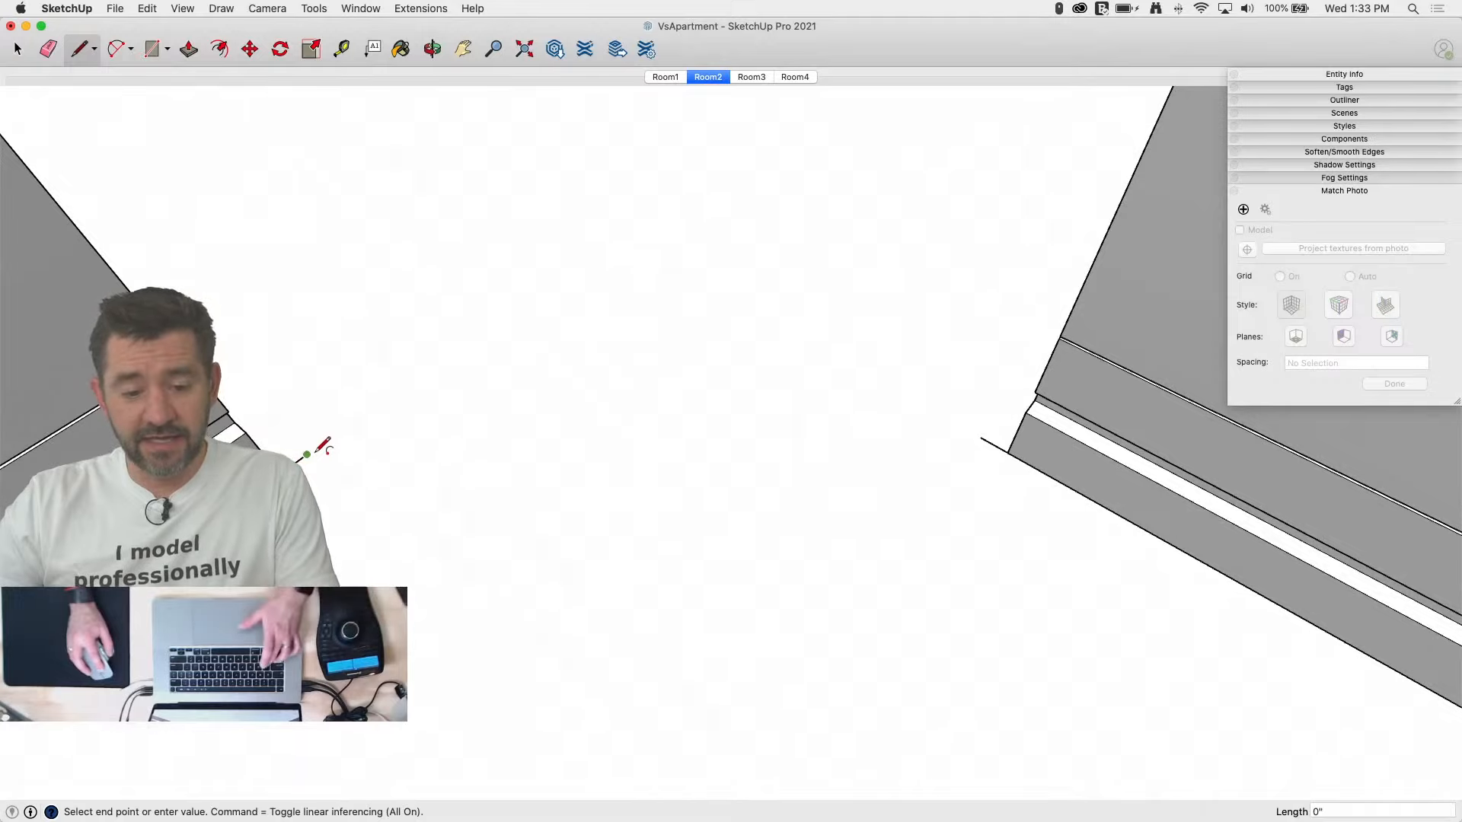
Step: Try an arc about 1' 2" wide, tangent to the two short extension edges, and erase it
key(a)
click(307, 455)
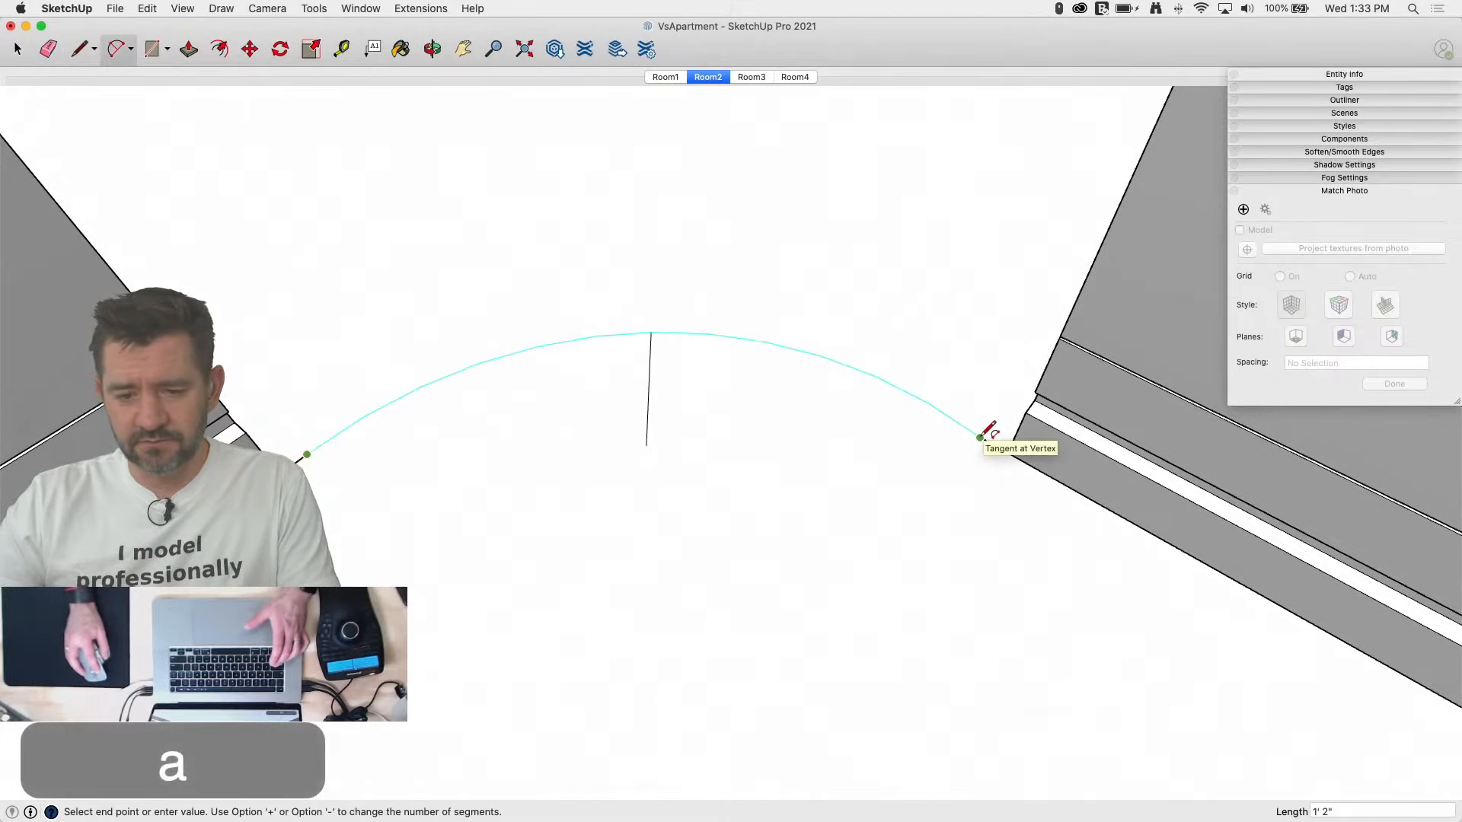
click(981, 437)
key(space)
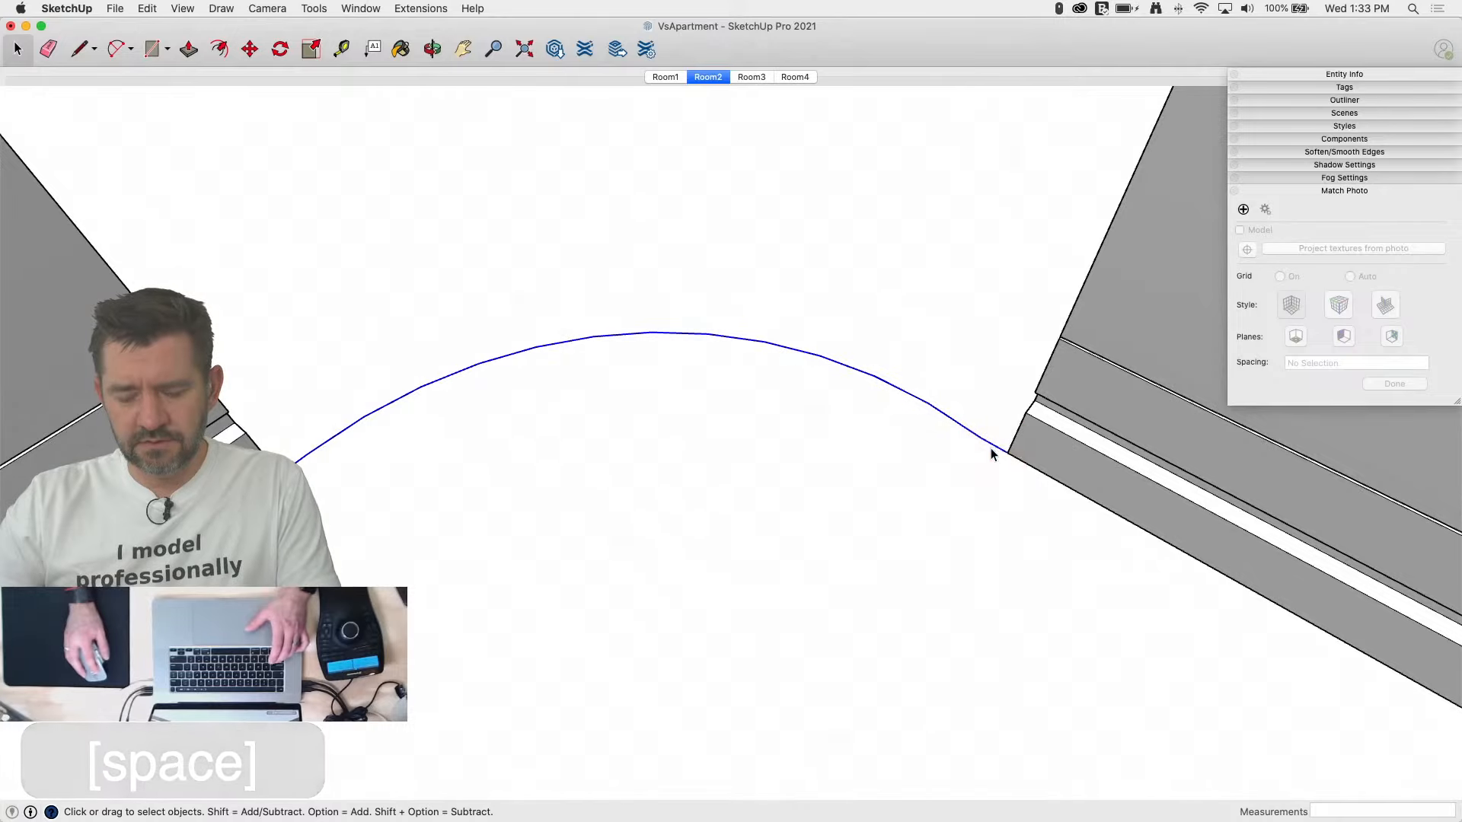
scroll(993, 448, up, 3)
middle_drag(993, 447, 1016, 596)
key(e)
click(946, 408)
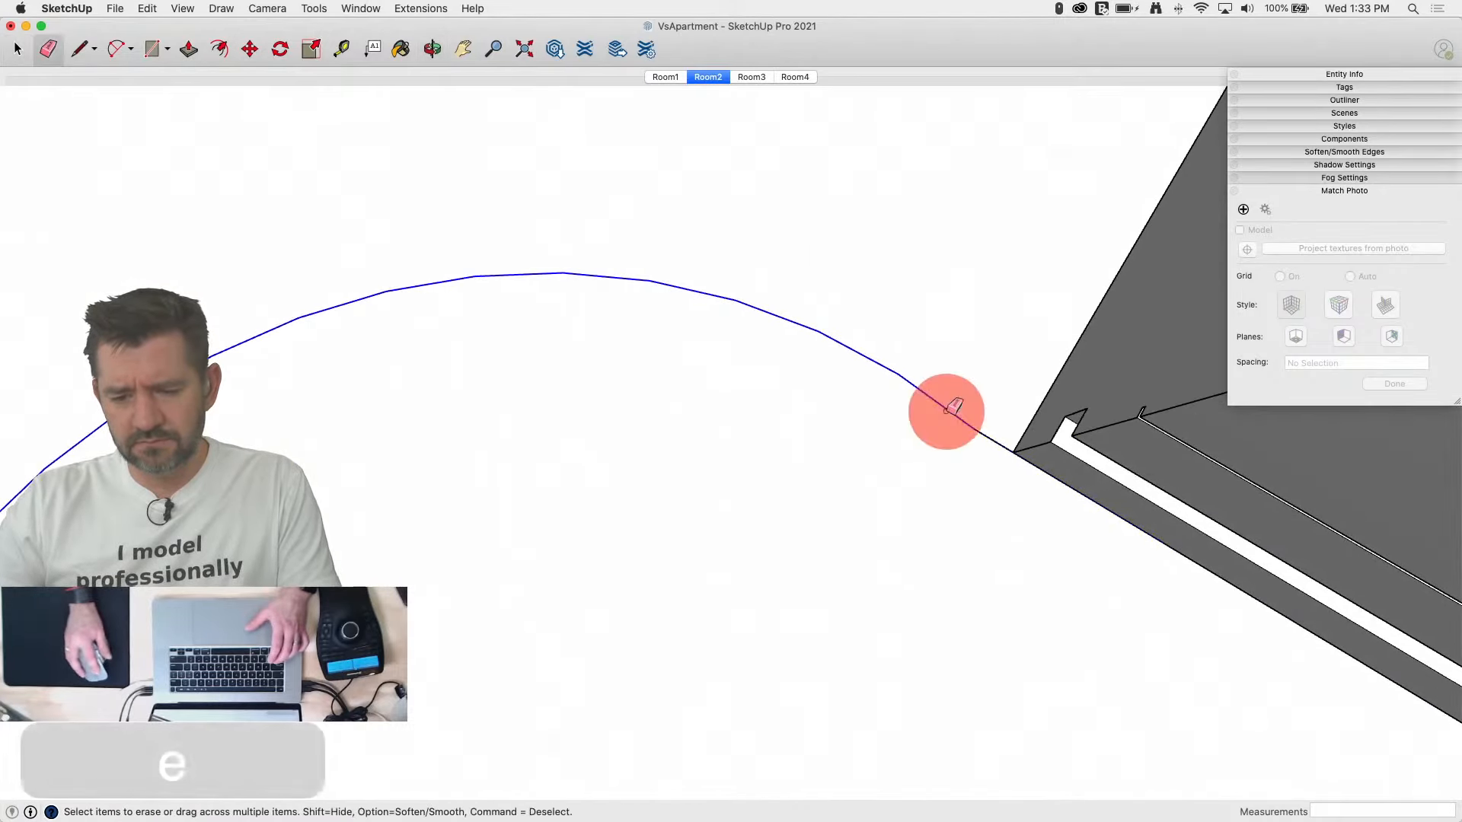
Step: Draw an arc about 1' 2" wide starting from the opposite extension edge, tangent at both ends, and weld it with the extensions into one path
key(a)
click(980, 432)
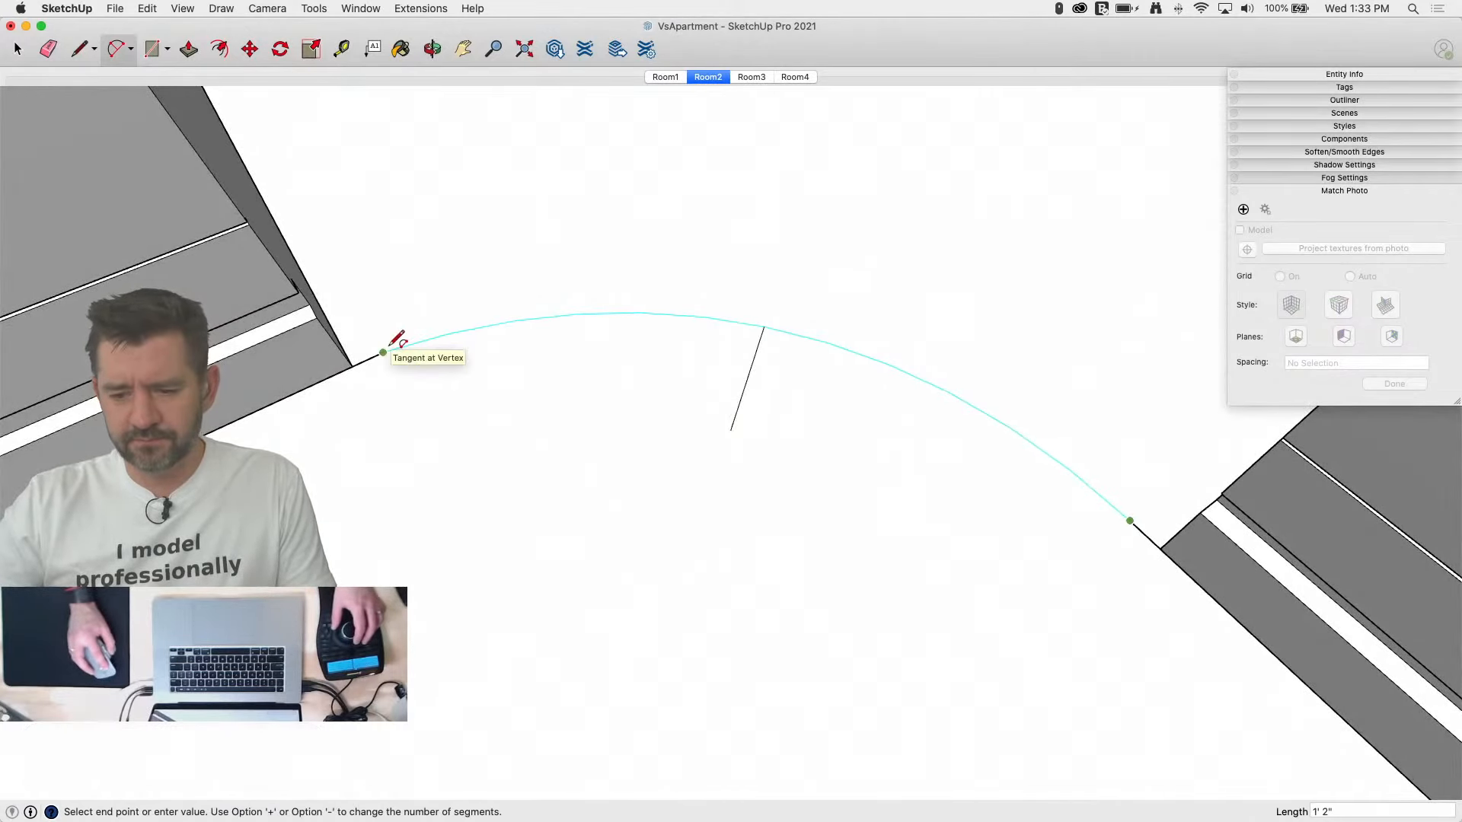
key(space)
click(376, 354)
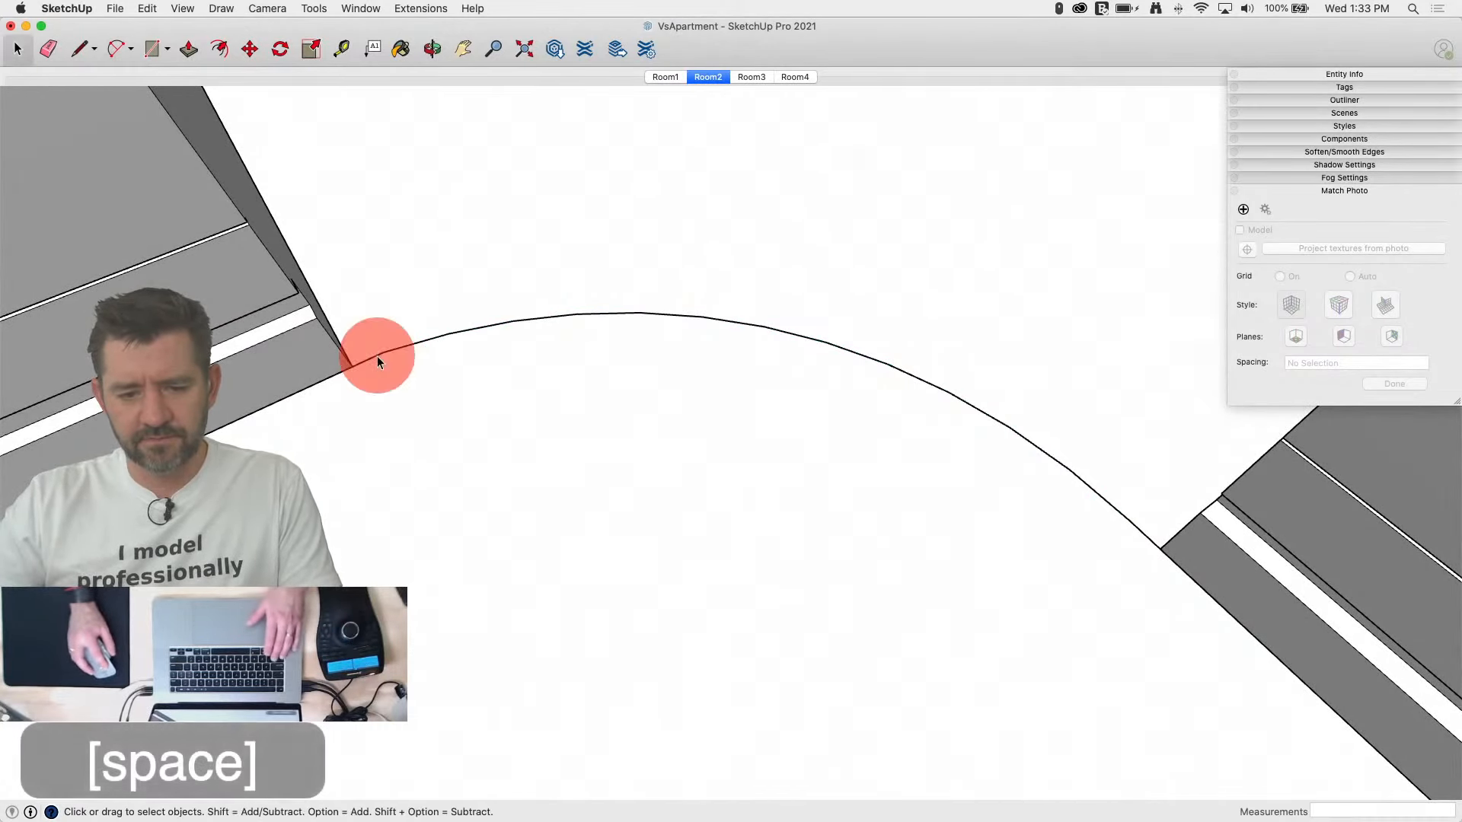
right_click(1147, 540)
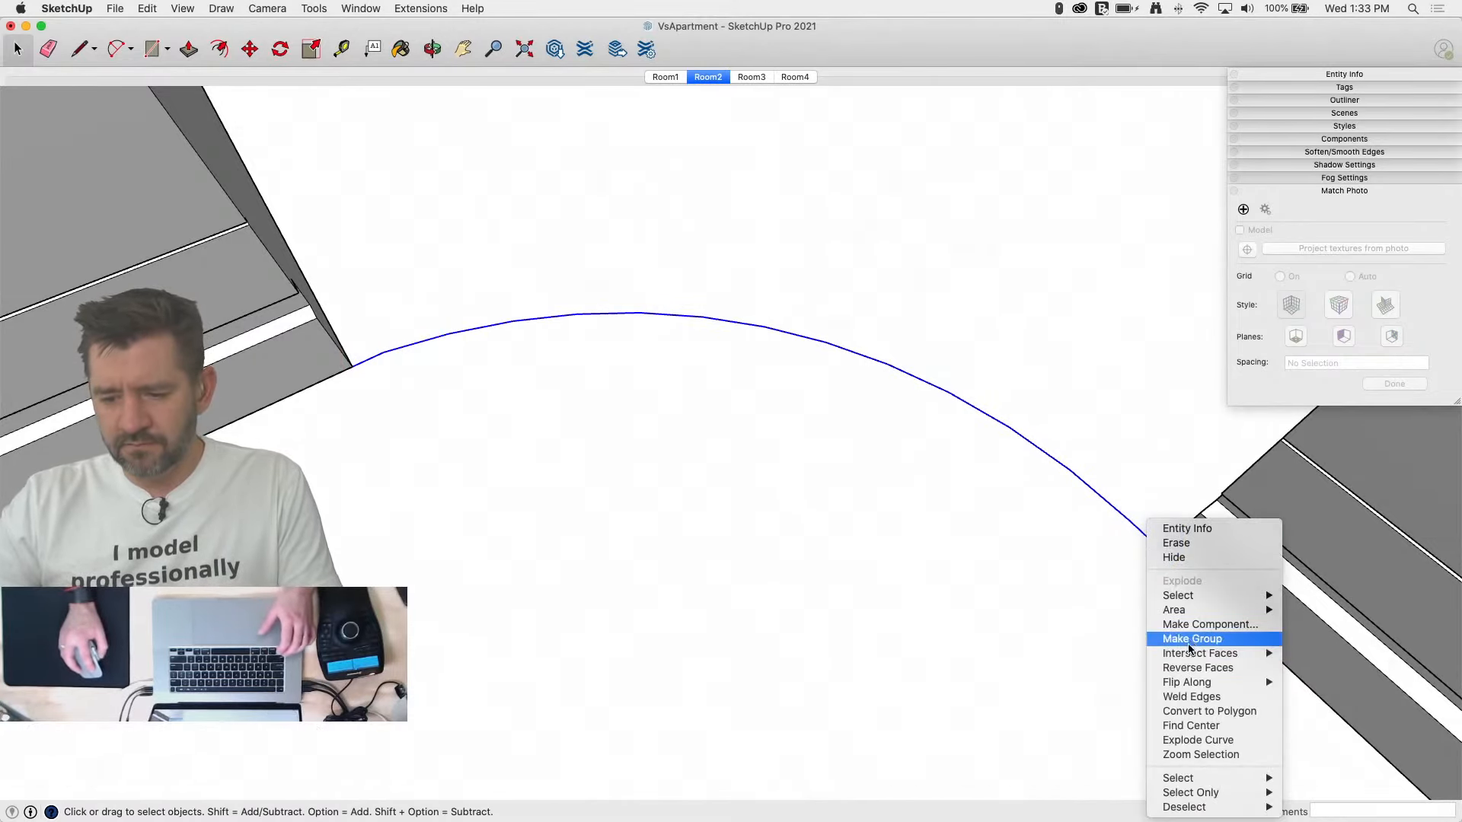
click(1196, 698)
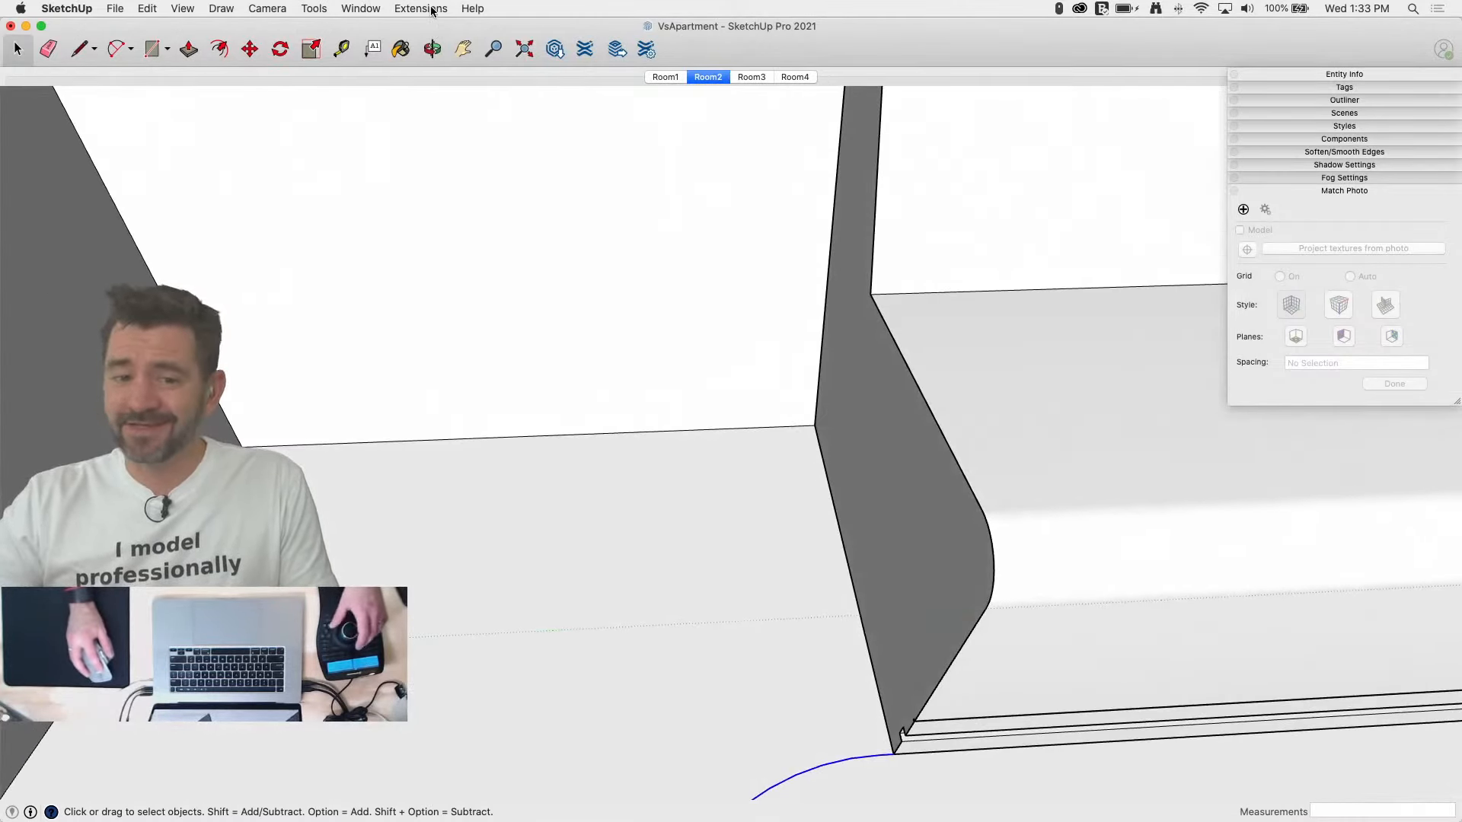
Step: Sweep the grouped sofa end profile along the welded path with Follow Me to form the curved corner piece
mouse_move(376, 10)
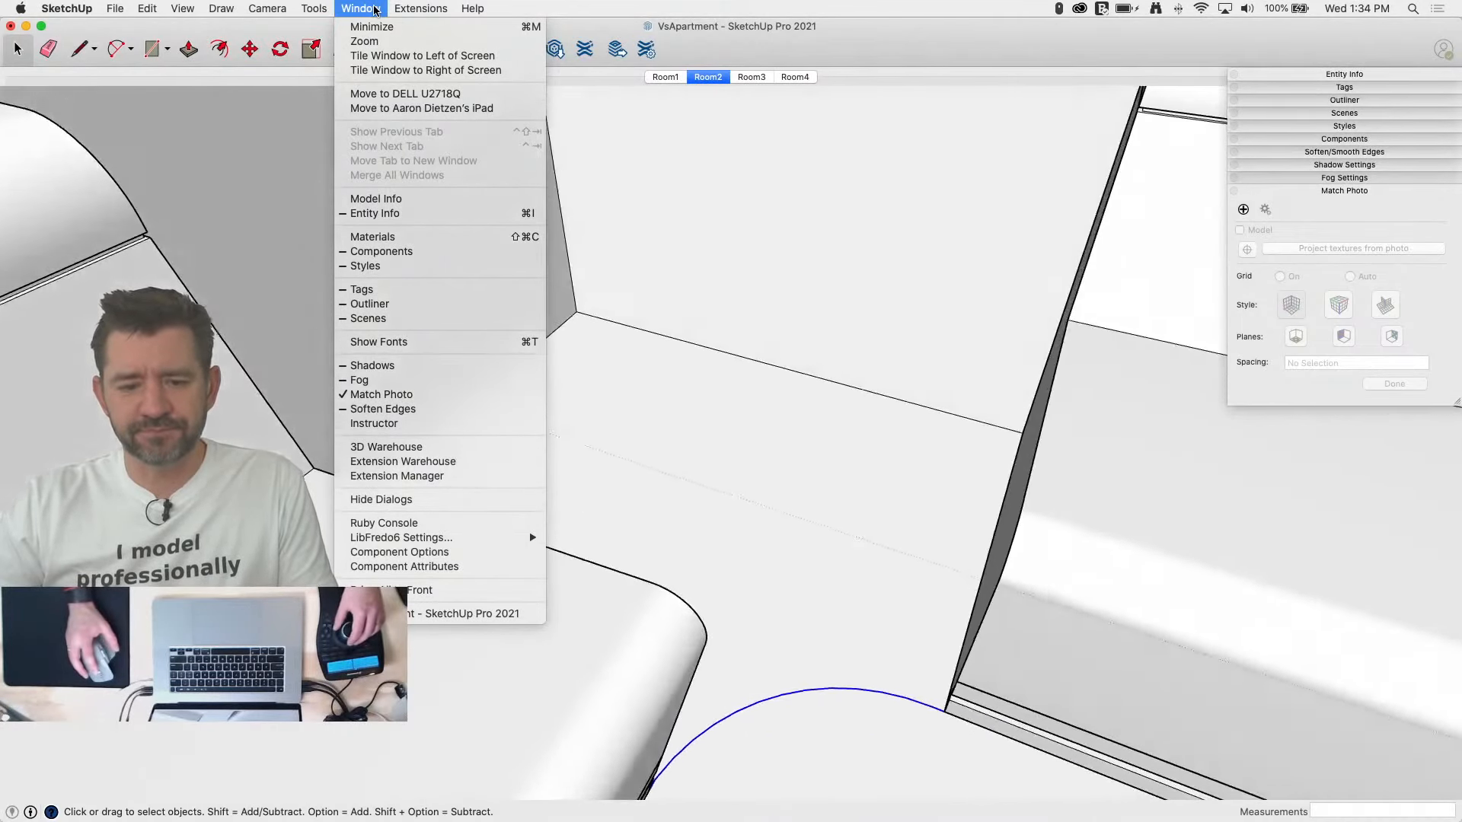
click(375, 9)
click(373, 9)
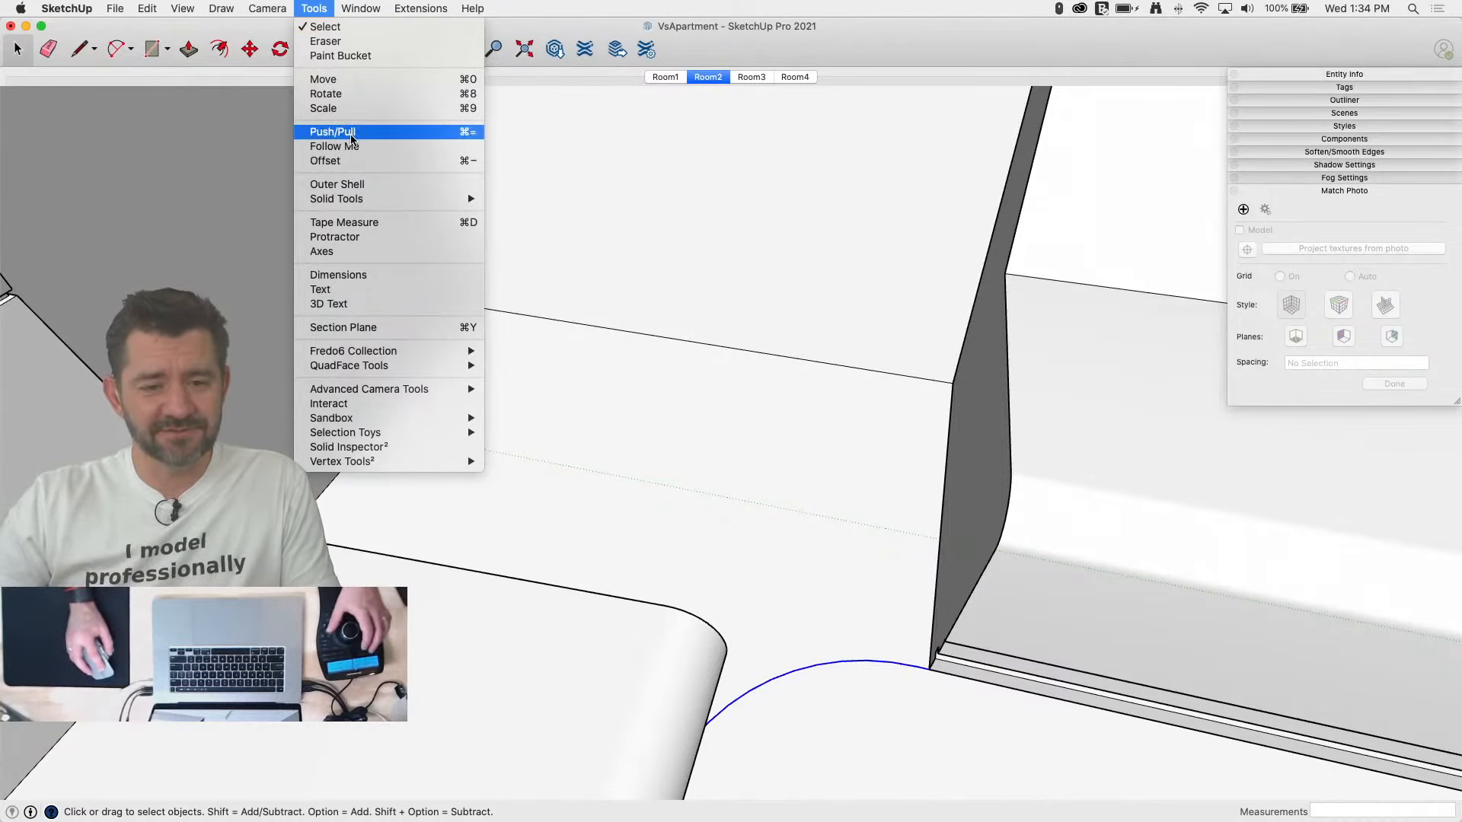
click(351, 150)
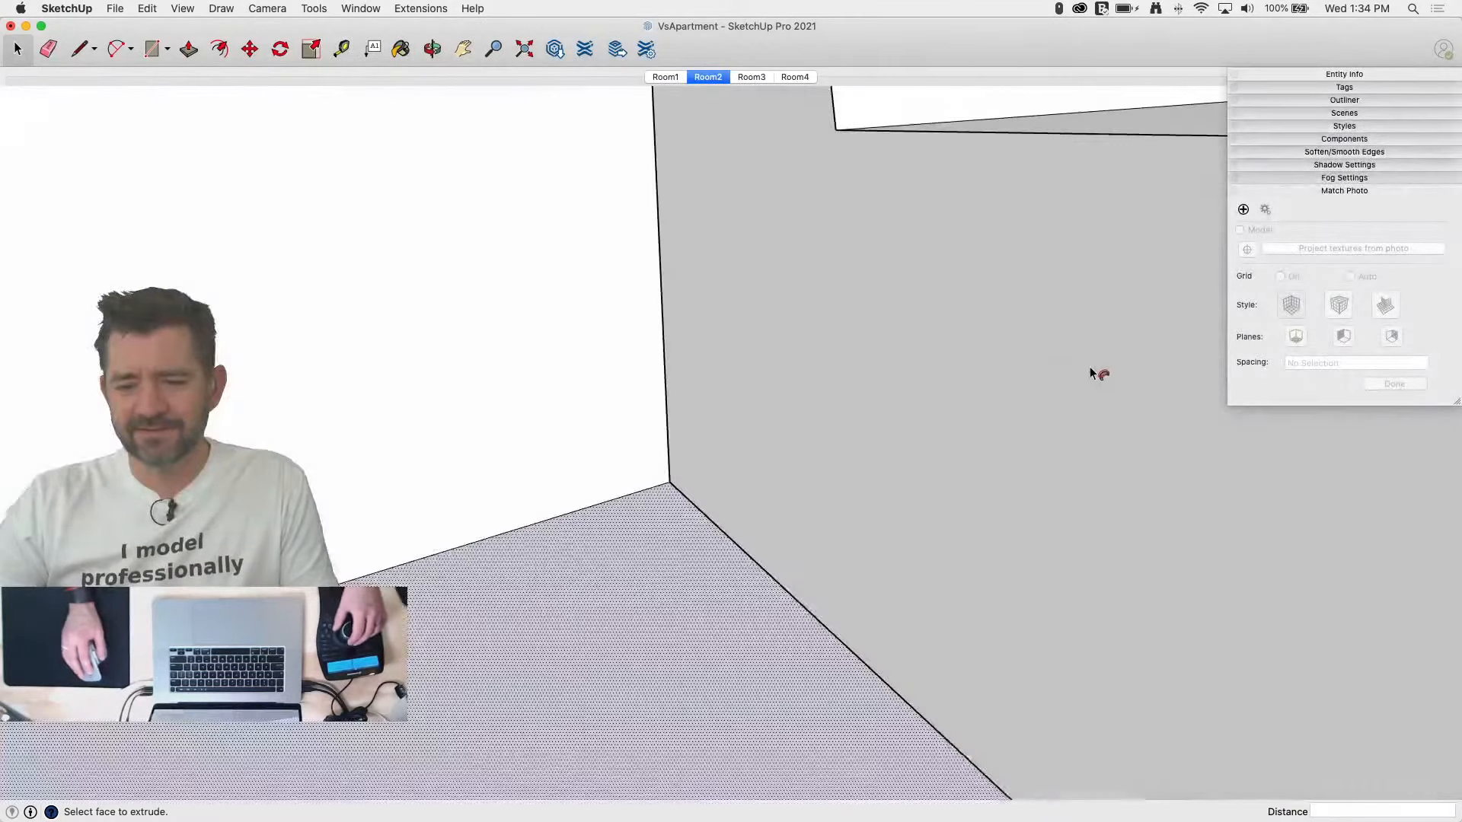
right_click(1089, 367)
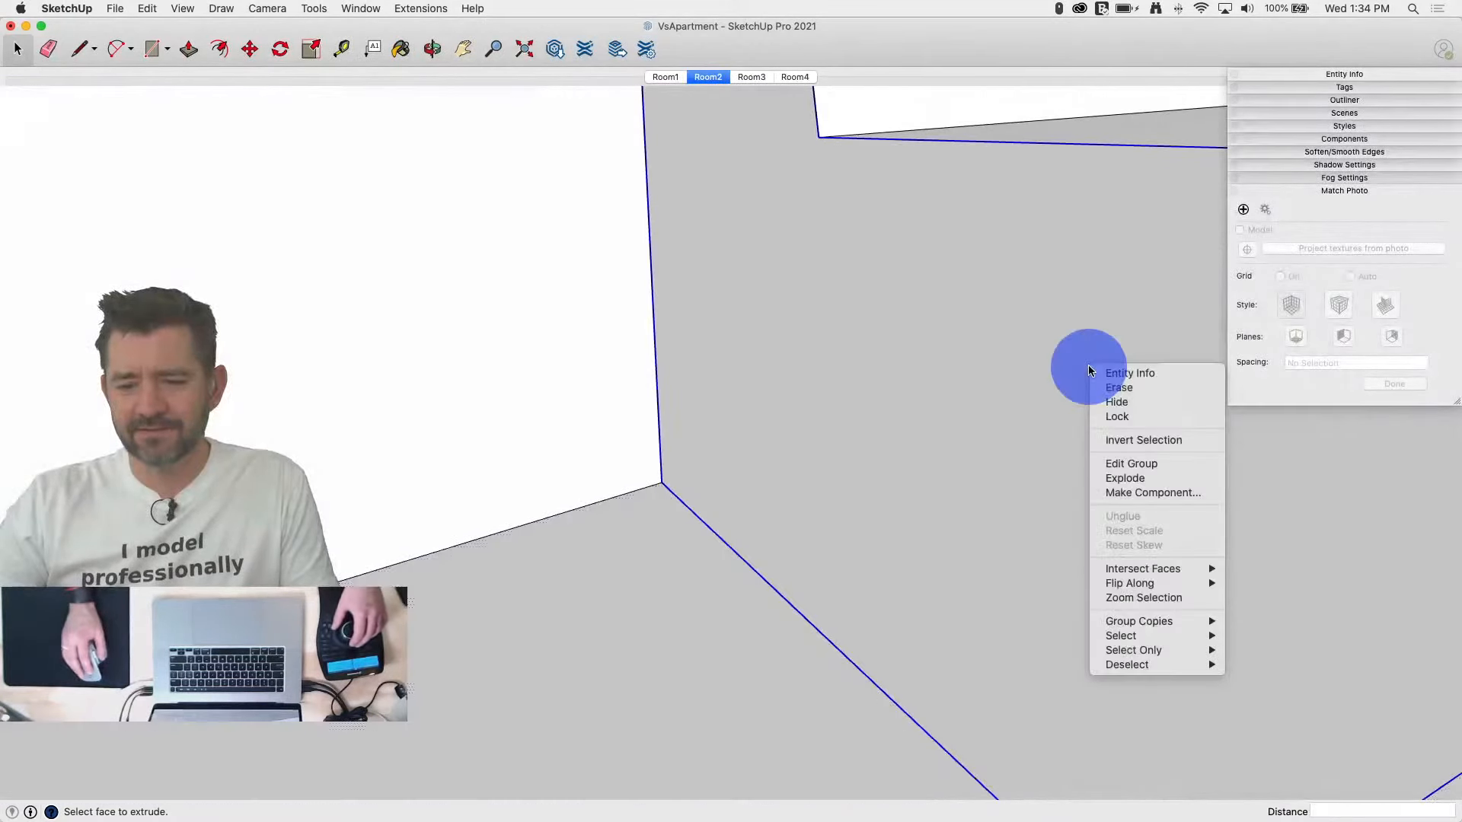
click(1151, 466)
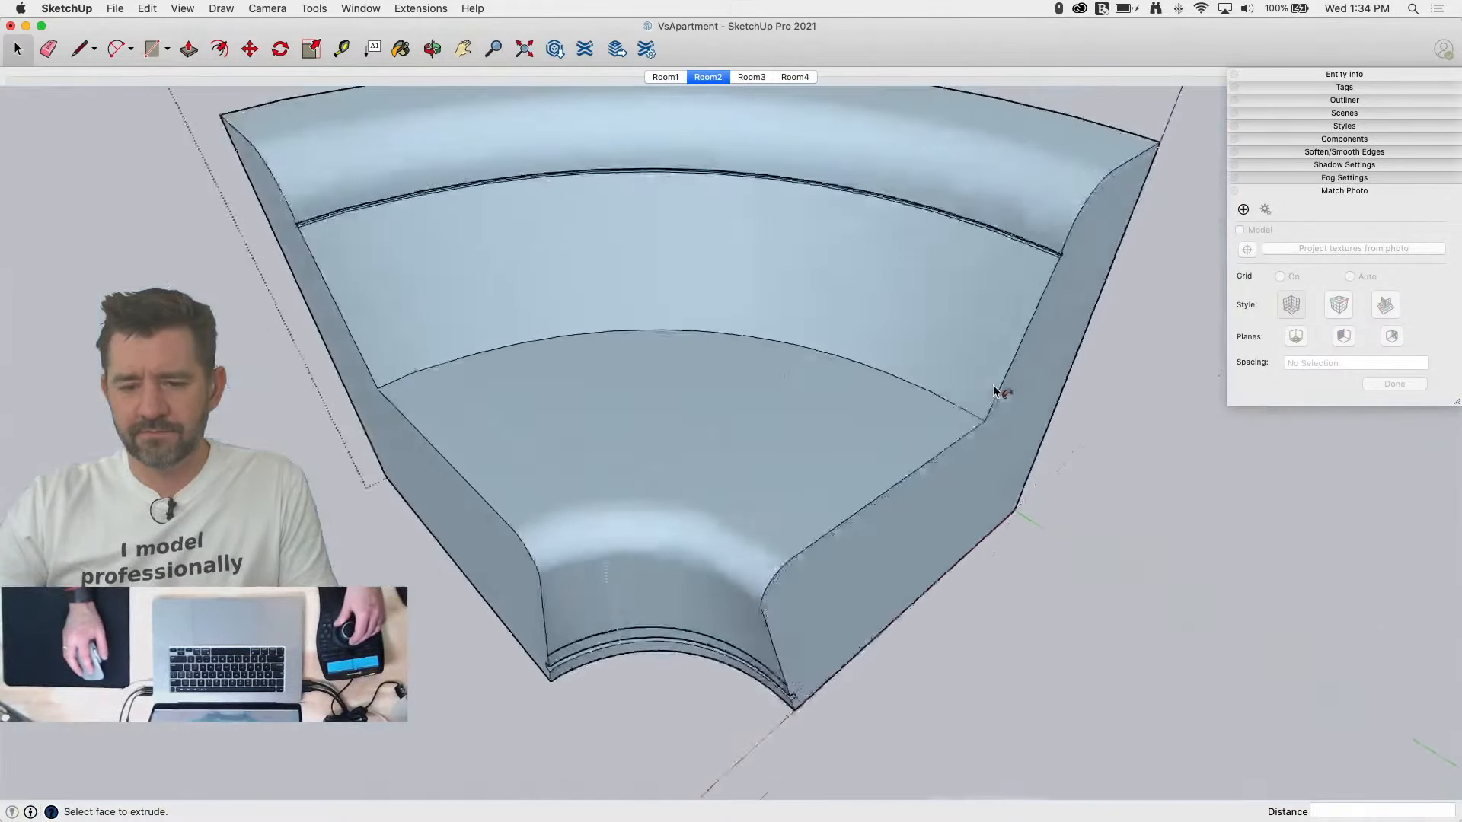
key(space)
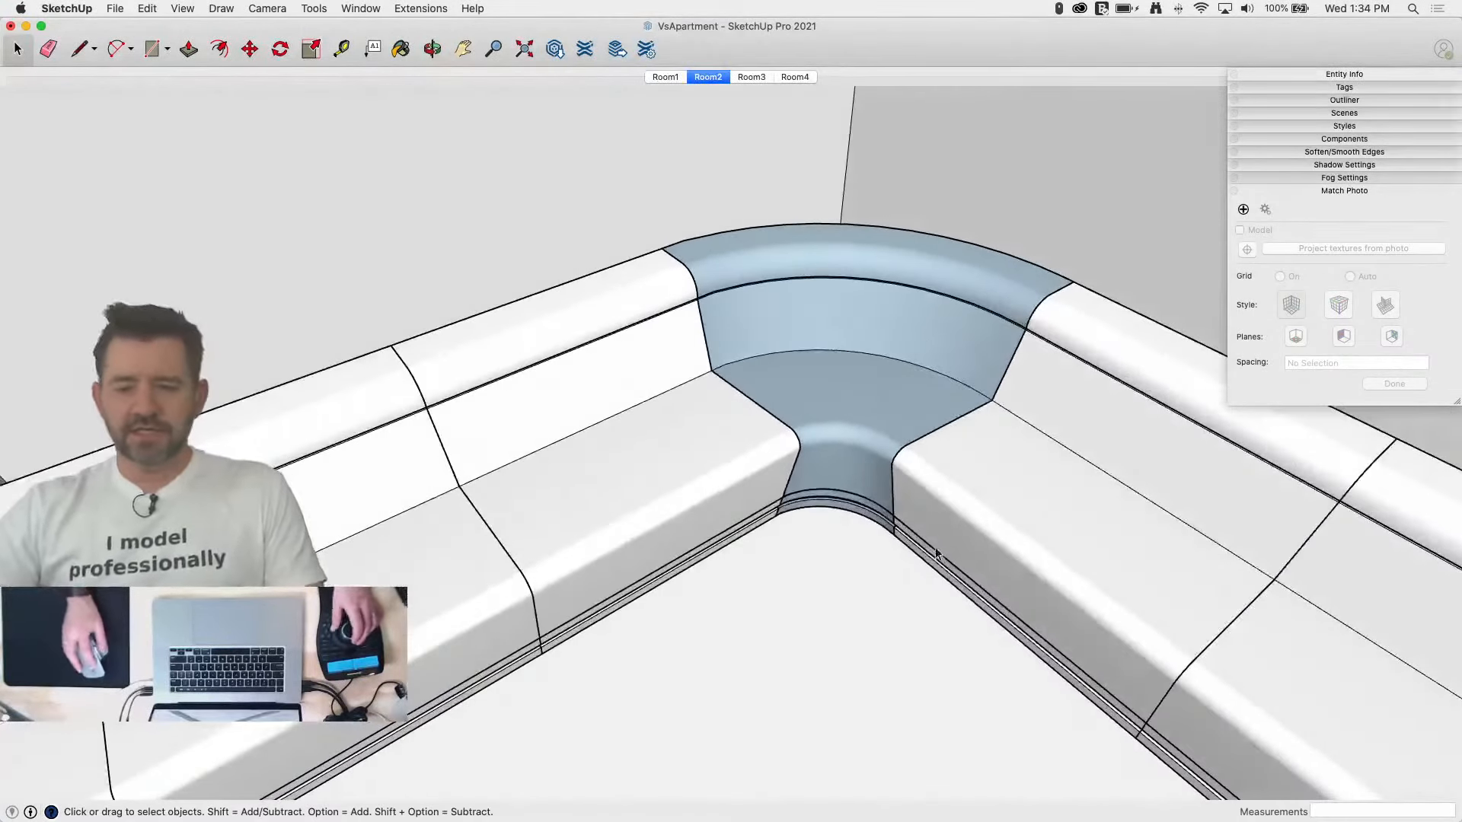
Step: Reverse all faces inside the corner piece group and close the group
double_click(843, 396)
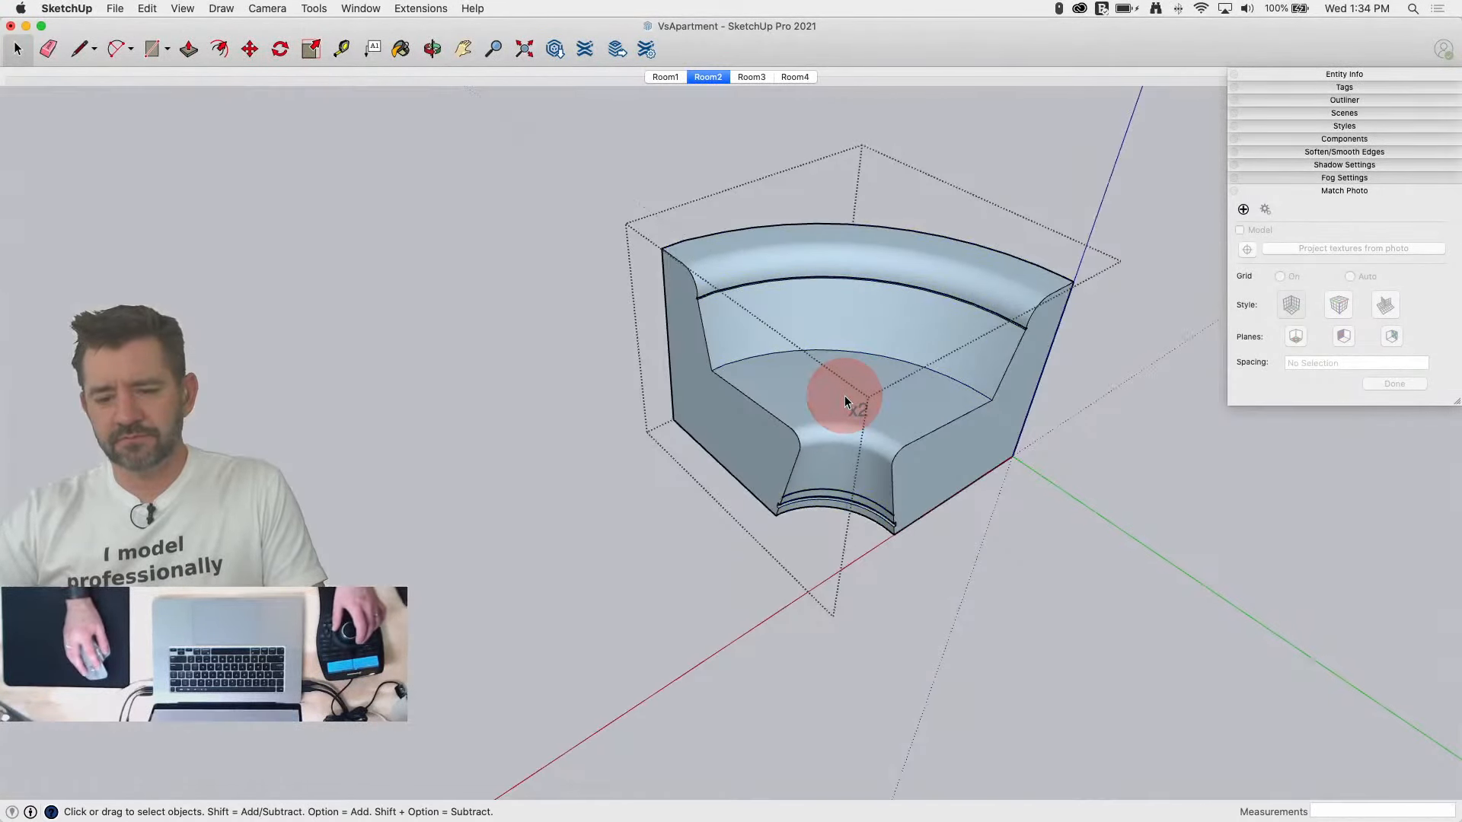
triple_click(843, 395)
right_click(843, 395)
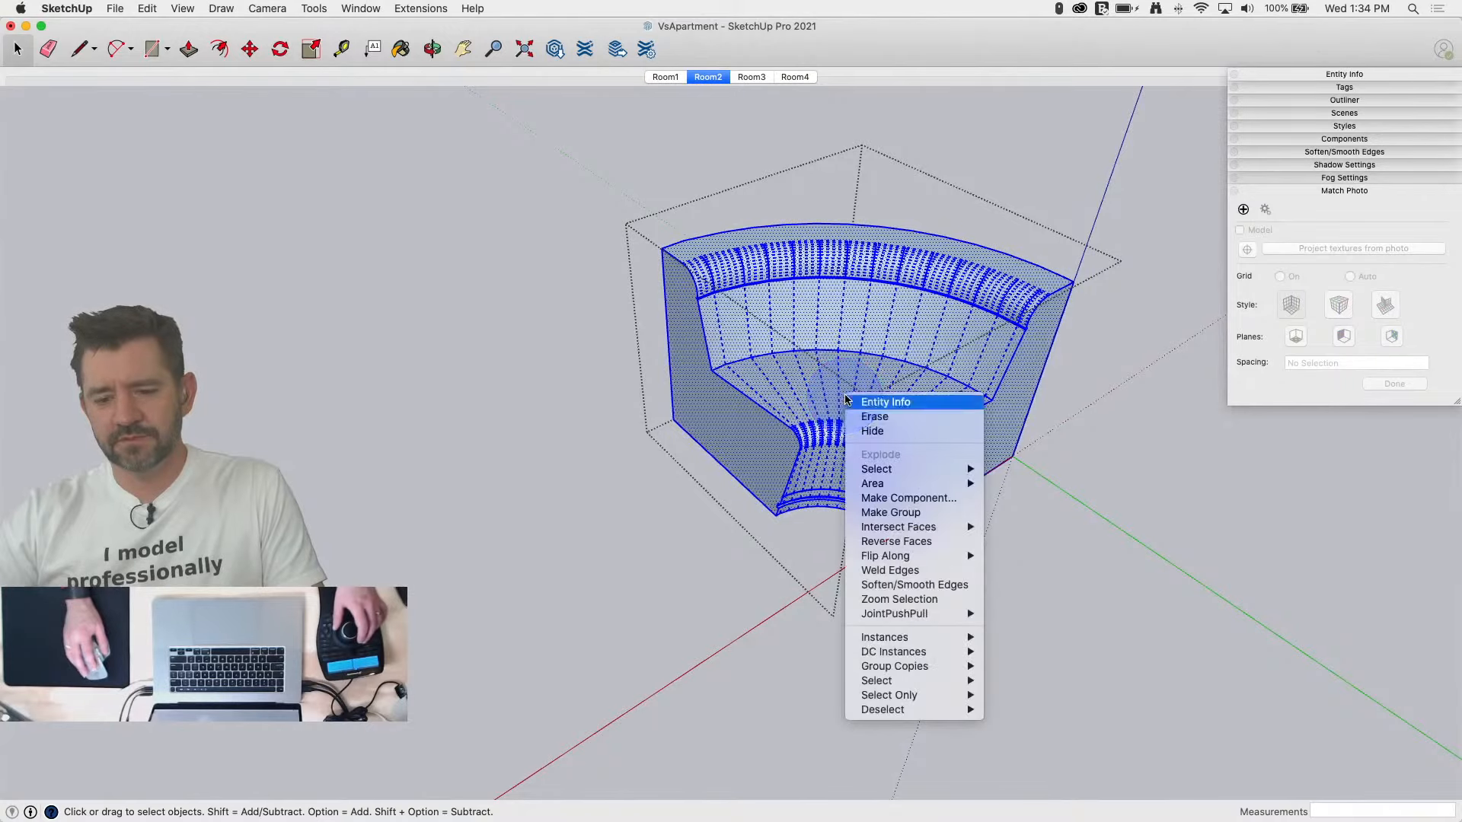
click(899, 541)
click(1053, 632)
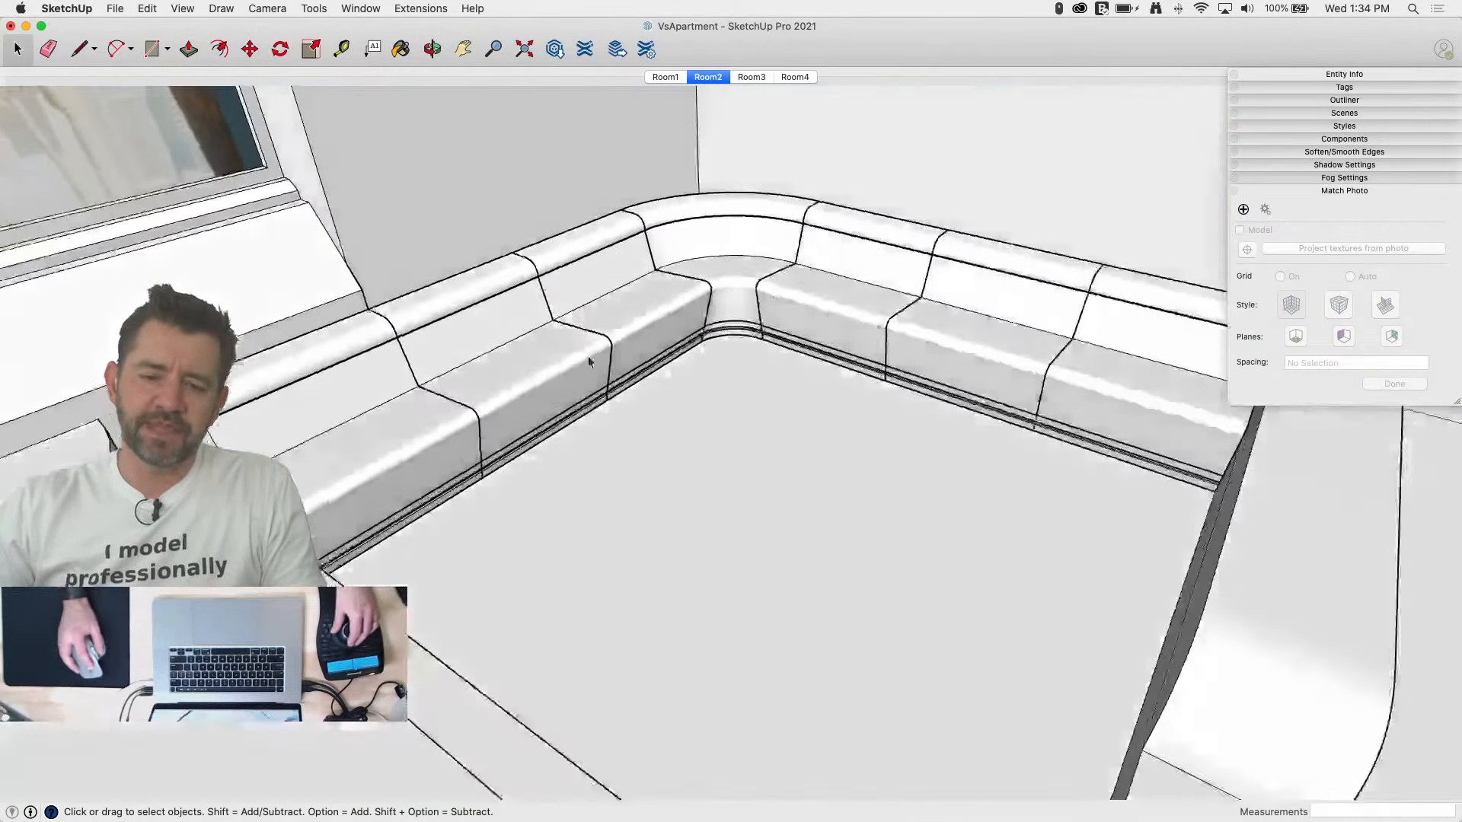
Step: Group the Couch sections of both rows together with the curved corner piece
click(379, 373)
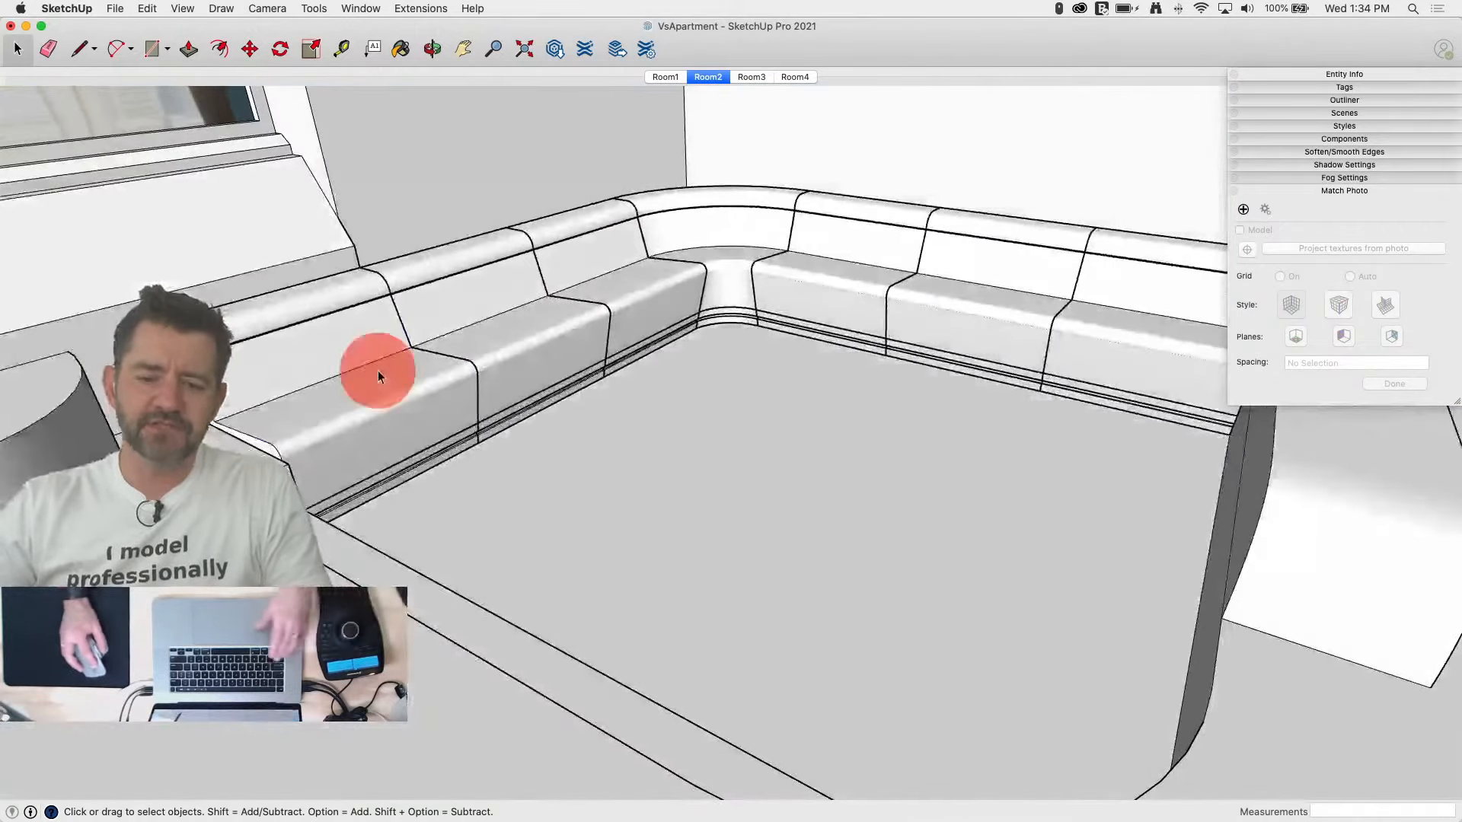
shift+click(648, 274)
shift+click(721, 248)
shift+click(903, 283)
shift+click(1126, 316)
right_click(1125, 316)
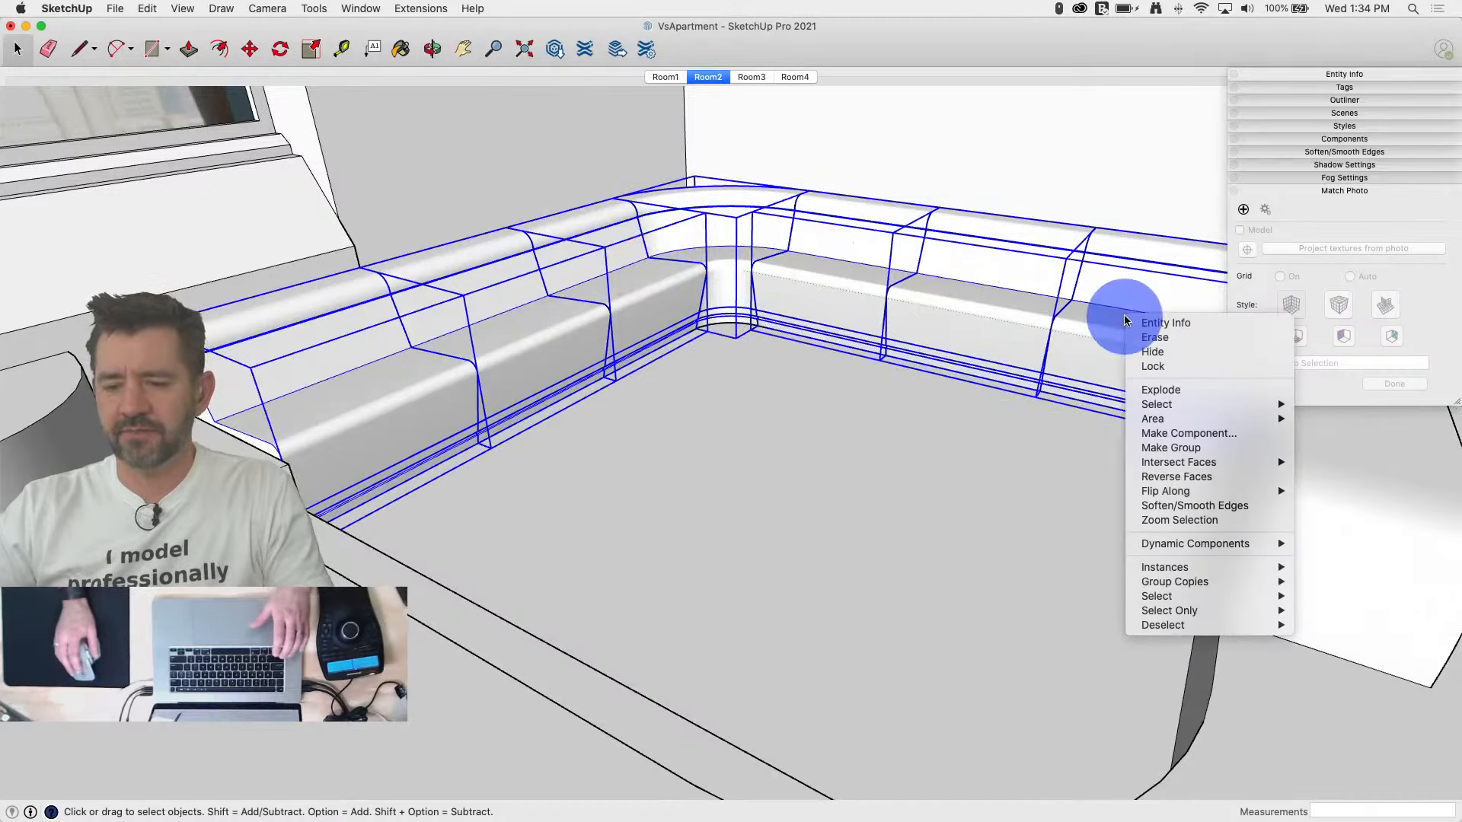
click(1170, 448)
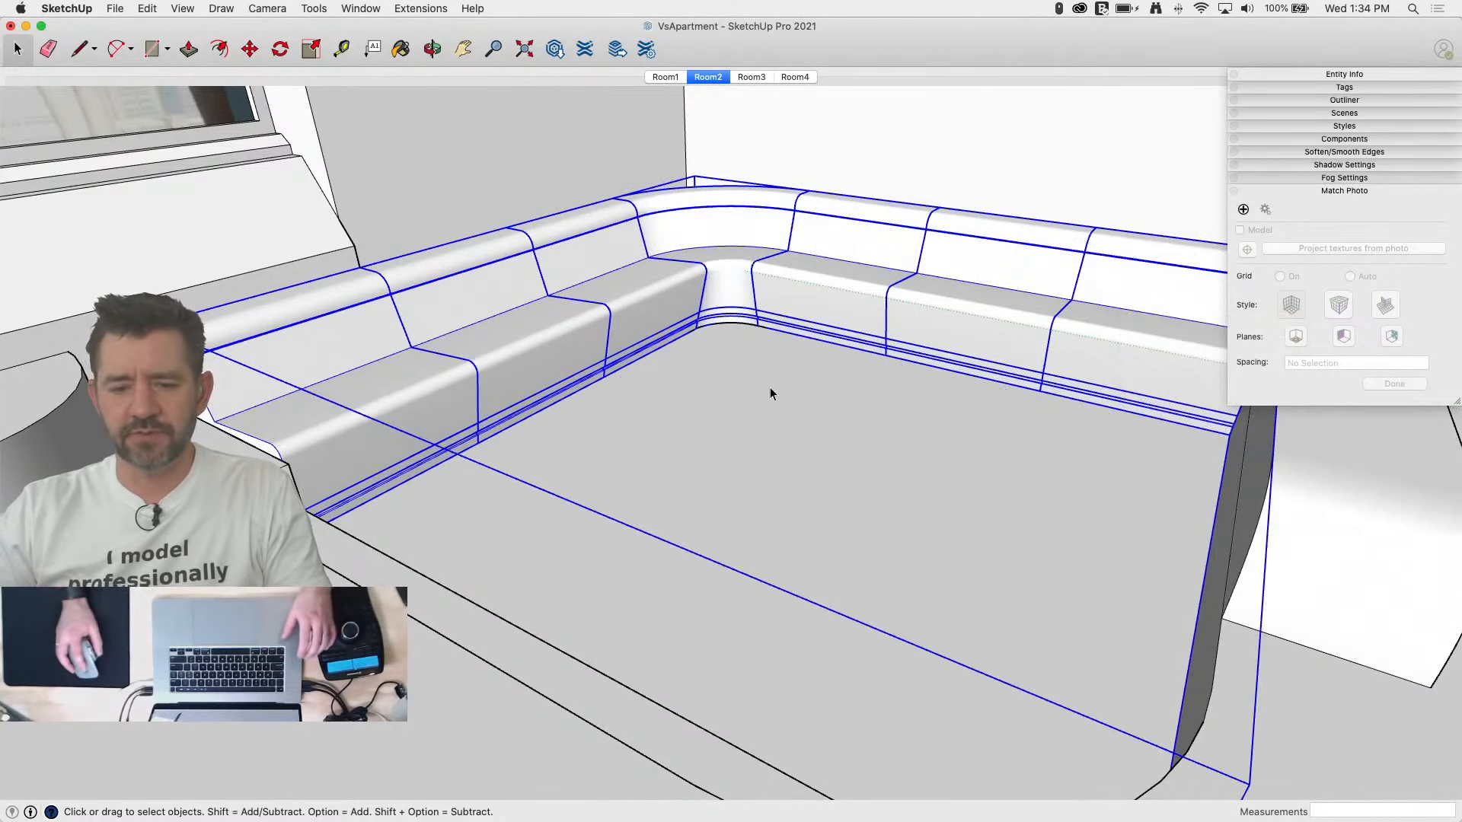
click(770, 387)
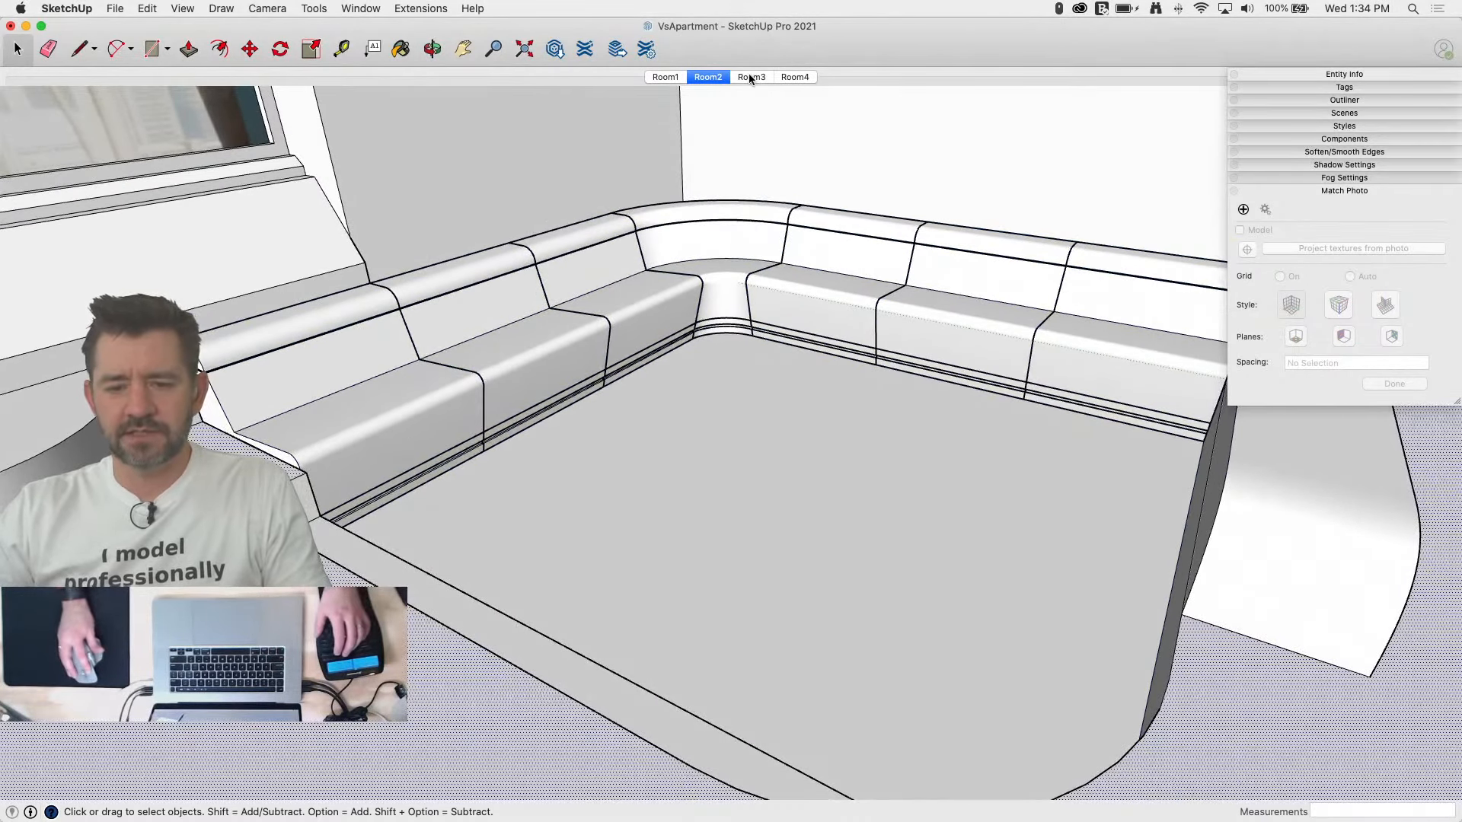
Step: In the Room3 view, trace the vending machine front with lines up from the floor edge, about 7' 10" tall
click(750, 77)
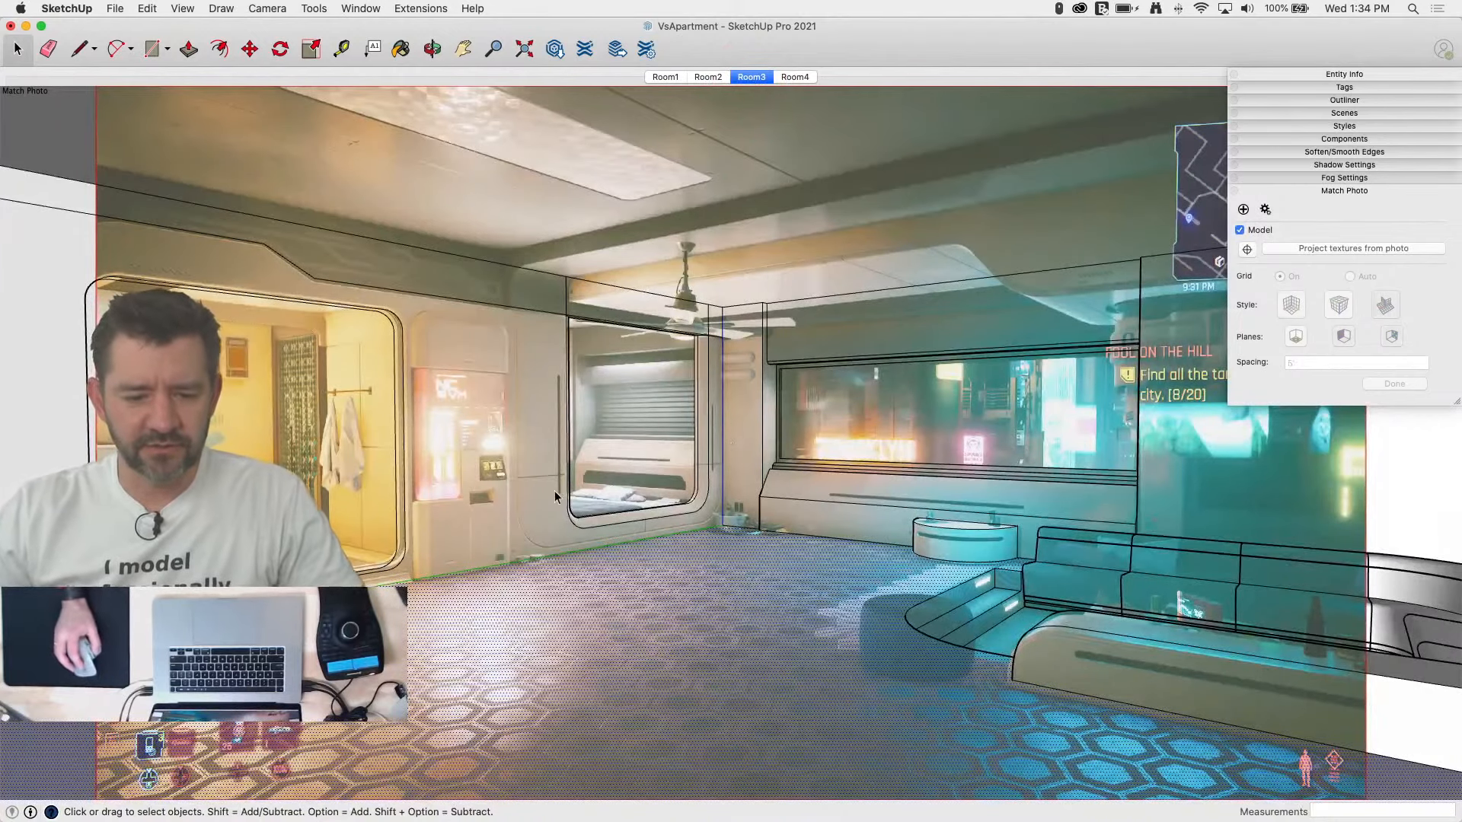
scroll(462, 590, up, 10)
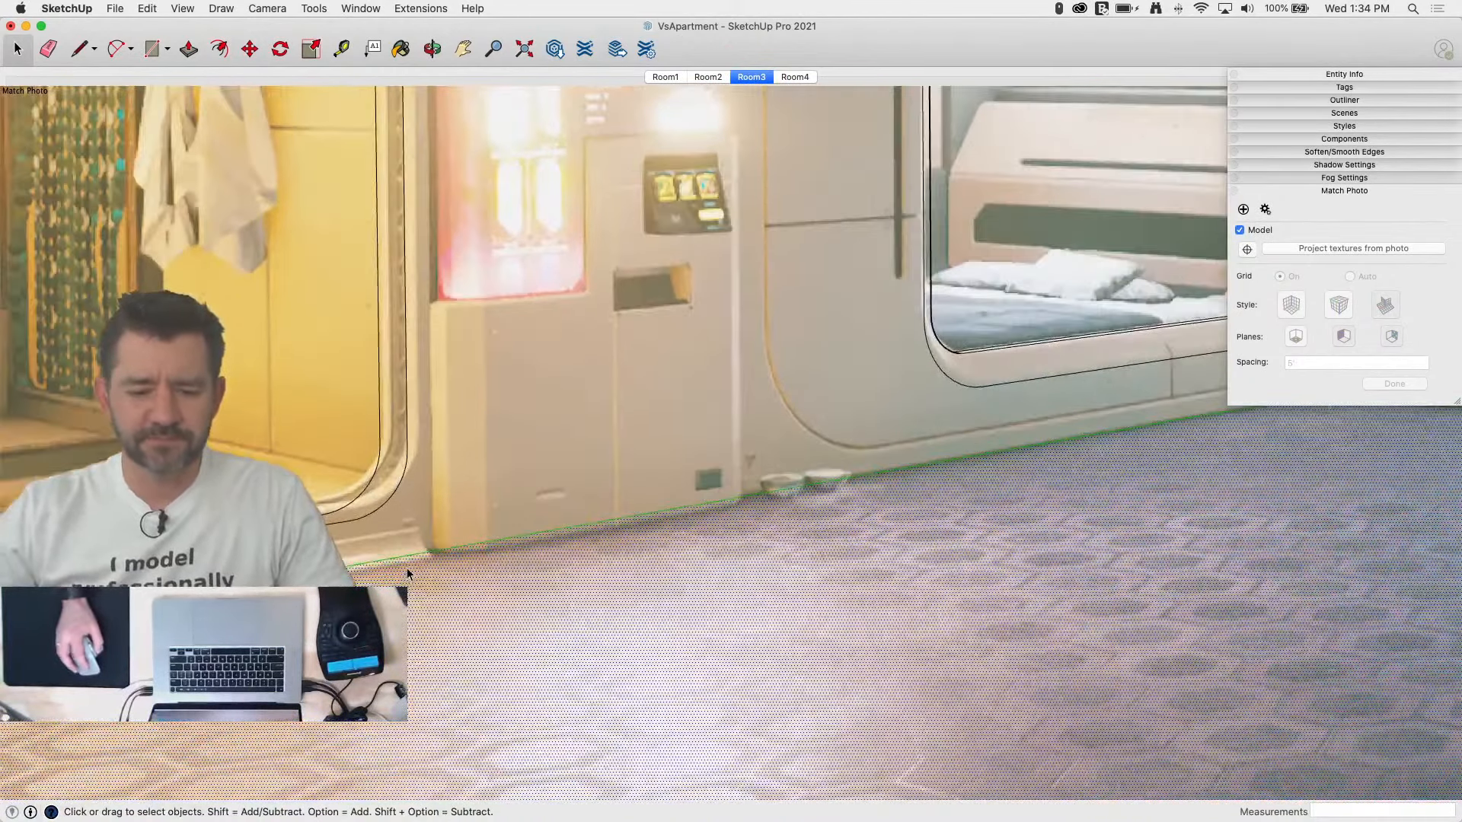
key(l)
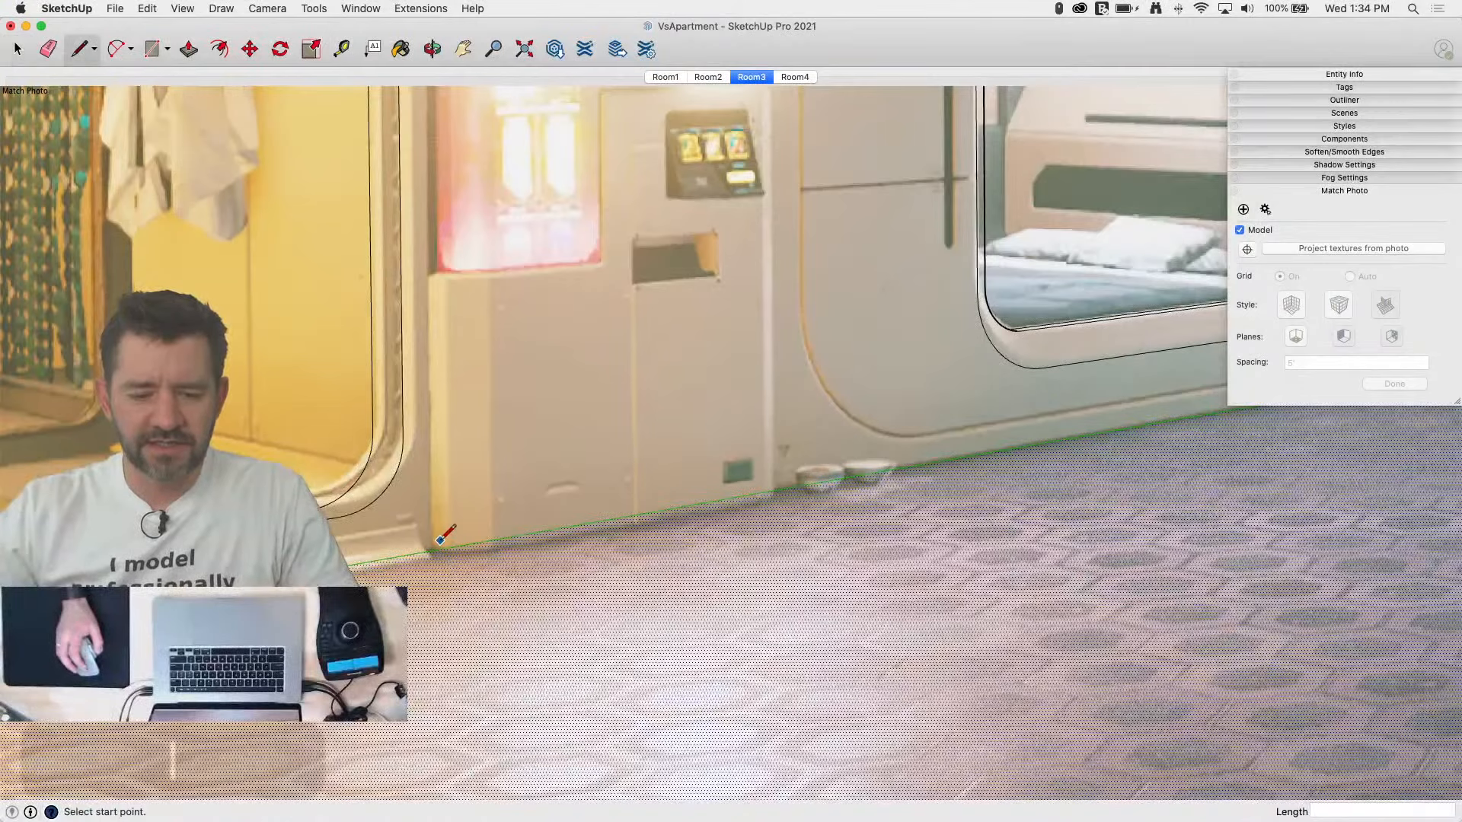
click(433, 549)
scroll(385, 788, down, 3)
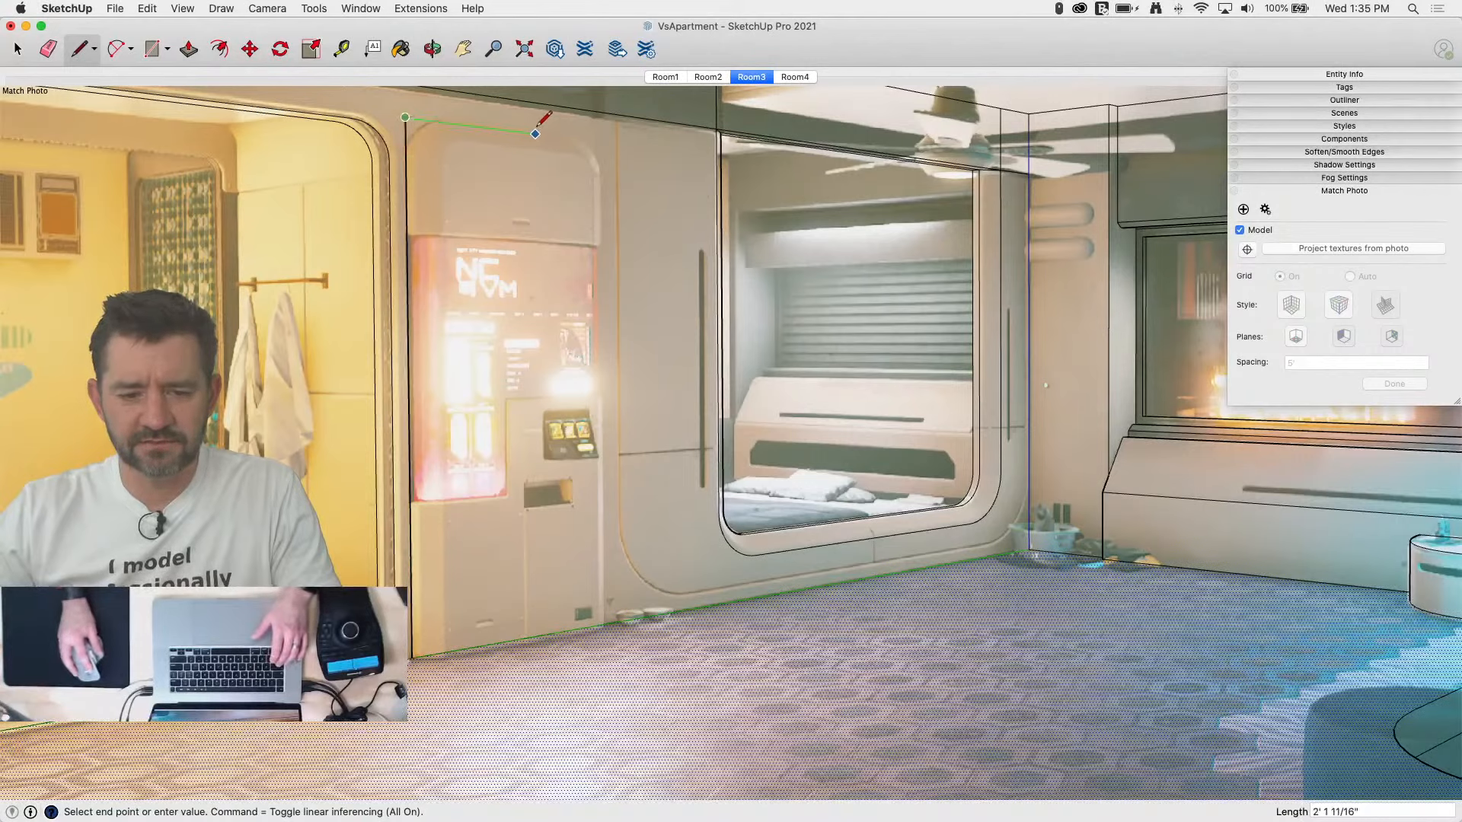
click(587, 140)
click(592, 626)
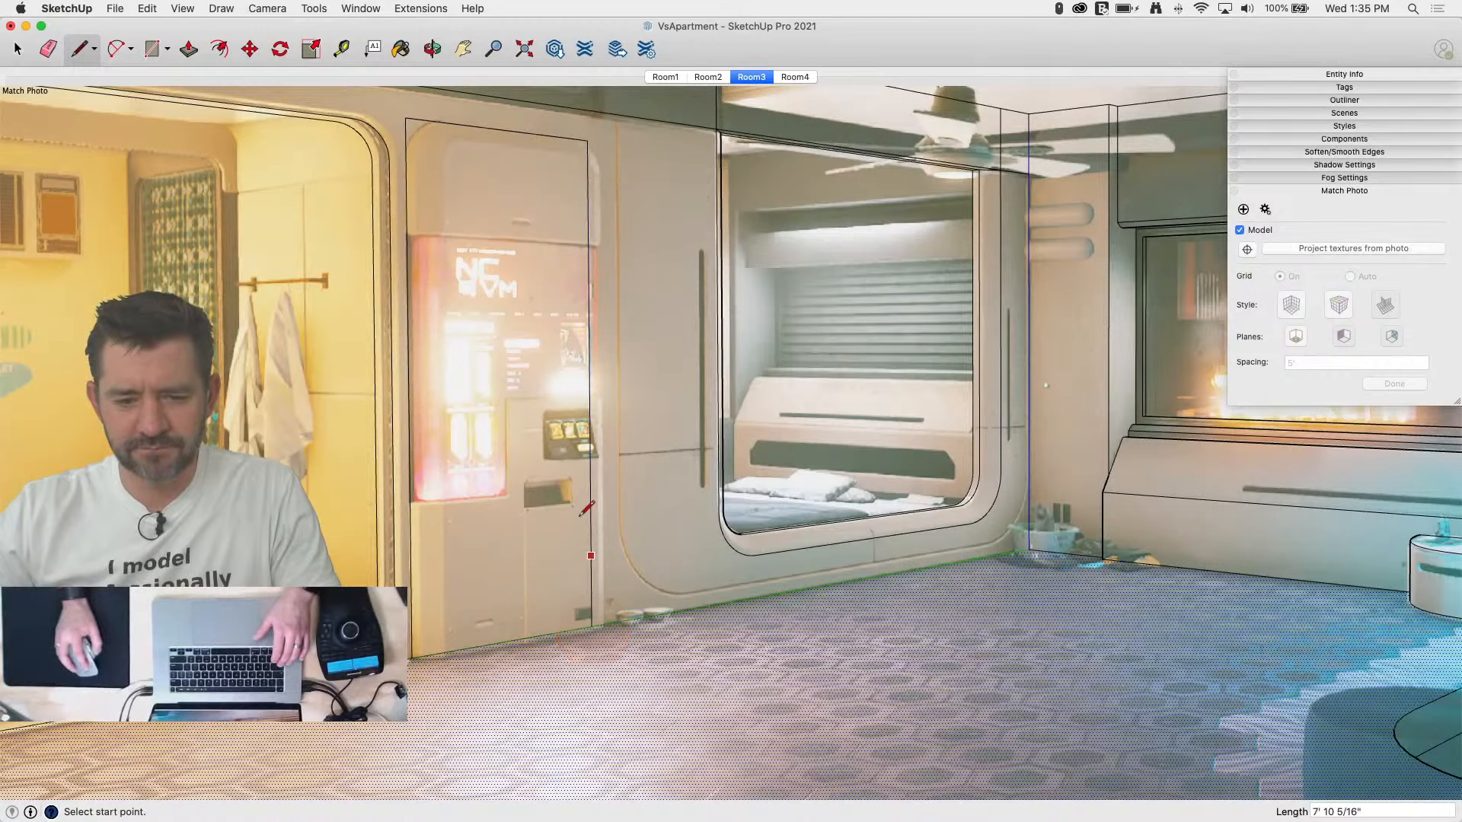
Step: Round both upper corners of the vending machine outline with matching tangent arcs, the first spanning about 8 3/8"
scroll(406, 118, up, 4)
key(a)
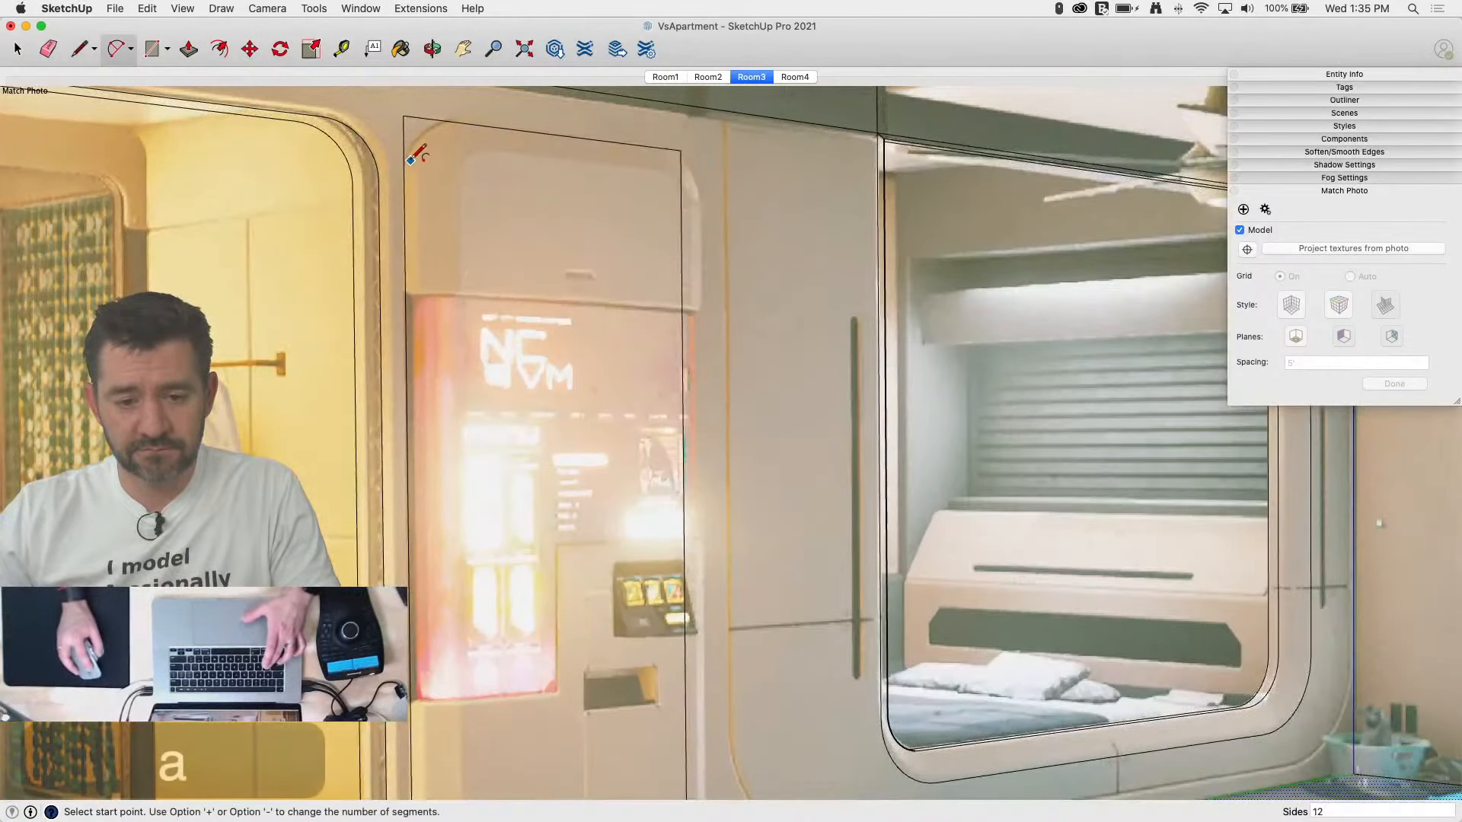
click(403, 168)
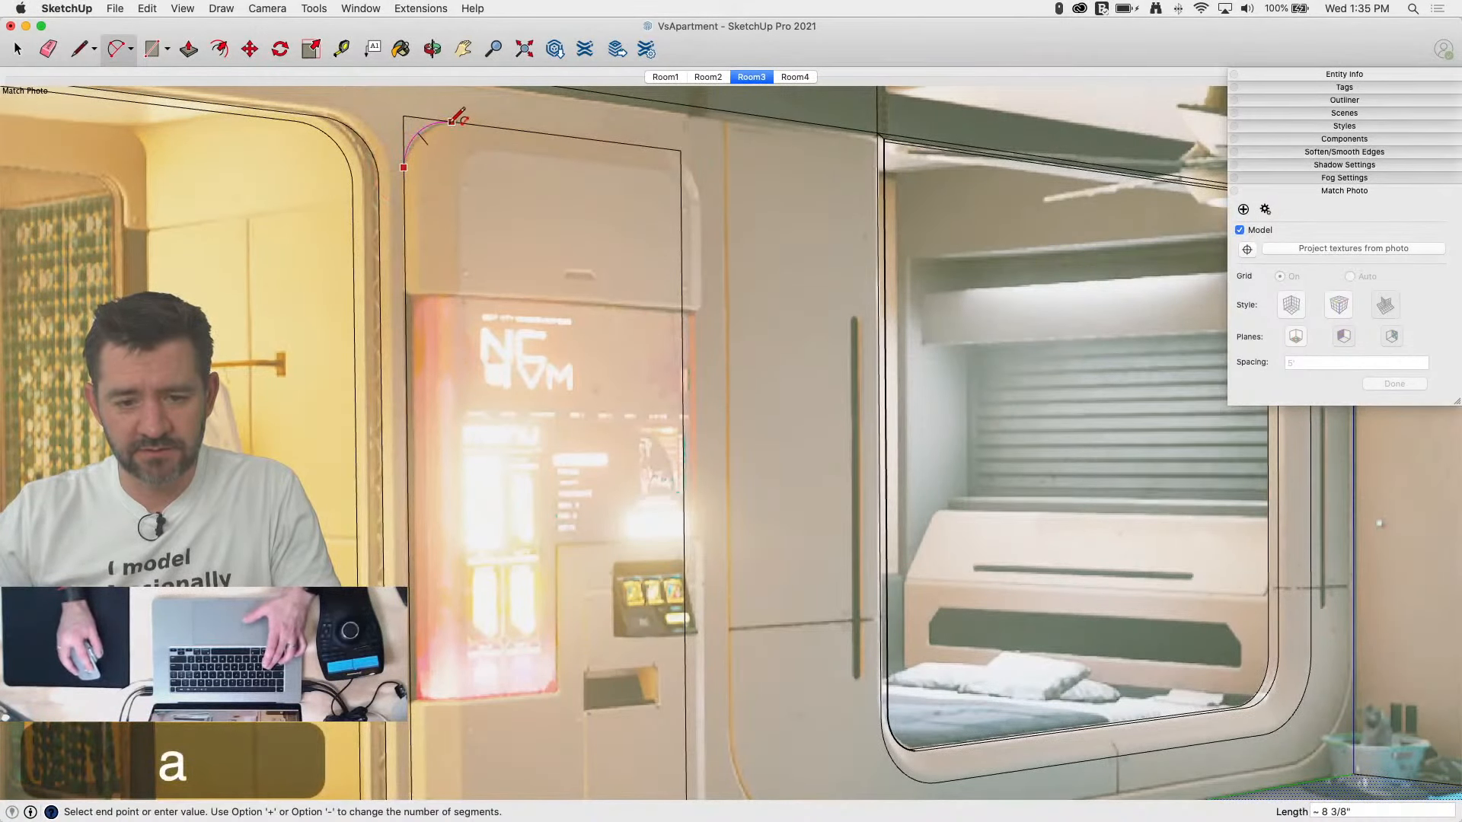
click(453, 120)
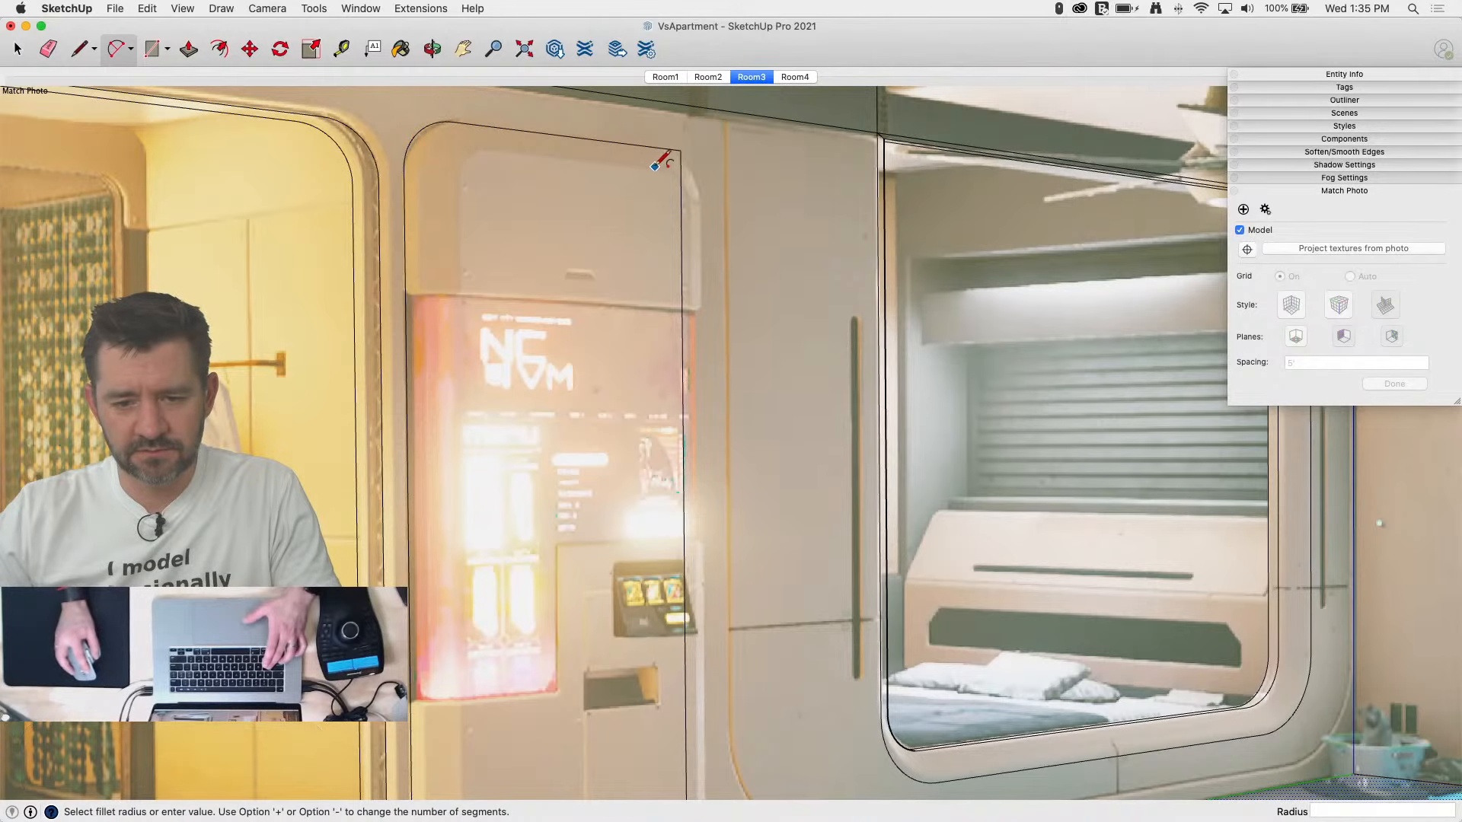
scroll(655, 165, up, 4)
double_click(678, 153)
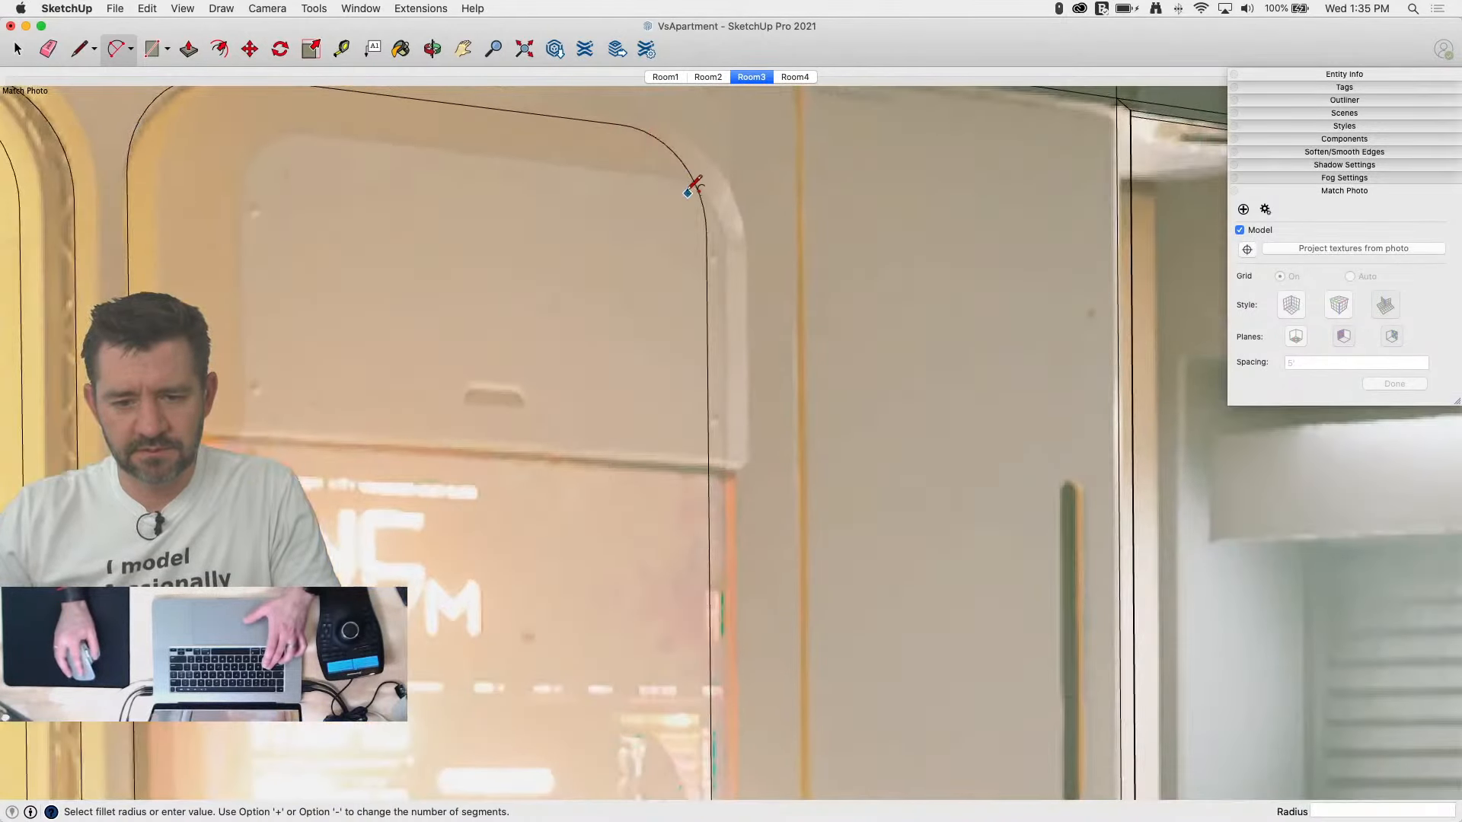
Step: Make the rounded vending machine face and its edges a group
scroll(685, 179, down, 3)
key(p)
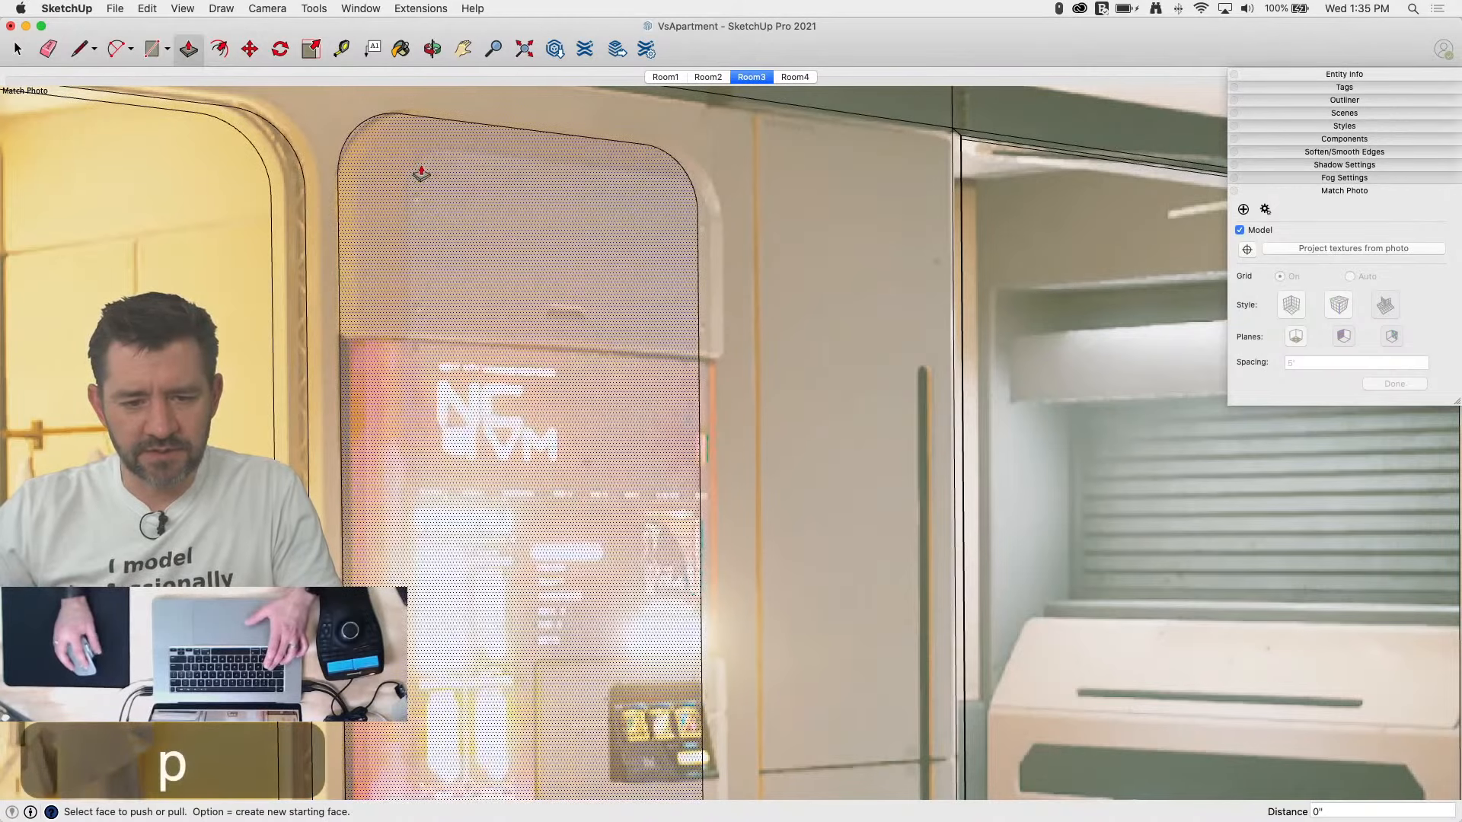
key(space)
click(420, 176)
scroll(420, 177, down, 3)
right_click(436, 261)
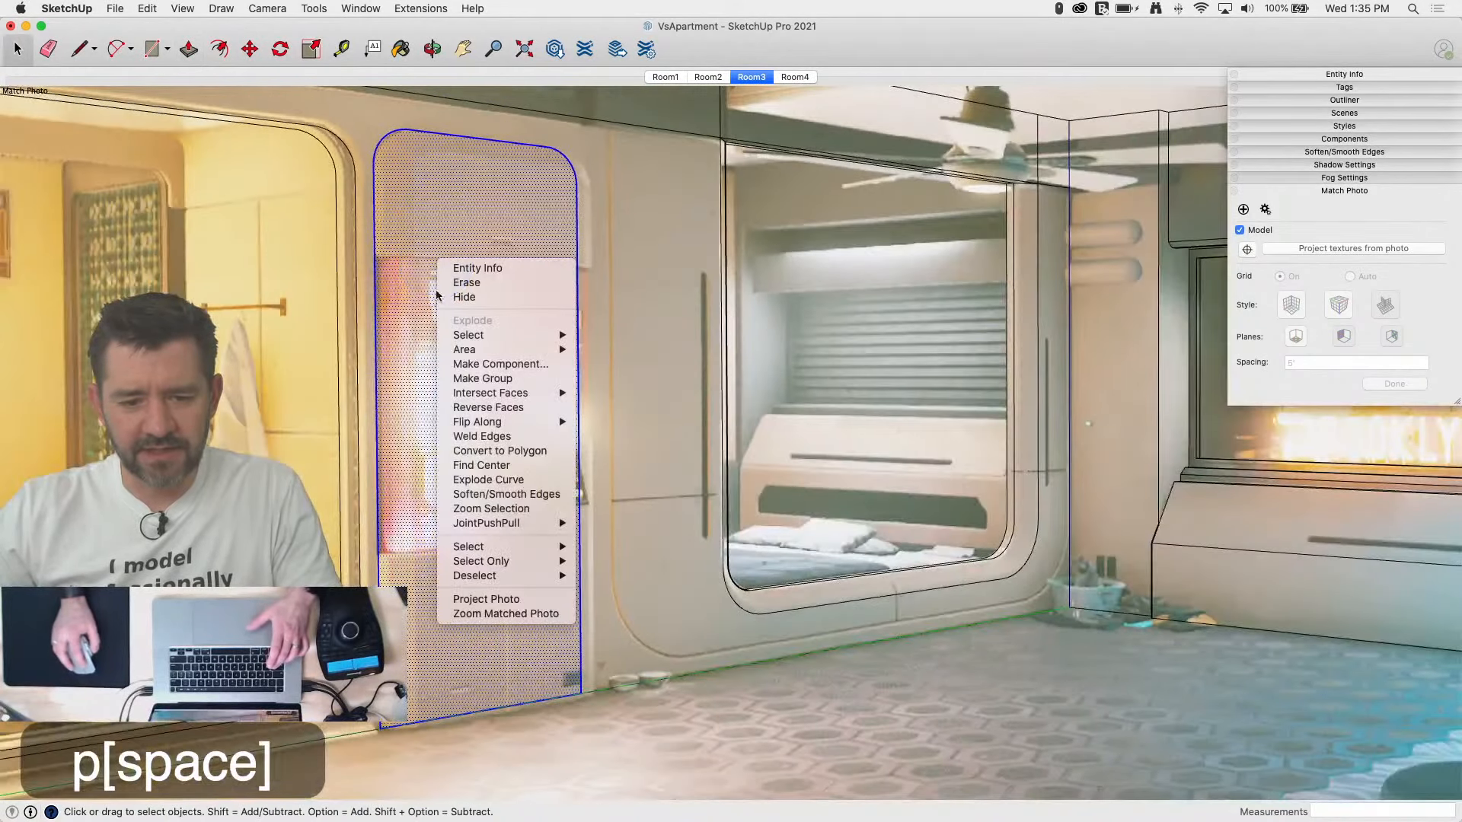
click(464, 383)
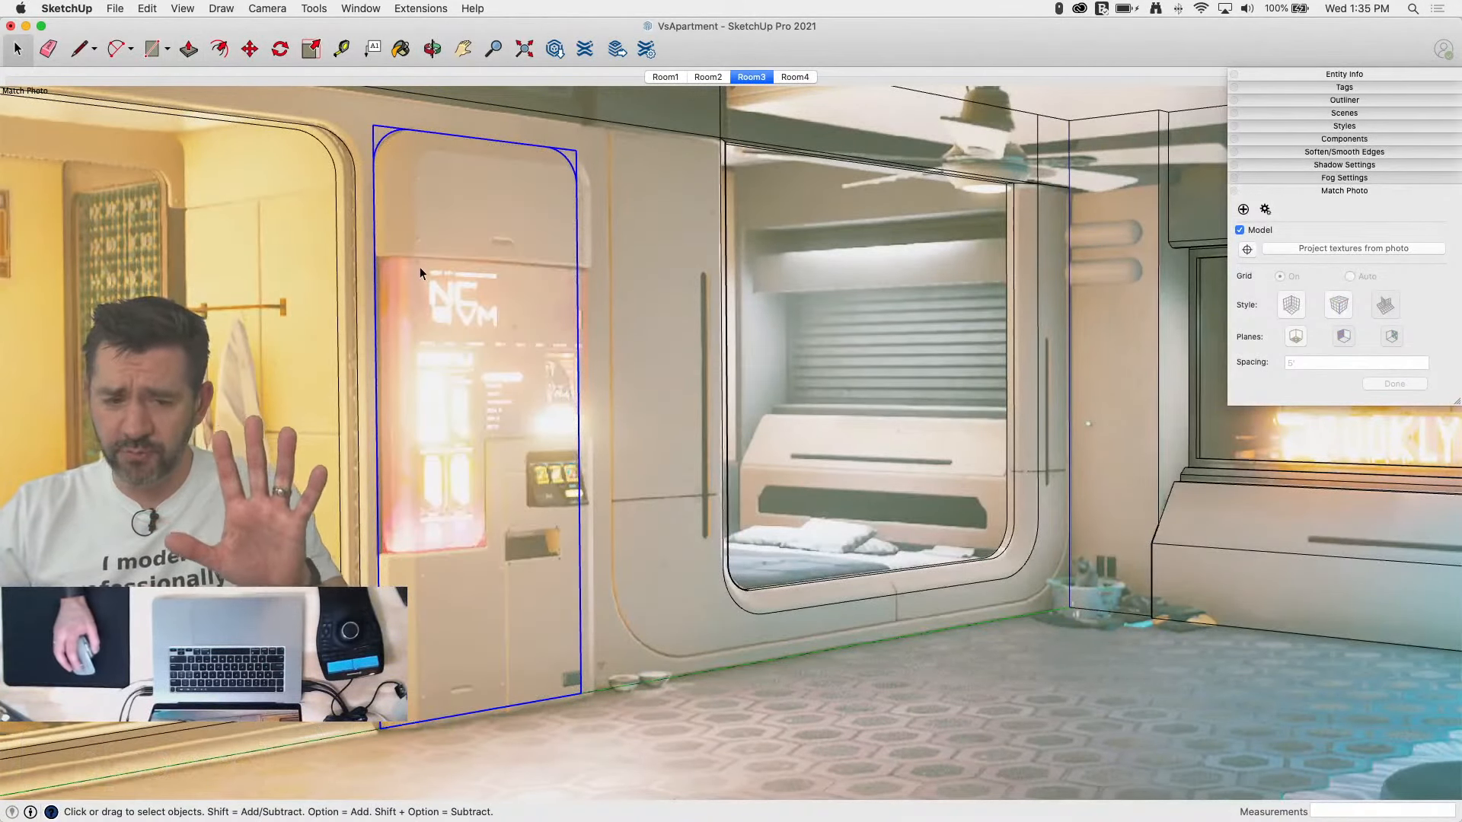
Step: Open the vending machine group and pull its front face out by about 13/16"
scroll(357, 175, up, 5)
scroll(358, 175, down, 3)
scroll(448, 282, up, 1)
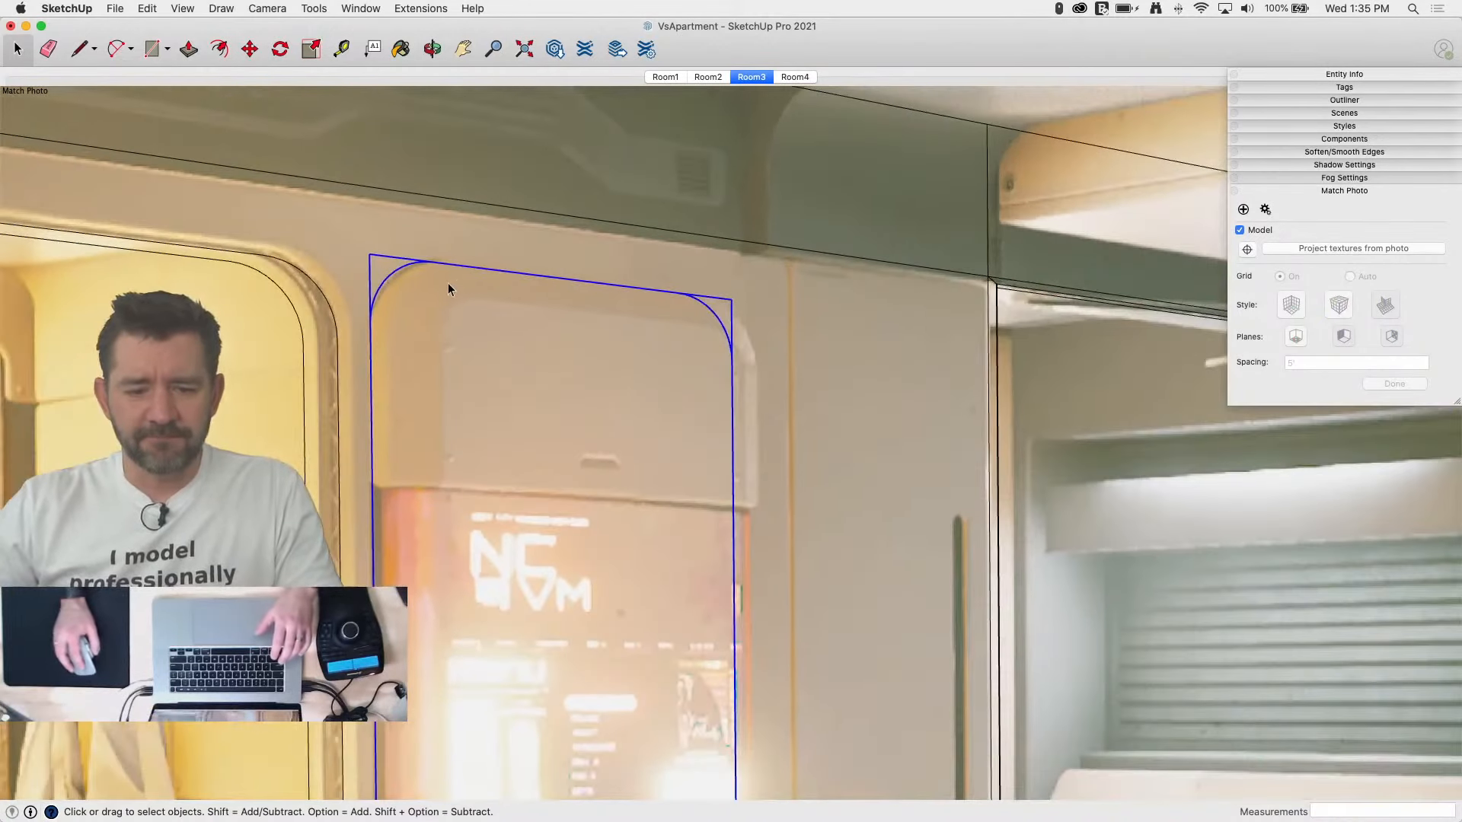
double_click(433, 313)
key(p)
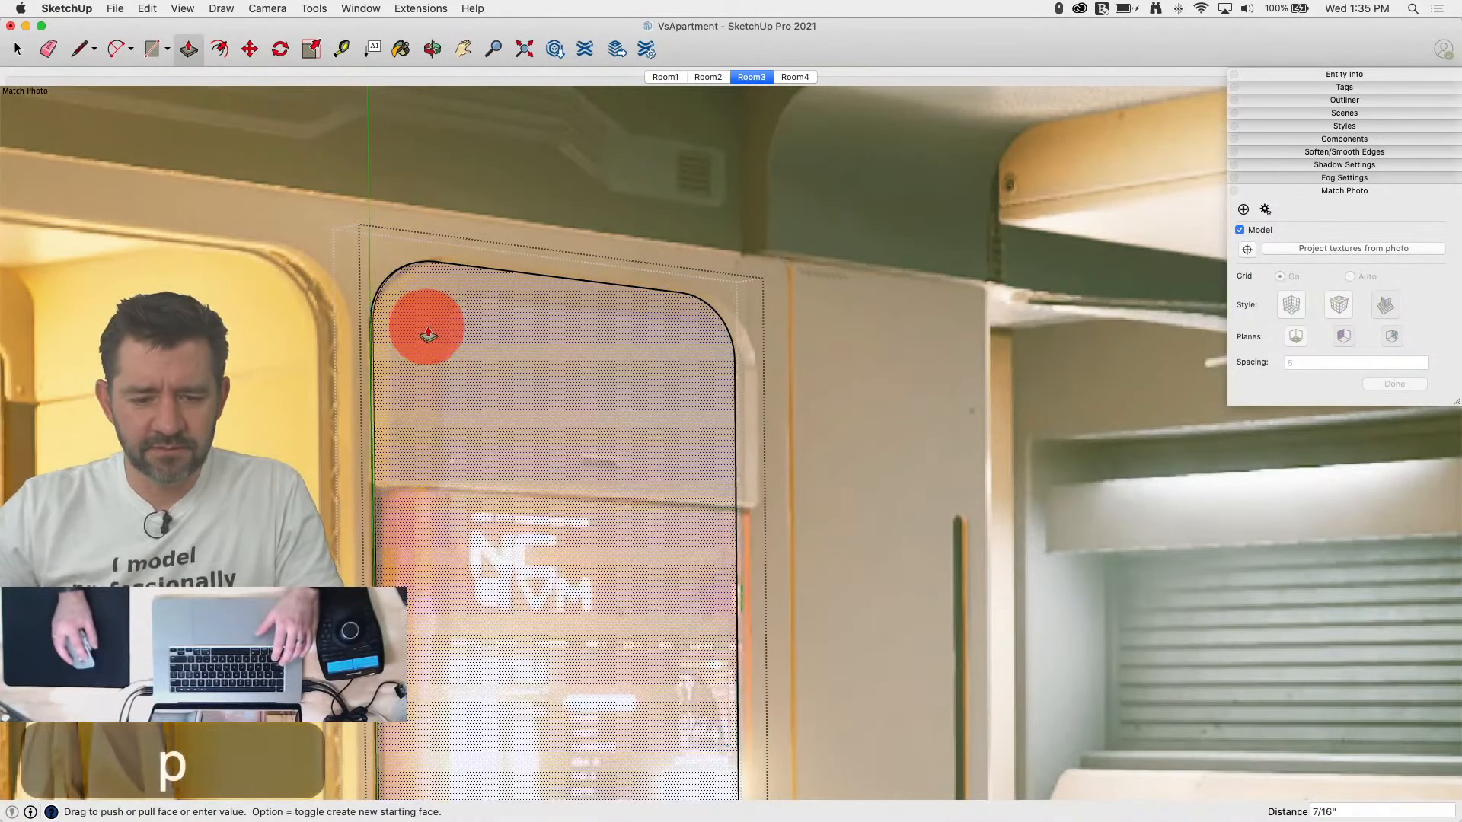
drag(428, 335, 567, 399)
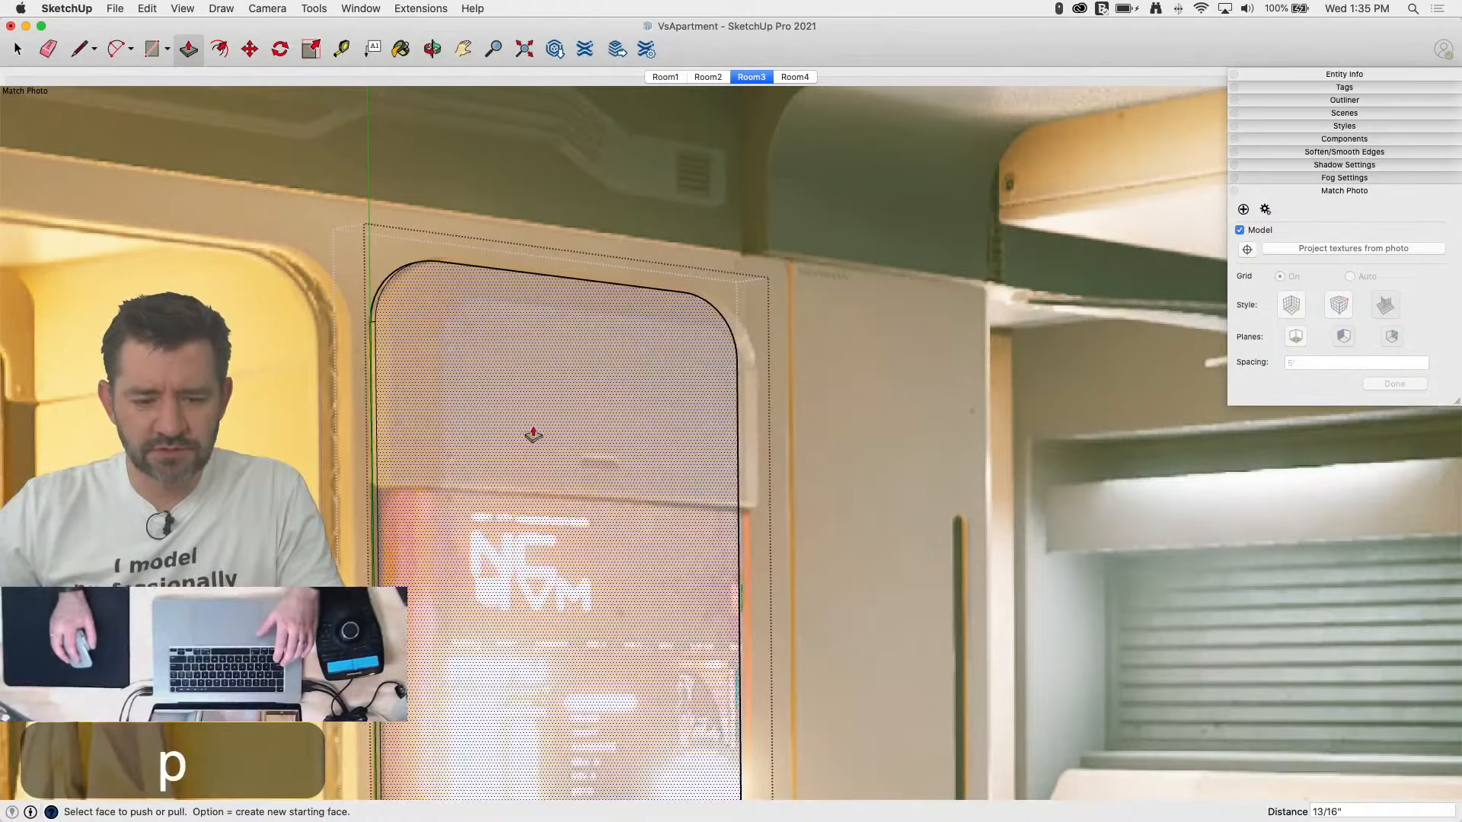
Step: Draw a line about 3' 1" long across the machine front along the lower edge of the upper panel
key(l)
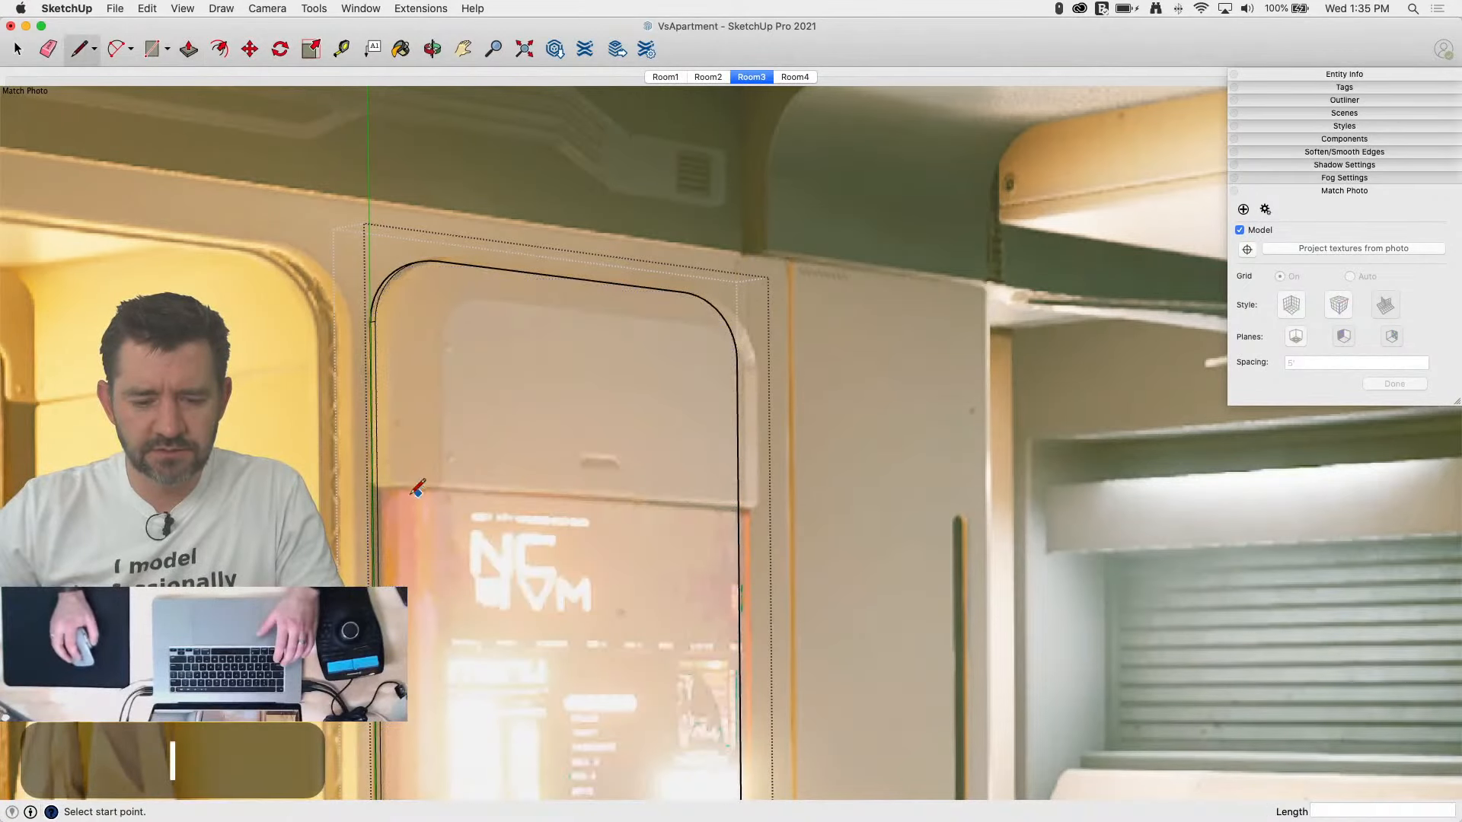
click(377, 484)
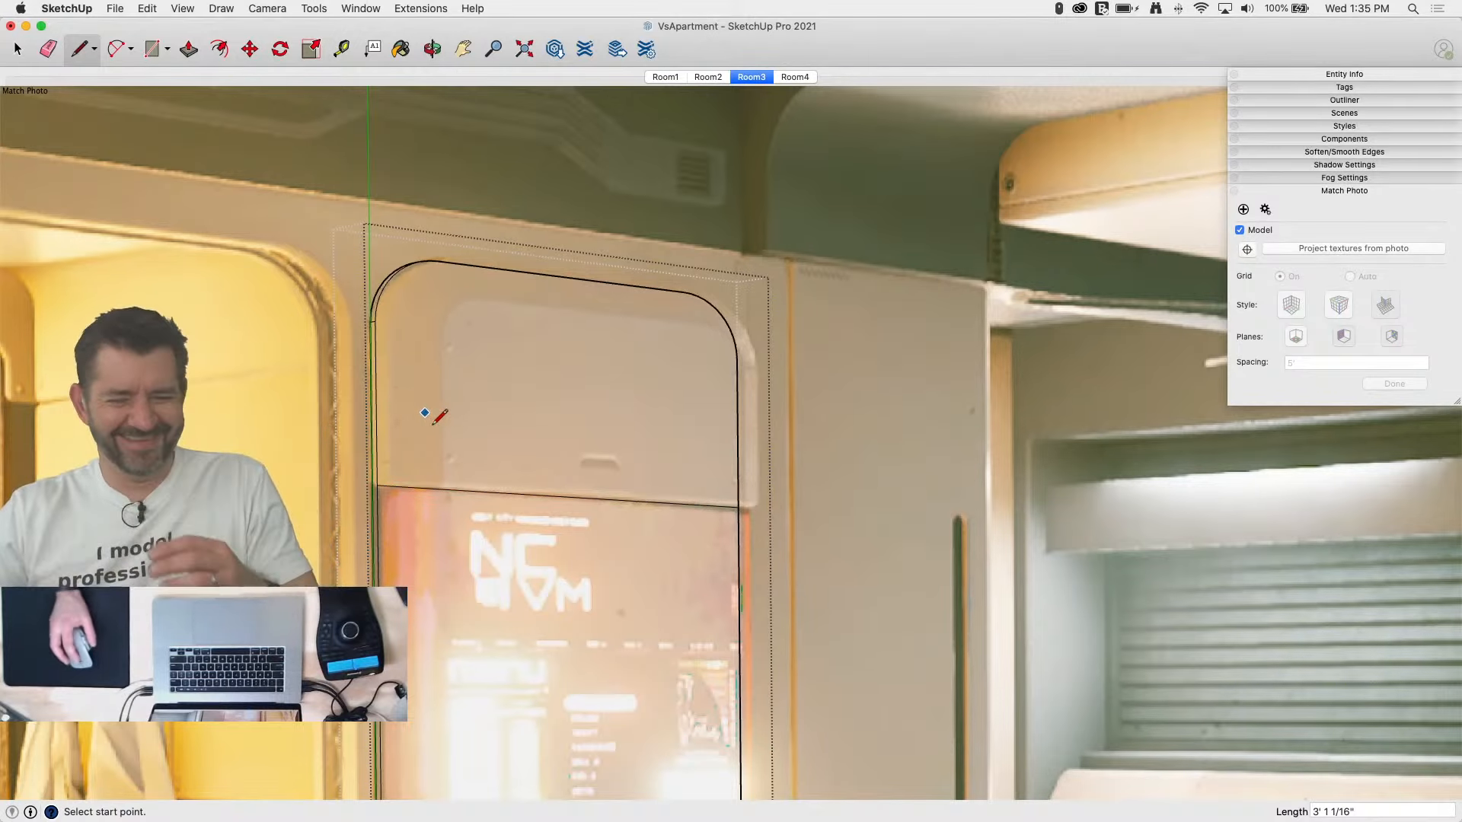
scroll(452, 475, up, 5)
mouse_move(446, 483)
middle_down()
mouse_move(441, 512)
mouse_move(441, 450)
mouse_move(424, 477)
middle_up()
scroll(424, 477, down, 1)
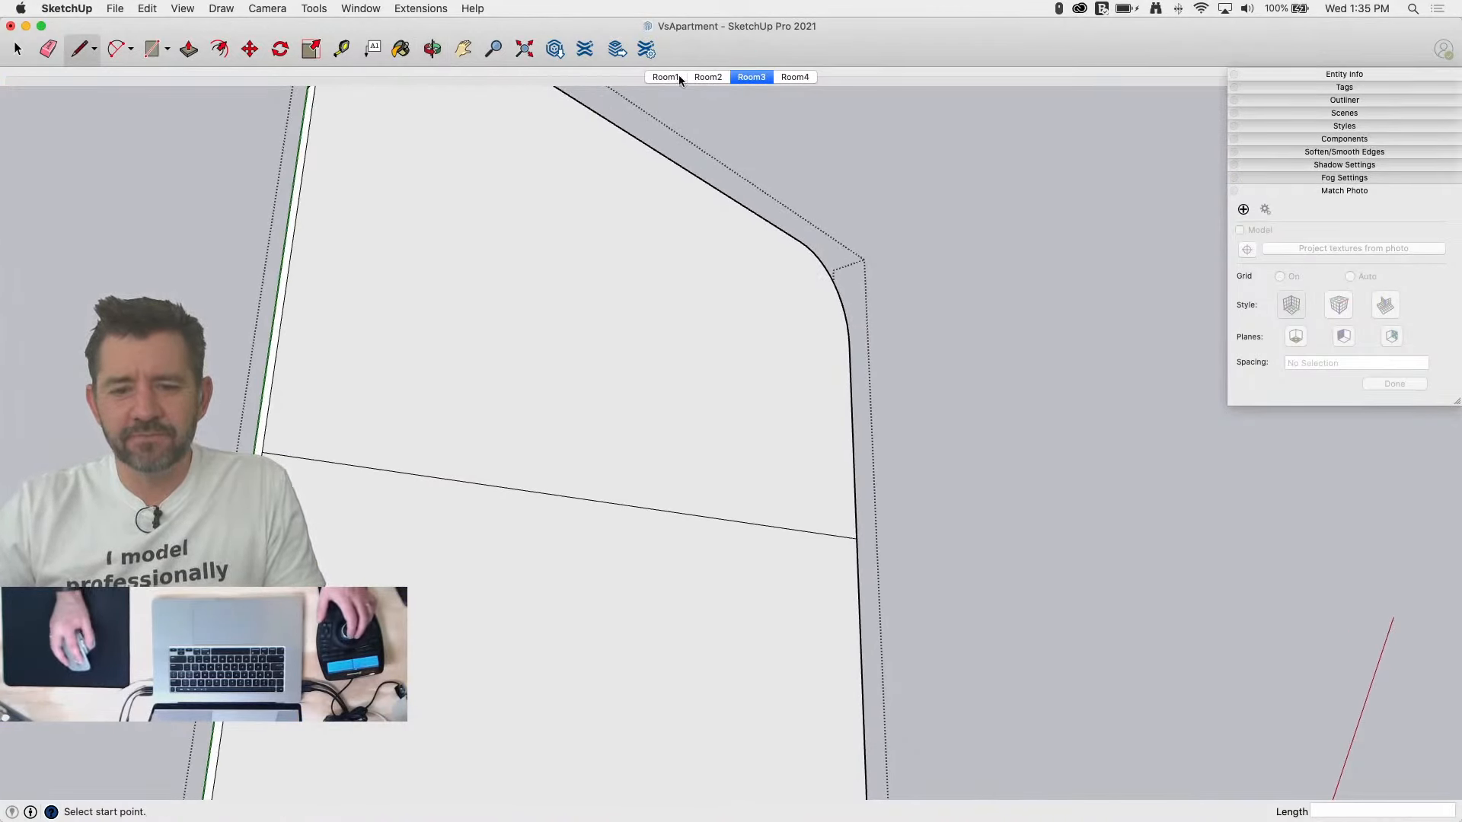
Step: Draw a thin rectangular profile projecting from the panel's dividing line, starting at the machine's edge and matching the photo's bevel width
click(751, 77)
scroll(470, 370, up, 5)
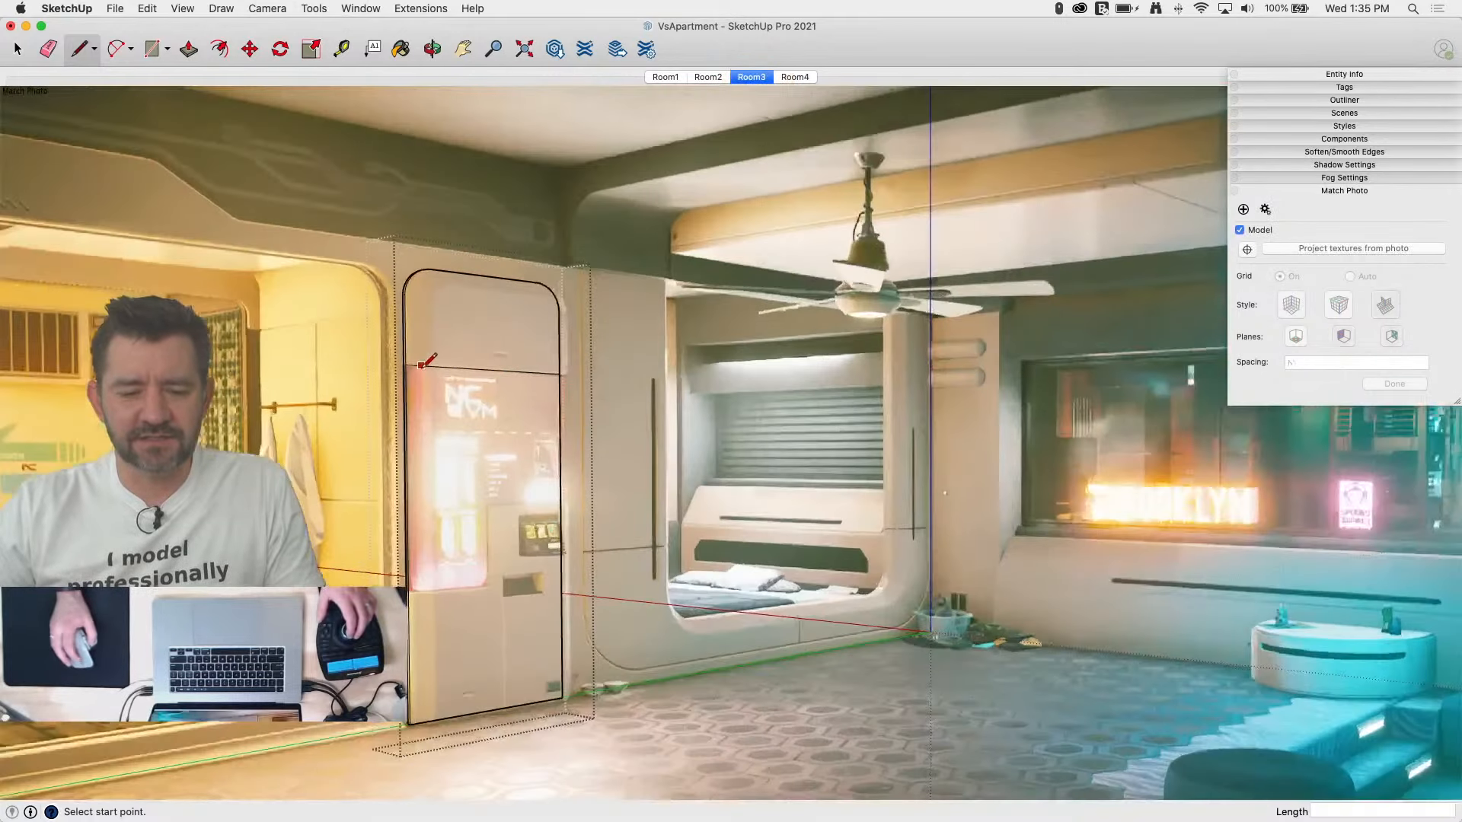
scroll(426, 361, up, 4)
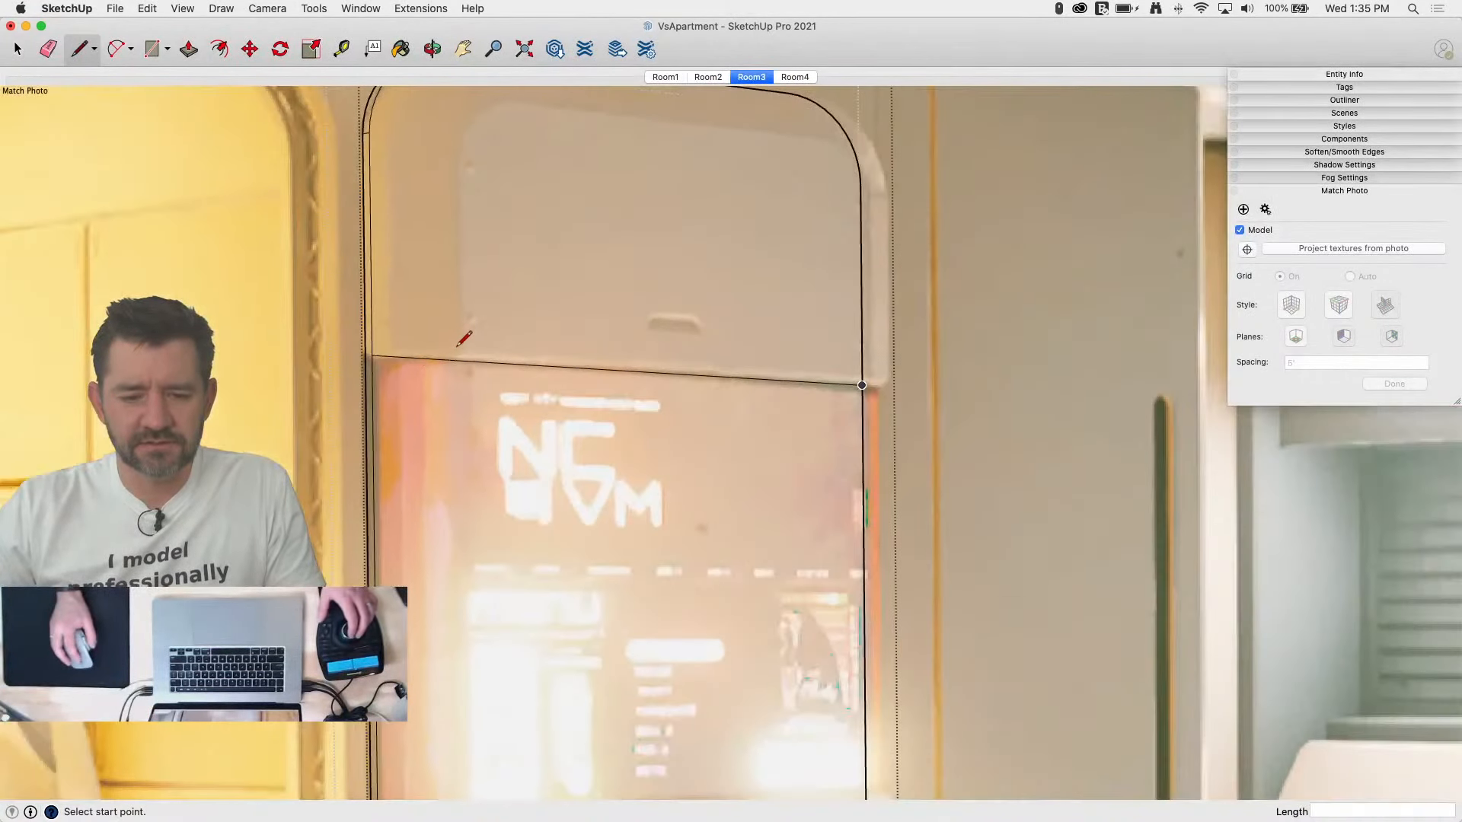
click(456, 360)
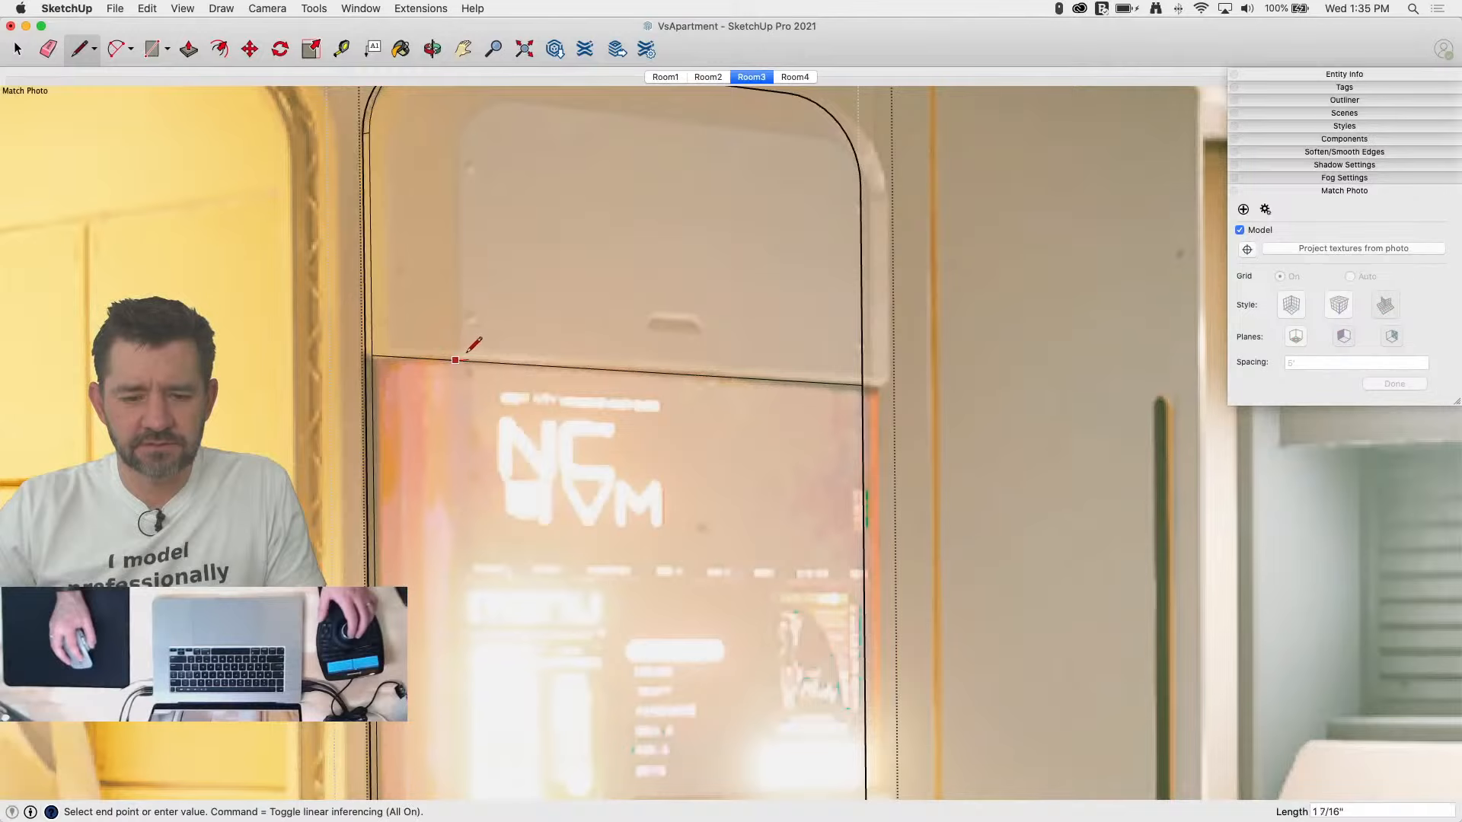
click(466, 358)
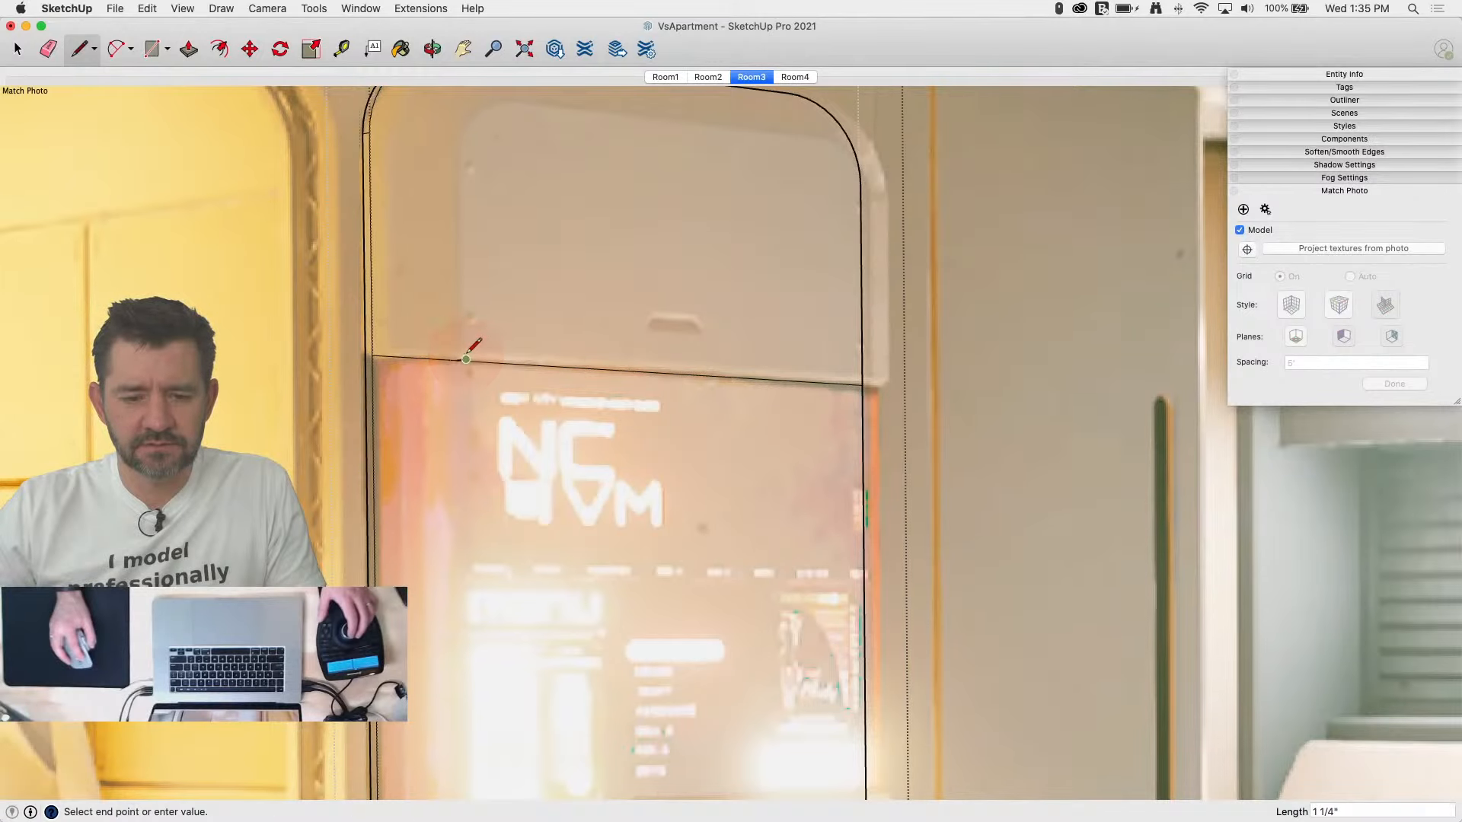
click(383, 353)
click(372, 355)
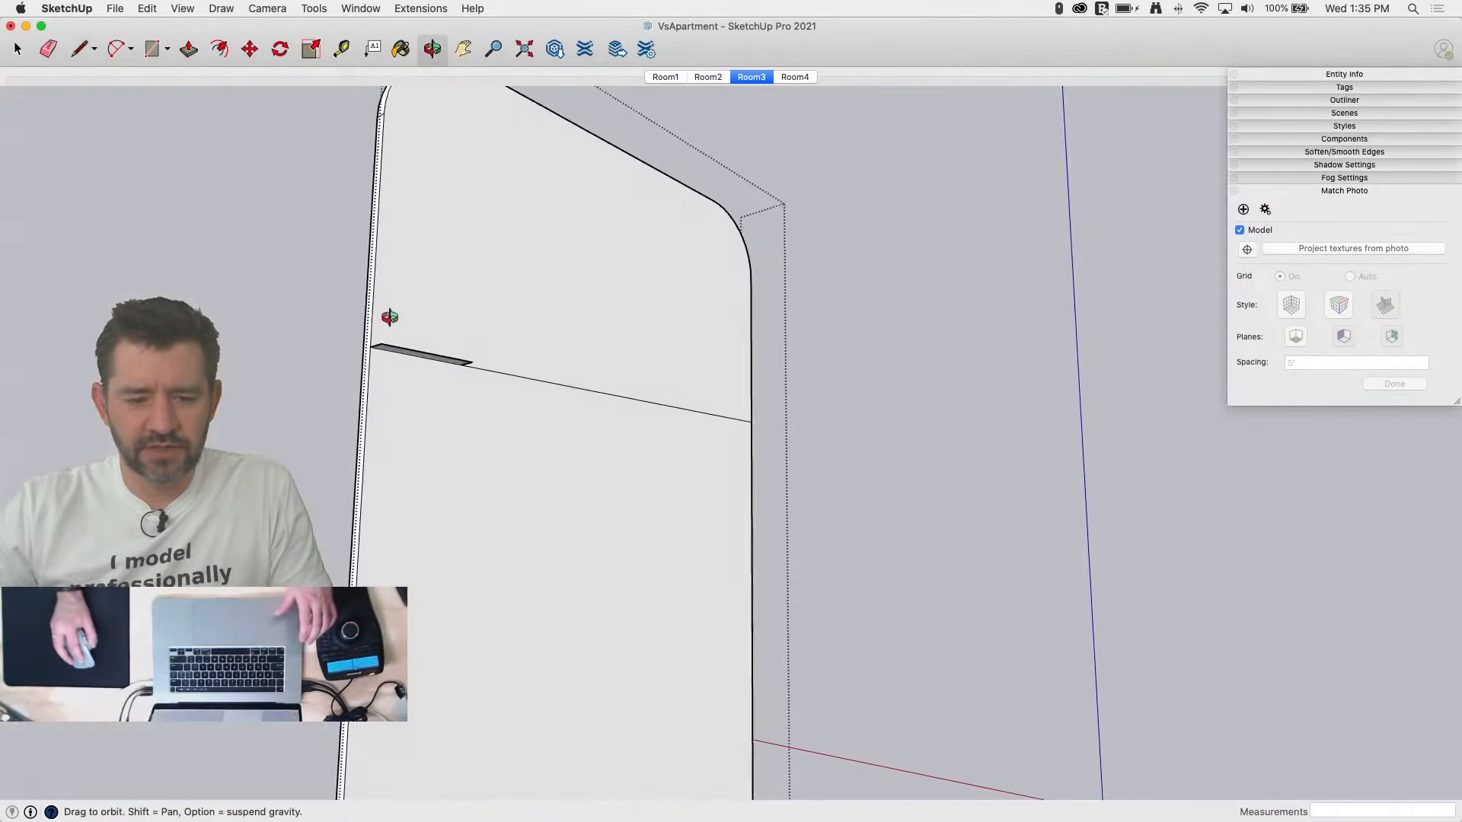
Step: Draw a diagonal about 5 15/16" long across the projecting profile and erase its outer corner to leave a wedge
scroll(400, 320, up, 3)
middle_drag(411, 336, 418, 300)
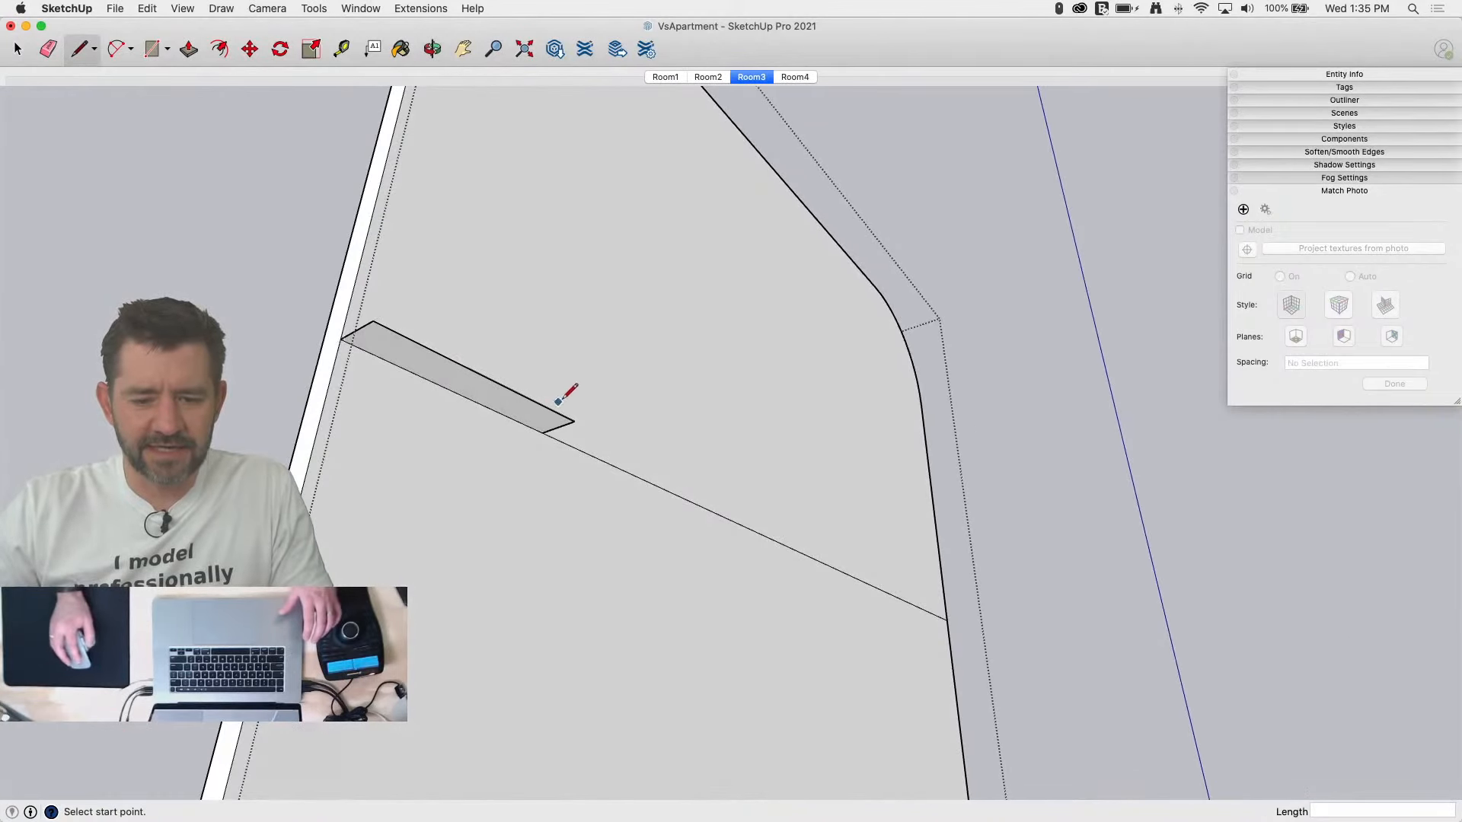
click(575, 420)
click(344, 340)
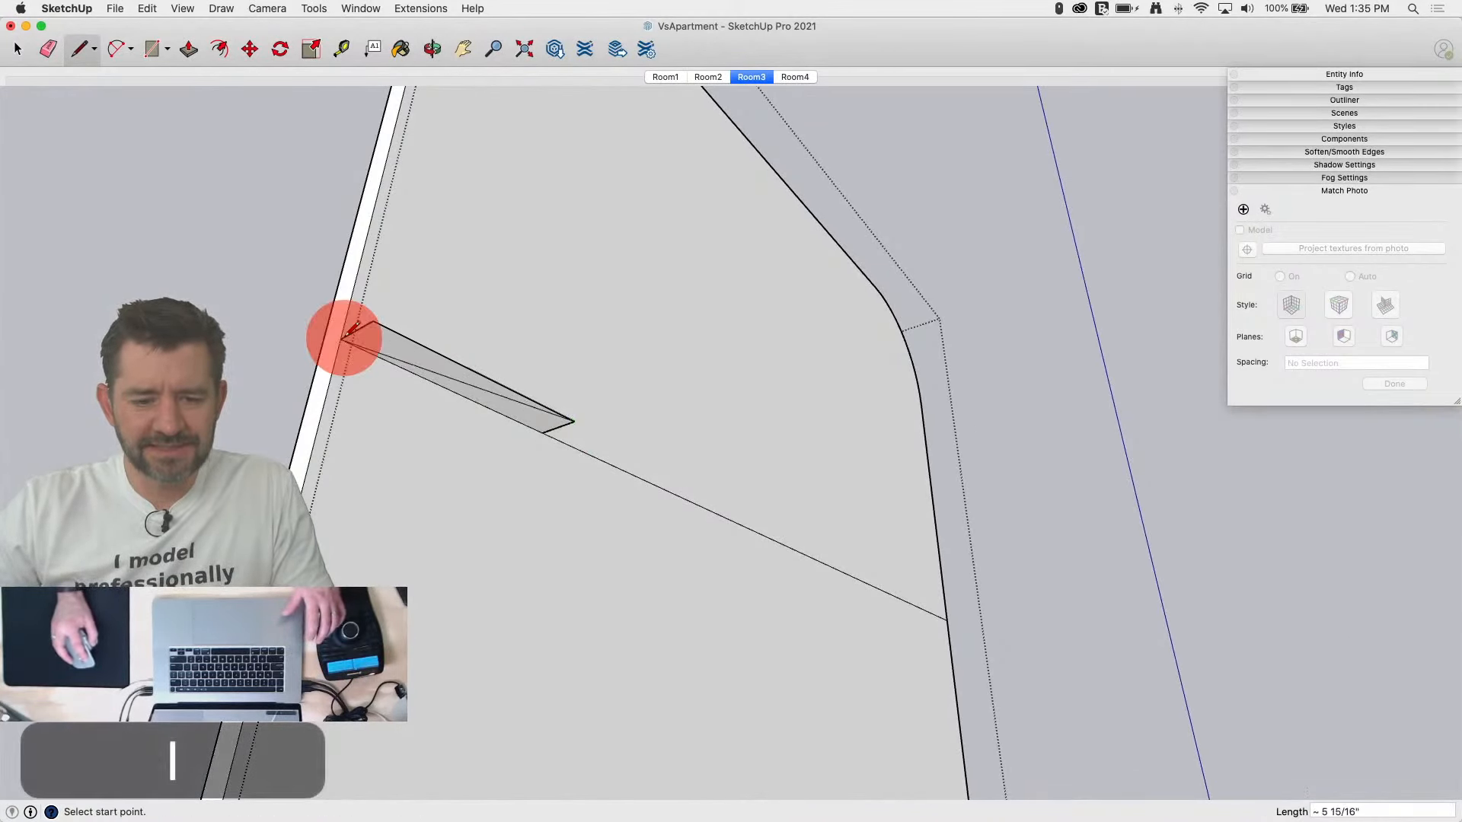
key(e)
click(368, 316)
key(space)
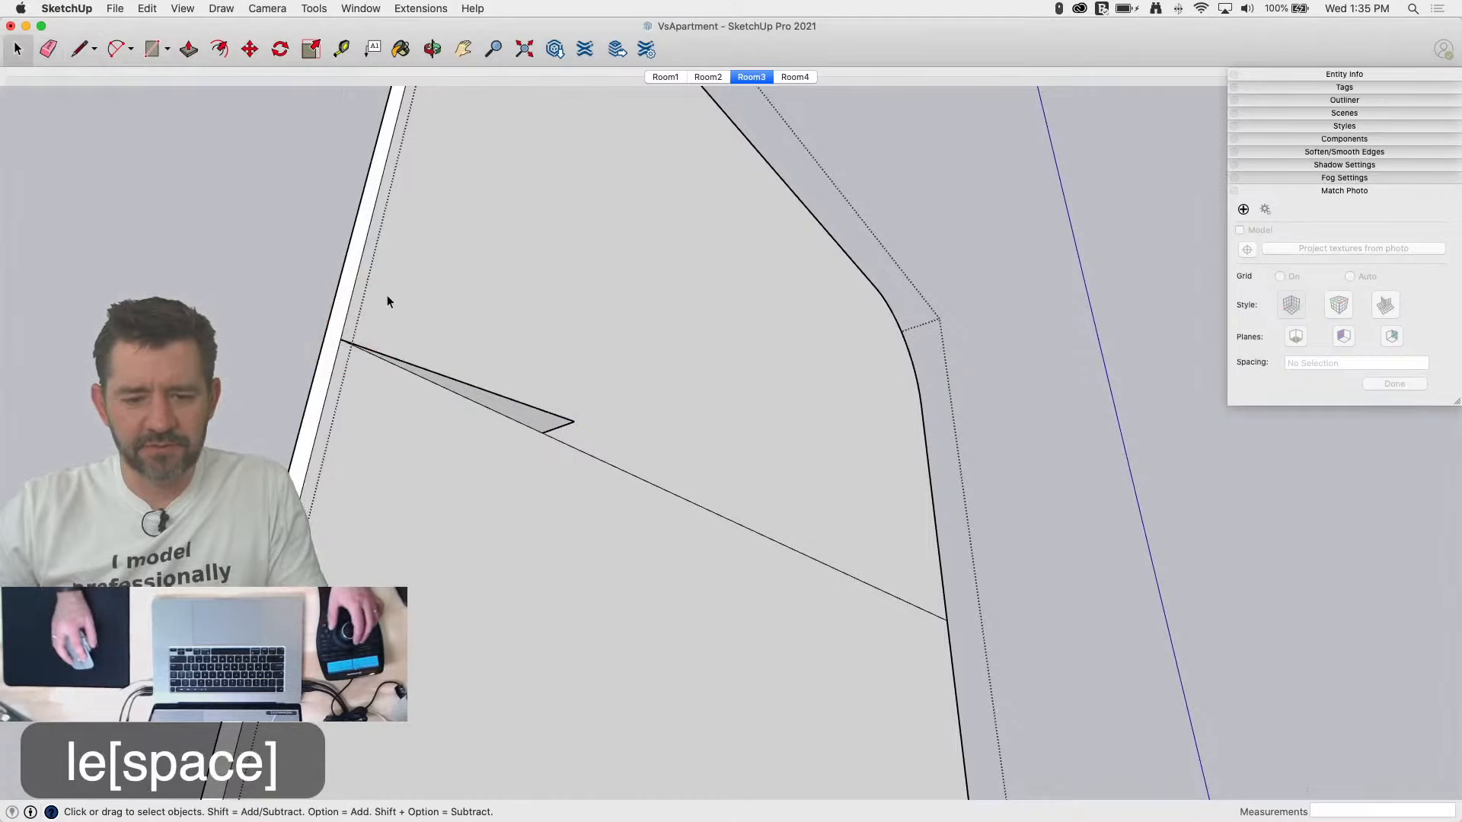
Step: Sweep the wedge profile with Follow Me along the upper panel's perimeter, excluding the dividing line
click(561, 335)
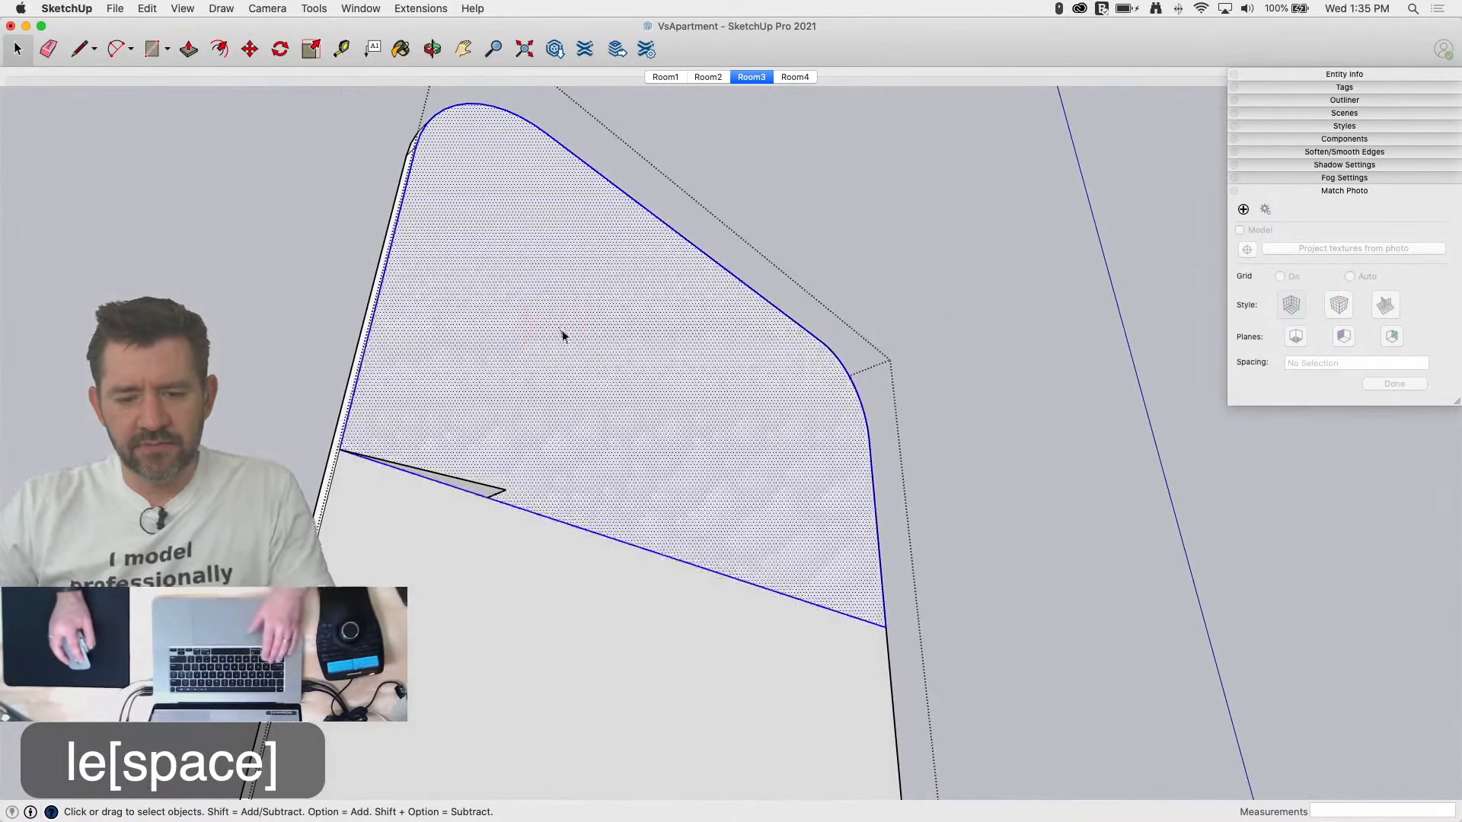
click(620, 545)
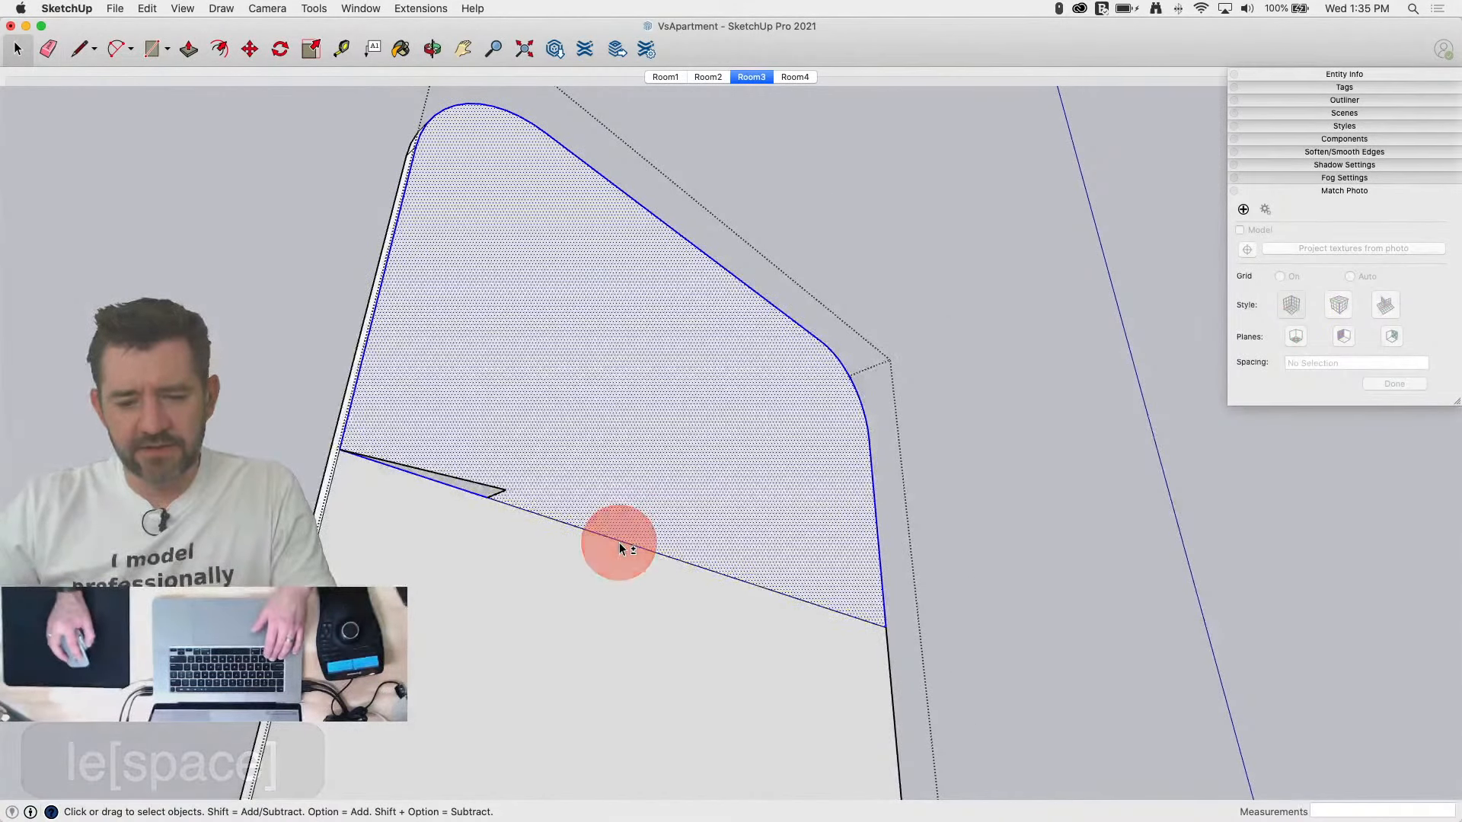
click(479, 496)
click(373, 6)
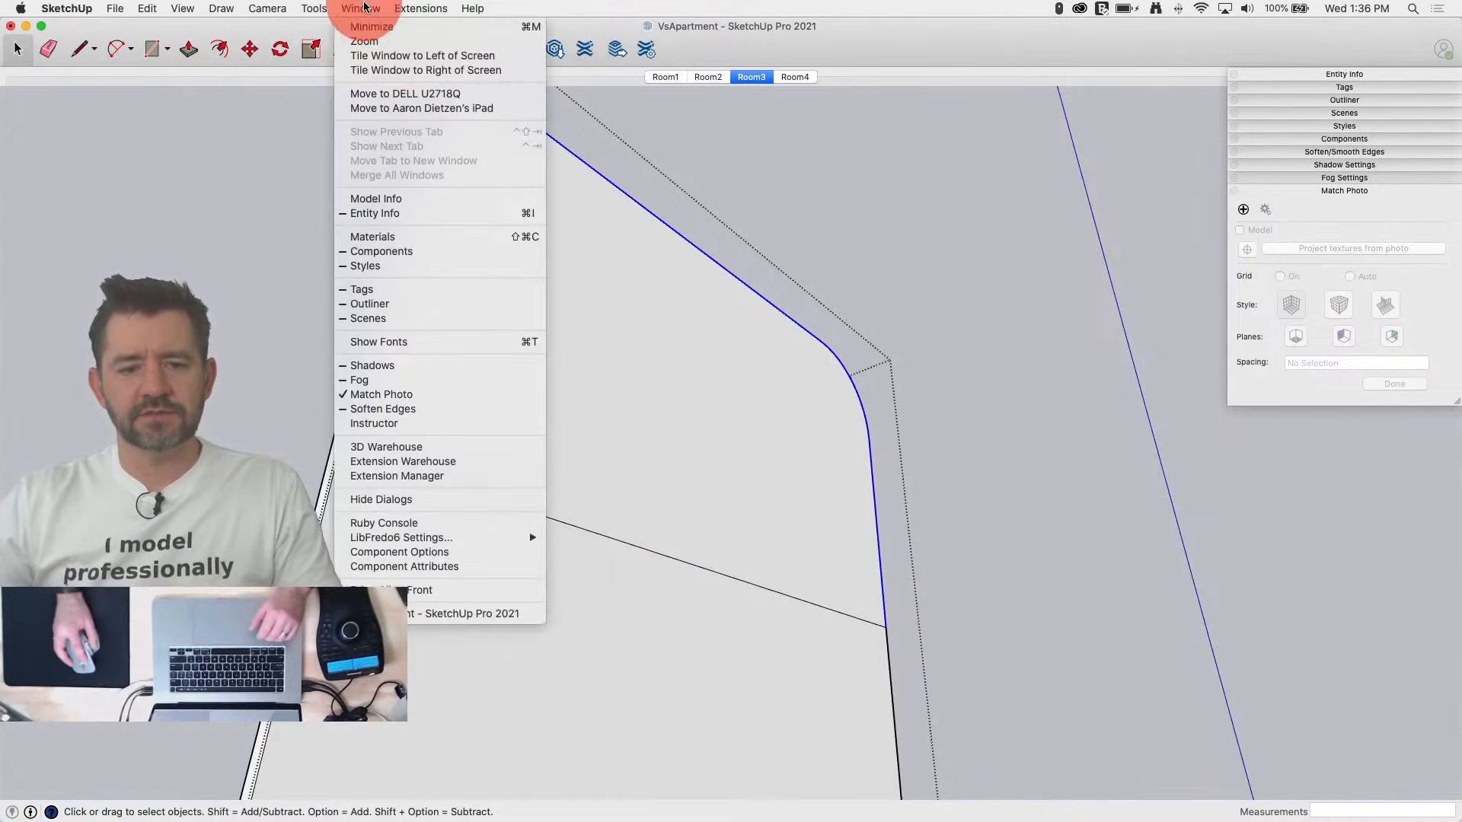
click(295, 13)
mouse_move(305, 25)
mouse_down()
mouse_move(380, 174)
mouse_move(373, 146)
mouse_up()
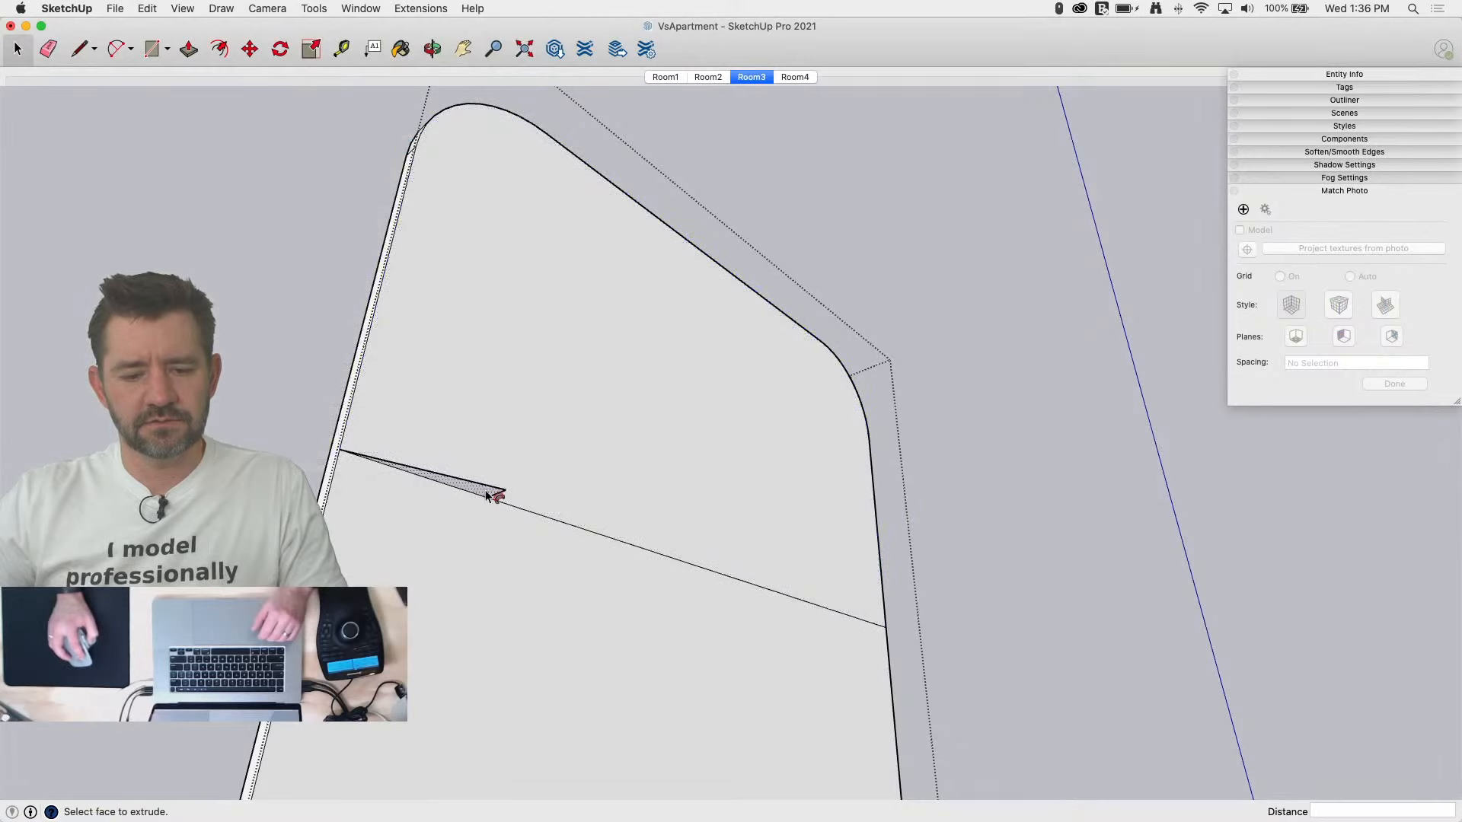
click(487, 495)
Step: Close the raised panel's open lower side with a line about 2' 1 7/16" long between the swept ends, and save the model
key(l)
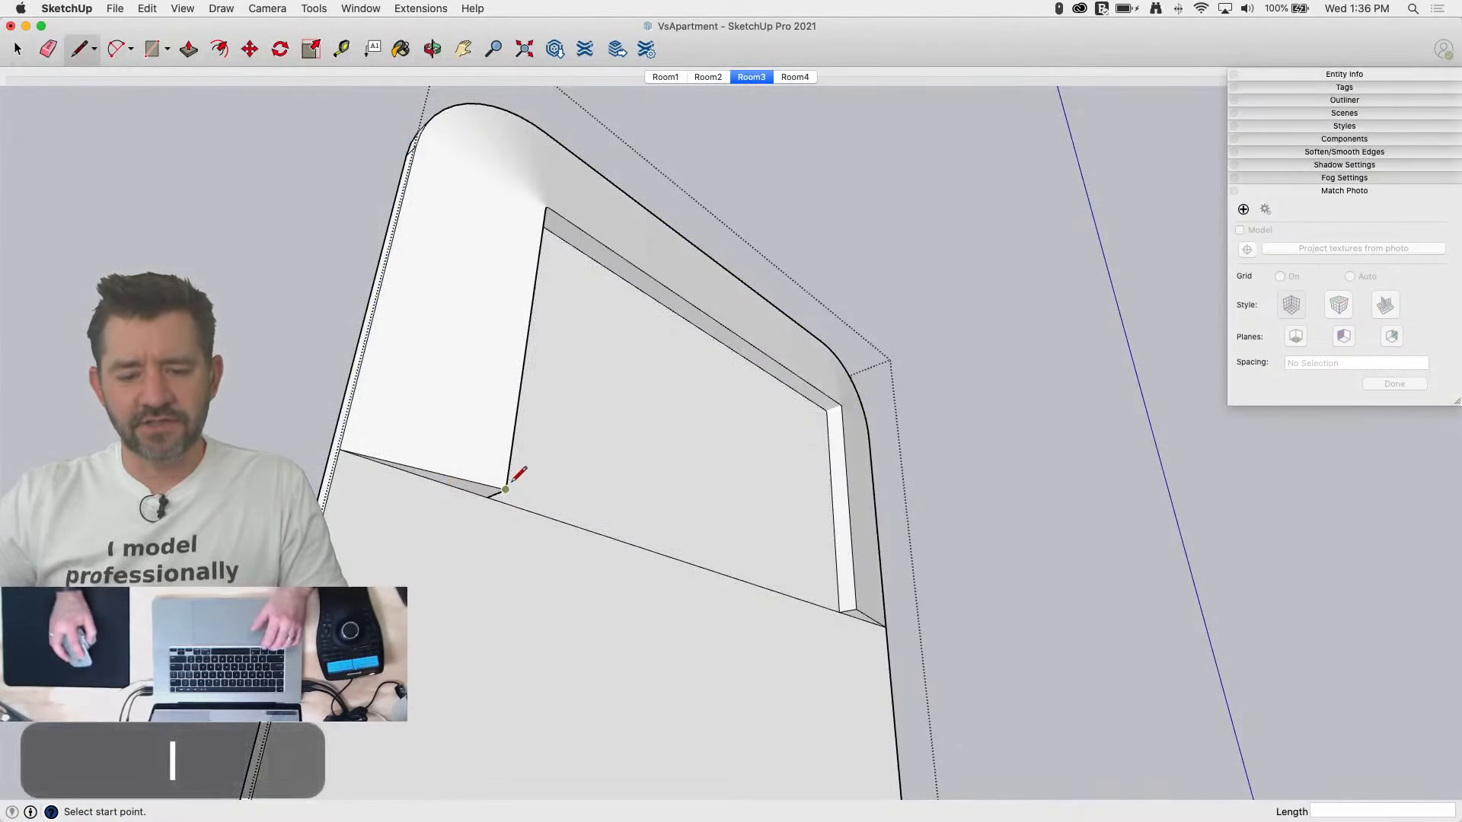
mouse_move(506, 489)
mouse_down()
mouse_move(888, 617)
mouse_move(862, 608)
mouse_up()
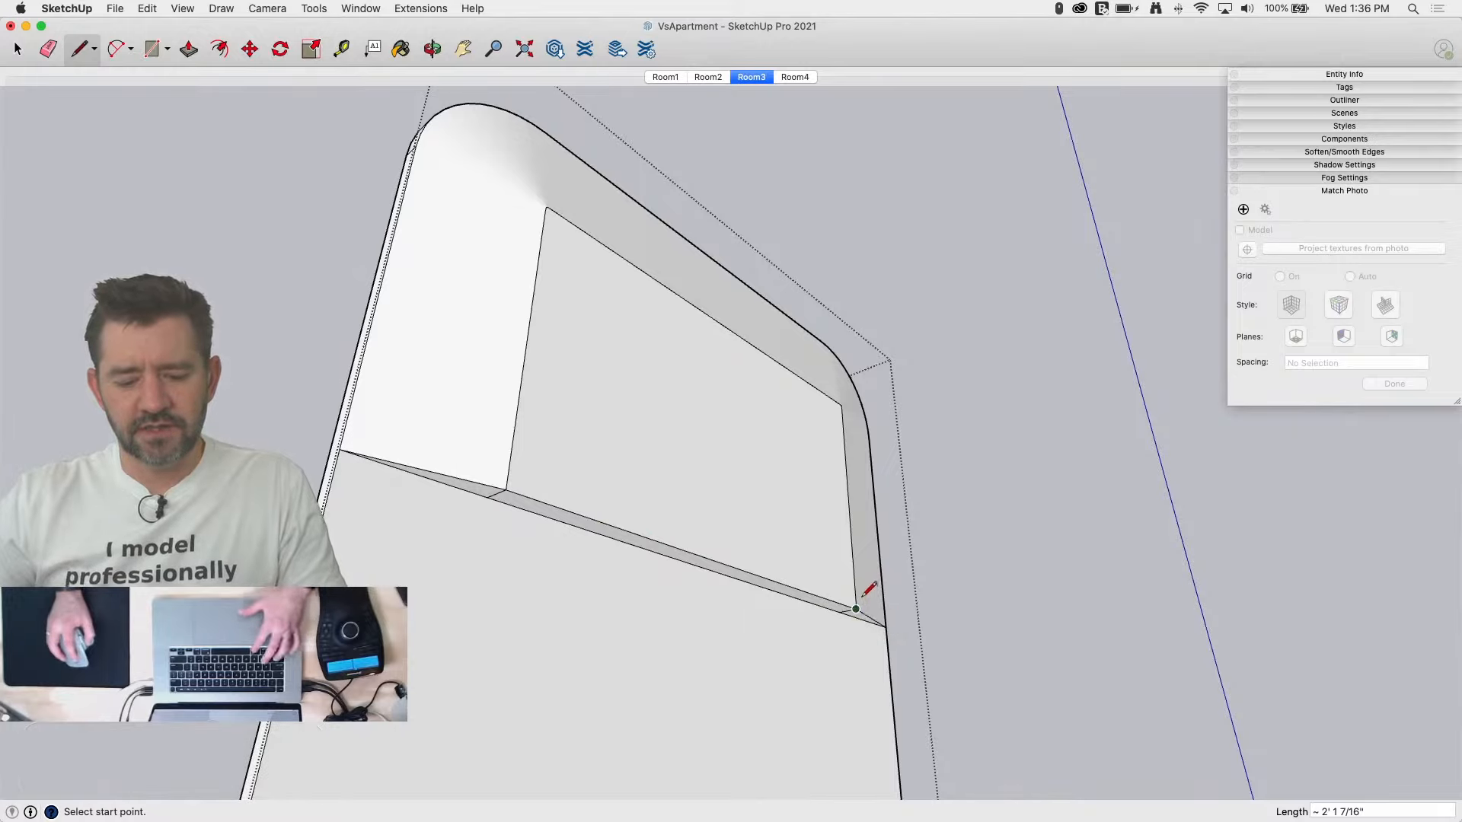
key(super+s)
Step: Soften the edges around the raised upper panel's flat center so the bevel blends smoothly into it
key(e)
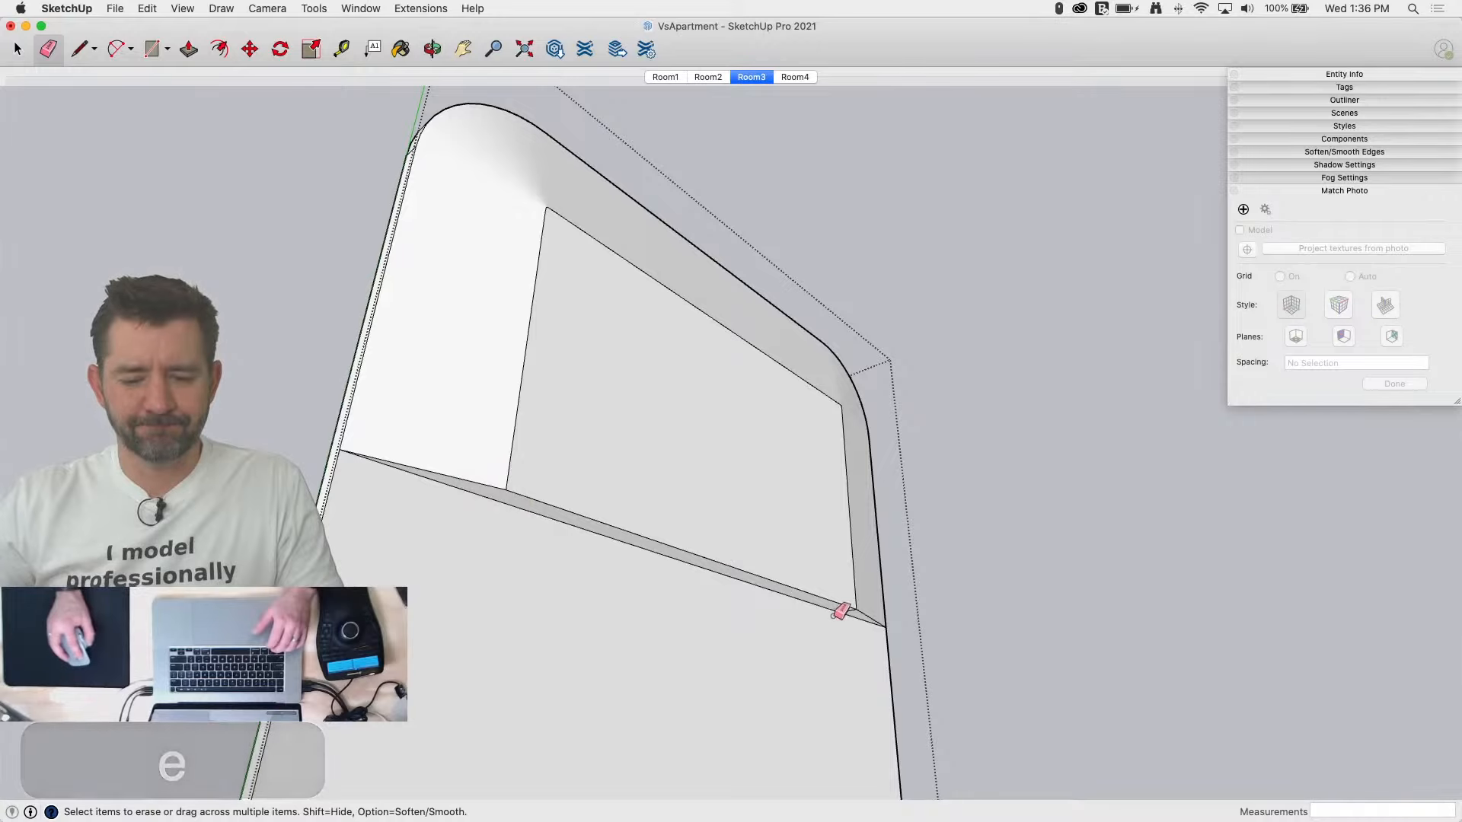
mouse_move(860, 449)
middle_down()
mouse_move(528, 343)
mouse_move(586, 287)
mouse_move(532, 320)
mouse_move(498, 308)
middle_up()
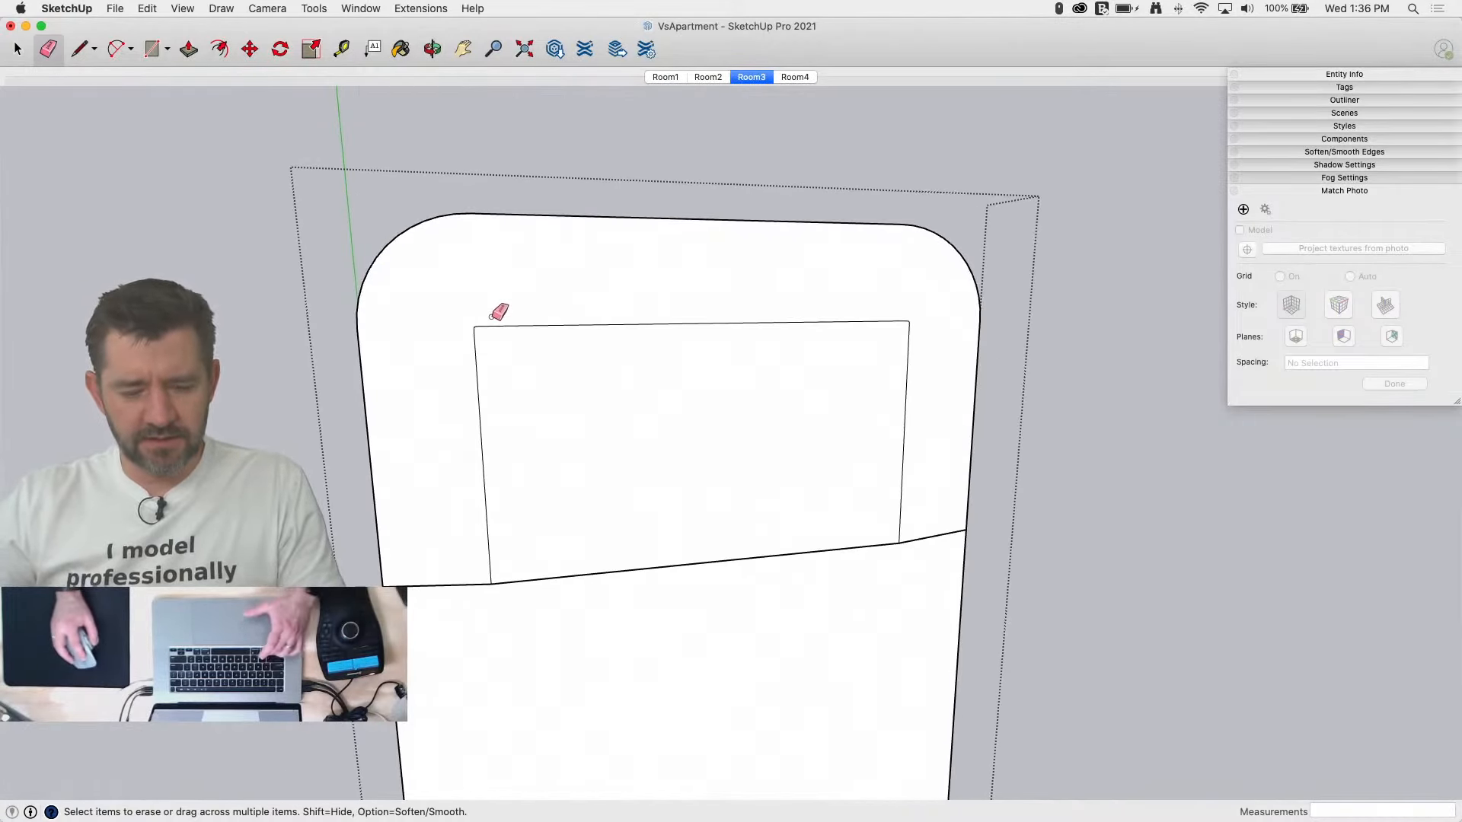
drag(480, 328, 476, 328)
mouse_move(907, 322)
mouse_down()
mouse_move(924, 329)
mouse_move(912, 311)
mouse_move(909, 330)
mouse_move(910, 316)
mouse_move(943, 361)
mouse_up()
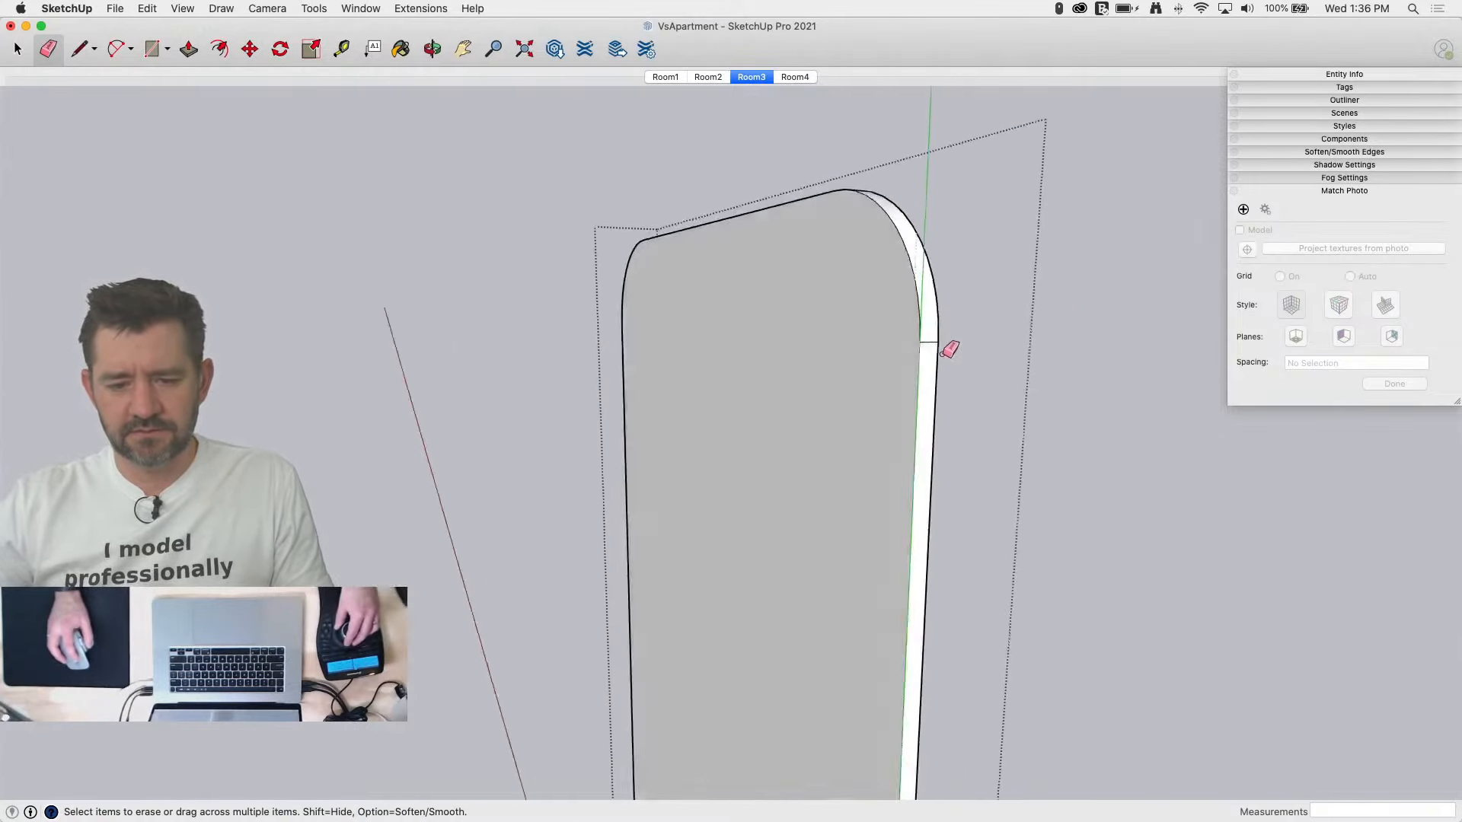
Step: Delete the vending machine's back face and the leftover rectangular face with its edges inside the raised panel
key(space)
click(910, 376)
key(BackSpace)
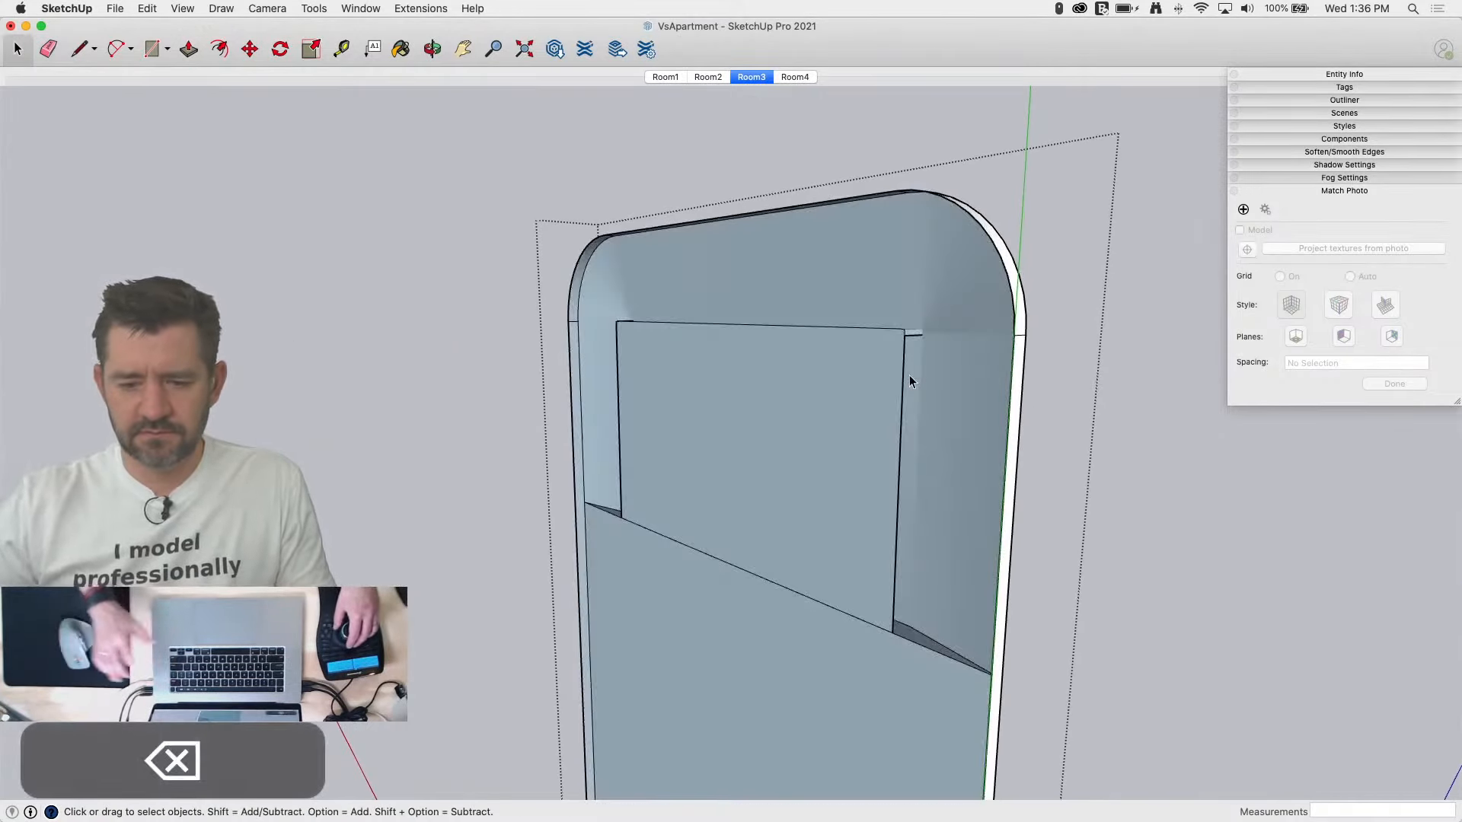
click(908, 409)
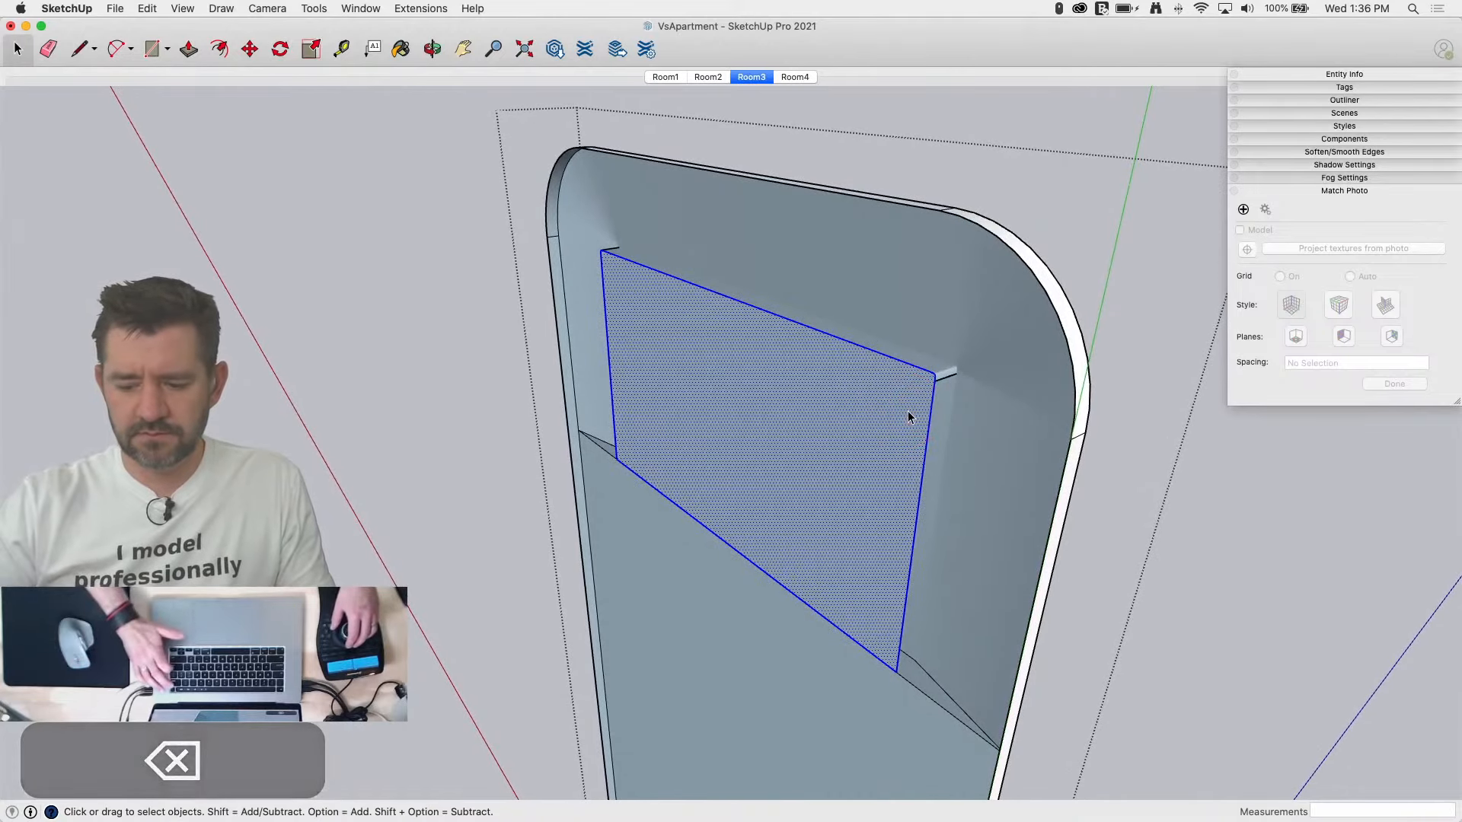
key(BackSpace)
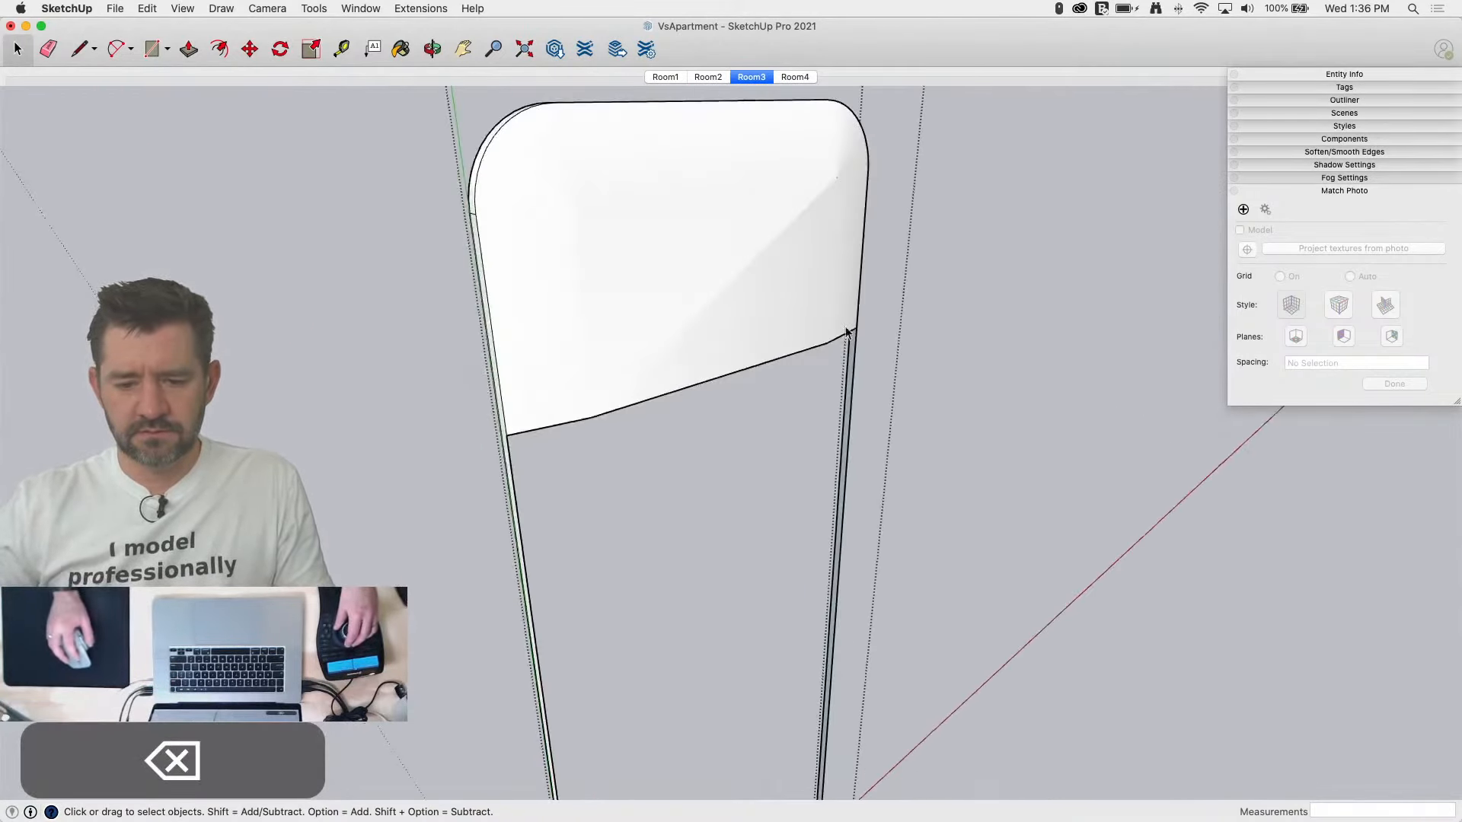
Step: Draw a line across the machine's full width under the raised panel to close the lower front face
key(l)
click(473, 205)
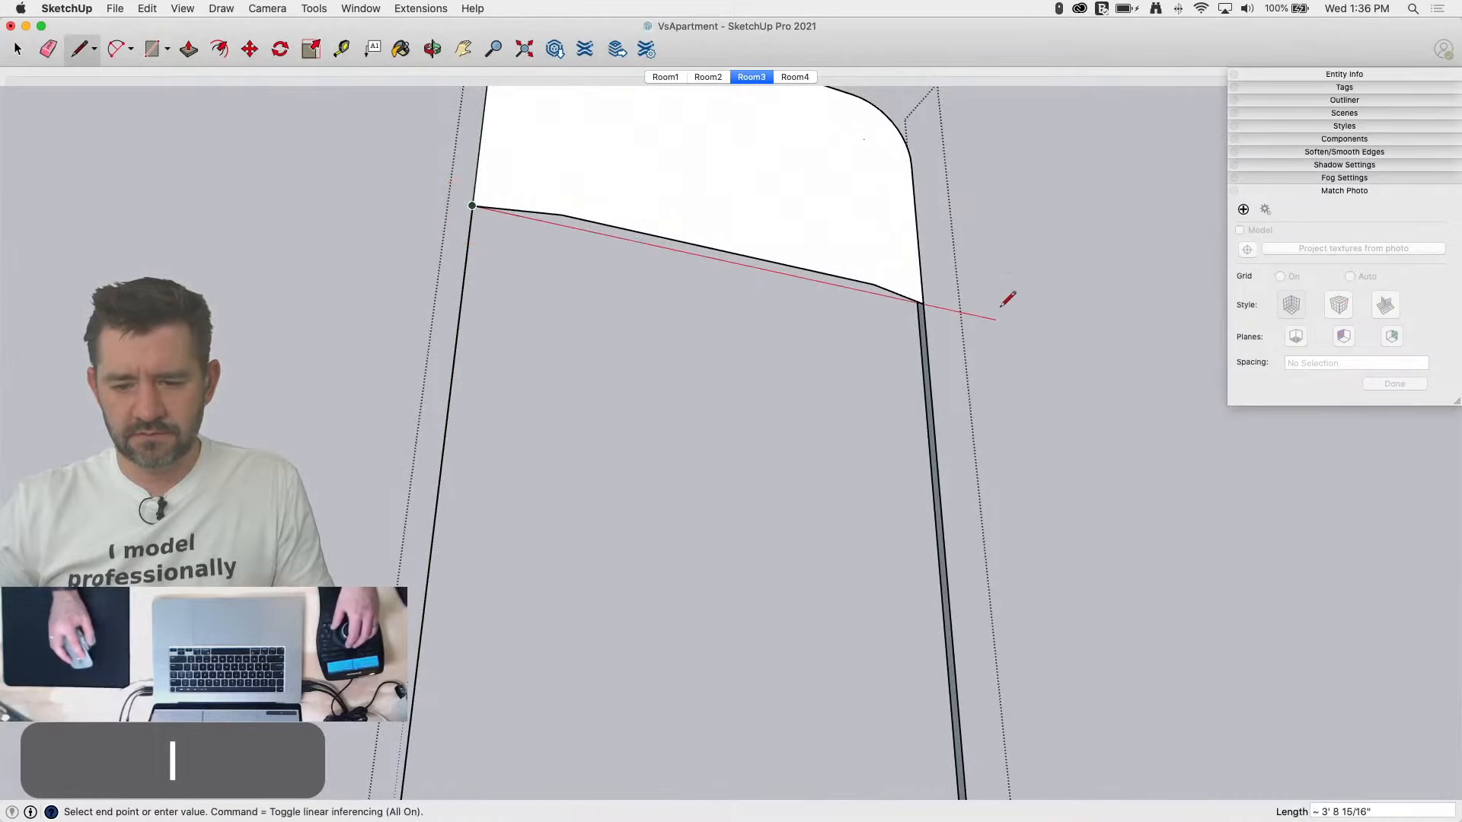
click(922, 303)
key(space)
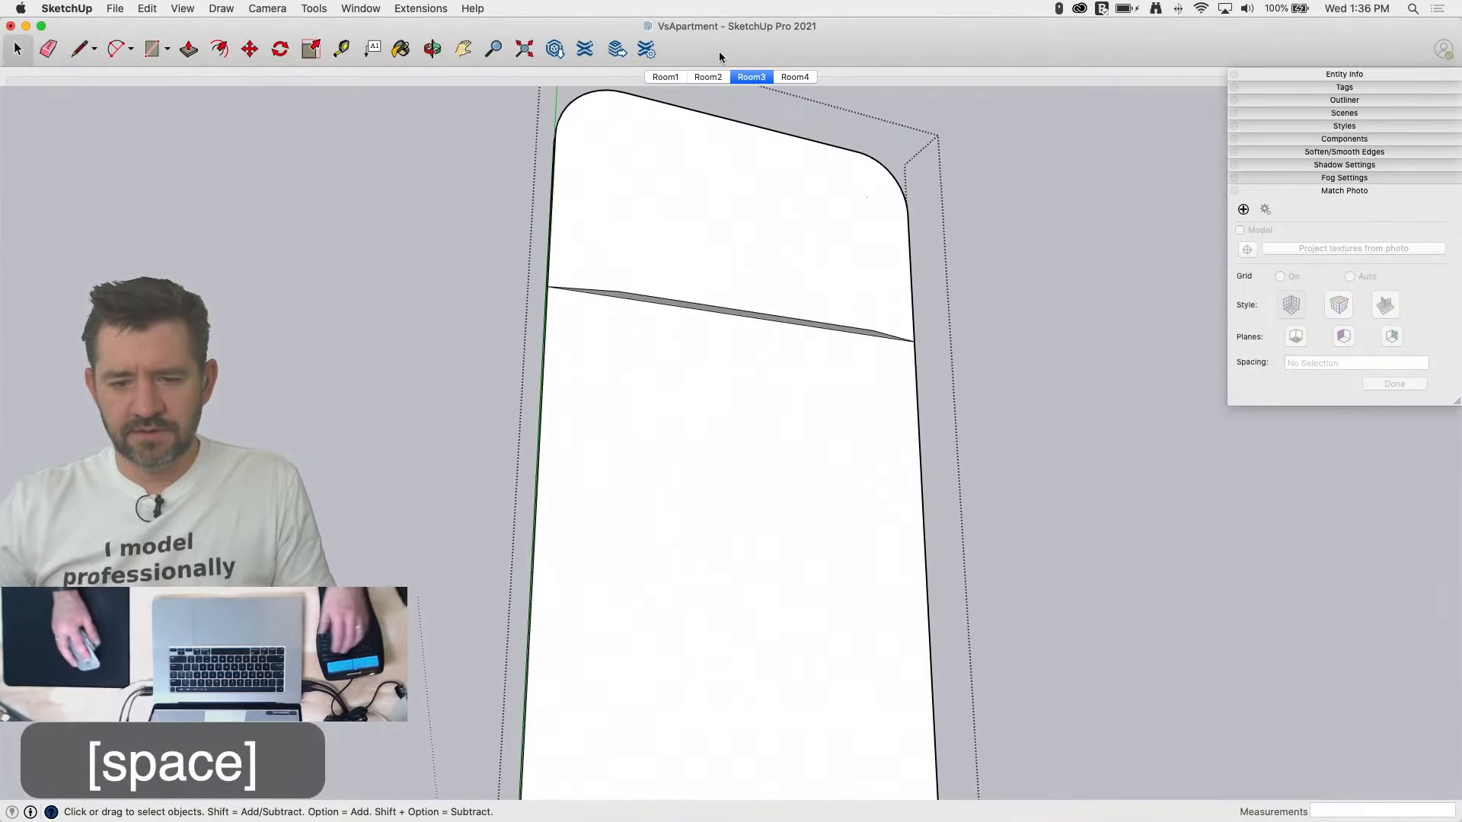
Step: Push/Pull the raised panel's underside down about 2' 5 1/16" to the display height in the Room3 photo
click(704, 77)
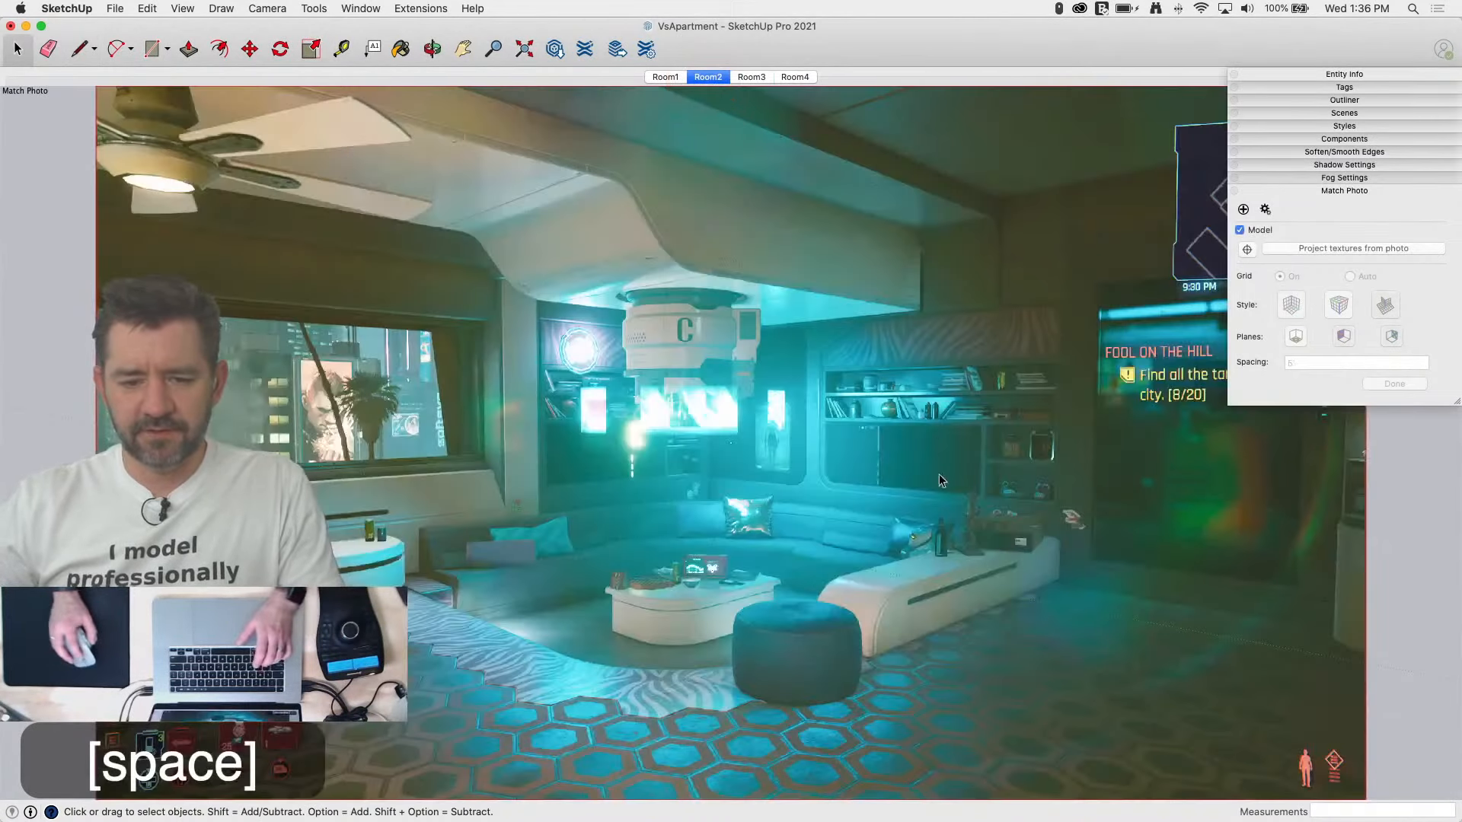
click(666, 78)
click(746, 78)
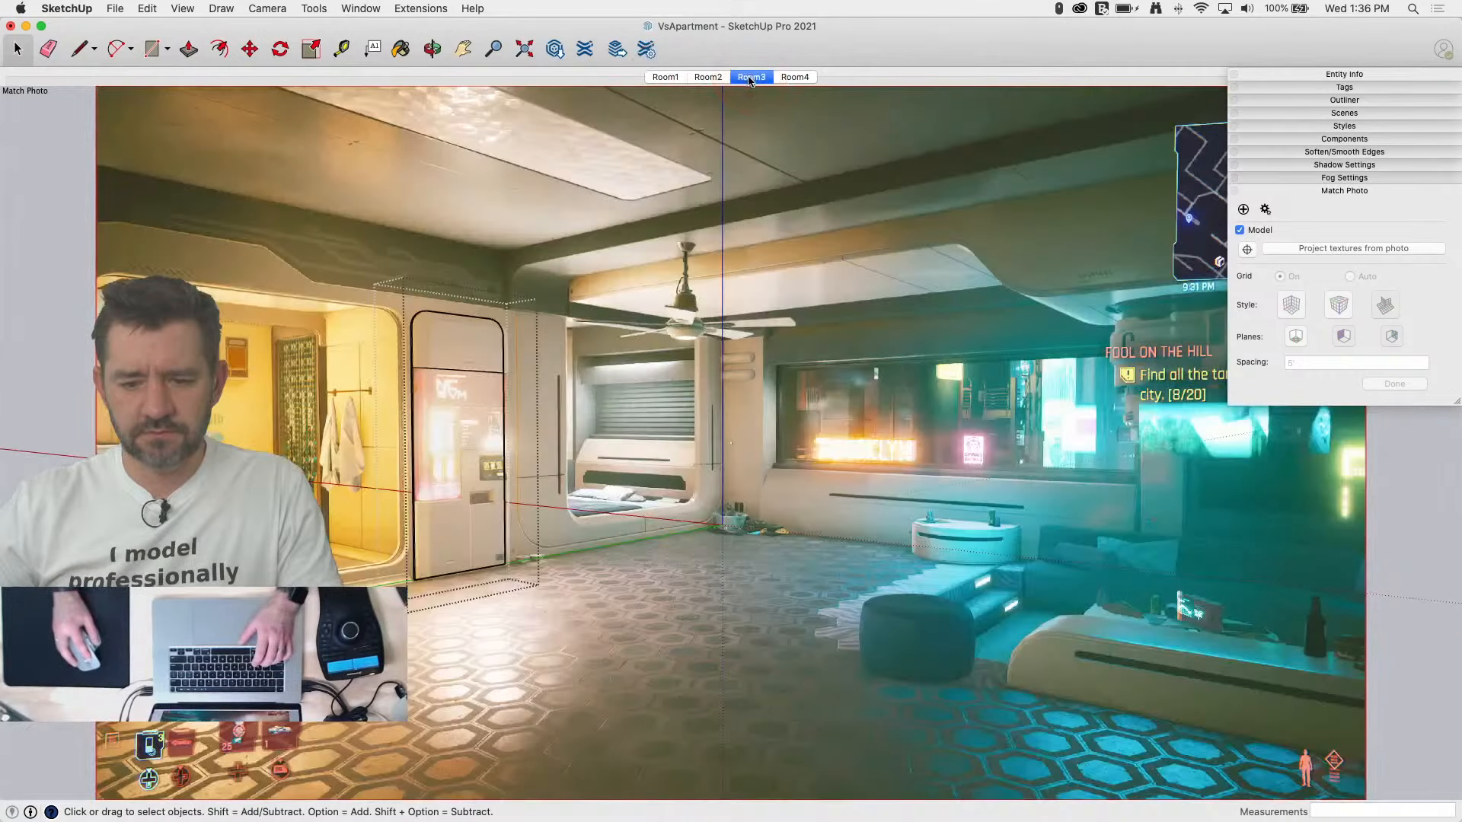
scroll(445, 469, up, 10)
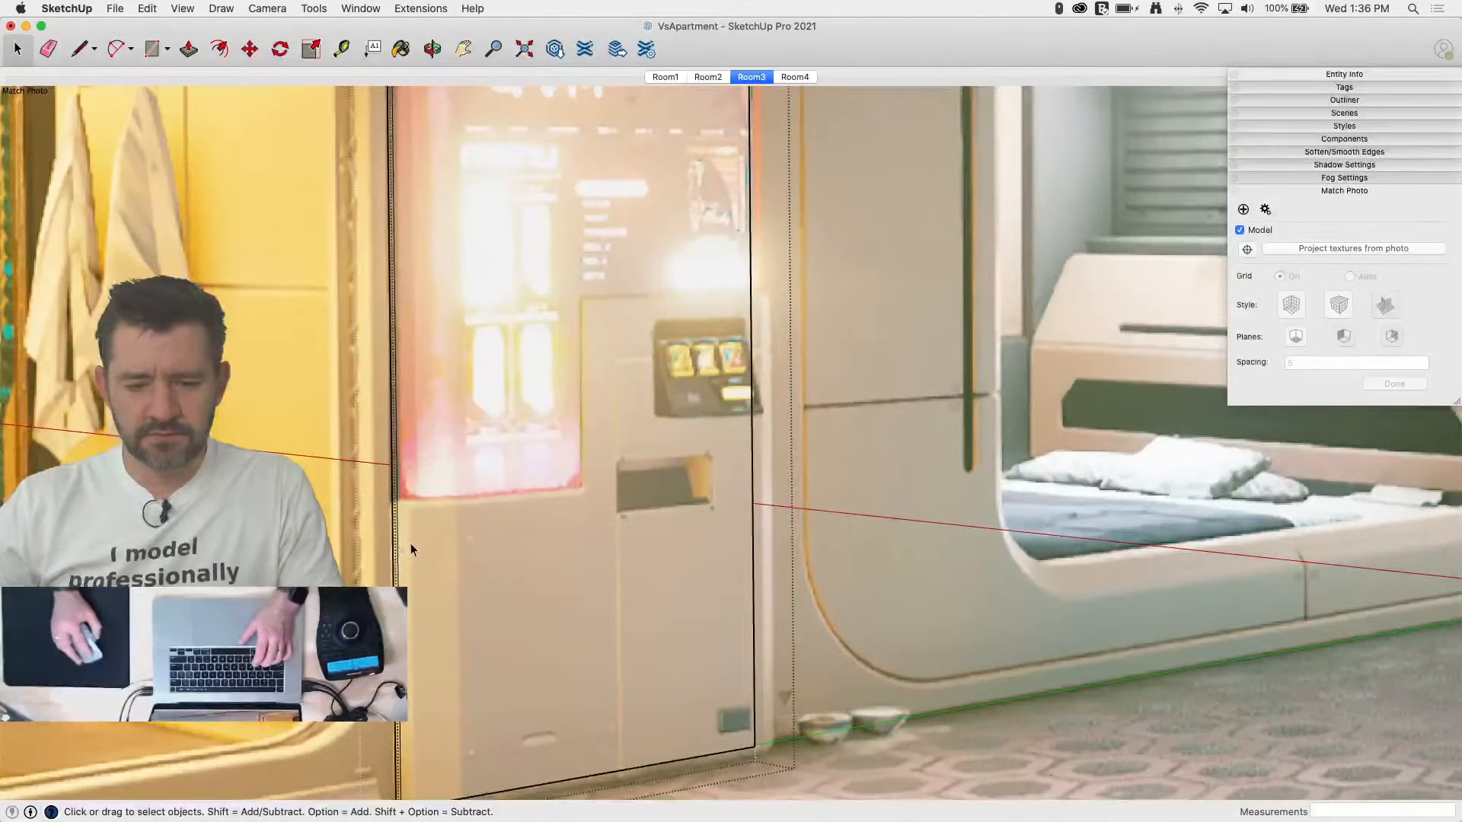
scroll(460, 214, up, 3)
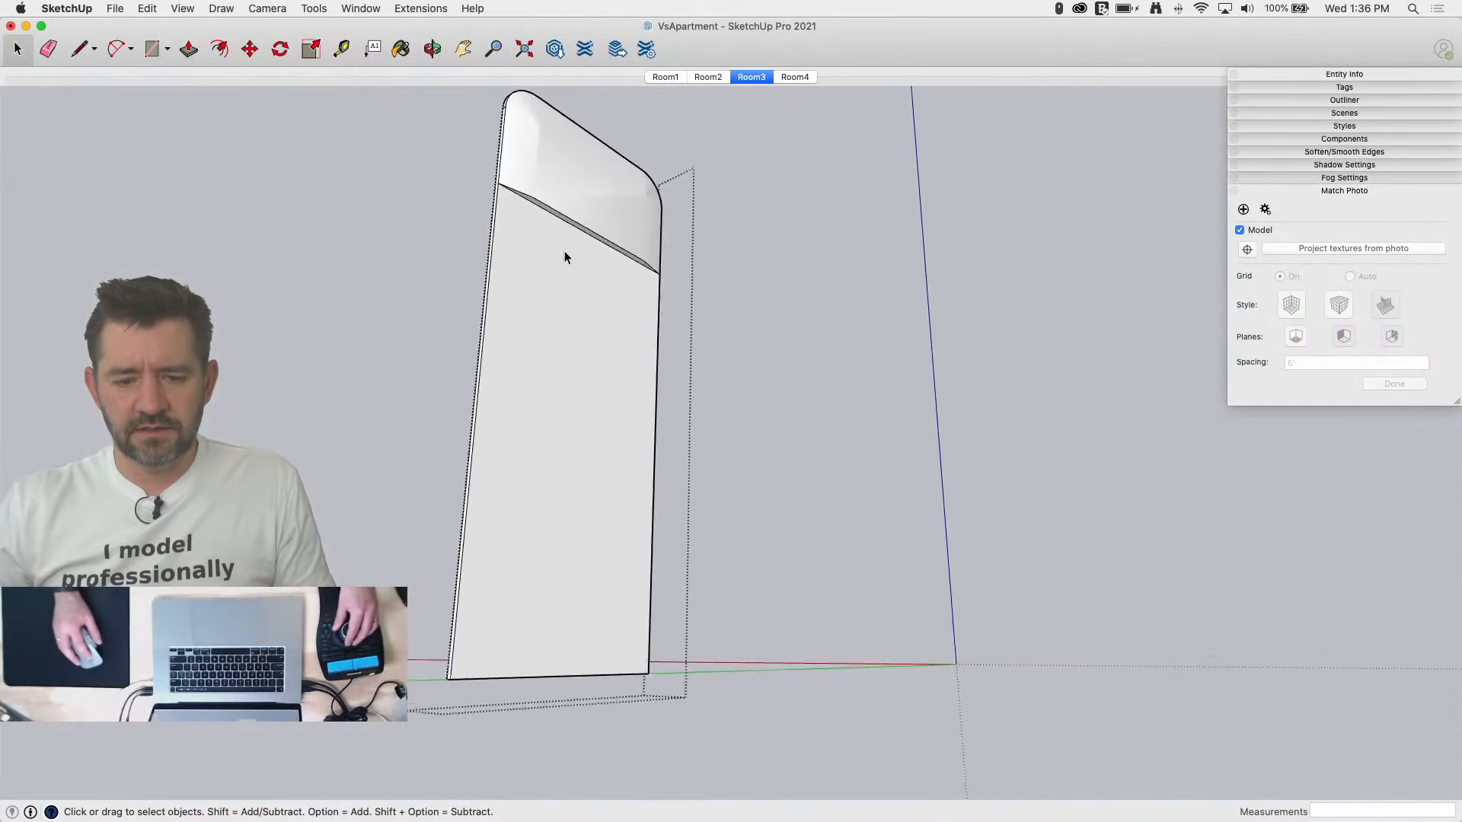
key(p)
key(space)
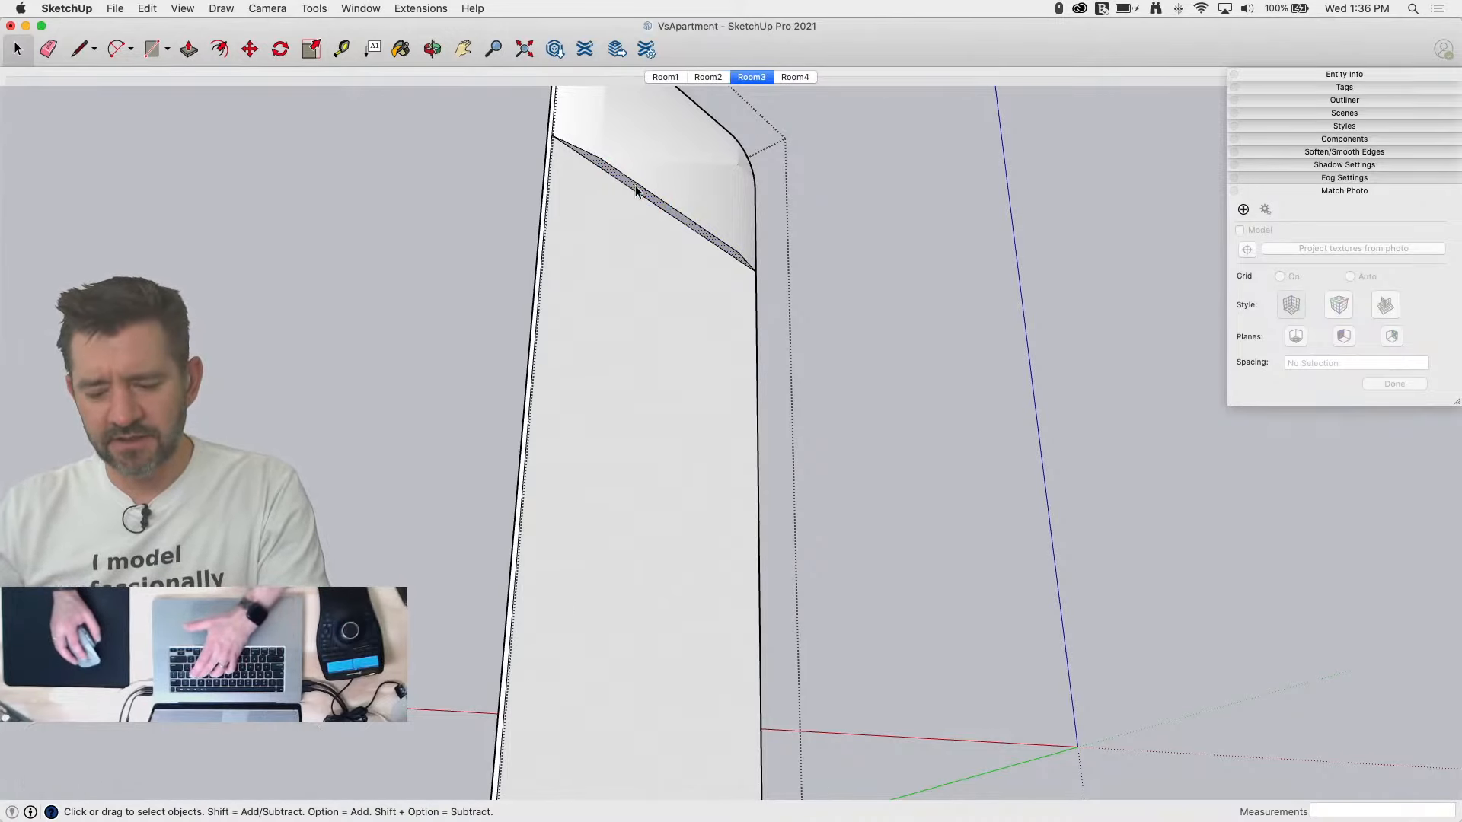
key(p)
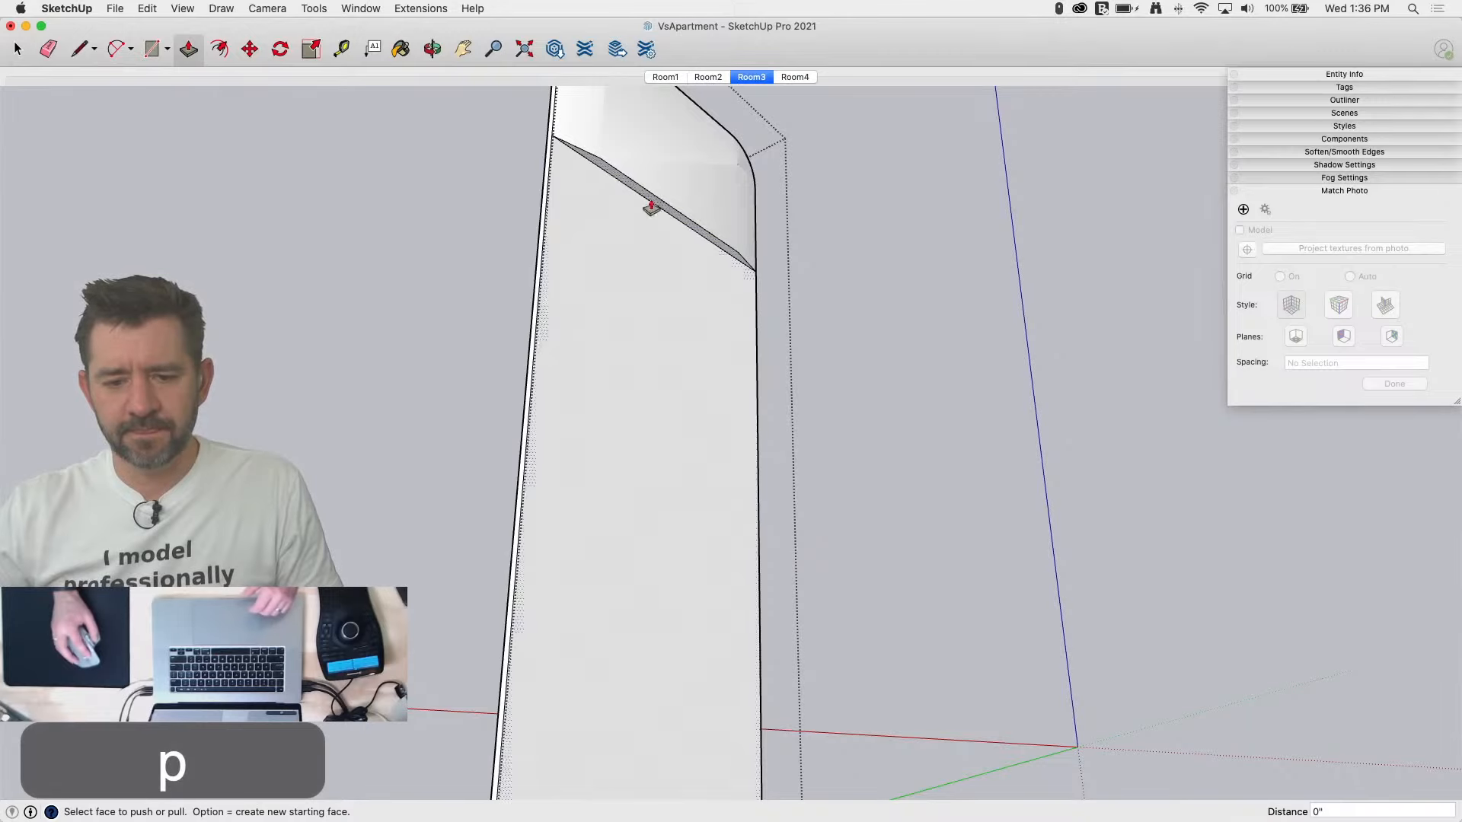
click(633, 190)
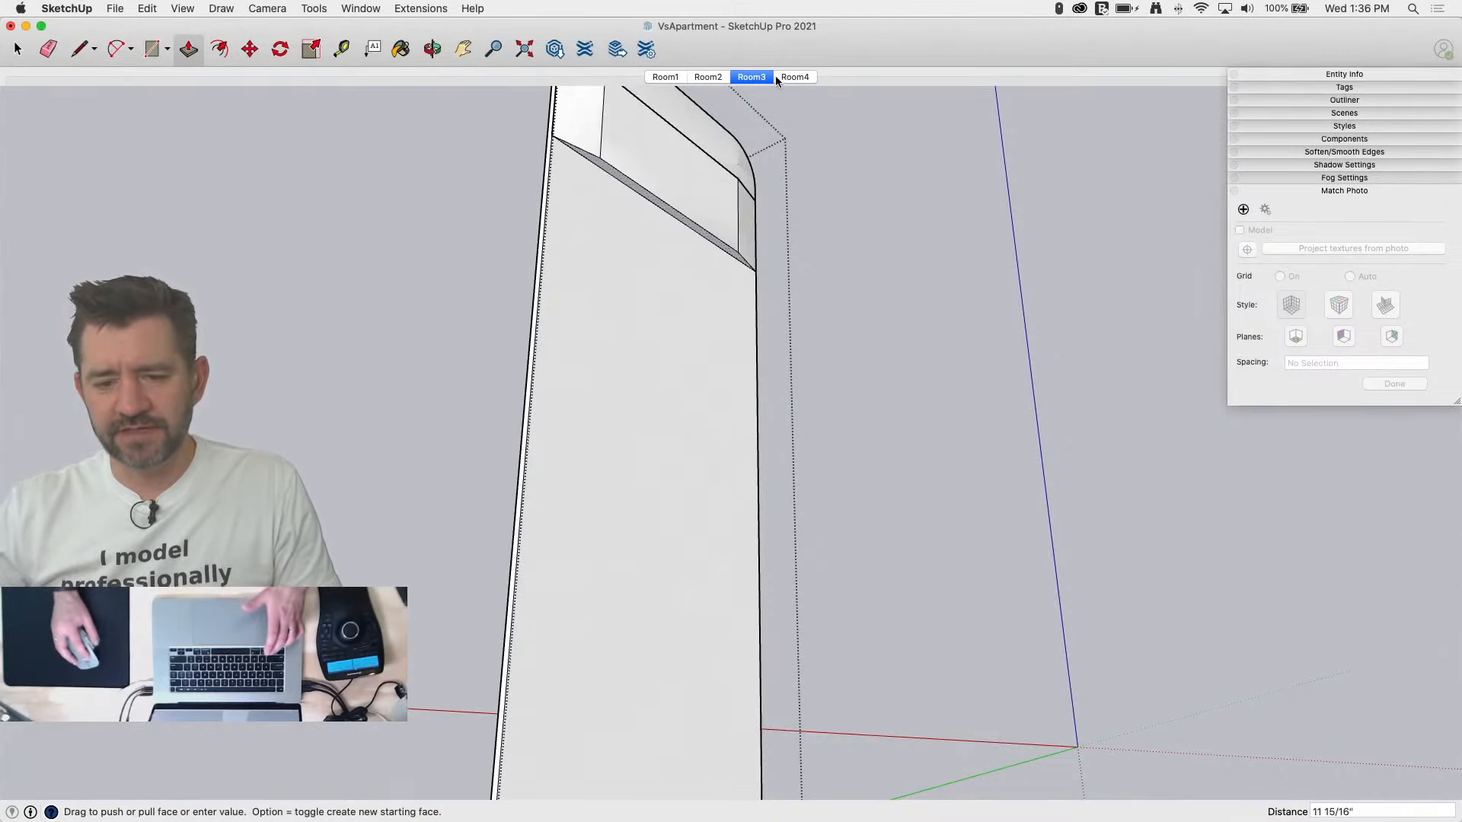
click(741, 80)
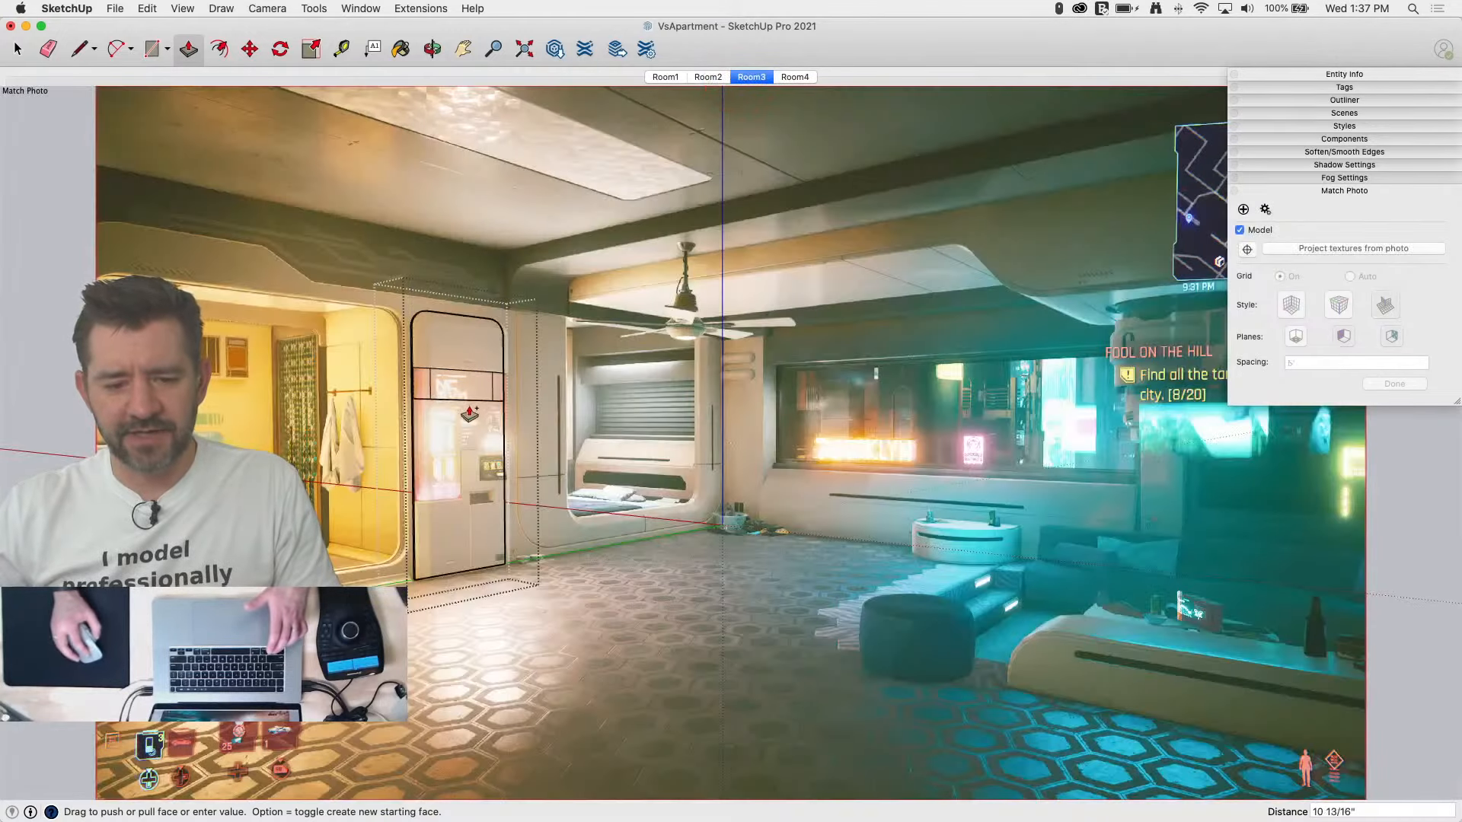
scroll(434, 428, up, 6)
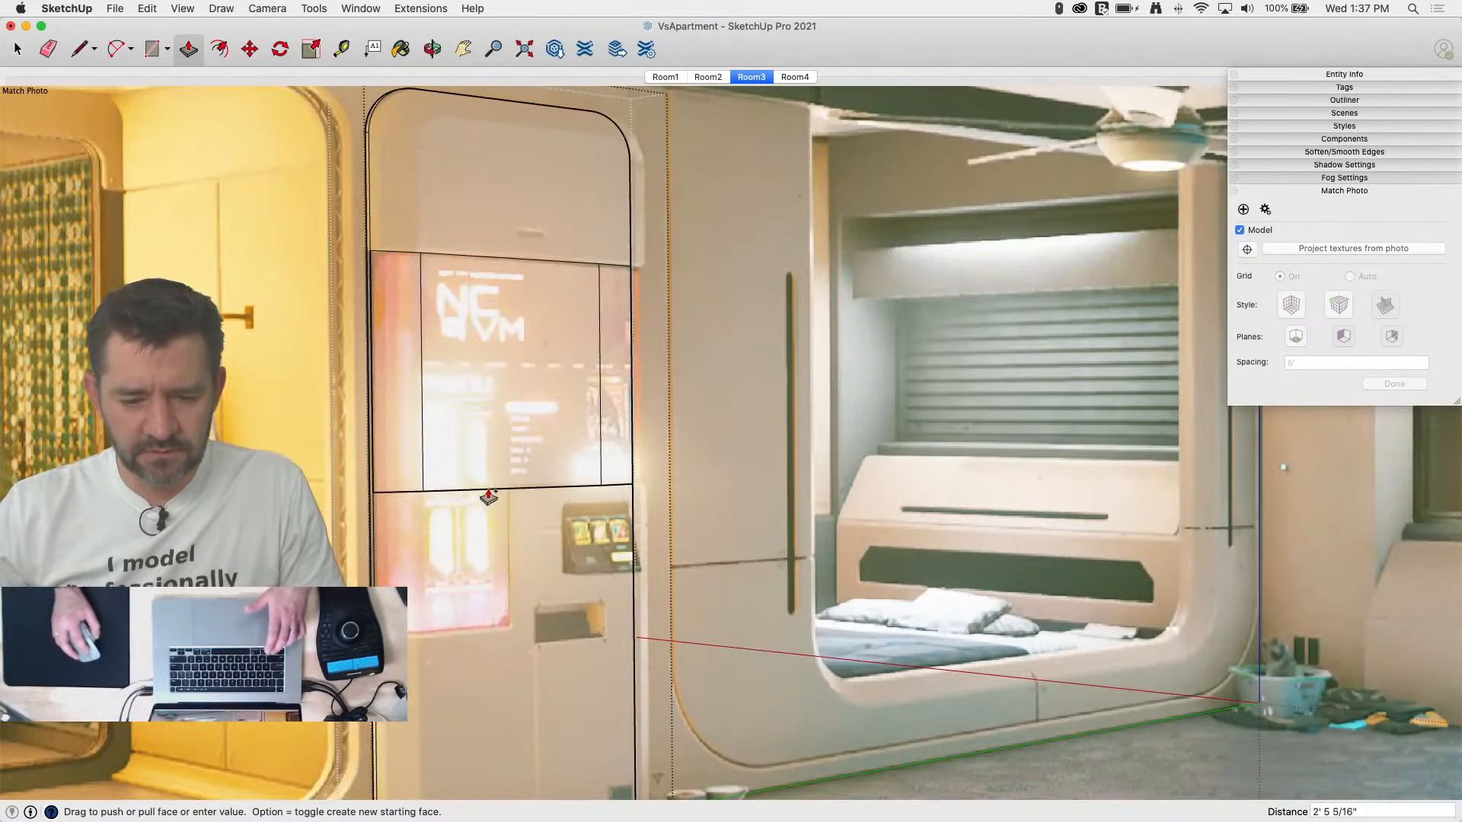
click(488, 496)
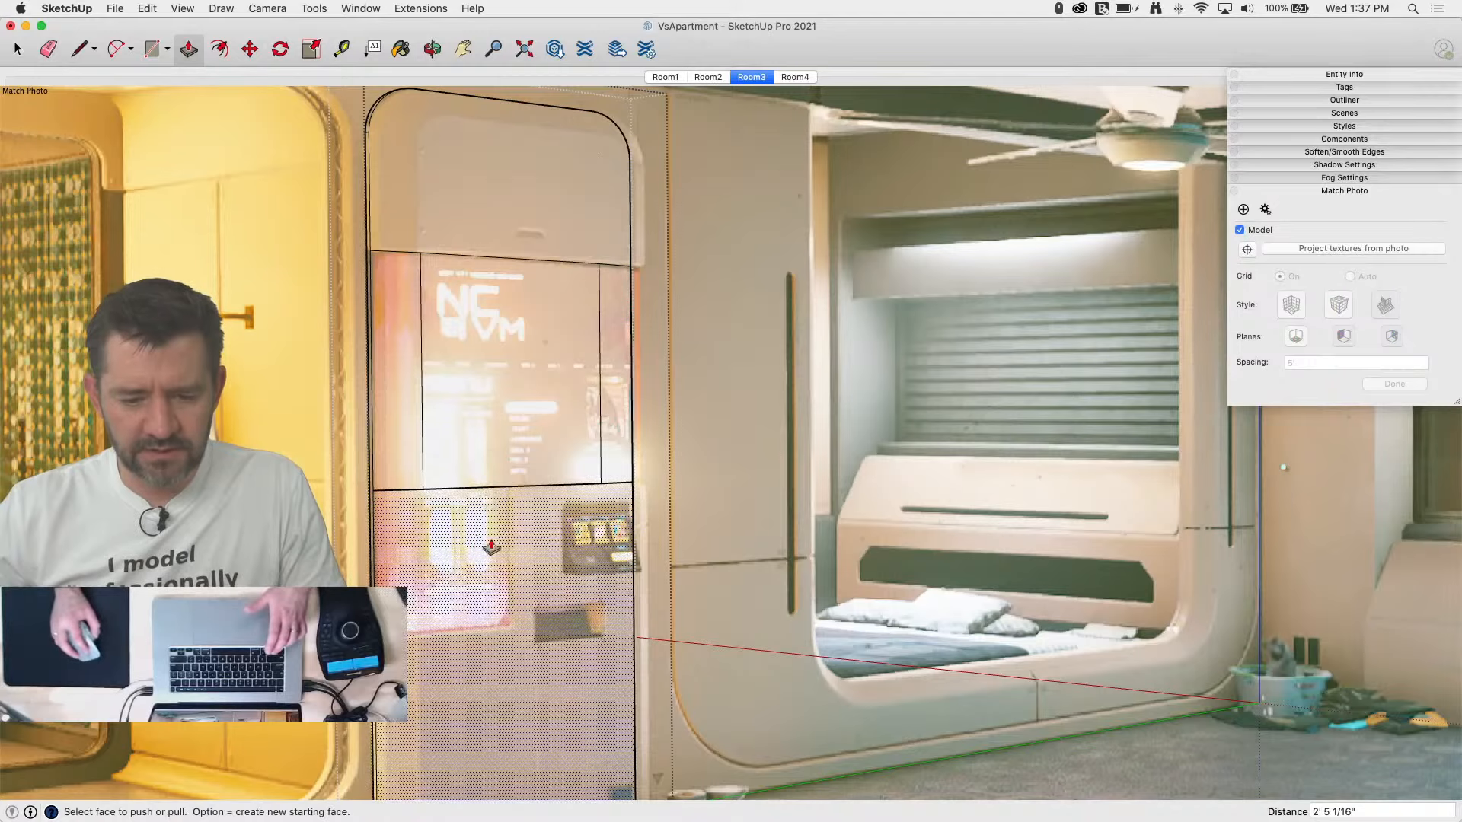
Step: Trace the display's lower outline with a 1' 1 1/8" horizontal run, dropping about 2' 2 5/8" from its end to the machine's base
key(l)
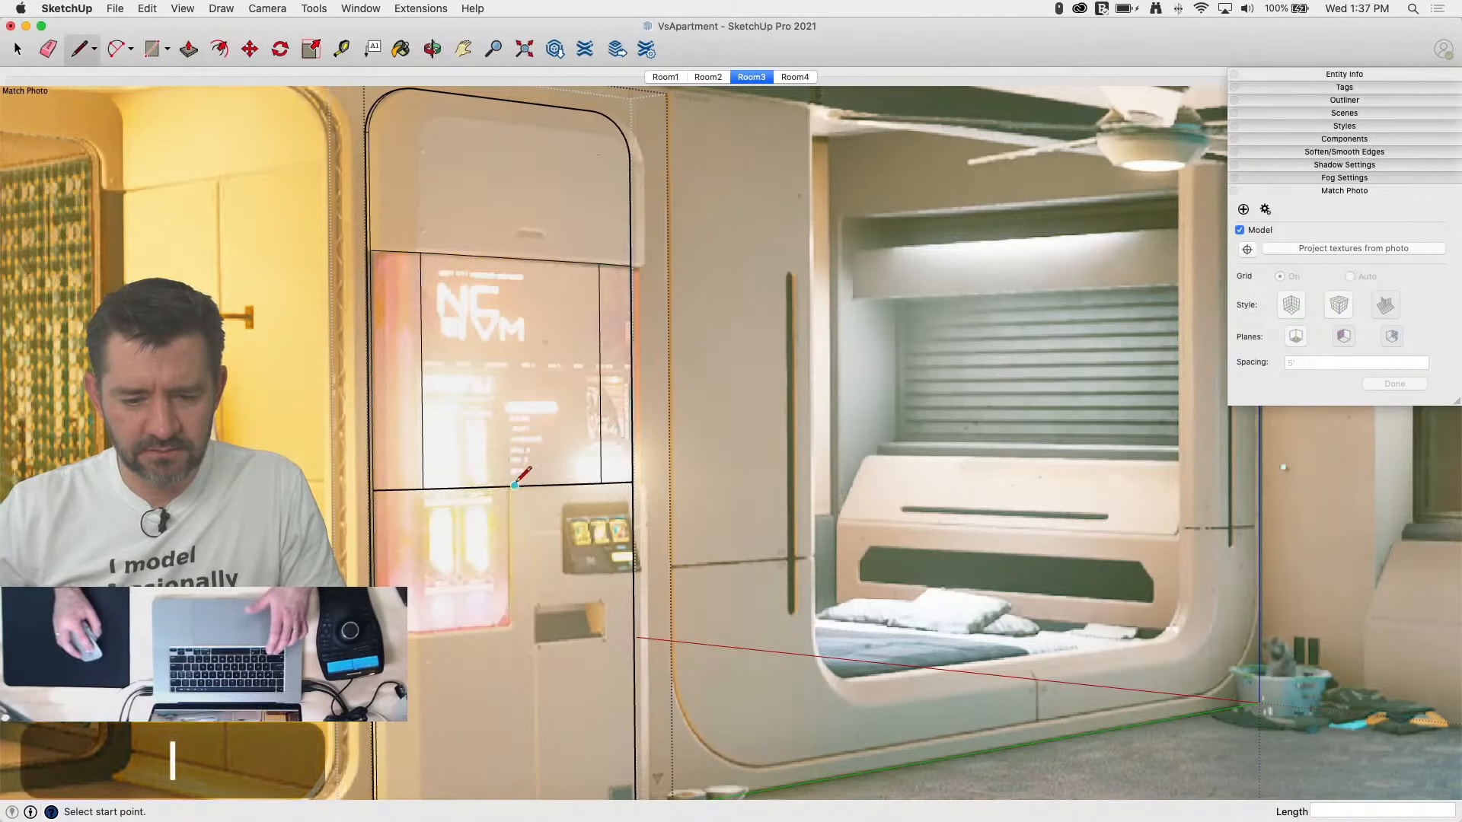
click(516, 630)
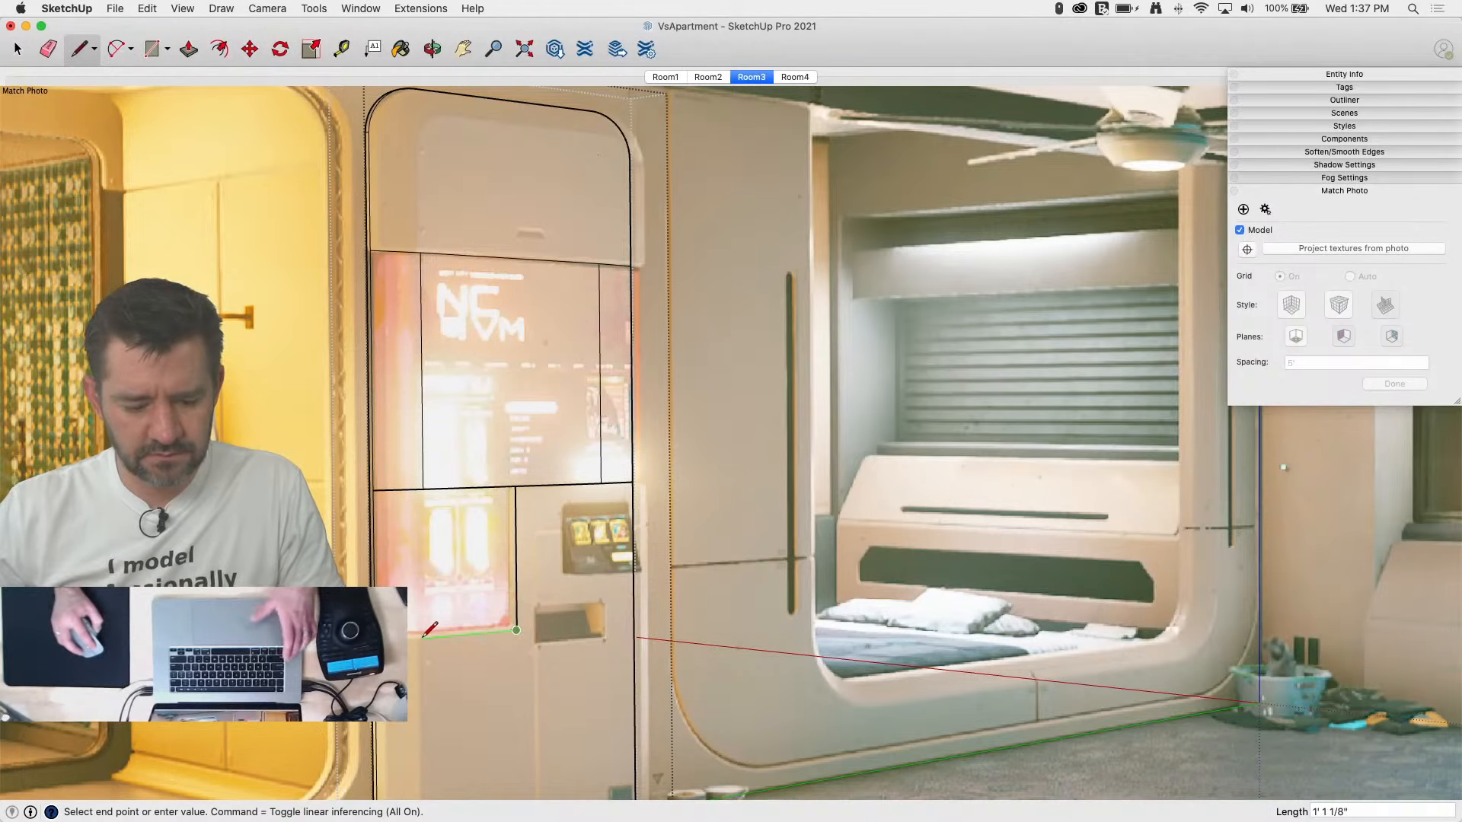
click(428, 490)
scroll(443, 305, down, 5)
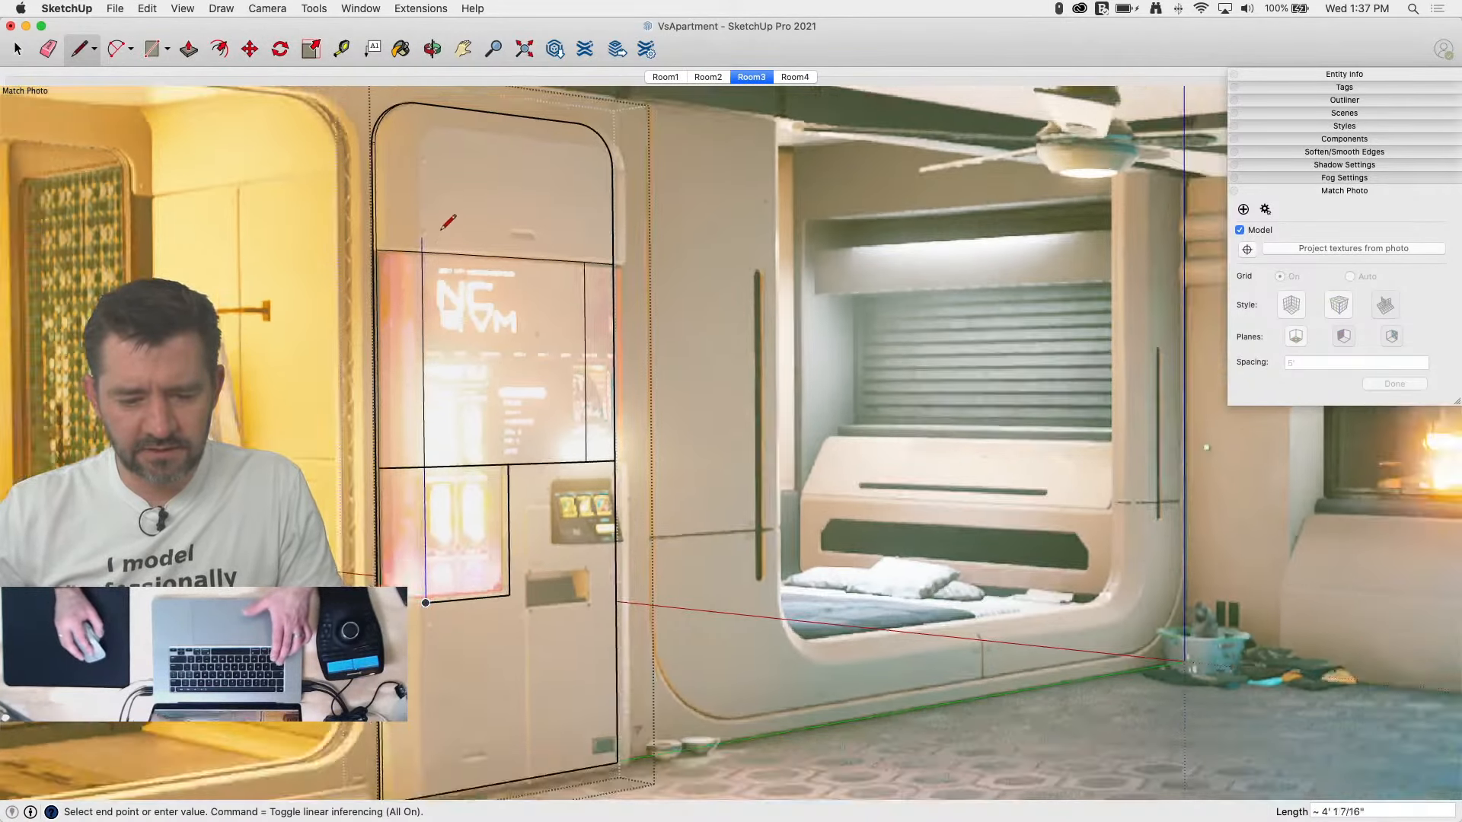
scroll(430, 618, up, 6)
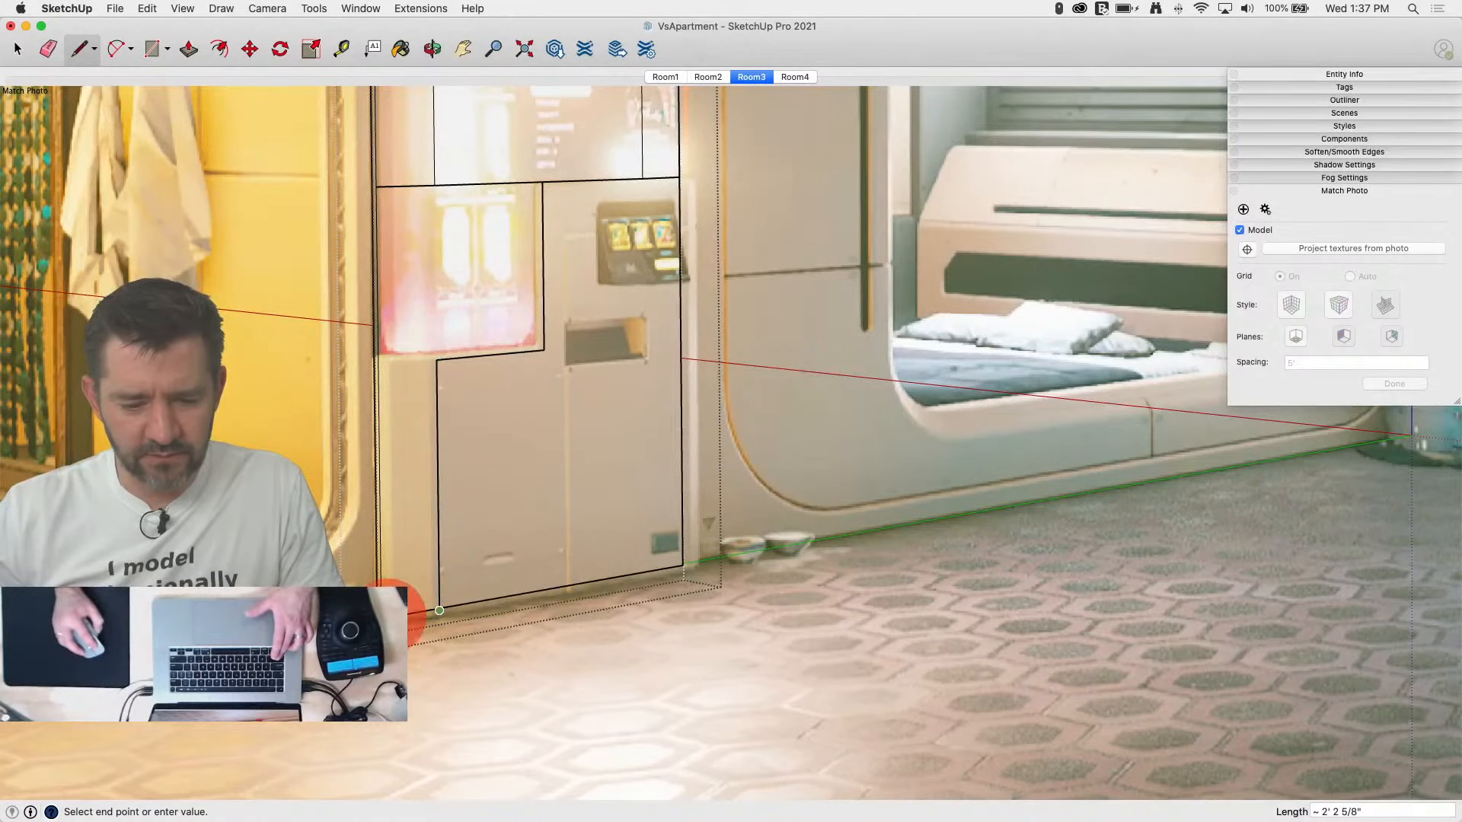
scroll(408, 600, up, 3)
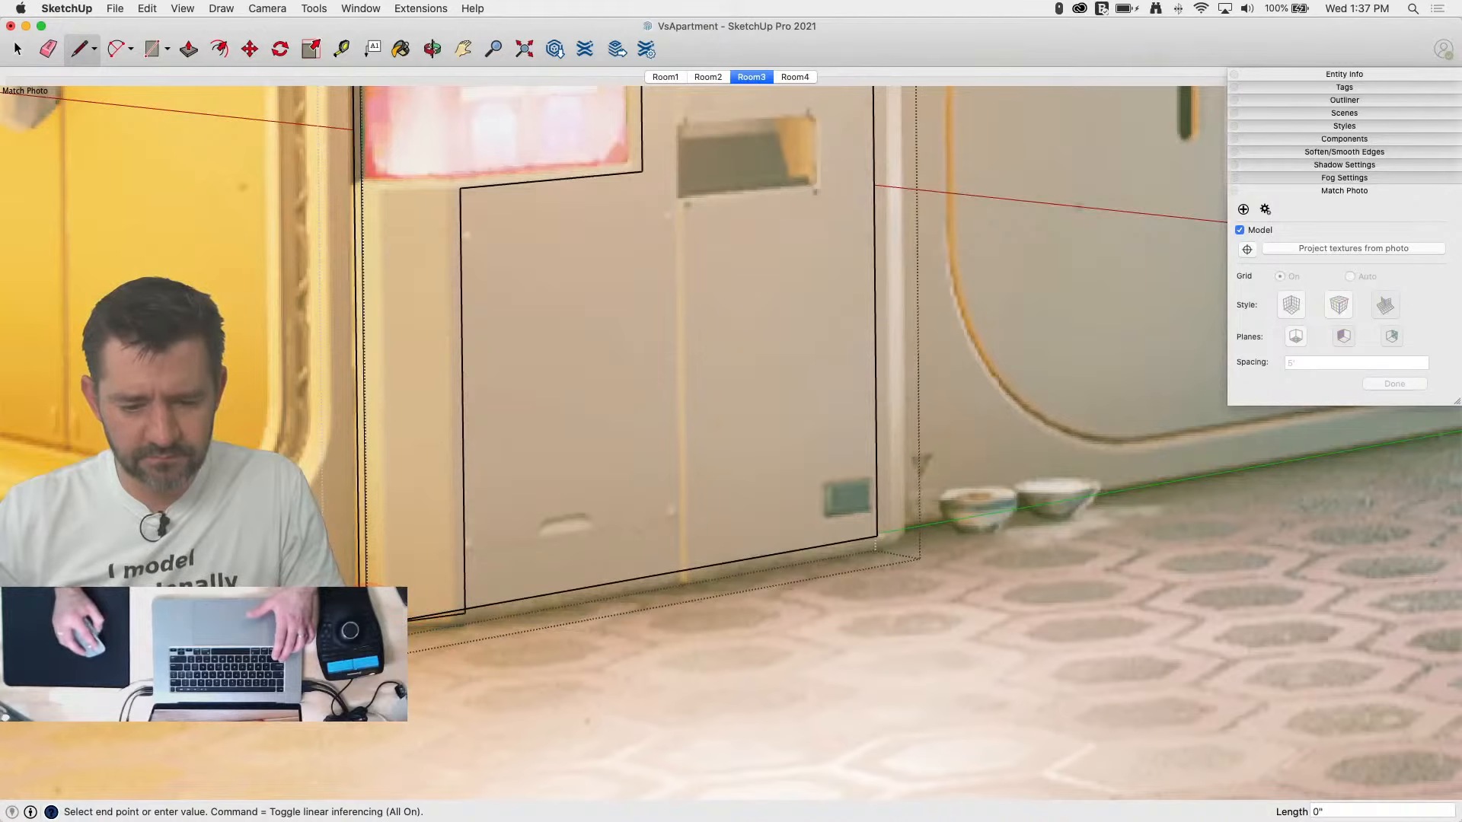
Step: Close the bevel beneath the display with a line about 5 15/16" long to the machine's outer edge
key(l)
scroll(454, 631, down, 2)
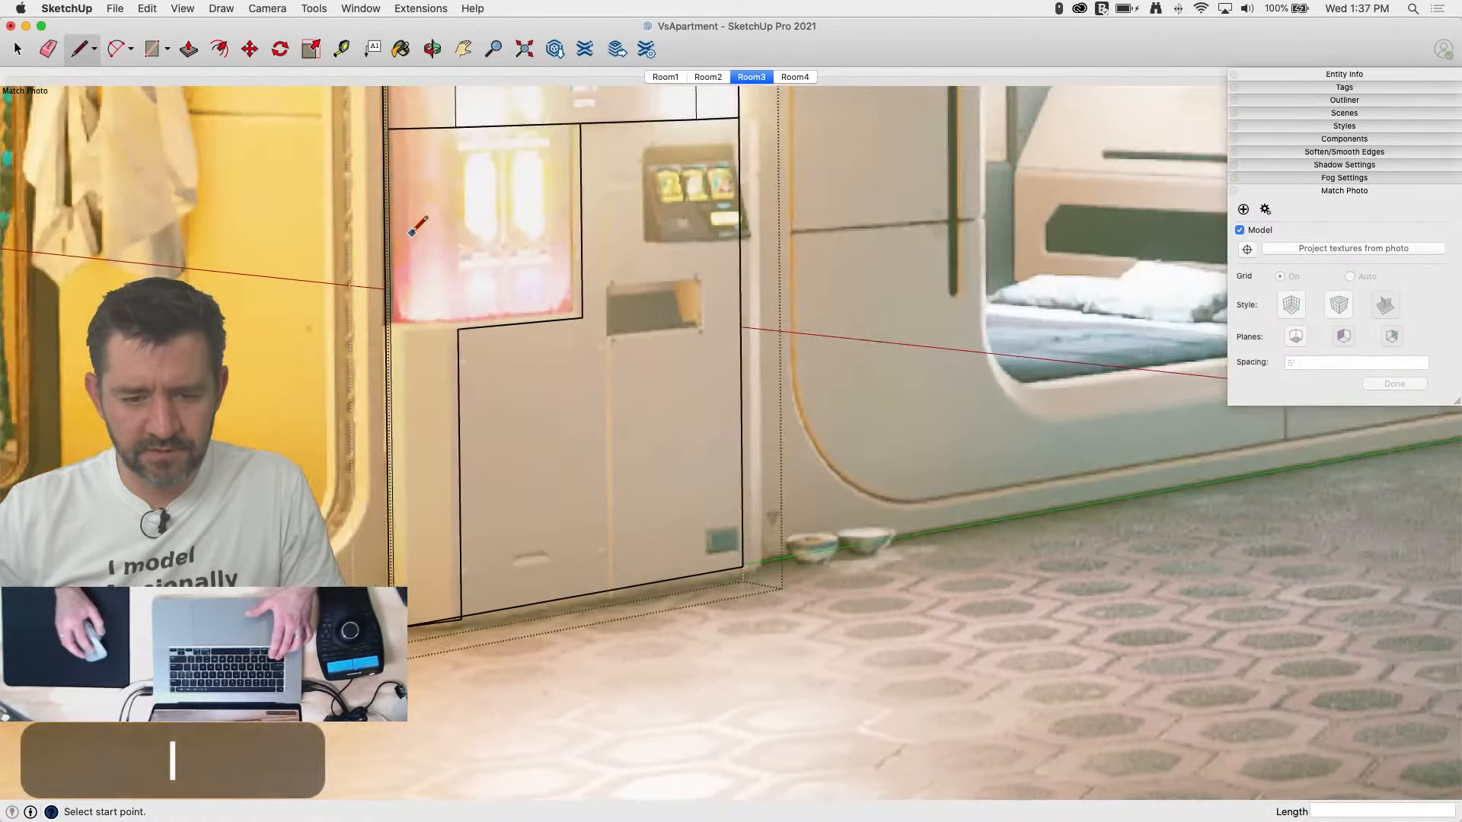
click(390, 333)
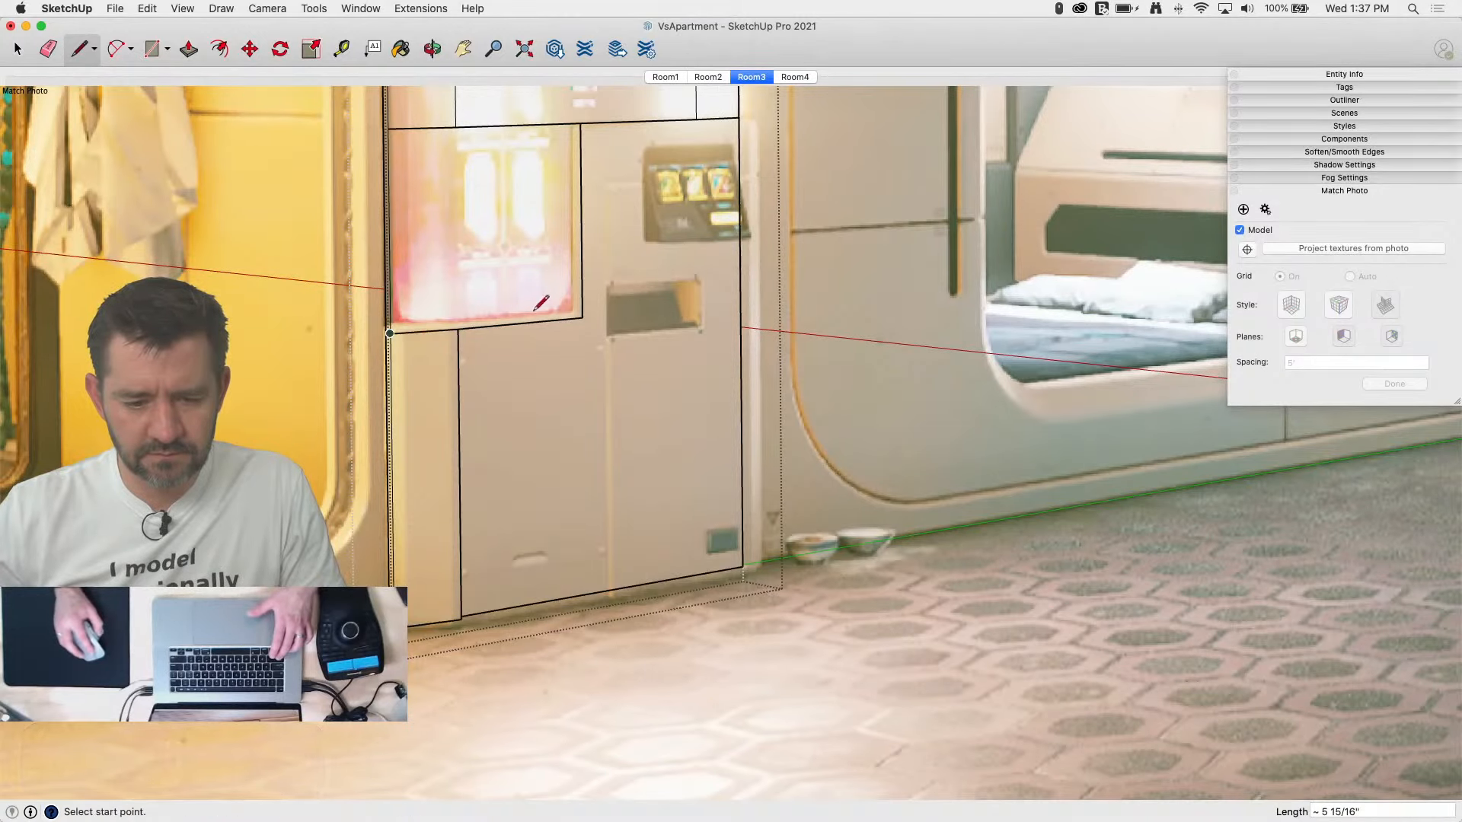
middle_drag(541, 303, 483, 460)
Step: Draw the recessed display's lower and side returns, with a 1' 6 7/16" vertical edge and a 1 1/4" closing line at the raised panel
key(l)
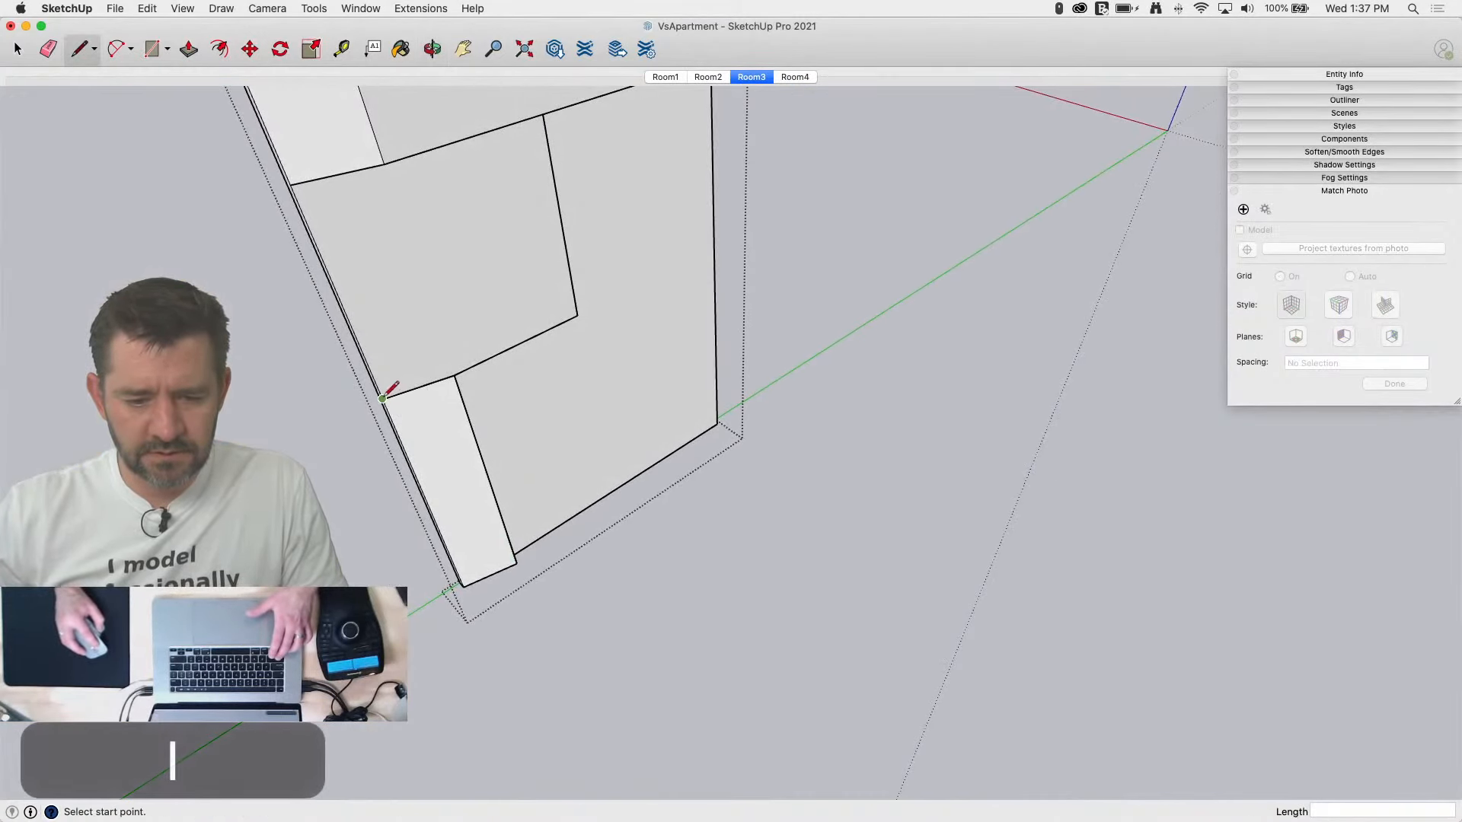
click(382, 398)
click(576, 313)
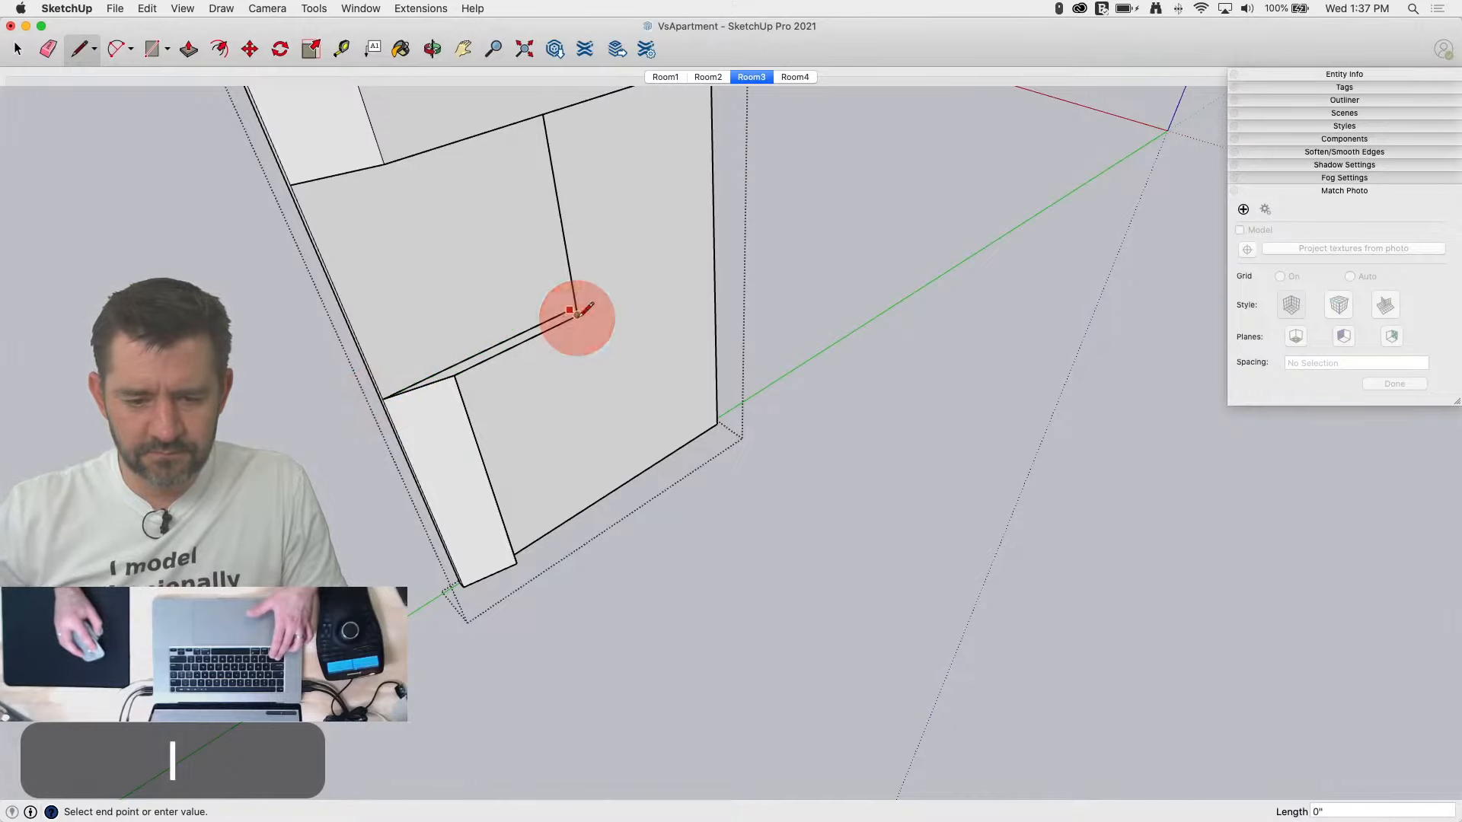
click(569, 310)
middle_drag(520, 150, 592, 4)
middle_drag(561, 198, 532, 112)
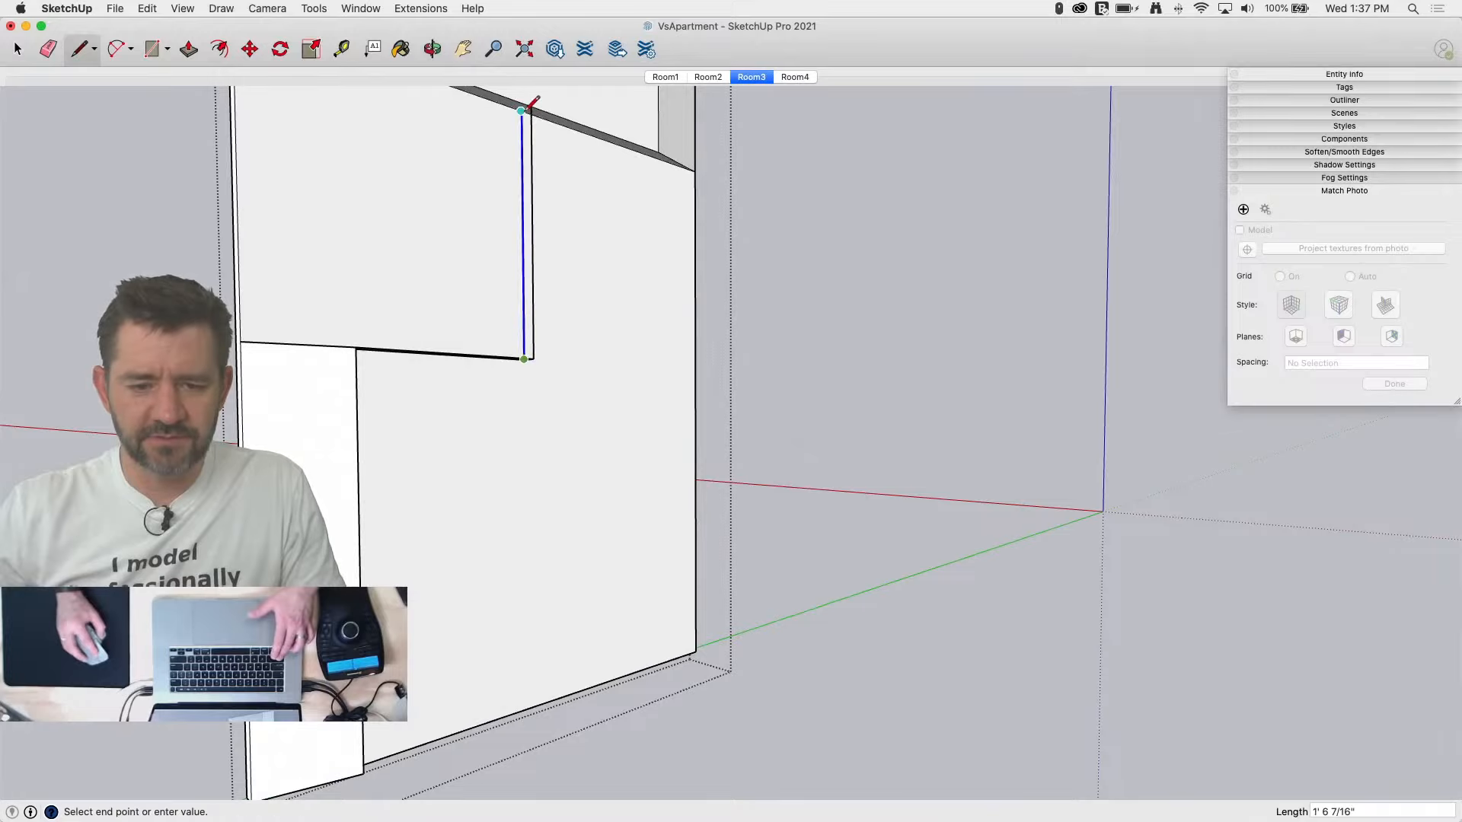
click(526, 113)
click(535, 107)
click(526, 113)
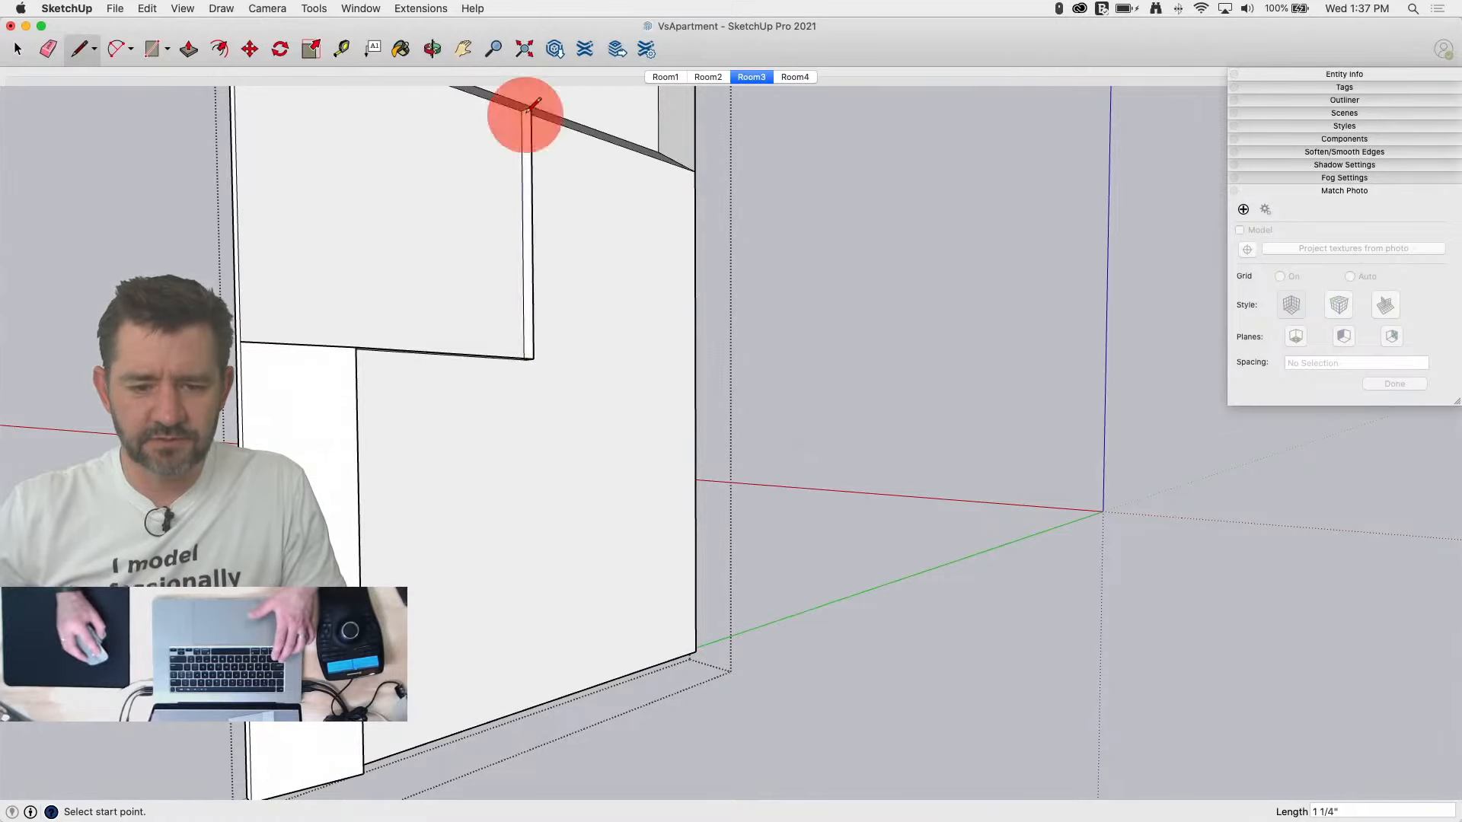
Step: Complete the lower front and its second side bevel with a 3' 9 1/2" vertical edge and base lines to both adjoining corners
click(657, 152)
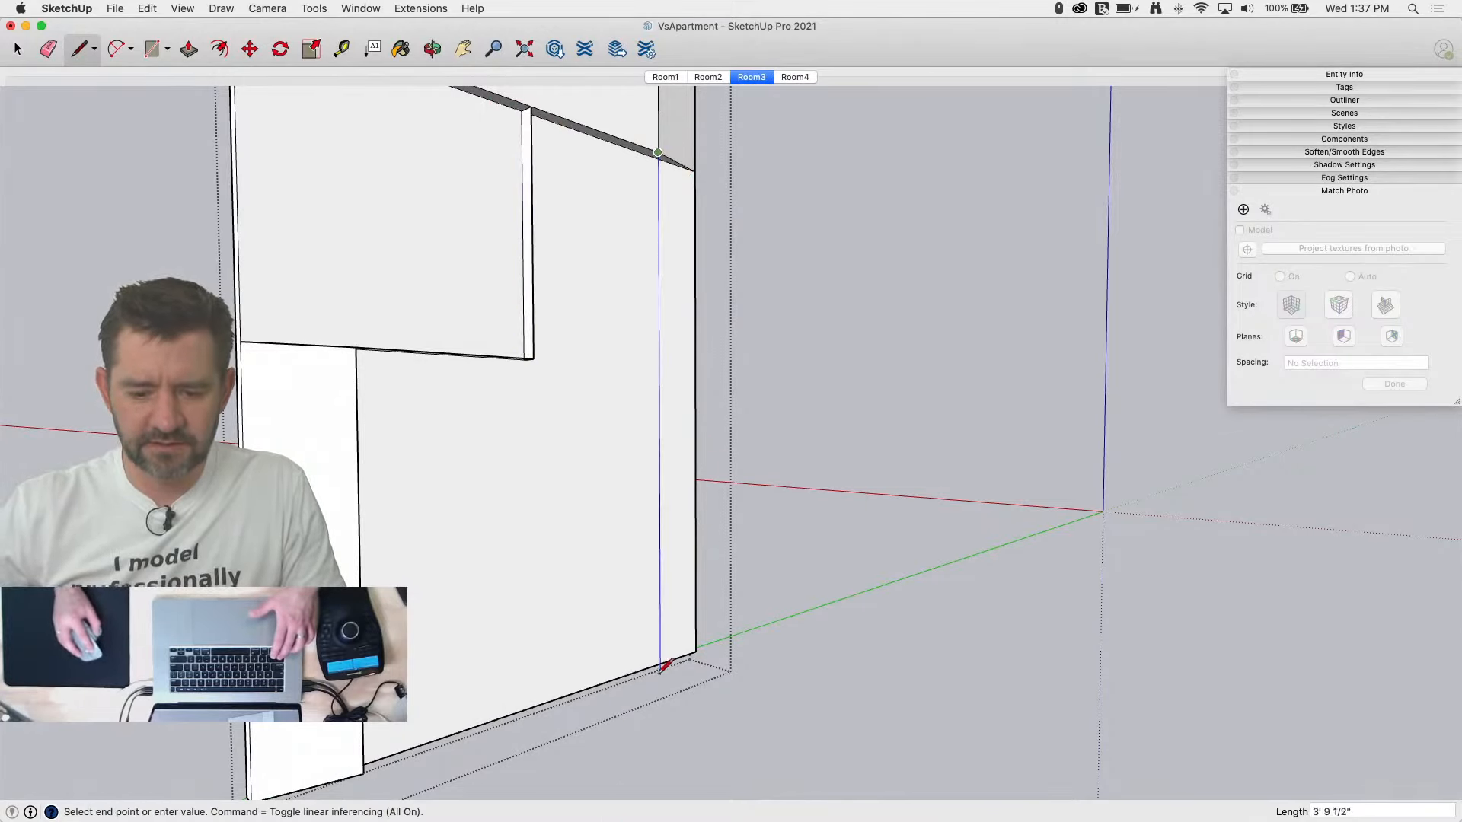
key(shift)
click(363, 773)
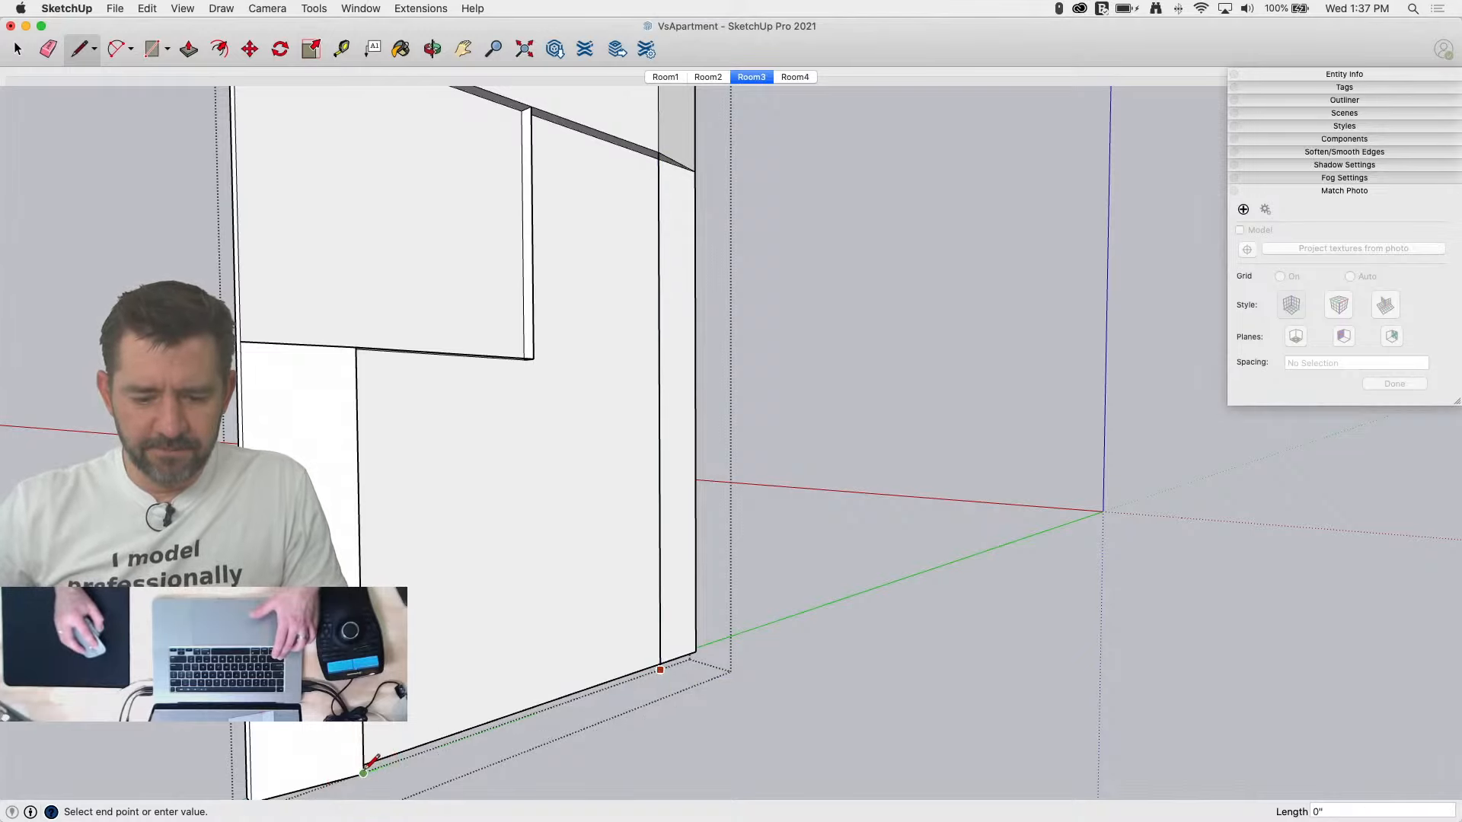
click(362, 771)
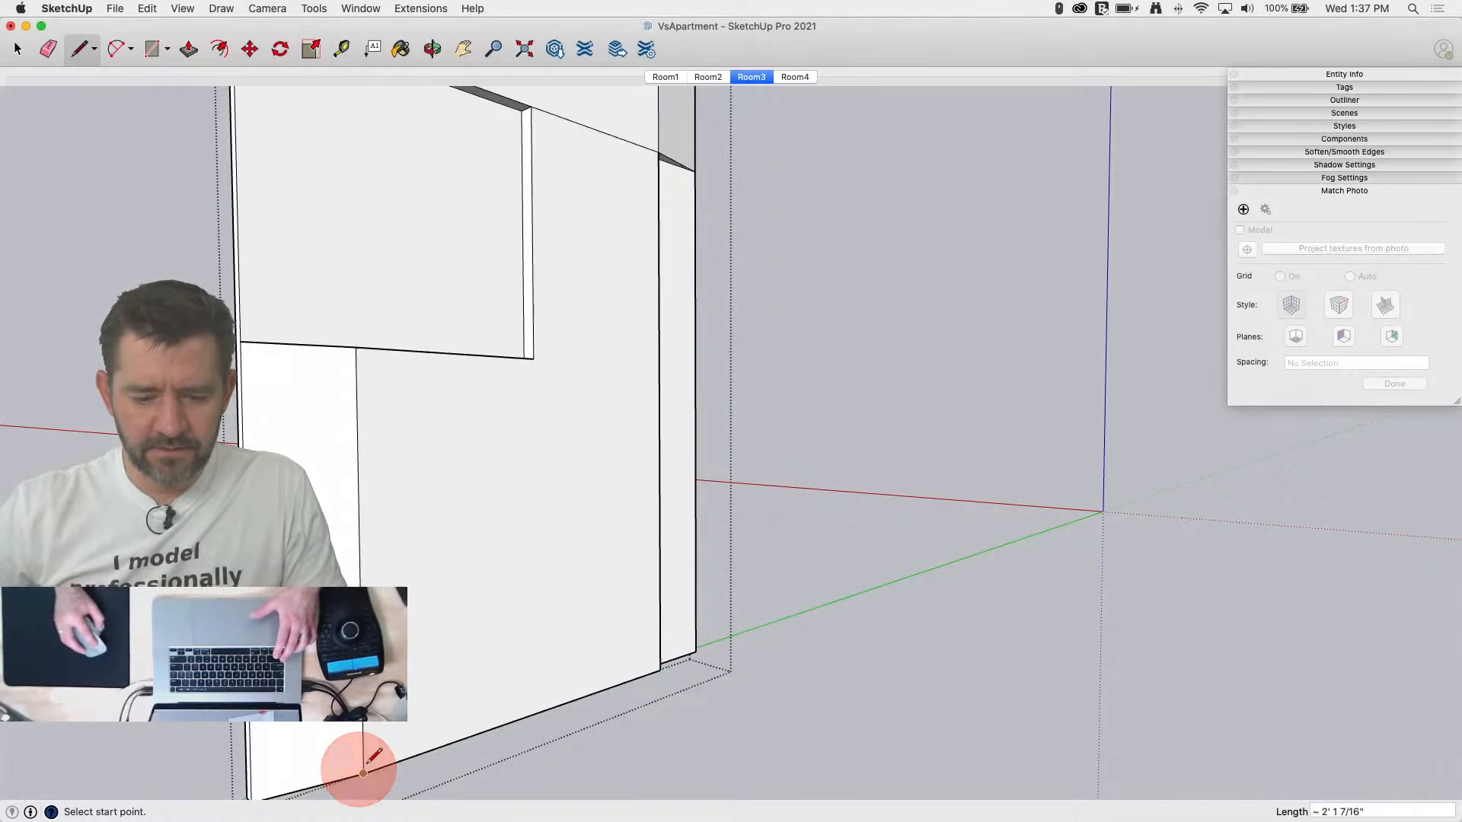
click(661, 670)
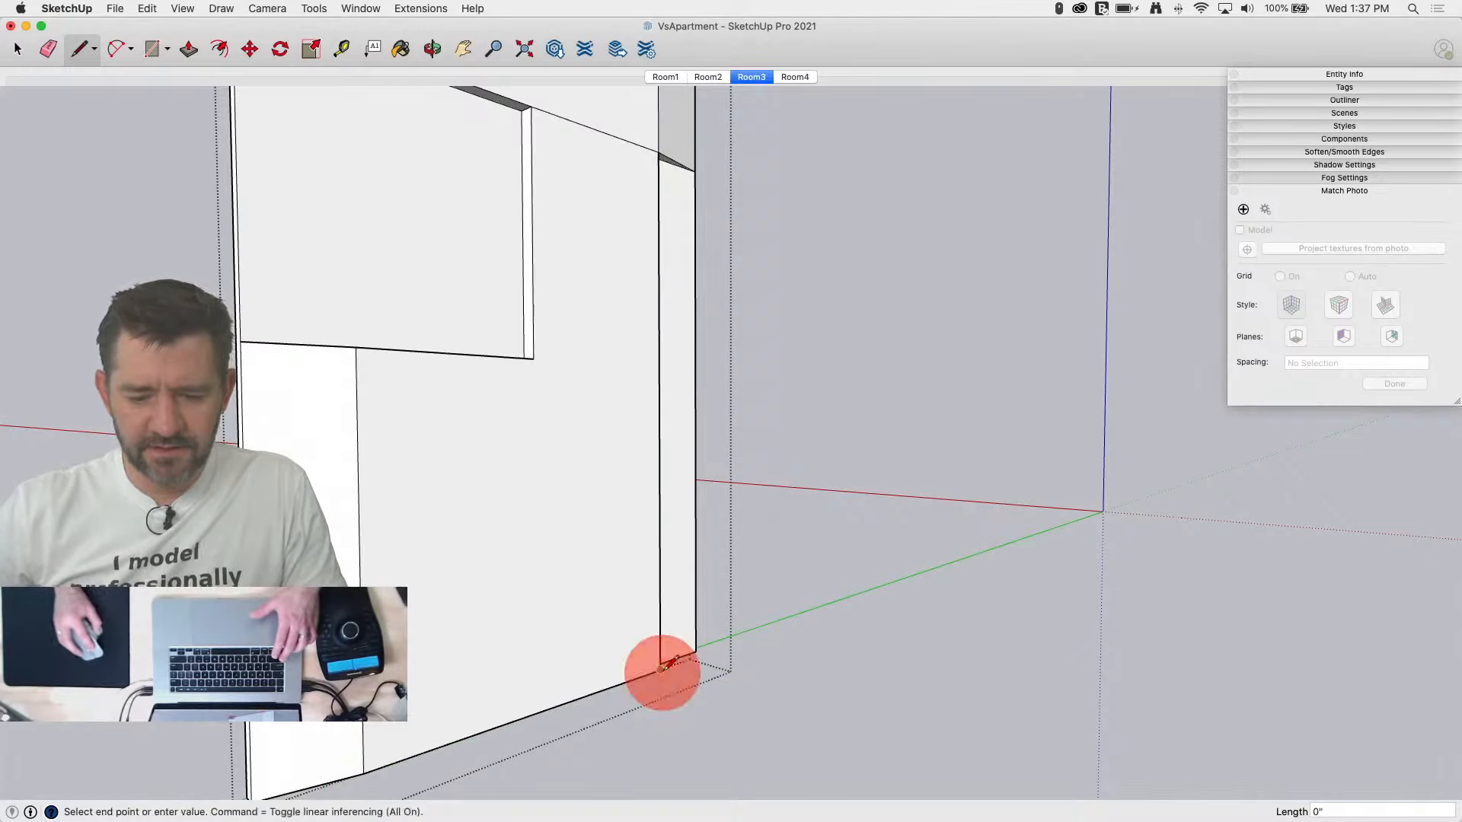
click(696, 651)
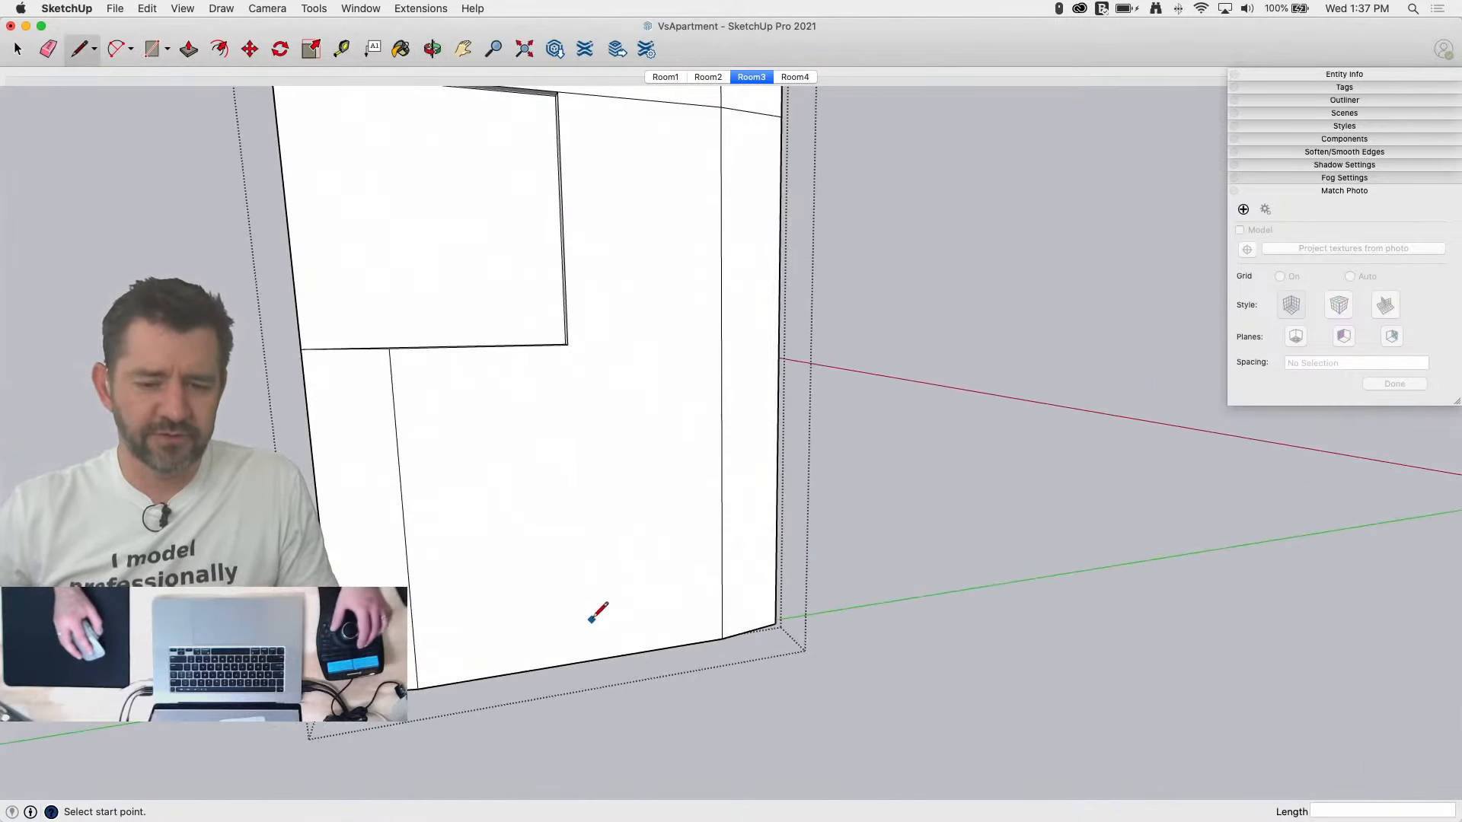
Step: Draw a vertical edge down the display, joining the upper and lower bevel edges in the Room3 matched photo
key(e)
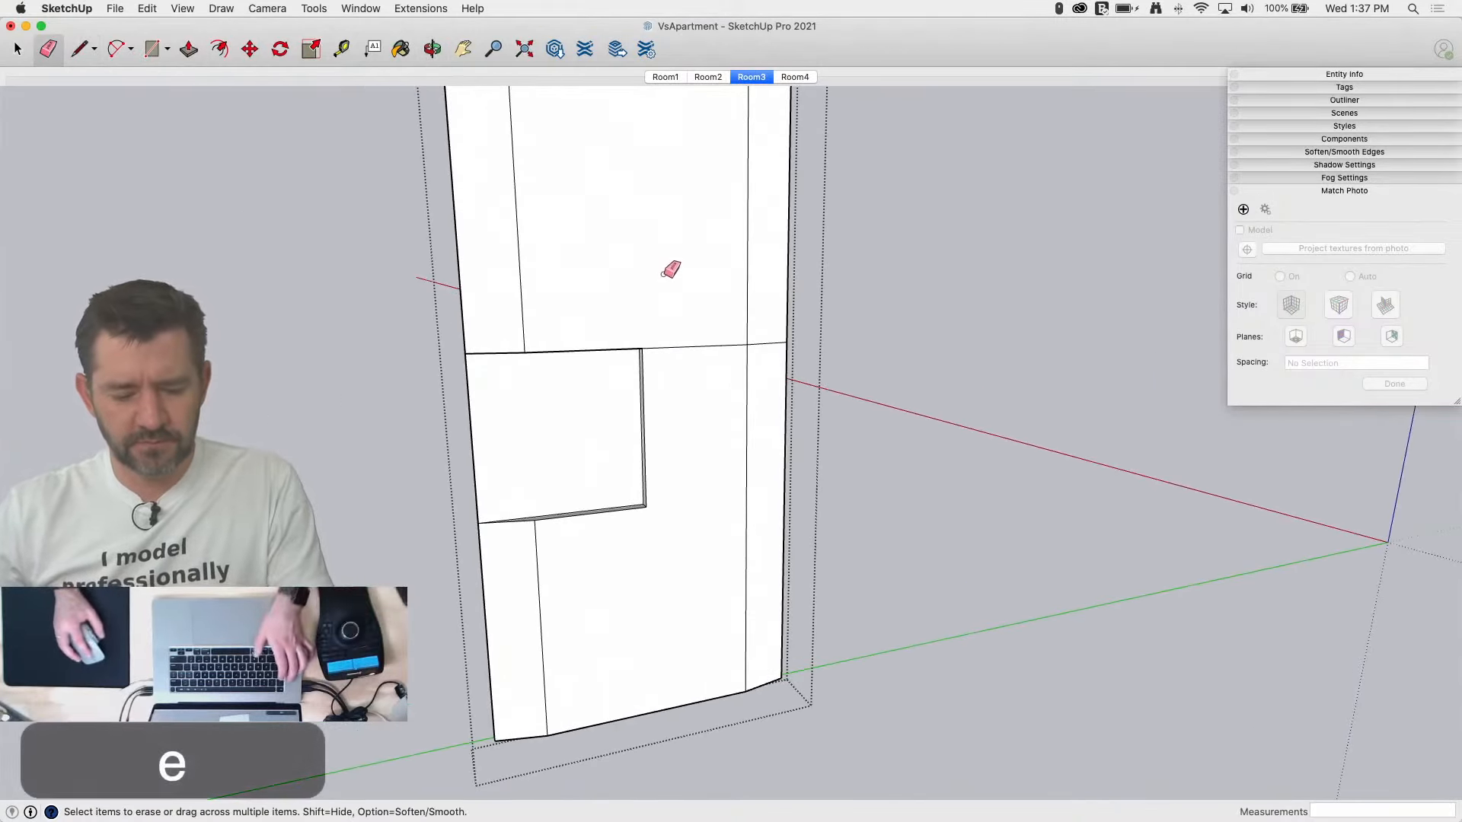
click(751, 77)
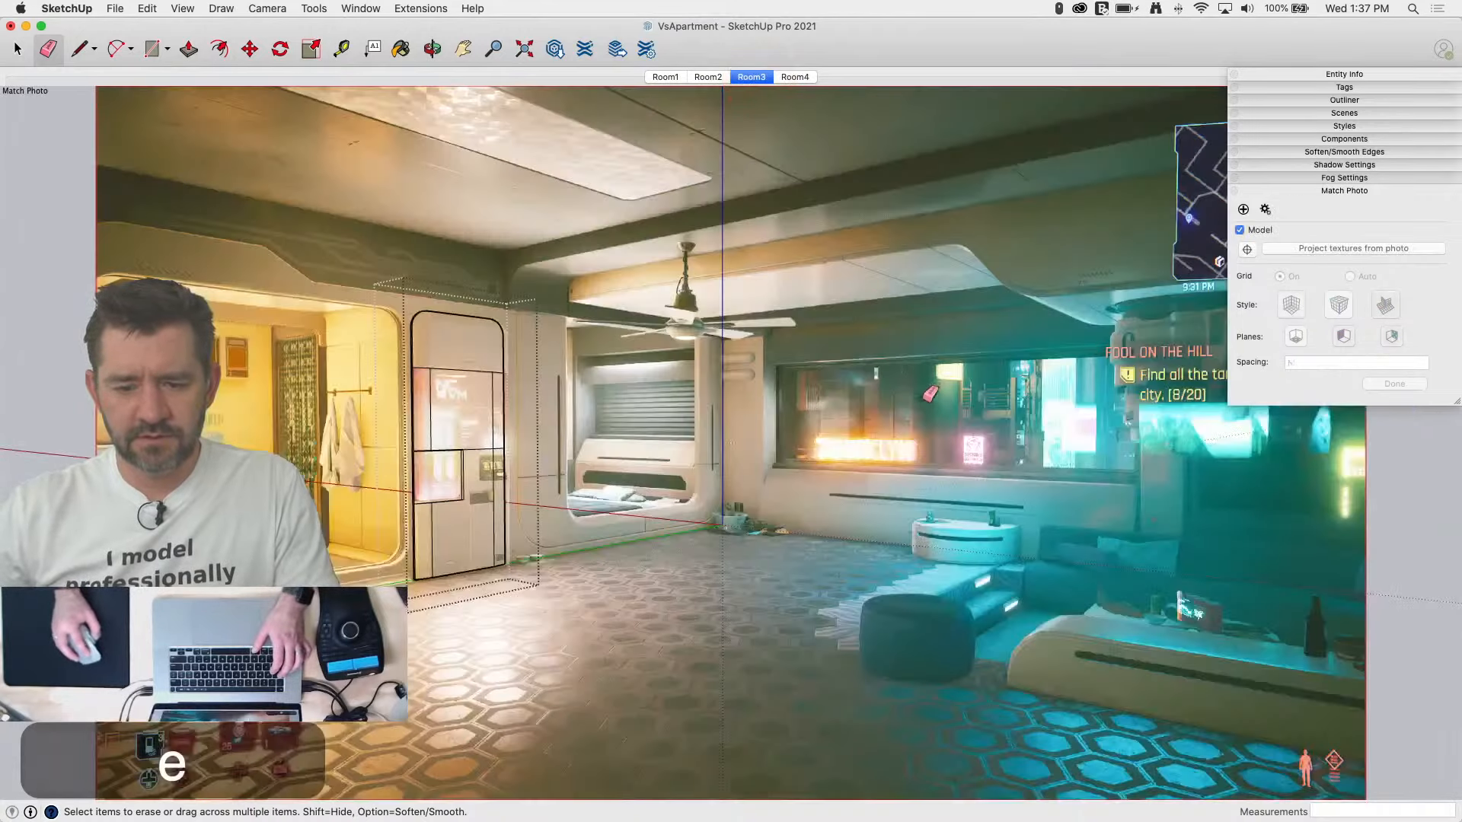
scroll(488, 397, up, 3)
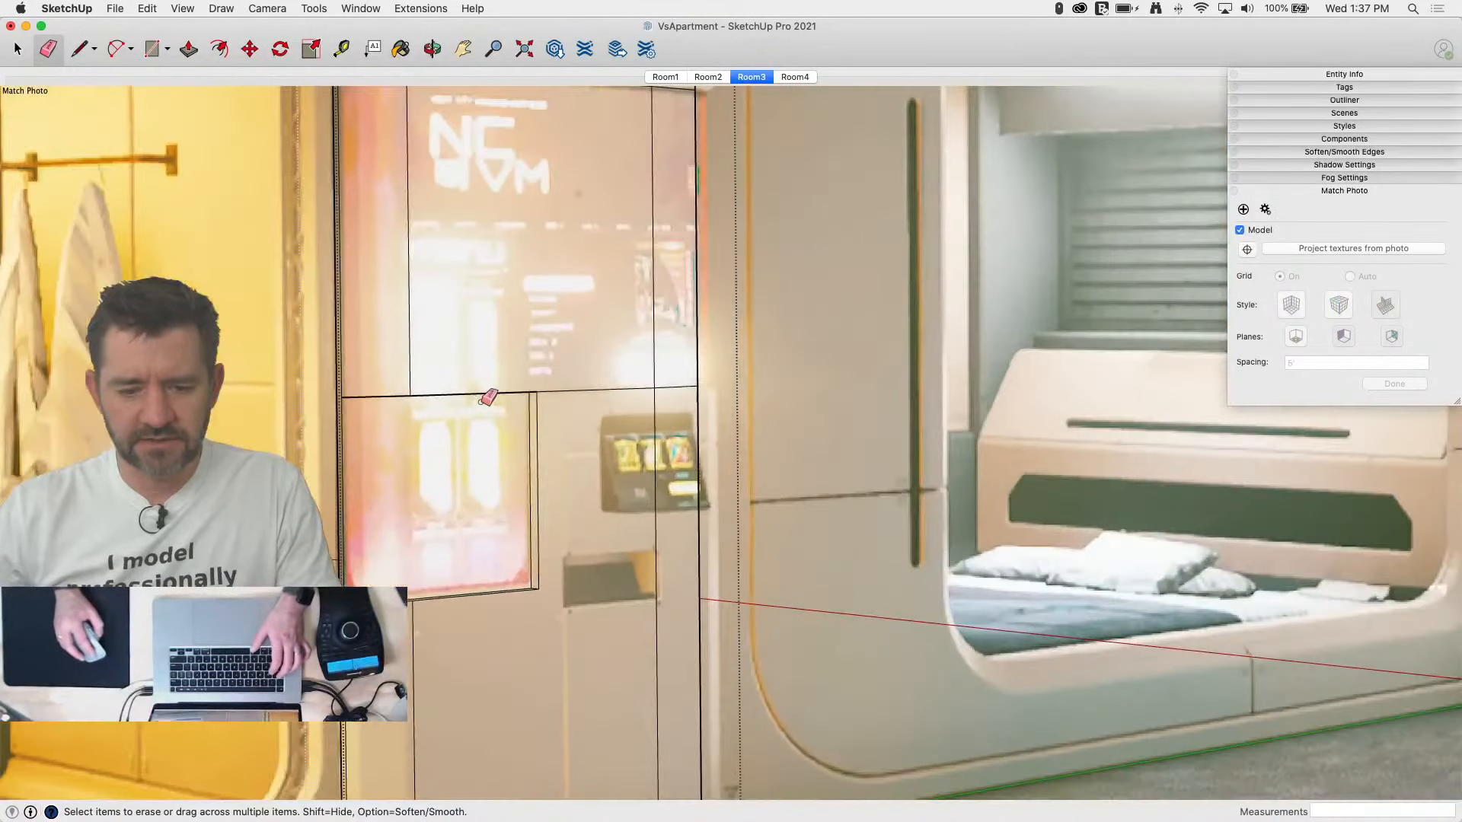
key(l)
click(409, 396)
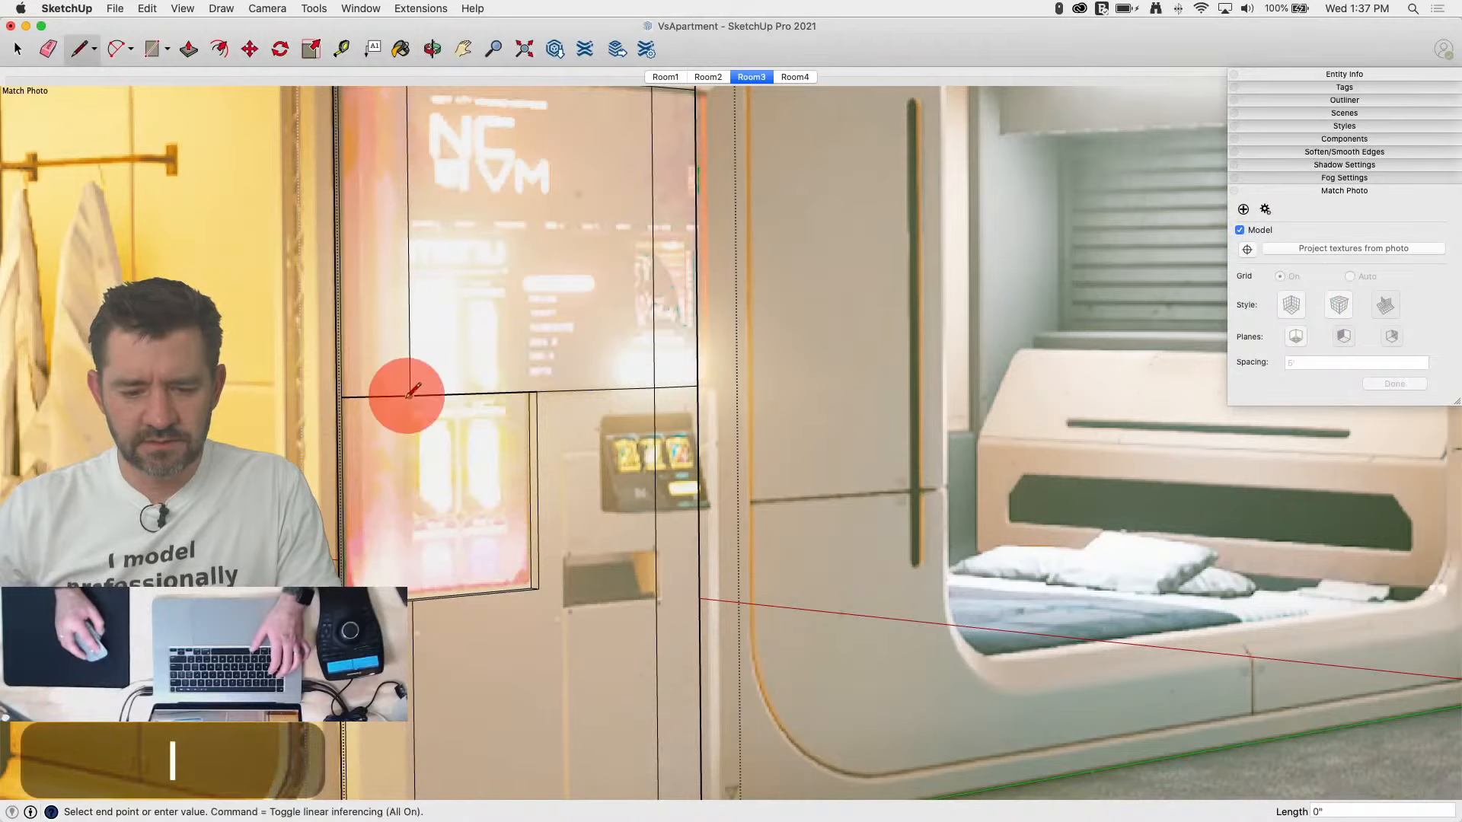
click(412, 600)
Step: Erase the horizontal seam across the display and soften the two vertical bevel edges on the upper front
key(e)
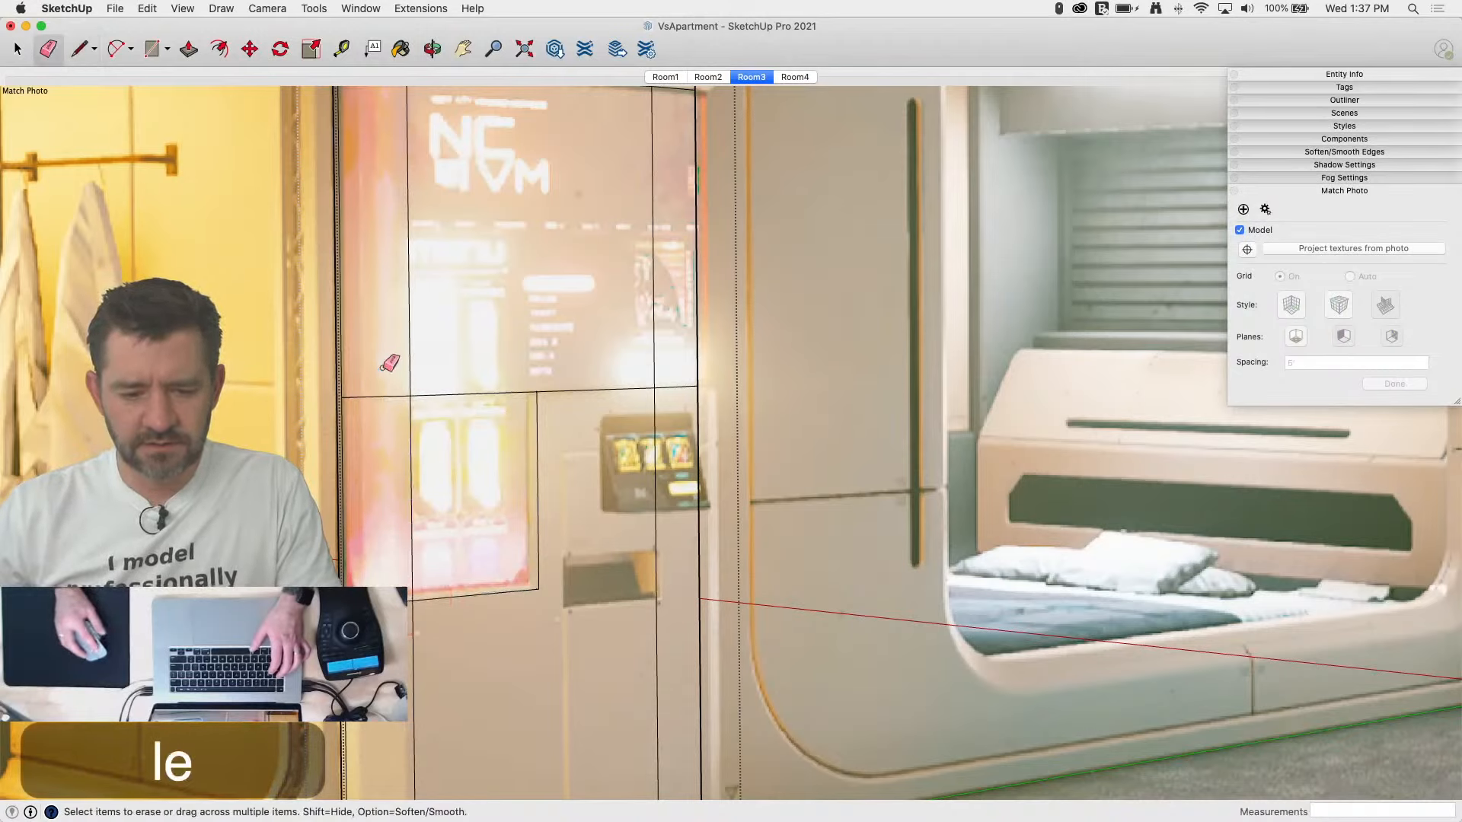
click(381, 394)
drag(441, 390, 445, 413)
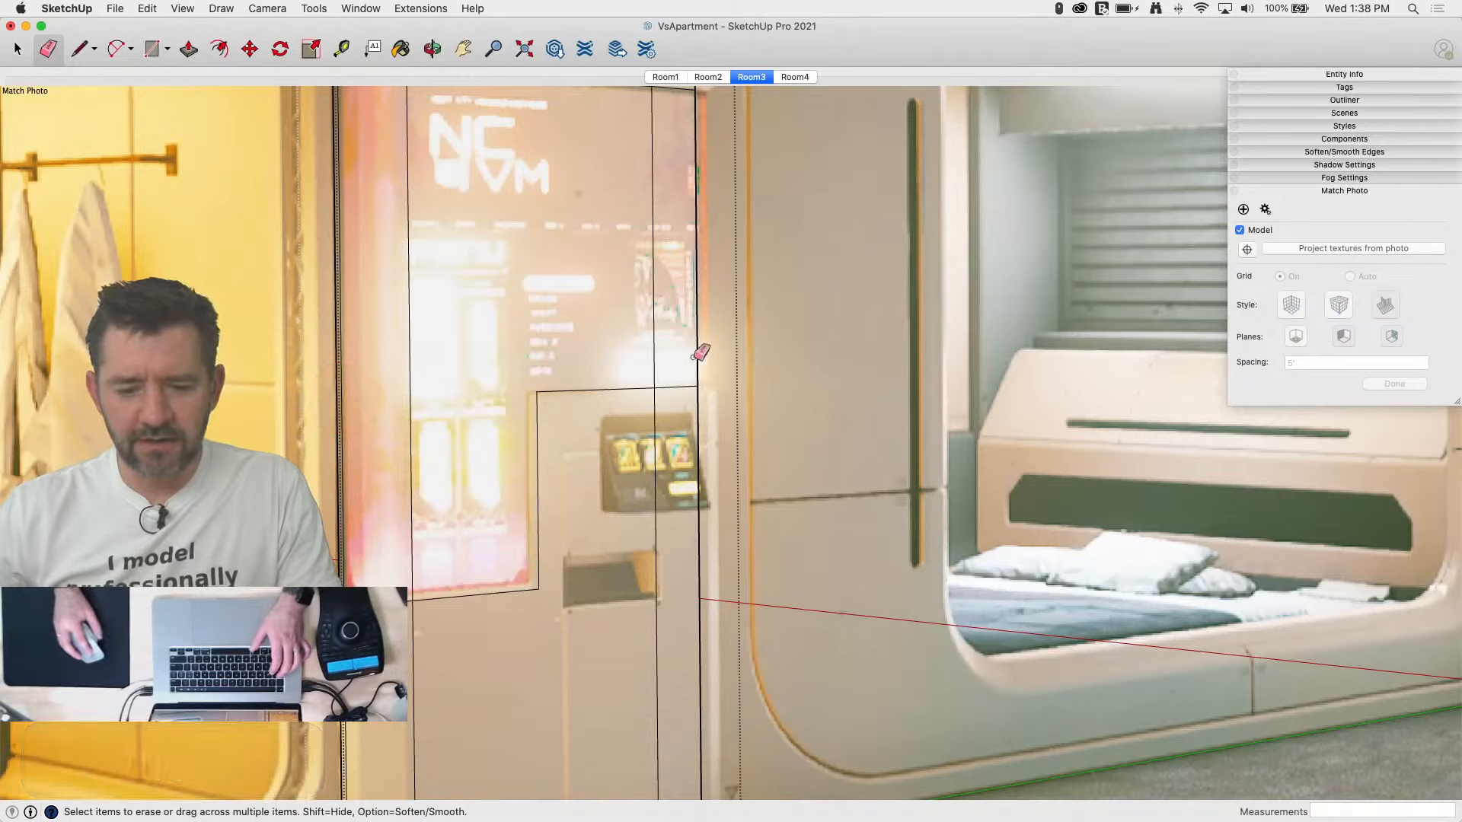
click(653, 276)
click(407, 358)
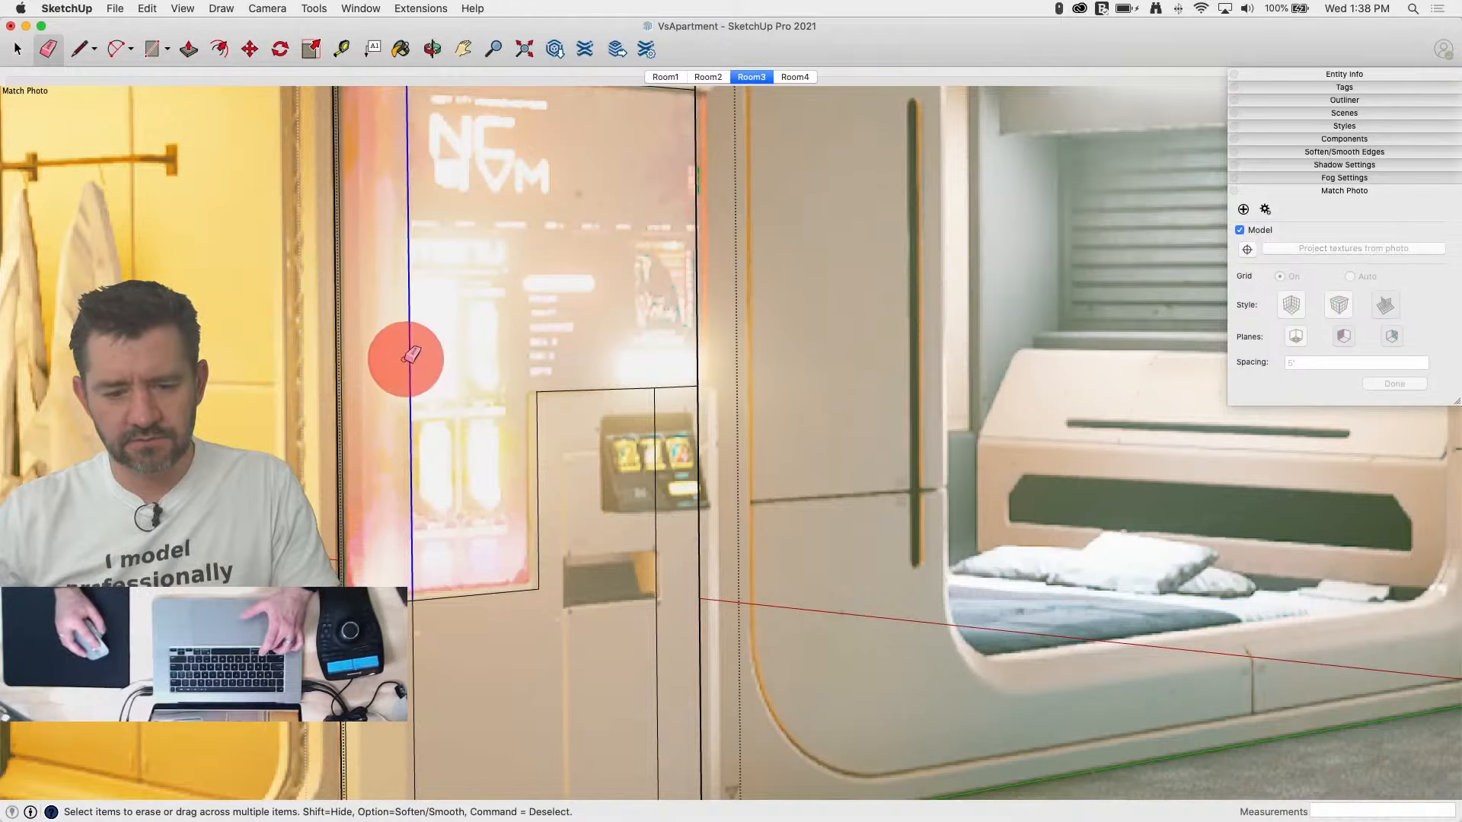
Step: Select the whole vending machine front and scale its depth along the red axis to 1.50
scroll(601, 678, down, 3)
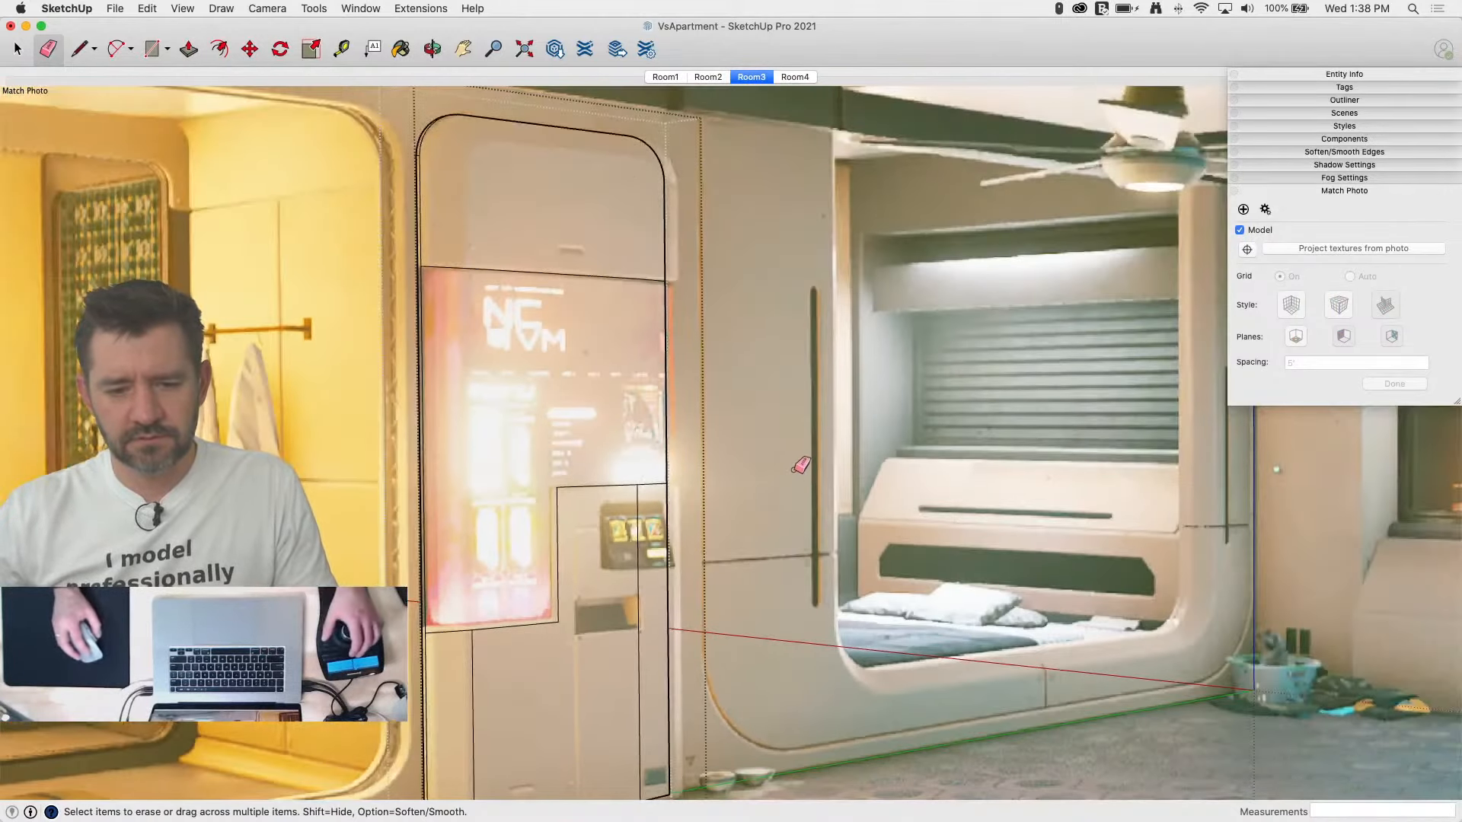
middle_drag(801, 466, 591, 460)
key(space)
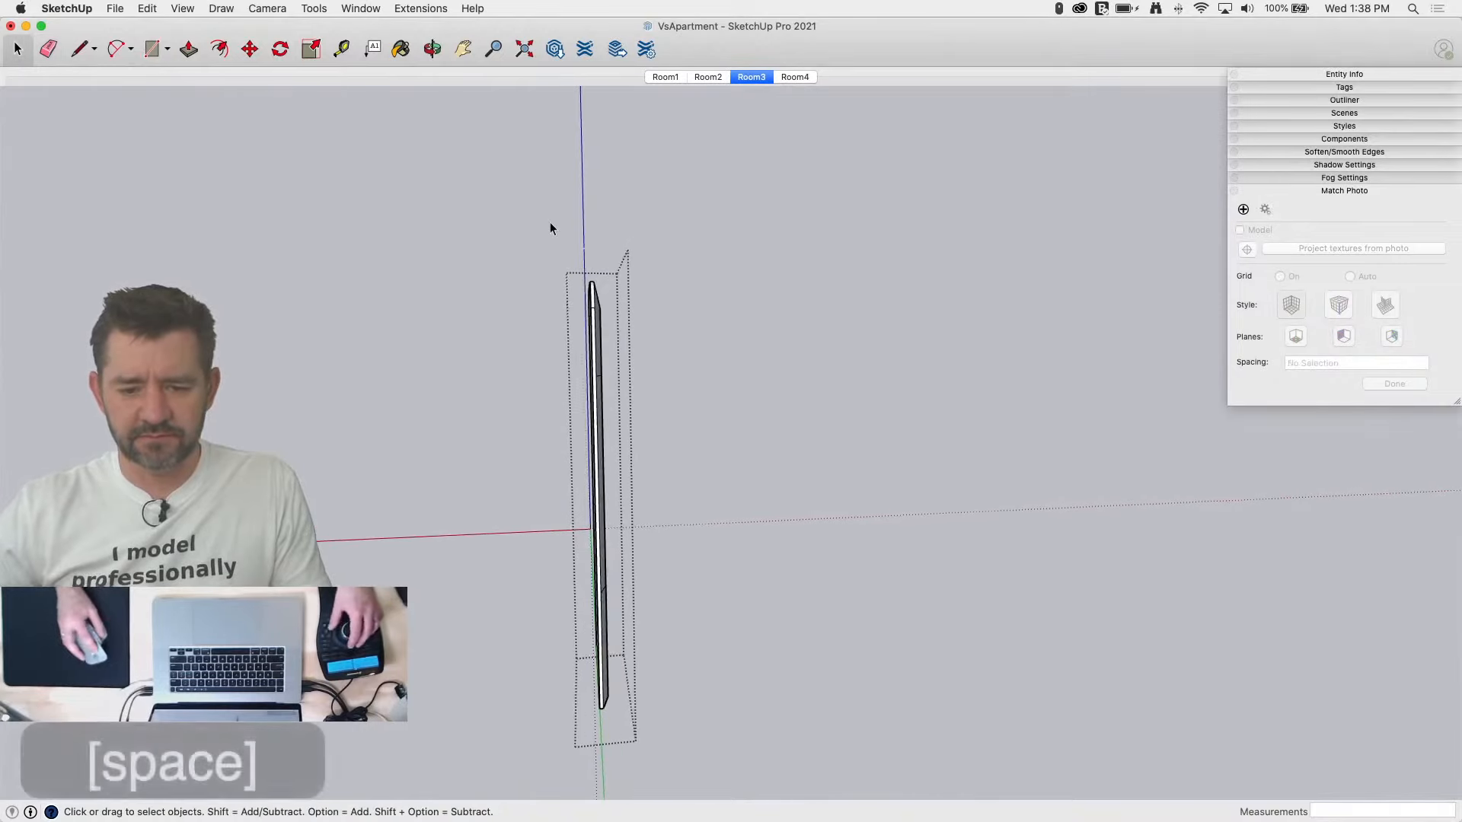
mouse_move(549, 221)
mouse_down()
mouse_move(576, 491)
mouse_move(484, 417)
mouse_move(711, 757)
mouse_up()
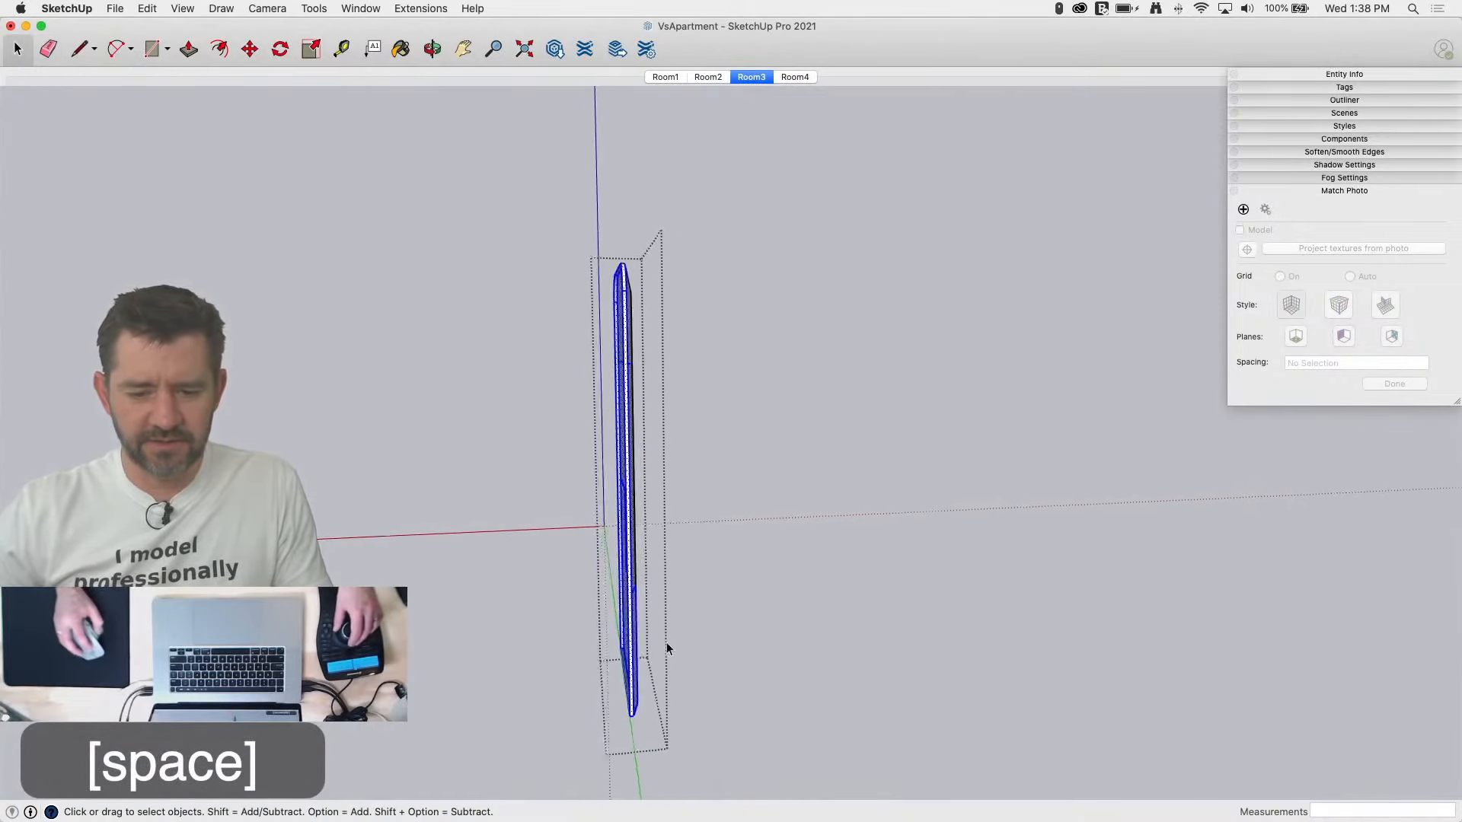
middle_drag(665, 642, 652, 587)
key(s)
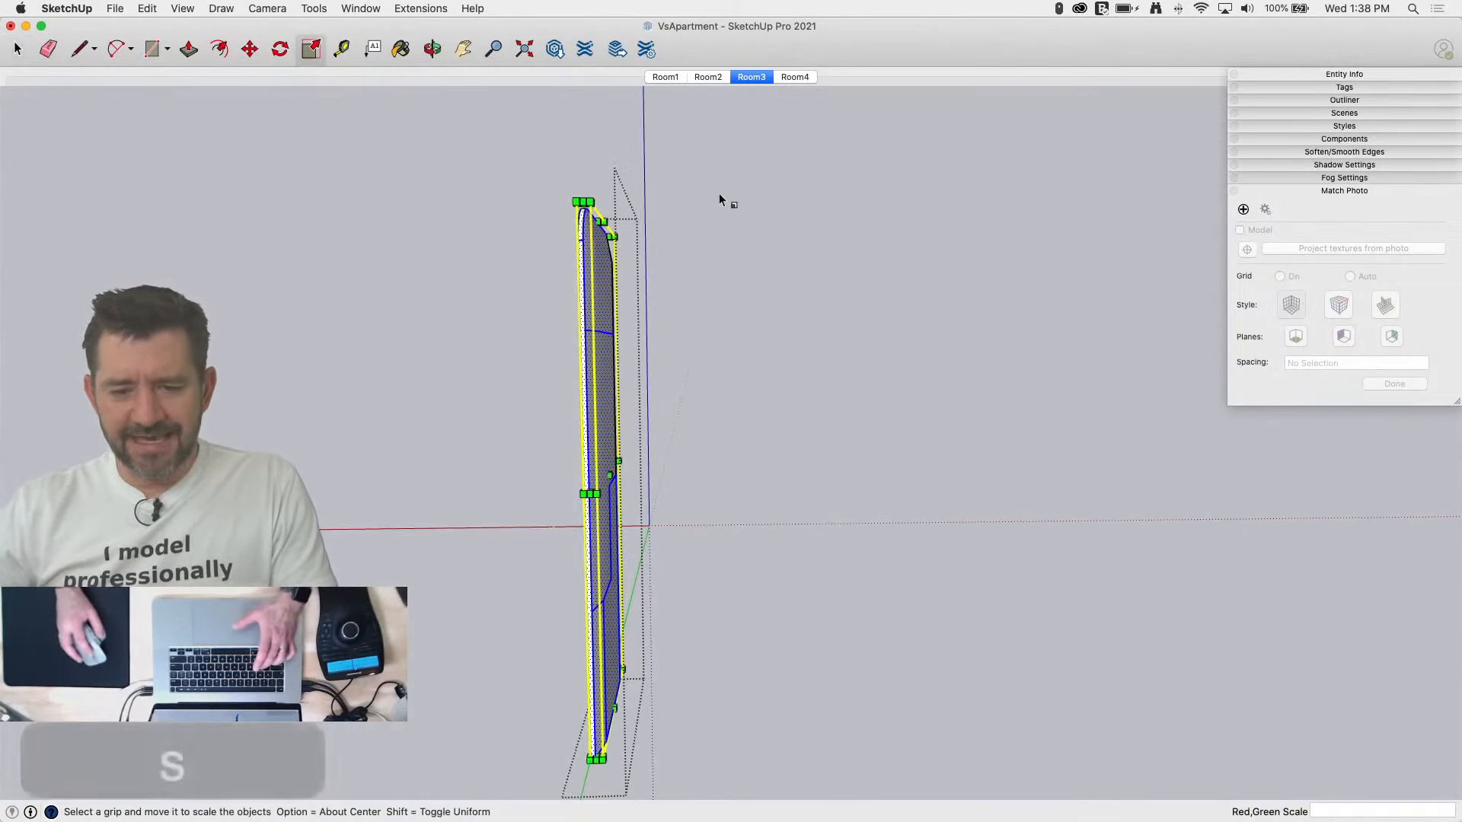
click(751, 76)
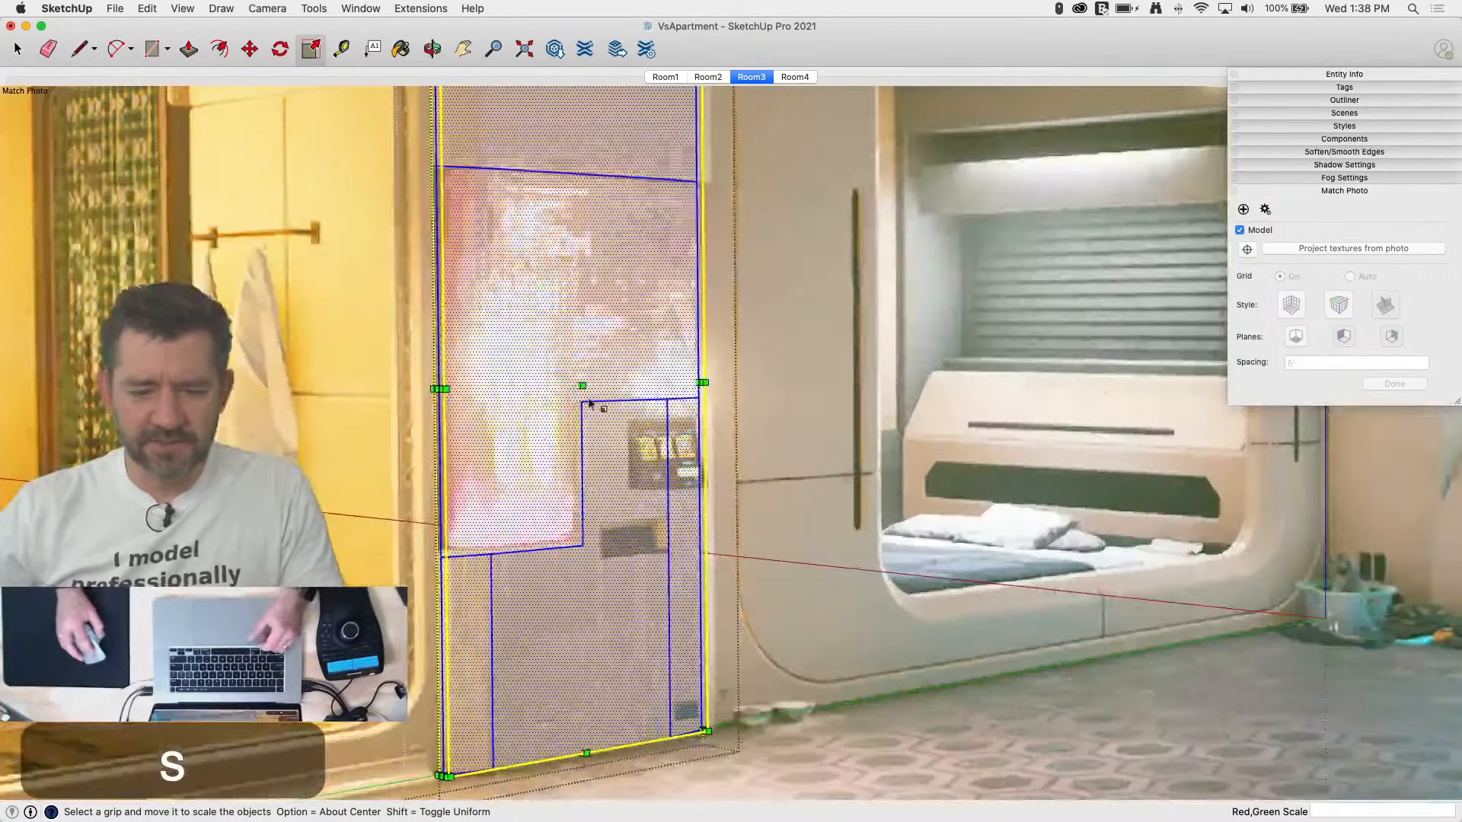
mouse_move(582, 386)
mouse_down()
mouse_move(612, 402)
mouse_move(582, 396)
mouse_up()
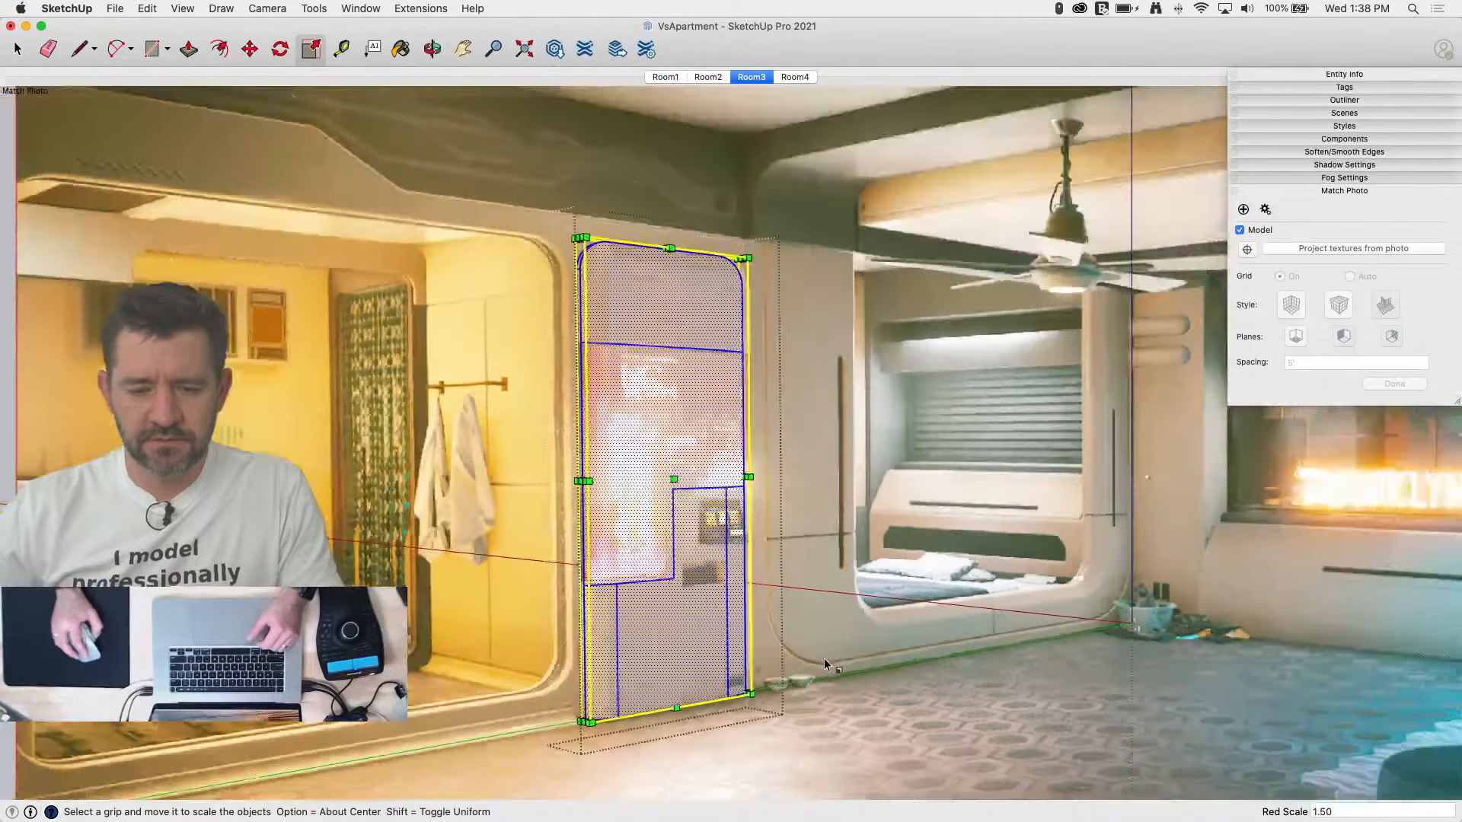
Step: Erase the leftover seam and stepped outline edges from the machine's back, and delete the back face
middle_drag(826, 664, 1111, 506)
scroll(972, 434, up, 10)
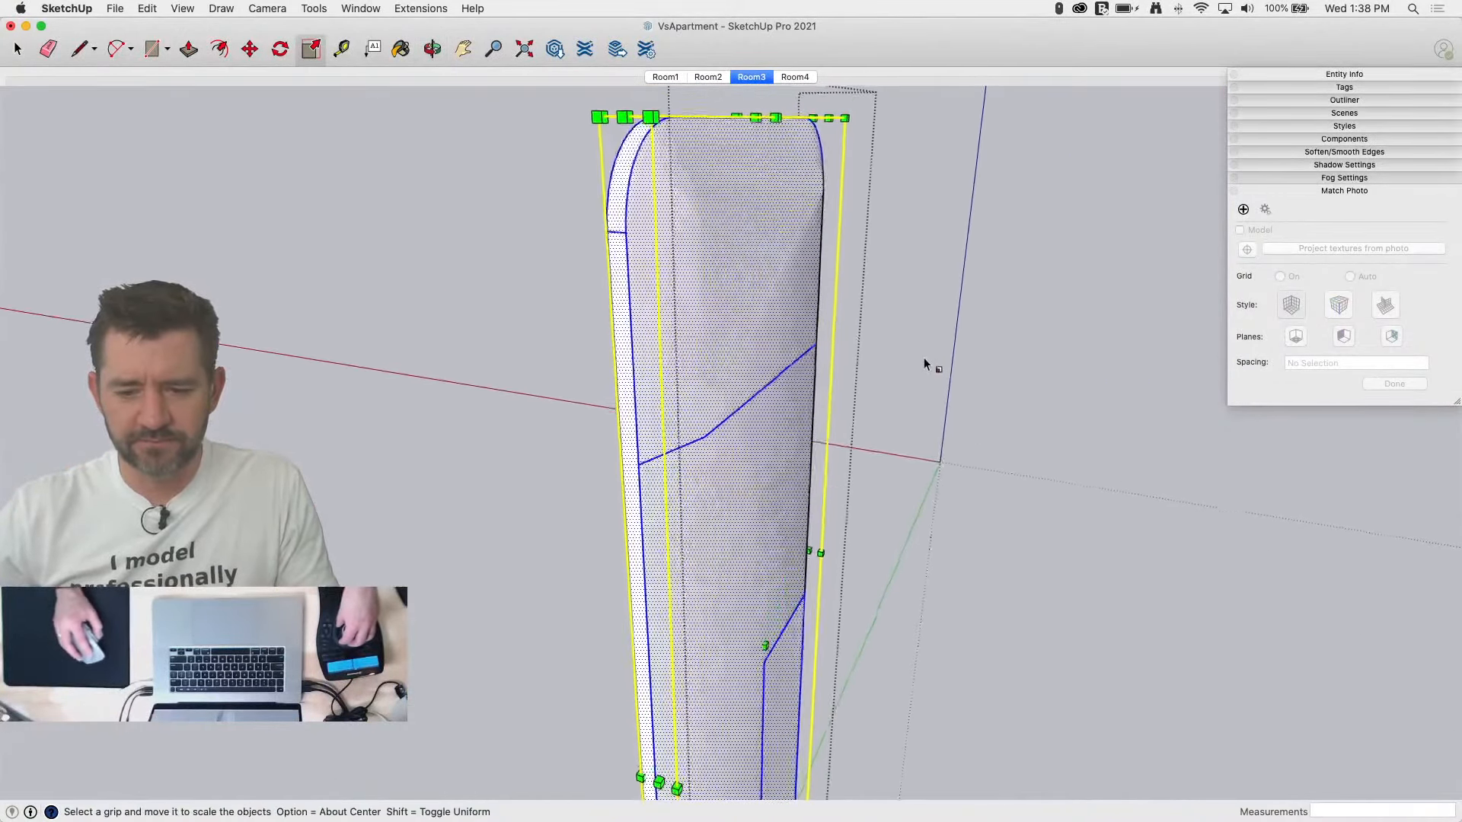
middle_drag(712, 291, 752, 311)
click(752, 307)
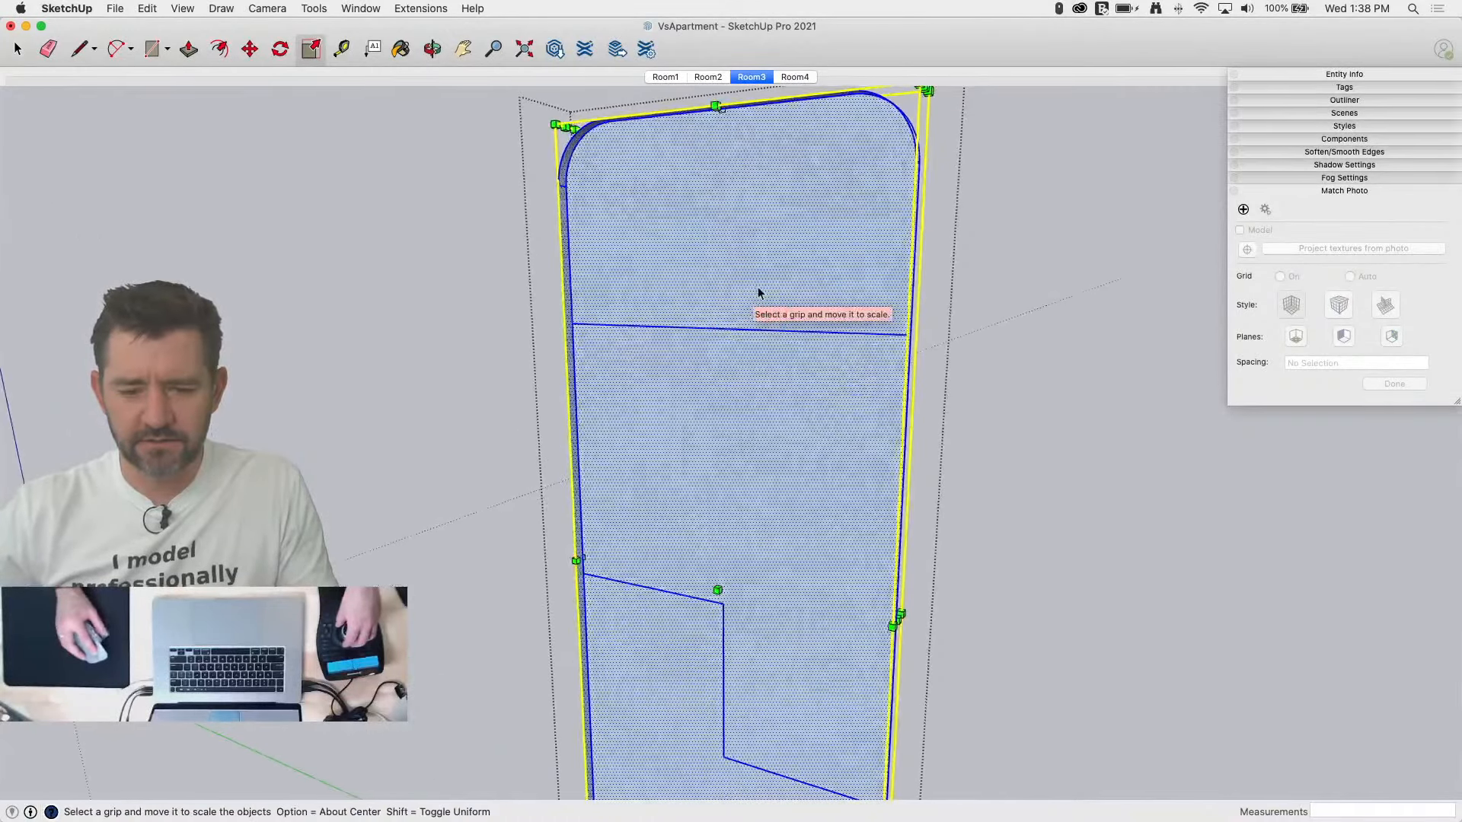
key(space)
click(758, 289)
key(e)
click(760, 328)
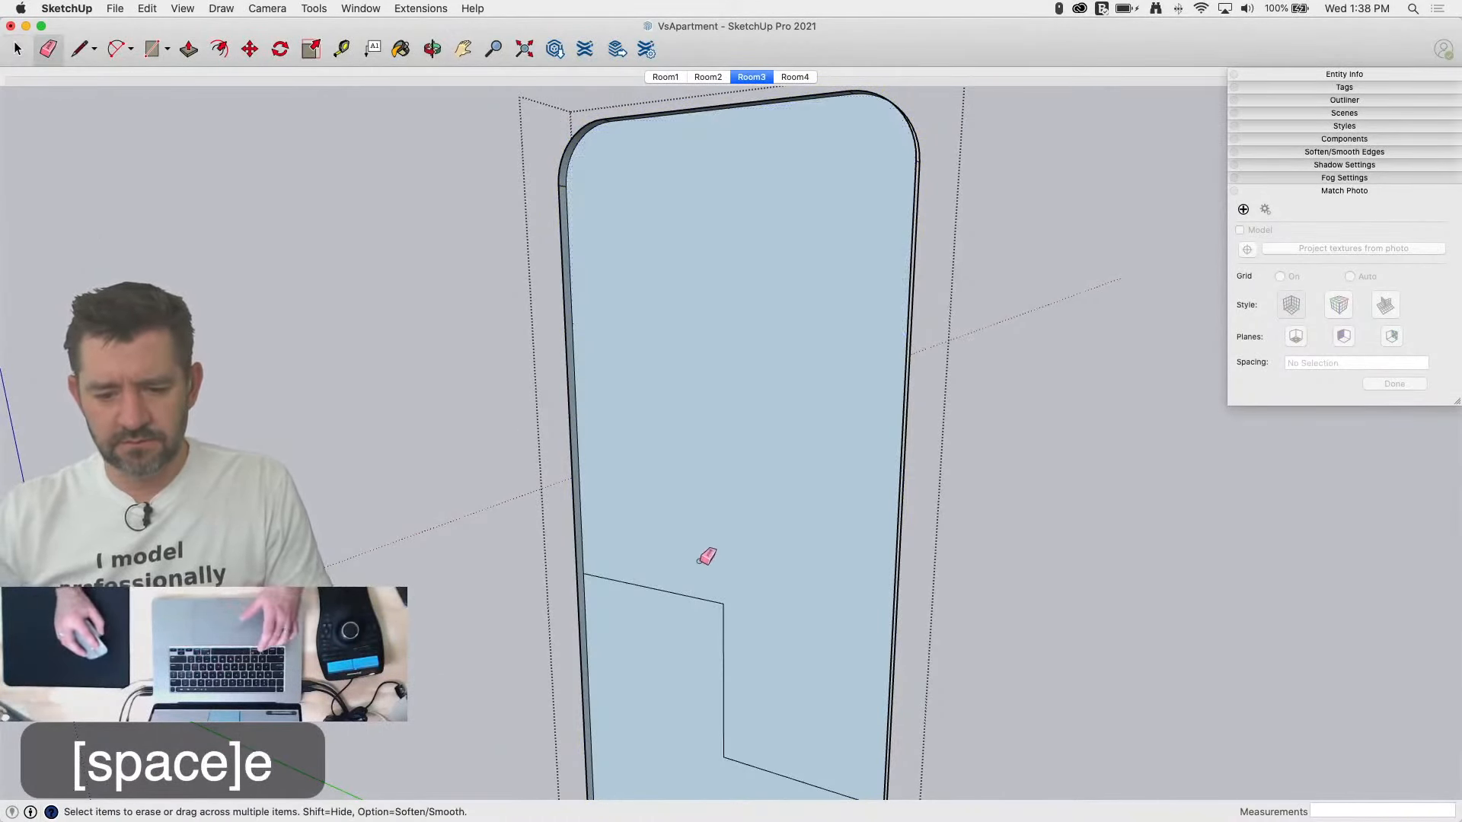
drag(719, 601, 740, 632)
click(737, 774)
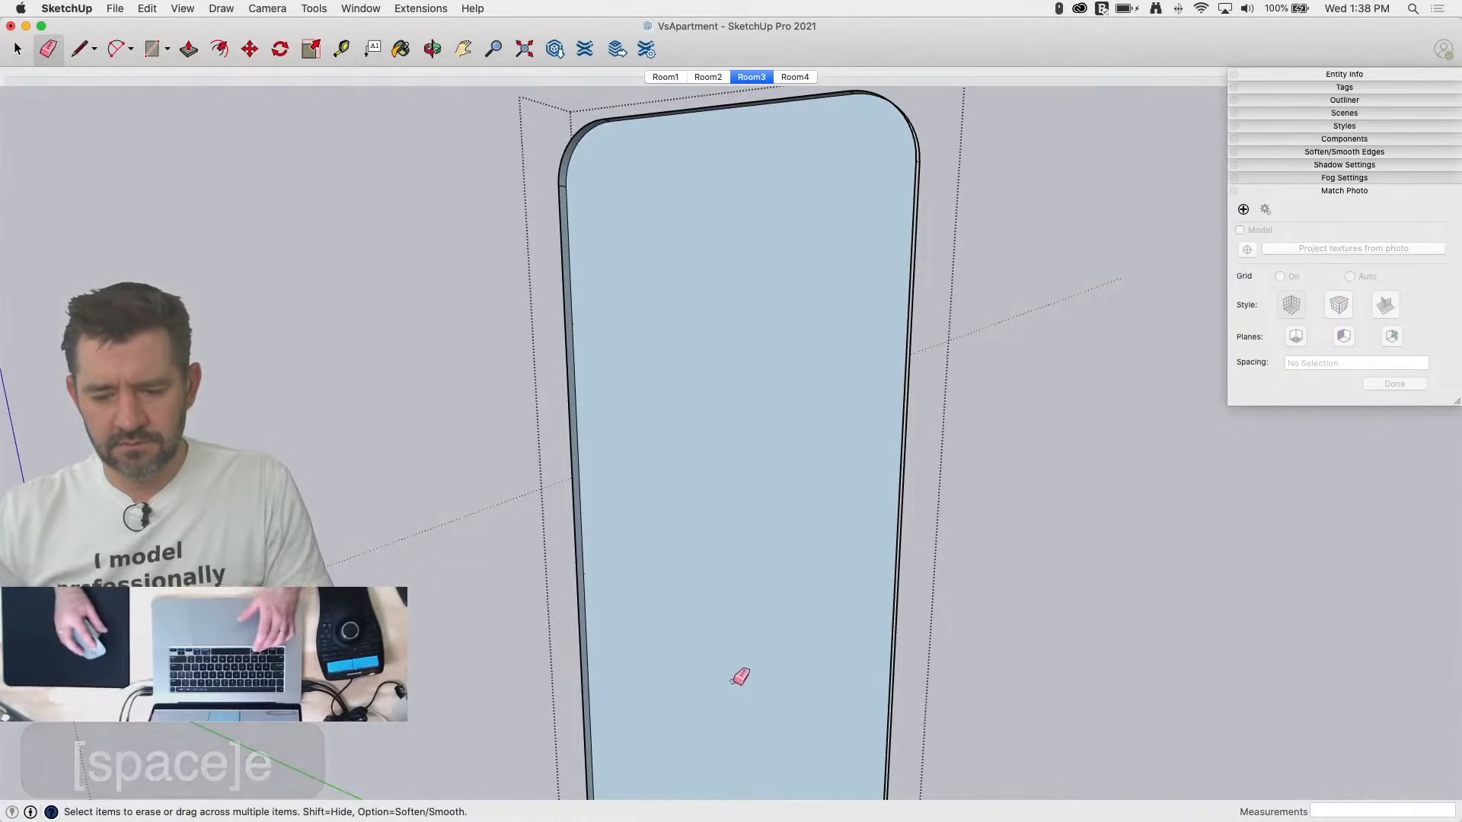
key(space)
click(737, 679)
key(BackSpace)
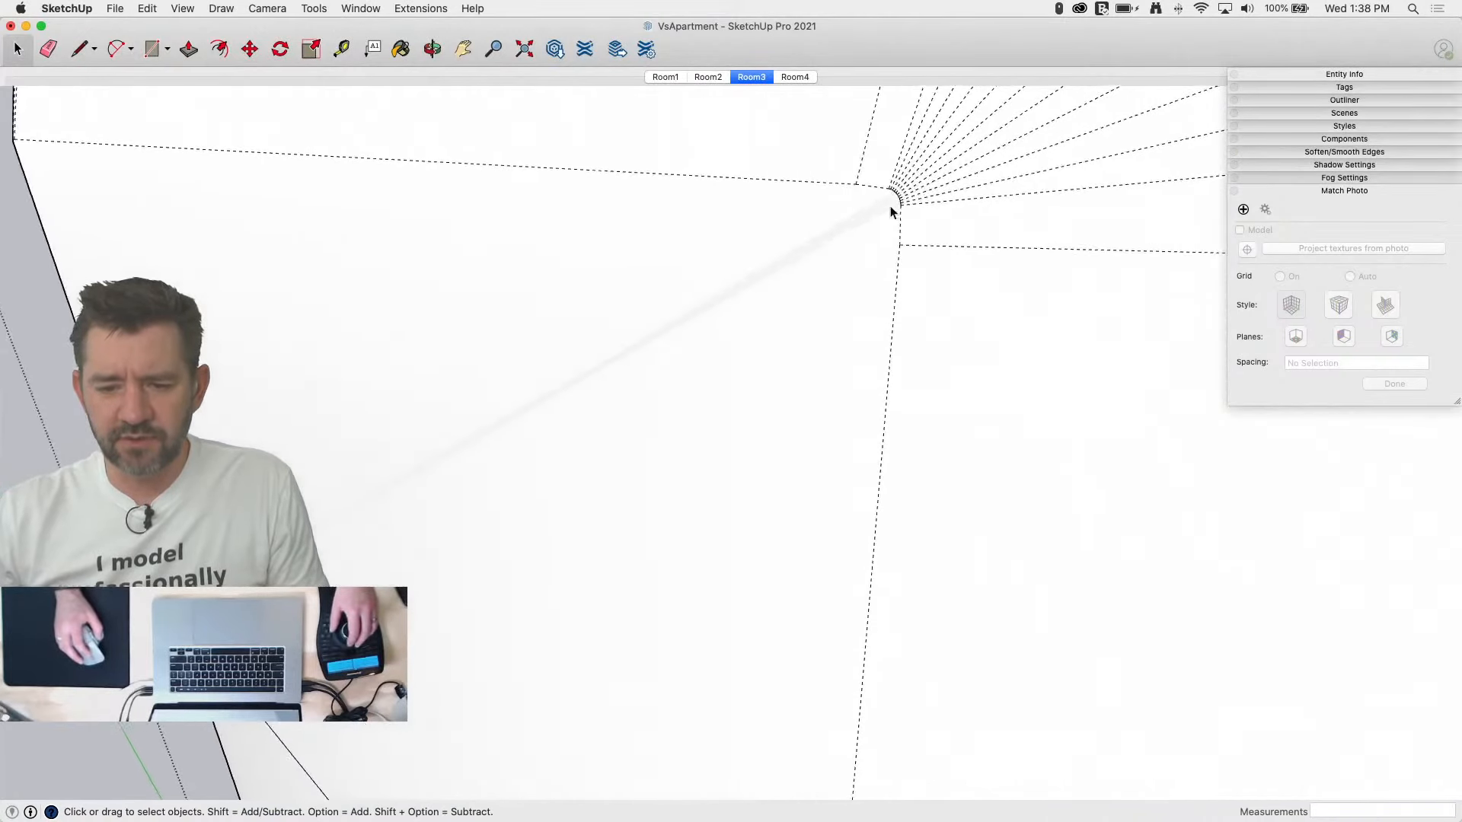
Step: Soften the small arc edges at the inner rounded corner of the machine's top panel
key(e)
key(e)
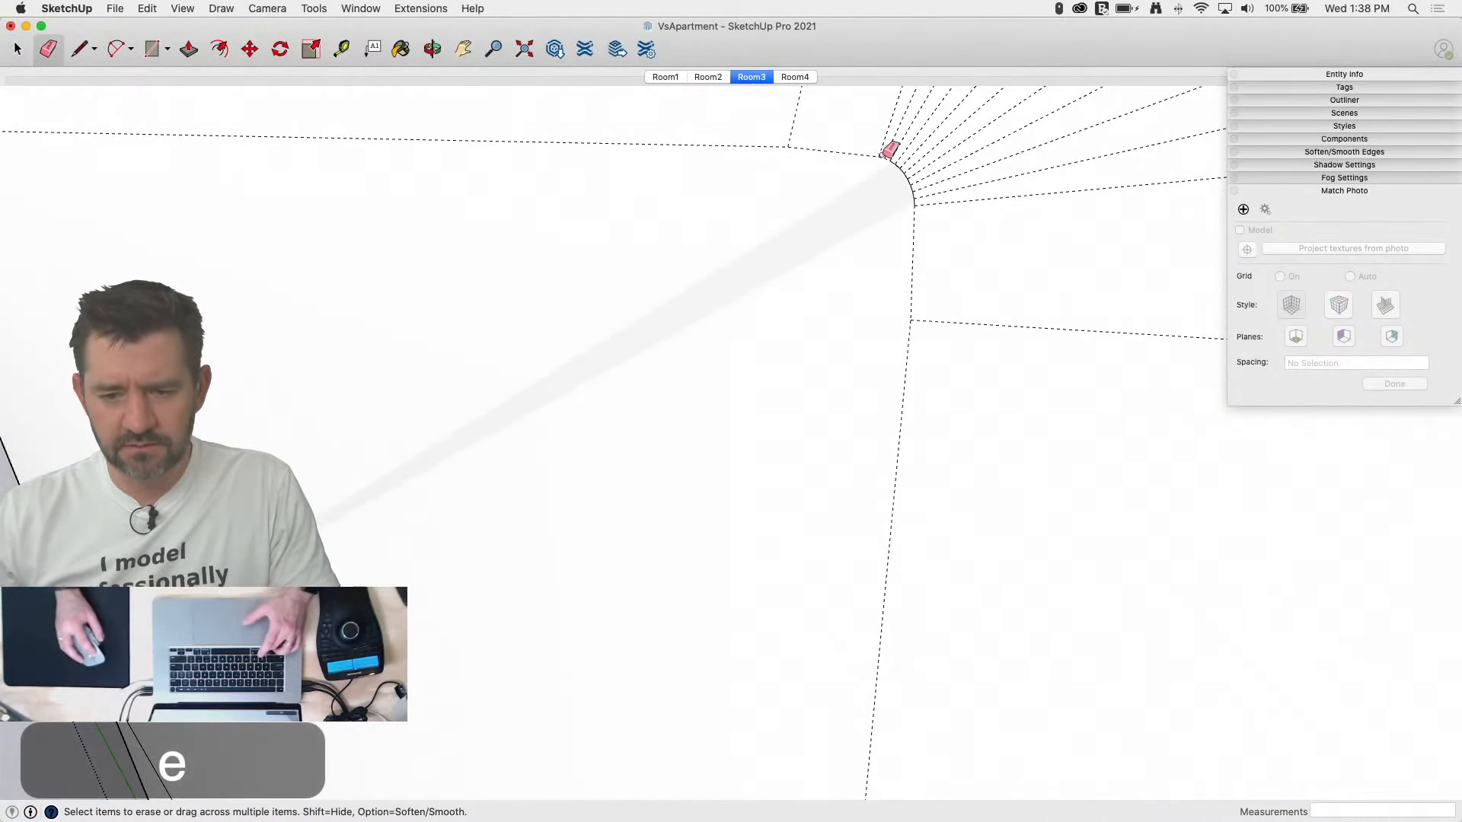
drag(898, 168, 936, 273)
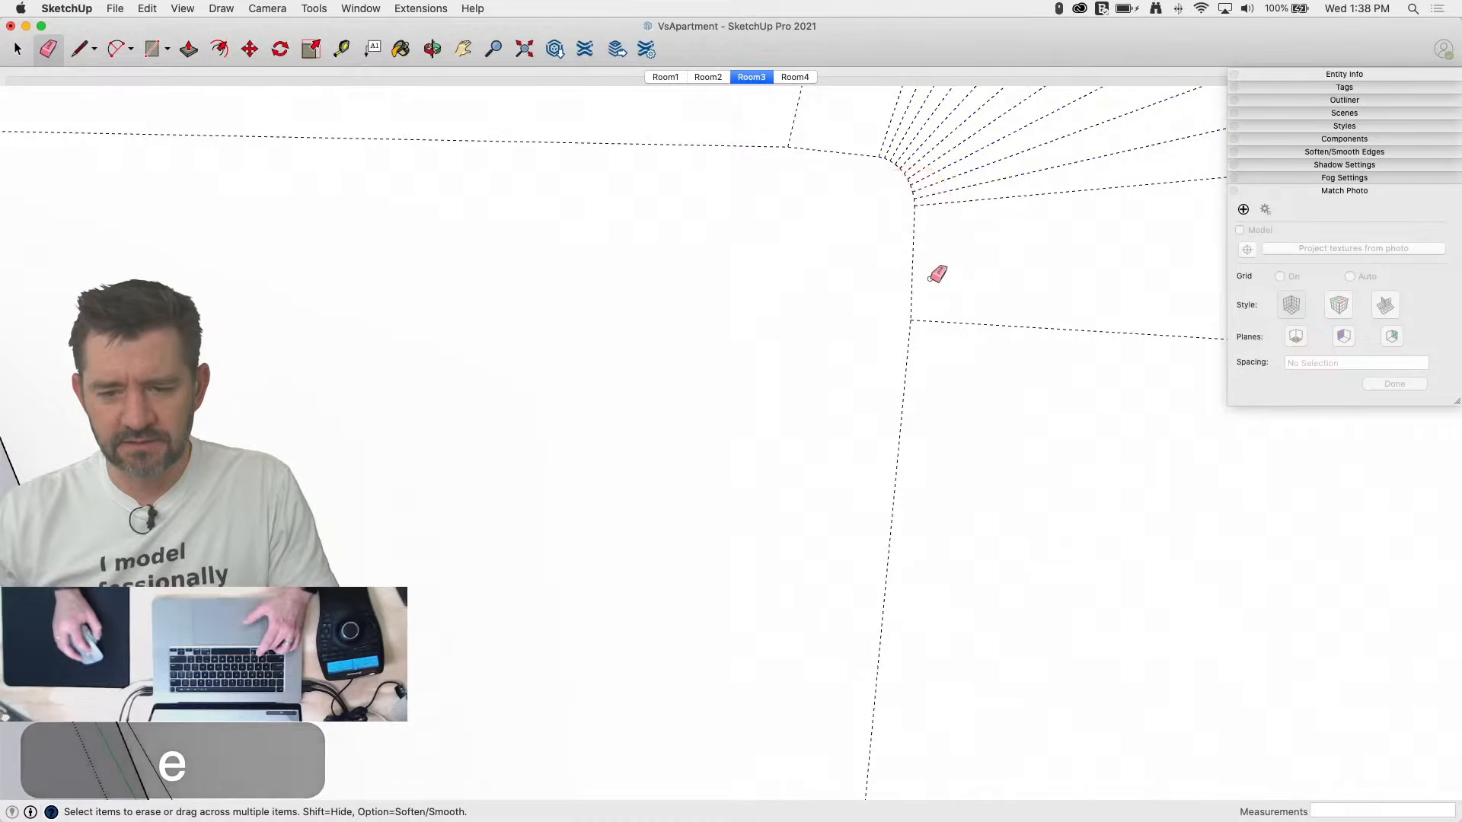
key(space)
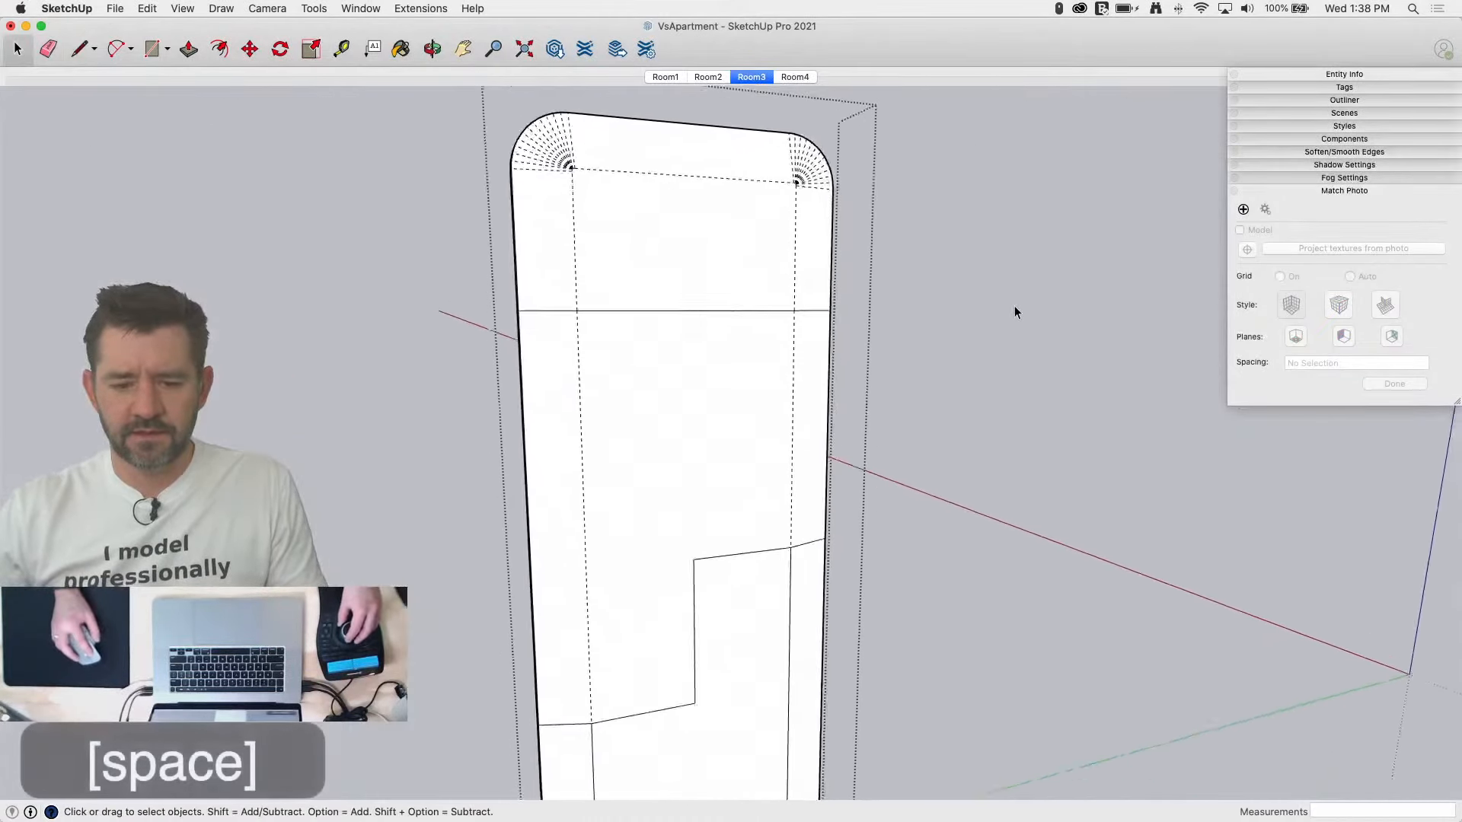
click(1016, 304)
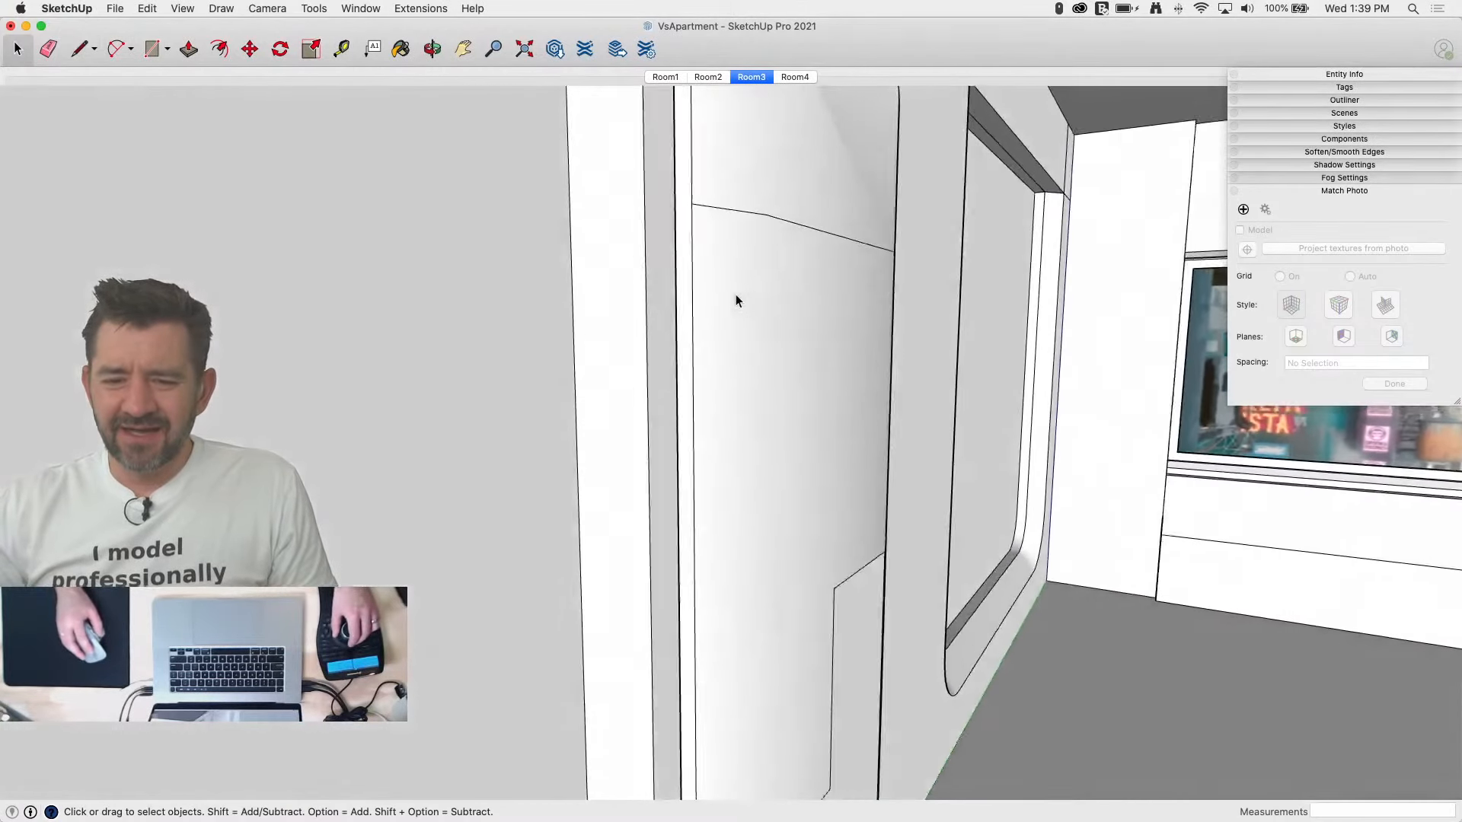
key(l)
click(711, 222)
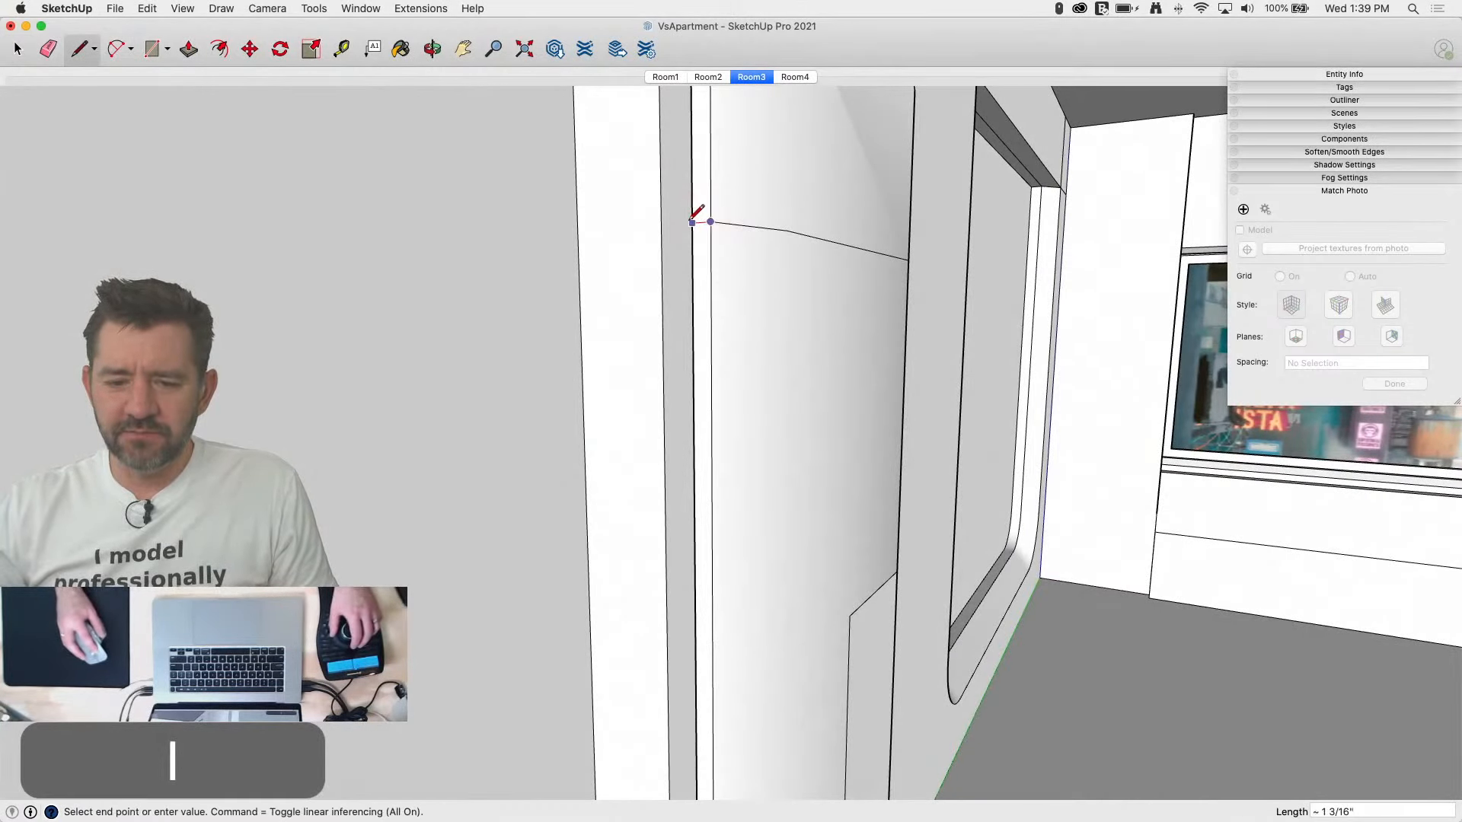
key(space)
Step: Extend the top panel seam and the display's lower seam across the adjoining side face with lines about 1 3/16" long
key(l)
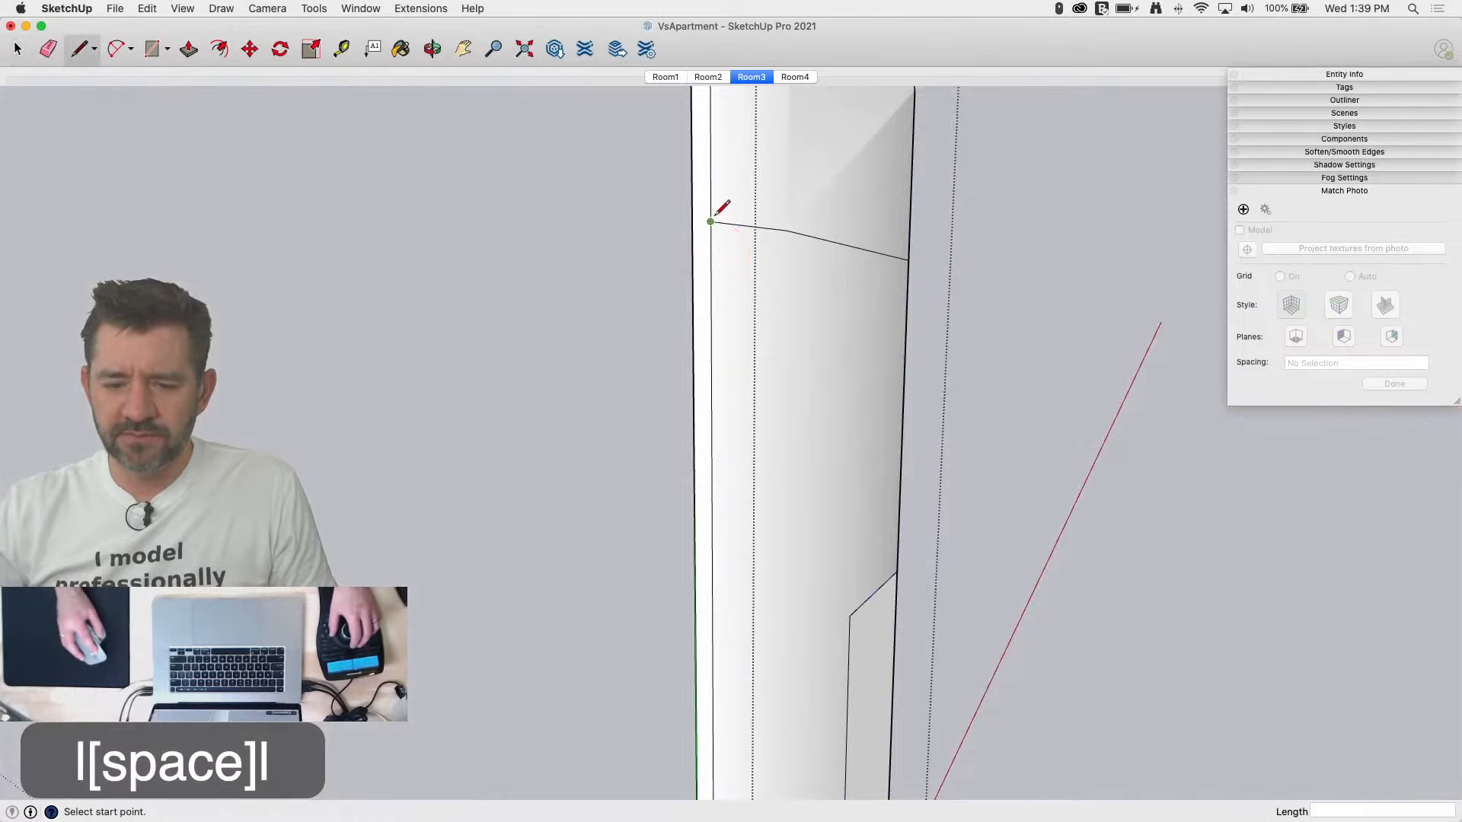
click(711, 222)
key(l)
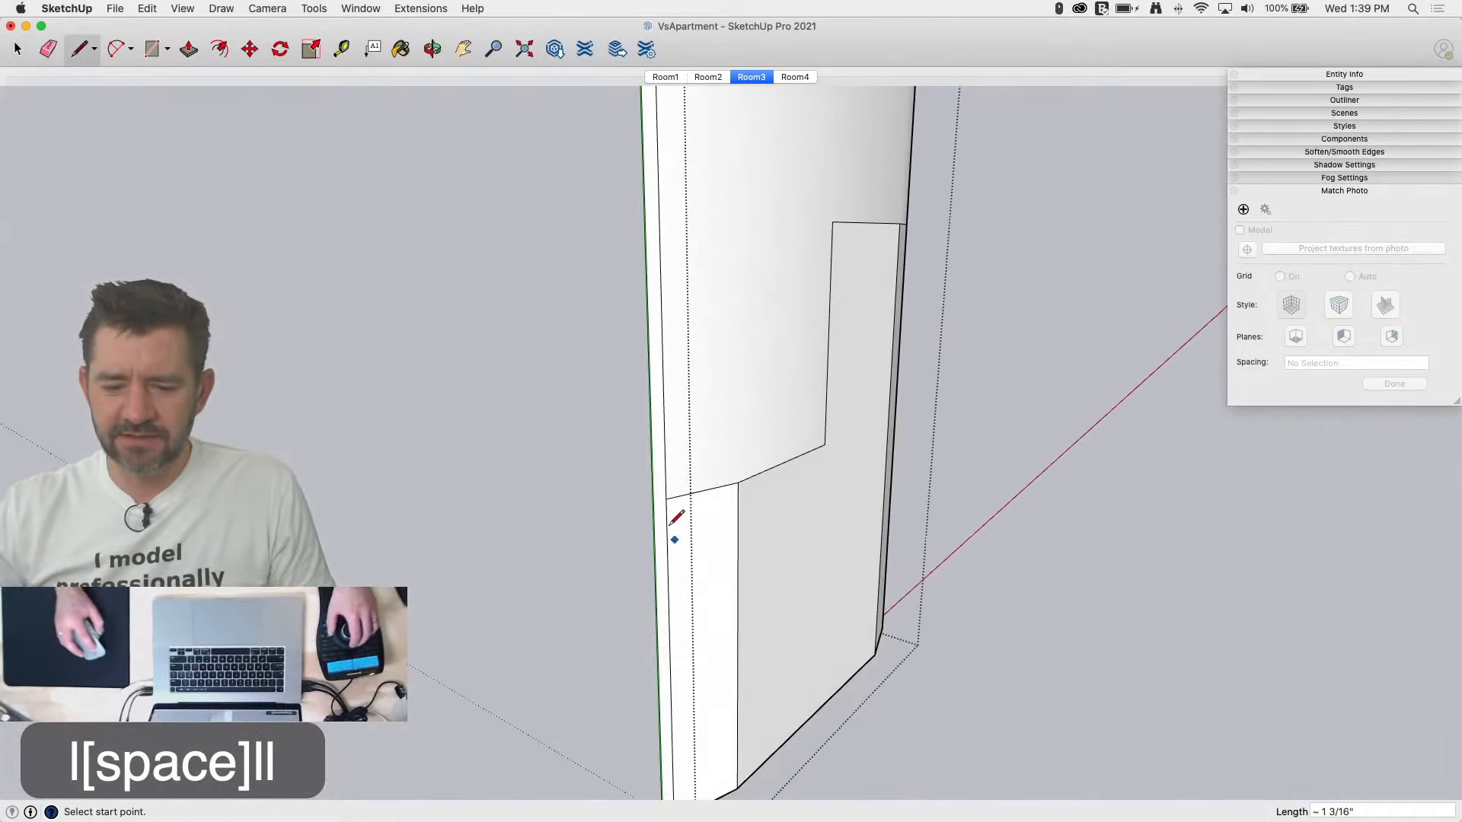
click(671, 500)
click(652, 498)
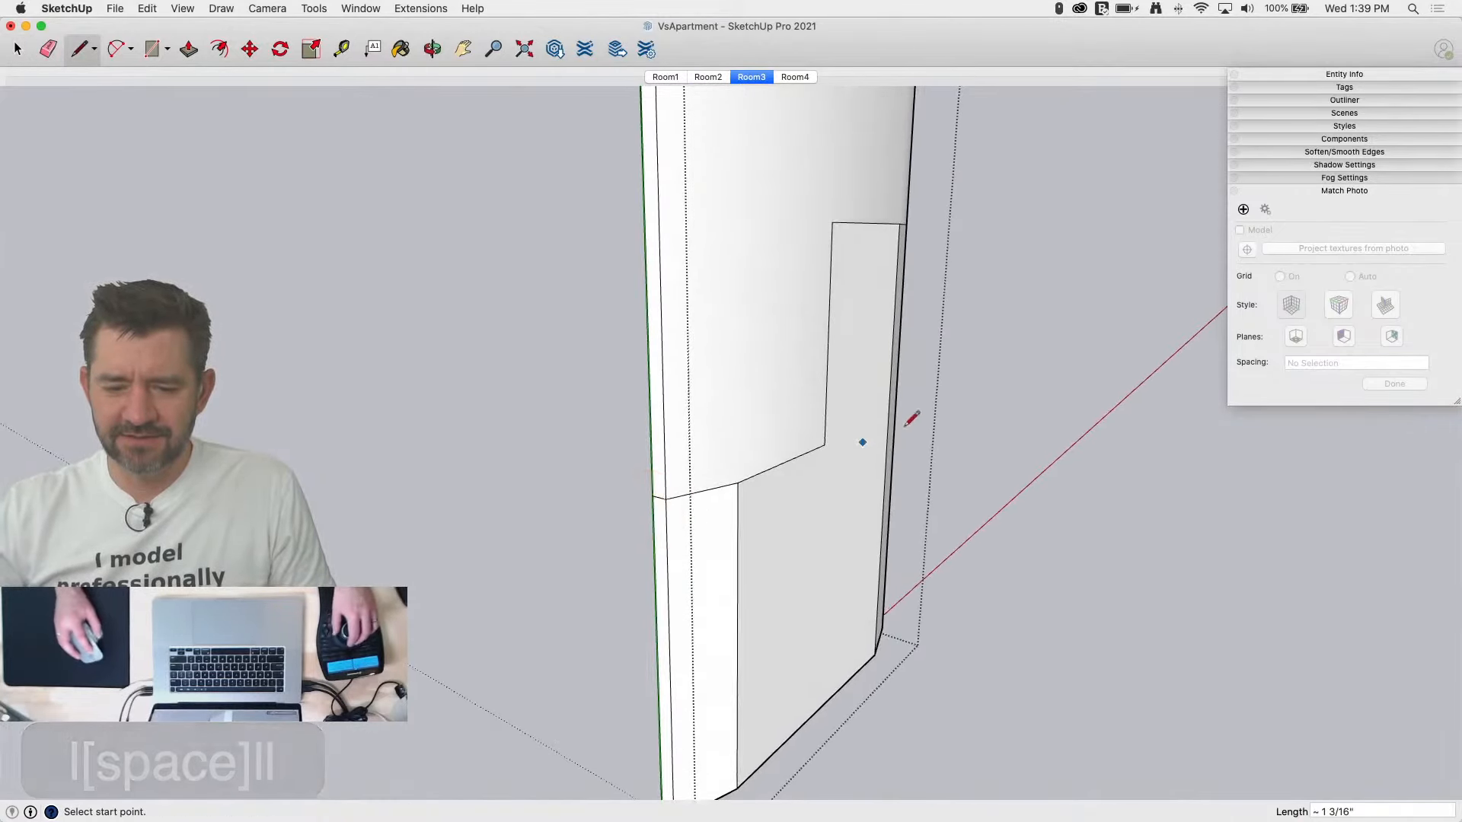
Step: Extend the display's upper seam across the machine's opposite side face with a line about 1 3/16" long
key(l)
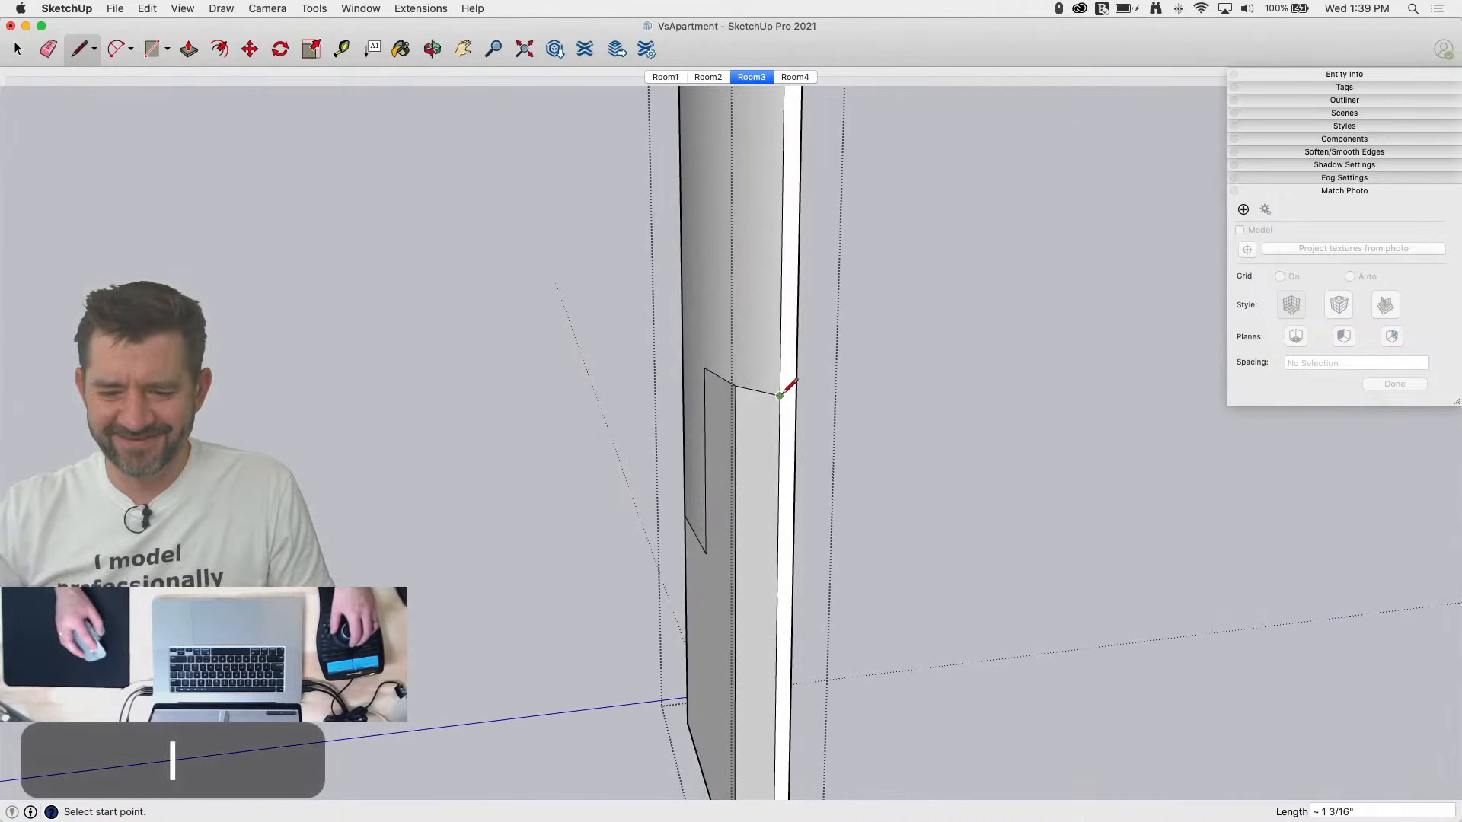
click(781, 395)
click(796, 394)
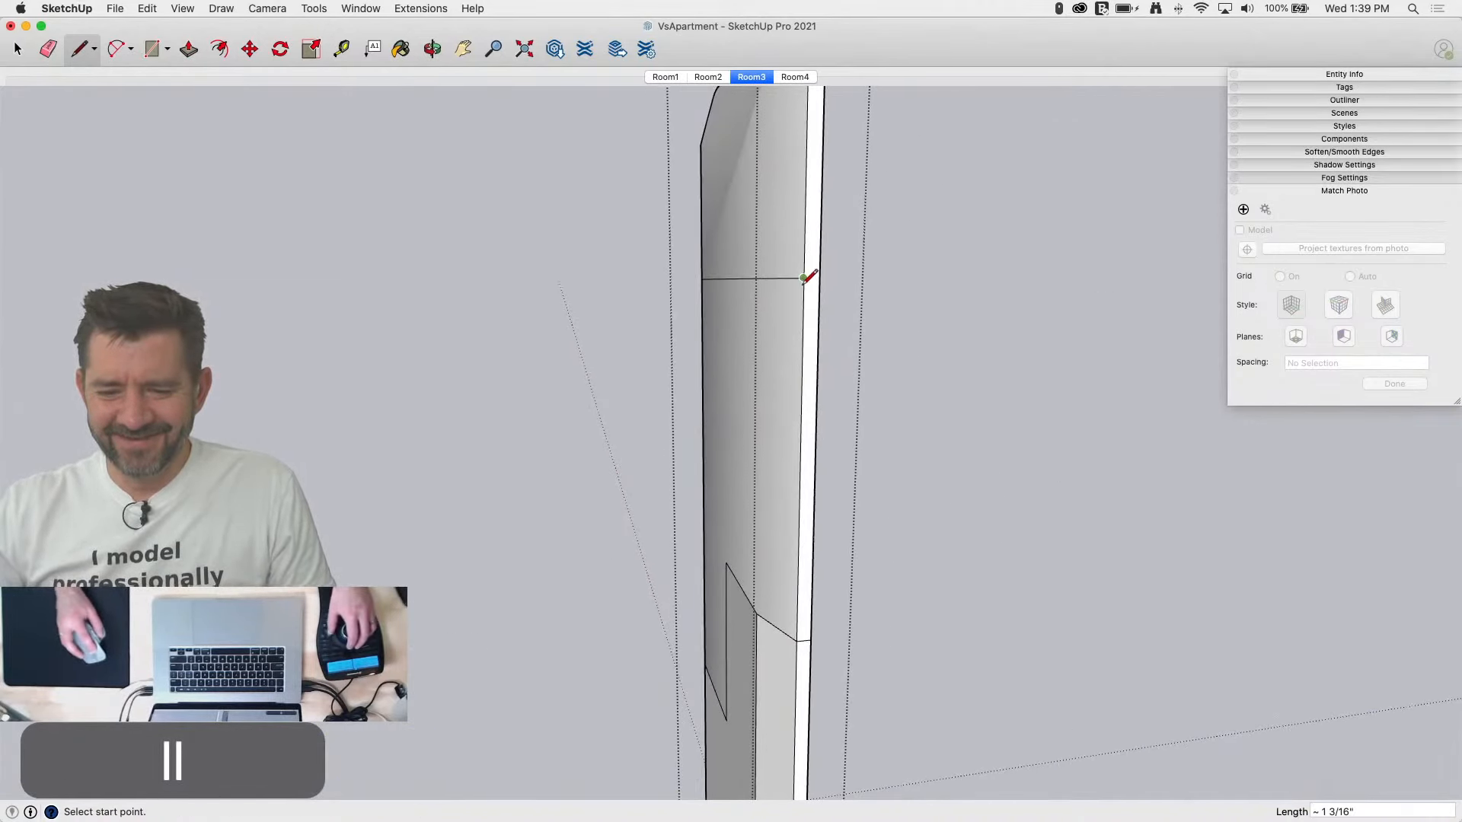
key(space)
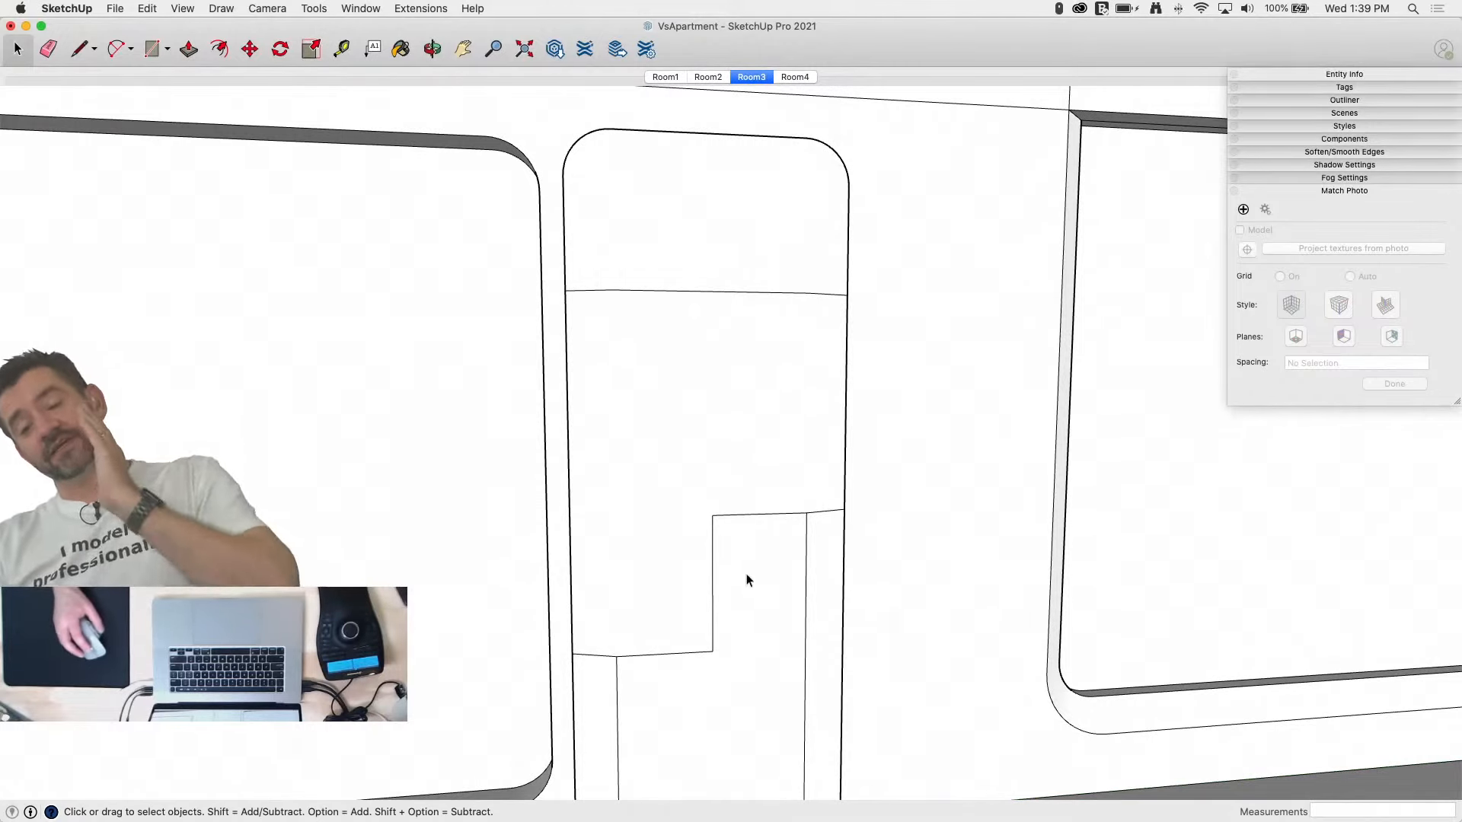
Step: Soften the two vertical bevel edges on the machine's lower front inside its group
key(e)
drag(620, 754, 661, 727)
key(space)
double_click(642, 731)
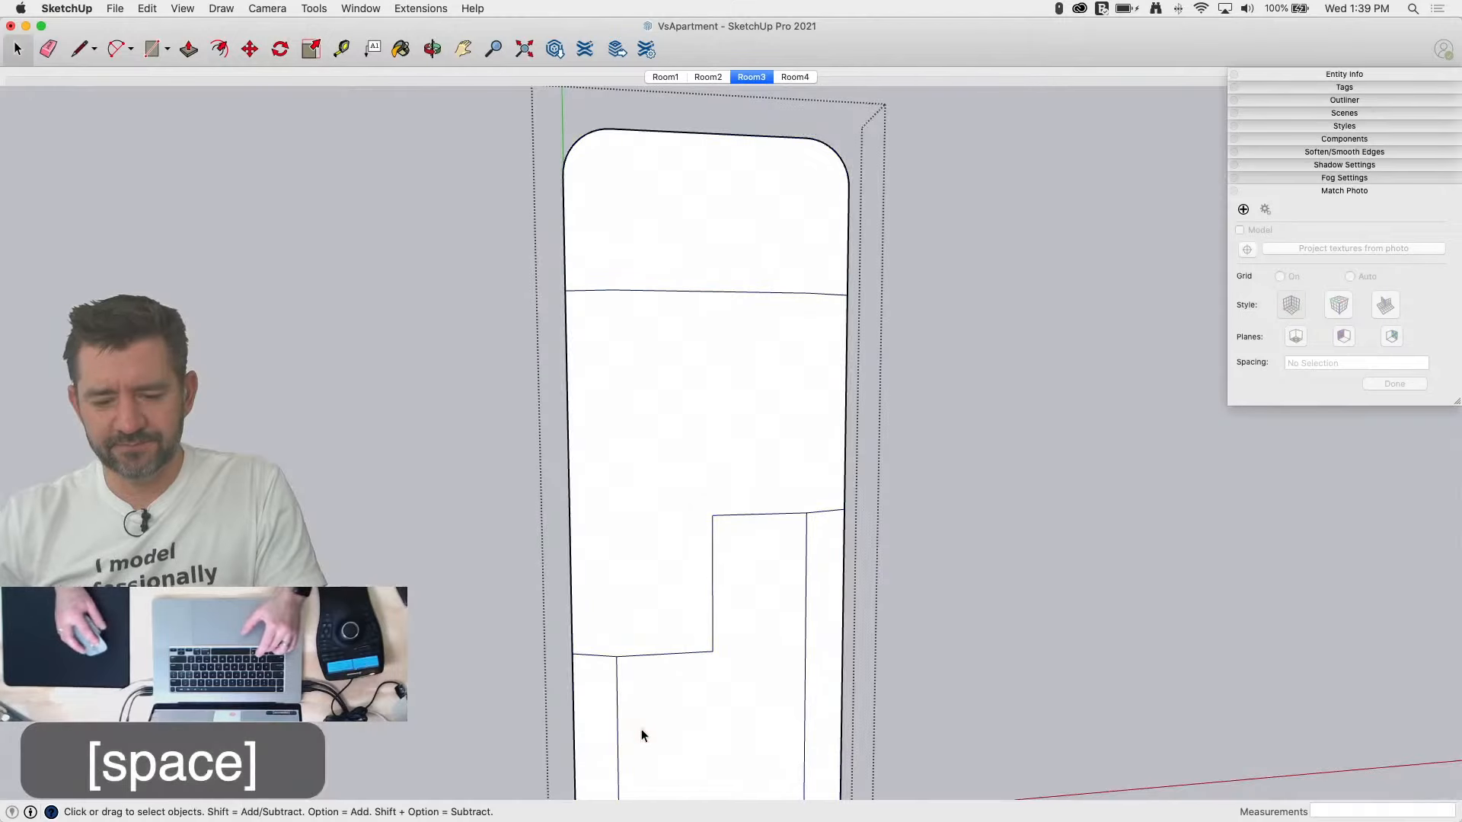
key(e)
click(623, 718)
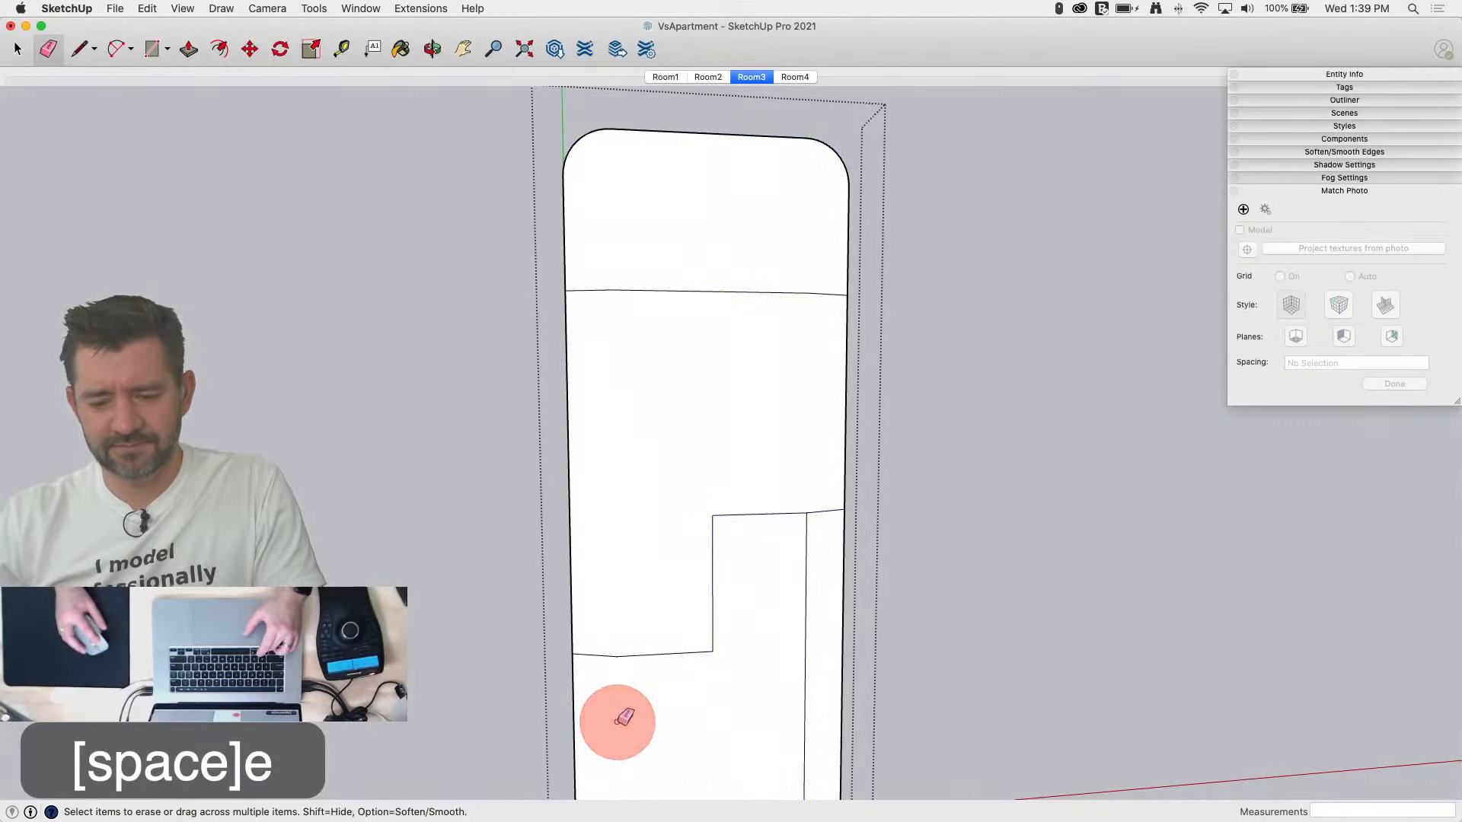
mouse_move(803, 629)
mouse_down()
mouse_move(818, 613)
mouse_move(811, 631)
mouse_up()
key(space)
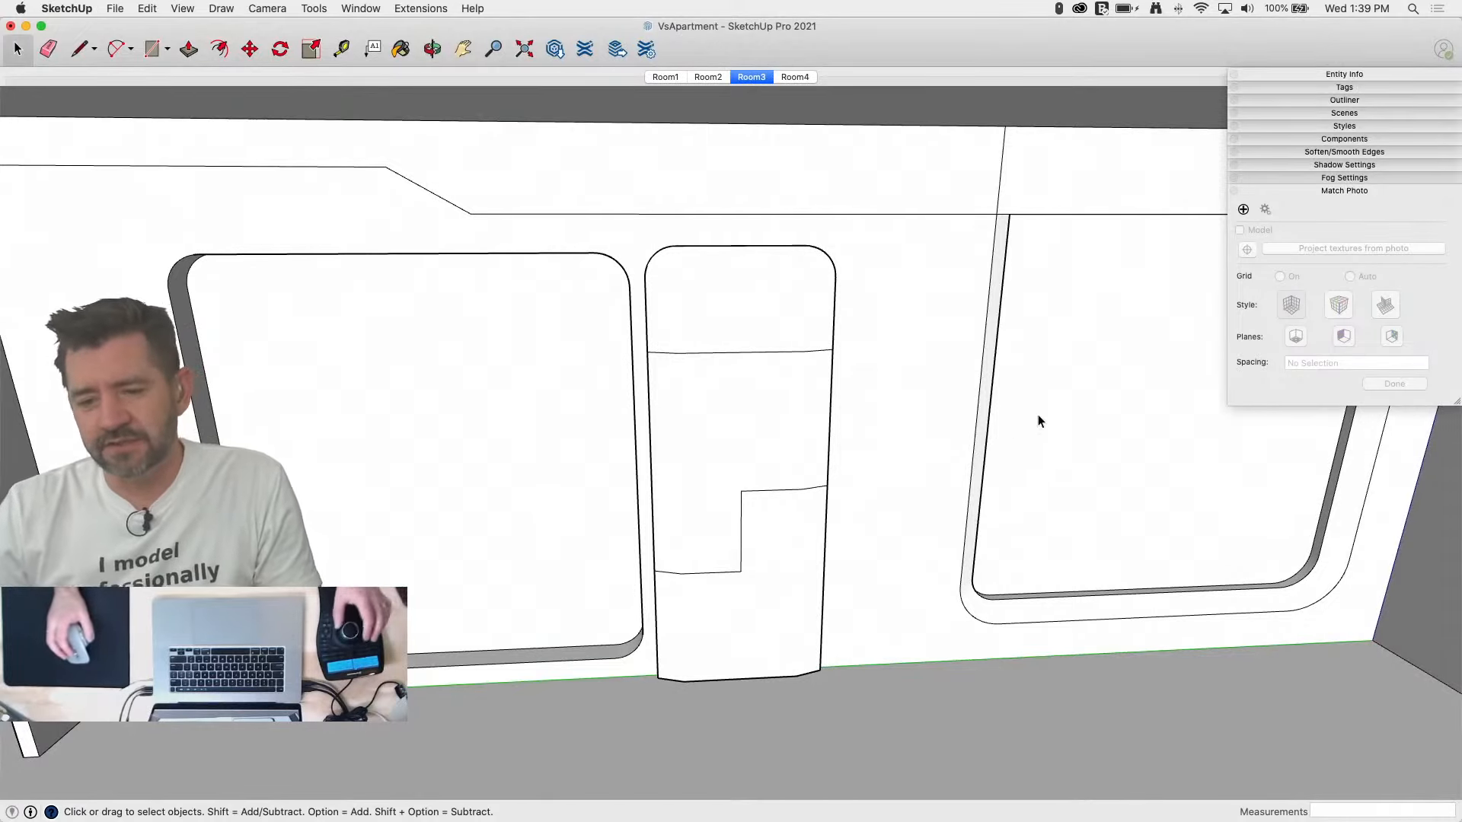
Step: Erase the extra edge at the upper corner of the bedroom opening's recess
key(e)
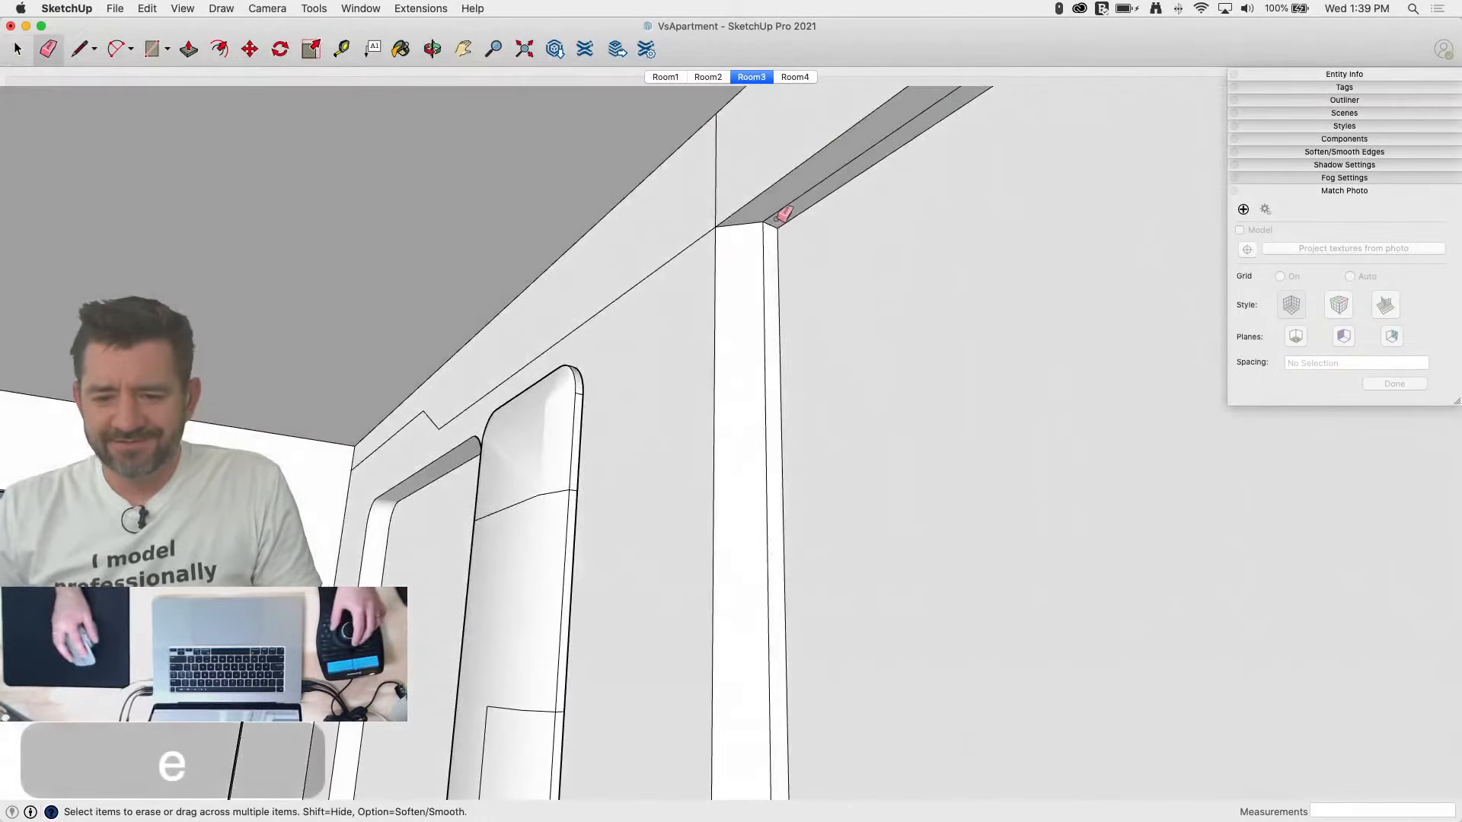
click(783, 206)
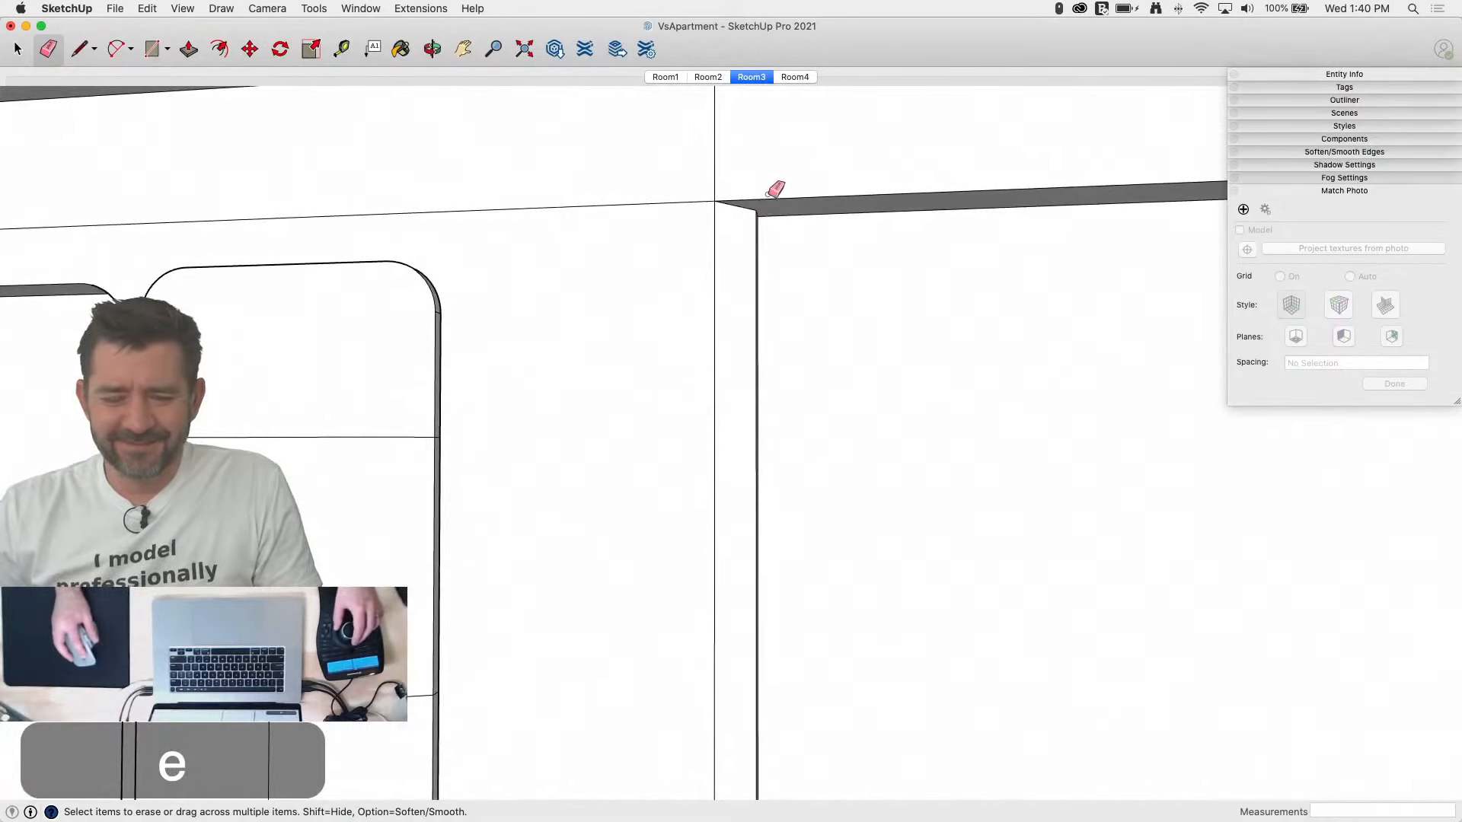
Step: Draw a vertical line across the upper wall band at the ceiling beam in Room3, and start a red-axis line from its top
click(764, 77)
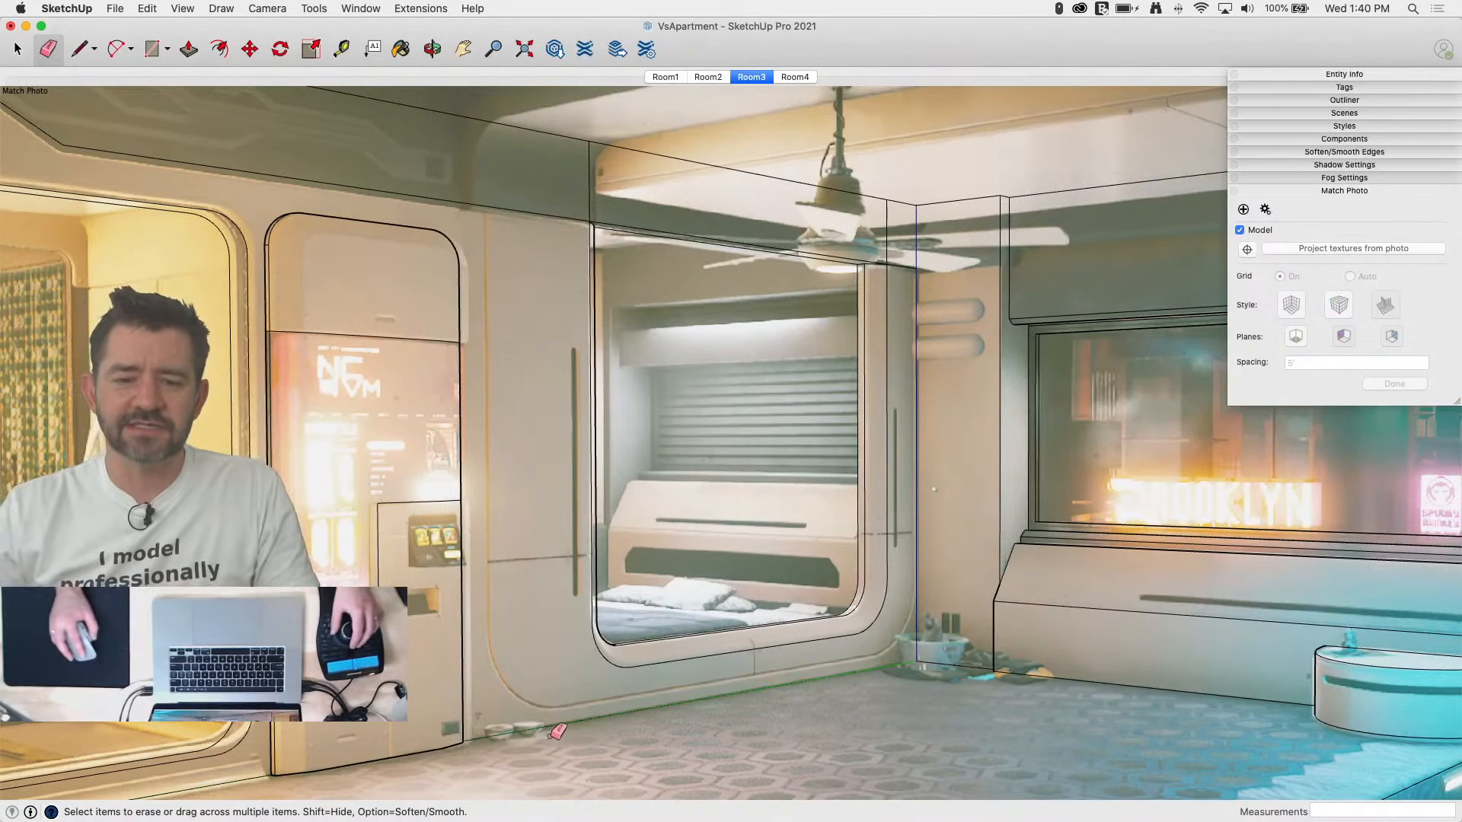
scroll(556, 732, down, 3)
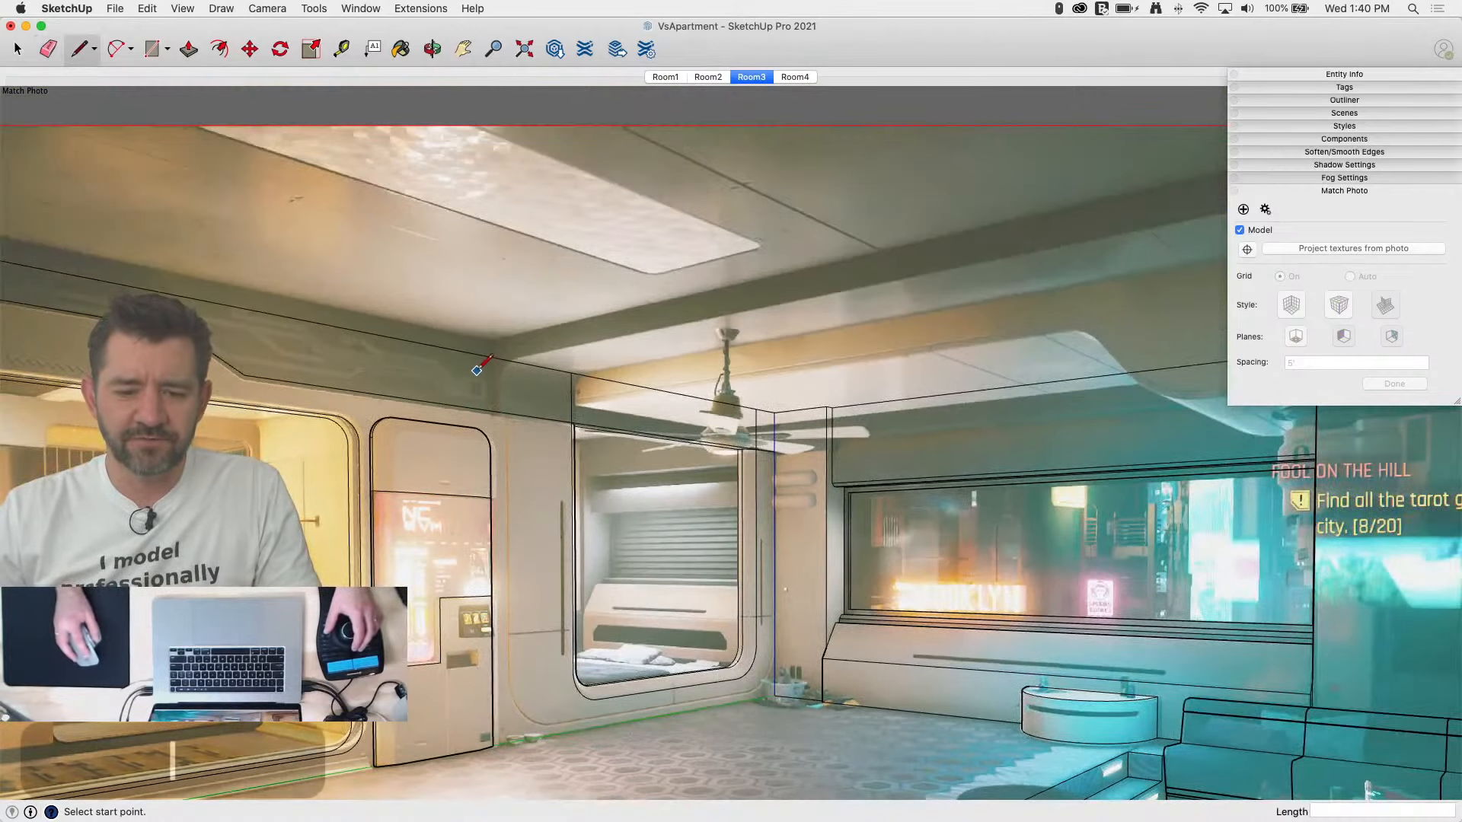
scroll(529, 380, up, 5)
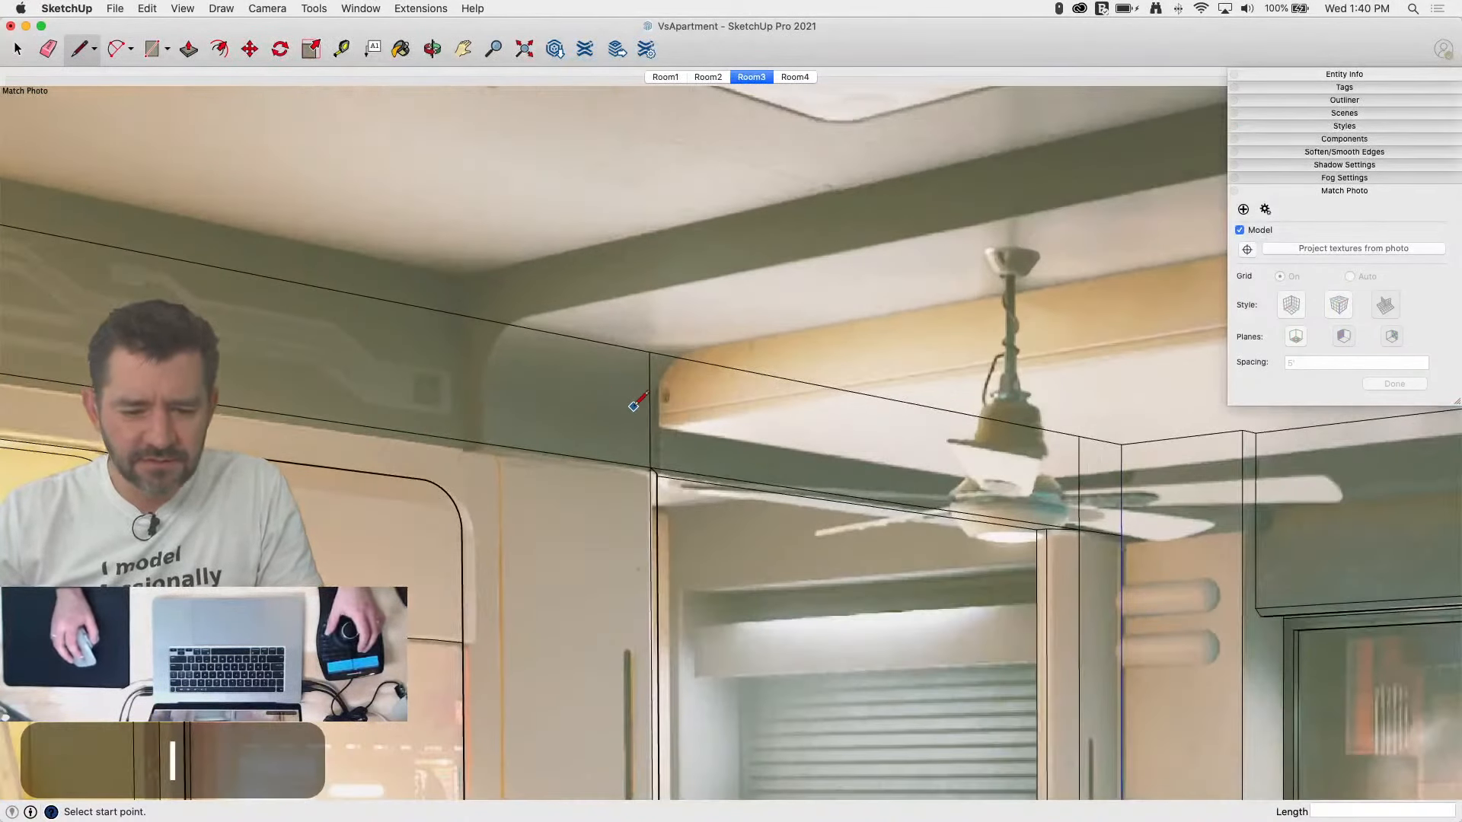
scroll(663, 404, up, 2)
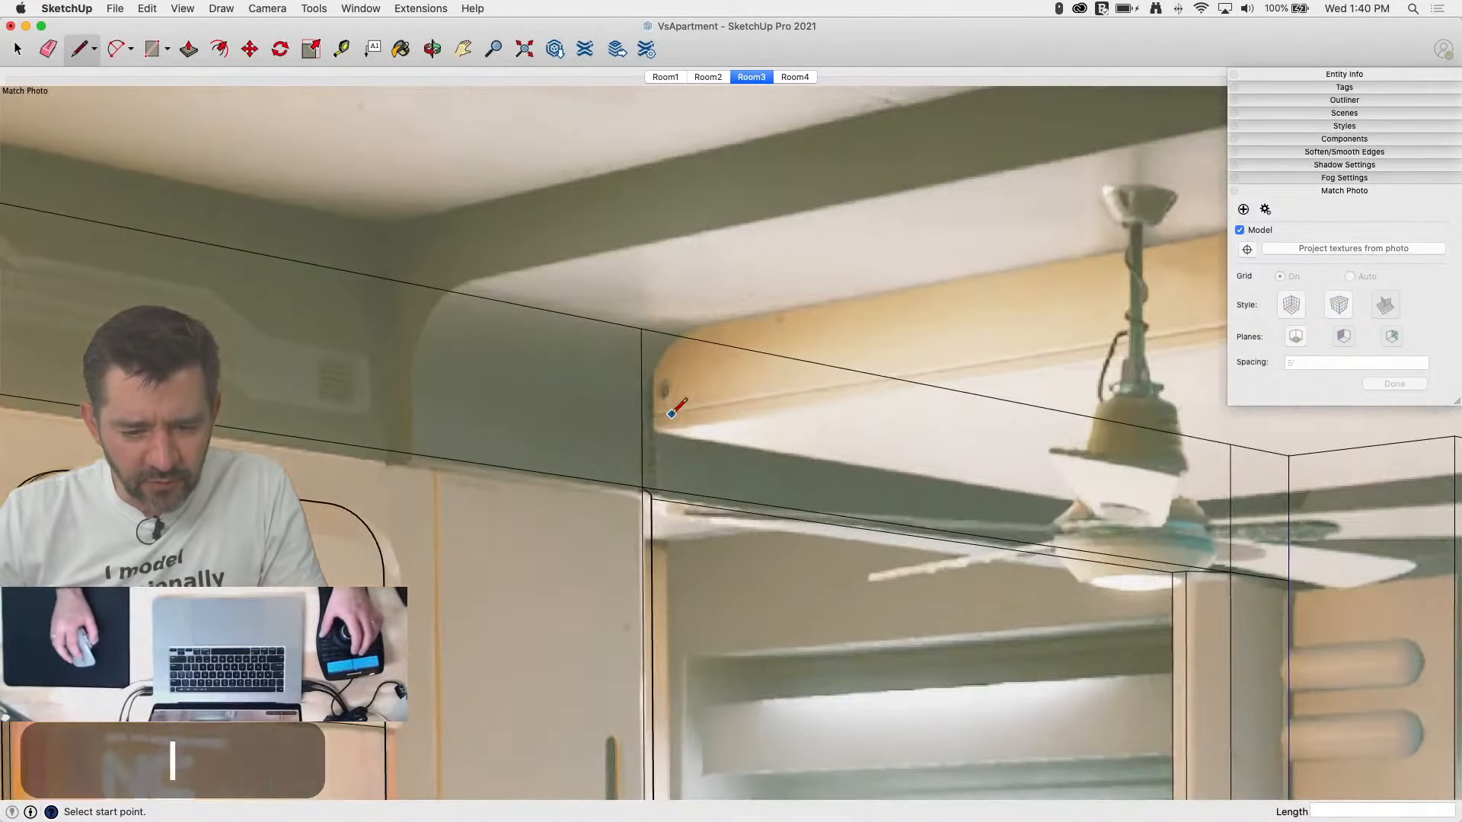
click(387, 449)
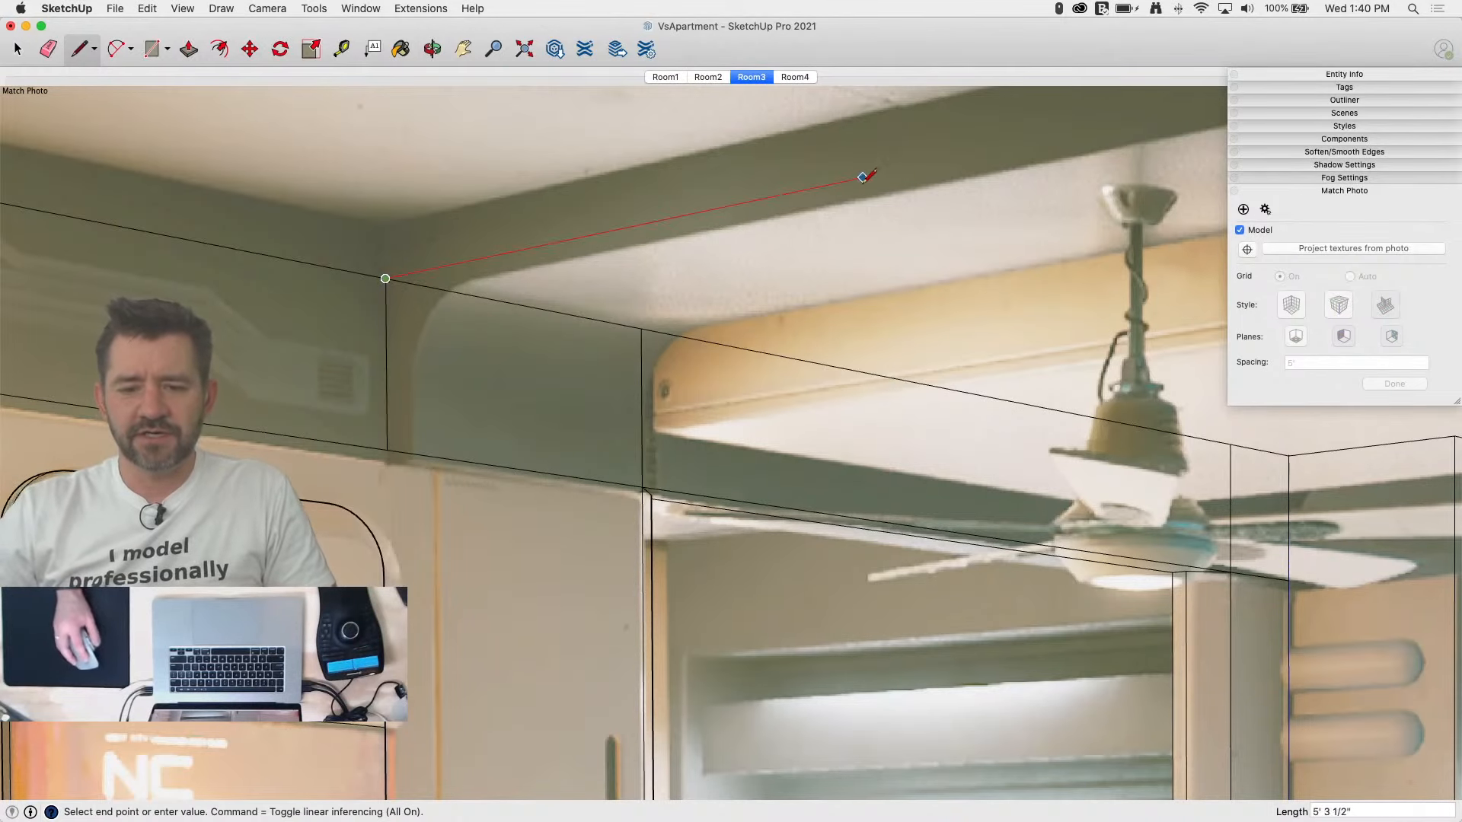
Step: Carry the ceiling edge line from Room3 across to the shelf wall in Room2, then outline the upper wall band to the back corner
click(665, 77)
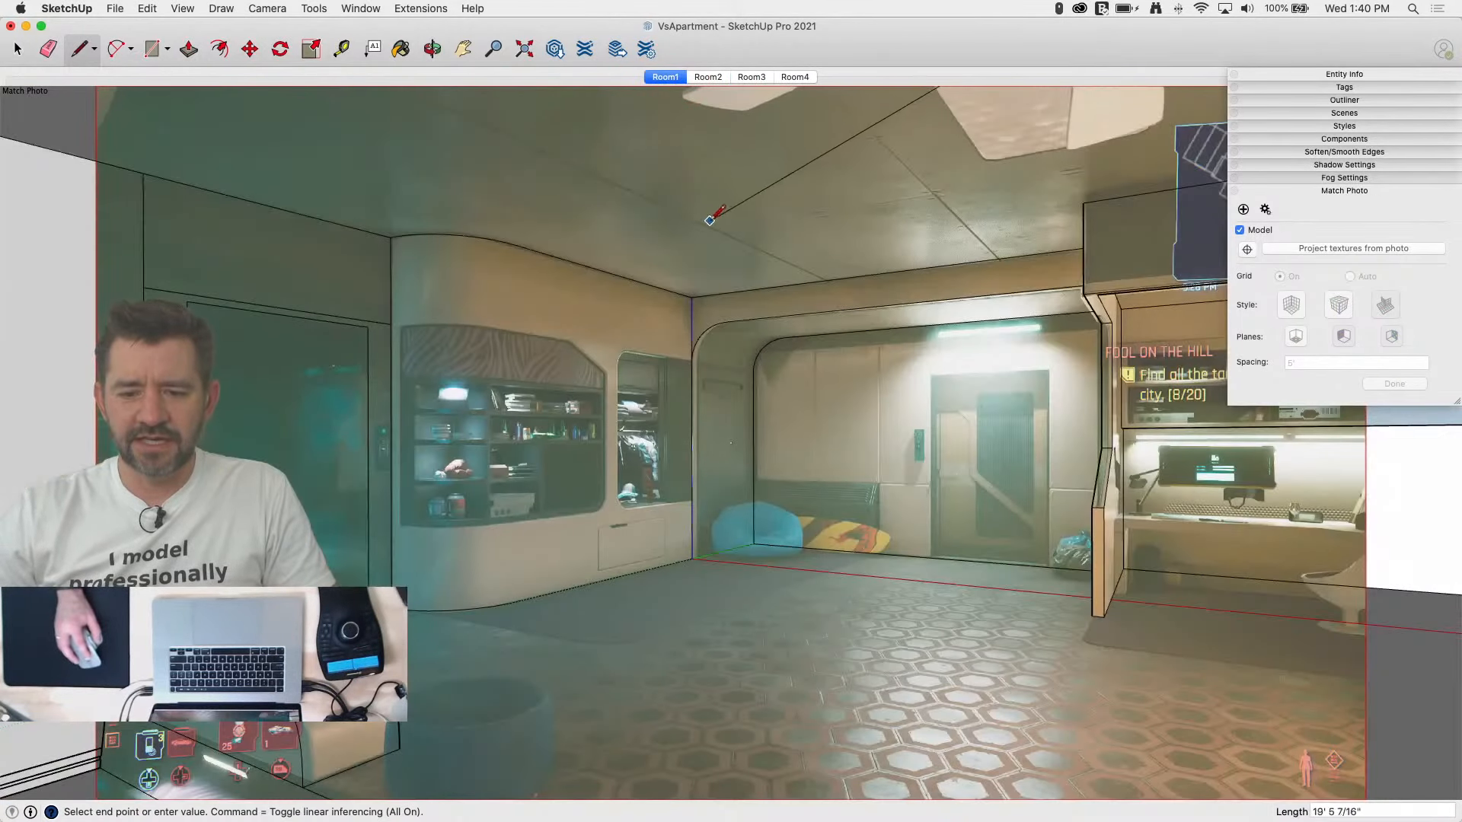
click(708, 77)
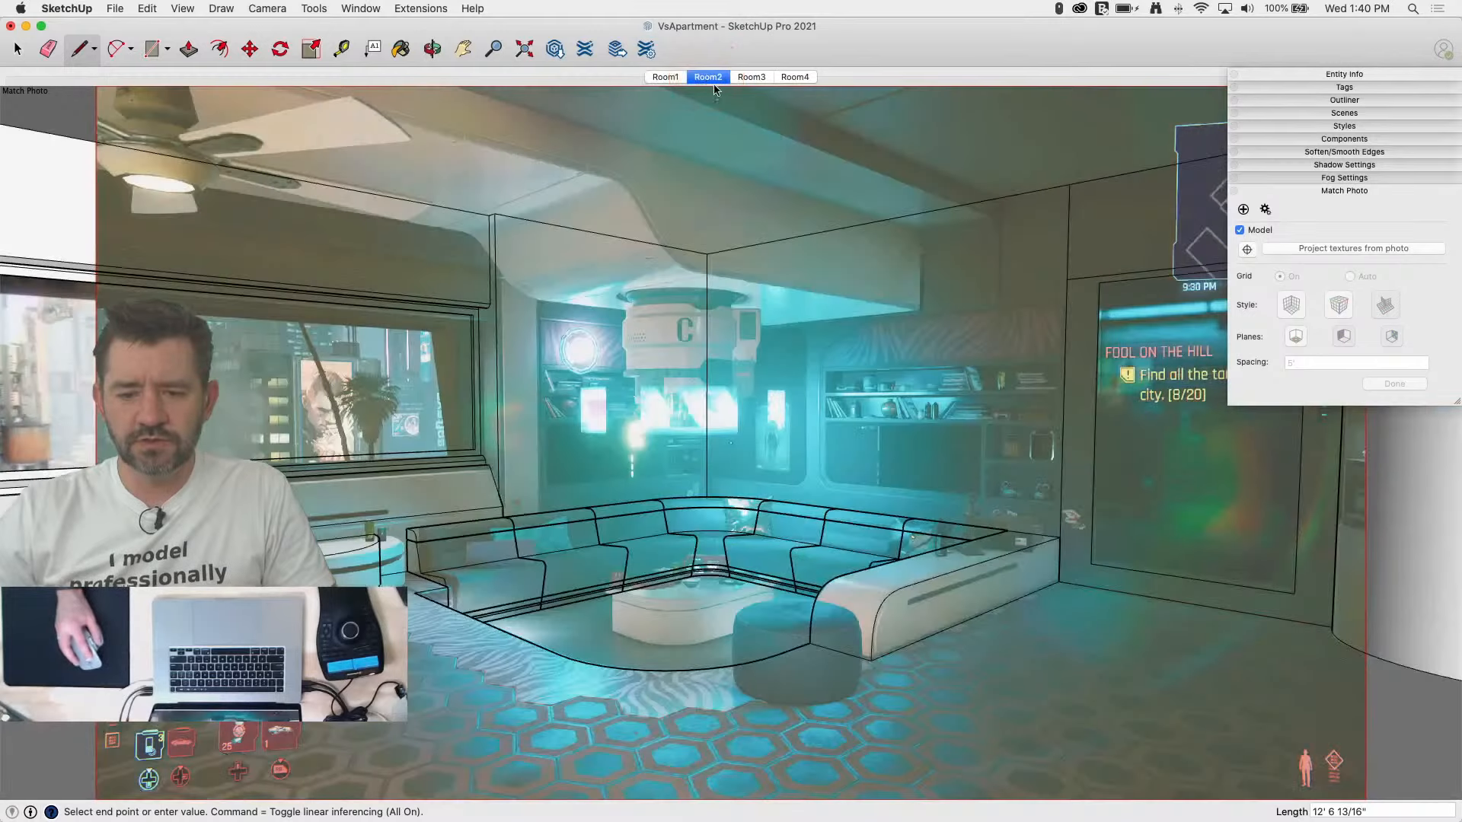
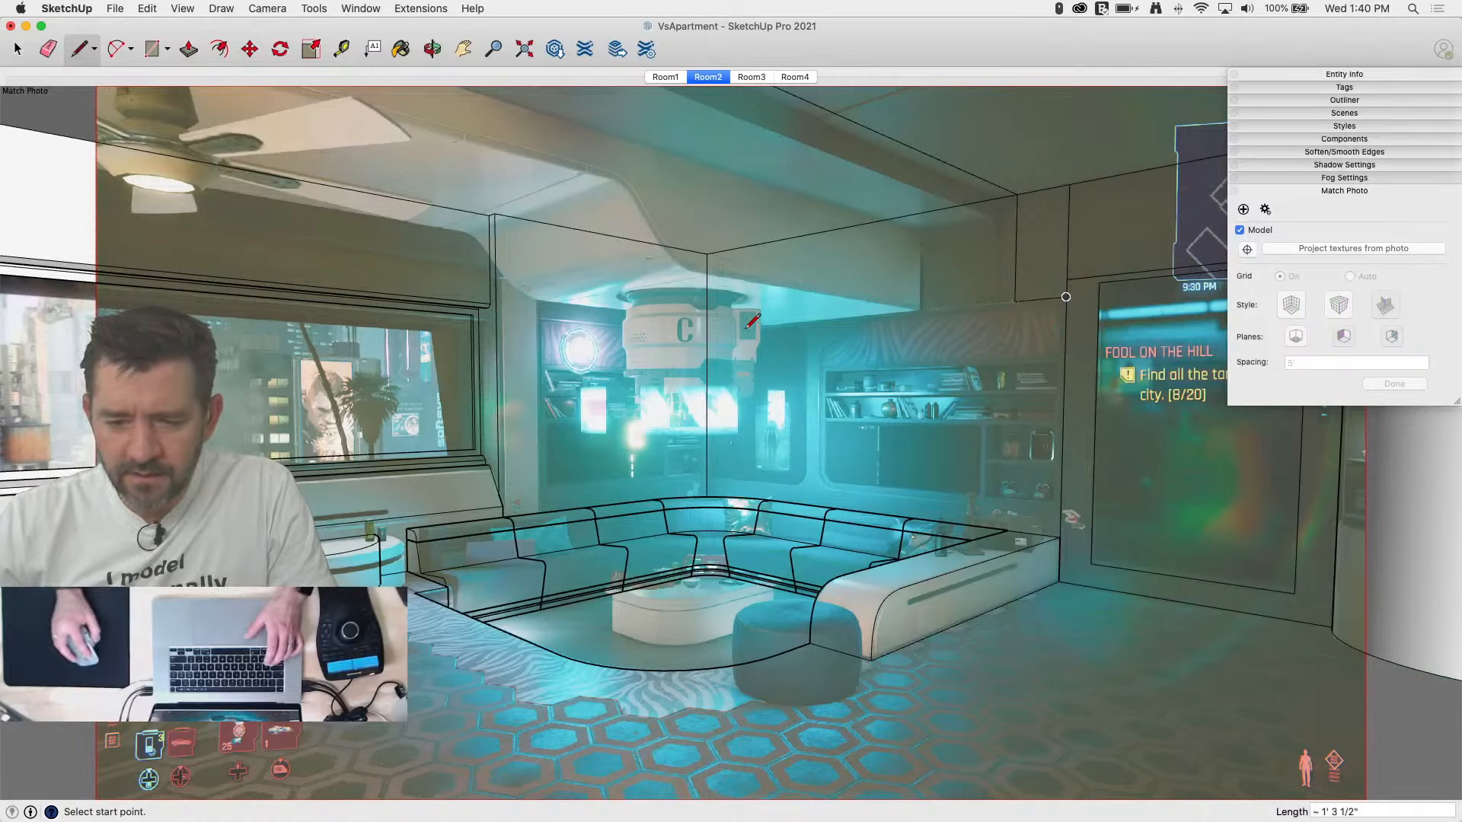
click(707, 328)
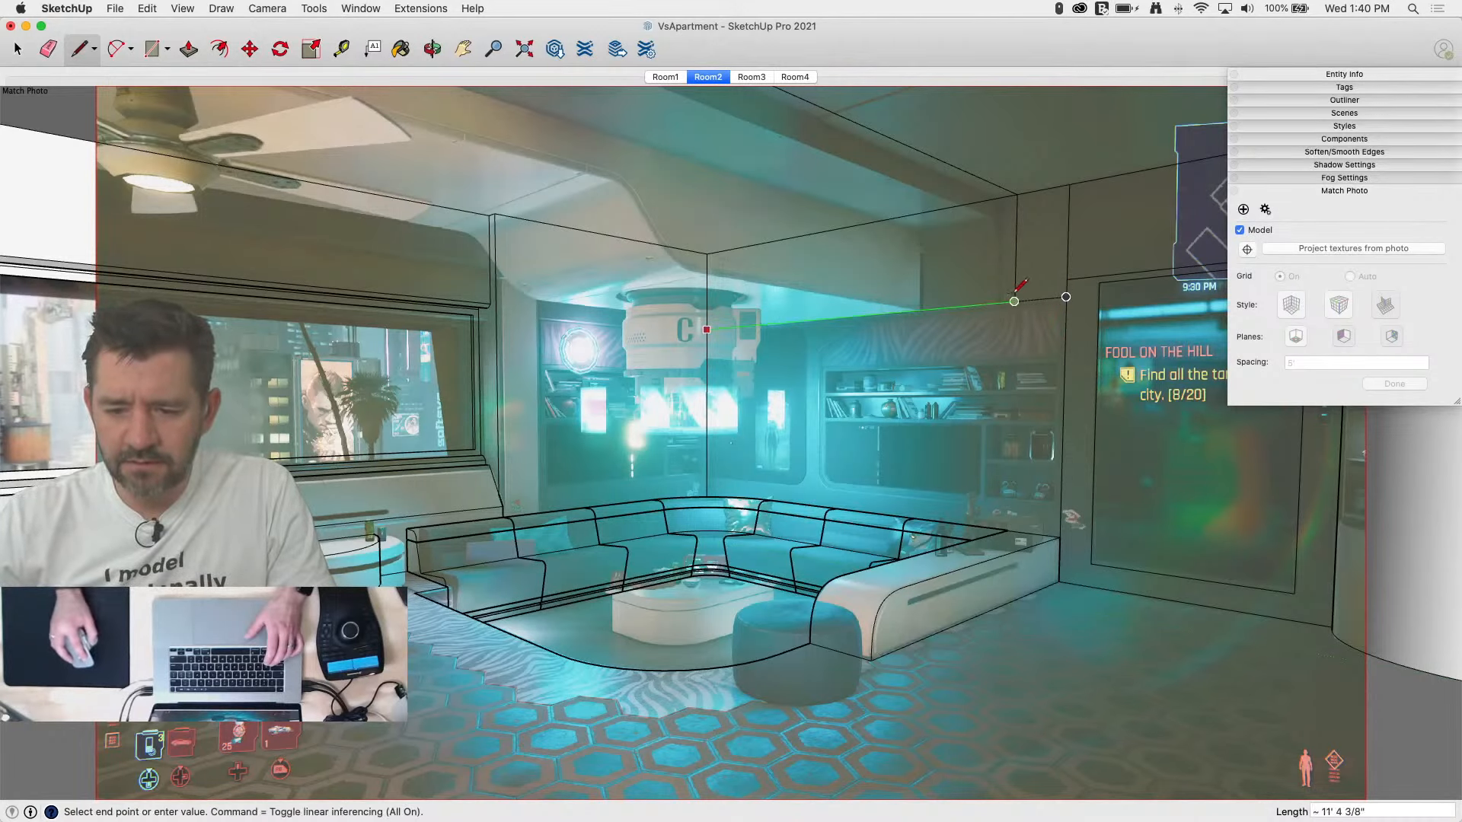
click(707, 329)
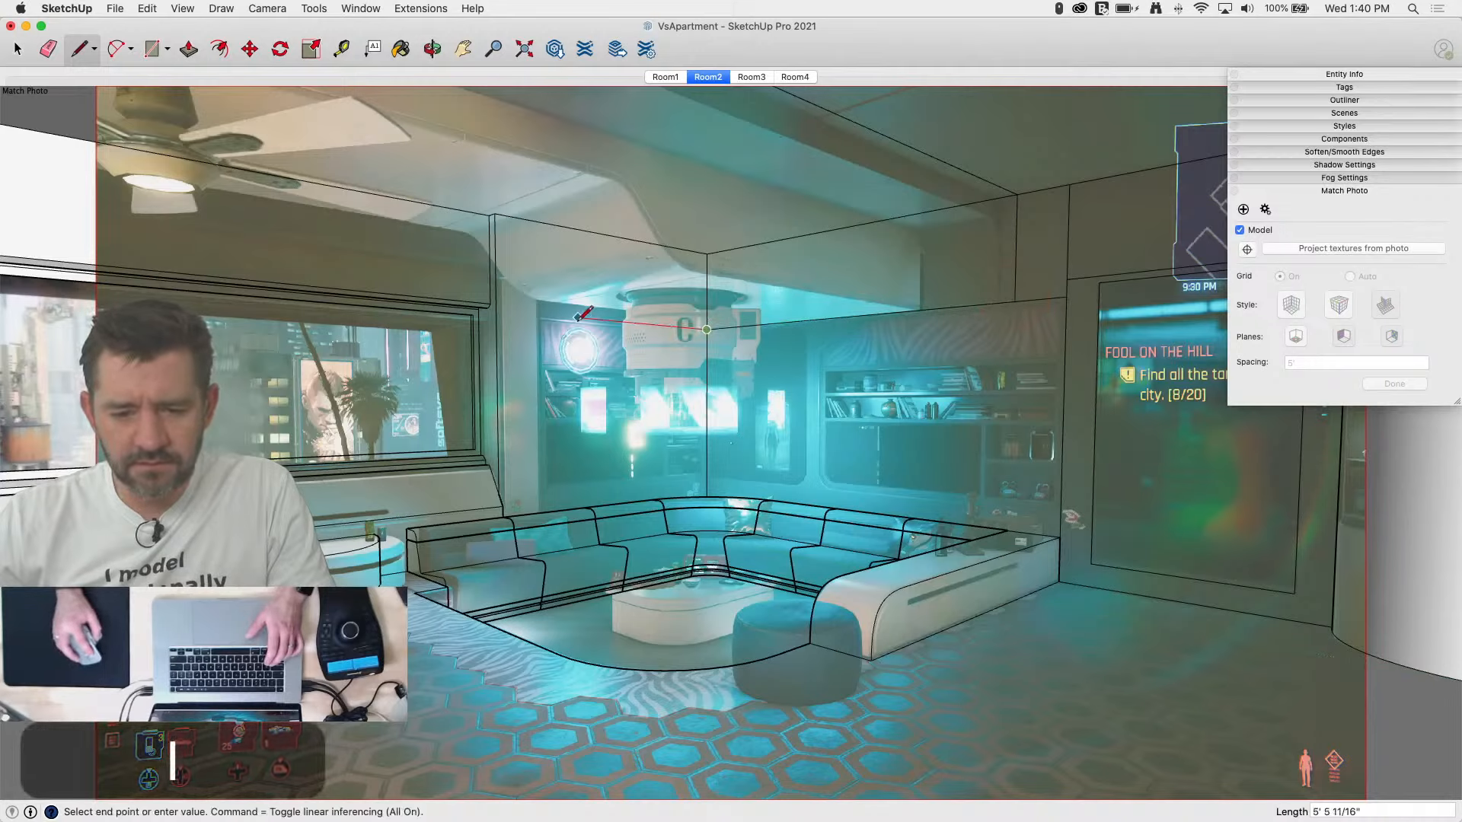
Step: Continue the band line along the adjoining wall from the back corner and close it with an edge about 2' 8" up to the ceiling
click(537, 313)
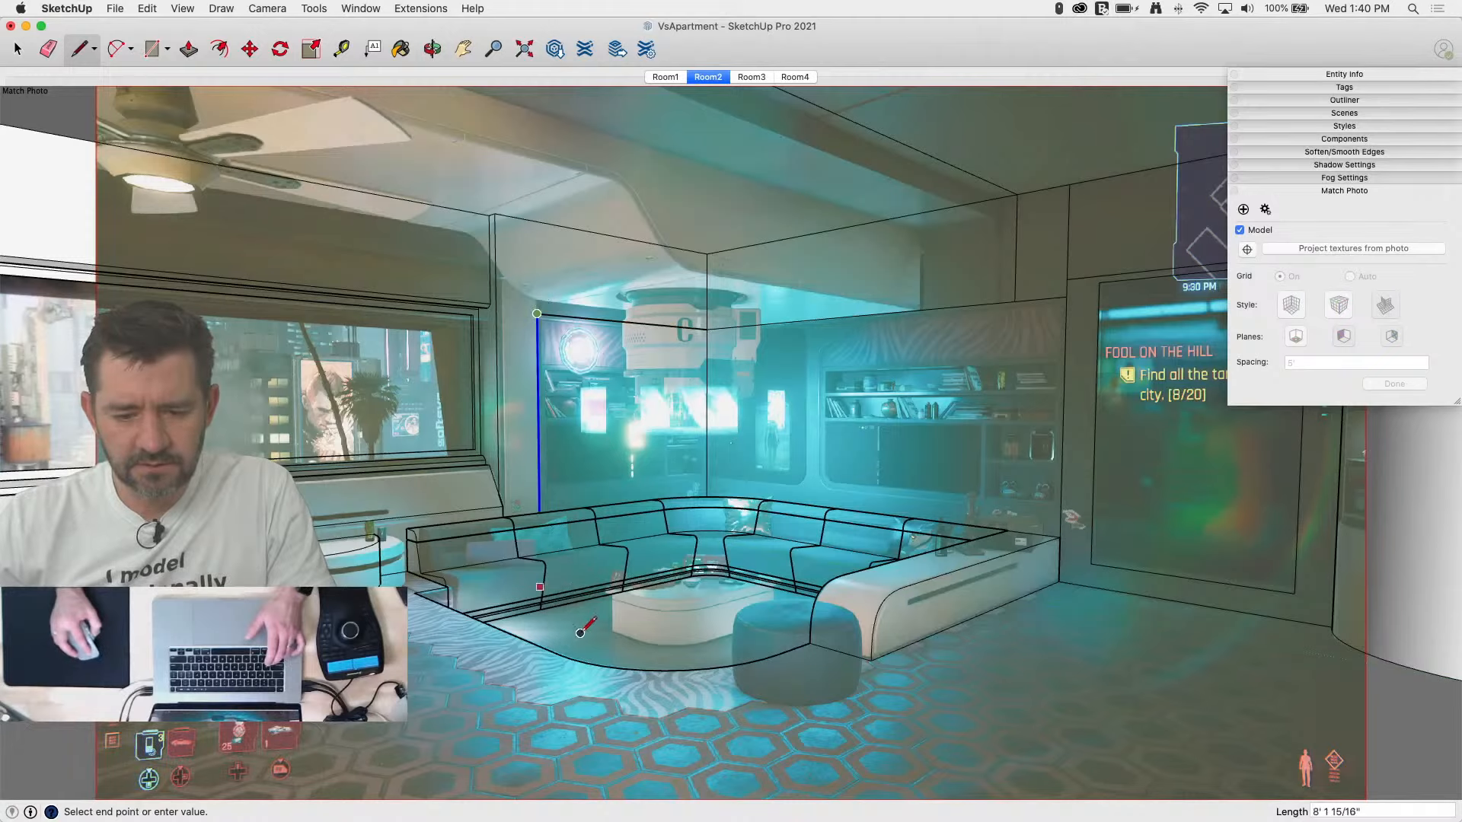
click(536, 313)
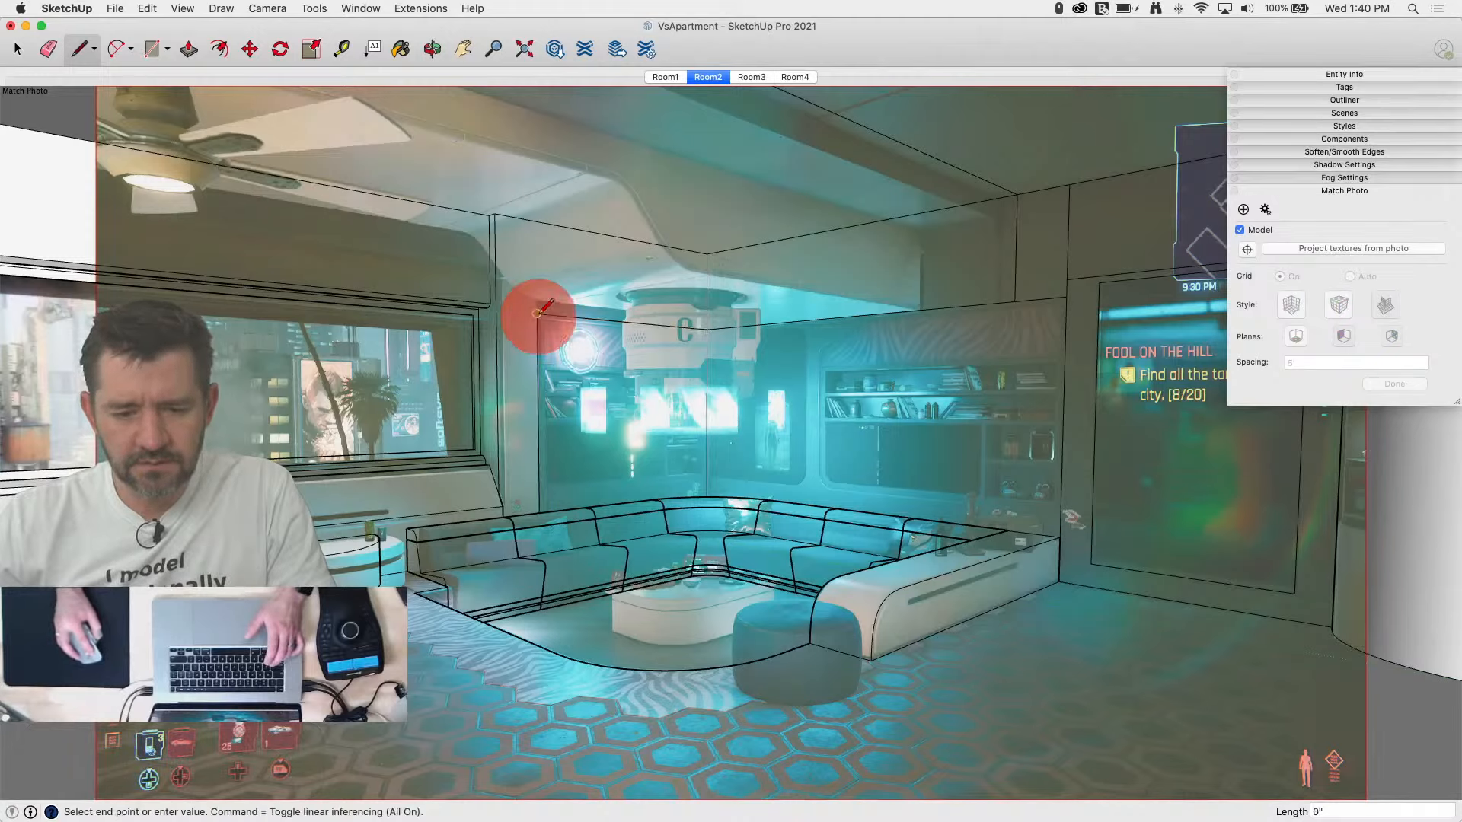
click(536, 221)
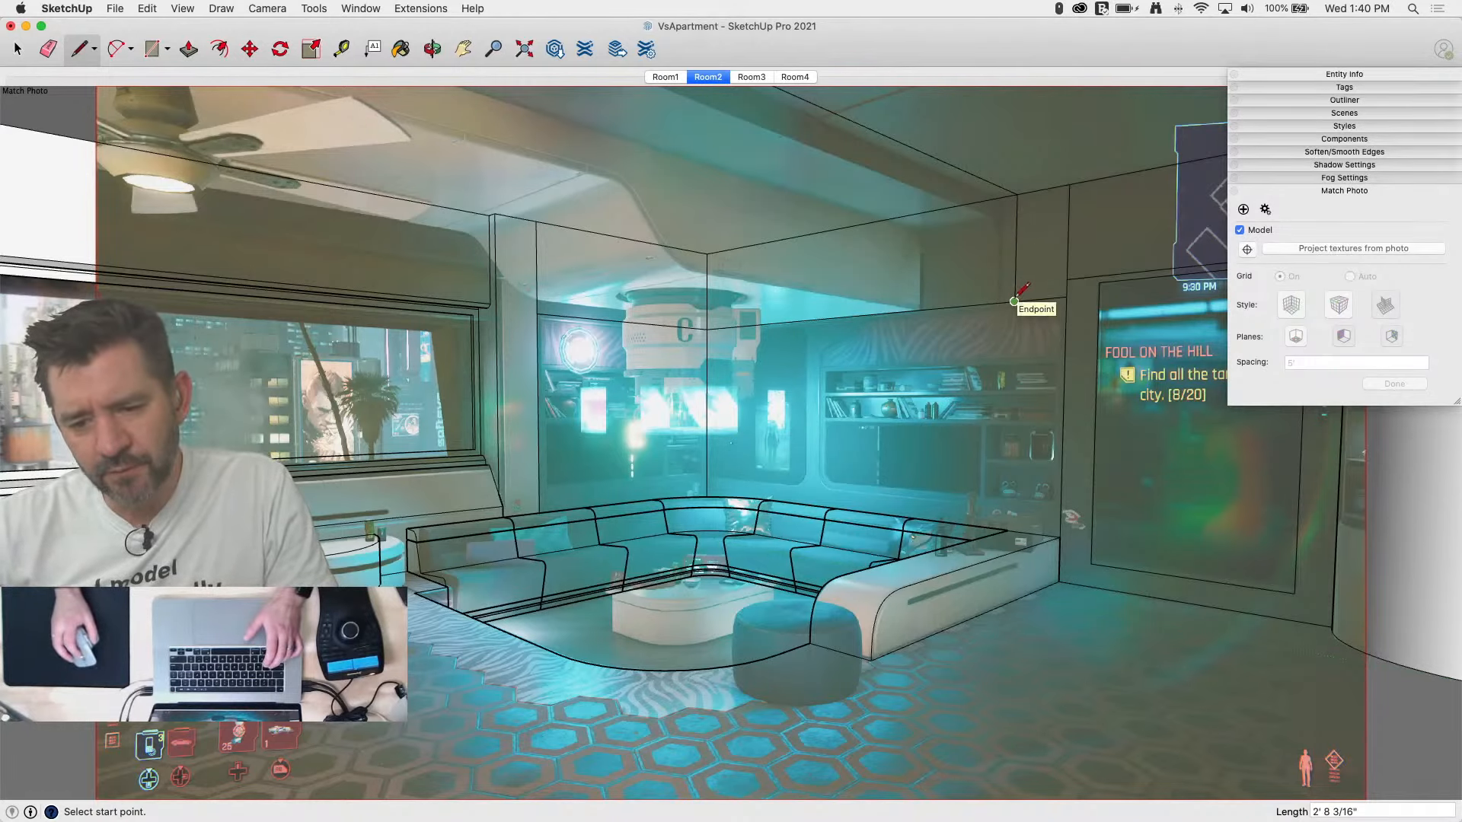
Step: Push/pull the upper wall face above the bookshelves in Room2 by about 1 1/8"
scroll(1014, 302, up, 5)
scroll(1052, 294, down, 2)
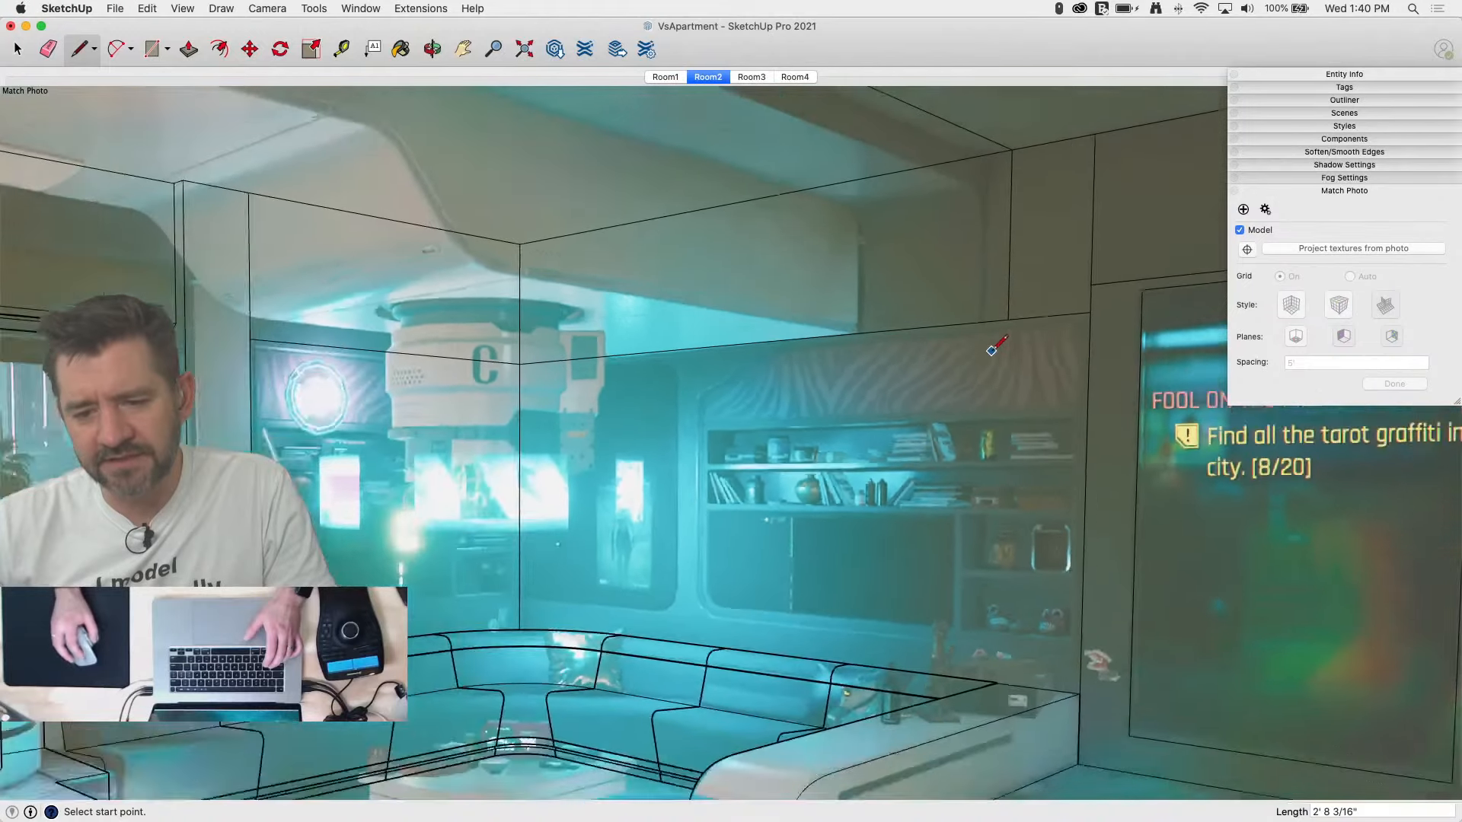
scroll(991, 350, down, 2)
scroll(1005, 325, up, 4)
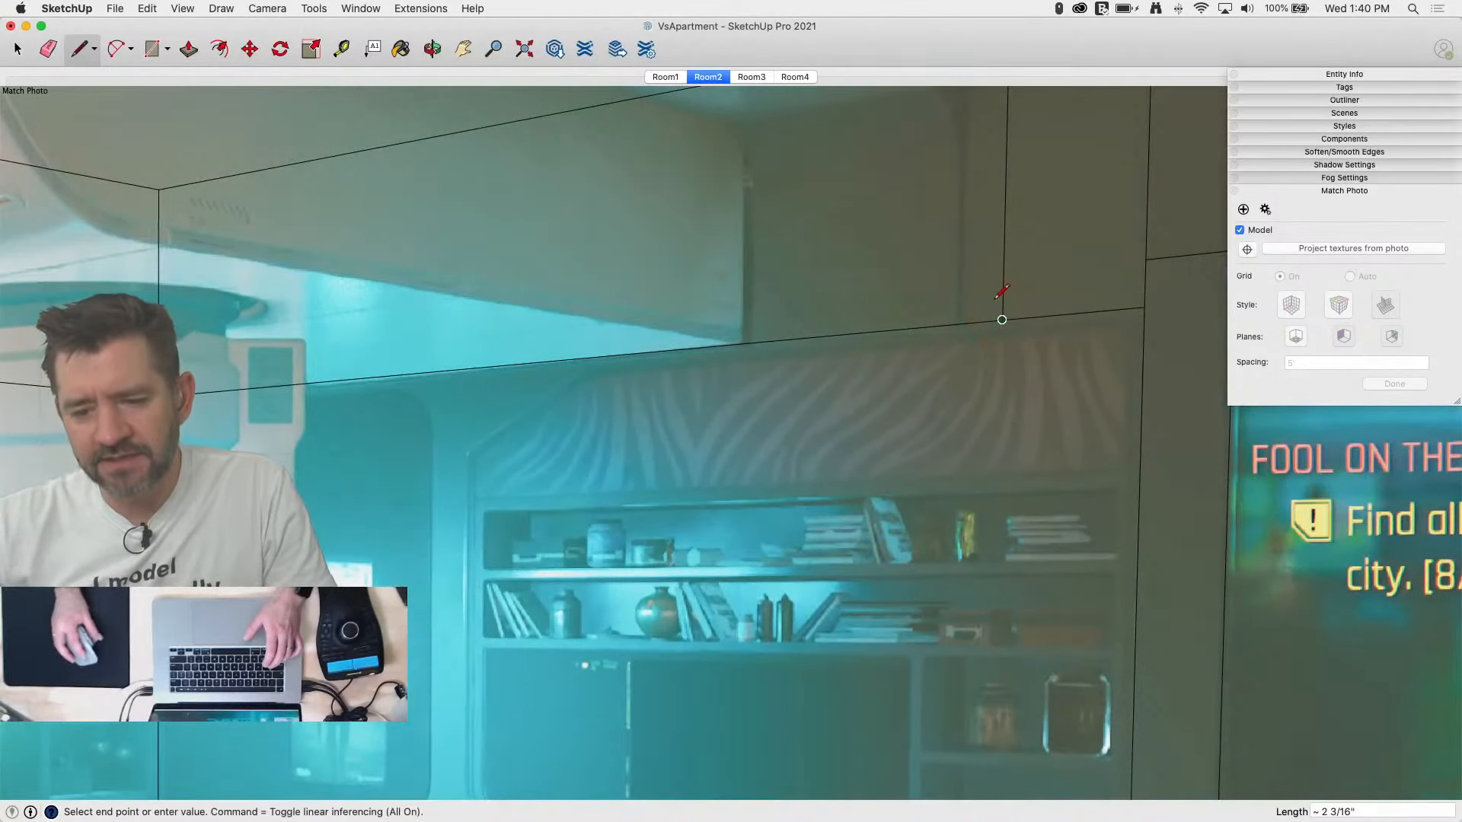
click(1002, 319)
key(p)
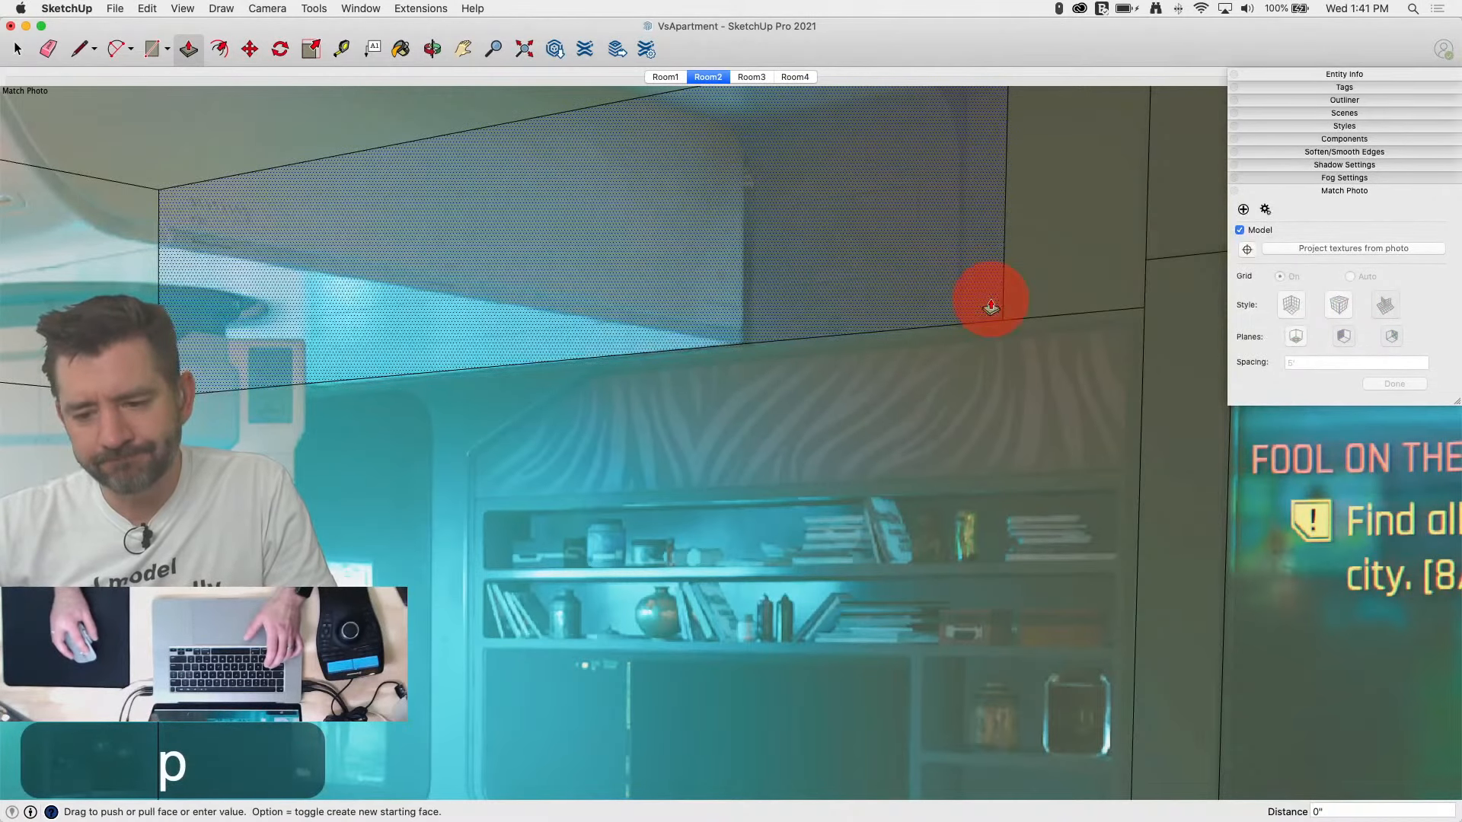
drag(989, 300, 986, 298)
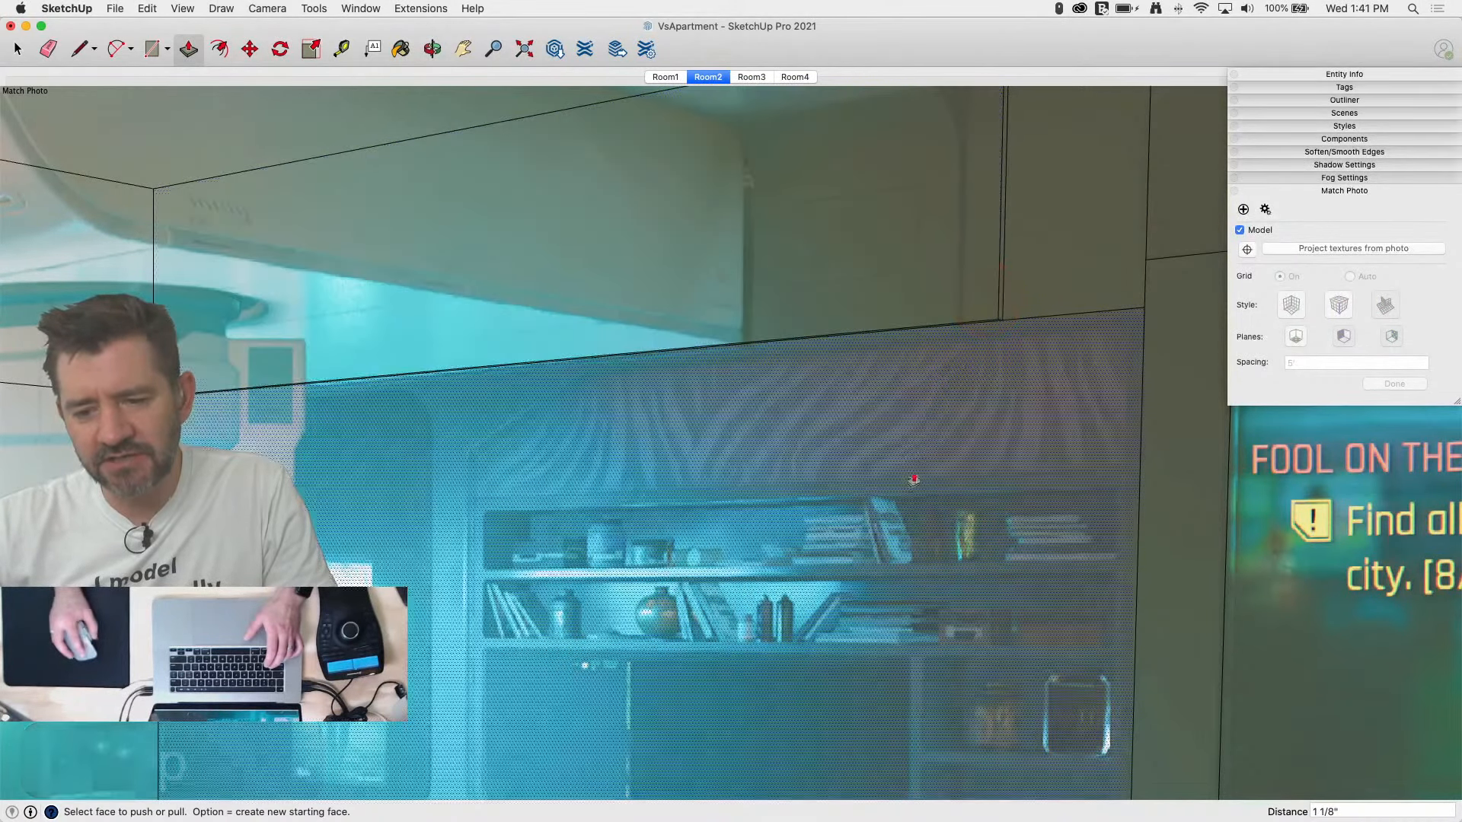
Step: Draw a line about 24' 6" long from the upper wall edge in Room2 to the matching corner edge in Room3
scroll(928, 518, down, 4)
scroll(933, 331, up, 3)
key(l)
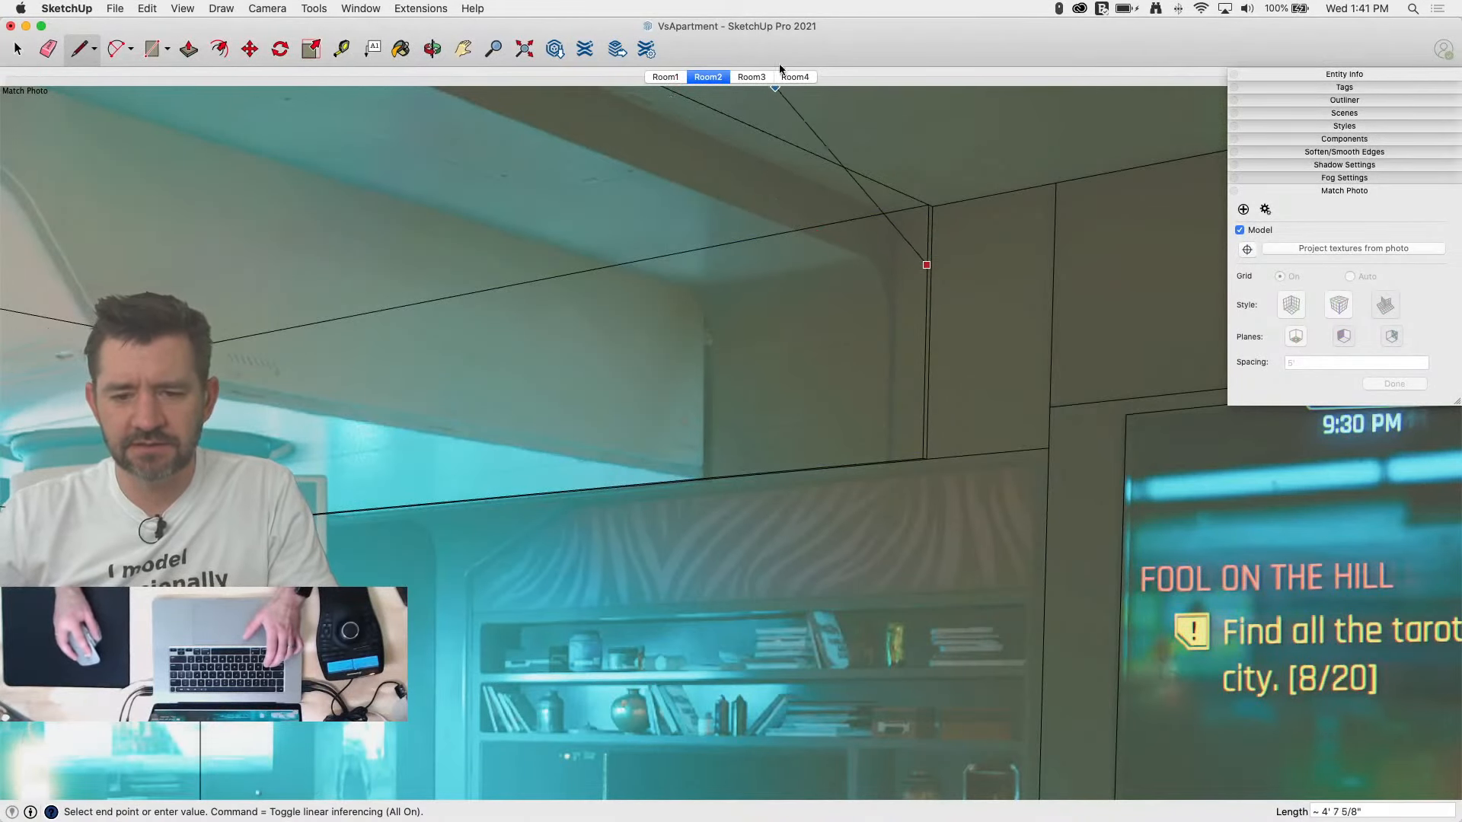
click(806, 79)
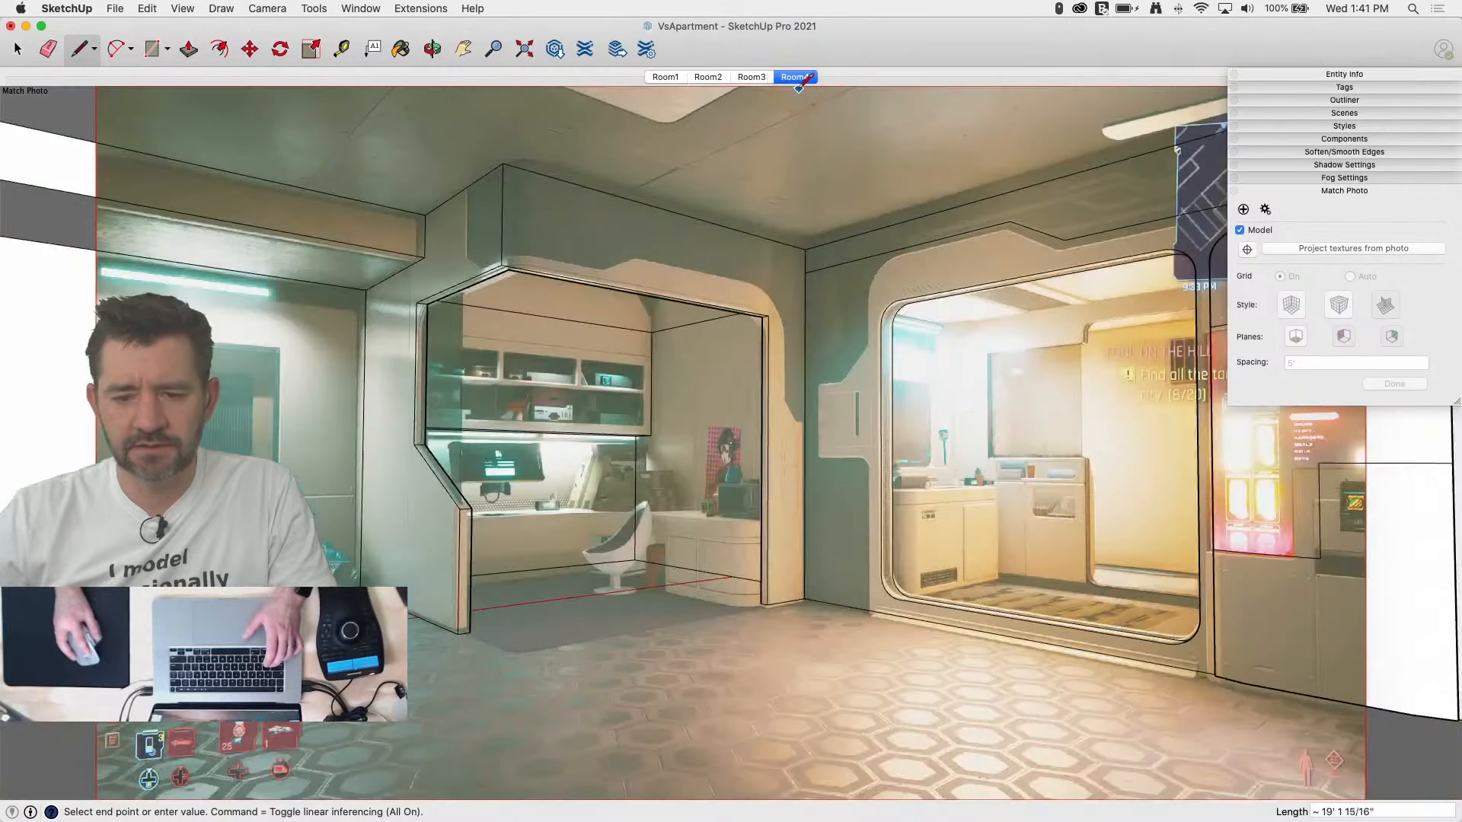
click(752, 78)
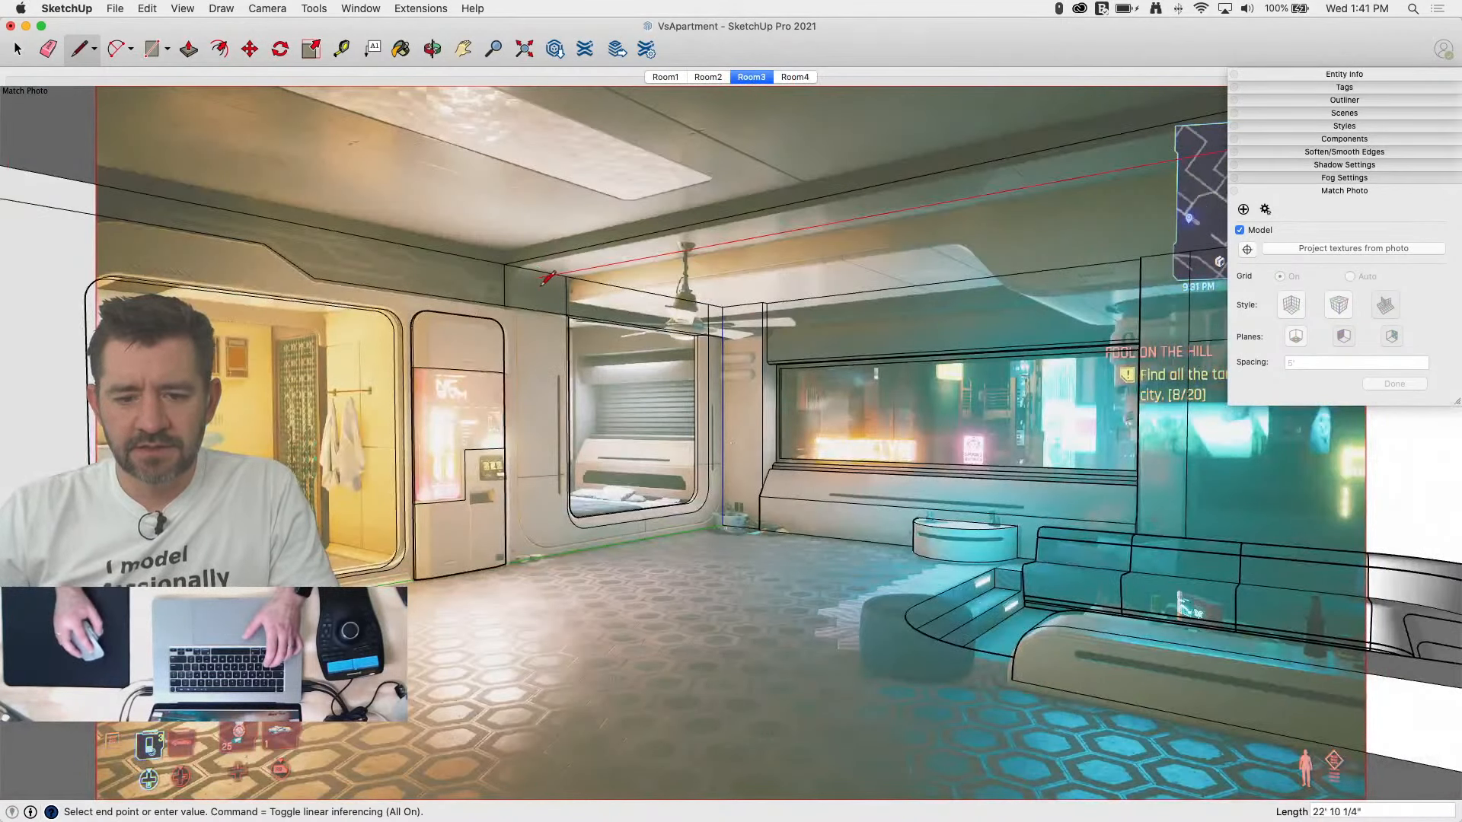
click(506, 282)
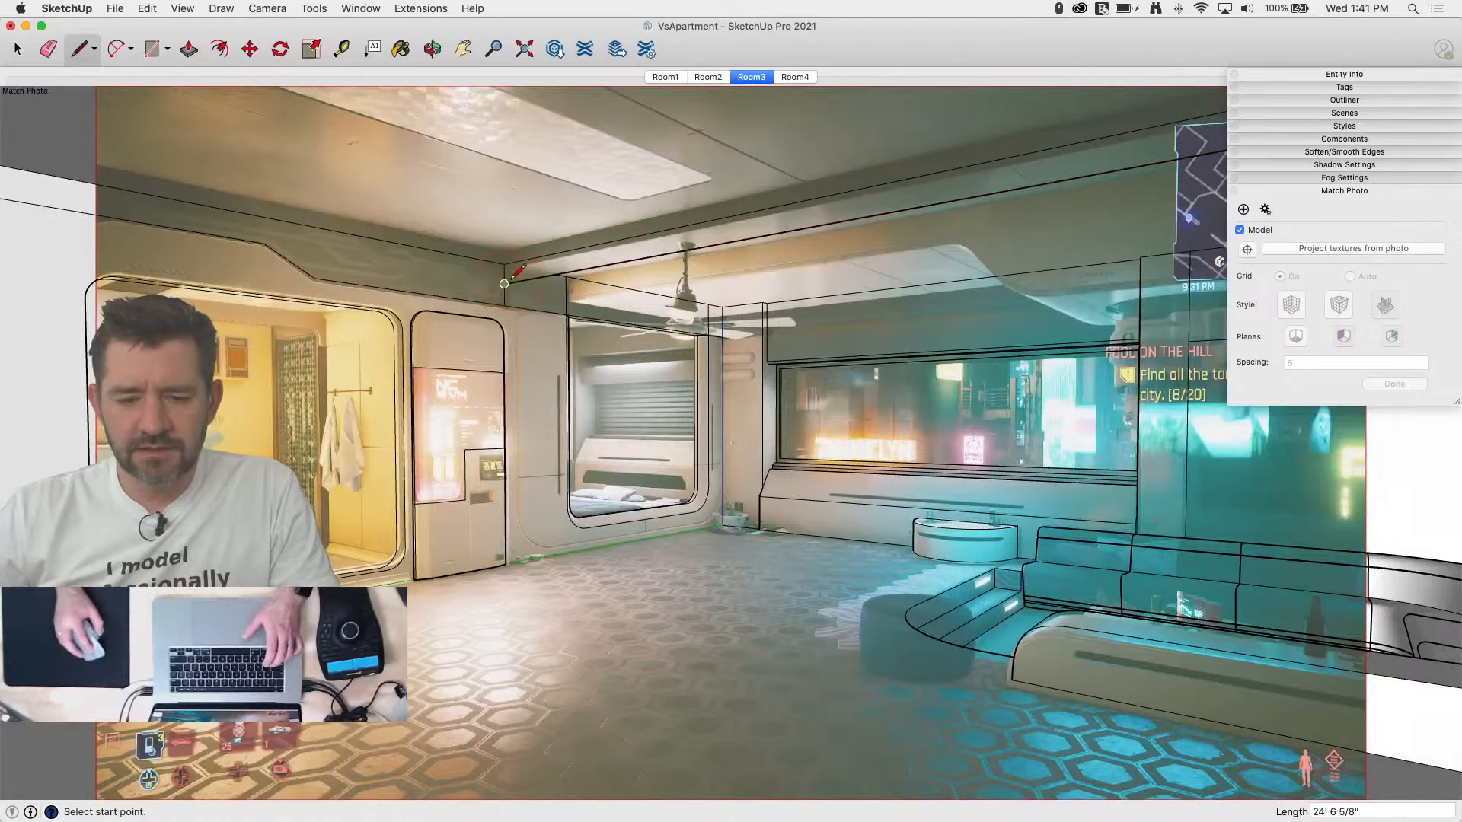
Step: Push/pull the upper wall panel beside the ceiling corner in Room3 by 15/16"
scroll(510, 293, up, 5)
key(p)
scroll(515, 286, up, 3)
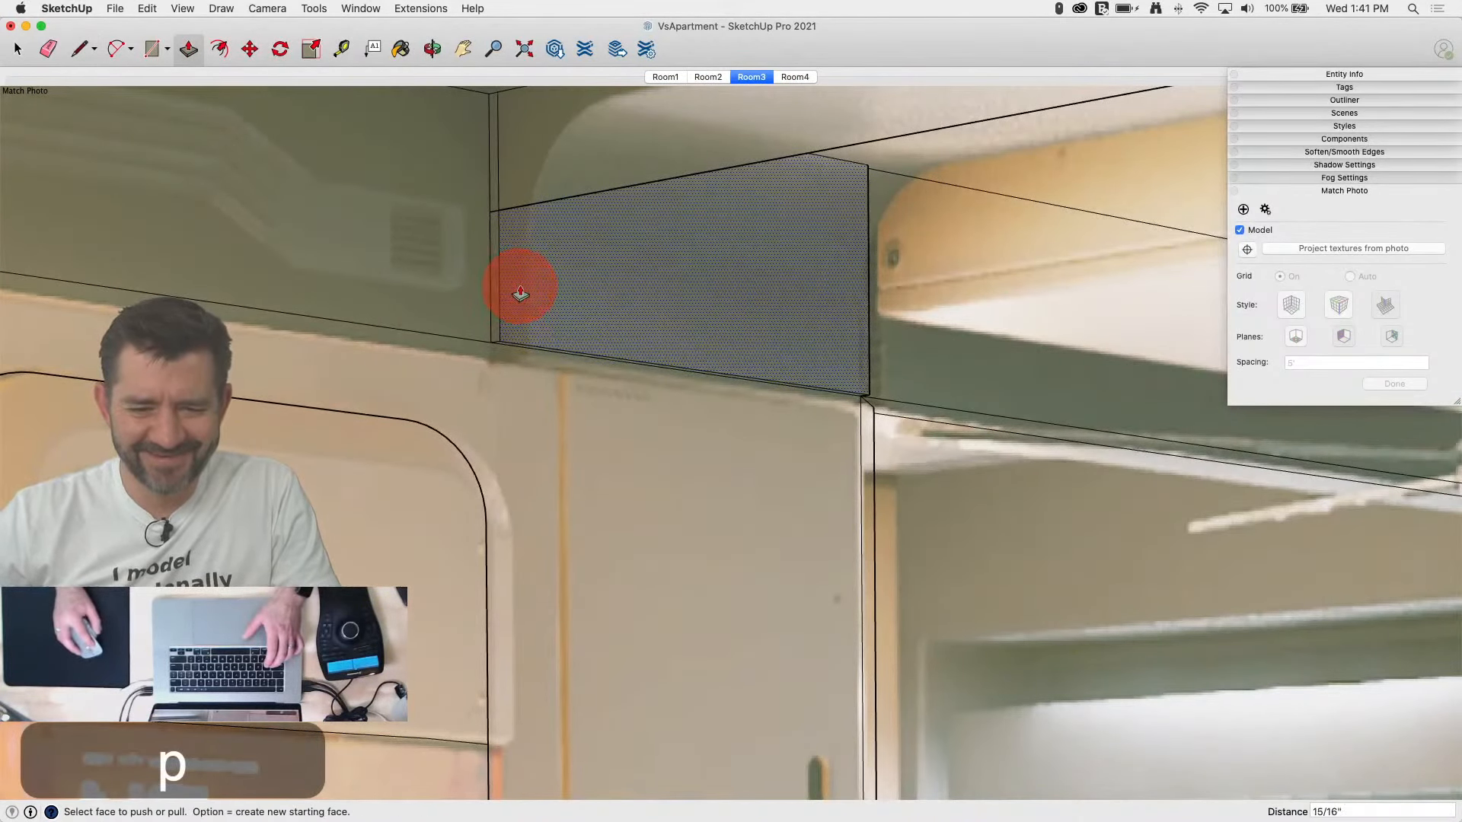
Step: Round the upper wall panel's top corner with an arc of about 3 9/16" radius and push/pull the corner piece about 2' 6 7/16" to the panel's far edge
key(l)
middle_drag(515, 244, 600, 305)
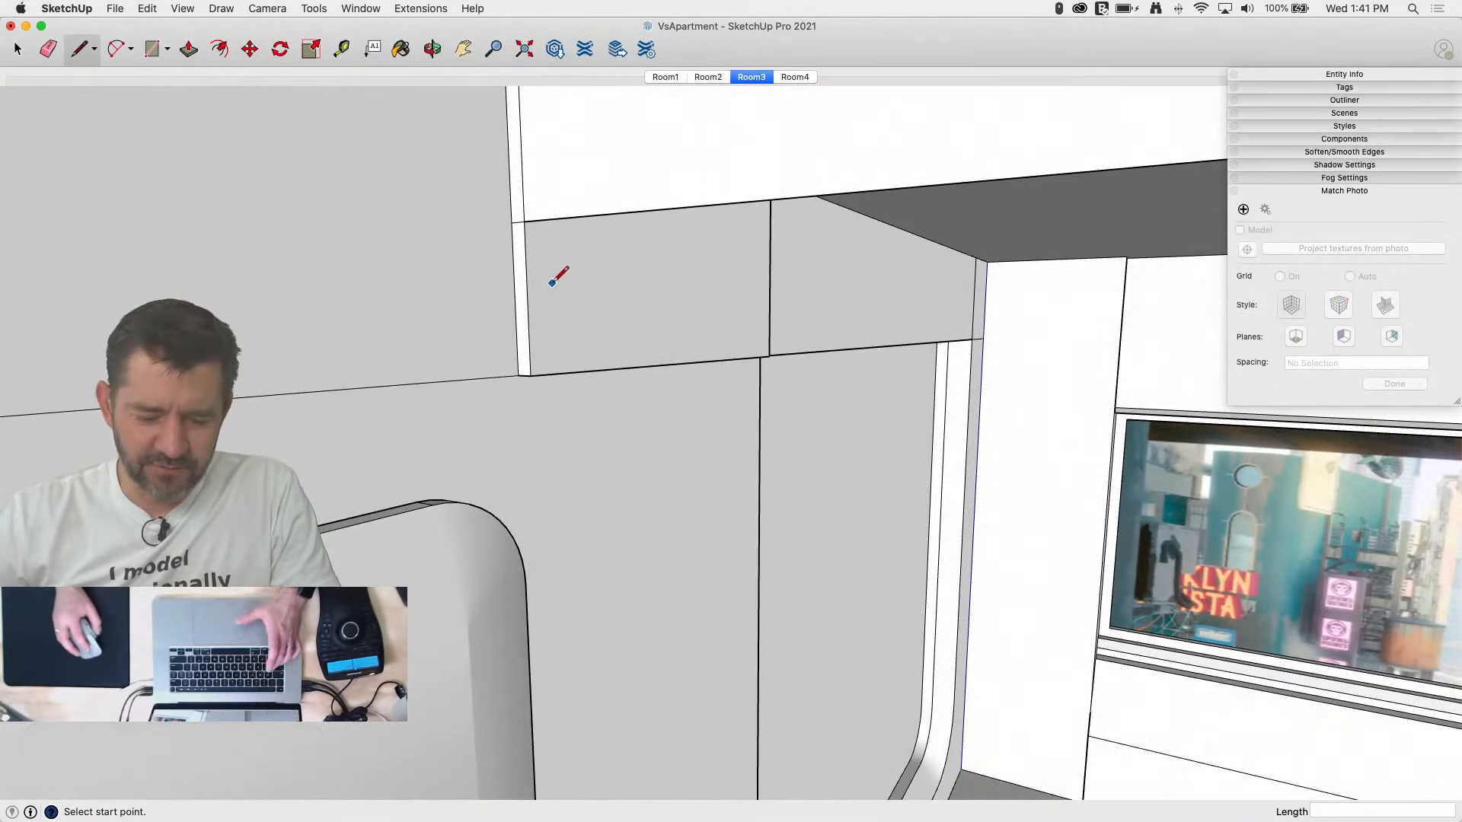
key(a)
click(526, 287)
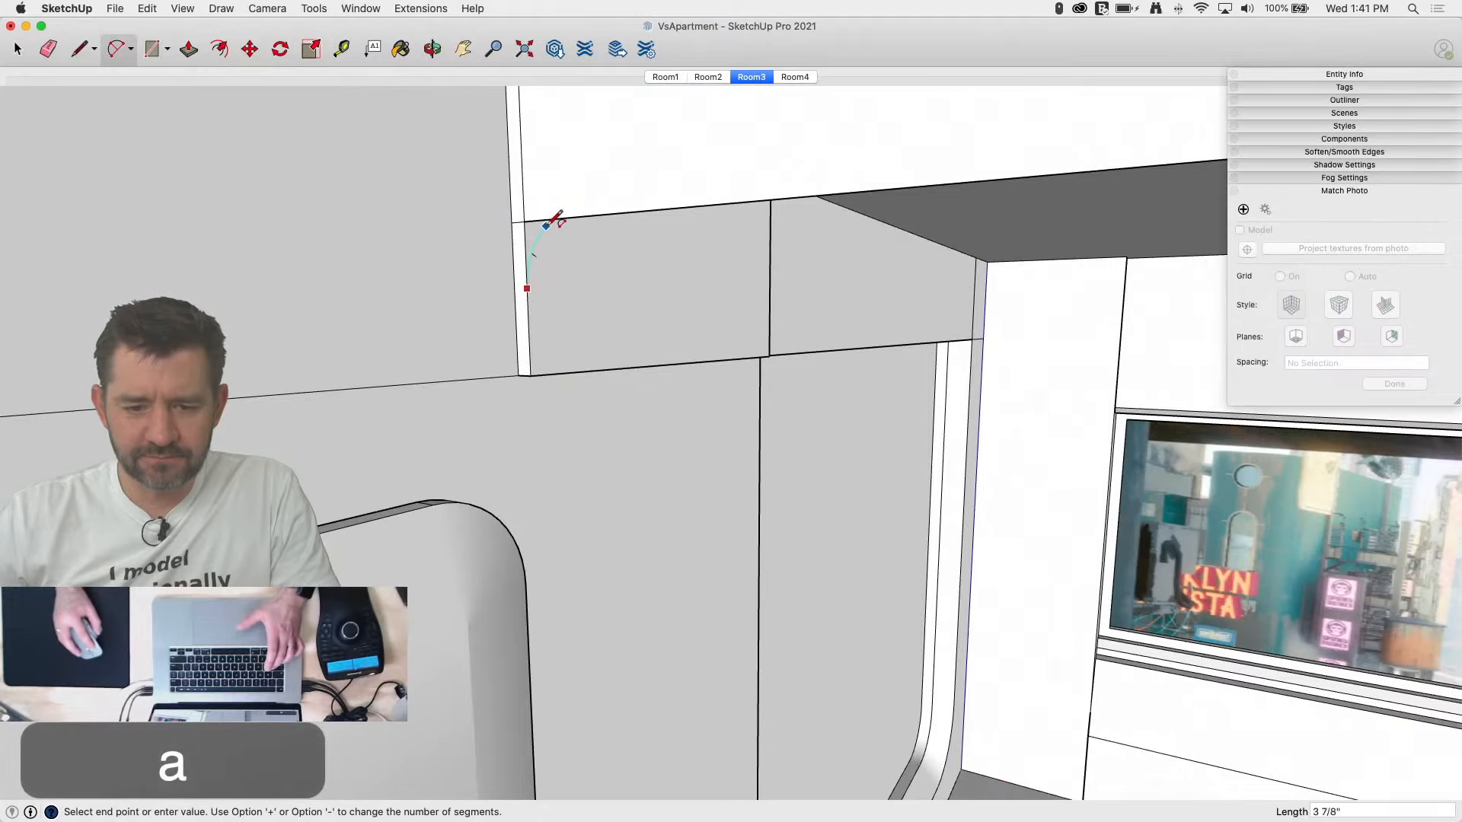
click(575, 217)
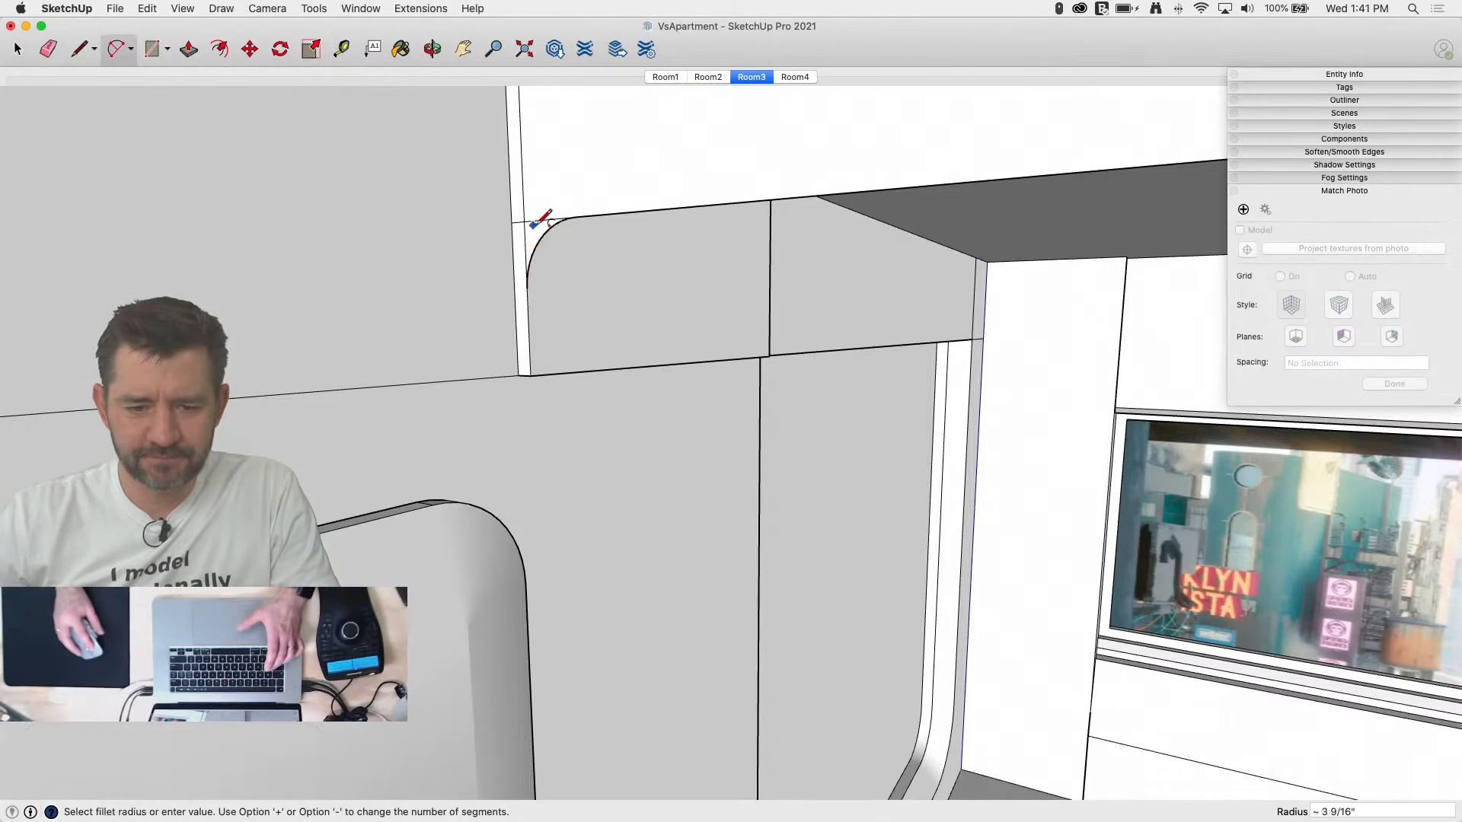
key(p)
drag(535, 235, 767, 359)
Step: Return to the Room3 photo view and erase the extra vertical edge beside the rounded corner
click(751, 77)
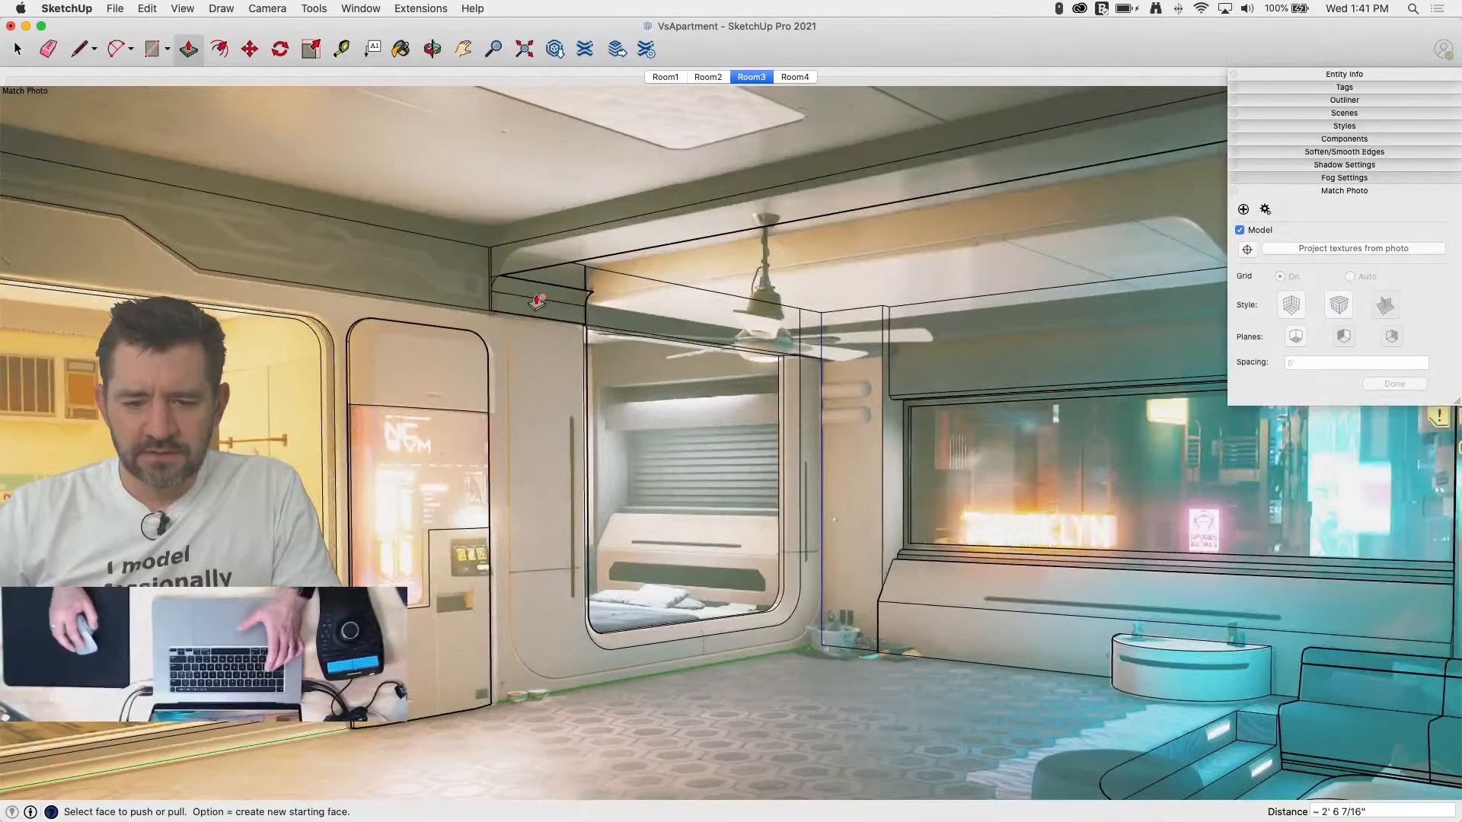
key(l)
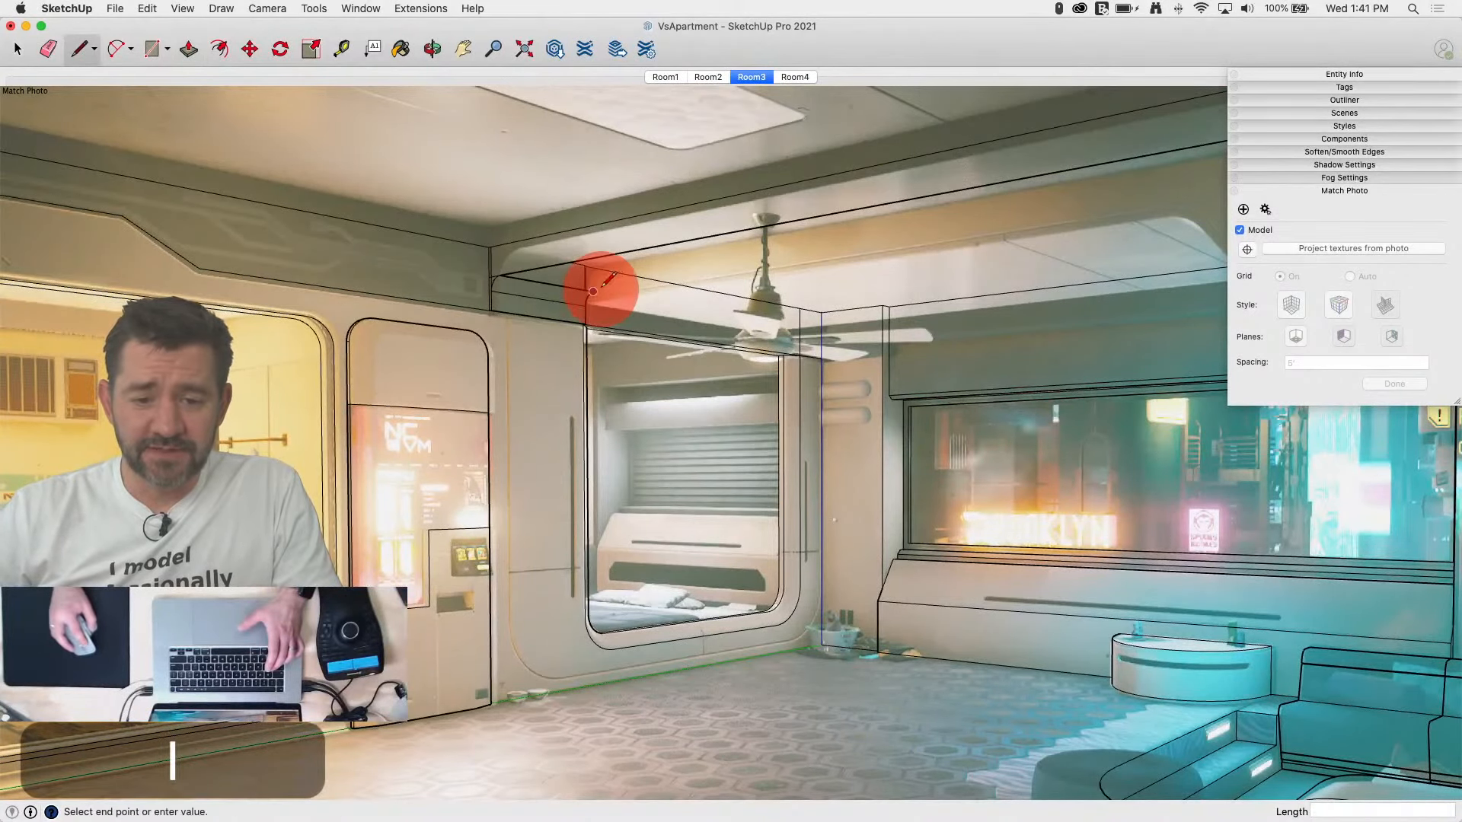
key(space)
scroll(591, 296, up, 5)
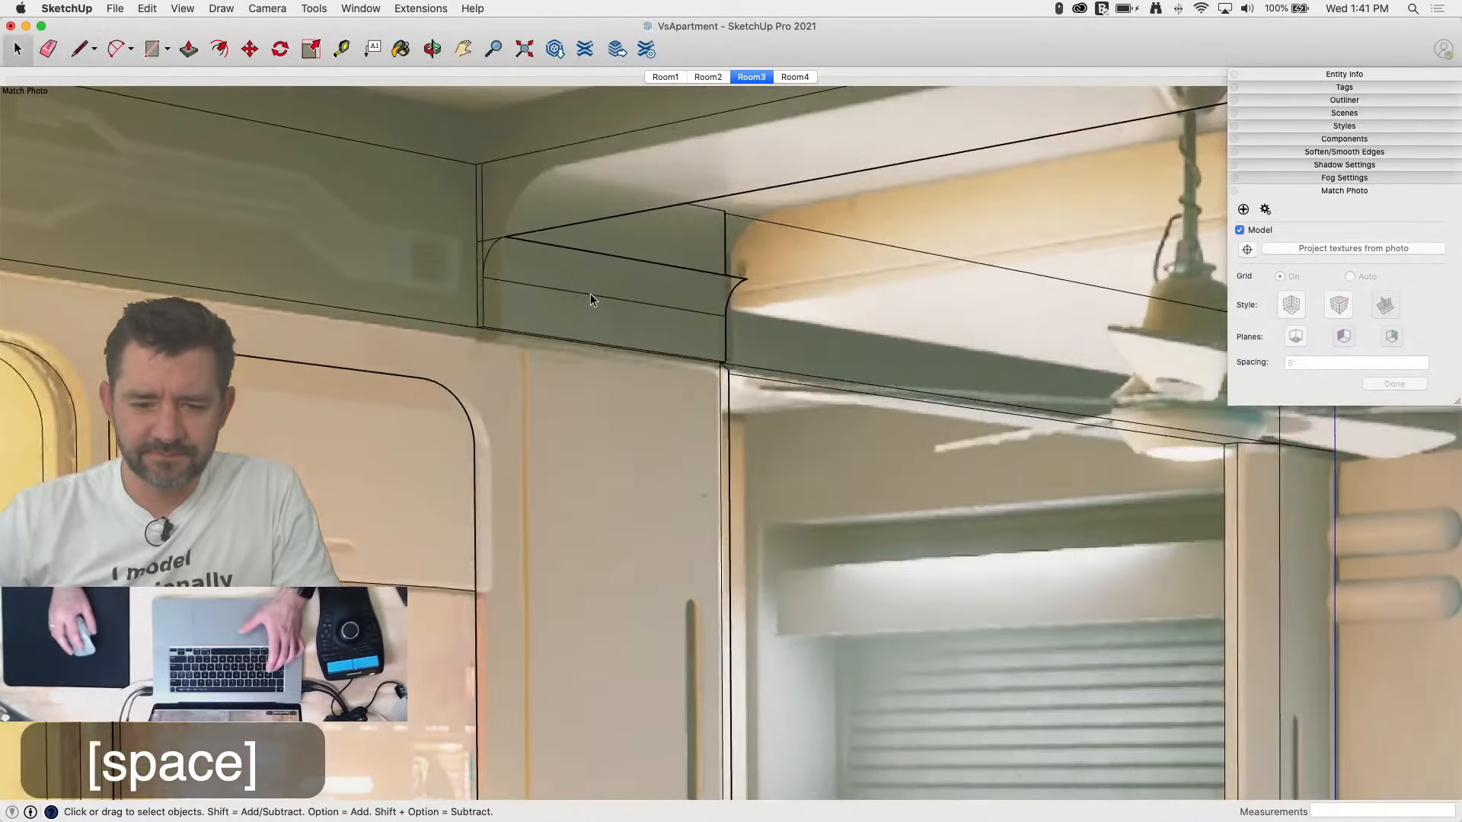
scroll(496, 274, up, 3)
key(e)
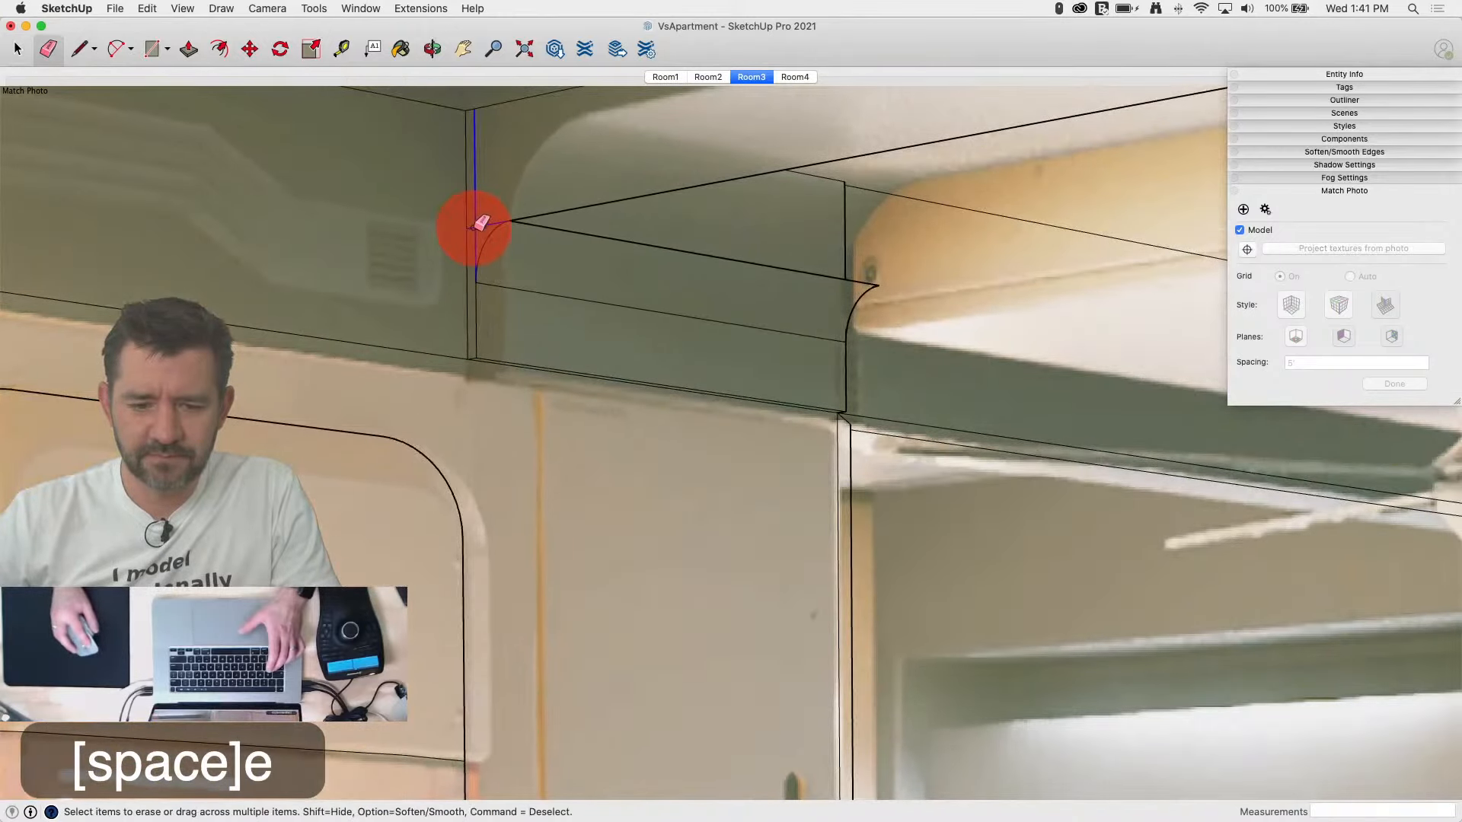
click(480, 223)
Step: Draw the soffit's lower edge from the far arc endpoint across to the shelf wall in Room2 and close it with a 2' 6 7/16" edge
key(l)
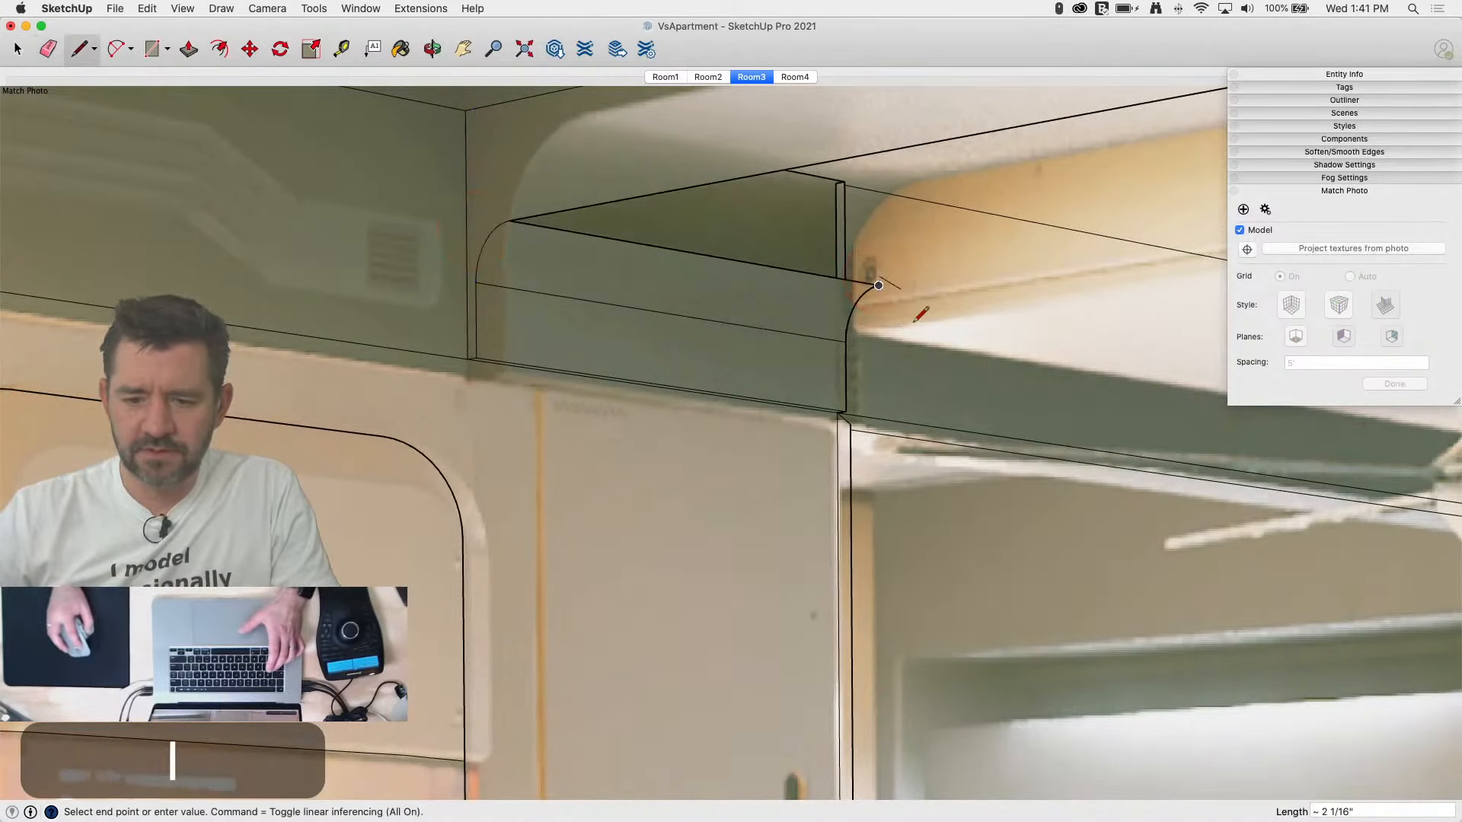
click(862, 293)
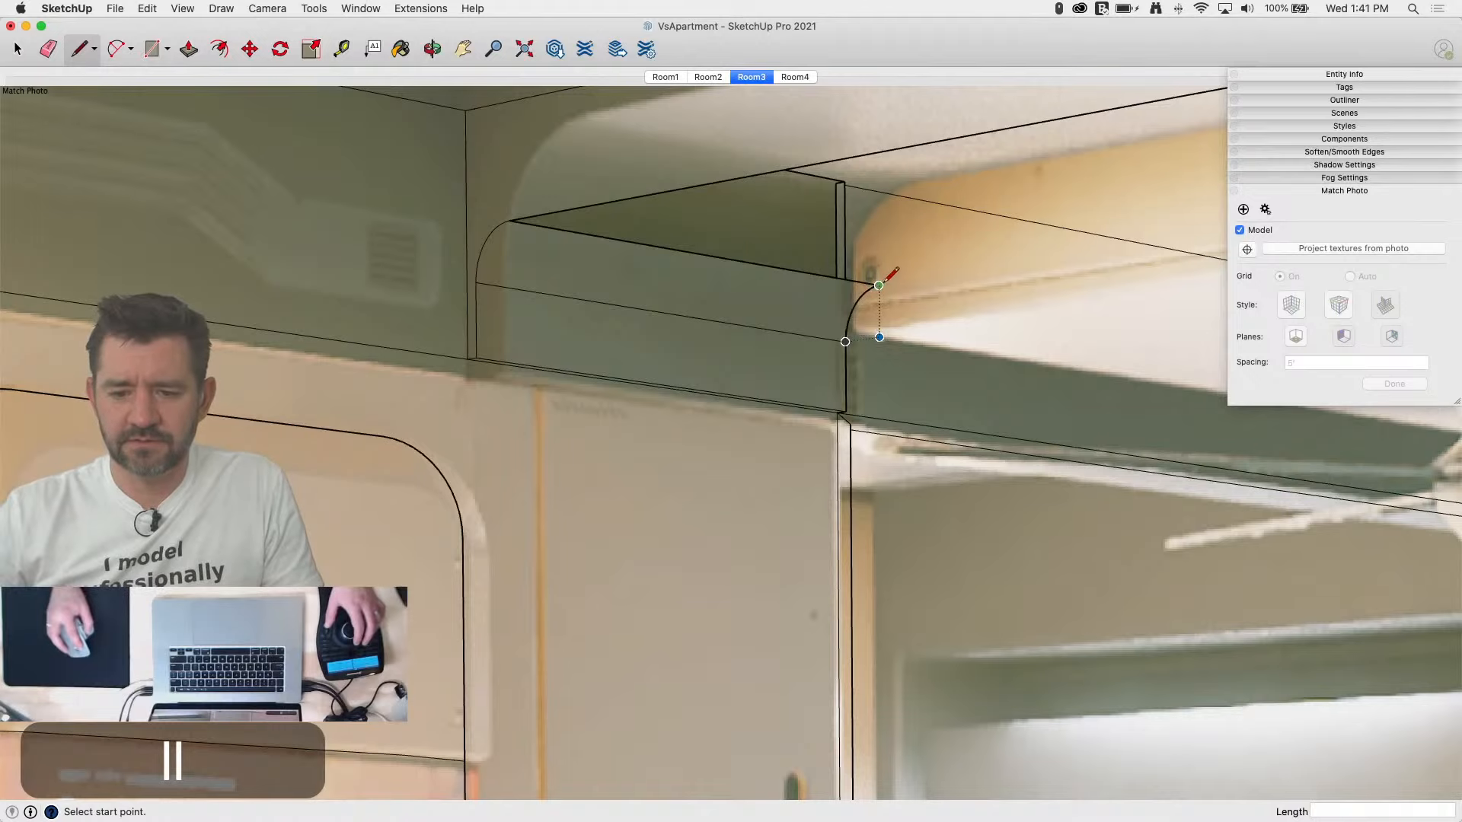
click(878, 285)
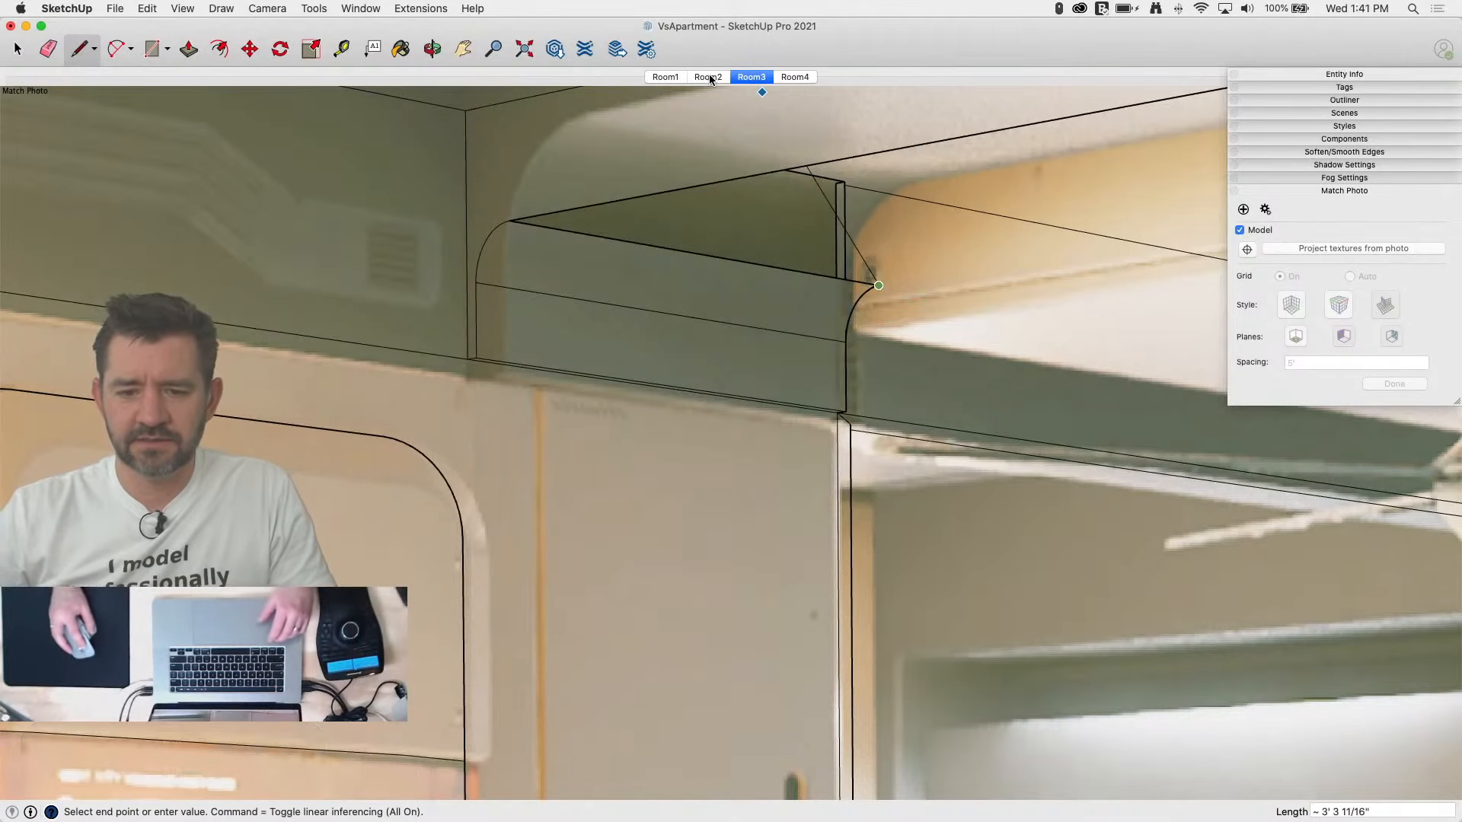
click(659, 77)
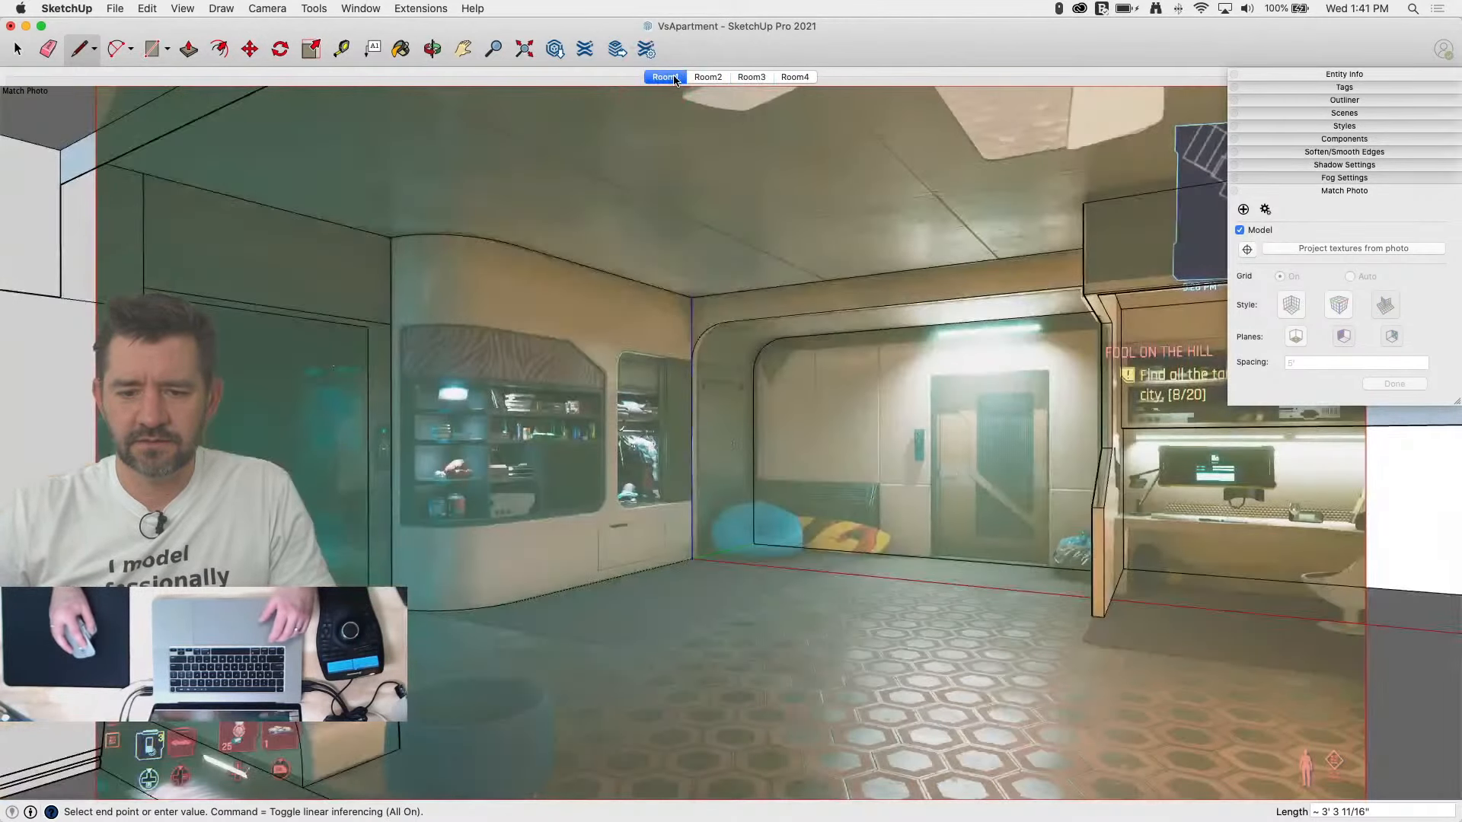
click(701, 78)
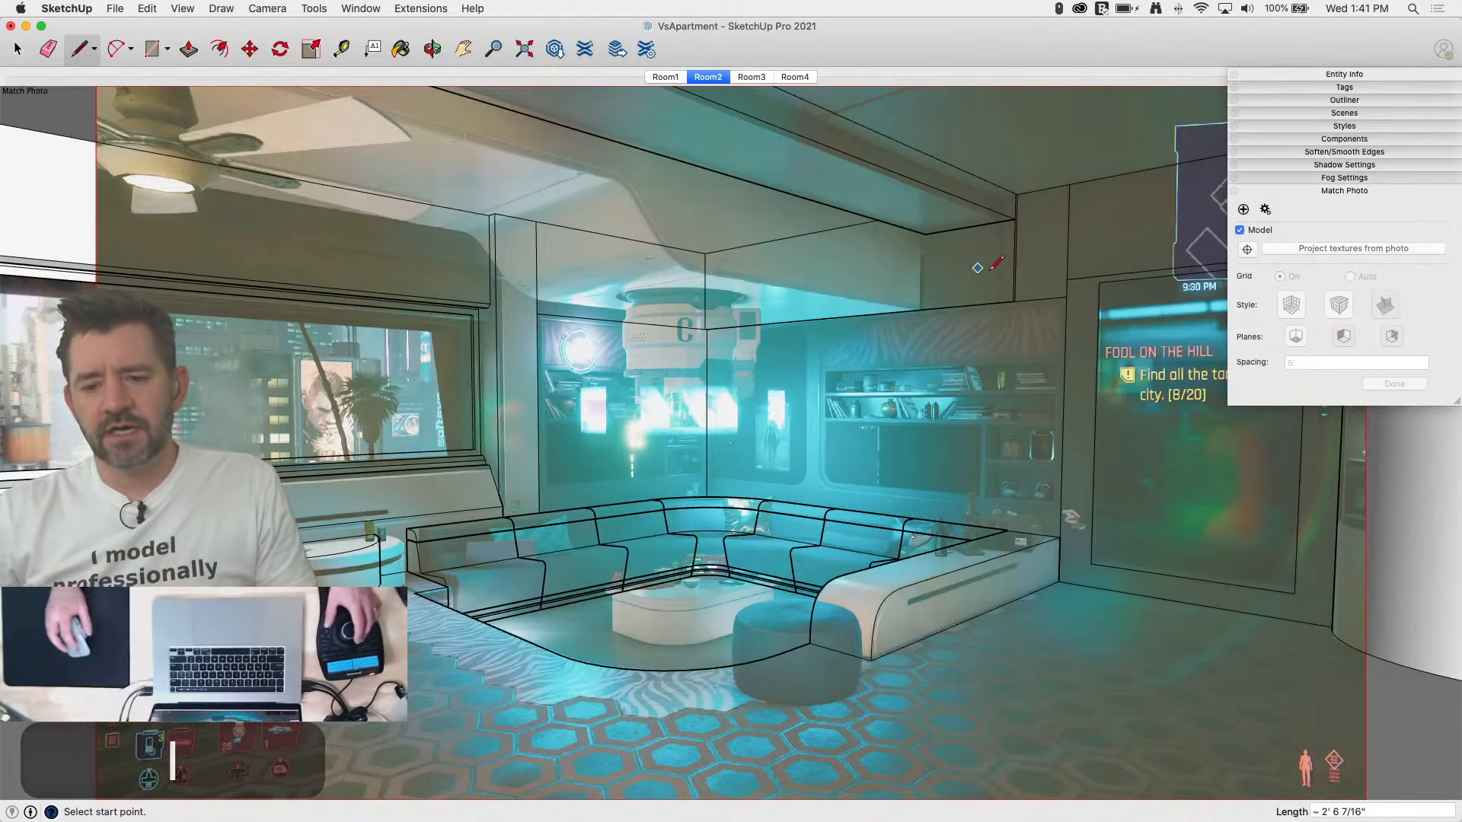
key(space)
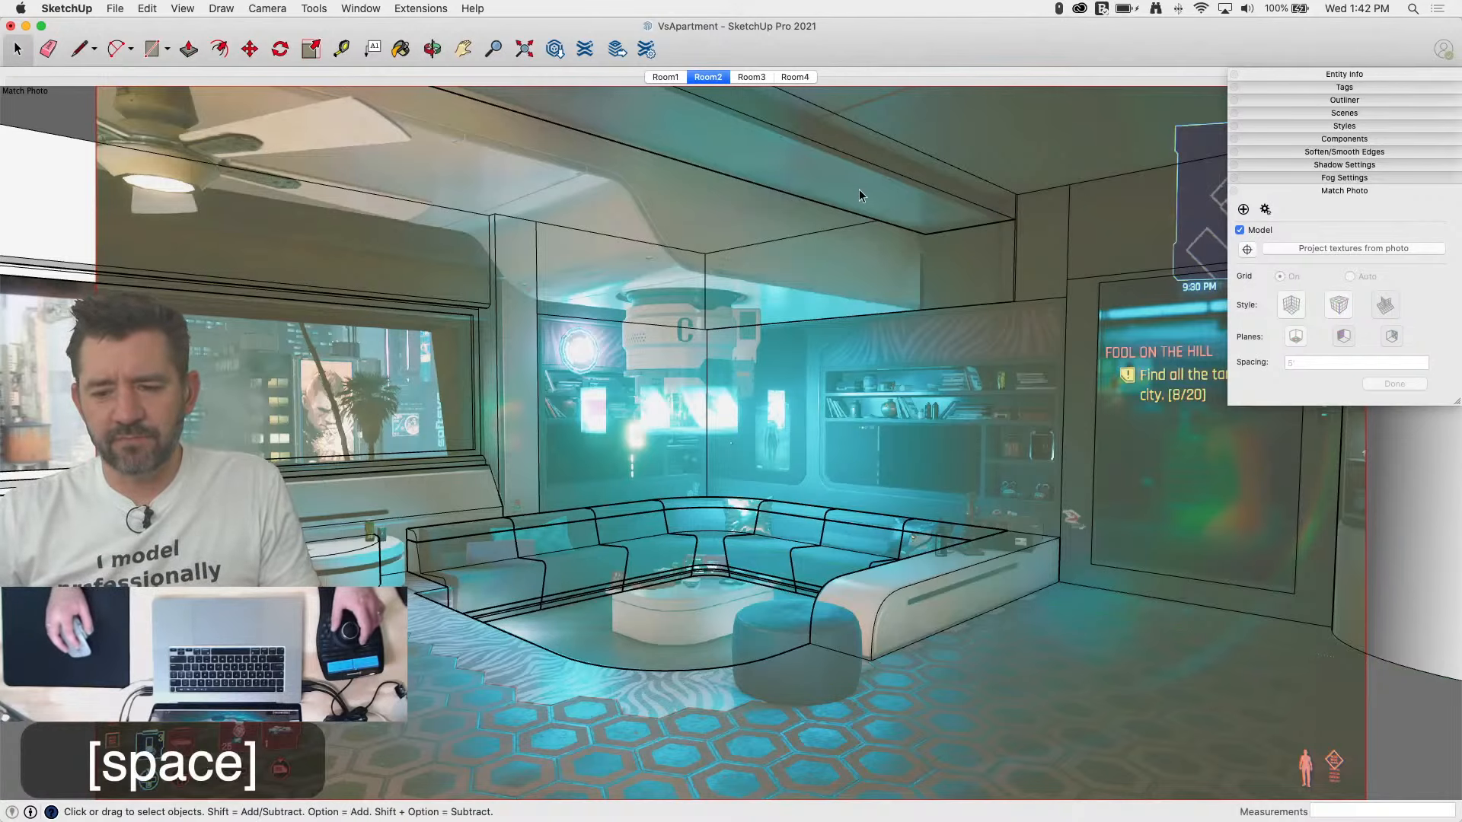
Step: In Room3, draw a vertical line about 7 9/16" long up the beam face near the rounded corner and select the corner face it bounds
click(752, 77)
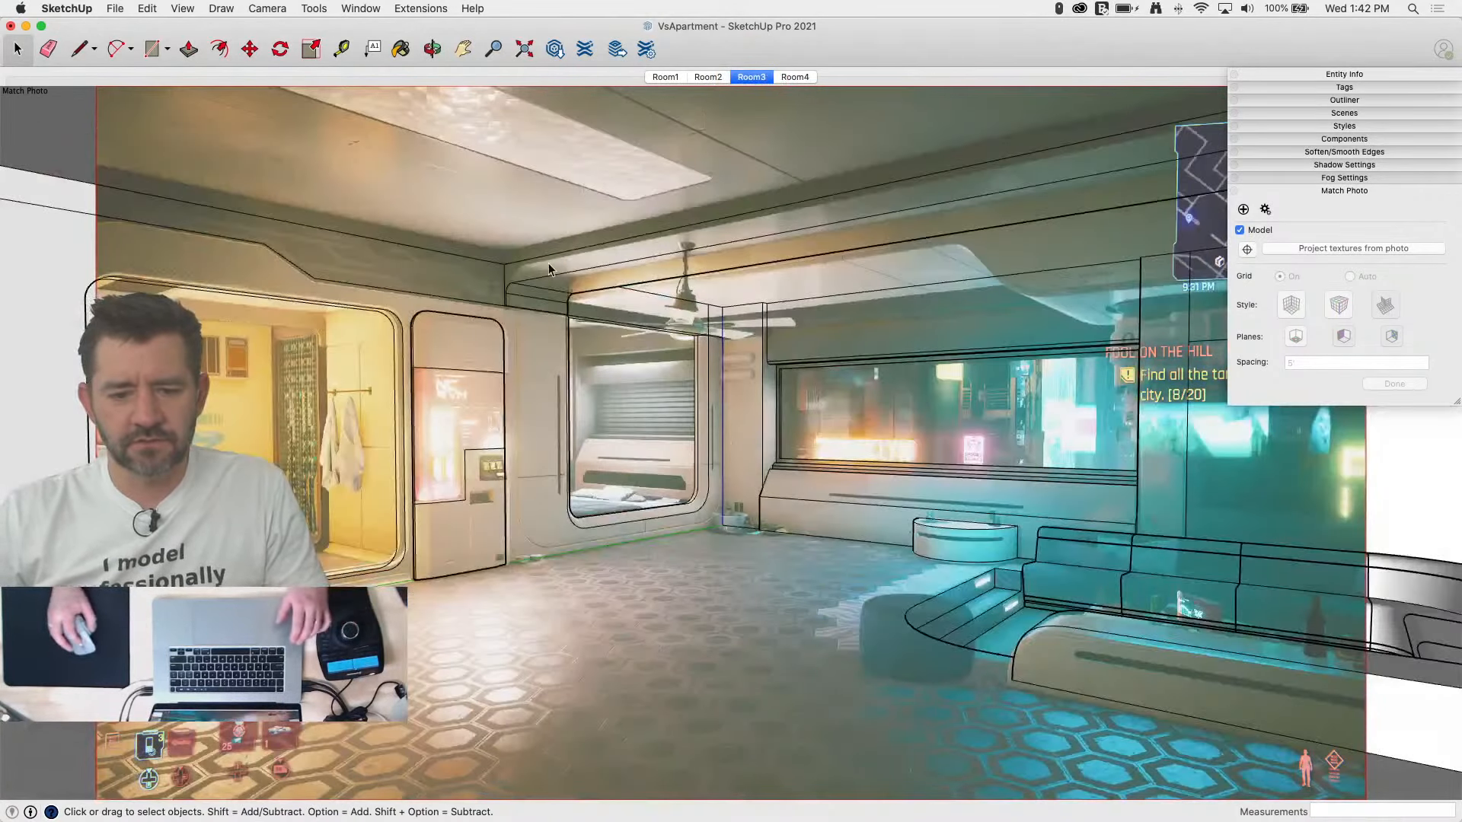
scroll(549, 263, up, 5)
key(l)
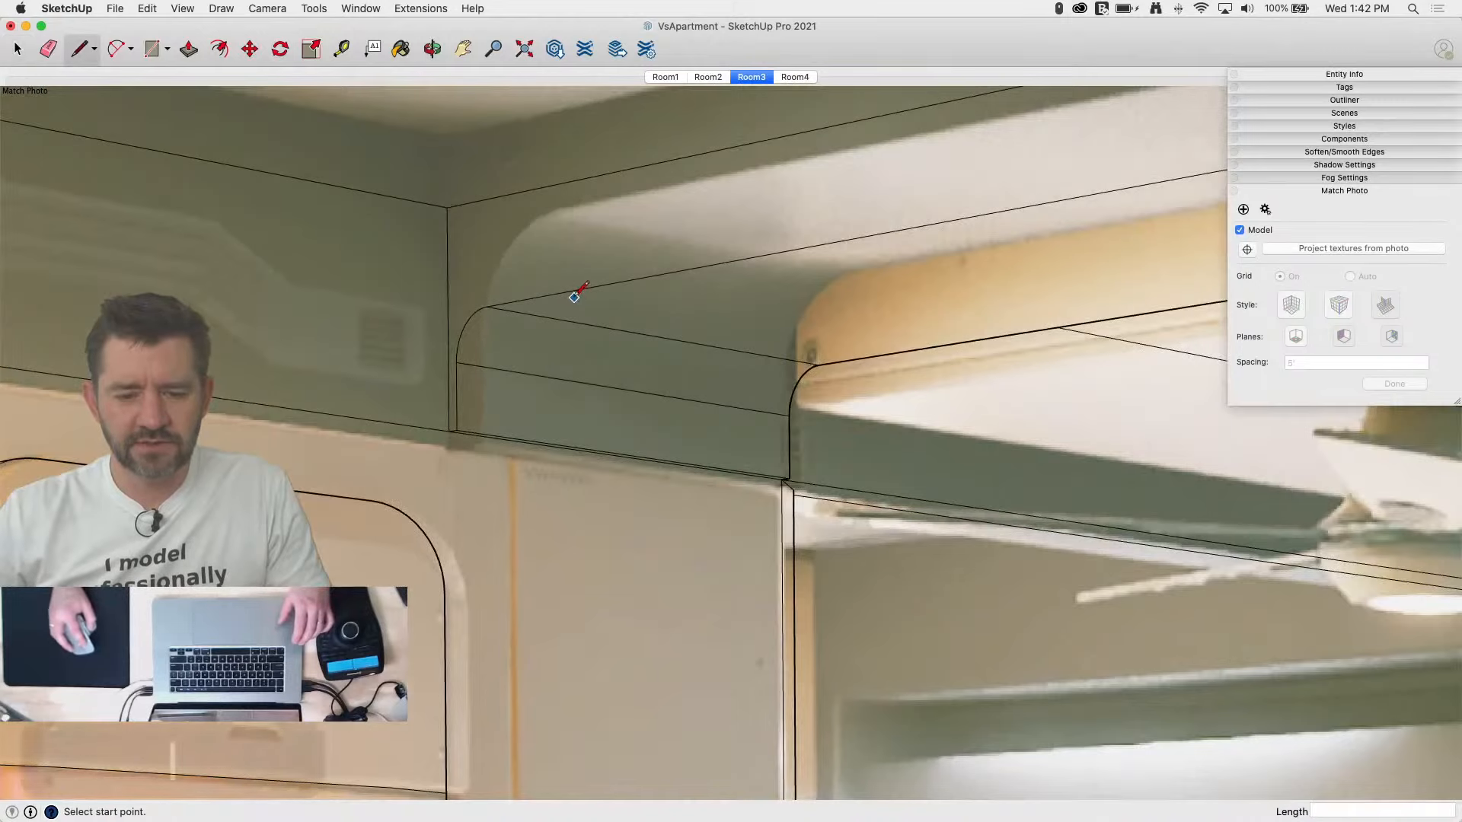
click(566, 292)
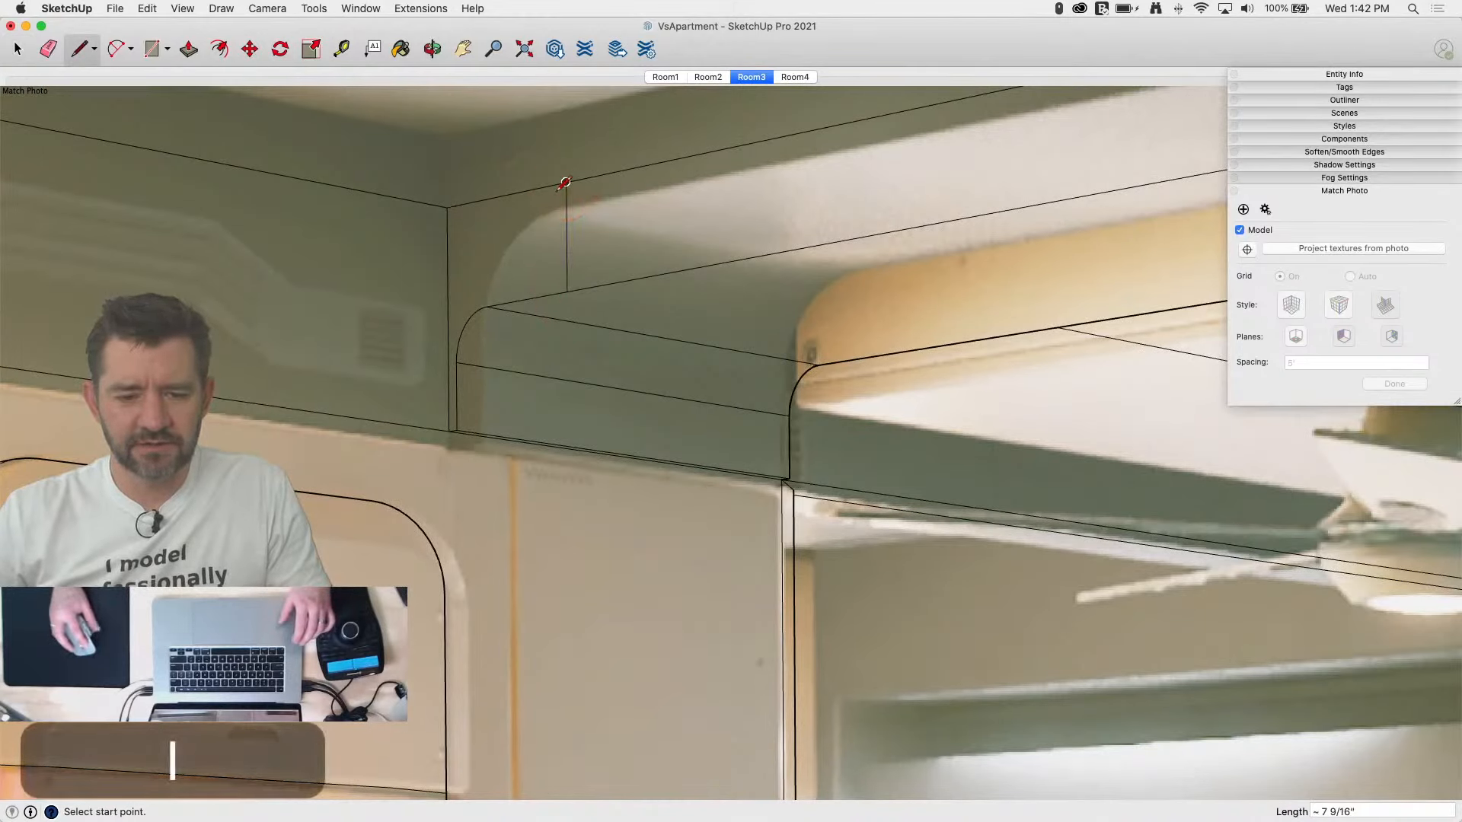
key(space)
click(494, 254)
Step: Soften the two long edges along the rounded corner's curved surface and select the beam's corner face
key(e)
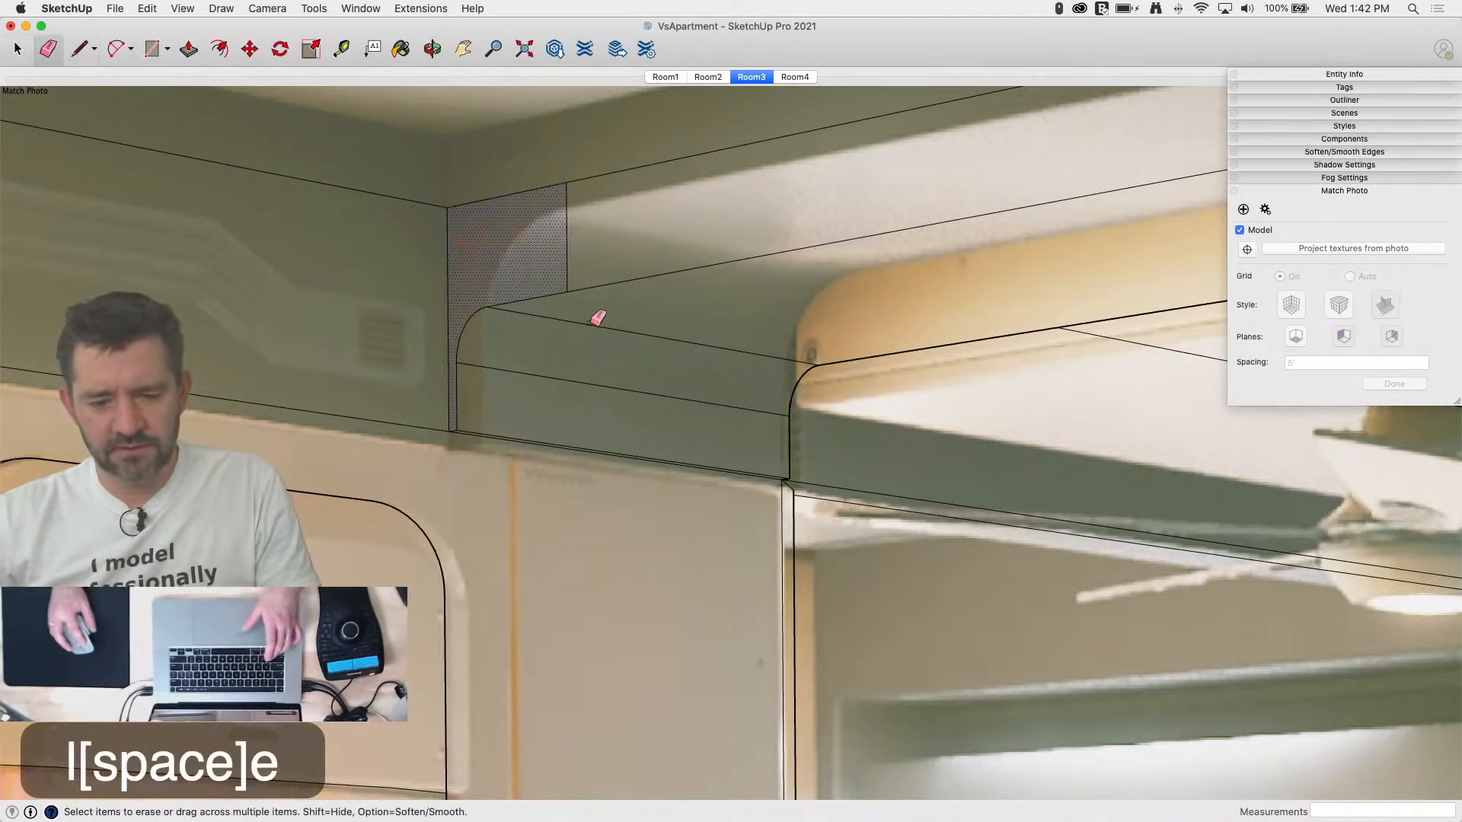
drag(616, 313, 587, 391)
key(space)
click(520, 257)
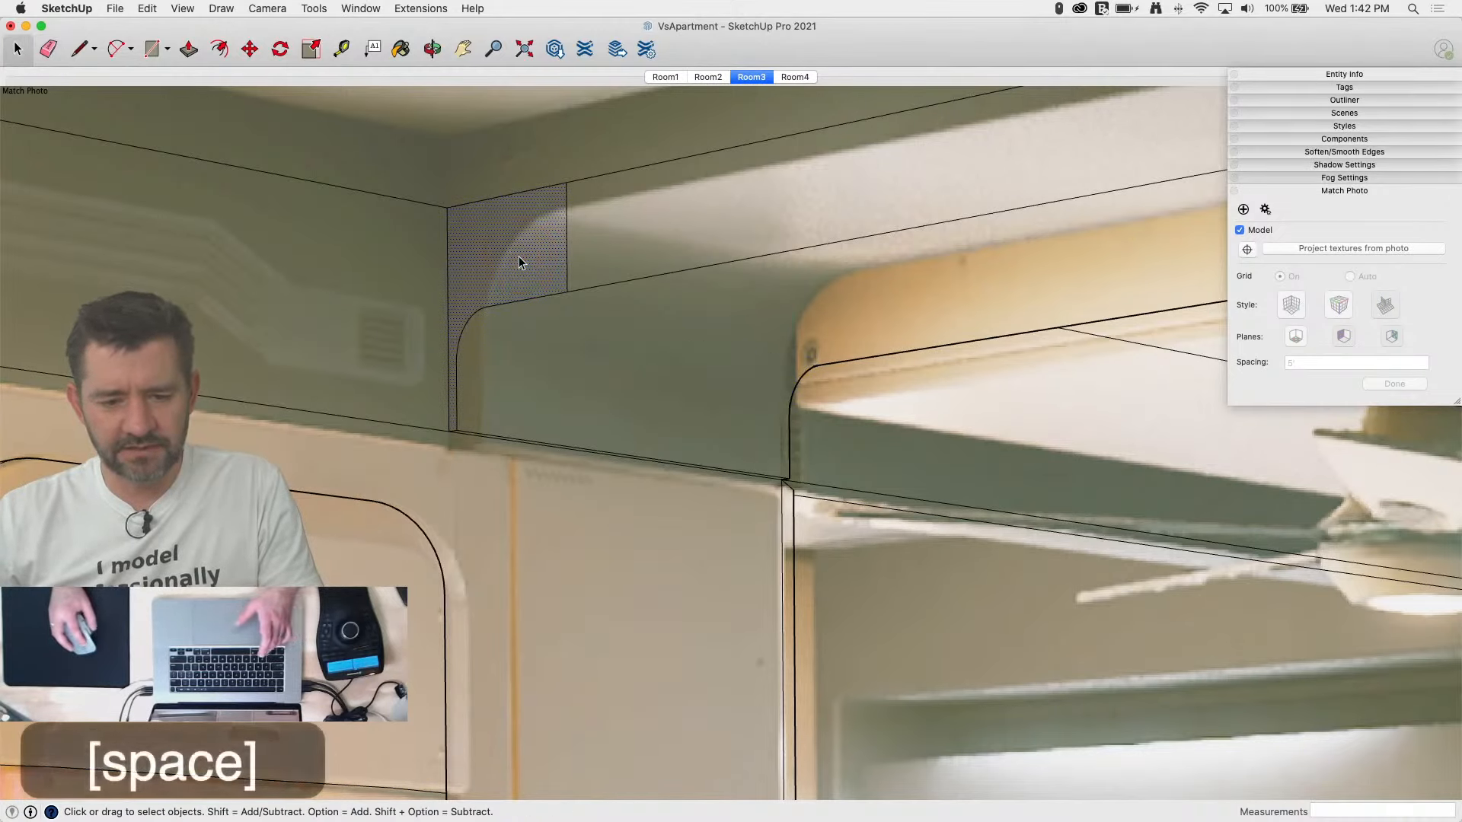
Step: Copy the selected rounded corner face and paste it onto the soffit end in the Room2 photo view
key(super+c)
click(710, 78)
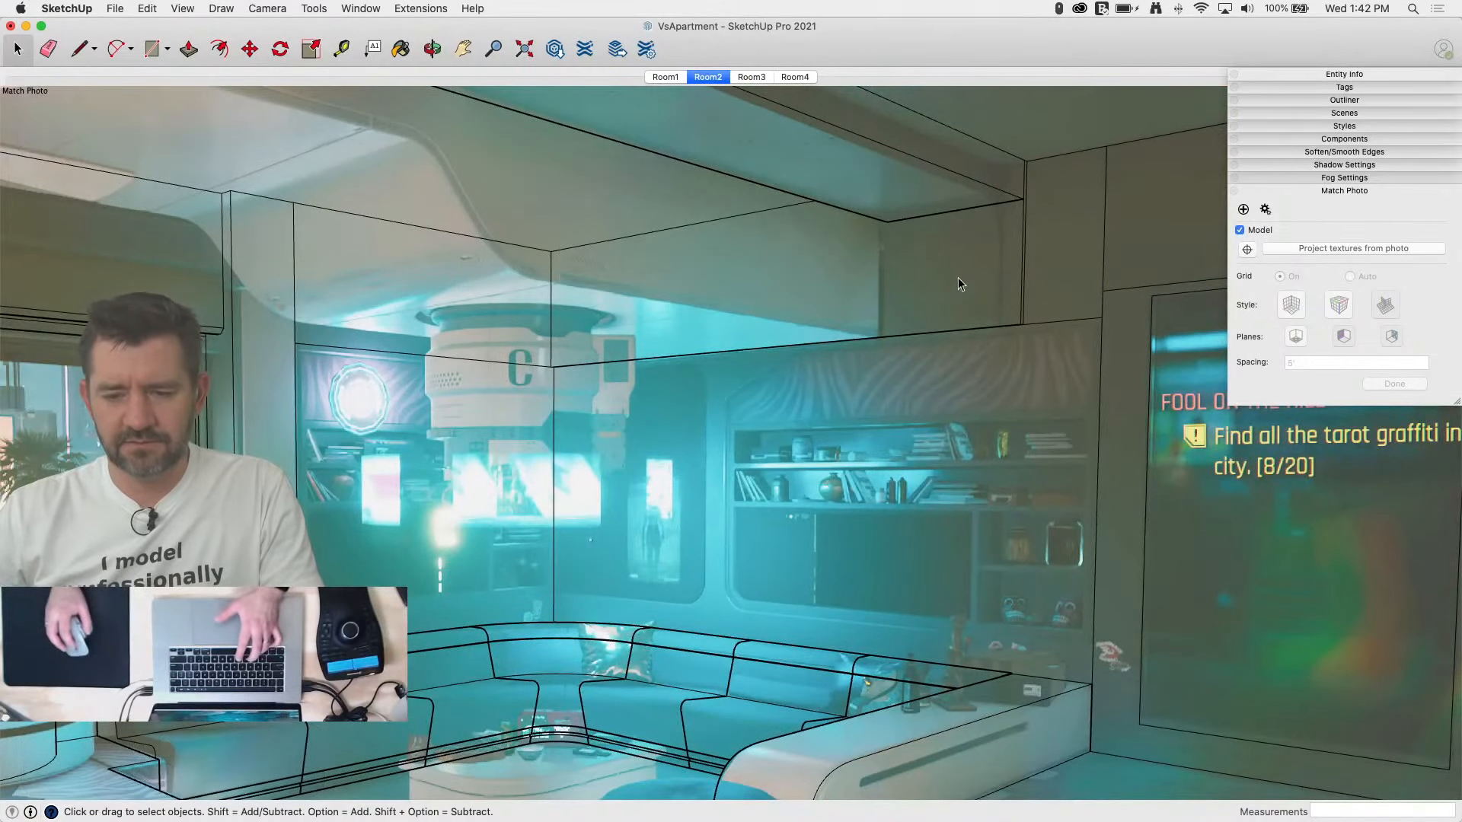
key(super+v)
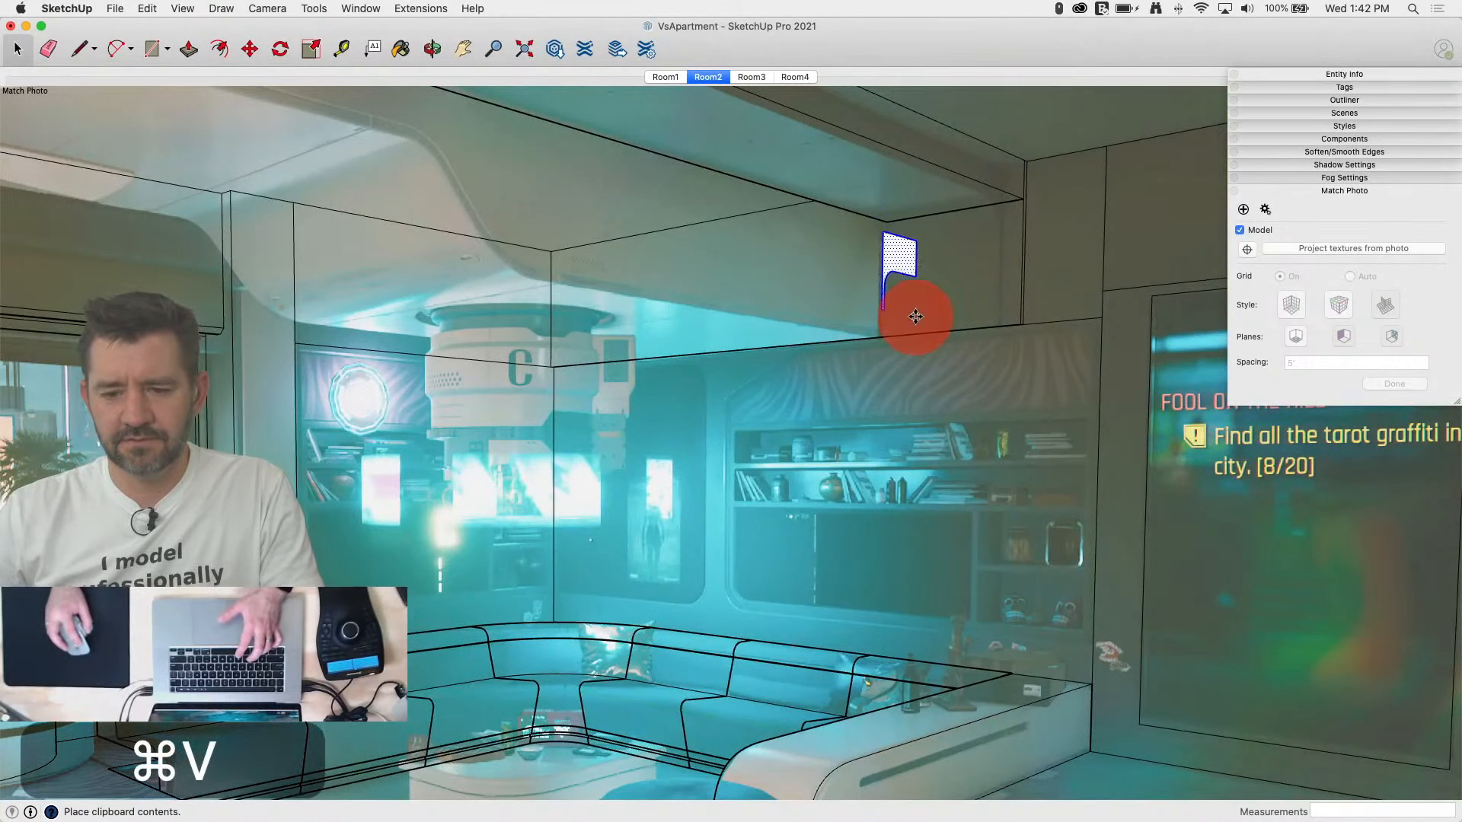
click(915, 316)
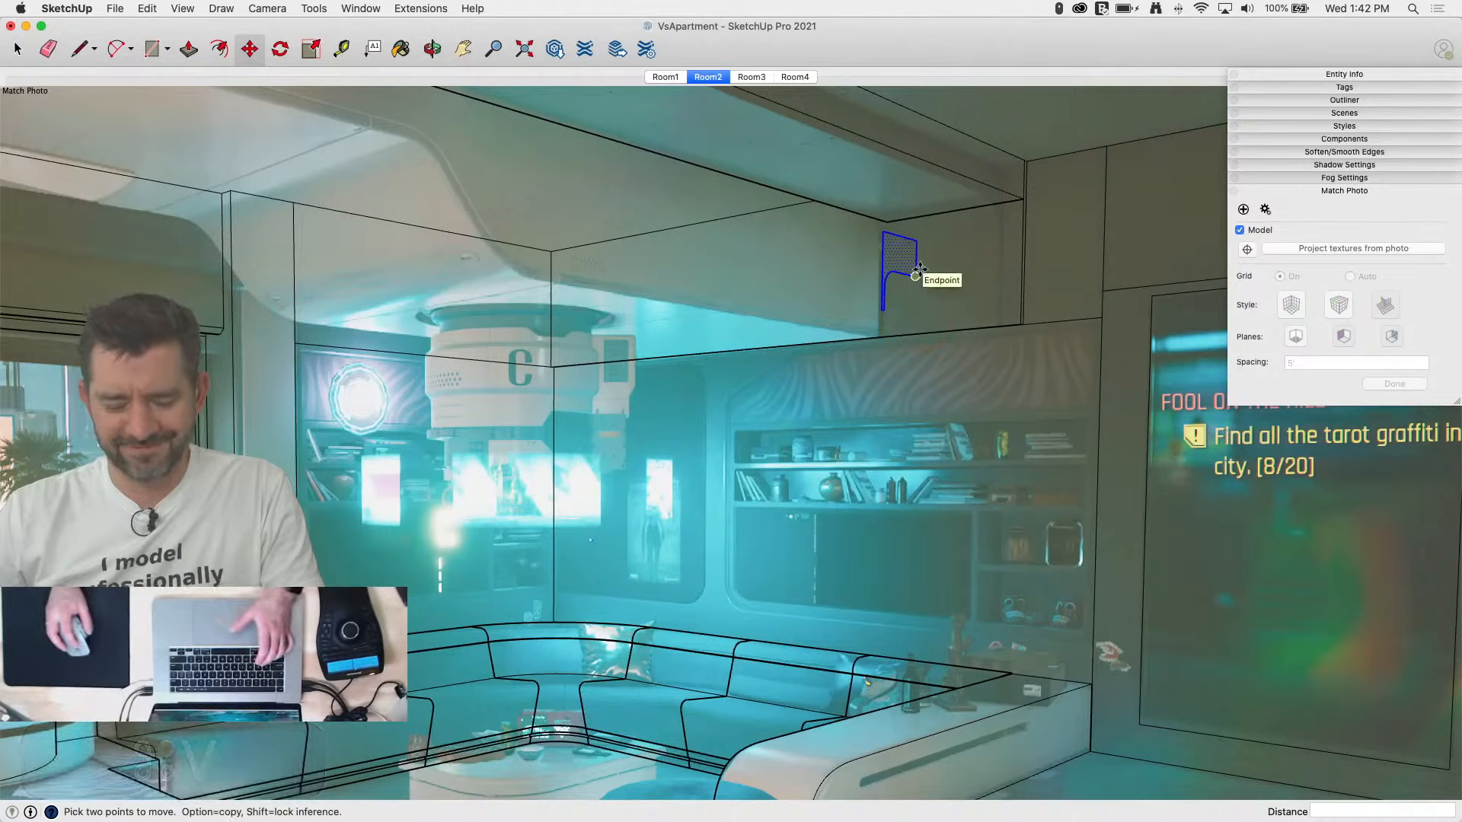
Step: Mirror the pasted corner face with a red scale of -1 and move it into the ceiling corner at the beam's end
key(s)
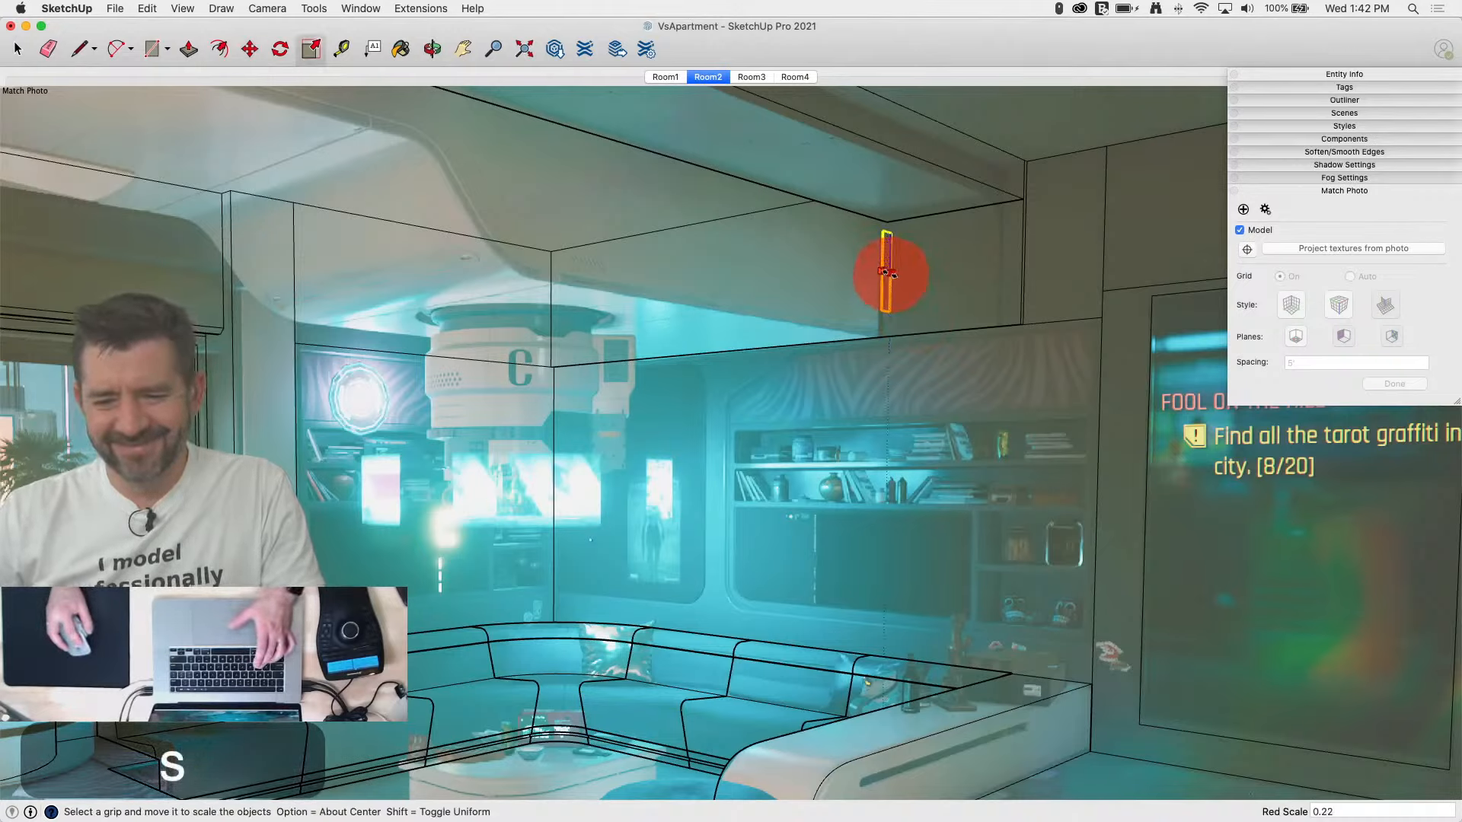
drag(844, 223, 842, 186)
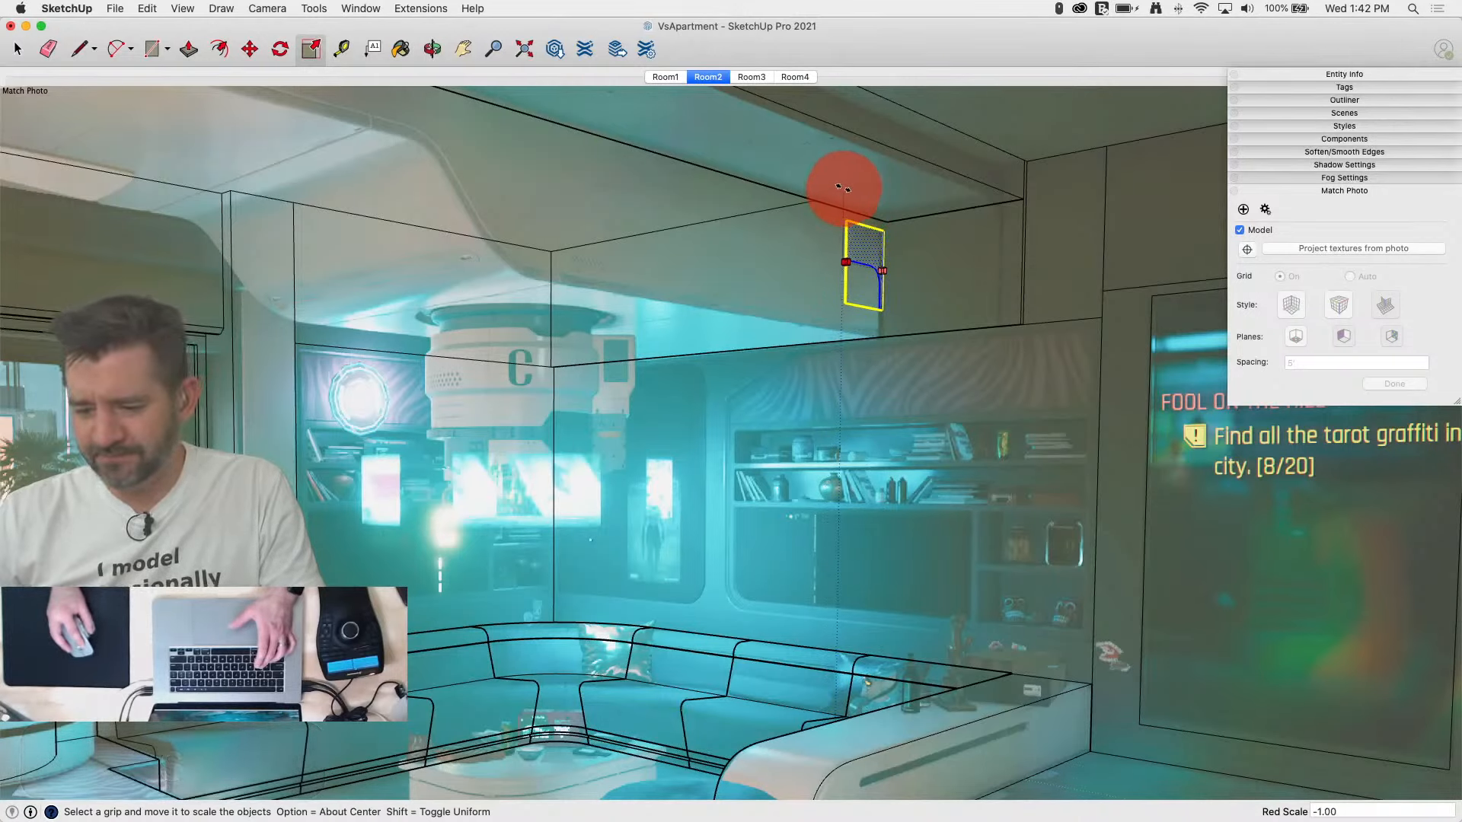
key(m)
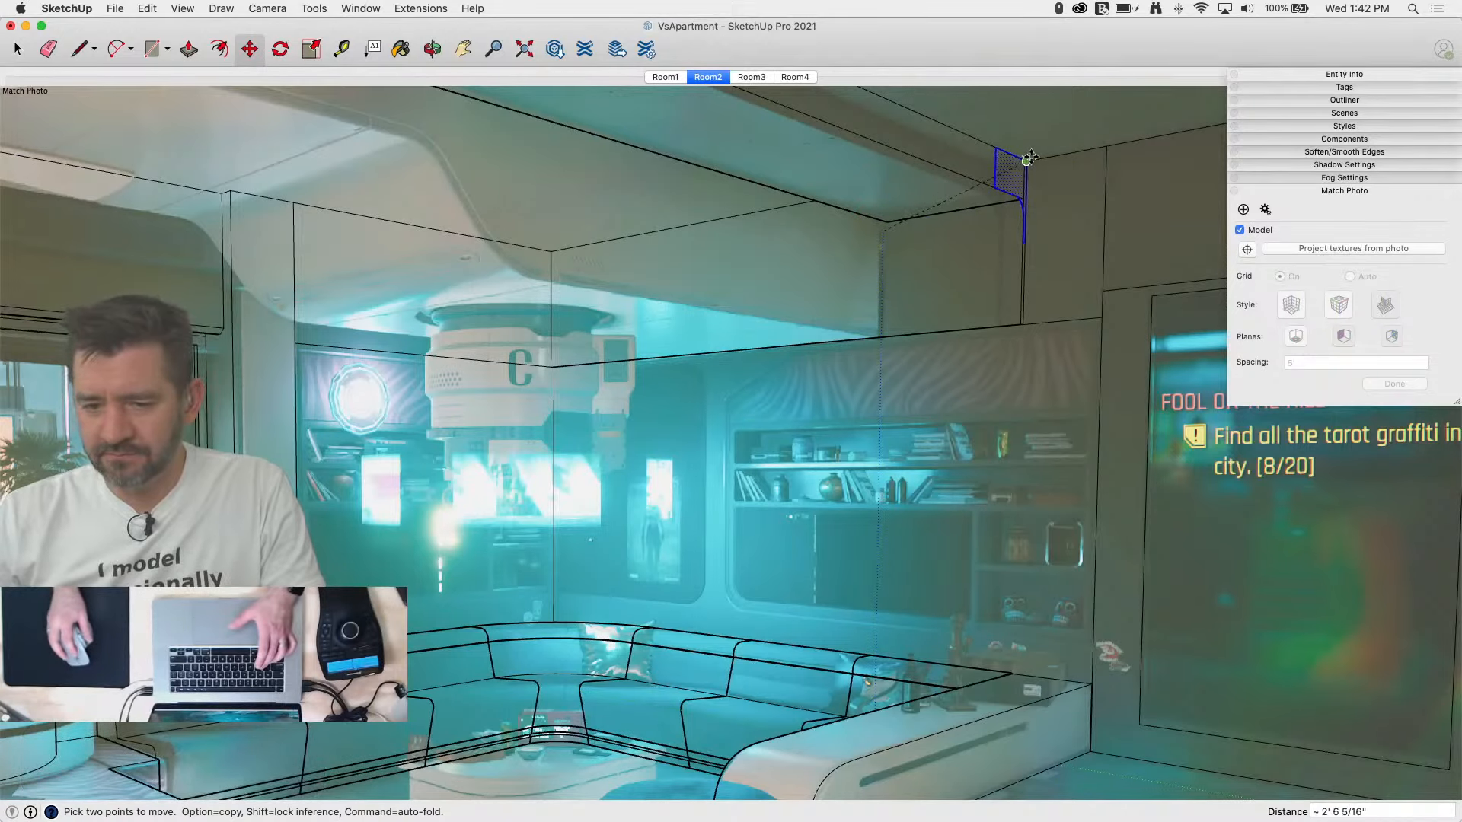
scroll(1021, 154, up, 4)
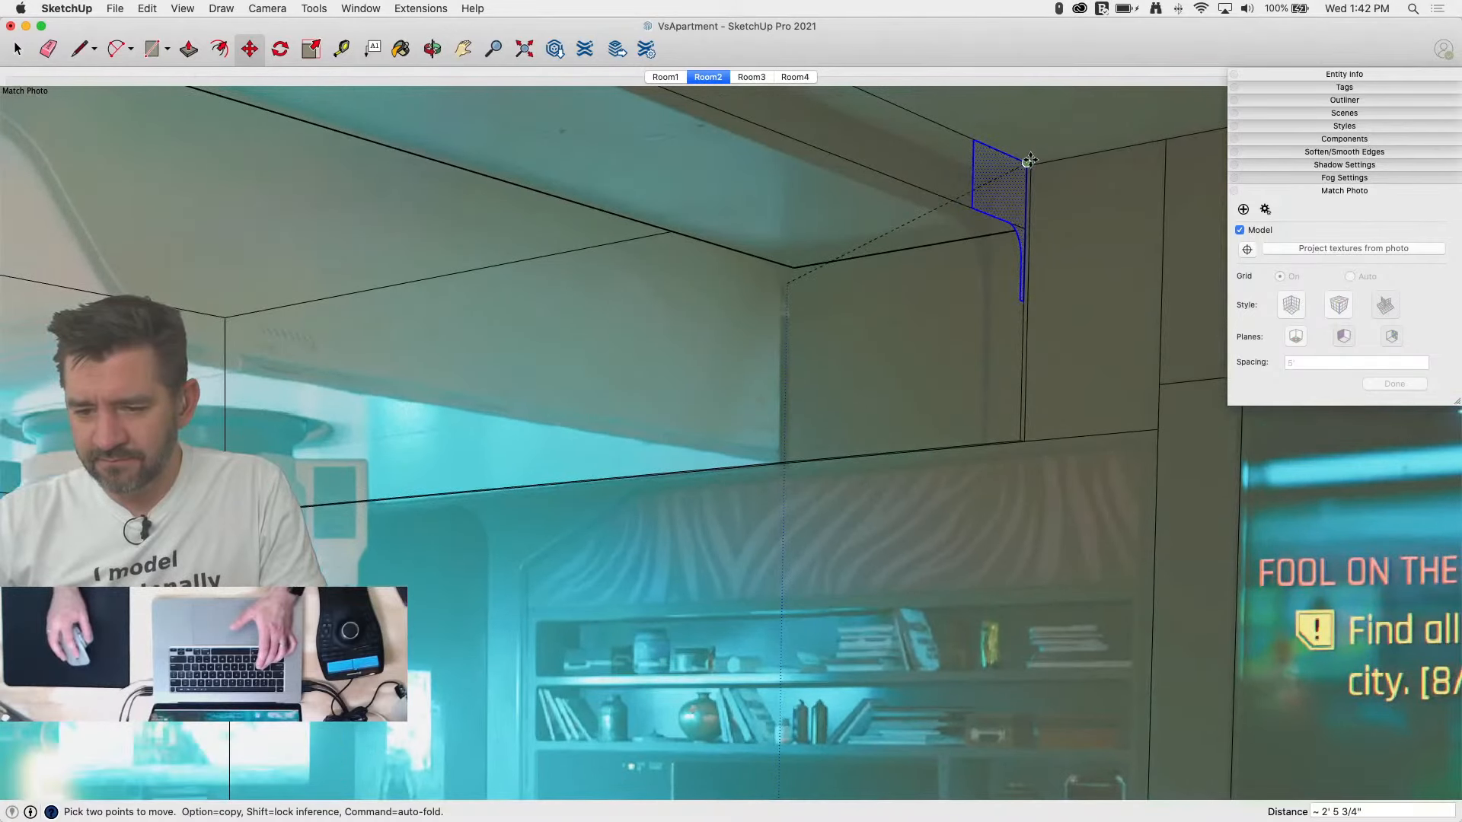
Step: Push the region under the rounded corner about 2' 6 7/16" across the beam and erase the leftover edges around the curve
key(p)
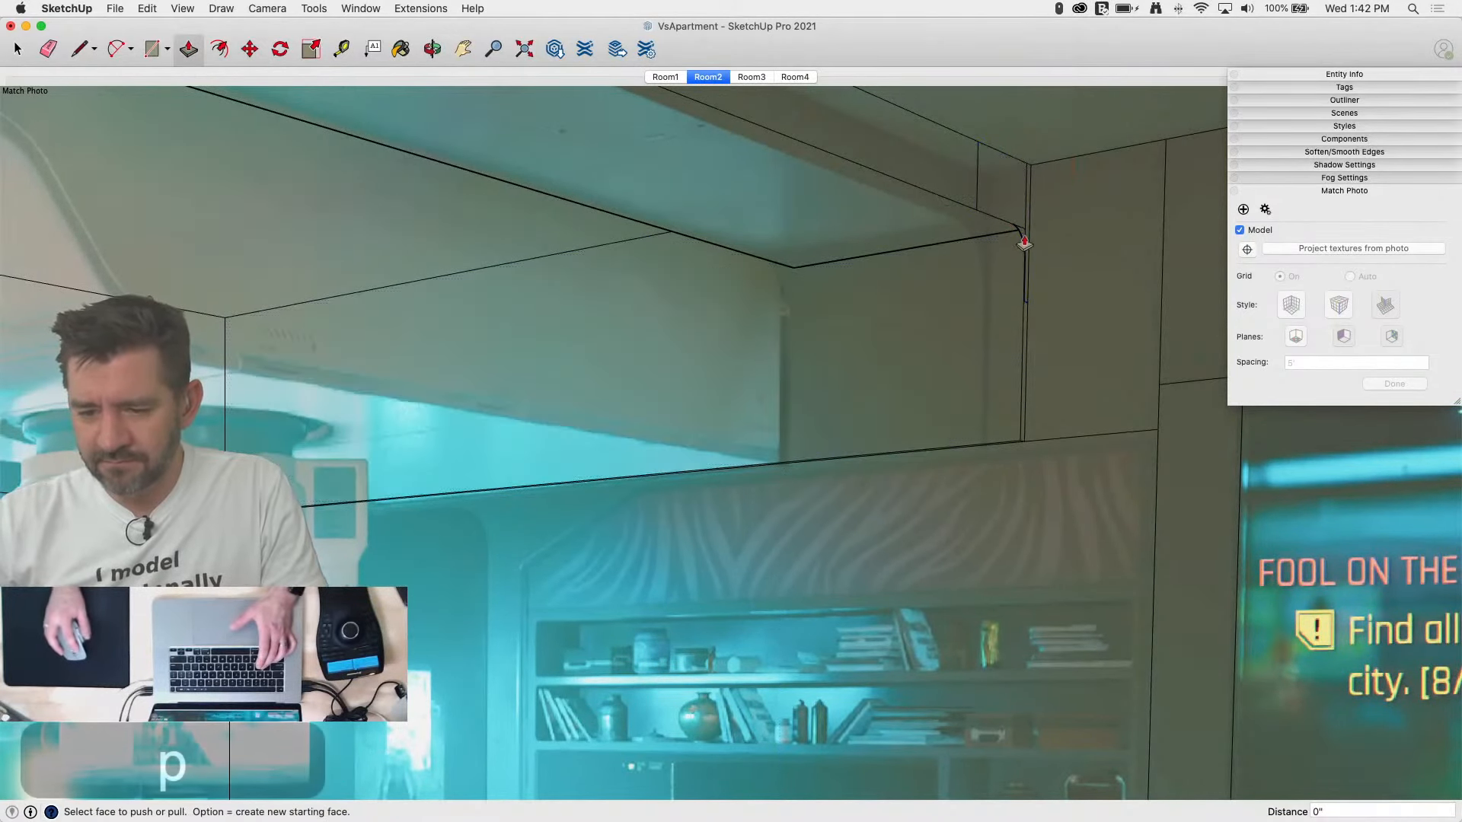
click(1005, 252)
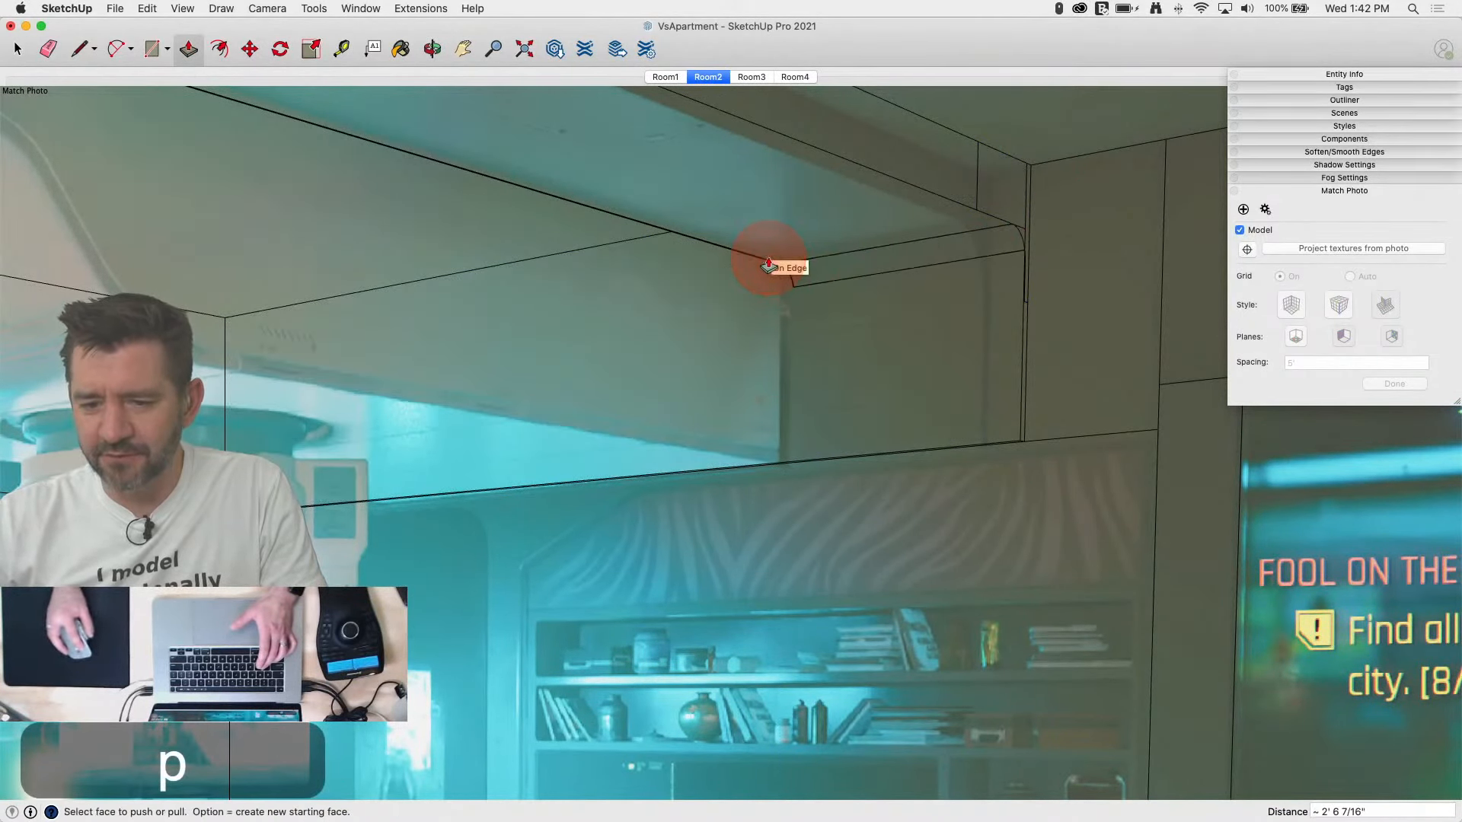
key(e)
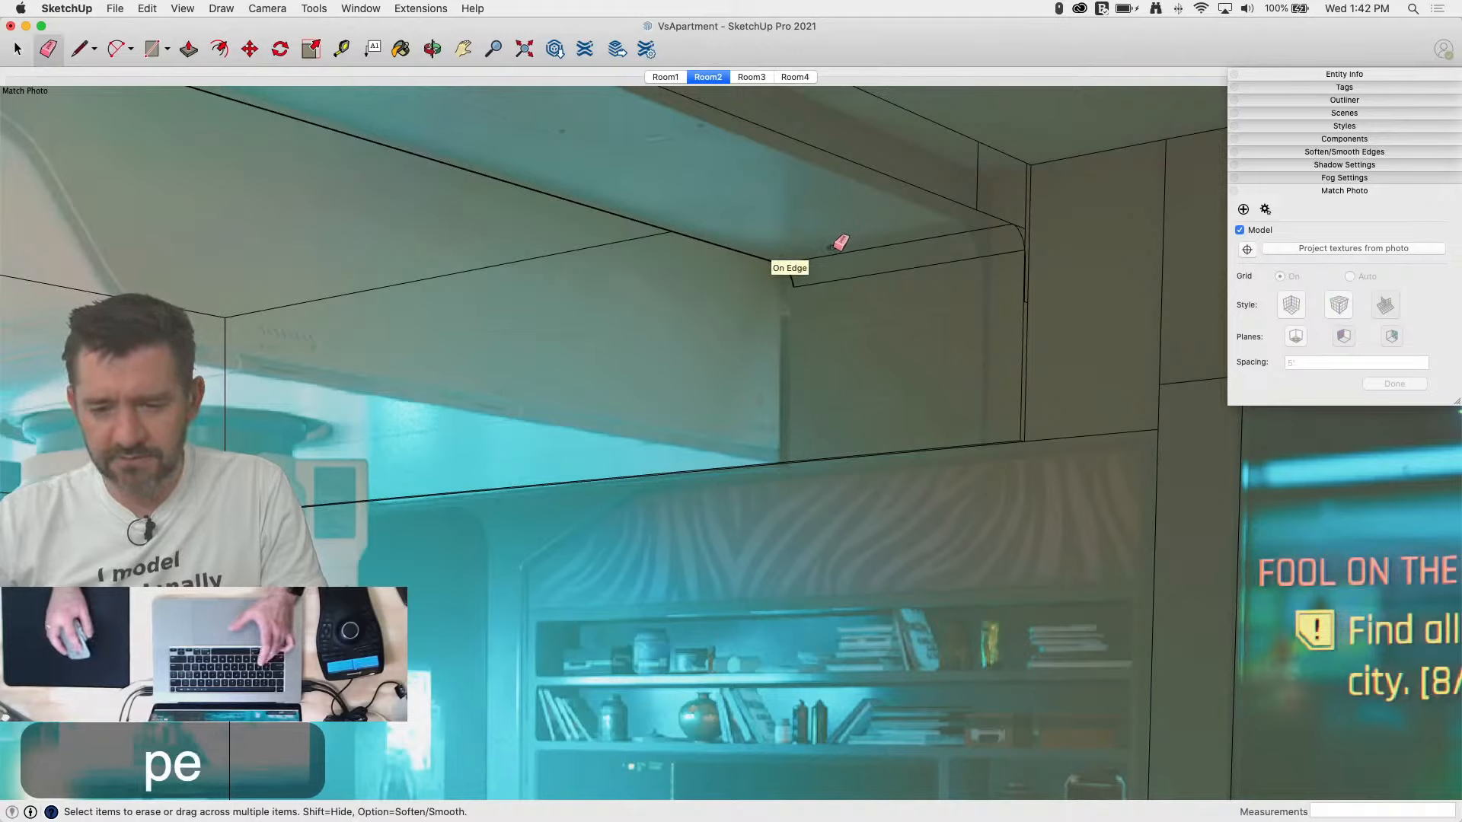
drag(841, 242, 847, 311)
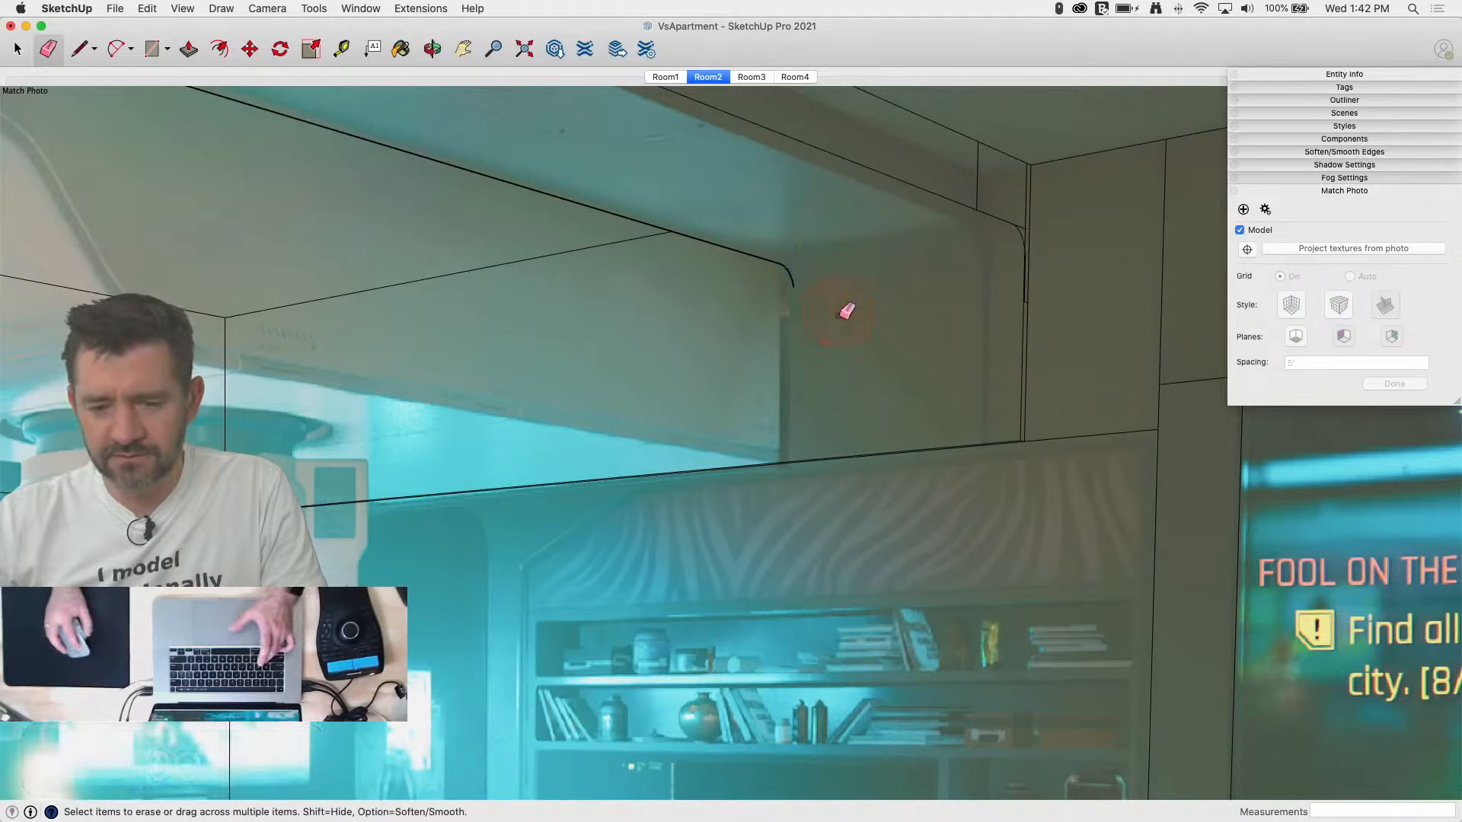
click(983, 185)
Step: Try to erase the extra edge beside the rounded corner and undo the erasure
scroll(1031, 229, up, 3)
click(1030, 220)
scroll(1032, 221, up, 4)
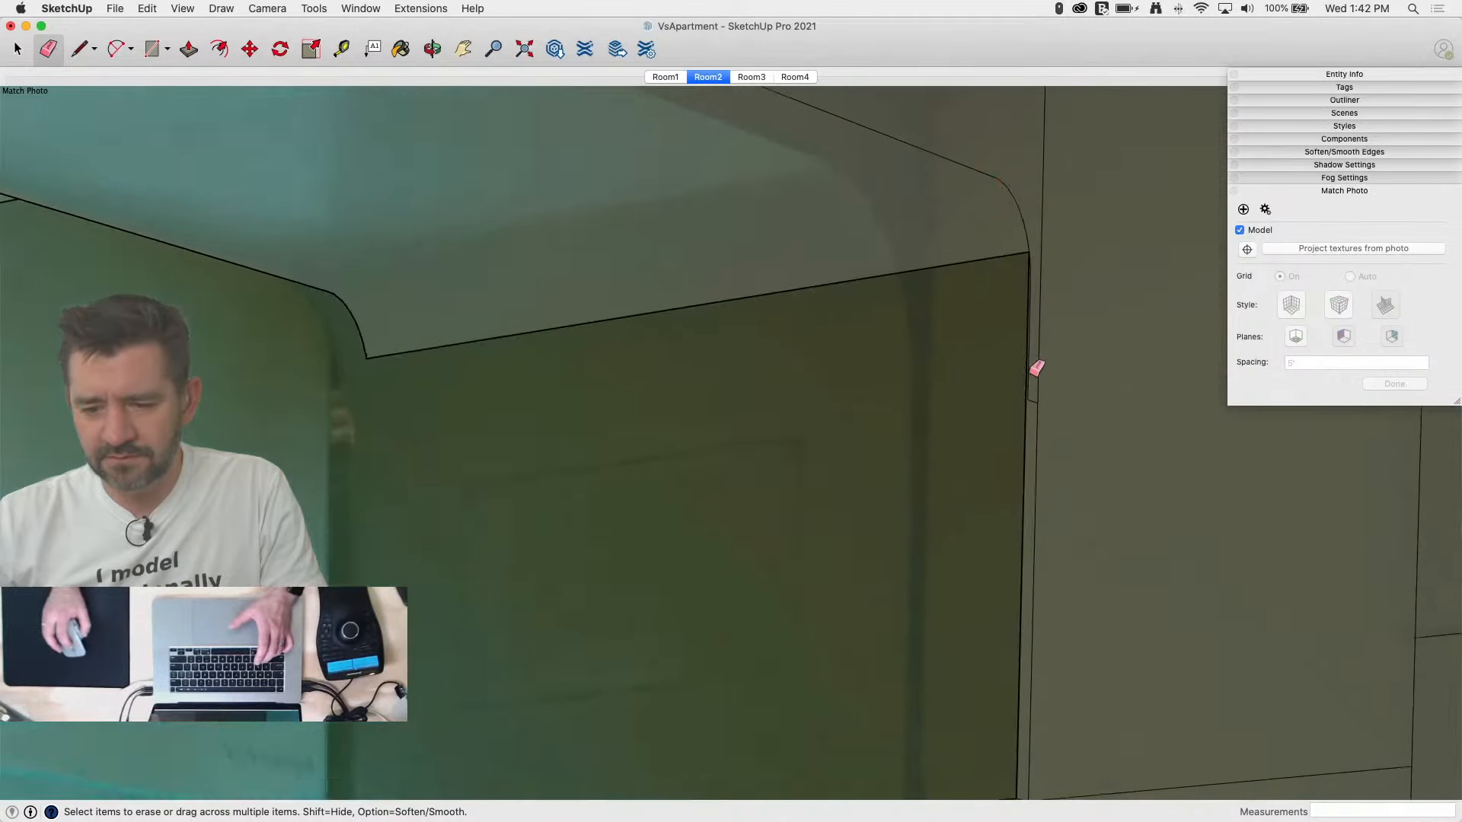
scroll(1038, 385, up, 3)
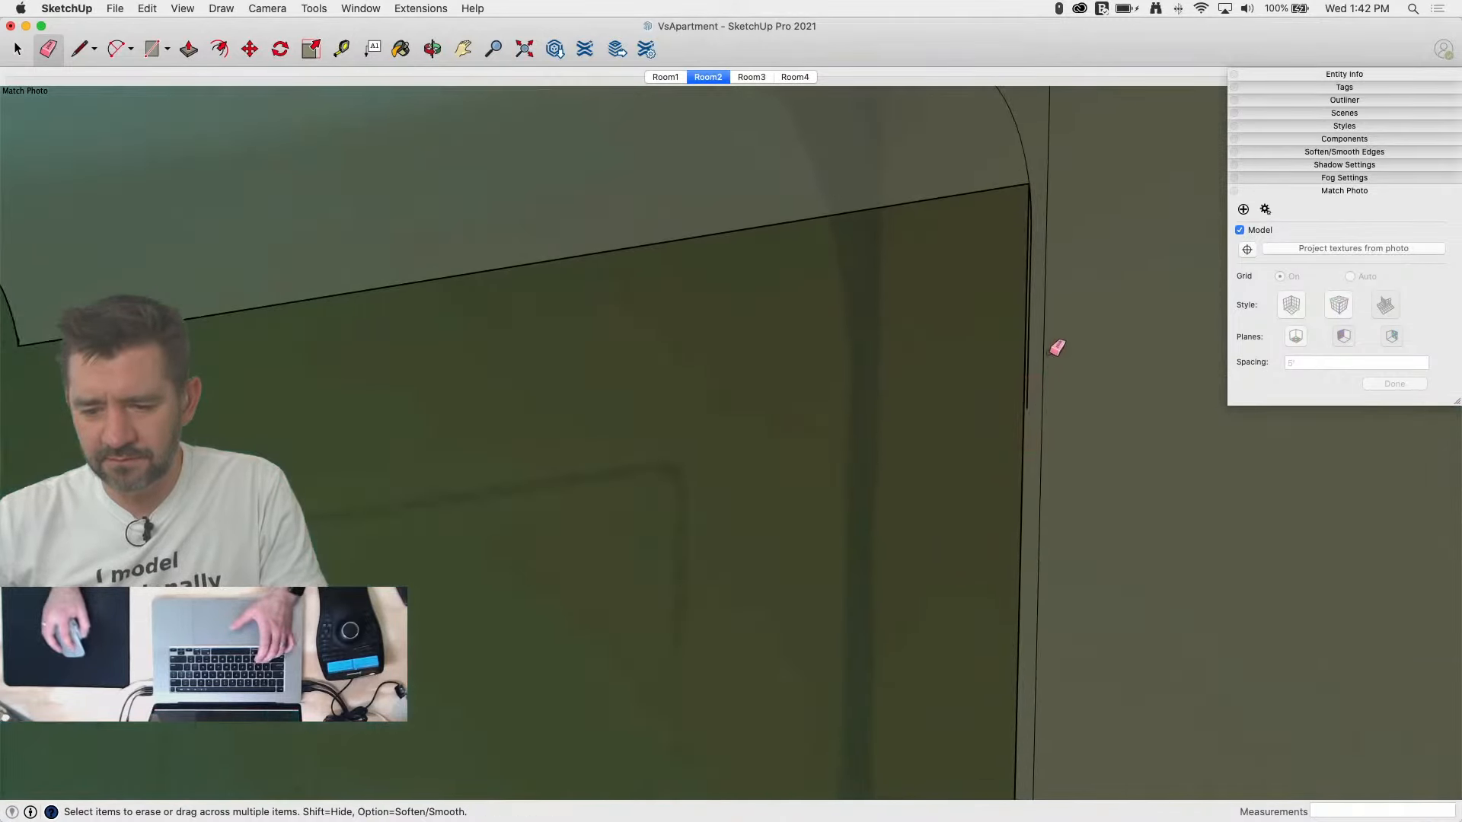
key(super+z)
Step: Draw a vertical line from the rounded corner's lower endpoint down past the soffit's lower edge and erase the overhanging piece
key(l)
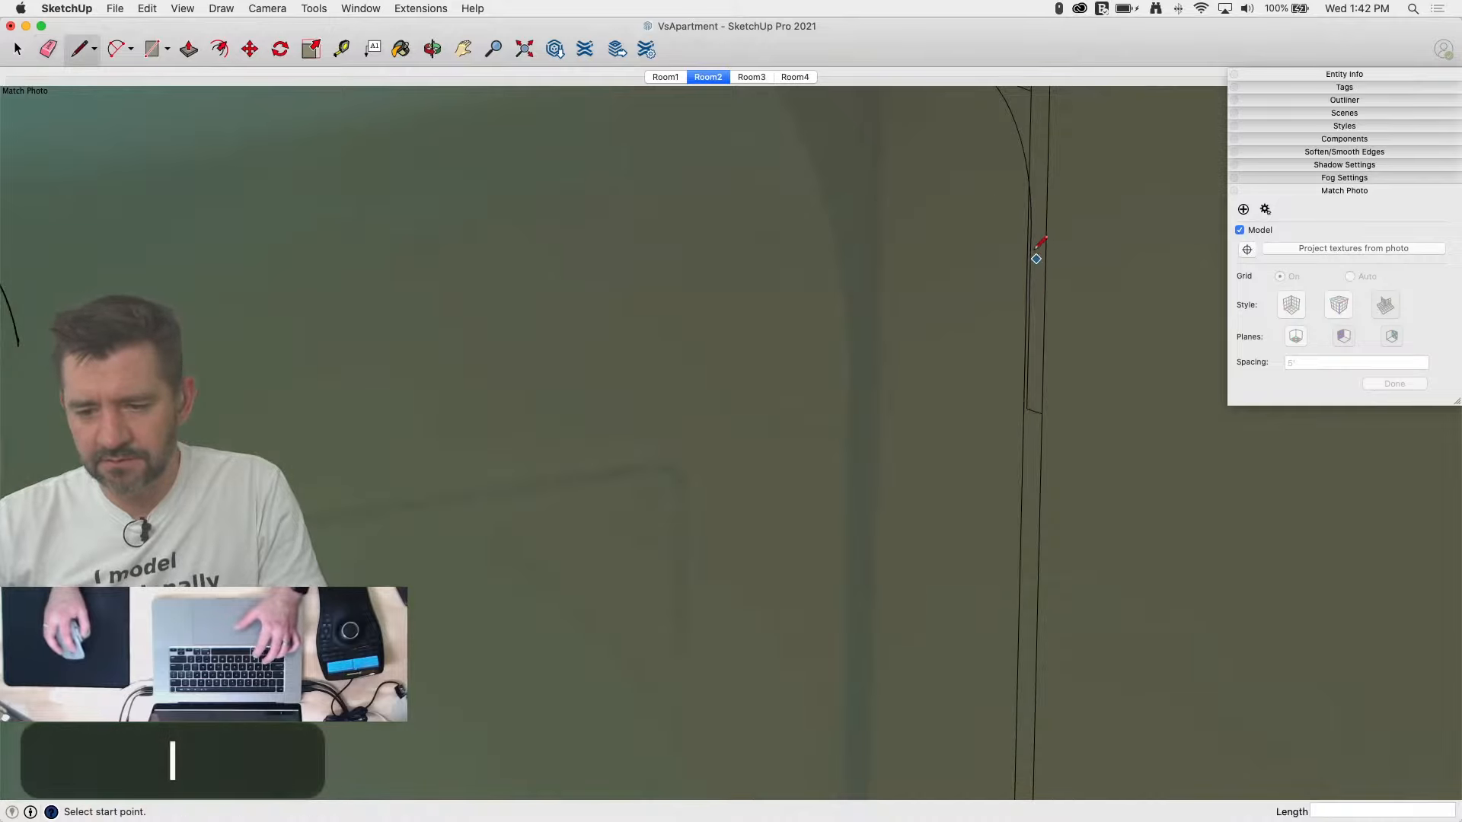
key(e)
key(l)
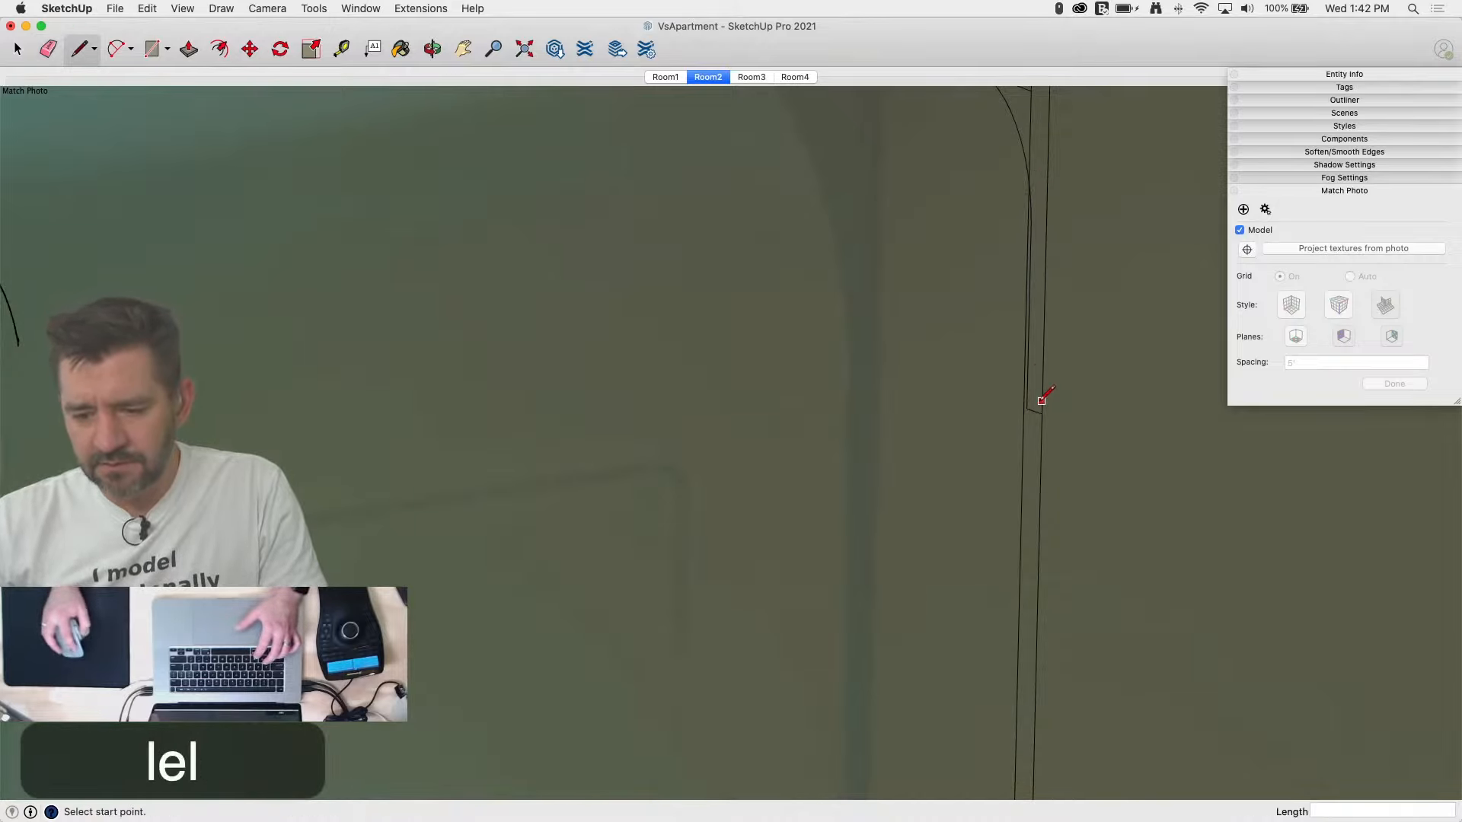
click(1028, 408)
scroll(1018, 354, down, 5)
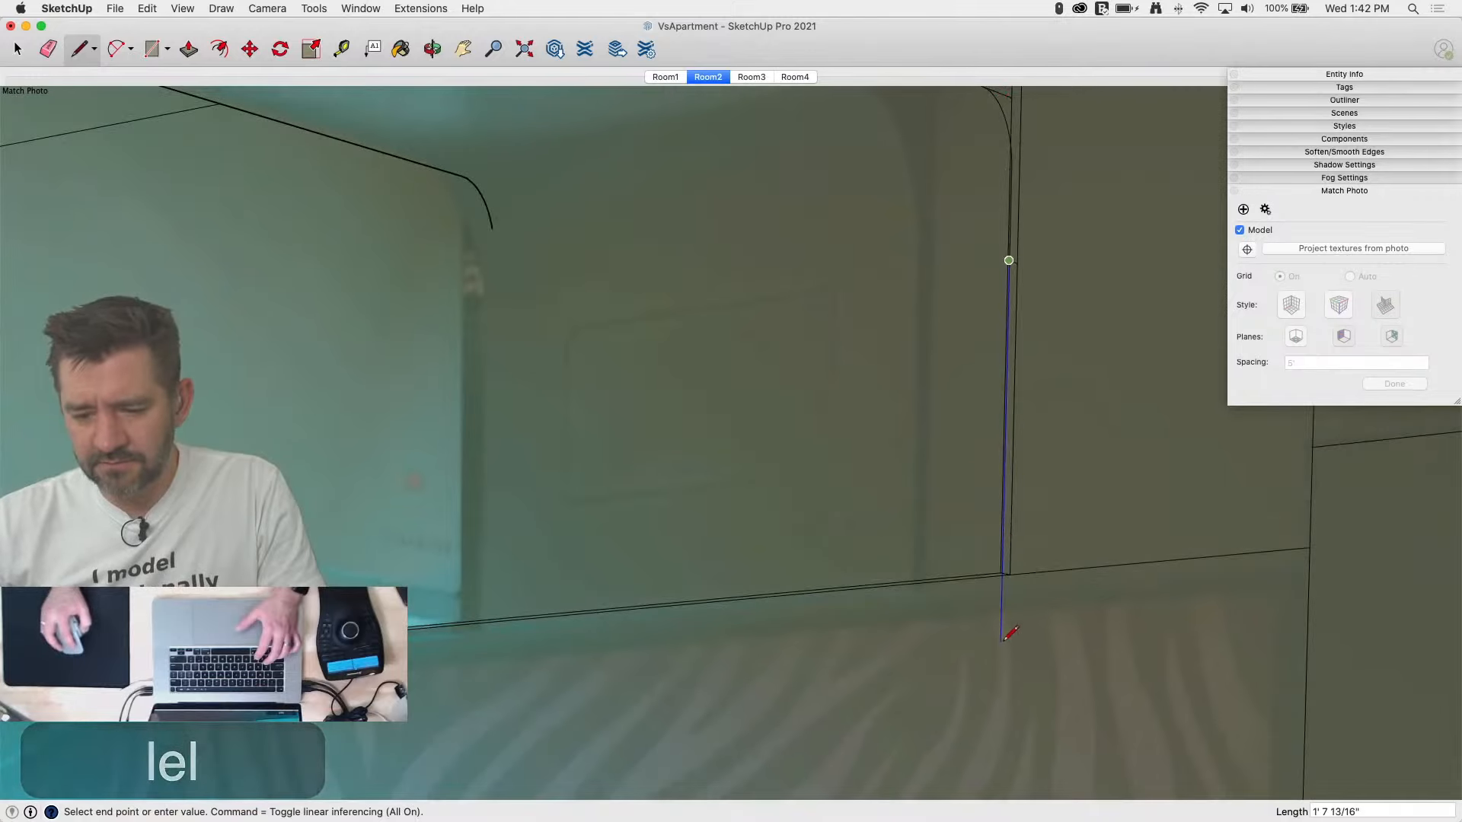
key(e)
click(1002, 610)
scroll(1003, 601, up, 5)
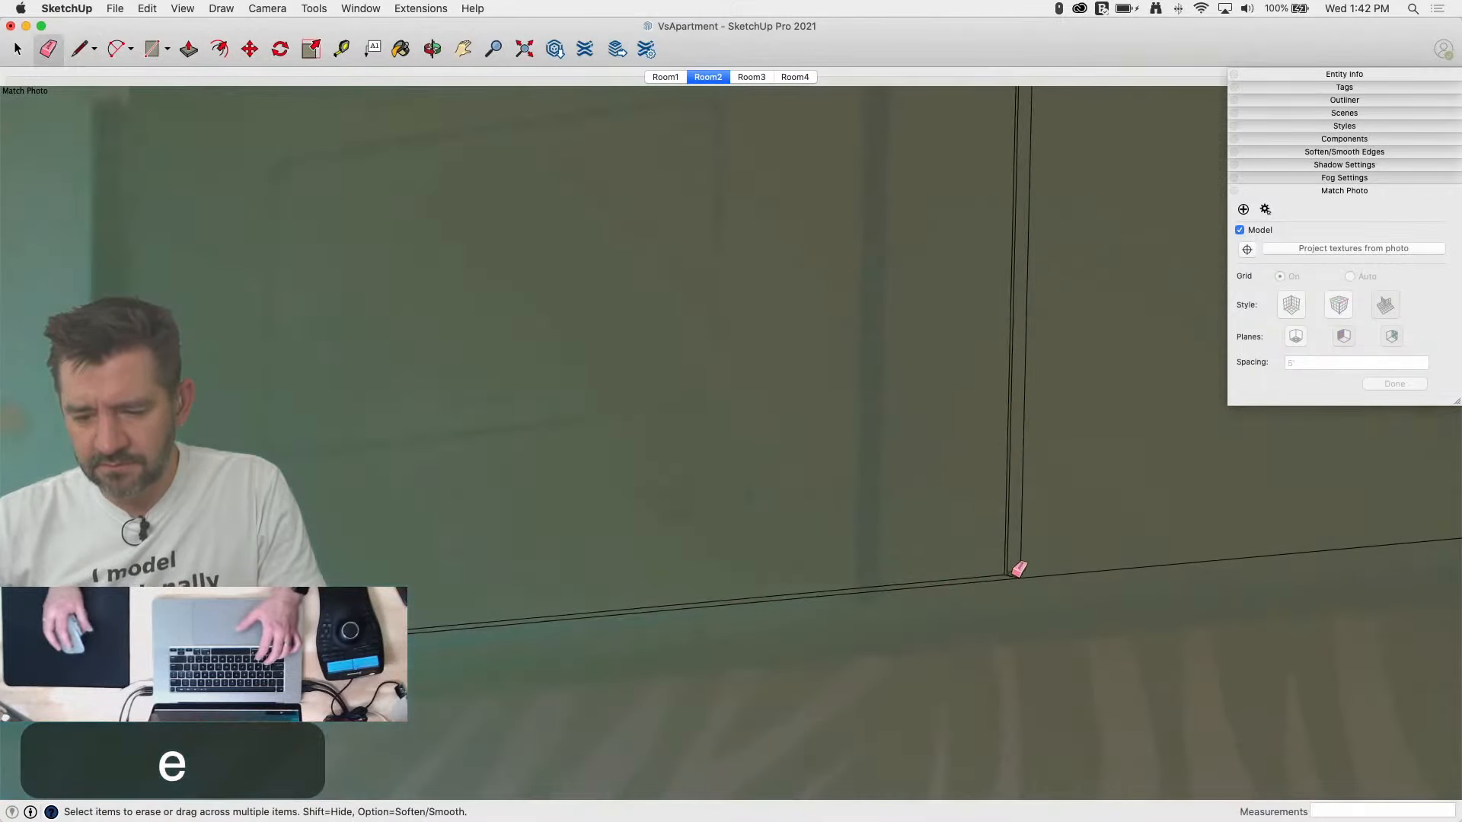
Step: Push the narrow strip beside the corner about 11' 4 3/8" along the soffit to the far wall and erase the extra long edge
key(p)
mouse_move(1005, 583)
mouse_down()
mouse_move(815, 564)
mouse_move(1213, 457)
mouse_move(474, 580)
mouse_up()
scroll(816, 565, down, 10)
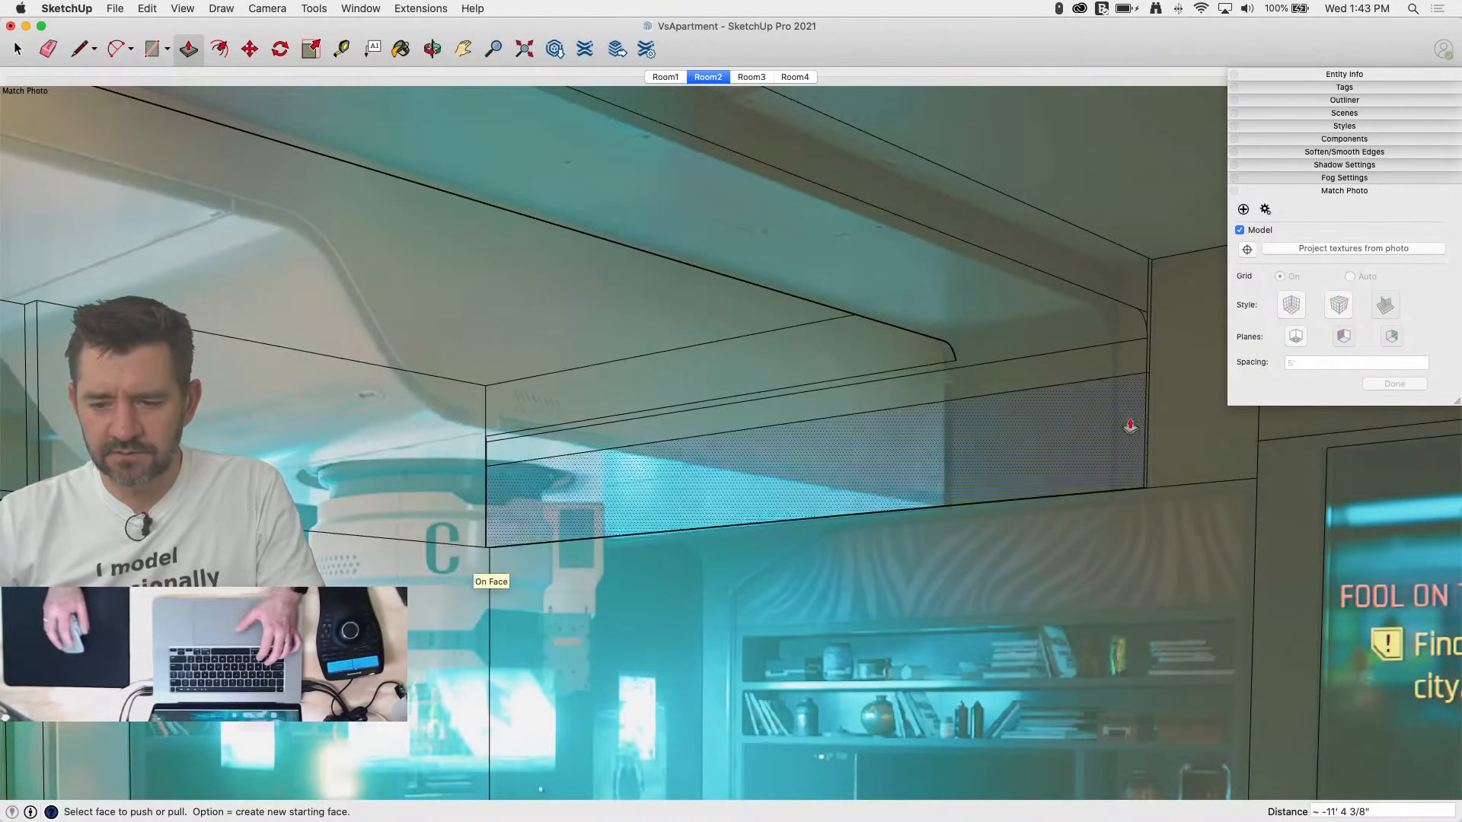
key(e)
click(1085, 389)
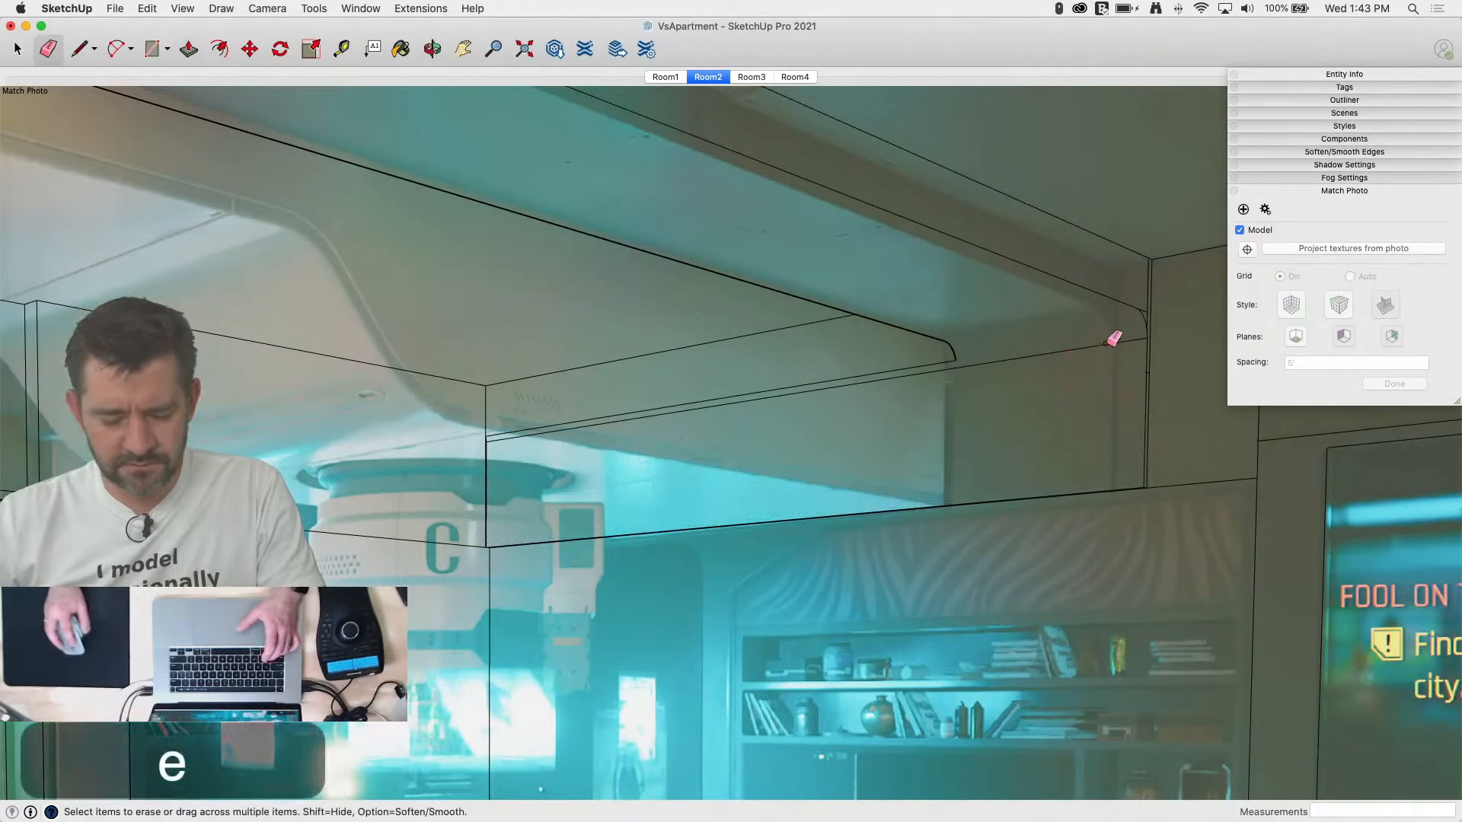
Step: Draw vertical lines from the arc's lower endpoint about 10" up to the ceiling and down to the soffit's lower edge
mouse_move(1114, 335)
middle_down()
mouse_move(1132, 350)
mouse_move(923, 330)
mouse_move(927, 362)
mouse_move(1304, 397)
middle_up()
key(l)
click(820, 374)
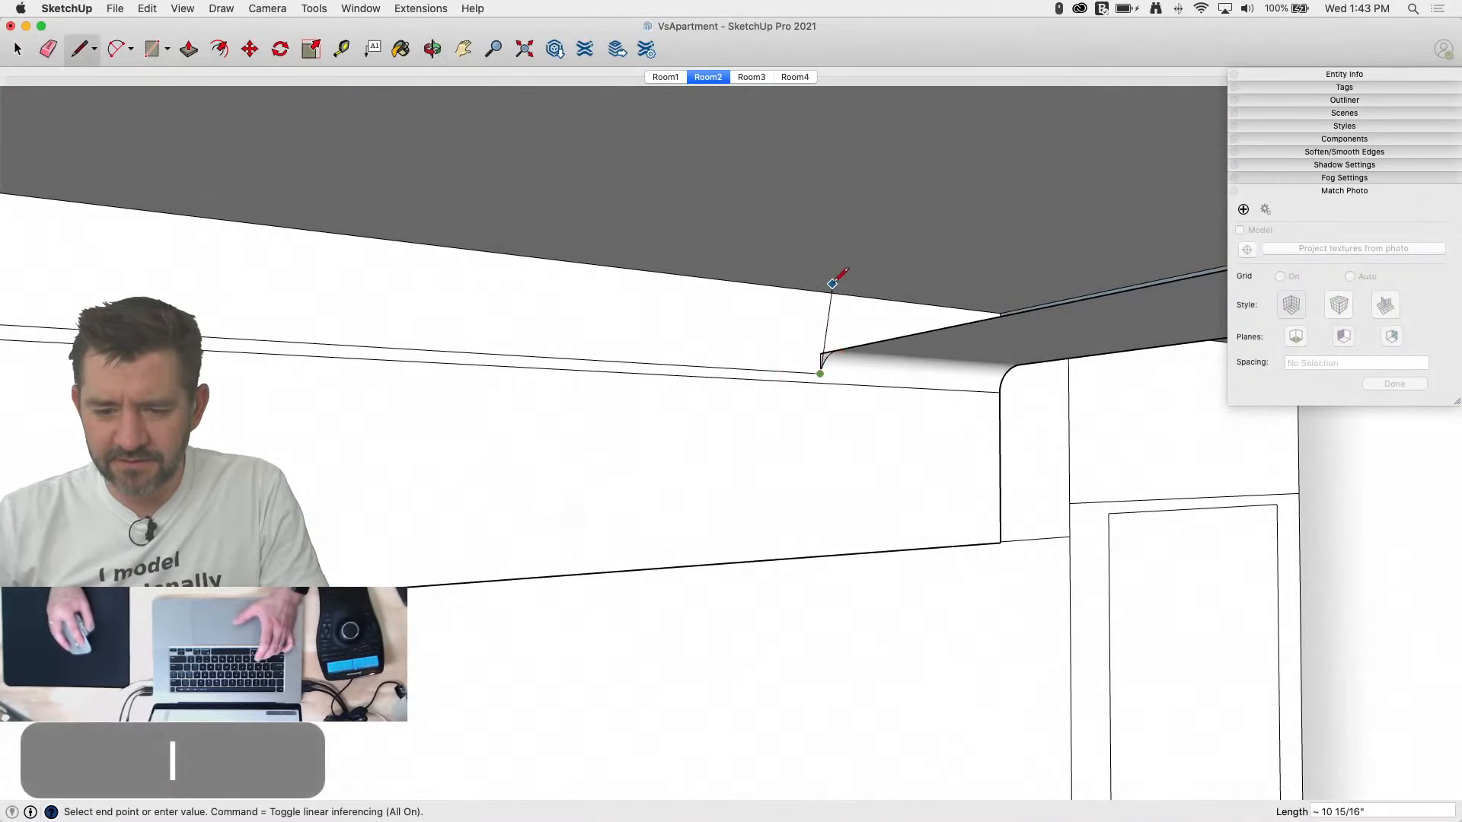
click(820, 287)
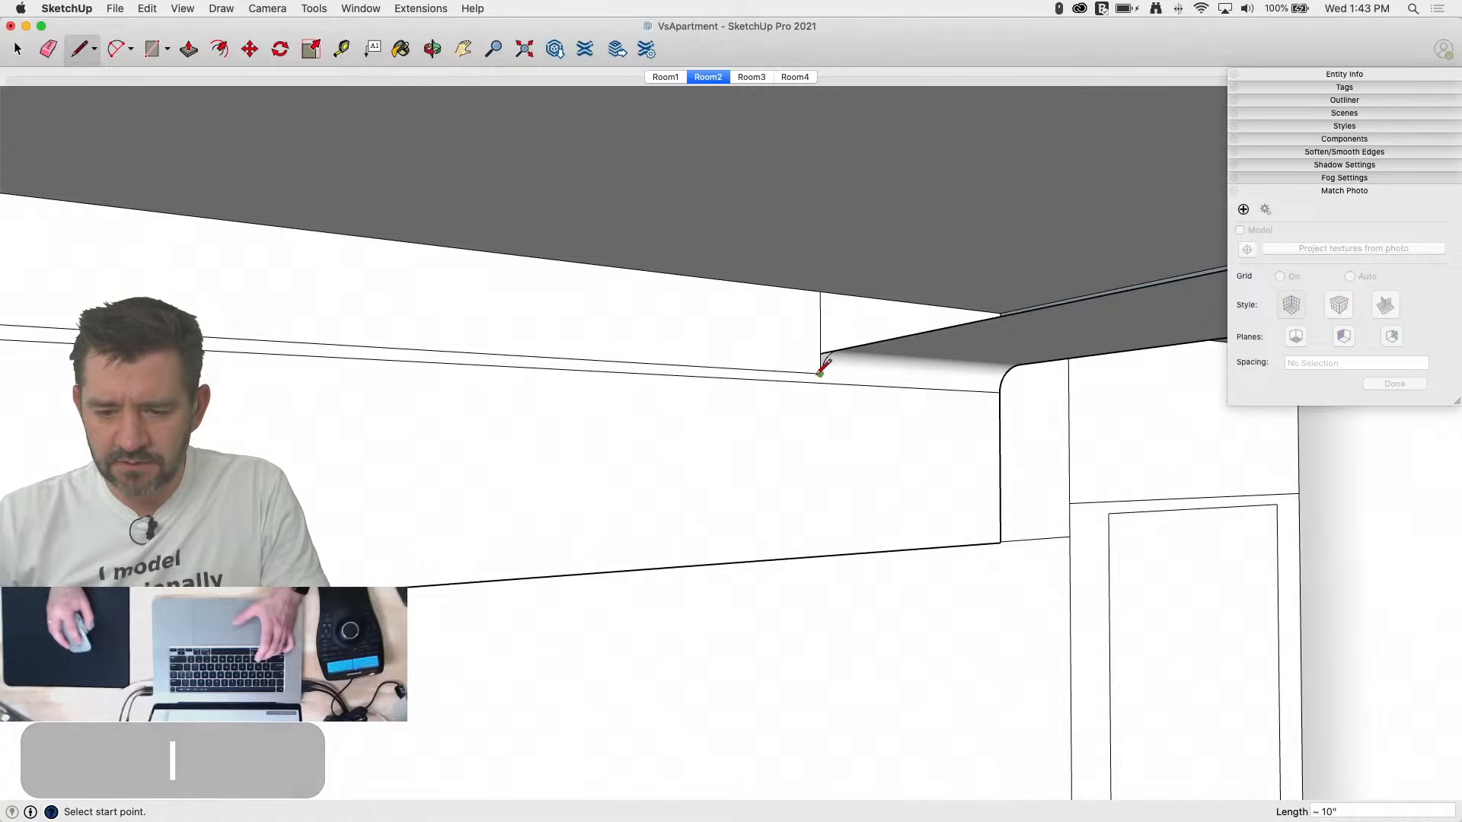
click(820, 371)
click(821, 556)
scroll(829, 385, up, 10)
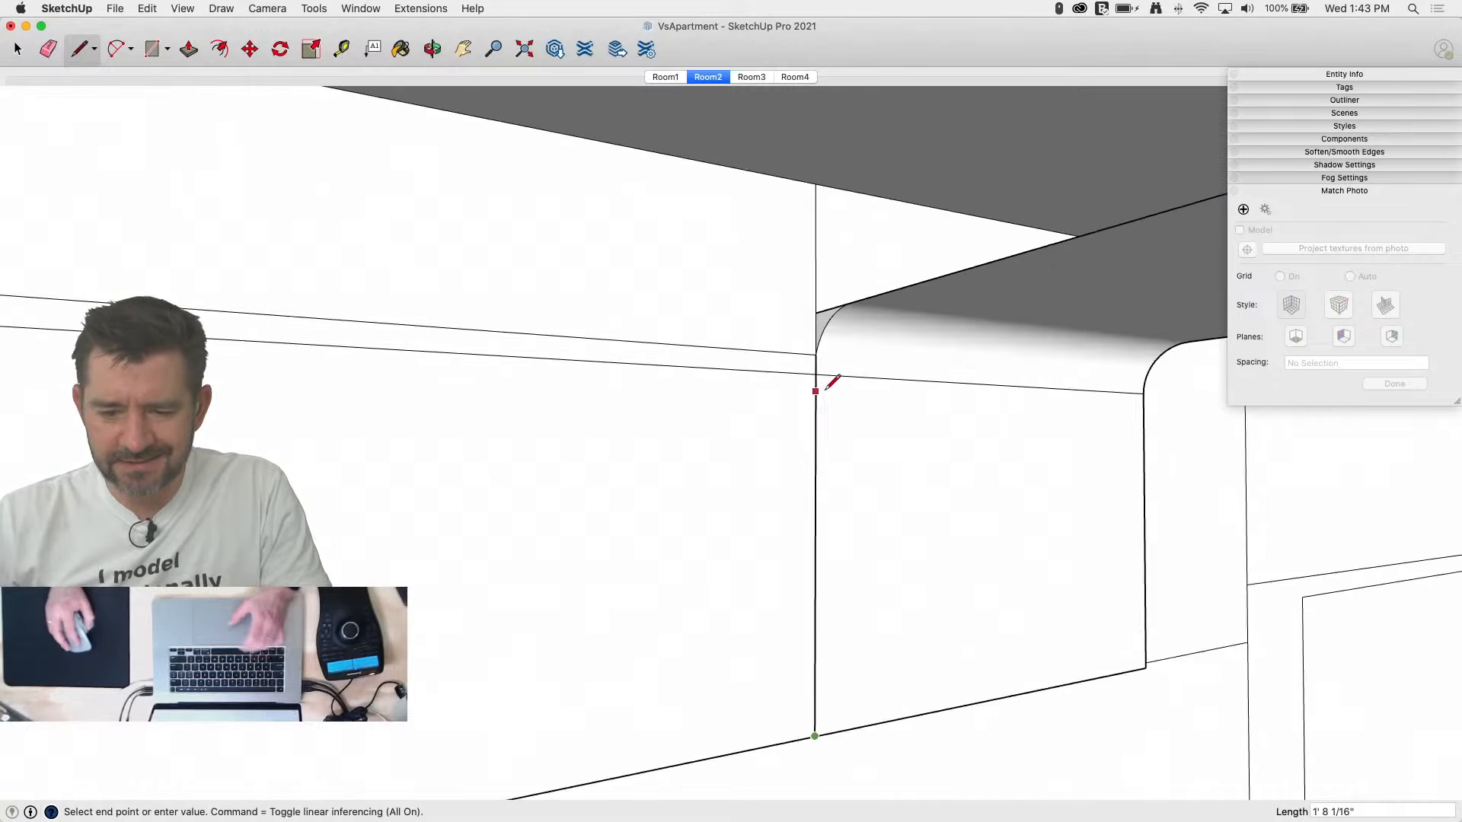
Step: Try to erase the extra edge below the rounded corner's arc and undo the erasure
mouse_move(777, 333)
middle_down()
mouse_move(858, 421)
mouse_move(830, 391)
middle_up()
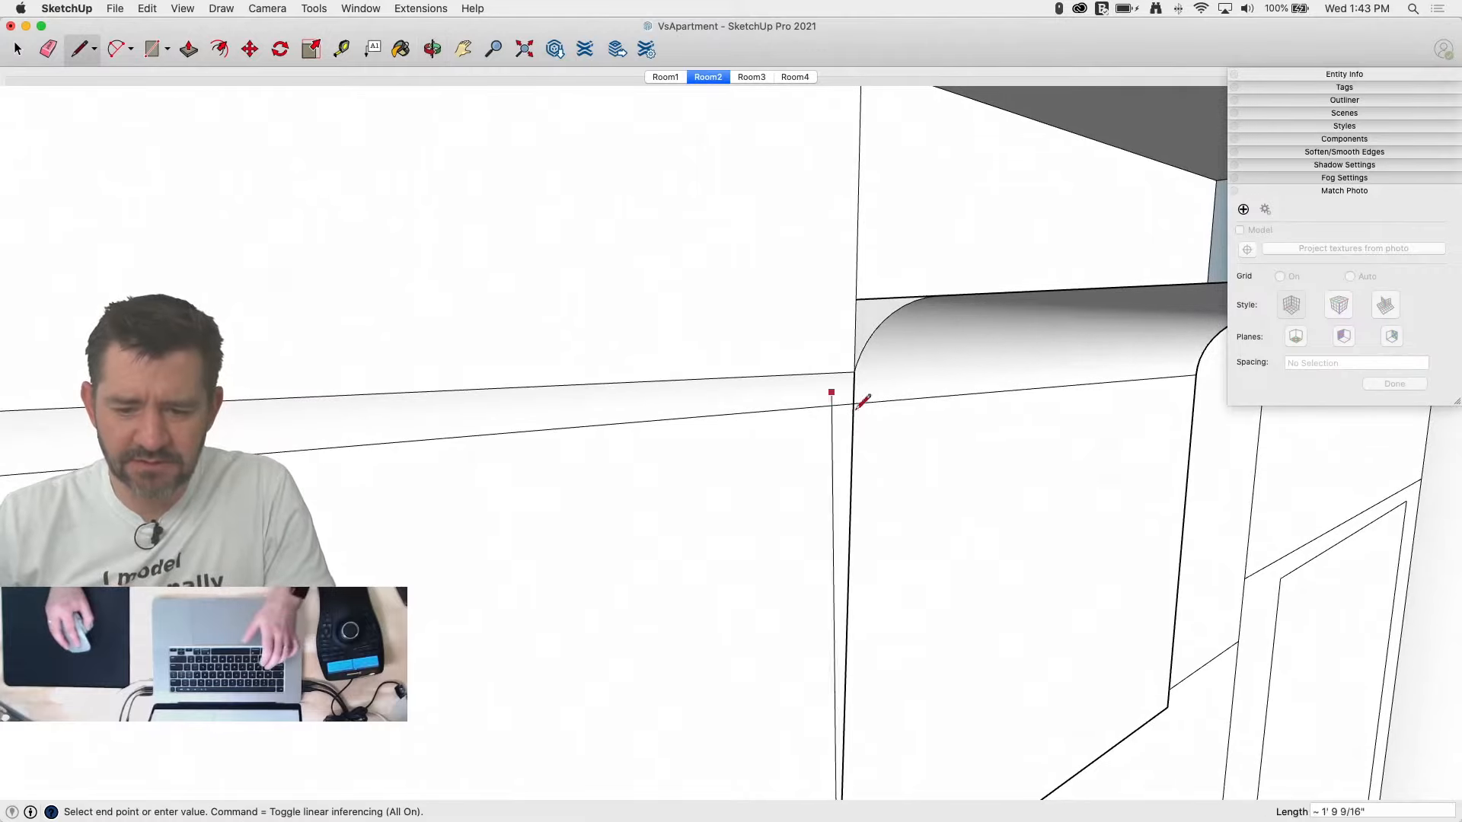
key(e)
key(l)
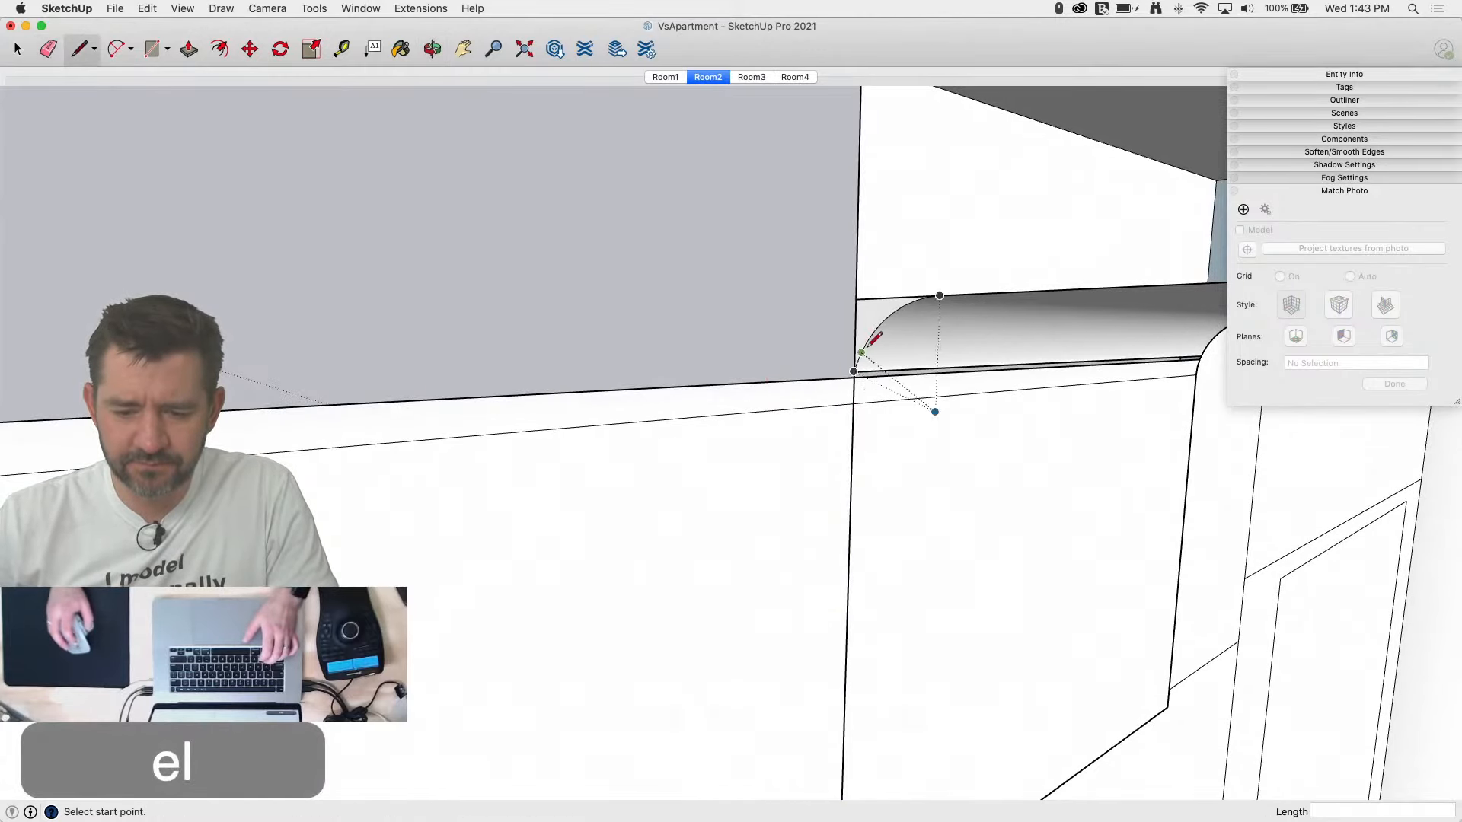
mouse_move(865, 339)
middle_down()
mouse_move(825, 431)
mouse_move(858, 408)
mouse_move(800, 322)
mouse_move(923, 388)
mouse_move(1116, 304)
mouse_move(1187, 300)
mouse_move(1175, 310)
middle_up()
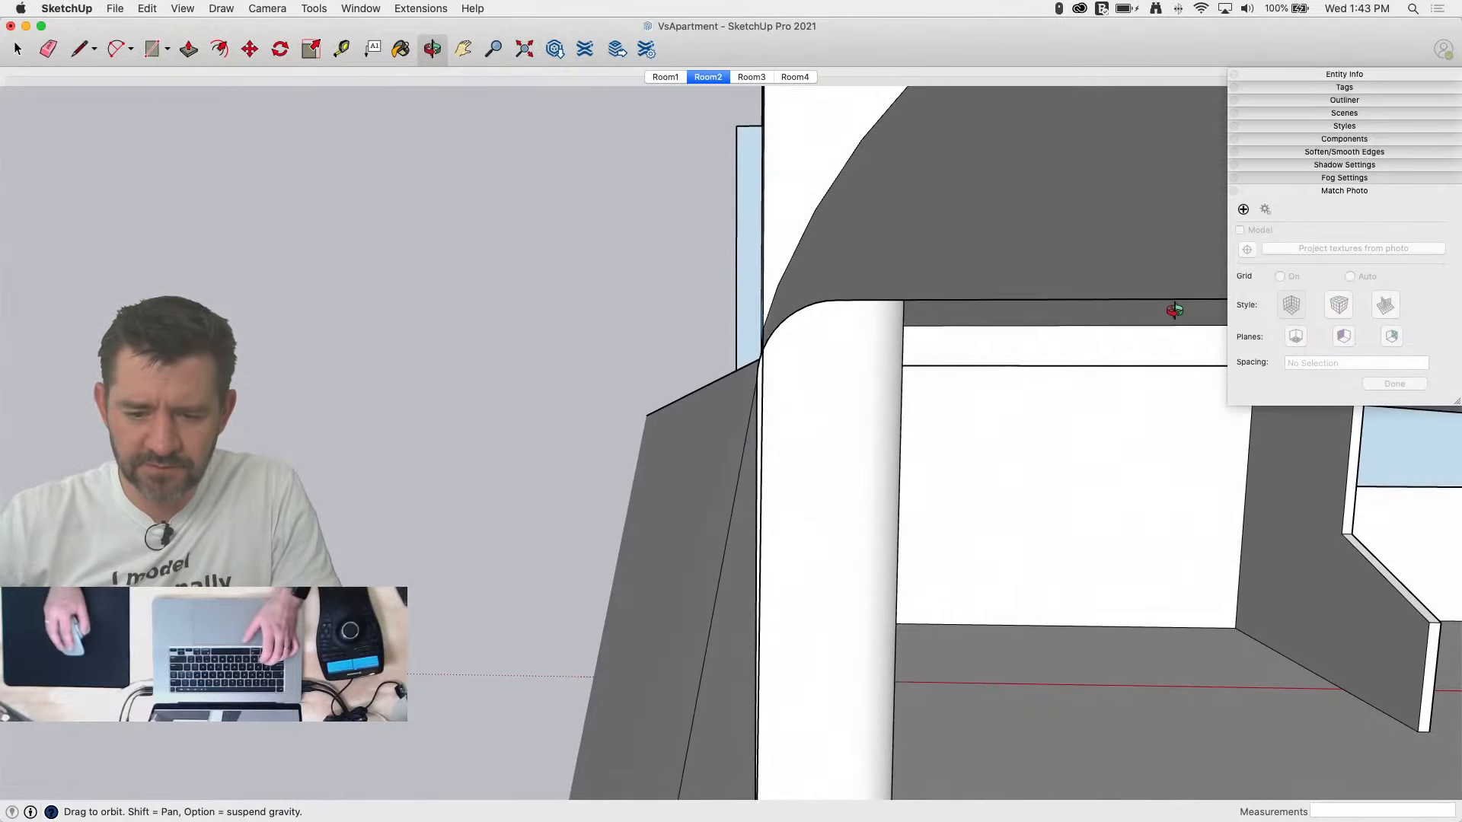
scroll(1175, 310, up, 1)
key(super+z)
middle_drag(990, 288, 530, 204)
scroll(559, 190, down, 6)
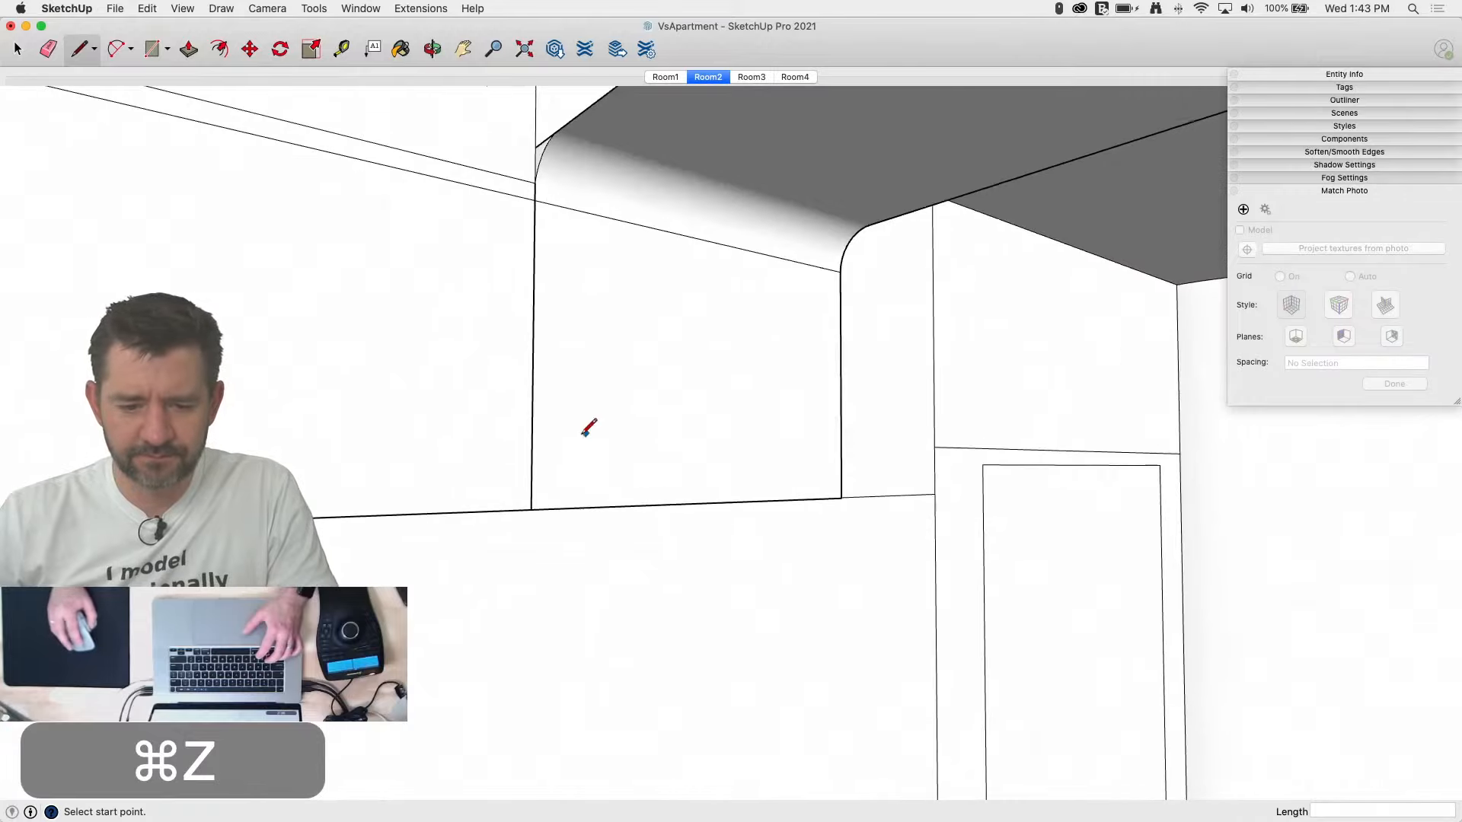
Step: Draw a vertical line up from the soffit's lower edge toward the ceiling, beside the rounded corner's arc
middle_drag(555, 490, 689, 484)
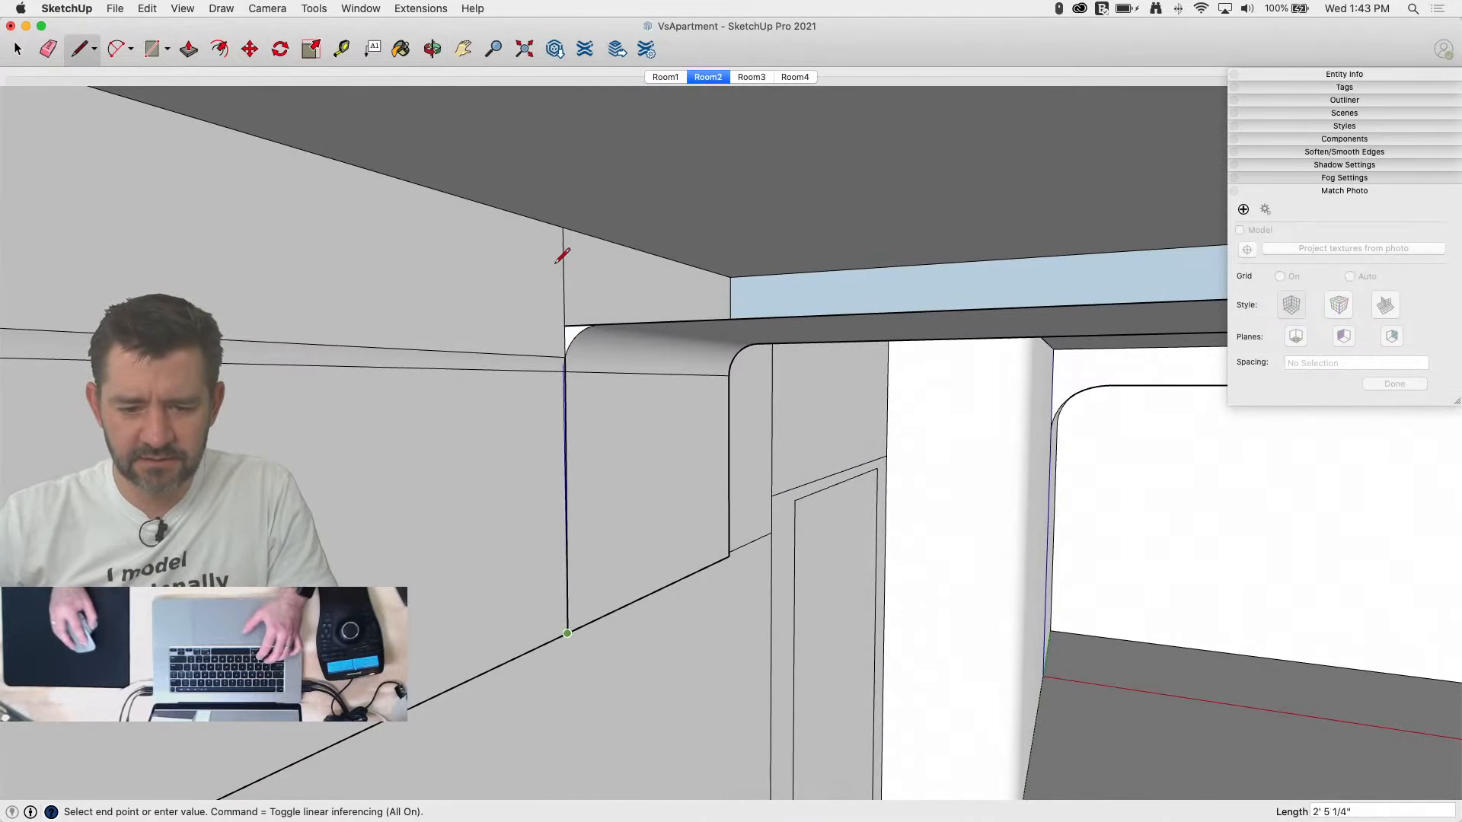
click(567, 220)
scroll(570, 352, up, 5)
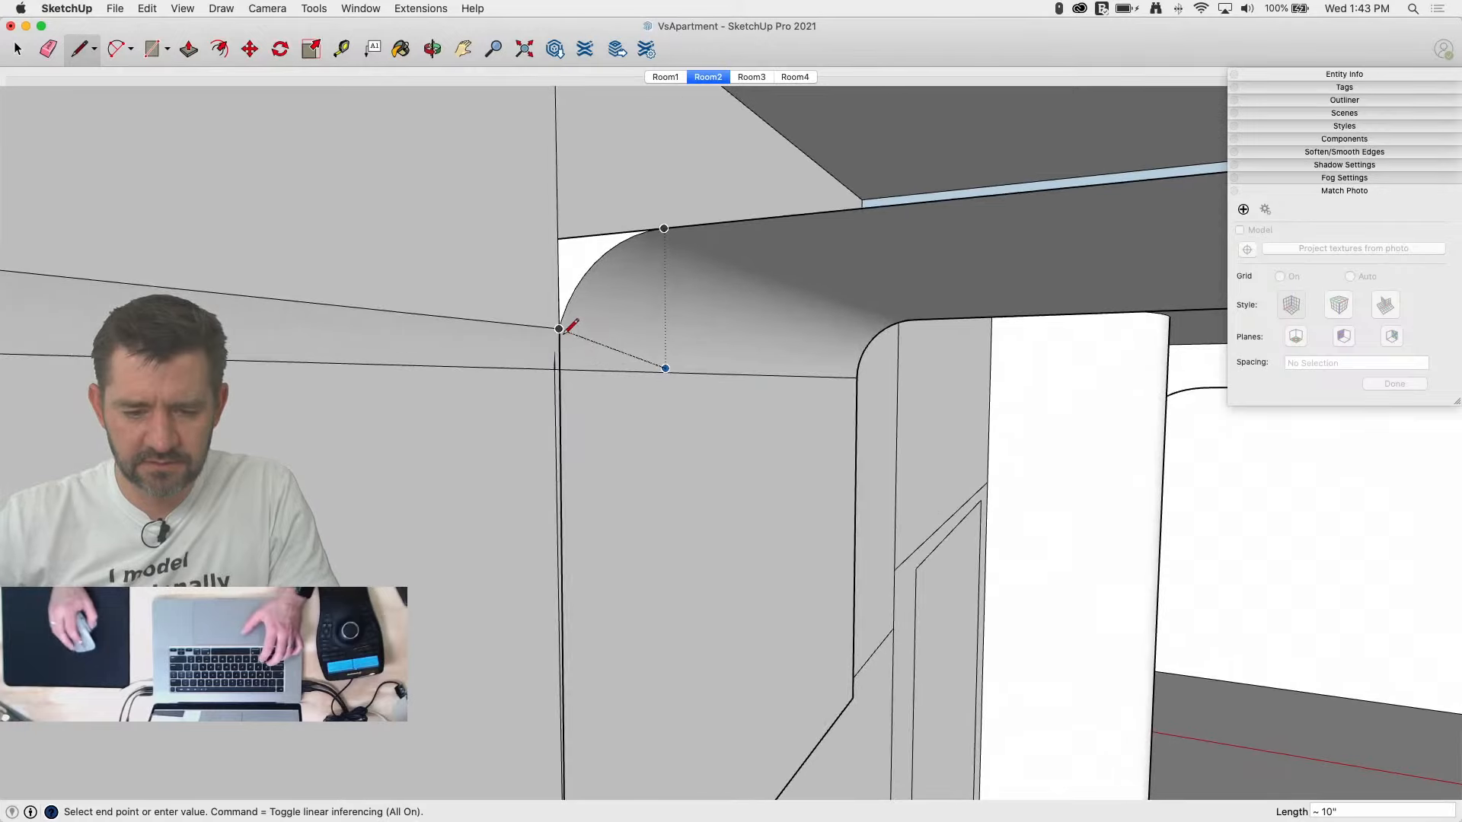
key(e)
key(l)
Step: Connect the arc's lower endpoint to the offset vertical edge with a short line and erase the surplus vertical and long edges around it
scroll(554, 325, up, 2)
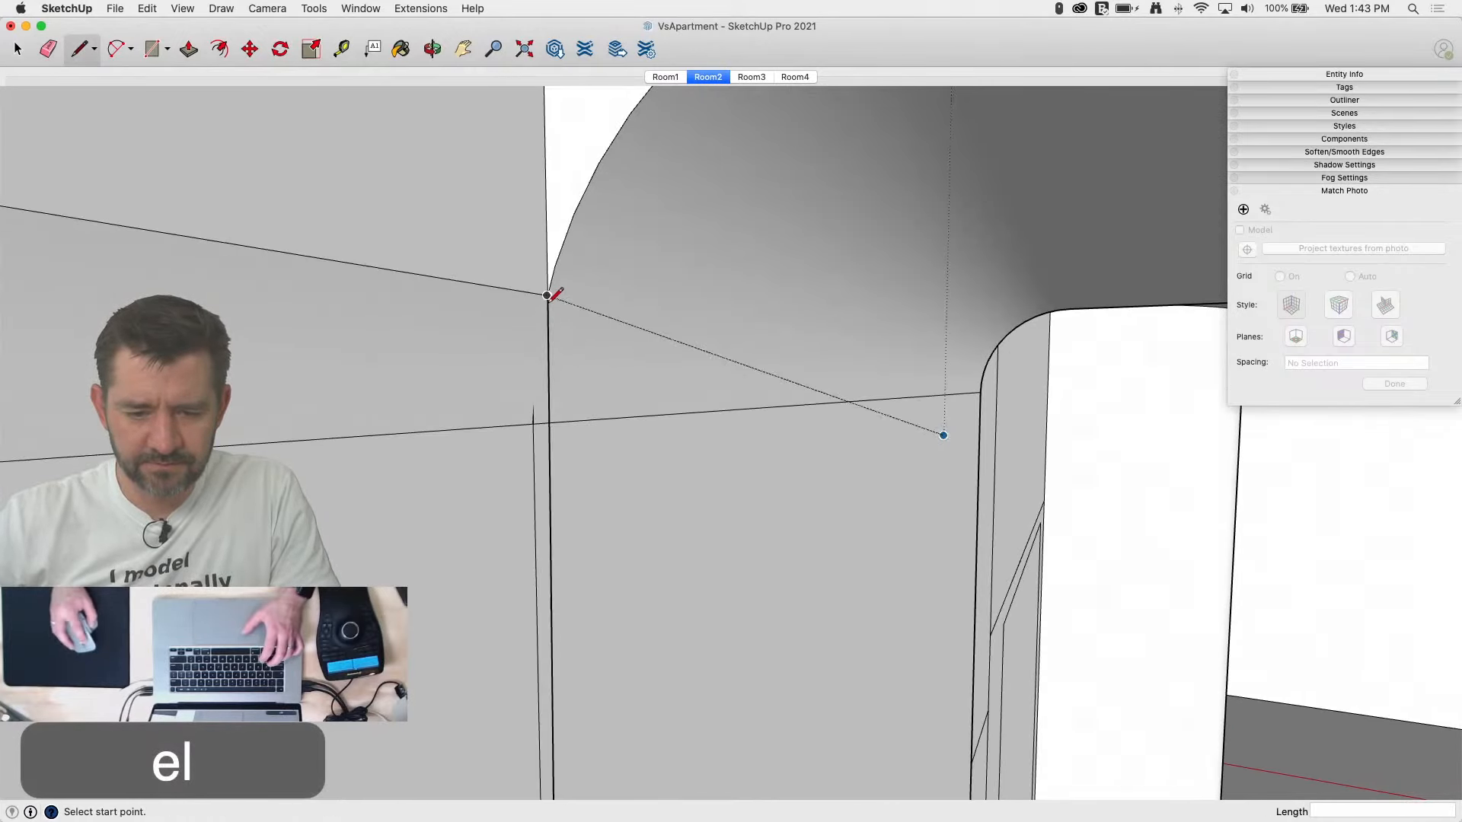
click(539, 419)
key(e)
click(555, 388)
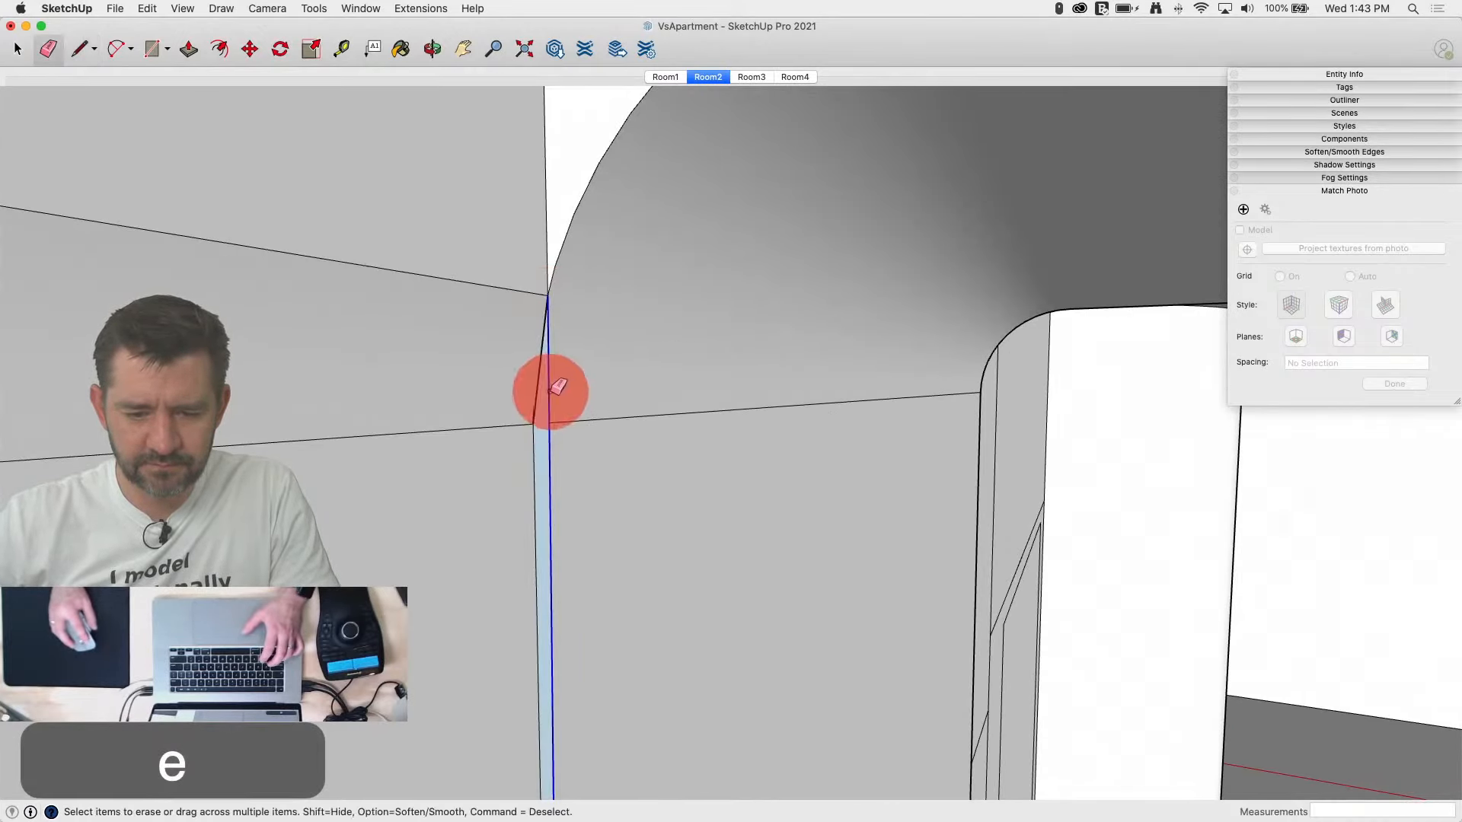
click(535, 293)
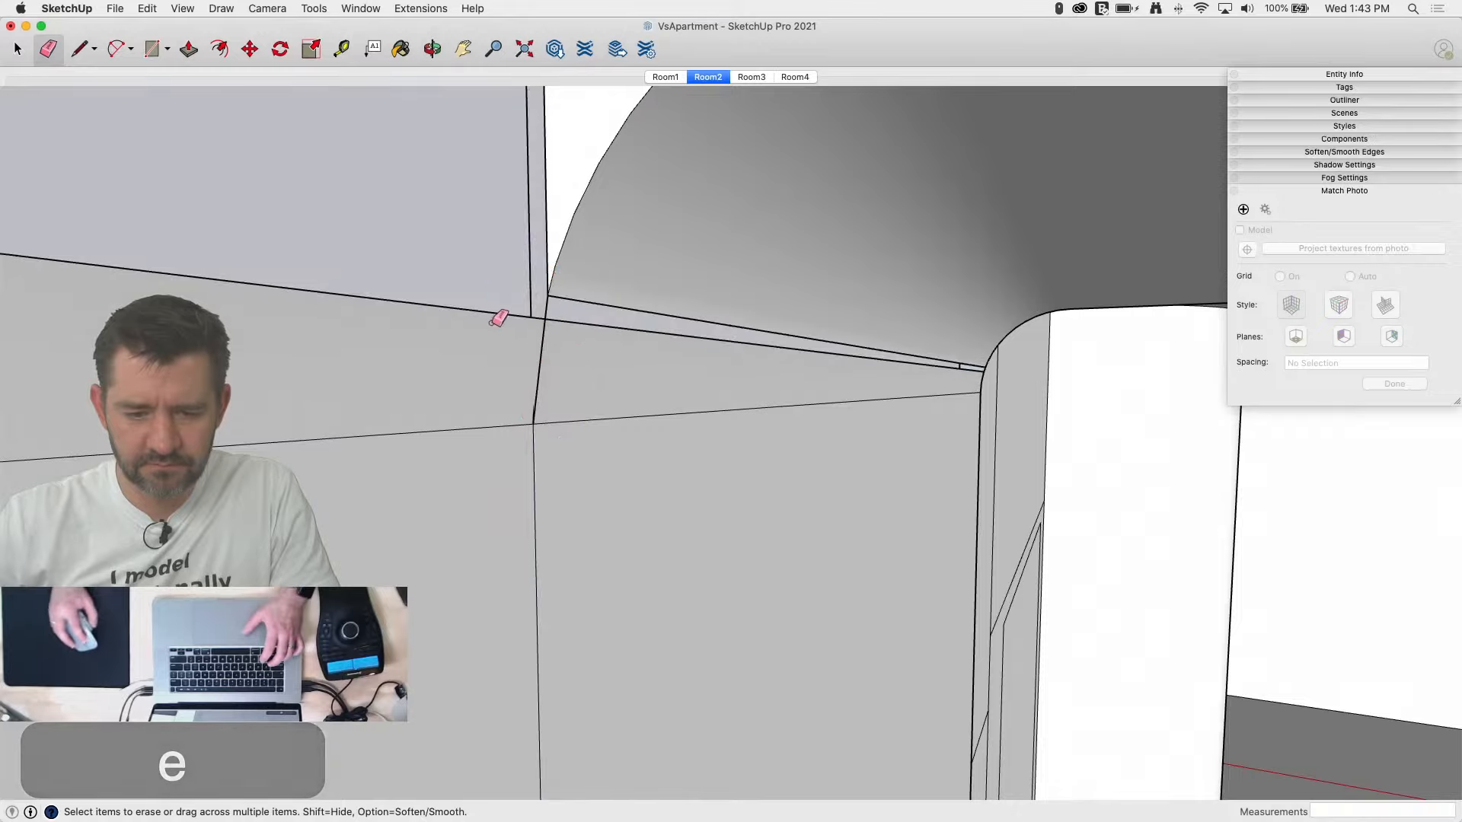
click(496, 299)
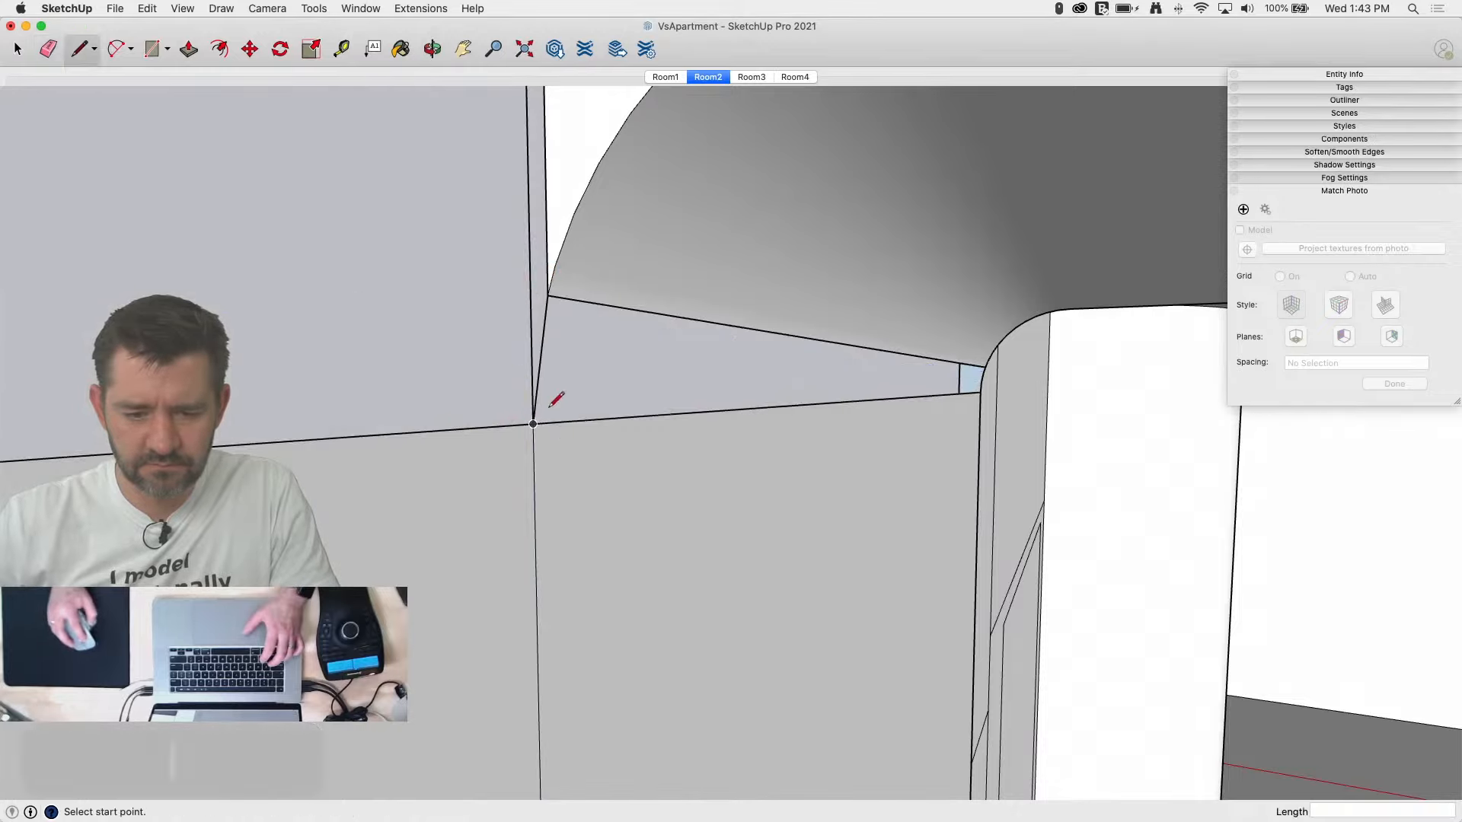
Step: Draw a line from the far end of the gap below the curved surface across and past the offset vertical edge
key(l)
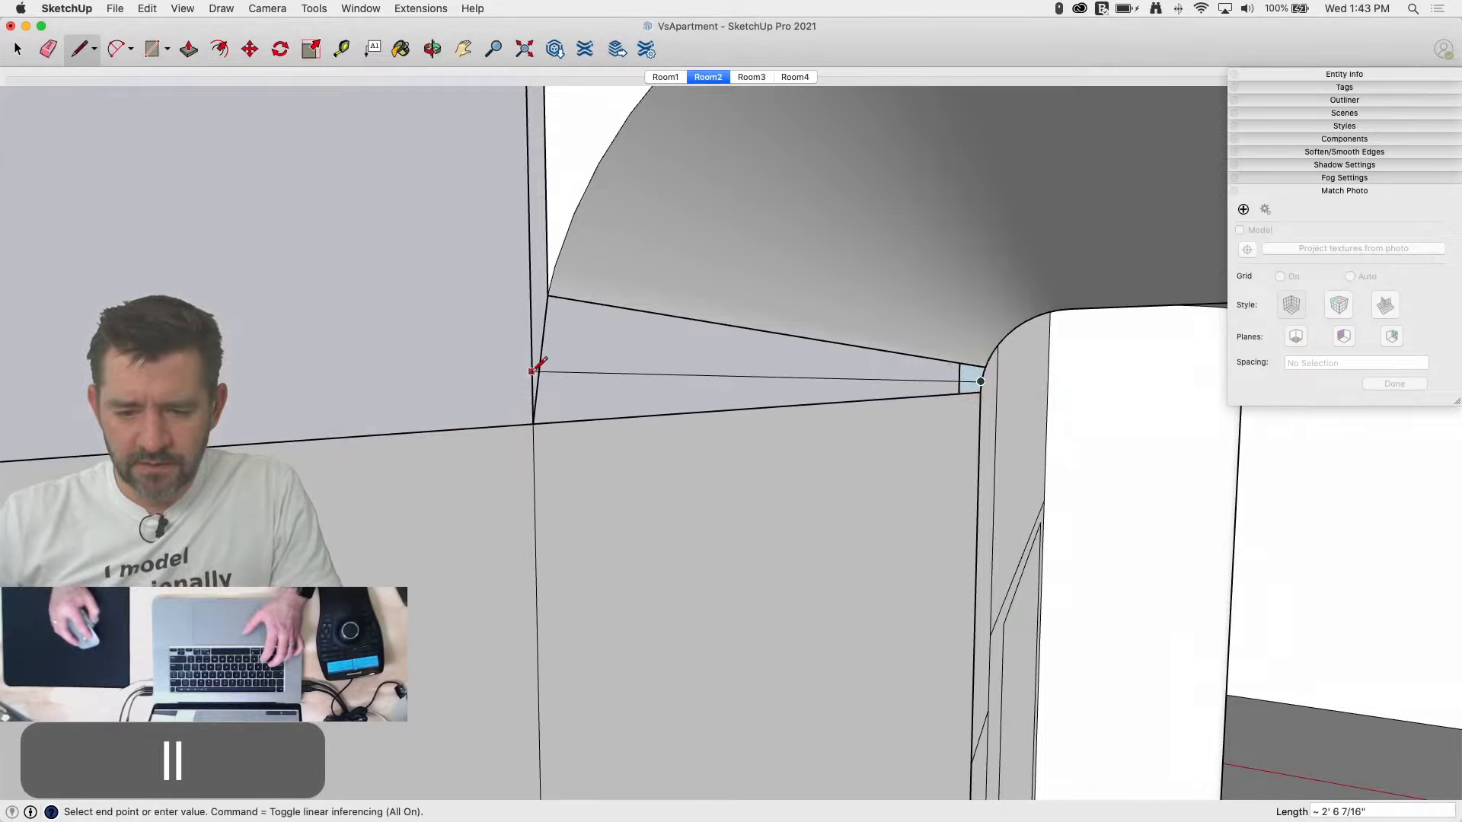
click(491, 381)
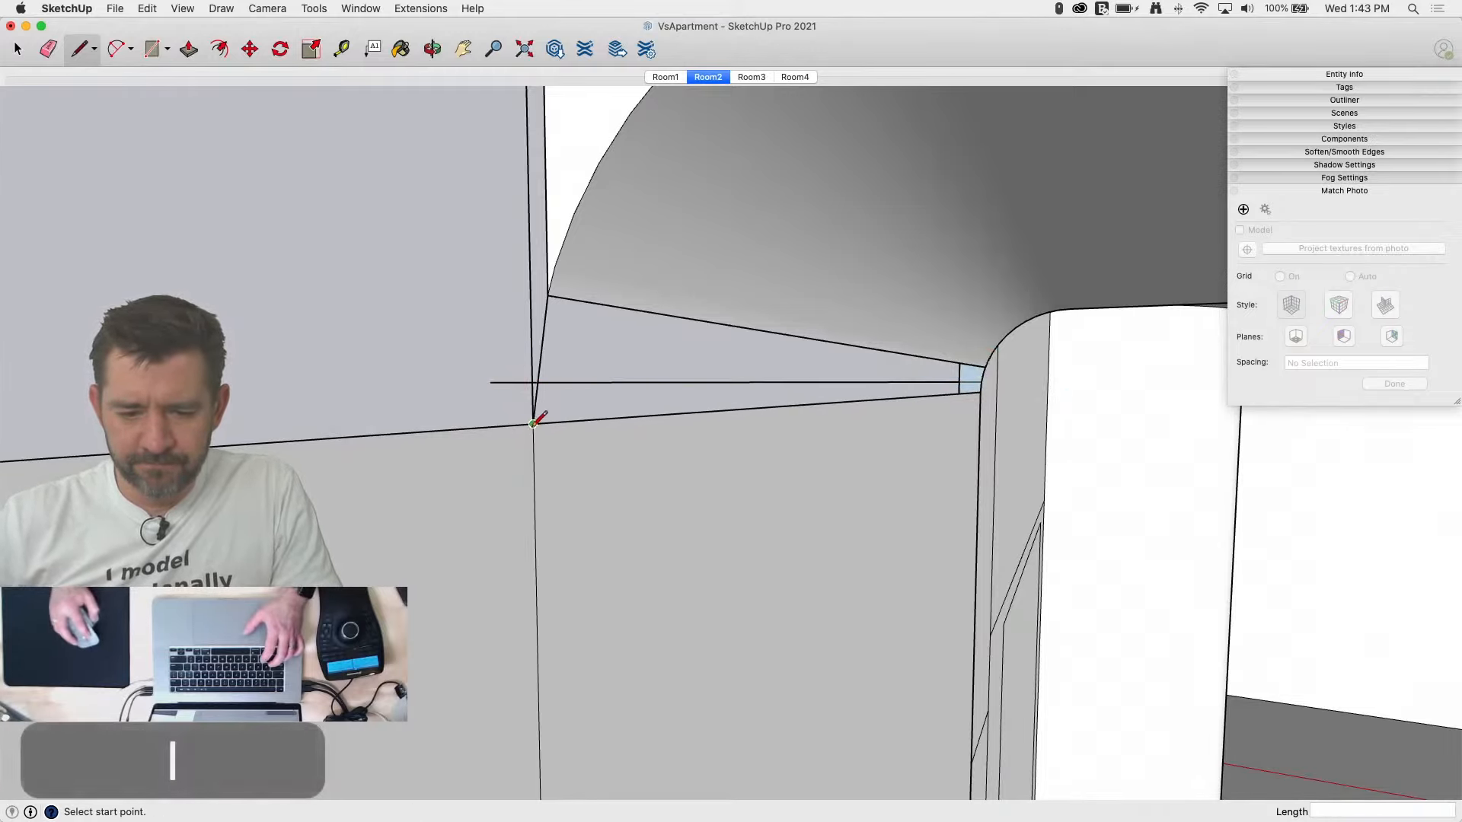
scroll(533, 423, up, 5)
scroll(531, 410, down, 3)
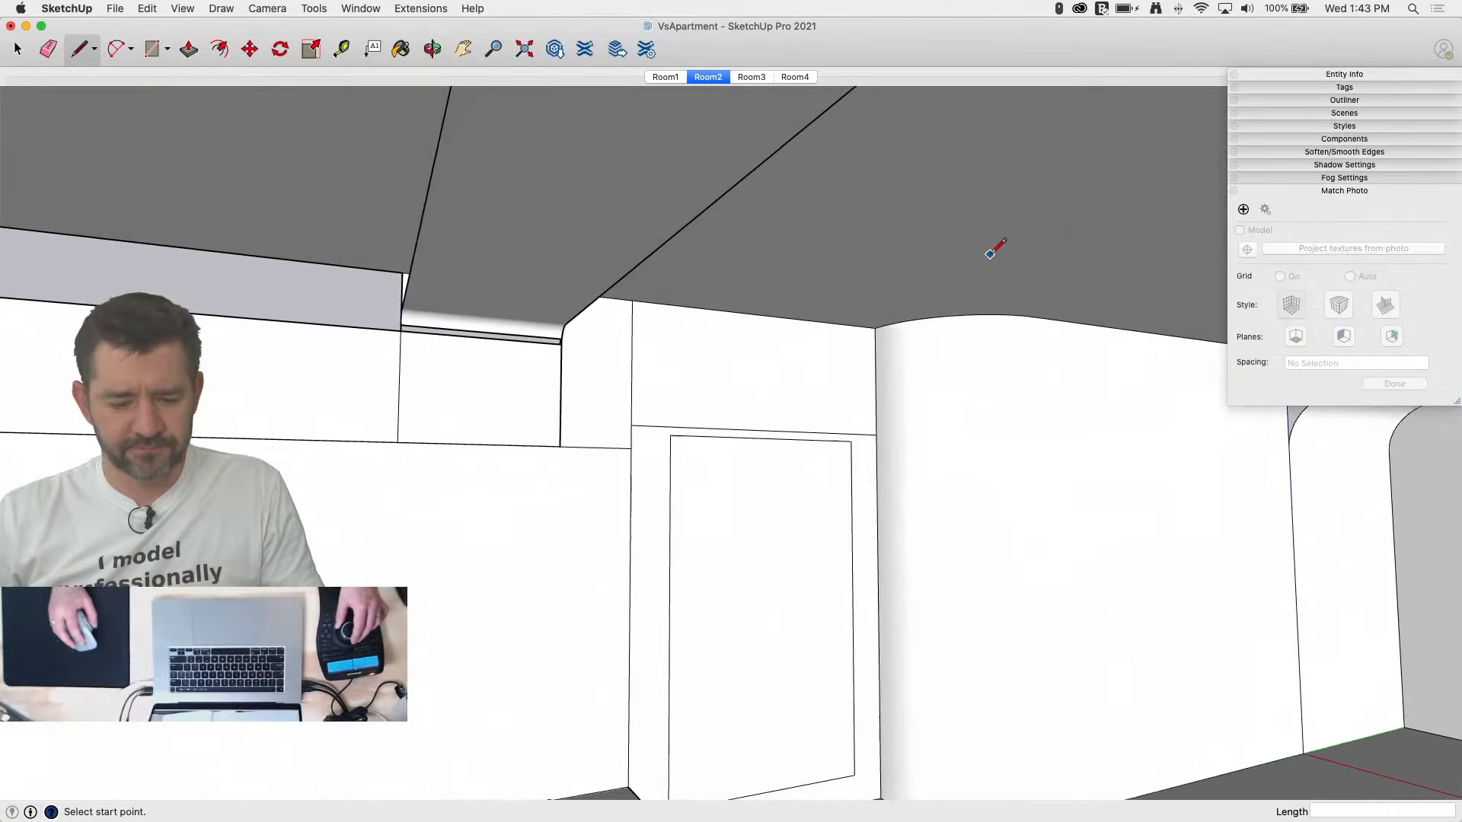
Step: Undo the rounded-corner edits back to the beam with its plain square end
key(super+z)
key(super+z)
key(super+z)
key(super+z)
key(super+z)
key(super+z)
key(super+z)
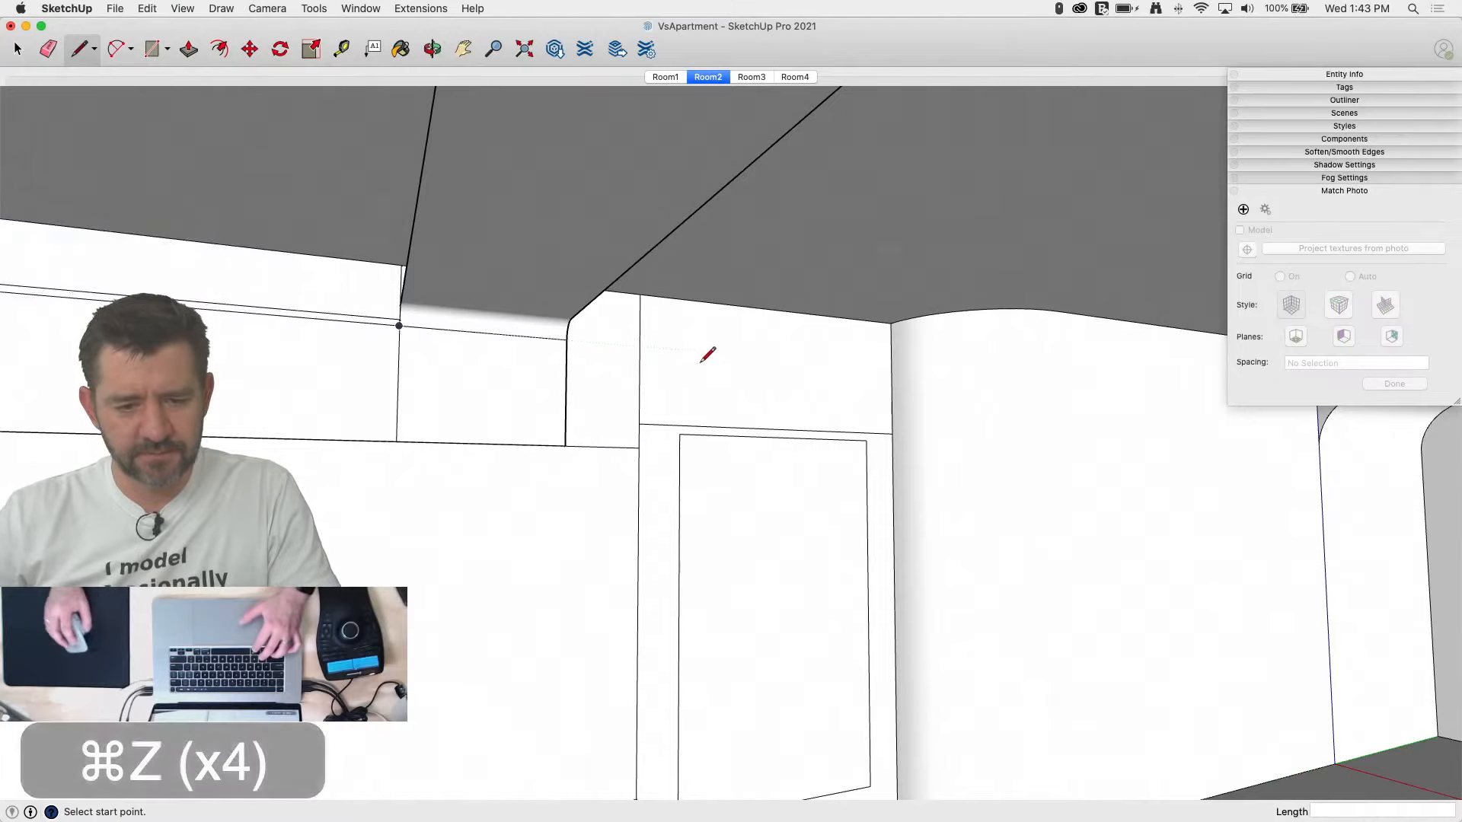
key(super+z)
key(super+z)
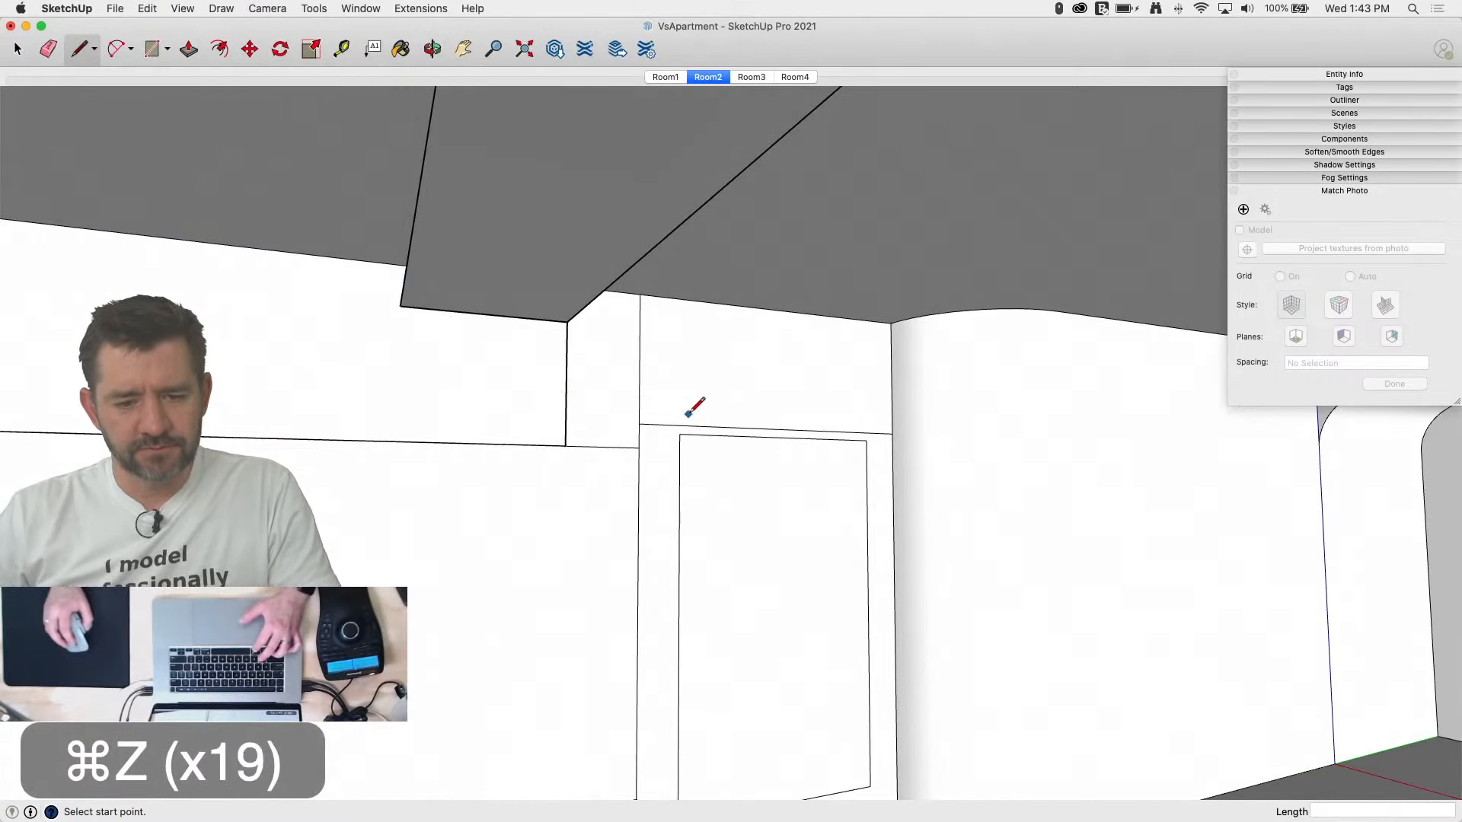
Step: Paste the copied rounded-corner profile near the beam's end and mirror it along the red axis at scale -1
mouse_move(670, 369)
middle_down()
mouse_move(320, 395)
mouse_move(342, 386)
middle_up()
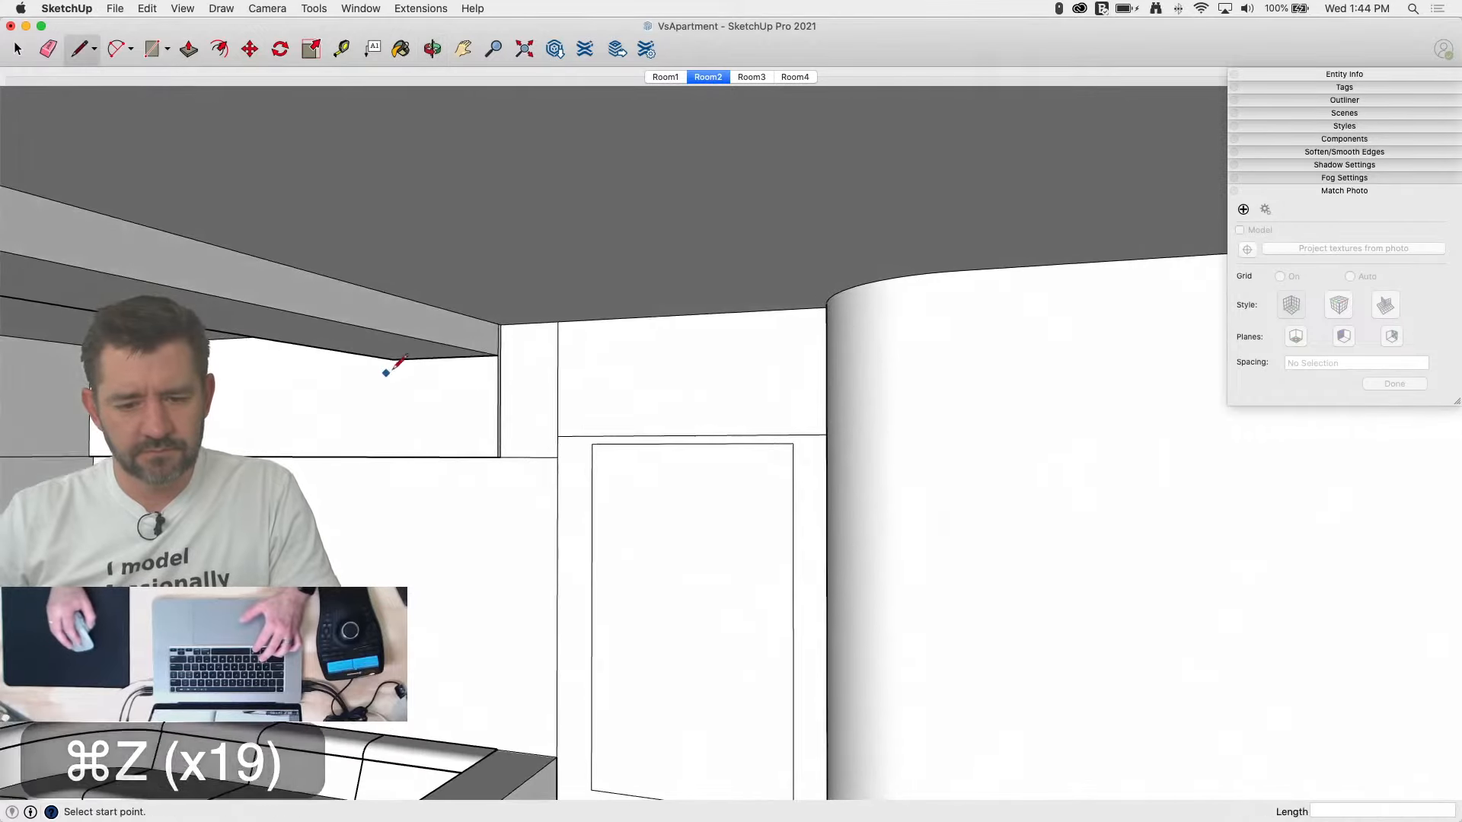
scroll(442, 361, up, 6)
key(super+v)
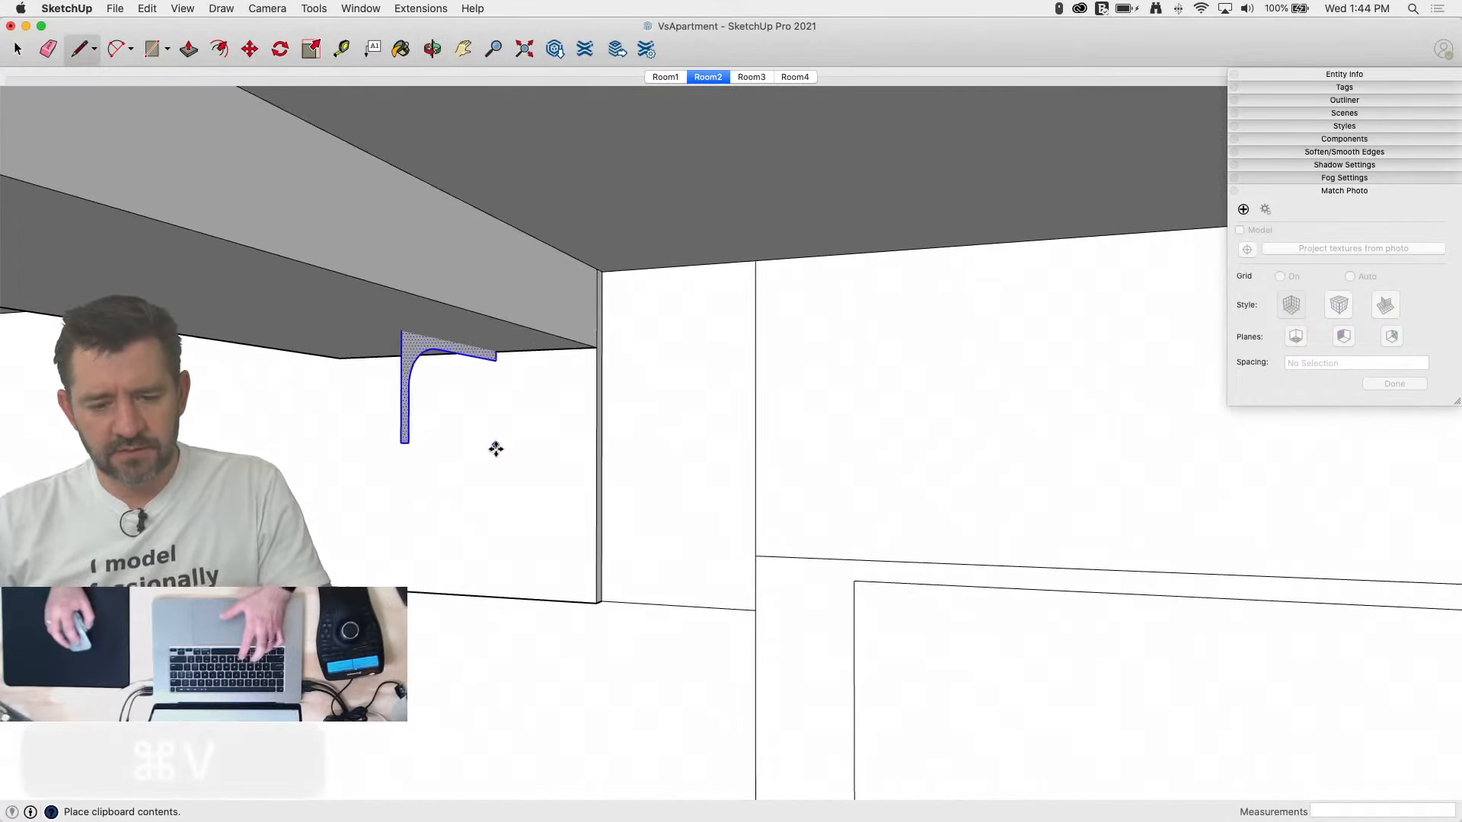
click(450, 474)
key(s)
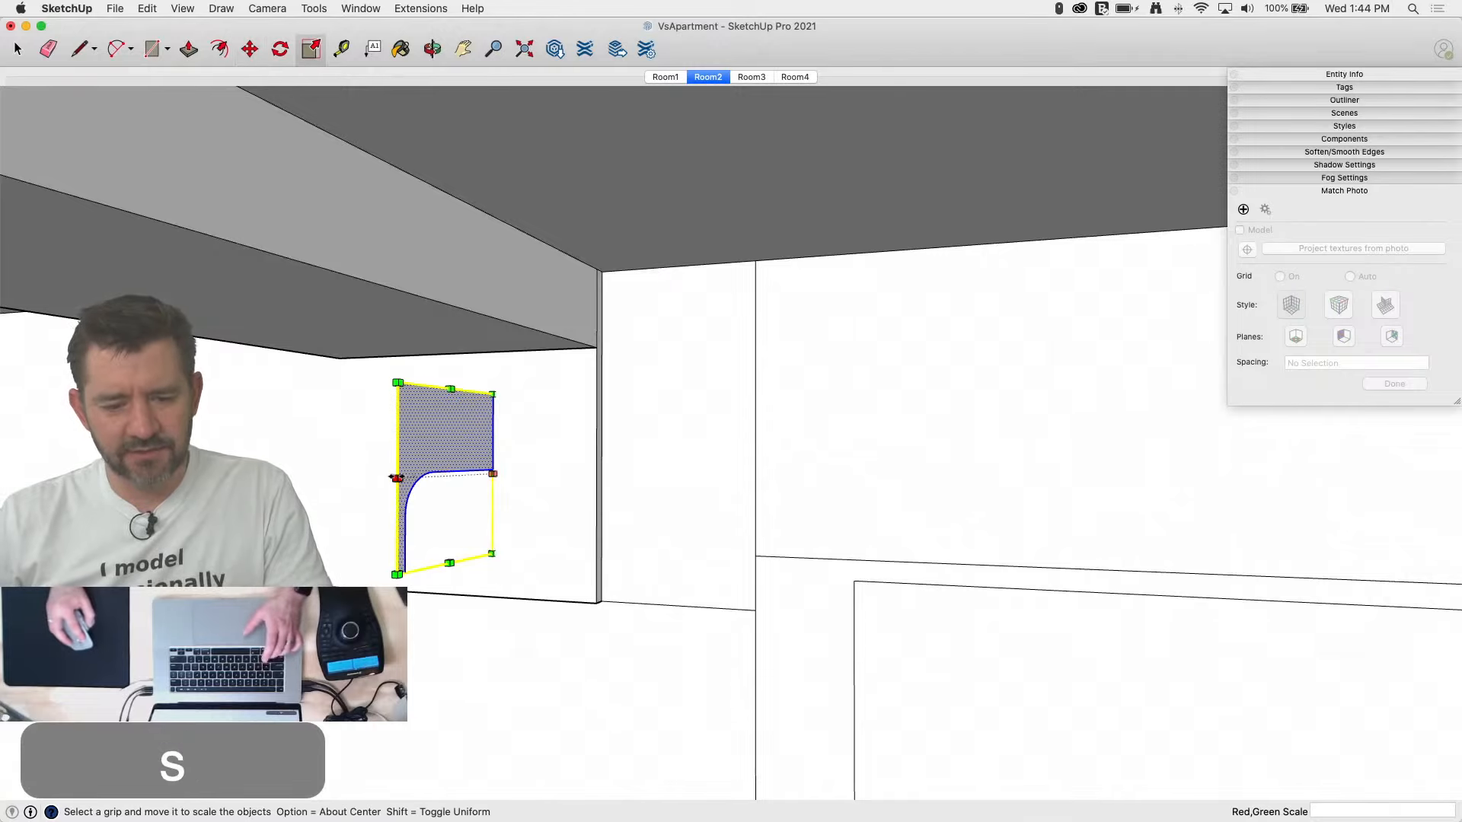
drag(396, 478, 493, 470)
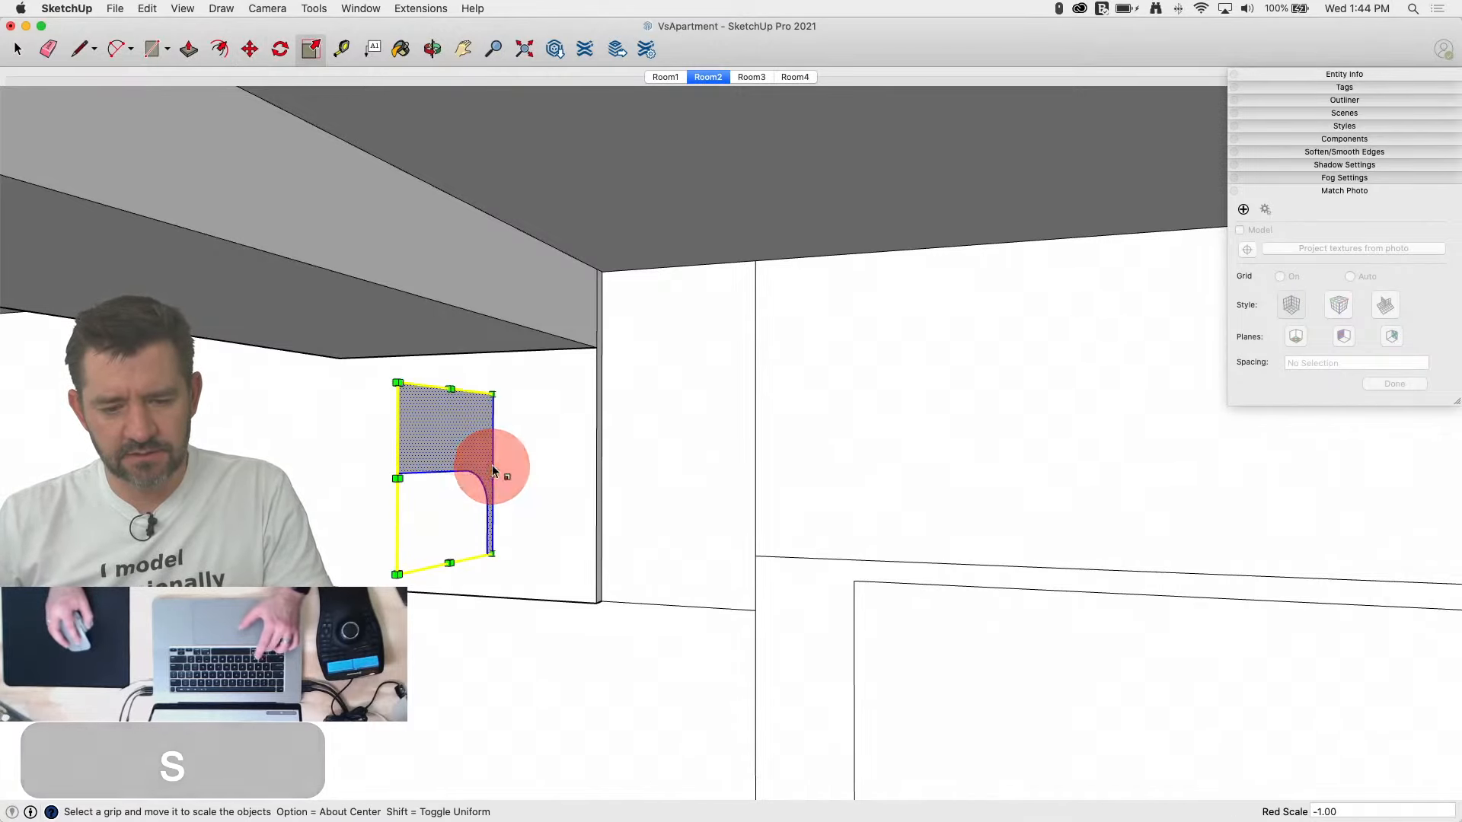
Step: Move the mirrored profile by its upper corner onto the beam's end corner at the ceiling
key(m)
click(493, 397)
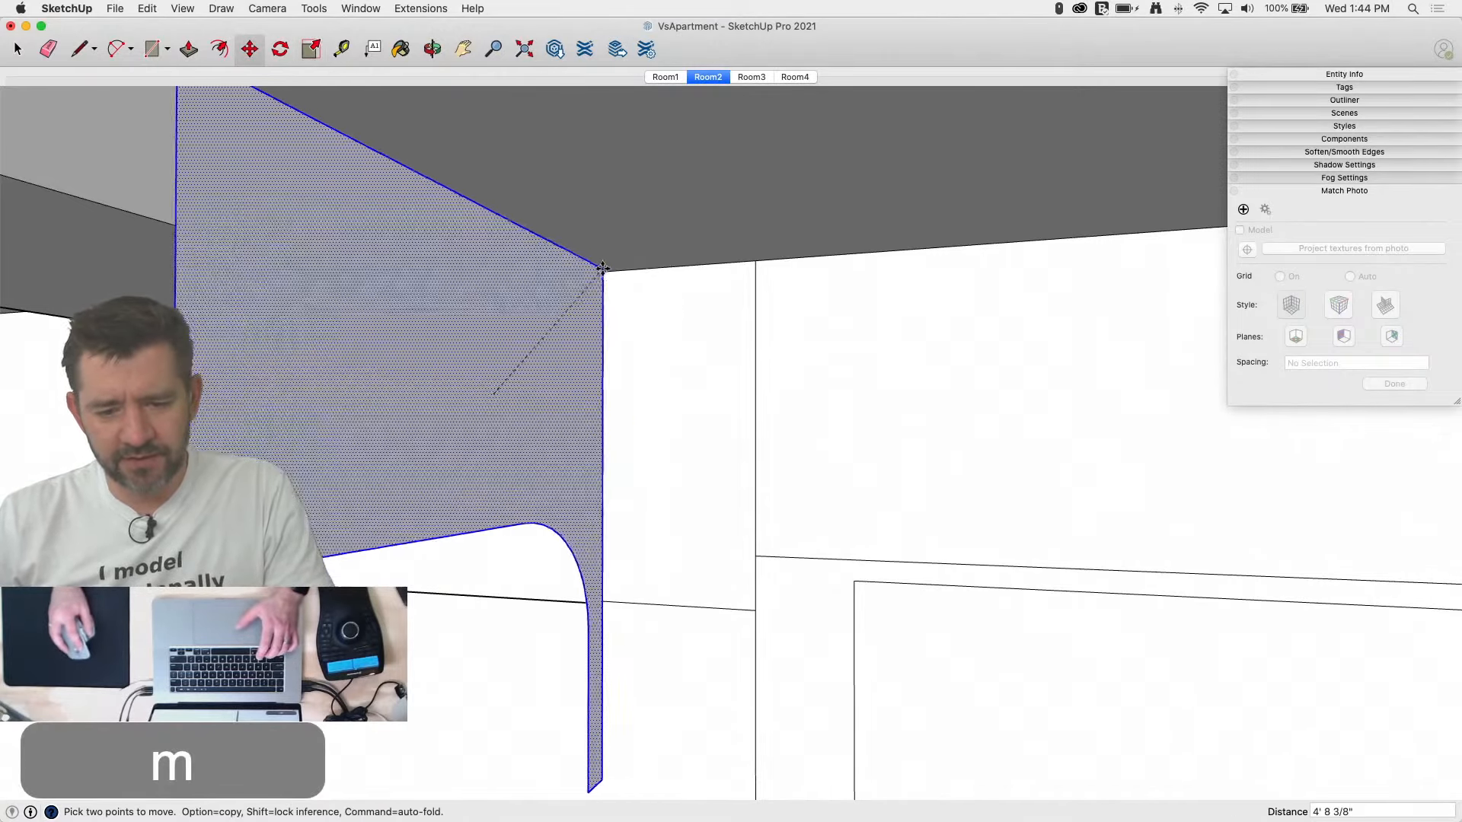
scroll(544, 320, up, 3)
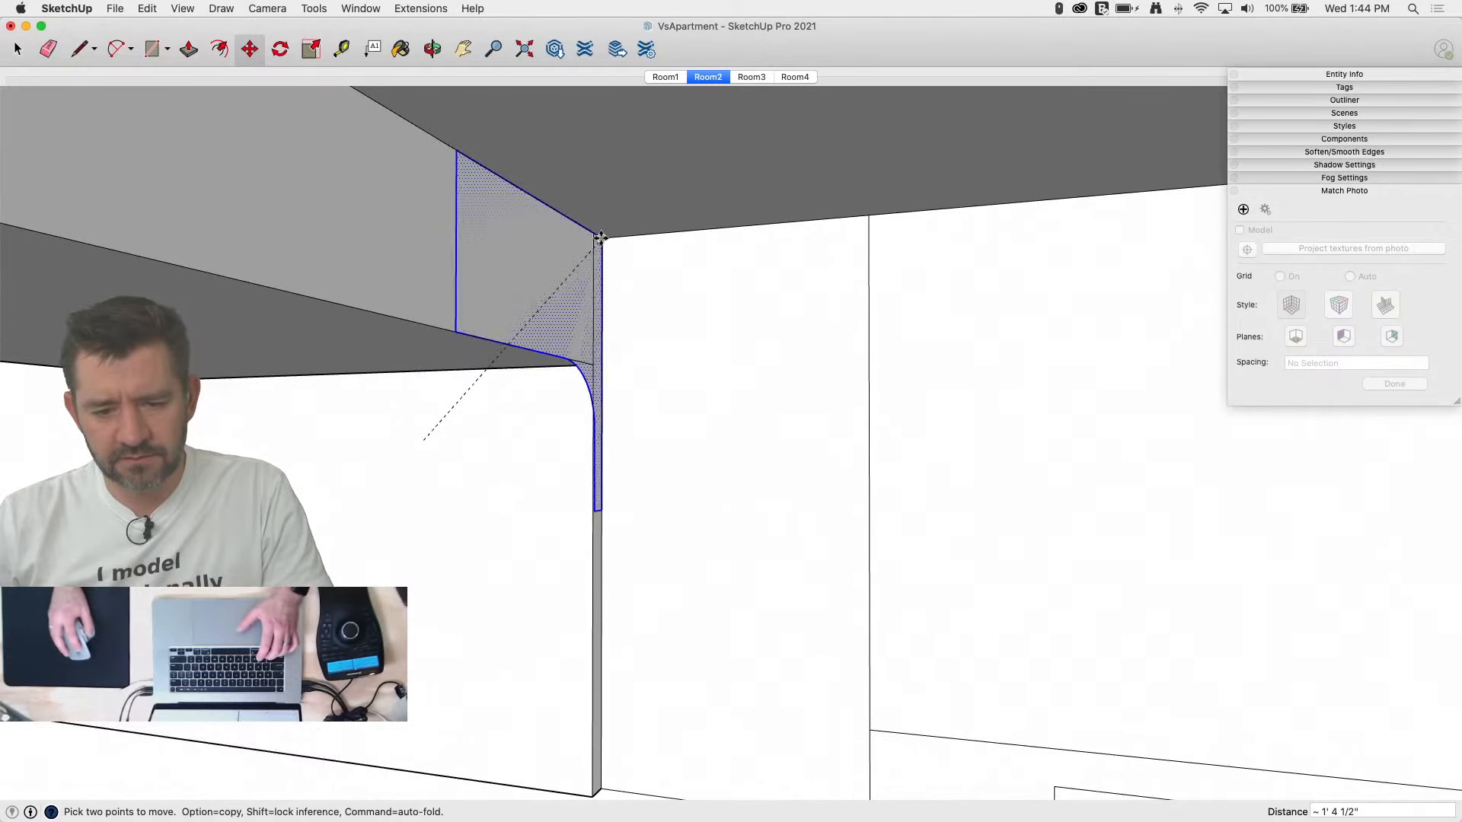
scroll(613, 456, up, 3)
scroll(615, 458, up, 2)
click(615, 459)
Step: Draw a vertical line about 1' 4 1/4" long from the profile's lower endpoint down to the bottom of the narrow wall strip
mouse_move(639, 519)
middle_down()
mouse_move(477, 555)
mouse_move(430, 546)
middle_up()
key(e)
key(l)
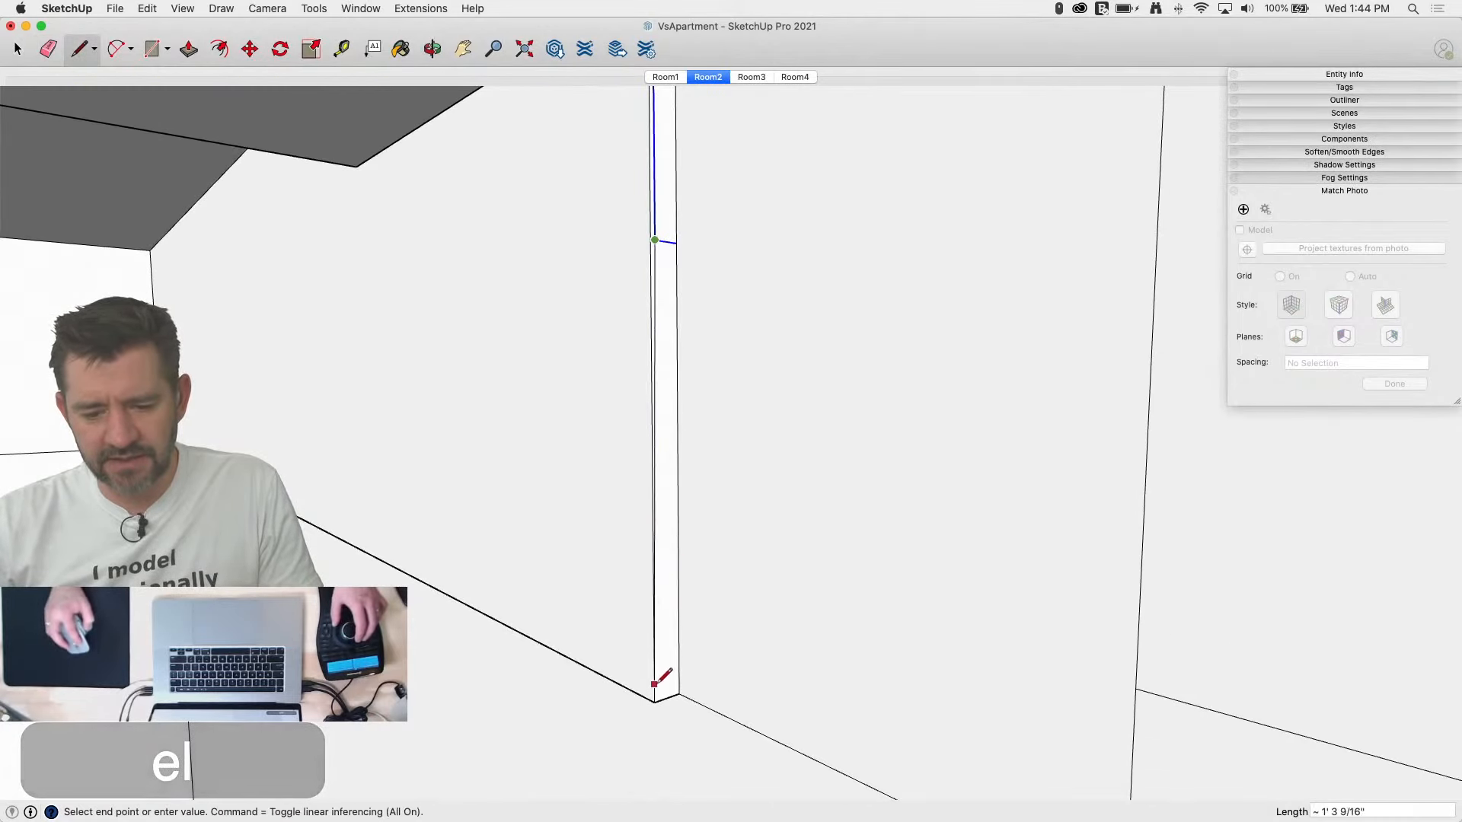
click(660, 700)
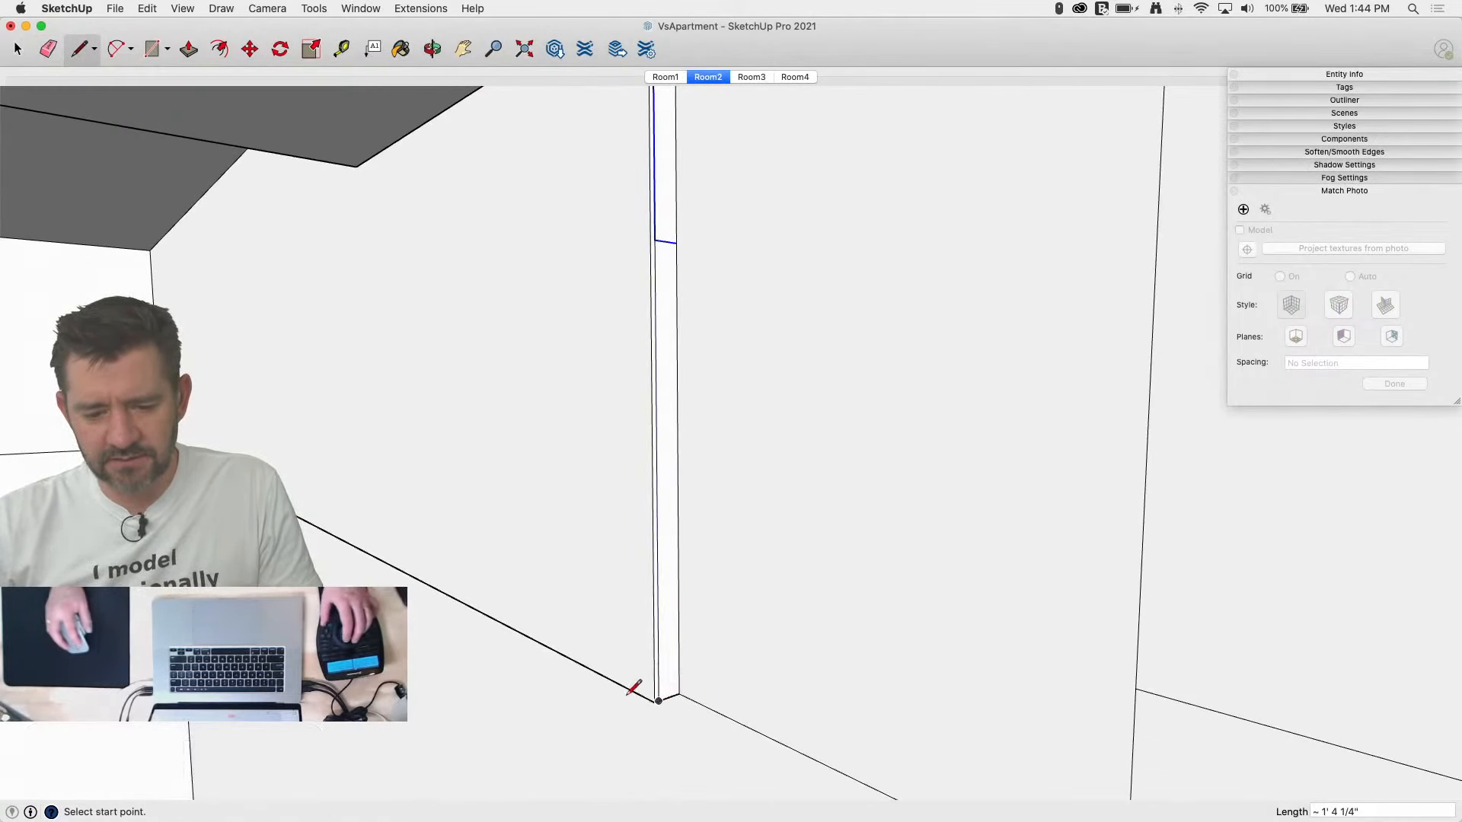
key(e)
Step: Push/Pull the narrow strip and the rounded corner's face about 2' 6 7/16" across the underside of the beam
key(p)
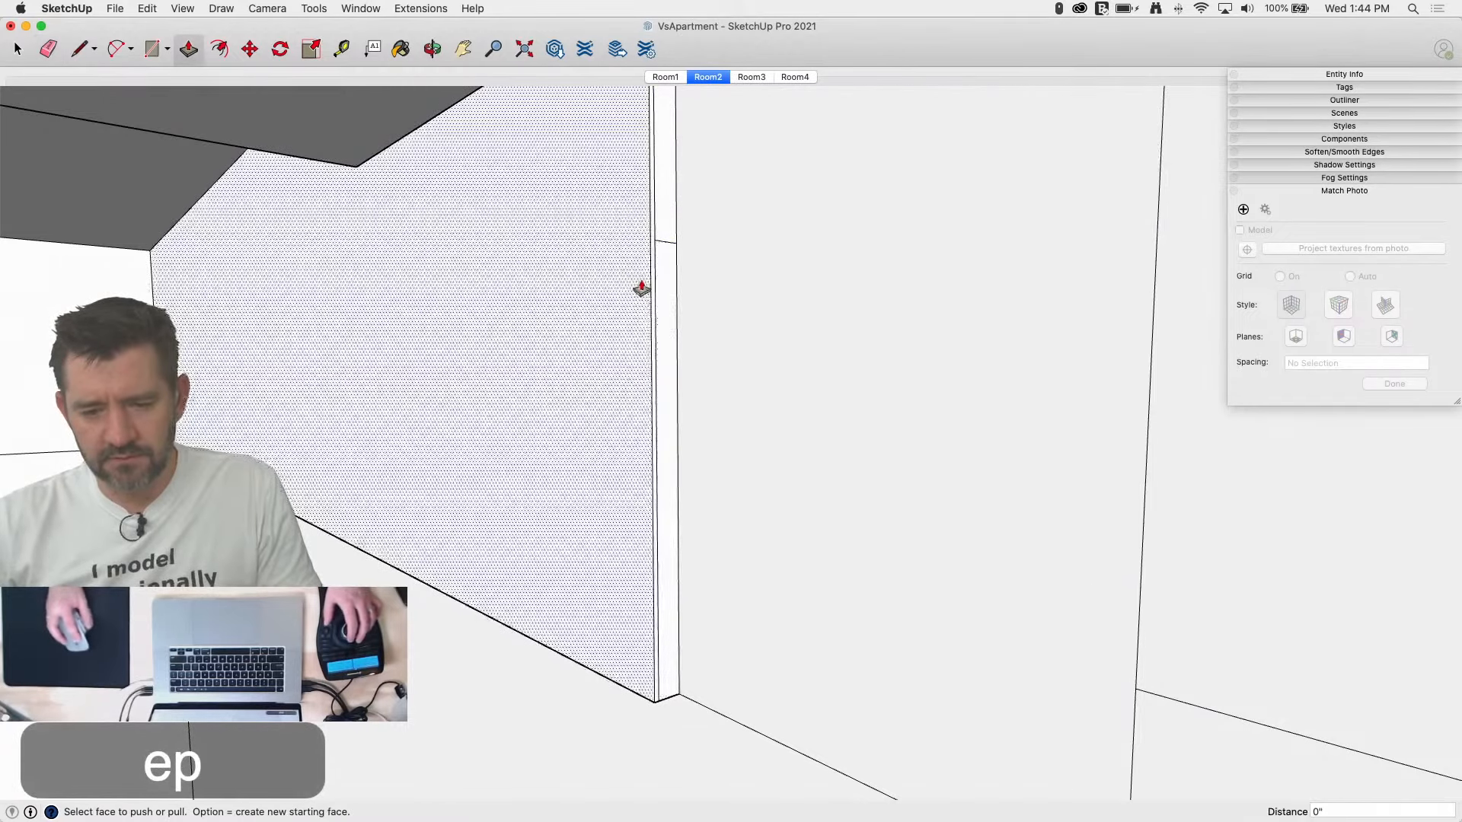
drag(653, 287, 453, 167)
click(453, 166)
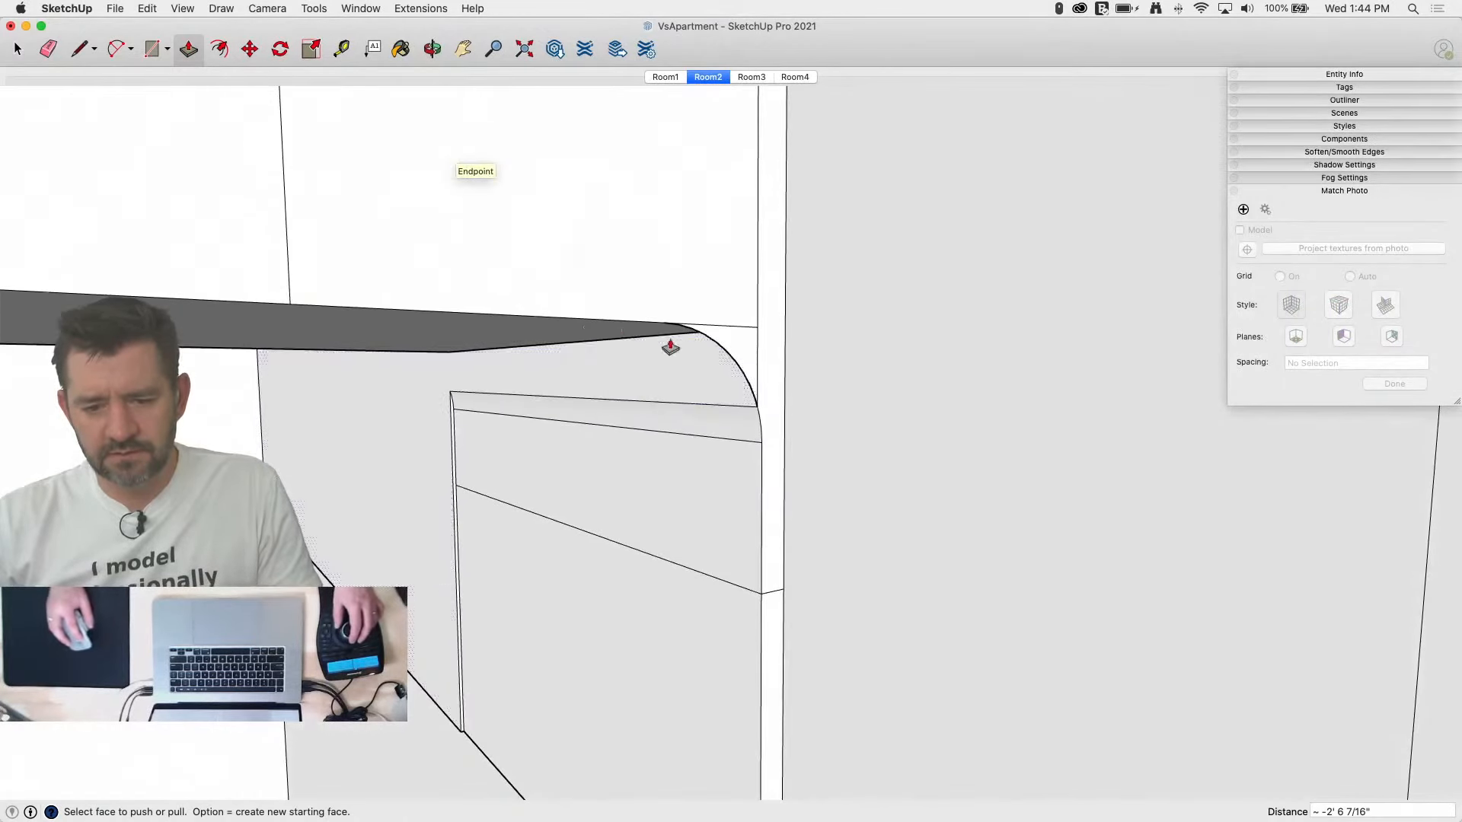
click(695, 355)
click(460, 404)
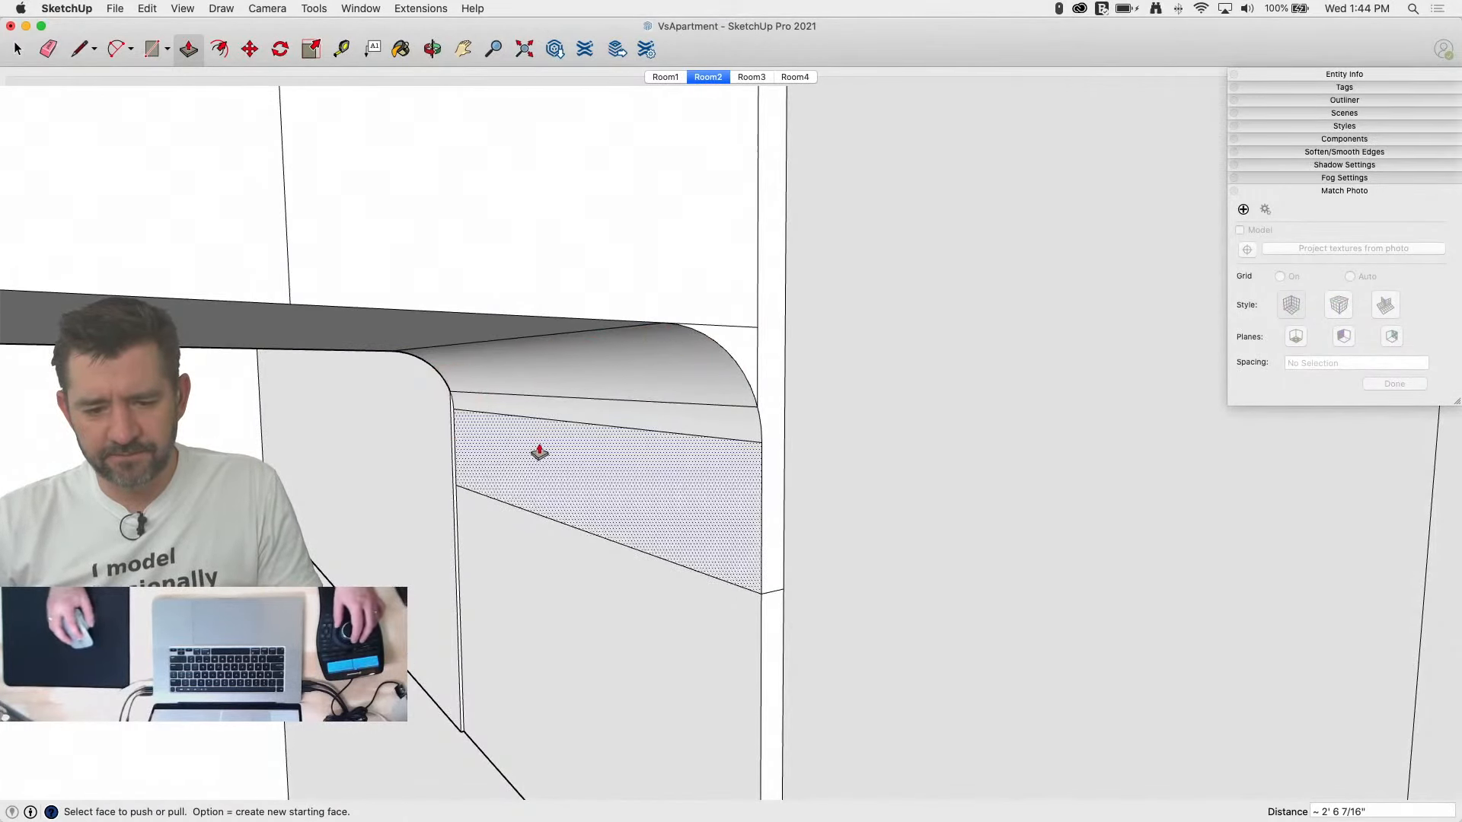
Step: Try to erase the extra edges below the rounded corner's curved surface and undo the erasures
key(e)
click(574, 418)
click(578, 540)
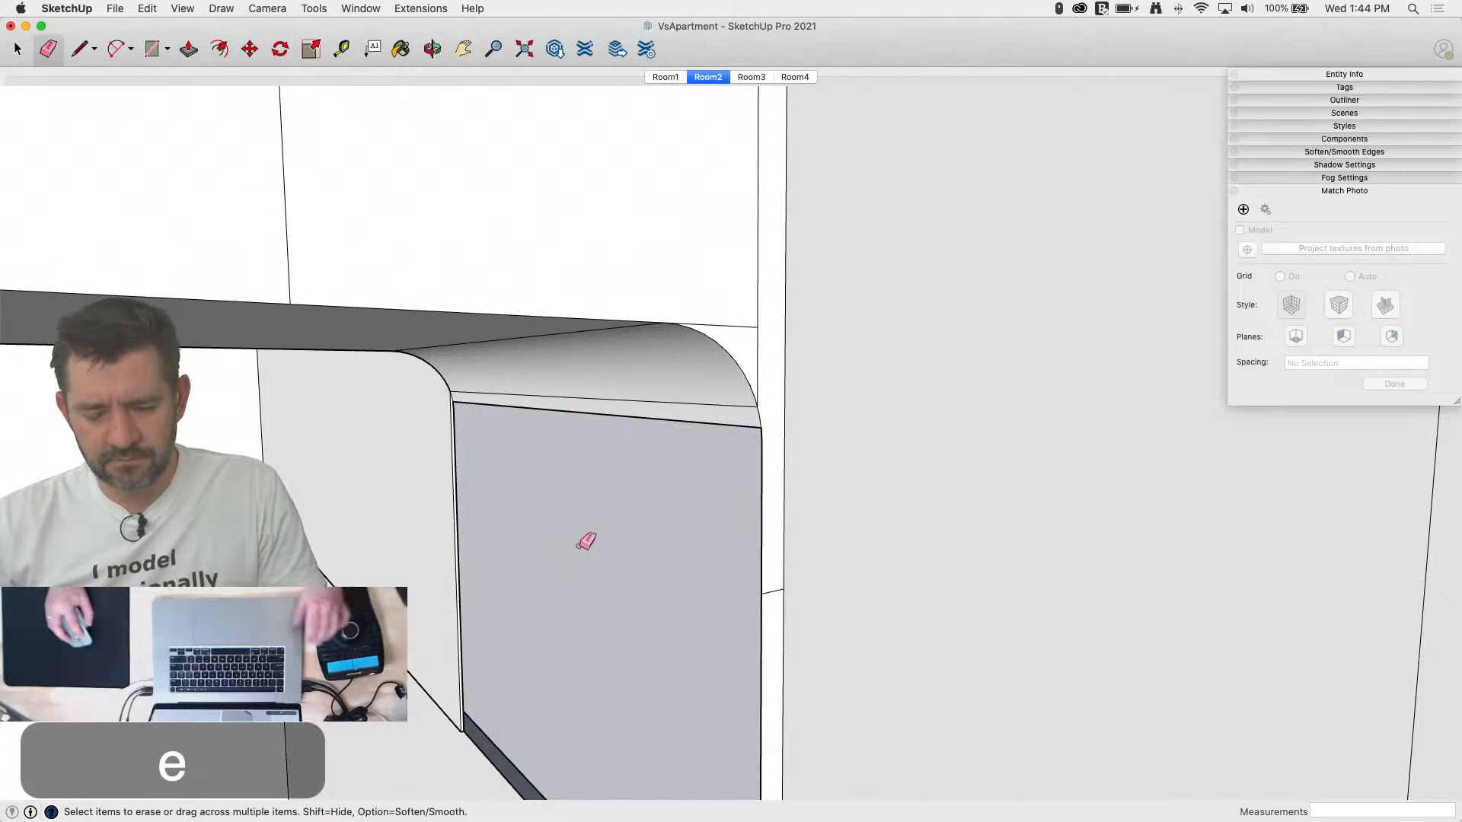
key(super+z)
click(597, 538)
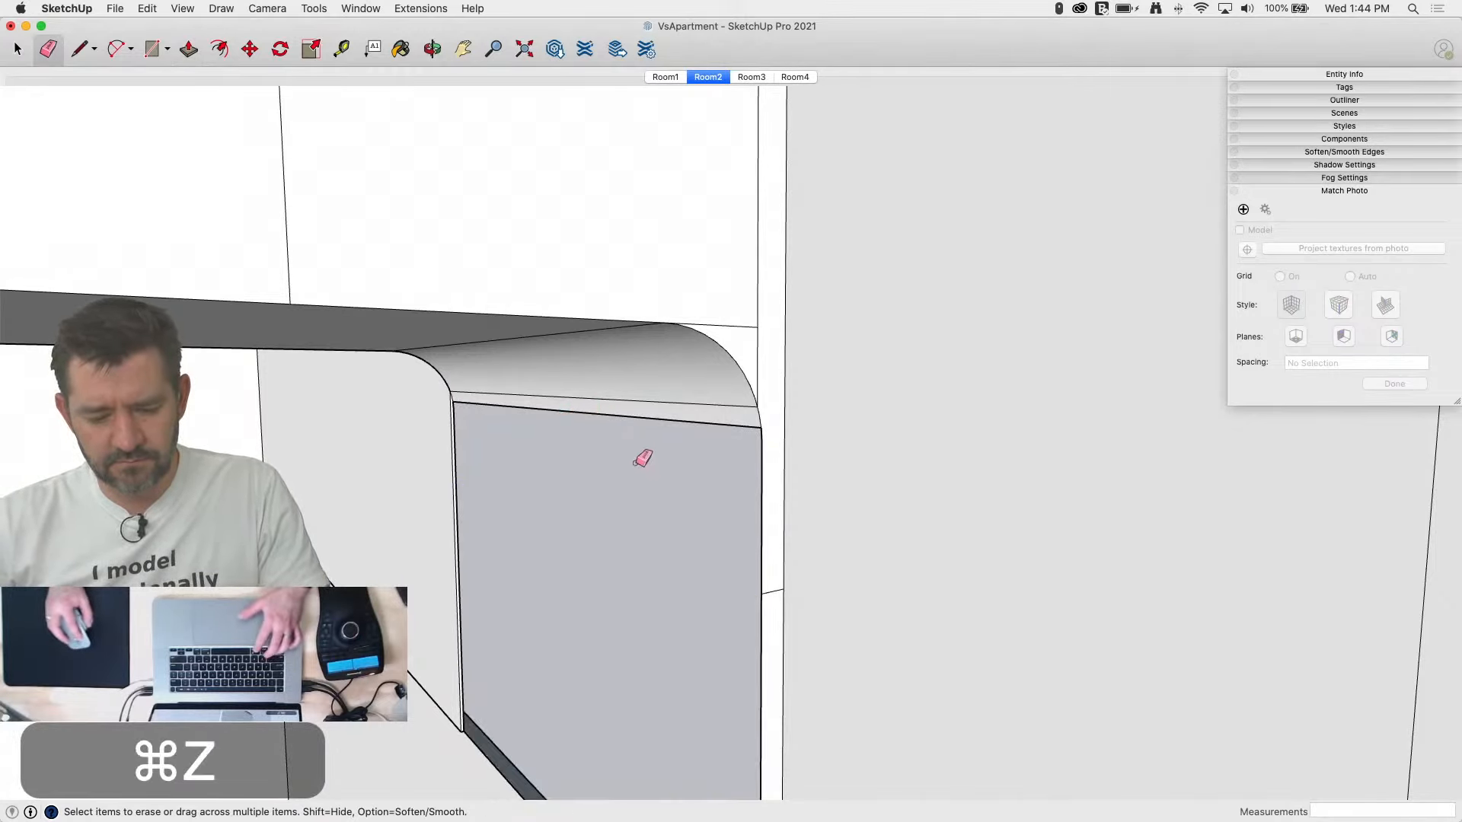
key(super+z)
key(super+z)
Step: Erase the leftover edges around the rounded corner and soften the seams along its curved surface
click(582, 530)
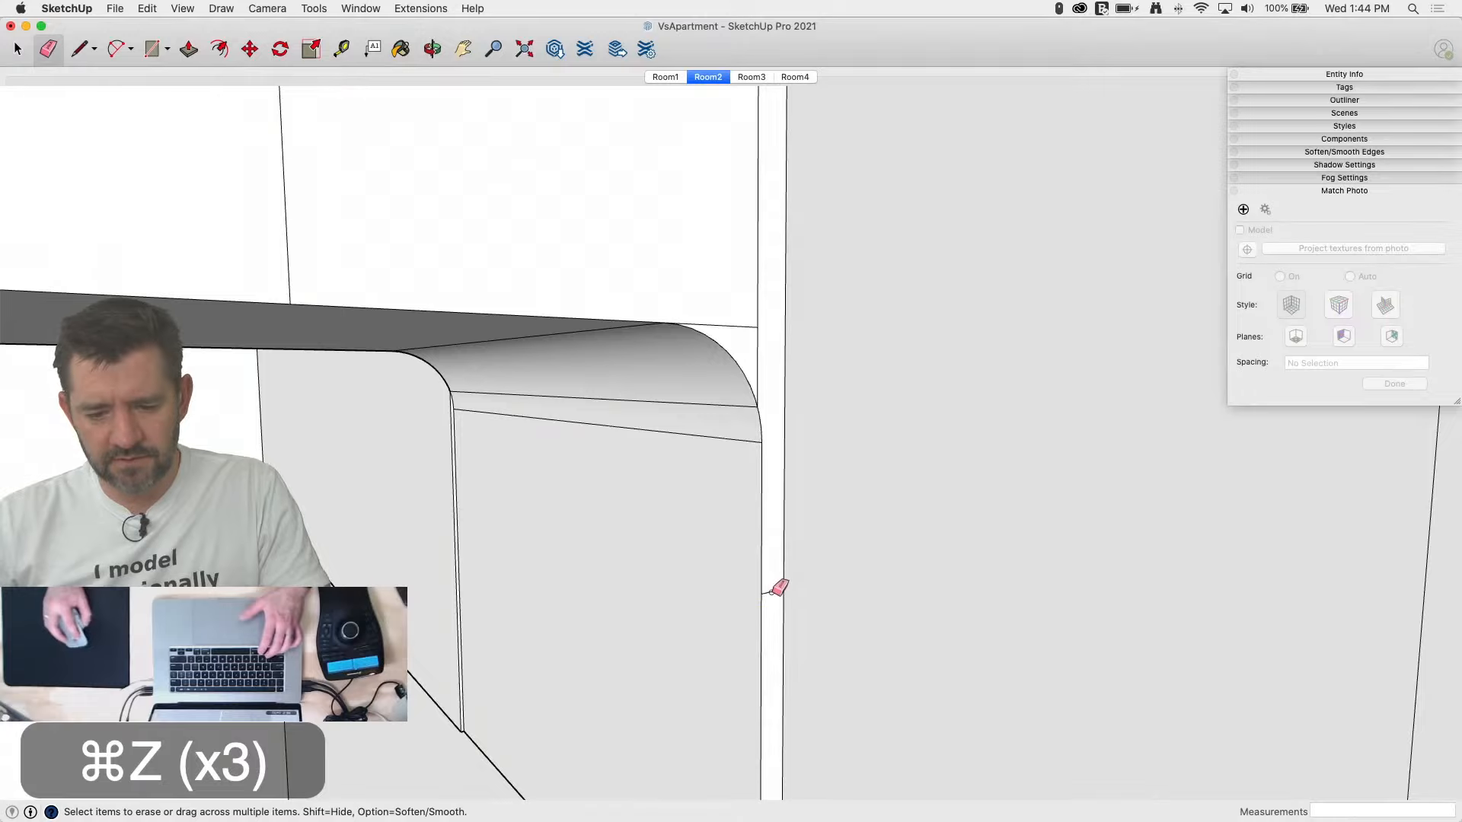
alt+drag(630, 415, 656, 435)
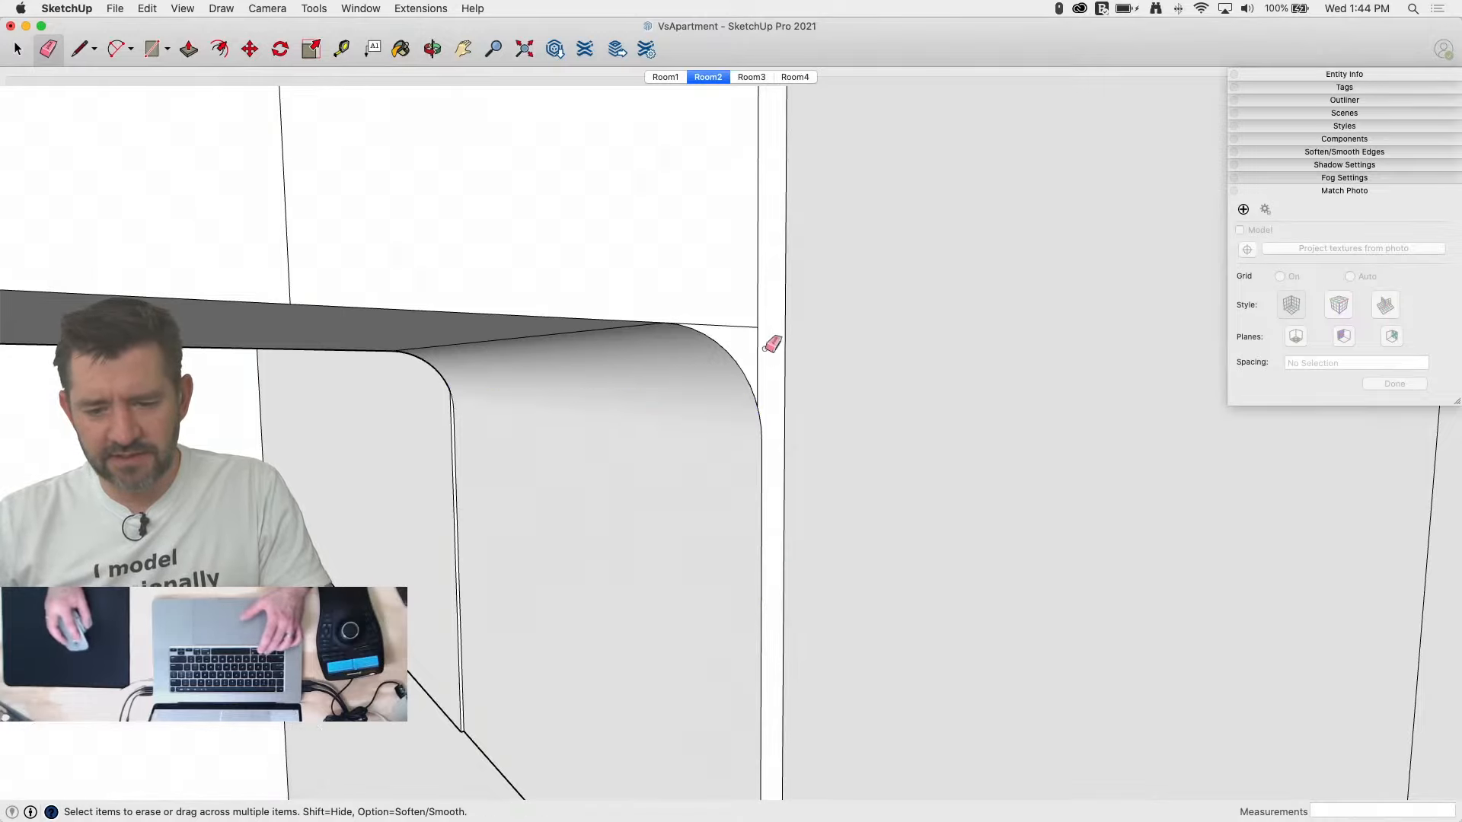
drag(762, 339, 759, 337)
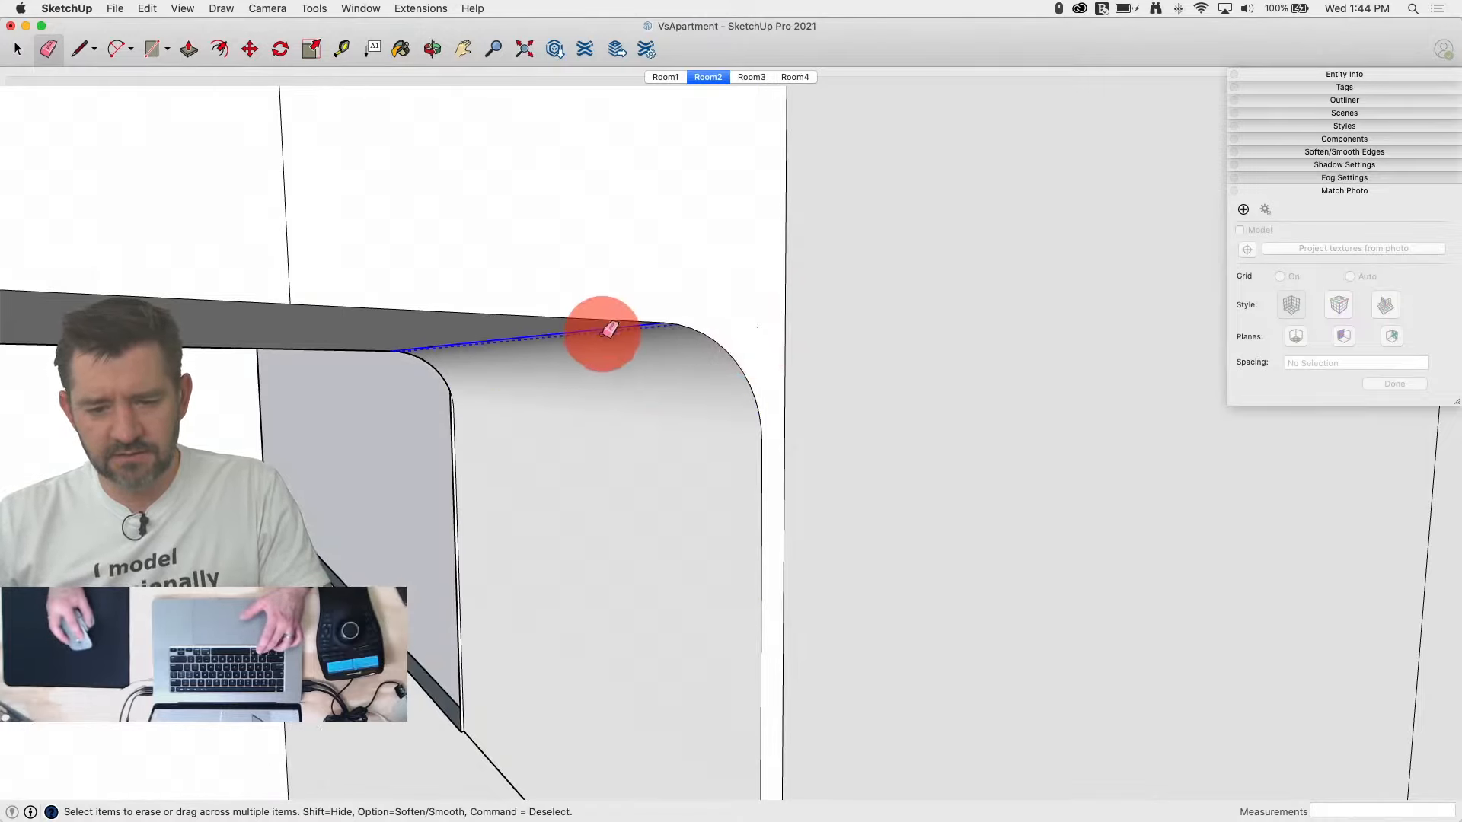
alt+drag(609, 328, 608, 332)
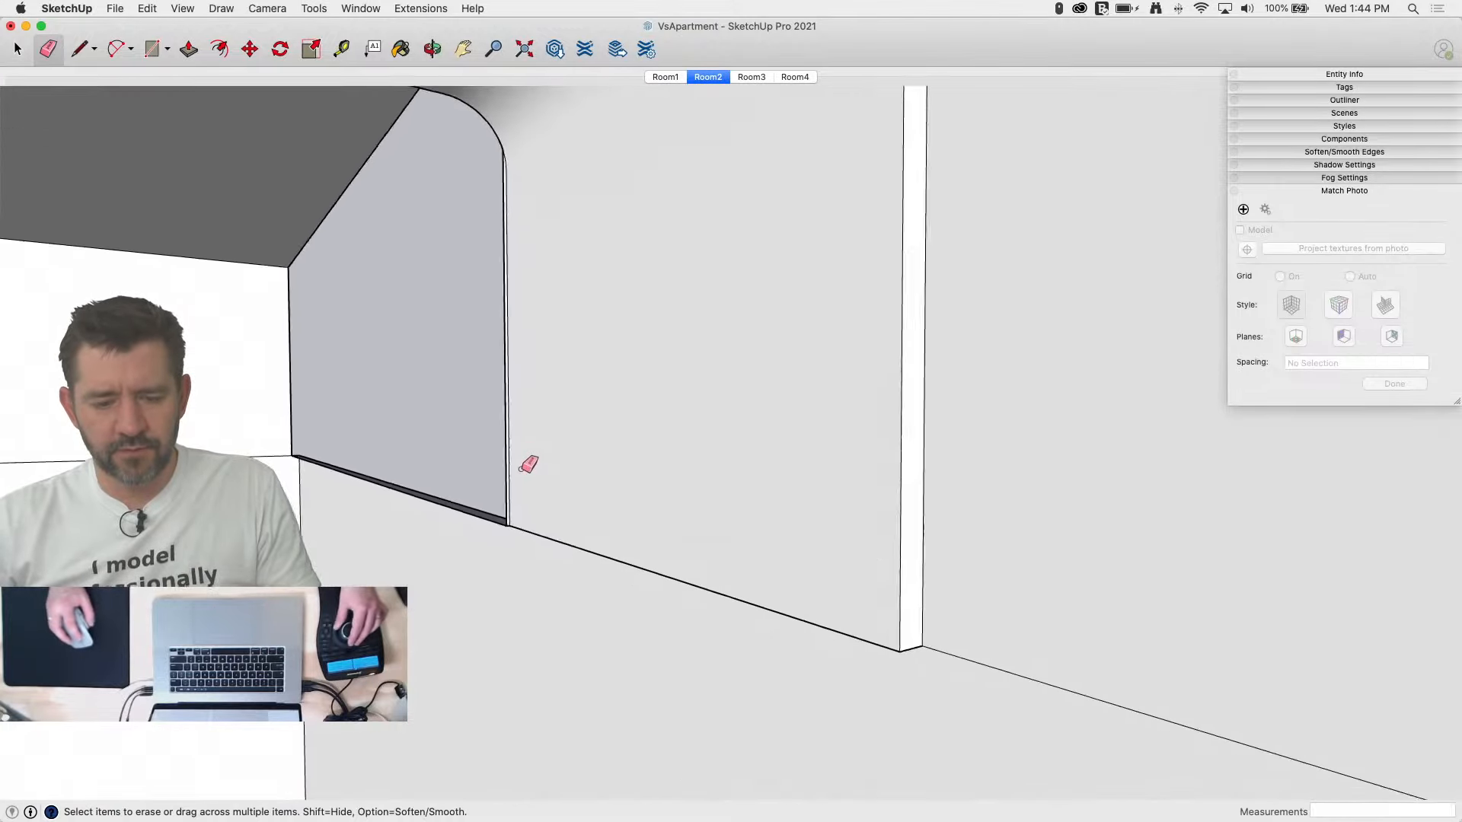
Step: Check the corner in the Room2 scene and draw a line along the green axis from the end strip's lower corner toward the far wall
key(l)
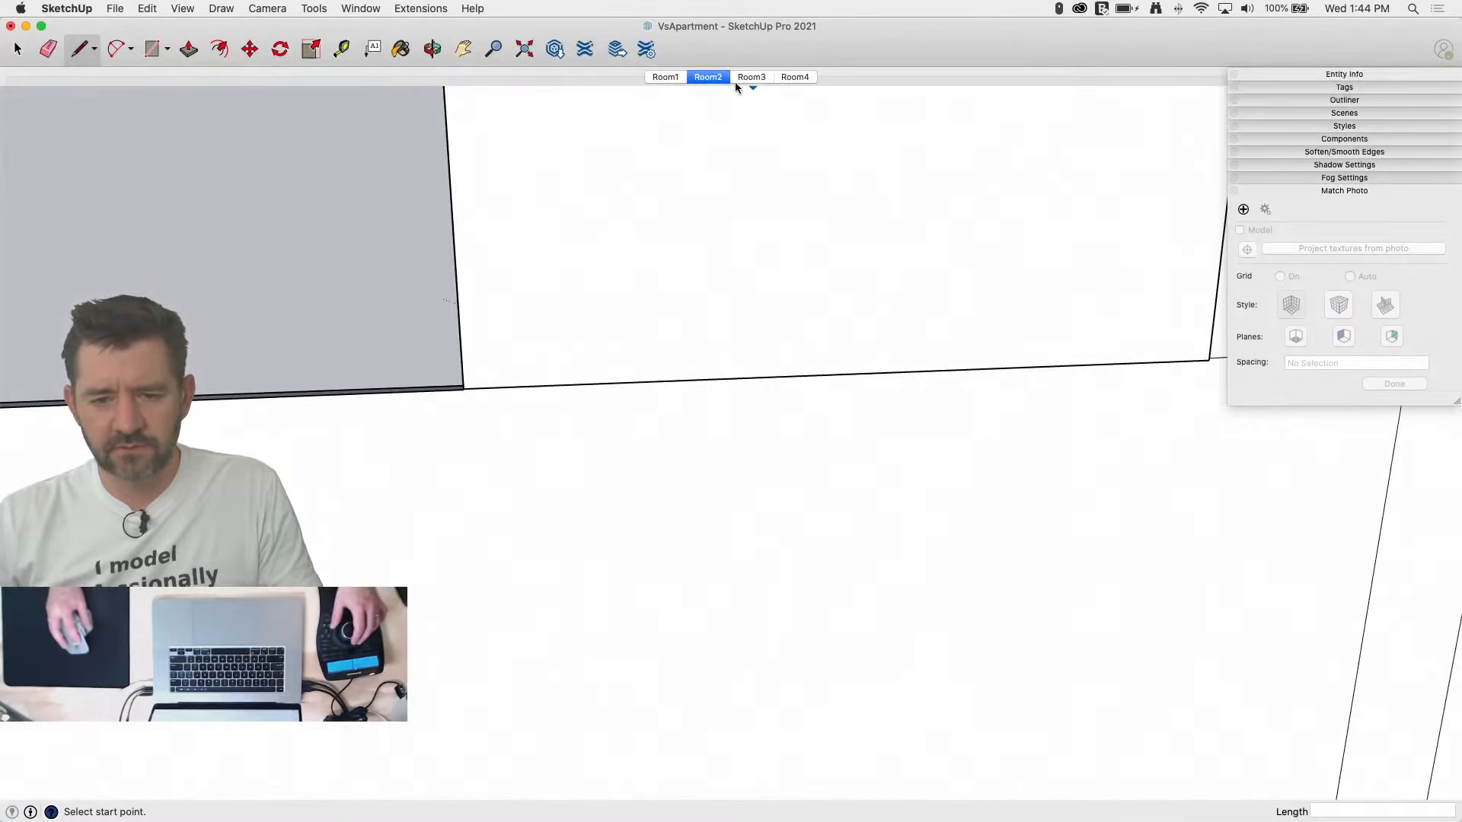
click(708, 78)
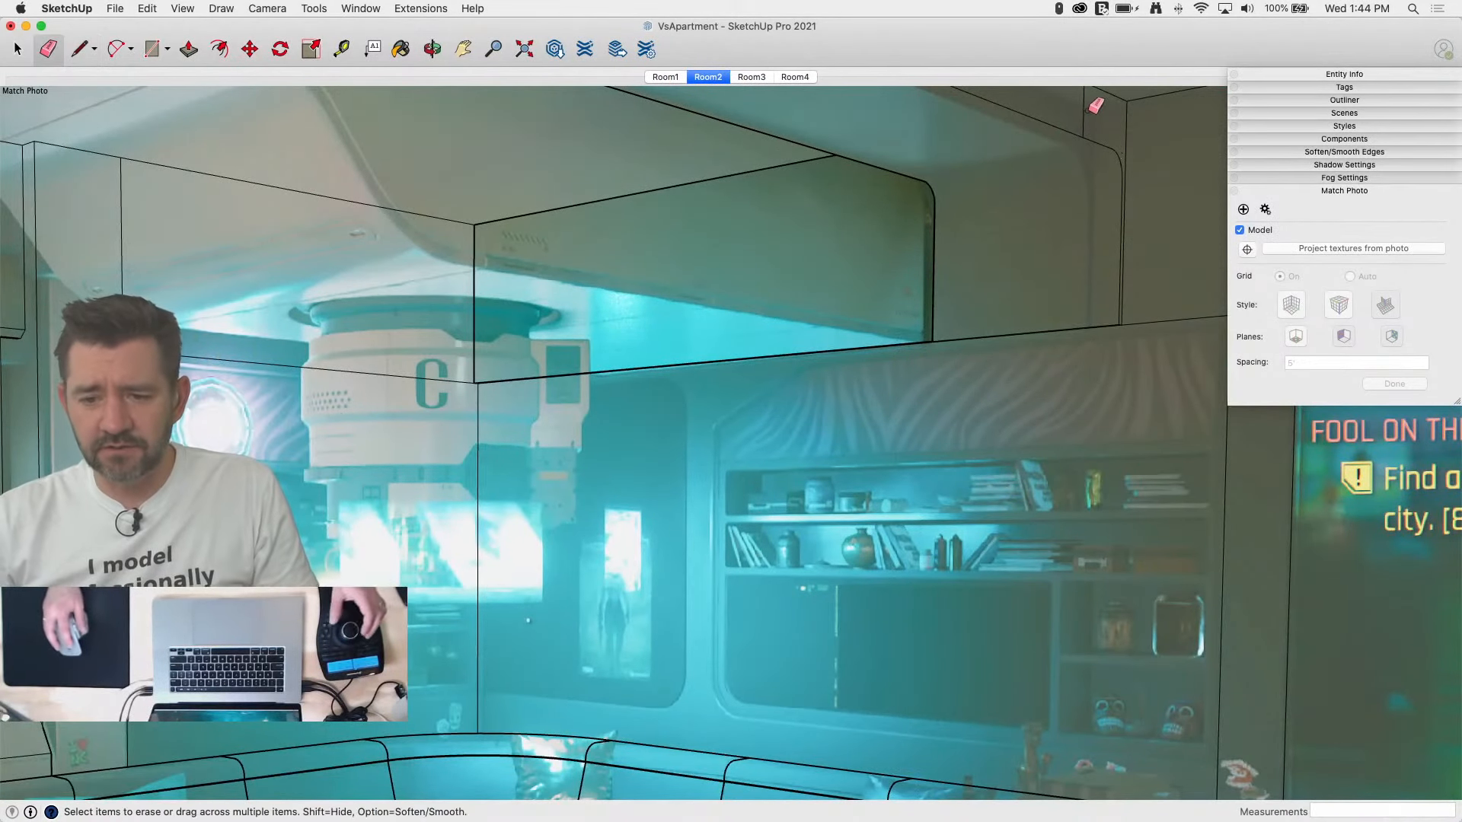
click(1097, 125)
scroll(876, 366, up, 4)
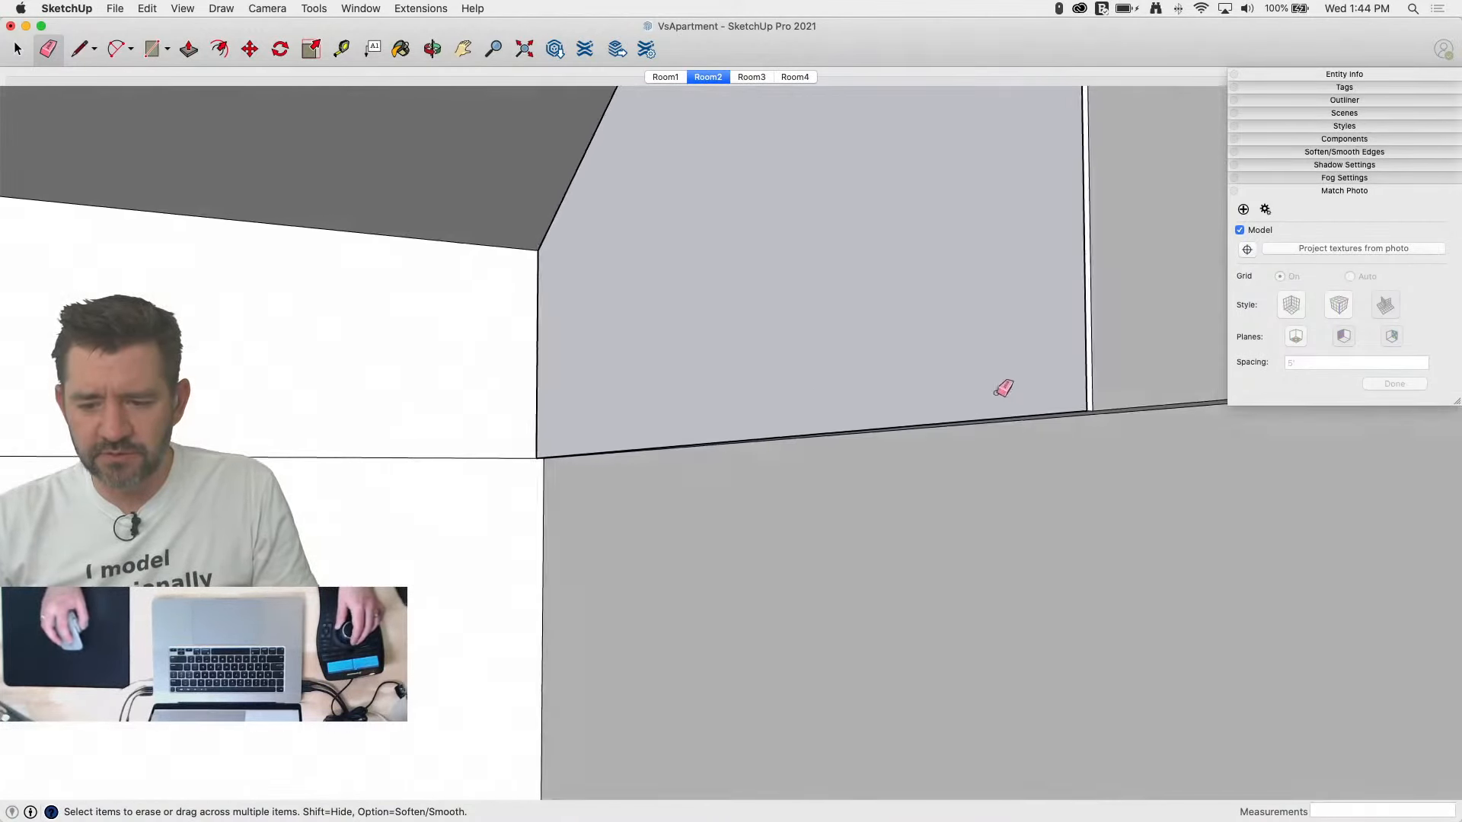
key(l)
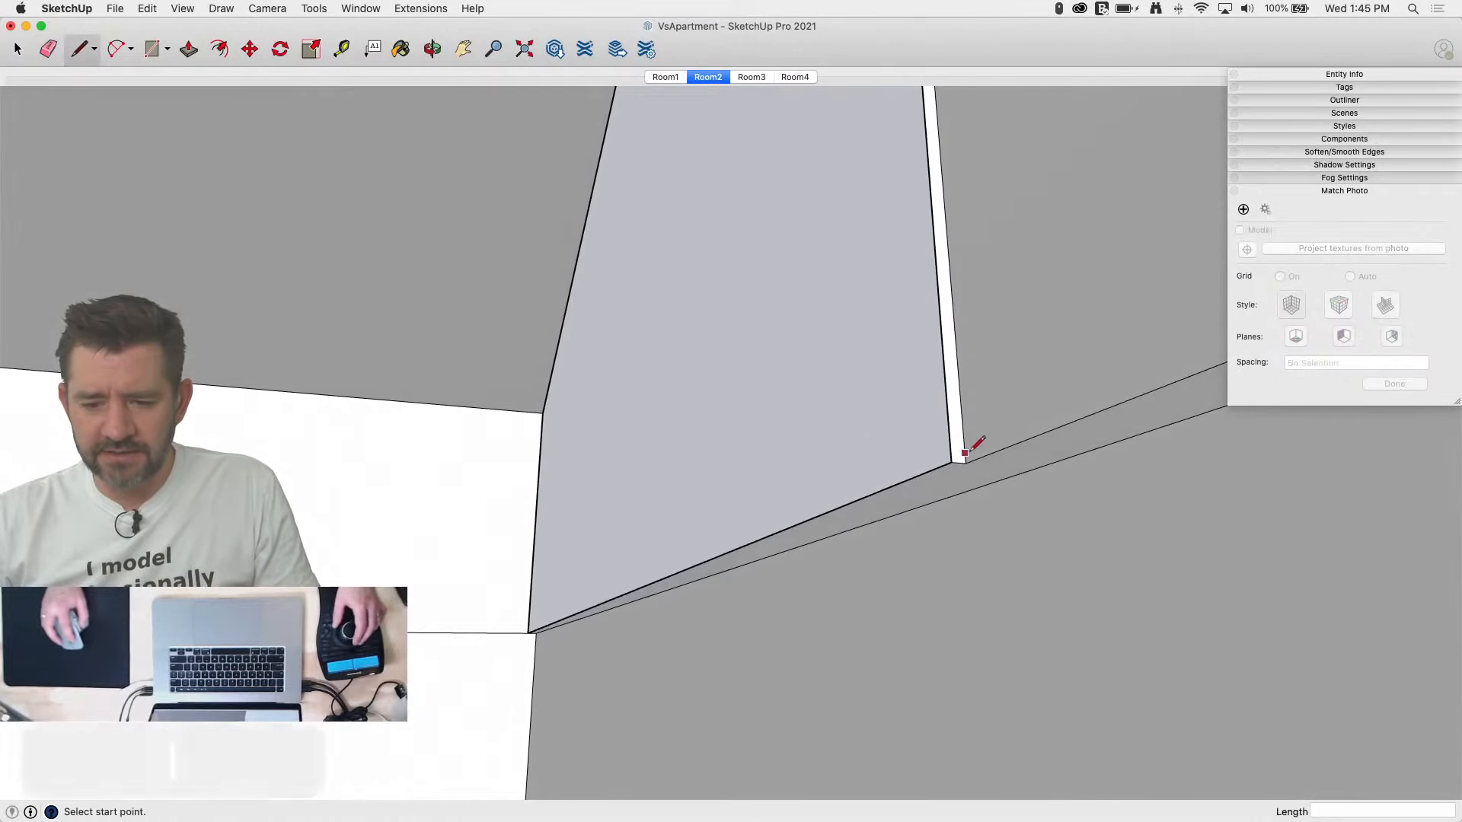
click(964, 462)
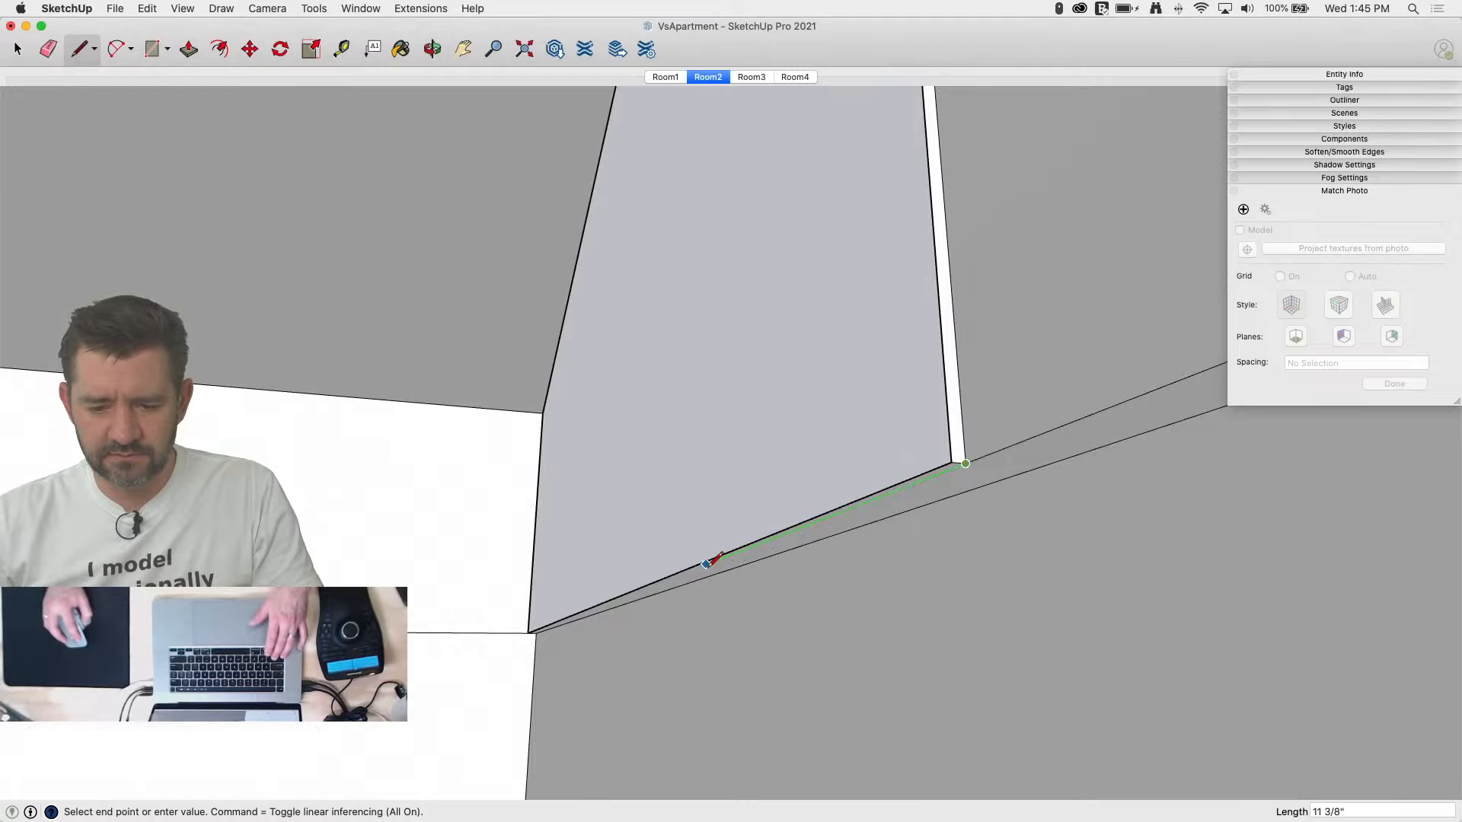
click(508, 613)
Step: Push the narrow vertical strip below the rounded corner back about 8' 9 15/16" toward the far wall
key(p)
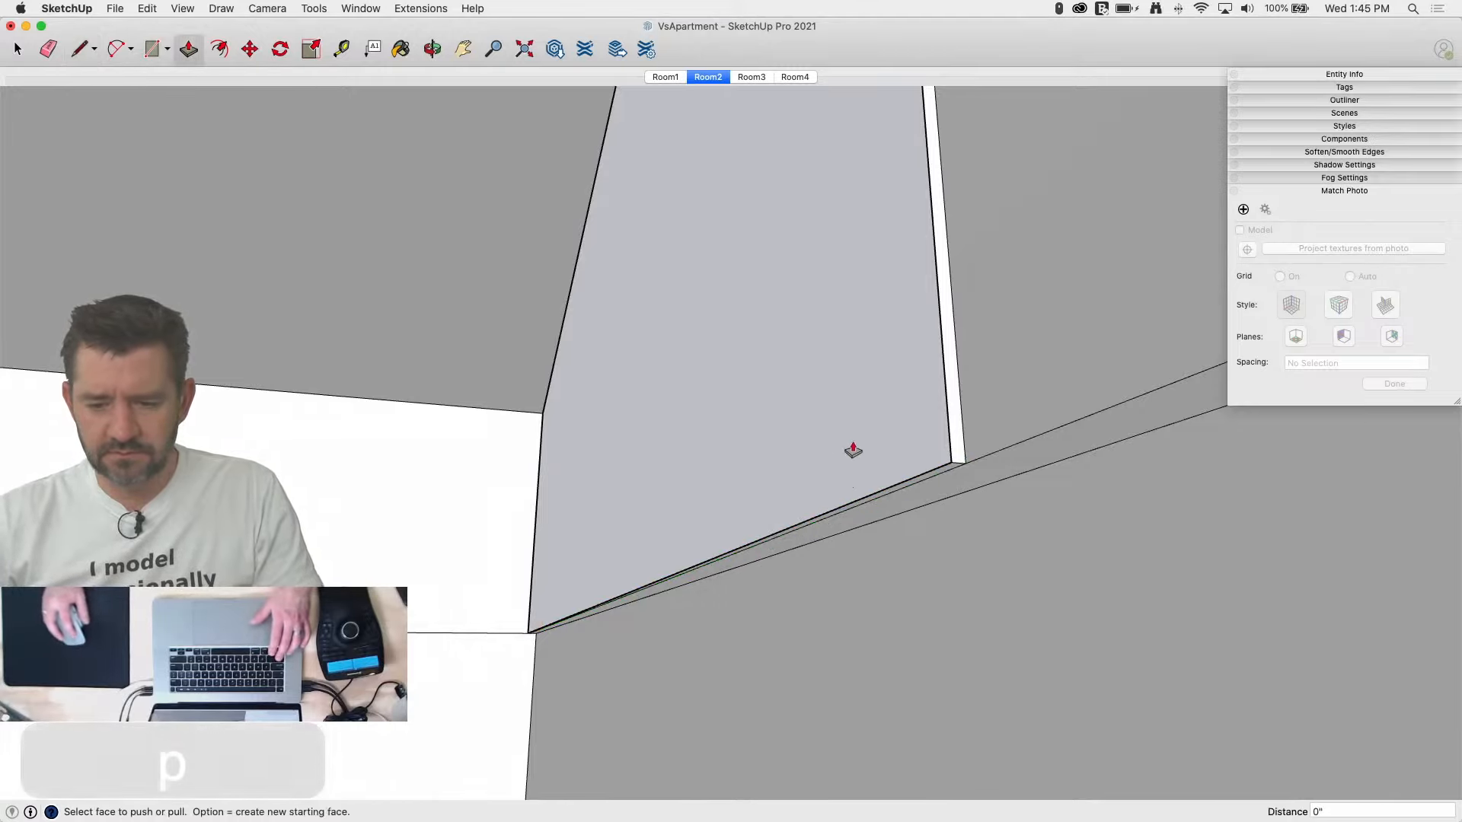
click(963, 458)
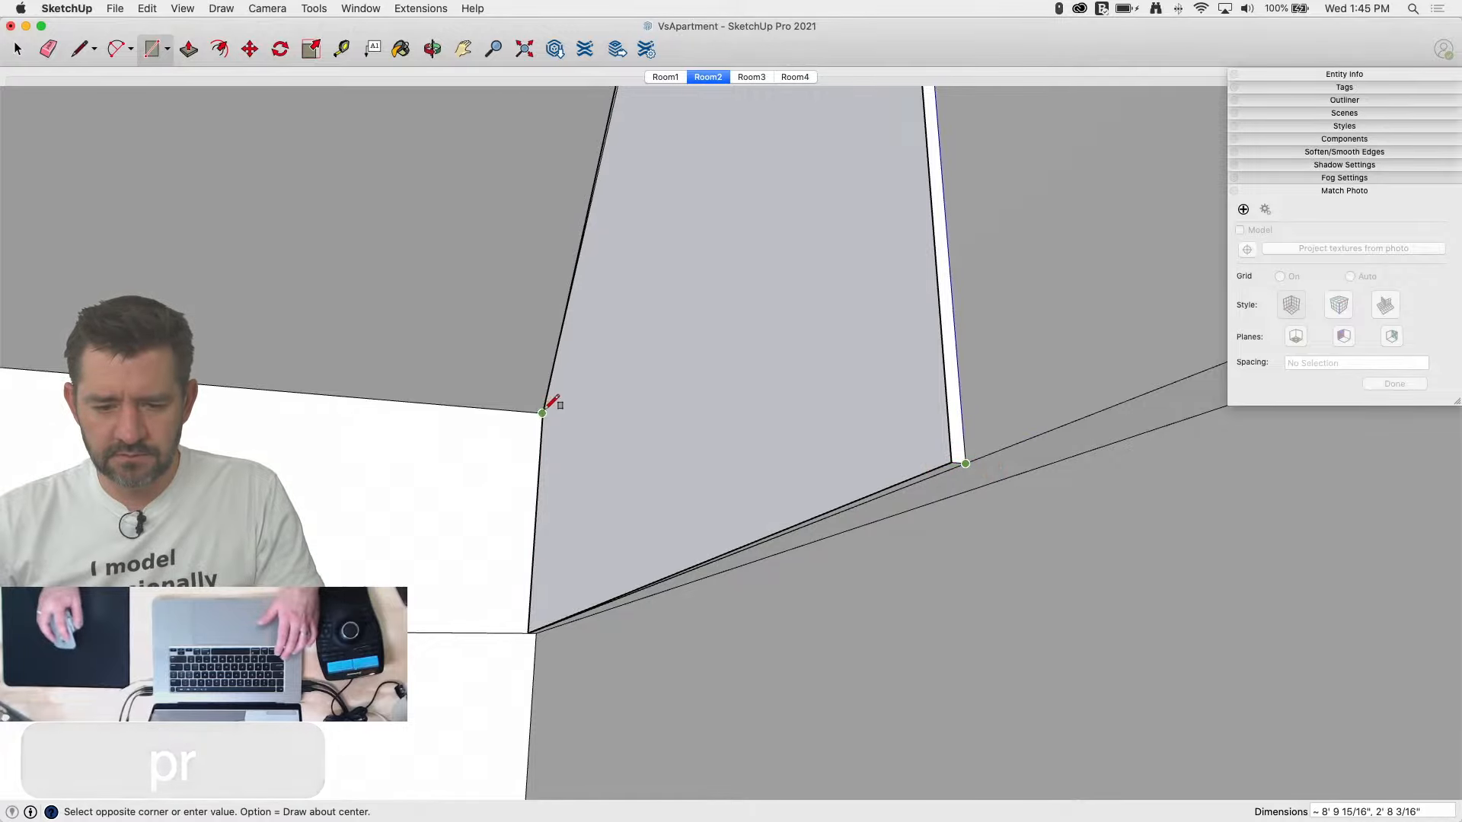
key(l)
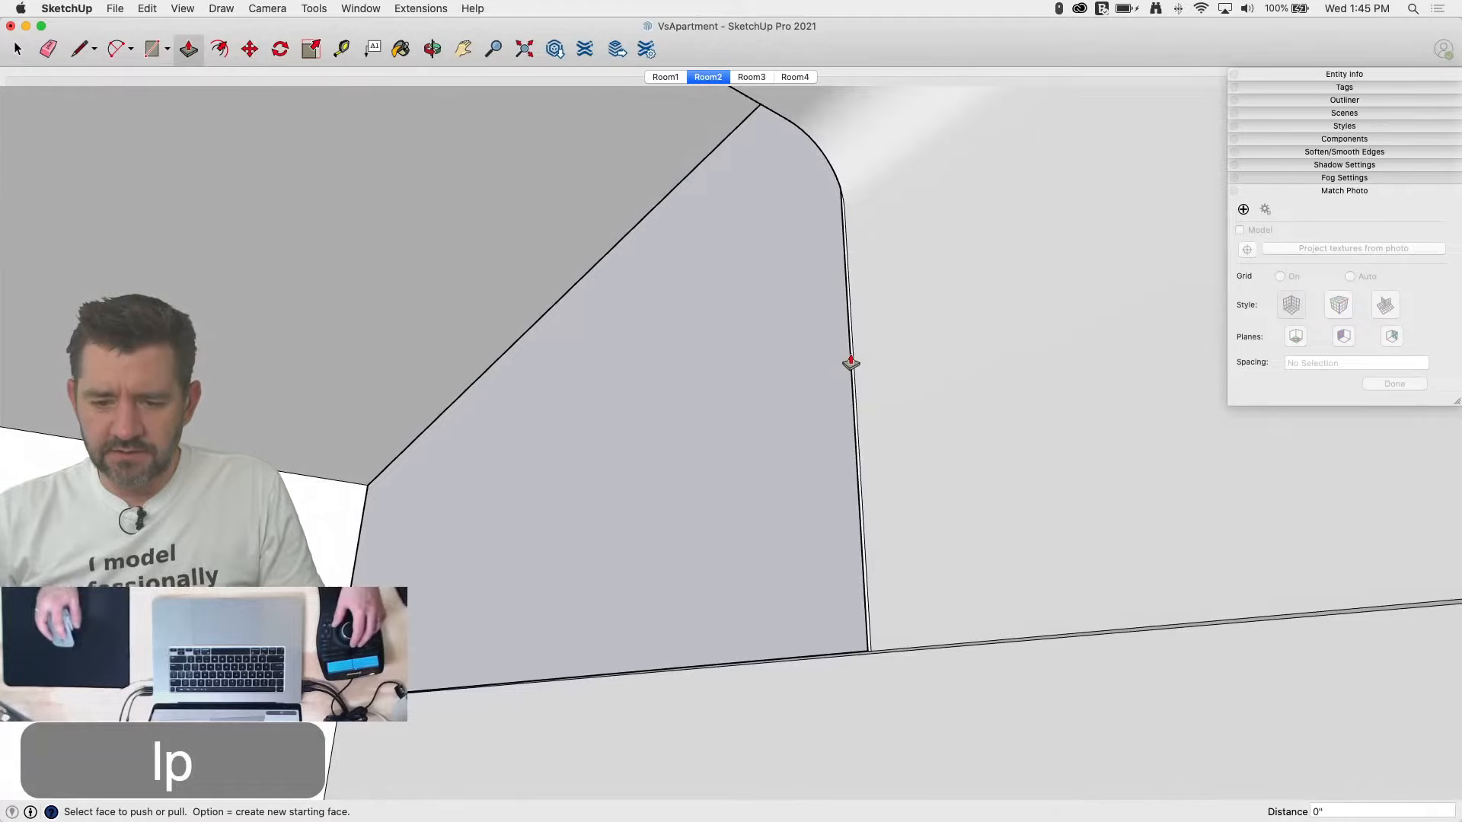
drag(851, 359, 320, 541)
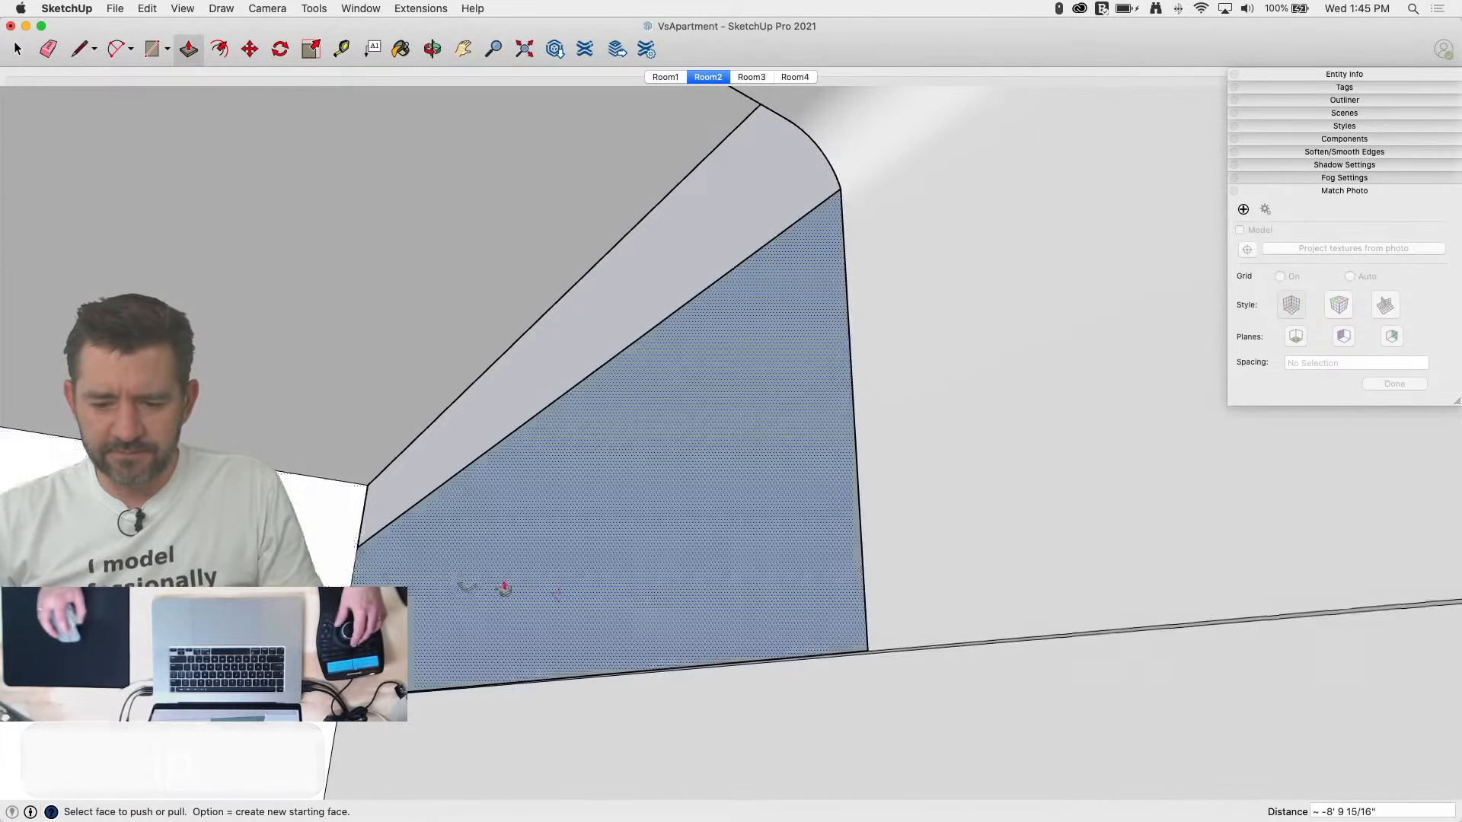
Step: Erase the leftover edge at the strip's lower corner and draw a vertical line about 10" long from the arc's lower endpoint to the ceiling edge
key(e)
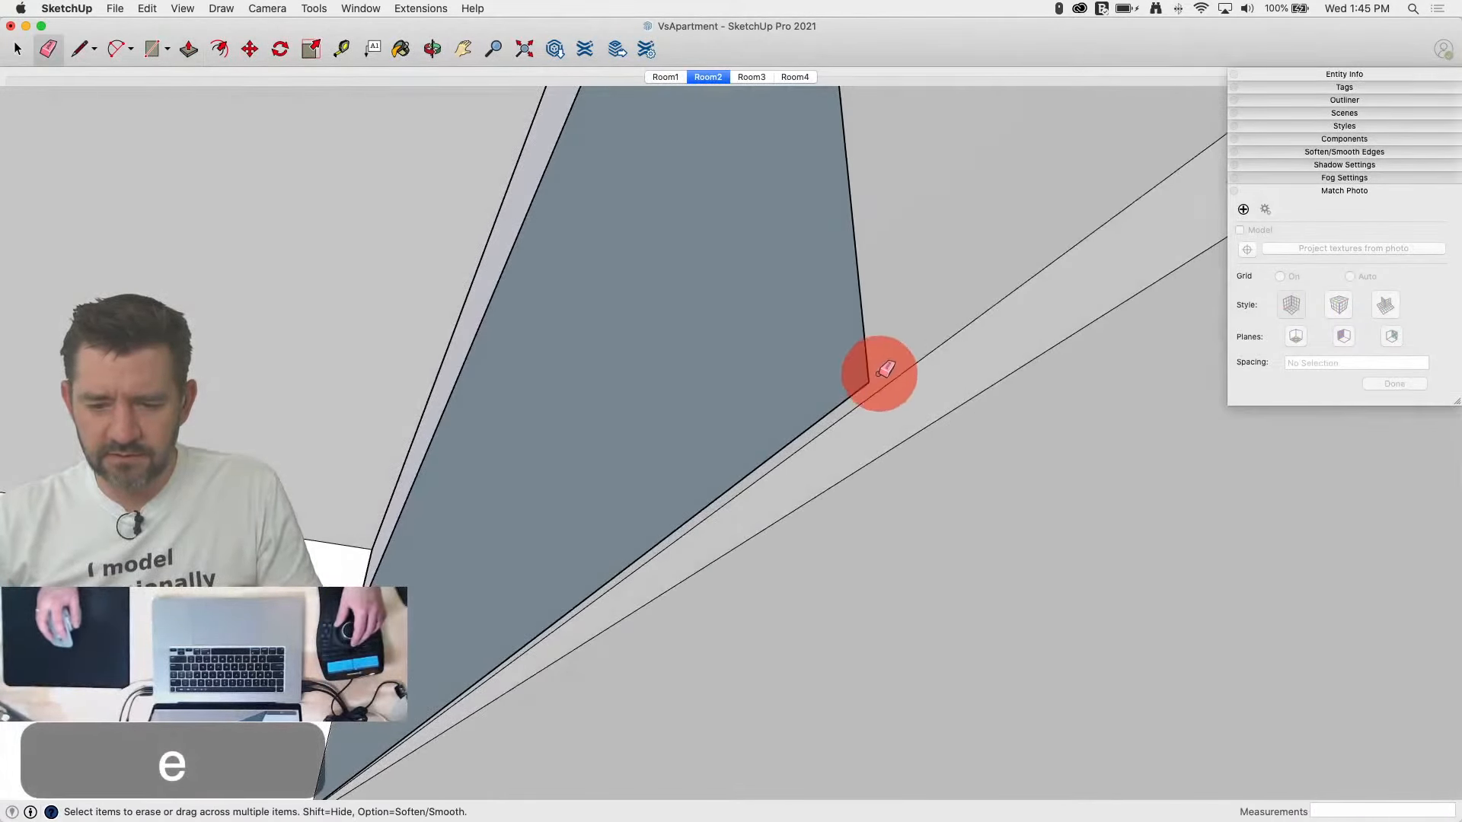
click(870, 381)
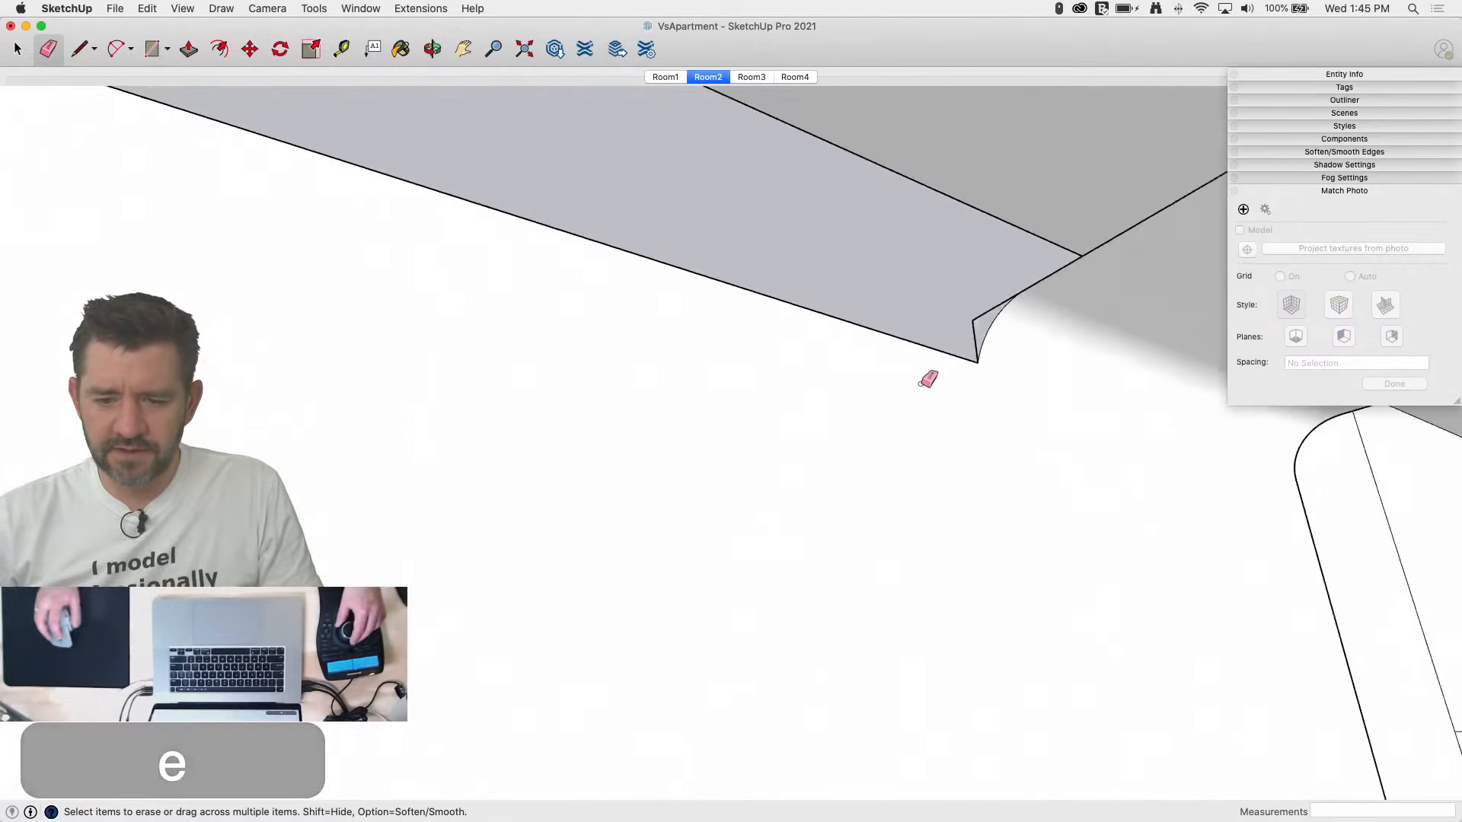
key(l)
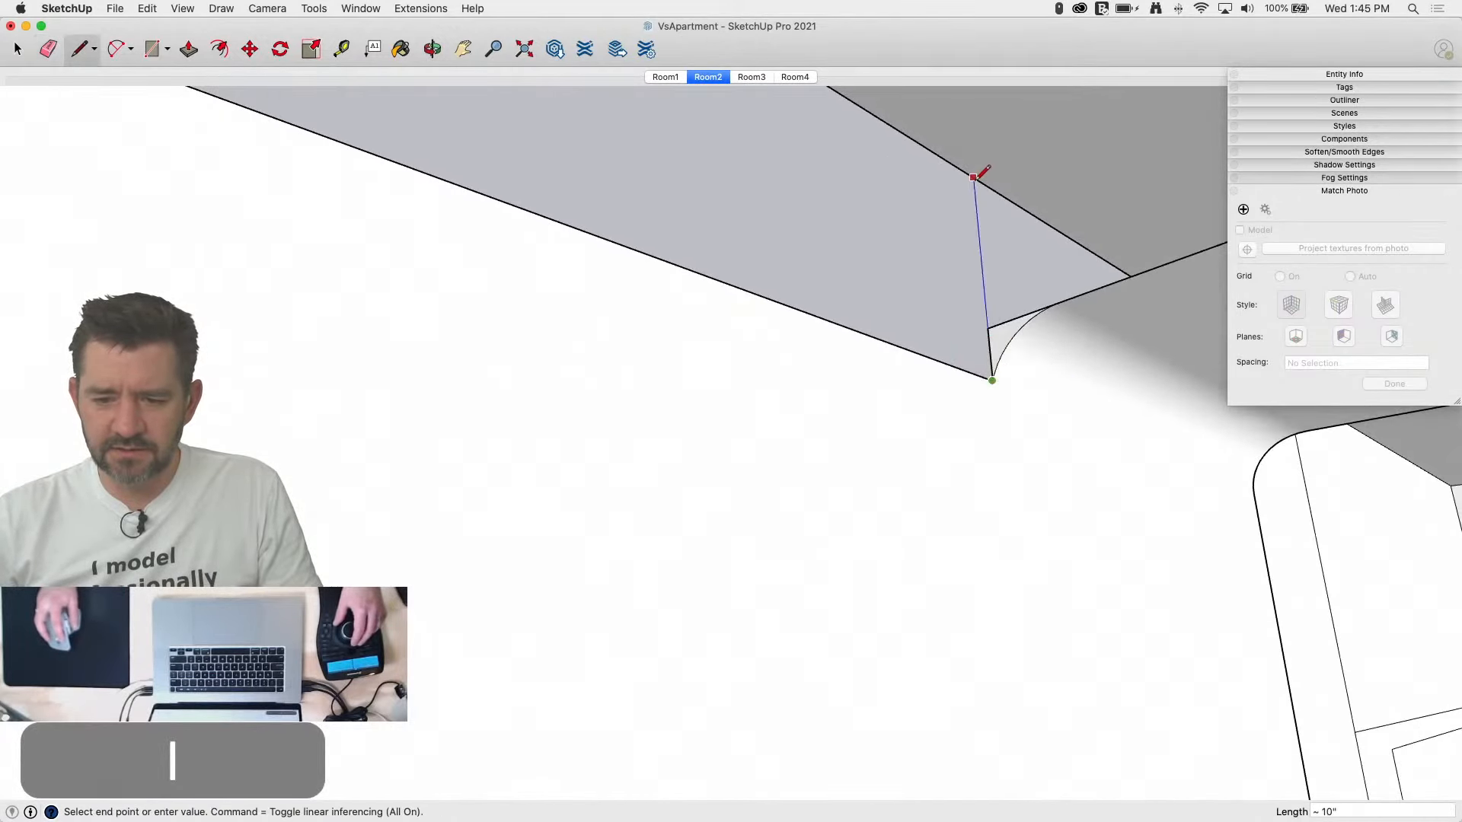
click(972, 176)
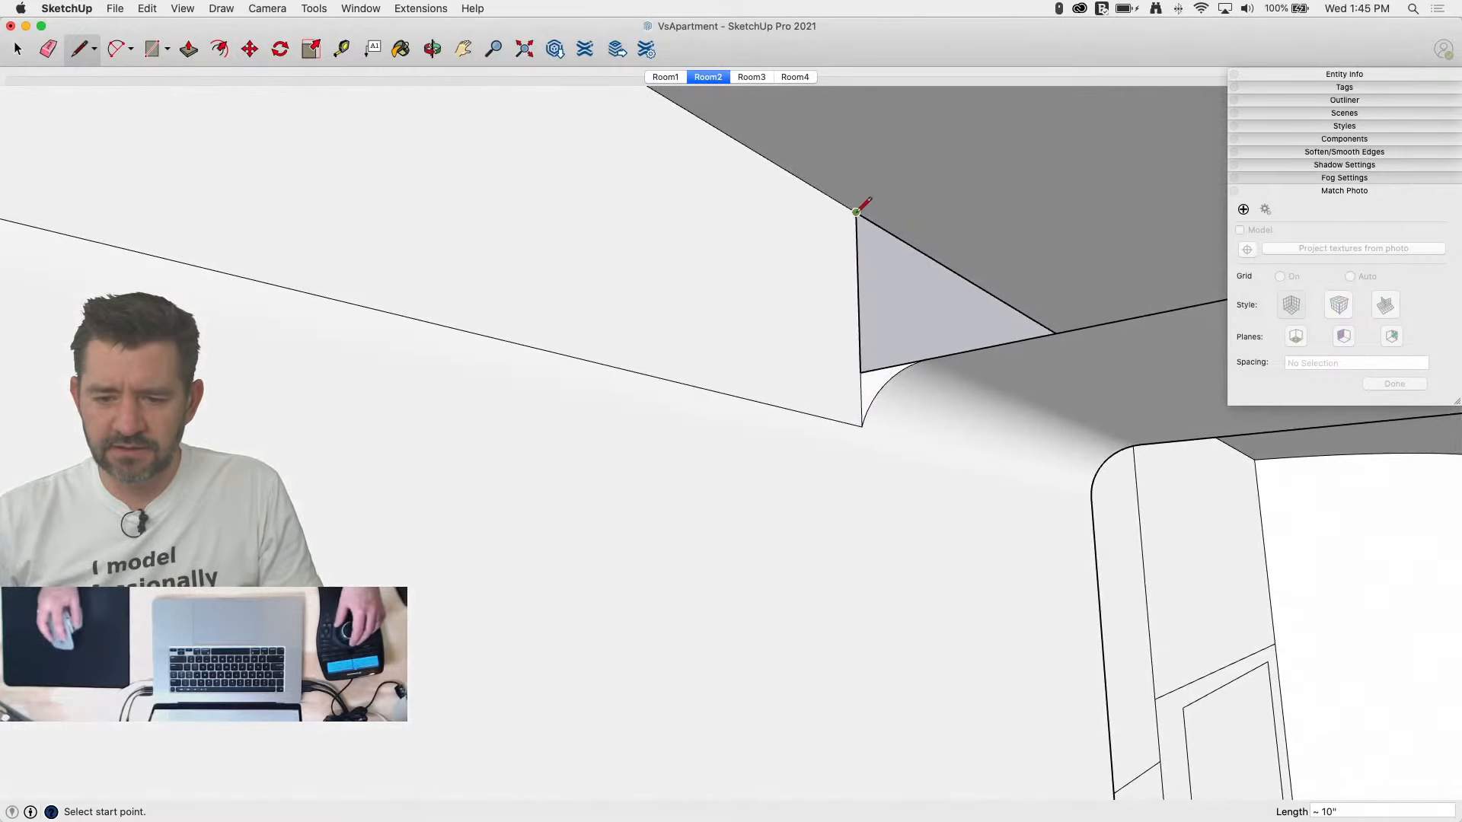
Step: Draw a 24' 5 11/16" line along the red axis from the vertical line's upper end across the ceiling to the opposite wall
click(856, 211)
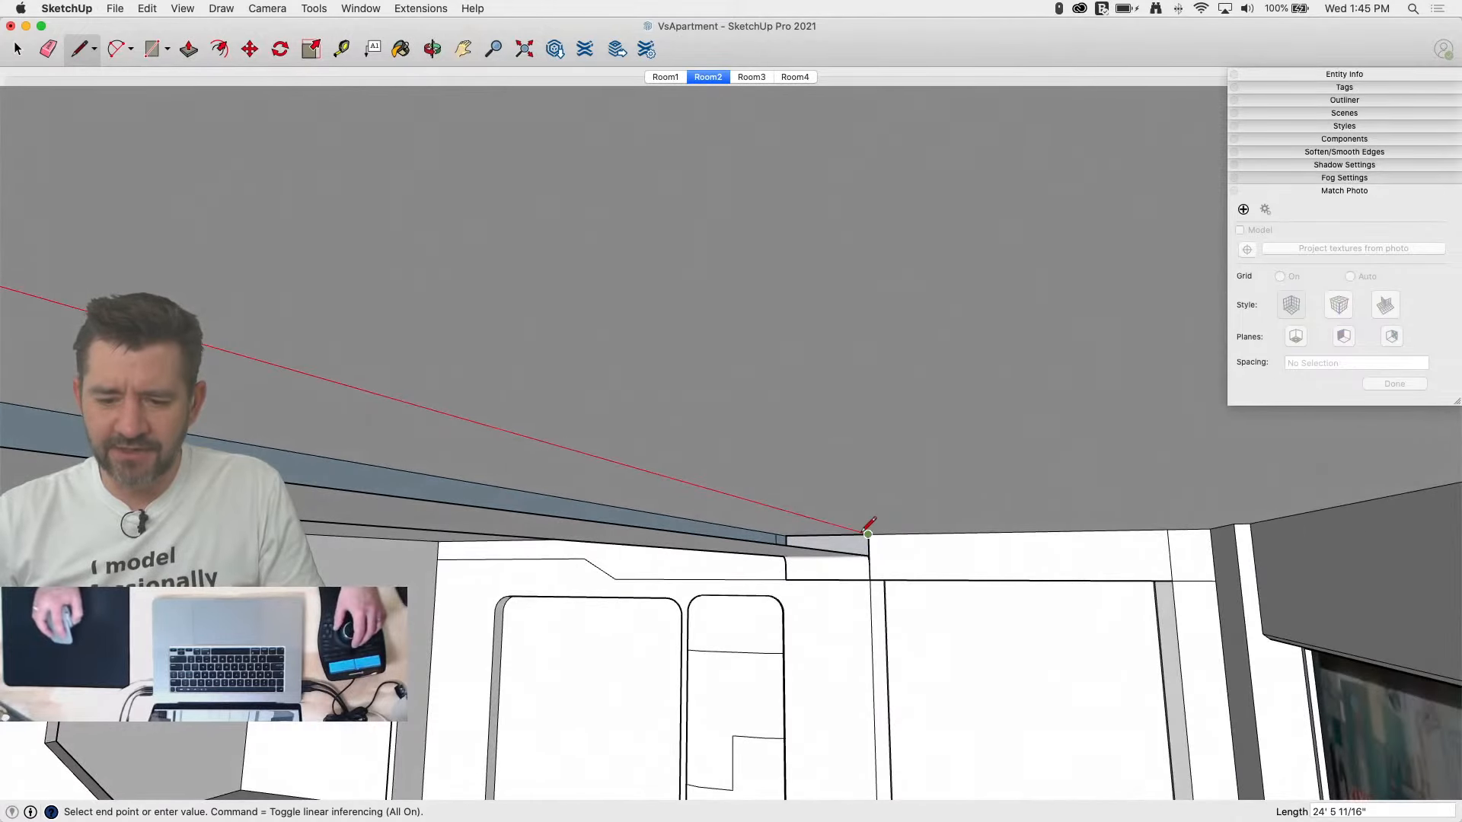
click(867, 531)
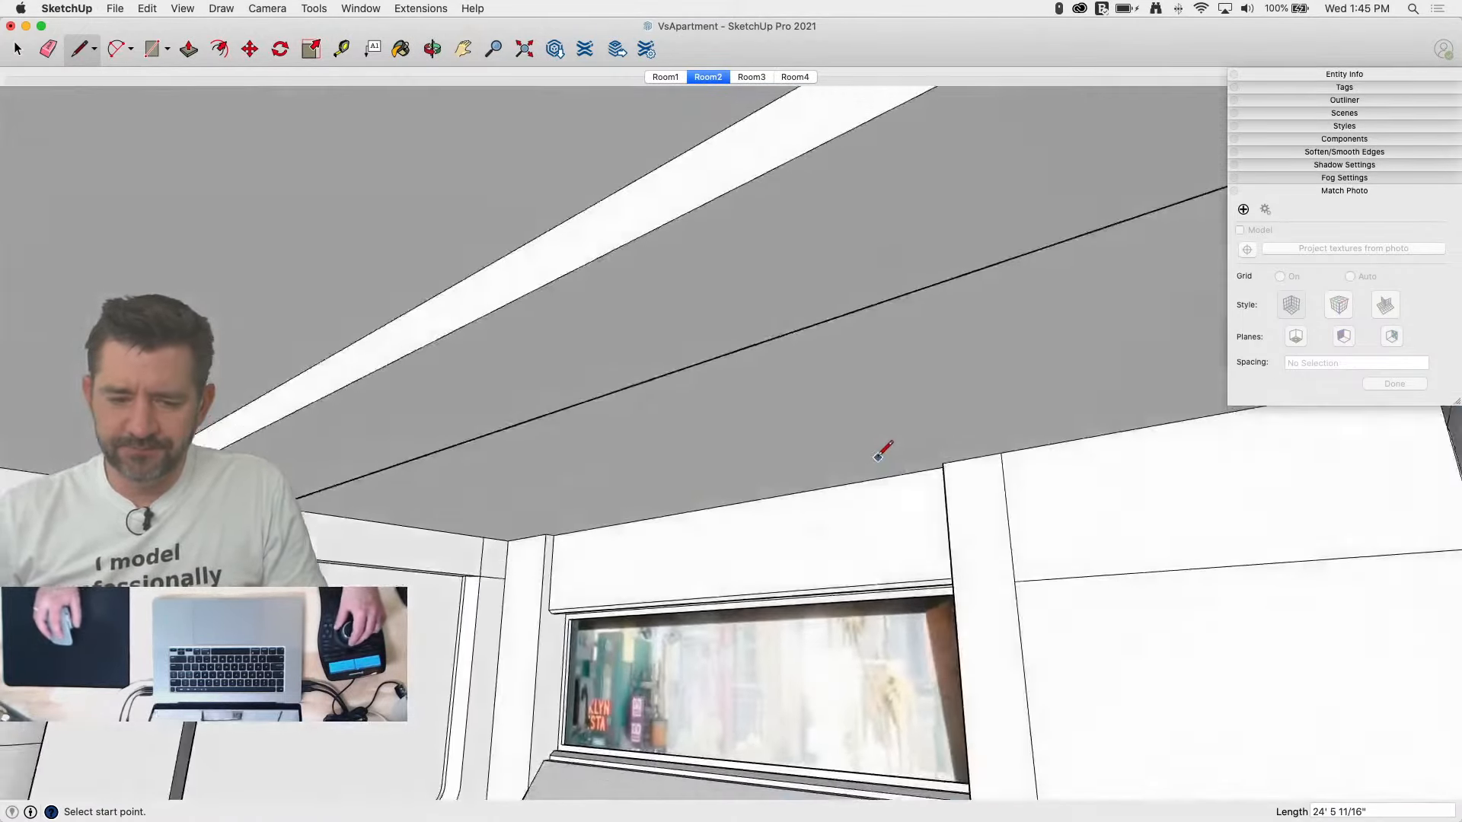
key(e)
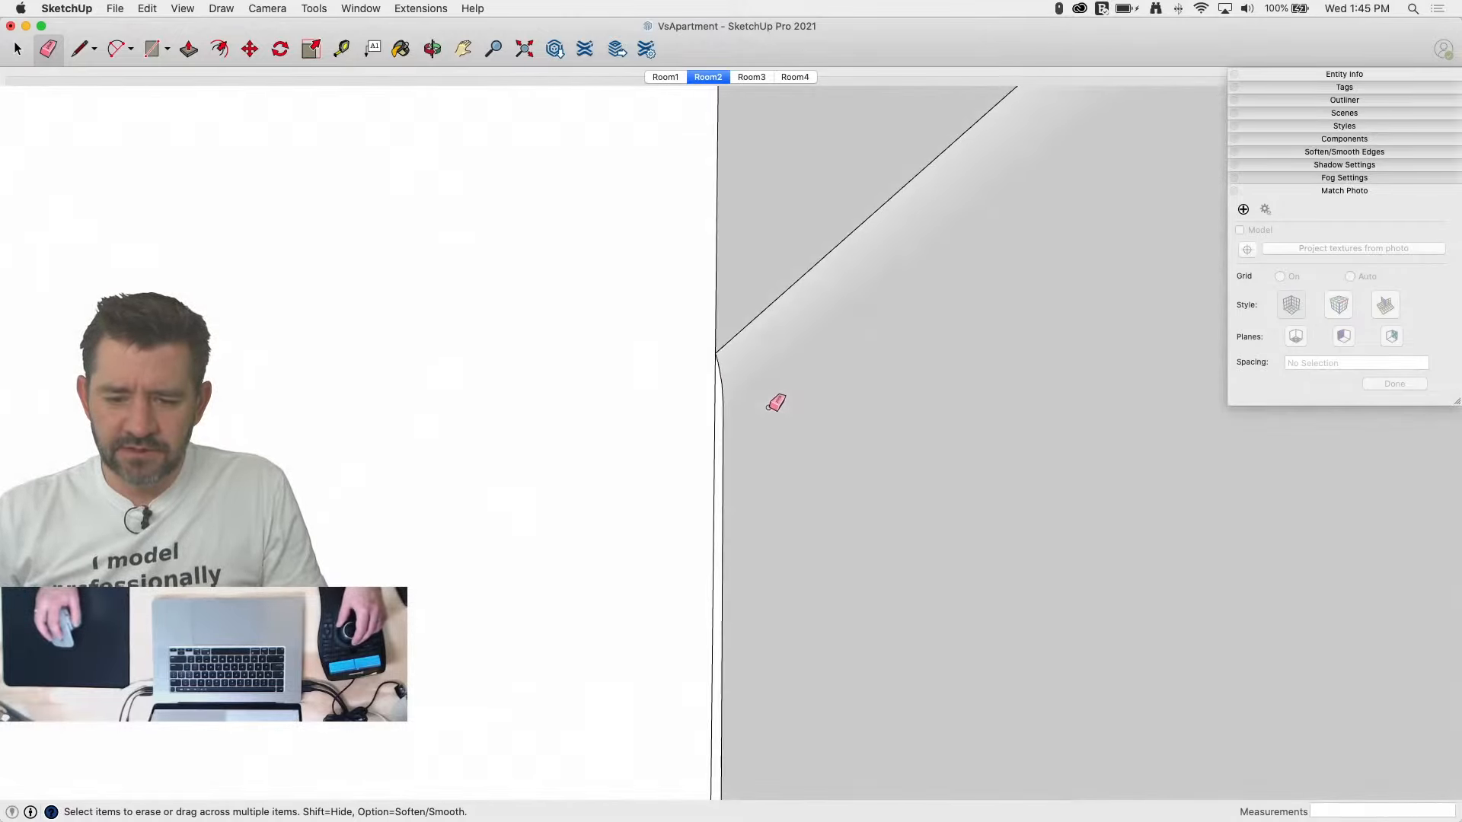
key(l)
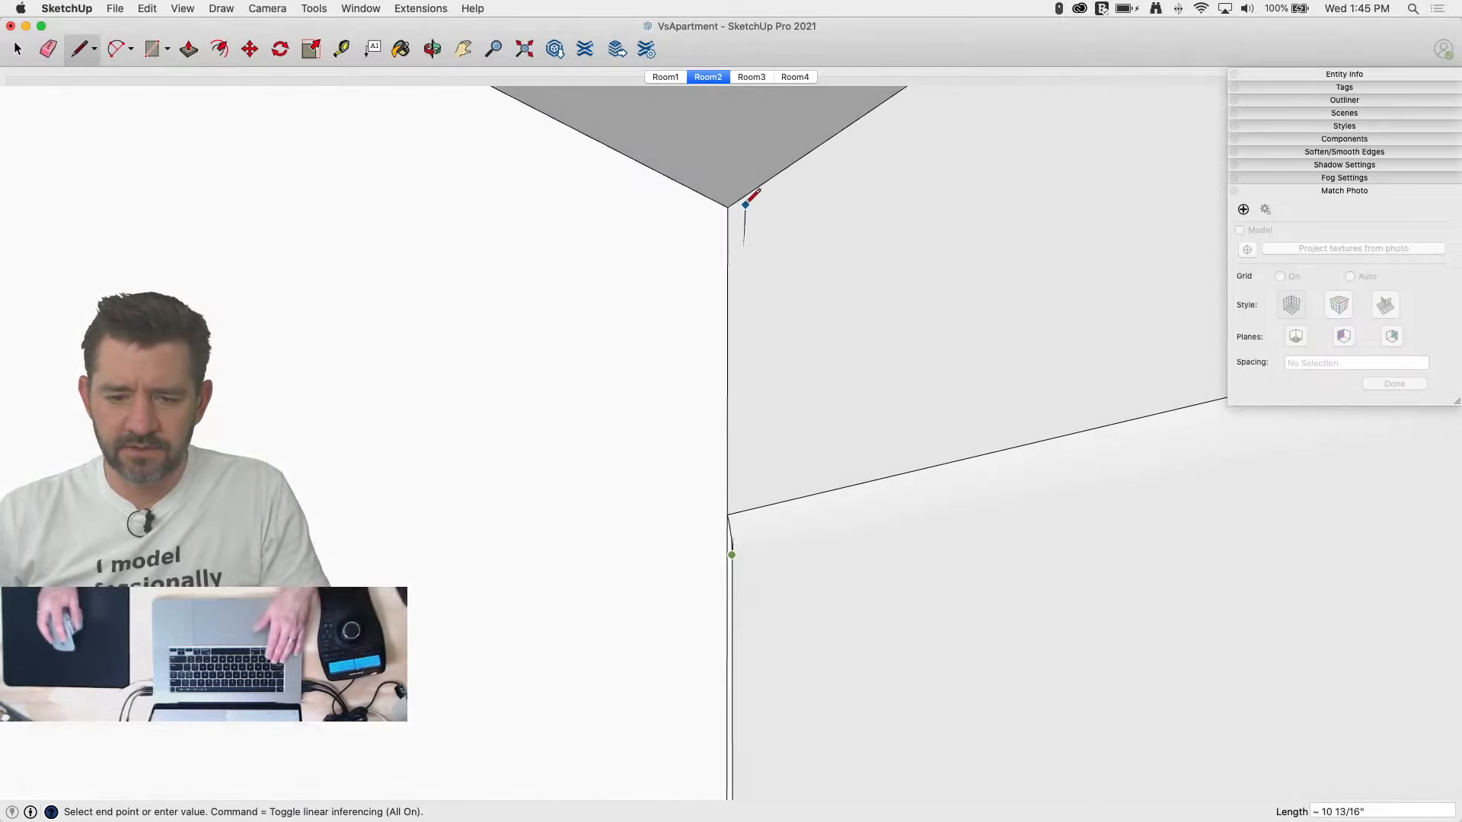
key(space)
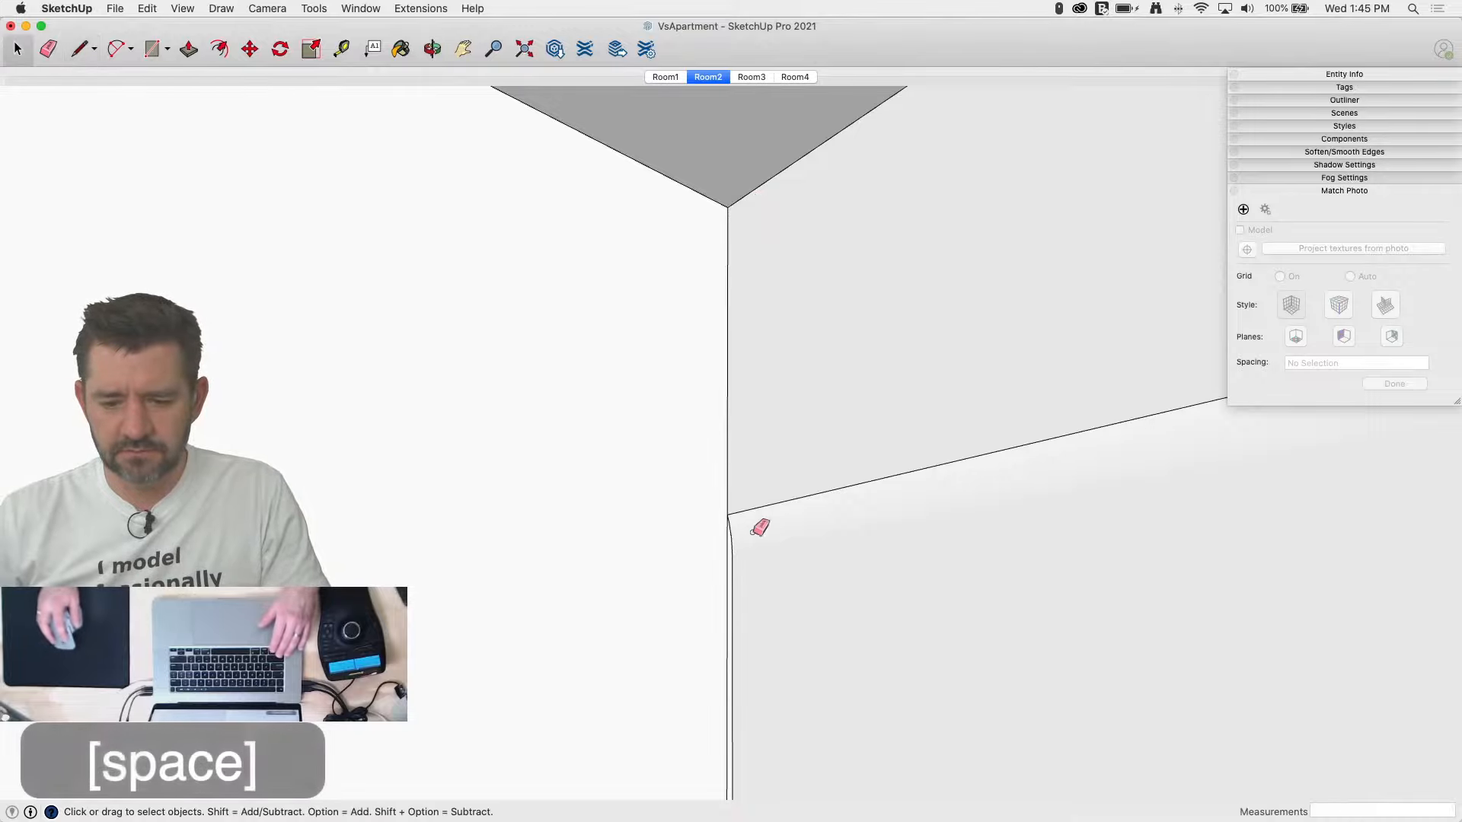
key(e)
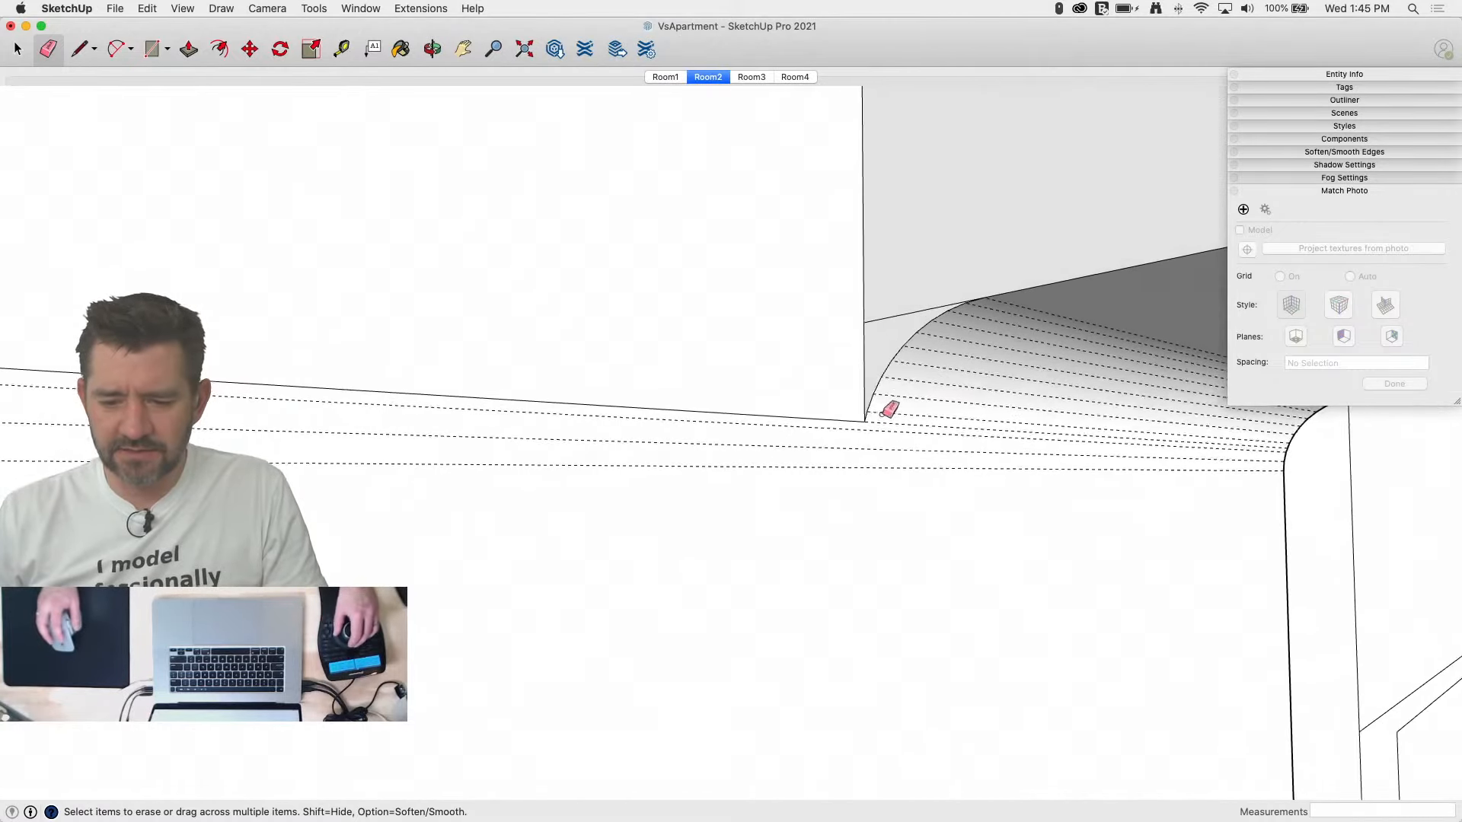
Step: Draw a line about 1 1/8" long down to the arc's lower tangent point and continue vertically about 1' 9 1/16" to the edge below
key(l)
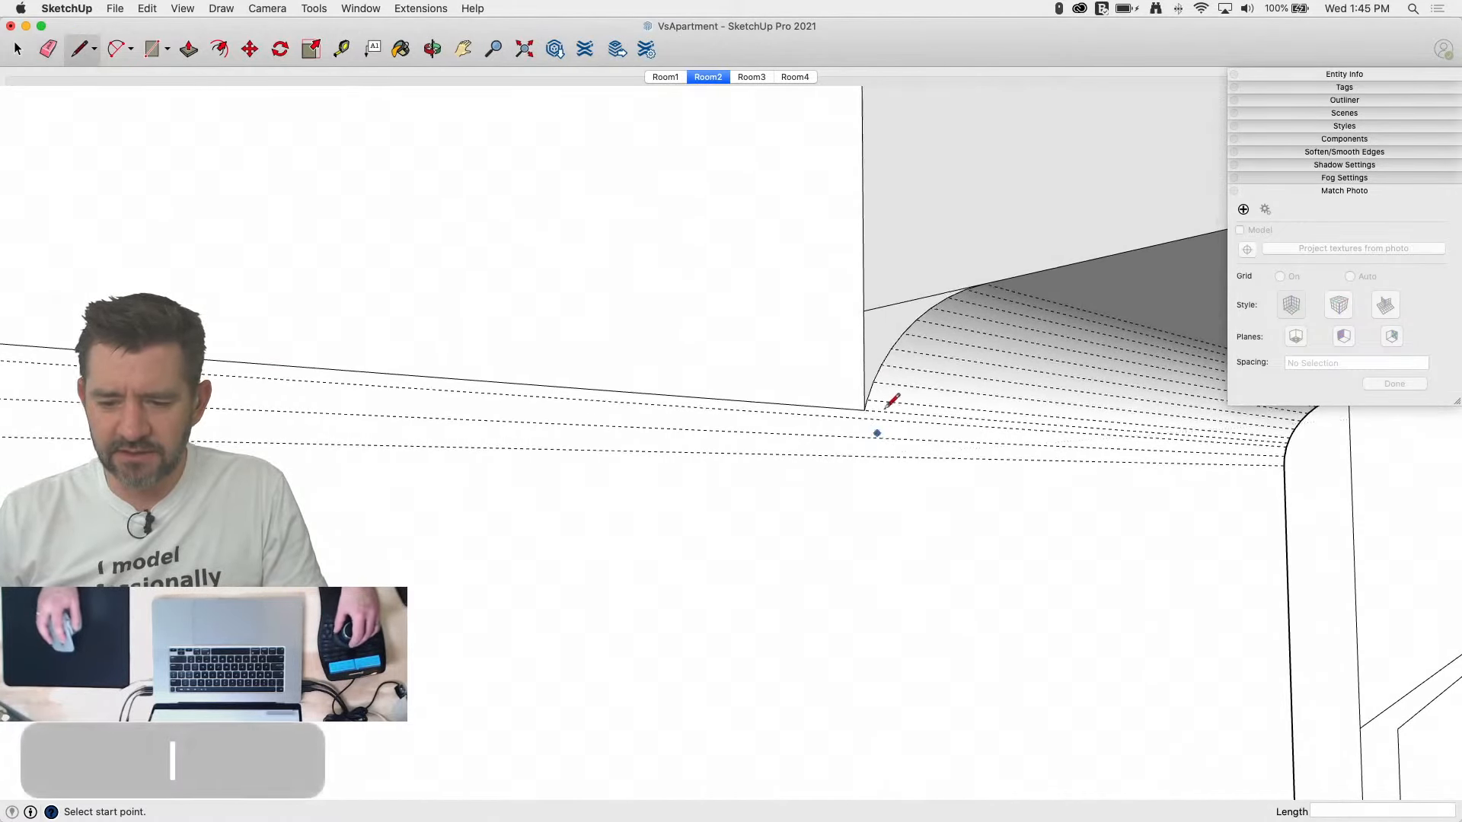
click(890, 340)
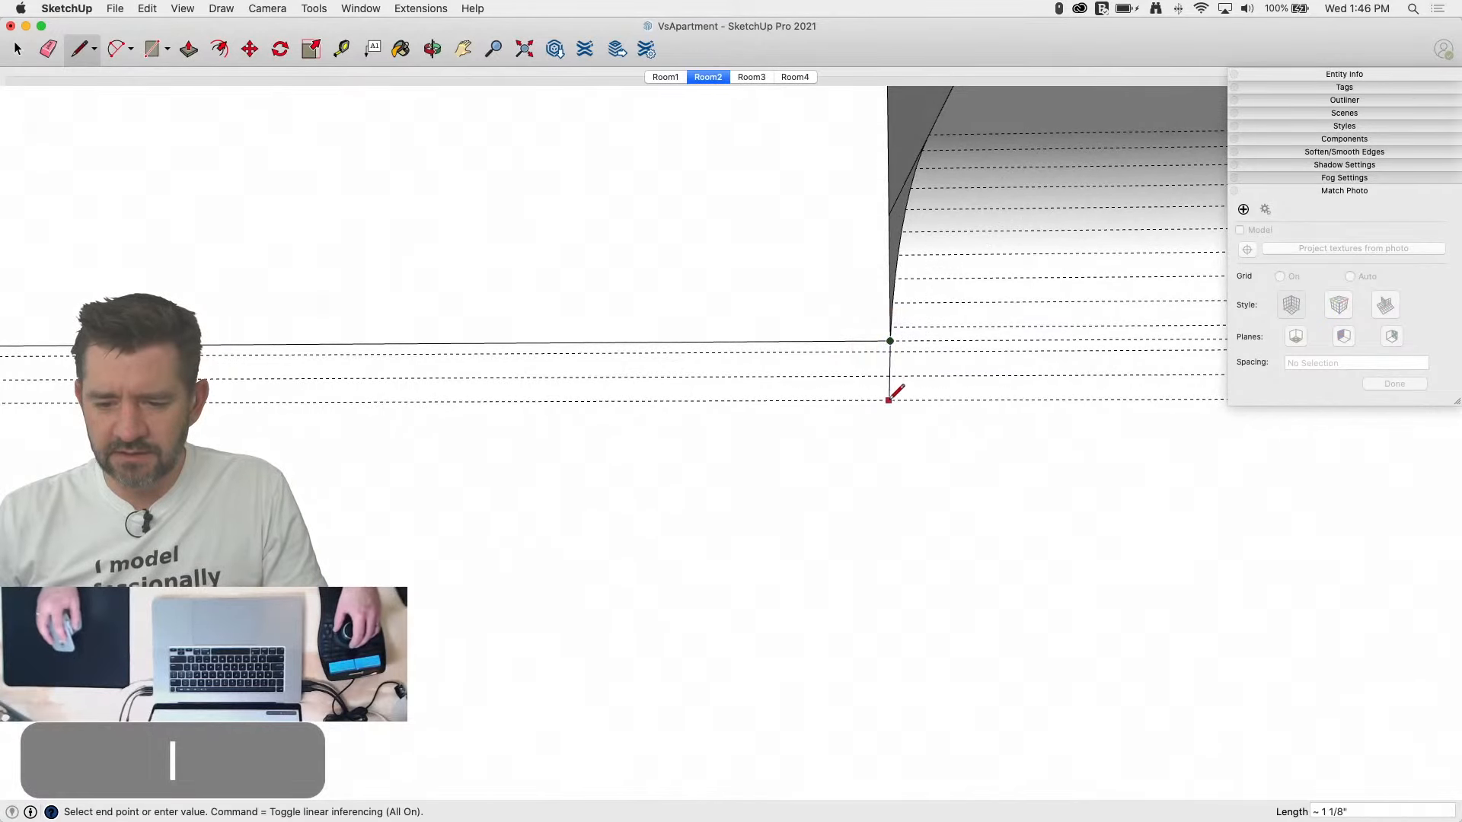
click(888, 401)
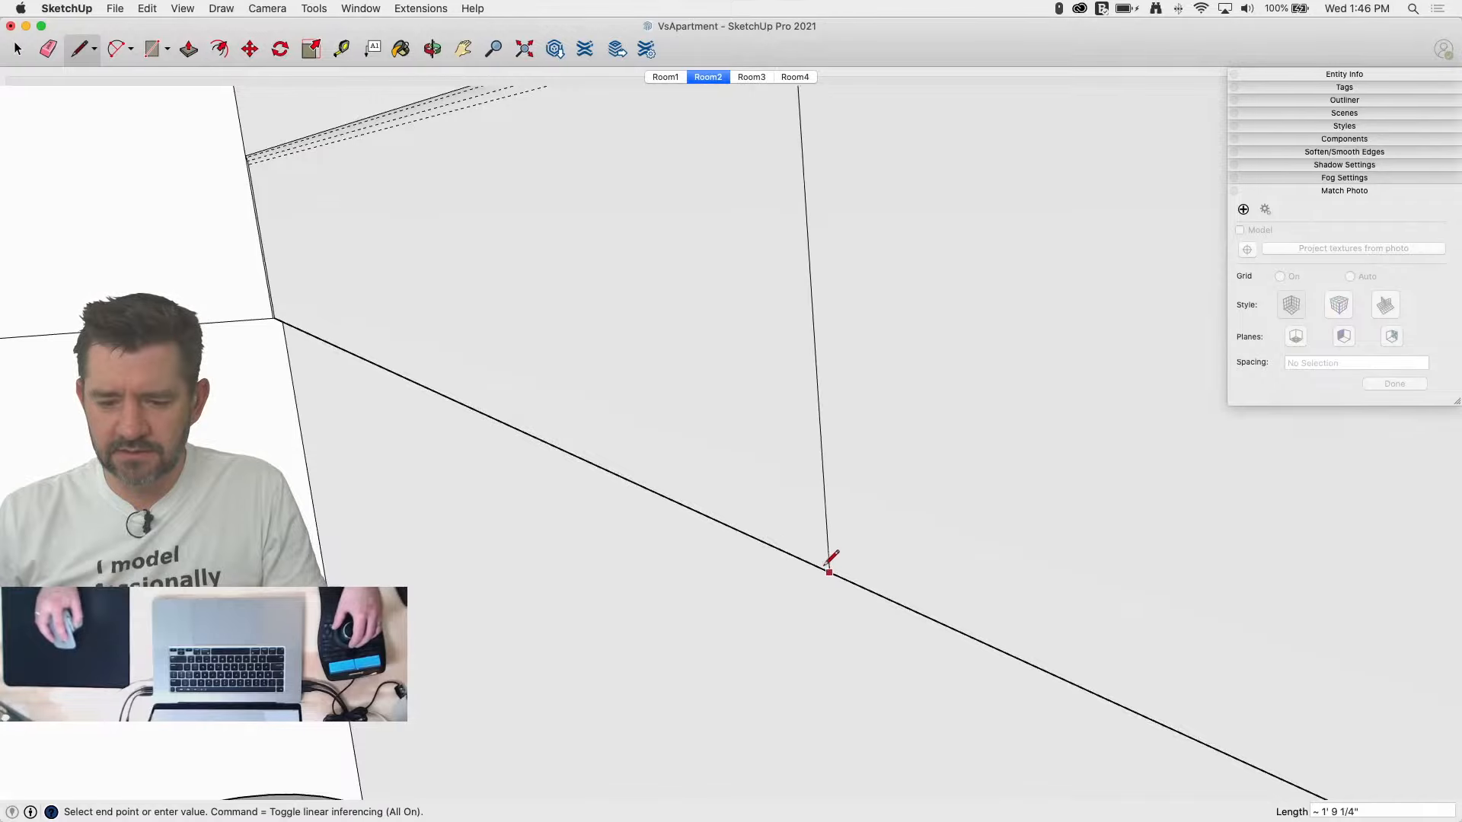
click(782, 548)
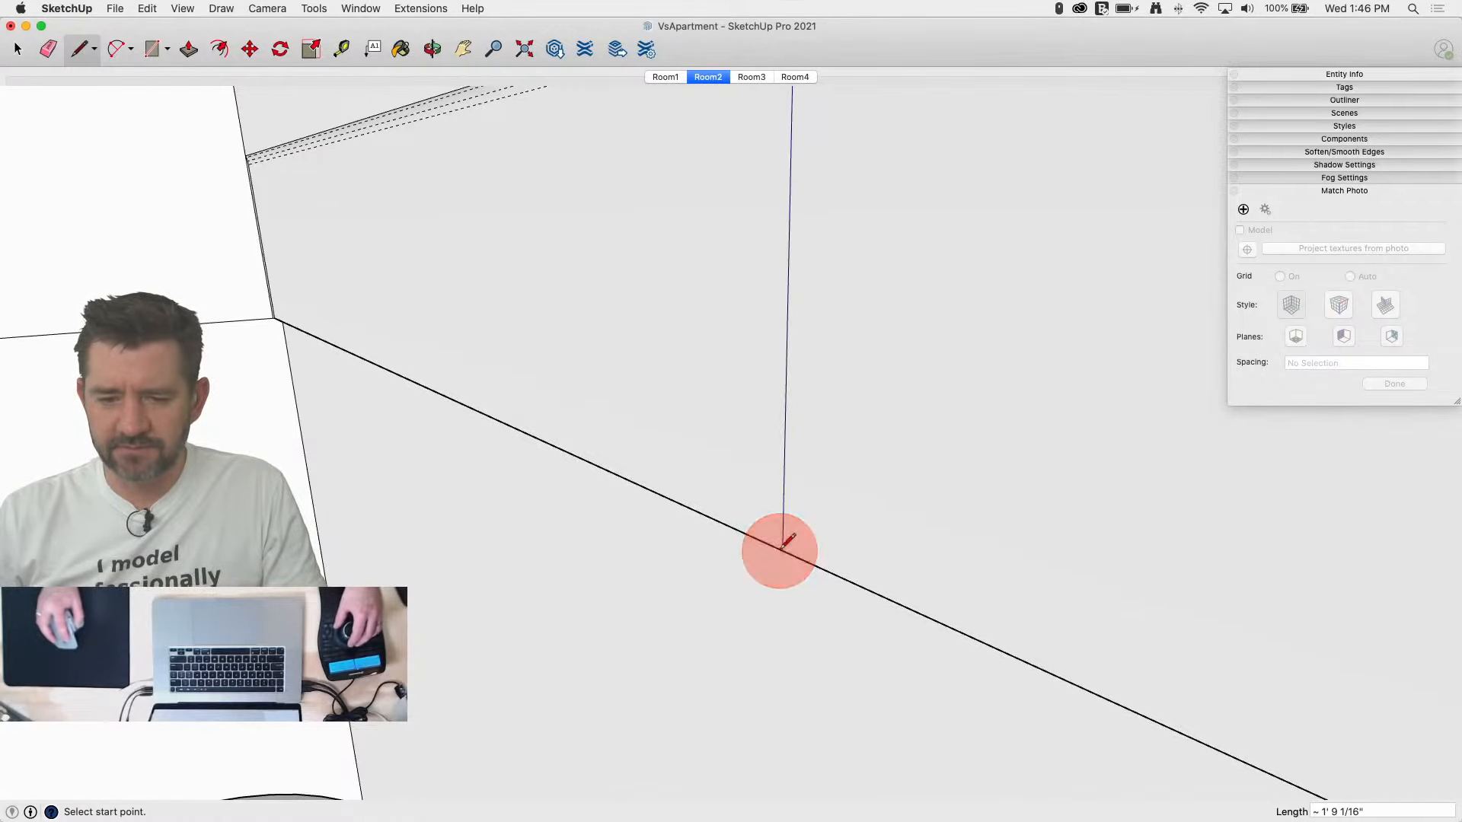
key(space)
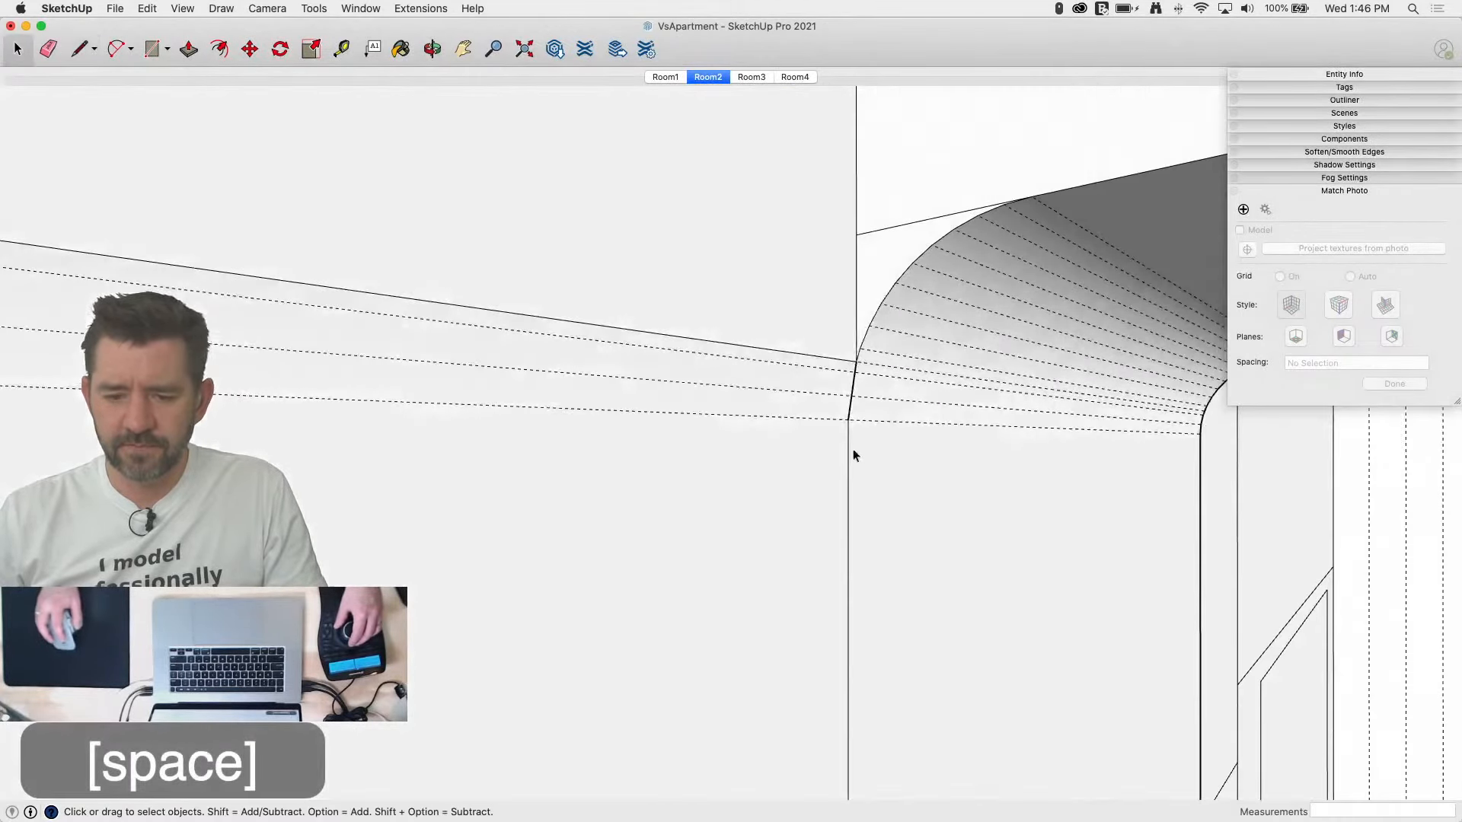
Step: Push the wall face beside the rounded corner so it sits flush with the wall face below the arc
key(l)
key(p)
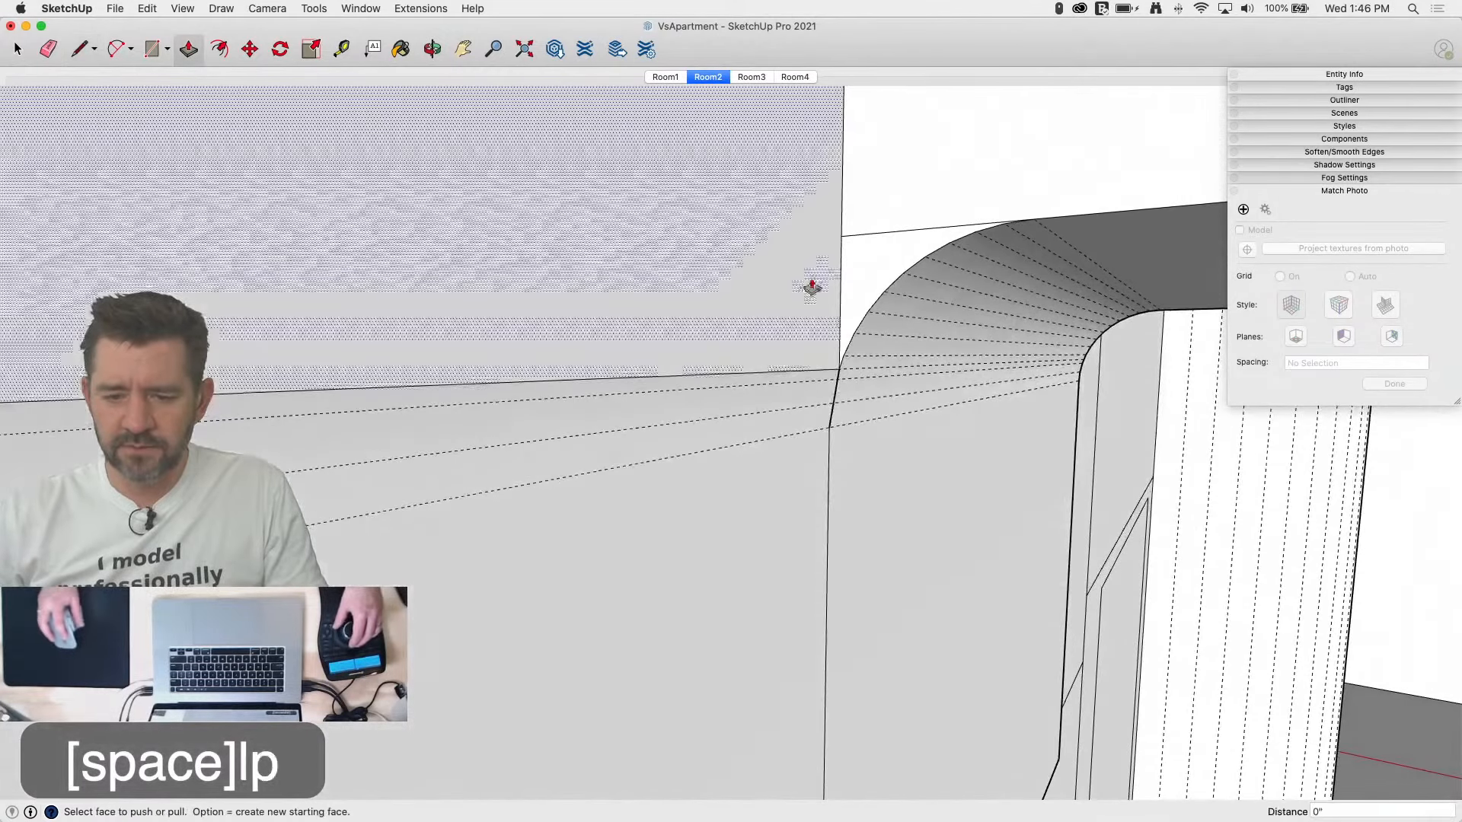
click(776, 443)
Step: Erase the small ledge's short edge beside the arc and draw a straight line about 1 1/8" long down to the arc's lower endpoint
key(l)
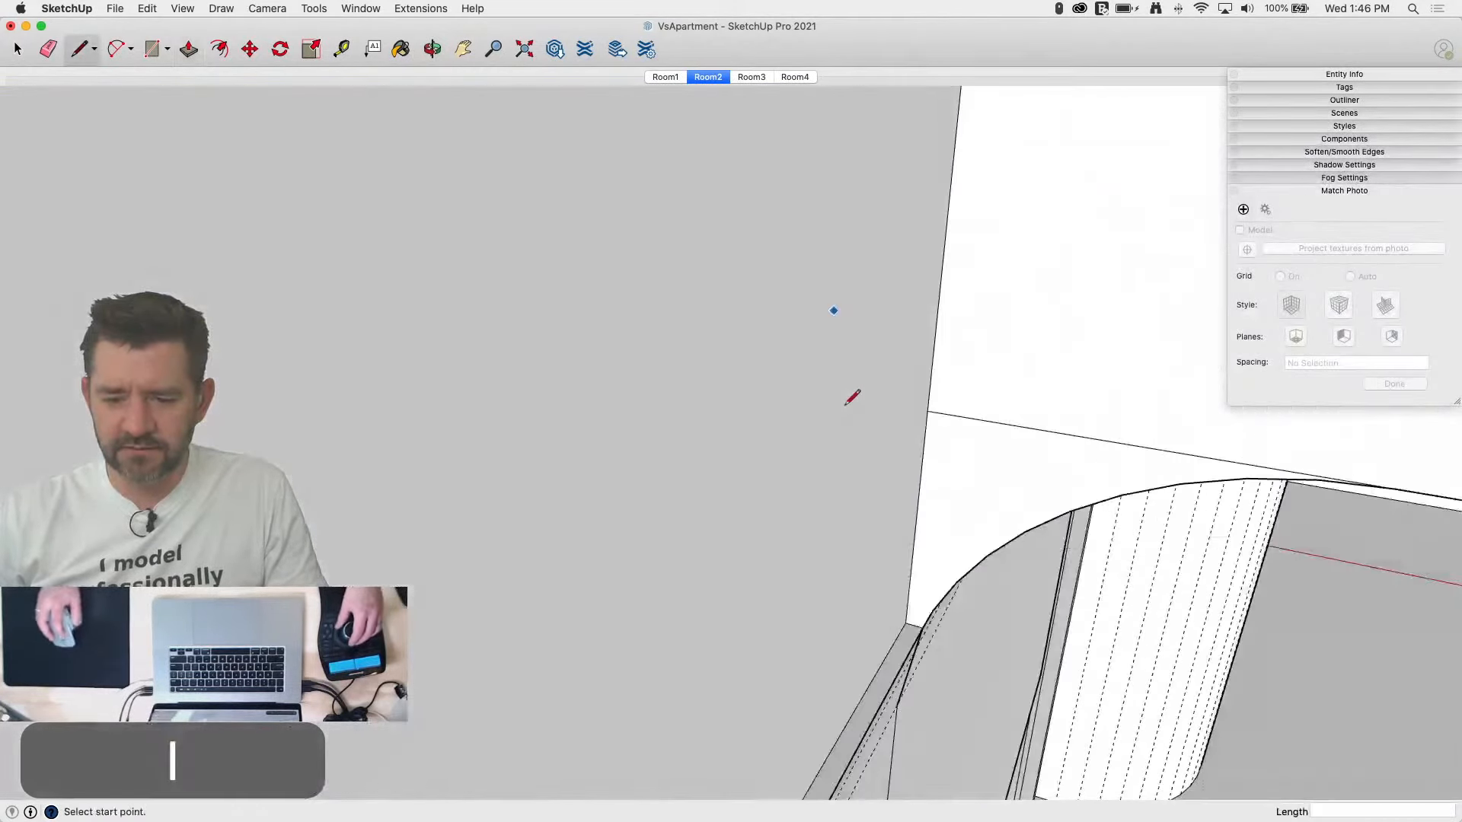
key(e)
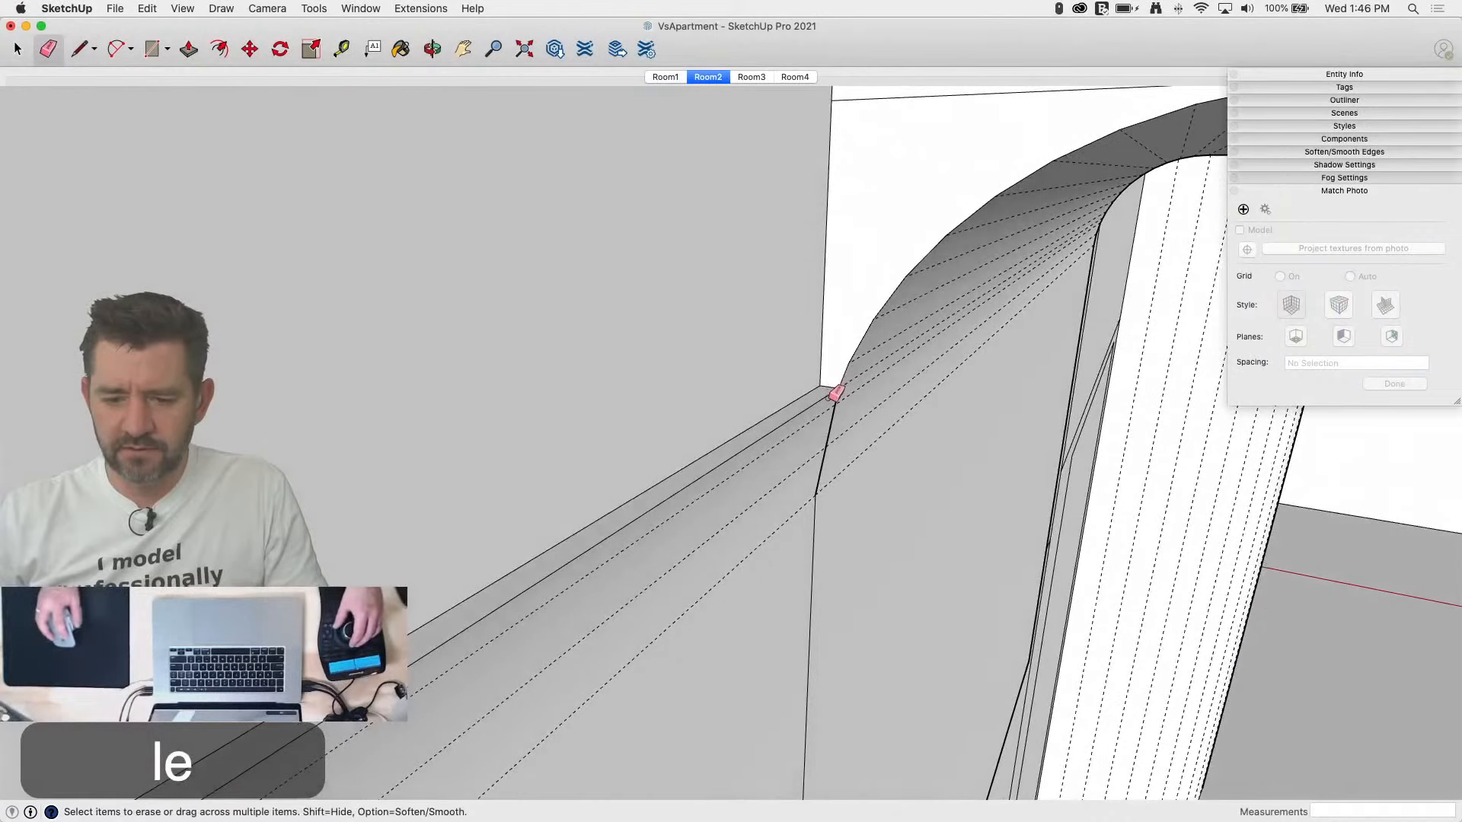
click(829, 390)
key(l)
click(806, 407)
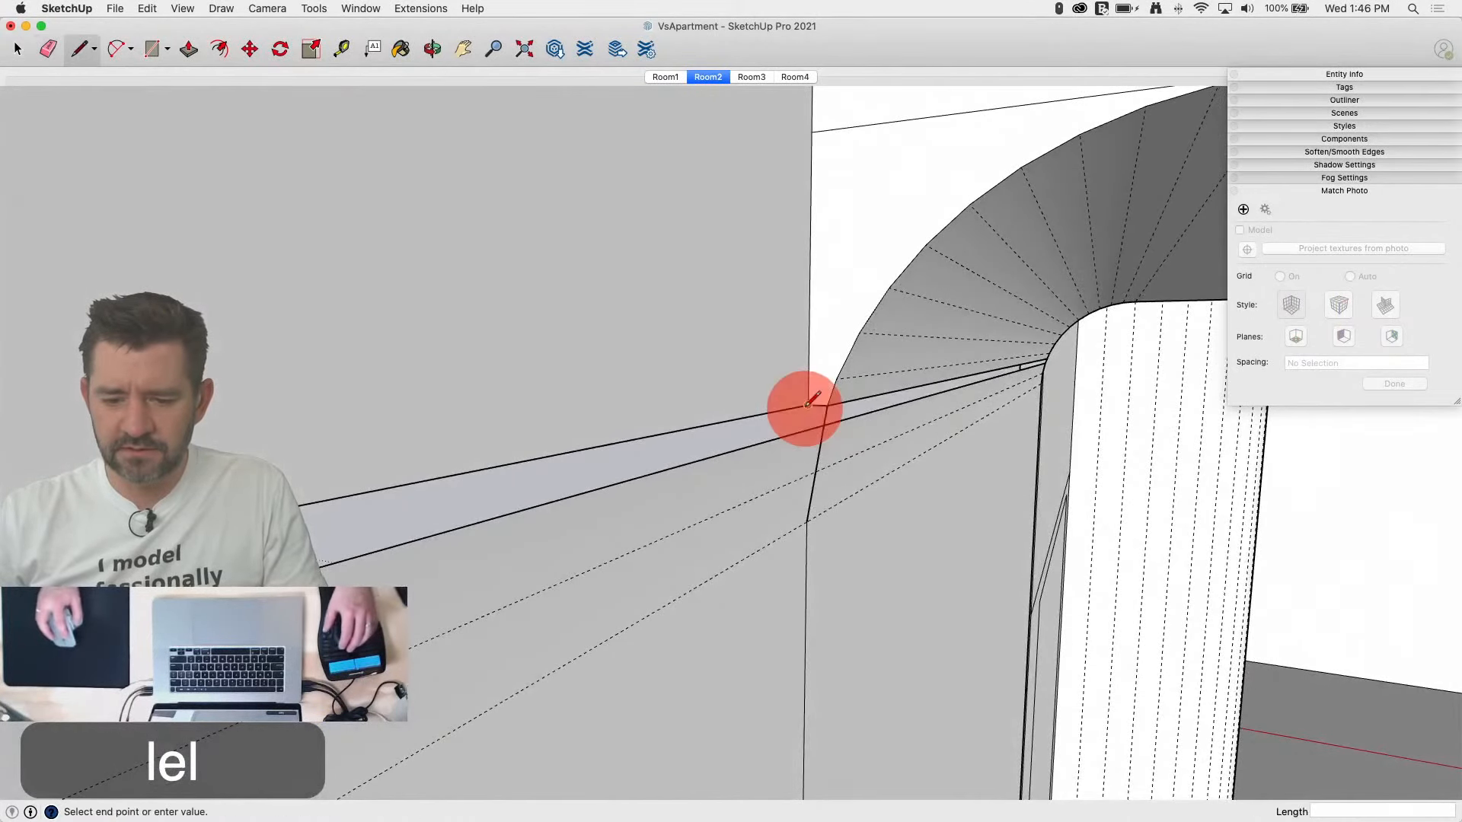
click(807, 522)
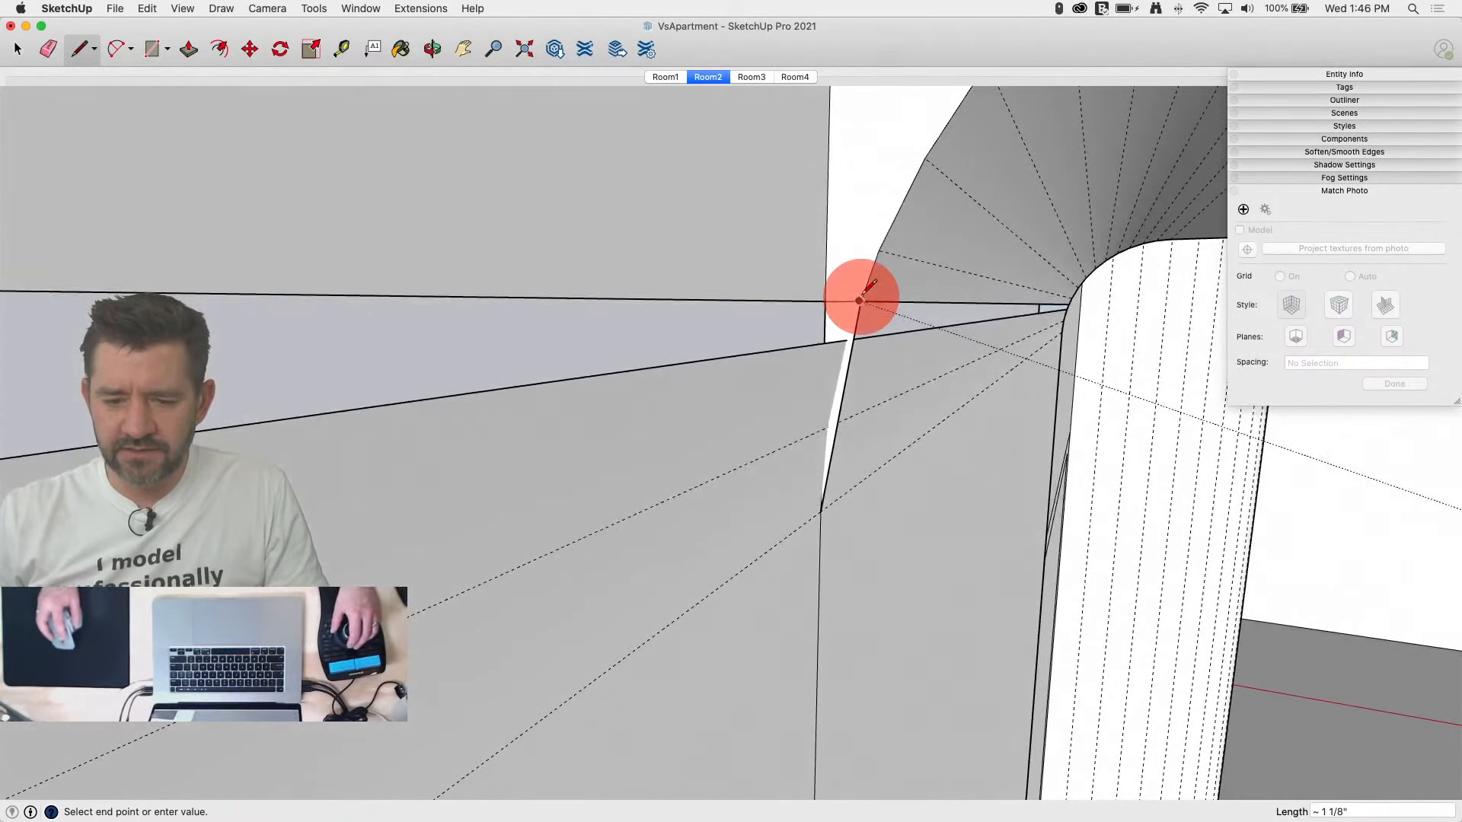
Step: Trace the arc's lowest segments with short lines to close the sliver, and erase the straight line across them
click(846, 340)
click(846, 340)
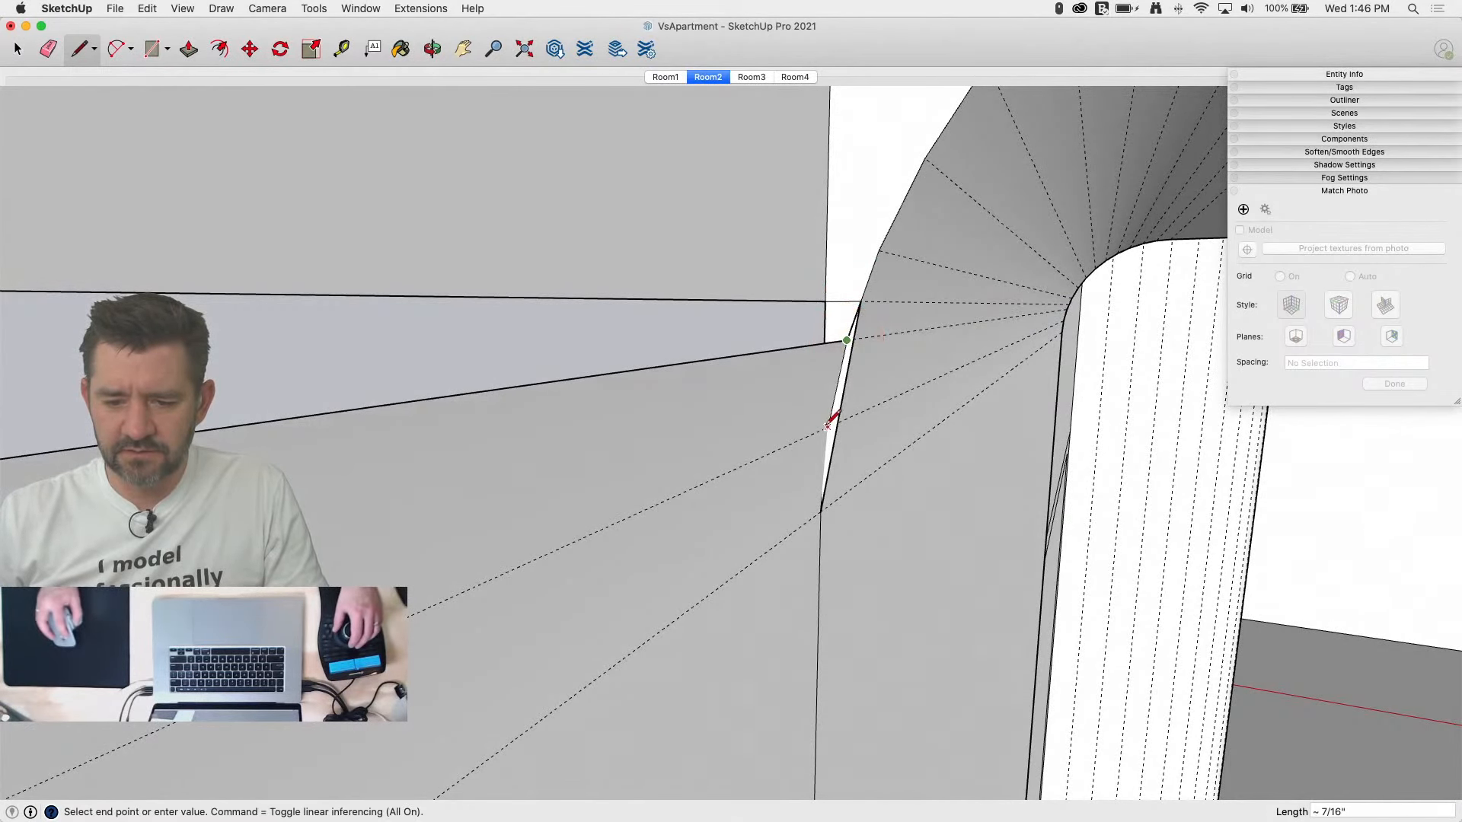
click(827, 425)
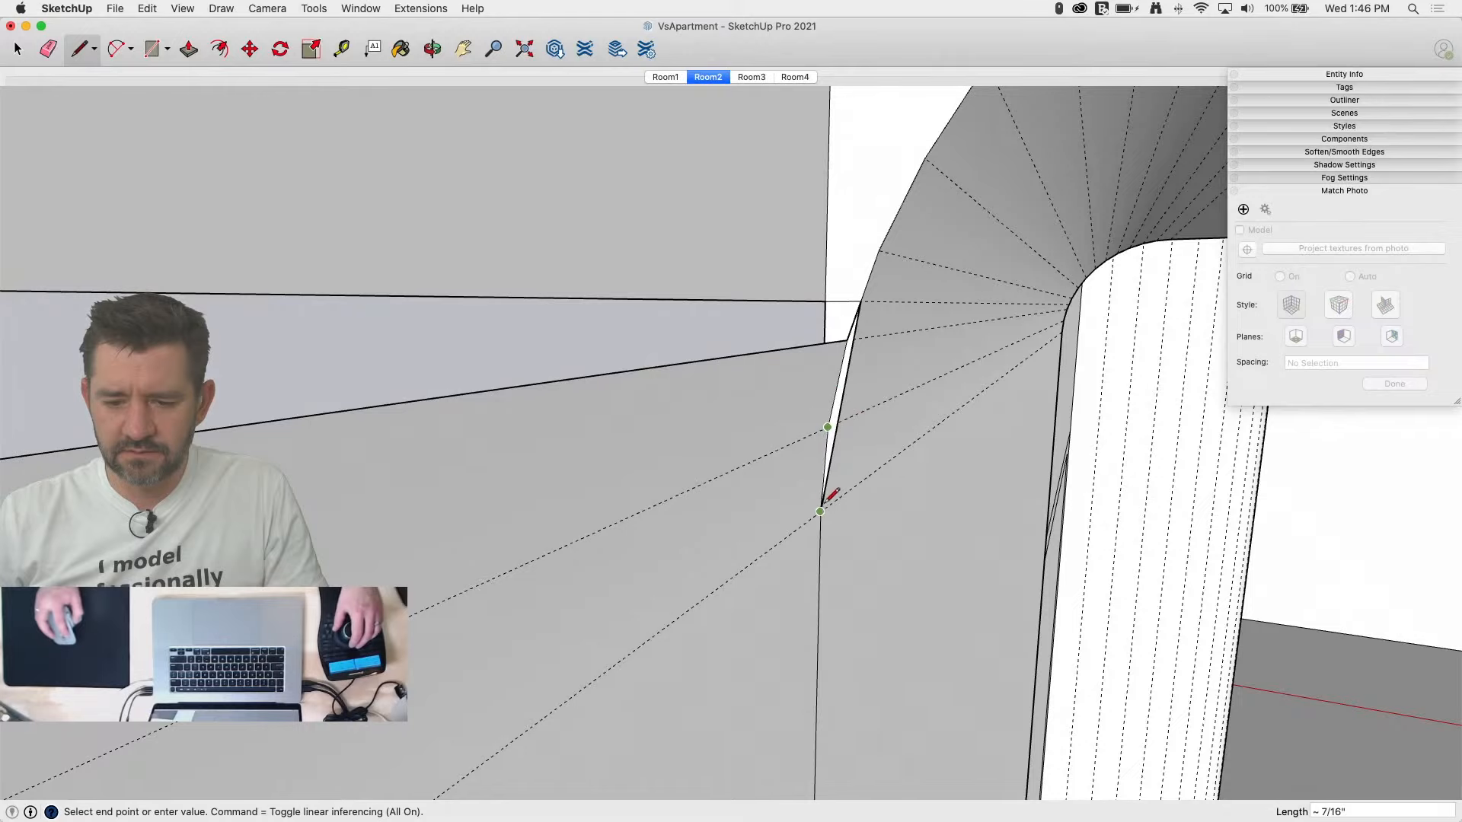
click(821, 509)
key(e)
click(840, 408)
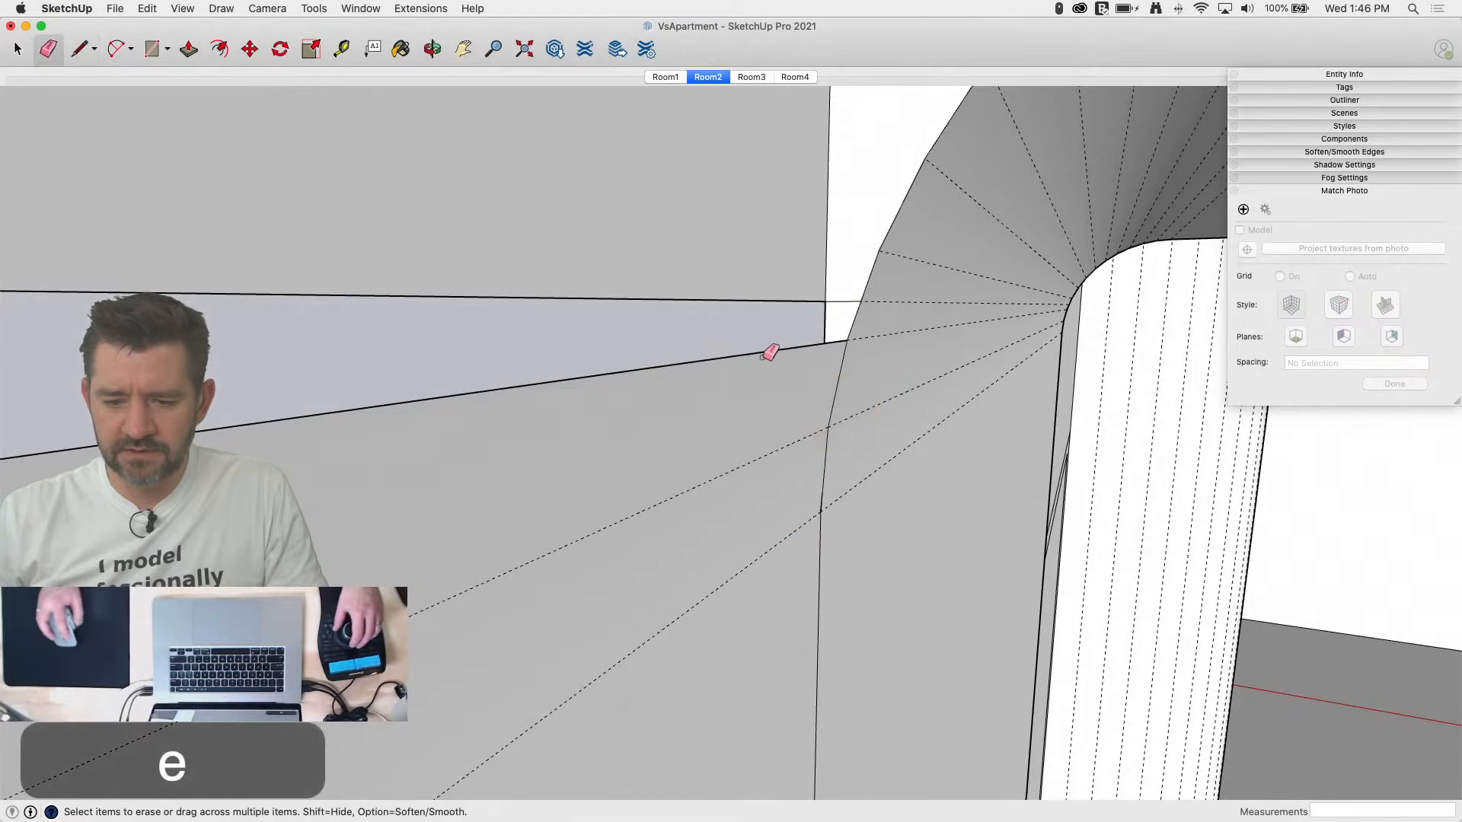
Step: Erase the leftover curved strips on the wall, draw a vertical line to the arc's lower endpoint, and remove the short stub edge beside it
drag(768, 352, 742, 472)
key(l)
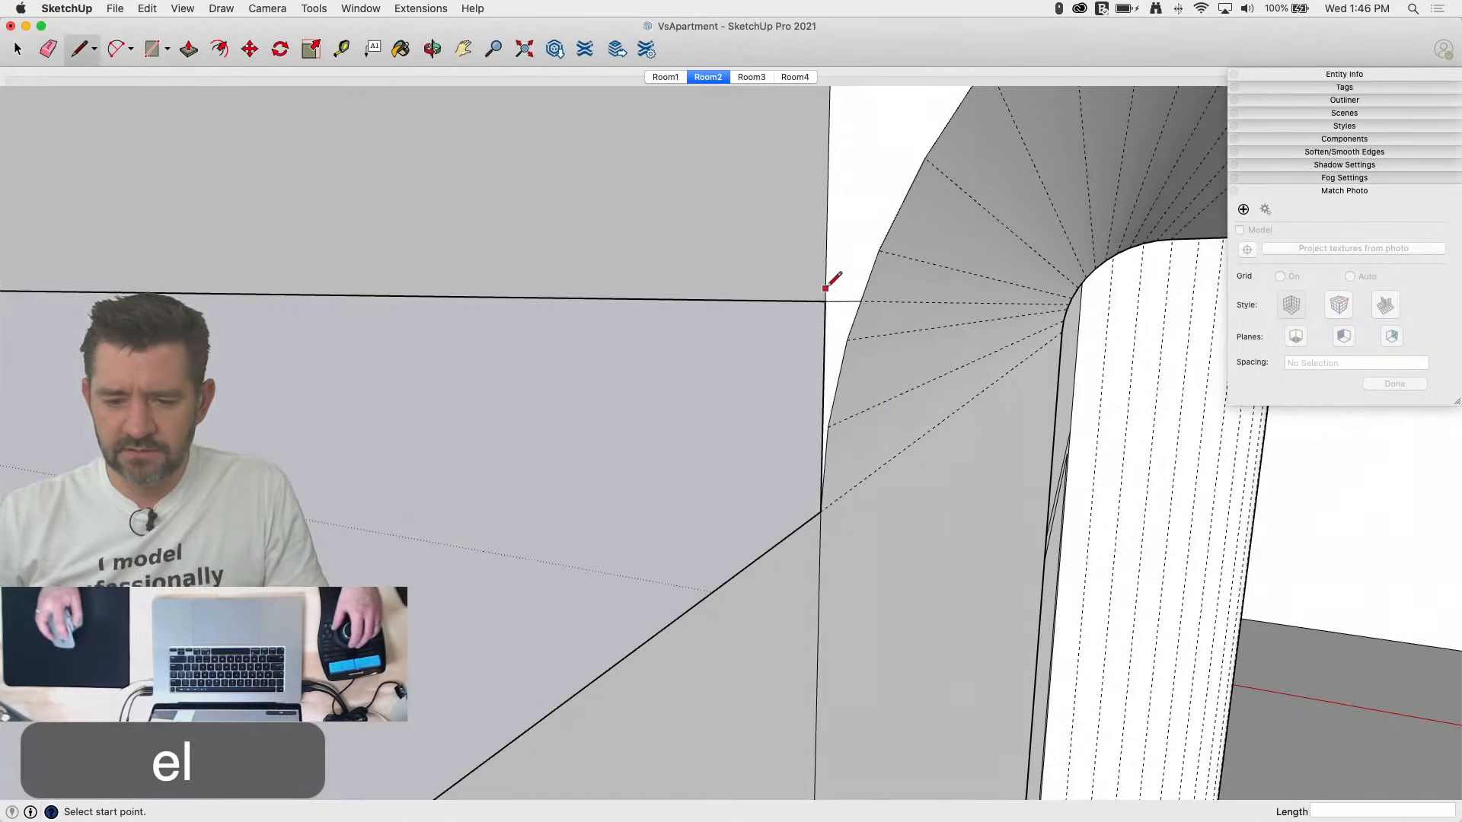
click(824, 301)
click(820, 510)
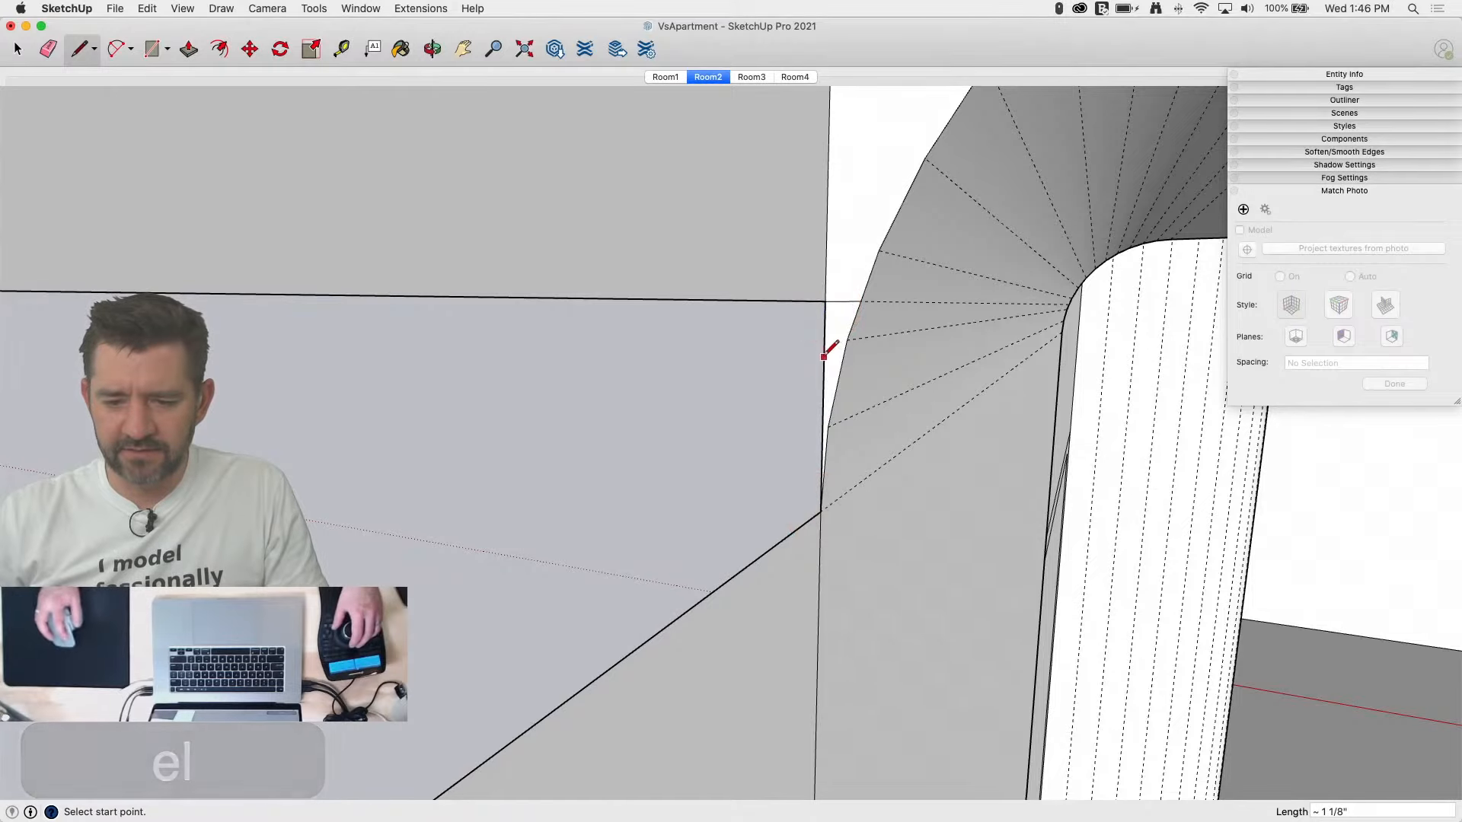
key(e)
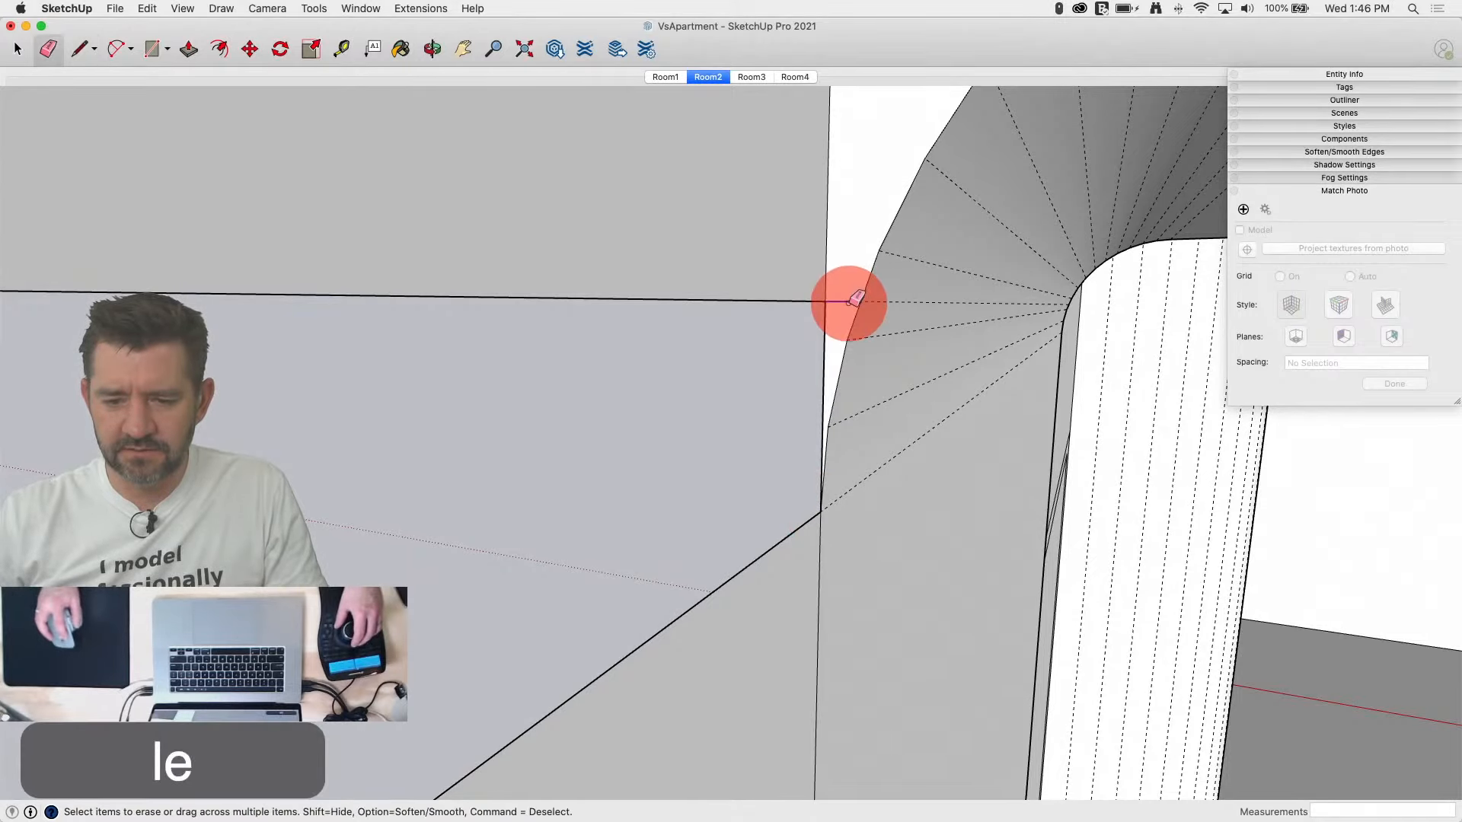
click(849, 303)
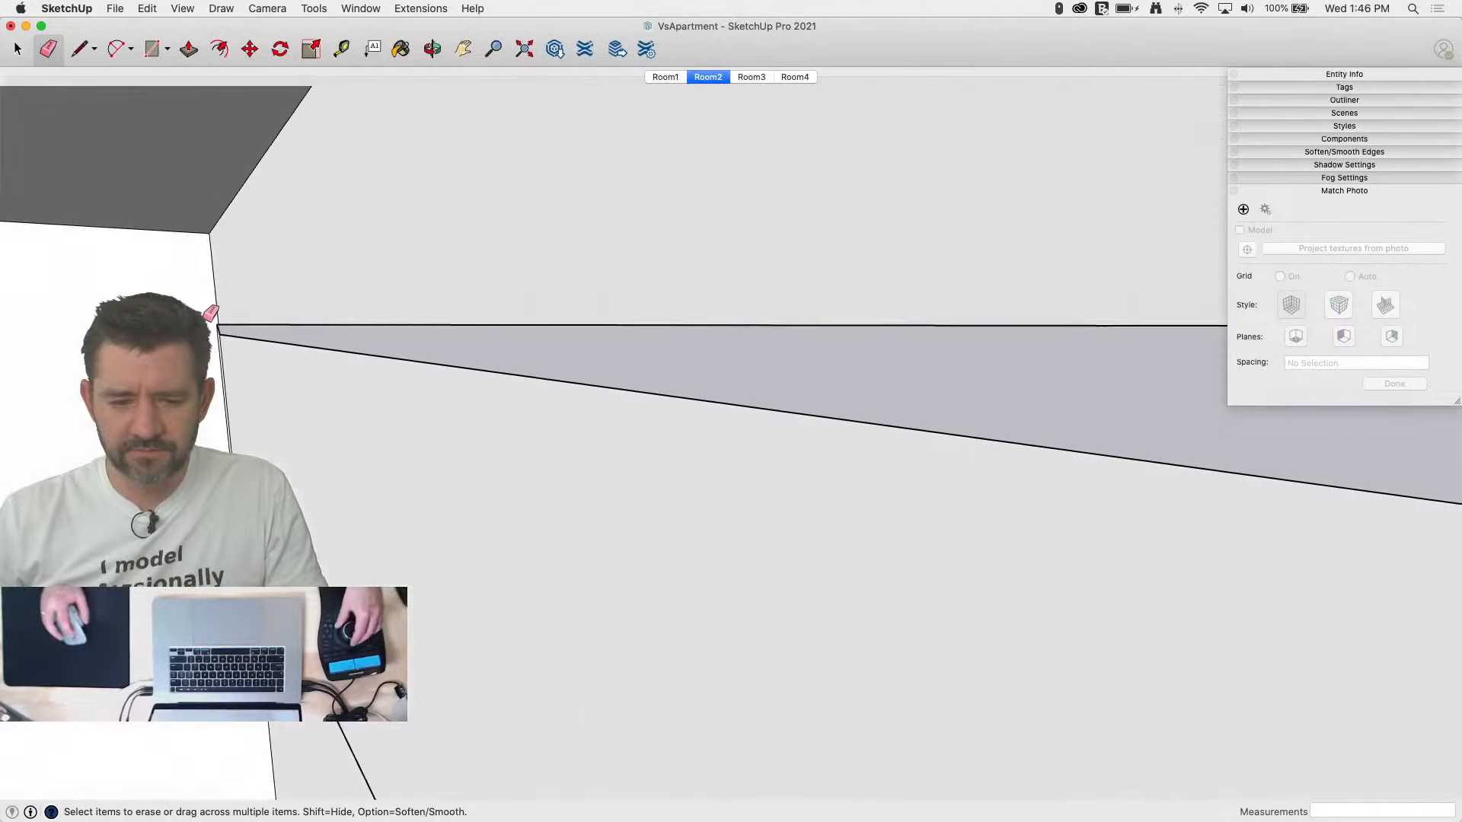
Step: Close the wall opening with a short vertical line at its far end and erase the stray edges around it
key(l)
click(290, 384)
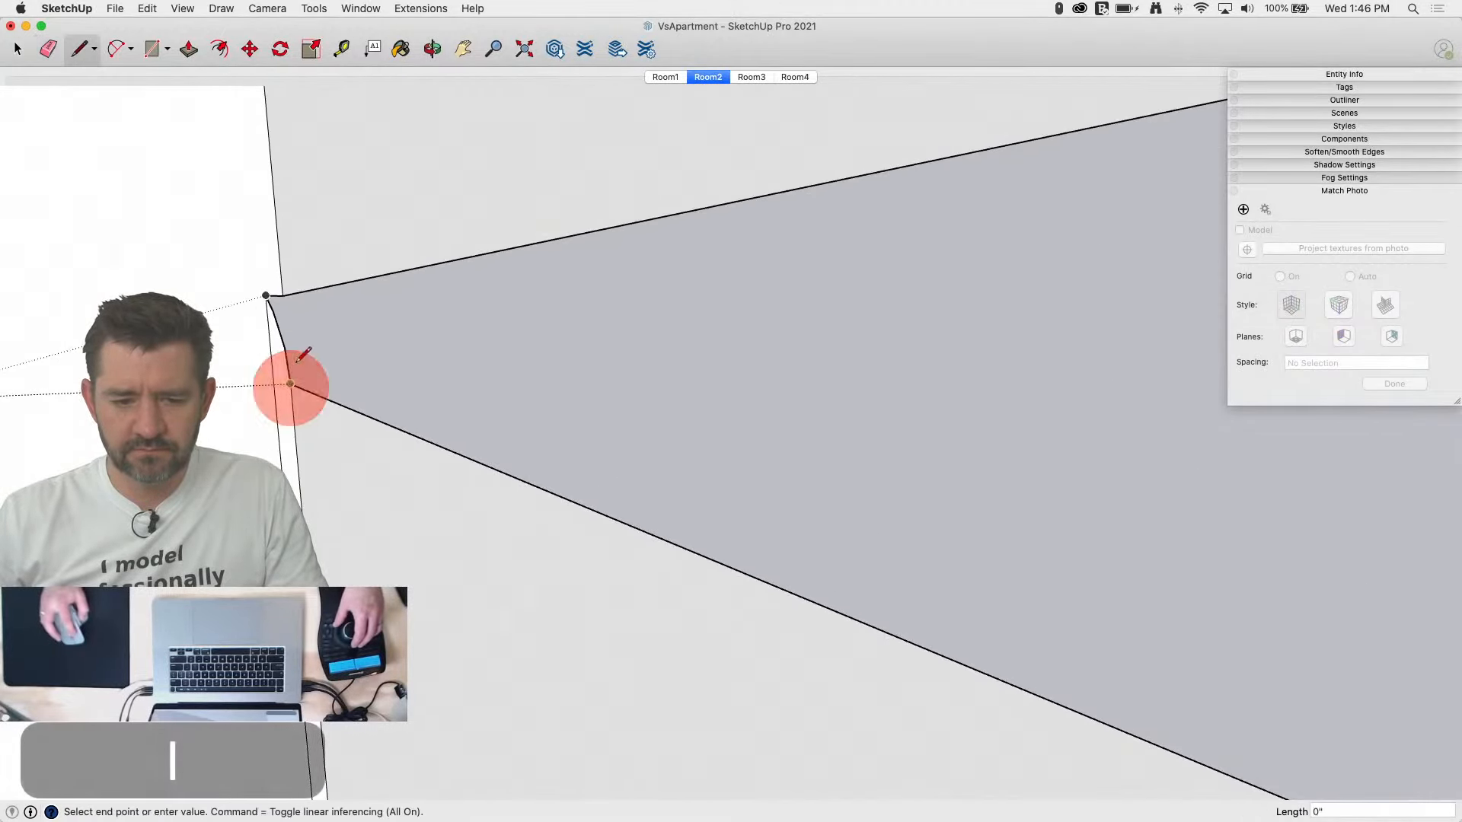
click(282, 293)
key(e)
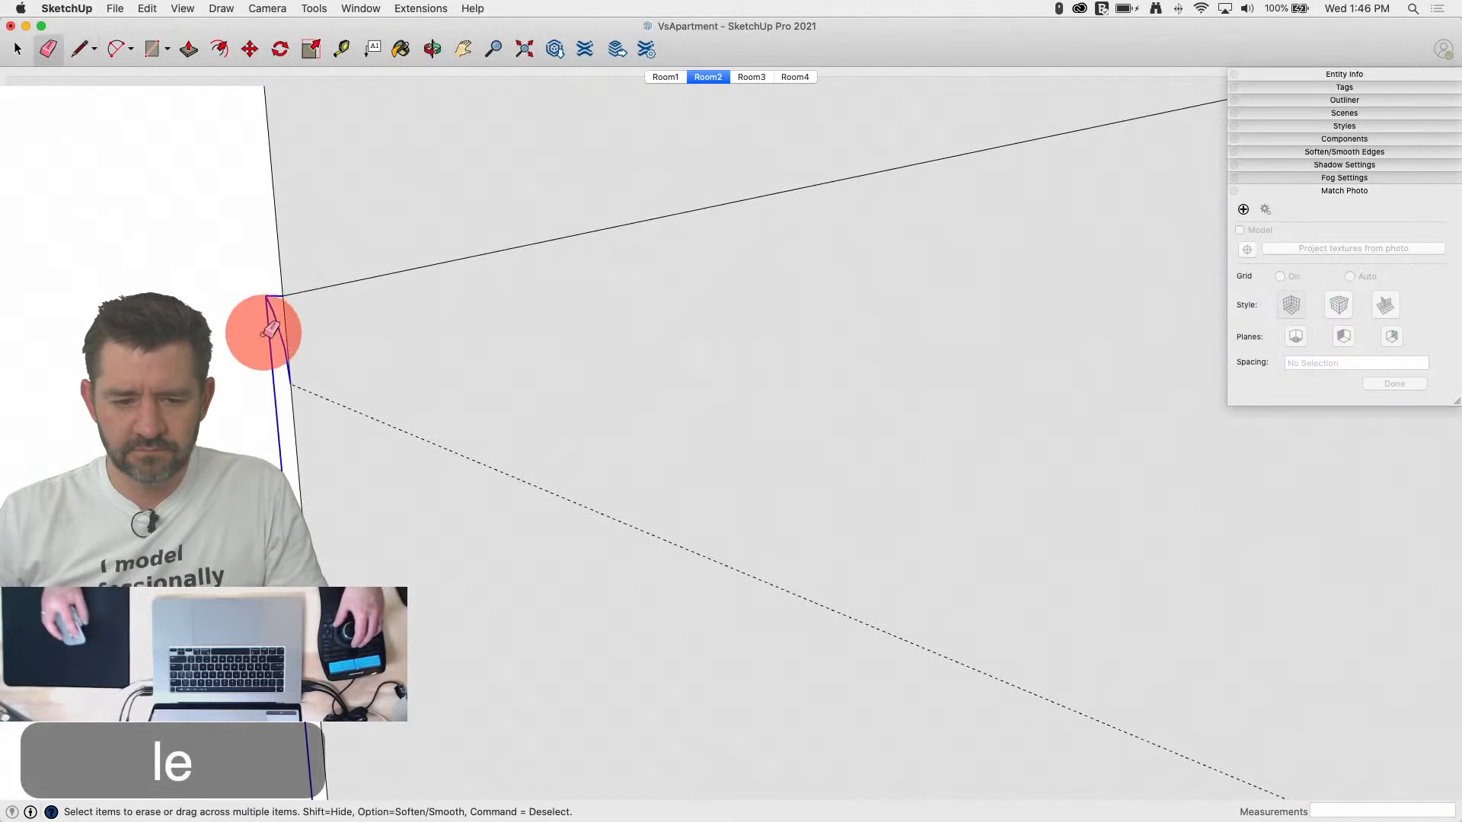
click(270, 329)
click(343, 286)
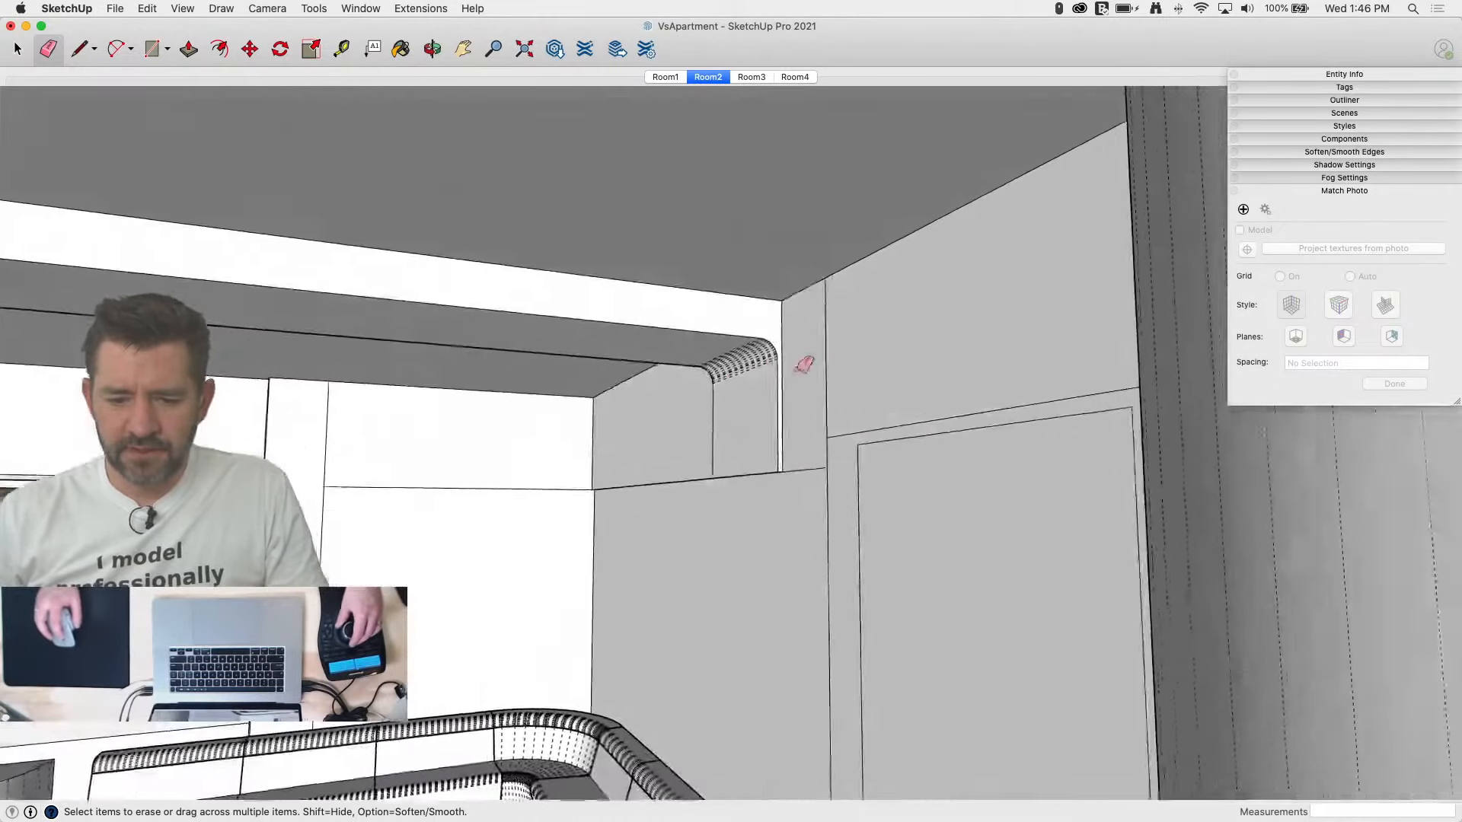
Step: Restore the Room2 photo scene and draw a line about 8' long along the red axis from the soffit's lower corner, following the photo
key(space)
click(750, 81)
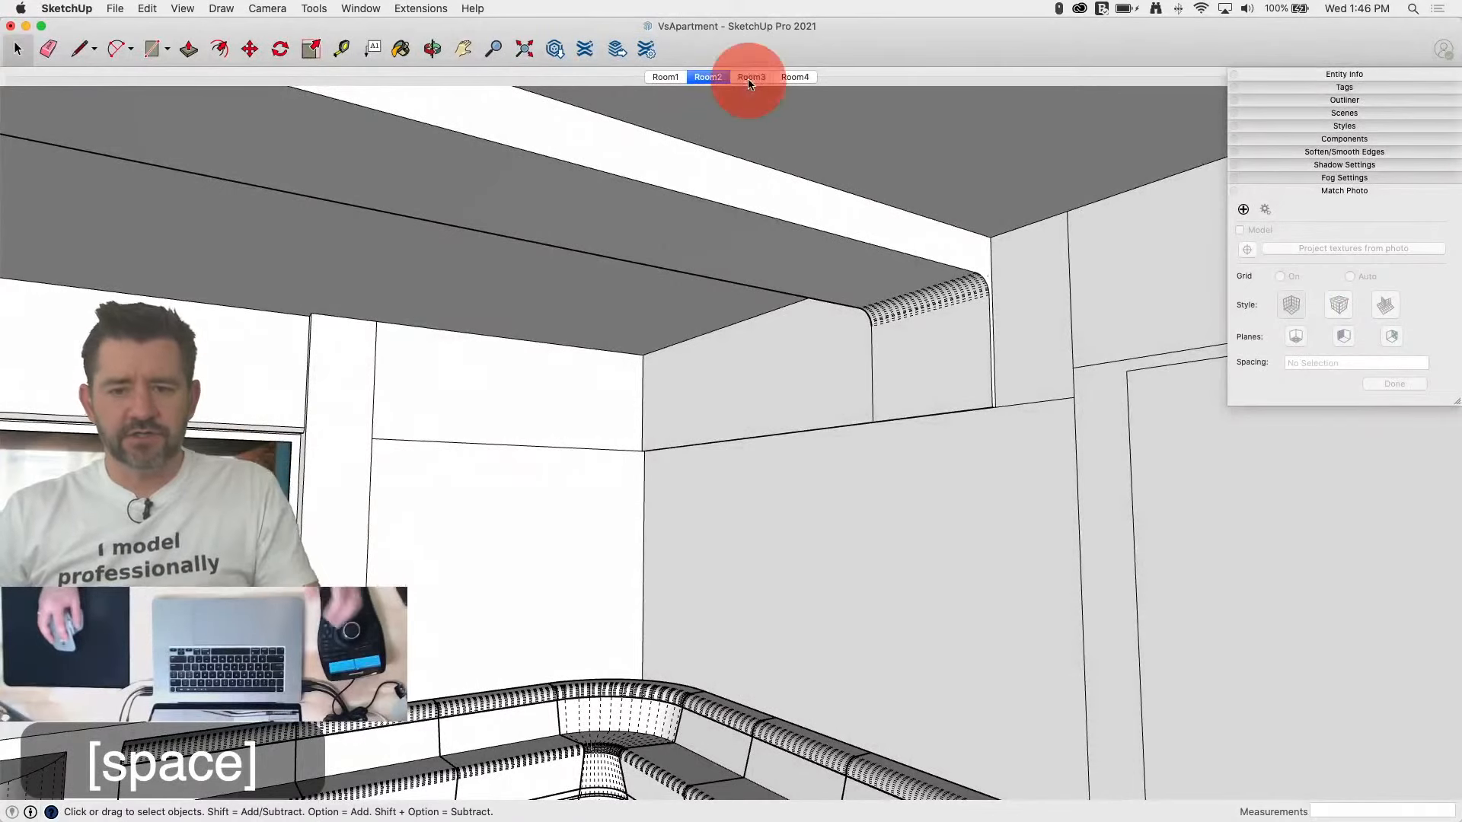
click(708, 77)
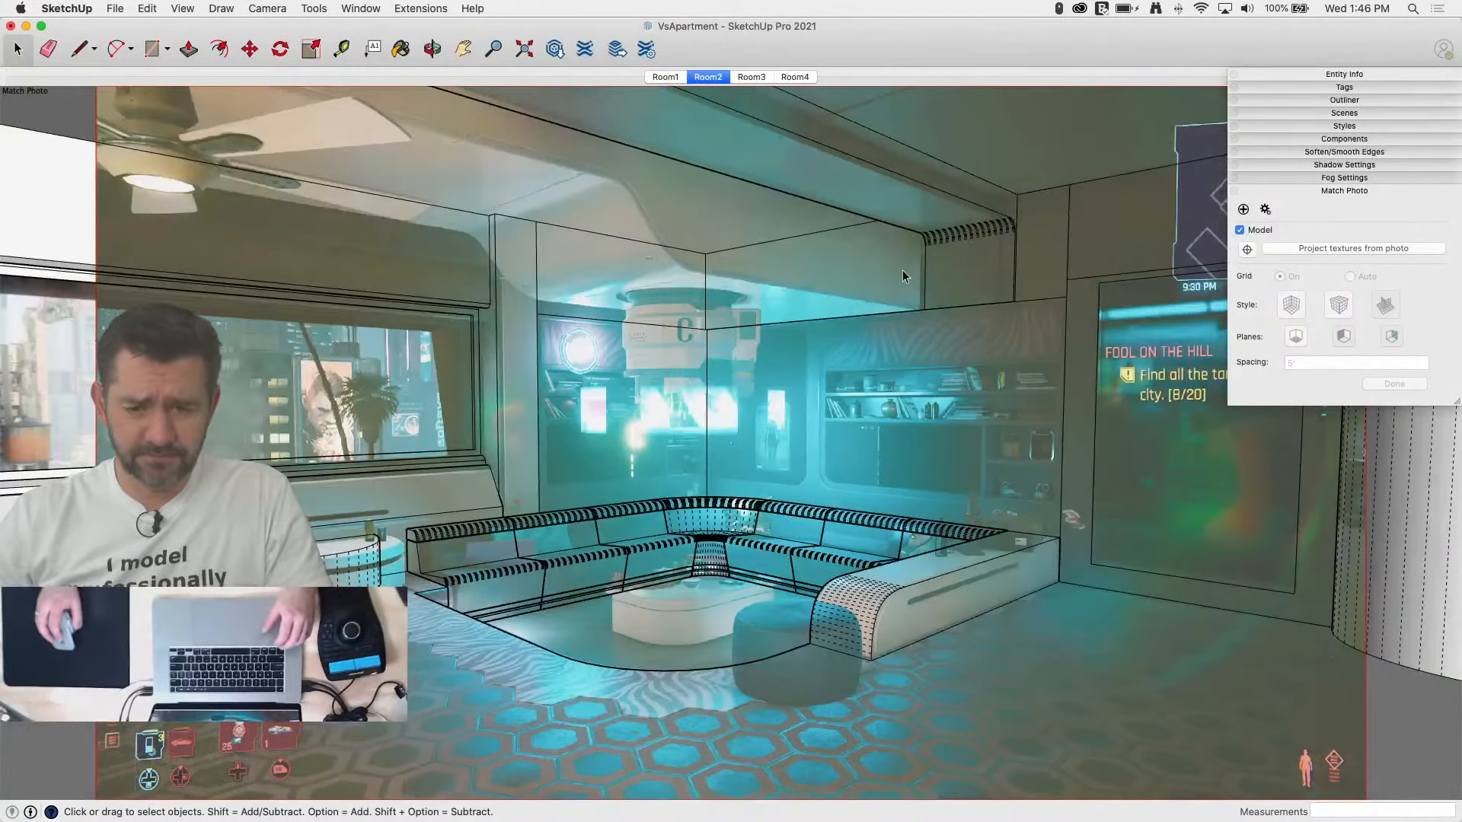
key(l)
scroll(918, 318, up, 3)
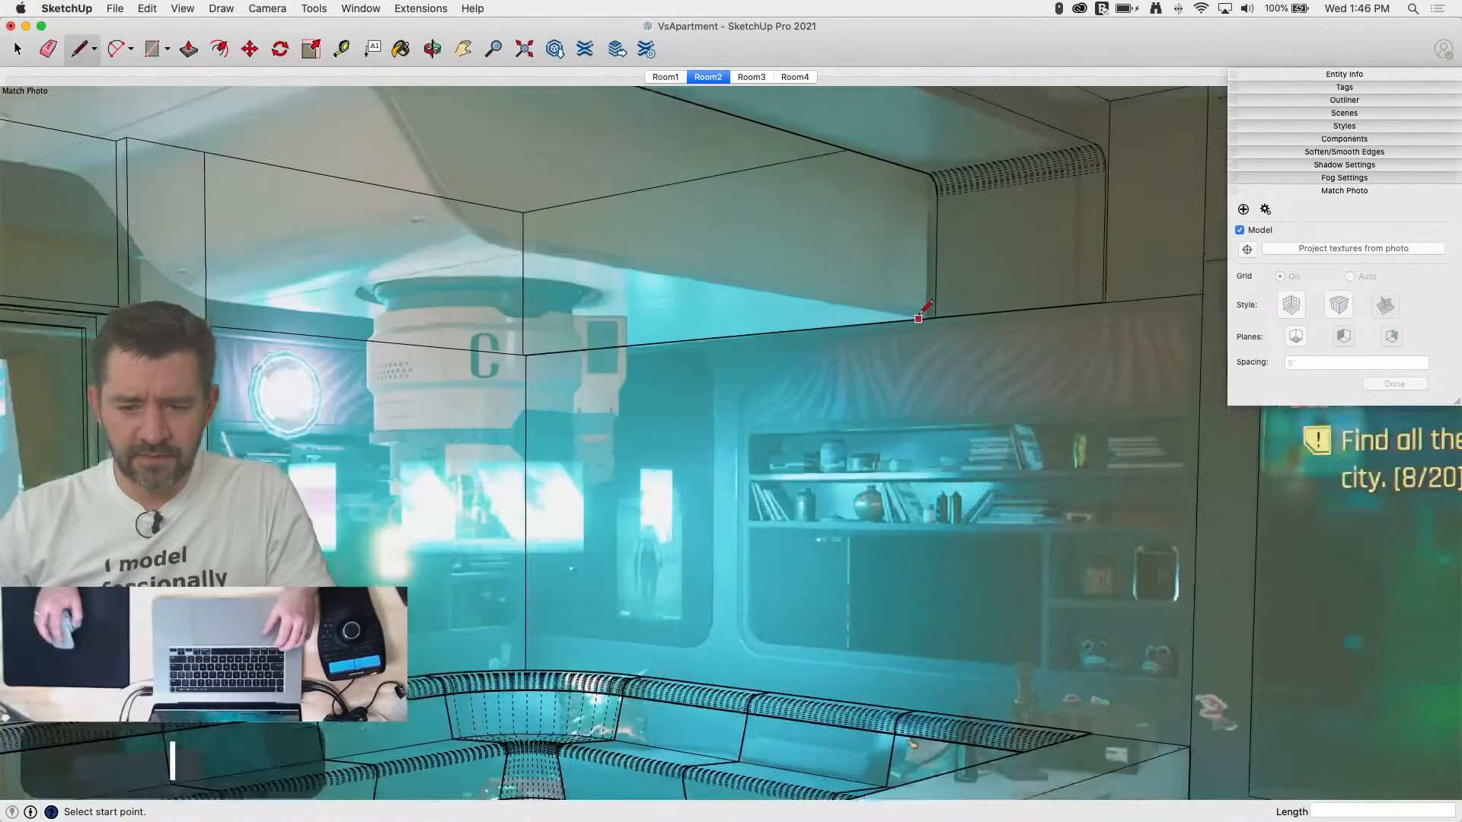
scroll(918, 318, up, 2)
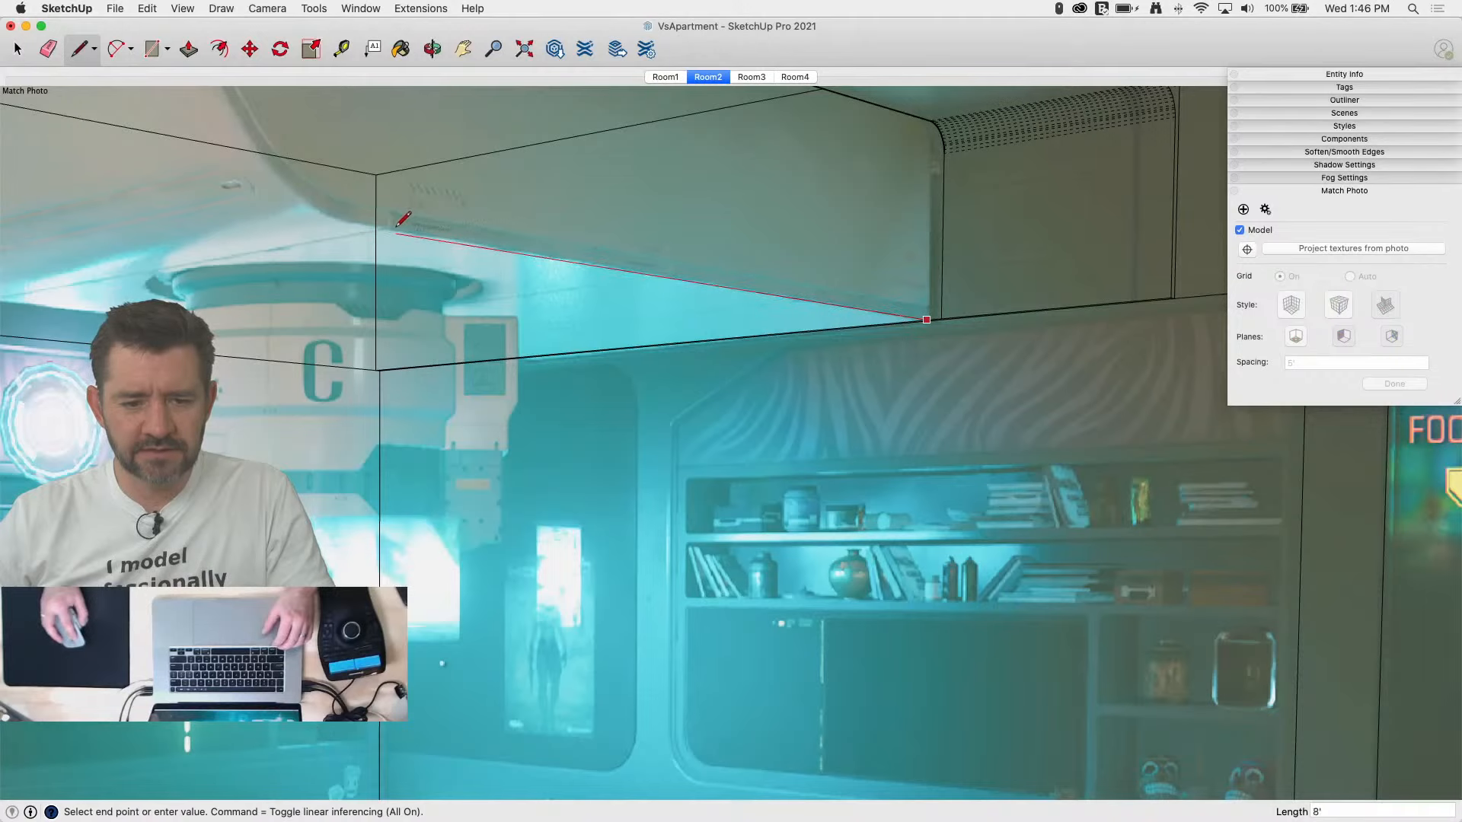
click(392, 232)
Step: Extend the soffit outline vertically upward and then about 7' 7 1/2" along the red axis beneath the ceiling beam
scroll(496, 478, down, 2)
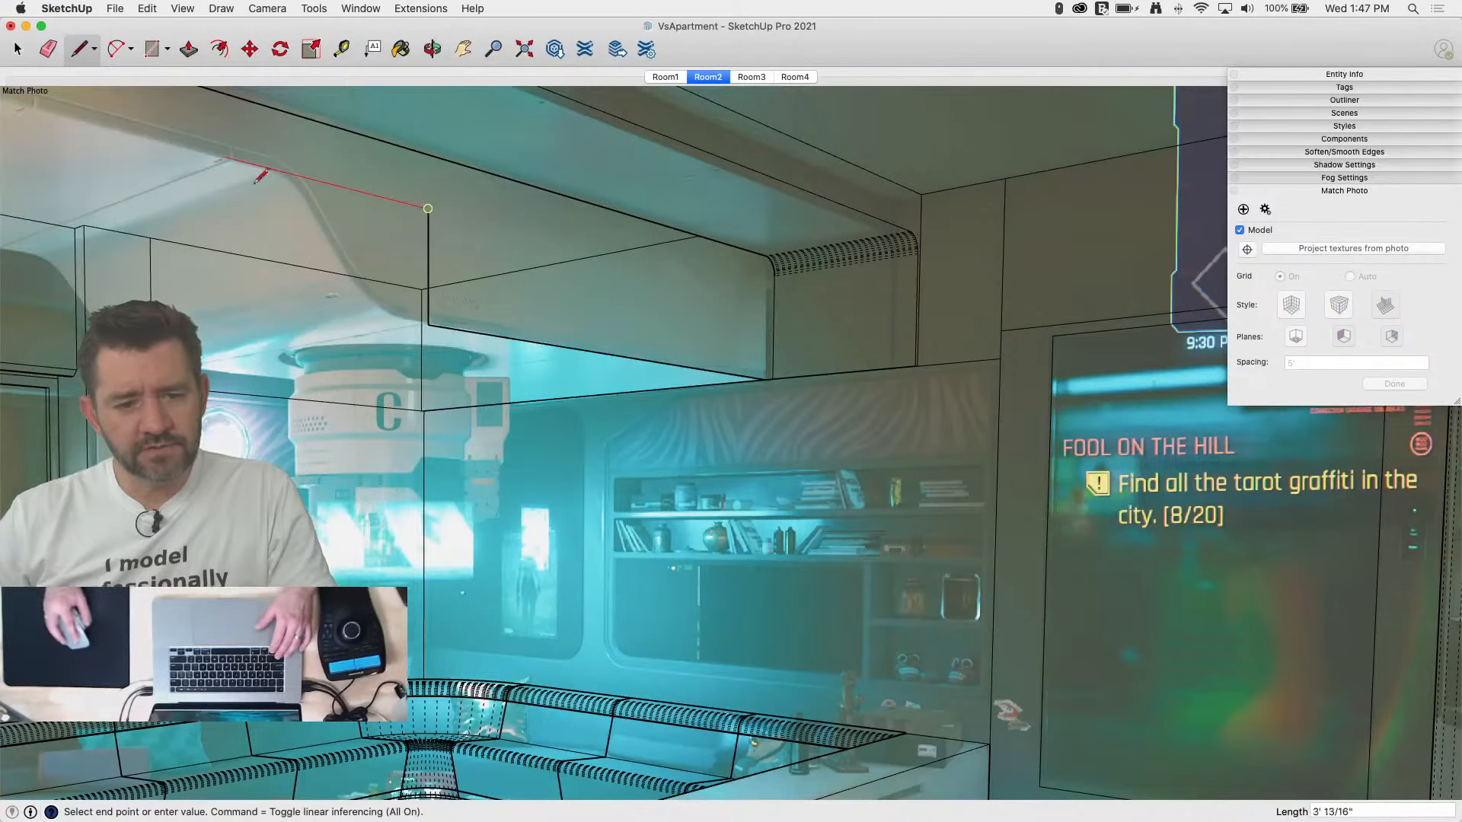
scroll(736, 375, down, 1)
scroll(774, 340, down, 2)
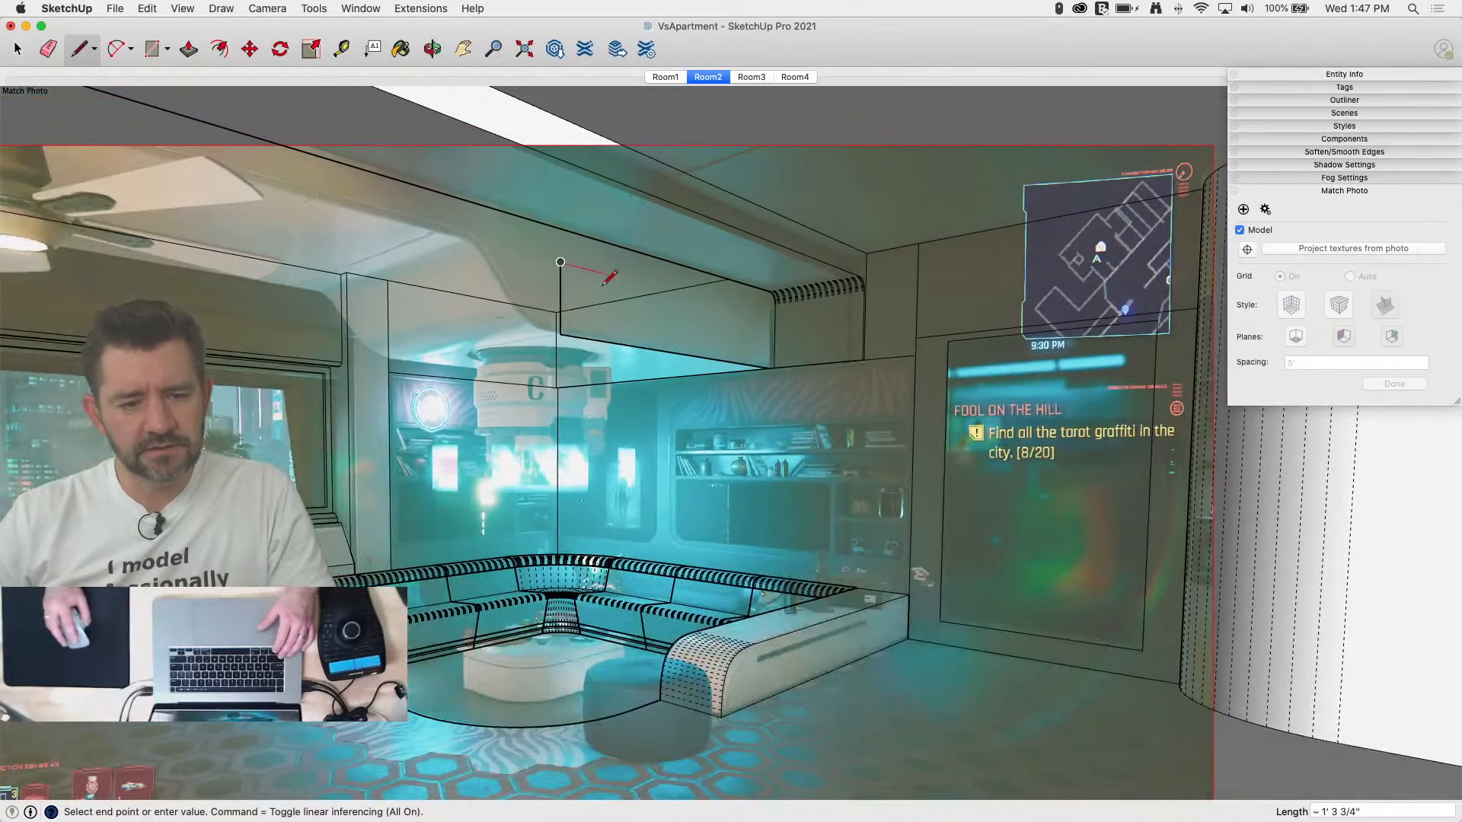
click(146, 145)
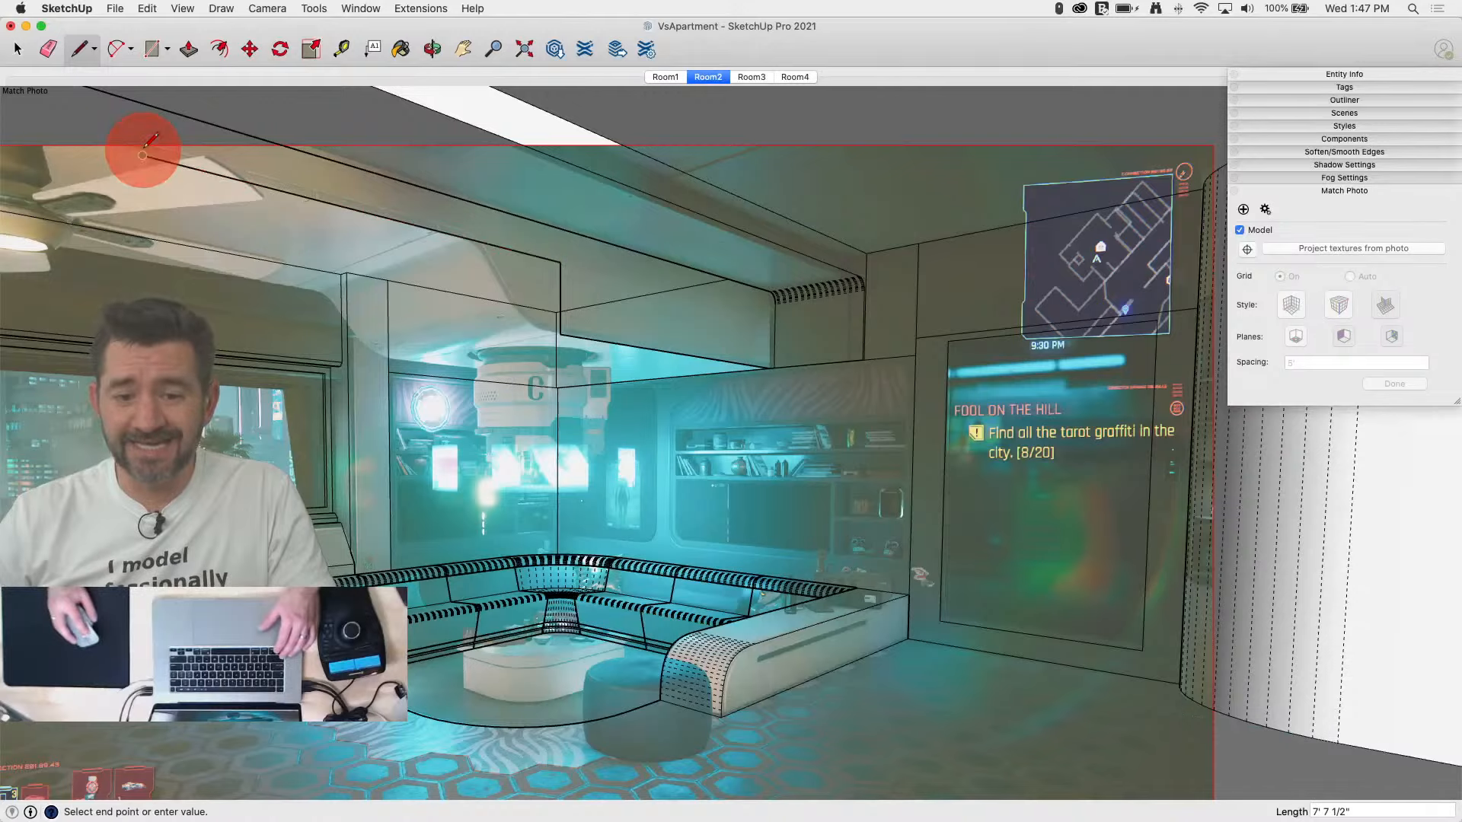
Step: Try a straight diagonal line from the soffit outline's long upper edge to its lower corner
scroll(520, 276, up, 3)
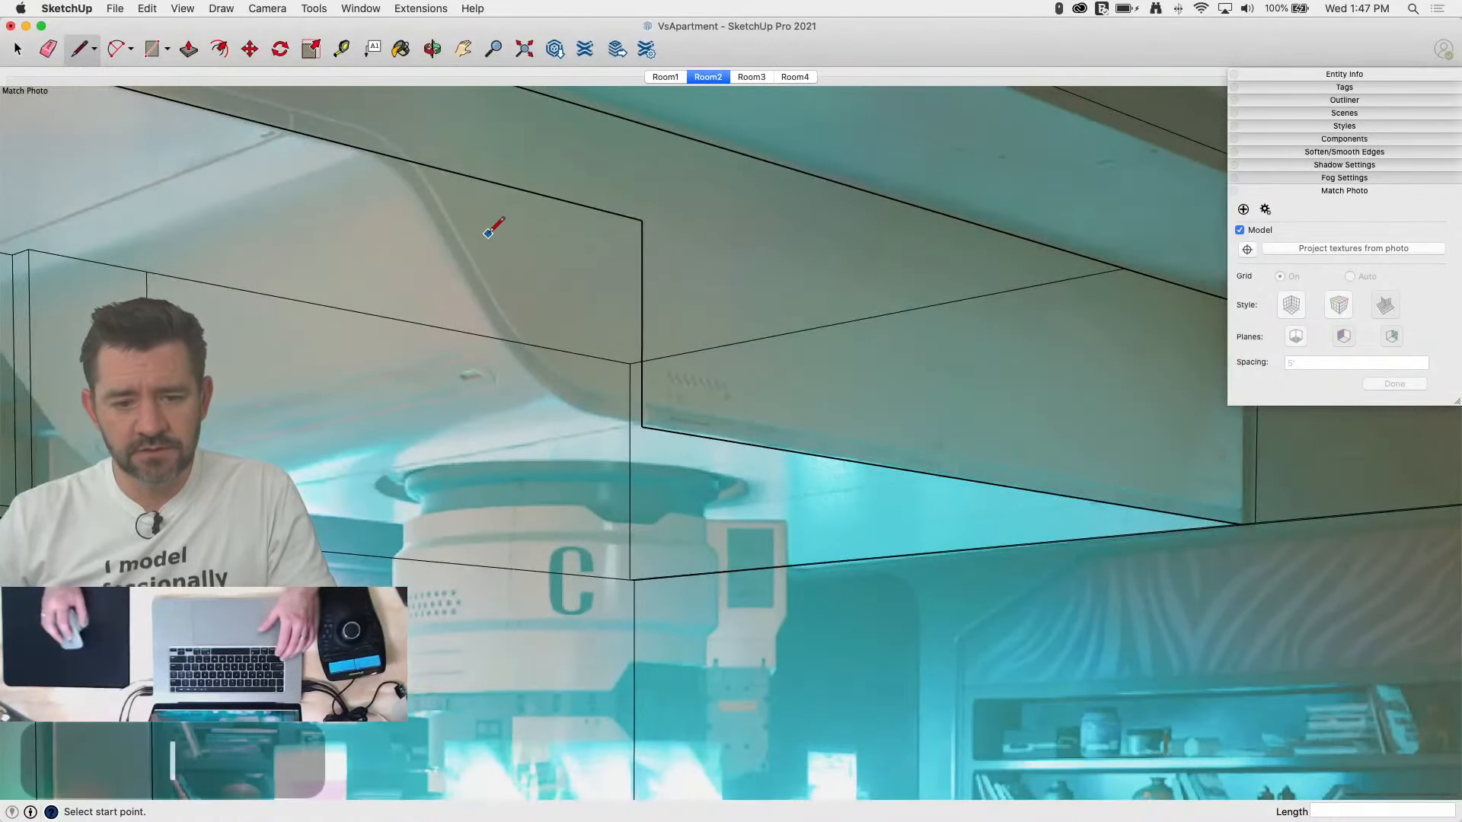
mouse_move(148, 7)
mouse_down()
mouse_move(233, 9)
mouse_move(242, 104)
mouse_move(338, 156)
mouse_up()
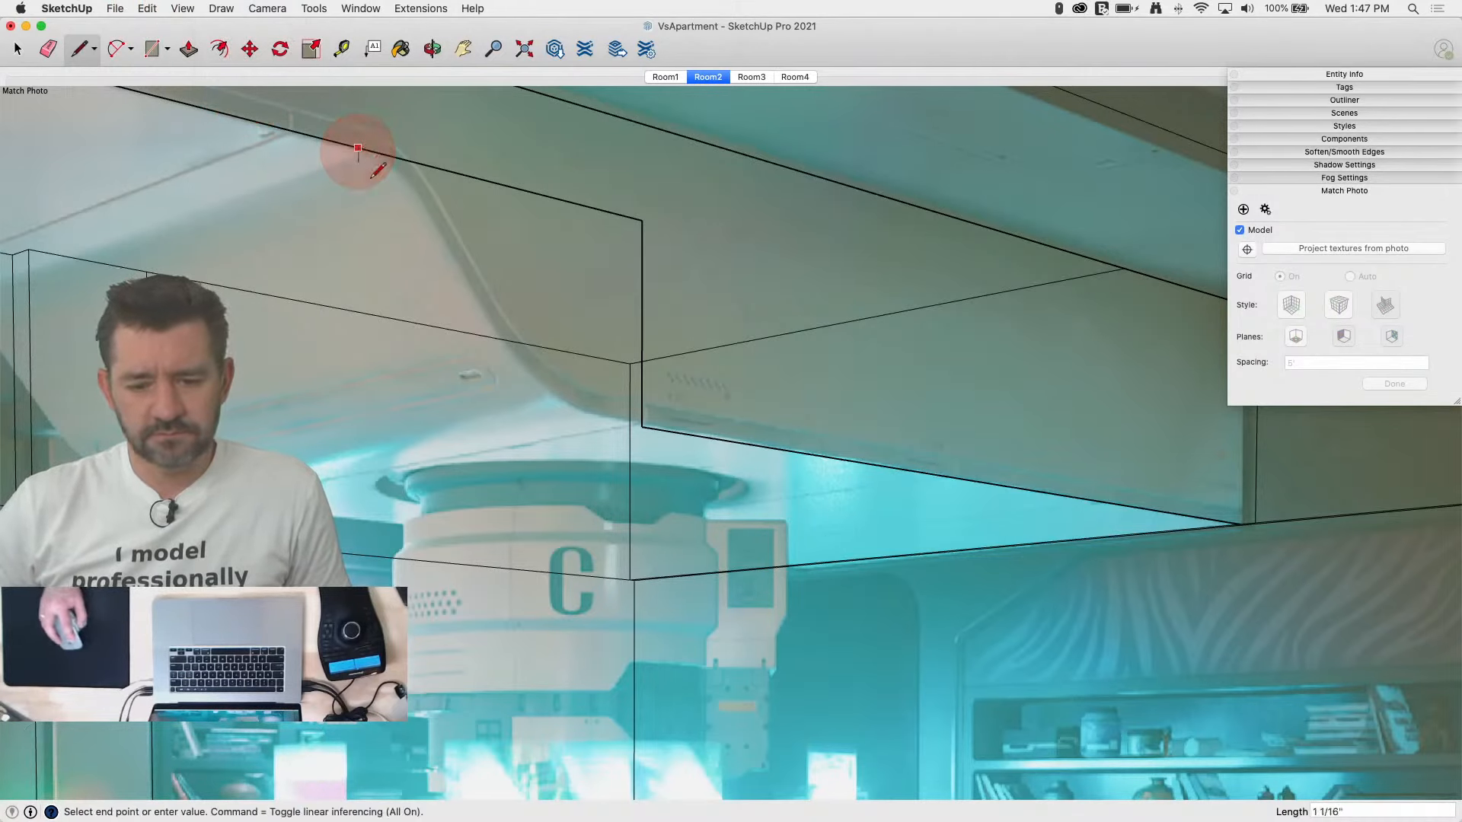
click(641, 427)
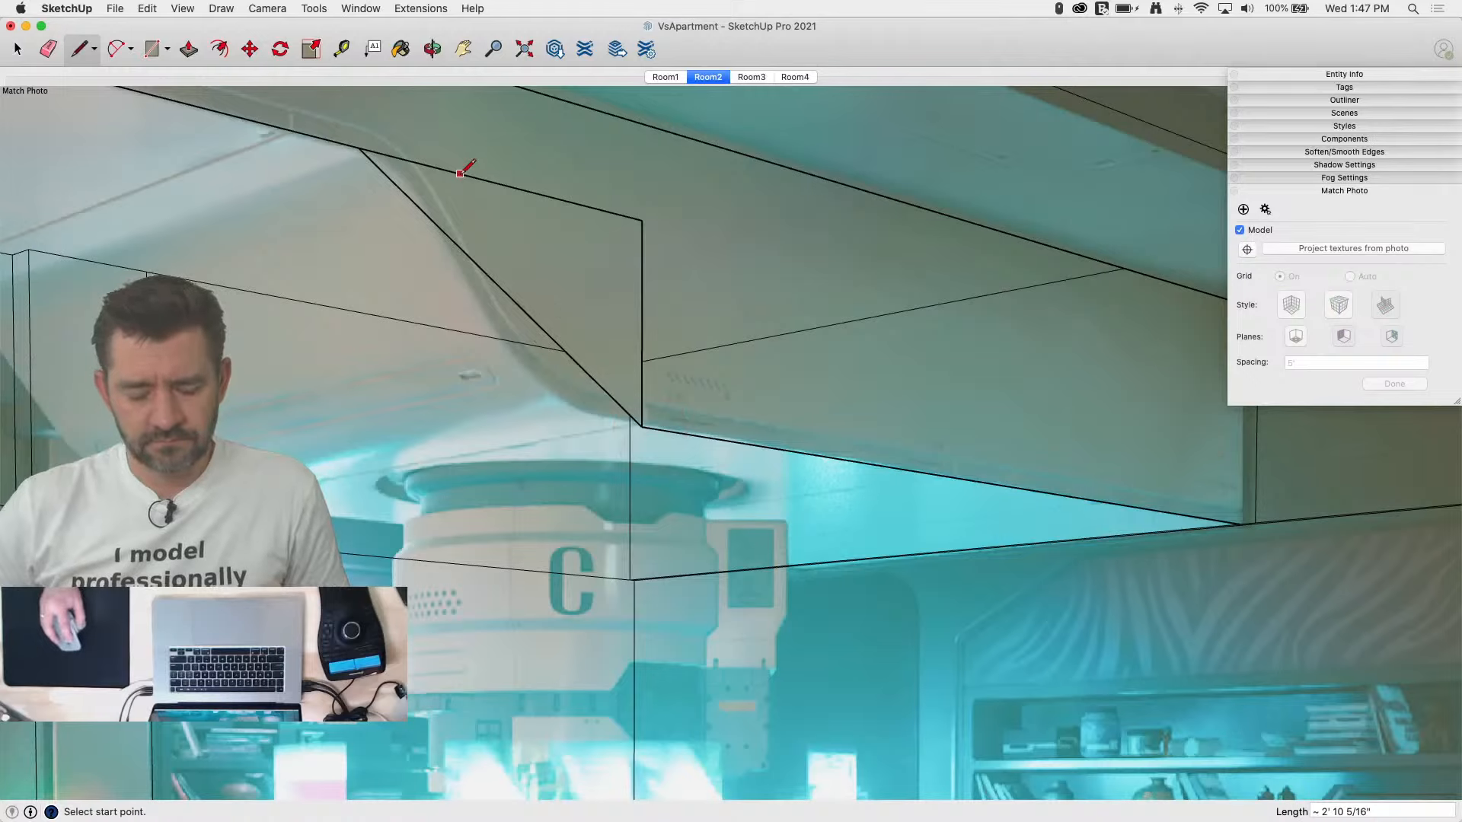
key(super+z)
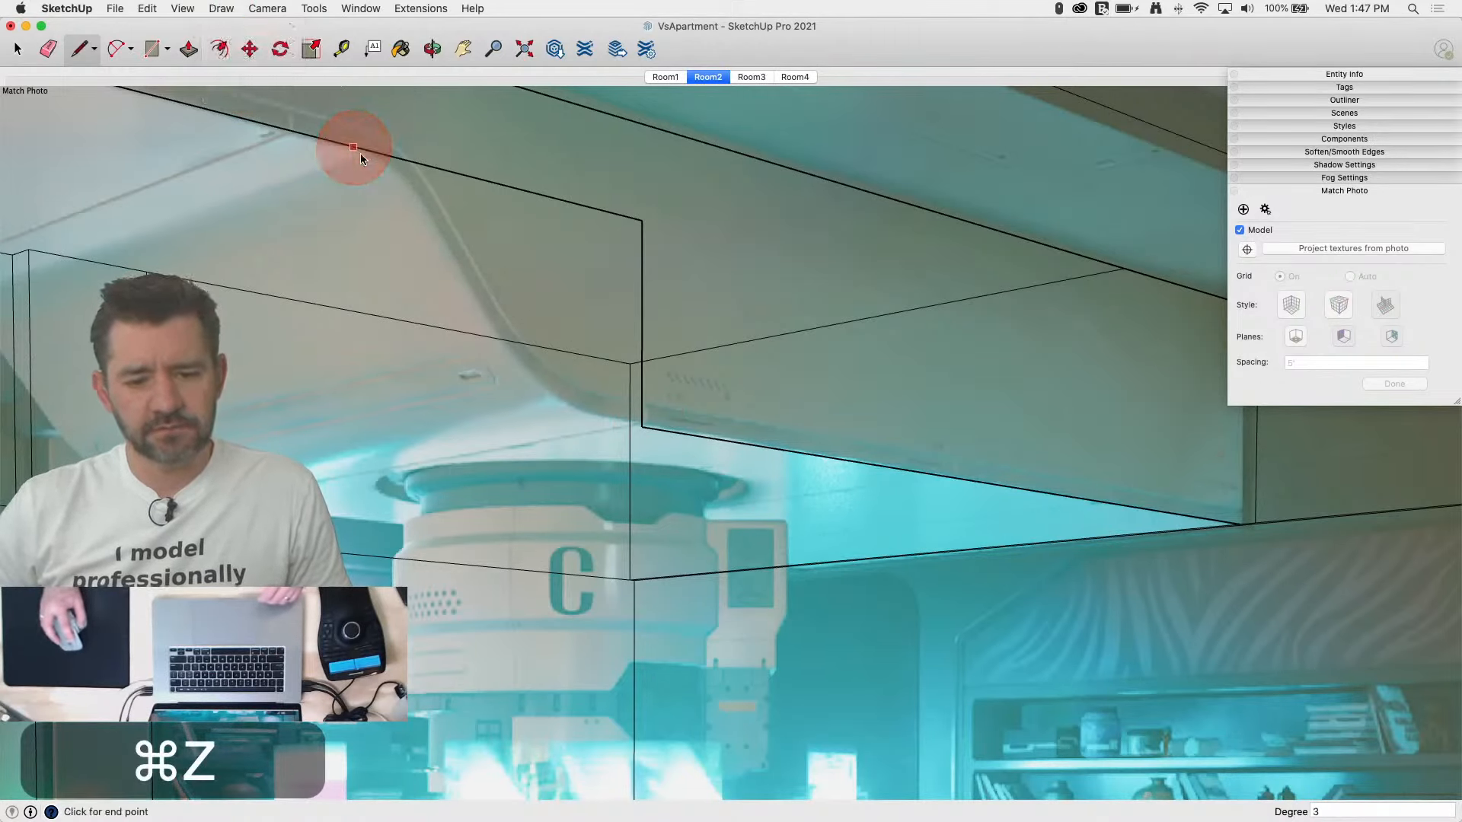
Step: Draw a degree-3 S-shaped curve from the soffit's long upper edge to its lower corner, then erase the leftover square-corner edges
click(642, 428)
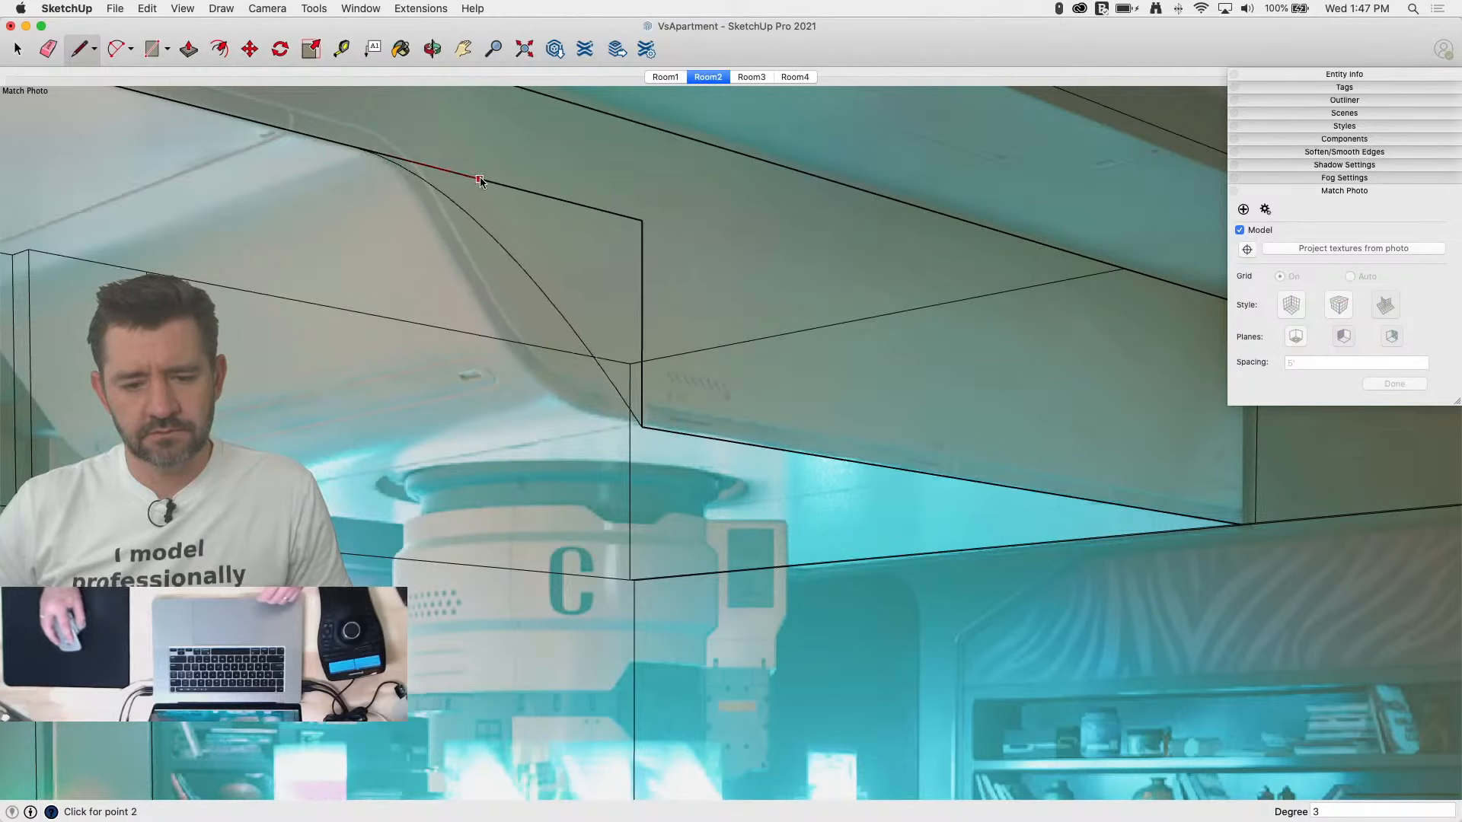
click(437, 392)
key(p)
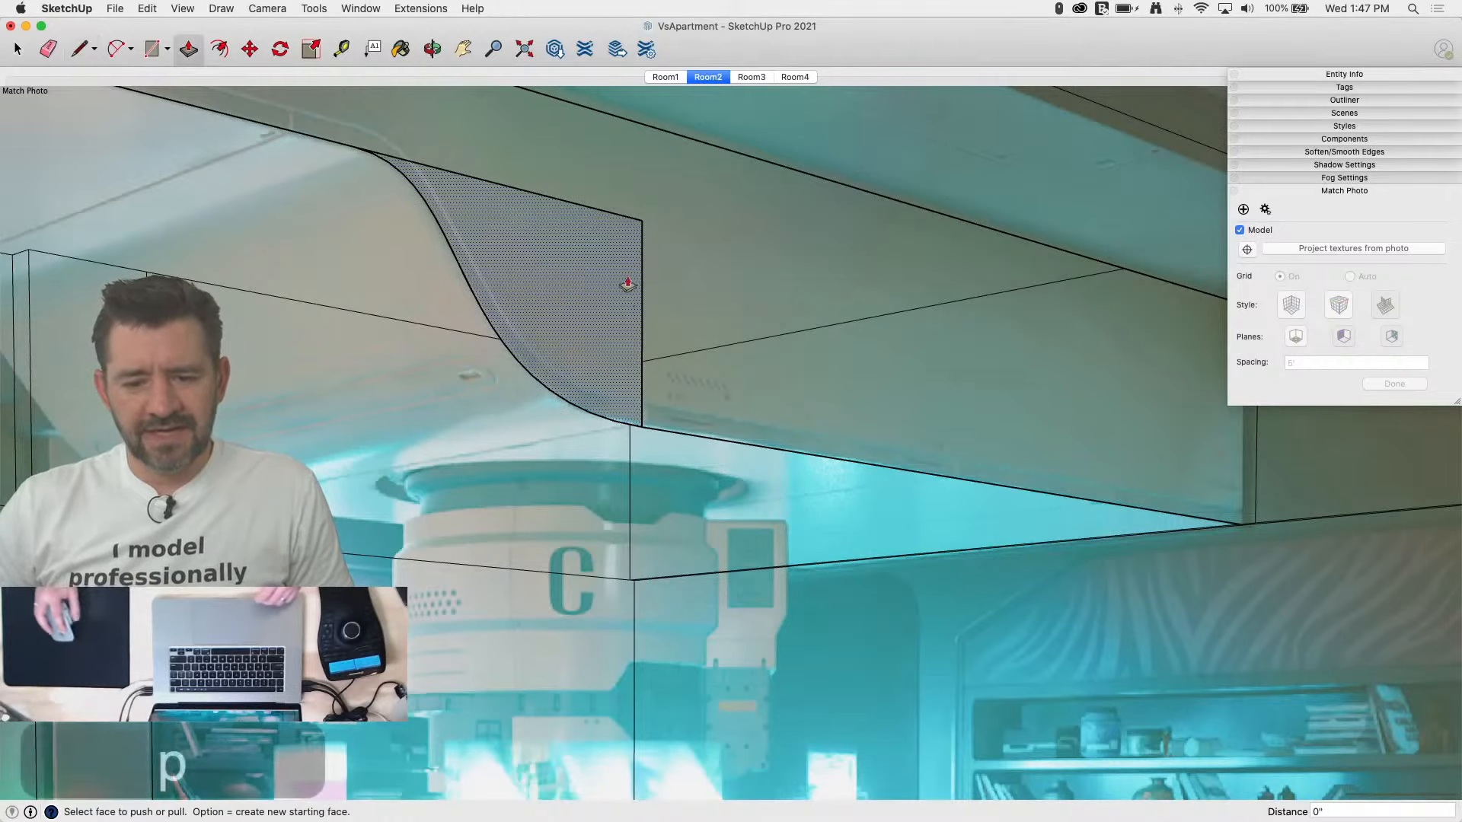
key(e)
click(638, 224)
click(626, 212)
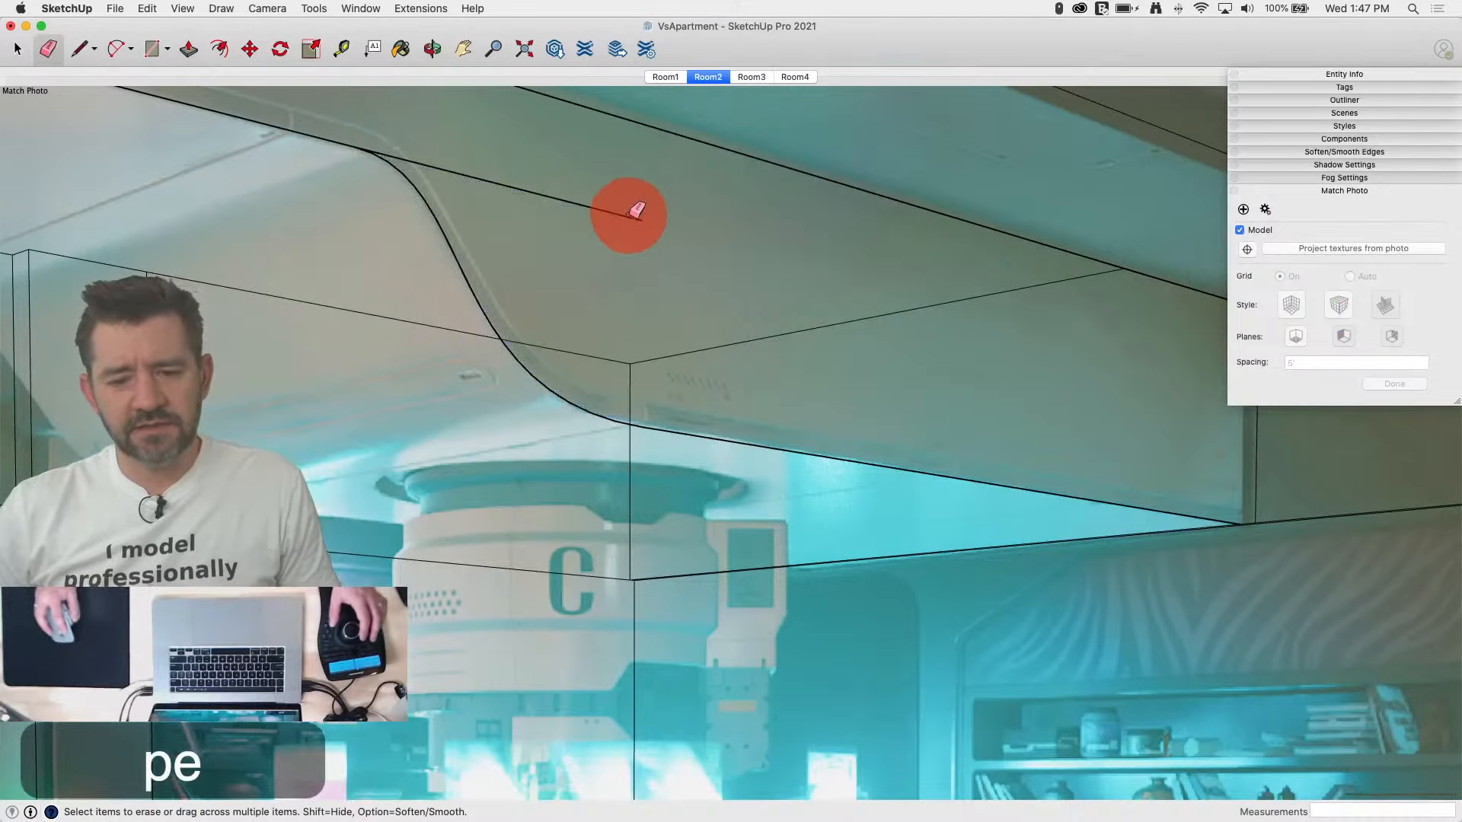
Step: In the Room3 photo scene, extend the soffit's upper edge to the bedroom end and start a vertical line upward there
key(l)
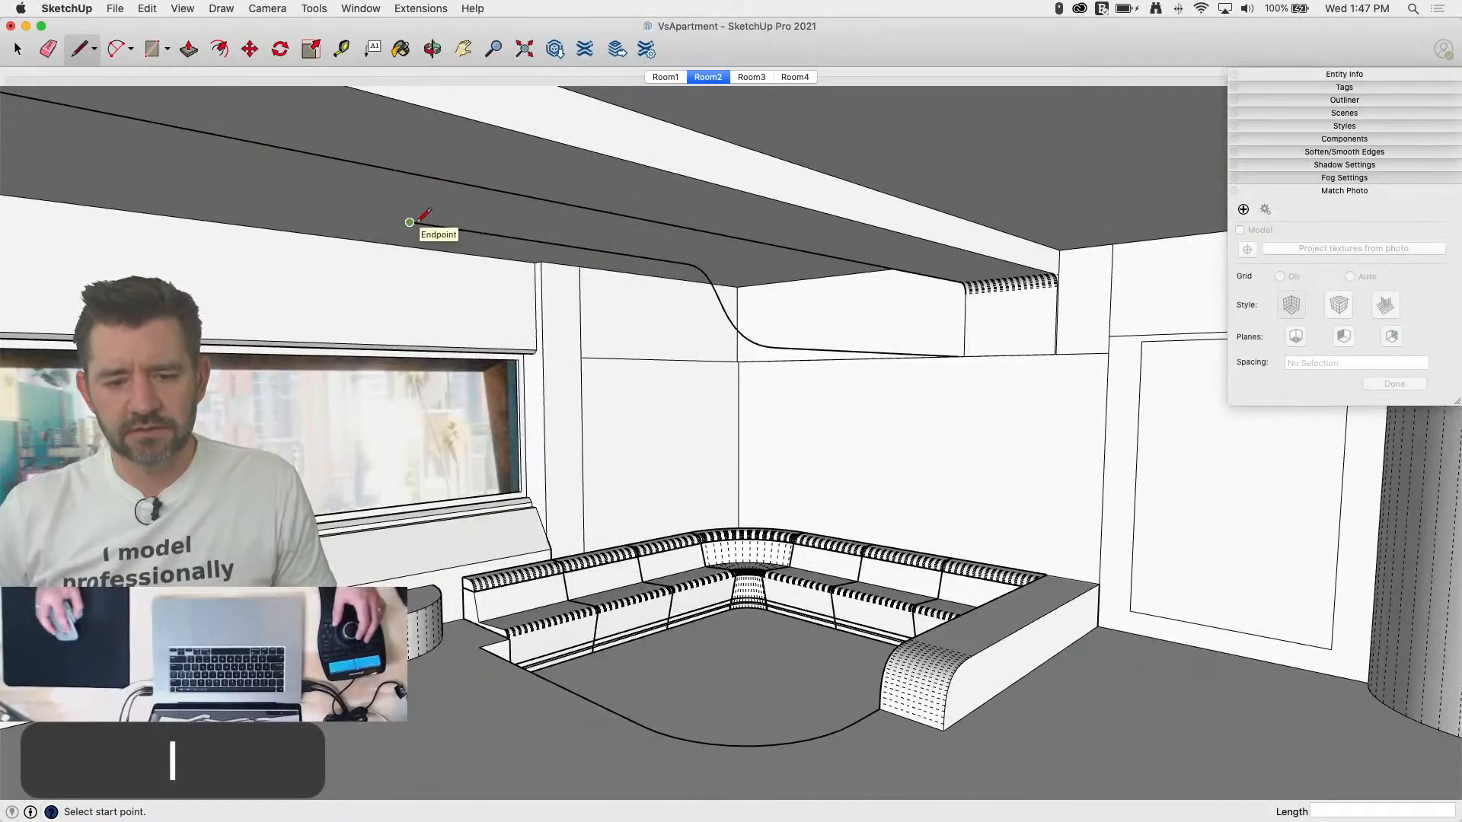
click(752, 77)
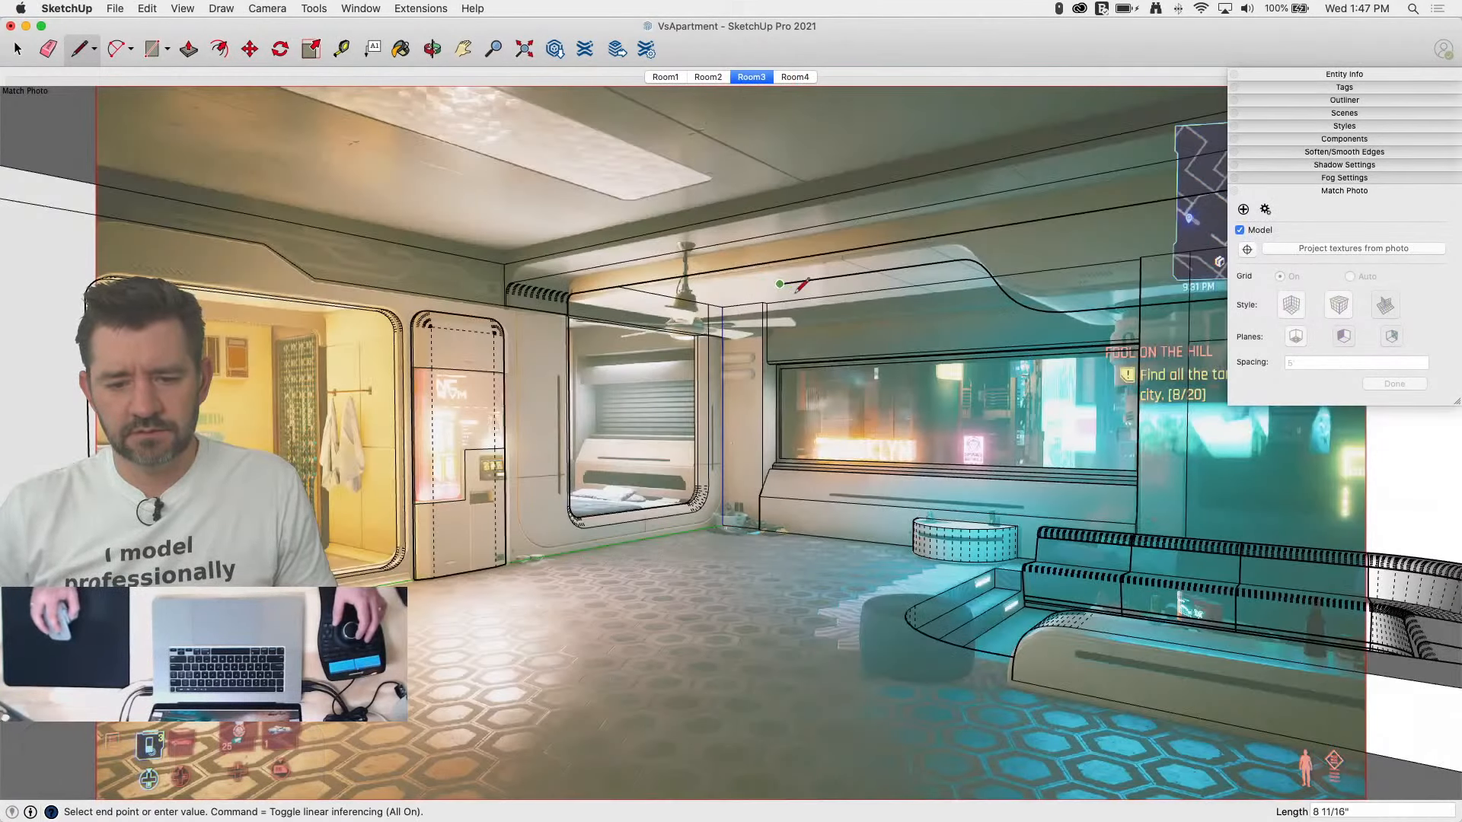
scroll(899, 274, up, 5)
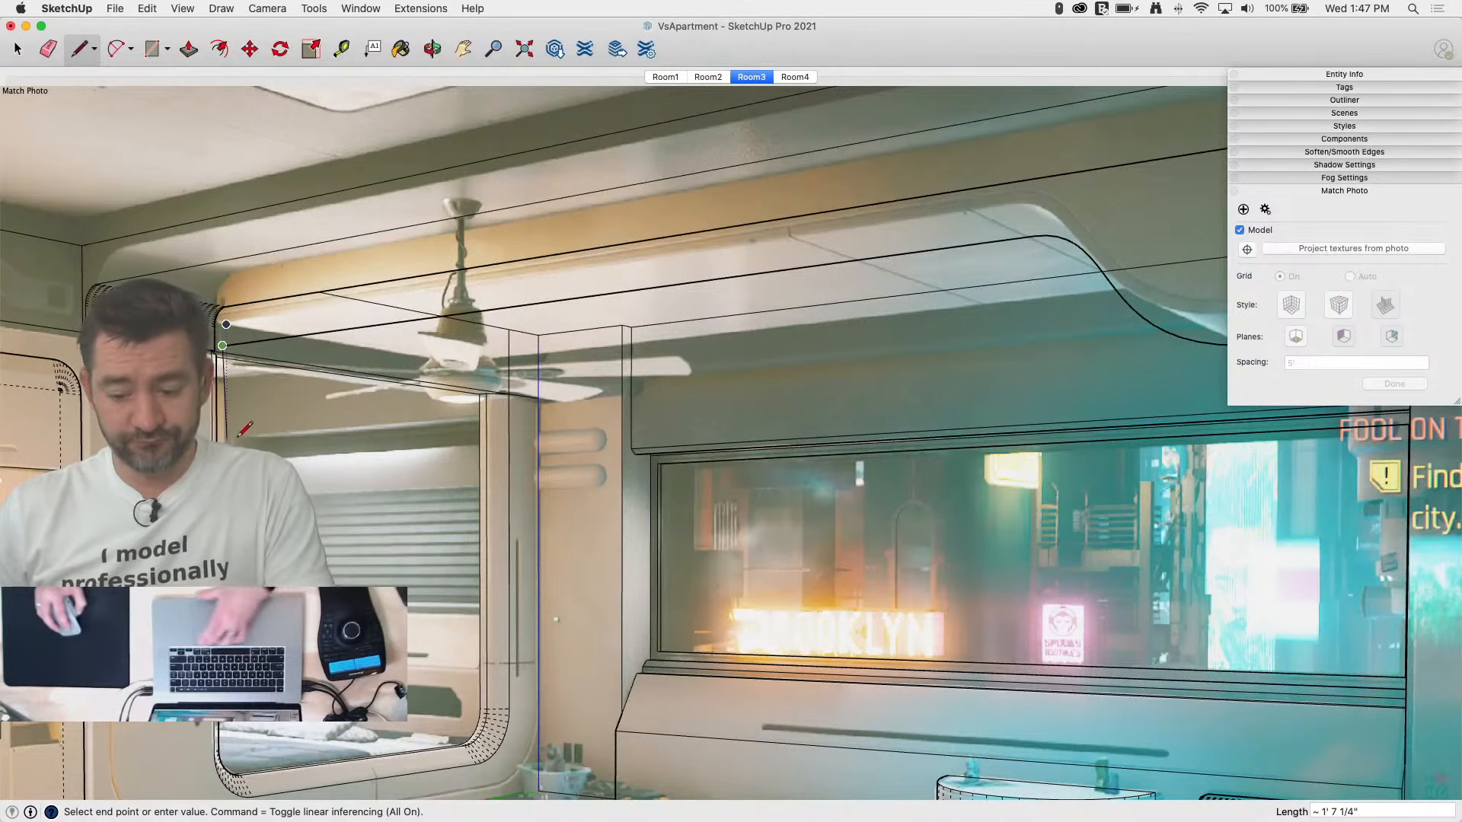
key(Up)
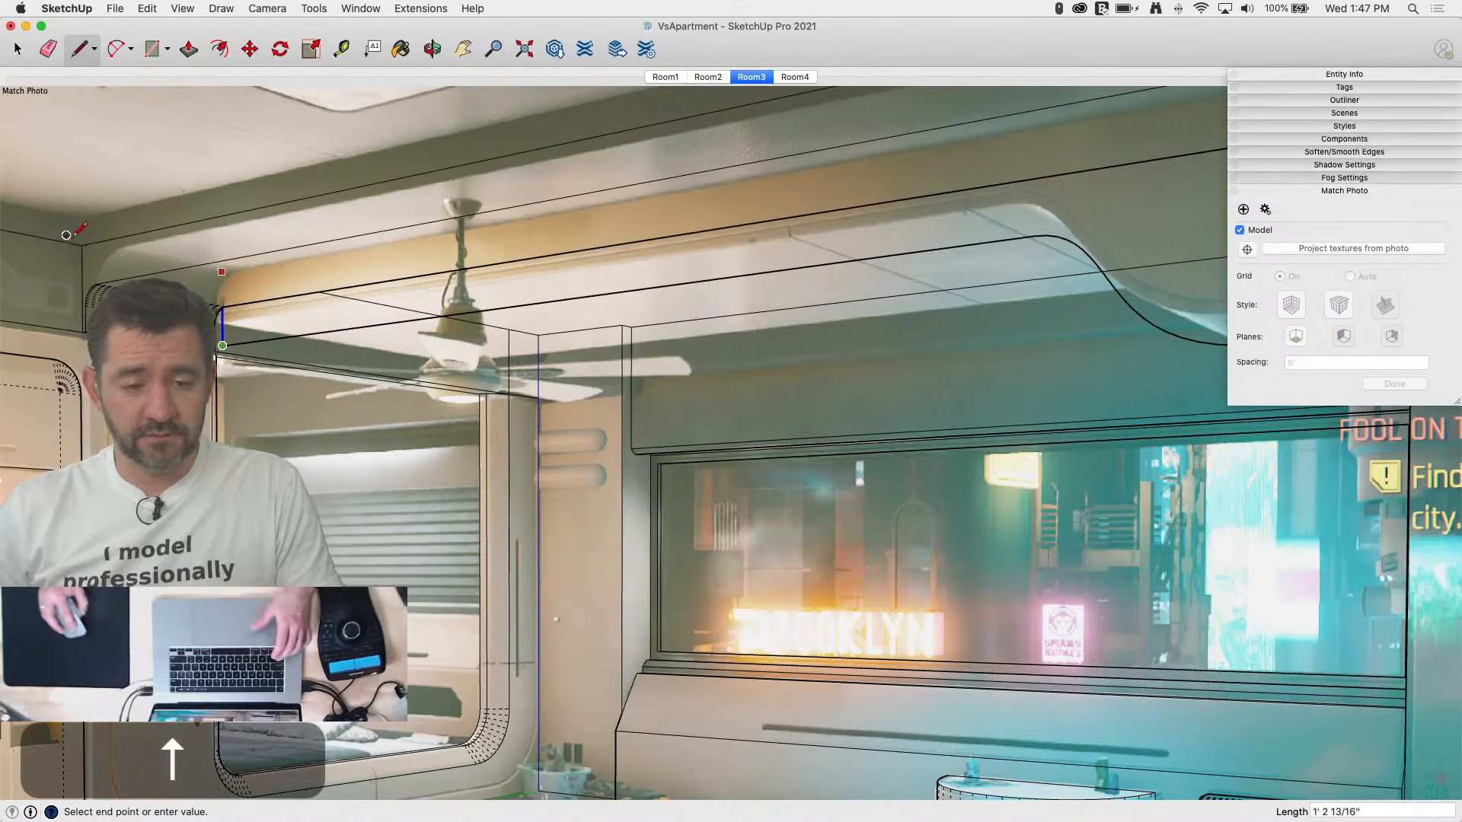
key(space)
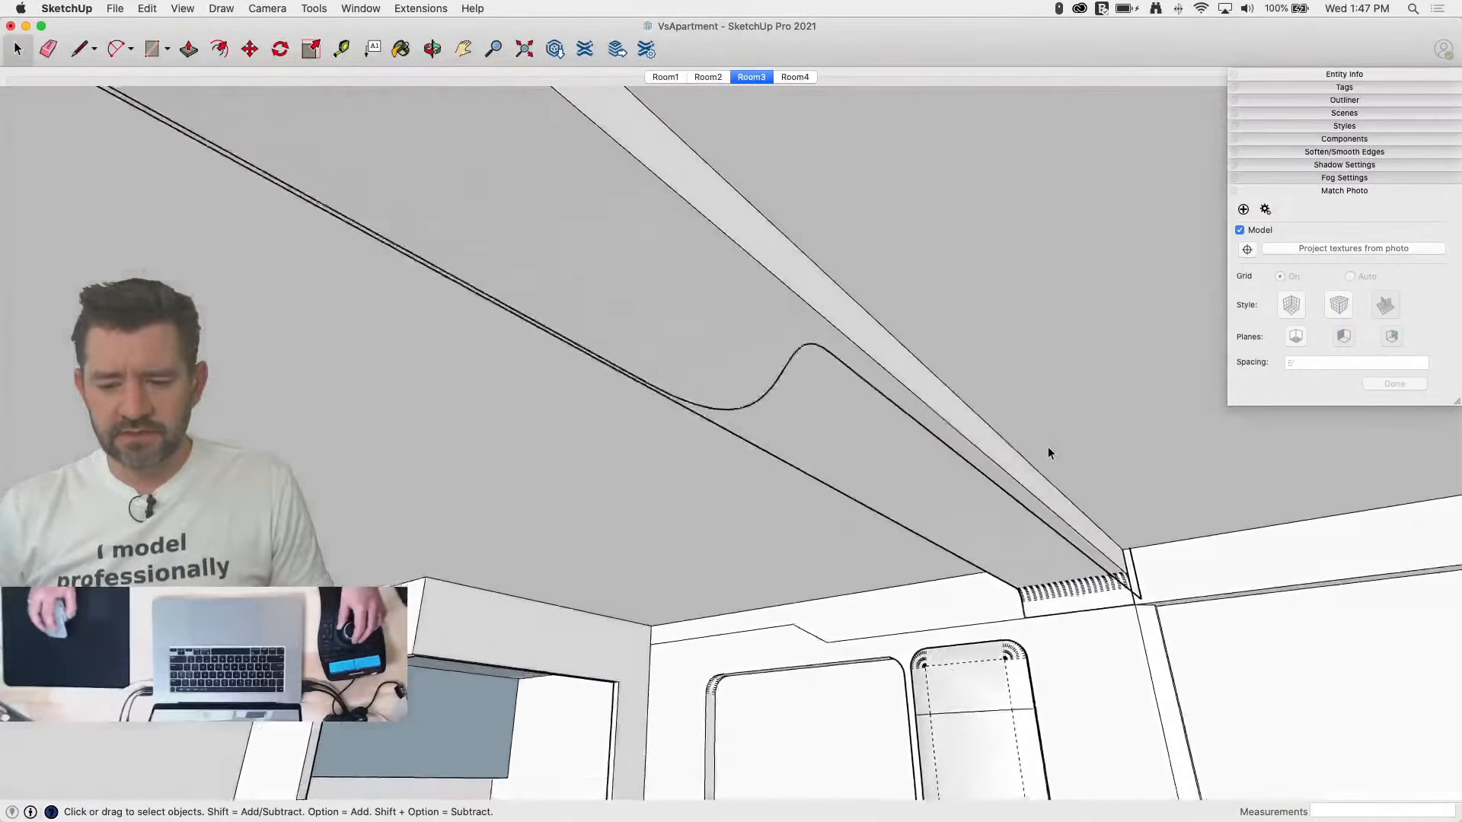
Step: Close the soffit face with a line about 24' 6" long at ceiling level and a vertical line 2' 8 3/16" at its end
key(l)
click(1078, 539)
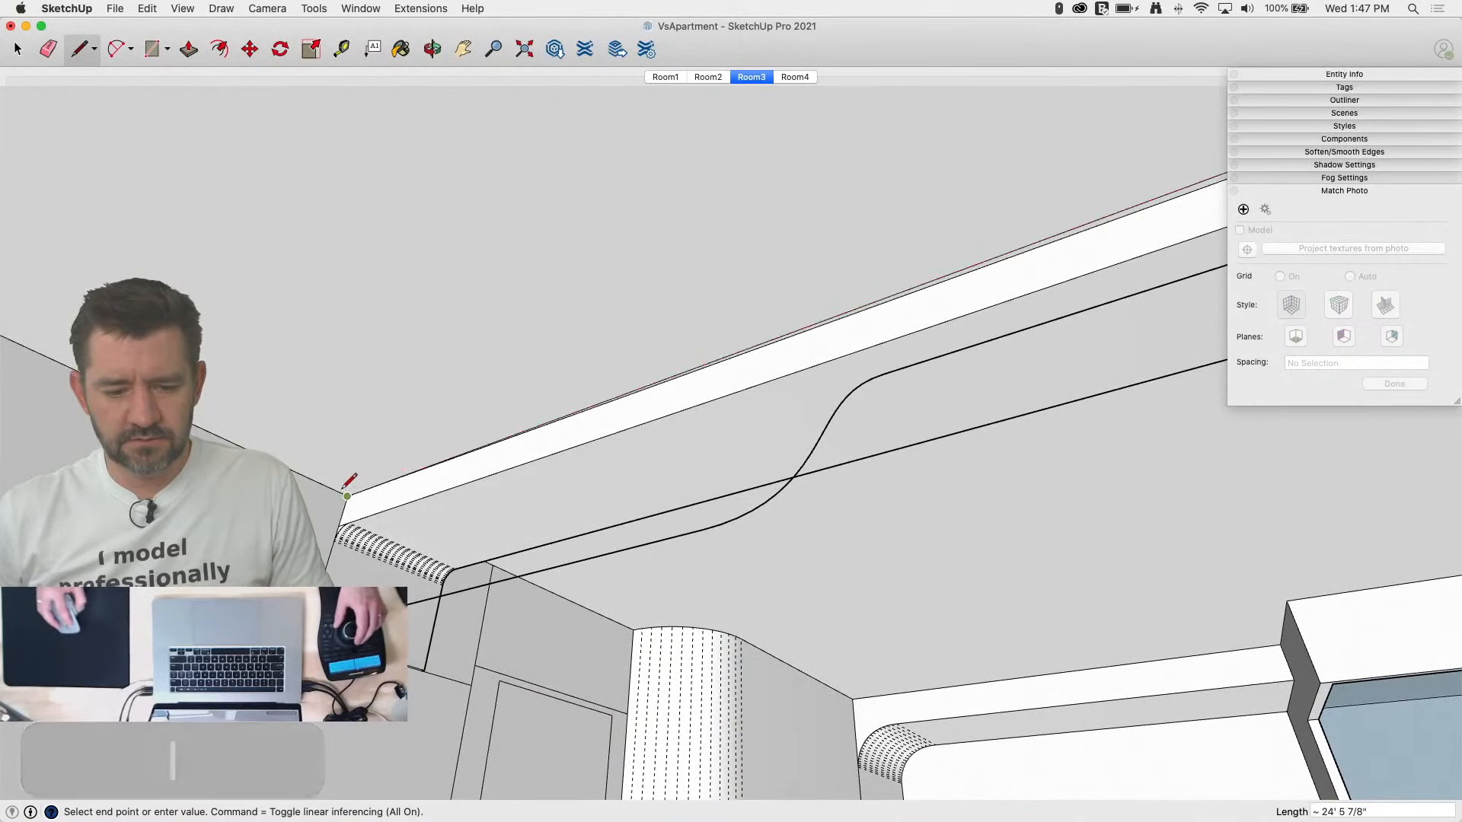
click(340, 492)
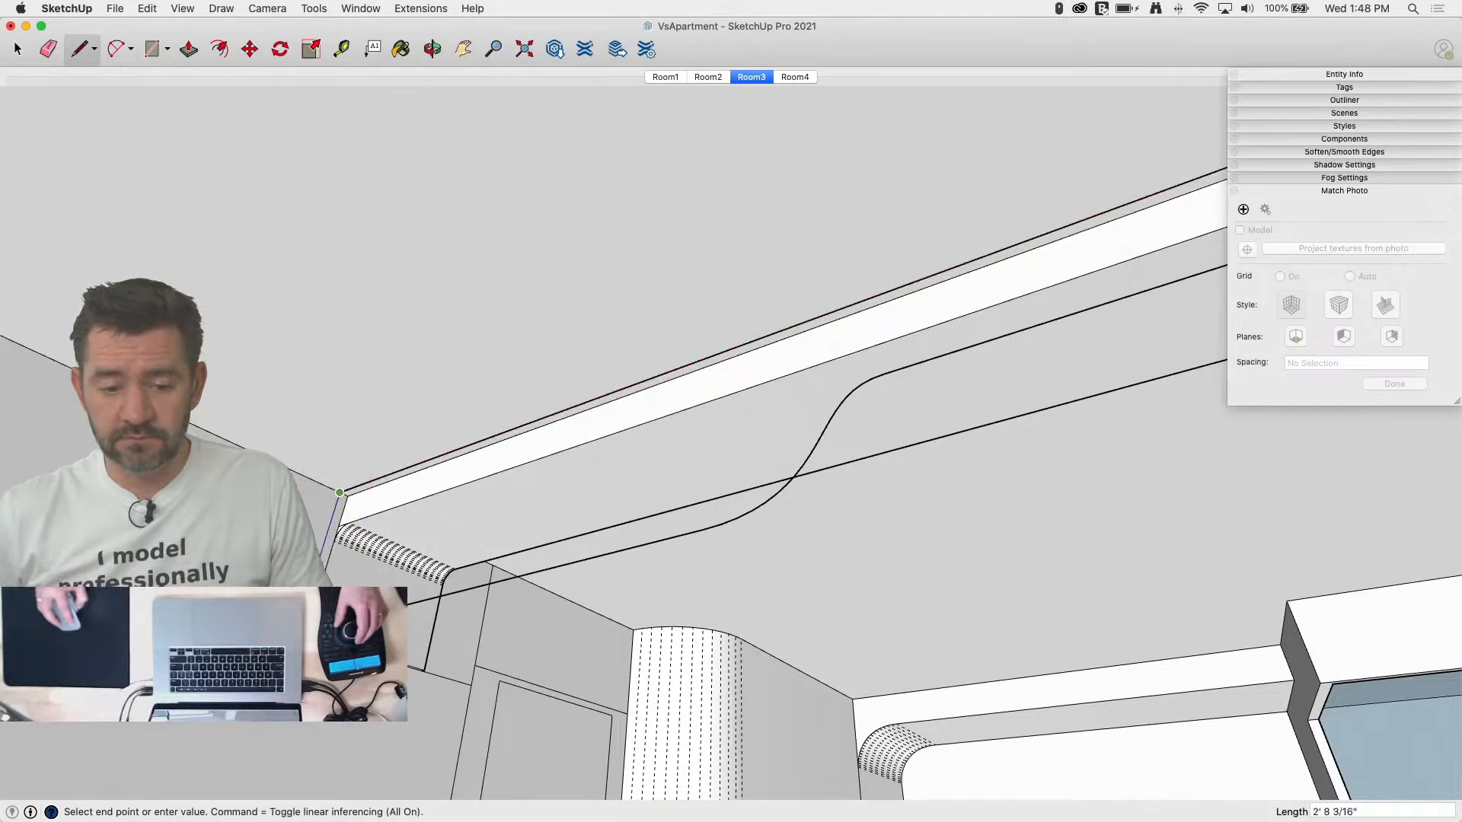
click(321, 558)
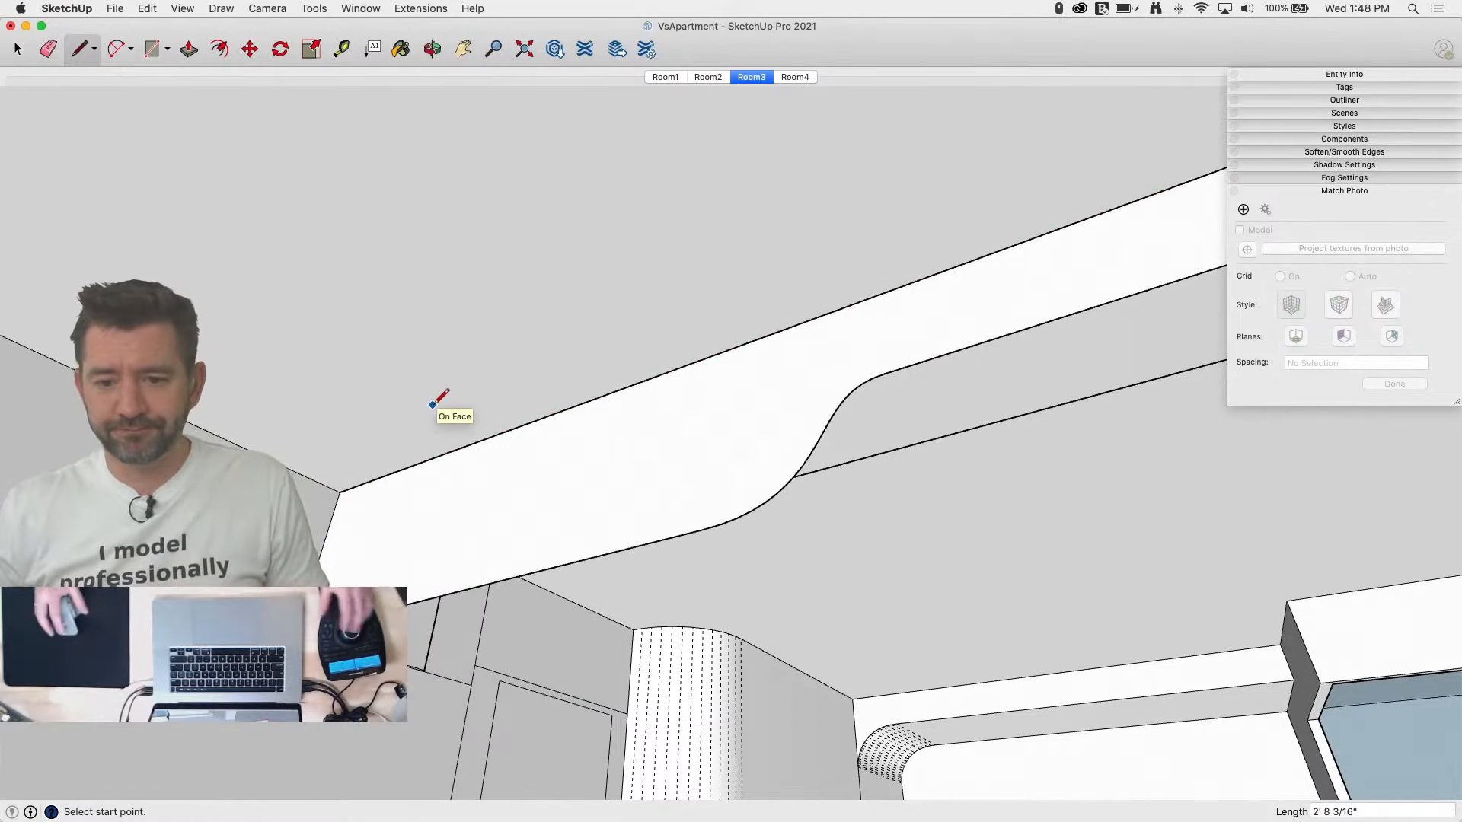
Step: Restore the Room2 photo scene and Push/Pull the curved soffit face across to the window wall
click(744, 77)
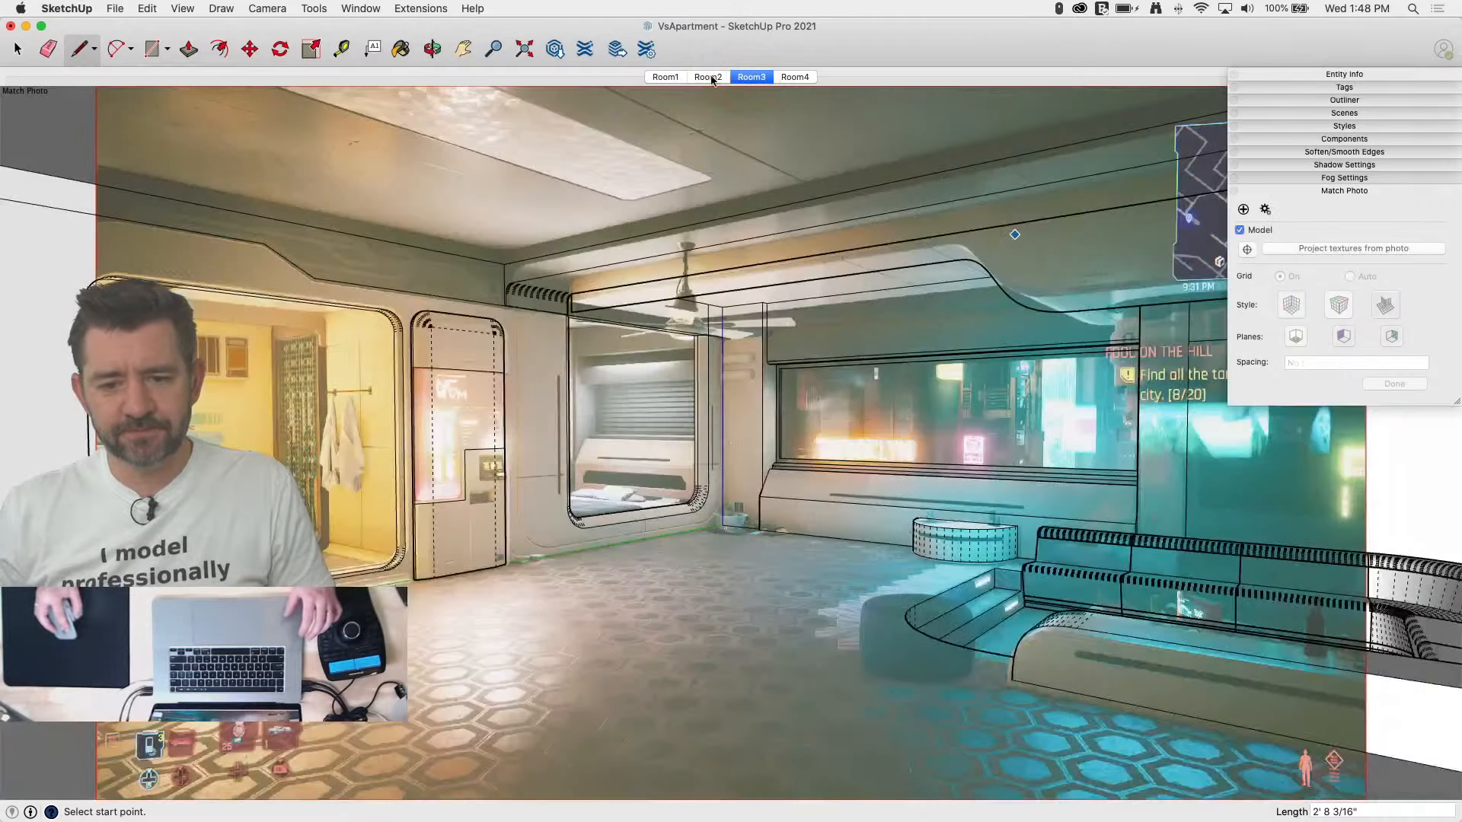
click(708, 77)
key(p)
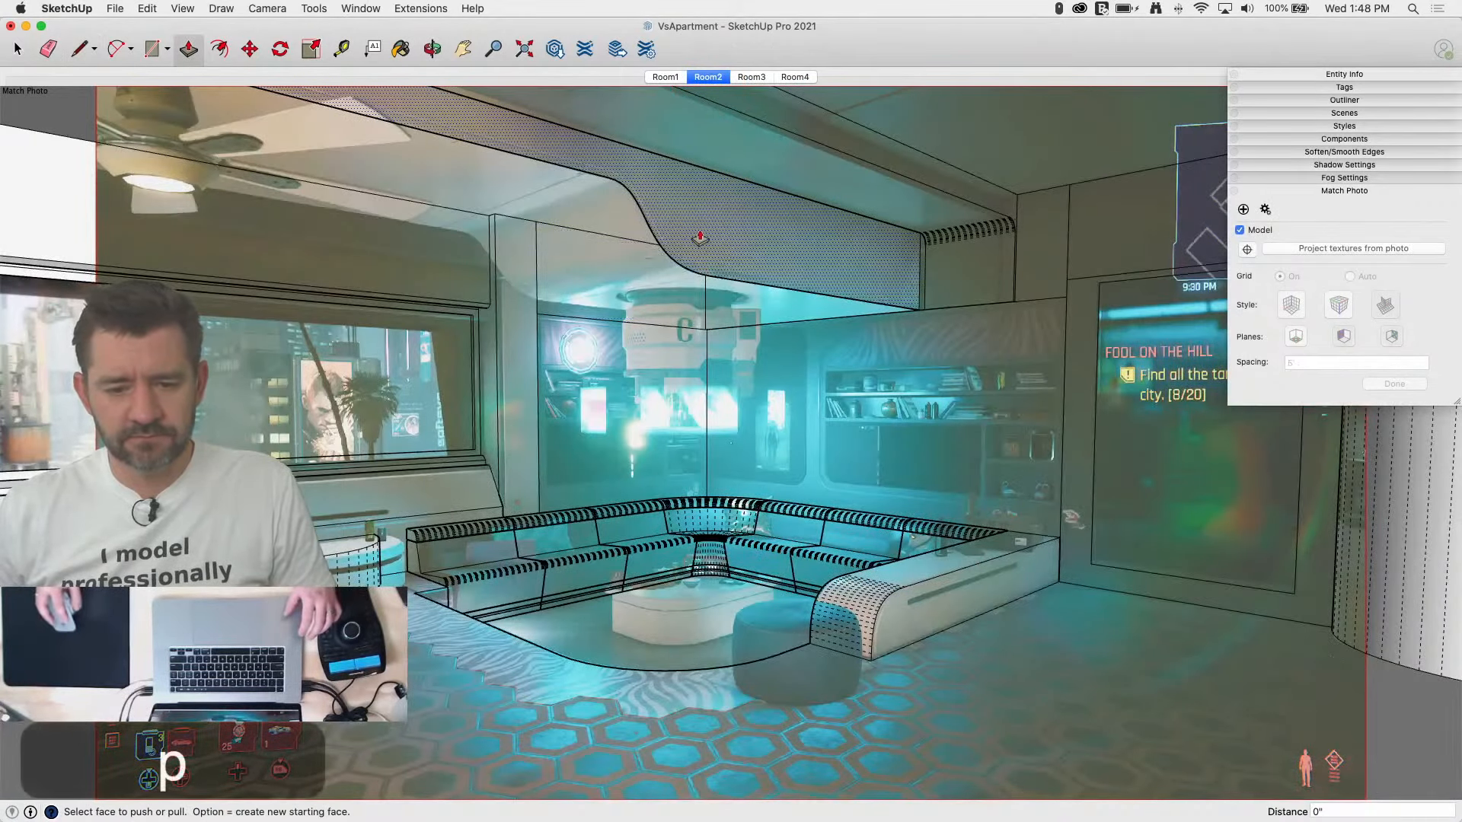
drag(695, 239, 556, 295)
Step: Erase the stray edge beside the ceiling beam's end and draw a vertical line about 1' 9" down from its rounded corner
key(e)
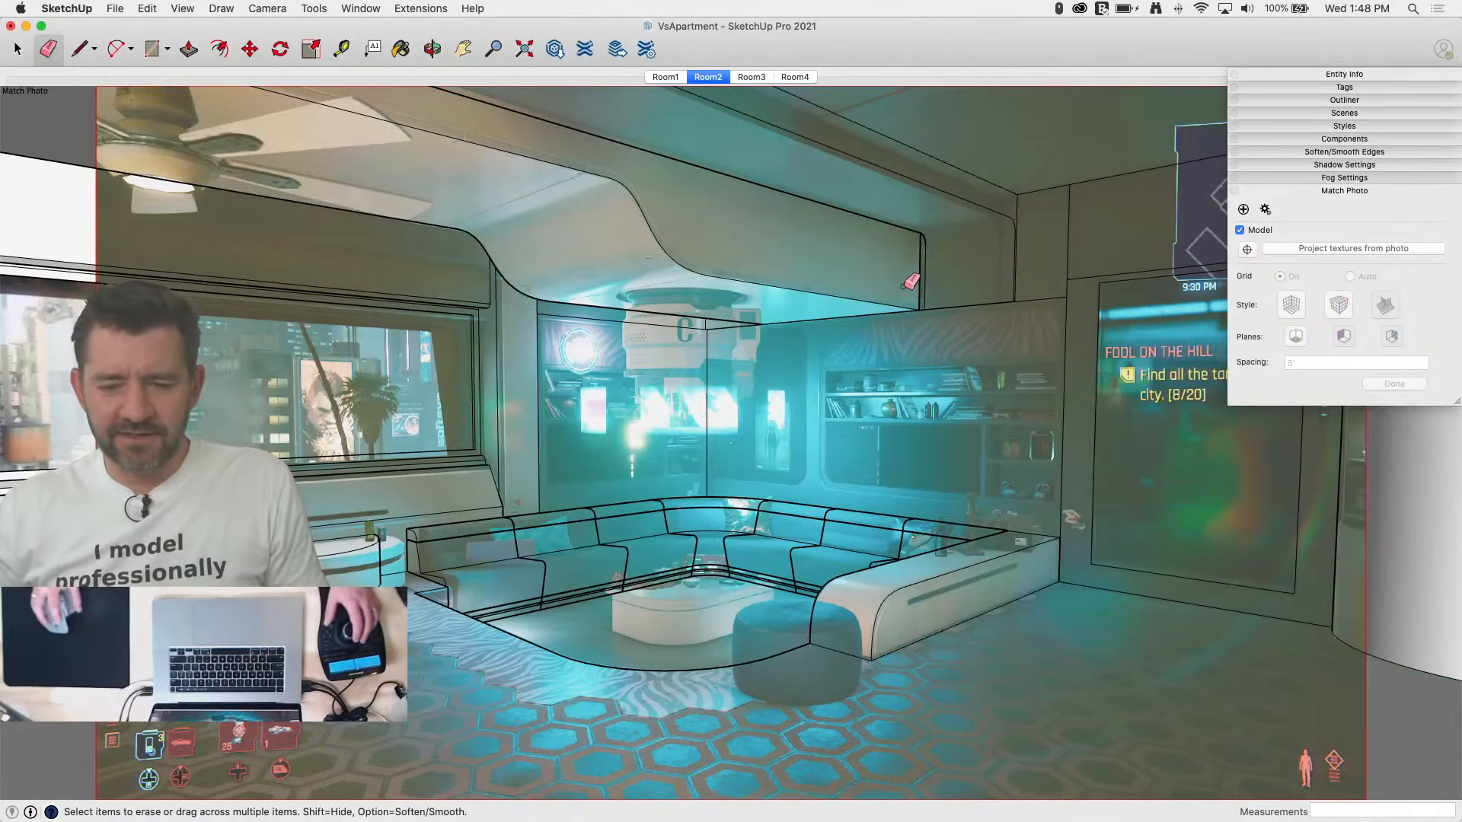
scroll(928, 273, up, 10)
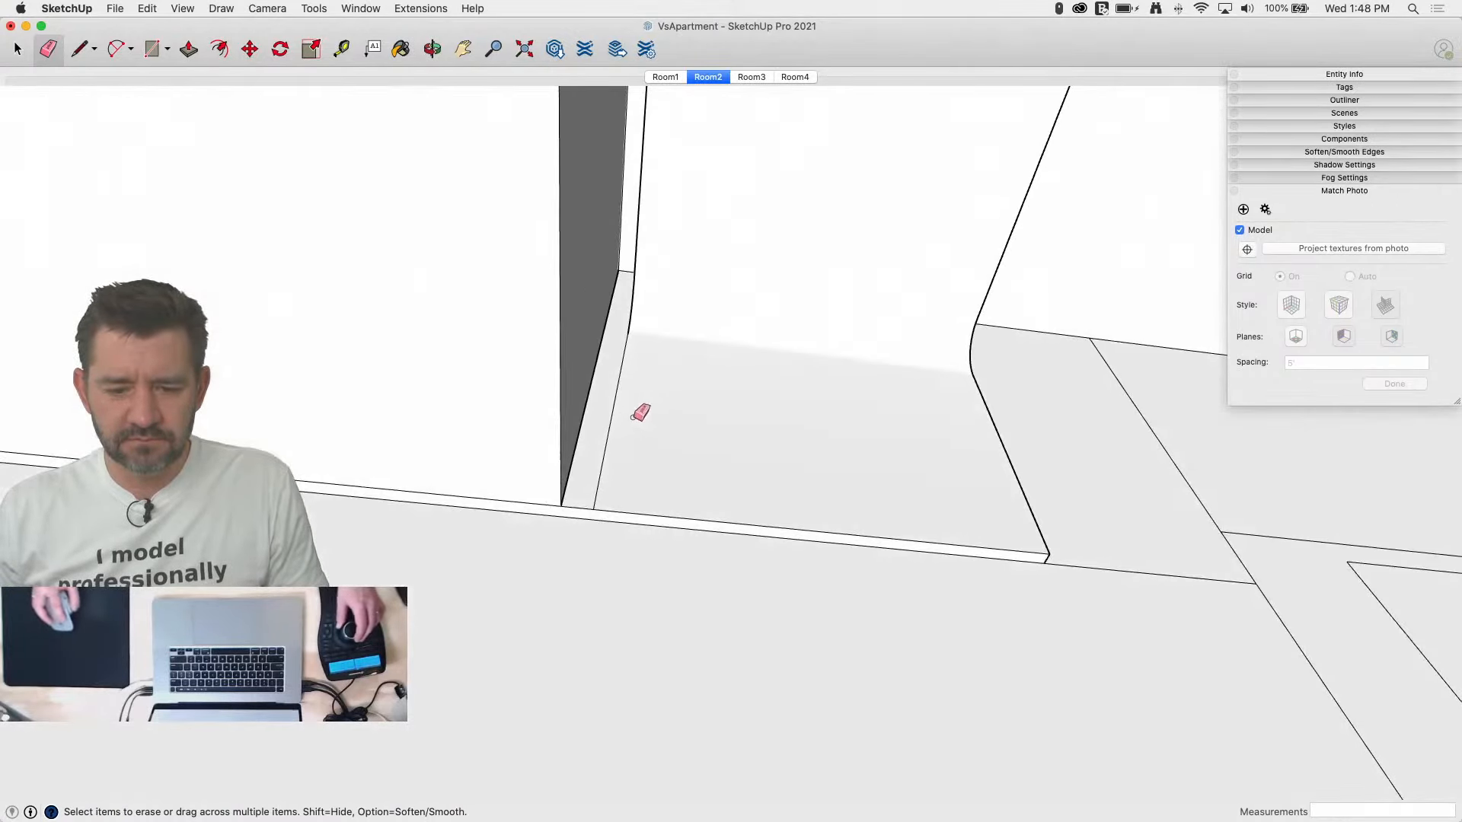
click(620, 414)
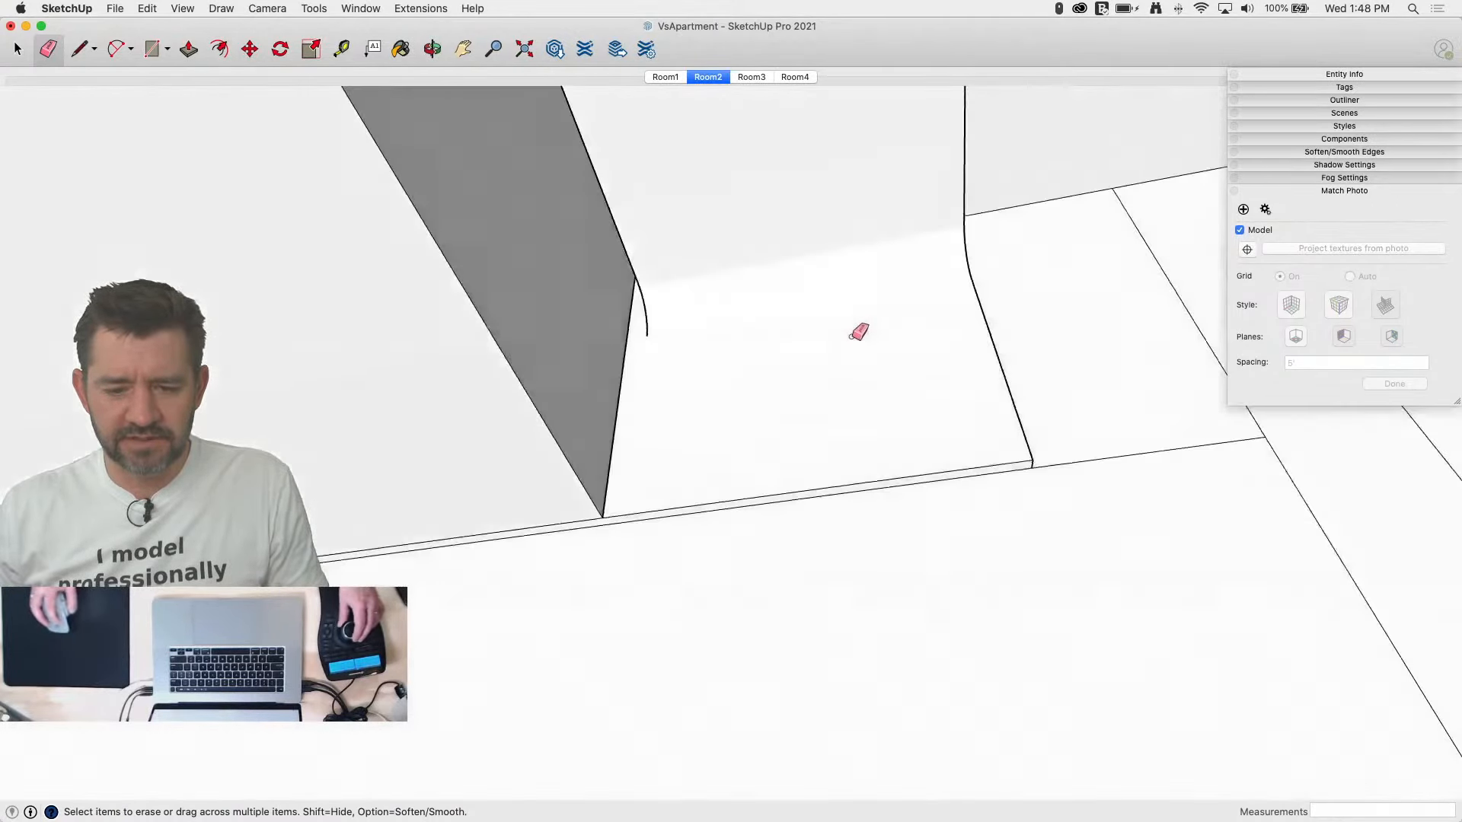
key(l)
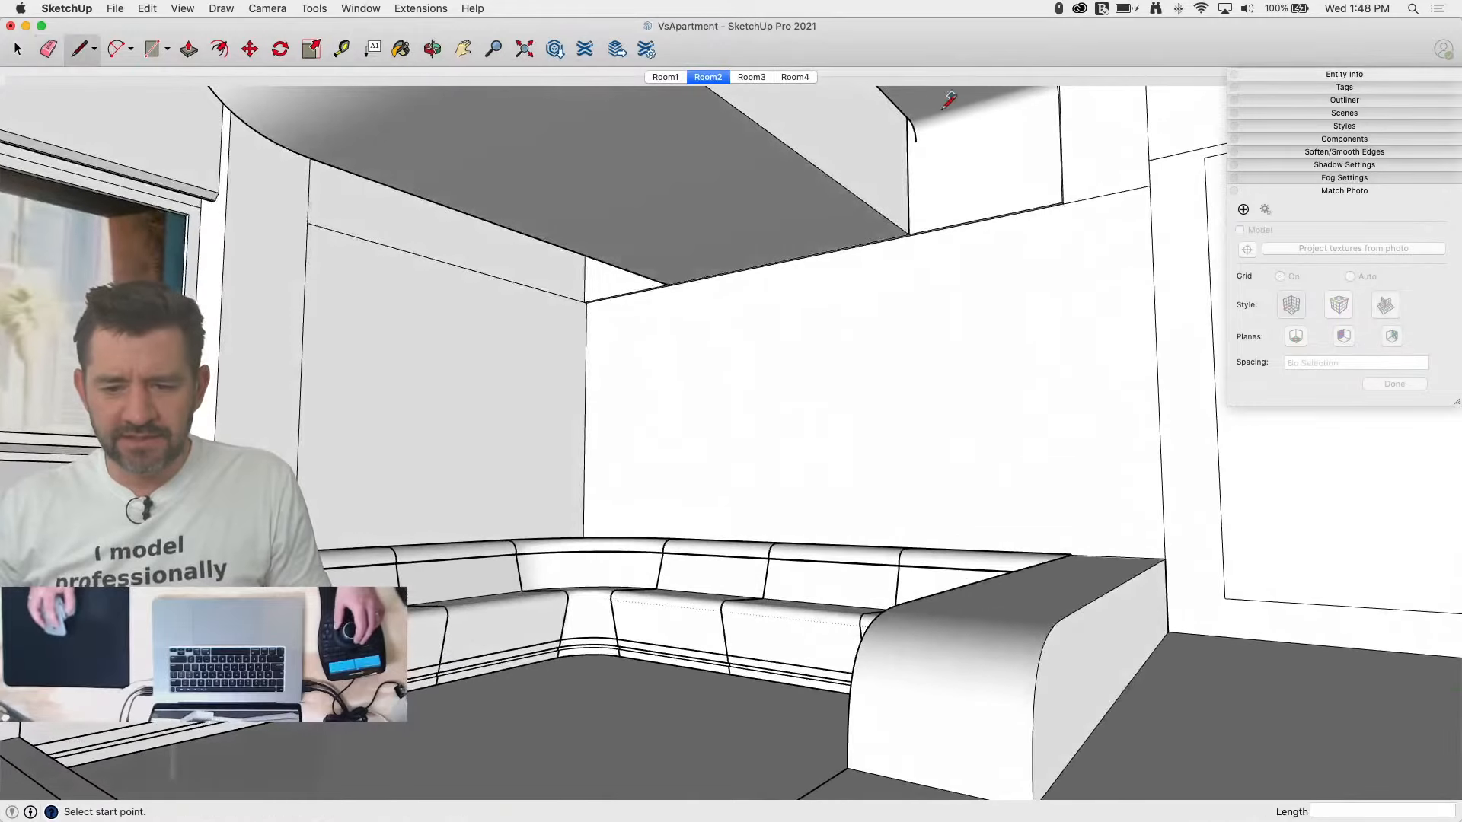
click(915, 141)
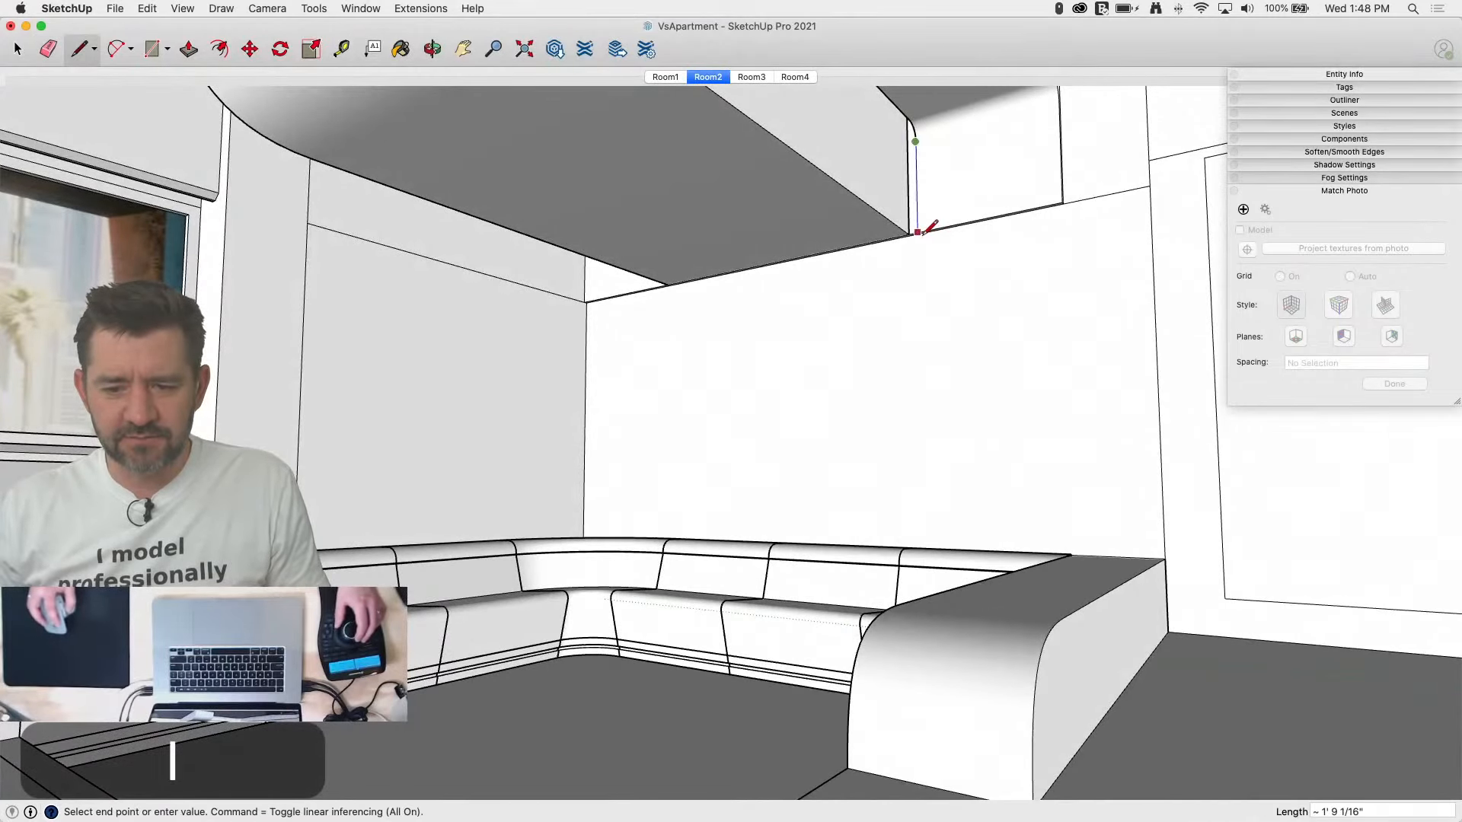
key(space)
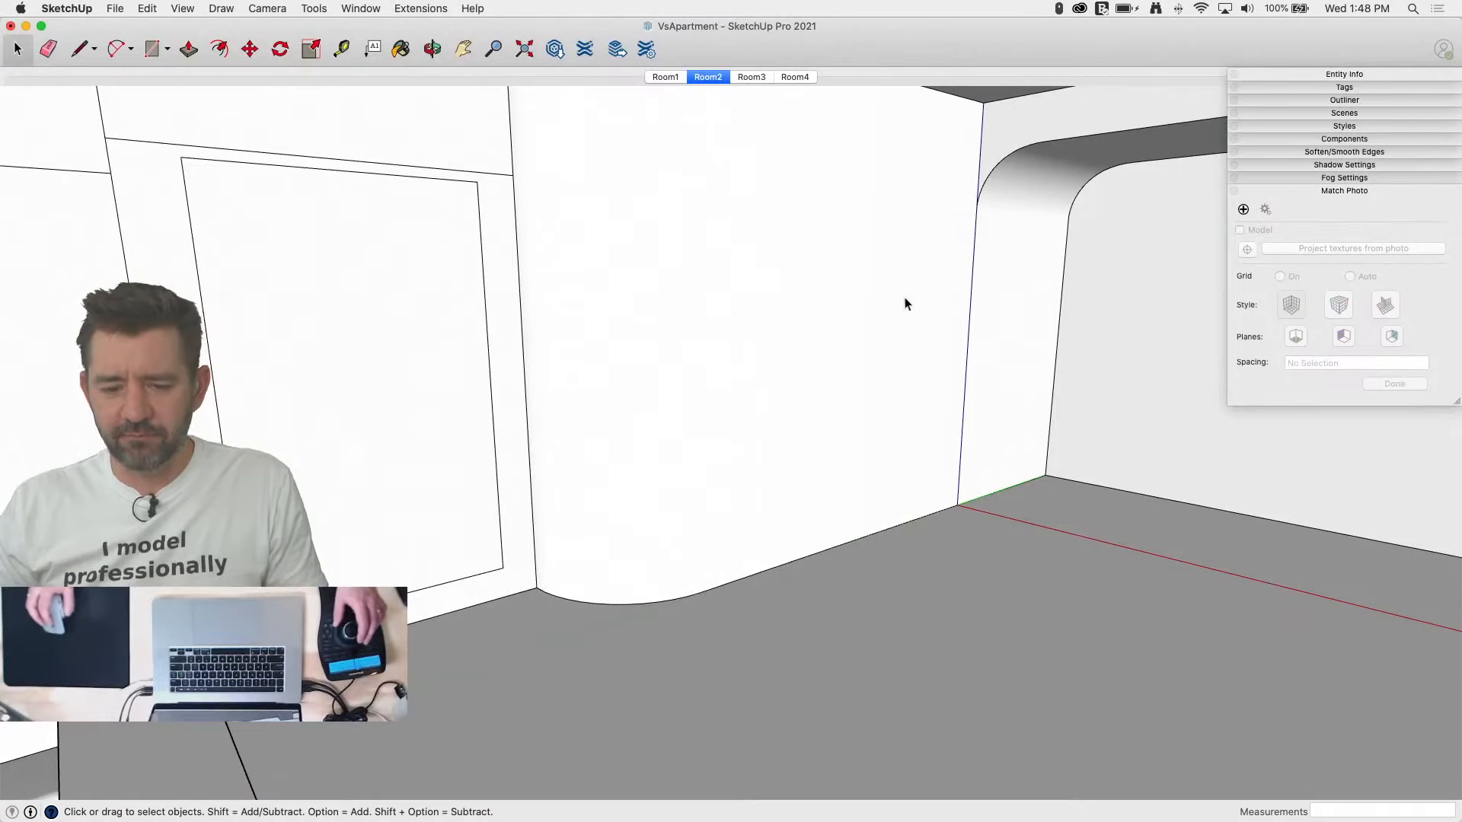
Step: Restore the Room1 photo scene at the shelving wall and save the model
click(682, 79)
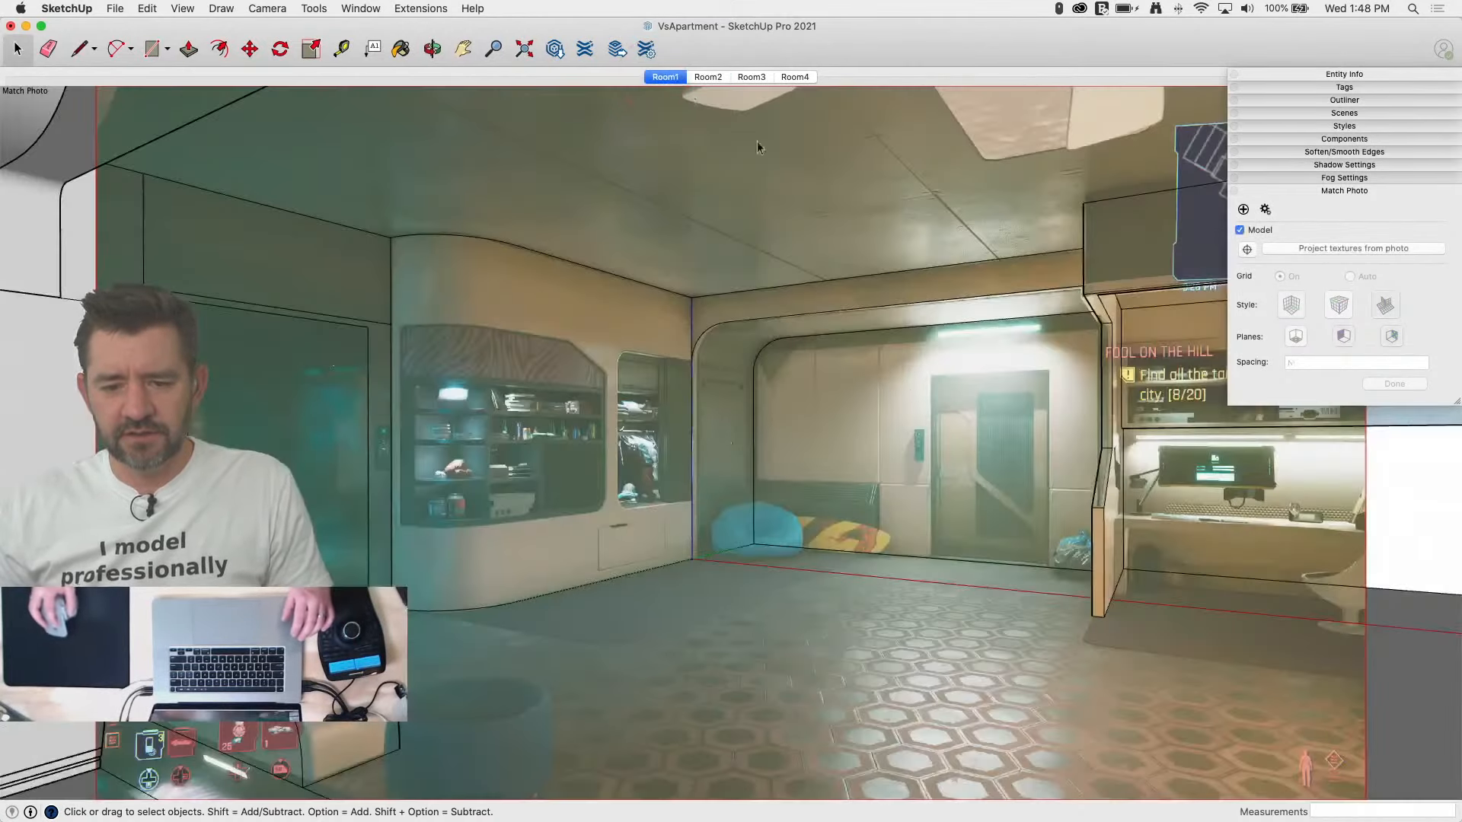
scroll(451, 519, up, 5)
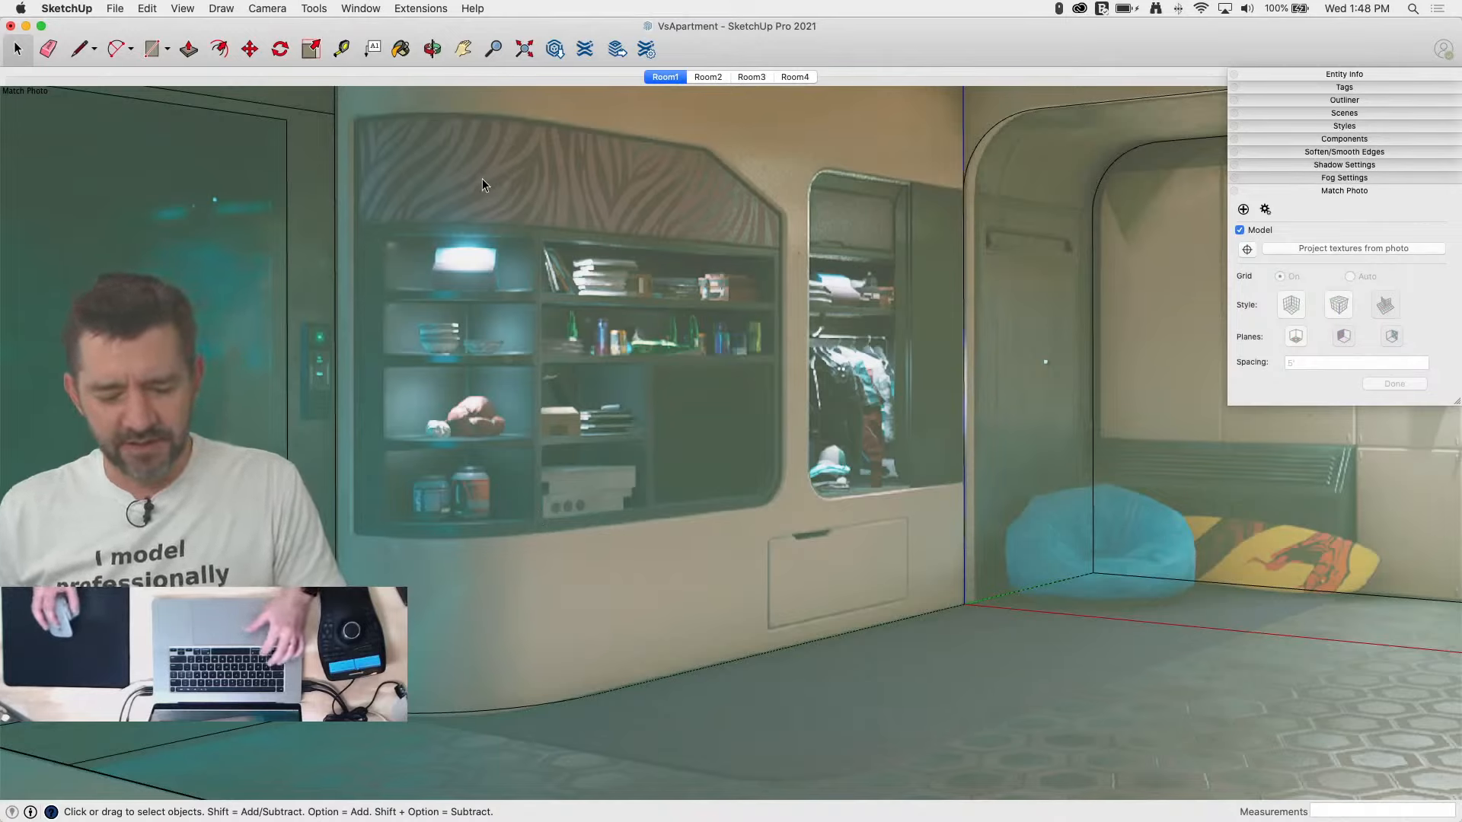
key(super+s)
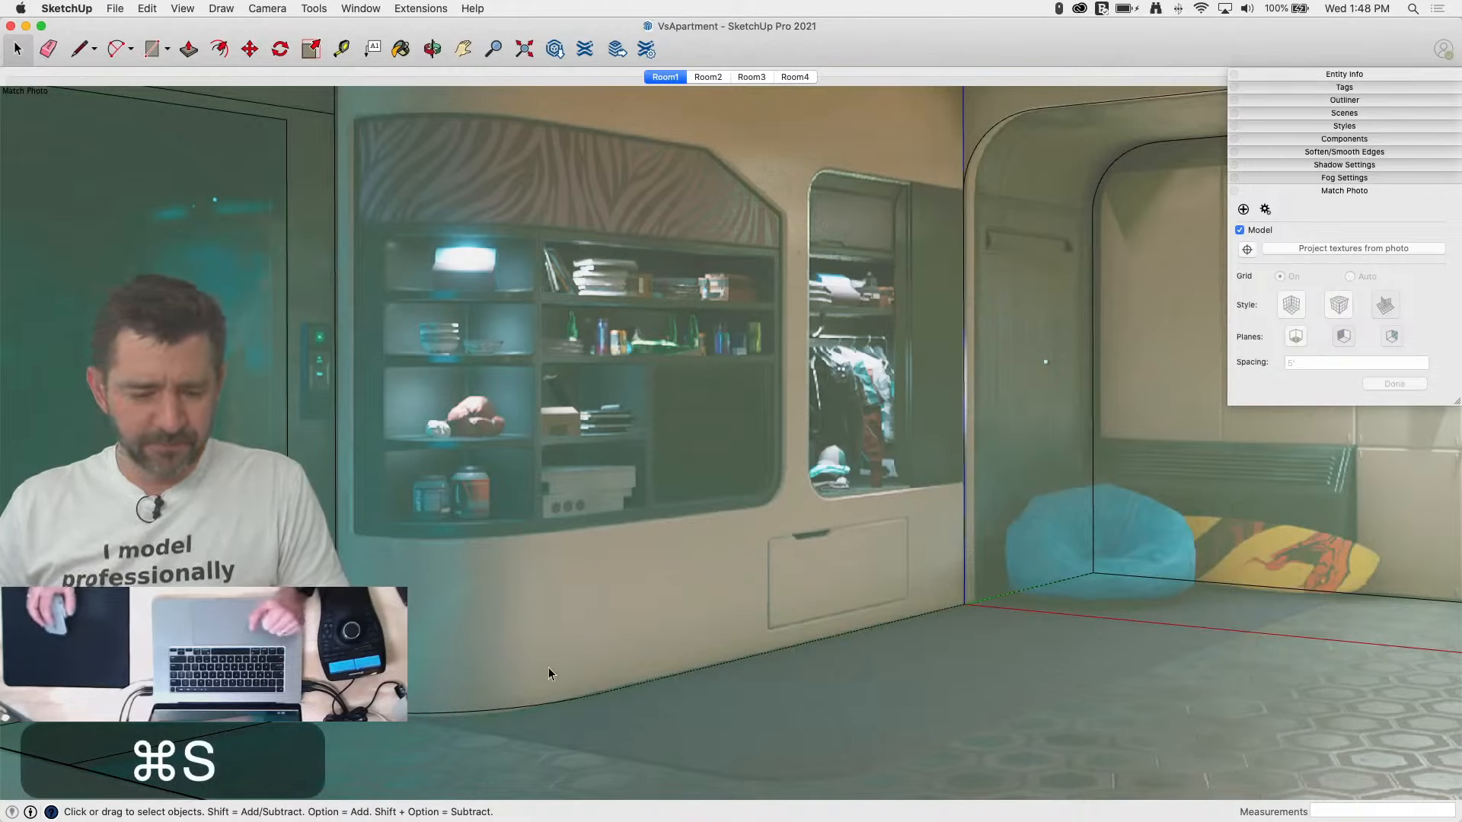
Step: Draw a floor rectangle about 10' 8" by 2' 2 9/16" at the shelving wall, erase its protruding corner edge and restore the Room1 scene
key(l)
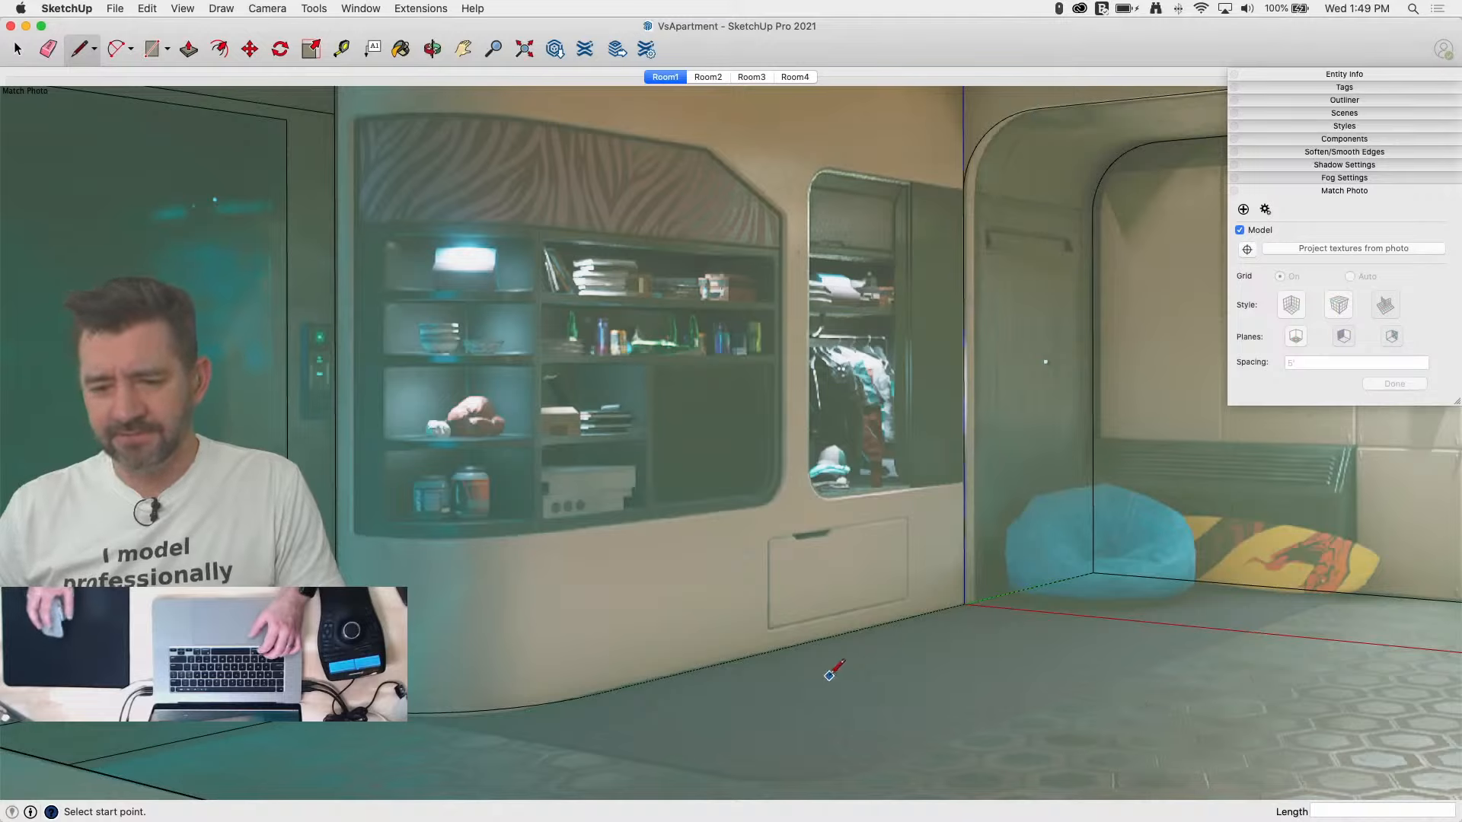
key(r)
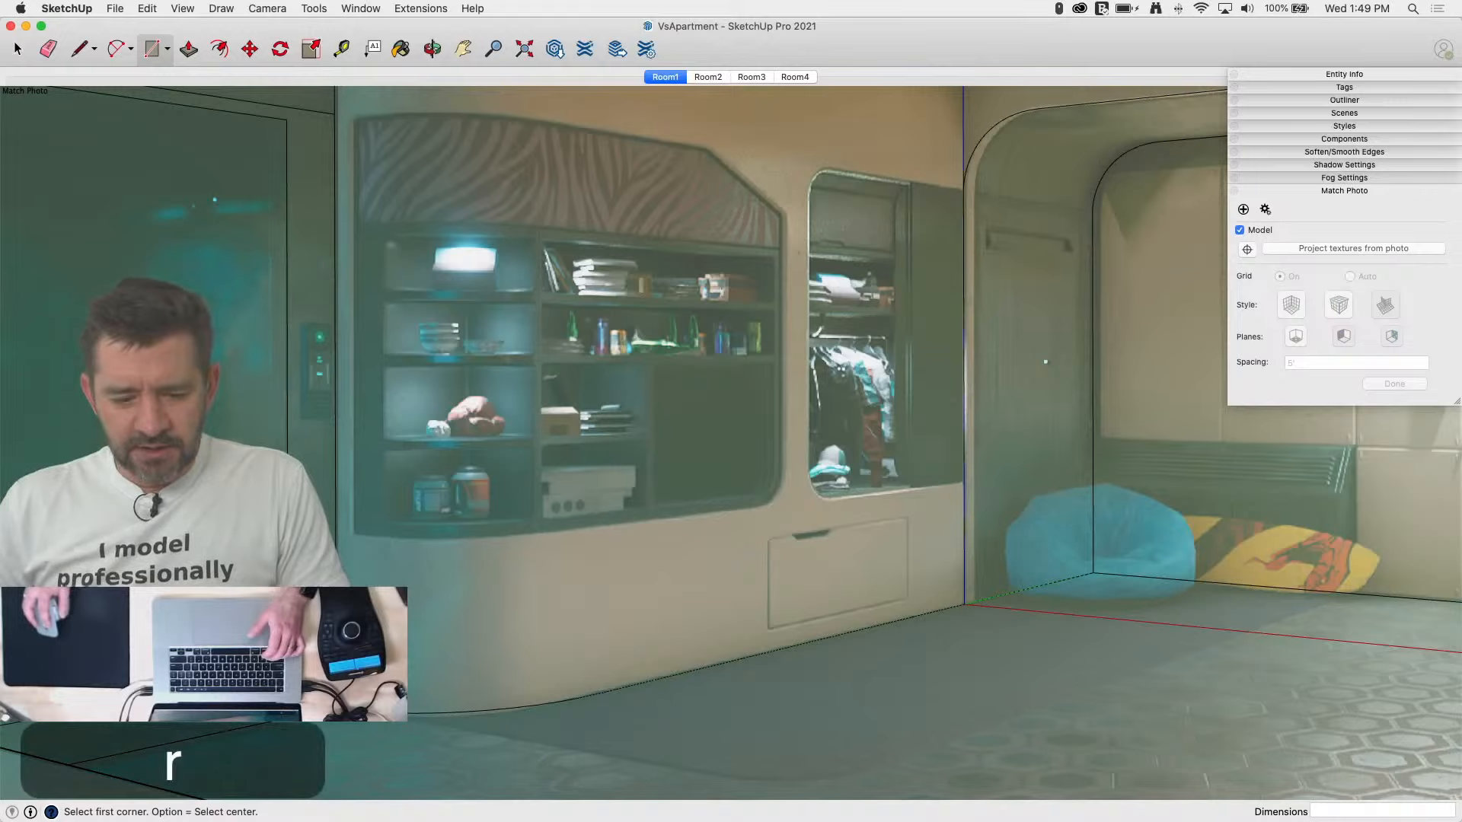
click(966, 601)
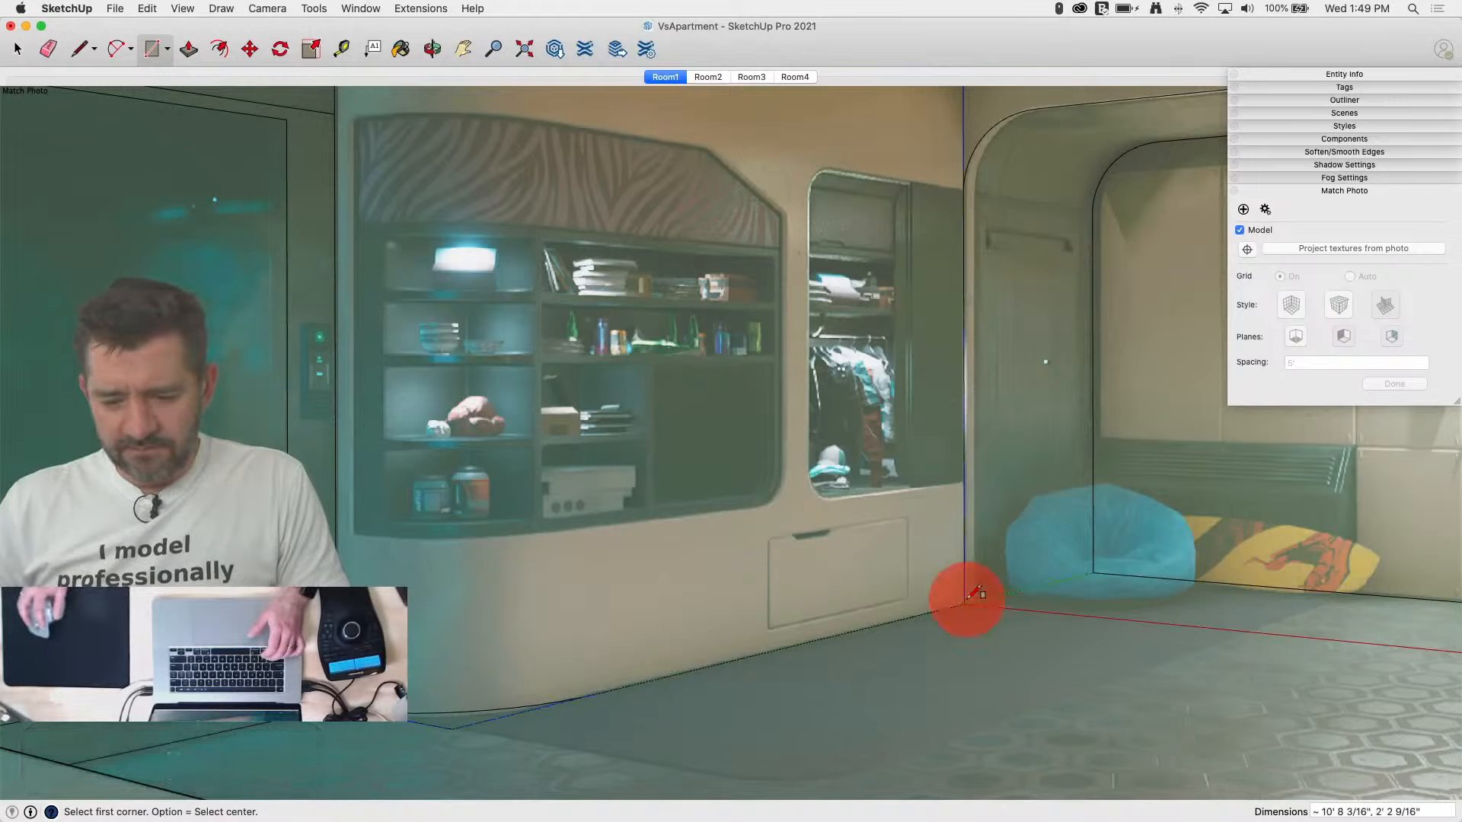
key(e)
click(470, 724)
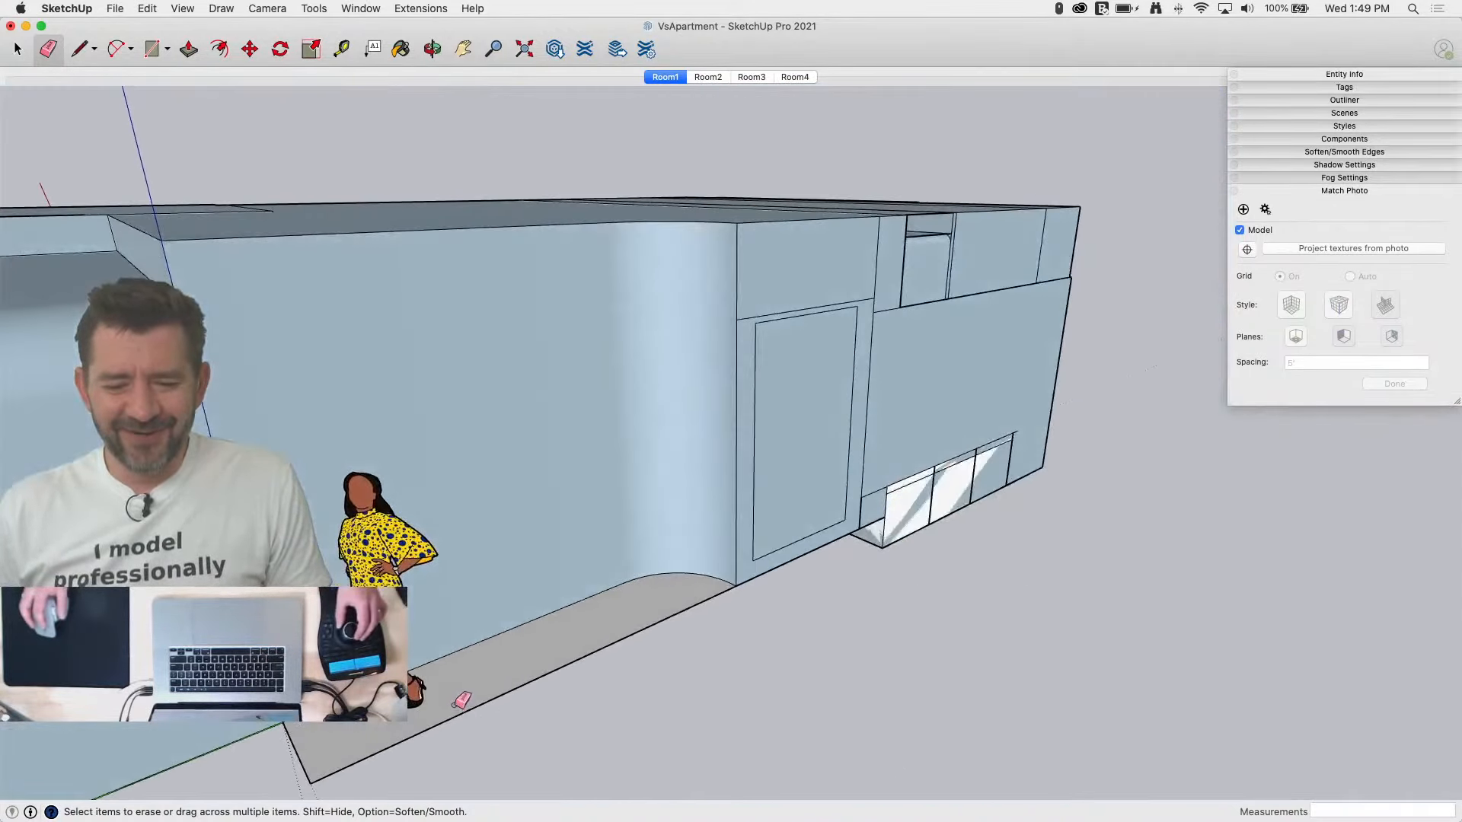
key(space)
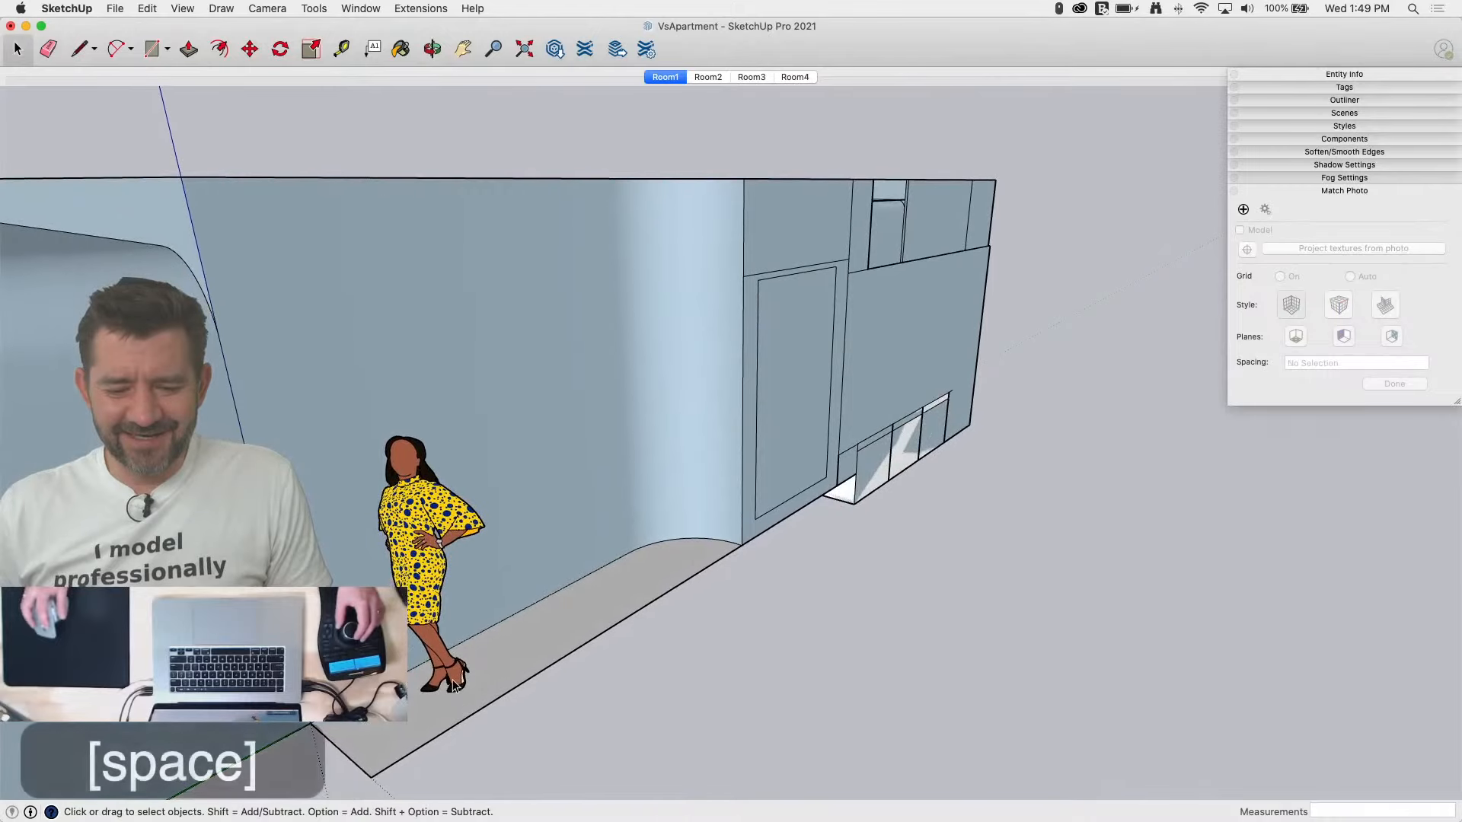
click(507, 661)
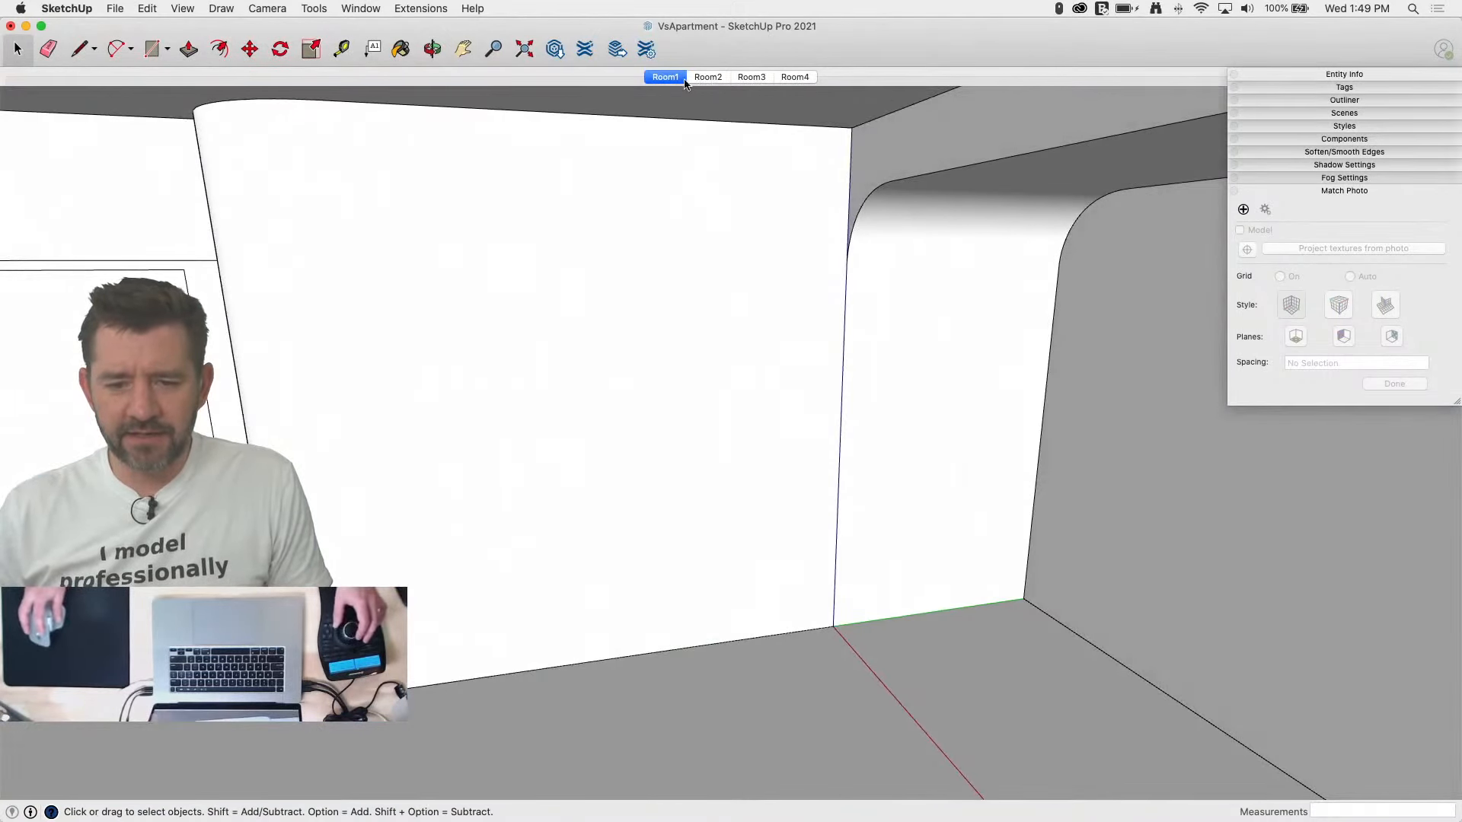
click(671, 77)
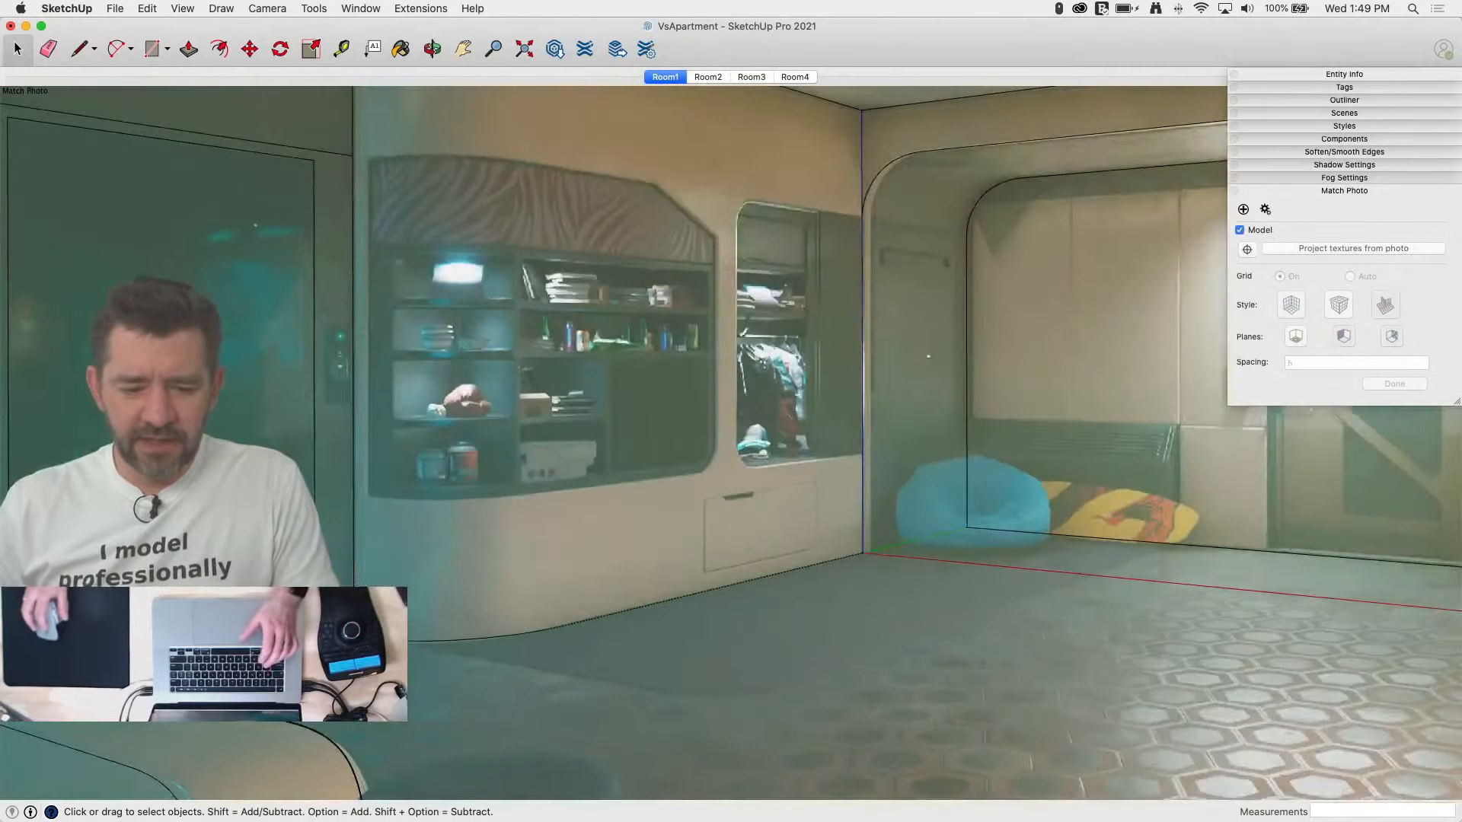
key(m)
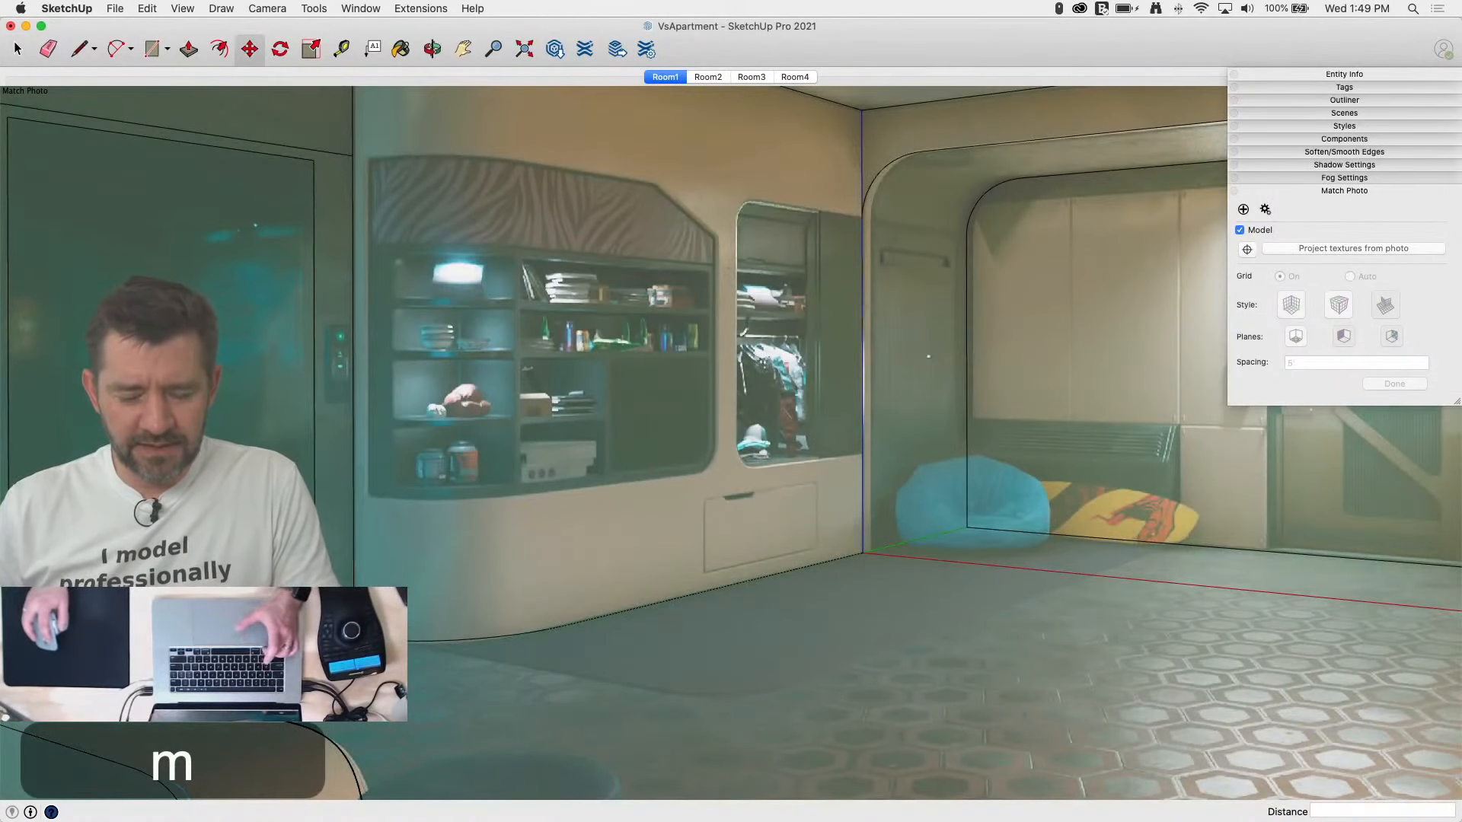
click(355, 496)
key(alt)
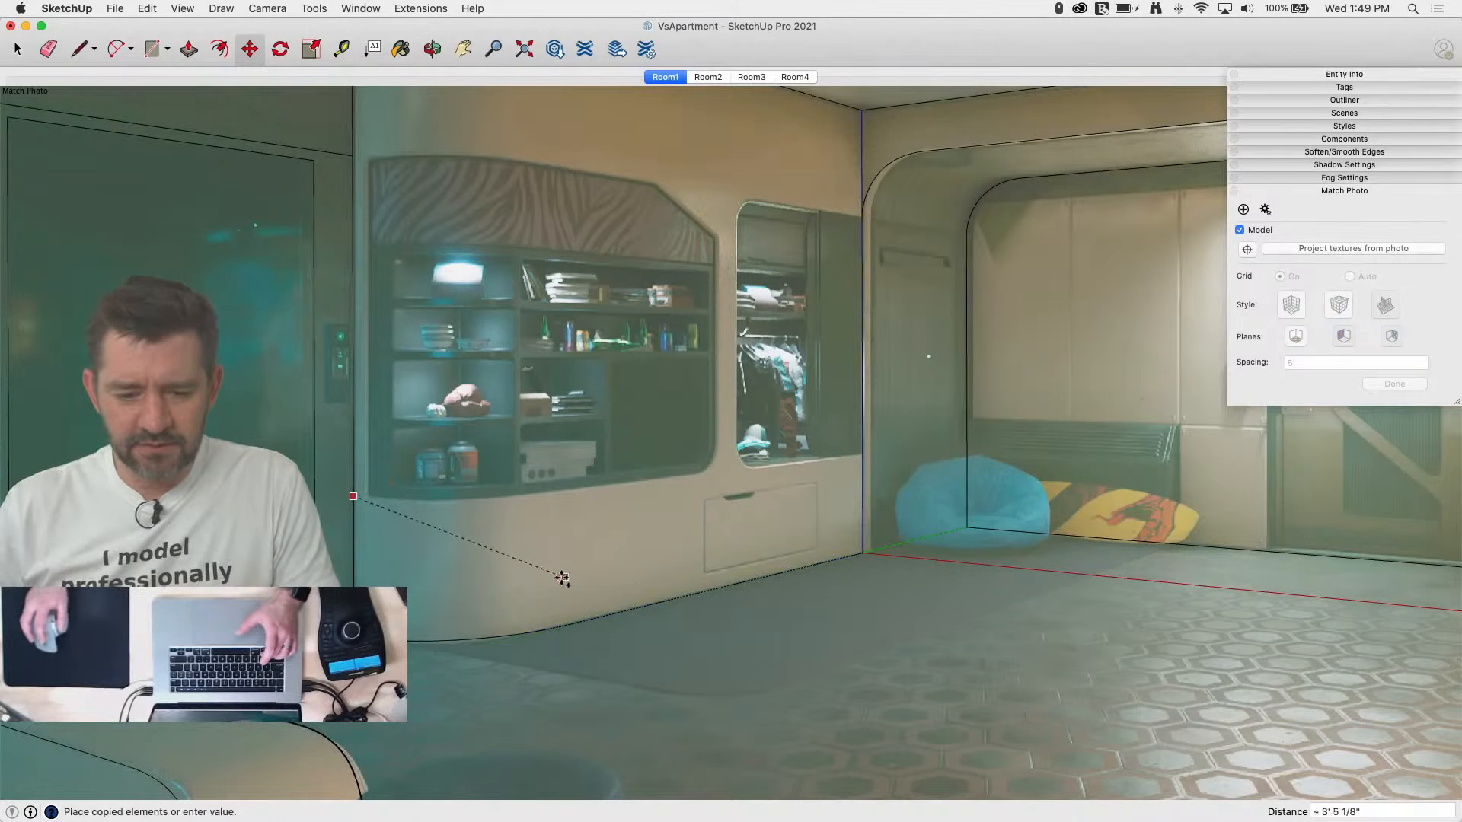
key(space)
Step: Copy the shelving wall's curved base edge vertically upward 2' 1 11/16" to the bottom of the shelf opening
key(m)
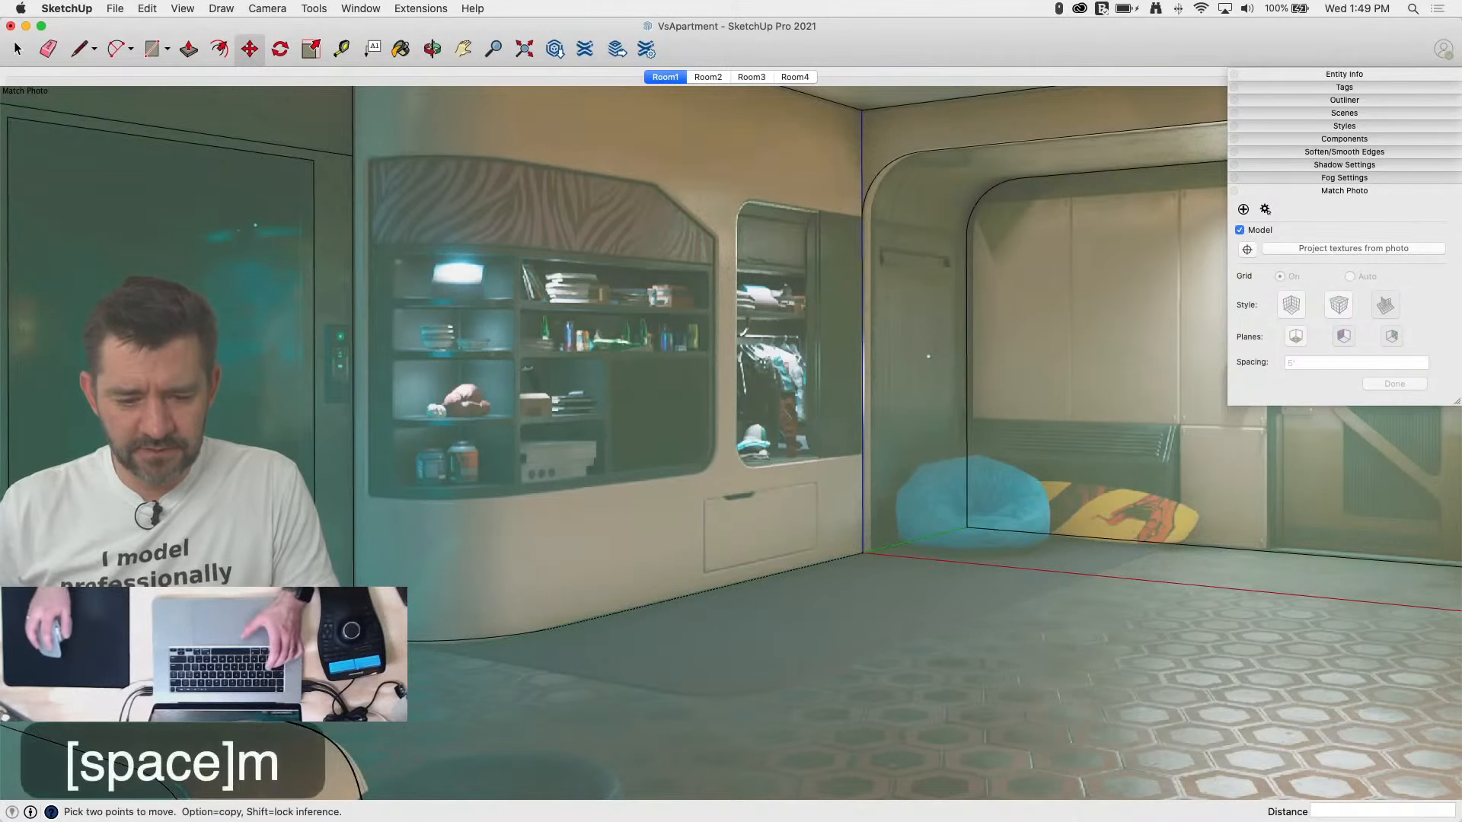
key(alt)
click(354, 638)
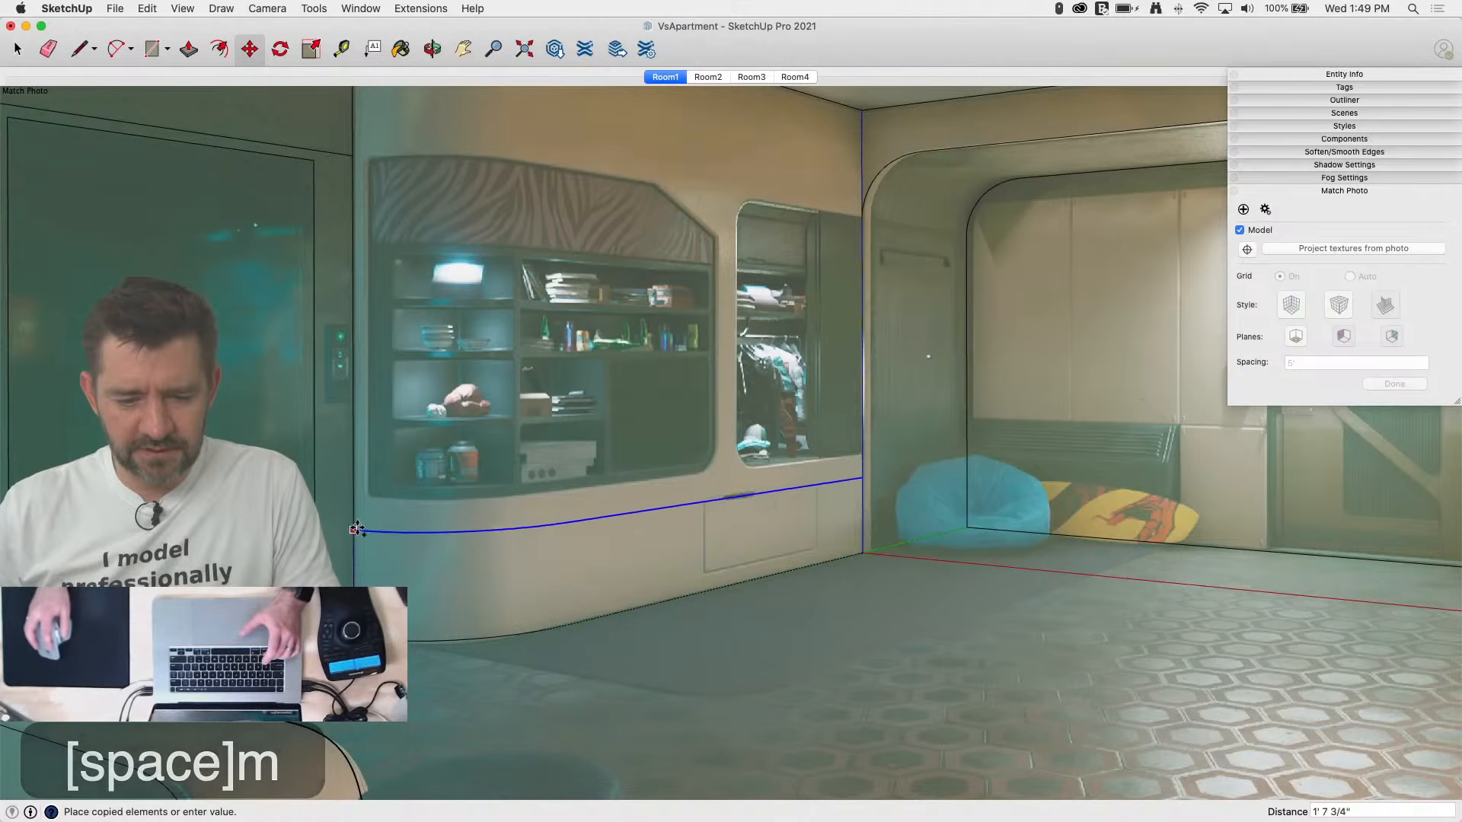
click(351, 499)
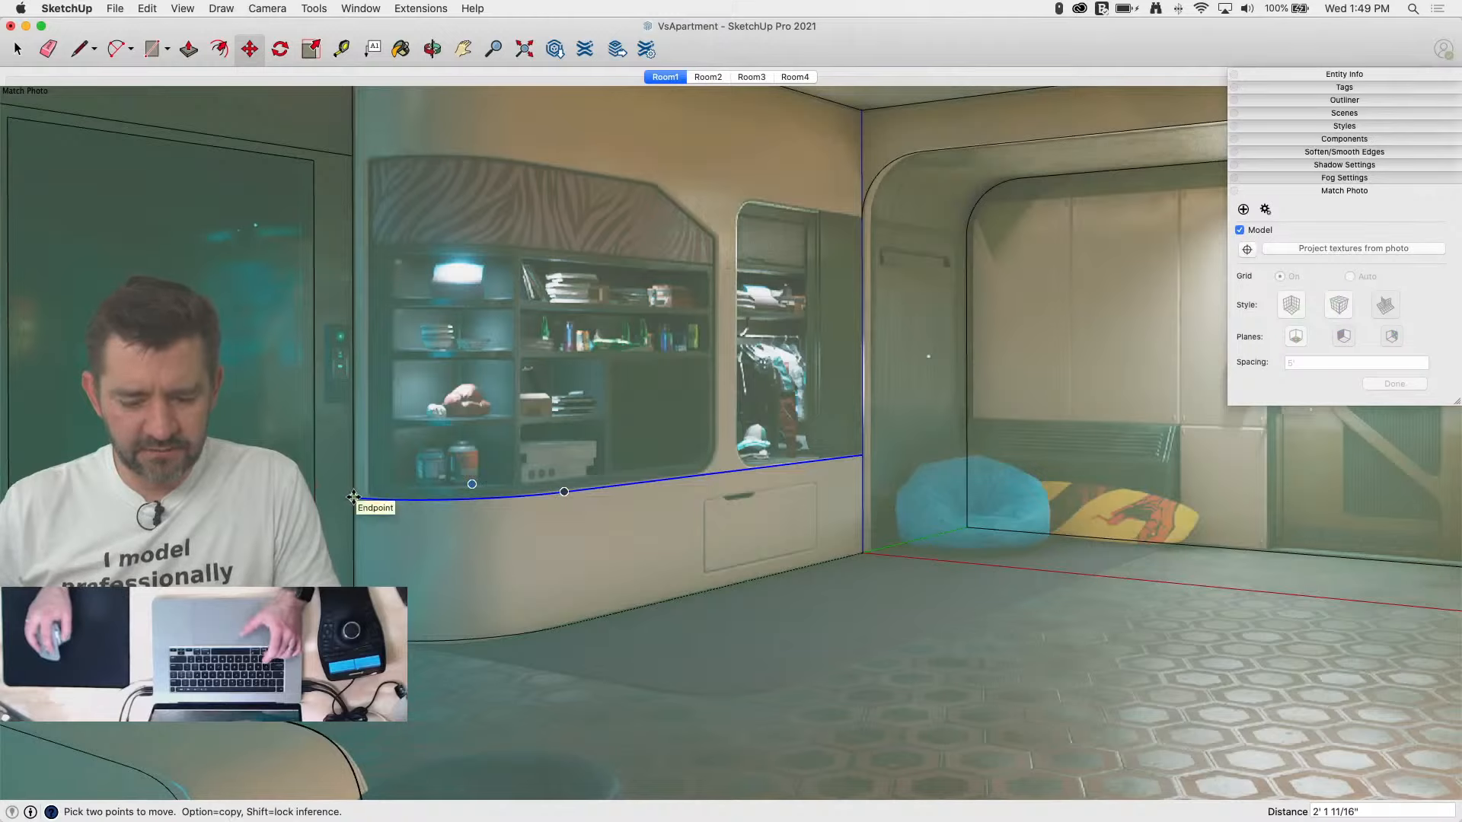
Step: Copy the shelving wall's curved edge upward to the striped header's bottom, and again about 1' 4 3/4" higher to the opening's top
key(alt)
click(354, 497)
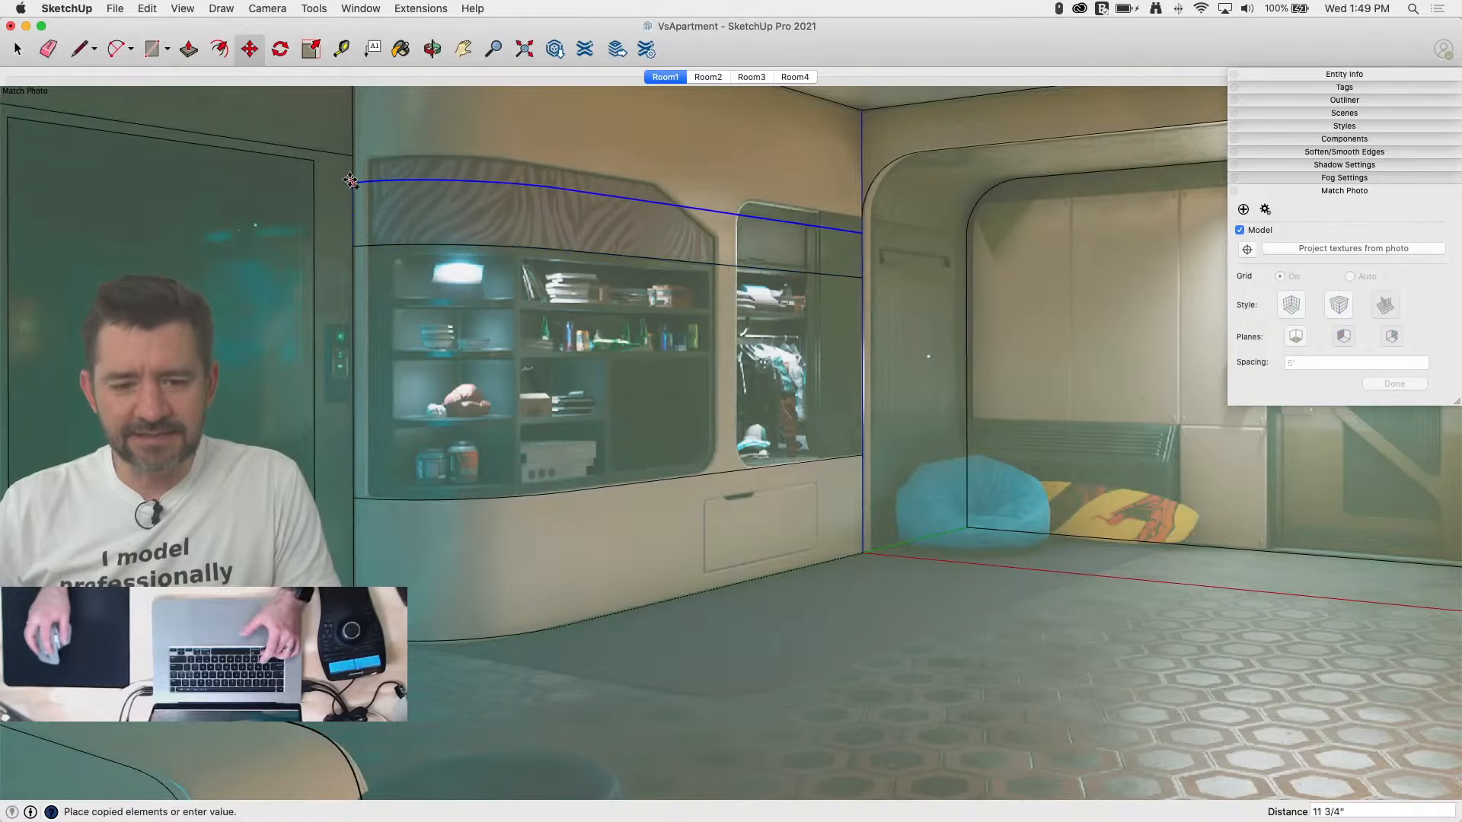
scroll(352, 160, up, 5)
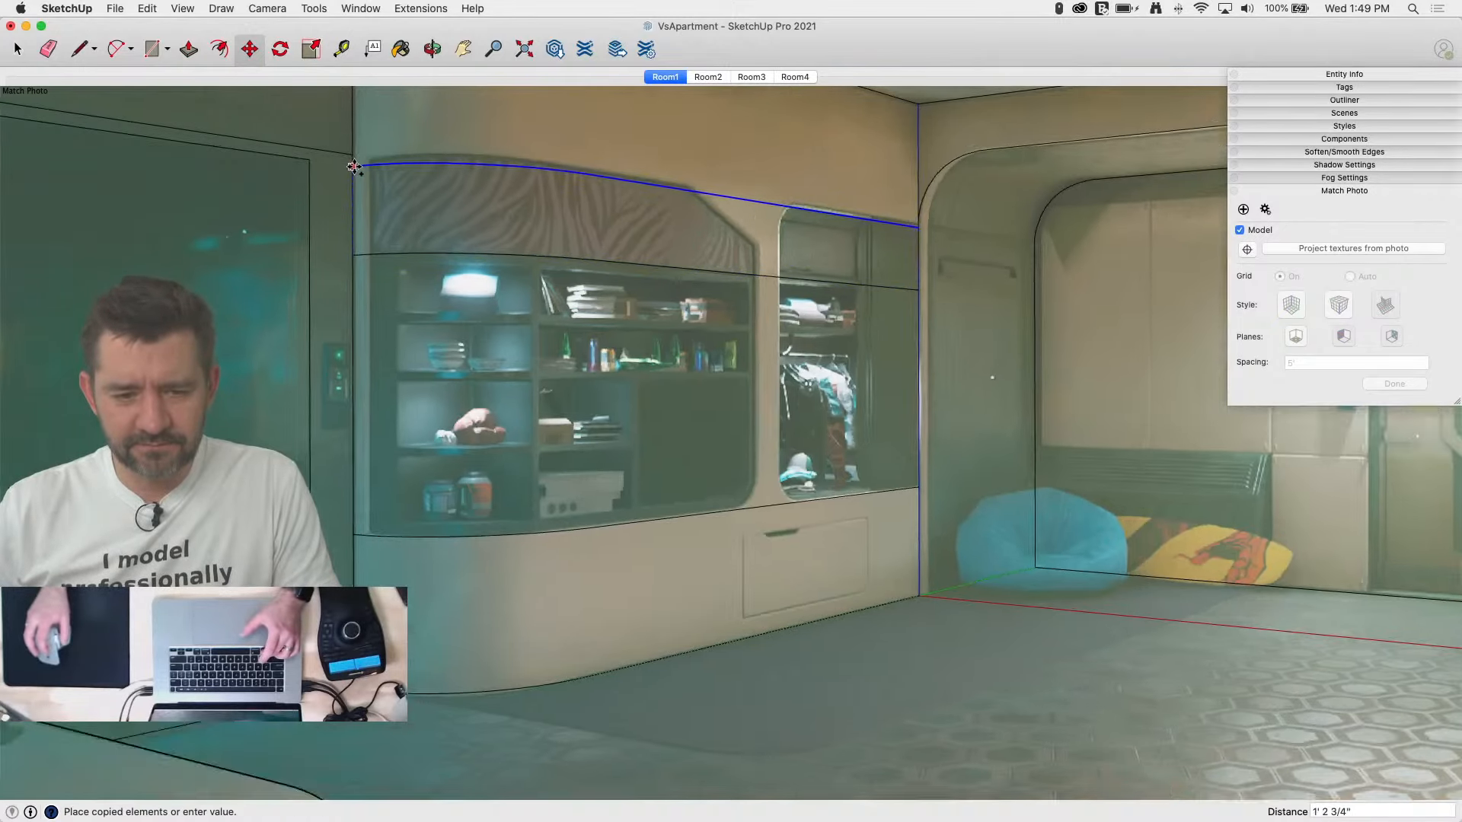
click(359, 154)
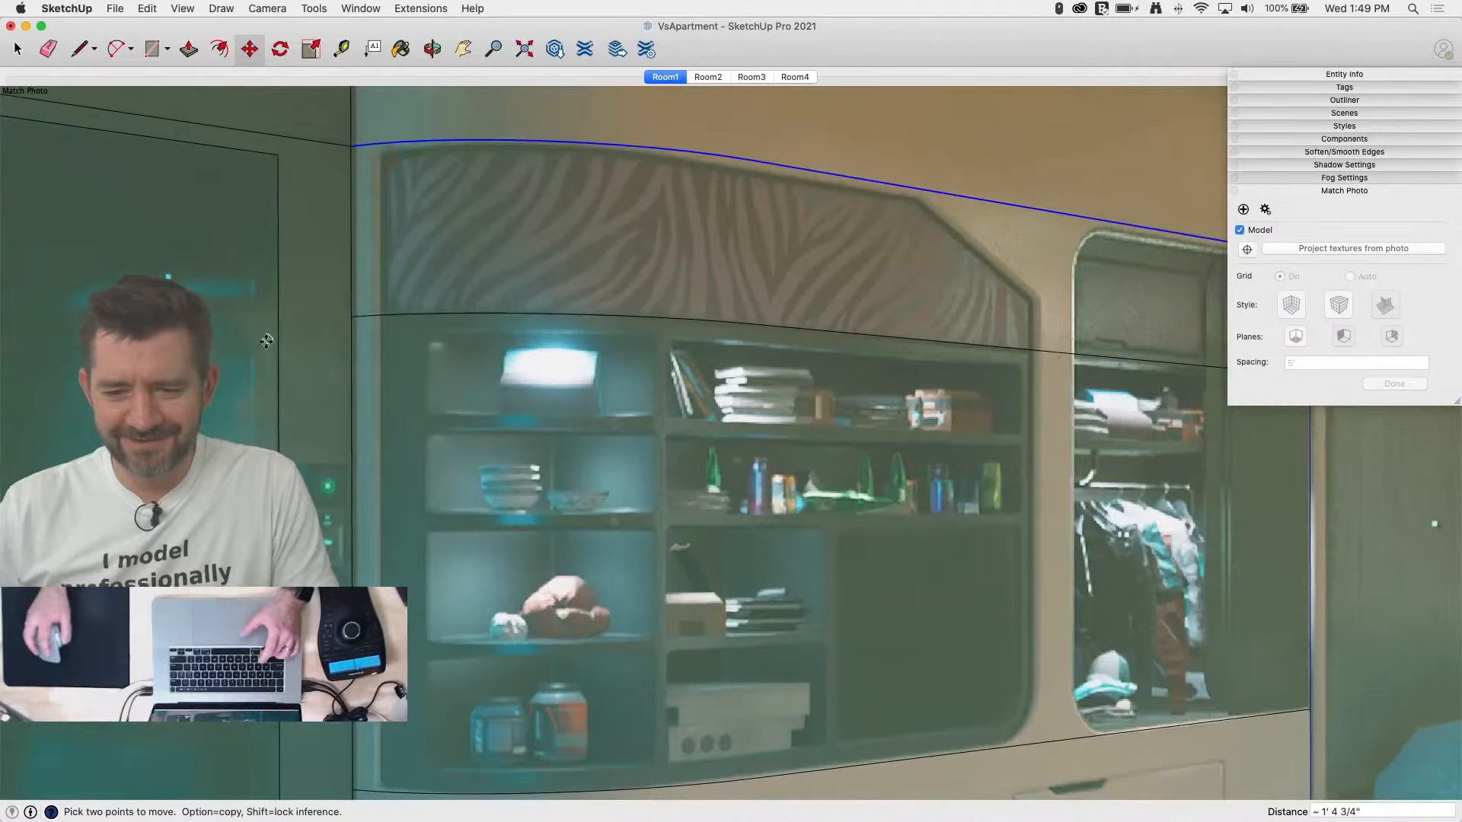
scroll(216, 346, down, 3)
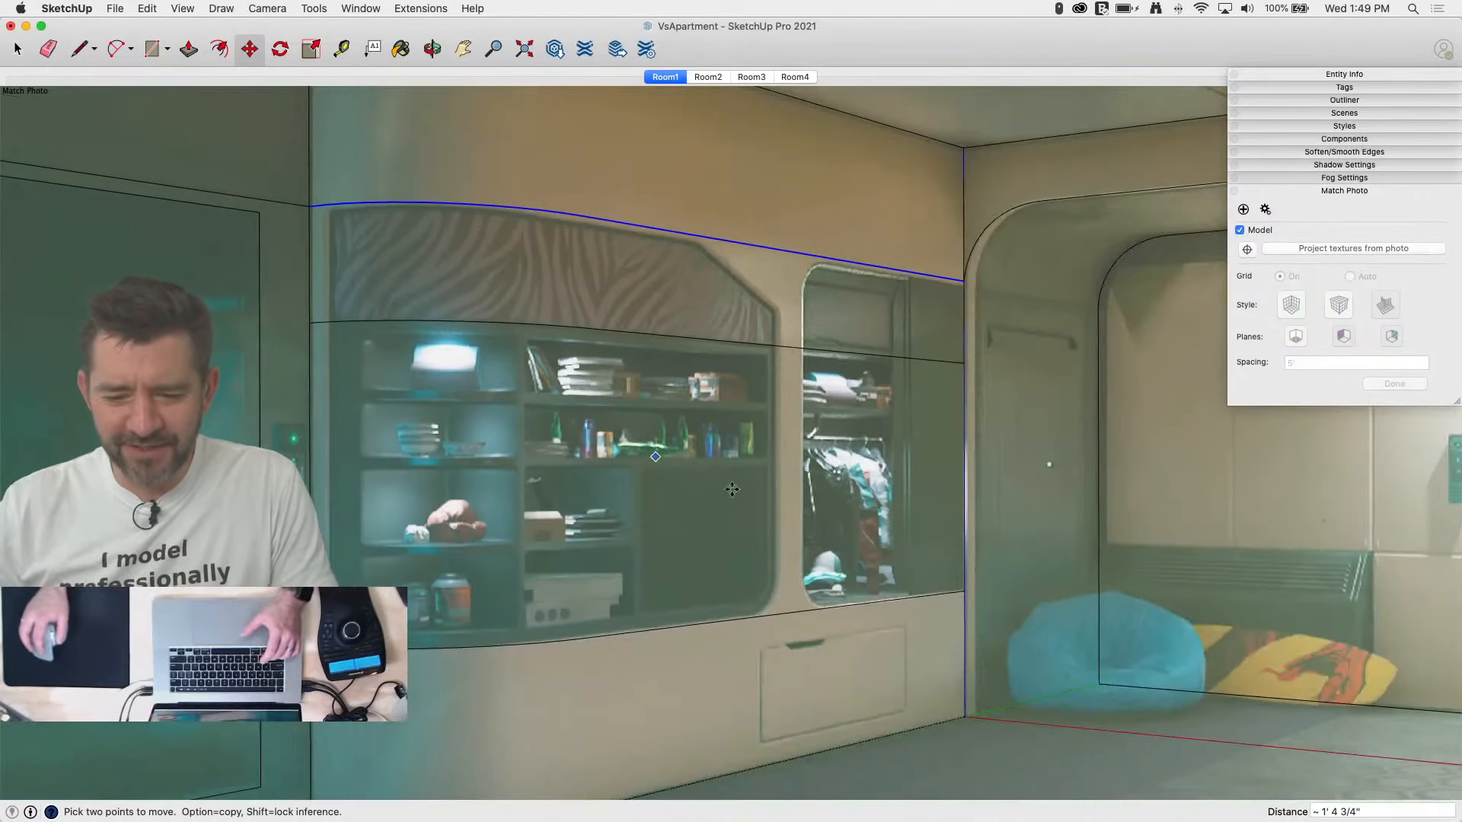
Step: Draw vertical lines of 3' 10 1/2" and about 1' 4 3/4" along the closet opening's shelf-side edge, spanning the three curved edges
key(l)
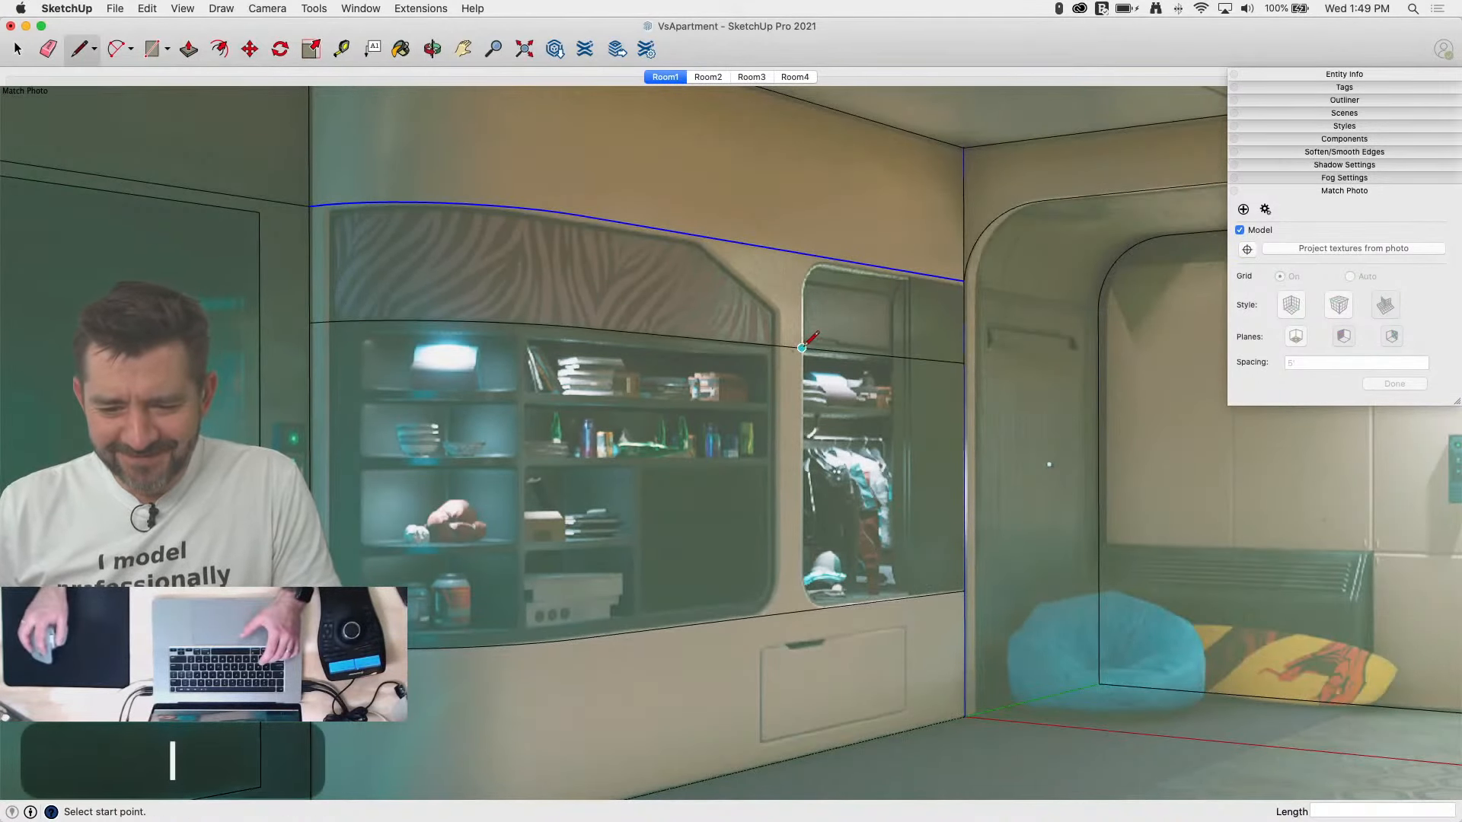
click(802, 348)
click(802, 610)
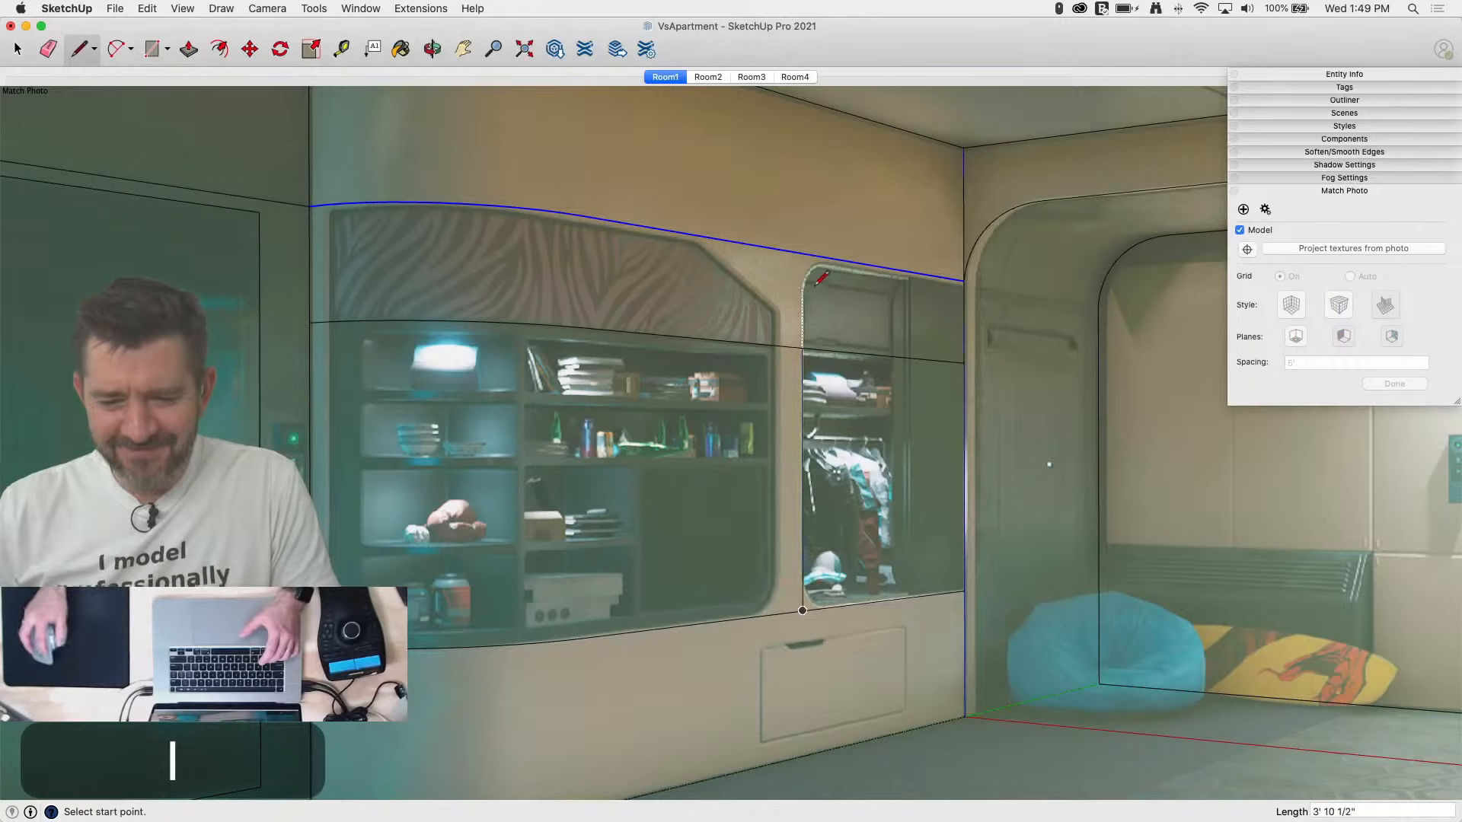
click(803, 254)
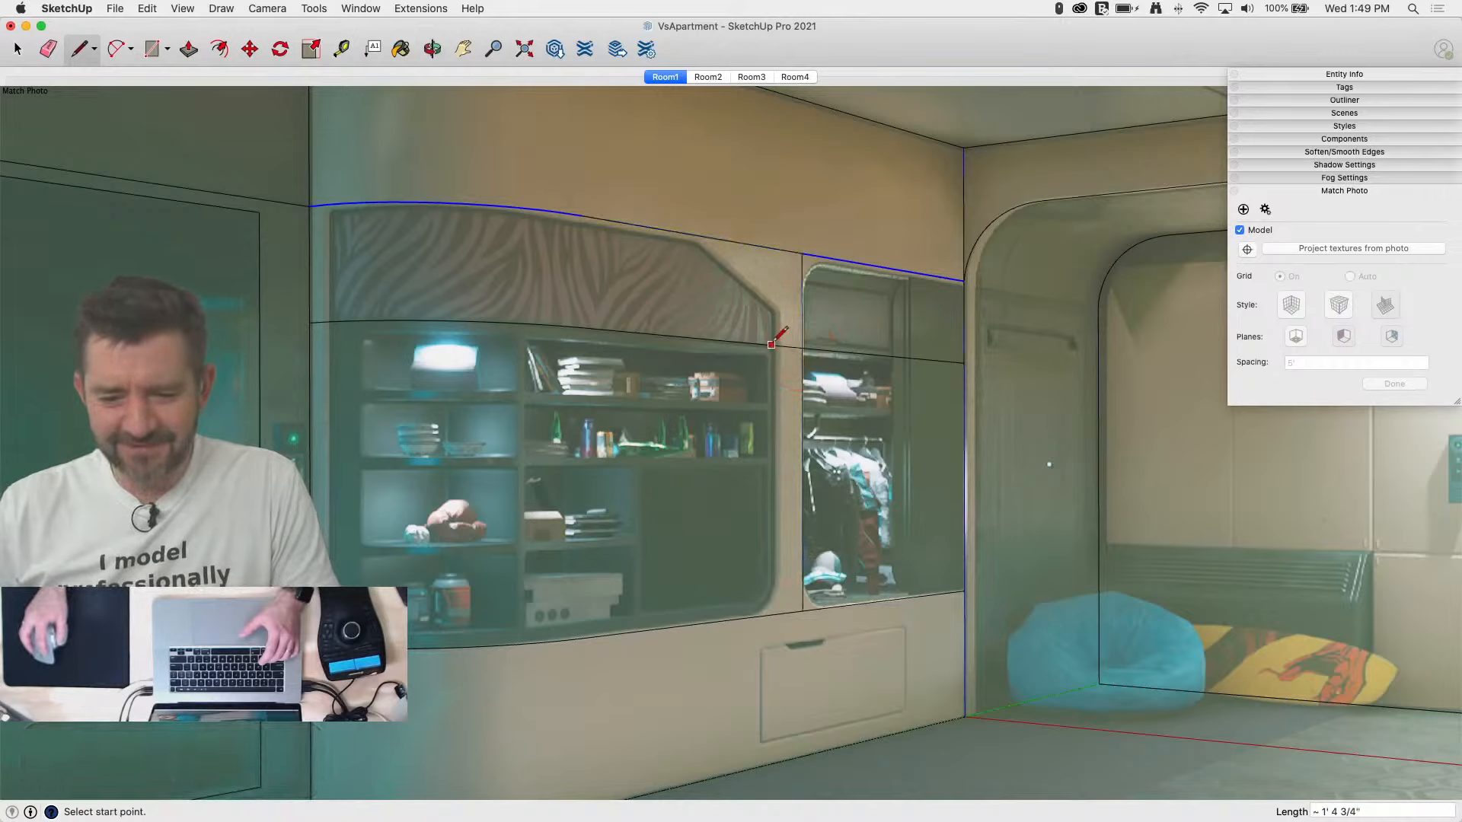
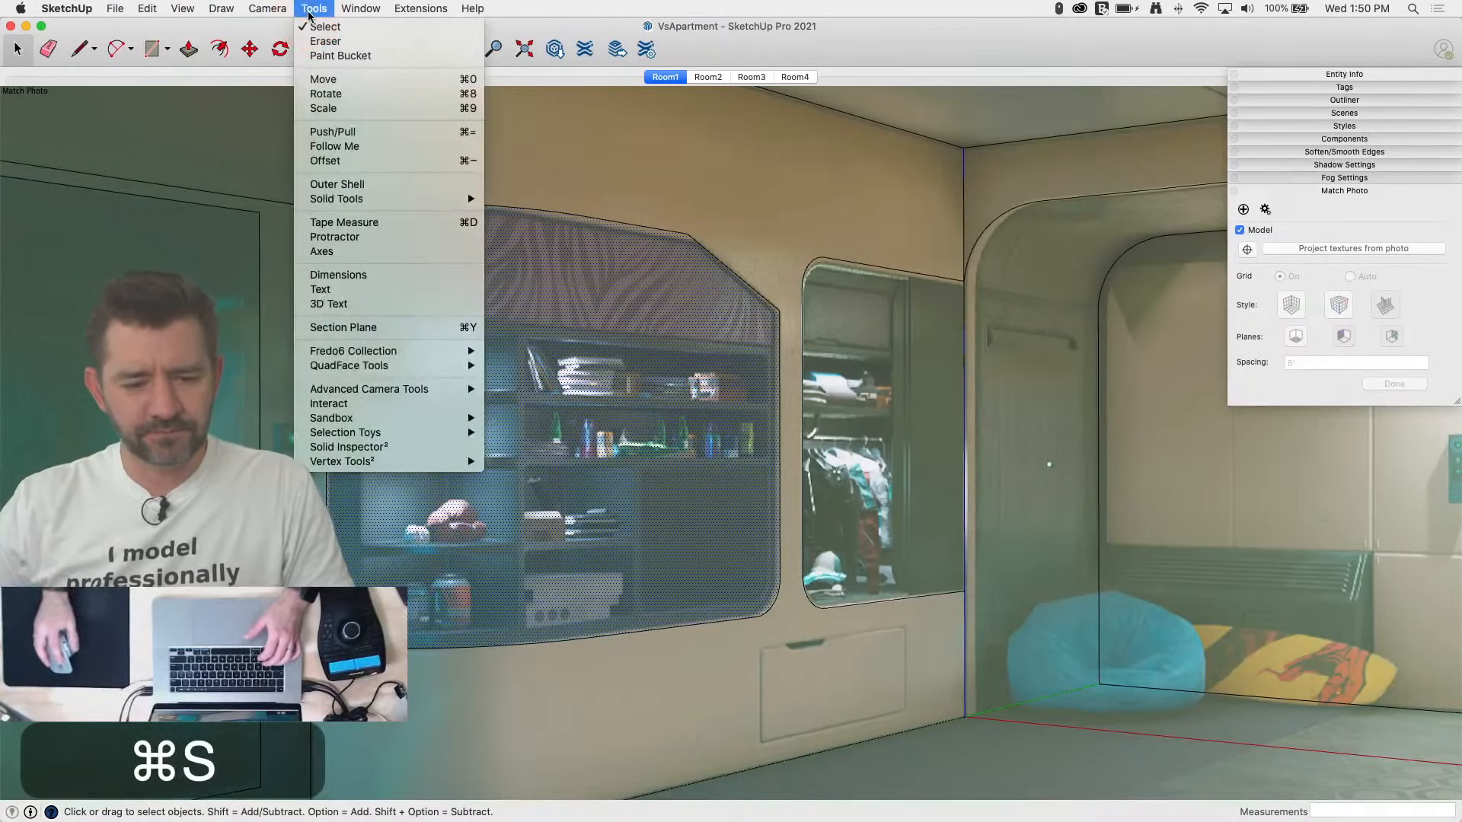
Step: Recess the shelf opening face about 1 3/8" with Joint Push Pull, and push the neighbouring closet opening face slightly inward
mouse_move(549, 361)
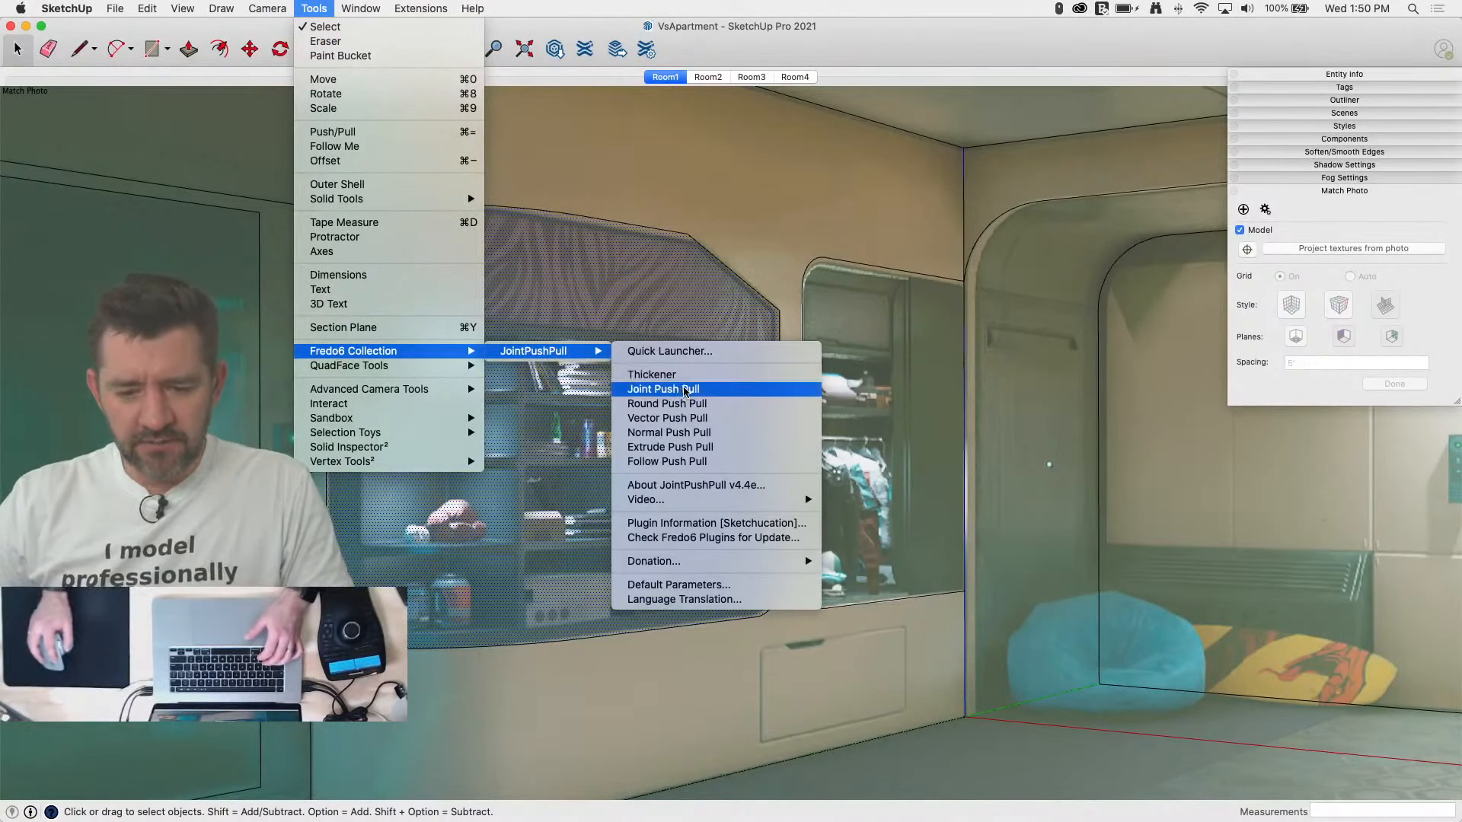
click(663, 389)
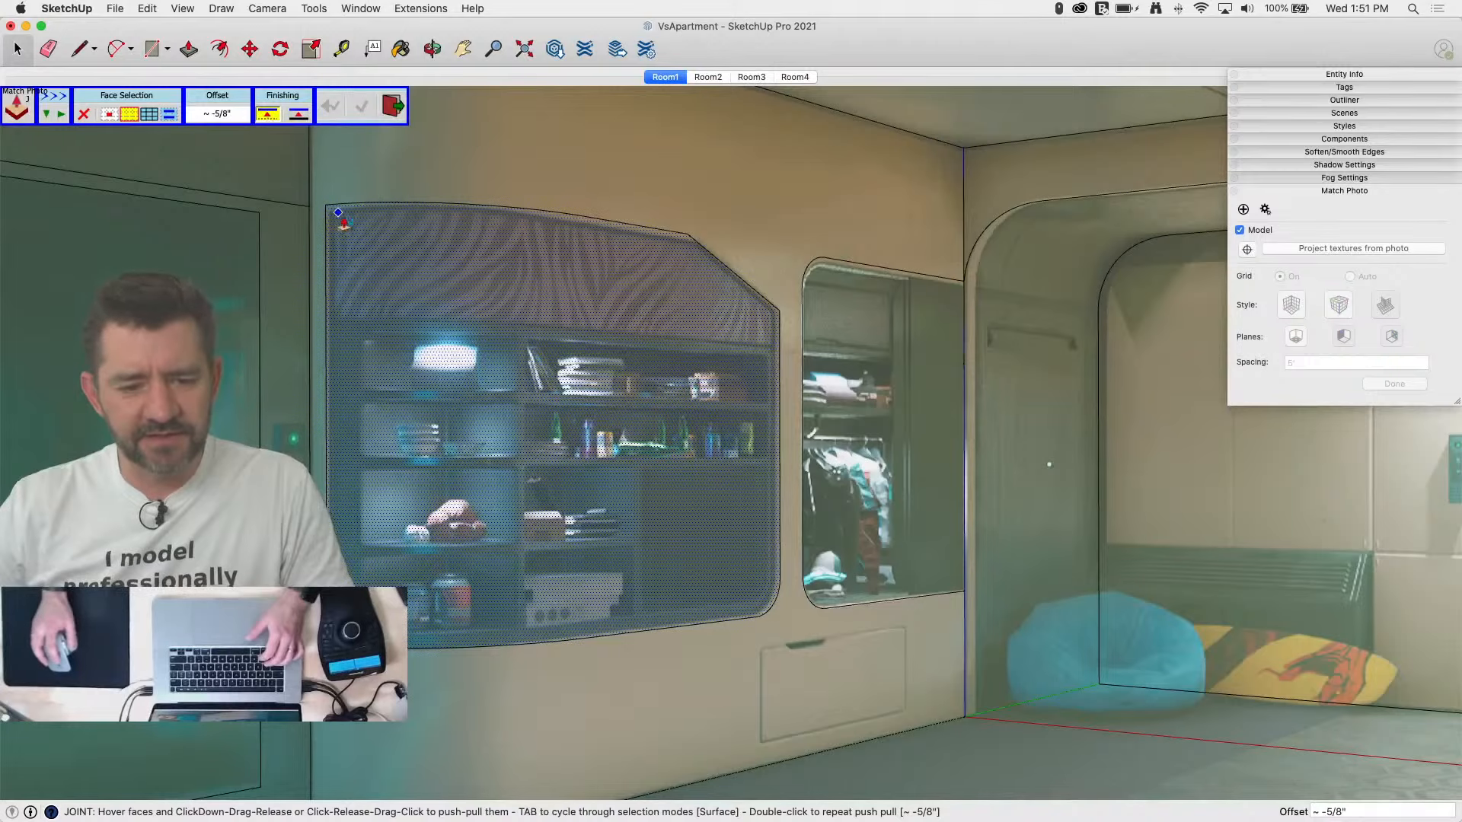
scroll(358, 236, up, 6)
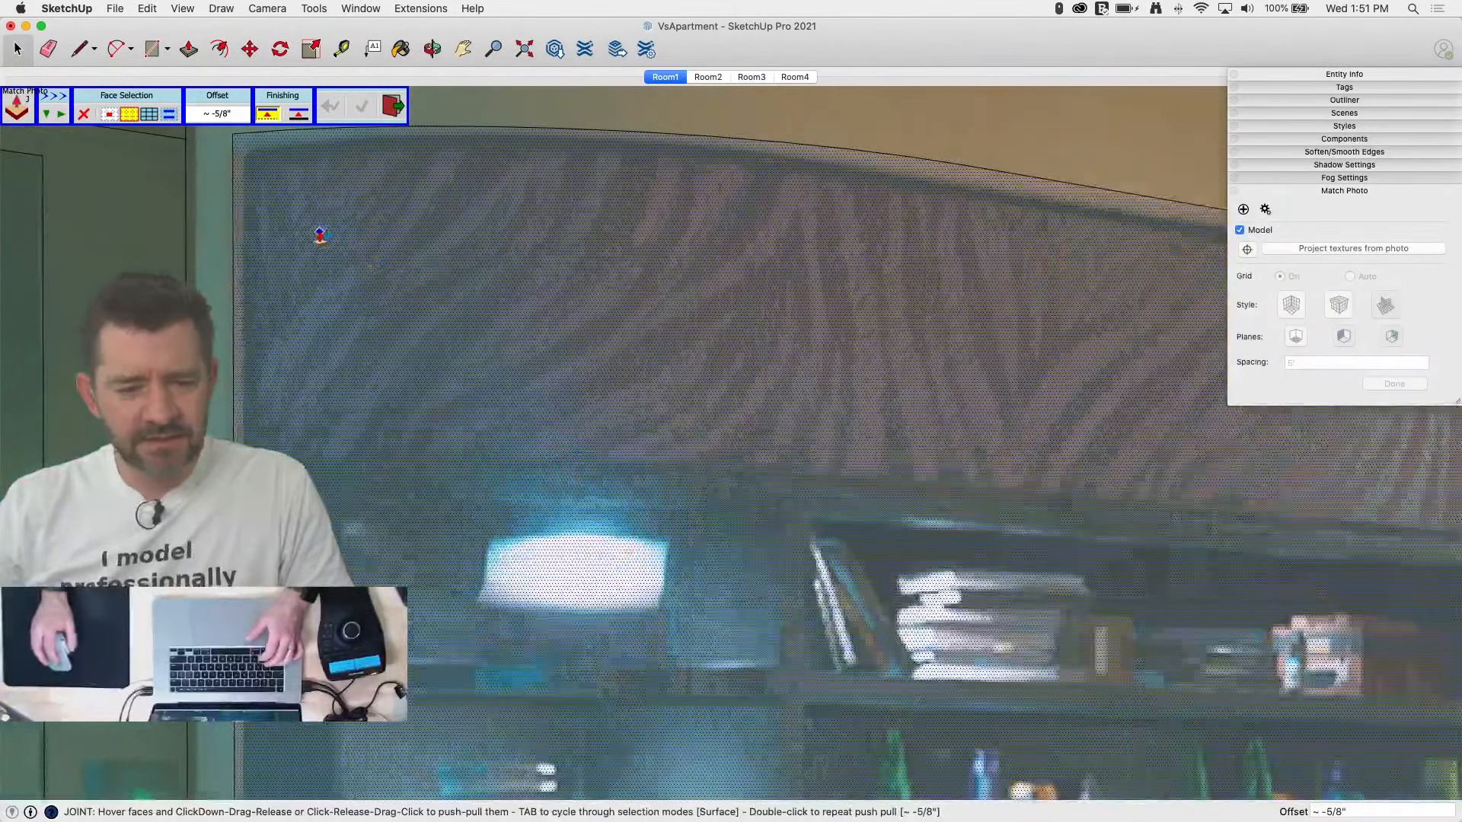
drag(271, 201, 293, 221)
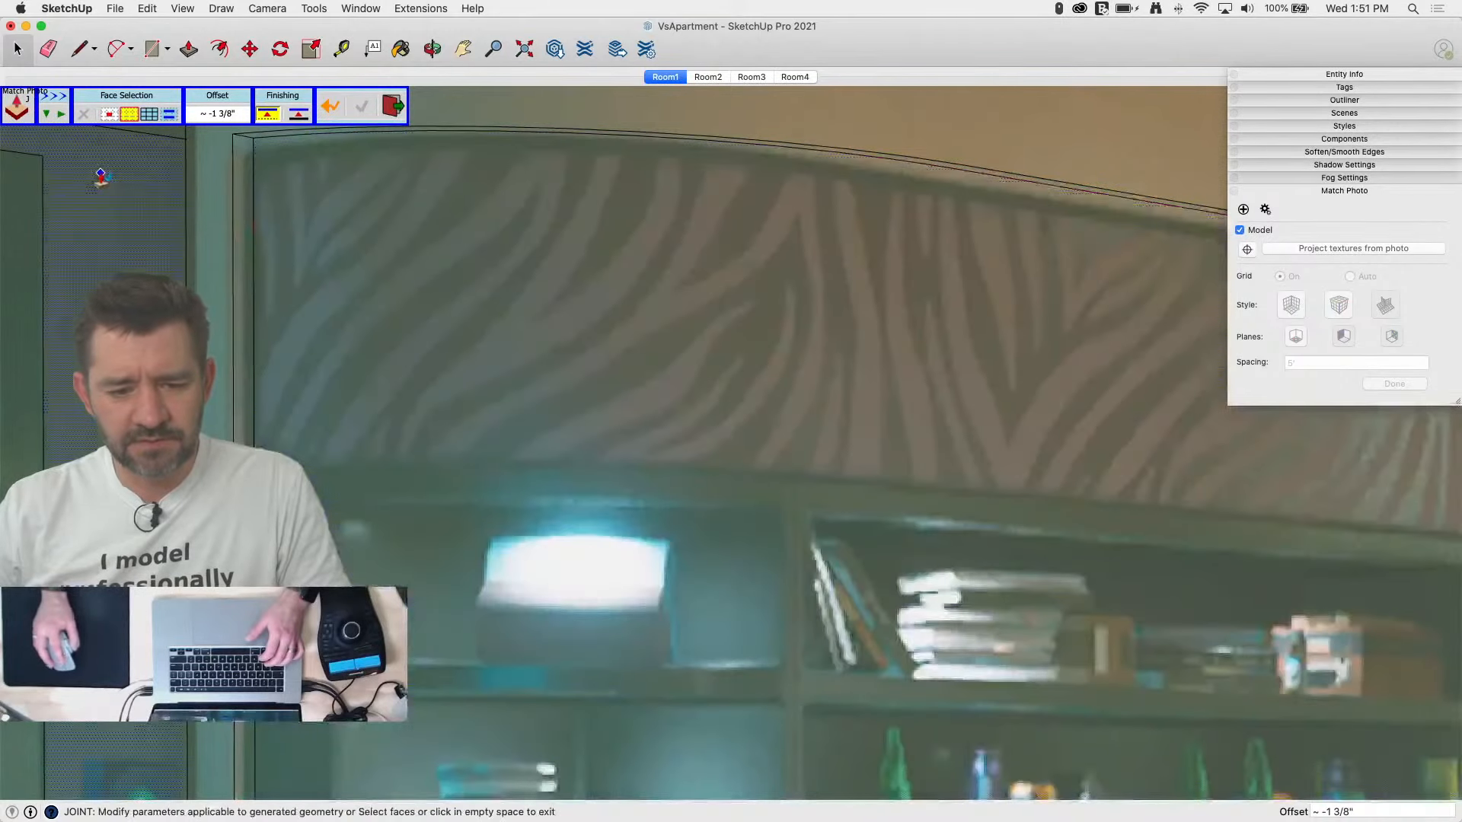
scroll(293, 221, down, 5)
scroll(843, 347, up, 5)
scroll(842, 346, down, 4)
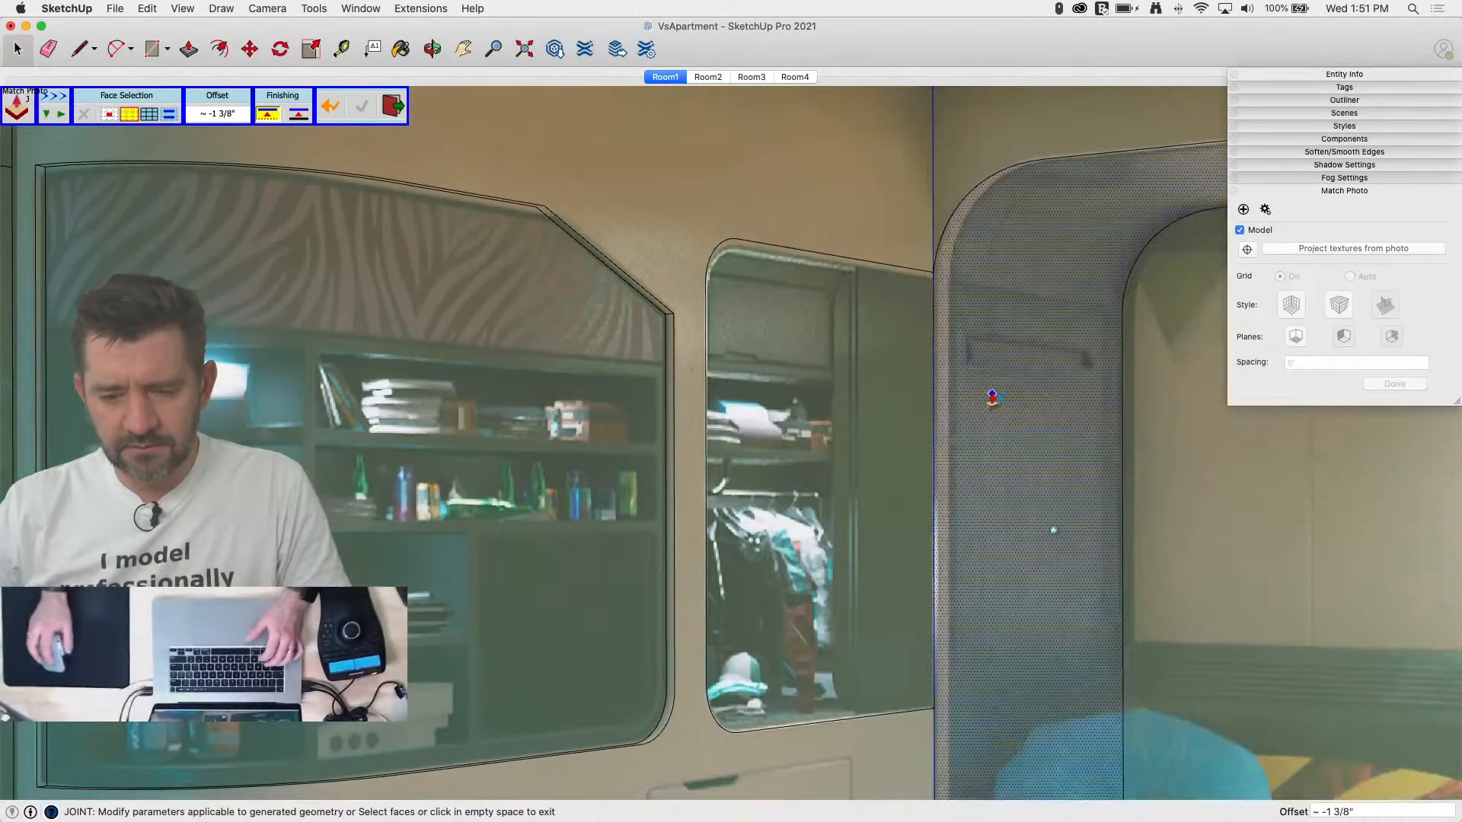
drag(881, 344, 879, 349)
mouse_move(885, 348)
middle_down()
mouse_move(816, 254)
mouse_move(979, 180)
mouse_move(1030, 215)
mouse_move(972, 239)
middle_up()
key(l)
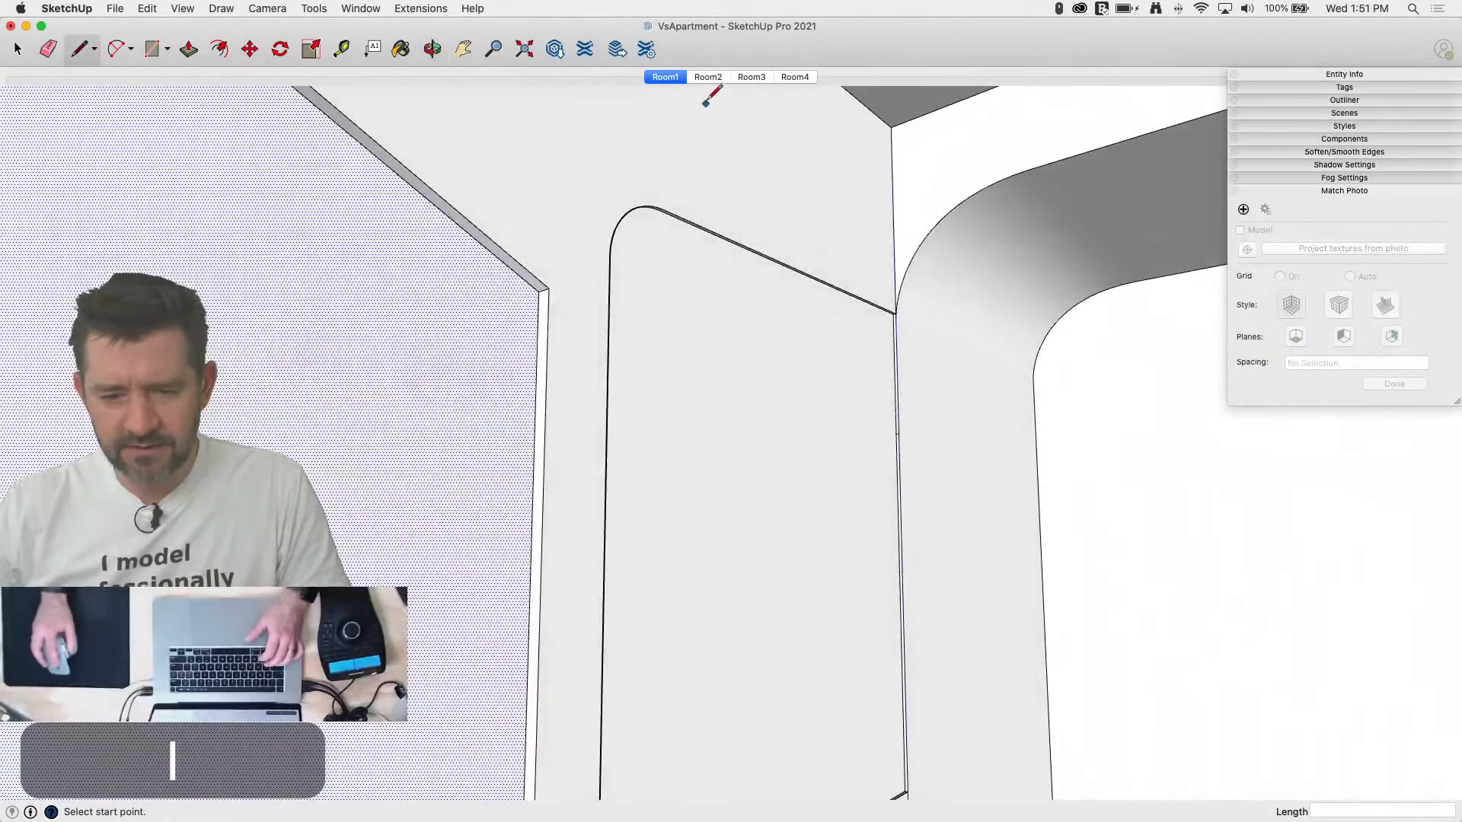
click(751, 77)
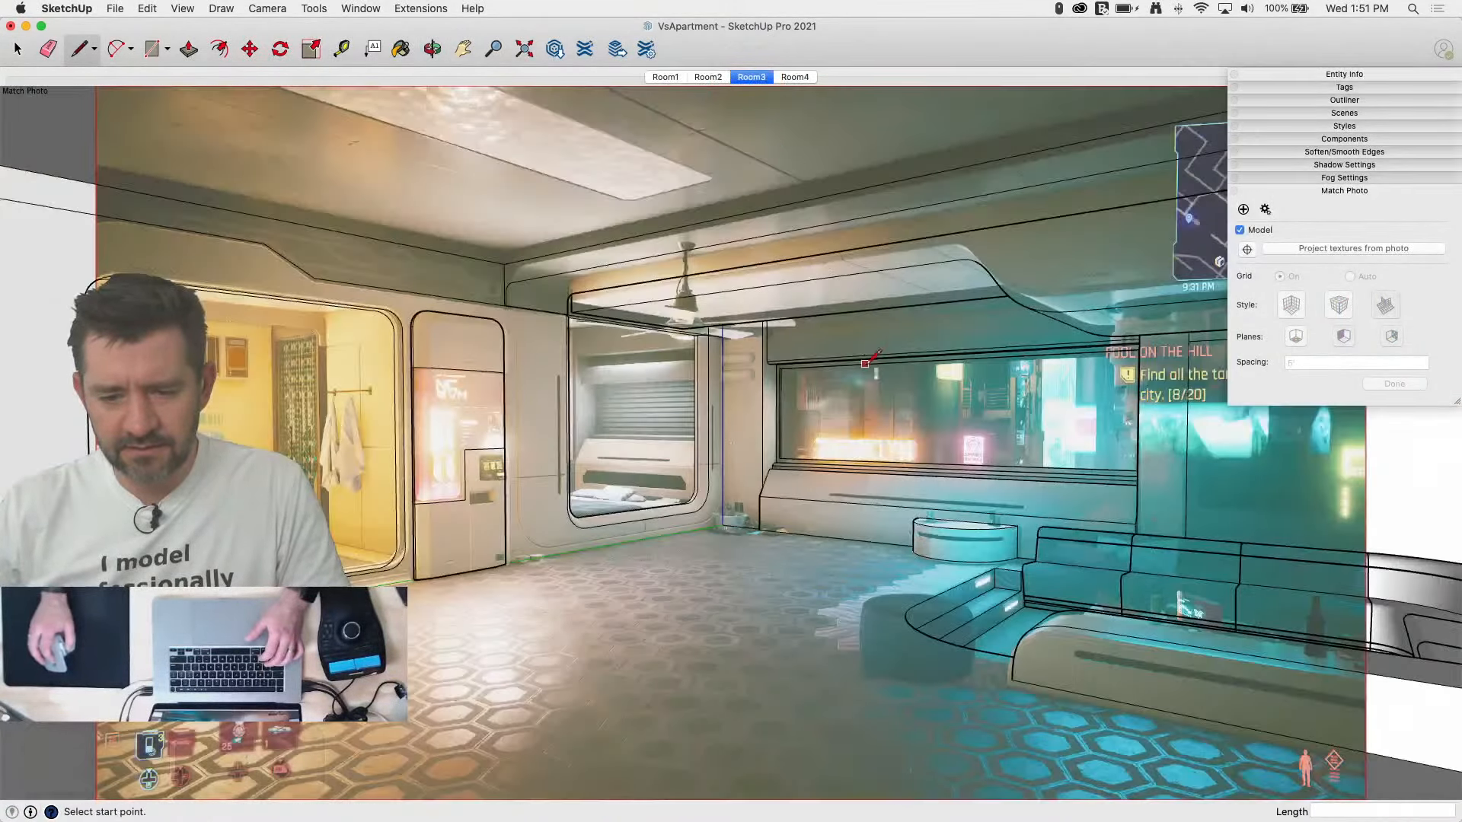
click(655, 77)
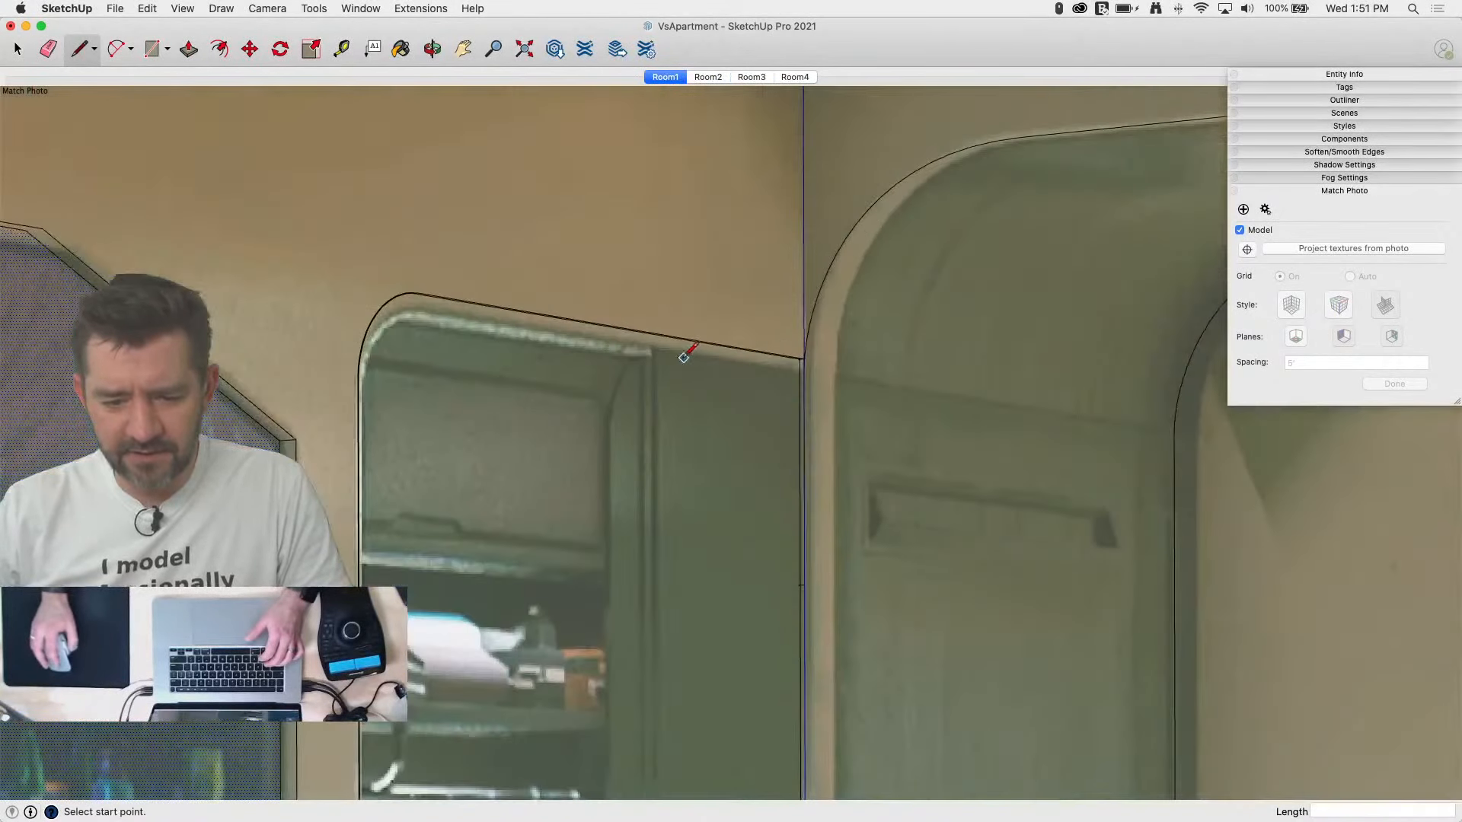
scroll(684, 357, up, 5)
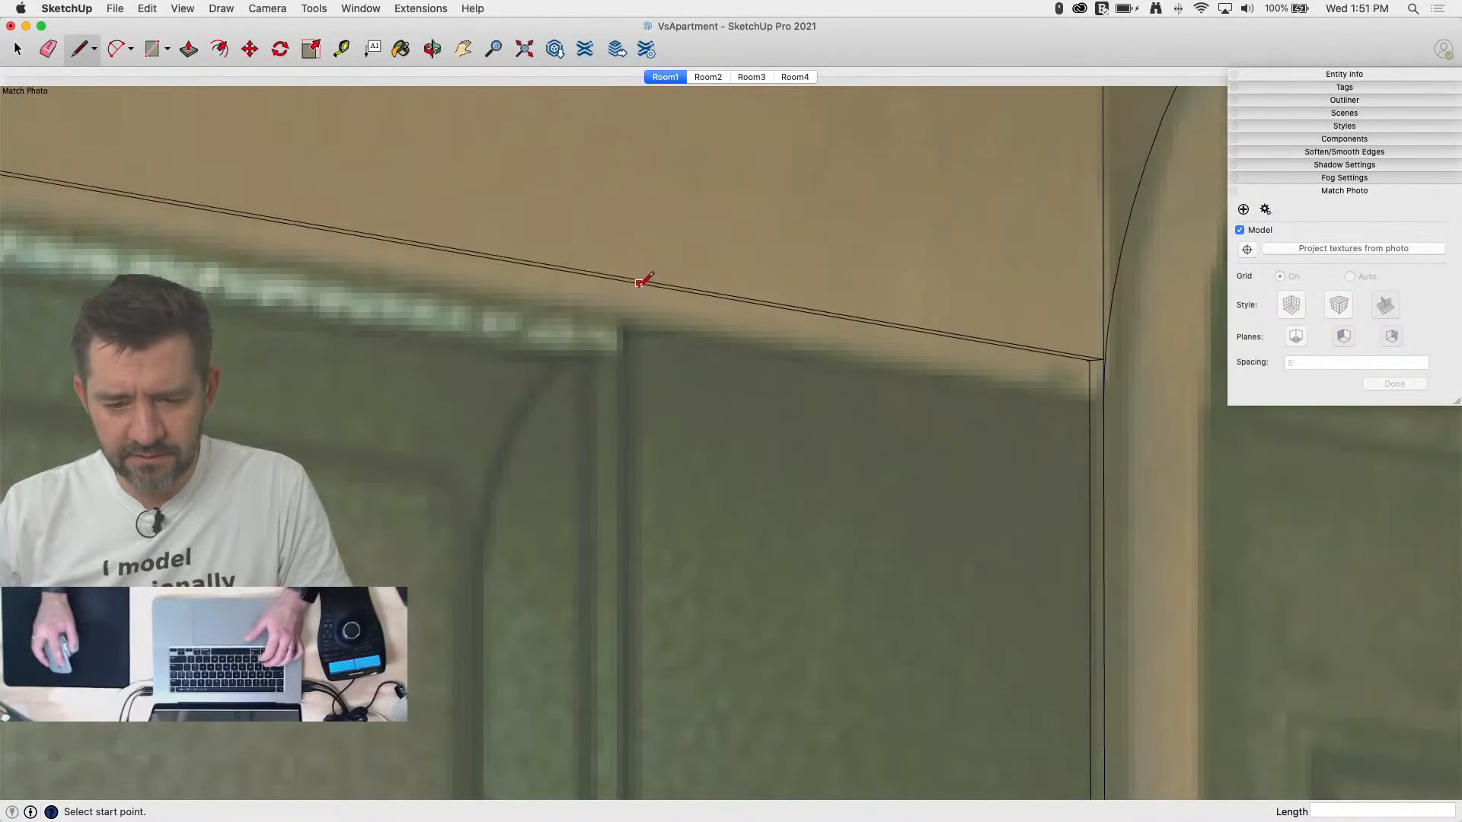
click(639, 282)
scroll(602, 228, down, 5)
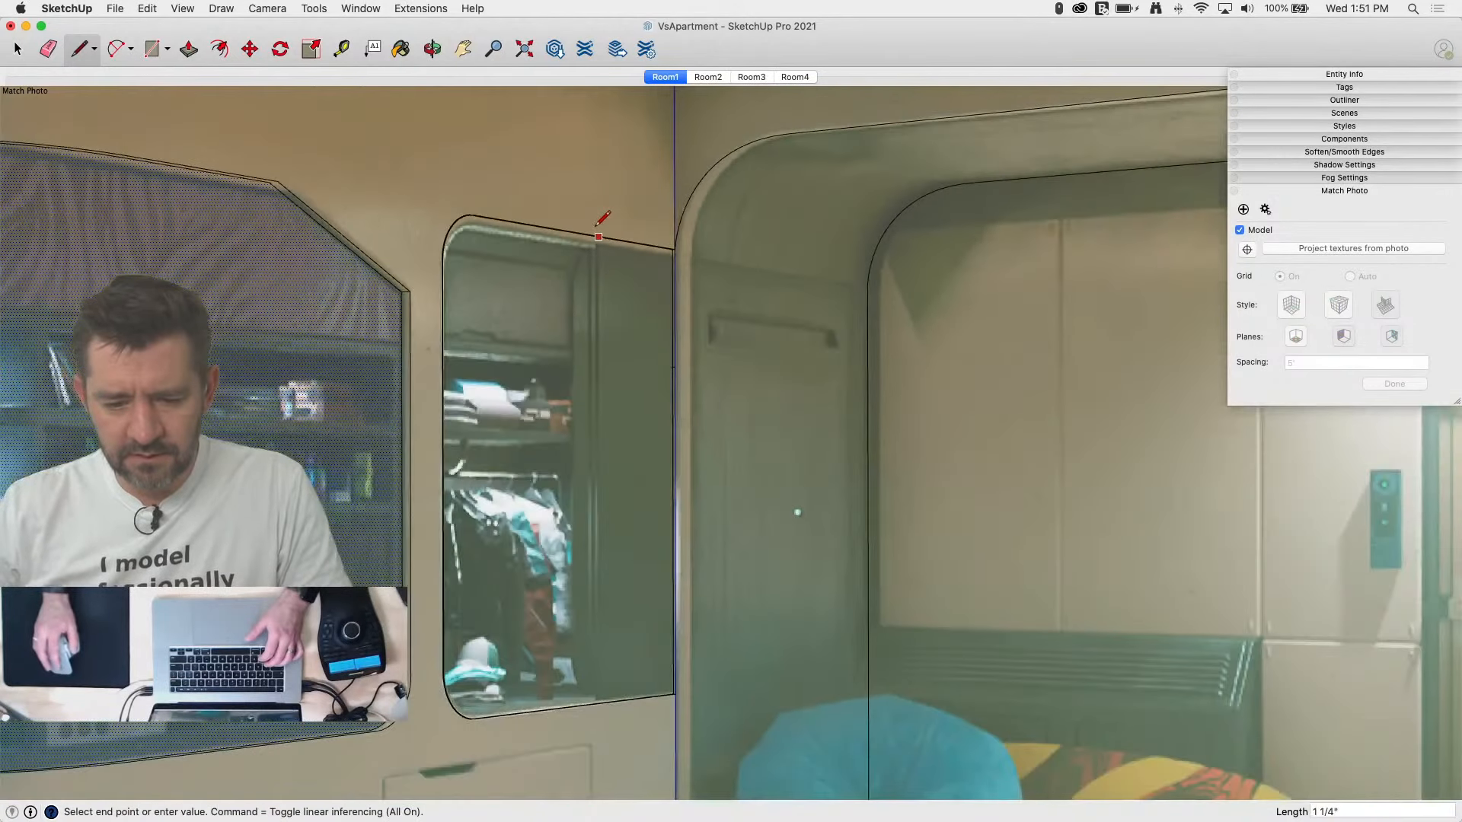
key(space)
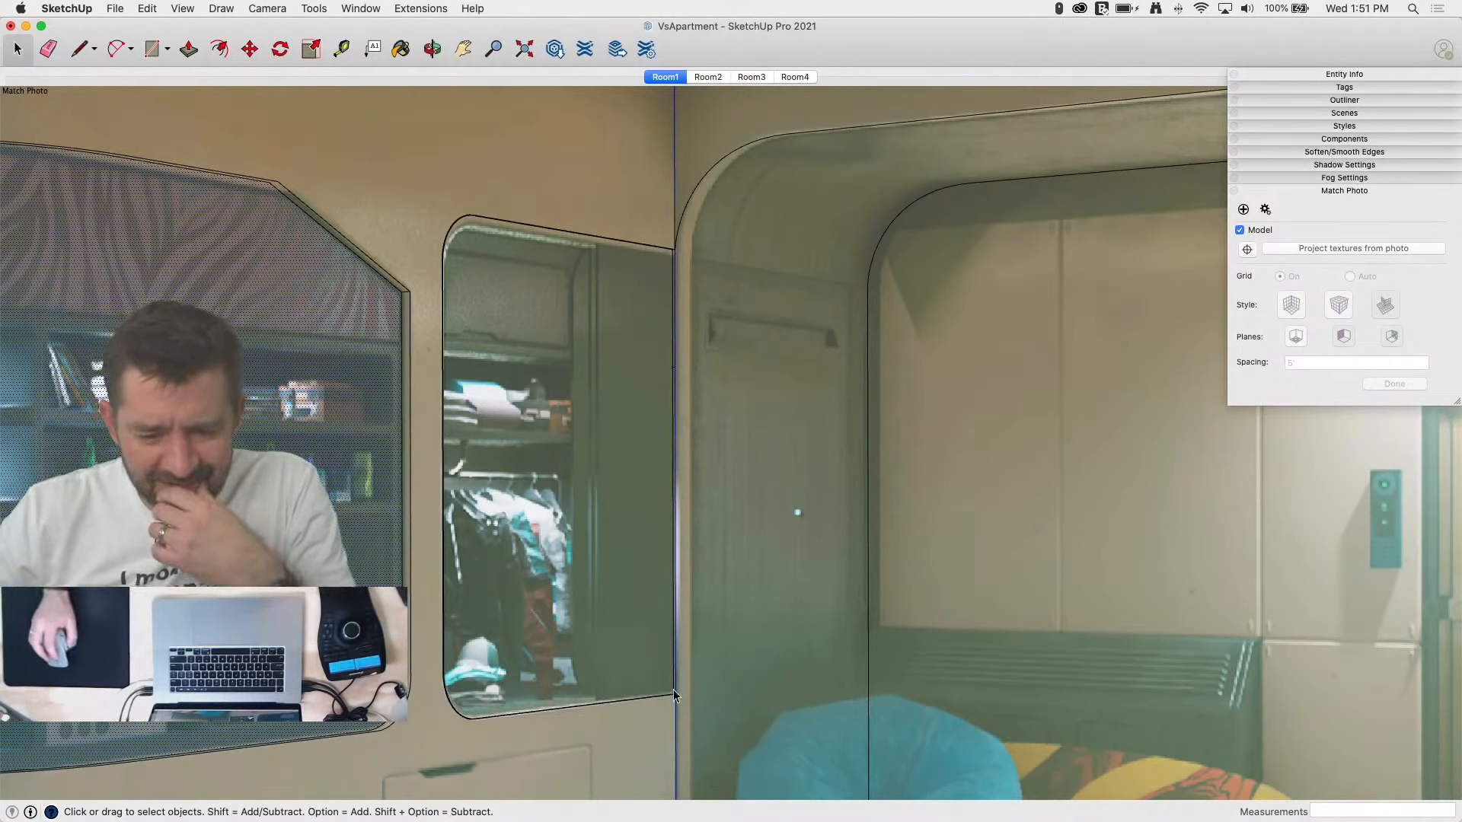
Step: Push the closet opening's face 1' 5 9/16" back into the wall
scroll(591, 688, up, 3)
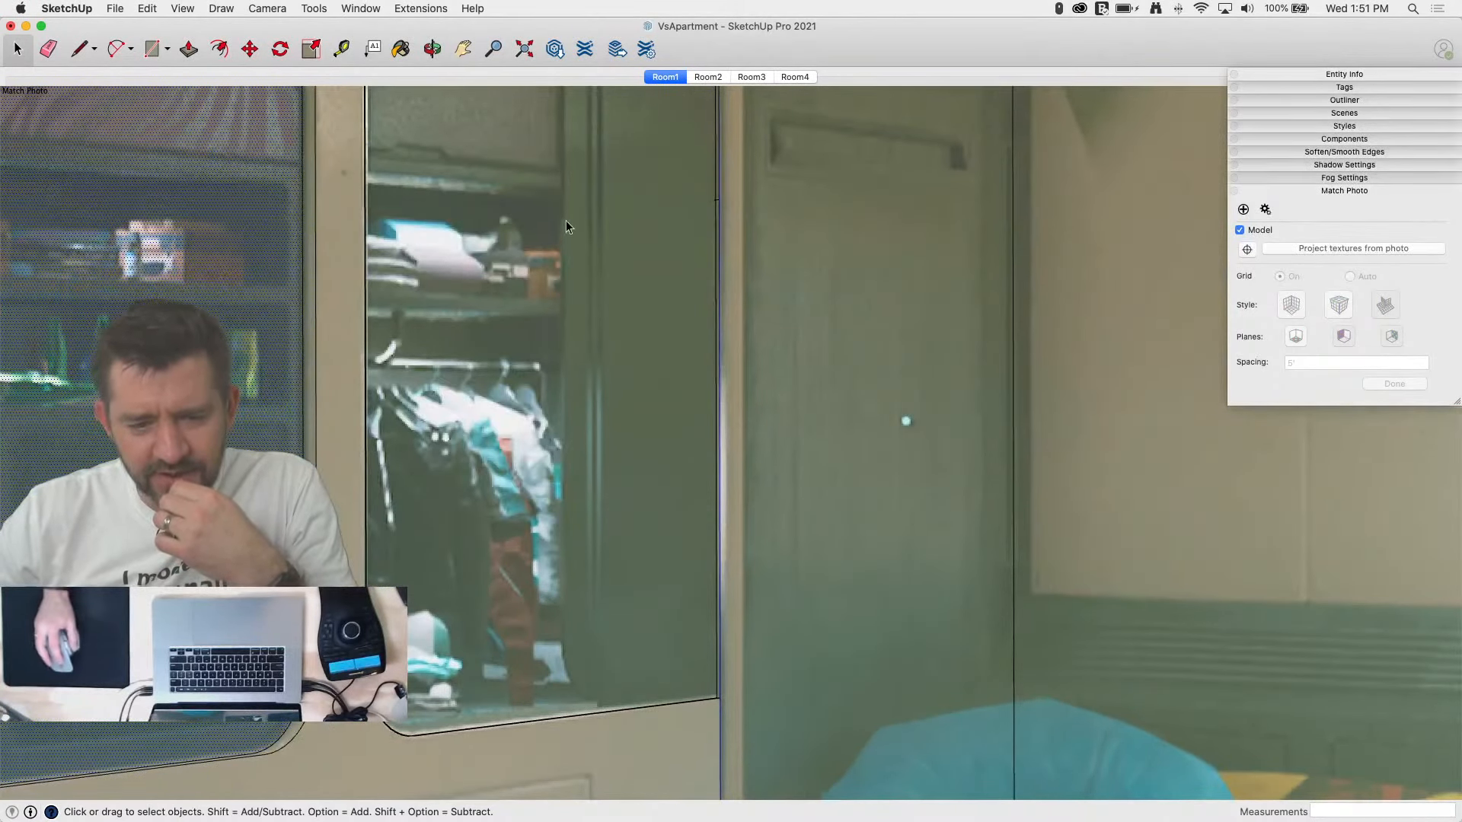
scroll(493, 478, down, 5)
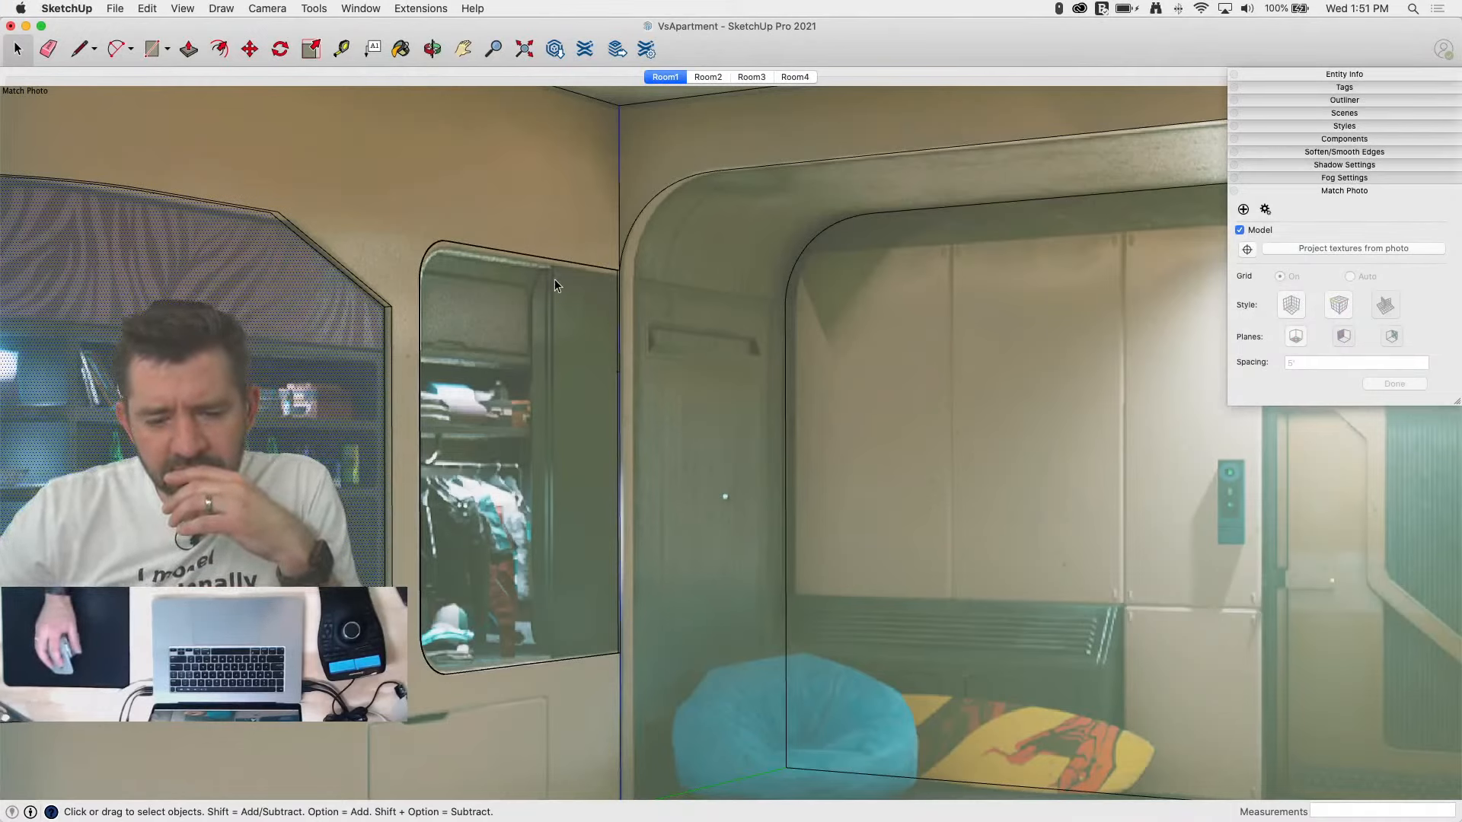
key(p)
click(542, 312)
drag(532, 316, 472, 341)
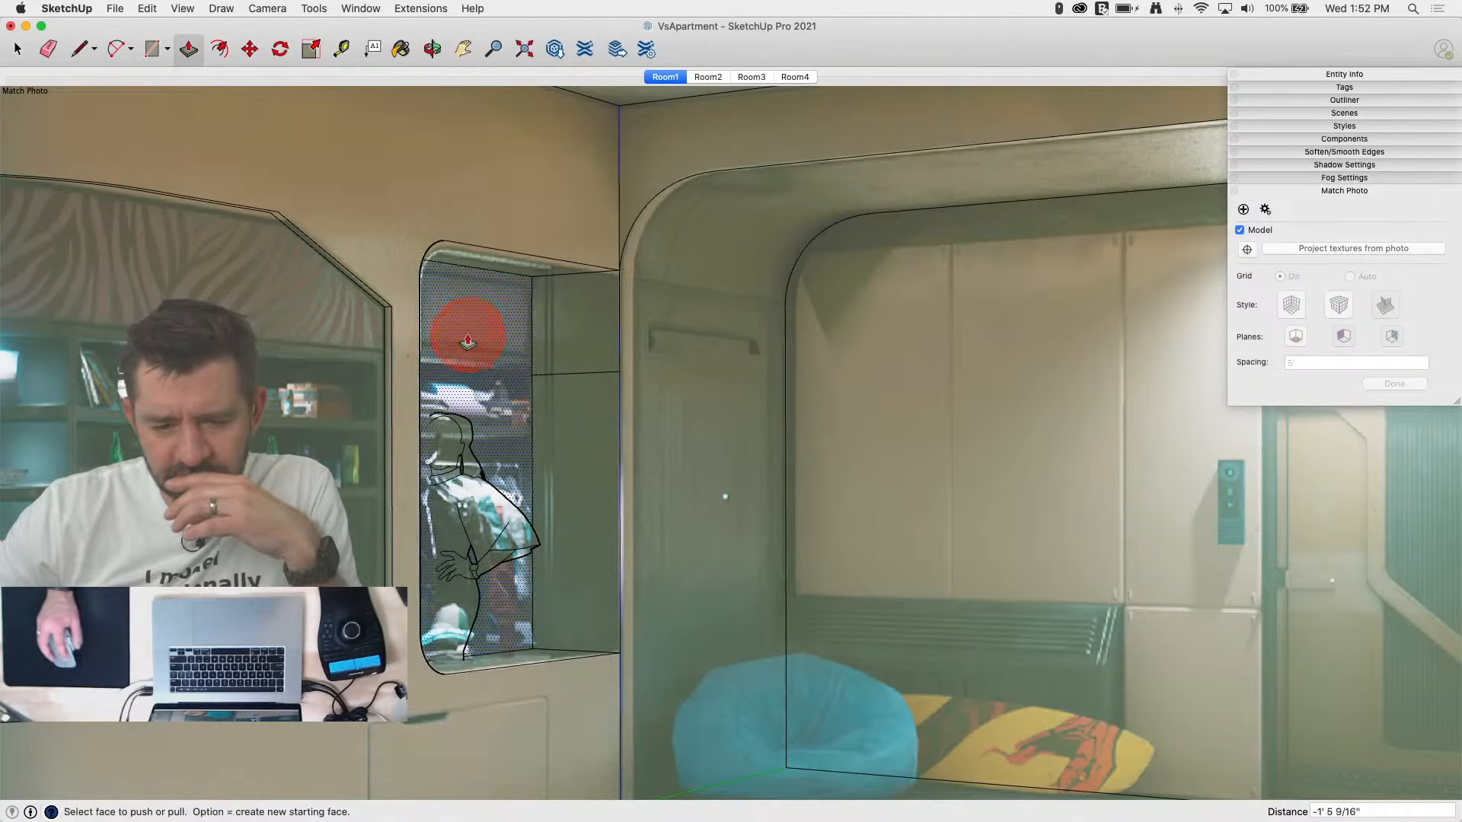
Step: Erase the scale figure standing inside the recessed closet
key(e)
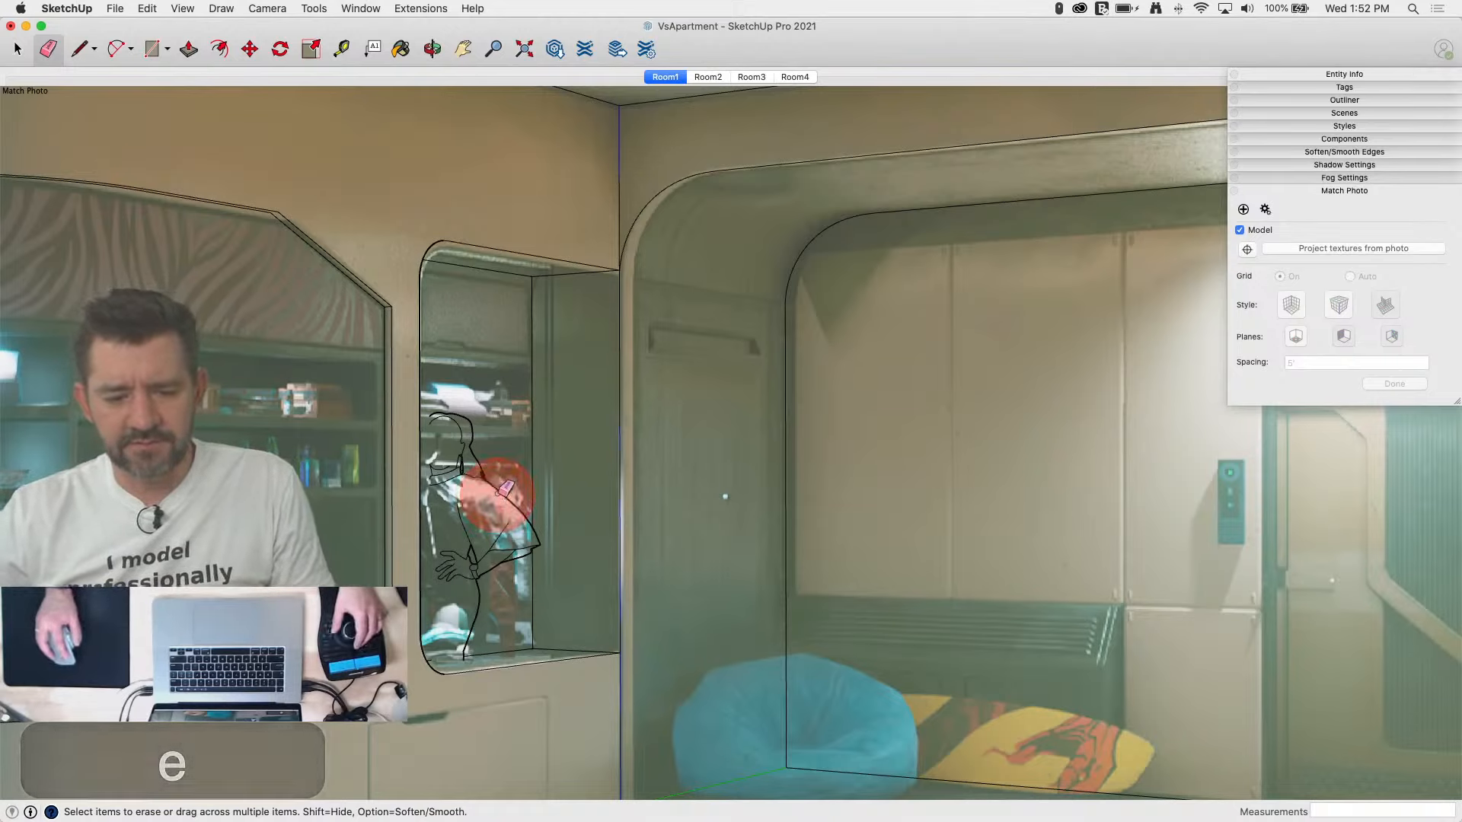
click(502, 491)
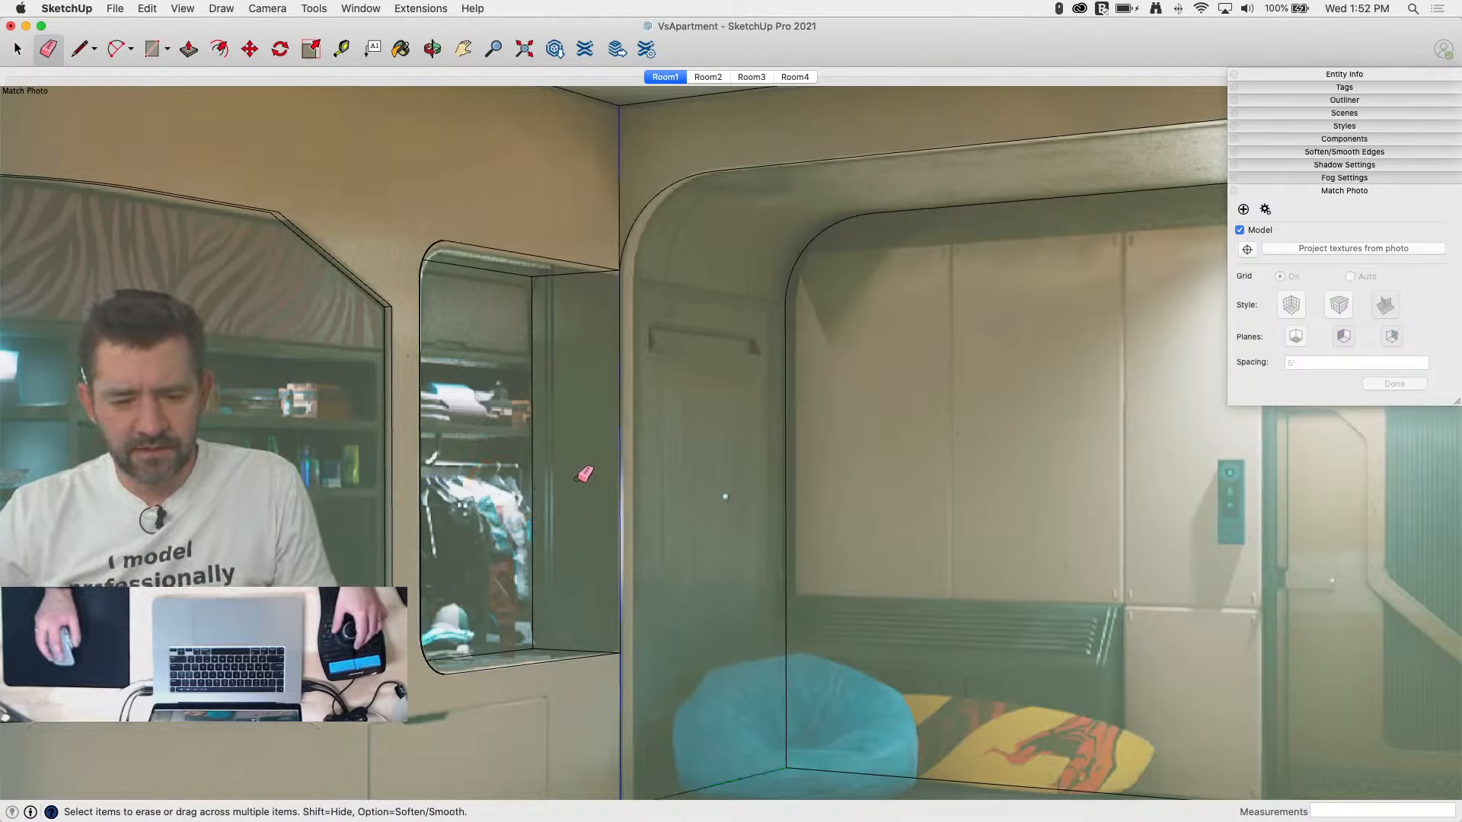
key(space)
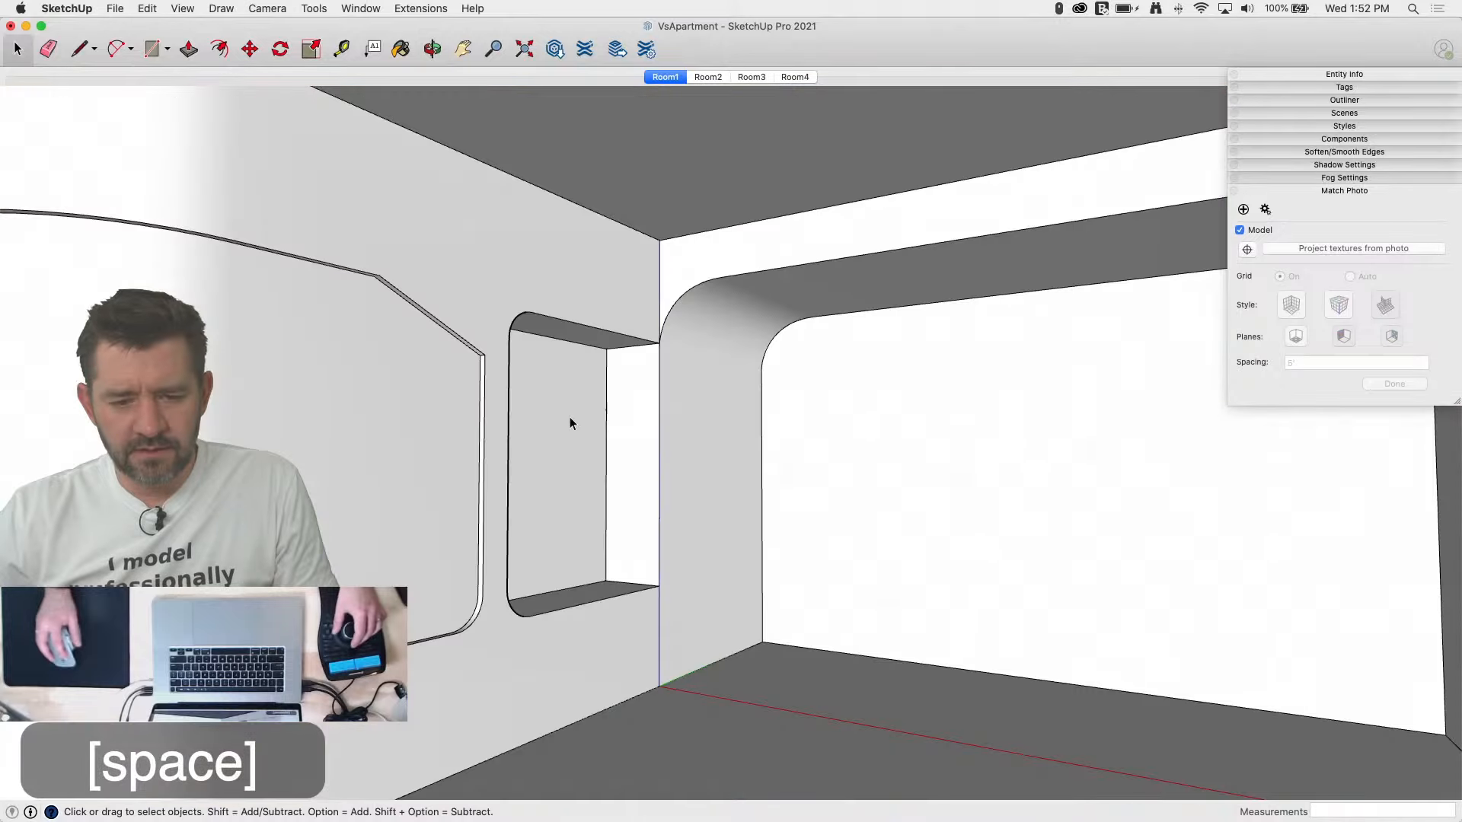
Step: Draw a vertical line about 5' 3 1/4" down the front of the closet's side wall, just inside its corner edge
scroll(642, 408, up, 10)
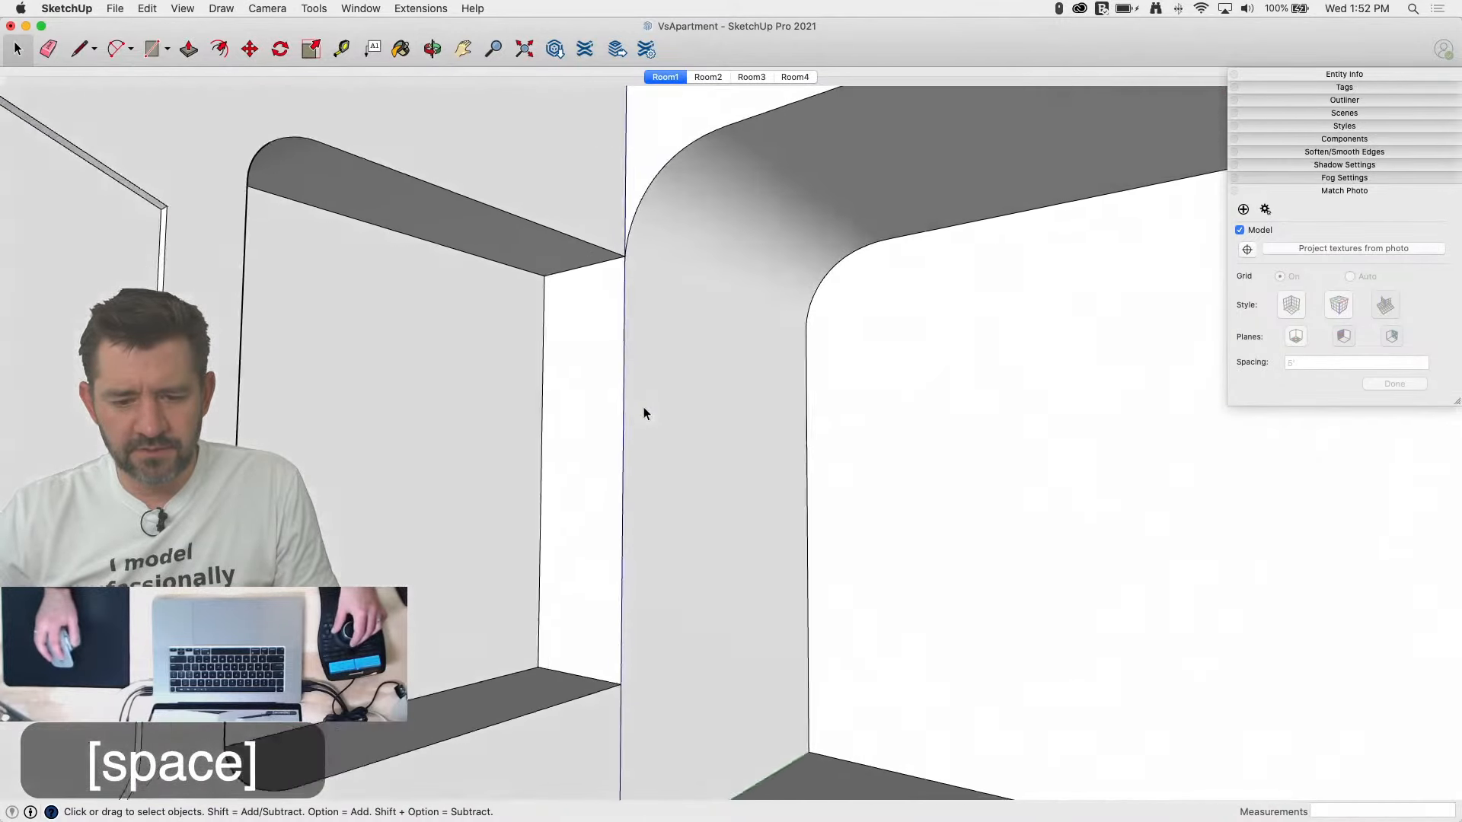
key(l)
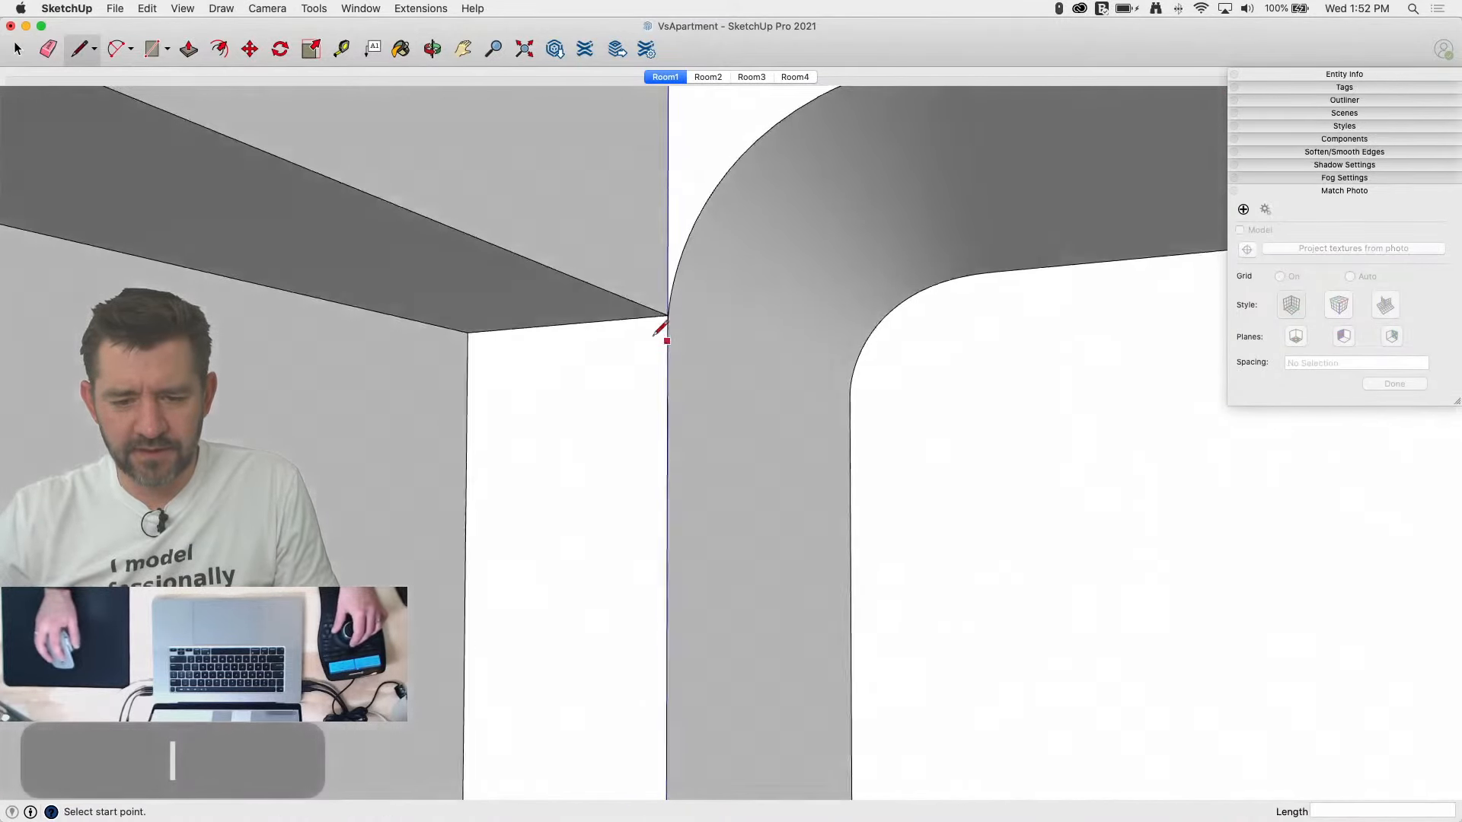
key(r)
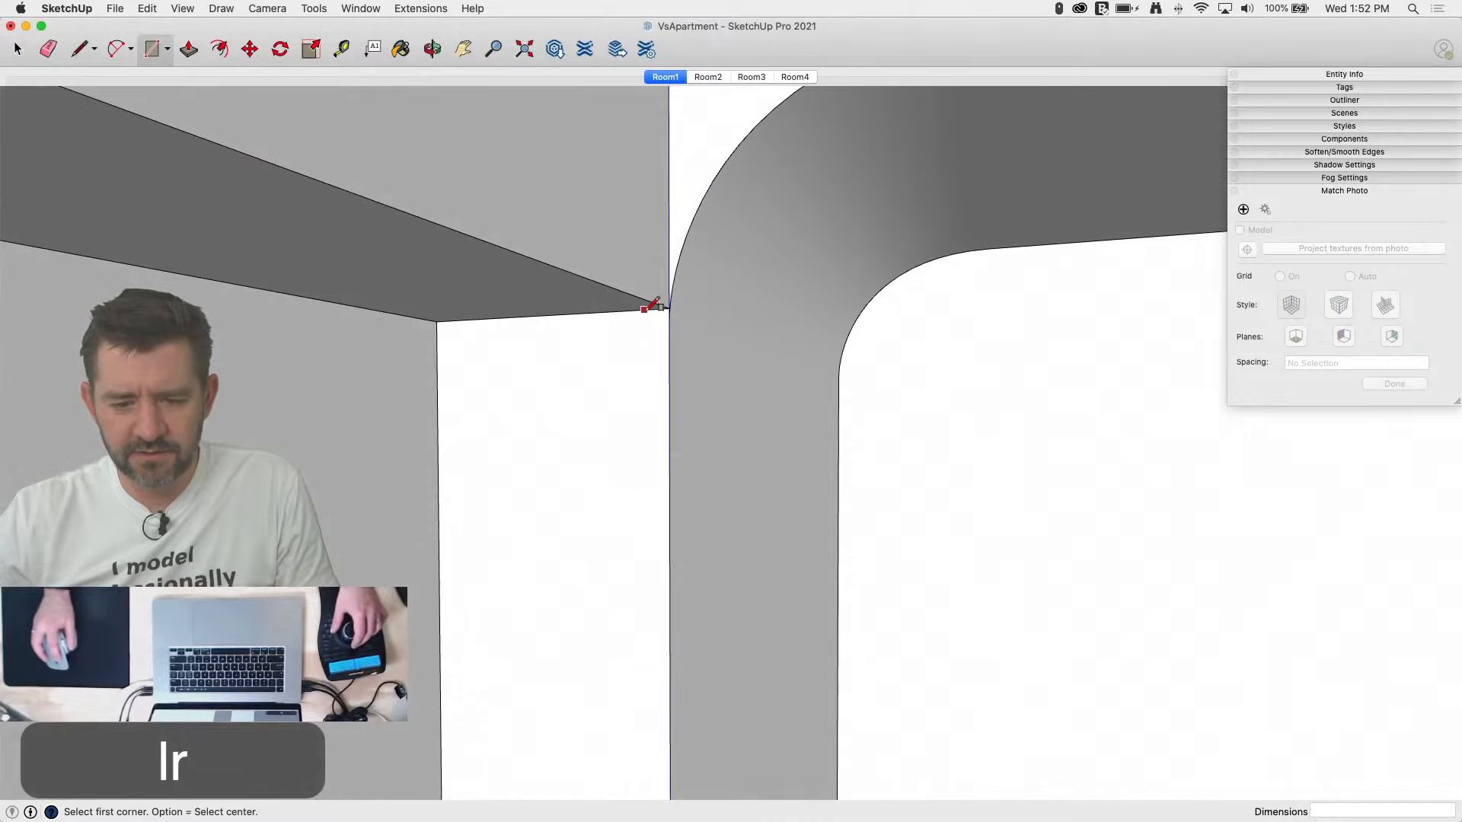
key(l)
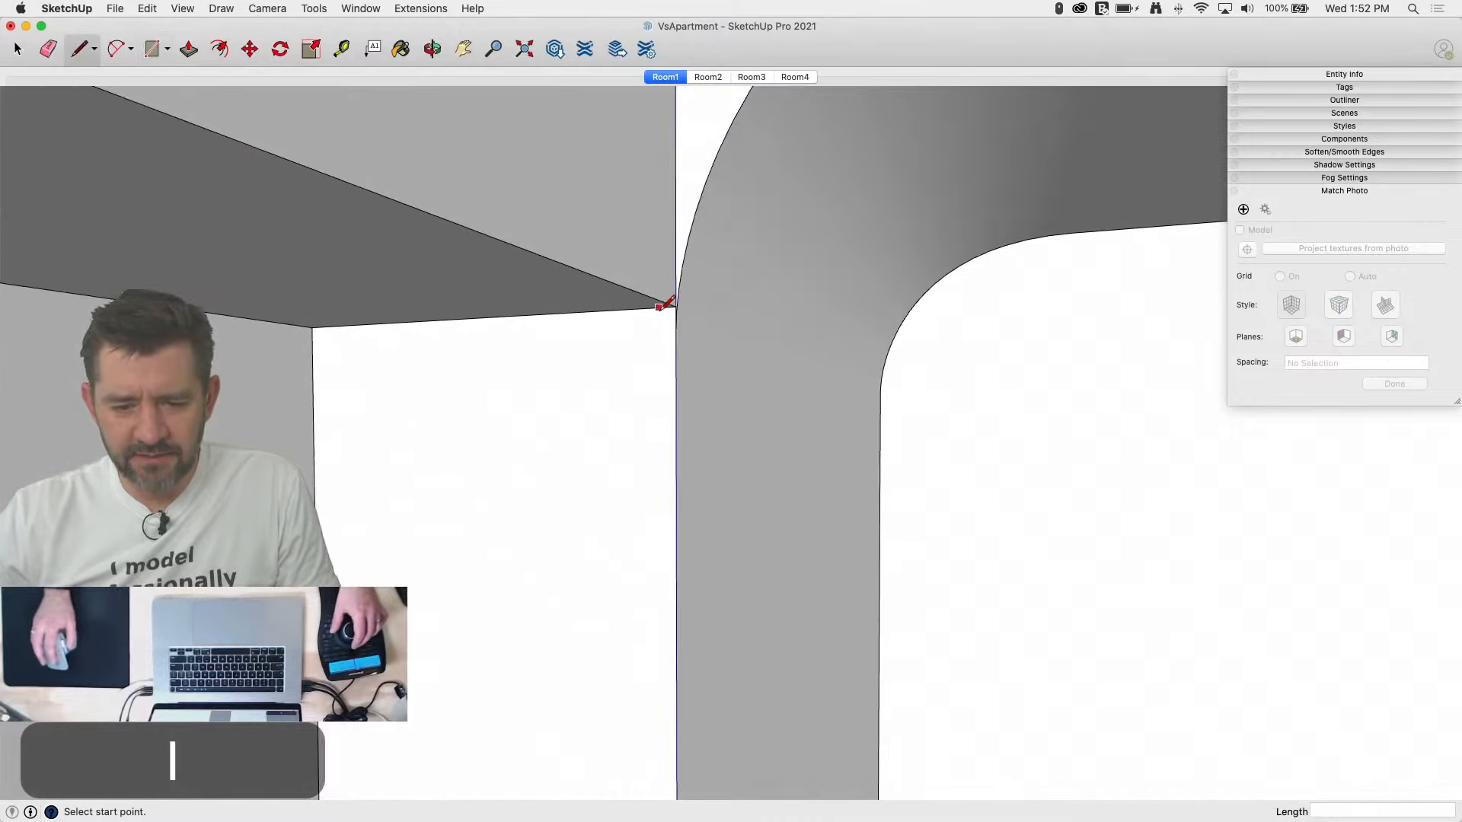
click(671, 305)
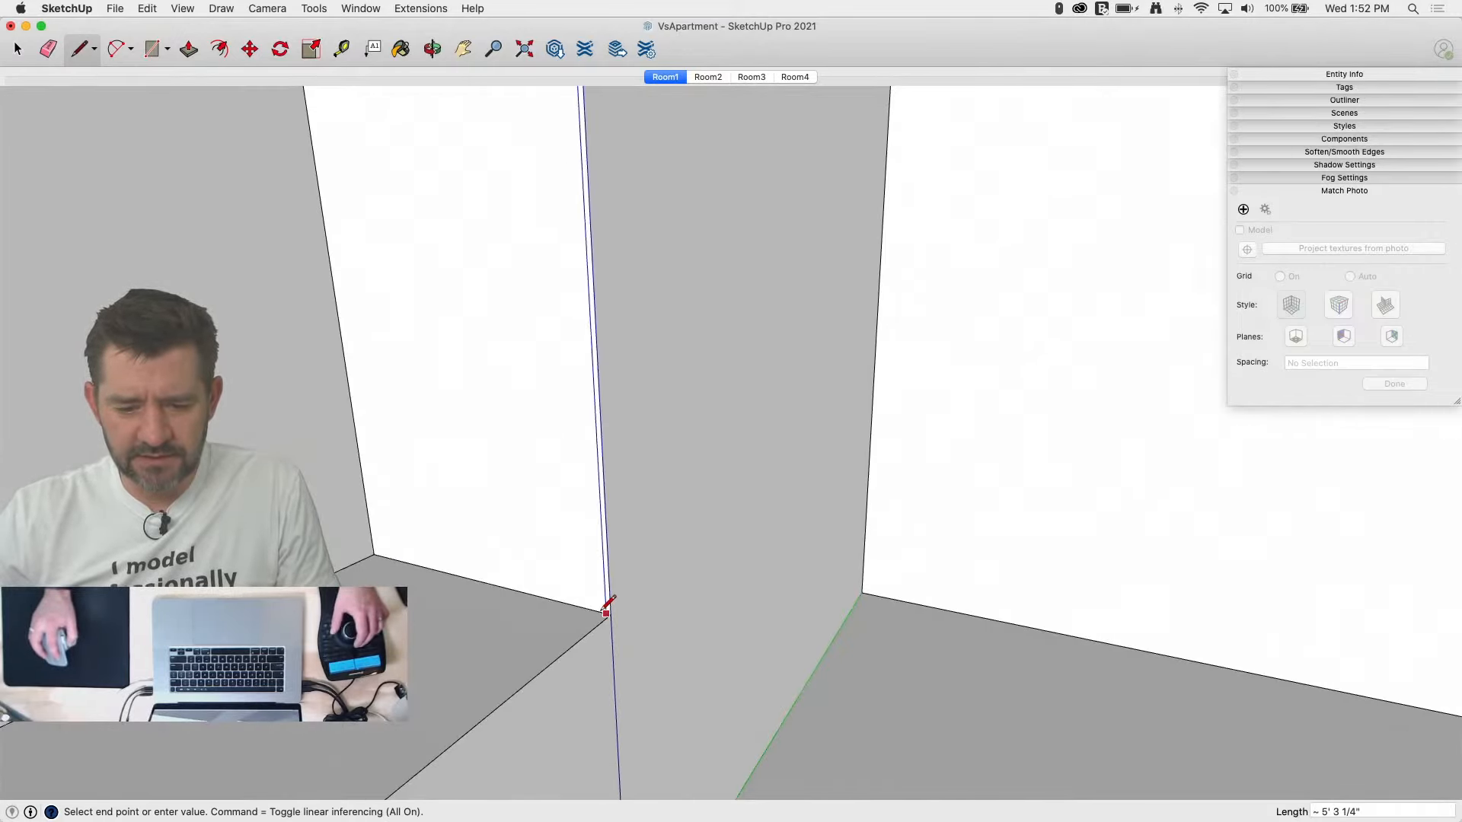
key(space)
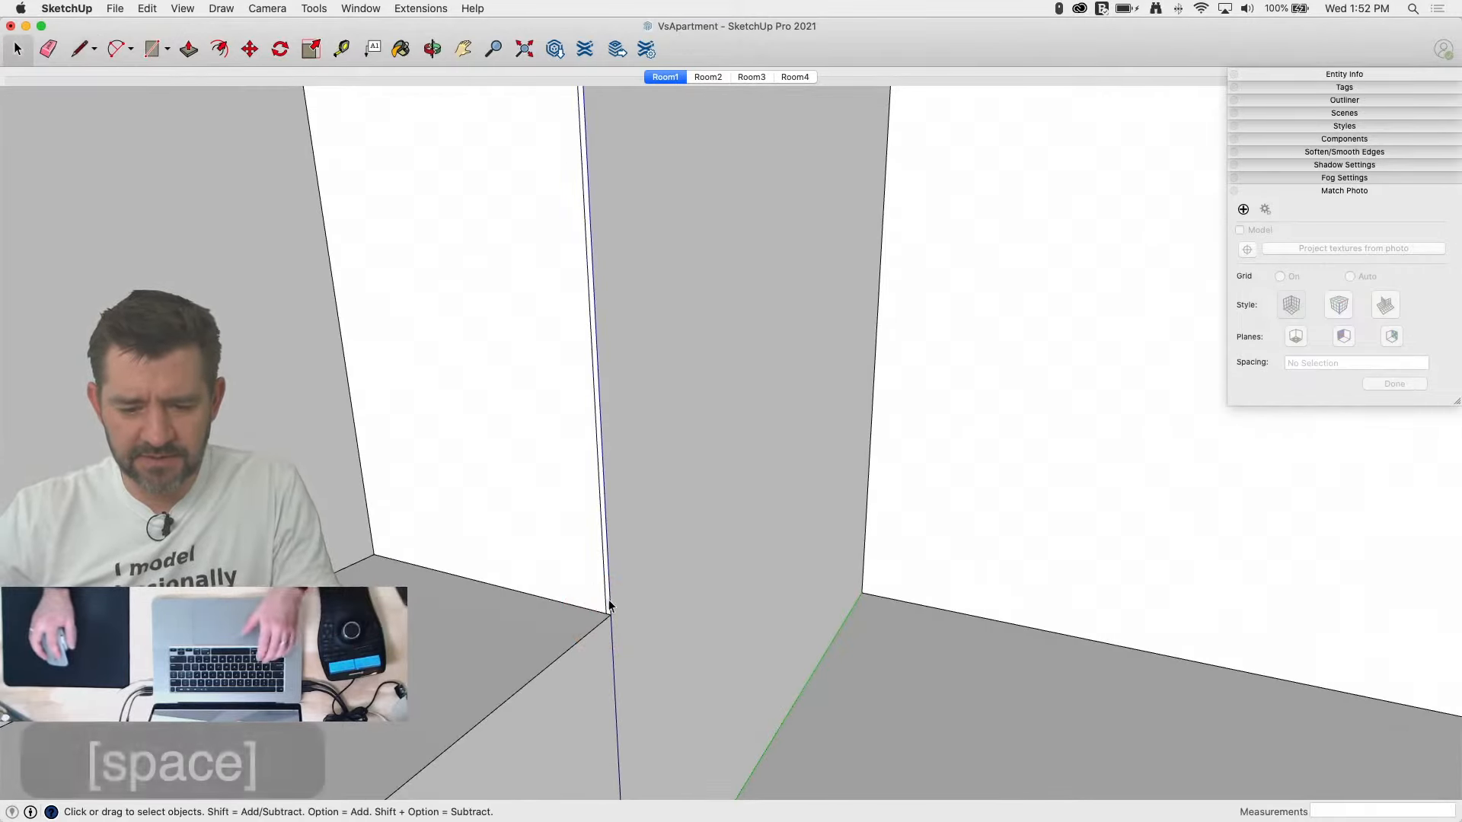
Step: Copy the vertical line on the closet's side wall a short distance further into the closet
click(599, 563)
key(m)
click(595, 563)
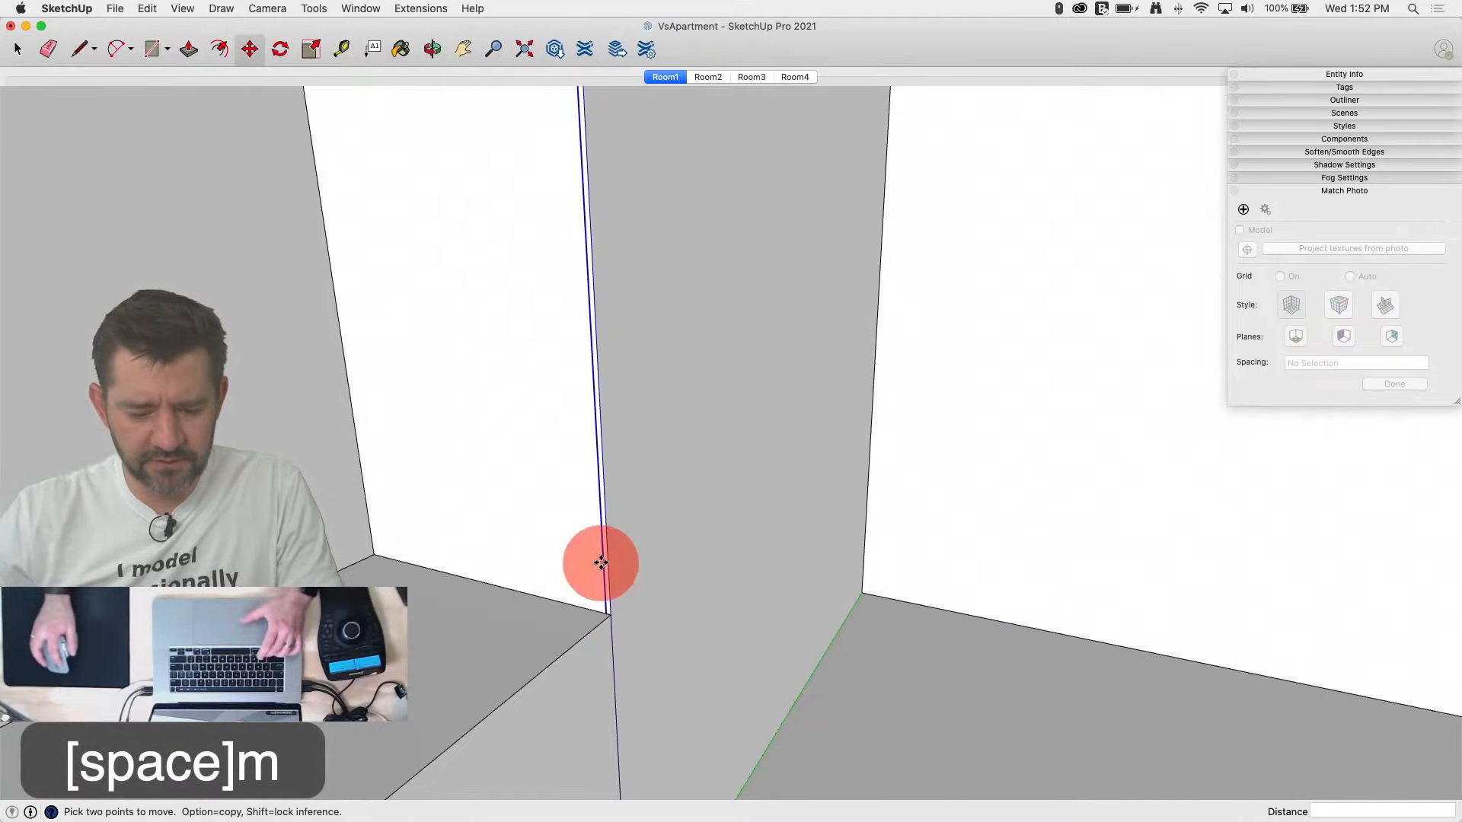
click(589, 560)
key(space)
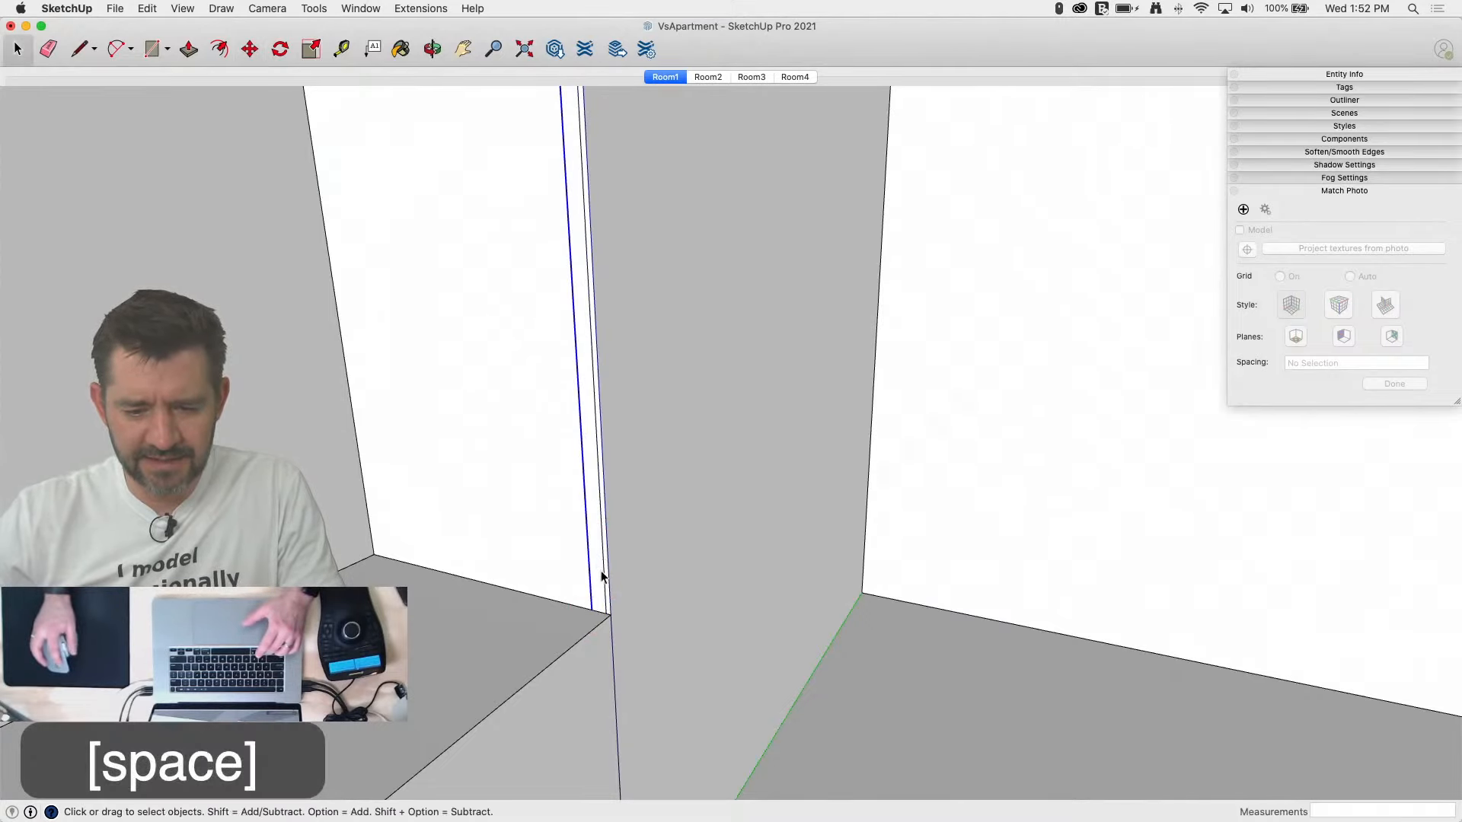
Step: Extend the copied vertical line about 15/16" up to the side wall's top edge, closing off a narrow strip of face
click(600, 578)
click(597, 574)
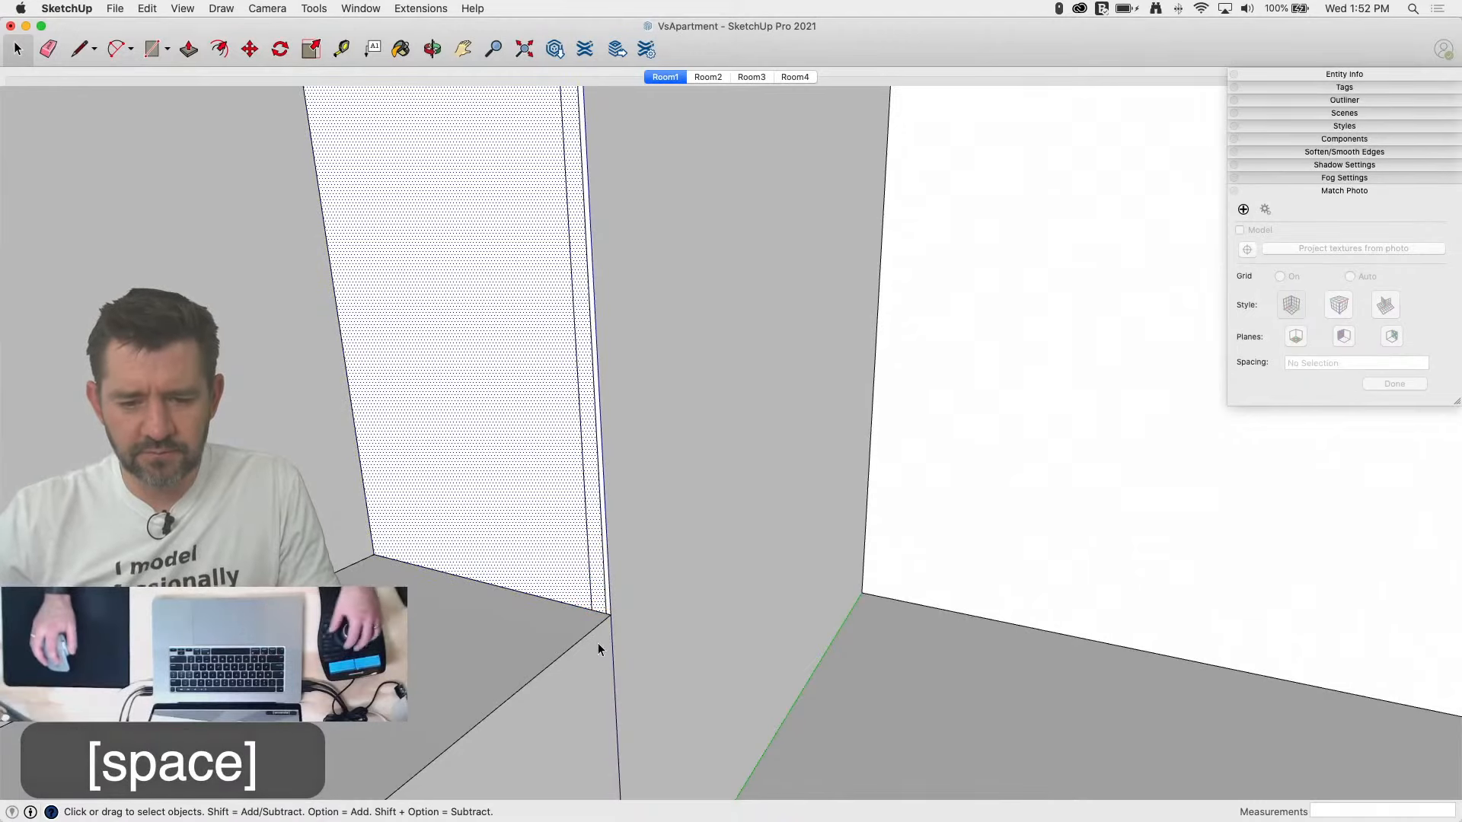
key(l)
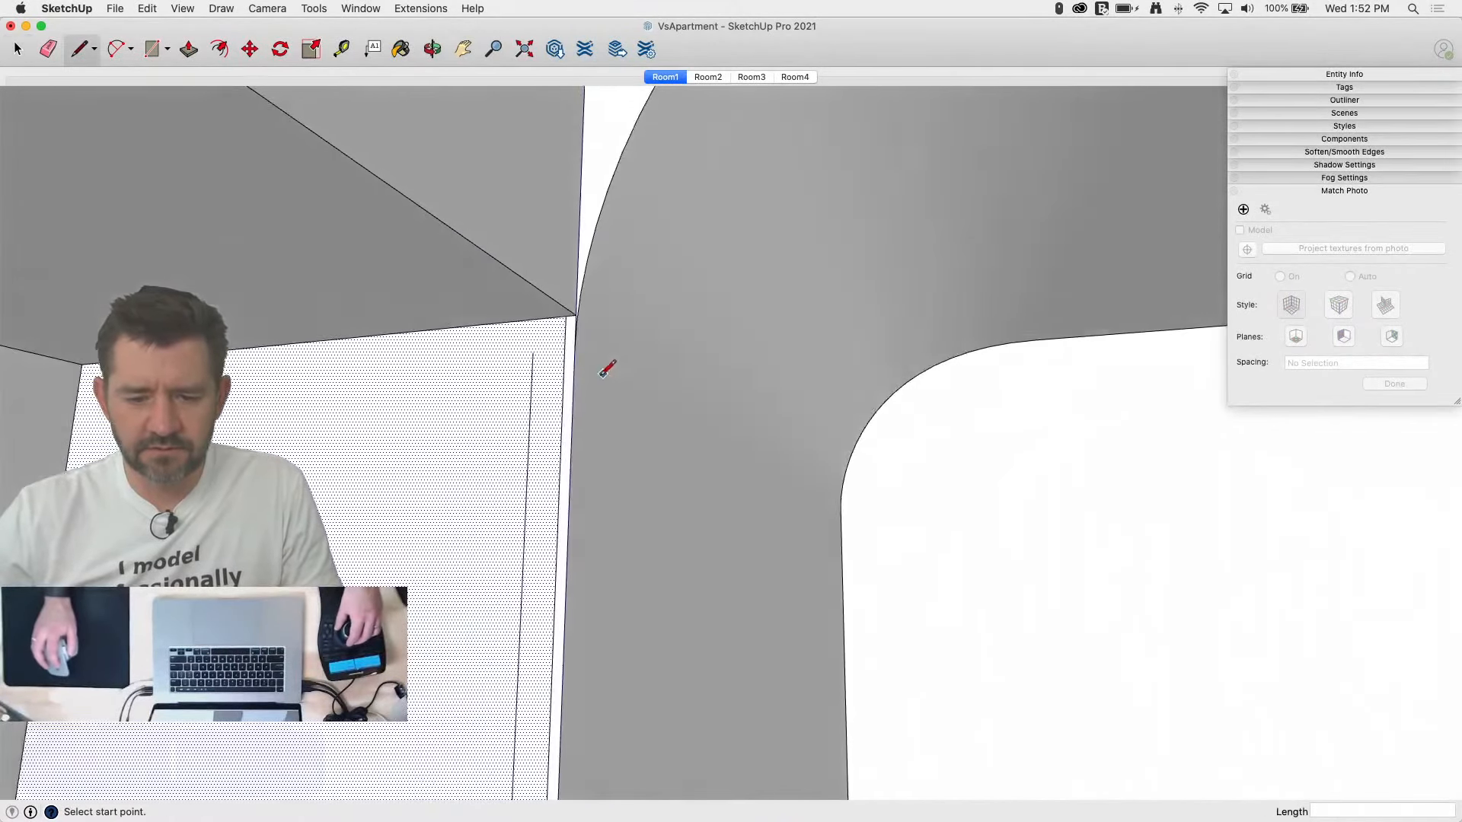
click(534, 354)
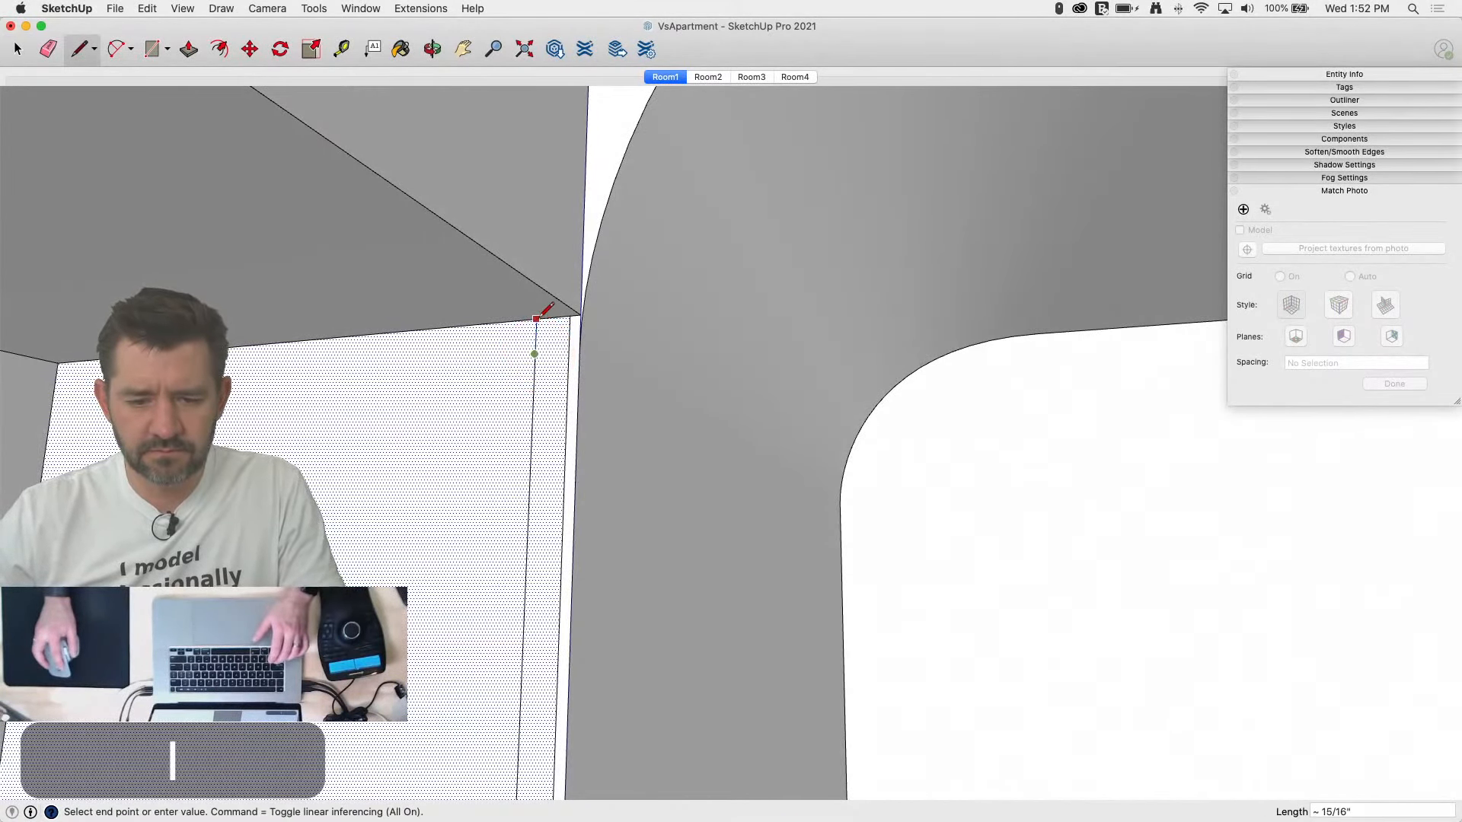
key(space)
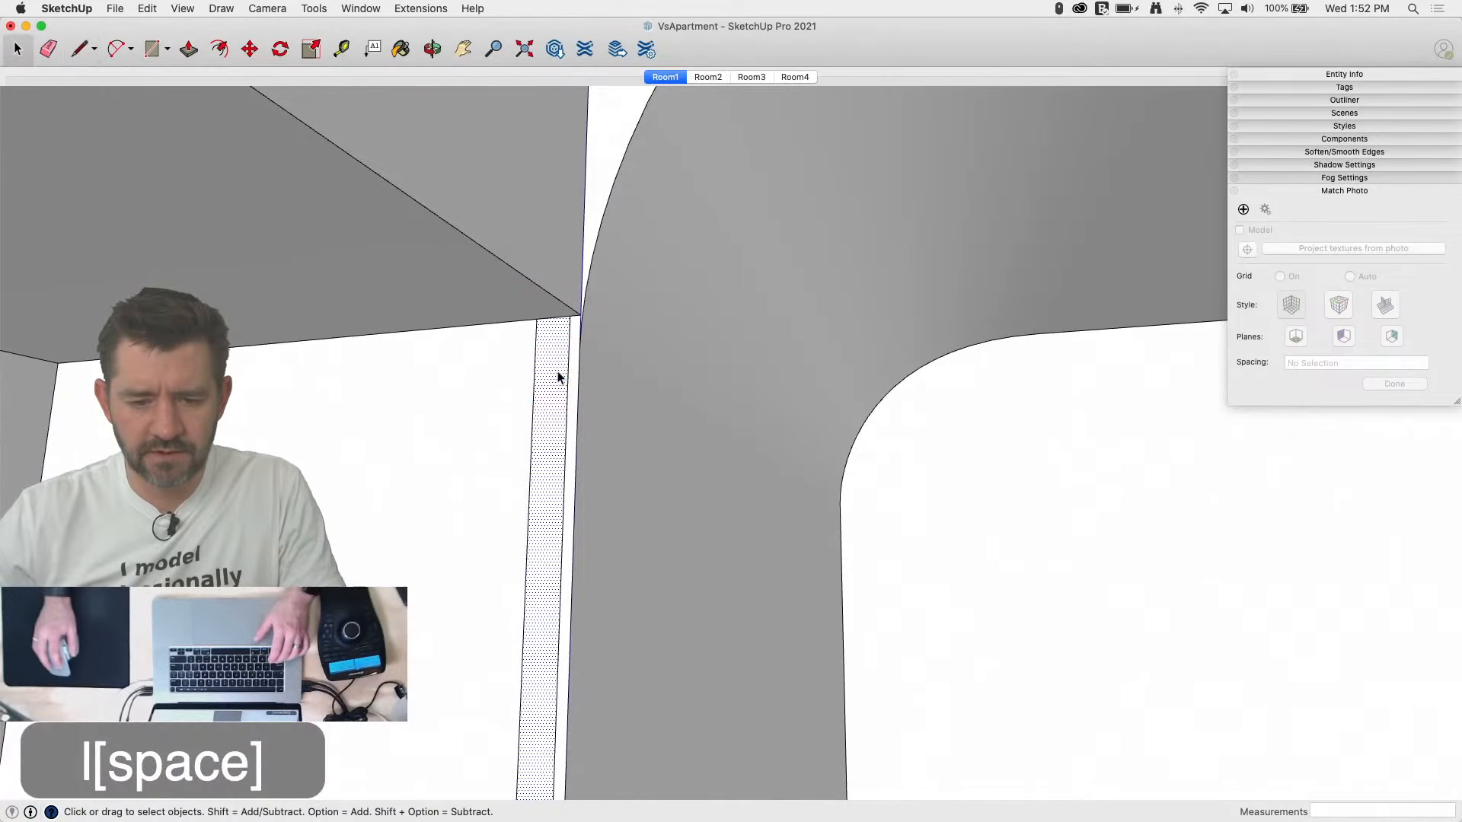
Step: Make a group from the narrow strip face on the closet's side wall and open it for editing
click(557, 374)
right_click(559, 373)
click(621, 485)
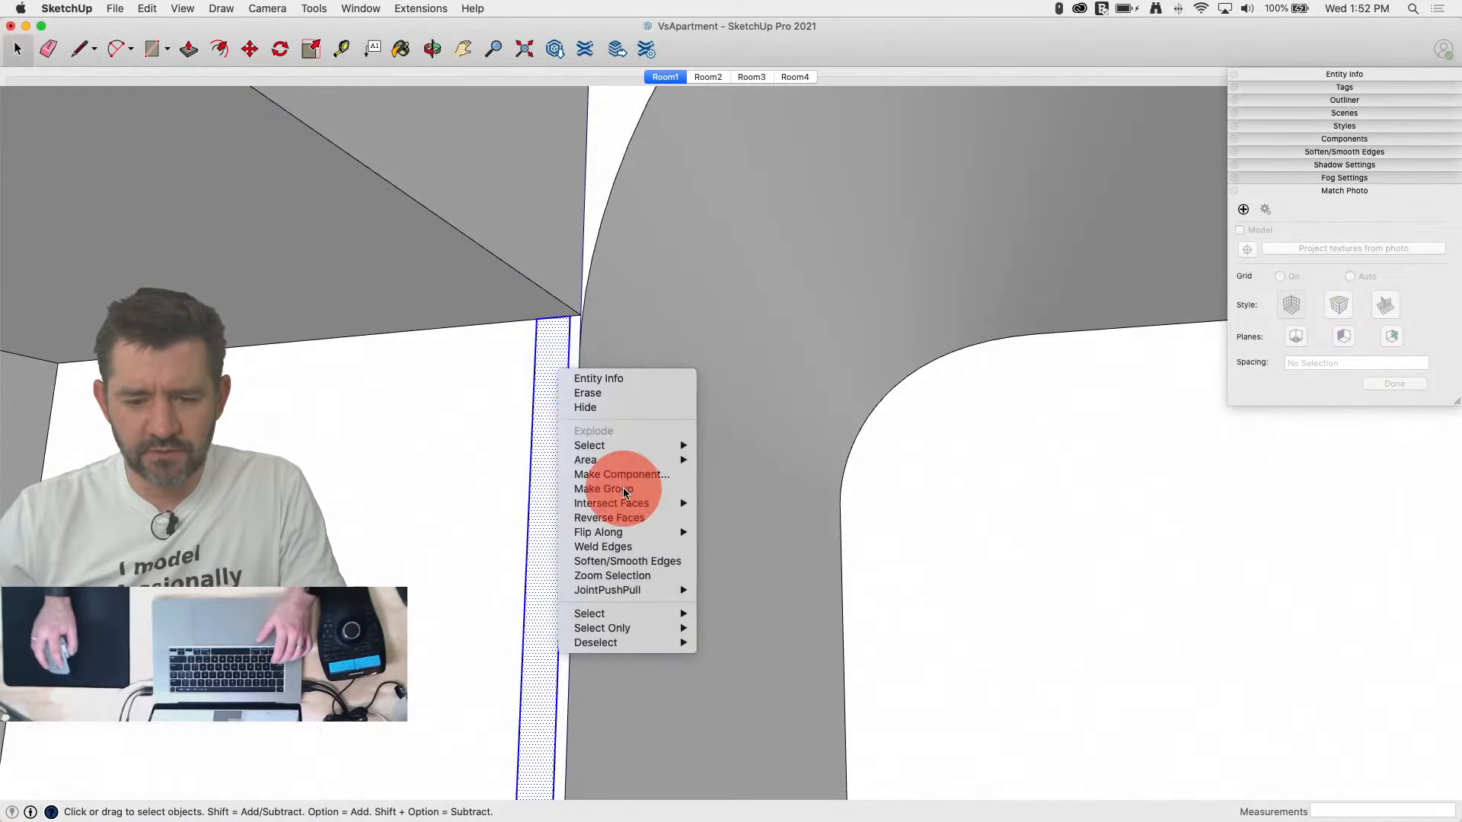
double_click(556, 342)
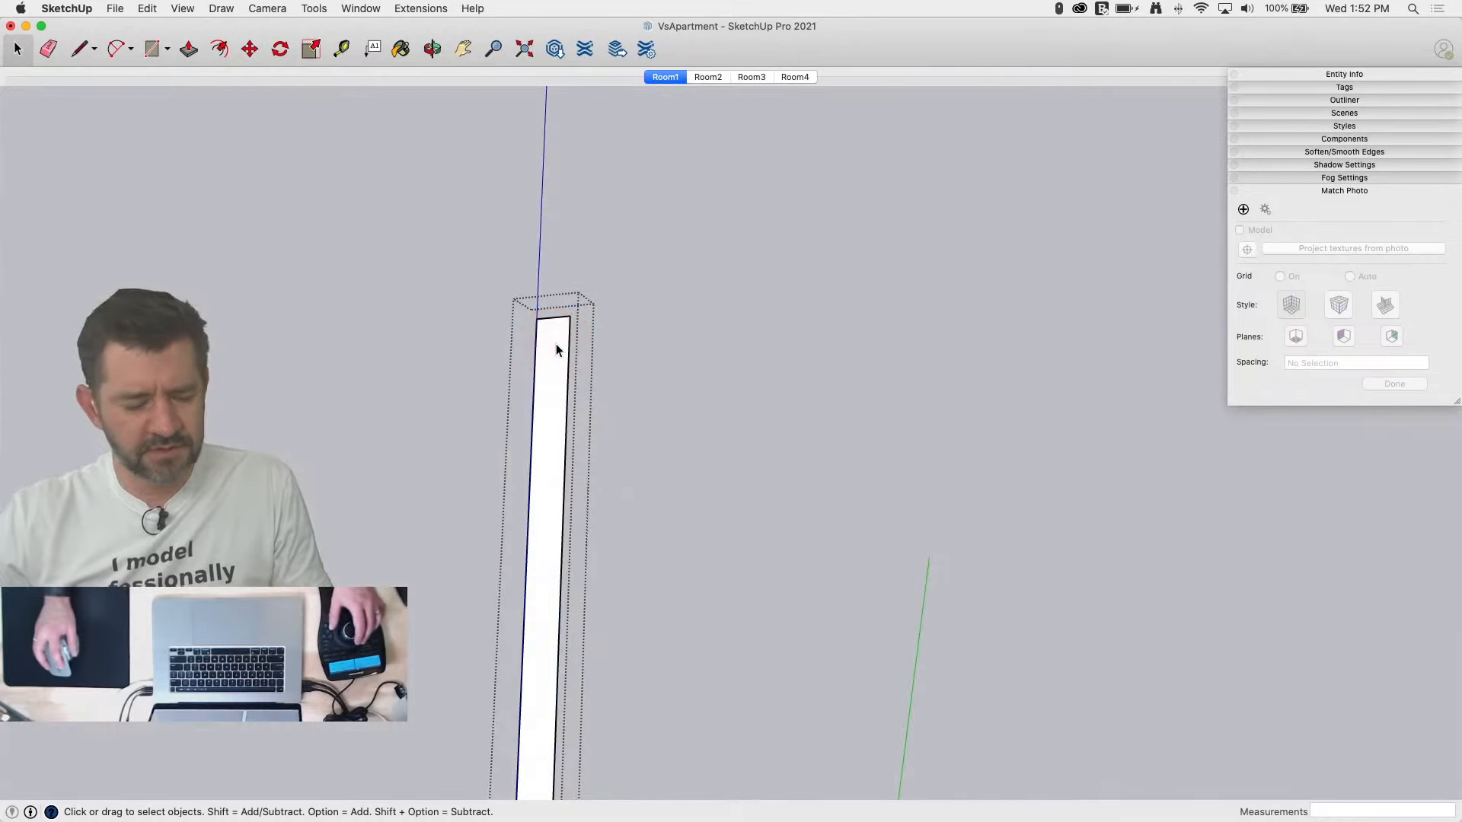
Step: Show the rest of the model and pull the strip face 1' 5 3/8" across the closet opening, following the Room1 photo
key(e)
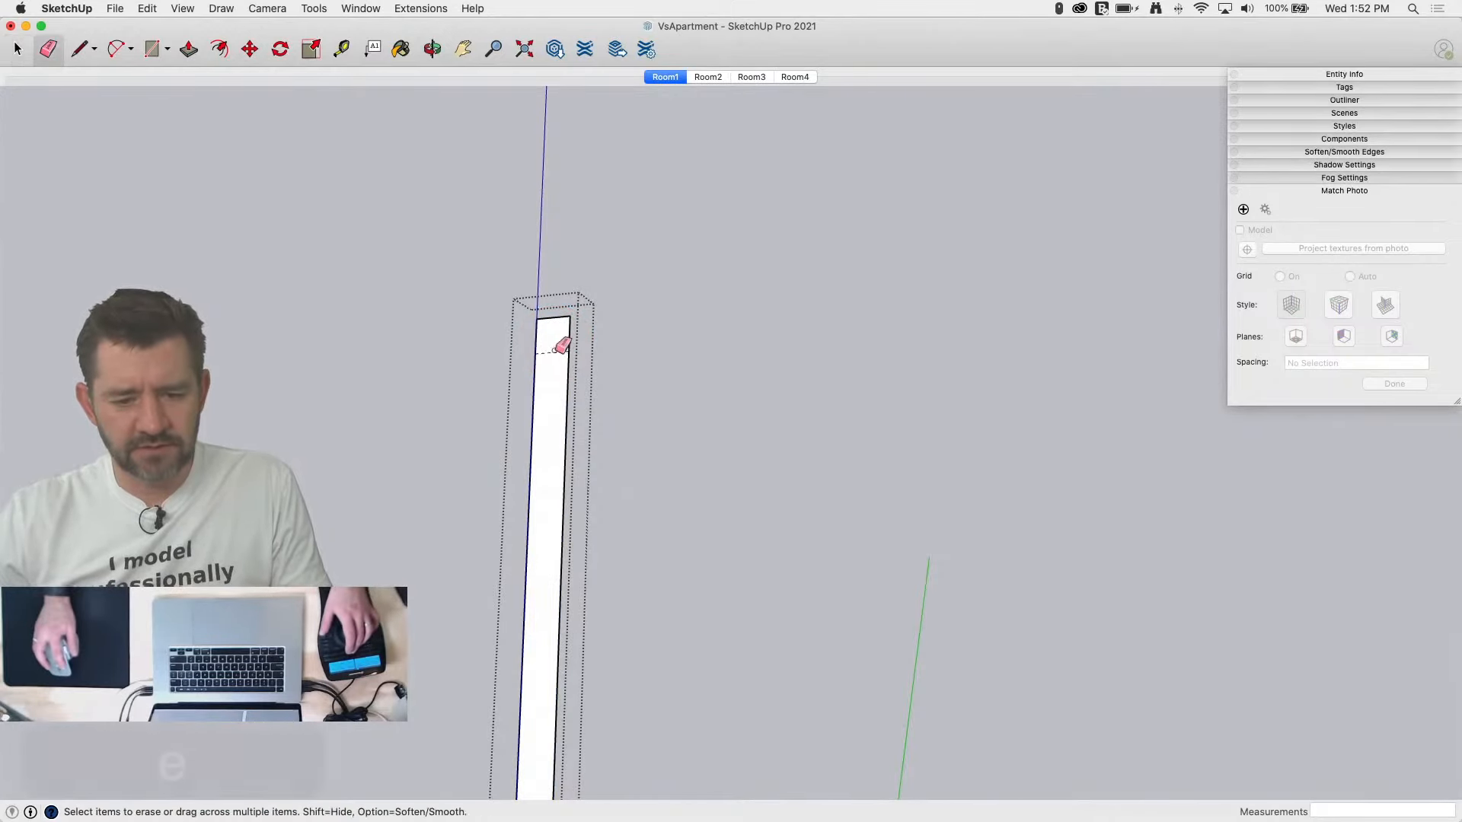
key(shift+q)
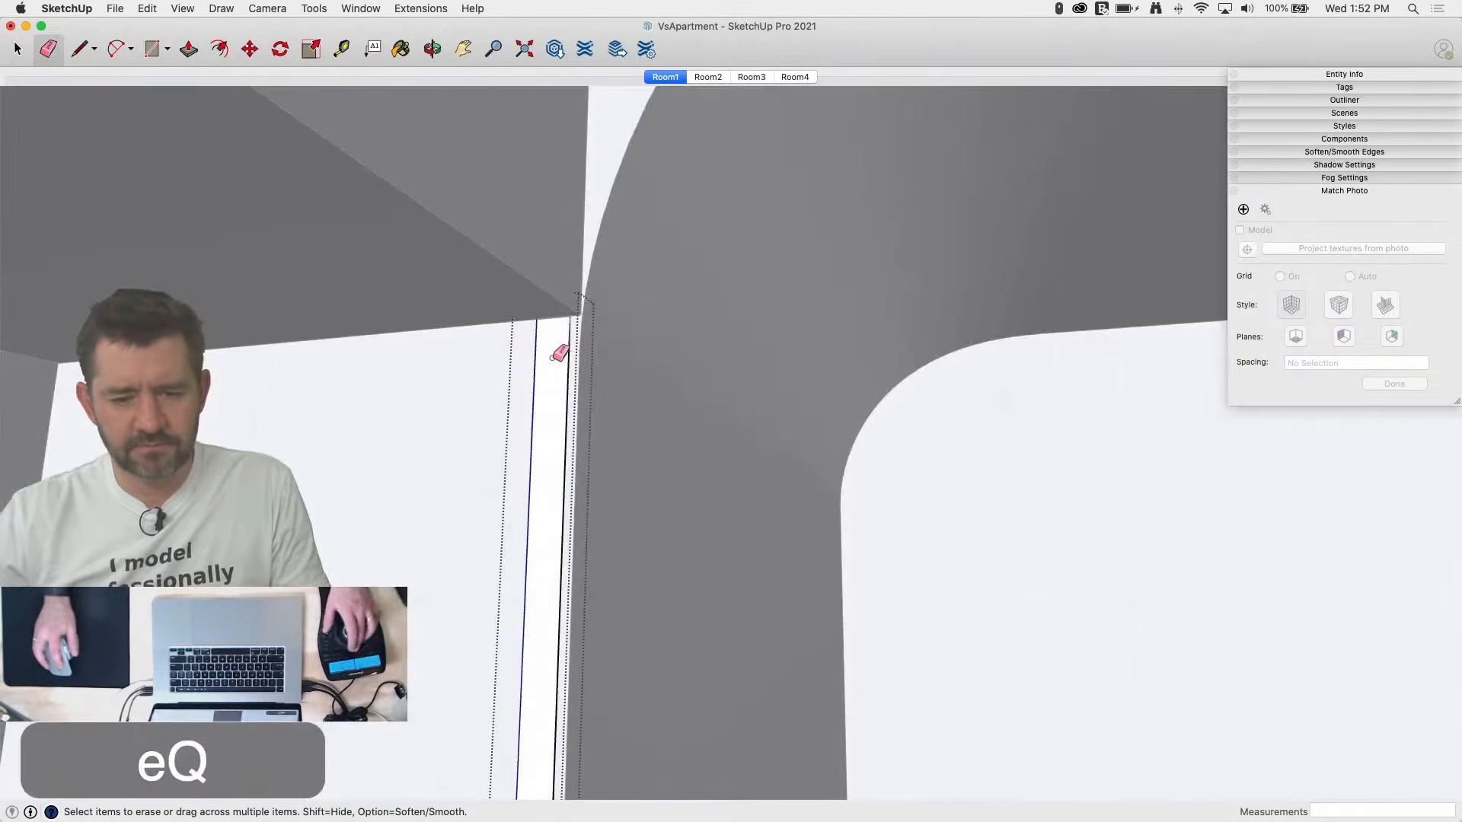
click(750, 77)
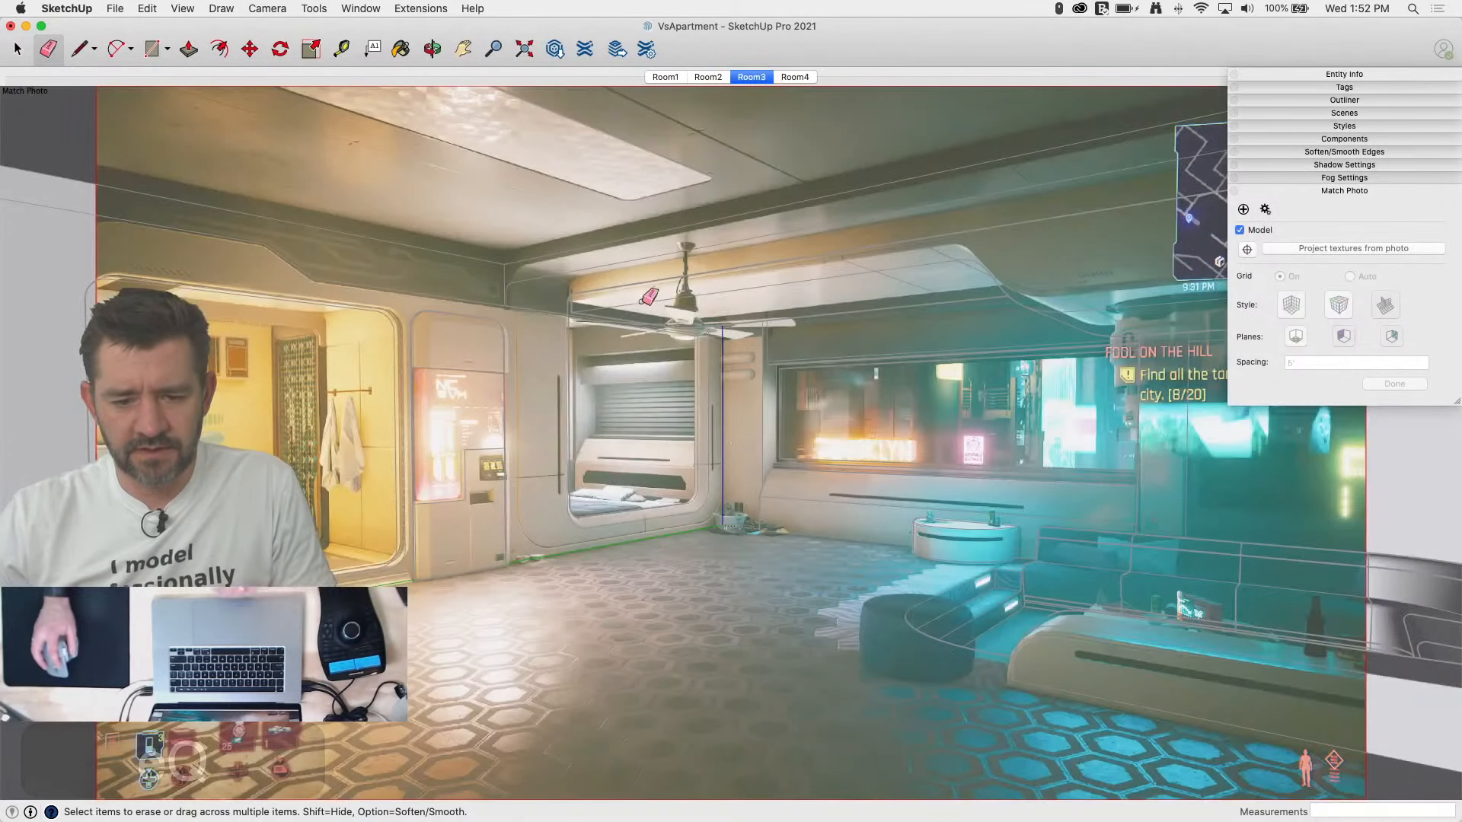
click(665, 77)
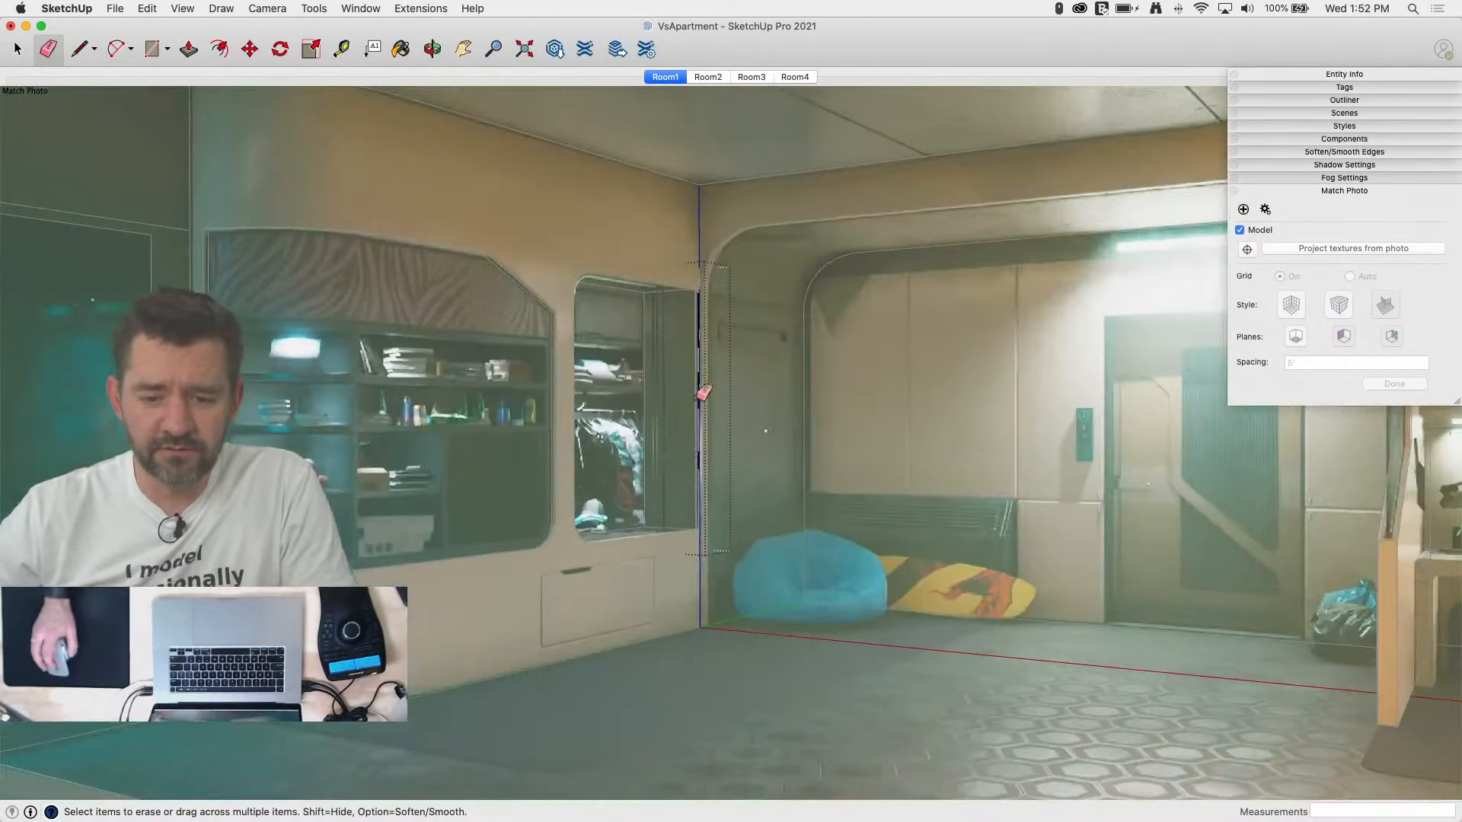
key(p)
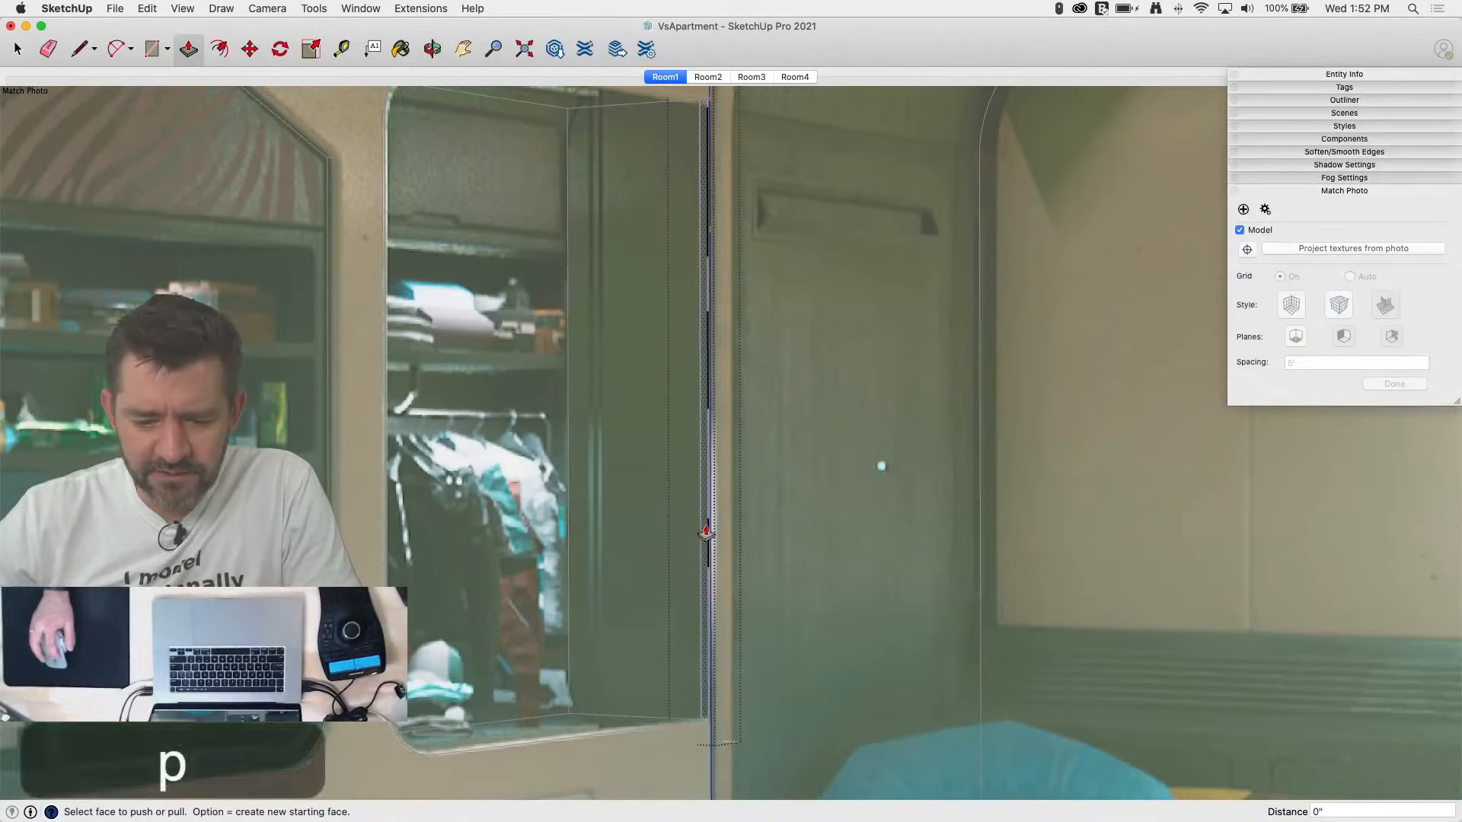
drag(699, 525, 606, 546)
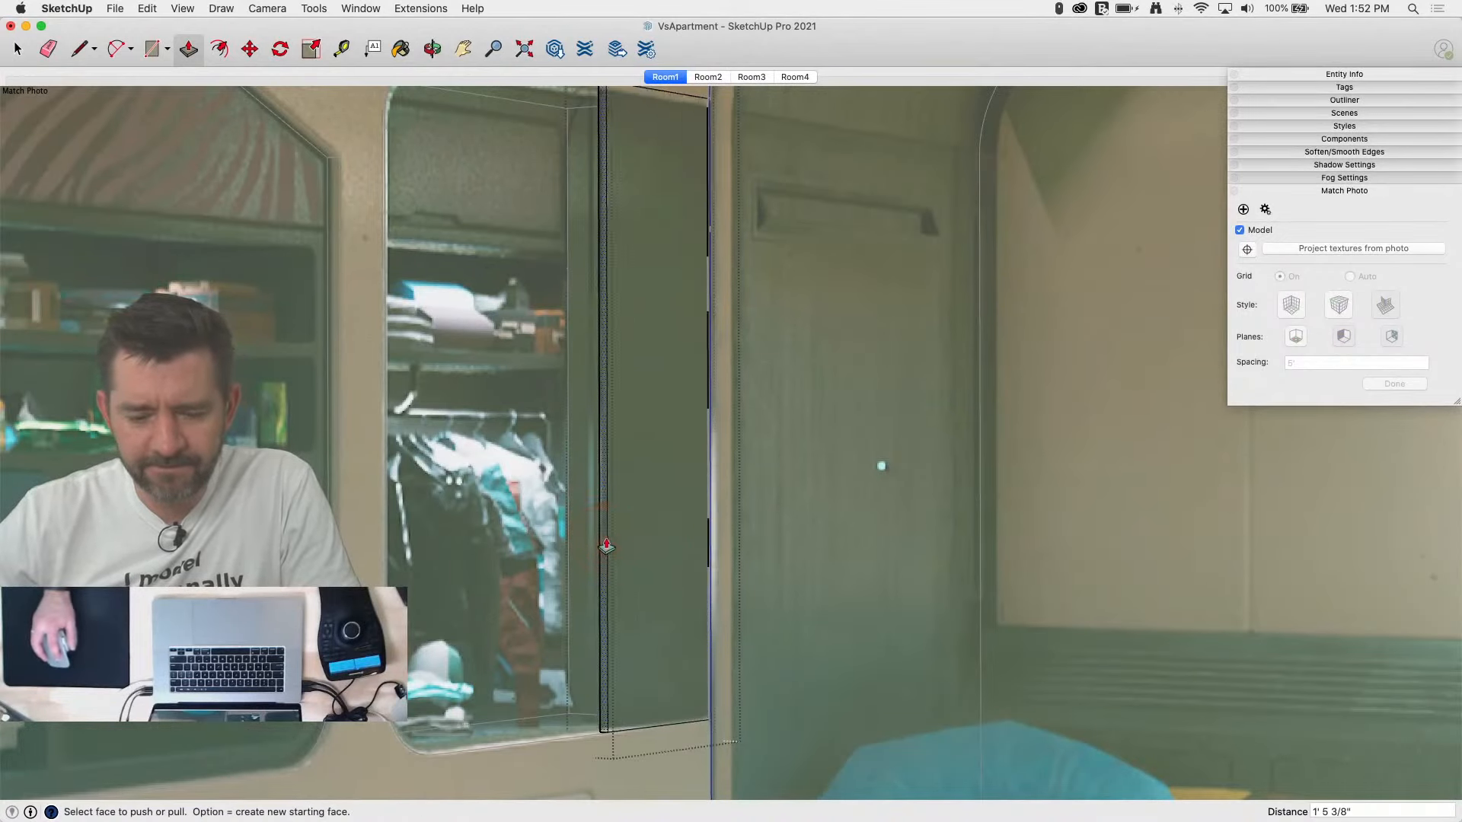
key(space)
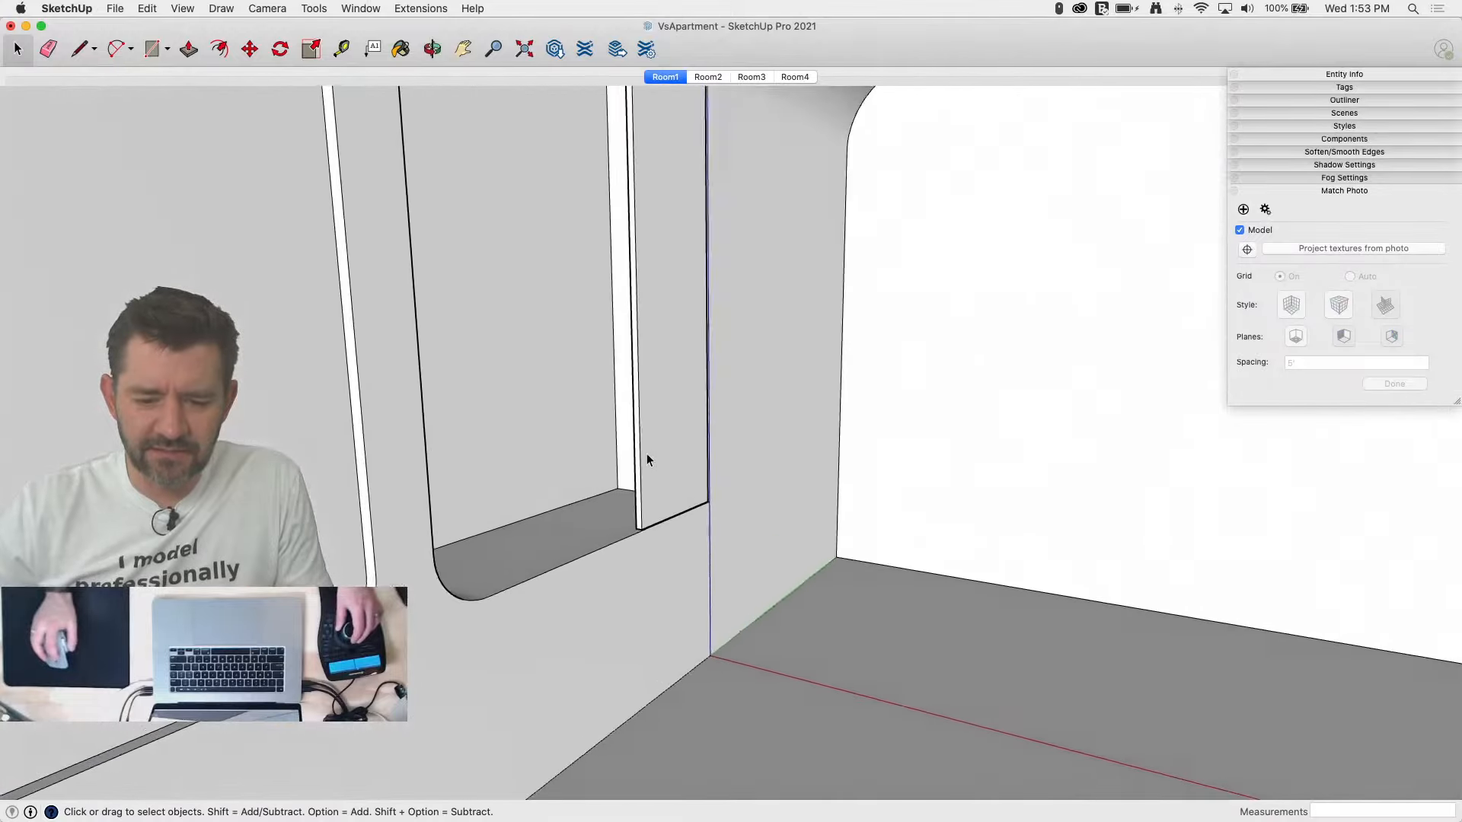
Step: Copy the sliding panel behind itself with a 1/16" gap and shift the copy 3/4" sideways along the opening
click(755, 544)
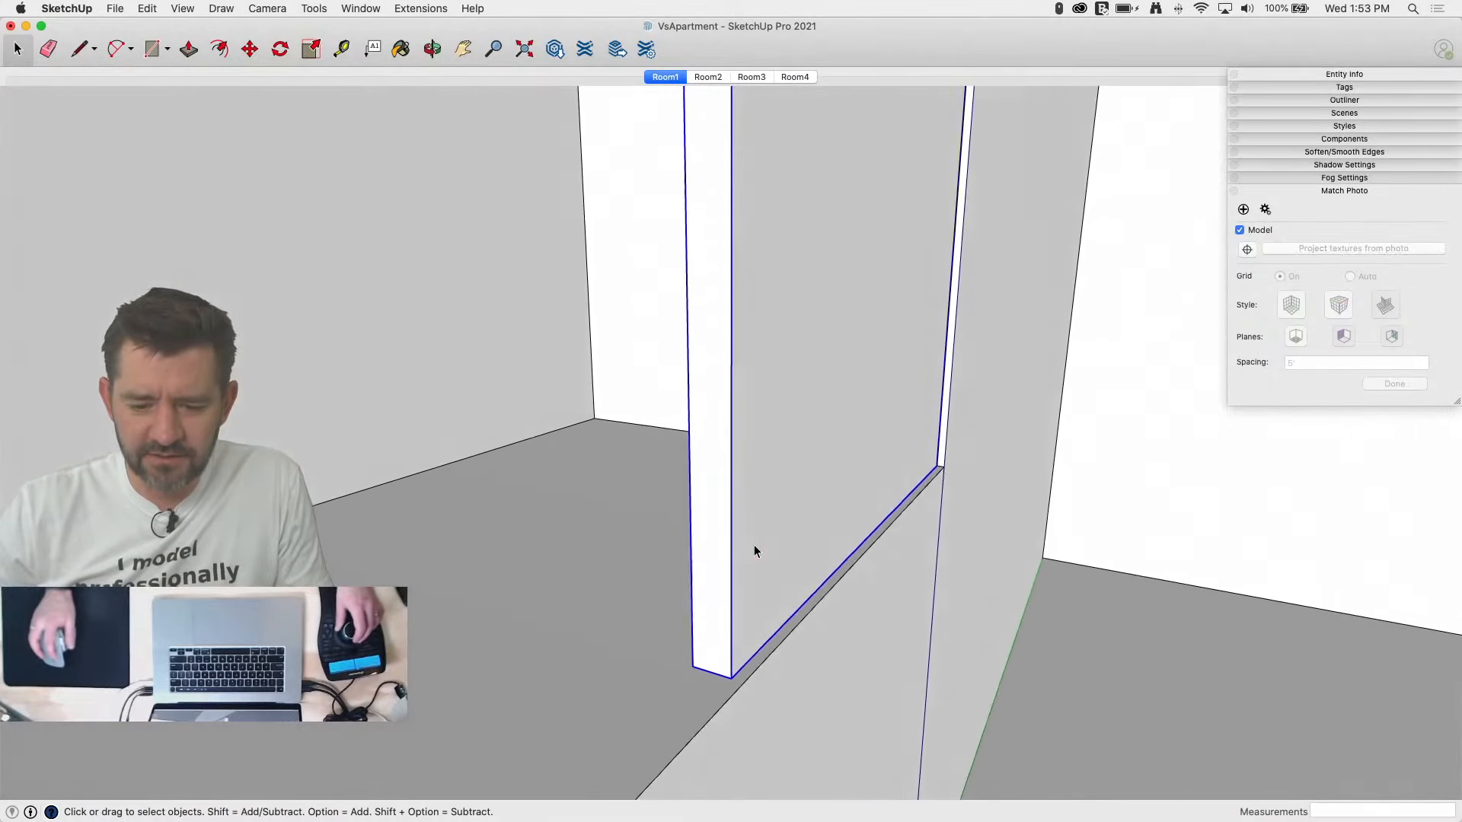
key(m)
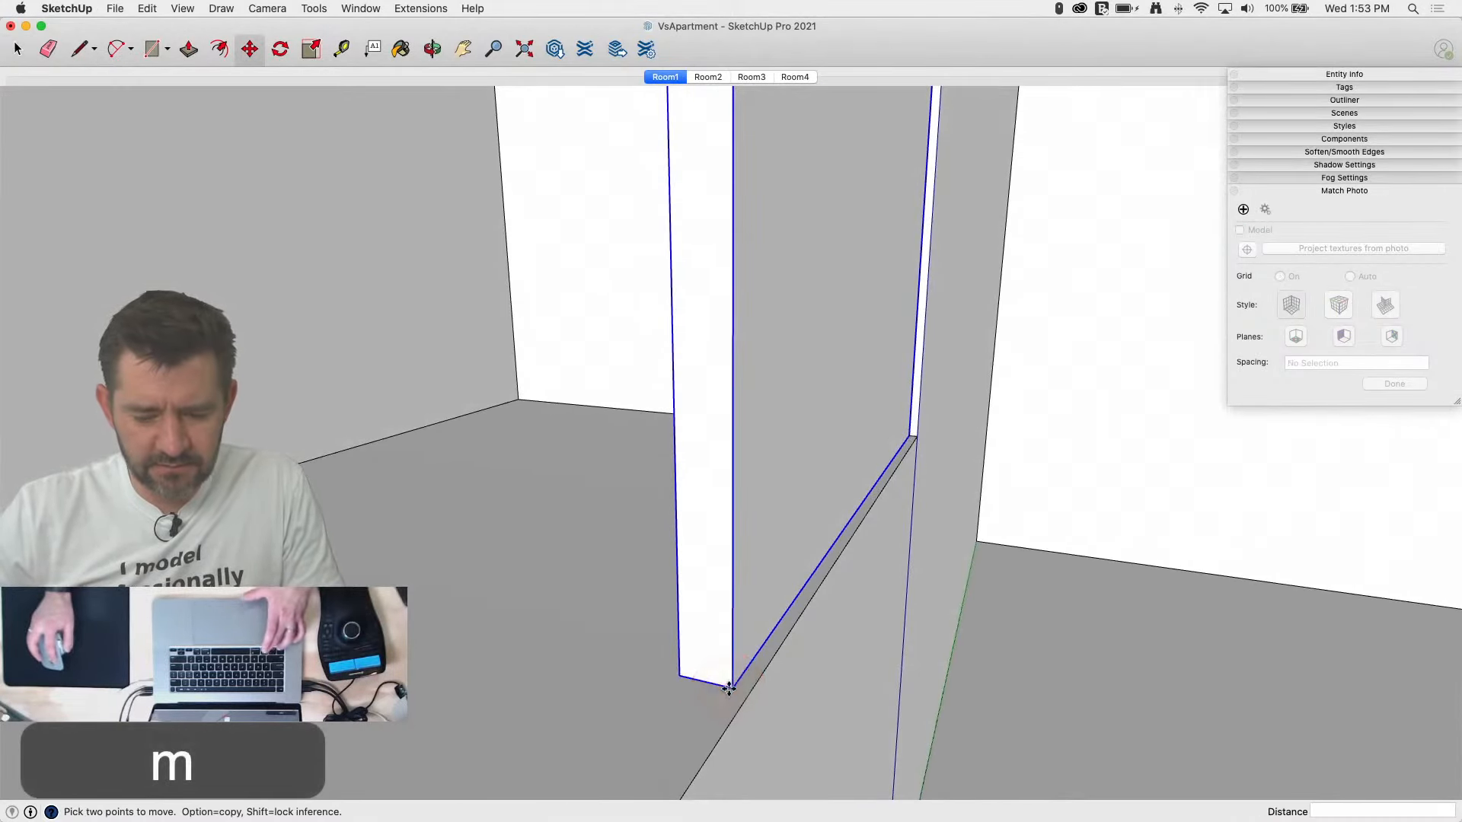
click(732, 685)
key(alt)
click(676, 669)
click(652, 638)
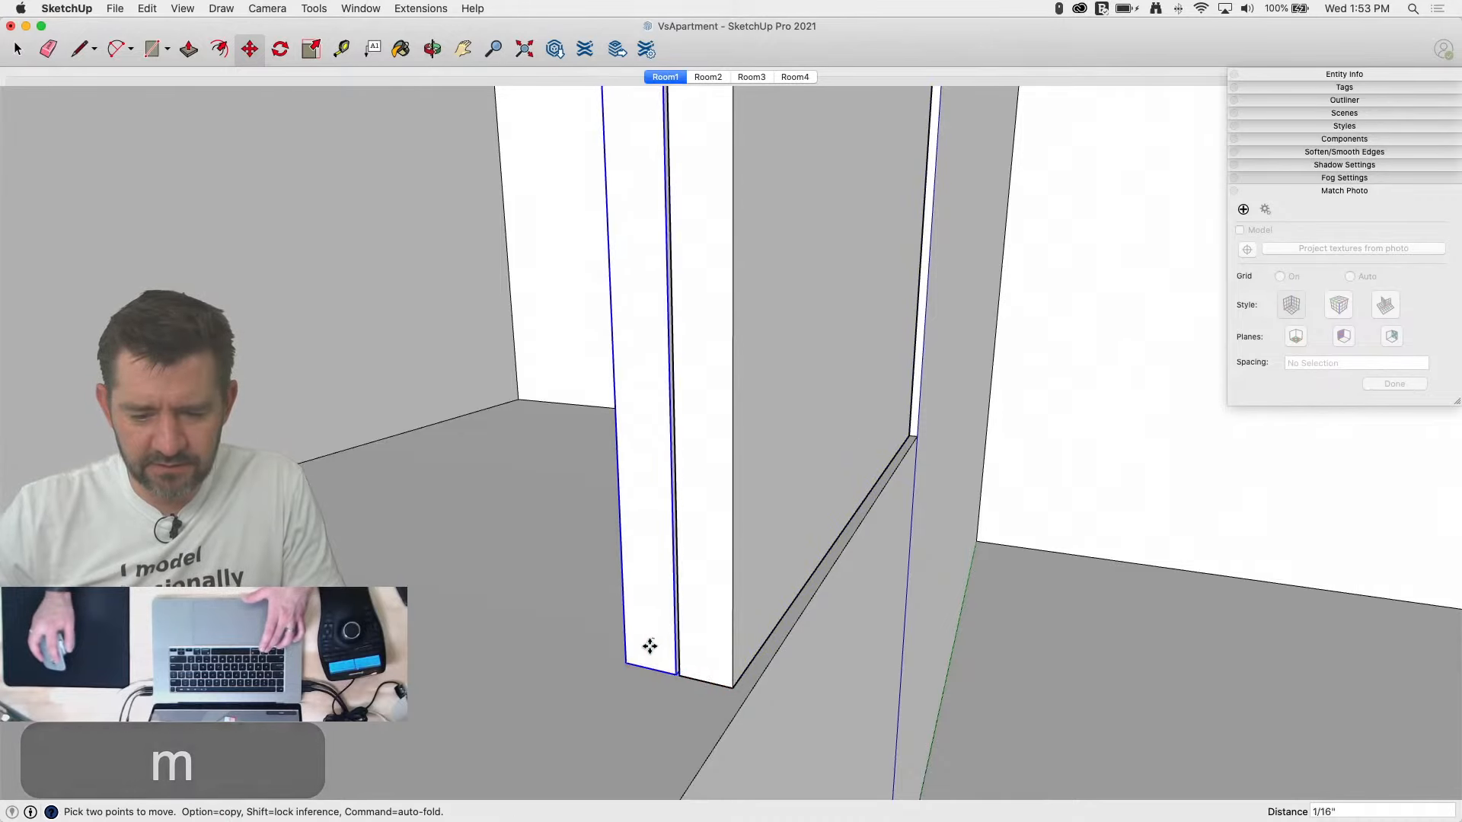
click(630, 666)
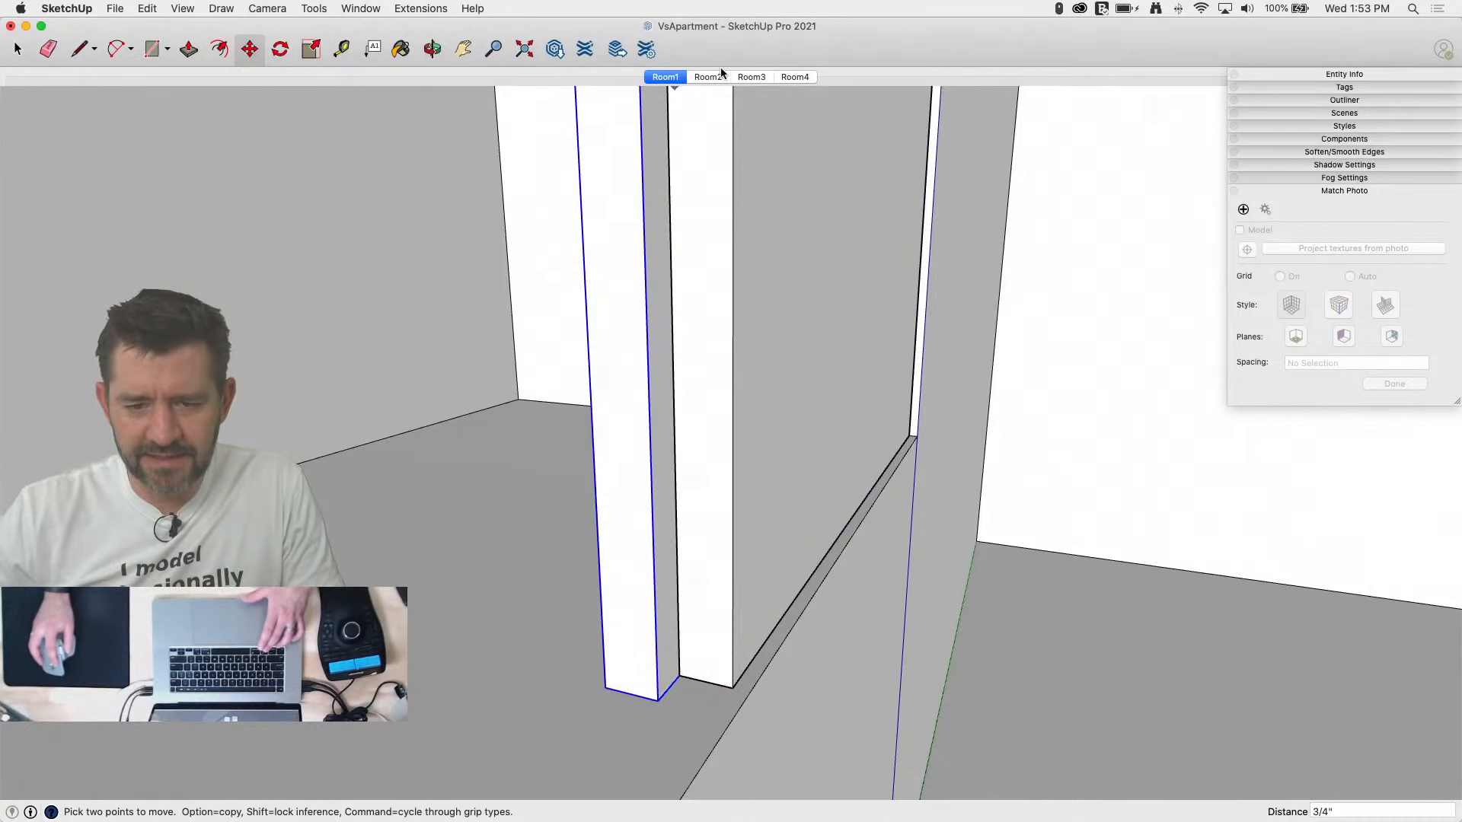
Step: Make a third staggered panel by copying the second one back by the offset between the first two panels' bottom corners
click(678, 78)
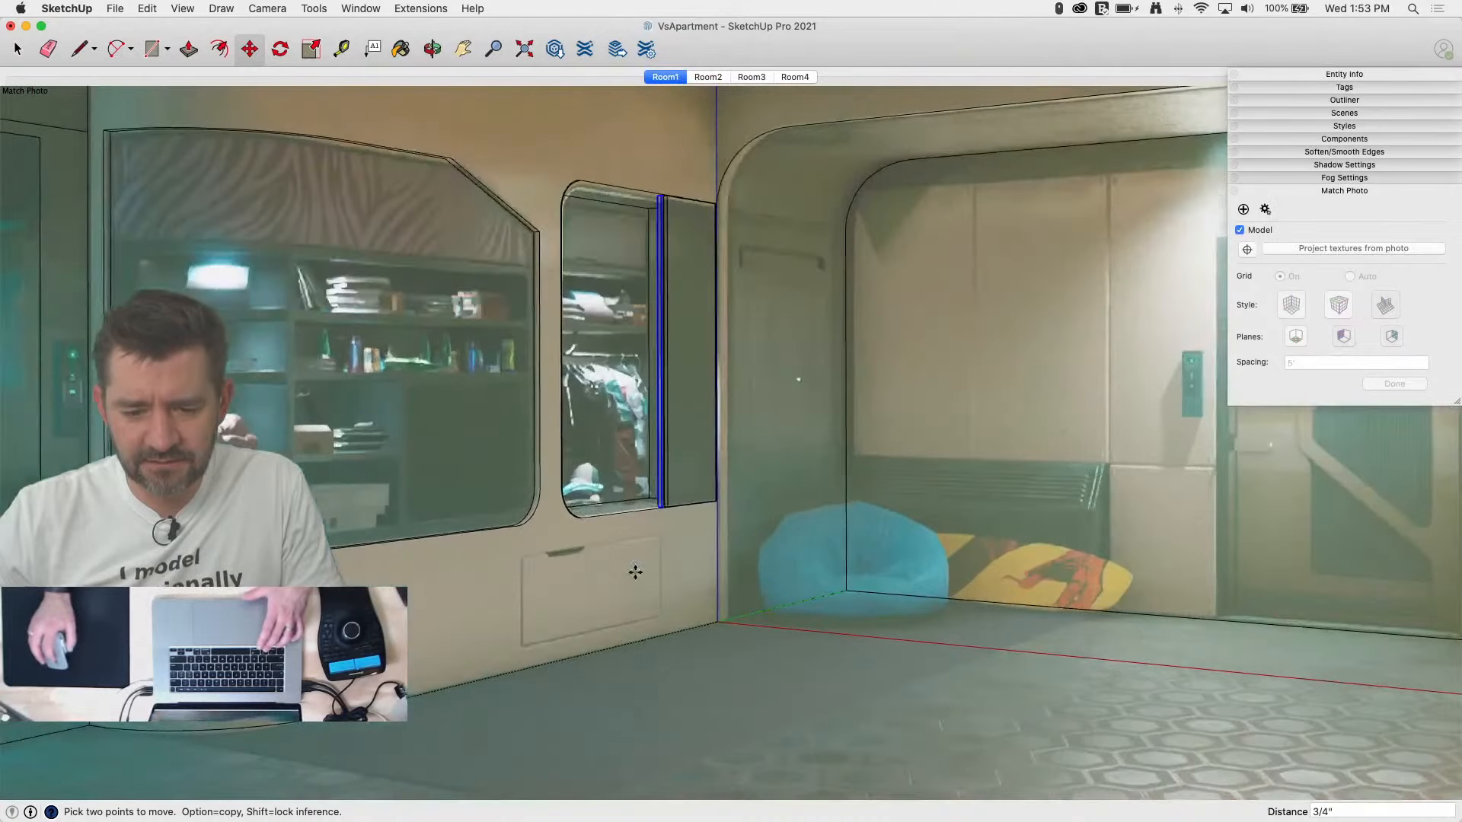
scroll(633, 525, up, 10)
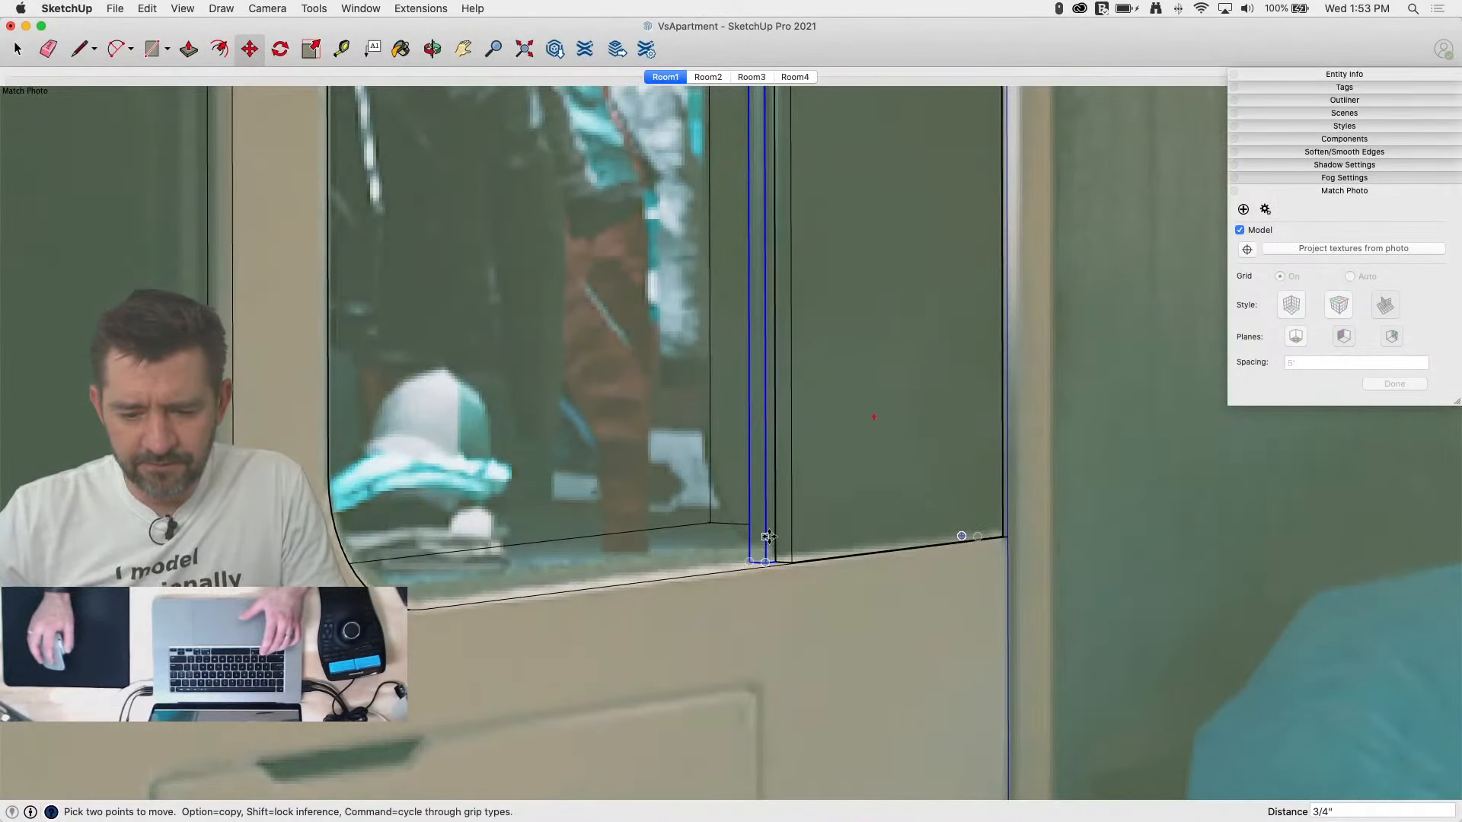
middle_drag(767, 537, 874, 385)
key(m)
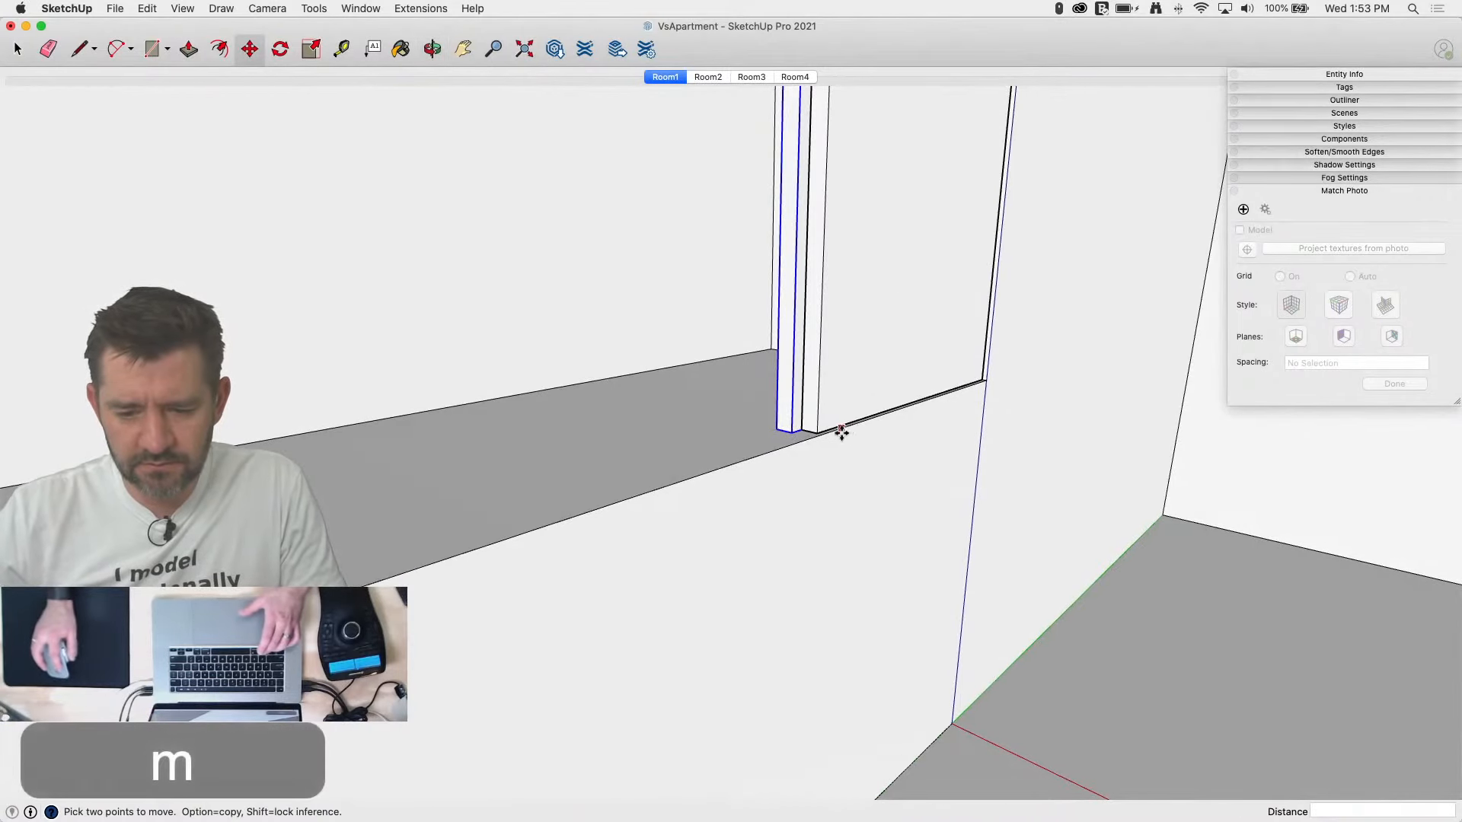
click(816, 431)
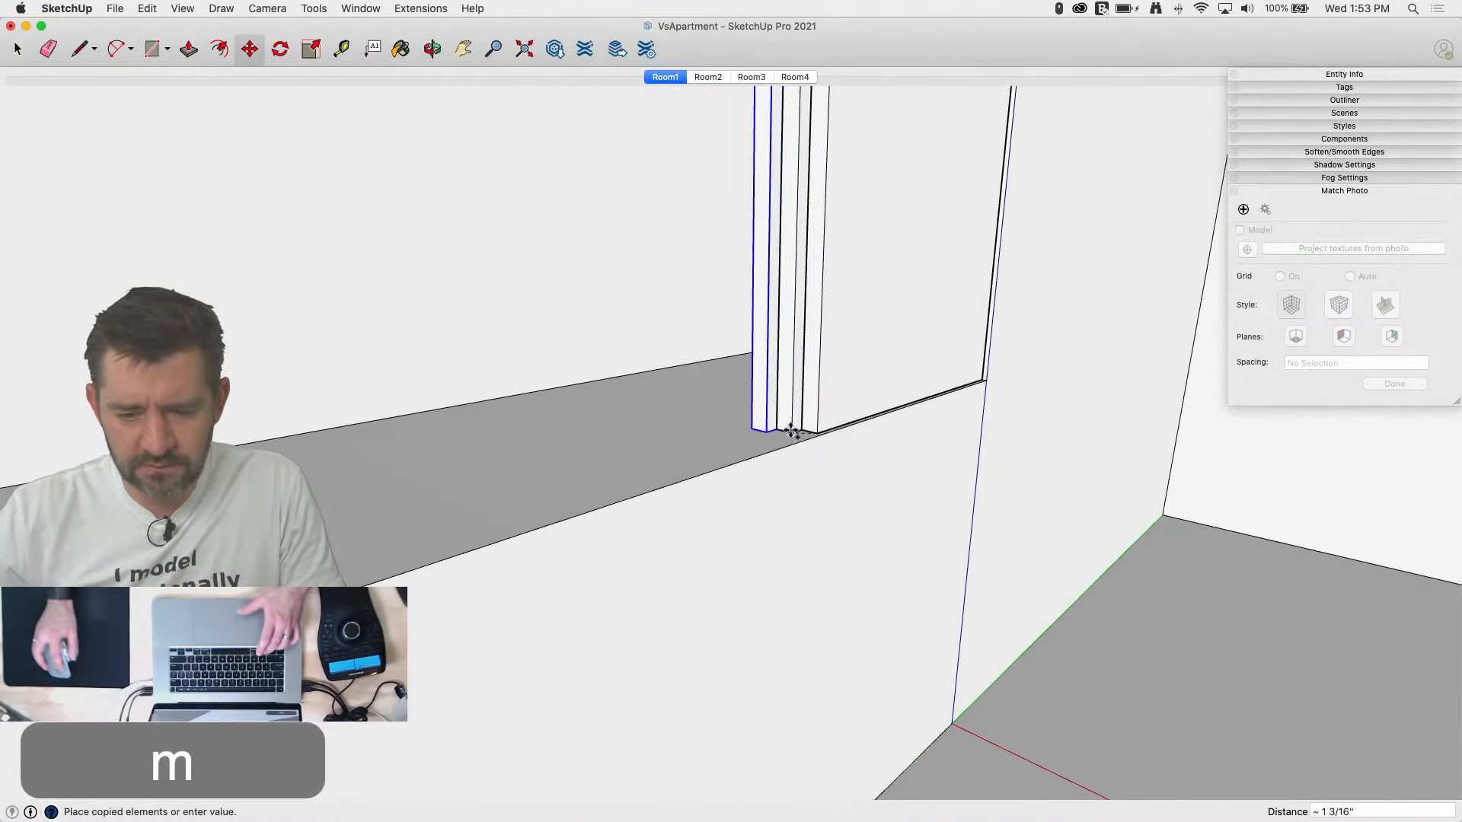
click(792, 429)
key(space)
key(space)
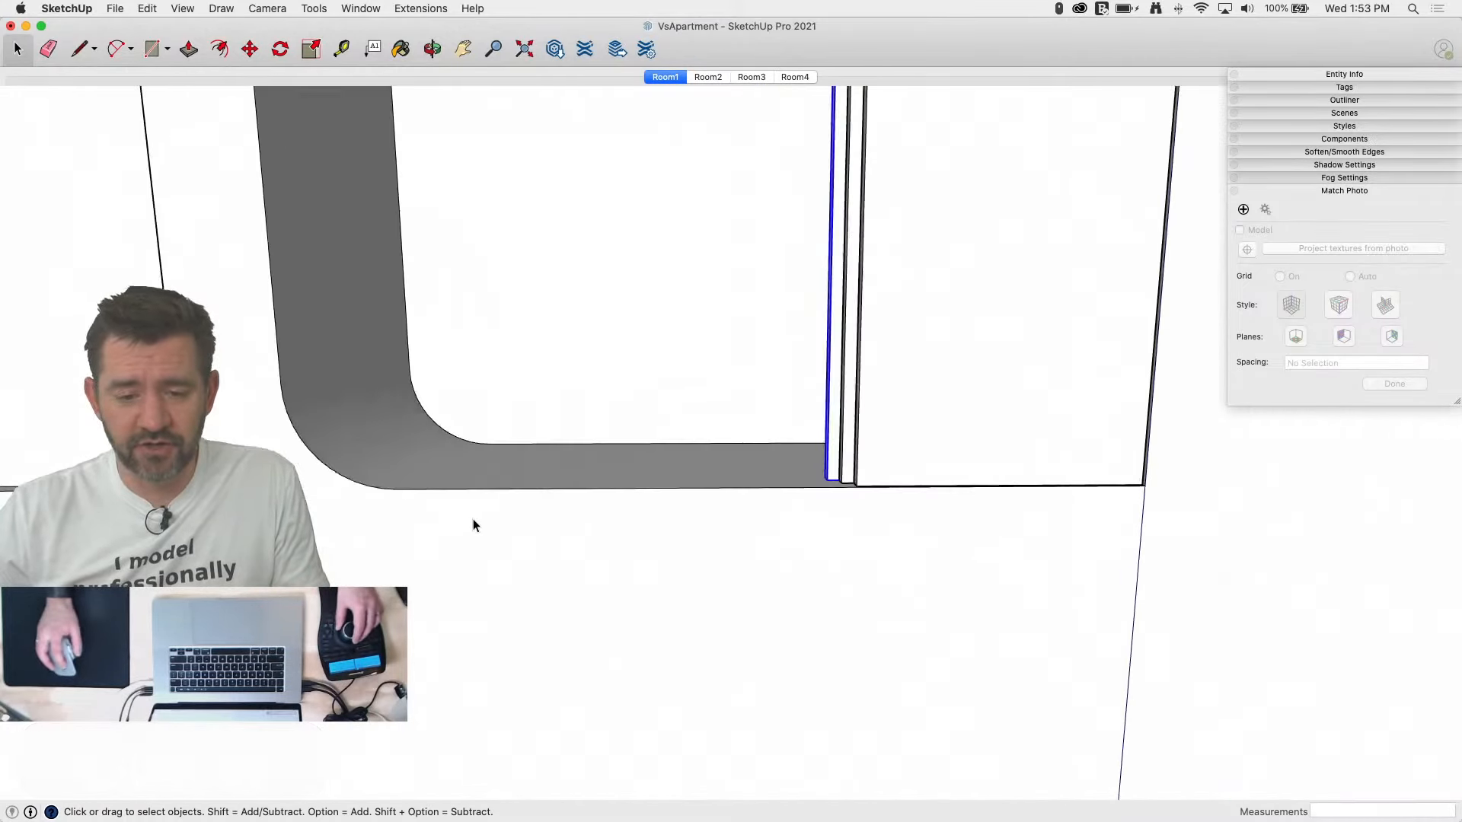
Step: Turn on hidden geometry to show the segment lines in the closet opening's rounded corners
click(473, 576)
key(alt+h)
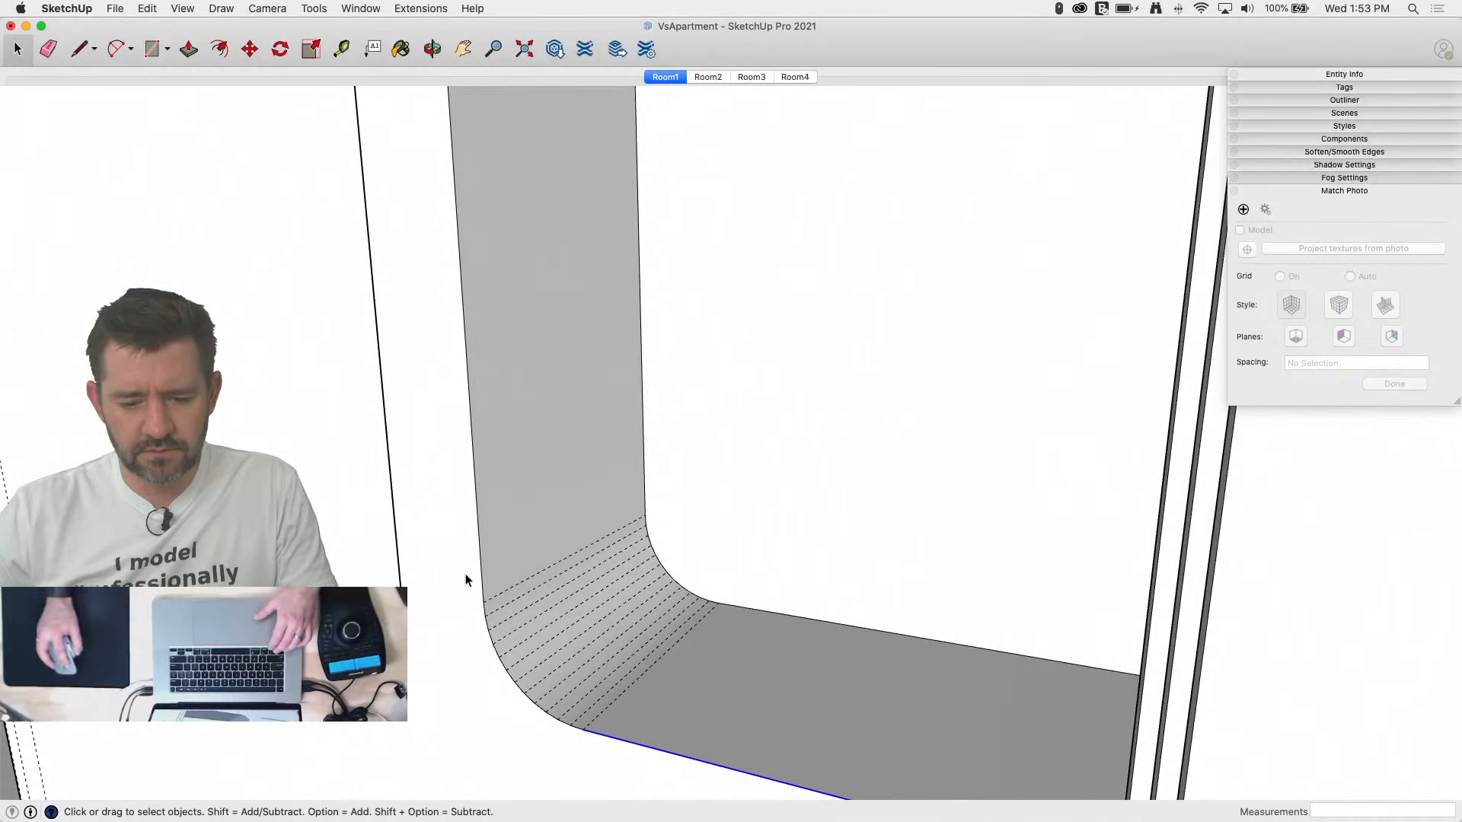
right_click(473, 556)
click(546, 454)
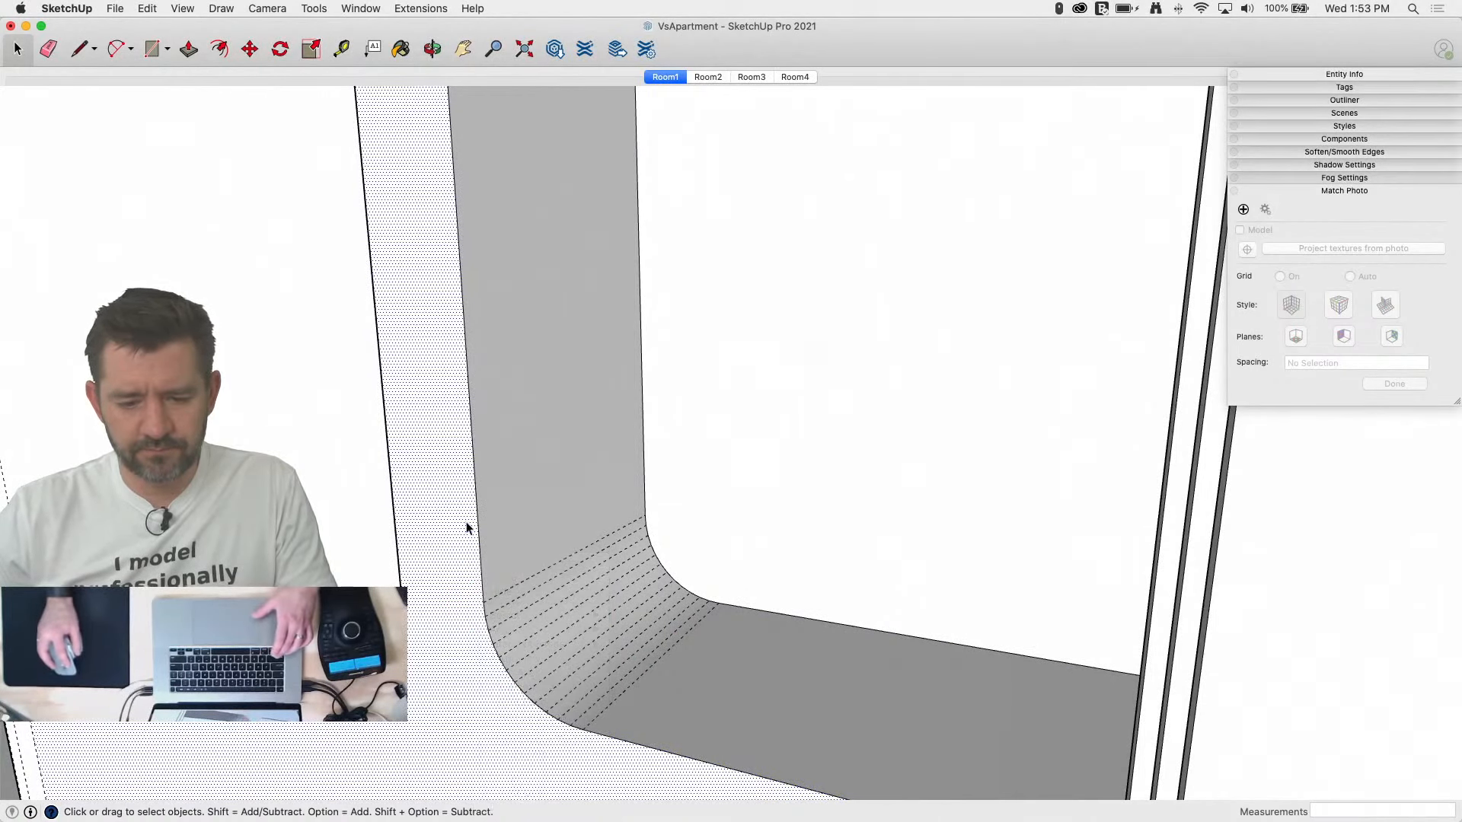
Step: Select the closet opening's vertical edge with its upper and lower corner arcs and copy them to the clipboard
drag(456, 571, 625, 785)
shift+click(645, 752)
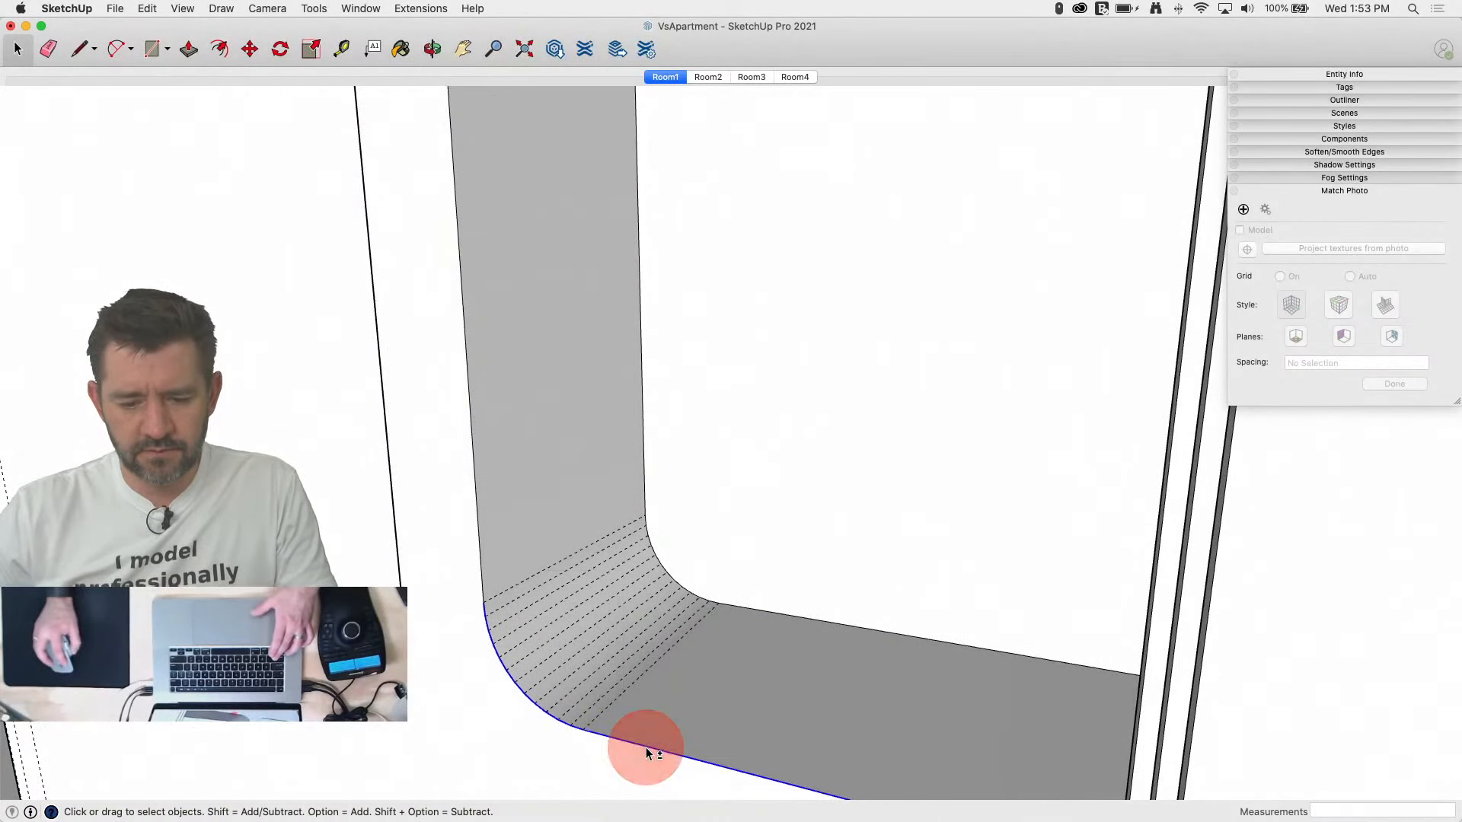
shift+click(478, 536)
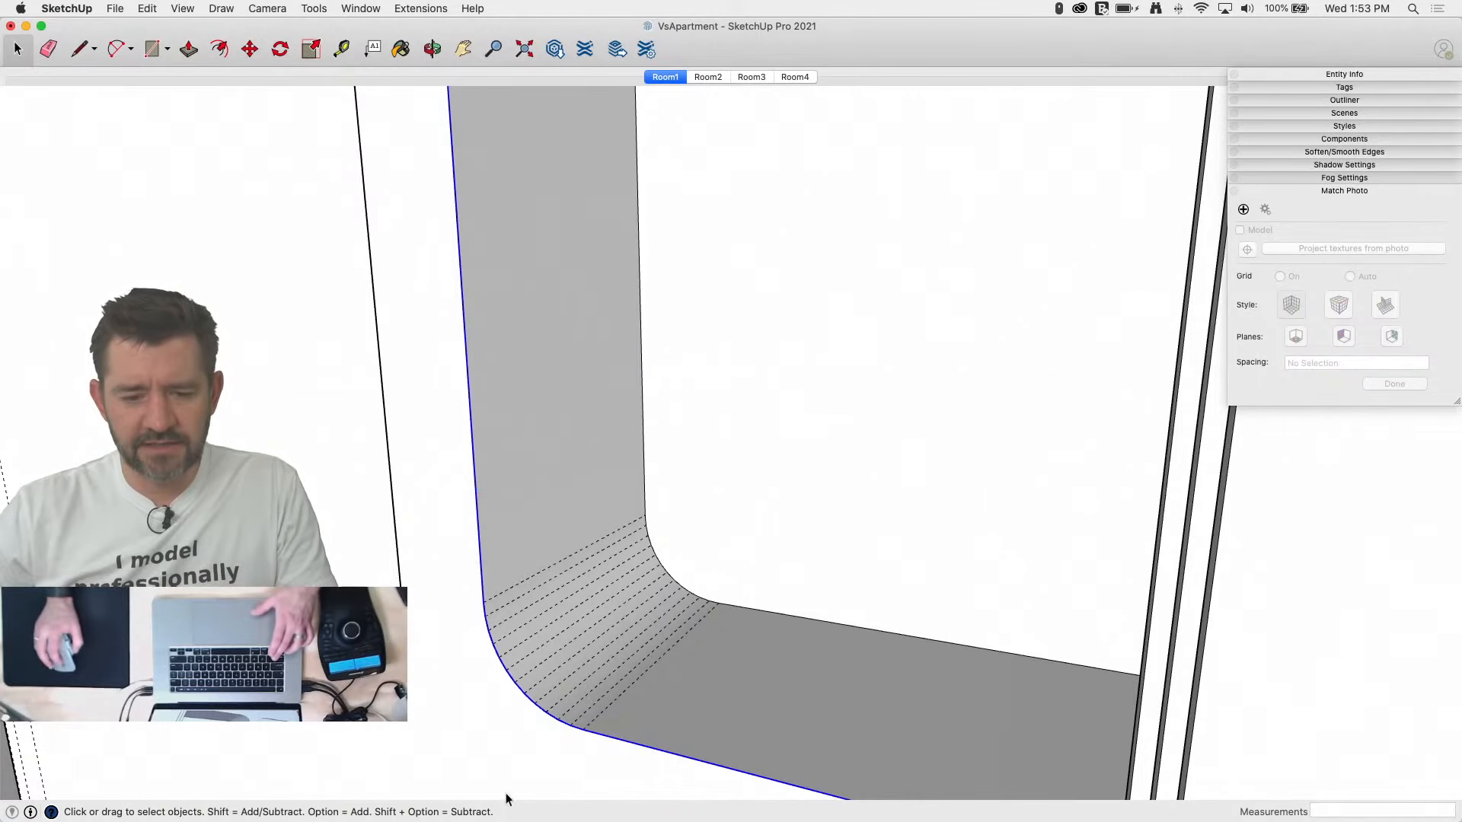
middle_drag(506, 799, 540, 657)
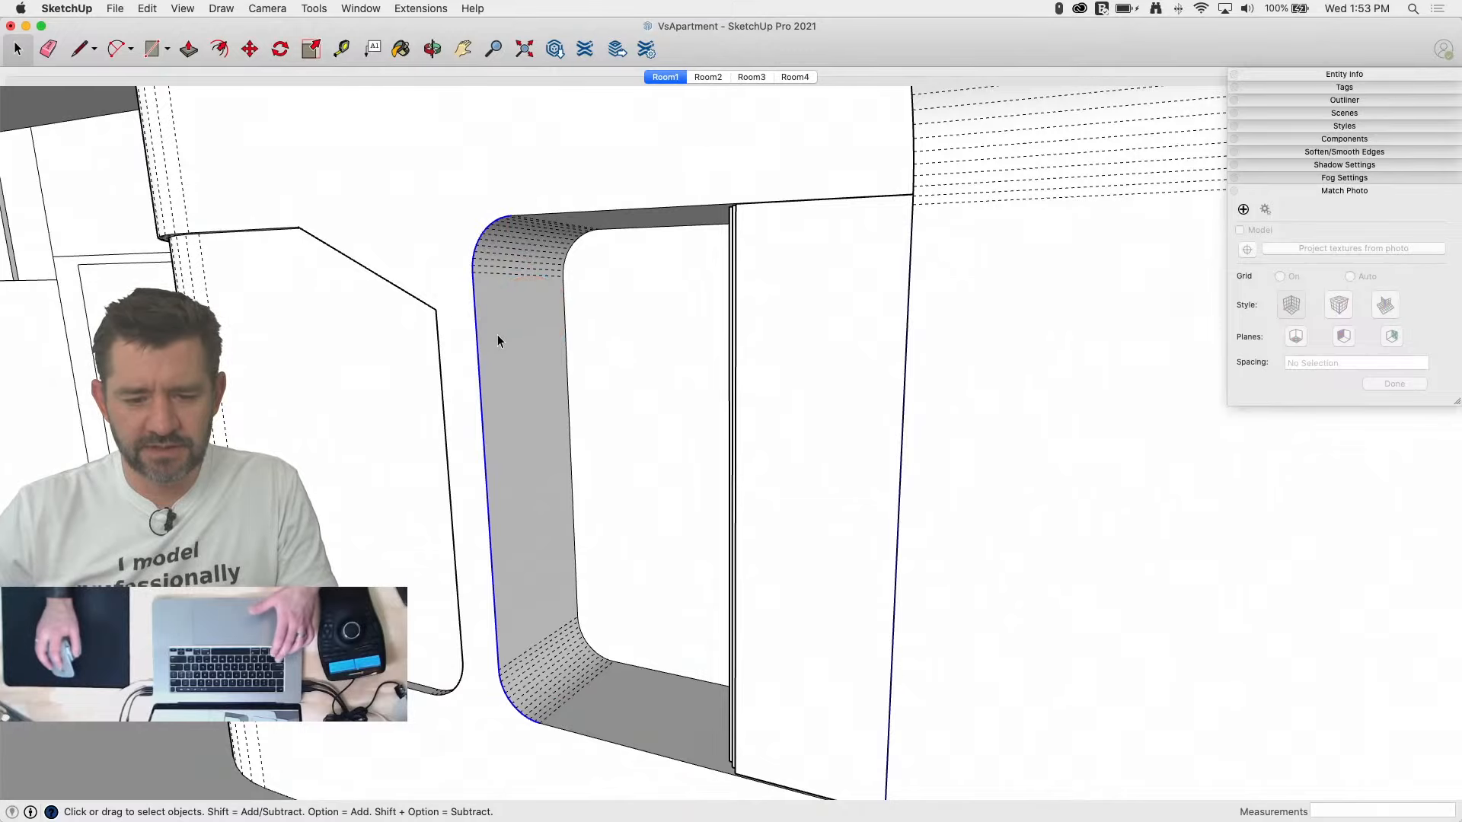
key(super+c)
Step: Open the rearmost panel's group for editing and hide the rest of the model
scroll(707, 647, up, 5)
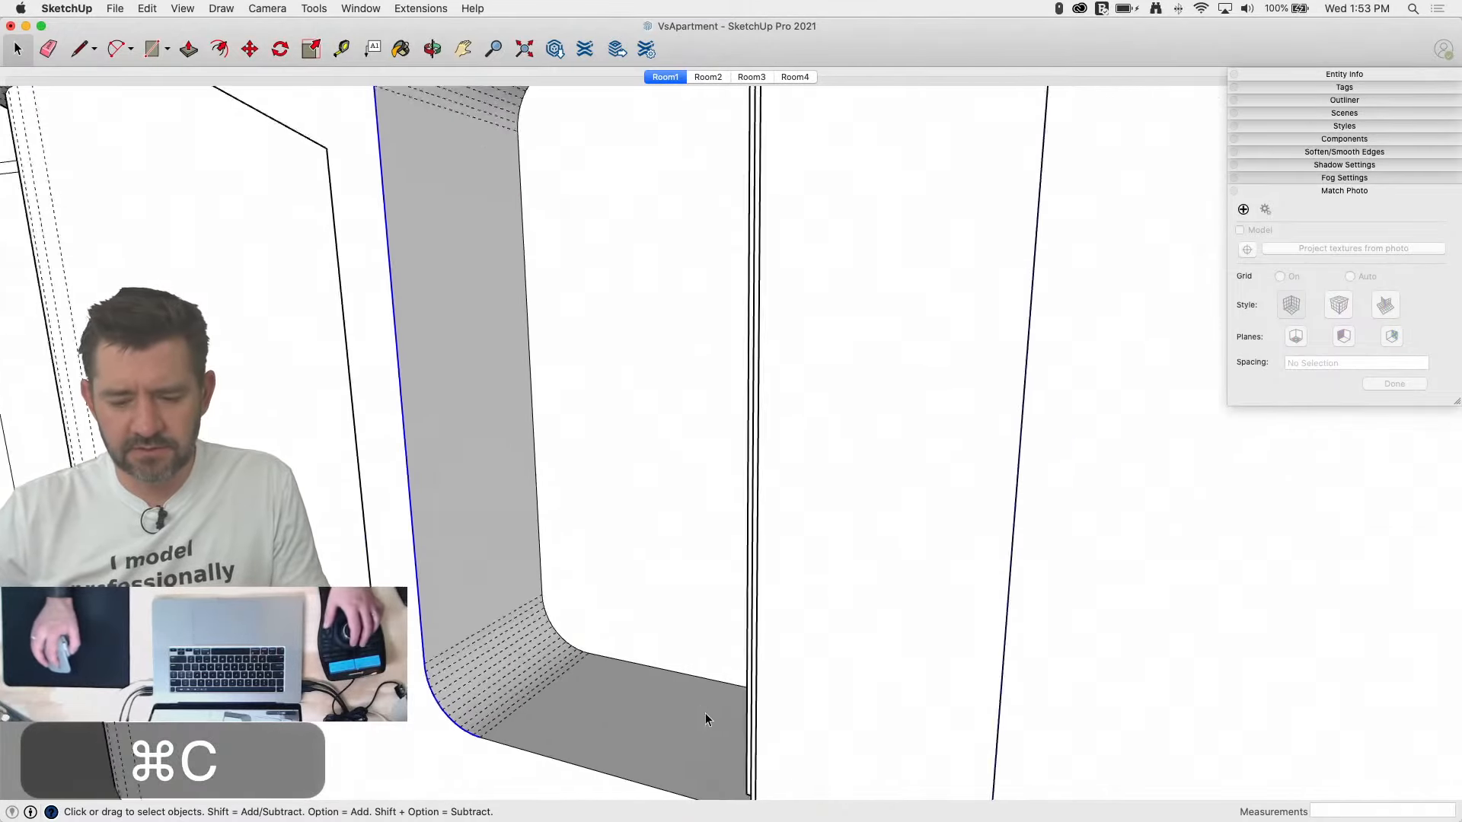
middle_drag(728, 723, 676, 544)
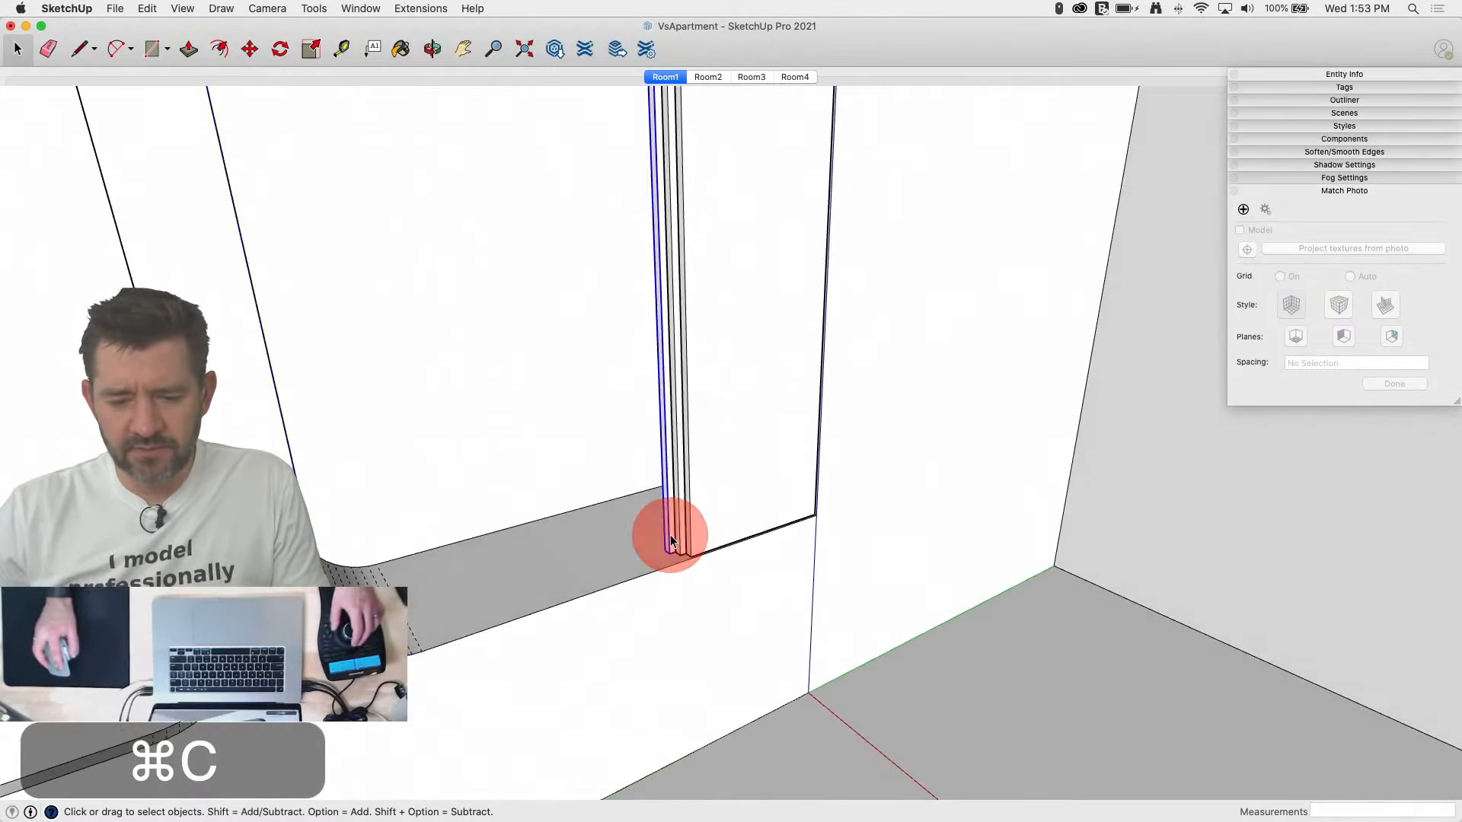
double_click(670, 537)
key(q)
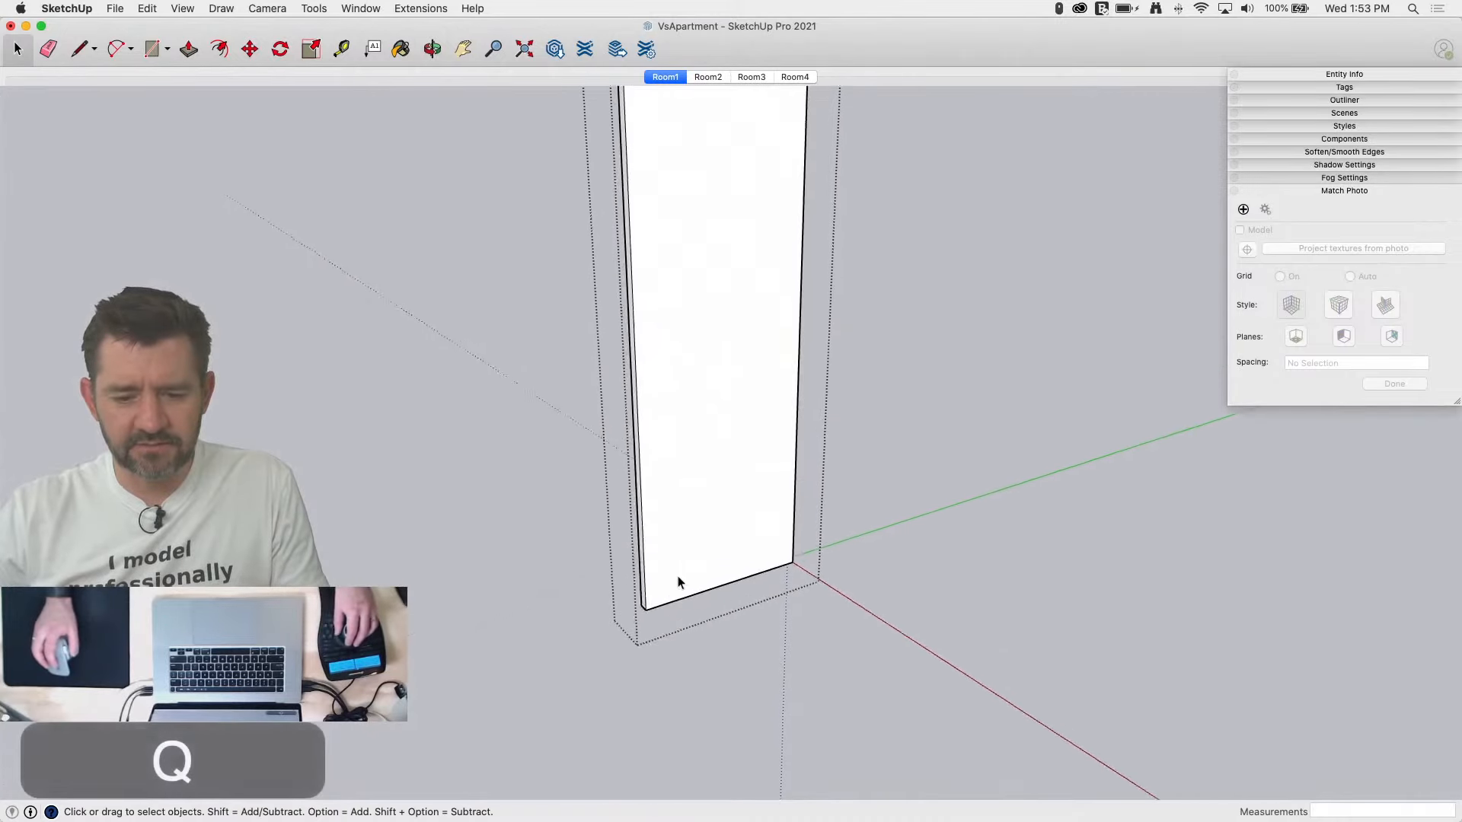
Step: Paste the copied edges into the group and move them about 6 1/8" so the lower arc ends at the panel's bottom corner
scroll(678, 583, up, 3)
key(super+v)
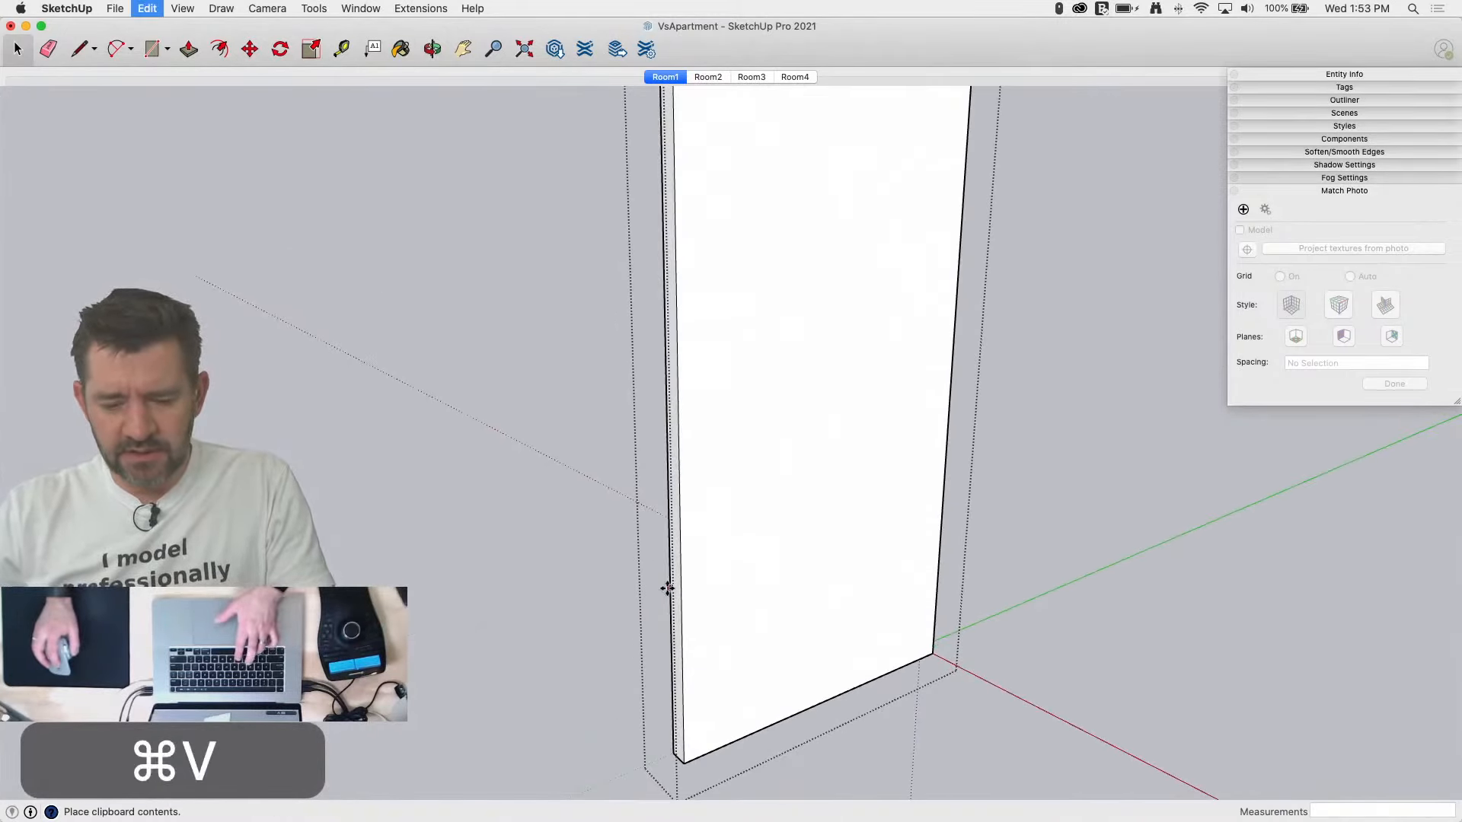
click(444, 763)
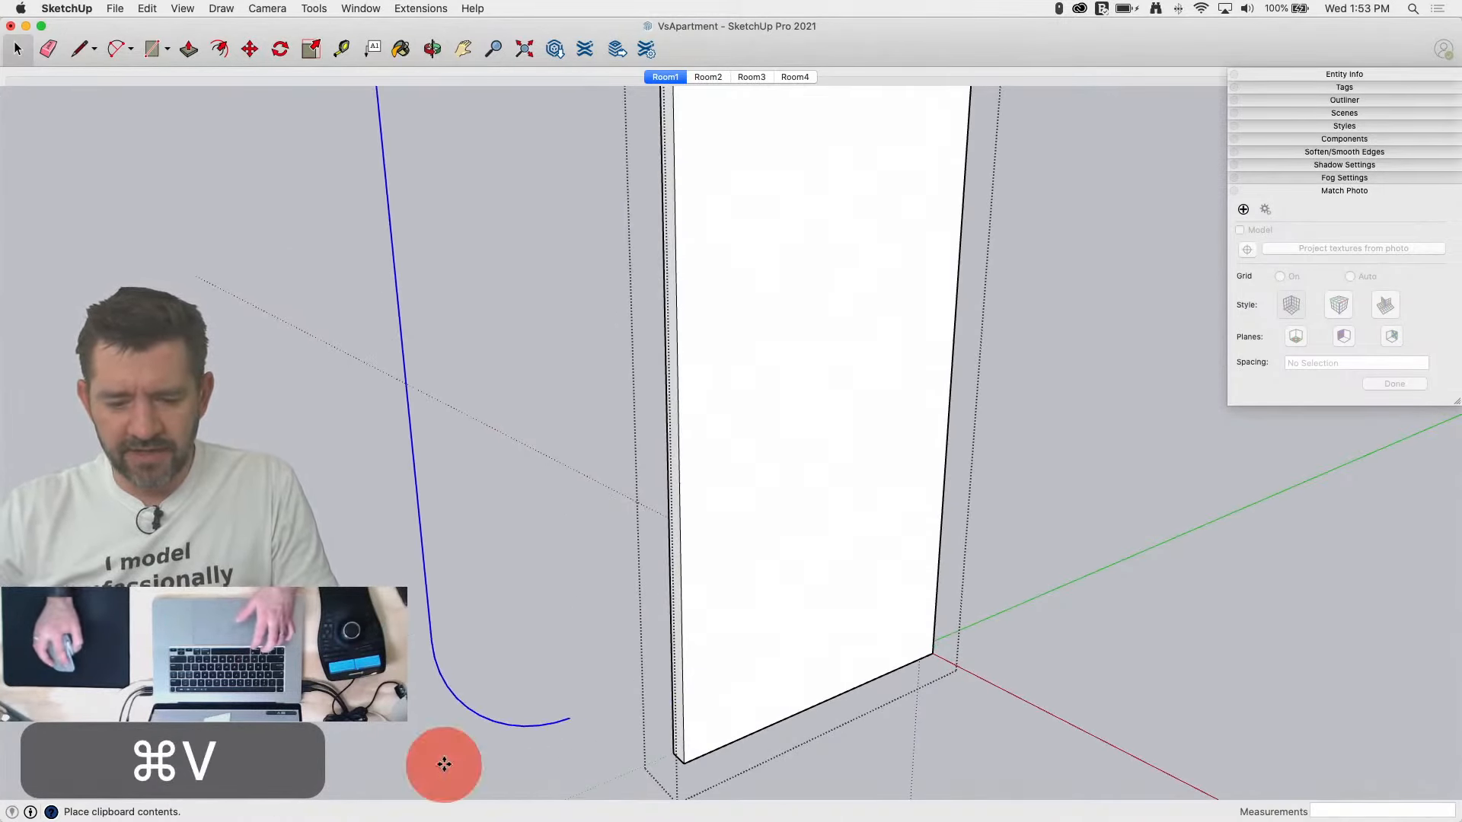
click(567, 720)
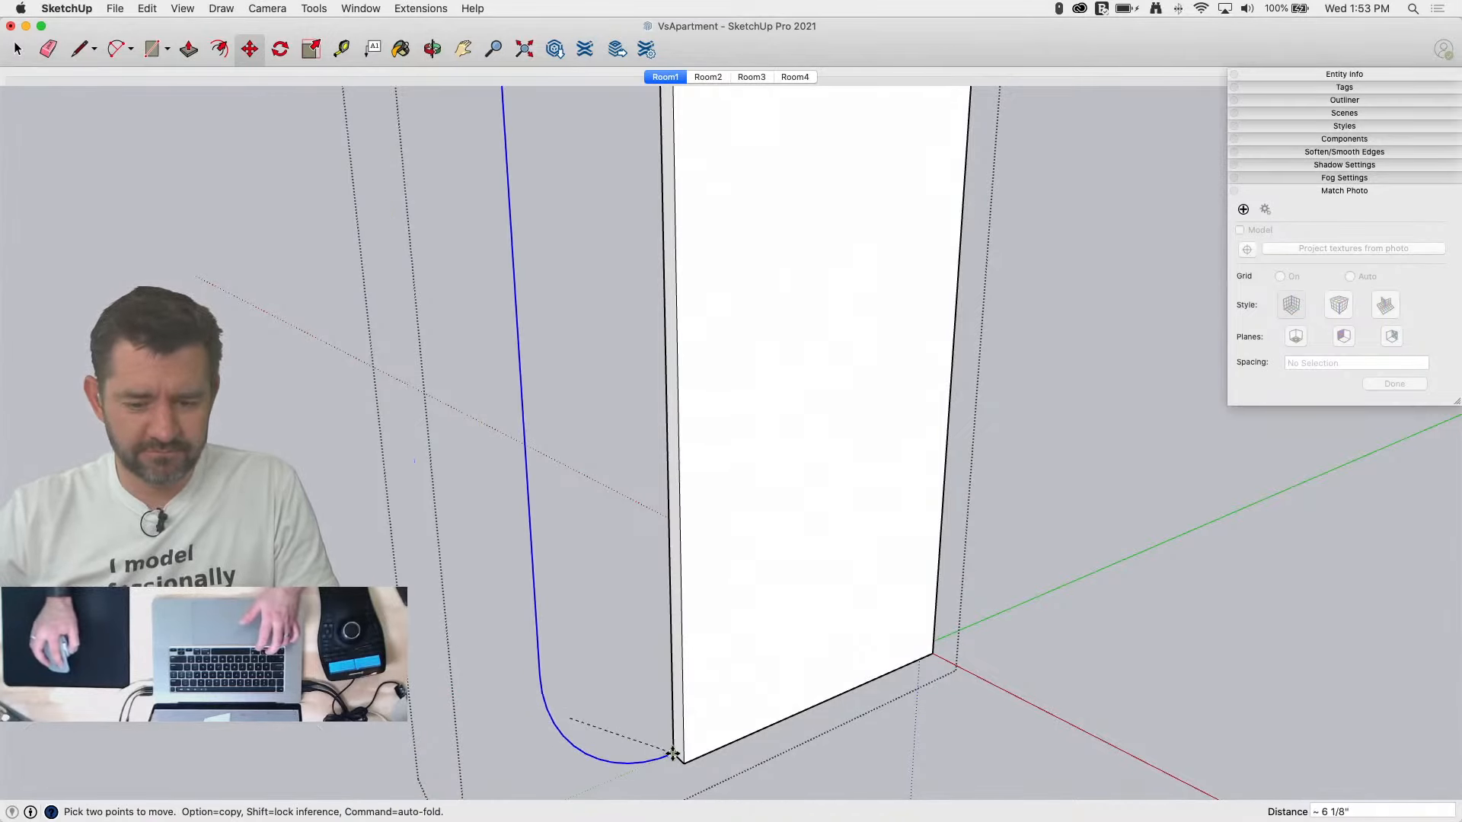
click(673, 753)
Step: Draw a vertical line about 5' 3 1/4" along the panel's edge between the two arc ends, closing the rounded outline into a face
key(l)
click(673, 756)
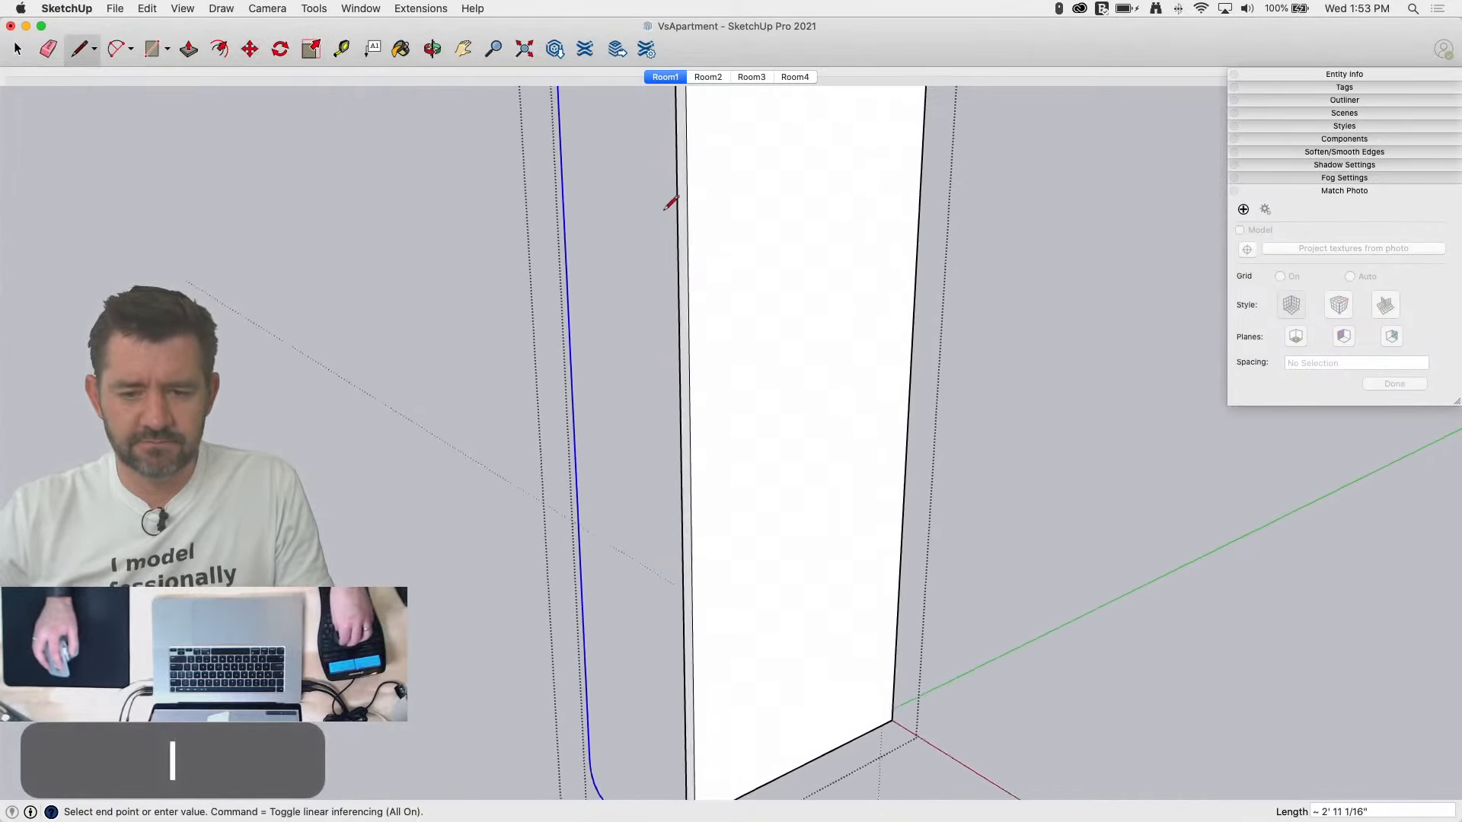
scroll(670, 203, down, 5)
click(689, 279)
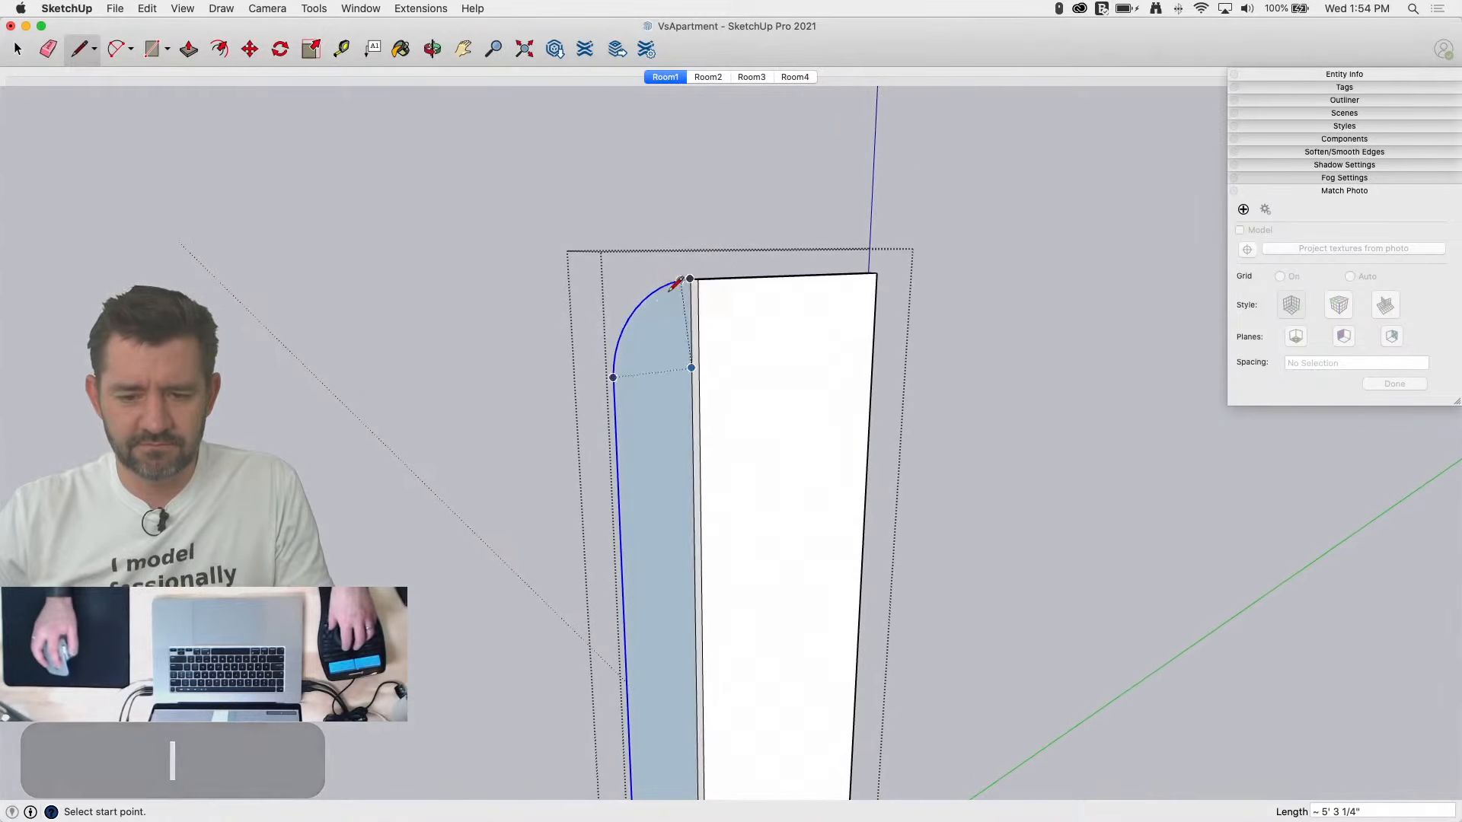
Step: Push/pull the rounded end face to match the panel's thickness and erase the seam lines on the adjoining faces
key(p)
click(695, 296)
middle_drag(696, 287, 698, 400)
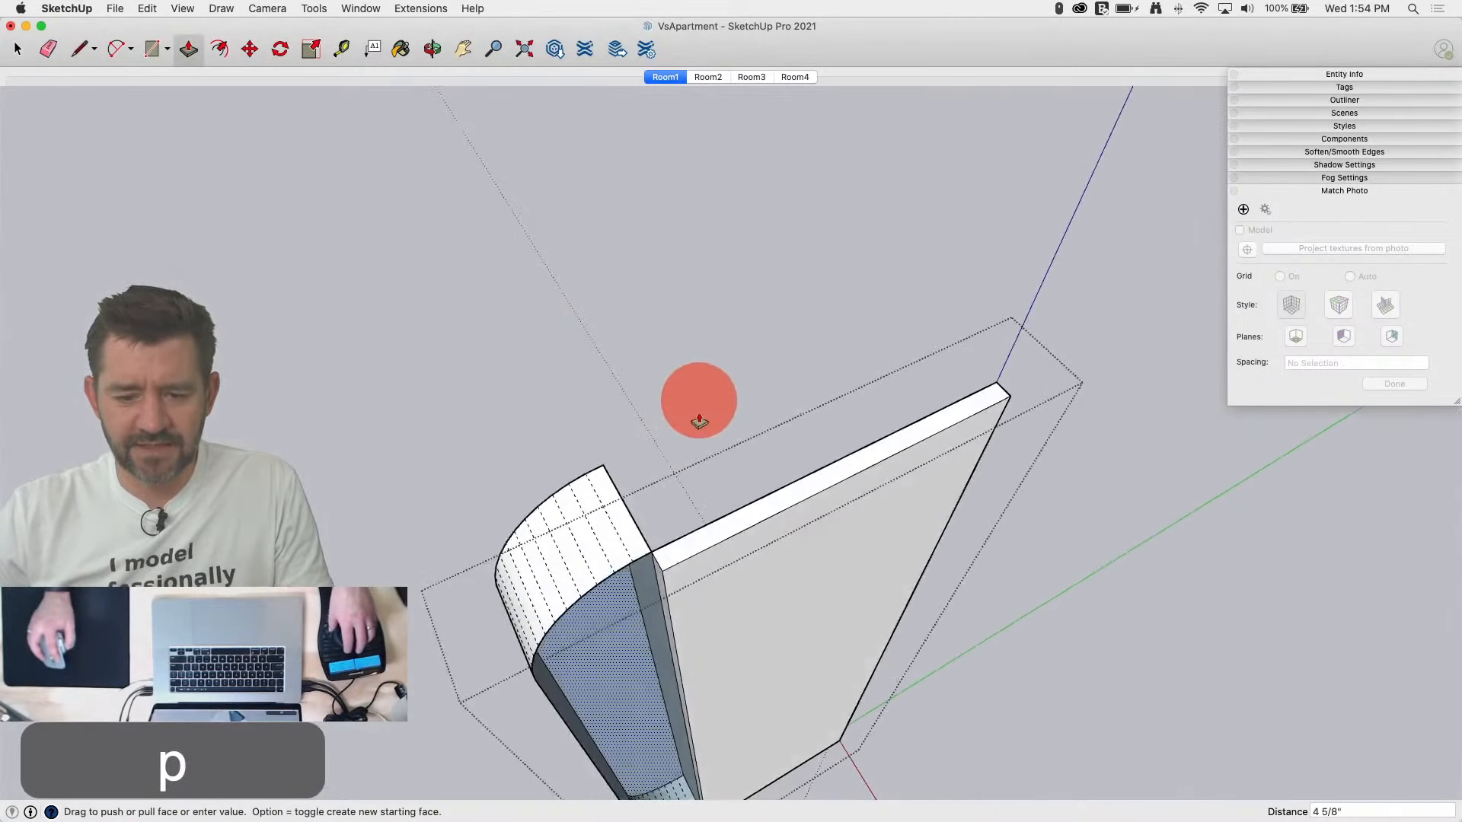
click(660, 578)
key(e)
drag(676, 637, 642, 561)
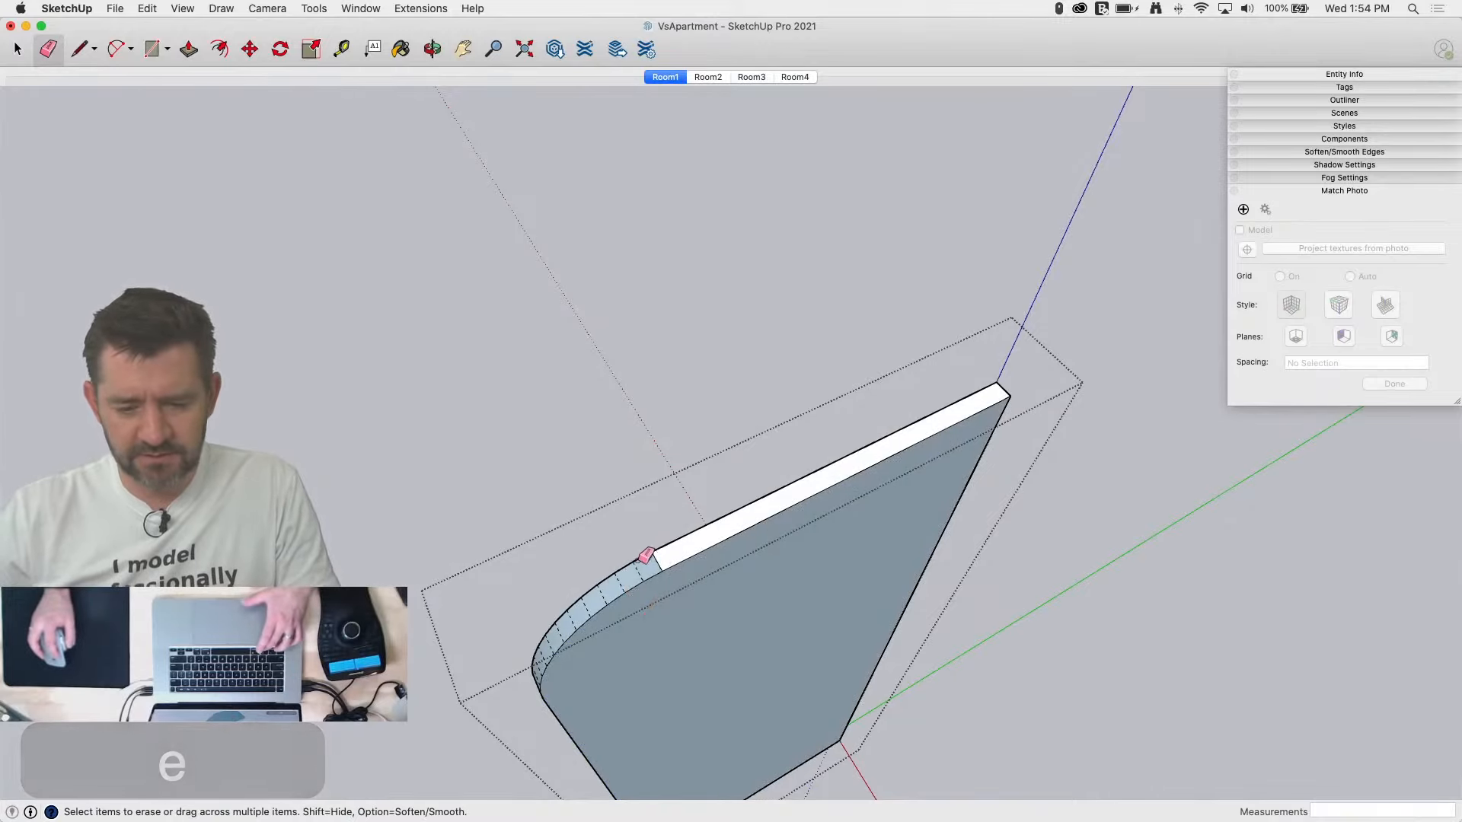
Step: Redraw the about 5' 3 1/4" vertical line on the panel's opposite side to close the rounded face, and erase the seam
middle_drag(674, 572, 617, 394)
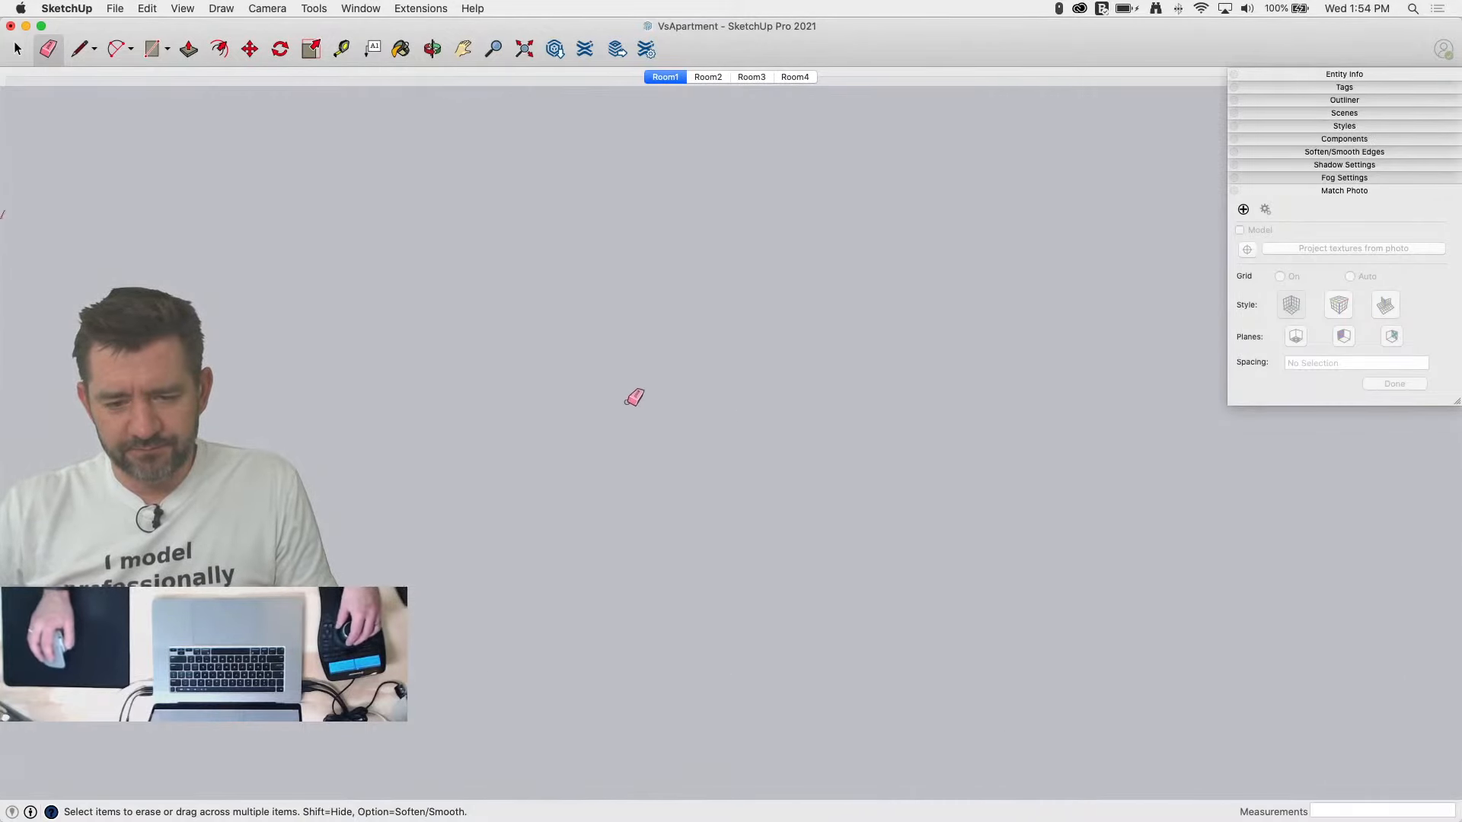
key(l)
middle_drag(840, 538, 843, 637)
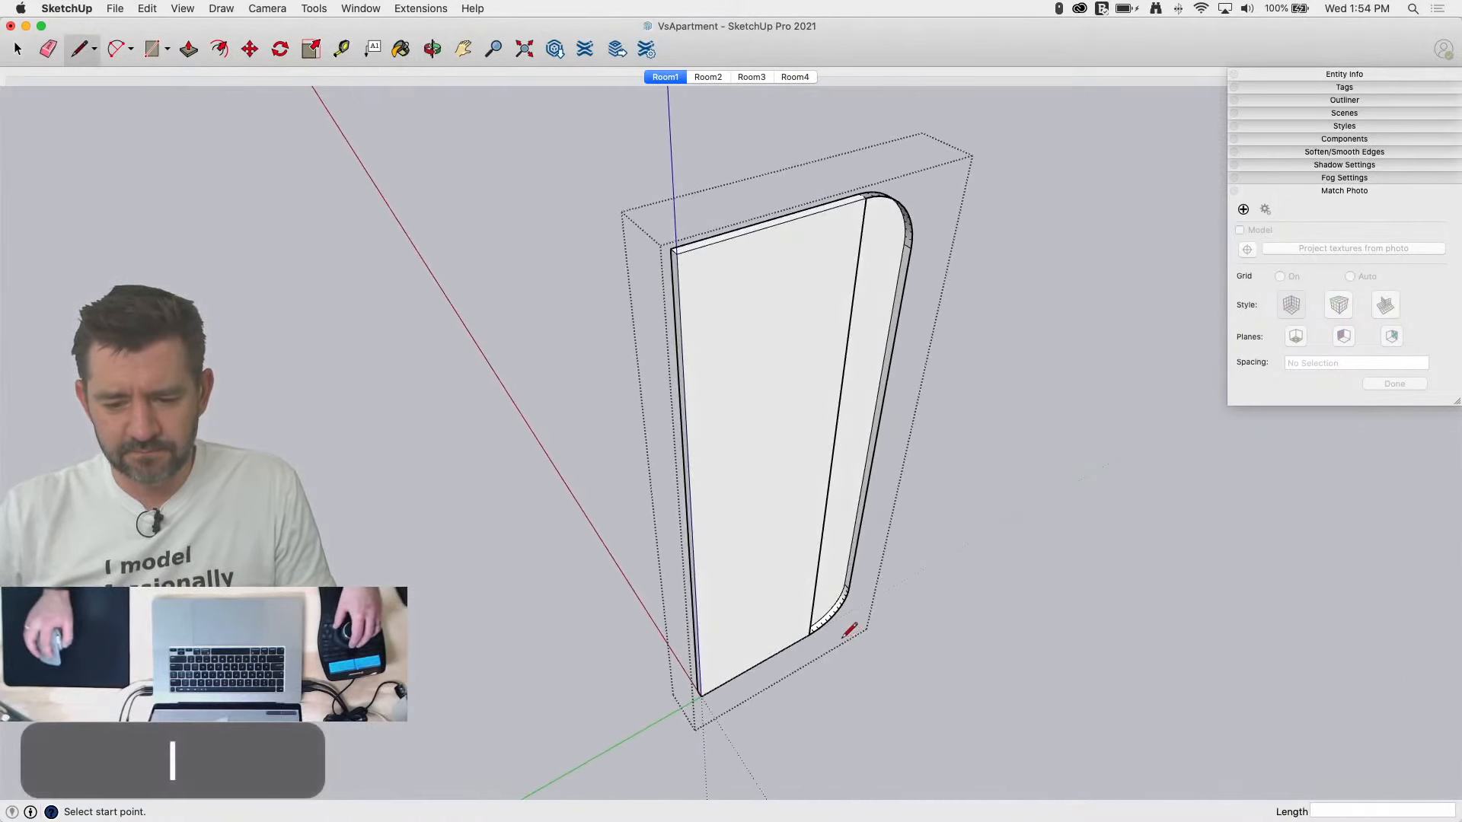
click(809, 634)
click(867, 198)
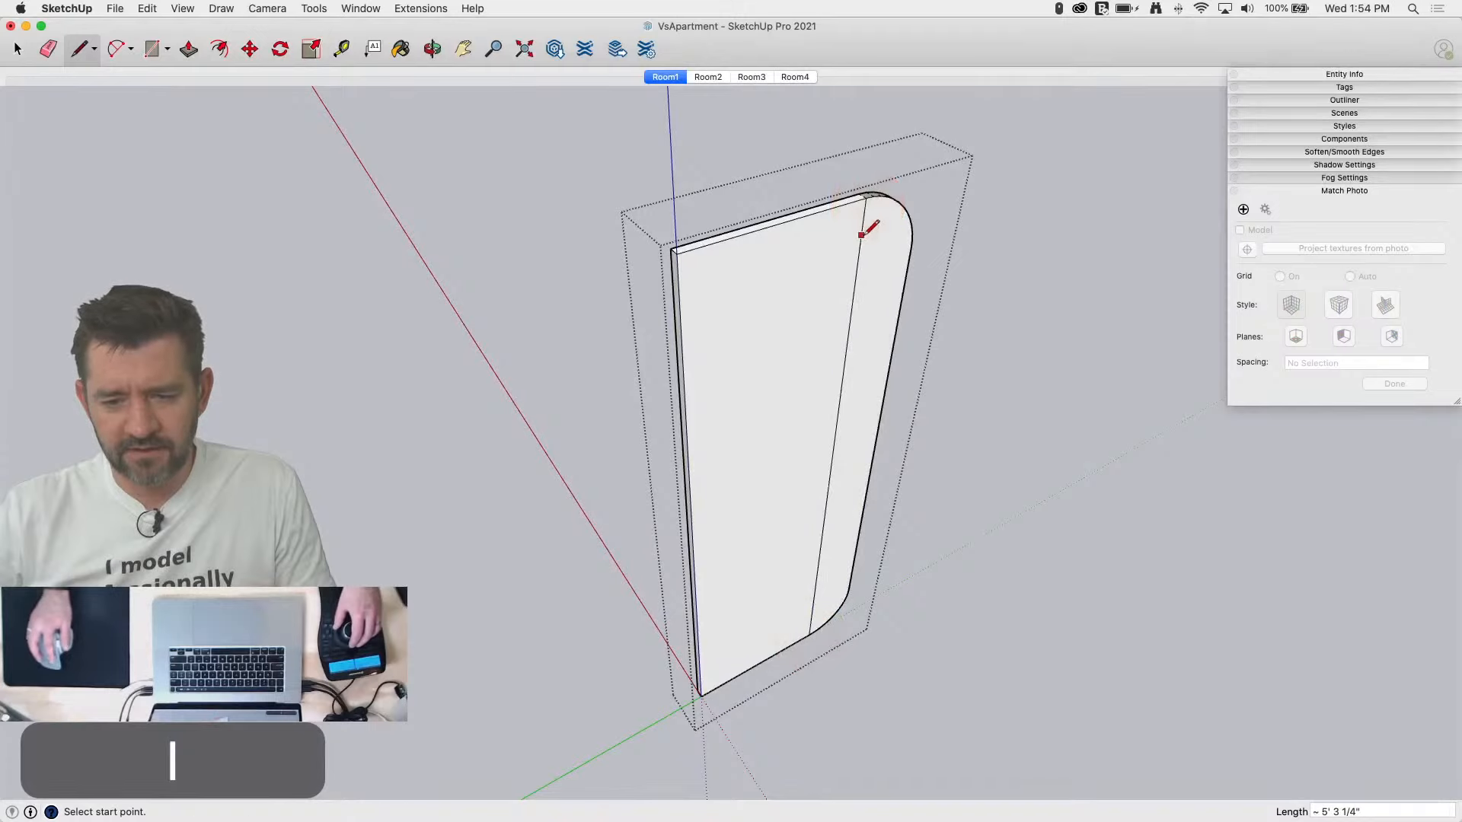
key(e)
click(864, 244)
Step: Orient the panel's faces to match its large side face and leave the group with the full model shown
right_click(856, 254)
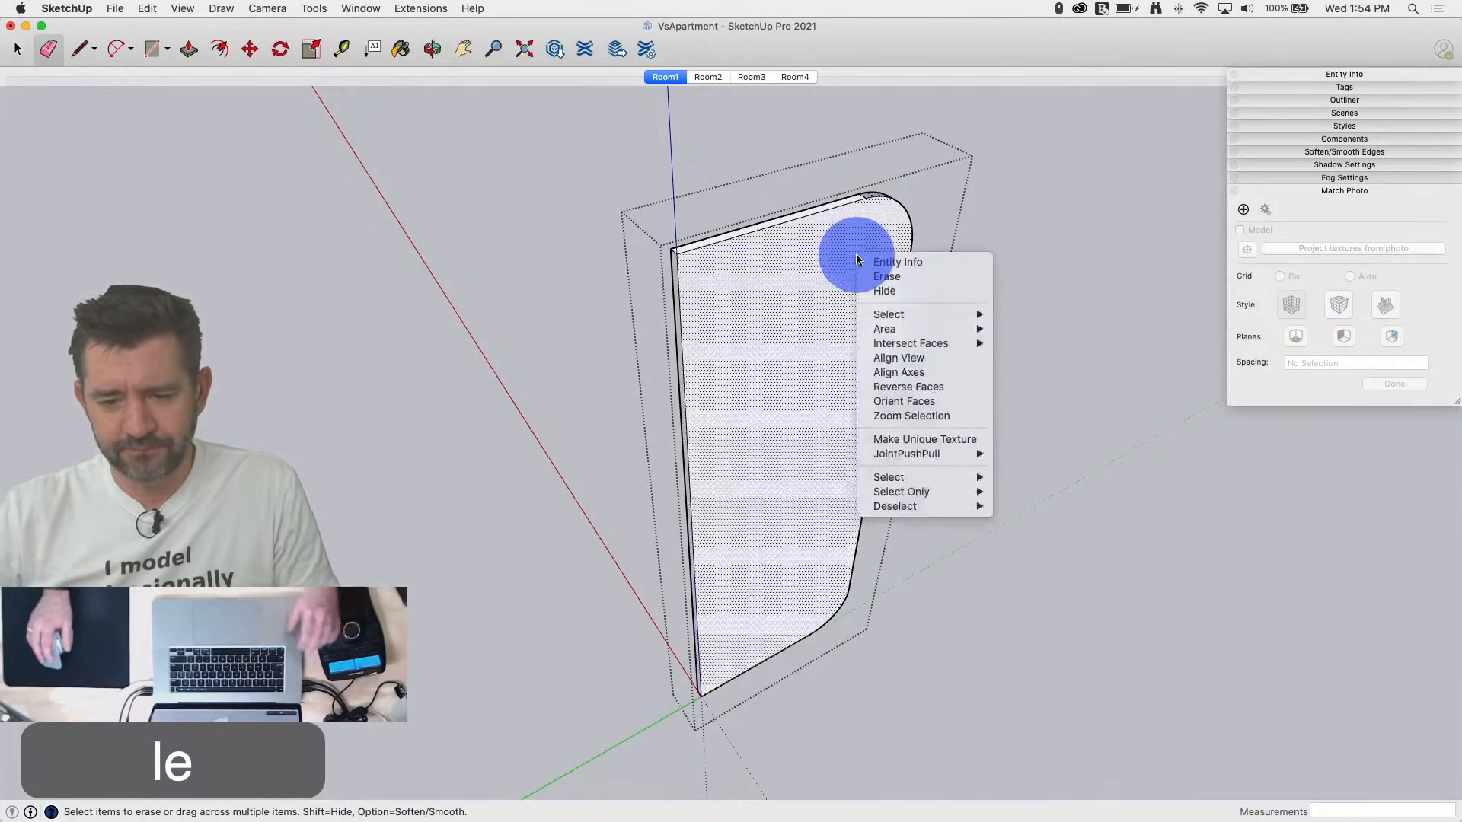
click(923, 409)
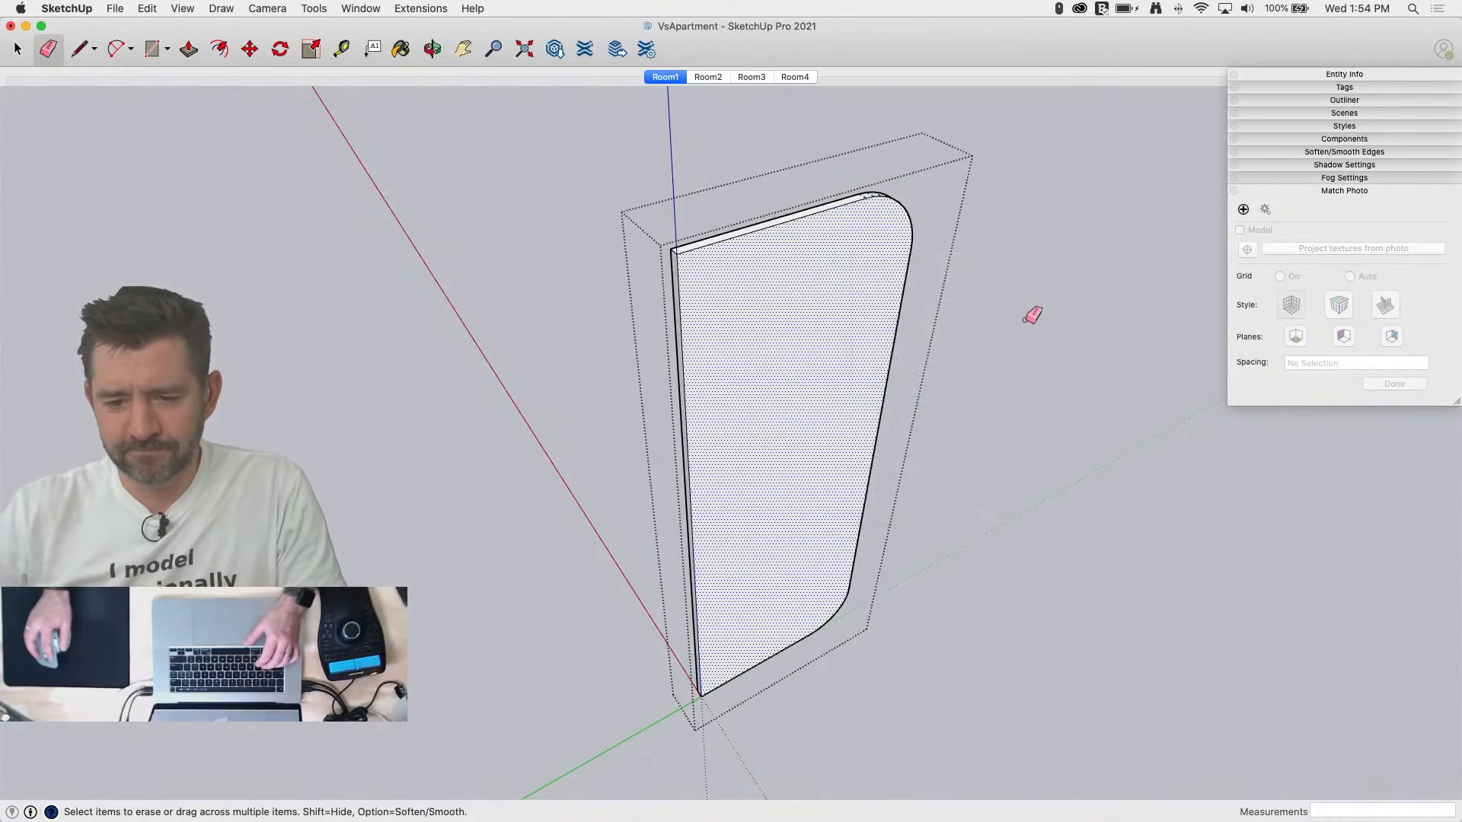
key(space)
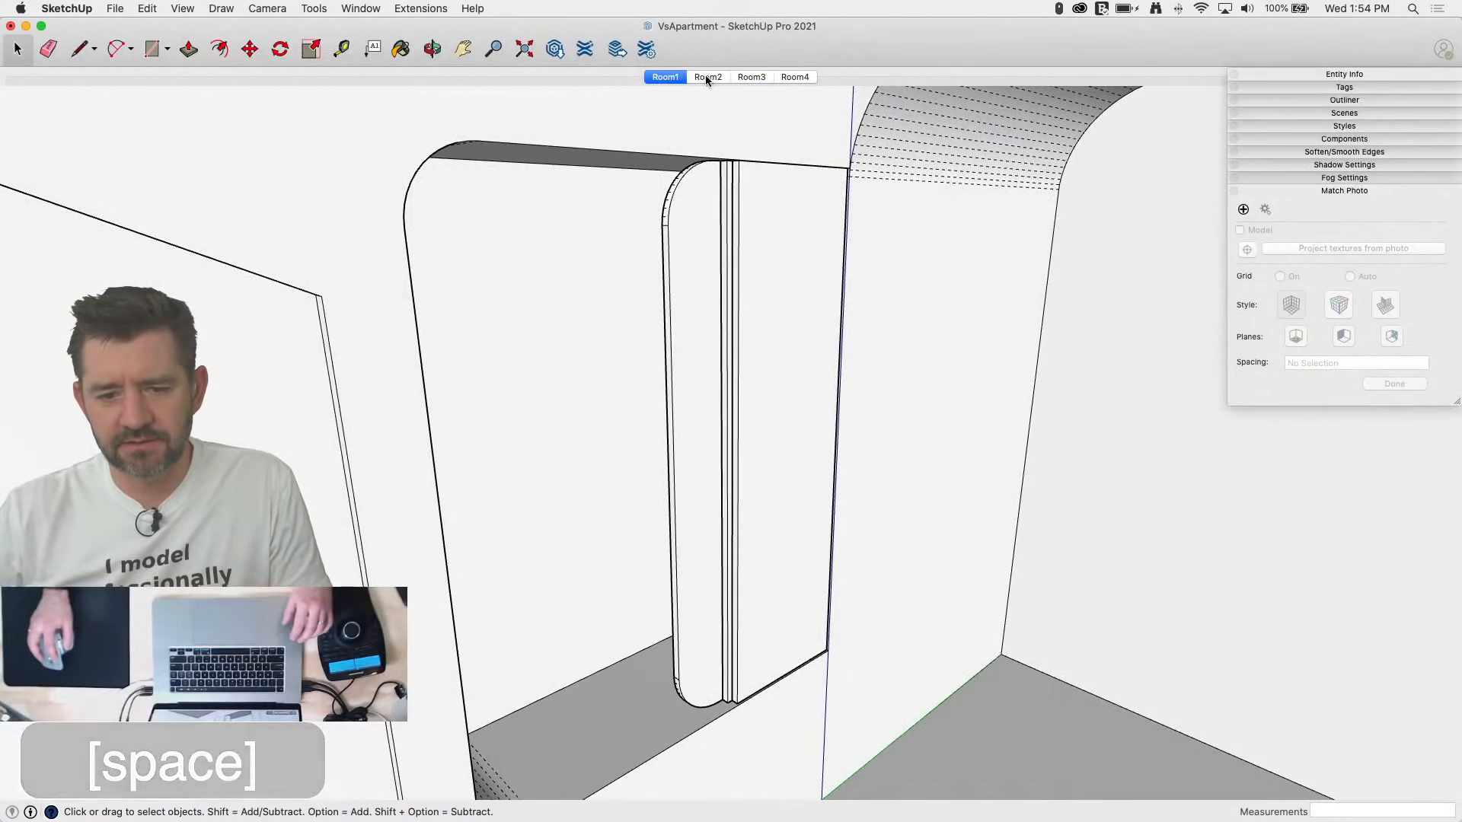
Step: From the Room1 photo view, move the rounded rearmost panel about 4 1/4" toward the room corner to match the photo
click(664, 76)
scroll(646, 416, up, 5)
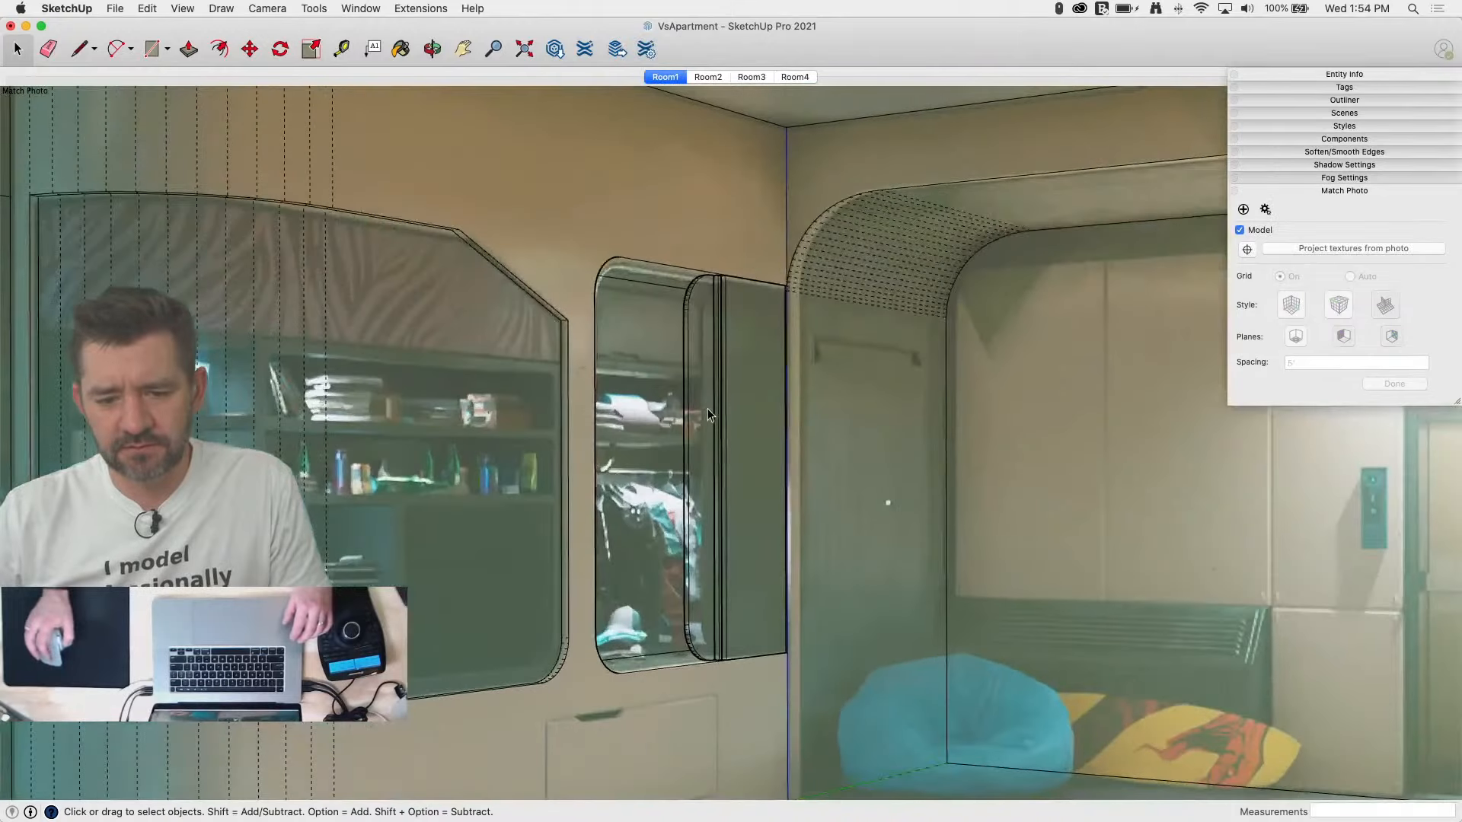
click(753, 277)
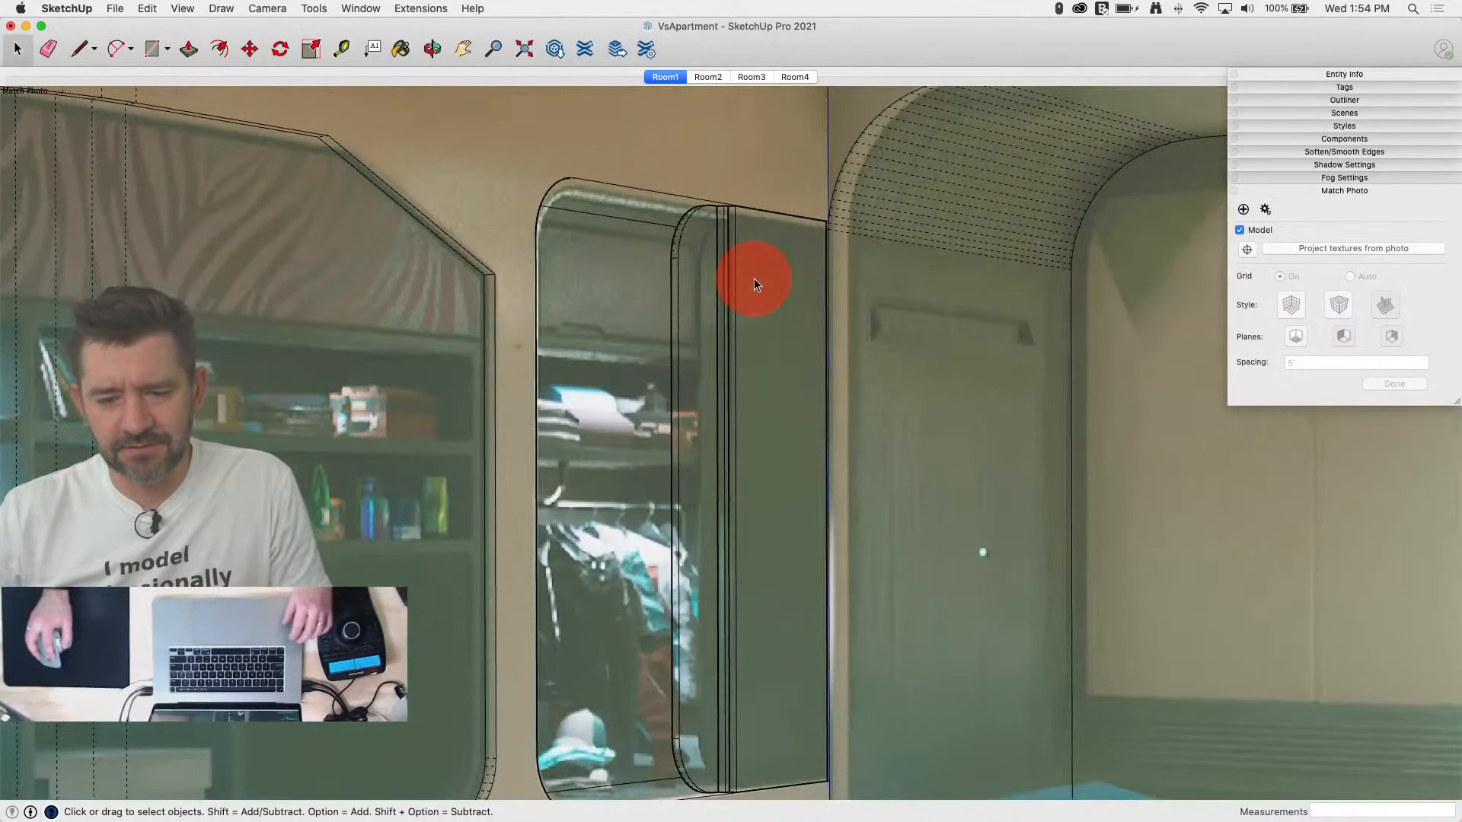
click(695, 277)
click(615, 287)
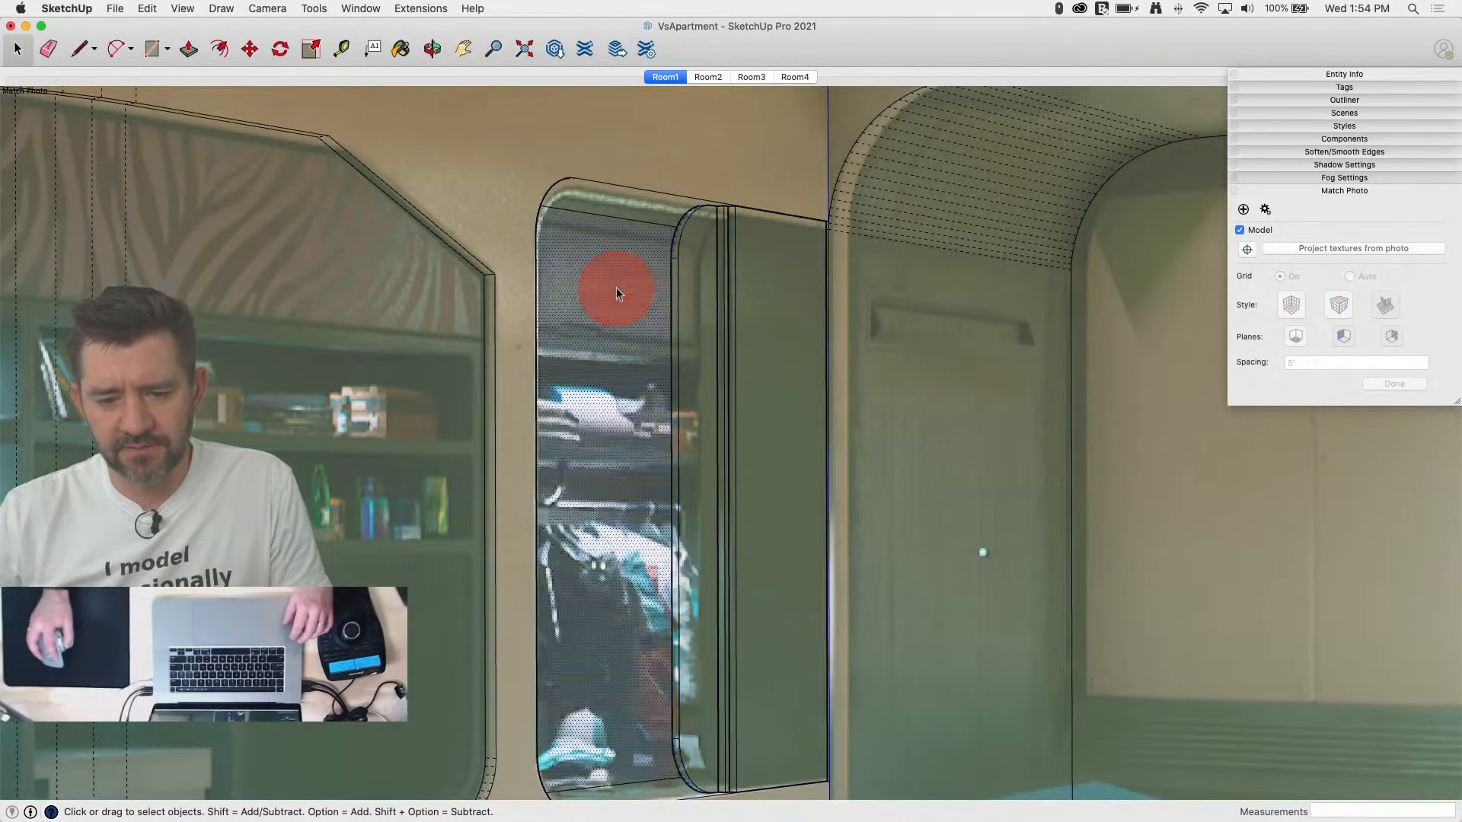
click(701, 287)
key(m)
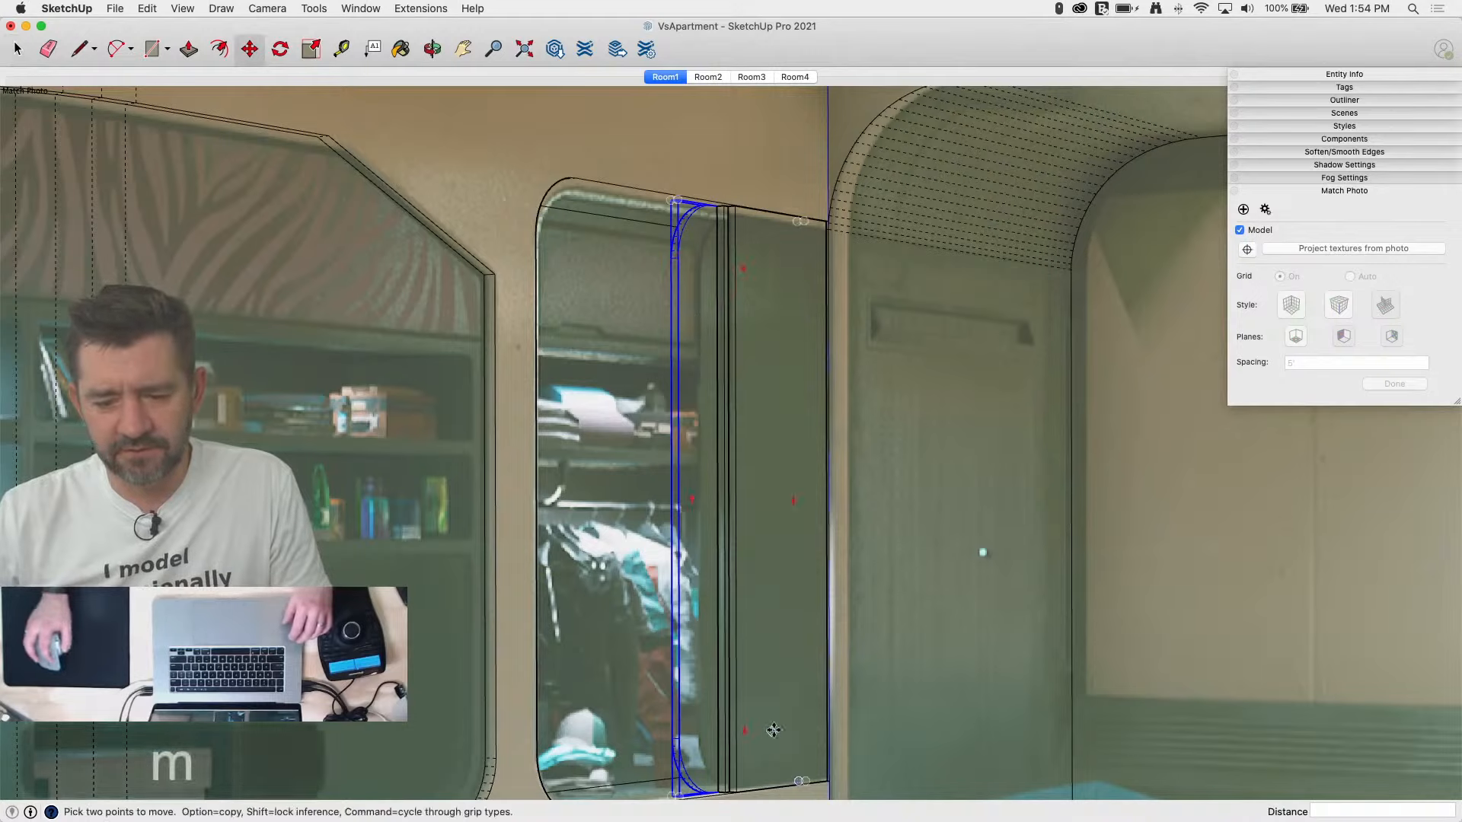
click(740, 204)
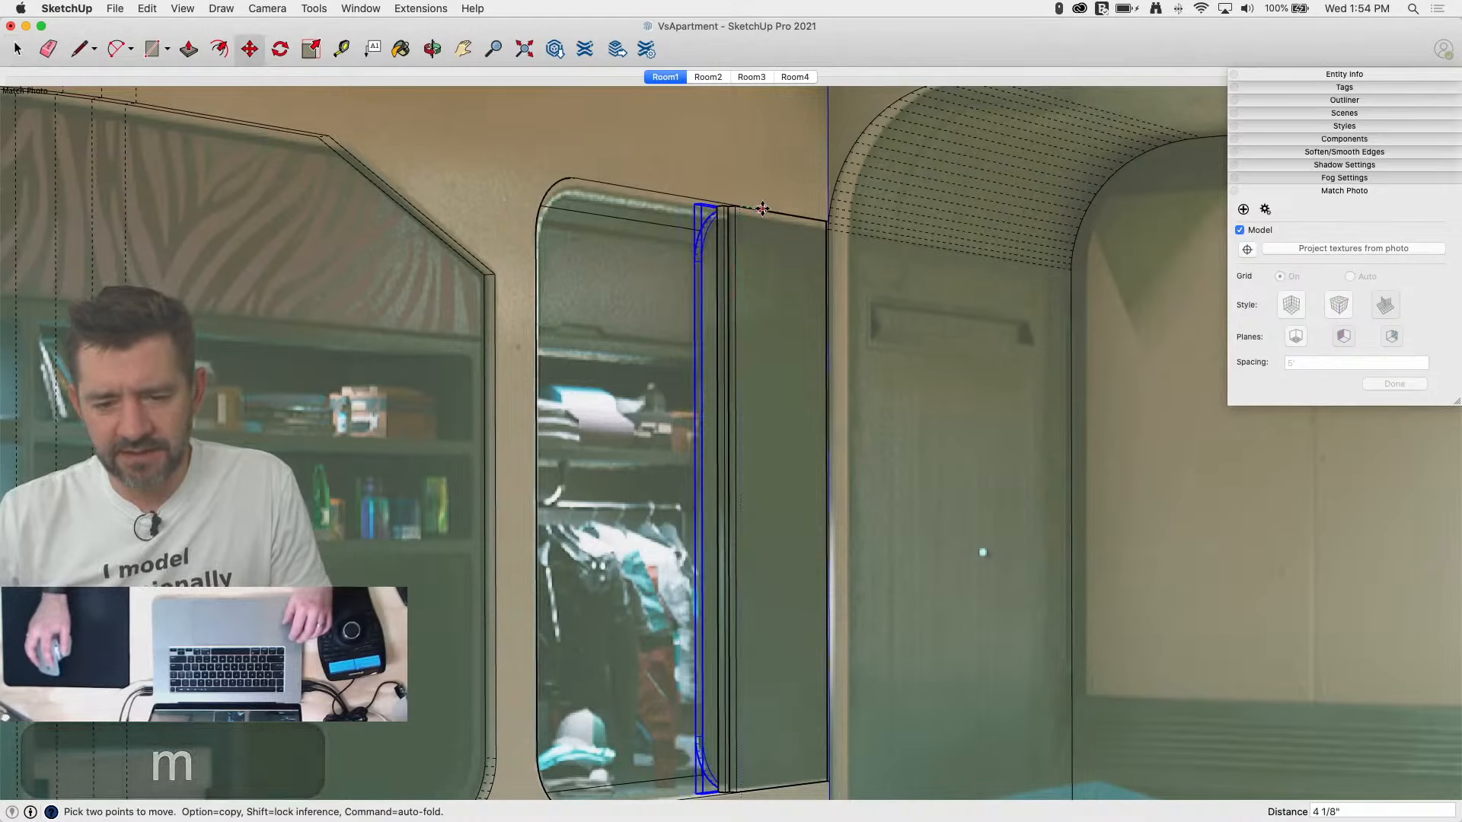
click(763, 209)
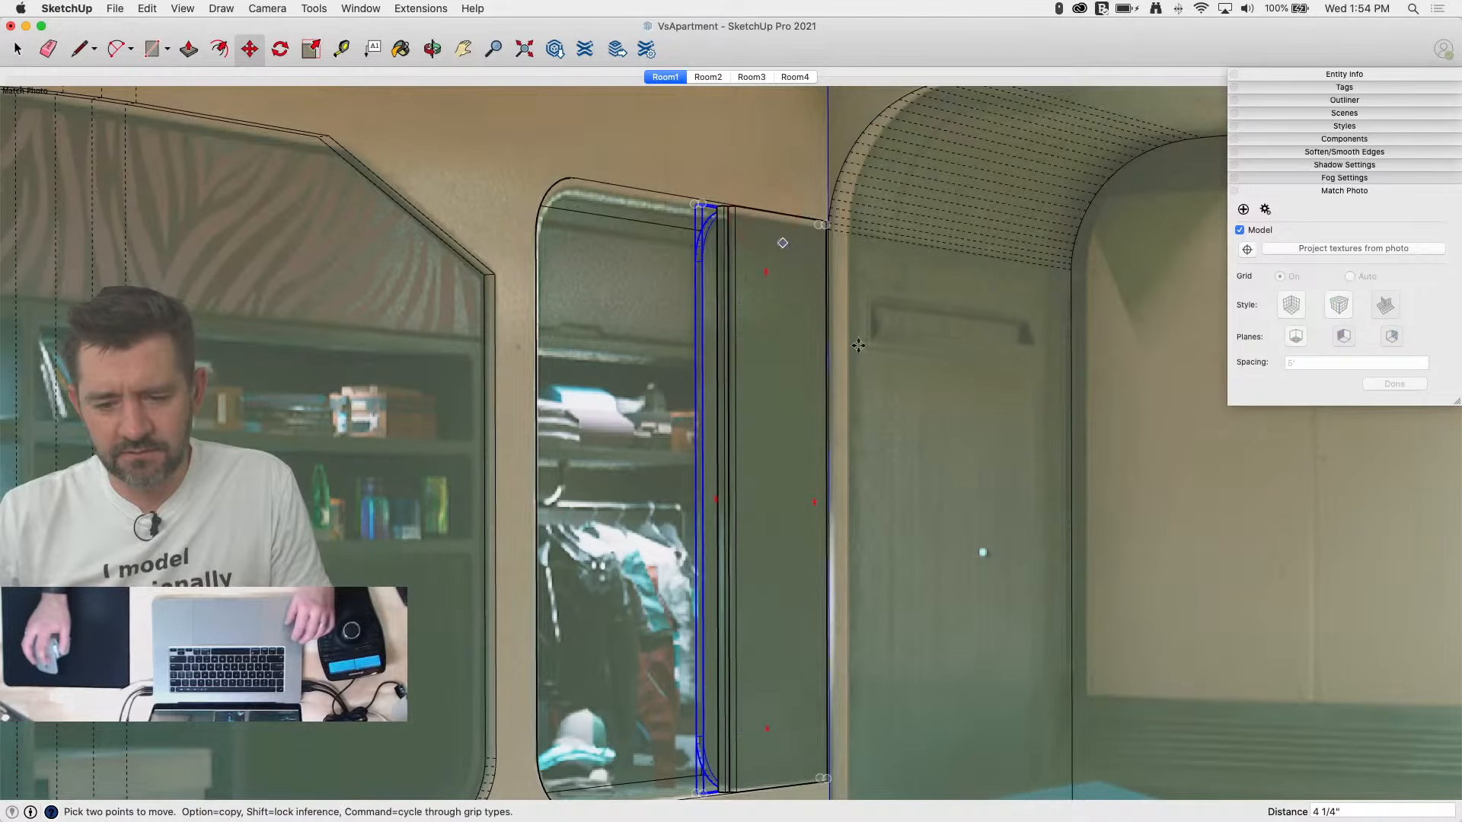
key(space)
Step: Copy the shelf opening's curved and sloped upper reveal strip straight down about 1' 4 3/8" to the patterned band's lower edge
scroll(722, 478, up, 5)
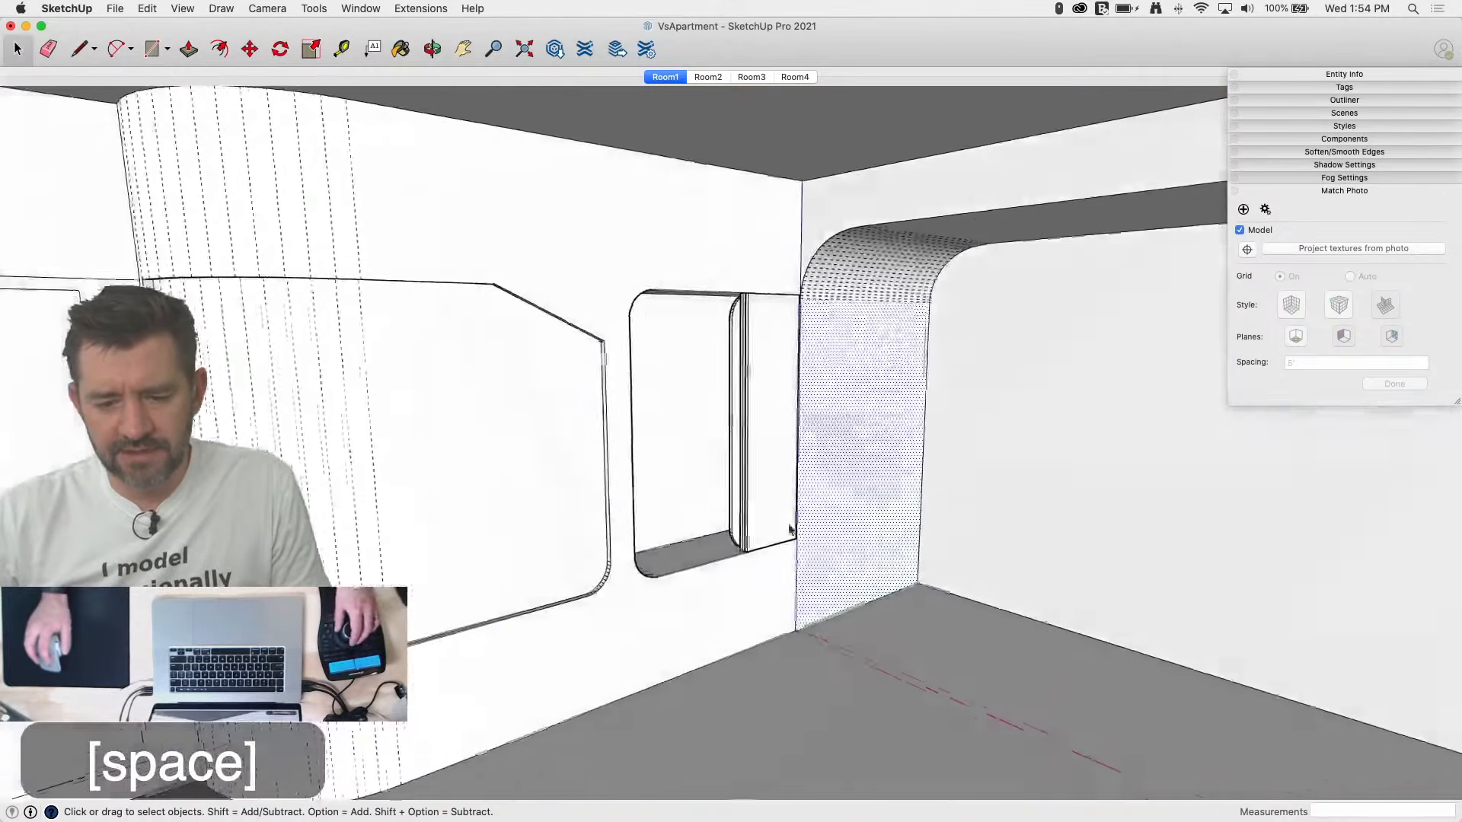
scroll(747, 409, up, 4)
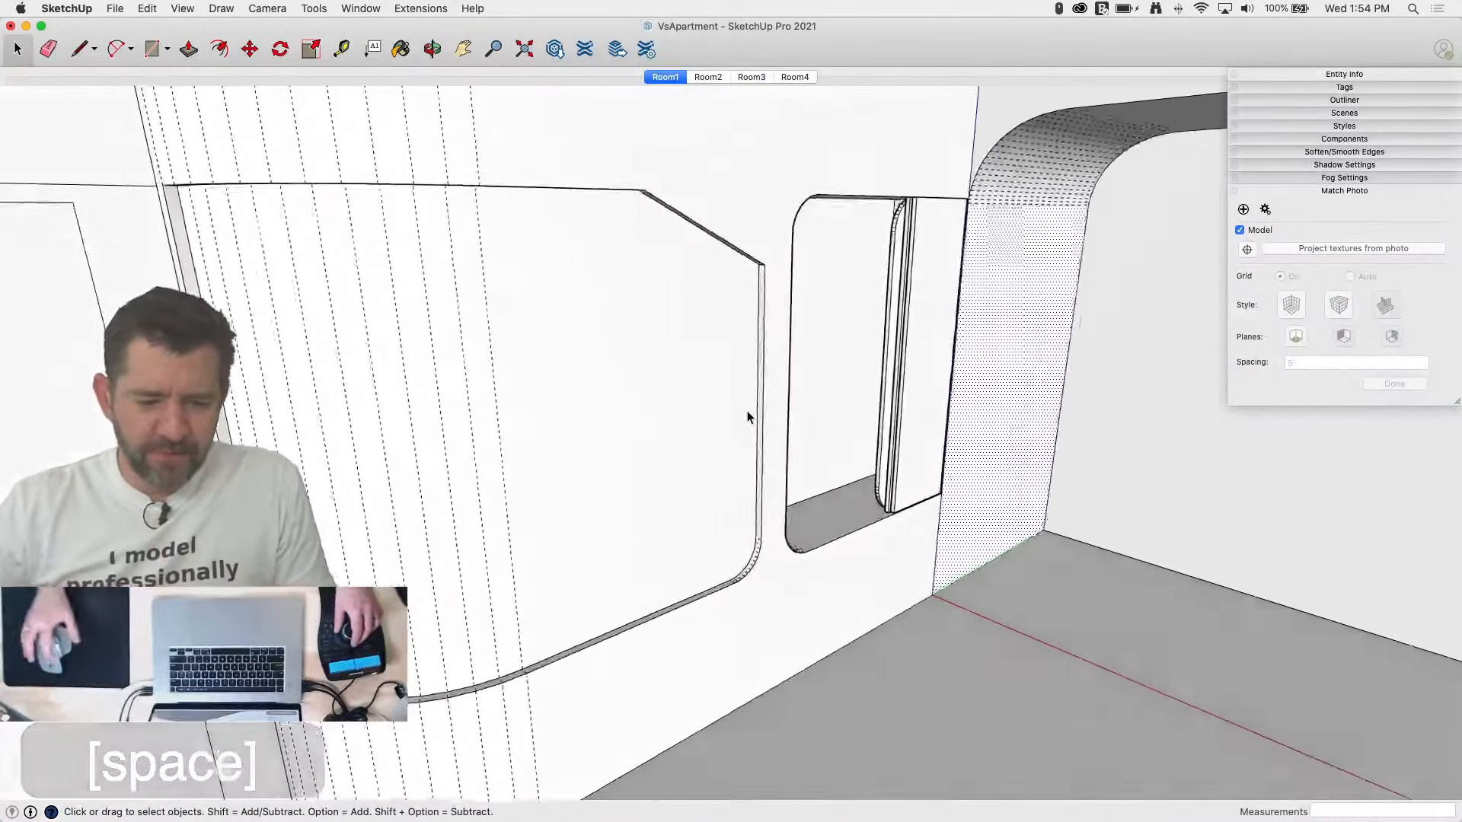
click(664, 77)
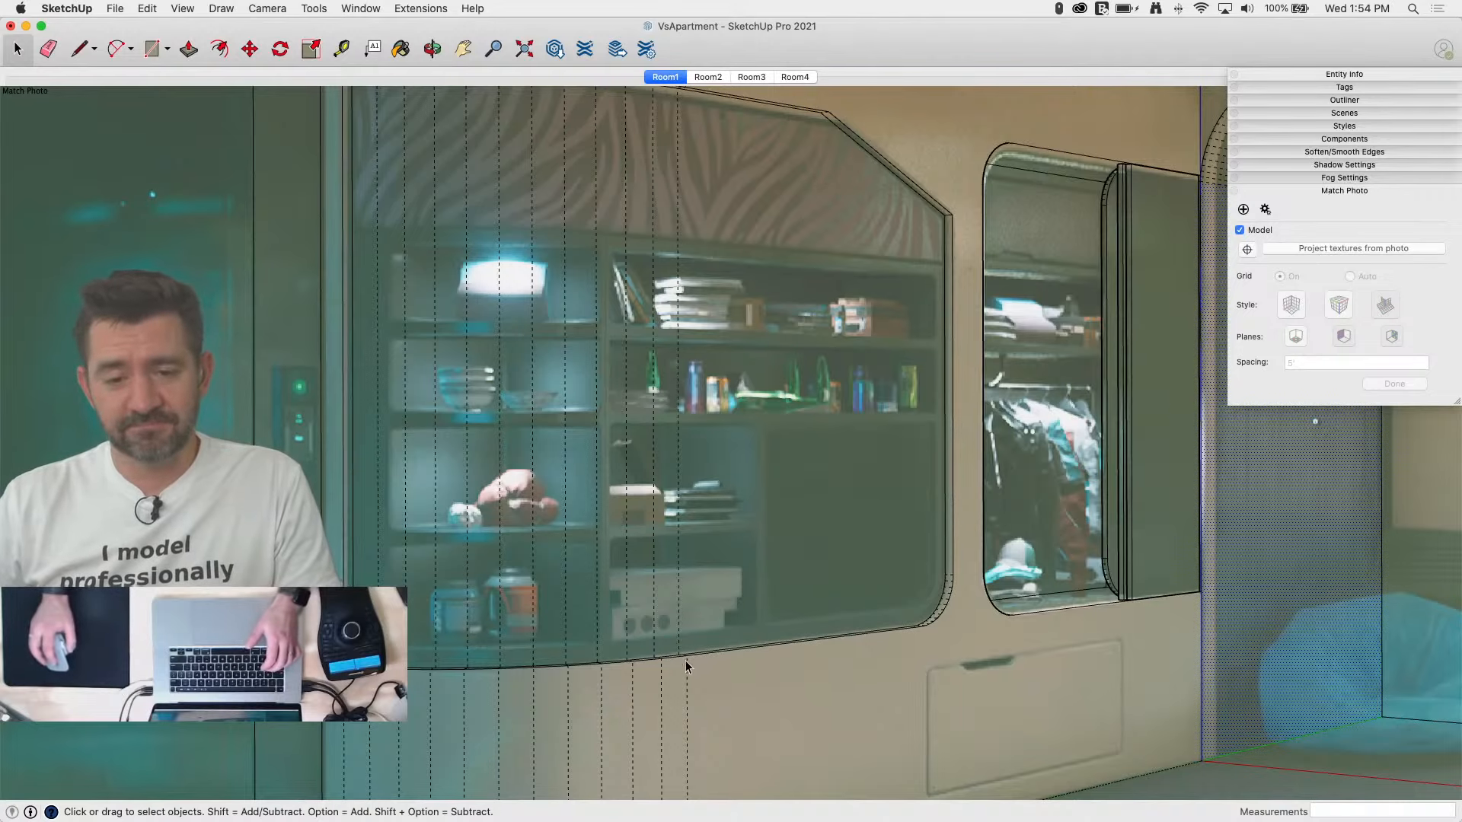
scroll(460, 267, up, 5)
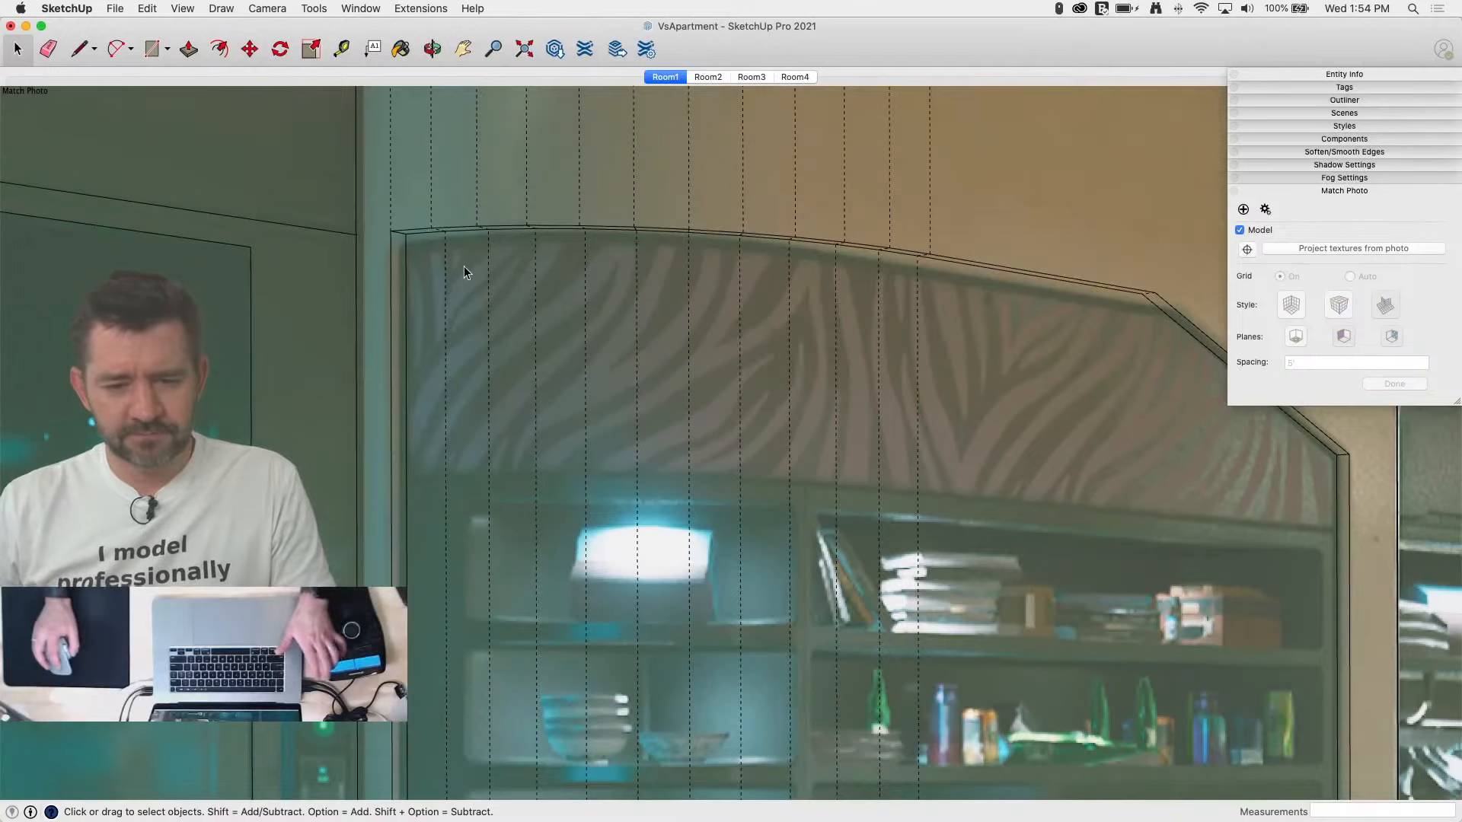
scroll(405, 247, up, 3)
click(417, 226)
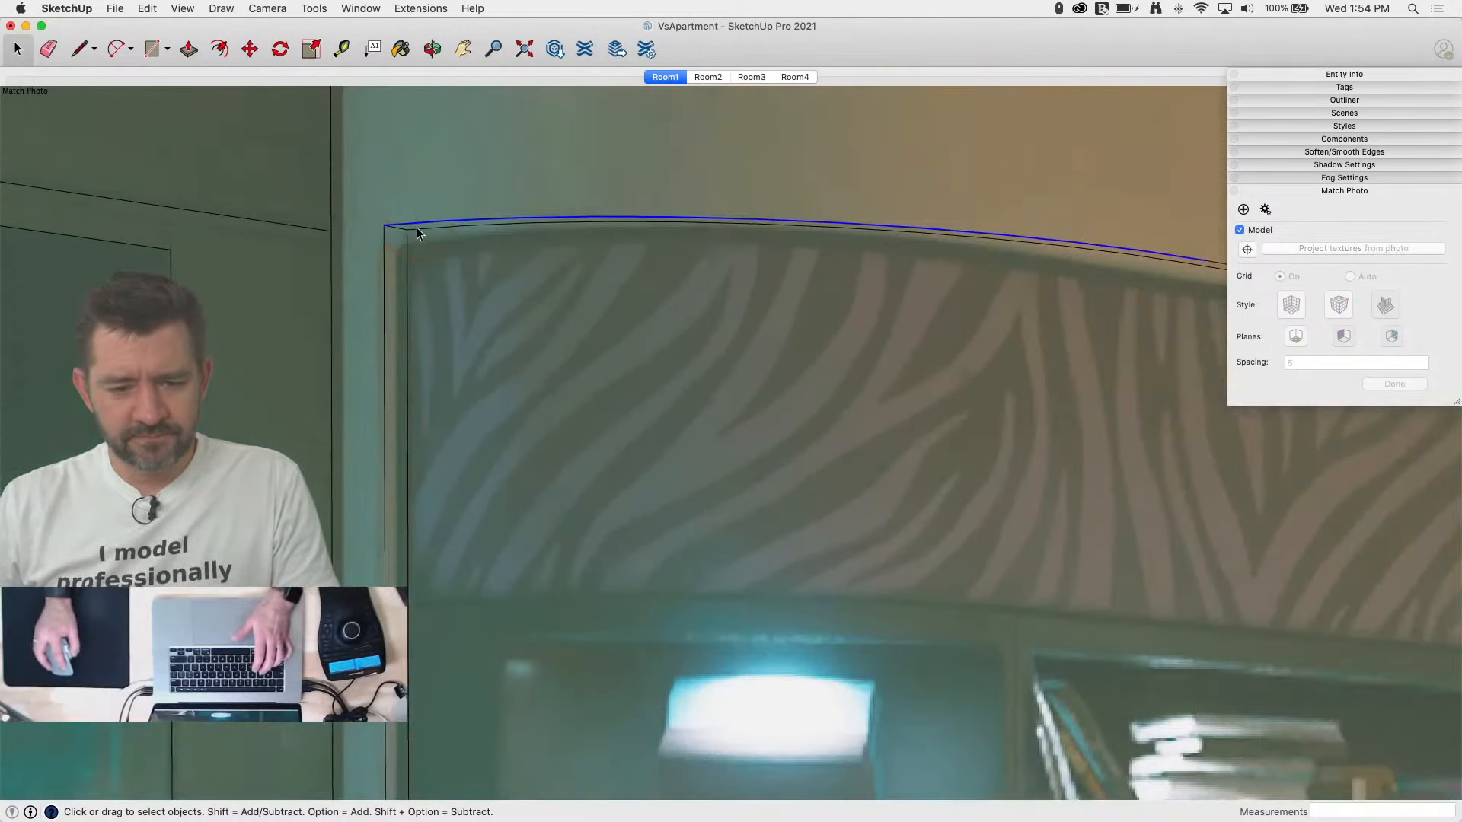
scroll(416, 233, up, 2)
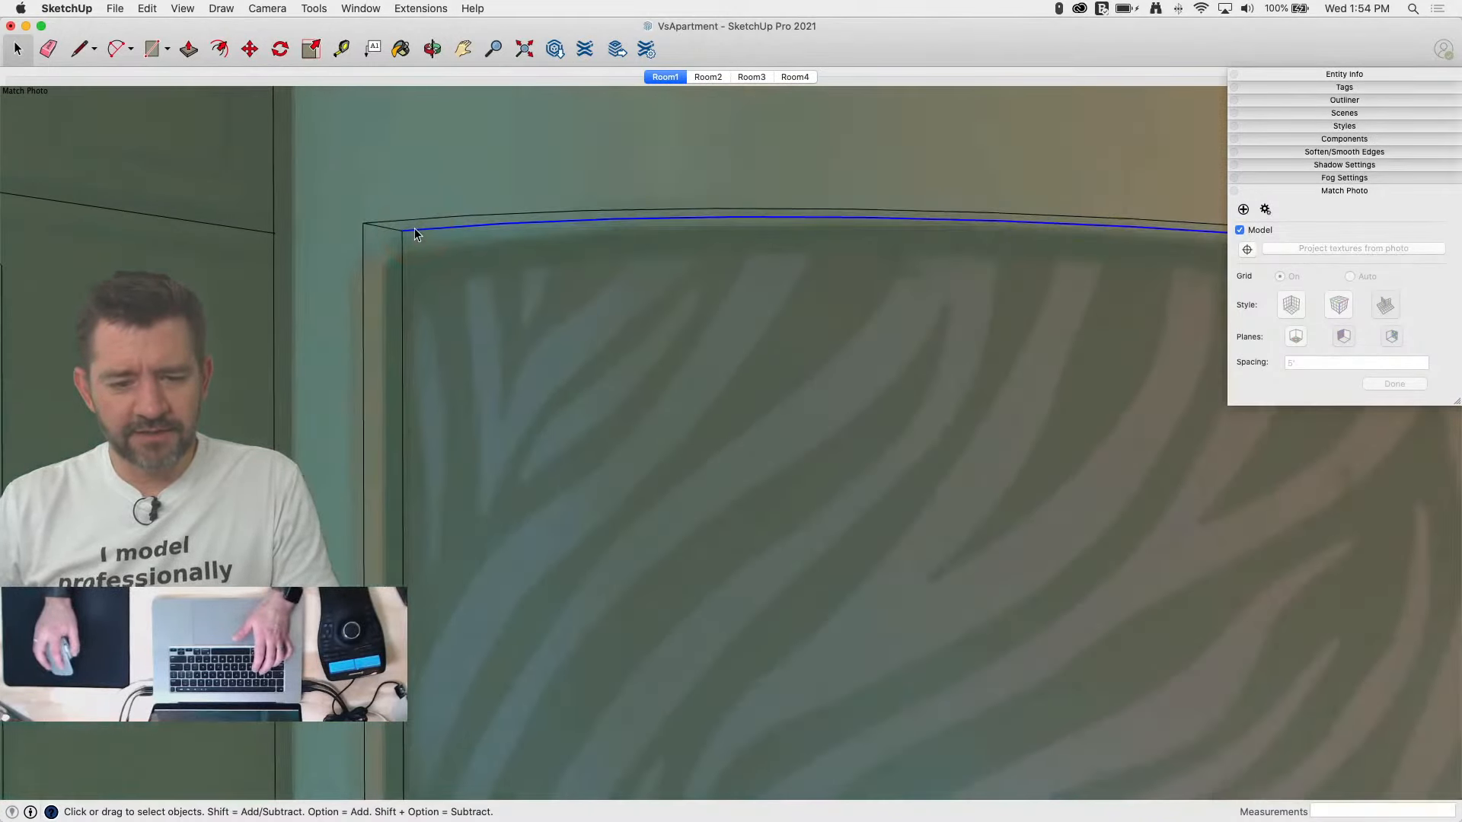
key(m)
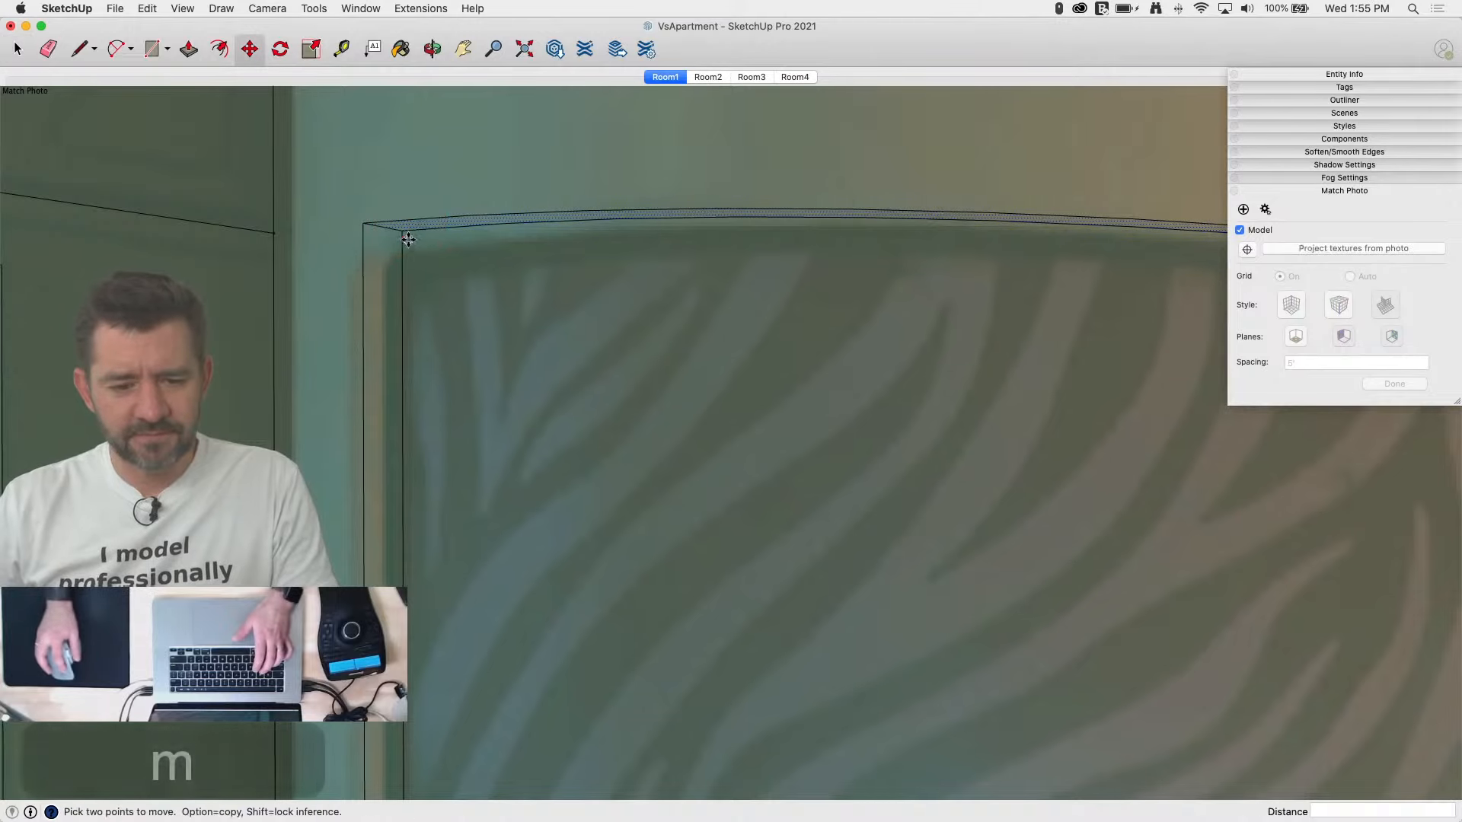
click(409, 231)
scroll(409, 228, down, 4)
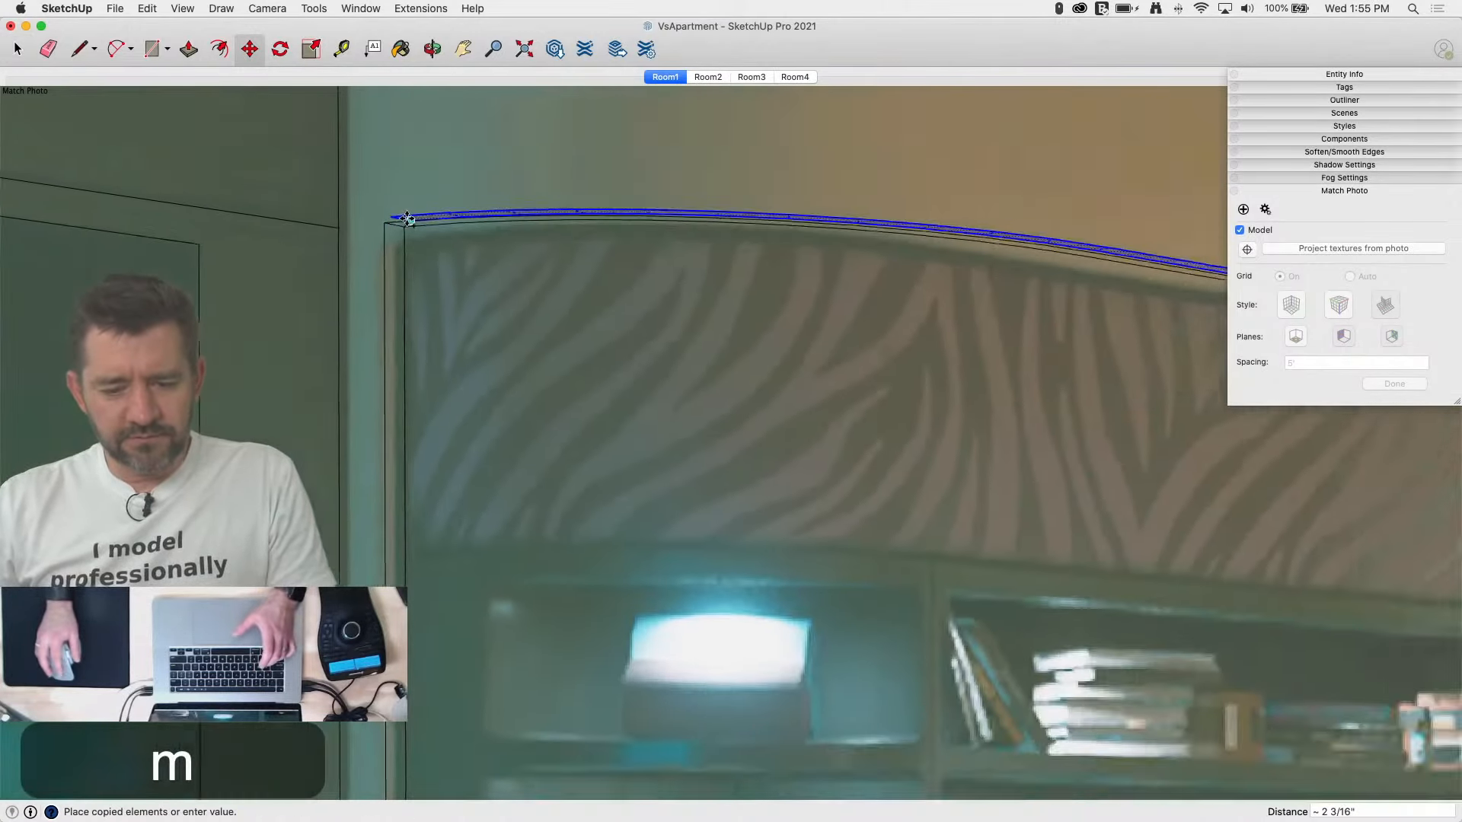
key(alt)
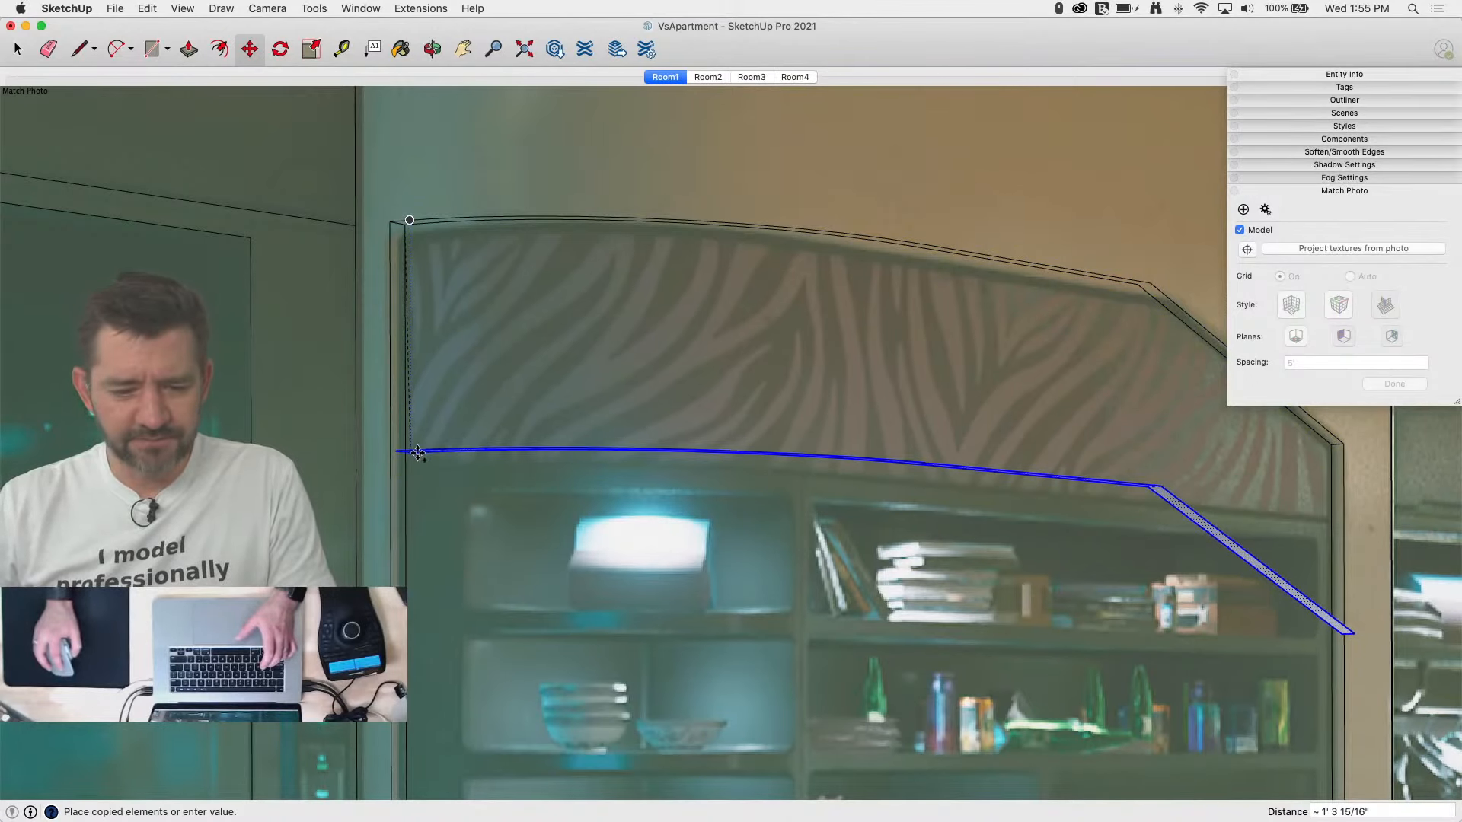
scroll(420, 472, up, 3)
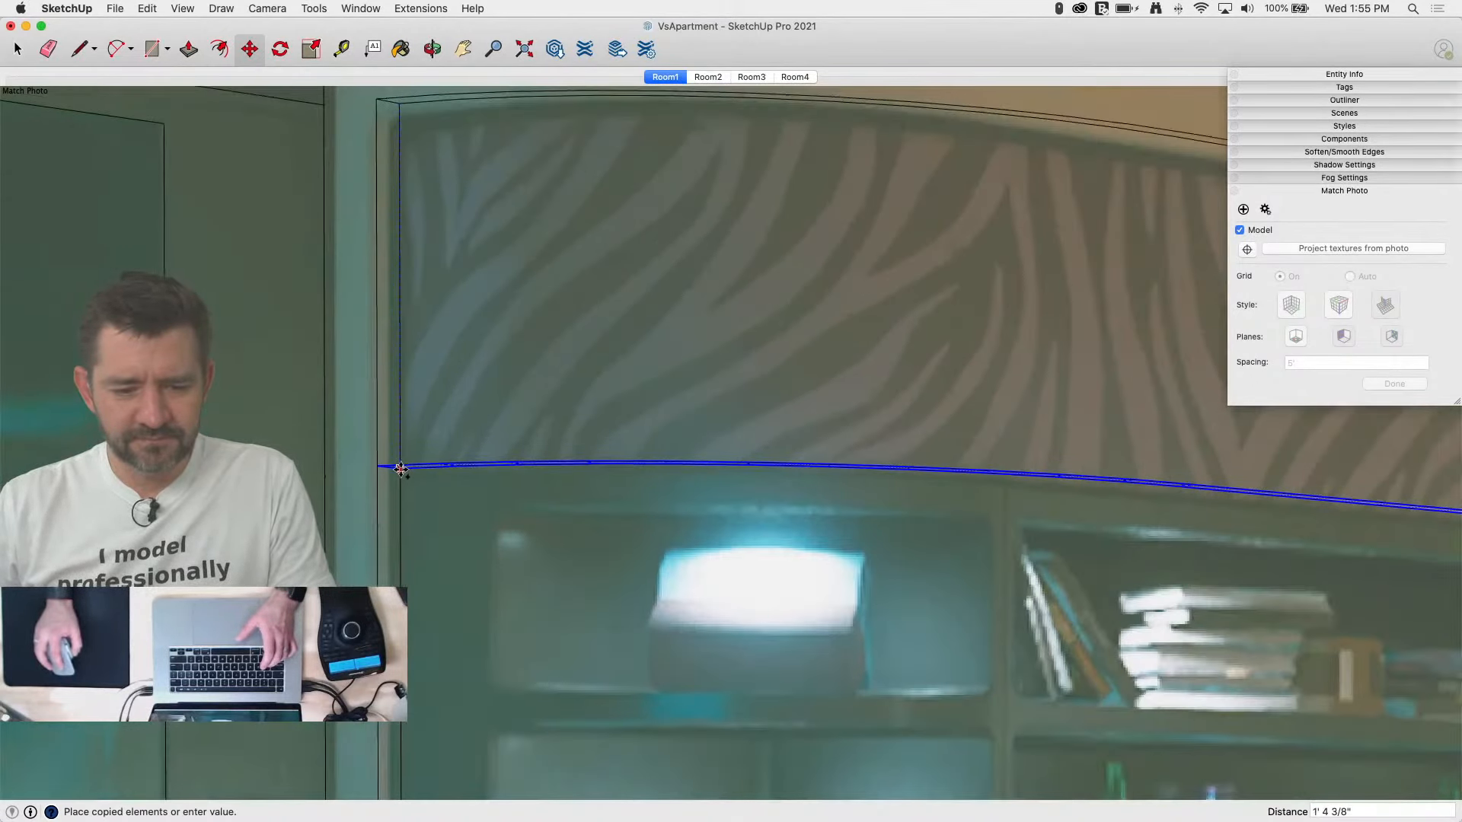
click(400, 472)
Step: Erase the copied curved strip's outer edge, keeping the curve on the recess's back face
key(e)
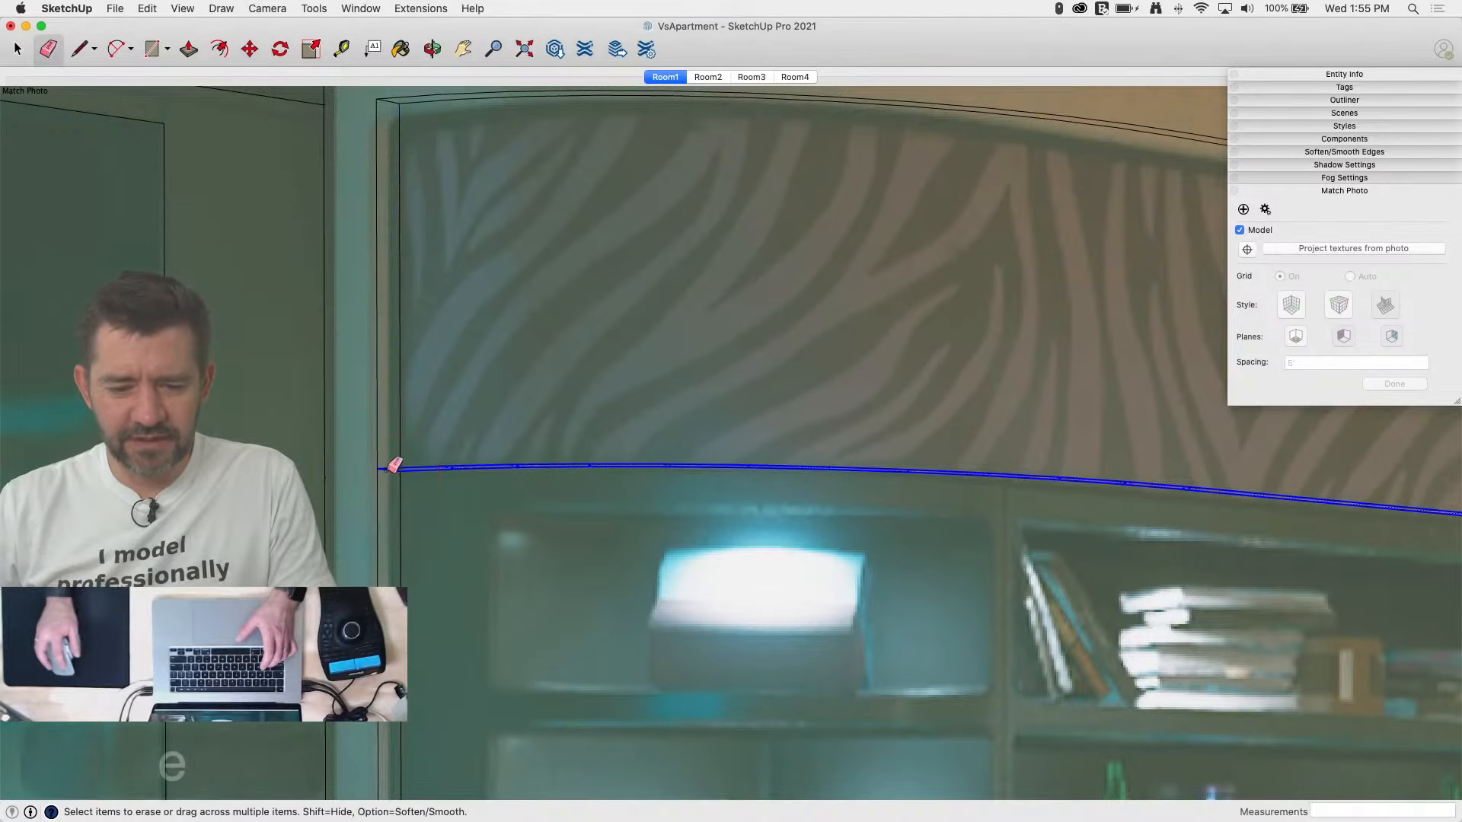
click(397, 465)
scroll(320, 435, down, 3)
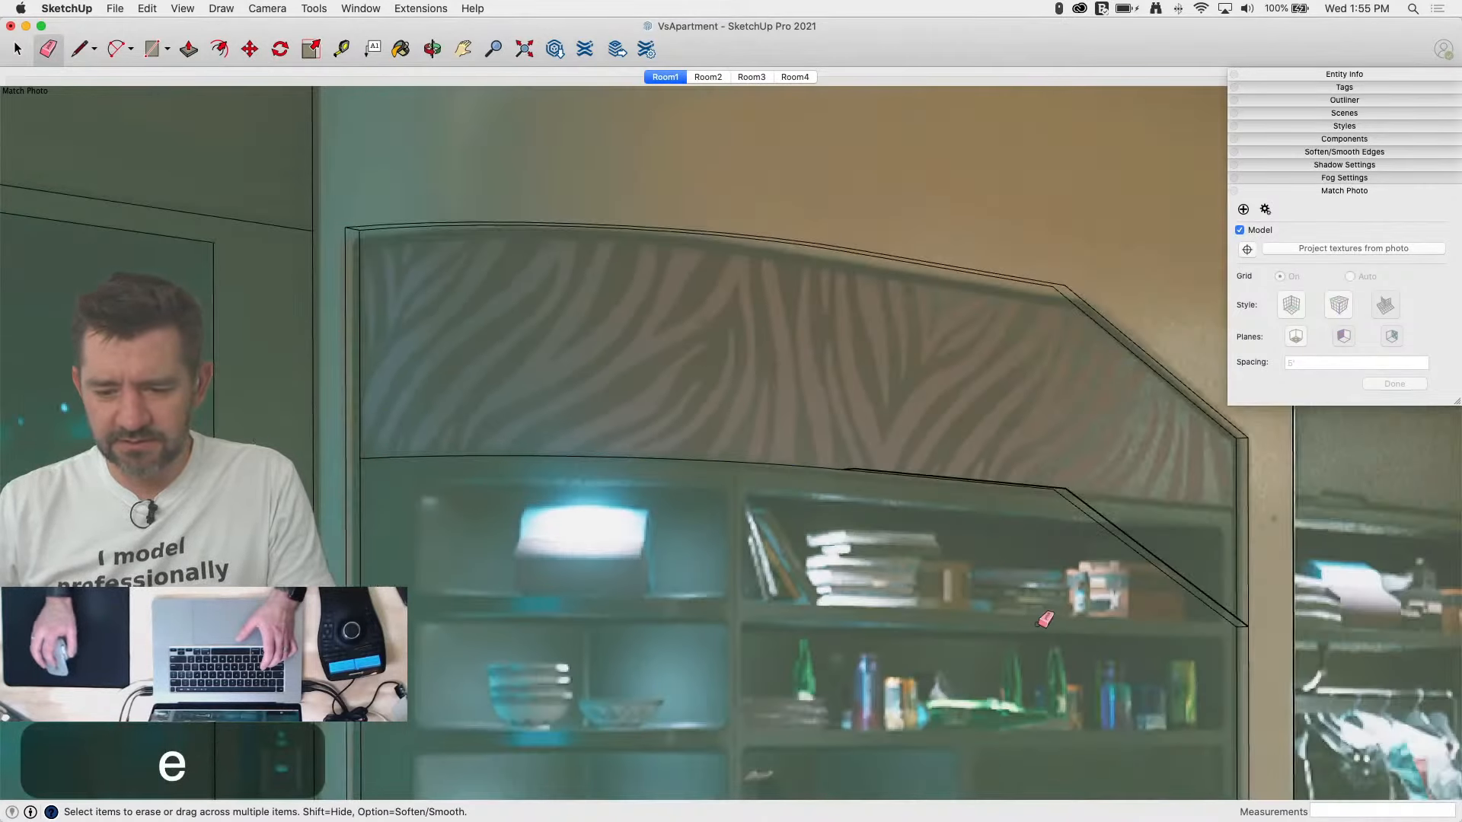
Step: Draw a straight line continuing the copied band edge from its corner to the recess's vertical edge nearest the closet
scroll(1045, 619, up, 3)
key(l)
click(1064, 421)
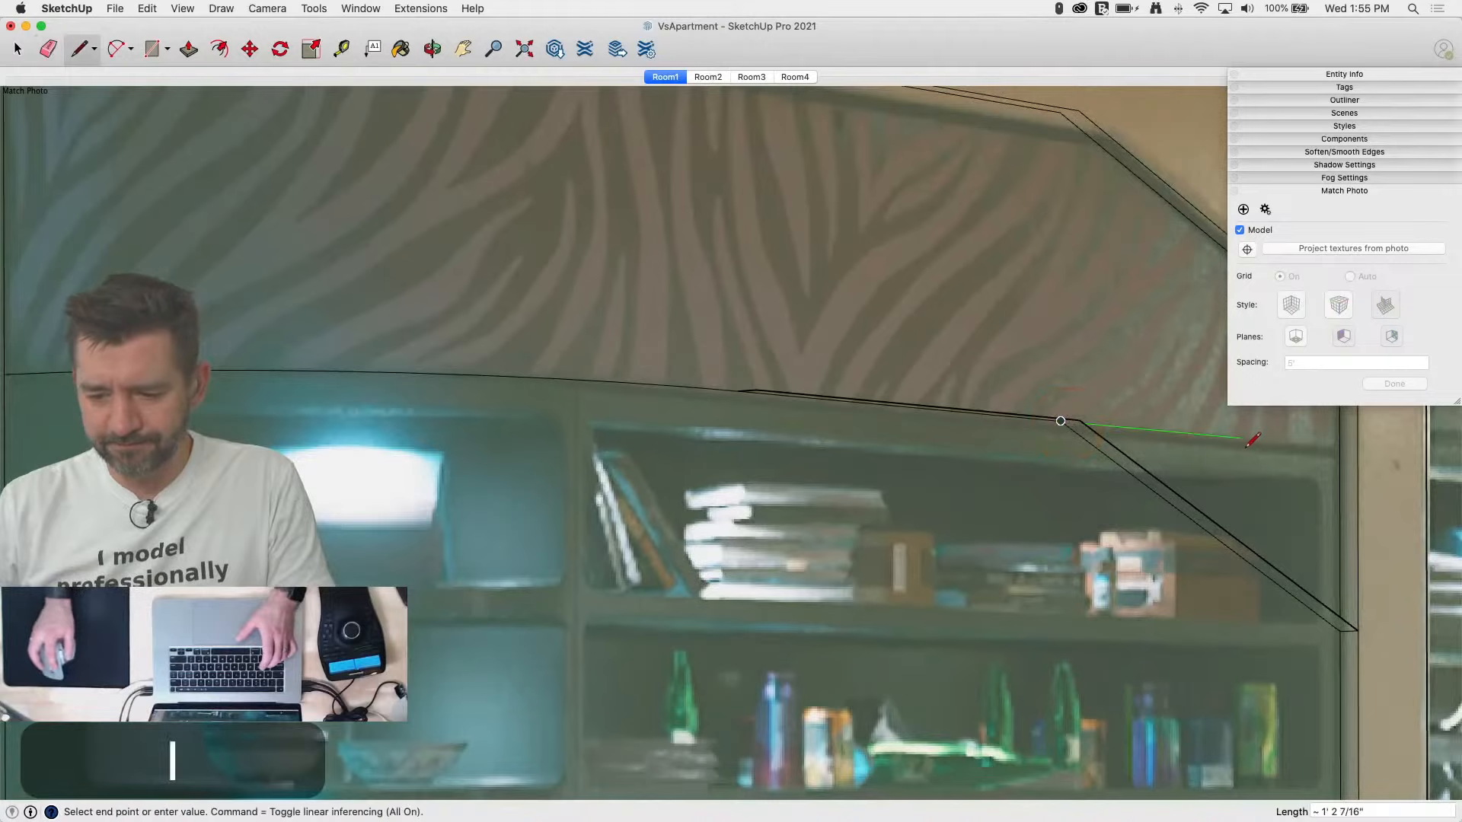
click(1336, 446)
Step: Erase the copied sloped strip and the leftover duplicate edges beside the band's straight lower edge
key(e)
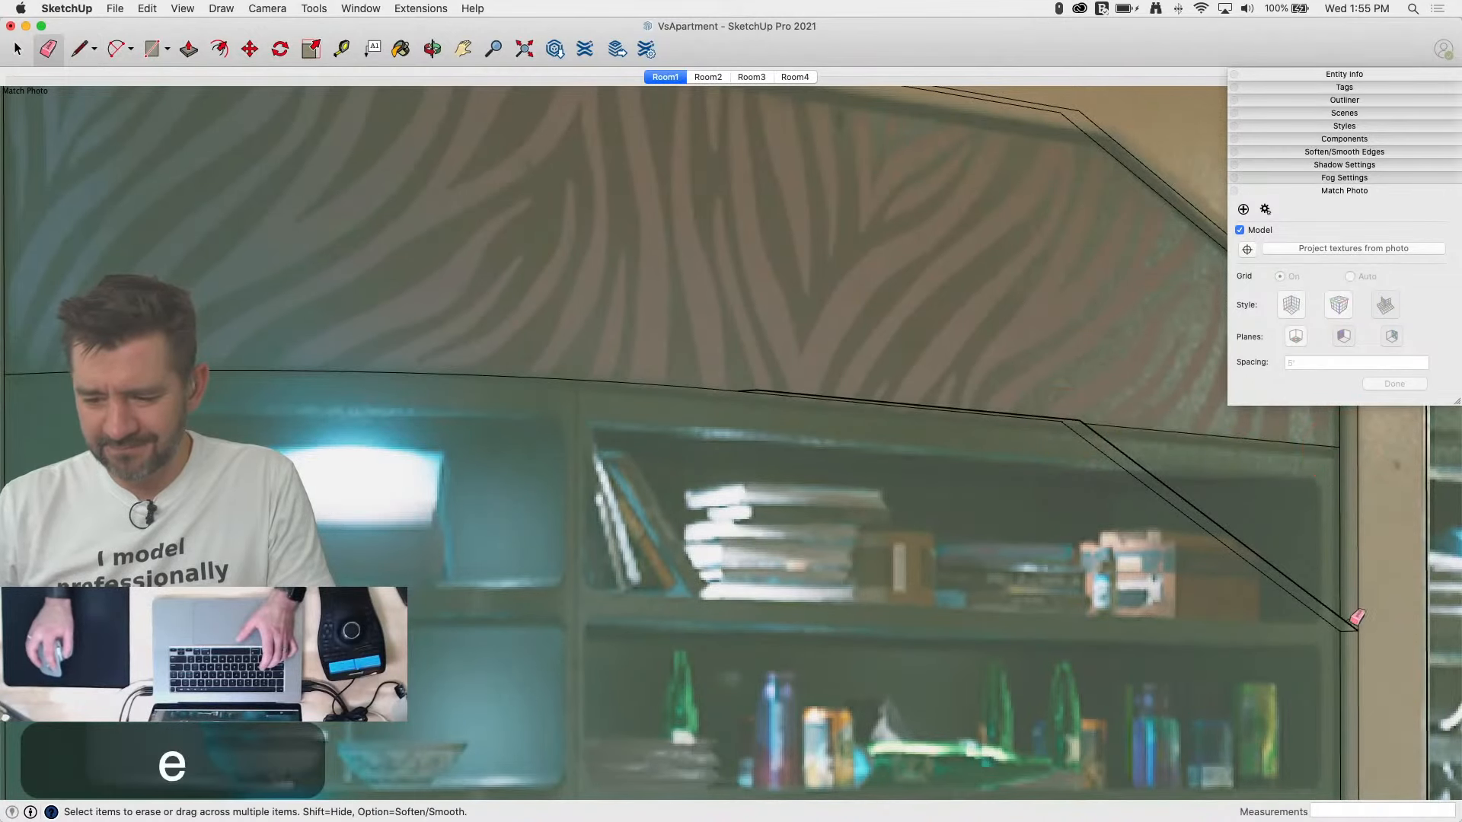
mouse_move(1358, 620)
mouse_down()
mouse_move(1266, 597)
mouse_move(1087, 424)
mouse_up()
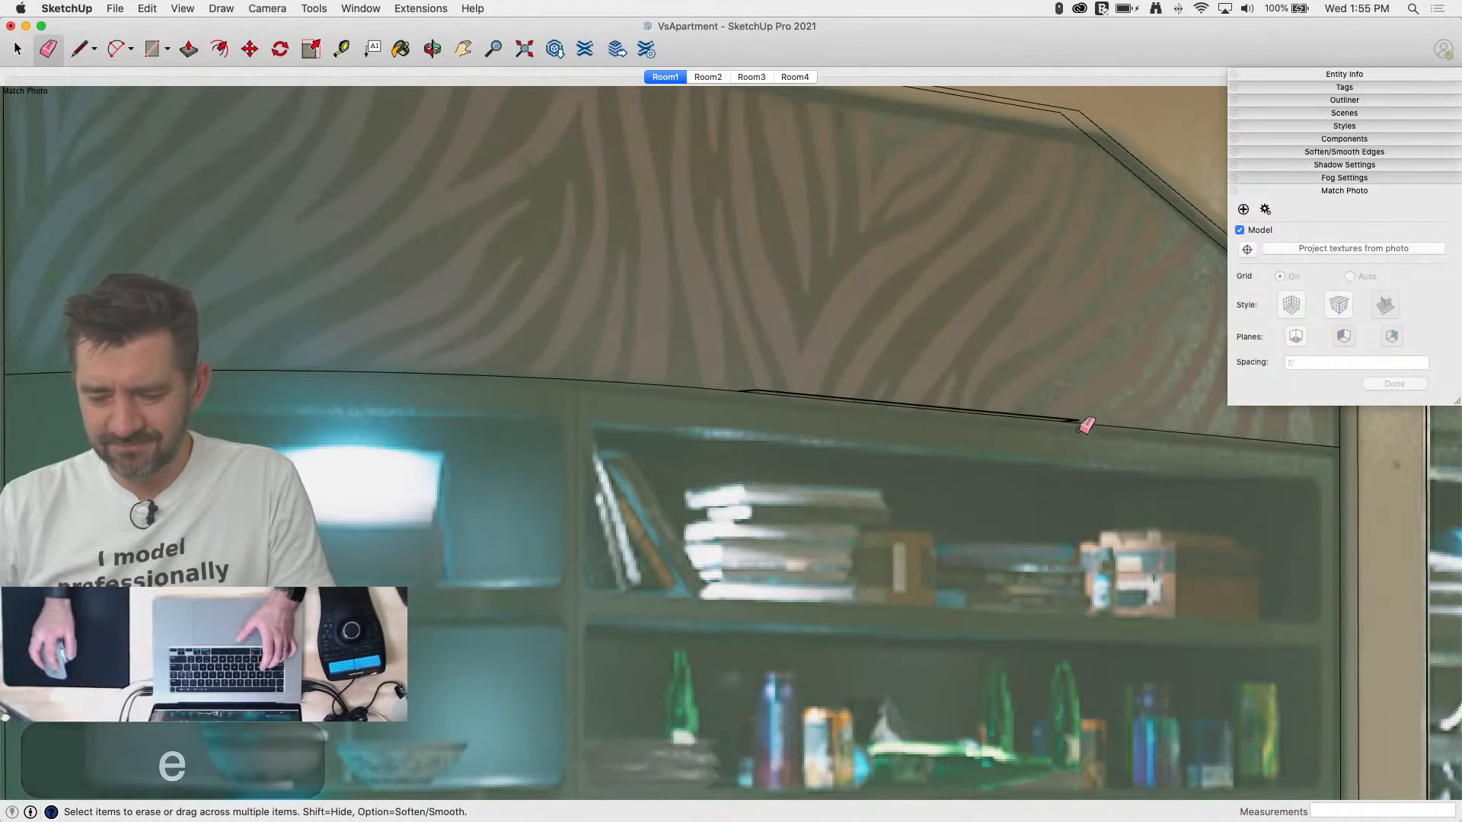
scroll(1086, 418, up, 2)
click(1083, 417)
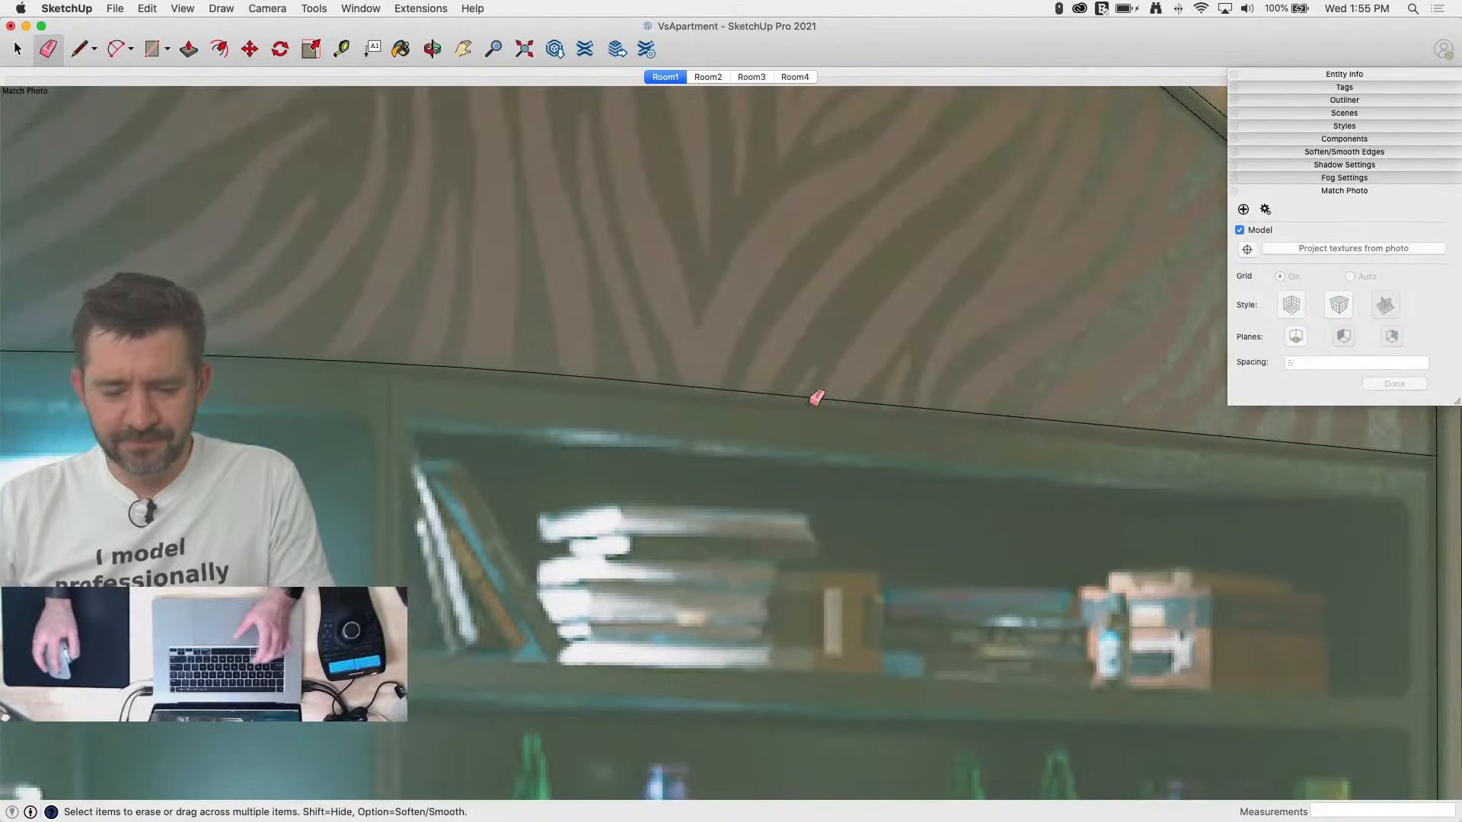
Step: Copy the patterned band's lower edge down to mark the rail below it and the first shelf, spacing the shelf about 7 13/16" below the rail
scroll(966, 425, down, 4)
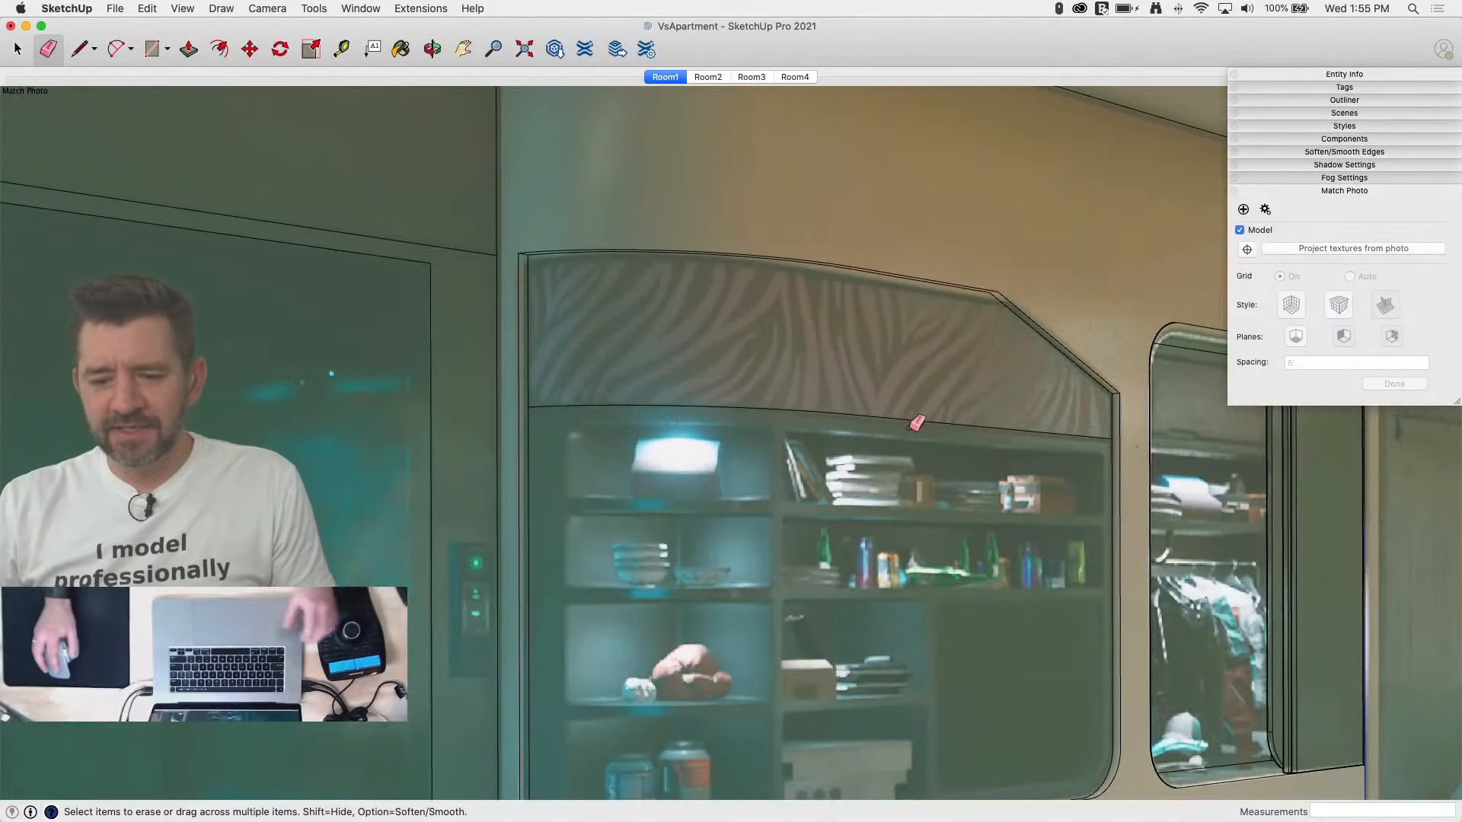
scroll(826, 455, down, 3)
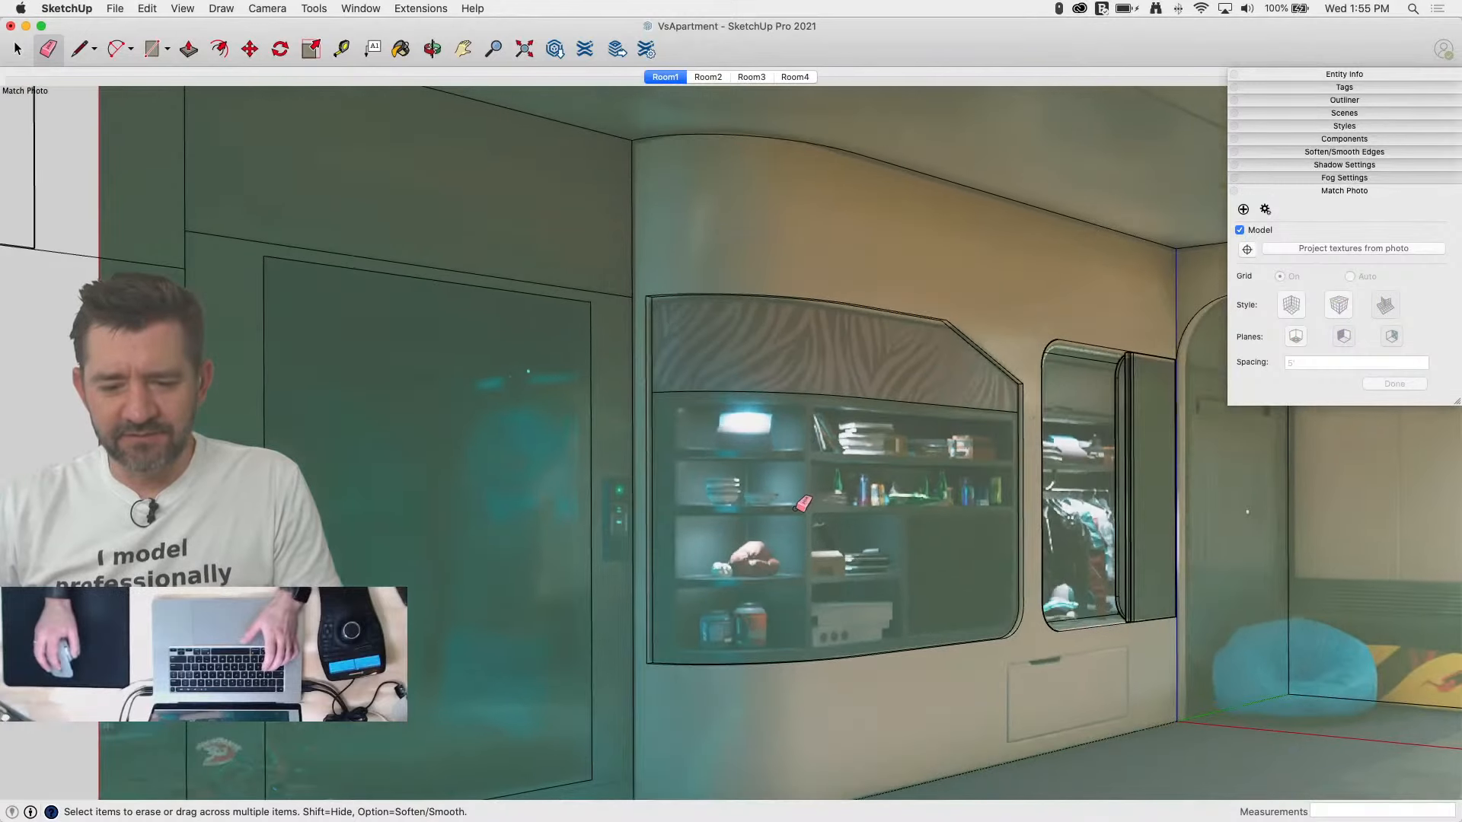
scroll(803, 502, up, 2)
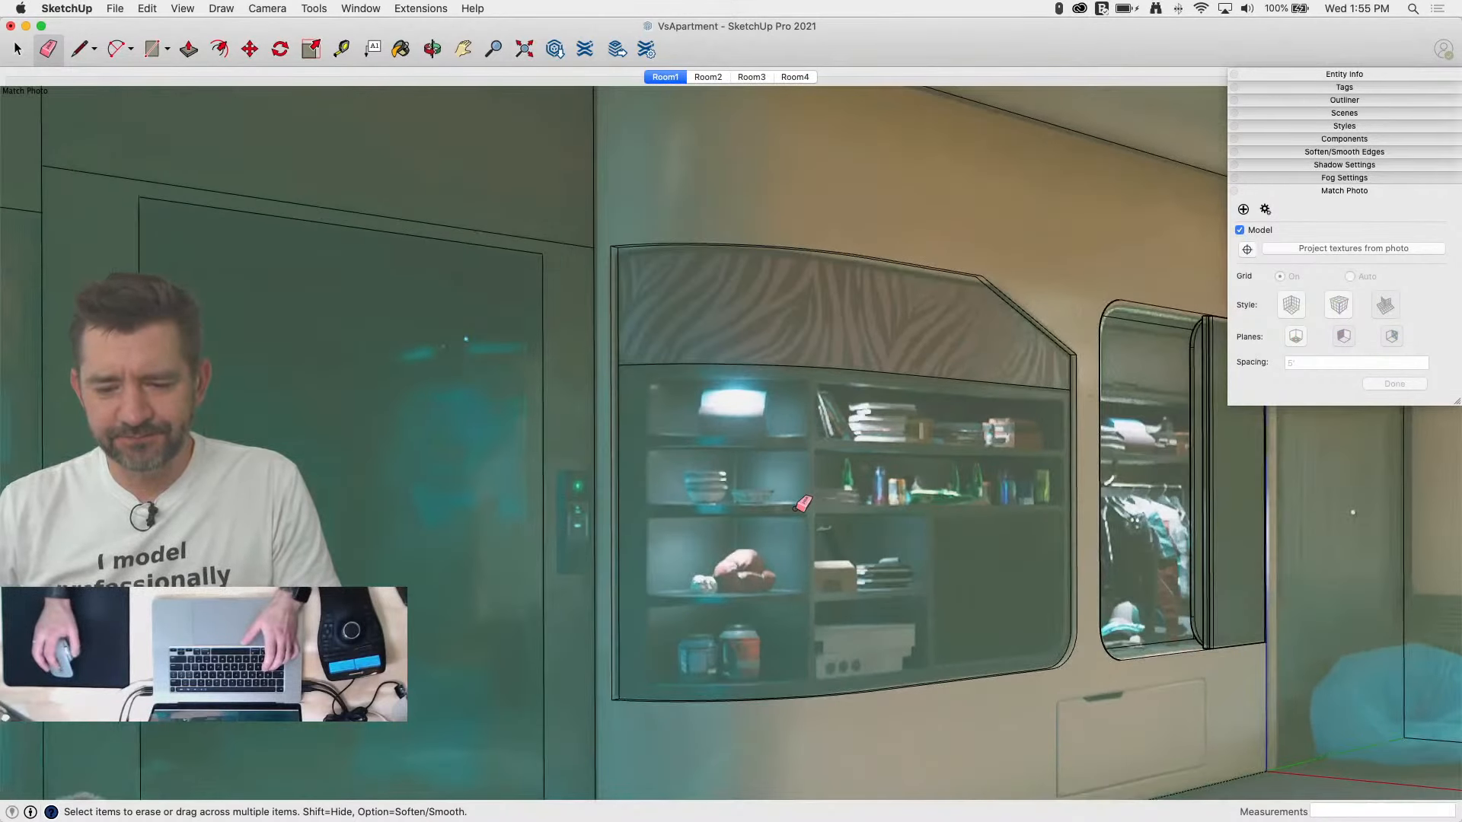
key(space)
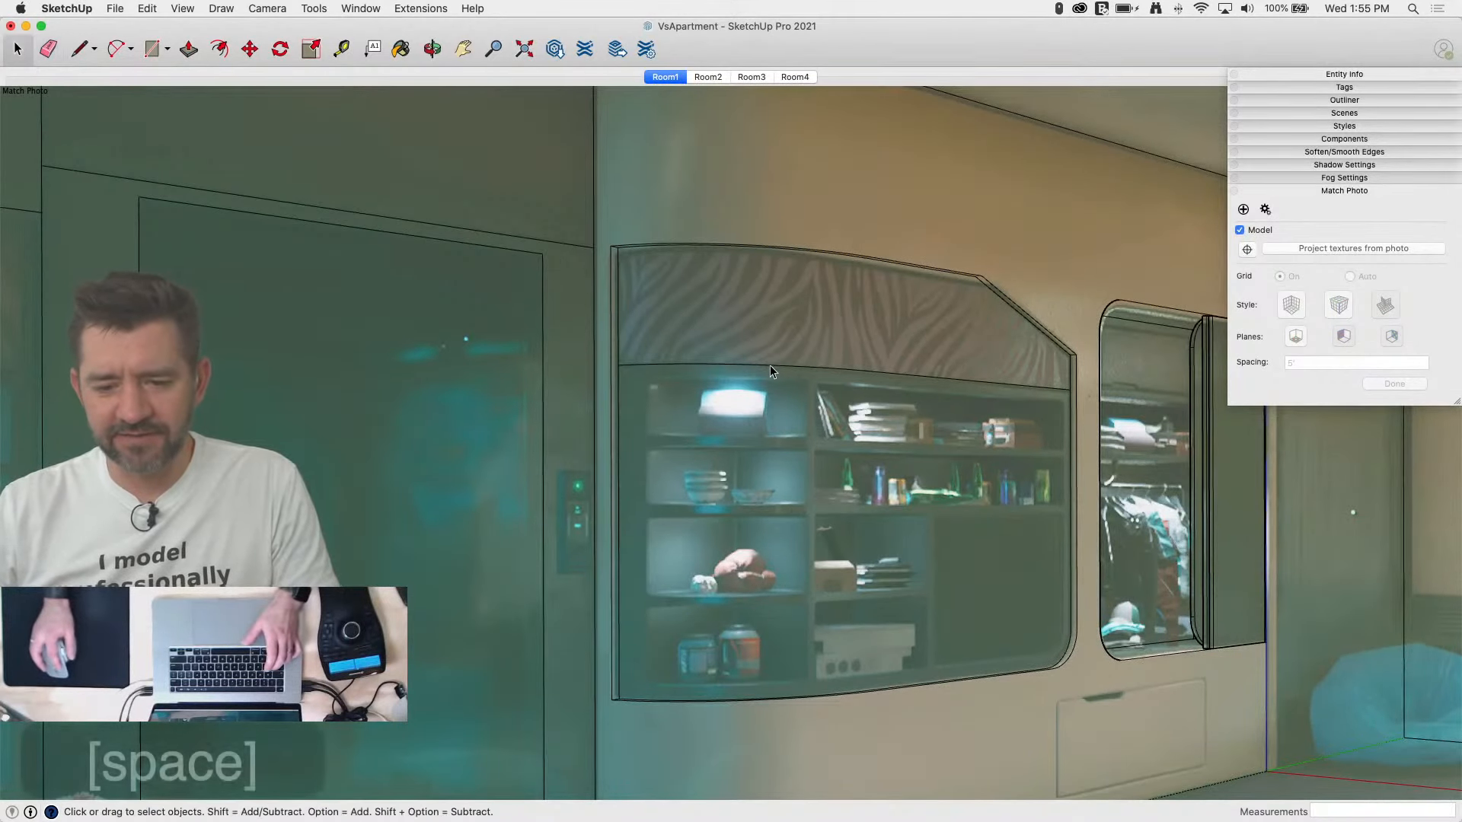
click(758, 366)
shift+click(963, 385)
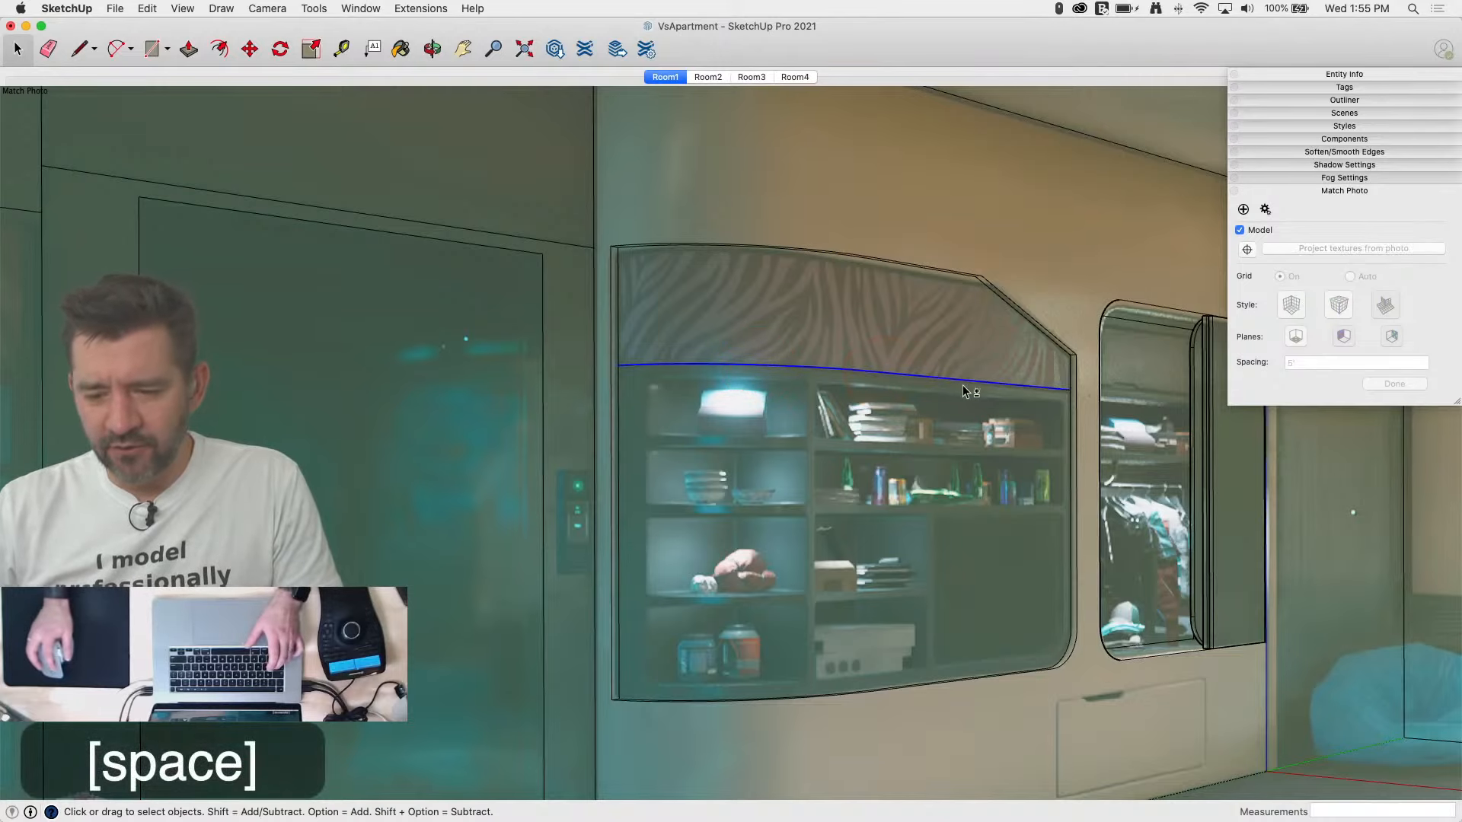
key(m)
scroll(1001, 385, up, 2)
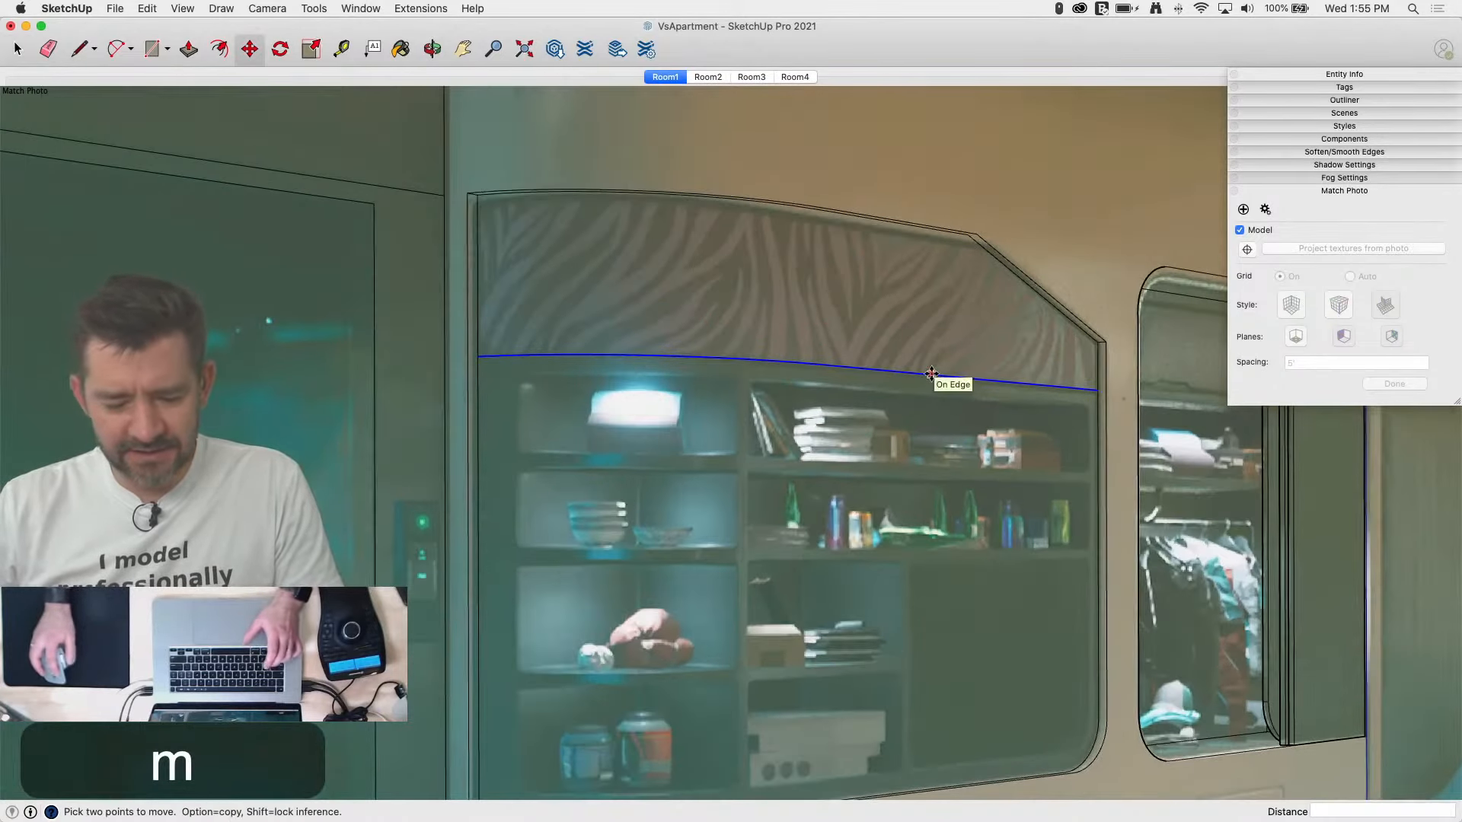
click(931, 374)
click(933, 394)
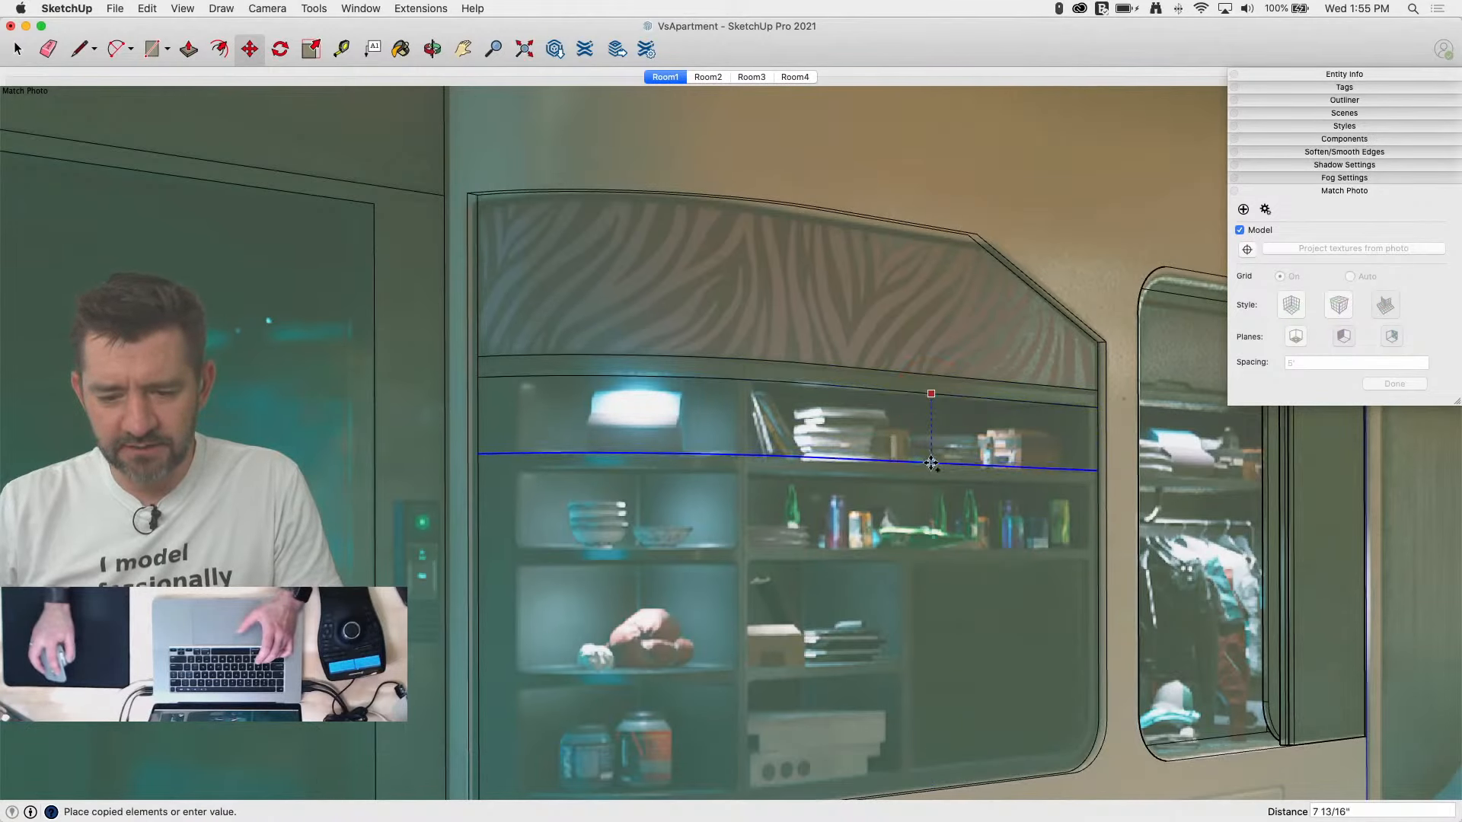
click(931, 463)
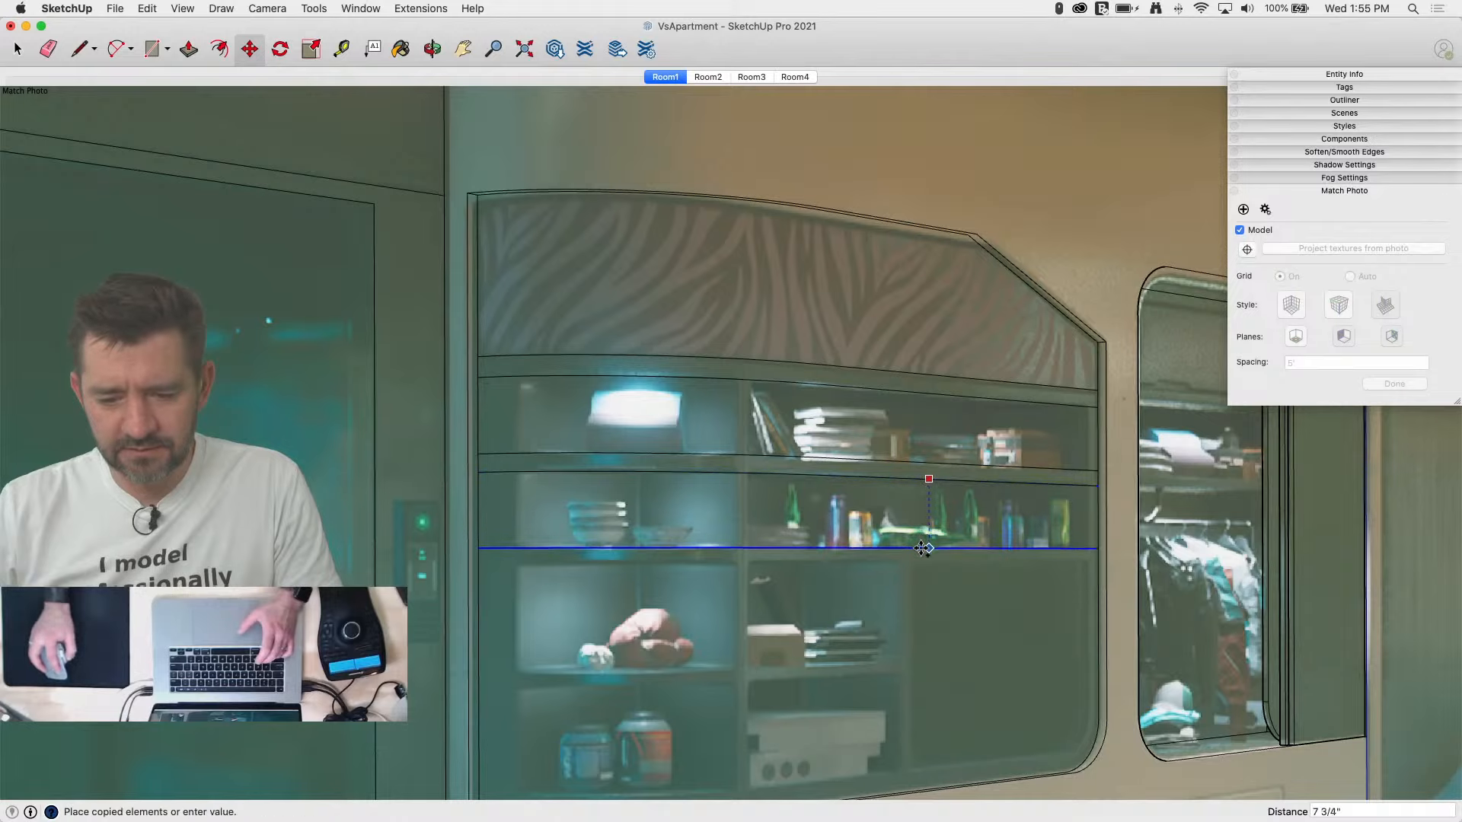
Step: Copy the shelf edge farther down to outline the second shelf about 1 1/2" thick and the third shelf about 1 11/16" thick
click(921, 548)
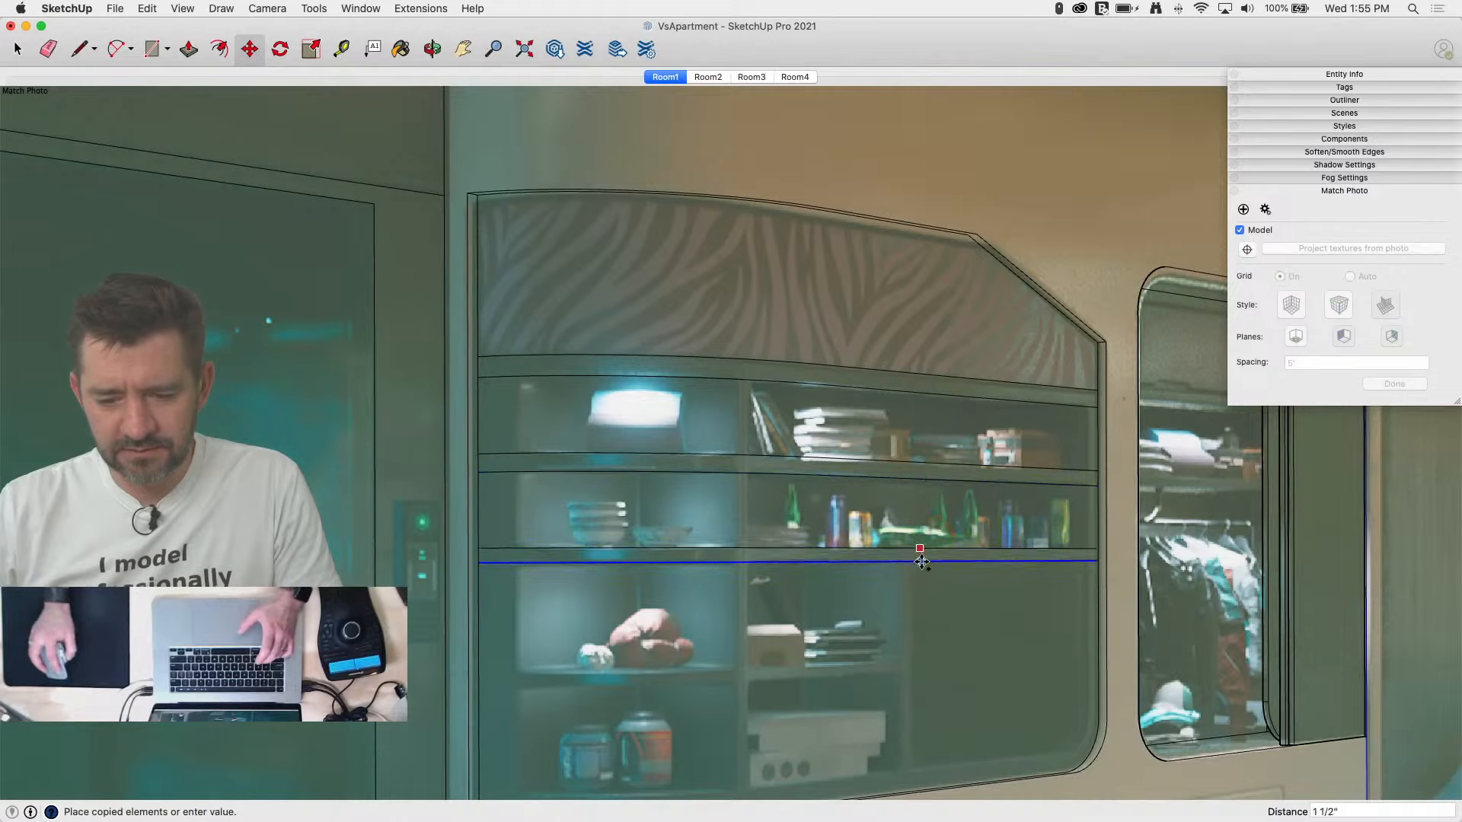
click(921, 561)
click(921, 561)
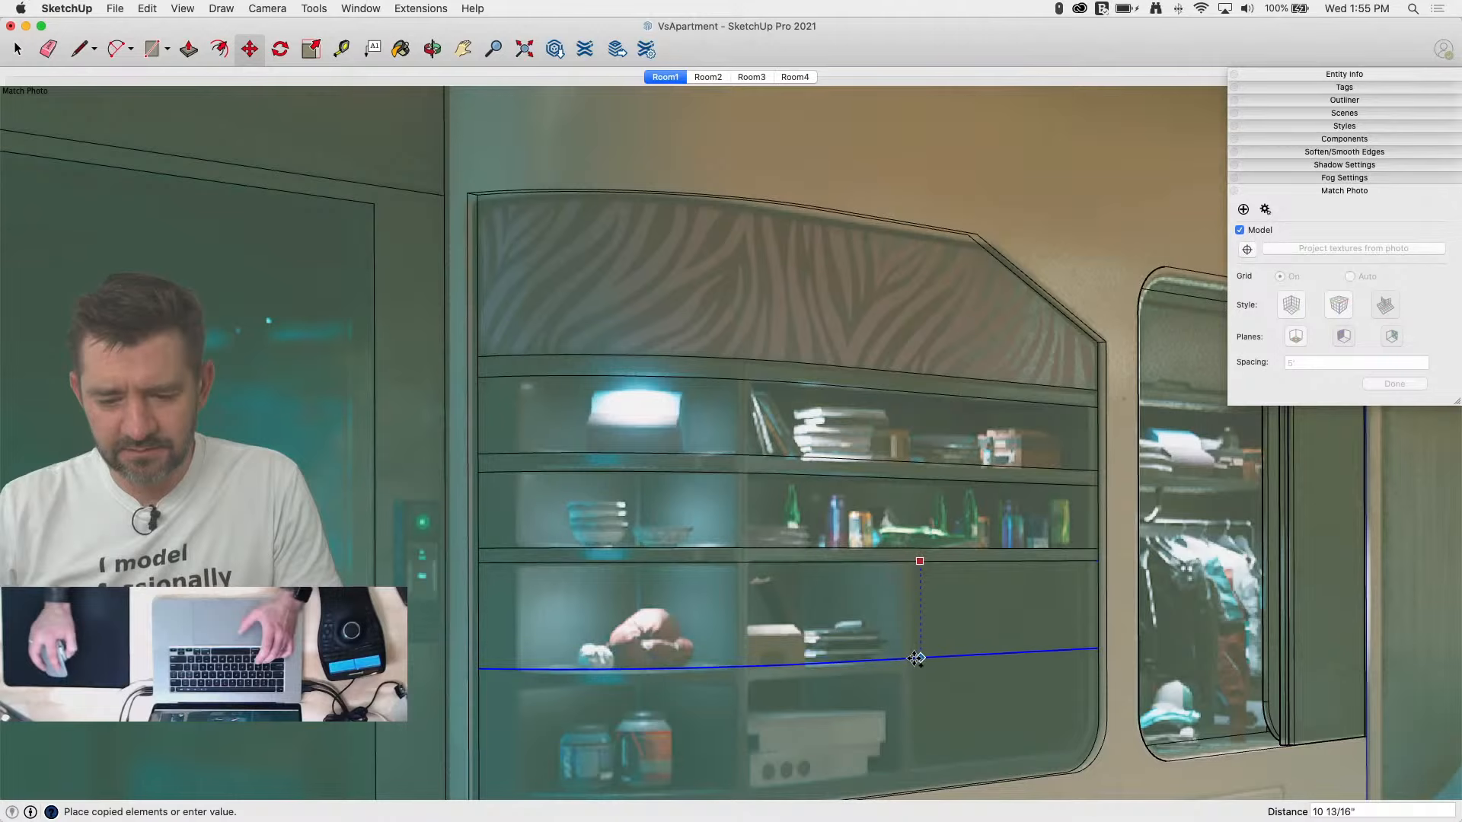
click(914, 659)
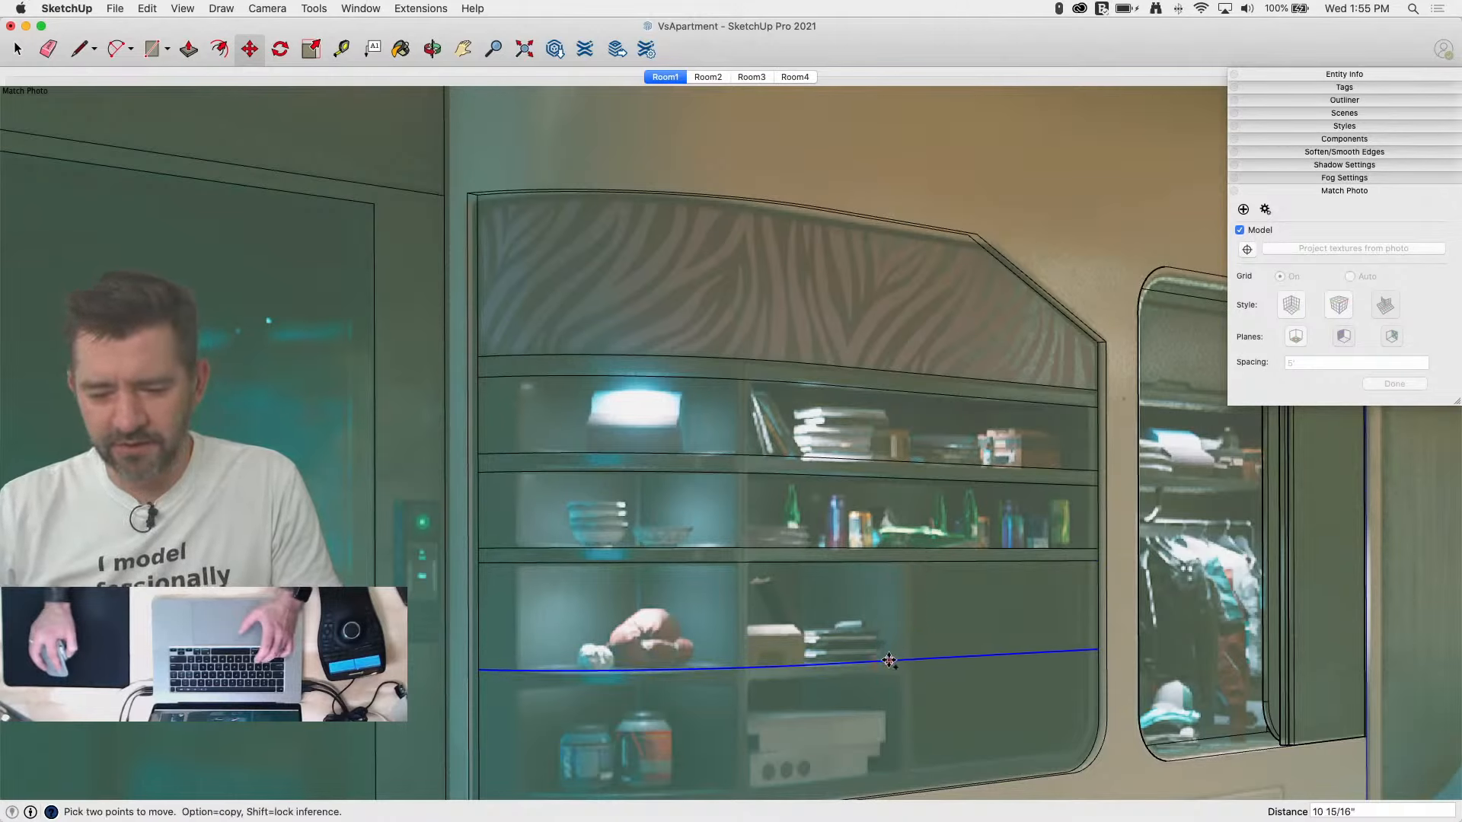
click(889, 661)
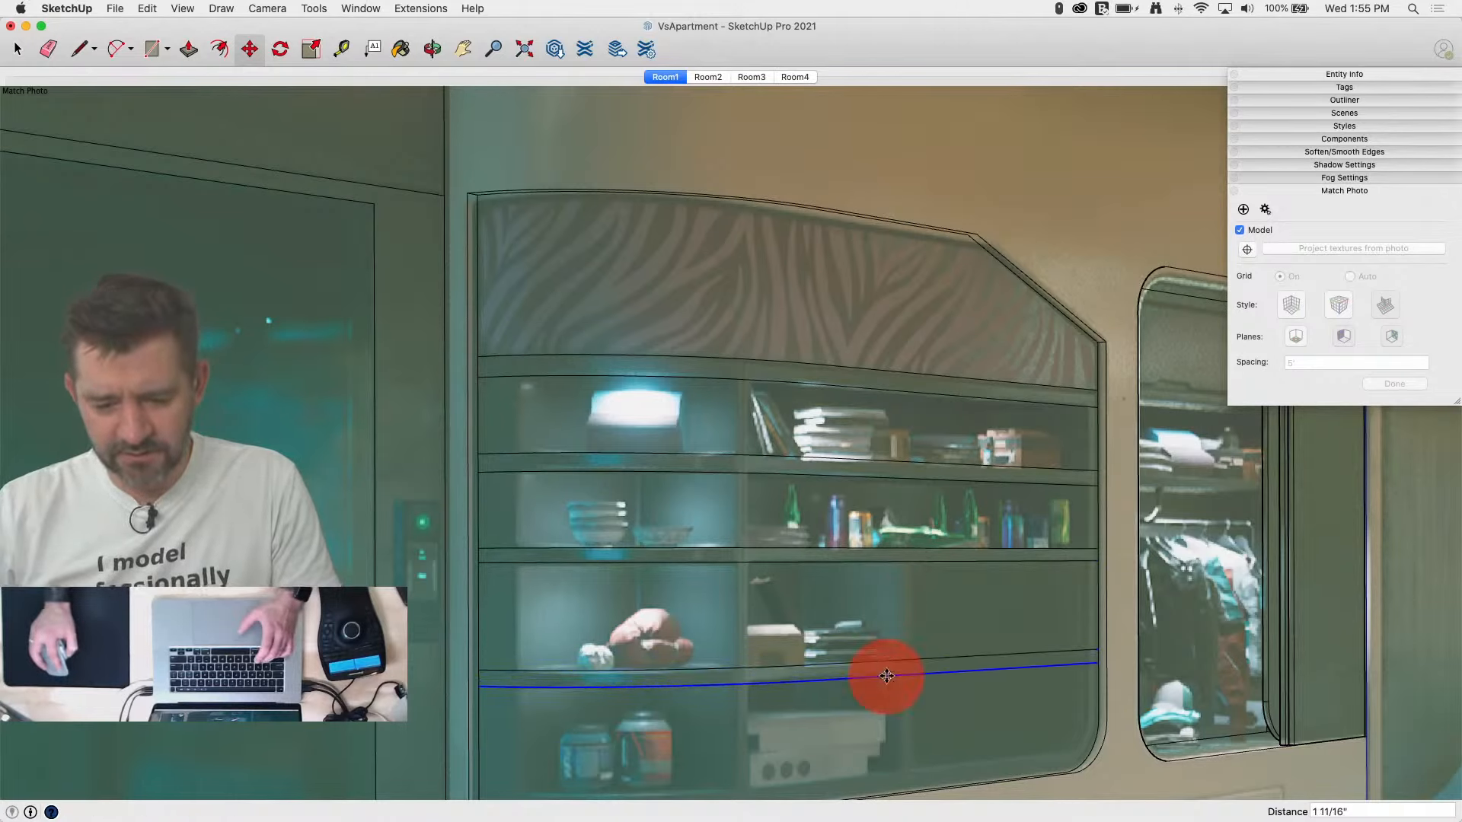
click(887, 676)
key(l)
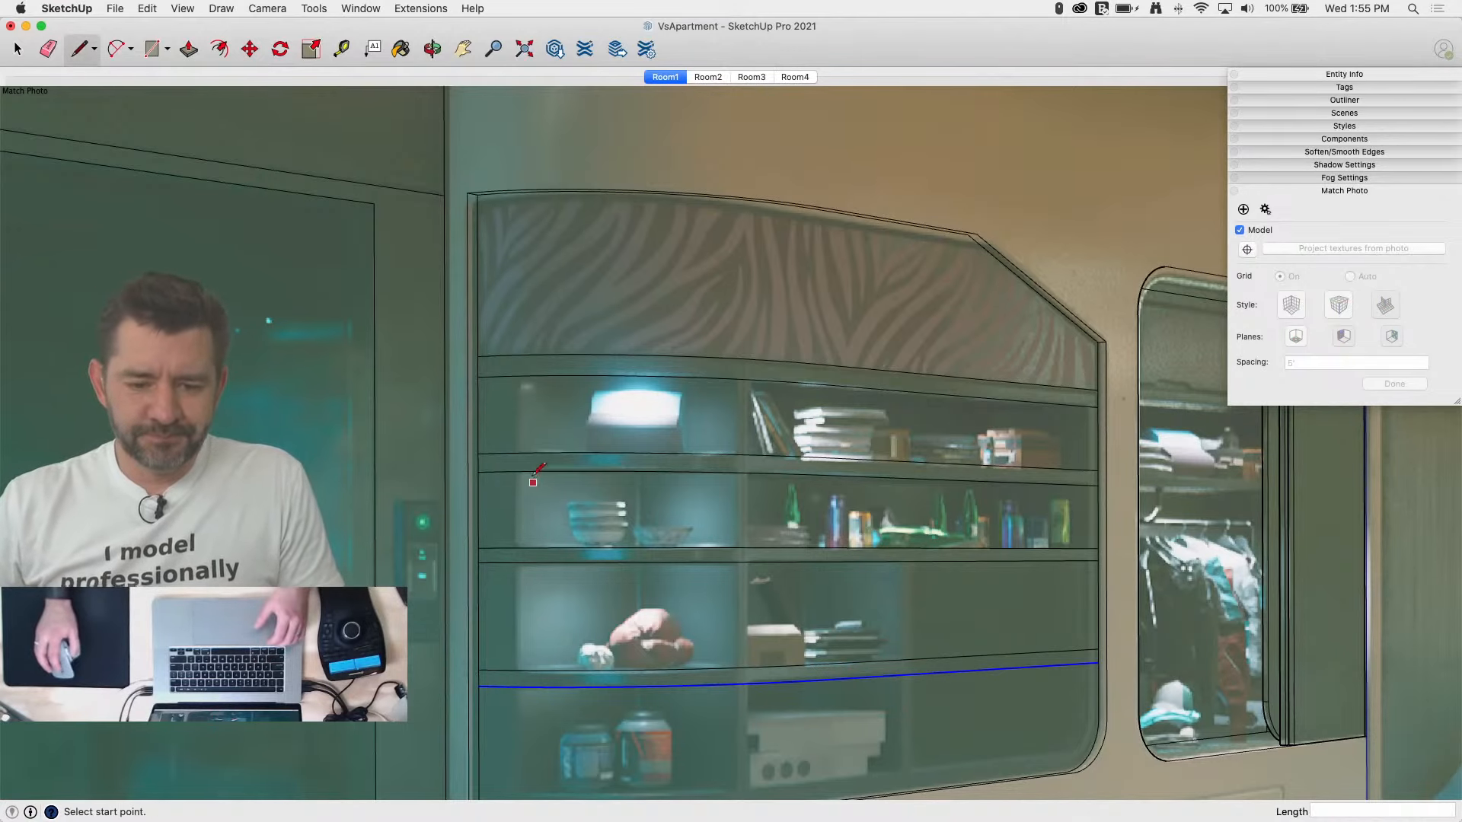
click(518, 375)
scroll(518, 375, up, 2)
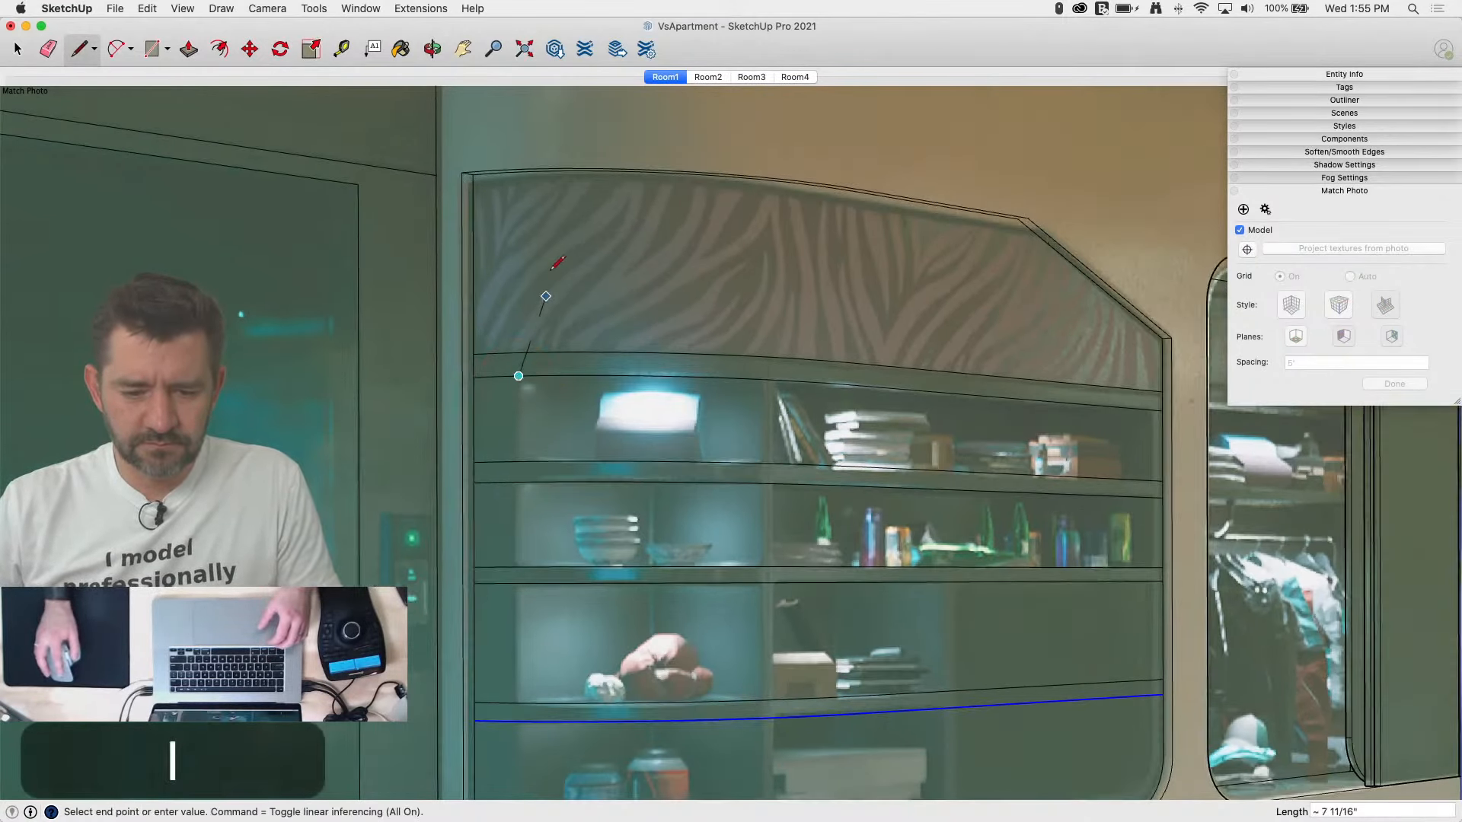
scroll(552, 268, down, 3)
key(space)
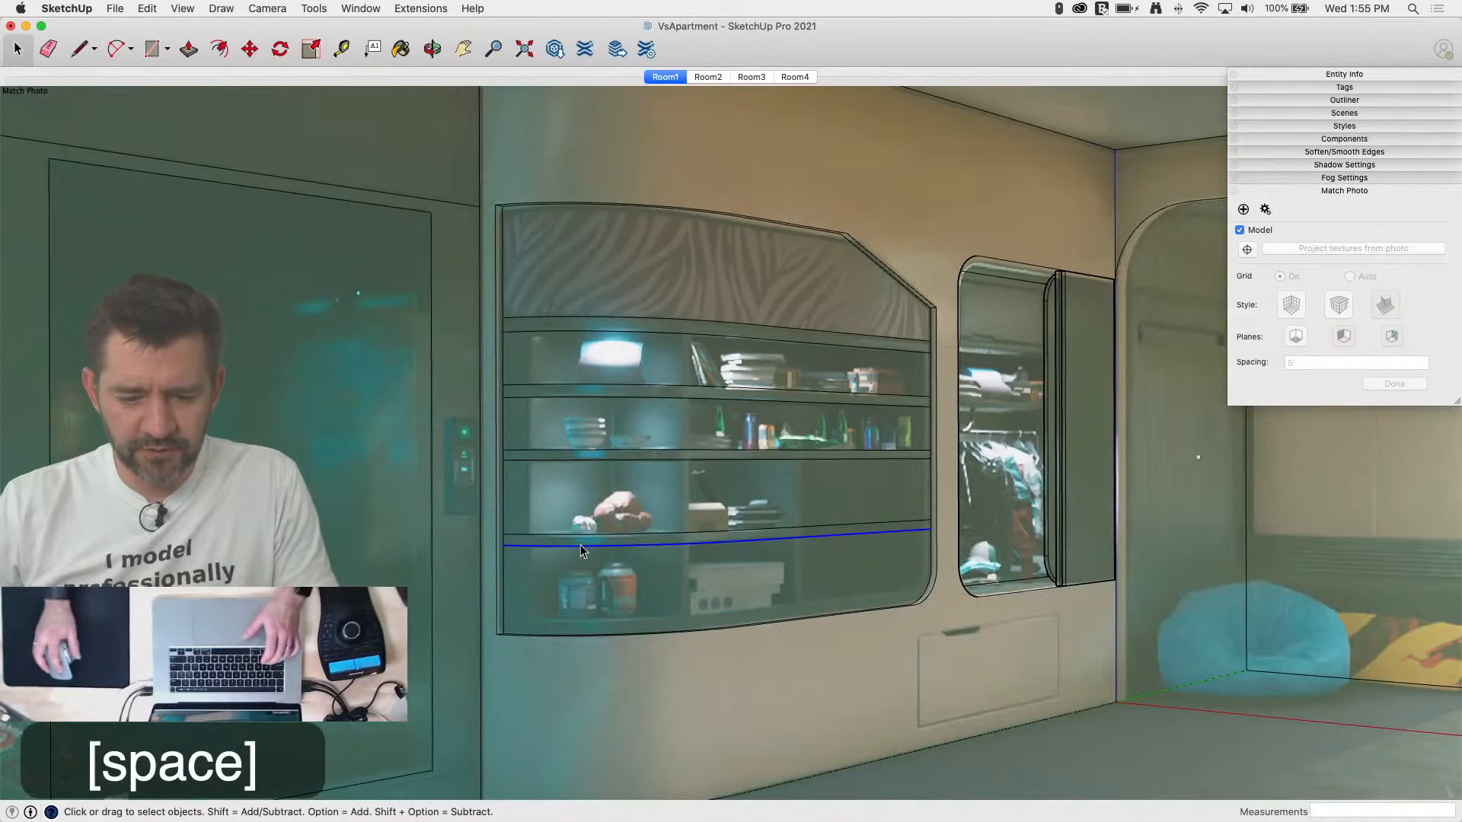
Step: Copy the third shelf's lower edge down about 10 5/8" to the floor of the lowest compartments
key(m)
click(587, 546)
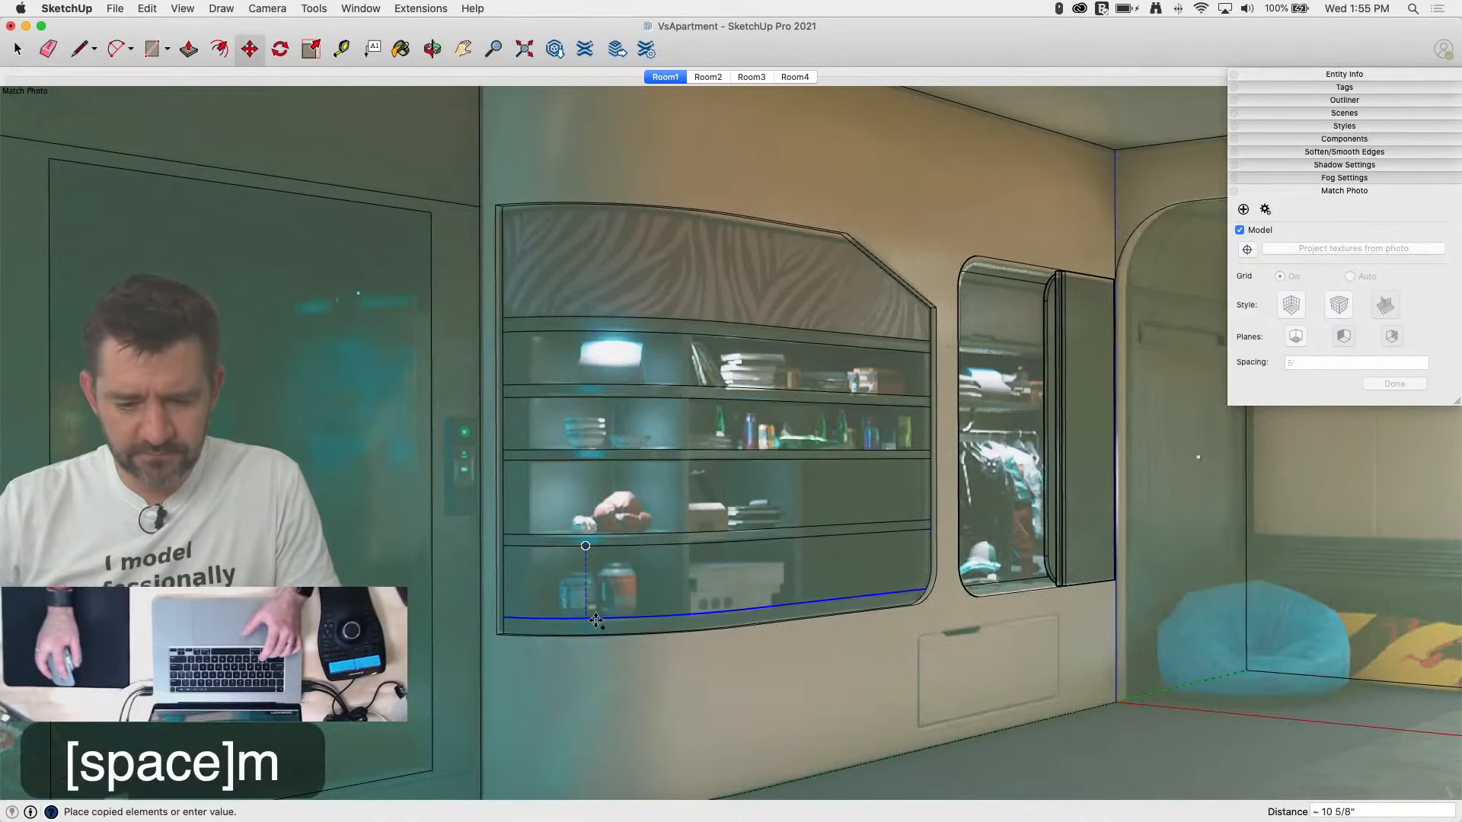
click(593, 621)
key(l)
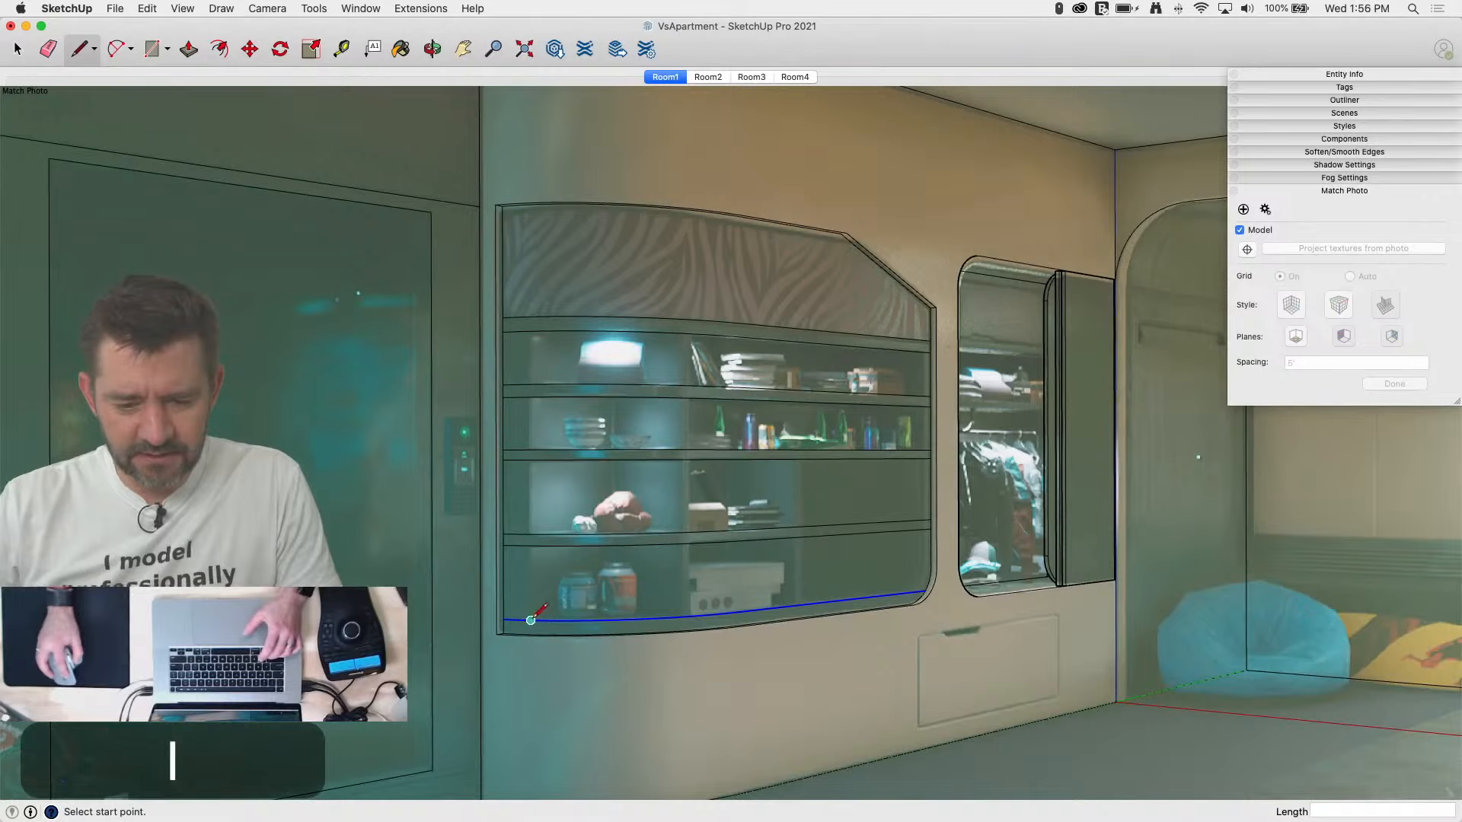
click(531, 620)
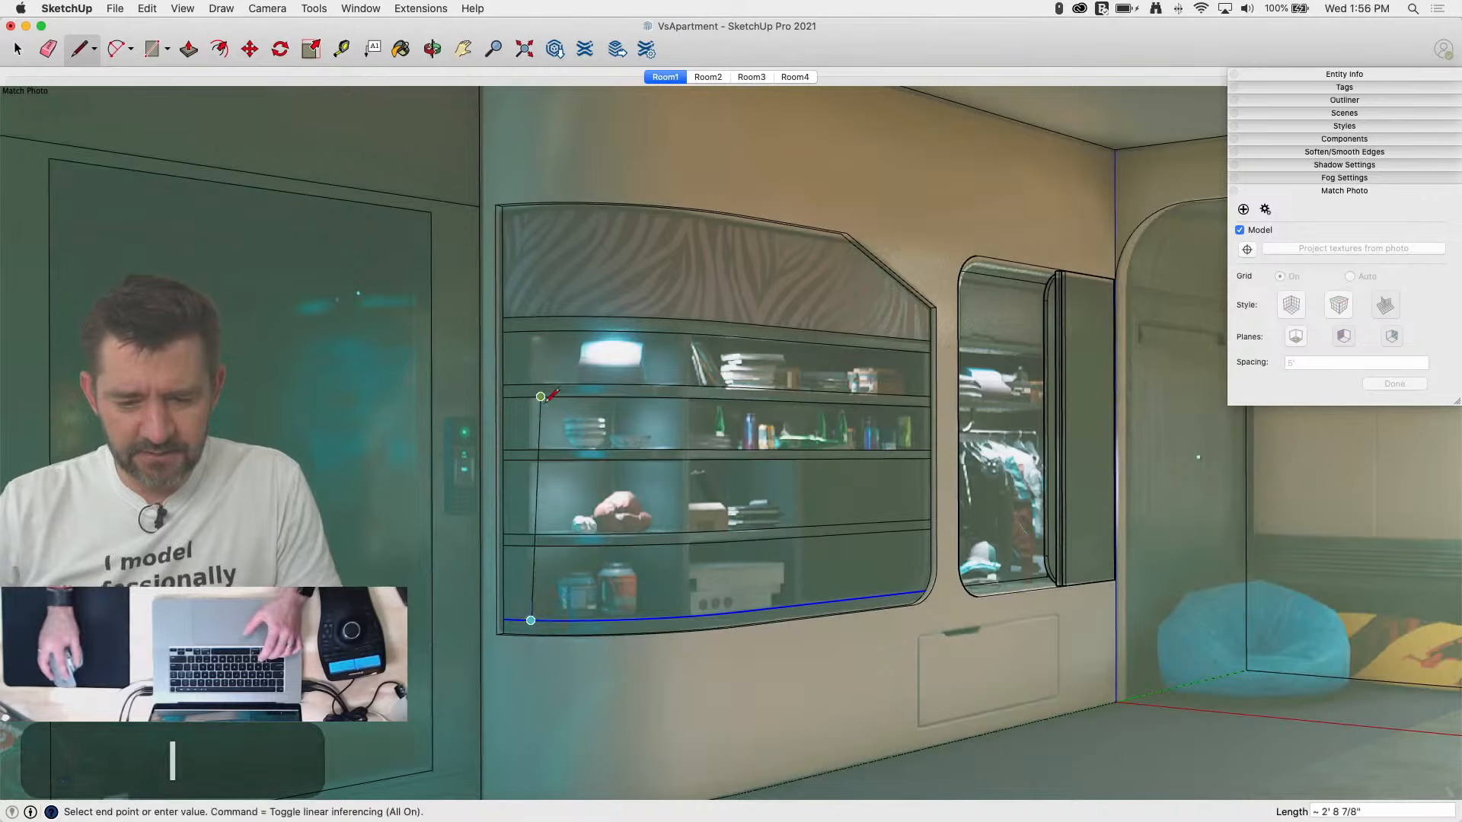
click(531, 331)
key(super+z)
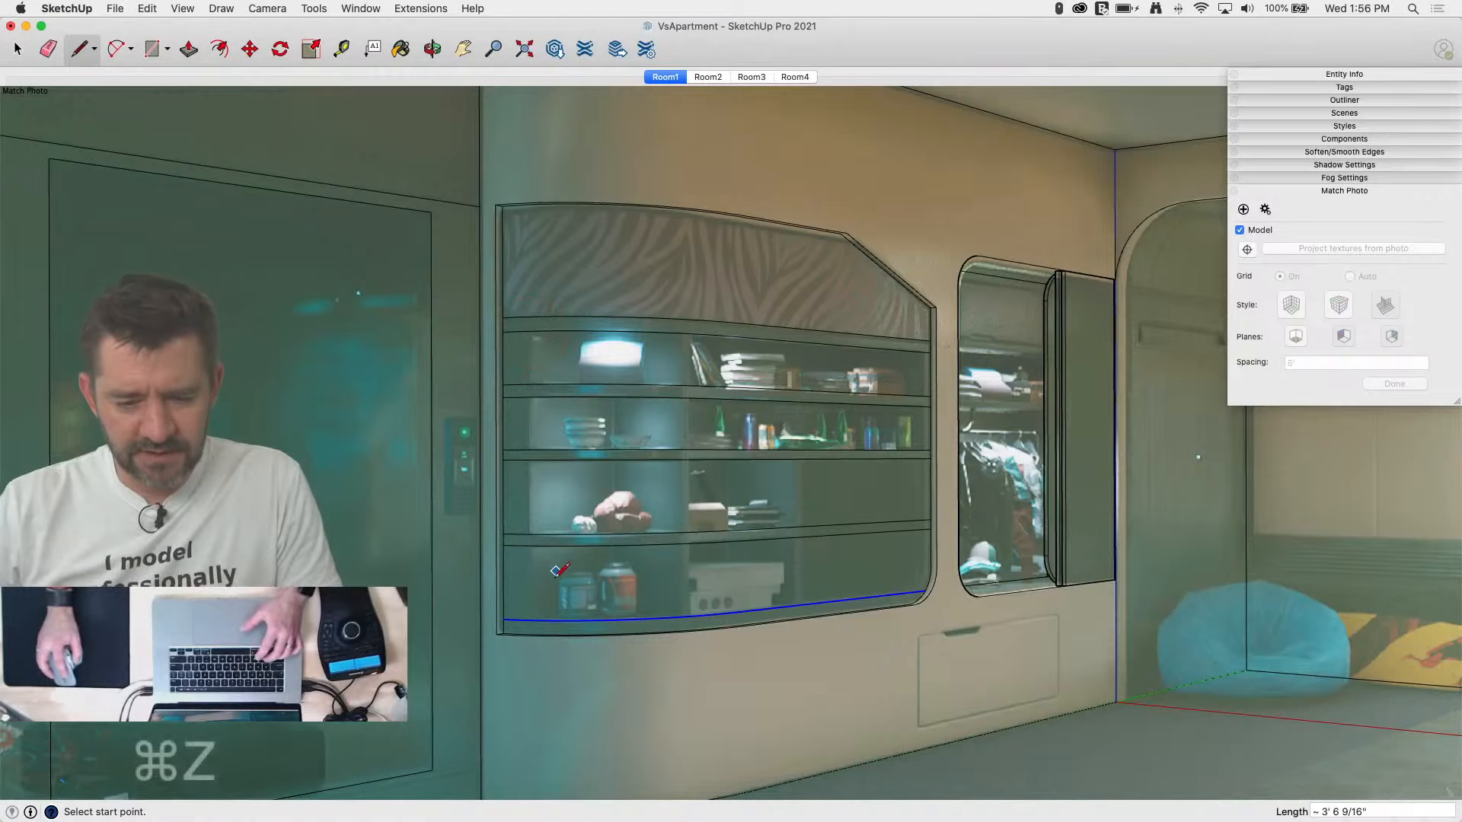
Step: Draw a vertical line about 3' 6 9/16" long from the lowest shelf edge to the upper rail, along the side nearest the large door
click(531, 621)
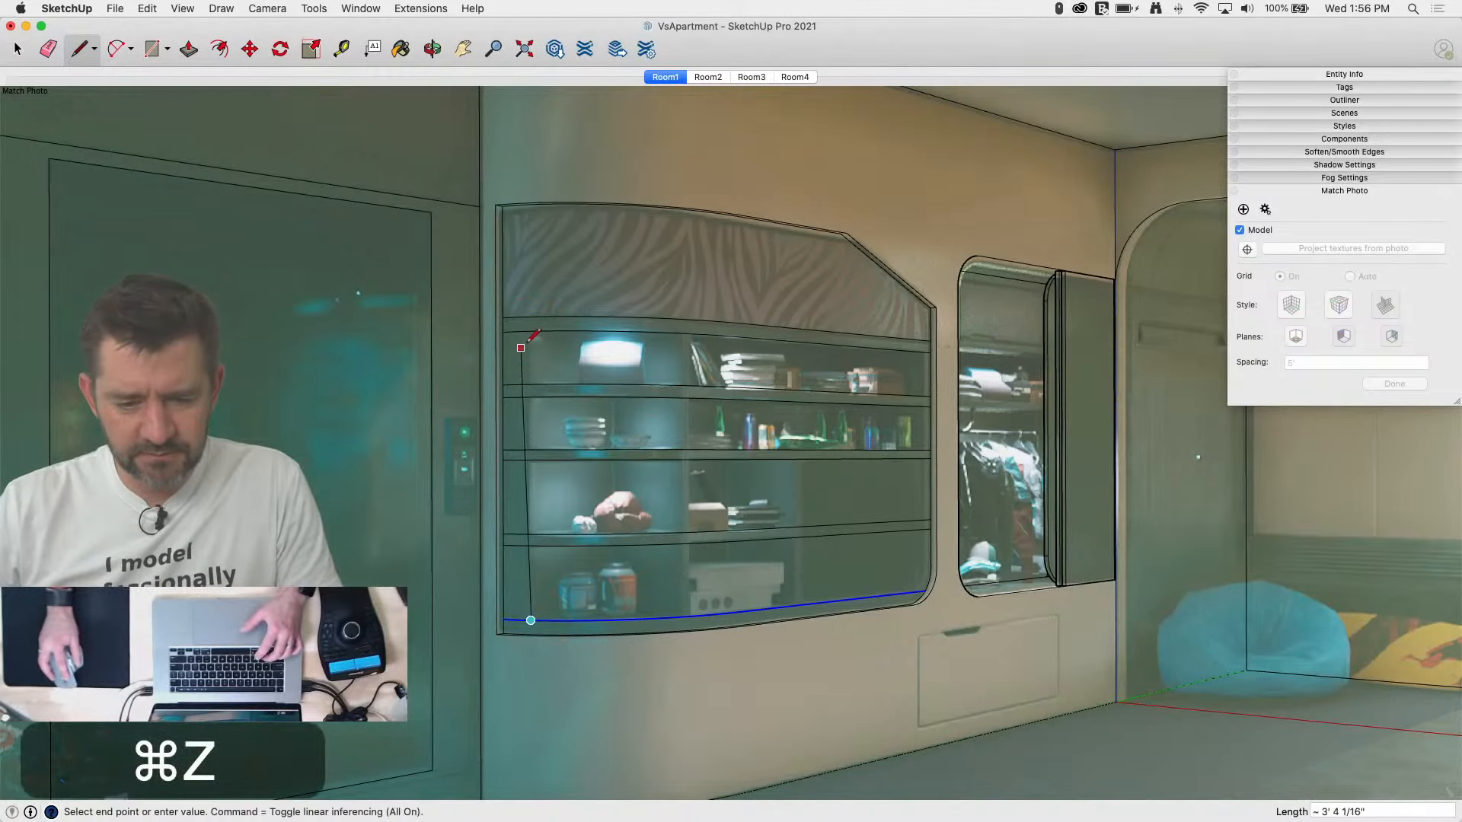
click(530, 331)
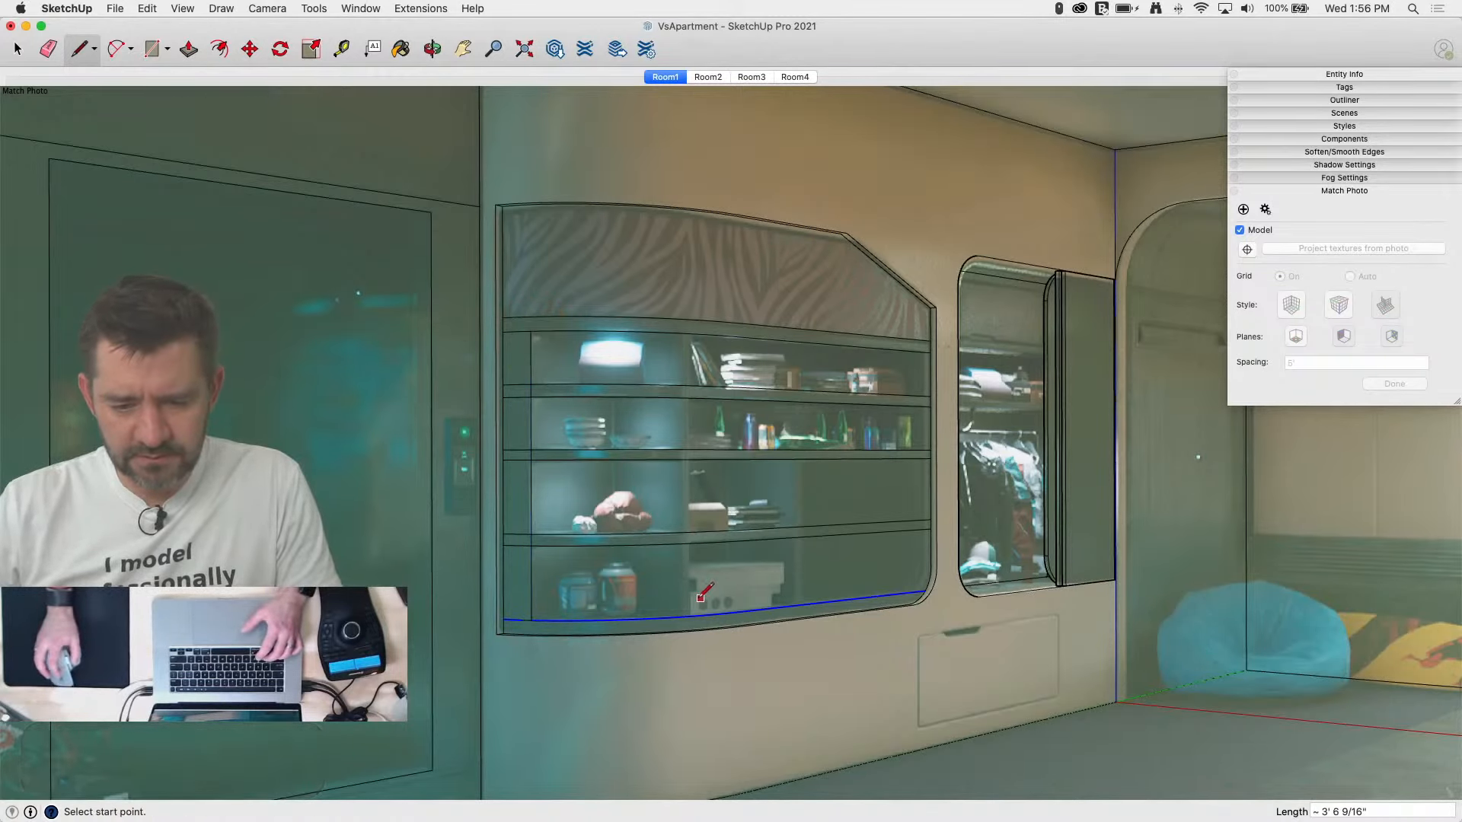
Step: Draw both vertical edges of the full-height divider beside the bowls, each about 3' 6 9/16" from the lowest shelf edge to the upper rail
scroll(700, 598, up, 3)
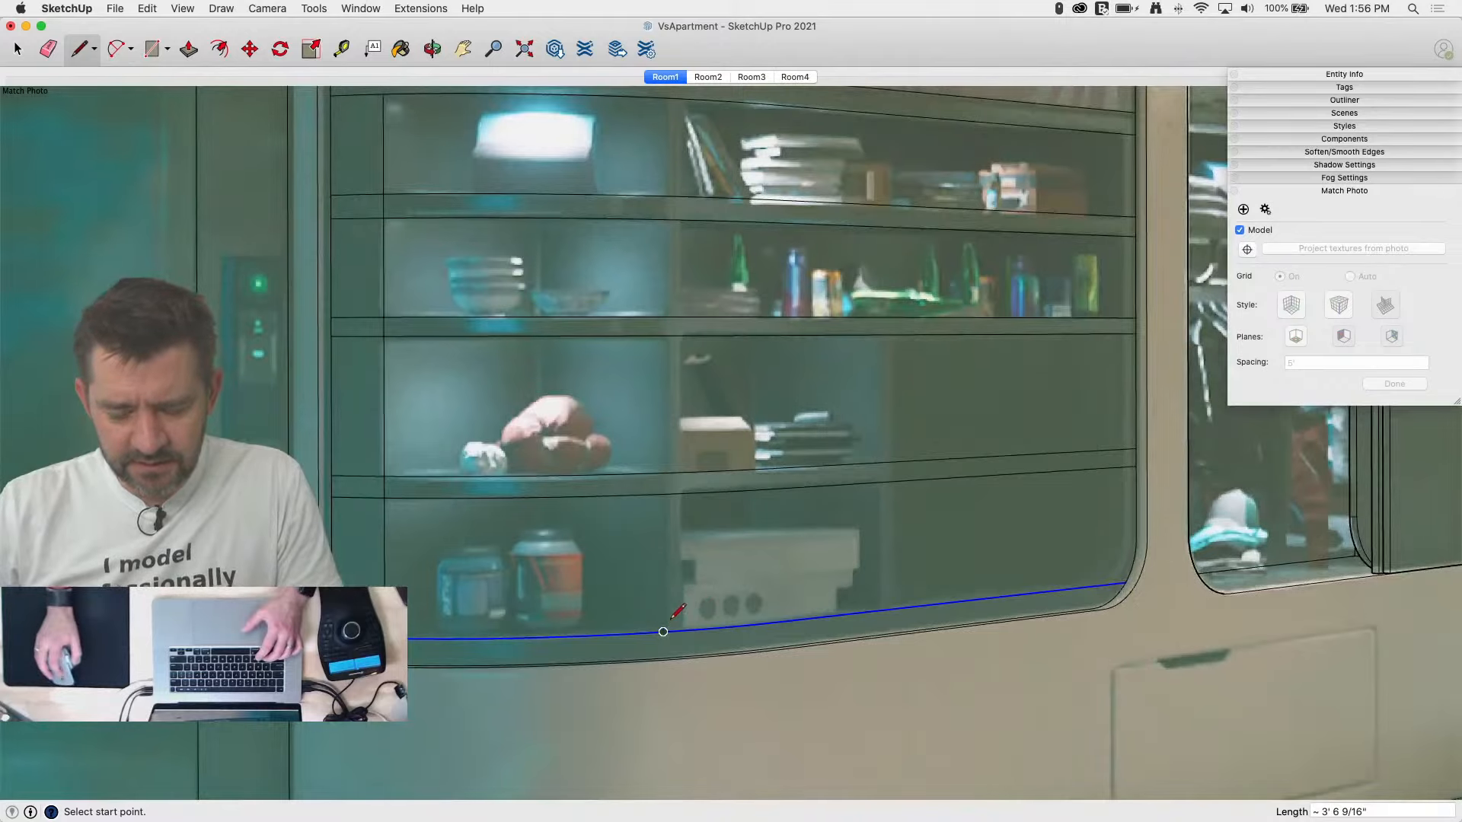
scroll(670, 619, up, 5)
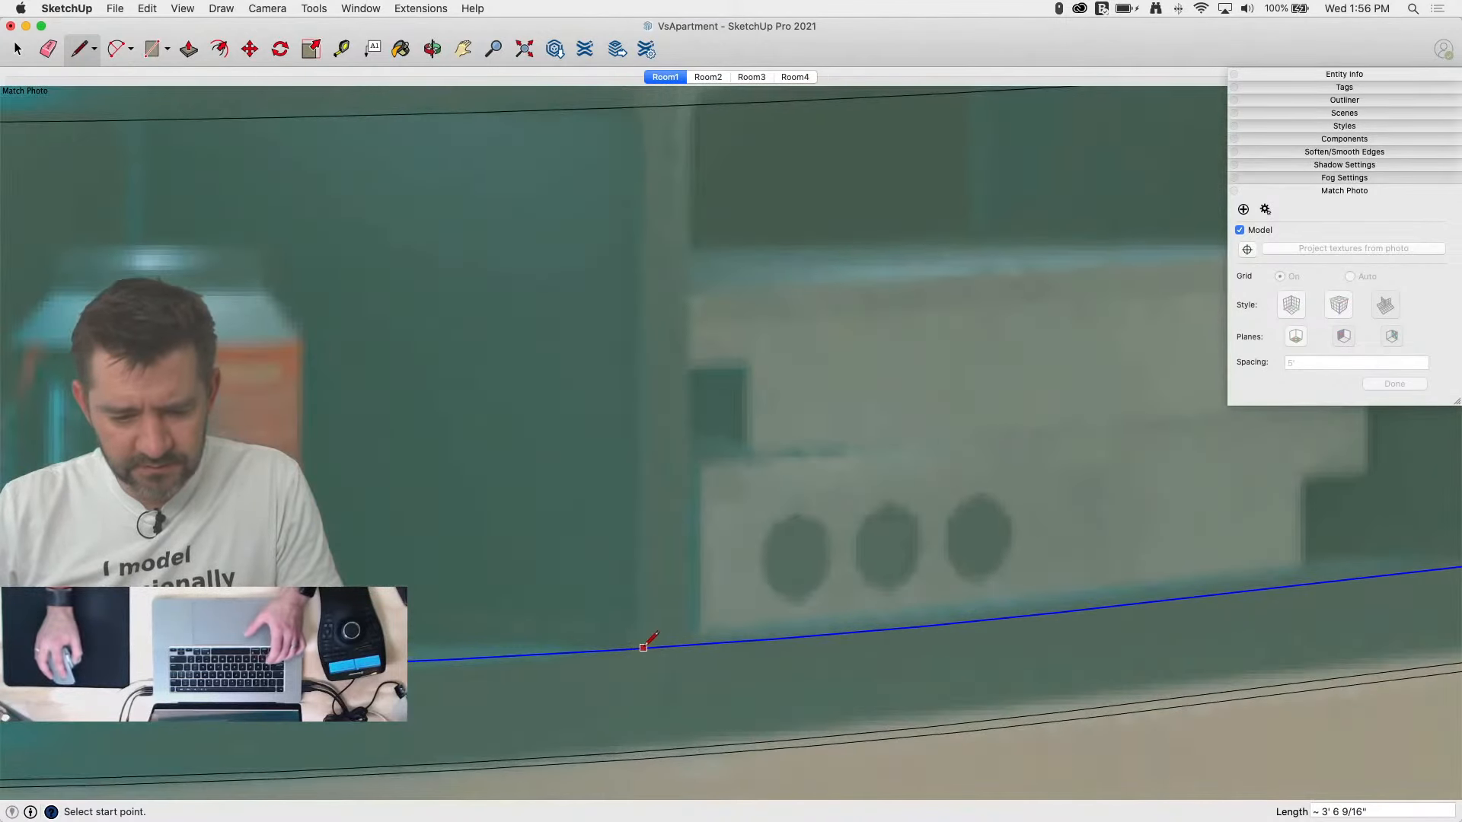
click(637, 648)
scroll(614, 767, down, 5)
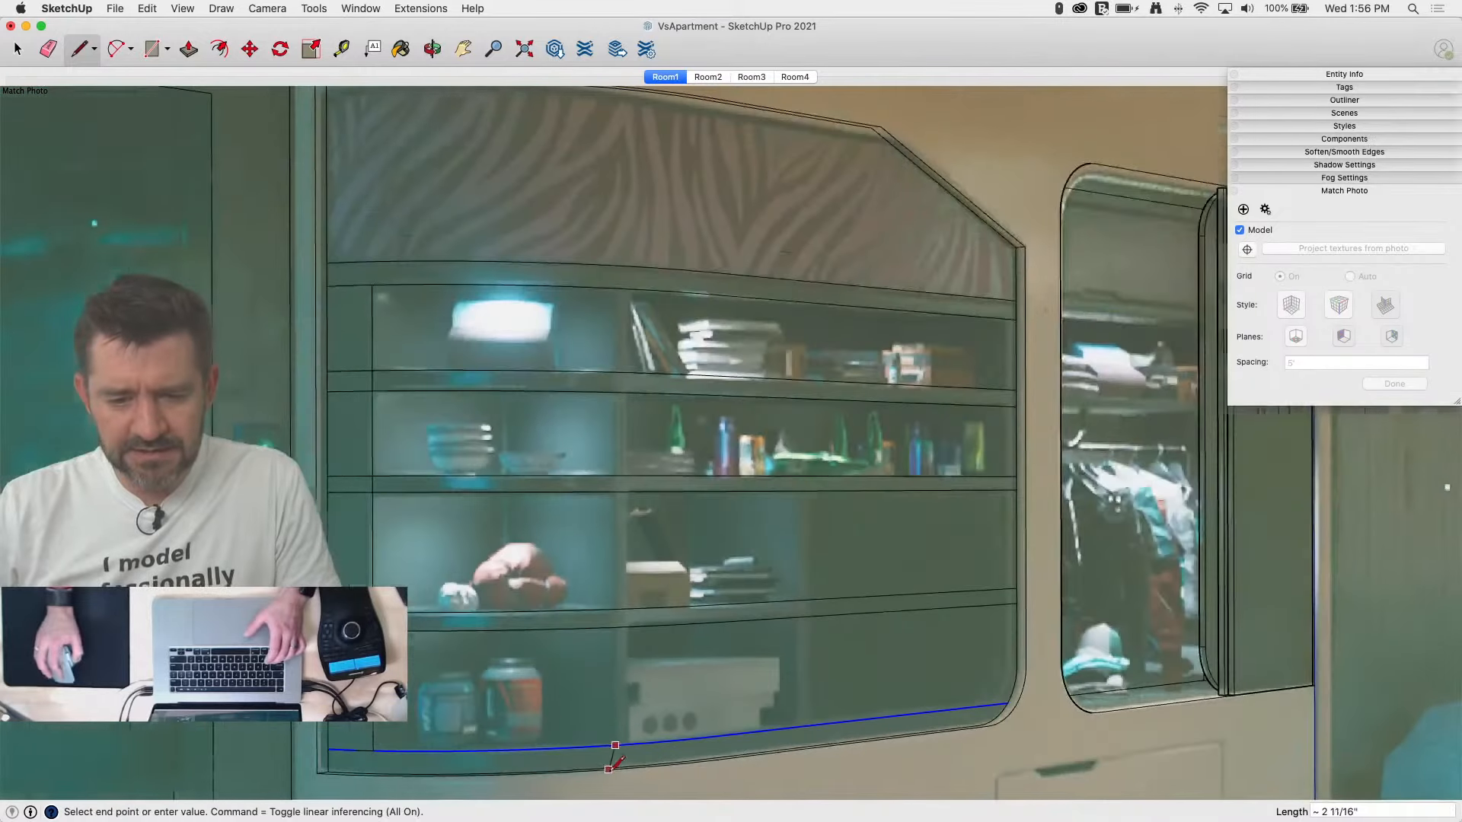
click(623, 281)
scroll(639, 727, up, 5)
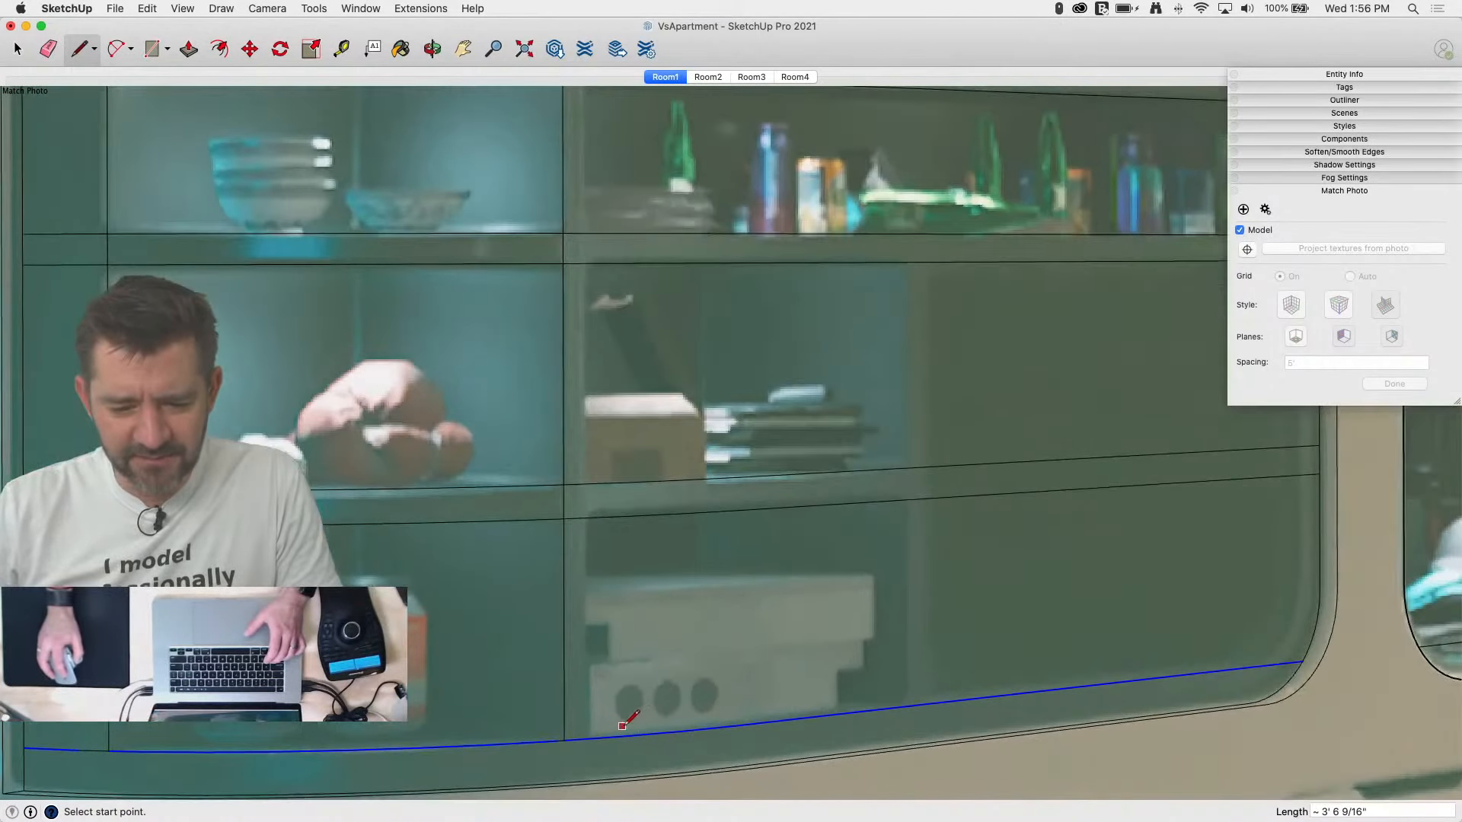
click(594, 738)
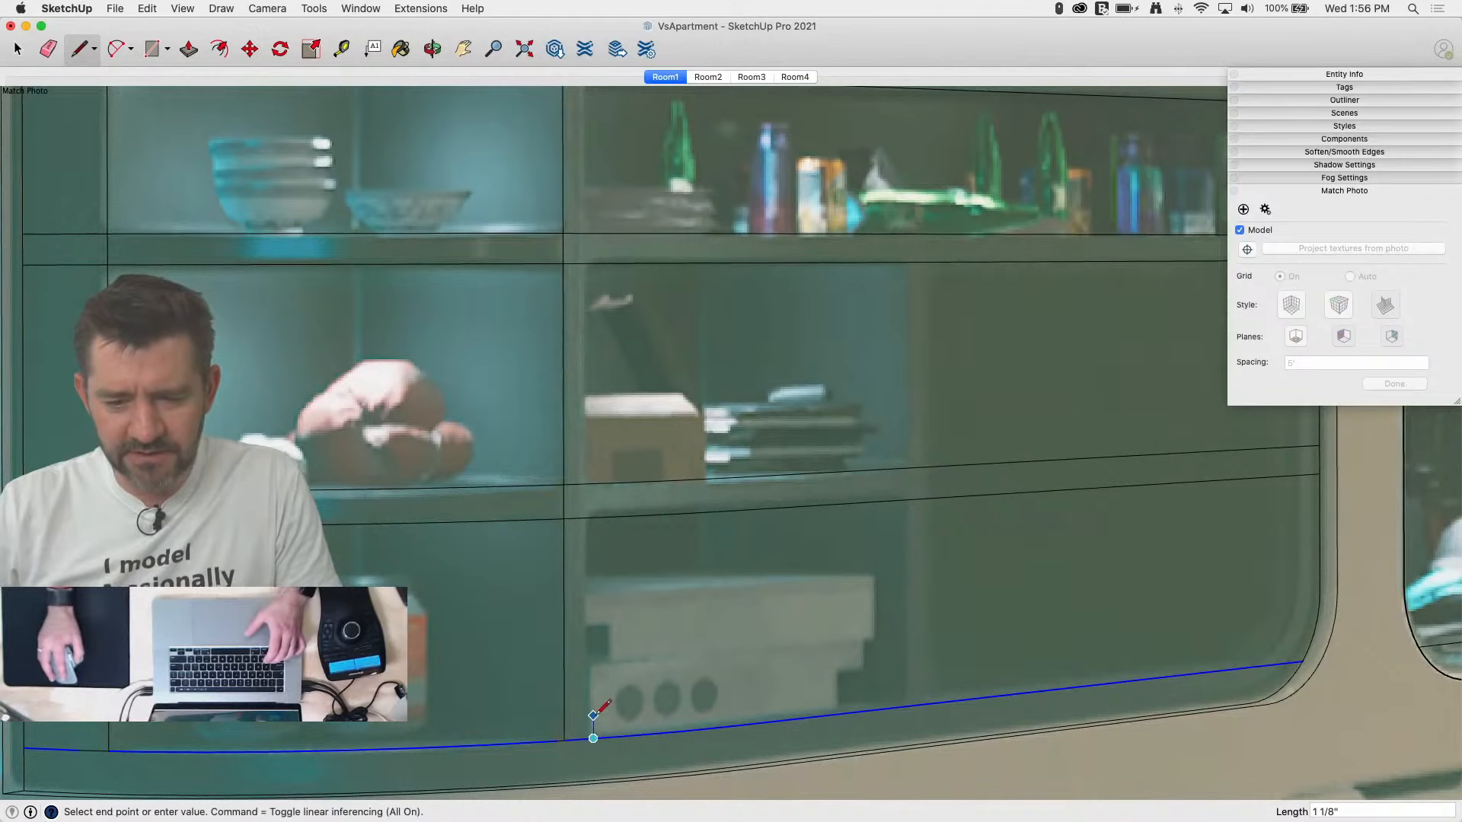
scroll(594, 730, down, 5)
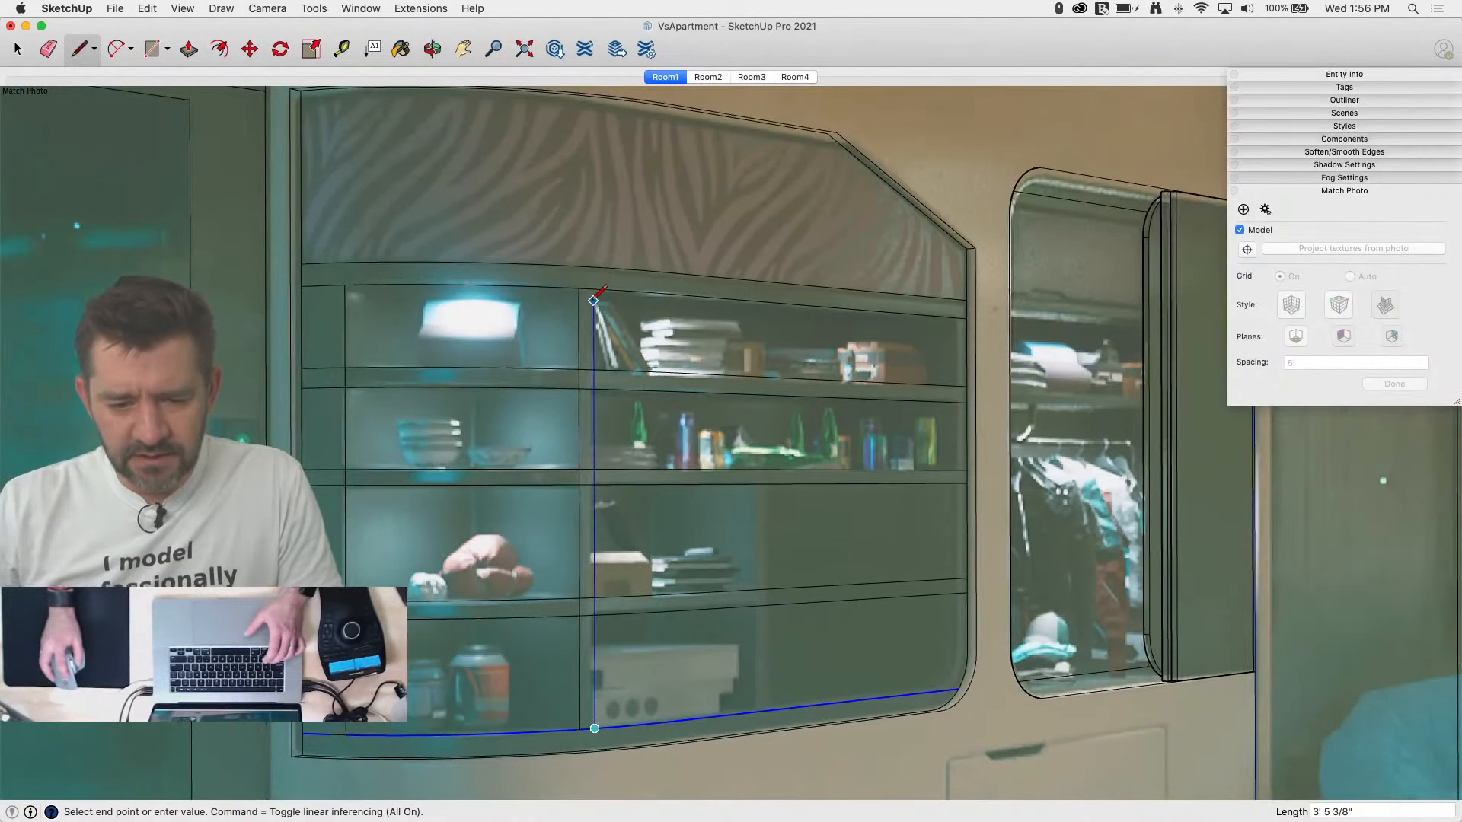
click(594, 288)
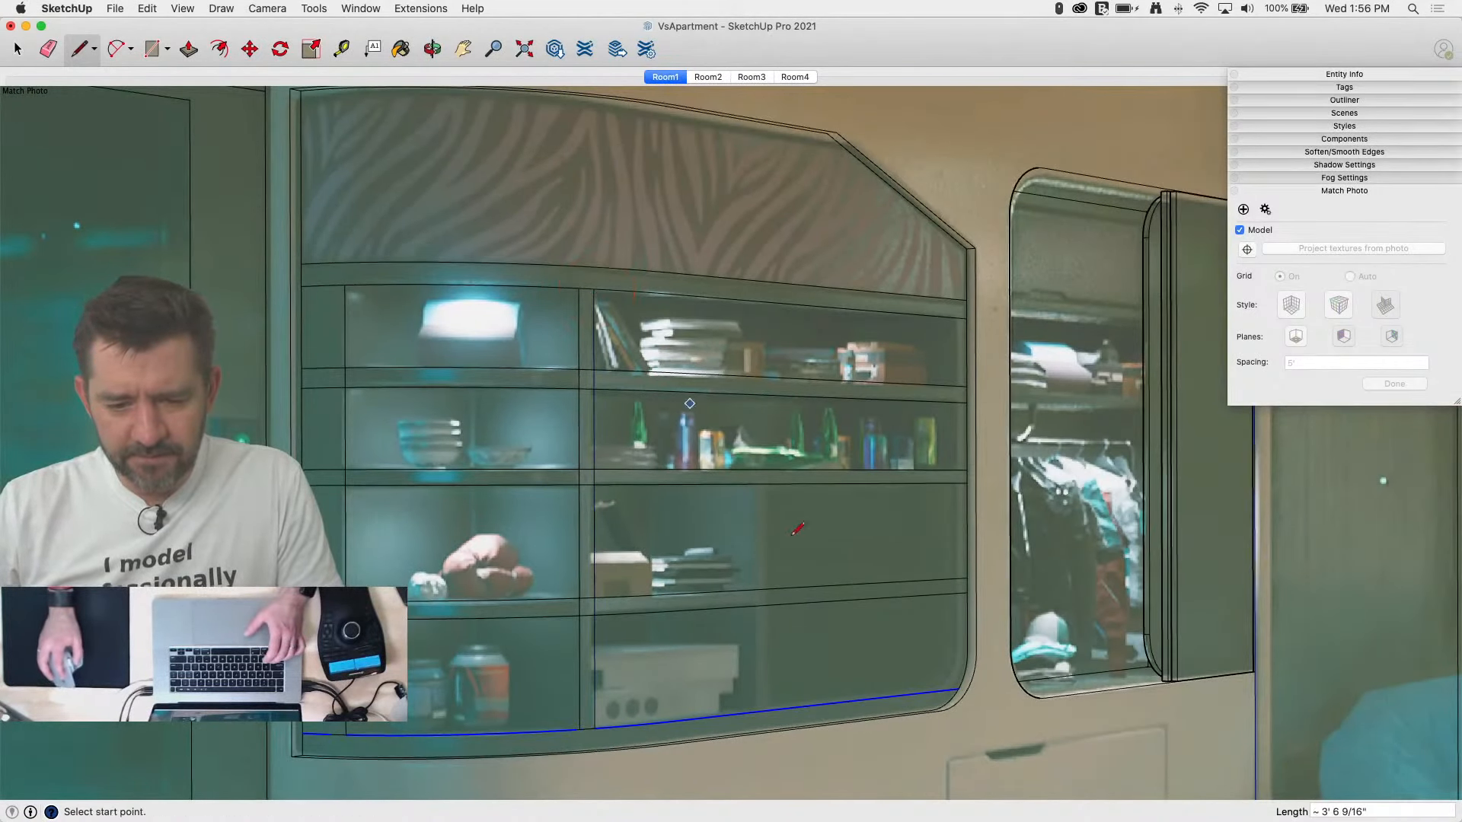
Step: Draw the short divider's two vertical edges, about 1' 11 5/8" long, from the second shelf's underside to the lowest shelf edge
click(756, 485)
click(756, 710)
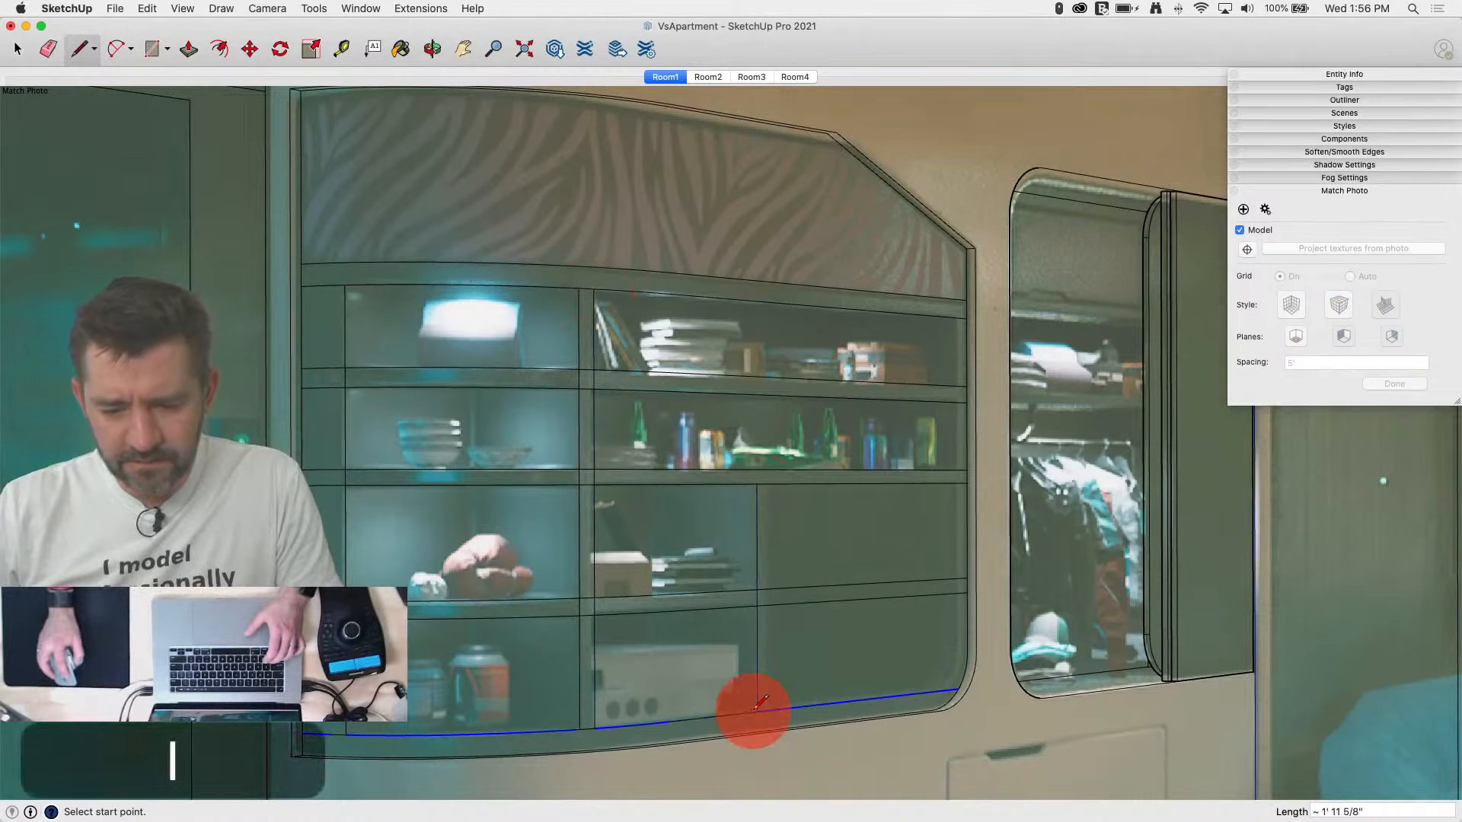
click(770, 483)
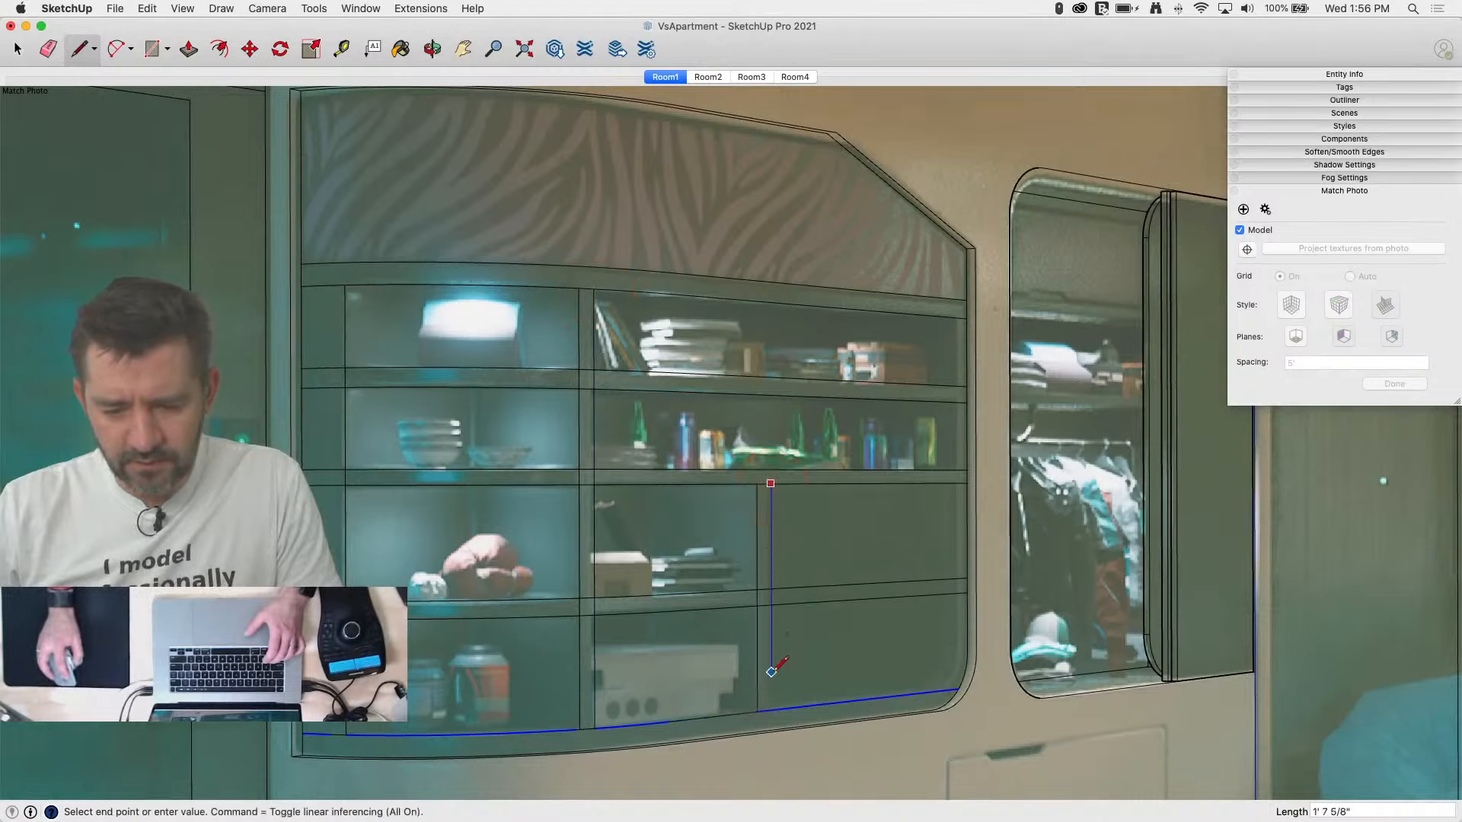
click(771, 709)
Step: Erase the third shelf's edges across the short divider and the large compartment beyond, redrawing the divider's missing 1 11/16" edge segment
key(e)
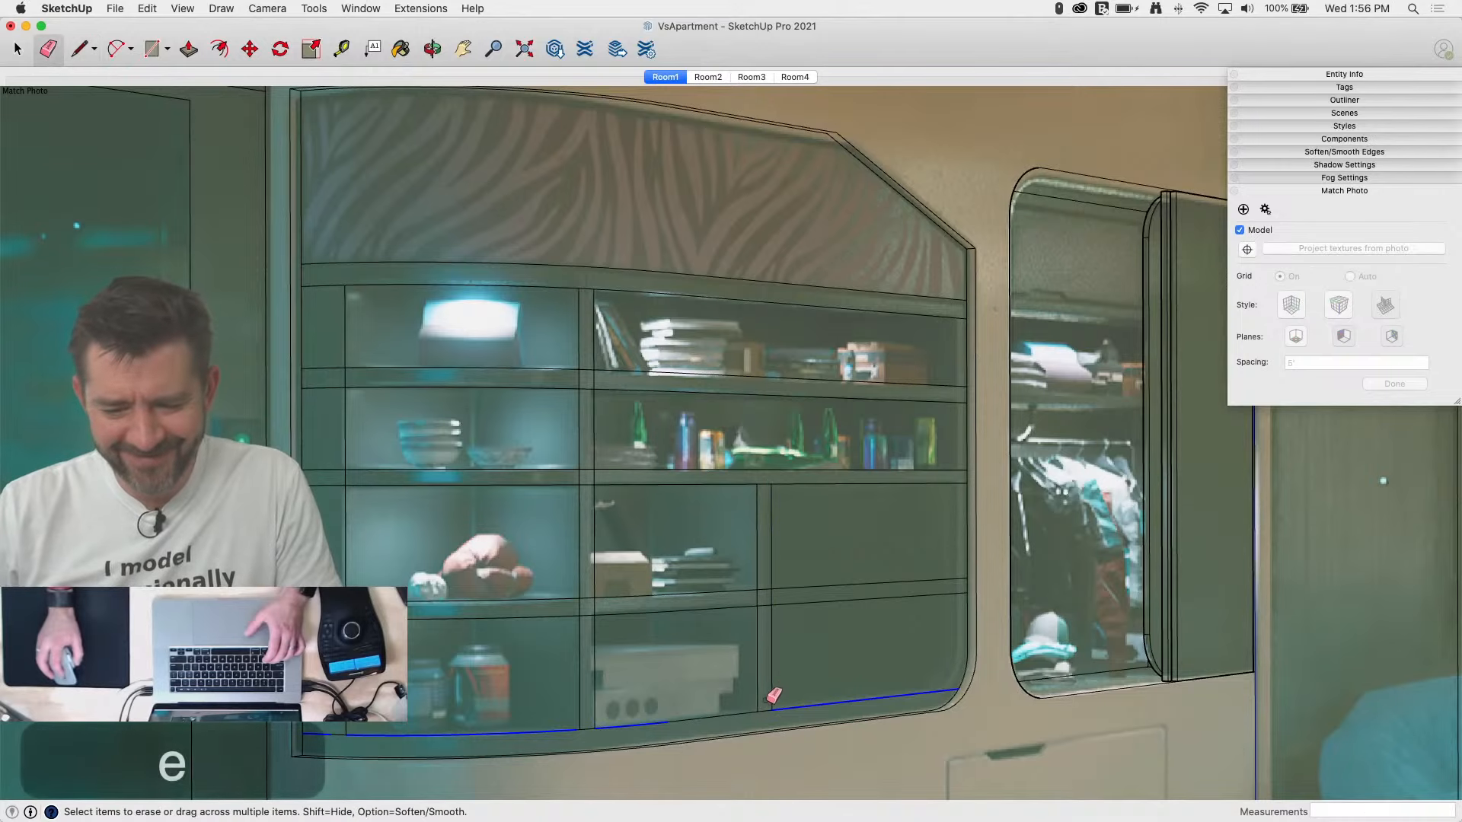
click(770, 603)
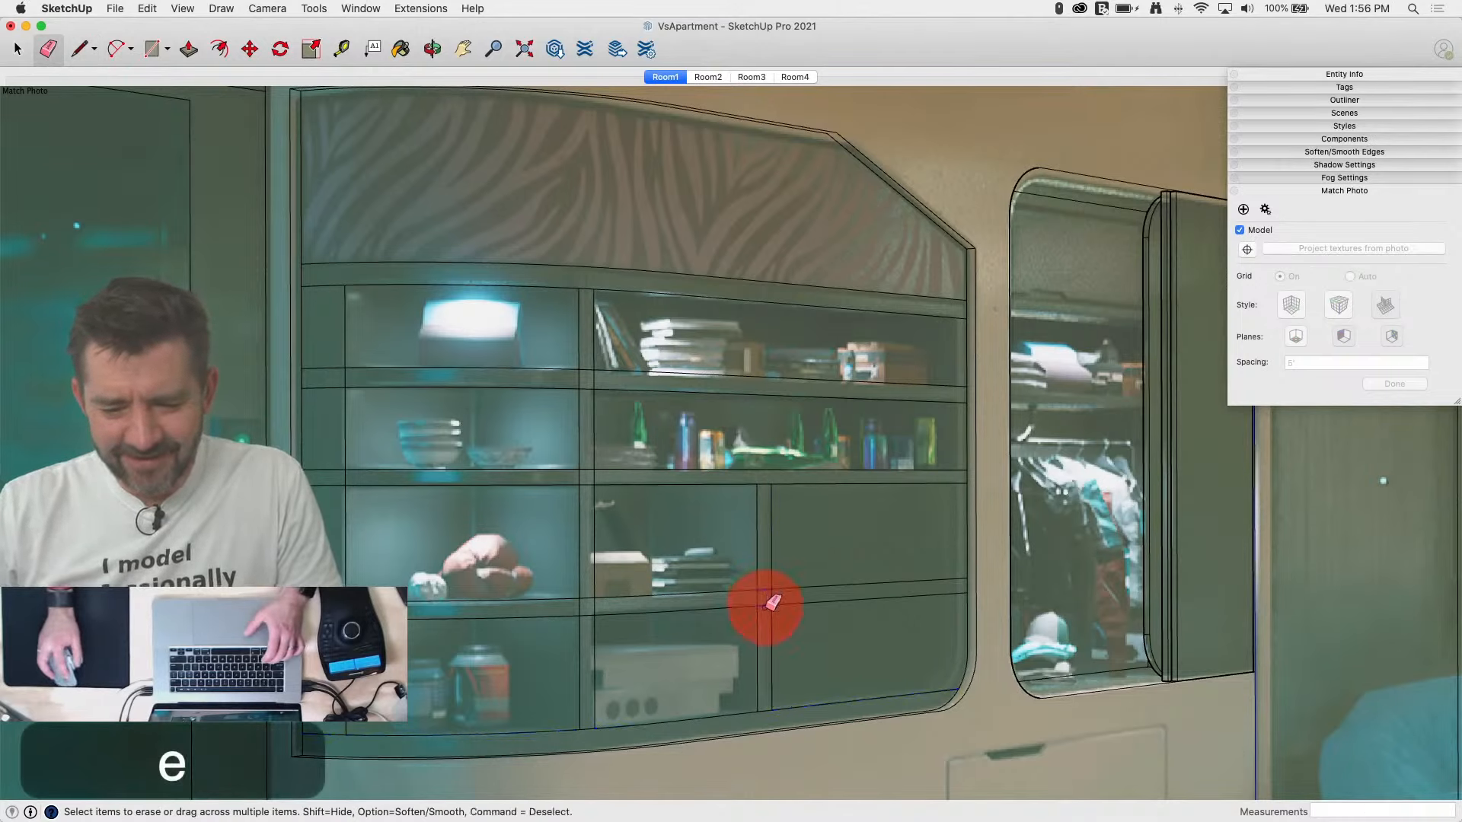
click(769, 597)
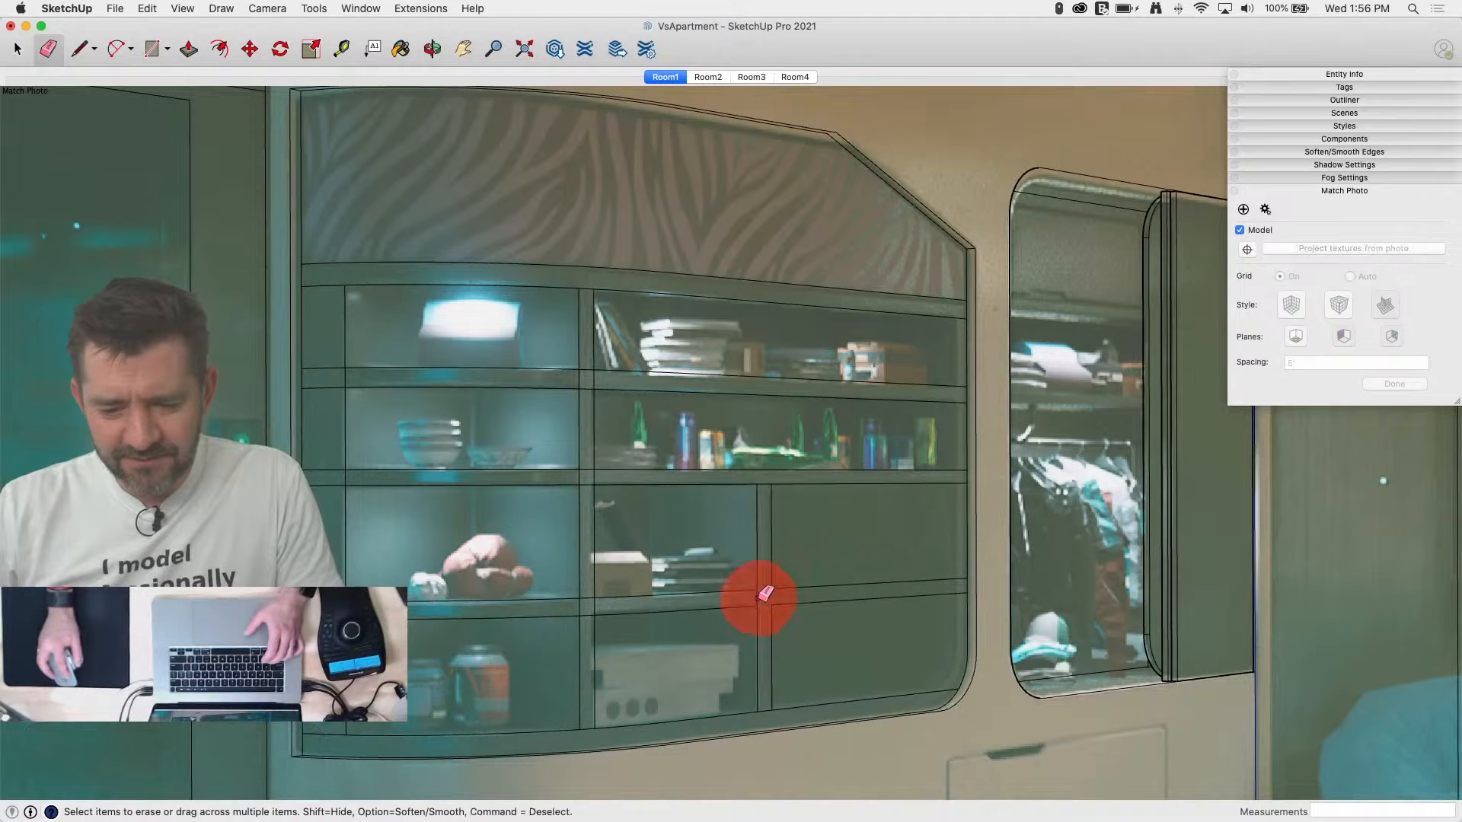
key(l)
click(771, 589)
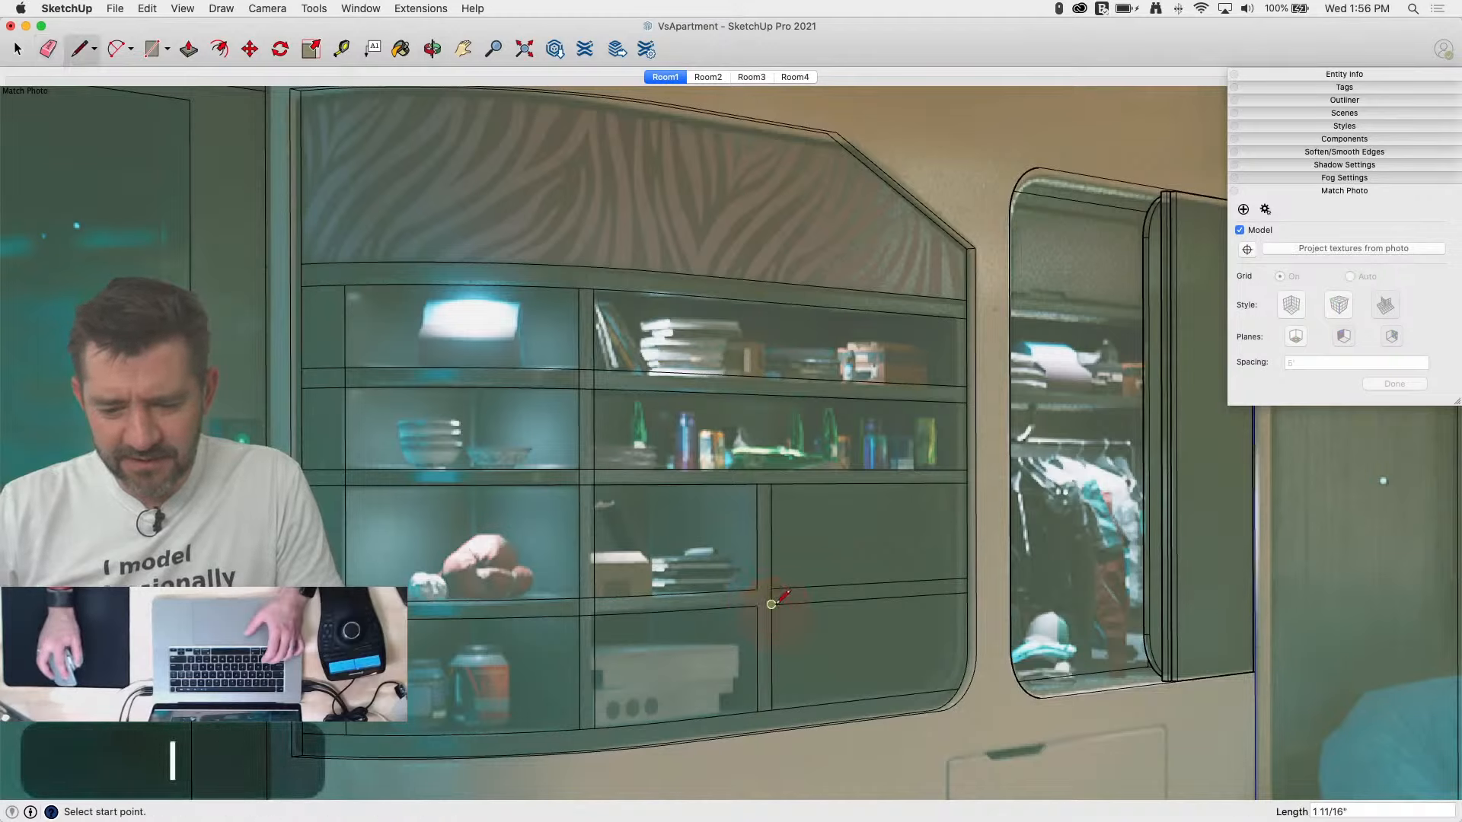
key(e)
click(839, 574)
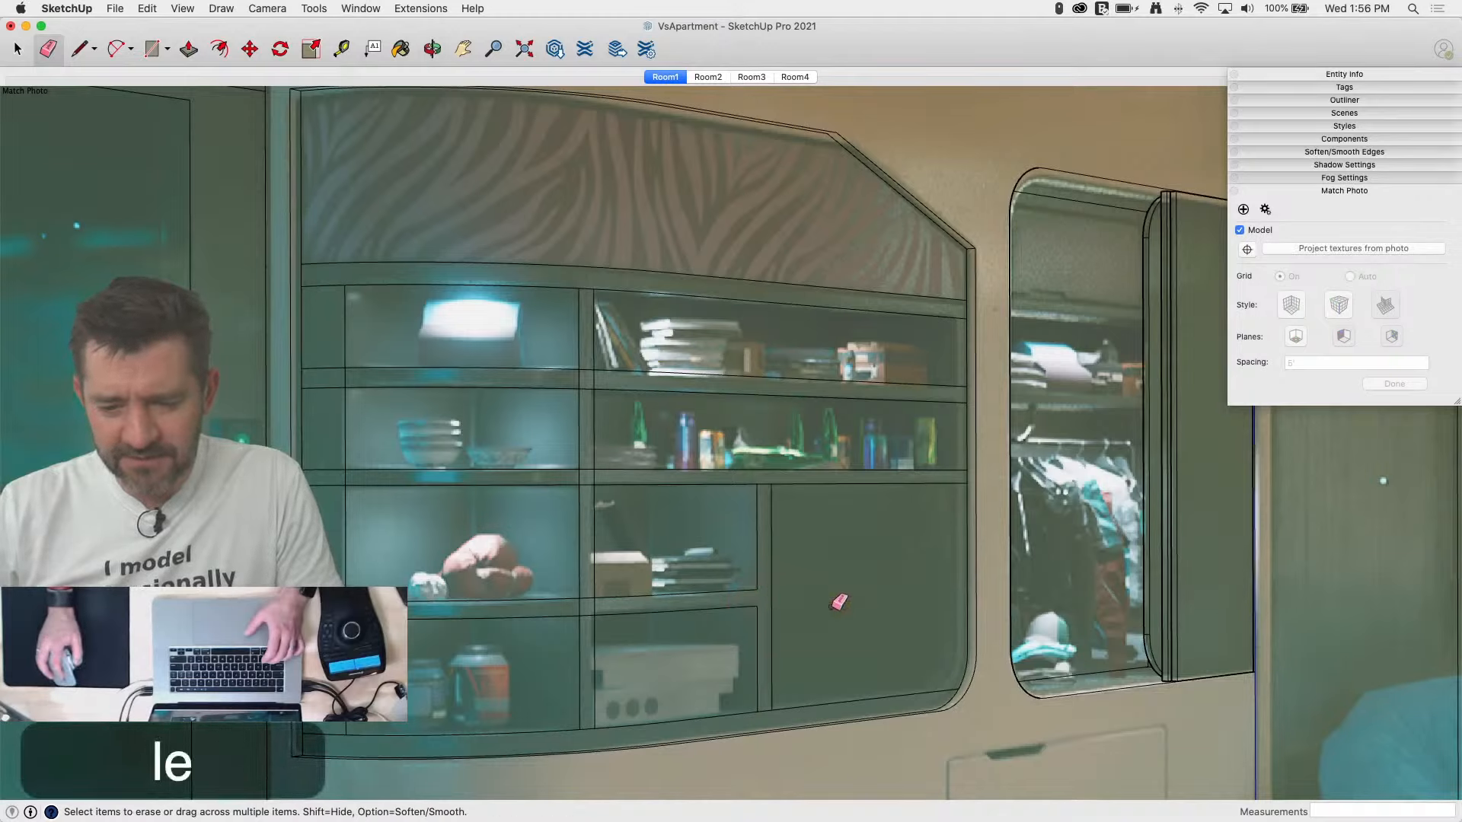
Step: Draw a vertical line about 3' 6 9/16" long from the upper rail to the lowest shelf edge, along the closet side of the recess
key(l)
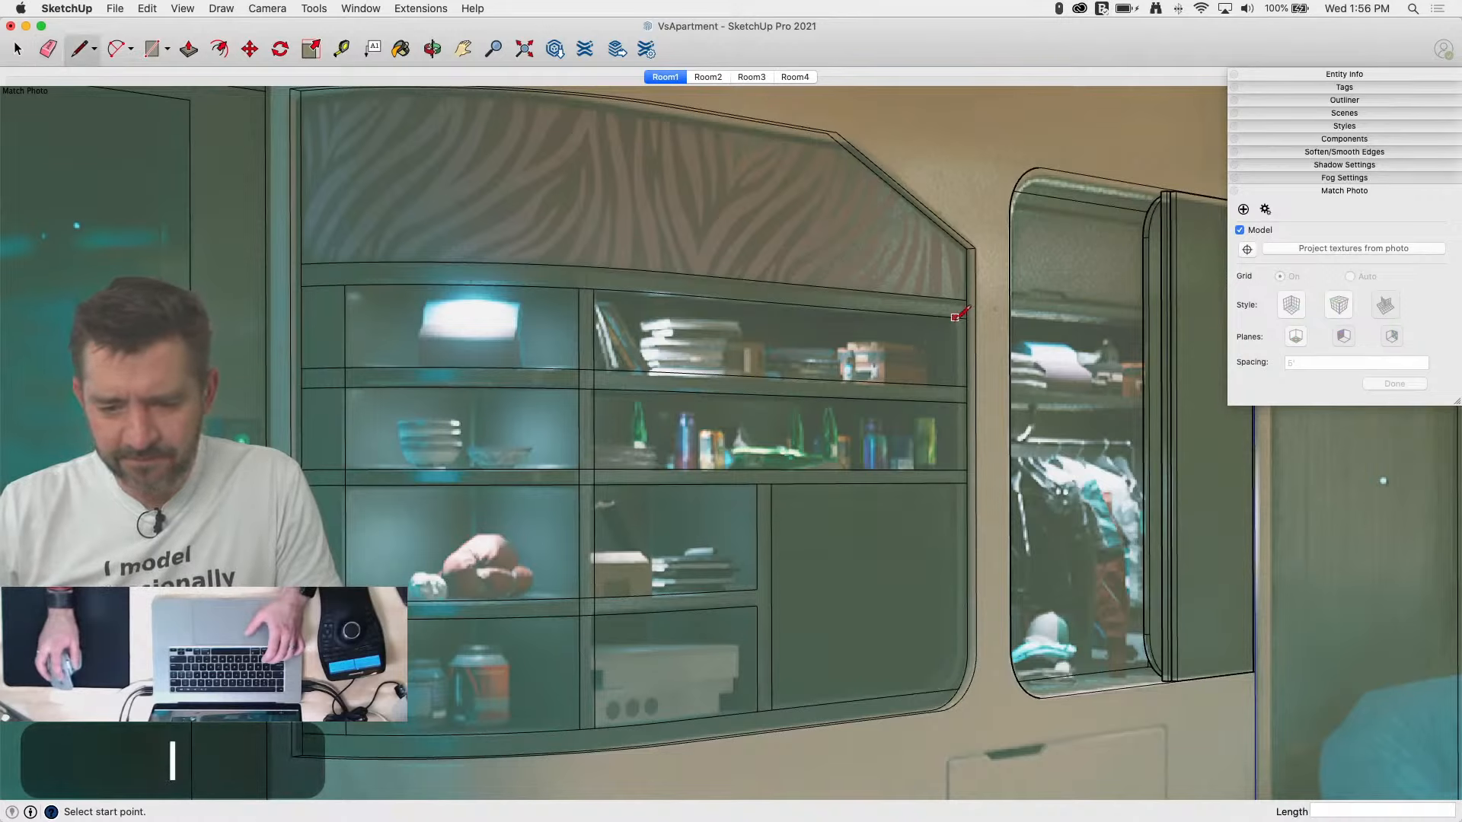
click(954, 317)
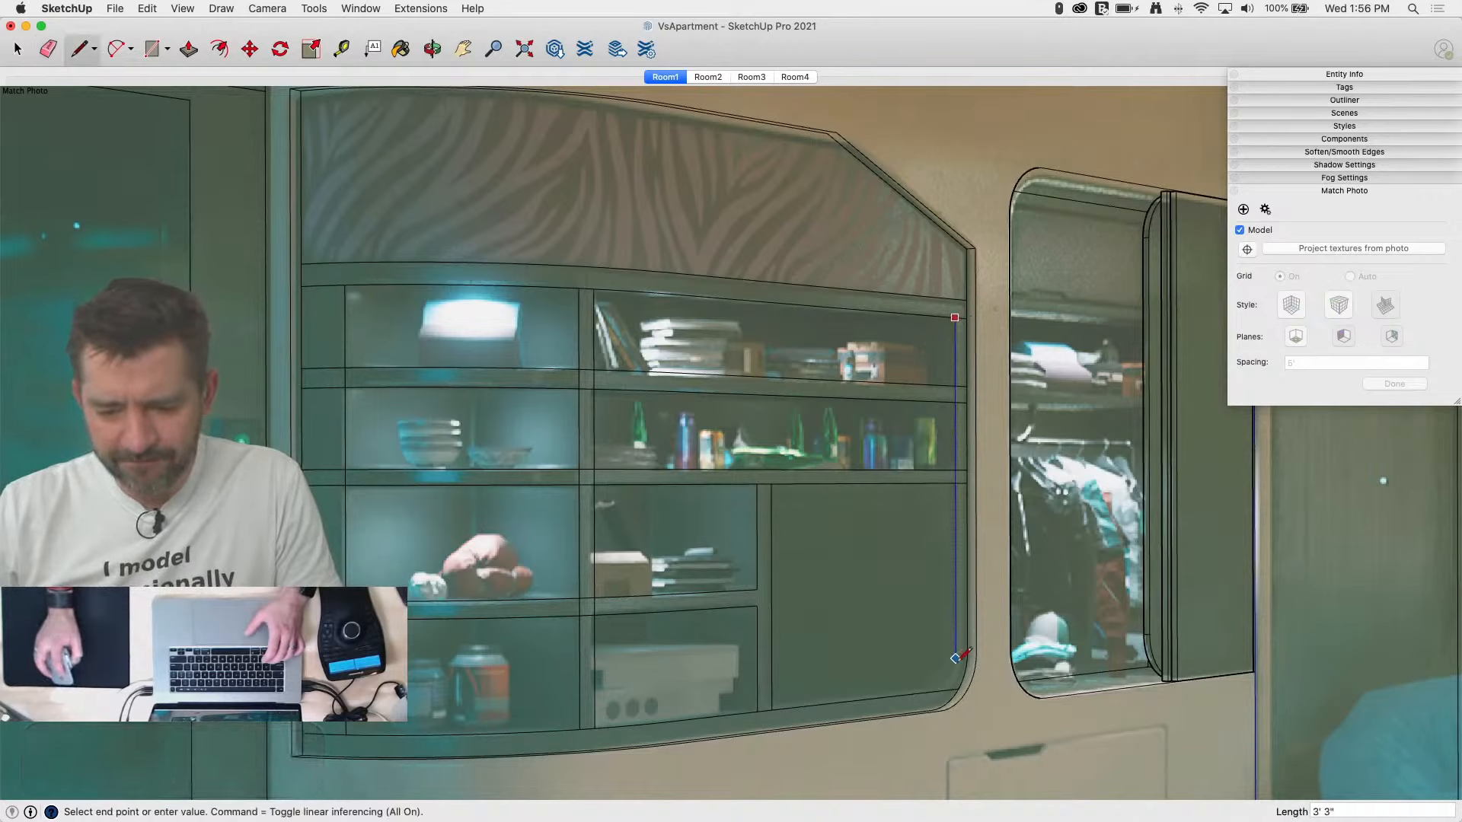
key(Up)
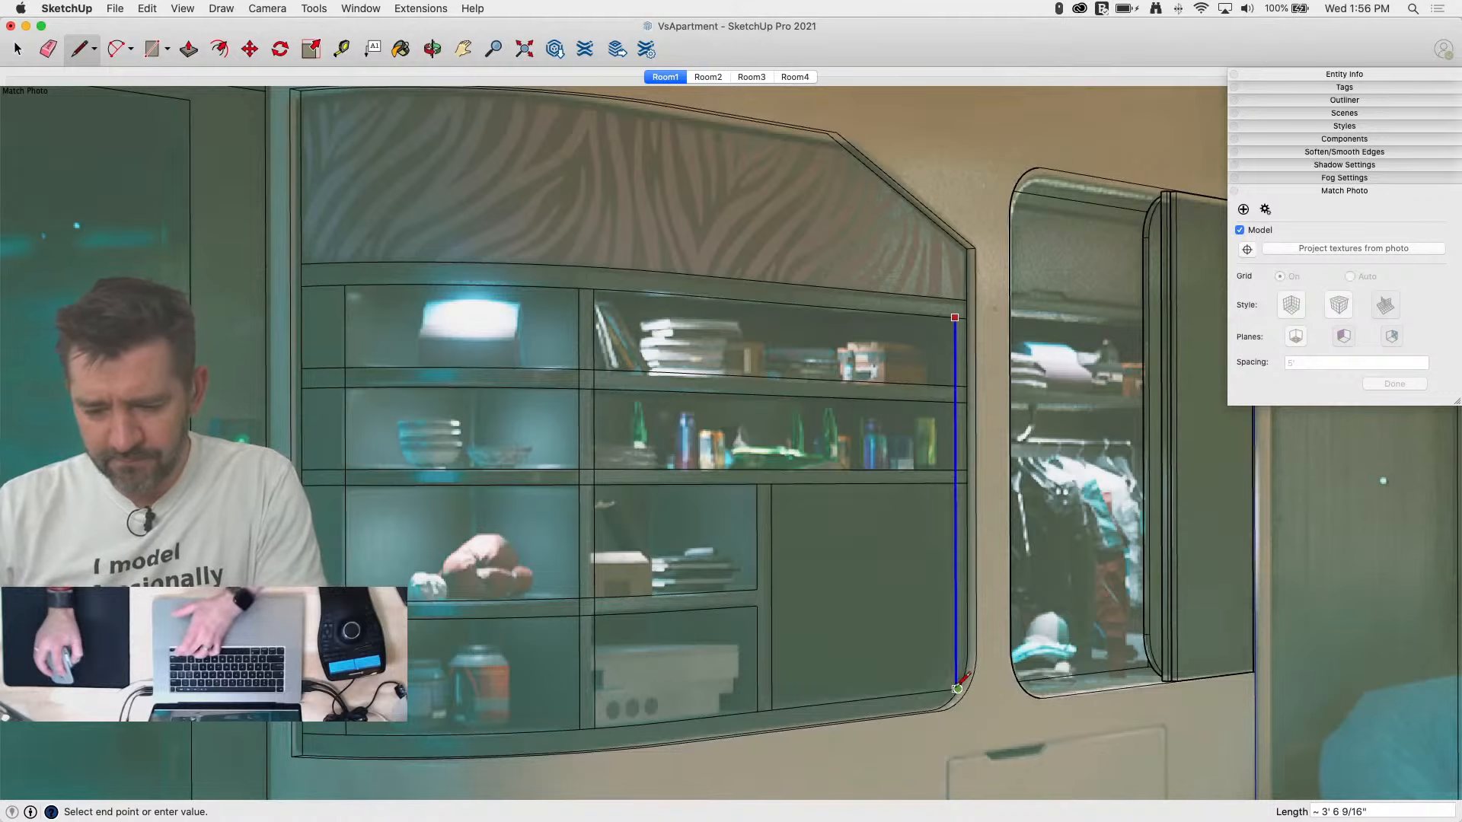
click(956, 691)
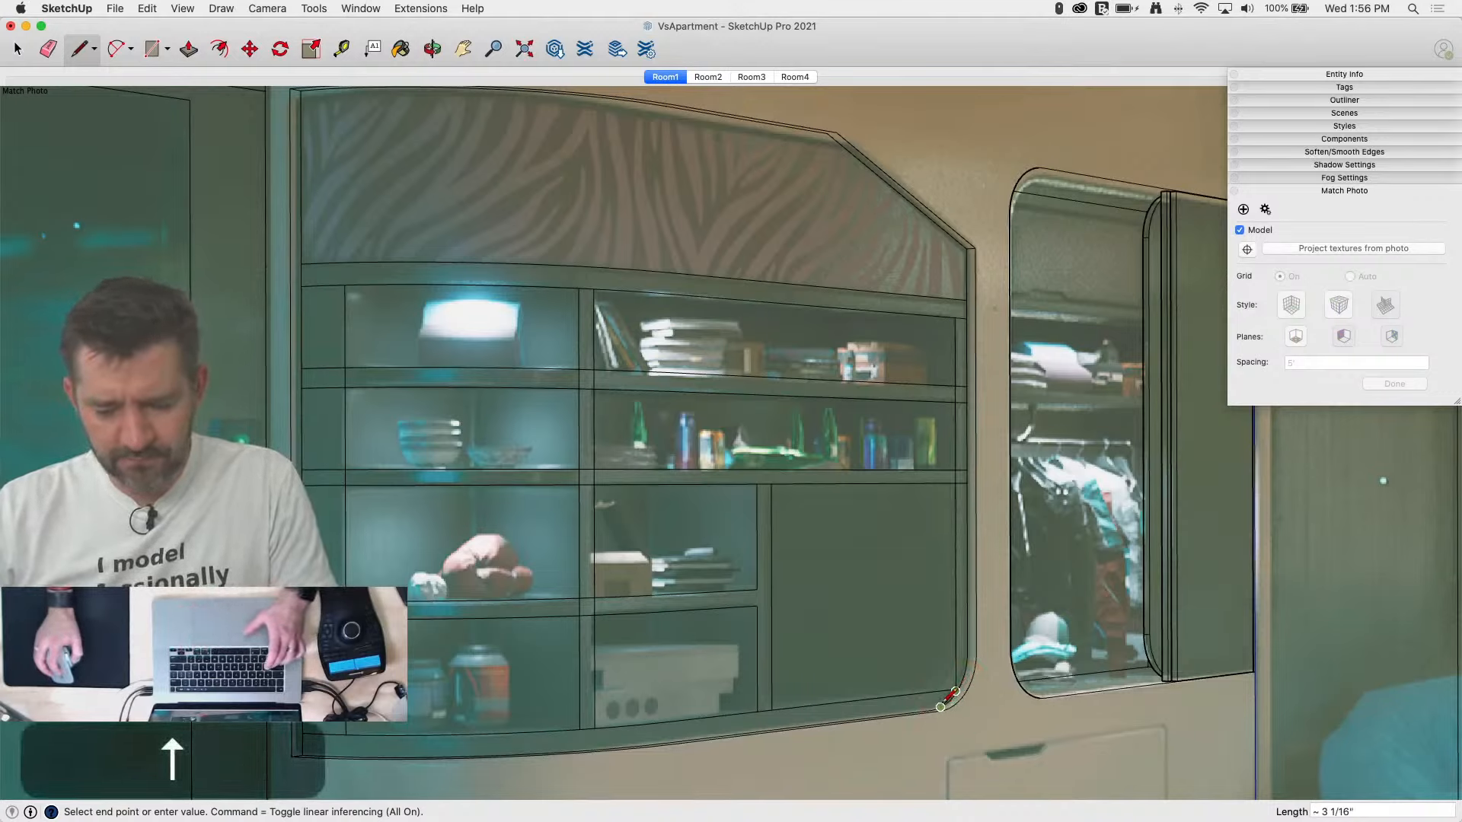
Step: Round the large compartment's lower corner on the closet side with an arc and erase the leftover square corner
key(a)
click(932, 691)
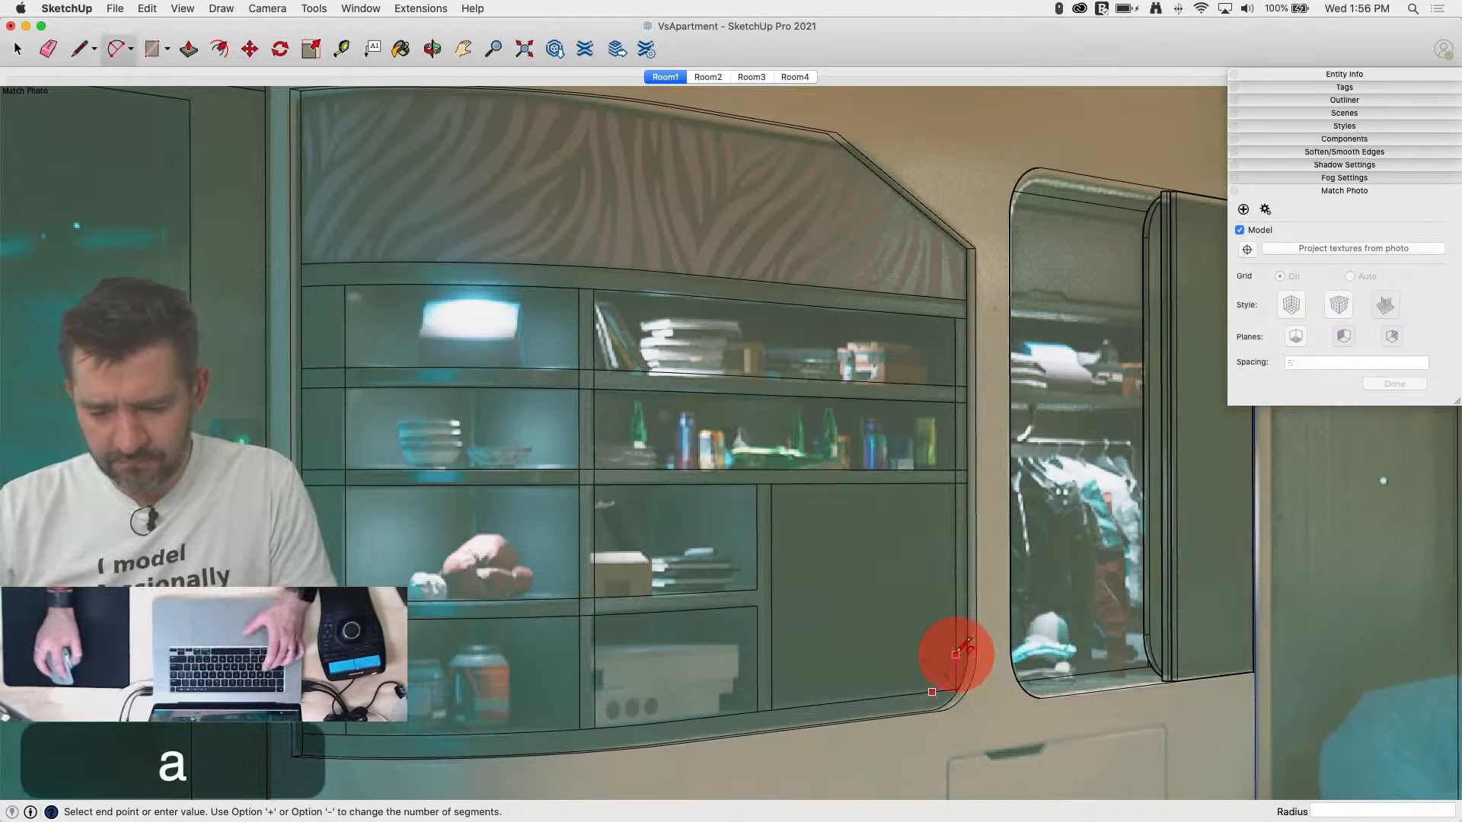
click(956, 653)
key(e)
scroll(961, 678, up, 3)
click(961, 693)
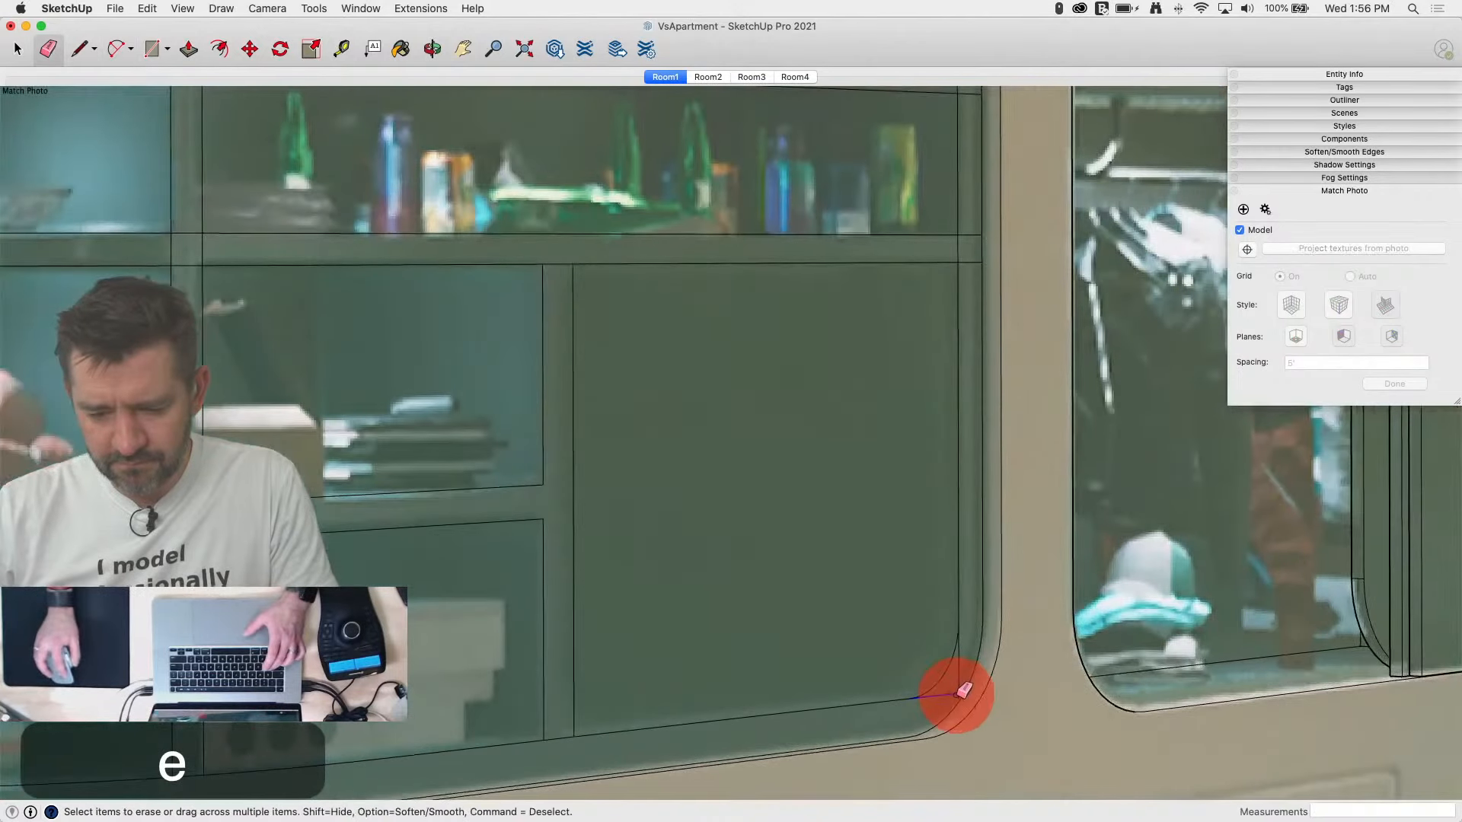
Step: Erase the shelf edge stubs between the closet-side vertical line and the recess's frame
scroll(952, 651, down, 4)
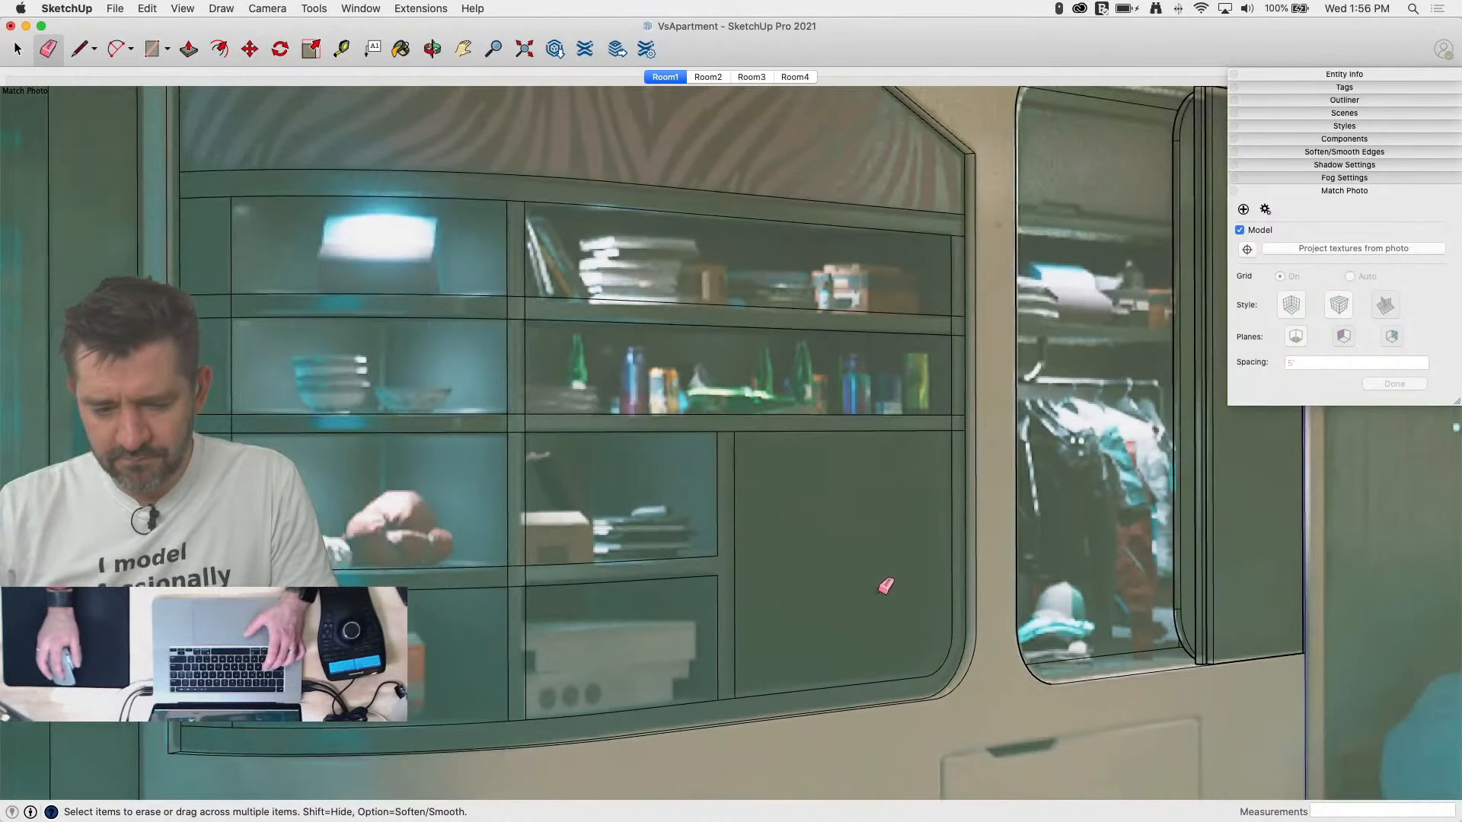
scroll(883, 578, down, 3)
key(p)
key(e)
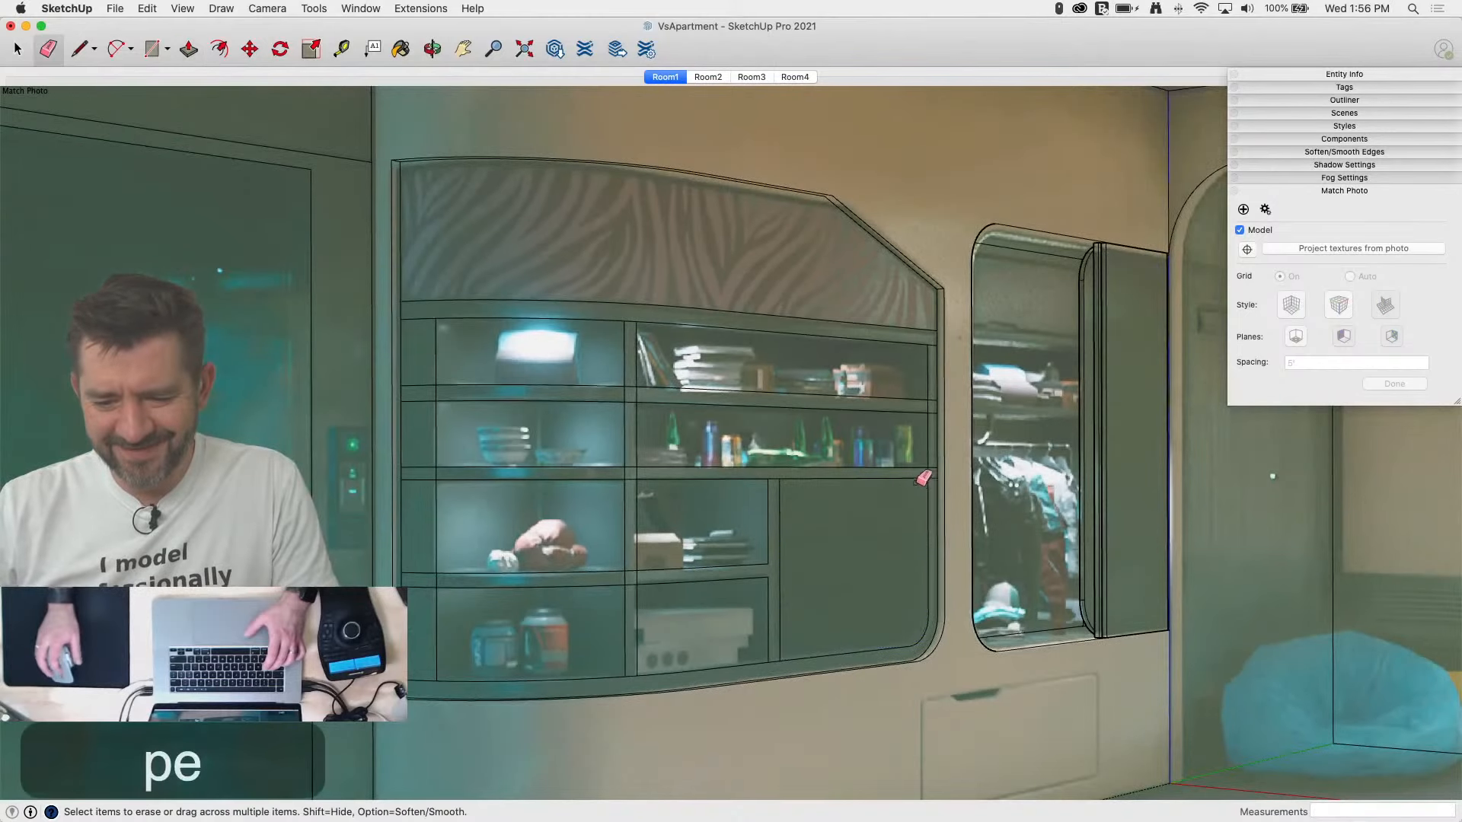
scroll(933, 468, up, 4)
click(945, 481)
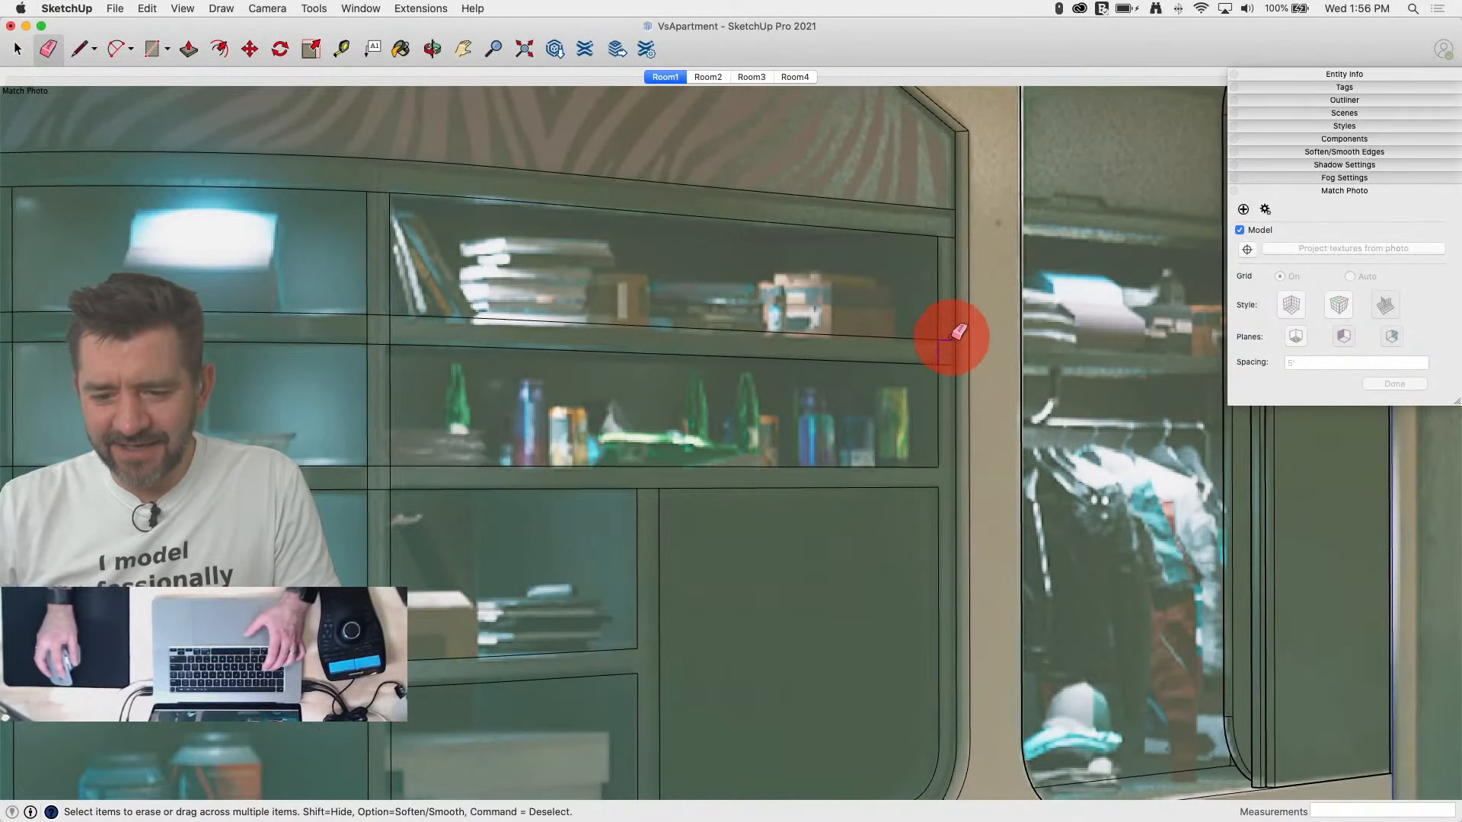
click(941, 348)
click(951, 233)
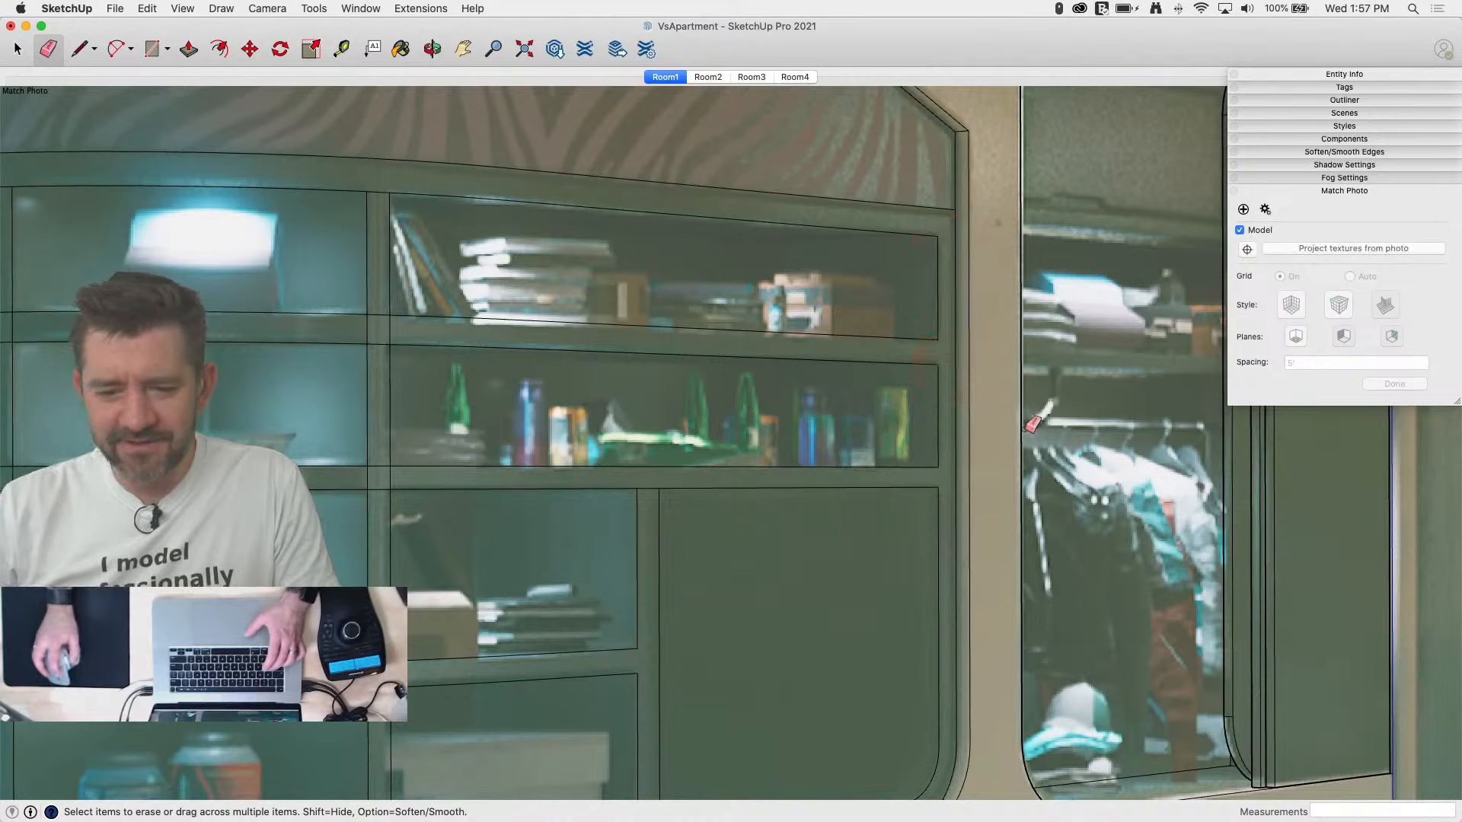
Step: Erase the shelf edges that cross the full-height divider and the side strip nearest the large door
click(381, 330)
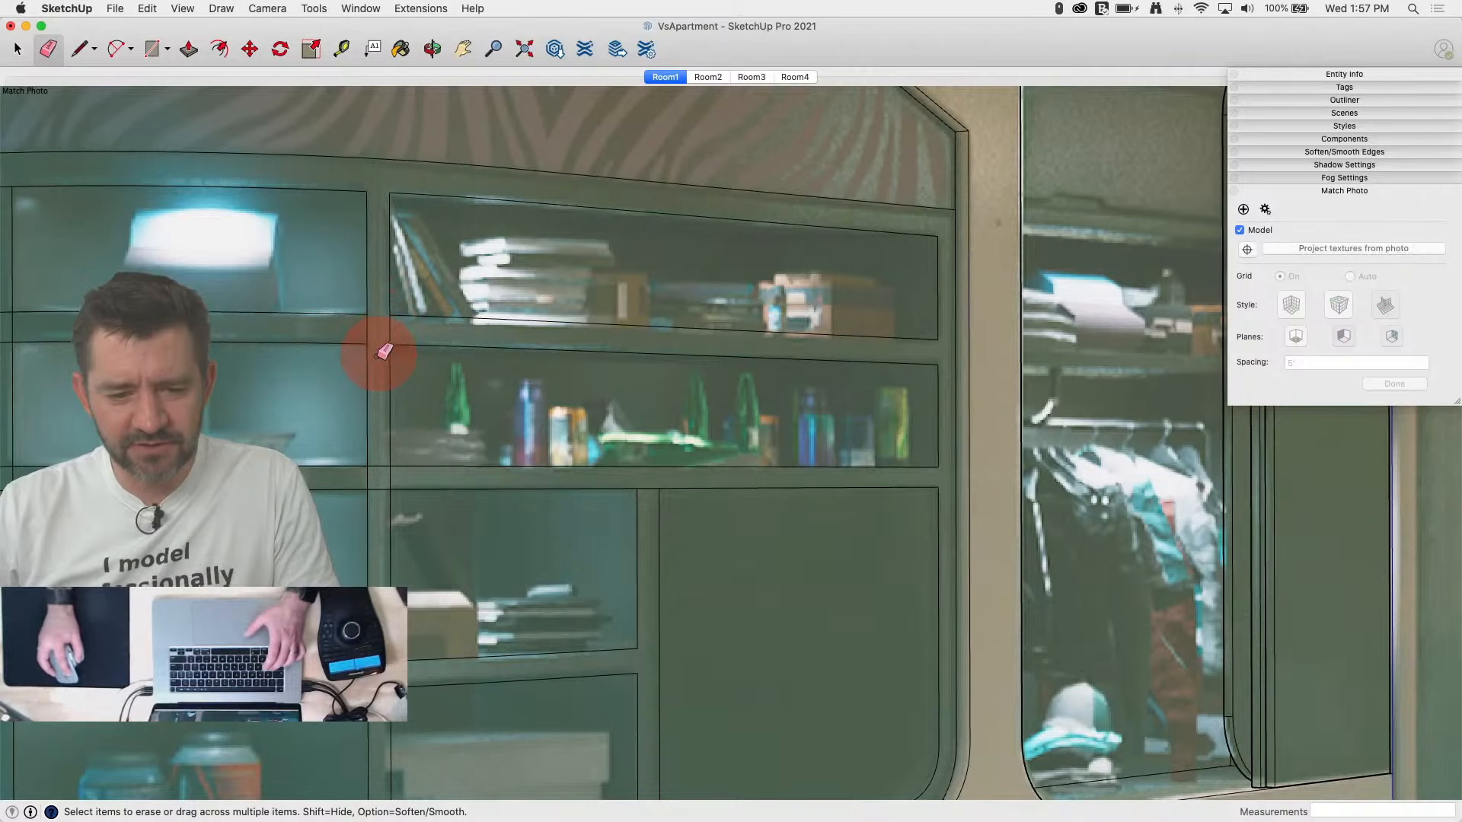
drag(379, 461, 377, 506)
scroll(470, 297, down, 5)
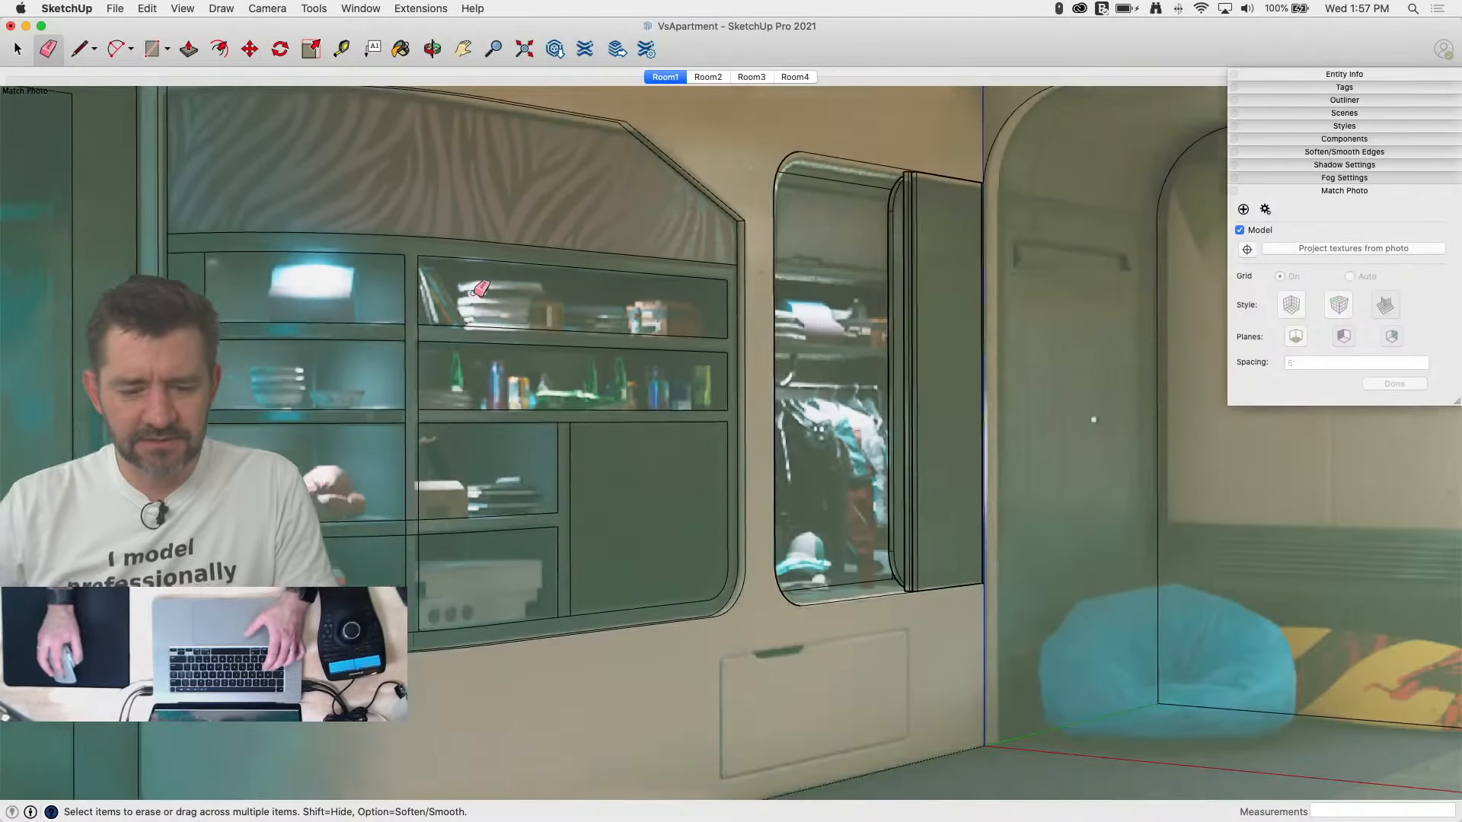
scroll(389, 572, up, 4)
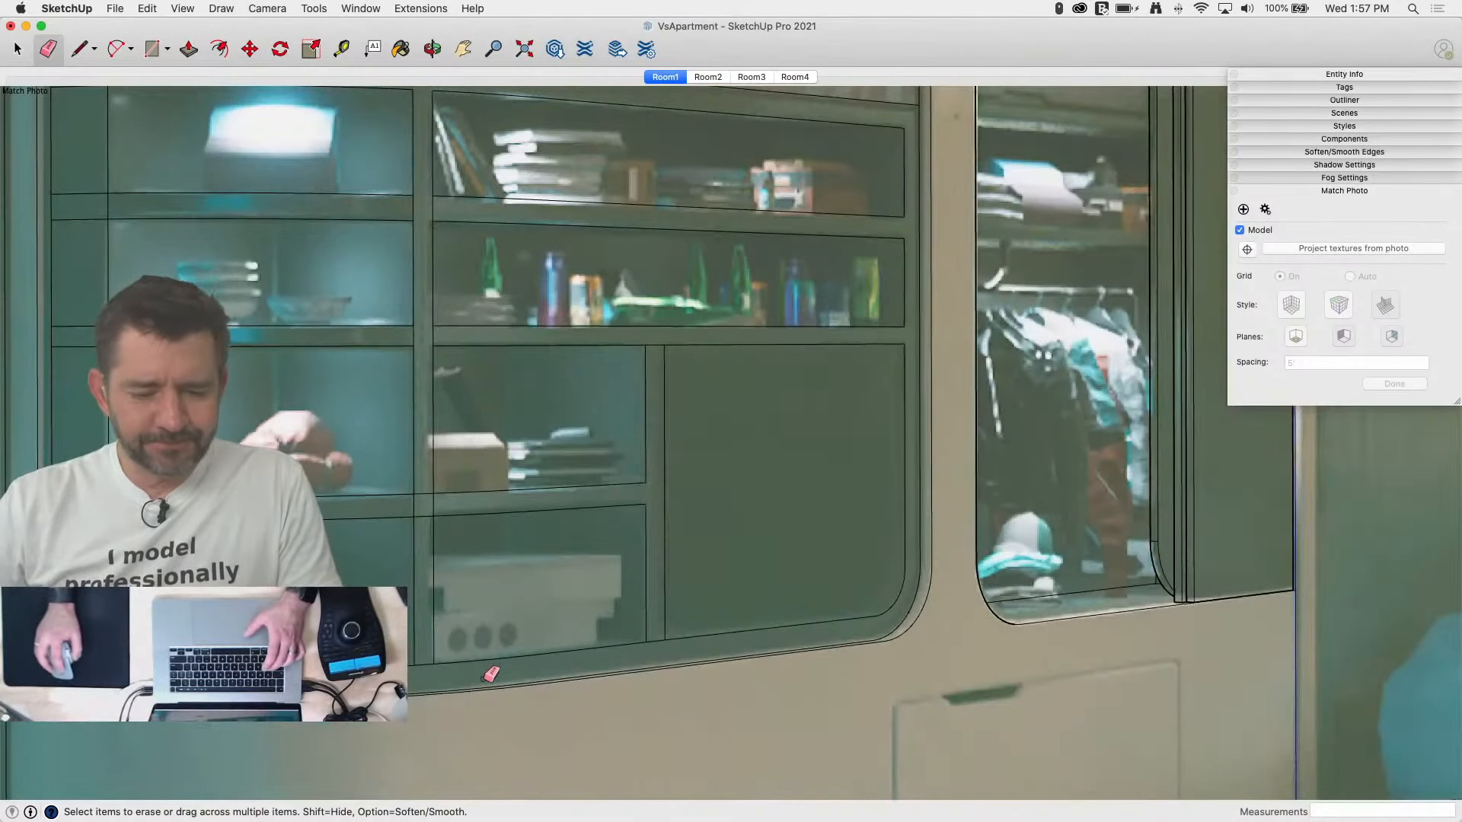
click(434, 660)
click(424, 520)
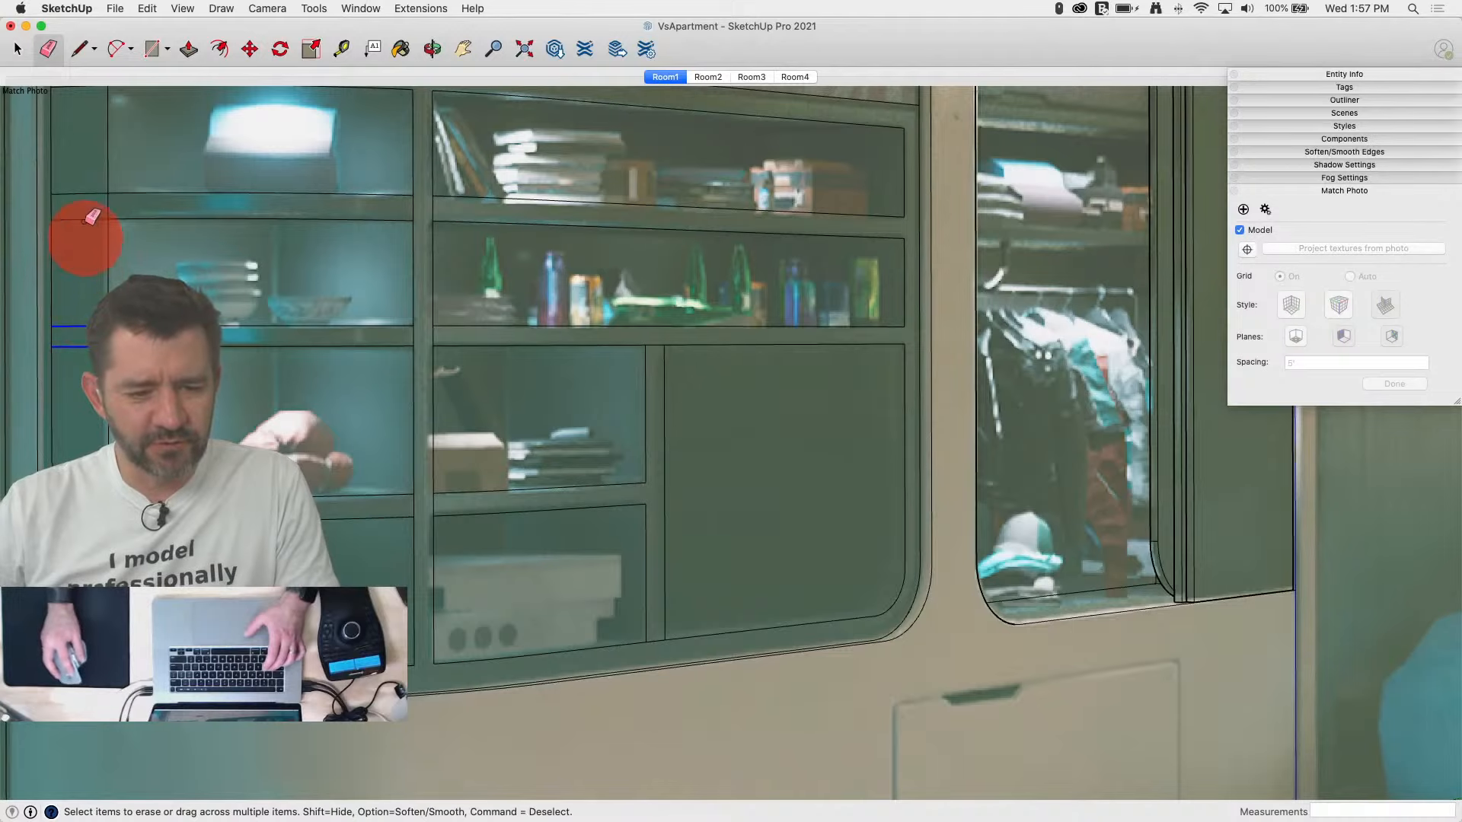
scroll(493, 655, down, 4)
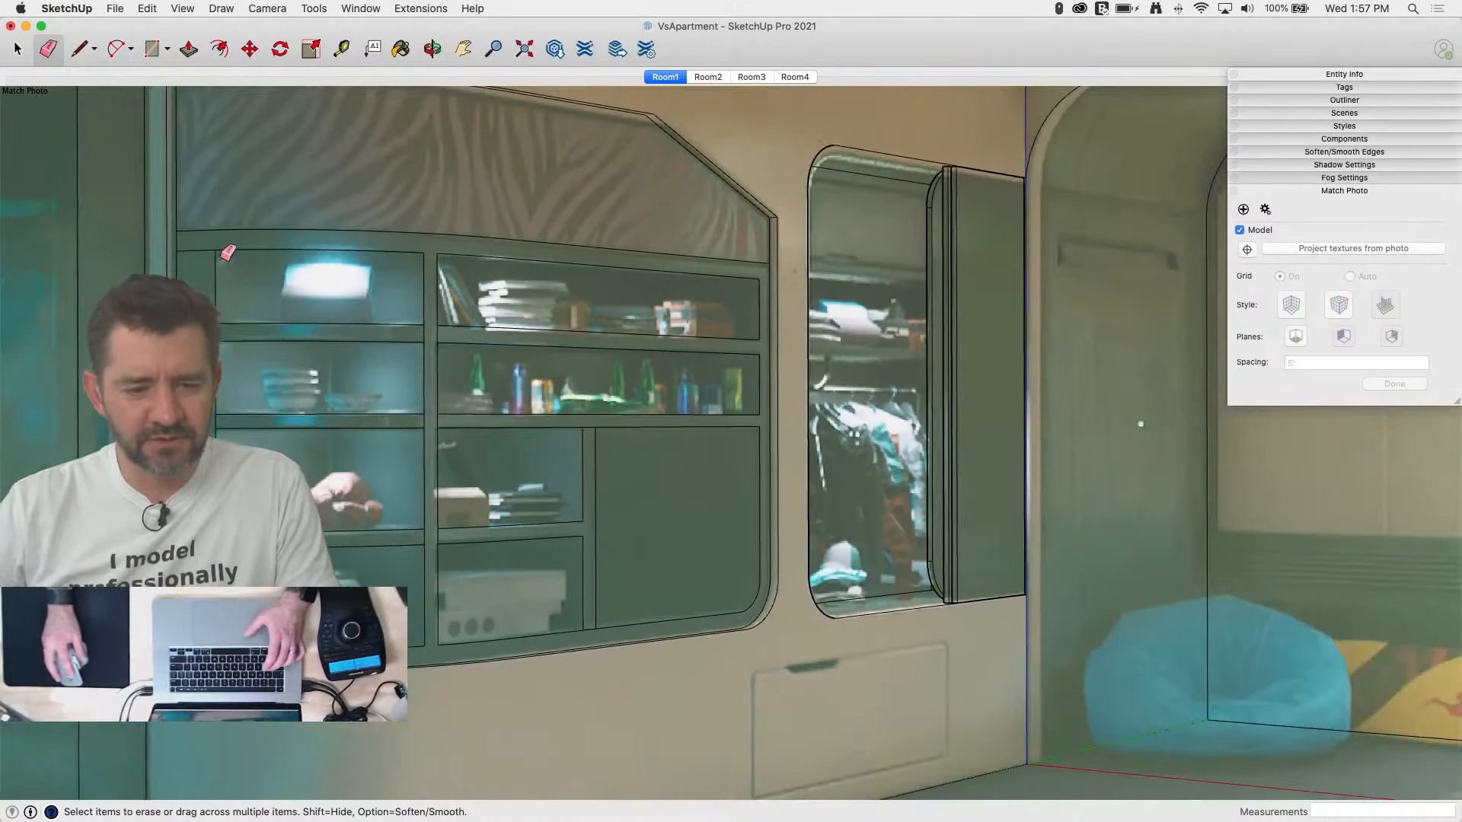
Step: Push the large lower compartment back about 1' 5 1/8" and smooth the edges along its rounded corner
key(p)
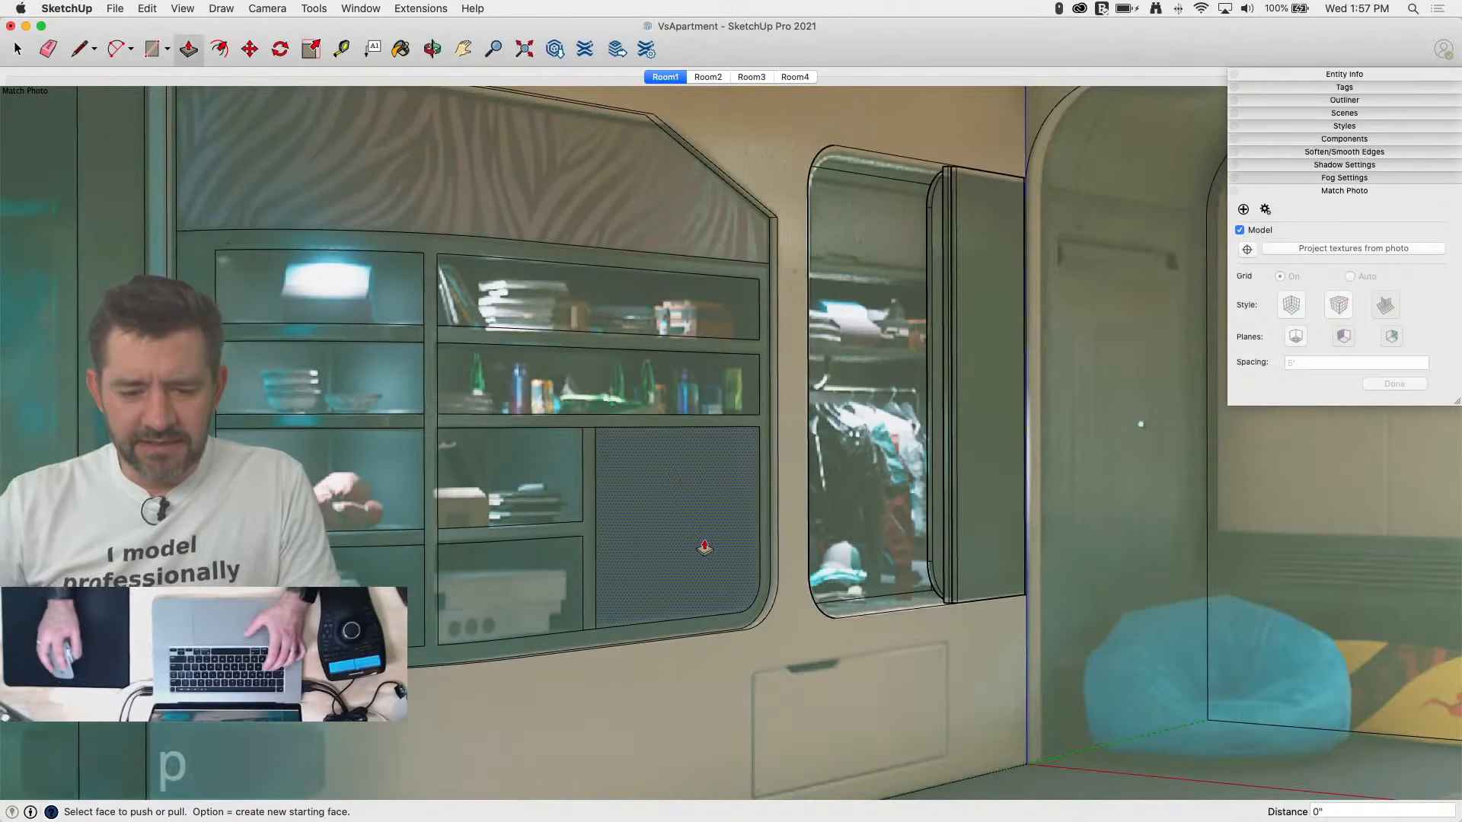
click(699, 543)
drag(655, 529, 513, 544)
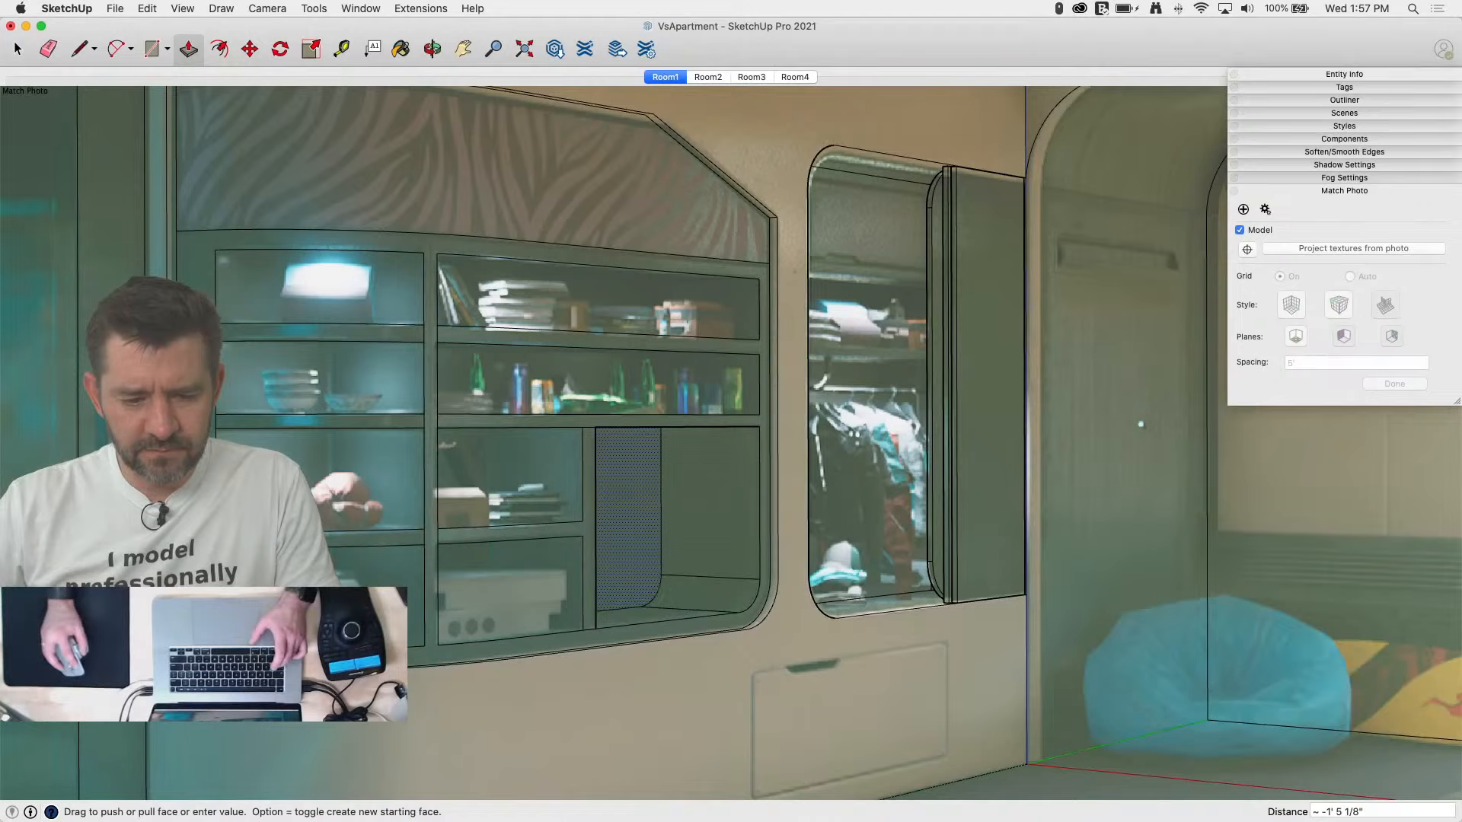
key(e)
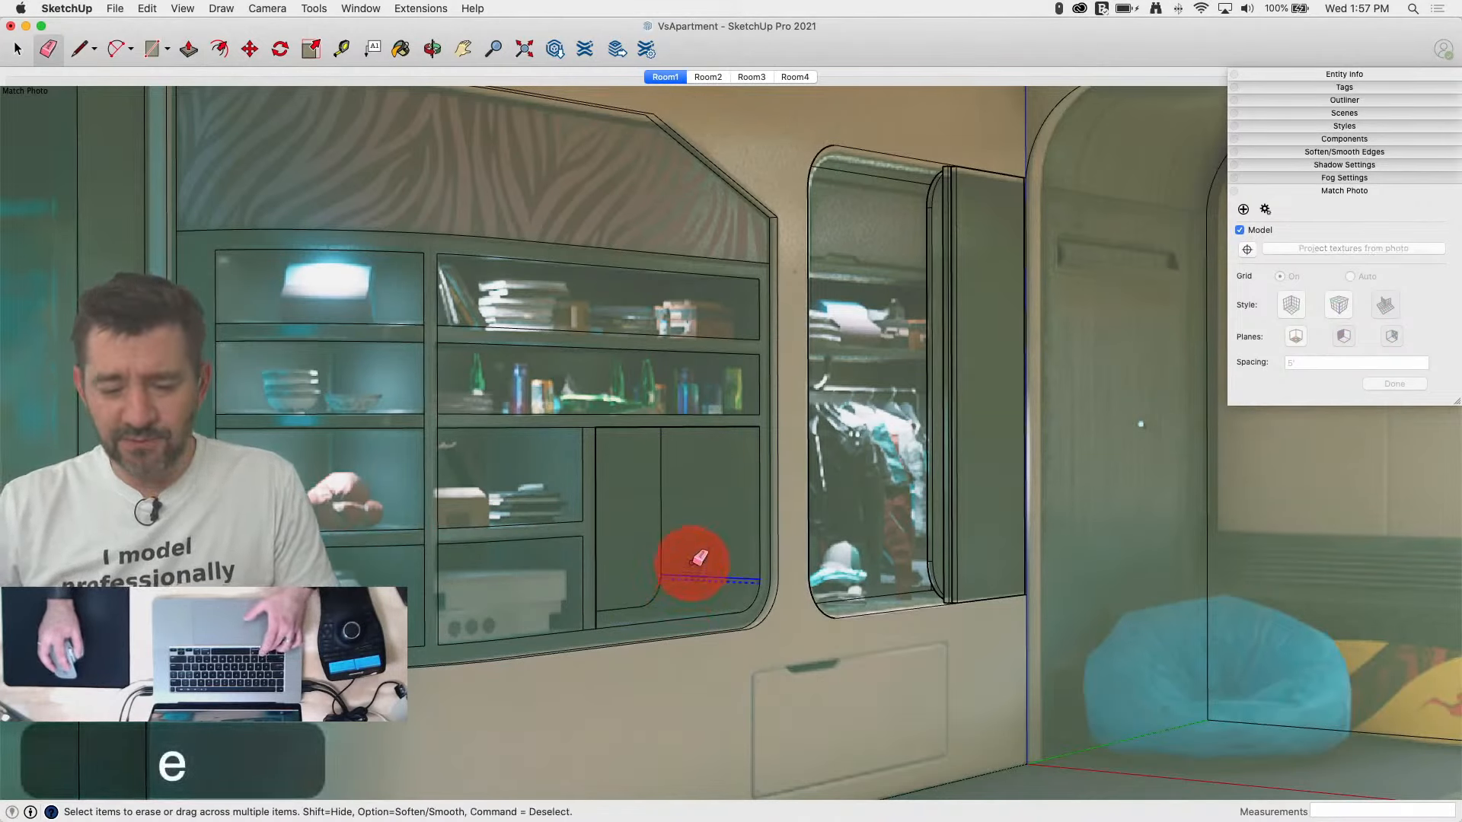
drag(692, 563, 694, 557)
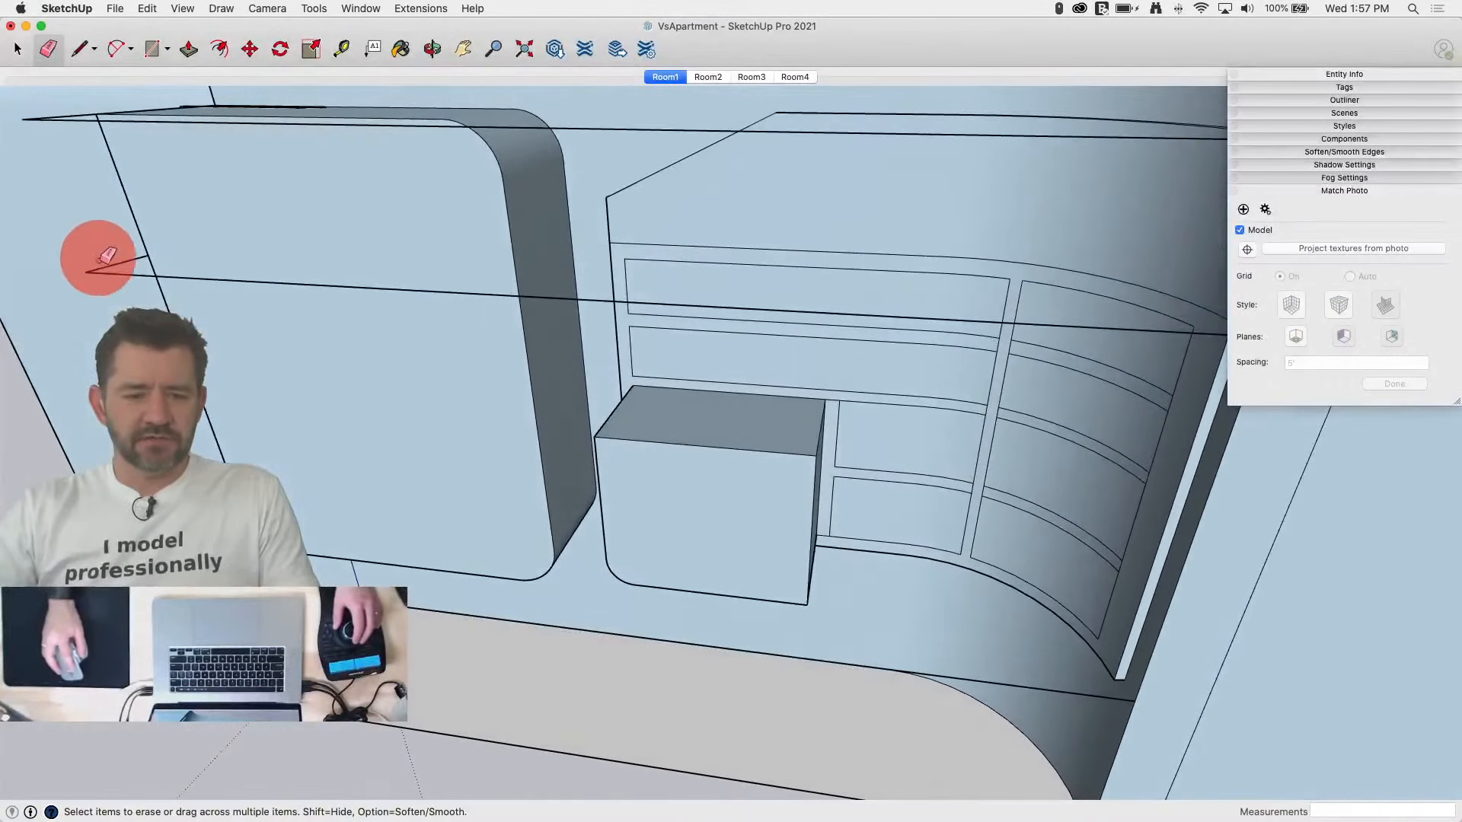
Step: Erase the stray lines behind the wall and the remaining shelf edge stubs across the full-height divider
click(131, 169)
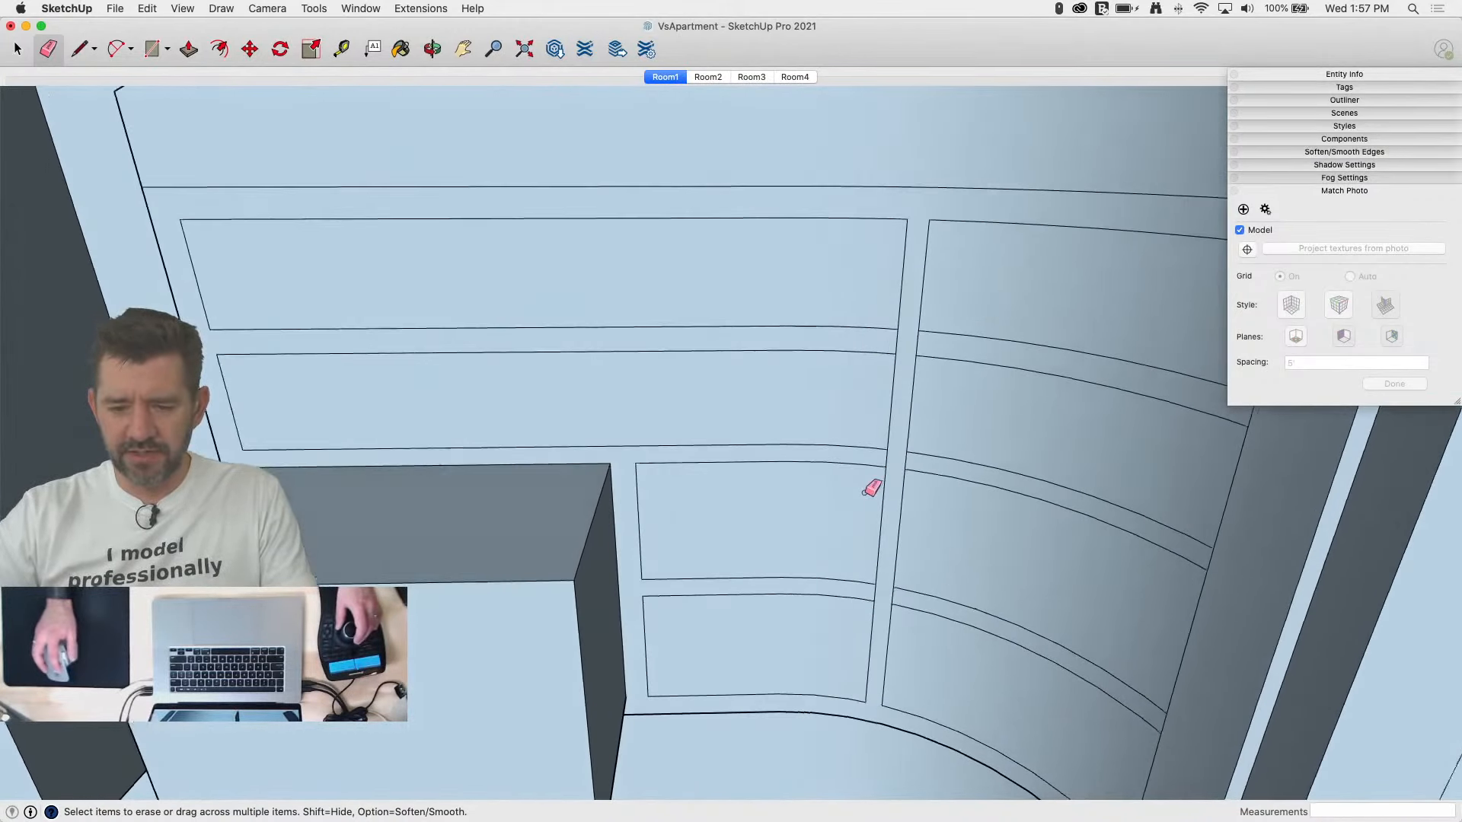
drag(890, 476, 899, 520)
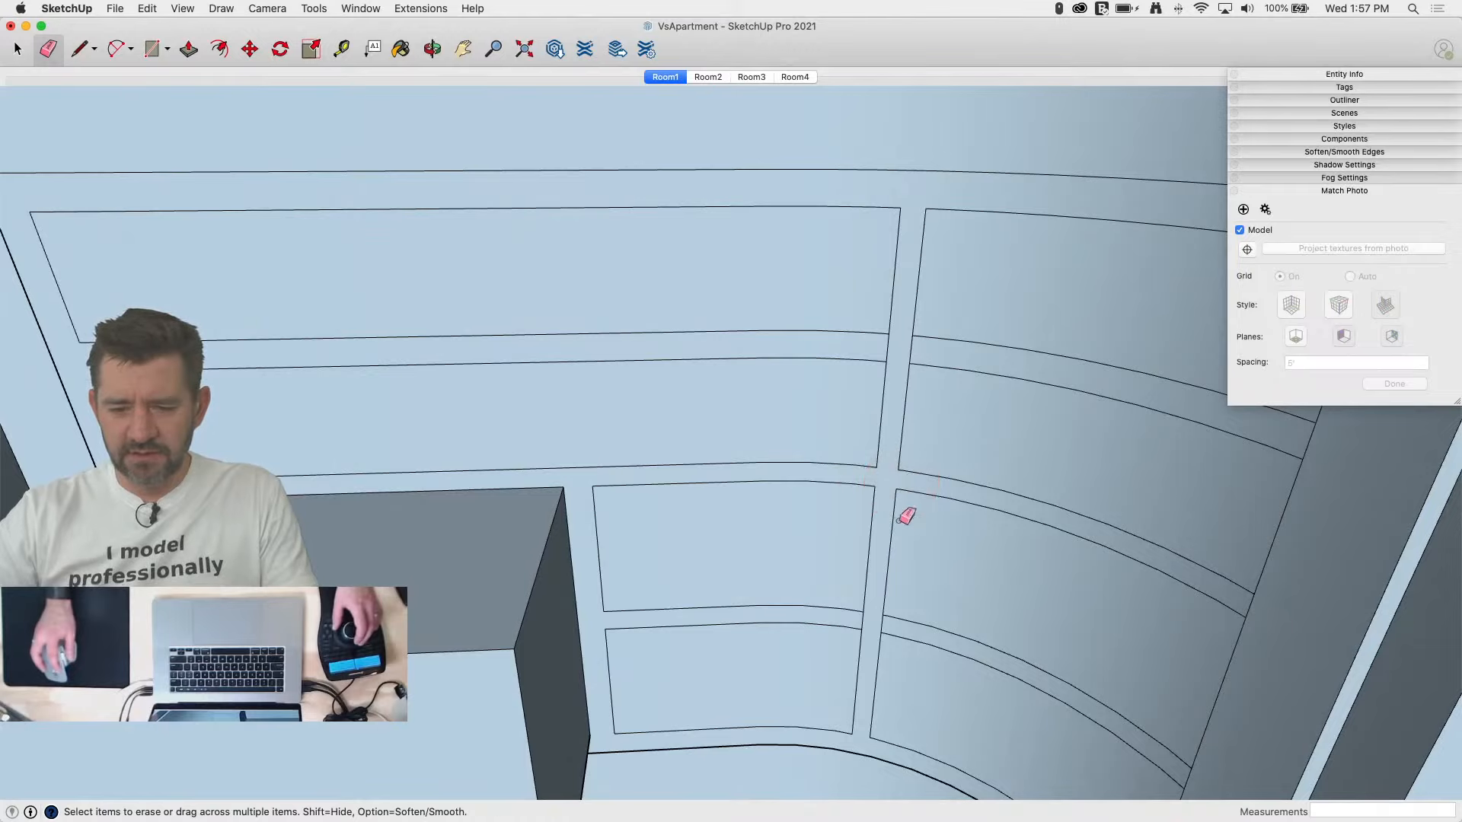
drag(870, 615, 866, 614)
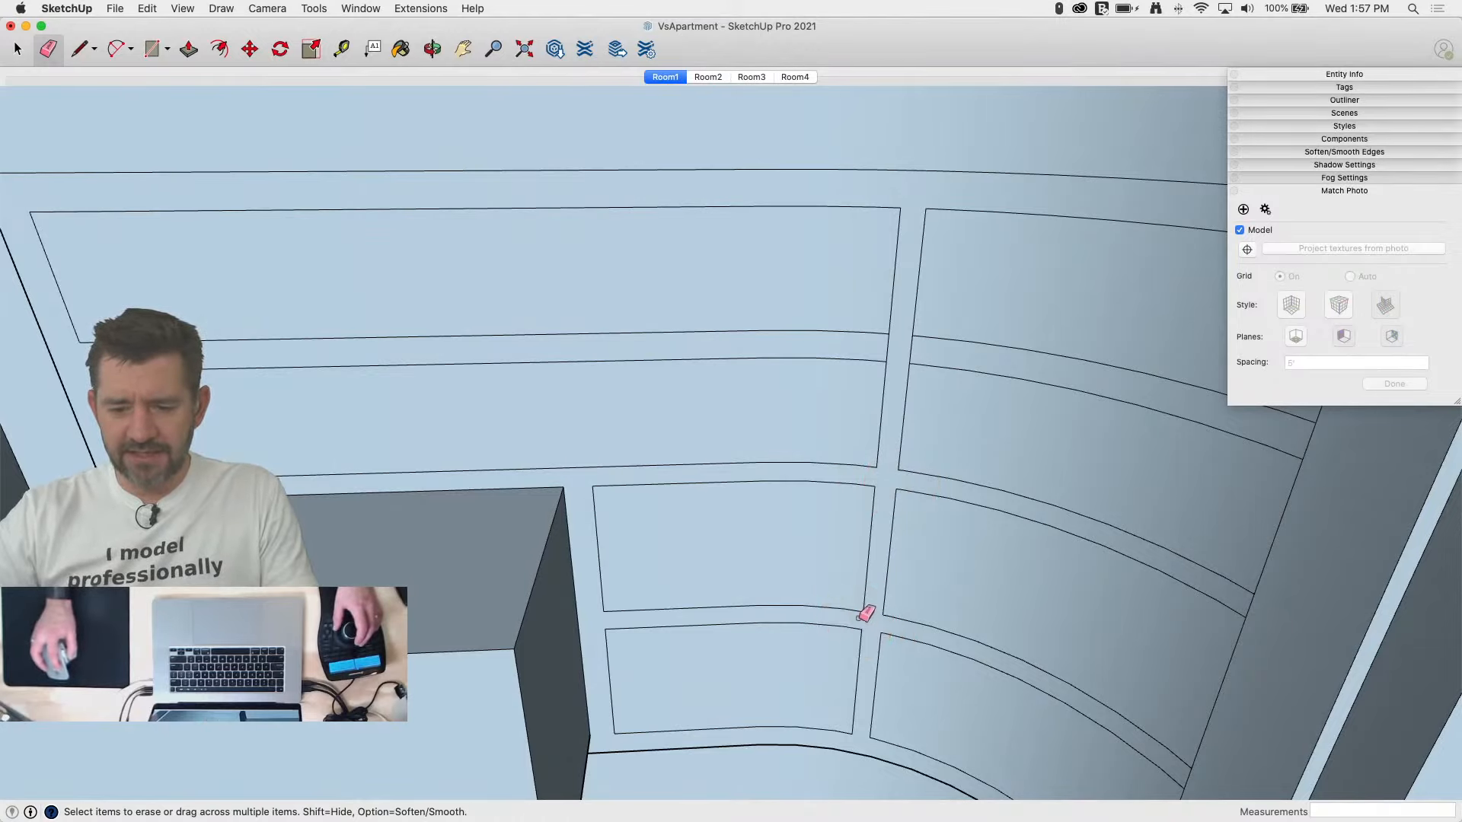
click(882, 339)
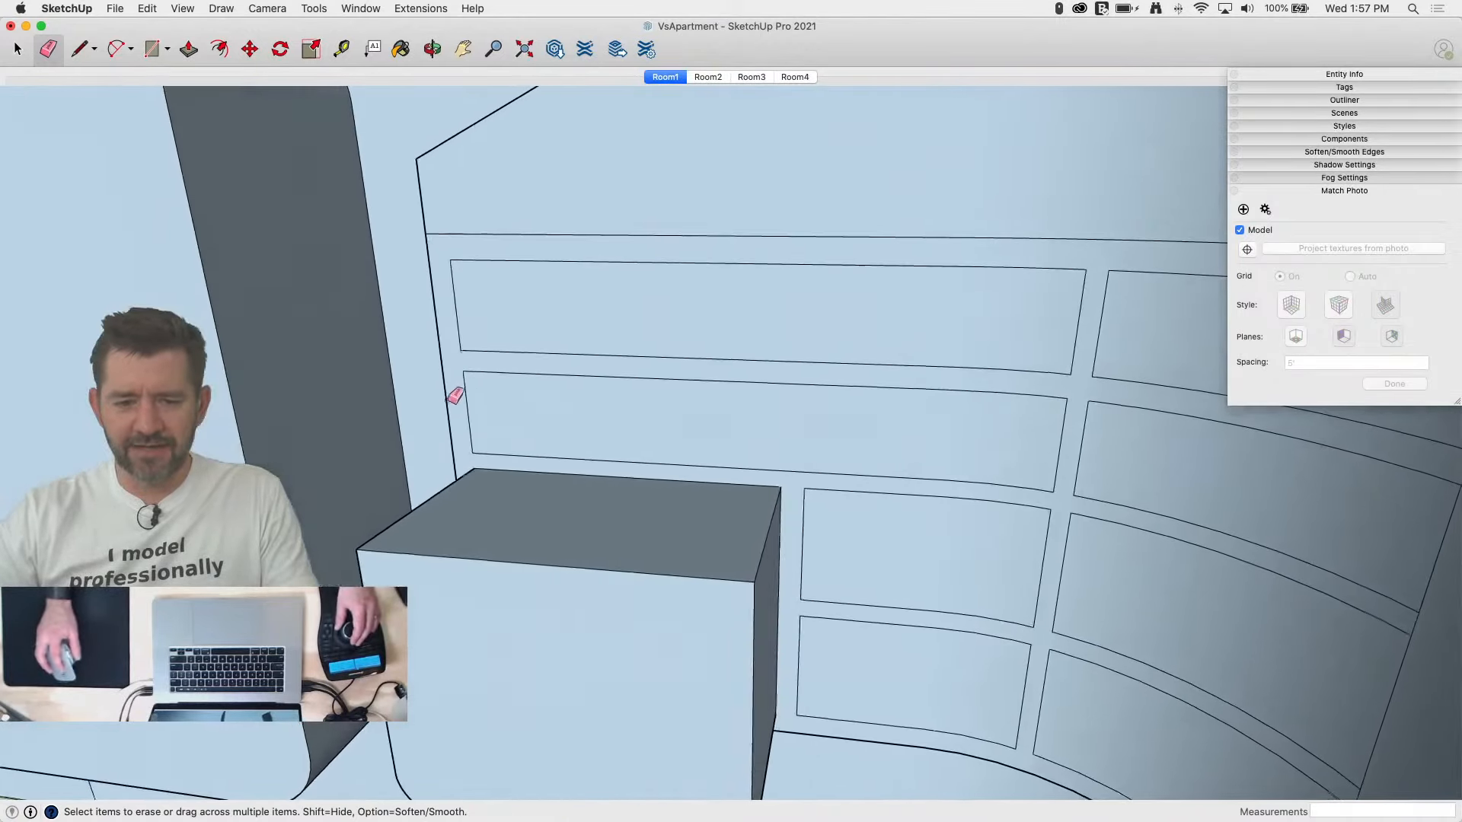
Step: Draw the closet-side end faces of the two long upper compartments behind the wall, extending back about 1' 5 1/8"
key(r)
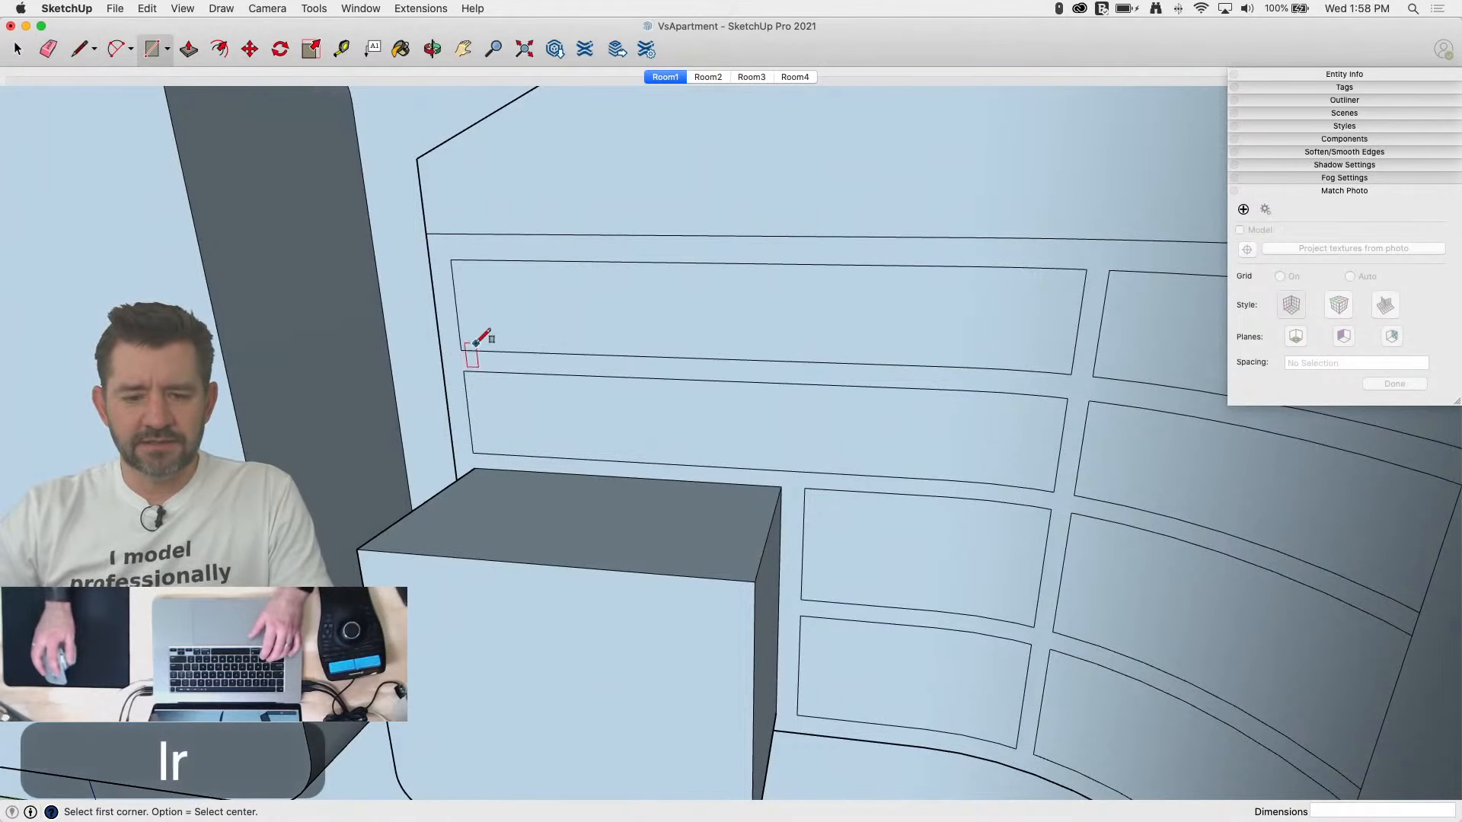
key(l)
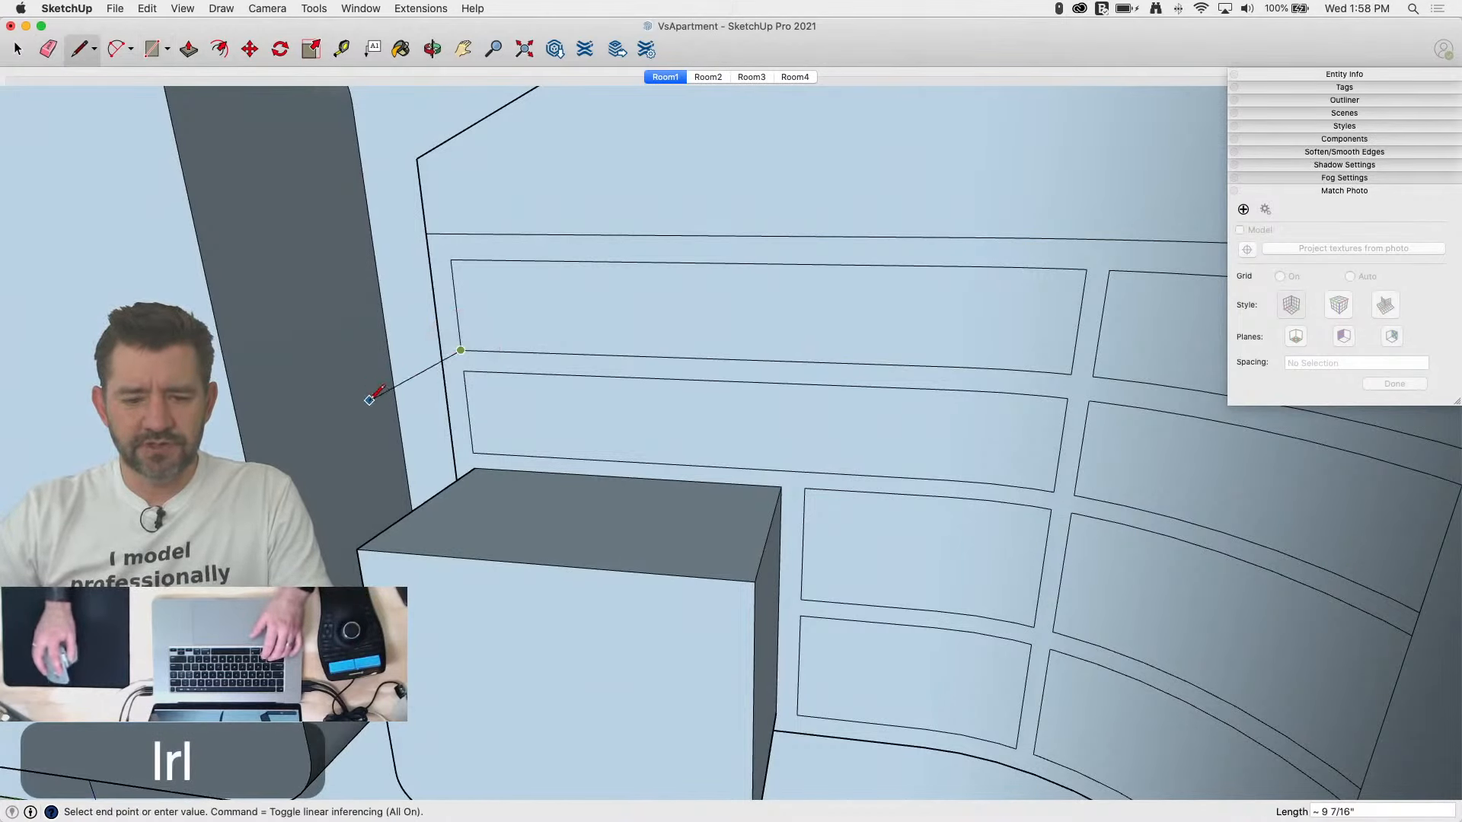
key(shift)
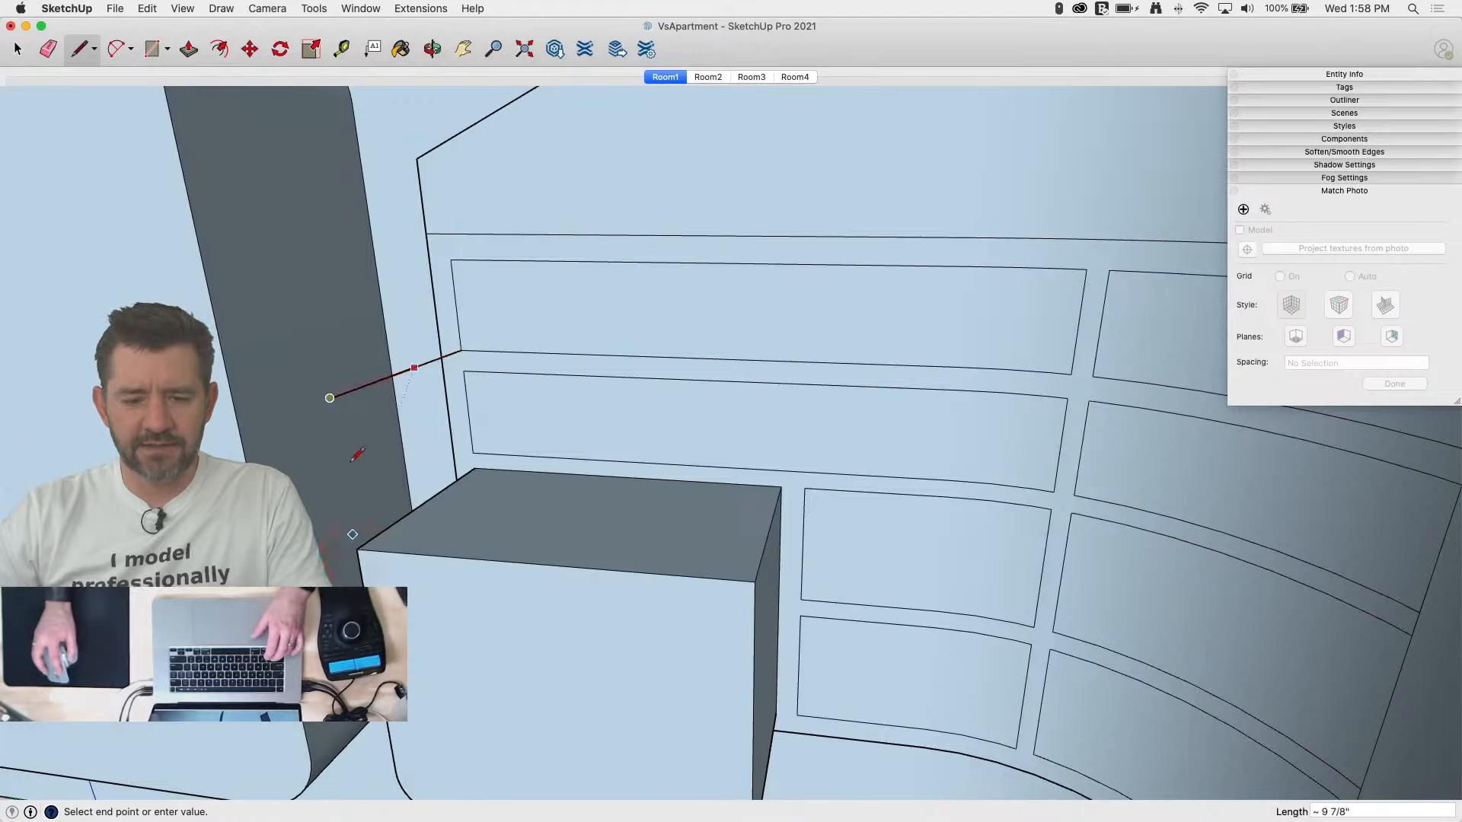
click(451, 260)
click(463, 370)
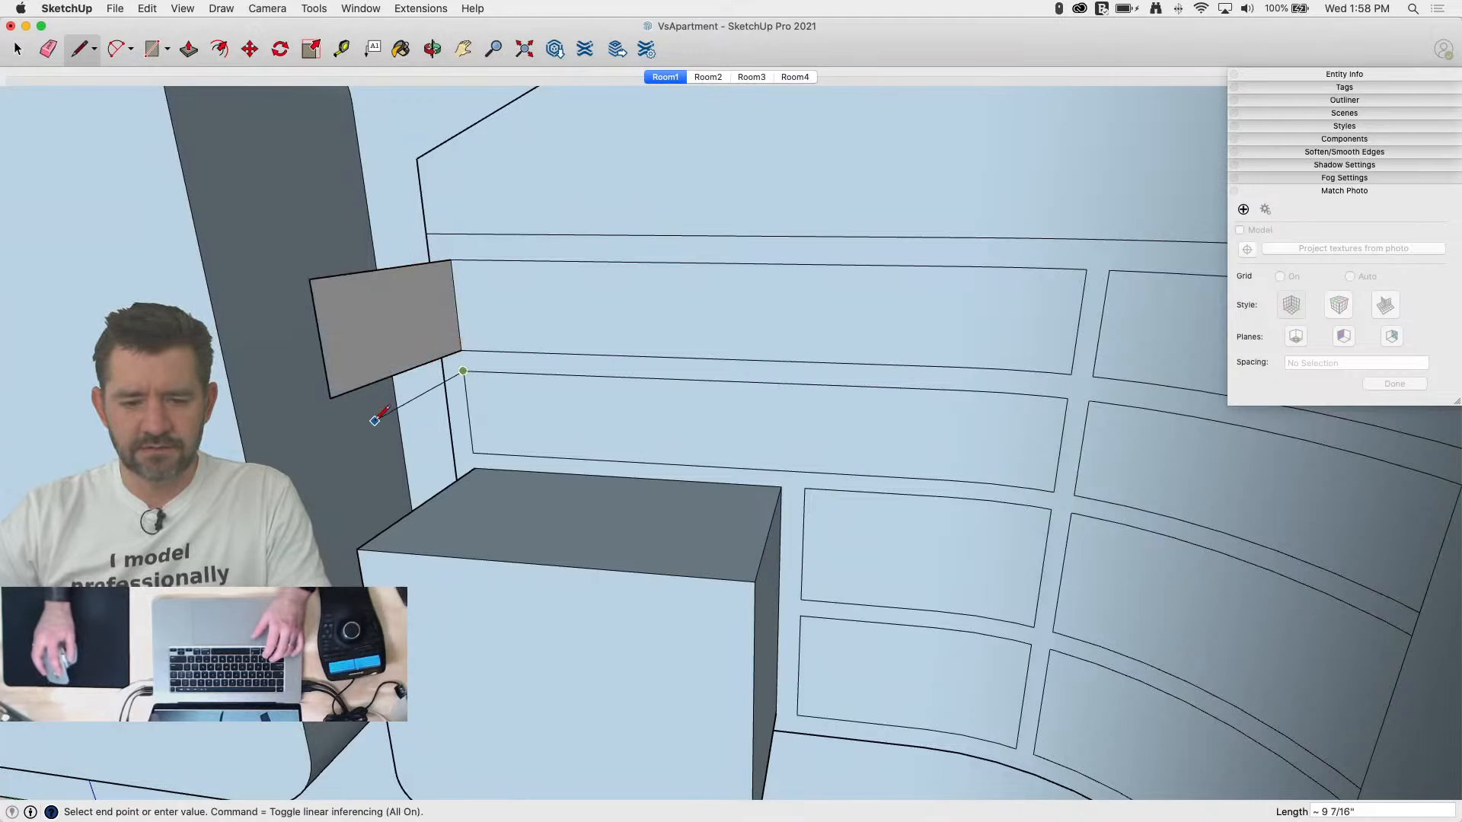
click(328, 392)
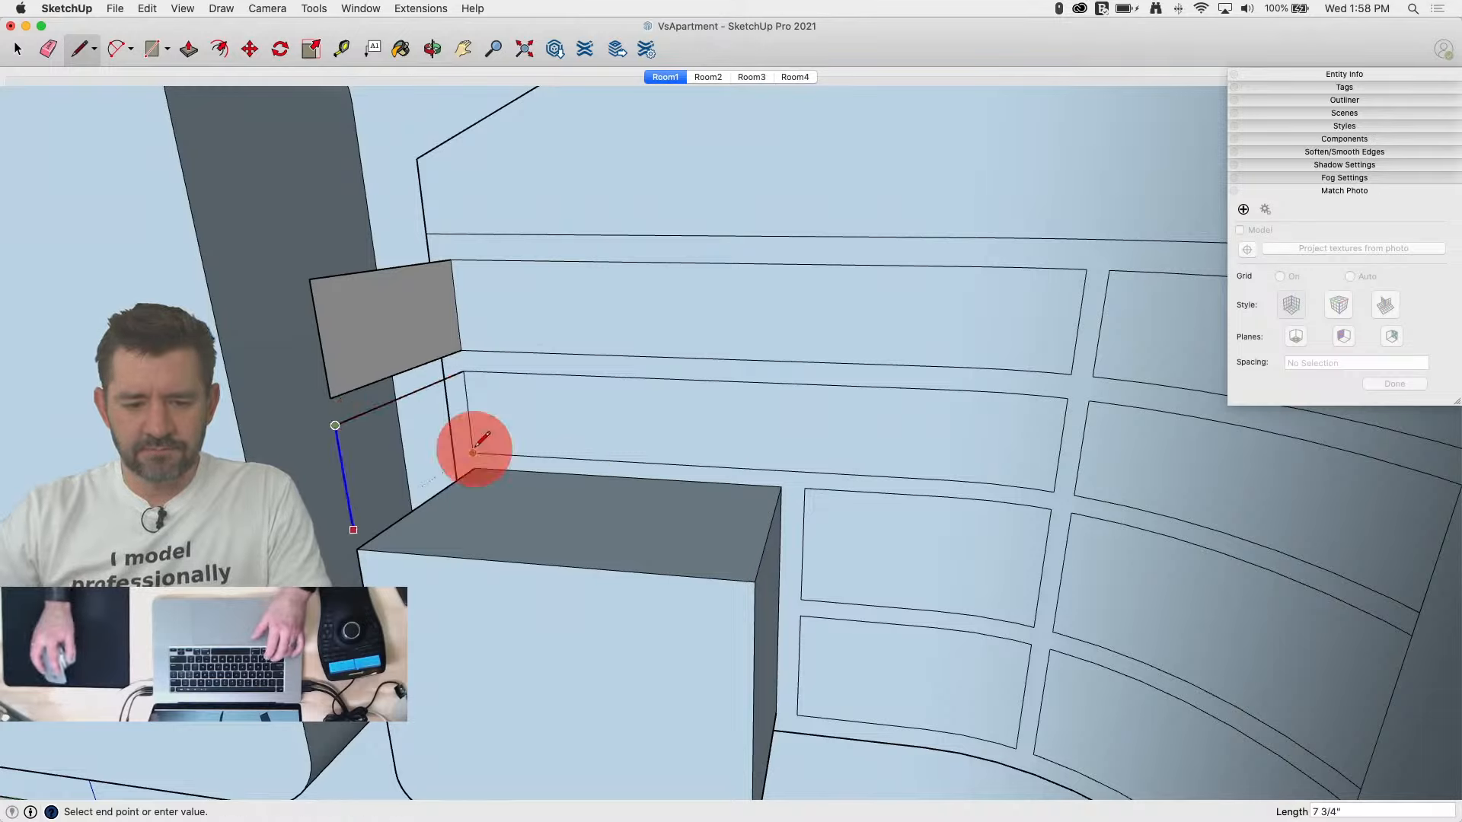
click(463, 371)
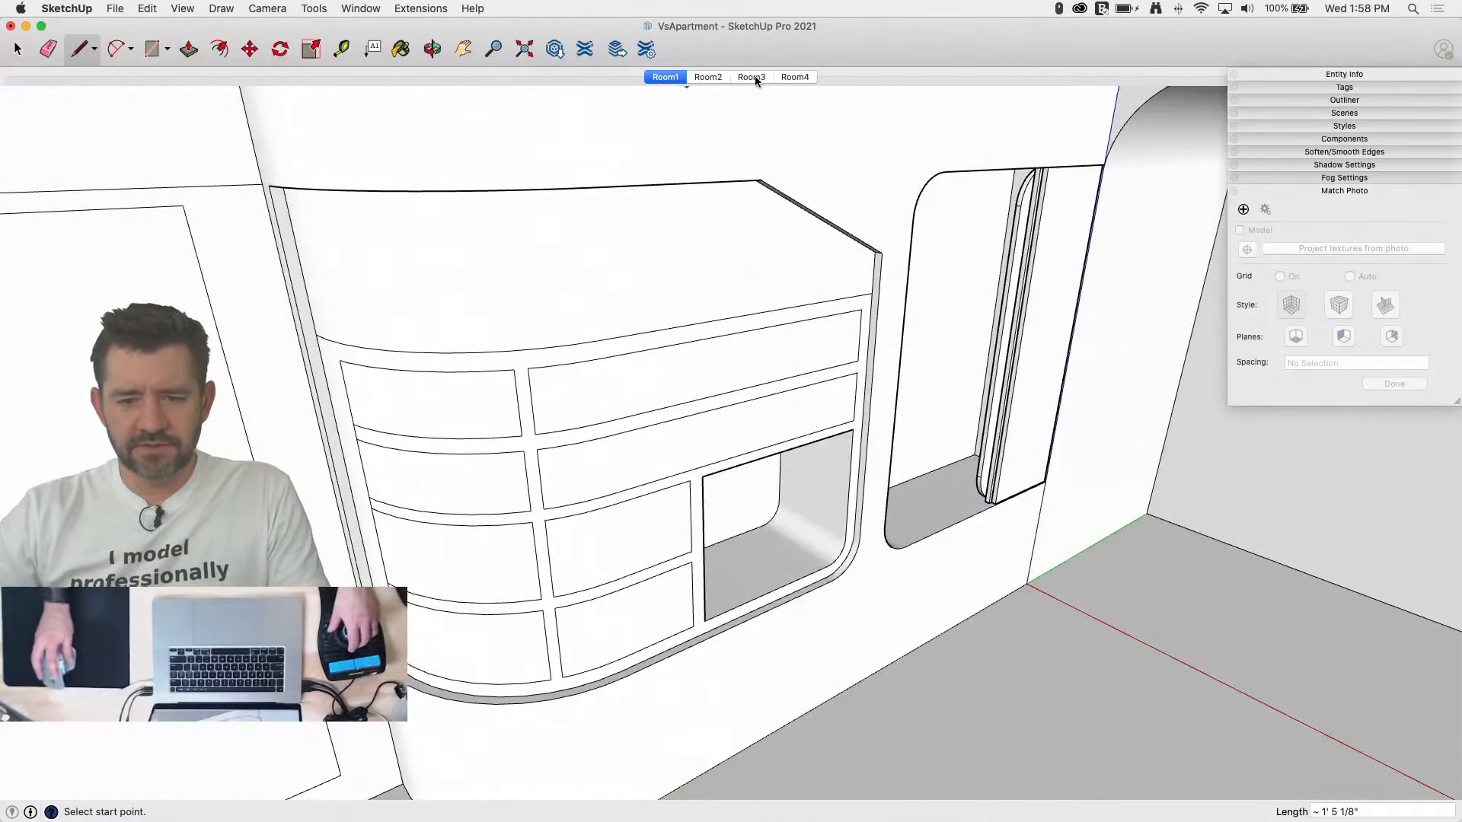
Step: Draw the bottom, back and top faces of the second long compartment behind the wall, ending at the full-height divider
click(666, 77)
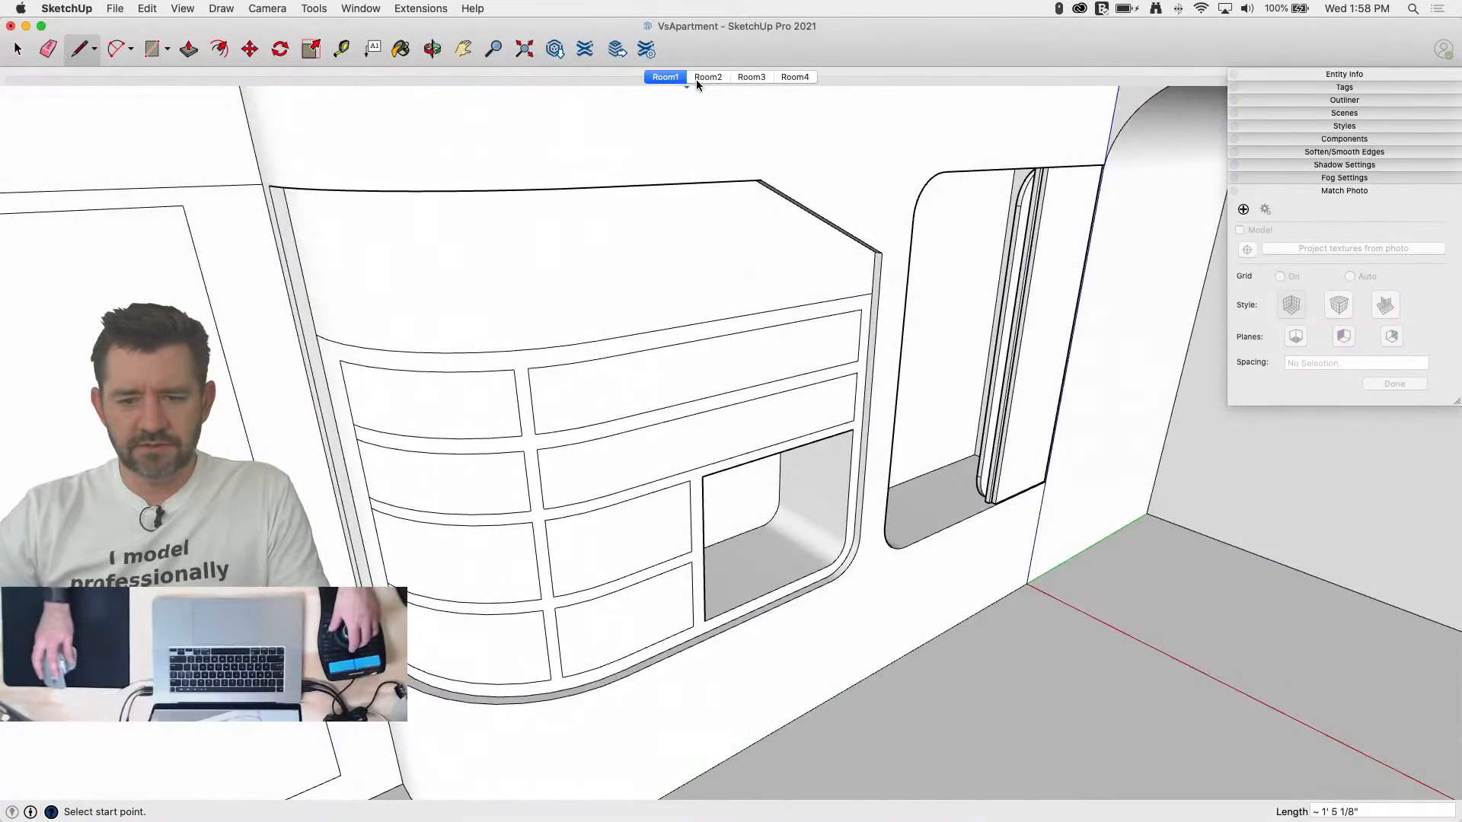
scroll(562, 437, up, 5)
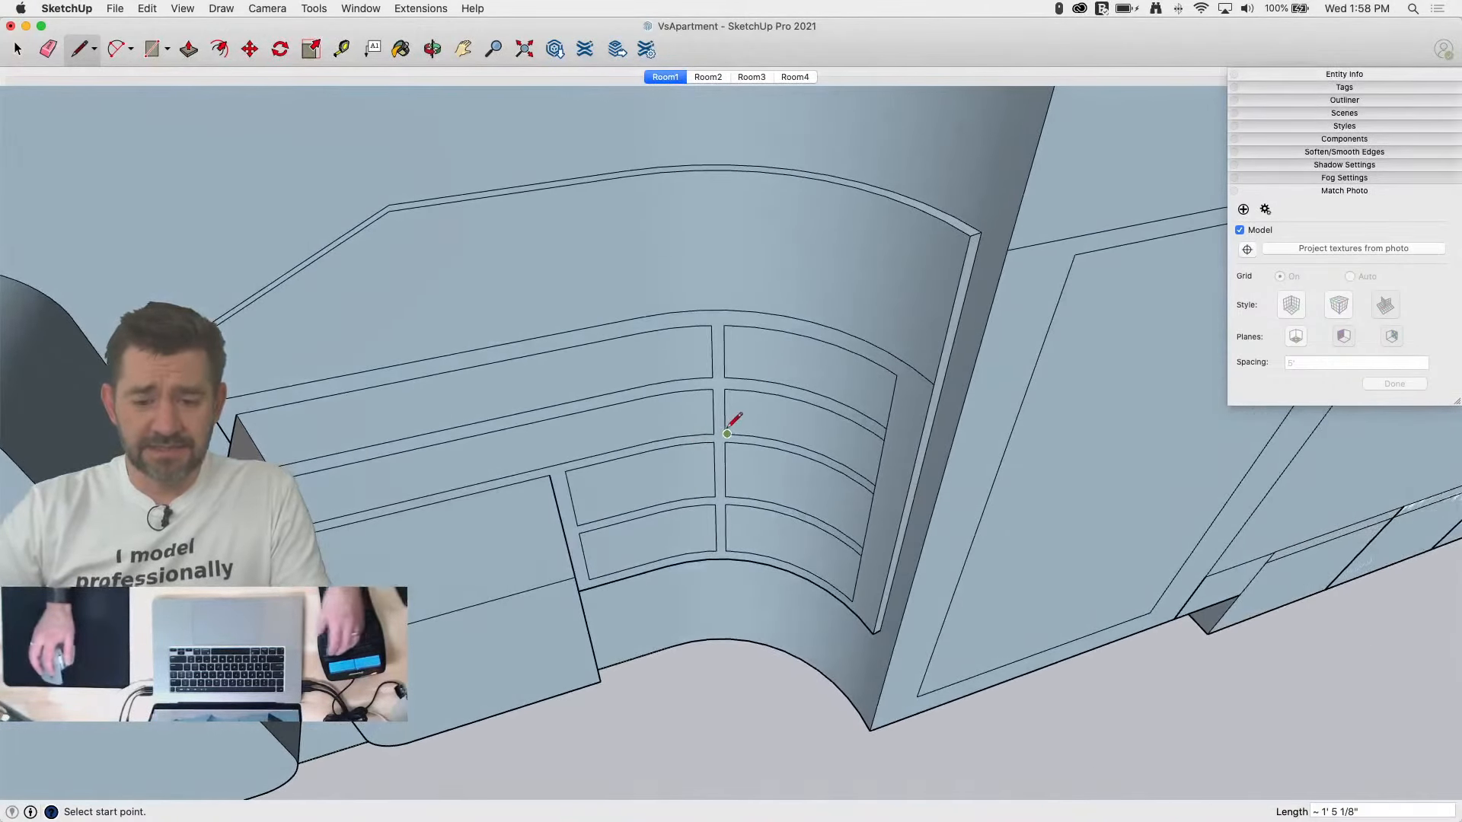
click(713, 434)
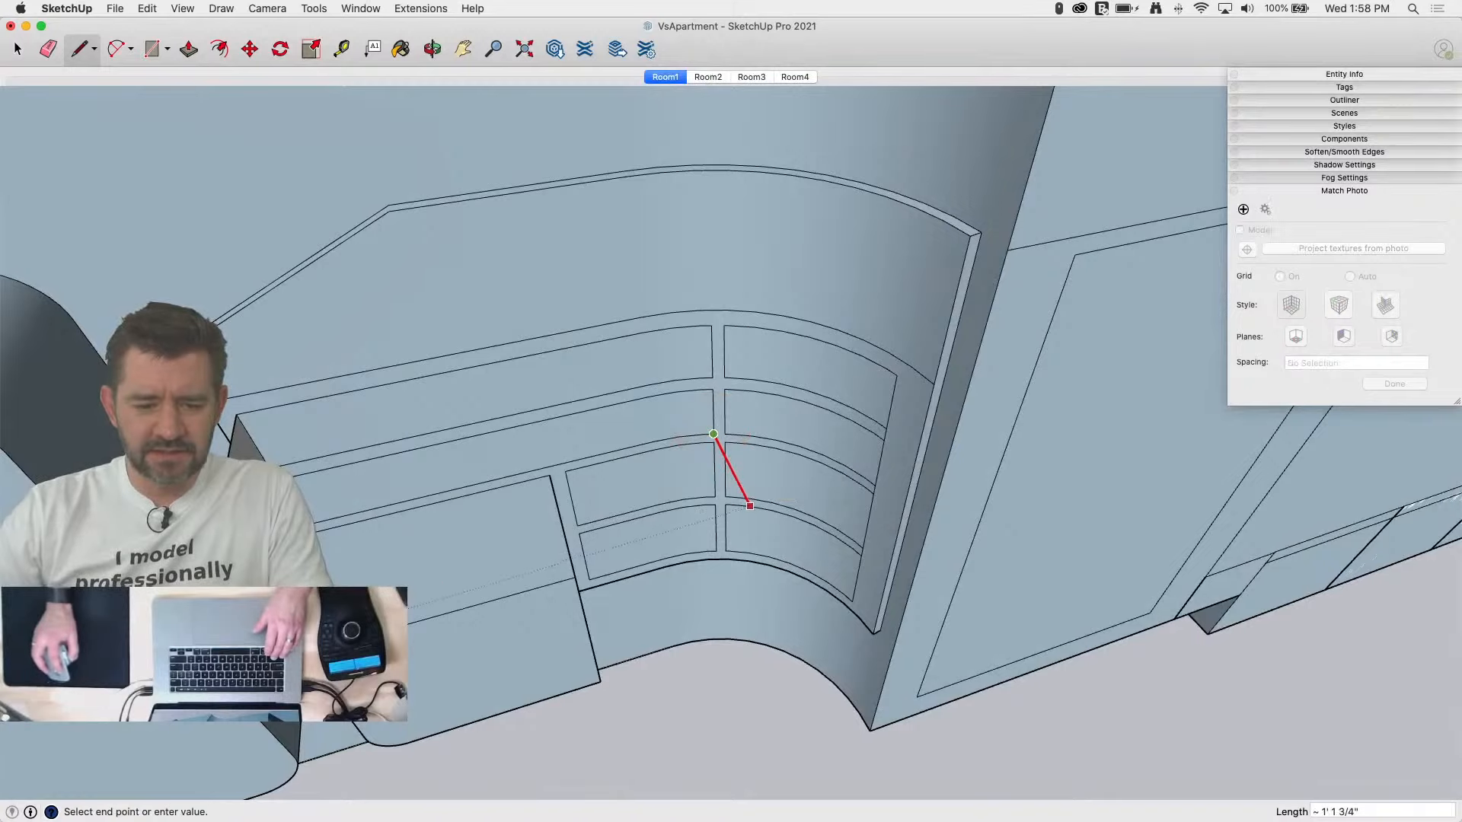
click(756, 519)
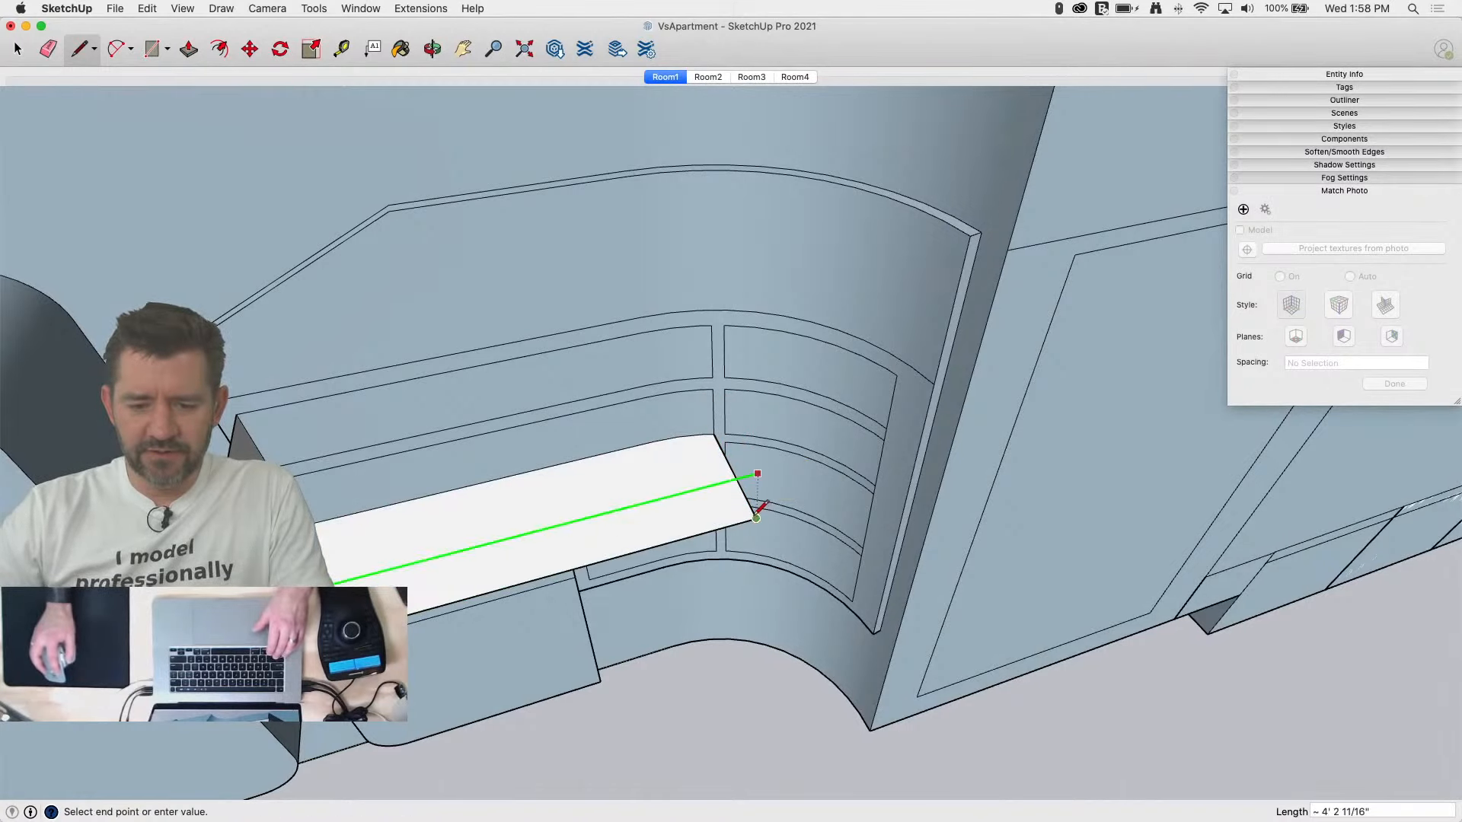
click(758, 474)
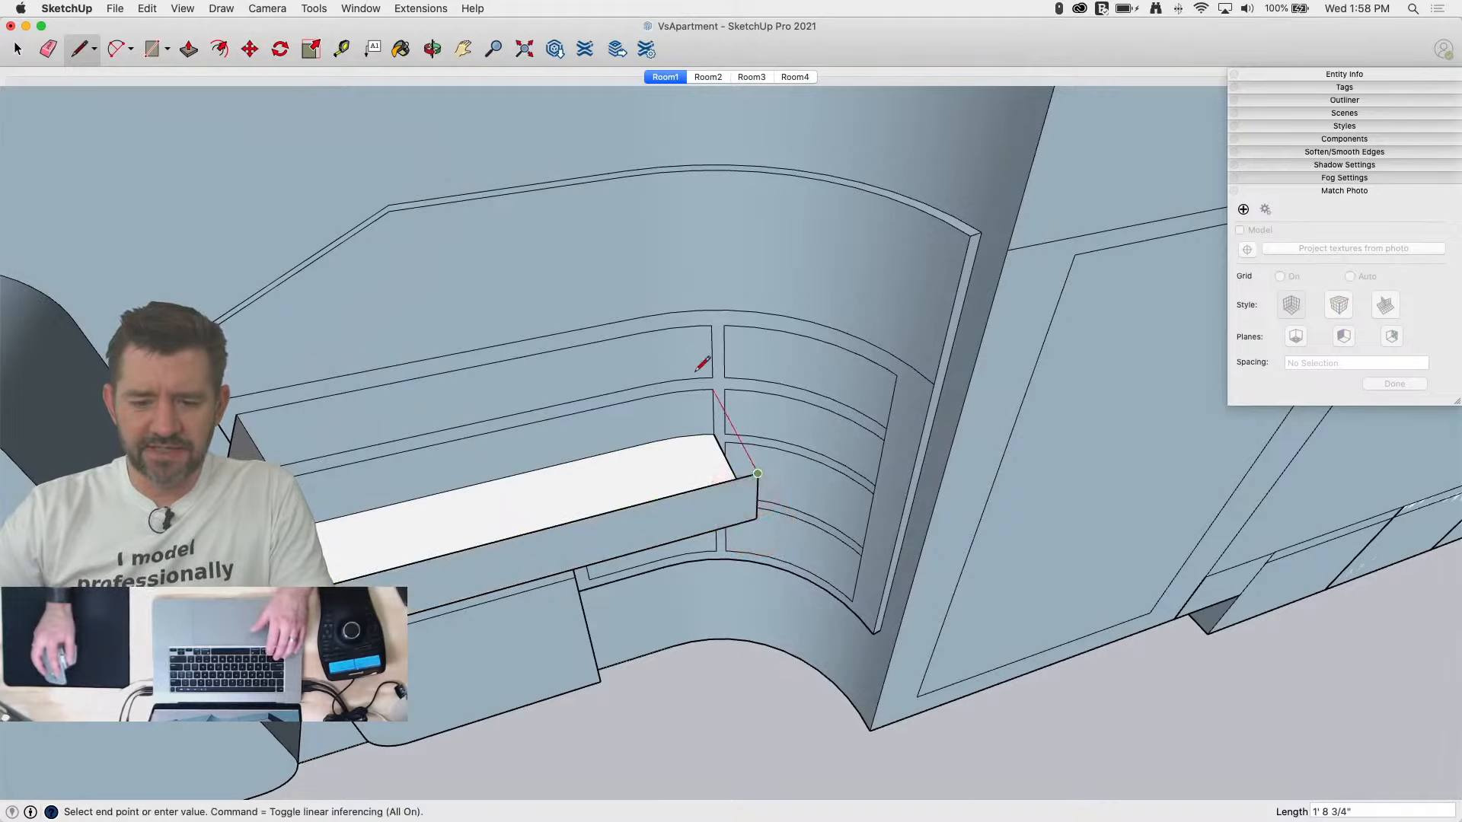
click(712, 389)
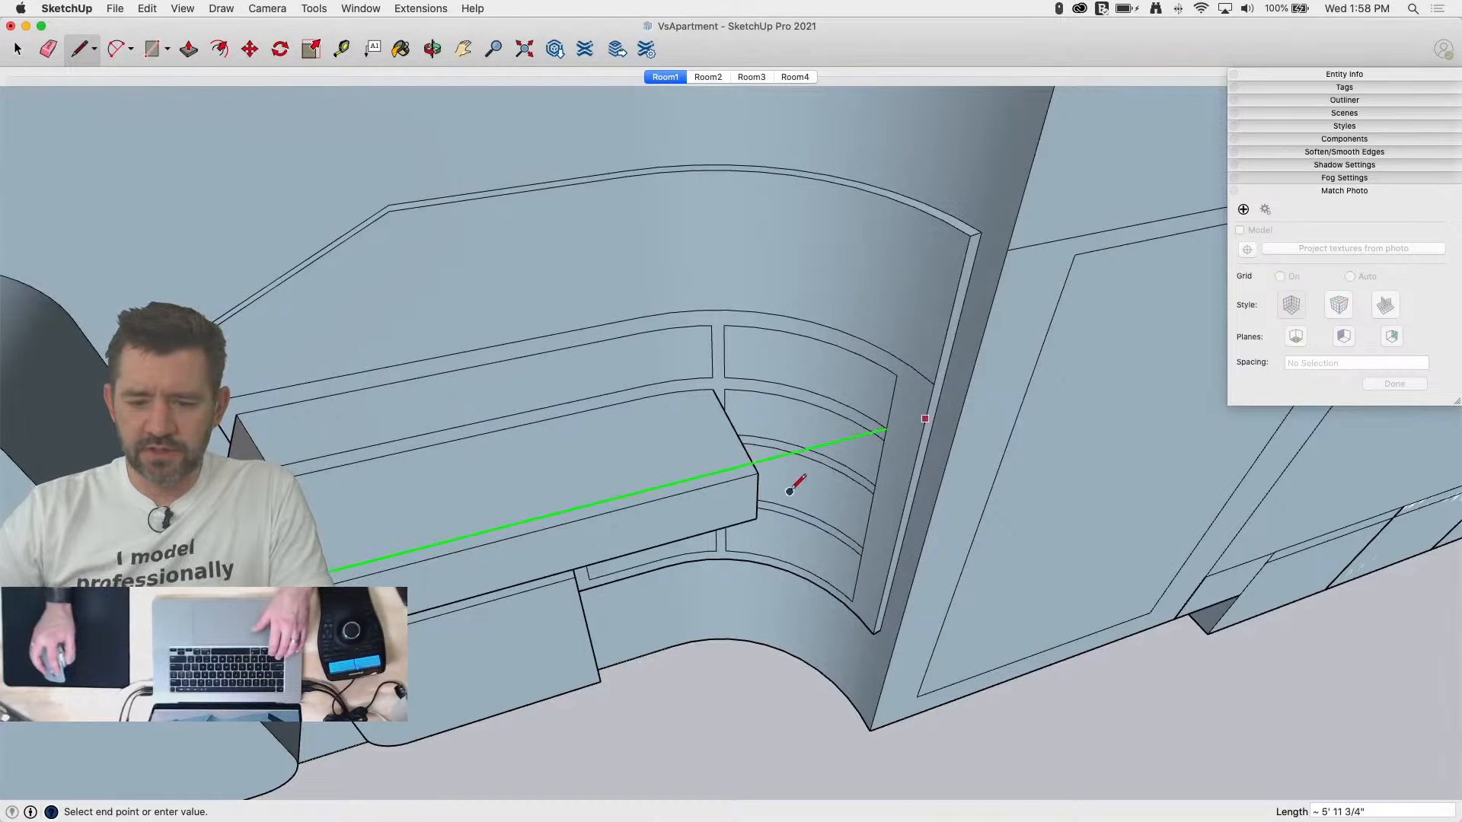
Step: Draw the top long compartment's bottom face, about 1' 3 13/16" deep at the divider, and its divider-side face, and start its back edge
click(758, 466)
click(712, 378)
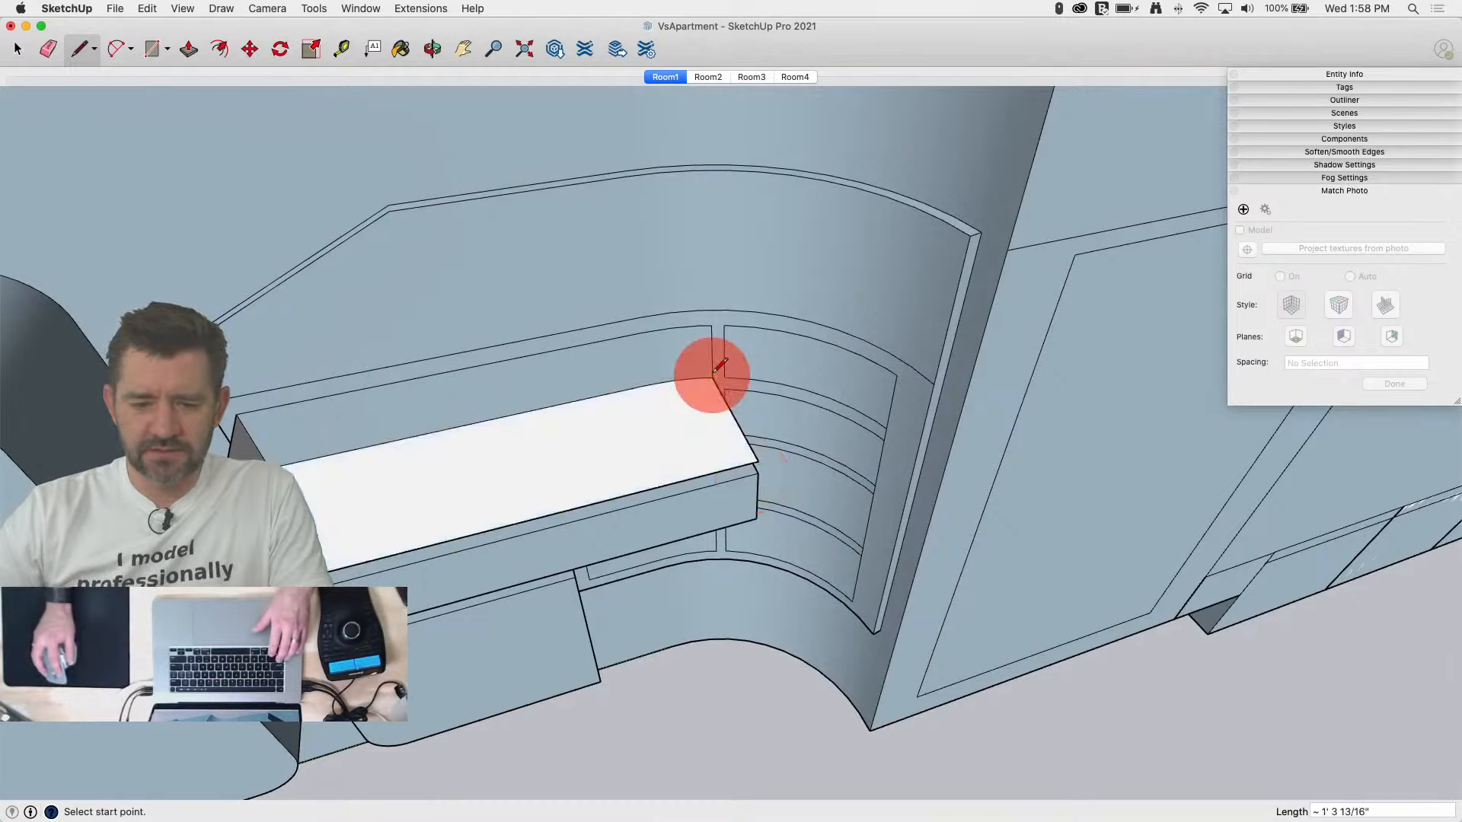
click(711, 324)
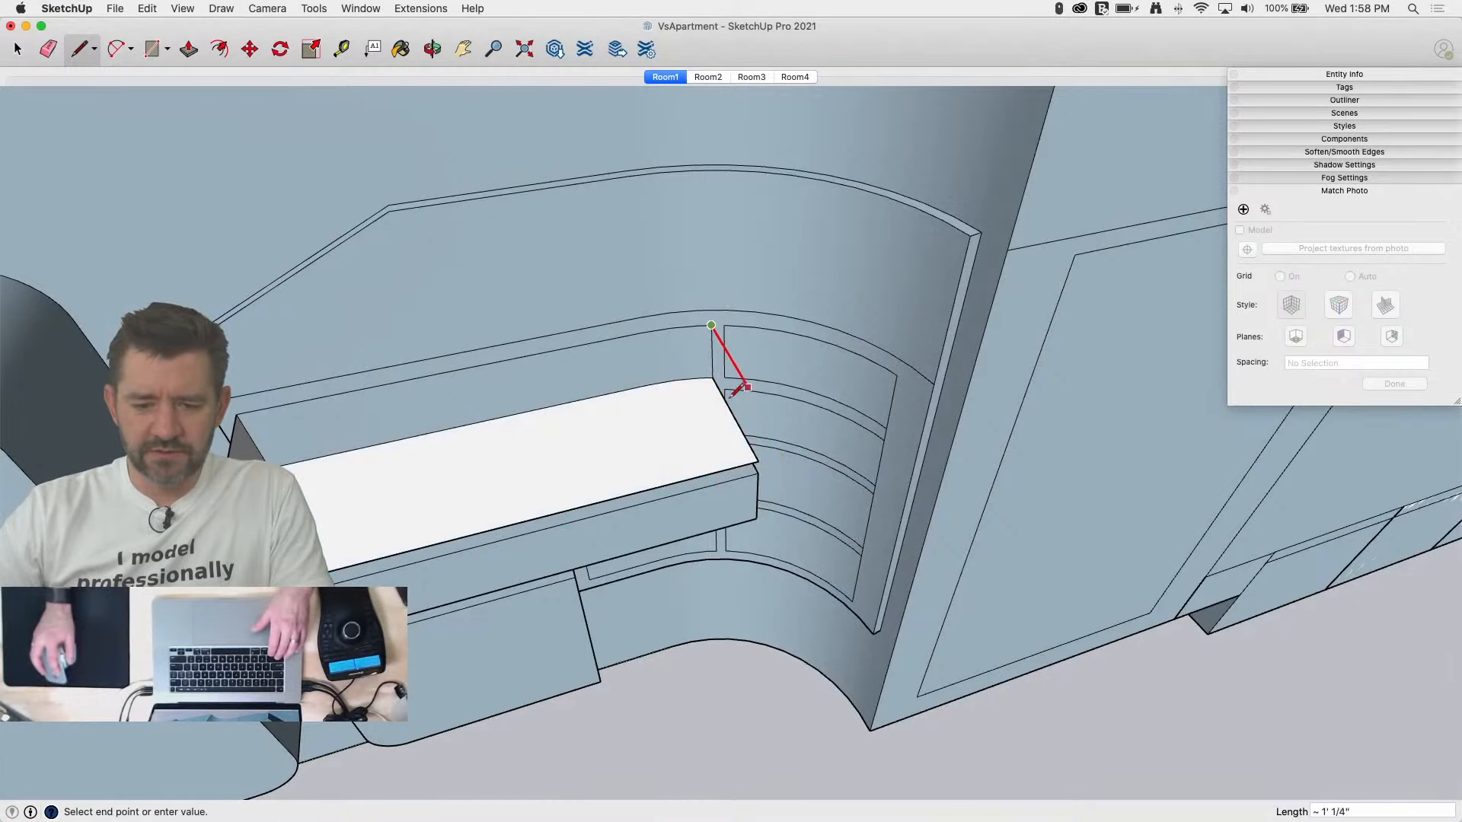
click(759, 408)
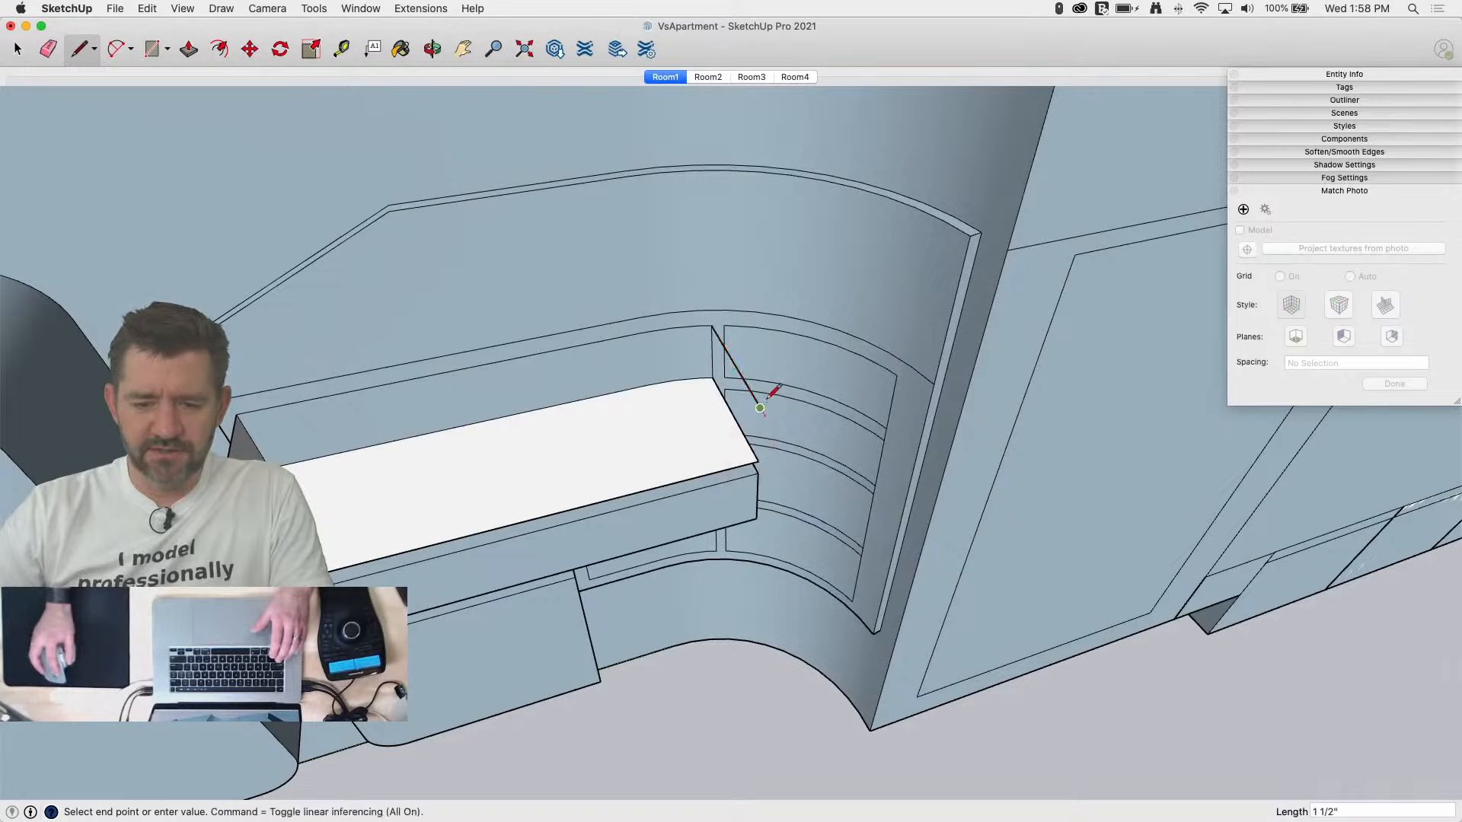
click(759, 461)
click(760, 408)
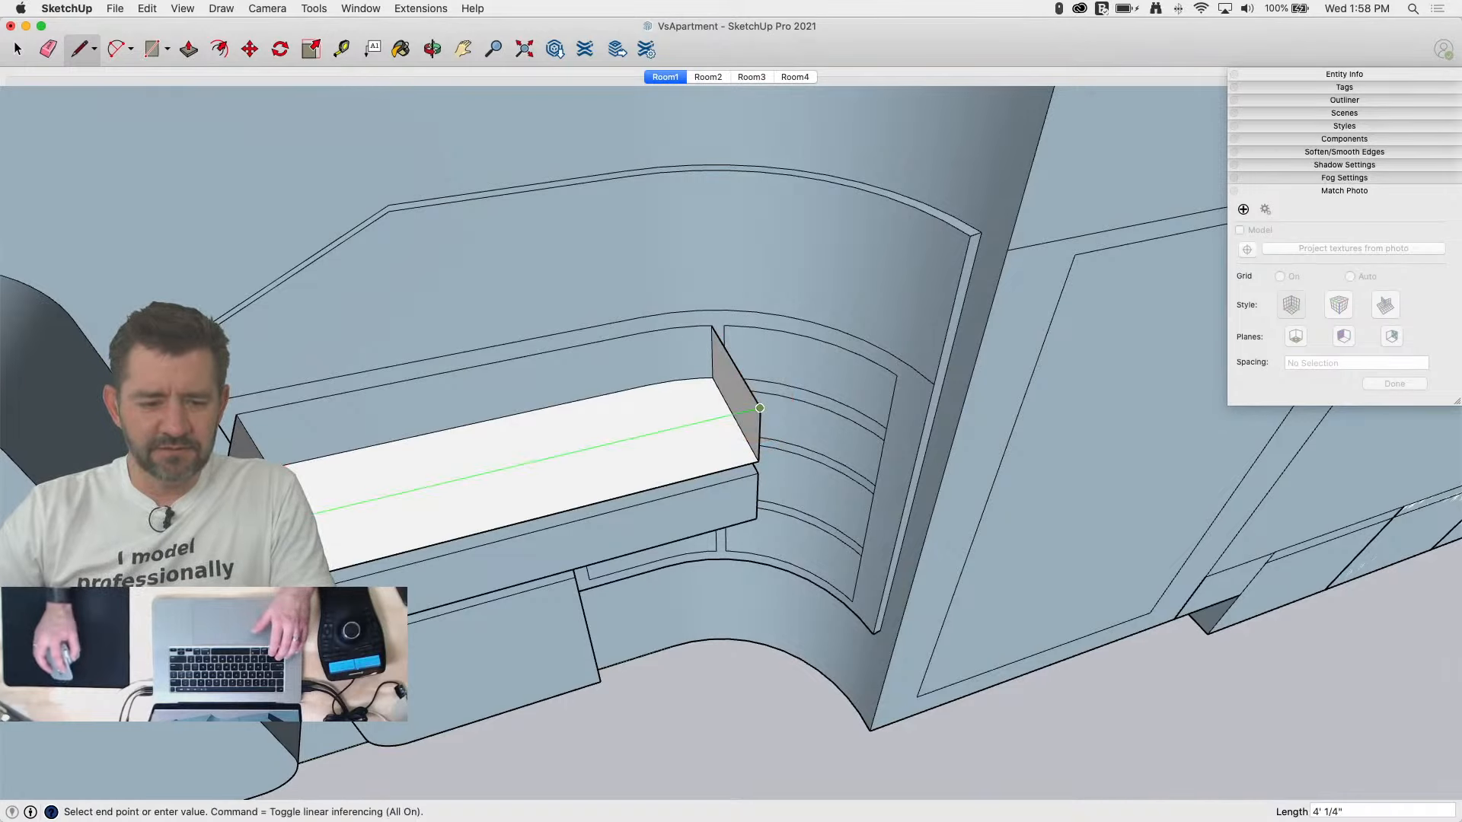
Step: Close the topmost long drawer box by drawing a line along its upper front edge
click(298, 517)
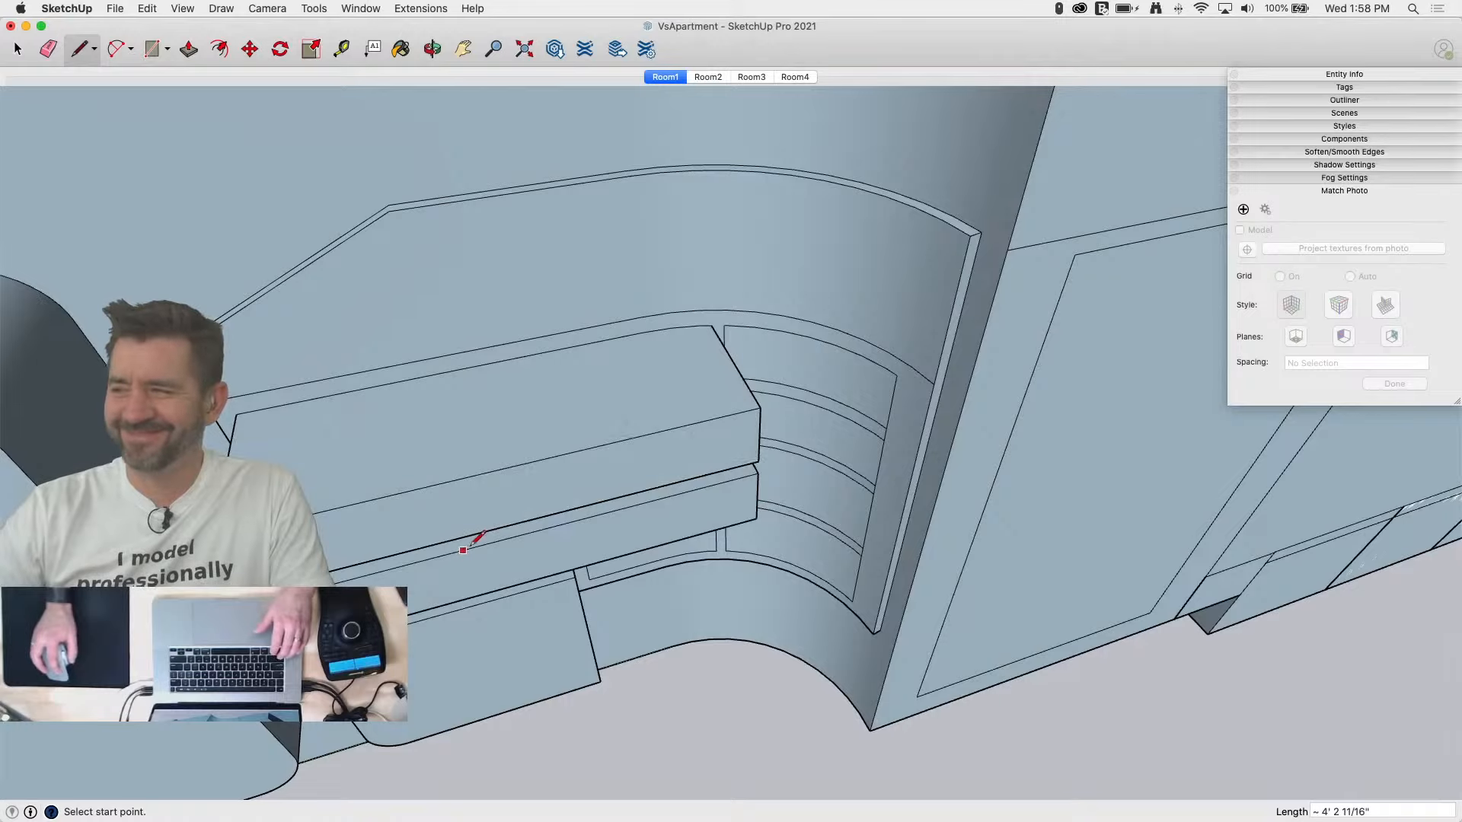
click(724, 325)
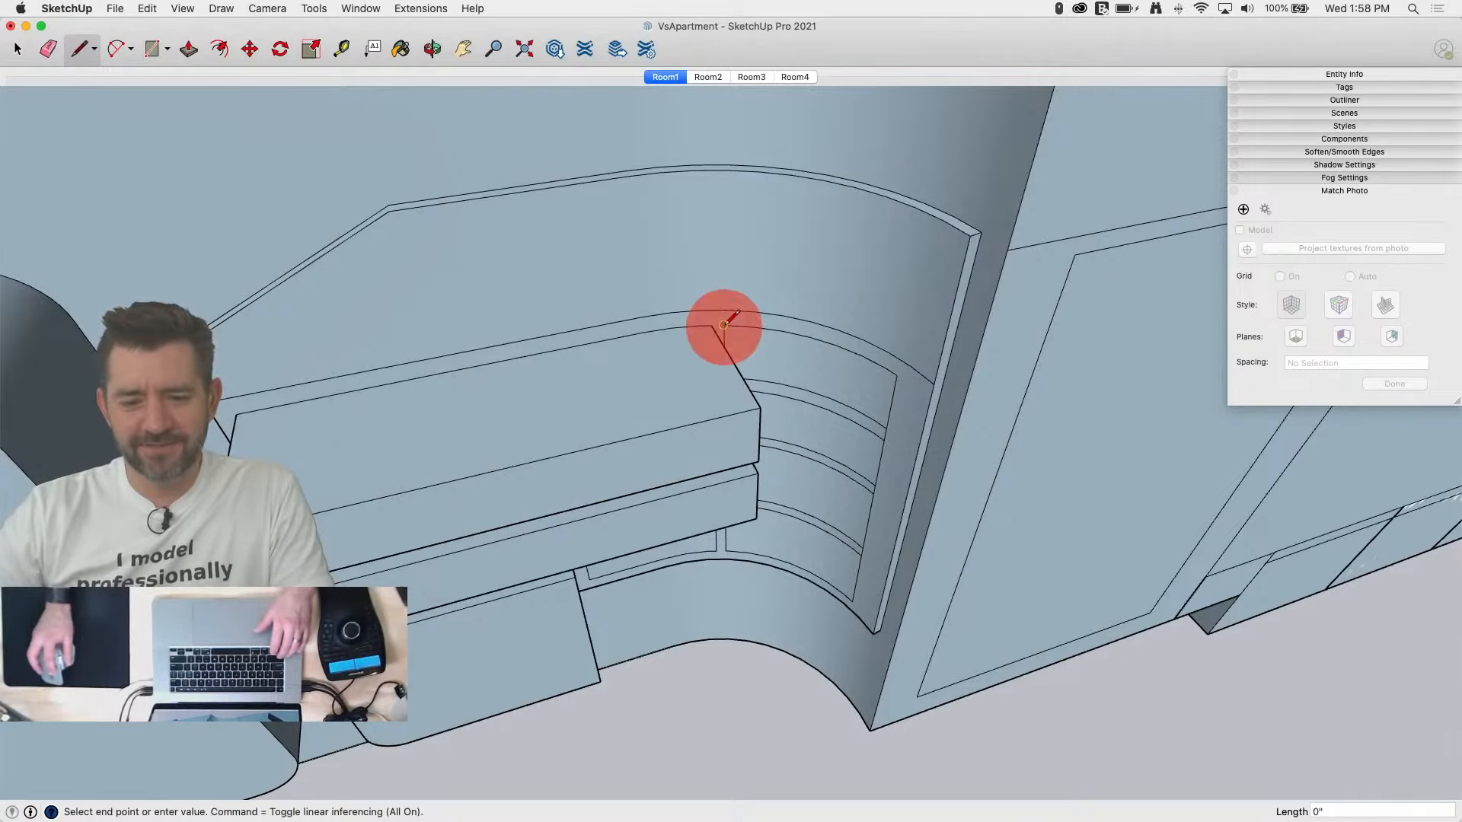
key(l)
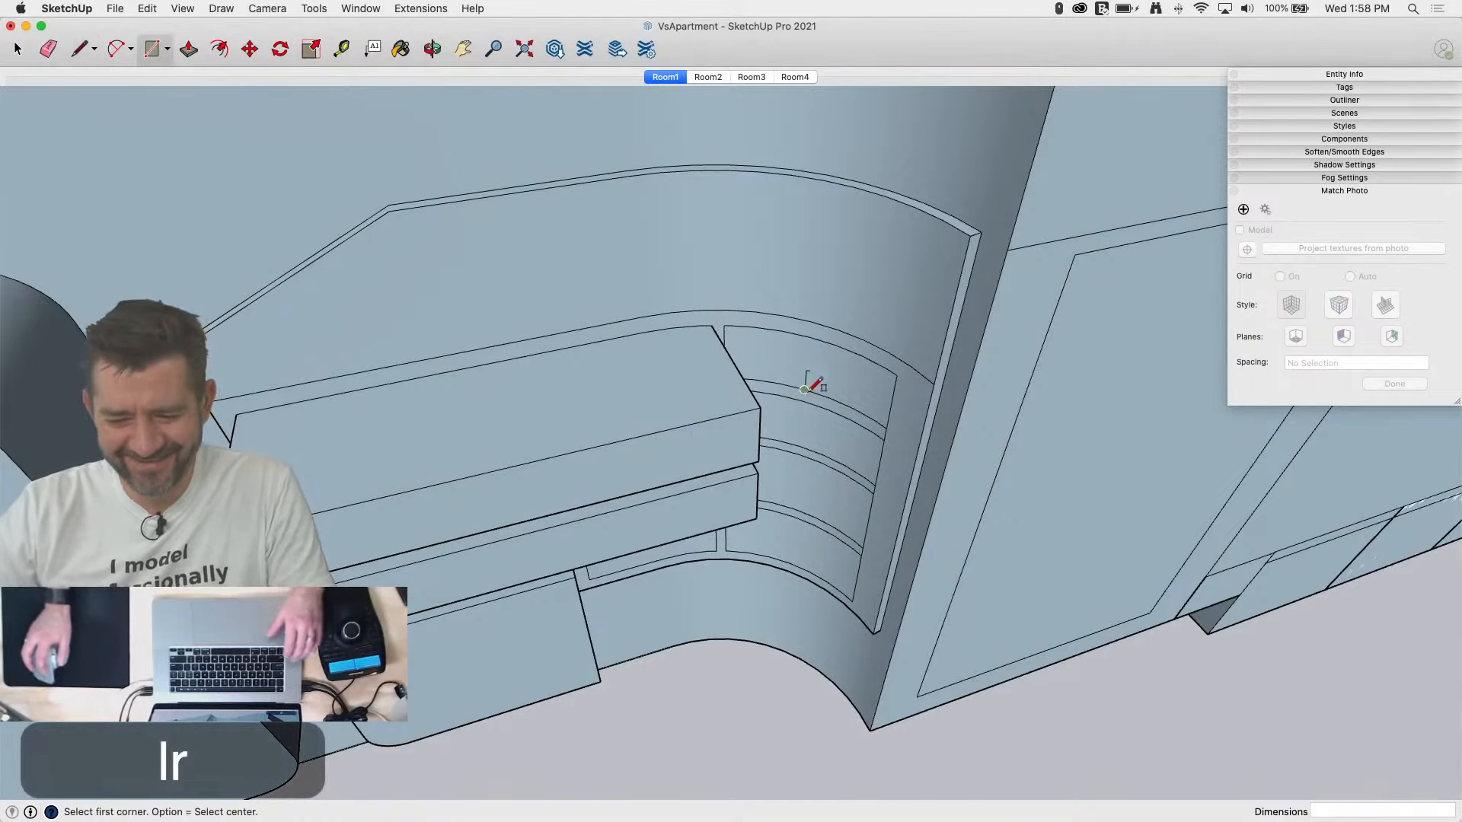
Step: Draw the side face of the small upper drawer beside the deep box, extending it from the wall along the red axis to the drawers' depth
middle_drag(750, 581, 581, 524)
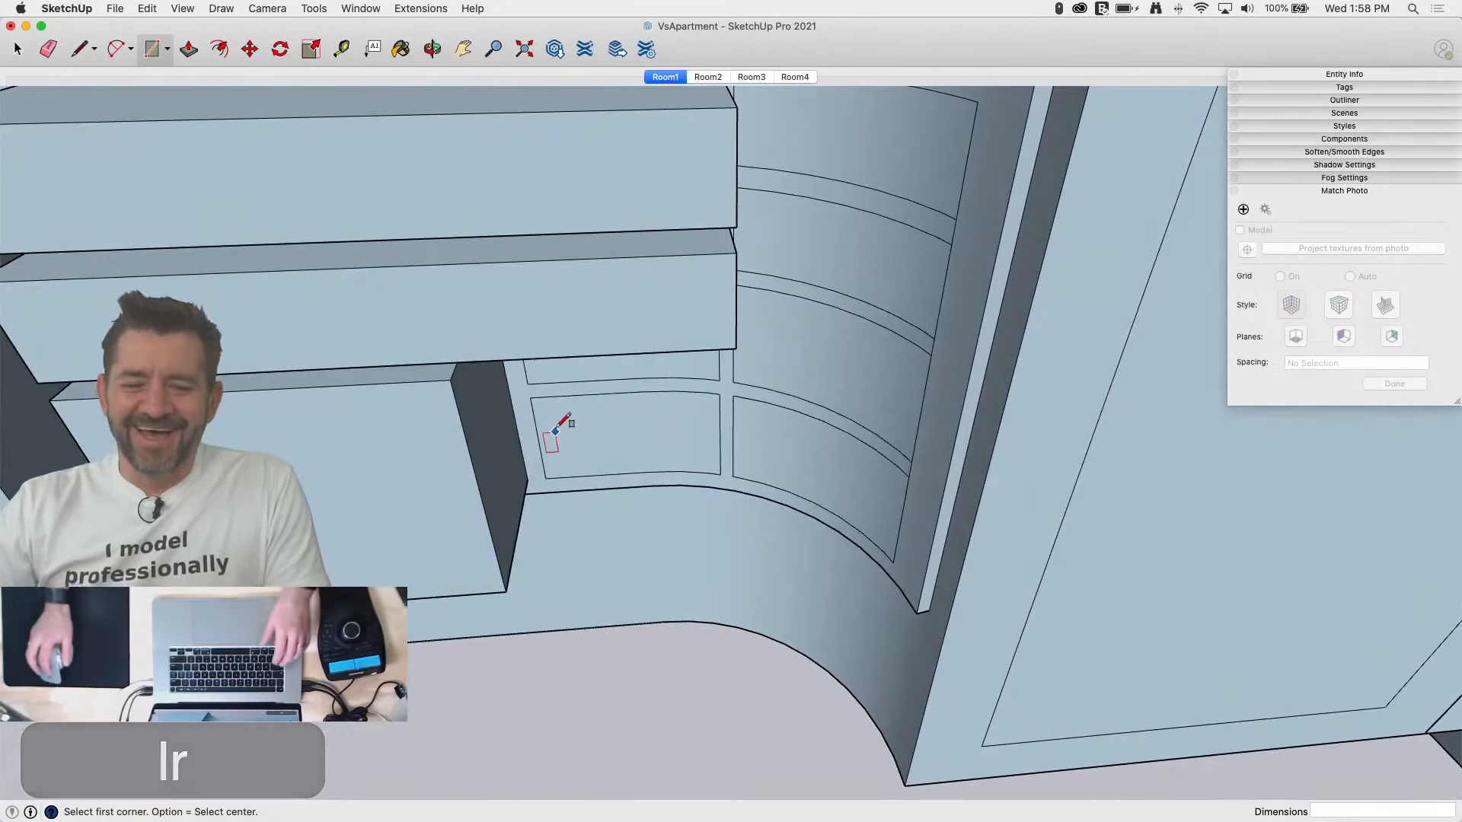
key(space)
middle_drag(562, 398, 548, 345)
key(l)
click(536, 361)
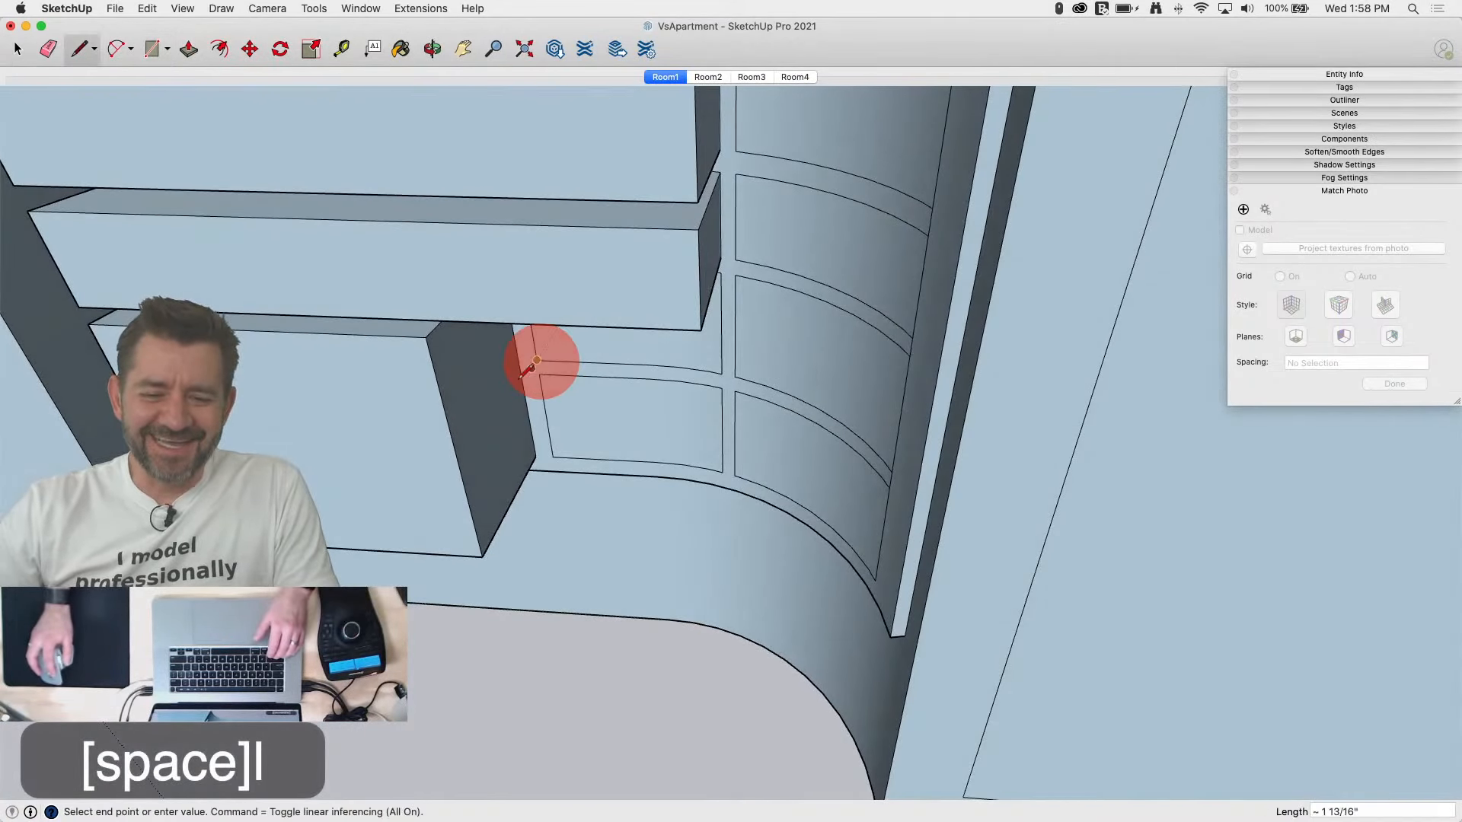
middle_drag(504, 401, 495, 328)
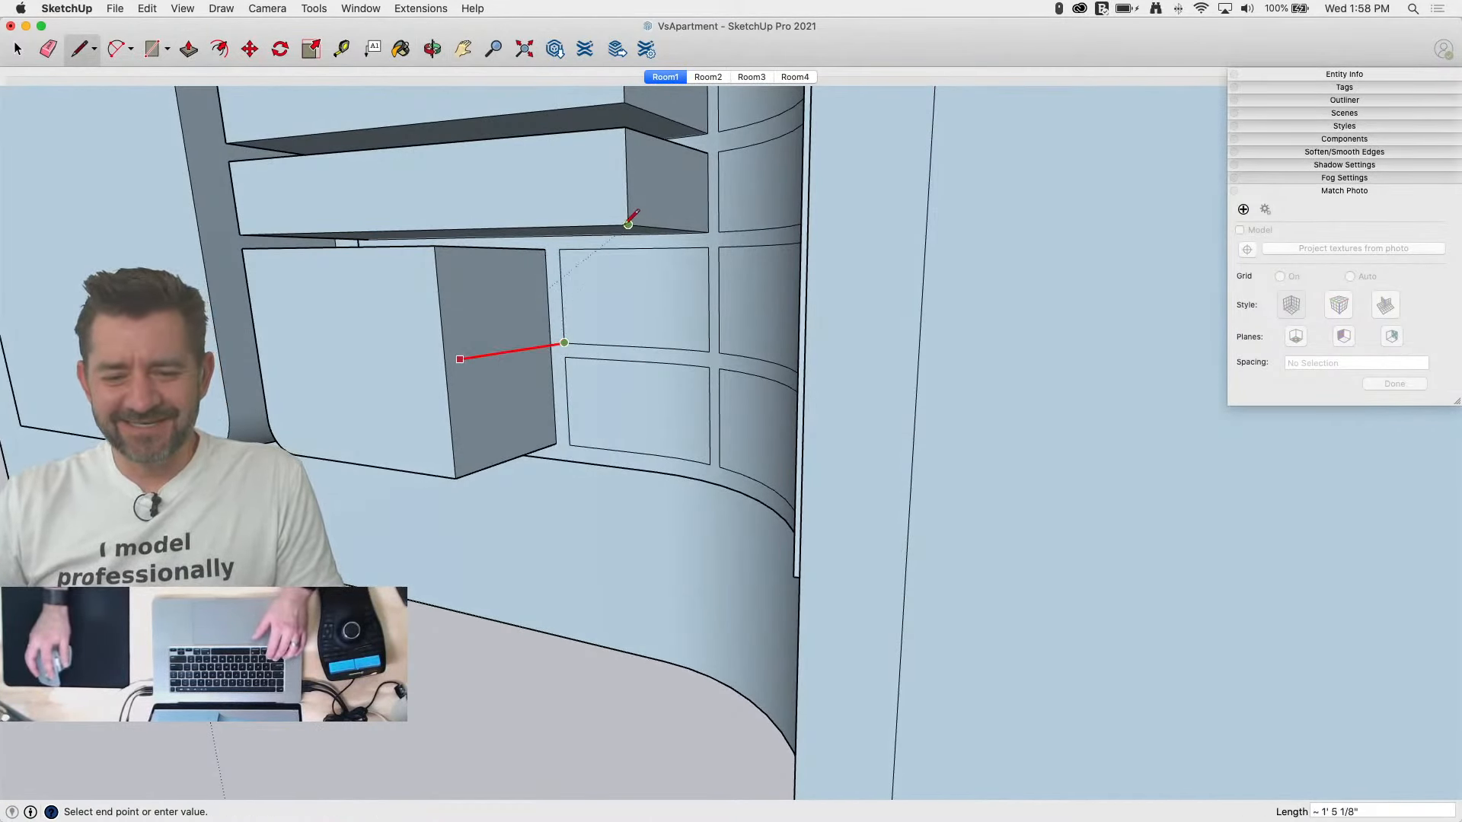
key(l)
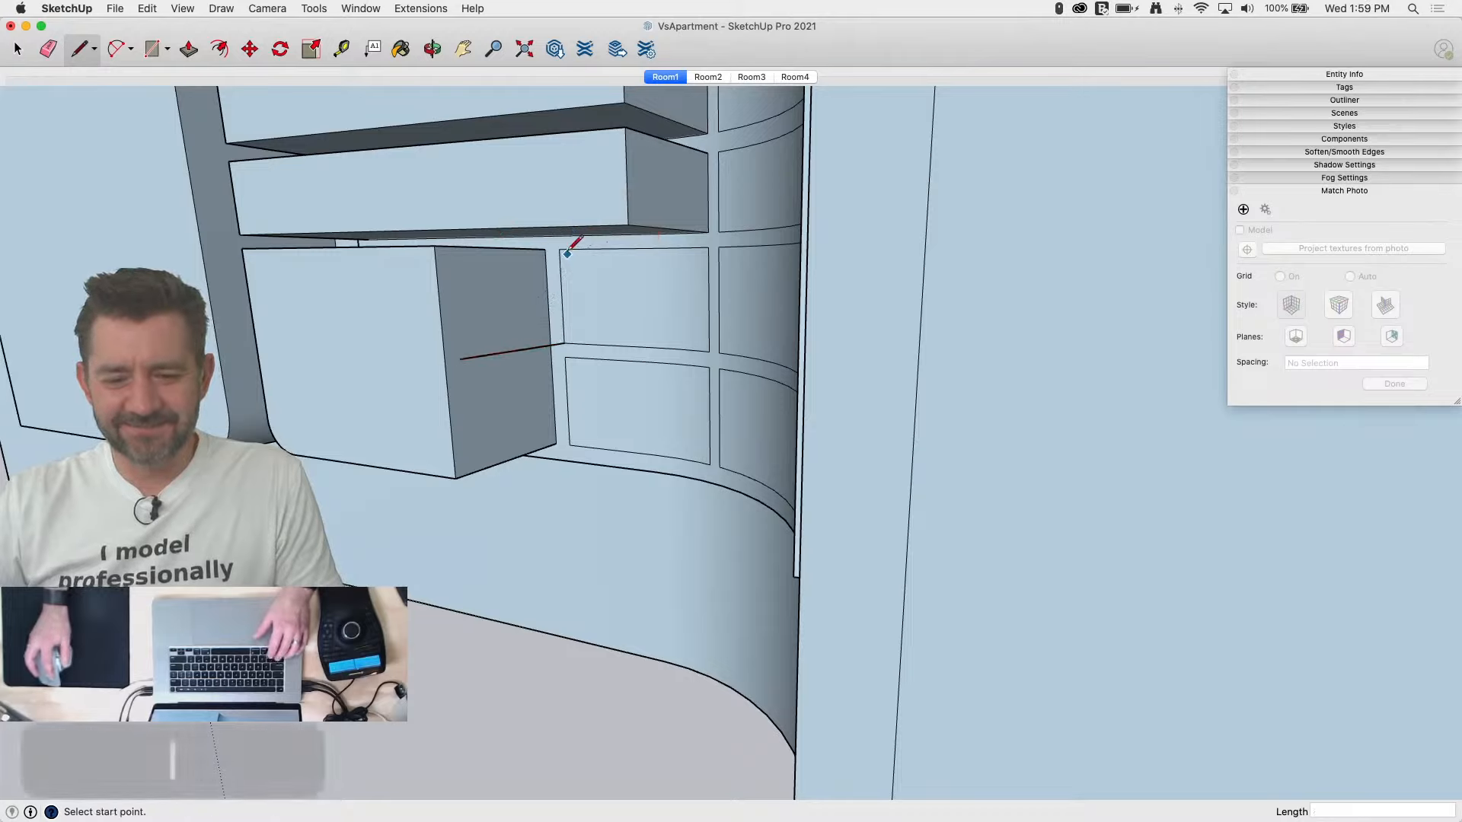
click(559, 246)
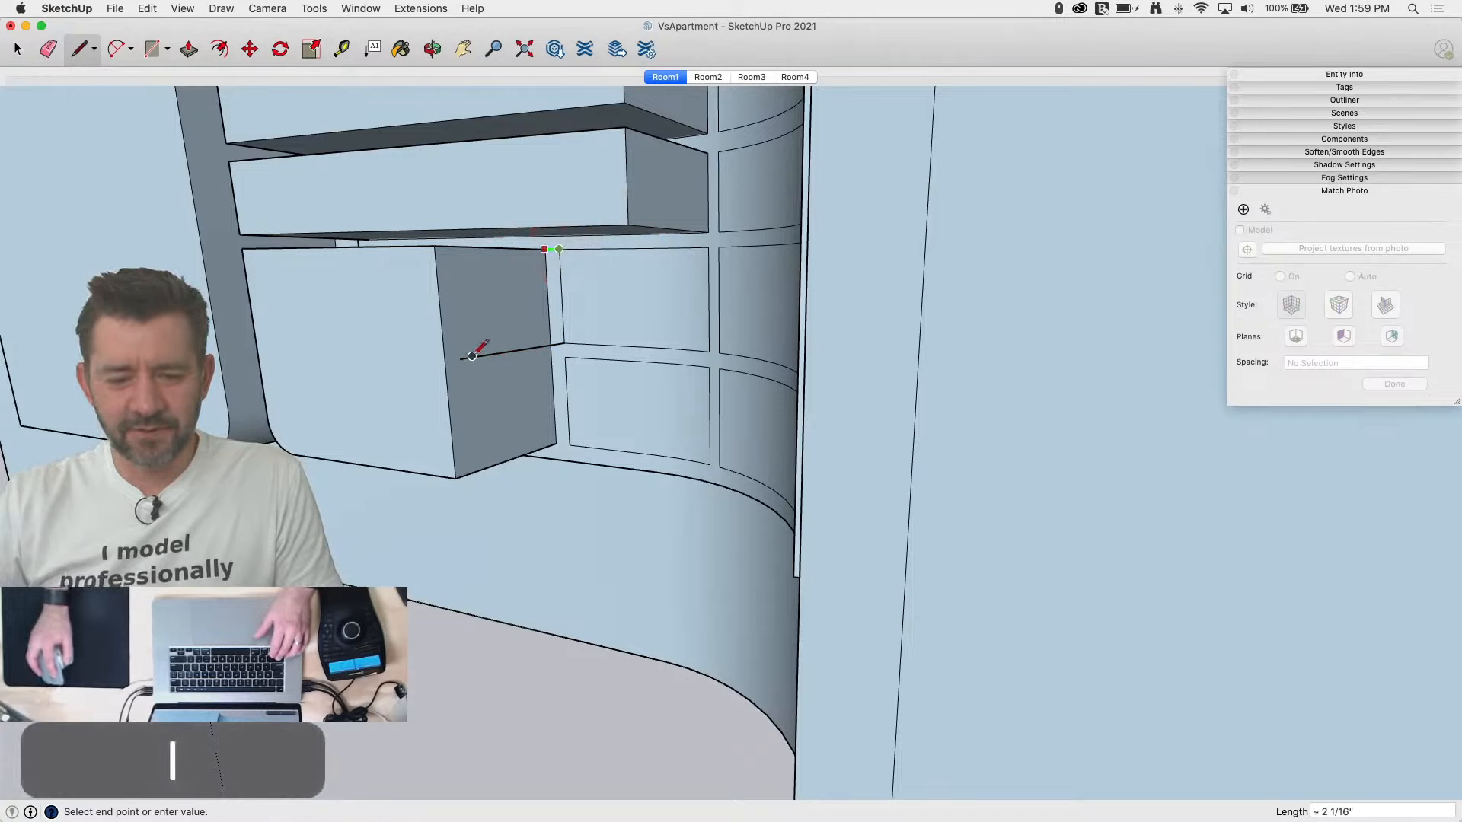
key(Right)
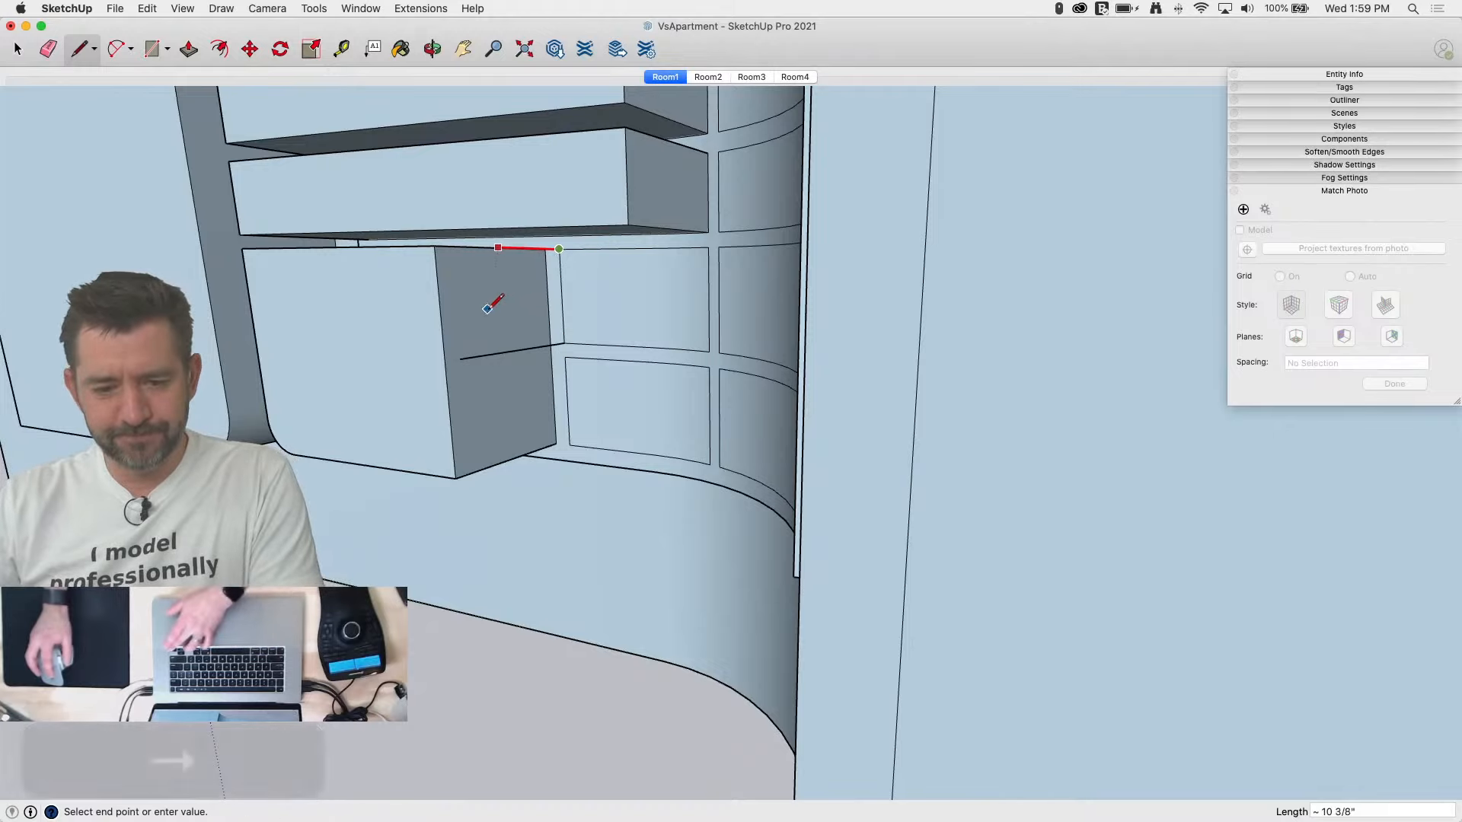
click(460, 358)
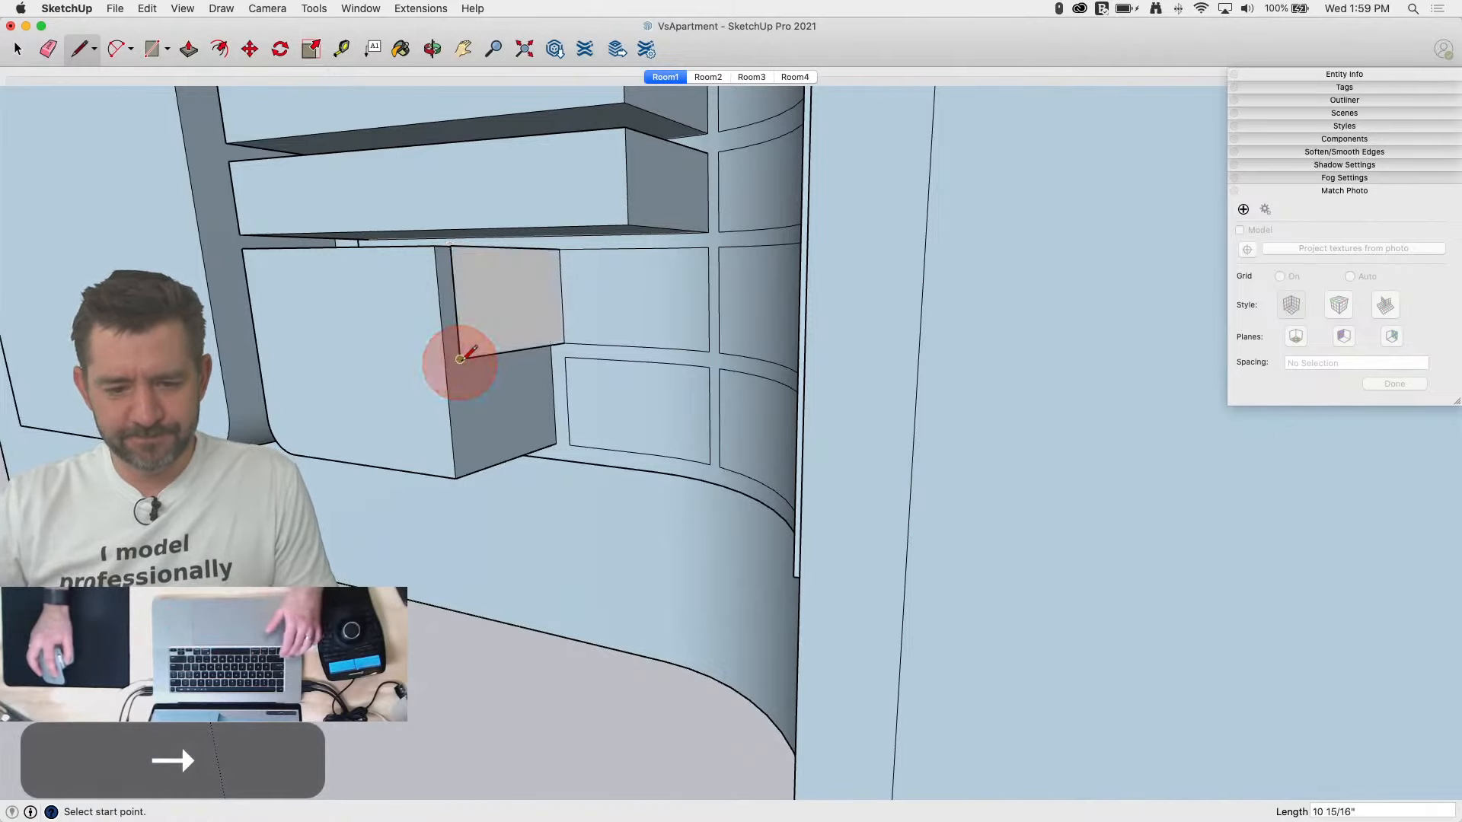
Step: Draw the bottom face of the small upper drawer from the side face's lower outer corner to the opening's opposite lower corner
click(460, 358)
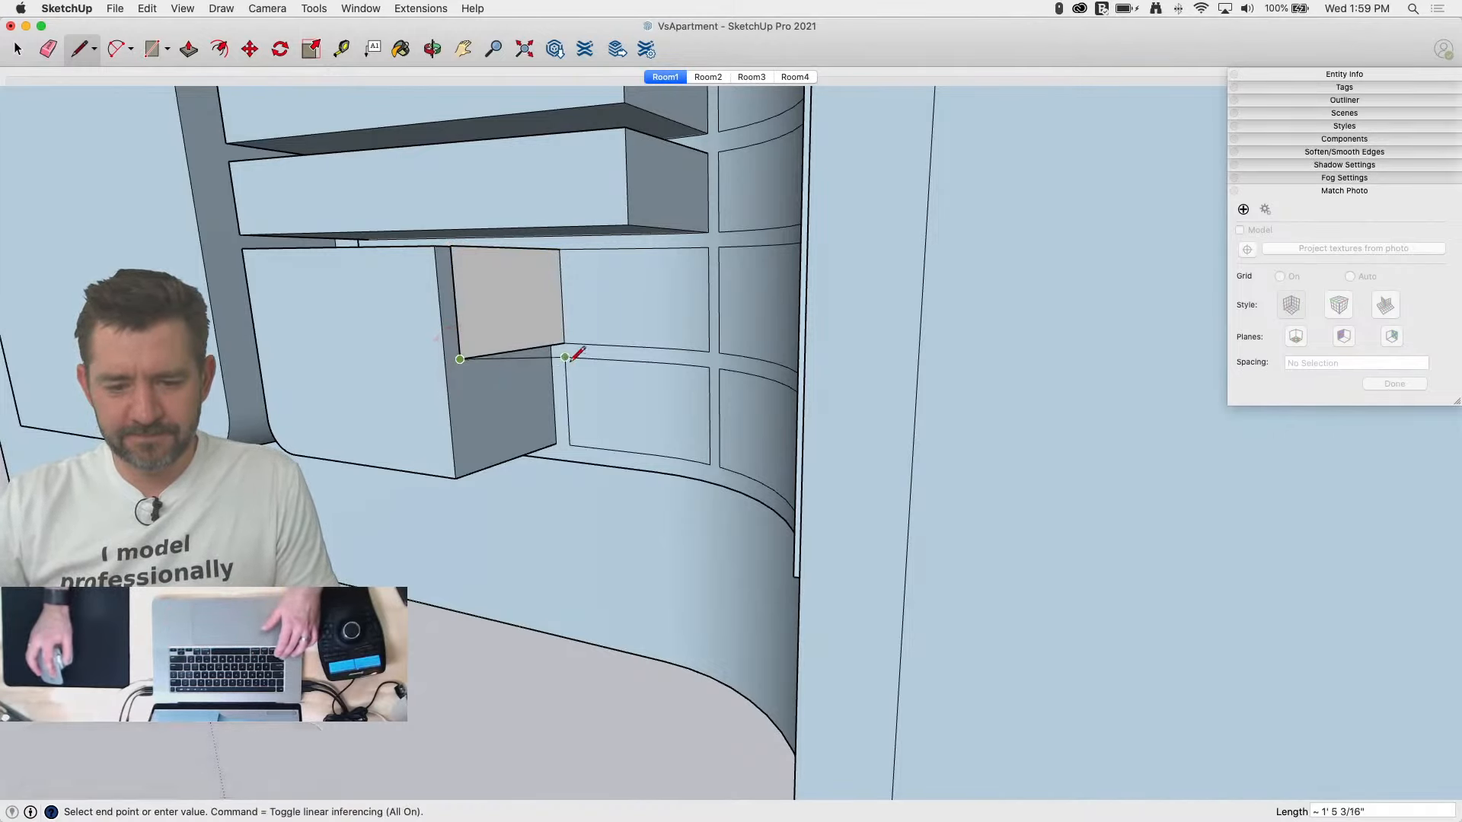
mouse_move(595, 367)
middle_down()
mouse_move(604, 388)
mouse_move(617, 382)
middle_up()
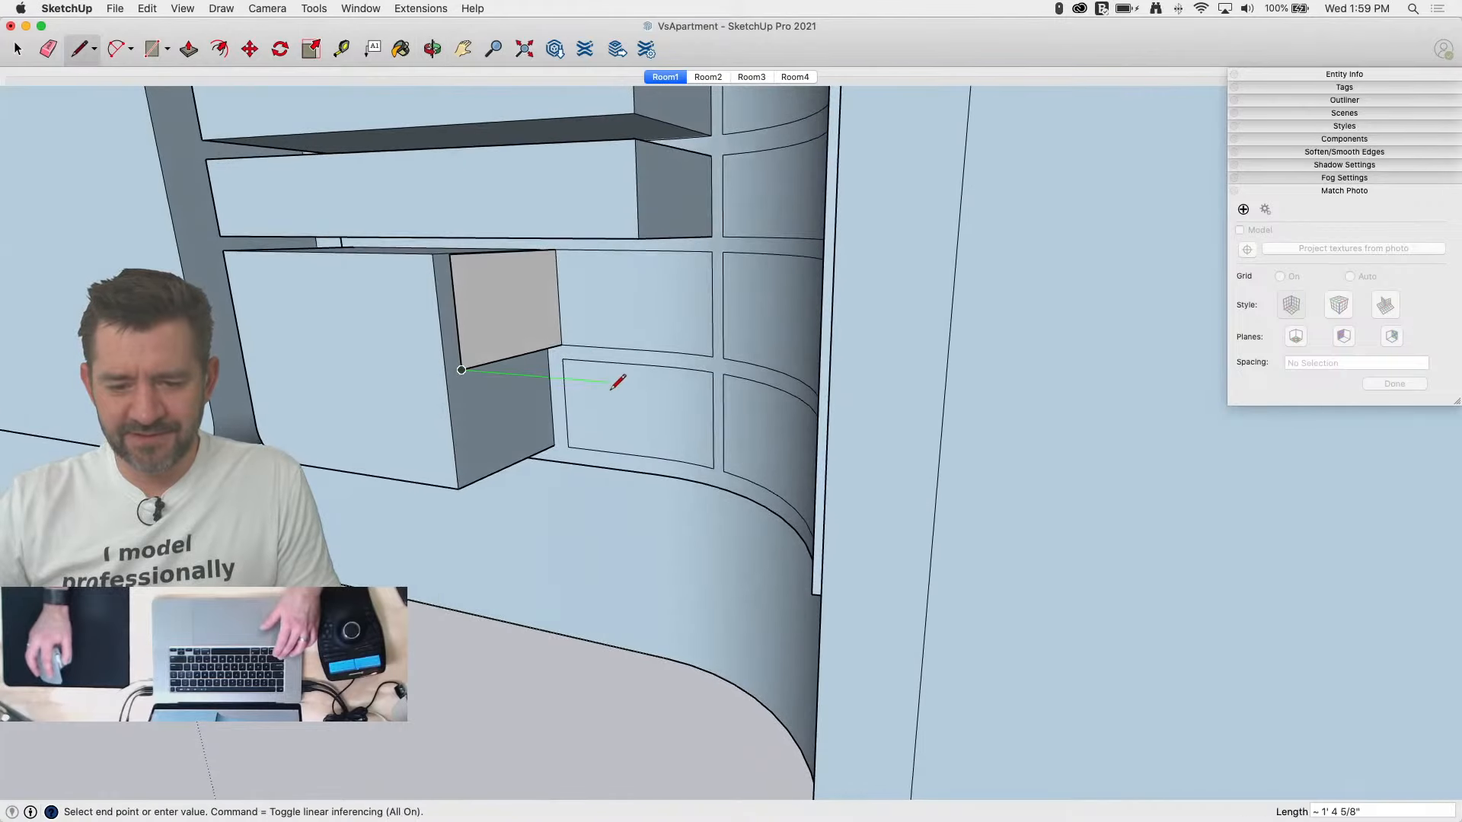
click(714, 353)
click(713, 356)
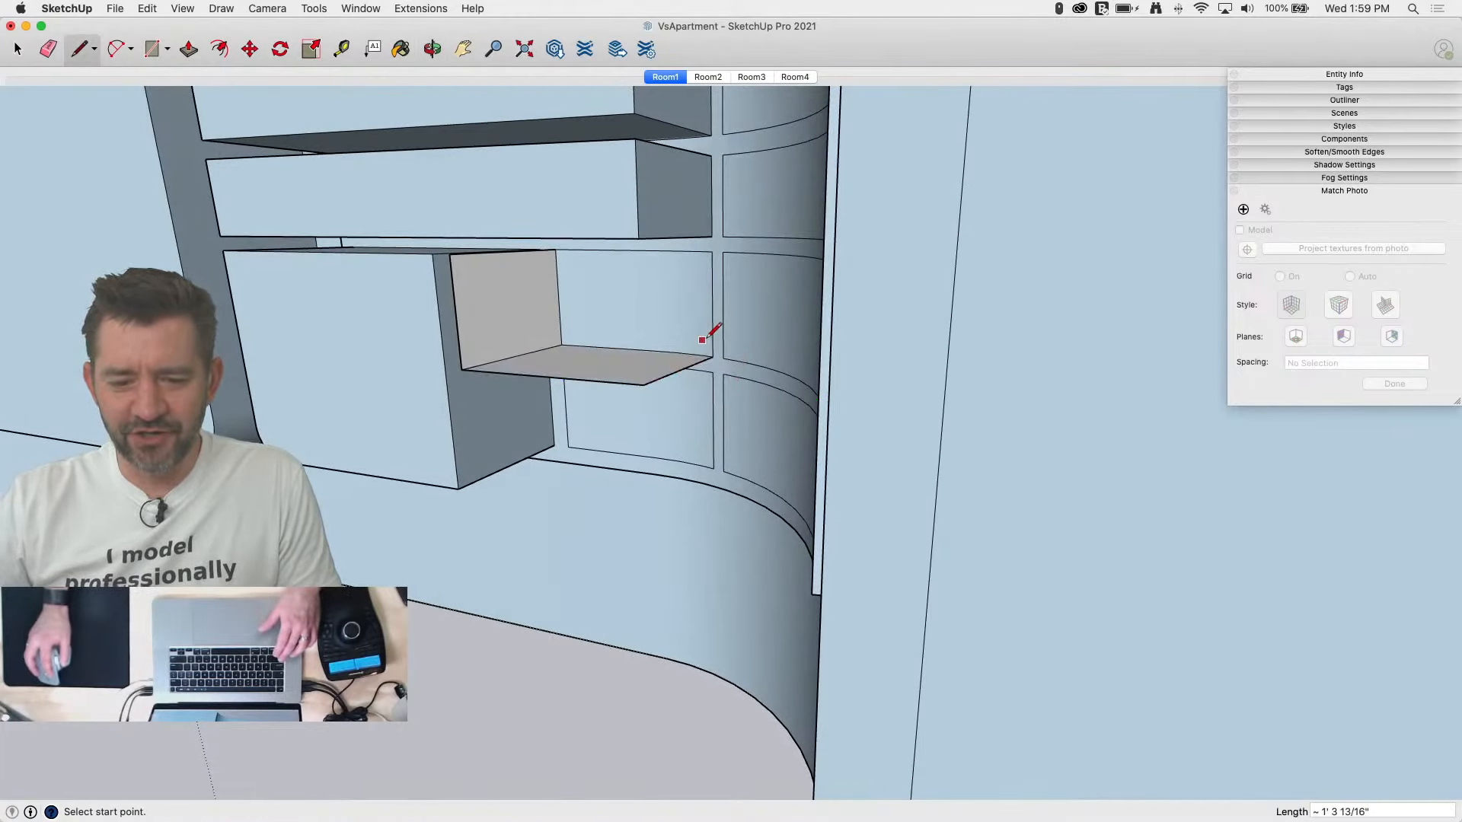
Step: Draw the top outline and the remaining vertical front edge to close the small upper drawer box
click(712, 252)
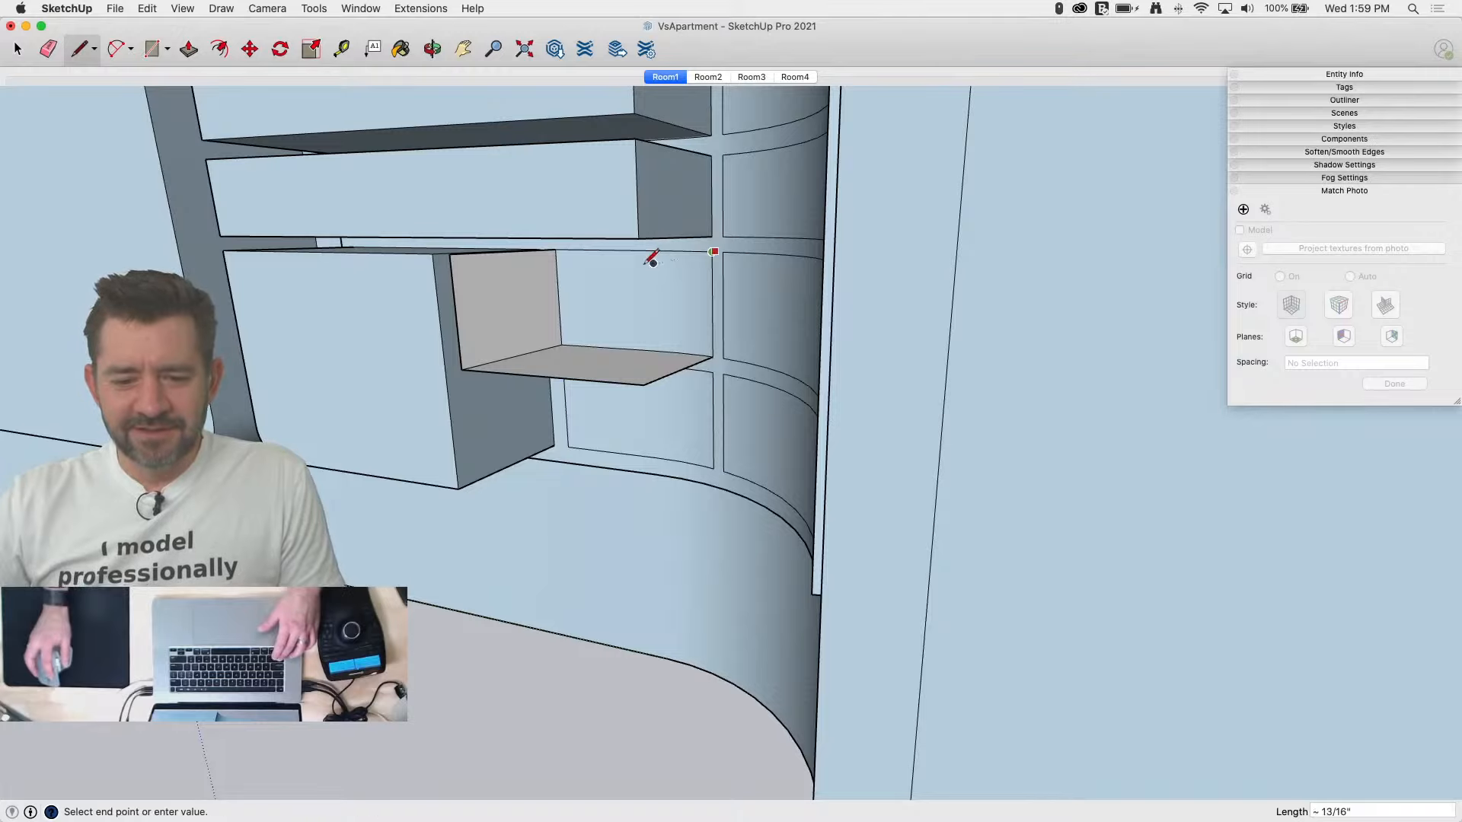
click(449, 254)
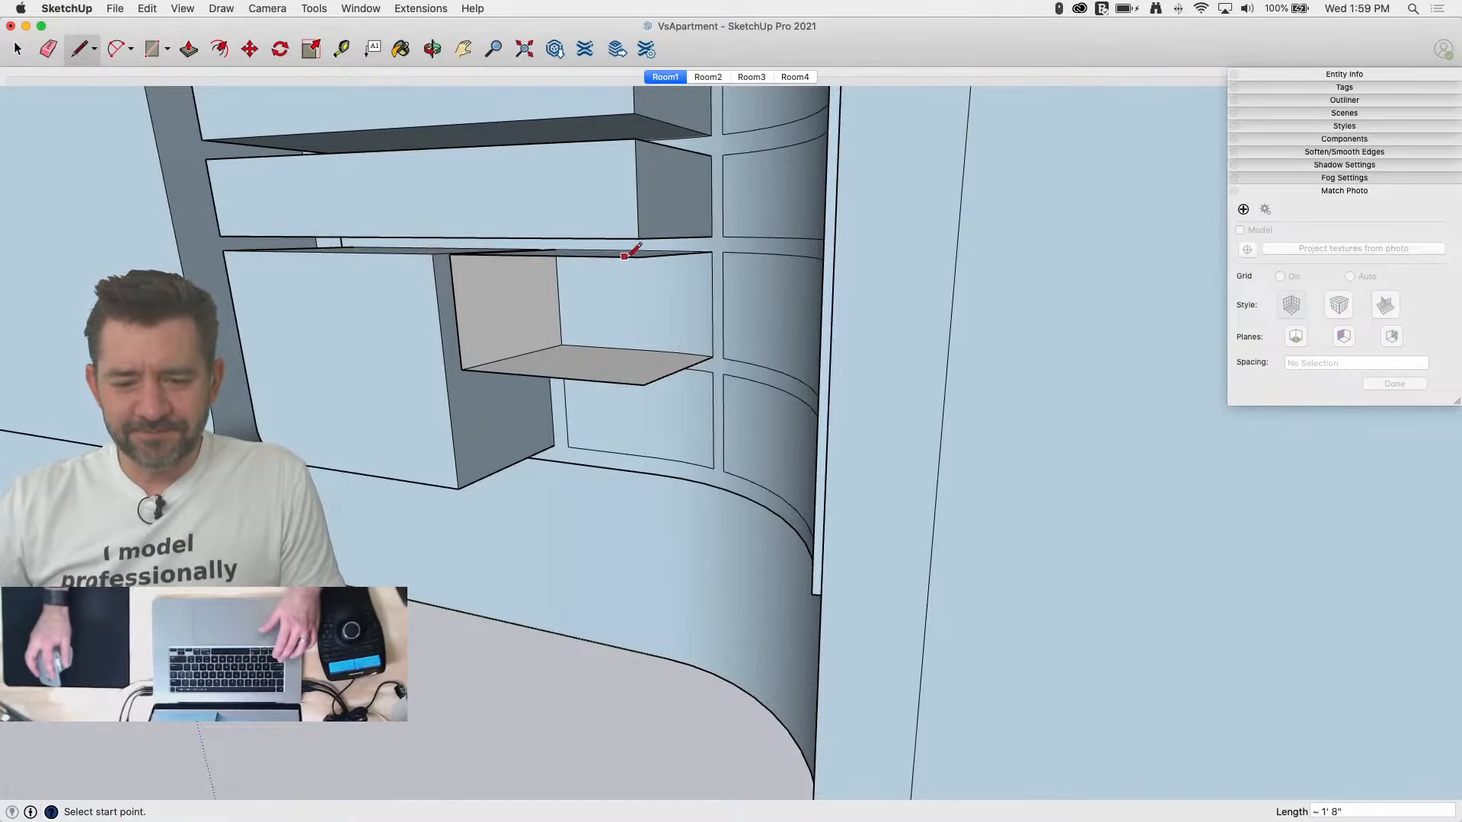
click(639, 255)
click(640, 351)
Step: Copy the bottom face of the small drawer box straight down to the bottom corner of the opening beneath it
middle_drag(630, 418, 580, 338)
key(space)
click(601, 329)
key(m)
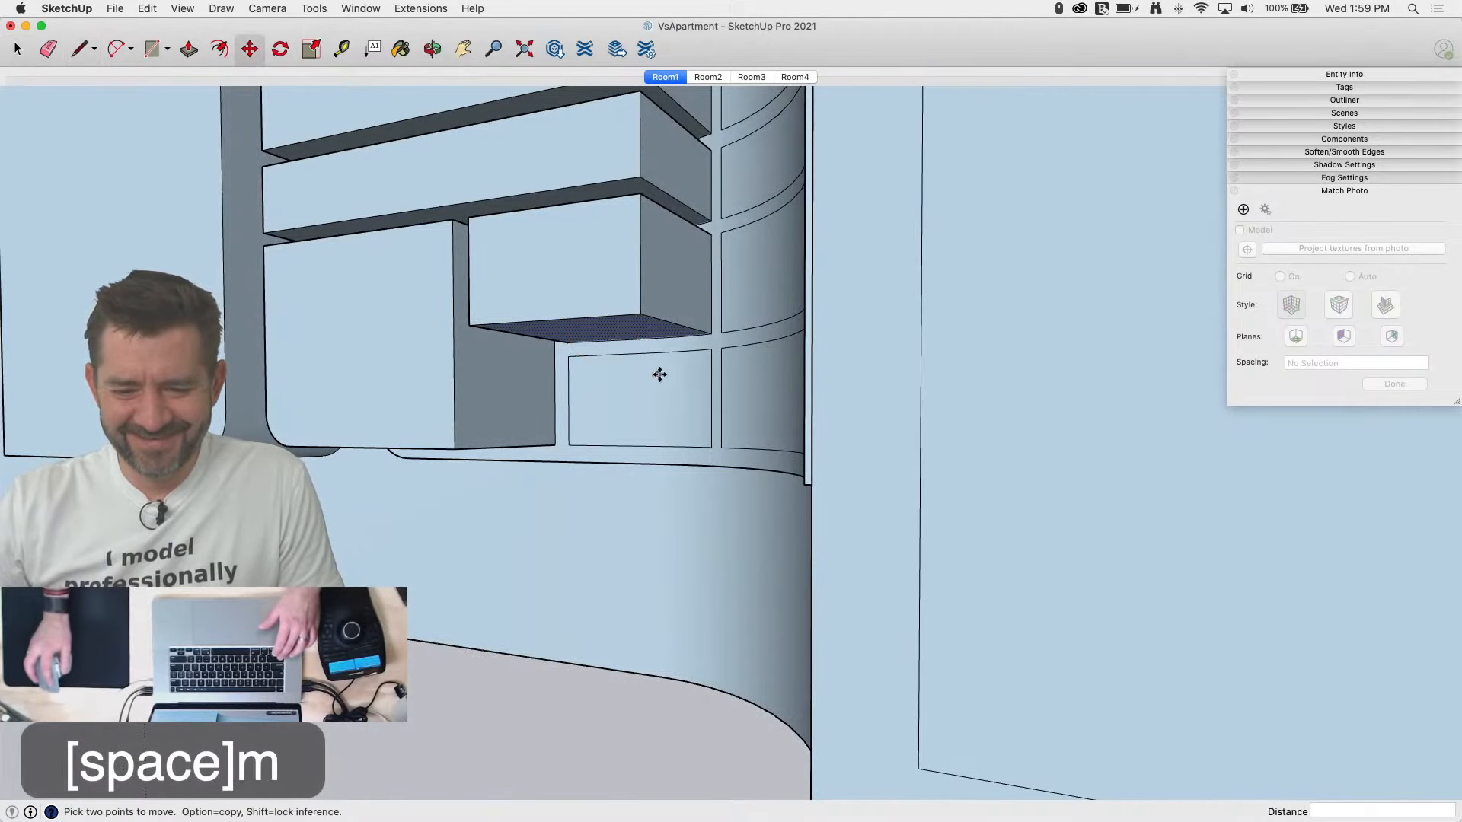
click(712, 334)
key(alt)
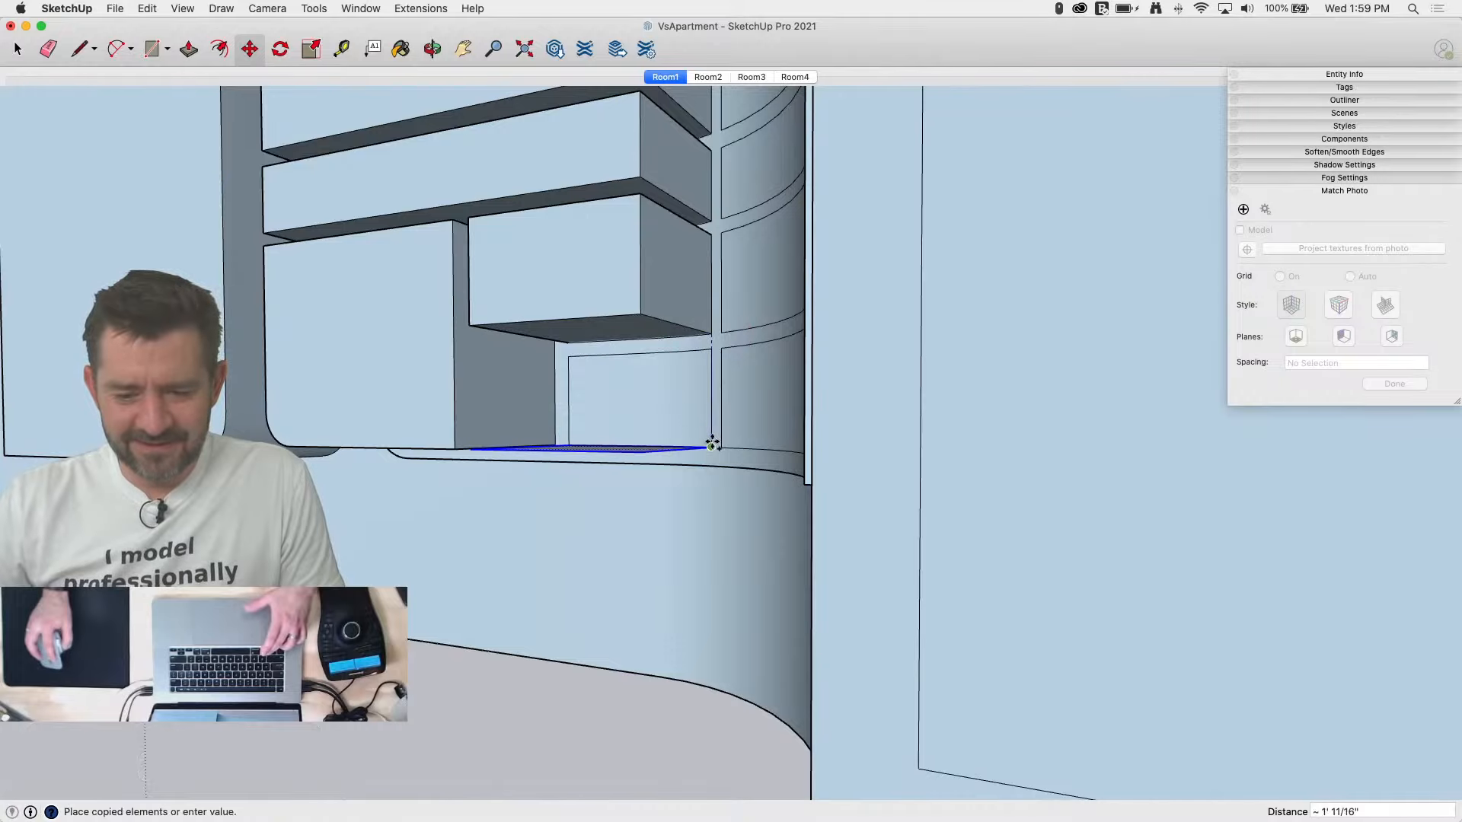
click(712, 443)
Step: Push/Pull the copied face up to the top of the lower small opening to form its drawer box
middle_drag(672, 427, 610, 509)
key(p)
drag(614, 476, 698, 375)
Step: Erase the vertical edge segments between the curved drawer openings at their far end
mouse_move(698, 376)
middle_down()
mouse_move(816, 186)
mouse_move(920, 145)
mouse_move(872, 293)
middle_up()
key(space)
key(e)
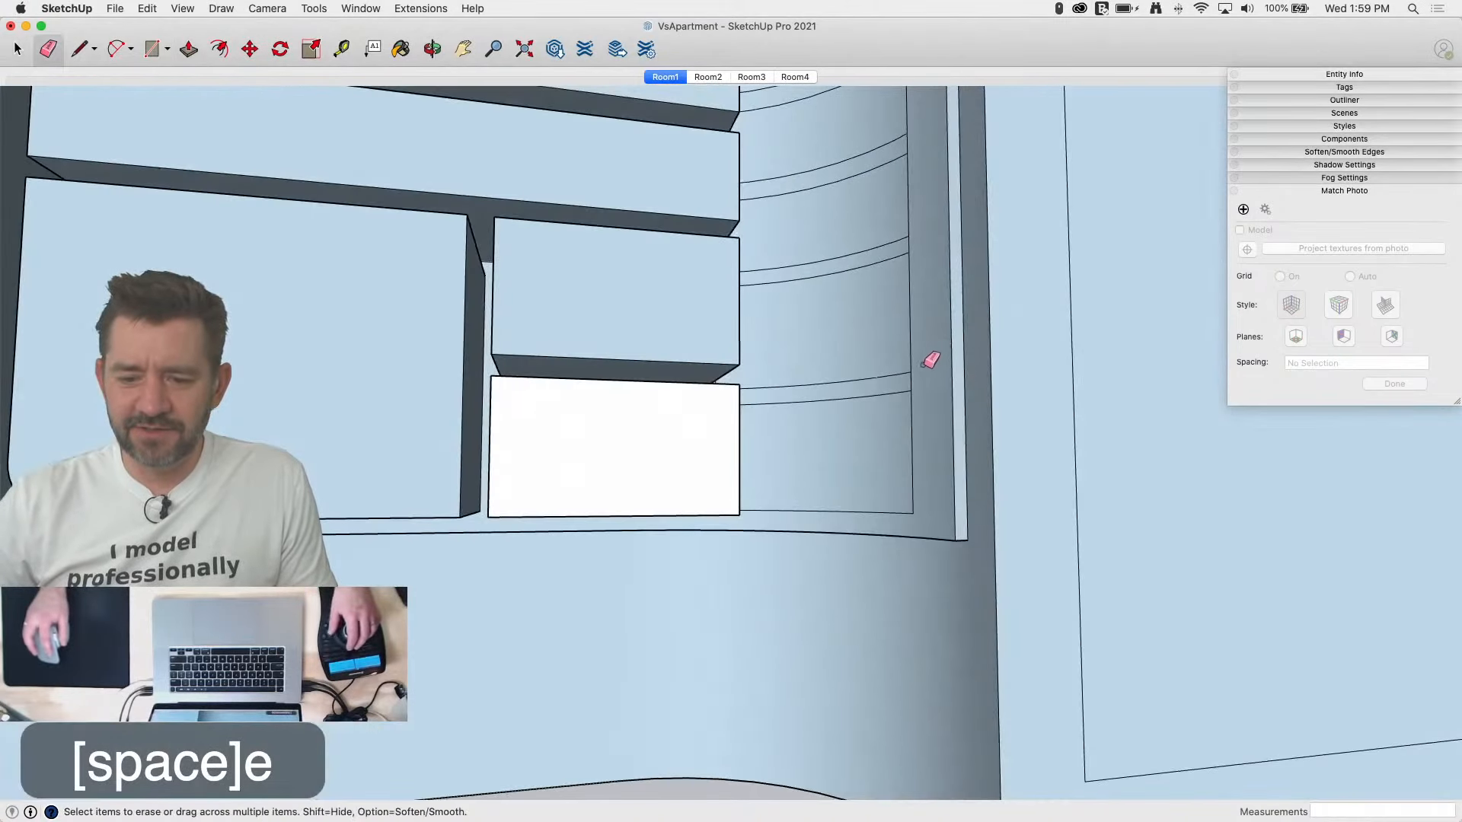
click(913, 382)
click(914, 242)
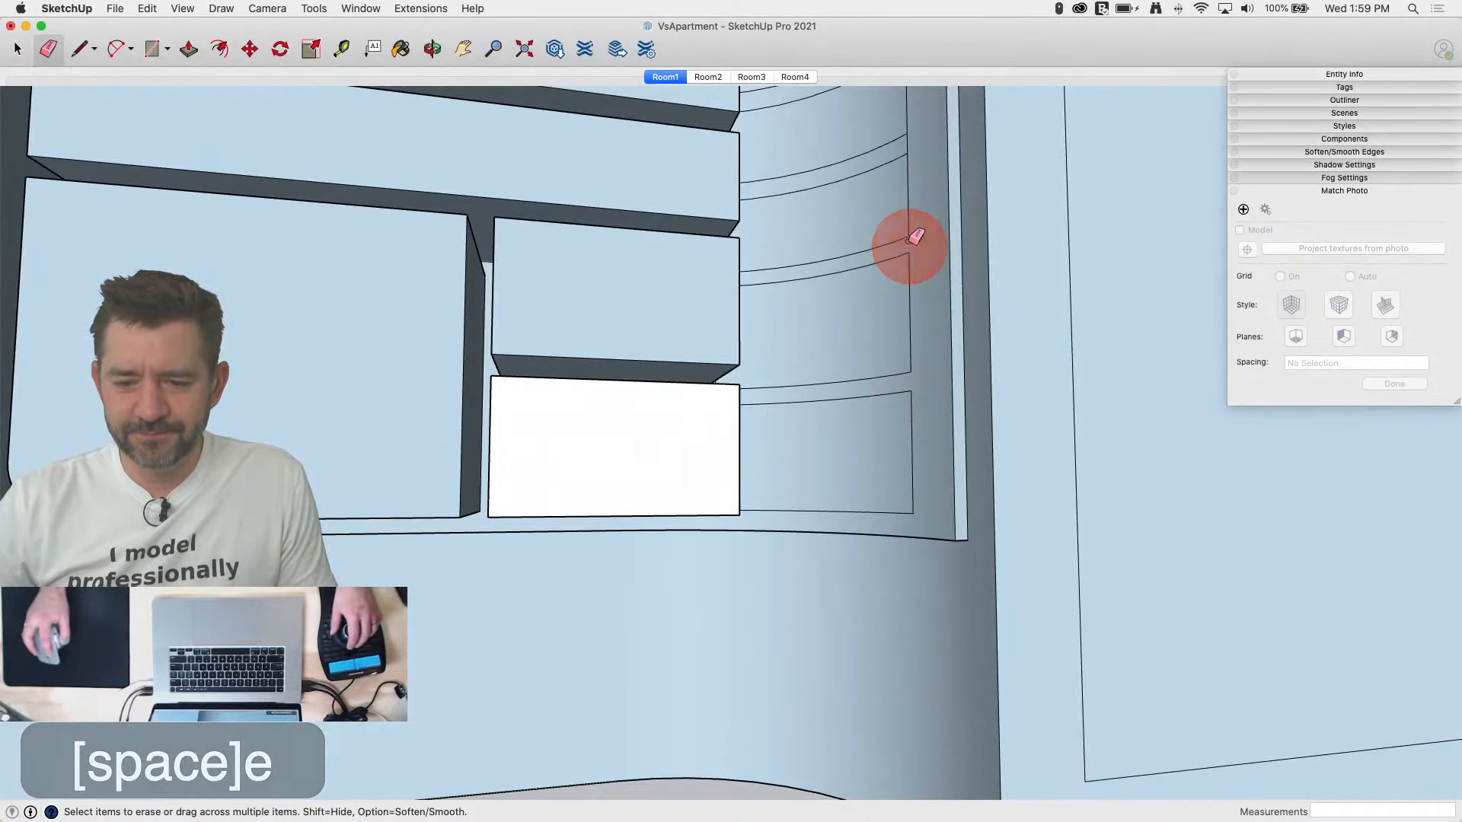
click(916, 203)
Step: Draw a flat top face over the uppermost curved opening and Push/Pull it down to the opening's bottom to form a drawer box
middle_drag(915, 203, 767, 239)
key(l)
click(753, 255)
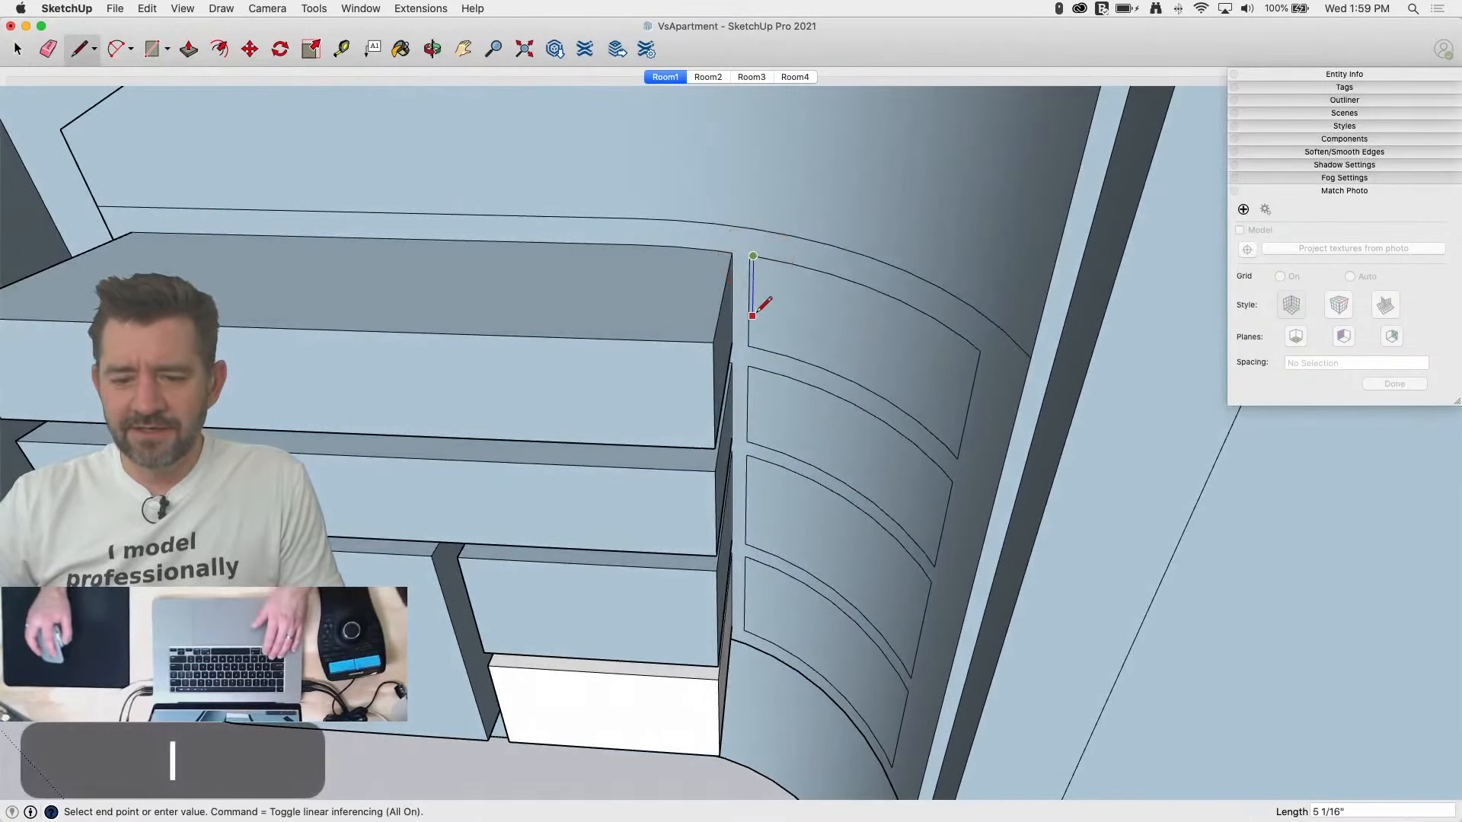
click(750, 255)
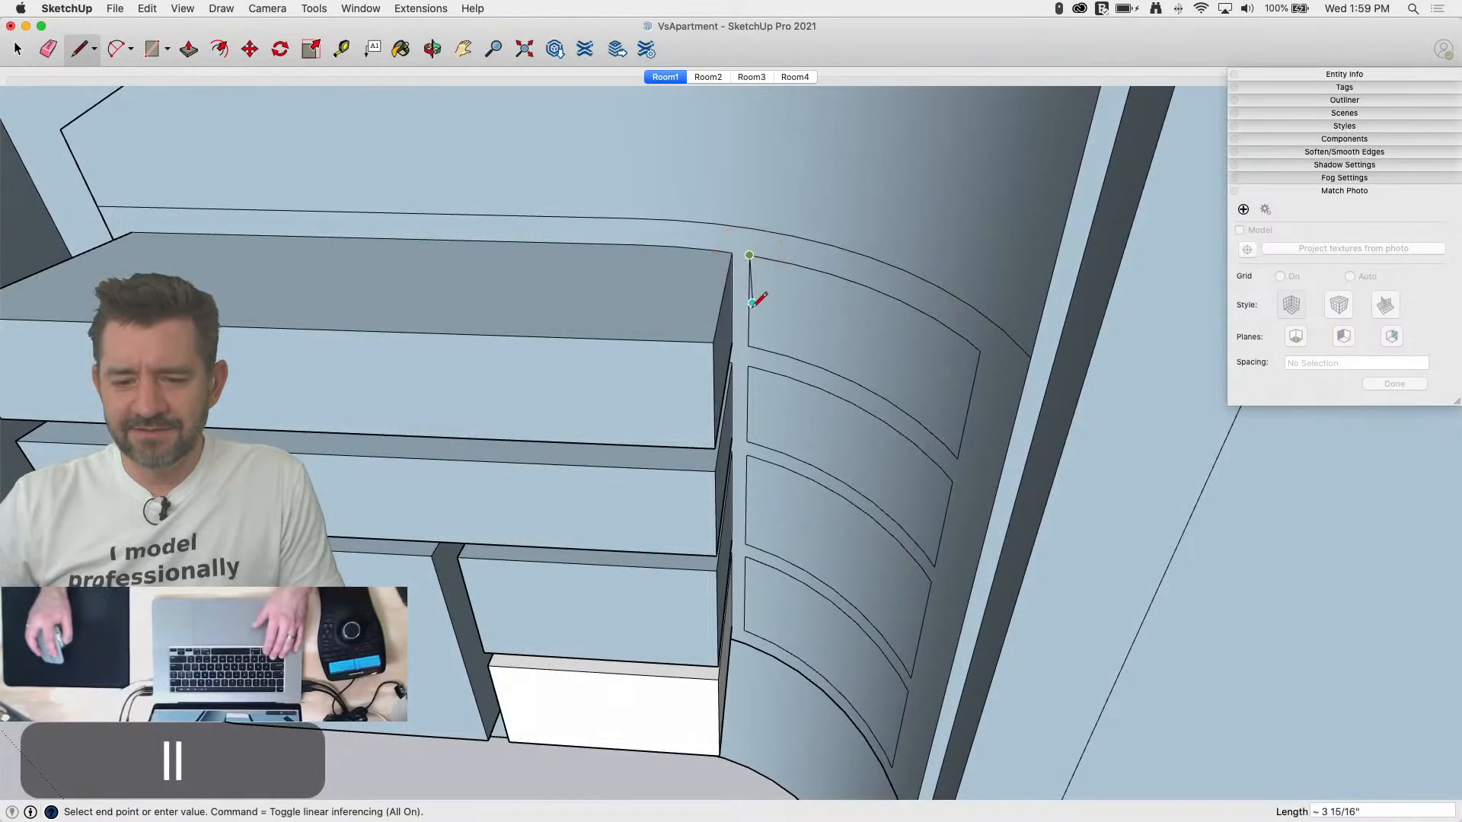
click(737, 343)
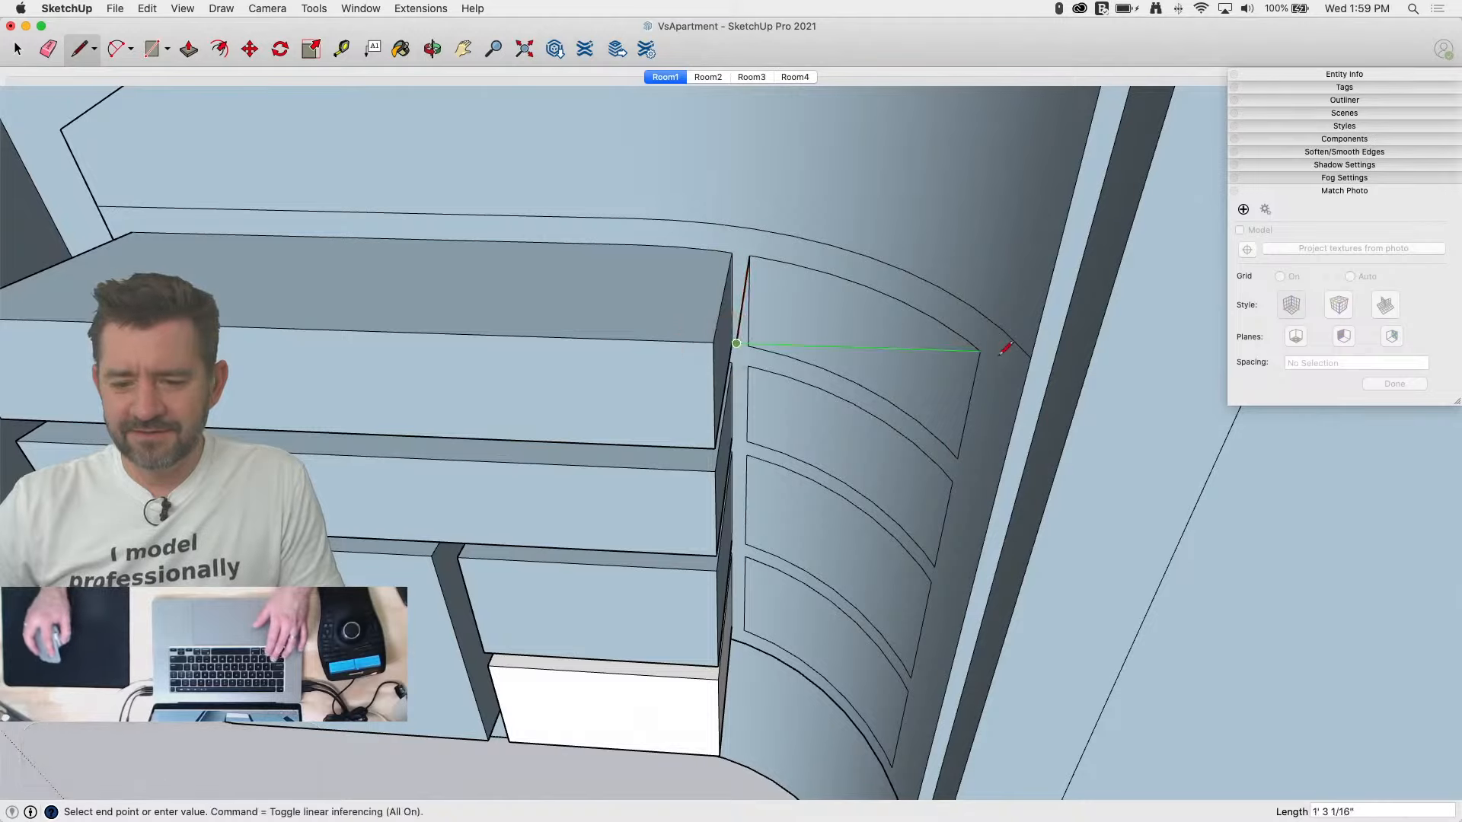
click(980, 350)
key(p)
drag(903, 336, 956, 466)
Step: Copy the top face of the curved drawer box down to the upper corner of each of the three openings below
key(space)
click(829, 320)
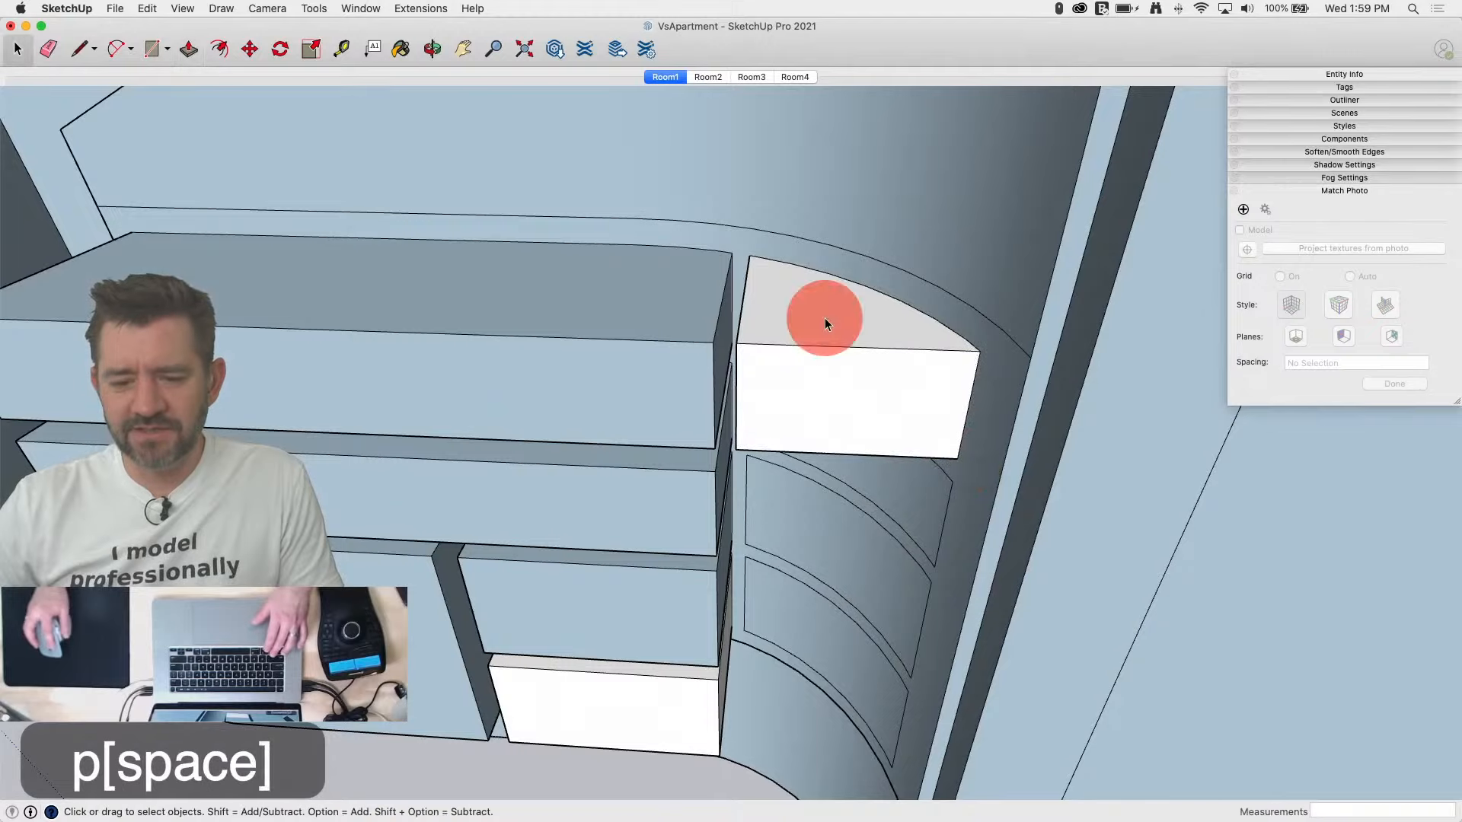
key(m)
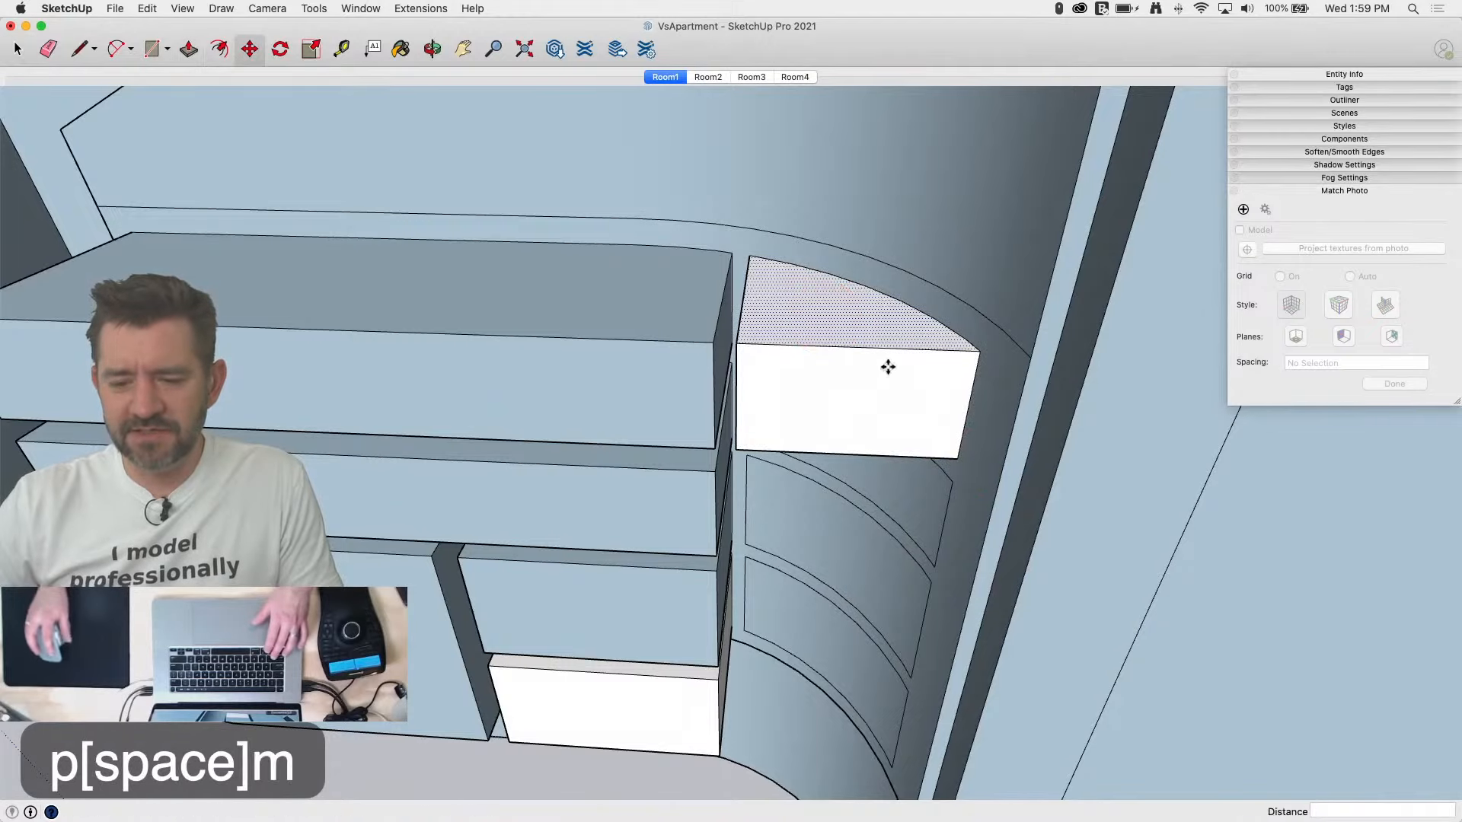
click(976, 352)
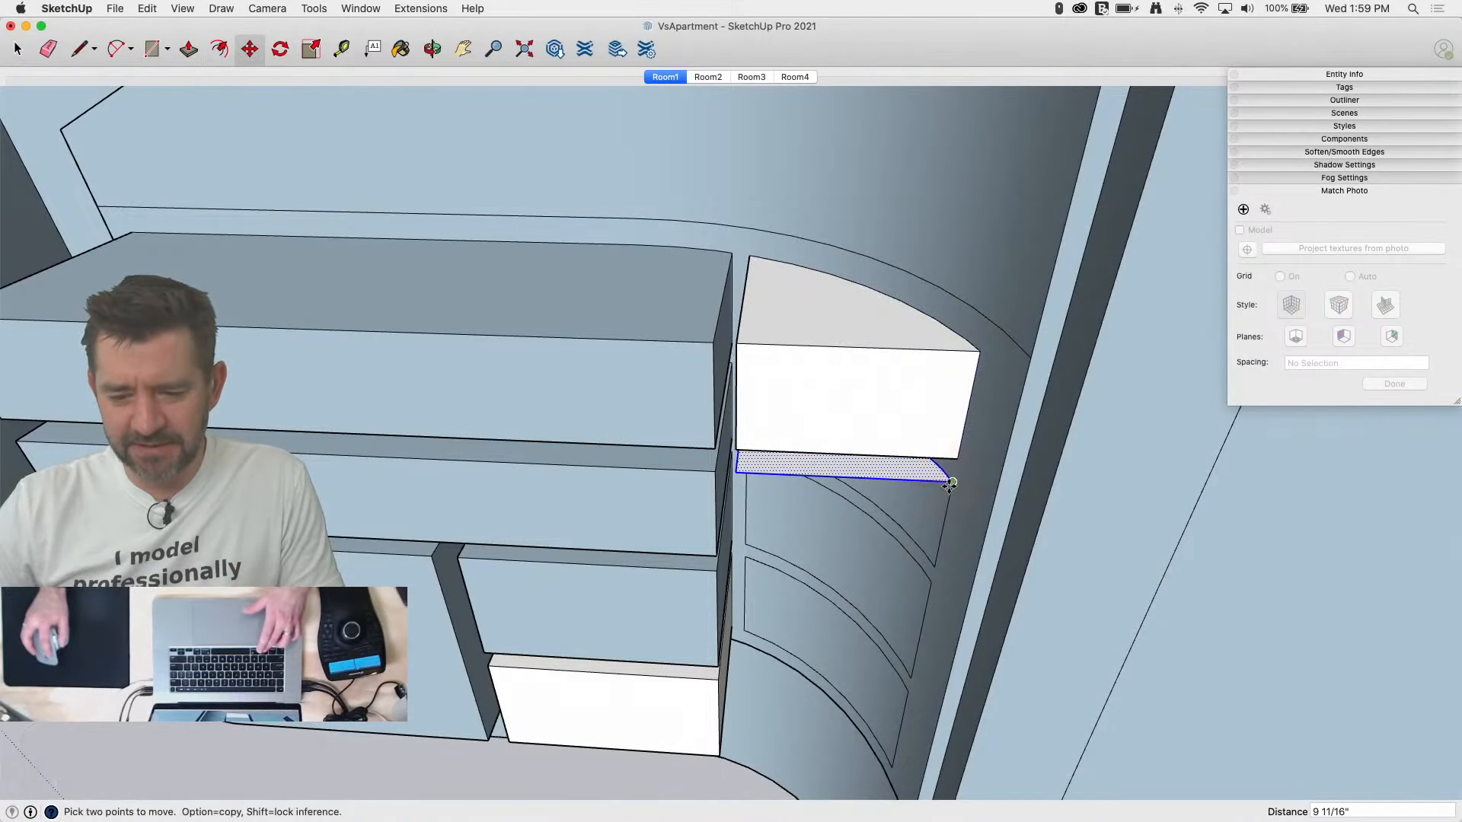
key(alt)
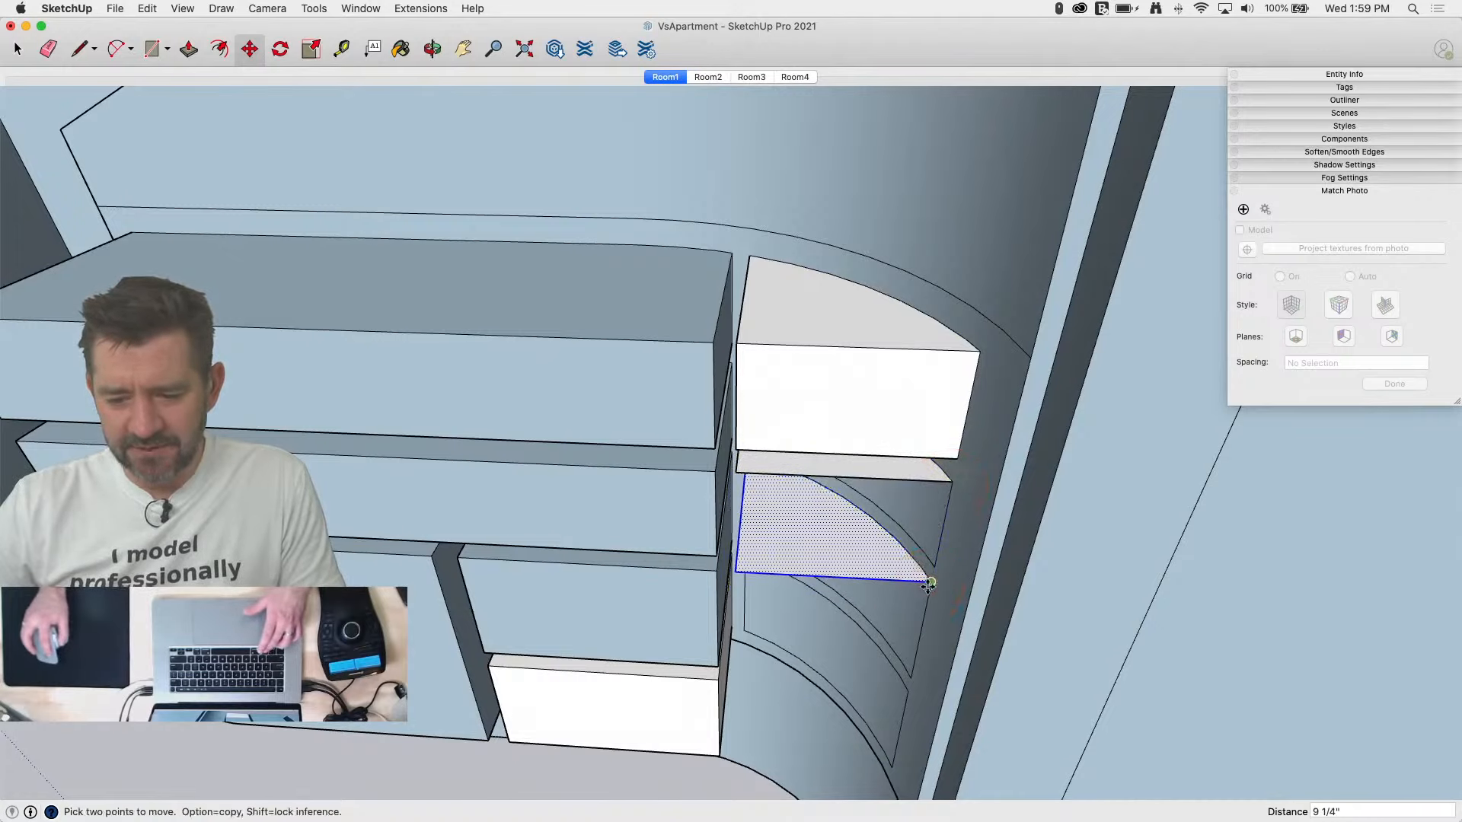
click(924, 591)
click(902, 689)
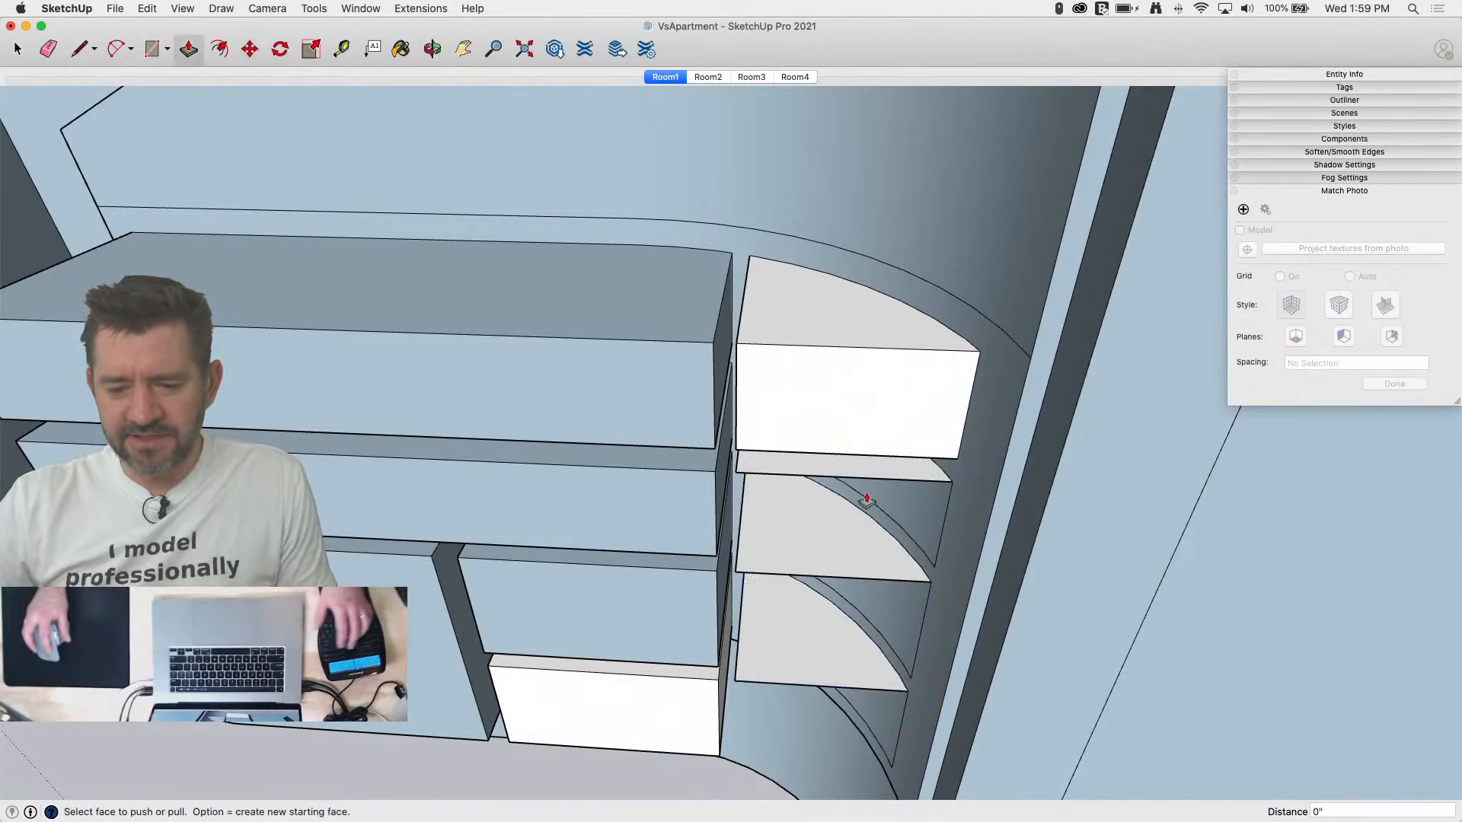
Step: Push/Pull the three copied faces down to the bottoms of their curved openings to form drawer boxes
key(p)
click(900, 477)
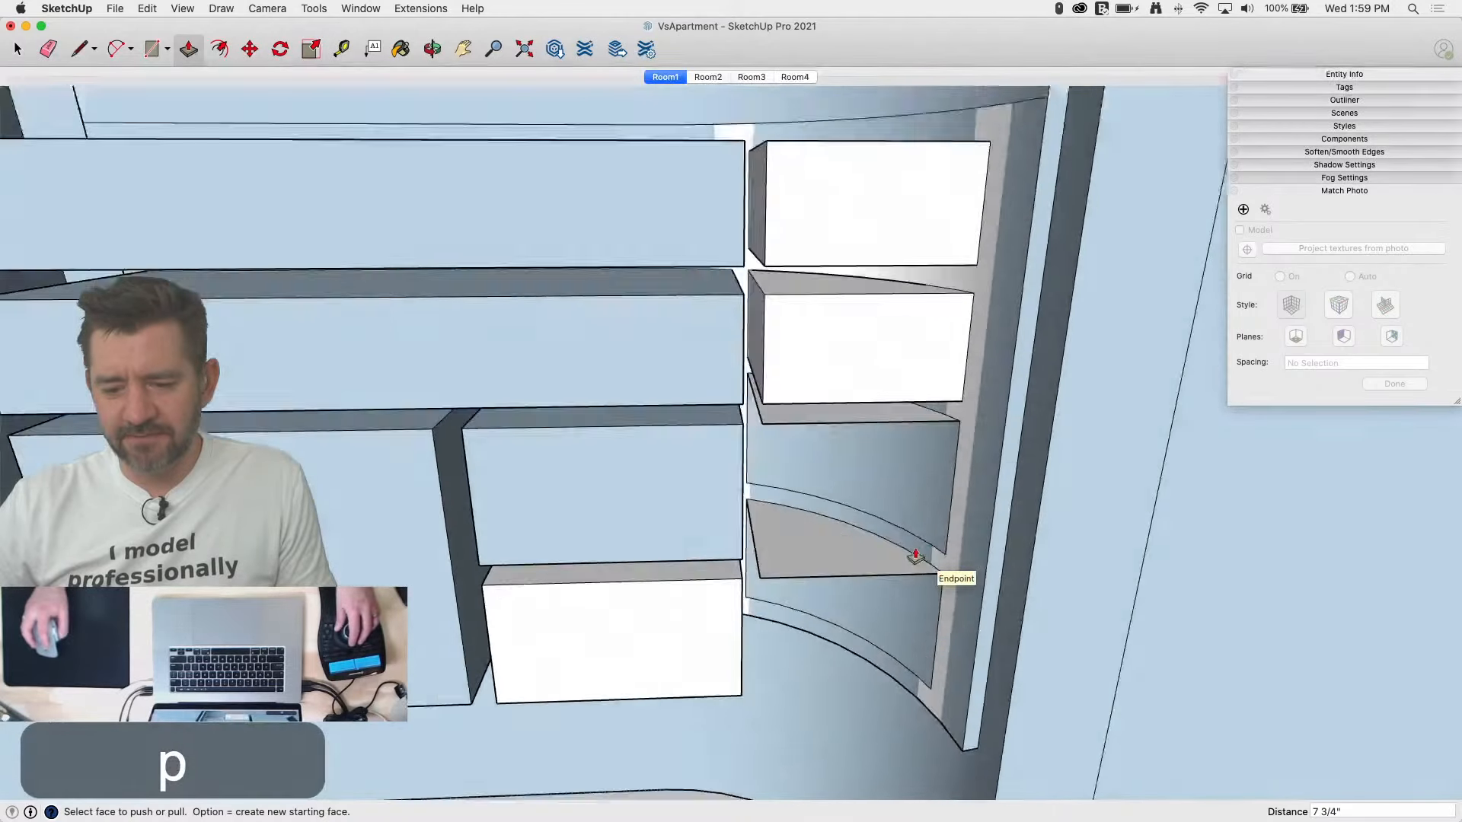
drag(898, 327, 957, 461)
drag(870, 487, 979, 643)
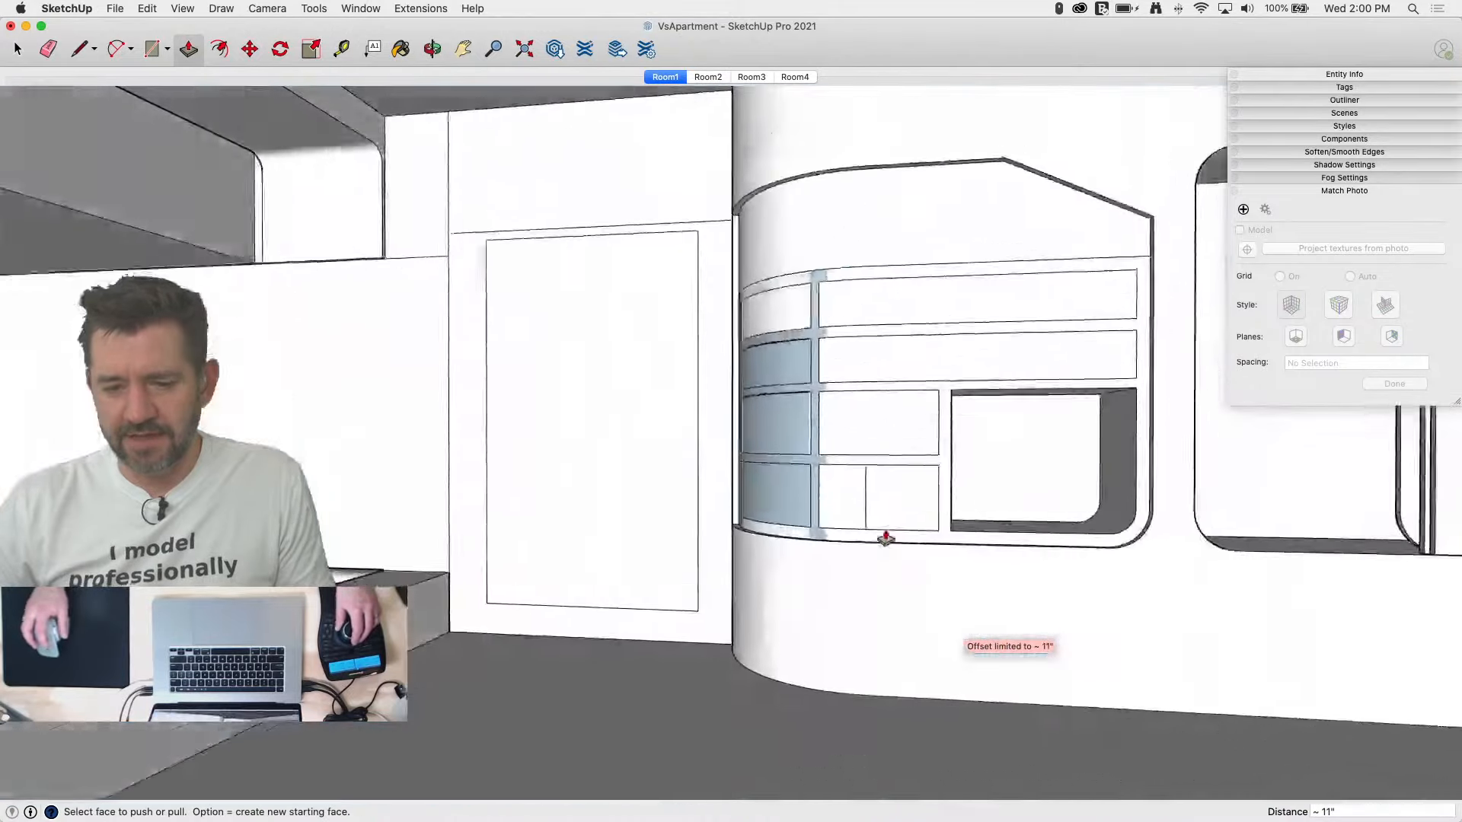
Step: Retrace the top edge of the second curved opening with line segments between the arc's endpoints, from its right end to the middle
key(space)
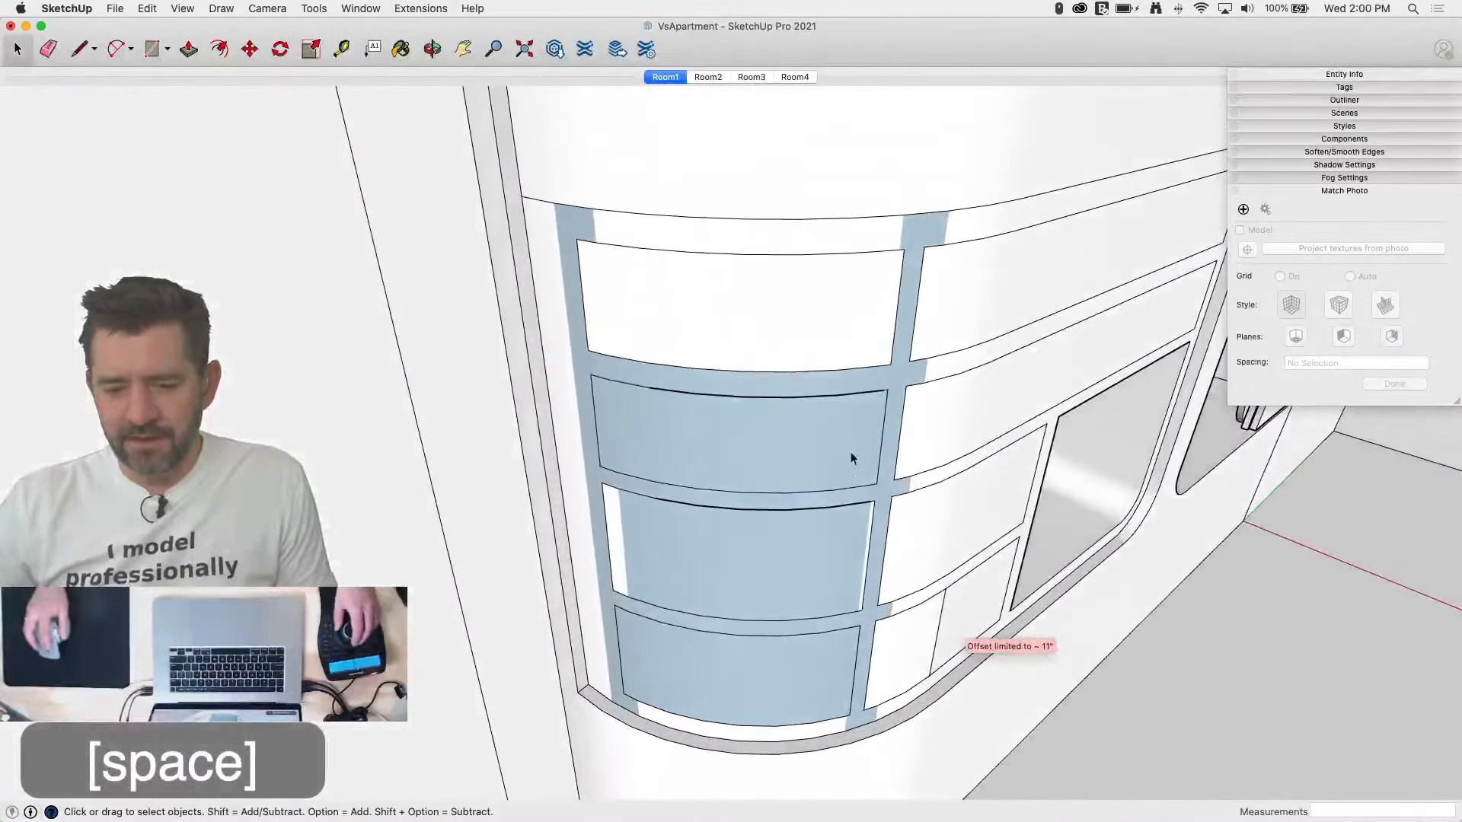
click(849, 451)
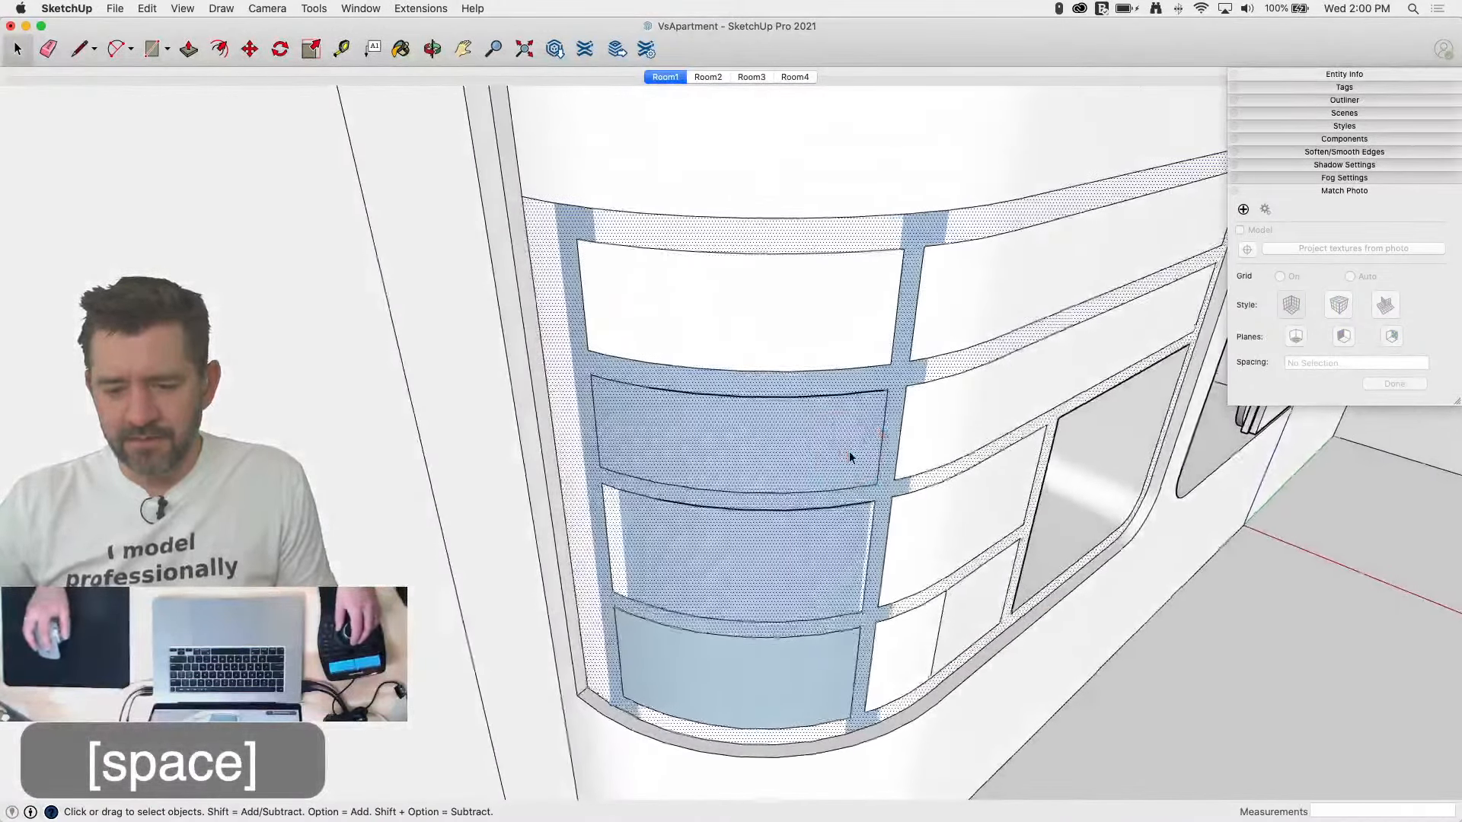
key(l)
scroll(952, 434, up, 3)
click(1063, 434)
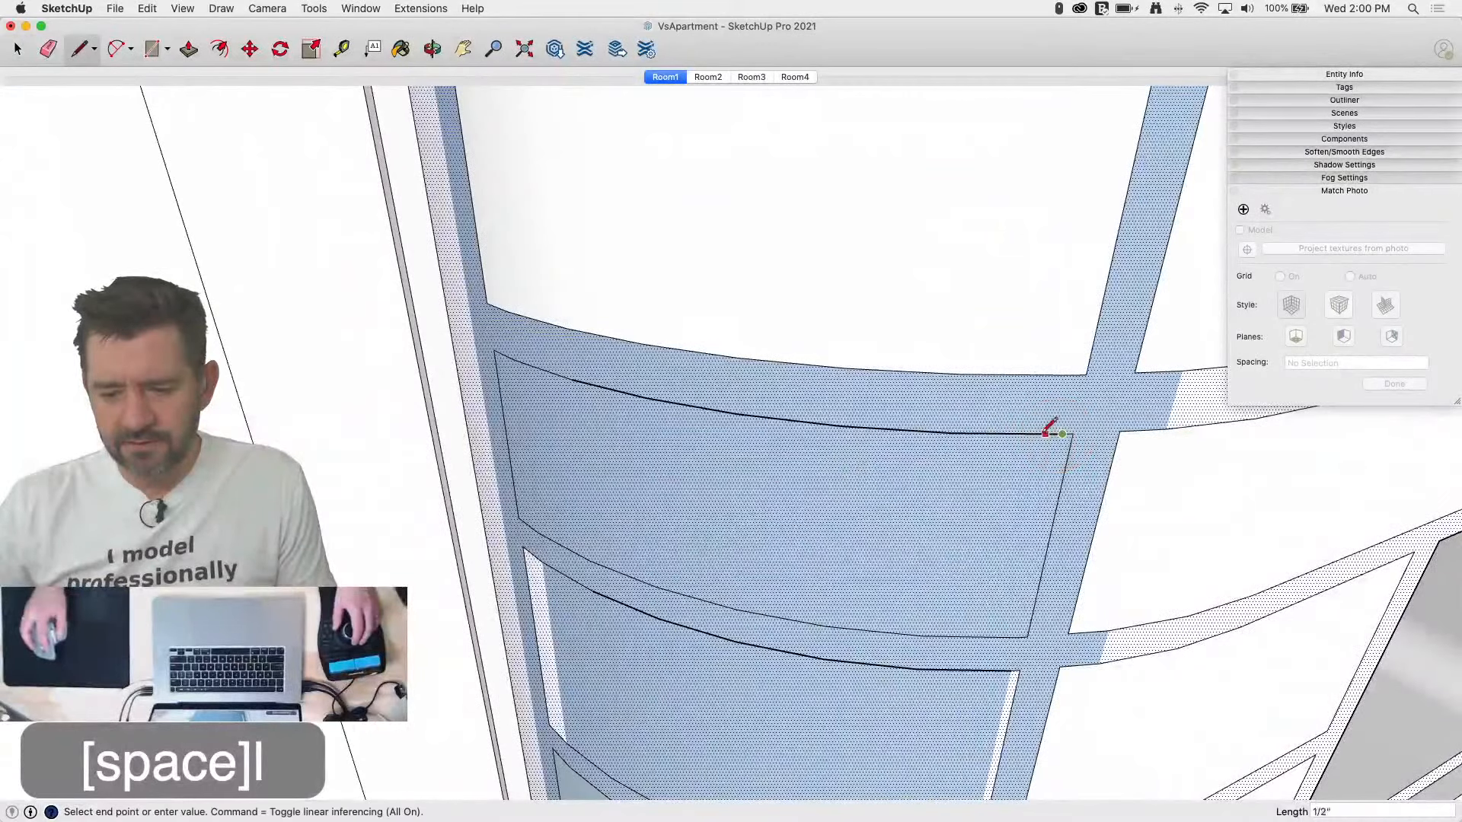
click(1006, 433)
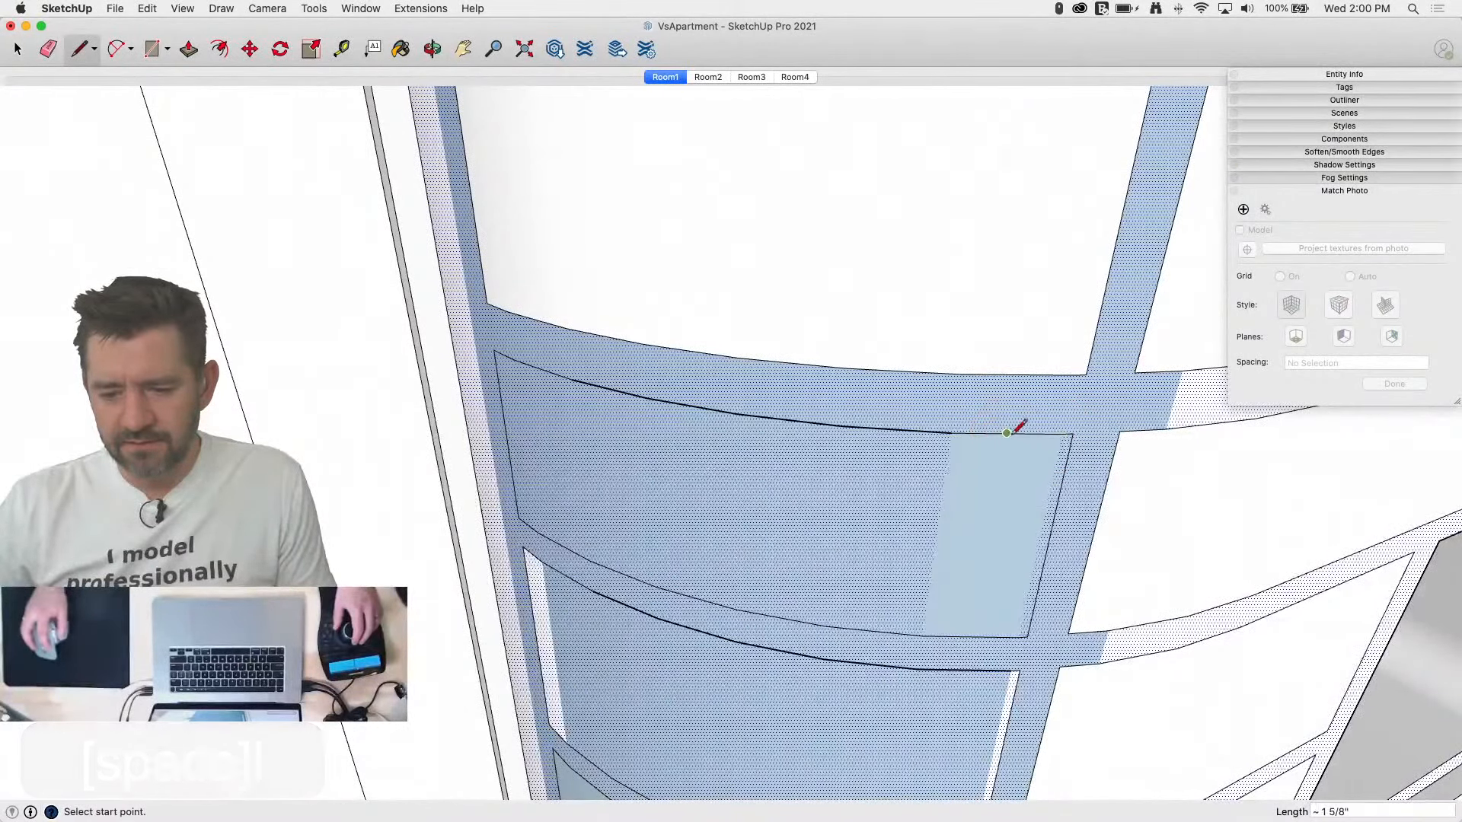
click(951, 432)
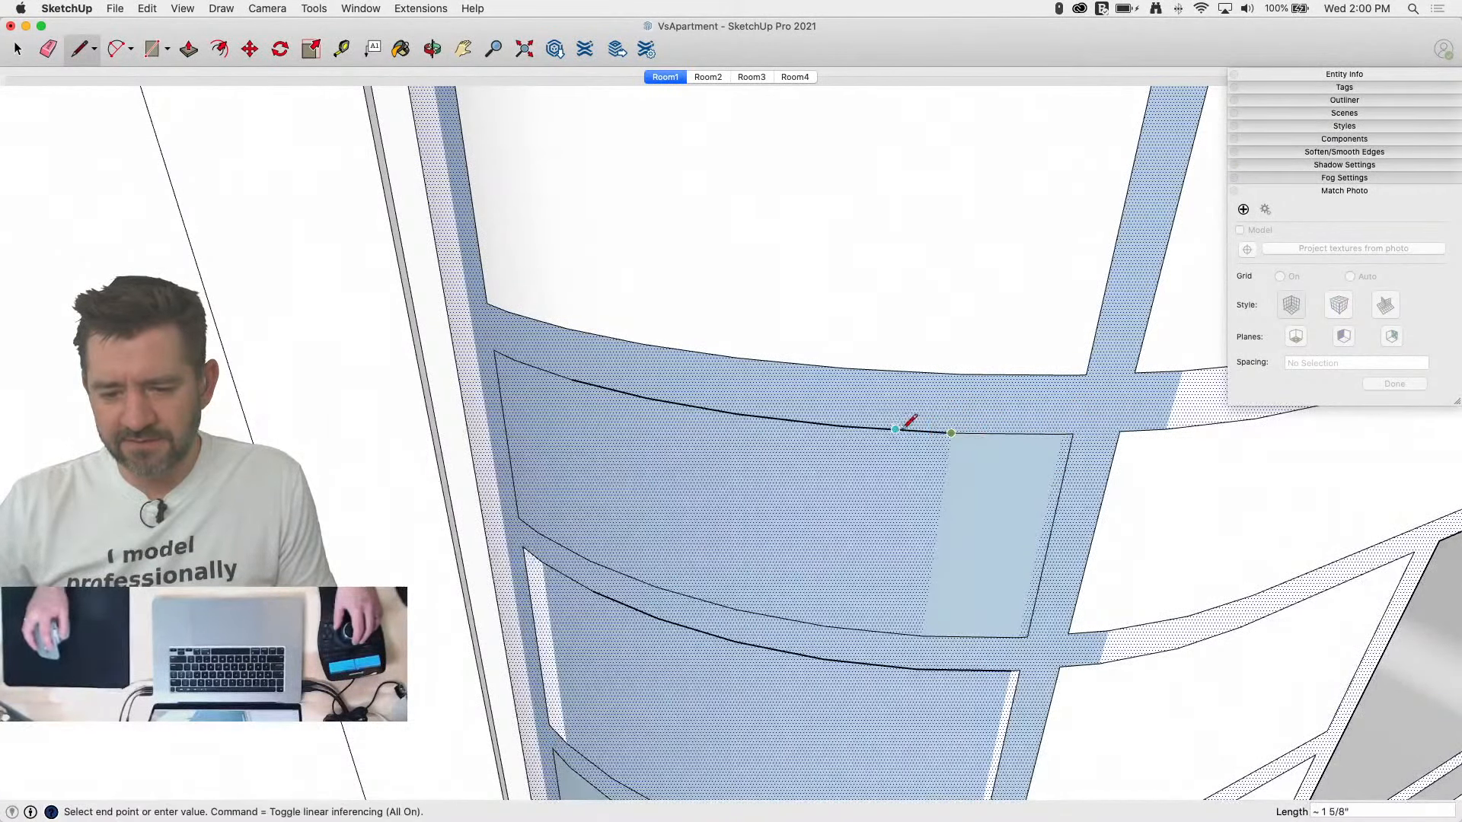
click(840, 425)
click(840, 425)
click(736, 414)
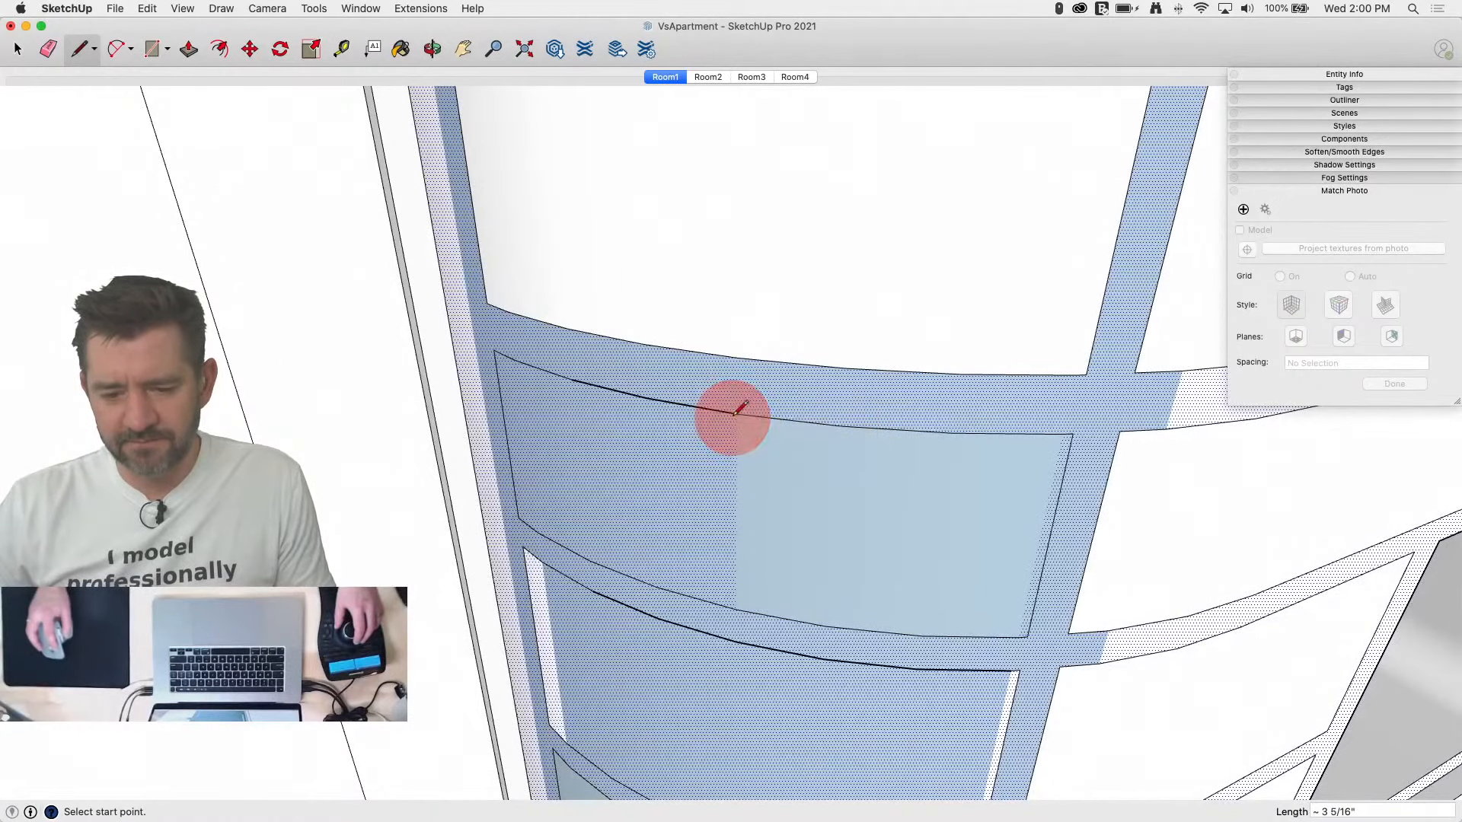
click(736, 415)
click(643, 394)
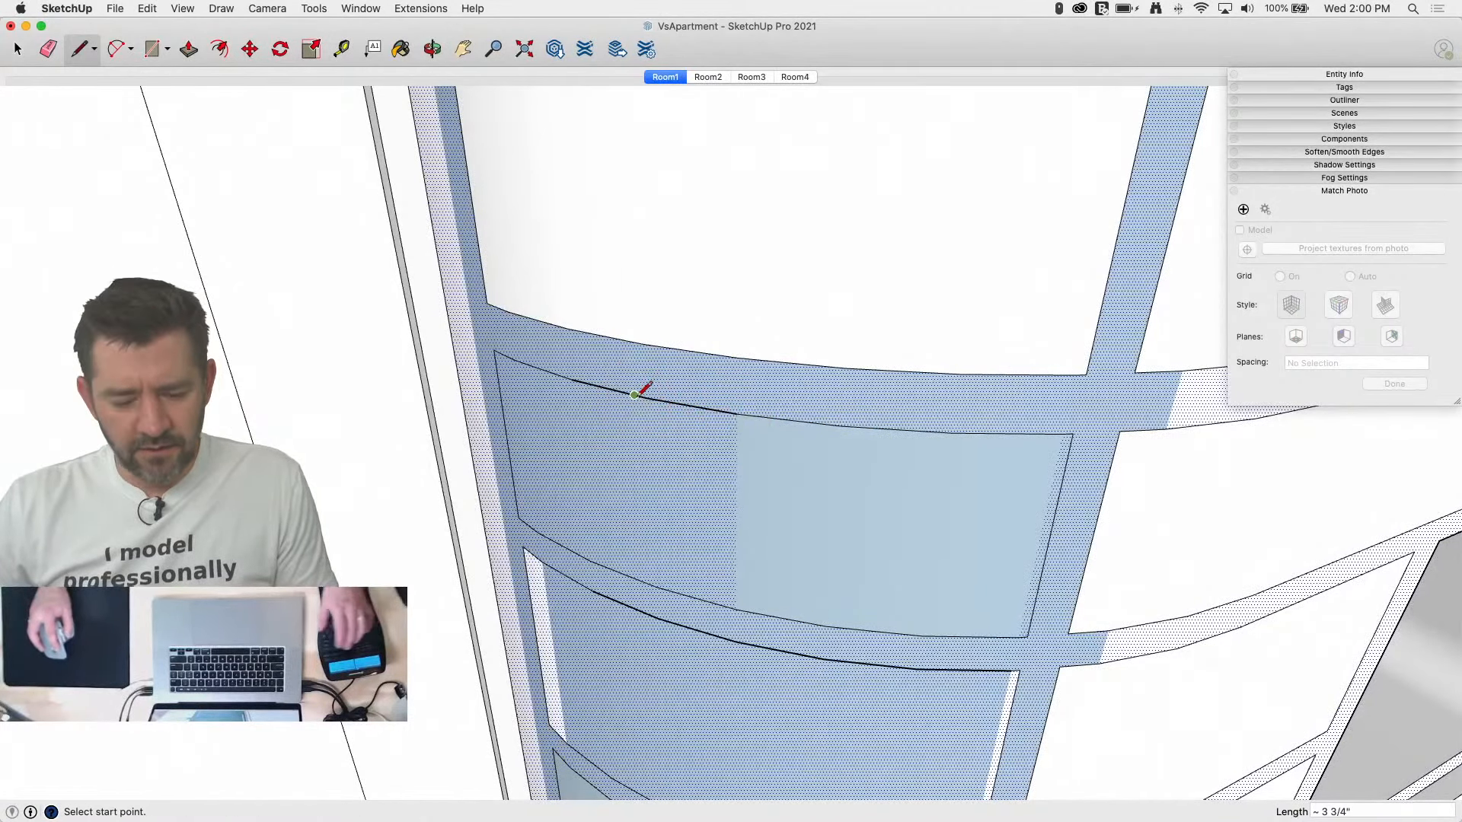
key(super+z)
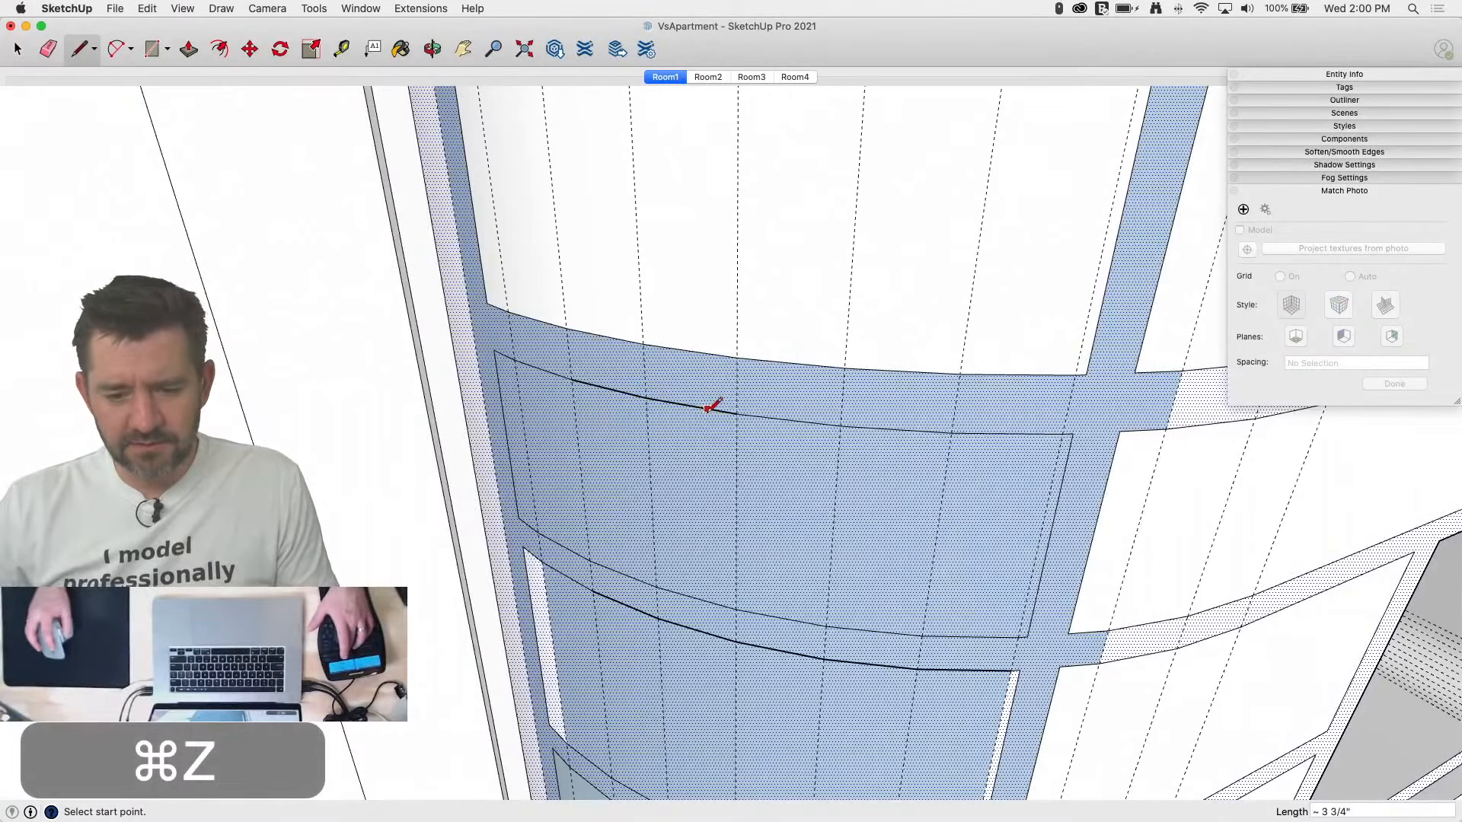
Step: Retrace the remaining top-edge segments of the second curved opening and delete its curved front face
click(735, 413)
click(645, 397)
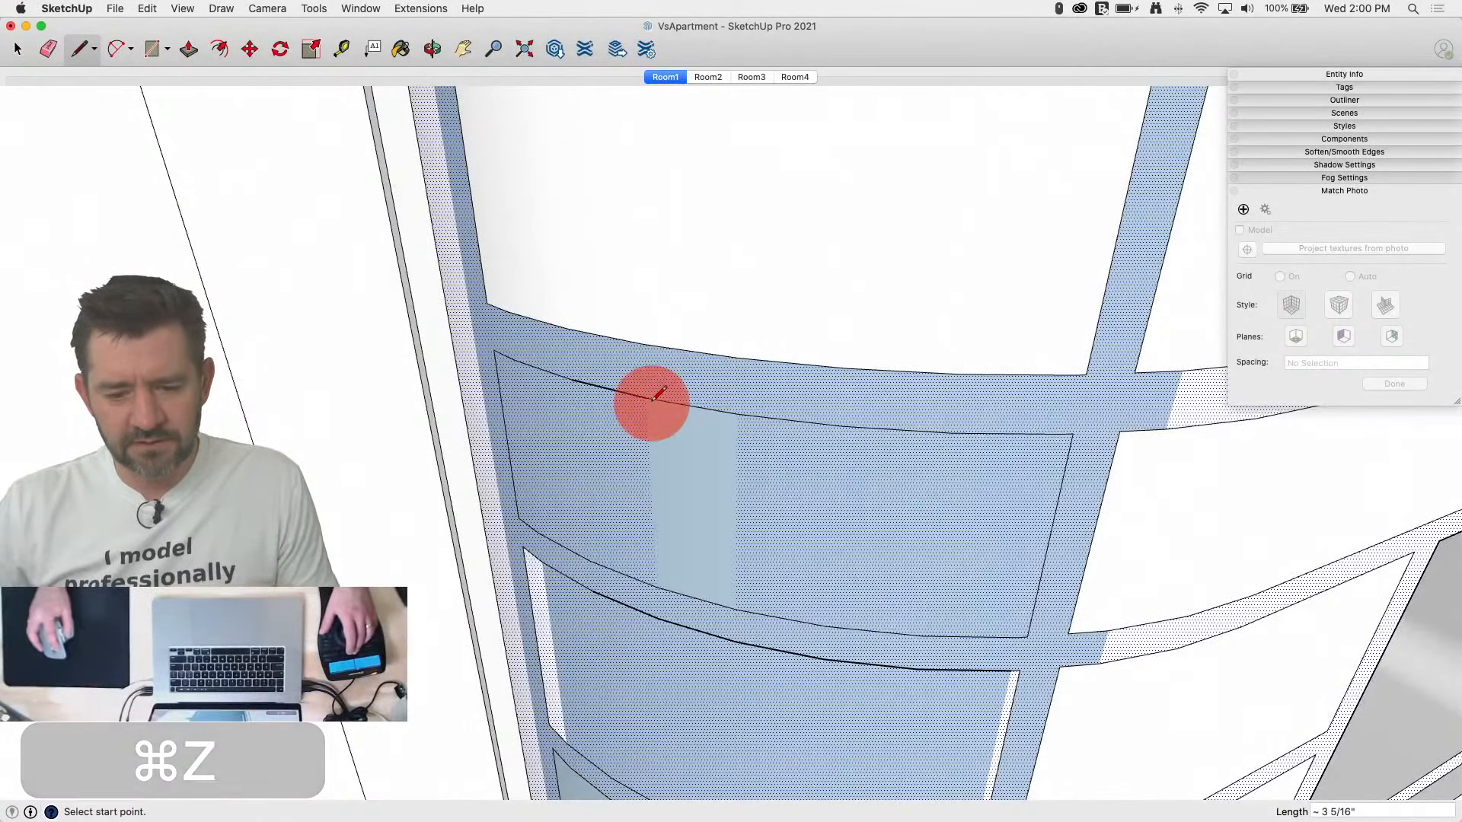
click(646, 398)
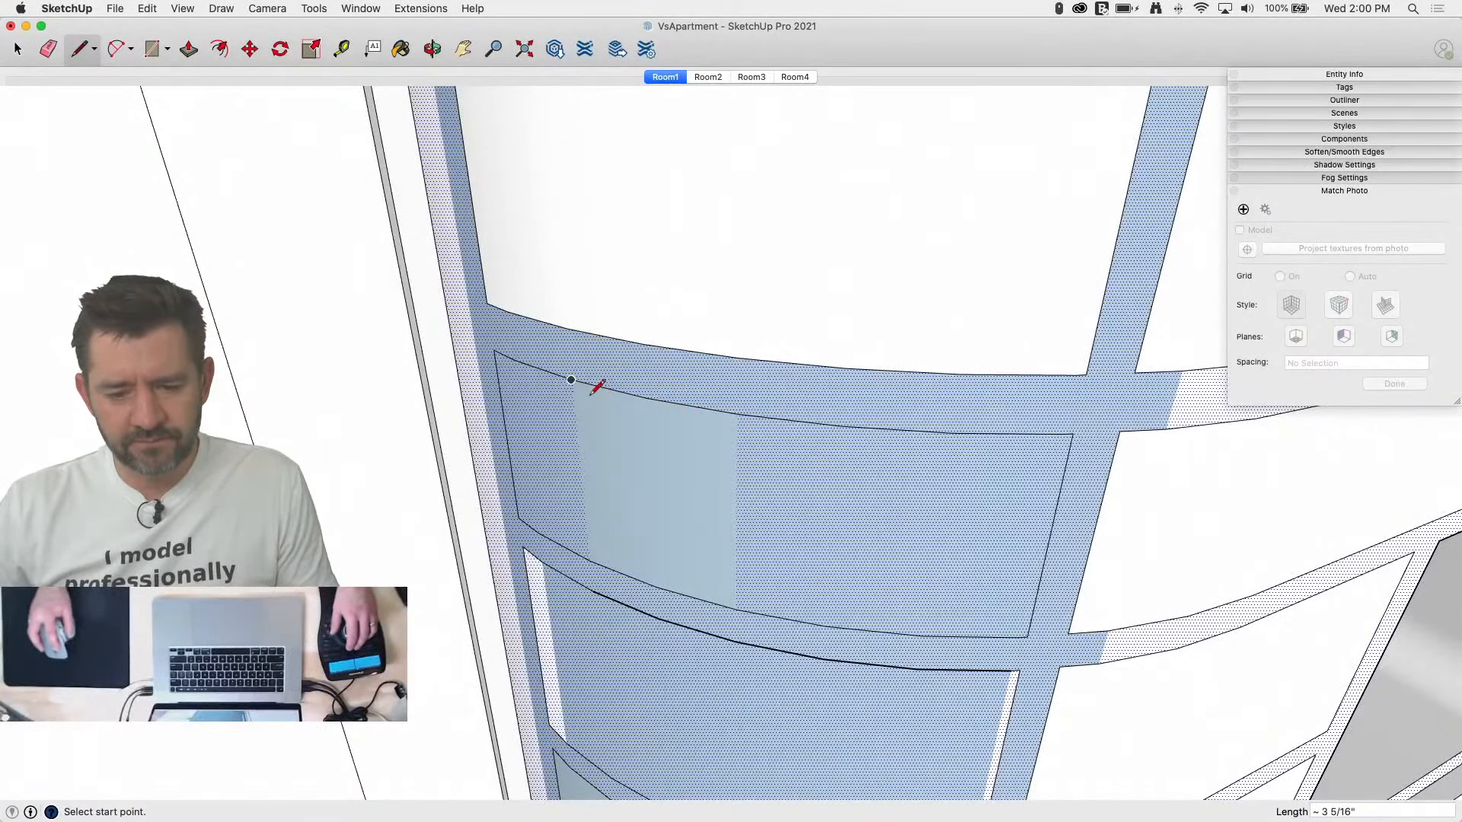
key(space)
click(652, 442)
key(BackSpace)
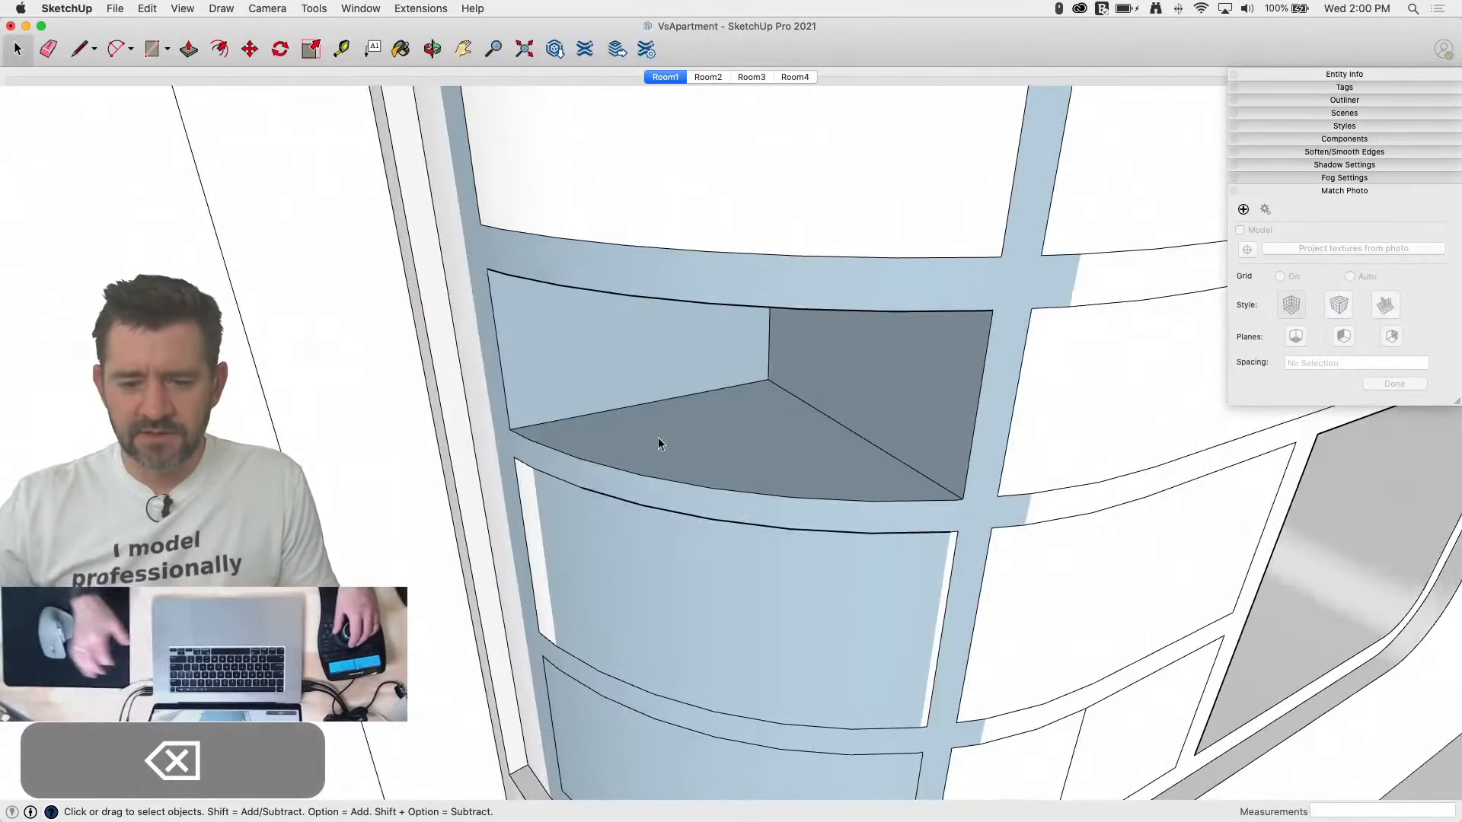
Step: Delete the front faces of the uppermost curved opening and the three upper straight openings
click(850, 415)
key(BackSpace)
click(663, 405)
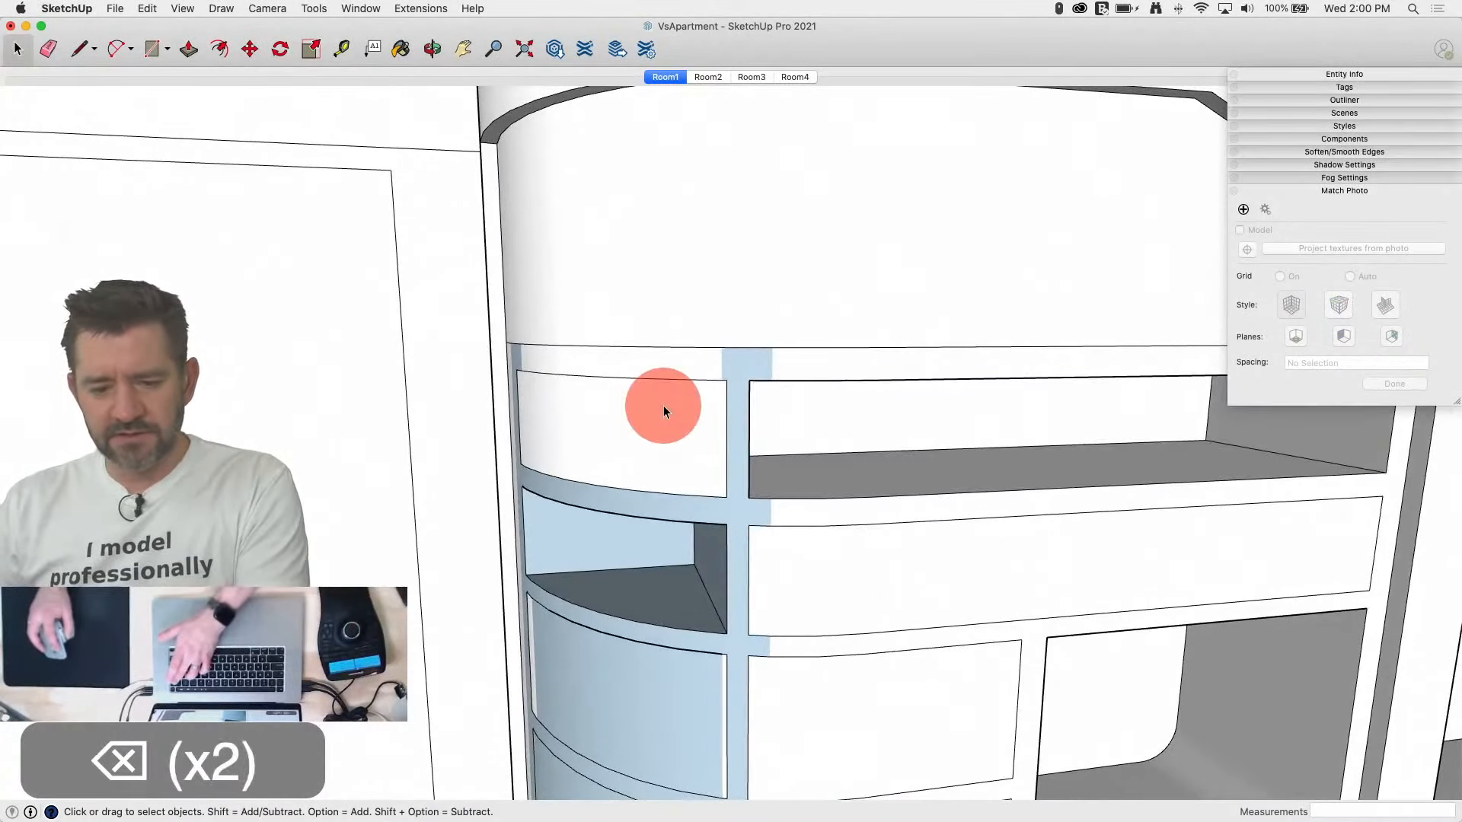
key(BackSpace)
click(903, 578)
key(BackSpace)
click(910, 710)
key(BackSpace)
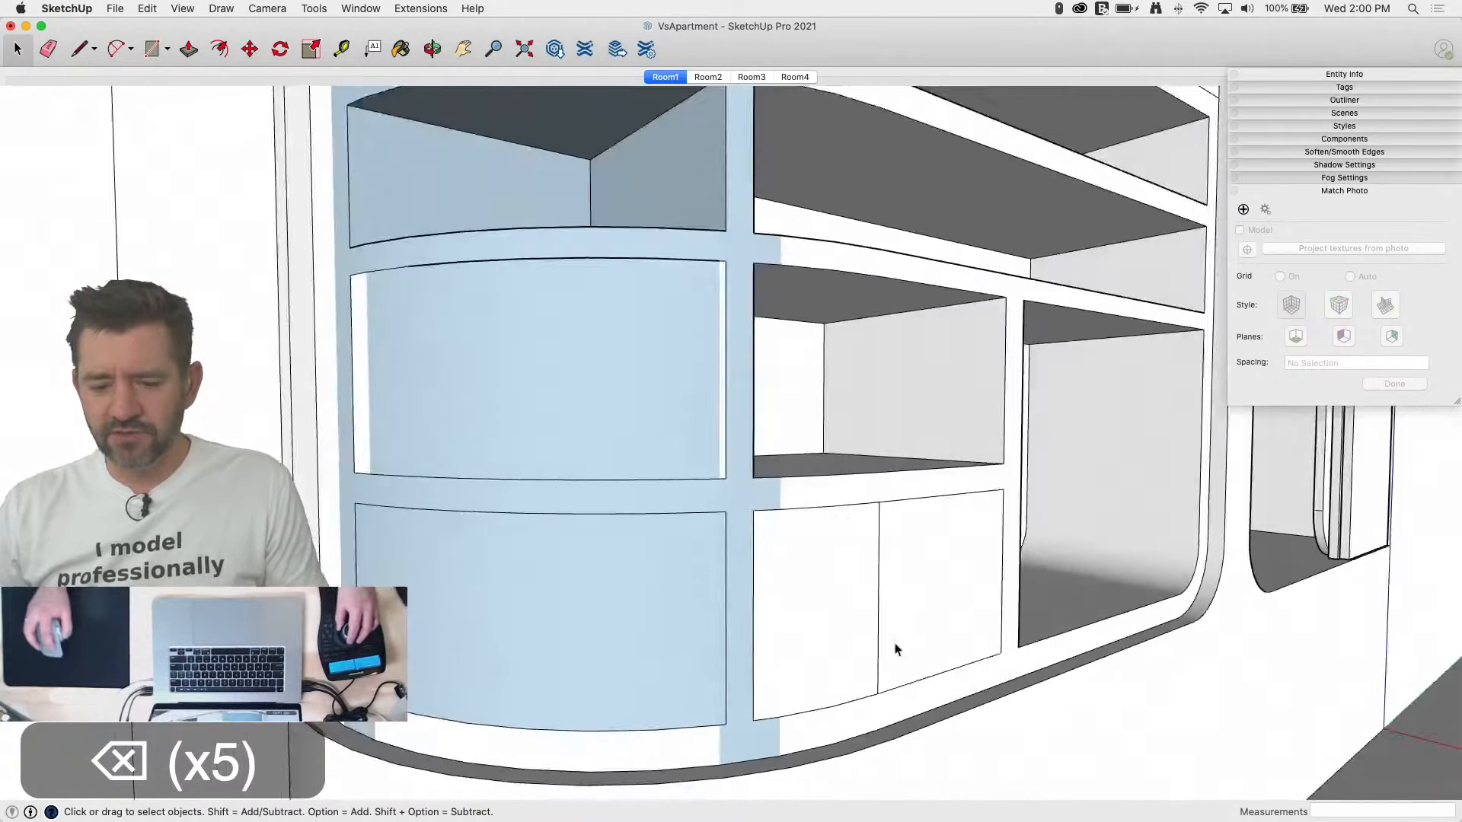
Step: Clear the divided front of the lowest straight opening and delete the front face of the lowest curved opening
key(e)
click(918, 547)
key(space)
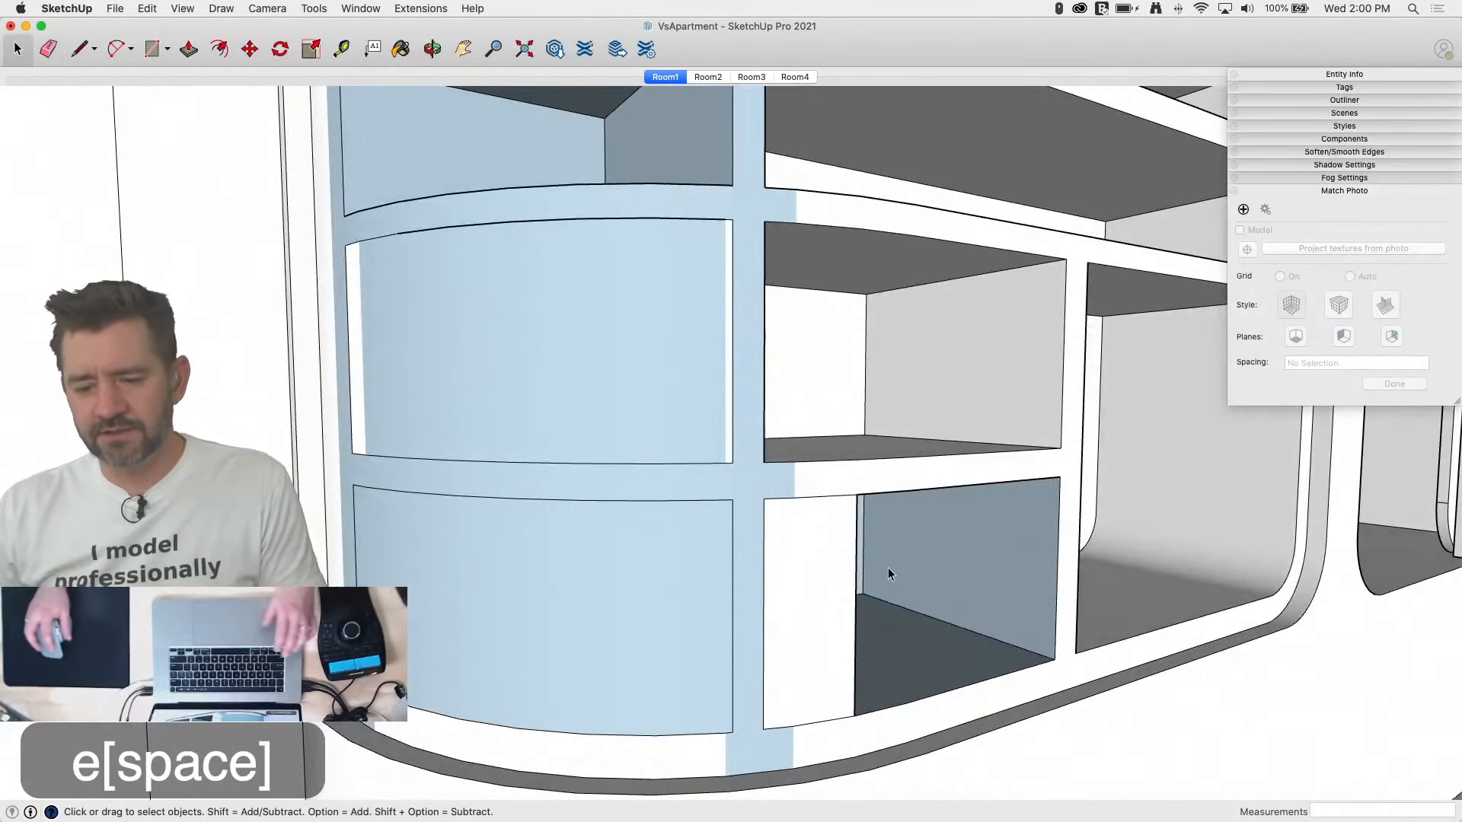
click(825, 594)
key(BackSpace)
click(590, 623)
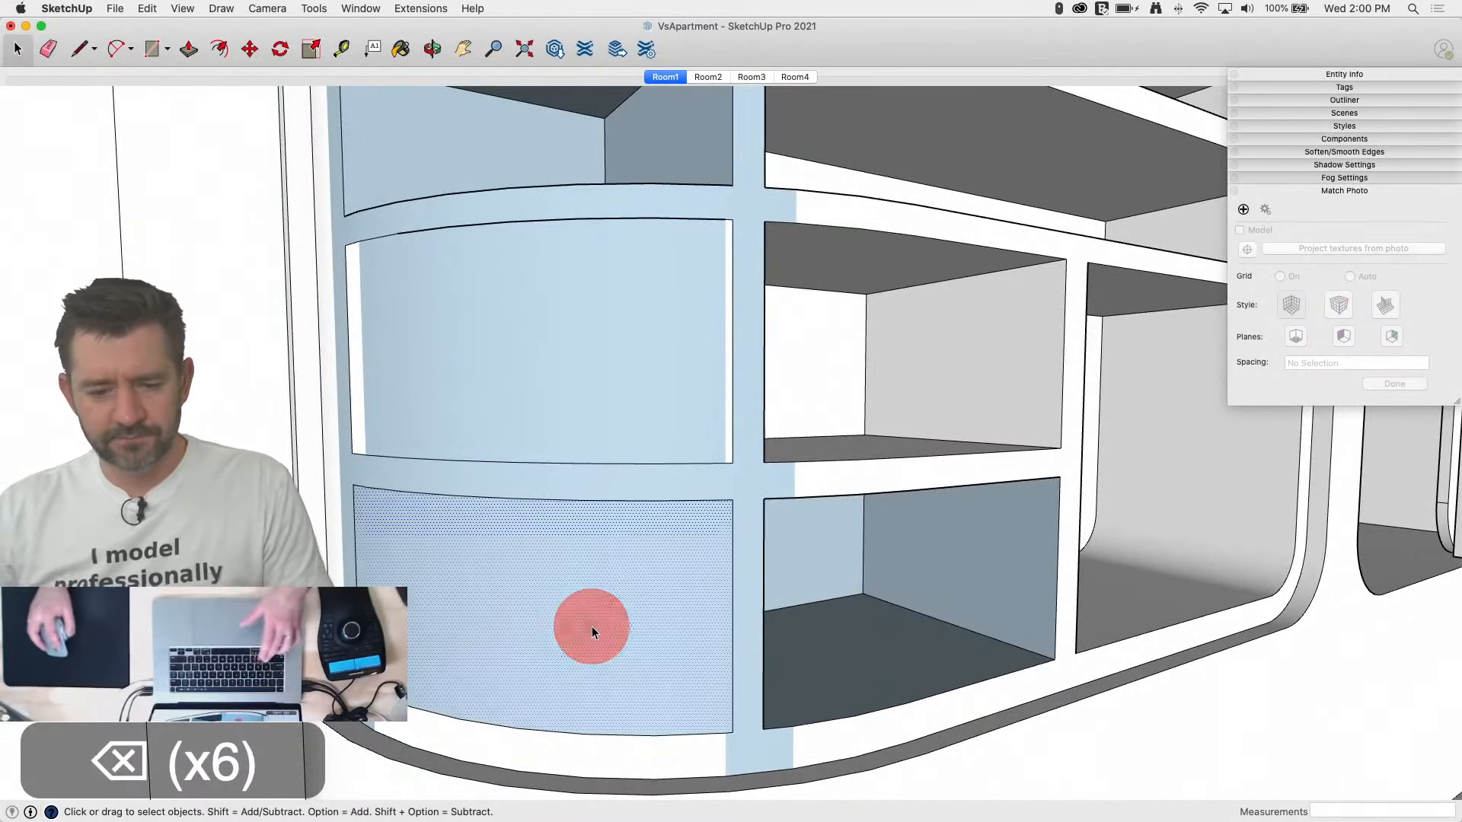
key(BackSpace)
Step: Retrace the top edge of the third curved opening with line segments between the arc's endpoints
triple_click(554, 331)
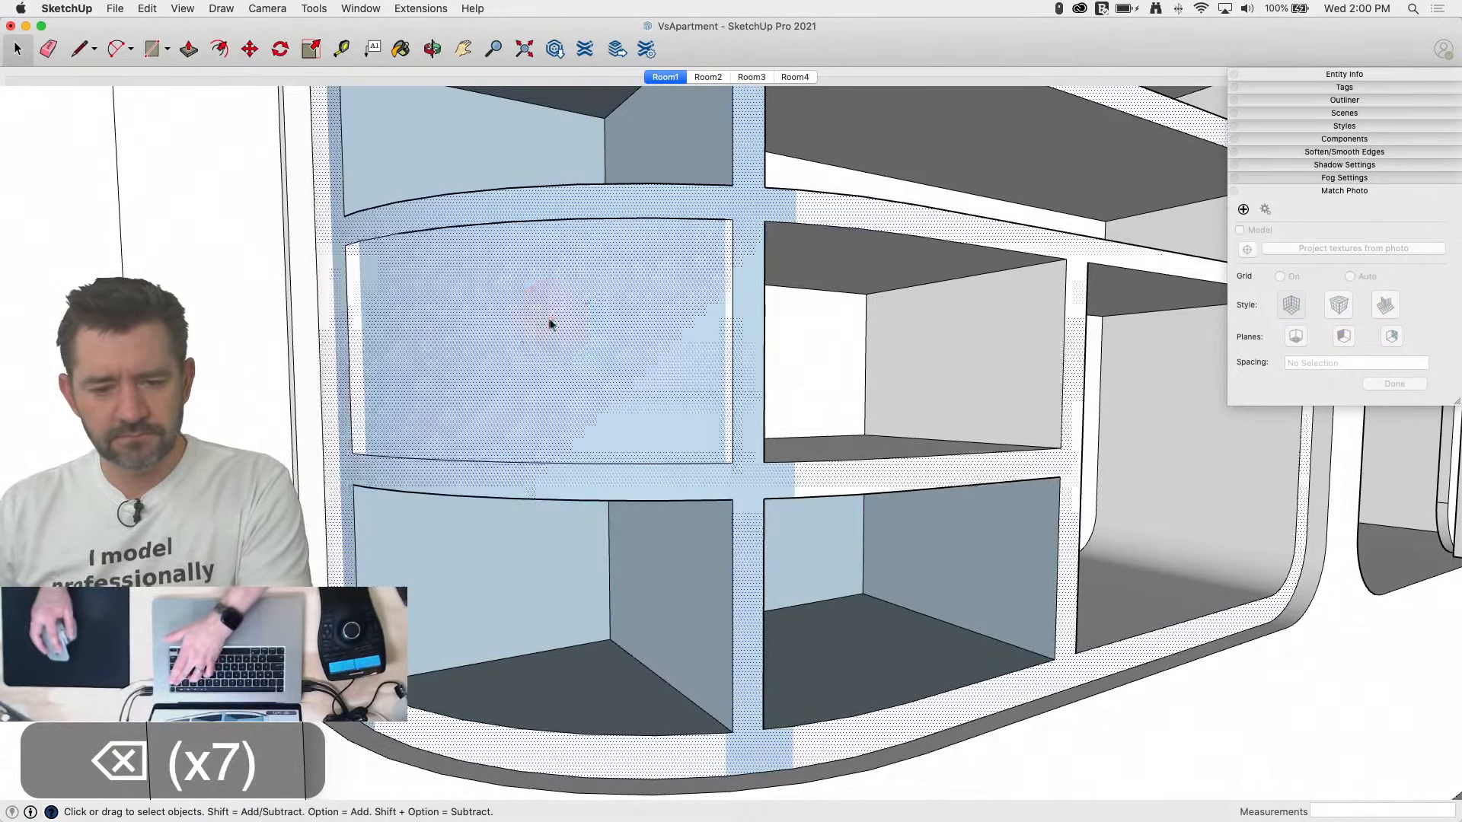
key(l)
scroll(400, 243, up, 2)
click(395, 234)
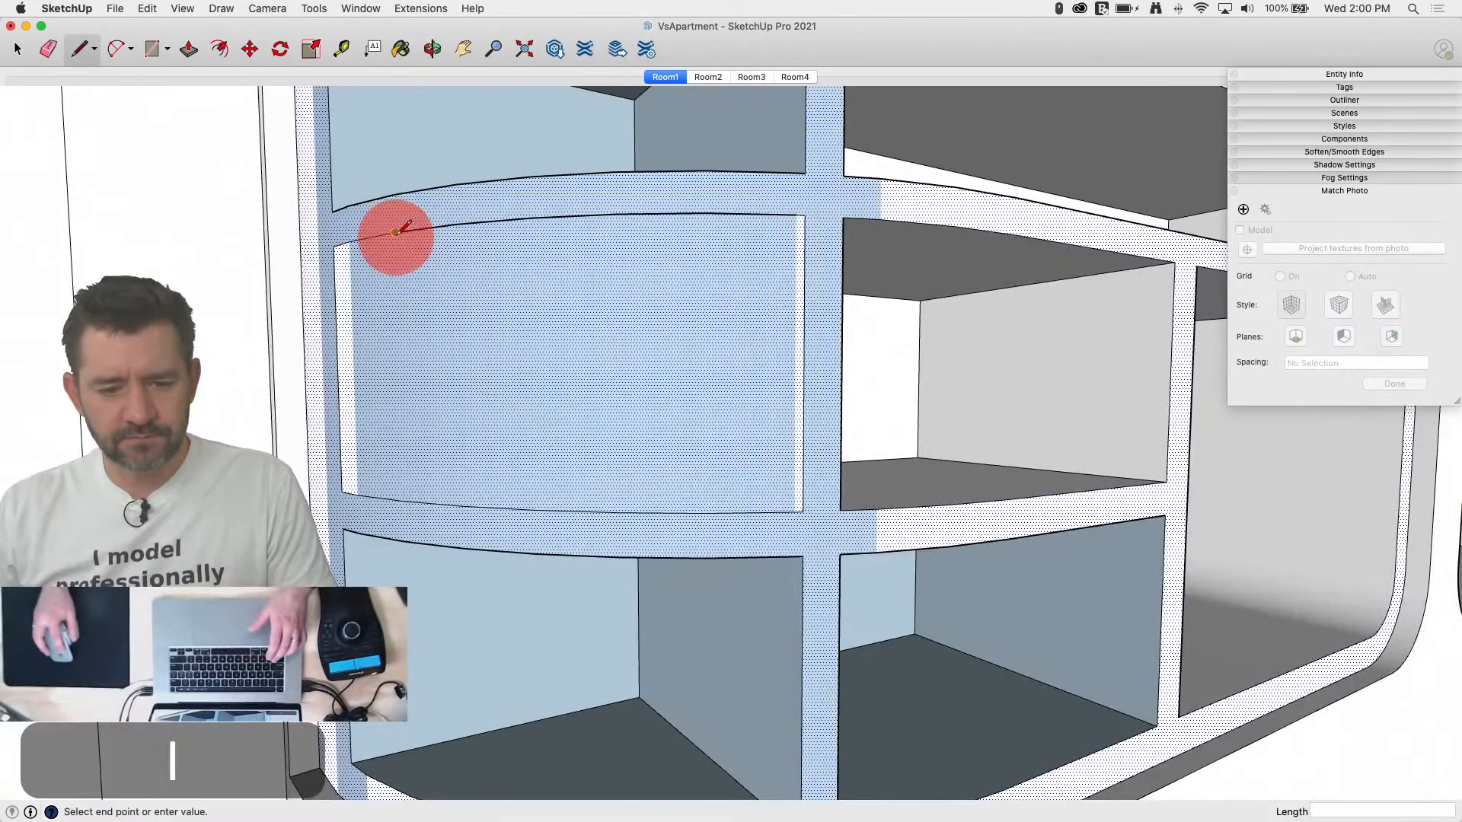
click(459, 225)
click(456, 226)
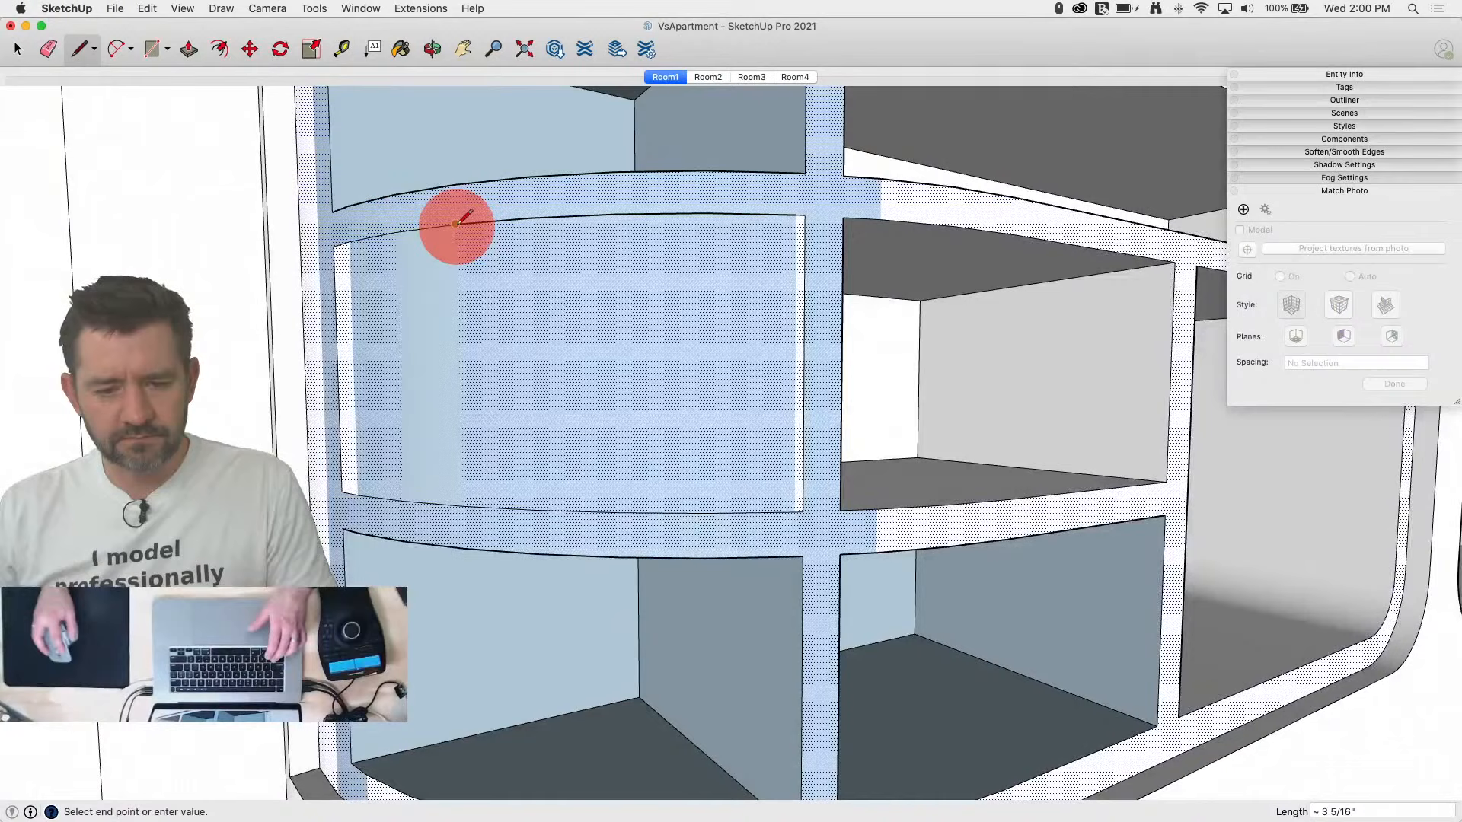
click(530, 217)
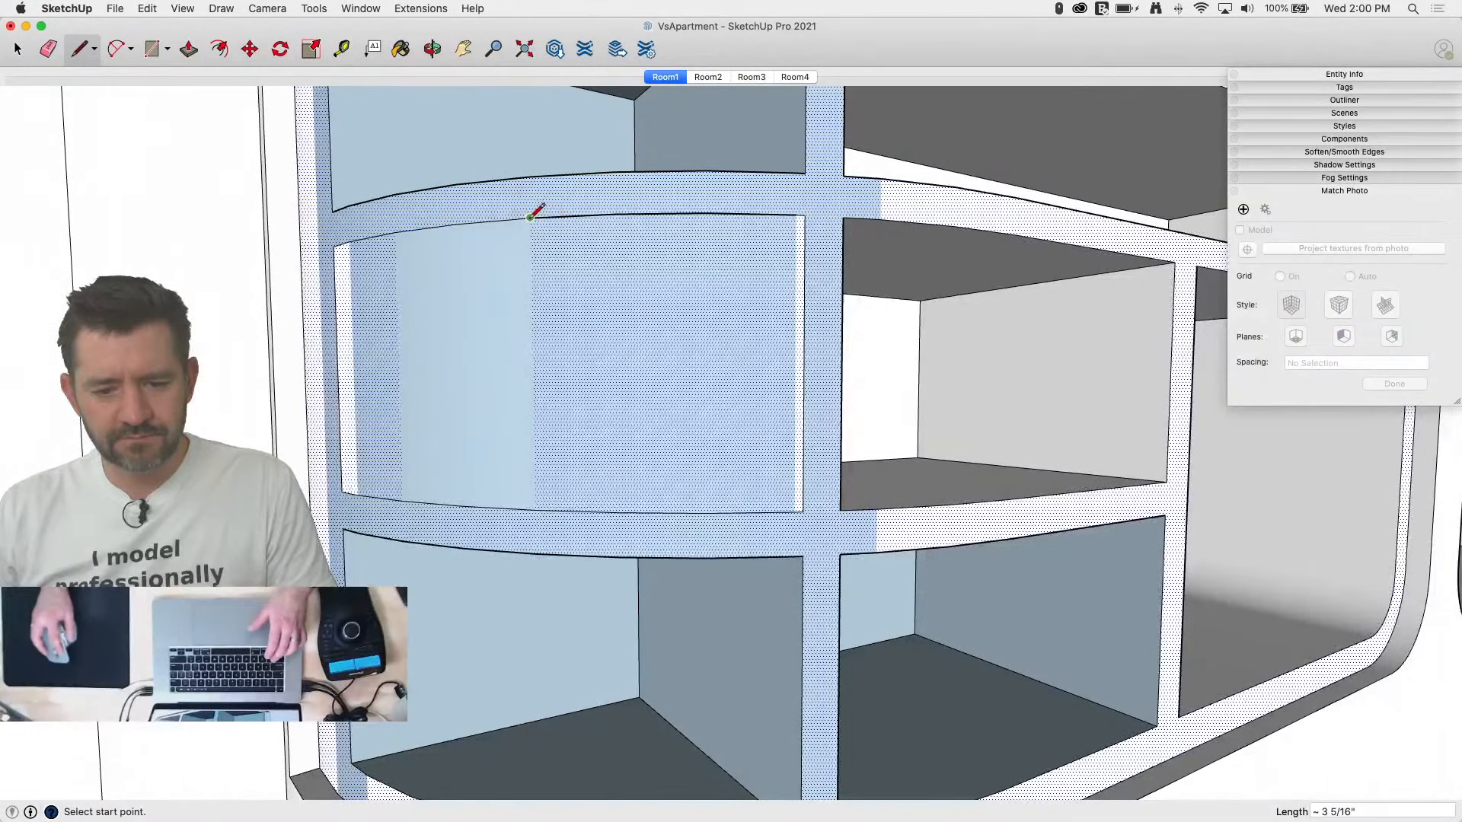
click(616, 213)
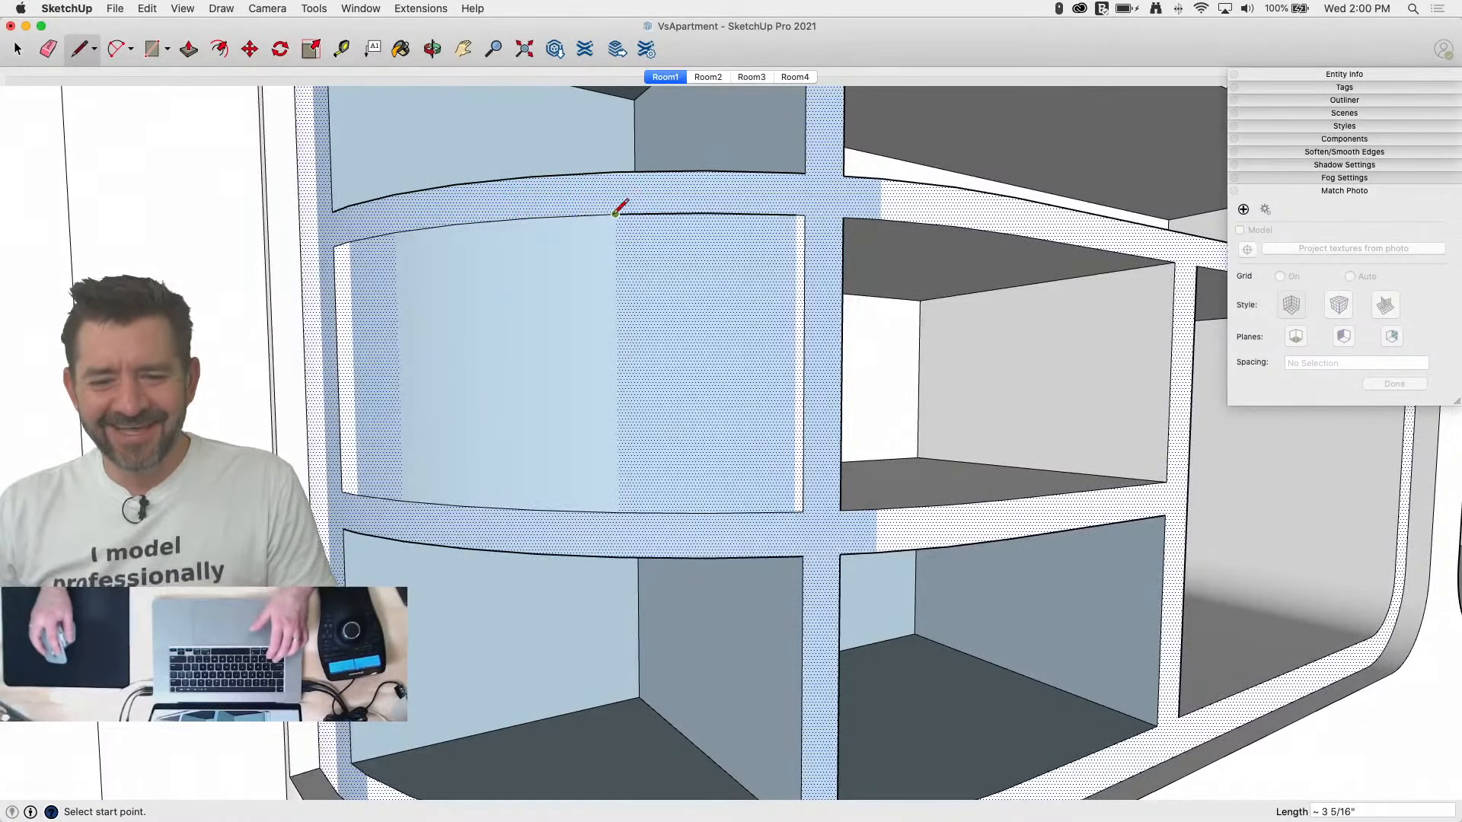
click(707, 212)
click(800, 216)
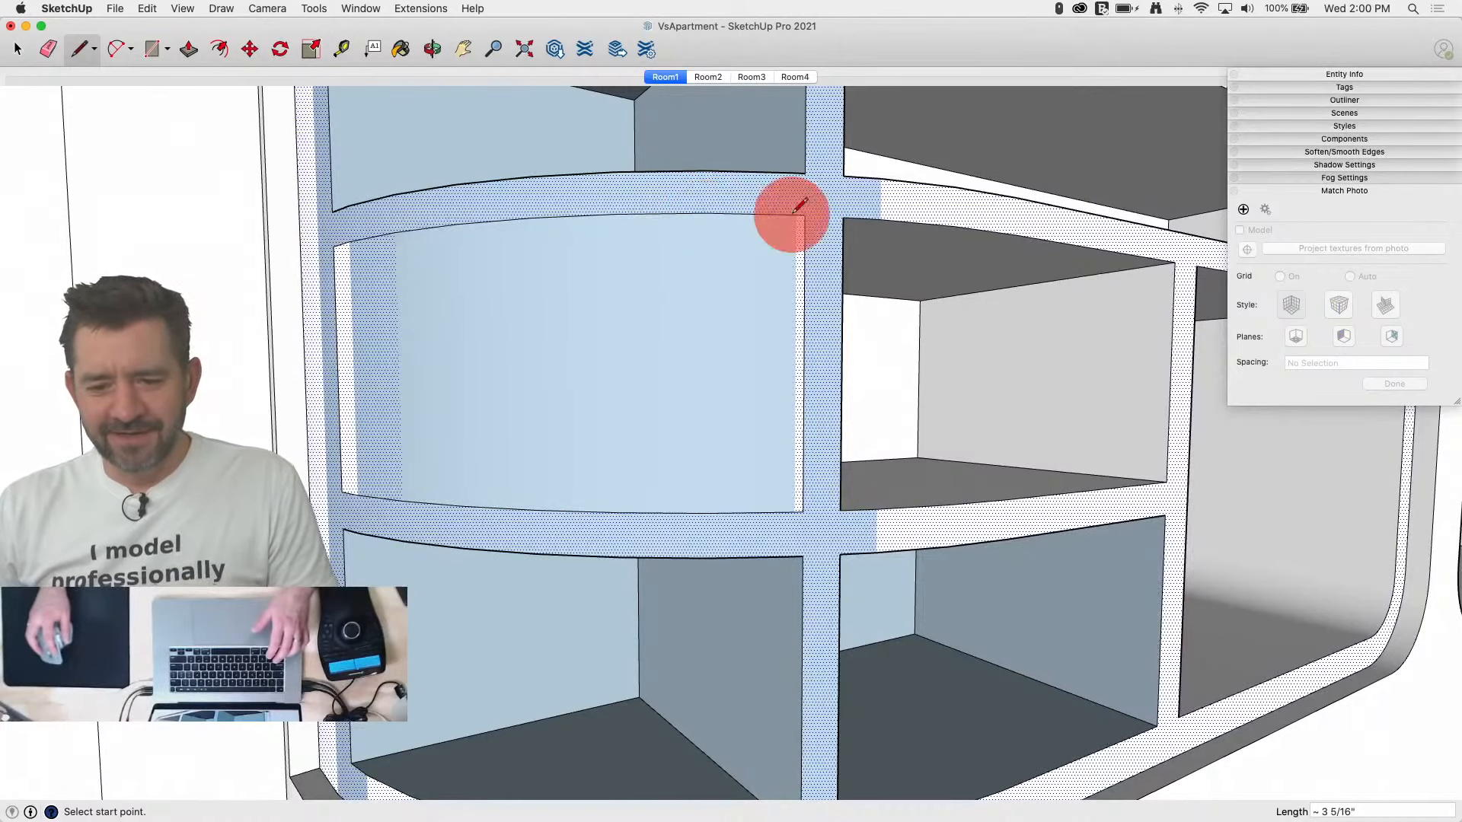
Step: Delete the third curved opening's front face and orient the cabinet's faces to match the large rounded recess
key(space)
click(653, 391)
key(BackSpace)
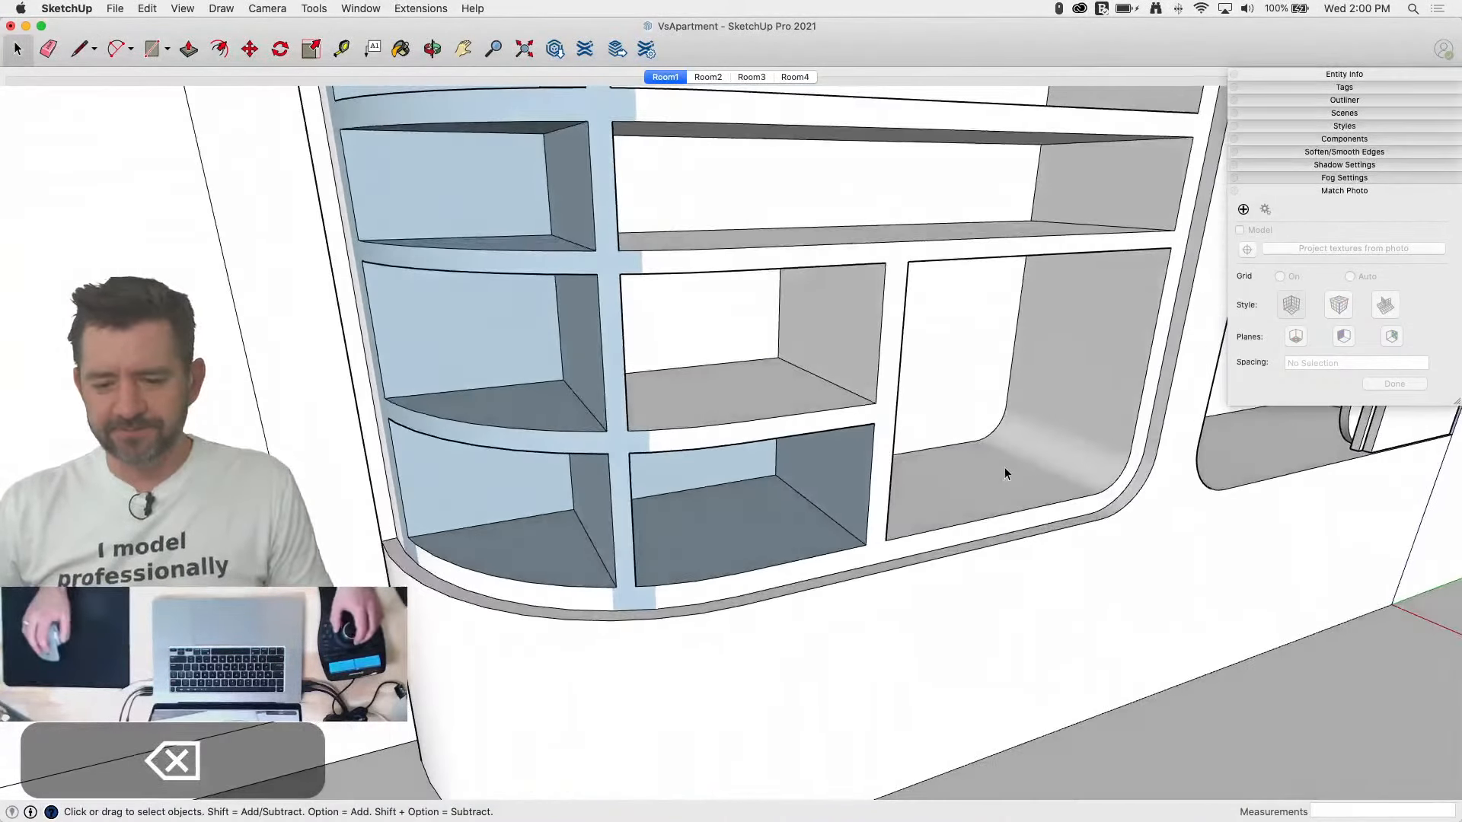
right_click(1003, 471)
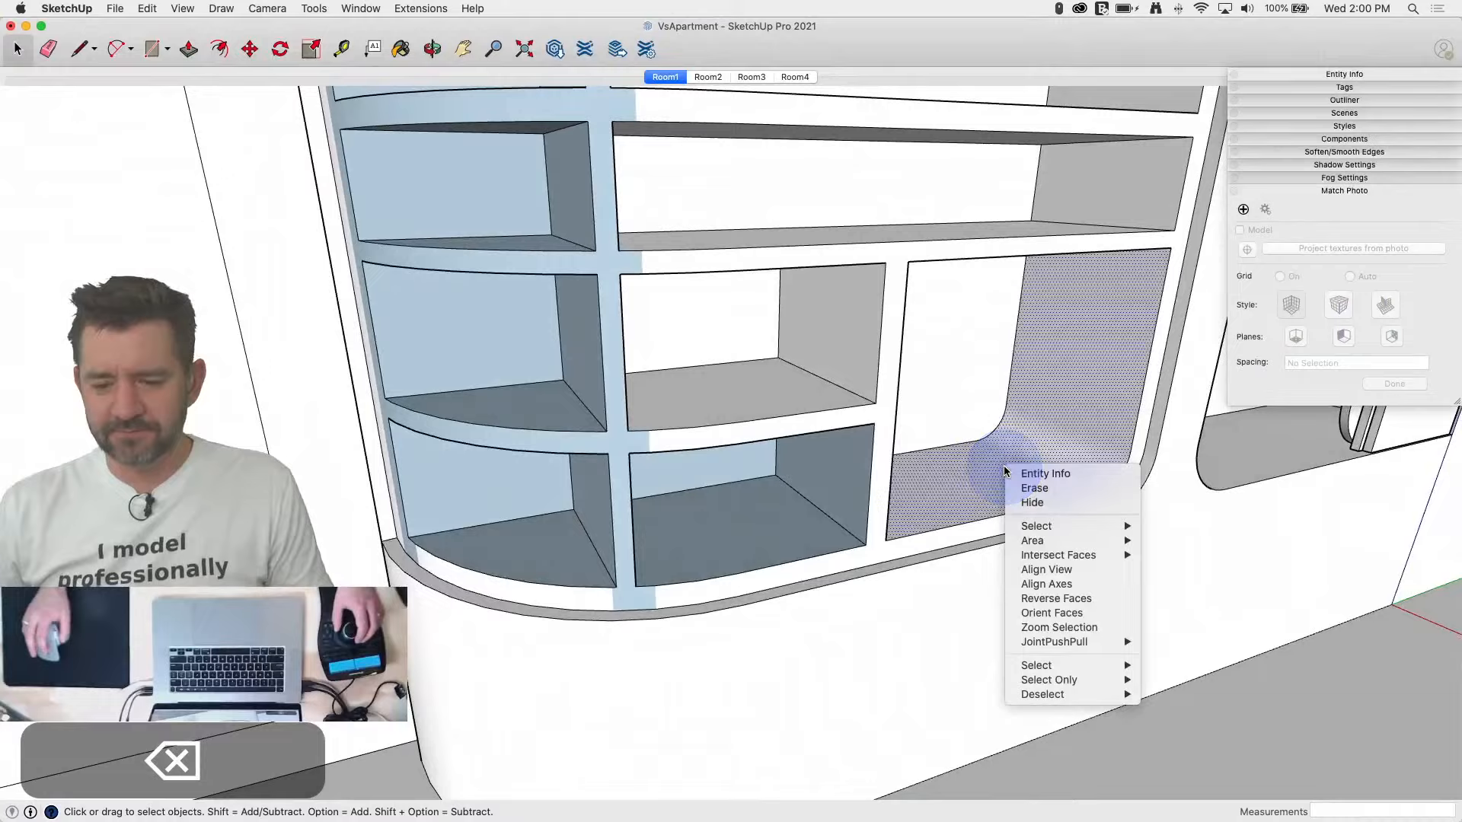
click(1089, 612)
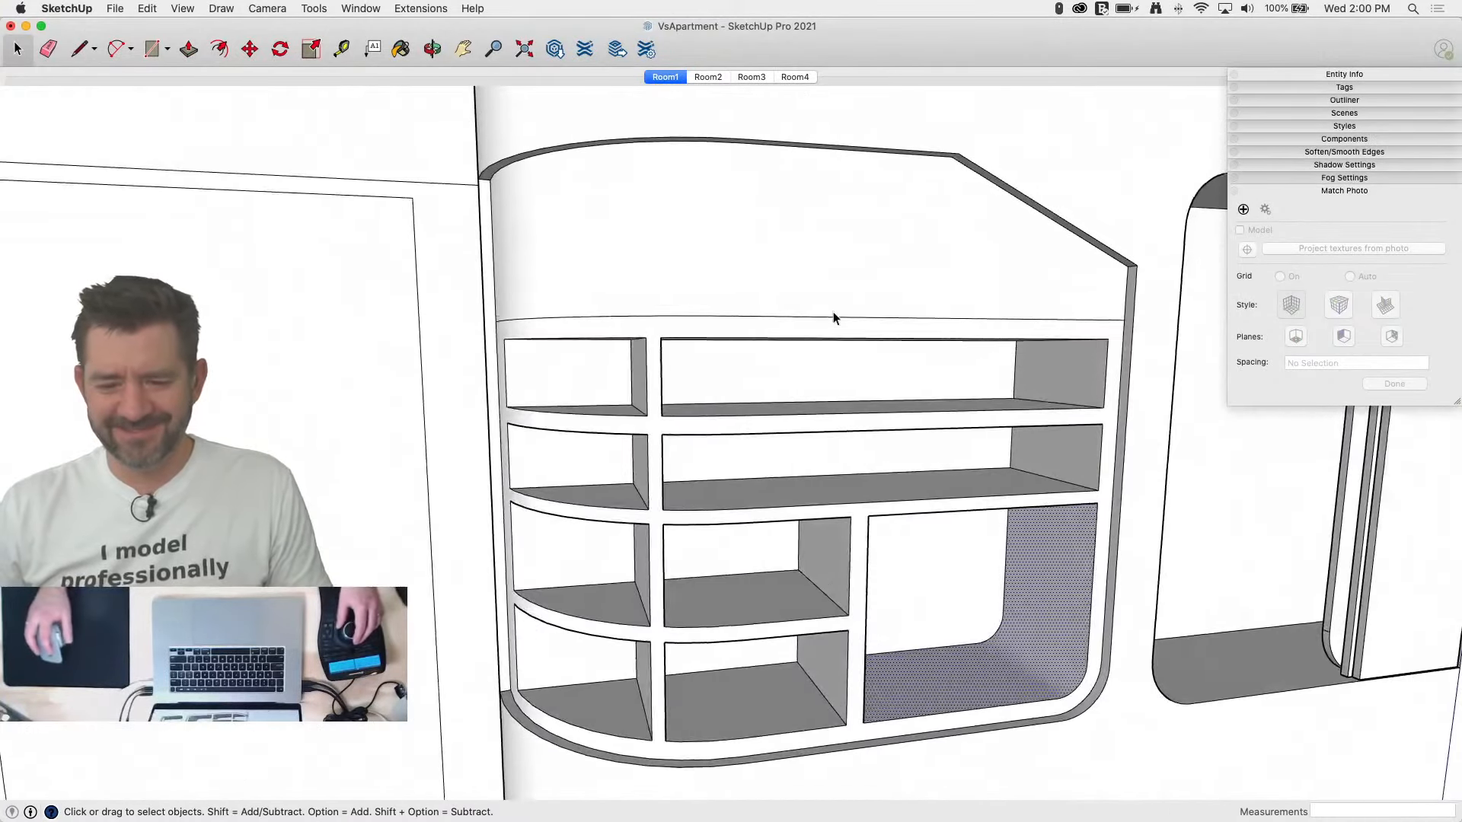
Step: Return to the Room1 matched view and project its photo onto the zebra-patterned panel above the shelves
click(668, 77)
scroll(440, 433, up, 6)
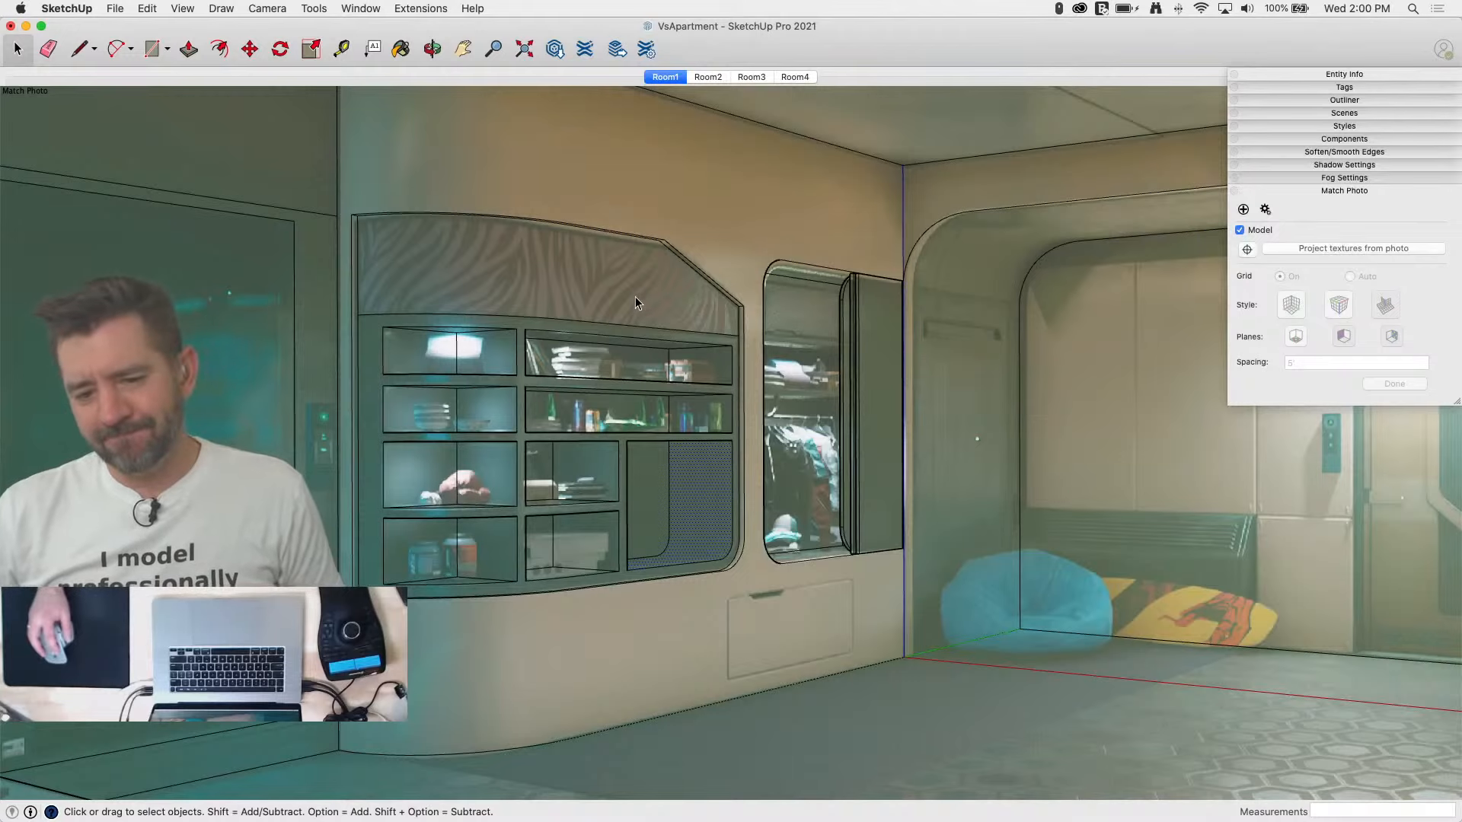
right_click(605, 300)
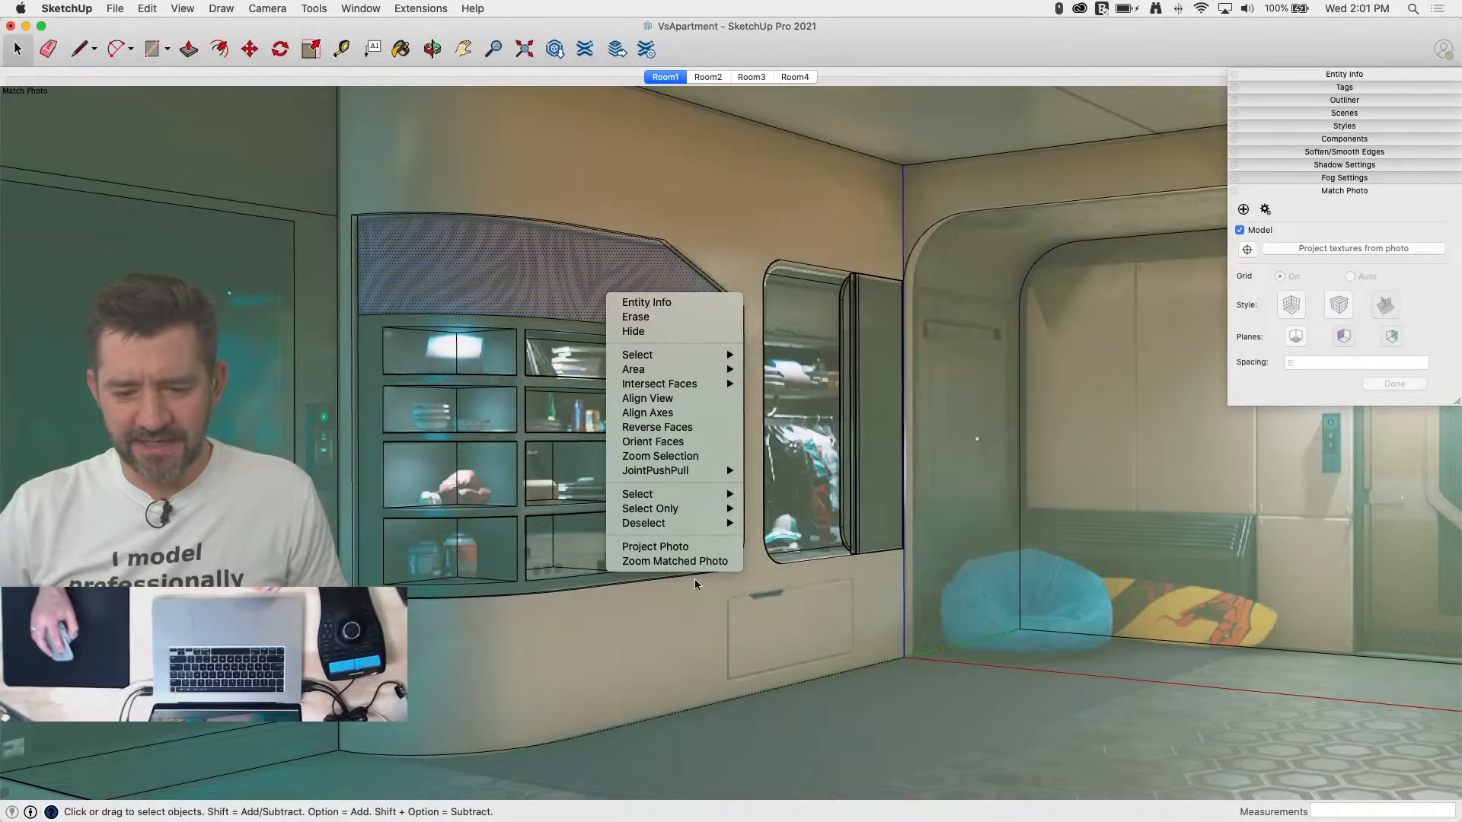
click(655, 547)
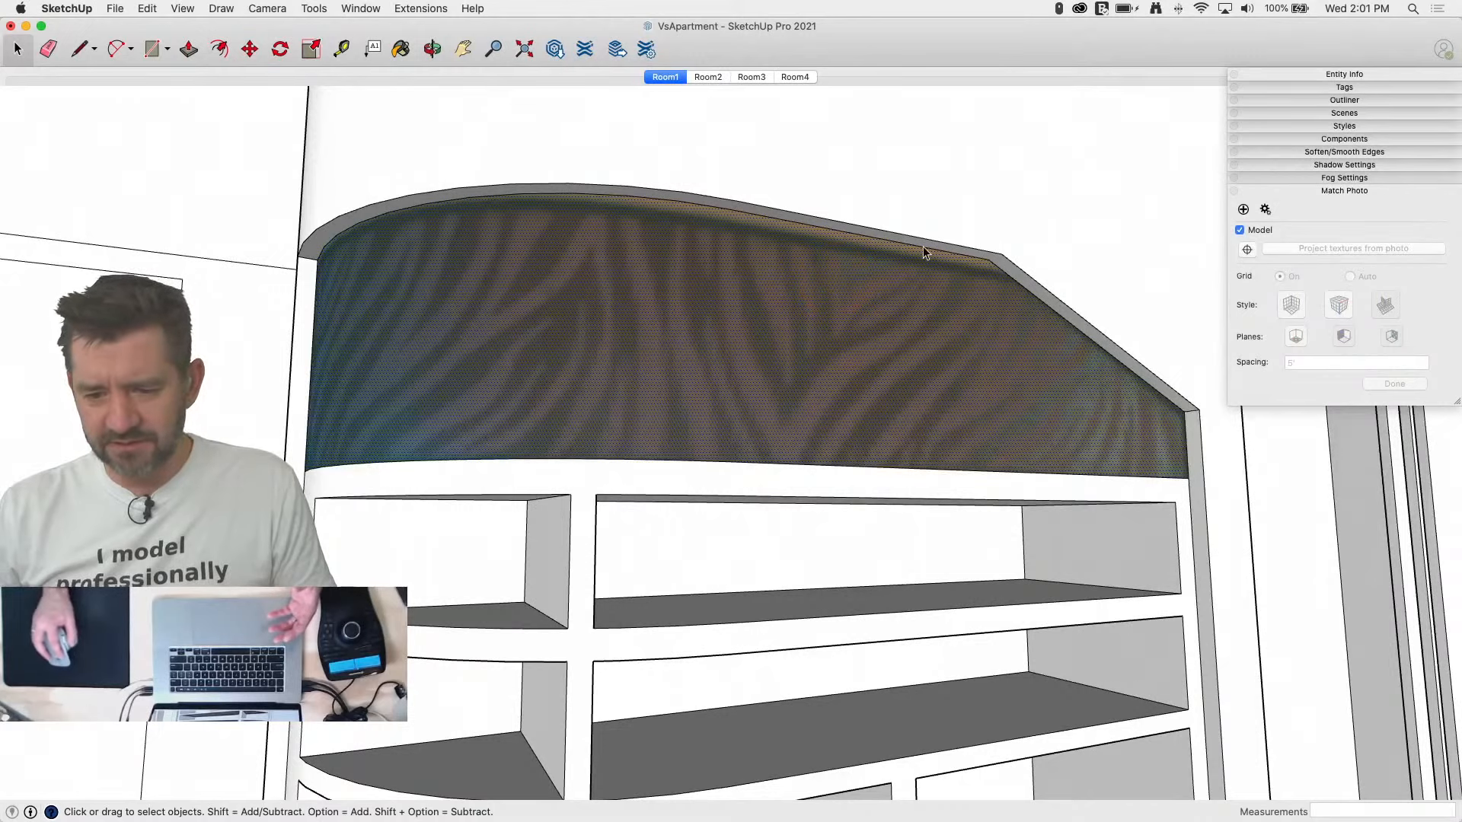
Step: Display the hidden geometry and select only the flat section of the zebra-patterned upper panel
right_click(741, 324)
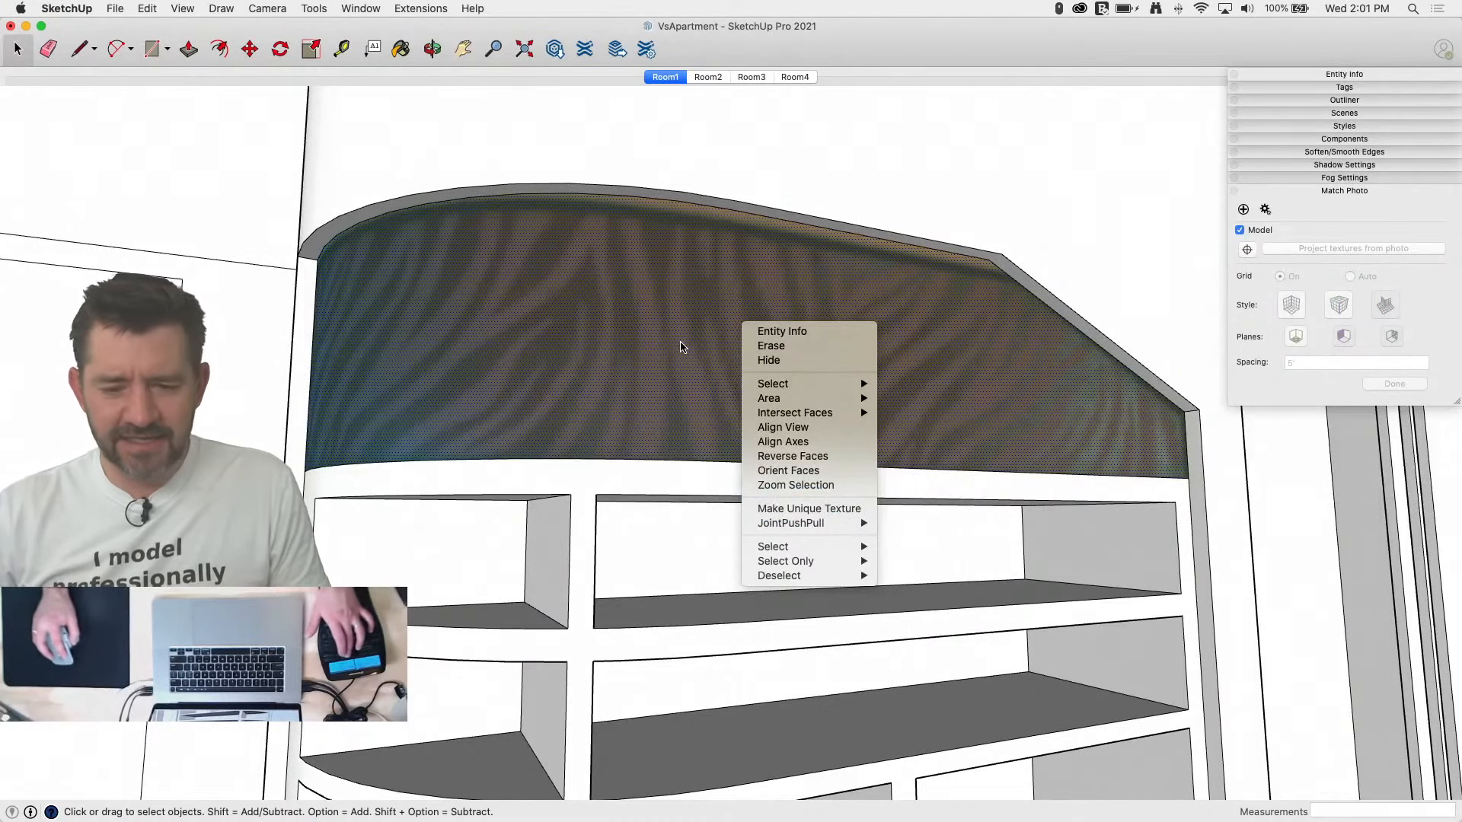
click(758, 234)
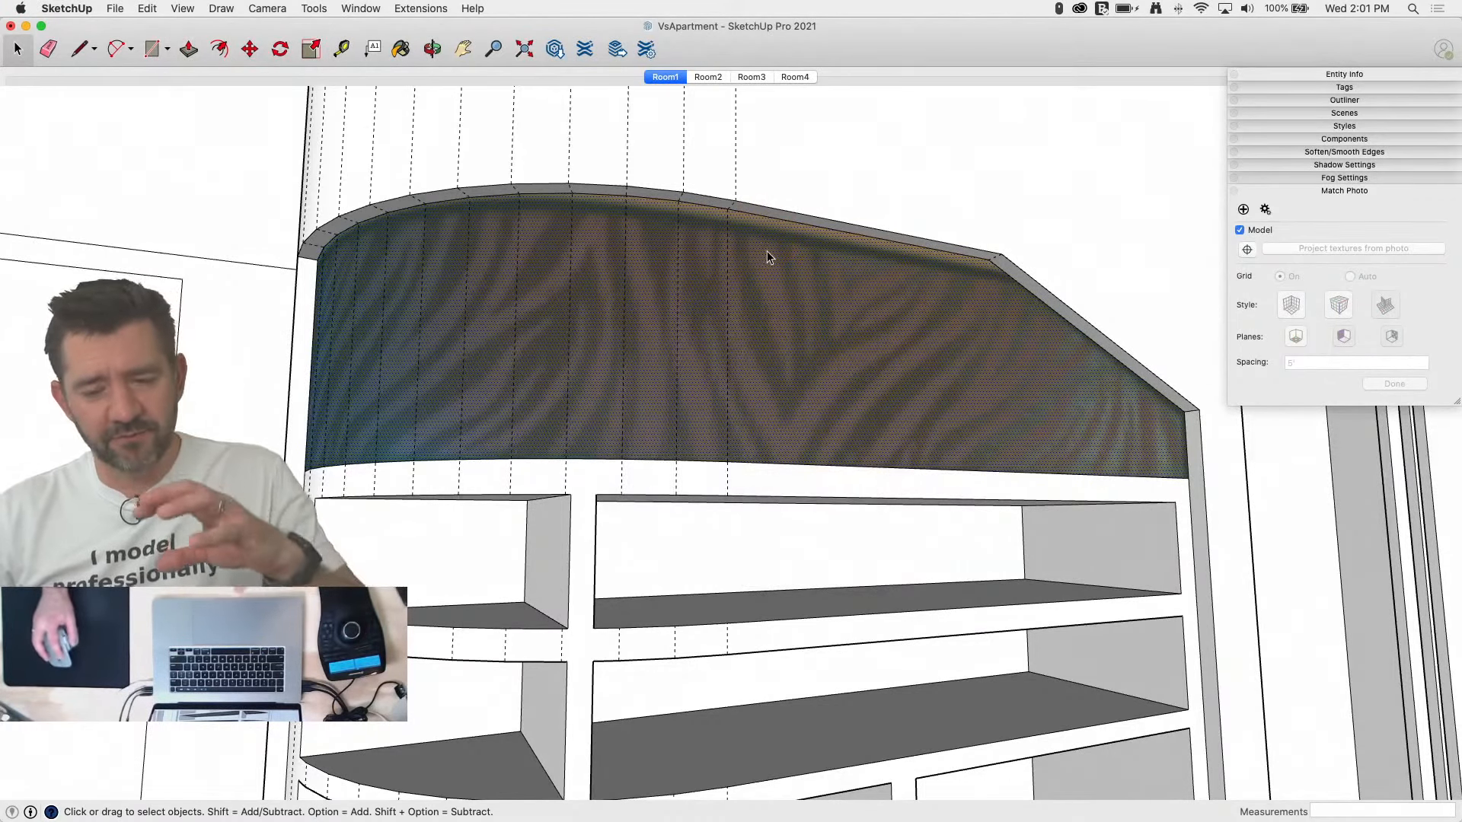
click(782, 265)
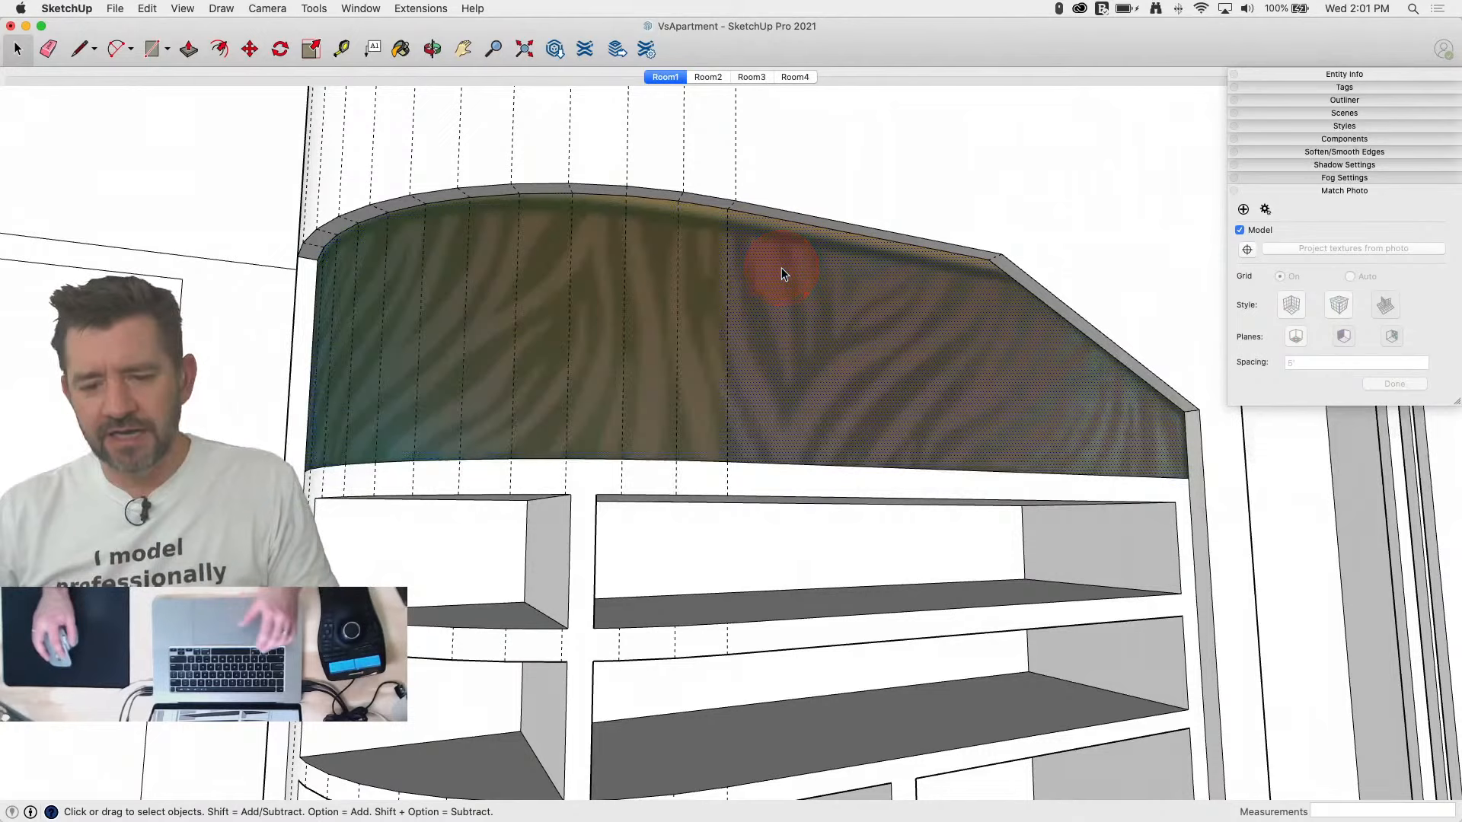
Step: Reposition the flat section's zebra texture with its base pin fixed, enlarging it slightly past the panel's lower outer corner
right_click(827, 271)
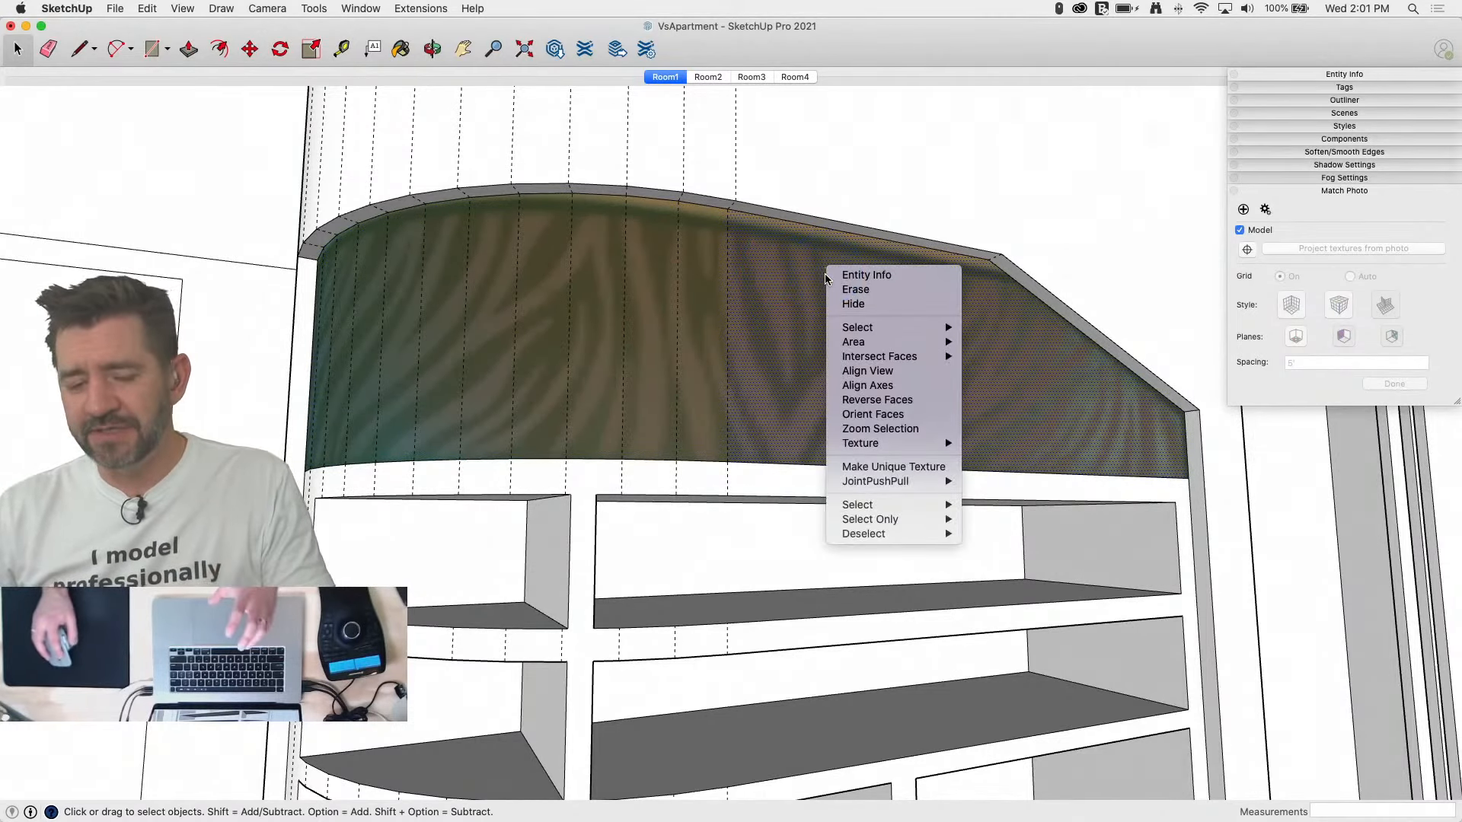
mouse_move(875, 443)
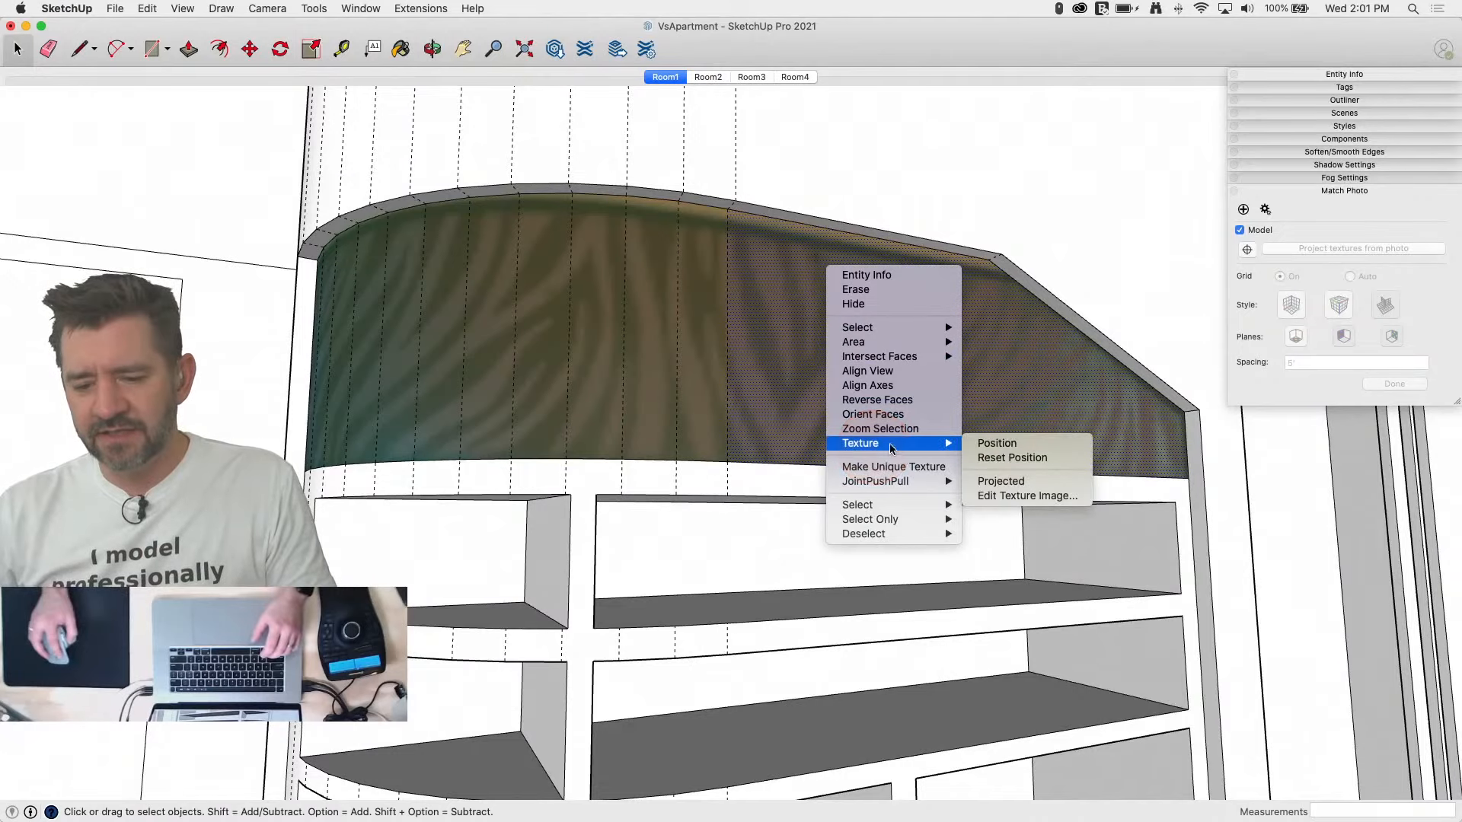
click(990, 442)
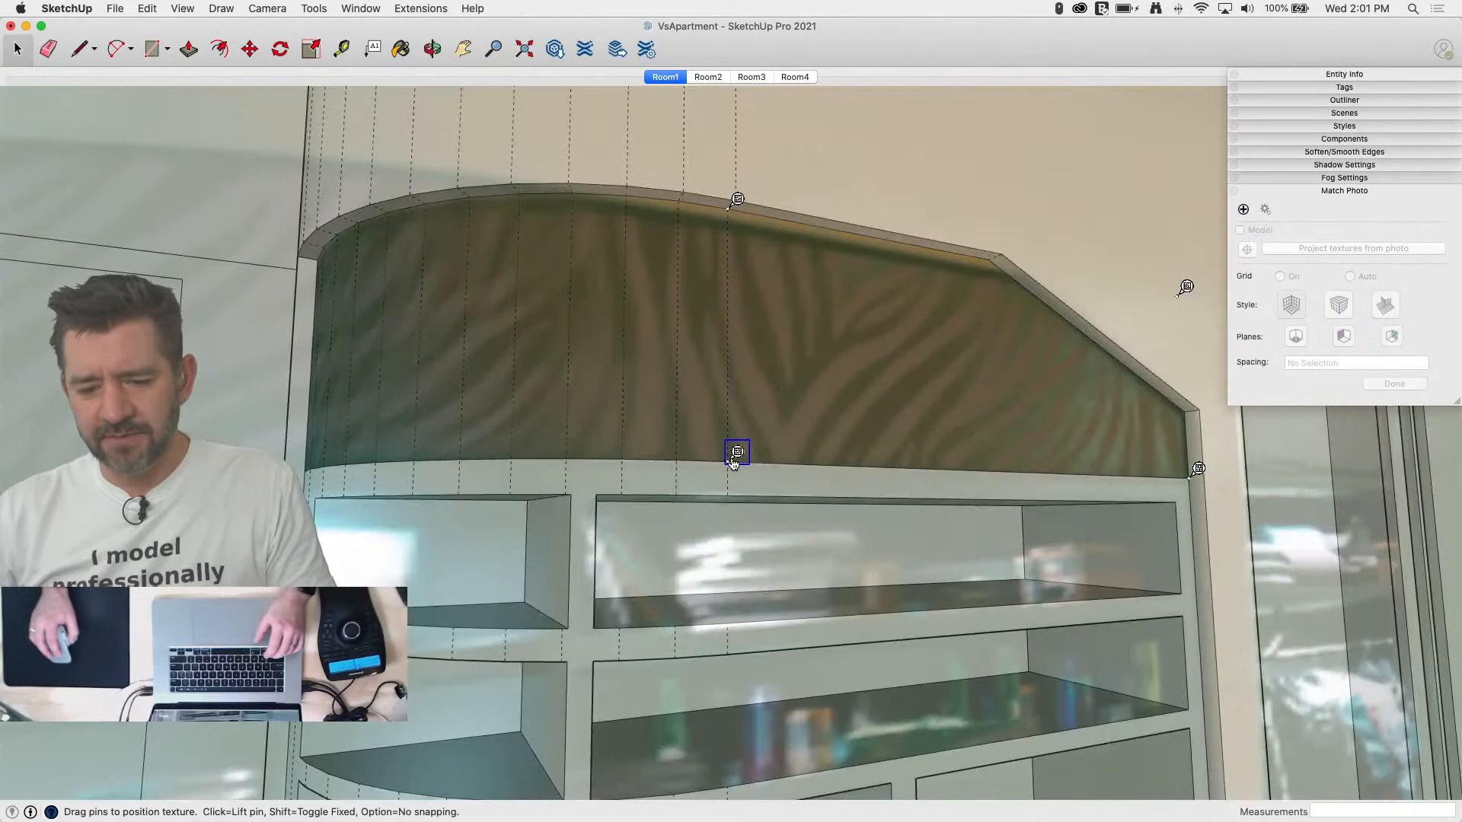
right_click(733, 462)
click(777, 528)
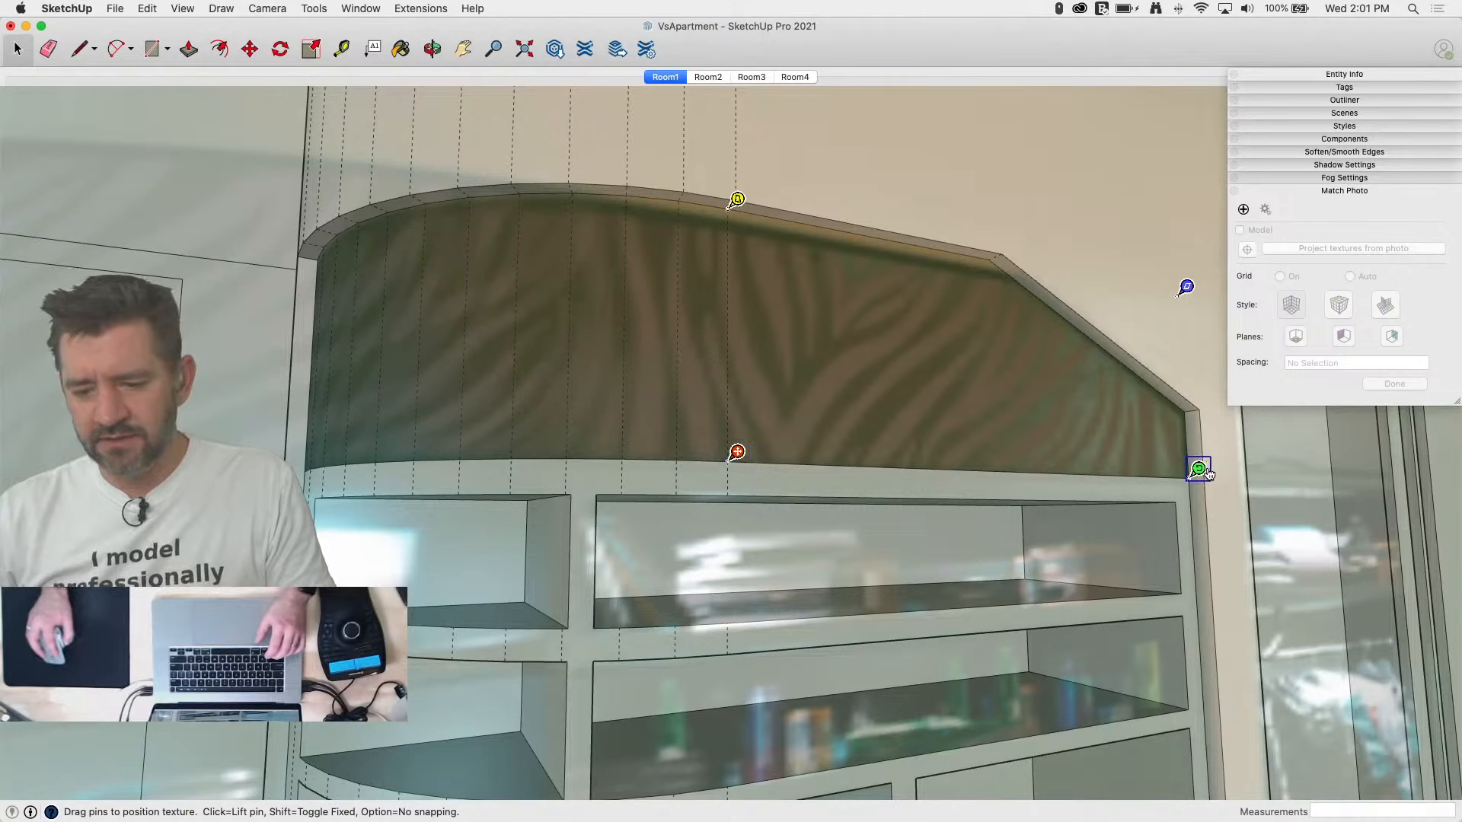
drag(1207, 470, 1233, 470)
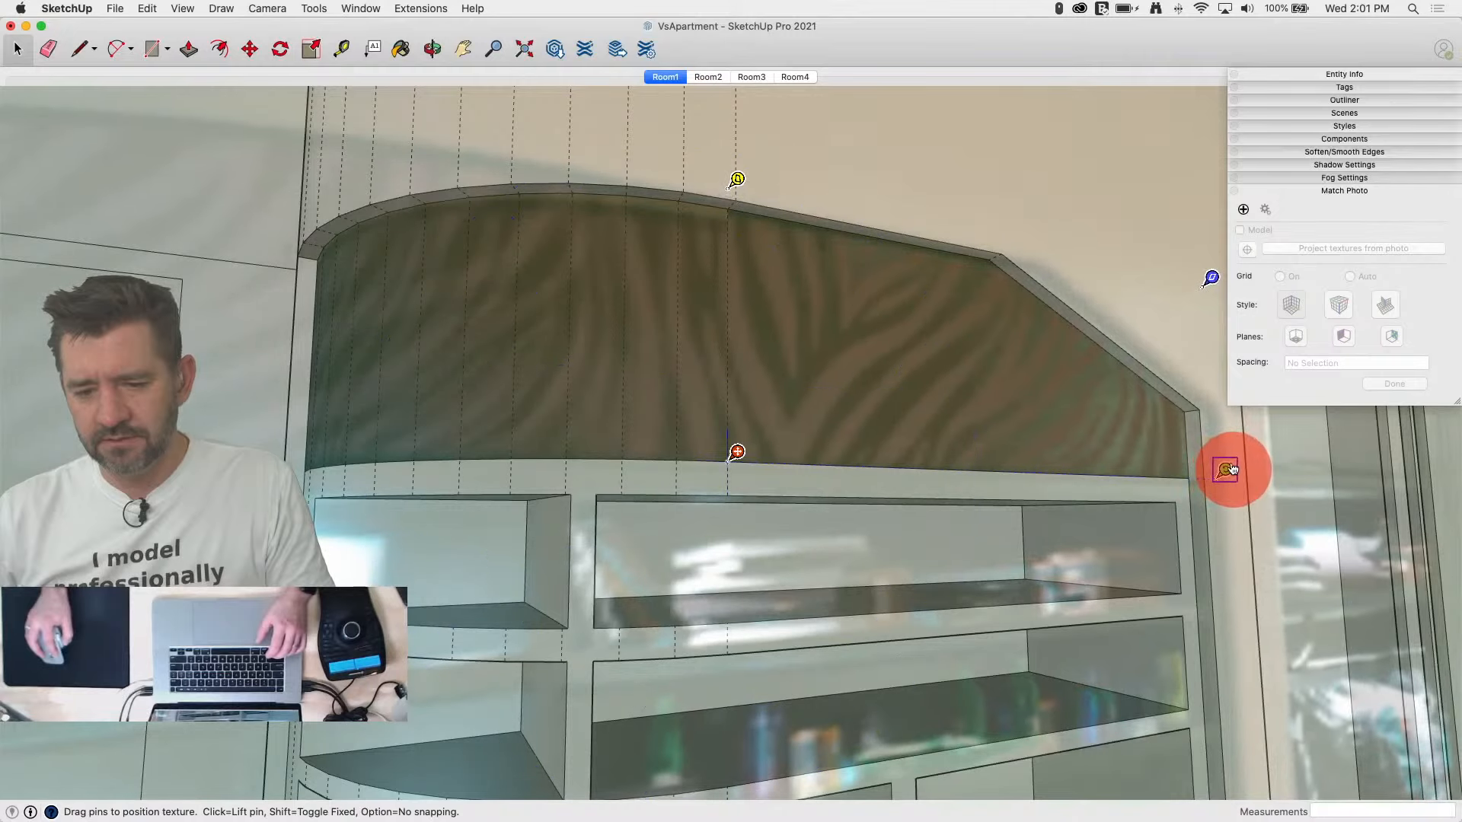
key(Return)
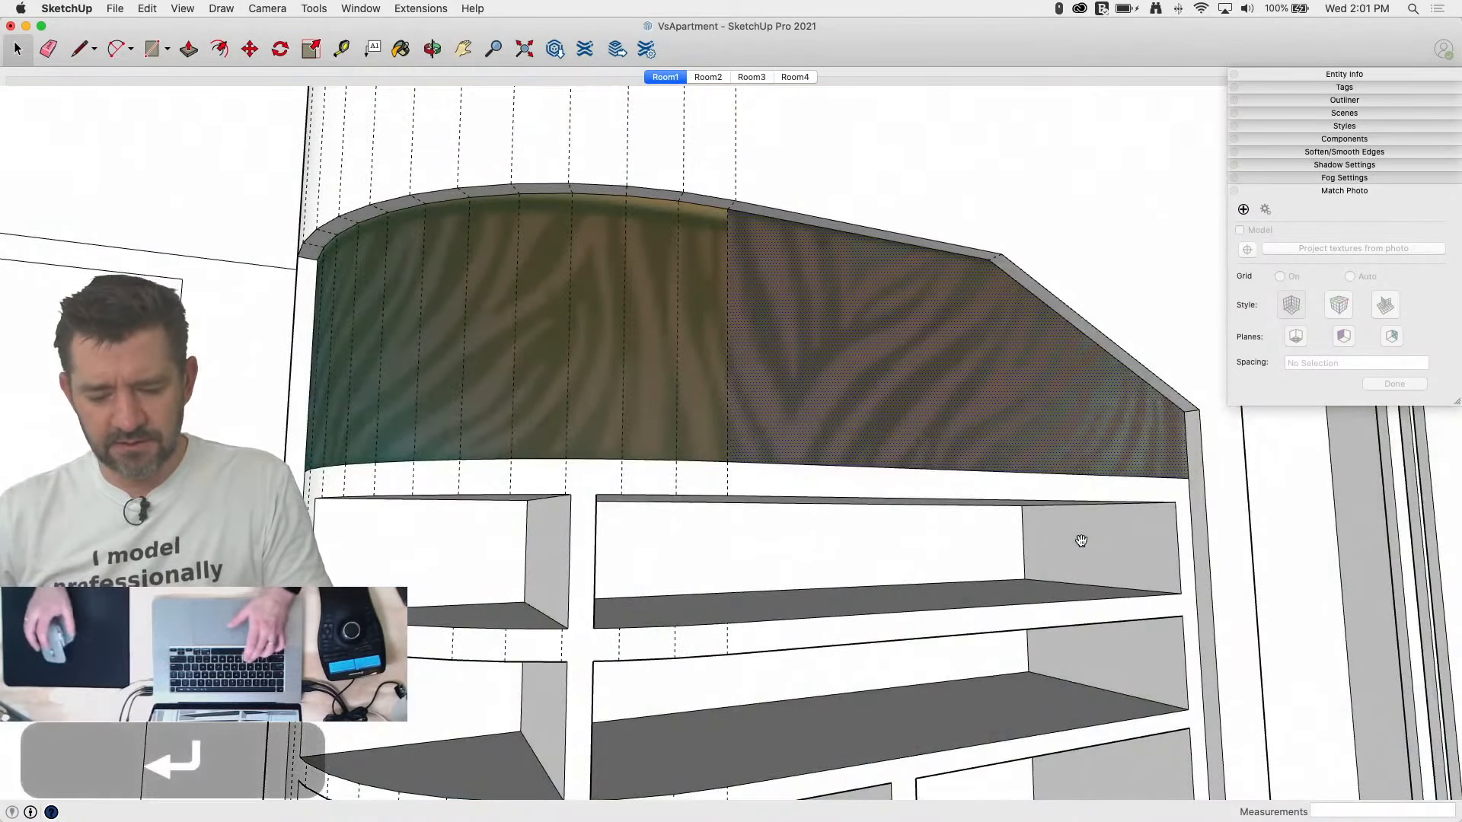
Step: Try to paint the repositioned zebra texture onto the three curved strips nearest the flat section
key(b)
click(705, 336)
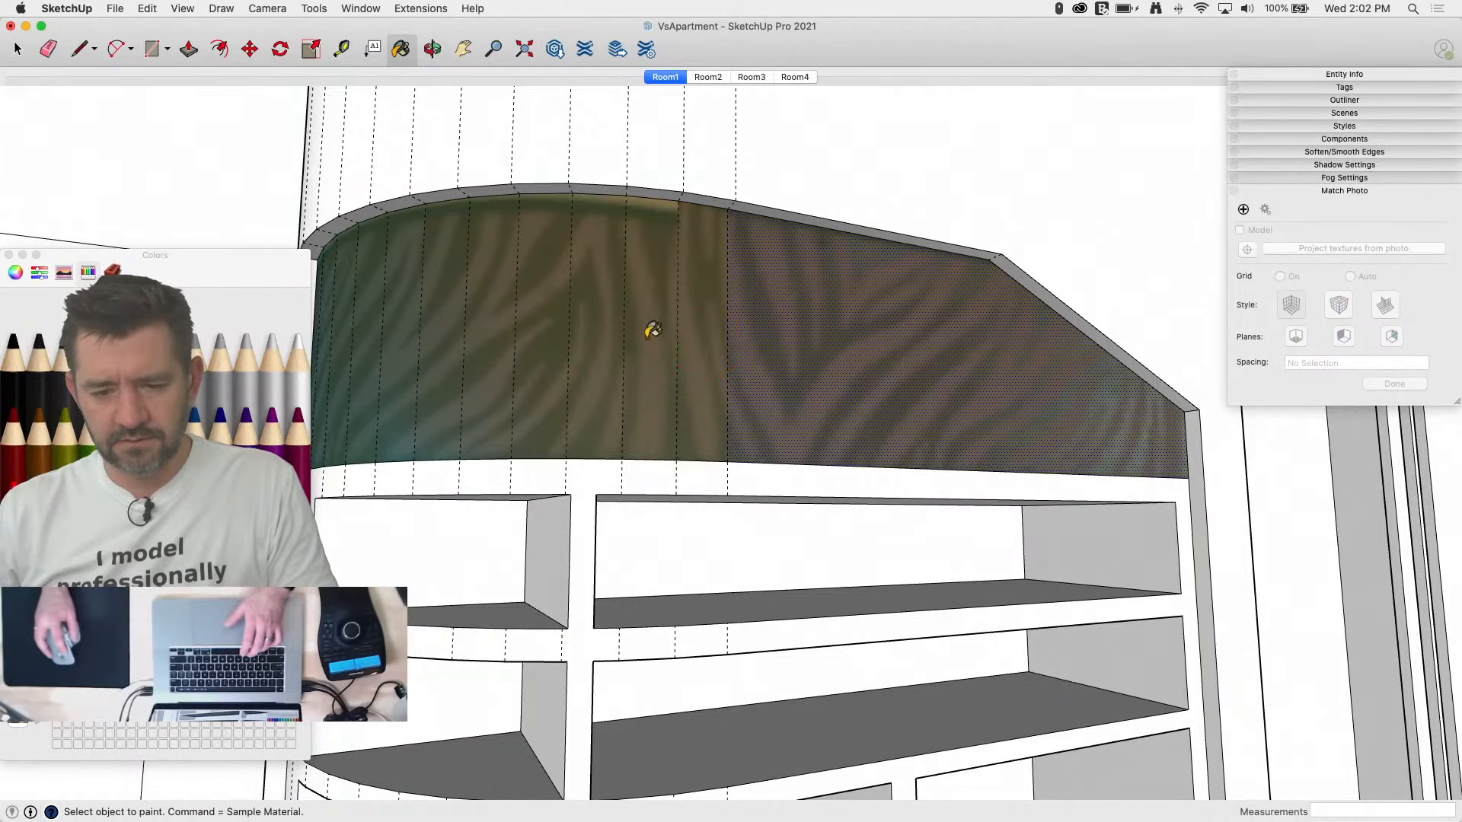
click(652, 330)
click(621, 333)
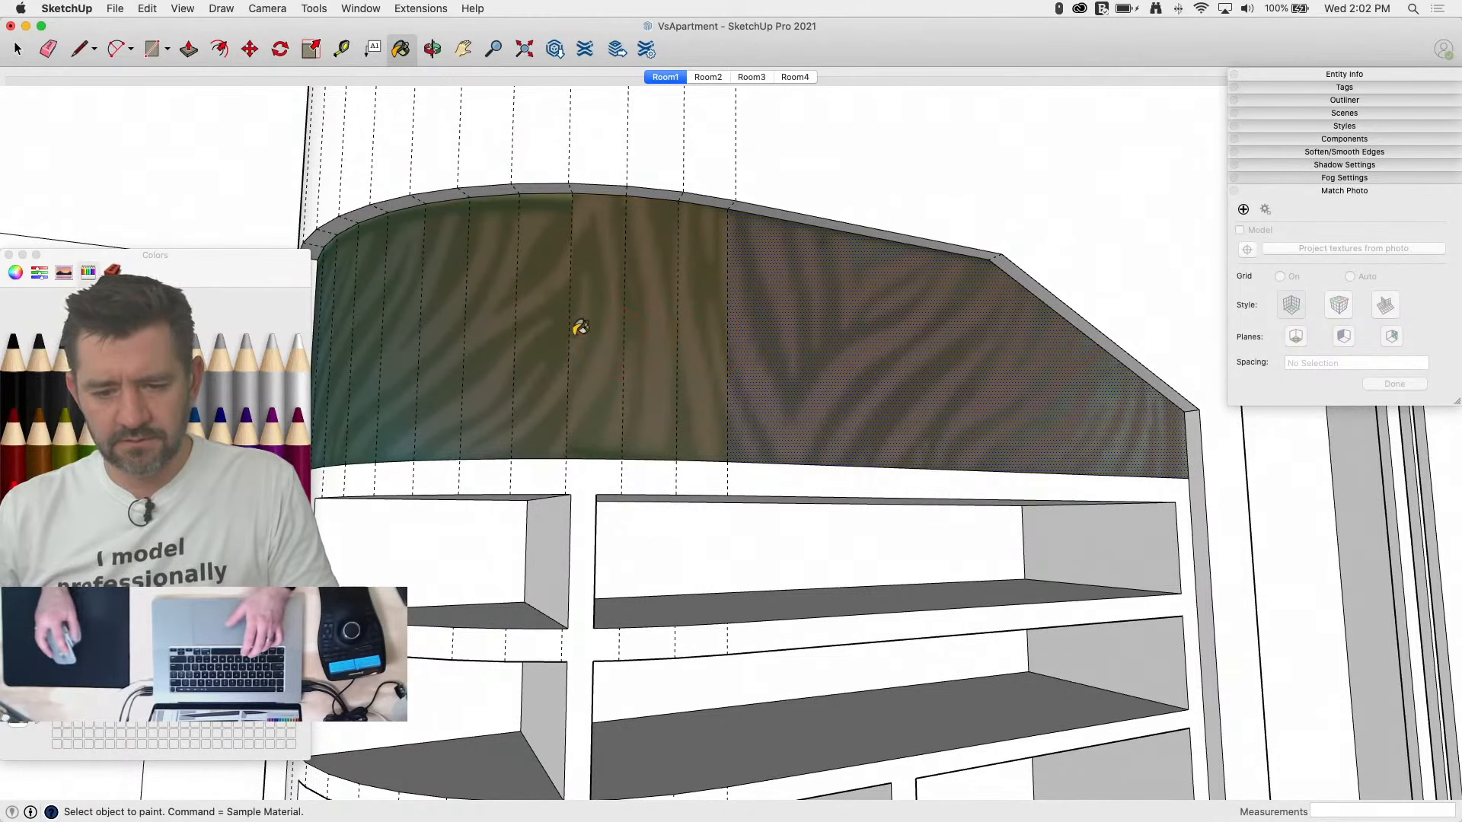
click(10, 255)
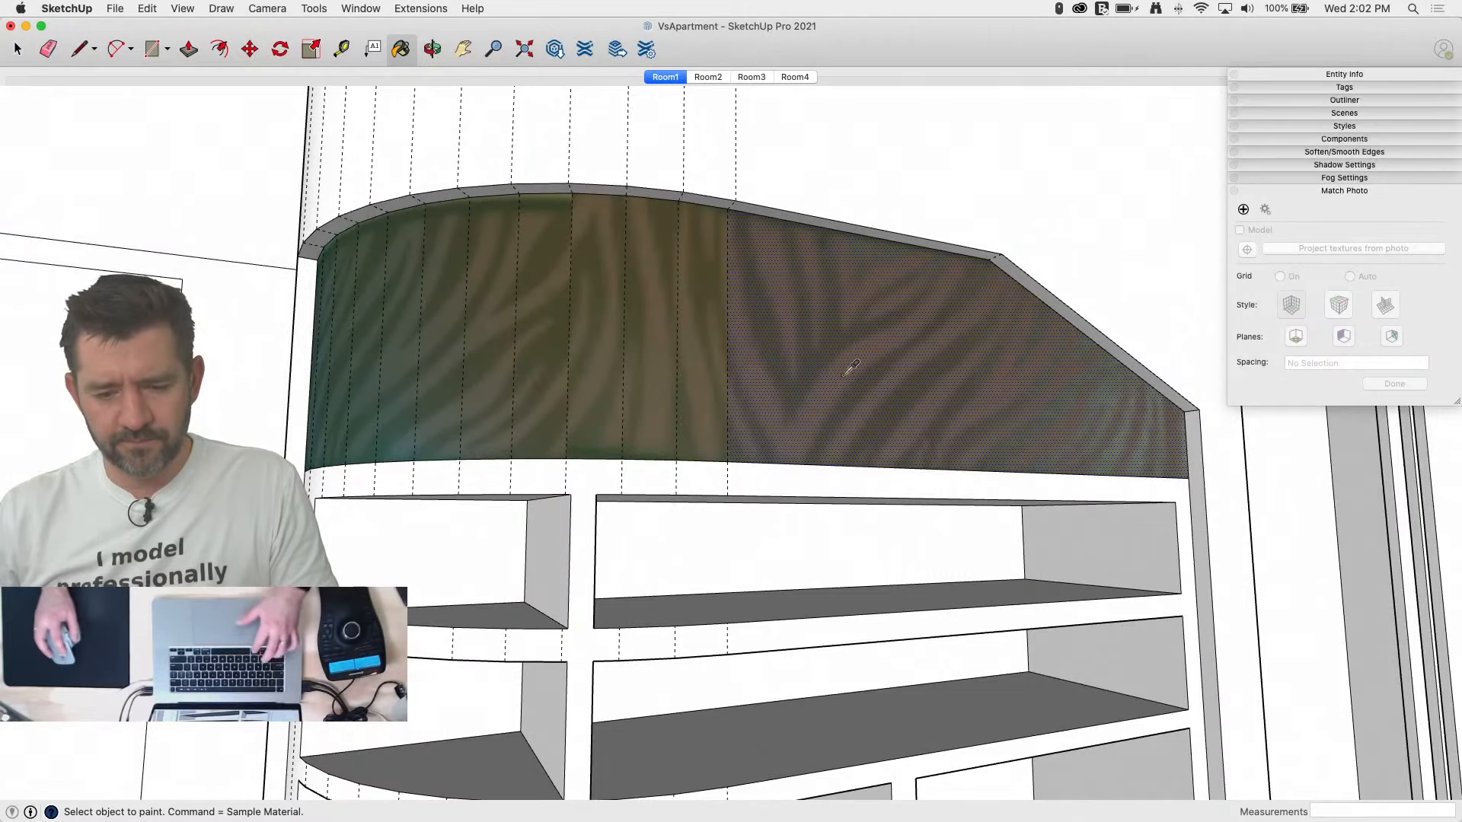
Step: Undo the texture painting on the curved strips and return to the Select tool
key(super+z)
key(super+z)
key(super+z)
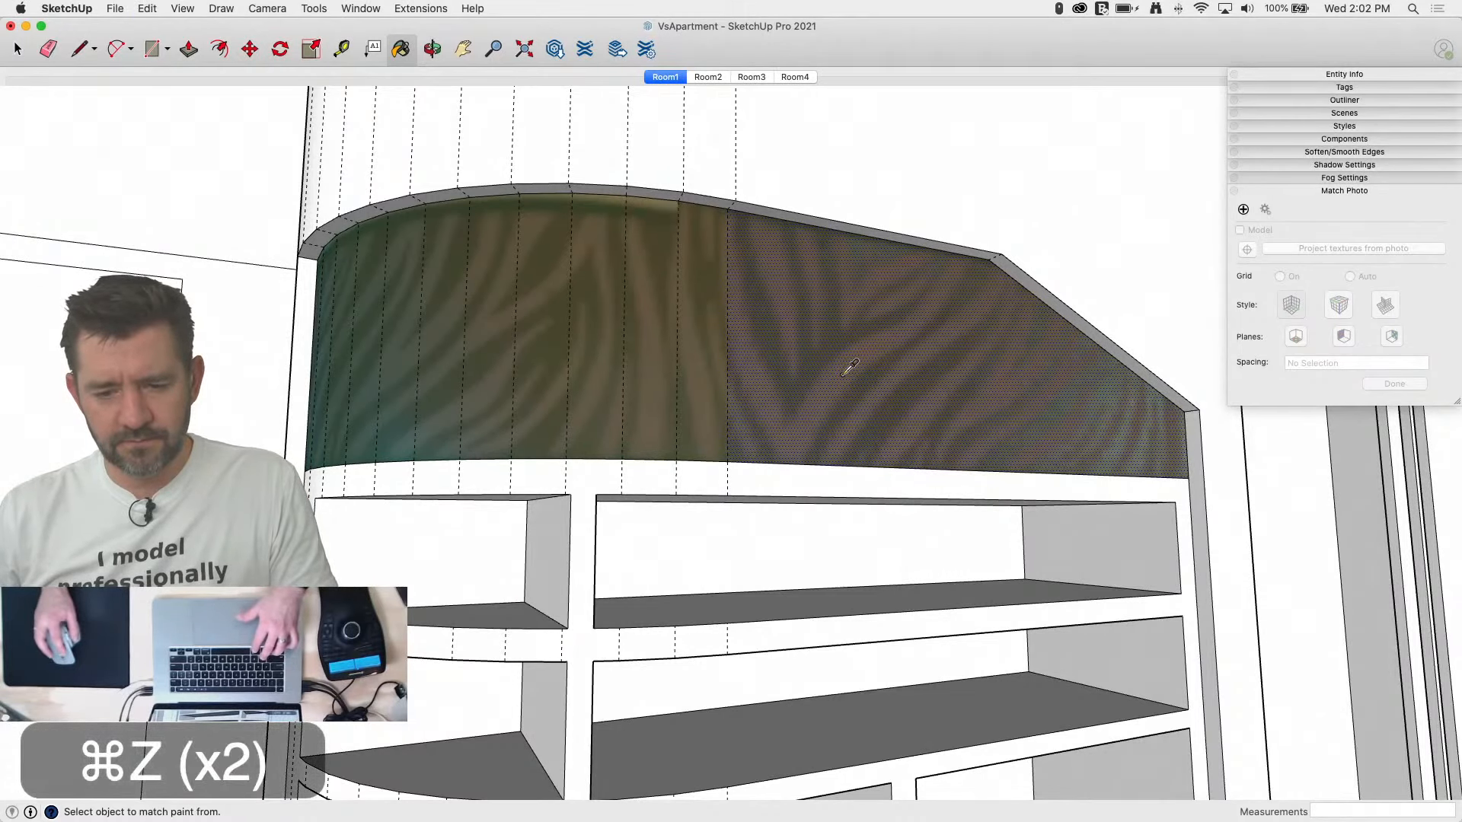
key(space)
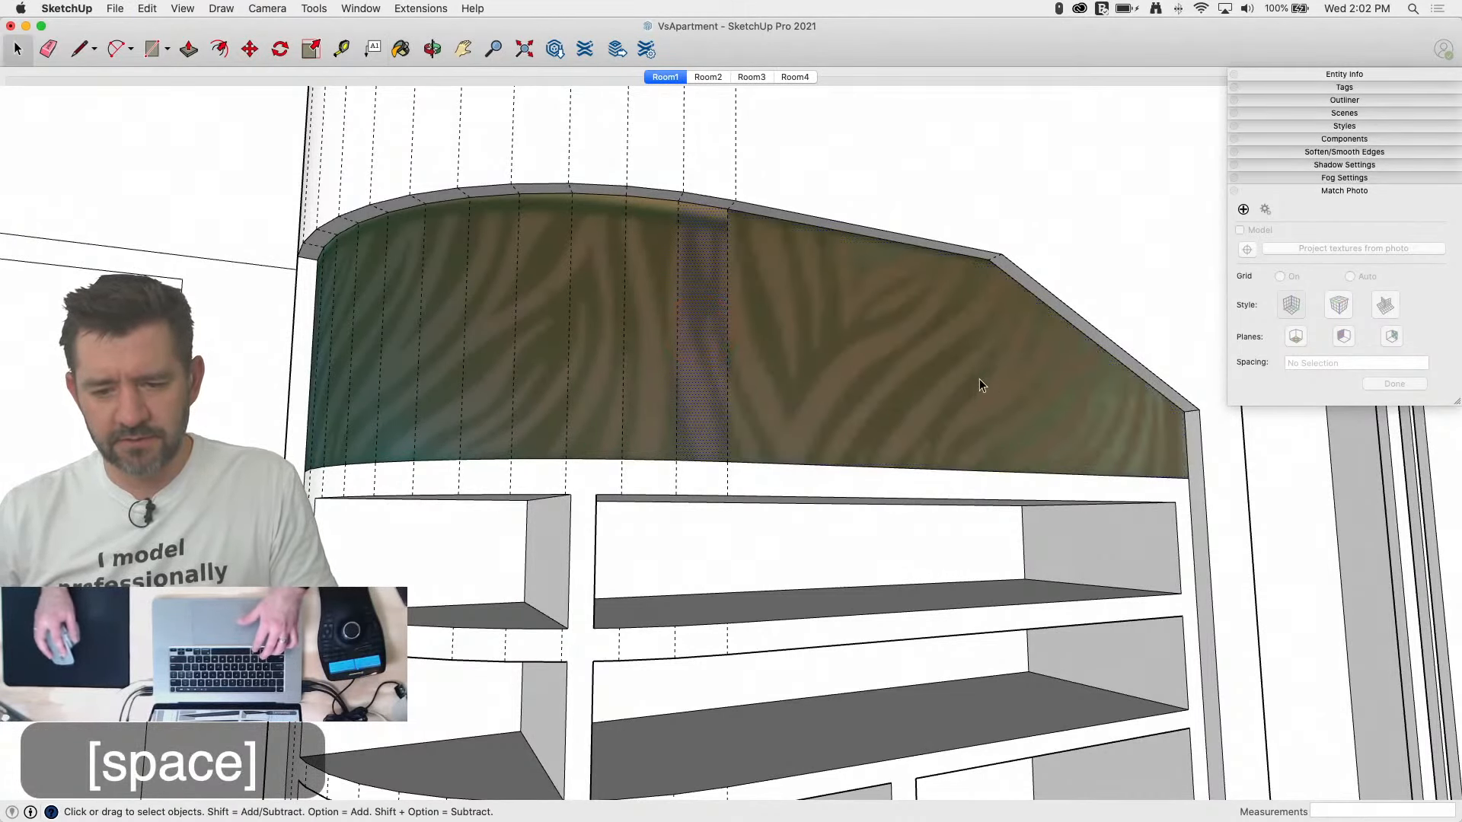
Step: Carry the zebra texture around the curve by sampling each finished strip and painting it onto the next one
click(339, 240)
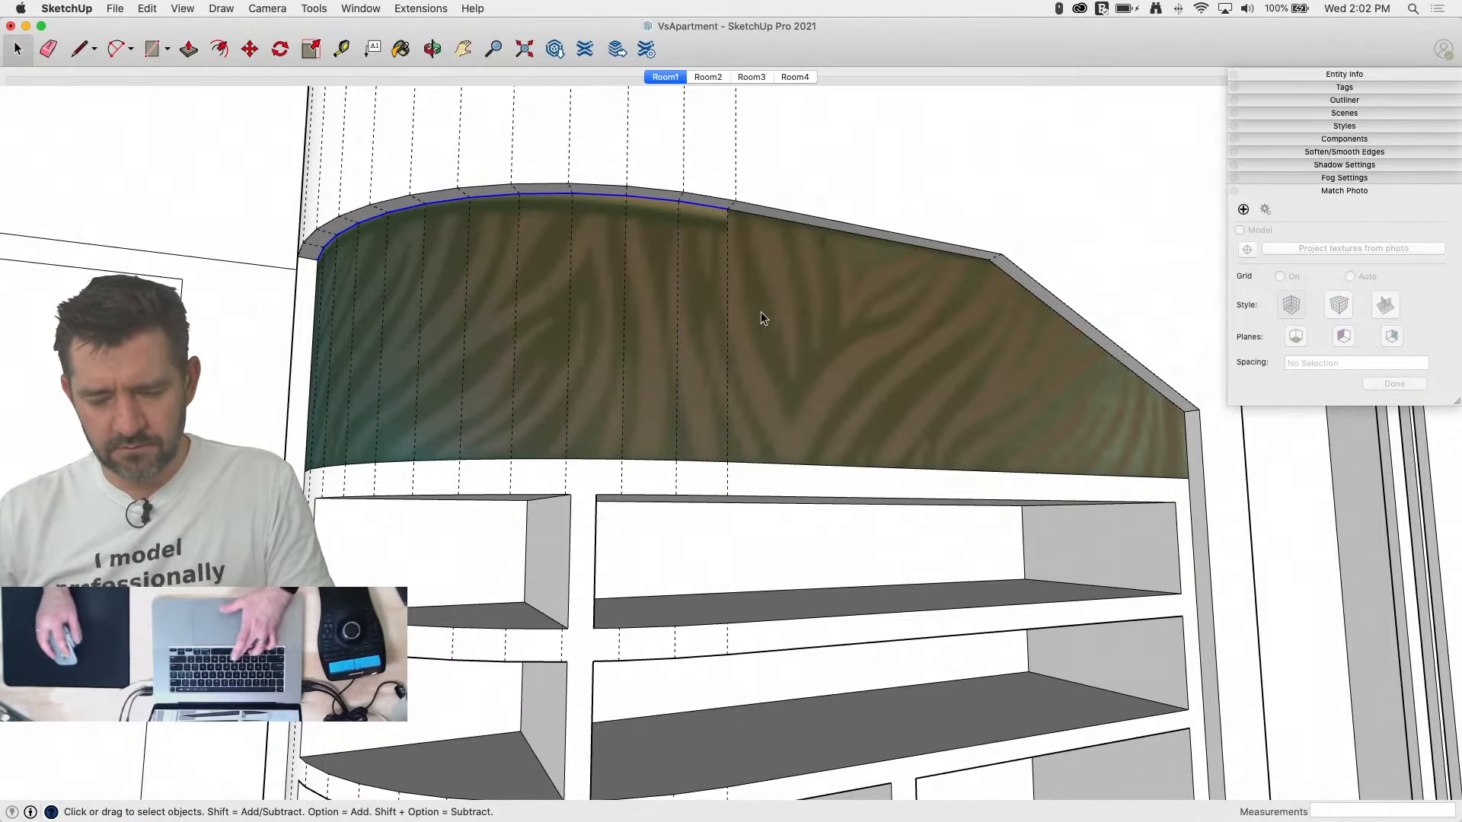
key(b)
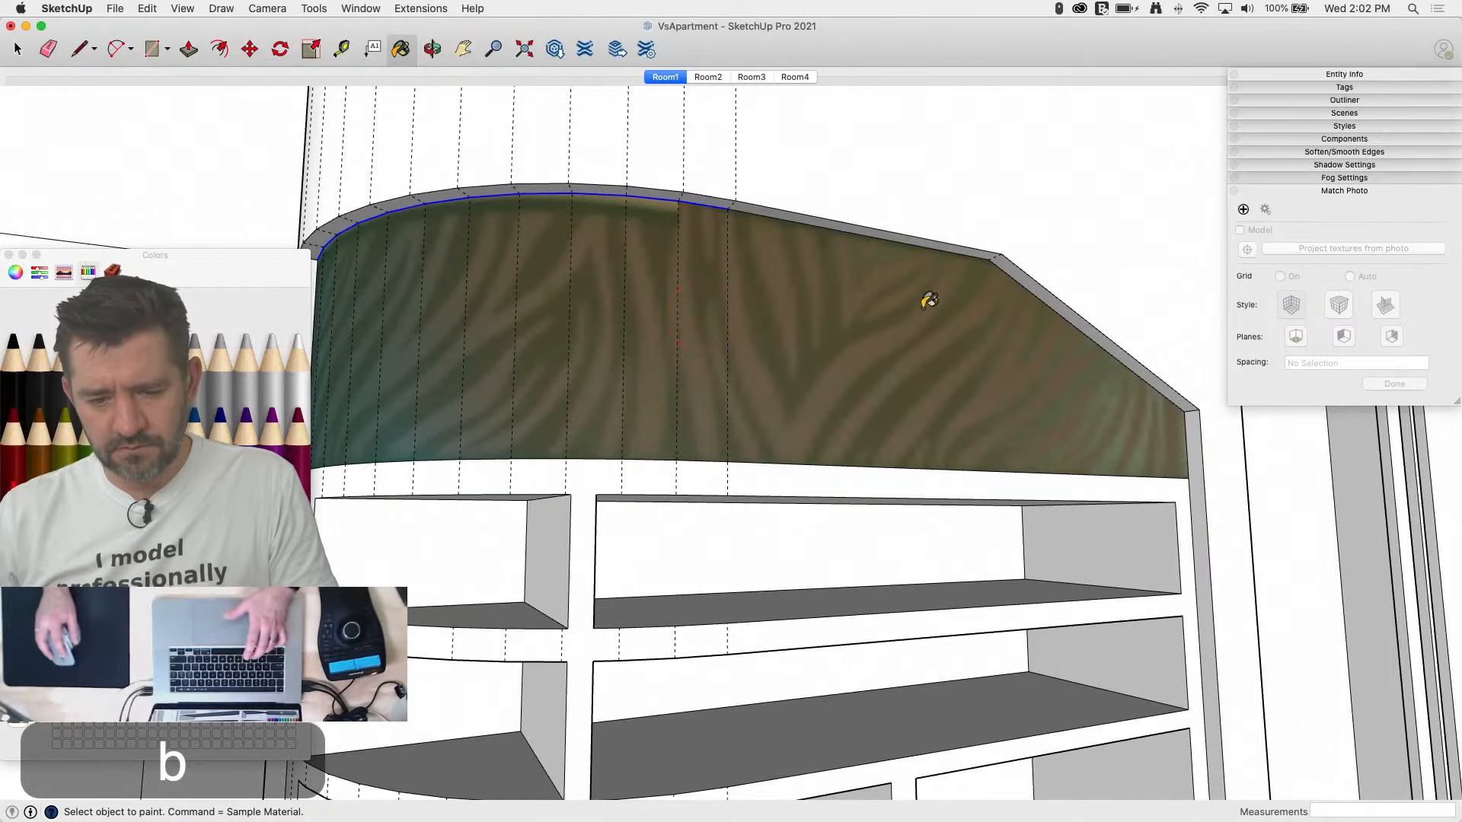
key(super)
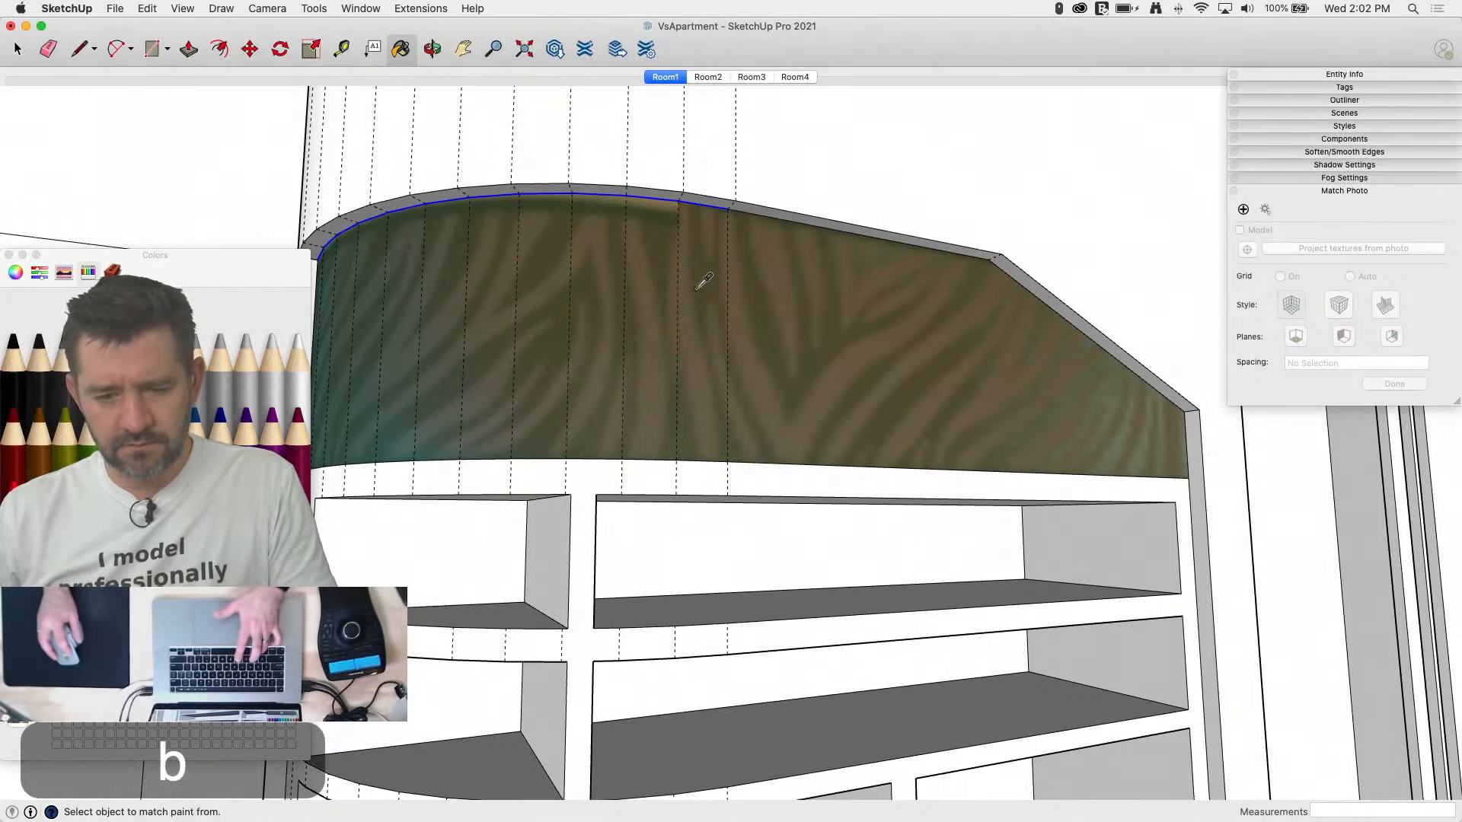
key(super)
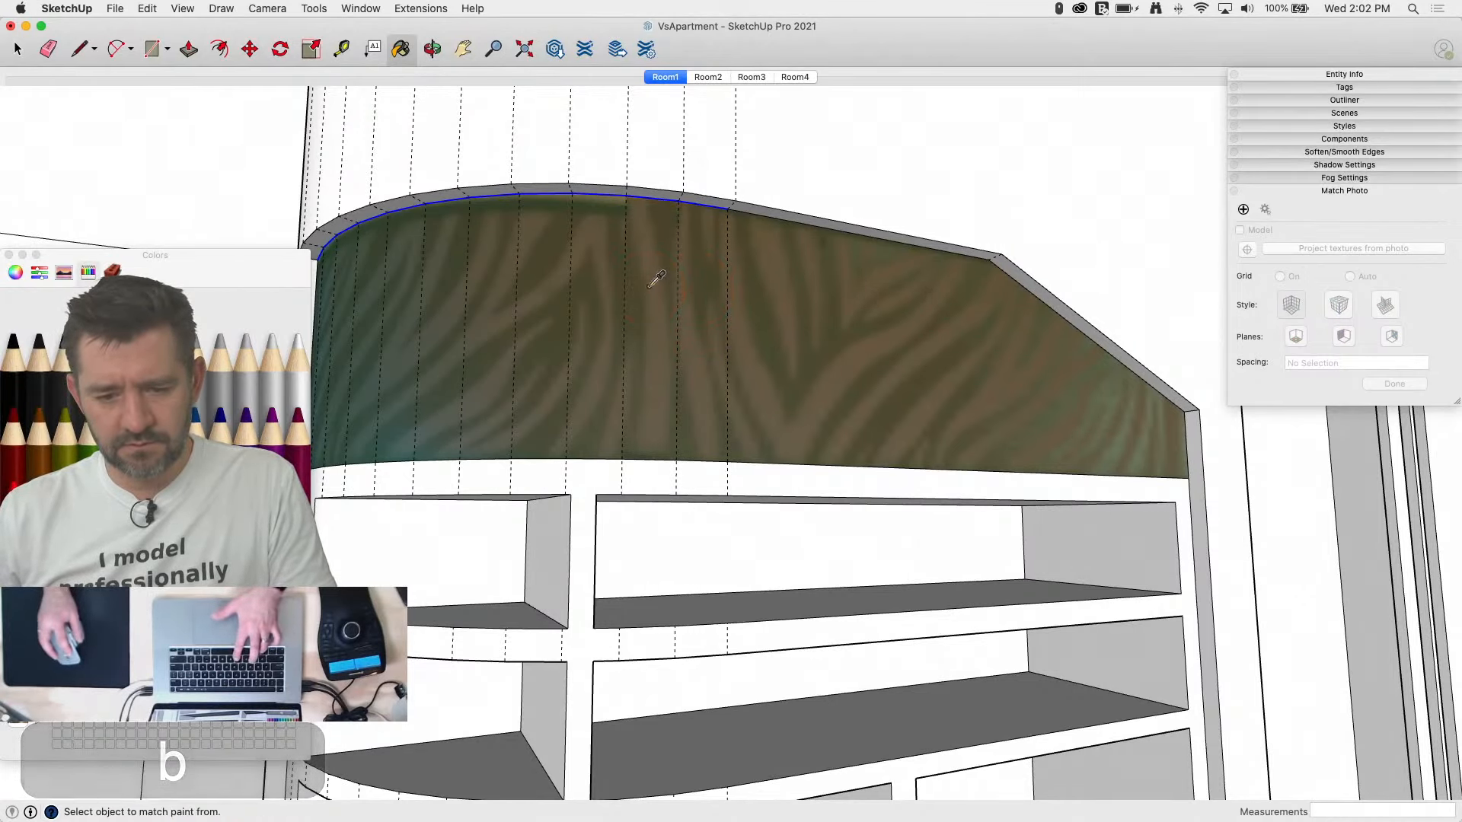
key(super+v)
key(b)
click(649, 286)
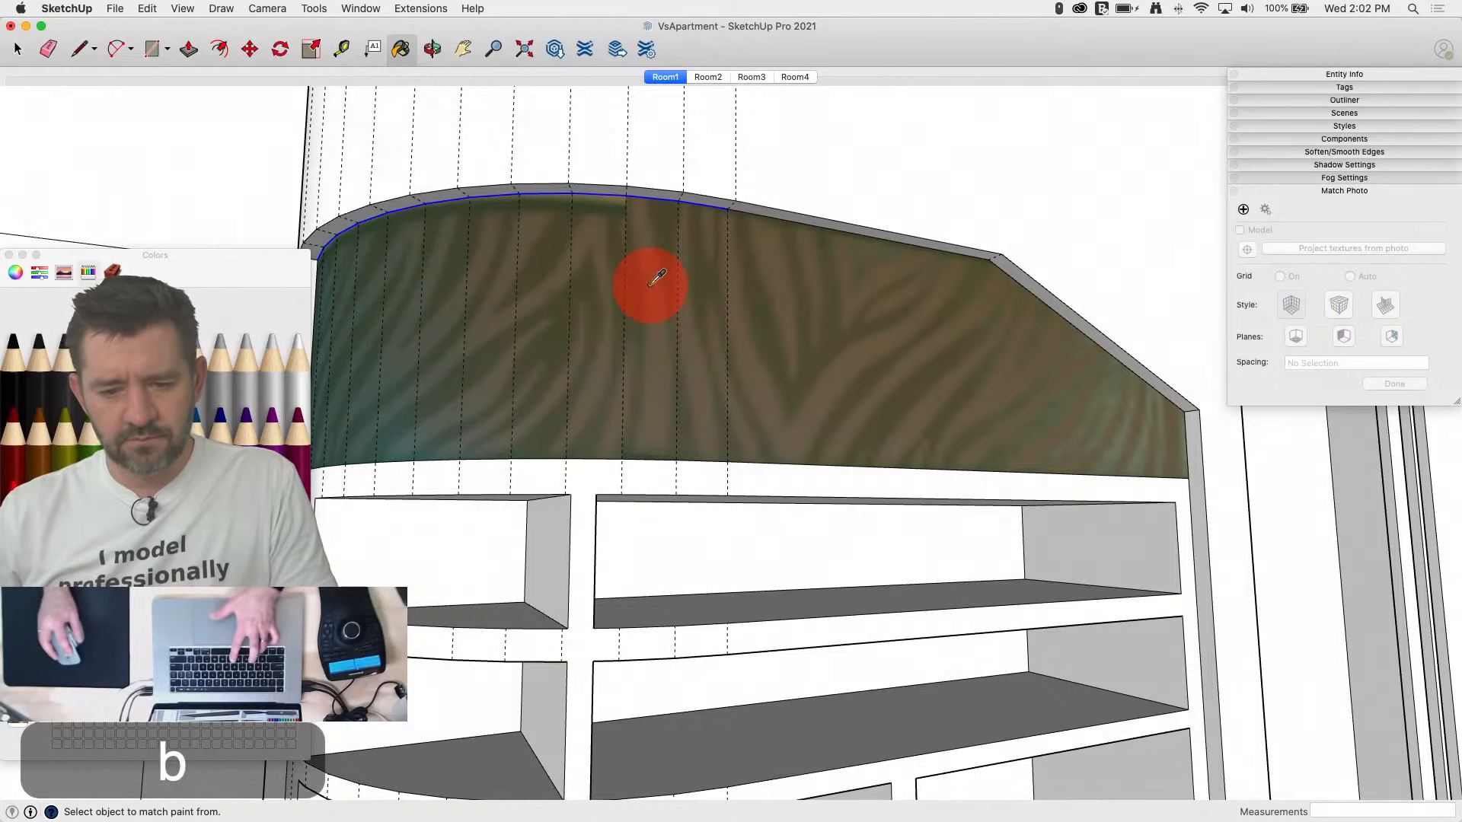
super+click(606, 280)
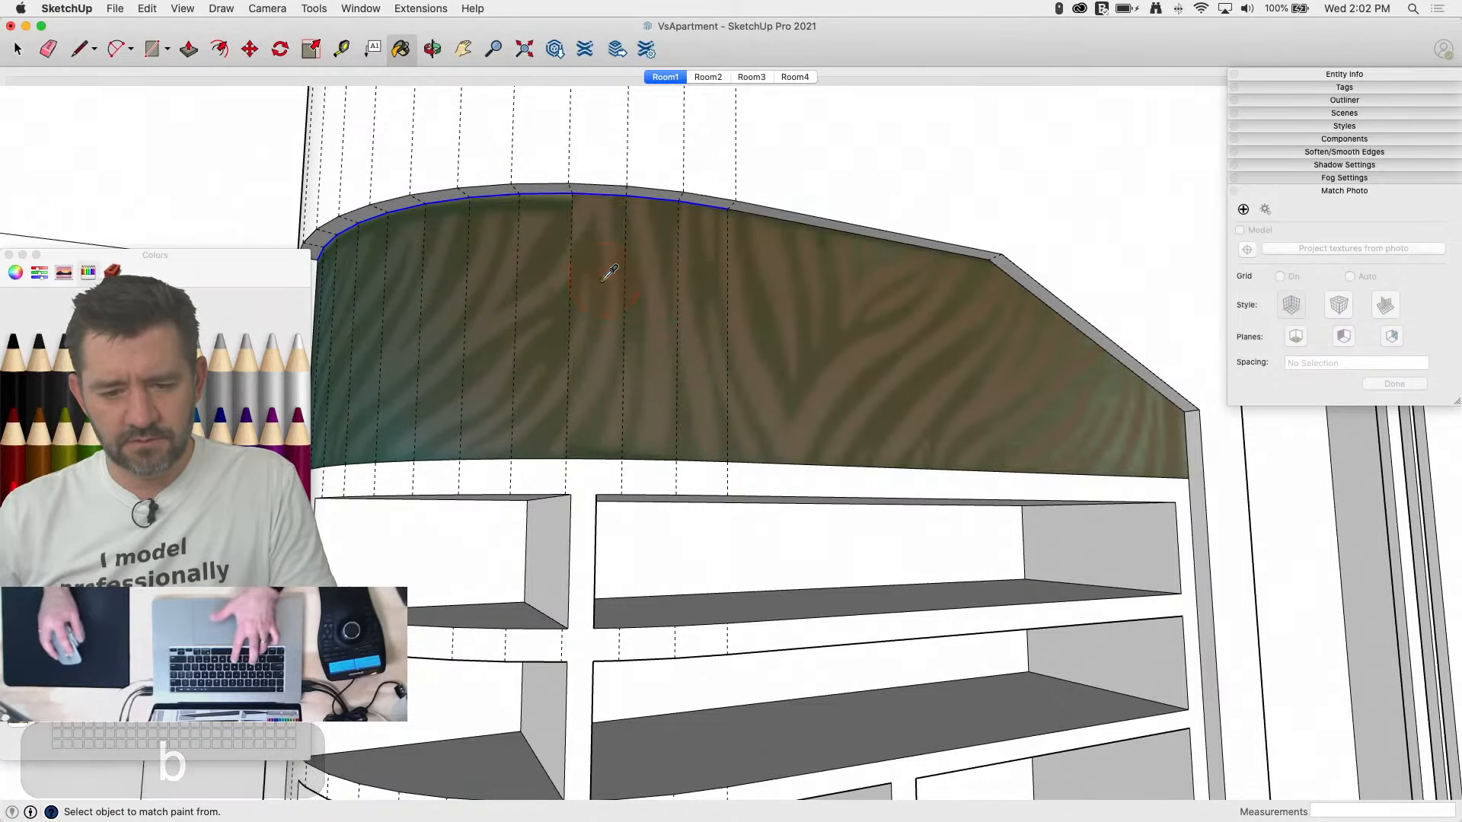
super+click(552, 277)
super+click(497, 281)
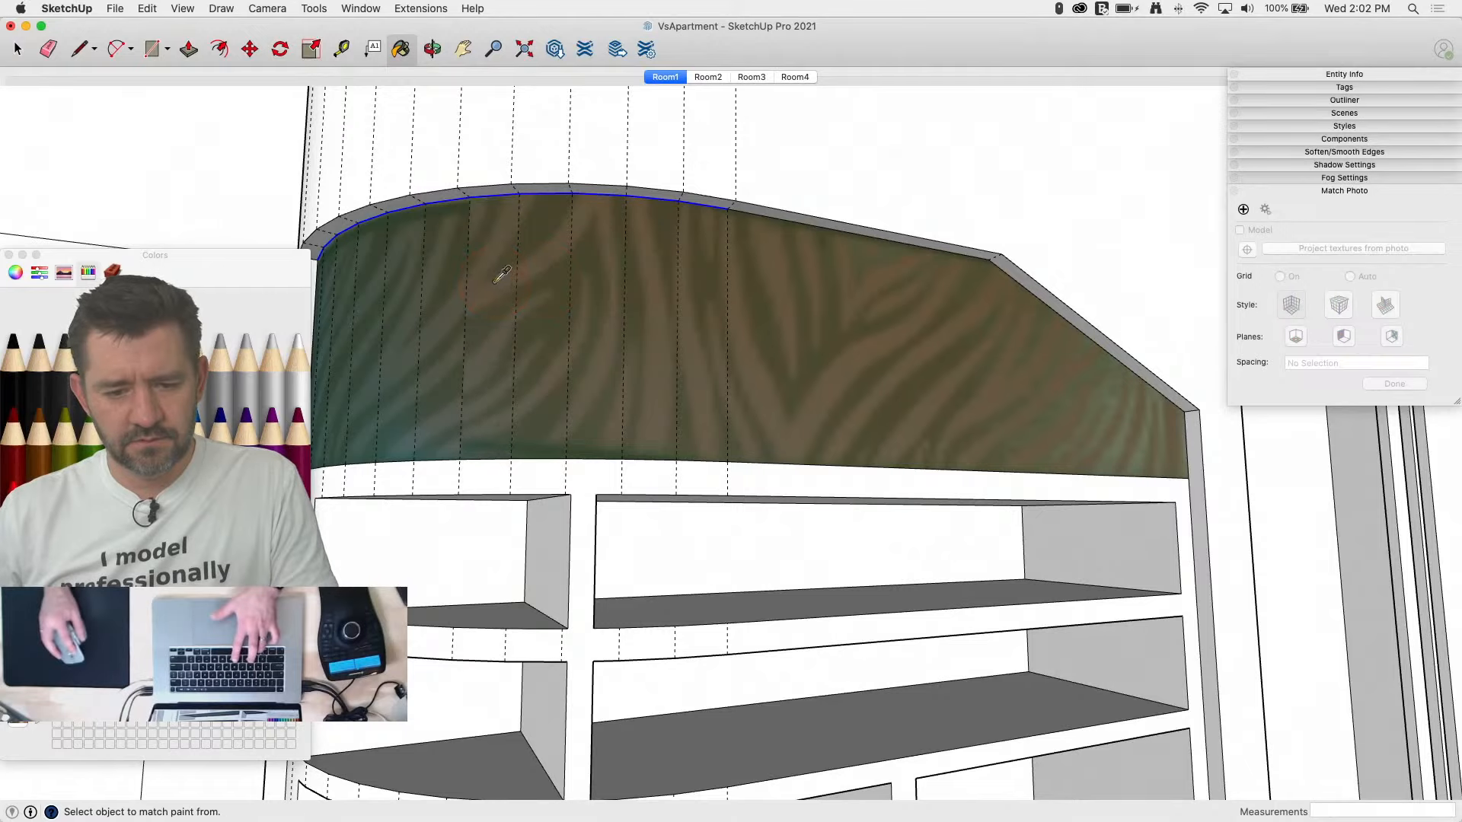
super+click(412, 295)
click(375, 294)
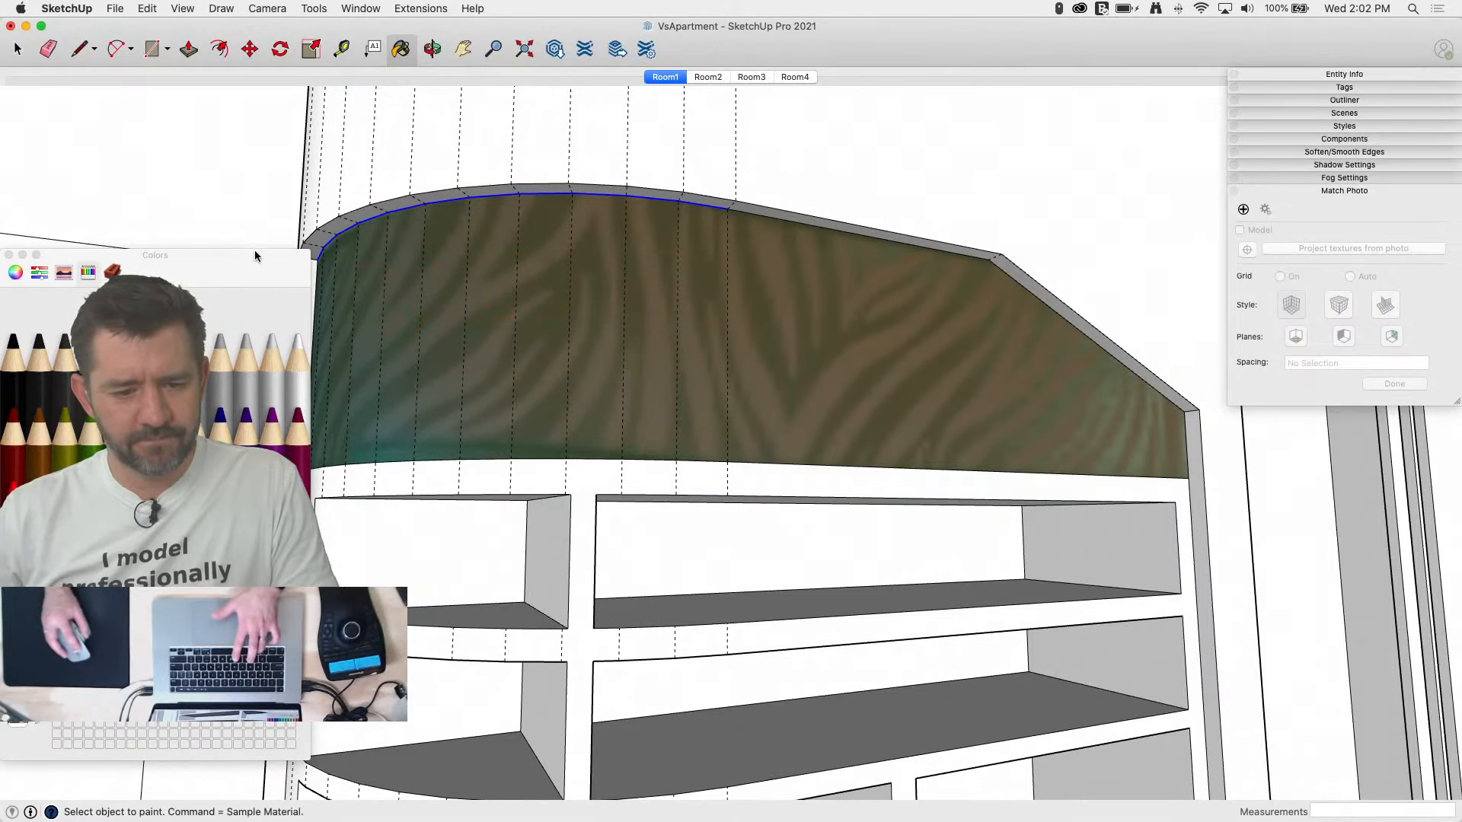
Step: Finish painting the zebra texture on the strips at the panel's curved end and close the Colors palette
drag(254, 256, 1088, 249)
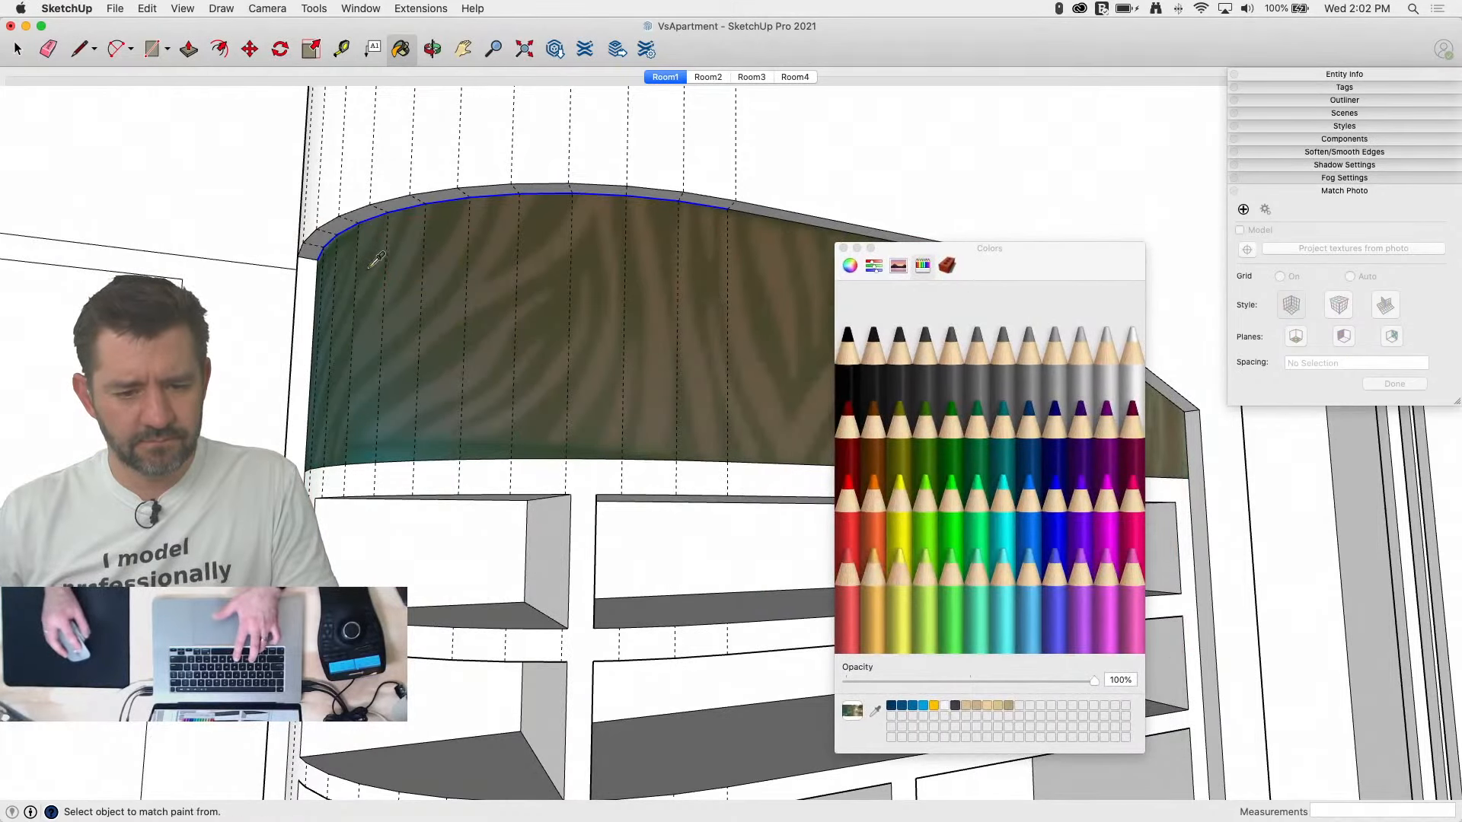
middle_drag(296, 297, 512, 385)
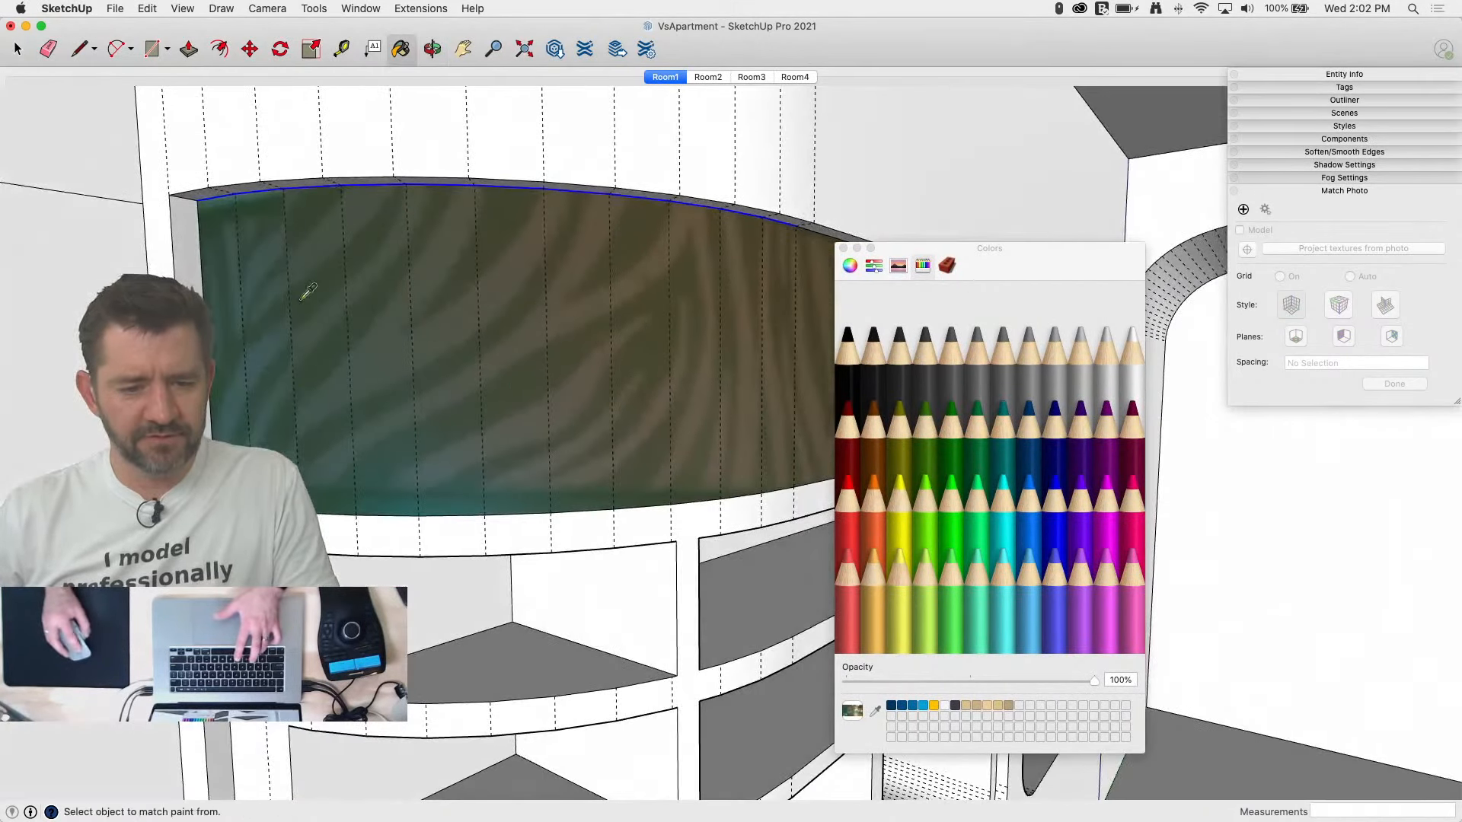
click(272, 301)
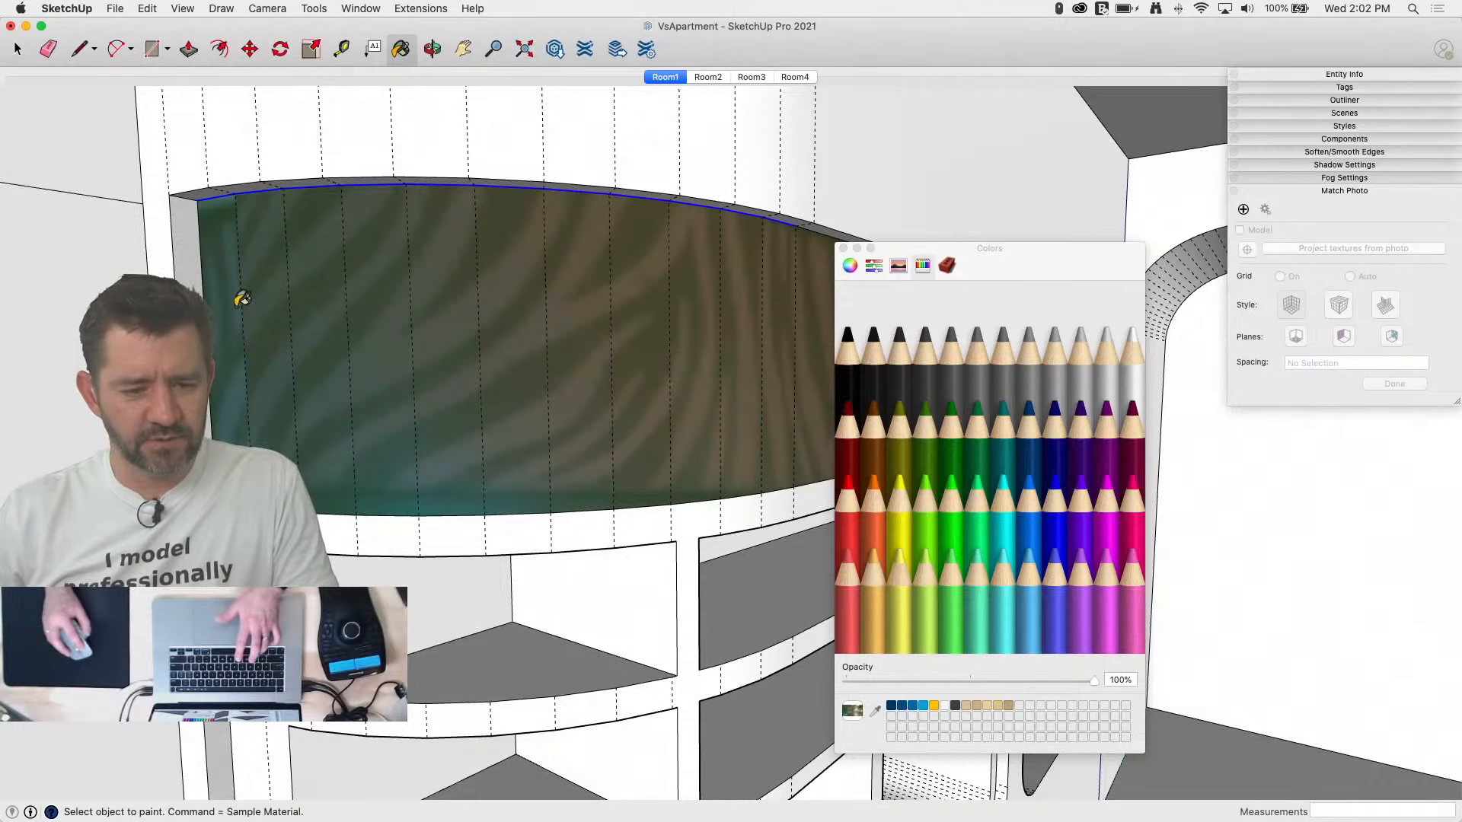
click(843, 248)
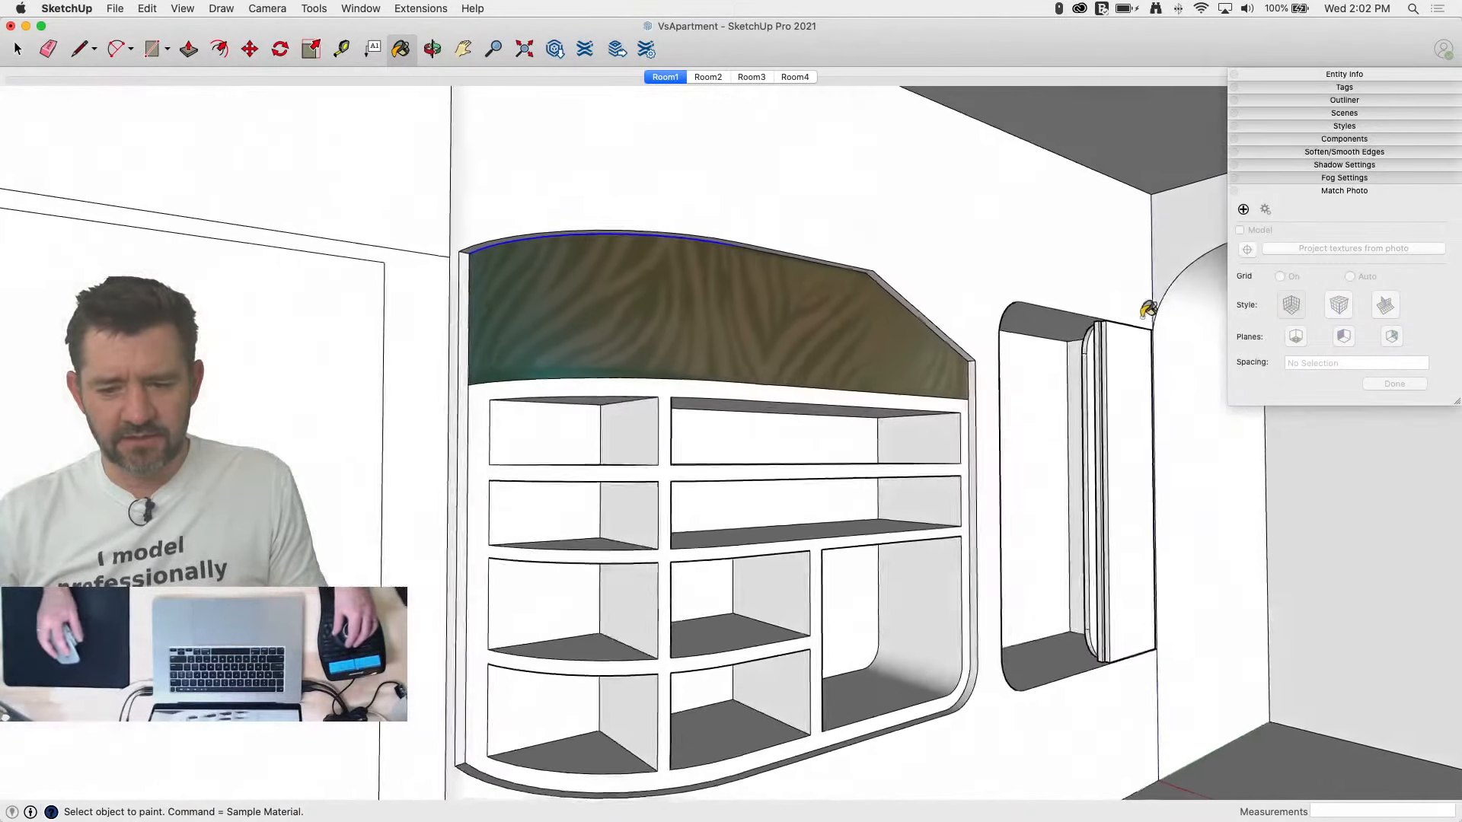
key(space)
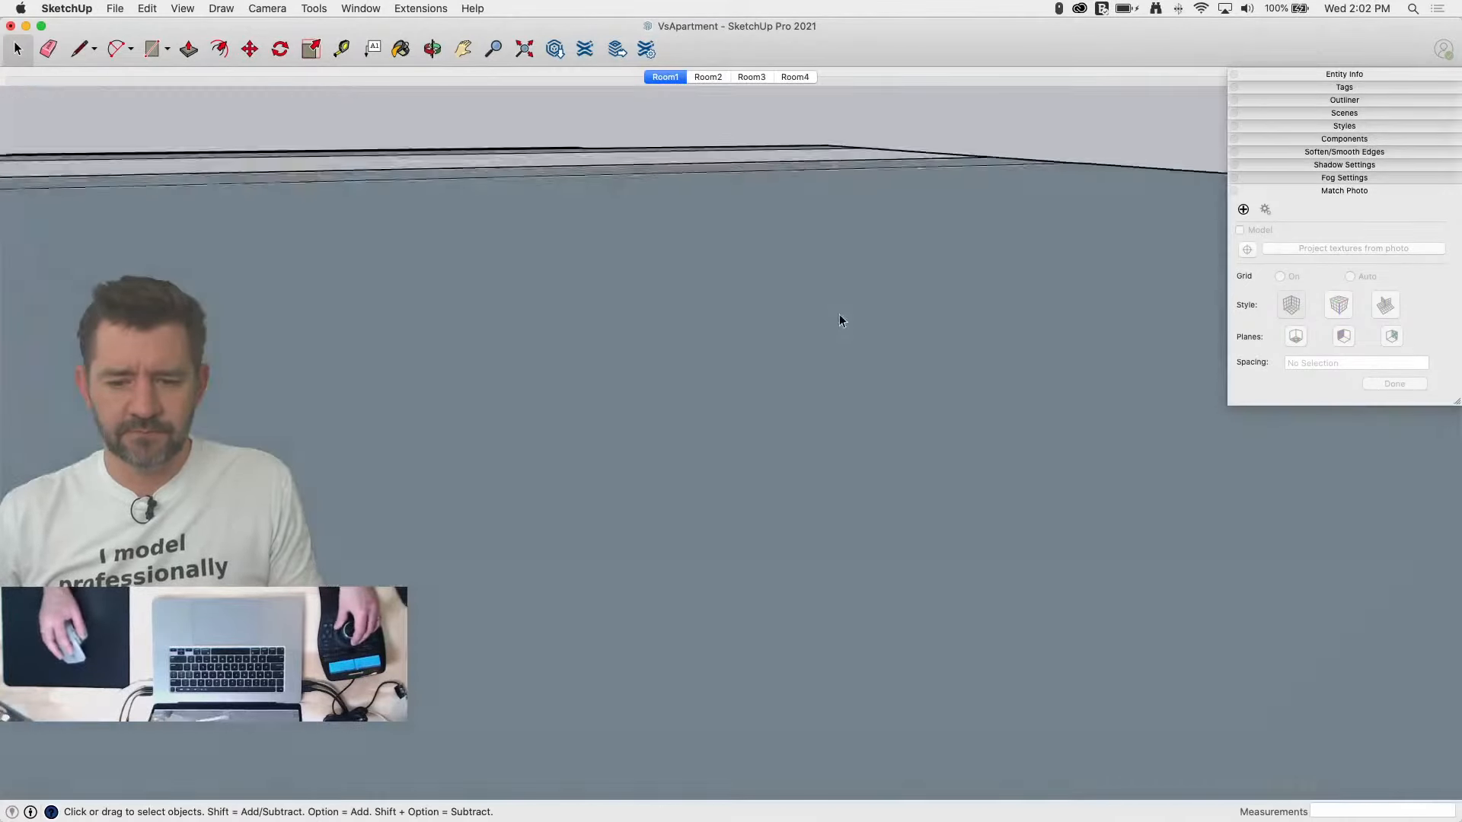
Step: Erase the stray edges on the outside of the long upper recess and orient faces from its adjoining end wall
key(e)
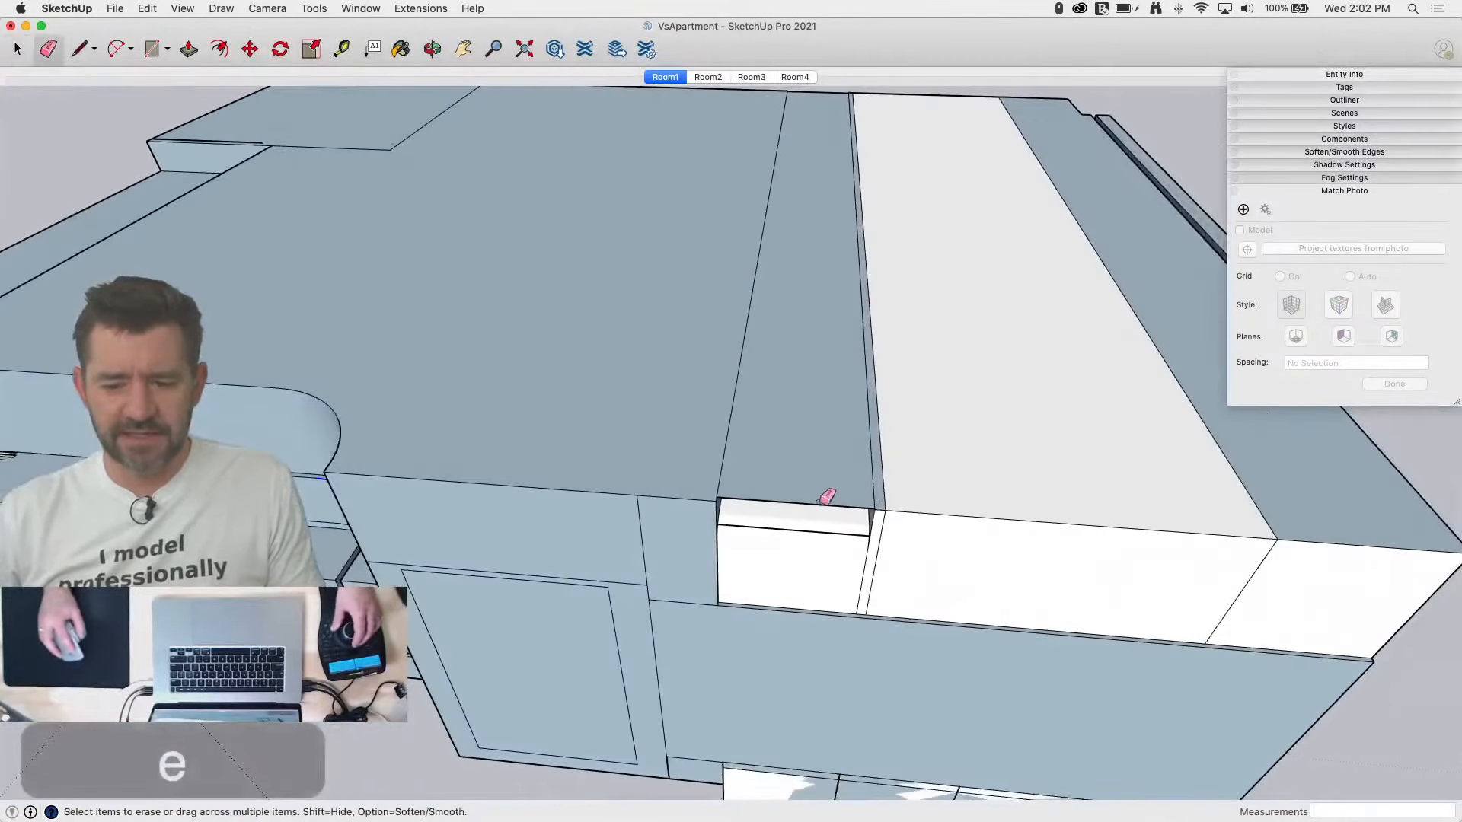
click(825, 499)
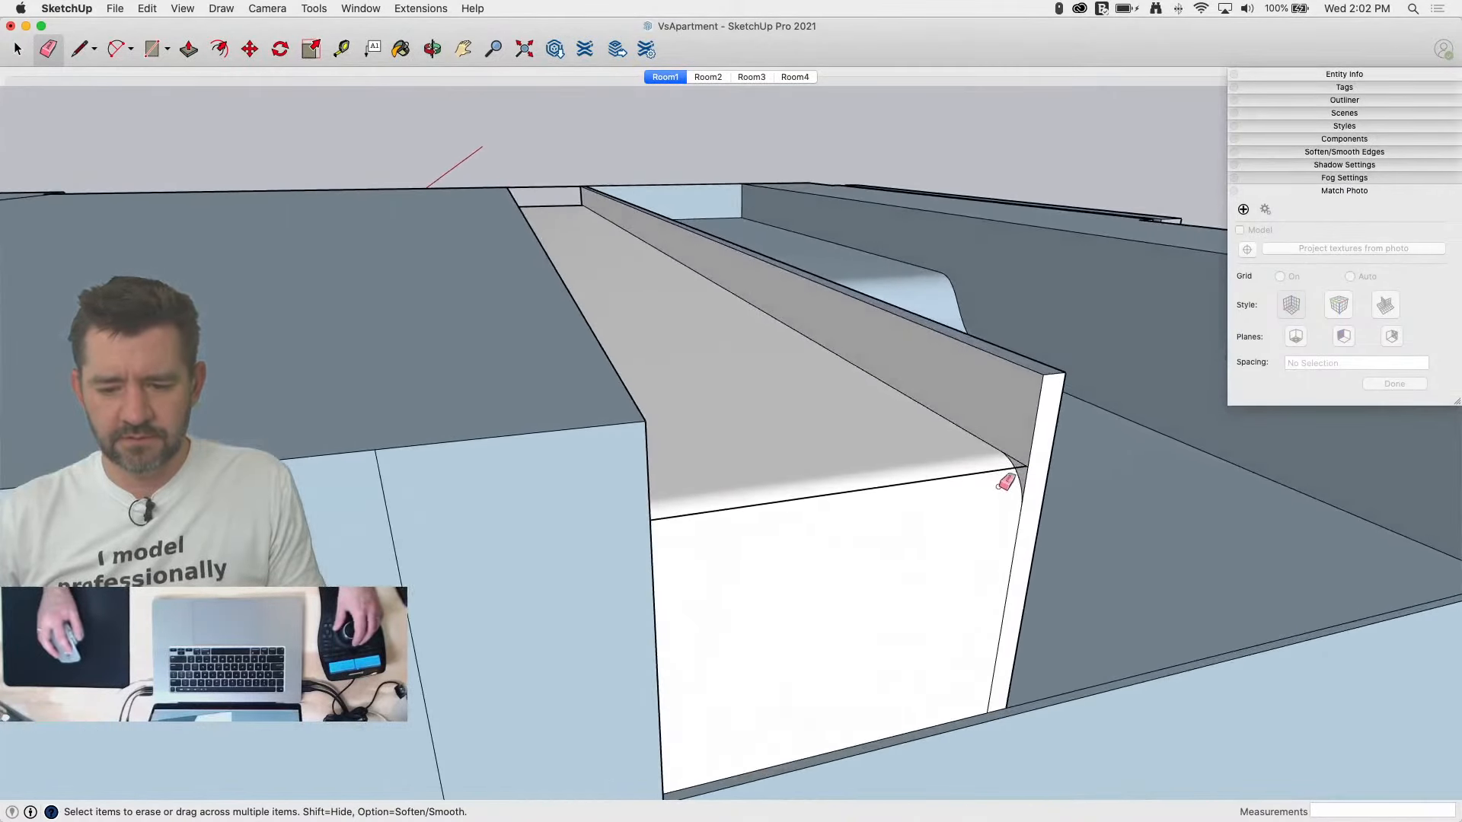
click(1020, 467)
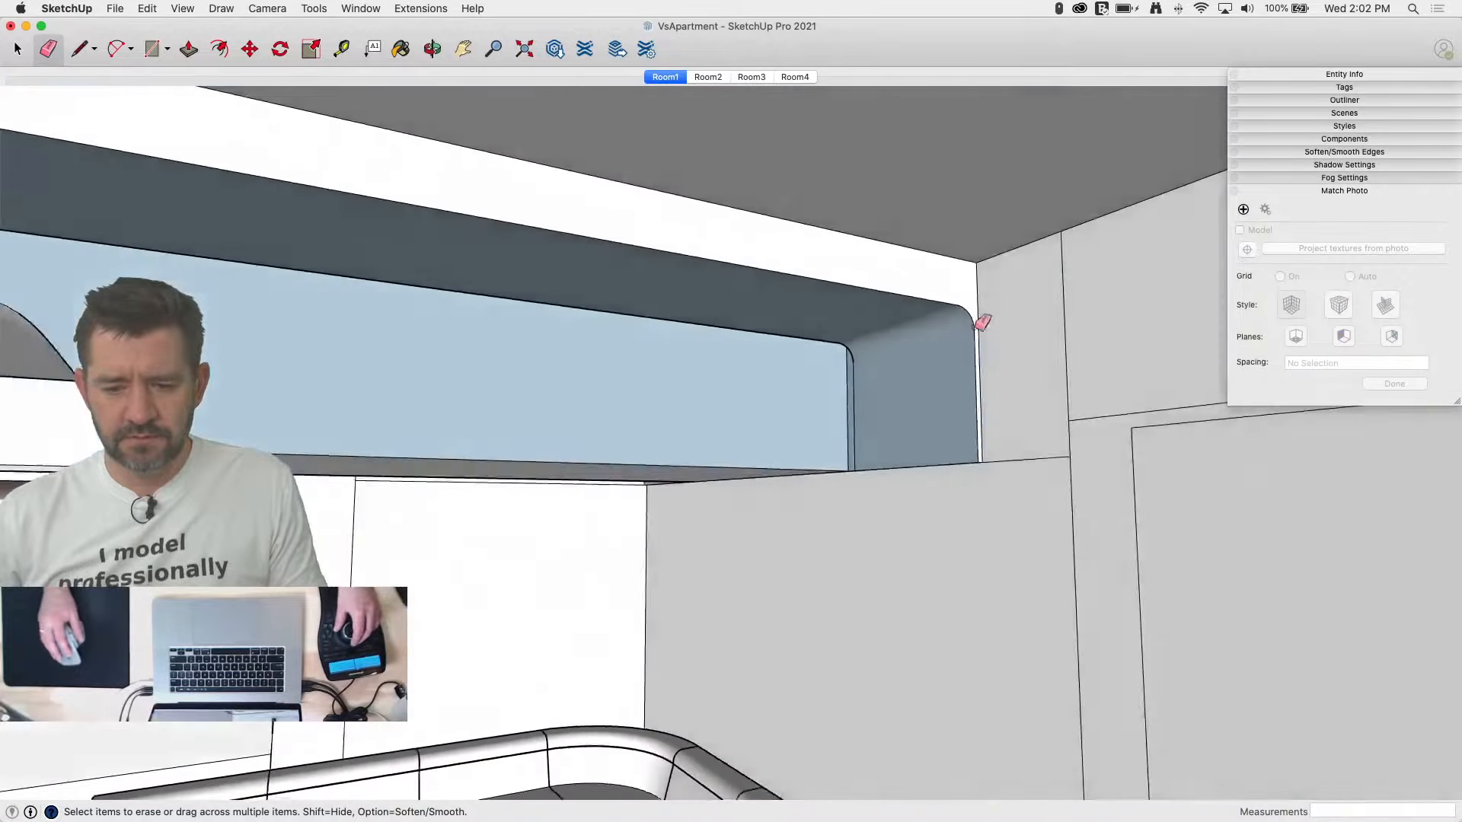
right_click(997, 296)
click(1064, 442)
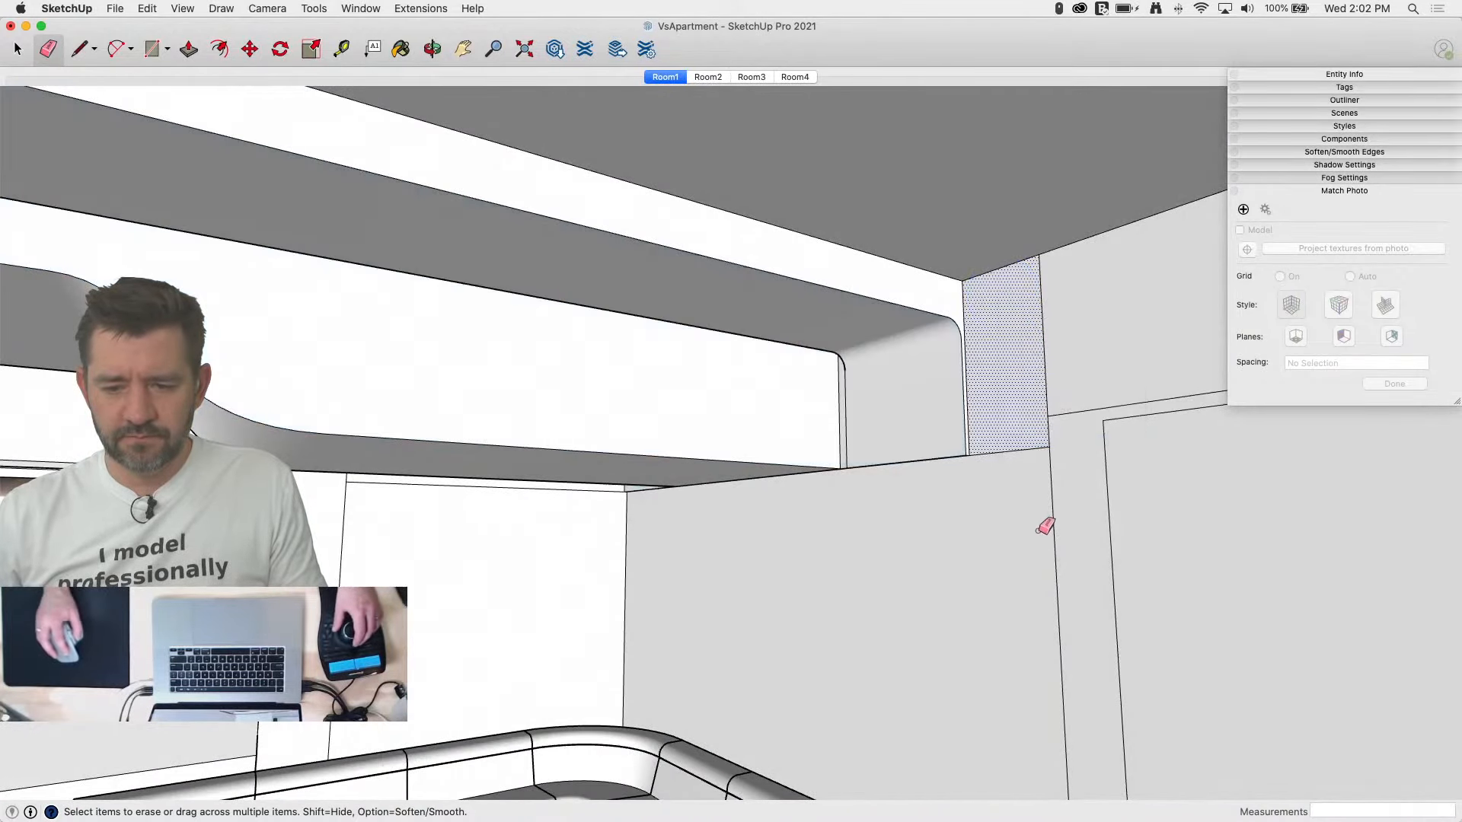
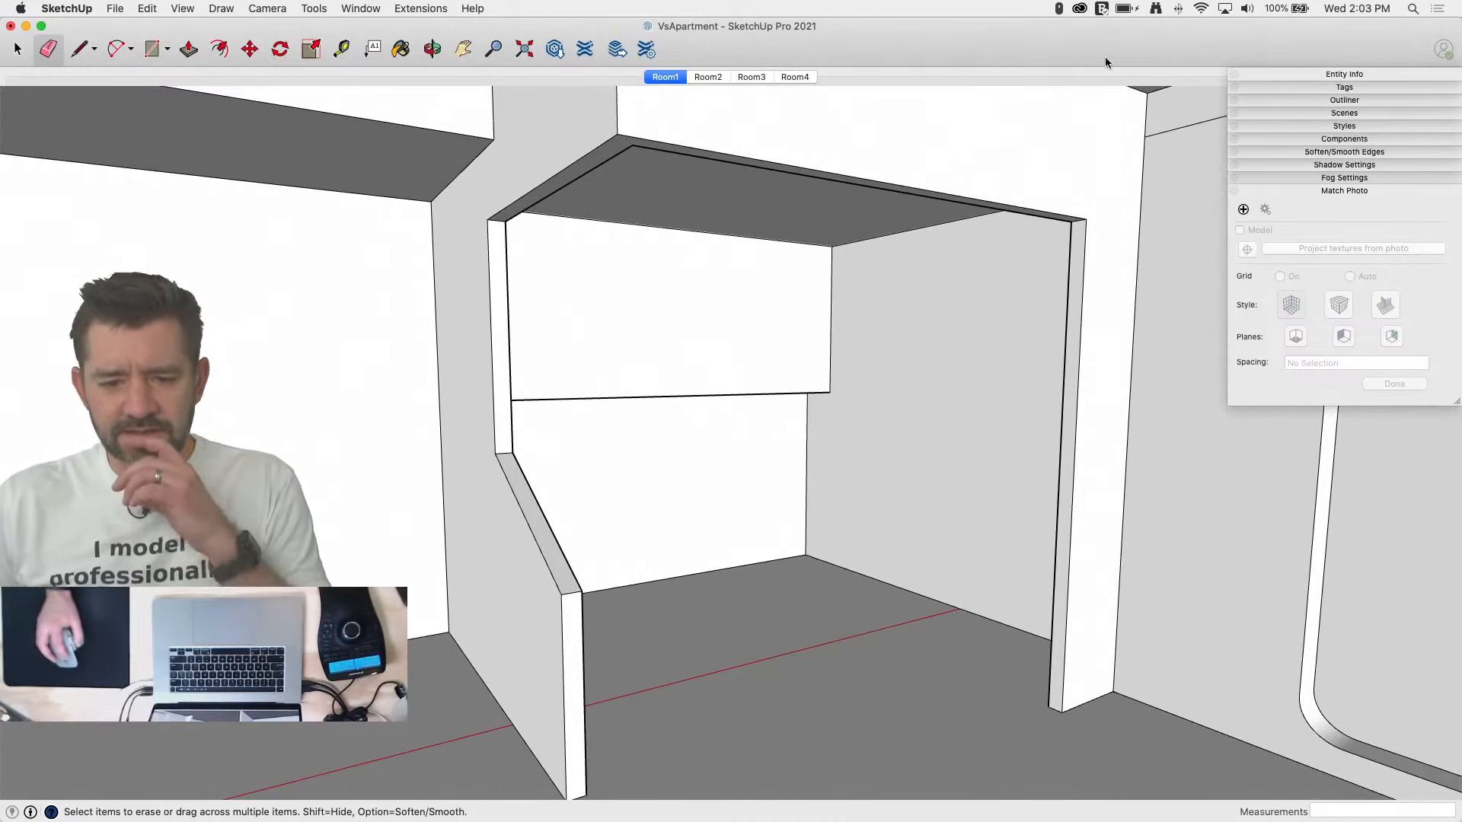
Step: Switch to the Room4 matched view and ready the Line tool at the desk alcove's pillar base
click(797, 78)
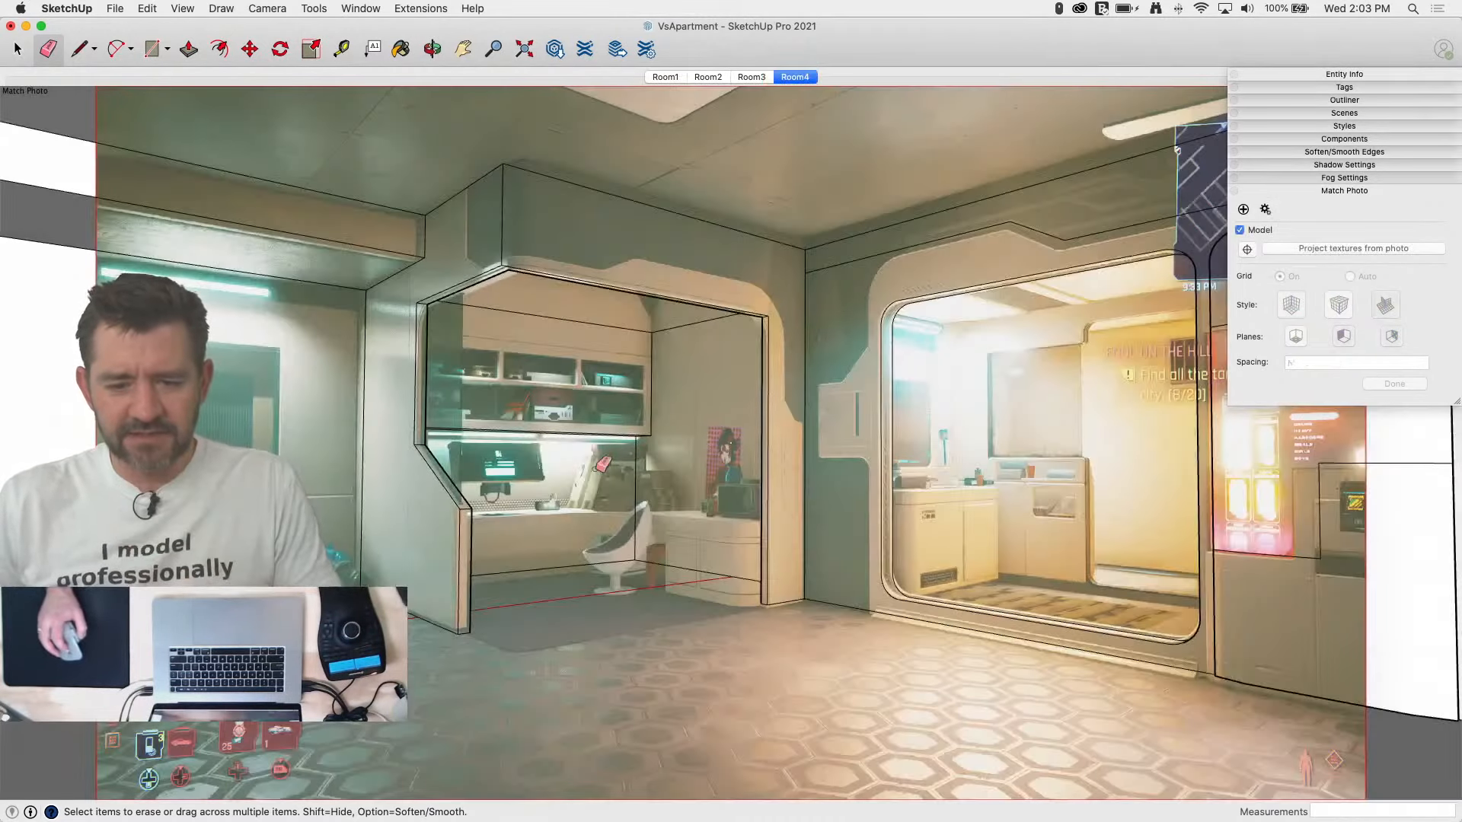
scroll(573, 568, up, 5)
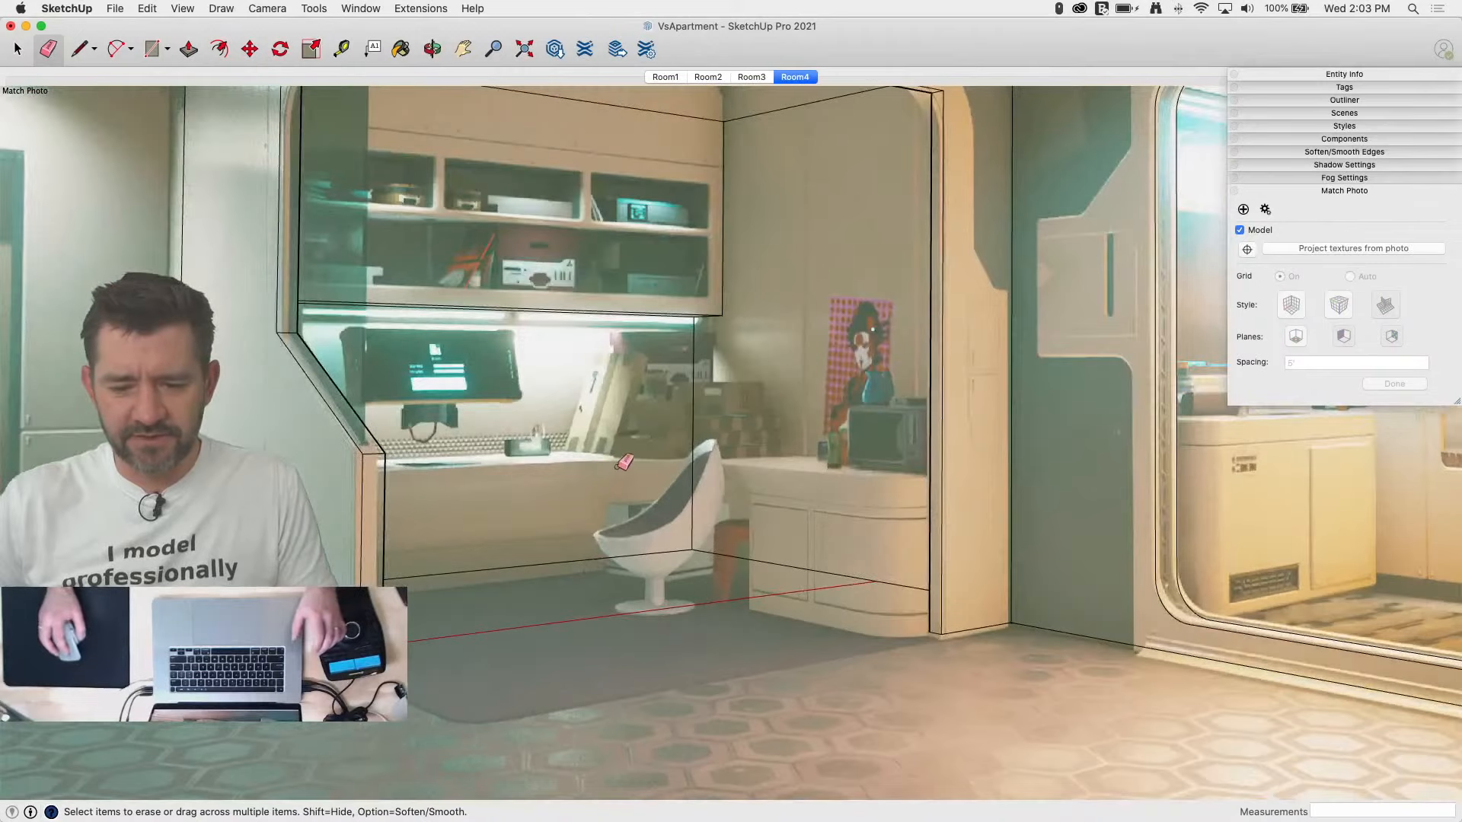
scroll(936, 630, up, 3)
key(l)
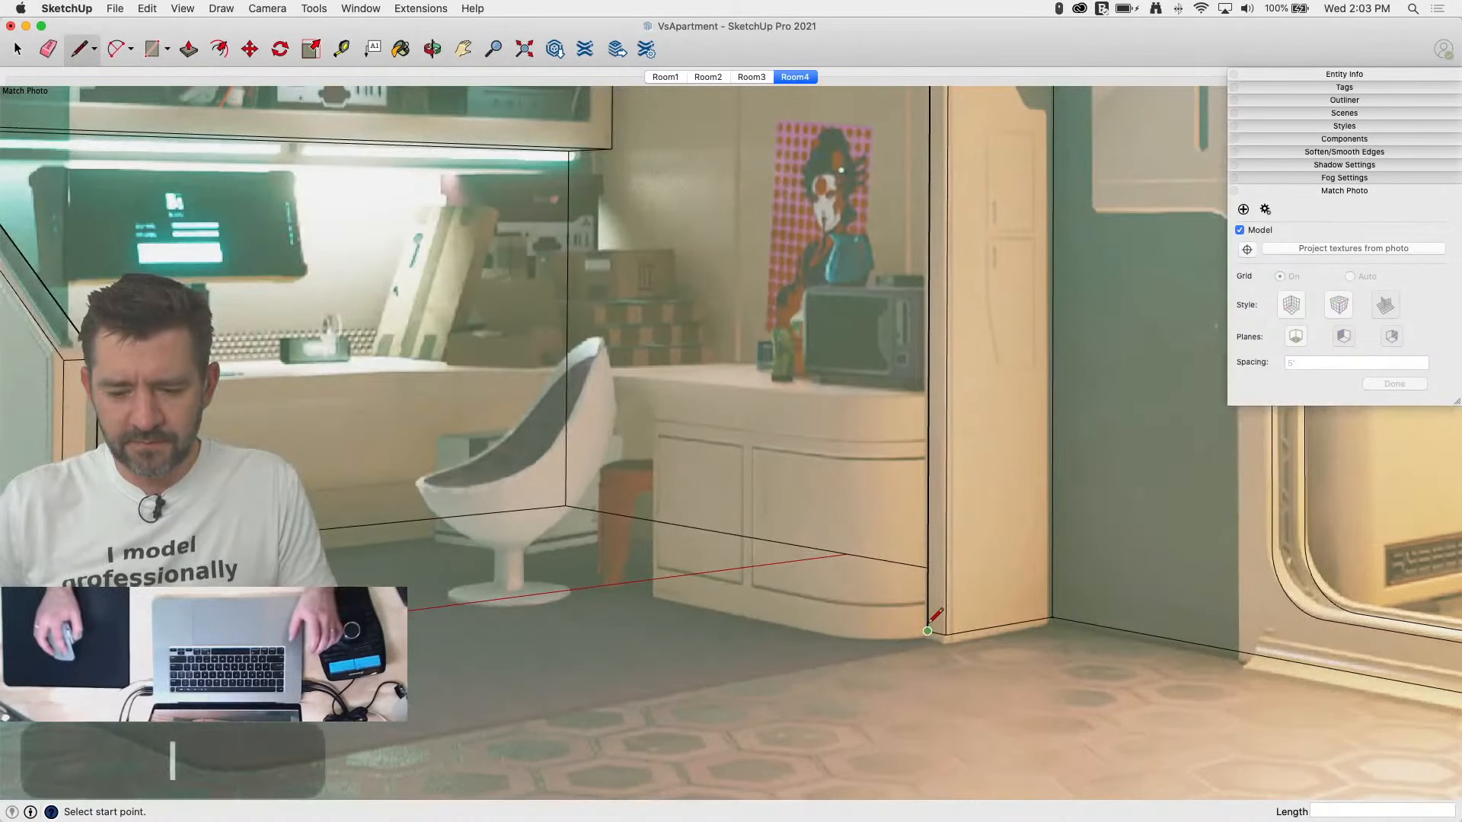
click(927, 631)
click(884, 637)
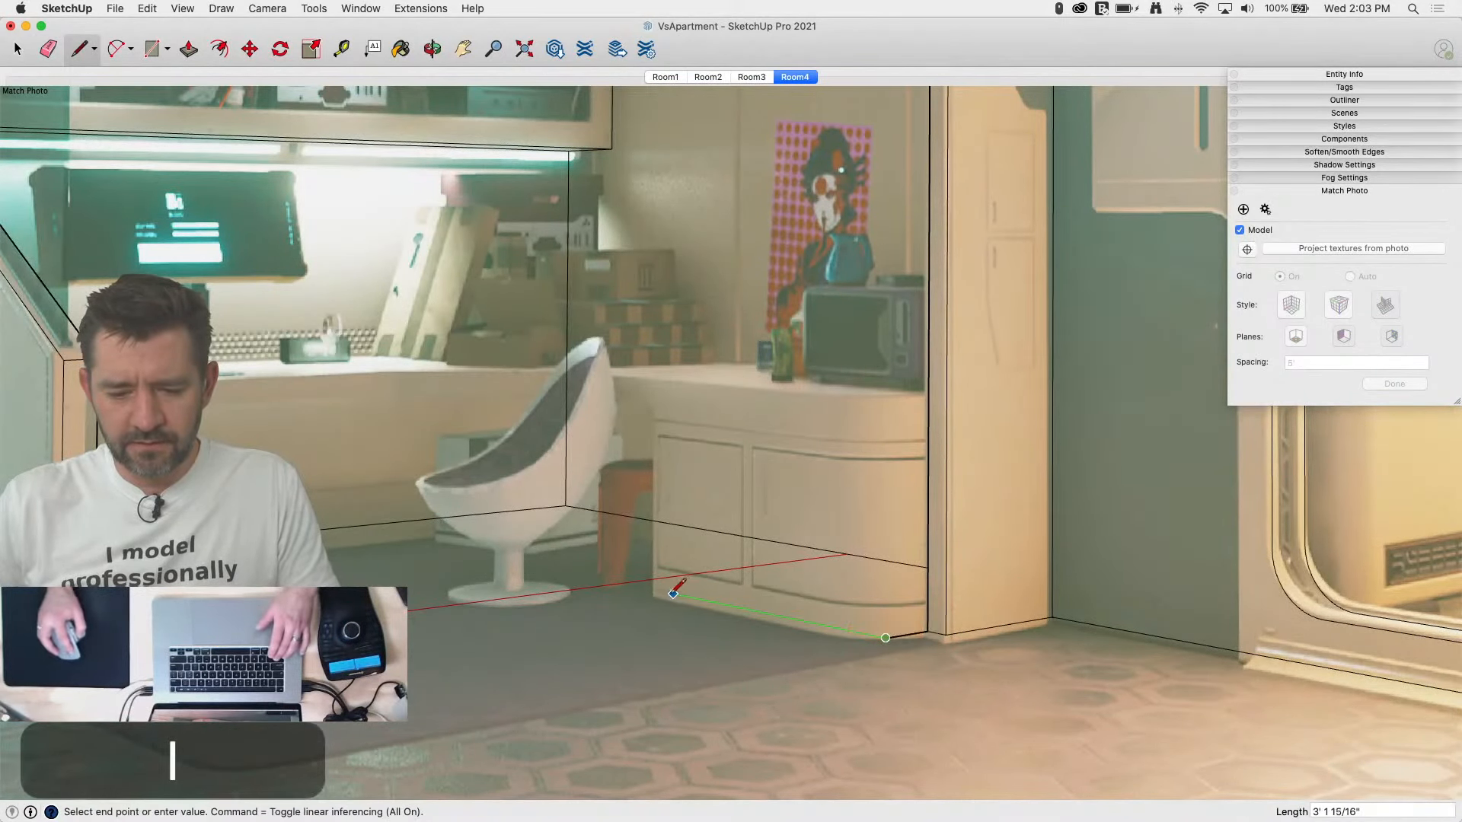
key(super+z)
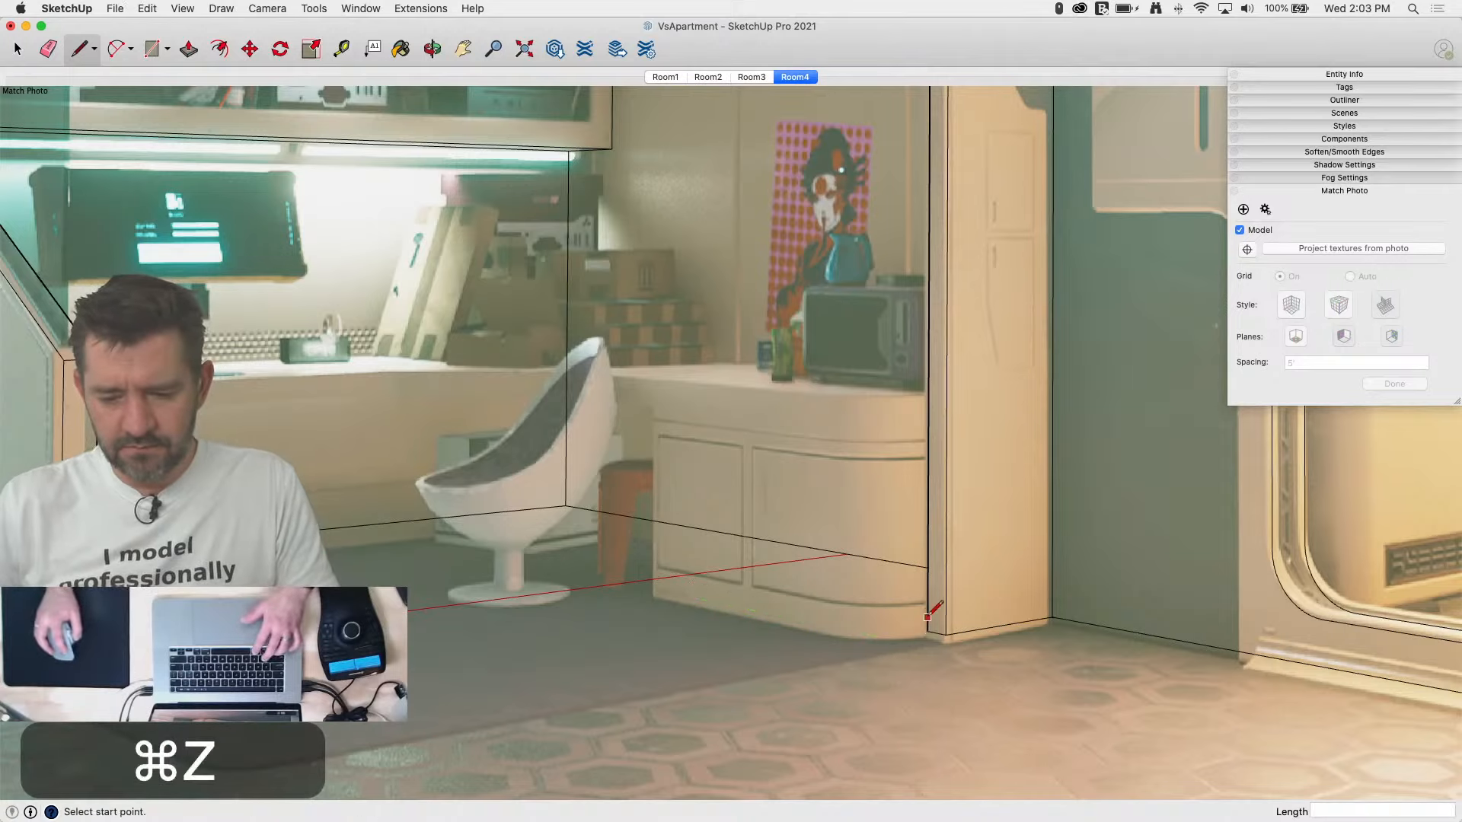
Step: Trace the cabinet's base outward from the pillar, its outer vertical corner, and the desk's front edge along the two alcove walls
click(923, 629)
click(867, 641)
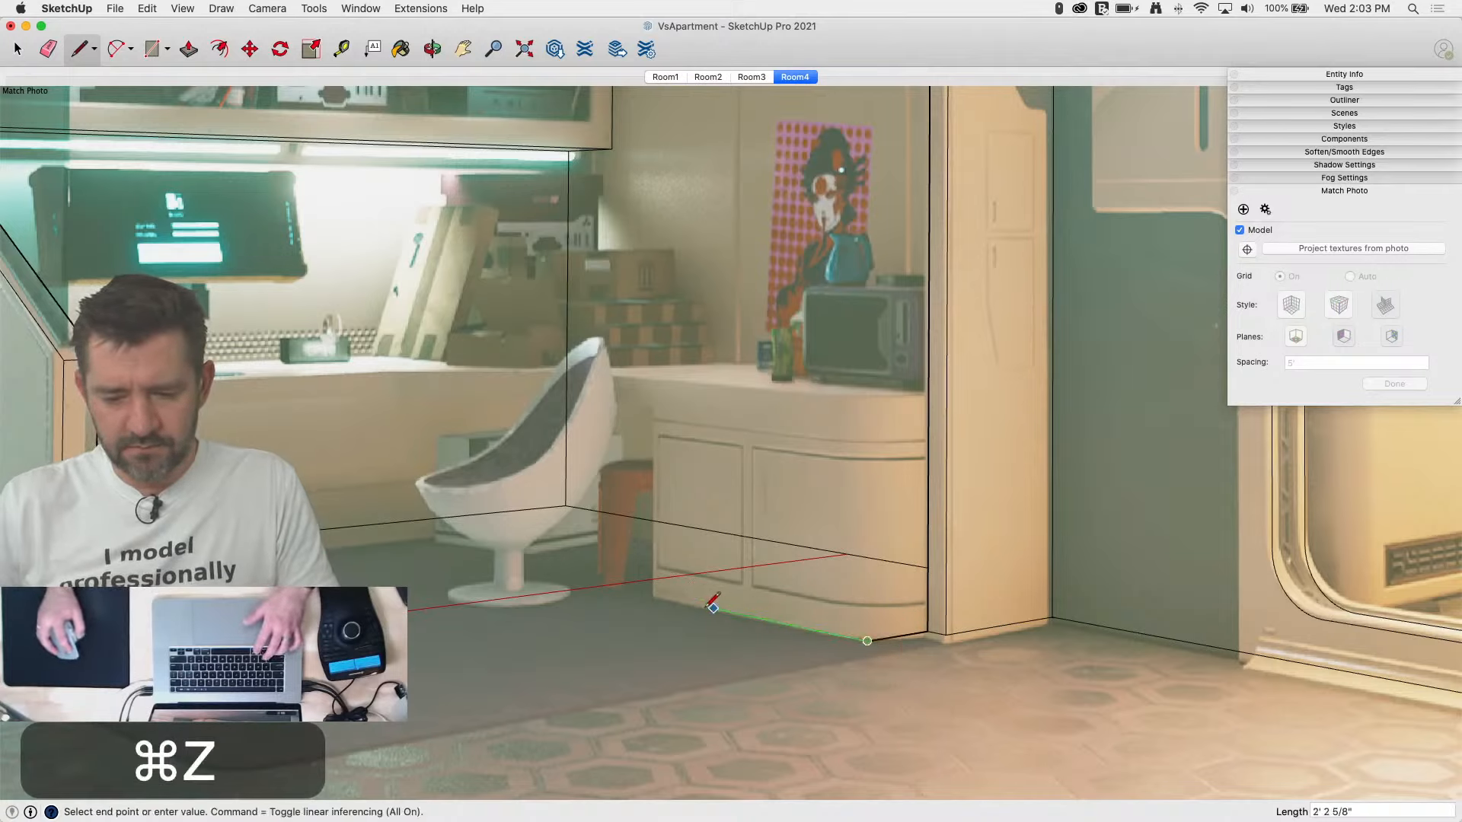
click(653, 594)
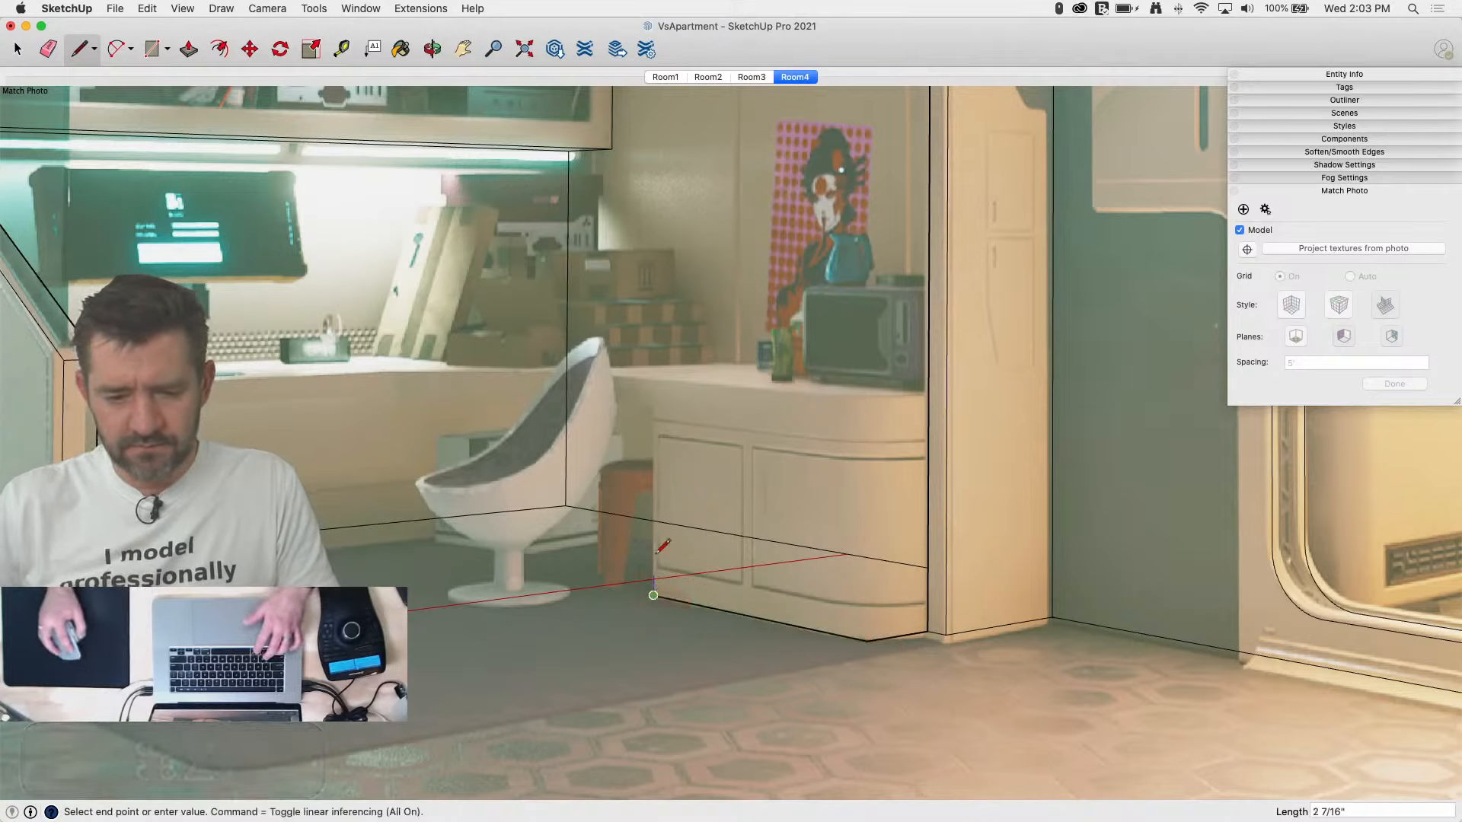
click(654, 407)
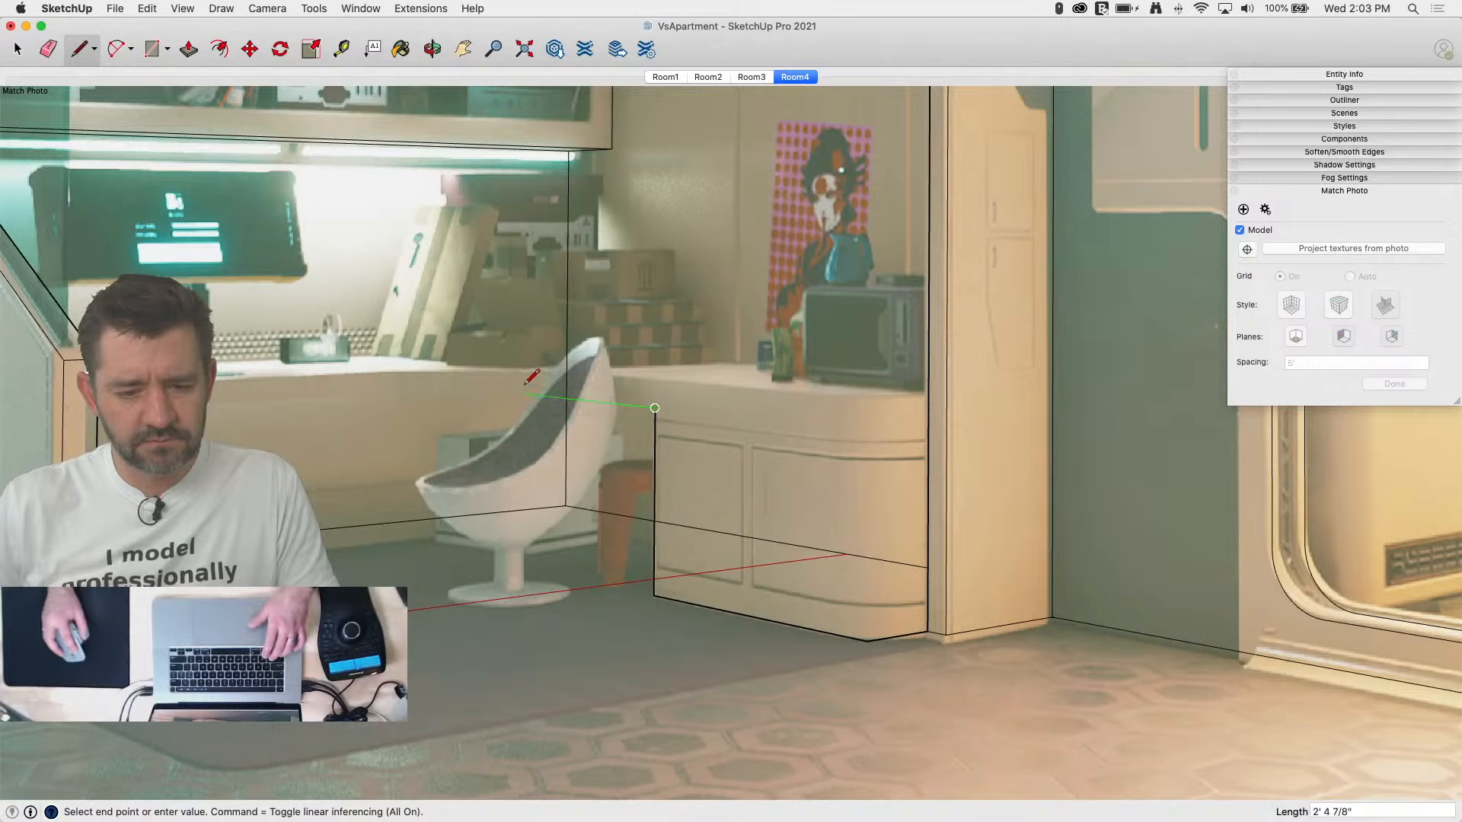
click(523, 394)
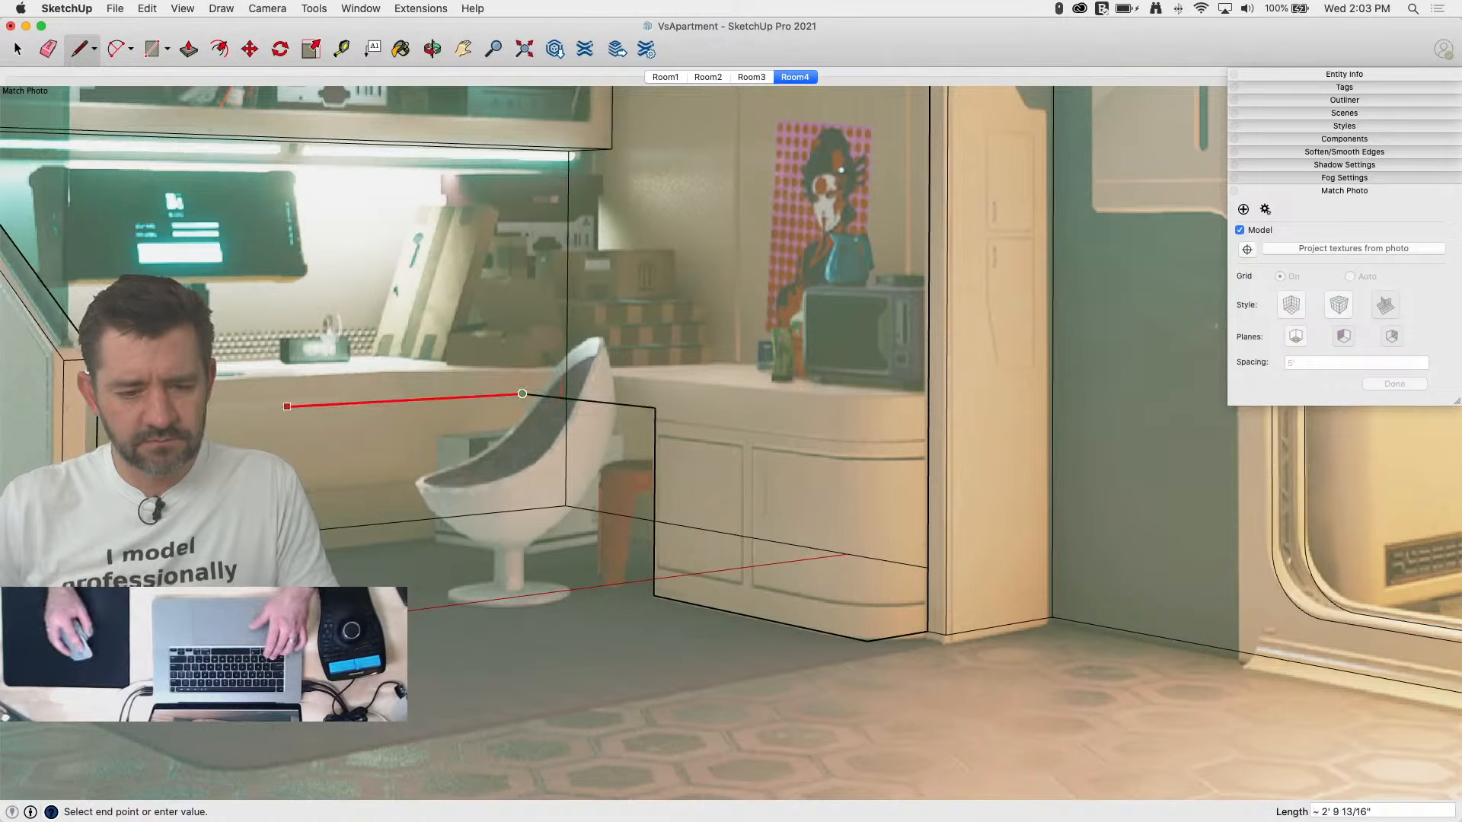
key(Escape)
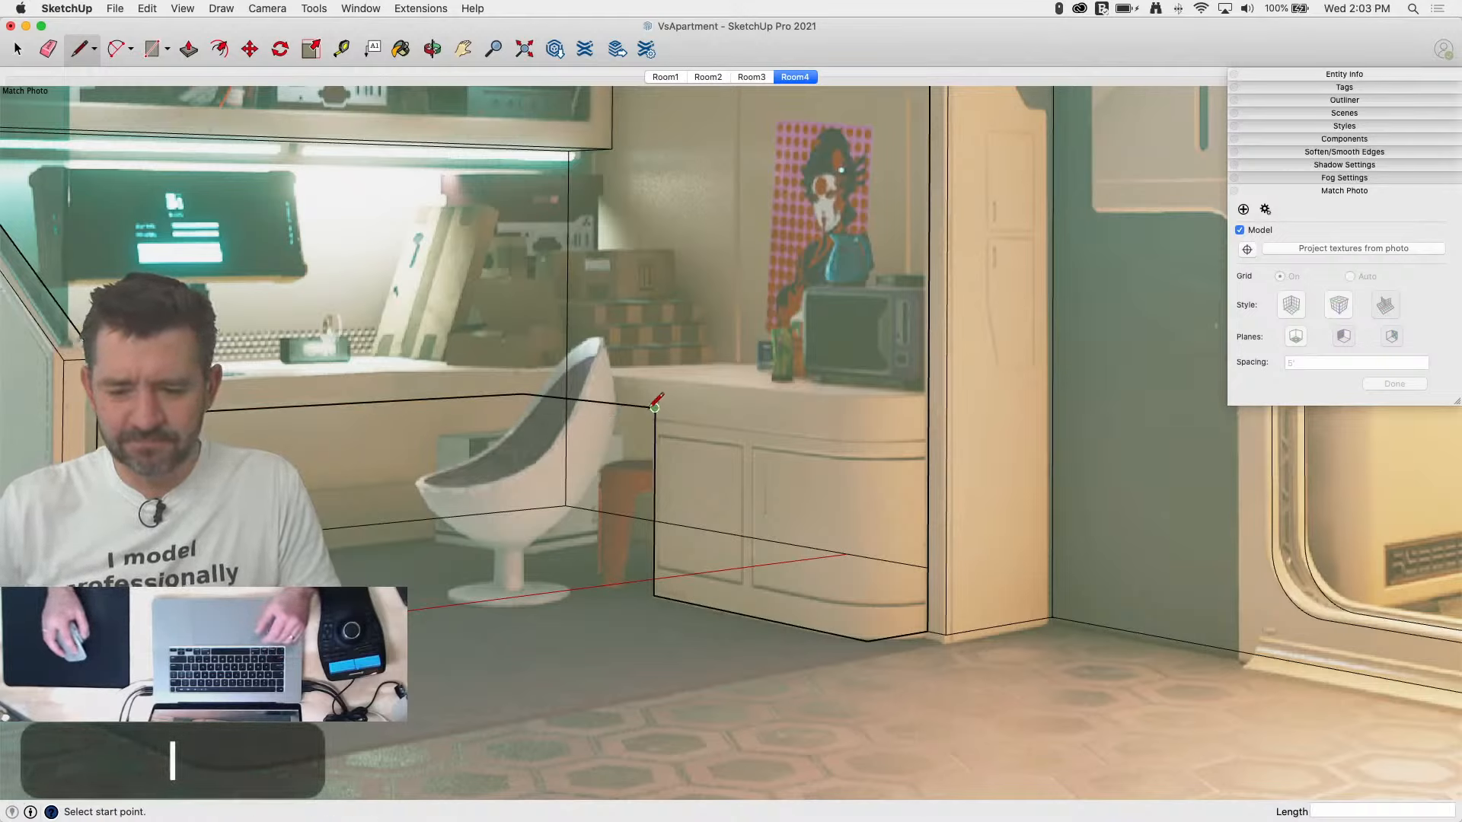
key(a)
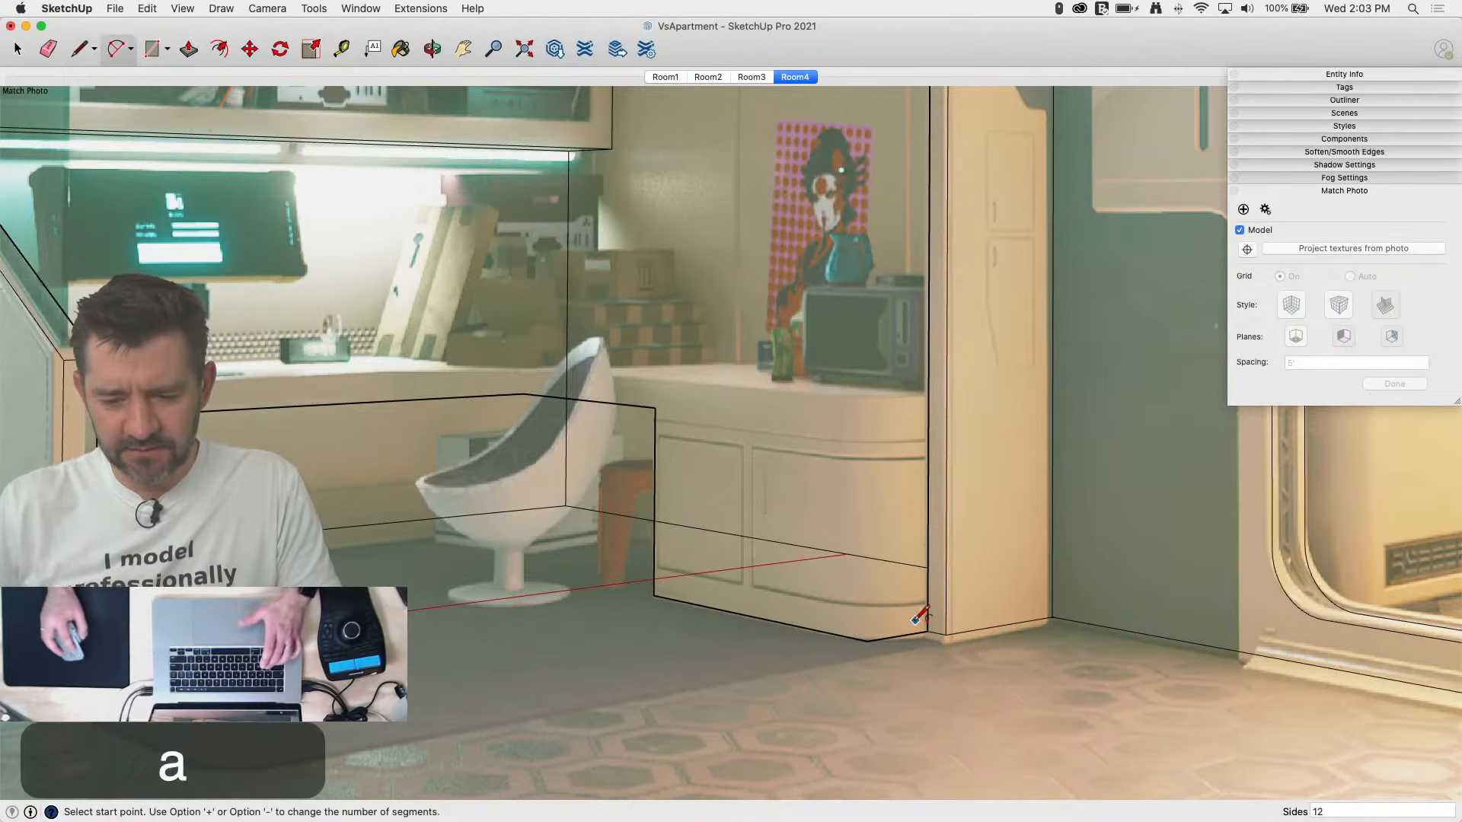
click(927, 631)
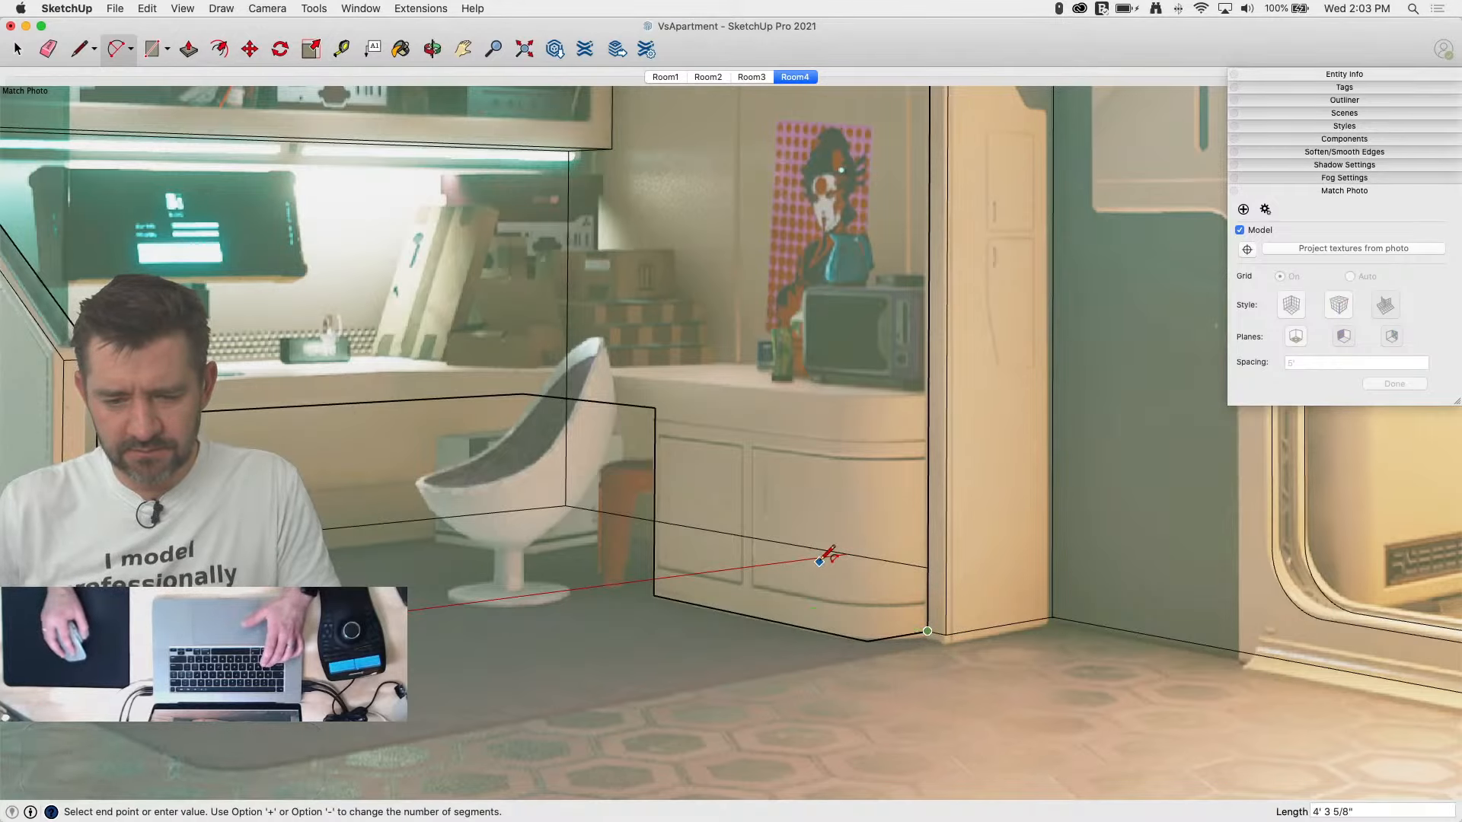
middle_drag(820, 562, 854, 774)
text(3)
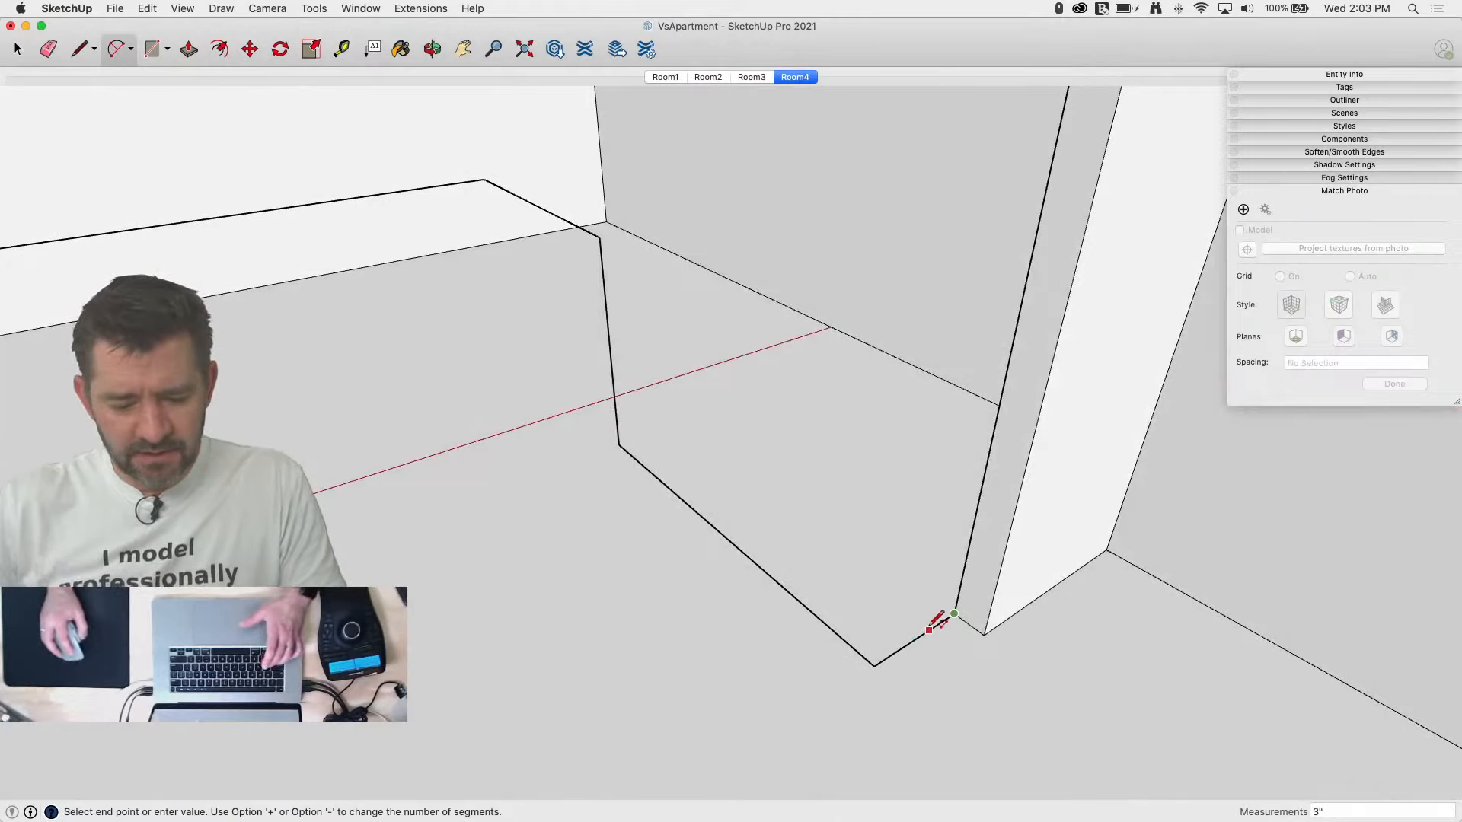
Step: Draw a guide rectangle at the cabinet's front base corner and an arc between its opposite corners
text(r)
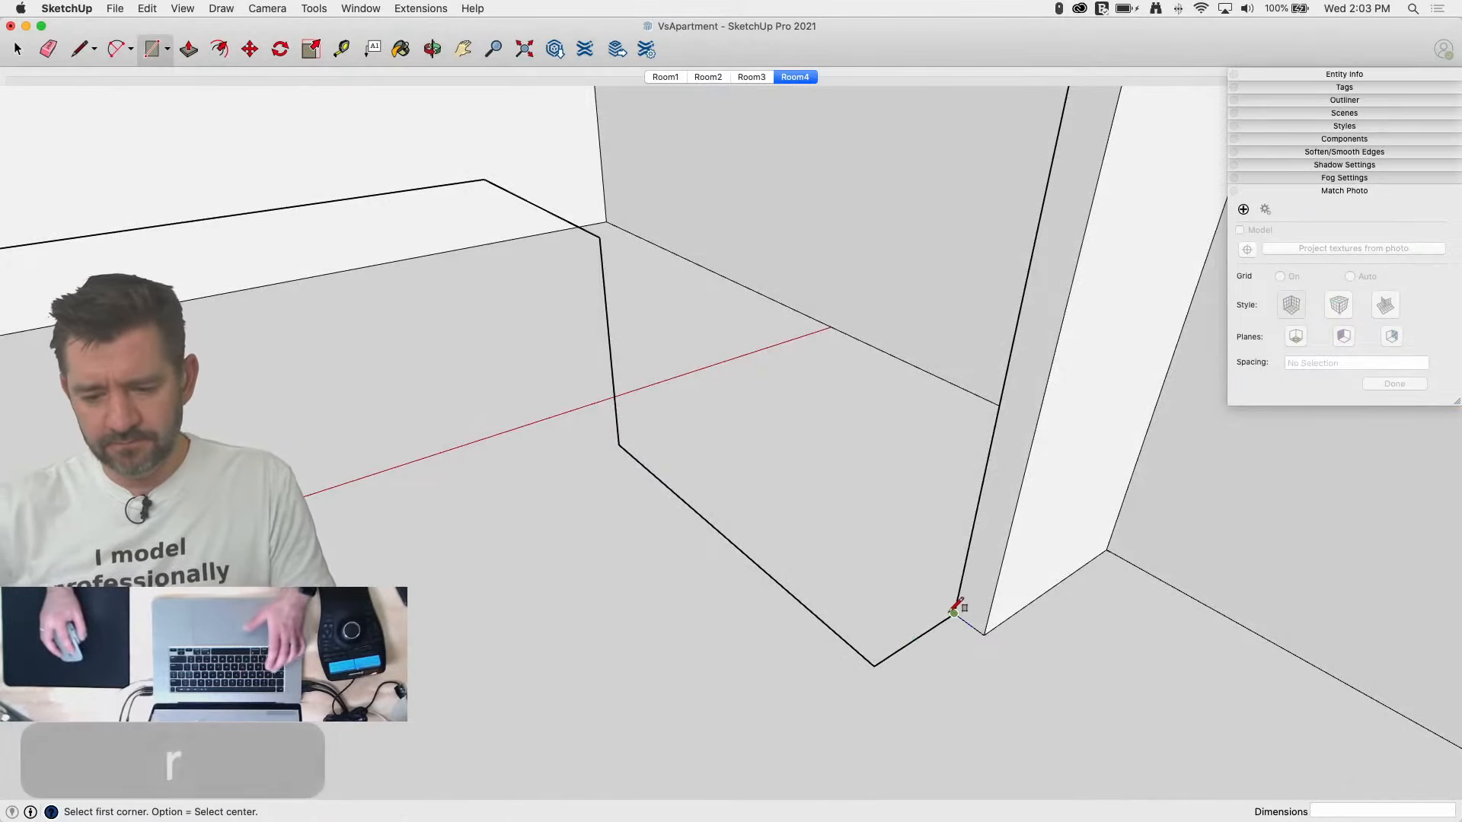
click(954, 614)
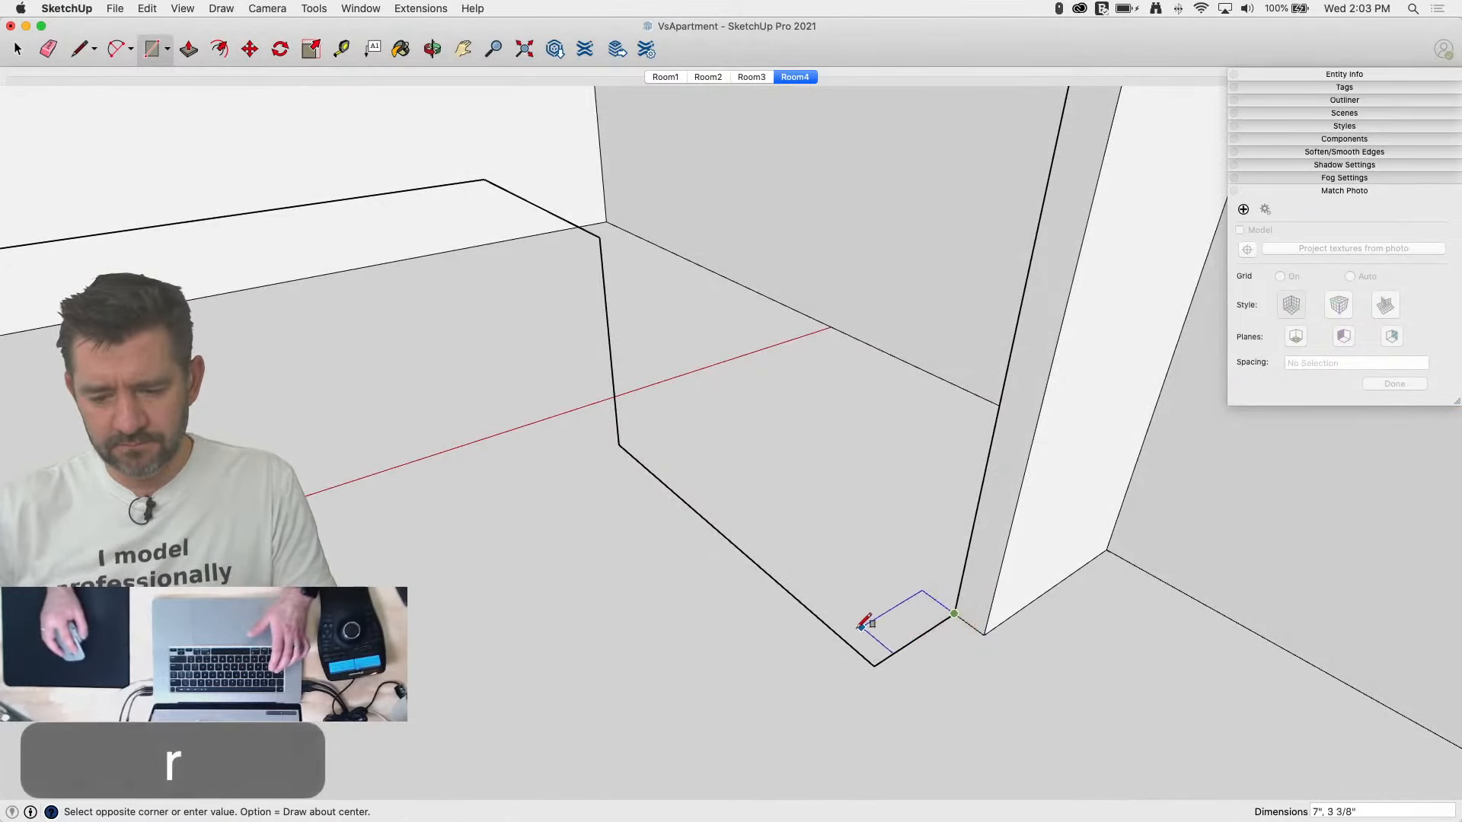
click(795, 596)
key(a)
click(794, 597)
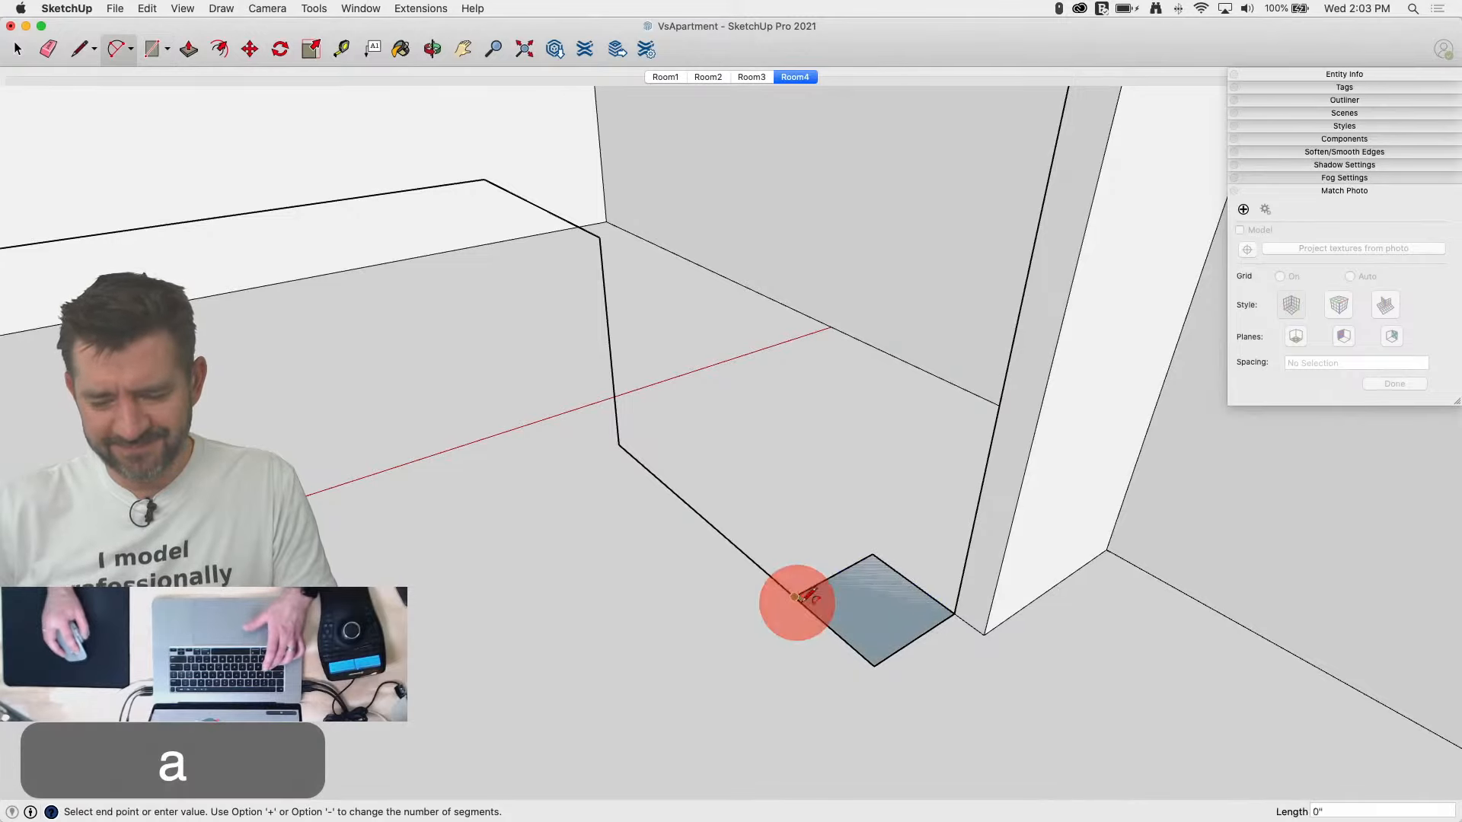
click(954, 613)
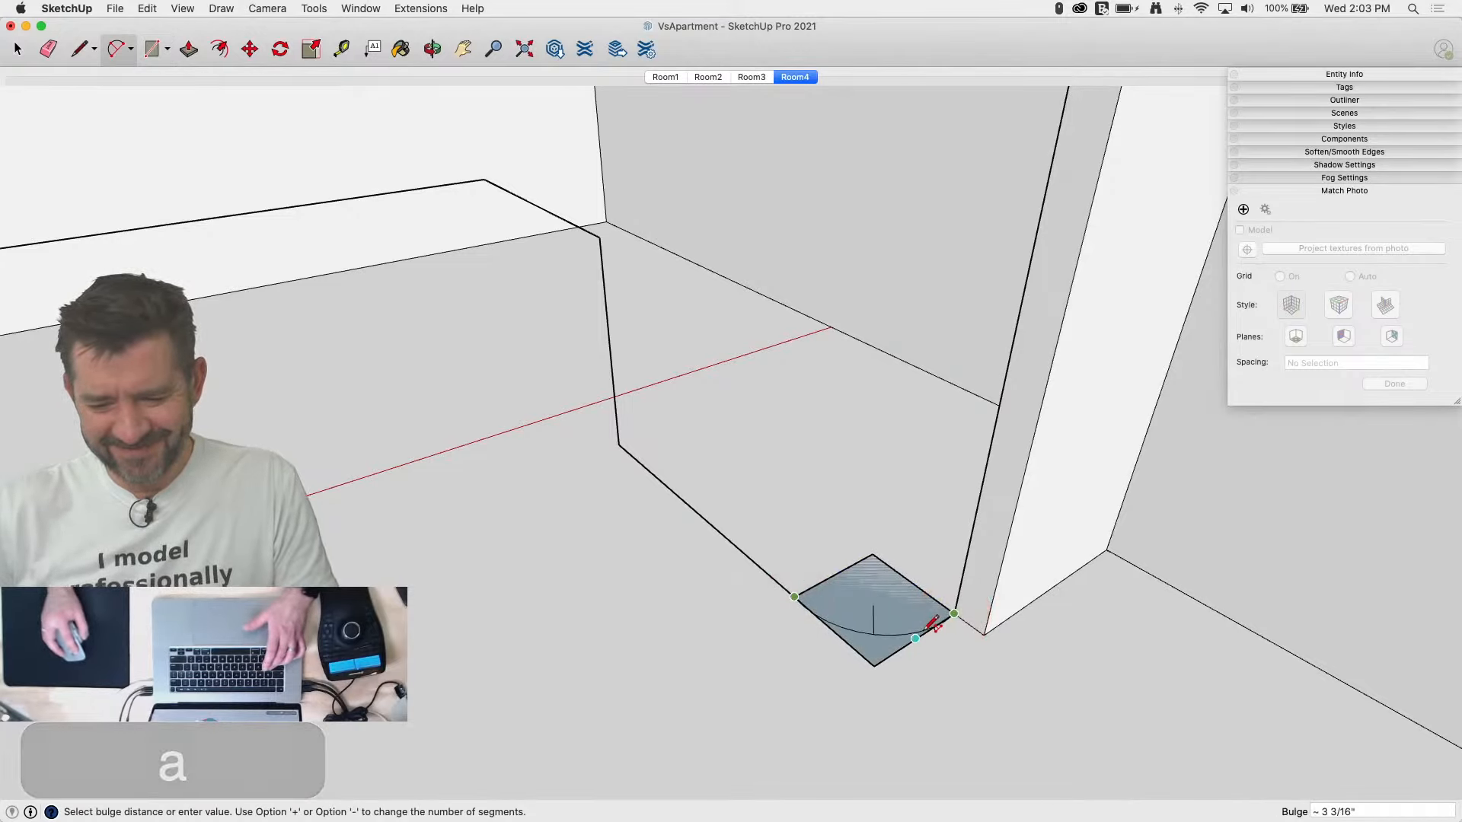
scroll(934, 626, up, 2)
click(924, 626)
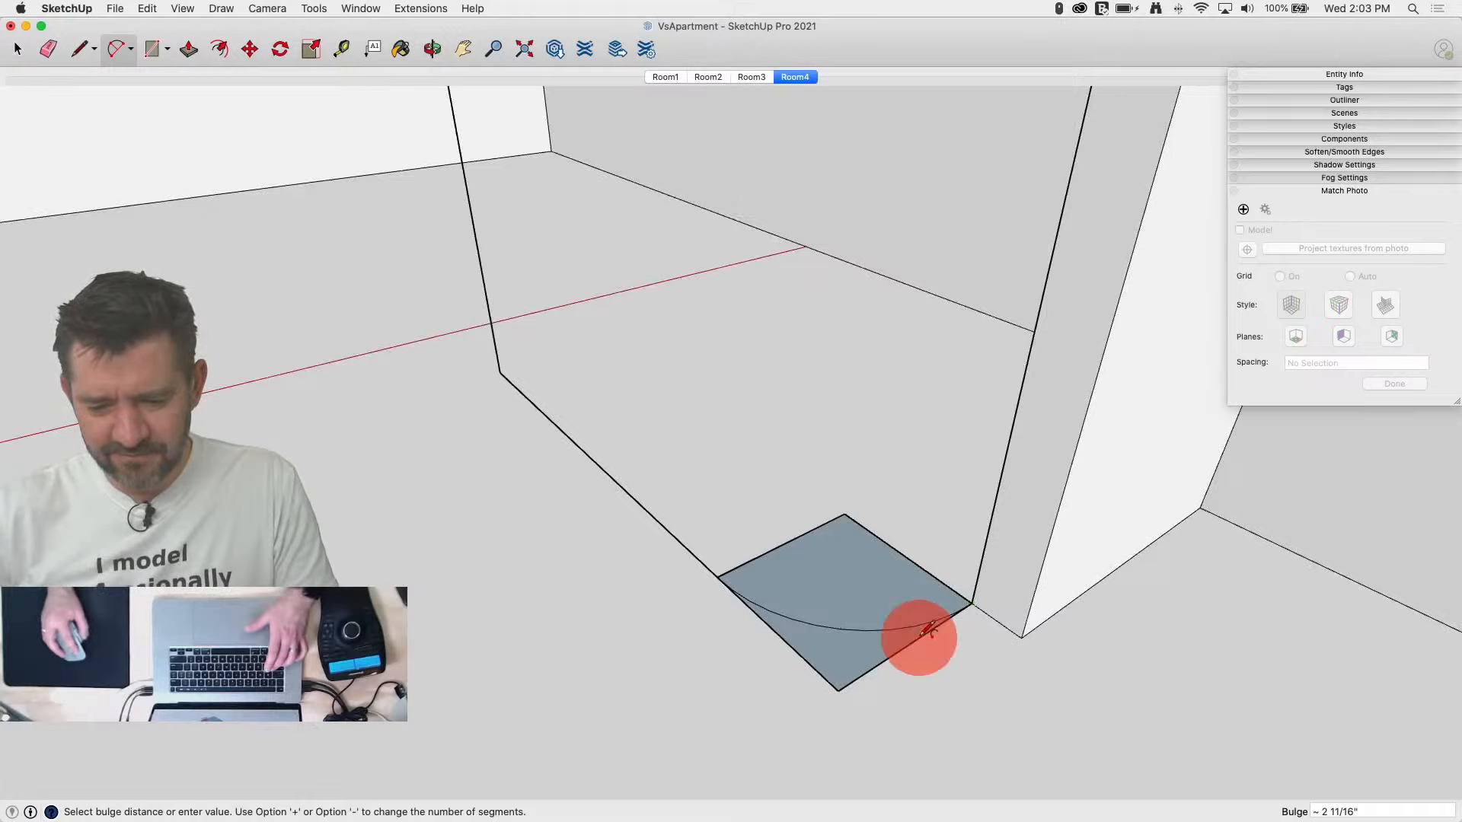
Step: Erase the guide rectangle's edges outside and inside the arc, keeping the rounded base corner
key(e)
drag(832, 685, 830, 676)
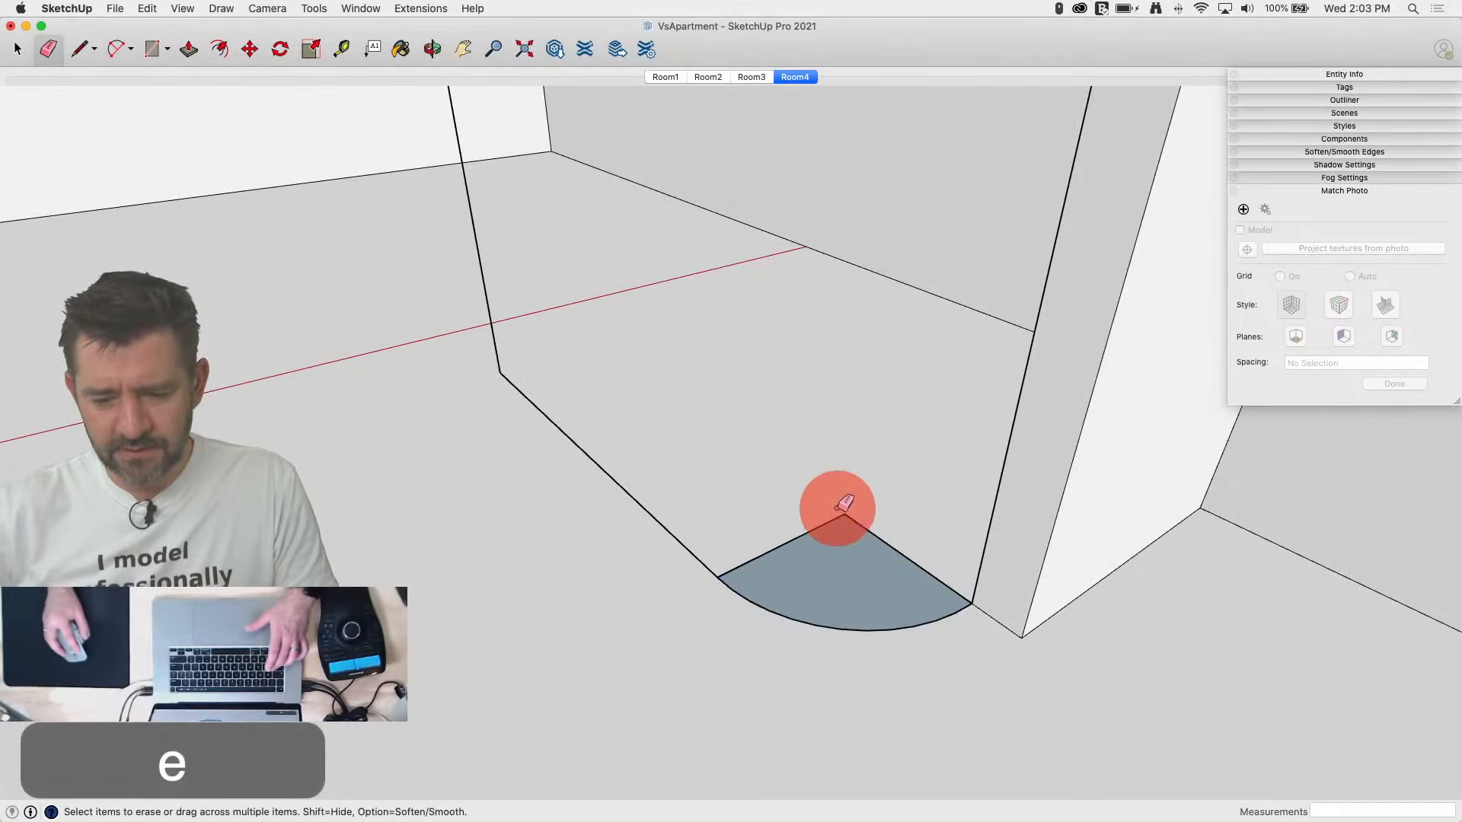
drag(840, 512, 855, 513)
Step: Close the cabinet's footprint with a line to the alcove wall and raise it about 2' 2" against the Room4 photo
key(l)
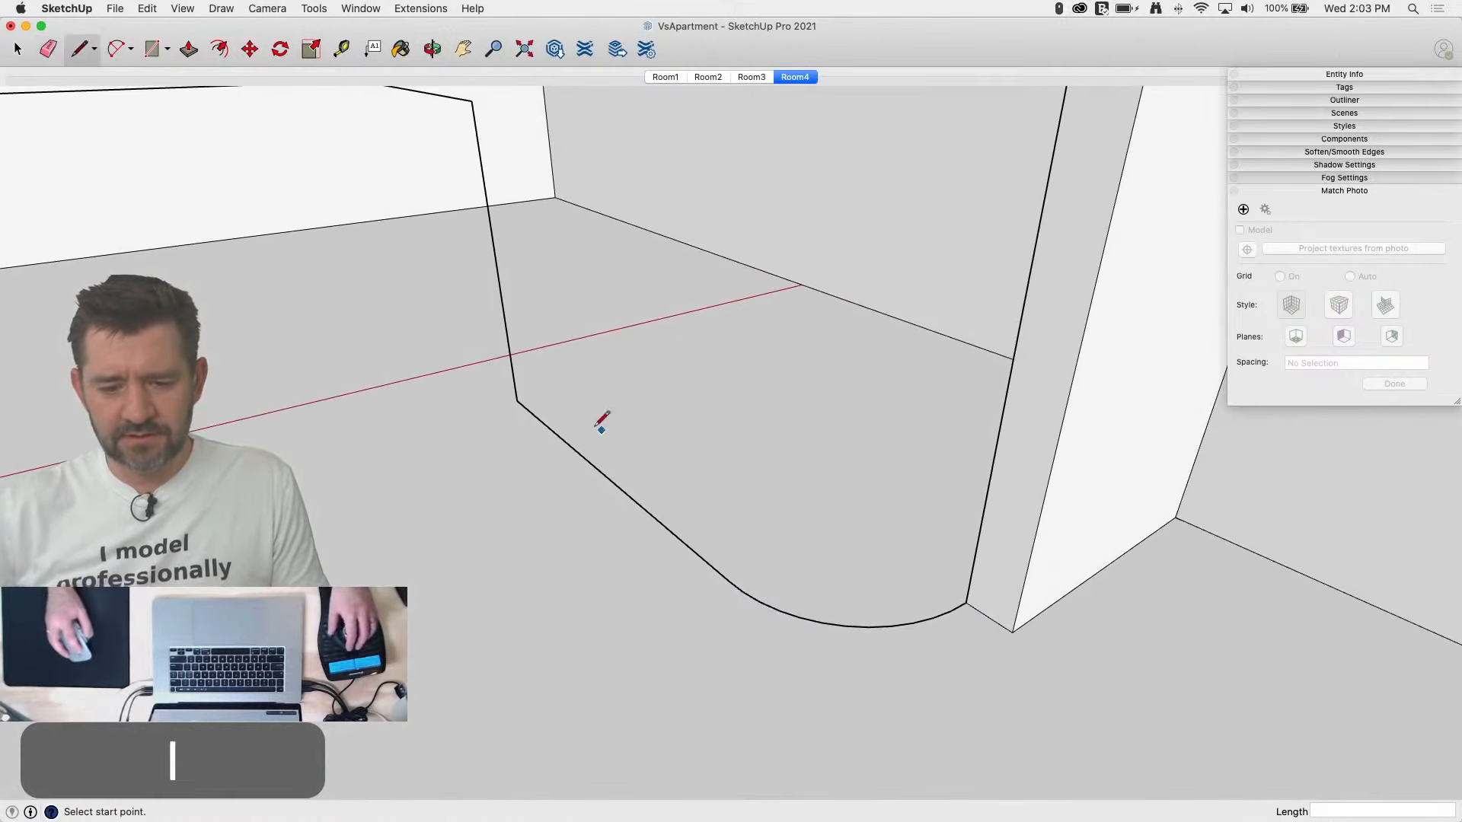
click(516, 401)
click(861, 306)
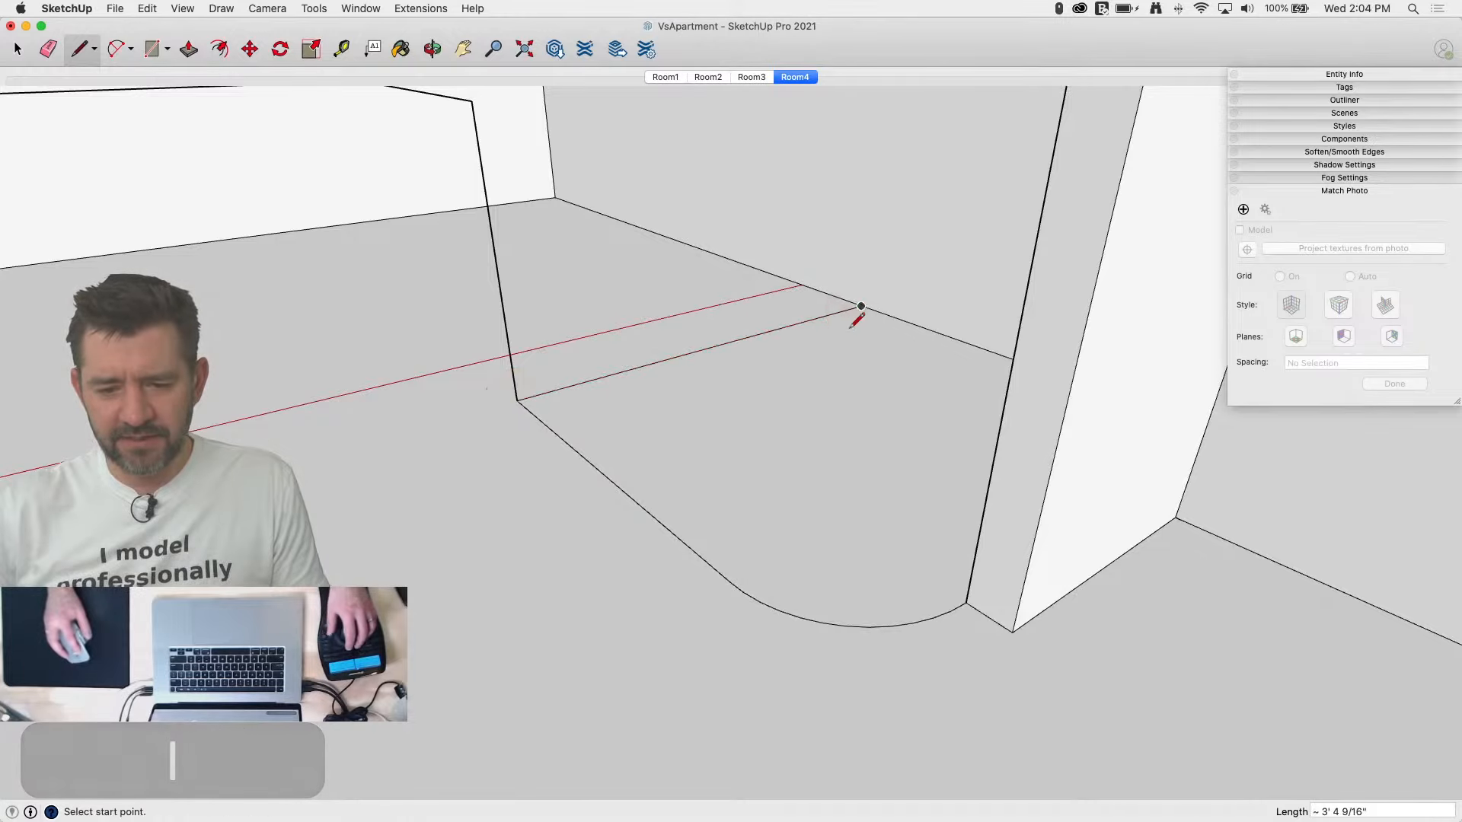
key(p)
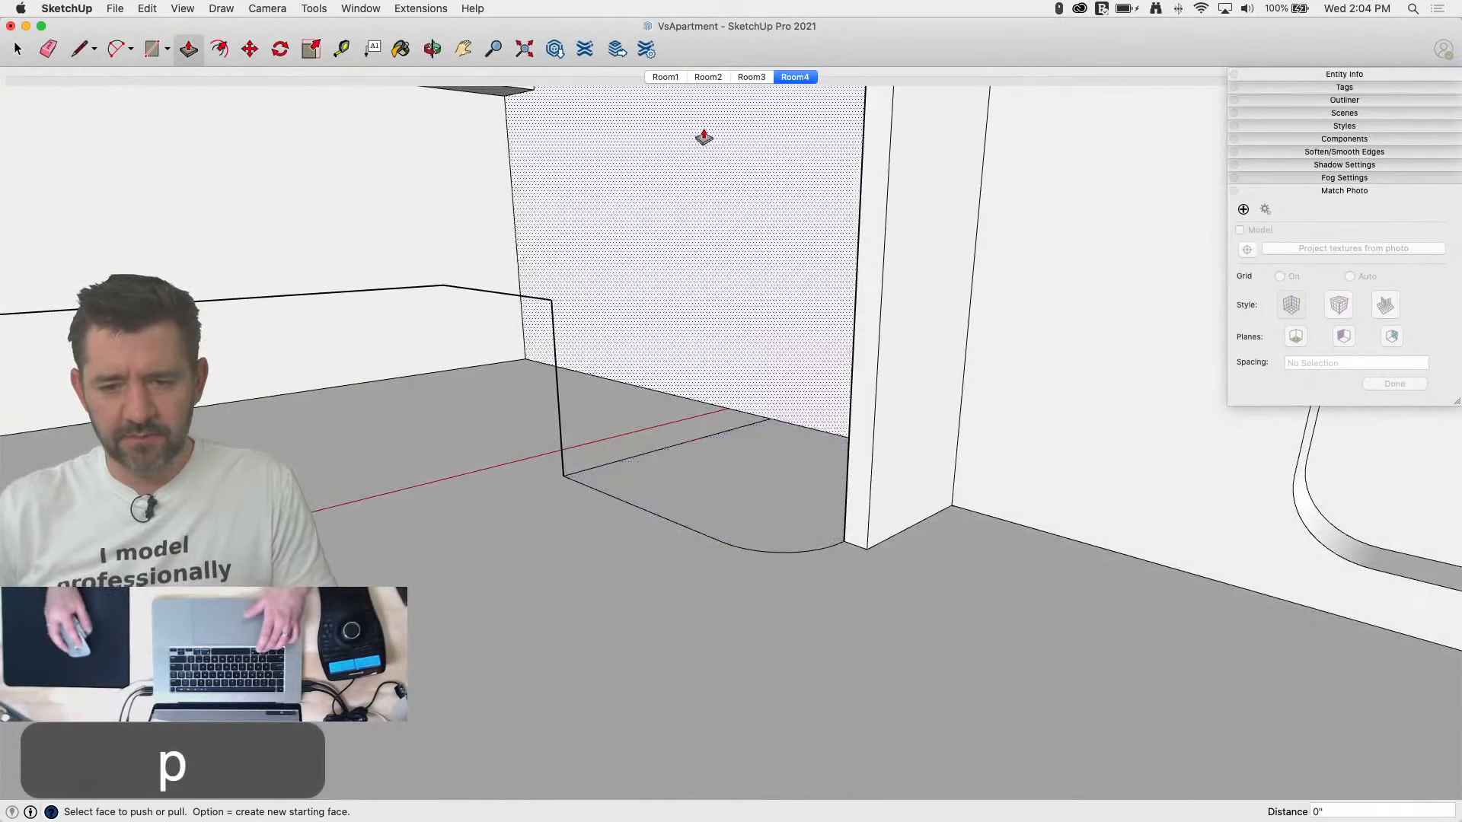
click(795, 77)
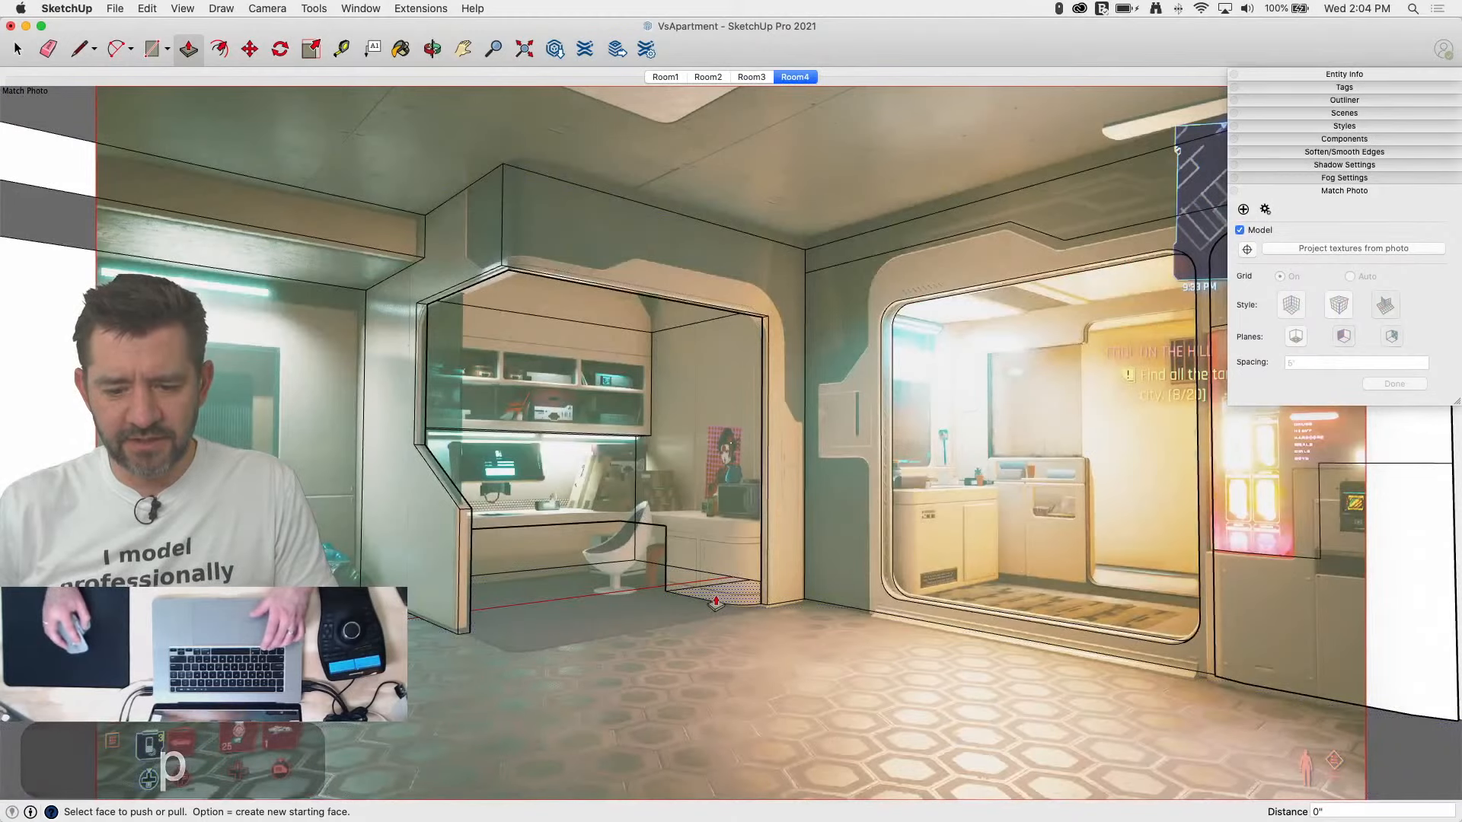
drag(714, 601, 729, 526)
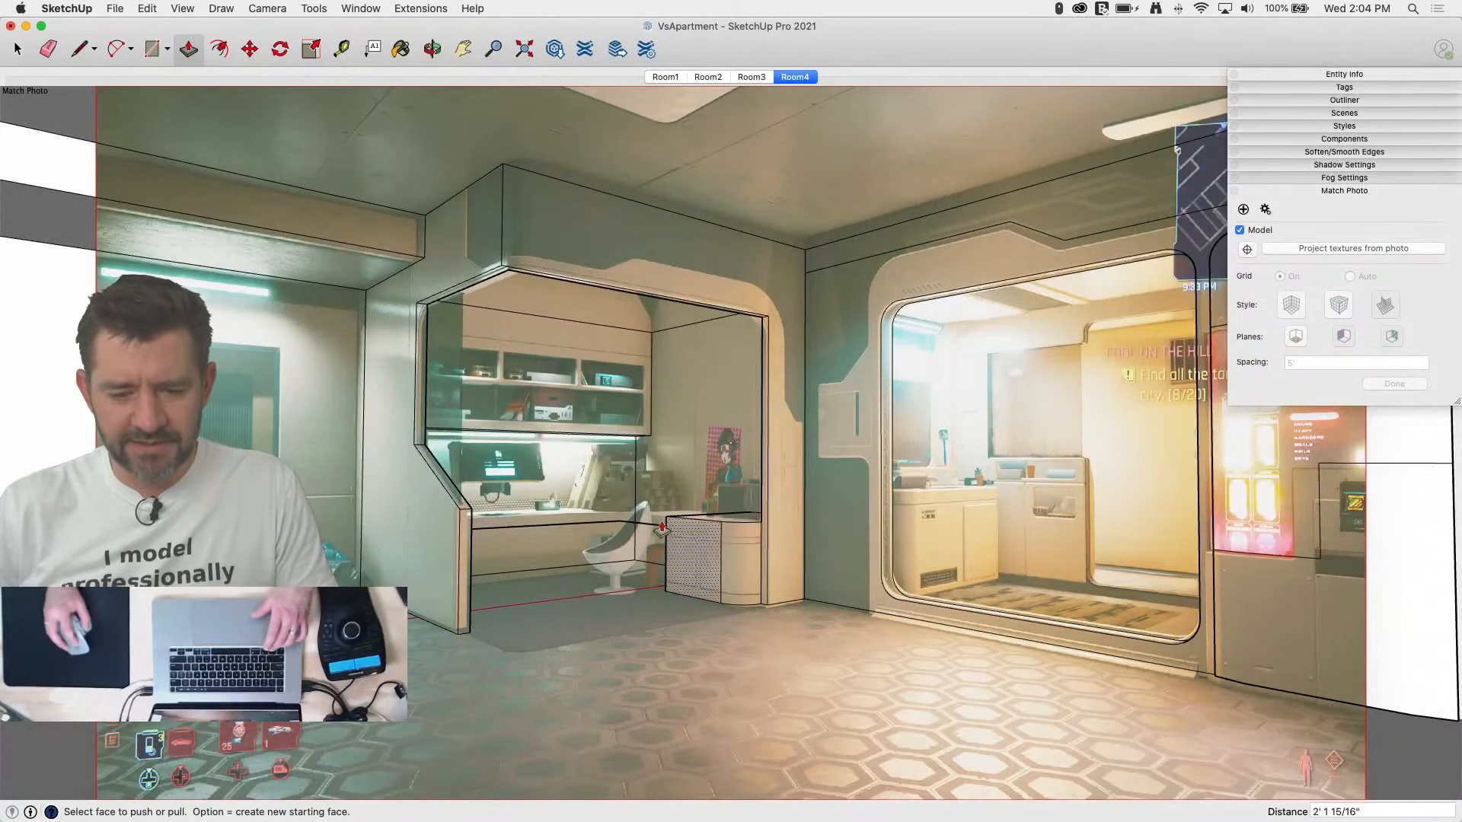
Step: Open the Desk.PNG reference photo, examine the desk's shape and how it meets the cabinet, and return to SketchUp
key(l)
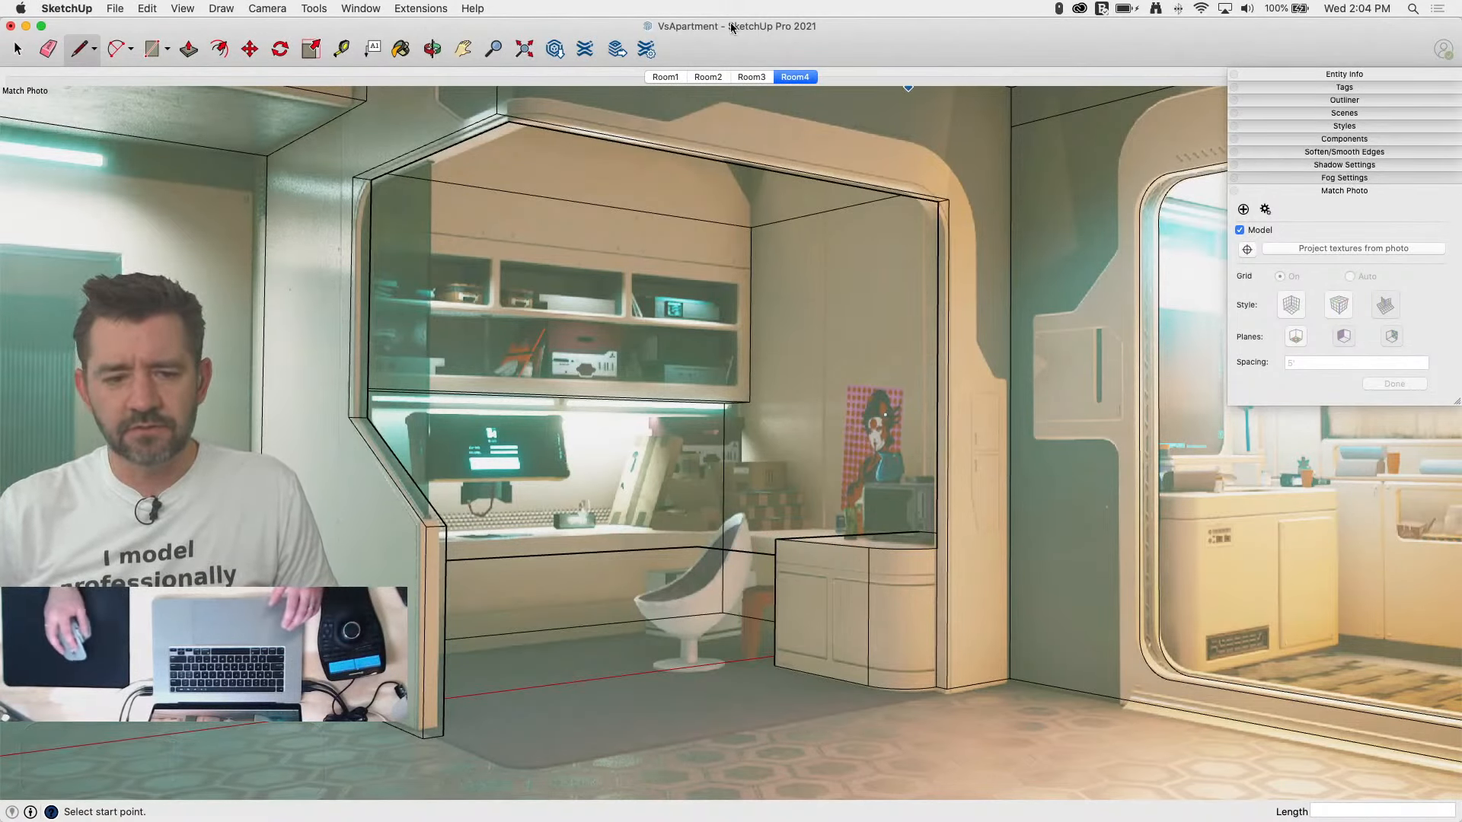
drag(1217, 24, 1177, 38)
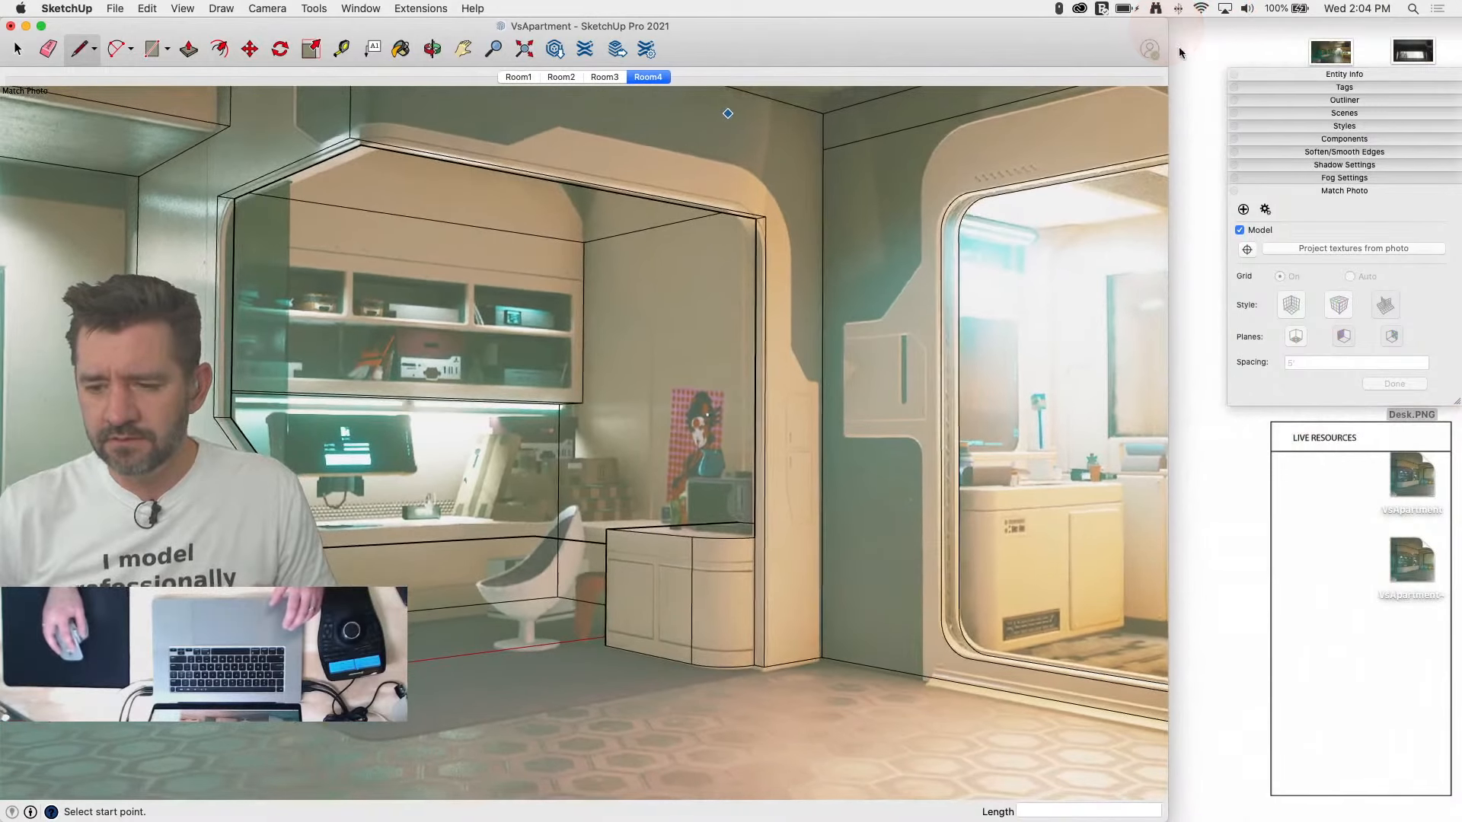
click(1186, 121)
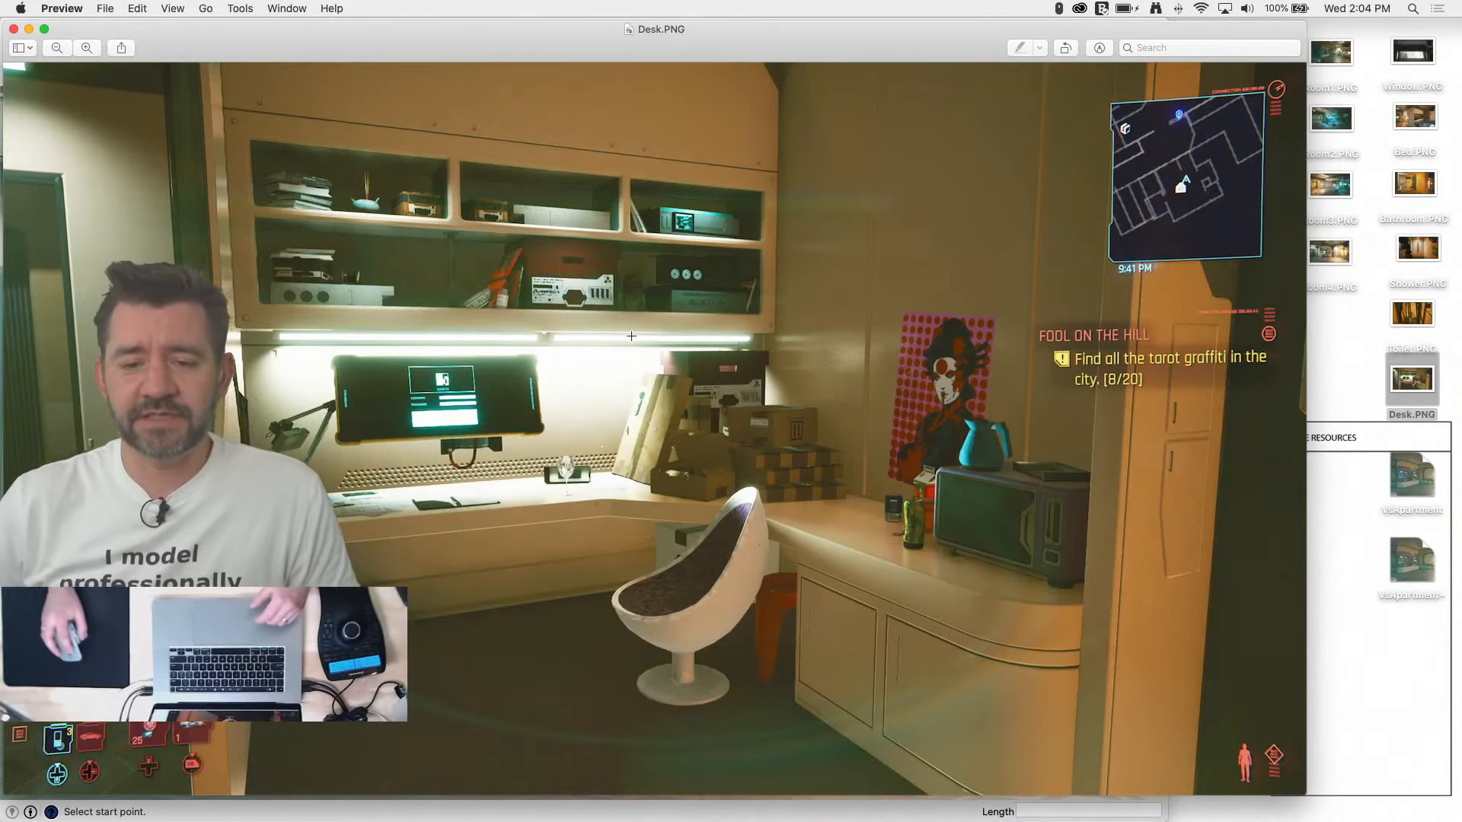
double_click(665, 33)
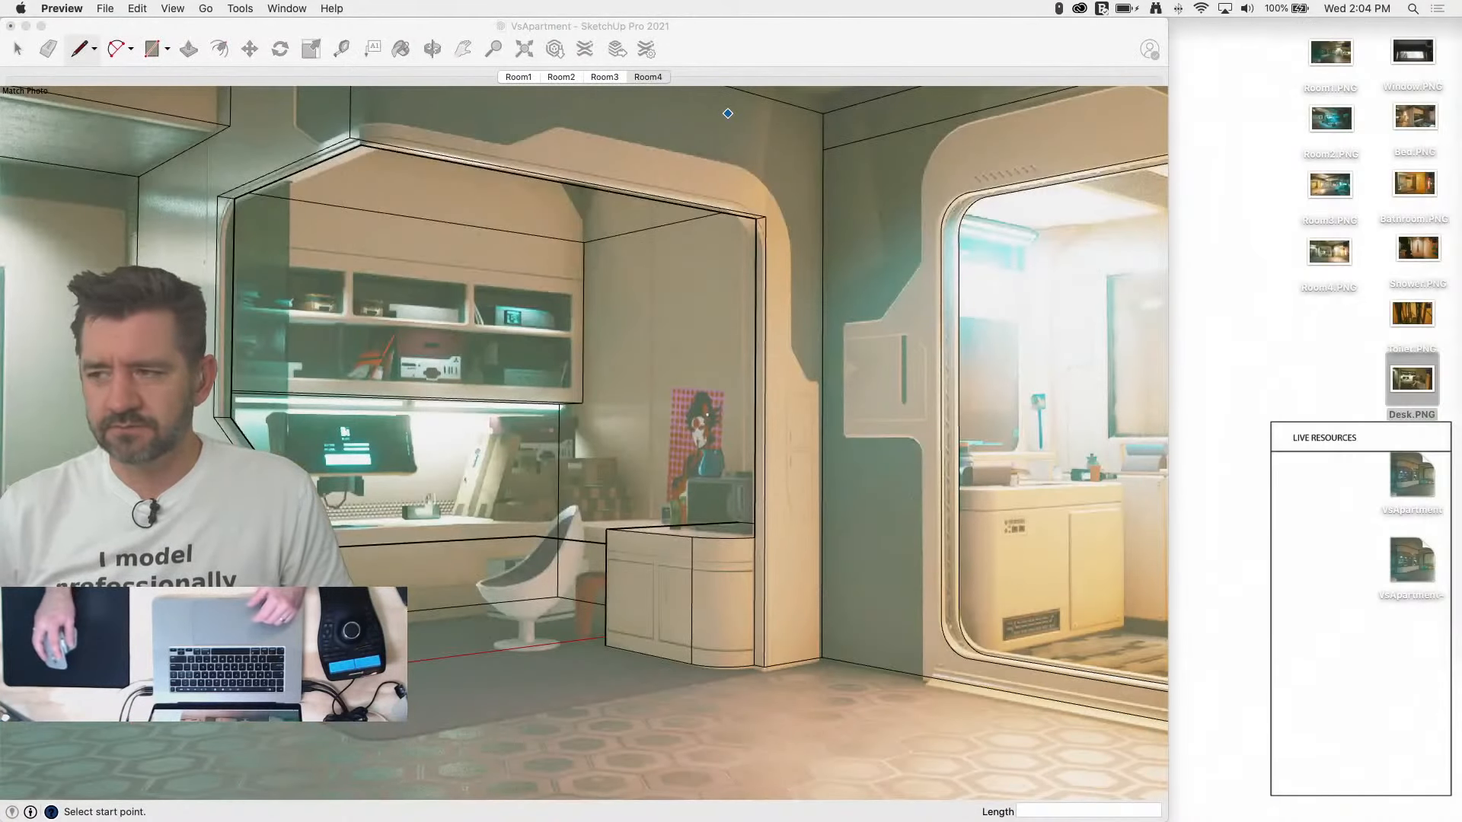
click(805, 29)
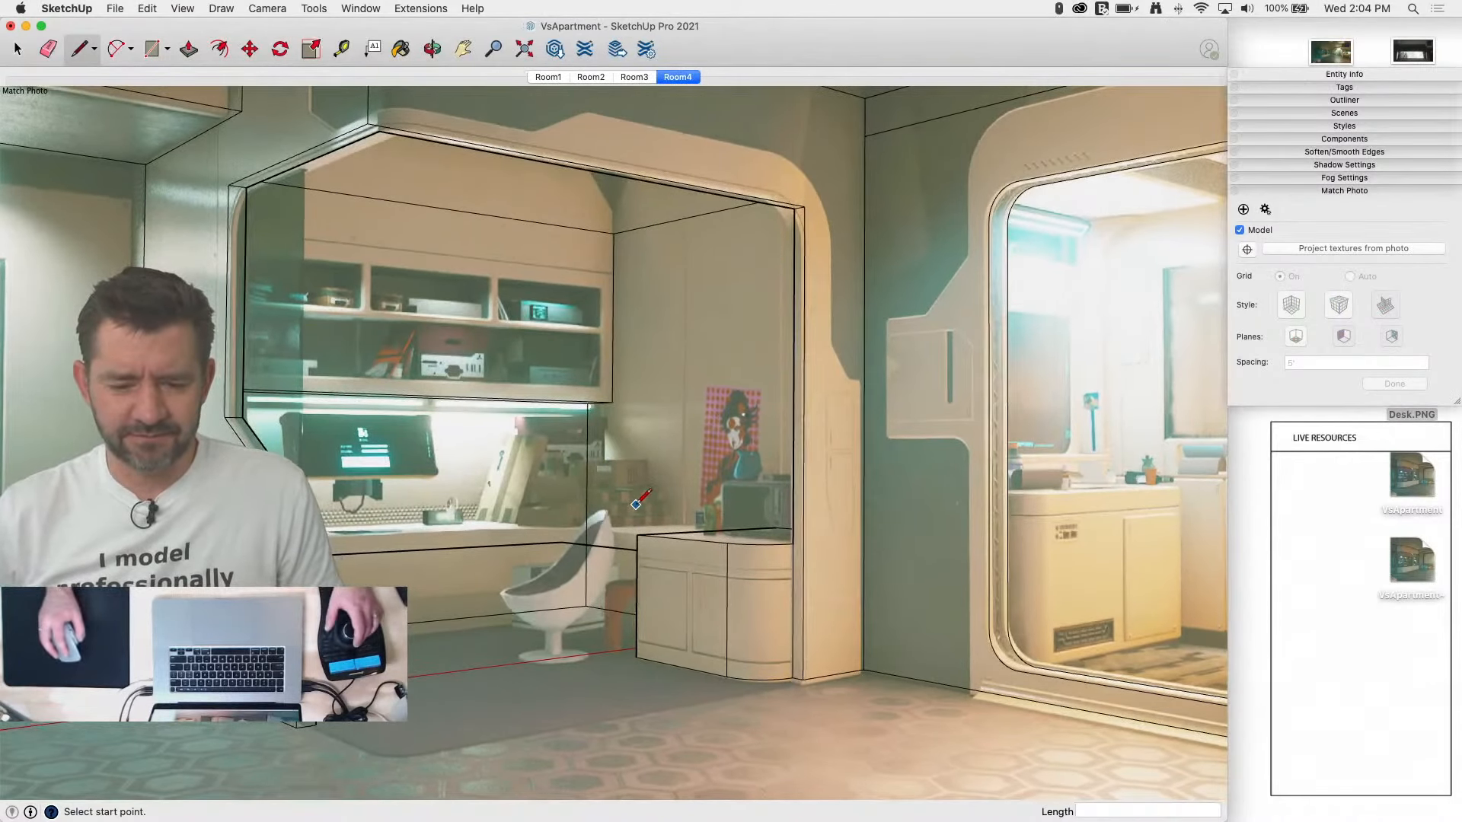
Step: Cut the desk front's inside corner with a diagonal line and erase the leftover corner edges
scroll(636, 505, down, 5)
scroll(589, 503, up, 5)
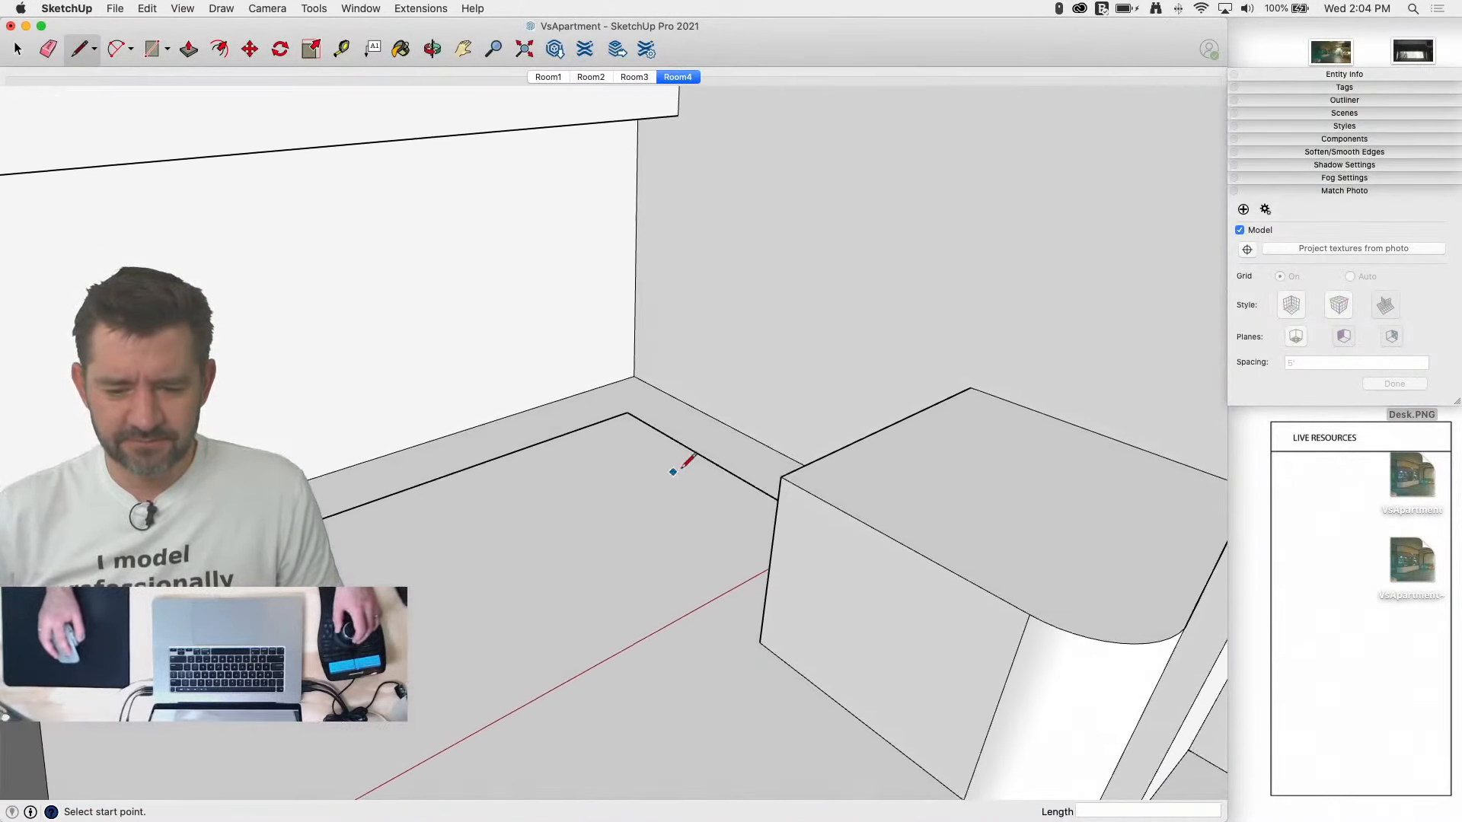
click(702, 455)
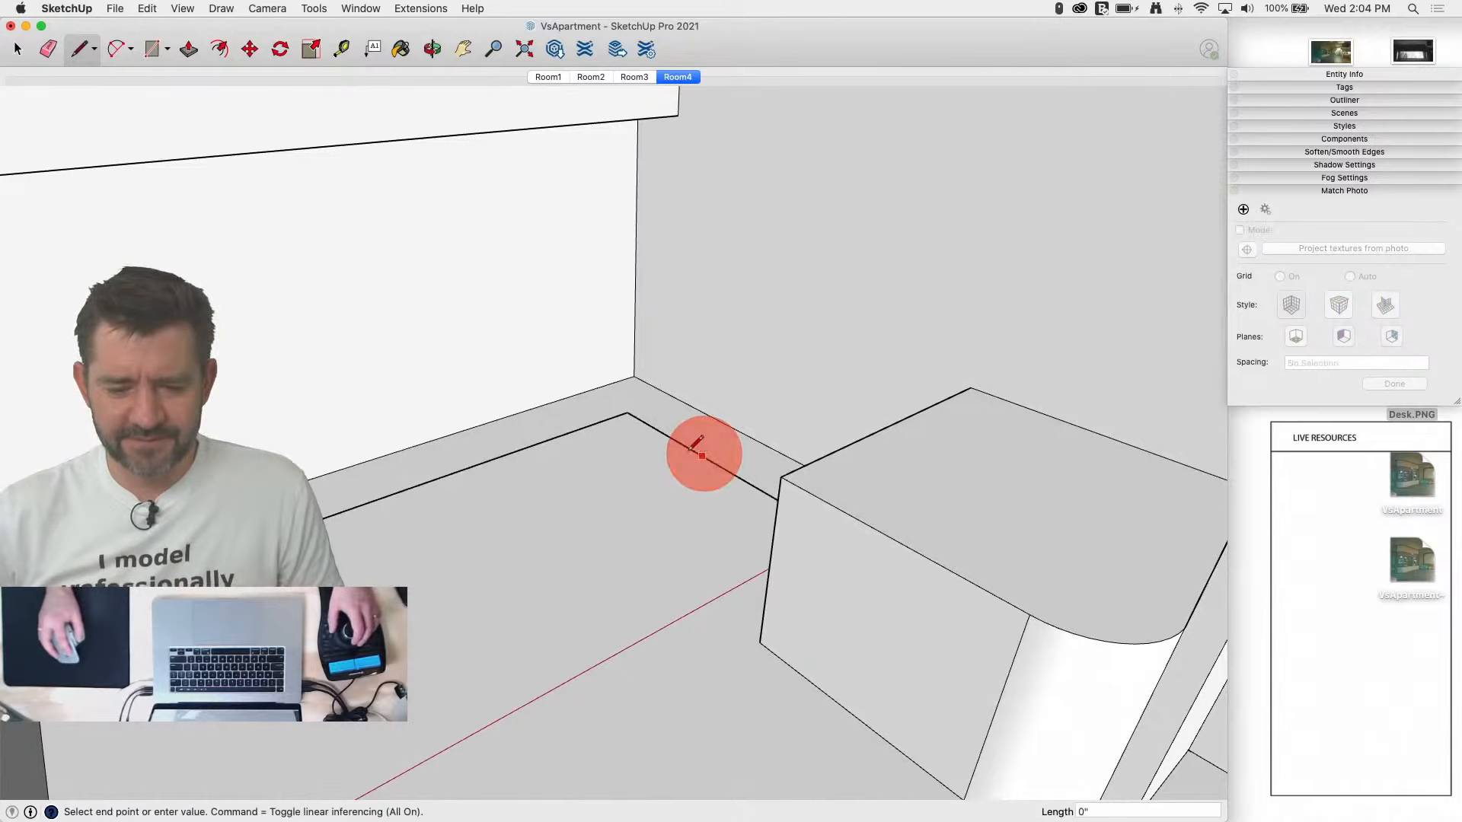
click(535, 444)
key(e)
drag(598, 421, 645, 414)
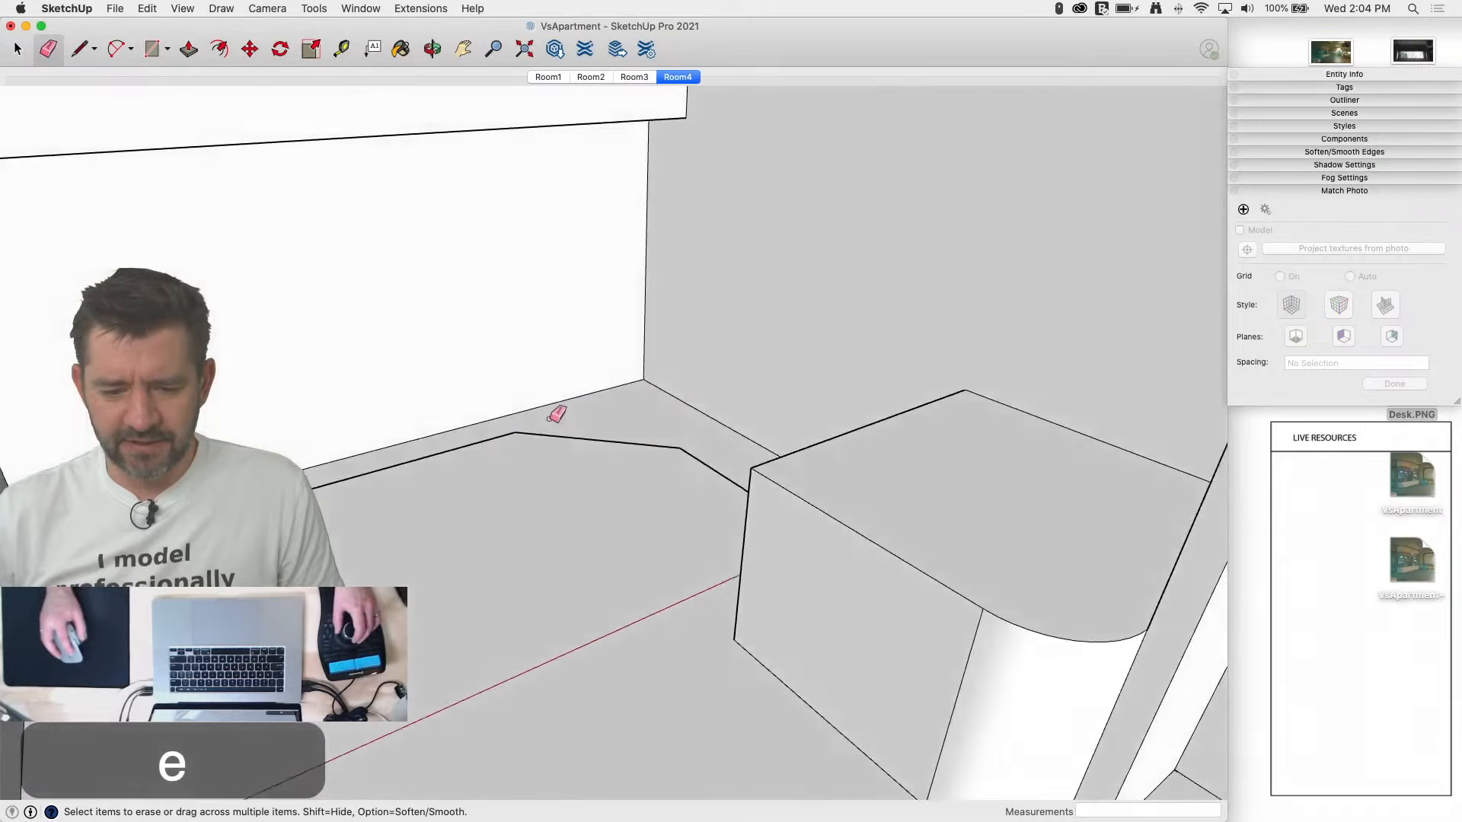
Step: Extend the desk outline along the alcove walls to the cabinet's rear top corner, about 4' 1", 9' 10" and 6' 6" long
scroll(557, 414, down, 3)
key(l)
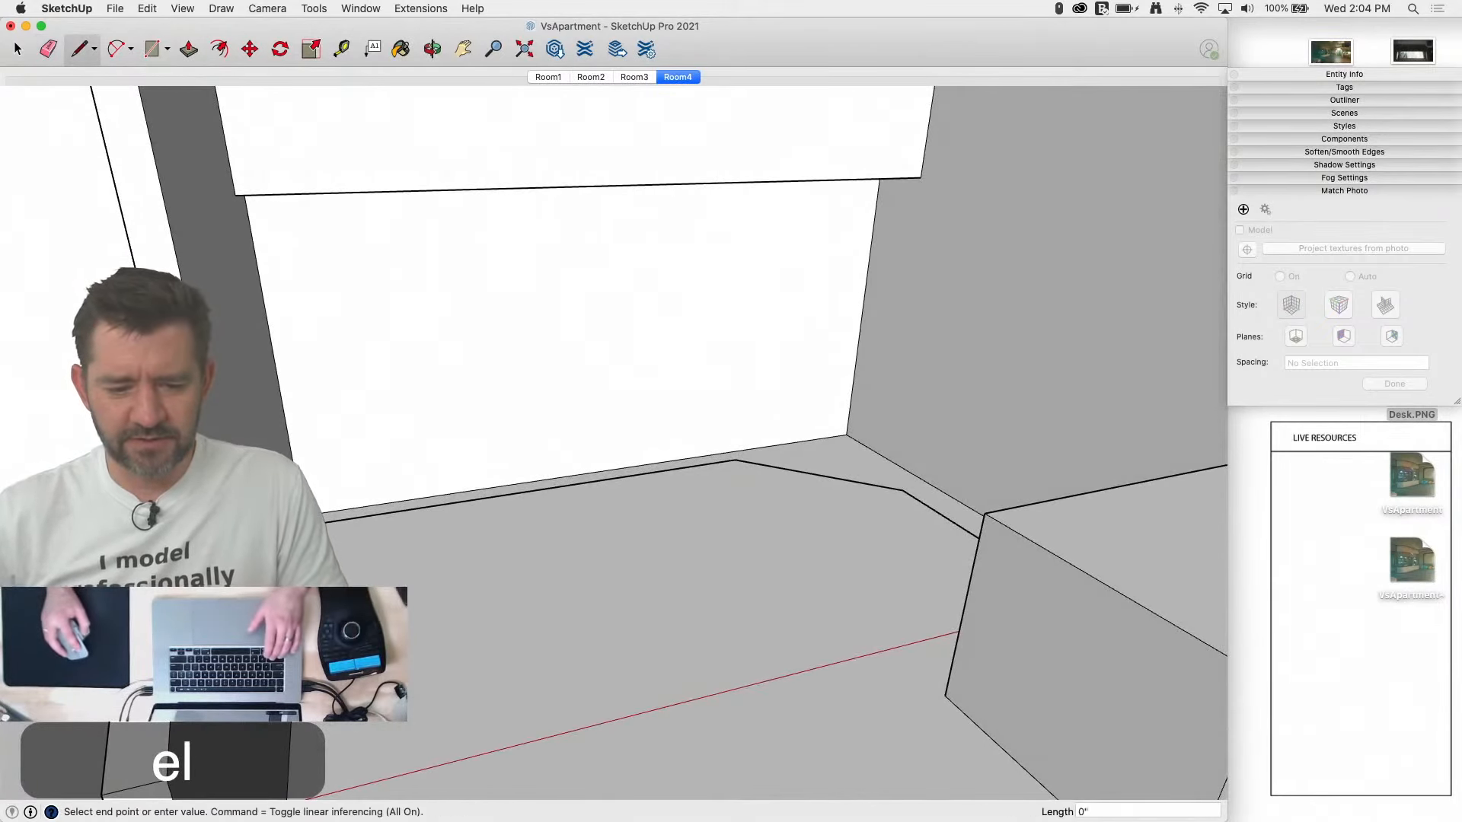
click(274, 398)
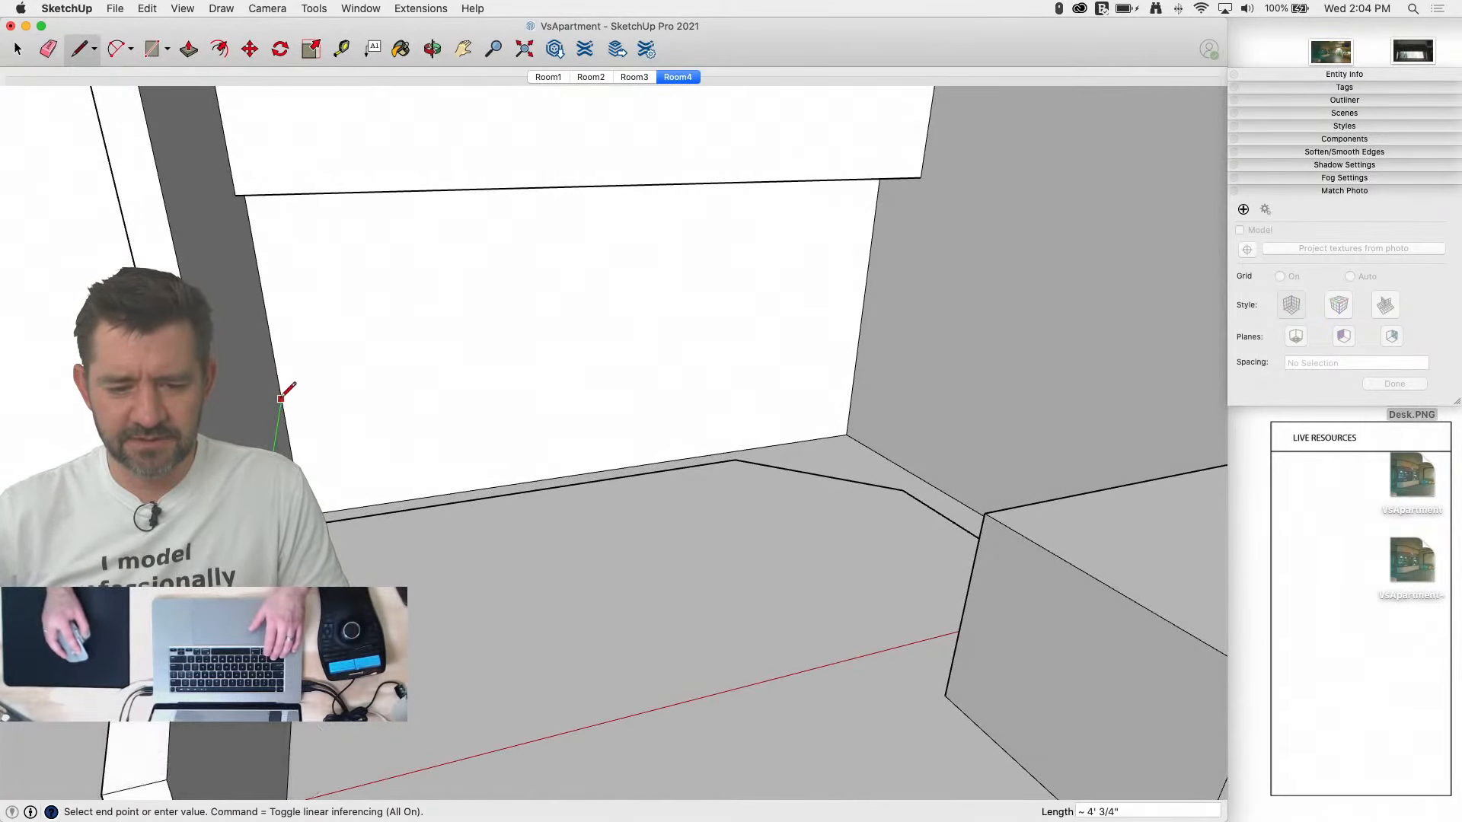
click(859, 340)
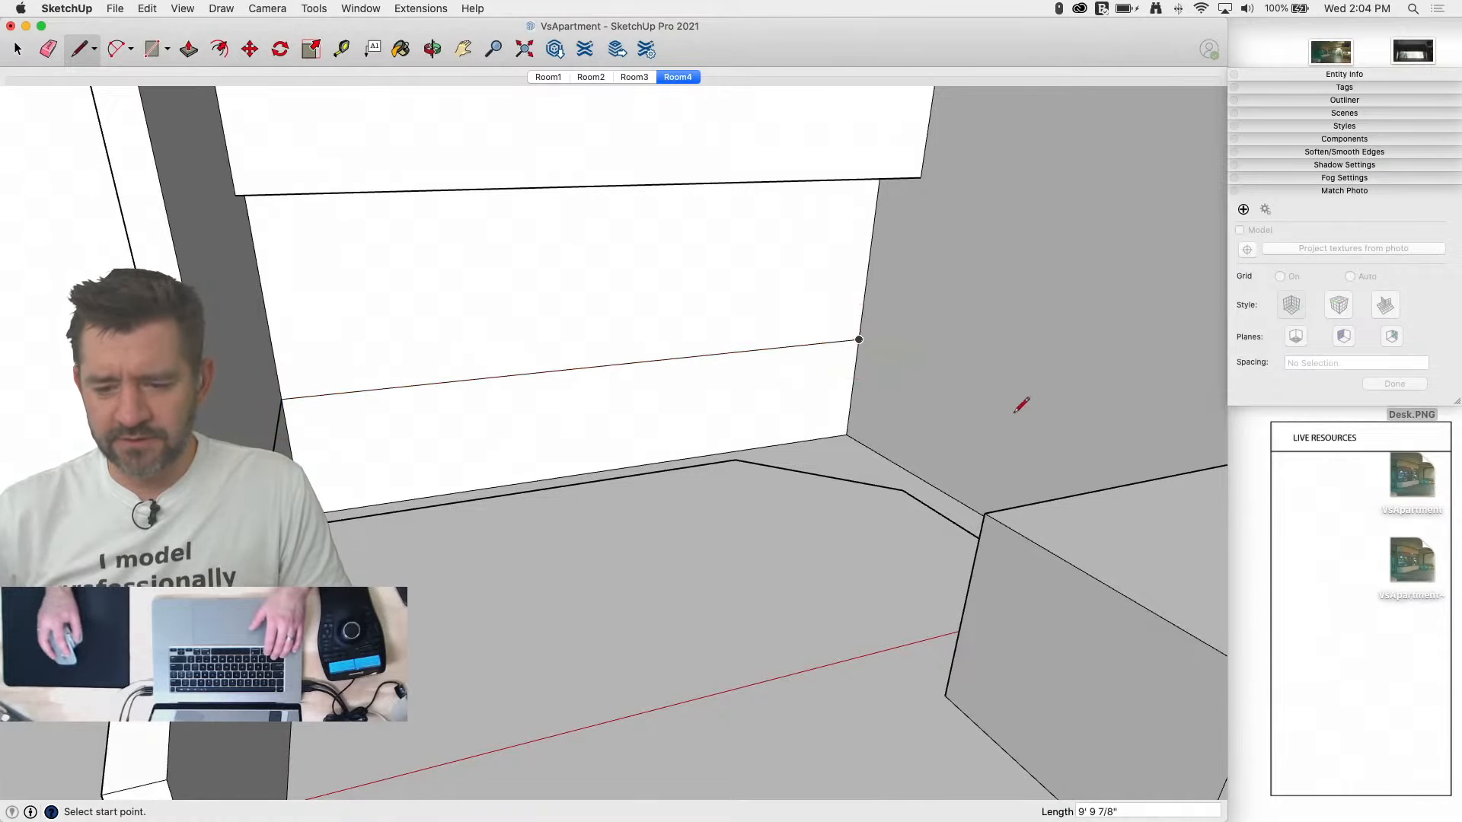
click(860, 341)
middle_drag(1043, 411, 1040, 411)
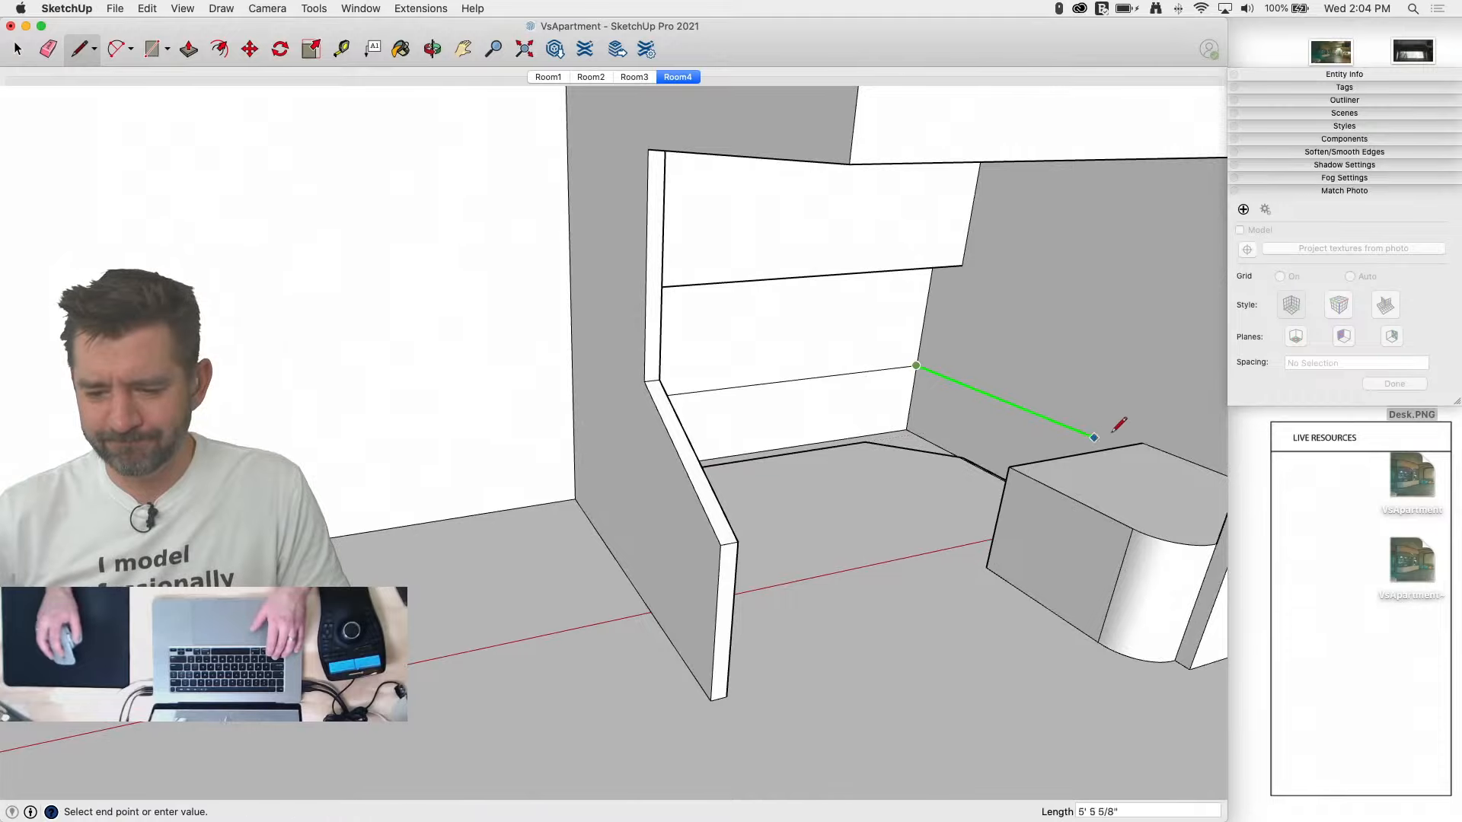
click(1142, 443)
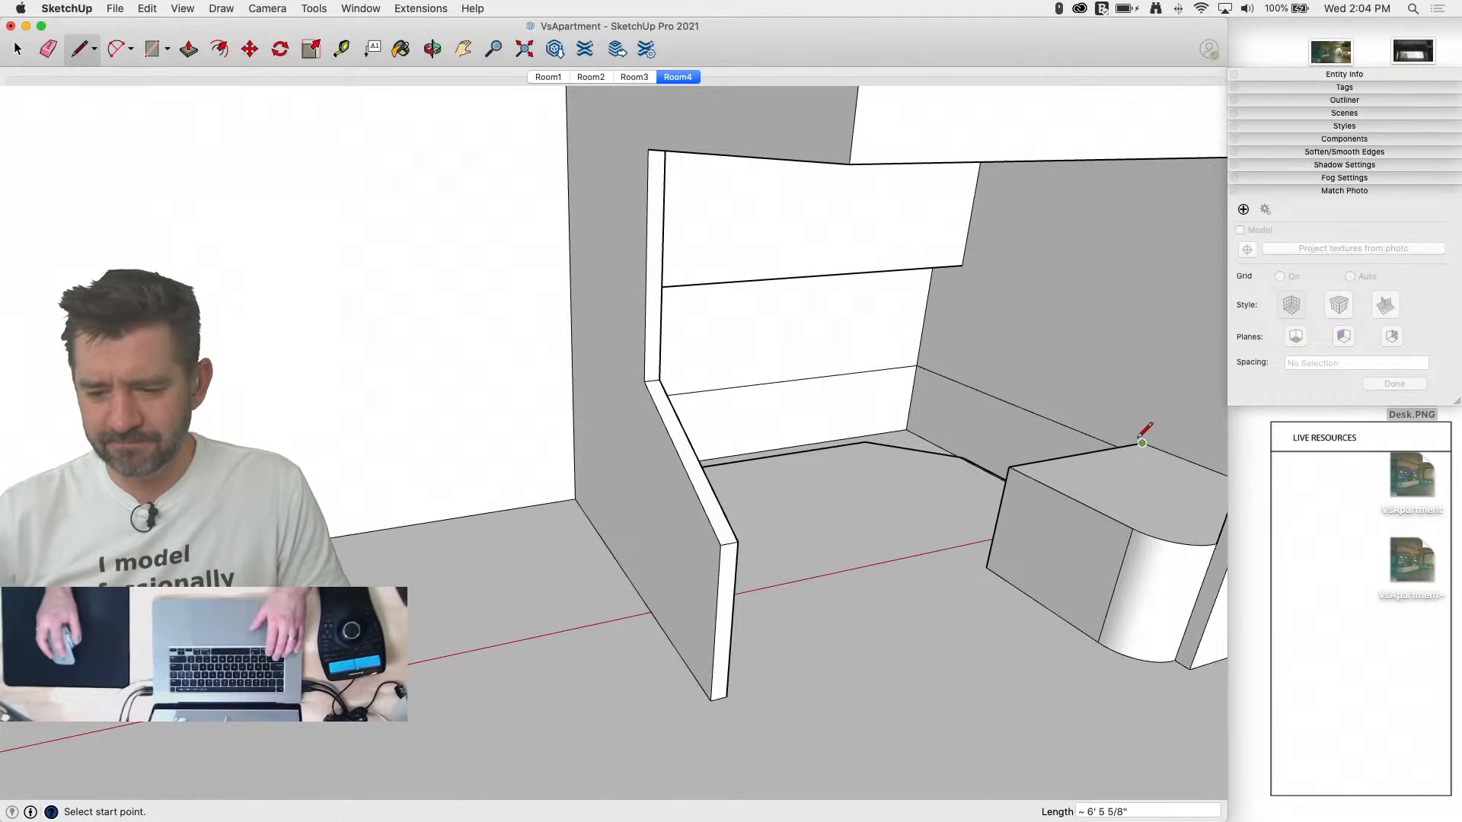
Step: Close the desk's surface with a line across the cabinet's side from the front edge to the wall line
mouse_move(871, 444)
middle_down()
mouse_move(915, 427)
mouse_move(905, 453)
mouse_move(855, 398)
middle_up()
click(869, 419)
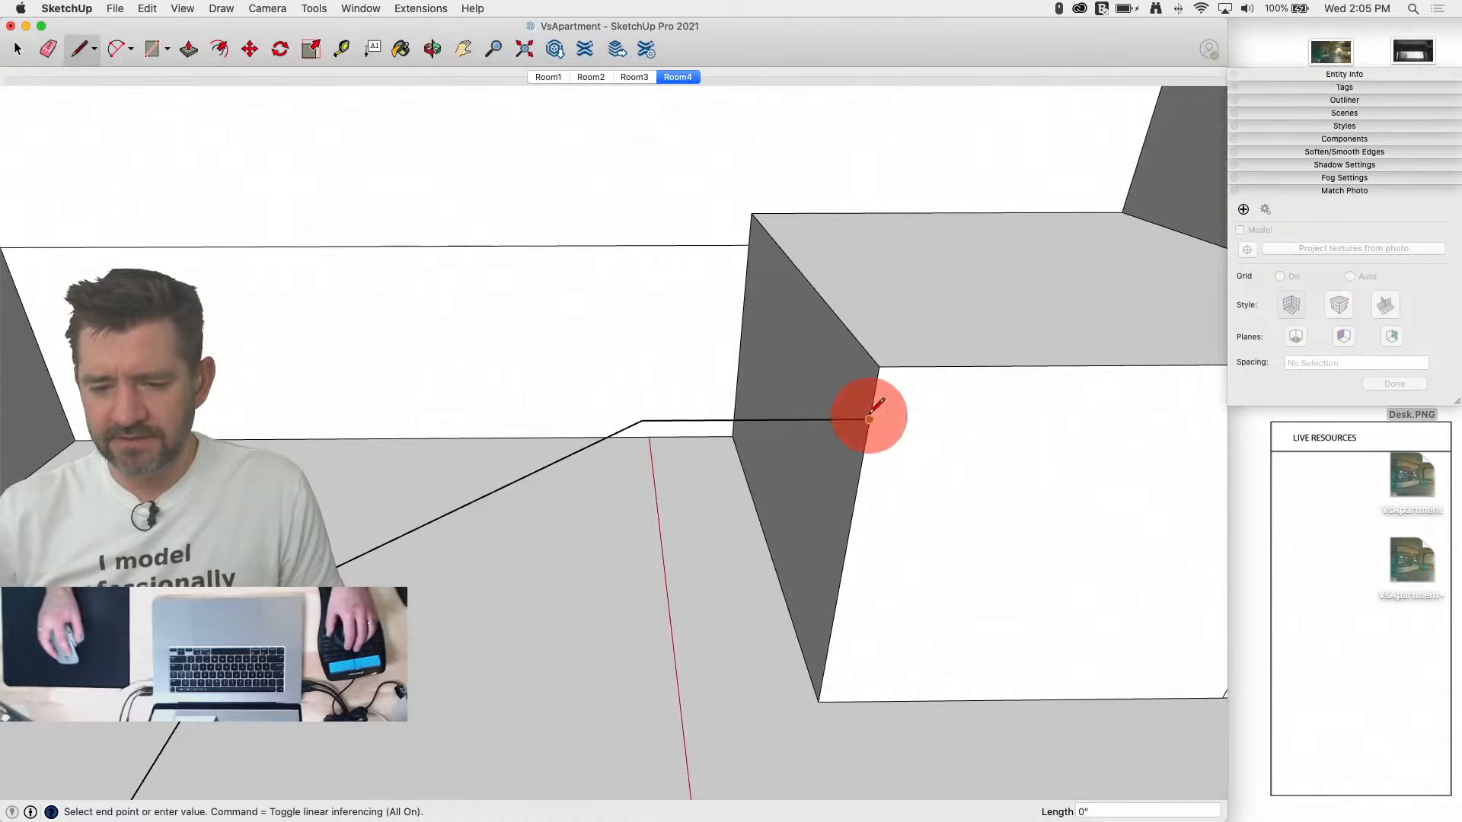
click(749, 246)
Step: Raise the desk surface flush with the cabinet top and erase the seam edges where they meet
key(p)
mouse_move(784, 361)
mouse_down()
mouse_move(880, 352)
mouse_move(871, 344)
mouse_up()
key(e)
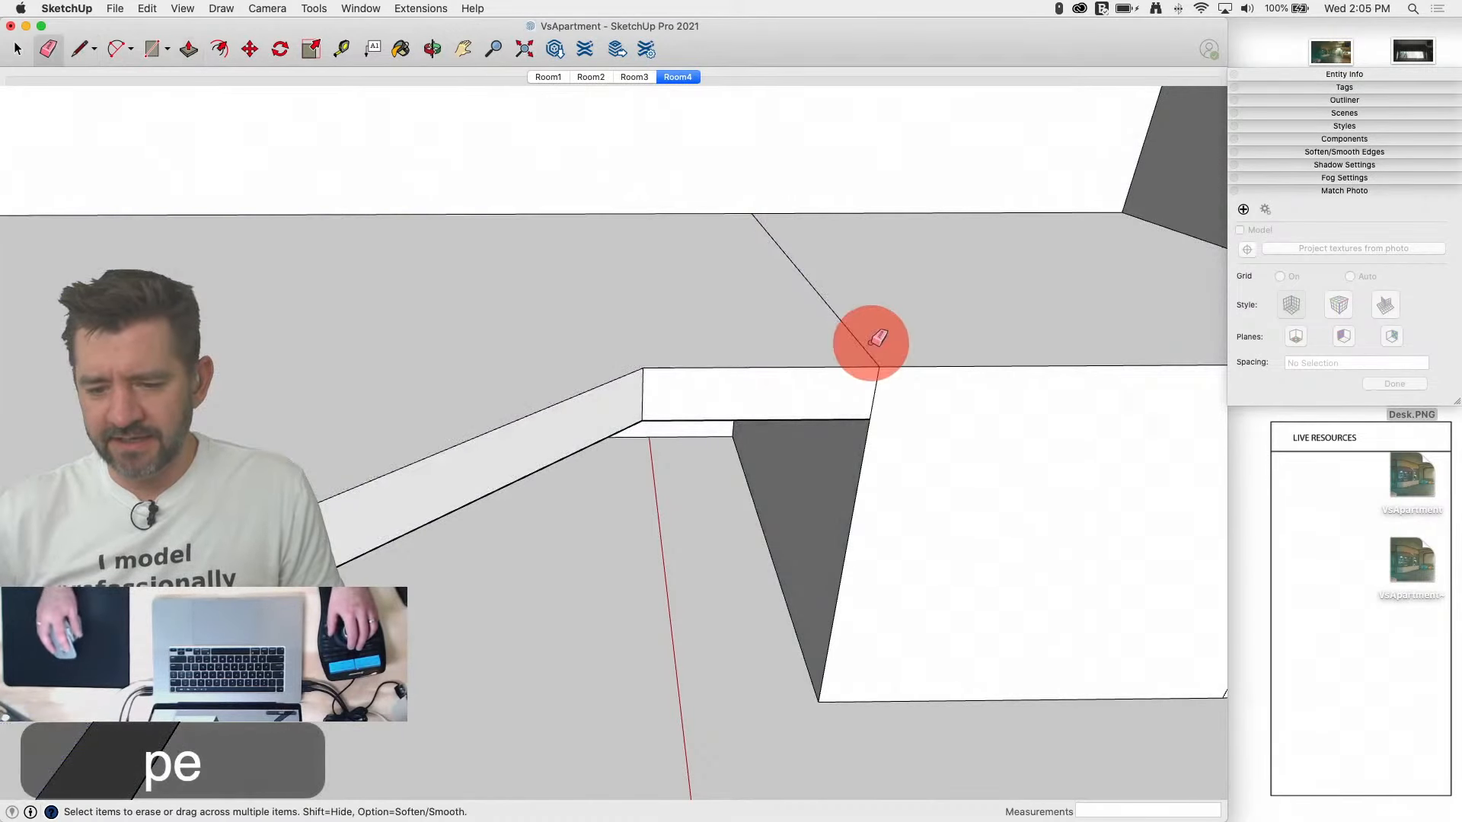
click(879, 387)
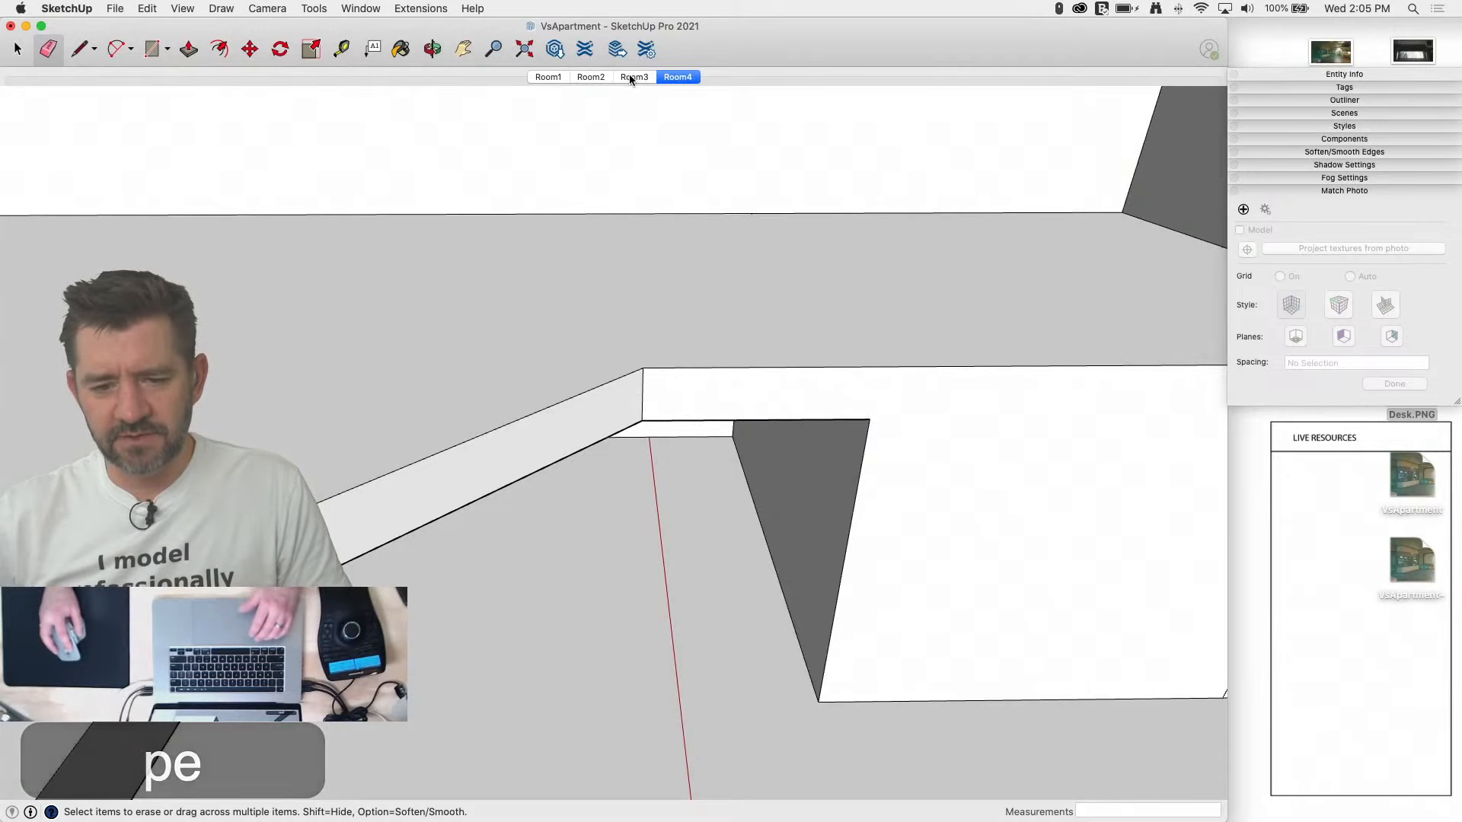
Step: Mark off a 3 1/4" square at the end of the desk's front edge and continue its side across the underside to the wall
click(674, 77)
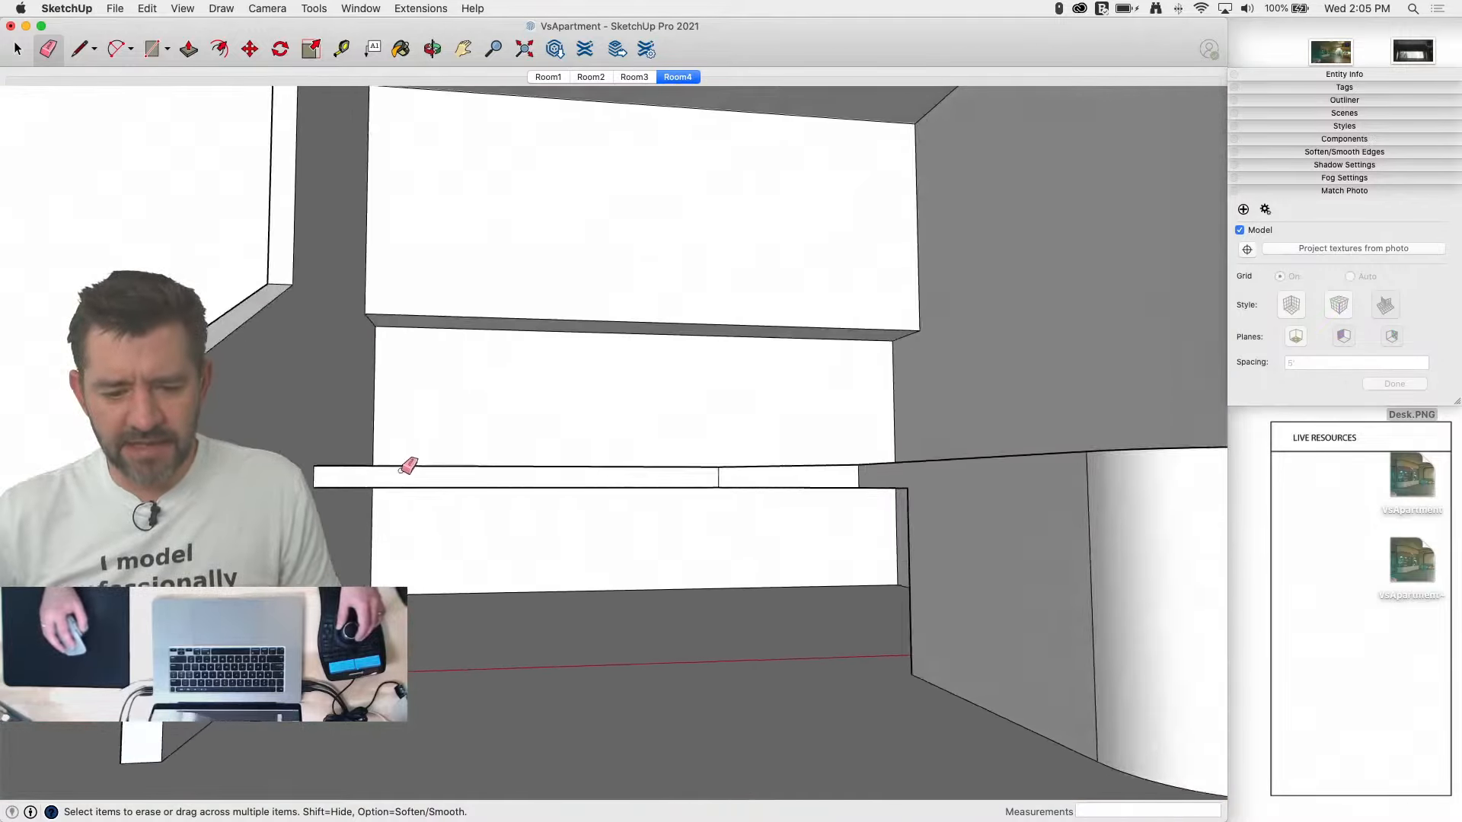
key(l)
key(space)
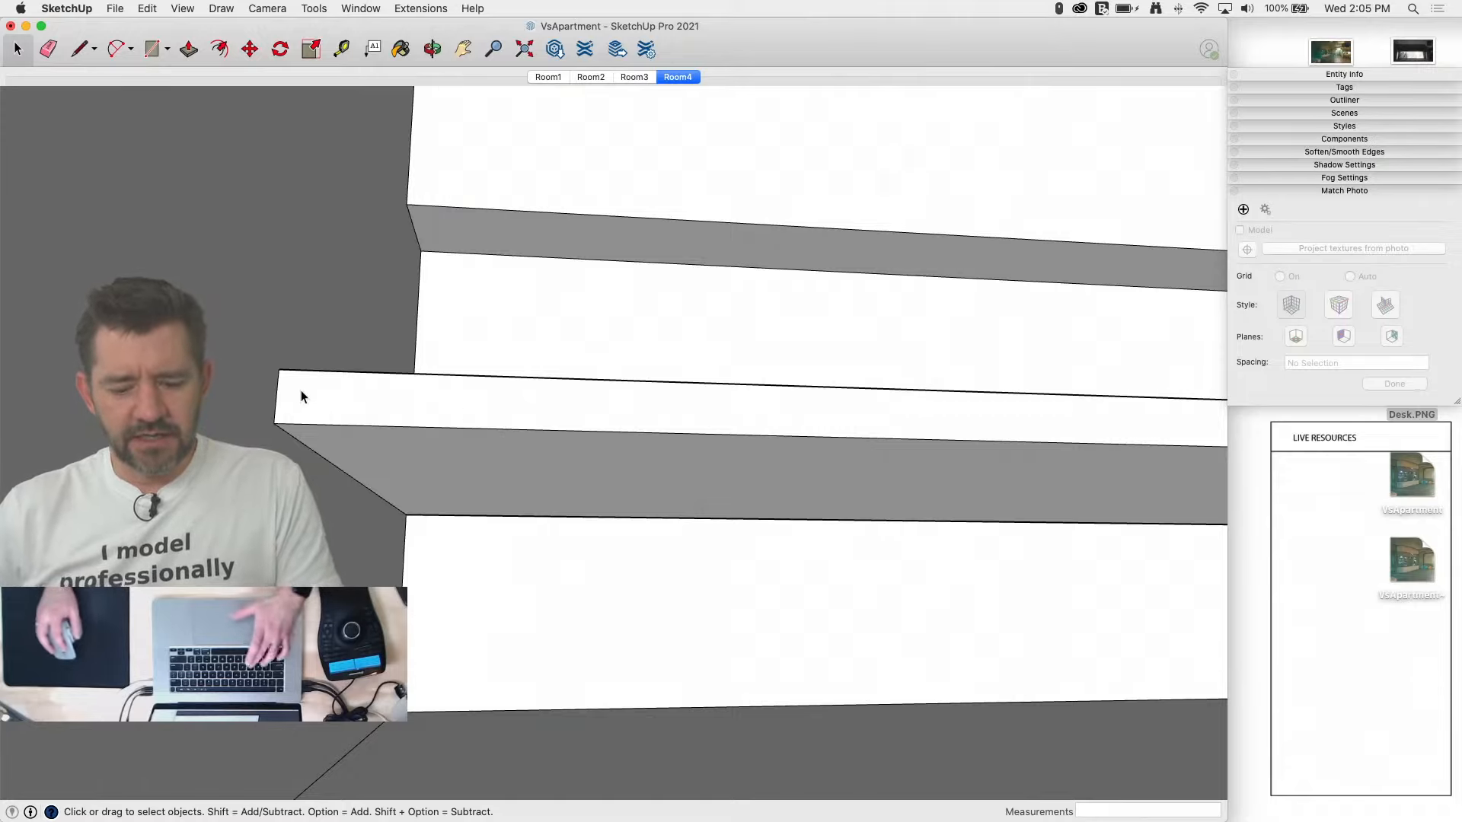
key(r)
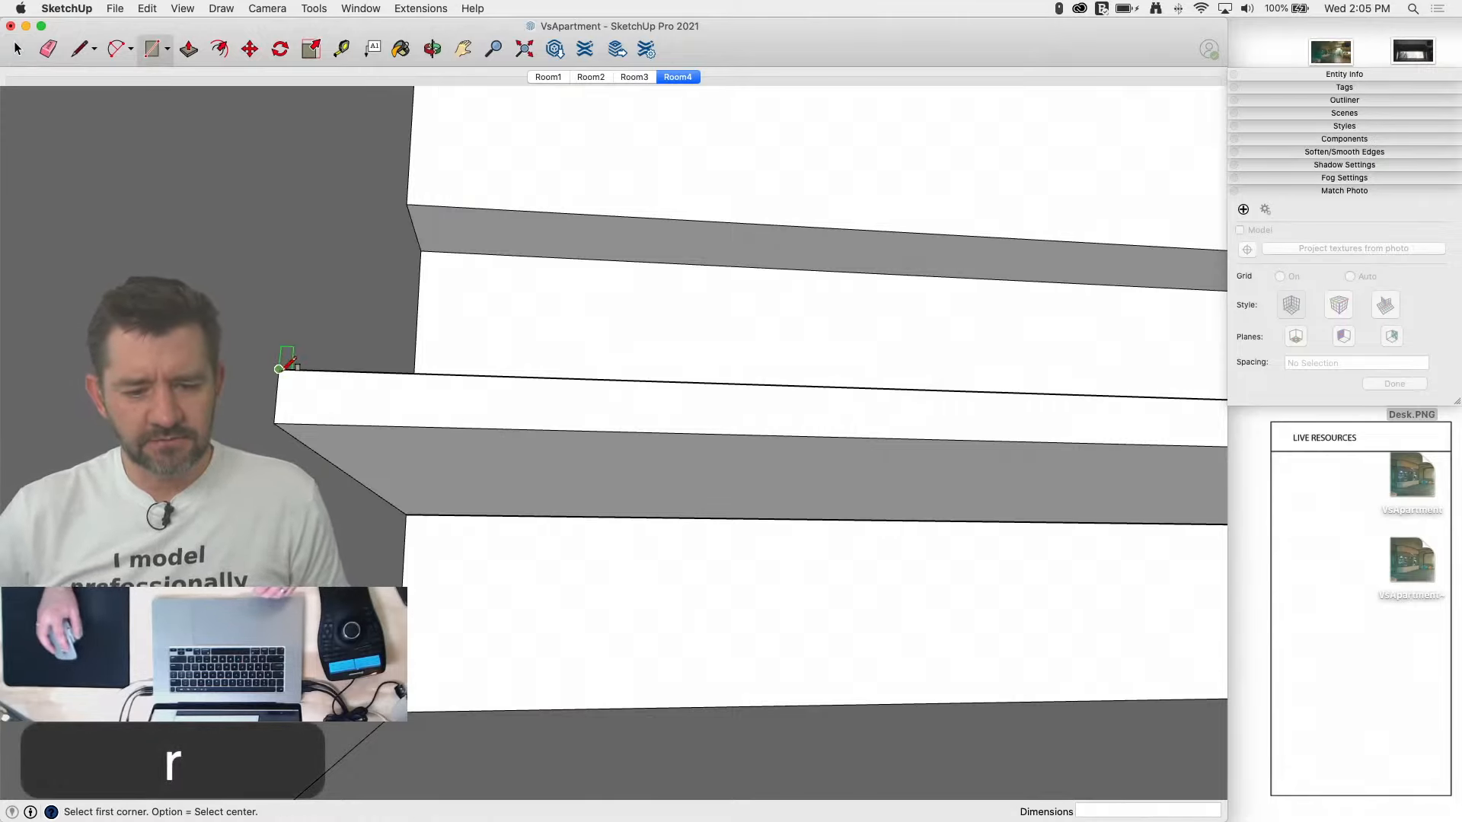
click(280, 369)
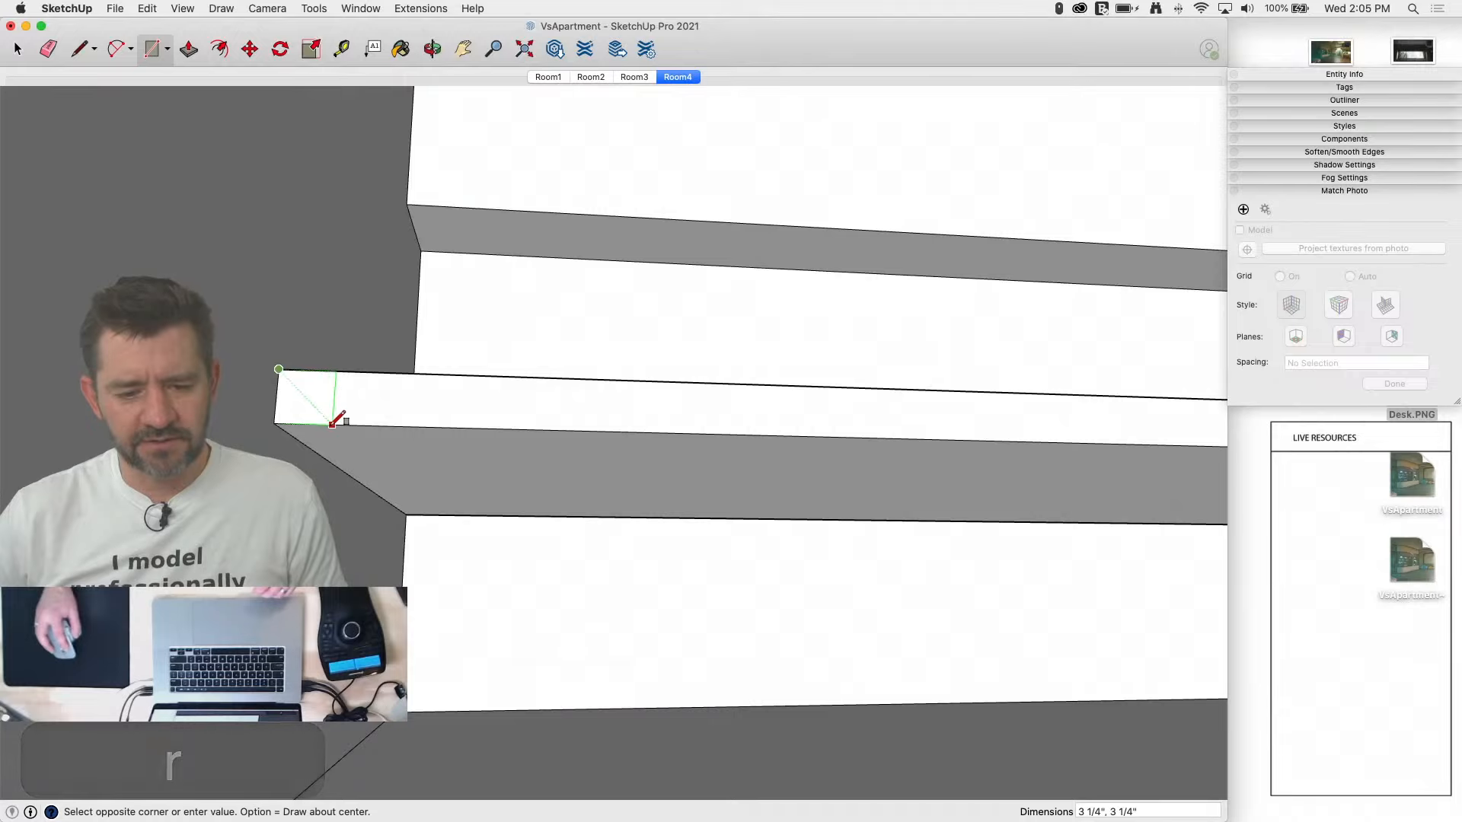
click(333, 423)
key(l)
click(332, 424)
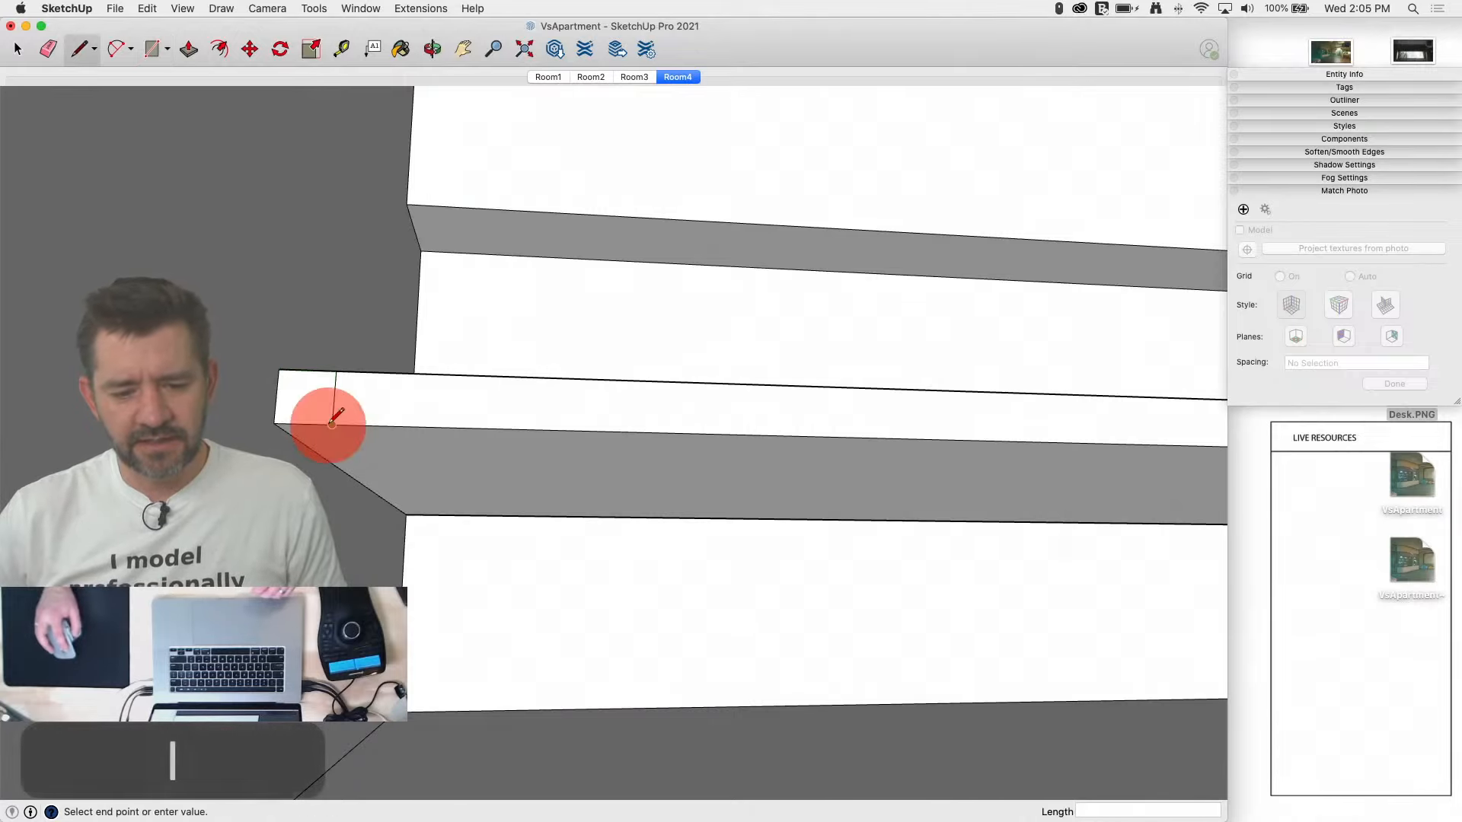
click(433, 515)
Step: Extrude the narrow underside strip 1' 10 11/16" down to the floor as a desk end panel and erase the seam on its front
key(p)
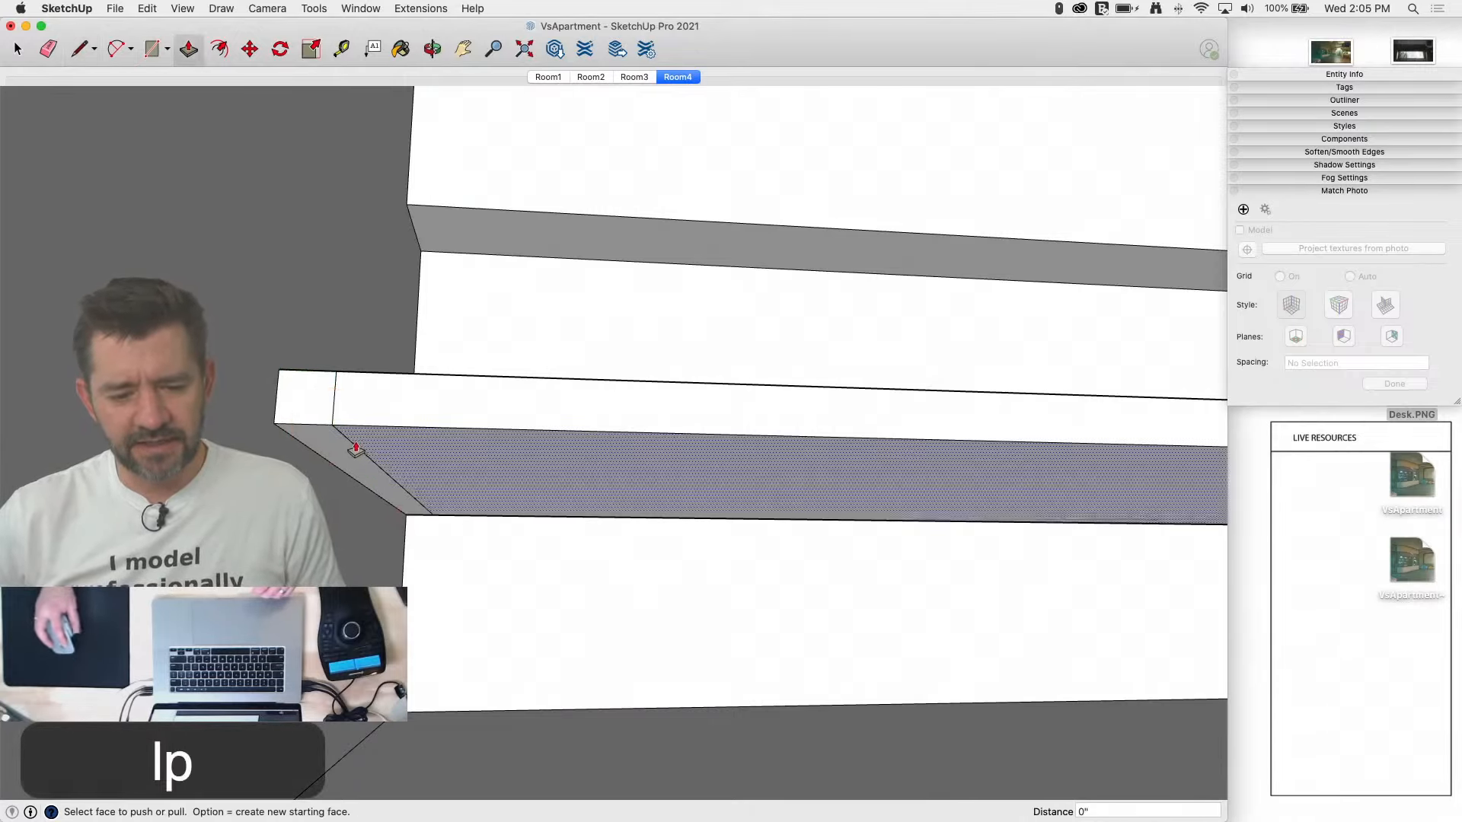
drag(342, 450, 485, 738)
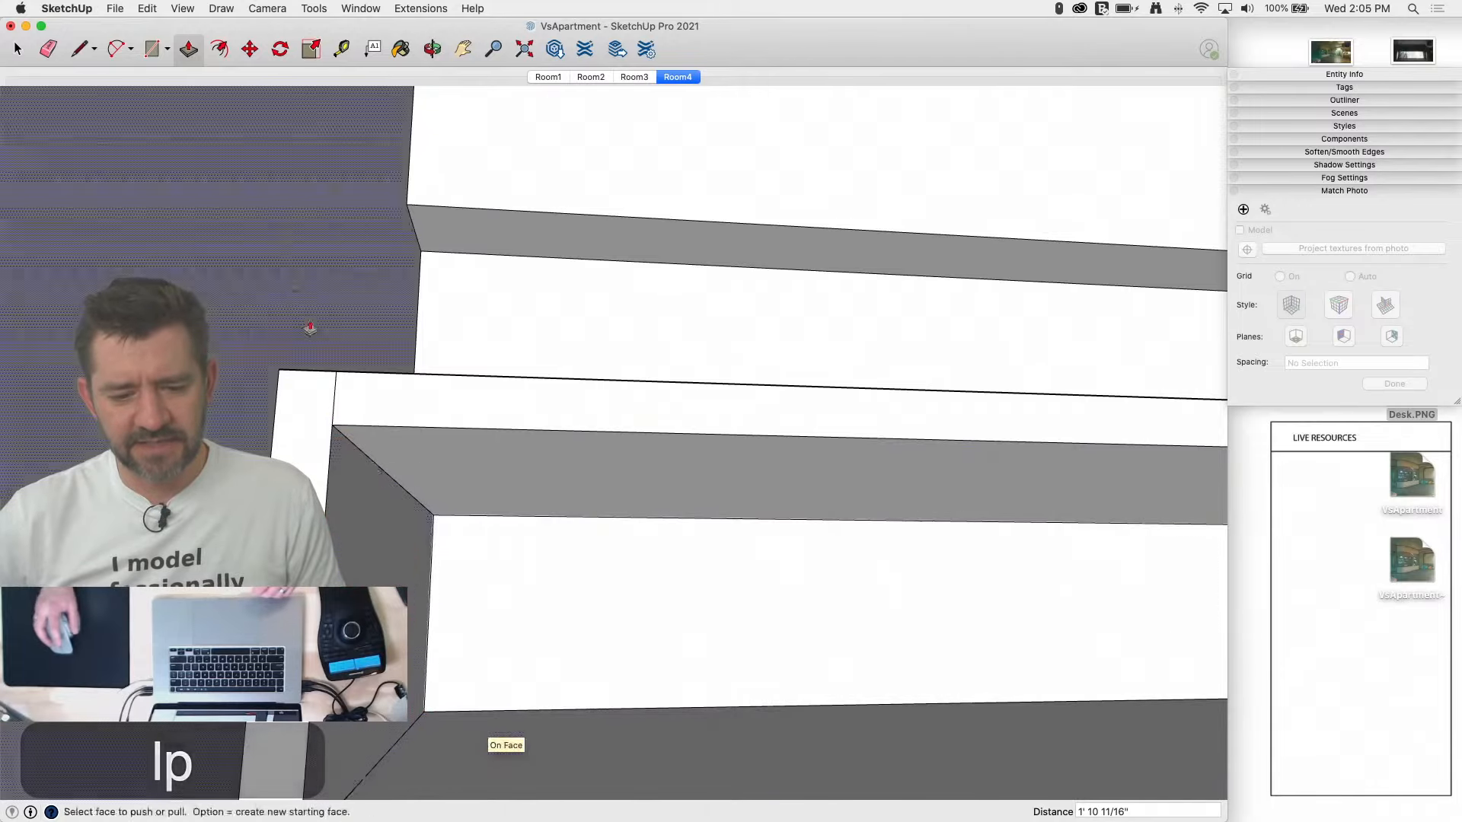
key(e)
click(335, 392)
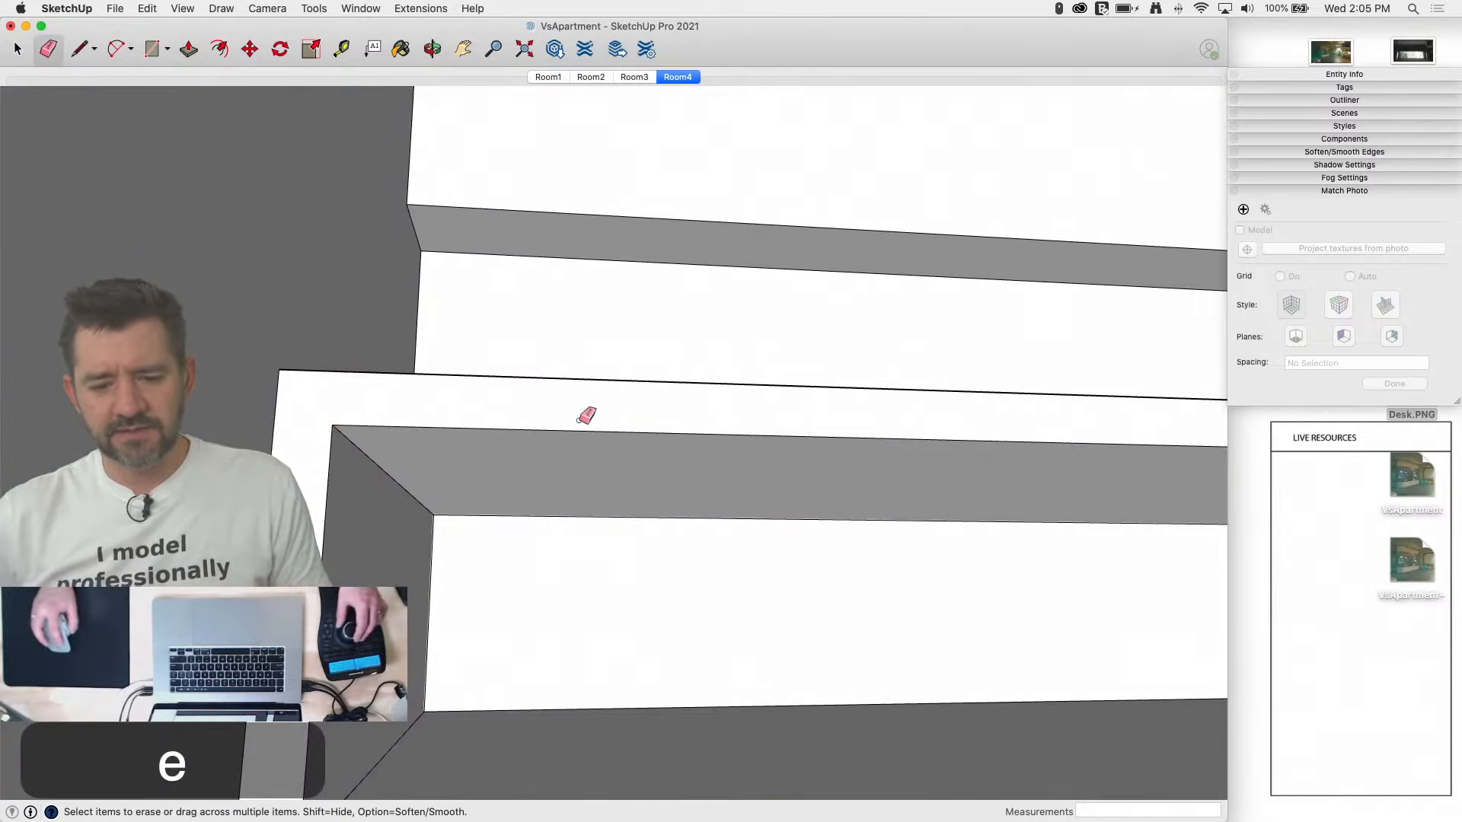
Step: Soften the vertical seam between the cabinet's flat side and its rounded front
middle_drag(586, 415, 849, 395)
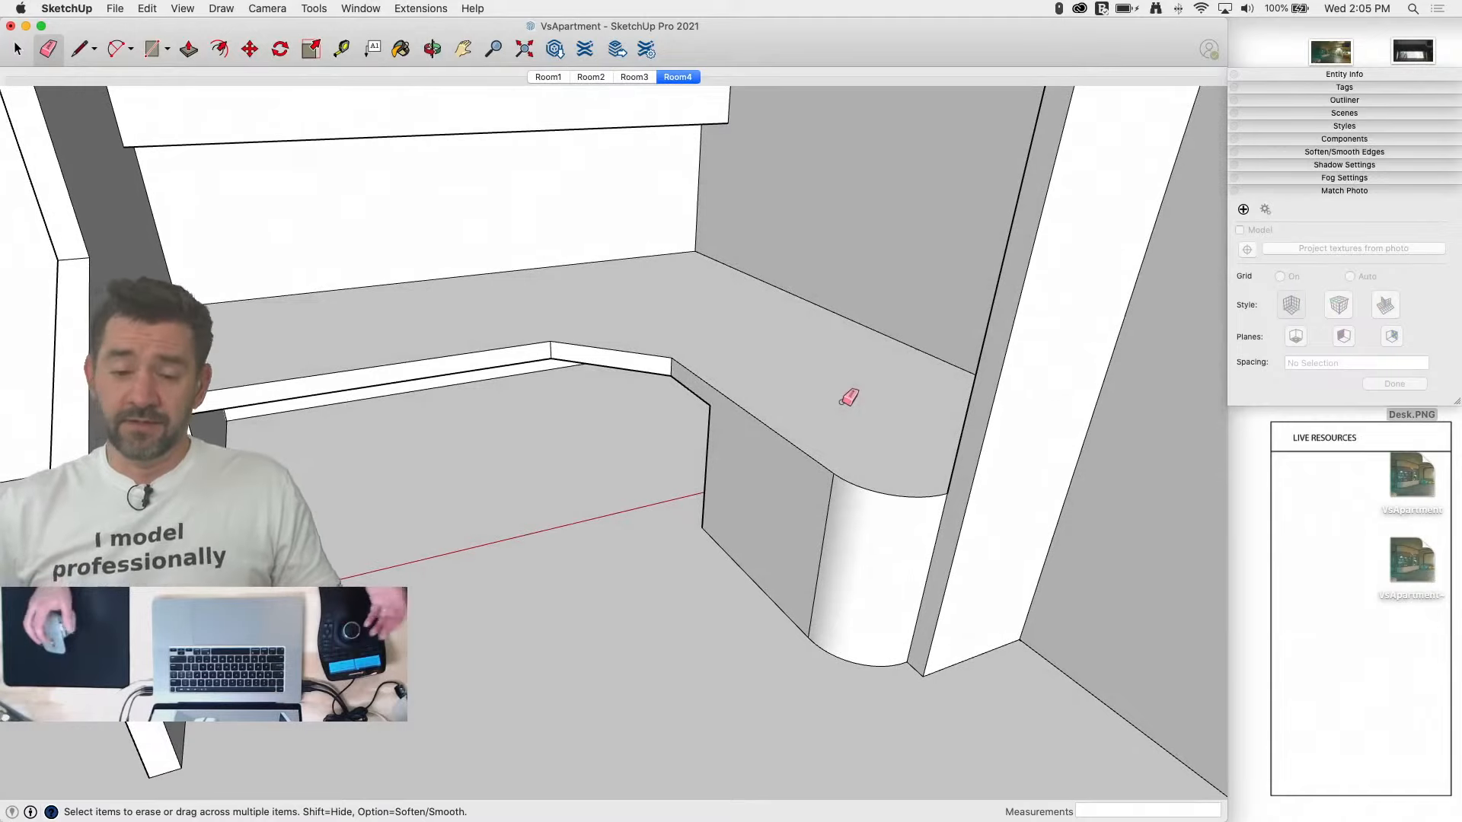
alt+click(835, 496)
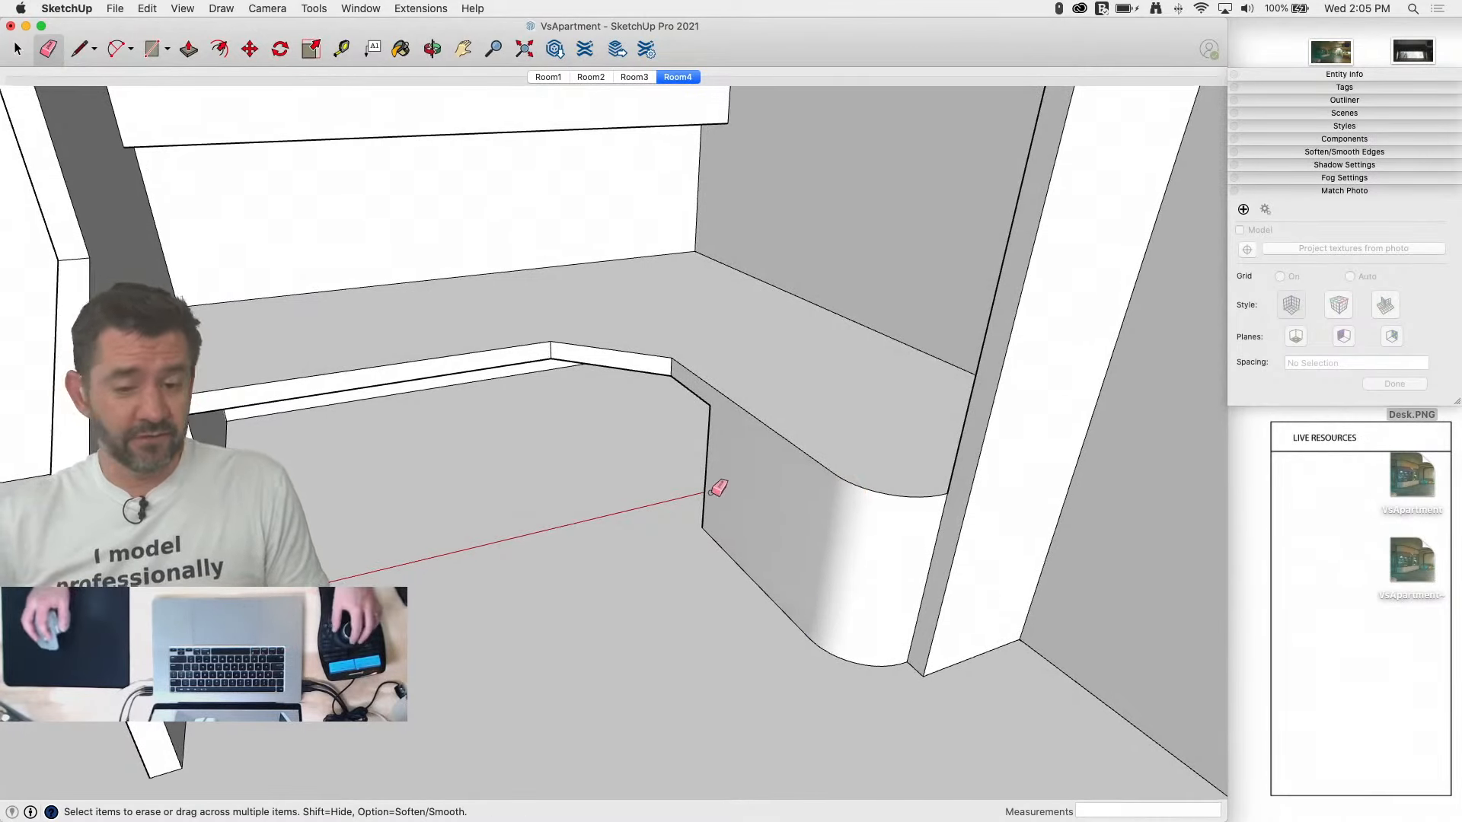
middle_drag(718, 488, 353, 261)
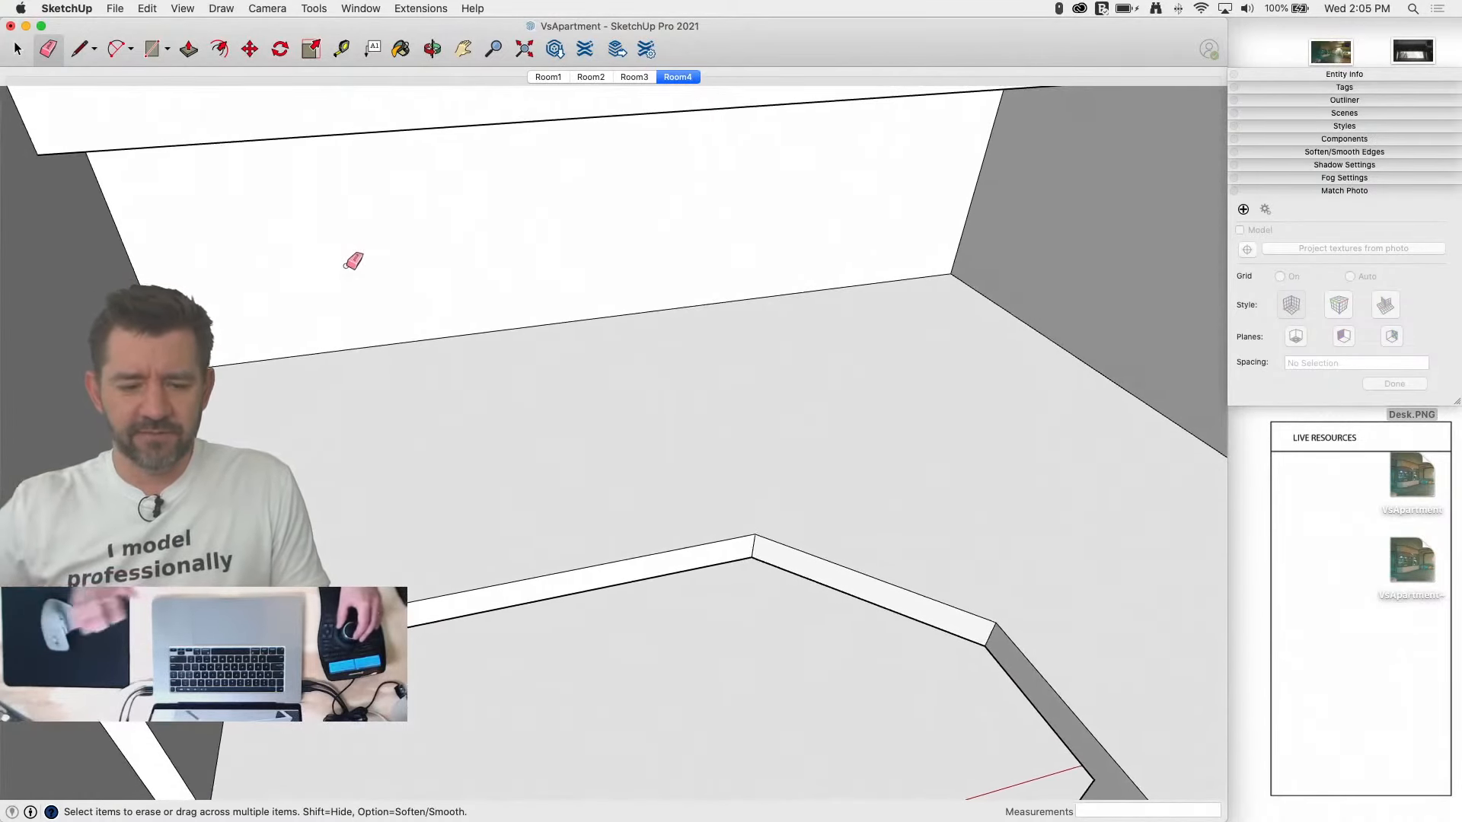
Step: Check the desk against the Room4 photo and raise the alcove's ceiling about 1' 7/16" with Push/Pull
click(676, 77)
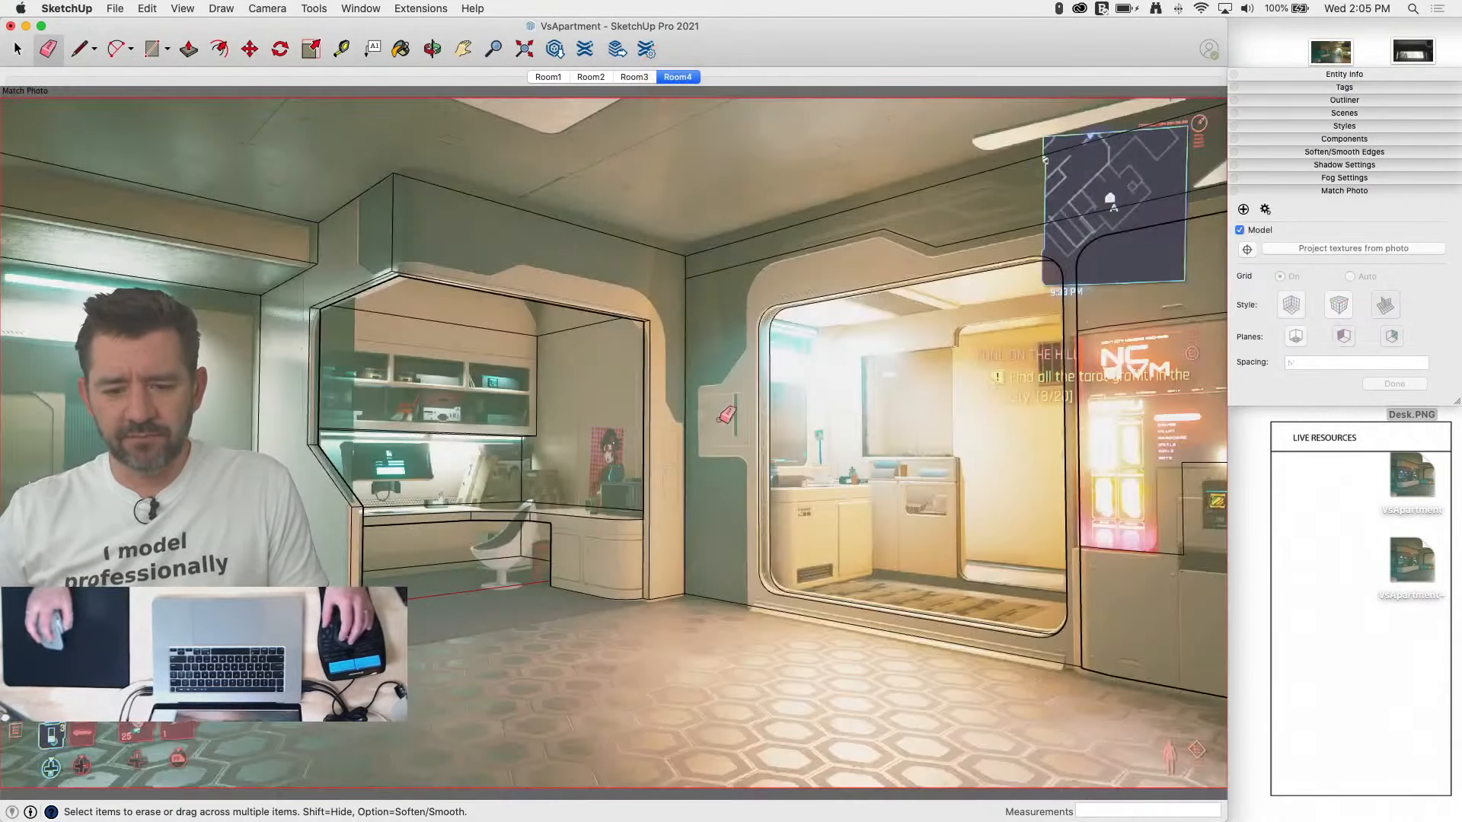
scroll(434, 520, up, 5)
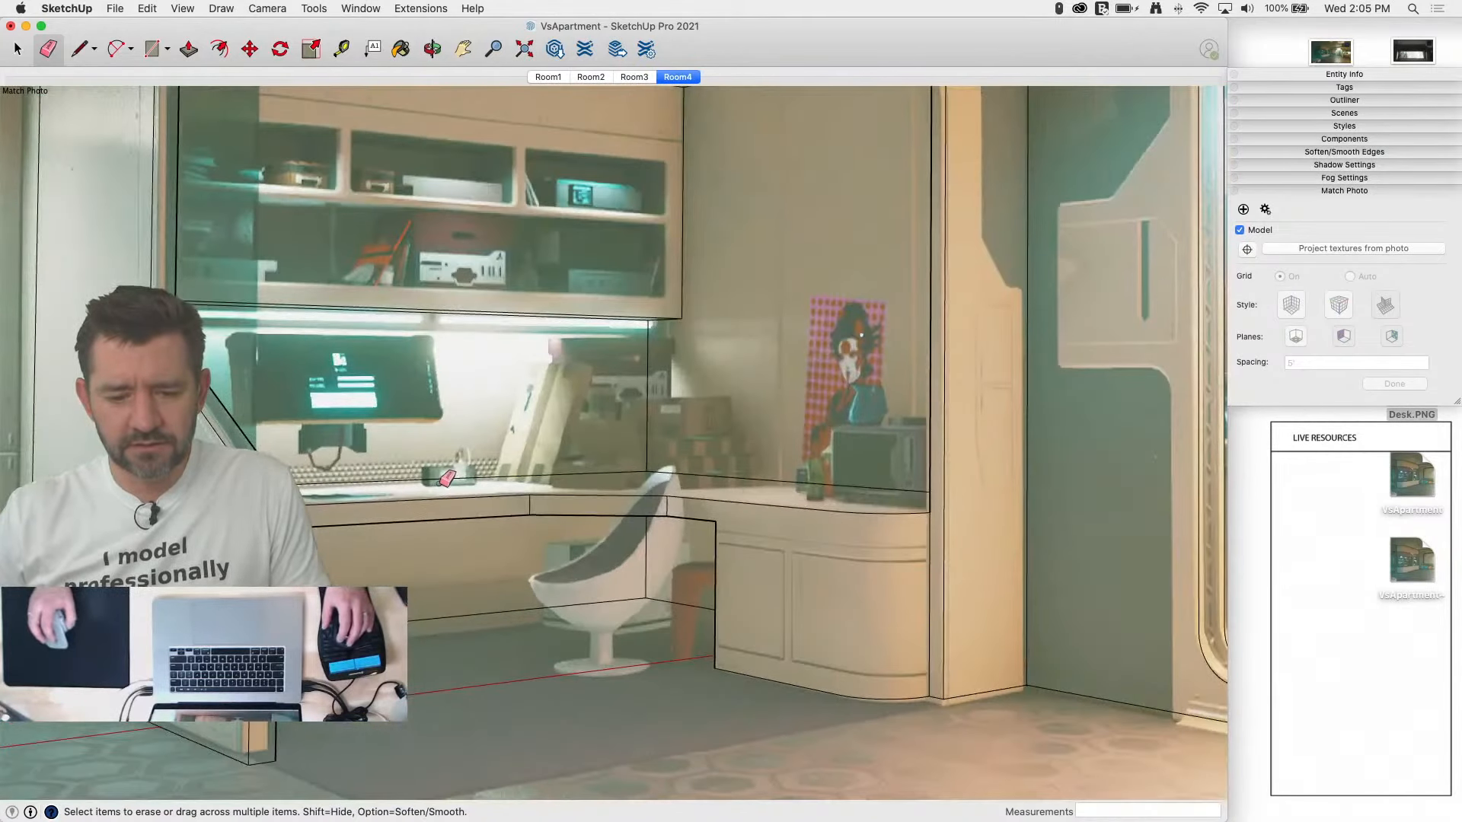
scroll(518, 454, down, 4)
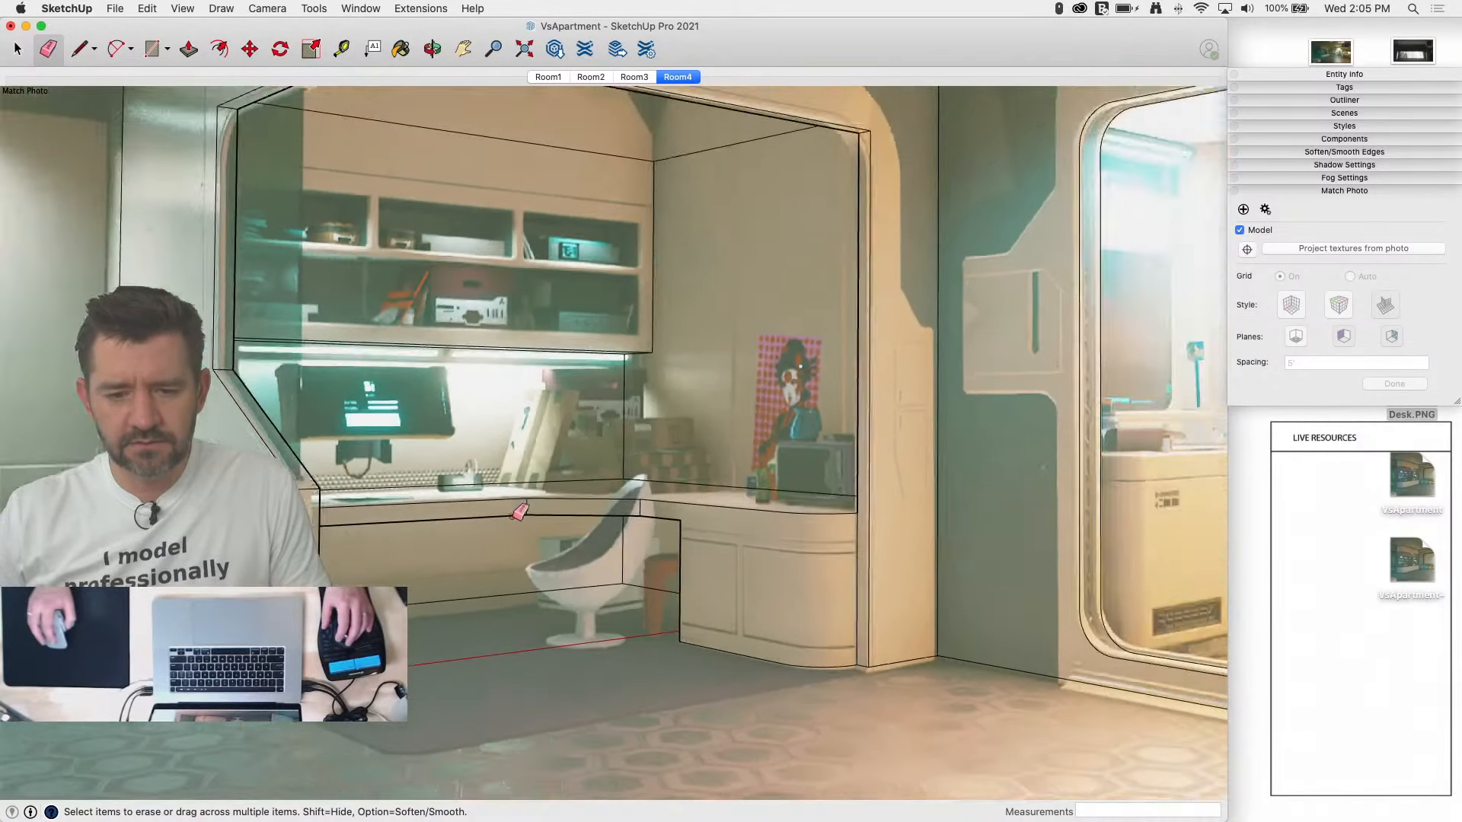
scroll(516, 508, up, 2)
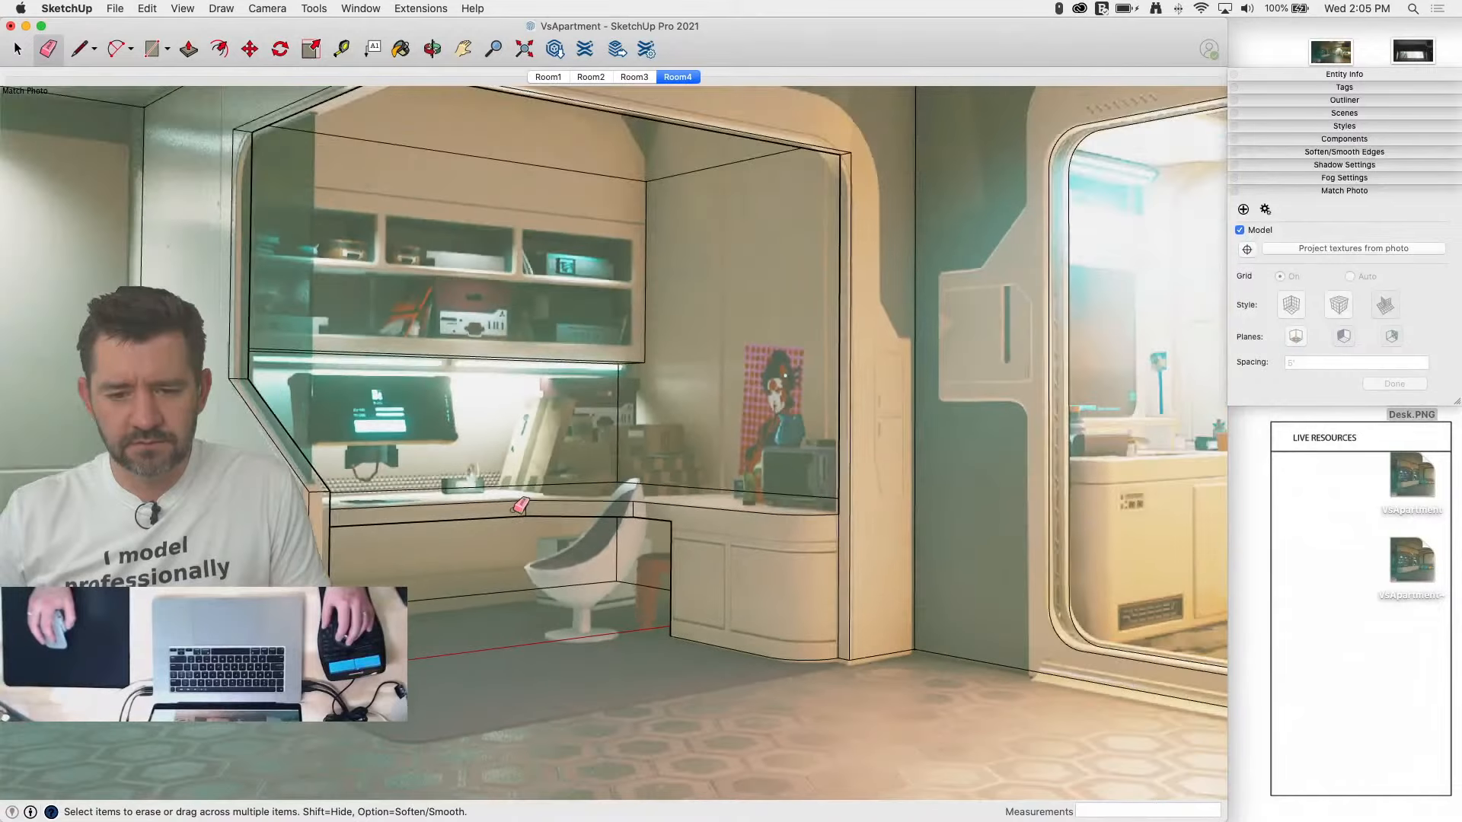
key(space)
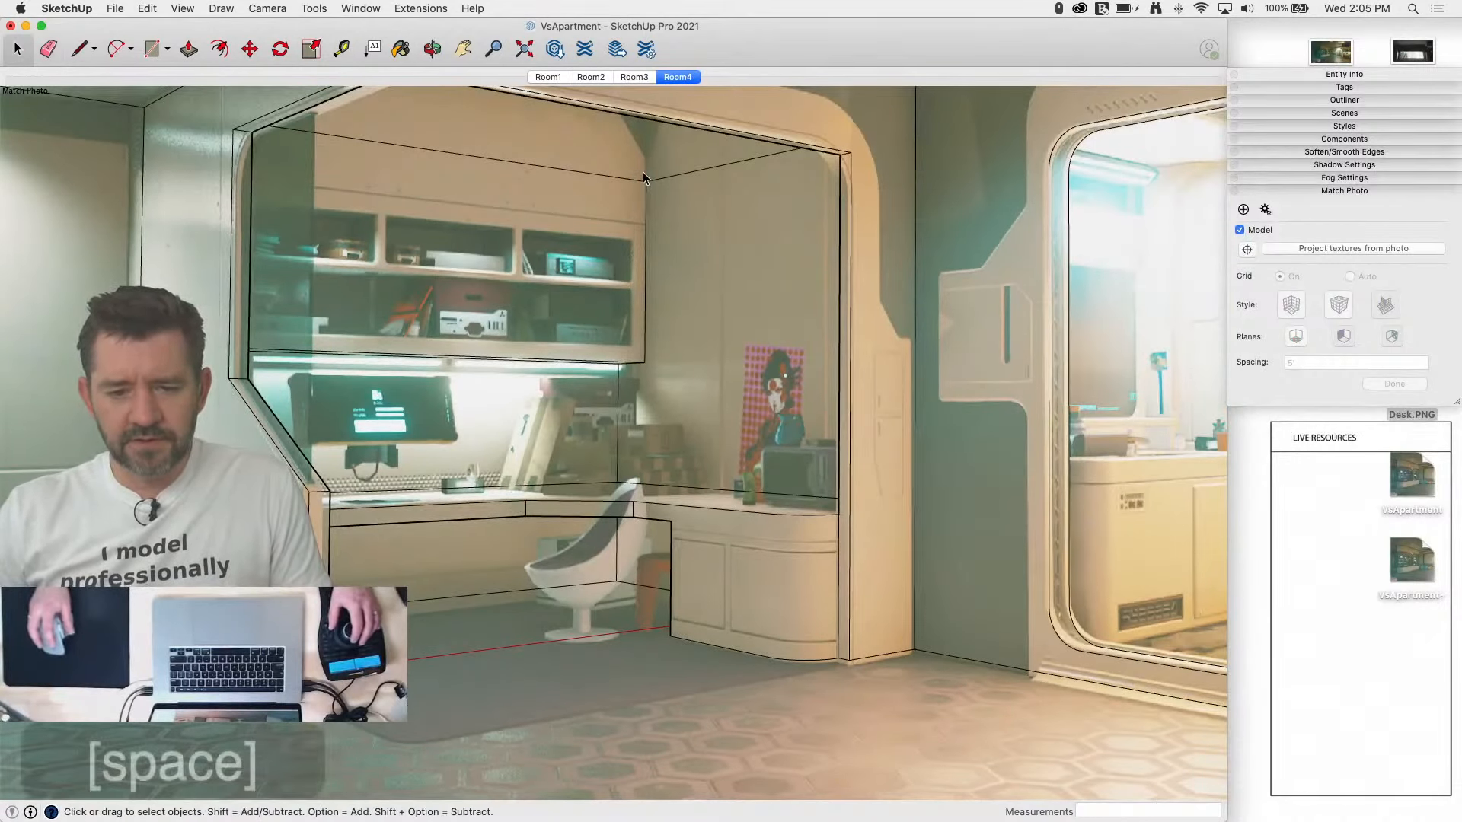
key(p)
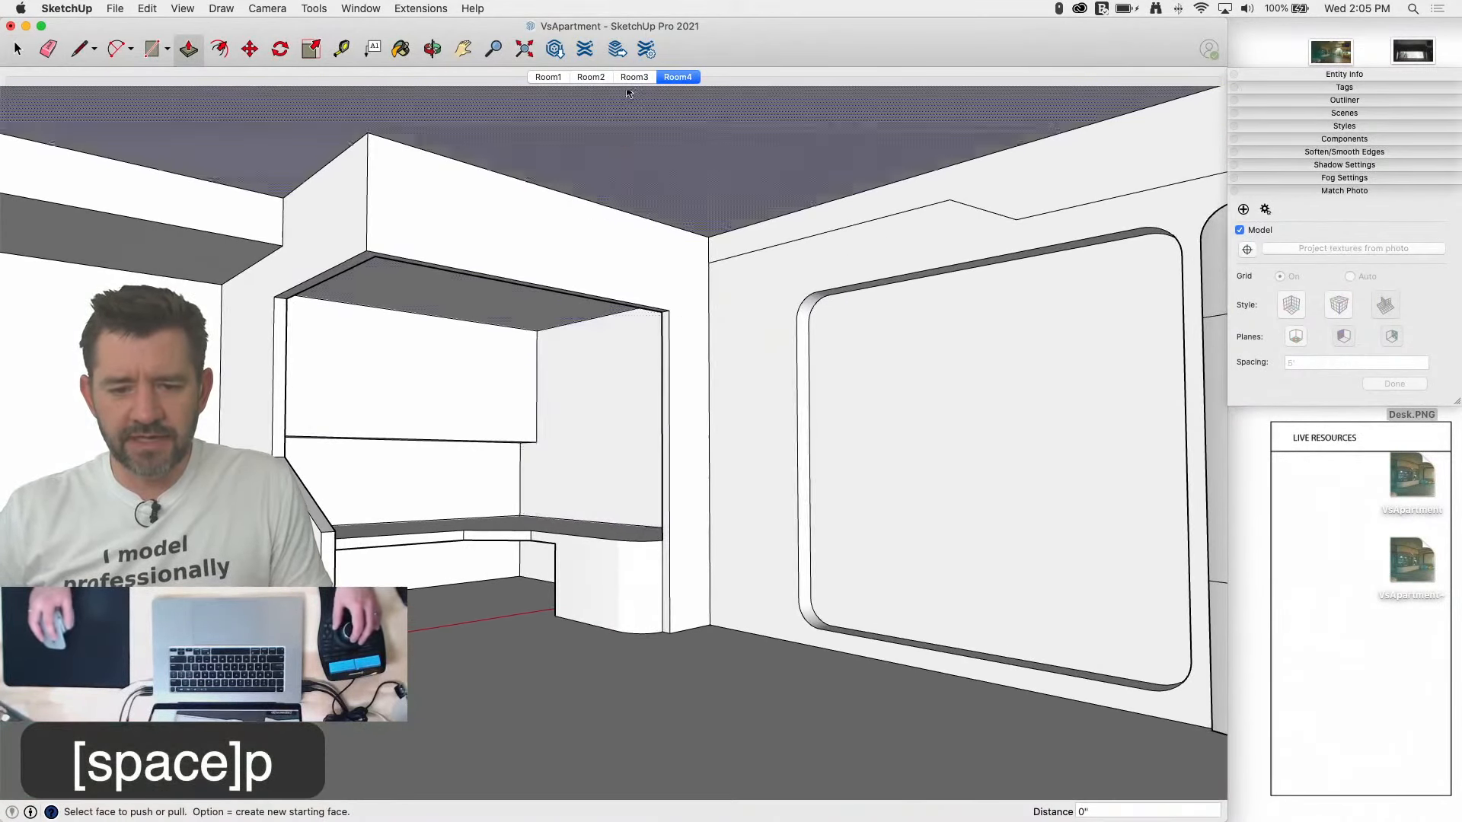
click(679, 79)
mouse_move(574, 349)
mouse_down()
mouse_move(571, 317)
mouse_move(700, 266)
mouse_move(686, 264)
mouse_up()
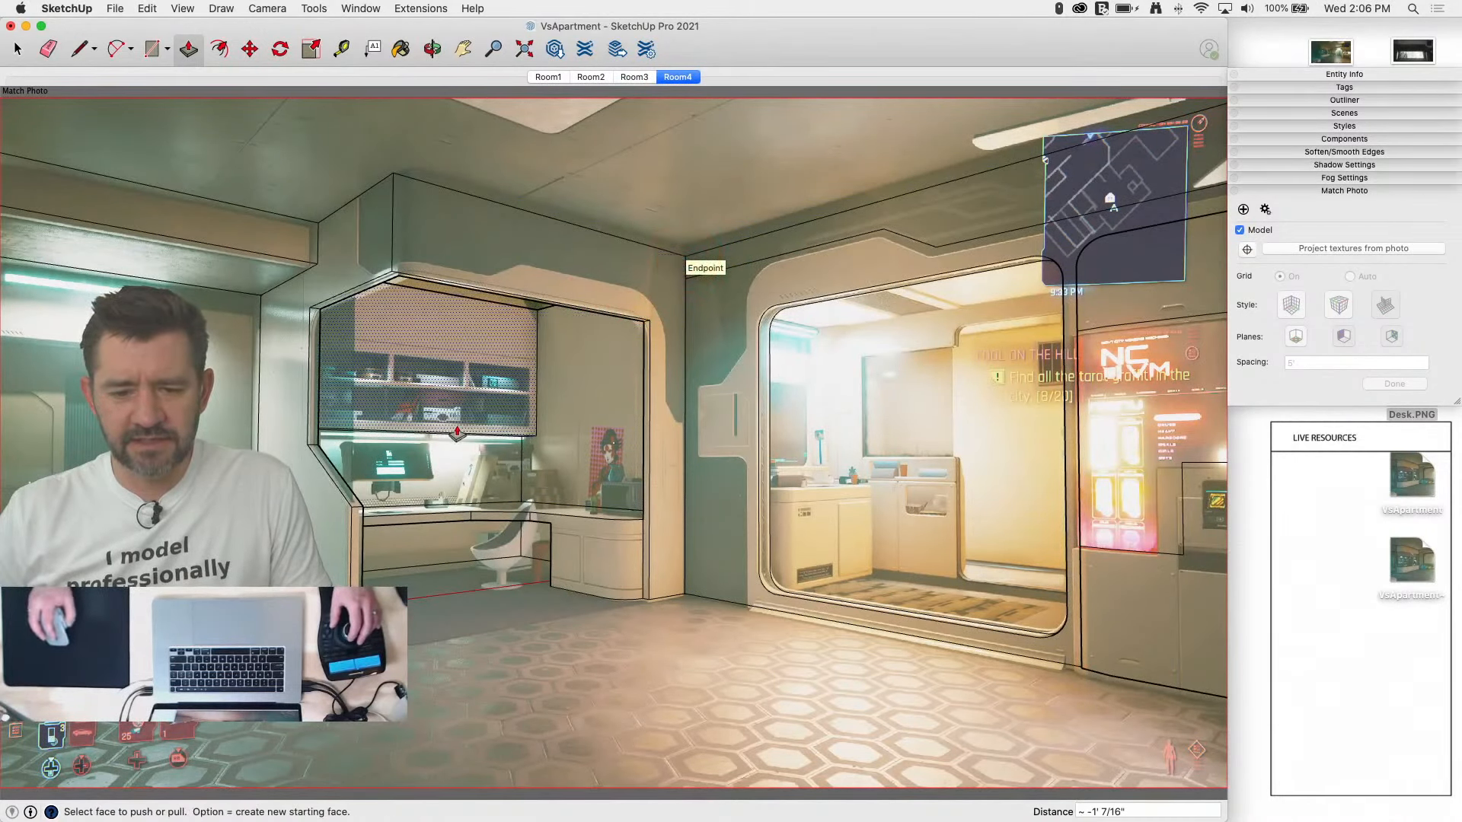
Step: Offset the outline of the upper cabinet's front face inward to match the frame width in the photo
scroll(525, 388, up, 5)
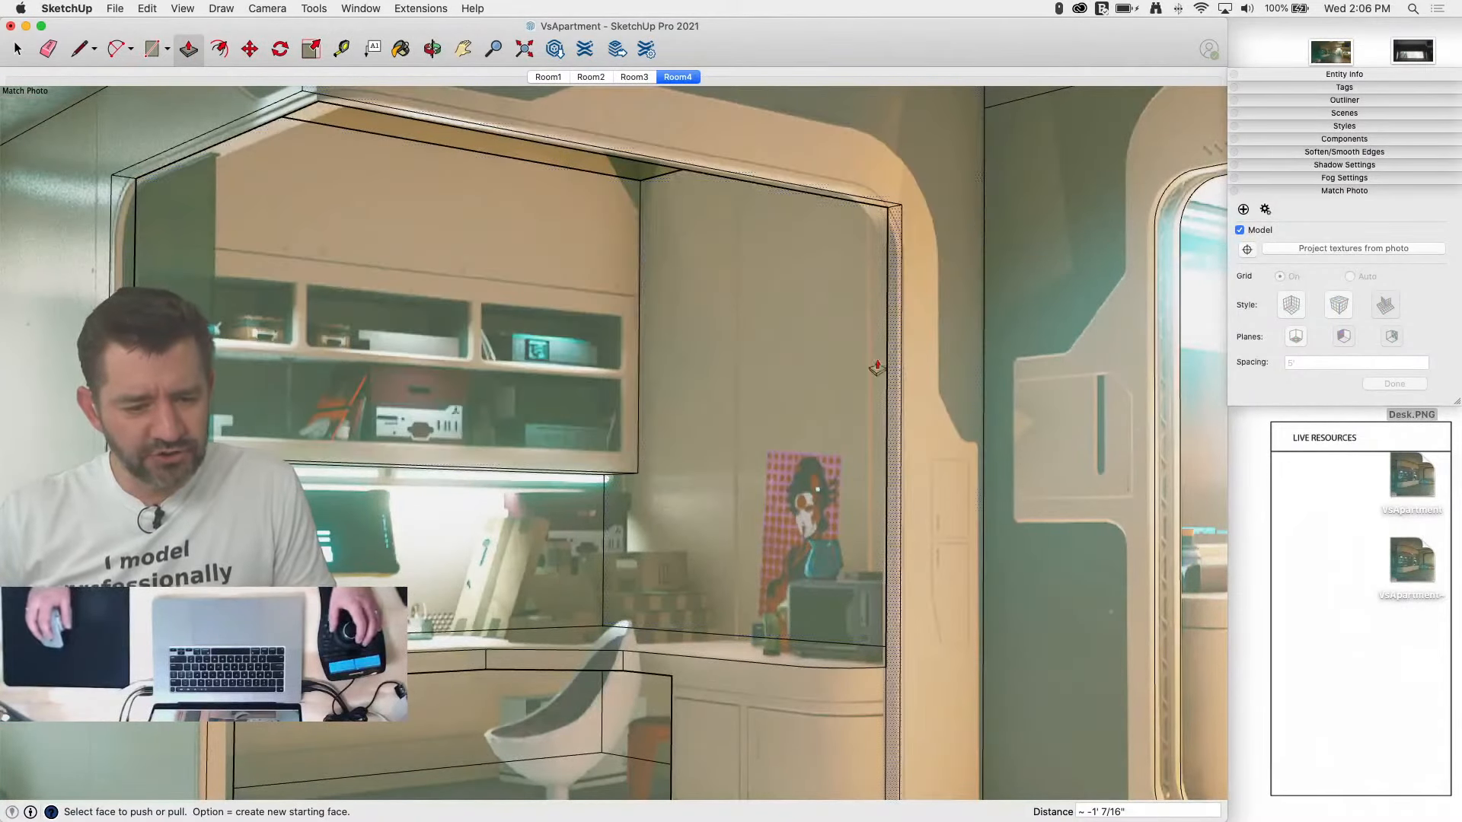
key(r)
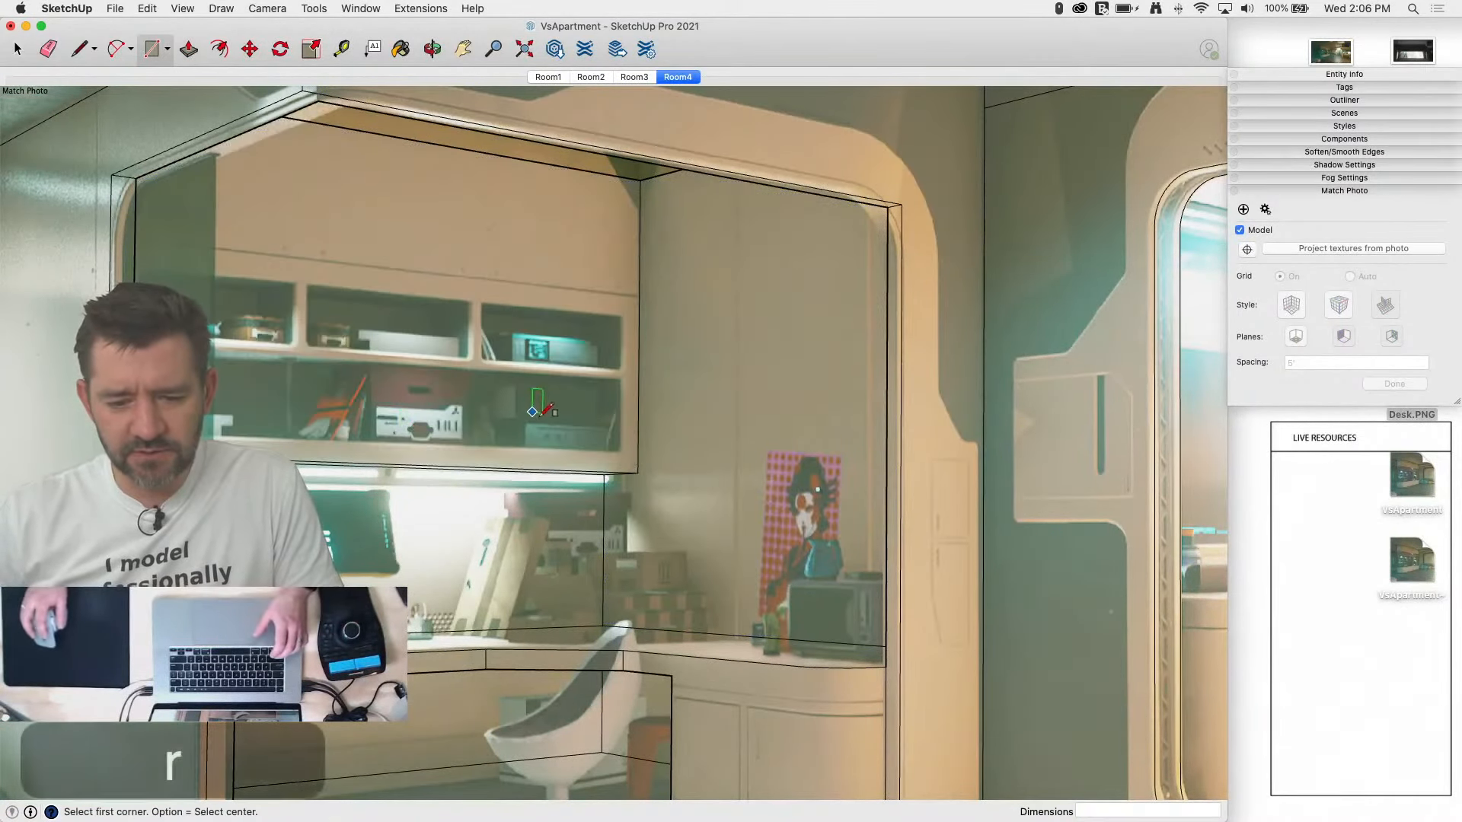
key(space)
click(631, 465)
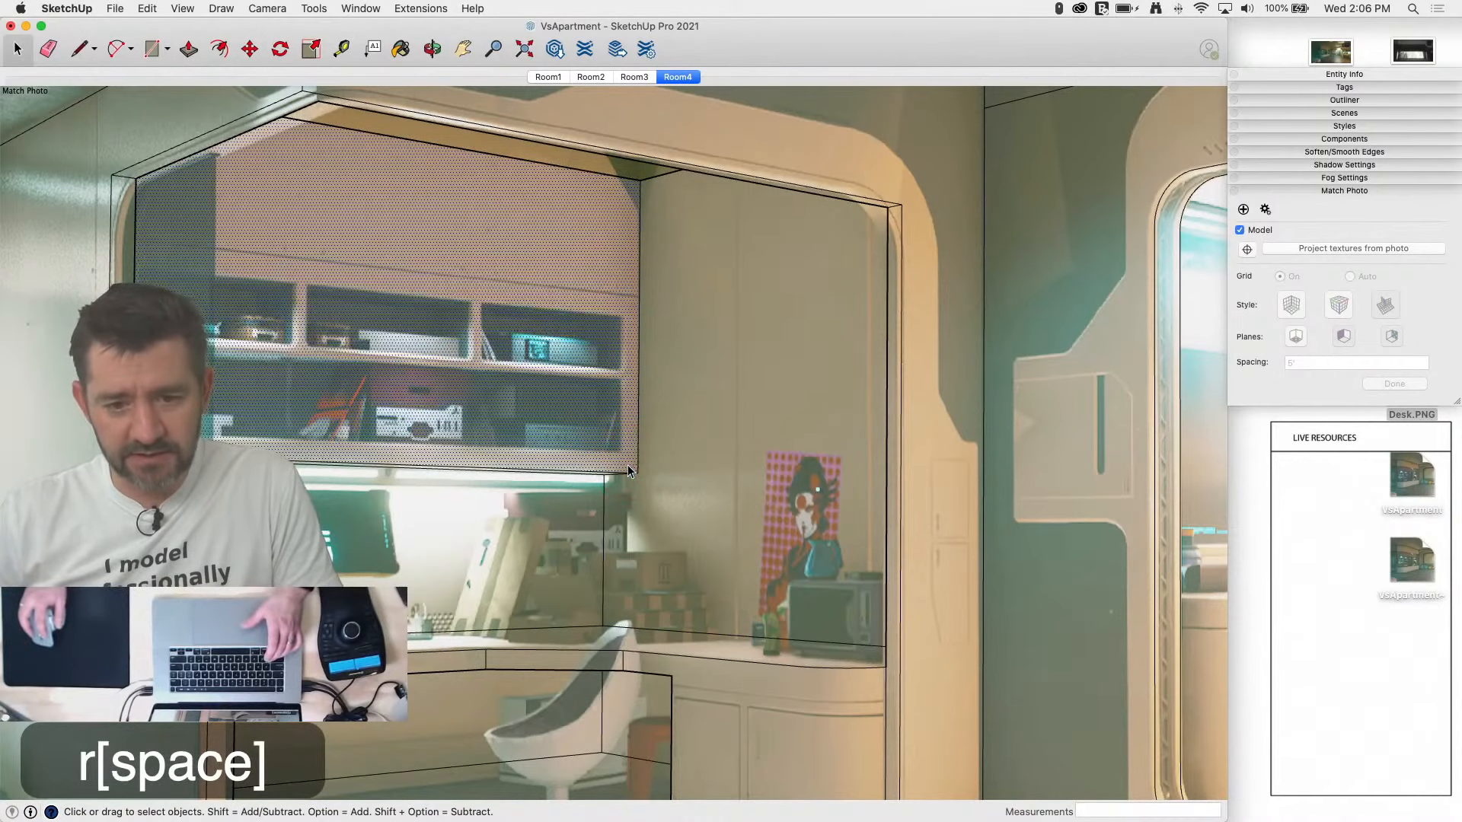
key(f)
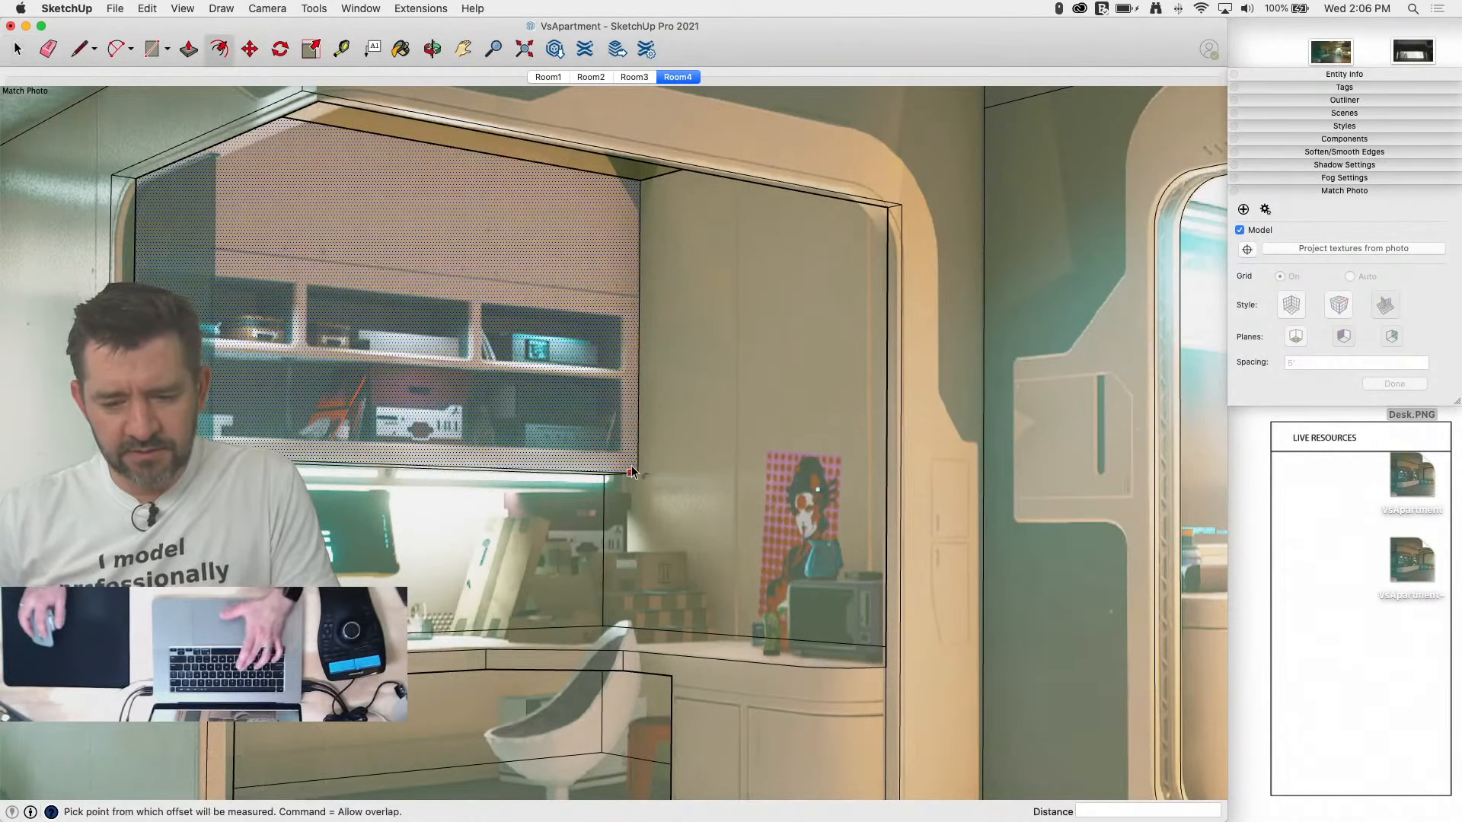
click(628, 465)
drag(621, 462, 613, 458)
Step: Trace the lower and upper edges of the photo's shelf board with two short lines from the cabinet frame's inner edge
key(l)
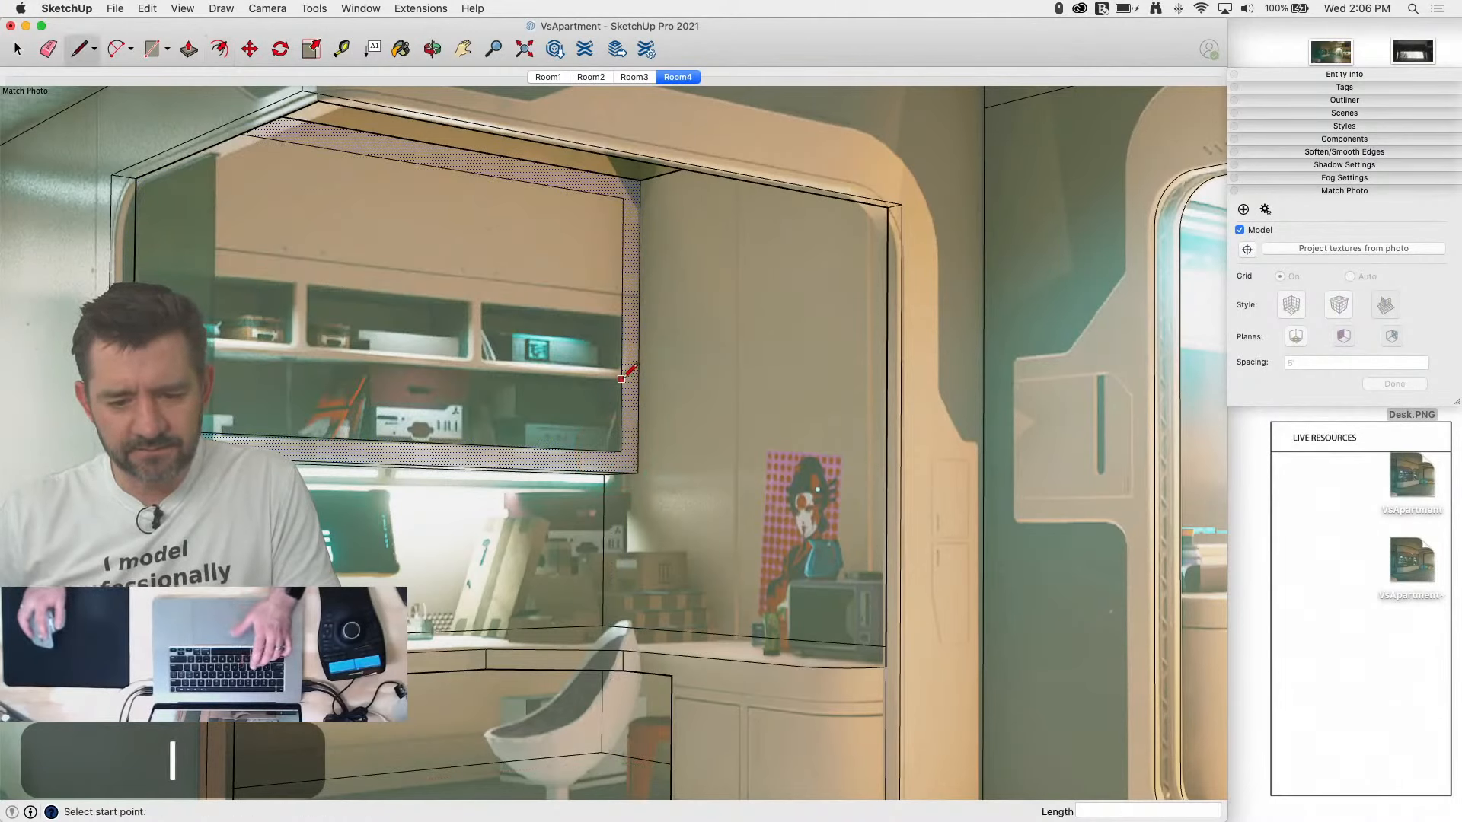
click(621, 378)
click(472, 368)
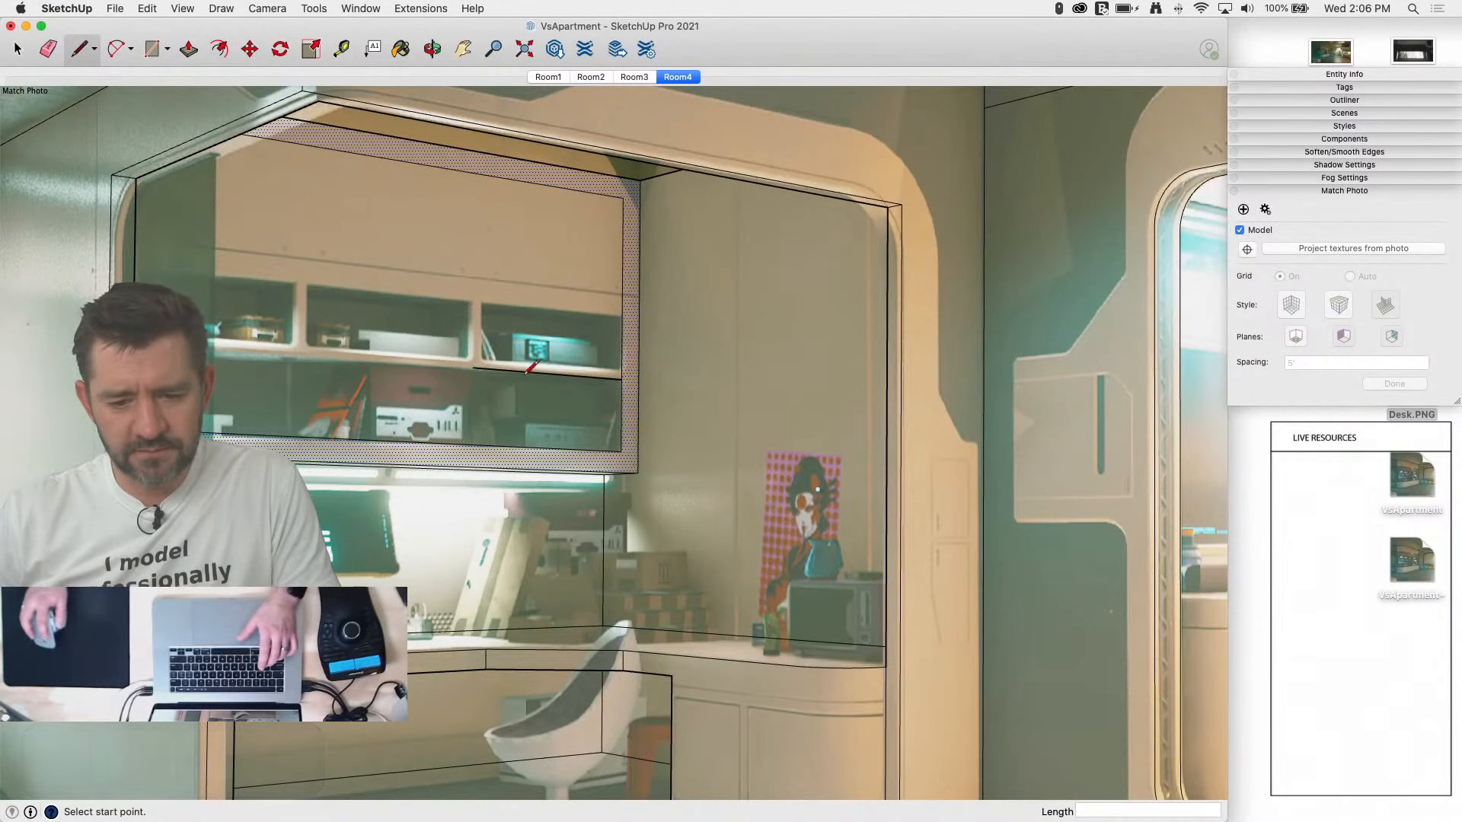
click(621, 368)
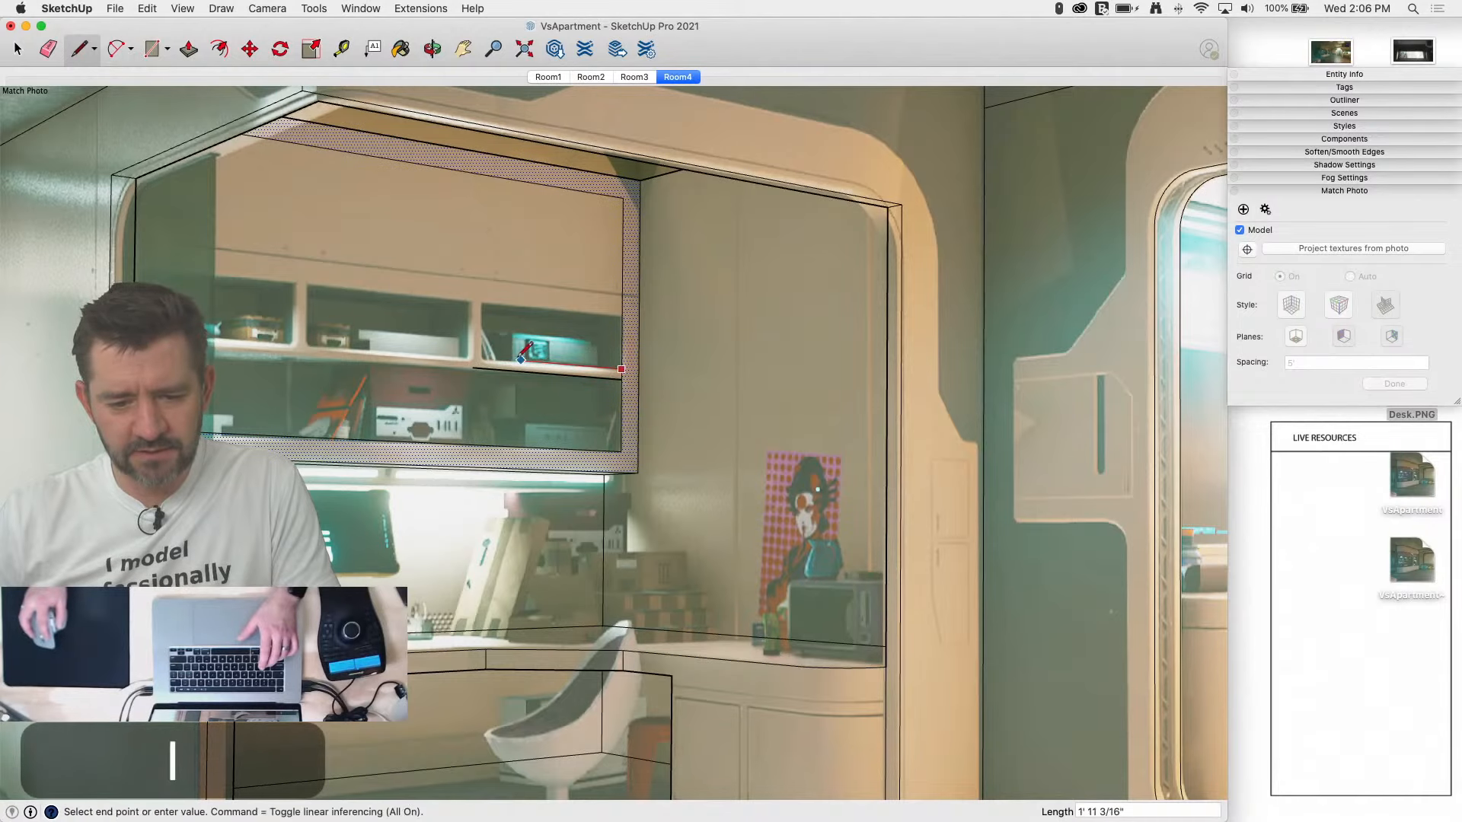
click(499, 357)
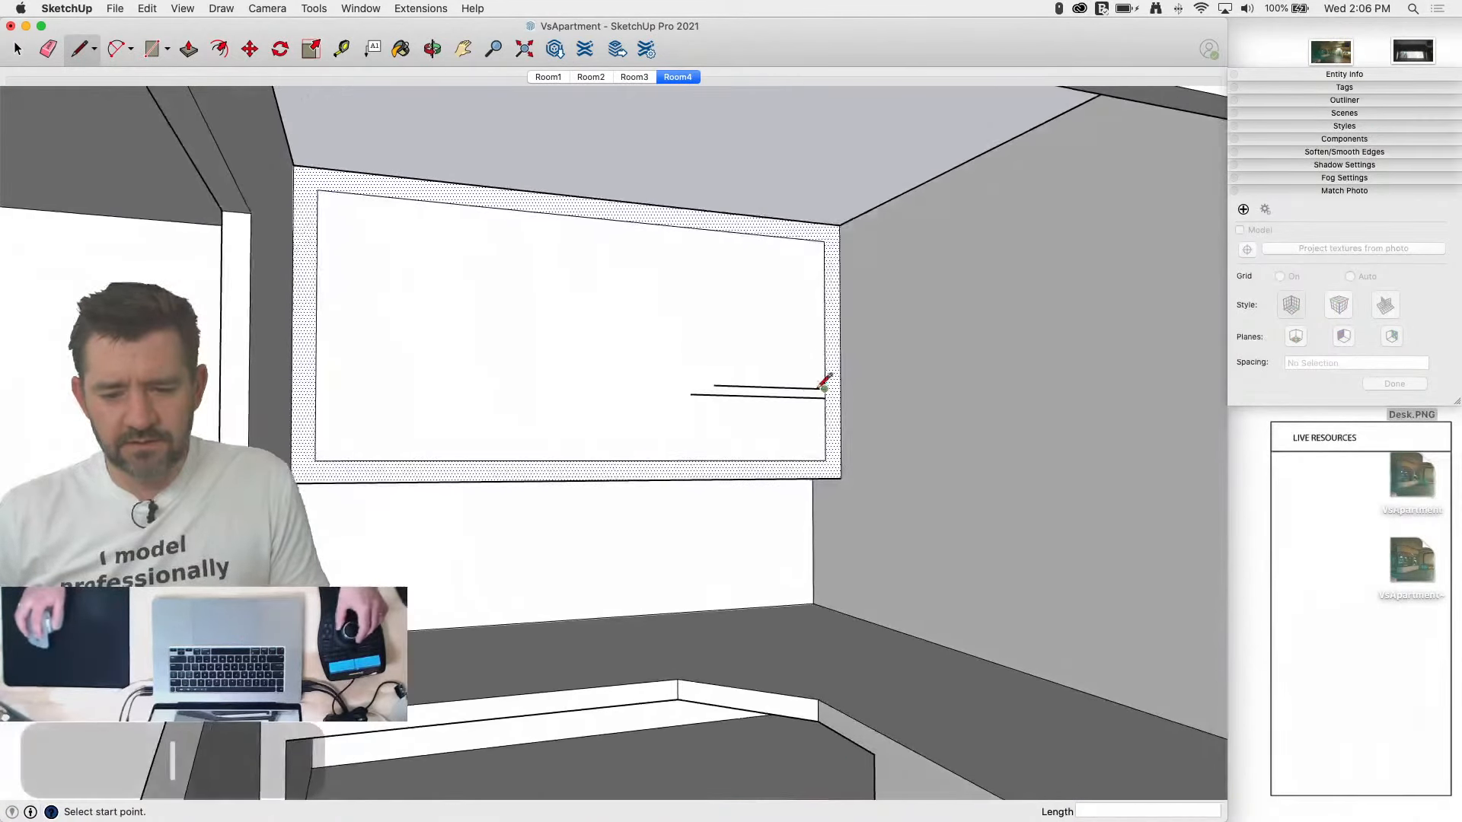
Step: Extend both shelf board lines across to the opposite inner frame edge, the upper one about 9' 1 9/16" long
click(825, 396)
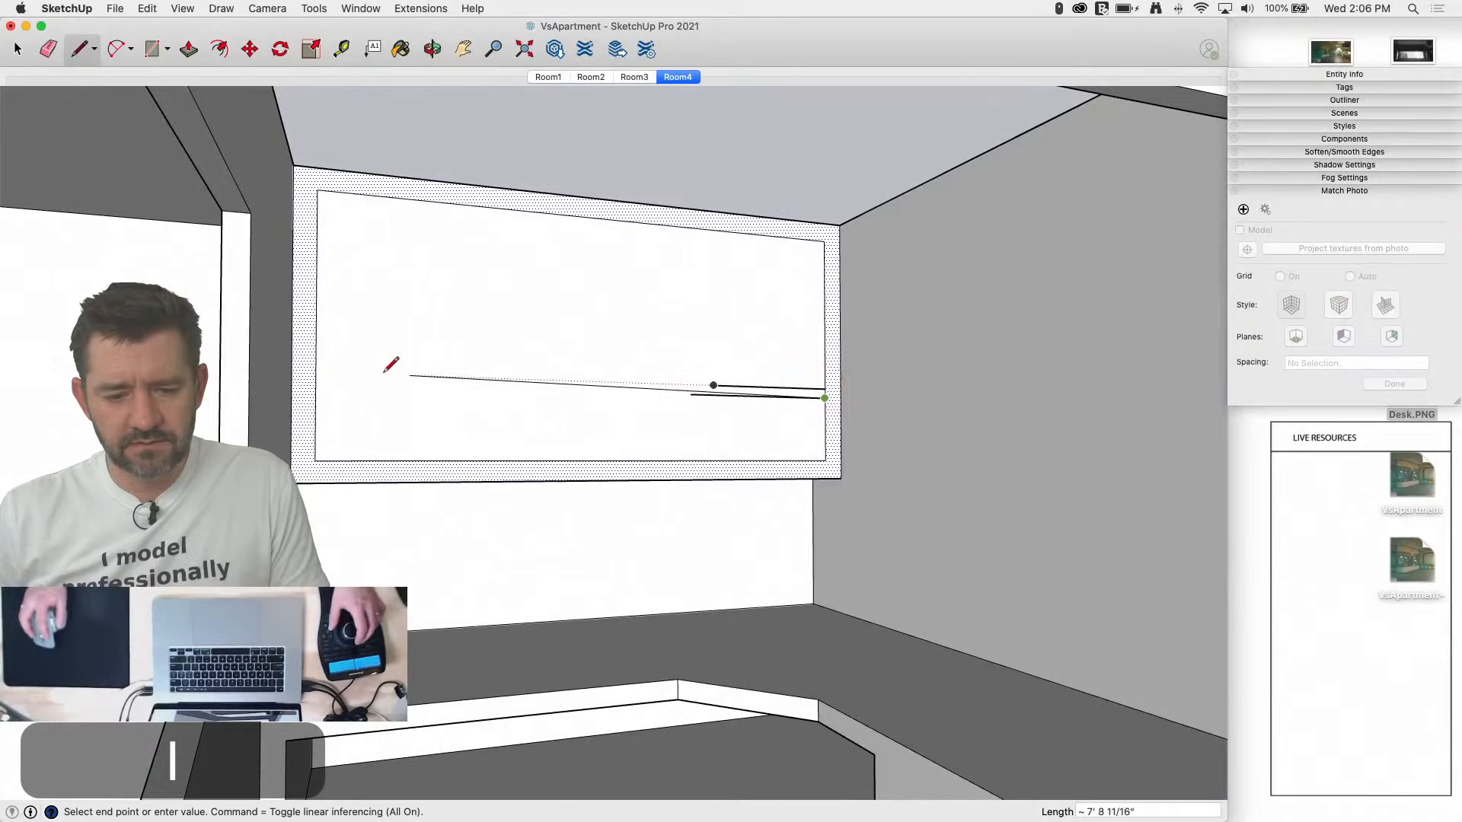
click(315, 383)
click(825, 388)
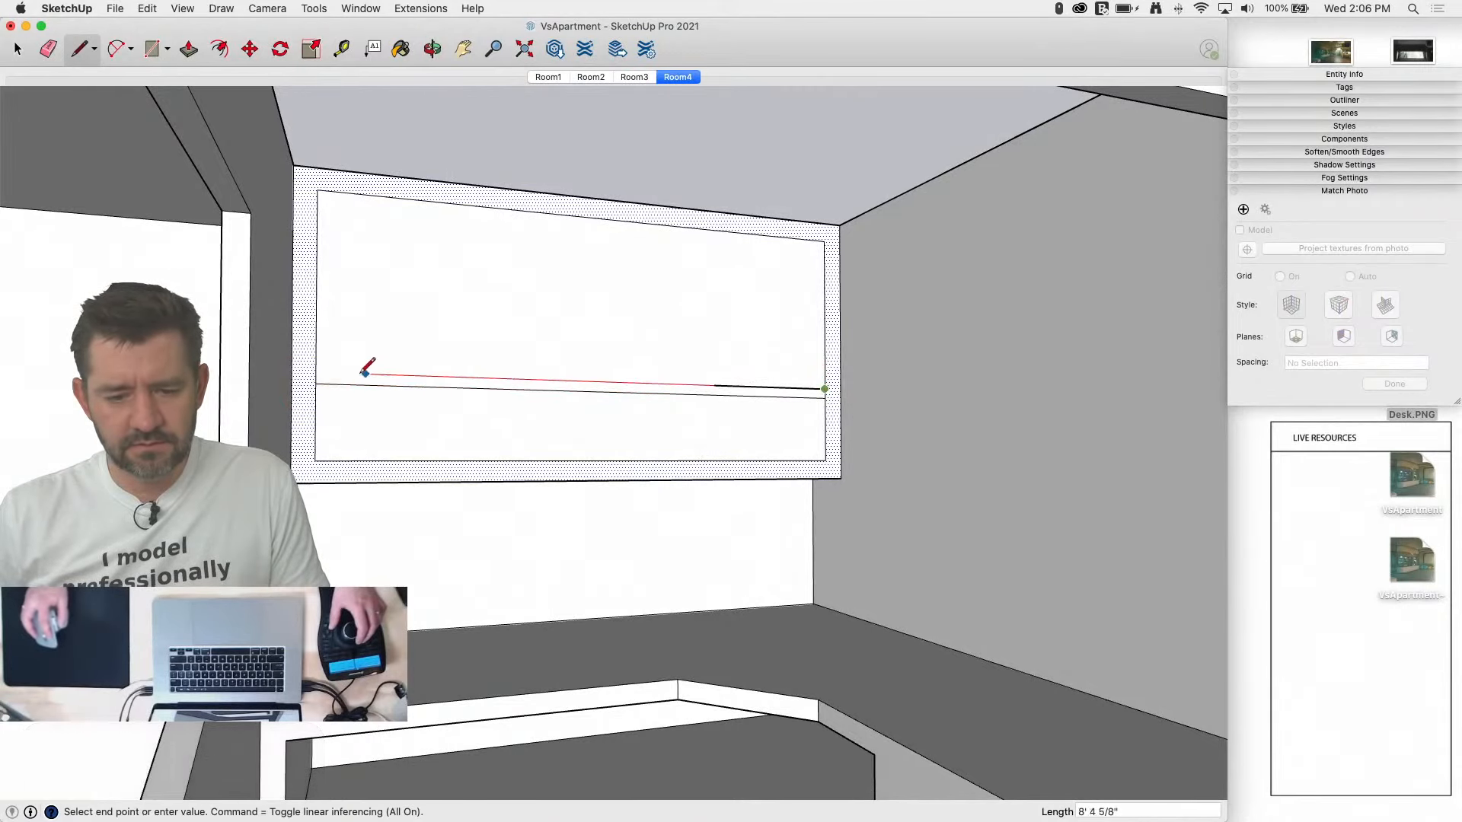
click(316, 373)
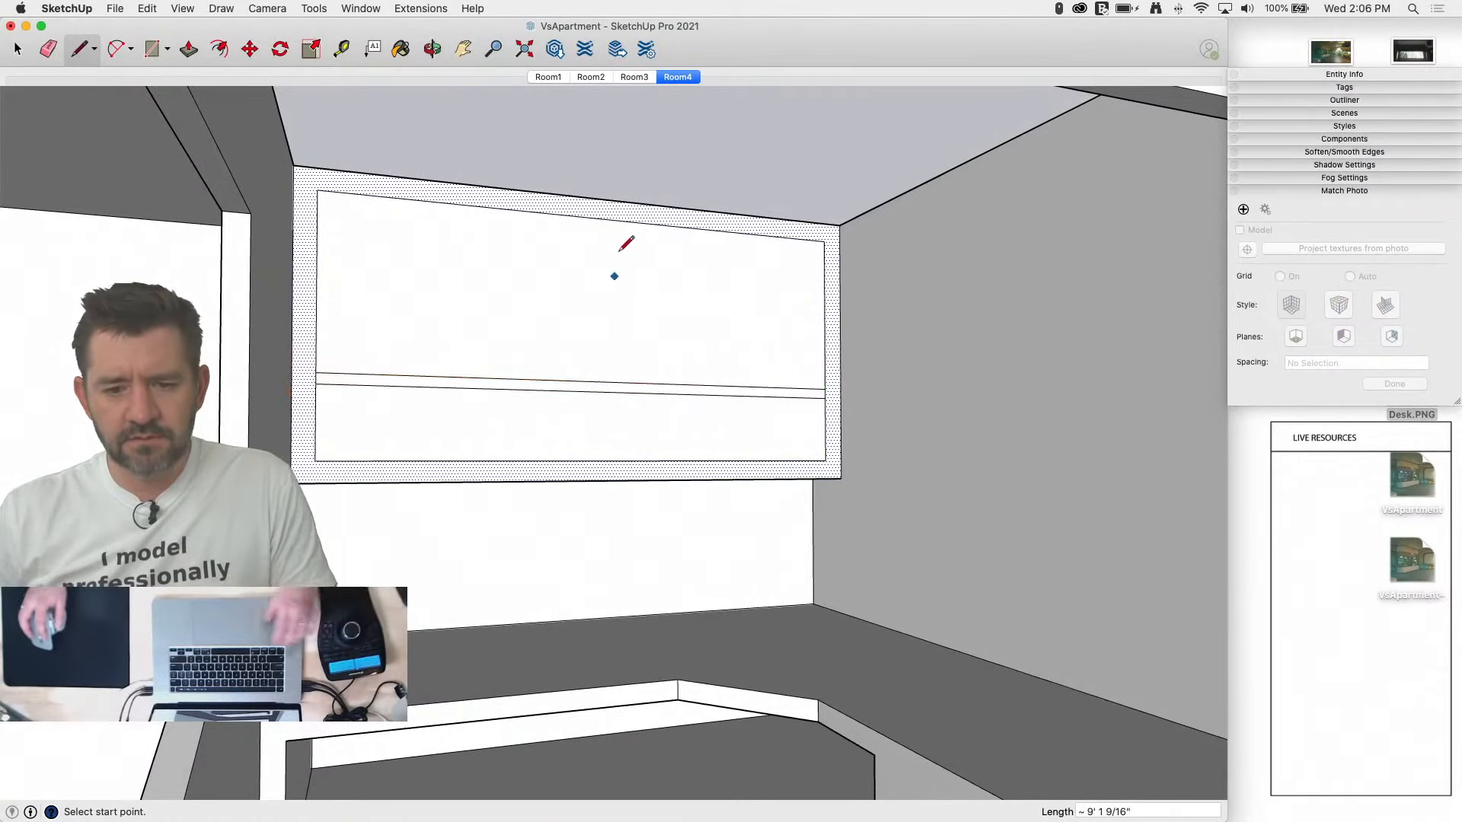
Step: Draw a 2' 7 7/8" by 10 3/4" rectangle over the photo's upper shelf compartment nearest the alcove's side wall in Room4
click(689, 77)
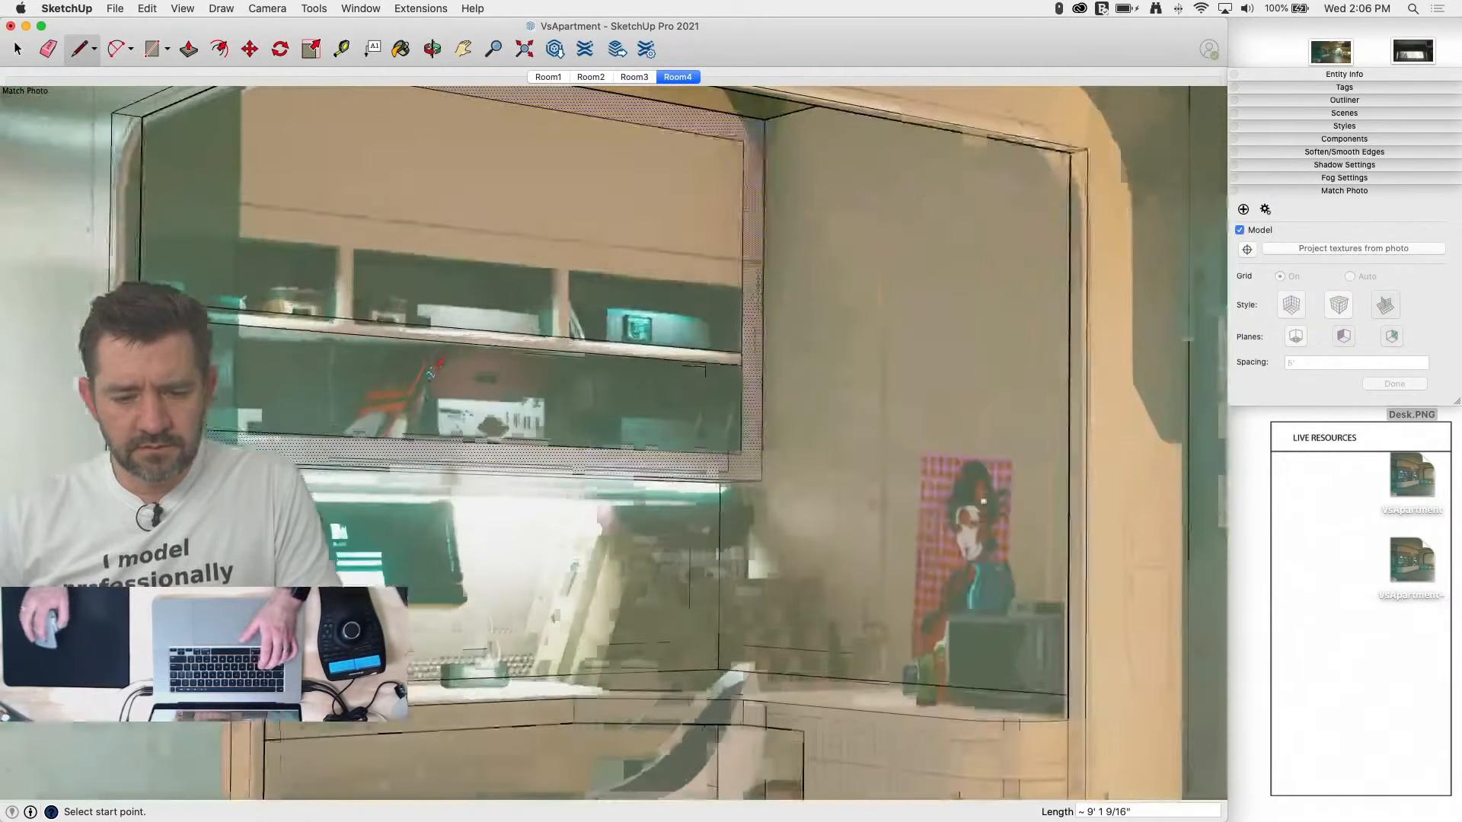
key(r)
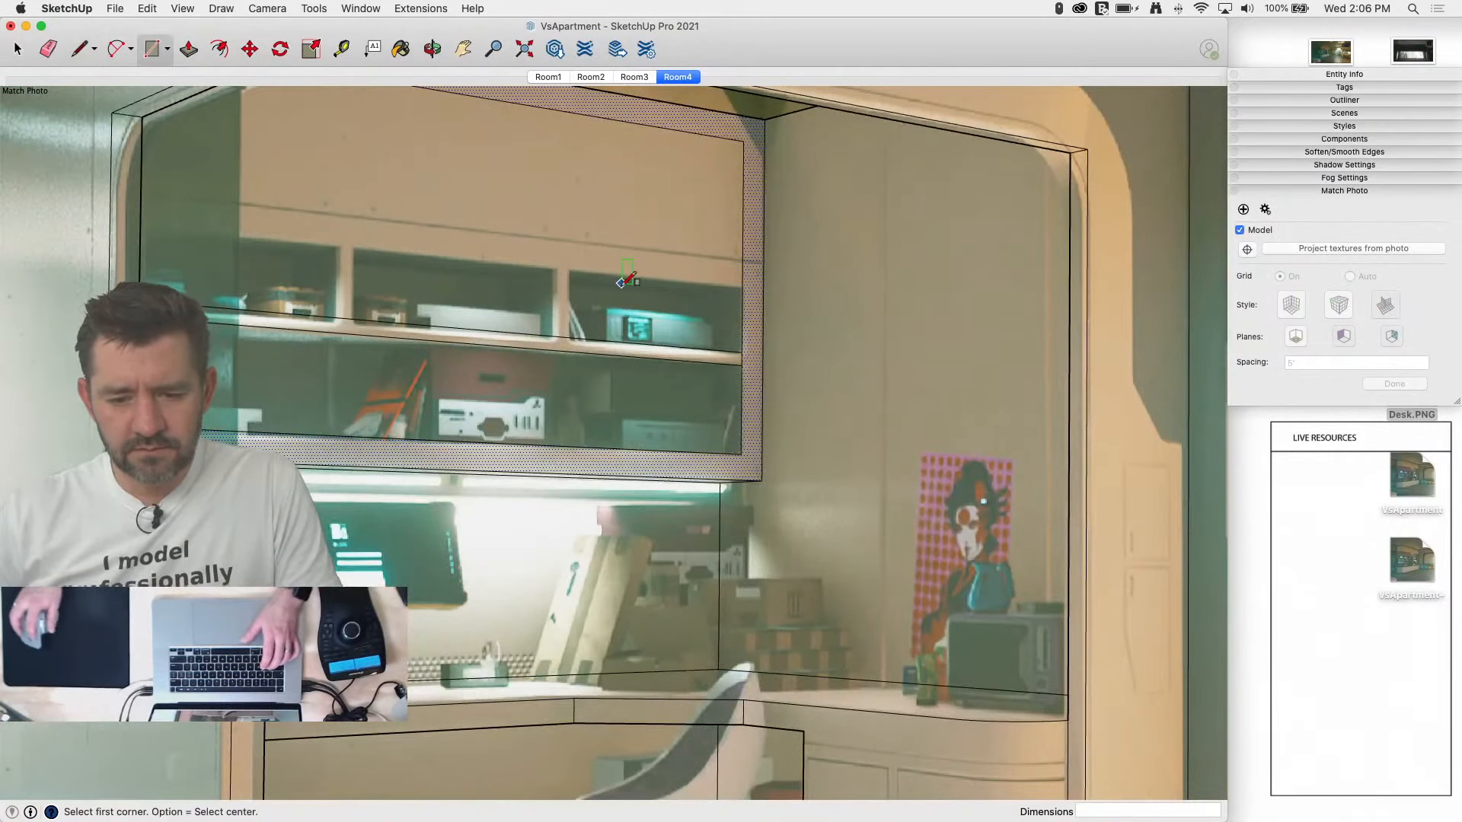
click(741, 352)
click(569, 267)
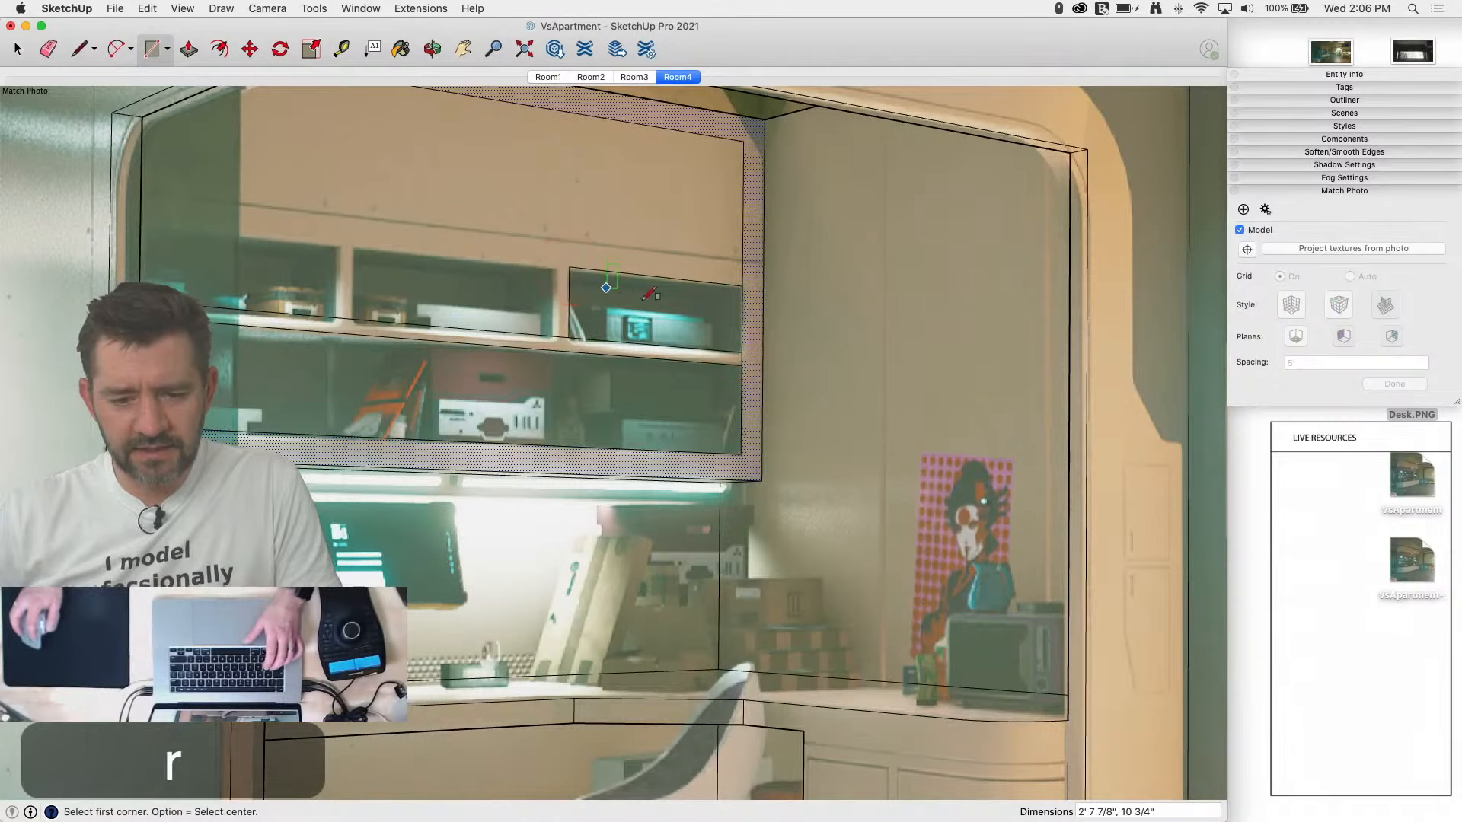
Step: Copy the compartment rectangle 2' 10 3/8" along the shelf onto the middle compartment in the photo
key(space)
click(641, 307)
key(m)
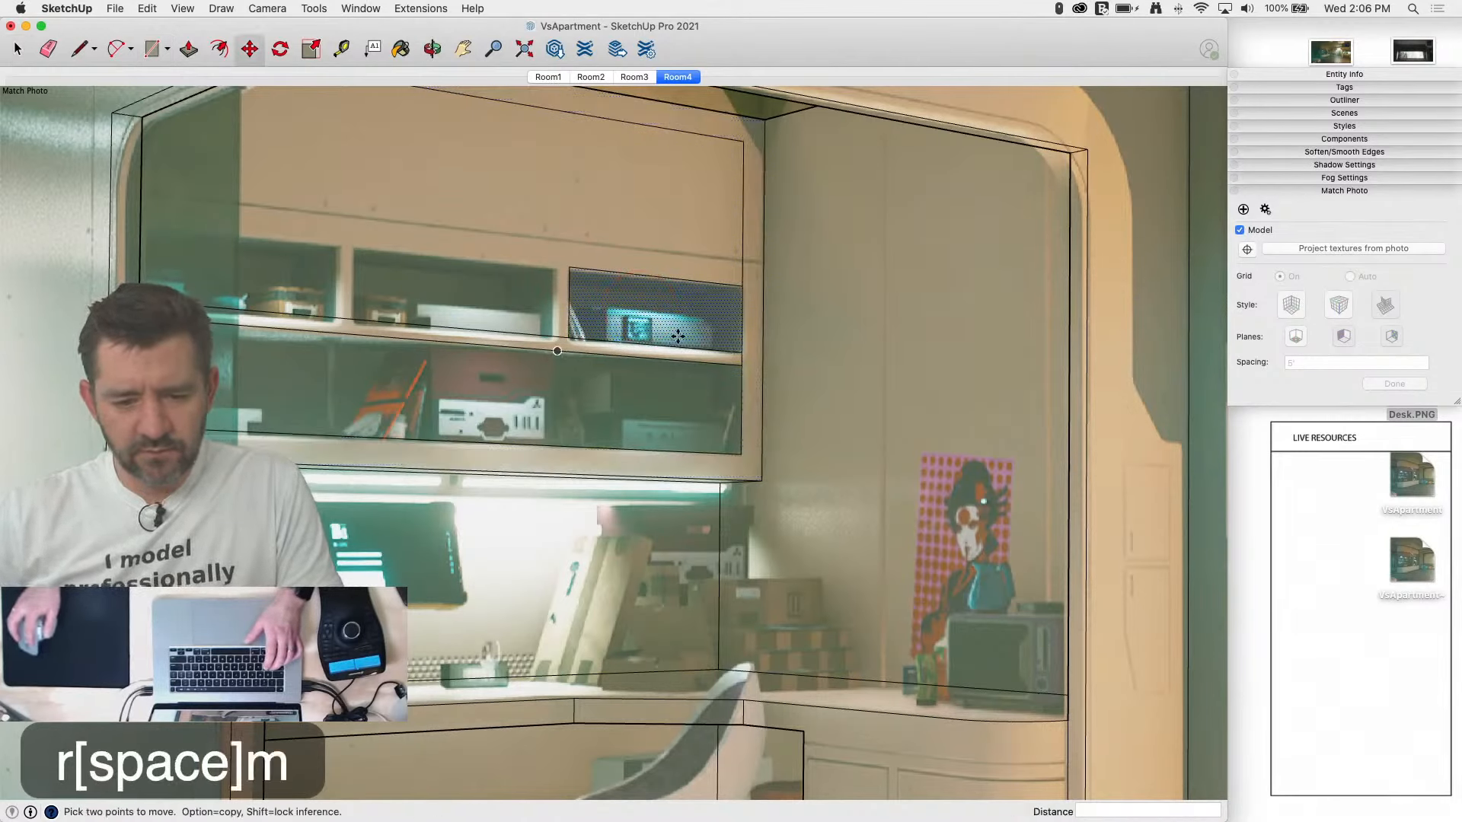
key(alt)
click(744, 353)
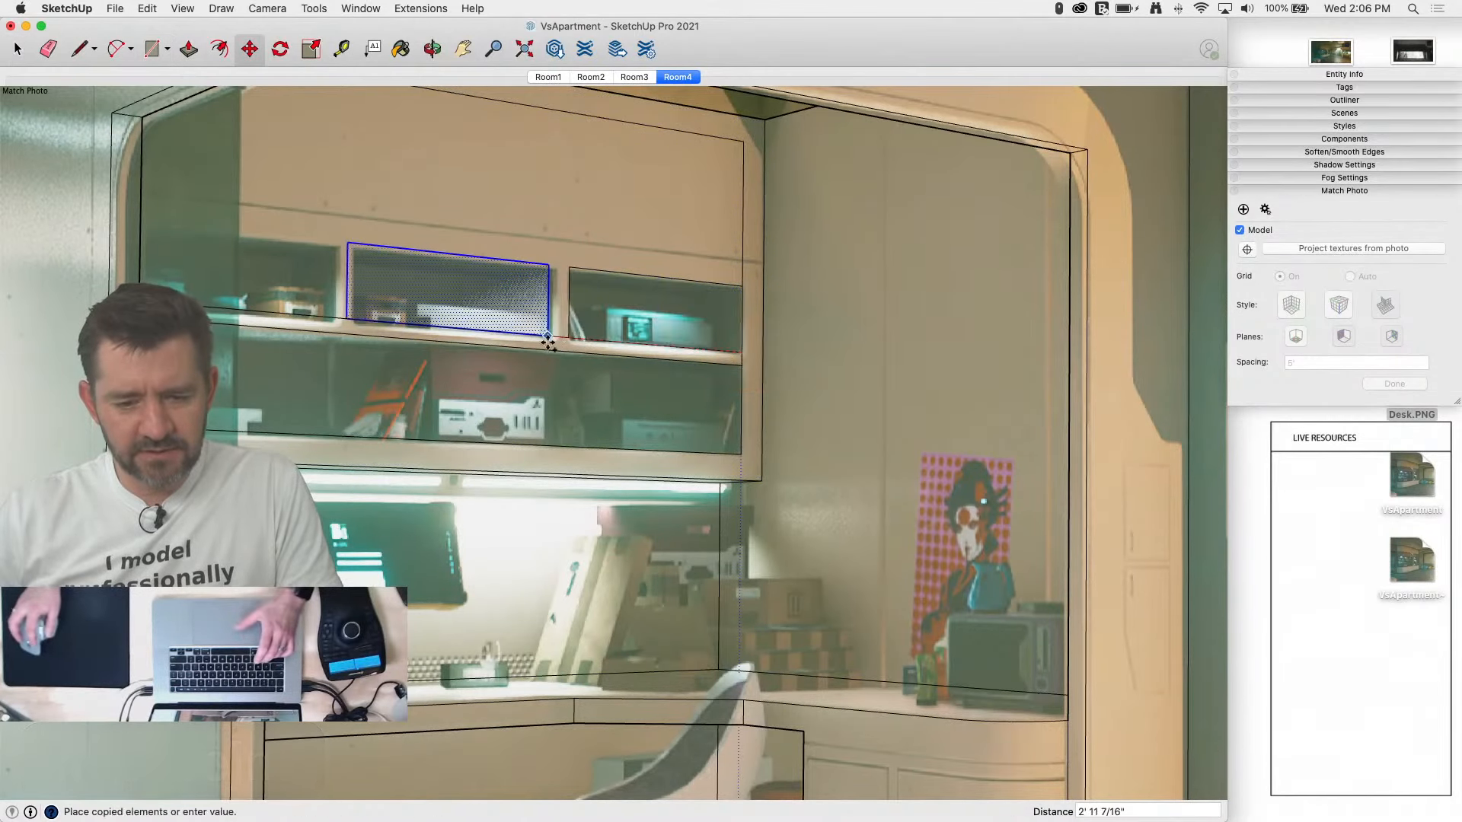
click(553, 343)
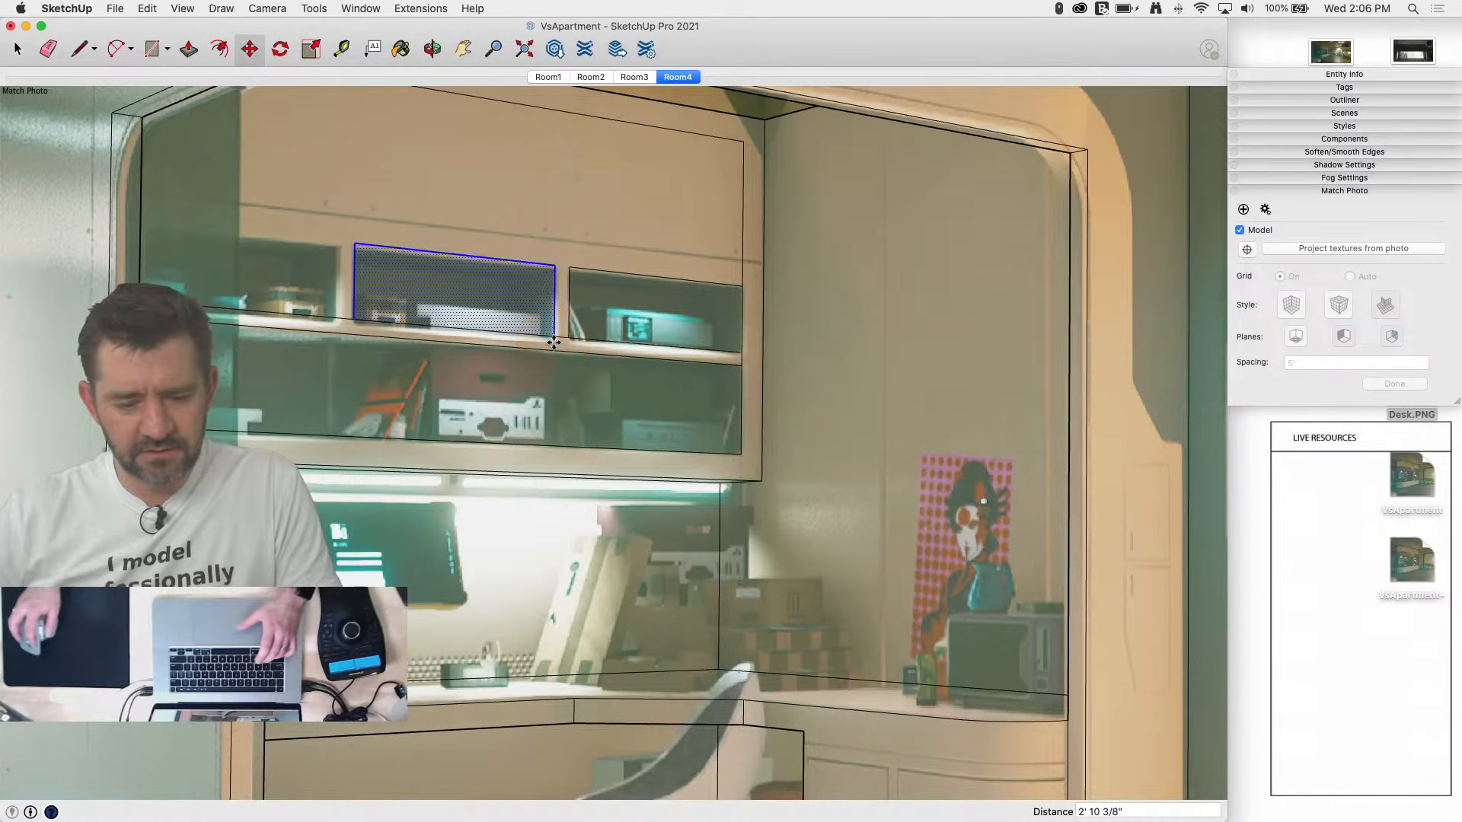
Step: Array the compartment rectangle copy with 2x to add the third upper compartment, and return to the Room4 photo view
text(2x)
key(Return)
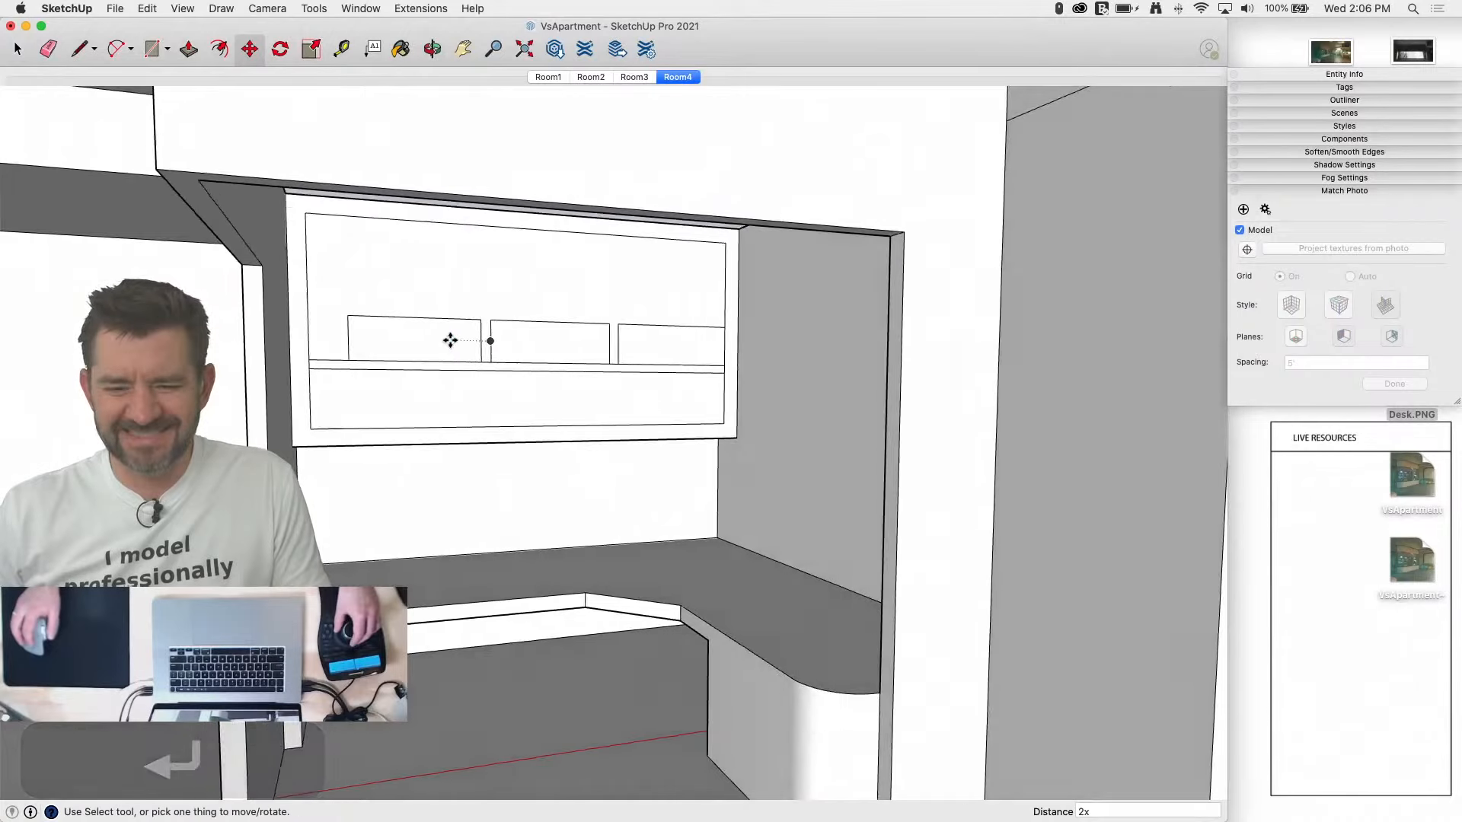
click(678, 77)
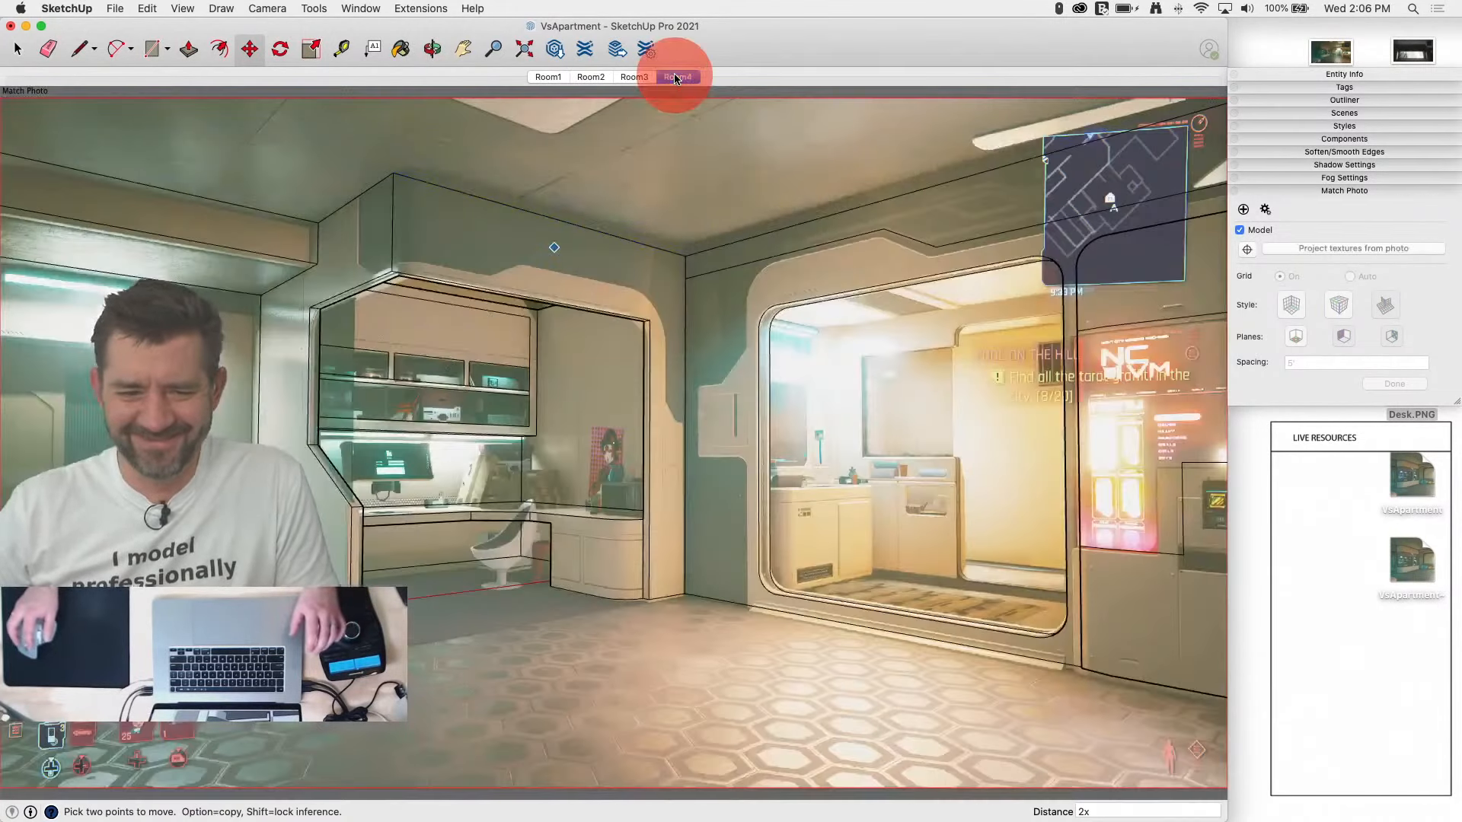
scroll(350, 393, up, 5)
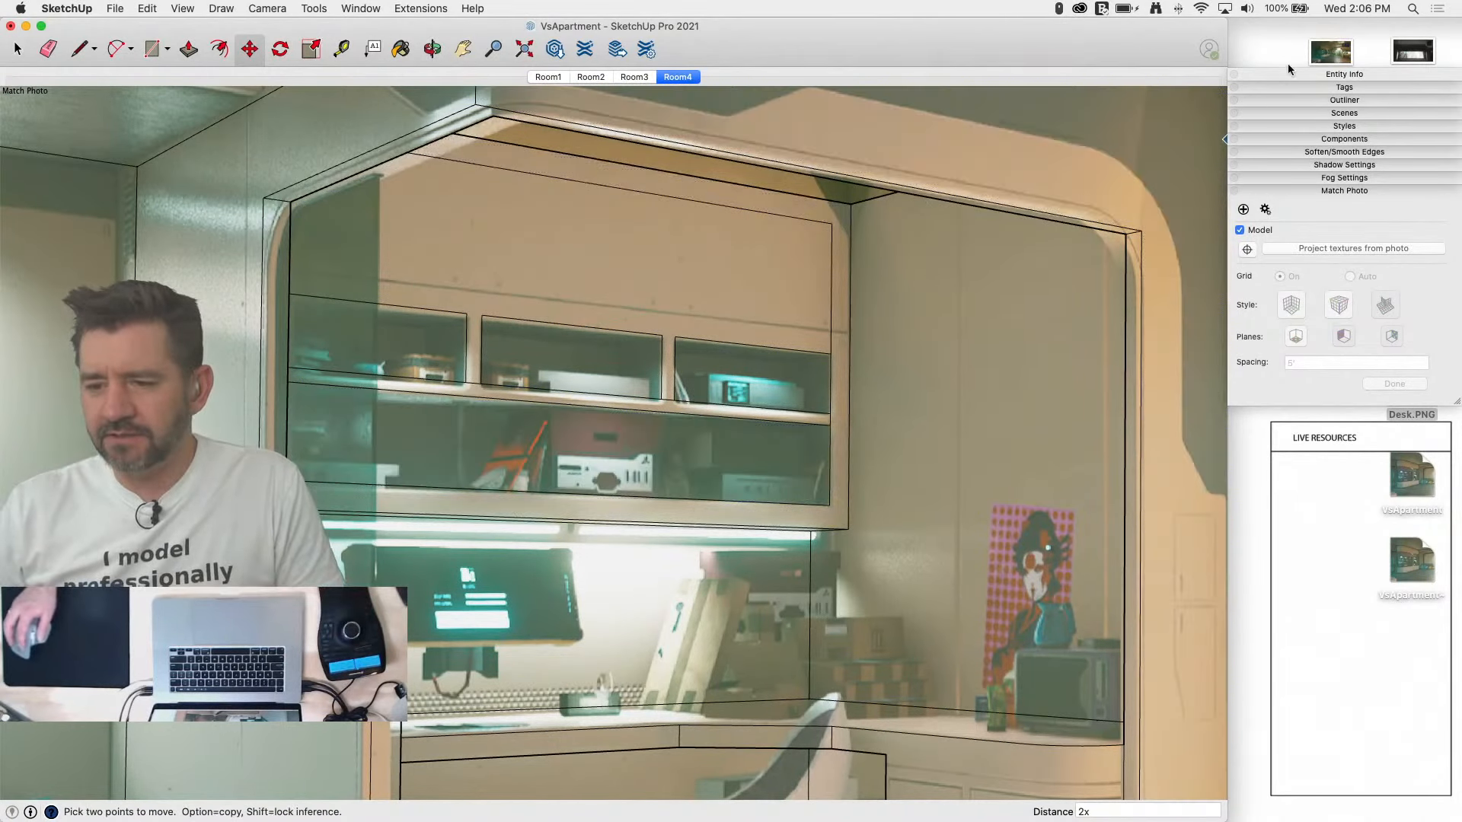
Step: Examine the cabinet's shelf compartments in the Desk.PNG reference image
click(1414, 414)
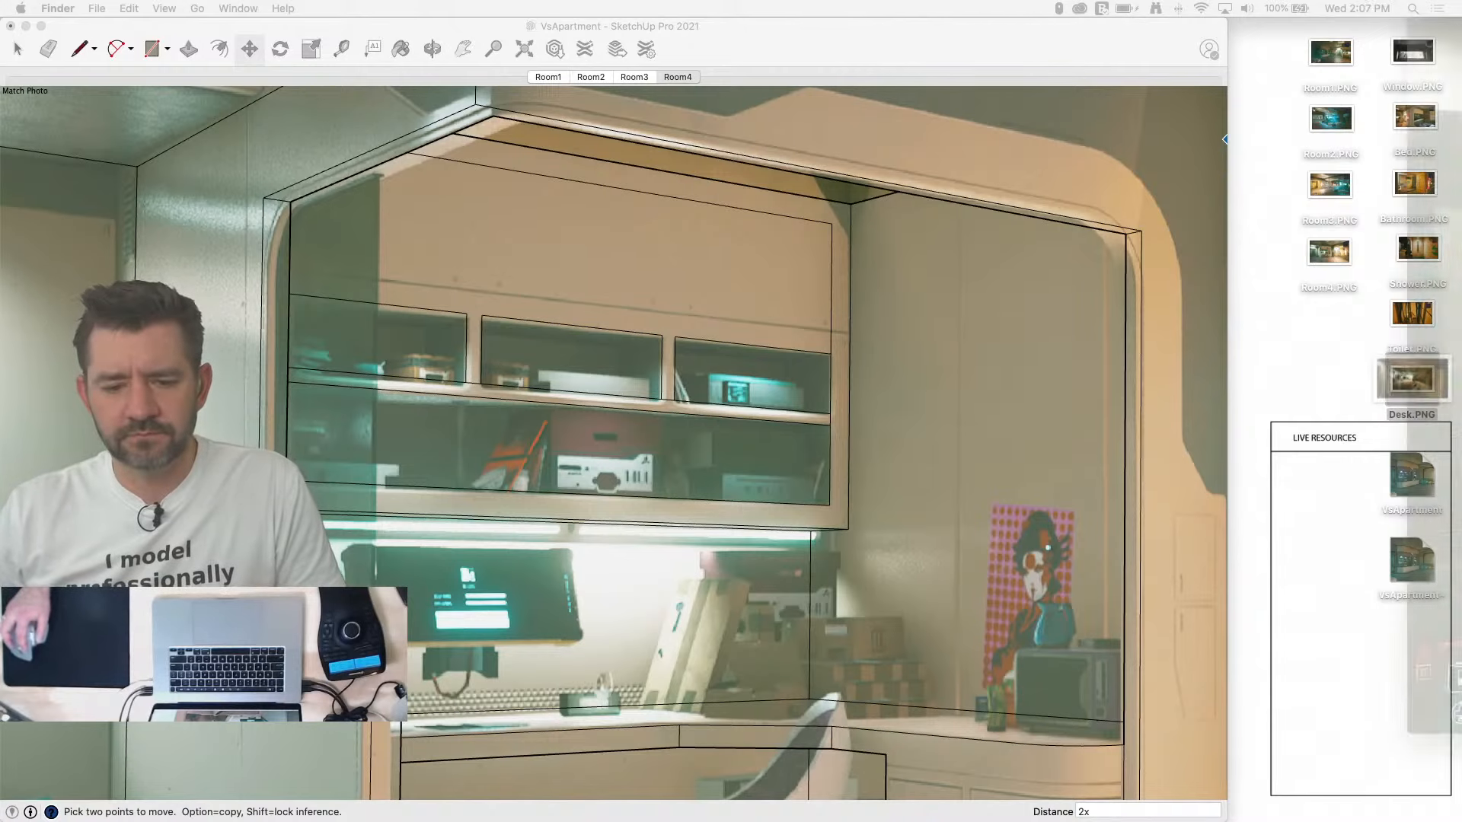
mouse_move(1461, 31)
mouse_down()
mouse_move(489, 4)
mouse_move(446, 20)
mouse_move(521, 96)
mouse_up()
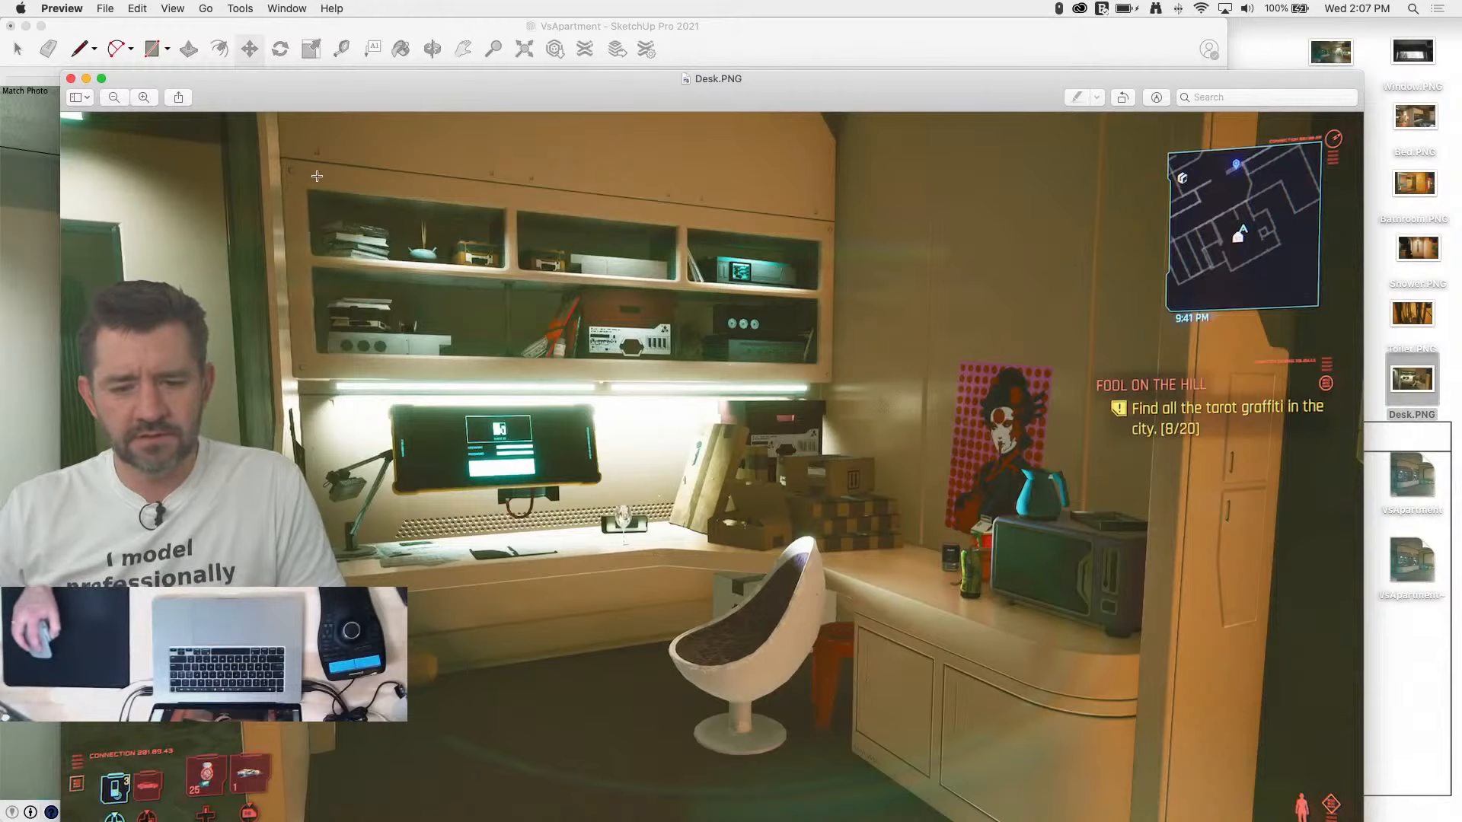
drag(475, 93, 1461, 87)
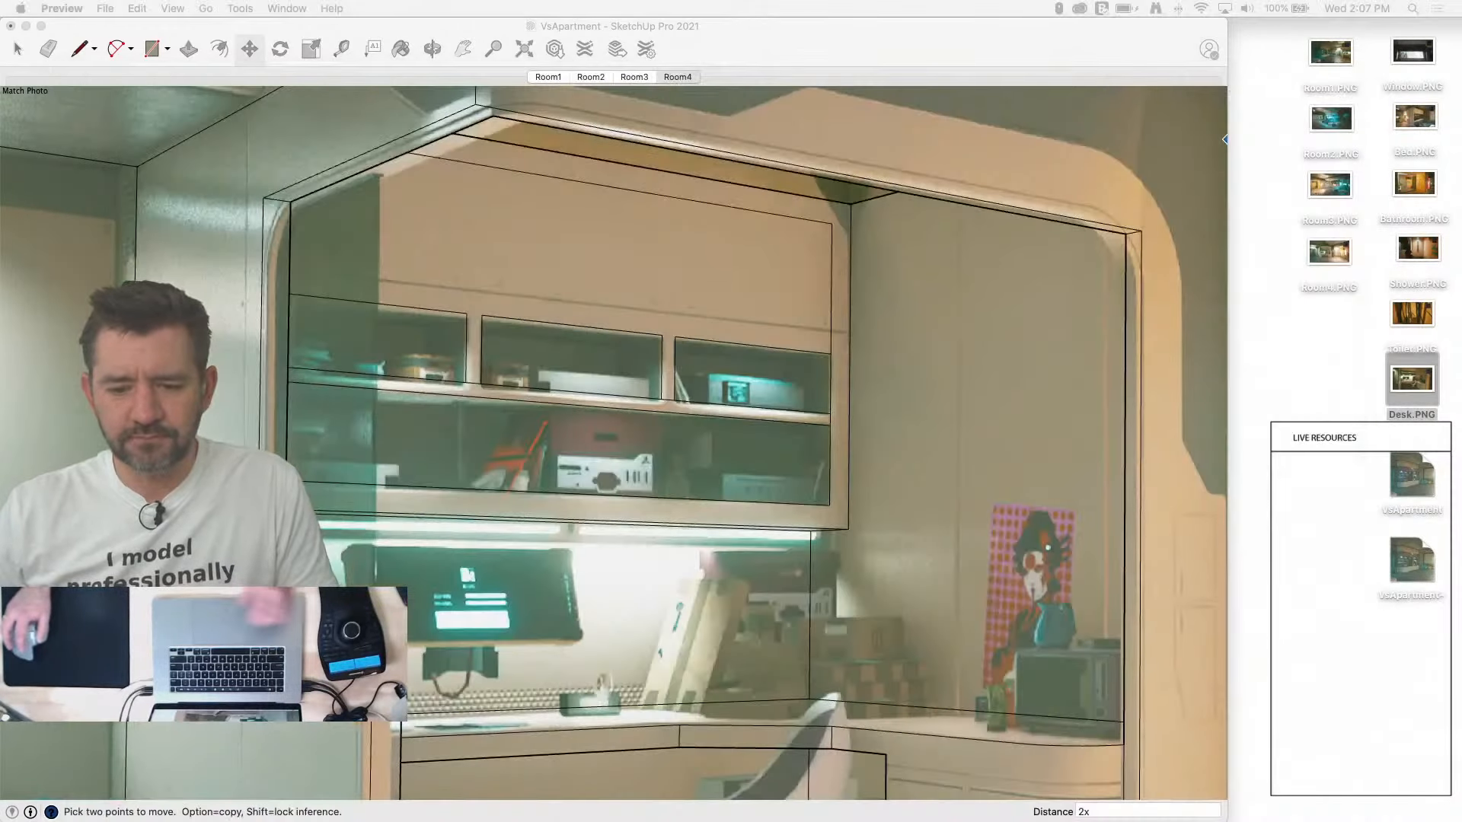
Step: Scale the three upper compartment rectangles together lengthwise until the outermost one meets the cabinet frame's inner edge
middle_drag(906, 368, 752, 385)
scroll(761, 380, up, 2)
scroll(760, 379, up, 5)
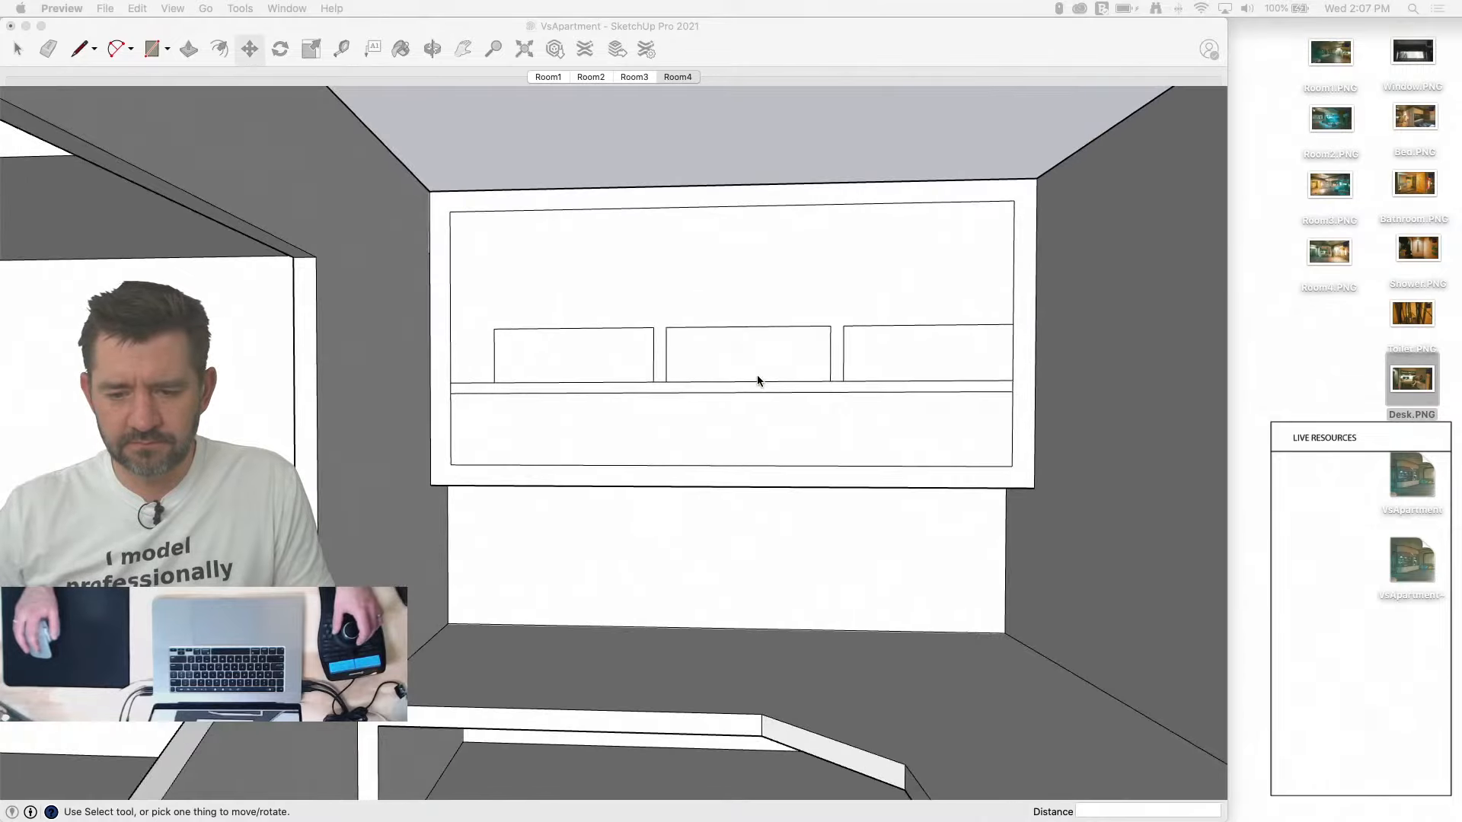
key(ctrl+Up)
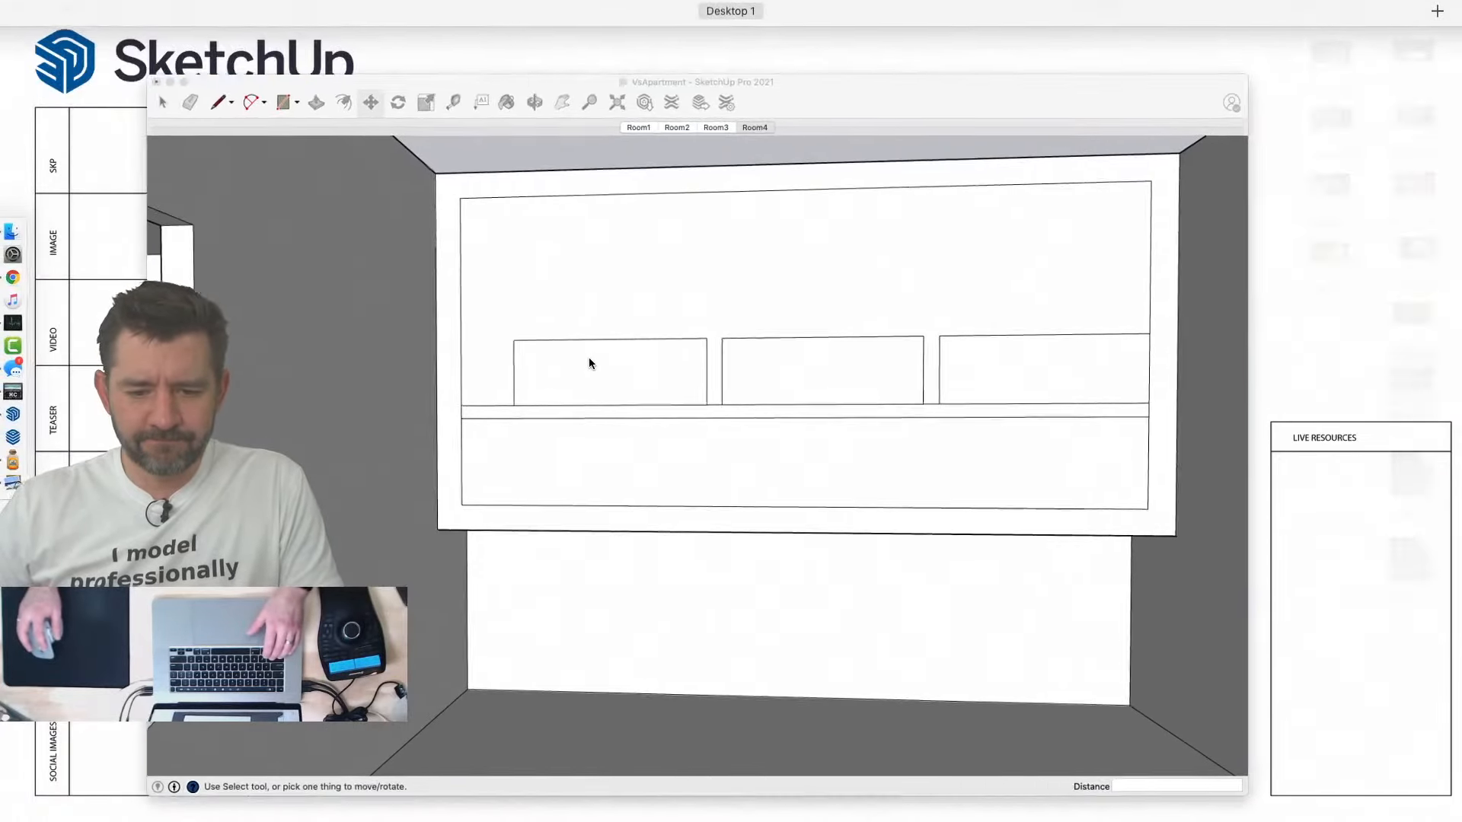
click(587, 358)
key(space)
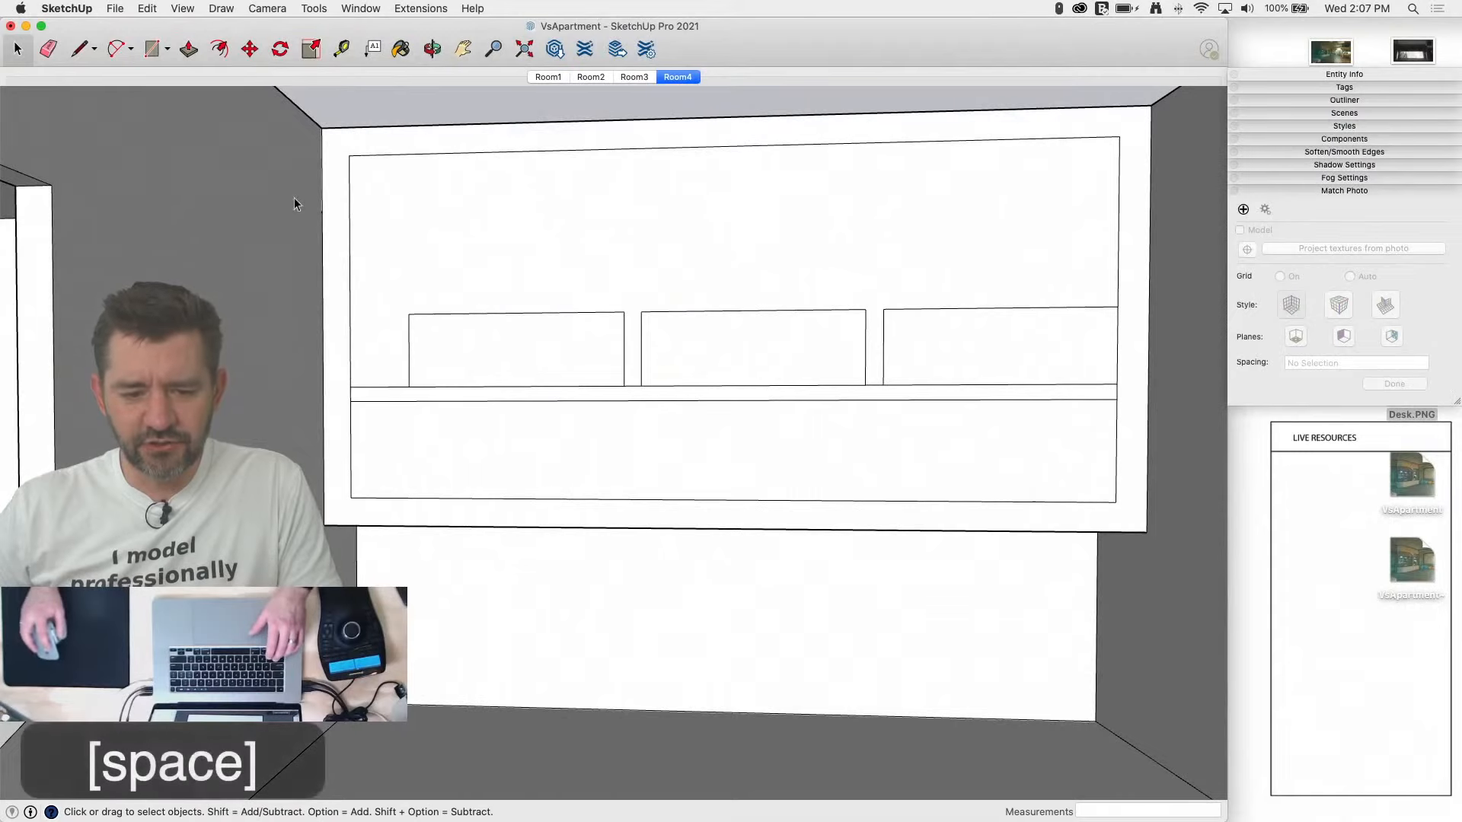
shift+click(978, 341)
shift+click(743, 351)
shift+click(536, 345)
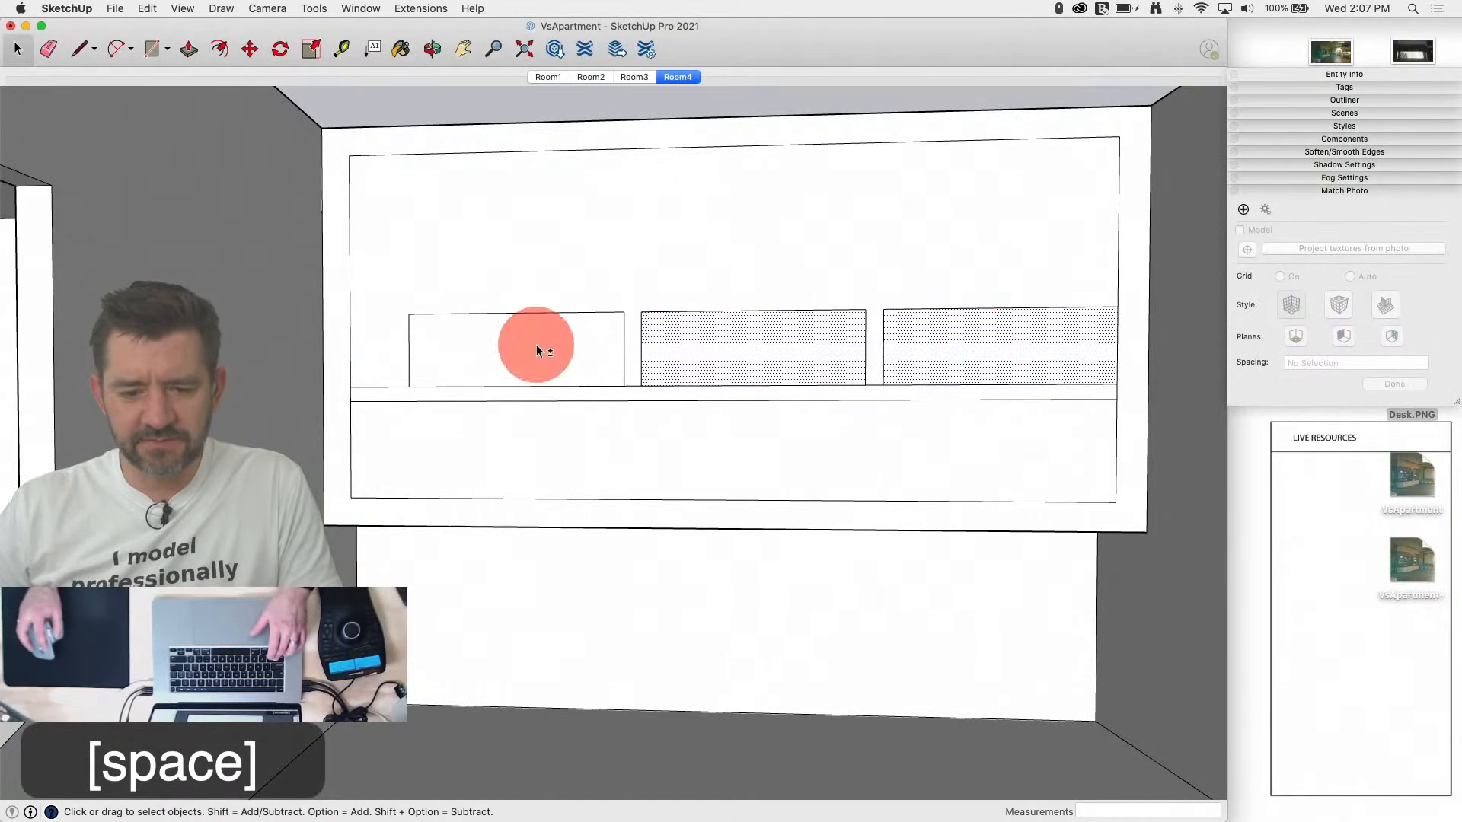
key(s)
drag(409, 349, 354, 370)
Step: Erase the inner frame edges above the compartments and at the shelf board ends, plus the short segments between compartments
key(e)
click(357, 389)
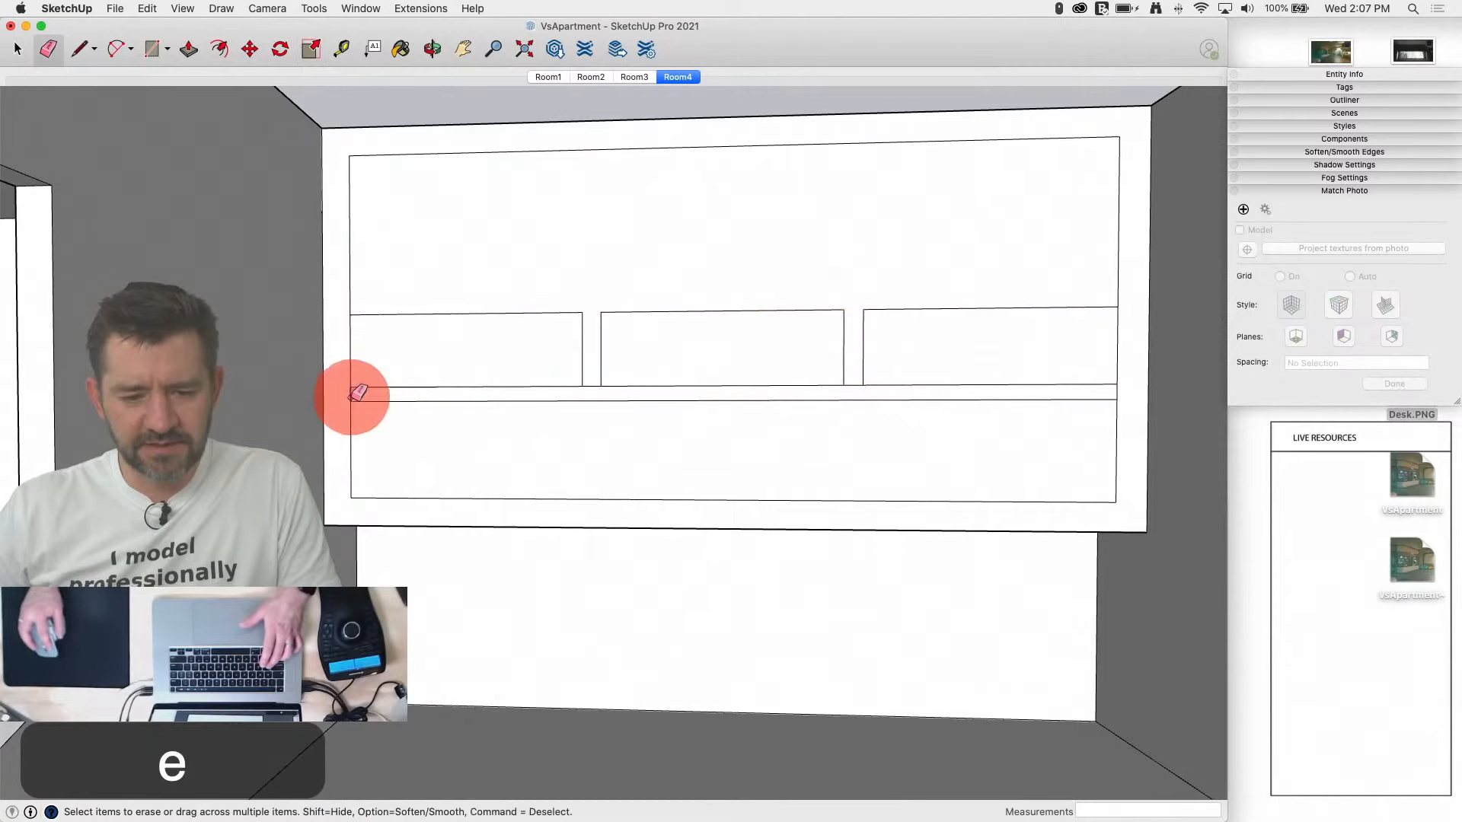
click(353, 263)
mouse_move(369, 166)
mouse_down()
mouse_move(365, 150)
mouse_move(353, 157)
mouse_move(351, 183)
mouse_up()
click(1119, 141)
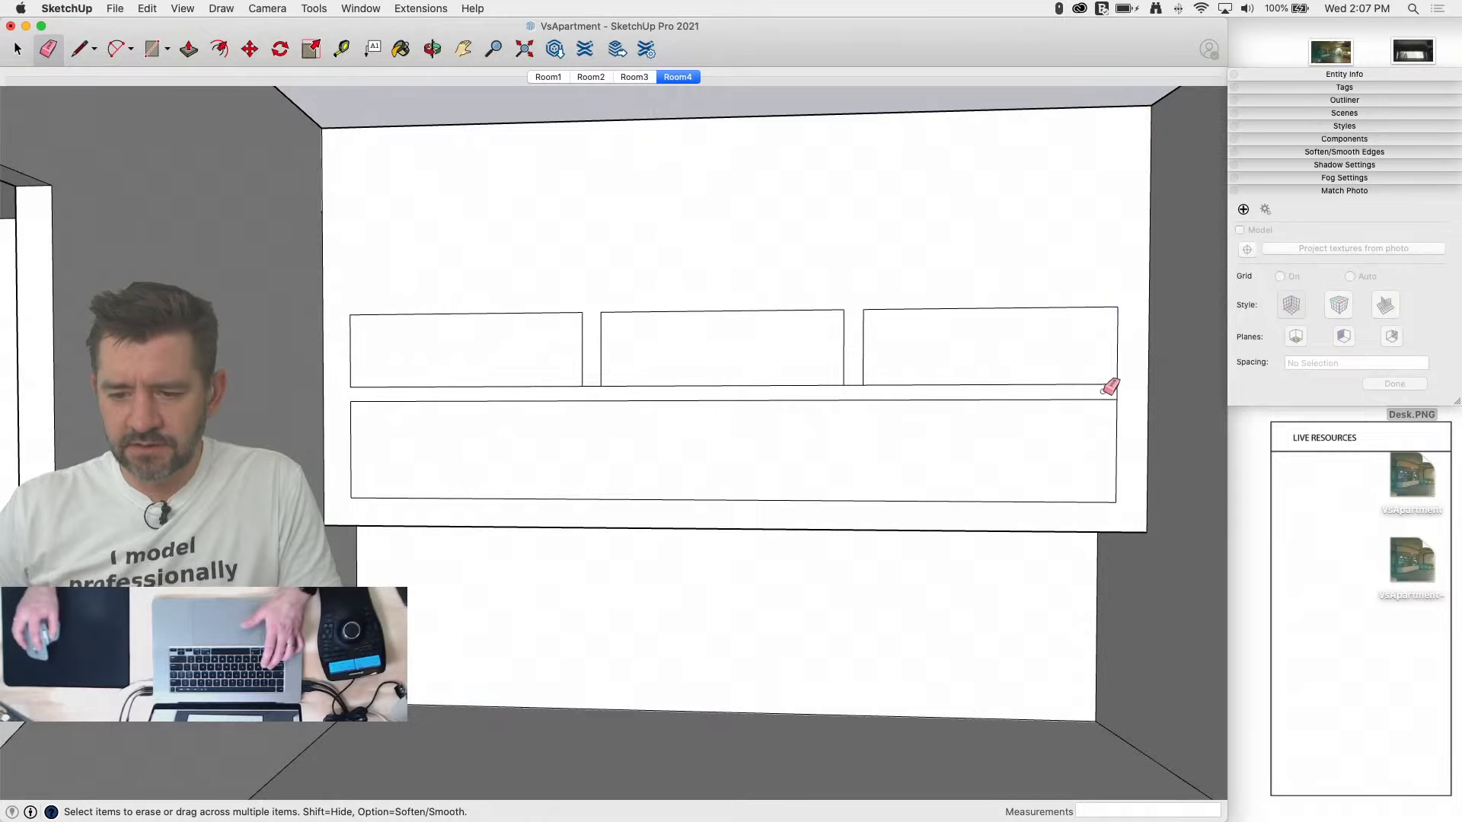
click(855, 381)
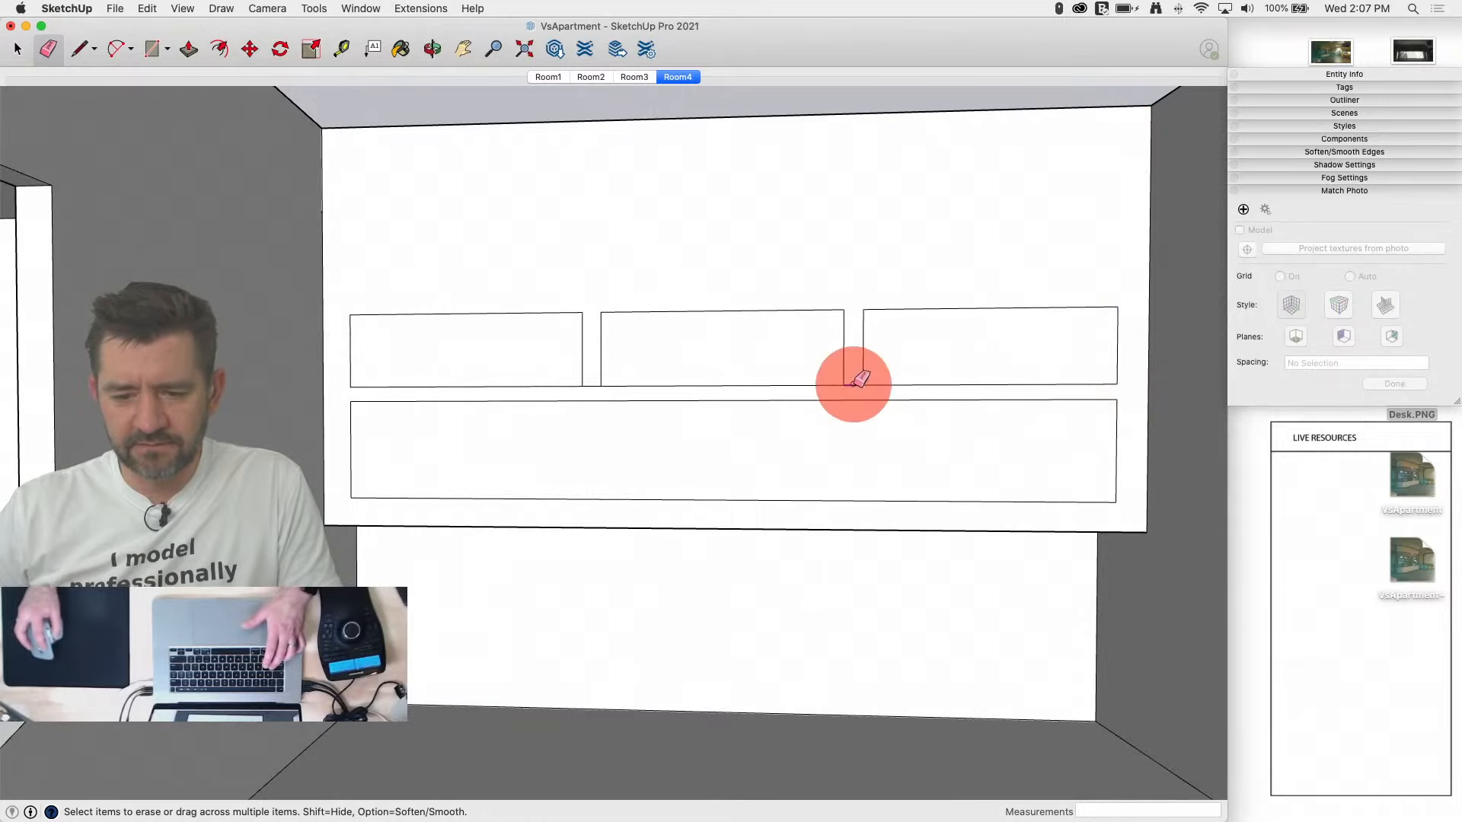
click(588, 382)
Step: Push the long lower shelf opening into the cabinet and repeat the same depth on all three upper compartments
key(p)
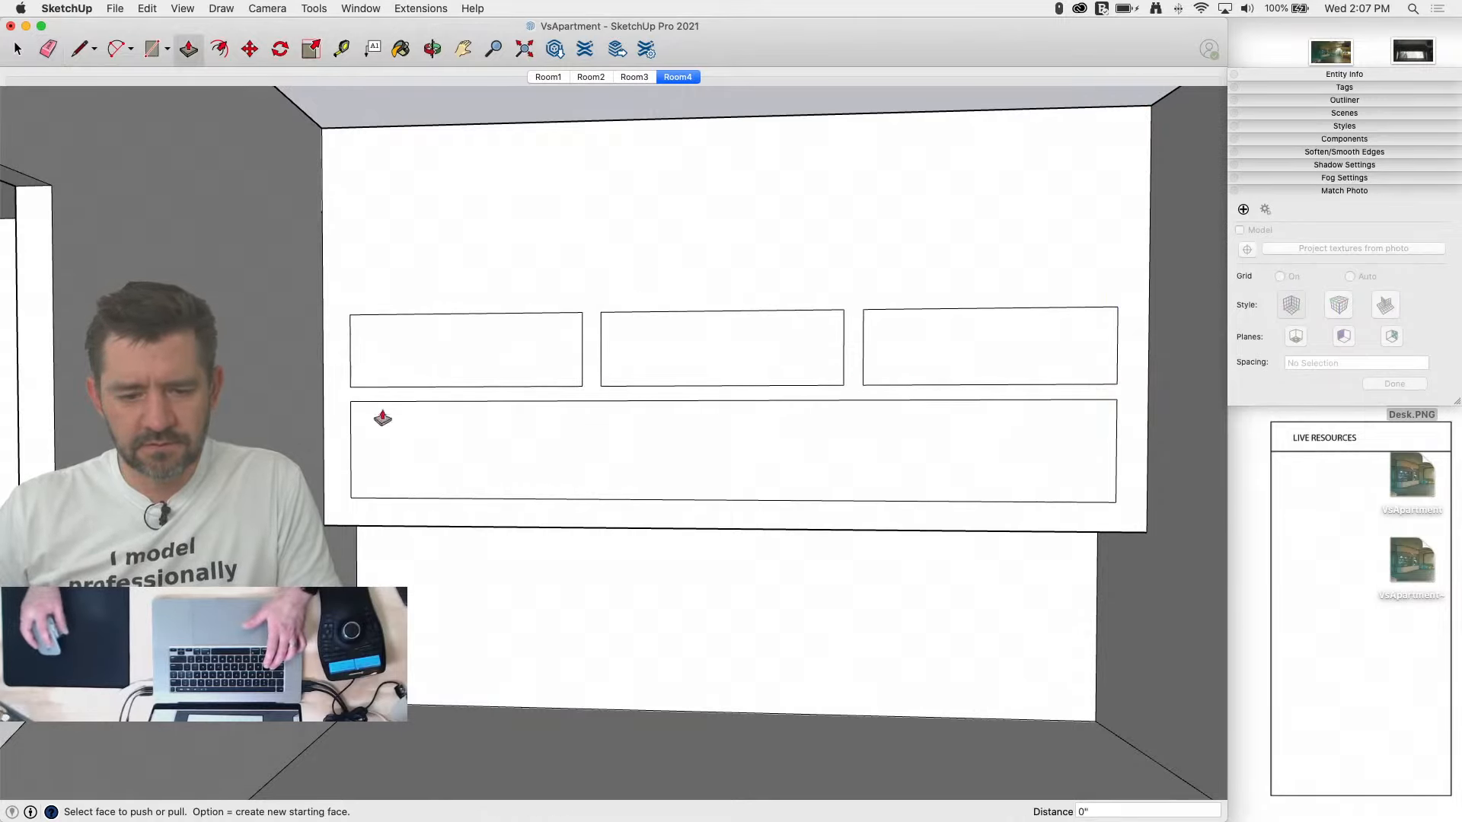
mouse_move(415, 464)
mouse_down()
mouse_move(393, 475)
mouse_move(714, 678)
mouse_up()
double_click(542, 368)
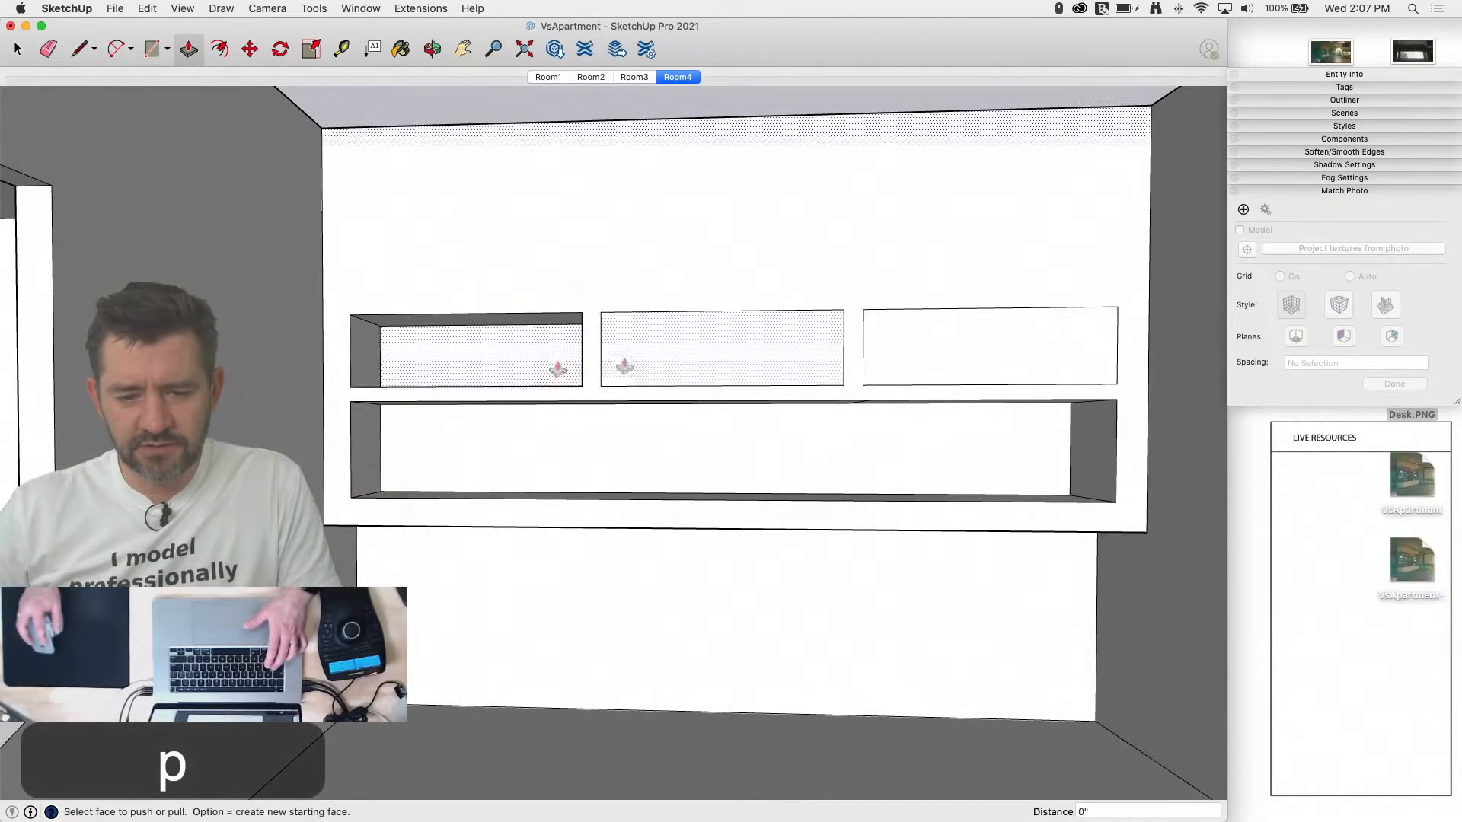
double_click(676, 358)
double_click(947, 367)
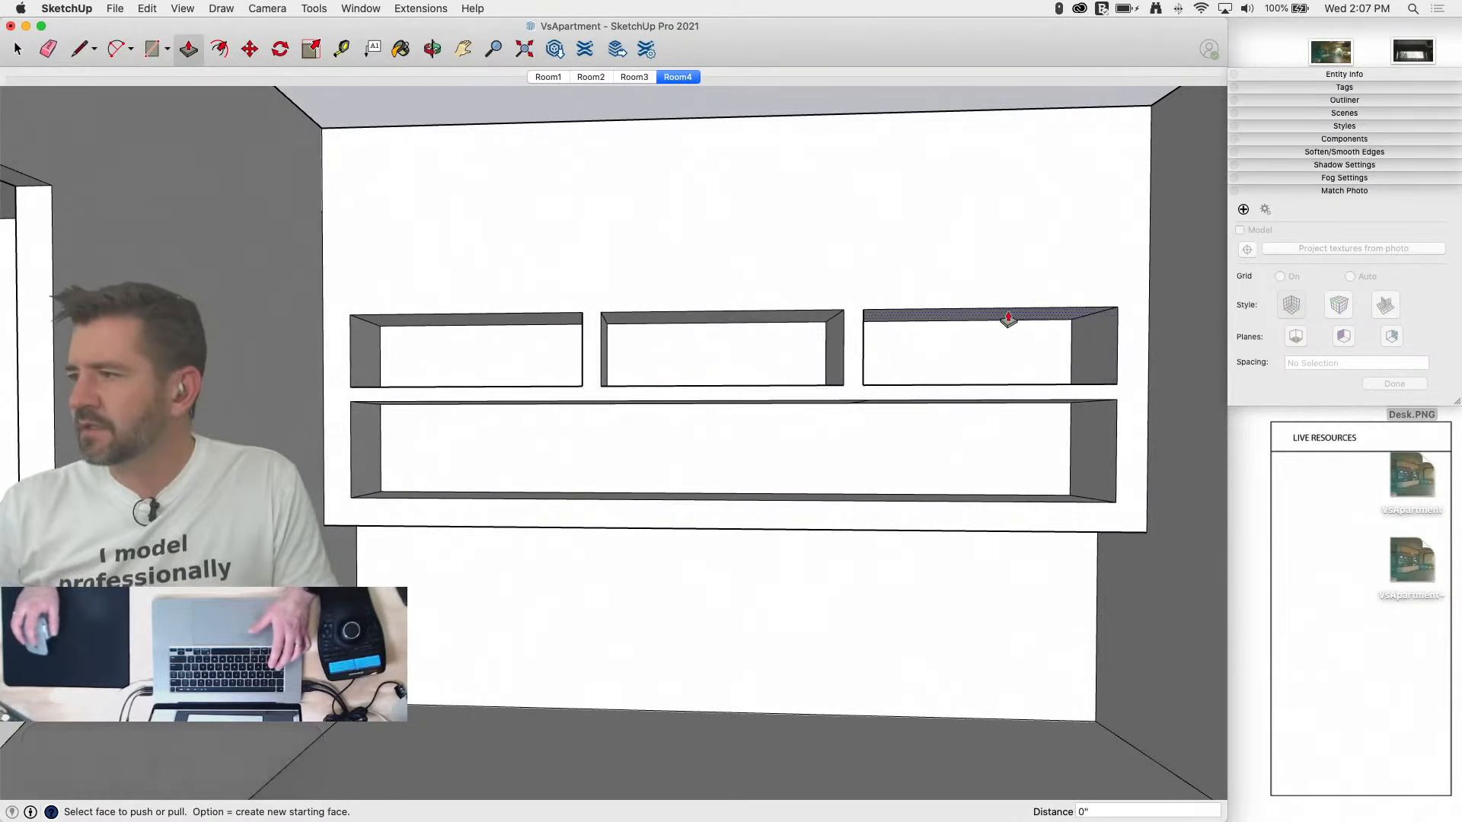
Step: Draw a horizontal line about 9' 9 7/8" long across the full cabinet front just above the upper compartments
key(l)
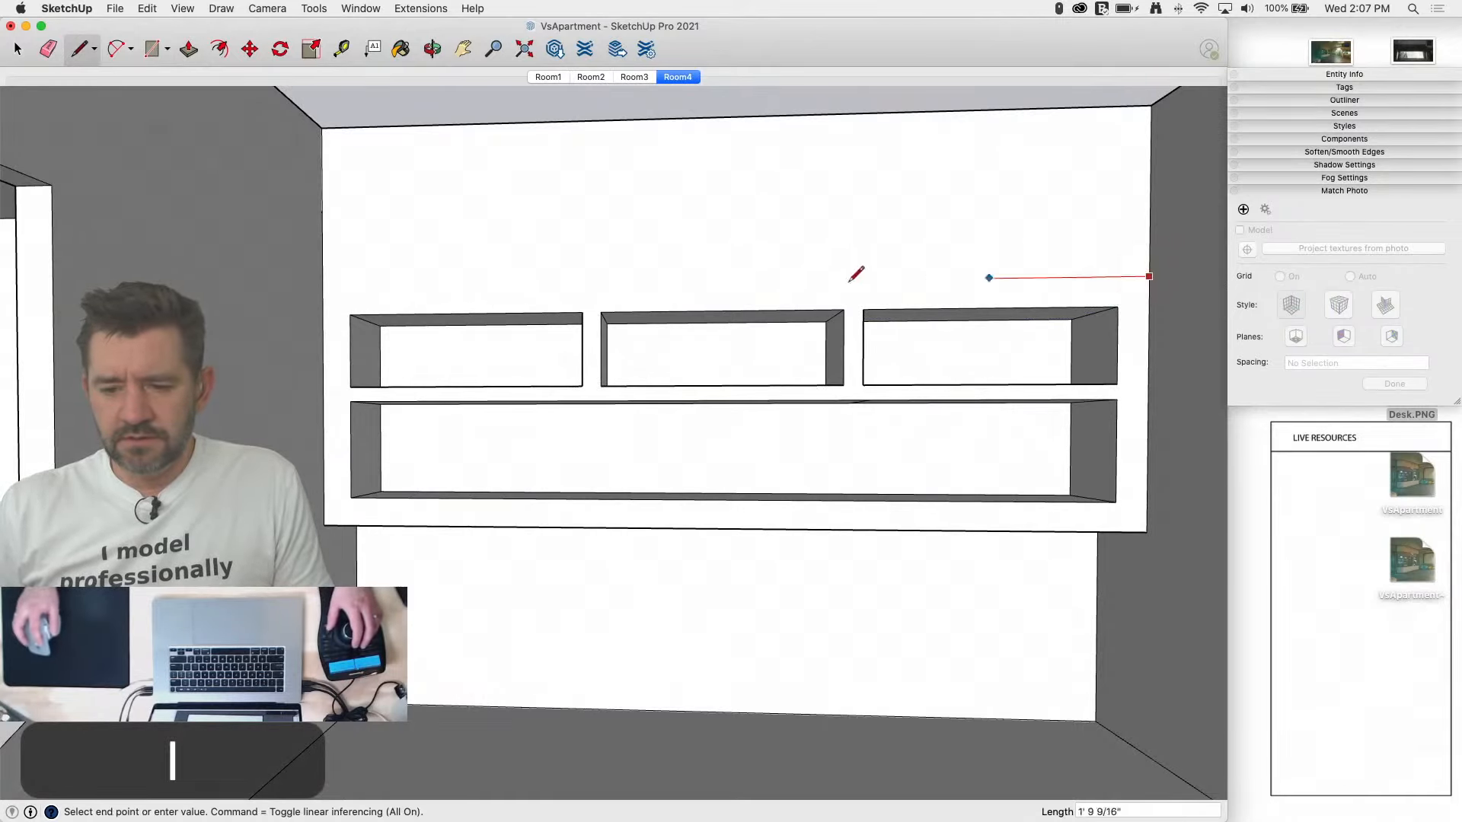
click(322, 282)
scroll(324, 283, up, 3)
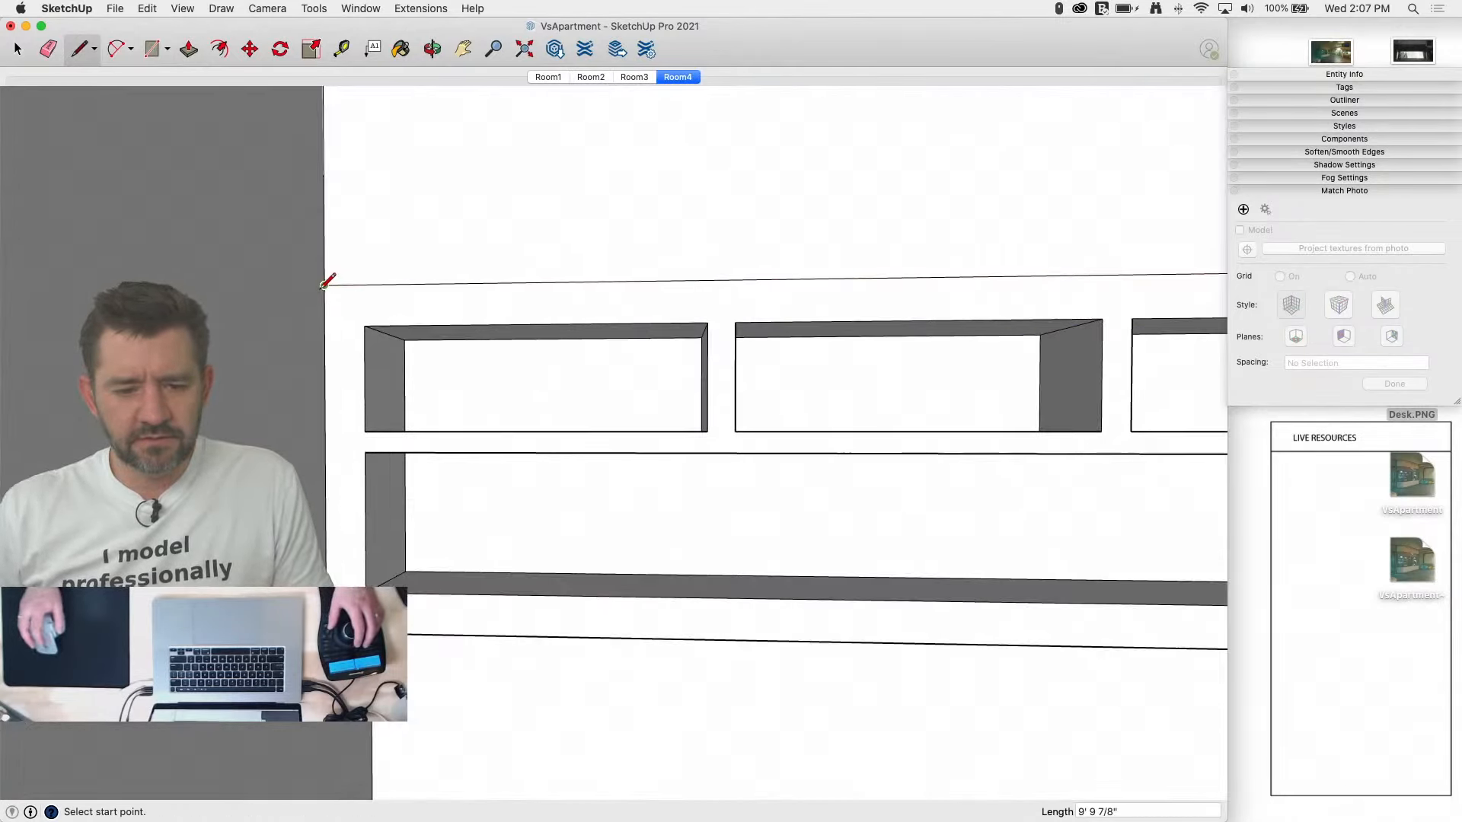
Step: Copy the line above the compartments 3/8" upward and push the thin strip between both lines in 5/16" as a groove
scroll(326, 282, up, 2)
key(space)
click(339, 287)
key(m)
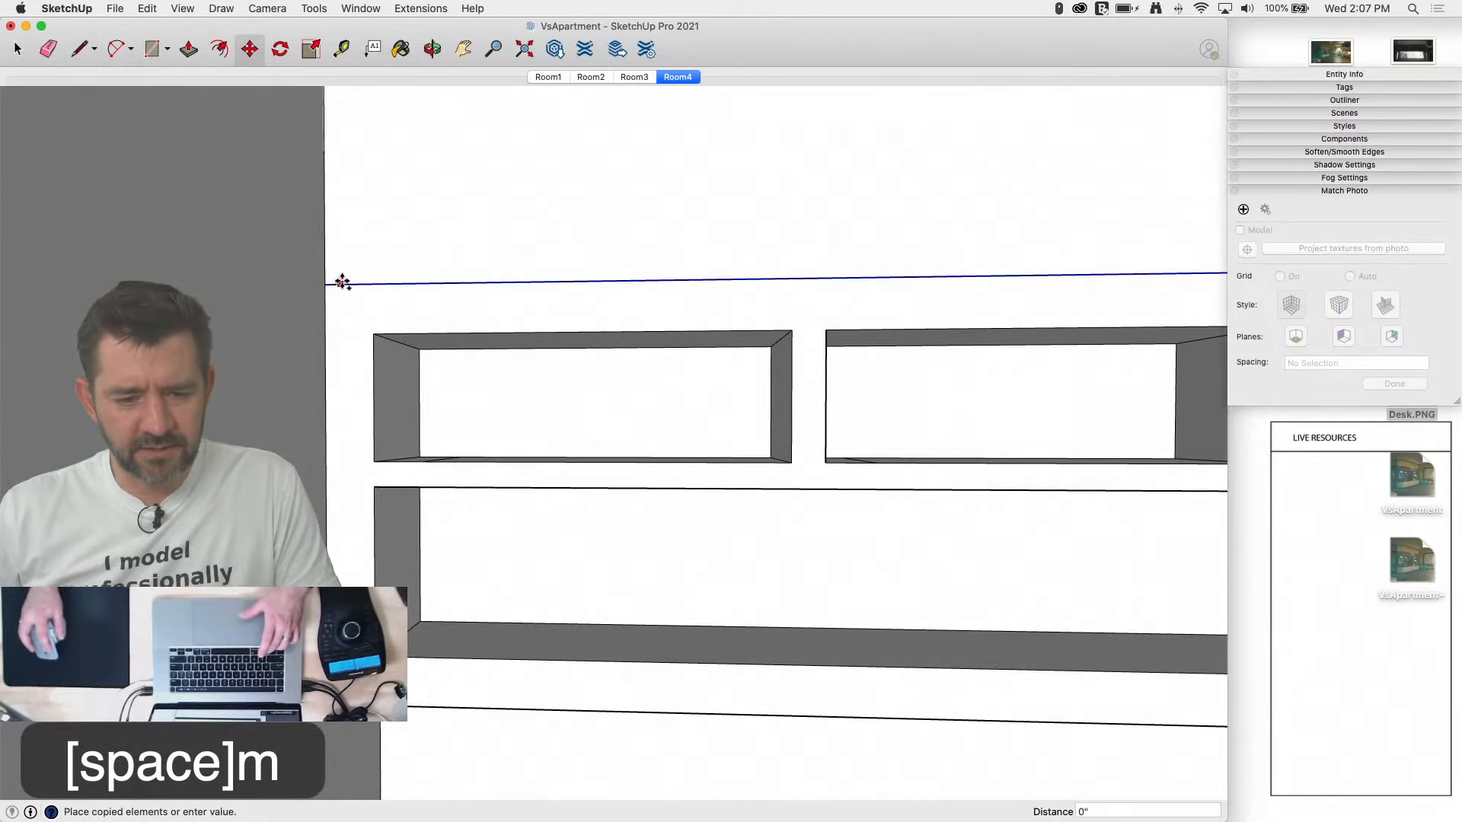
scroll(342, 271, up, 3)
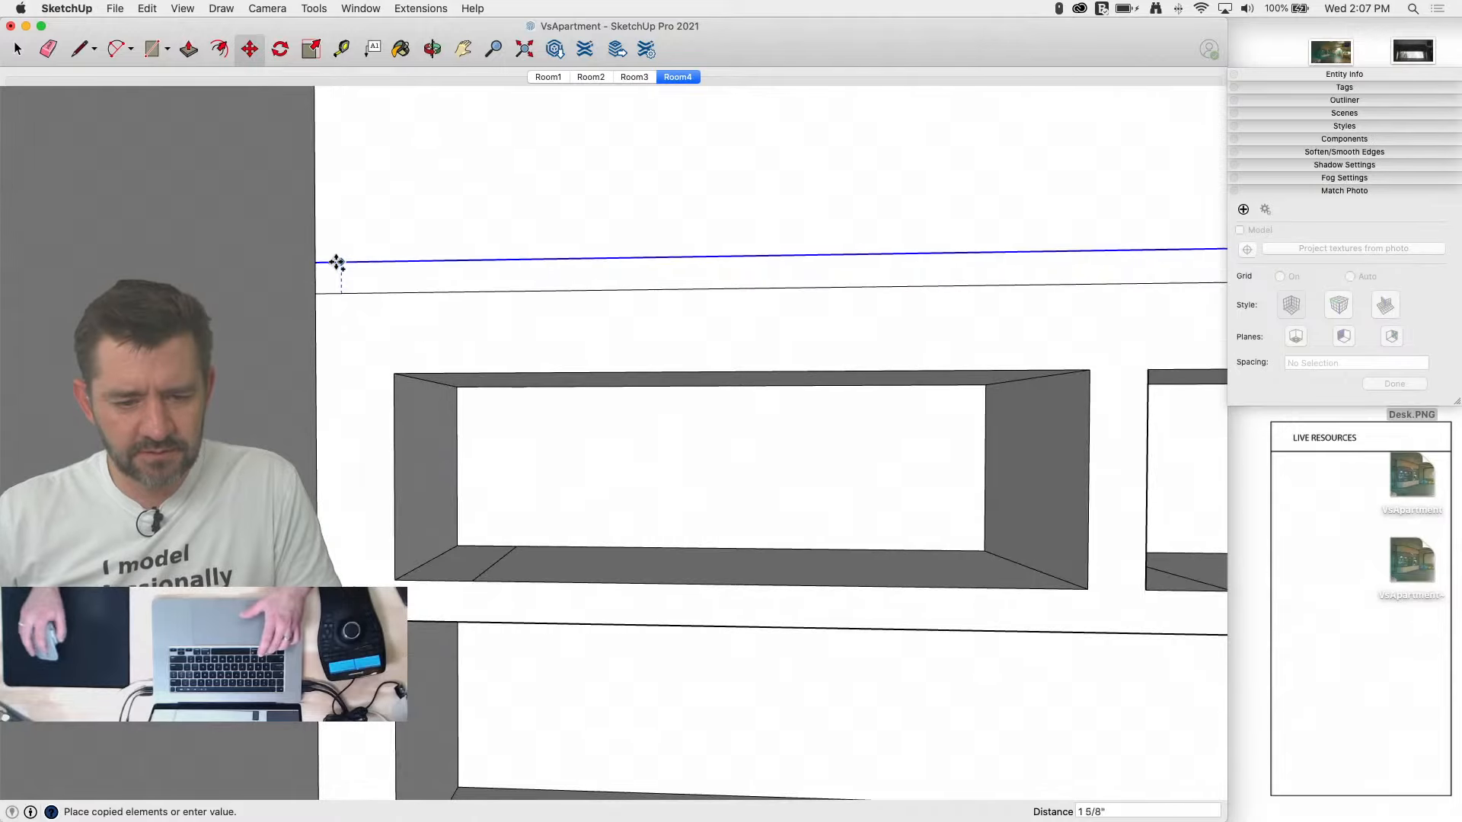
click(346, 292)
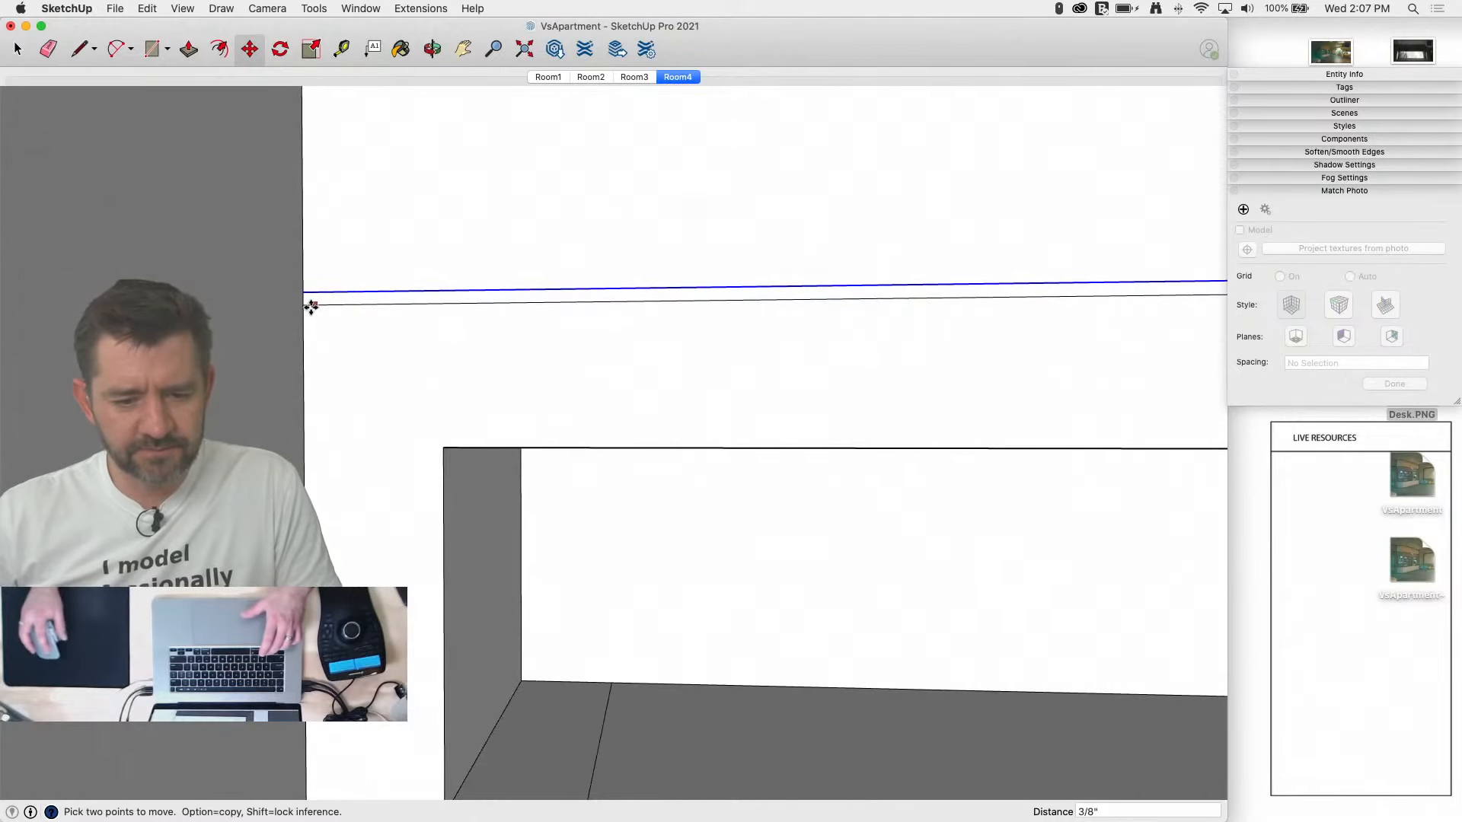
key(p)
drag(330, 300, 332, 305)
Step: In Room4, copy the rounded desk cabinet's base edges up 3 1/2" to the doors' lower edge and again to their upper edge
click(634, 77)
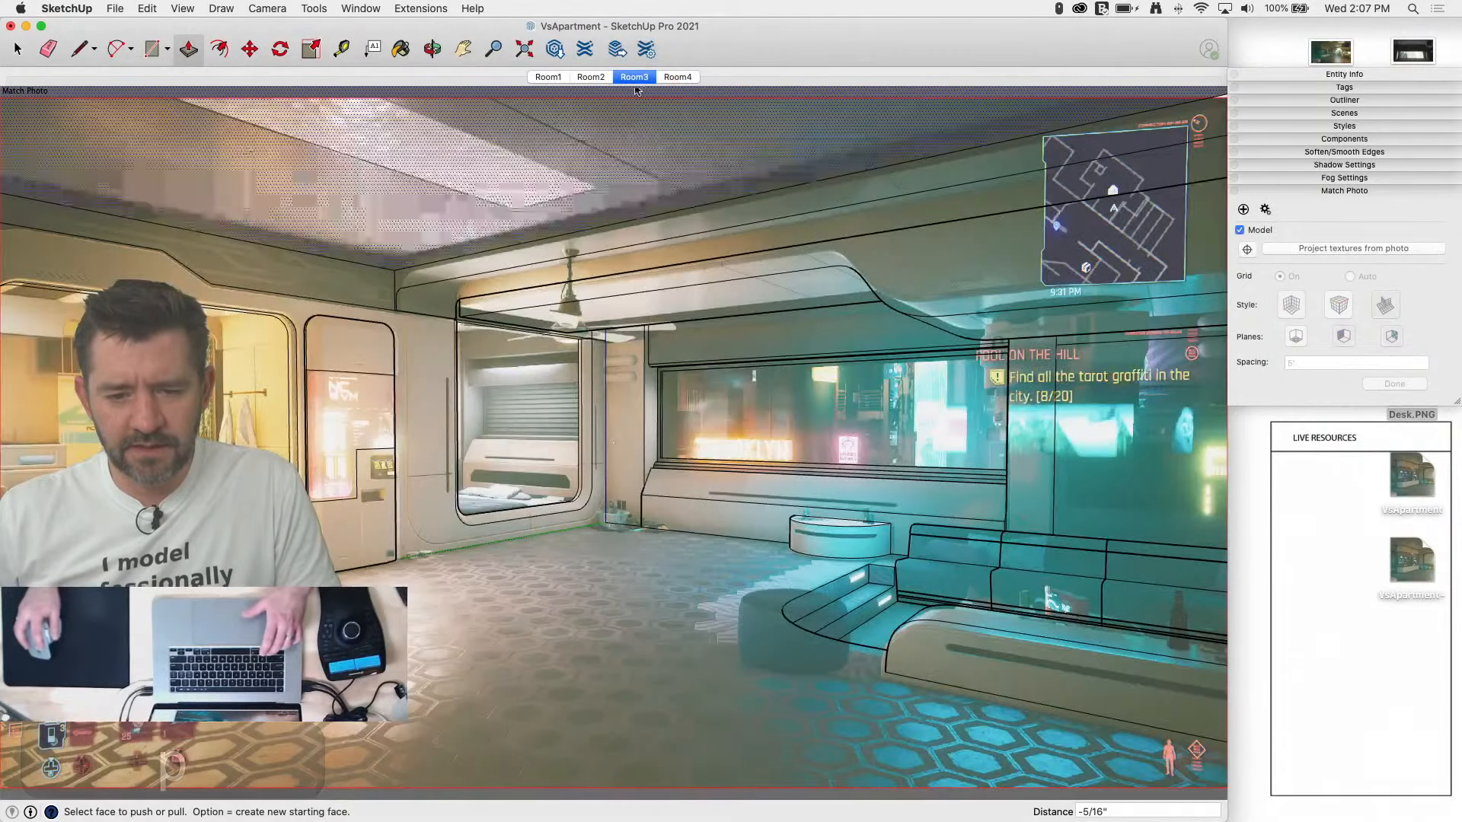
click(677, 76)
scroll(449, 359, up, 5)
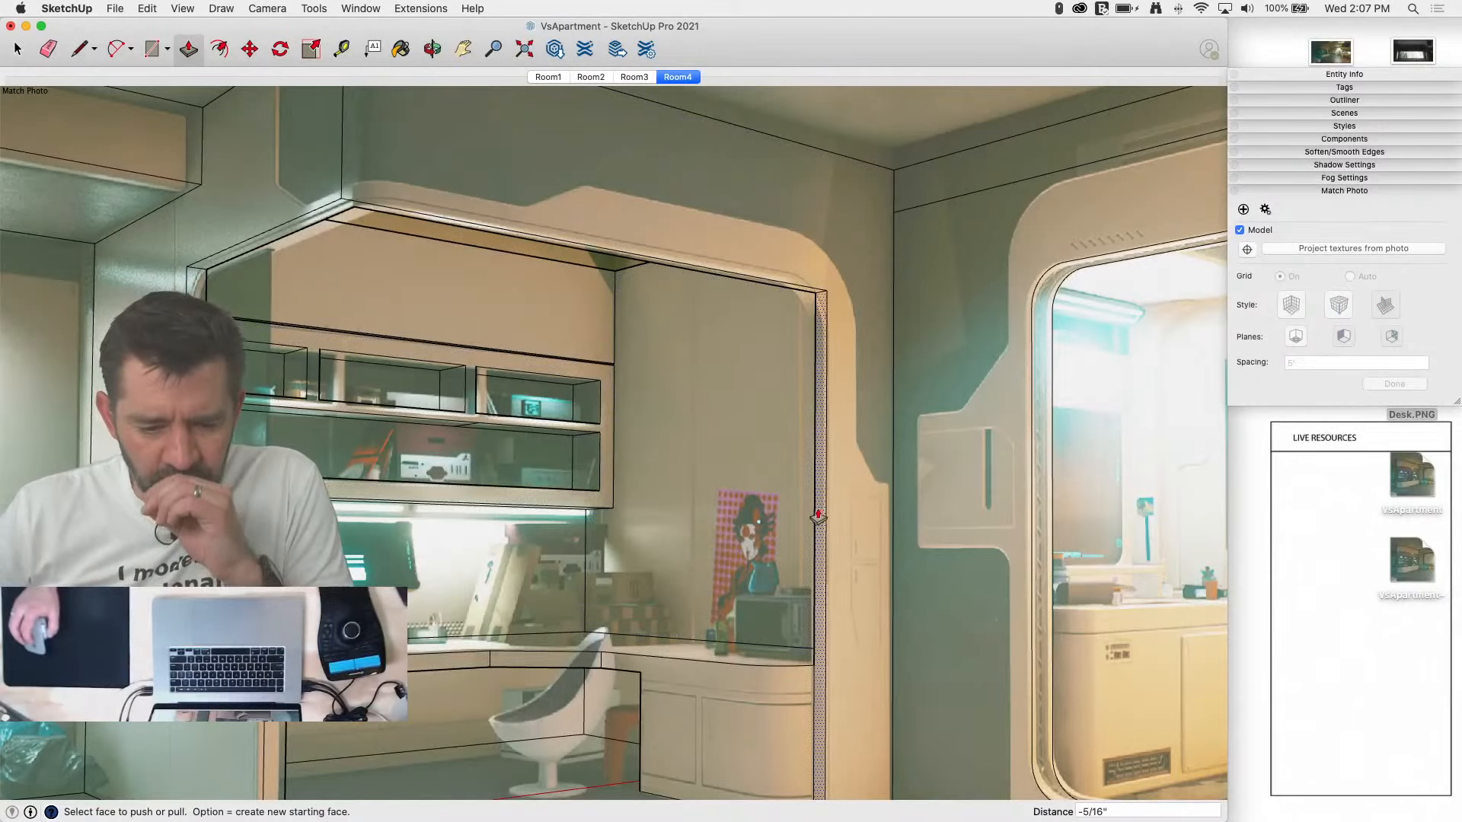
scroll(761, 517, down, 3)
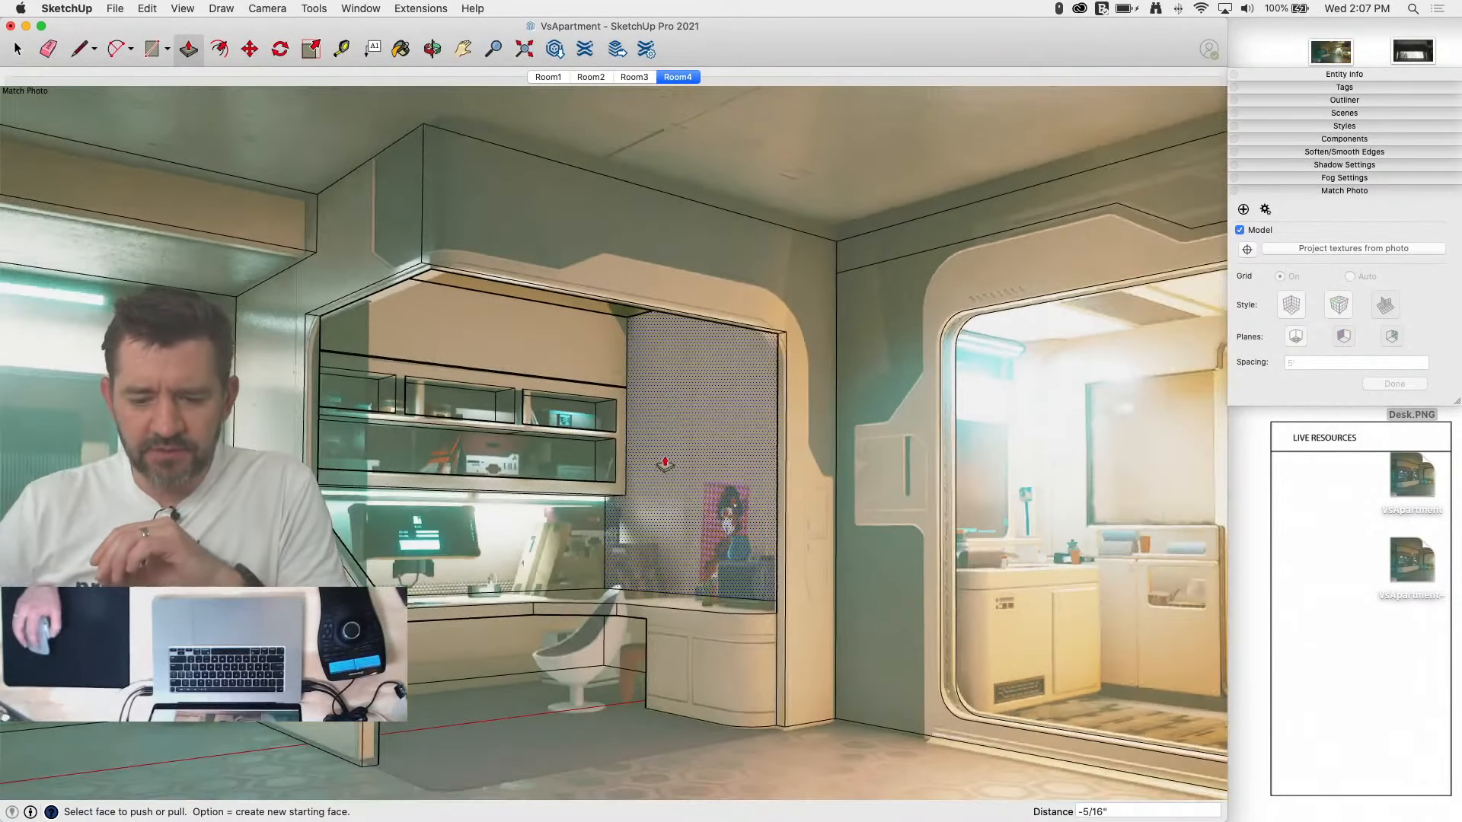
scroll(644, 626, up, 6)
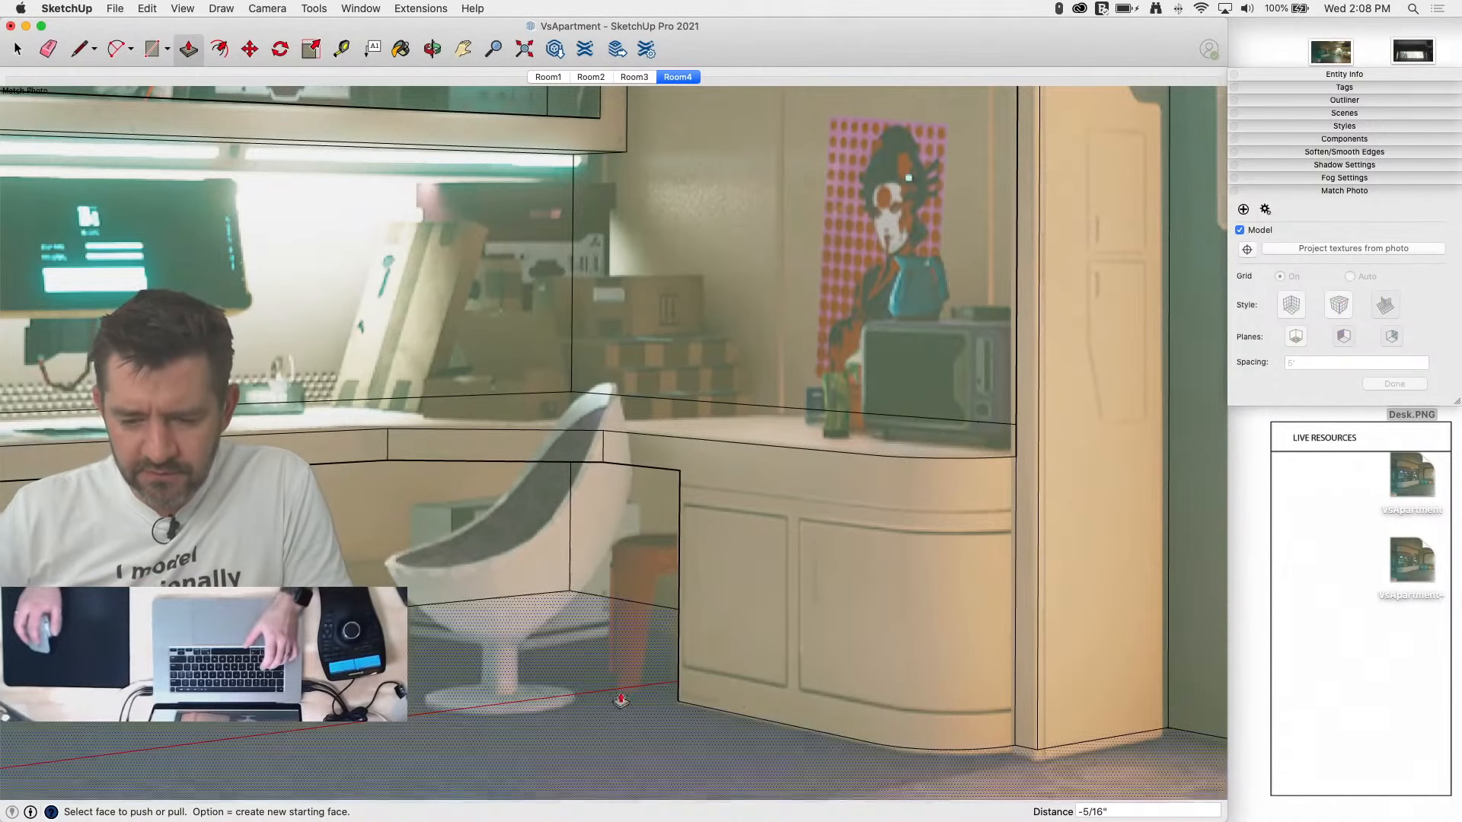
key(space)
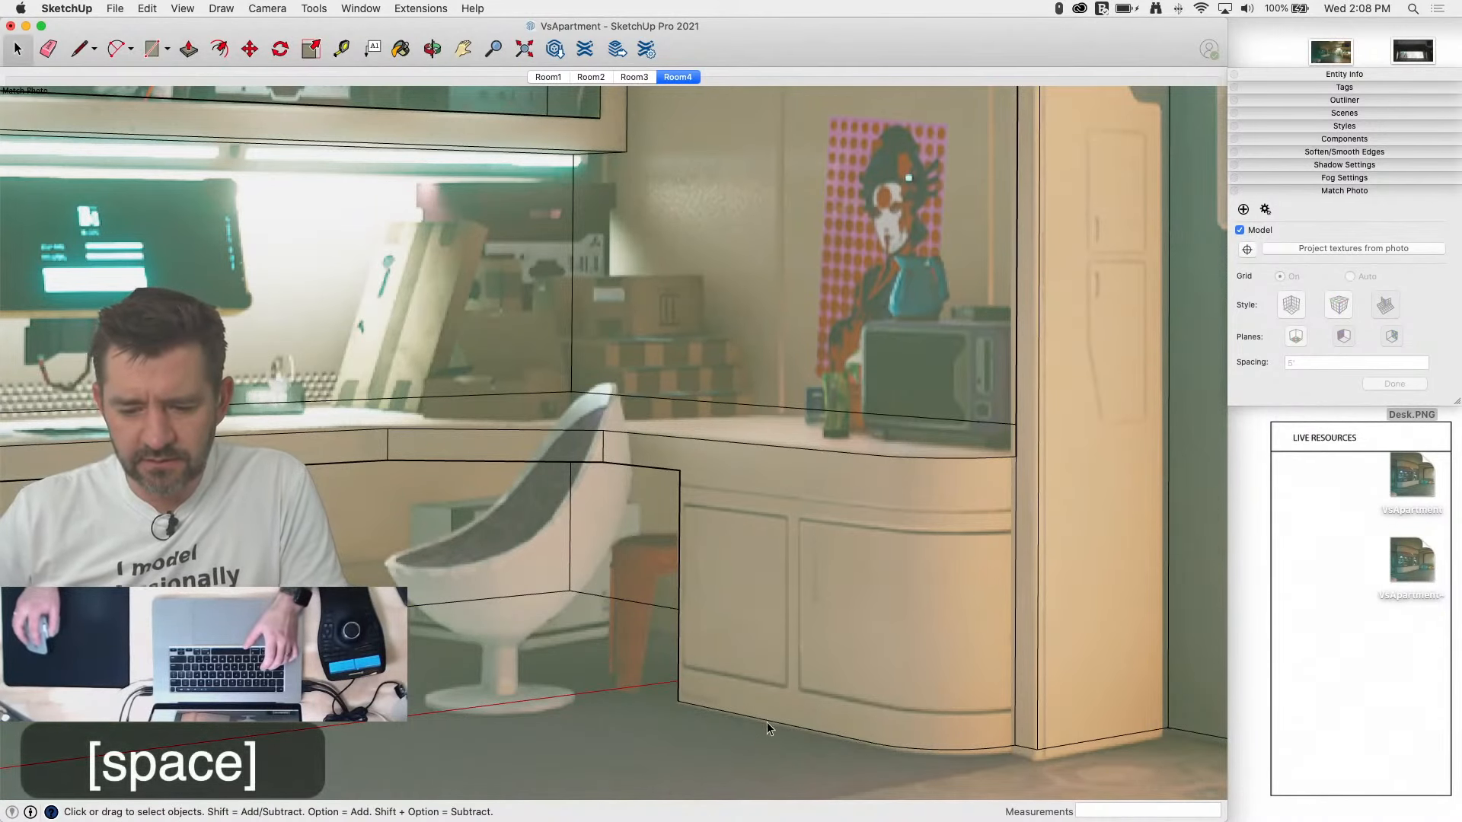
click(896, 749)
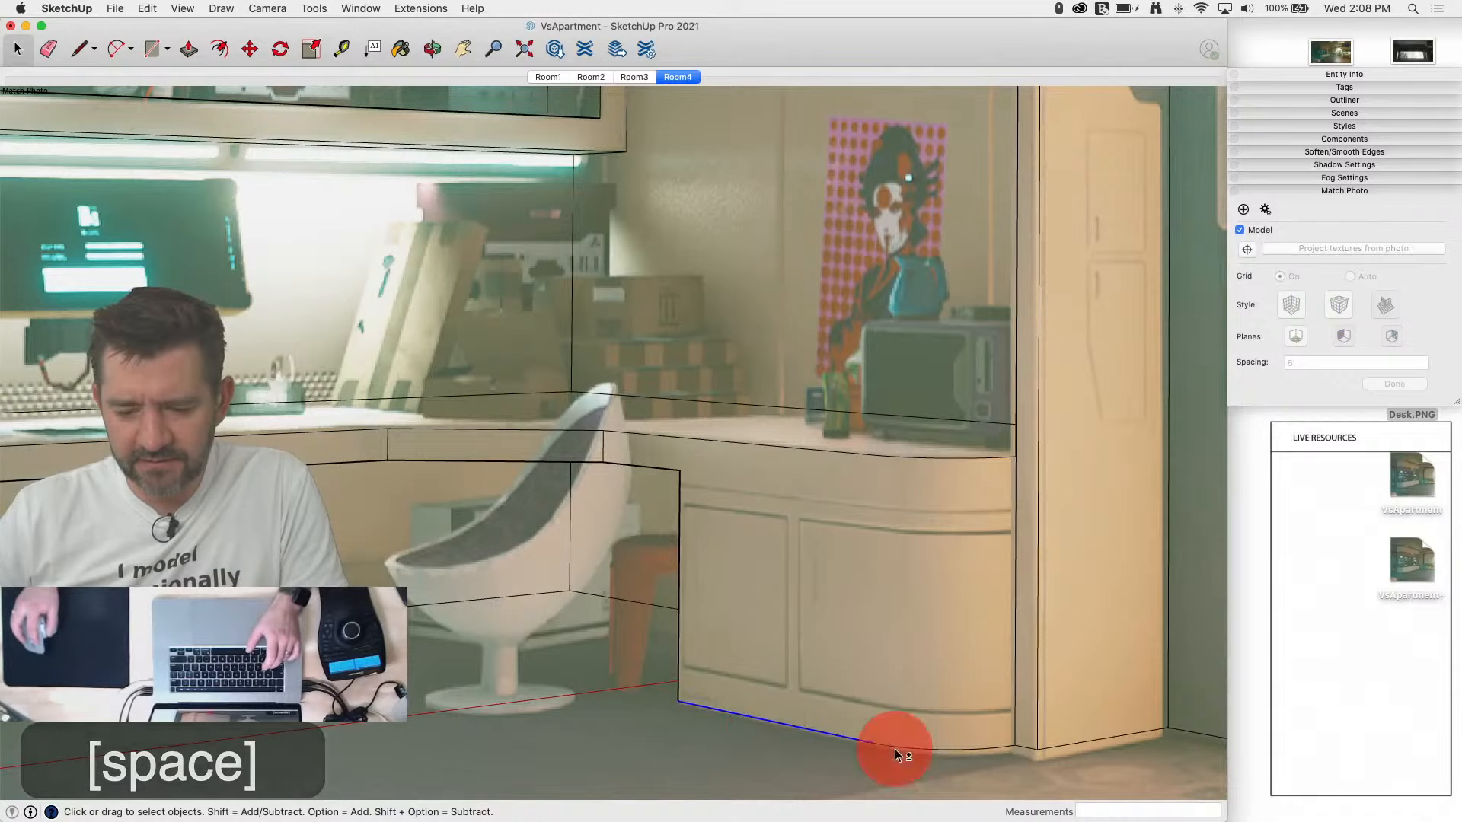
key(m)
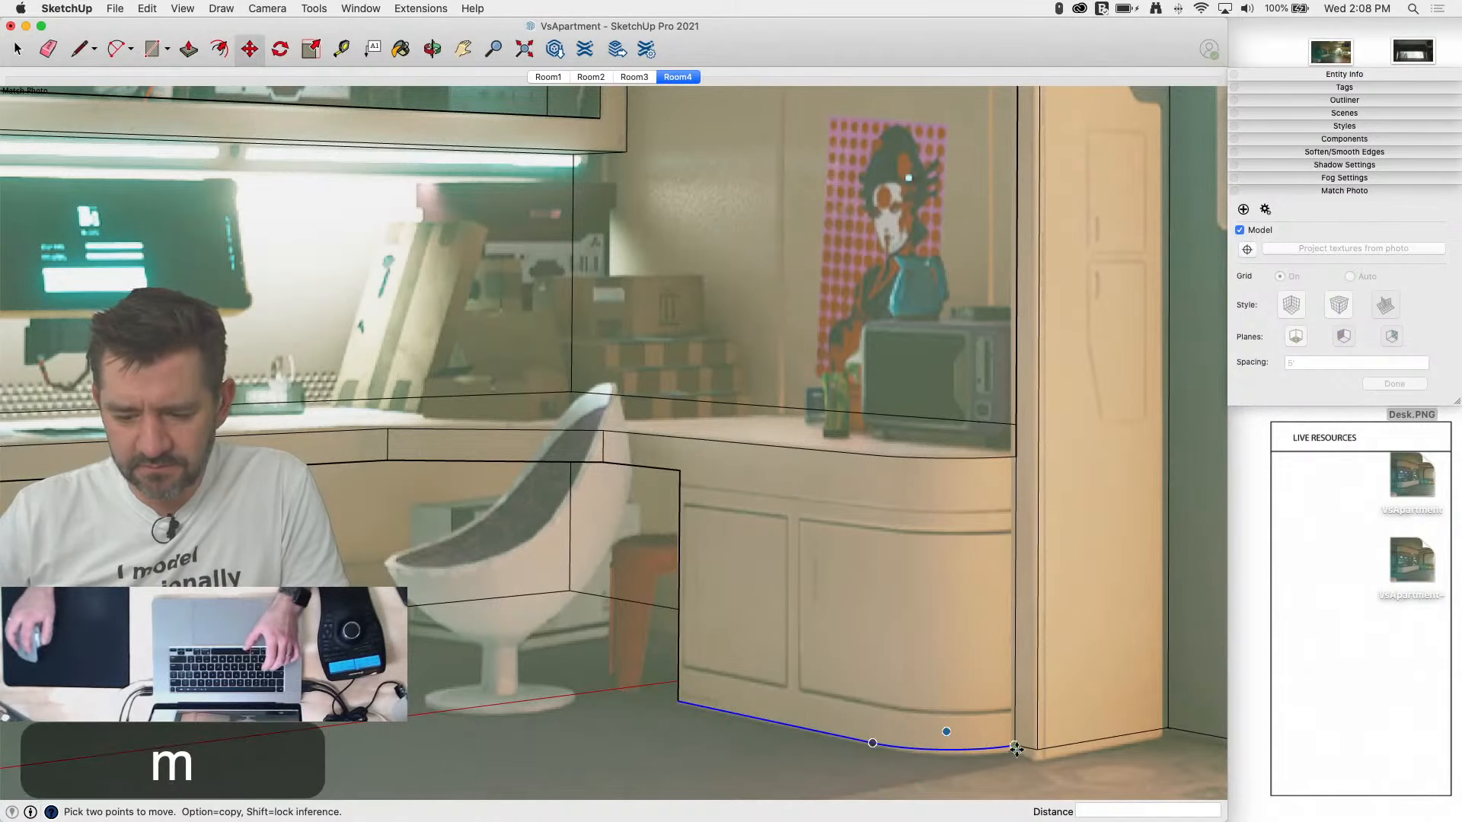
click(1016, 749)
click(1012, 707)
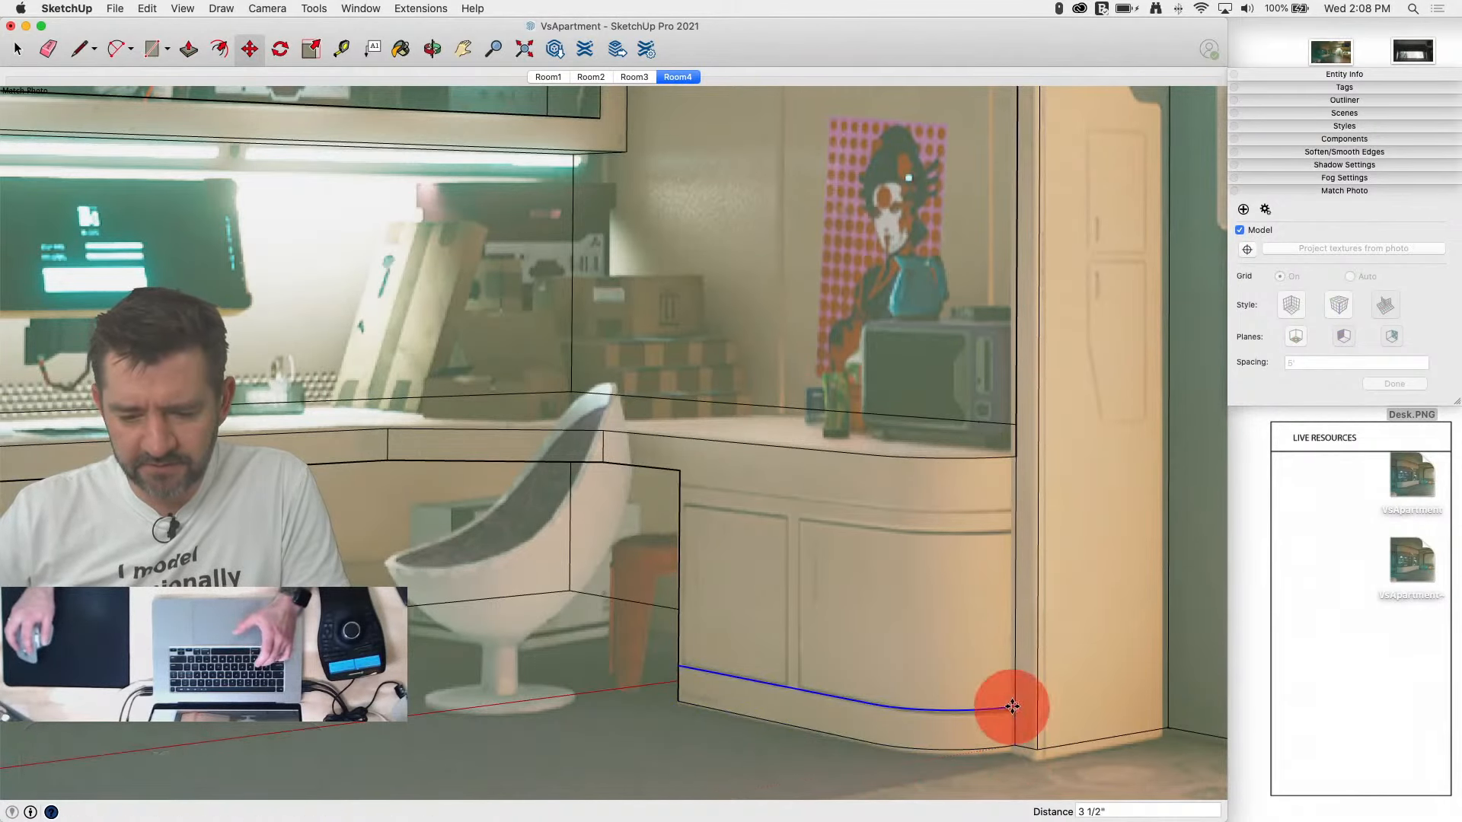
key(alt)
click(1012, 707)
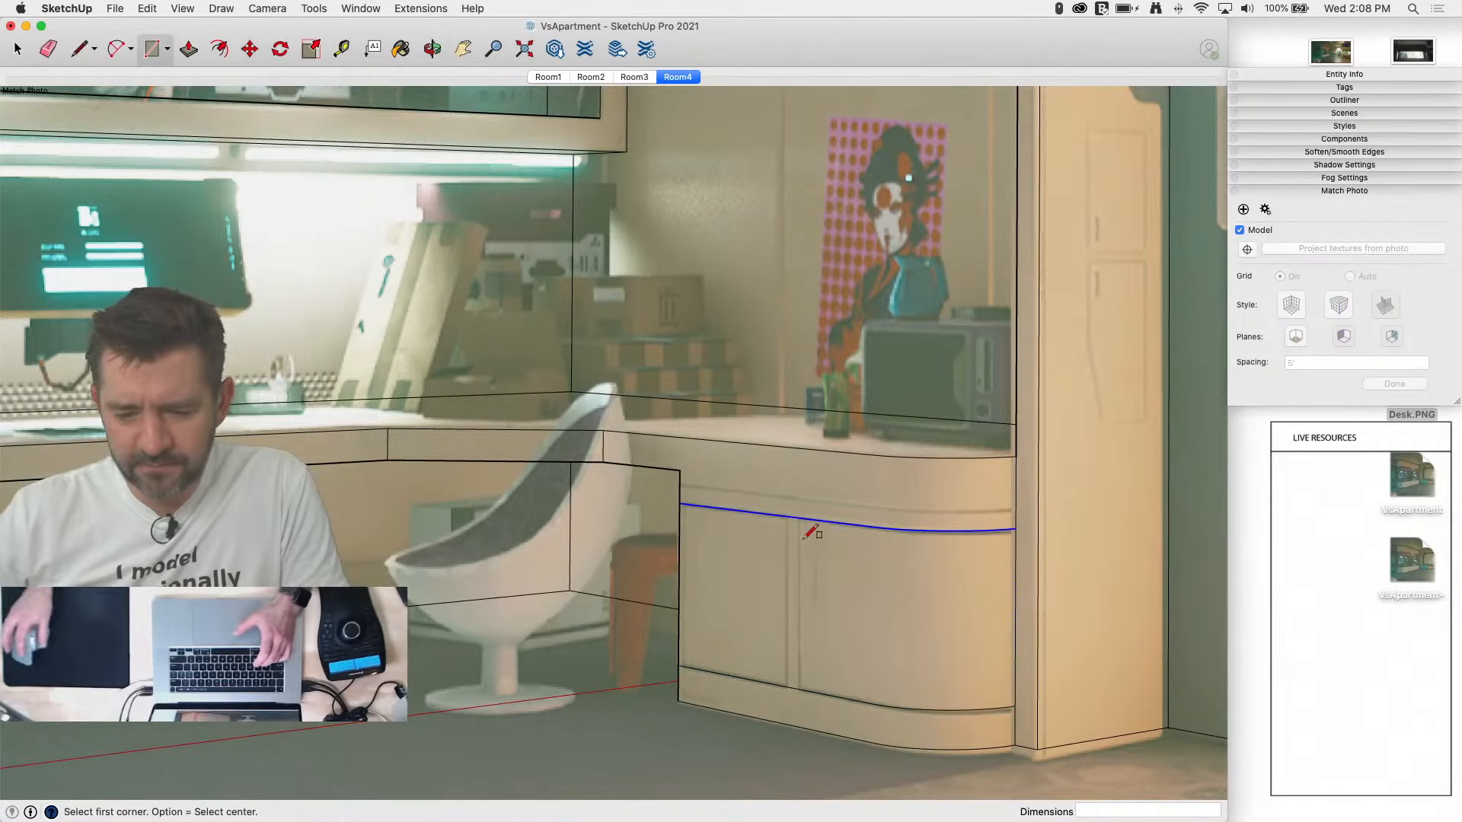
Step: Draw the 2 5/16" by 1' 3 15/16" divider between the desk cabinet's doors and a 1' 3 15/16" vertical line along the flat door's outer edge
key(r)
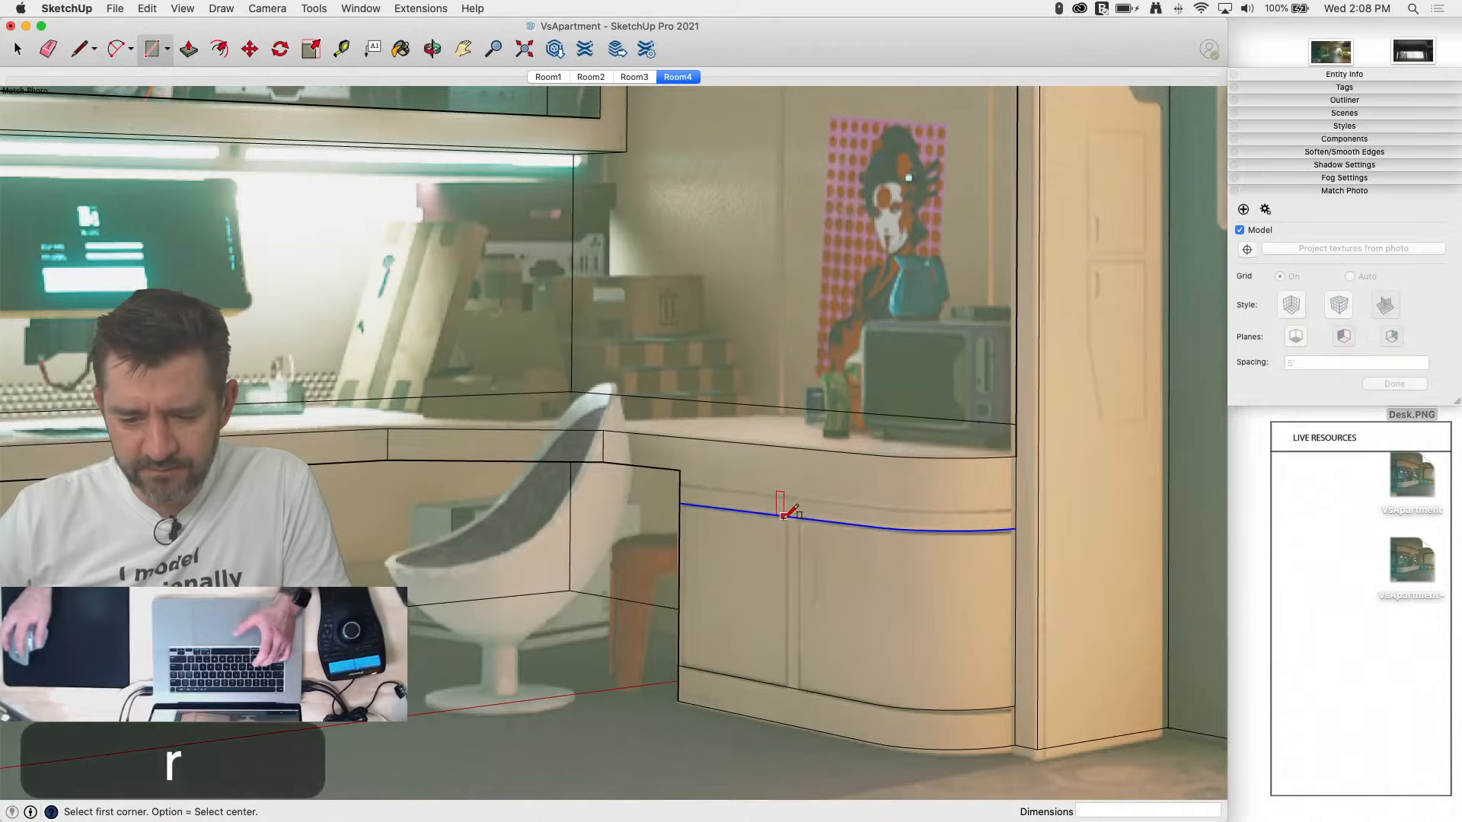
click(798, 688)
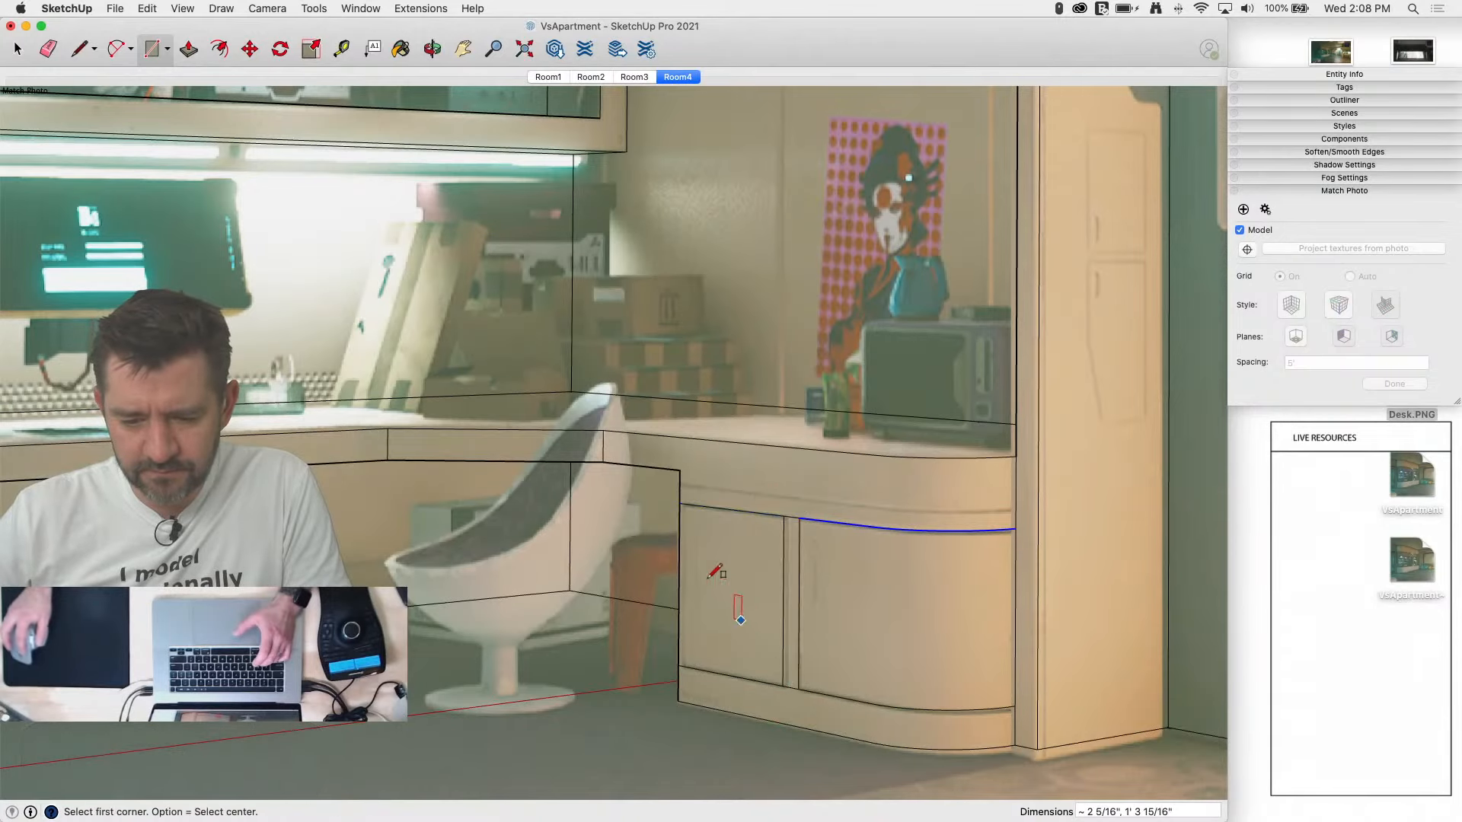
key(l)
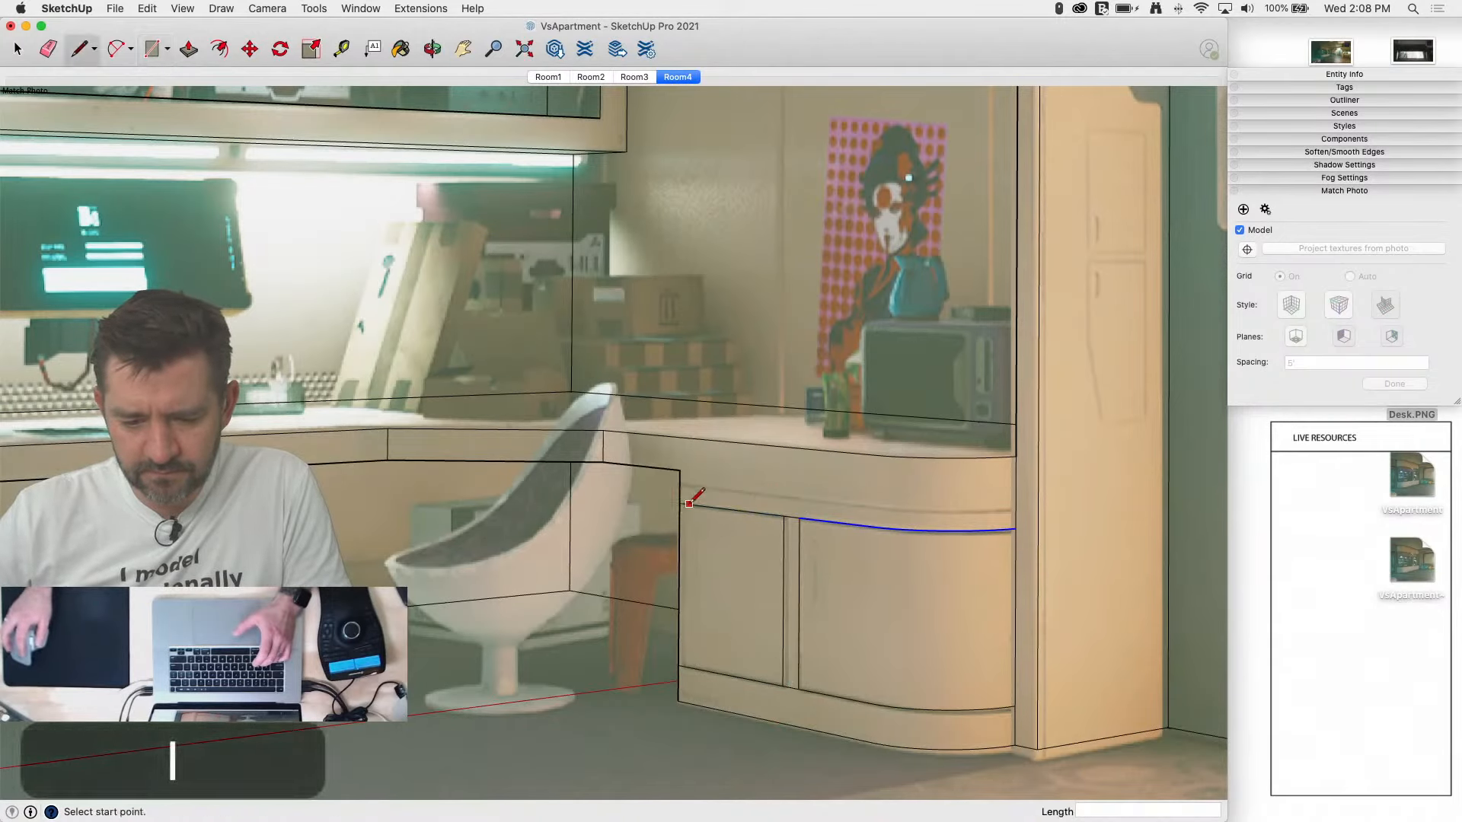
click(687, 662)
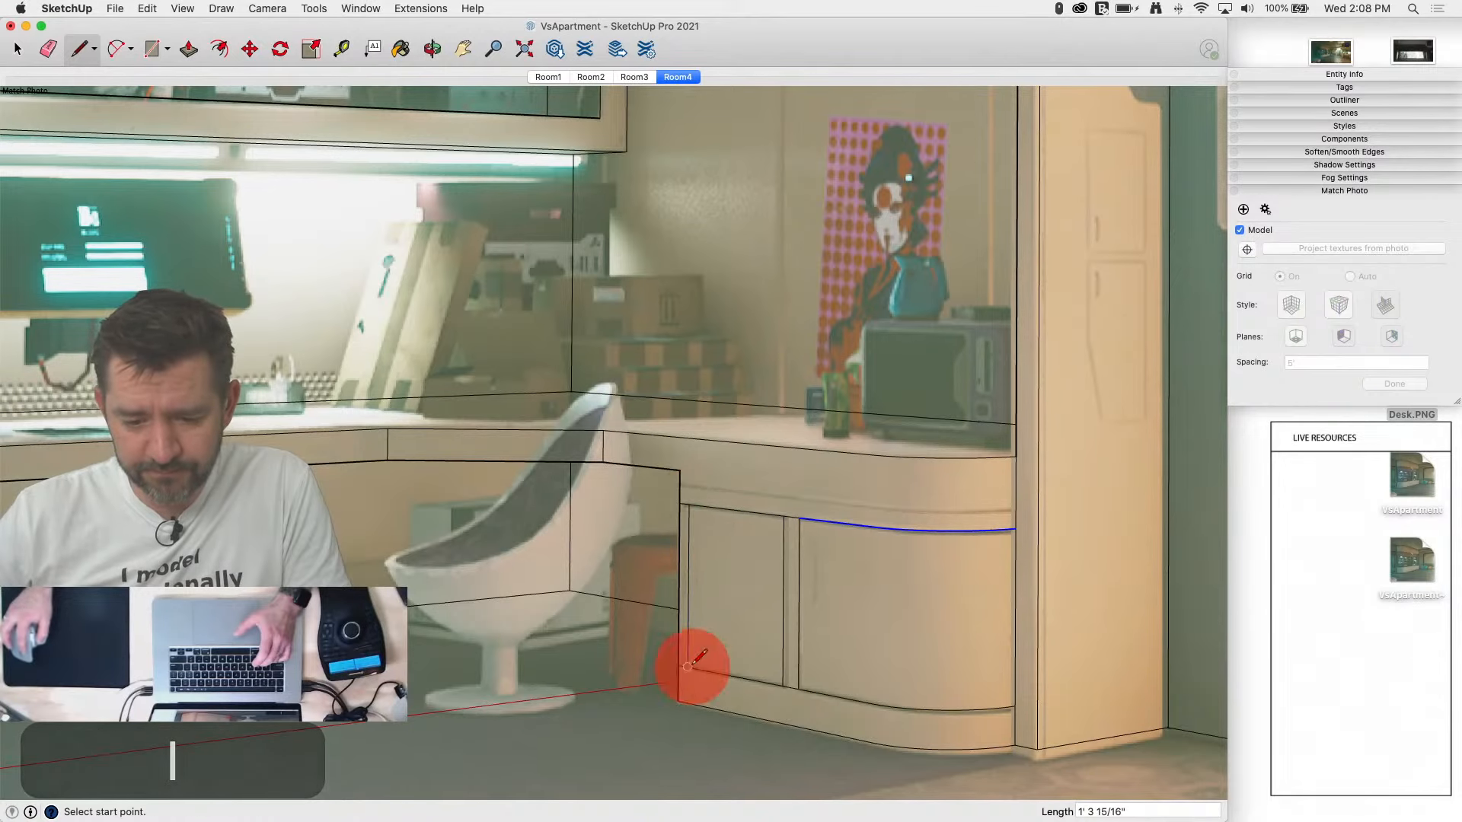
Step: Erase the leftover edge segments beside the flat desk door and across the divider between both doors
key(e)
scroll(689, 669, up, 3)
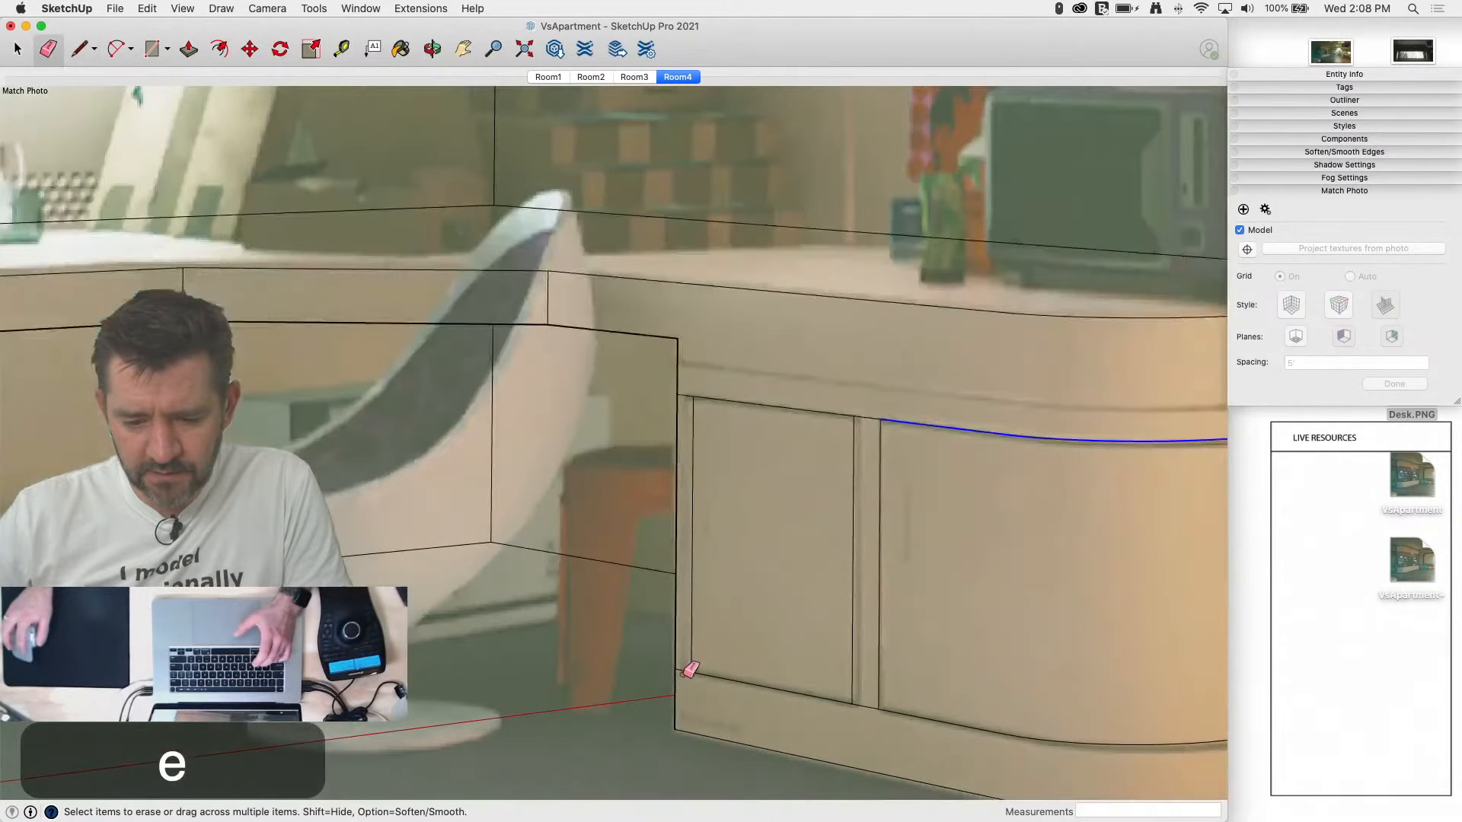
click(685, 396)
click(871, 431)
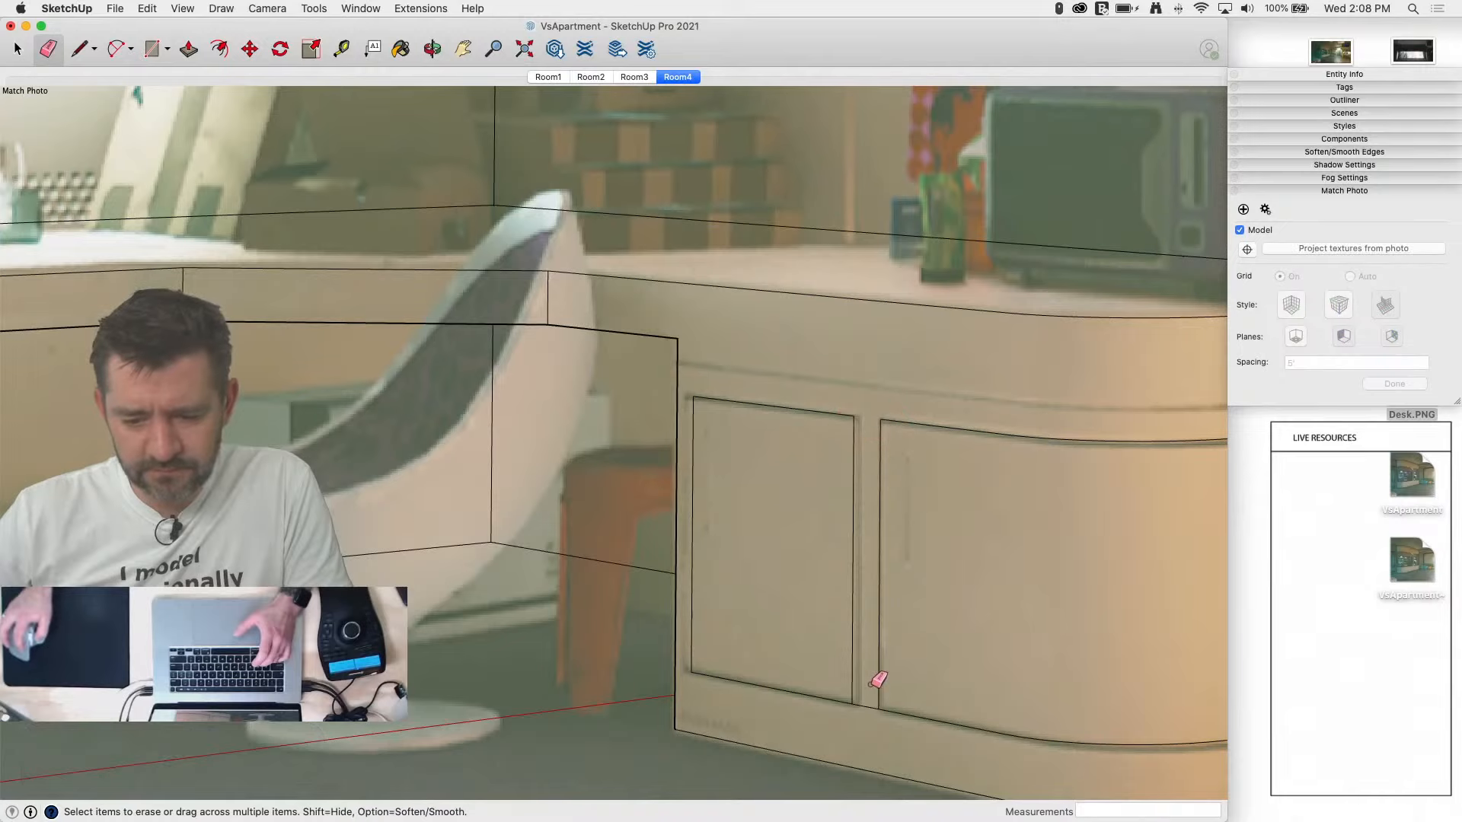
scroll(947, 587, down, 2)
Step: Draw a vertical line along the curved desk door's outer side and erase the door edges running past it
scroll(1050, 574, up, 4)
key(l)
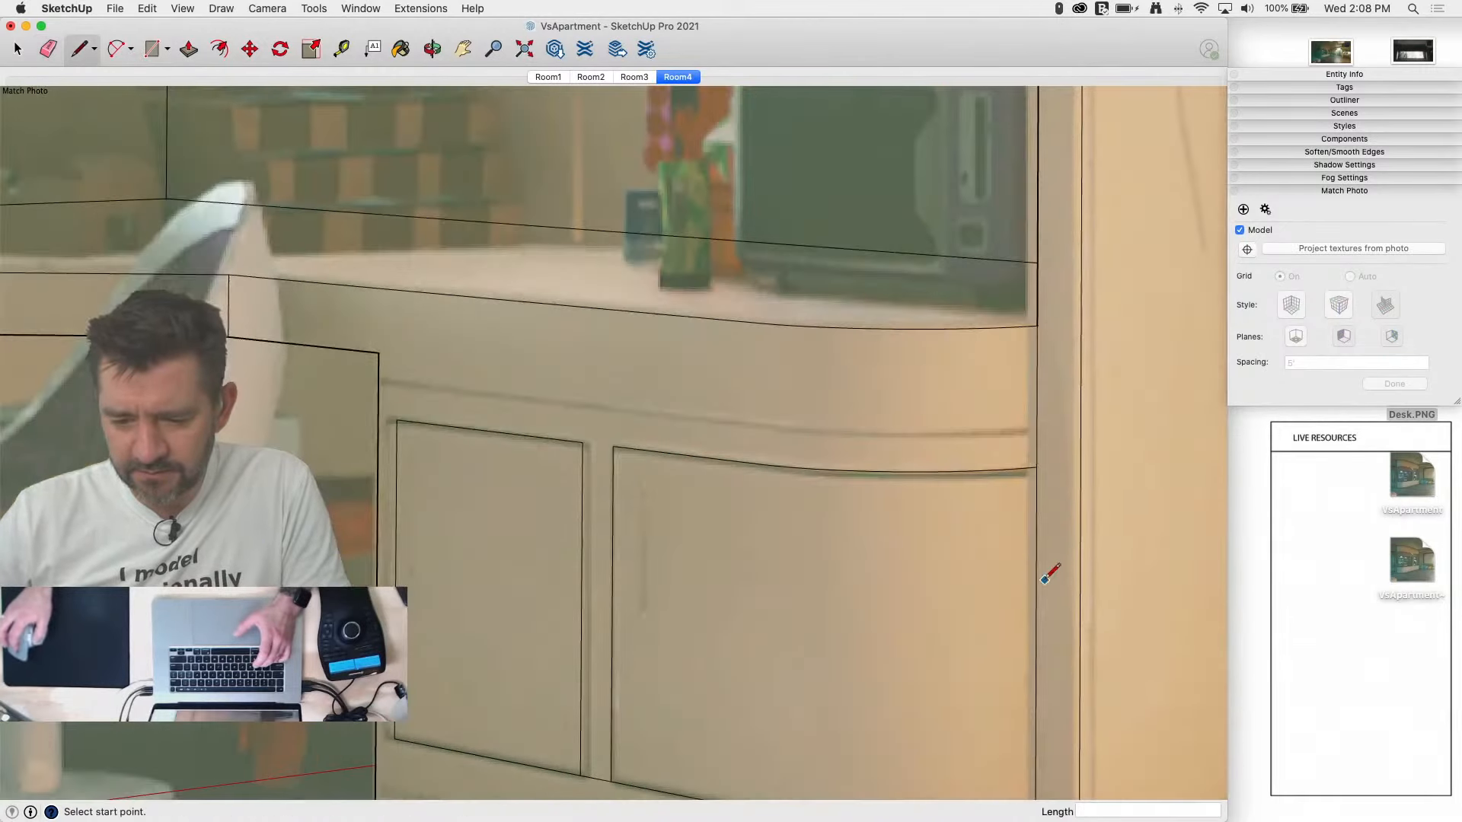
scroll(946, 426, down, 2)
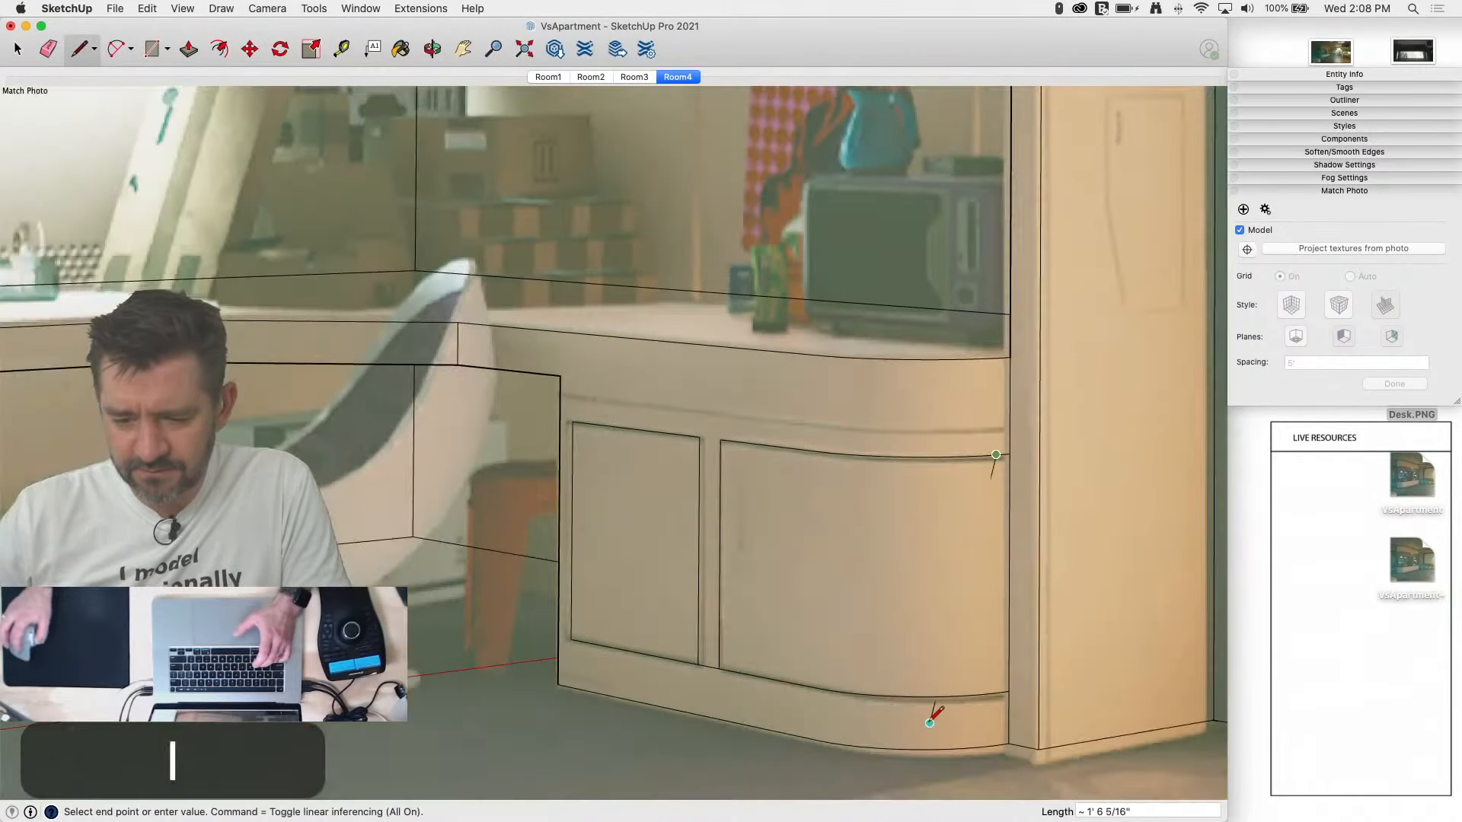
key(e)
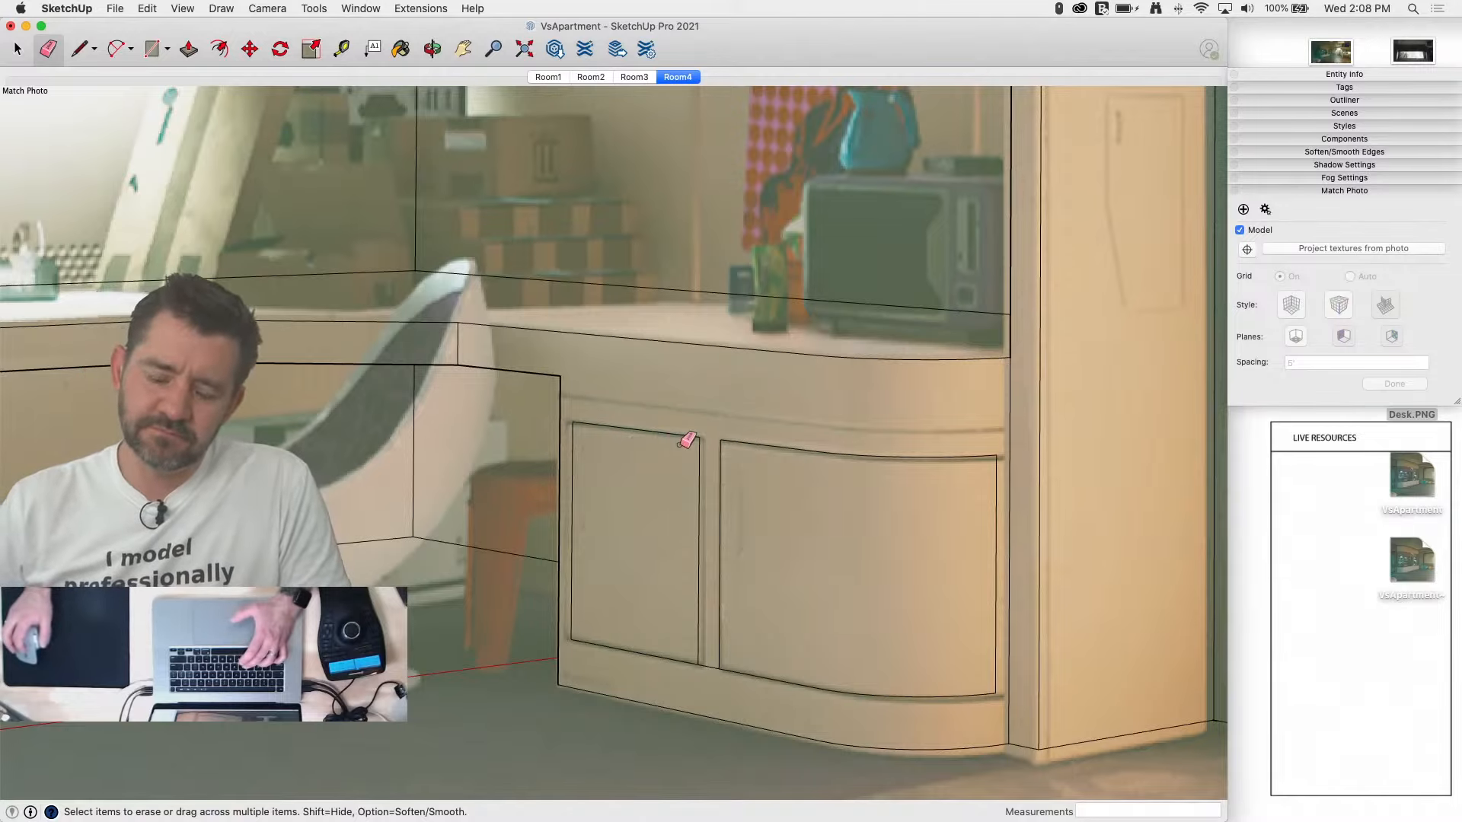
key(space)
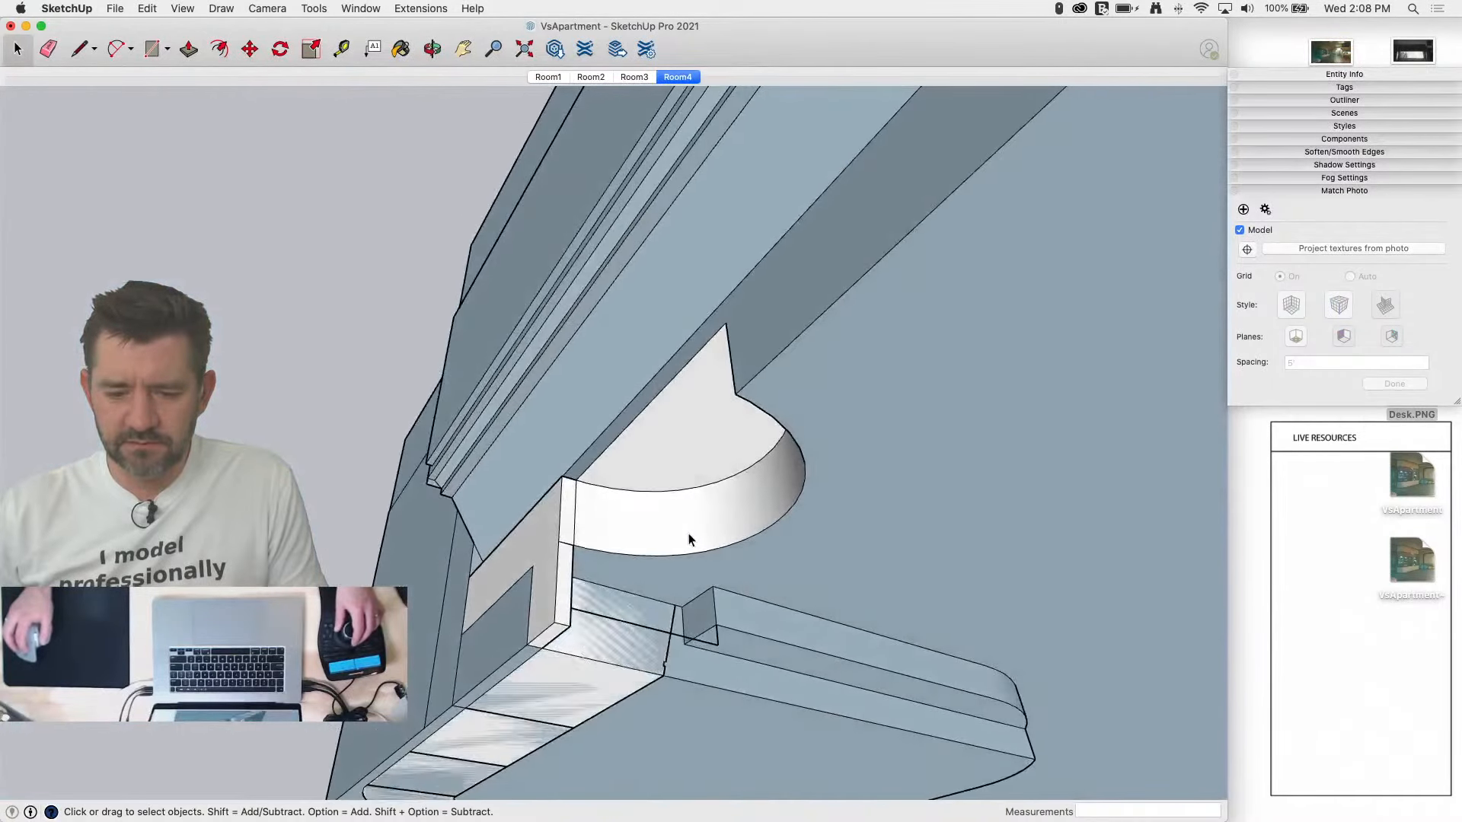
Step: Erase the stray edges and faces beneath the floor near the half-round table and the sunken seating
key(e)
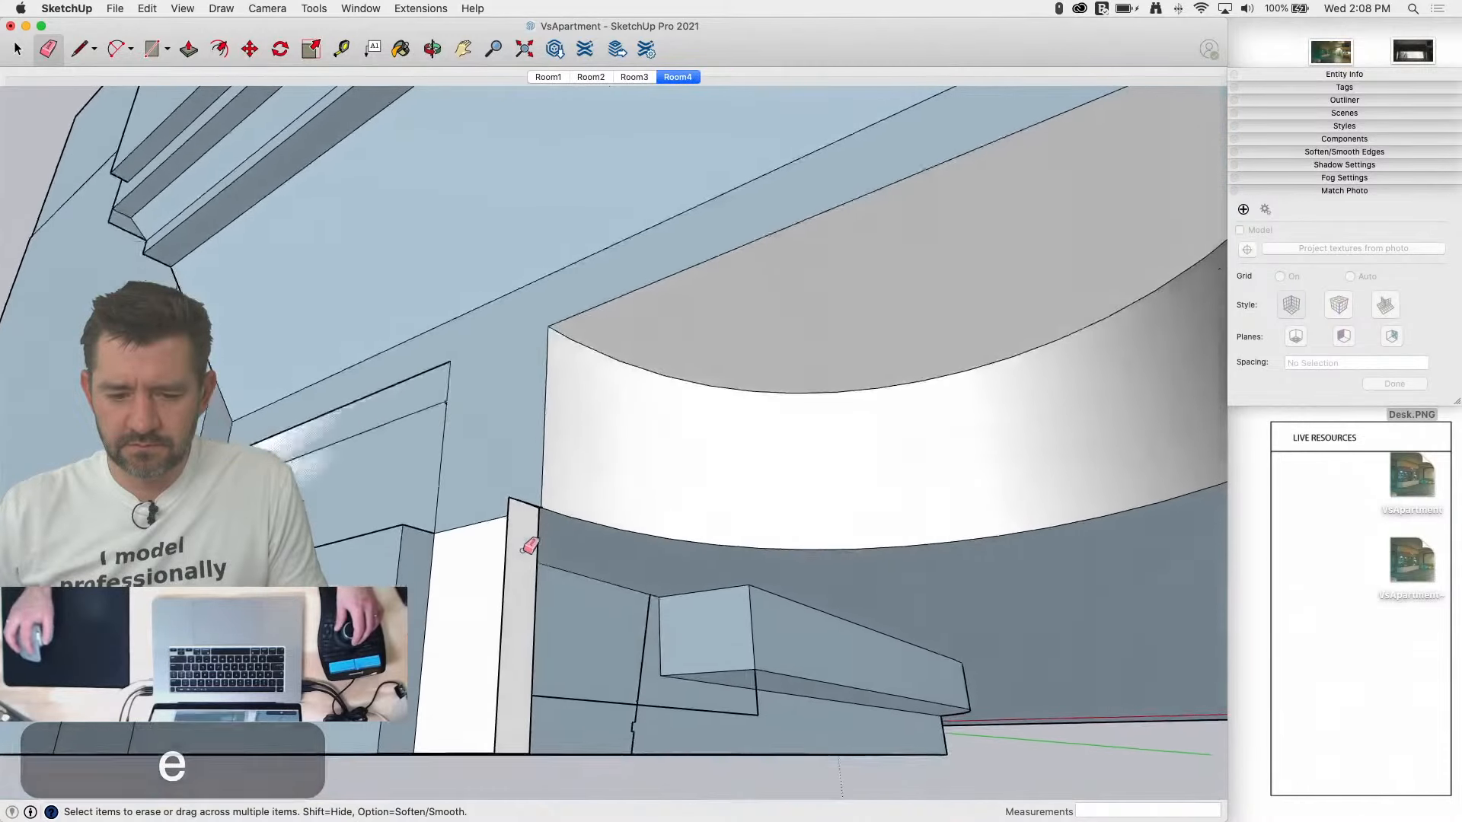
drag(506, 482, 509, 495)
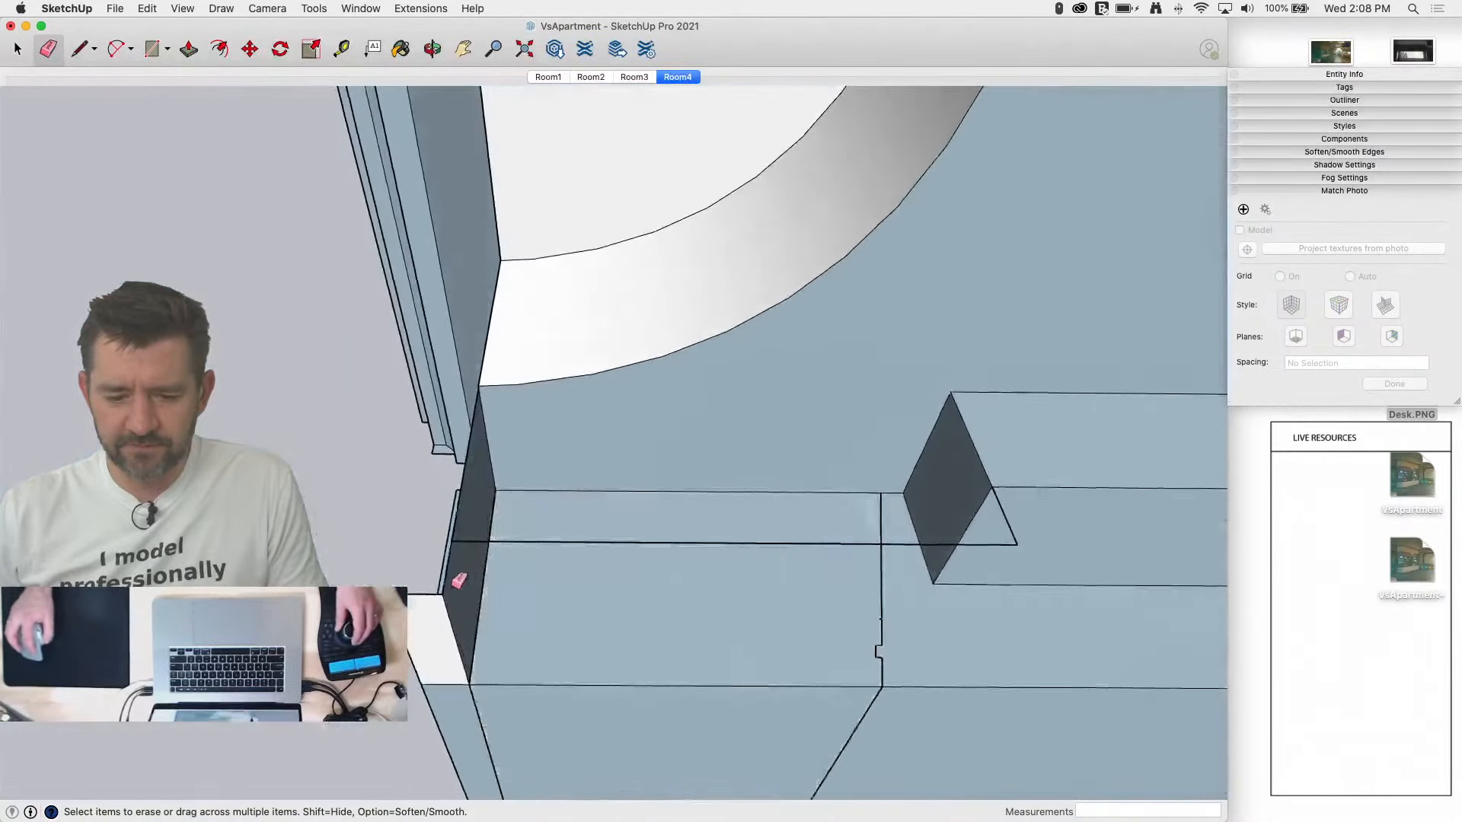
click(479, 615)
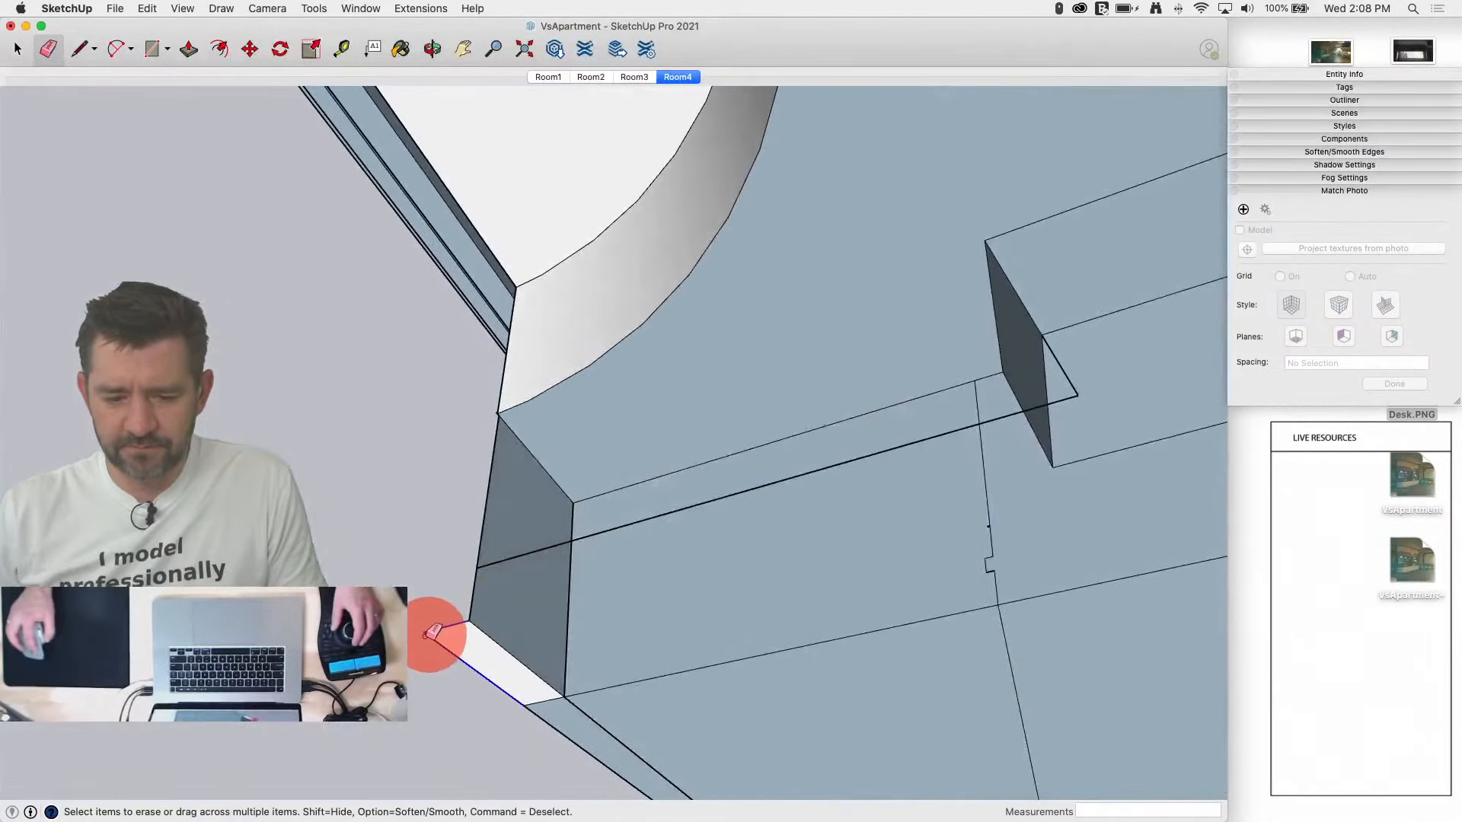
mouse_move(476, 616)
mouse_down()
mouse_move(526, 542)
mouse_move(480, 525)
mouse_up()
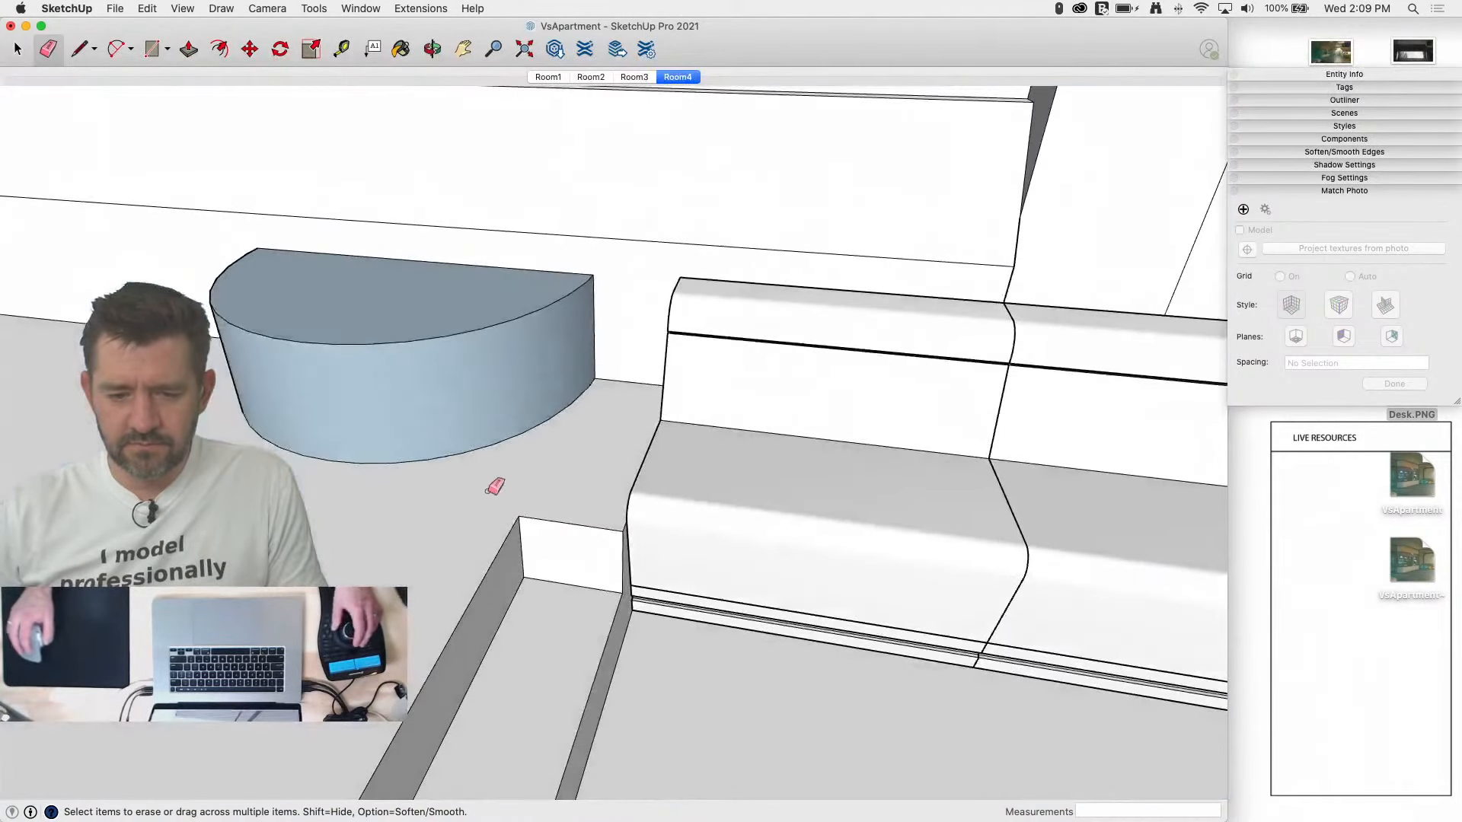
Step: Orient all connected faces of the apartment to match the interior floor face
right_click(494, 491)
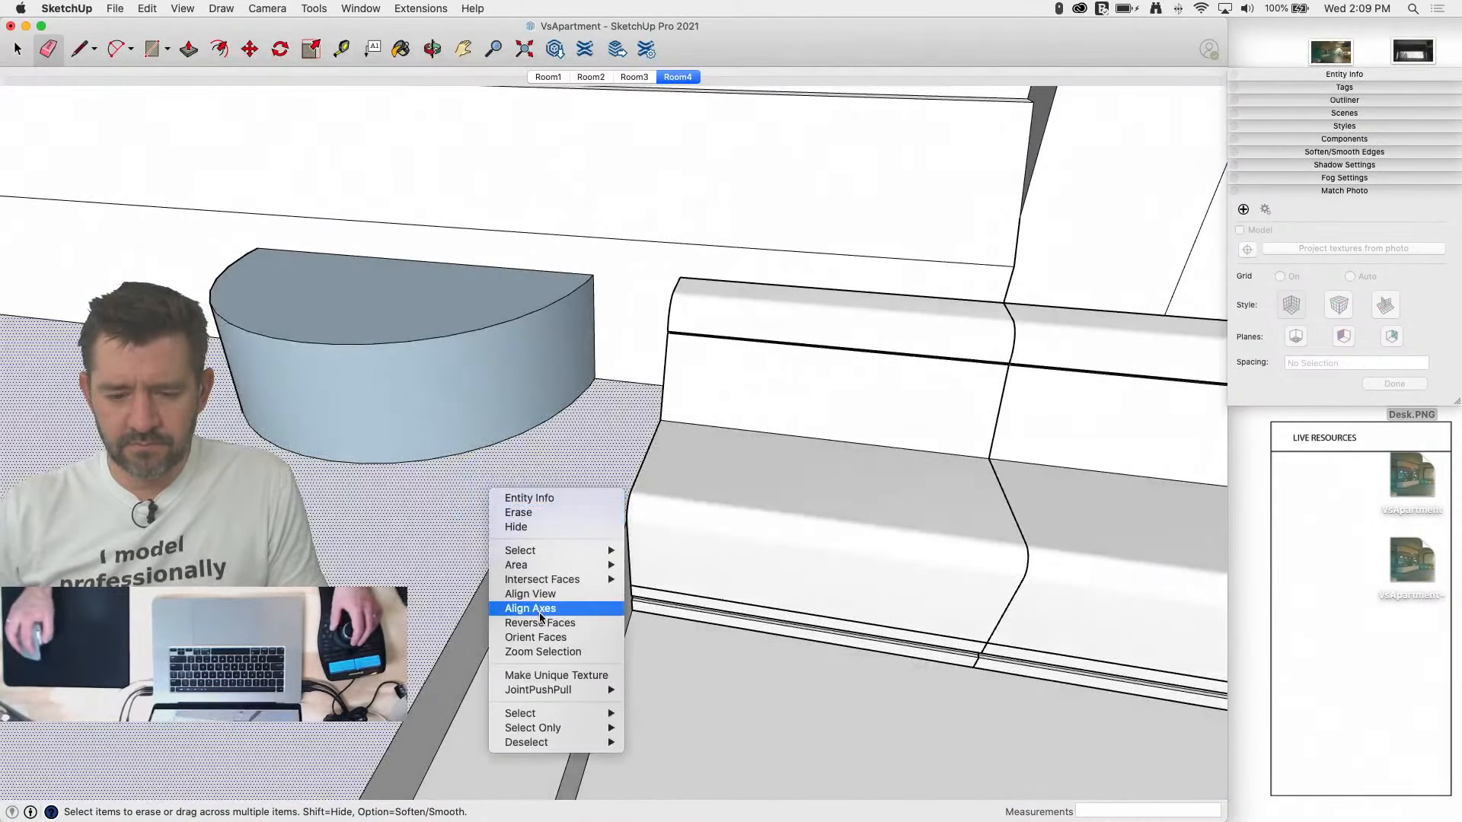
click(540, 636)
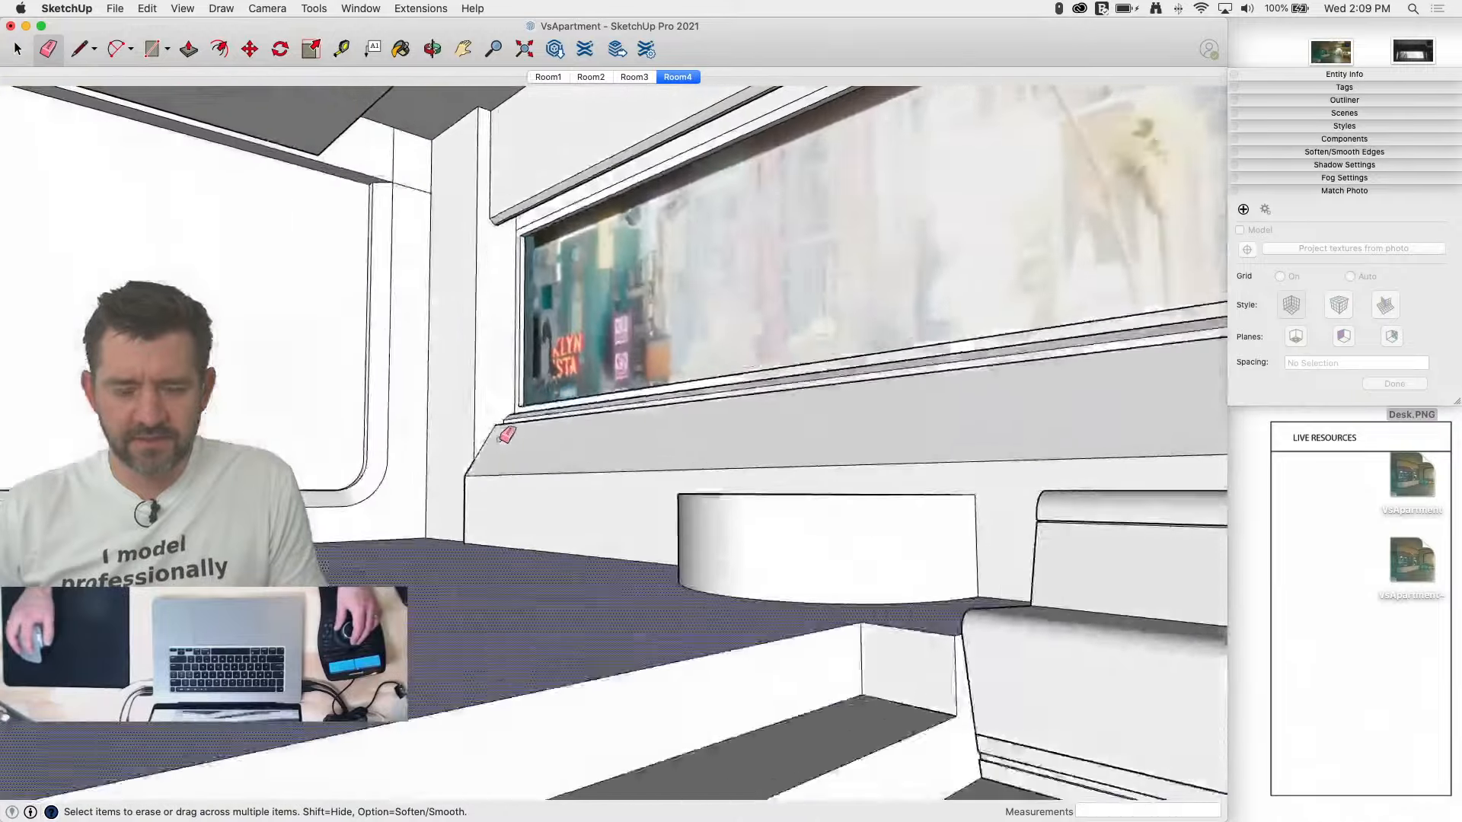
key(space)
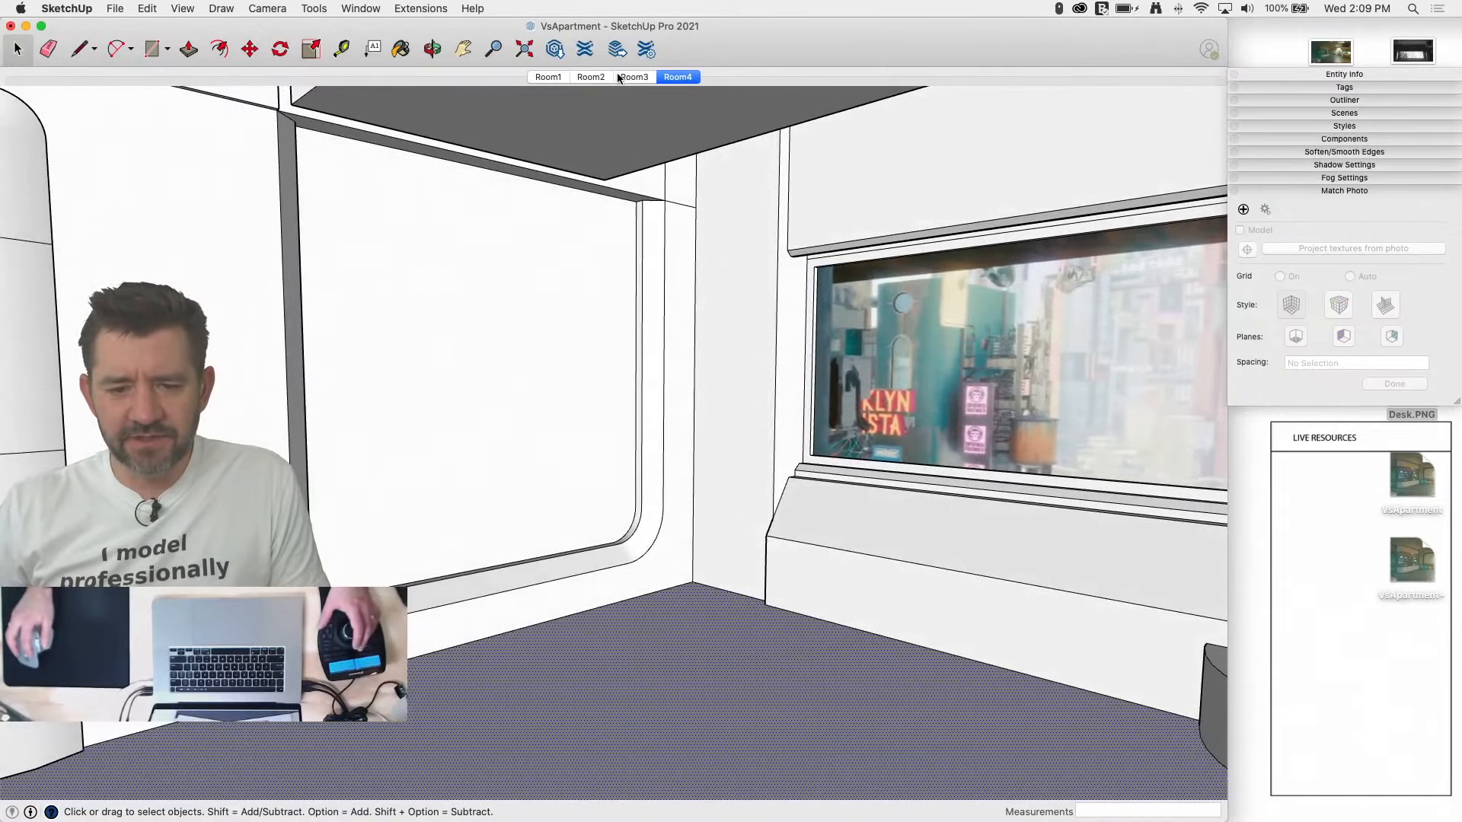
Step: From Room3, outline a wall-height face extending about 4' 6 9/16" outward from the apartment's outer corner at the origin
click(617, 77)
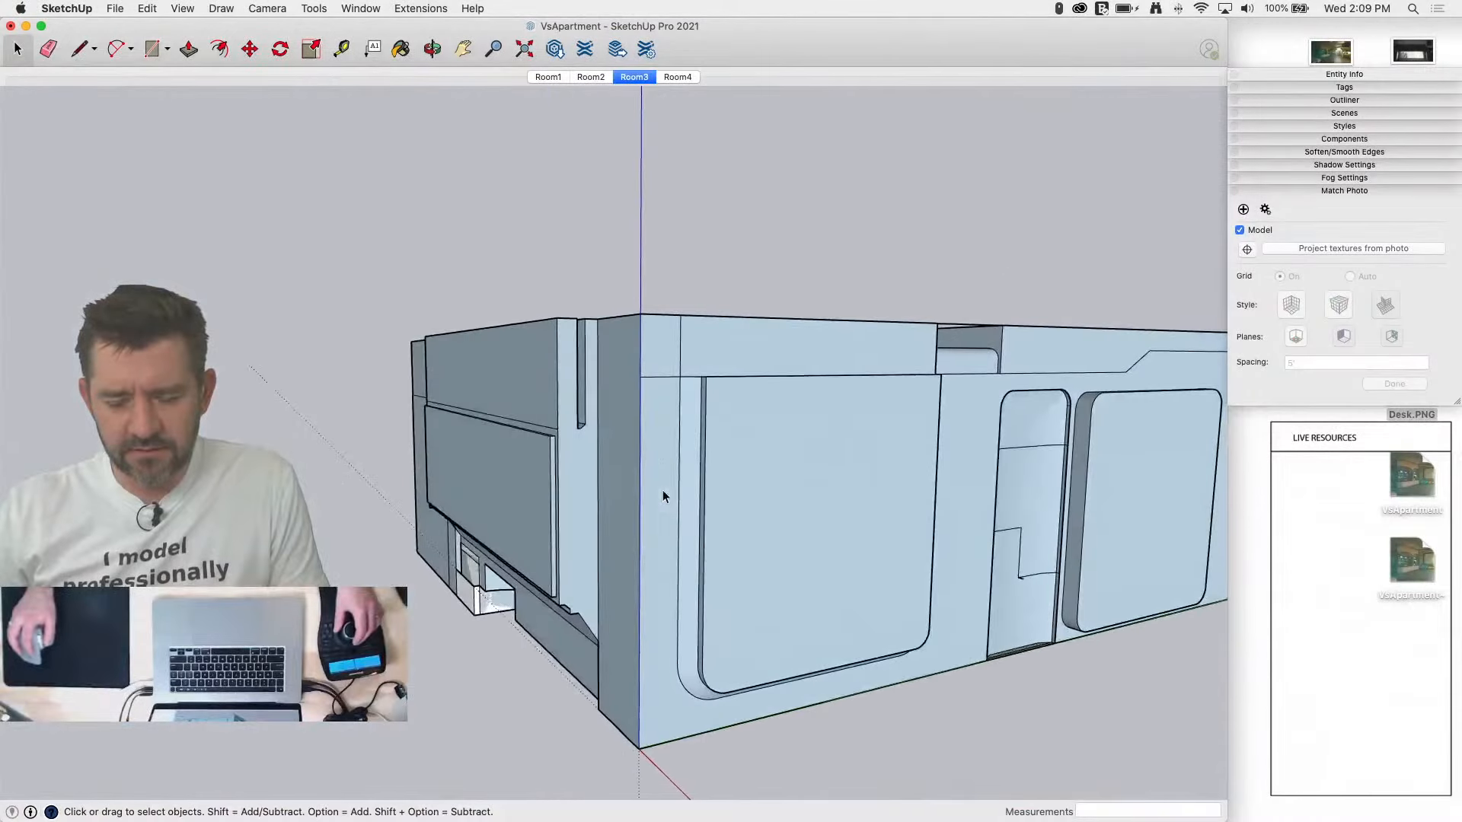
key(l)
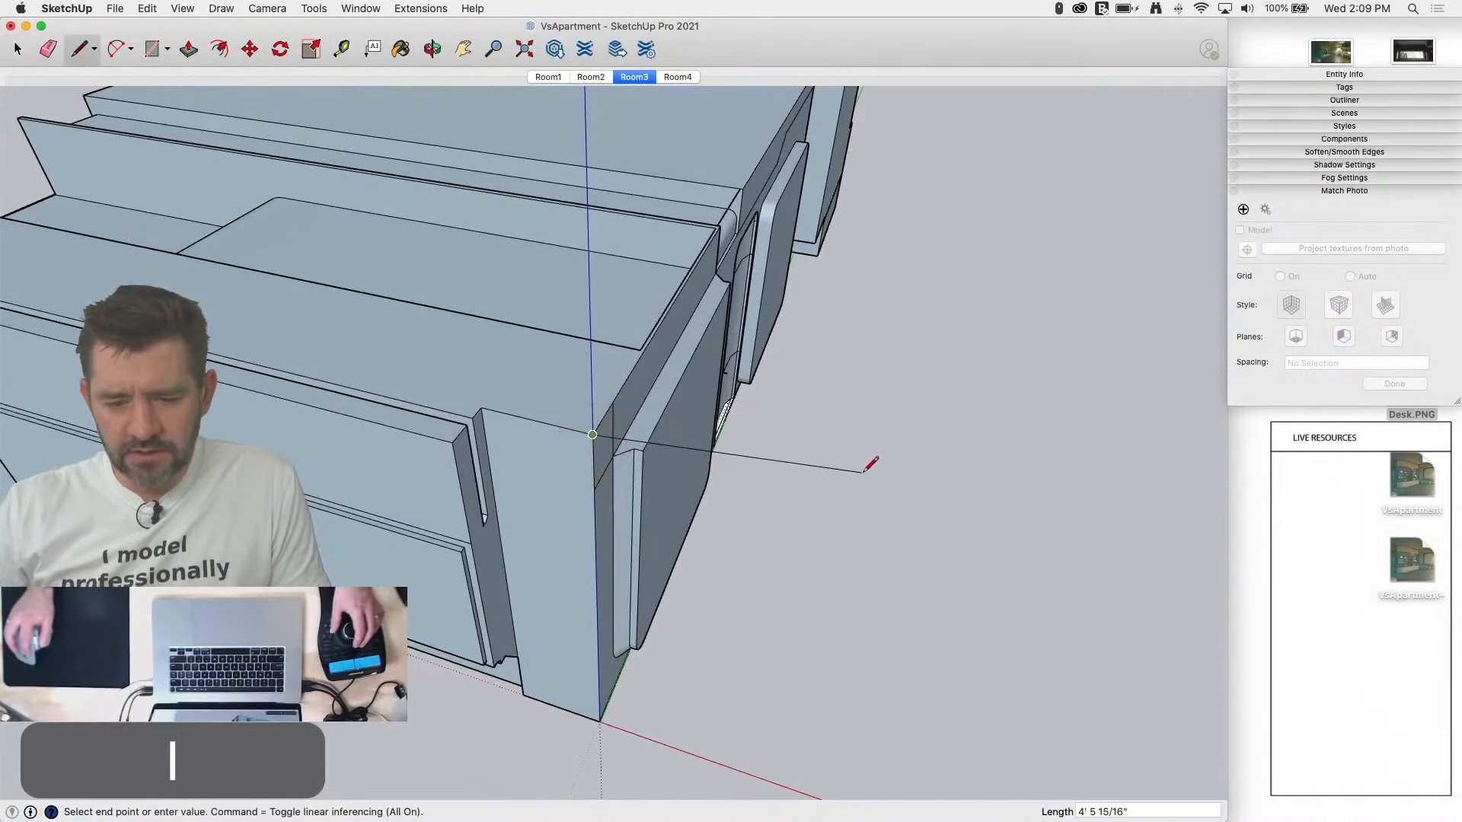
click(861, 500)
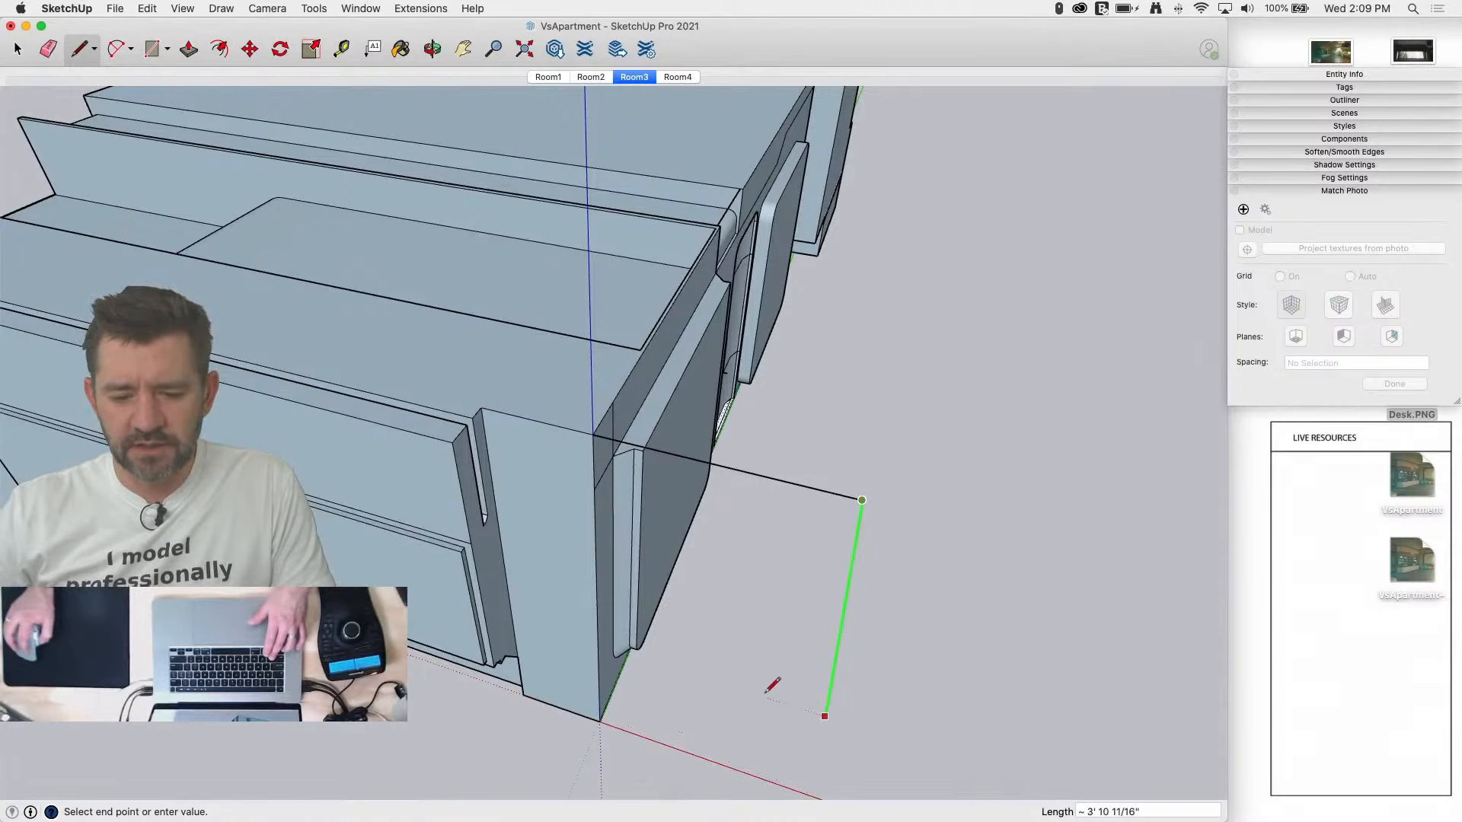
middle_drag(772, 685, 848, 451)
key(Up)
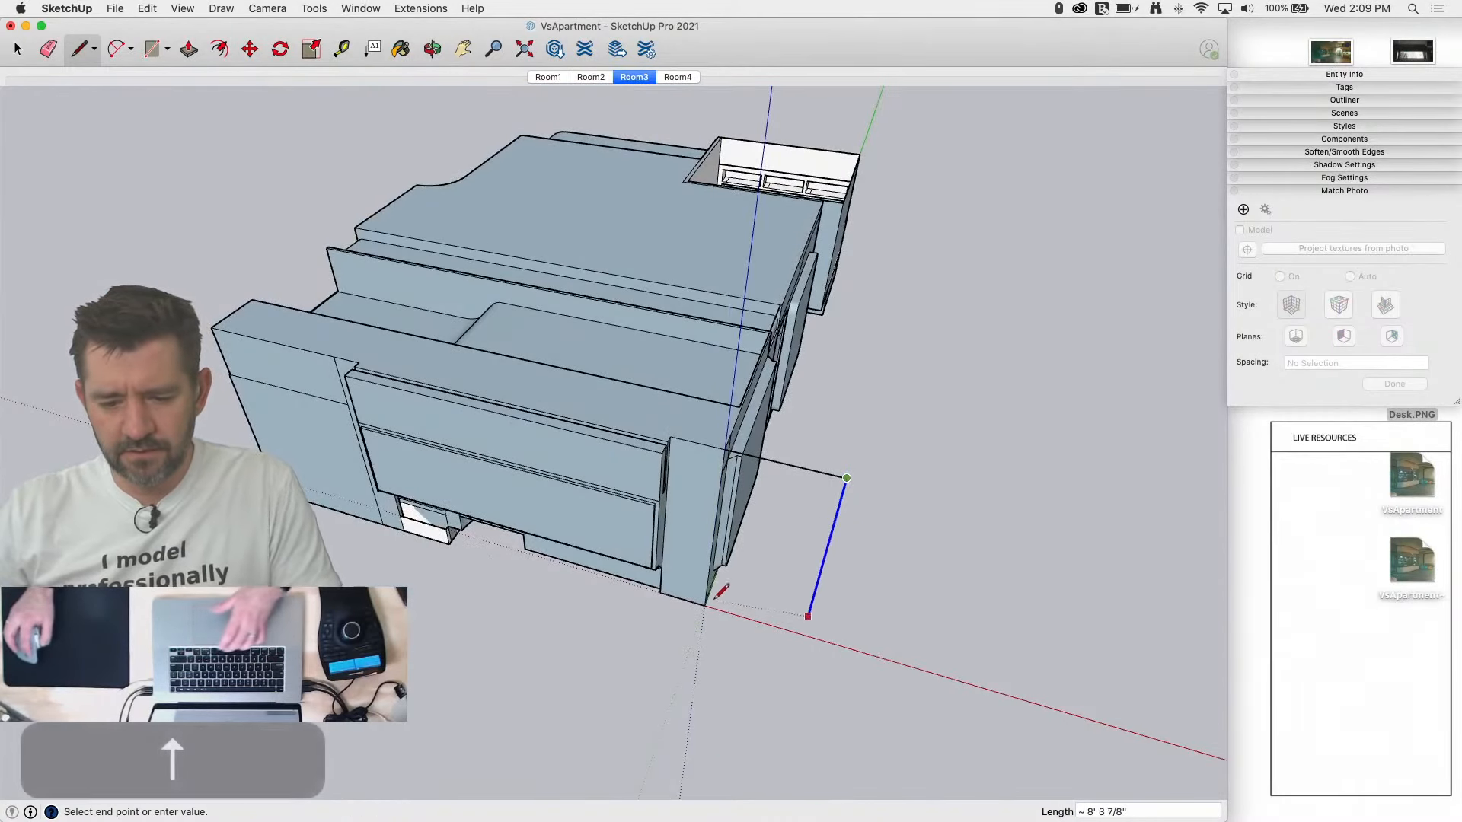
click(705, 607)
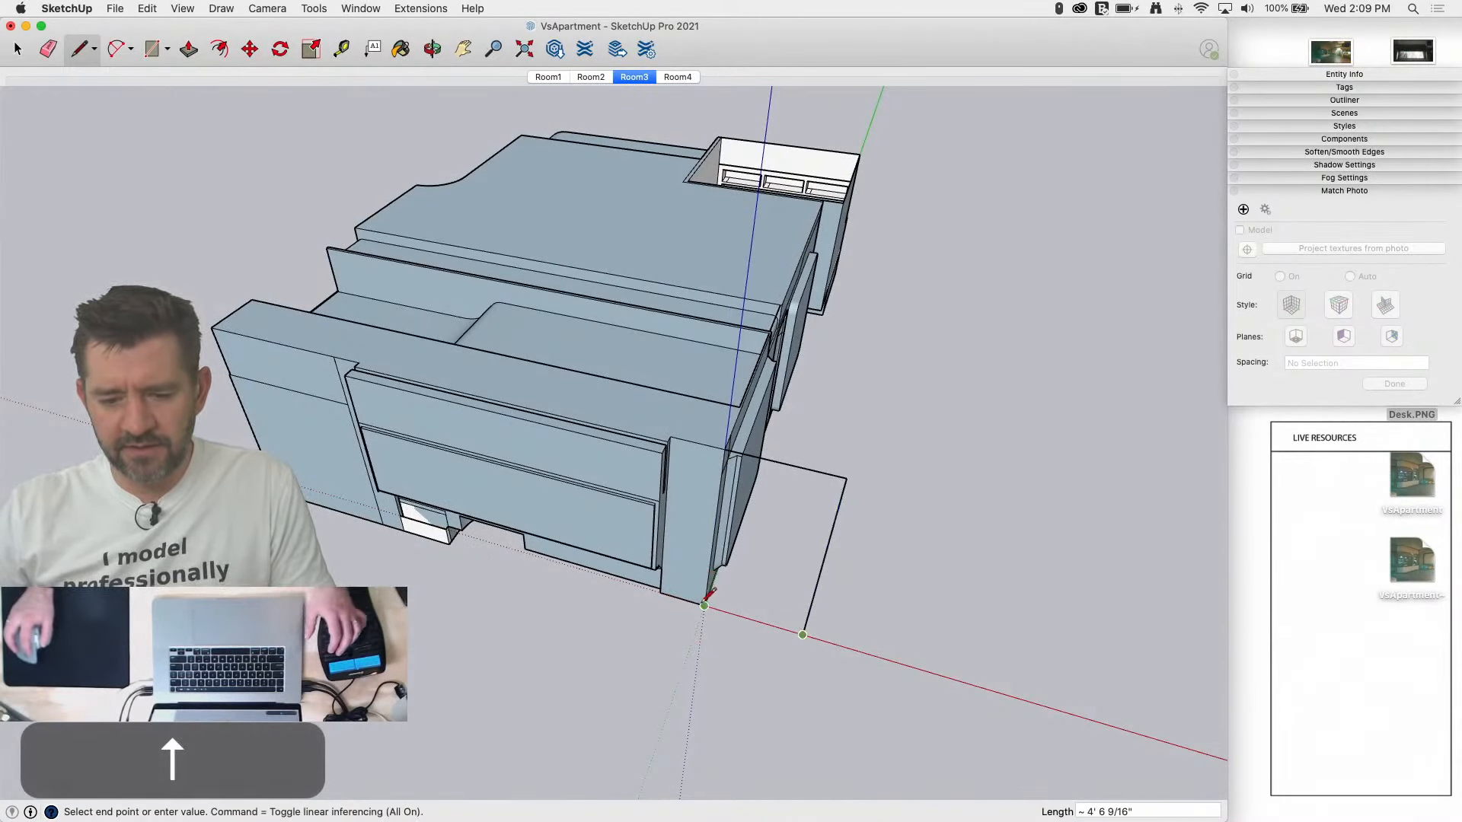
click(705, 605)
Step: Delete the rounded panel face closing the corner opening on the outside of the wall
key(space)
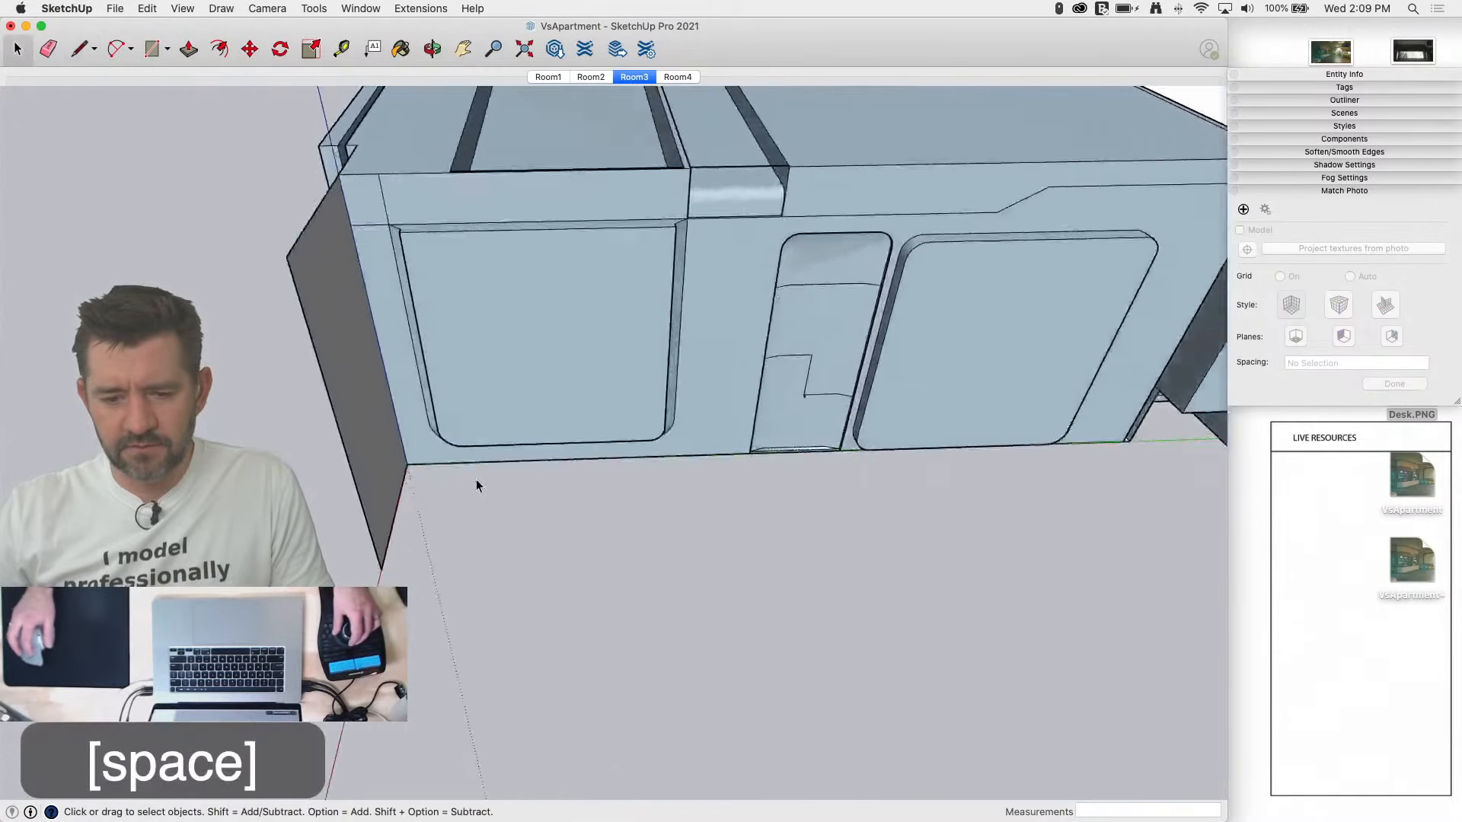
click(706, 431)
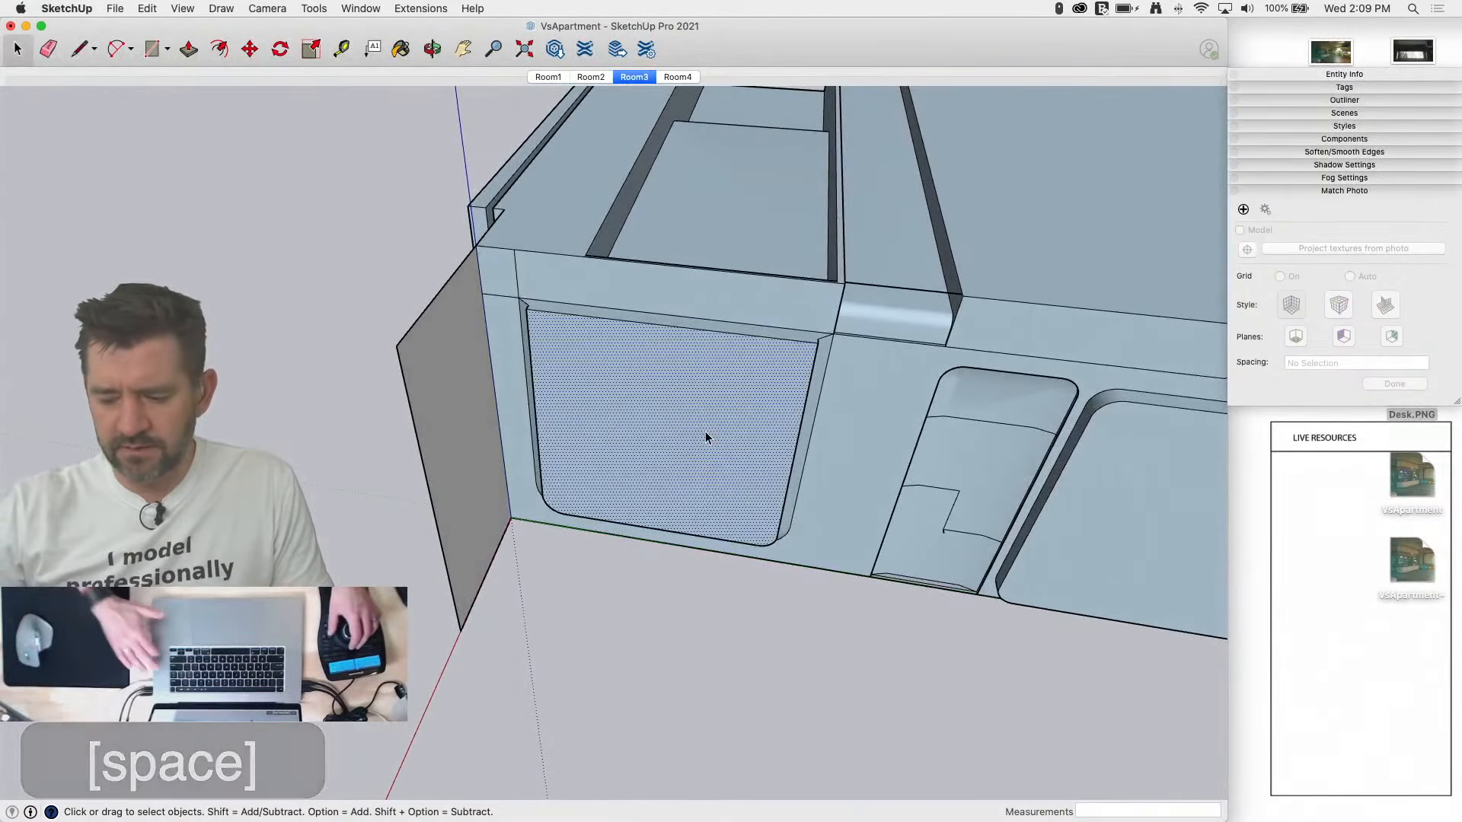
key(BackSpace)
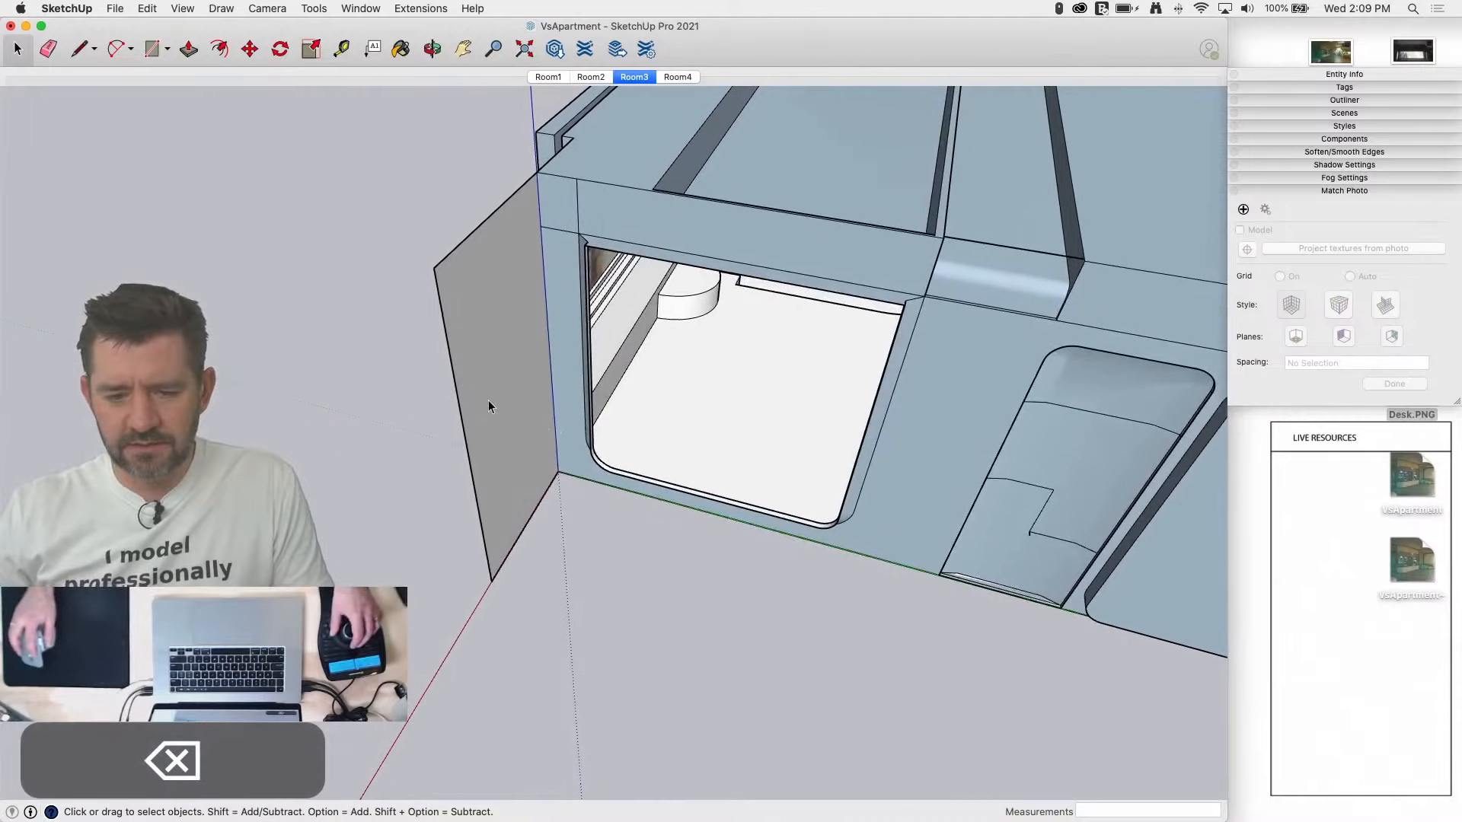
Step: Push/Pull the new end face about 8' 9 15/16" along the wall into a side room and delete the inner face covering its opening
key(p)
drag(492, 414, 944, 242)
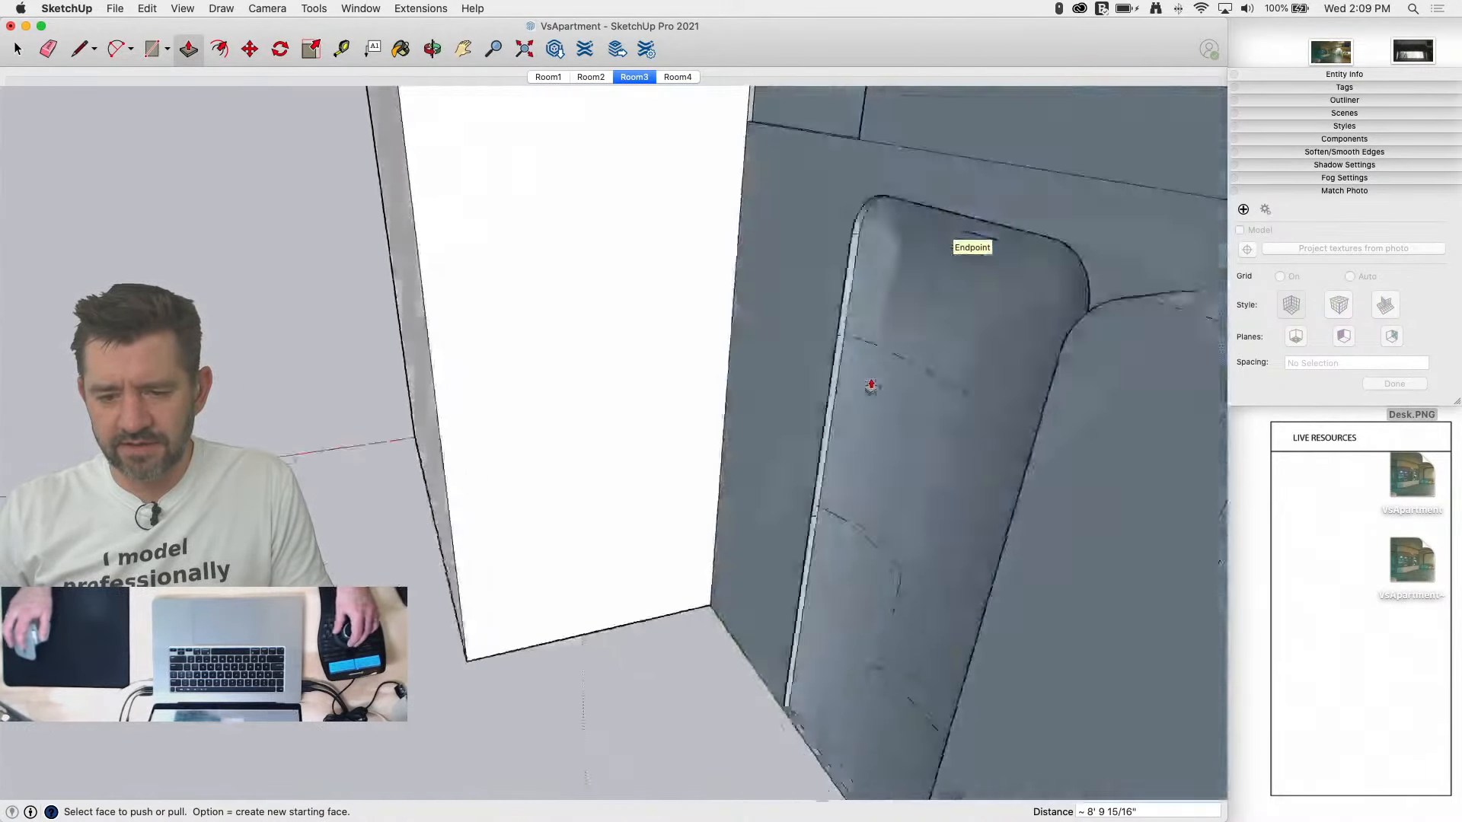
key(space)
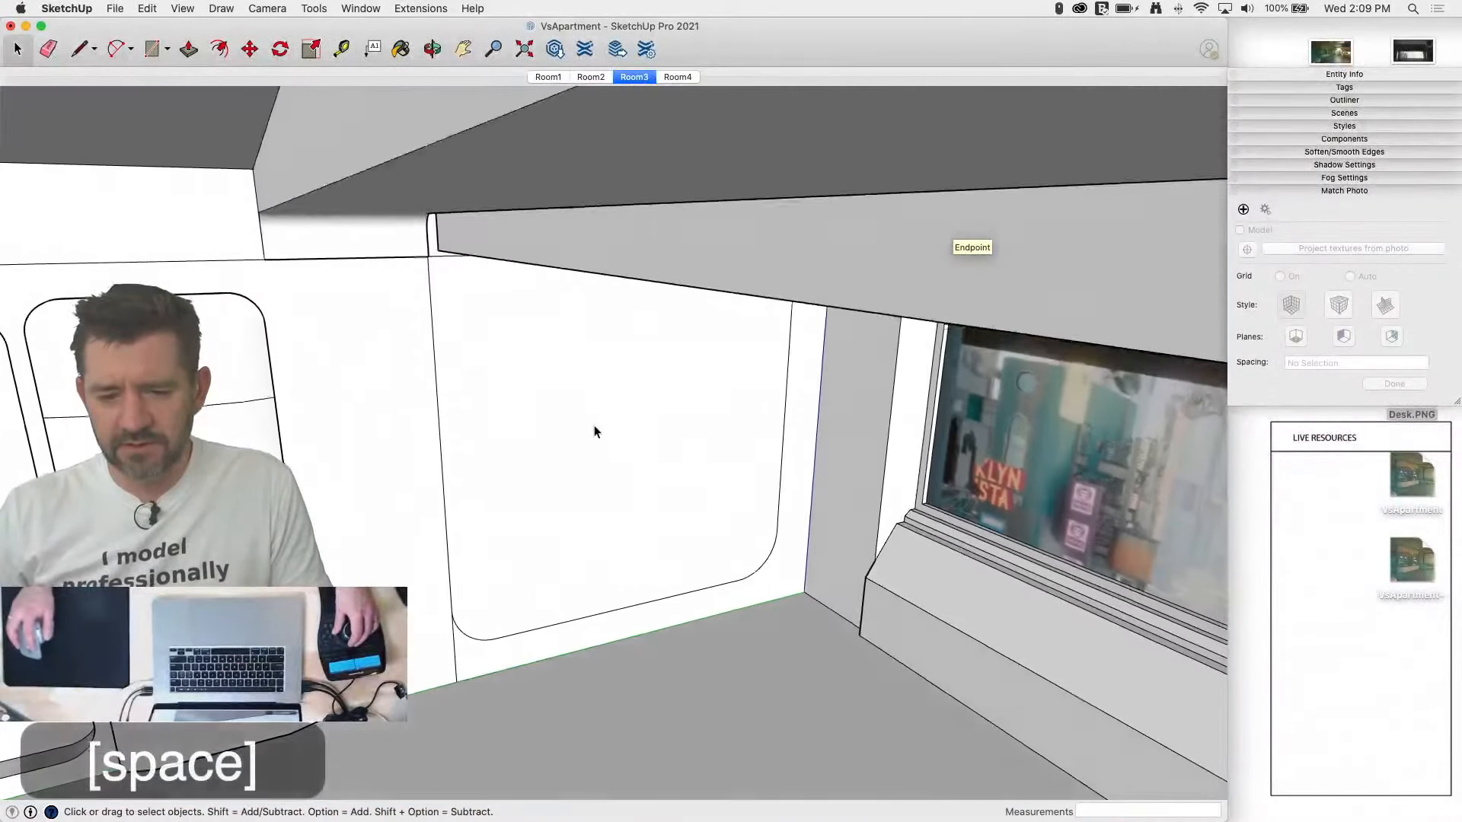
click(594, 430)
key(BackSpace)
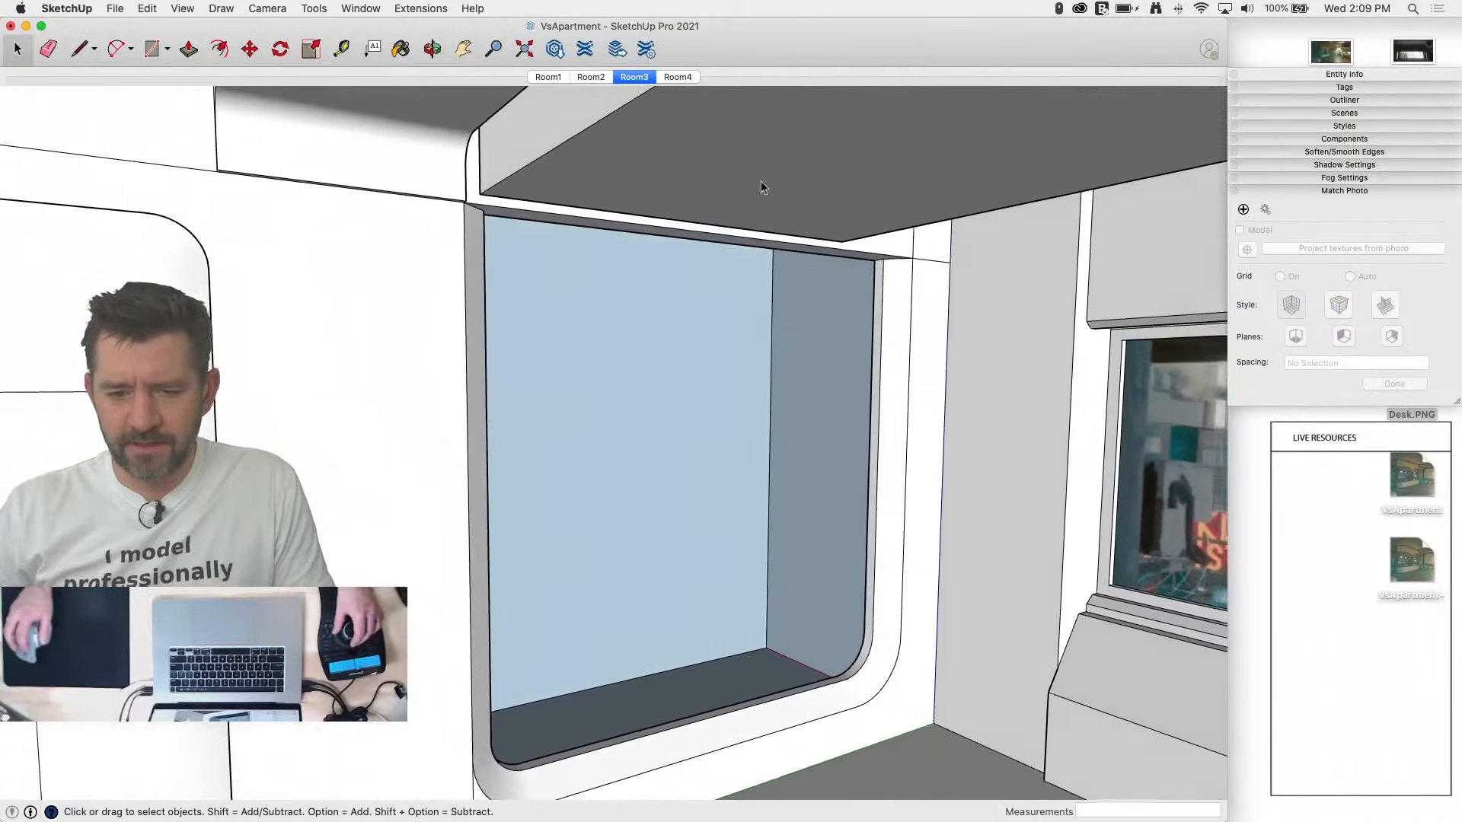
Step: In Room3, push the side room's back wall farther away from the opening to deepen the room
click(632, 78)
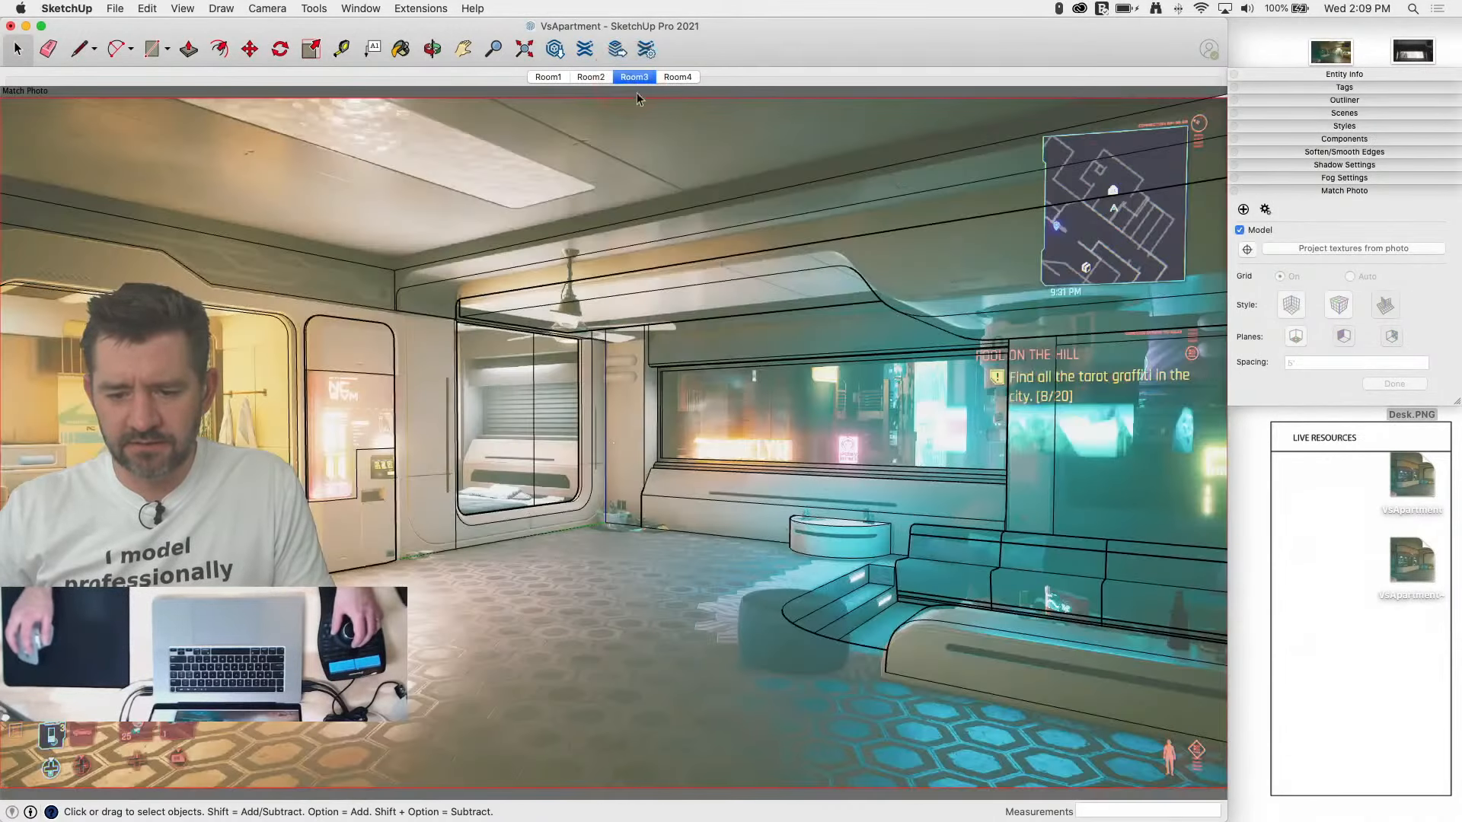
scroll(477, 426, up, 5)
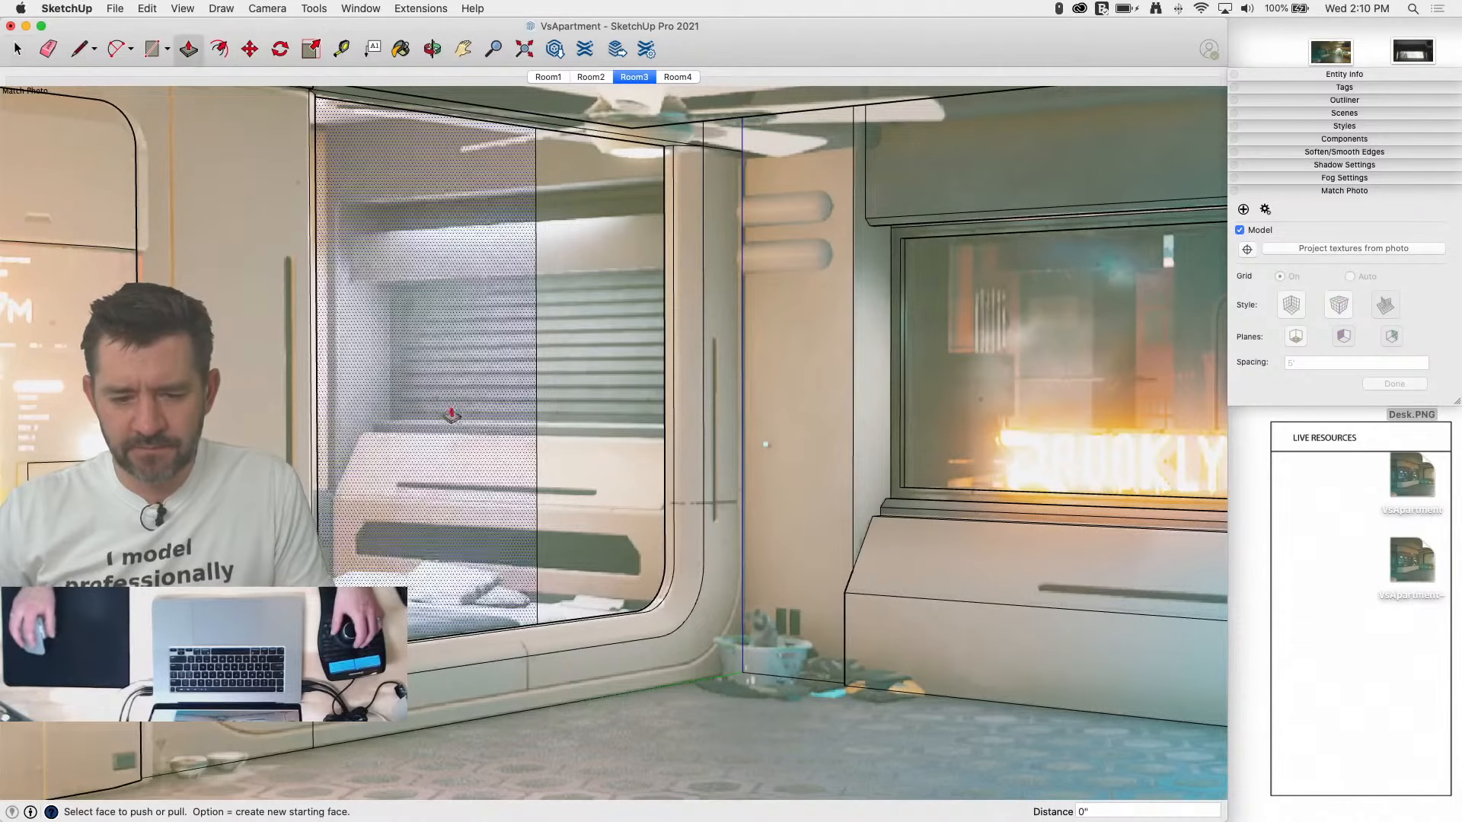
key(p)
drag(495, 391, 325, 330)
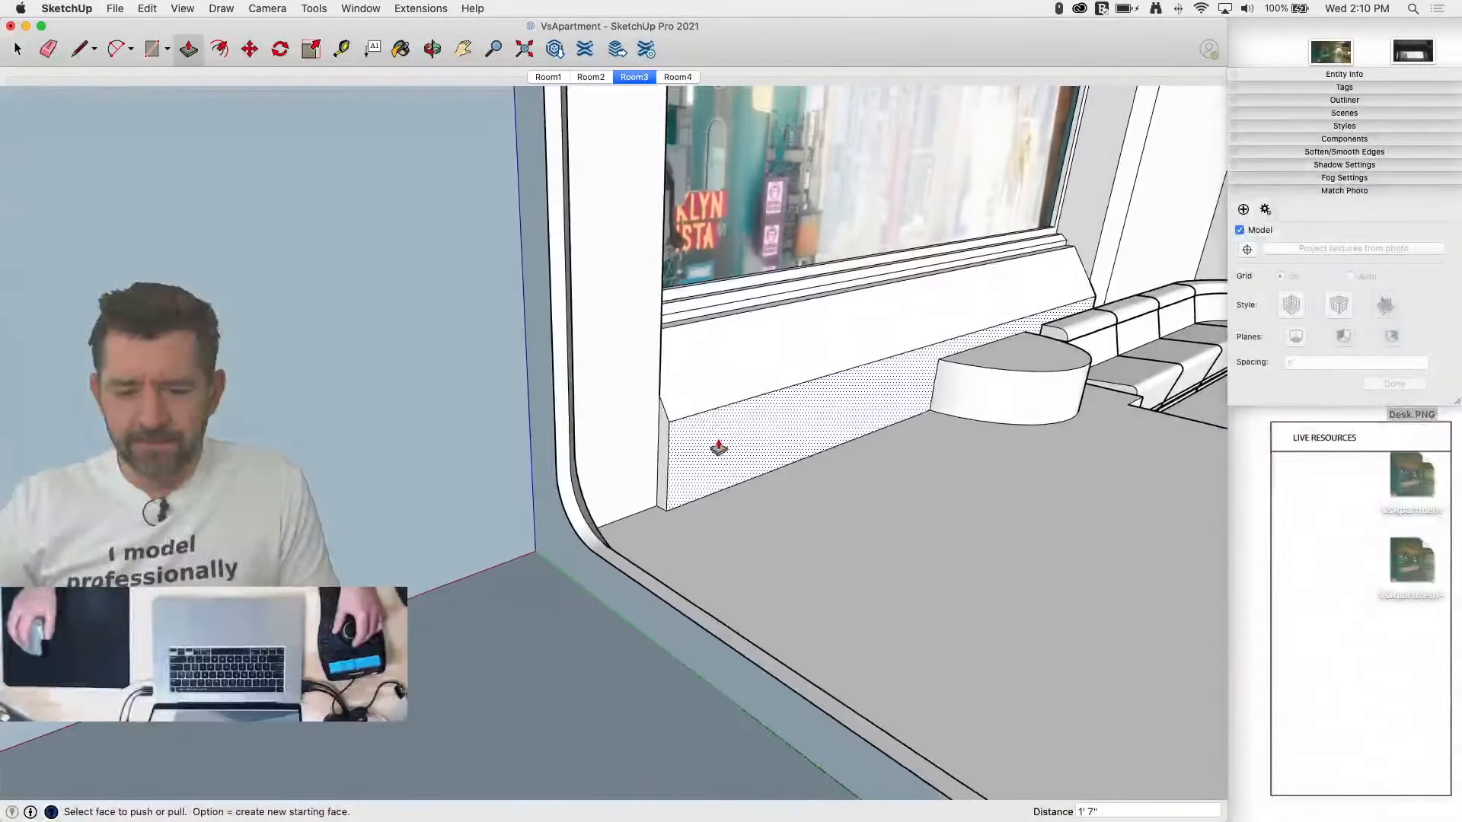
Step: Draw a 9' 8 1/8" by about 8' 9 15/16" rectangle as the side room's inner wall around the opening and erase leftover edges
key(l)
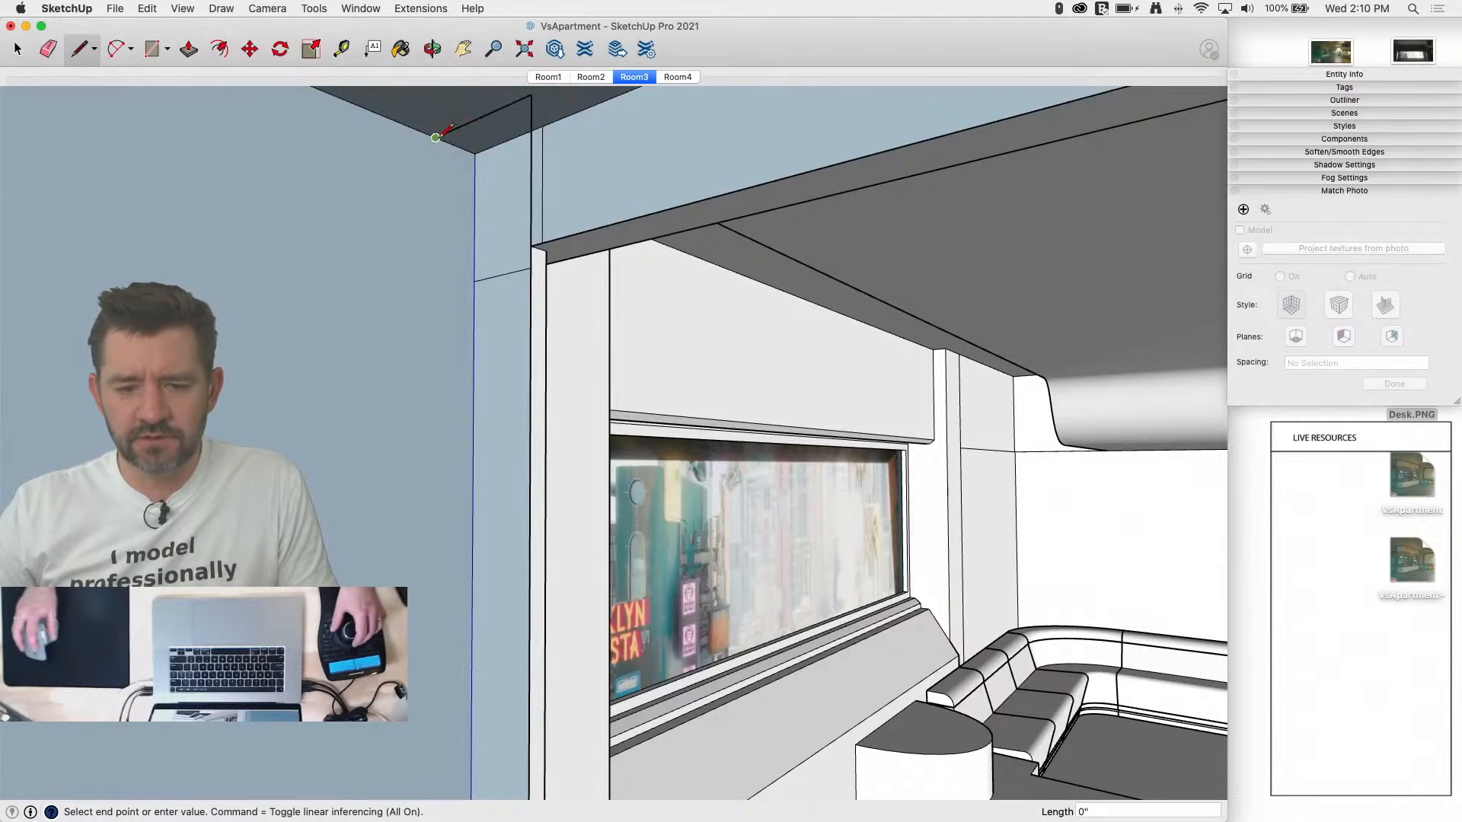
key(l)
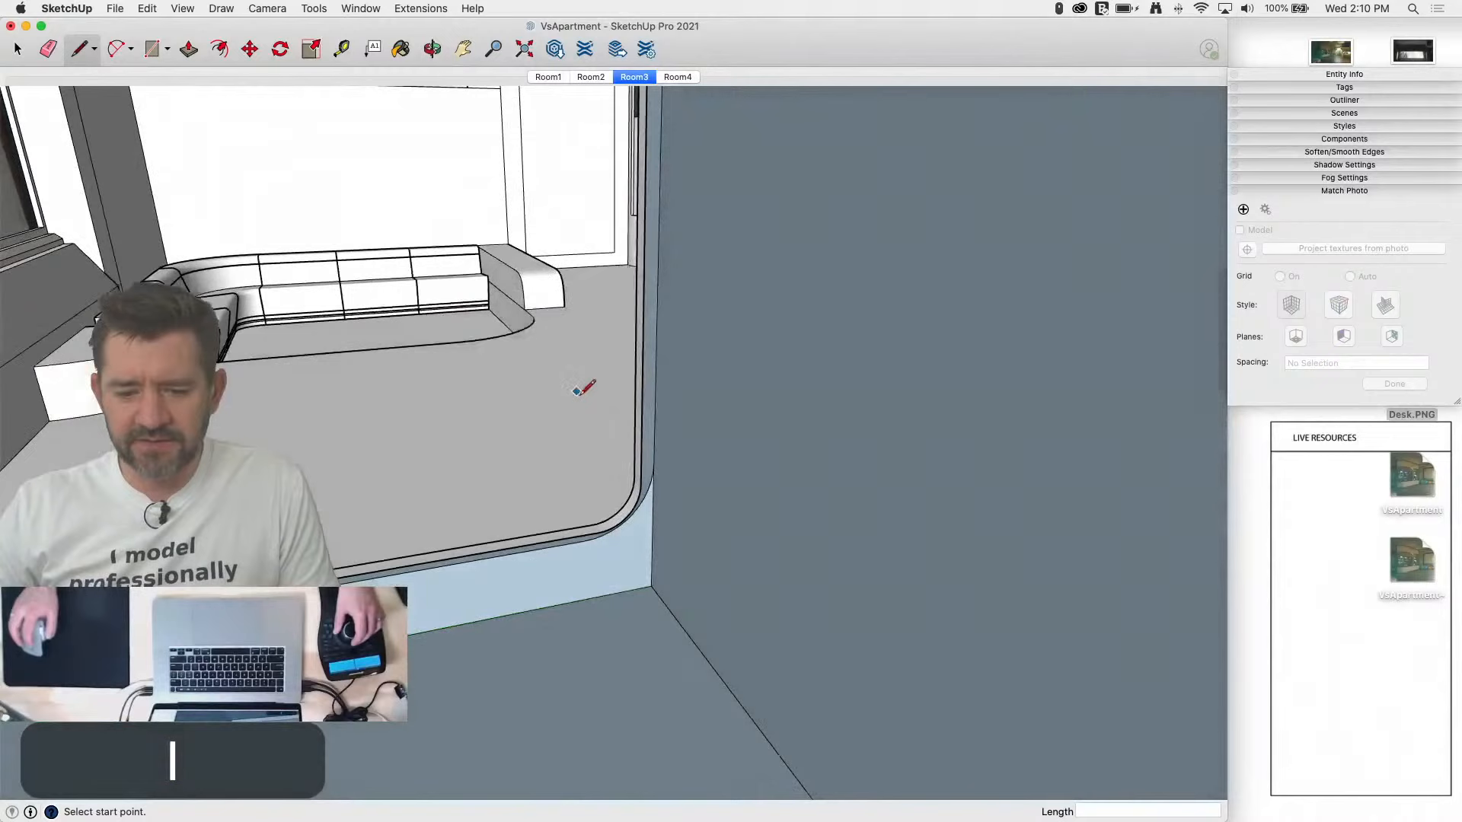
click(639, 457)
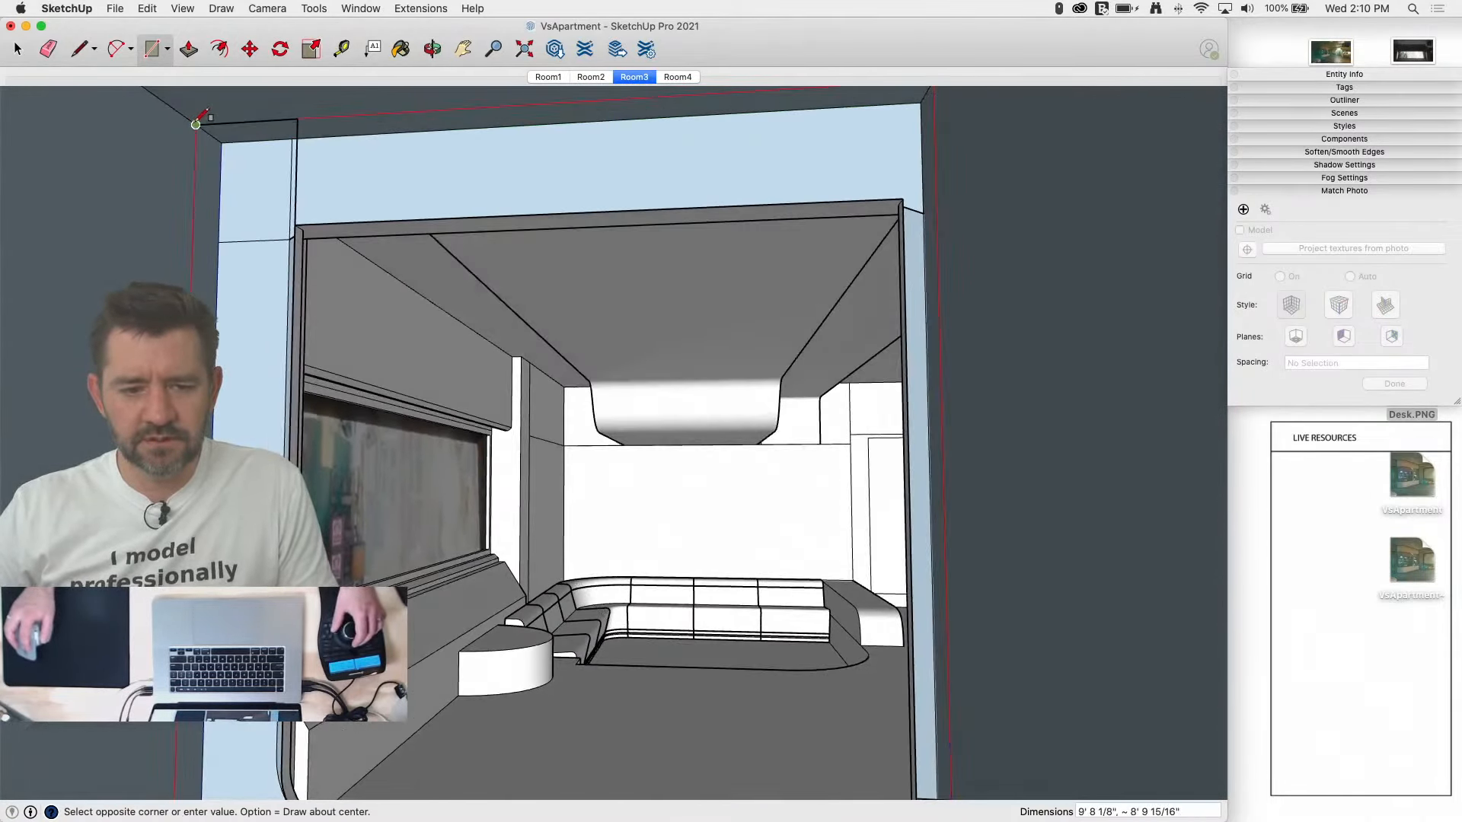
click(196, 124)
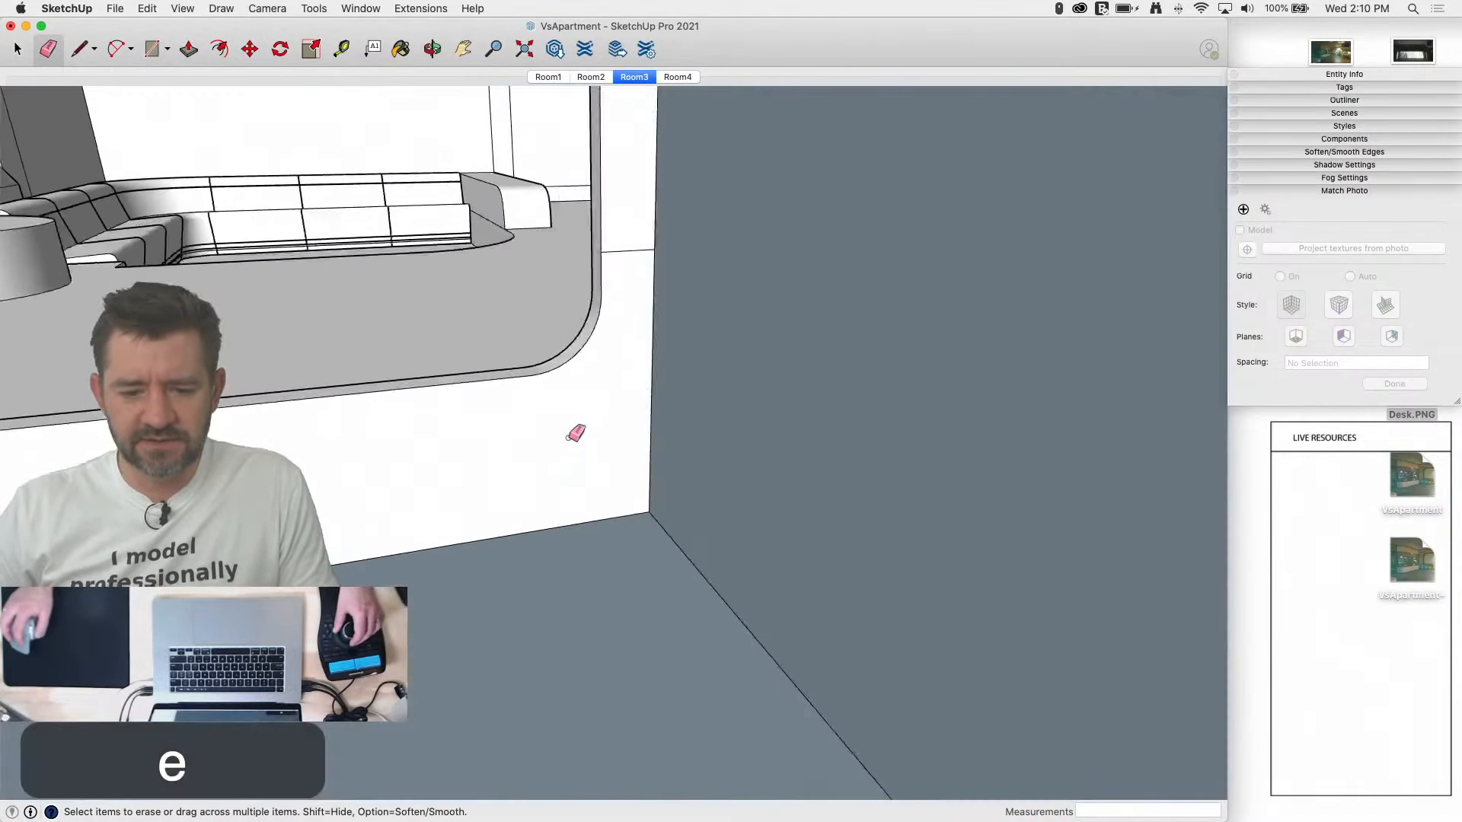
click(722, 259)
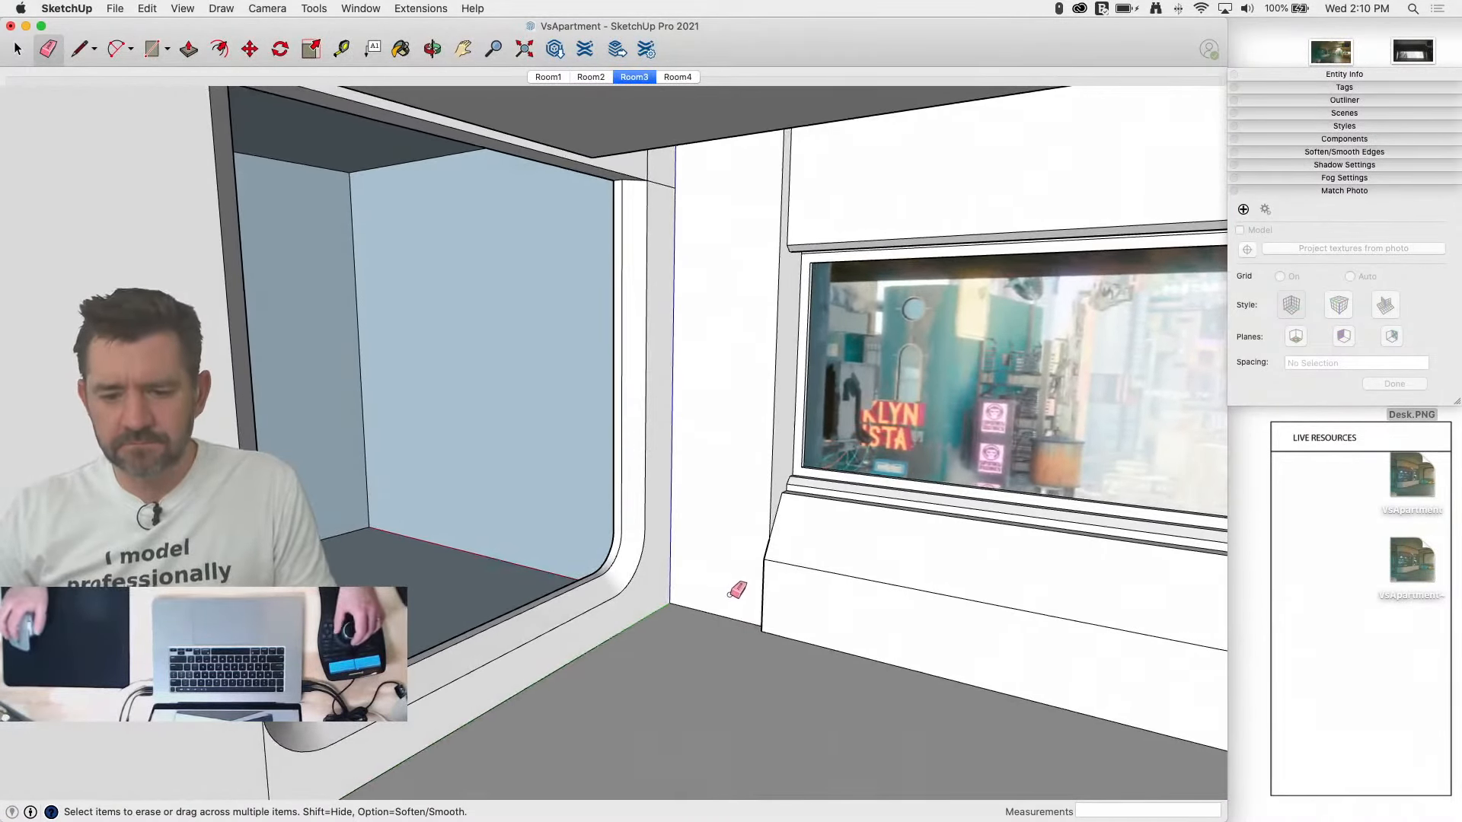
Step: Compare the model with the matched photos in Room4 and Room3
key(space)
key(space)
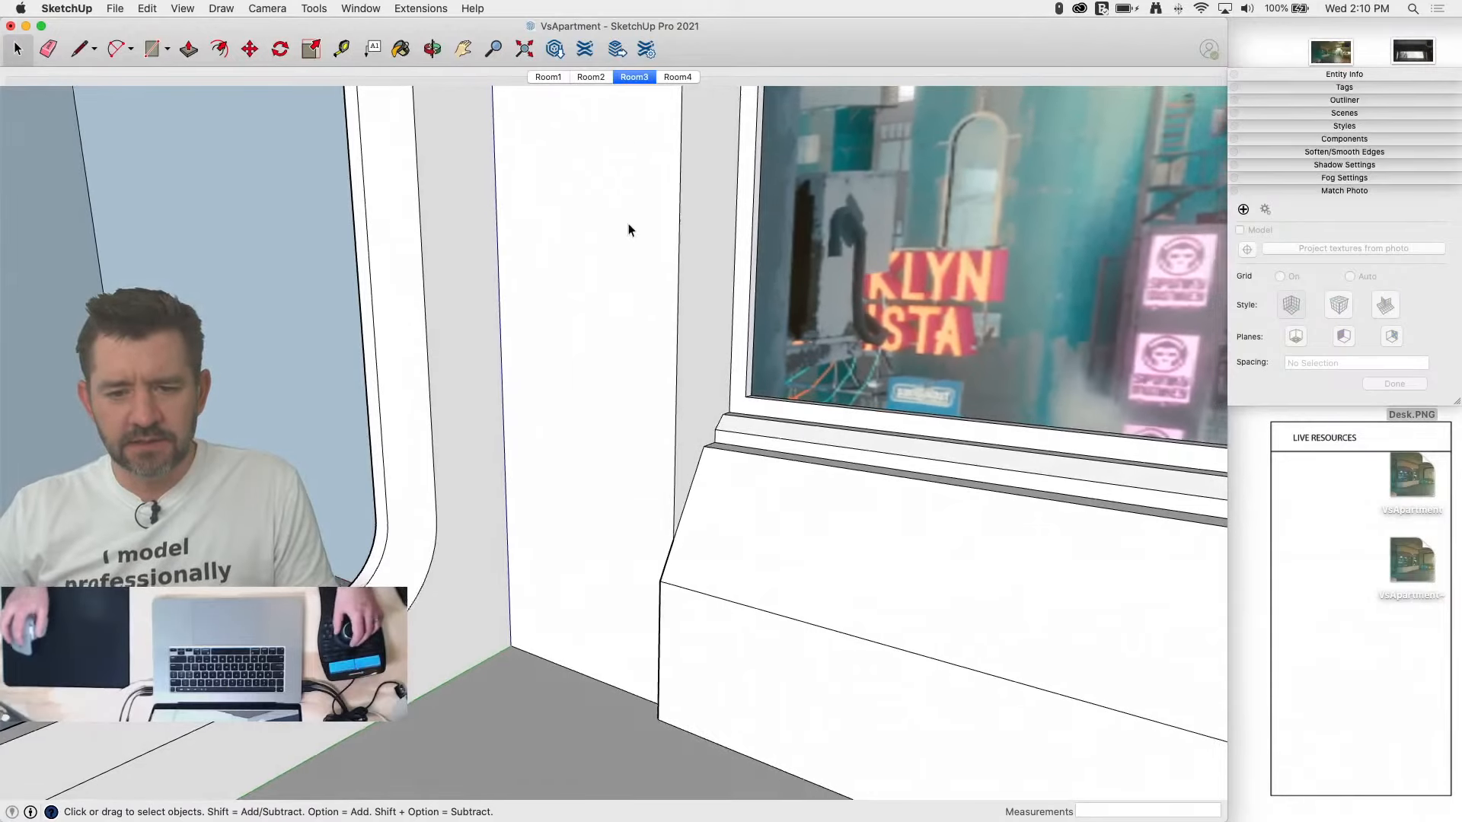
click(678, 76)
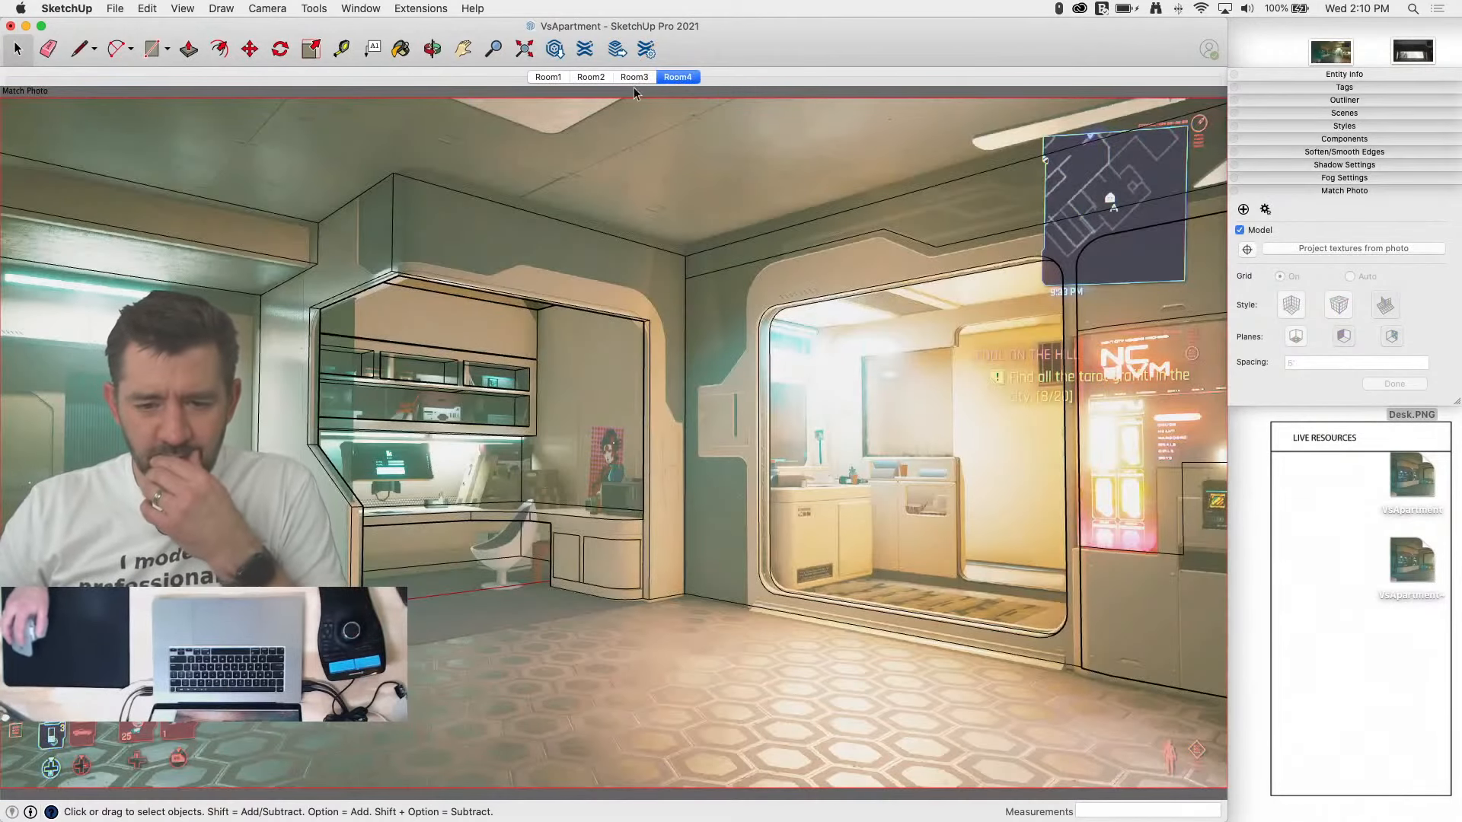
click(640, 78)
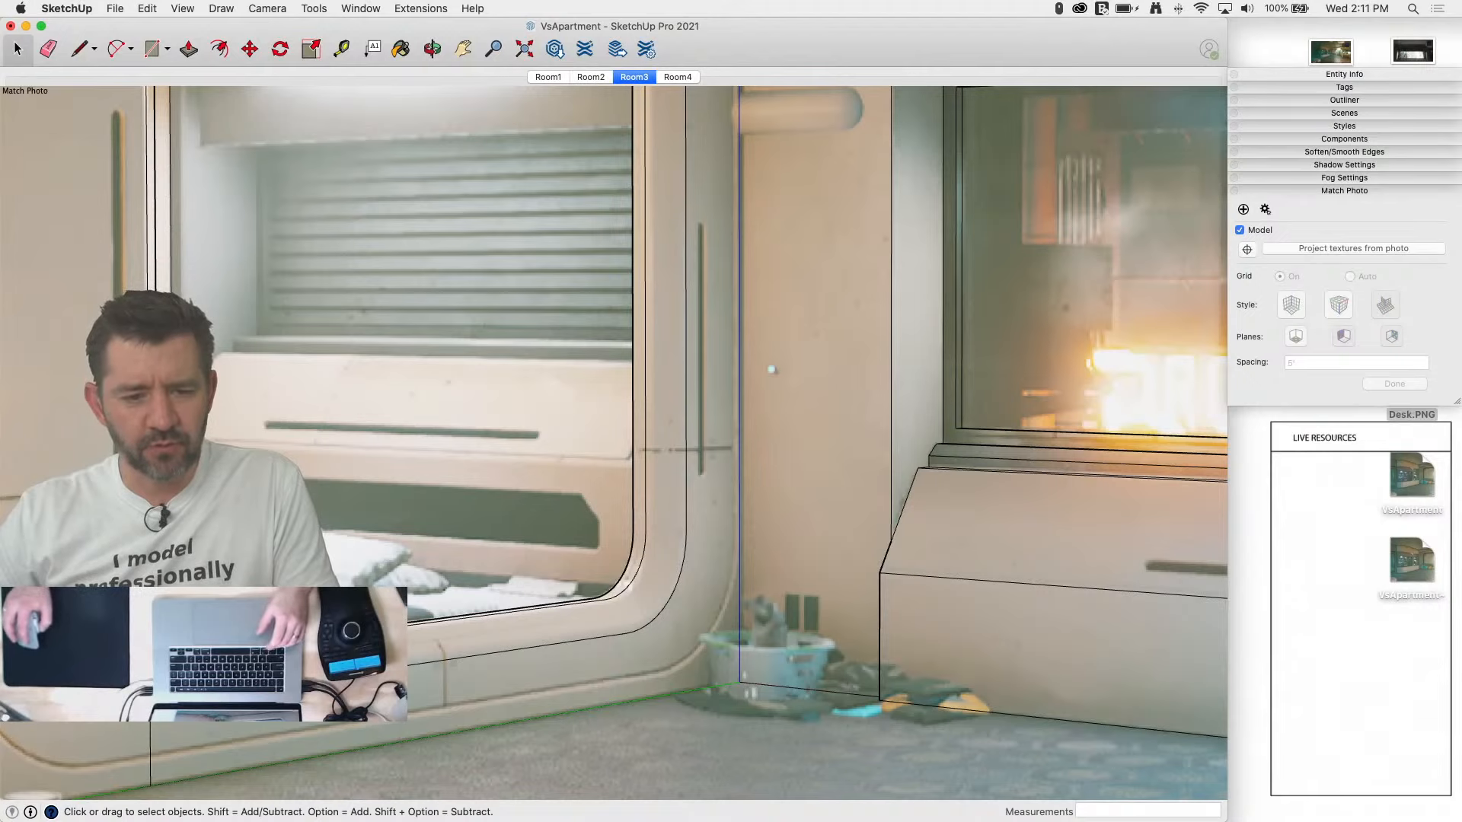
Step: Draw the vertical side edge of the shutter niche on the side room's back wall, matched to the Room3 photo
scroll(226, 391, down, 5)
scroll(226, 391, up, 2)
key(l)
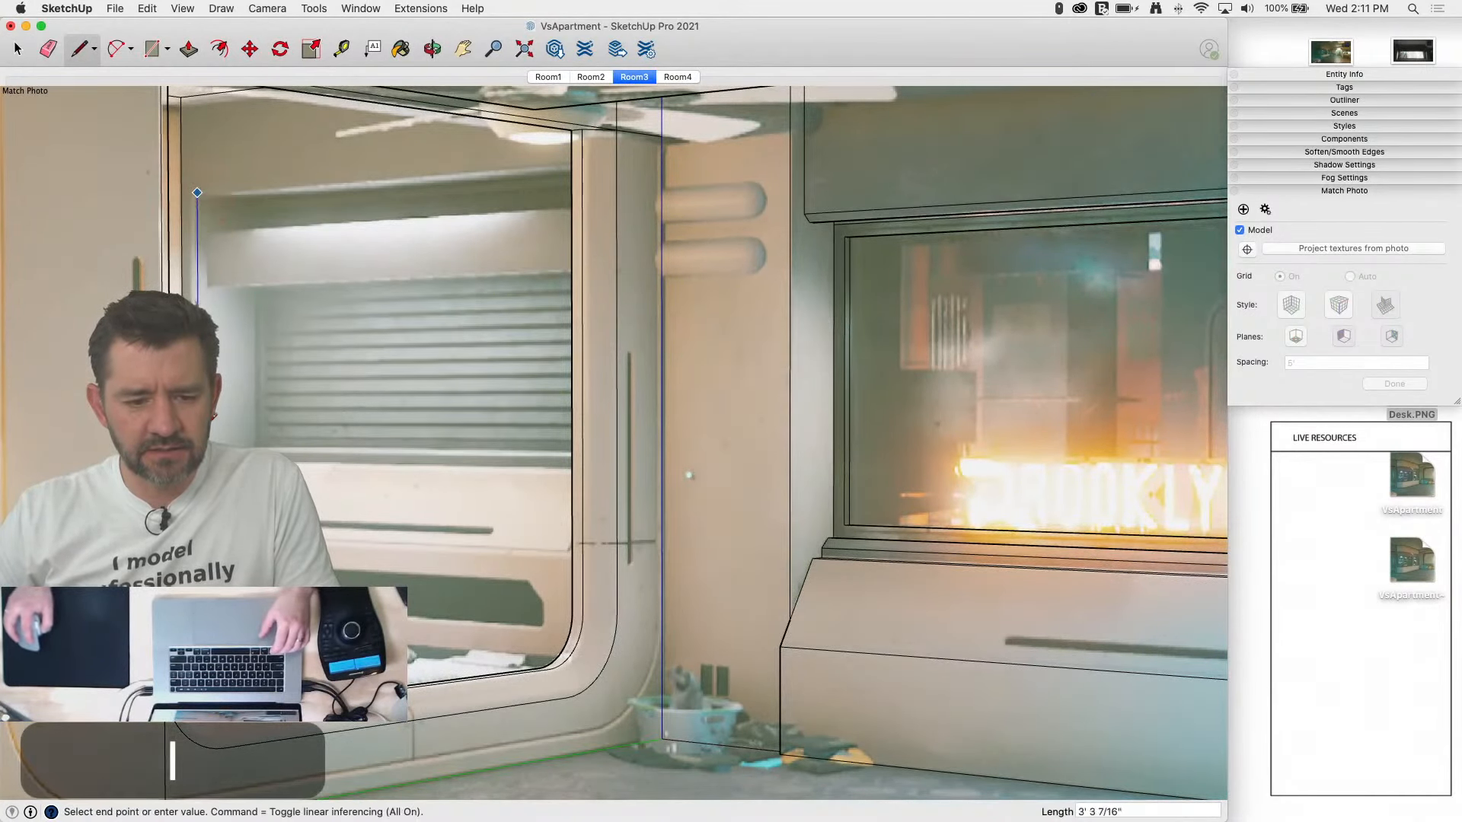
key(Escape)
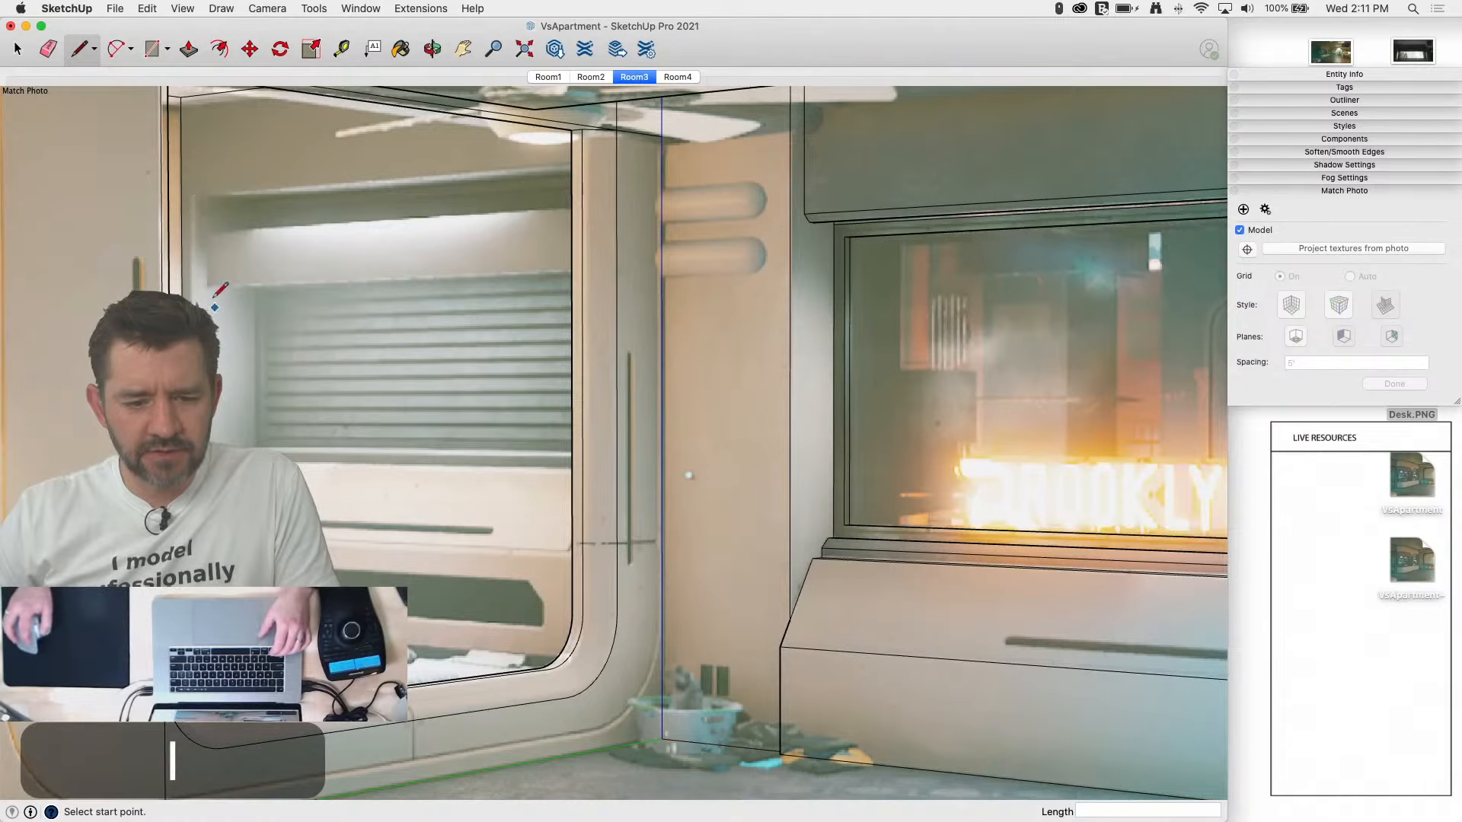
click(191, 190)
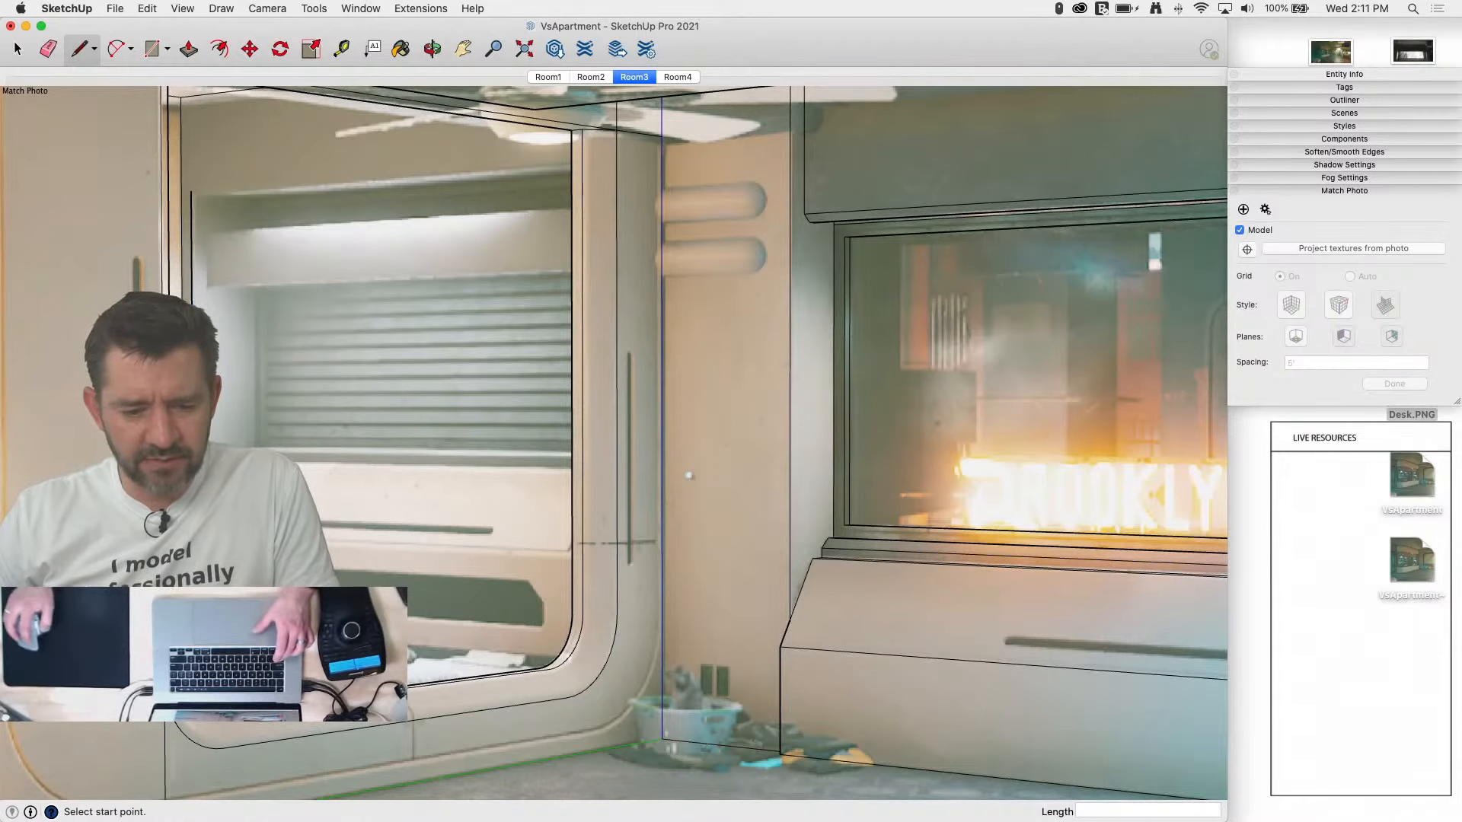
Step: Draw a line about 9' 3" long across the back wall along the lower edge of the sloped panel
scroll(227, 532, up, 3)
scroll(198, 533, up, 2)
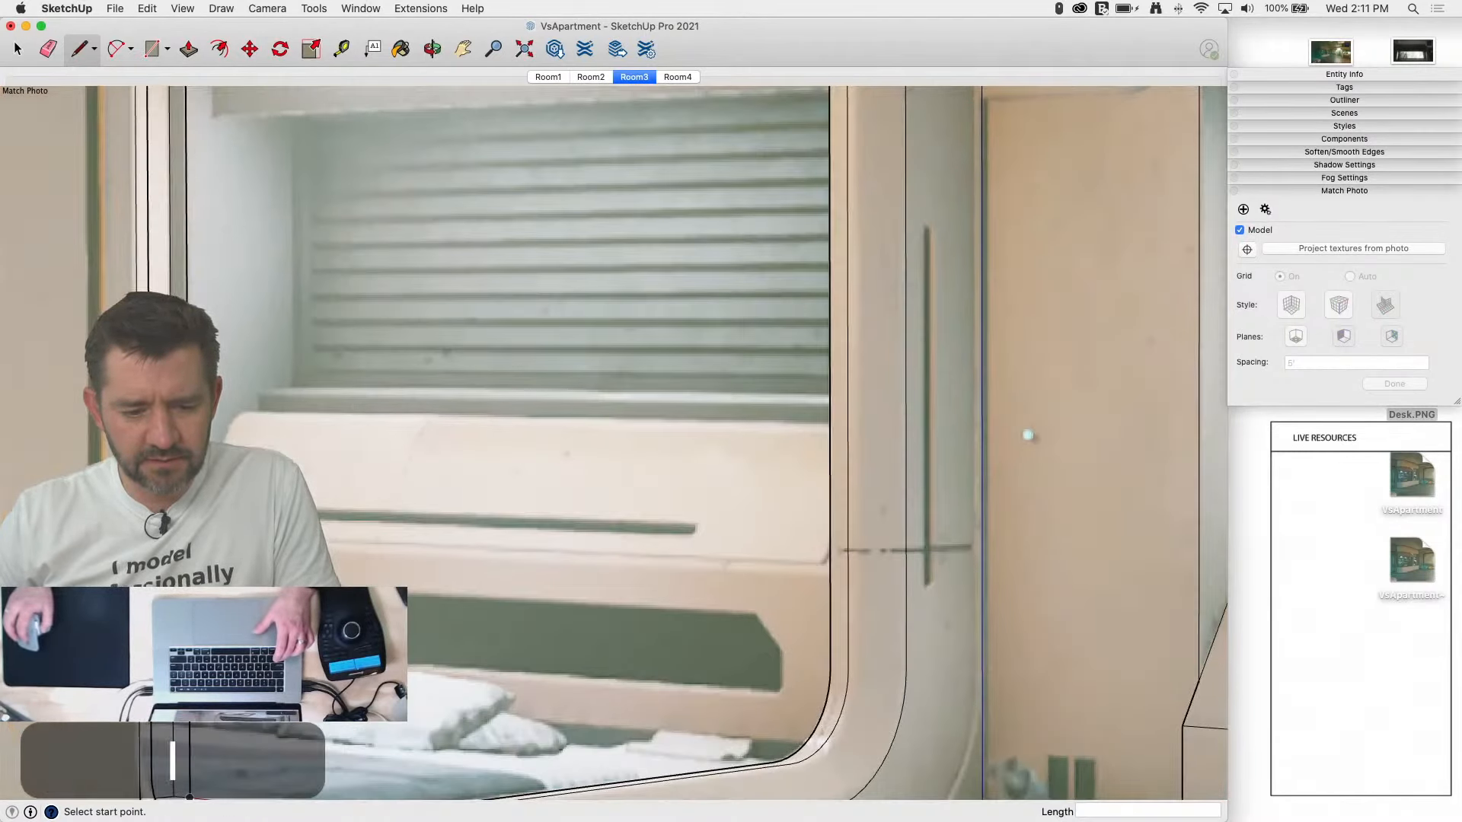
click(191, 540)
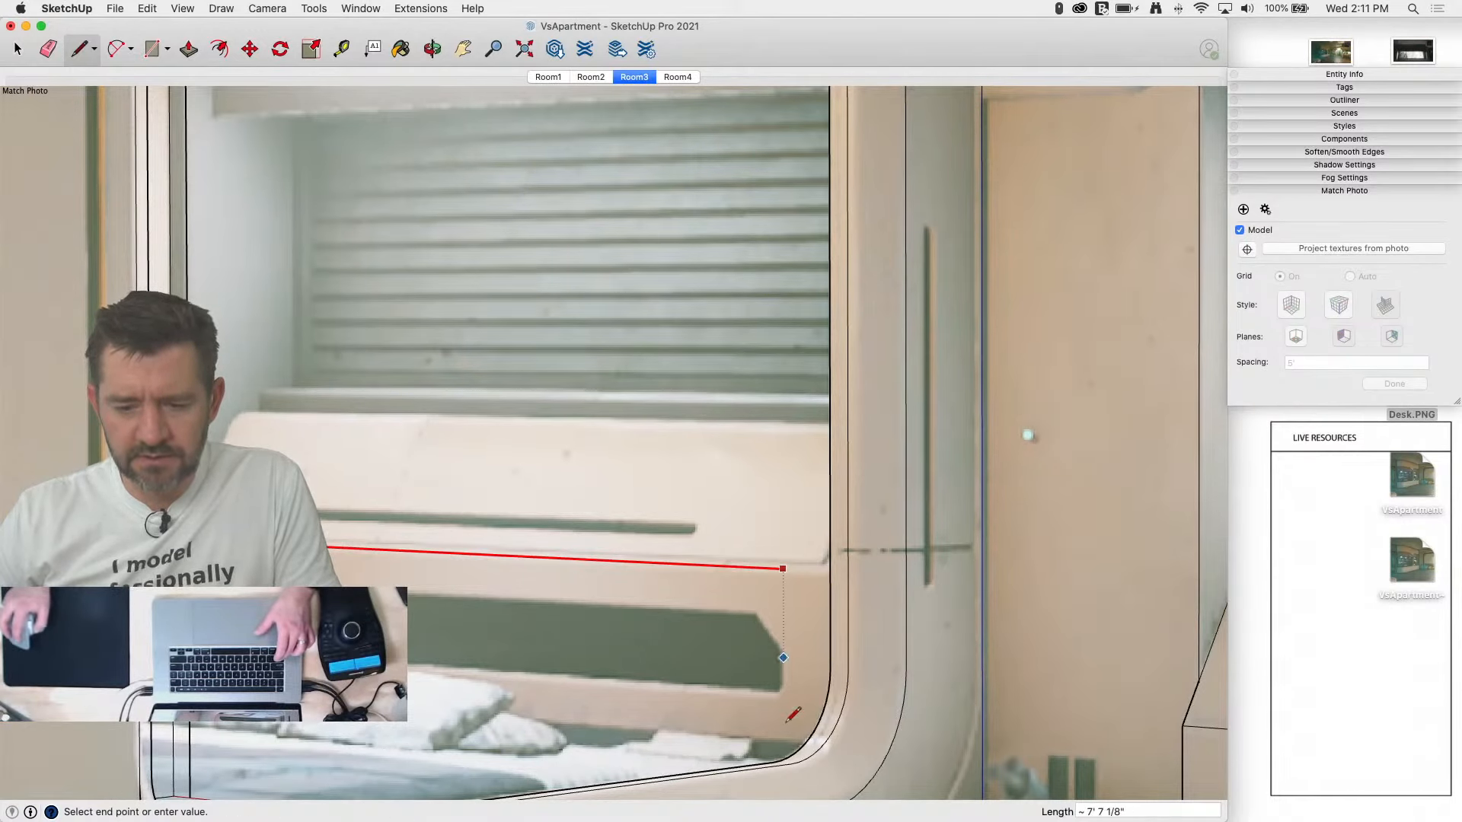
scroll(781, 702, down, 3)
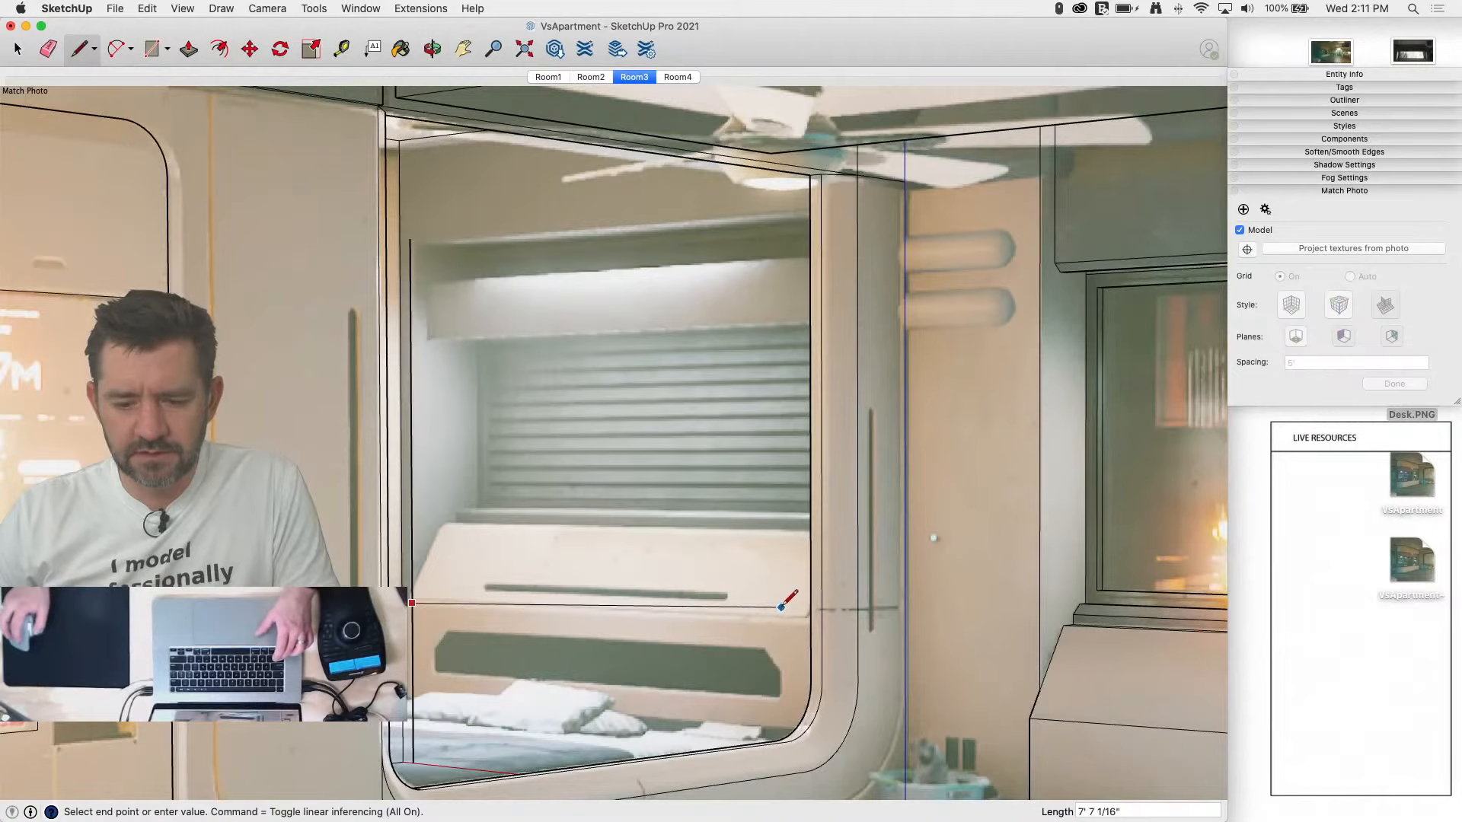
click(814, 166)
Step: Trace the sloped panel's slanted end and its upper edge across the back wall, the upper edge about 8' 6 3/4" long
scroll(365, 567, up, 4)
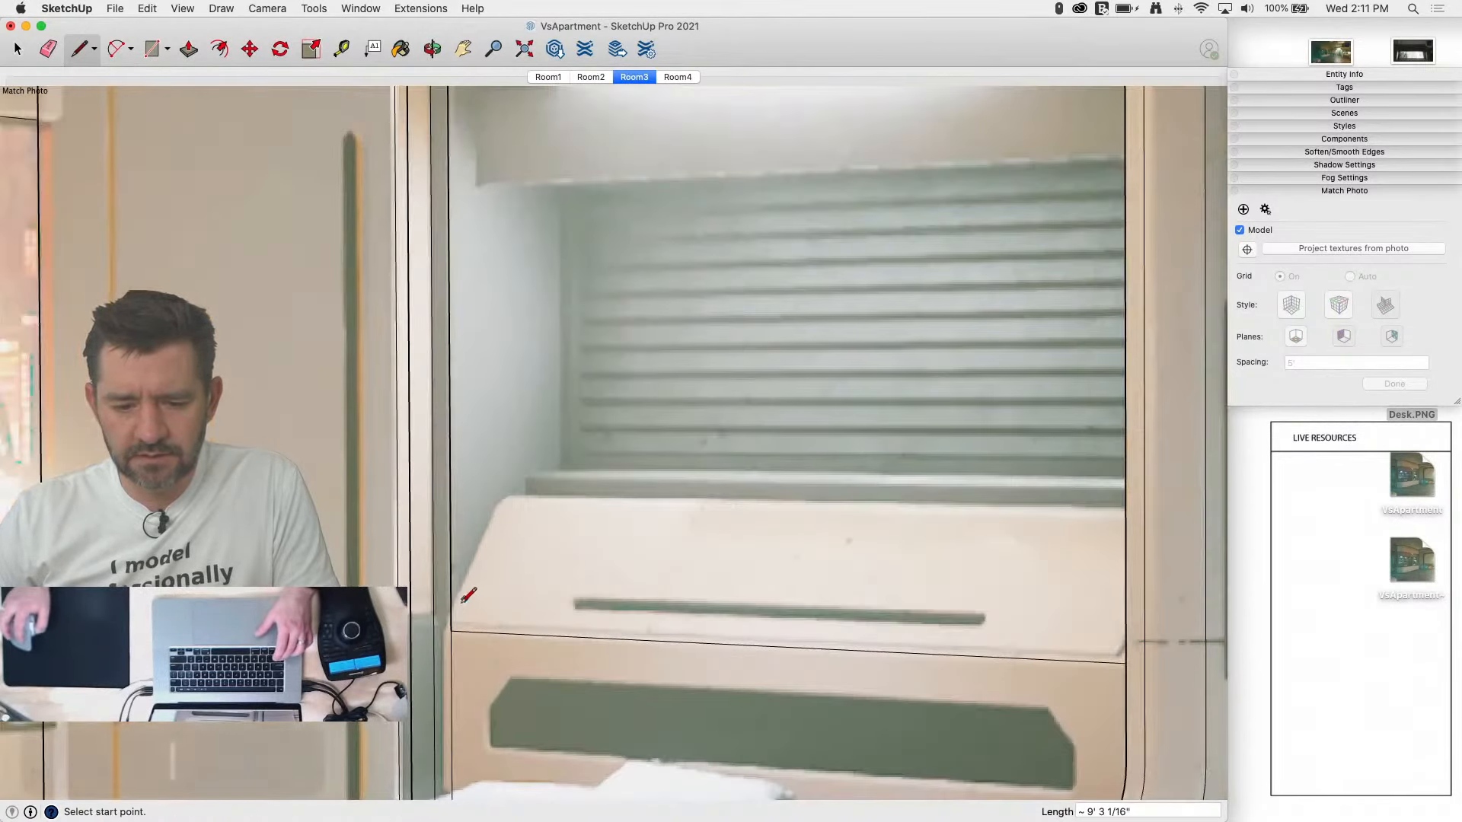
click(450, 629)
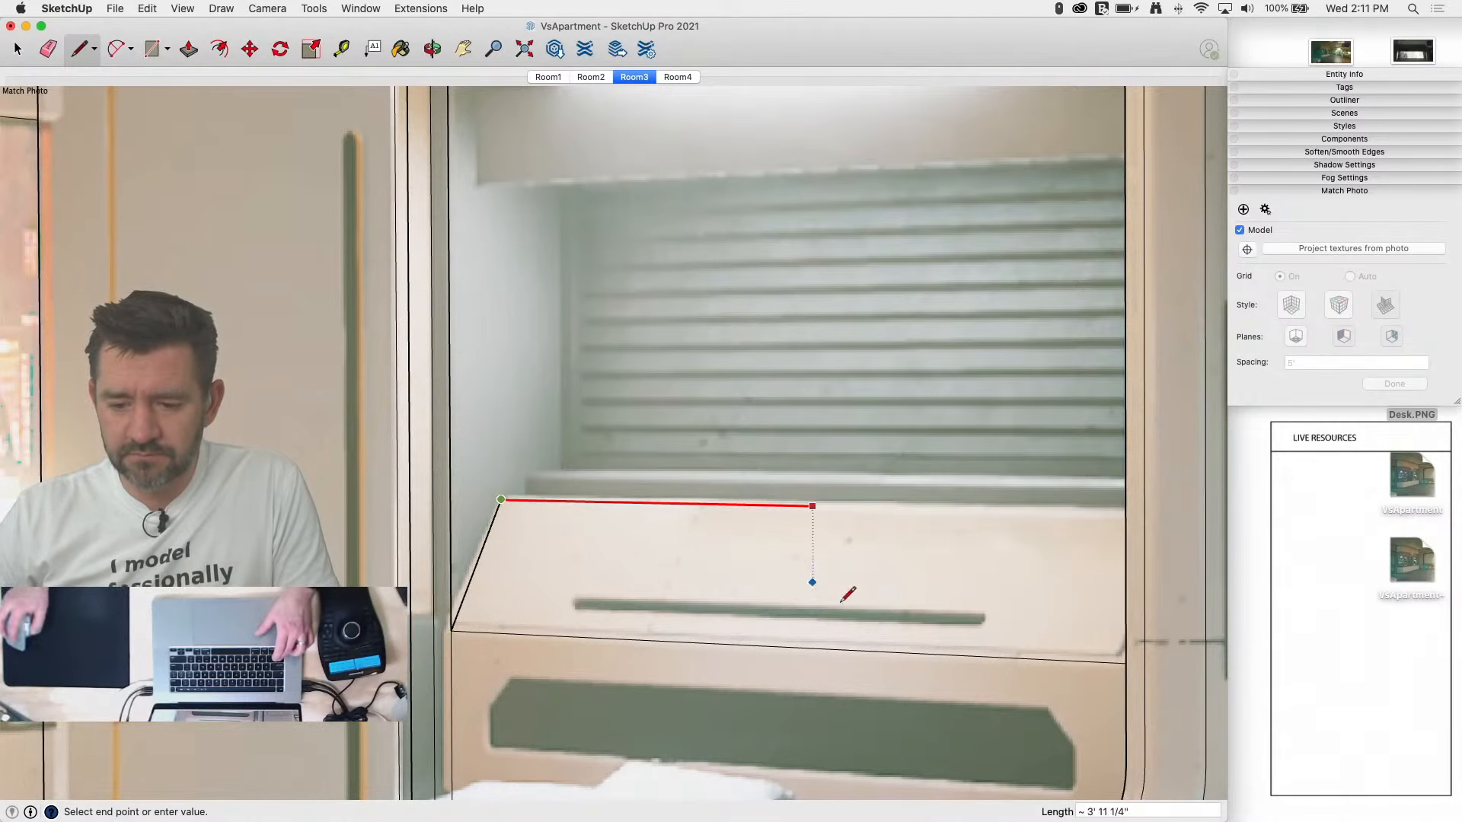
scroll(883, 545, down, 2)
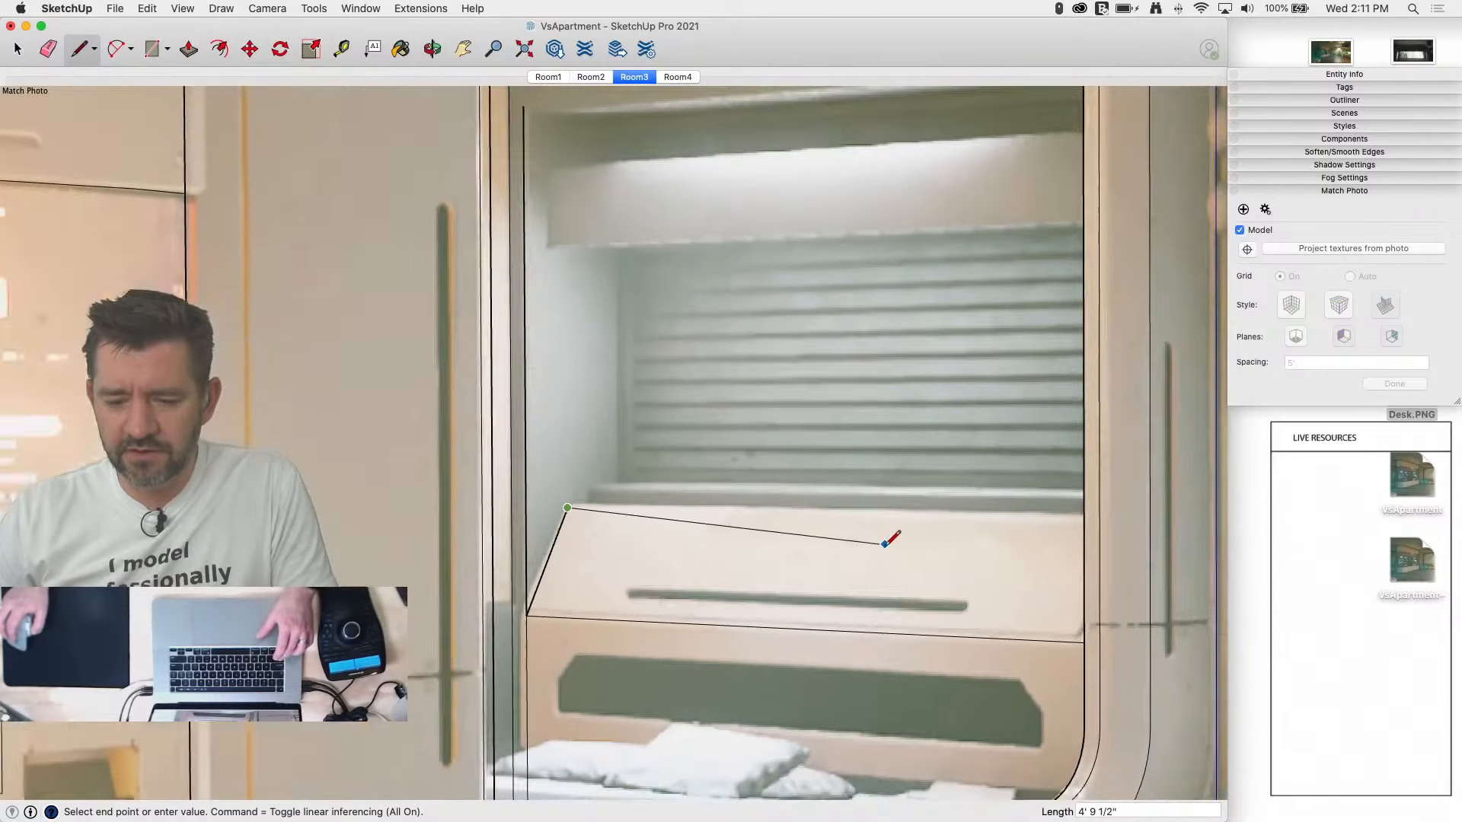
scroll(986, 401, down, 2)
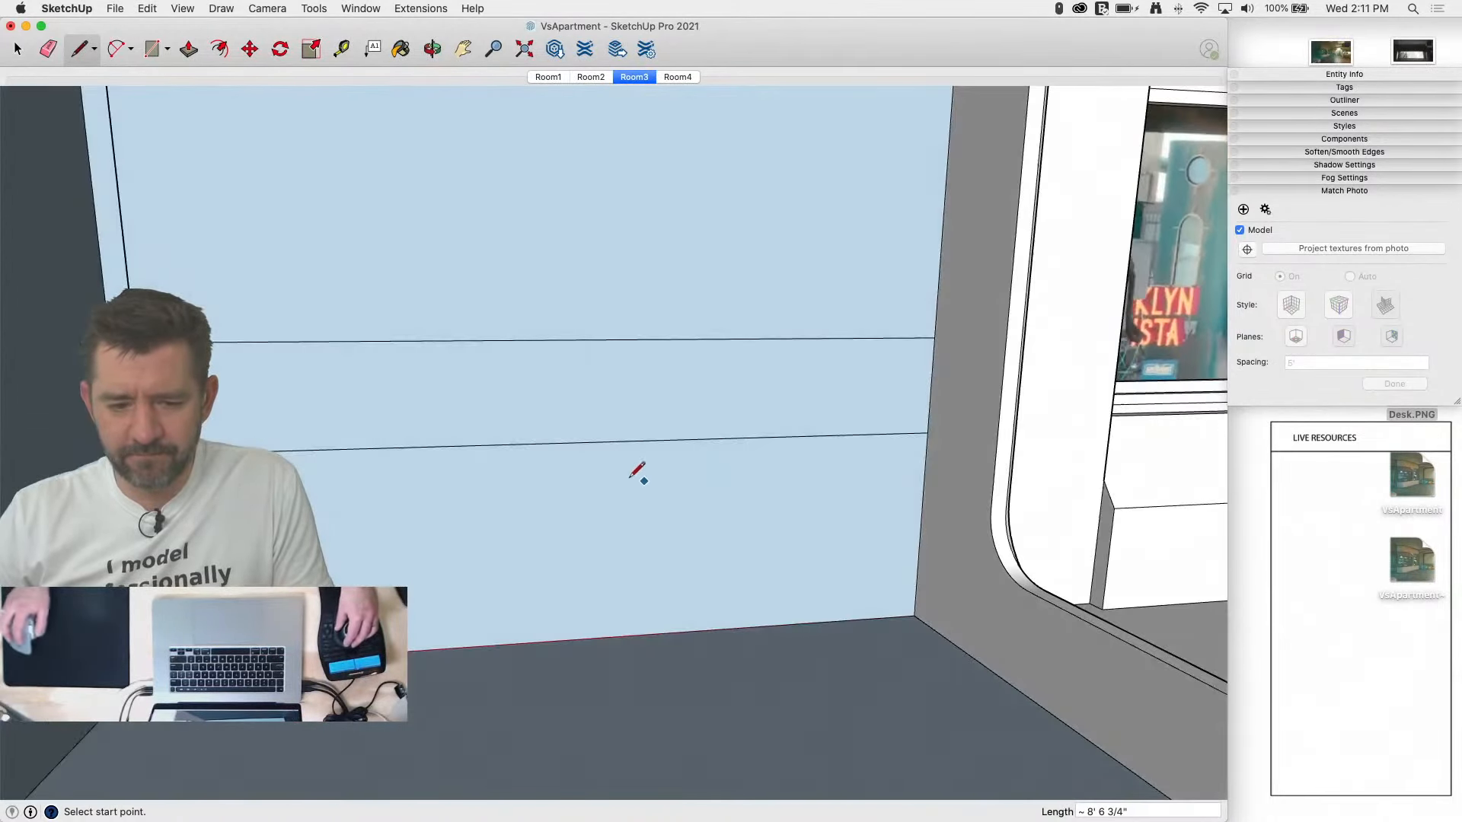
Step: Erase the slanted end line and extend the panel's upper edge to the niche's vertical side edge
middle_drag(421, 453, 257, 427)
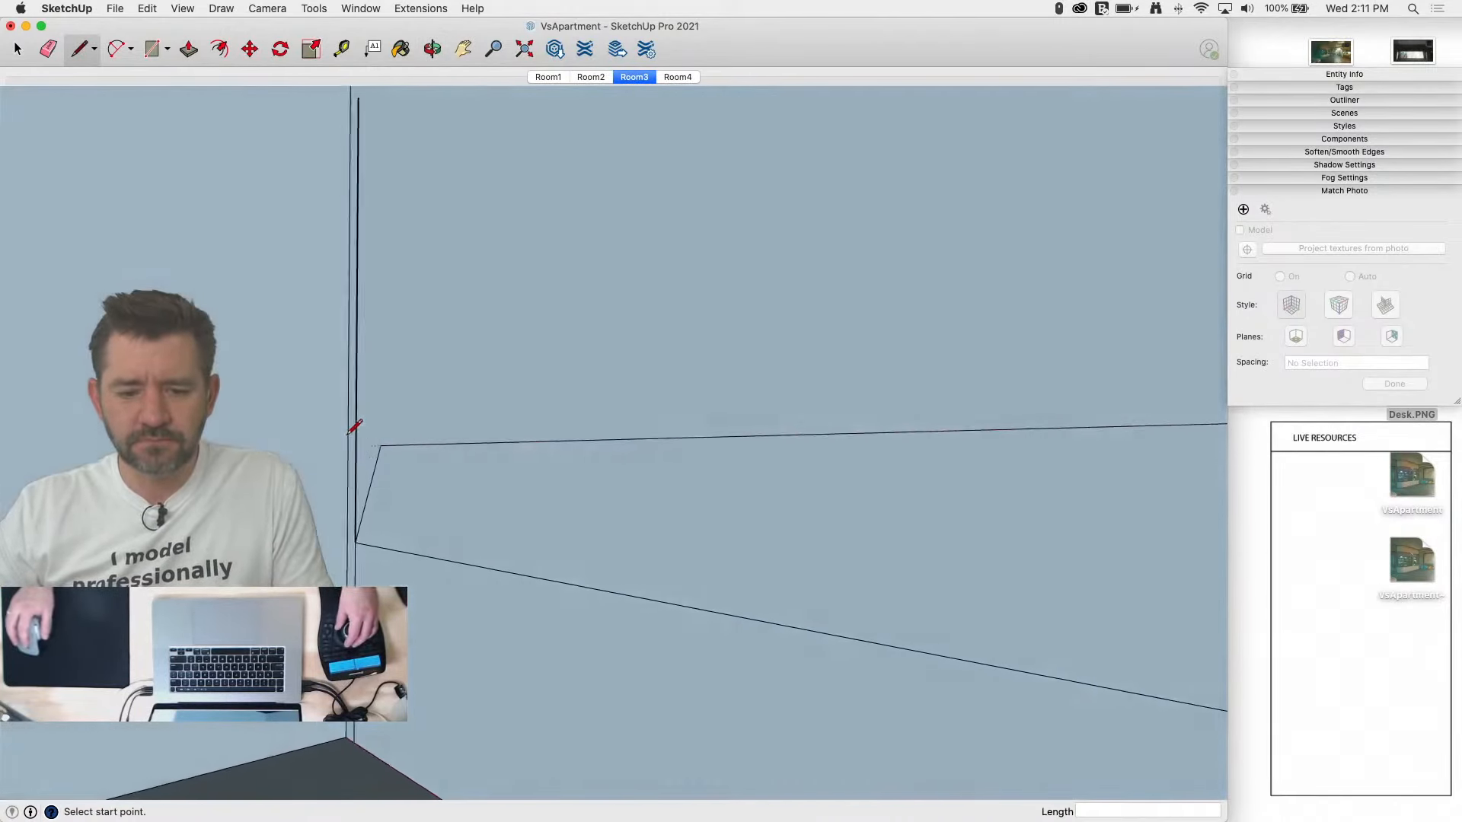
key(e)
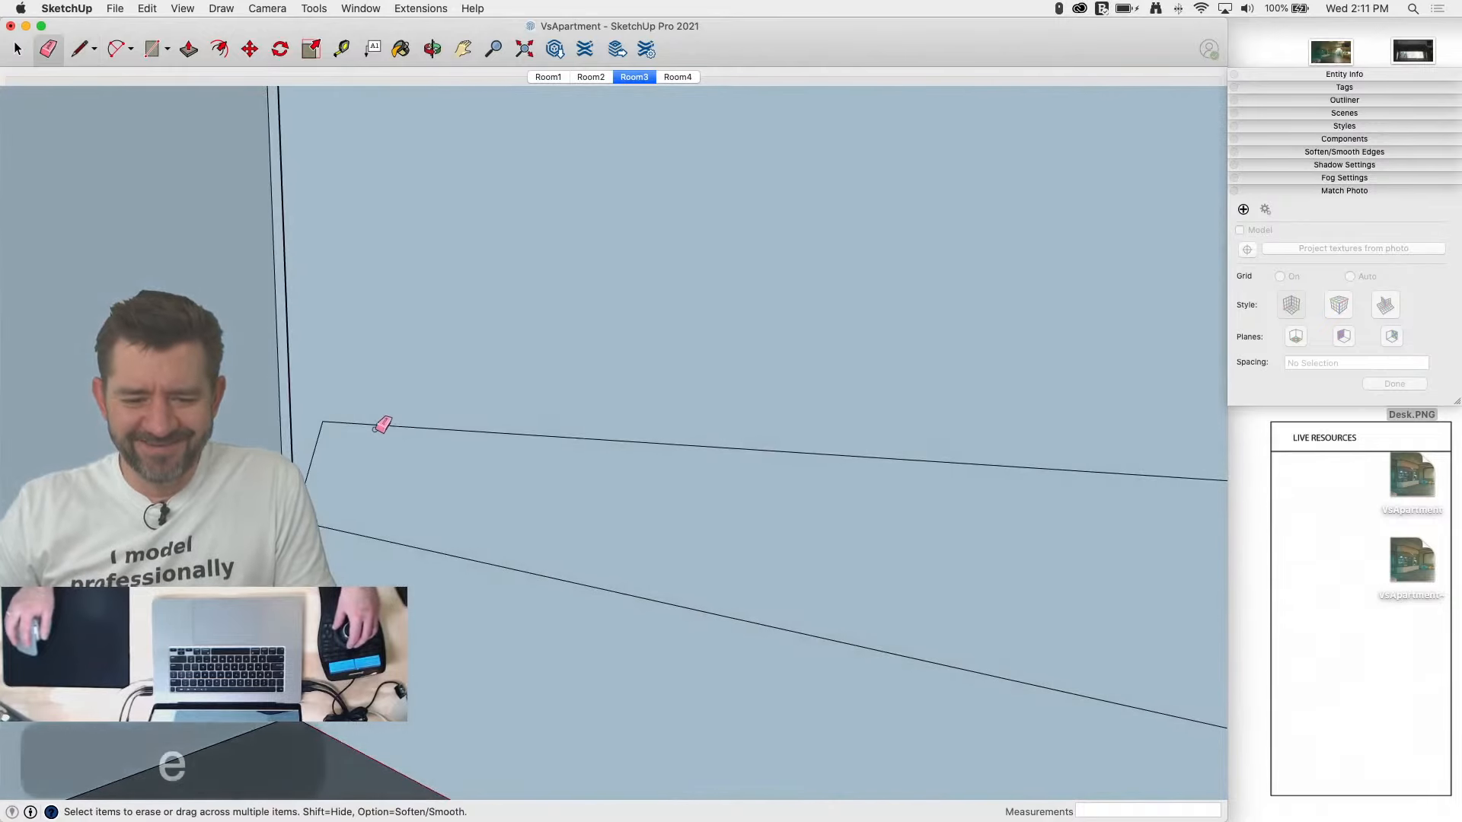
click(318, 440)
key(l)
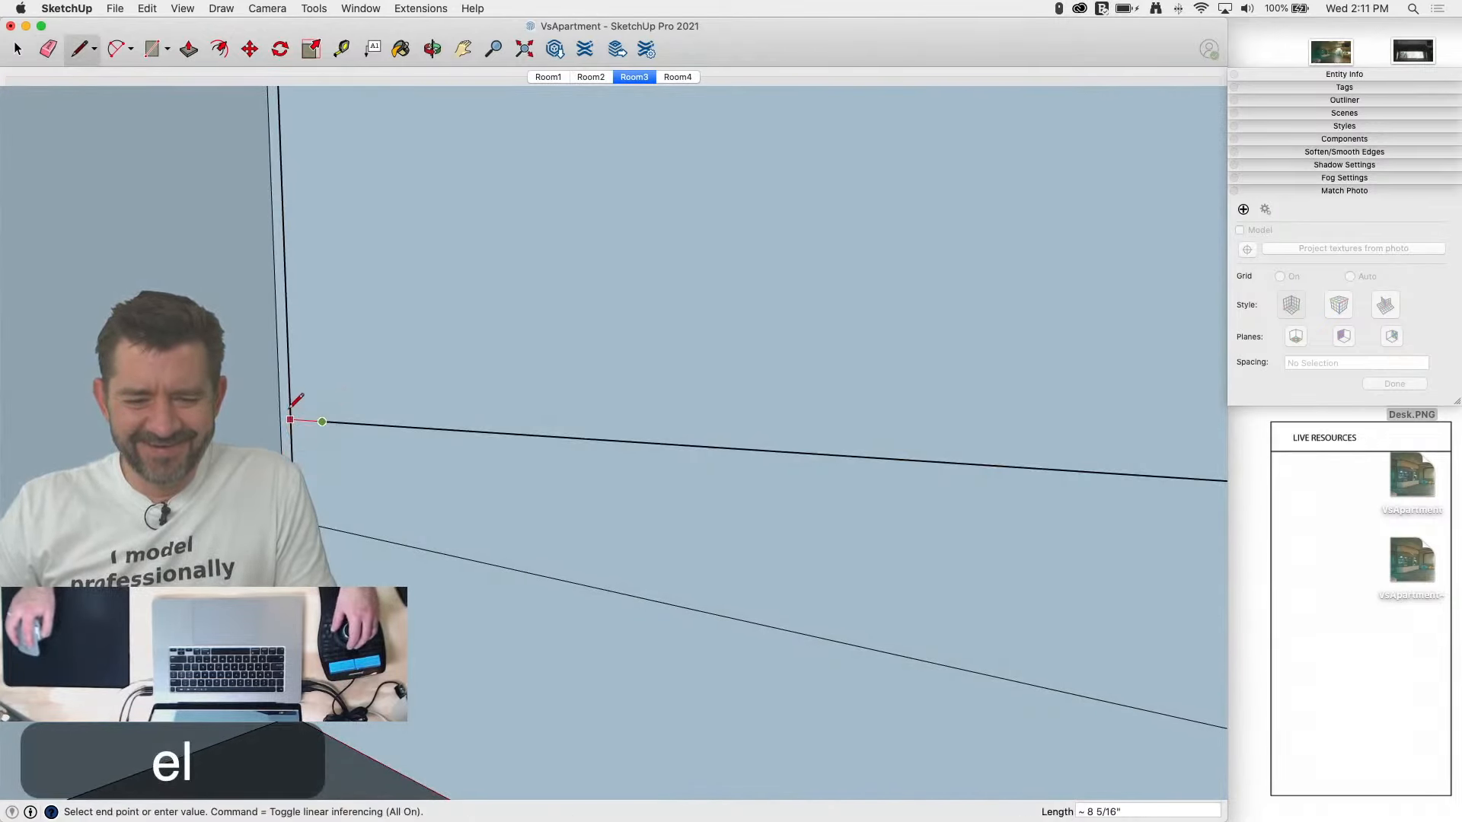
click(288, 417)
Step: Draw the niche's top edge from the upper end of its vertical side edge across to the opposite wall corner
key(e)
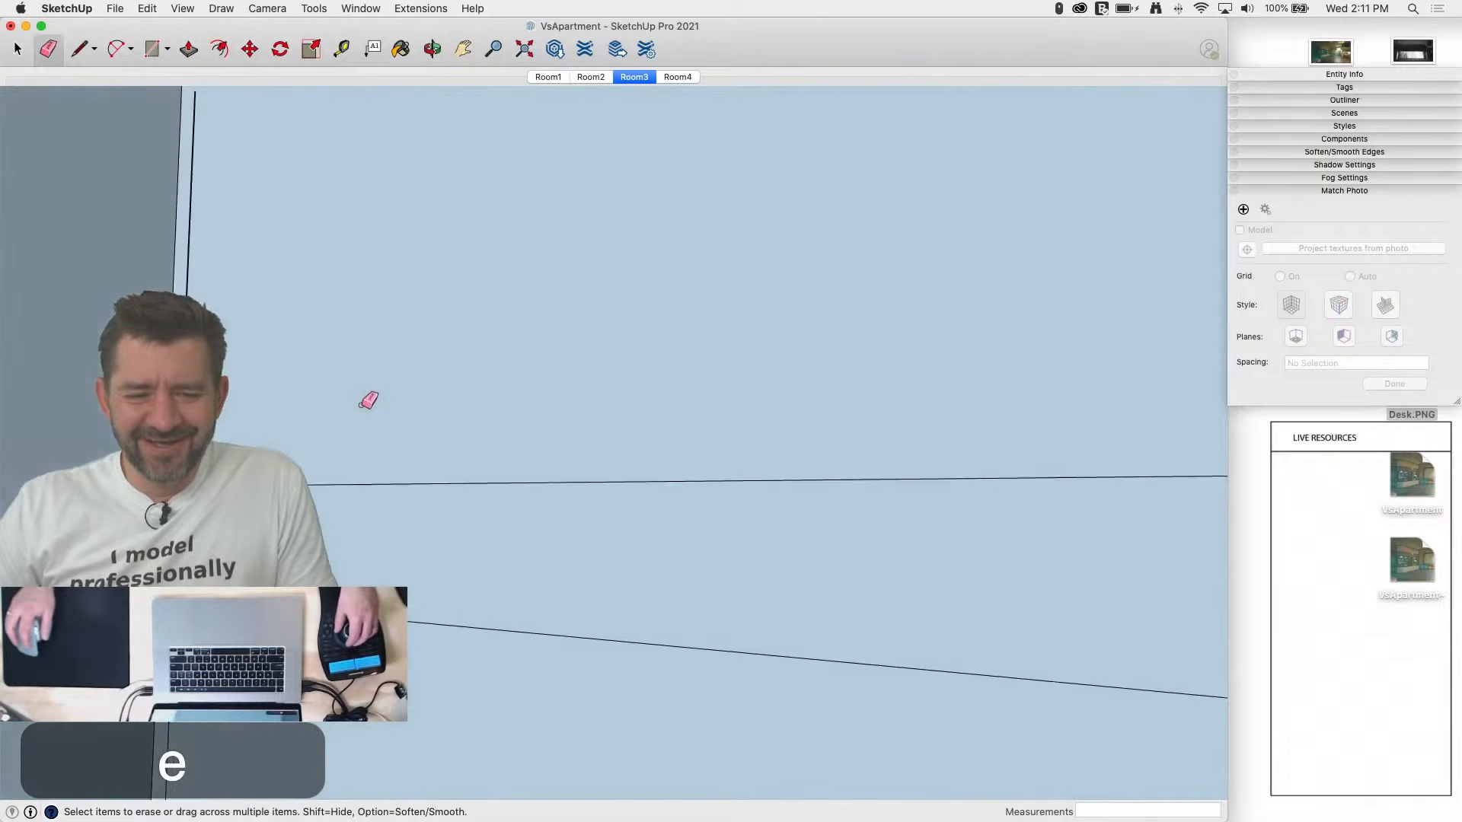
key(l)
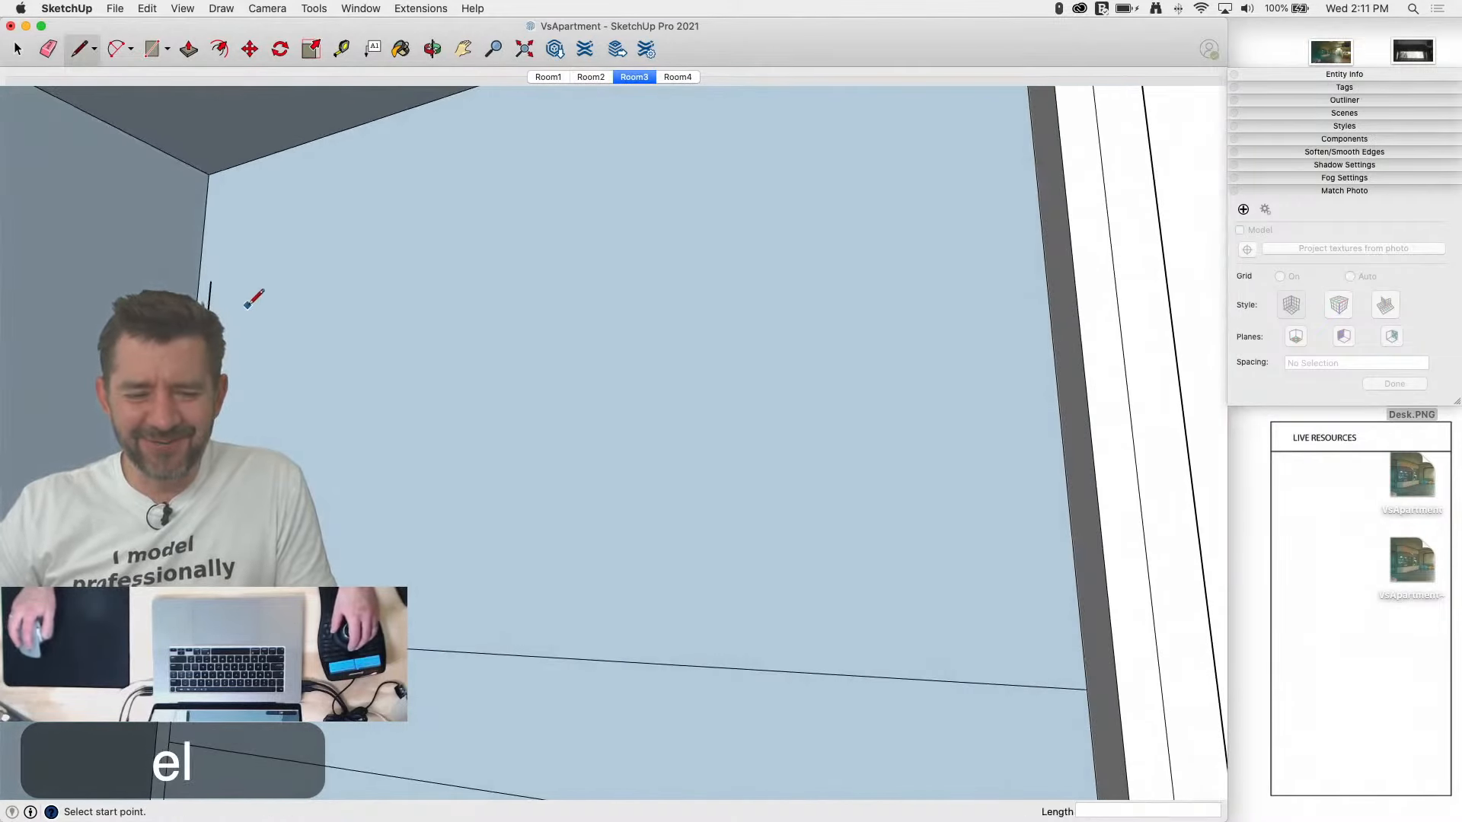
click(212, 281)
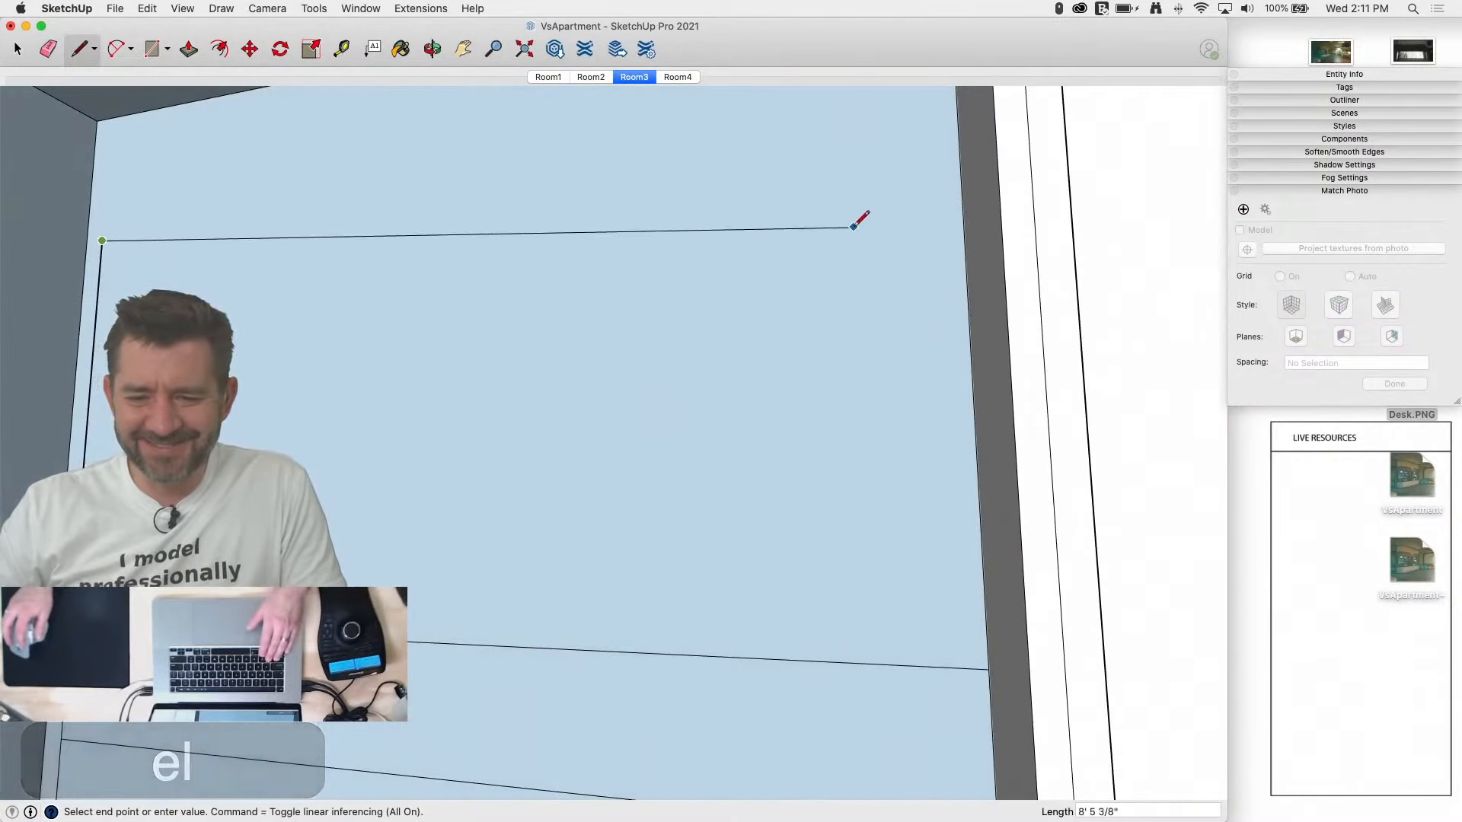
click(1005, 301)
key(space)
key(l)
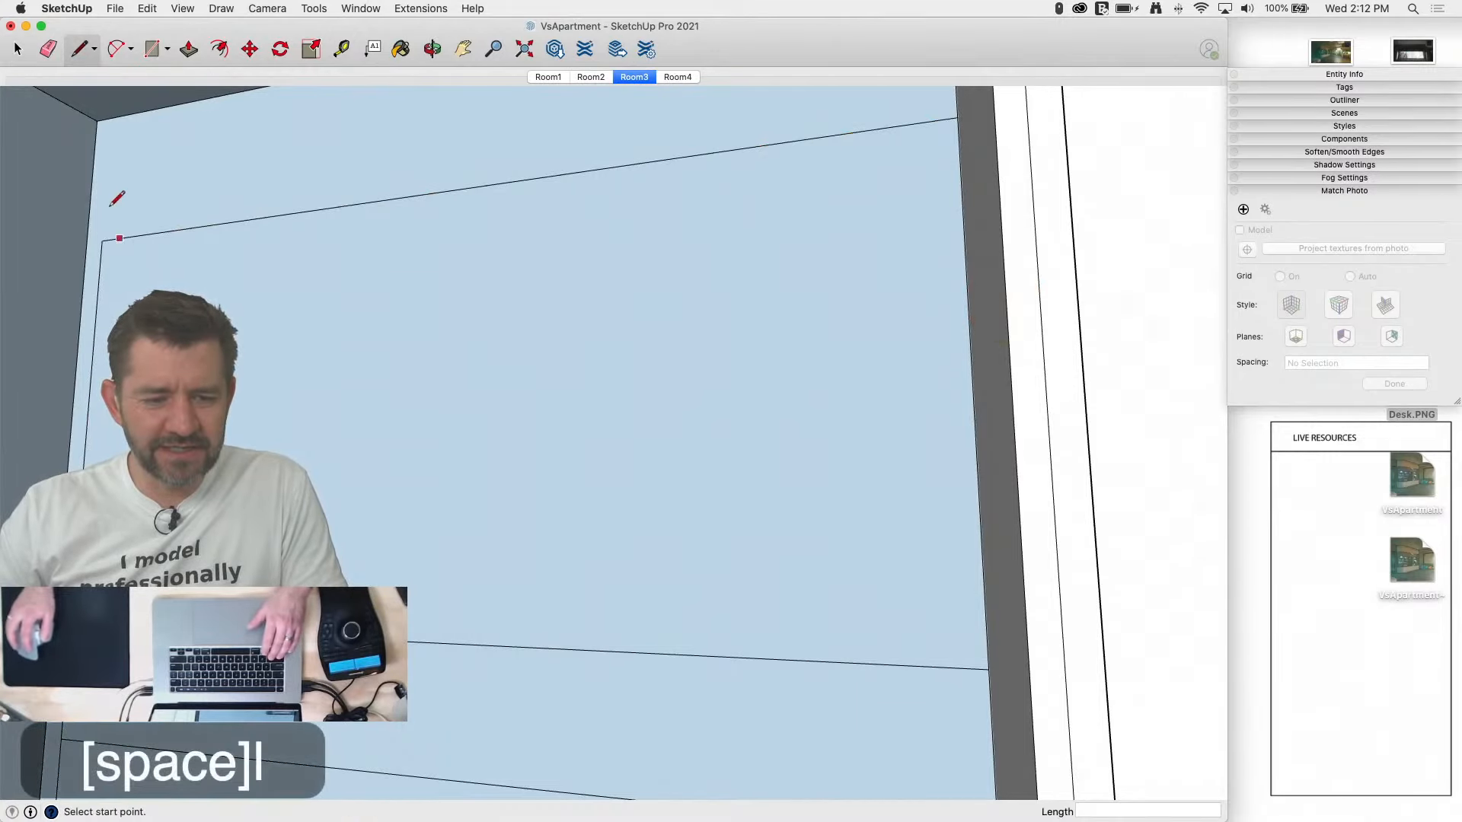
Step: Copy the narrow strip beside the niche to the opposite end of the back wall and erase the leftover edges
key(space)
click(90, 271)
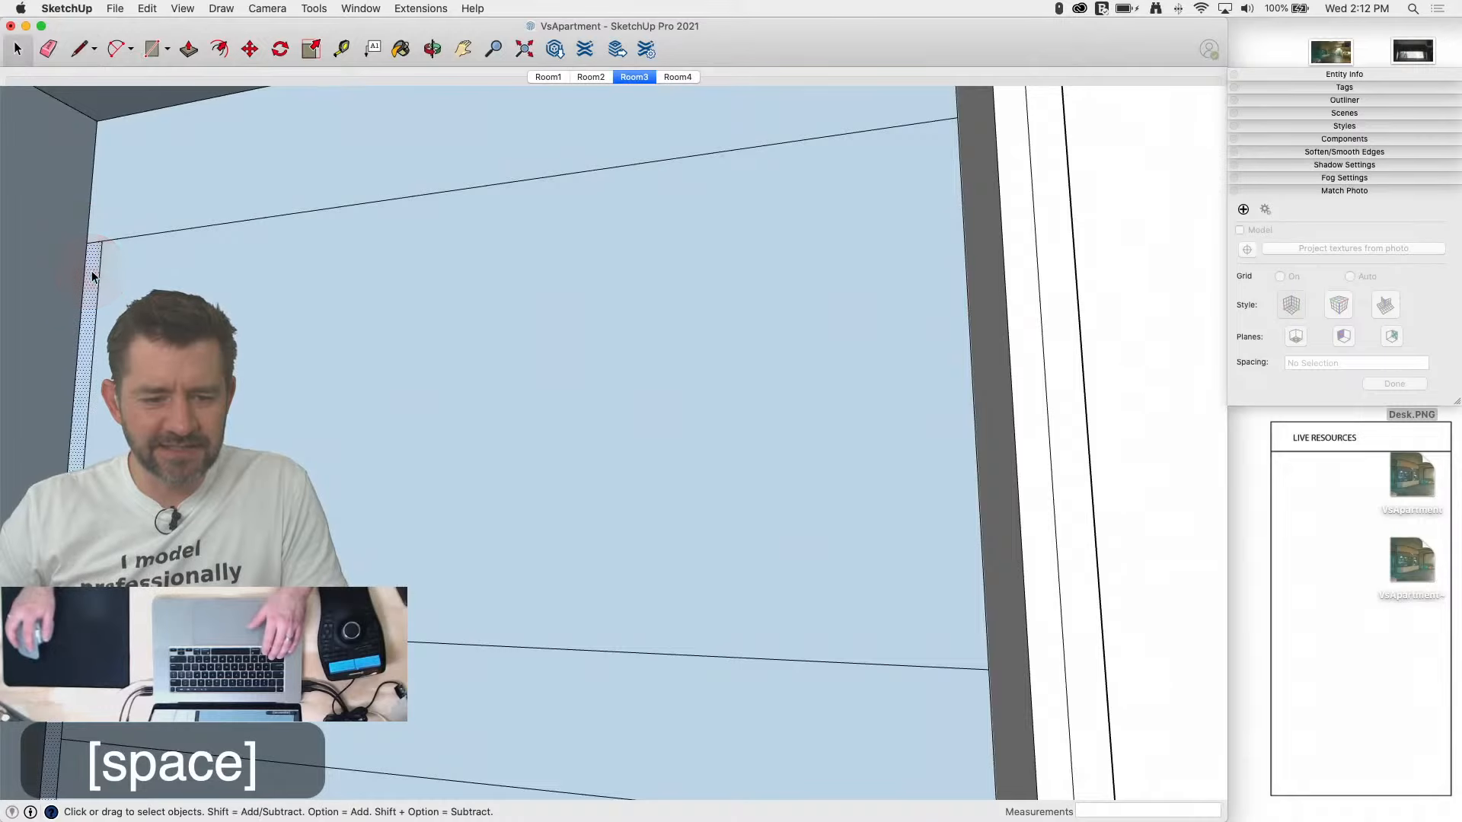
key(m)
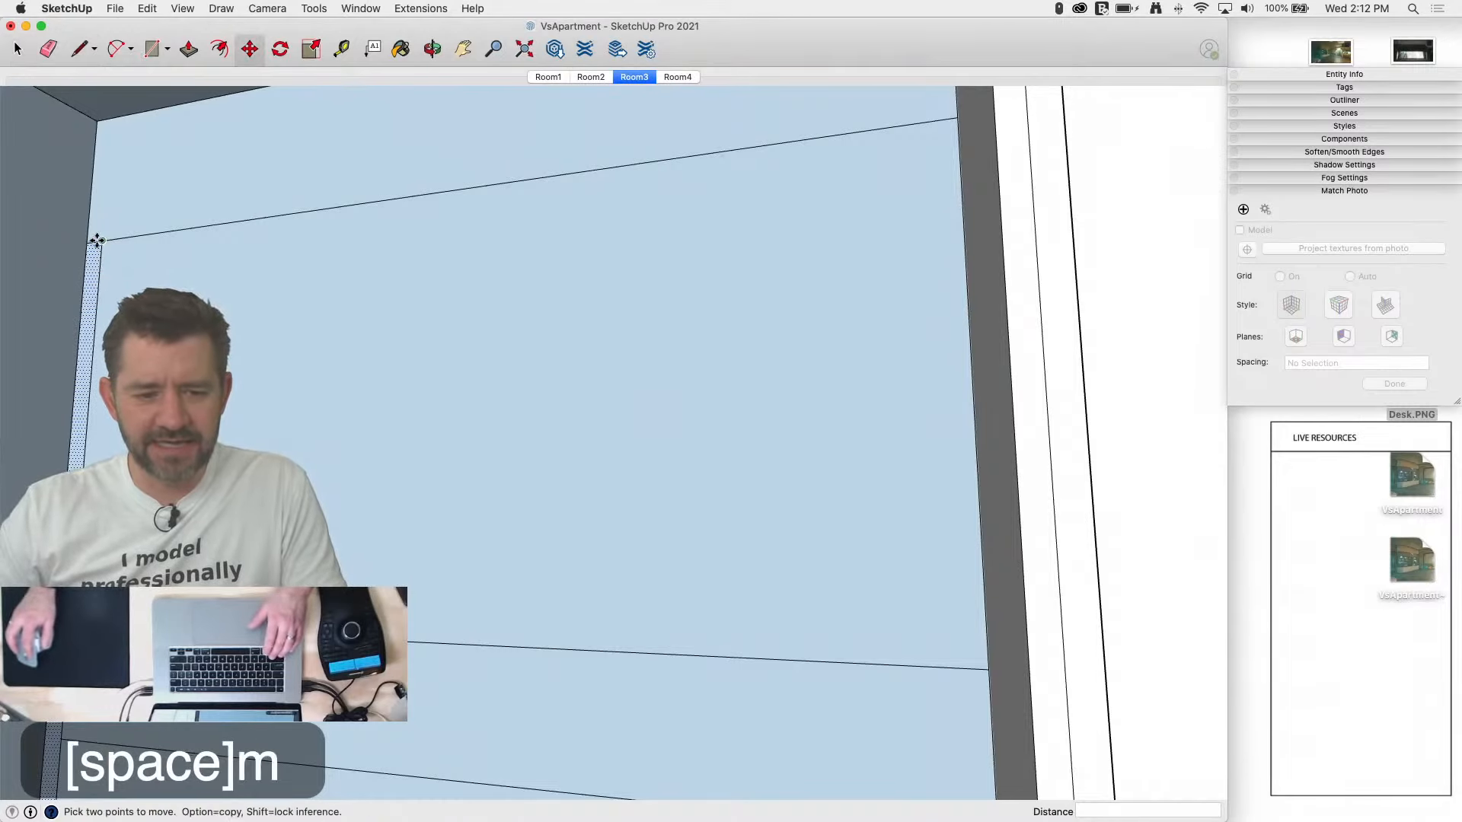
click(91, 242)
key(alt)
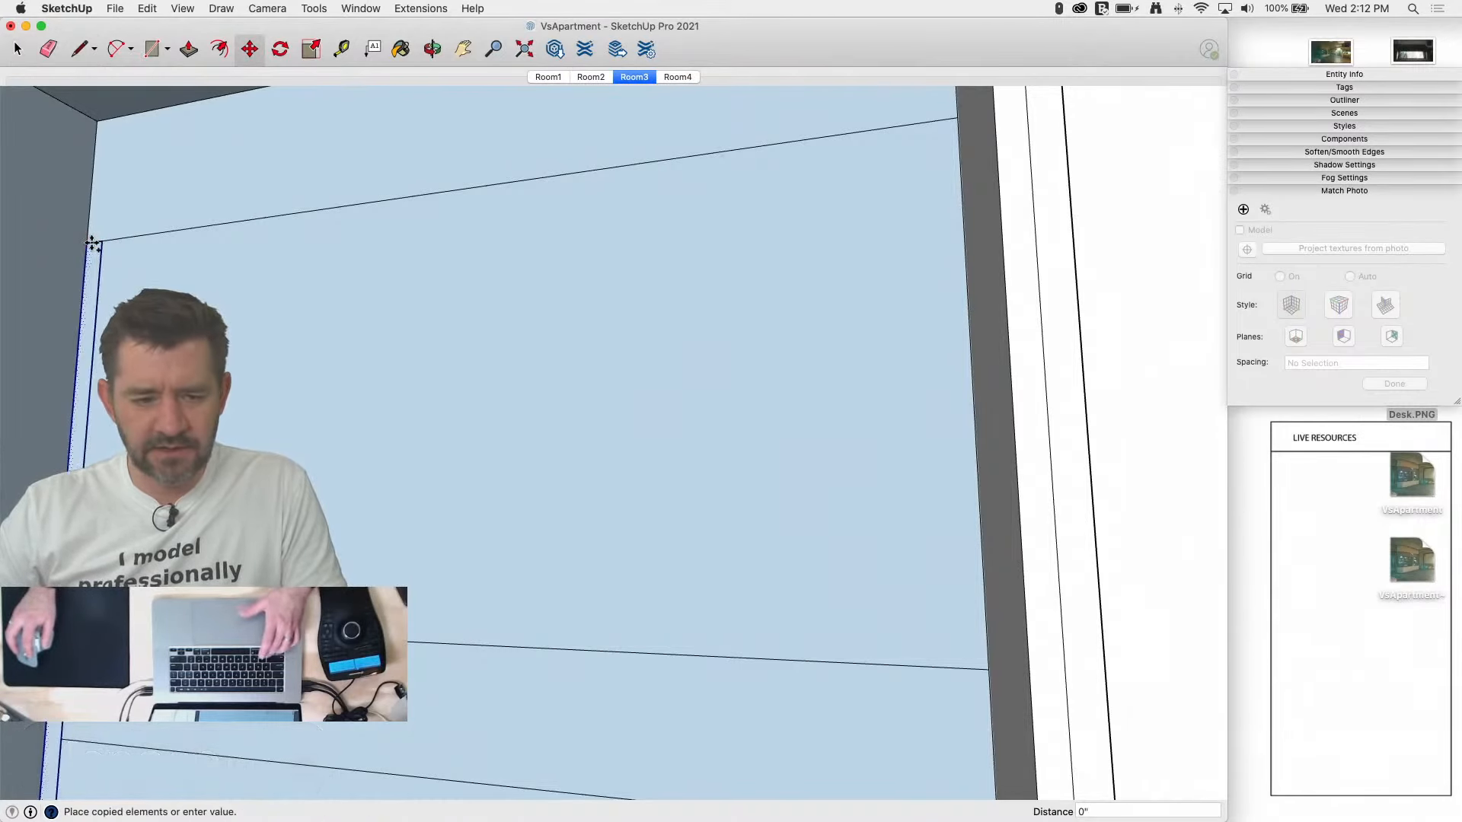
key(Escape)
click(93, 242)
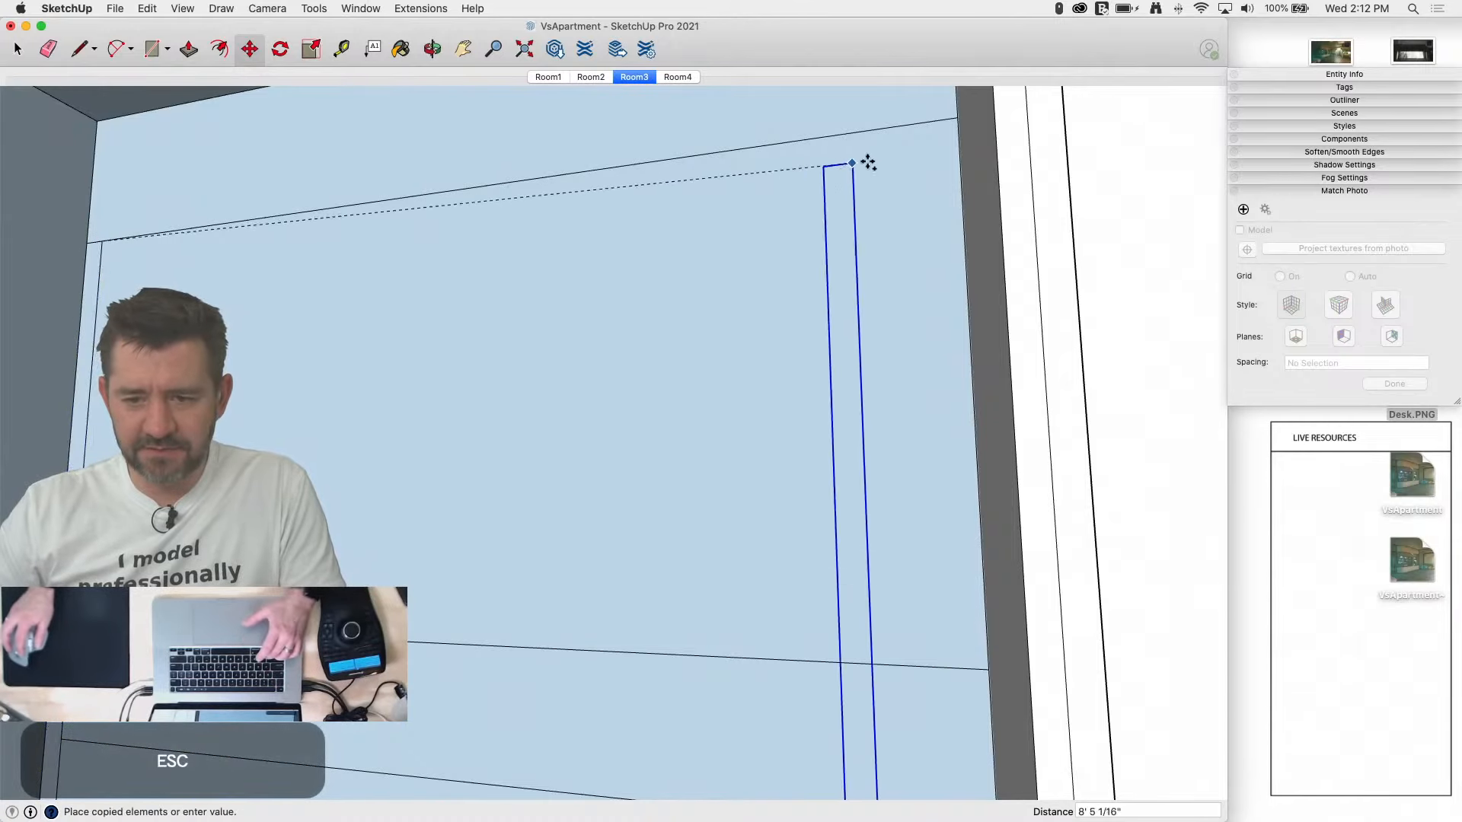
click(949, 120)
key(e)
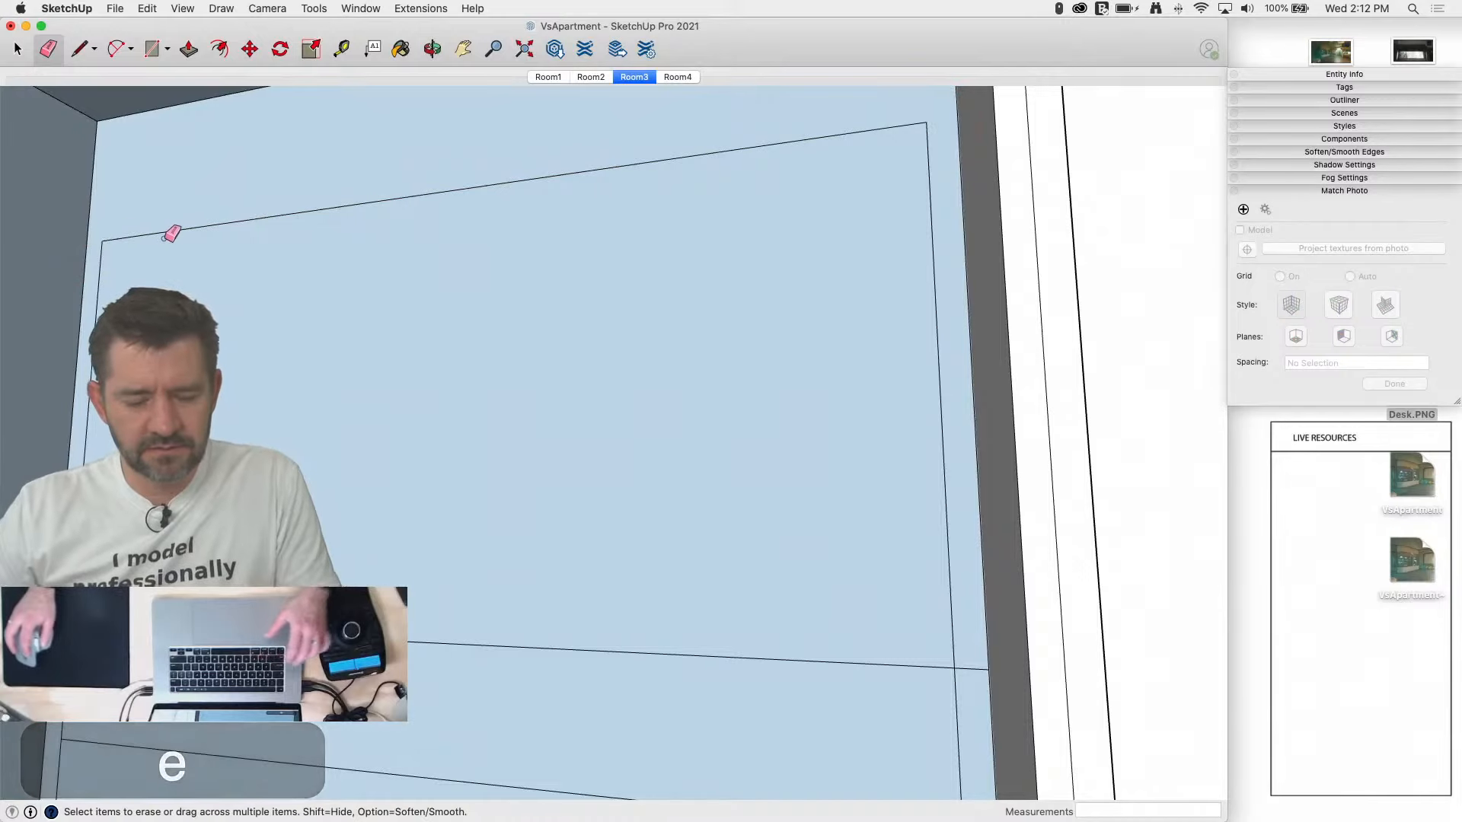
key(space)
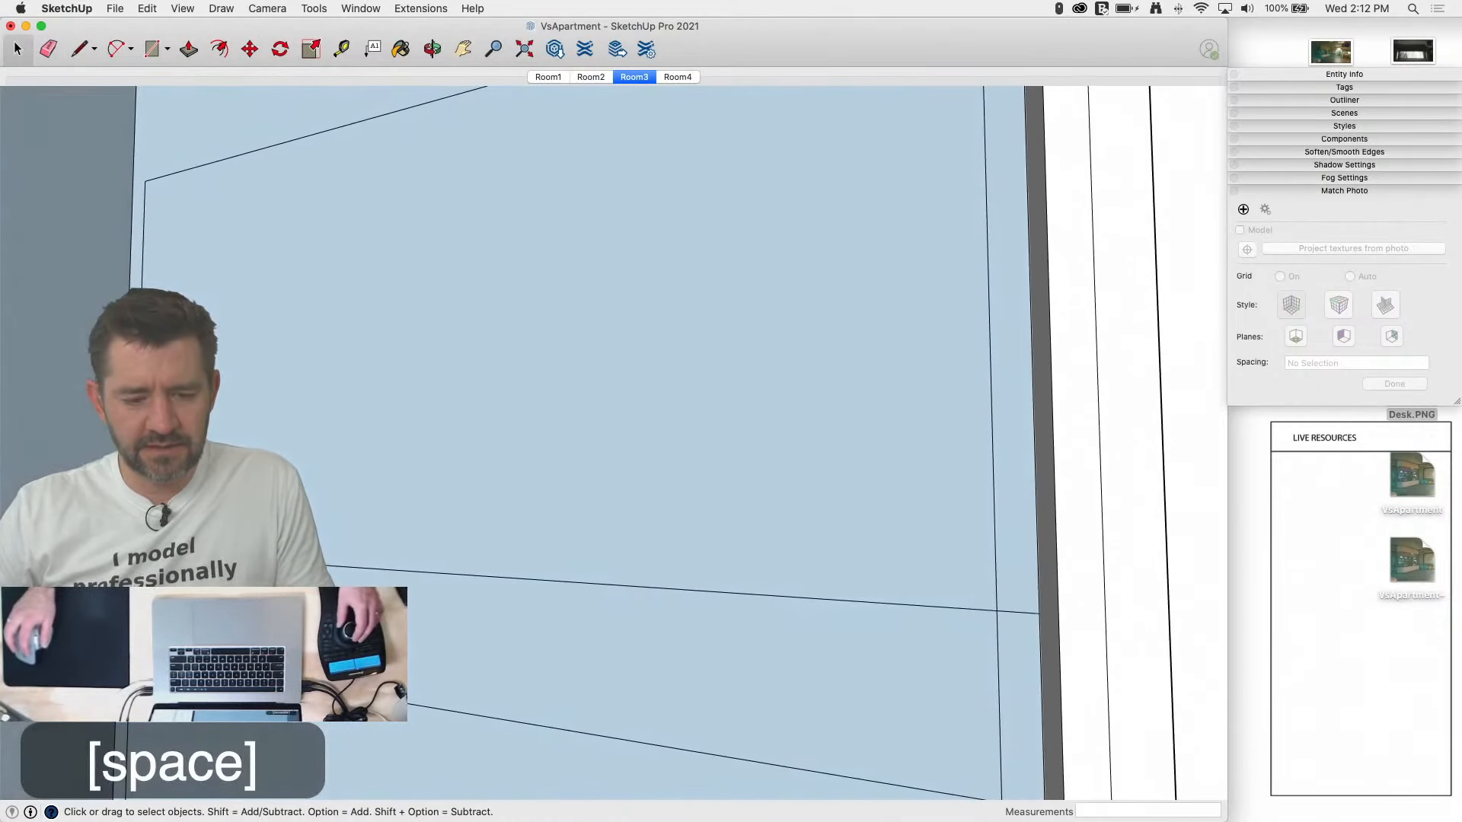
Step: In Room3, Push/Pull the niche face about 1' 3 13/16" back into the wall
click(673, 76)
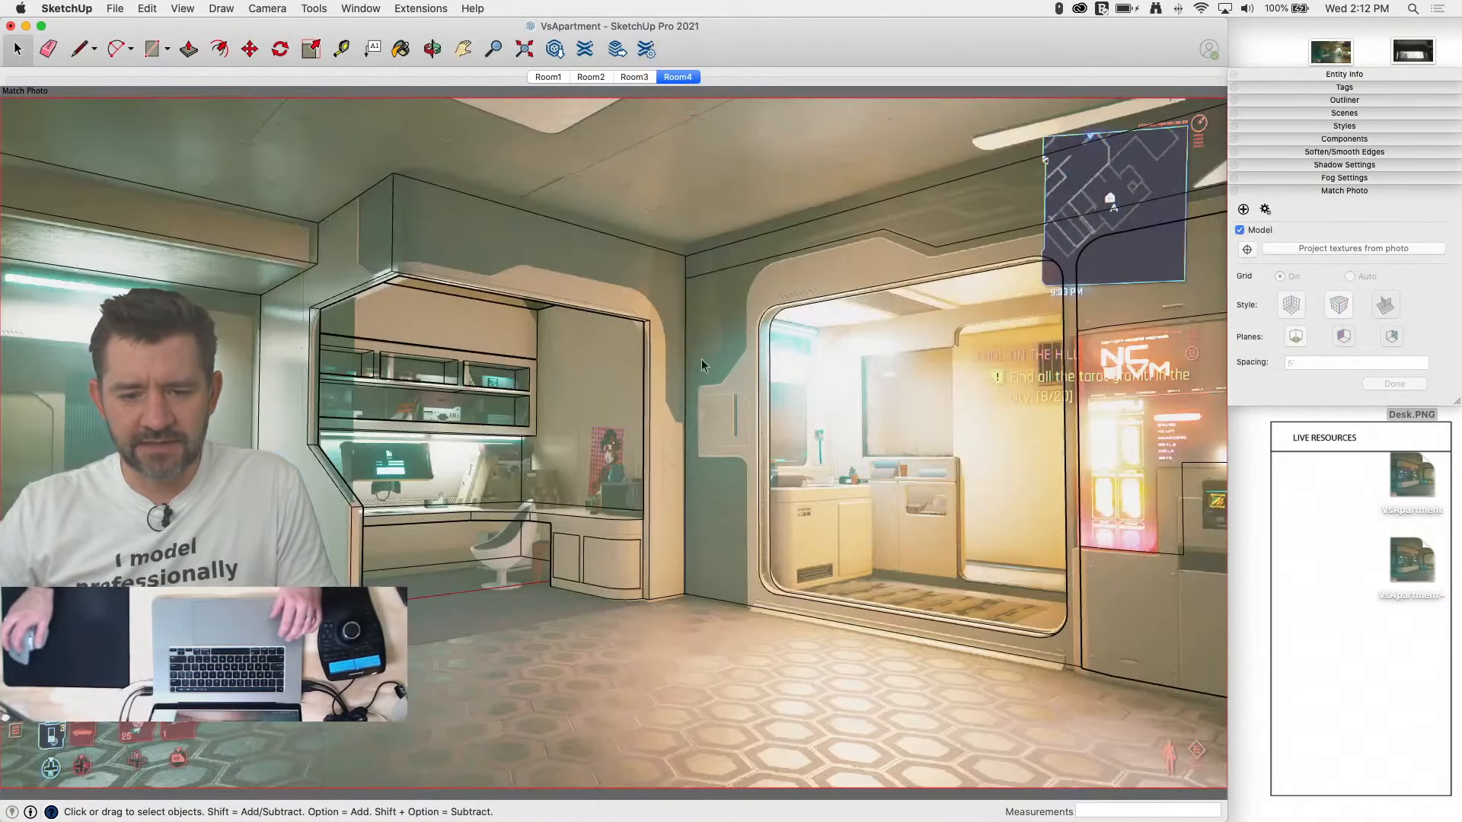
click(635, 77)
scroll(466, 390, up, 5)
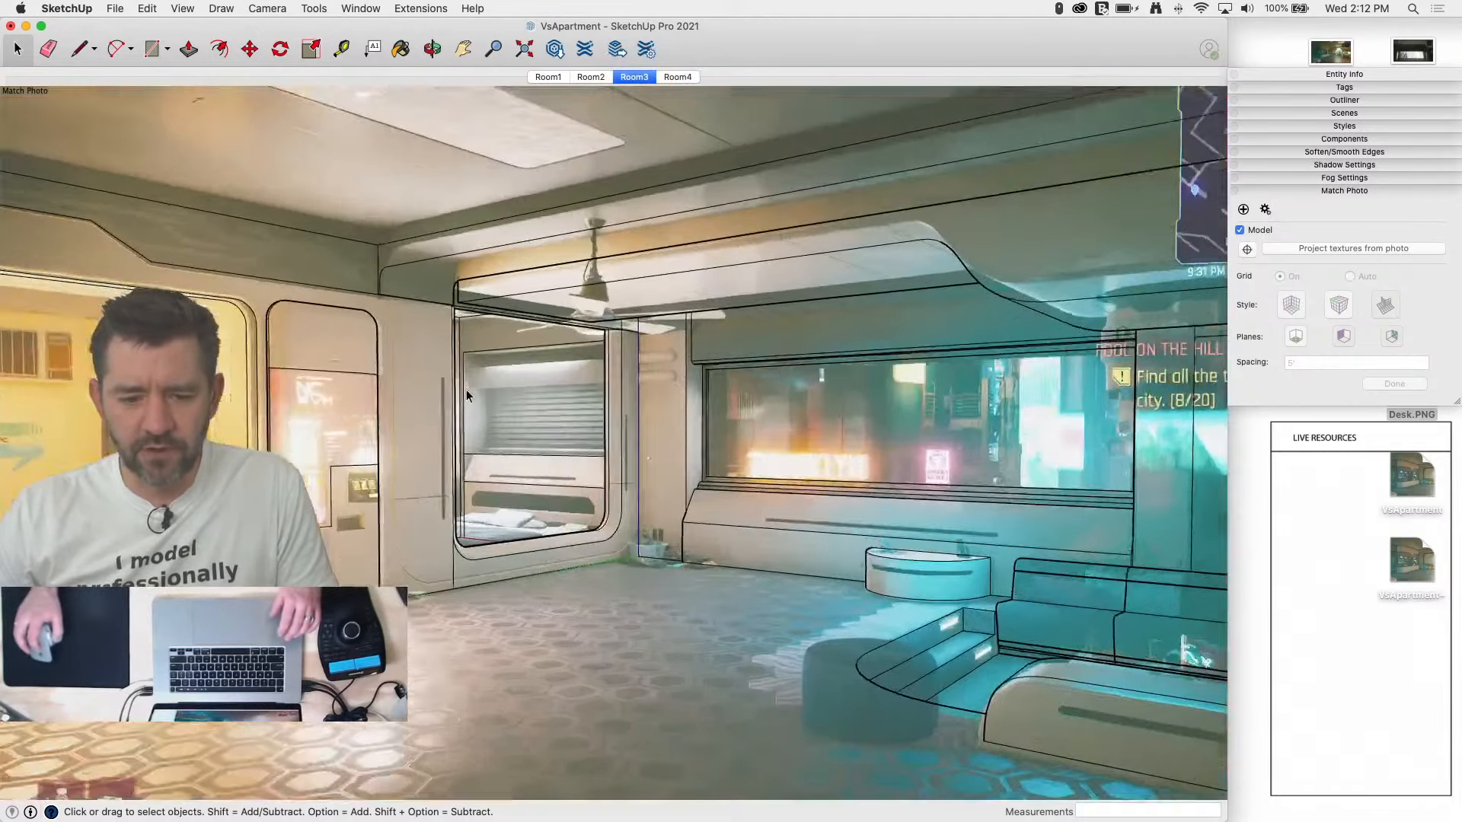
key(p)
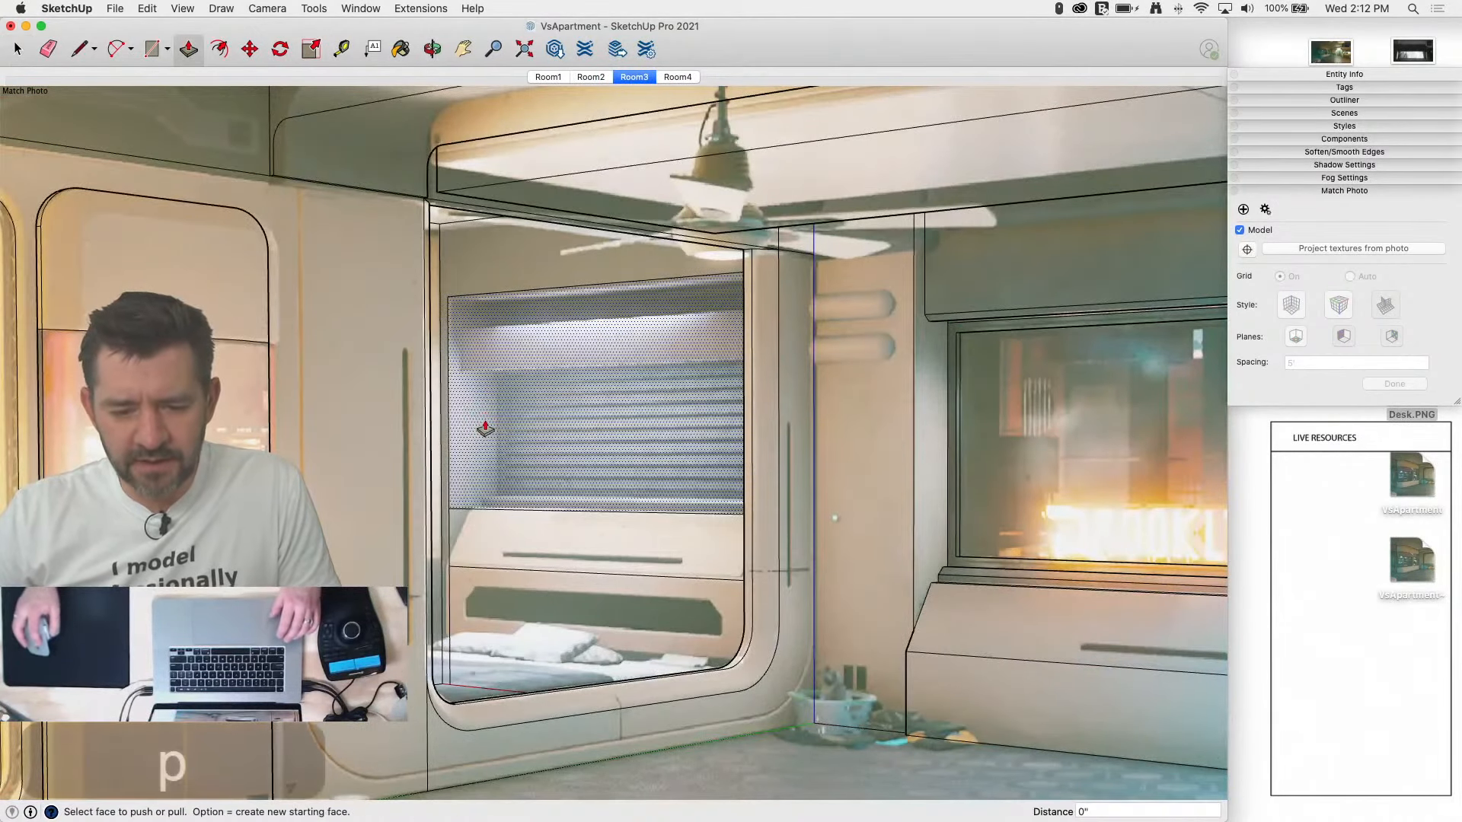
drag(485, 429, 530, 442)
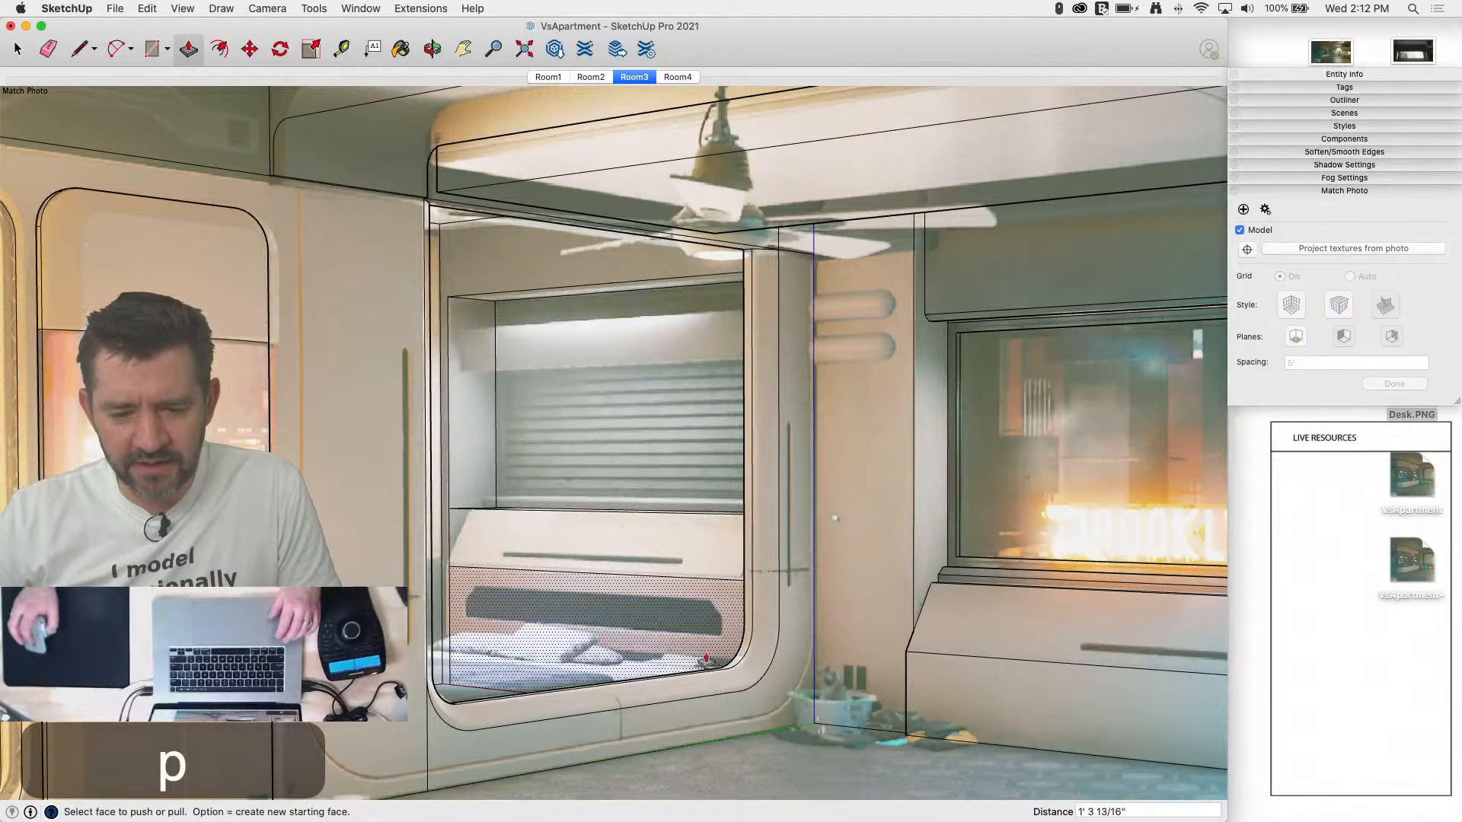
Step: Move the front edge of the niche's bottom ledge down toward the lower panel line to form a sloped face
scroll(529, 442, up, 5)
key(space)
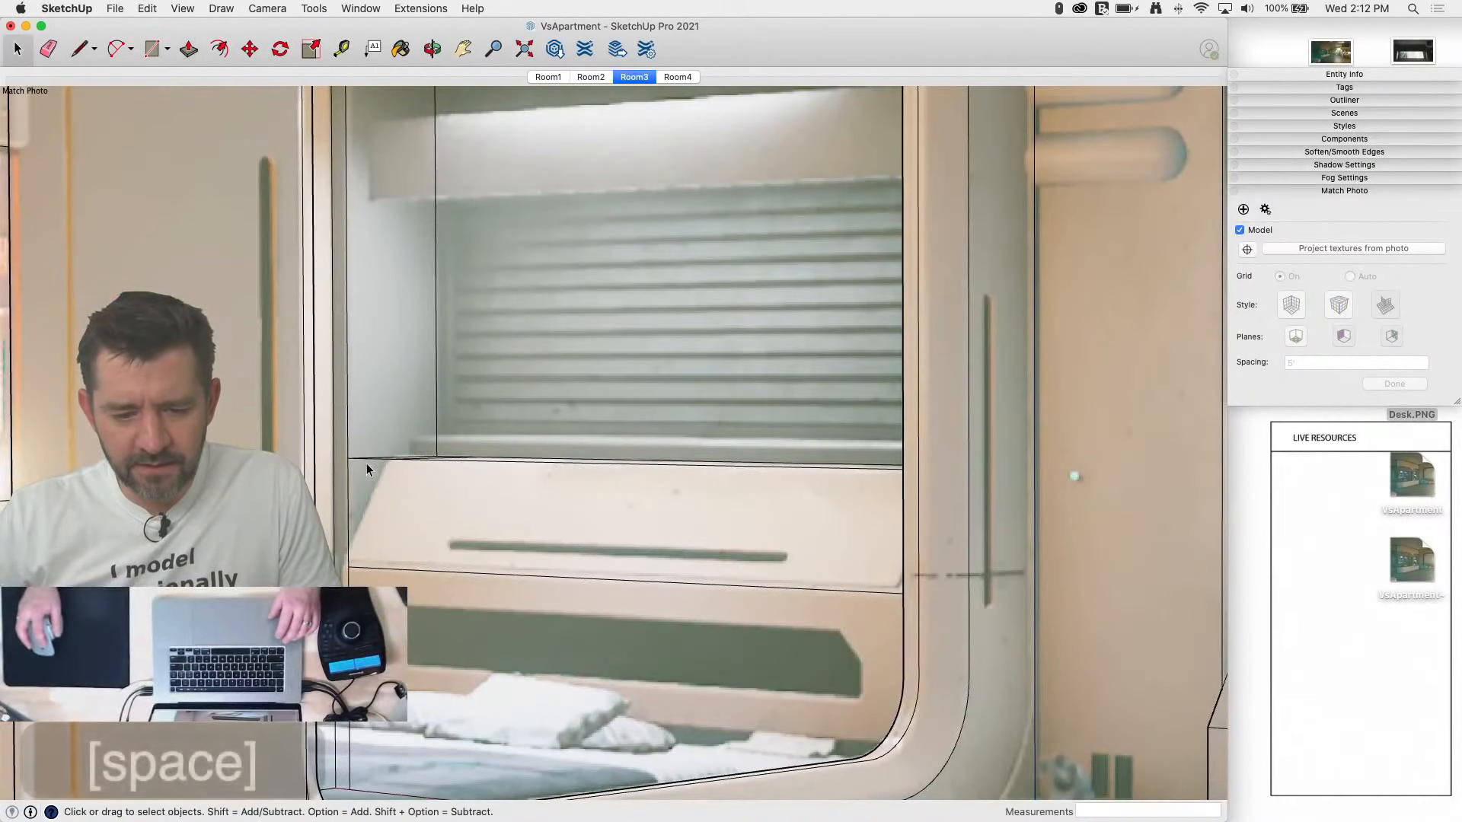
key(m)
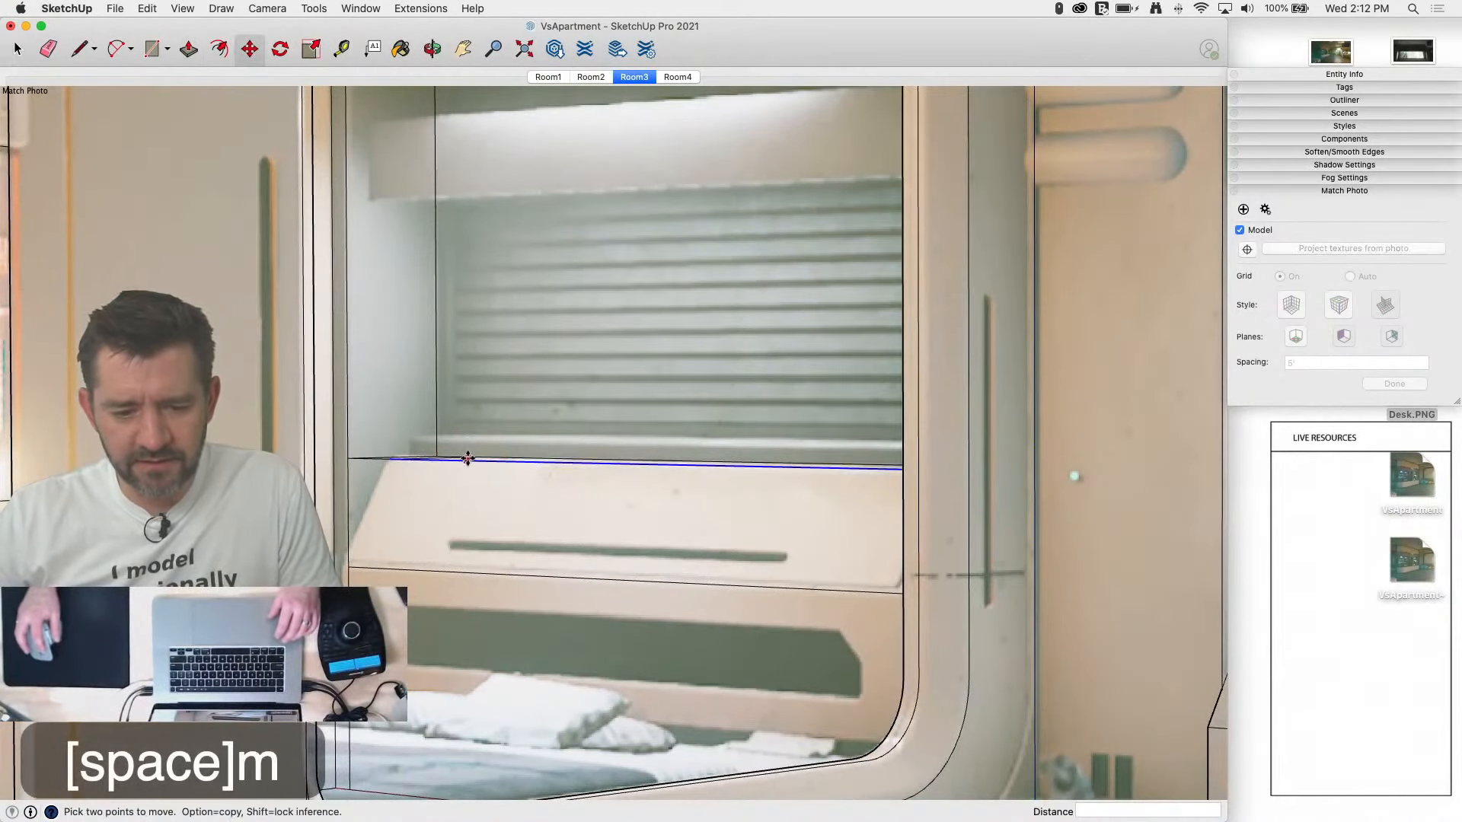
click(467, 462)
key(space)
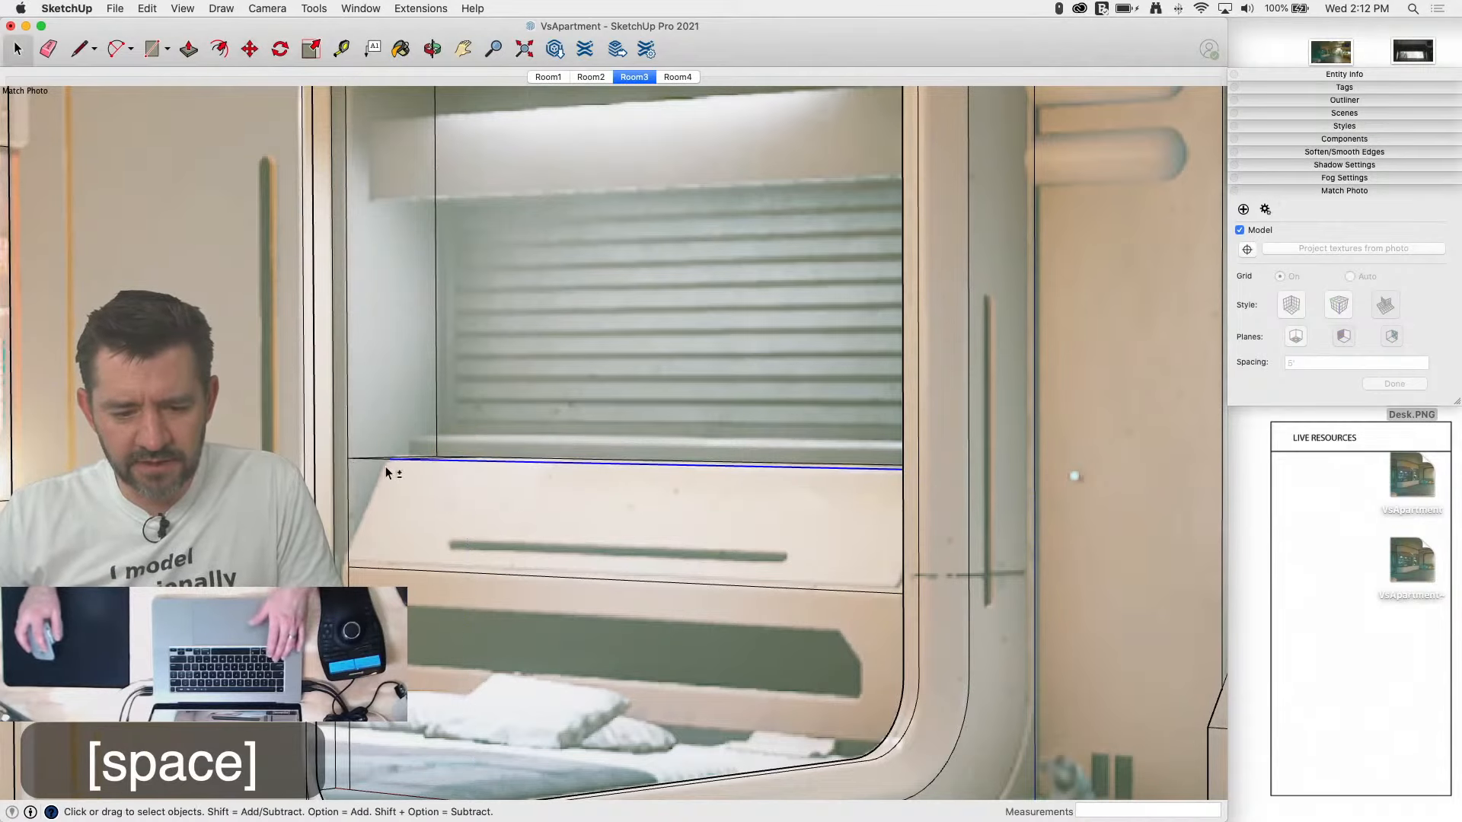
key(m)
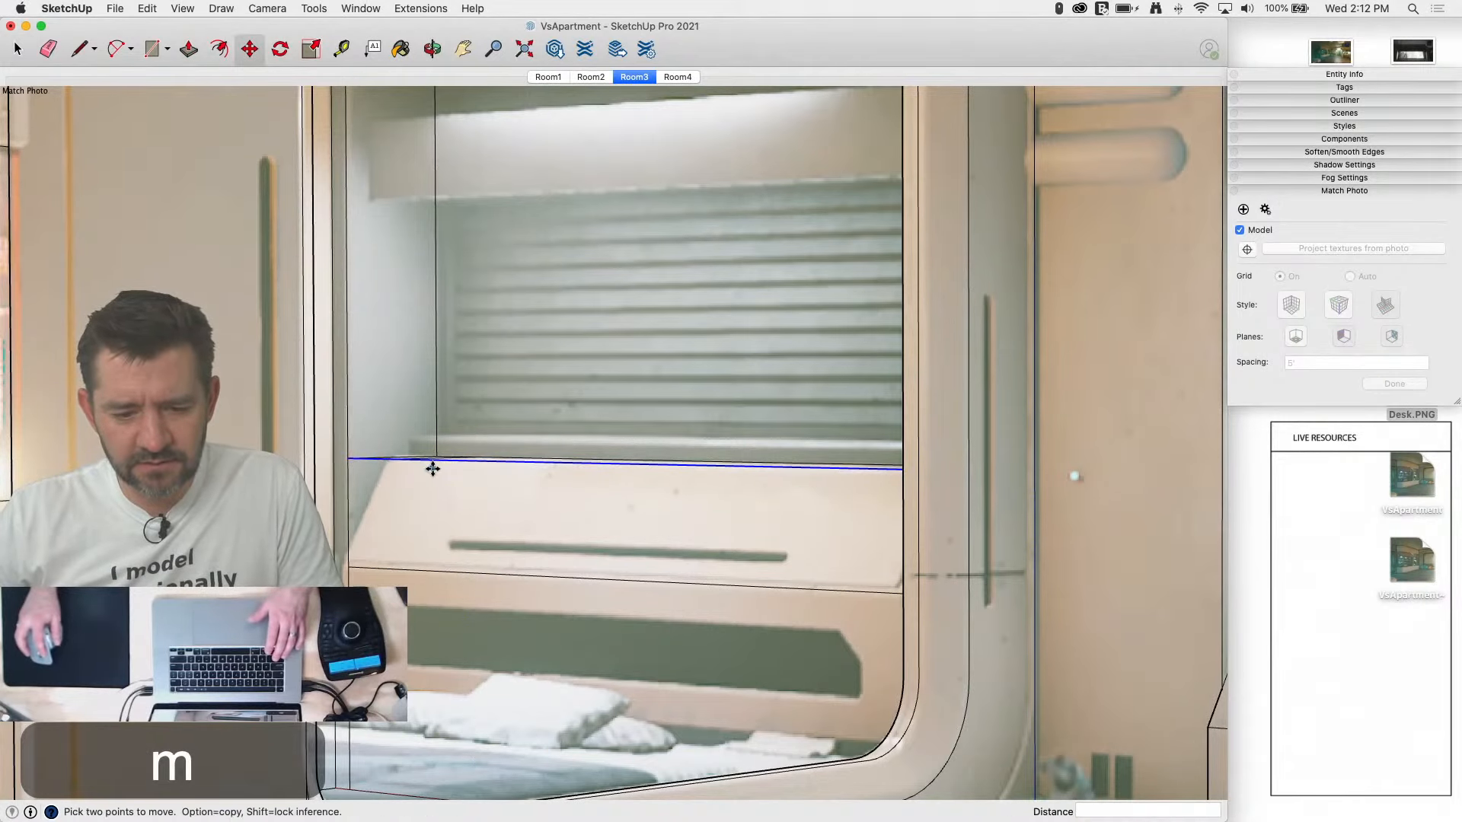
click(429, 573)
Step: Outline the sloped panel from its side edge along a top edge about 9' long, closing down to the lower corner at the opposite end
key(e)
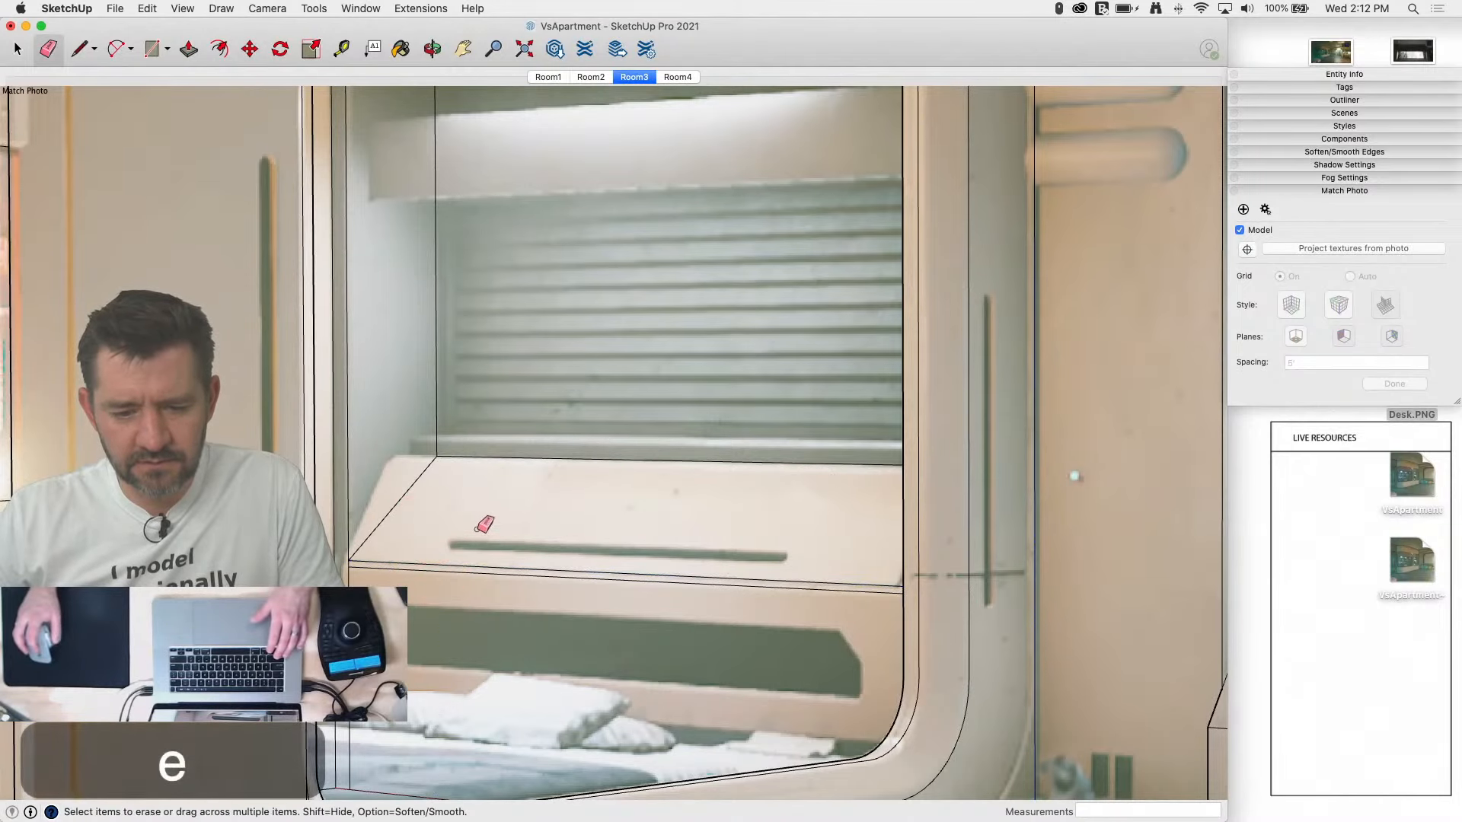
scroll(427, 482, up, 3)
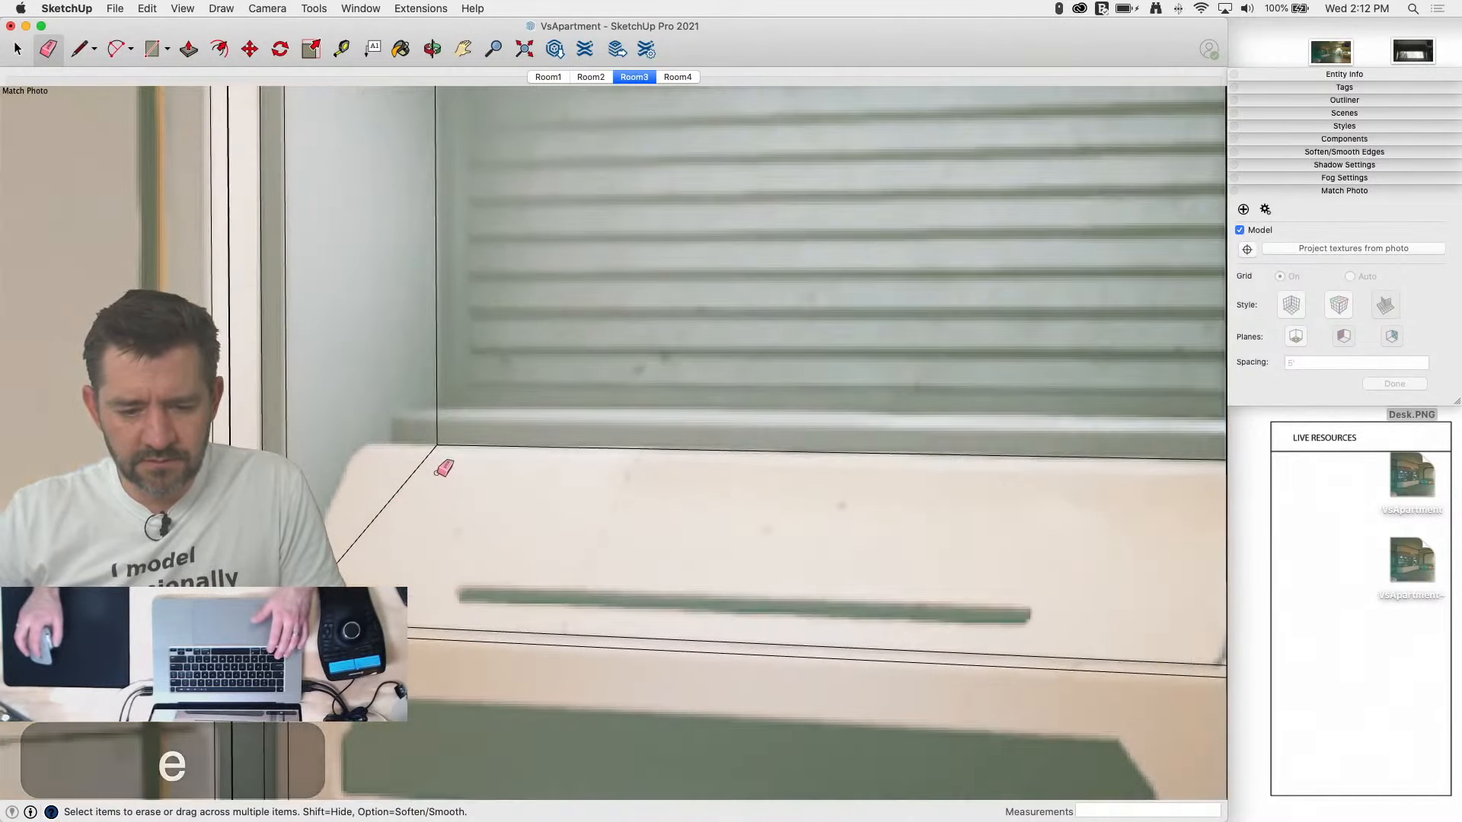
key(l)
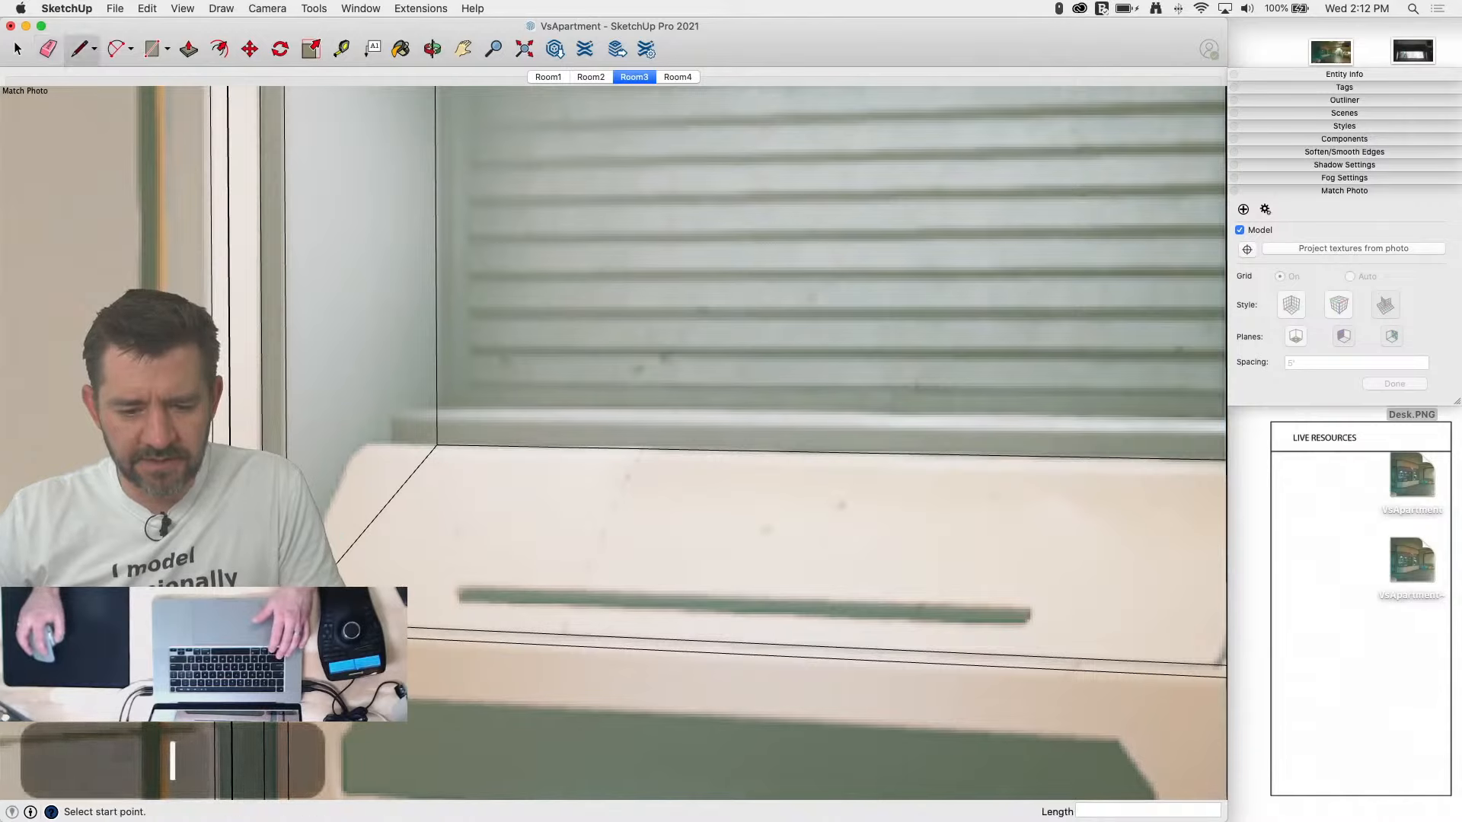
click(358, 452)
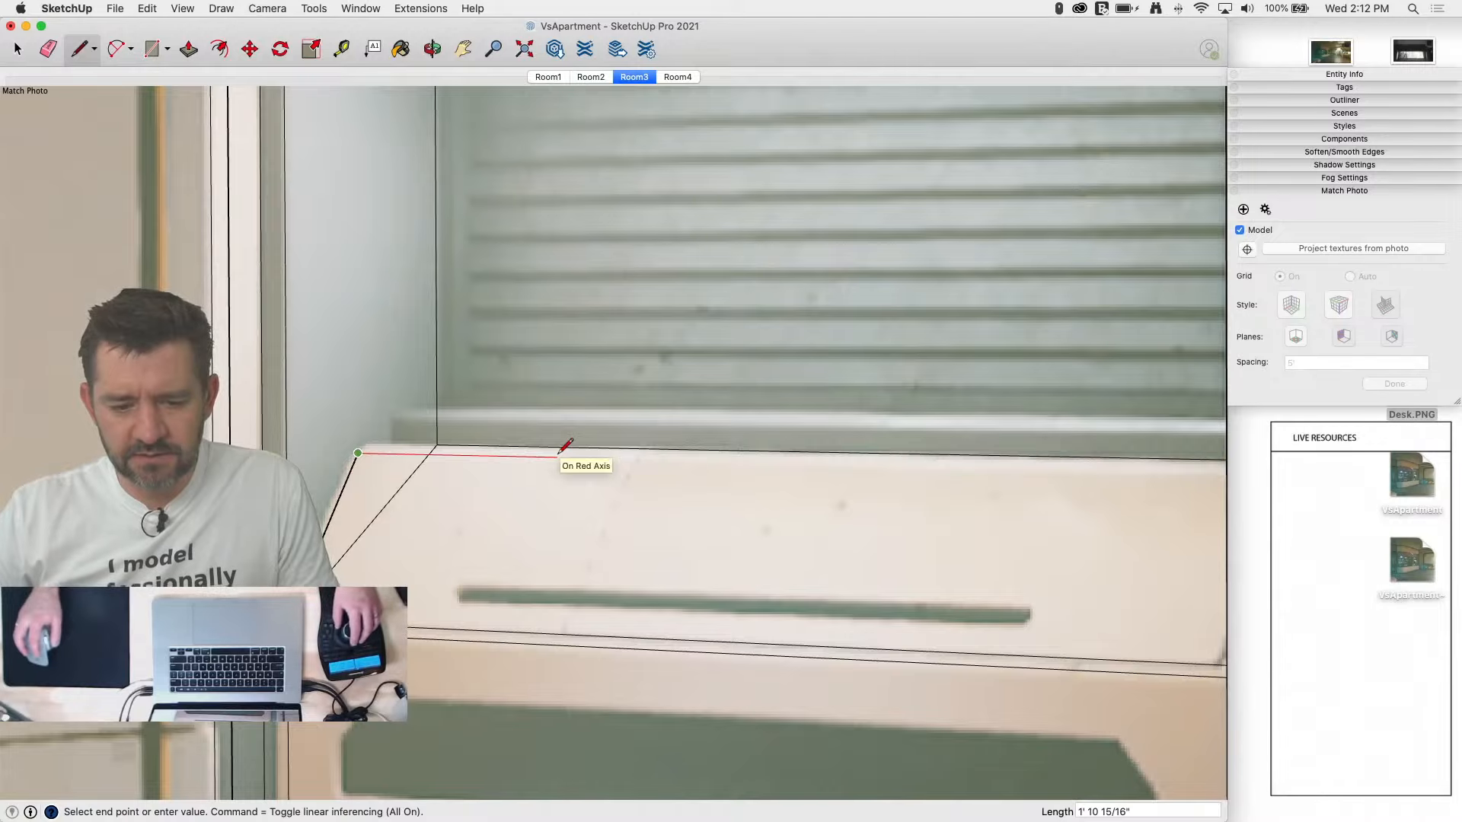
middle_drag(565, 445, 704, 440)
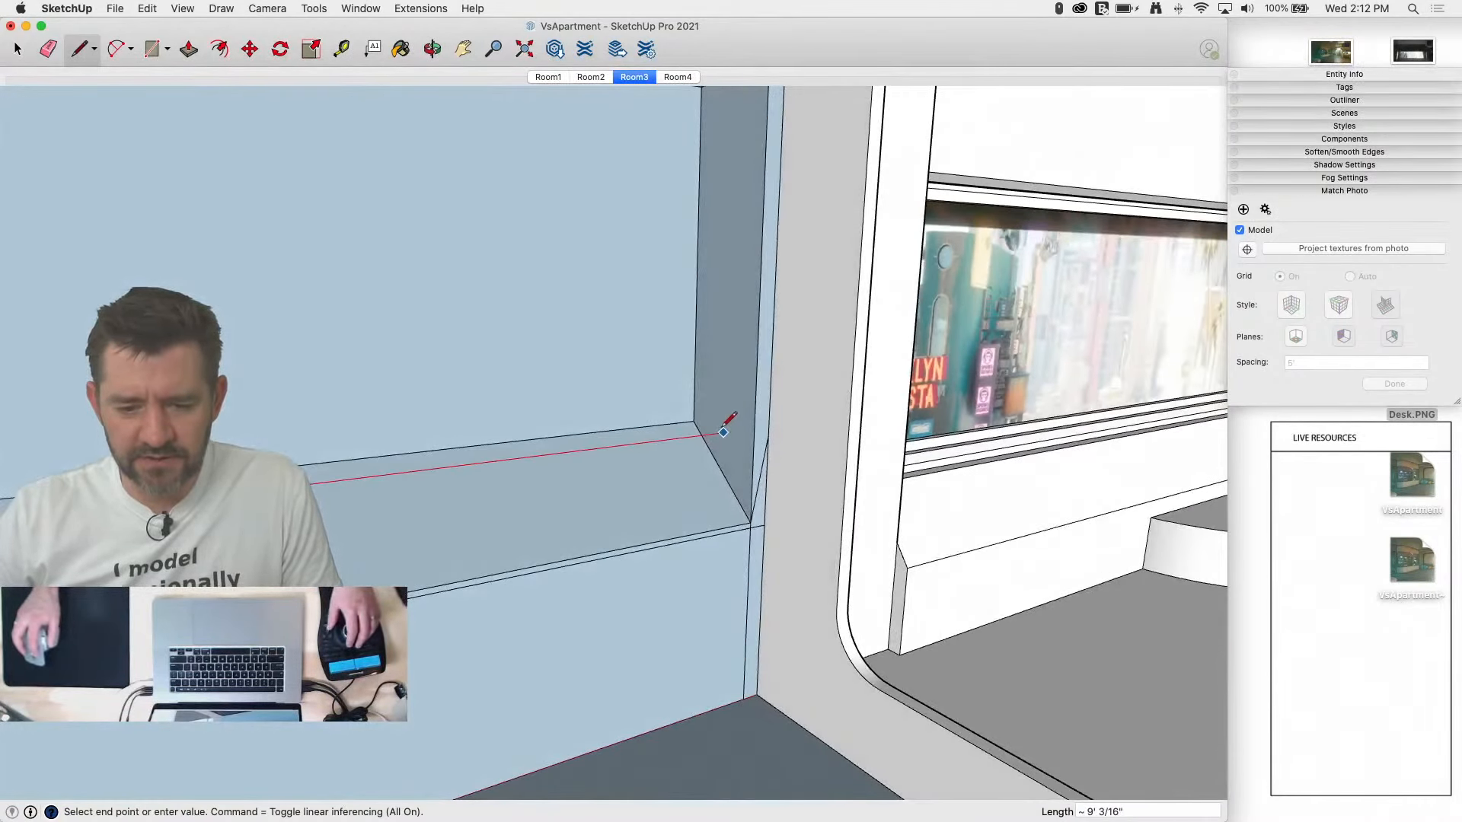
click(723, 431)
click(750, 521)
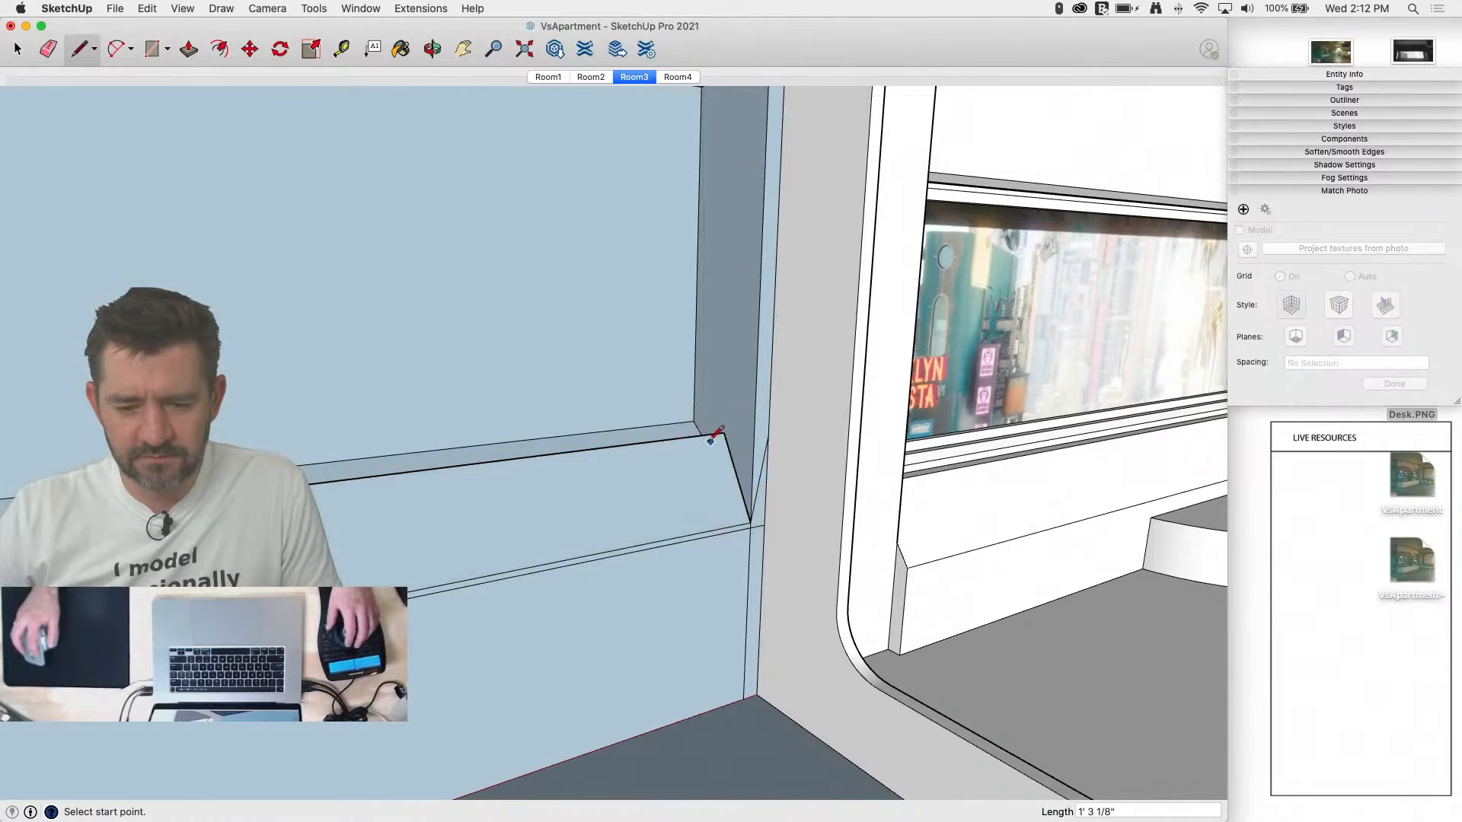
Step: Connect the panel's top corners to the niche's back corners with edges about 8 7/16" long and erase the leftover edge by the lower corner
key(e)
key(l)
click(724, 434)
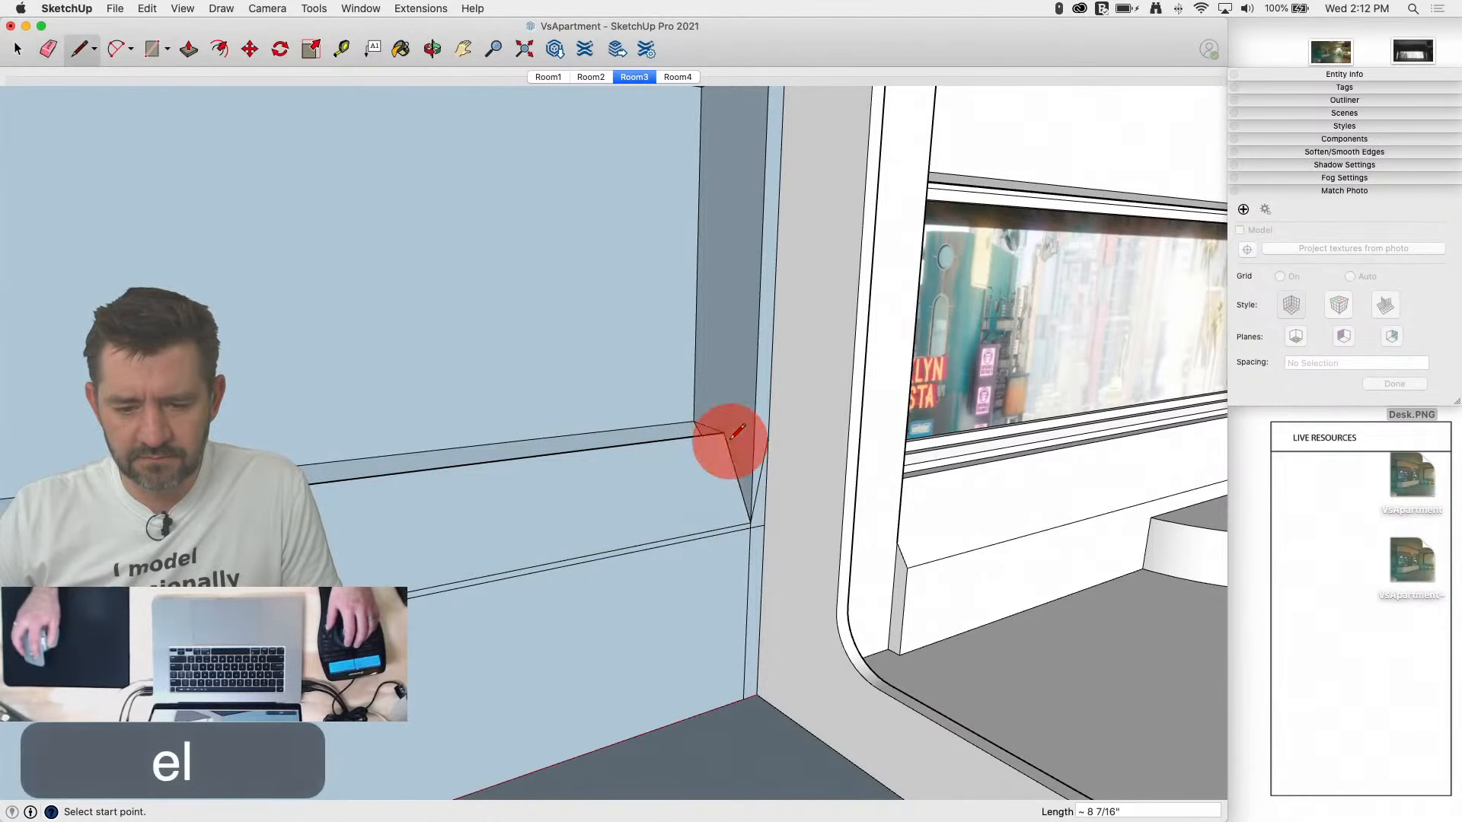
key(e)
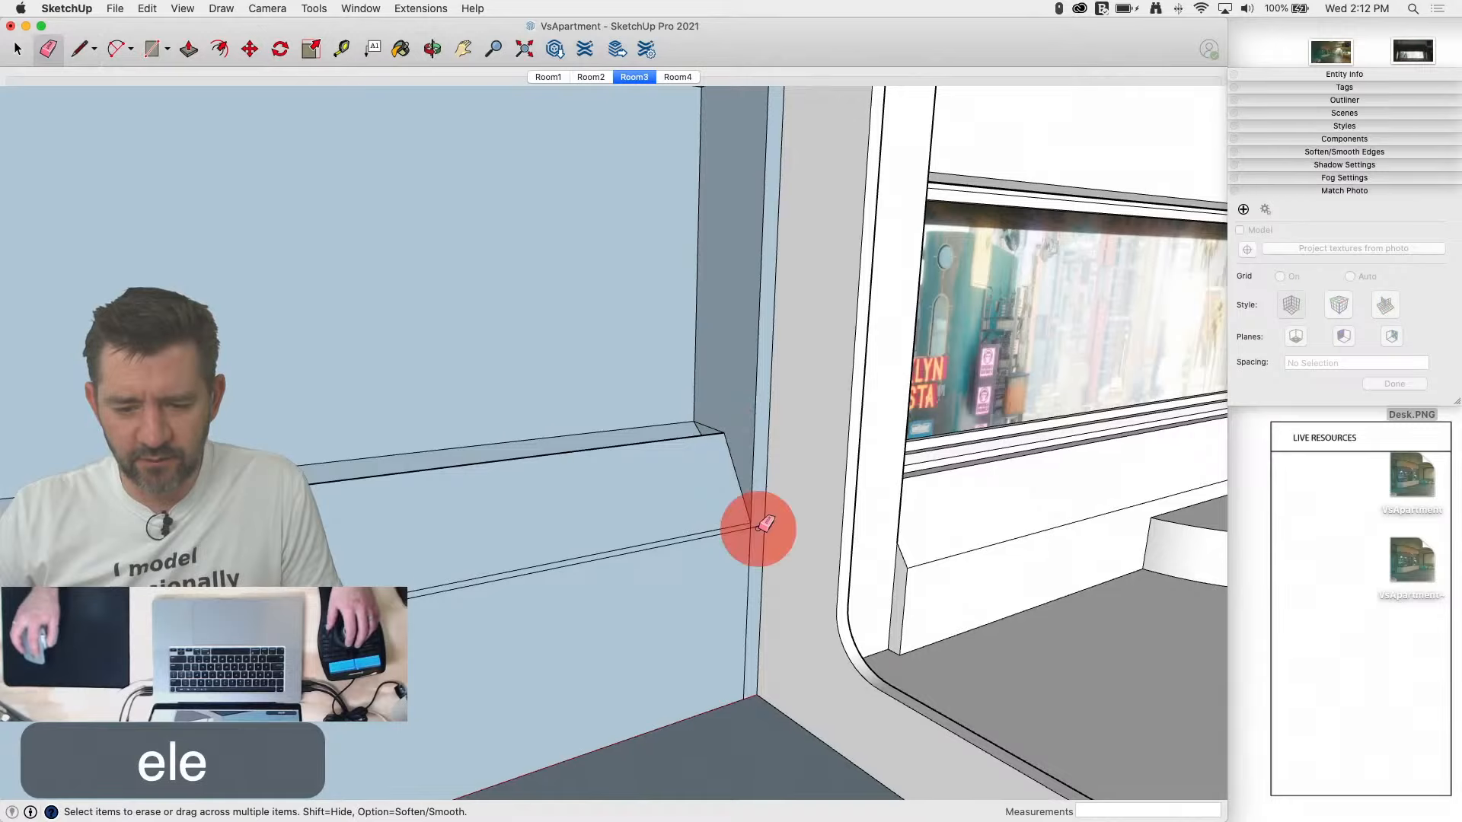
drag(758, 529, 750, 531)
key(l)
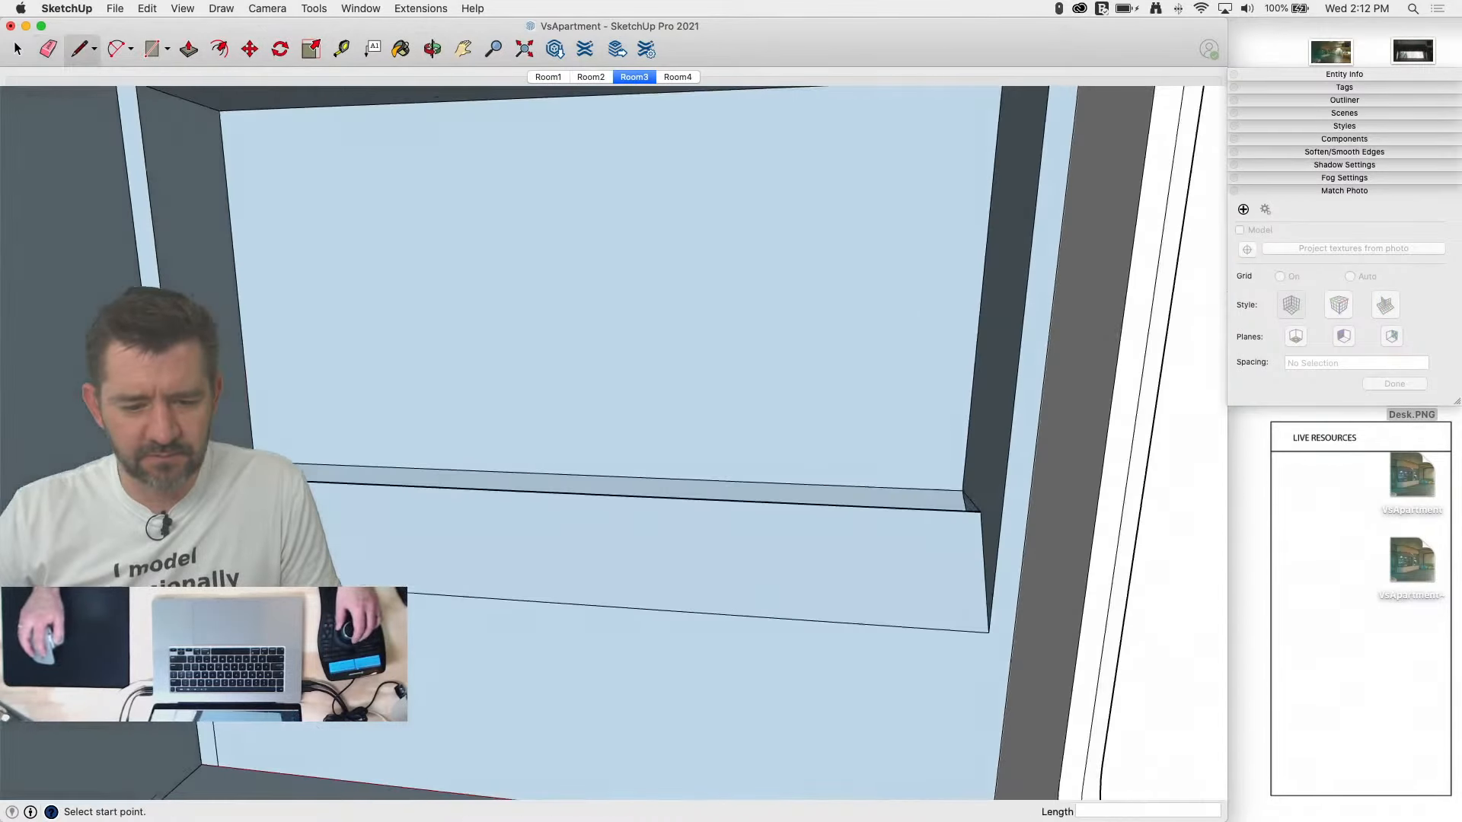
click(1031, 580)
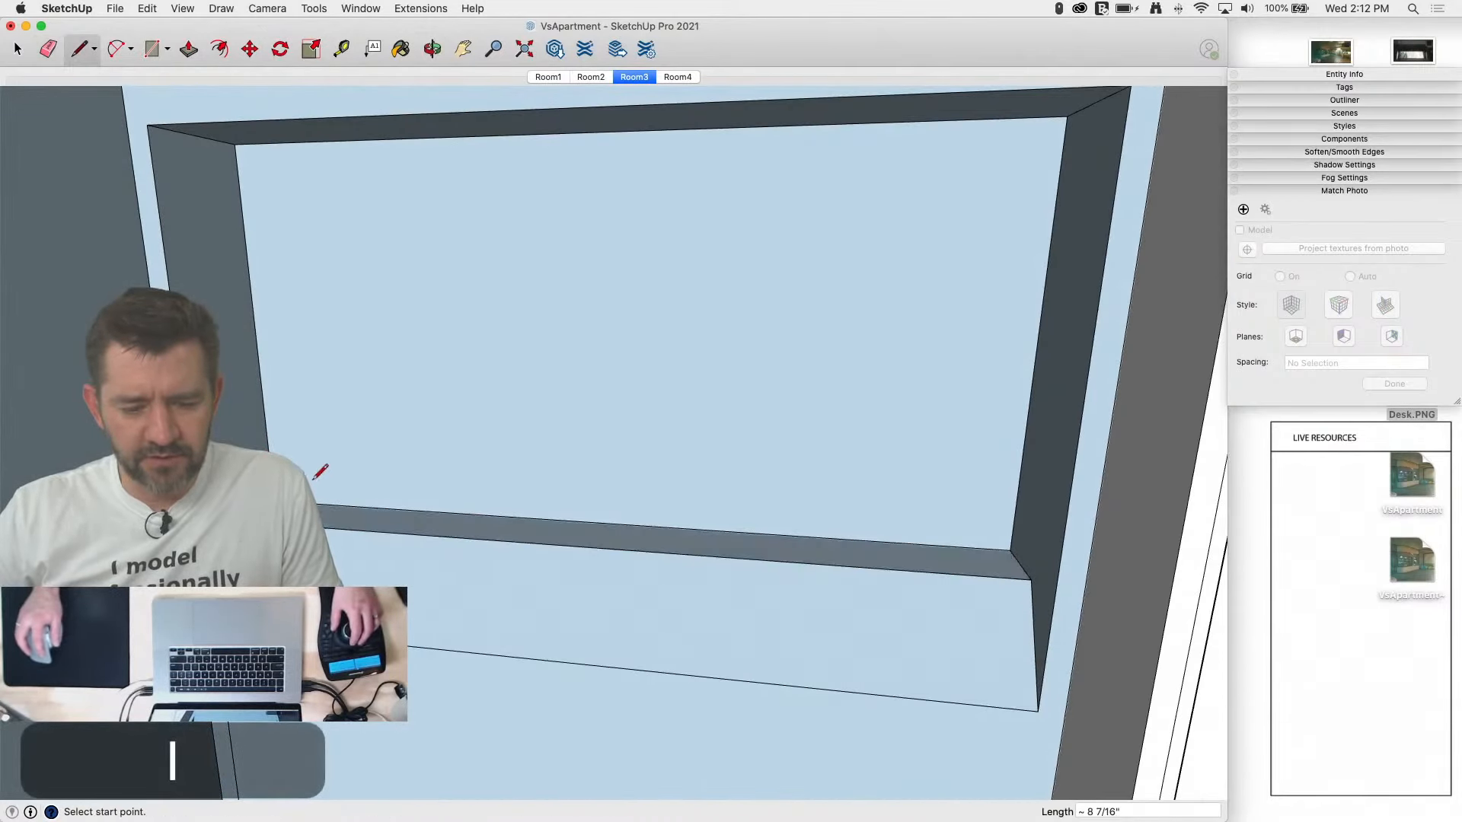
key(space)
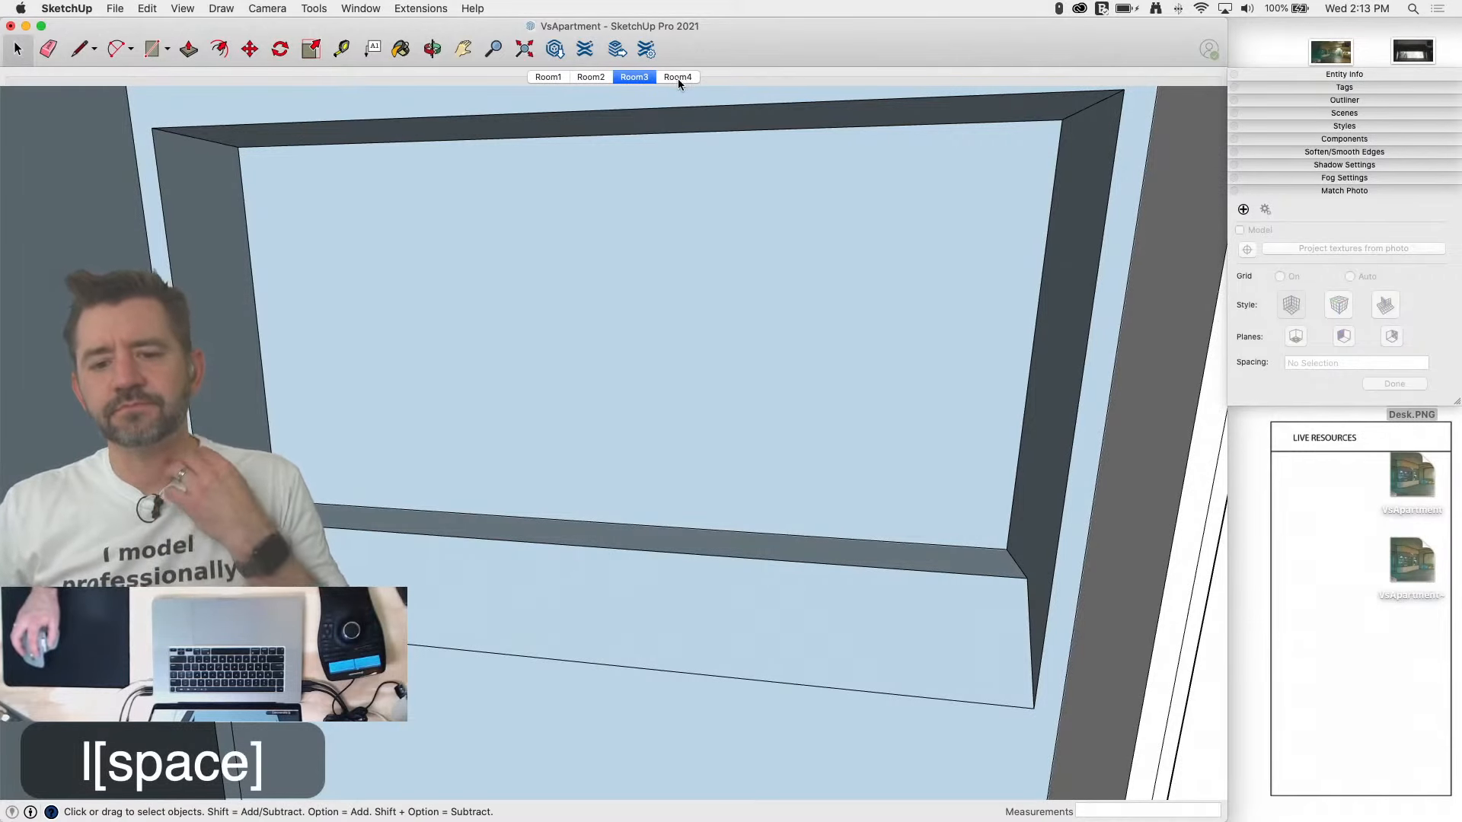
Step: In Room3, draw a small step profile about 4 3/16" deep at the rear of the ledge and Push/Pull it across the niche
click(642, 77)
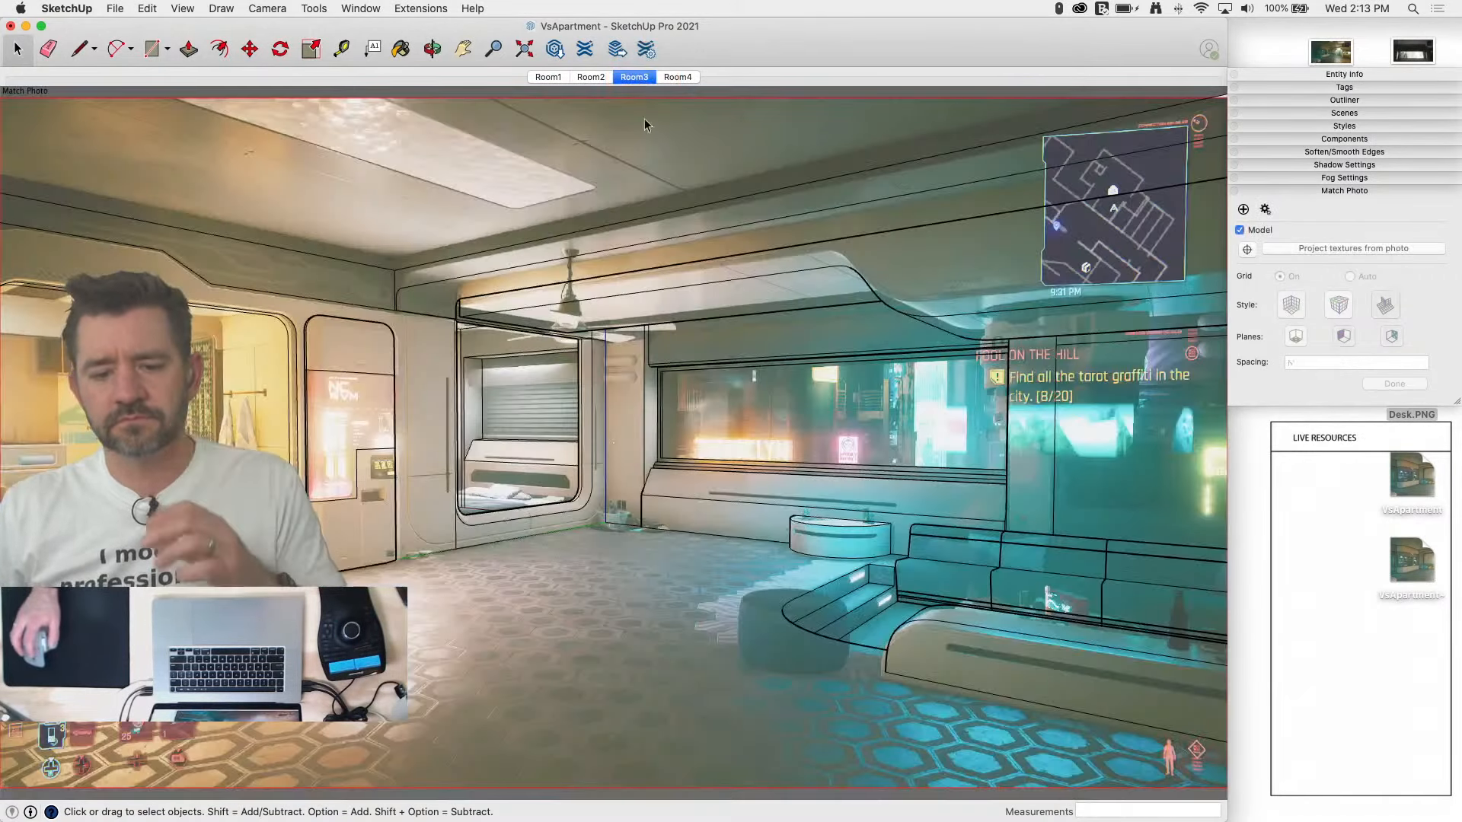
scroll(442, 436, up, 10)
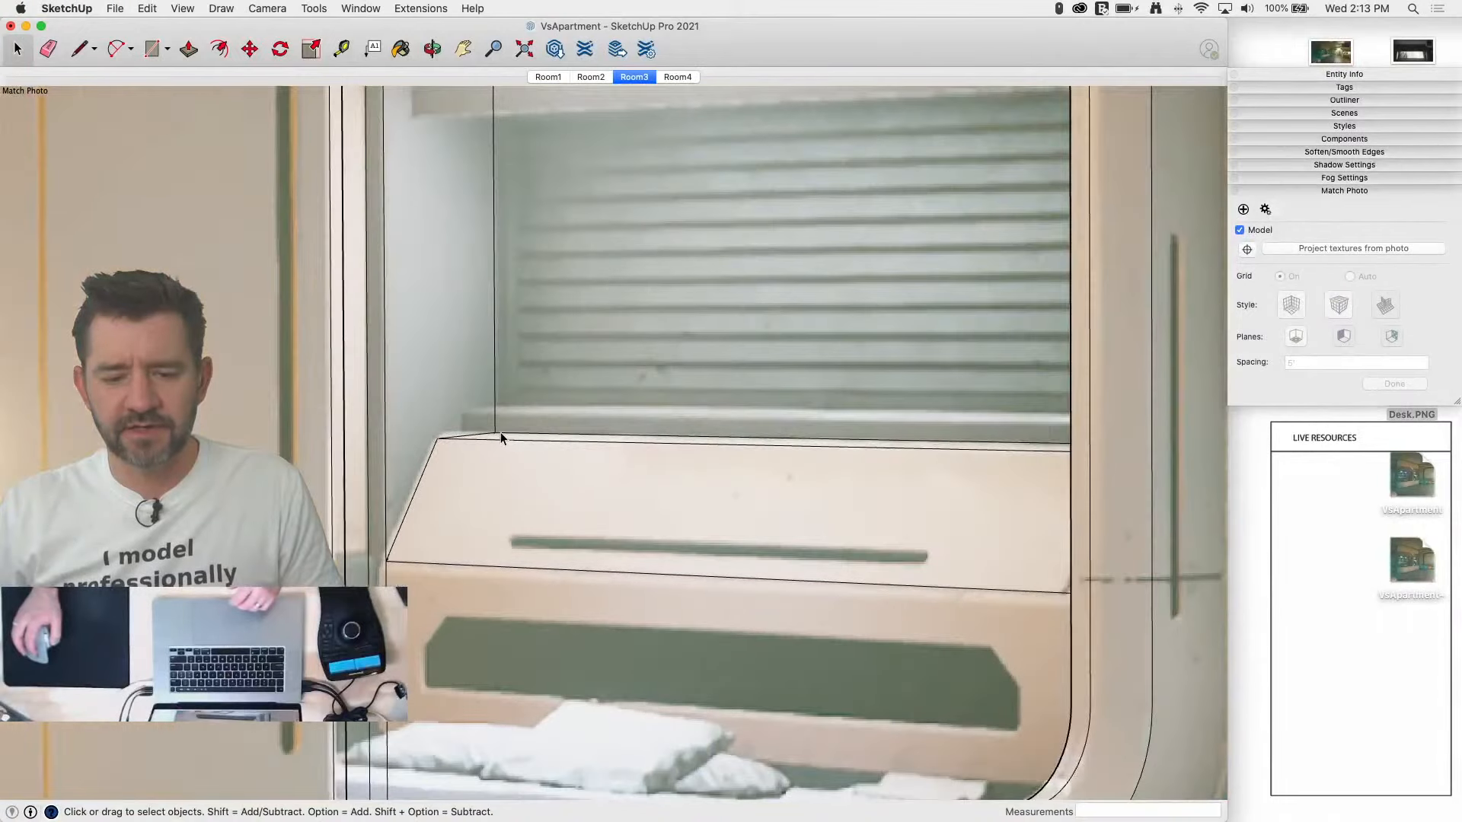
key(l)
scroll(469, 427, up, 3)
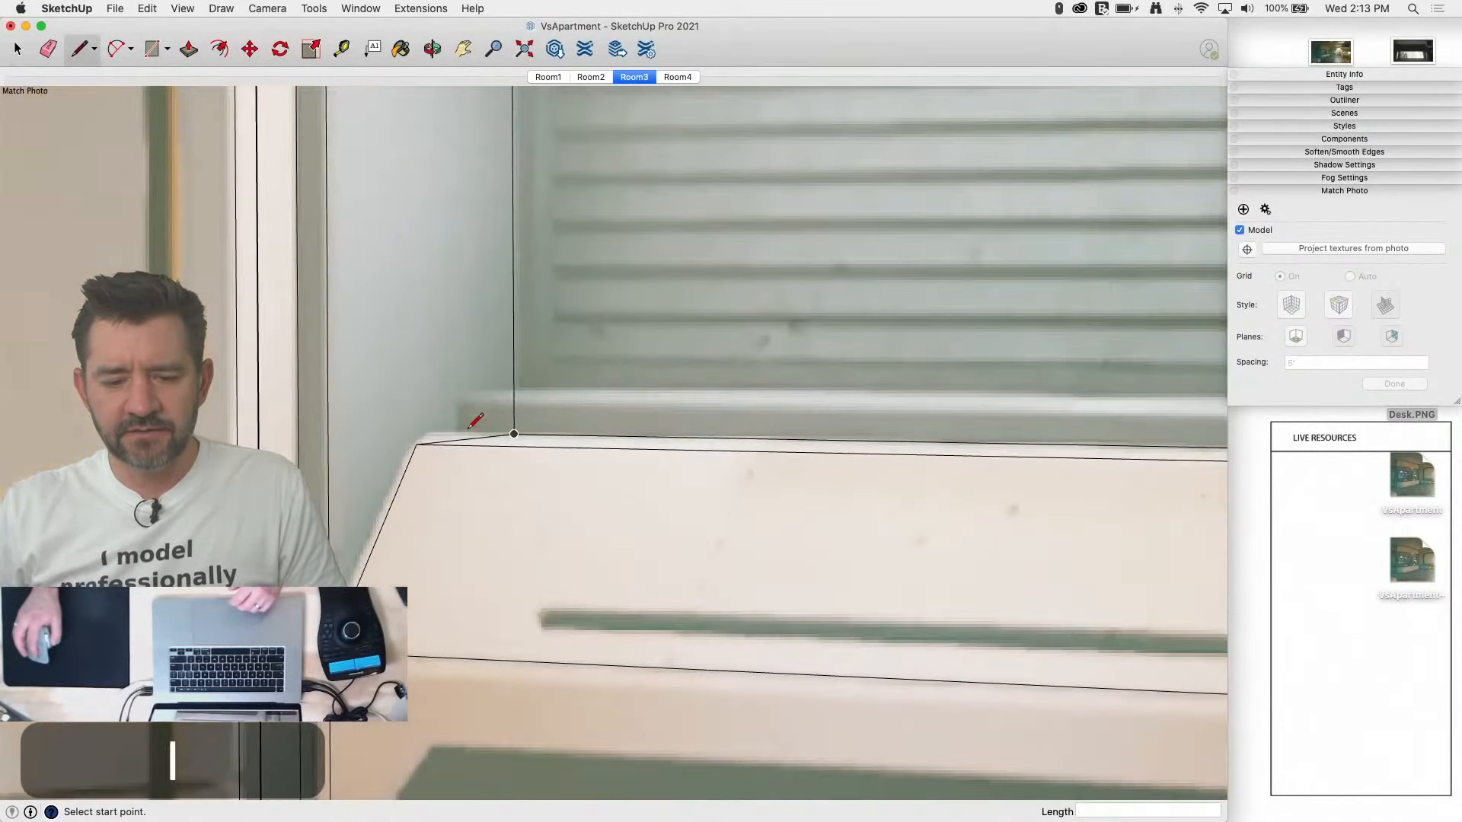
scroll(475, 422, up, 2)
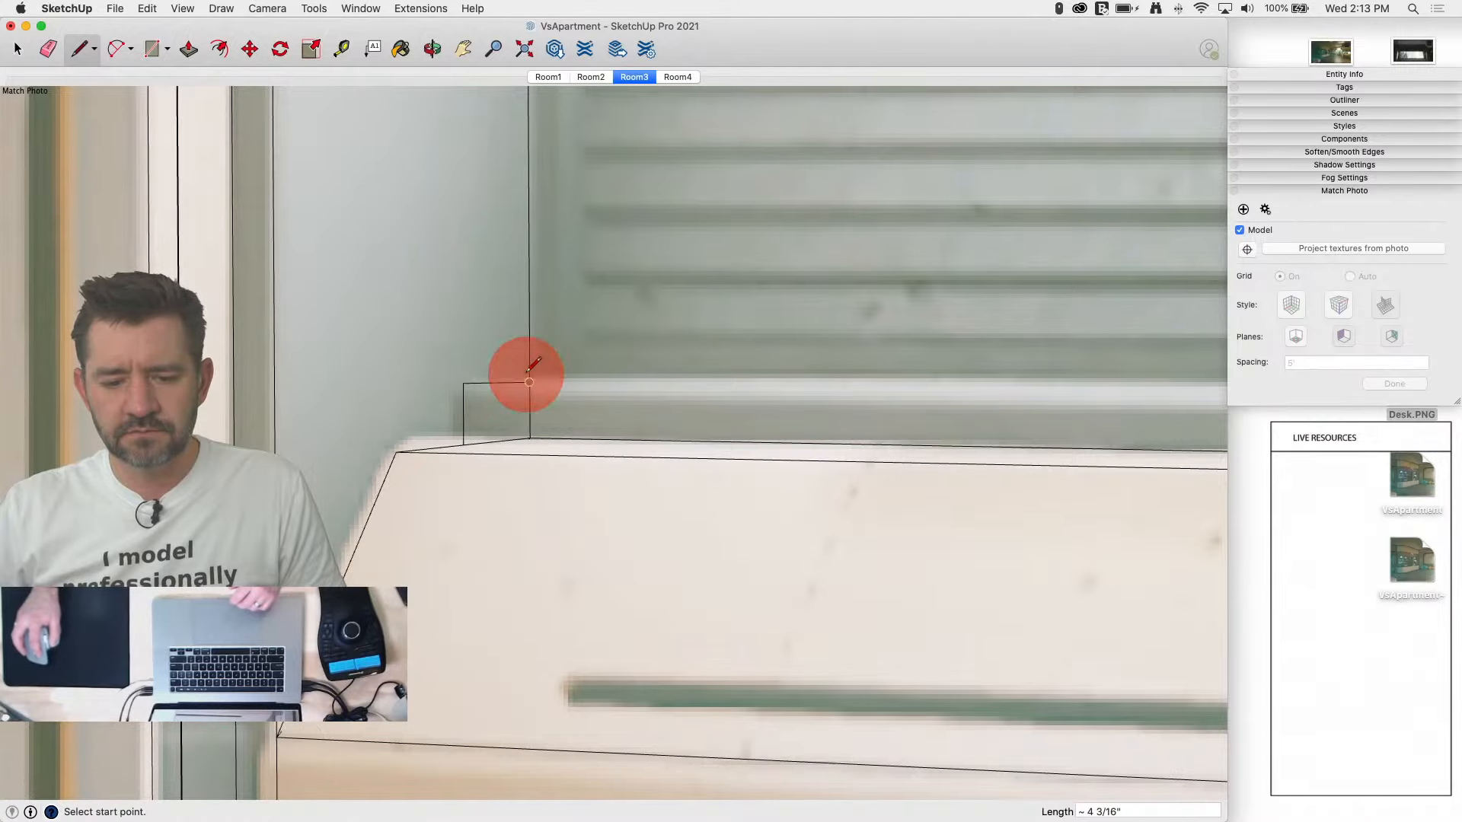
key(p)
drag(514, 415, 729, 494)
key(space)
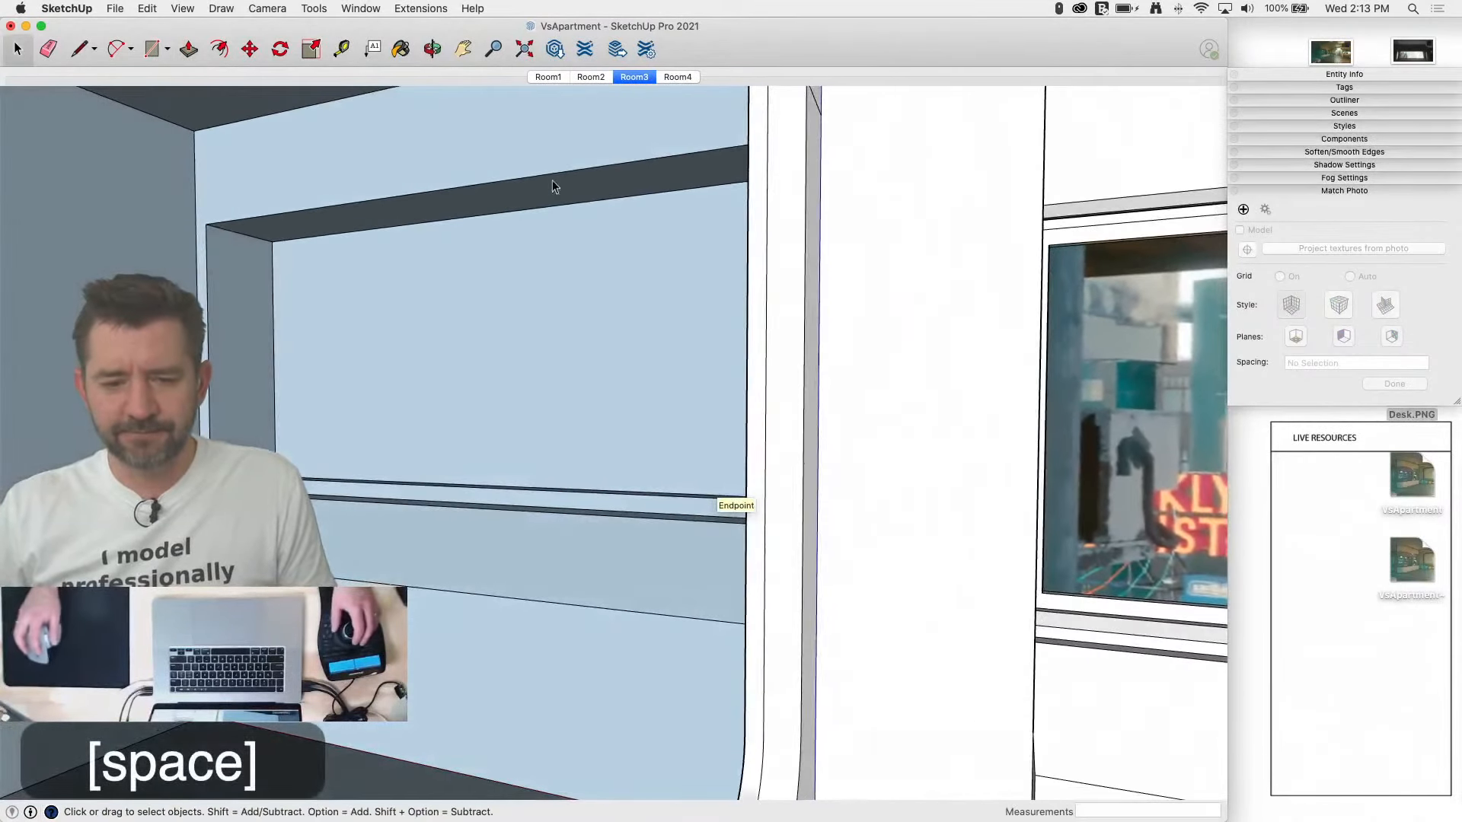
Step: In Room3, offset the niche's back face inward to the shutter frame and Push/Pull the inner face about 1 3/8" back
click(678, 77)
click(638, 77)
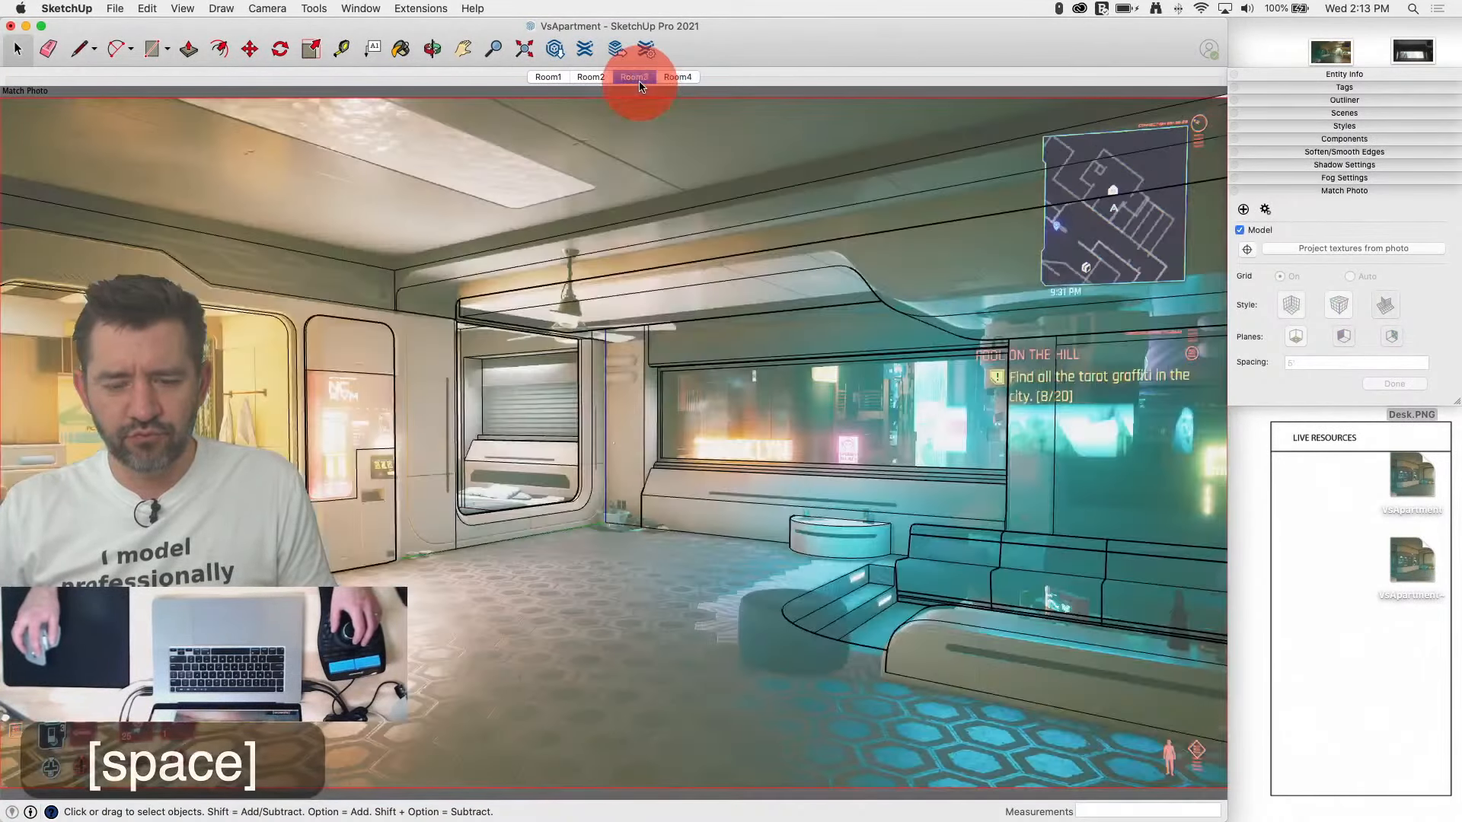
scroll(555, 373, up, 6)
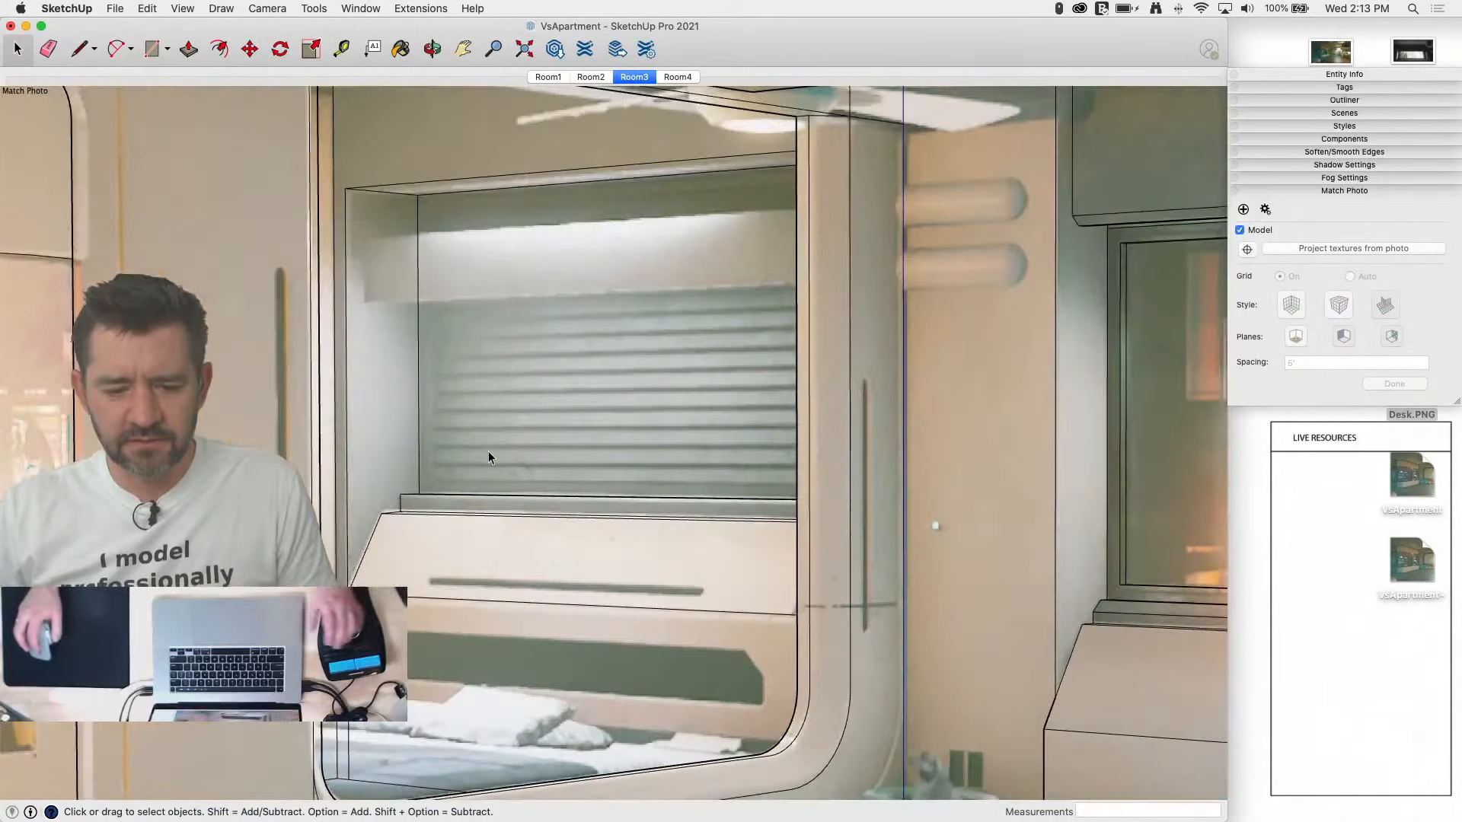
key(f)
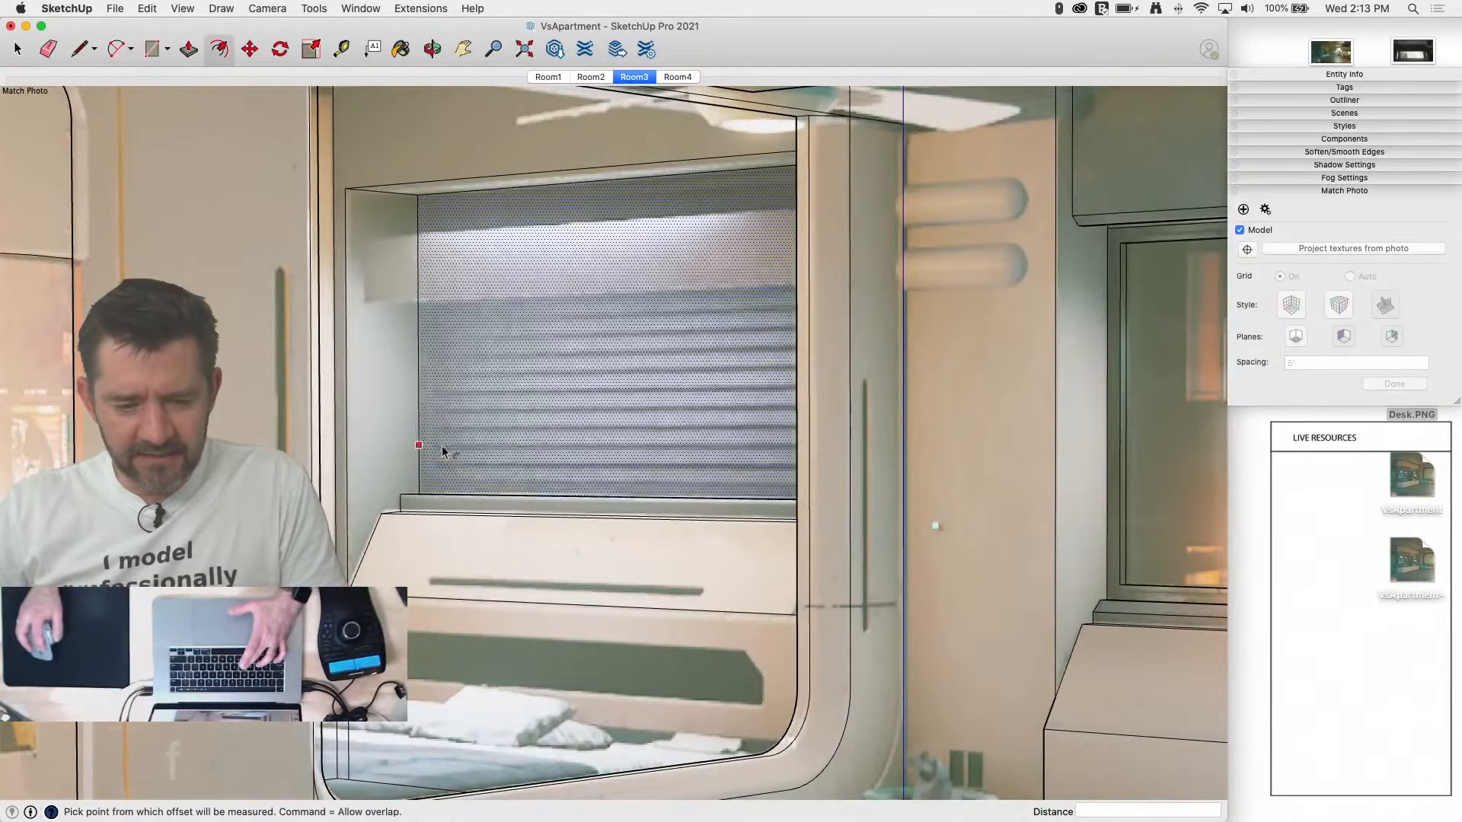
click(443, 453)
click(431, 487)
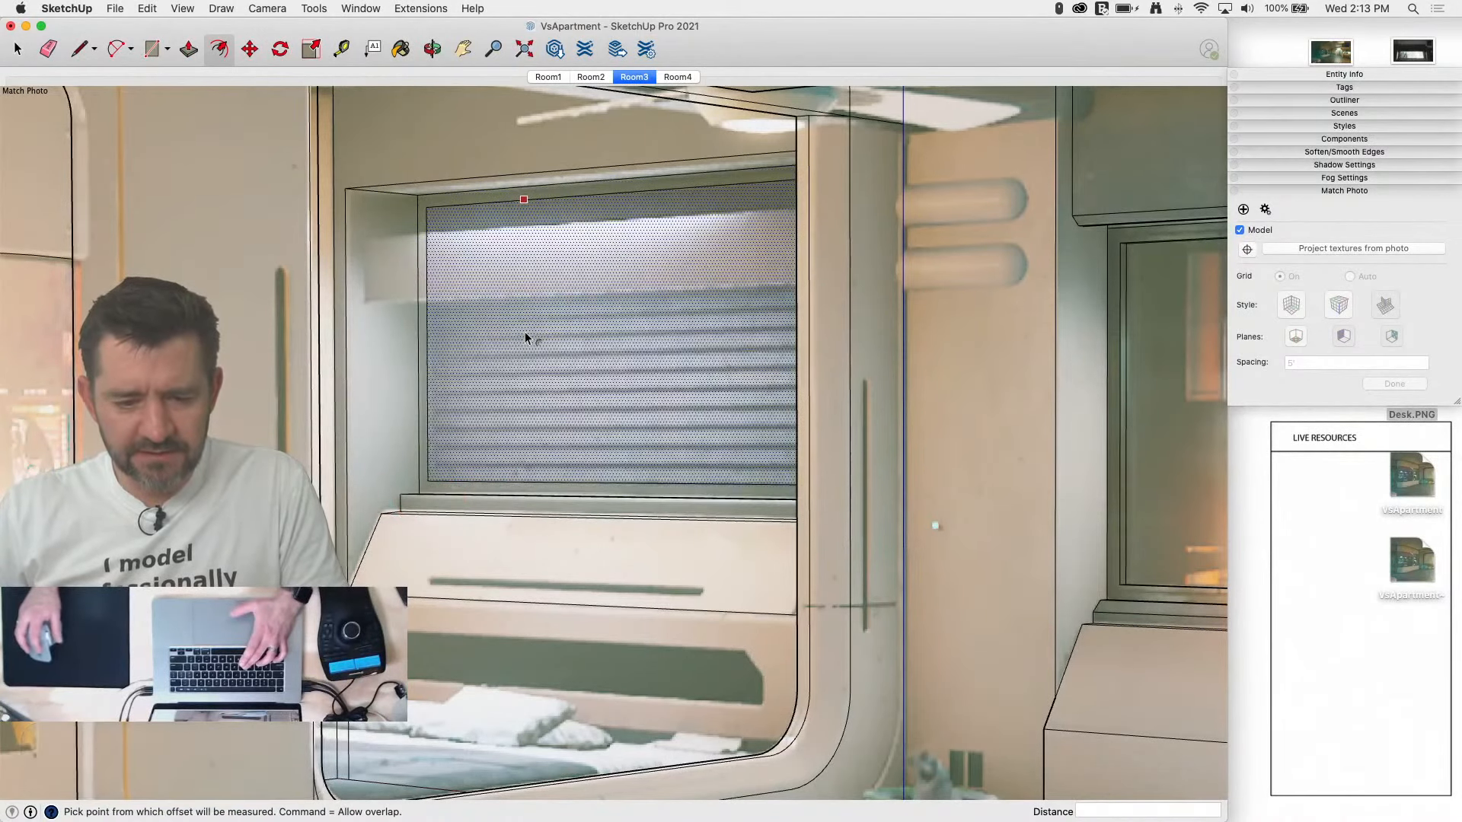
key(p)
click(505, 355)
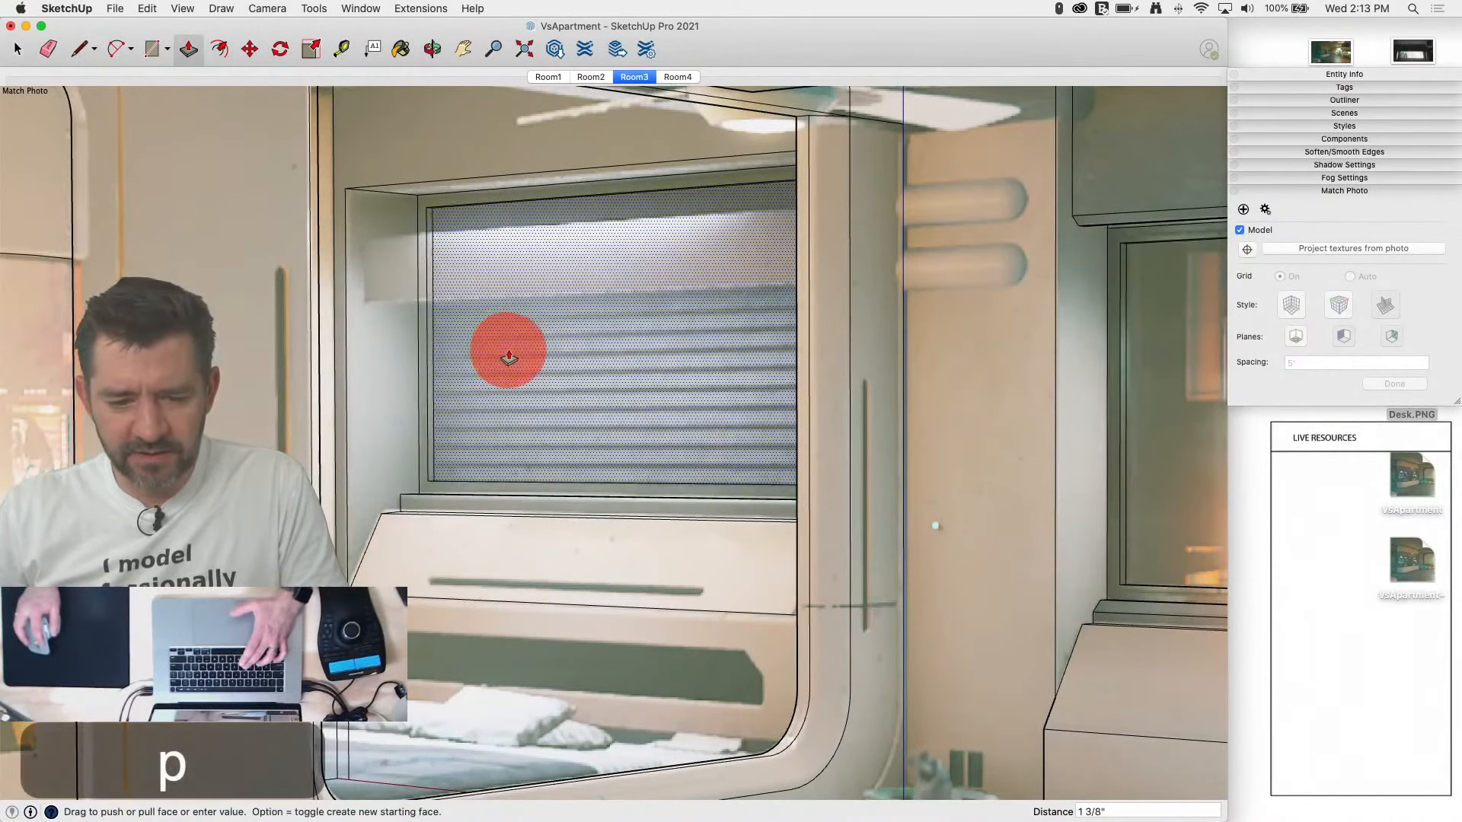
key(space)
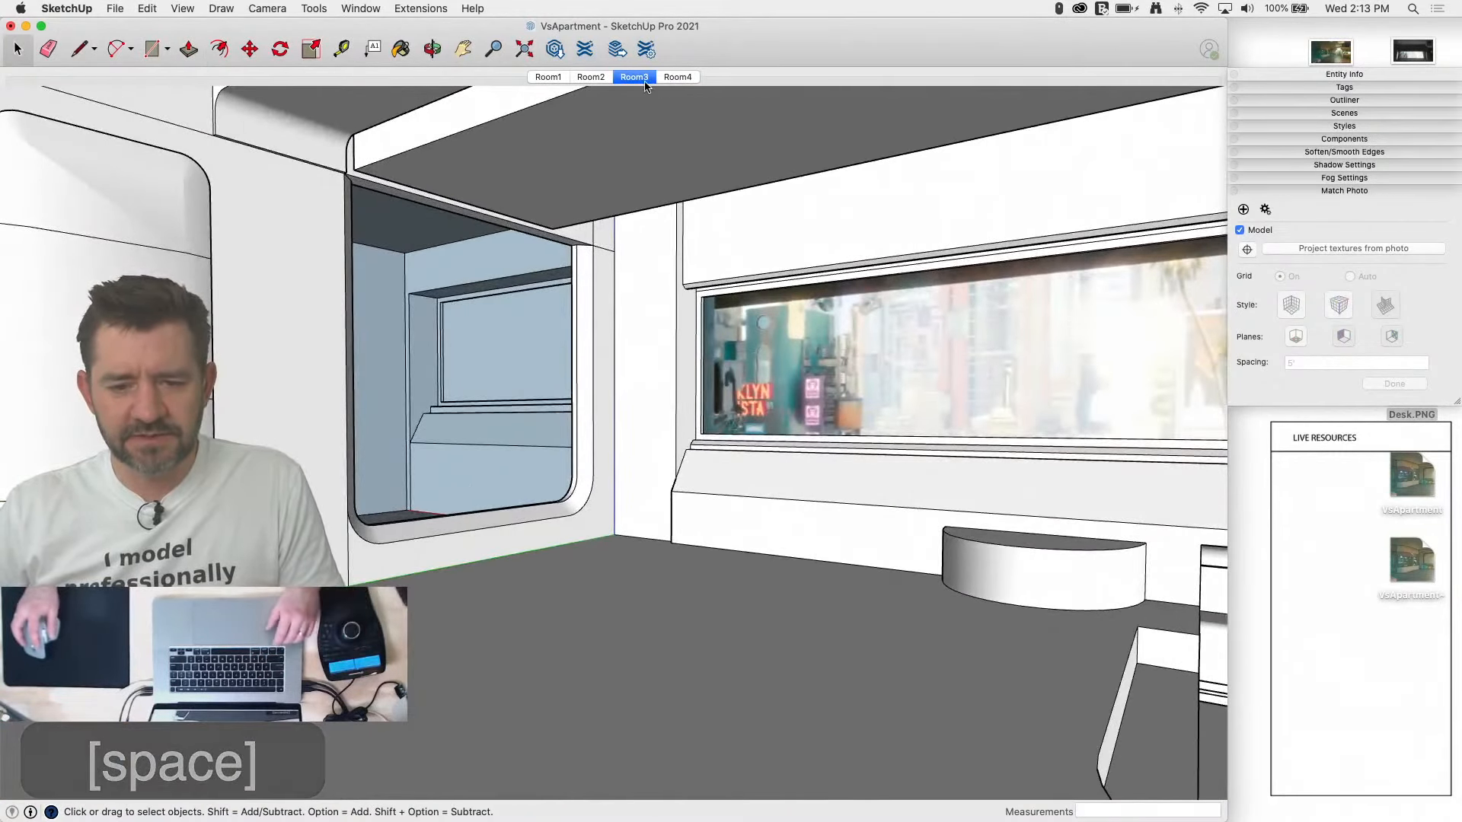
Step: In Room3, draw a narrow upright rectangle for the light box on the niche's side wall and Push/Pull it to the opposite wall
click(639, 78)
scroll(474, 381, up, 10)
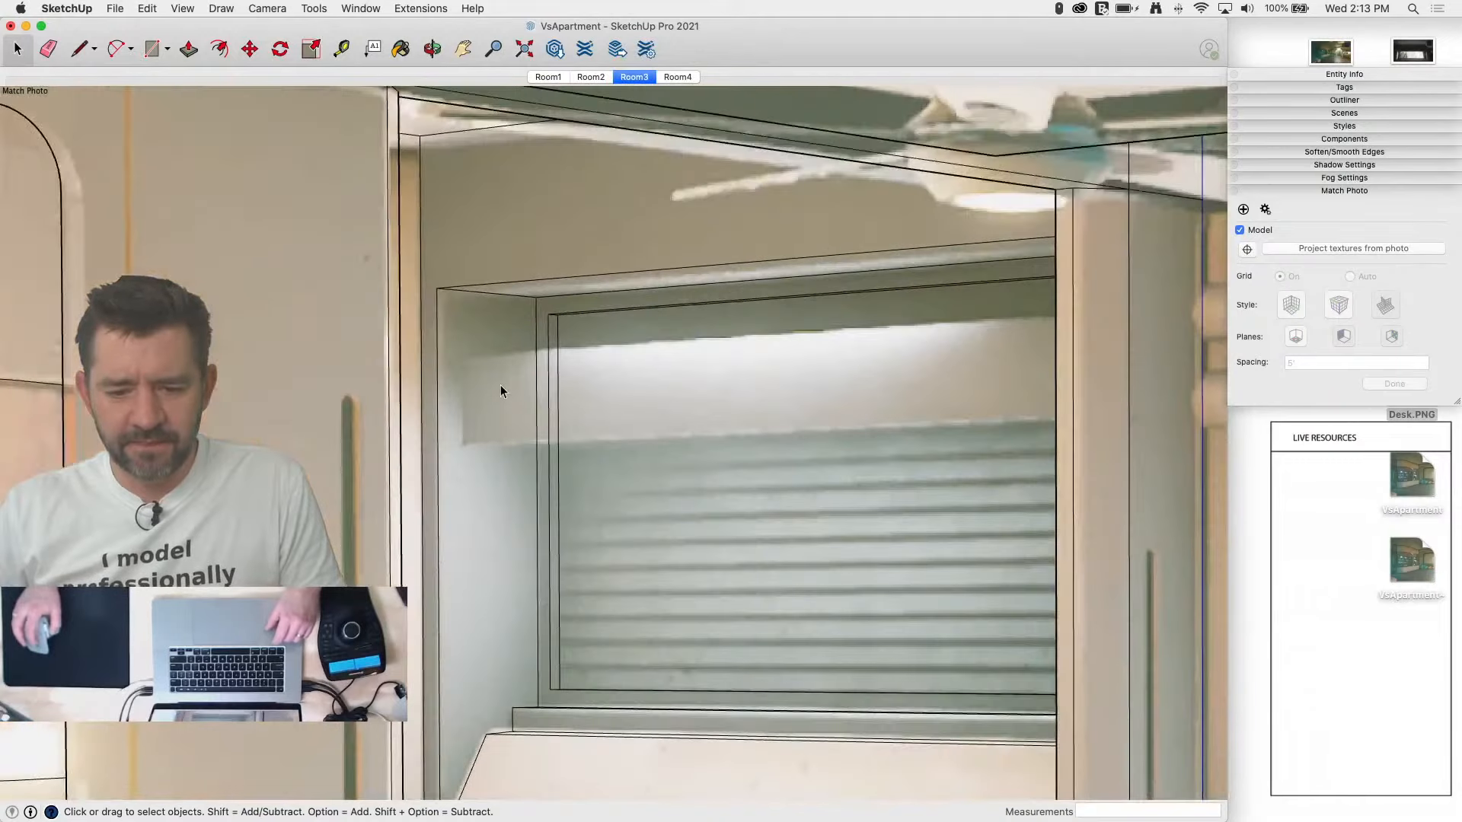
scroll(464, 359, down, 6)
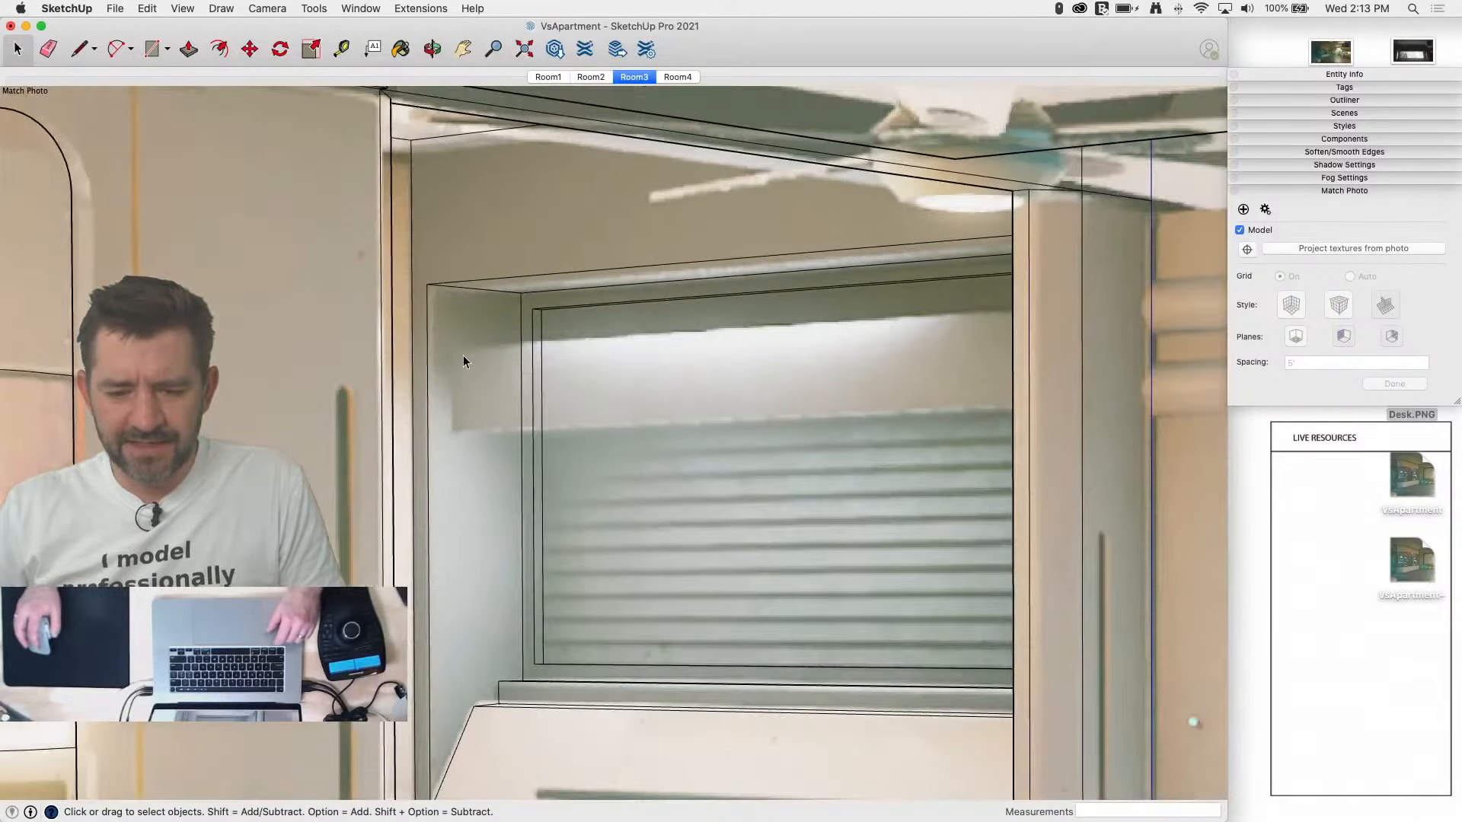
scroll(485, 393, up, 6)
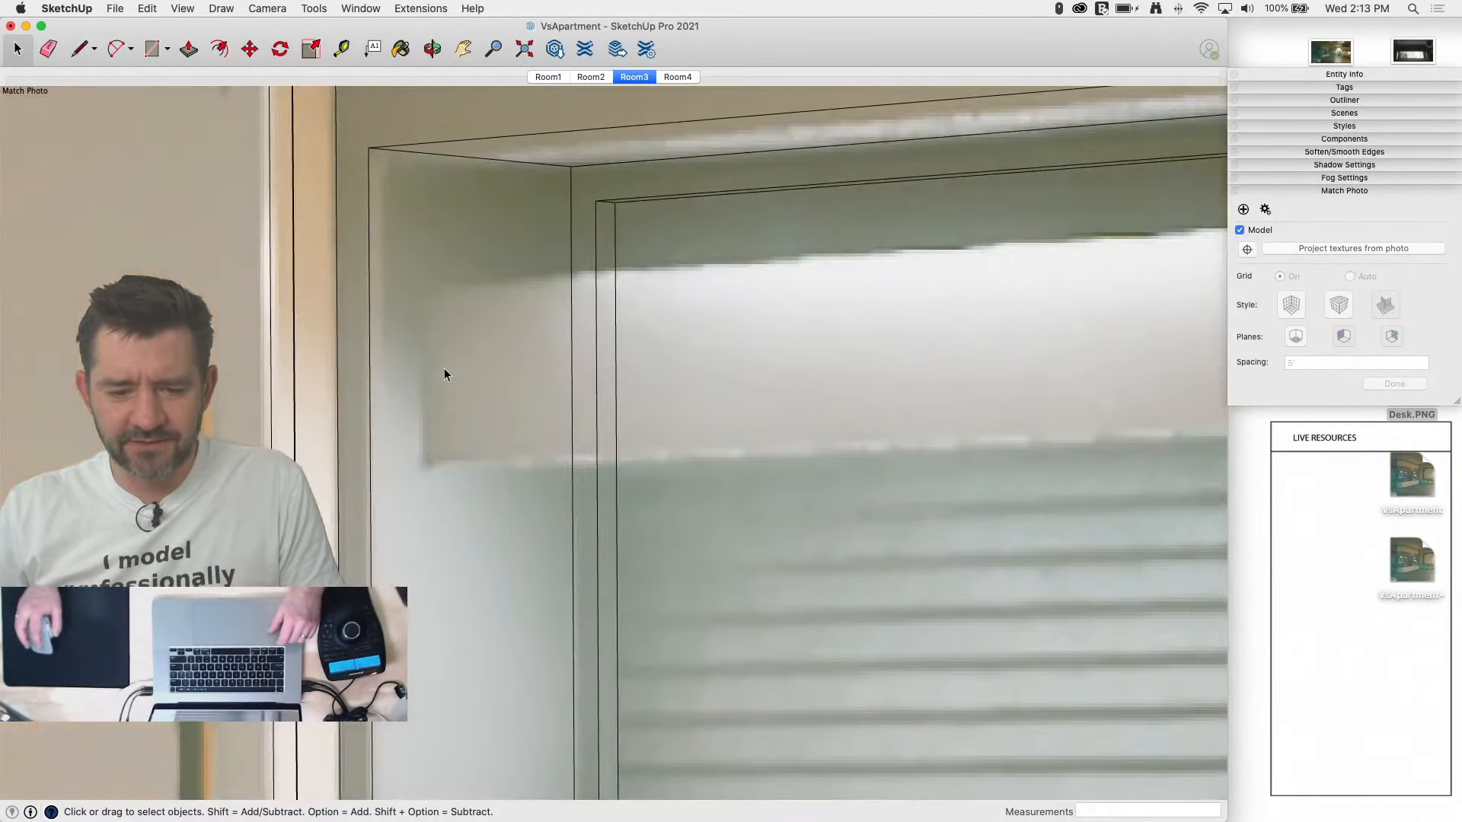
key(r)
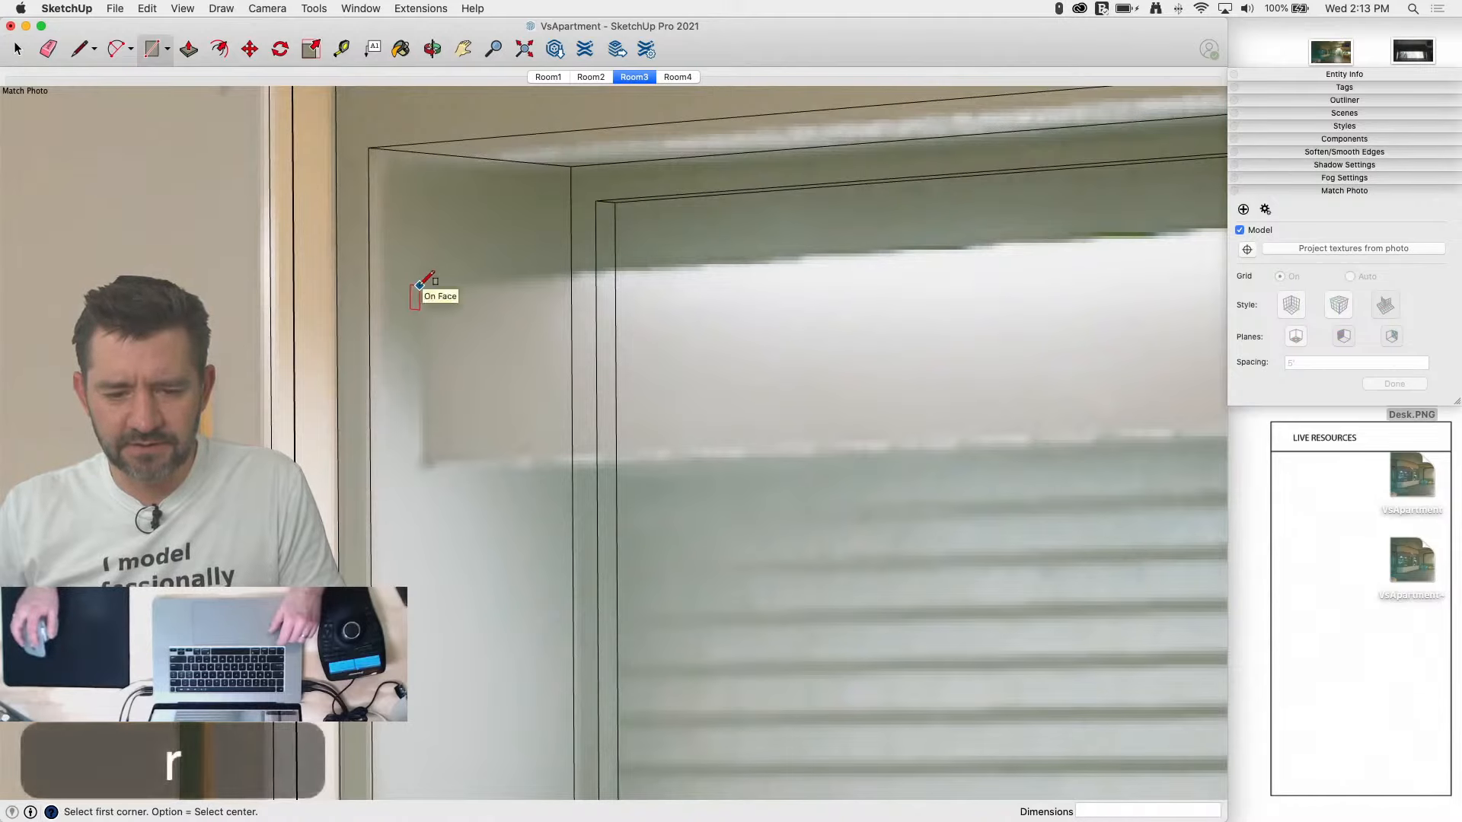
click(443, 472)
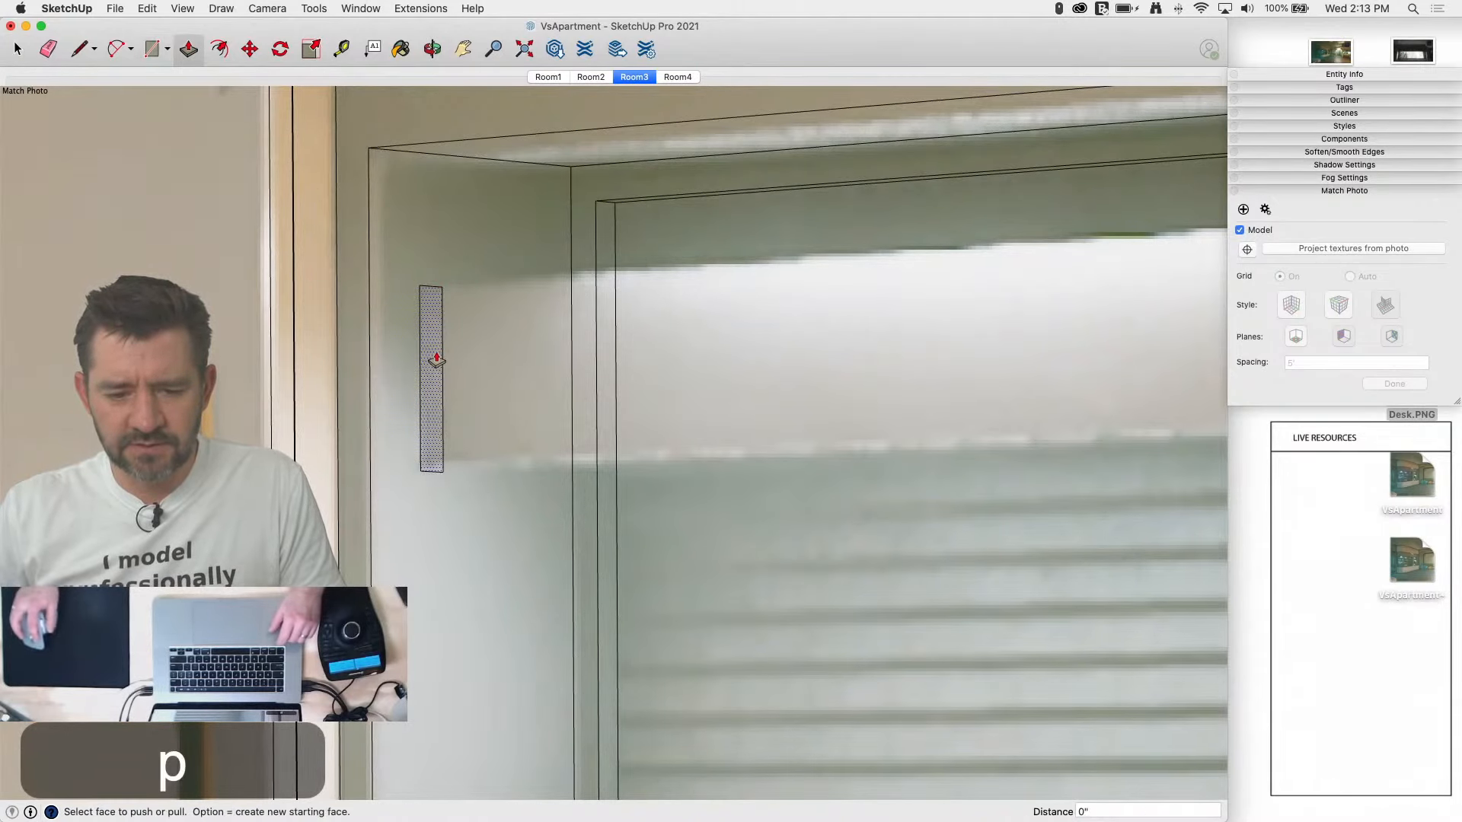
drag(437, 360, 630, 339)
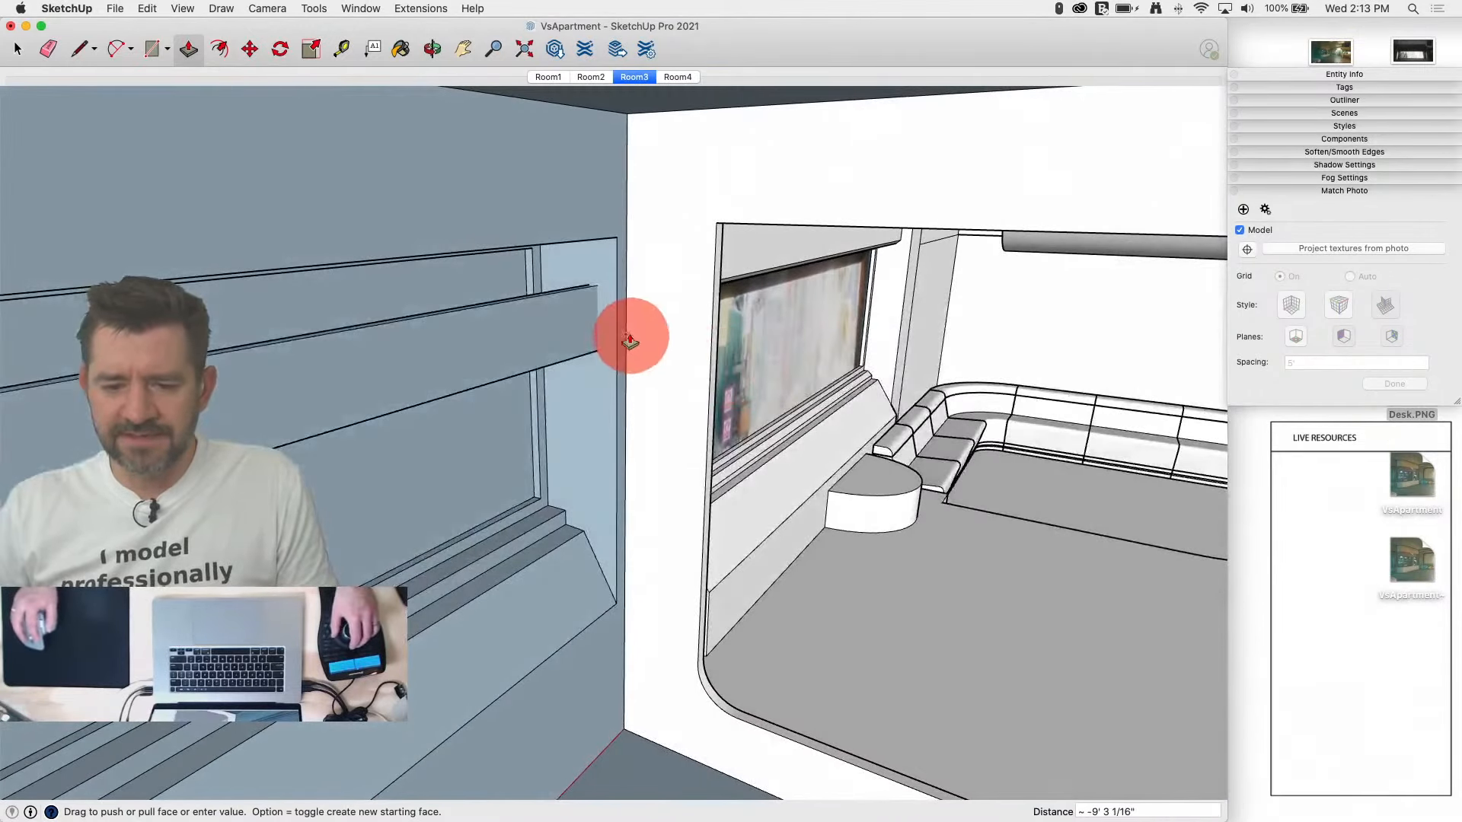
click(614, 243)
key(space)
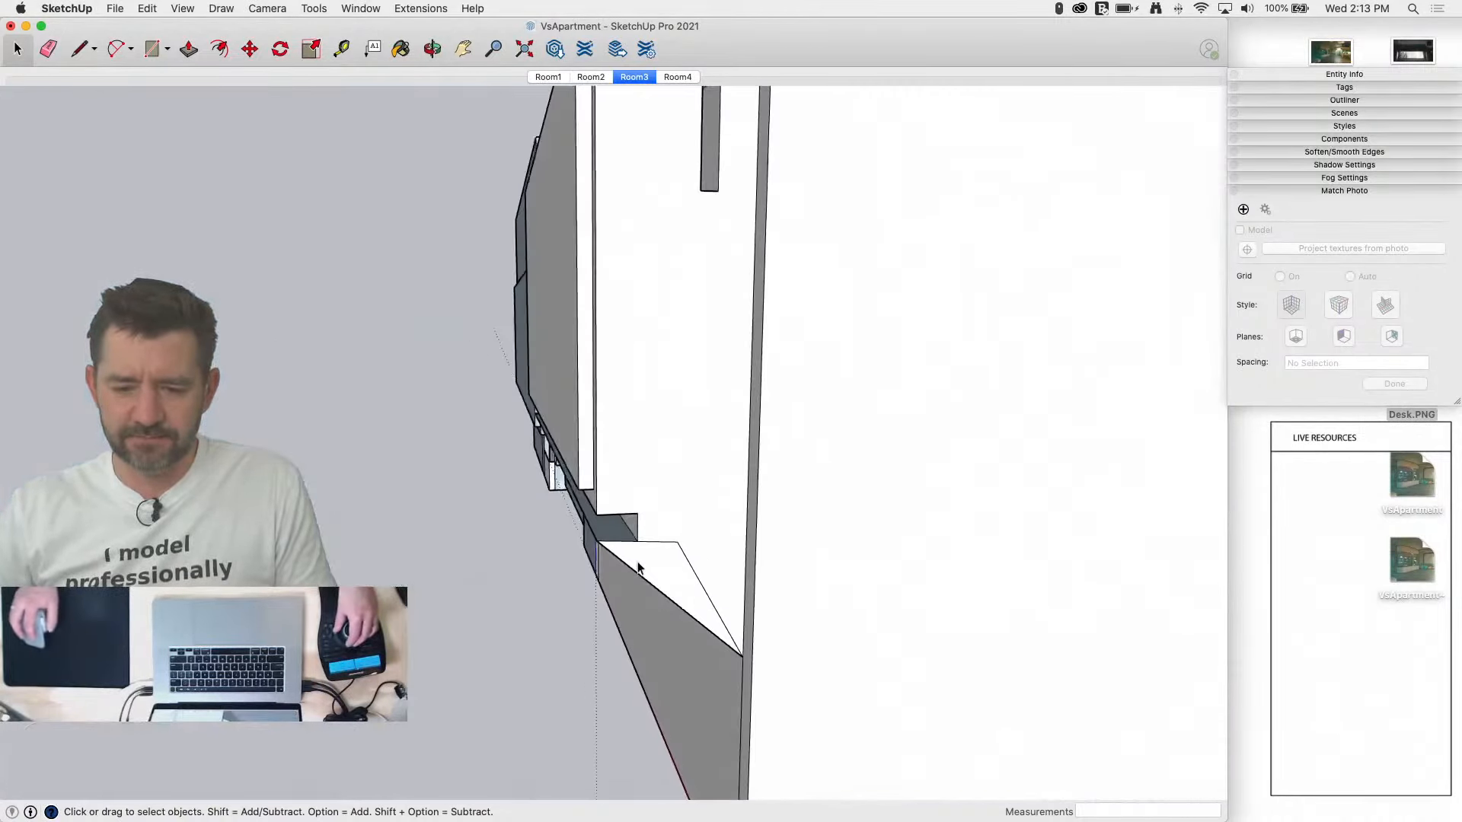
Step: Erase the stray edges at the rear of the ledge profile on the niche's outer end
key(e)
click(581, 528)
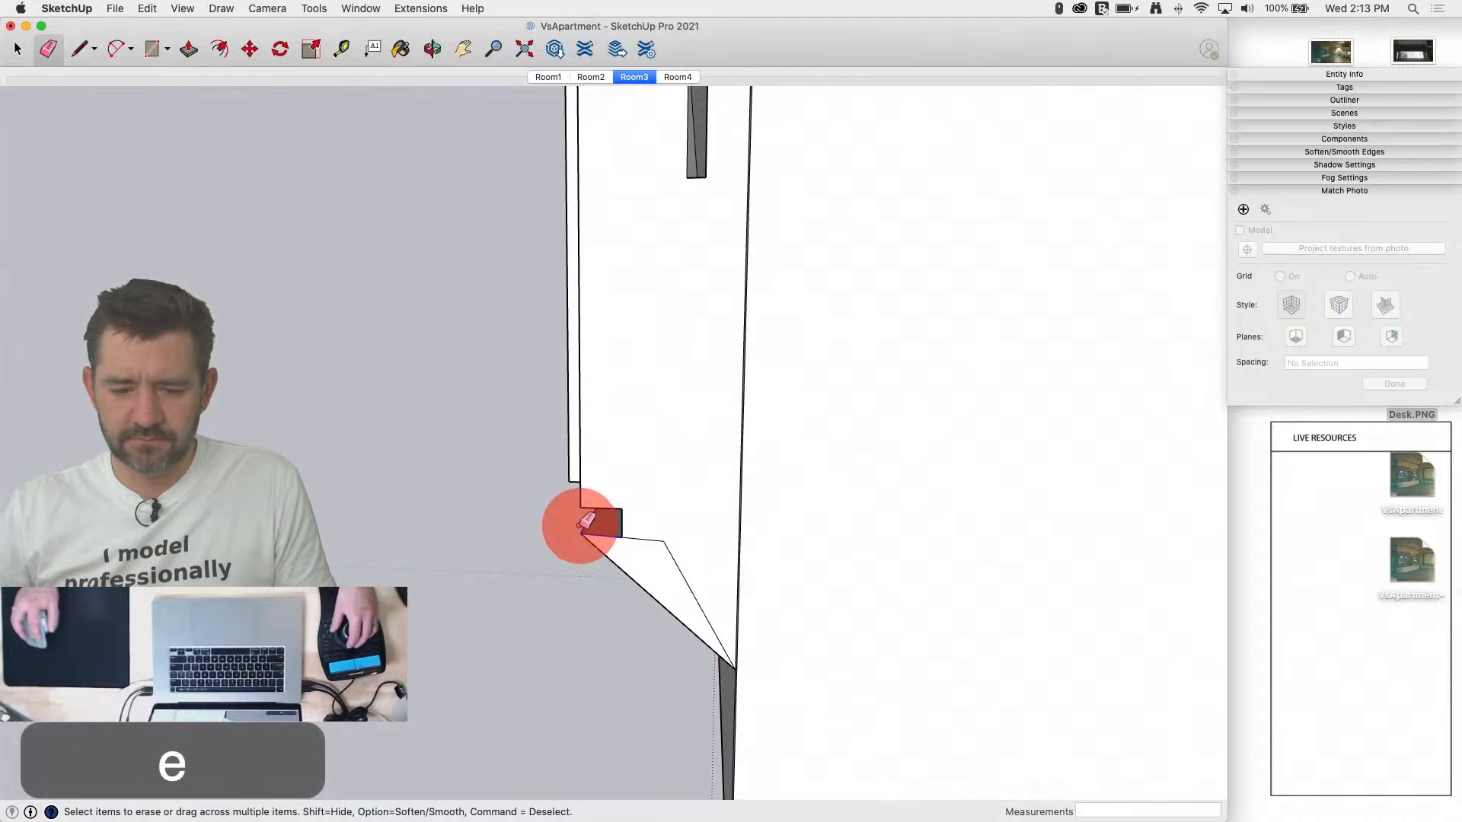
drag(585, 541, 583, 546)
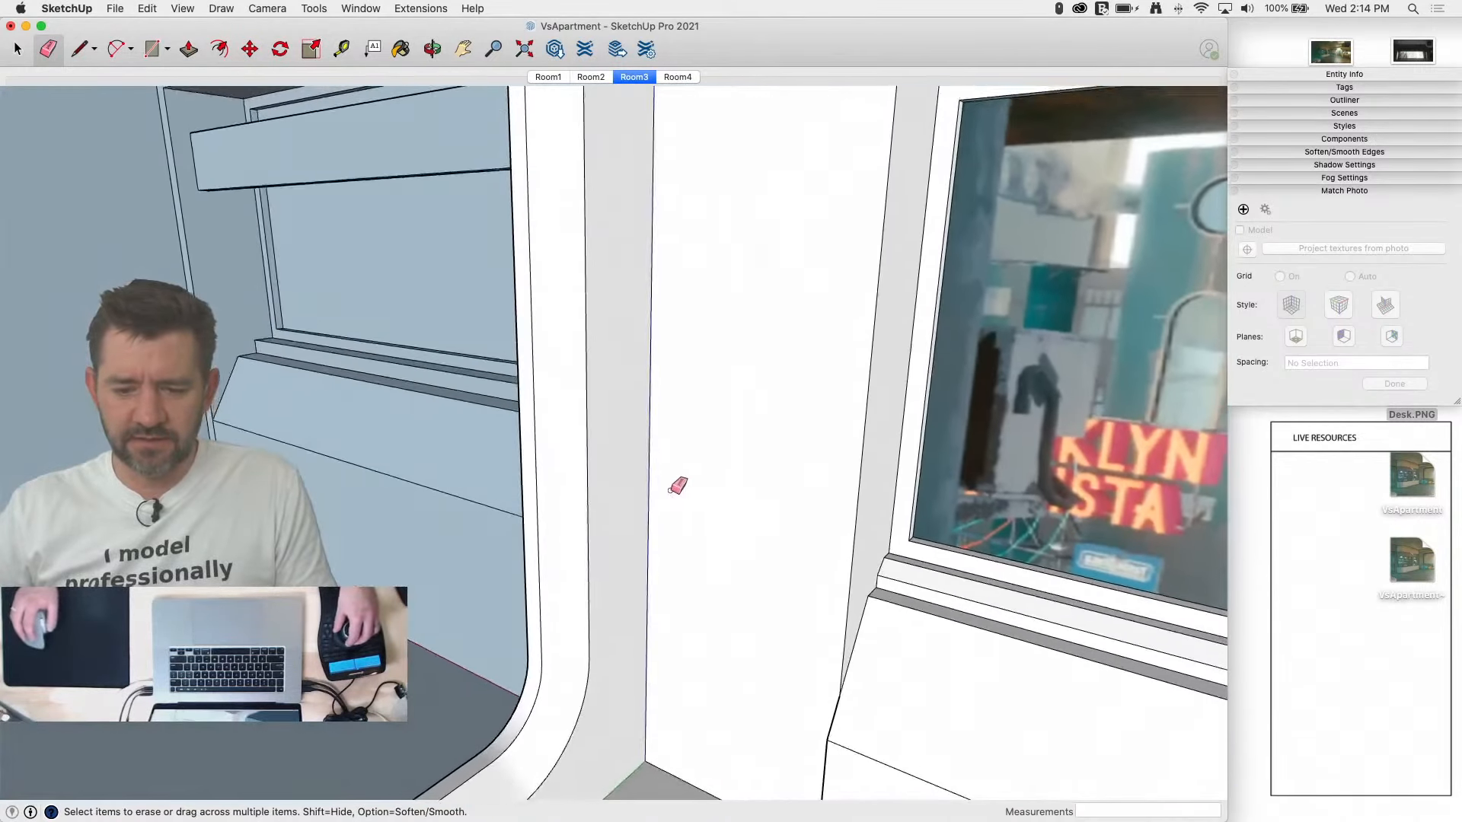
Step: Orient the connected faces to match the white wall face between the side room opening and the window
right_click(674, 487)
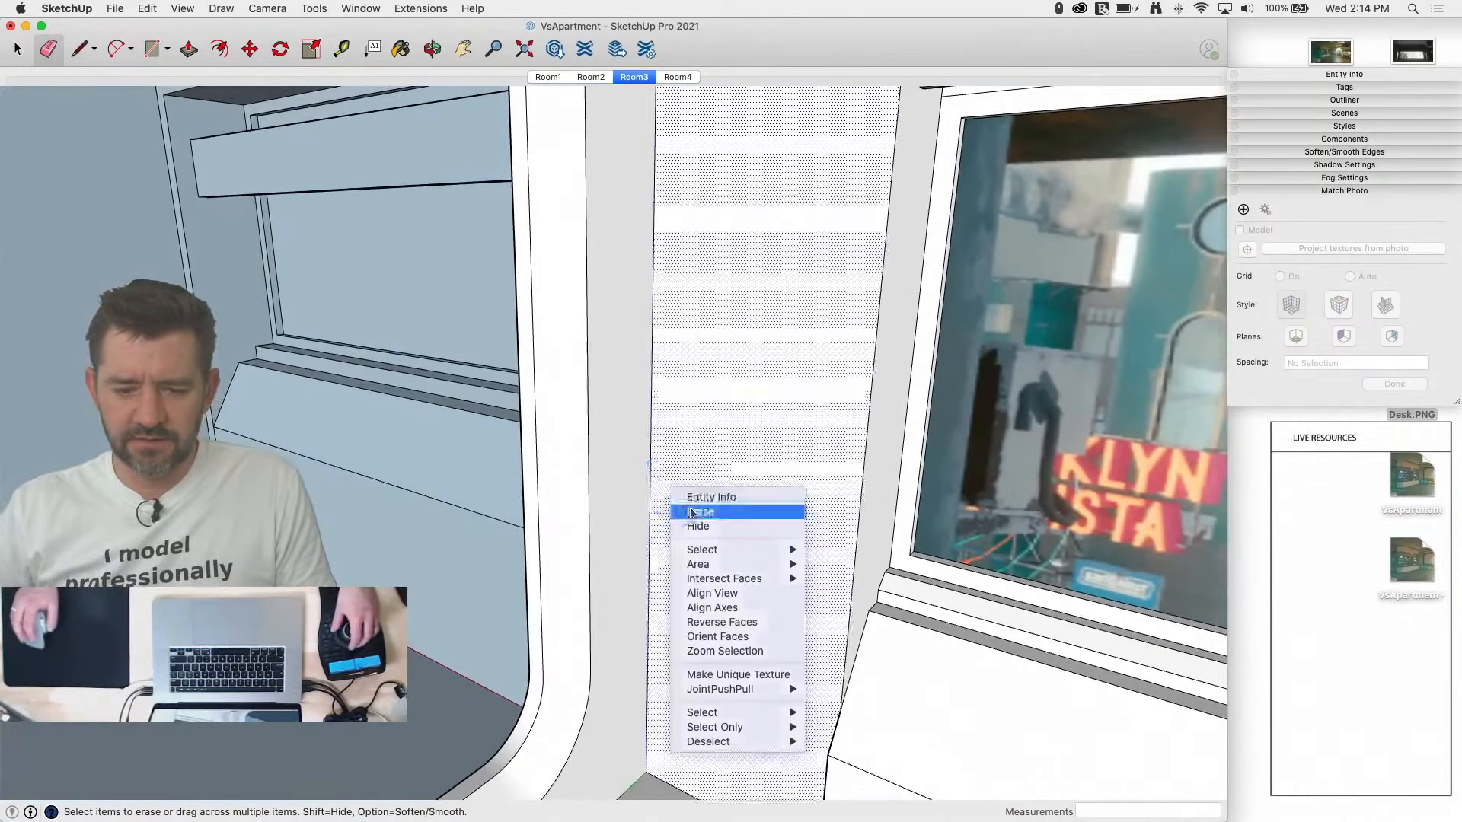
click(743, 637)
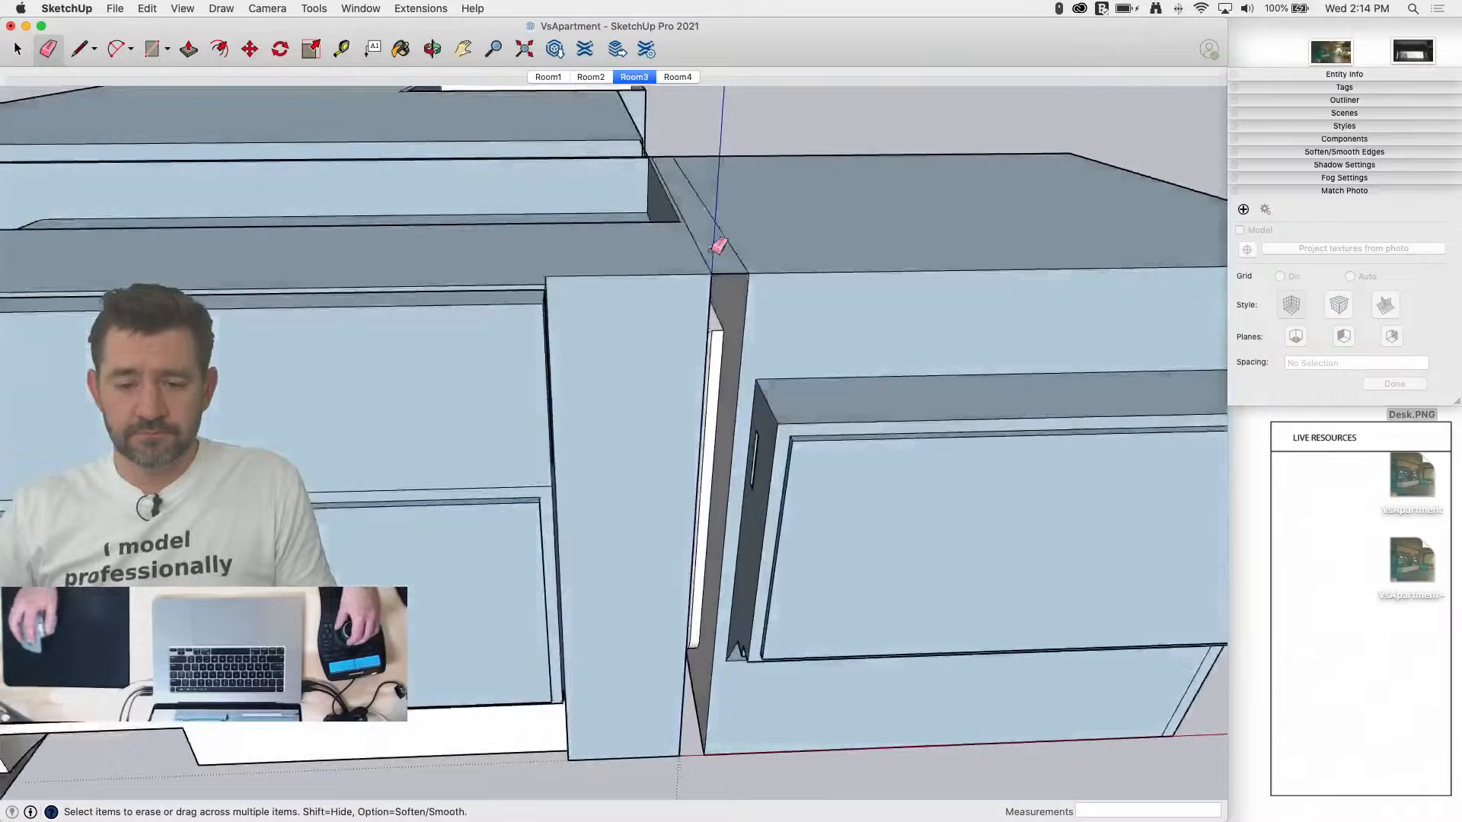
middle_drag(712, 249, 729, 344)
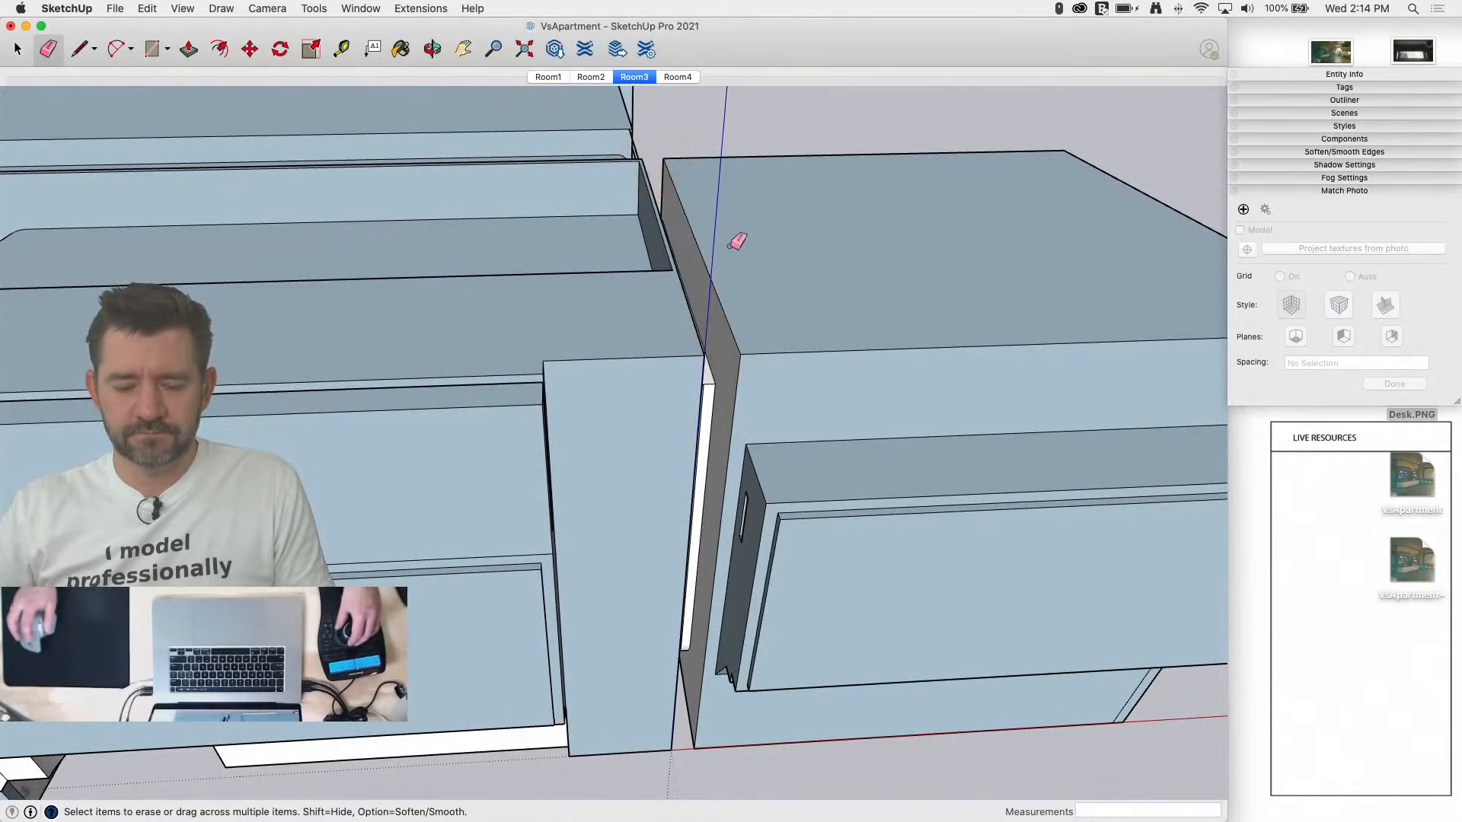
mouse_move(730, 247)
middle_down()
mouse_move(686, 492)
mouse_move(810, 546)
mouse_move(877, 418)
mouse_move(734, 444)
mouse_move(615, 402)
middle_up()
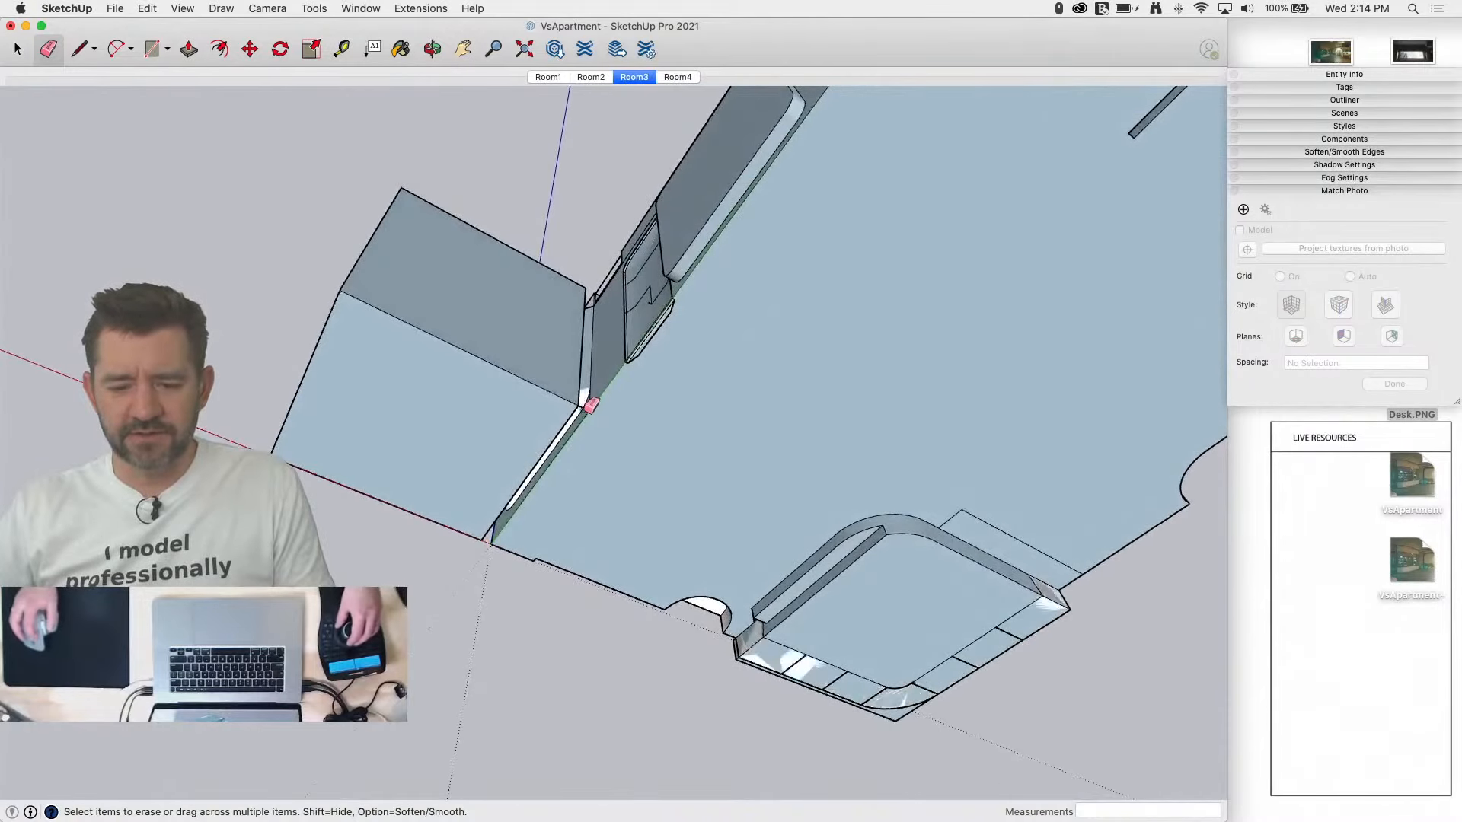
Step: Orient the connected faces to match the wall face that frames the side room opening
scroll(588, 404, up, 5)
mouse_move(593, 435)
middle_down()
mouse_move(701, 376)
mouse_move(799, 457)
middle_up()
right_click(793, 458)
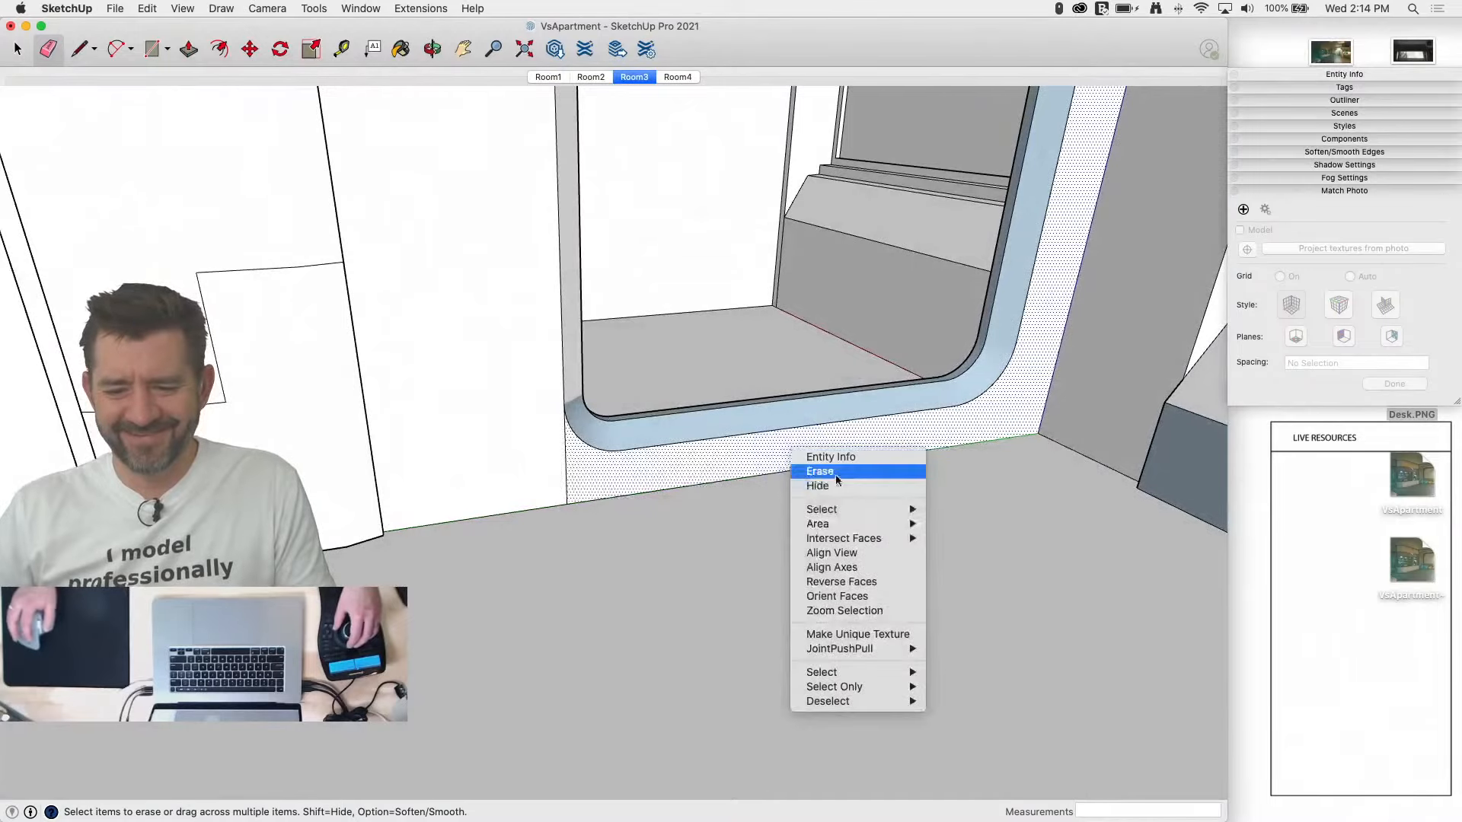
click(880, 605)
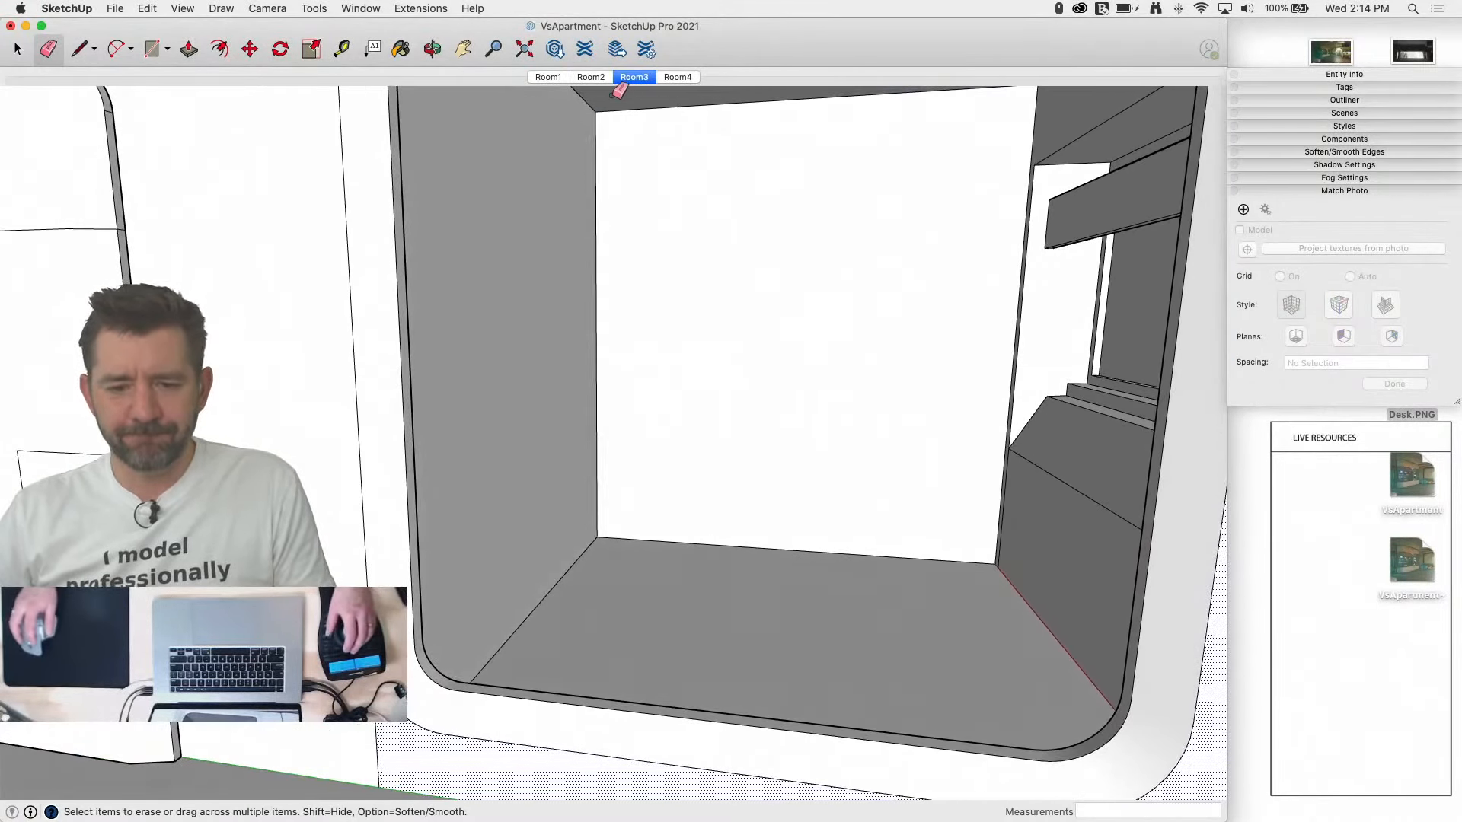
Step: Try to trace the dark inset panel below the side room's ledge with lines over the Room3 photo
click(636, 76)
scroll(426, 496, up, 8)
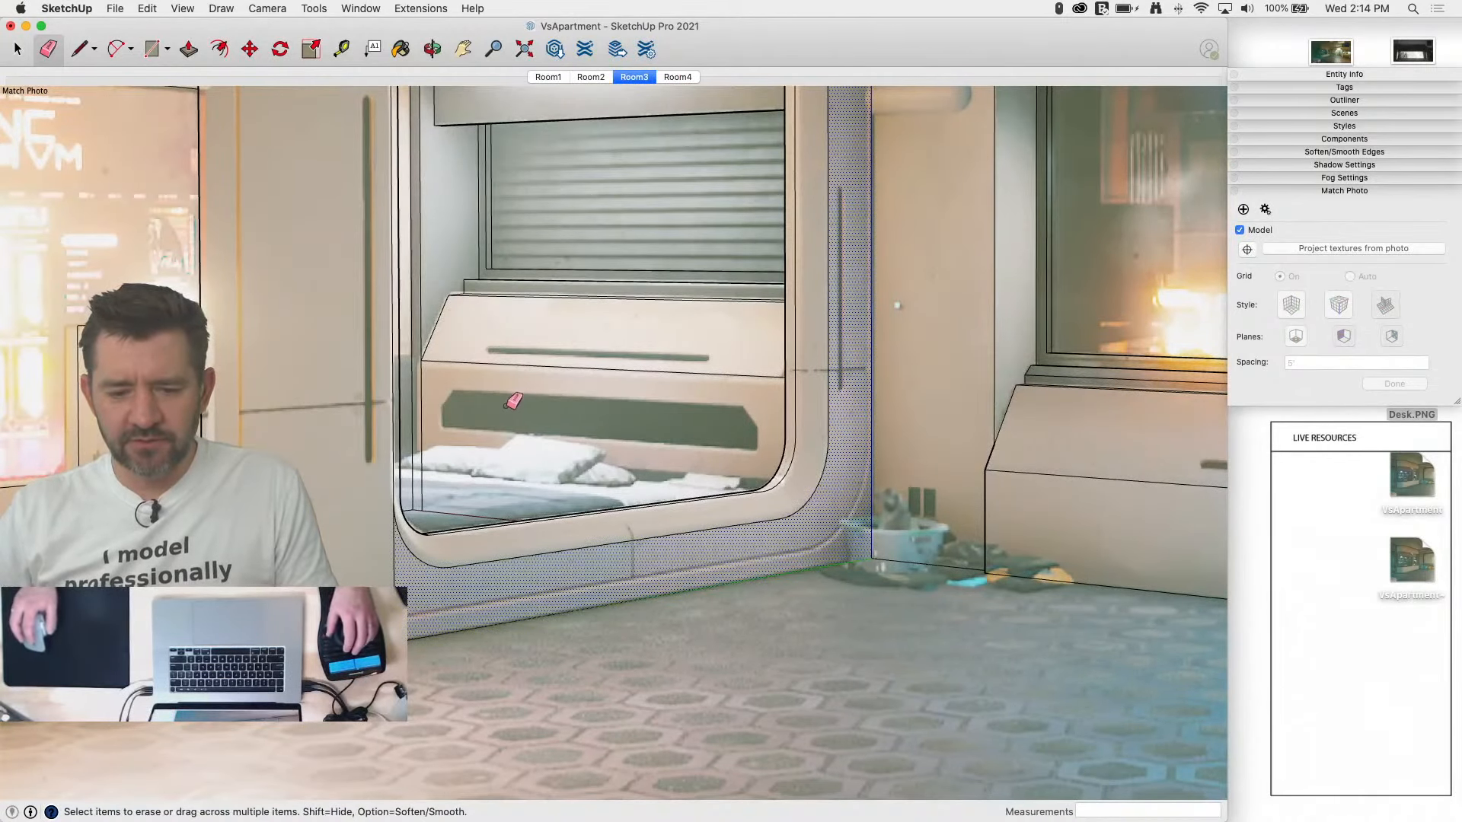
key(l)
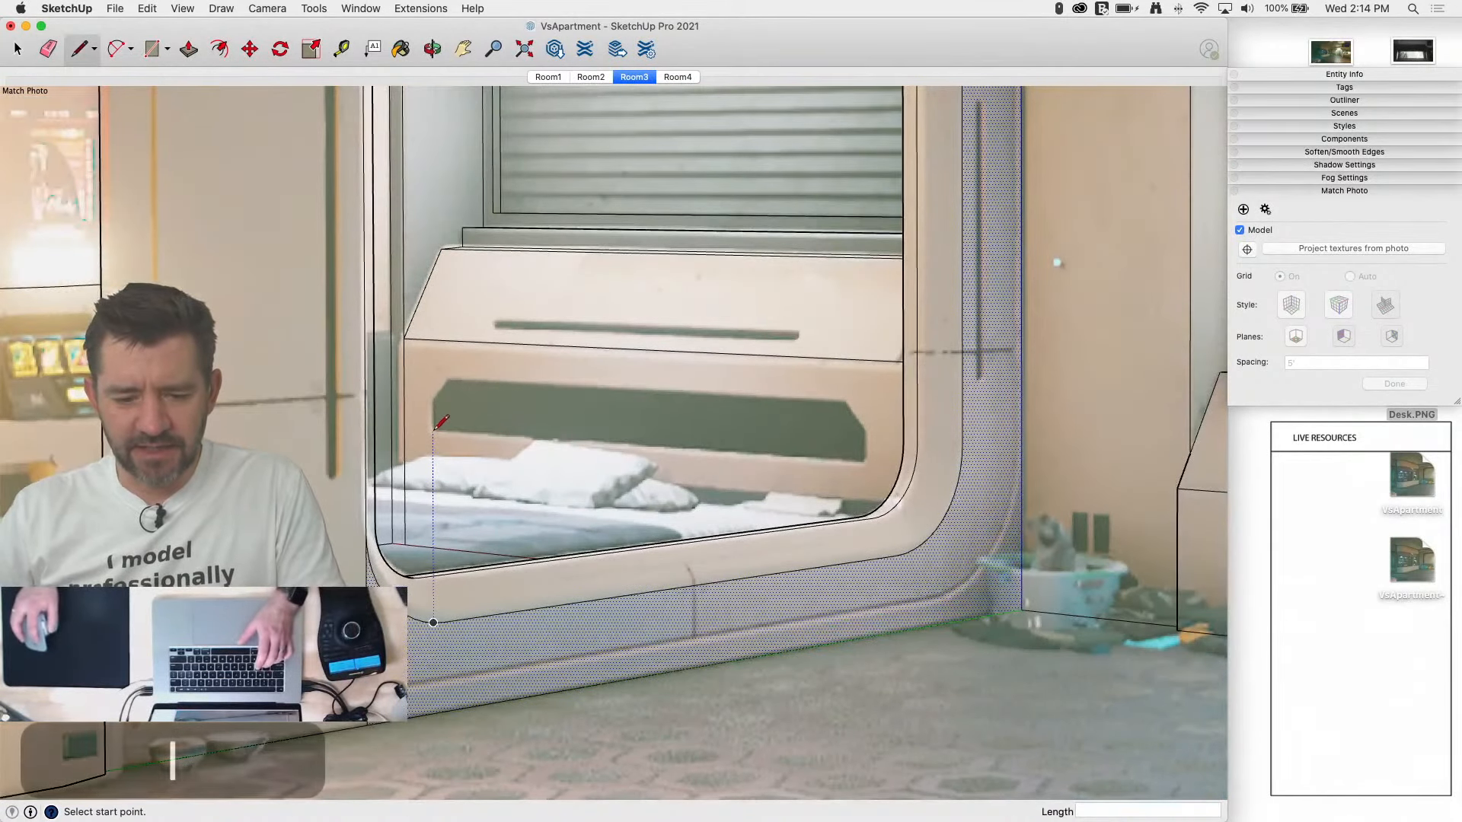
key(r)
click(433, 431)
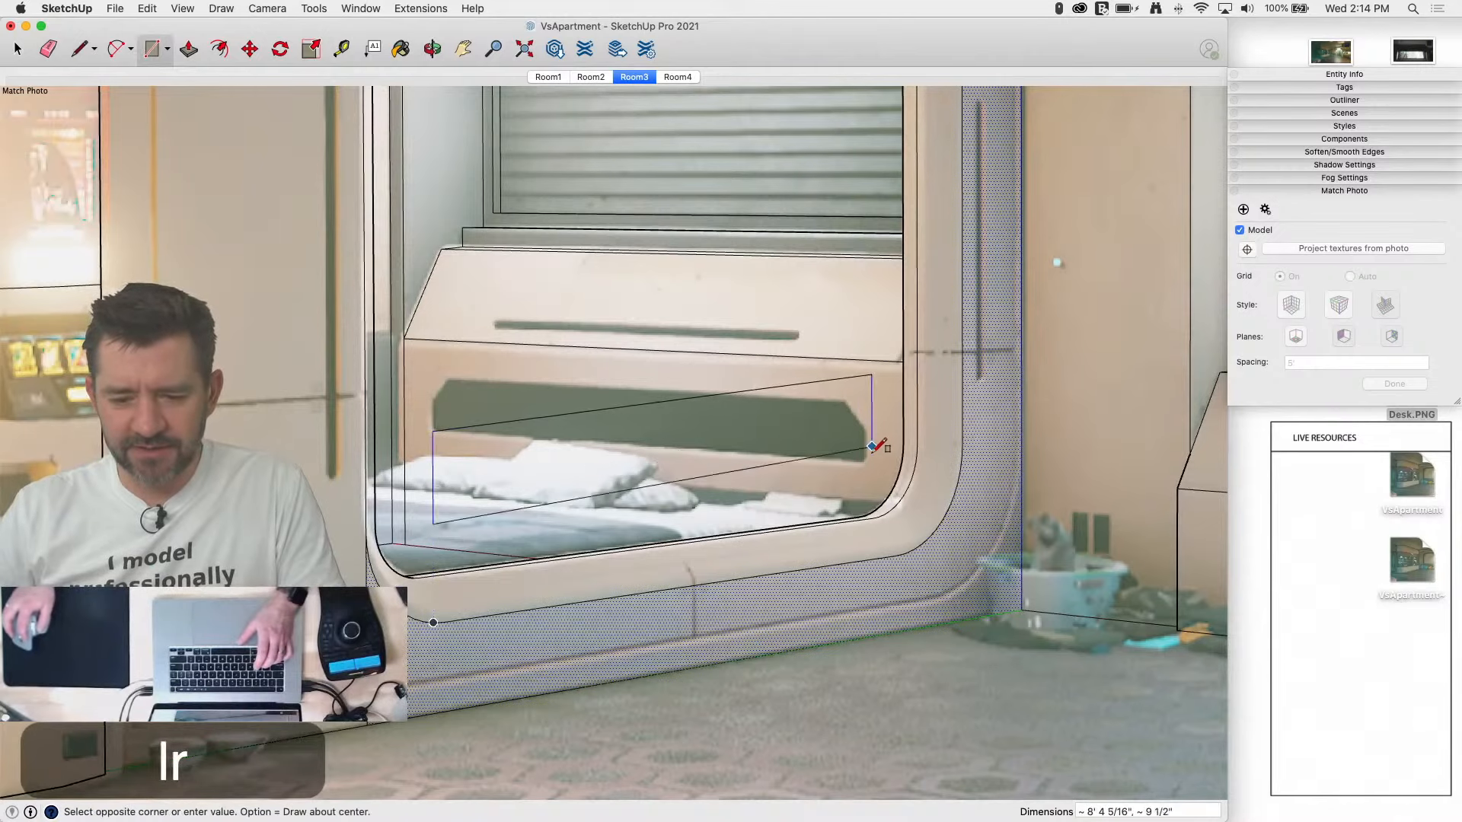
key(l)
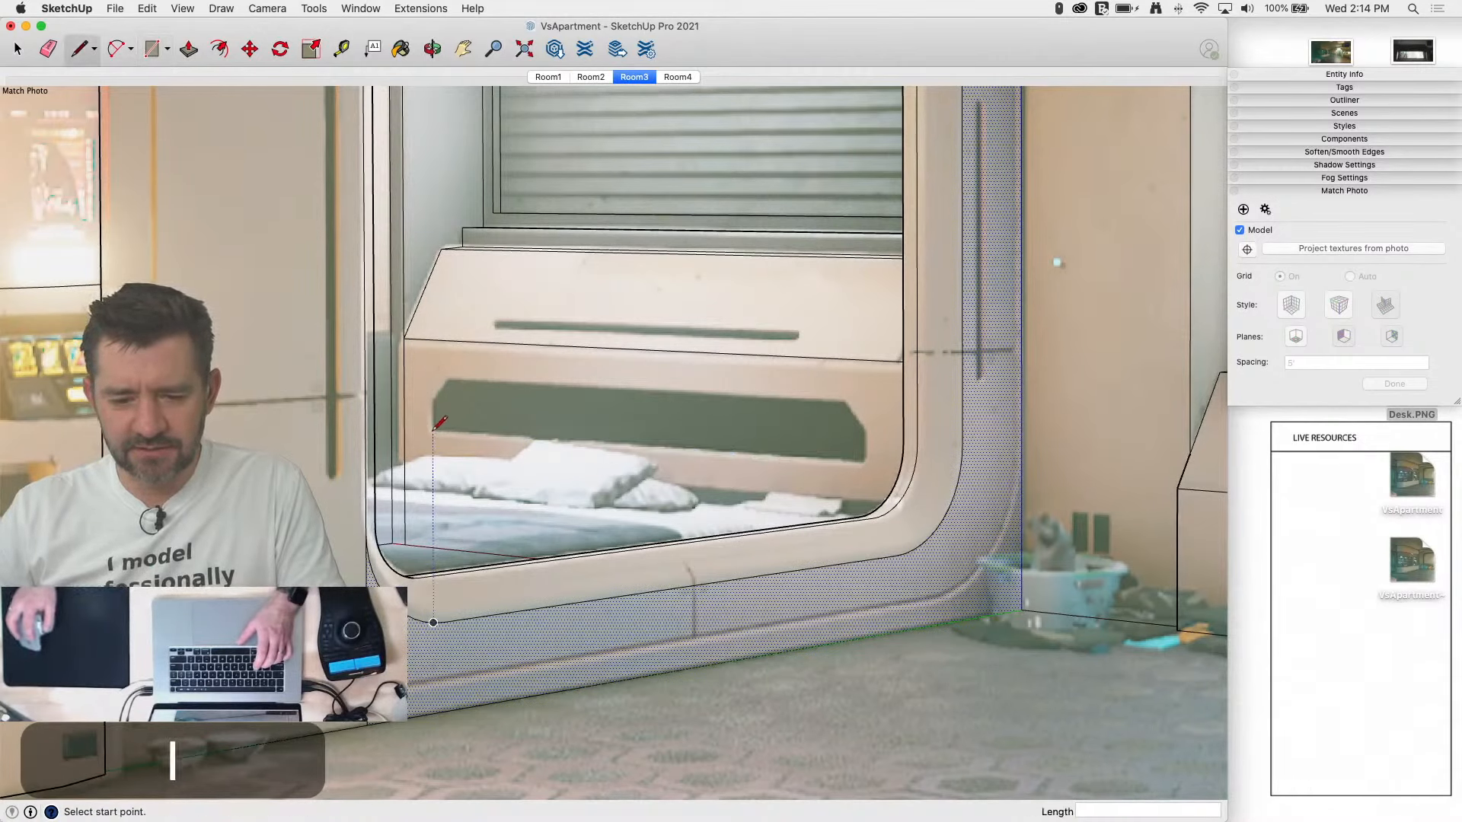
click(865, 460)
click(864, 428)
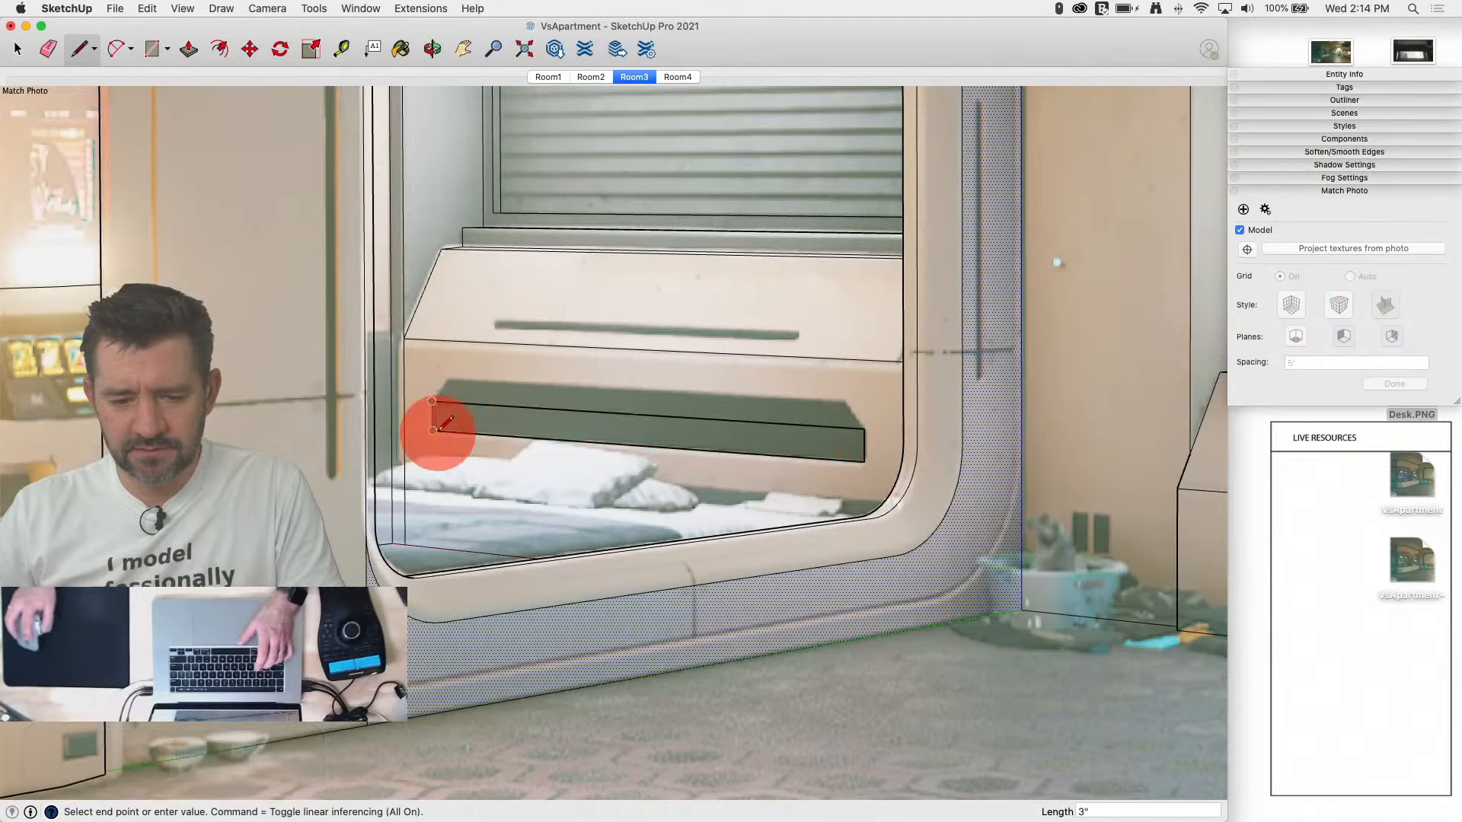
scroll(453, 376, up, 5)
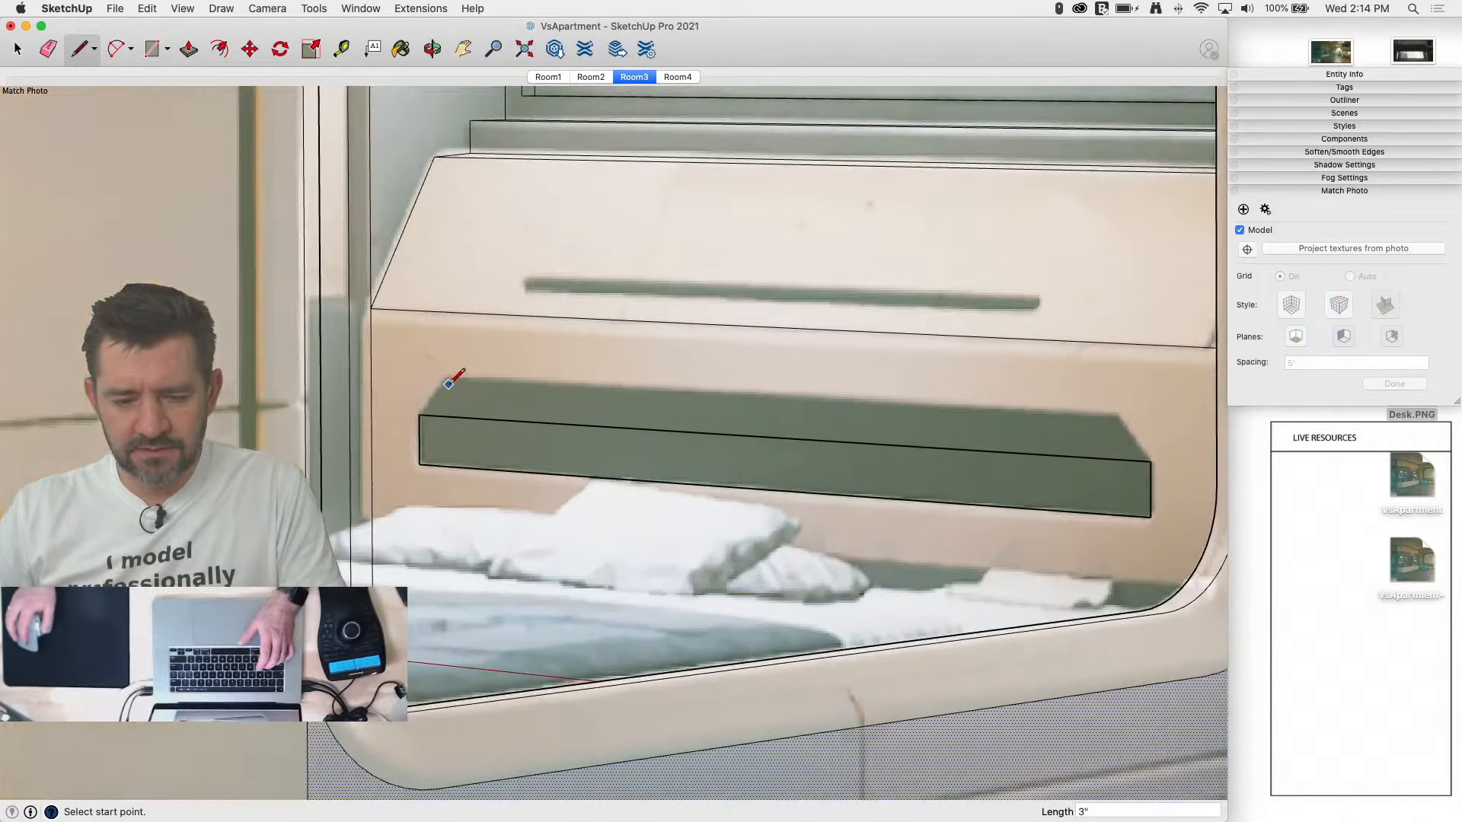
click(410, 424)
click(445, 372)
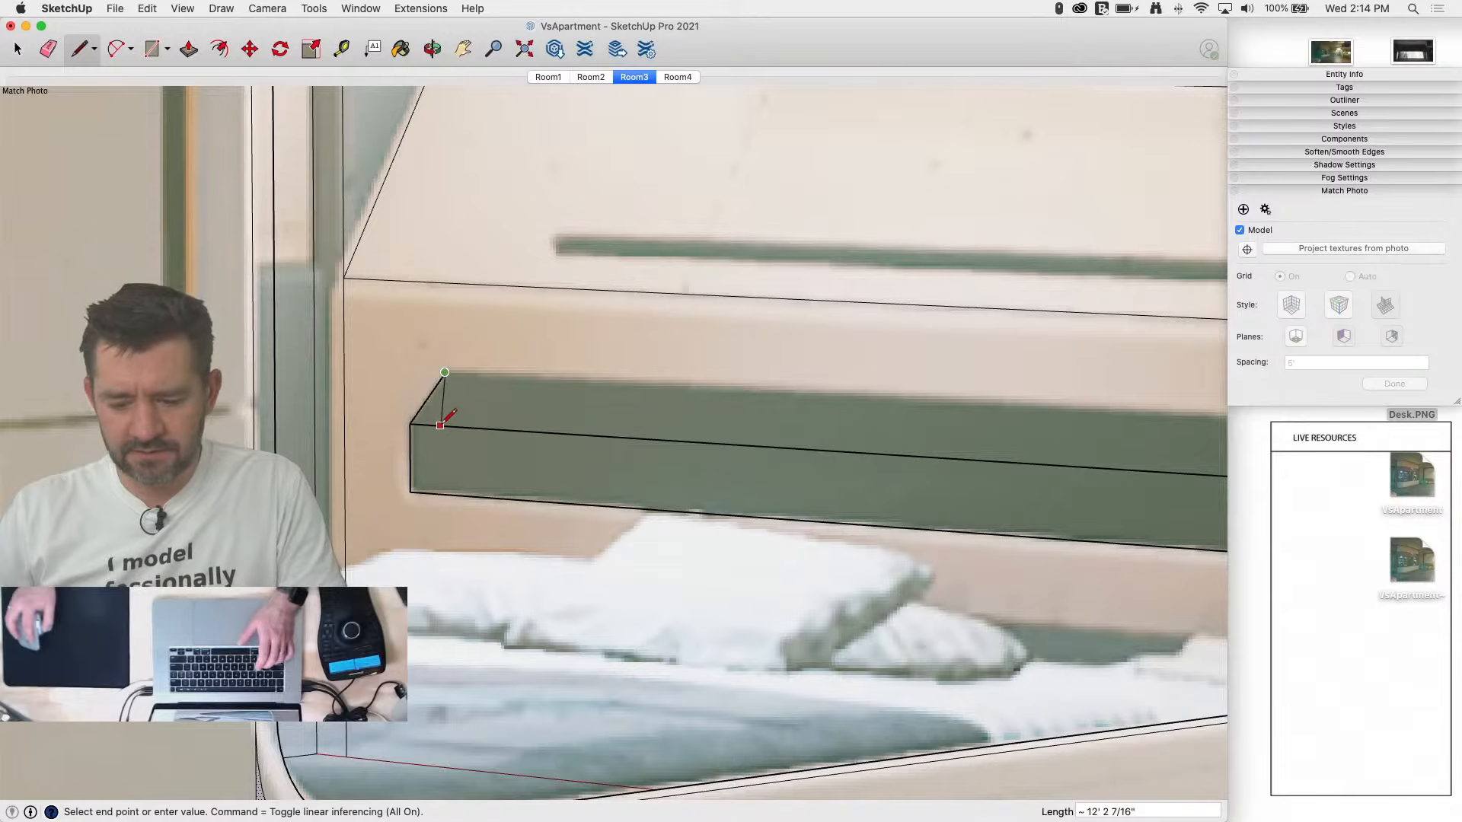
key(Up)
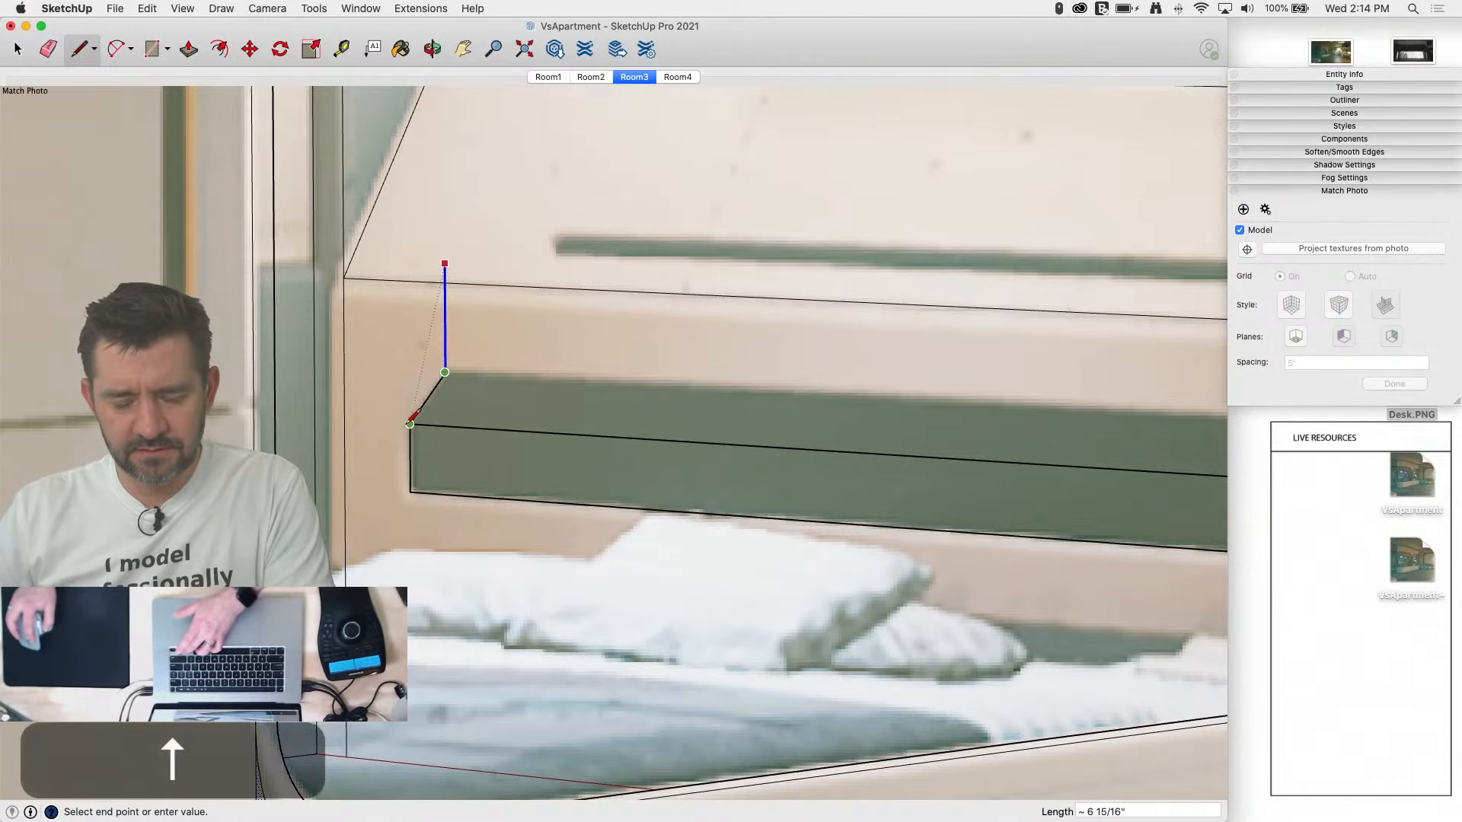
Step: Erase the misplaced inset panel outline, including its leftover end edge in the Room3 view
key(e)
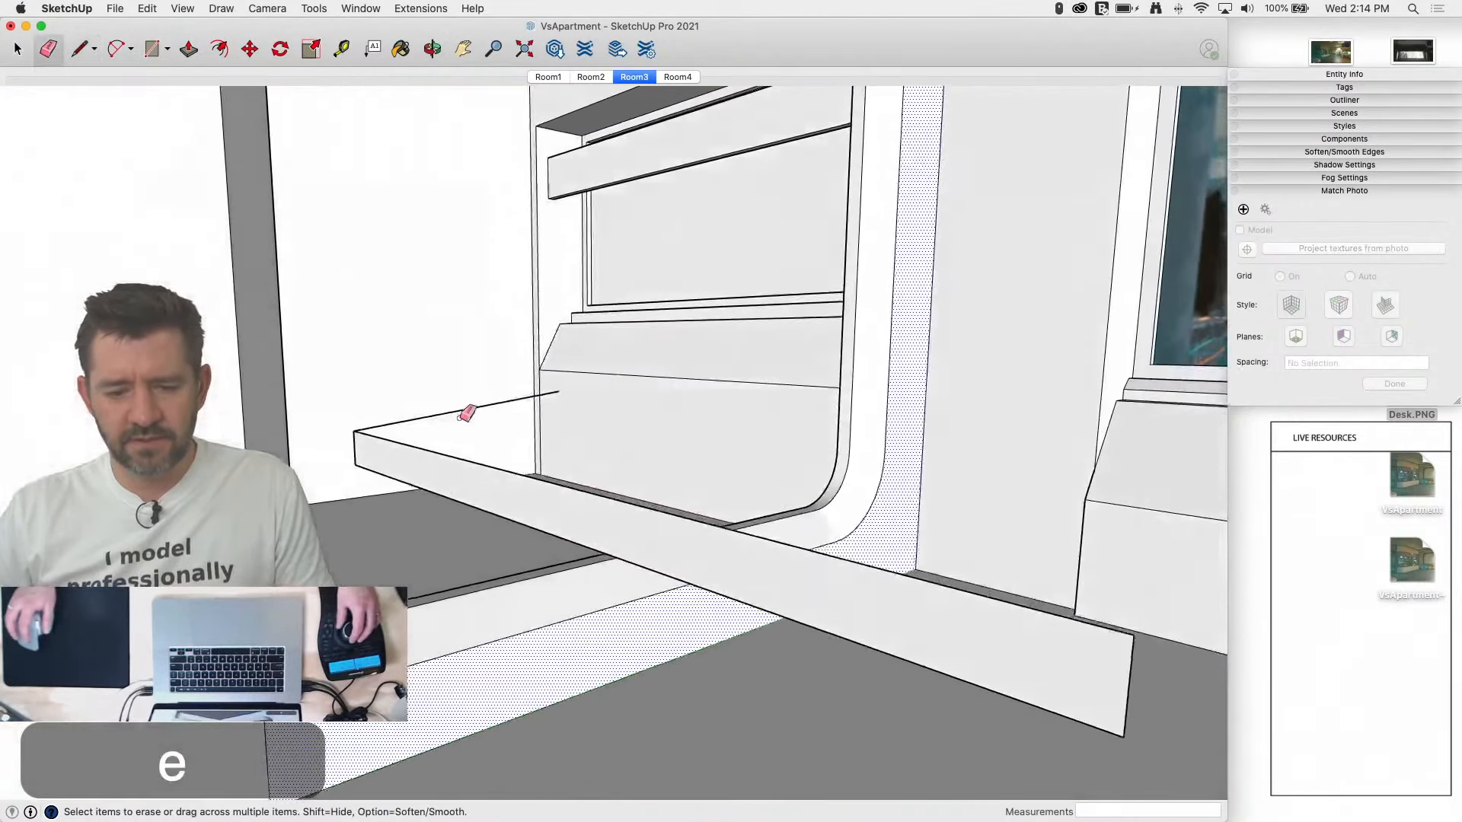
mouse_move(385, 427)
mouse_down()
mouse_move(378, 396)
mouse_move(386, 406)
mouse_up()
click(632, 76)
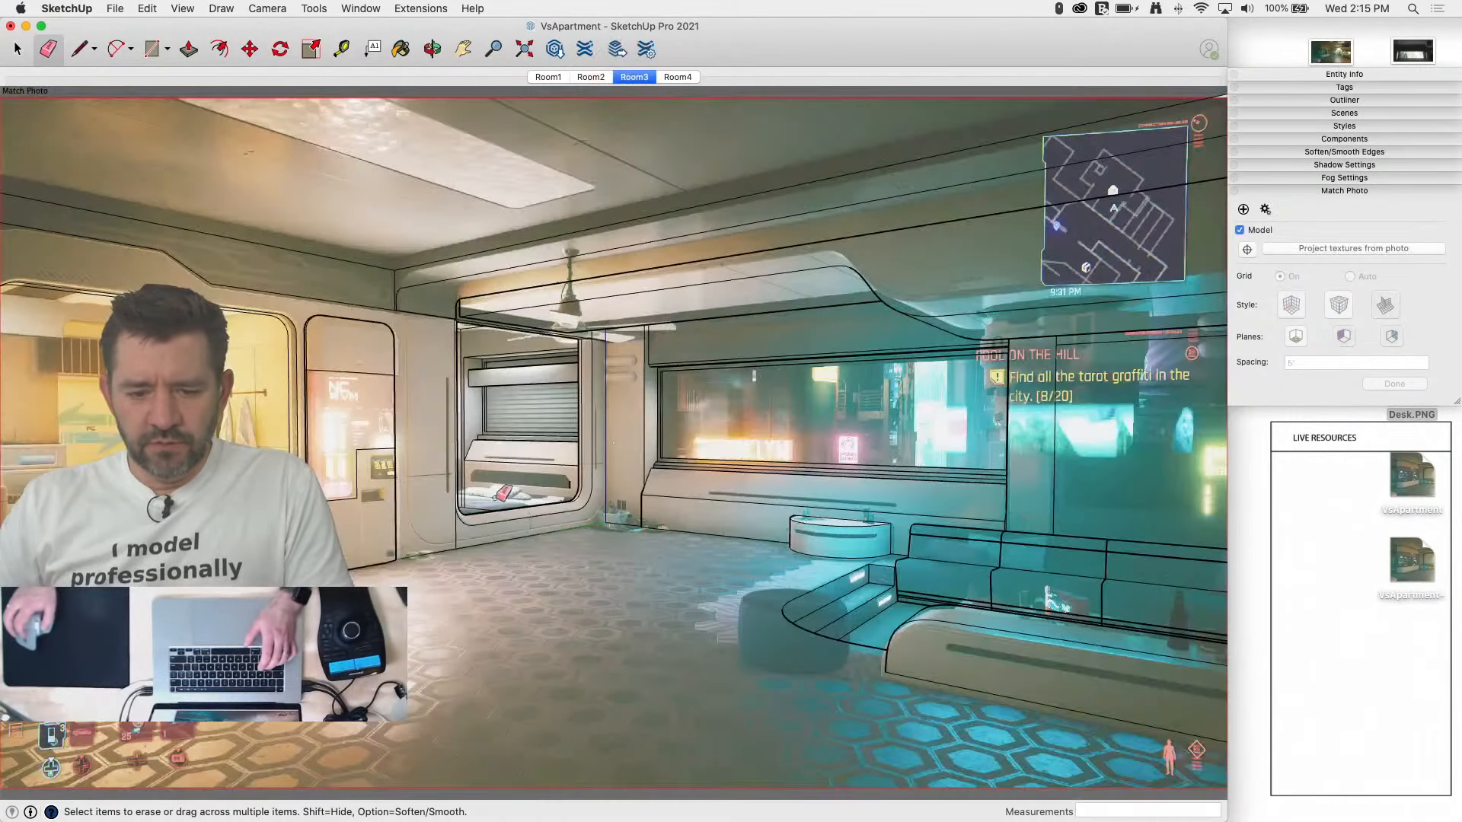
scroll(497, 499, up, 6)
key(l)
scroll(711, 443, up, 3)
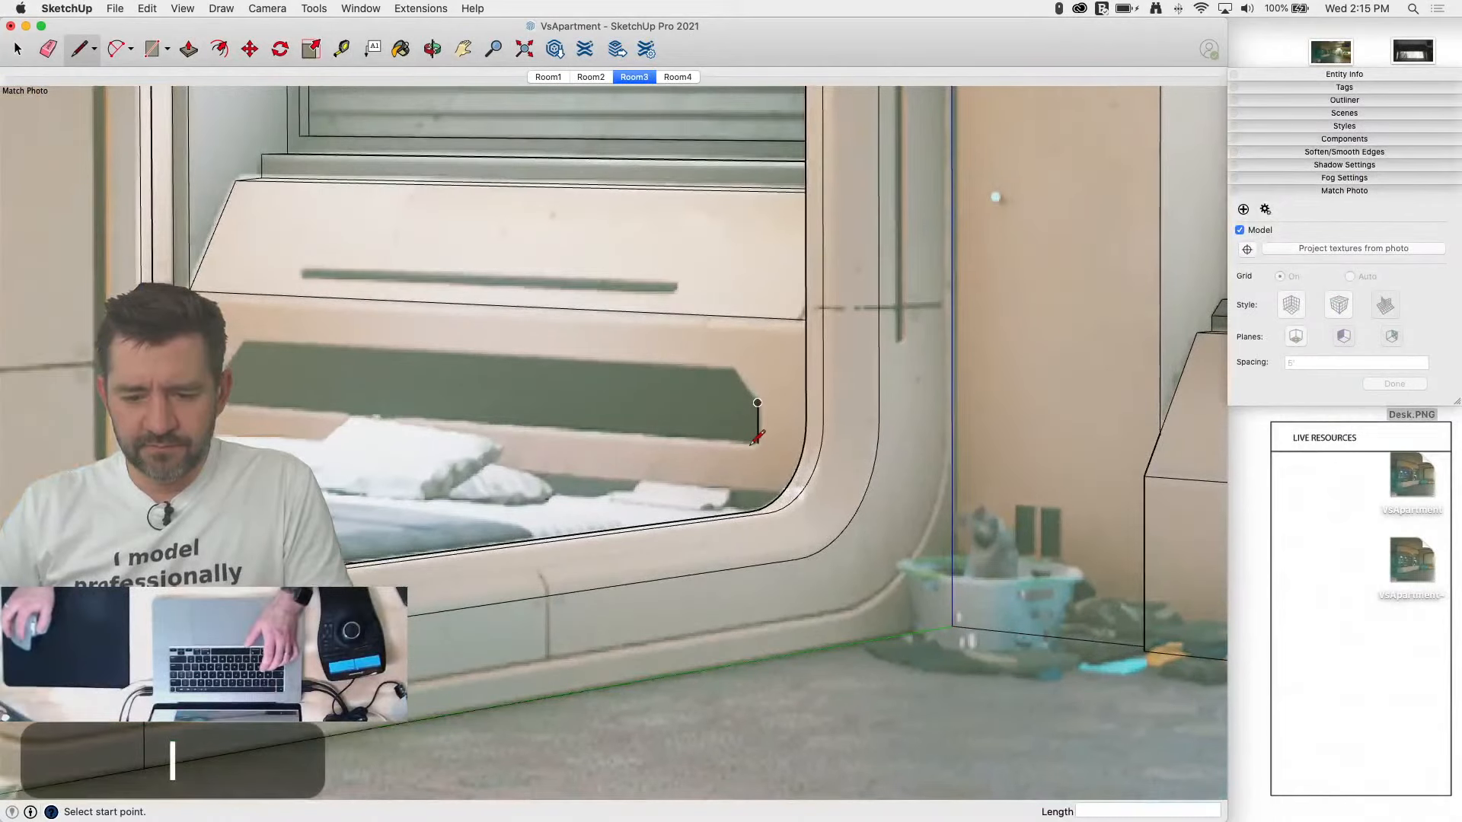
key(e)
click(757, 430)
Step: Trace the inset panel below the ledge as a strip about 7' wide and 5" tall, plus a slanted upper corner edge at one end
key(l)
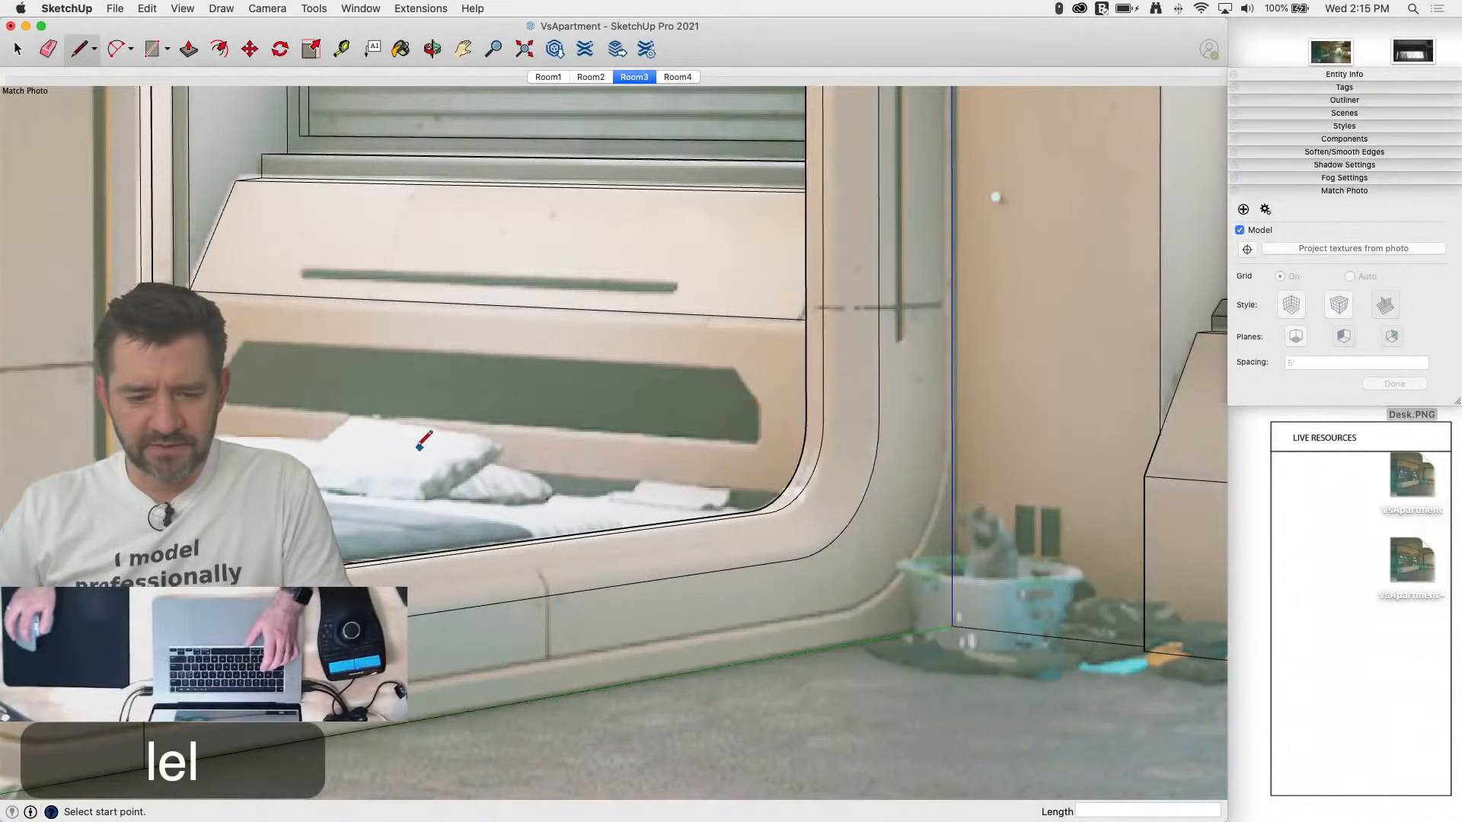
scroll(233, 395, up, 4)
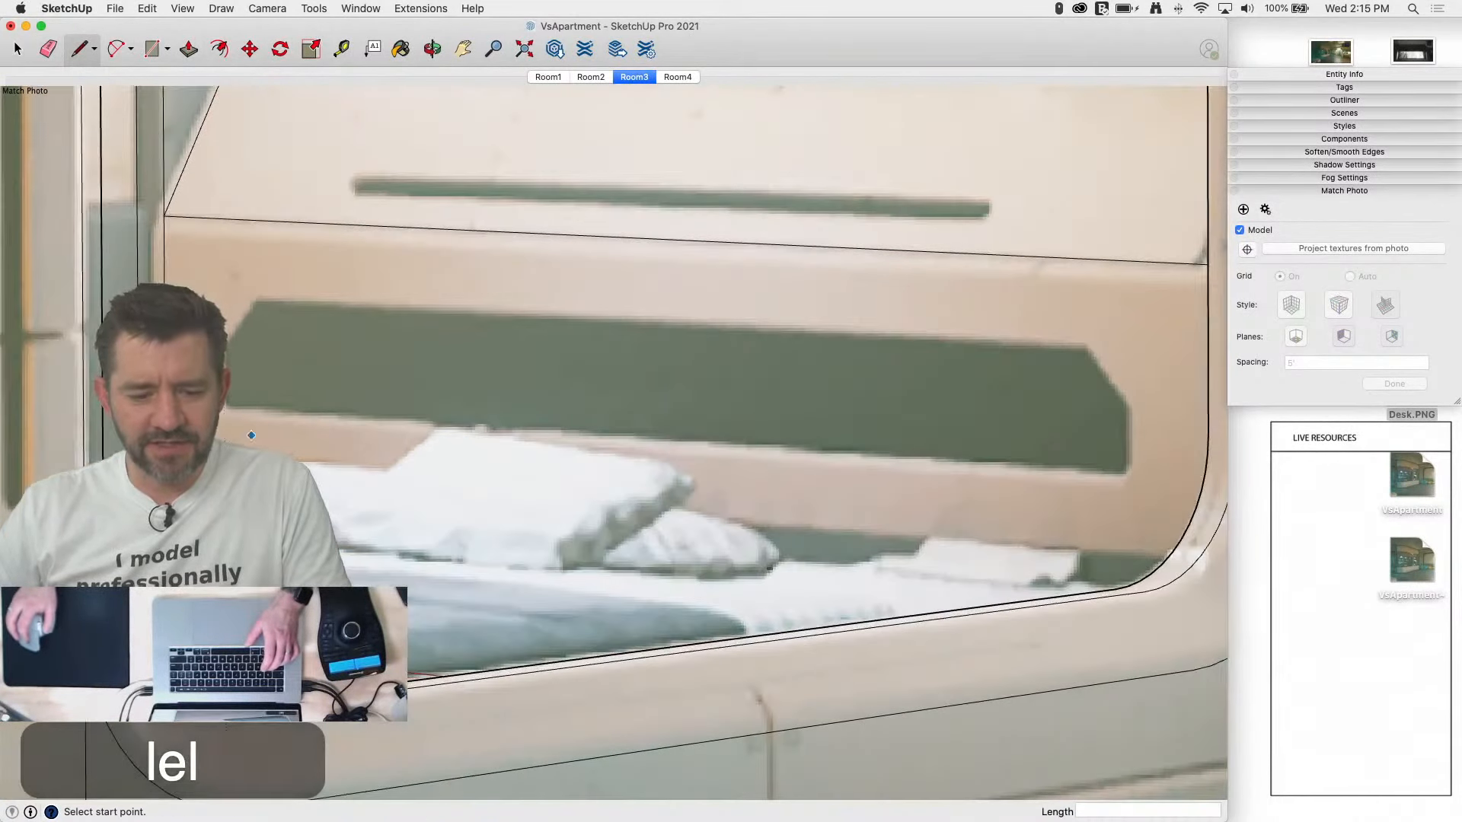
click(1125, 473)
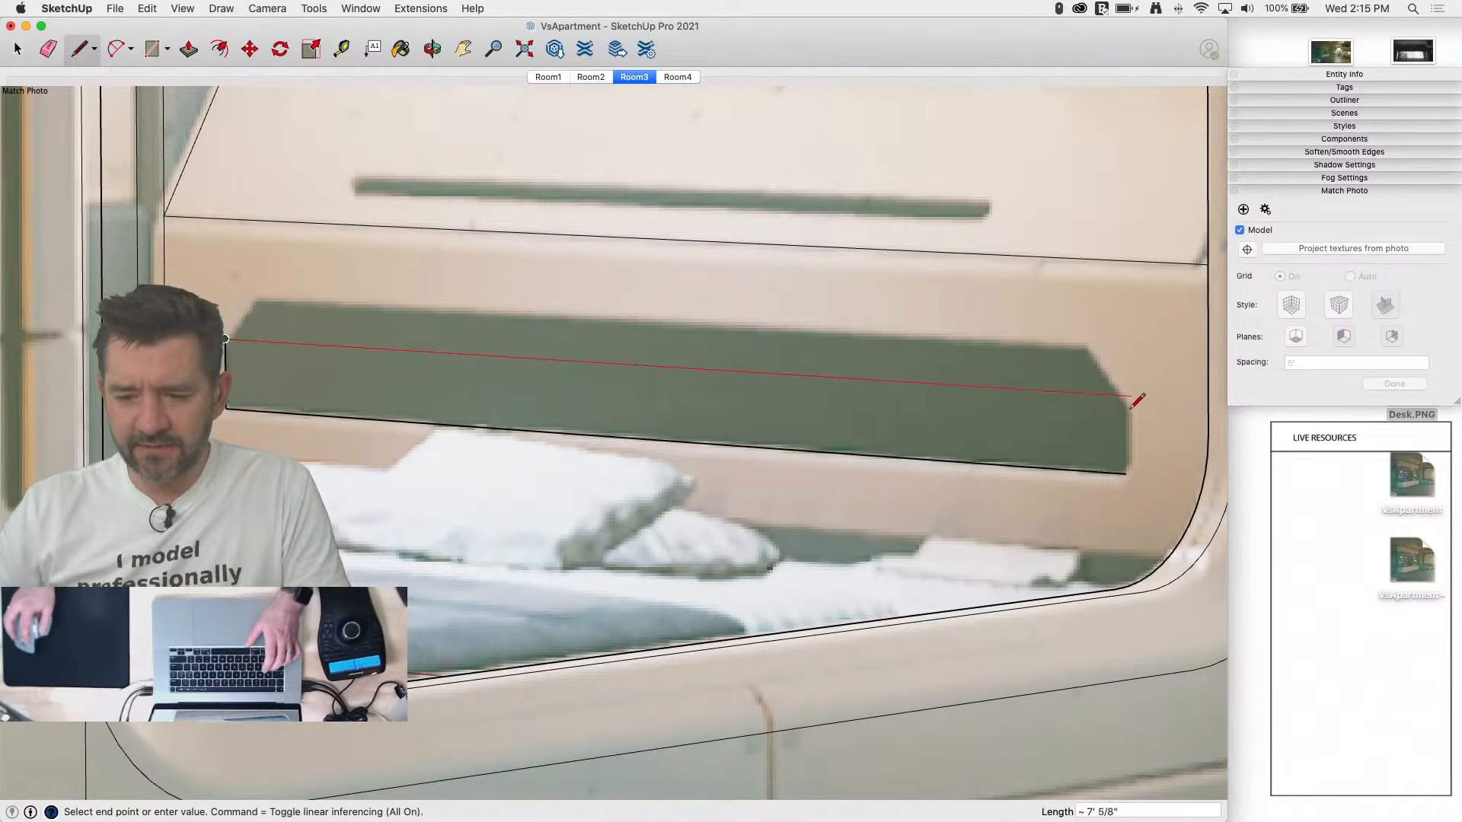
key(shift)
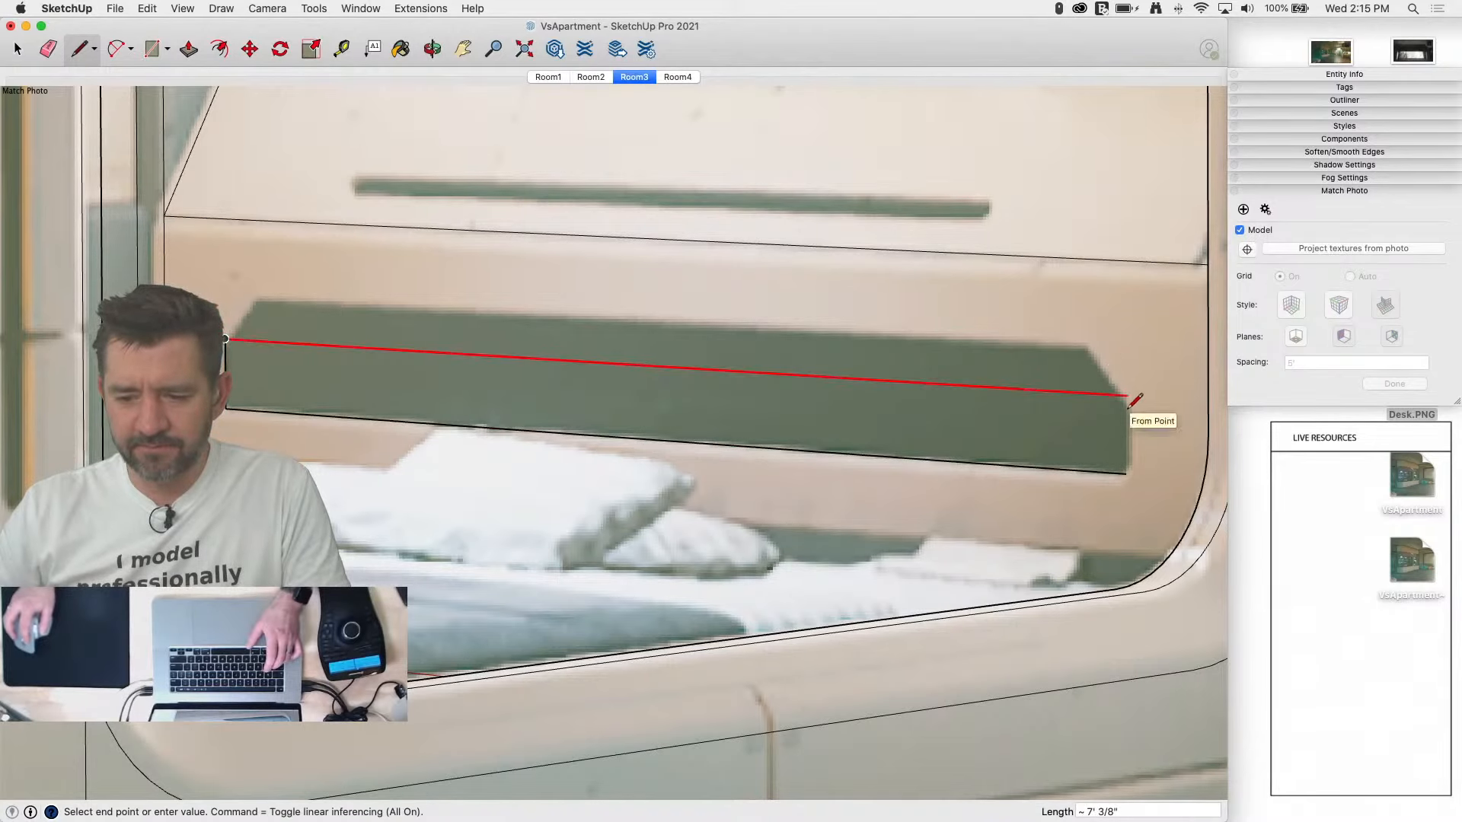
click(1126, 472)
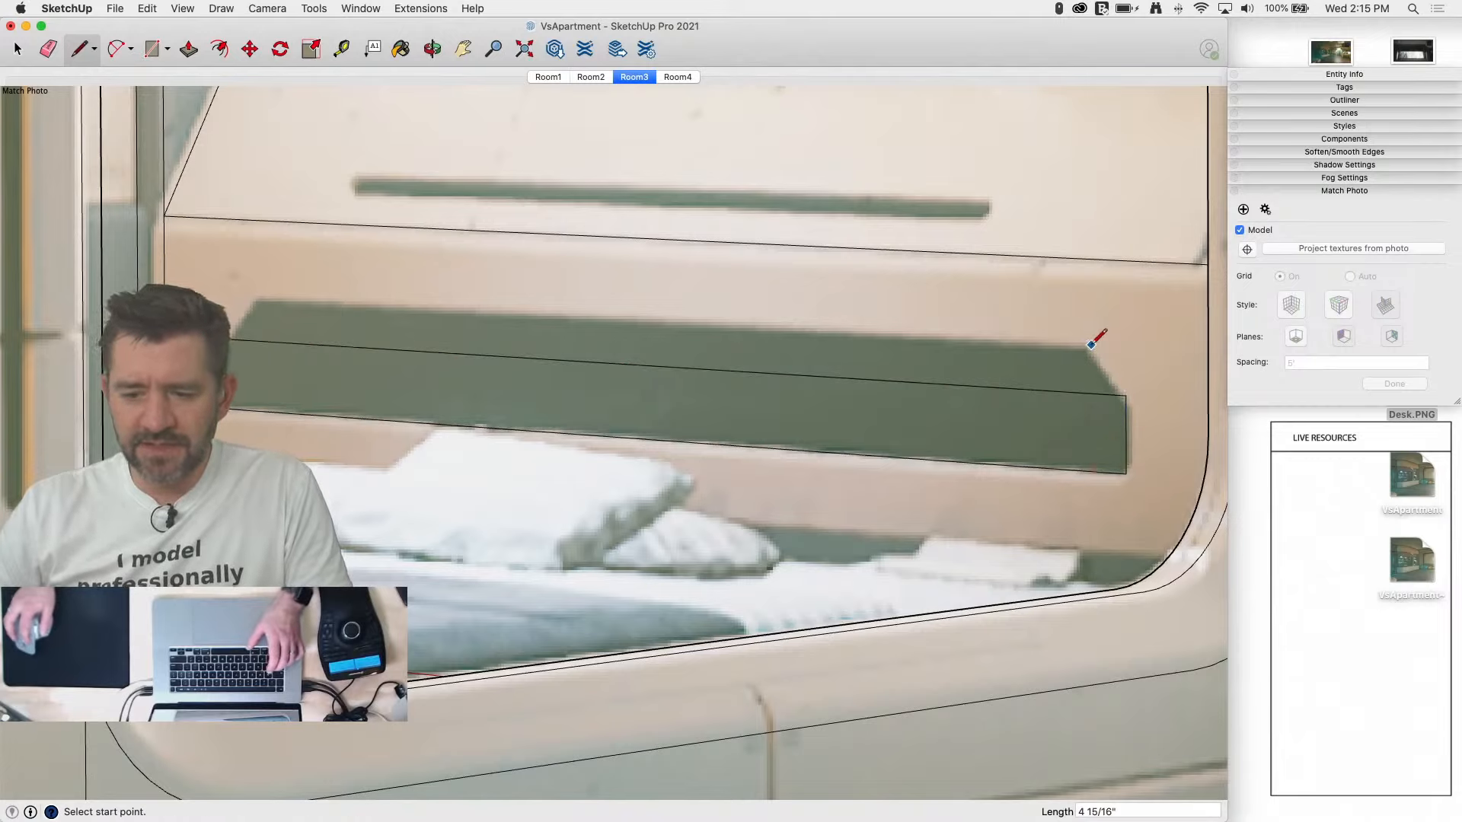
click(1125, 396)
click(1084, 348)
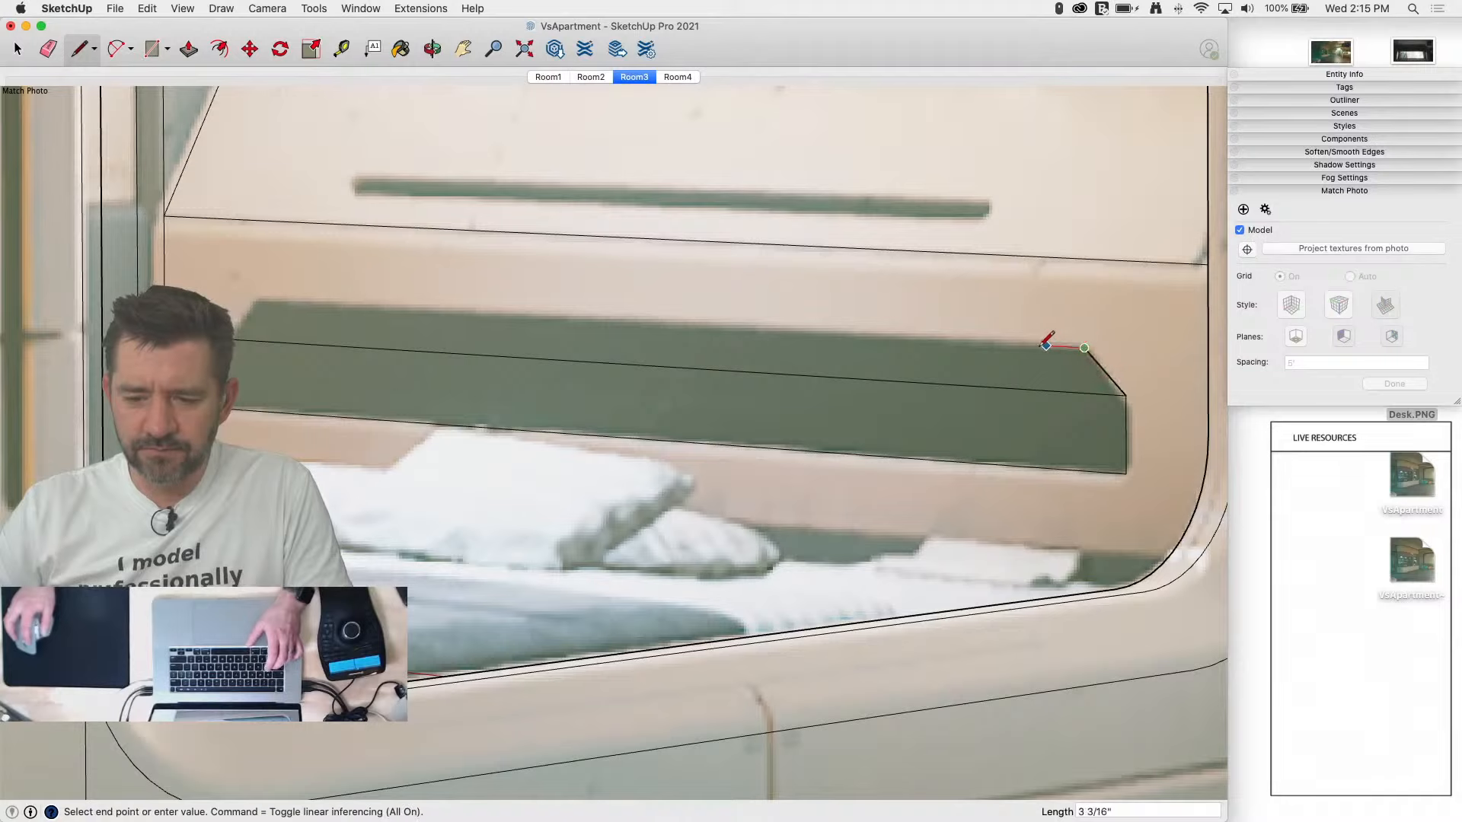
Step: Rotate a copy of the slanted corner edge 180° about the vertical axis at the panel's middle to mirror it onto the opposite end
key(space)
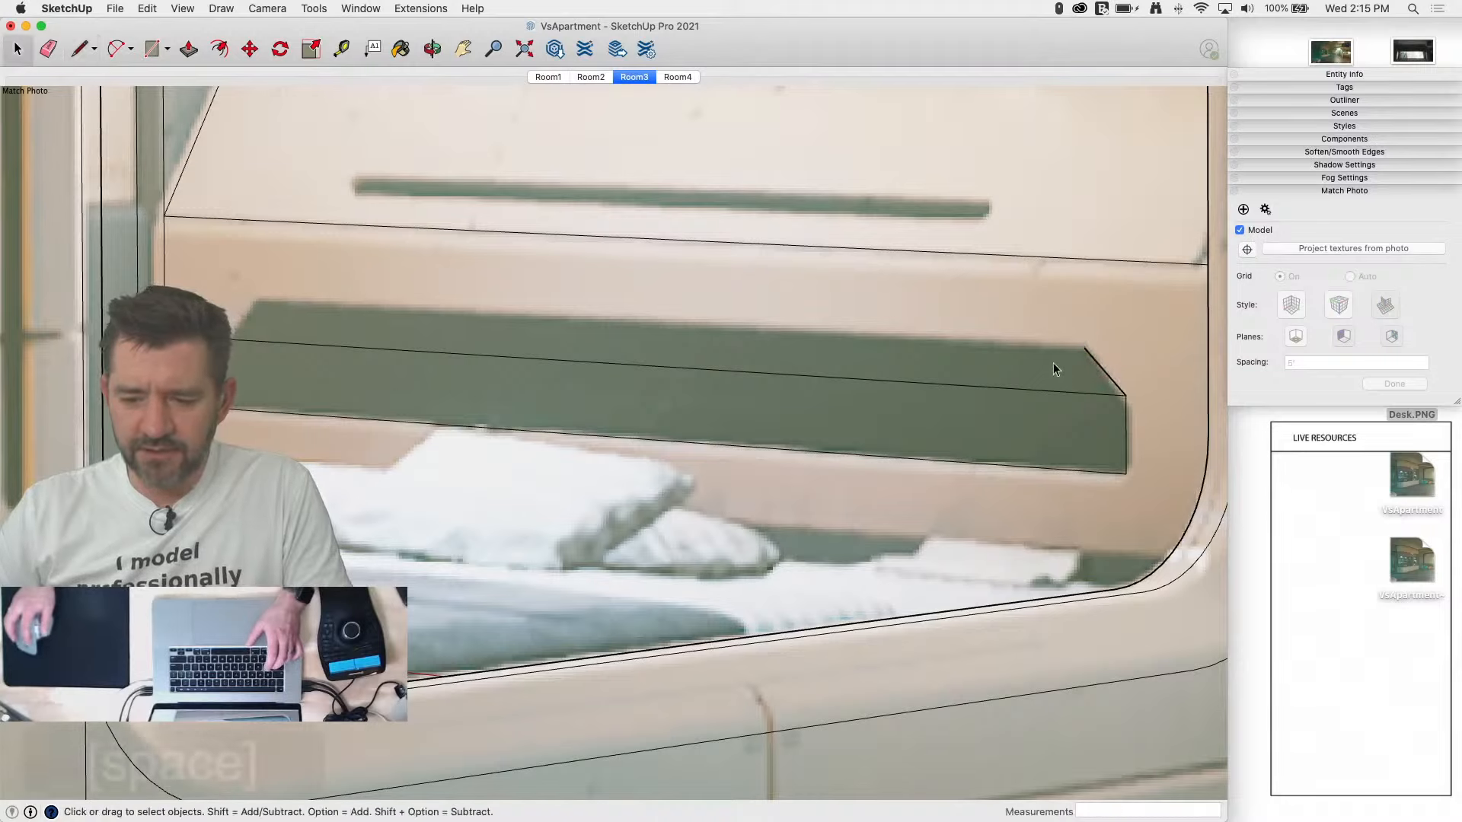
click(1100, 366)
key(q)
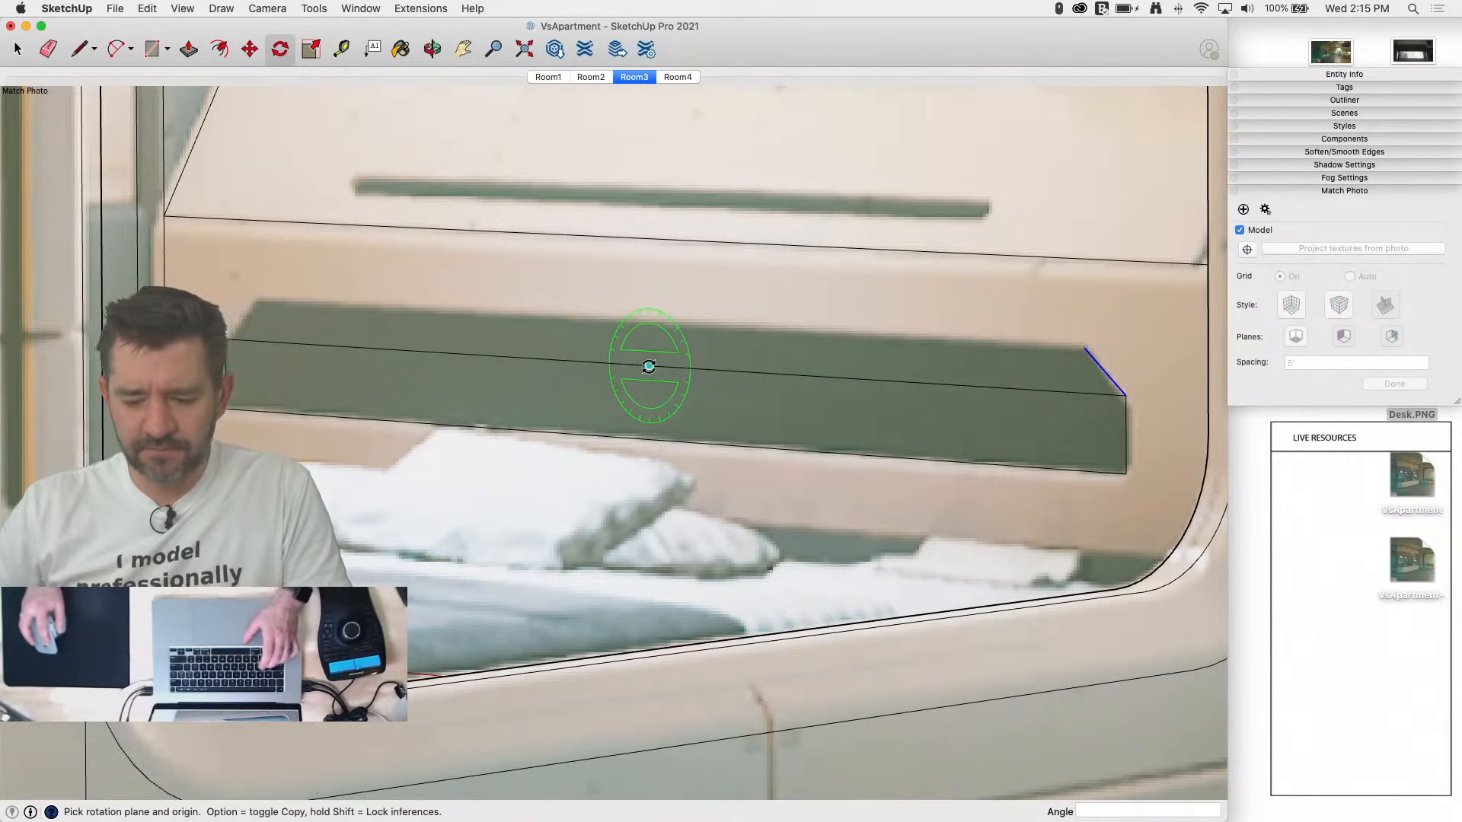
key(Up)
click(649, 366)
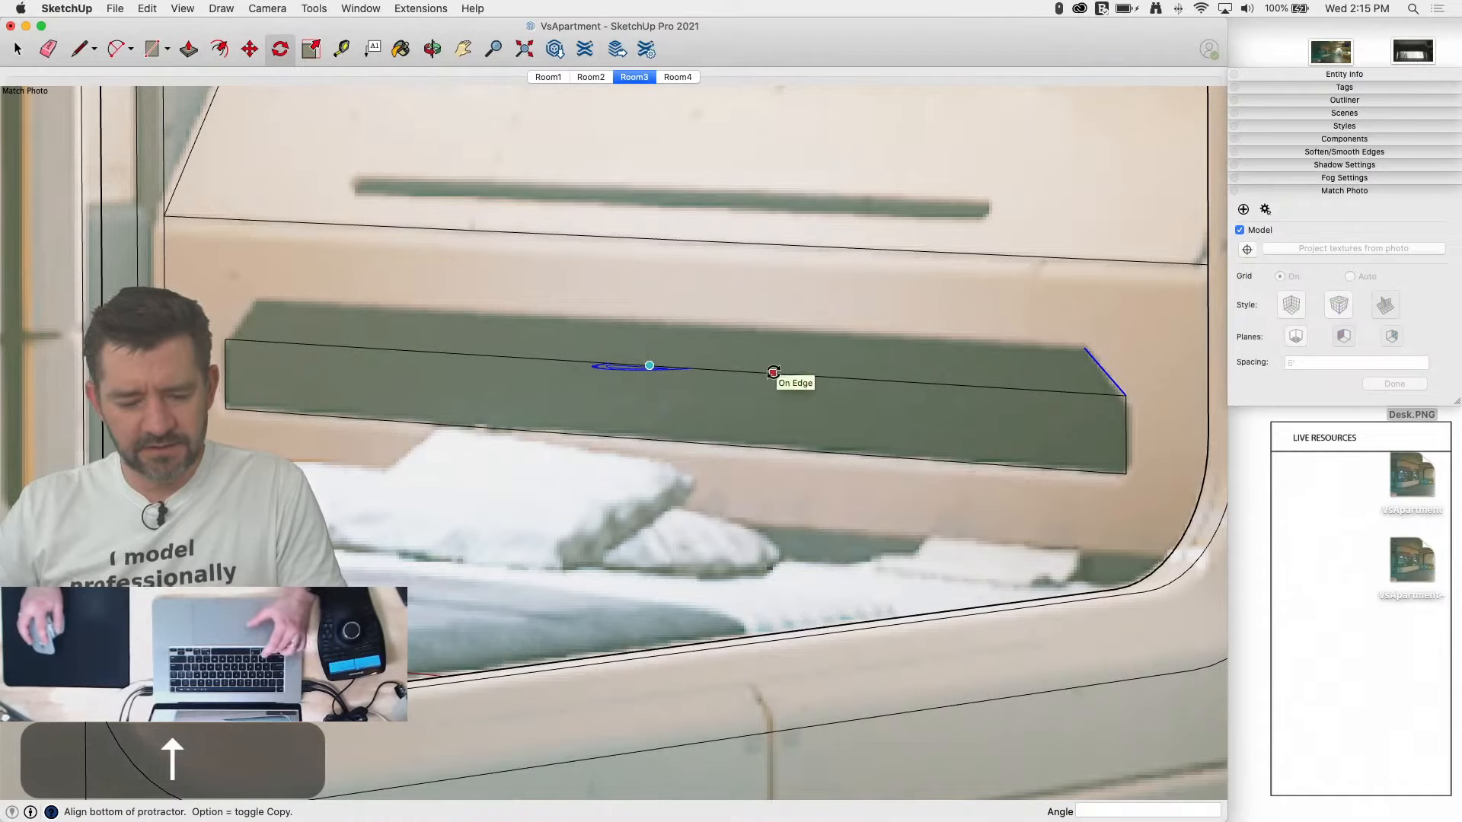
click(773, 373)
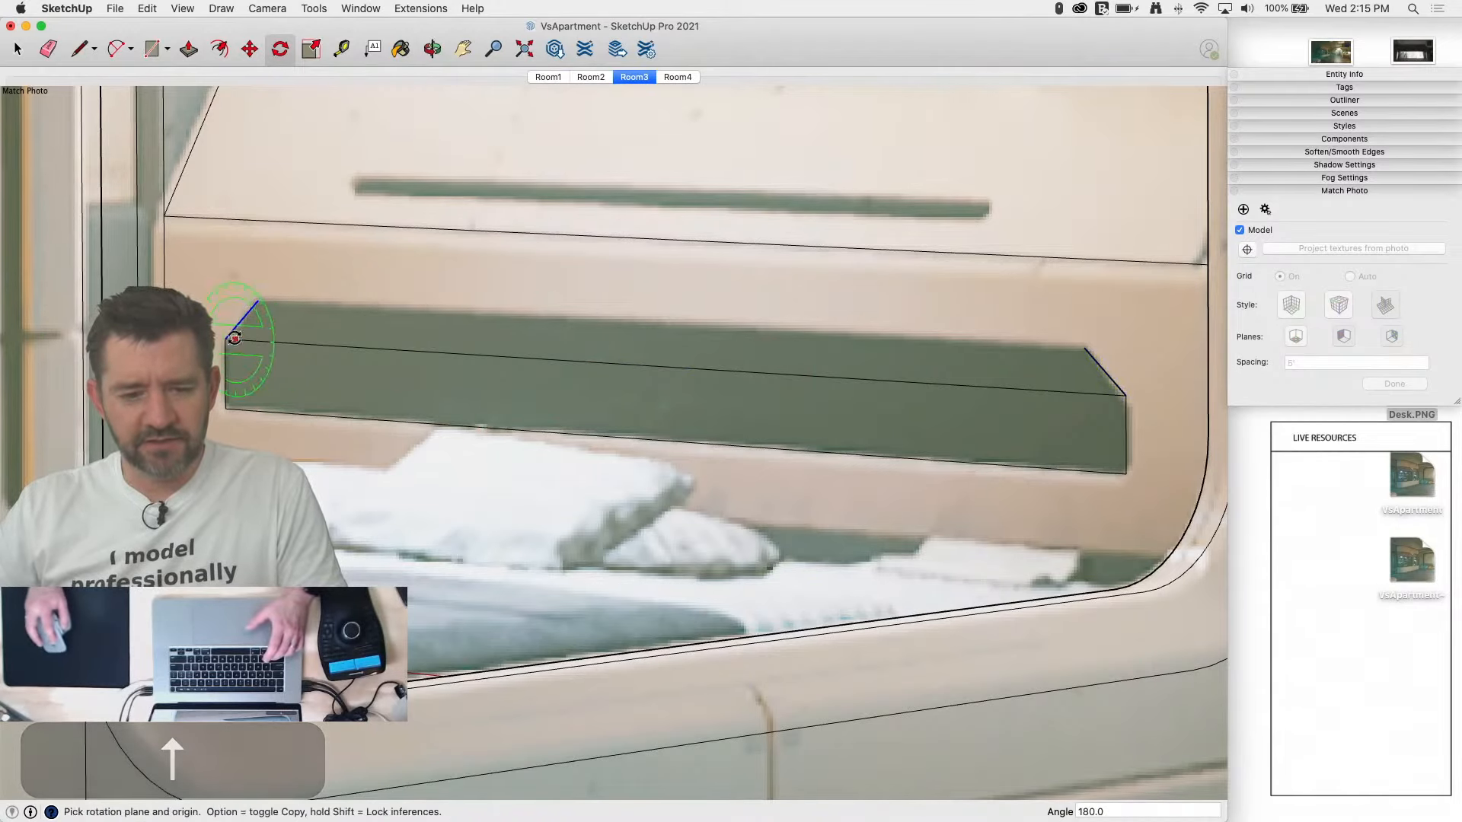
Step: Close the inset panel outline with an upper edge between both slanted corners and erase the line dividing its face
key(l)
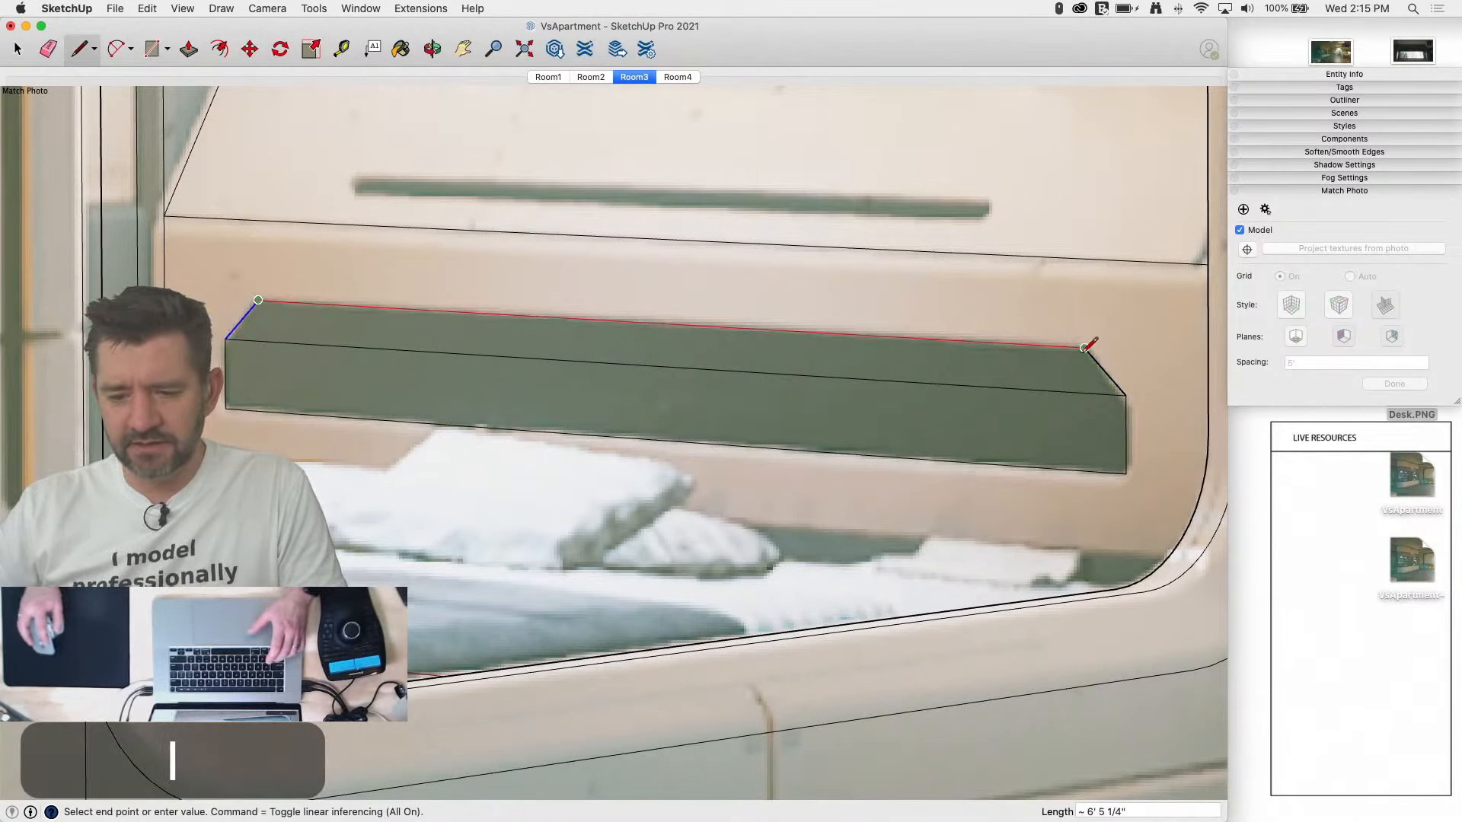
click(1085, 348)
key(e)
click(1037, 389)
Step: Push/Pull the inset panel's face back into the wall below the ledge
key(p)
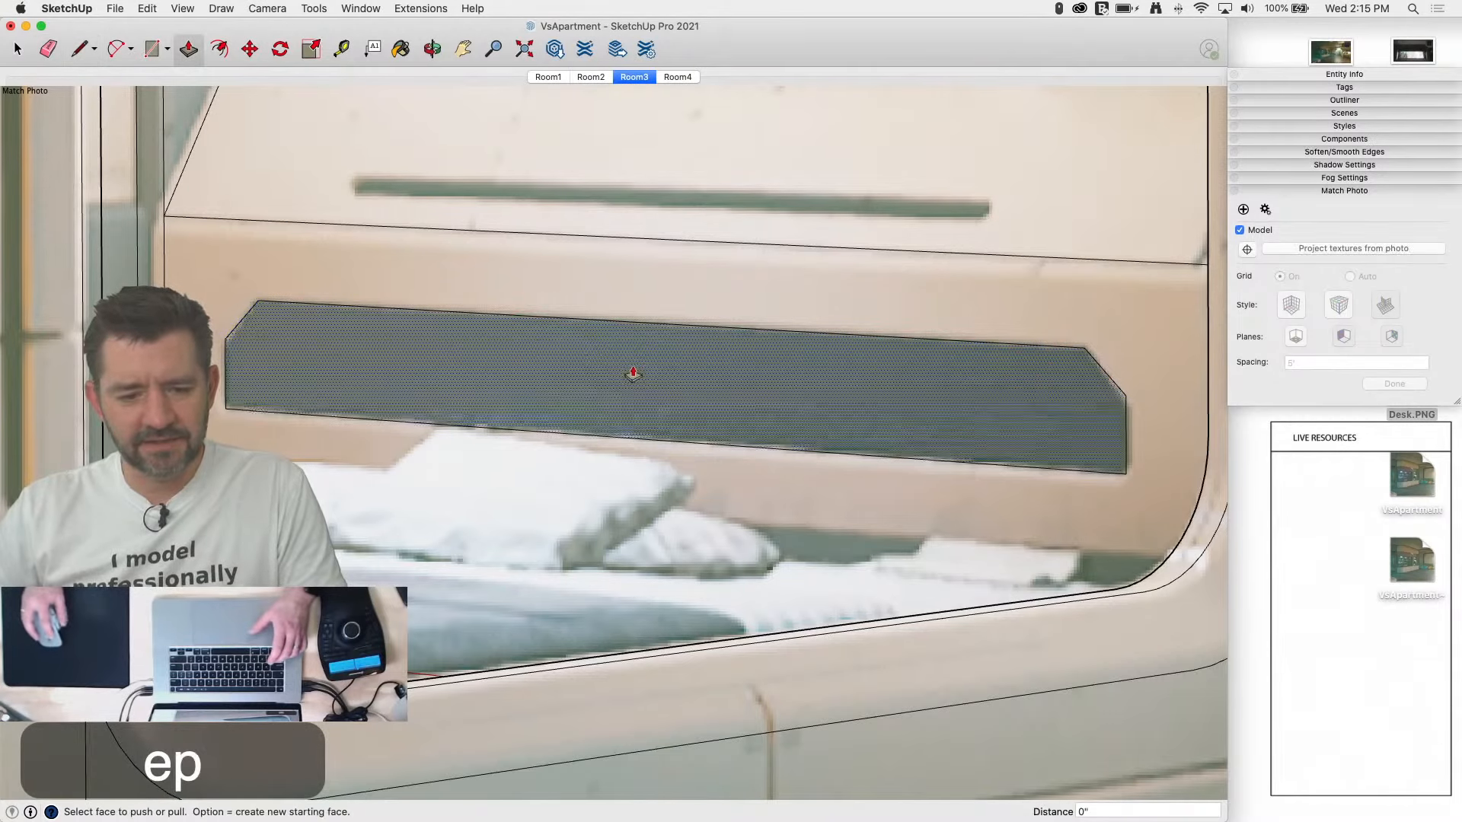
click(633, 373)
key(space)
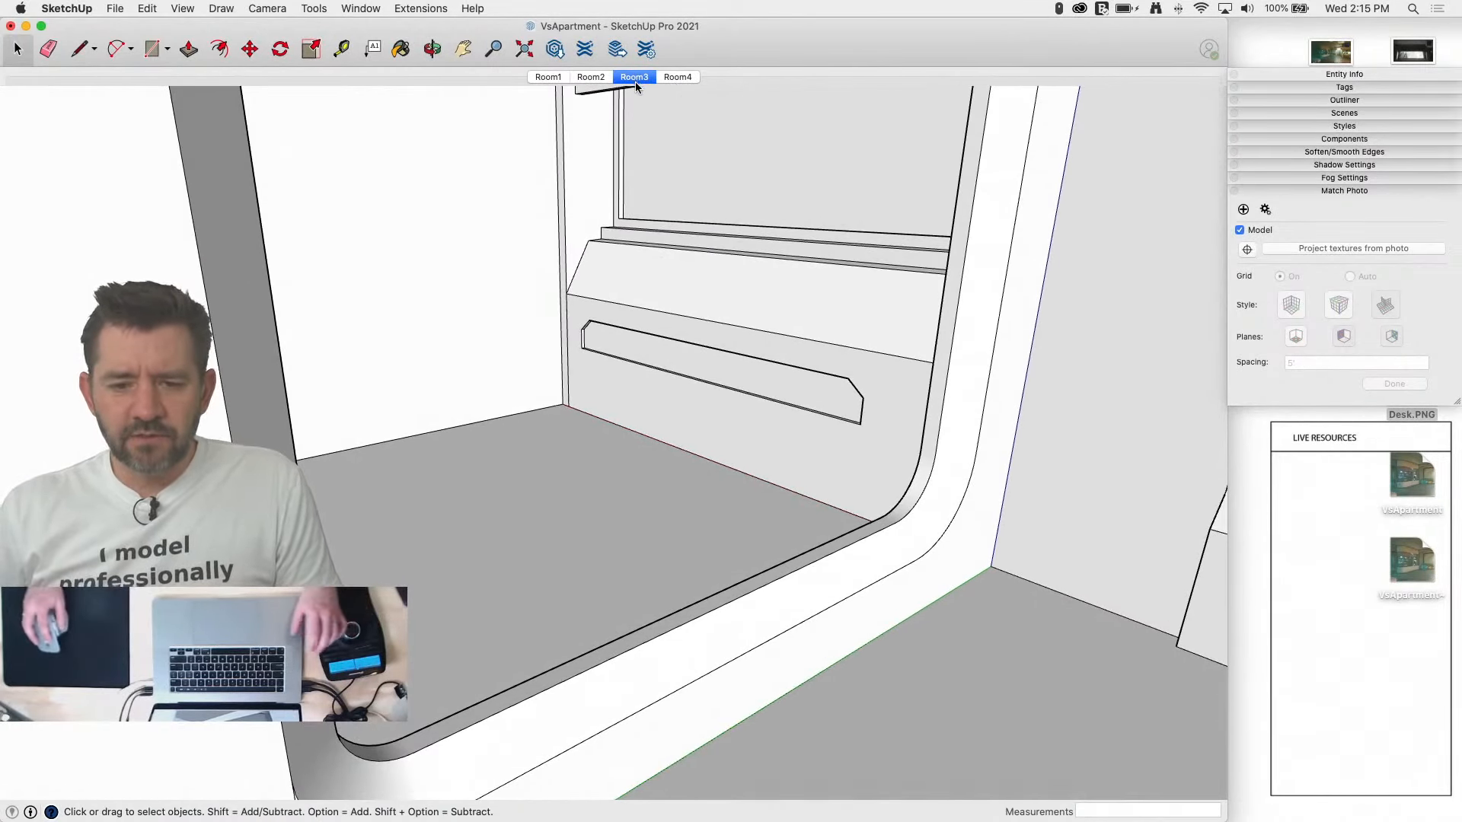
Step: Compare the side room with the Room3 photo and copy its floor face
click(642, 76)
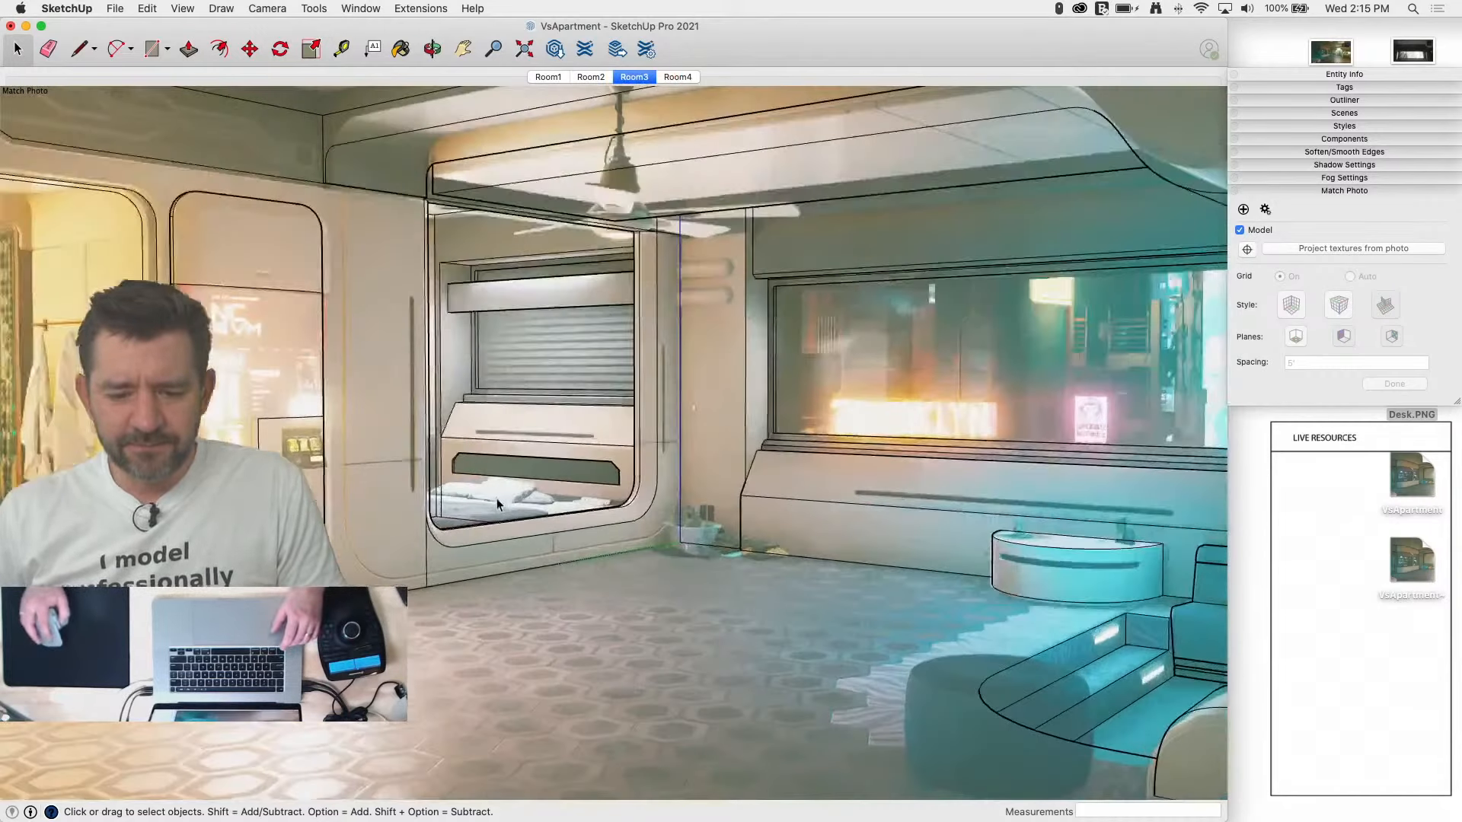
scroll(598, 516, up, 5)
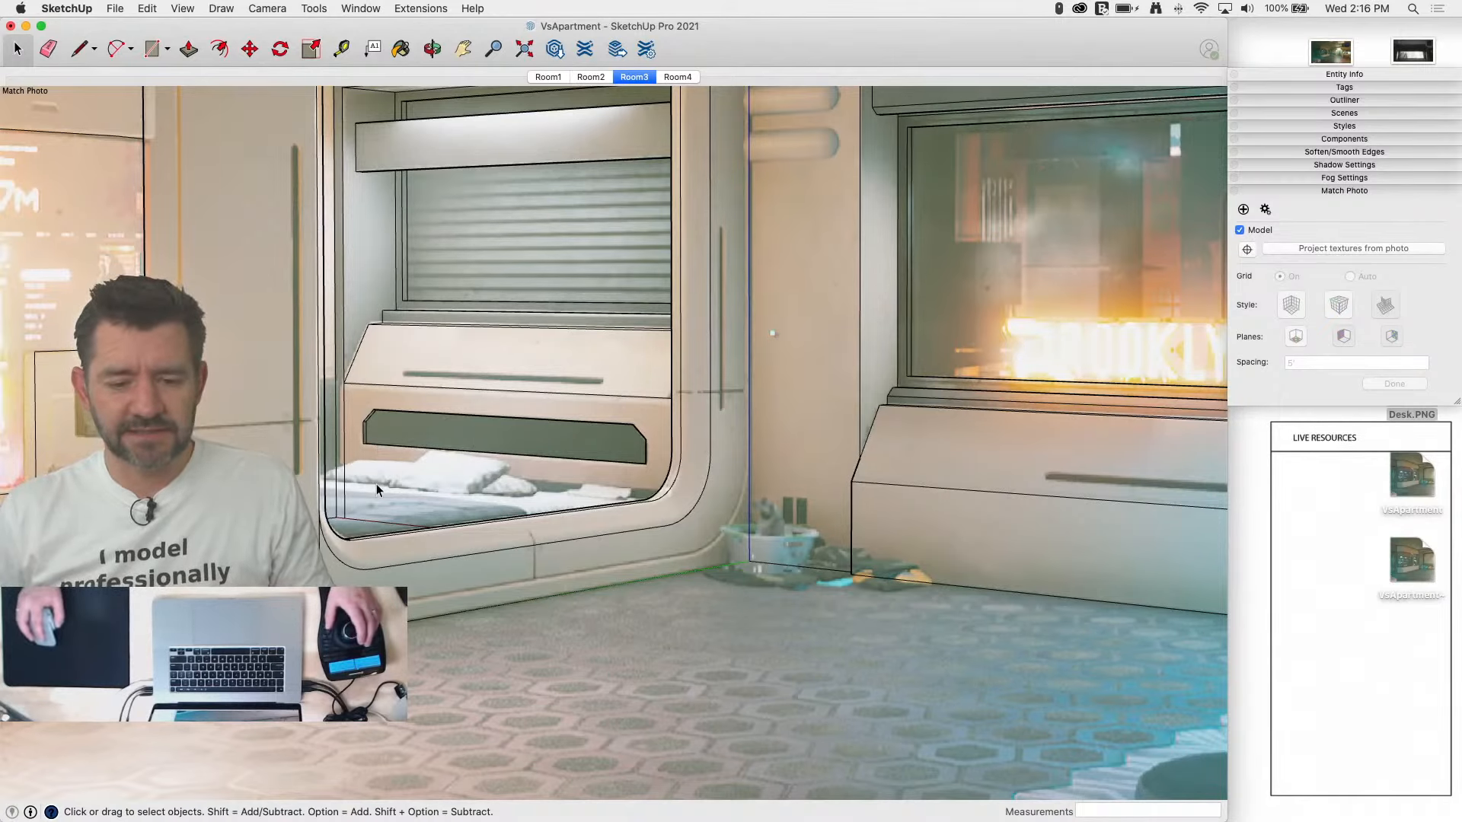
middle_drag(410, 434, 416, 429)
scroll(416, 435, up, 10)
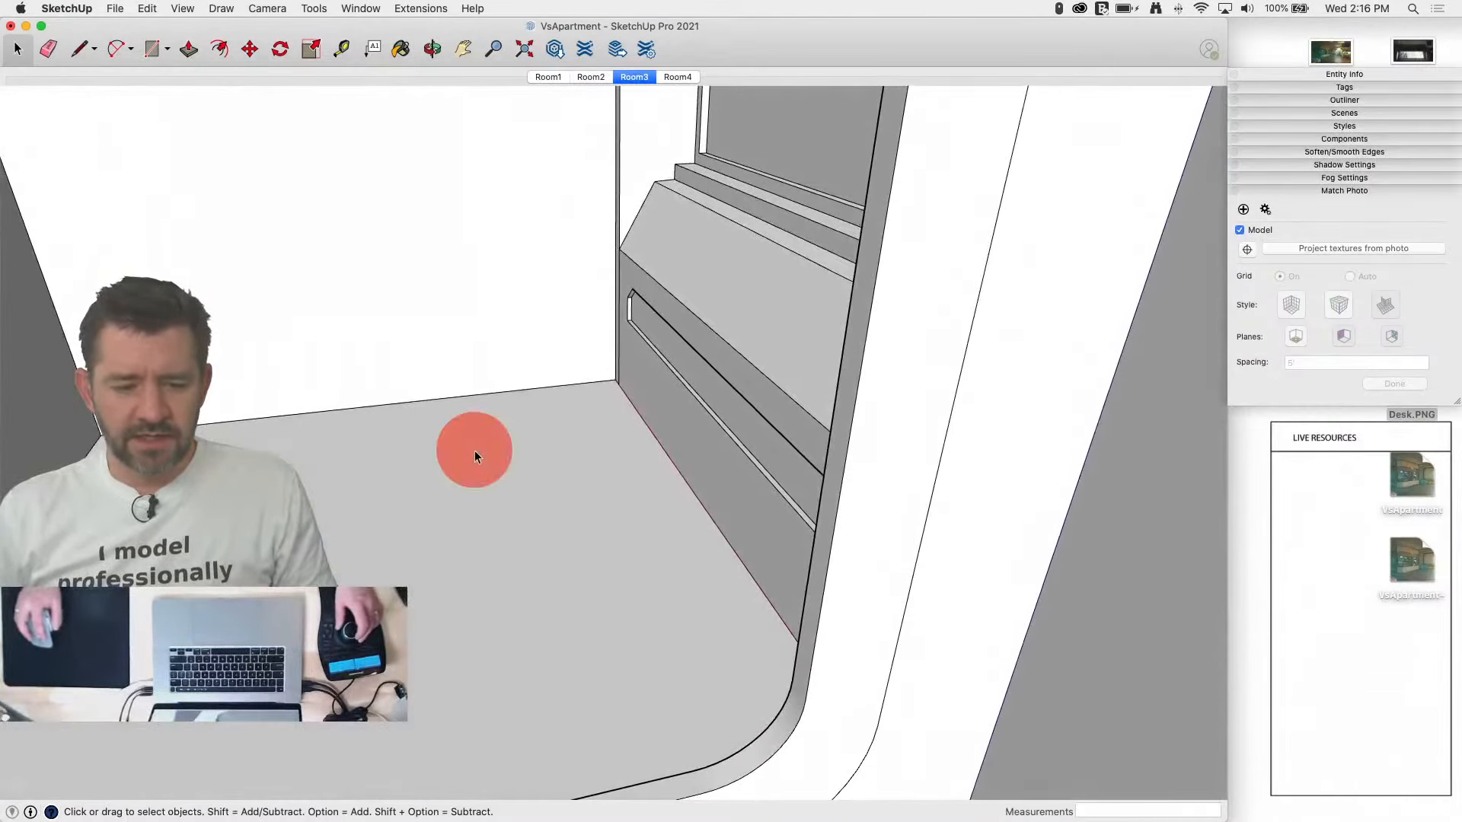
click(475, 452)
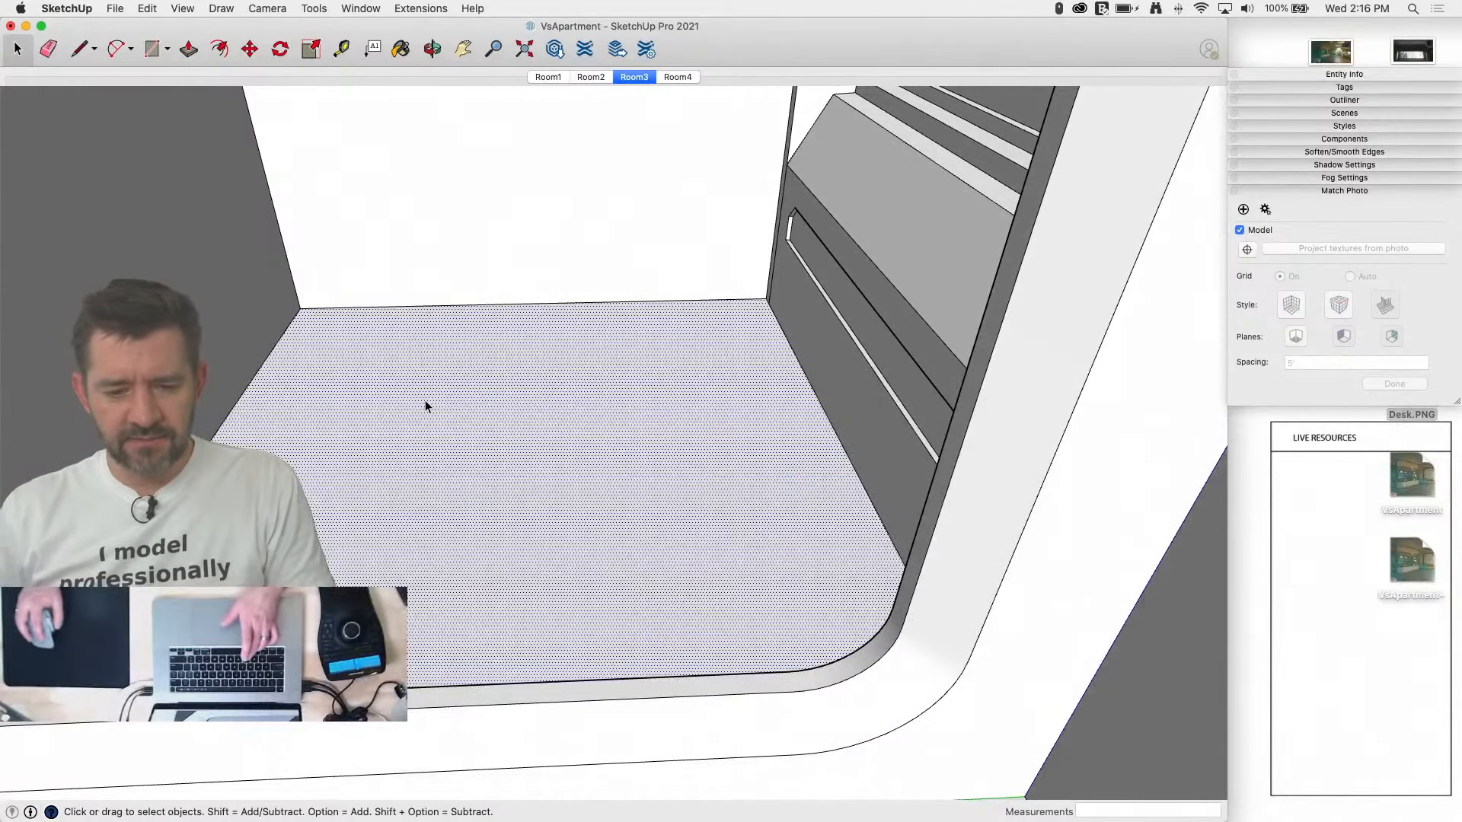
key(super+c)
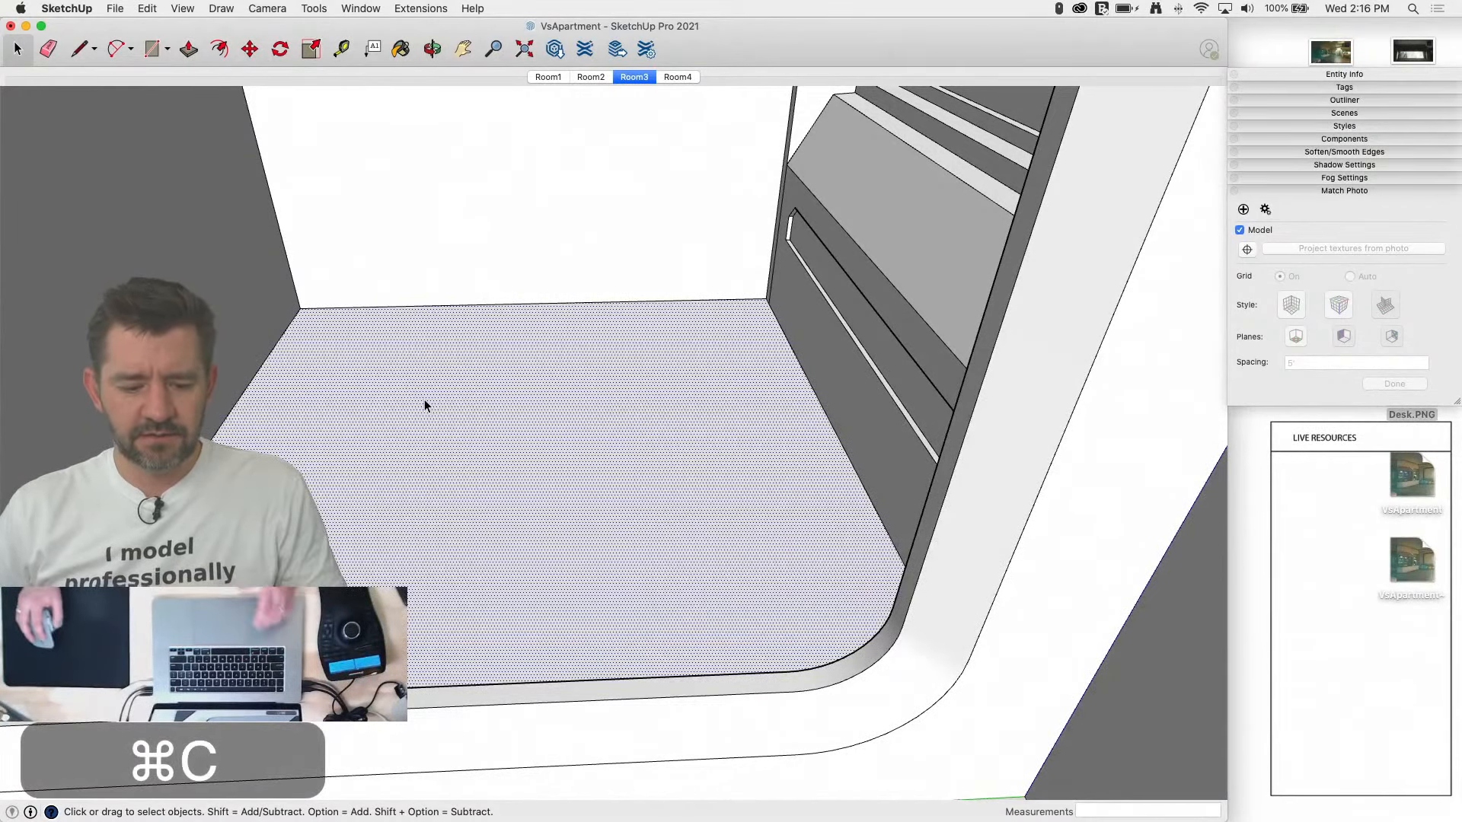
key(Escape)
key(Escape)
key(Escape)
key(Escape)
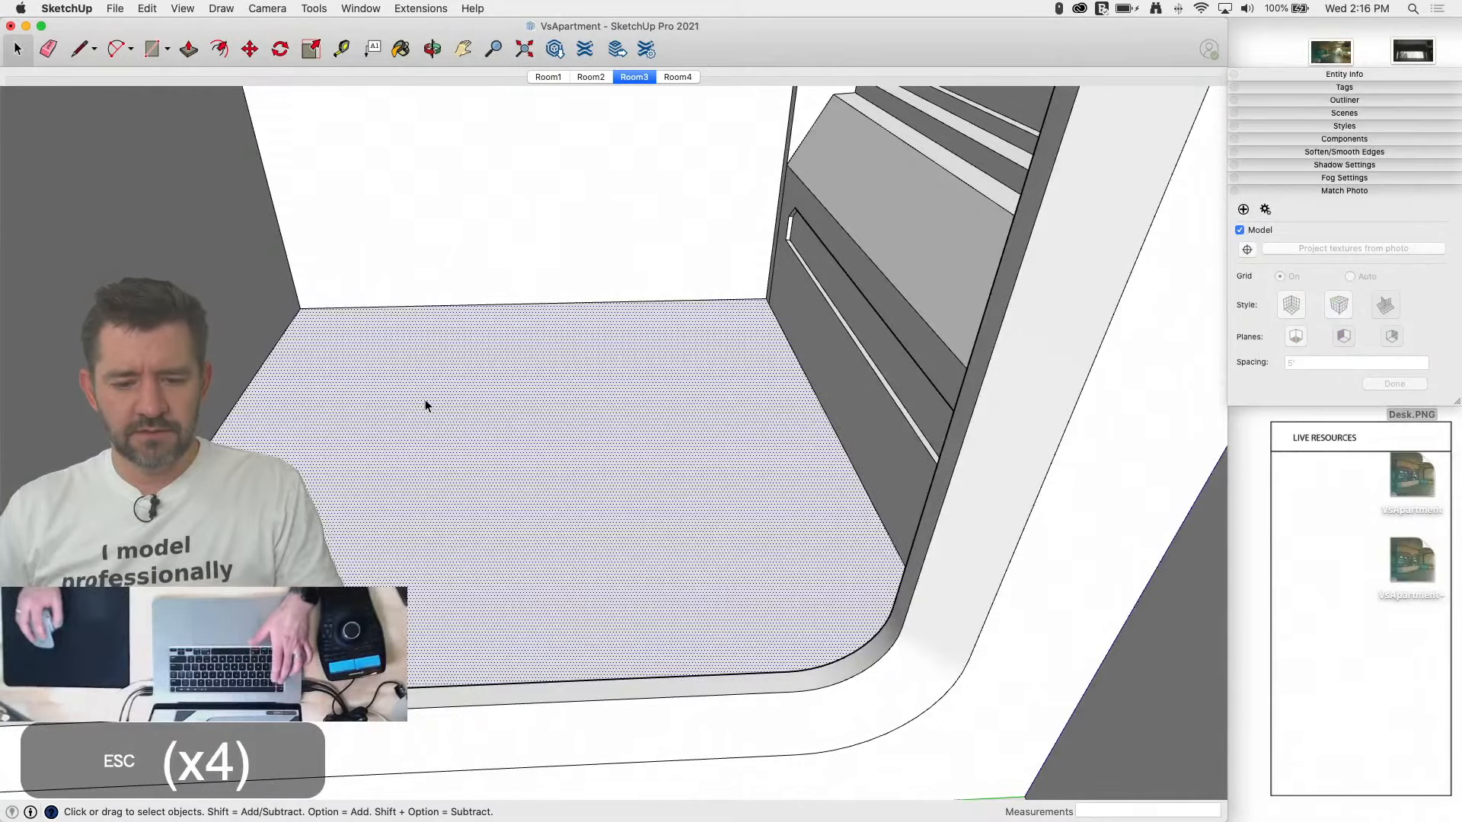
Step: Hide the apartment model geometry to leave an empty workspace
right_click(425, 397)
click(602, 335)
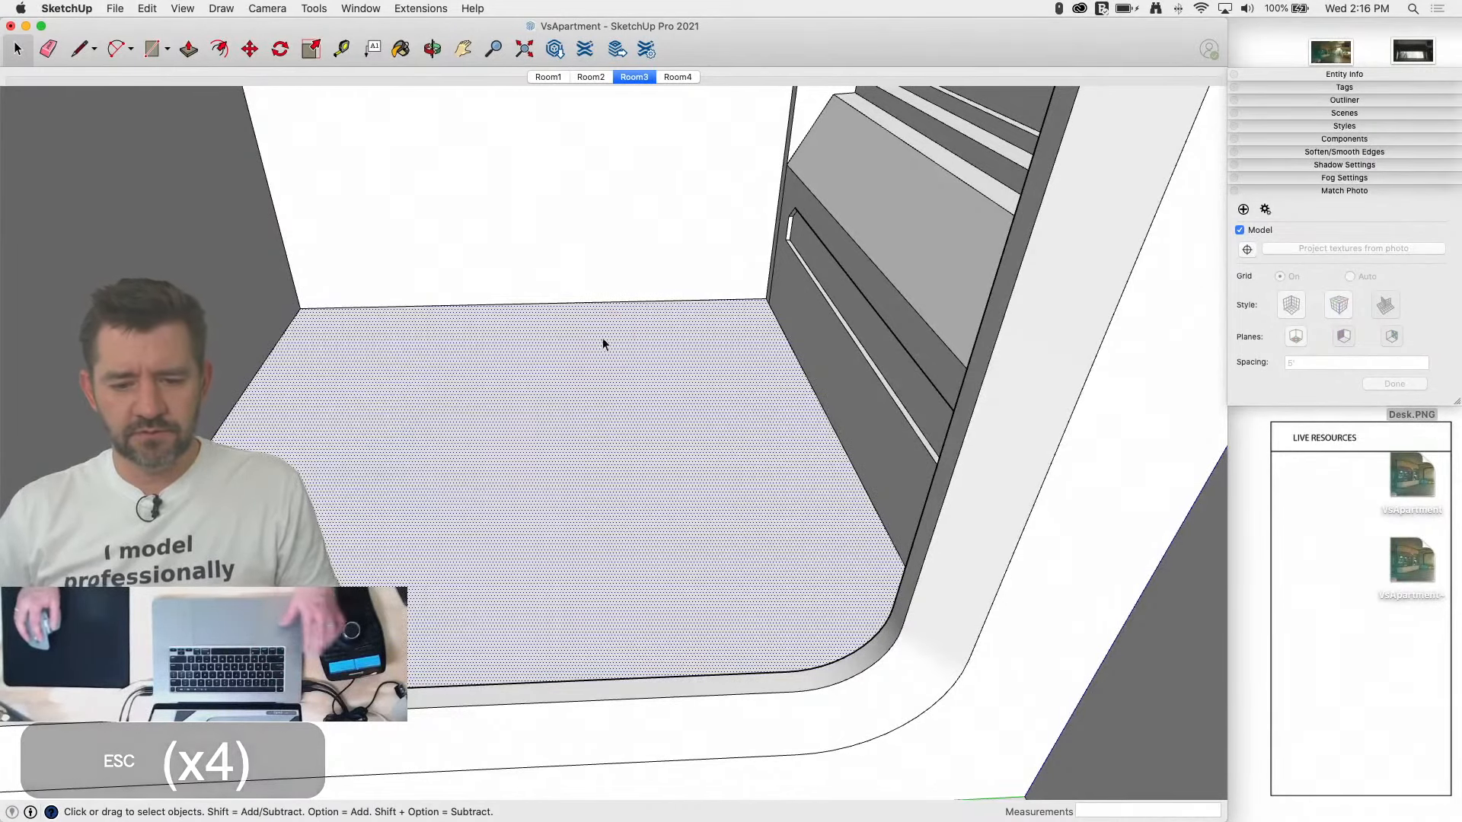
middle_drag(602, 336, 607, 497)
right_click(729, 480)
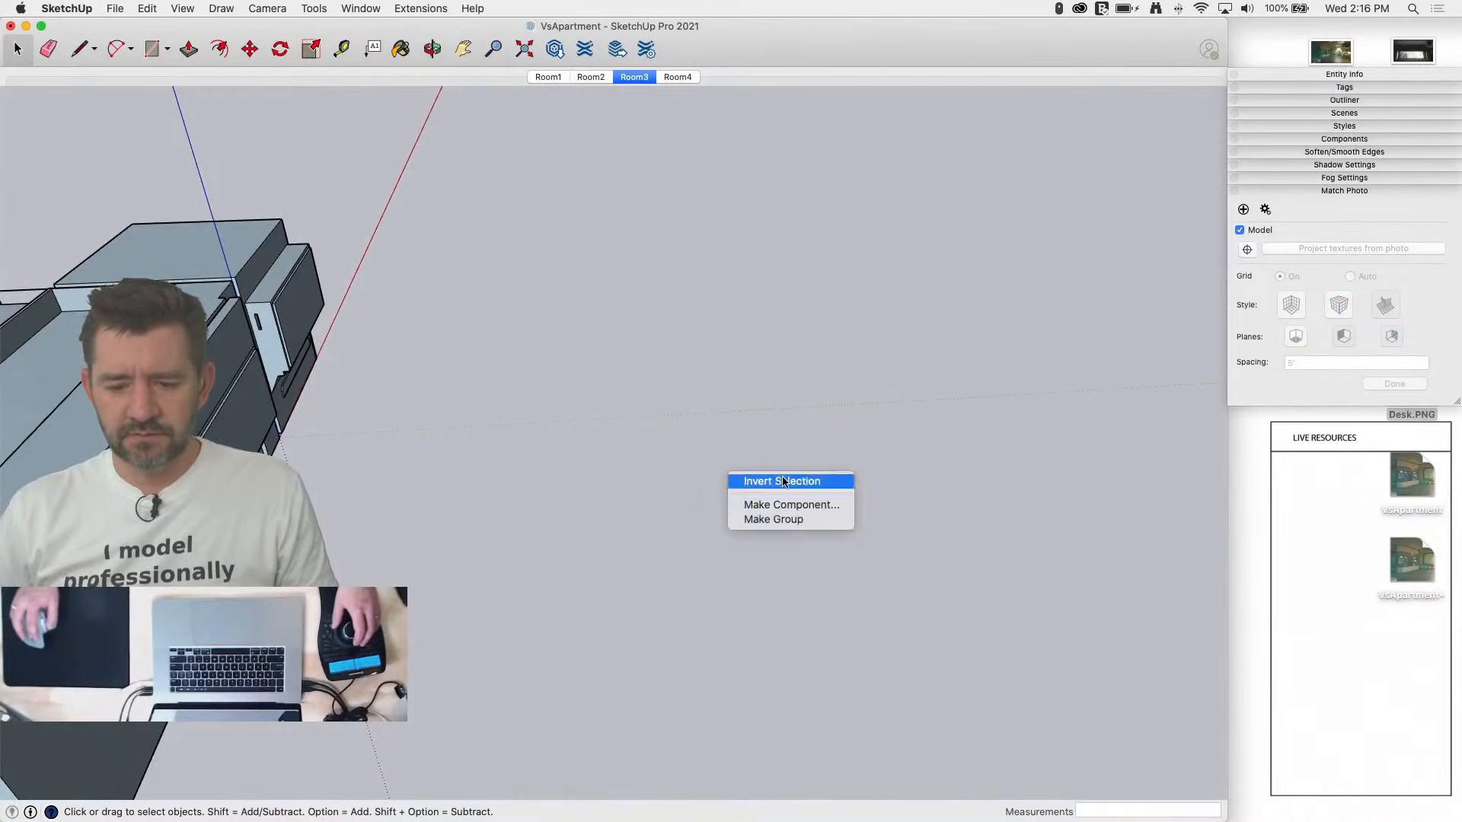
click(786, 524)
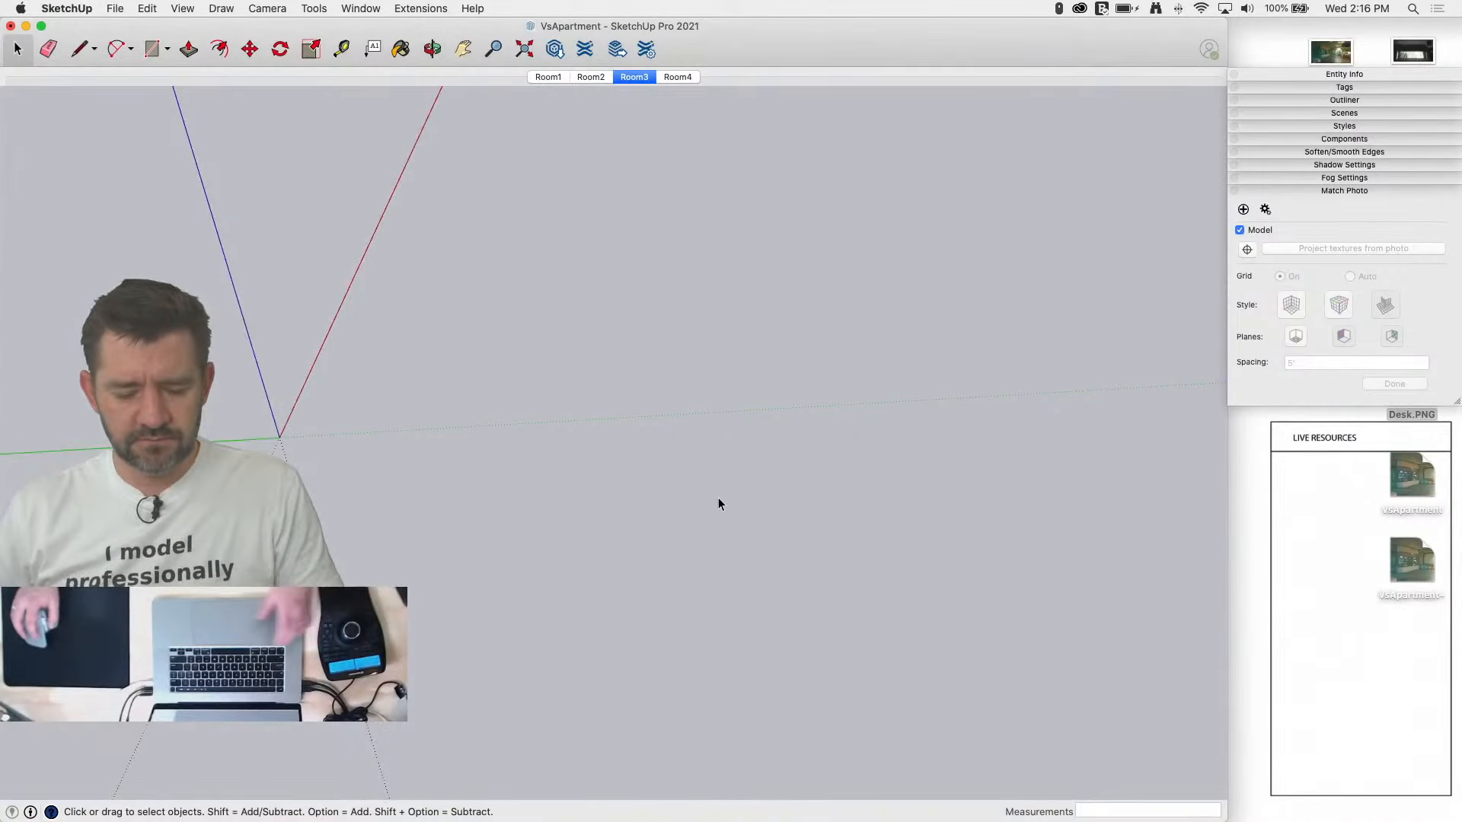
Step: Paste the copied floor face in place in the empty workspace
click(112, 7)
click(200, 110)
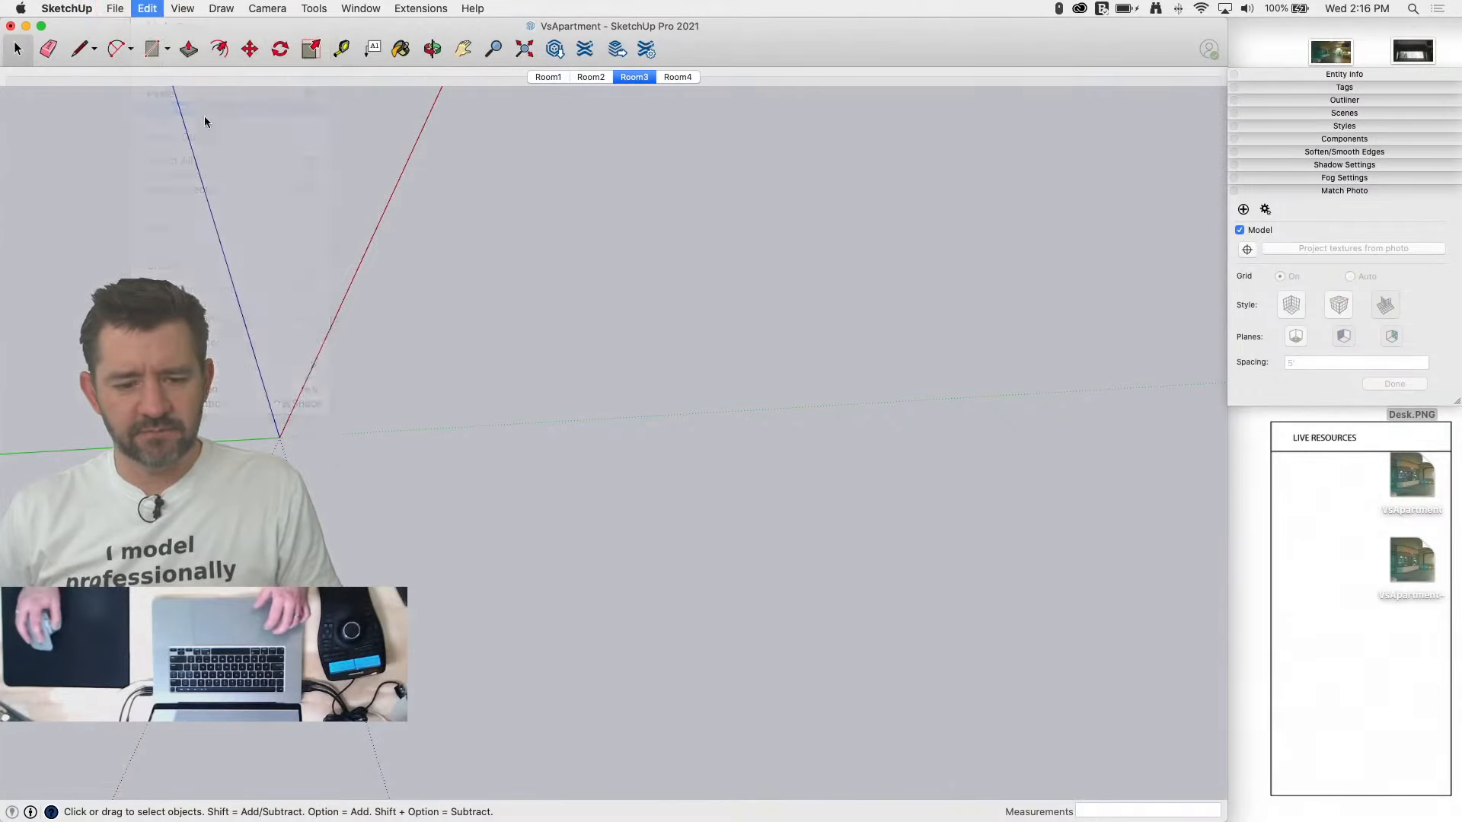
scroll(248, 360, up, 10)
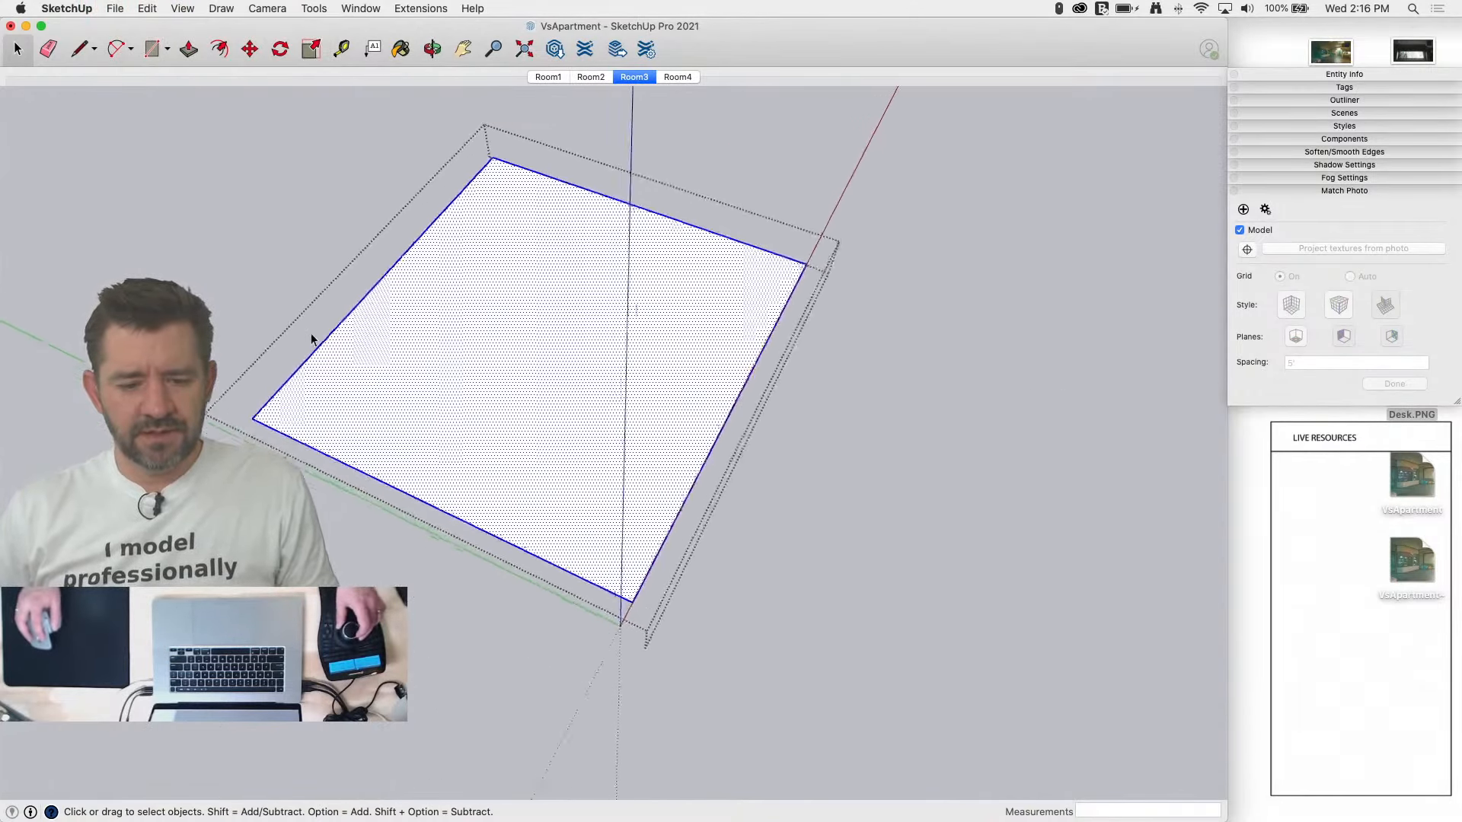
Step: Round all four corners of the pasted floor face with small matching fillet arcs
key(a)
scroll(237, 367, up, 5)
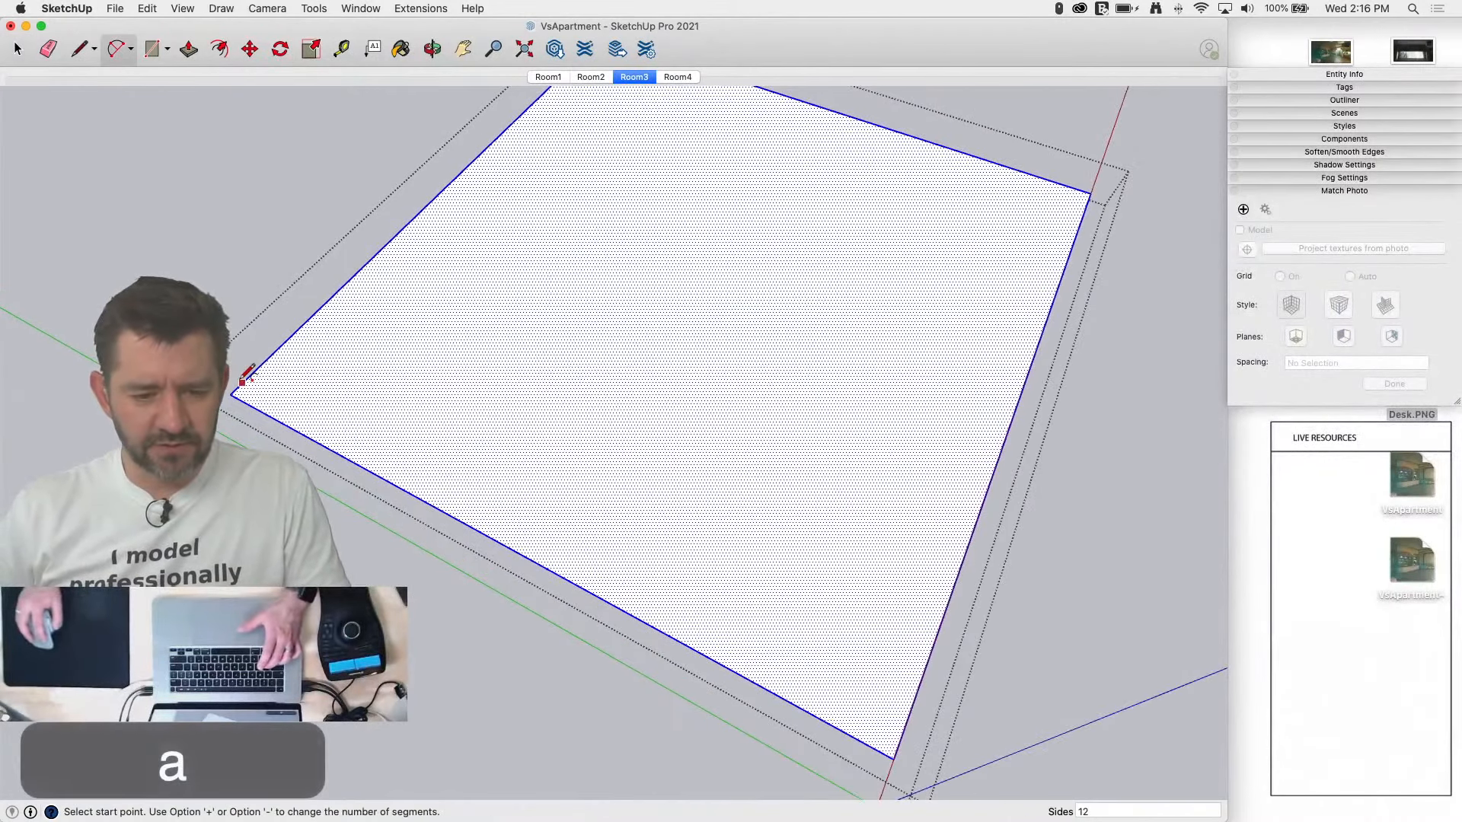
click(241, 390)
click(248, 397)
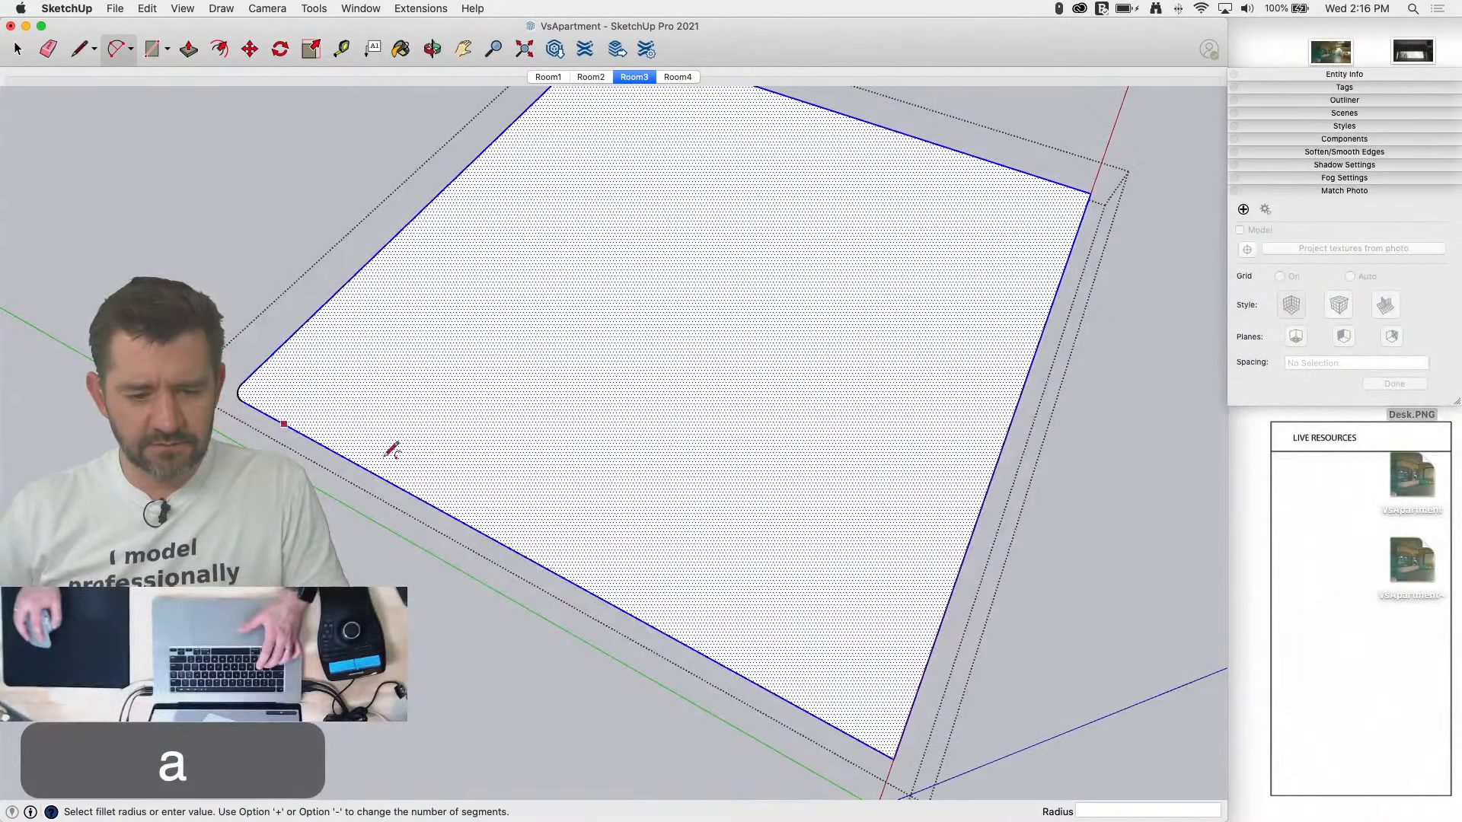
click(886, 704)
click(885, 704)
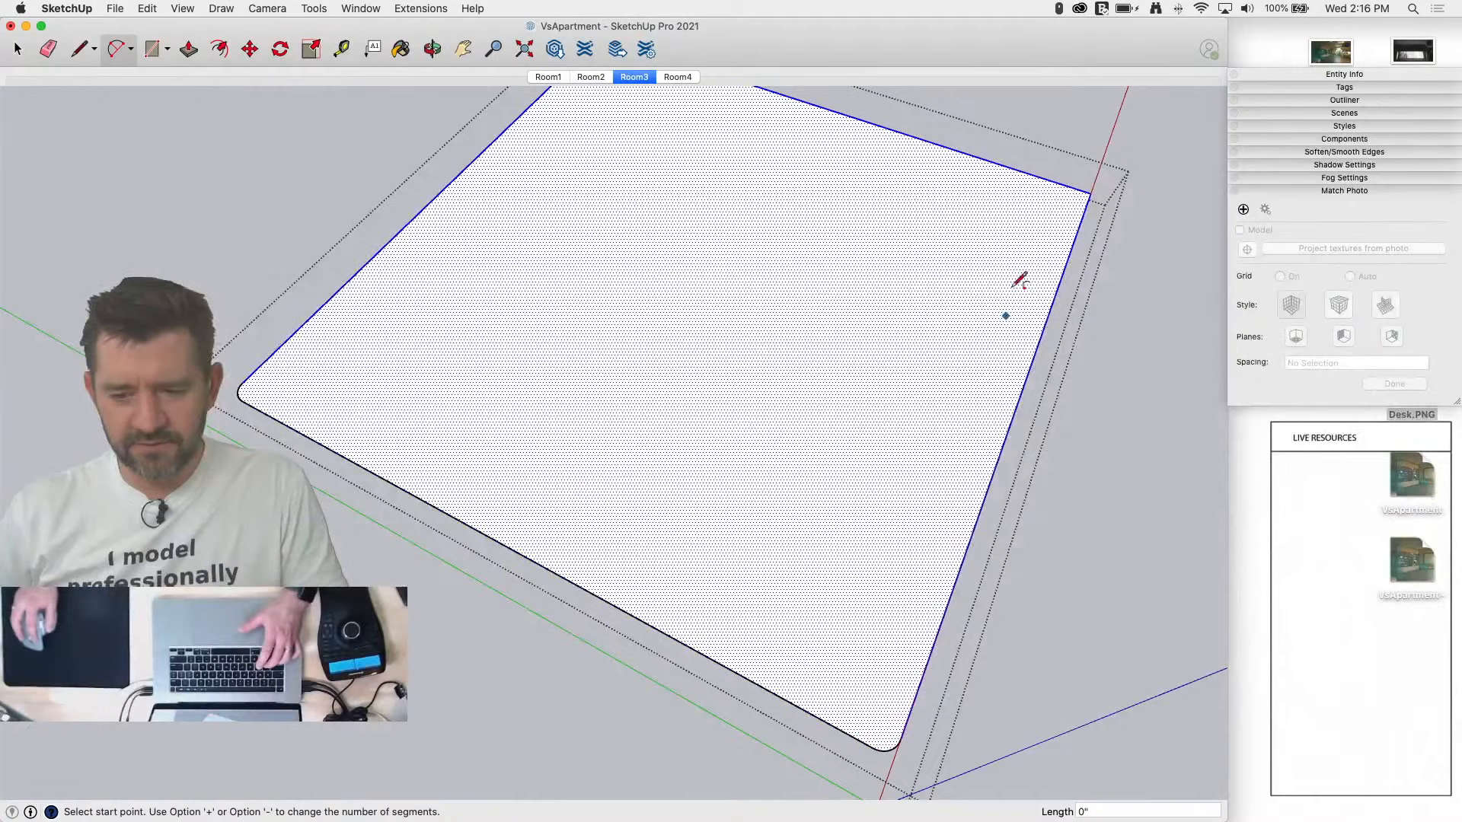
double_click(1064, 200)
scroll(1022, 652, down, 2)
scroll(688, 169, up, 3)
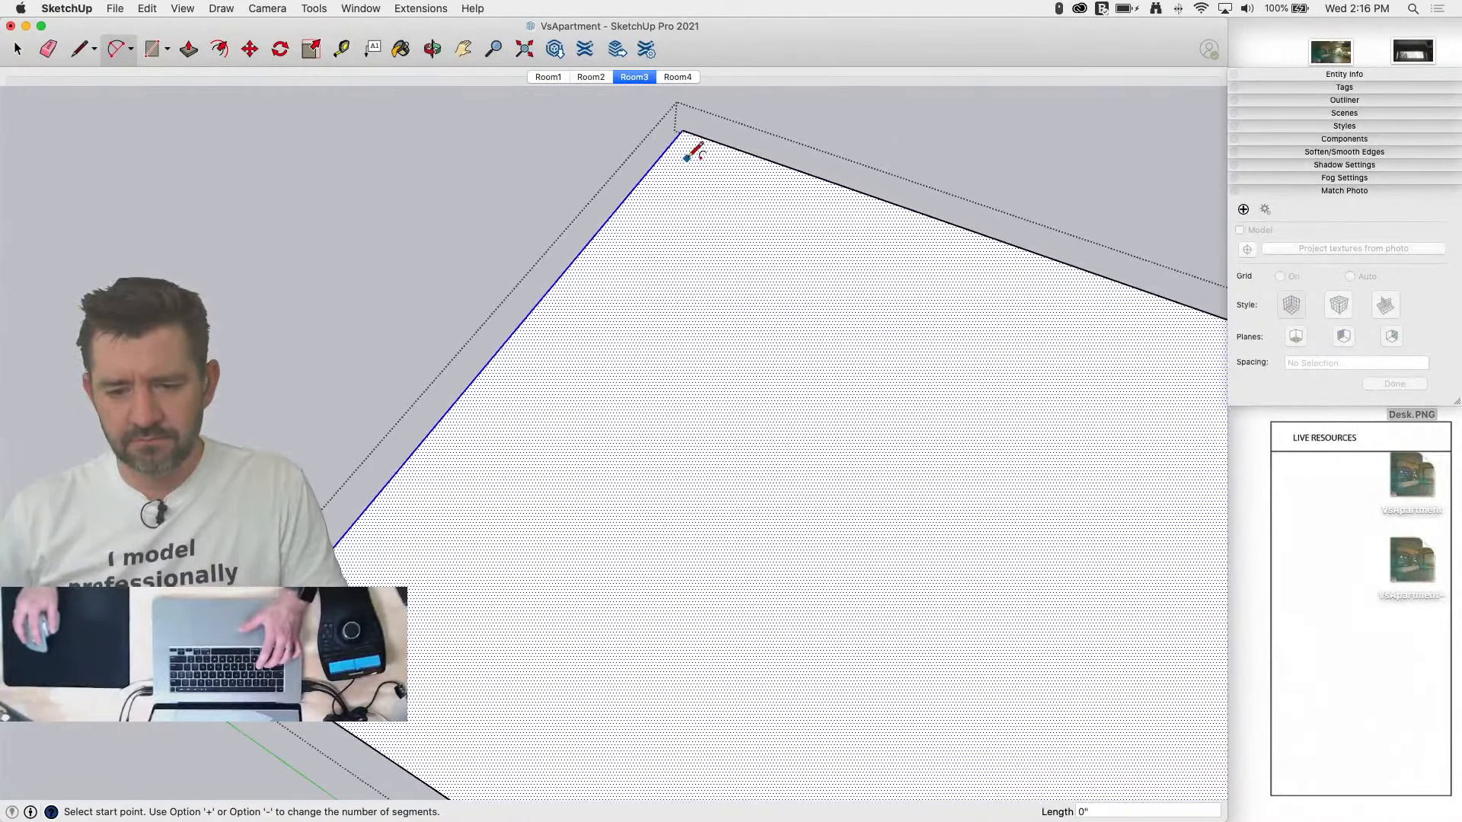
Step: Push/Pull the rounded floor face into a slab, matching its thickness to an edge of the surrounding room, with the apartment model shown again
key(space)
key(p)
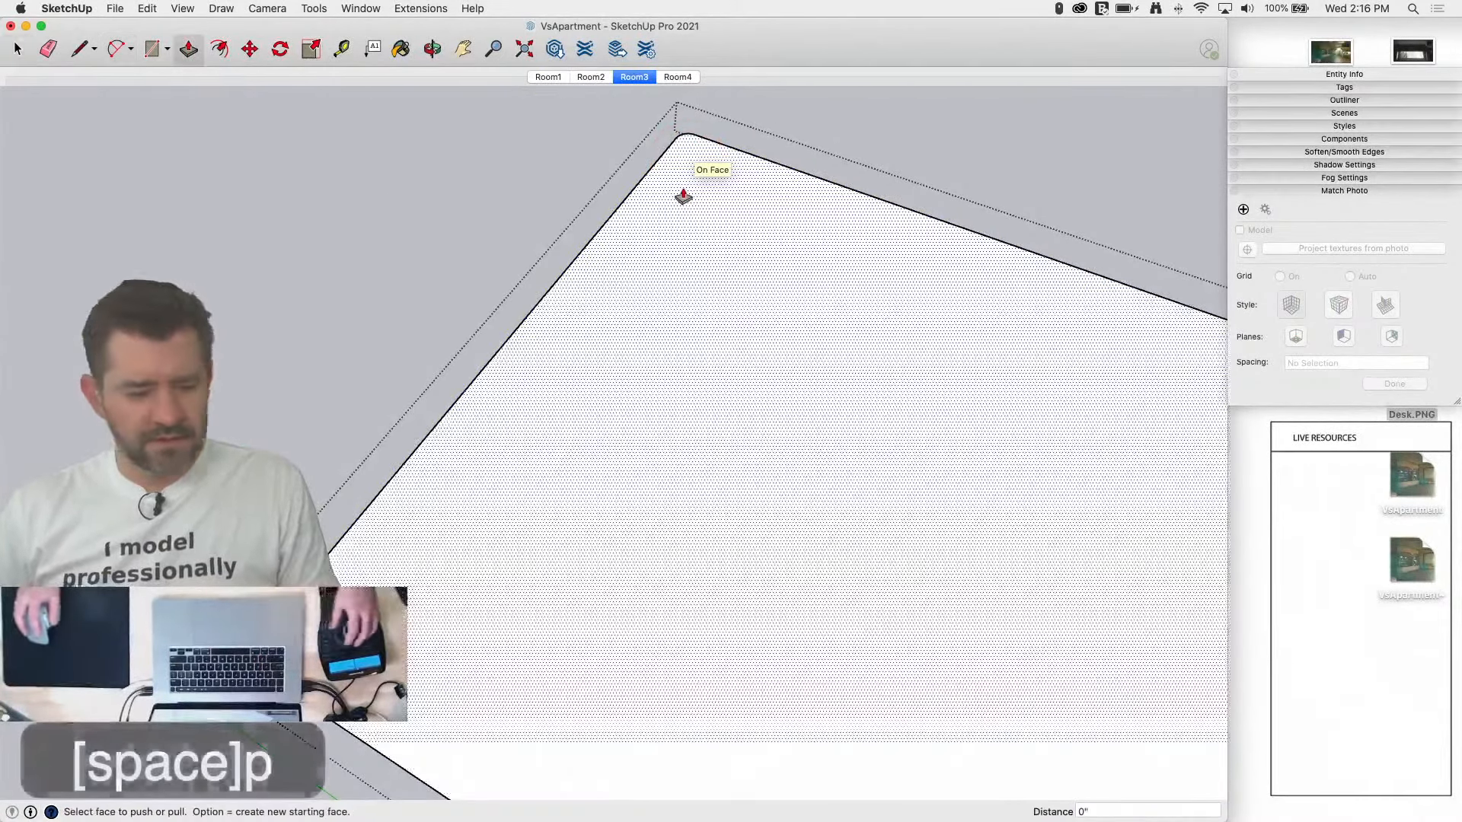
drag(592, 370, 950, 485)
key(q)
key(space)
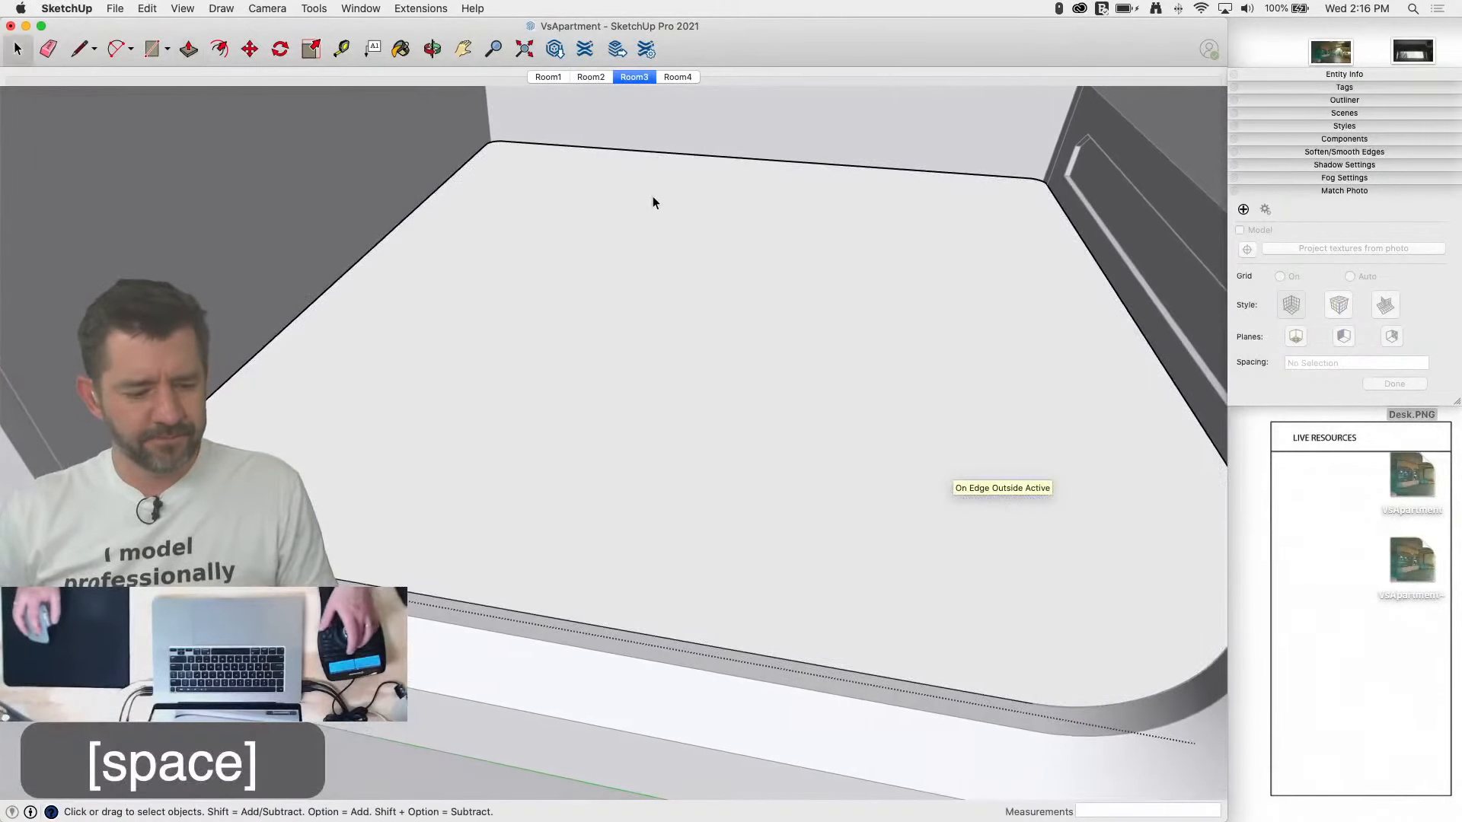
Step: Draw a short line off the wall edge near the slab's rounded corner and start a rectangle from the line's free end
key(q)
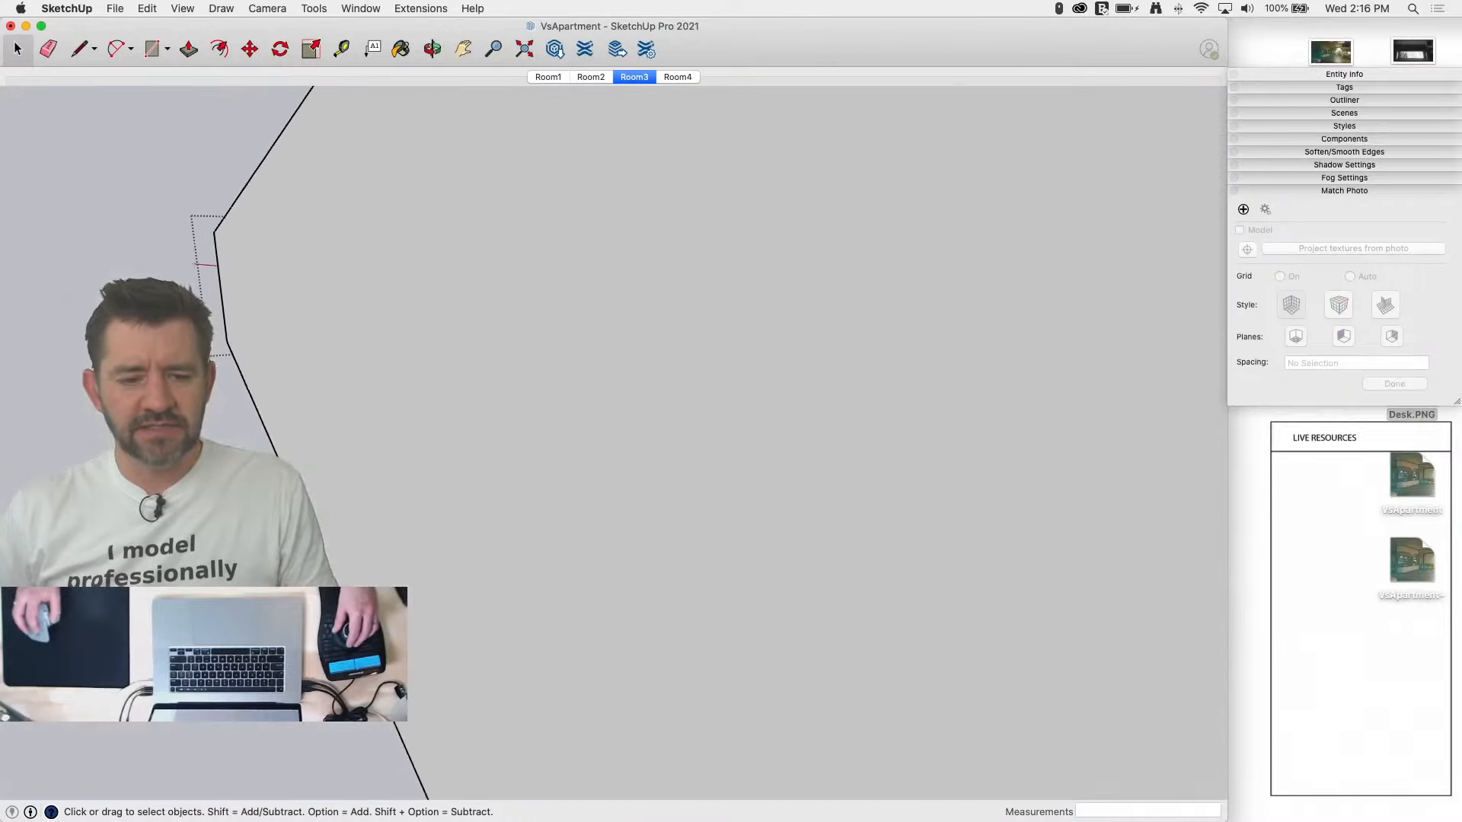
key(l)
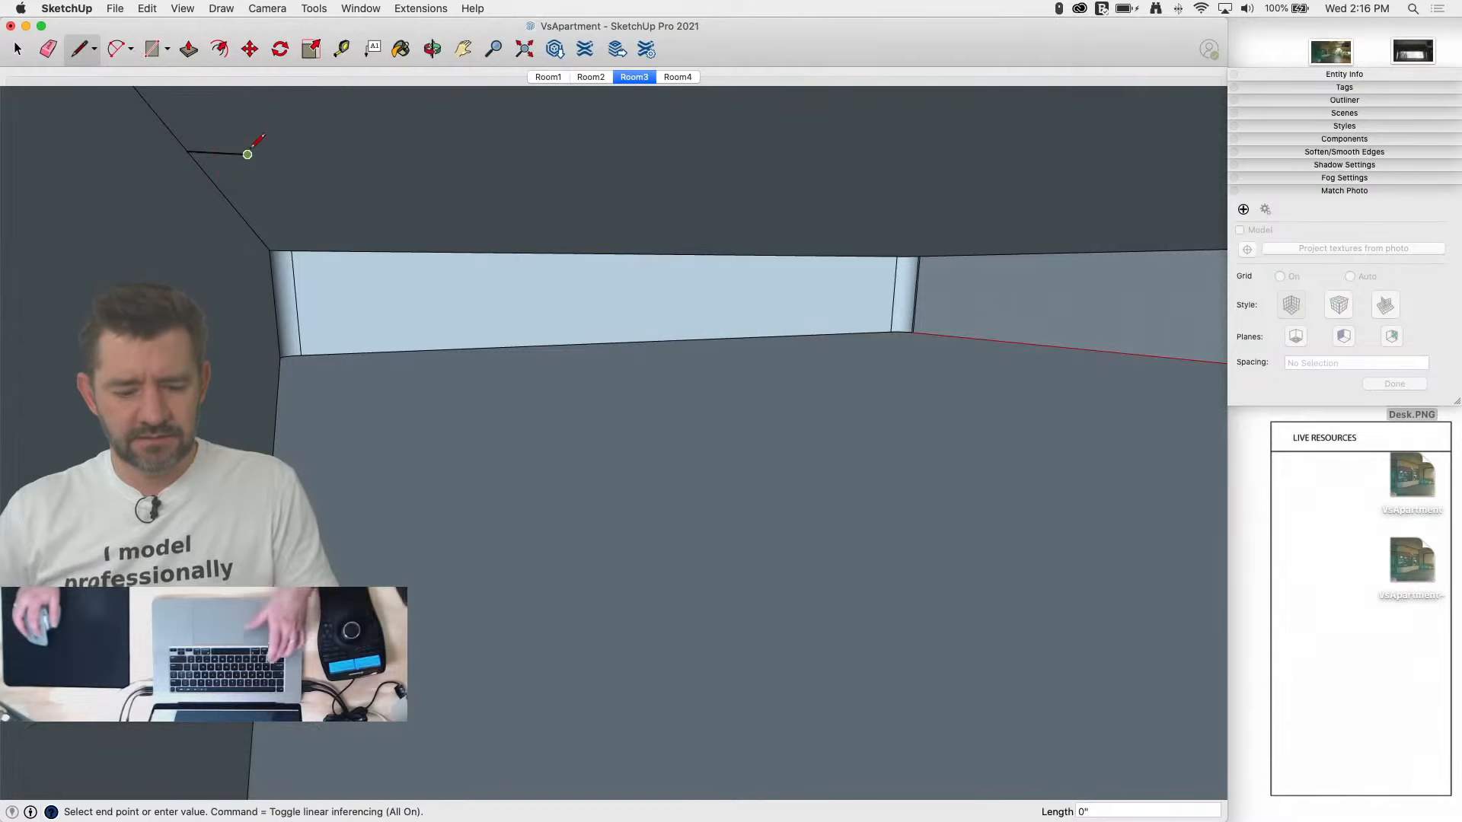
key(r)
click(247, 155)
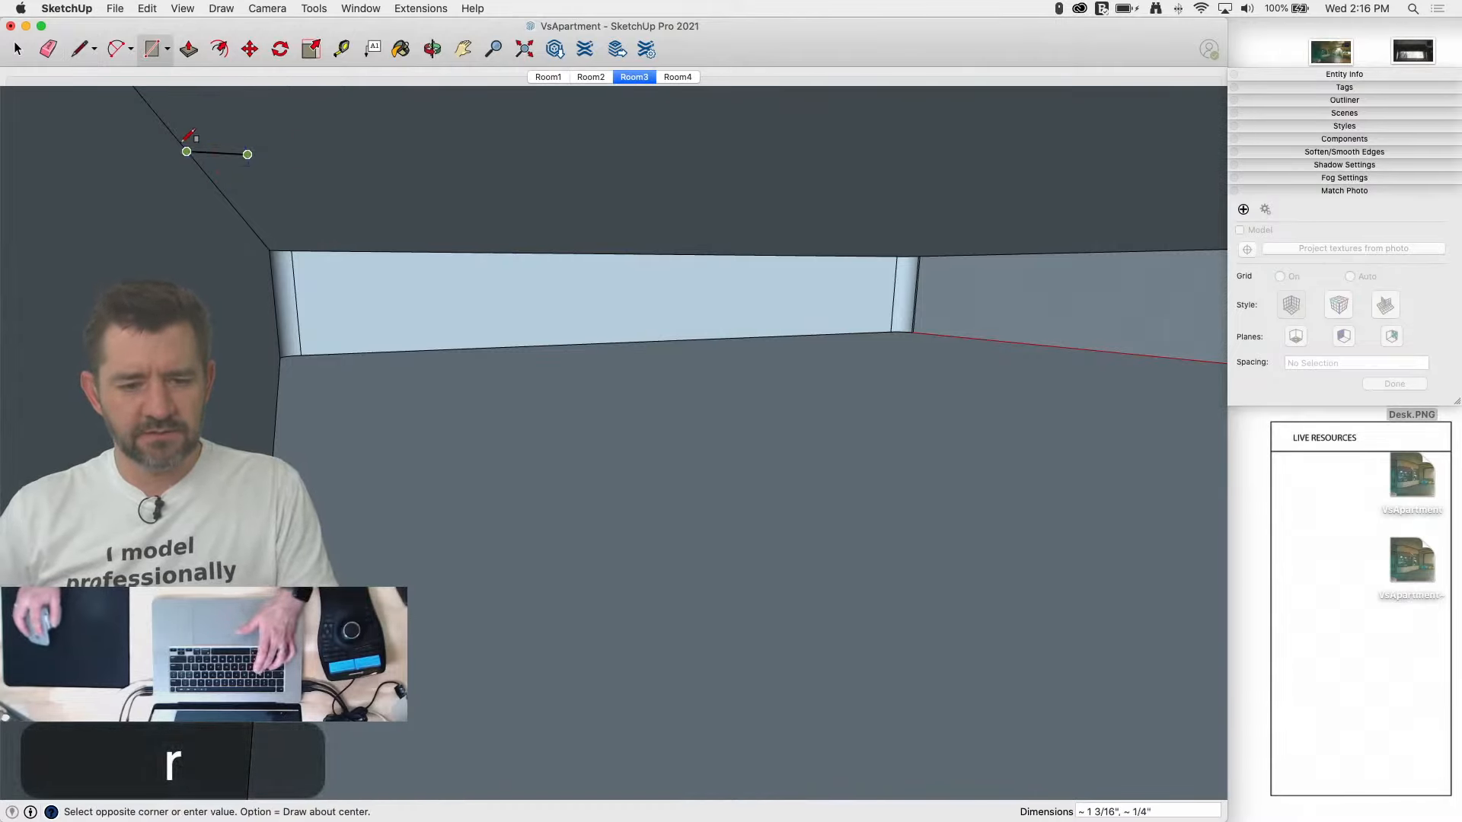
Step: Draw a small rectangle at the slab's top edge, add an arc between opposite corners, and erase the excess to leave a rounding profile
click(194, 208)
key(a)
click(194, 208)
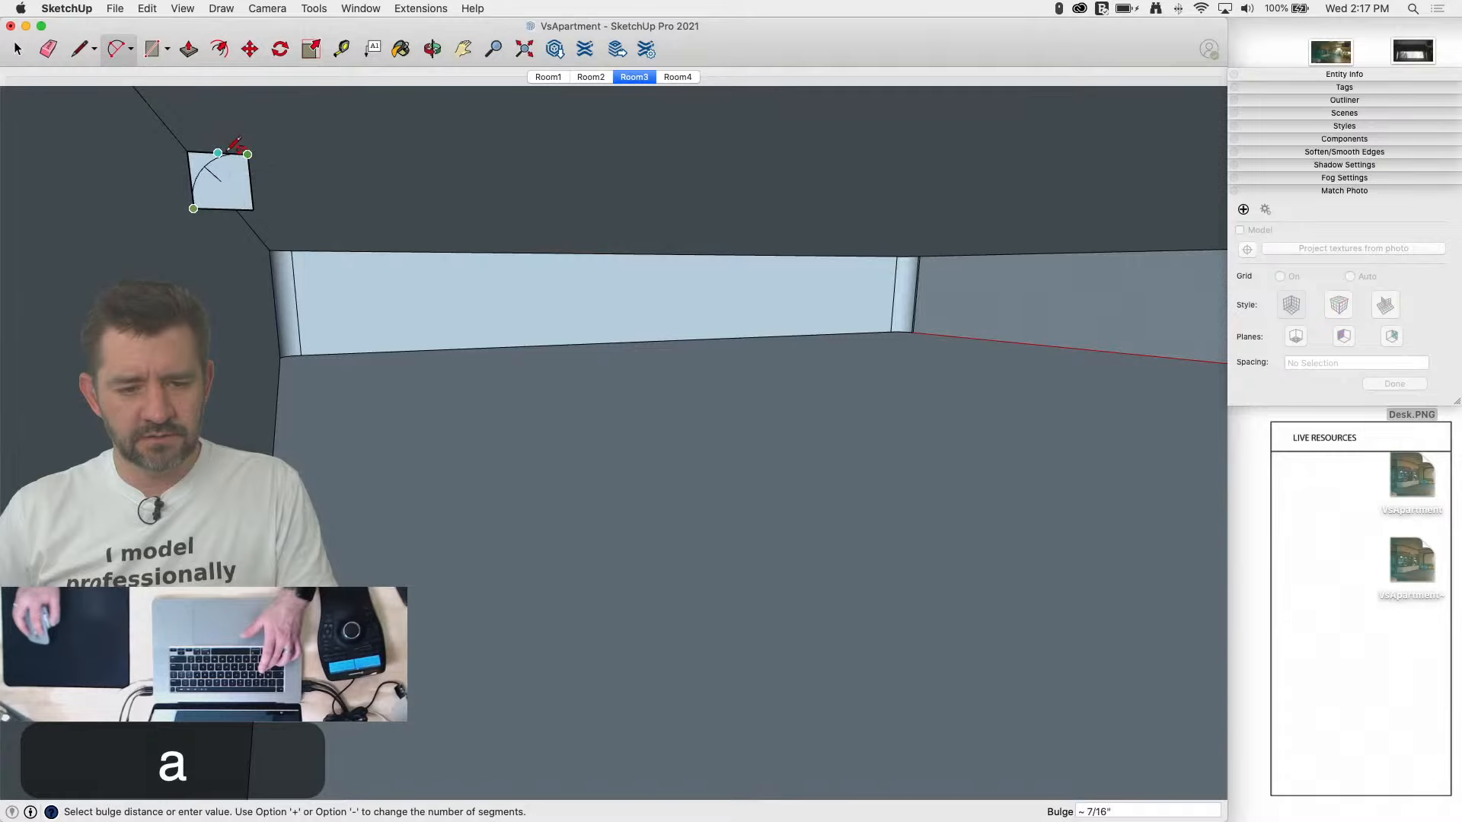
scroll(237, 145, up, 5)
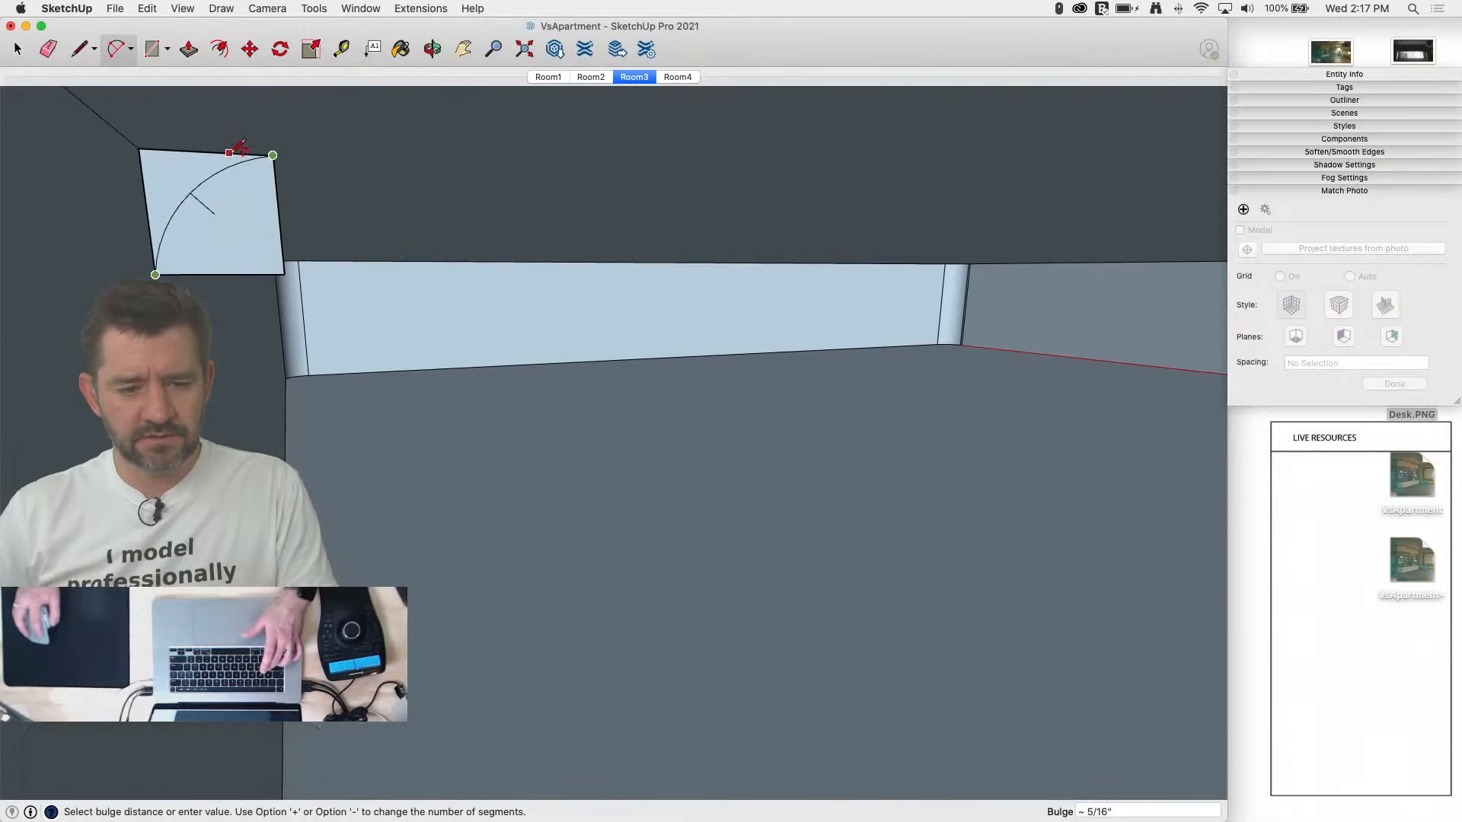
click(236, 145)
key(e)
click(287, 267)
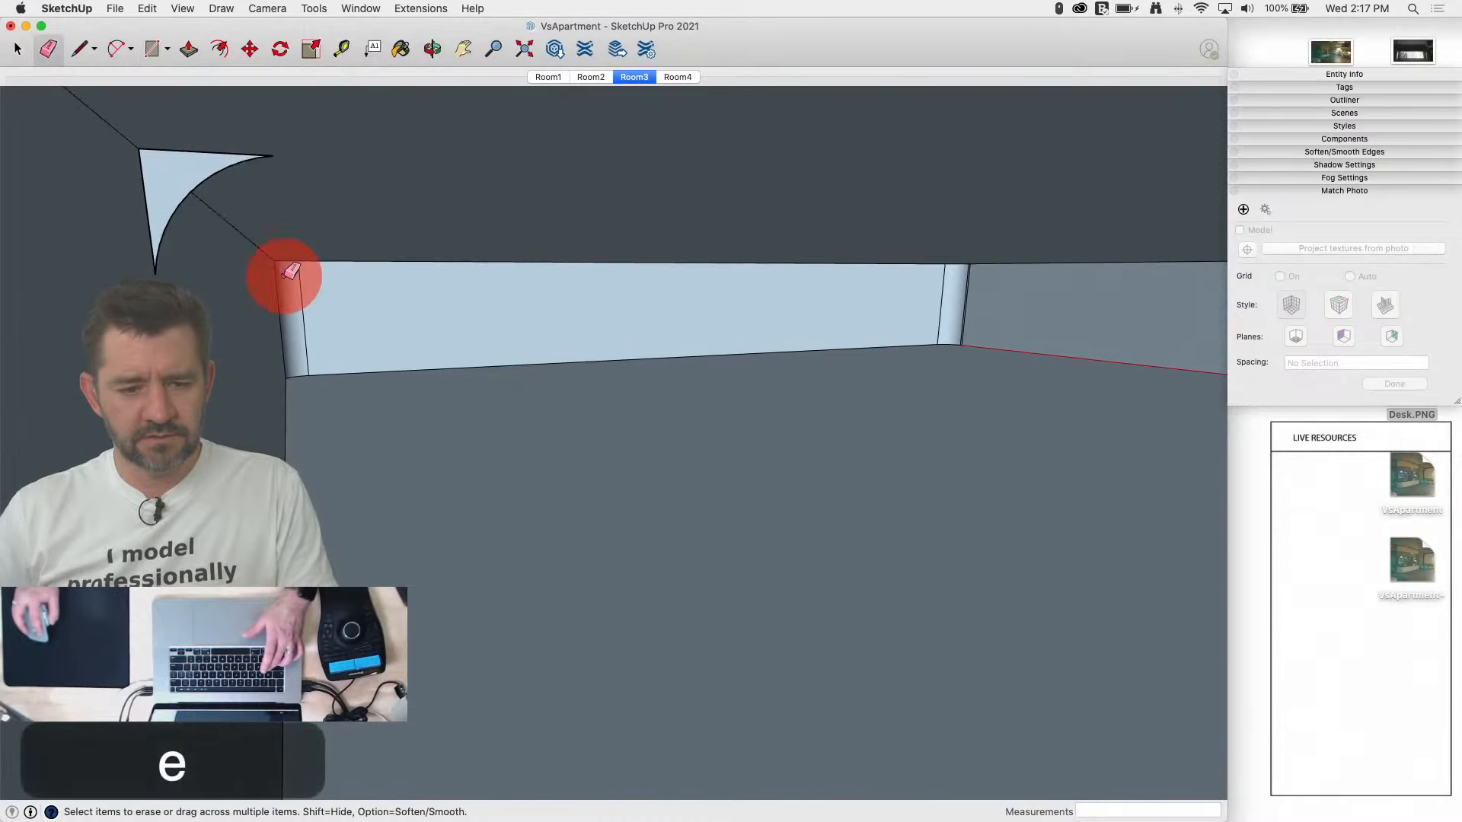
Step: Sweep the corner profile around the perimeter of the slab's large top face with Follow Me to round its edge
key(space)
click(472, 163)
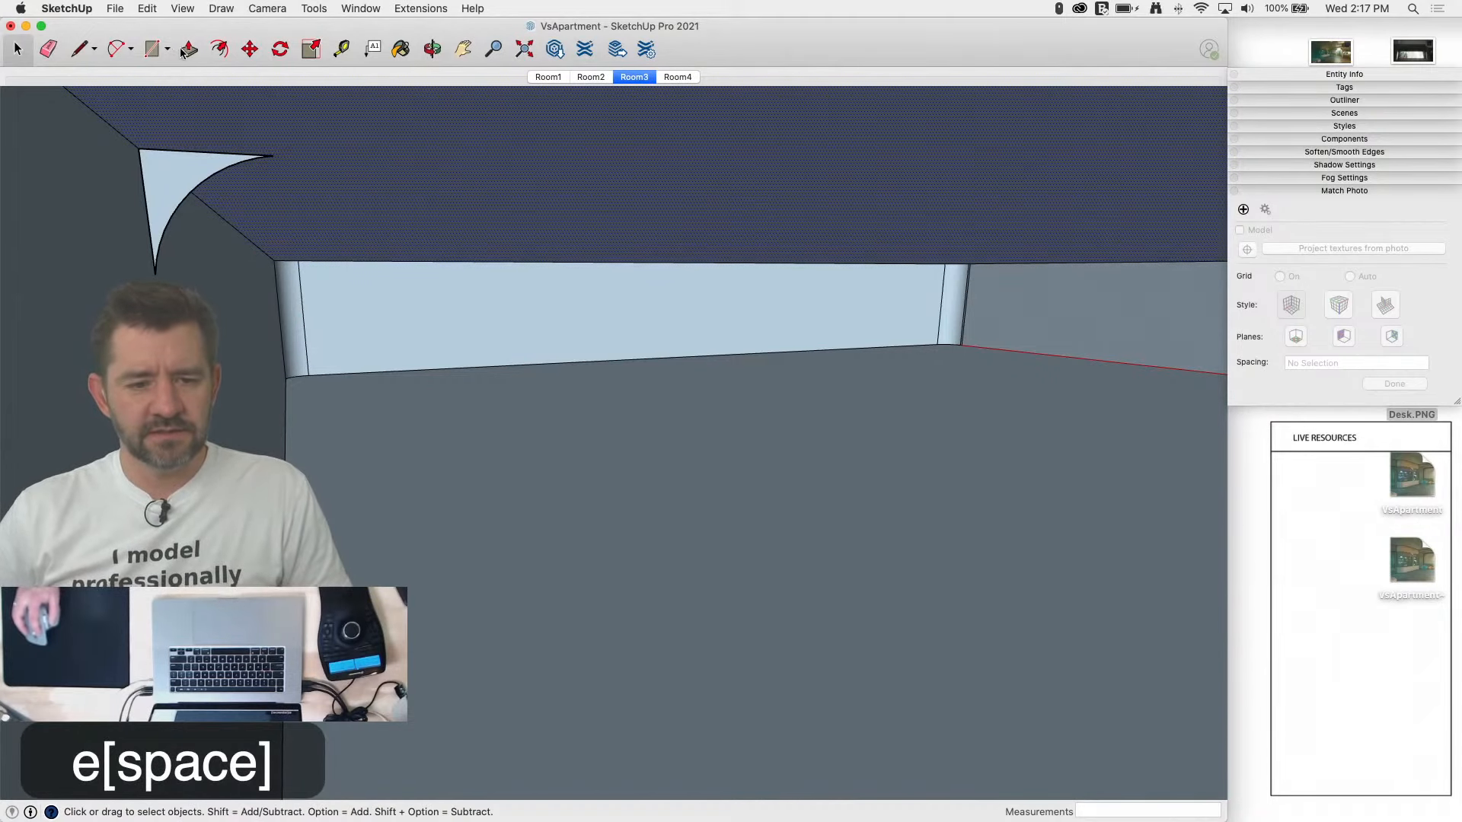
click(315, 8)
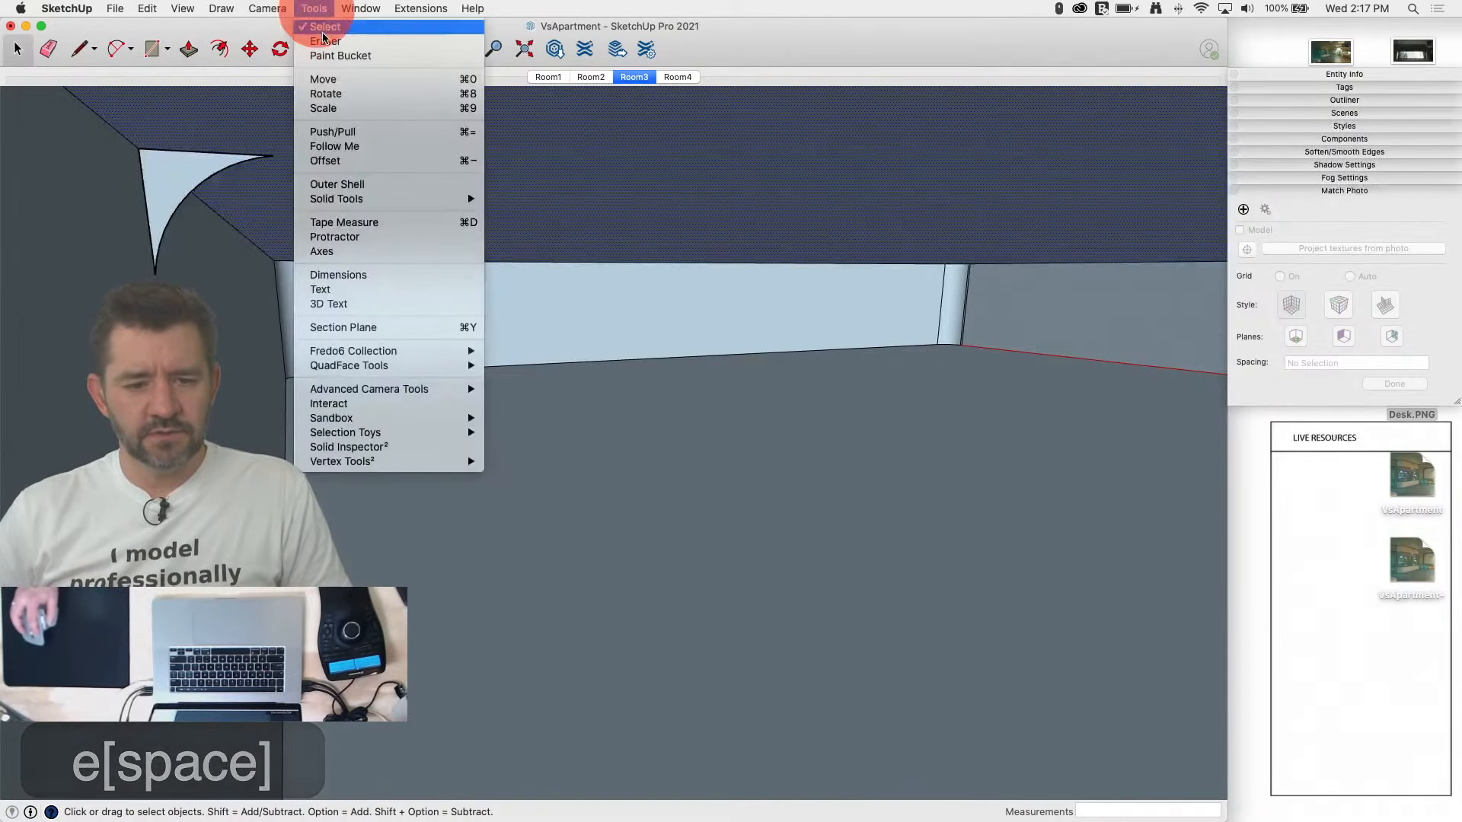
click(352, 139)
click(172, 185)
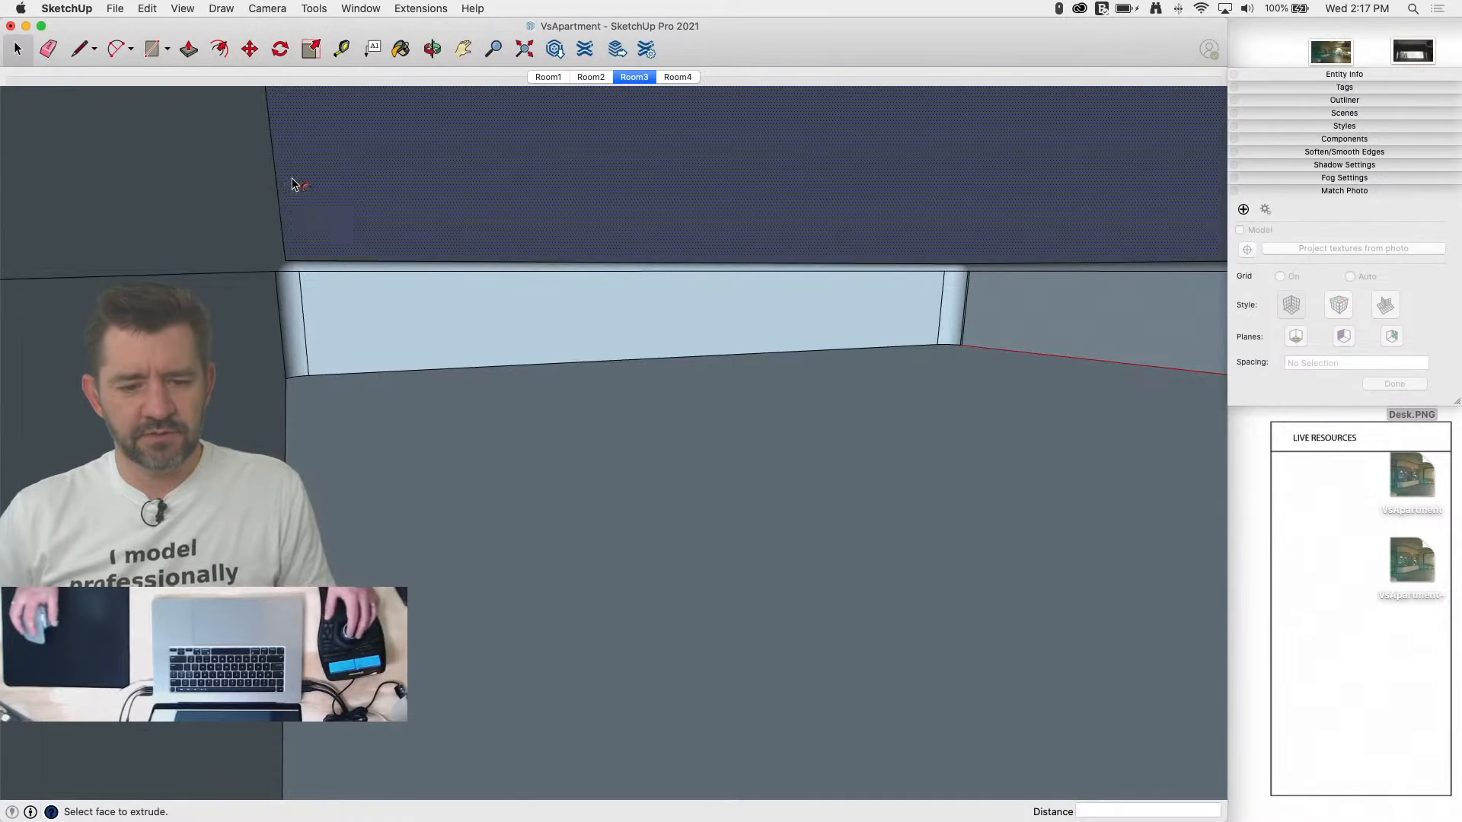
key(space)
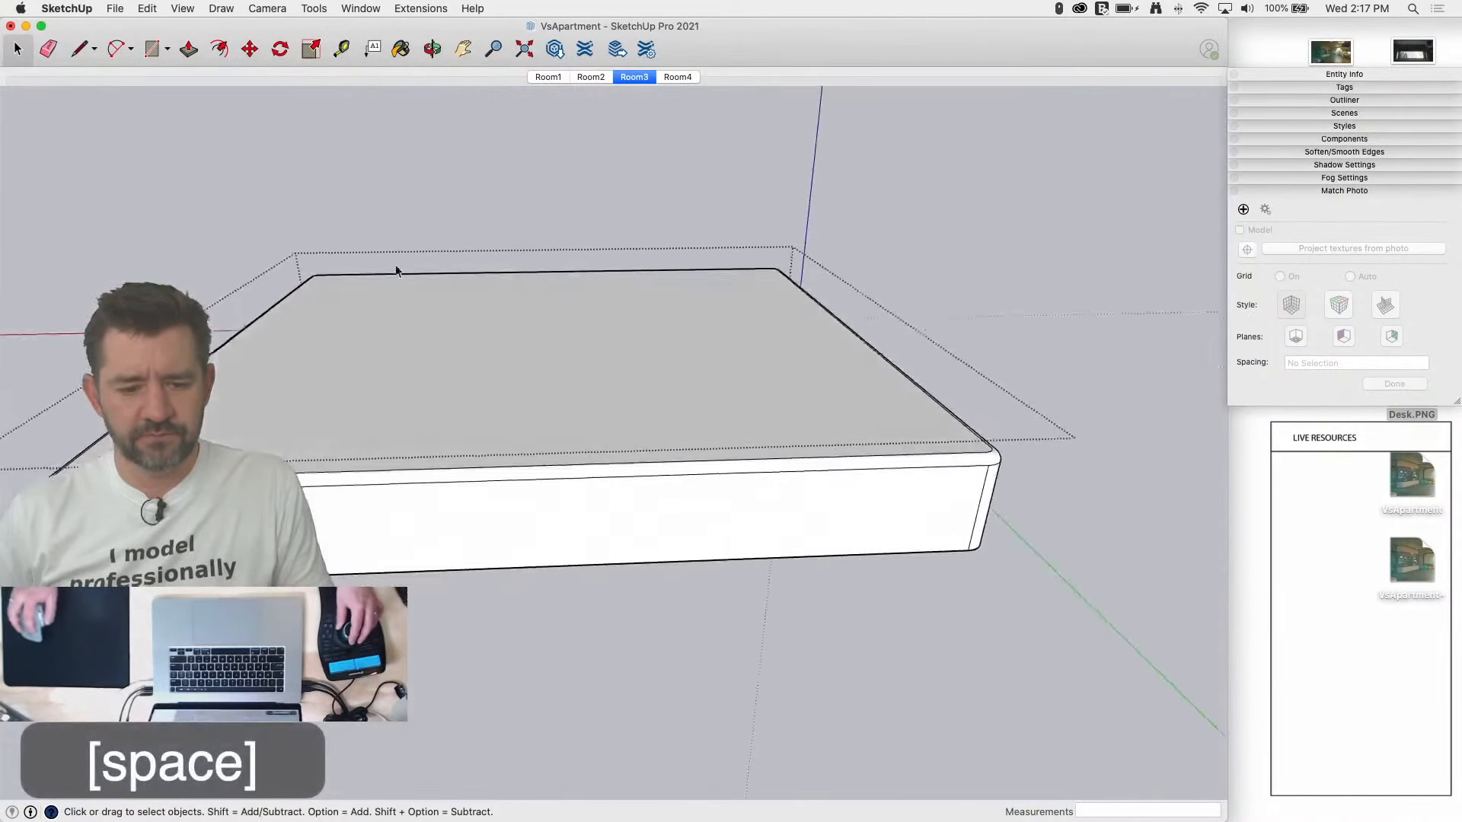
Step: Select all of the slab's connected geometry, enable Soften coplanar for its edges, and leave the group
double_click(535, 398)
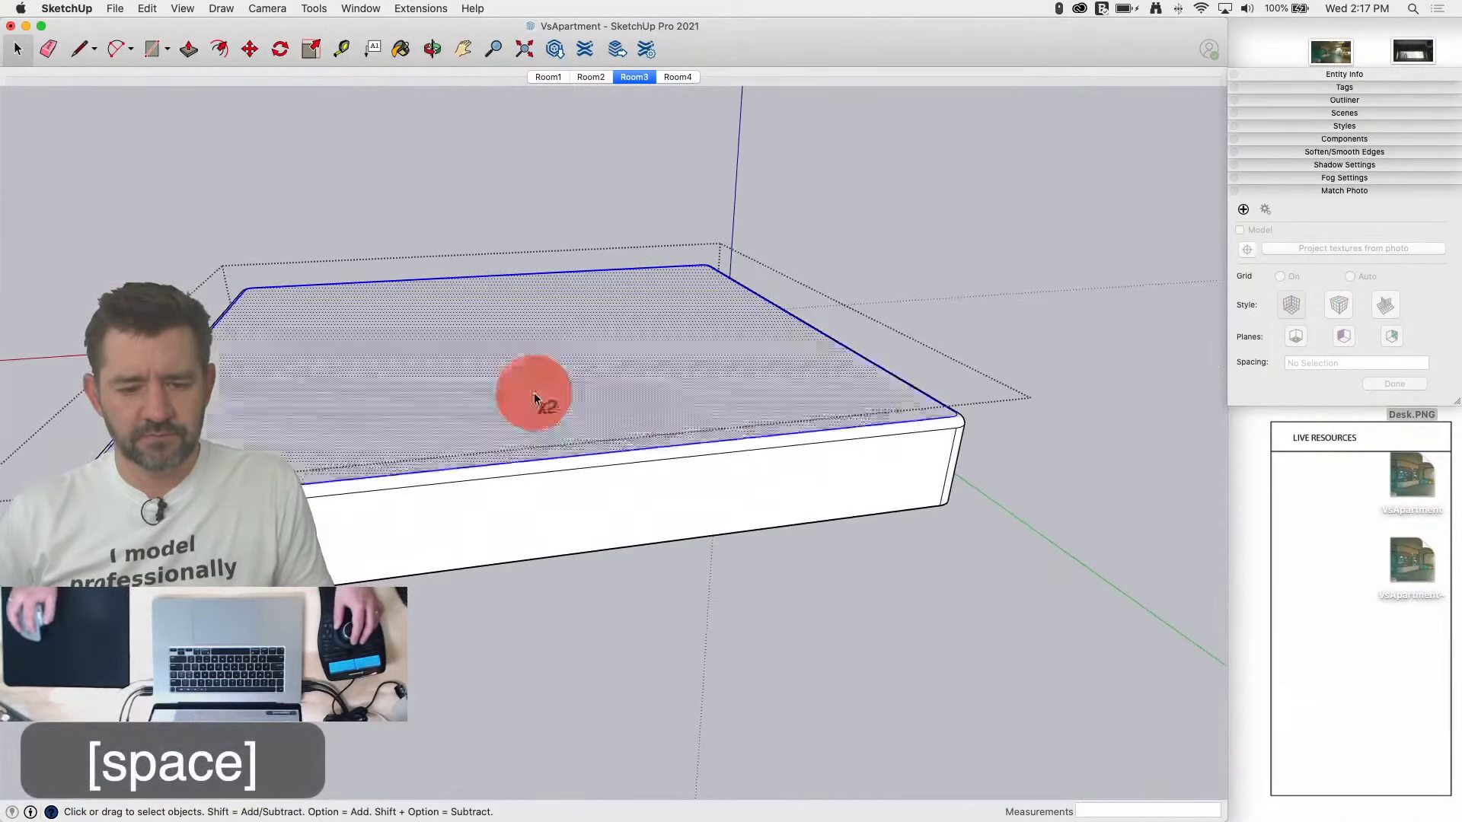
click(536, 398)
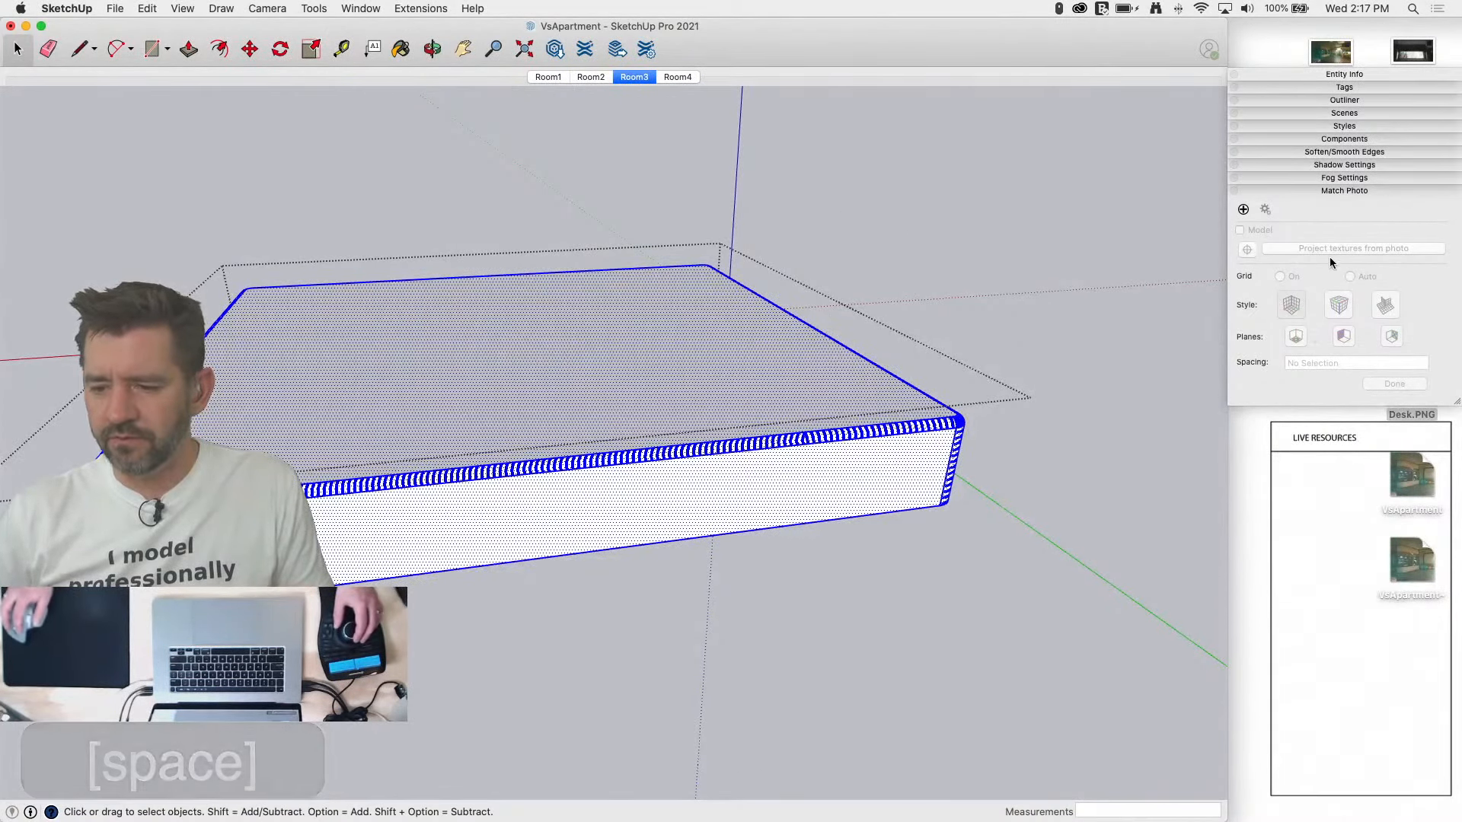
click(1343, 153)
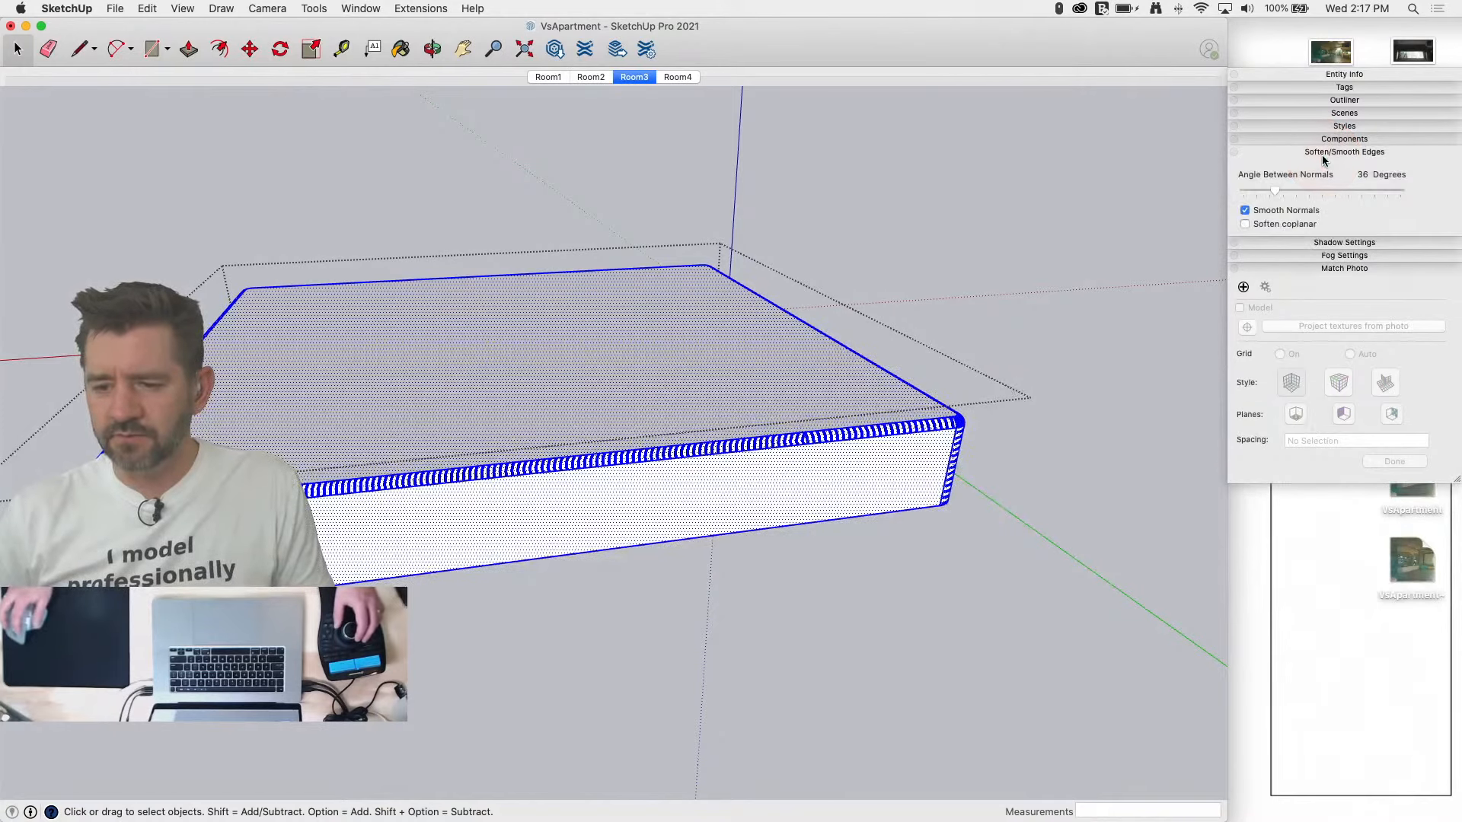
click(1244, 226)
click(1126, 299)
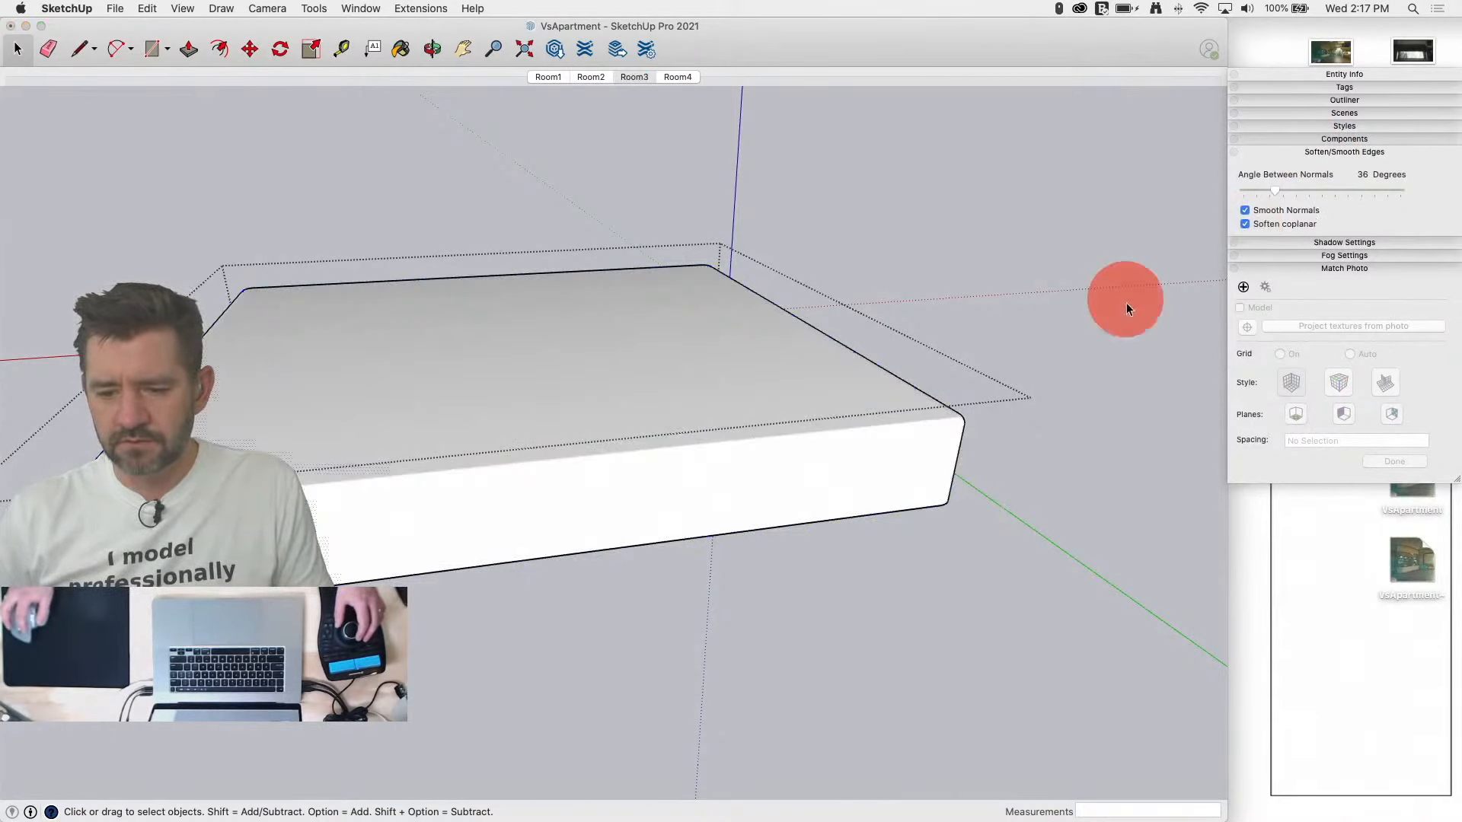
click(1055, 218)
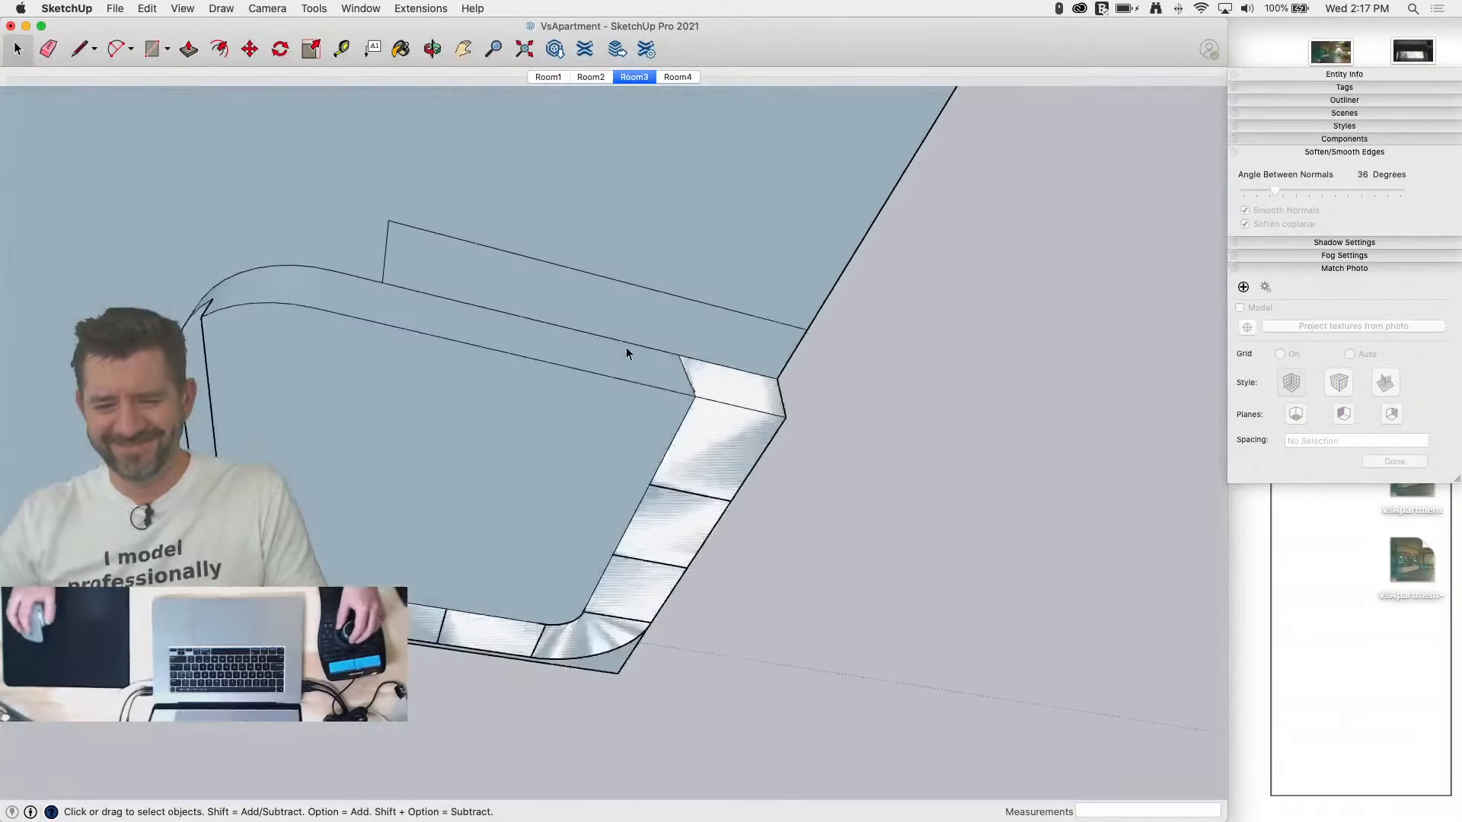
Step: Try to erase the edge below the wall face at the end of the couch base, and undo it
key(e)
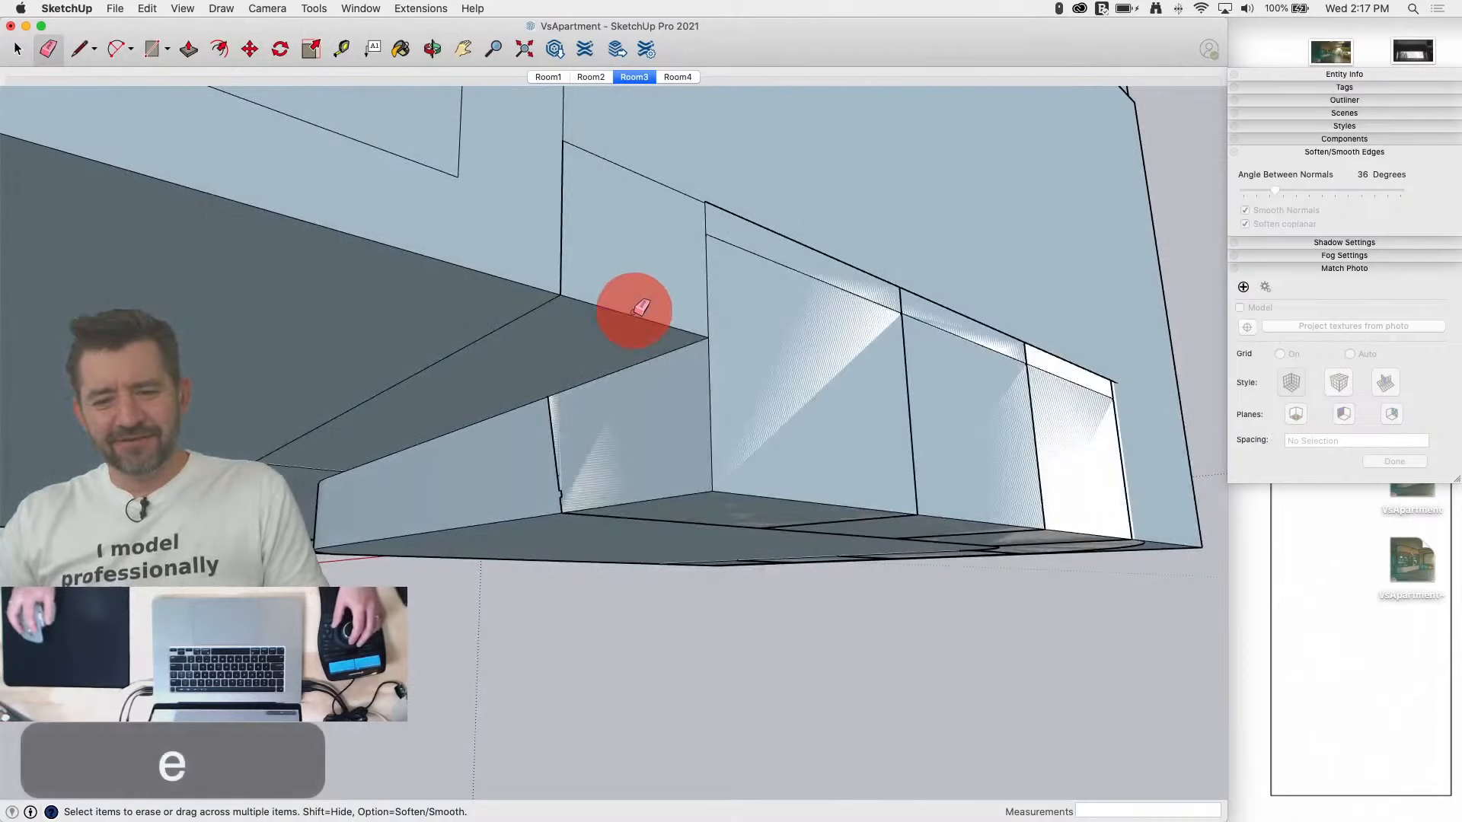
alt+drag(637, 310, 642, 302)
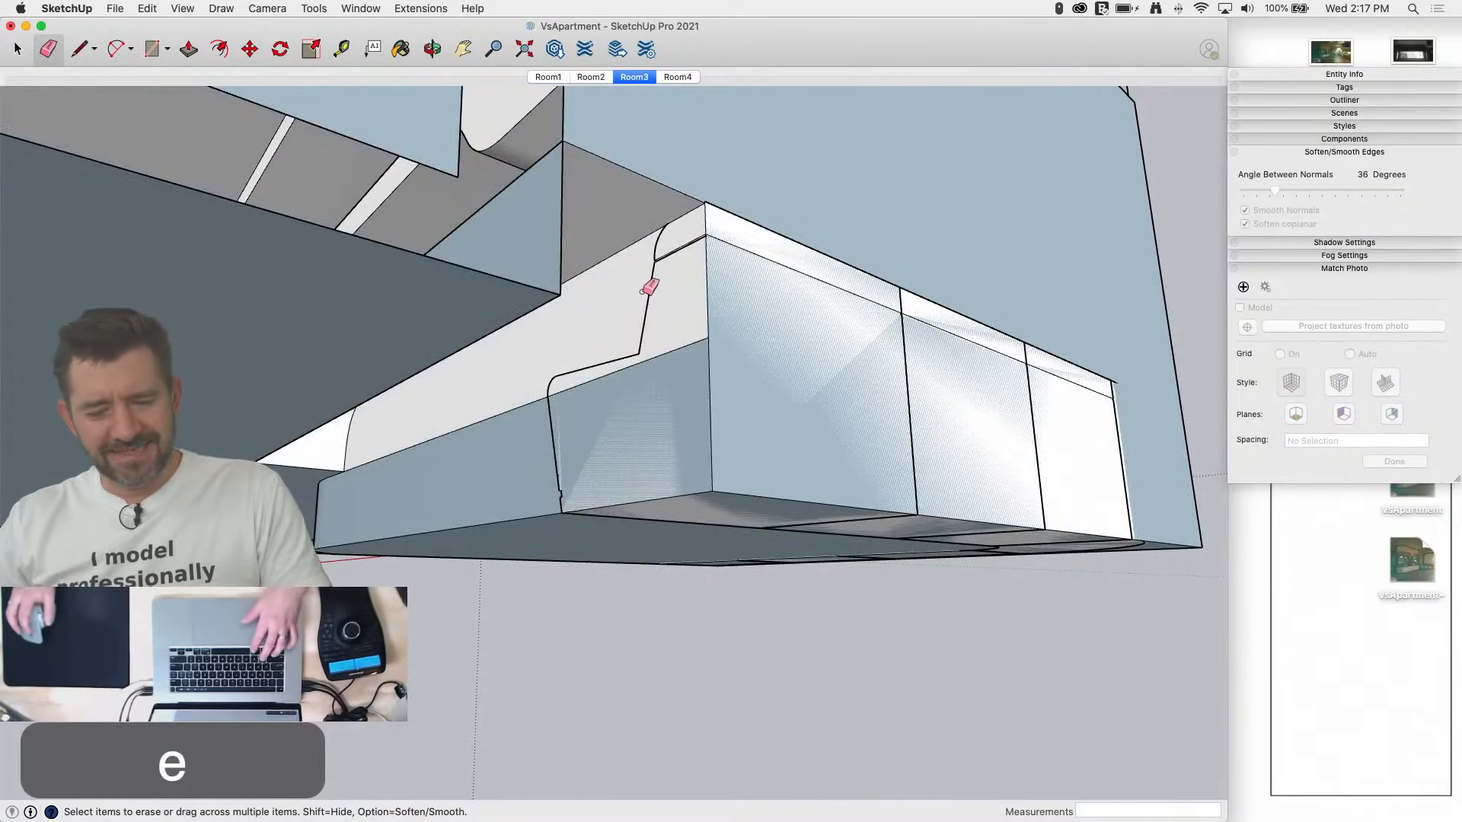
key(super+z)
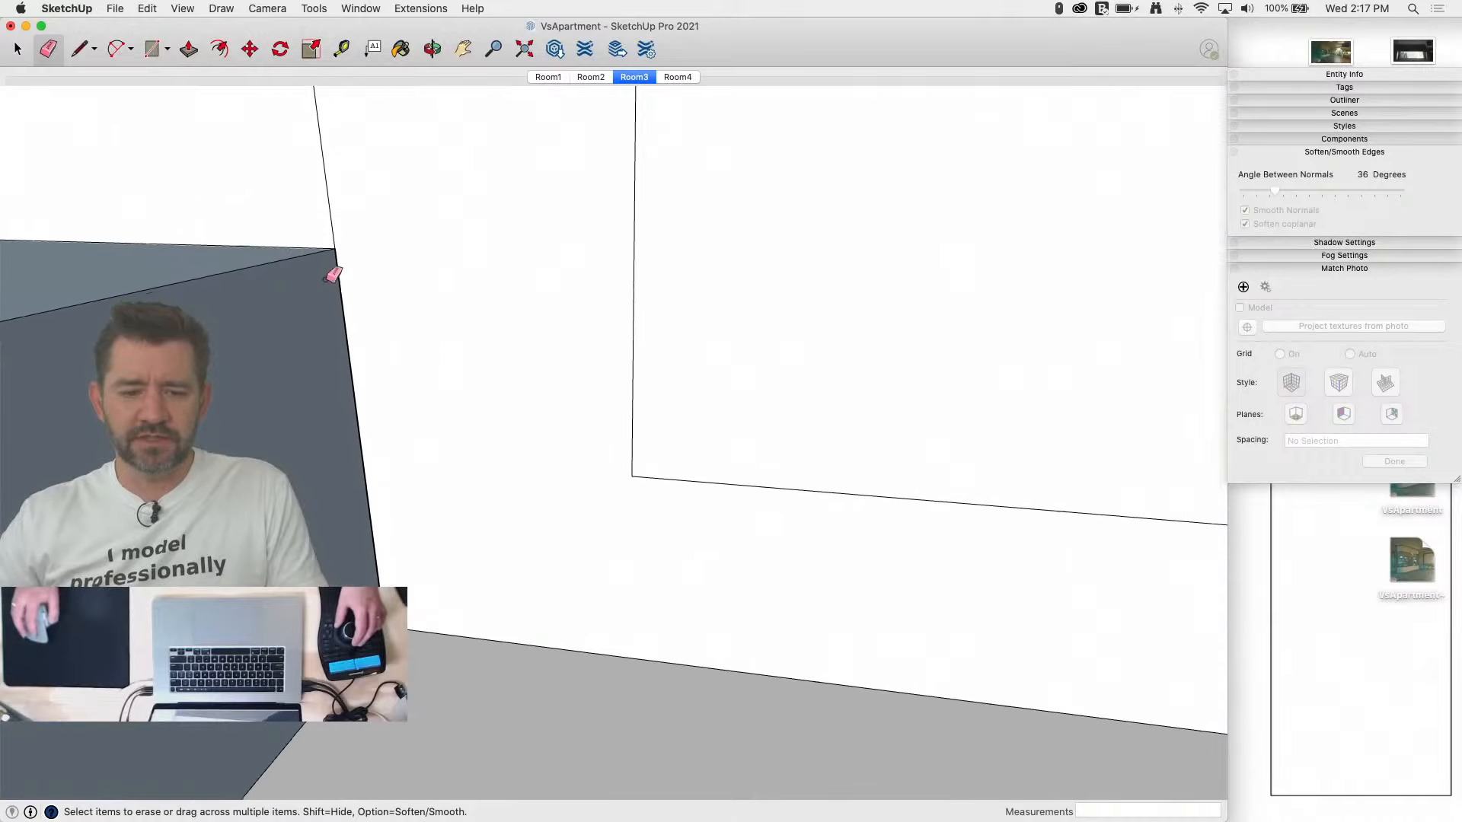
Step: Draw a line from the couch end's back corner down to the floor and delete the wall face closed off behind the couch
key(l)
click(332, 249)
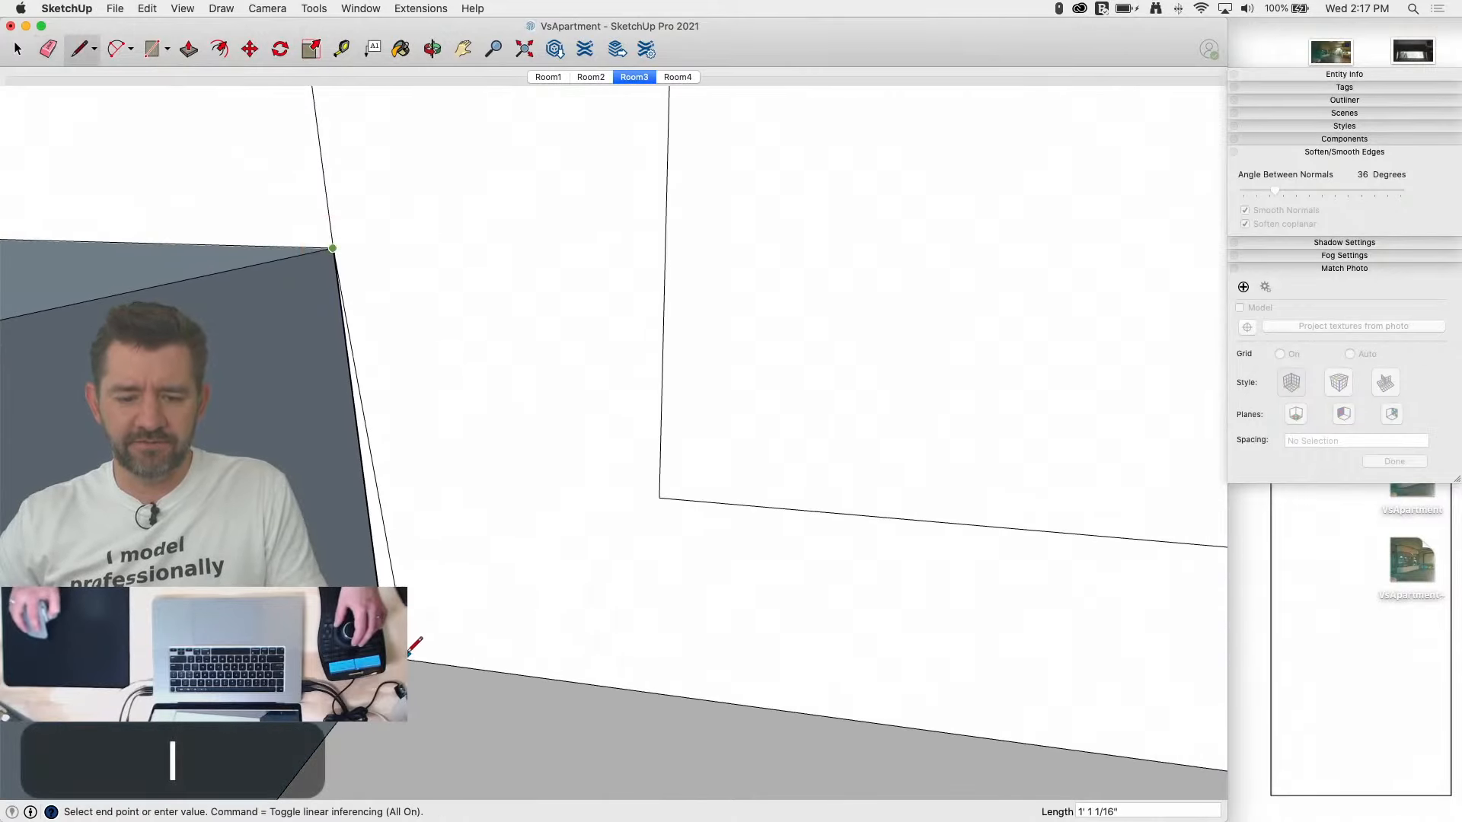
key(space)
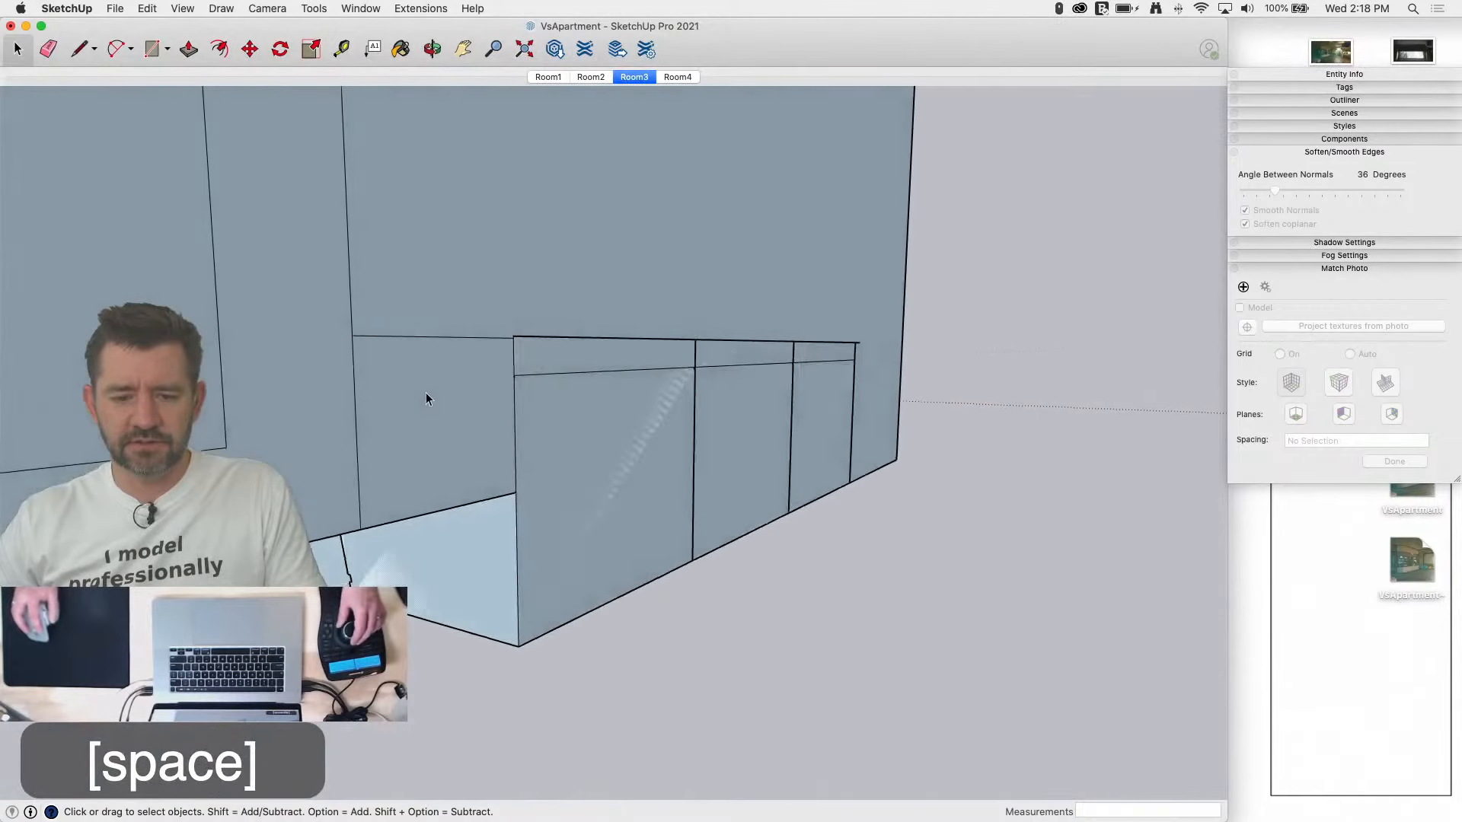
click(424, 394)
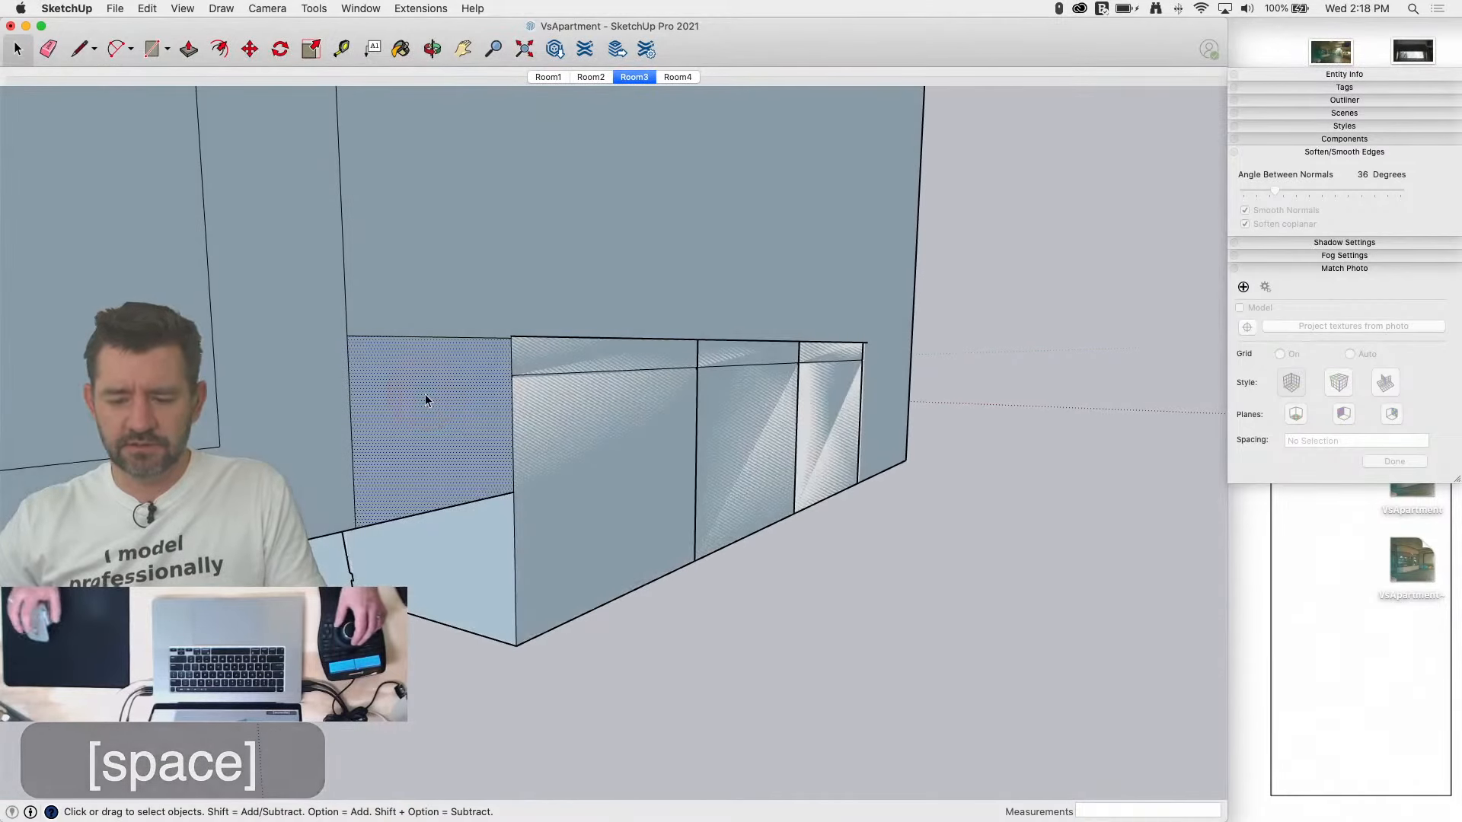
key(BackSpace)
key(e)
click(441, 435)
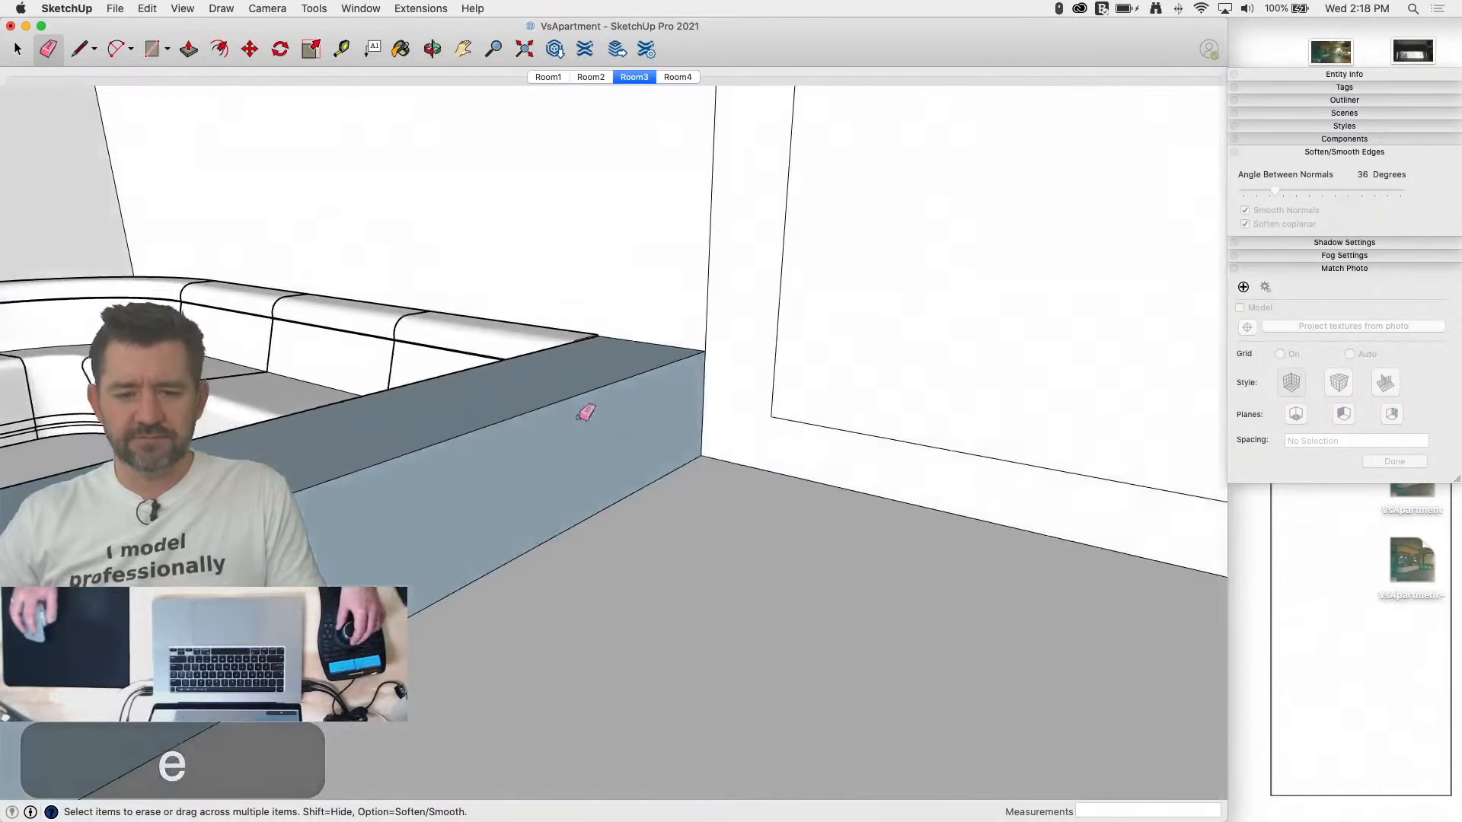
Step: Orient the room's connected faces to match the floor face
right_click(643, 593)
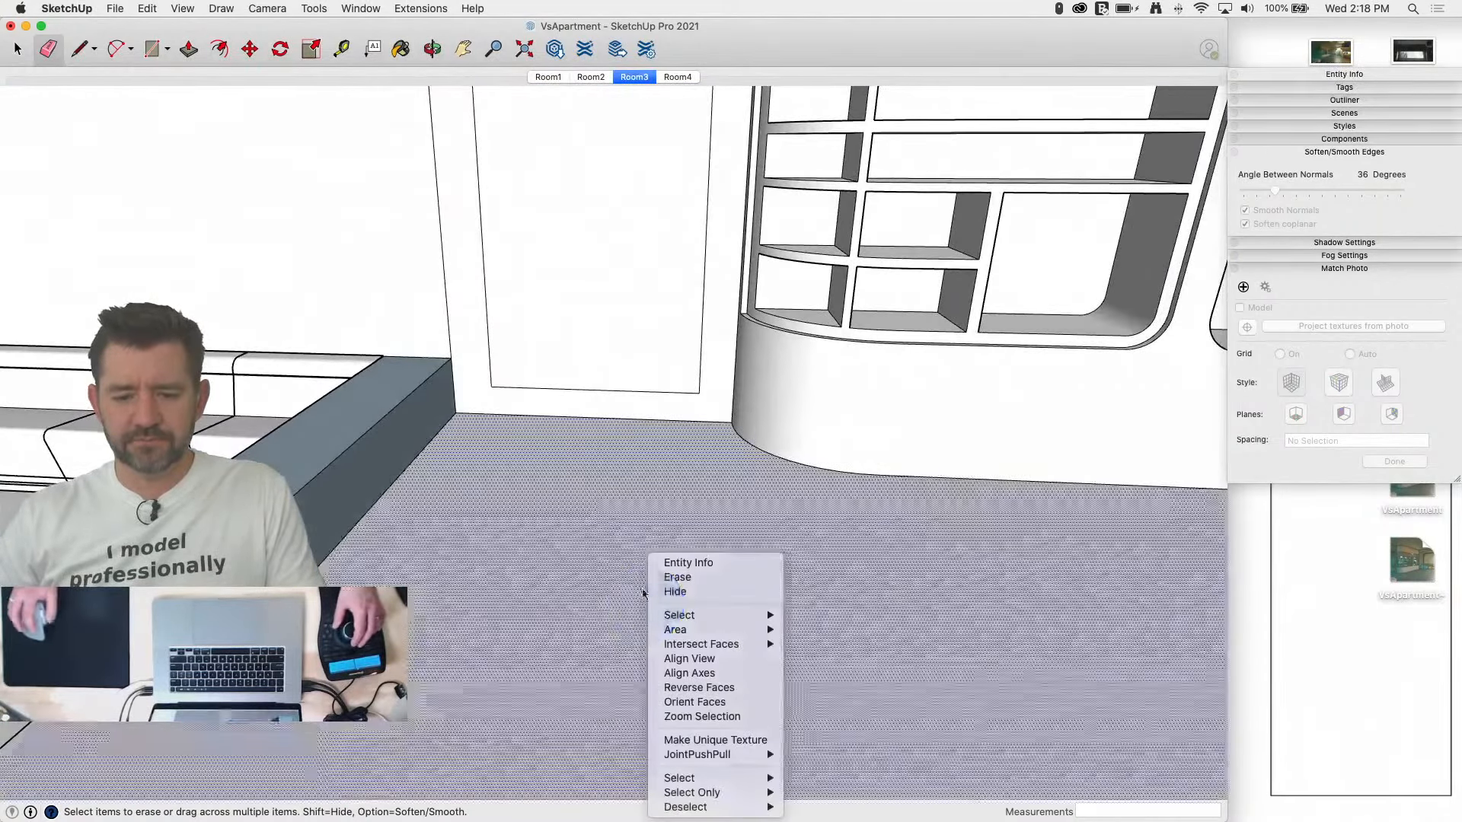
click(720, 702)
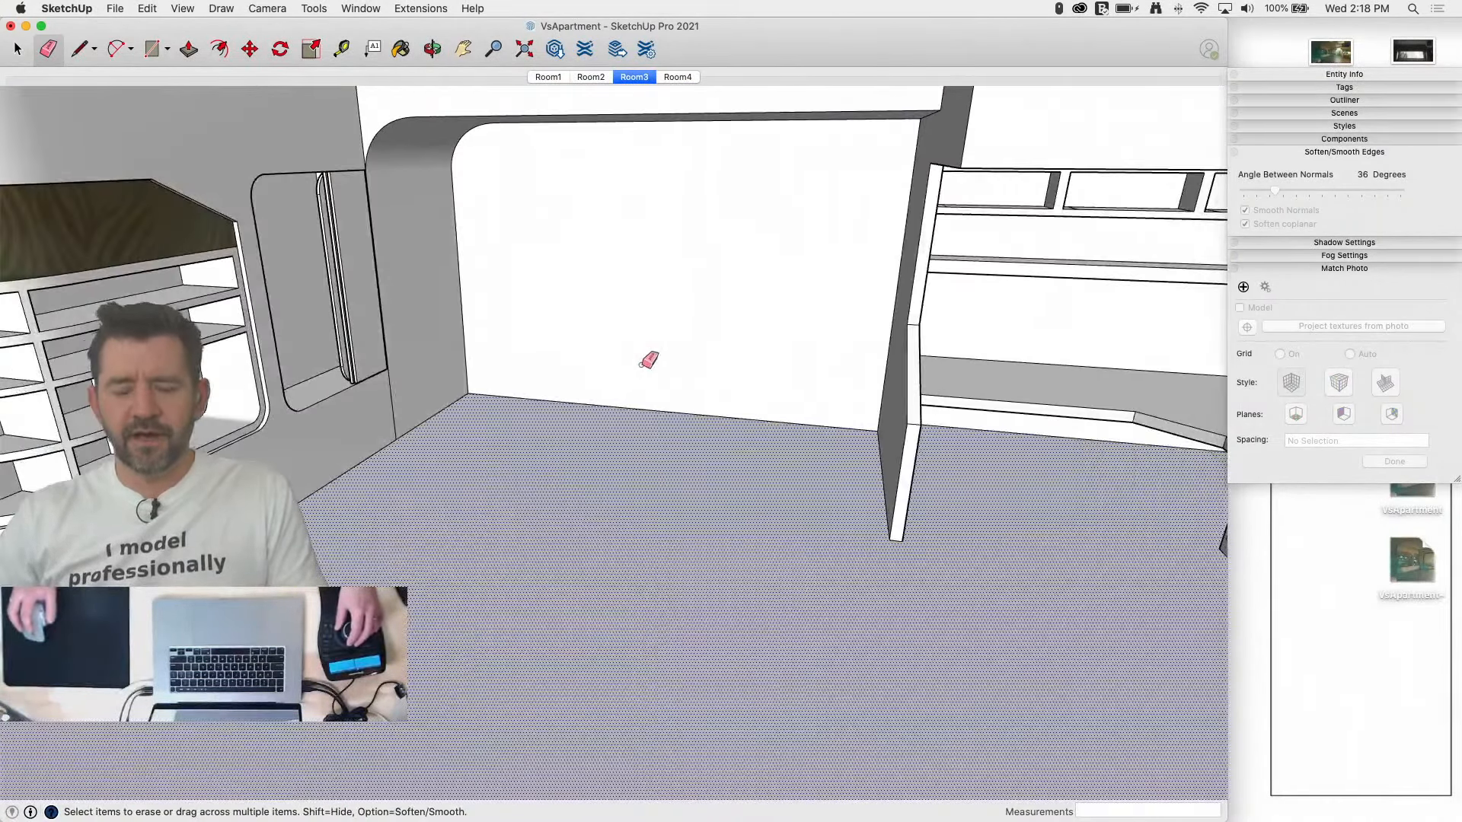
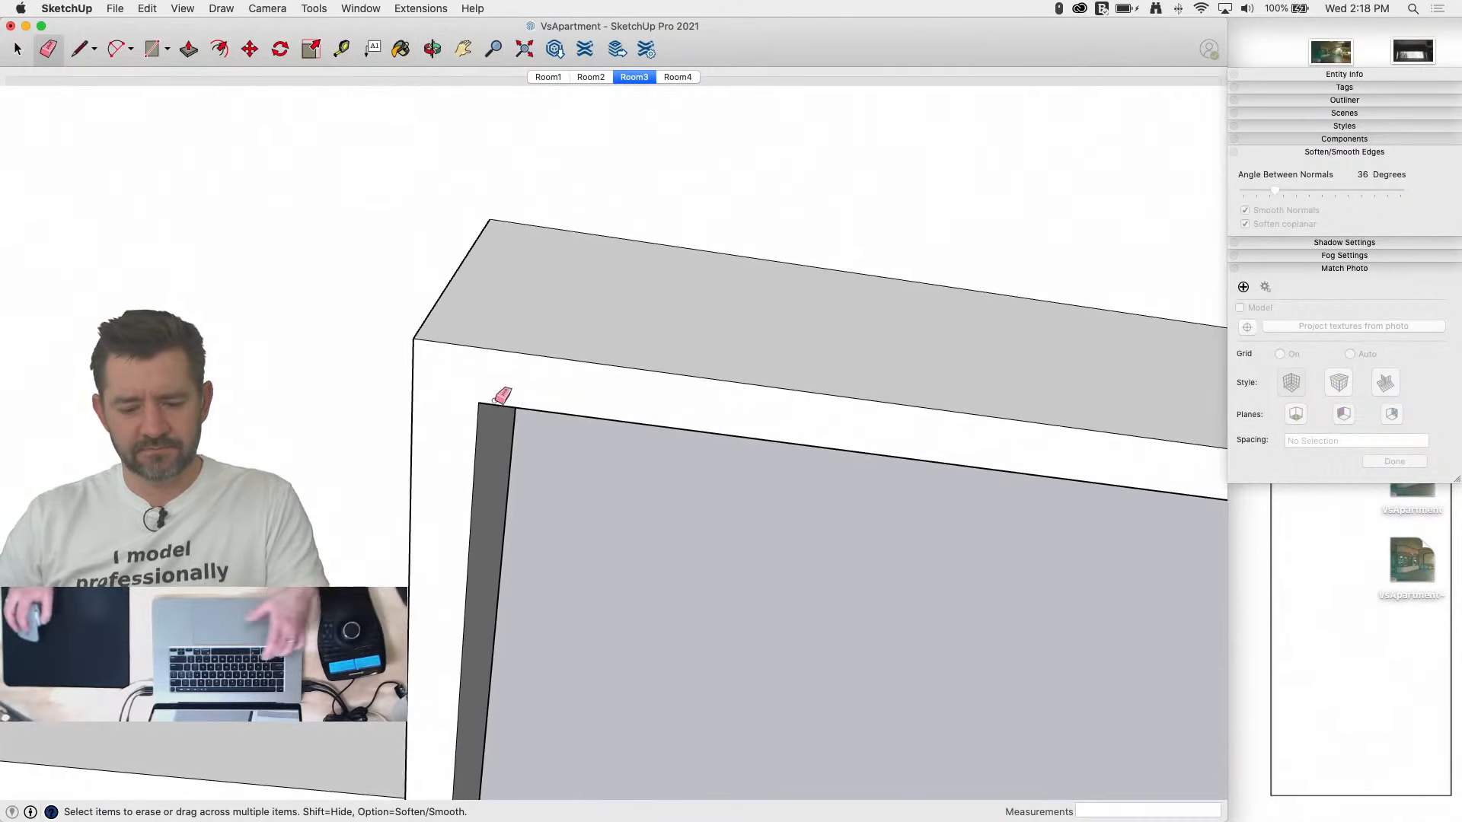
Step: Draw a 3 1/16" square at the frame's corner as a gauge and push the opening's inner side face about 3/16" to align
key(r)
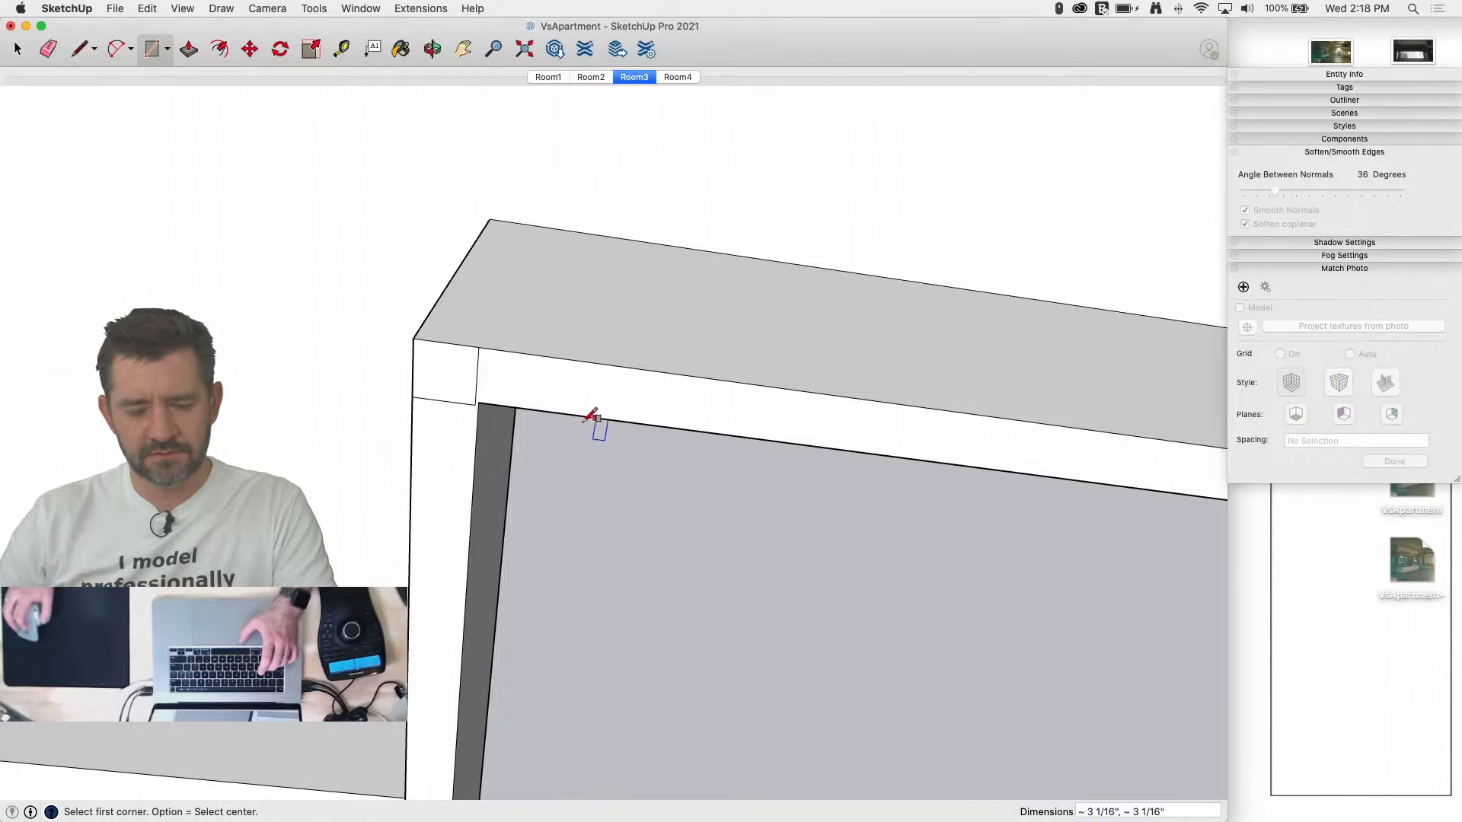
middle_drag(593, 417, 469, 421)
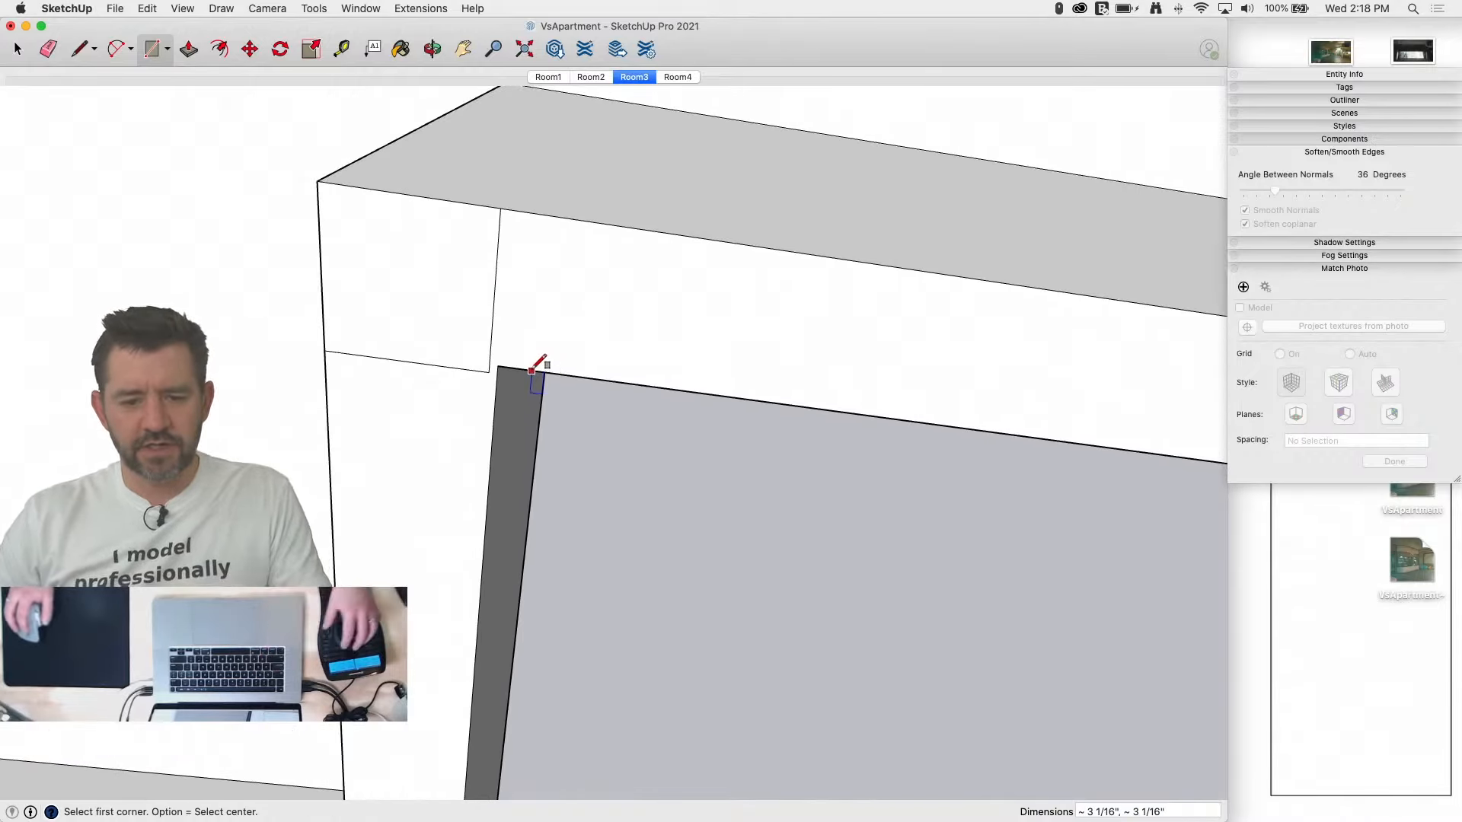
middle_drag(538, 365, 496, 342)
scroll(509, 384, down, 5)
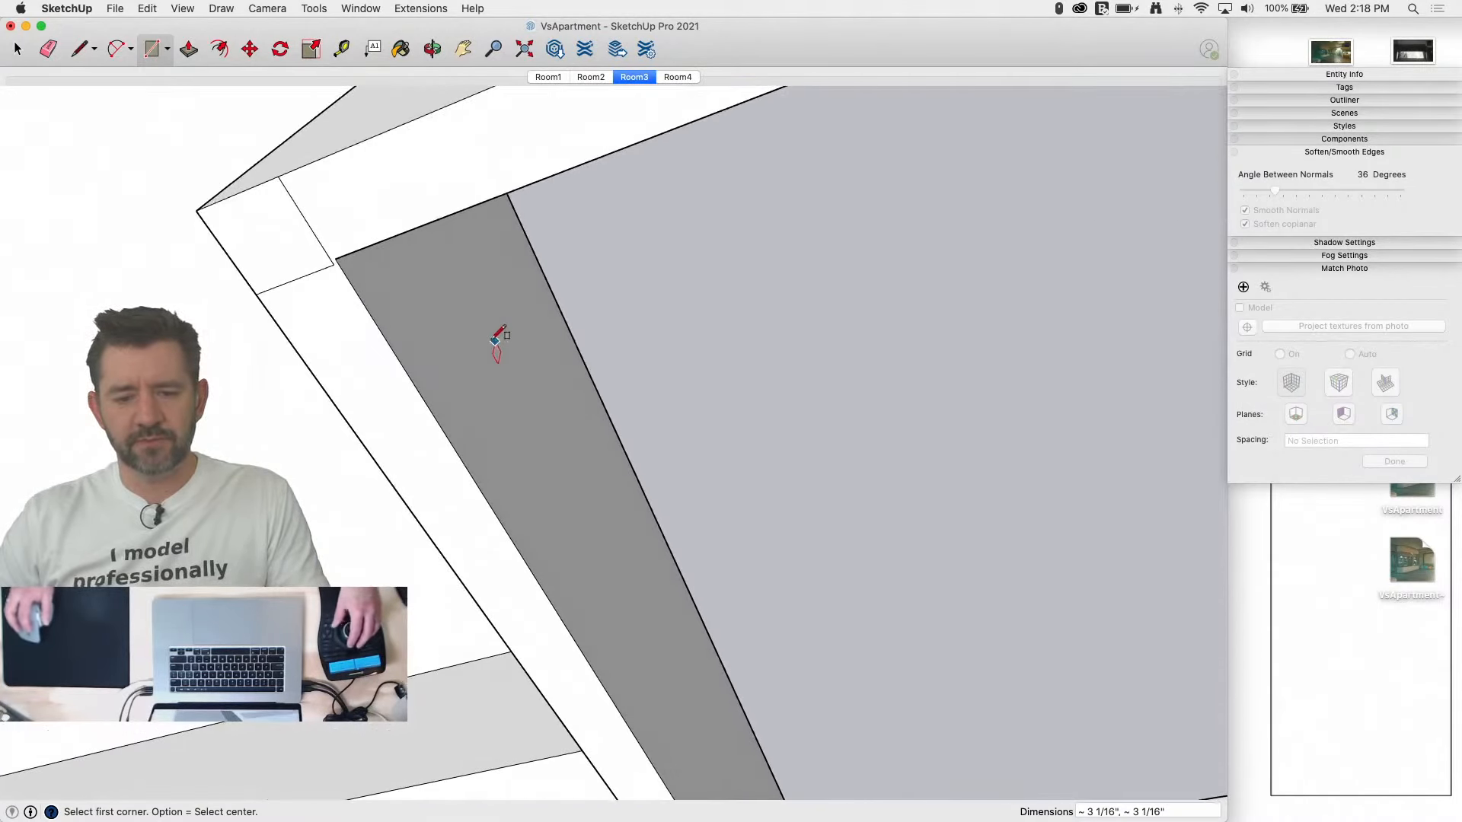
key(p)
drag(368, 299, 340, 287)
mouse_move(340, 287)
middle_down()
mouse_move(401, 248)
mouse_move(219, 287)
mouse_move(259, 257)
middle_up()
key(e)
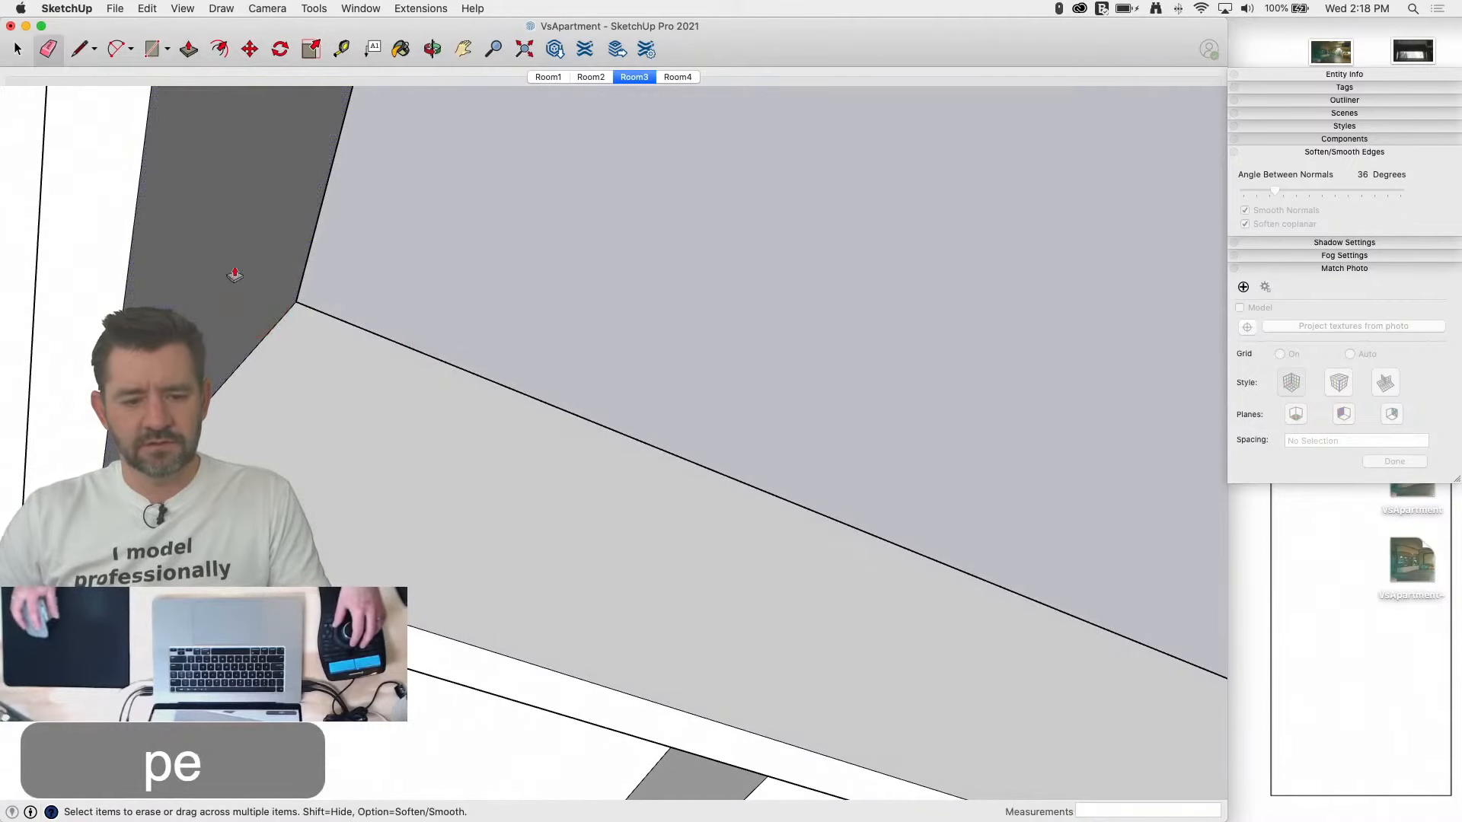
key(p)
drag(235, 275, 194, 327)
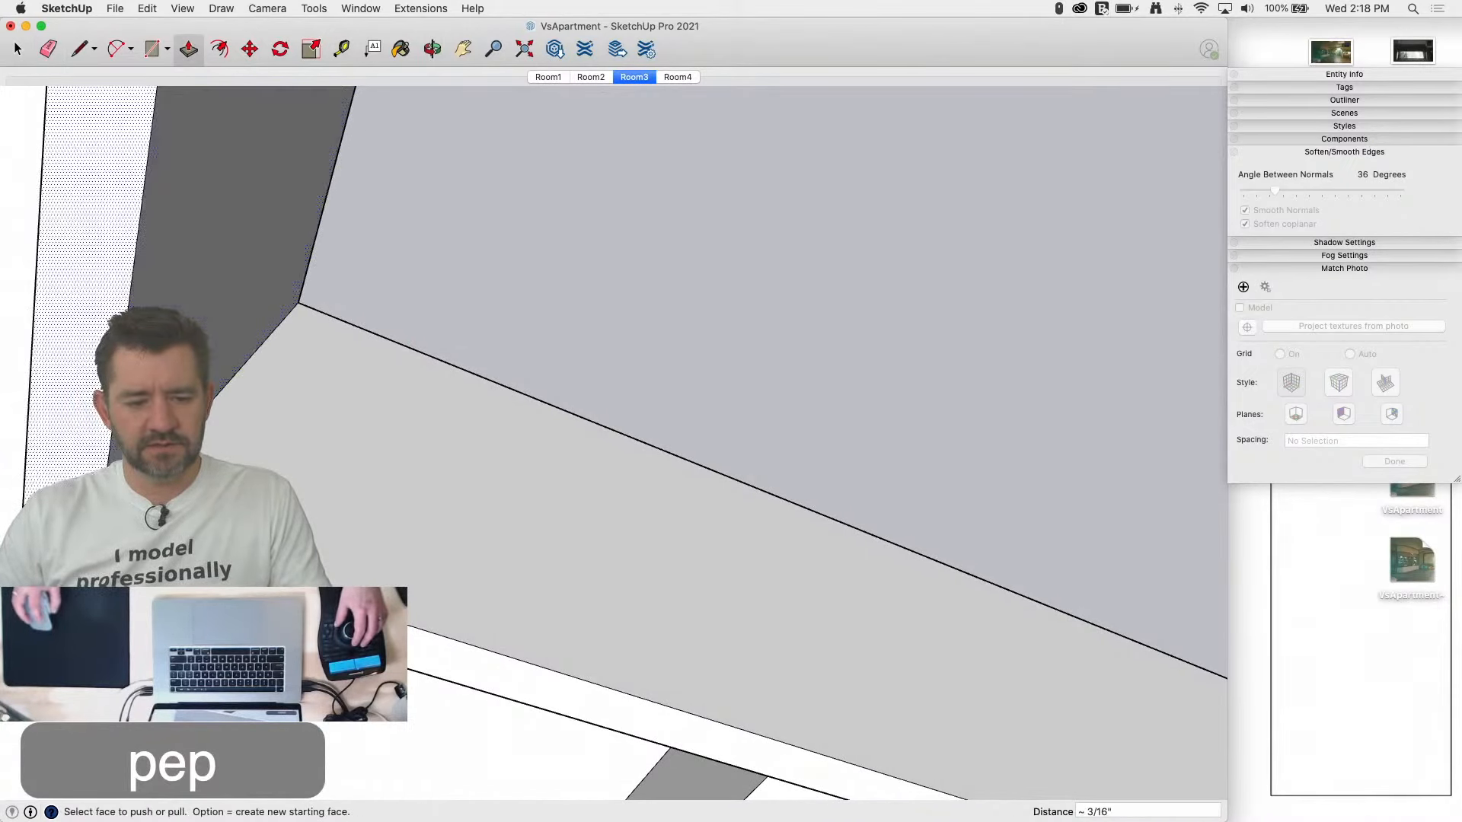
key(e)
mouse_move(194, 327)
middle_down()
mouse_move(228, 381)
mouse_move(452, 438)
mouse_move(591, 252)
middle_up()
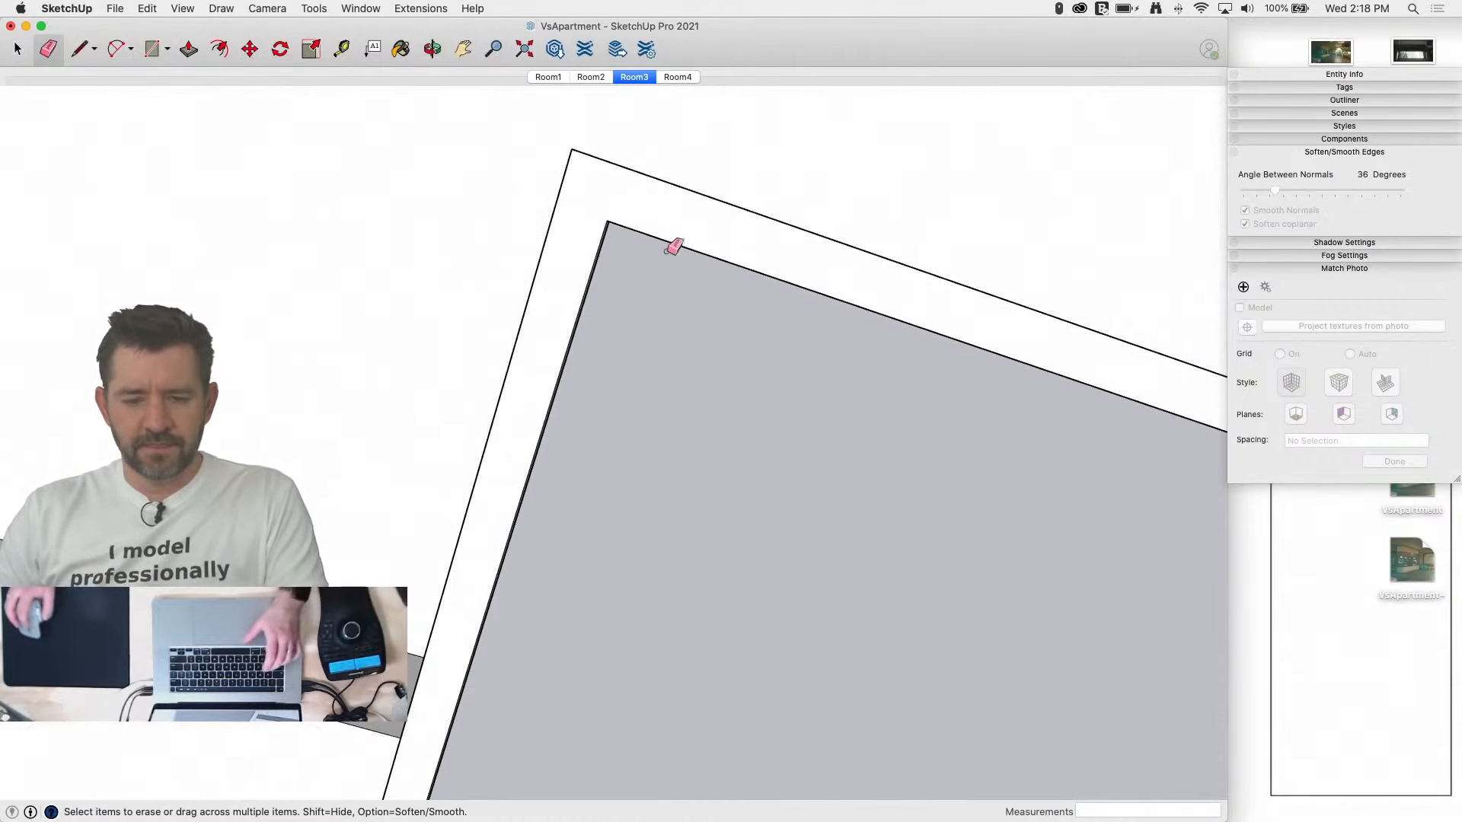
Step: Round the opening's inner corner by drawing an arc about 4 3/16" across it and extruding the corner piece through the frame's depth
mouse_move(673, 222)
middle_down()
mouse_move(655, 228)
mouse_move(637, 297)
mouse_move(647, 271)
middle_up()
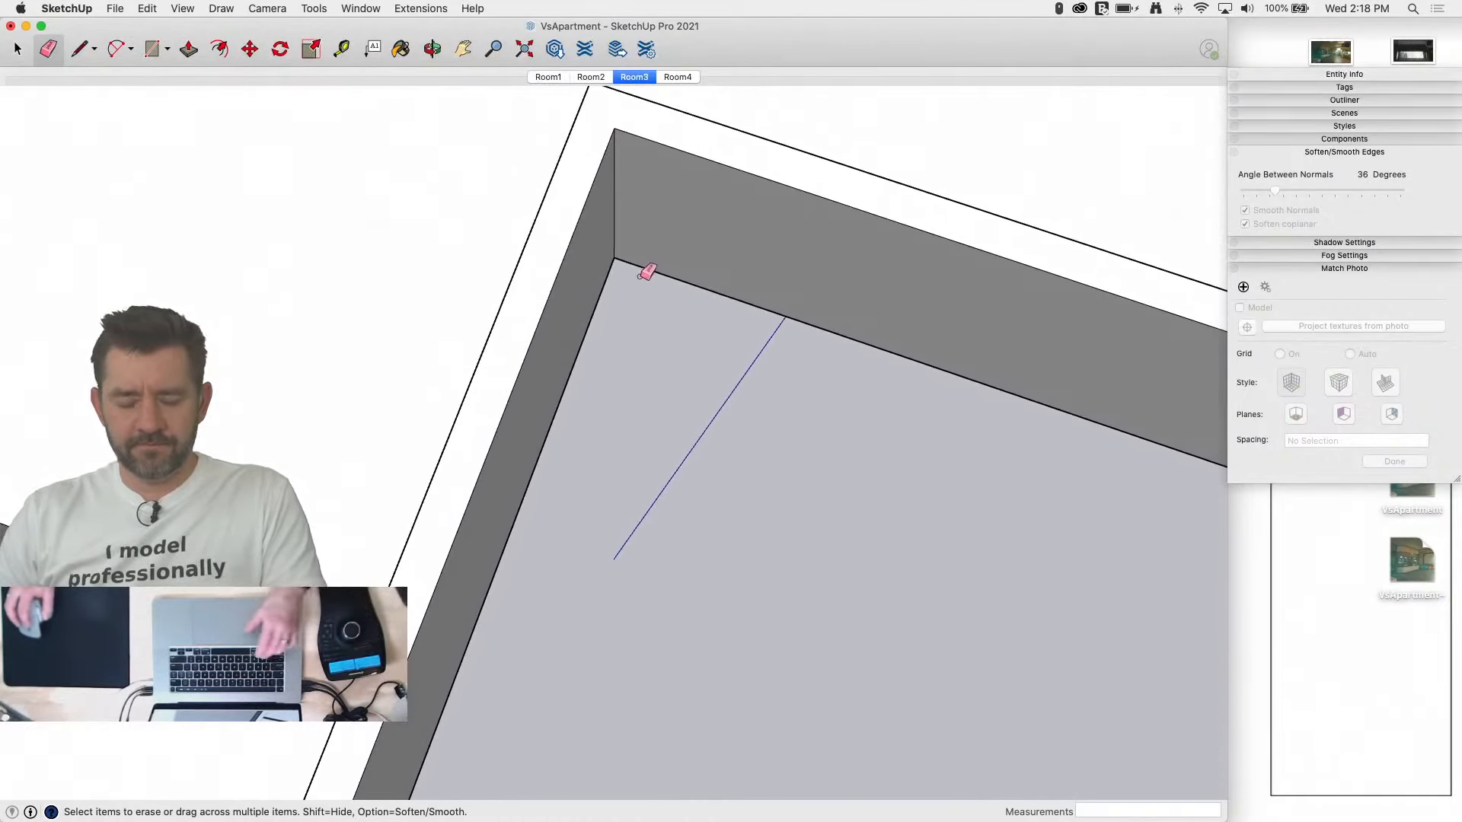
key(r)
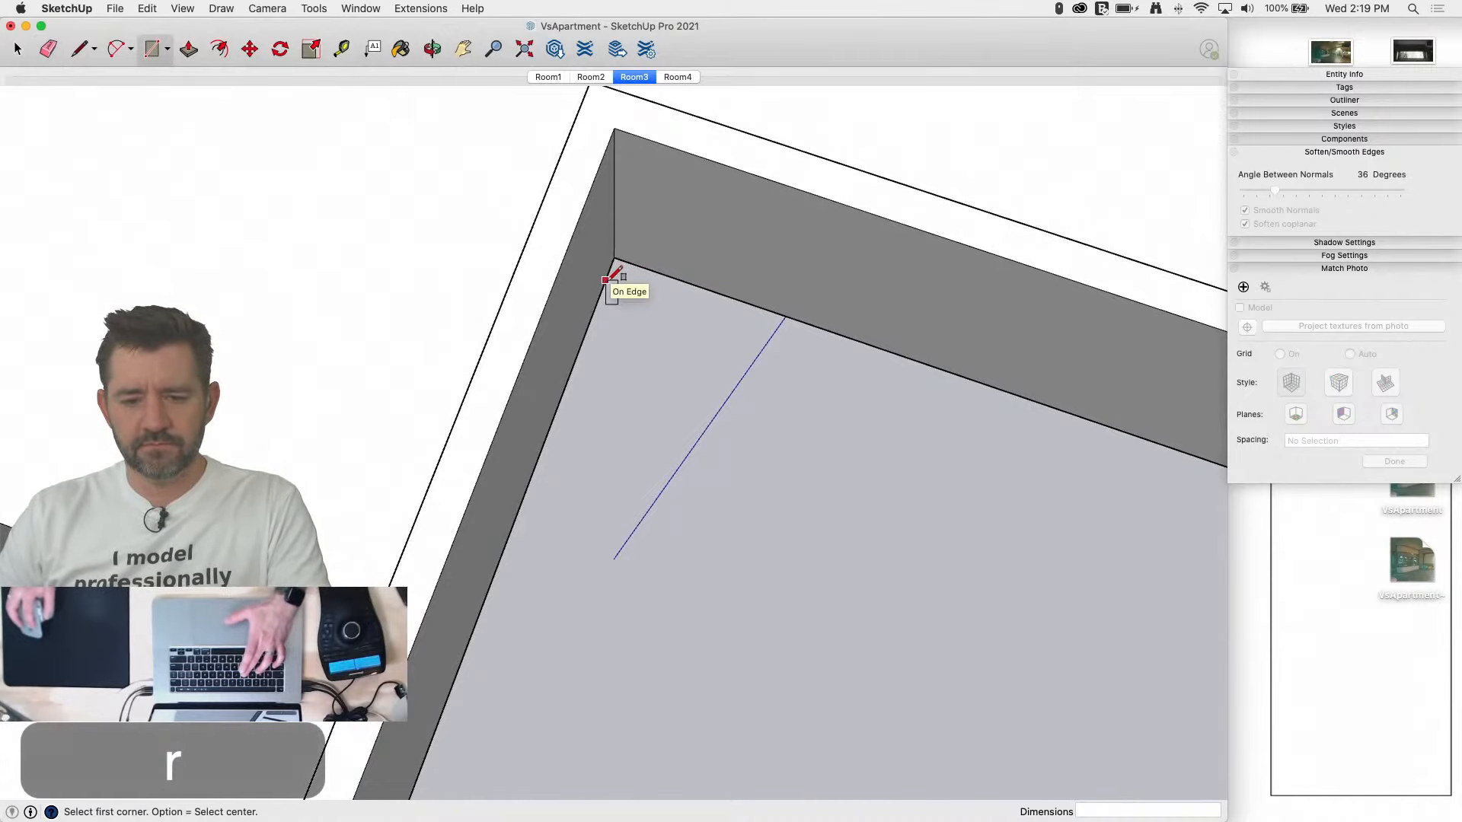
key(a)
click(605, 282)
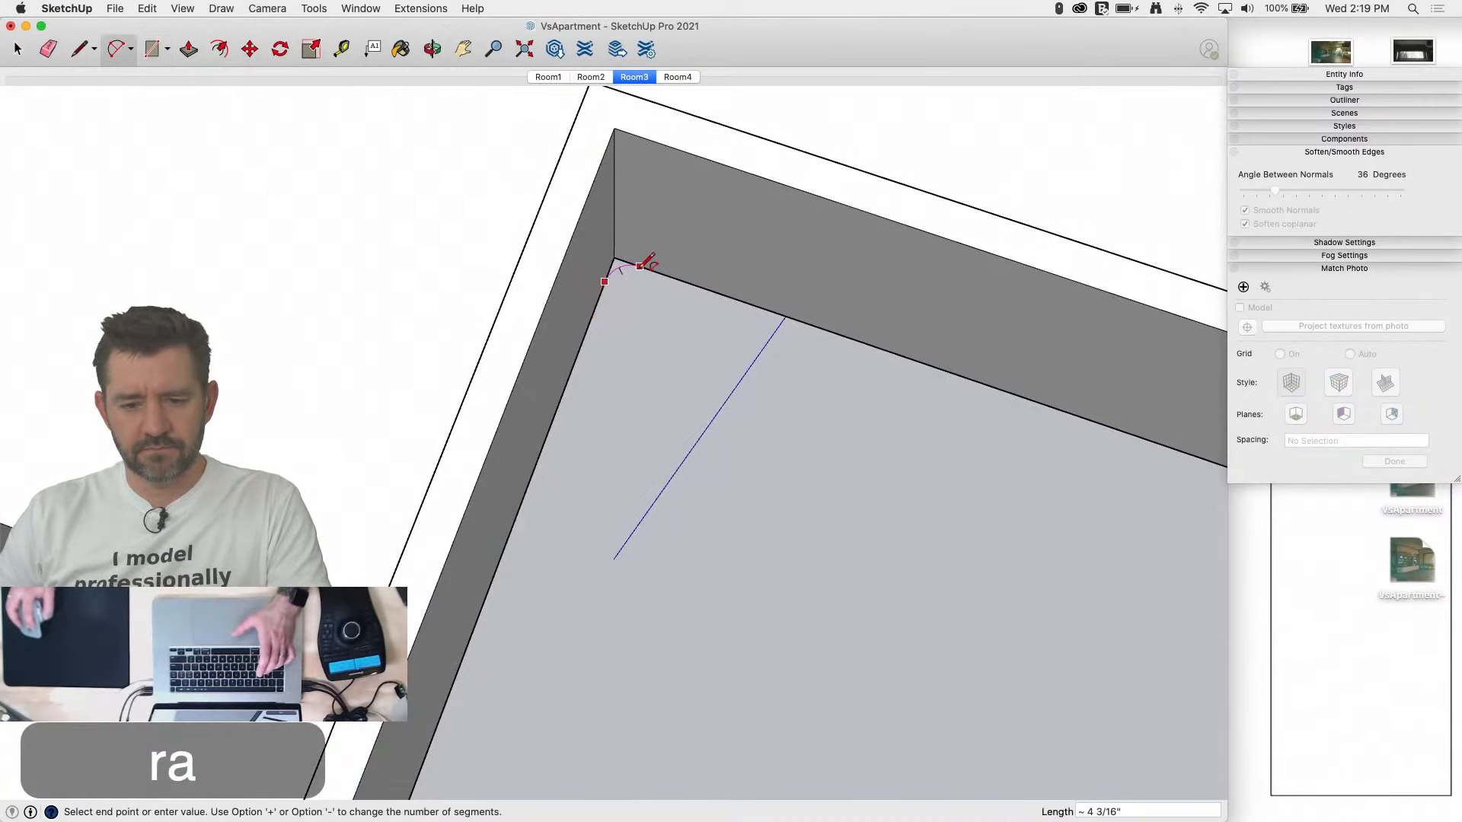
click(645, 262)
key(p)
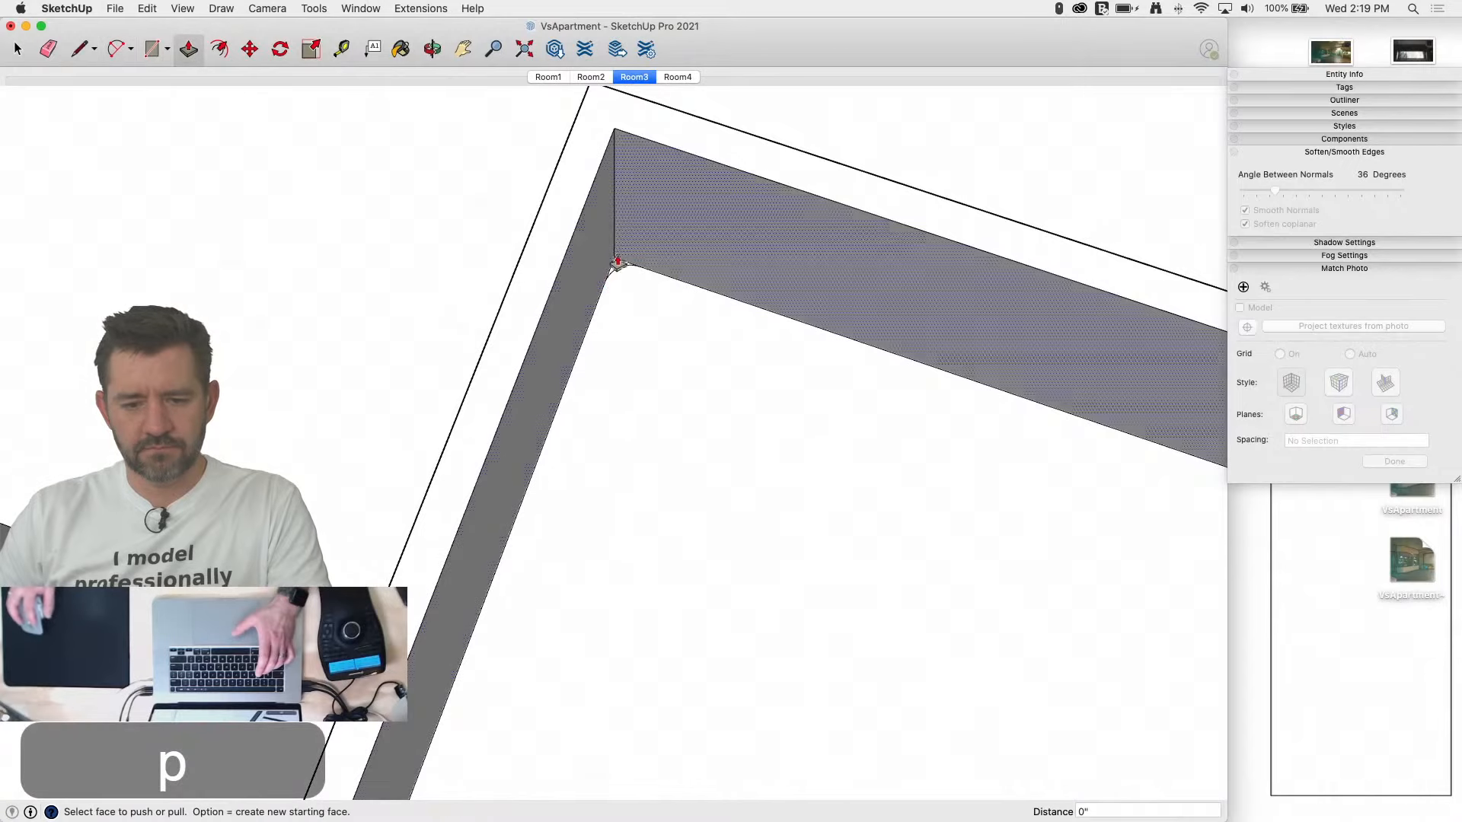
mouse_move(620, 261)
mouse_down()
mouse_move(622, 162)
mouse_move(597, 153)
mouse_up()
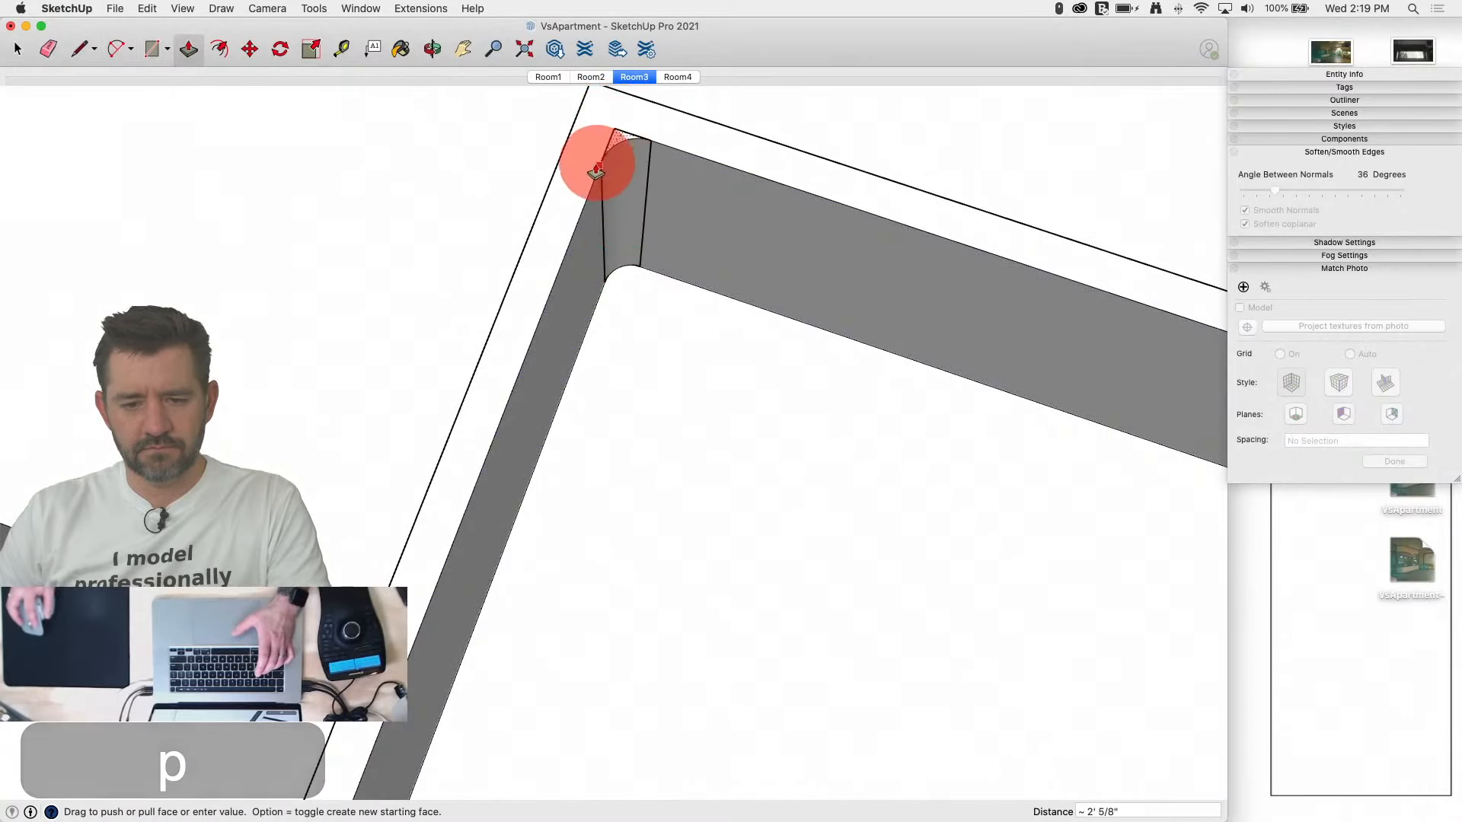
key(e)
Step: Offset the opening's rounded inner corner arc about 2 15/16" outward to meet the frame's outer edges
key(space)
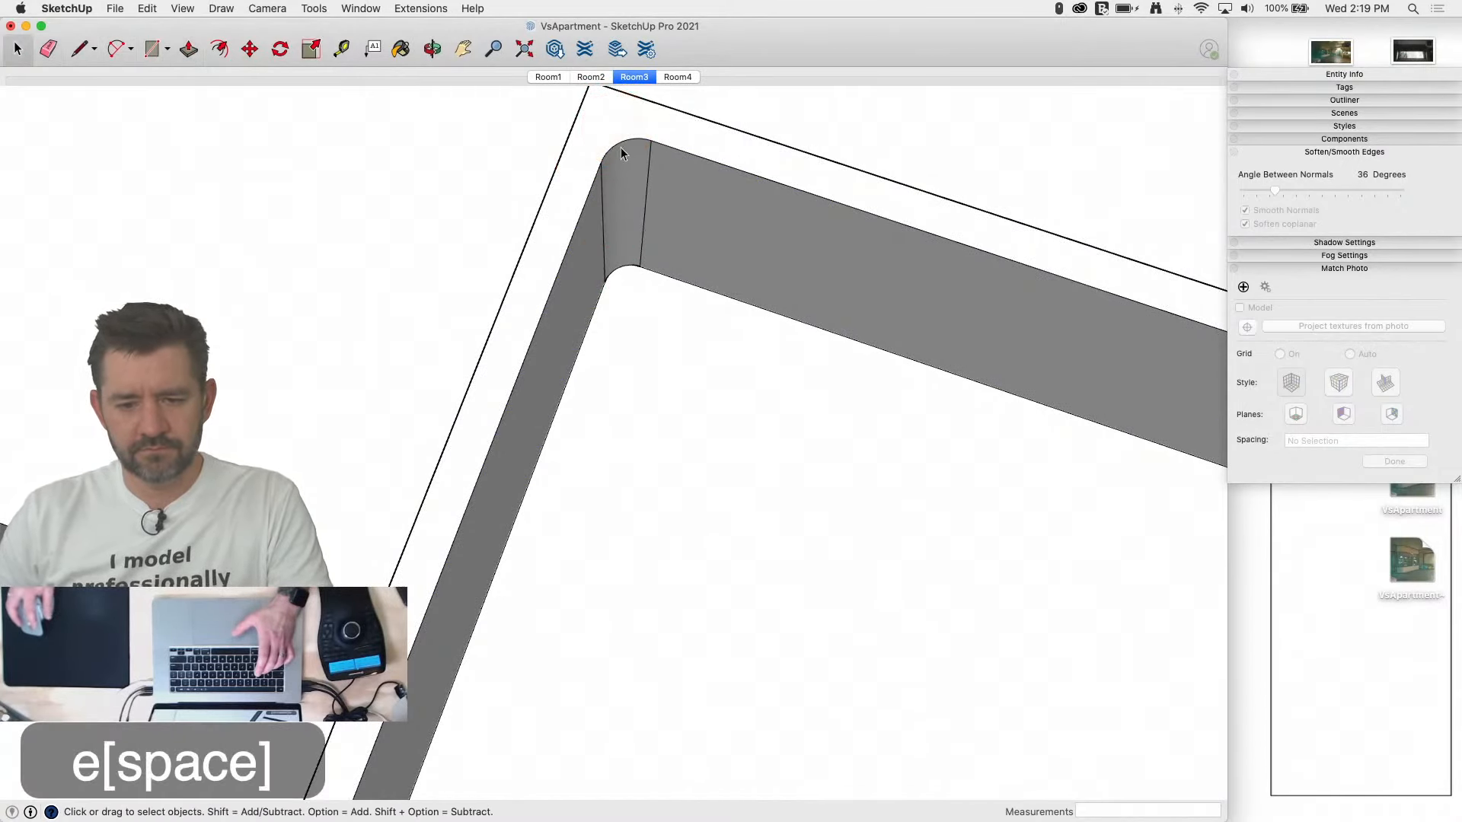
key(f)
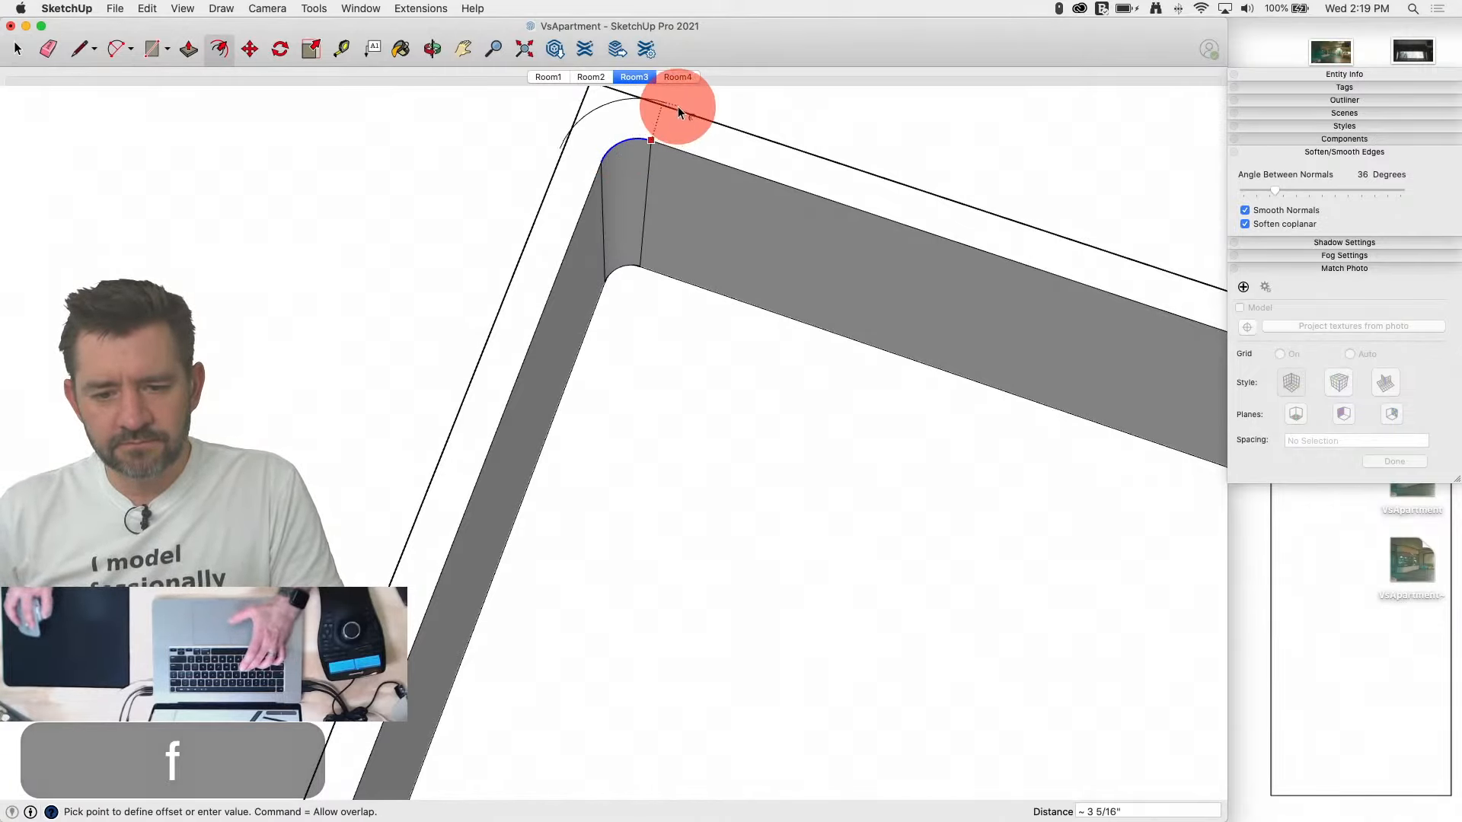
scroll(632, 137, down, 3)
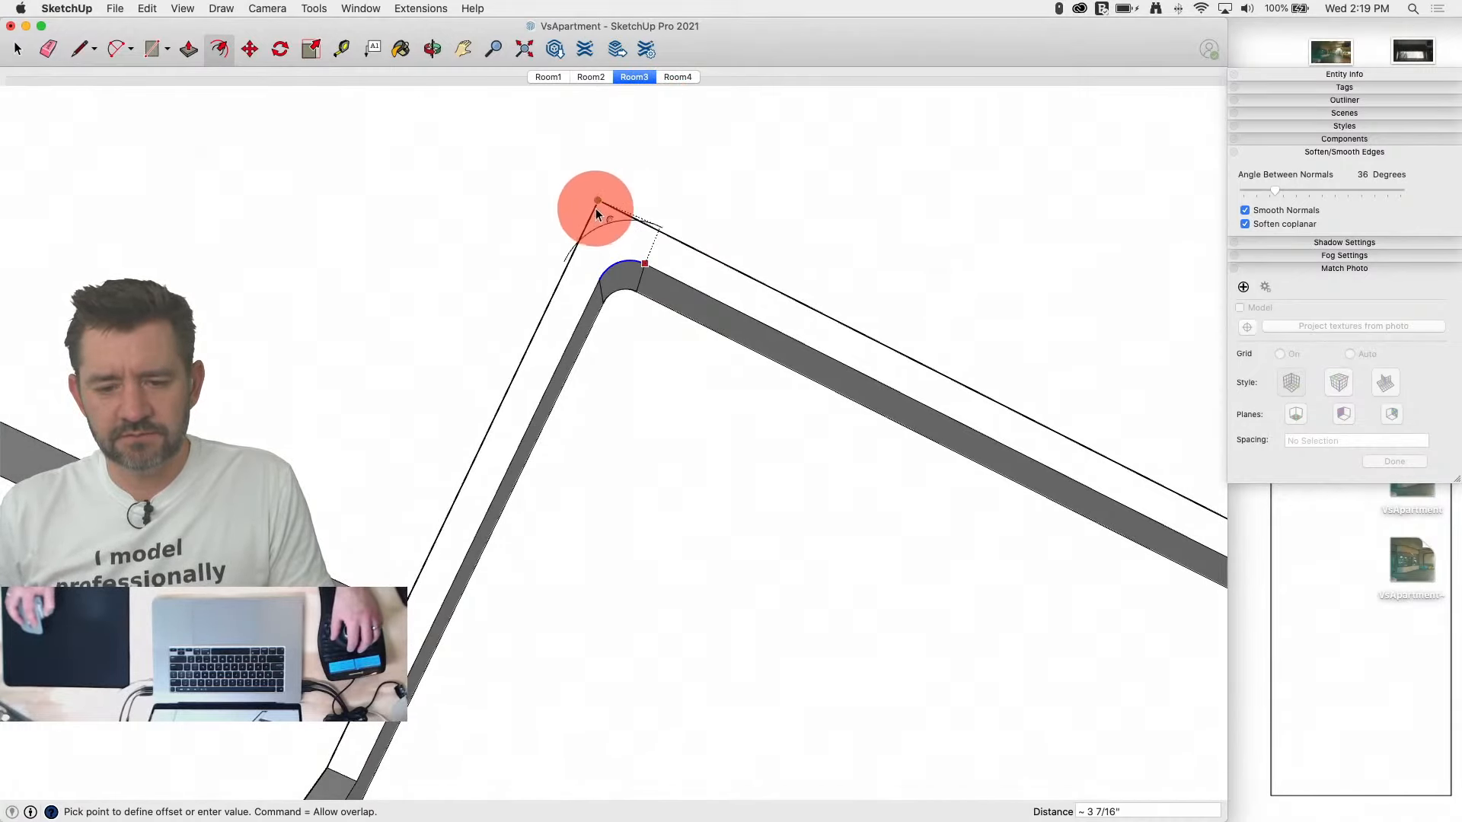
scroll(670, 240, up, 3)
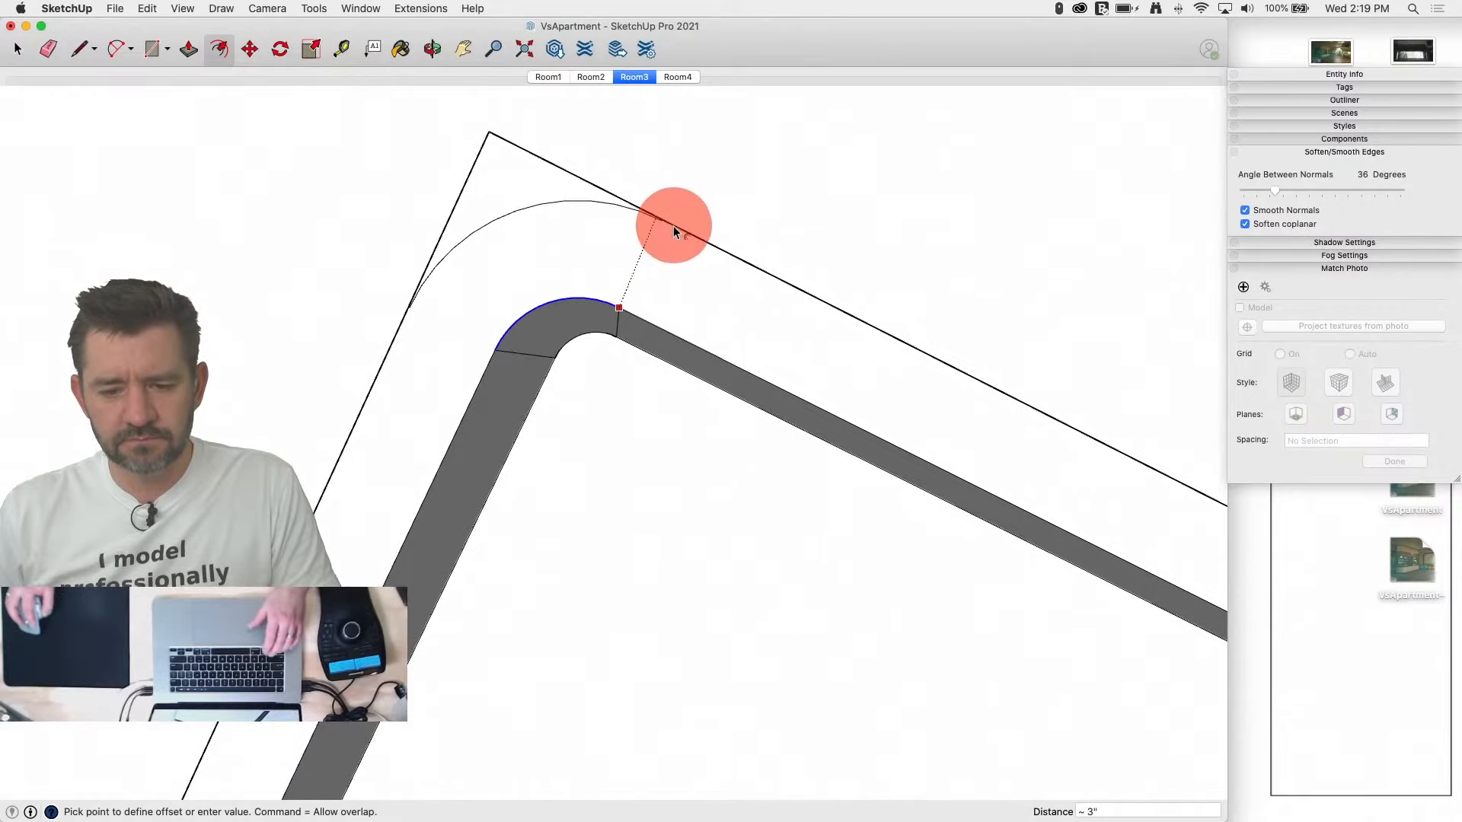
click(673, 227)
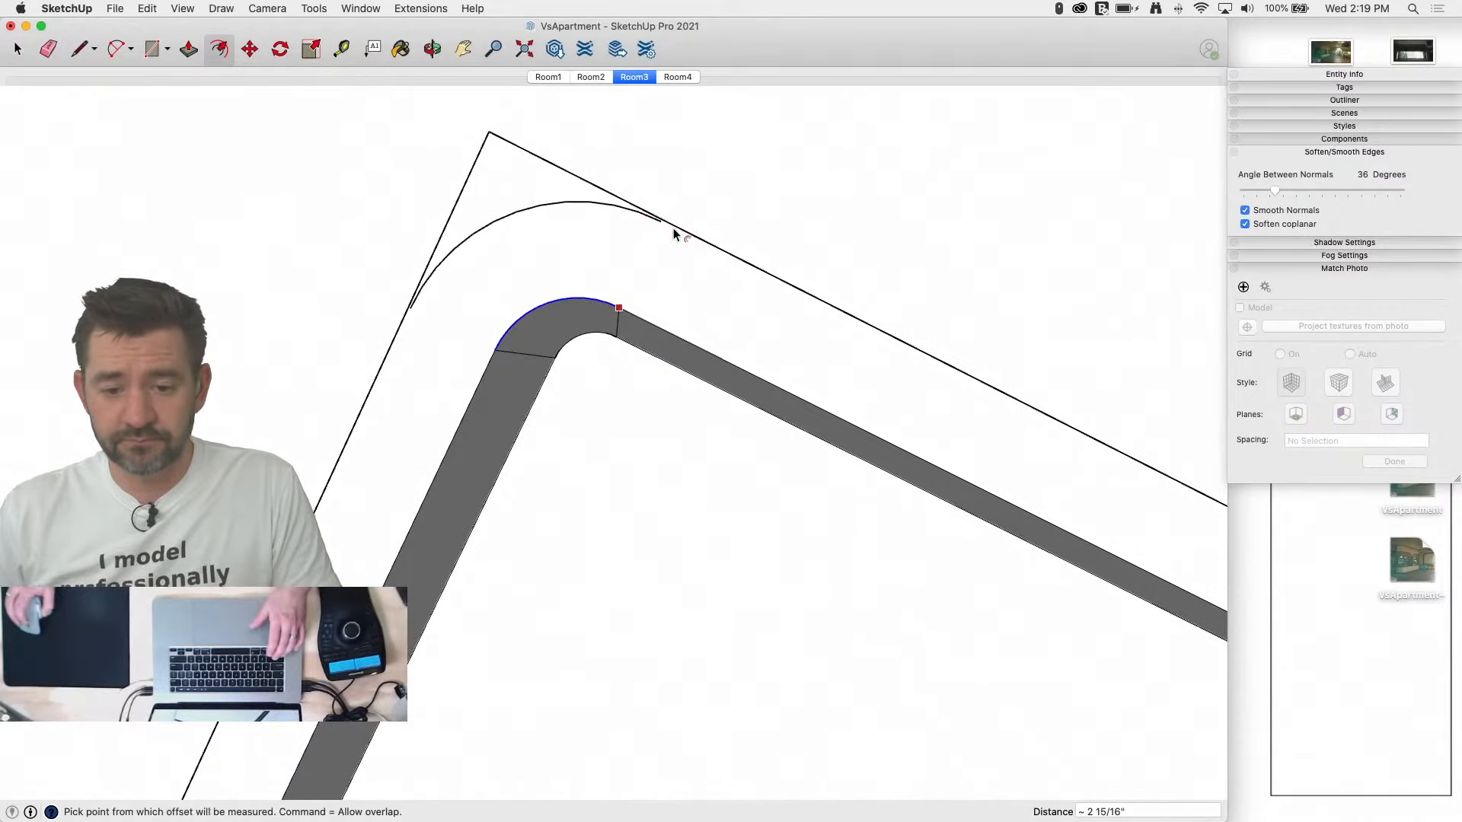
Step: Extend both ends of the offset arc with straight lines to the frame's outer edges and erase the overshooting end
scroll(670, 228, up, 2)
key(l)
click(657, 215)
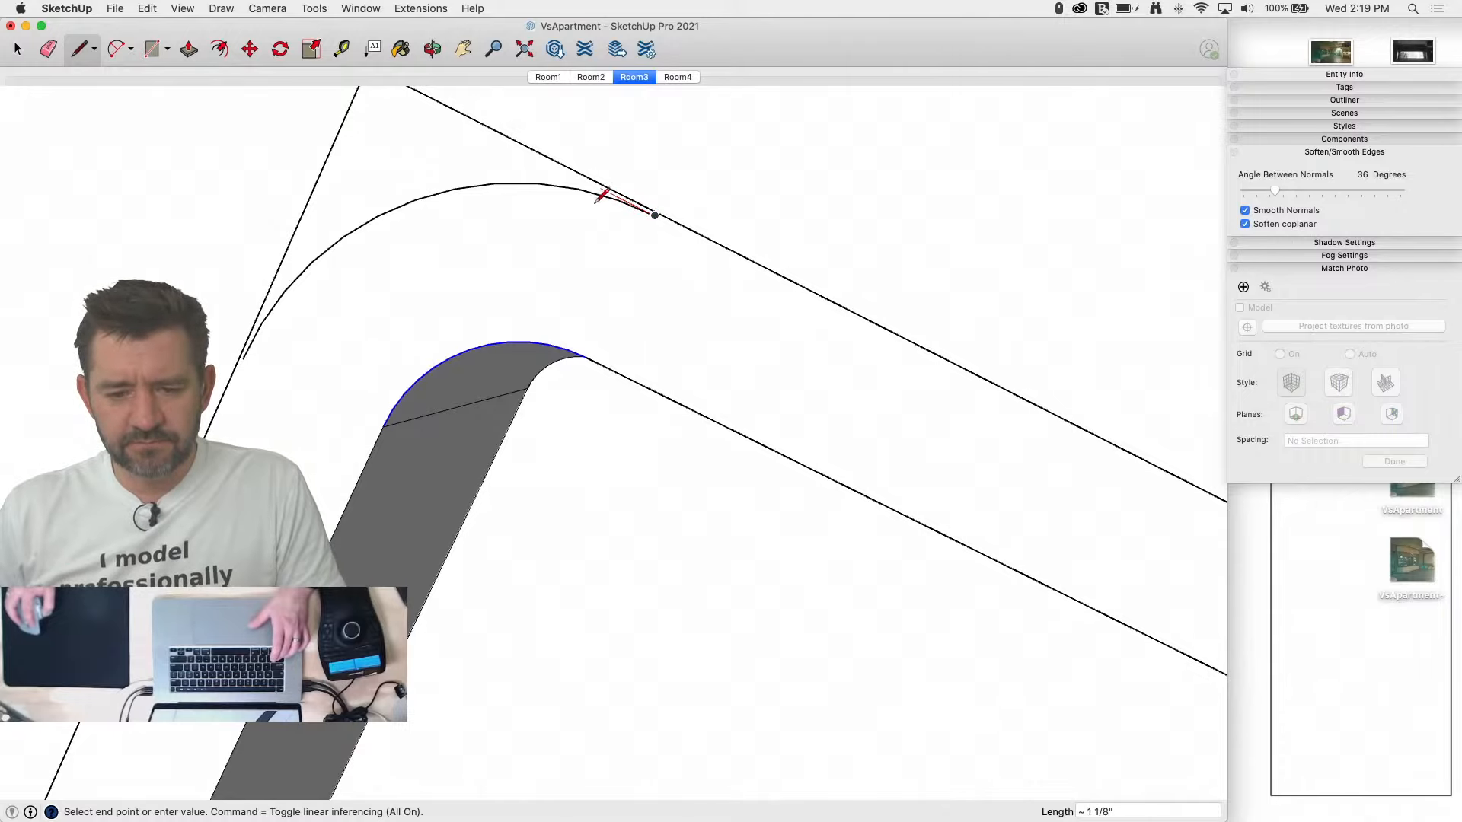
click(799, 277)
key(l)
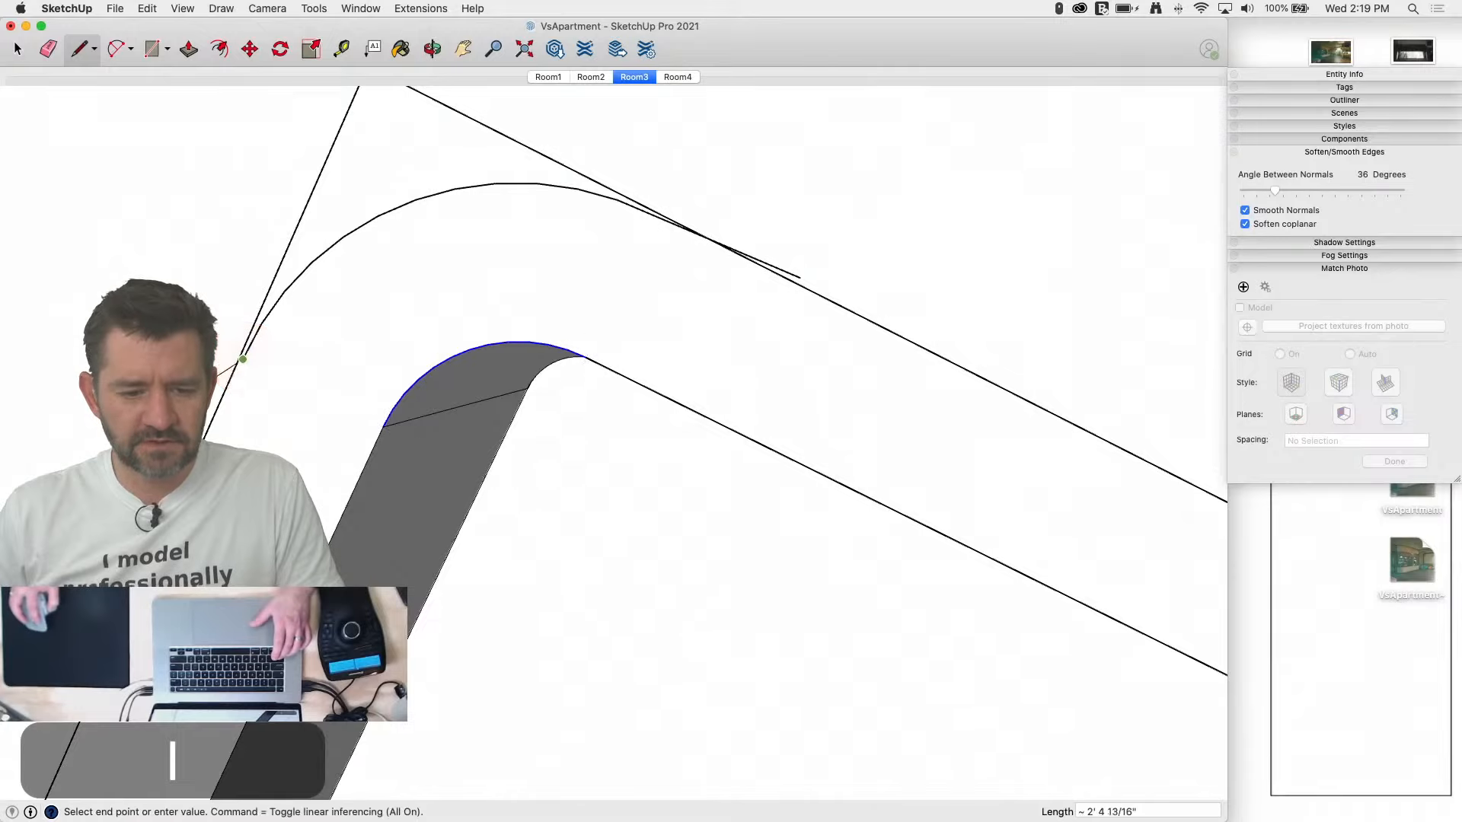
key(e)
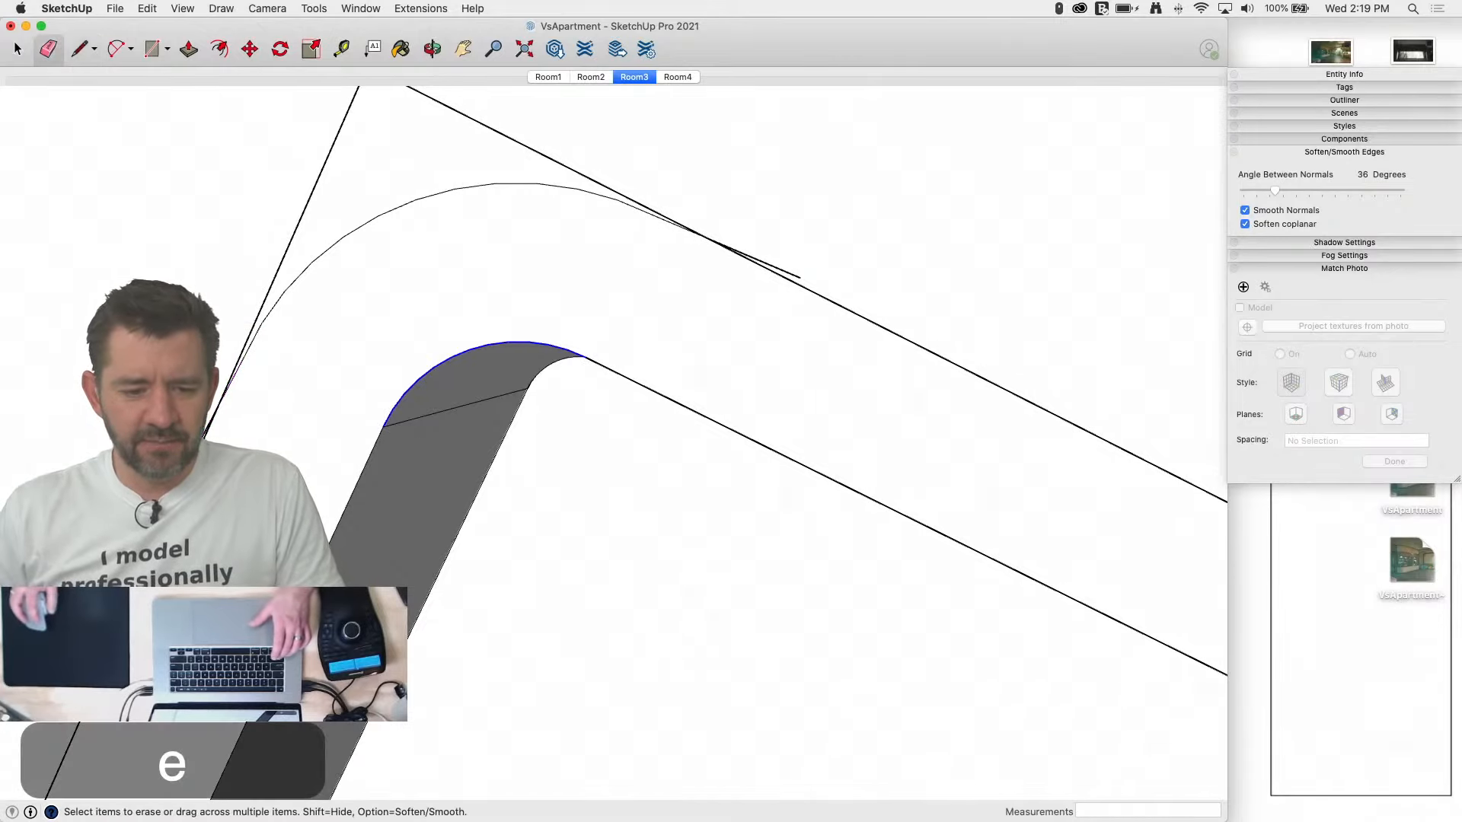
click(793, 276)
Step: Push the leftover outer corner piece through the frame's depth and erase the stray corner and seam edges around the rounded corner
key(p)
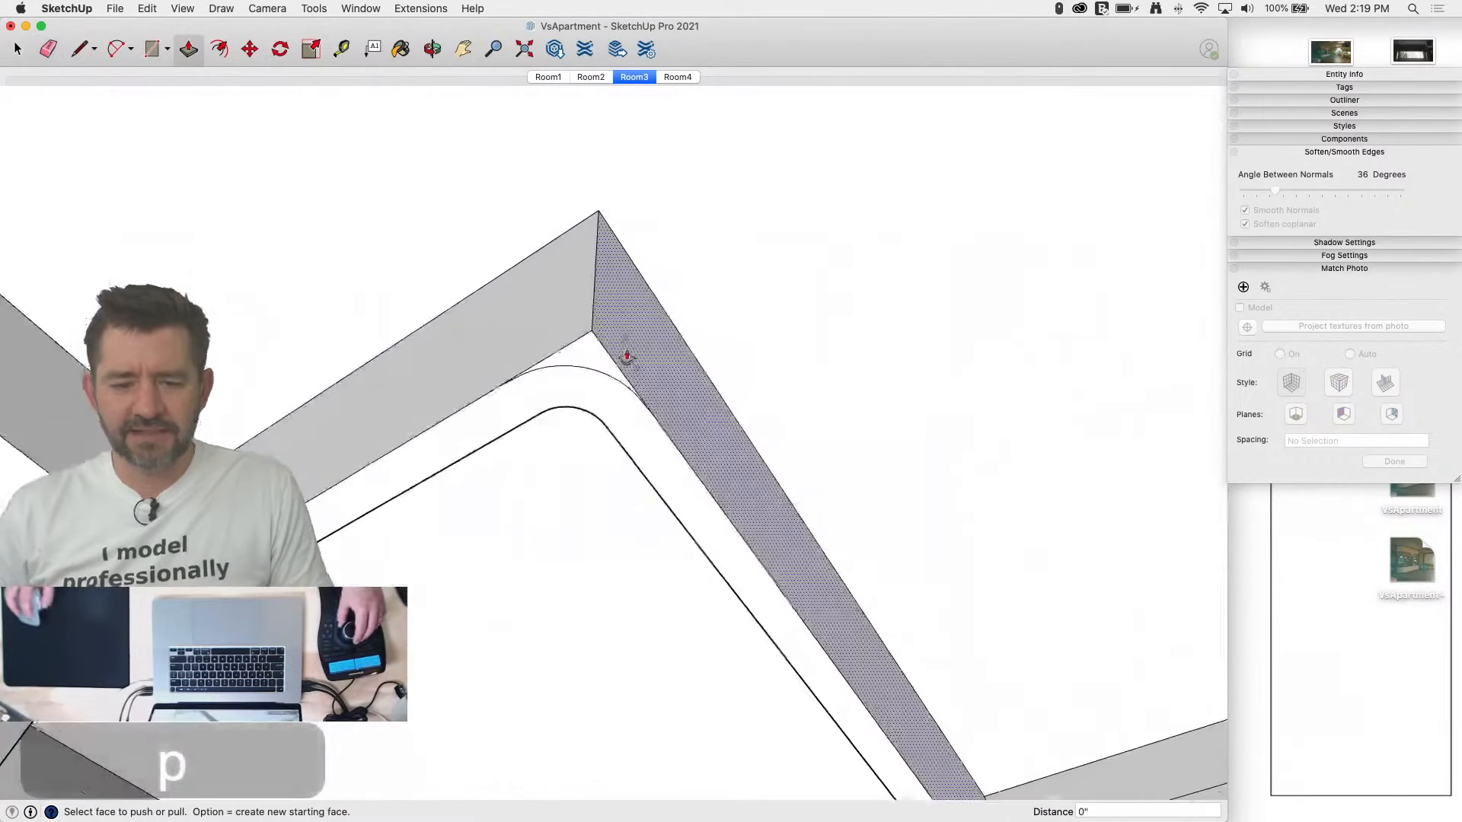
drag(581, 363, 618, 222)
key(e)
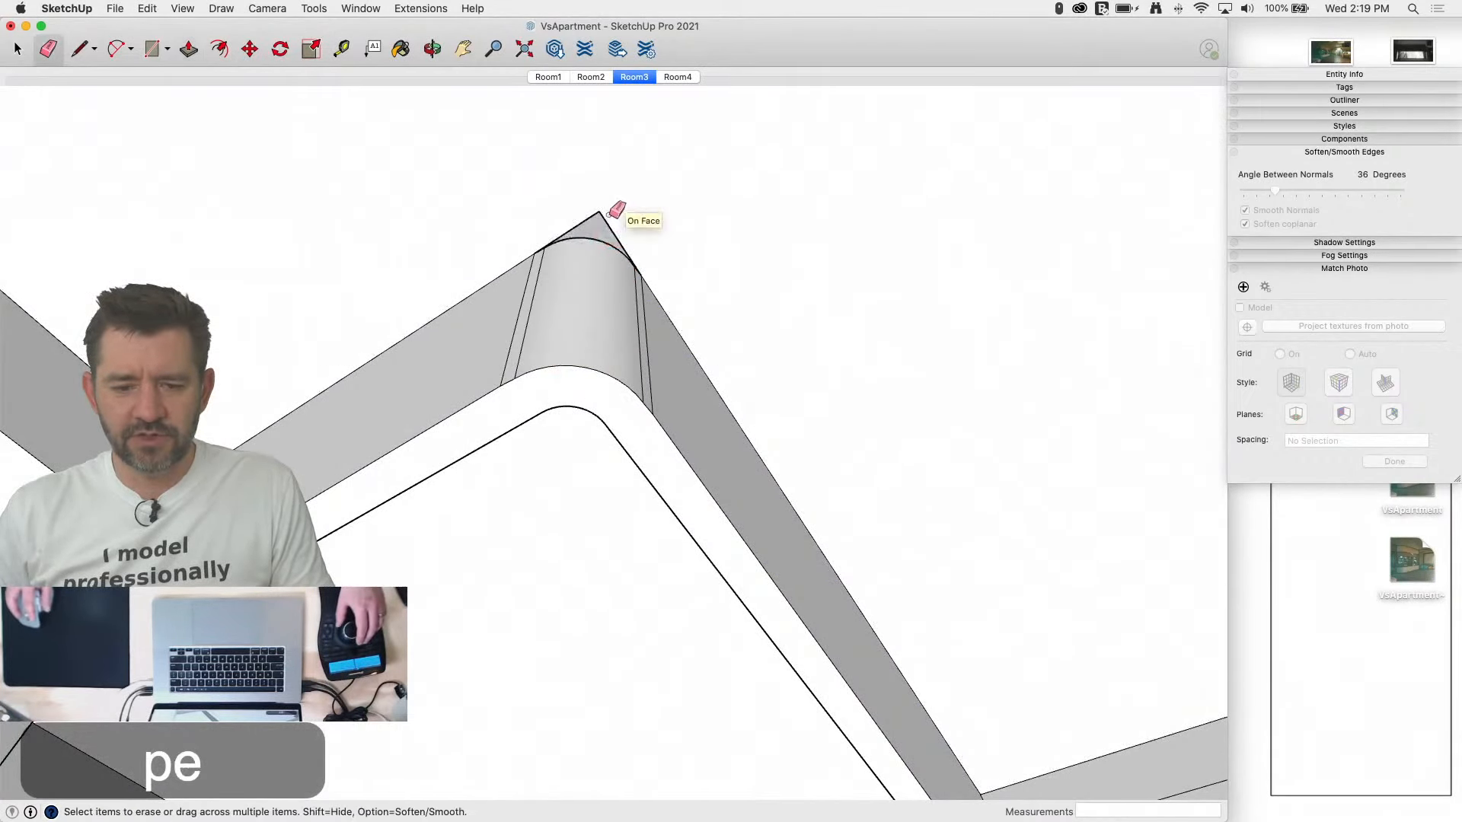
click(642, 275)
key(e)
click(598, 216)
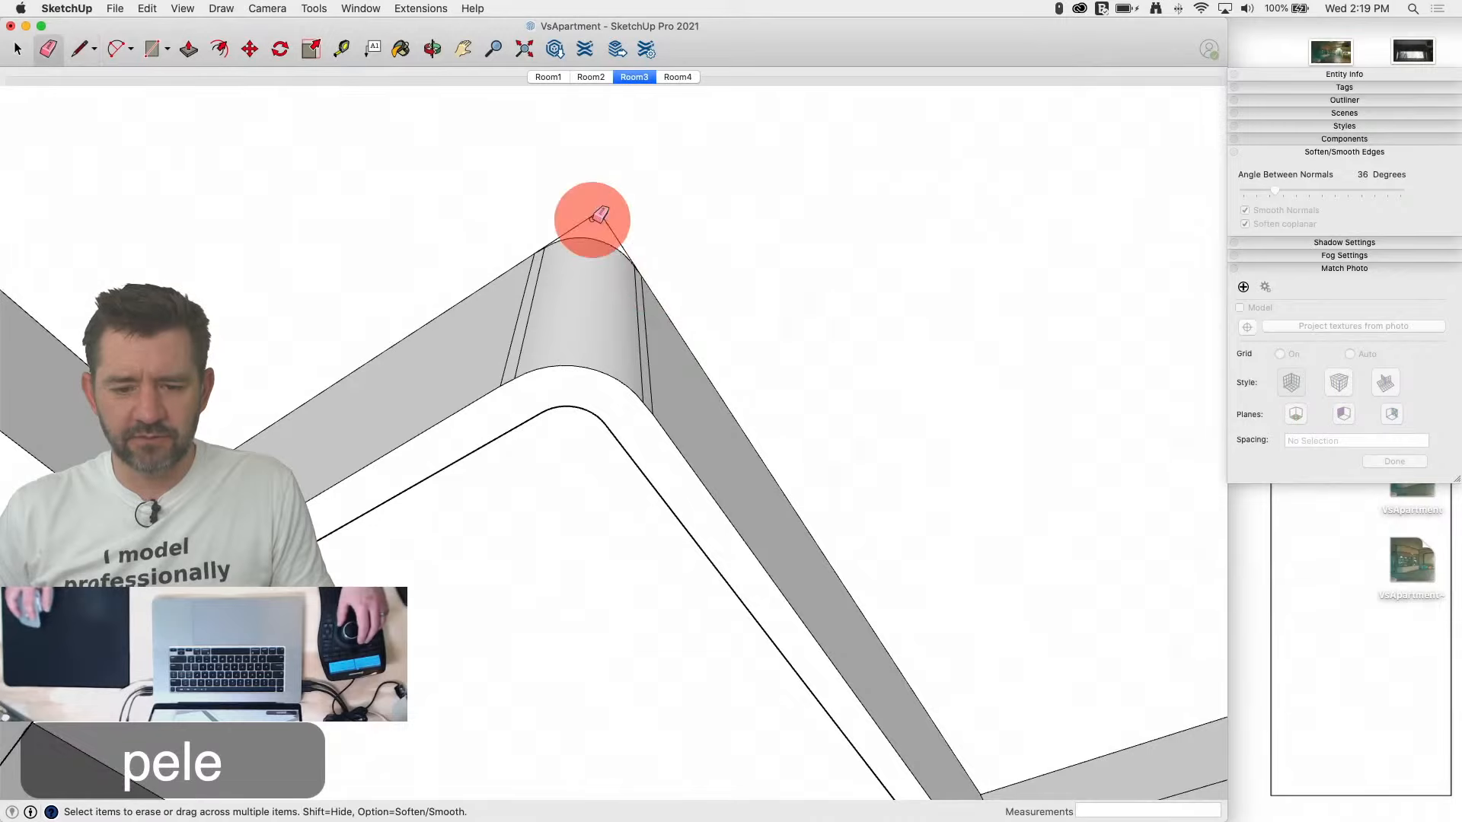
drag(602, 210, 533, 255)
mouse_move(506, 308)
mouse_down()
mouse_move(495, 317)
mouse_move(663, 320)
mouse_move(675, 376)
mouse_move(512, 312)
mouse_move(526, 304)
mouse_up()
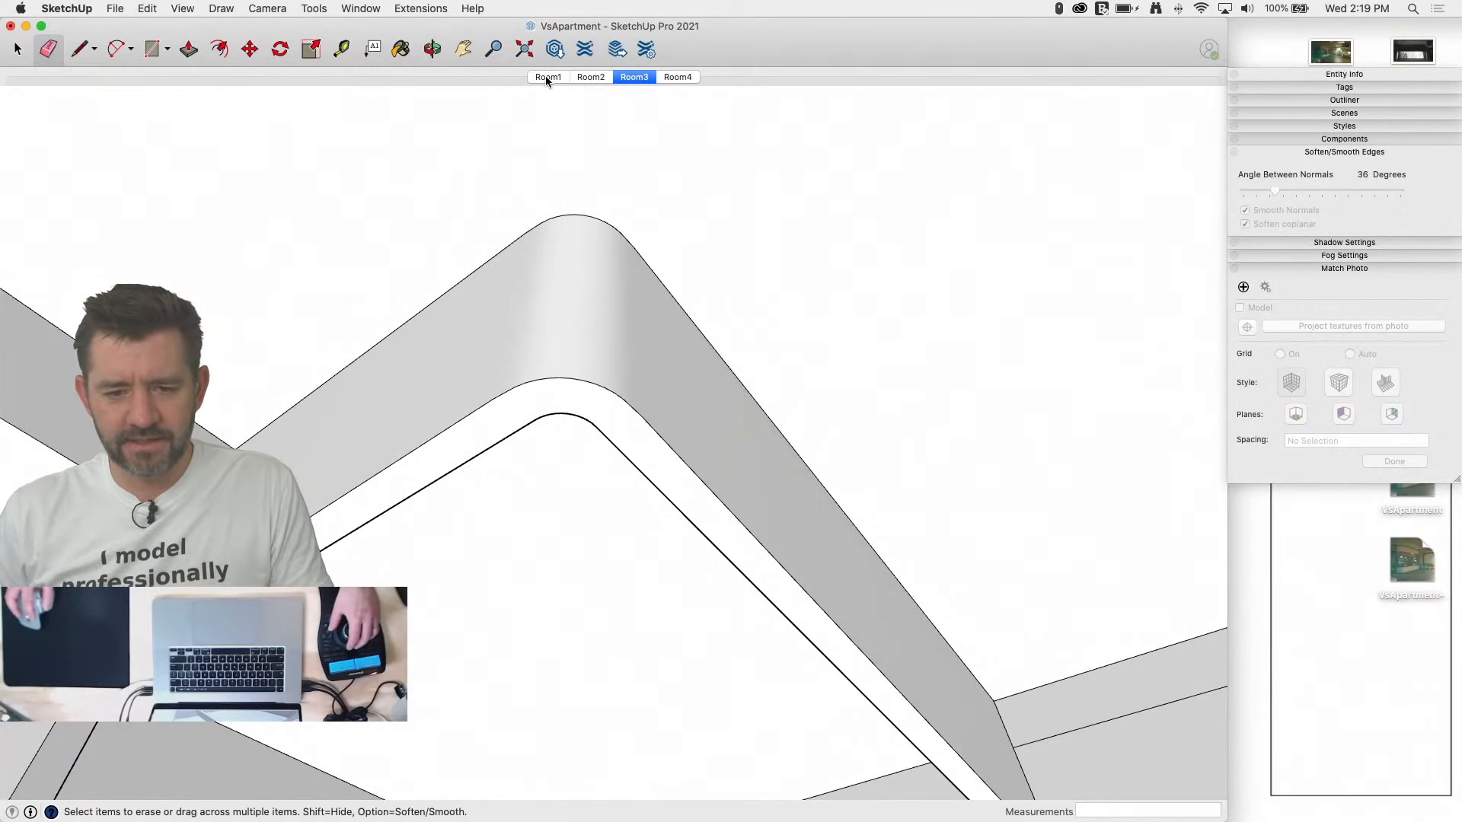
Step: Switch to the Room1 scene and divide the short edge at the foot of the partition's slanted ledge into equal segments
click(547, 77)
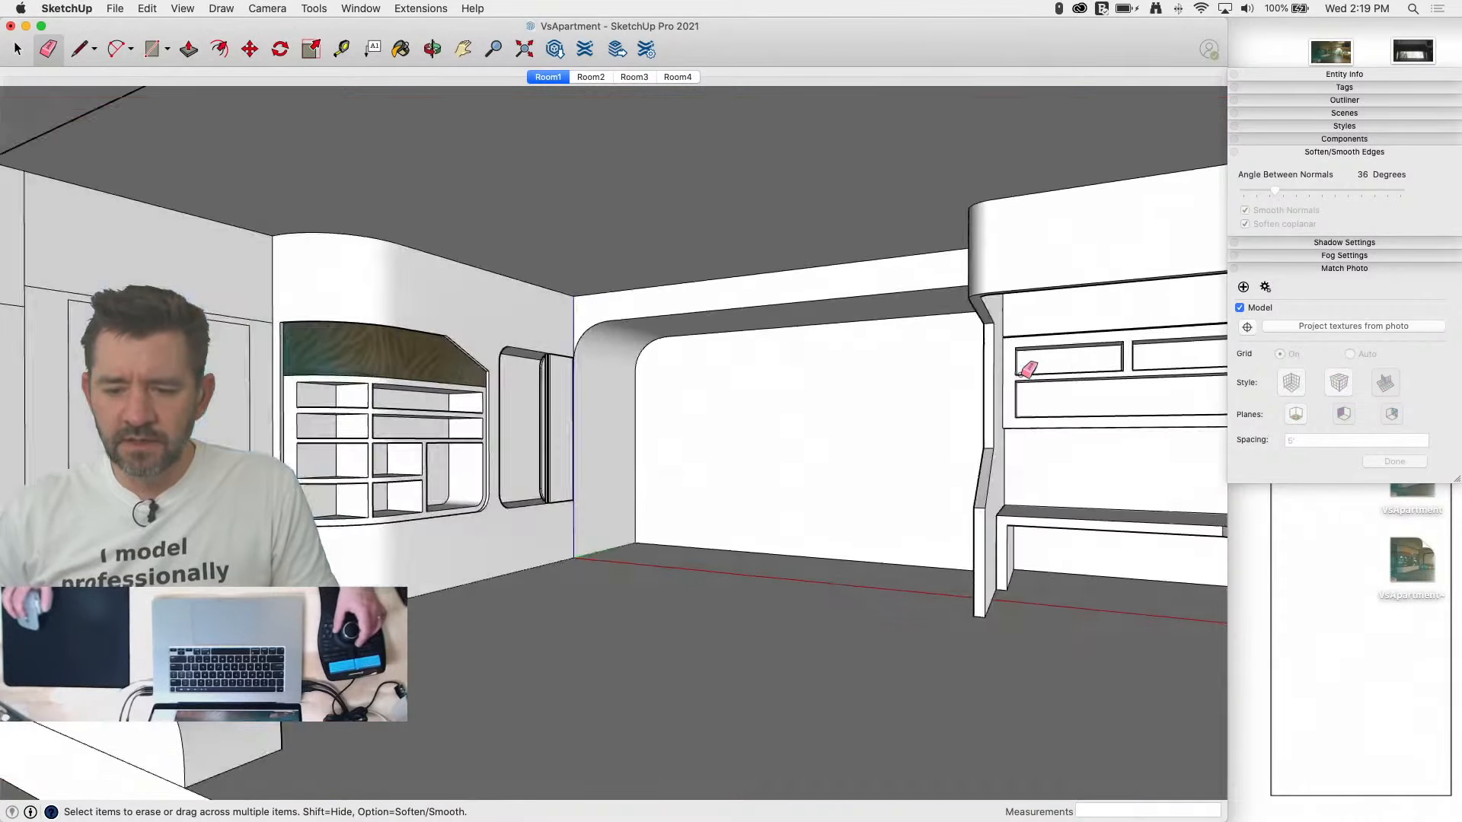
key(space)
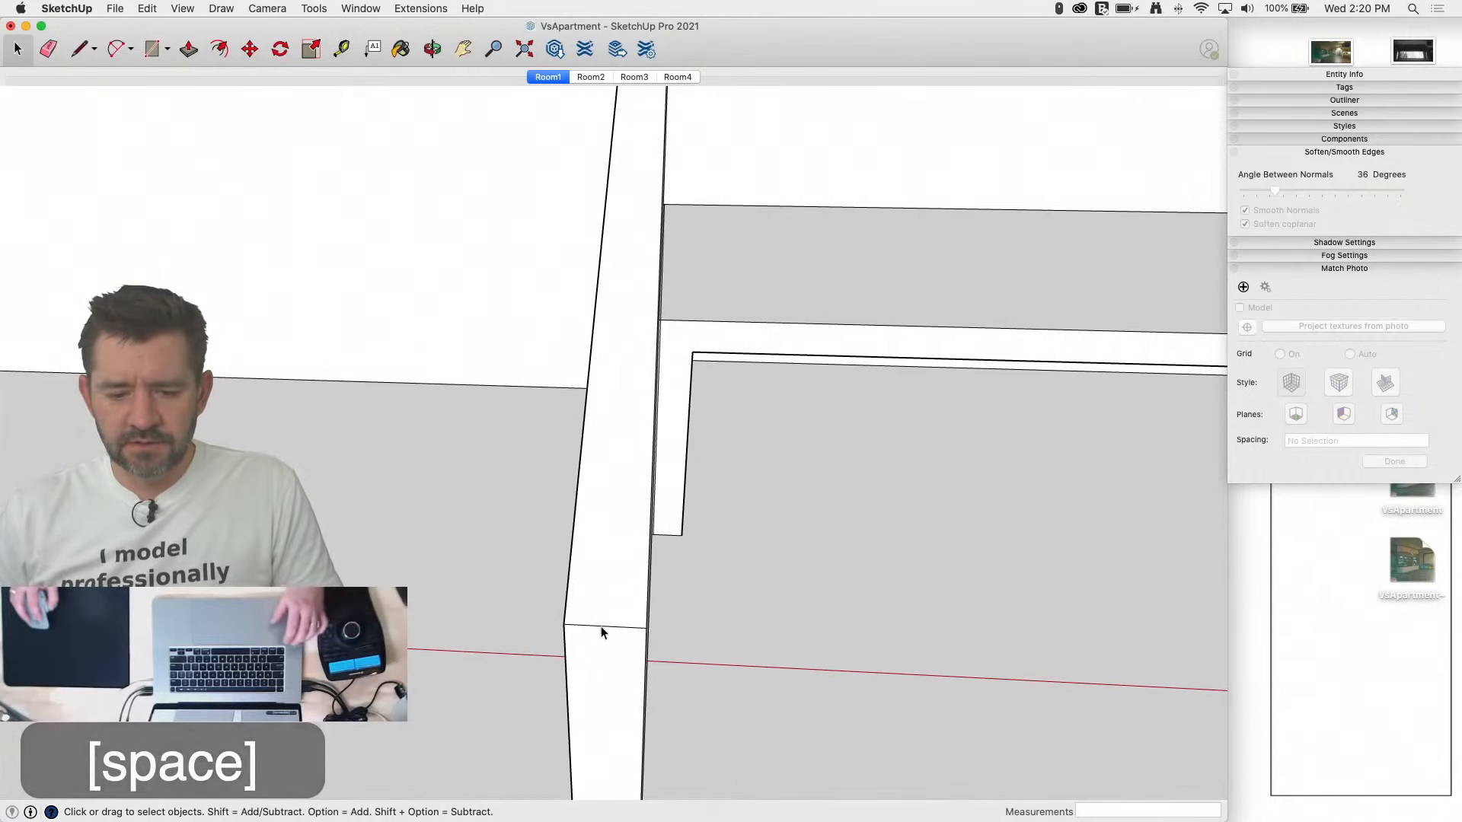
click(601, 626)
right_click(601, 625)
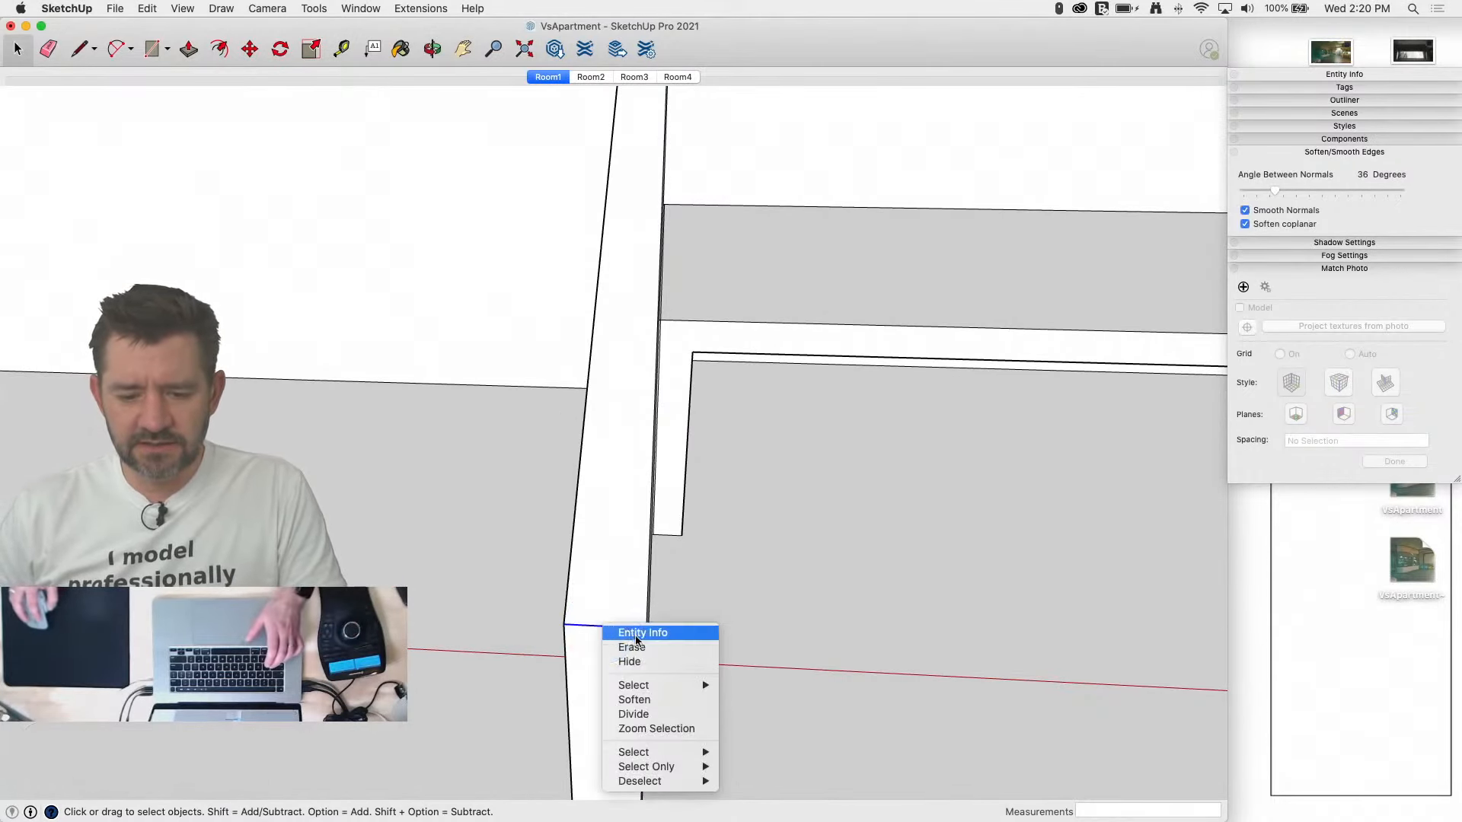
click(650, 716)
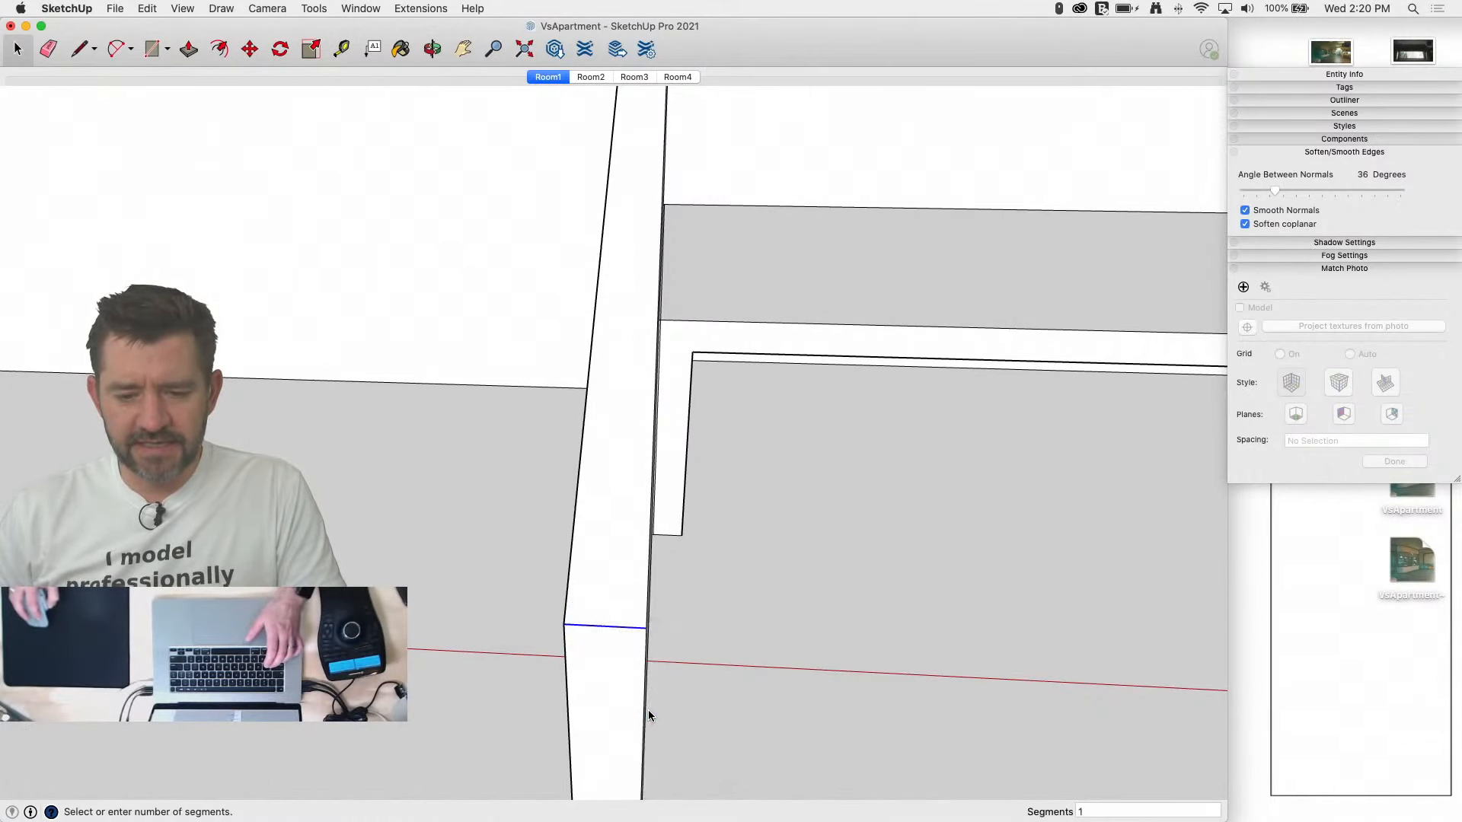
click(618, 683)
Step: Draw lines from the division point up the slanted ledge, across it about 2", and along the upright and overhead edge faces
key(l)
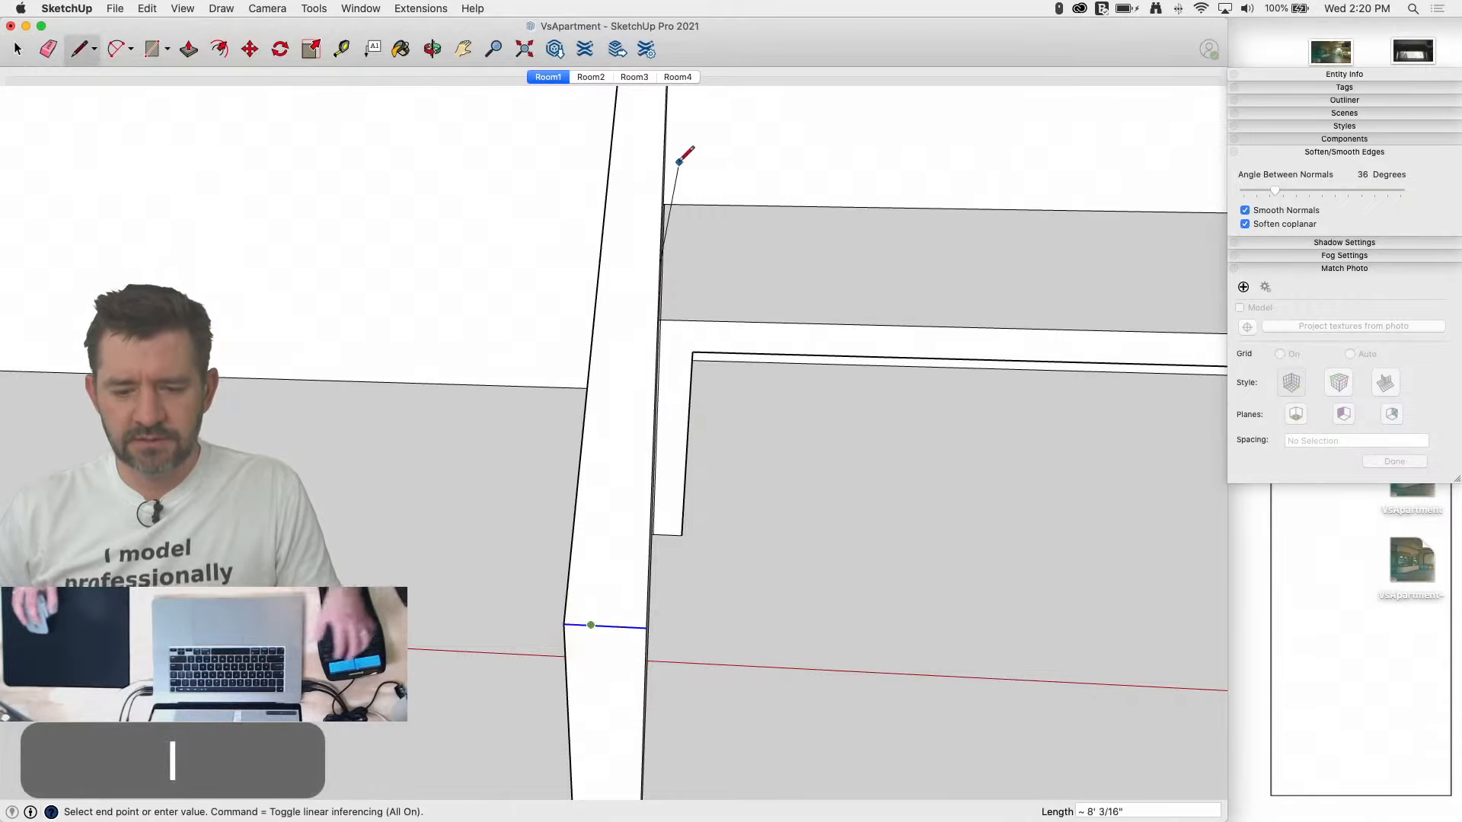
click(638, 138)
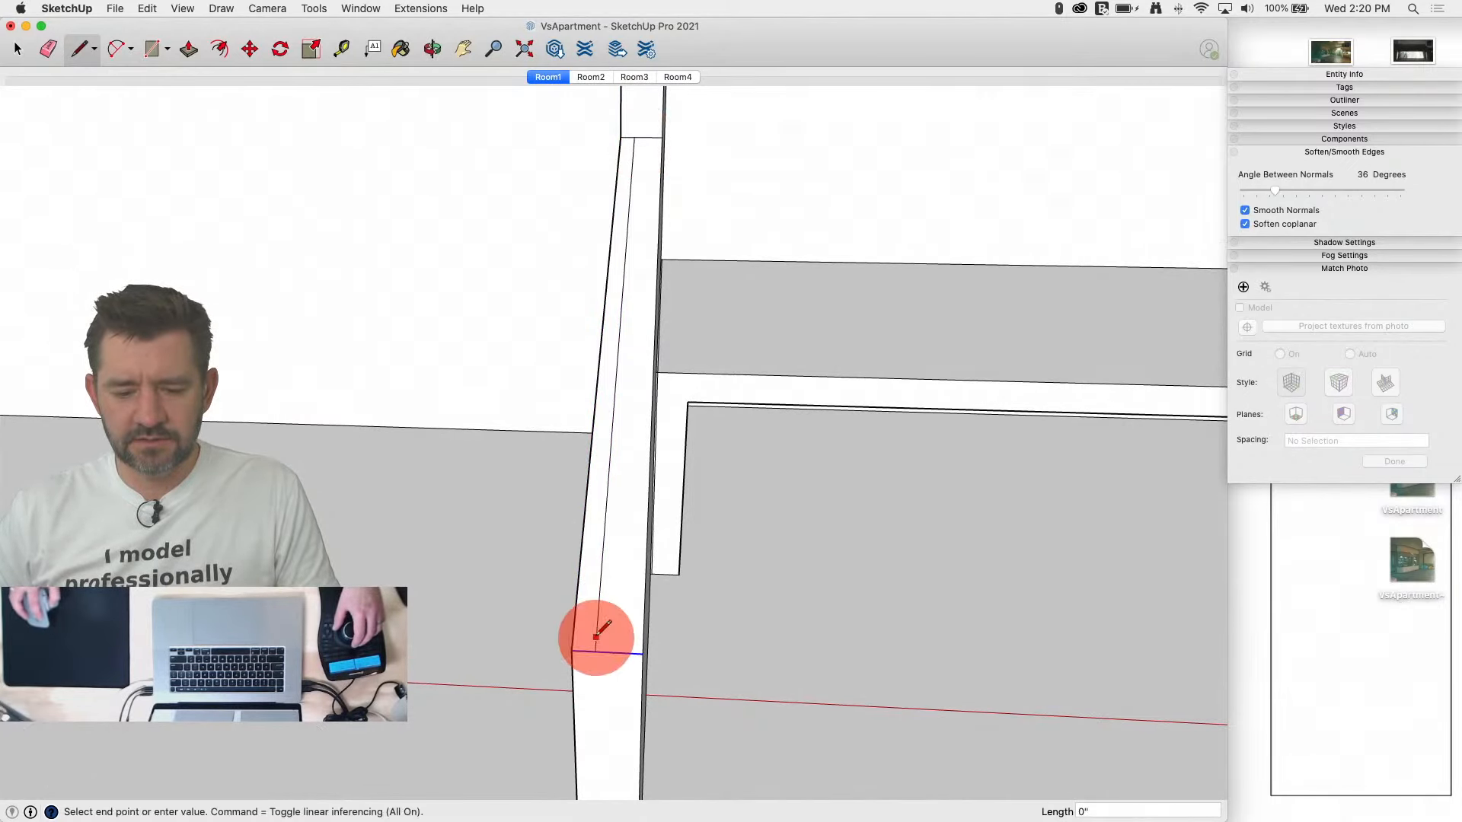
click(644, 637)
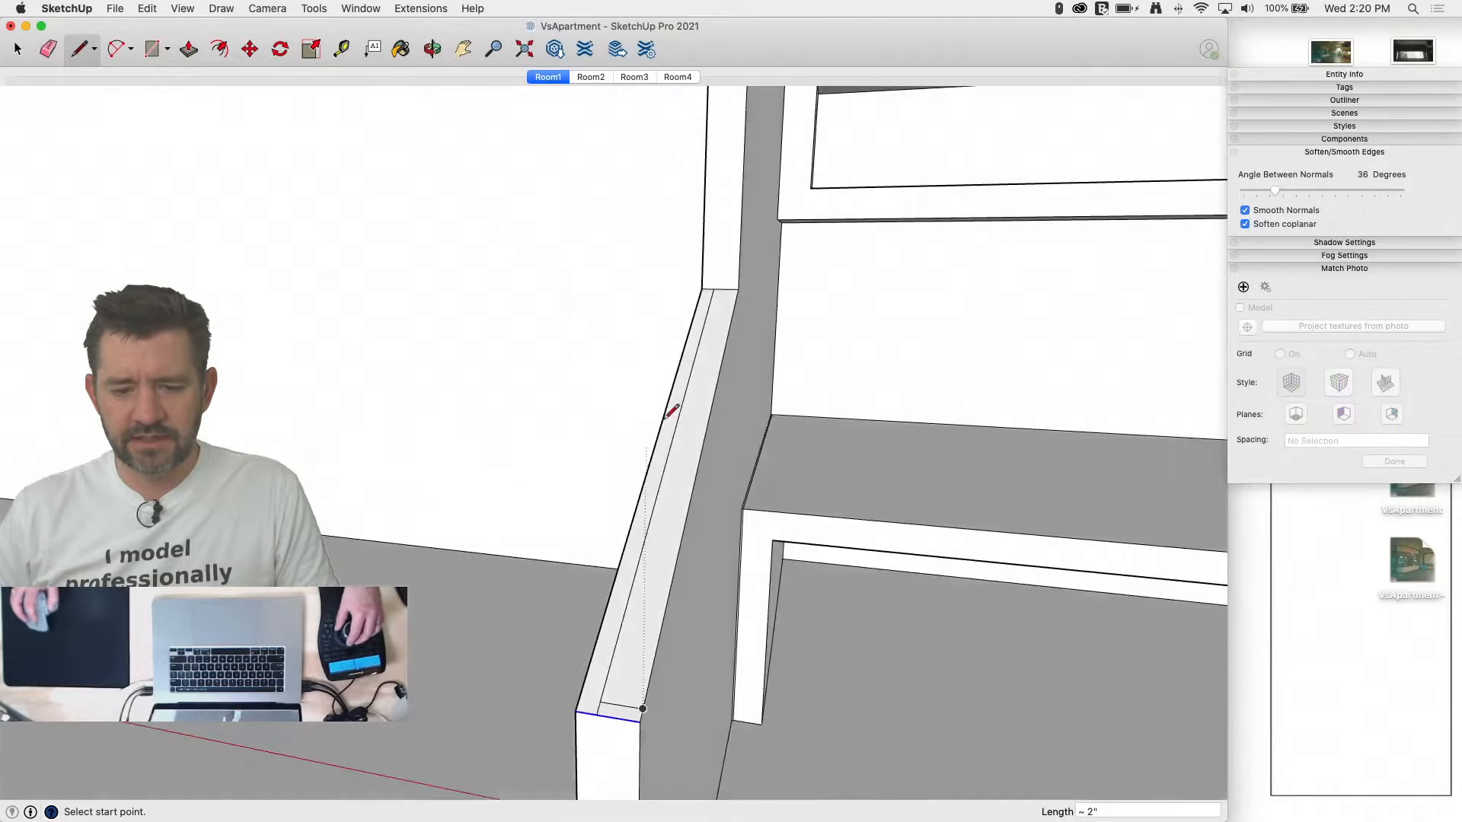
click(721, 309)
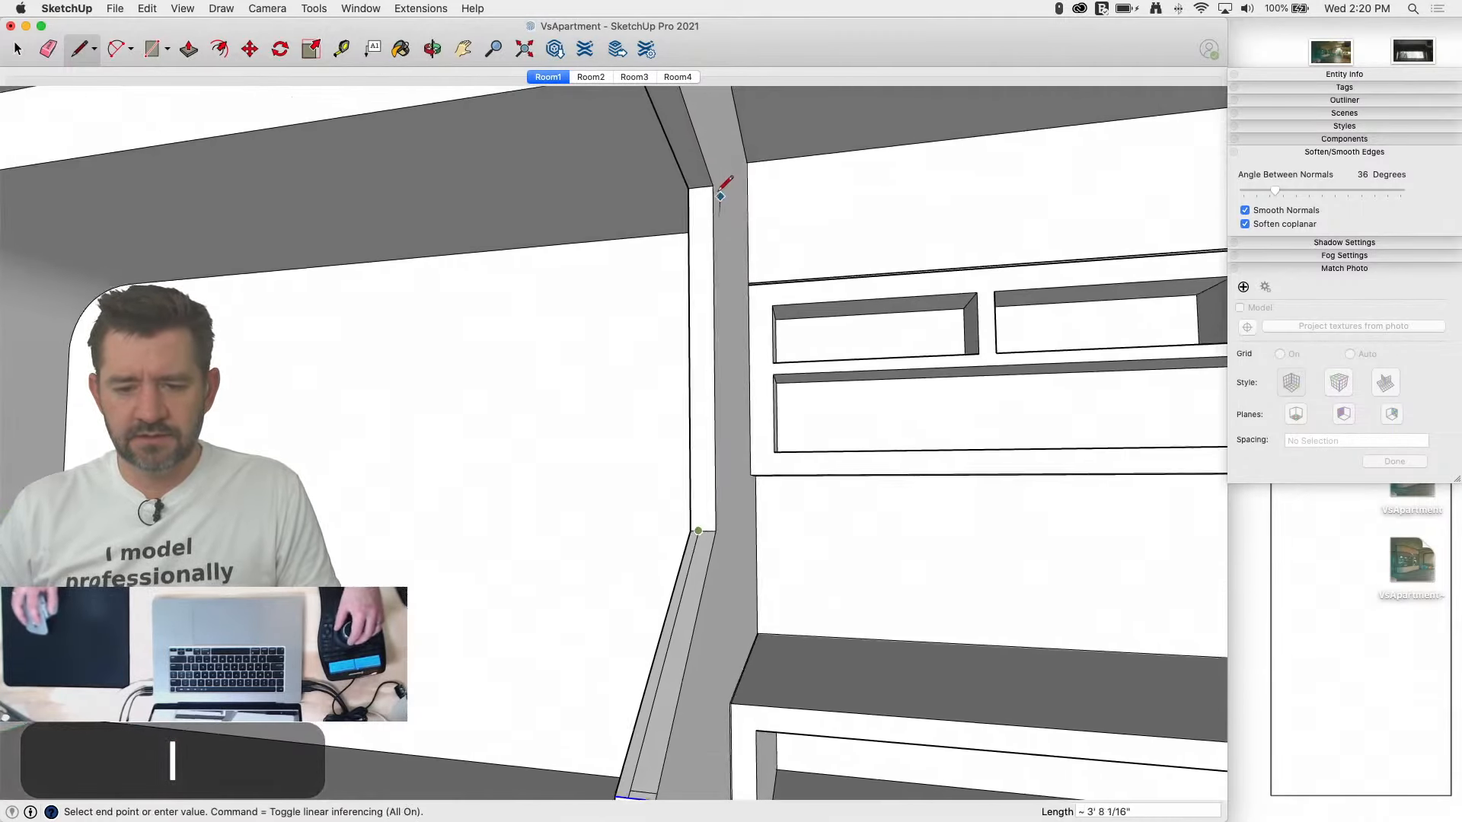
click(698, 191)
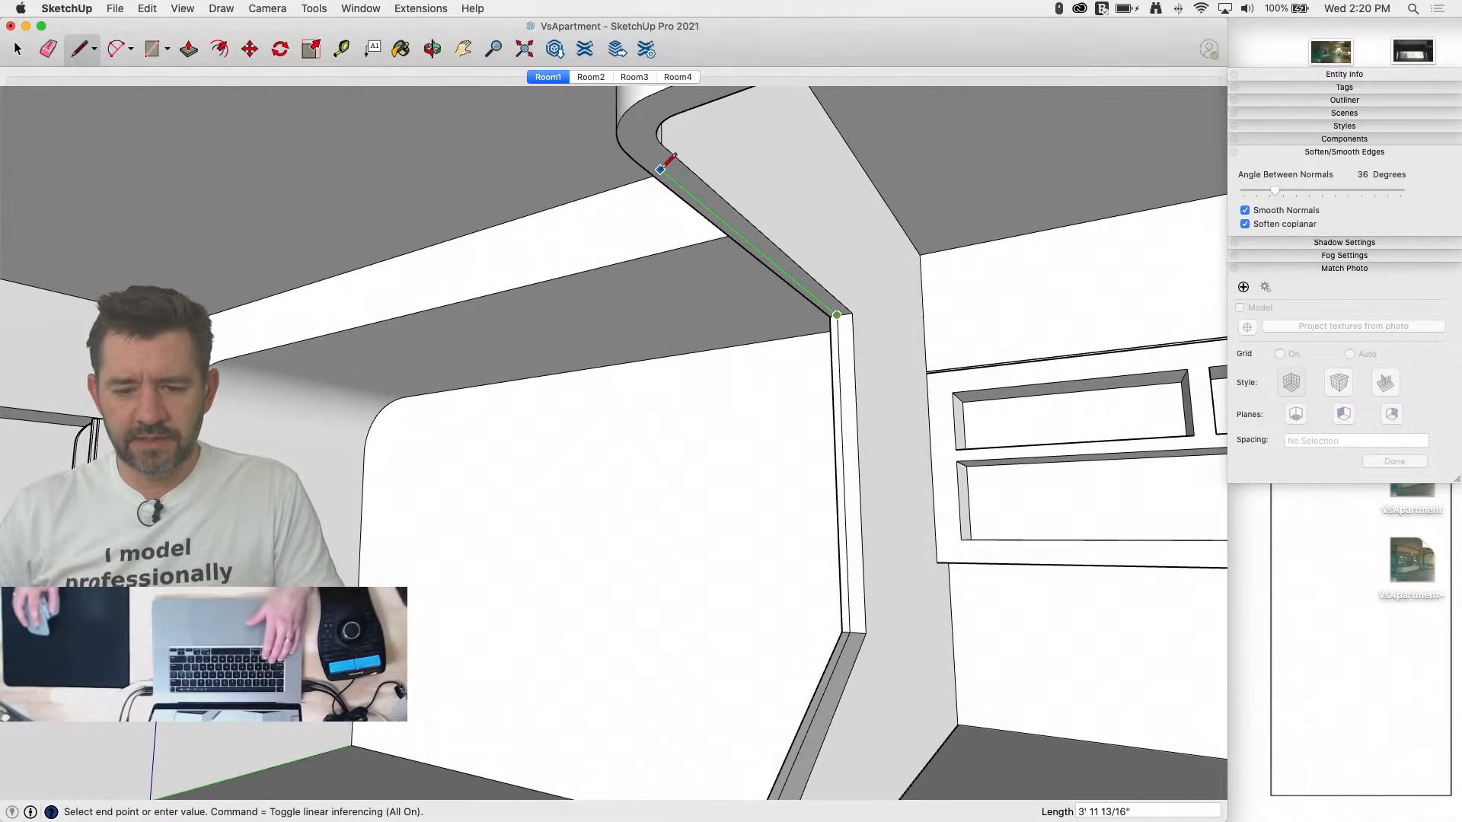
click(661, 168)
Step: Close the partition's open side into a pane face with a vertical line from the ledge, erasing the excess above the overhead edge
key(l)
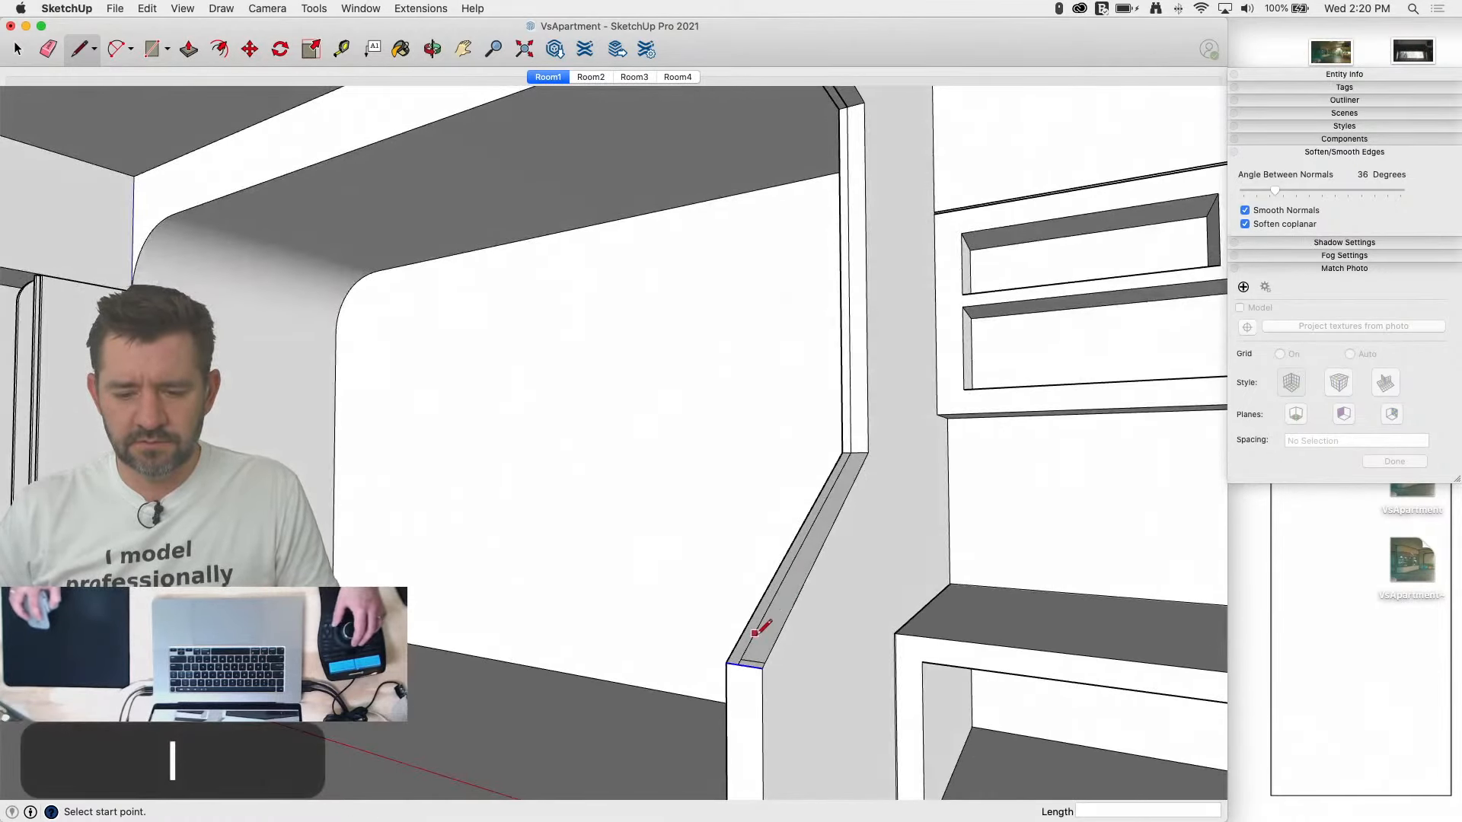
click(740, 658)
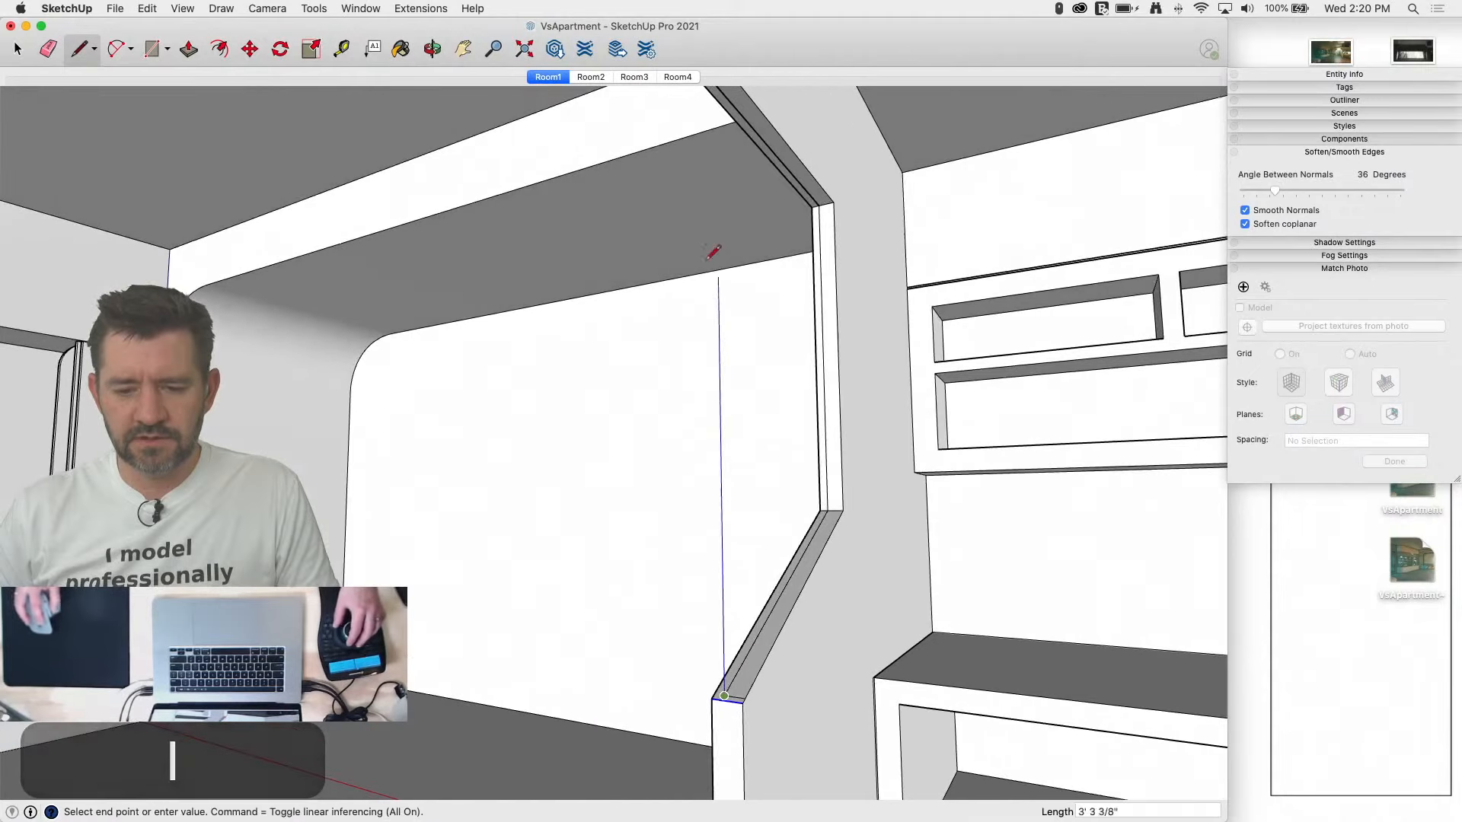
click(716, 101)
key(e)
click(715, 89)
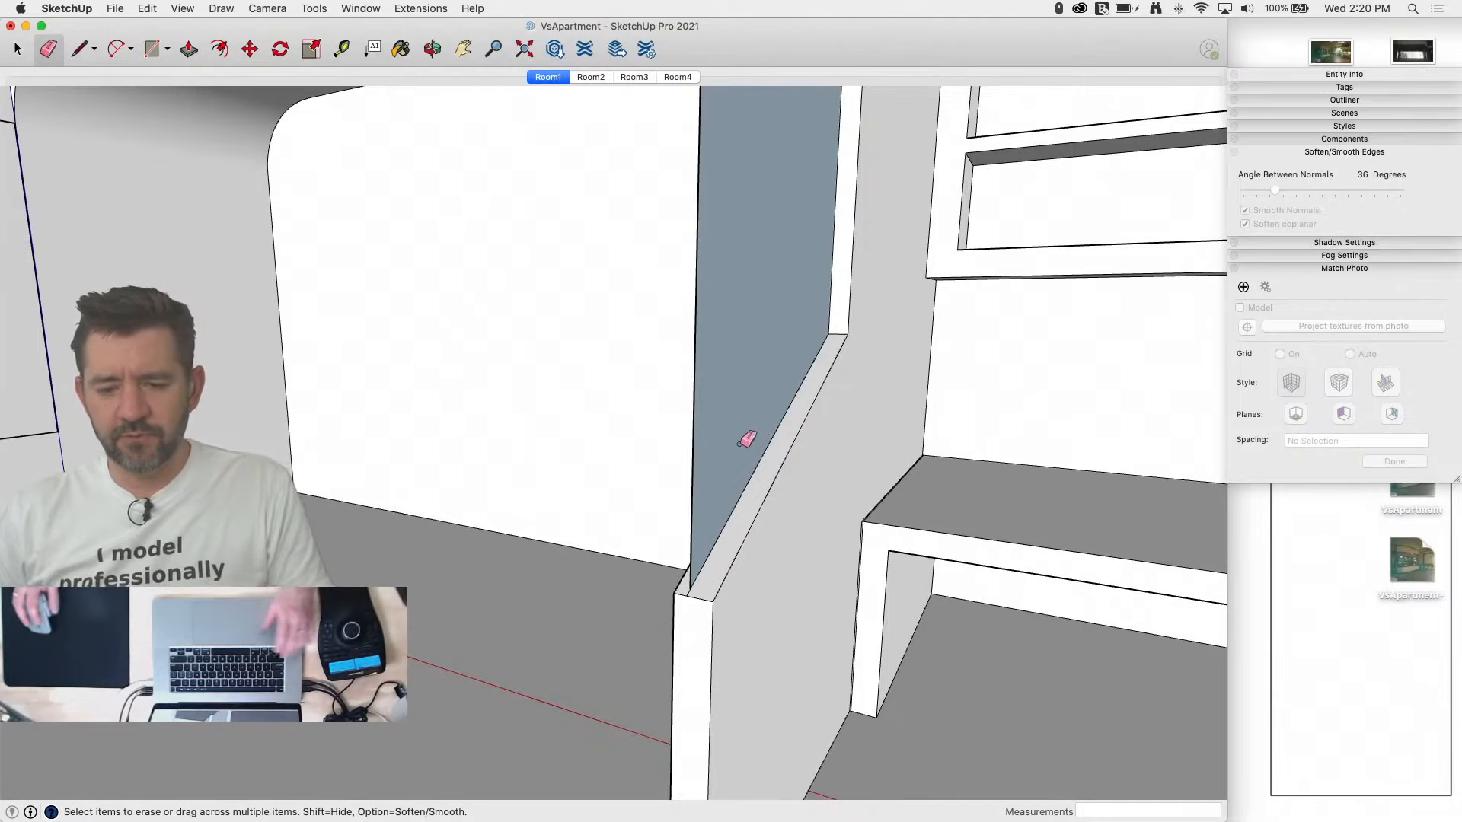
Step: Paint the new pane face with the translucent blue 50% opacity material from the Glass and Mirrors collection
key(space)
right_click(861, 306)
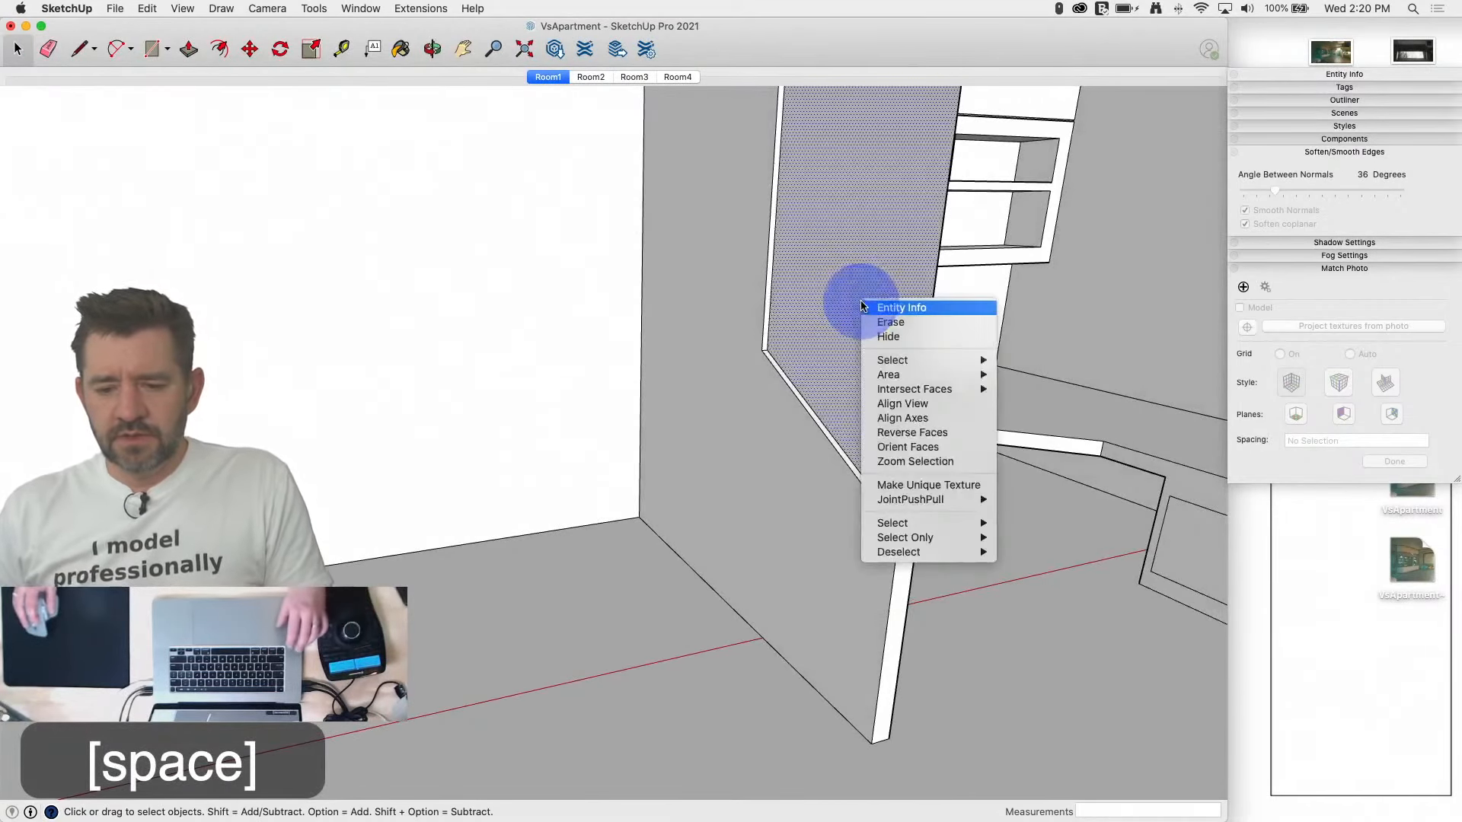
click(814, 253)
key(b)
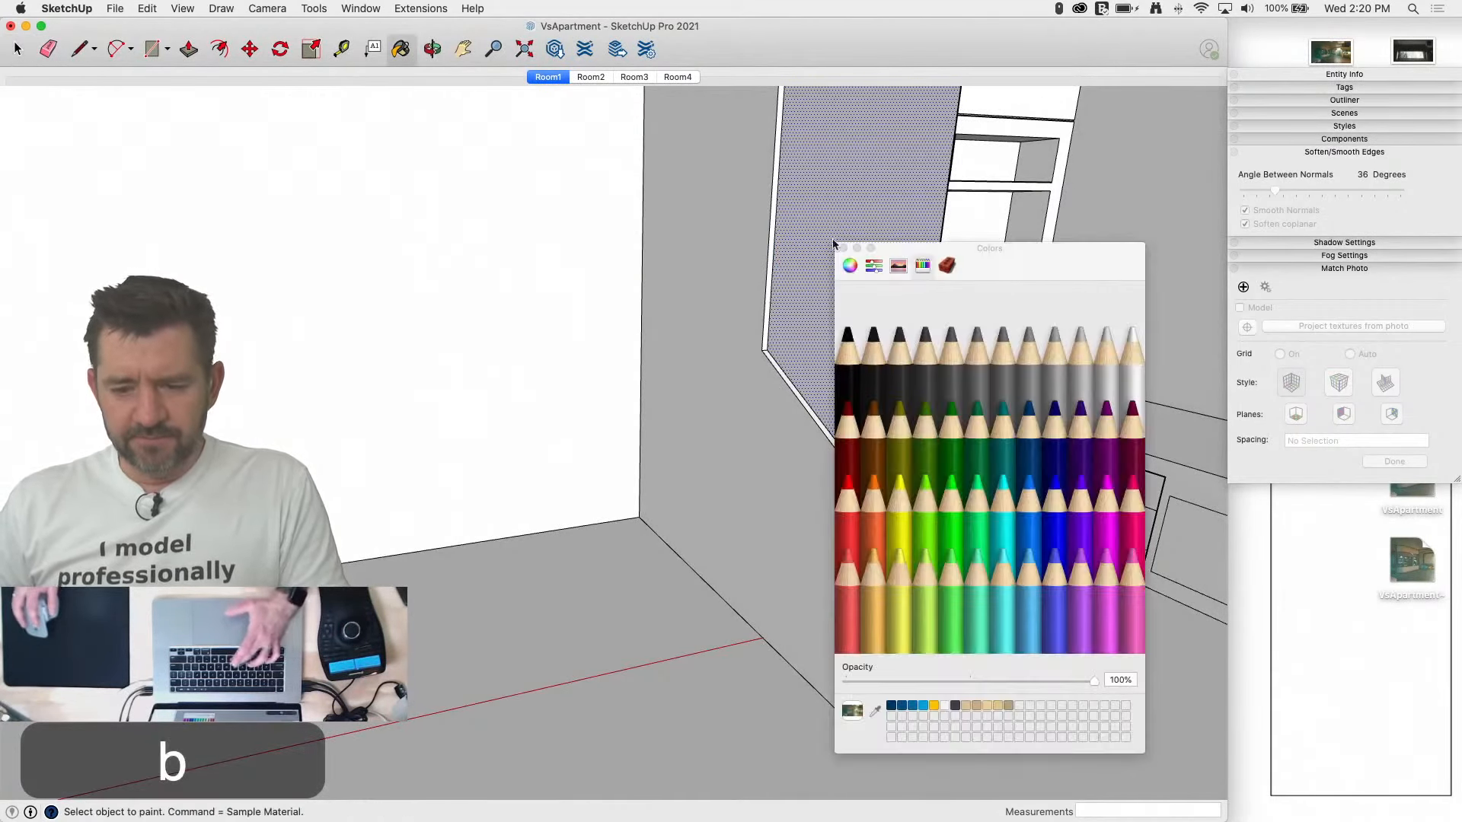
click(946, 266)
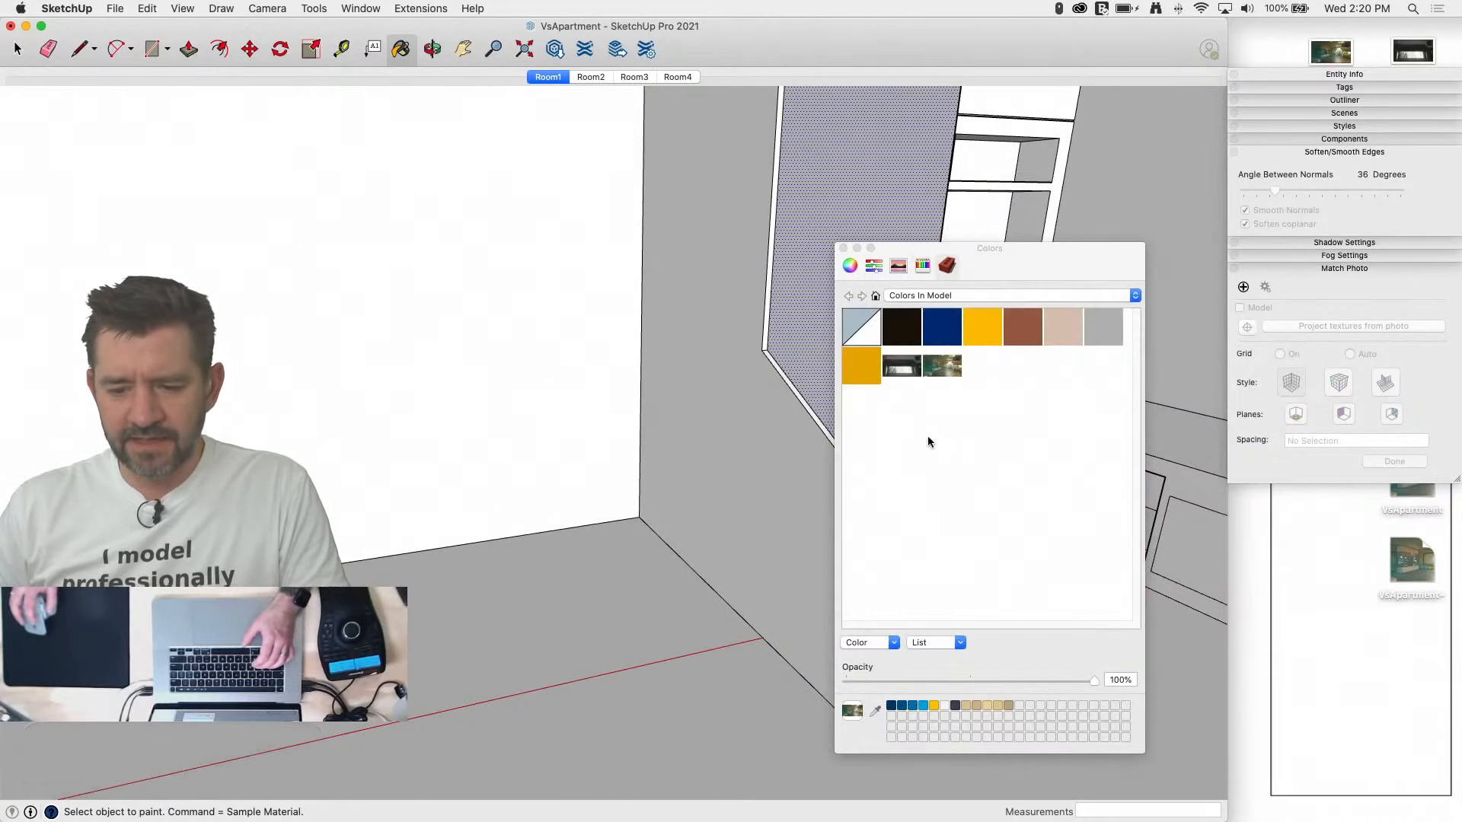
click(915, 297)
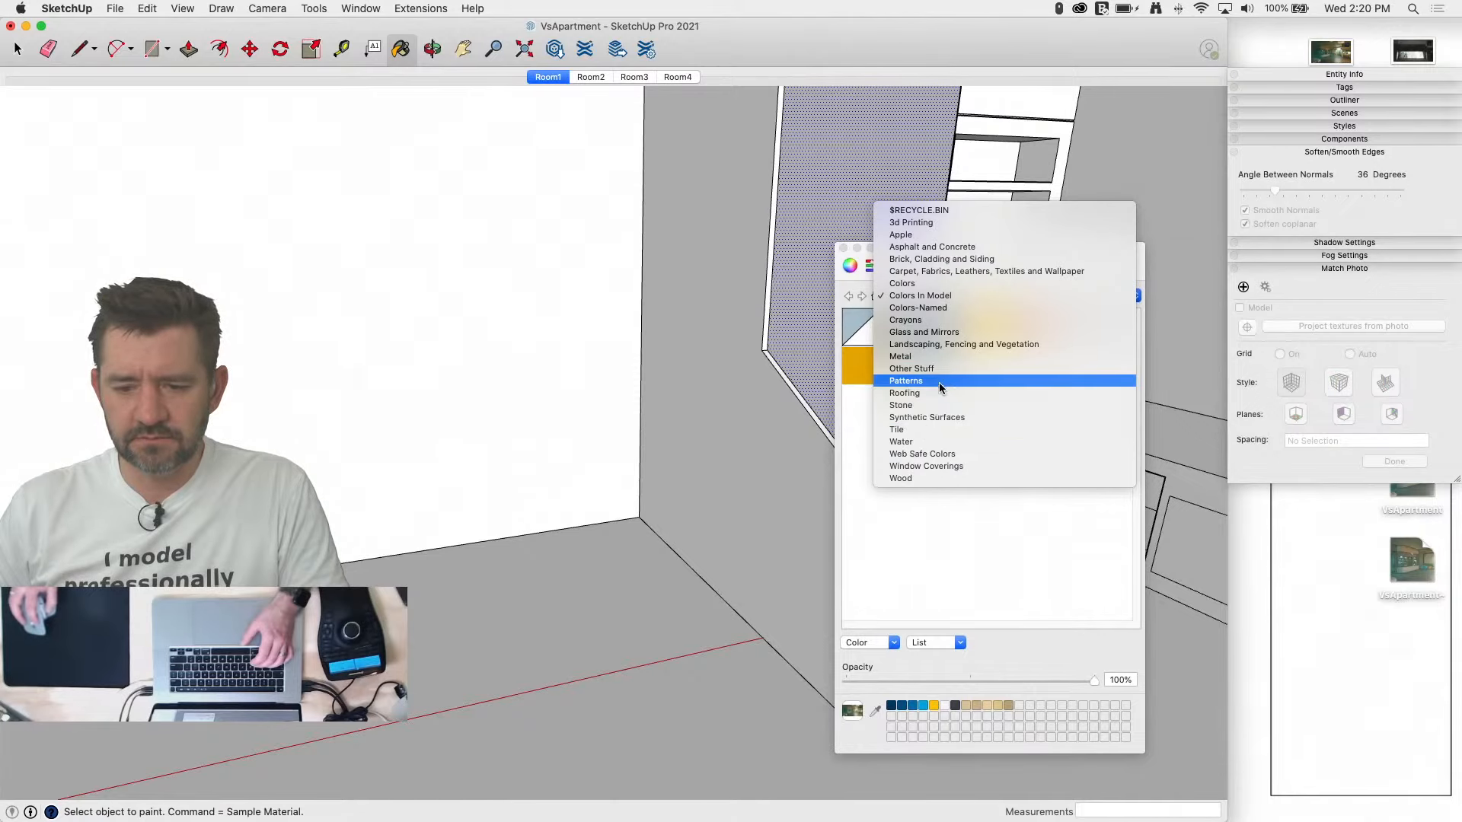
click(944, 335)
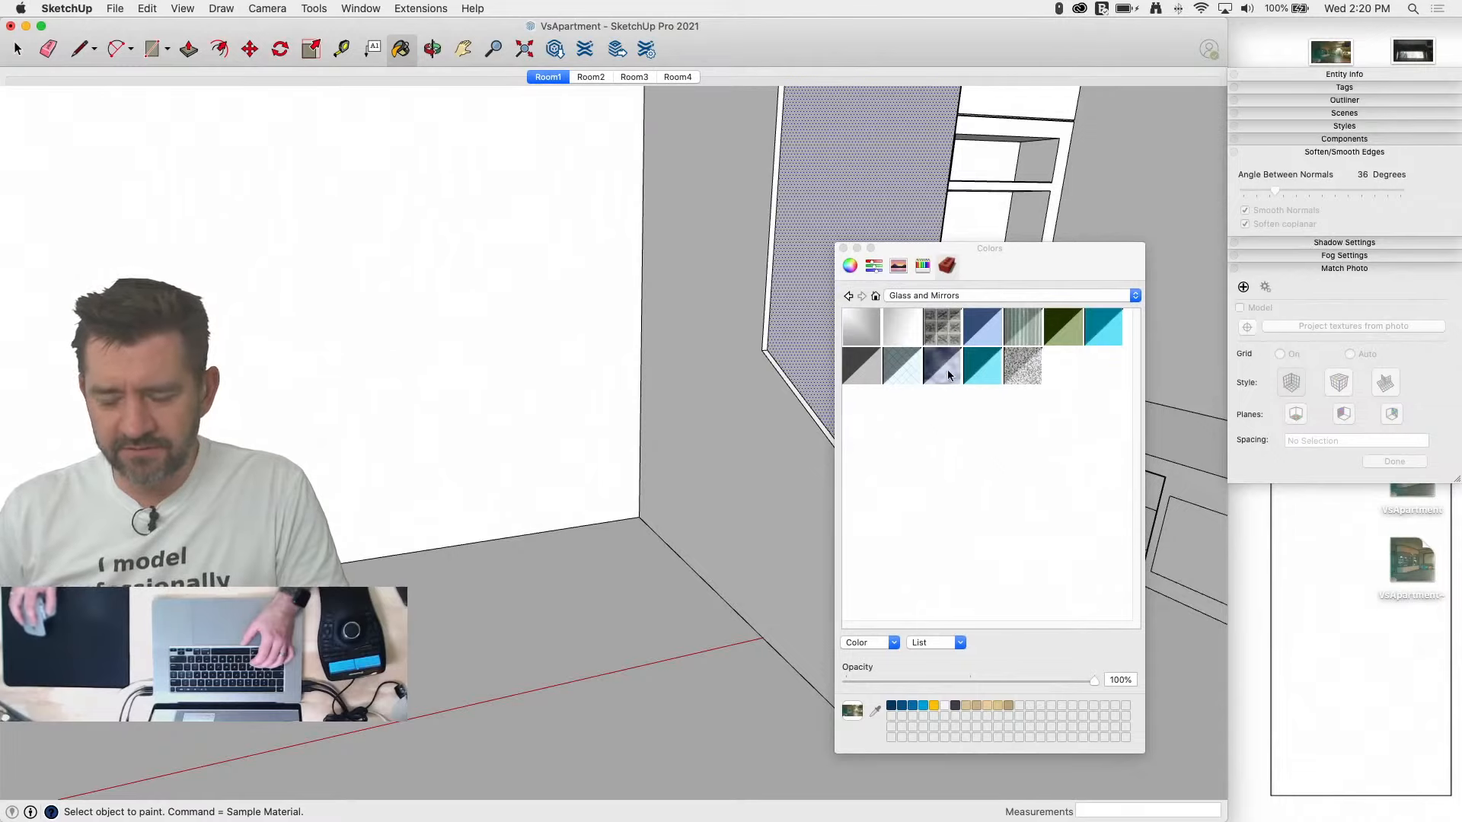
click(978, 328)
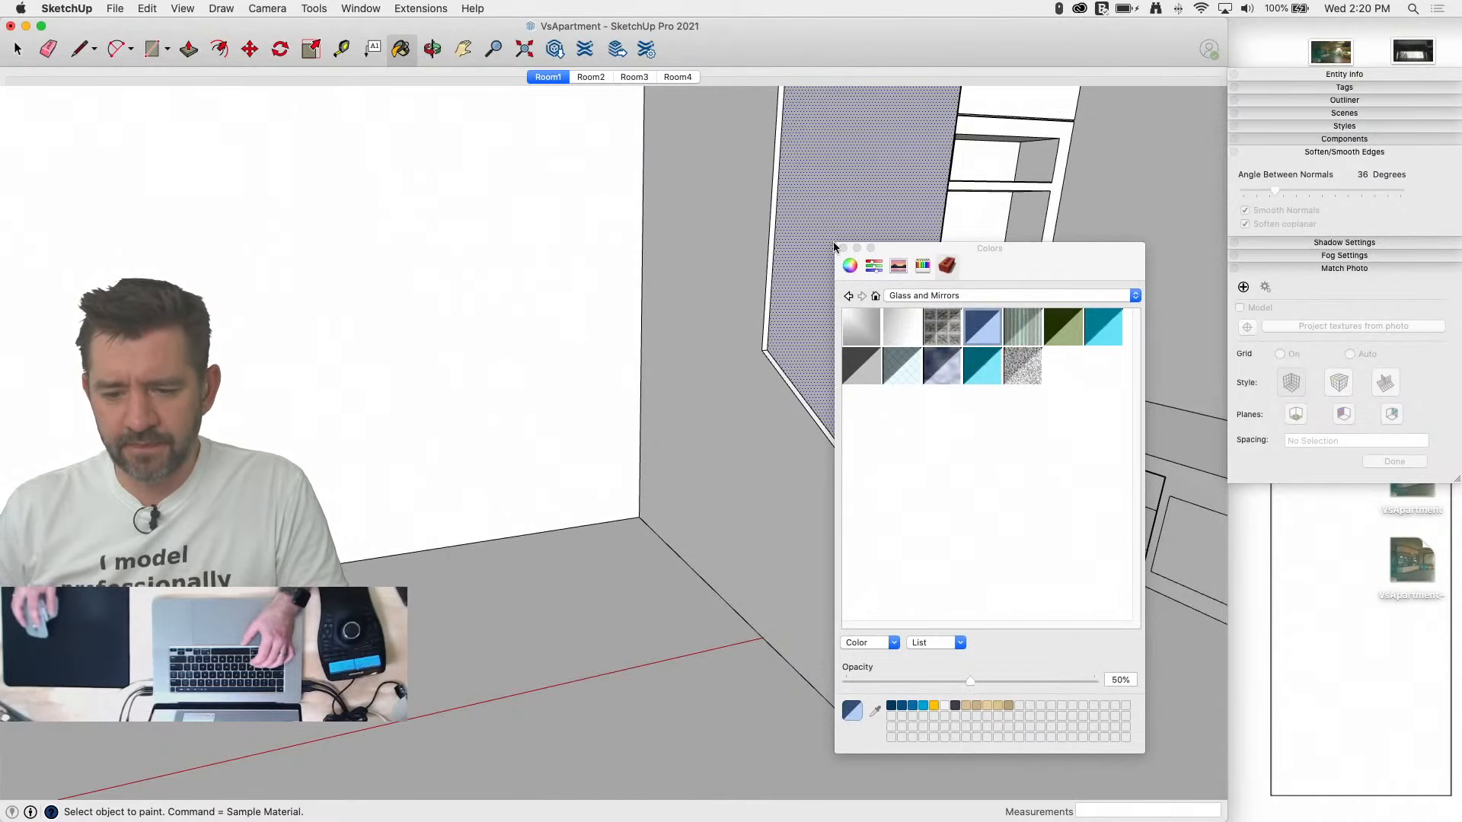
click(854, 193)
click(844, 248)
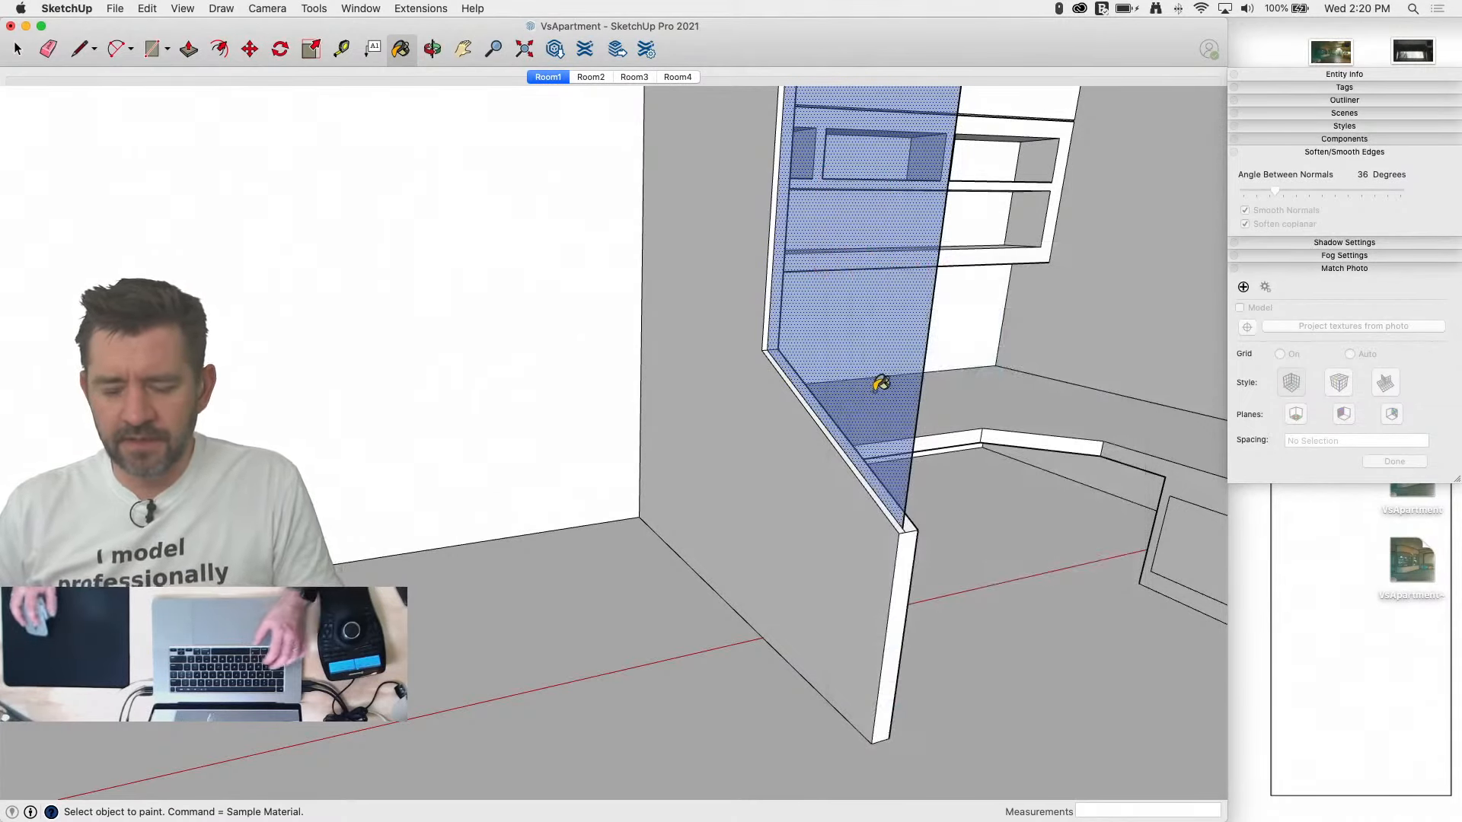
Step: Give the glass pane thickness with Push/Pull along the ledge and erase the leftover edge at the ledge's end
key(p)
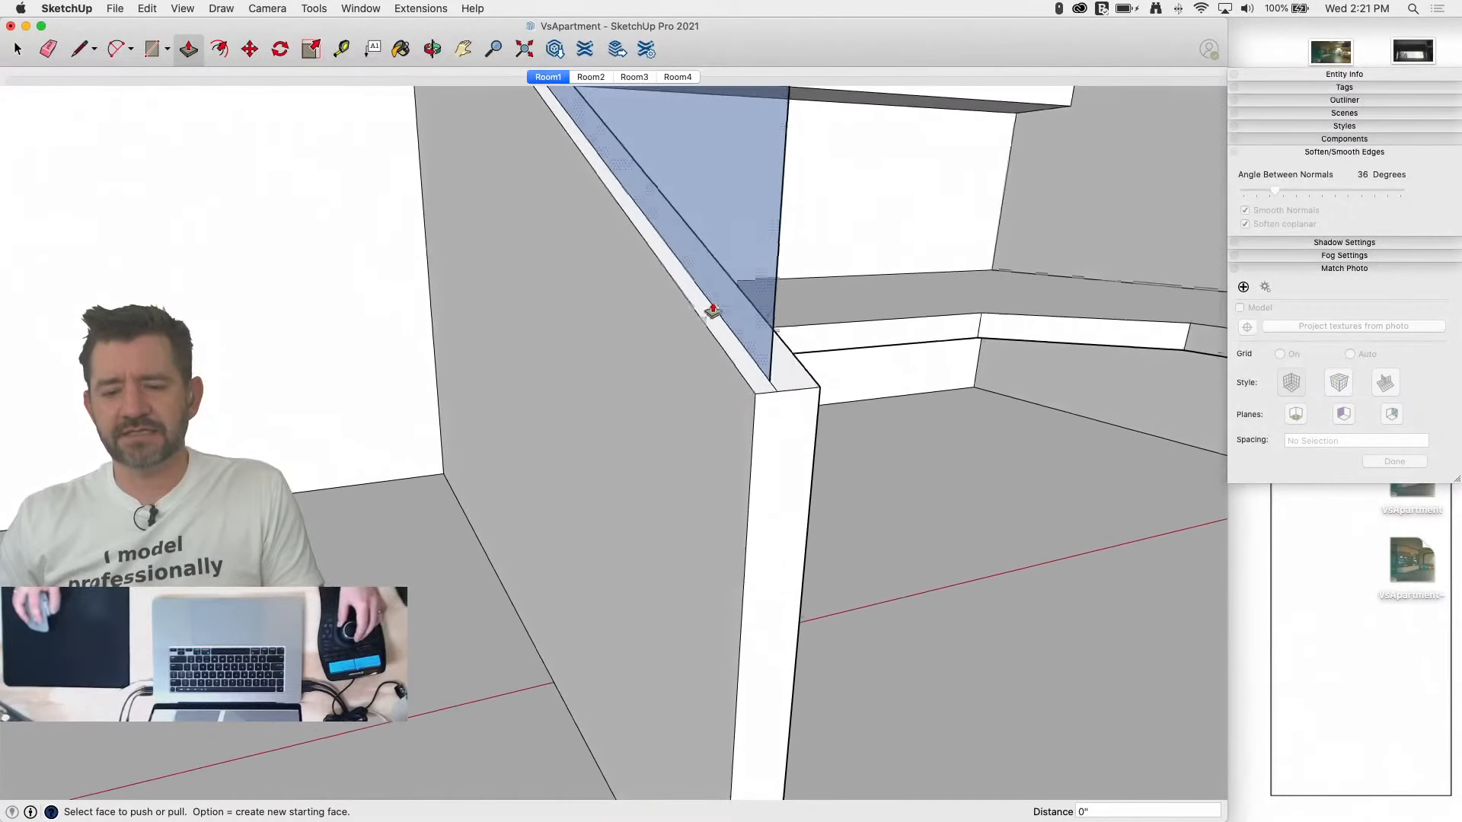
mouse_move(720, 316)
mouse_down()
mouse_move(783, 378)
mouse_move(792, 415)
mouse_up()
key(e)
click(776, 400)
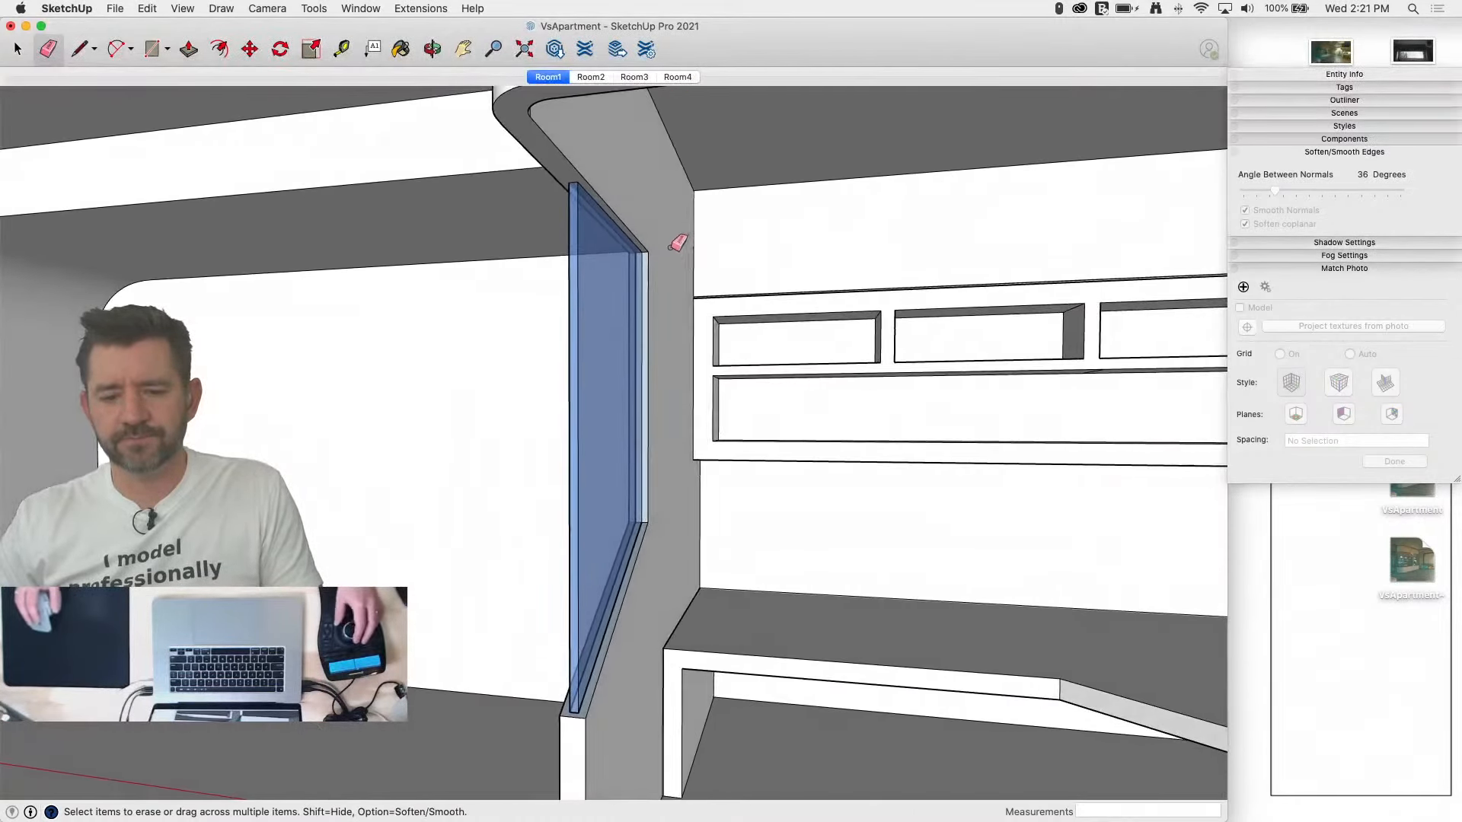
Step: Orient the connected faces to match the partition wall's side face
right_click(674, 245)
click(737, 393)
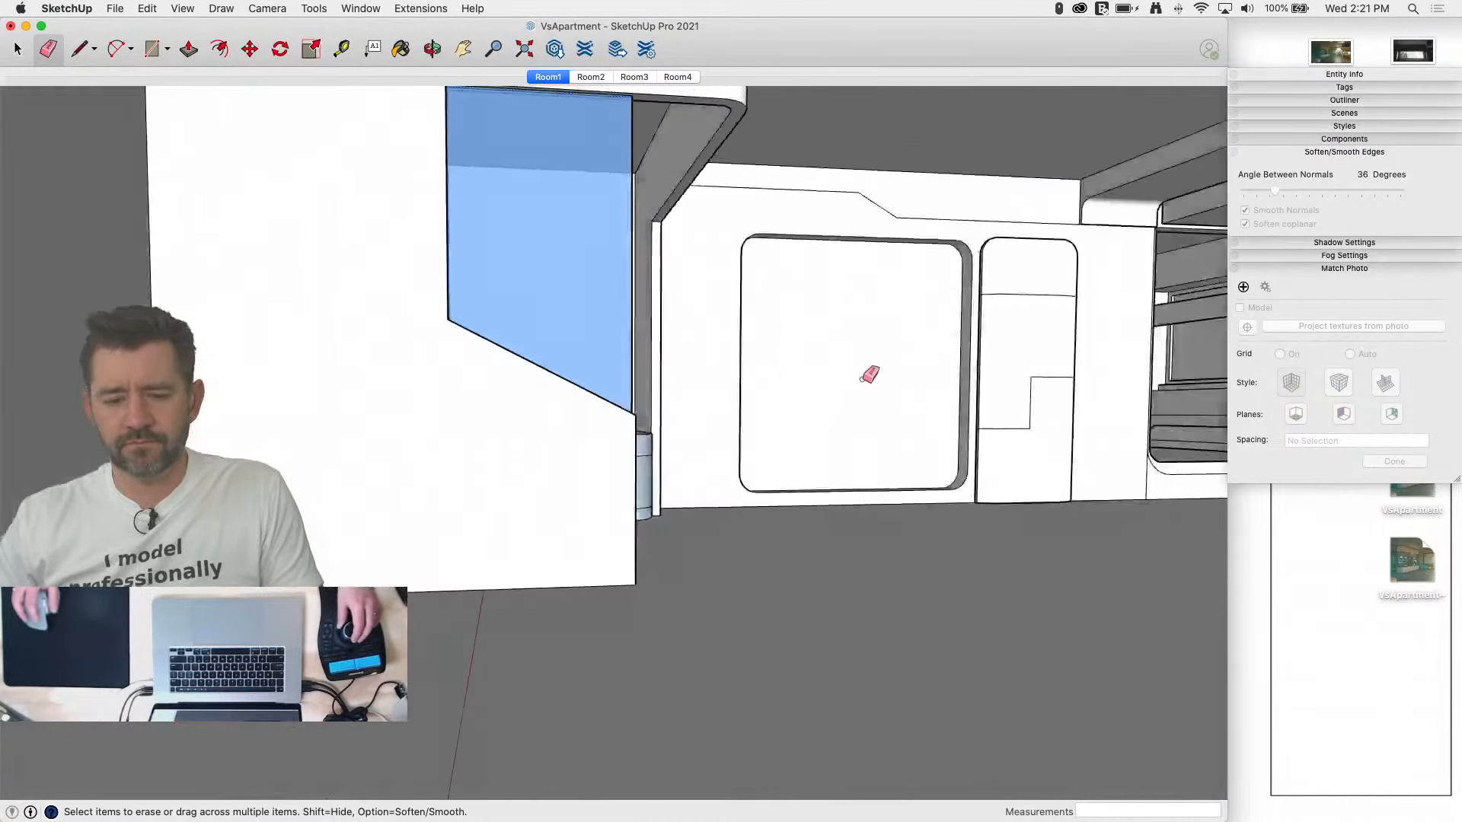
key(e)
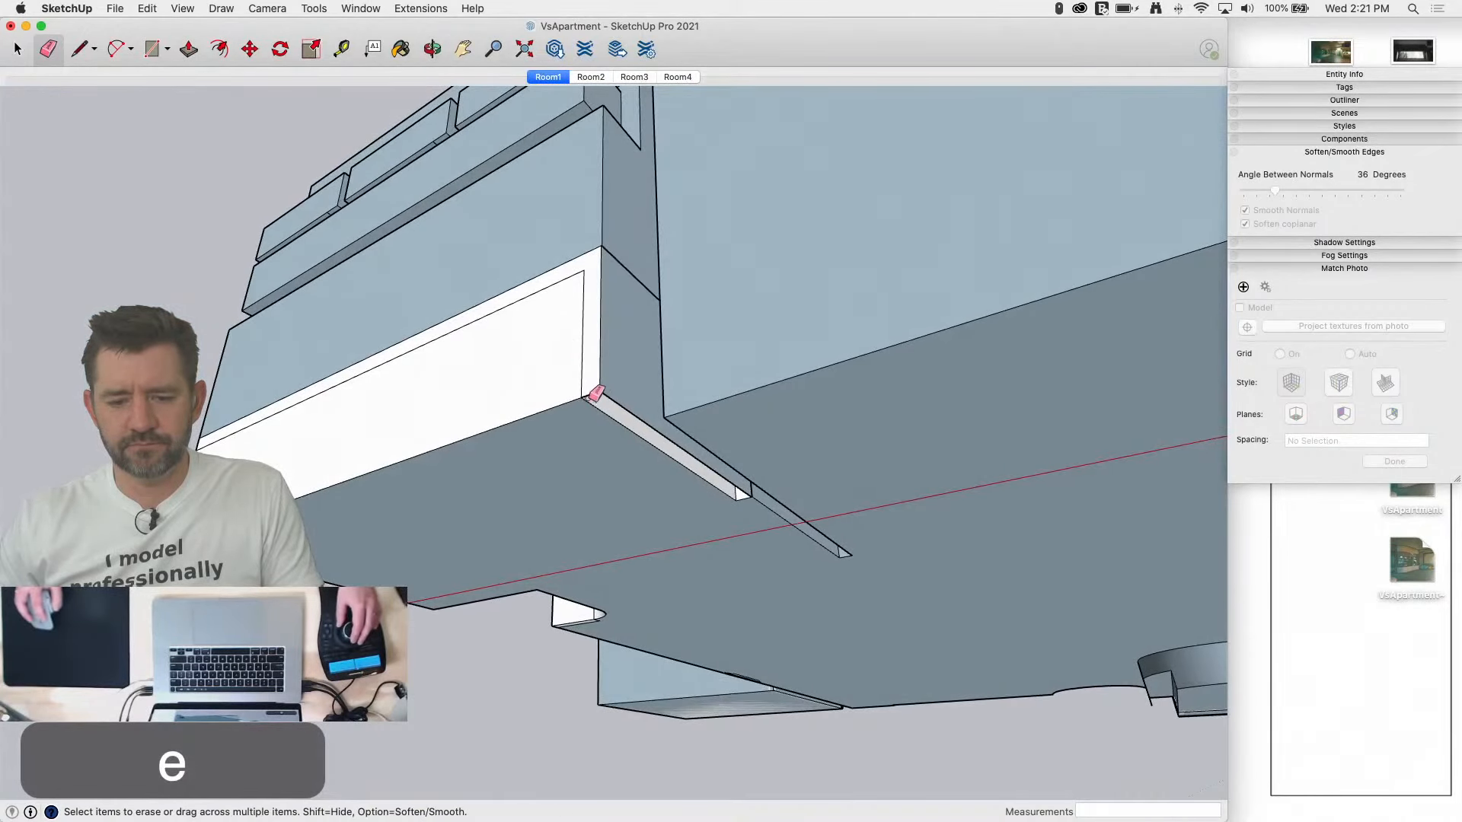
Step: Erase the leftover edge at the ledge's inner end and orient the connected faces to match the wall behind the desk
click(590, 395)
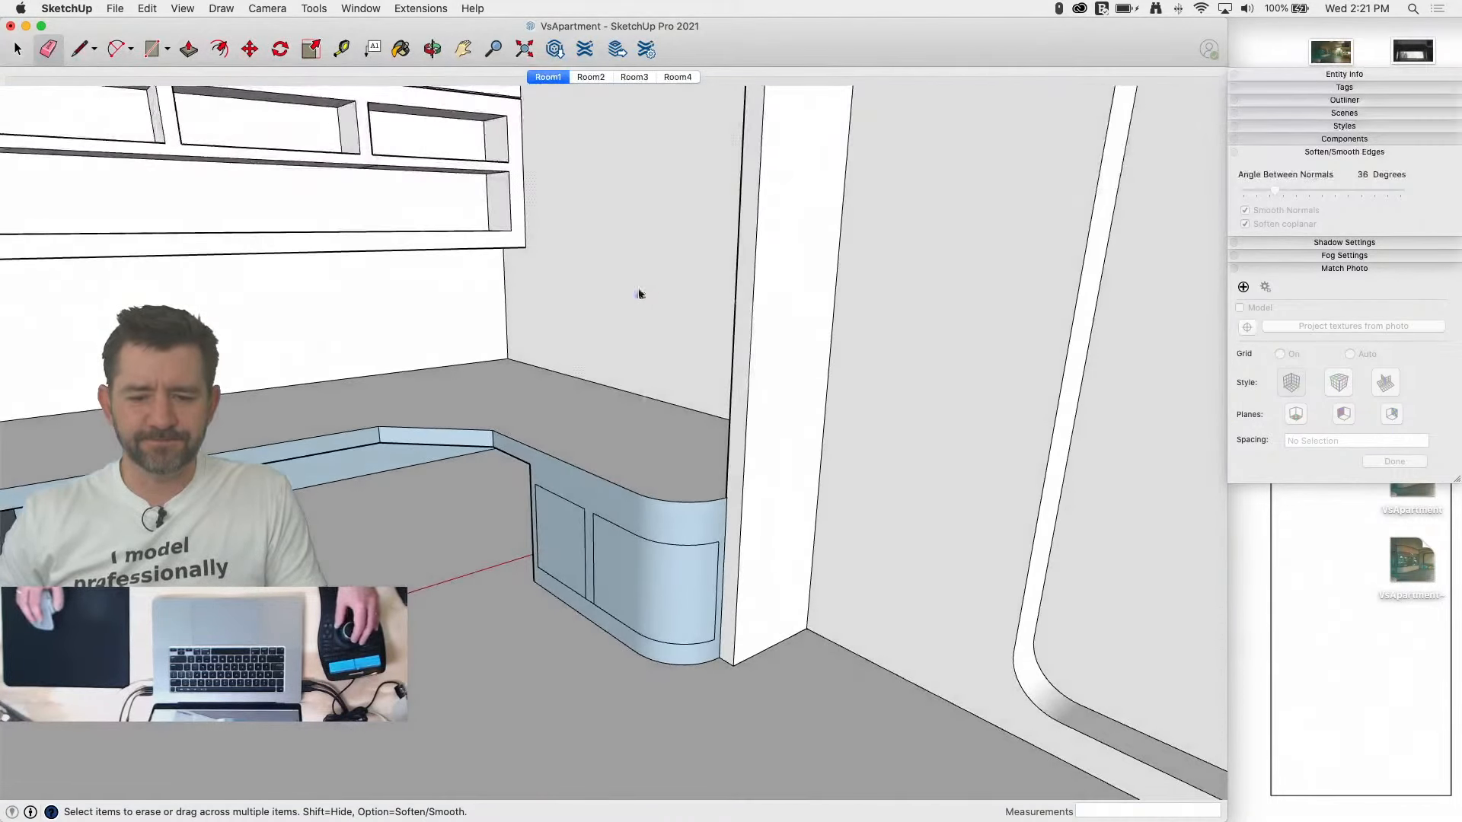
right_click(644, 302)
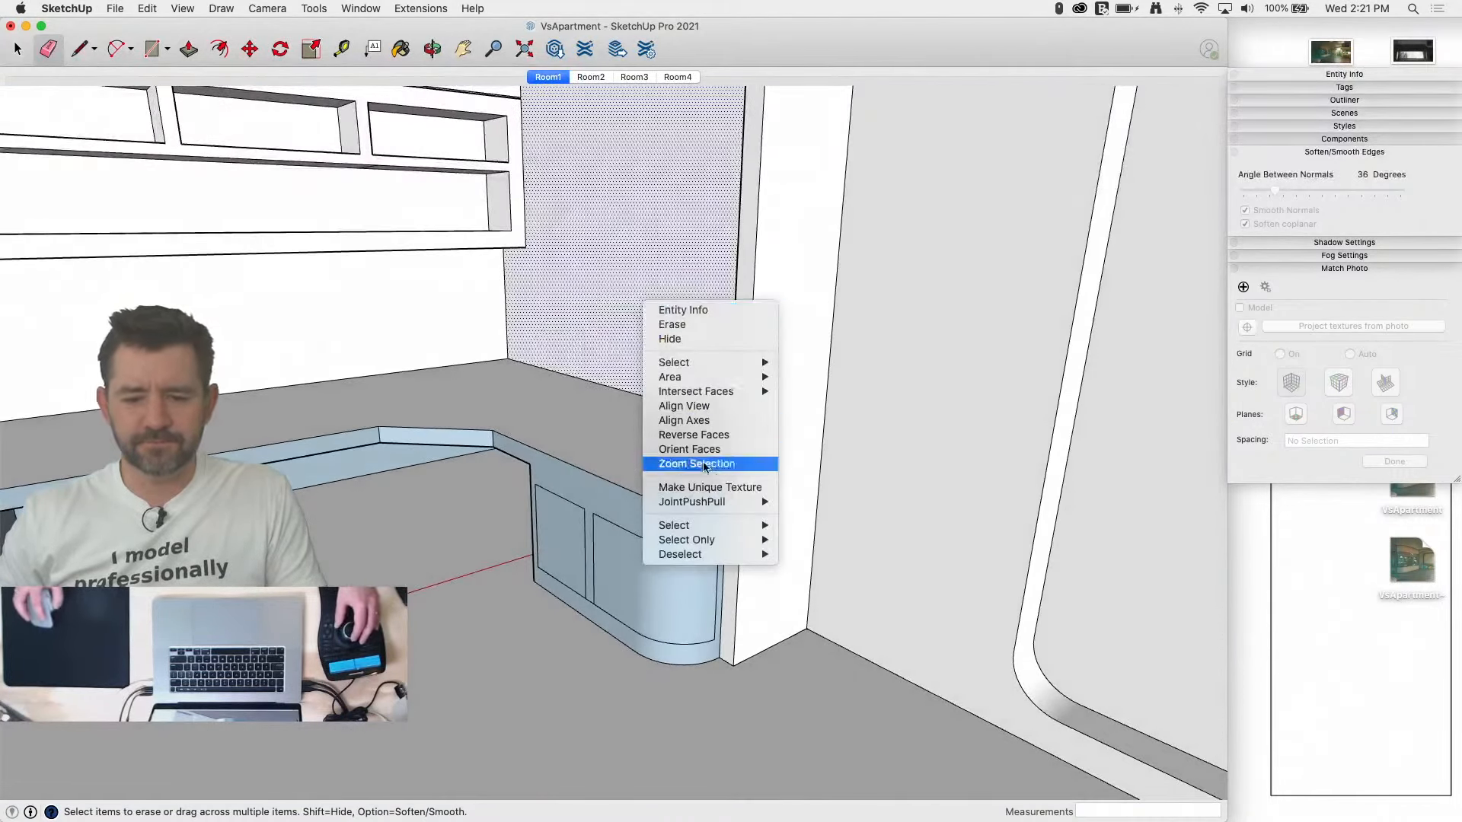
click(704, 451)
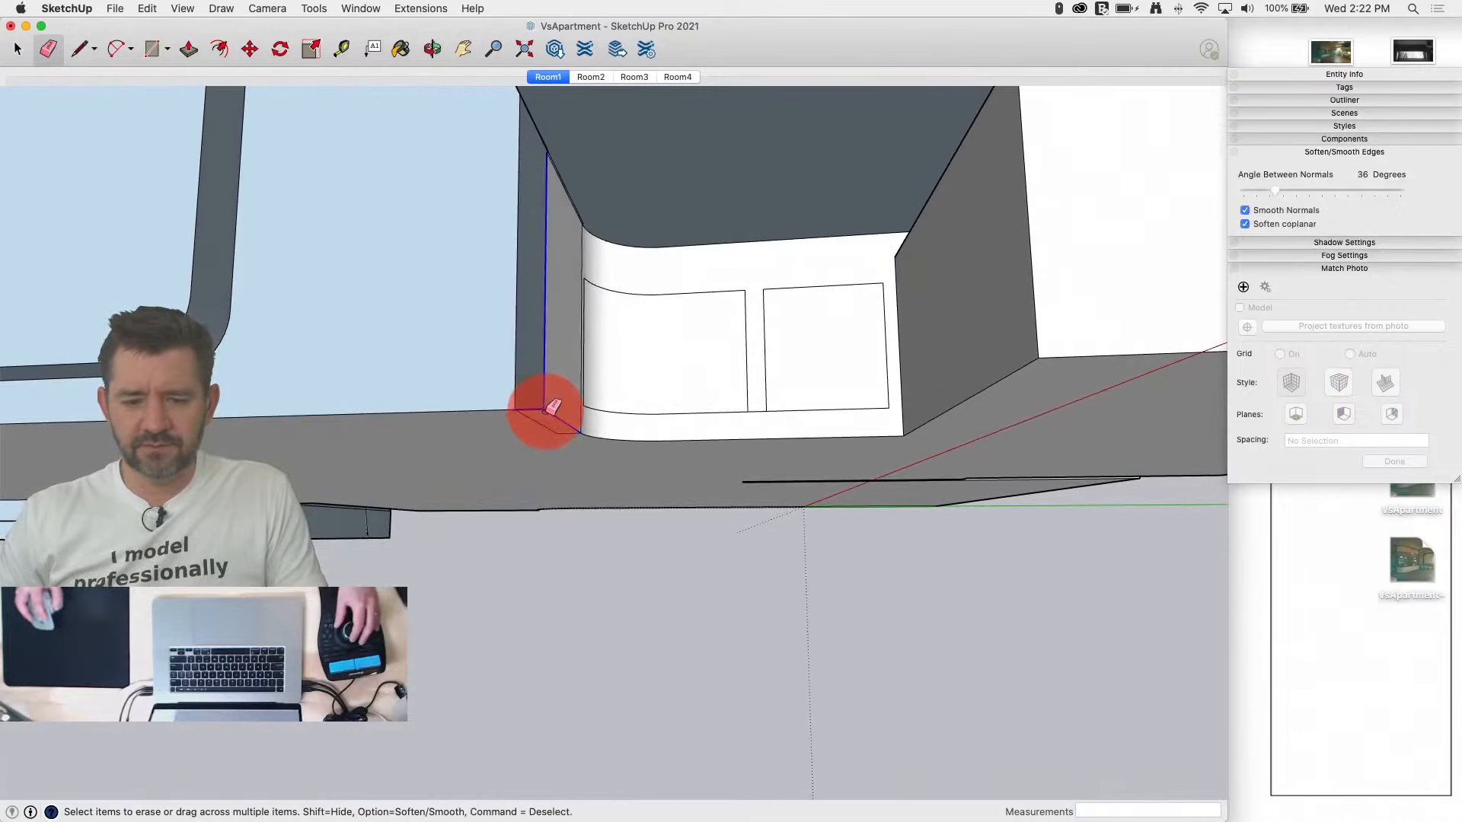
Step: Erase the stray edges at the foot of the wall beside the desk cabinet and orient the connected faces to match the desktop
click(549, 409)
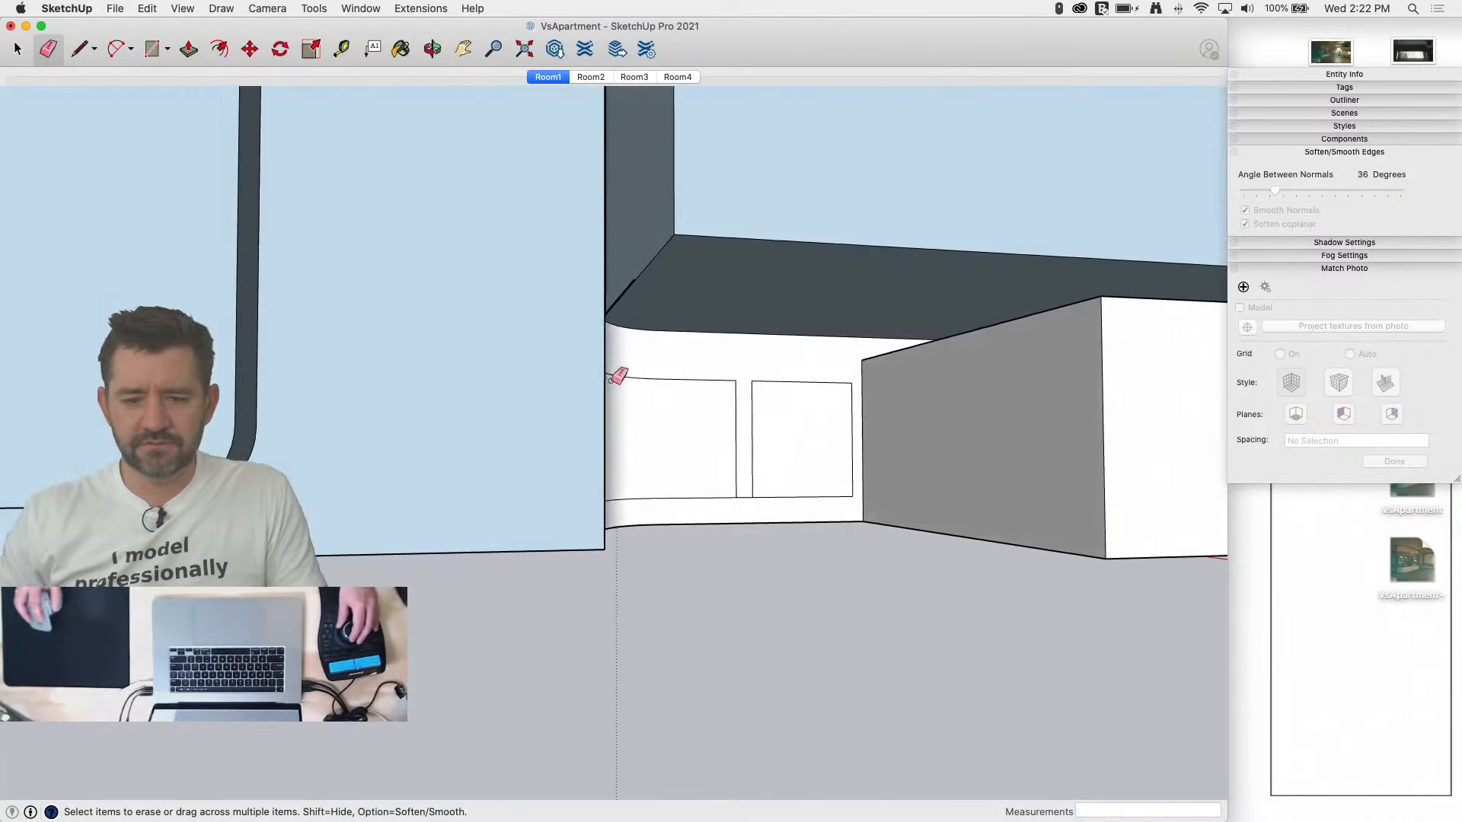
key(space)
key(e)
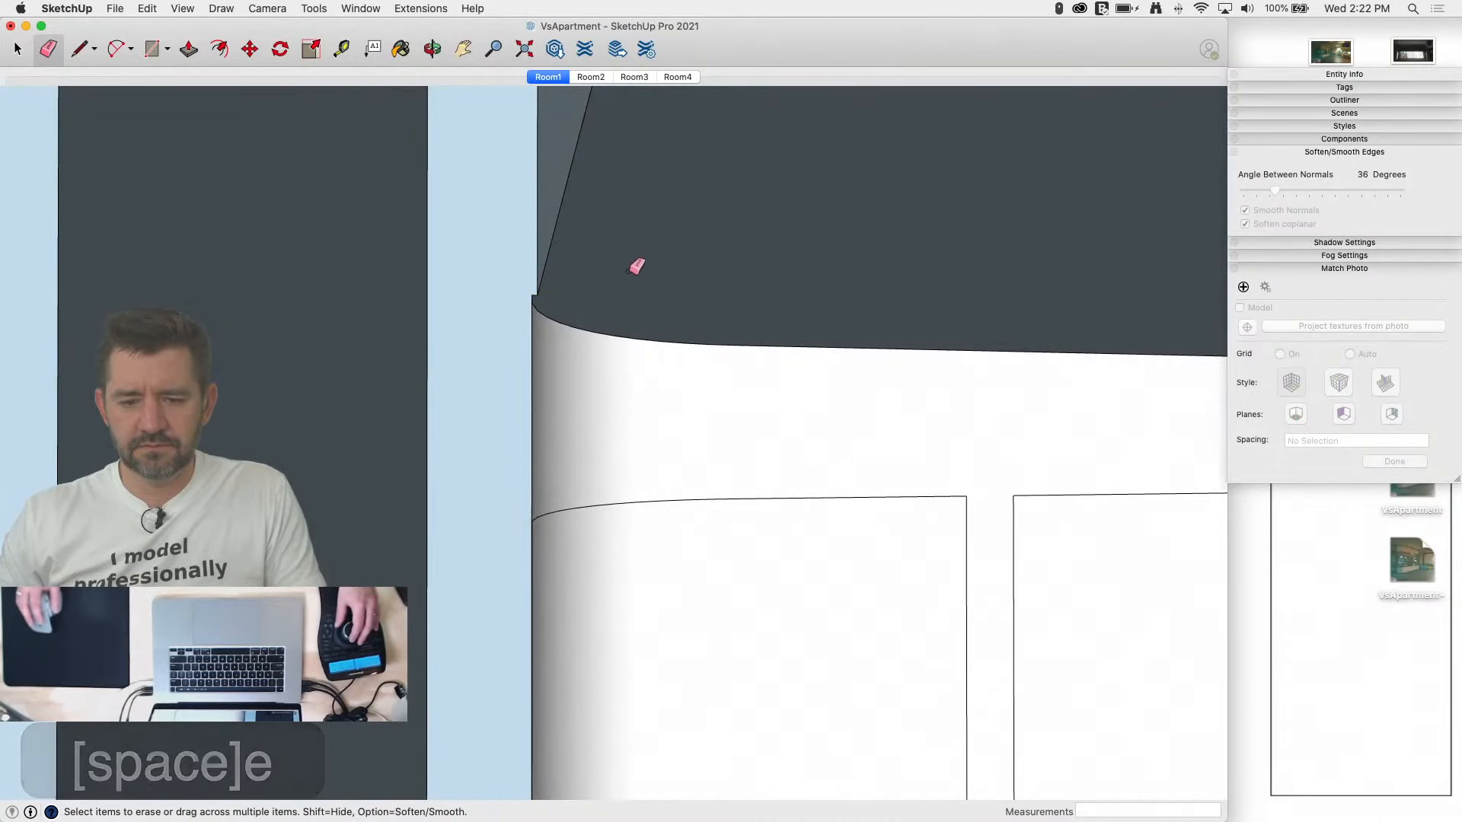
right_click(635, 266)
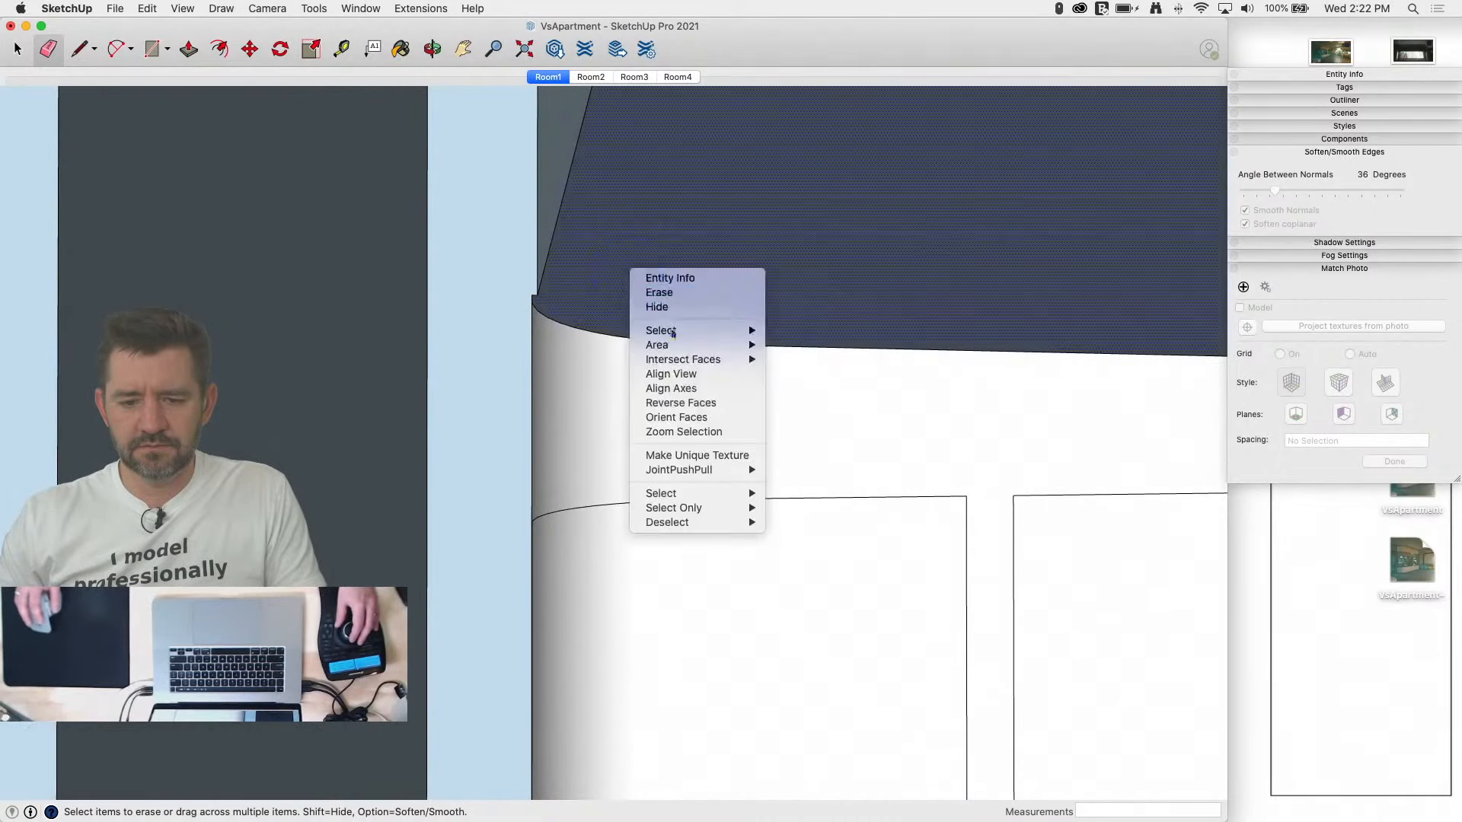
click(685, 417)
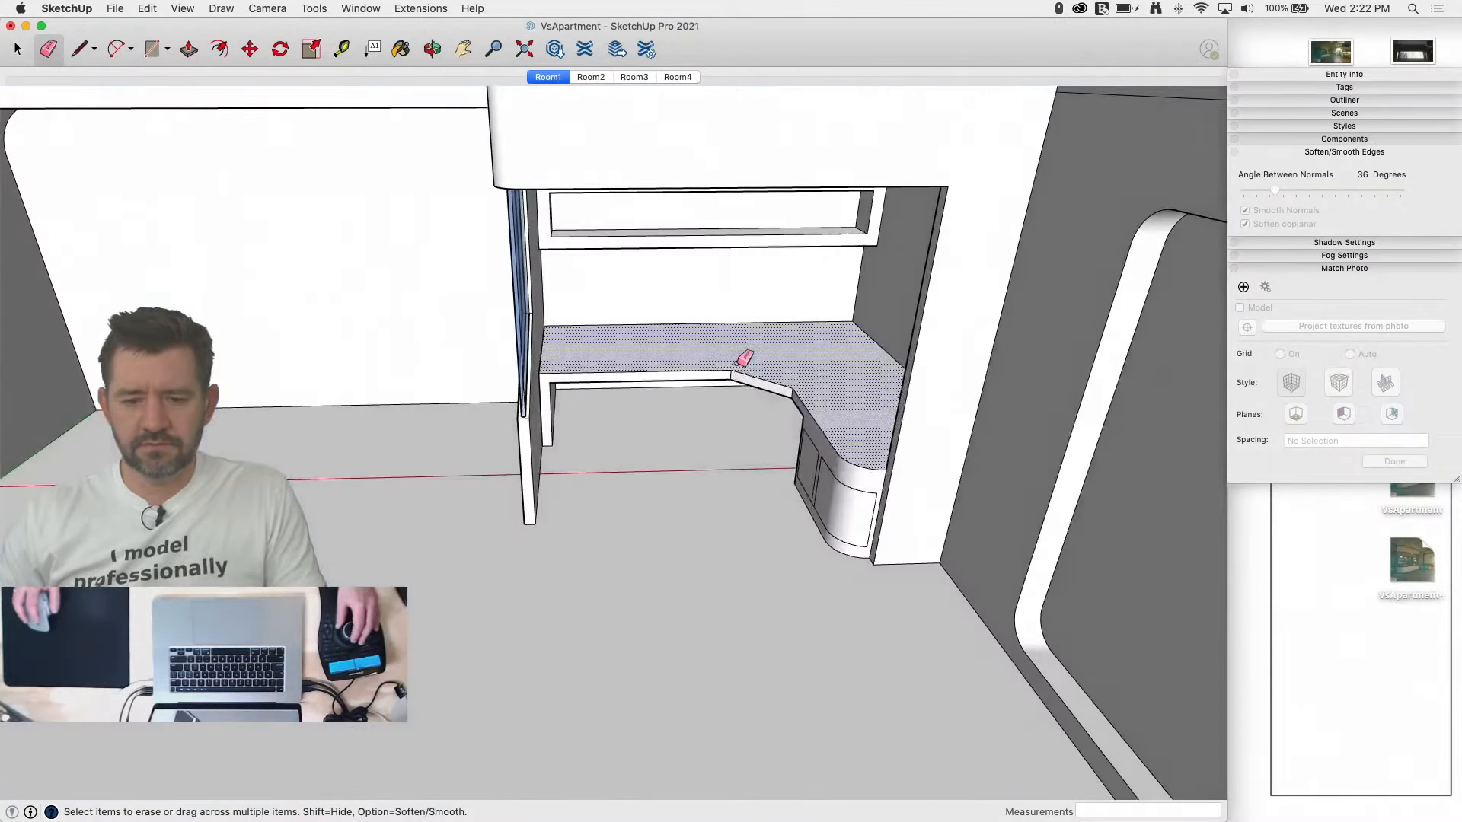
key(space)
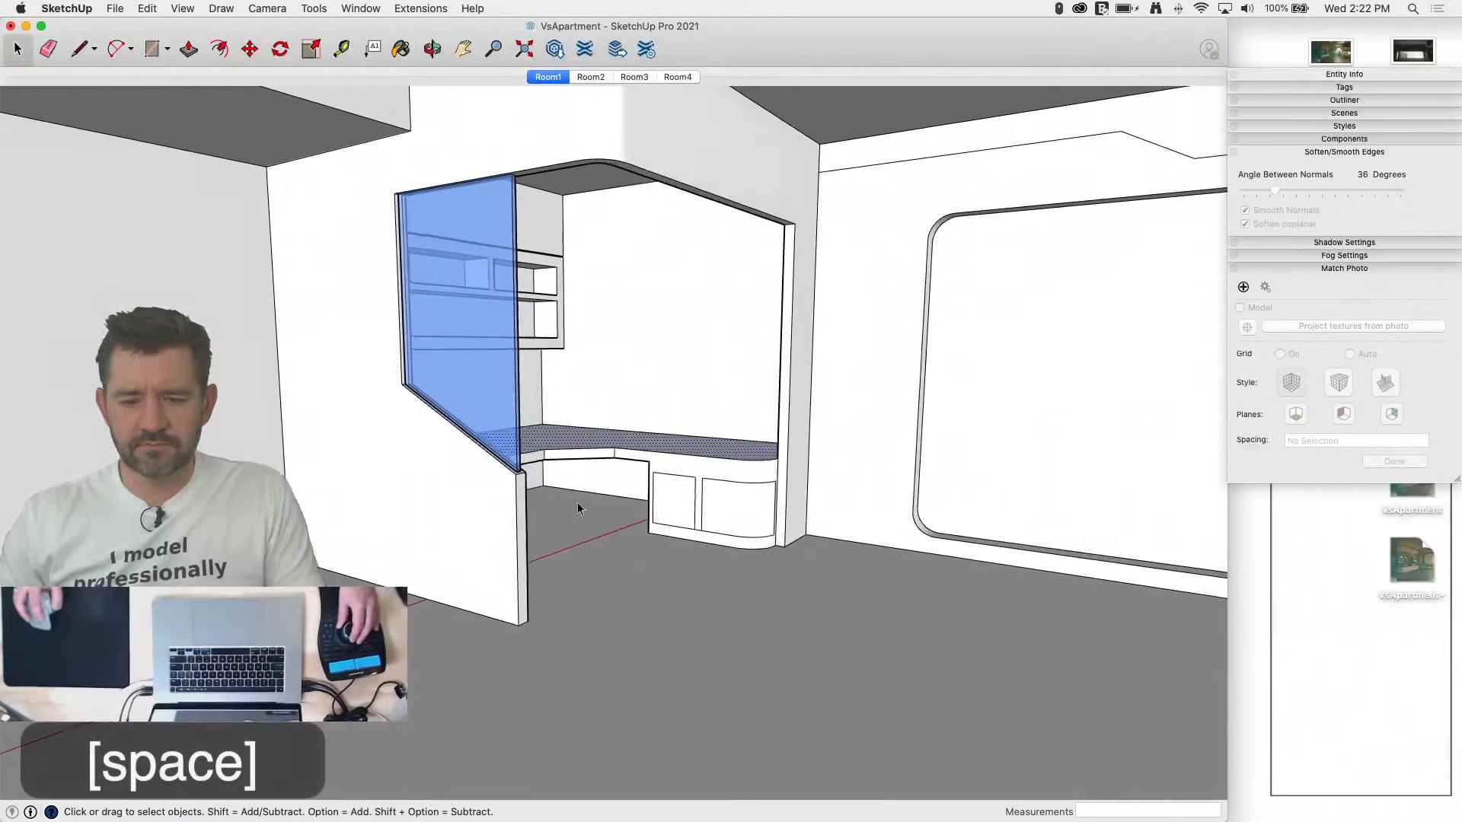
click(588, 512)
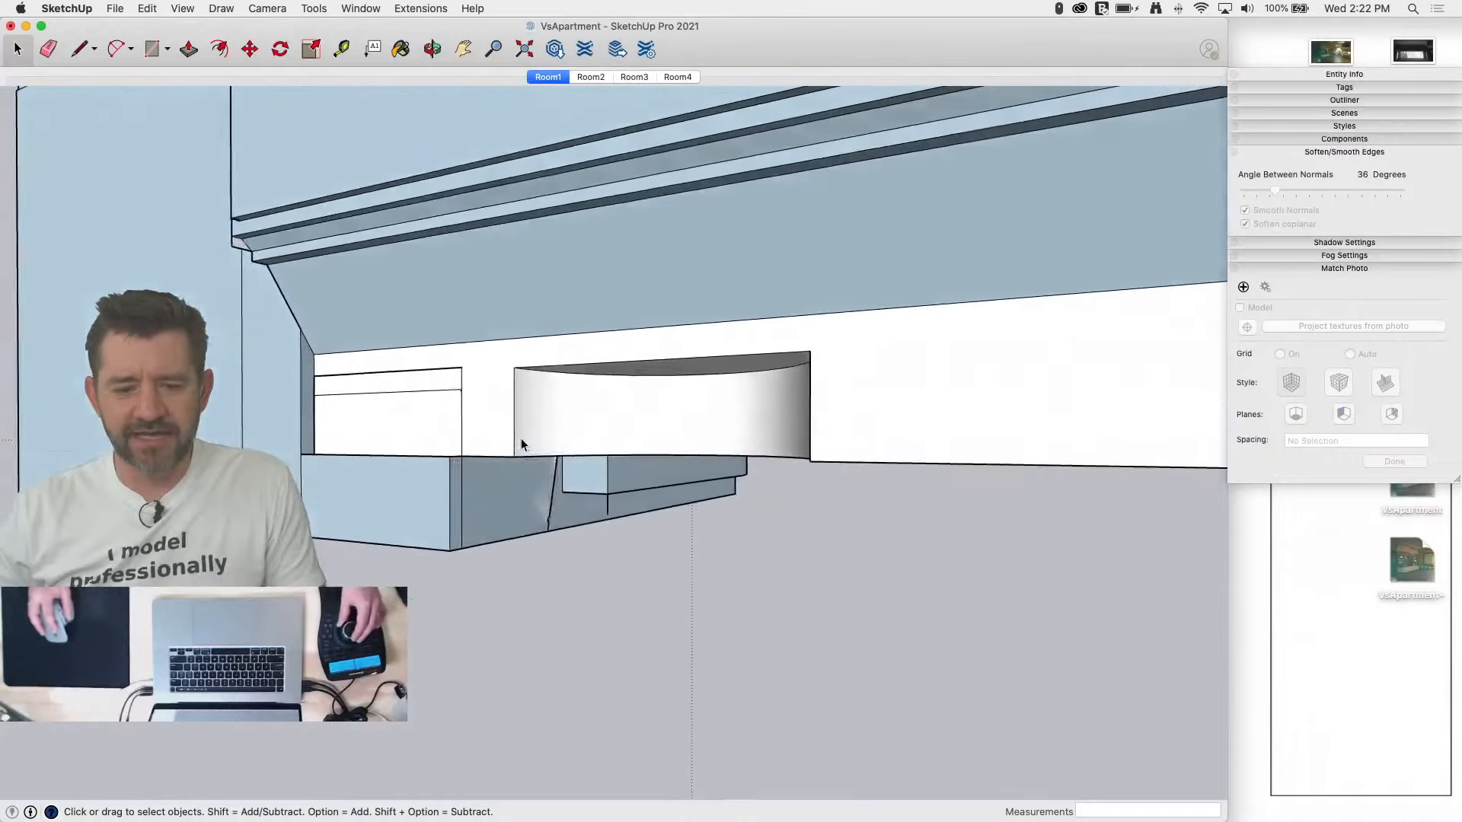
Step: Erase the stray edges at the sofa's end and the recessed floor corner from beneath the room
key(e)
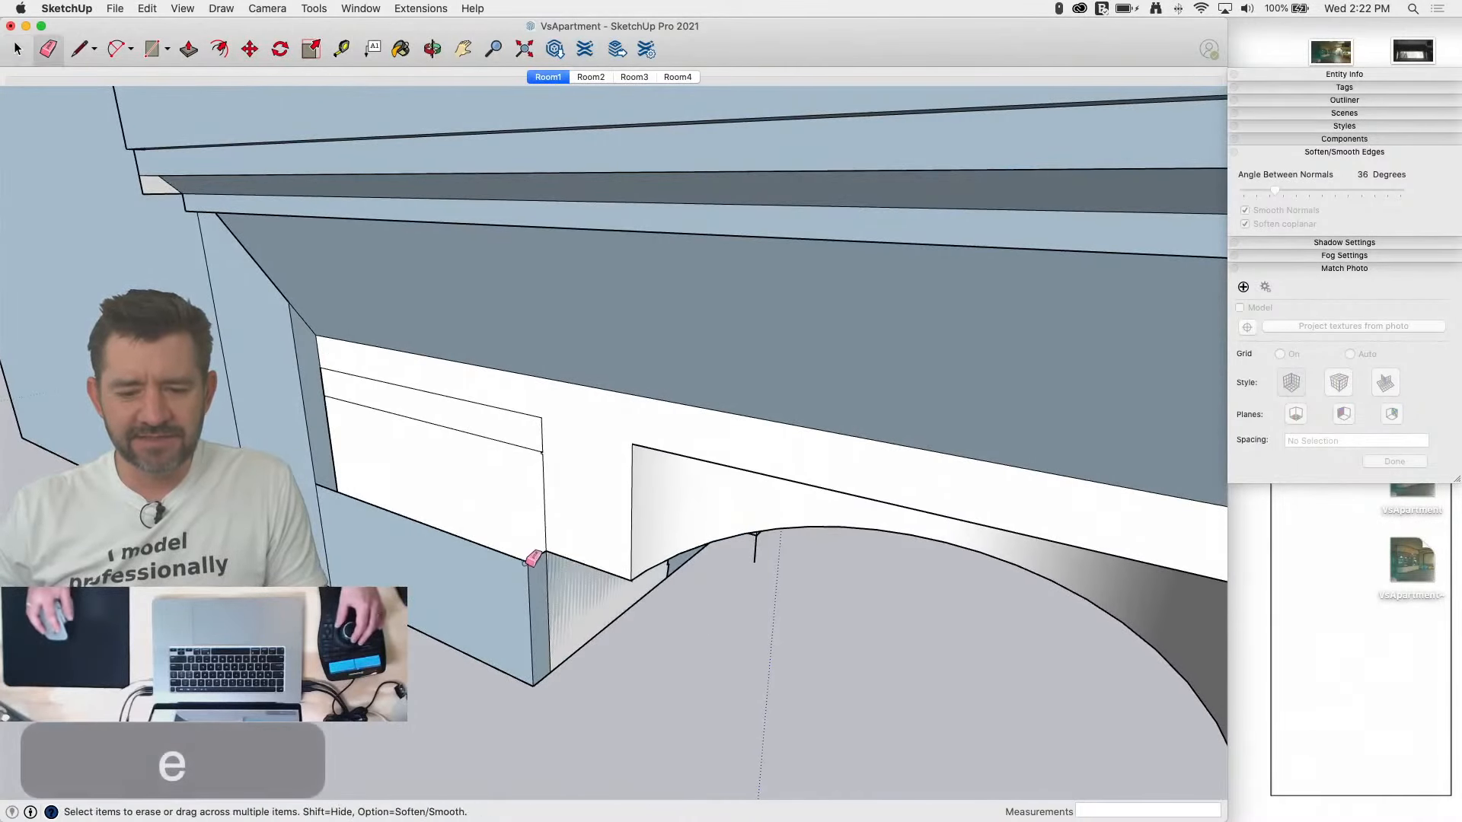
click(533, 560)
click(534, 673)
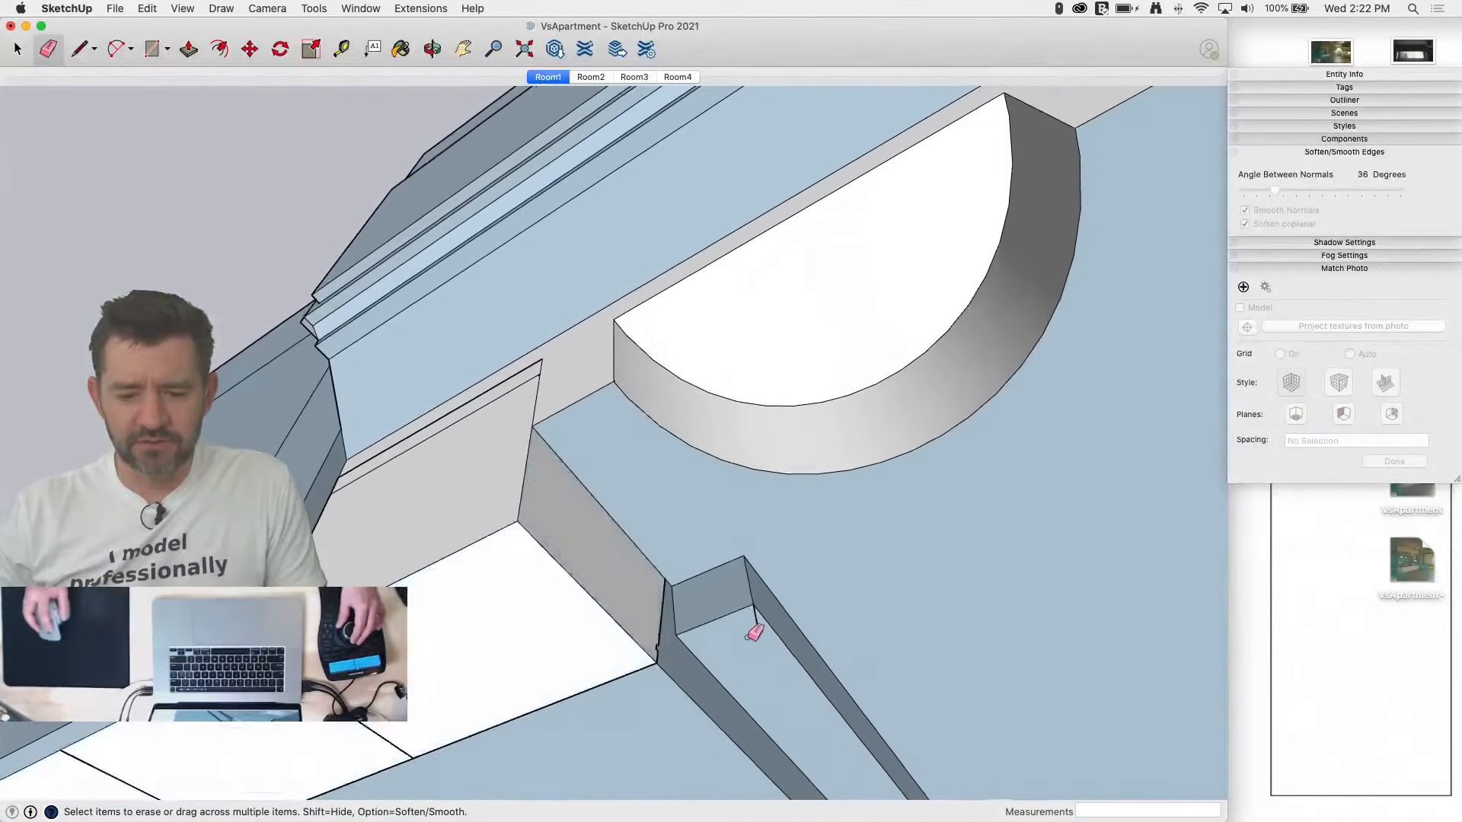
click(765, 628)
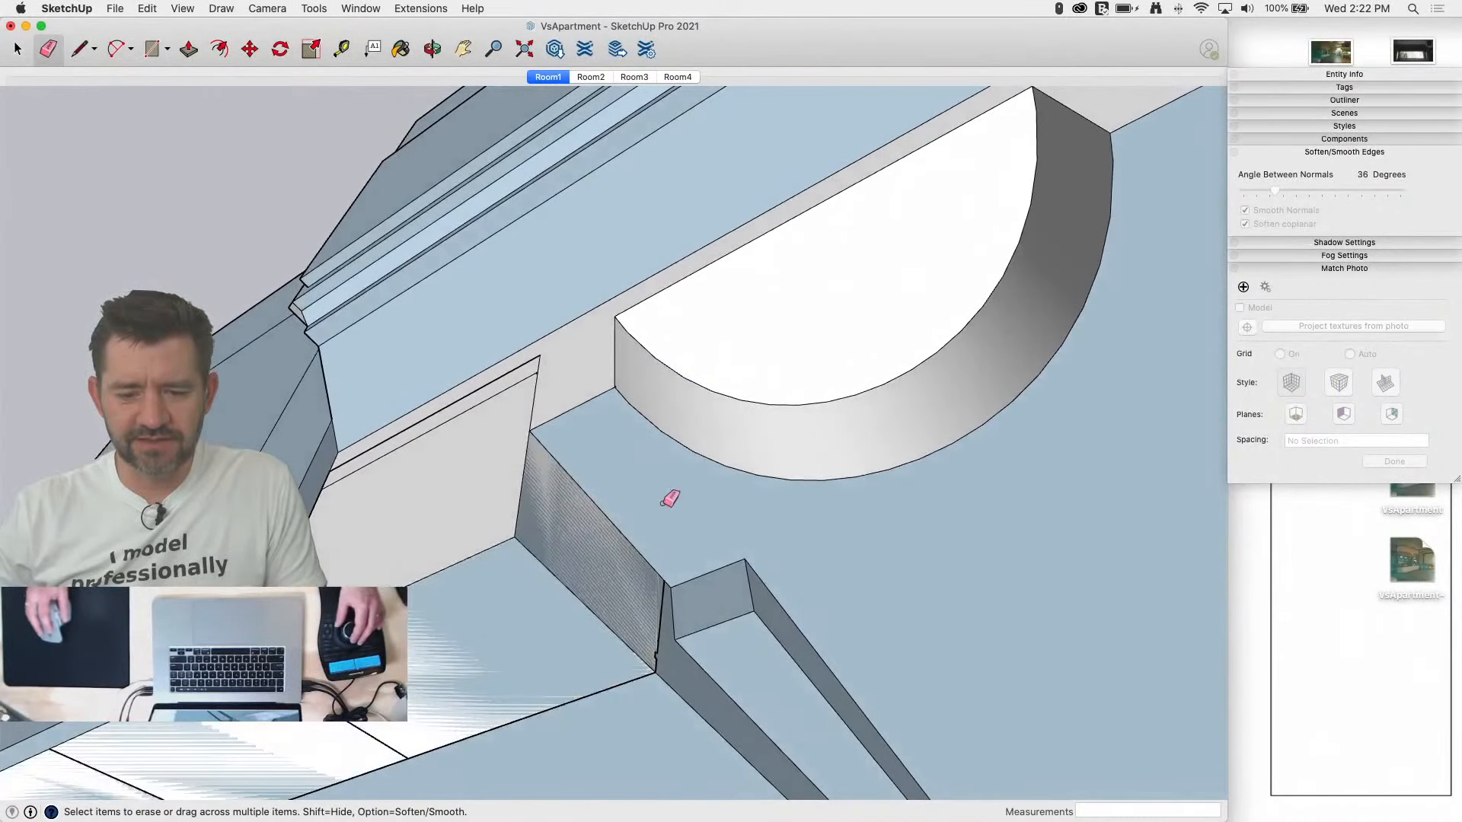
Step: Try to orient the connected faces to match the floor face beside the half-round planter
right_click(667, 501)
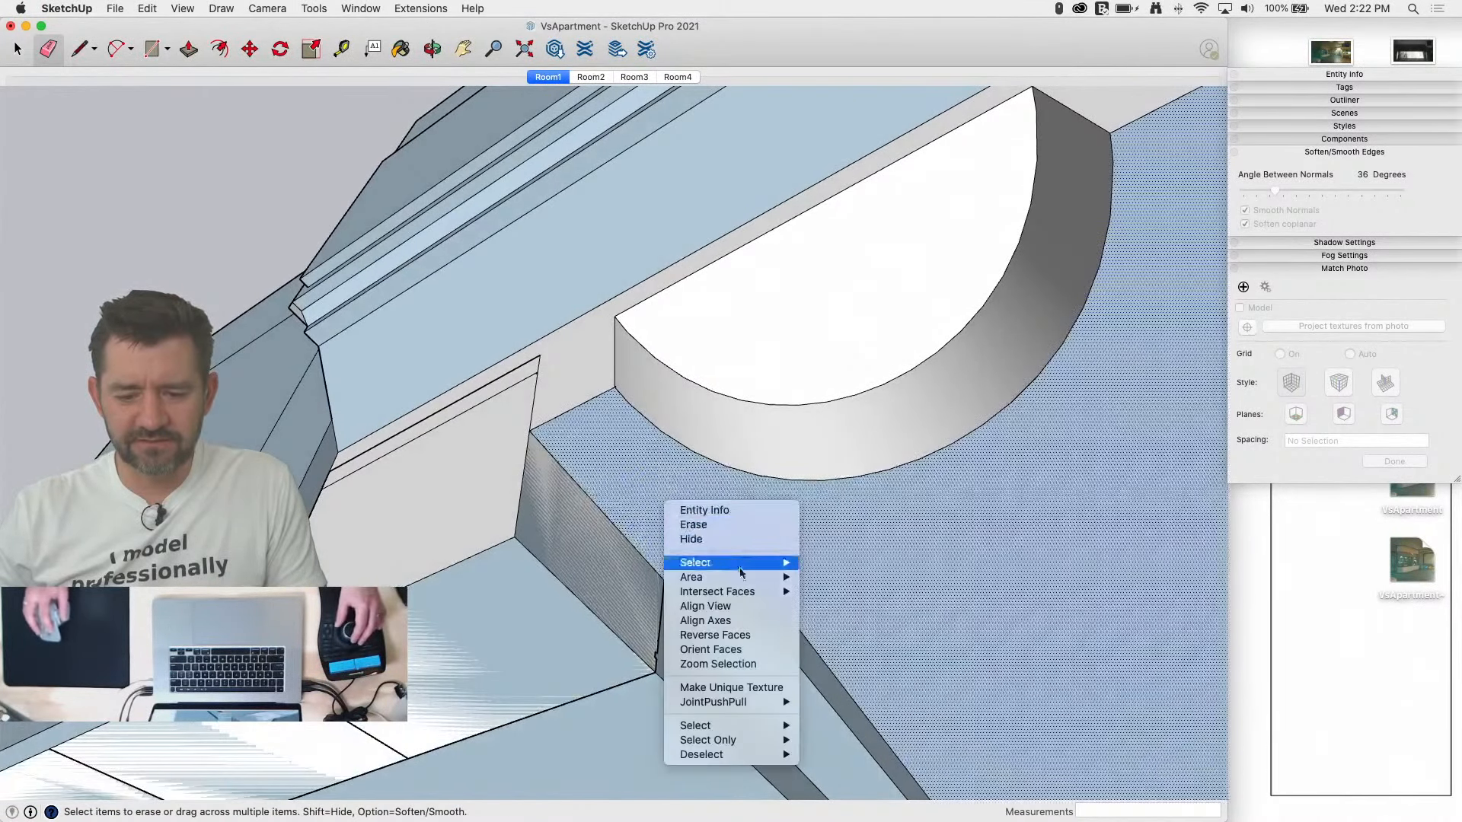
click(737, 653)
key(super+z)
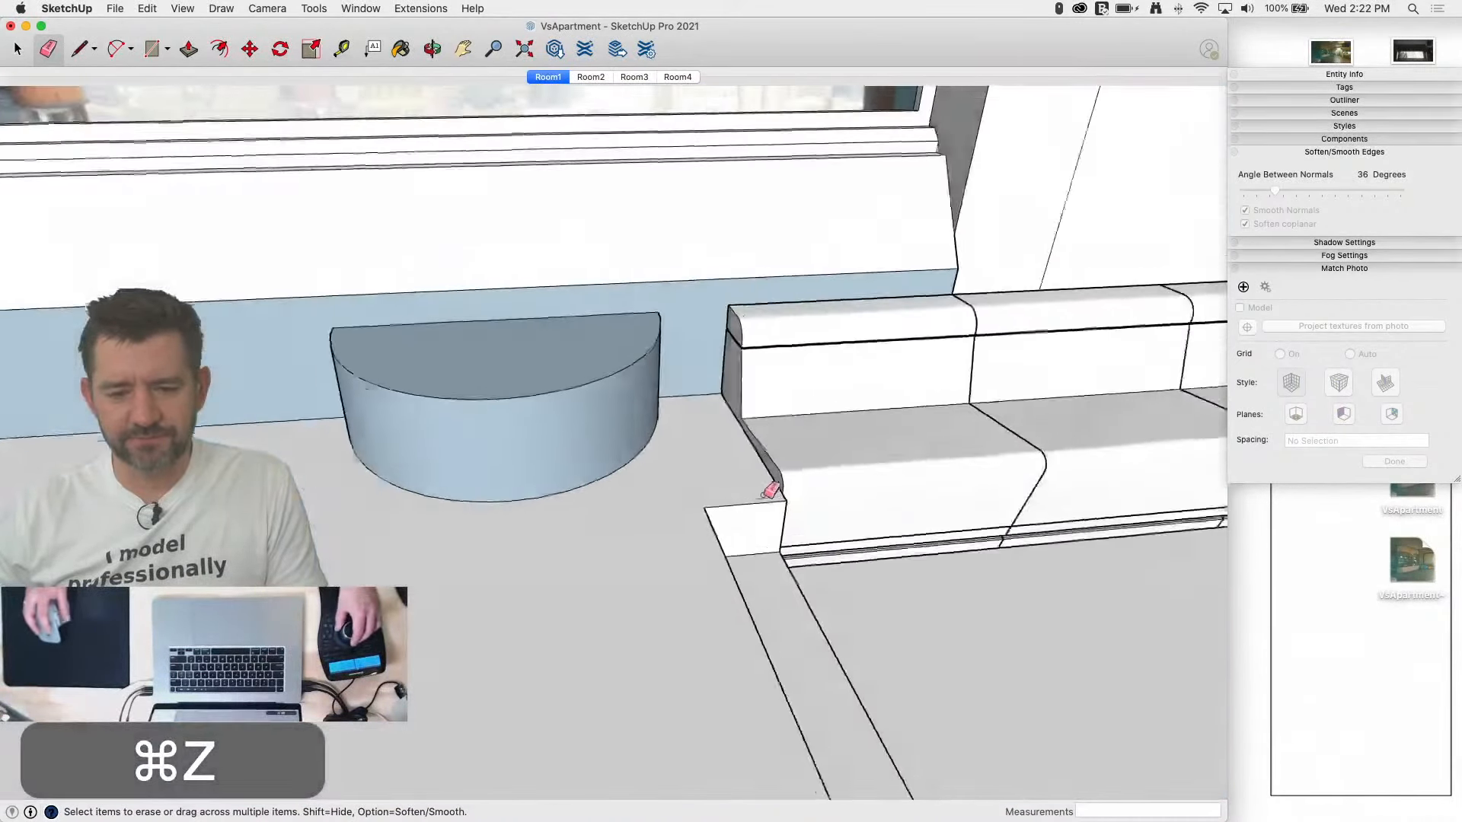
Step: Reverse the faces of the half-round planter and the low wall strip behind it
key(space)
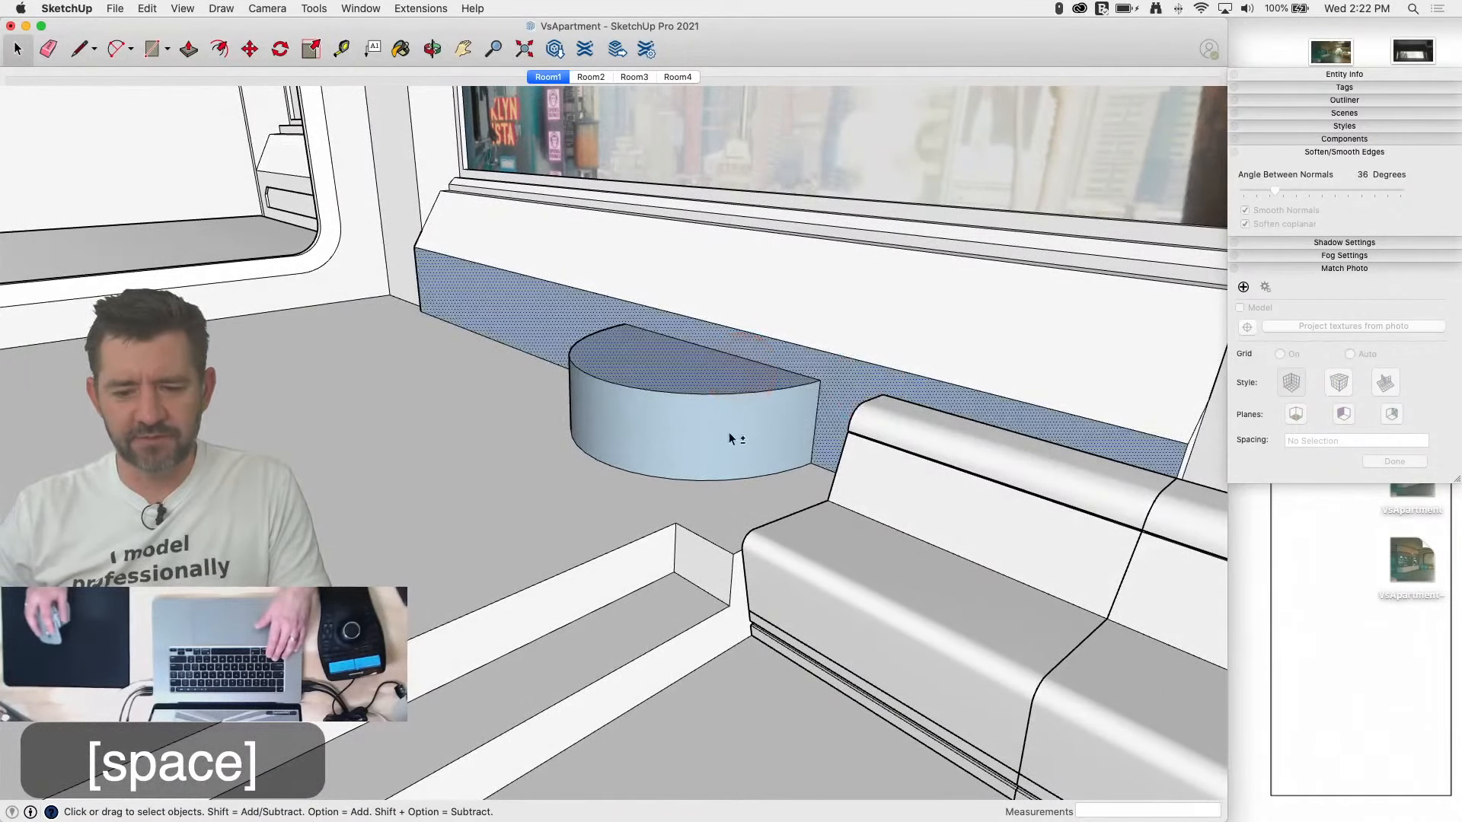
right_click(730, 434)
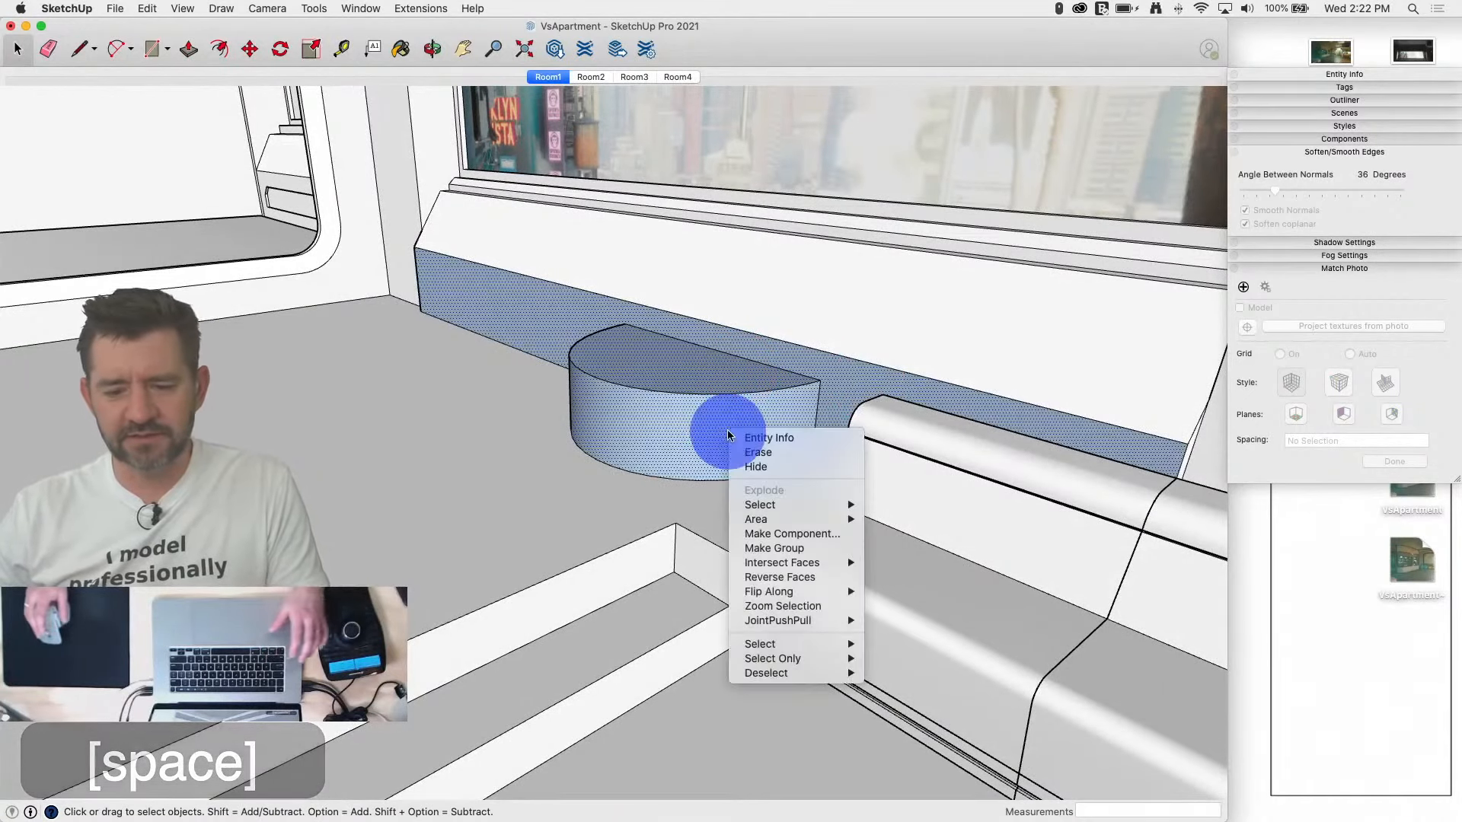
click(800, 577)
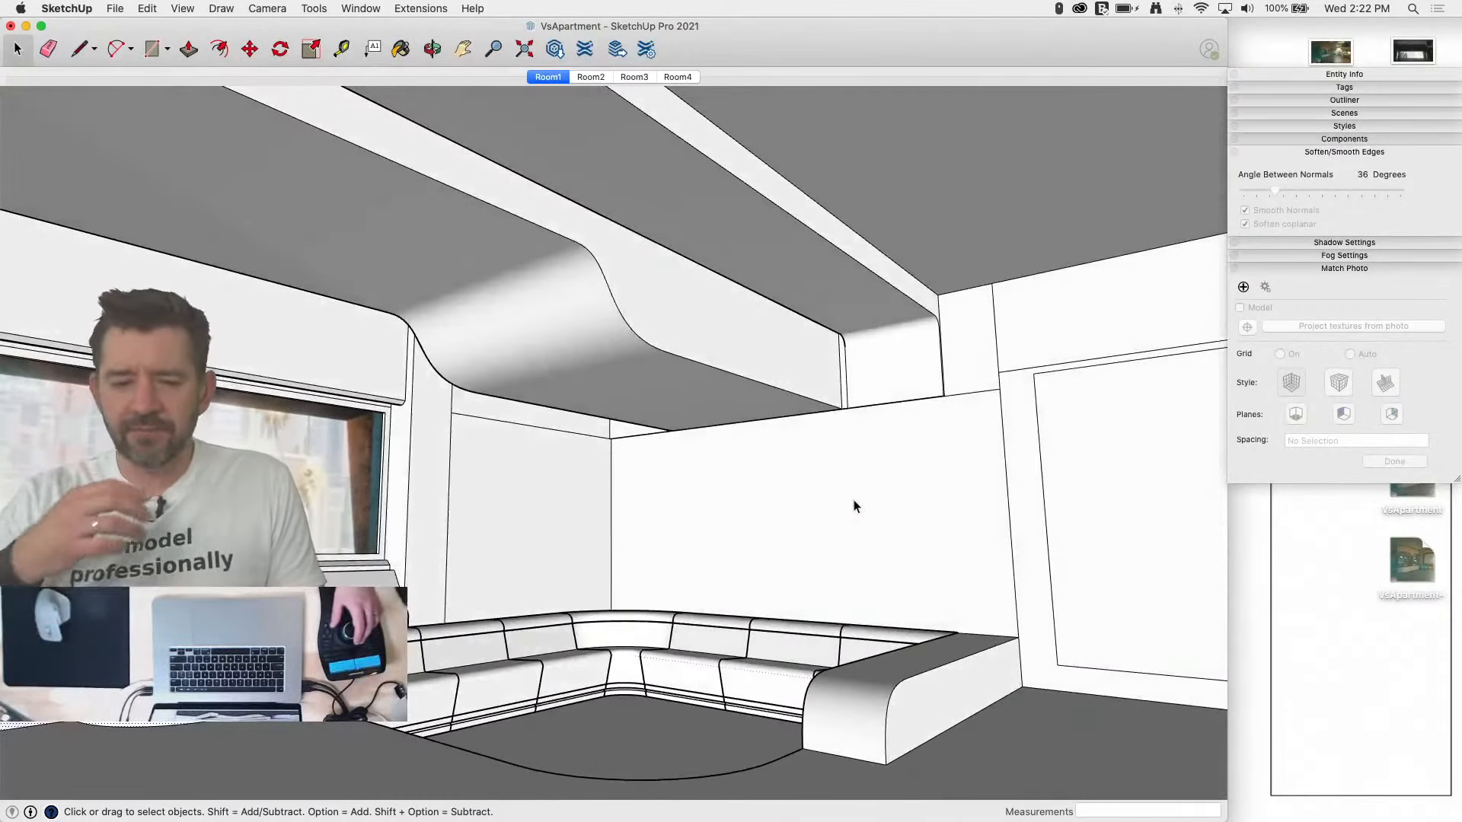
Step: Show the Room2 scene and draw a line about 5' 11" long across the ceiling drop's underside, parallel to the green axis
click(592, 76)
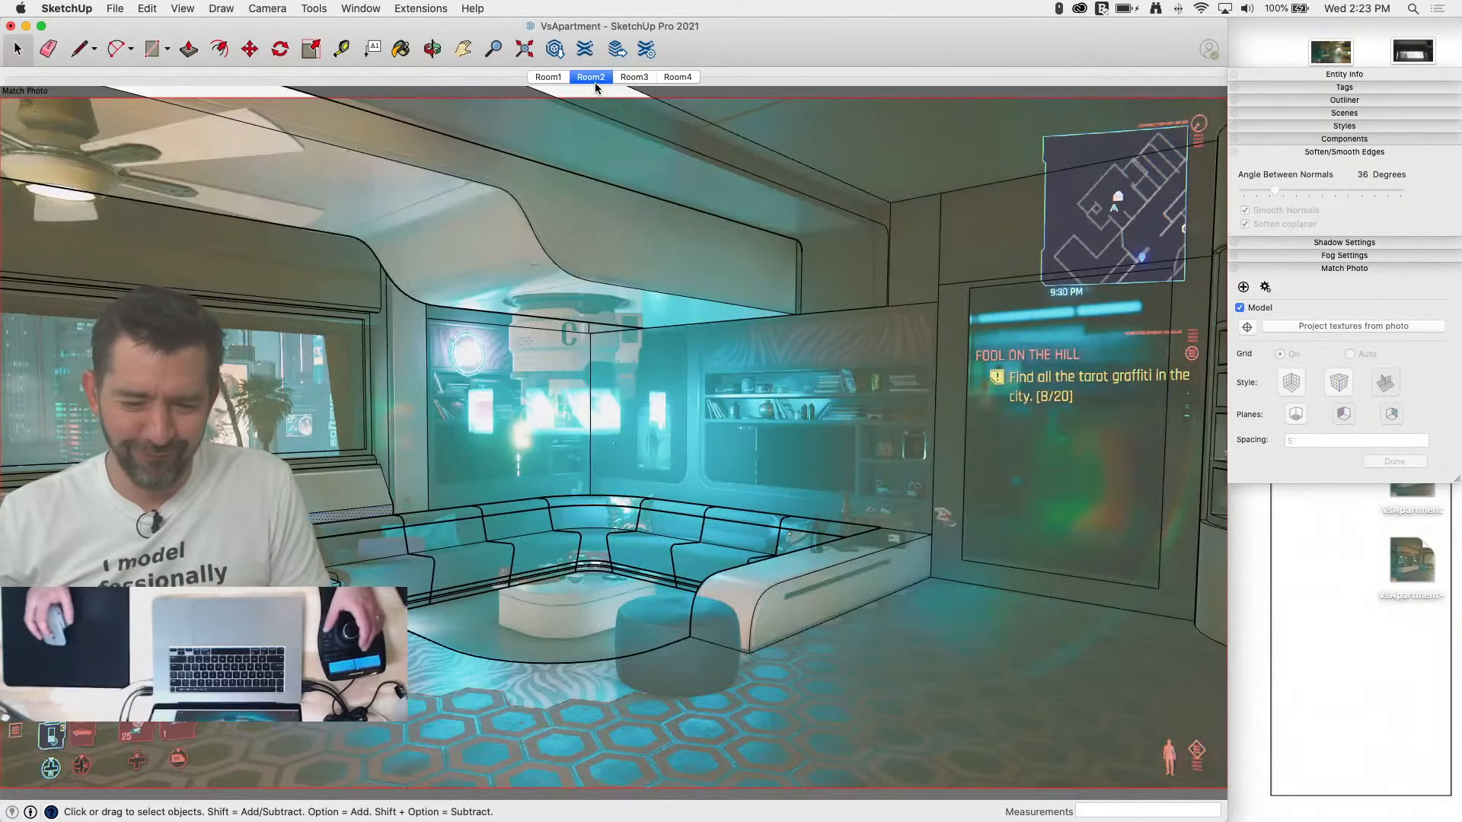
scroll(562, 301, up, 10)
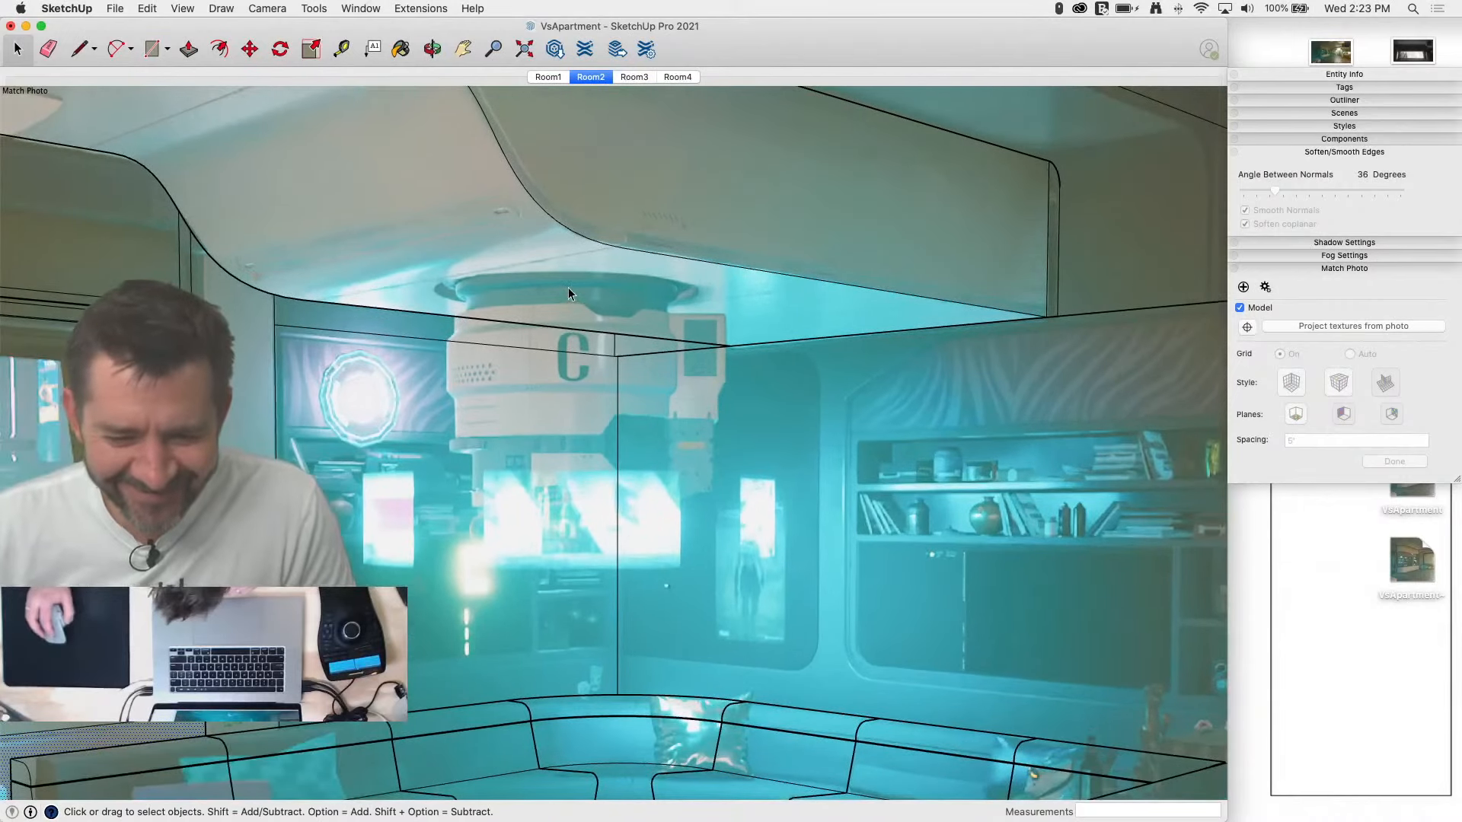
key(l)
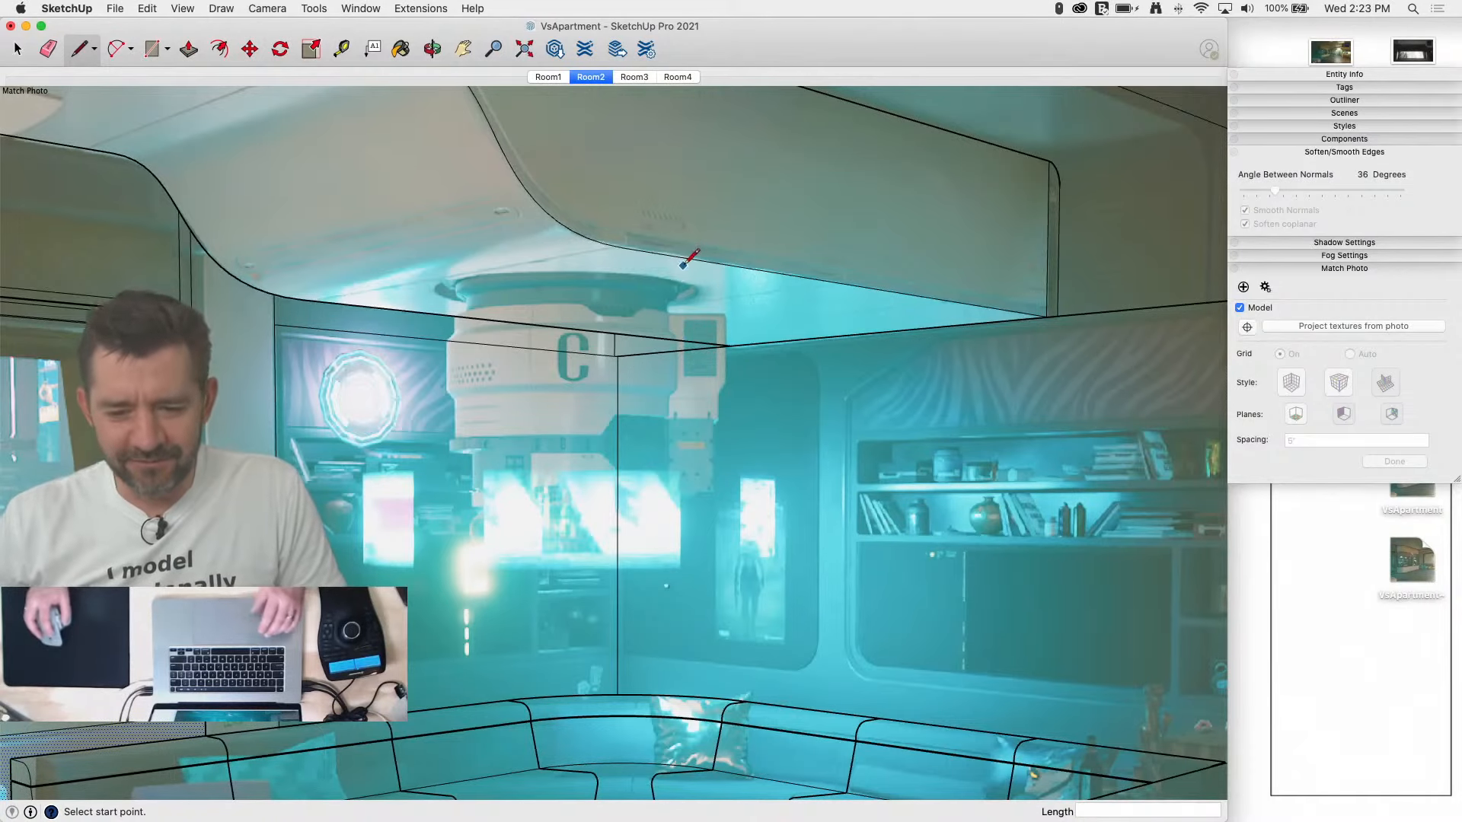
click(722, 263)
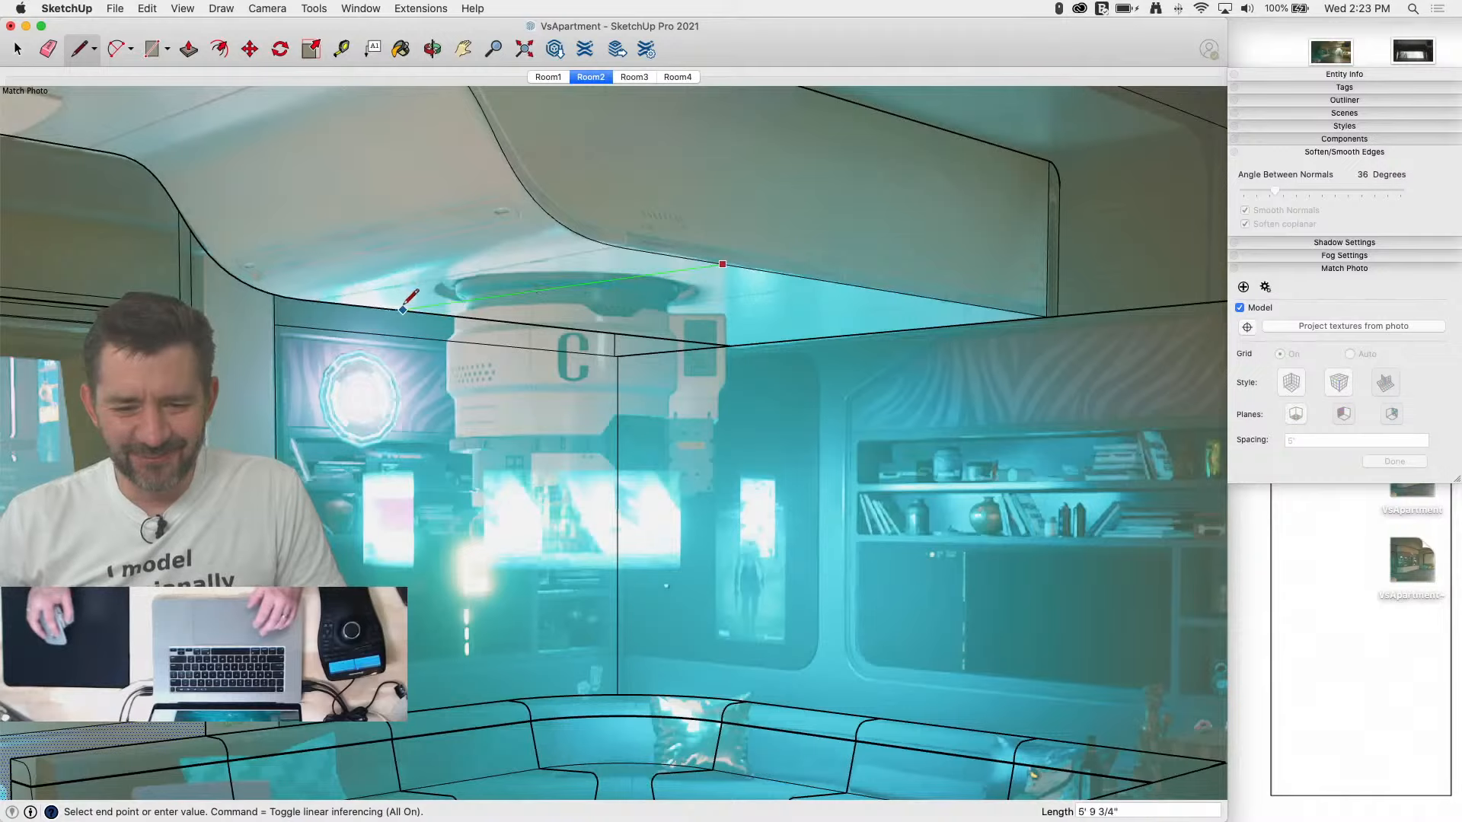
click(404, 306)
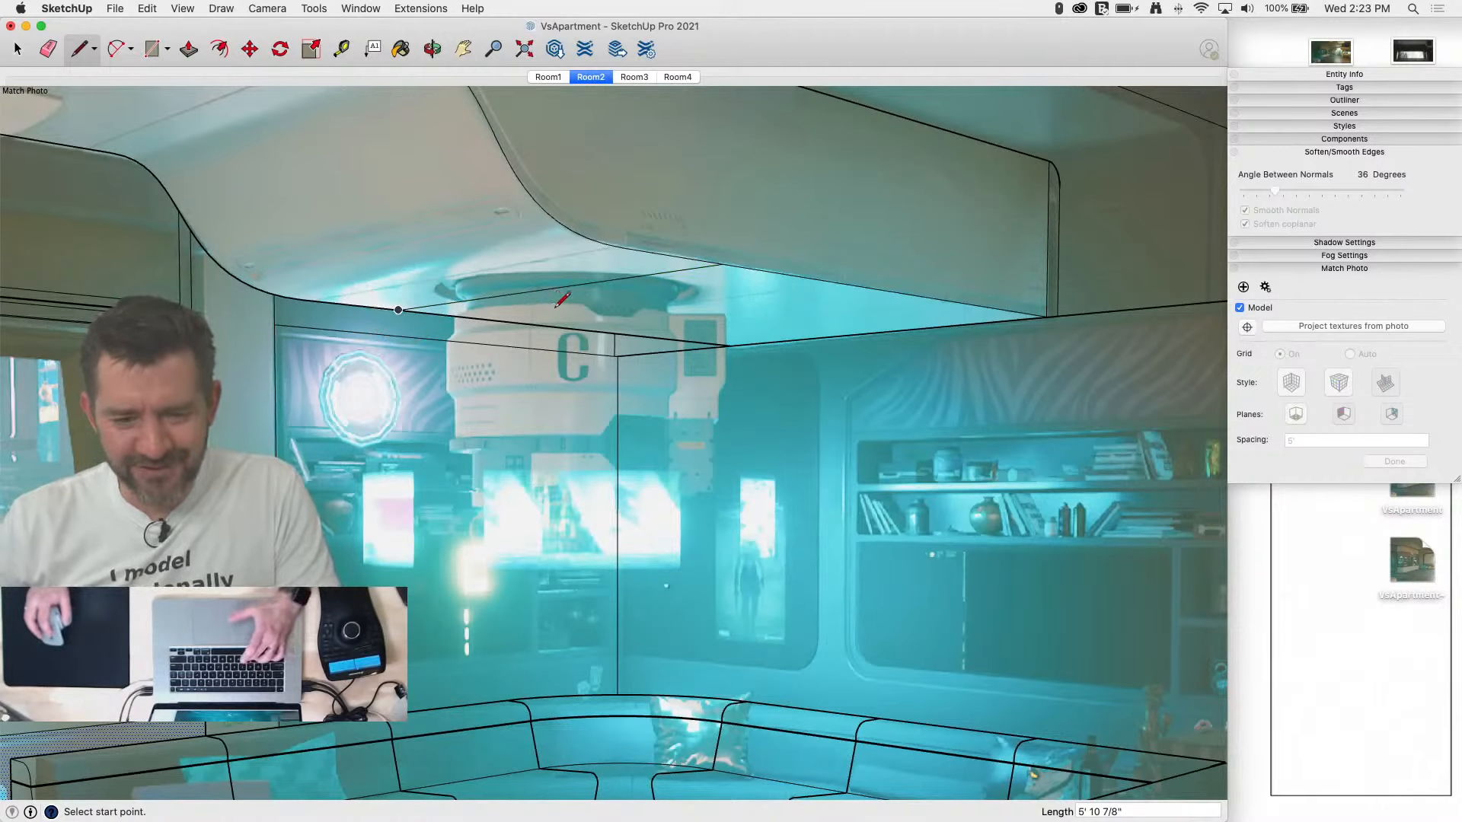
Step: Try to draw a horizontal circle with a radius of about 1' 10" on the ceiling line's midpoint
key(c)
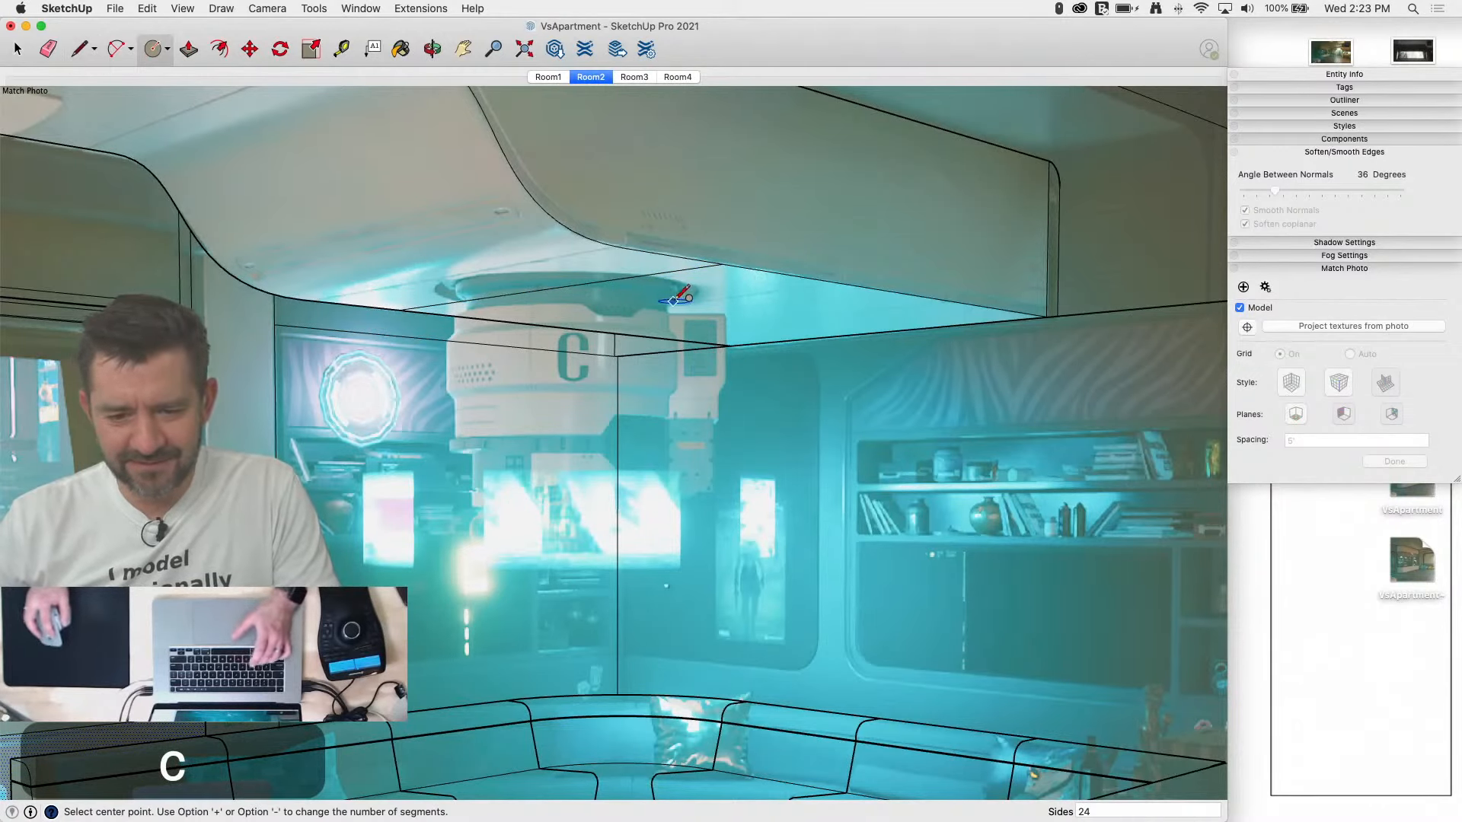
key(Up)
click(542, 290)
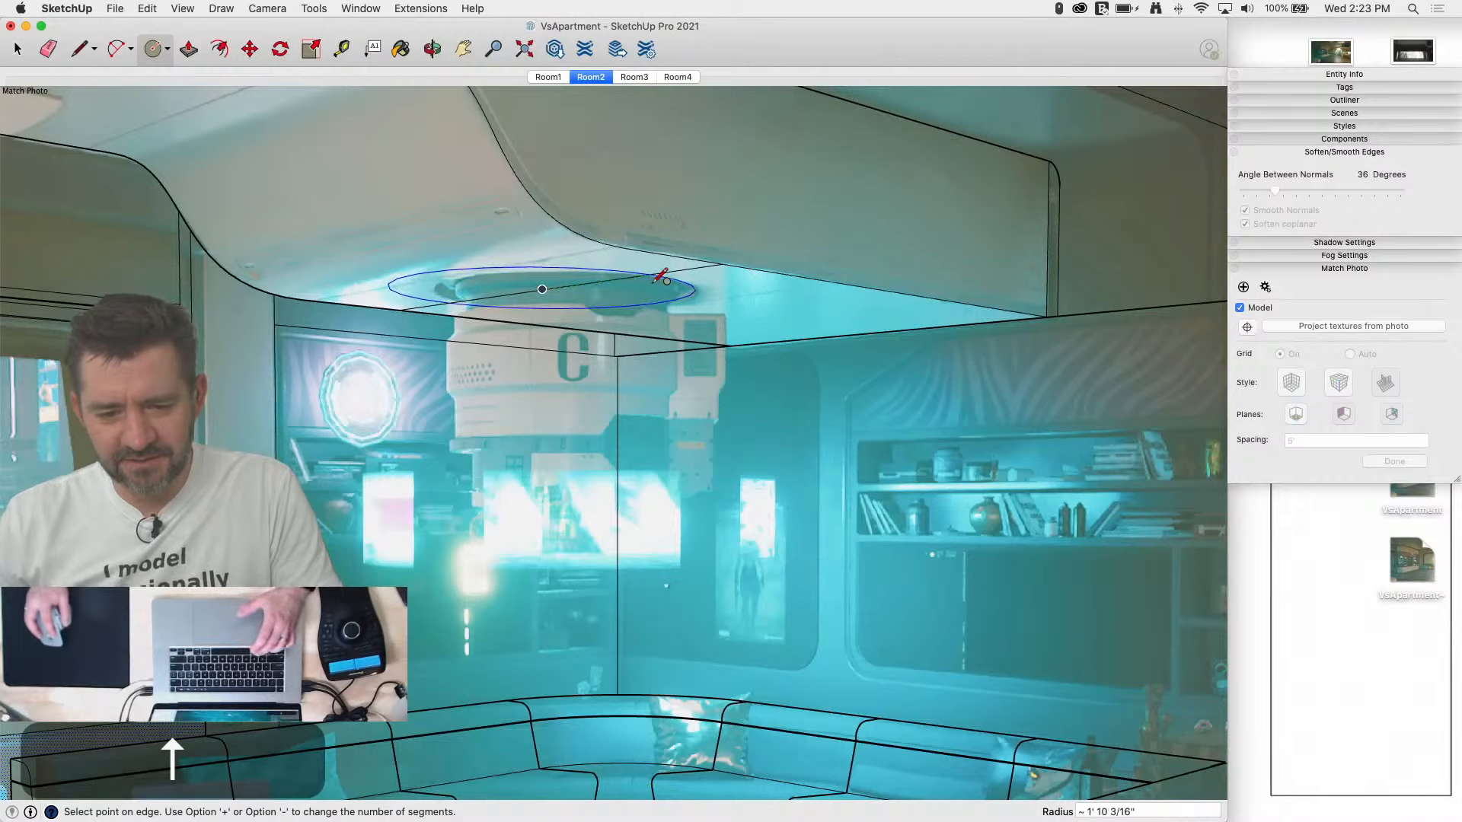
click(652, 277)
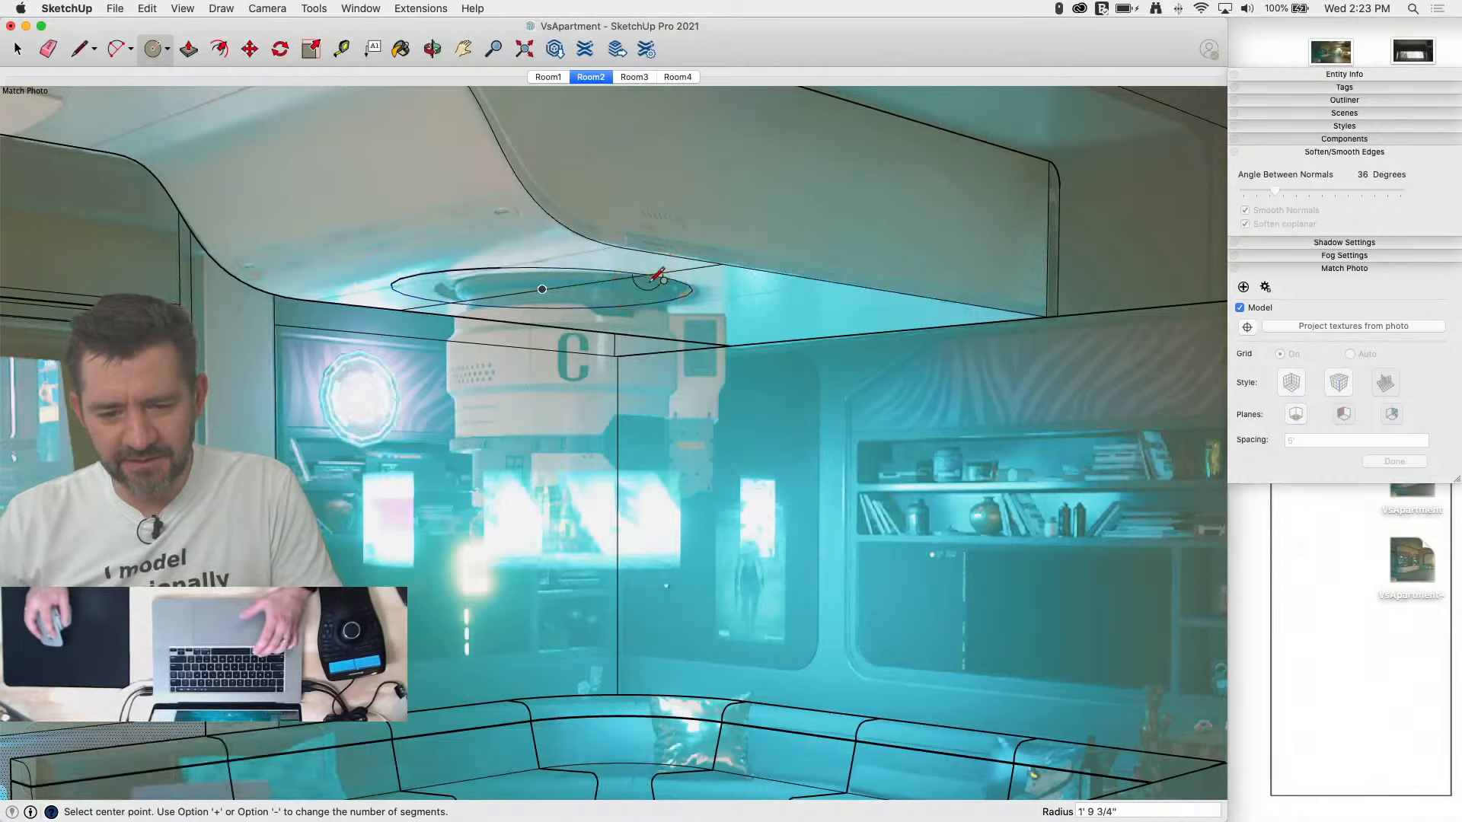
key(space)
key(super+z)
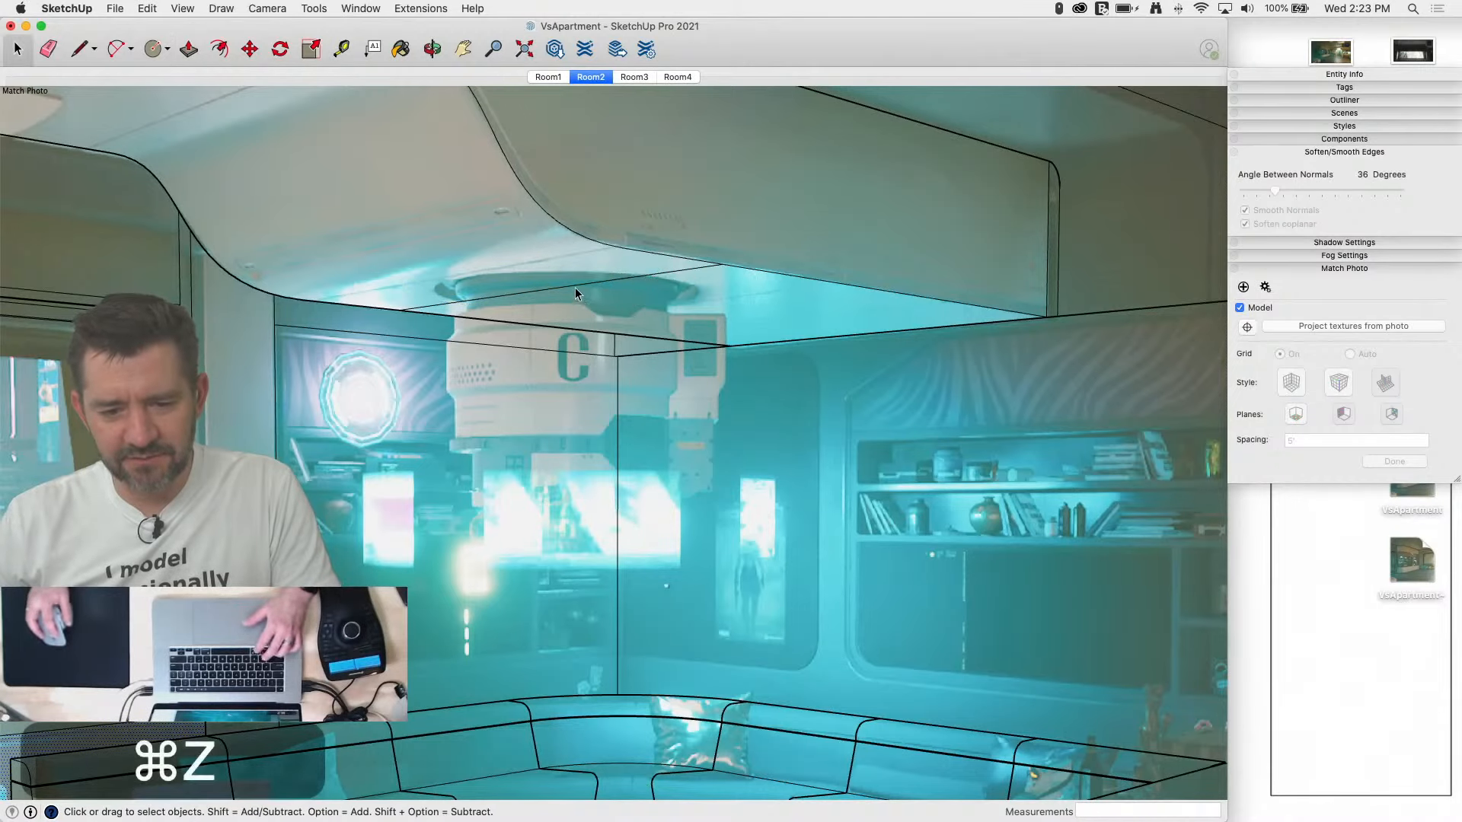
Step: Move the ceiling line along the drop's edge toward the room corner above the sofa
click(575, 287)
key(m)
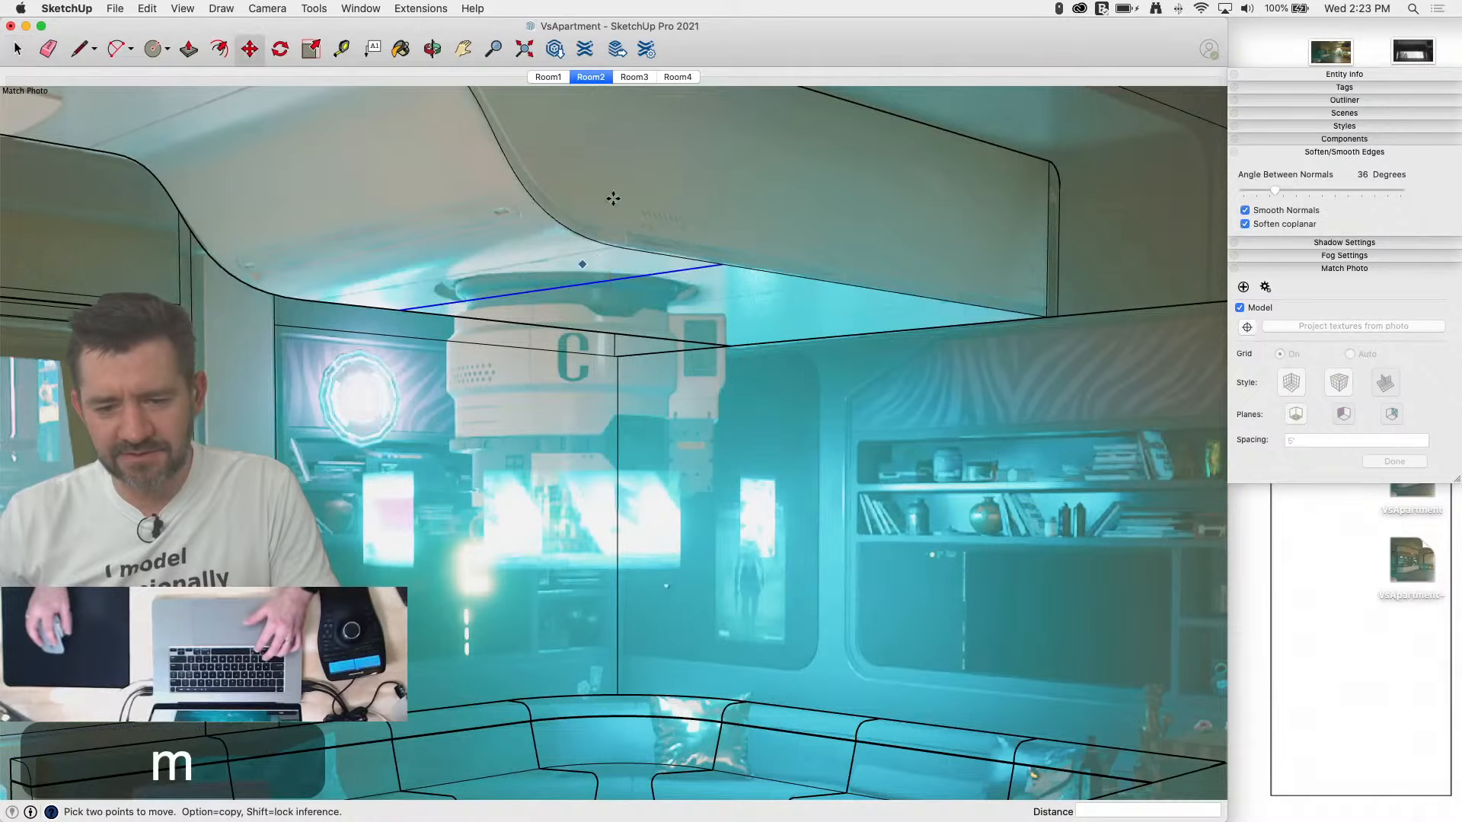
click(718, 262)
click(850, 294)
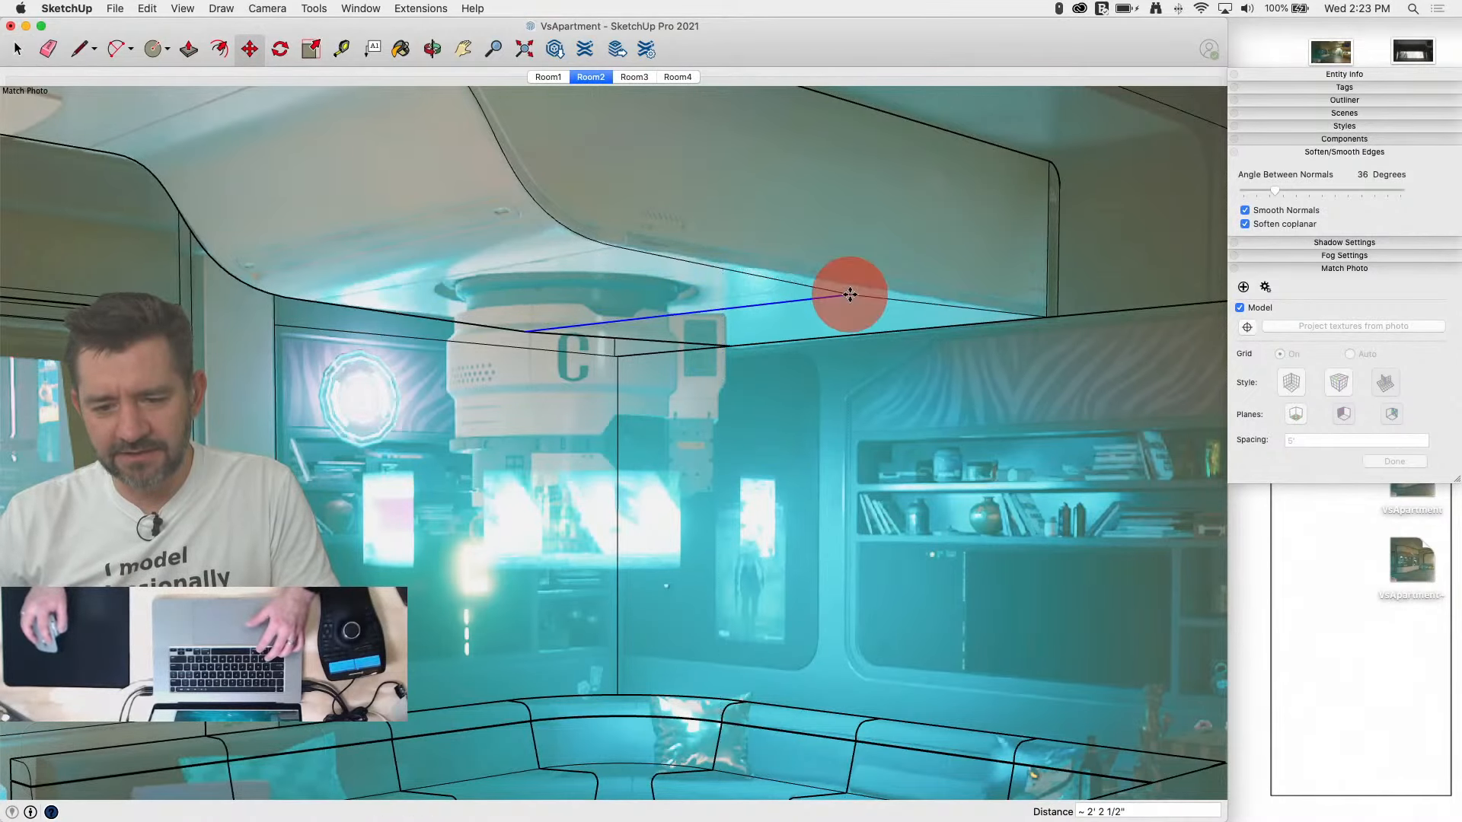
key(super+z)
click(724, 262)
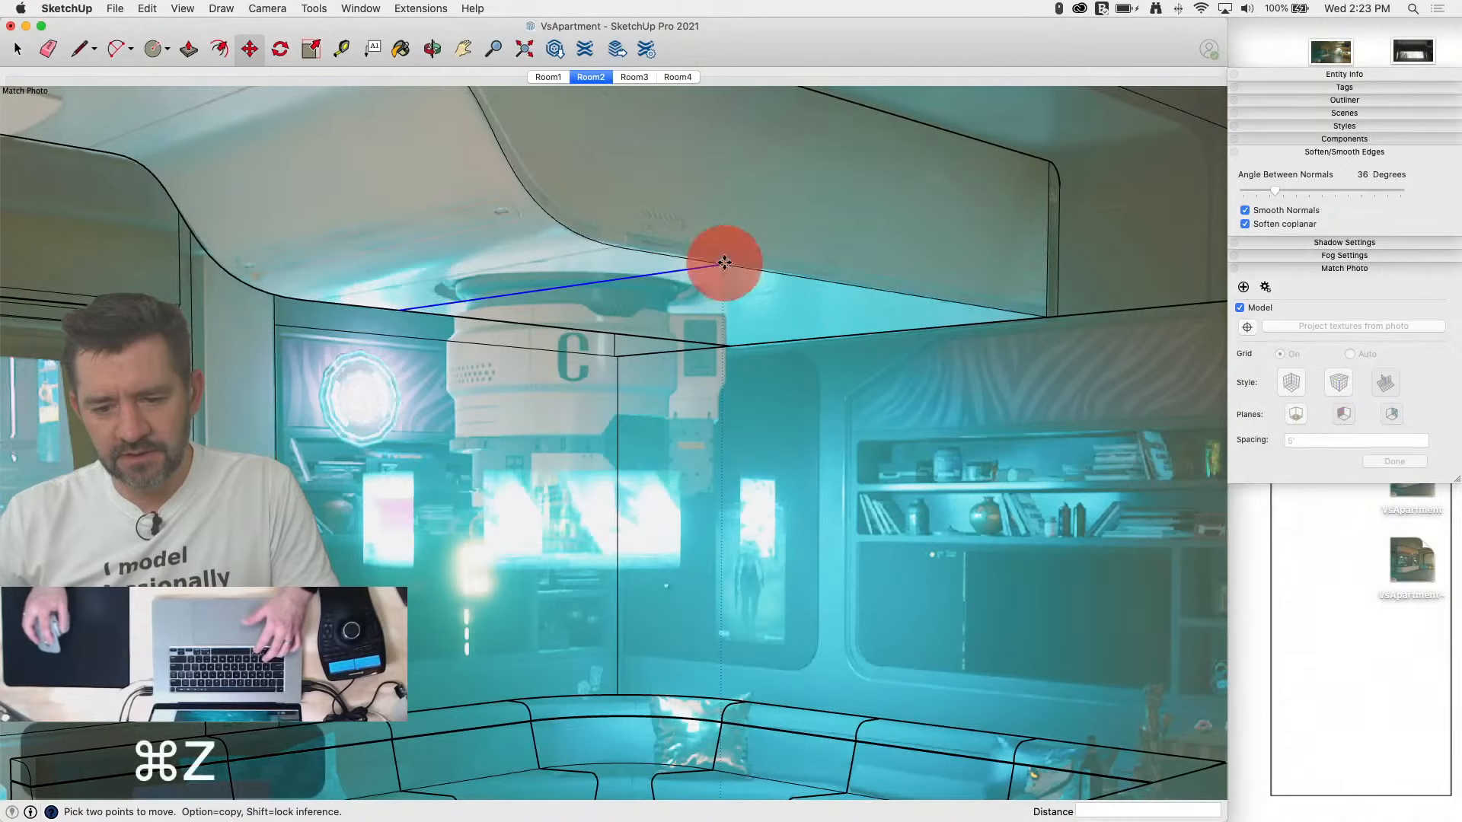
click(836, 280)
Step: Draw a horizontal circle centred on the moved ceiling line's midpoint
key(c)
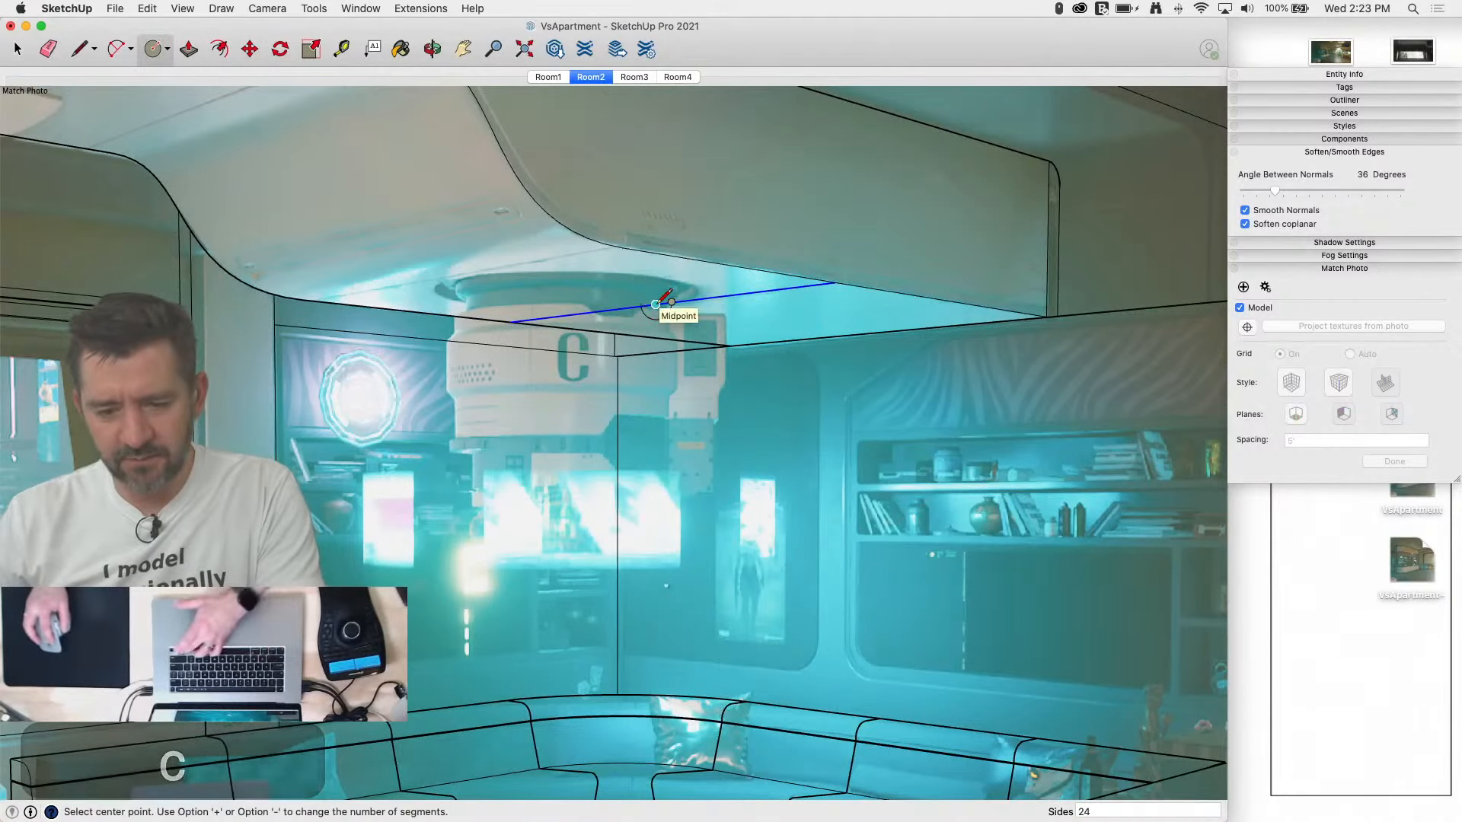
key(Up)
click(655, 304)
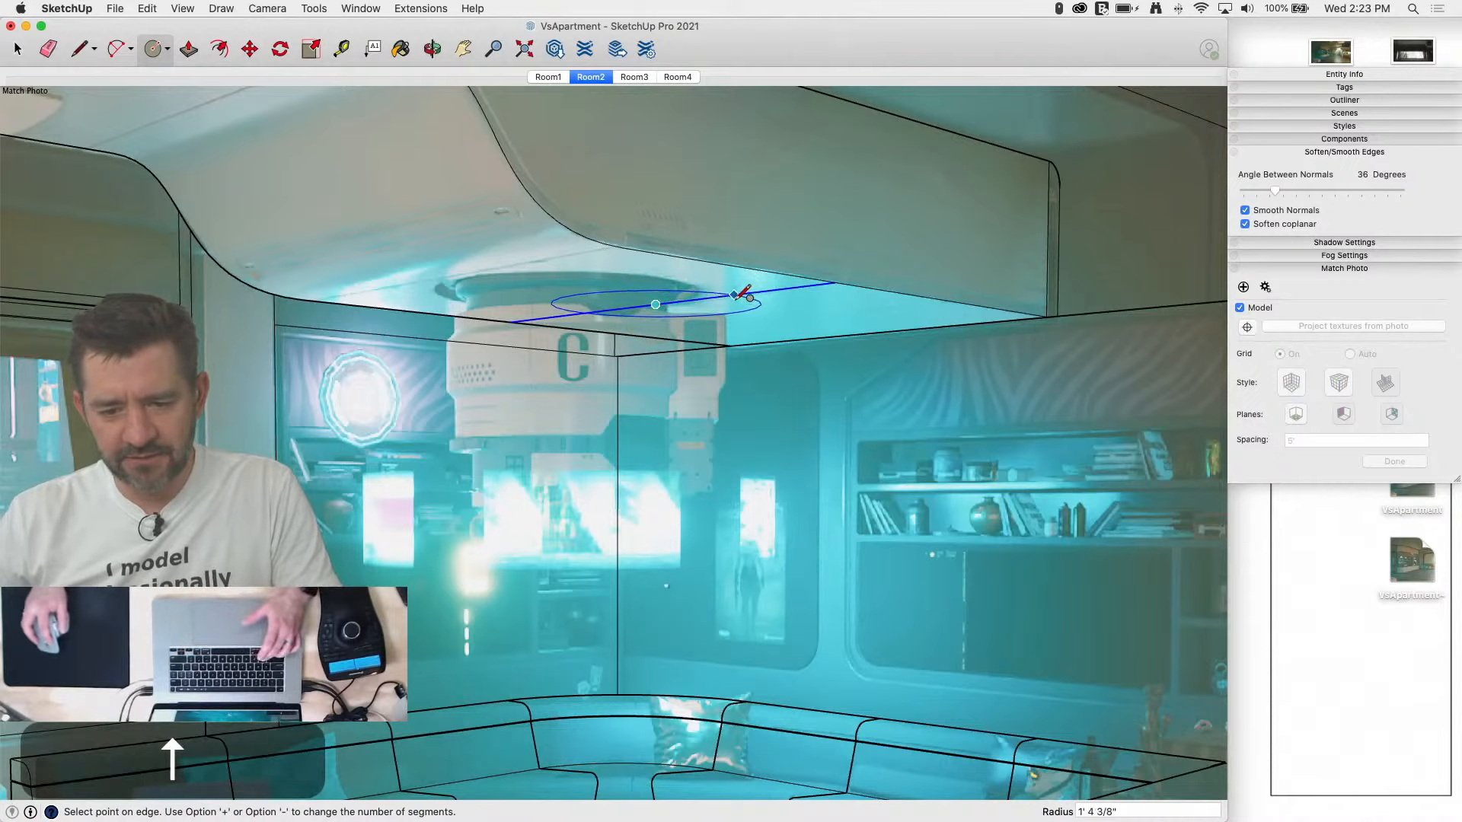
click(771, 299)
Step: Erase the line segments inside and on both sides of the circle
key(e)
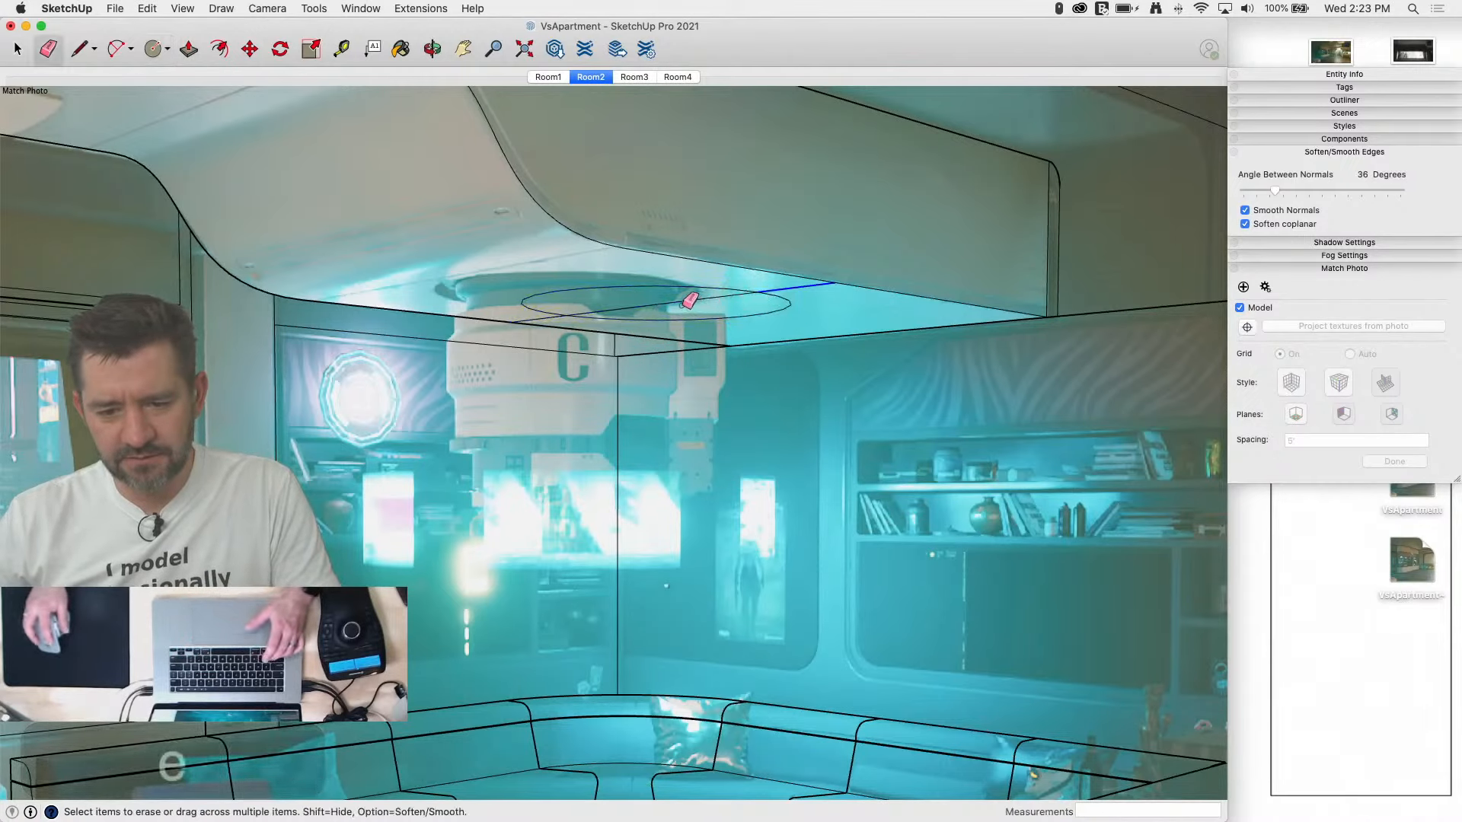
drag(689, 300, 687, 299)
click(546, 323)
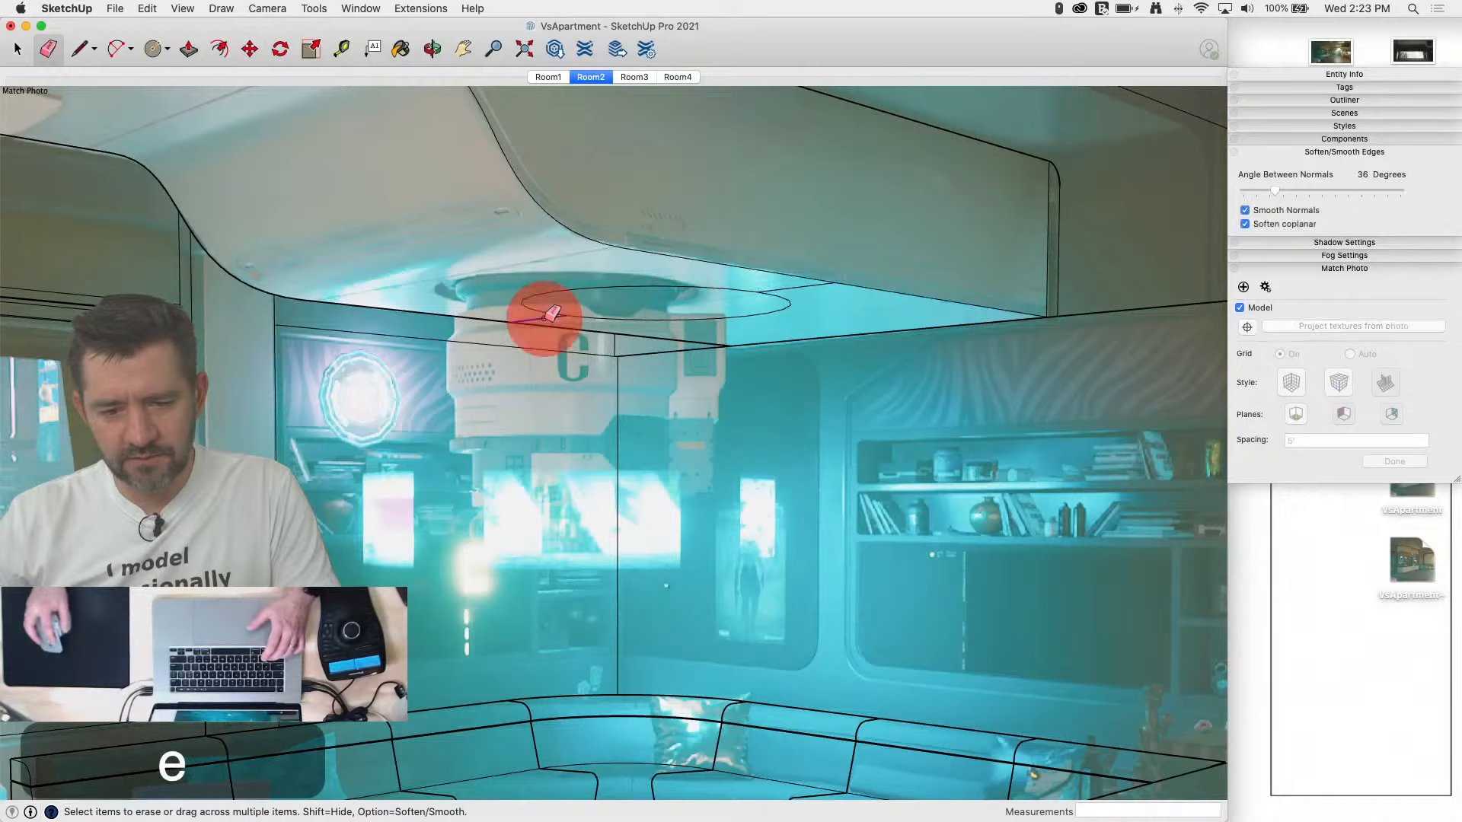
click(775, 290)
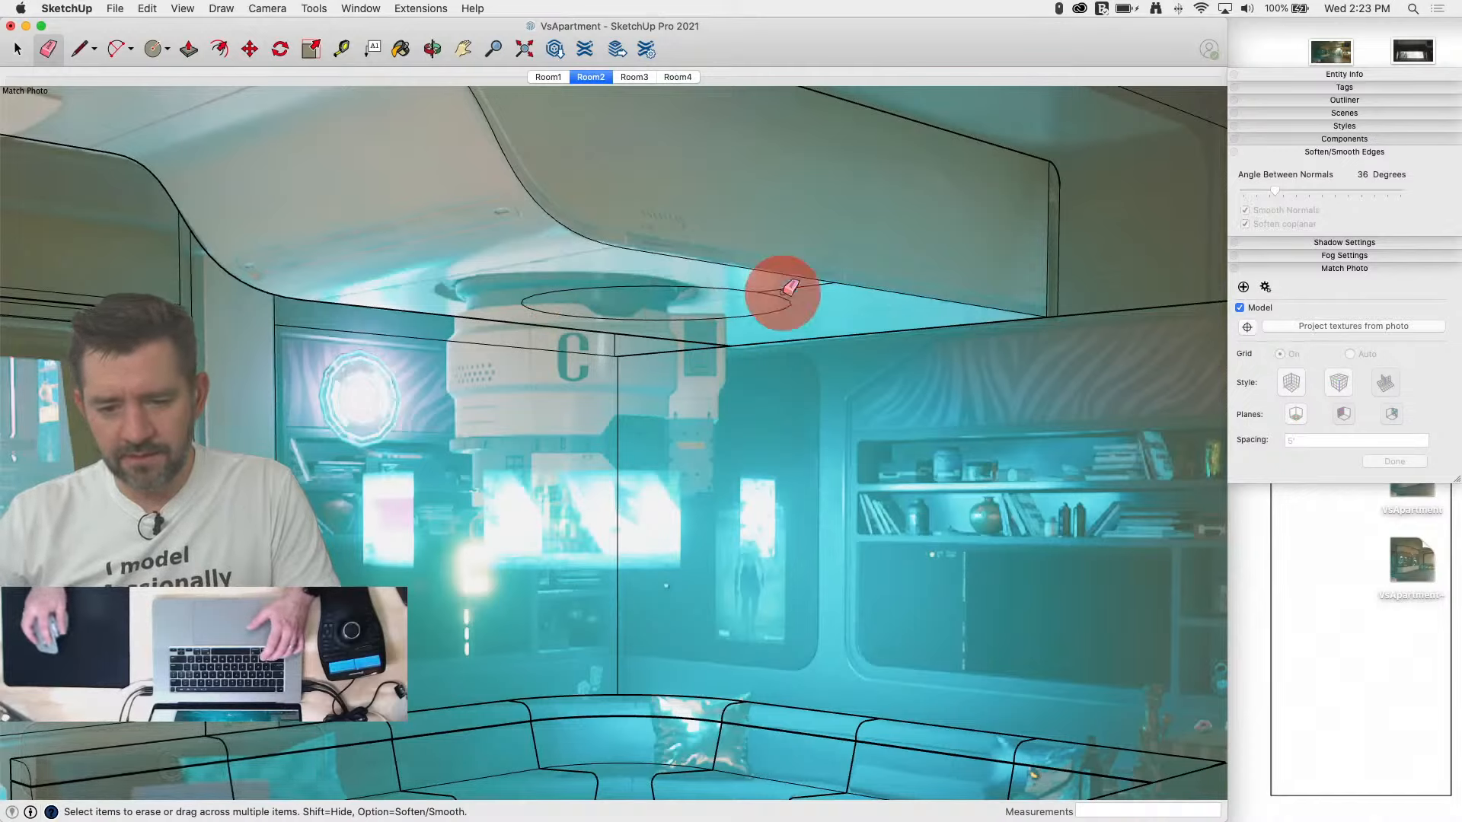
Step: Move the circular face about 1' 6" across the ceiling so it sits over the fixture in the photo
key(space)
click(697, 314)
key(m)
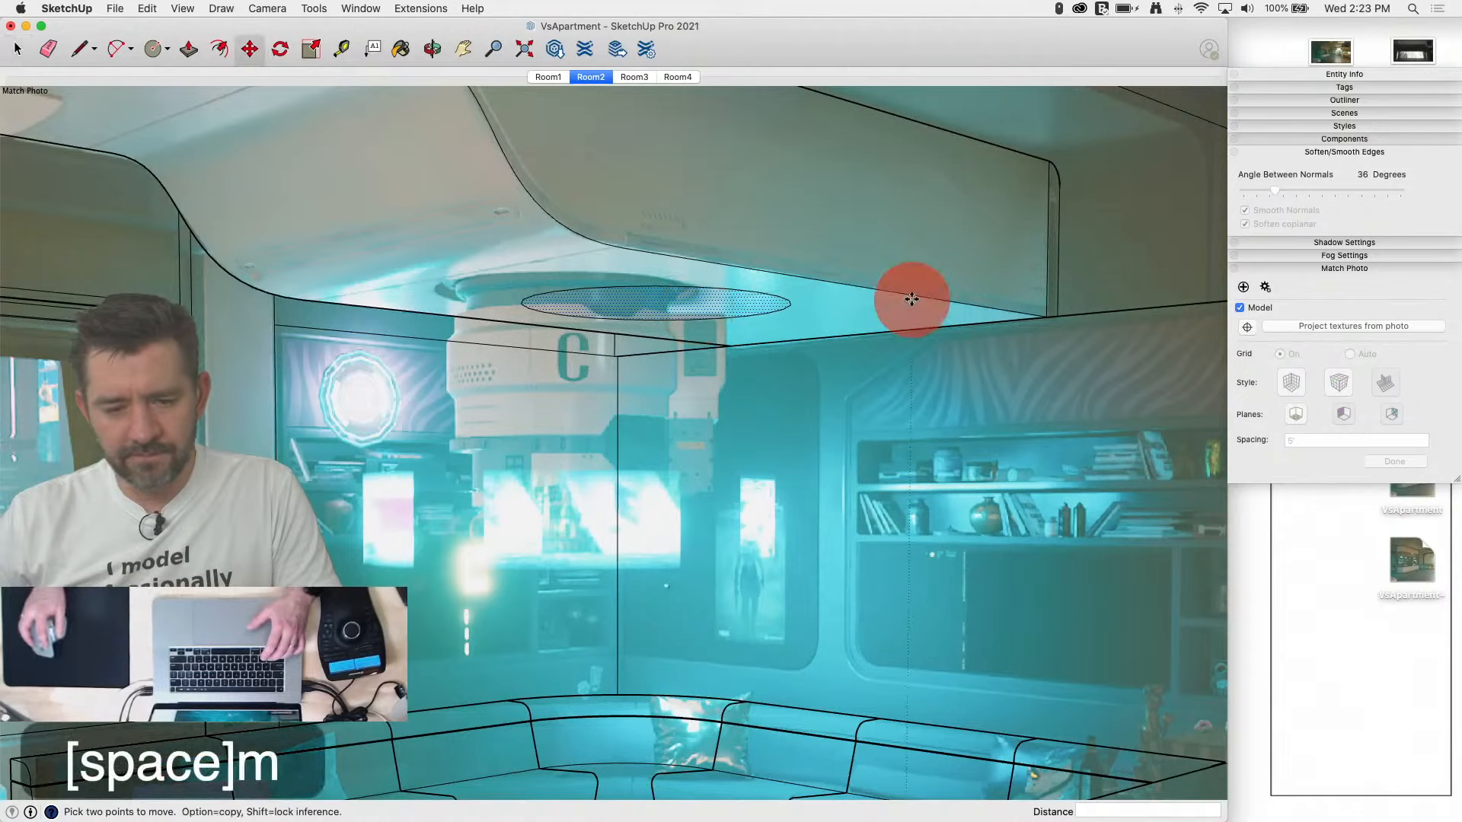
click(836, 281)
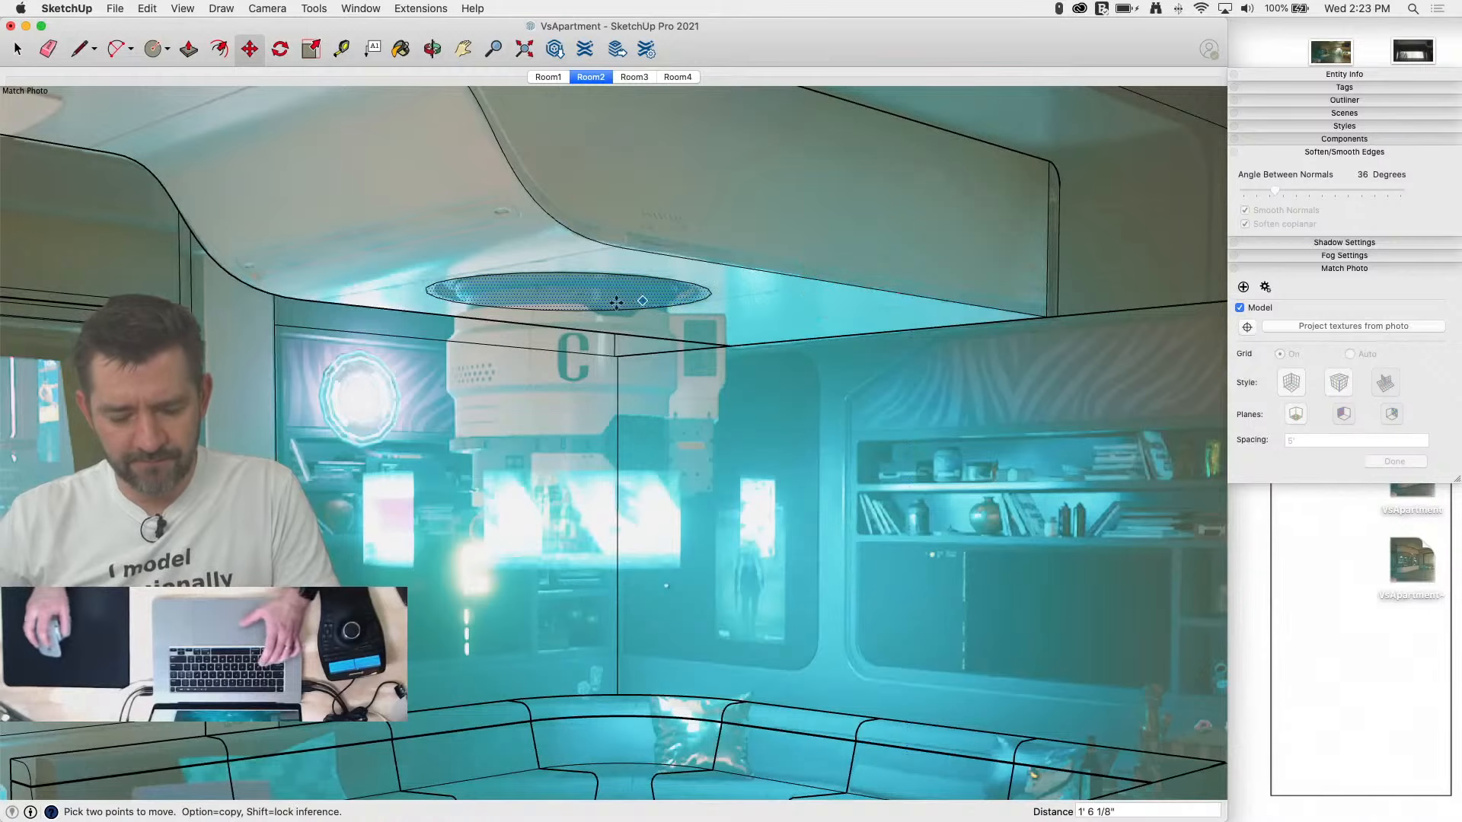
Step: Offset the ceiling circle slightly inward to match the fixture's opening and erase the outer circle
key(f)
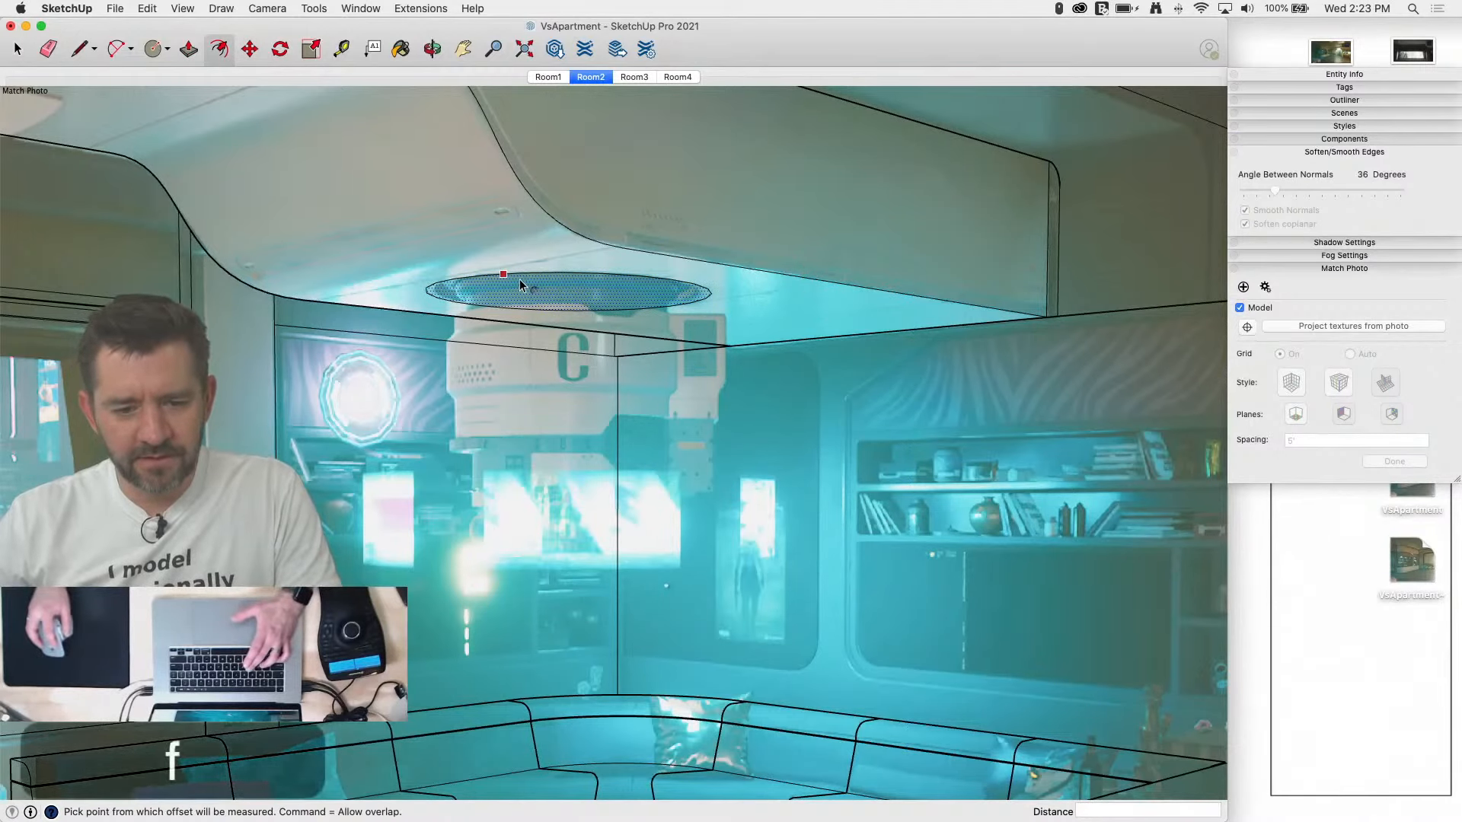
drag(521, 279, 505, 281)
key(e)
click(432, 285)
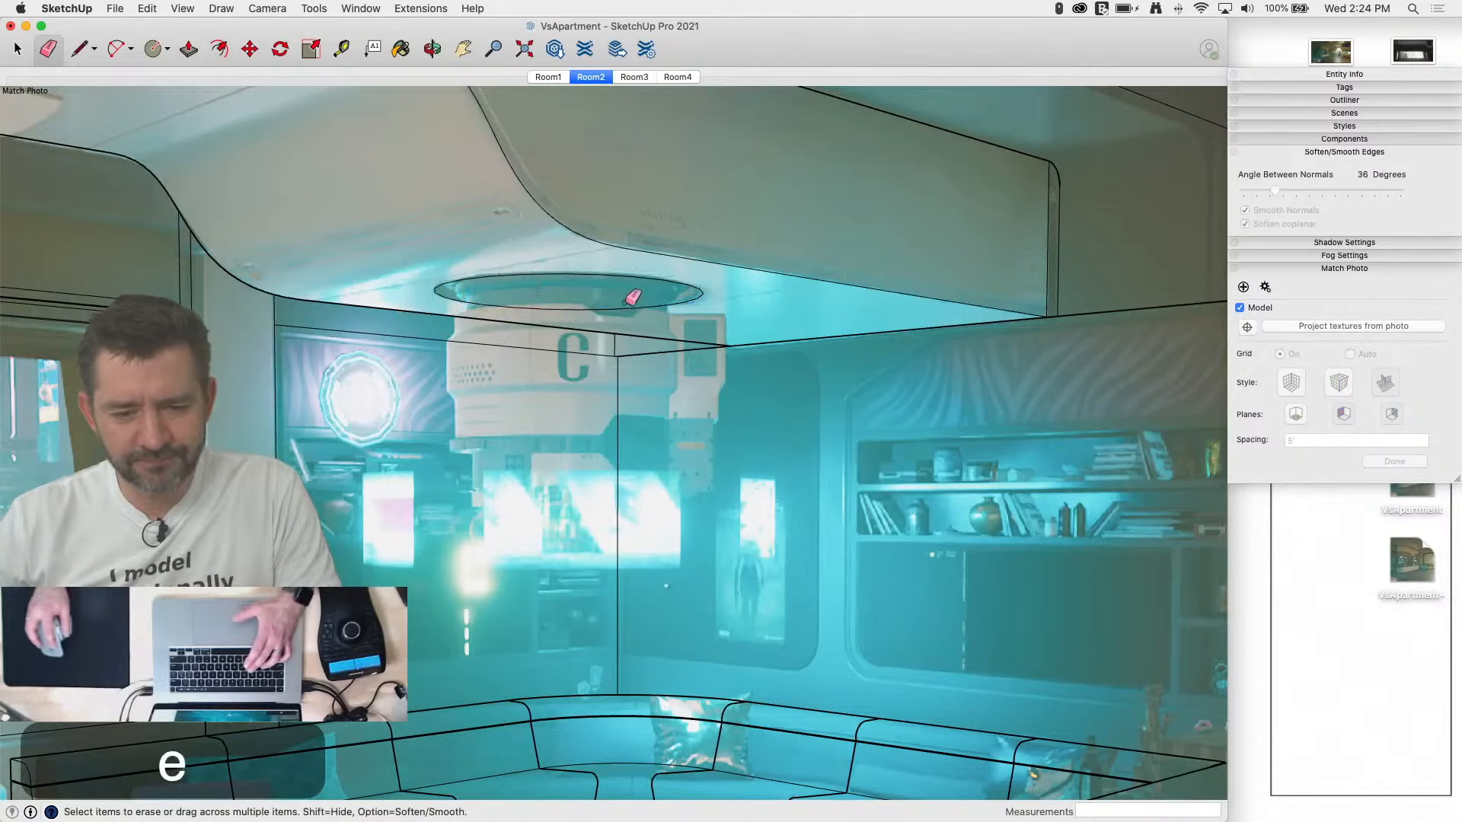
Step: Push the circular face about 1 9/16" up into the ceiling to form a recess
key(p)
click(618, 297)
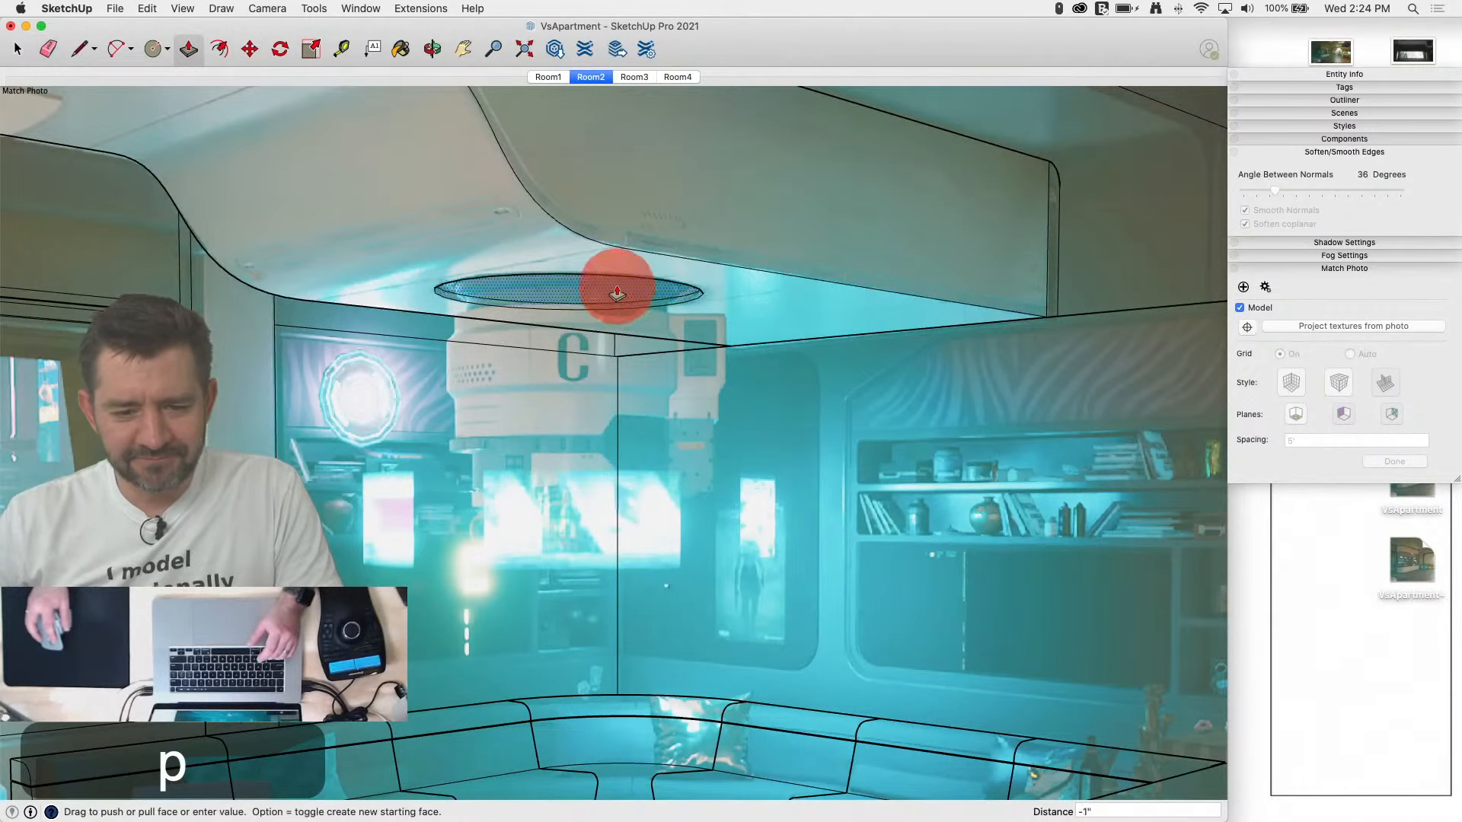
click(617, 285)
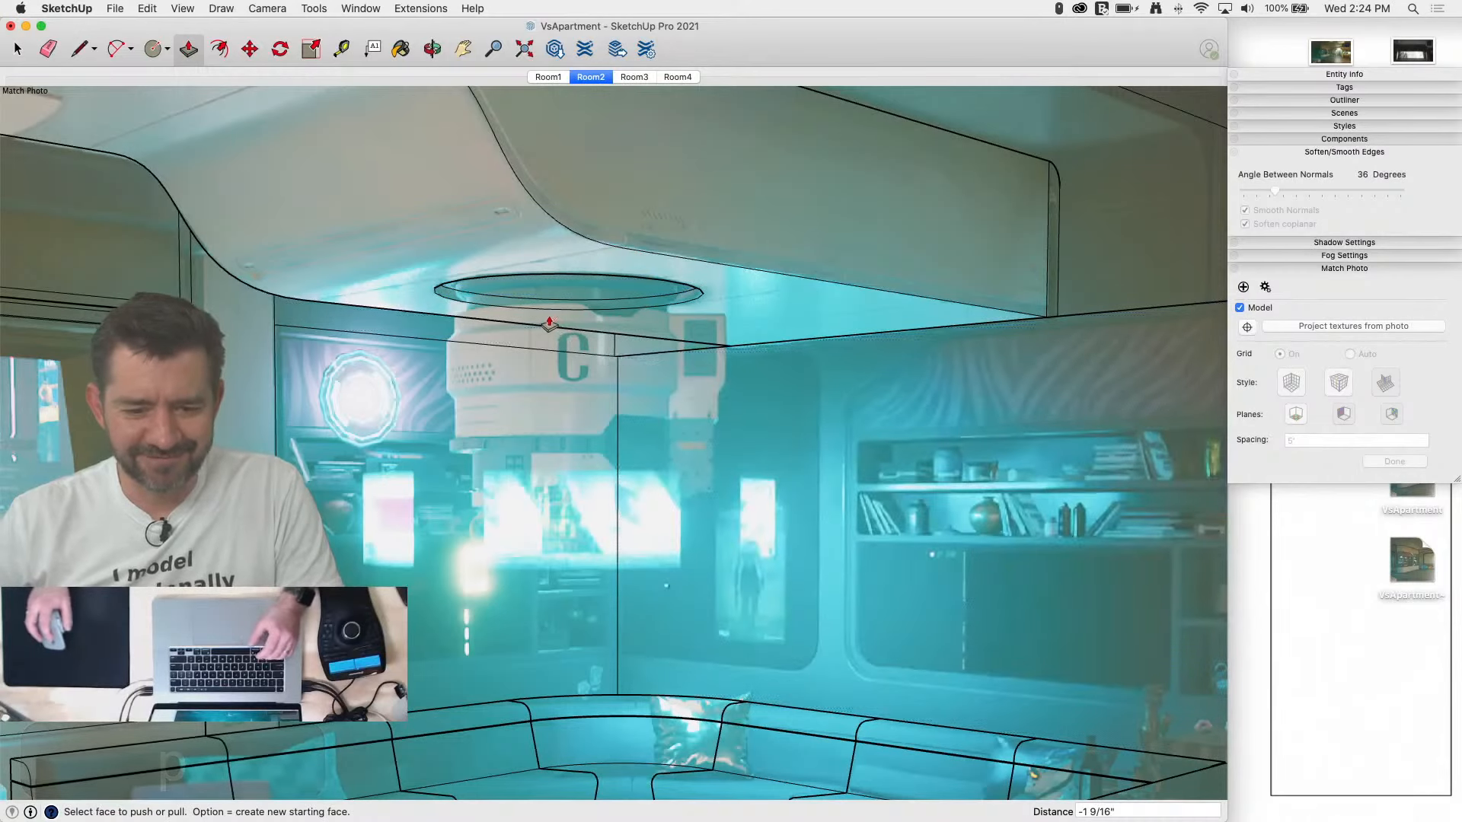
Step: Offset the recessed face inward and pull the inner disc down 1/2"
scroll(502, 287, up, 3)
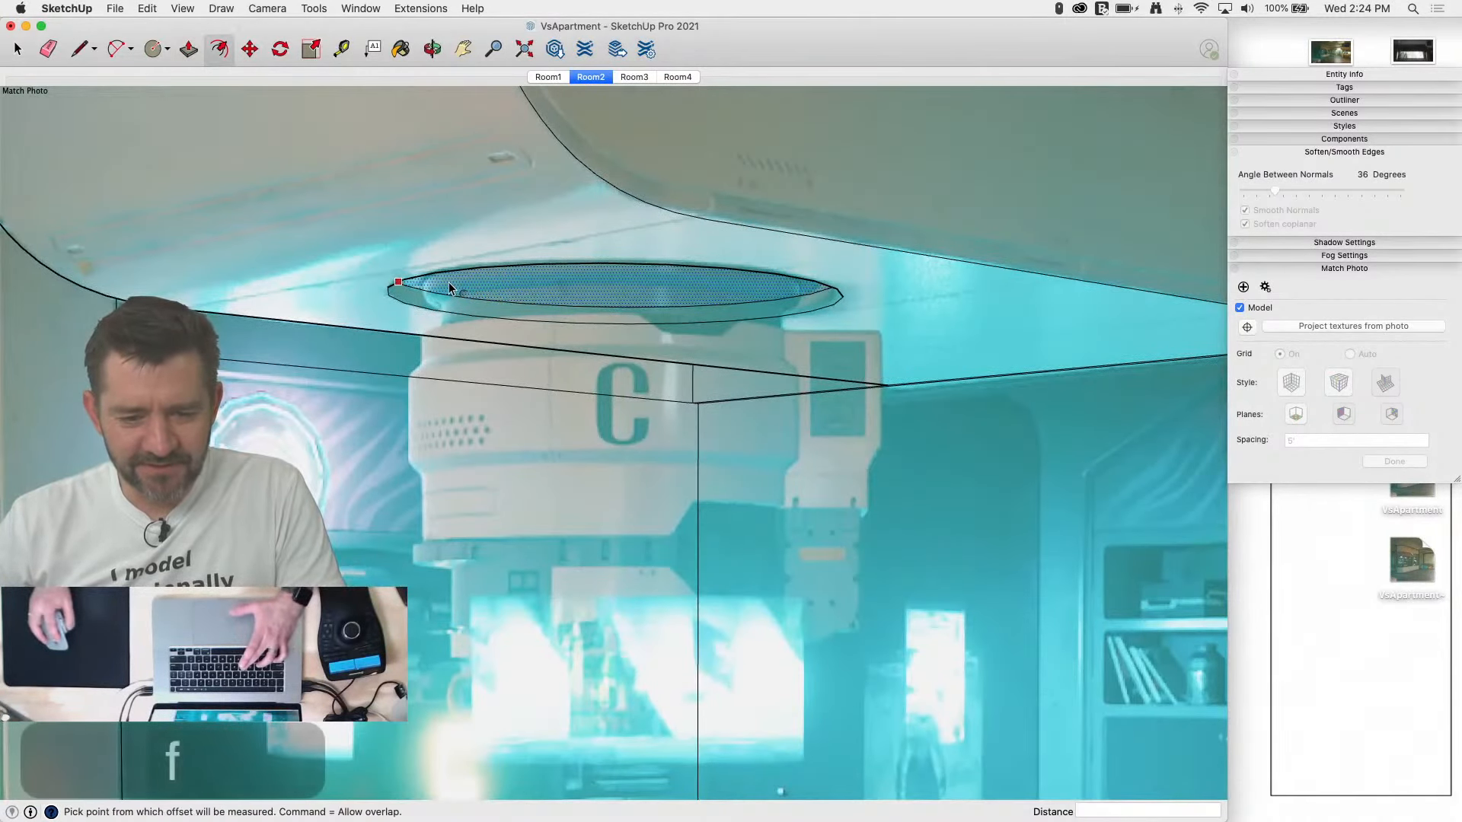
drag(454, 285, 461, 284)
key(p)
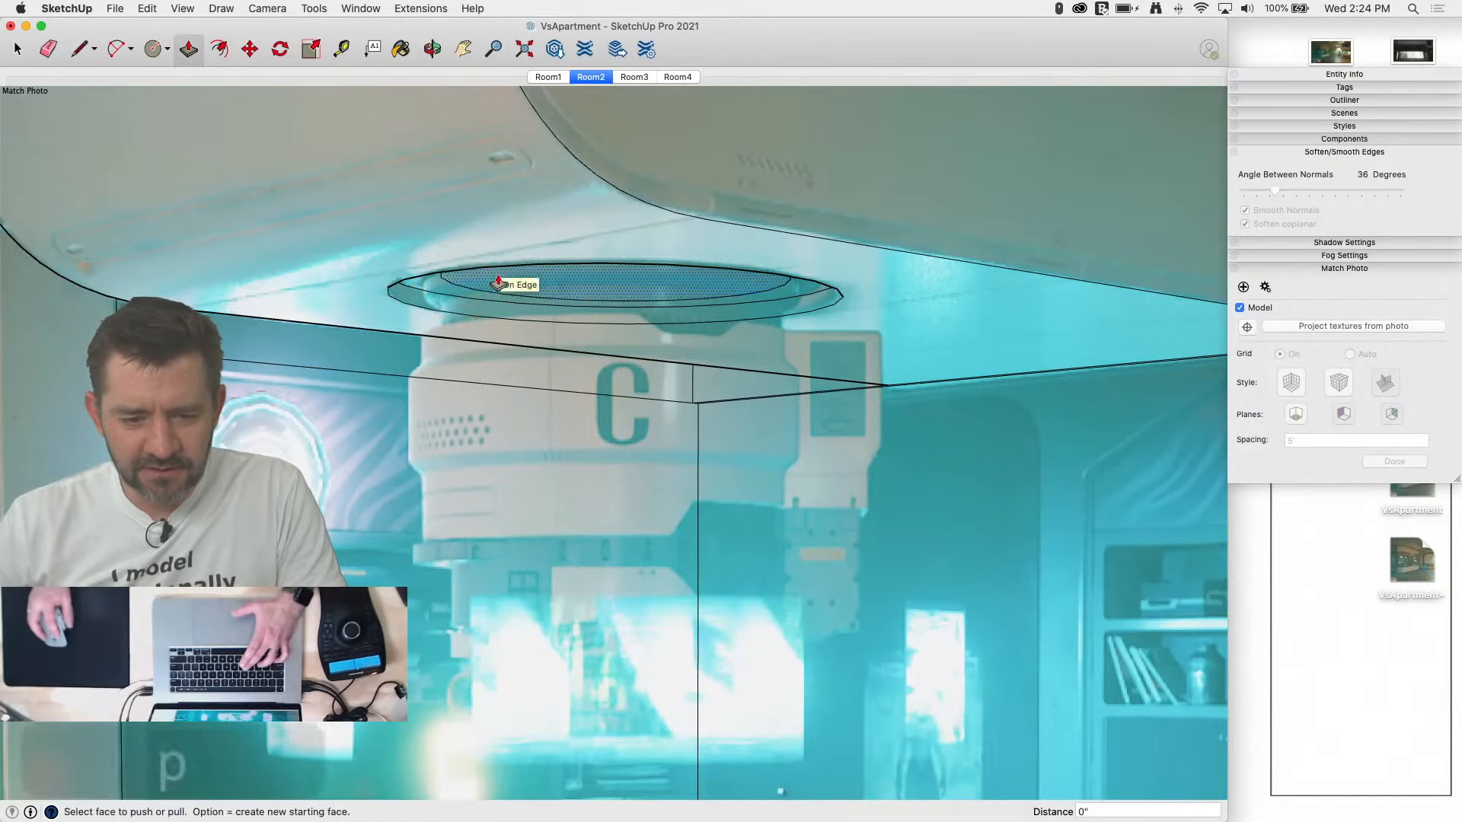
click(500, 287)
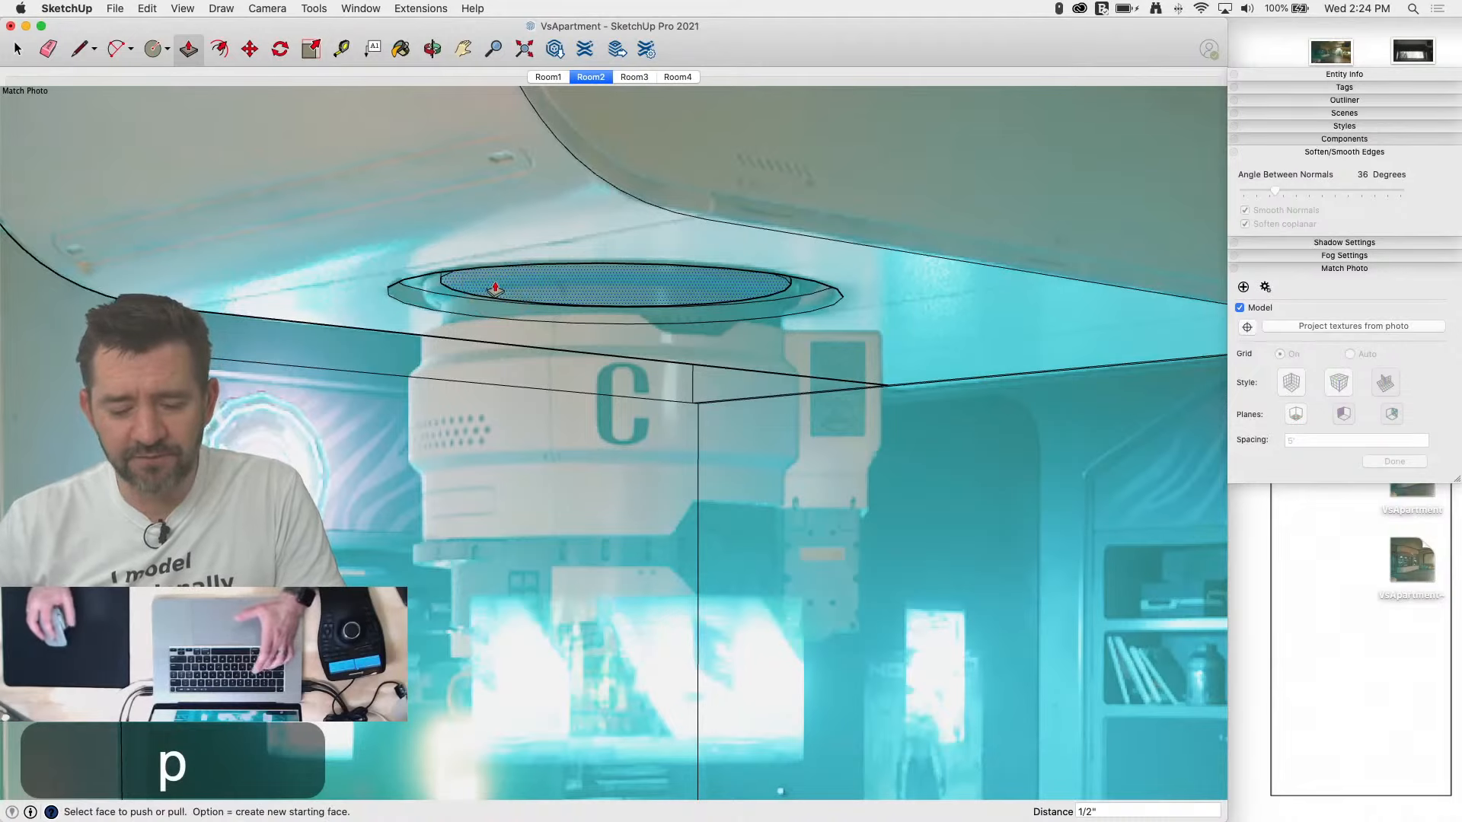
Step: Offset the disc's edge outward, pull the widened face down as a shallow disc, and erase the leftover inner edge
key(f)
drag(472, 283, 442, 297)
key(p)
key(e)
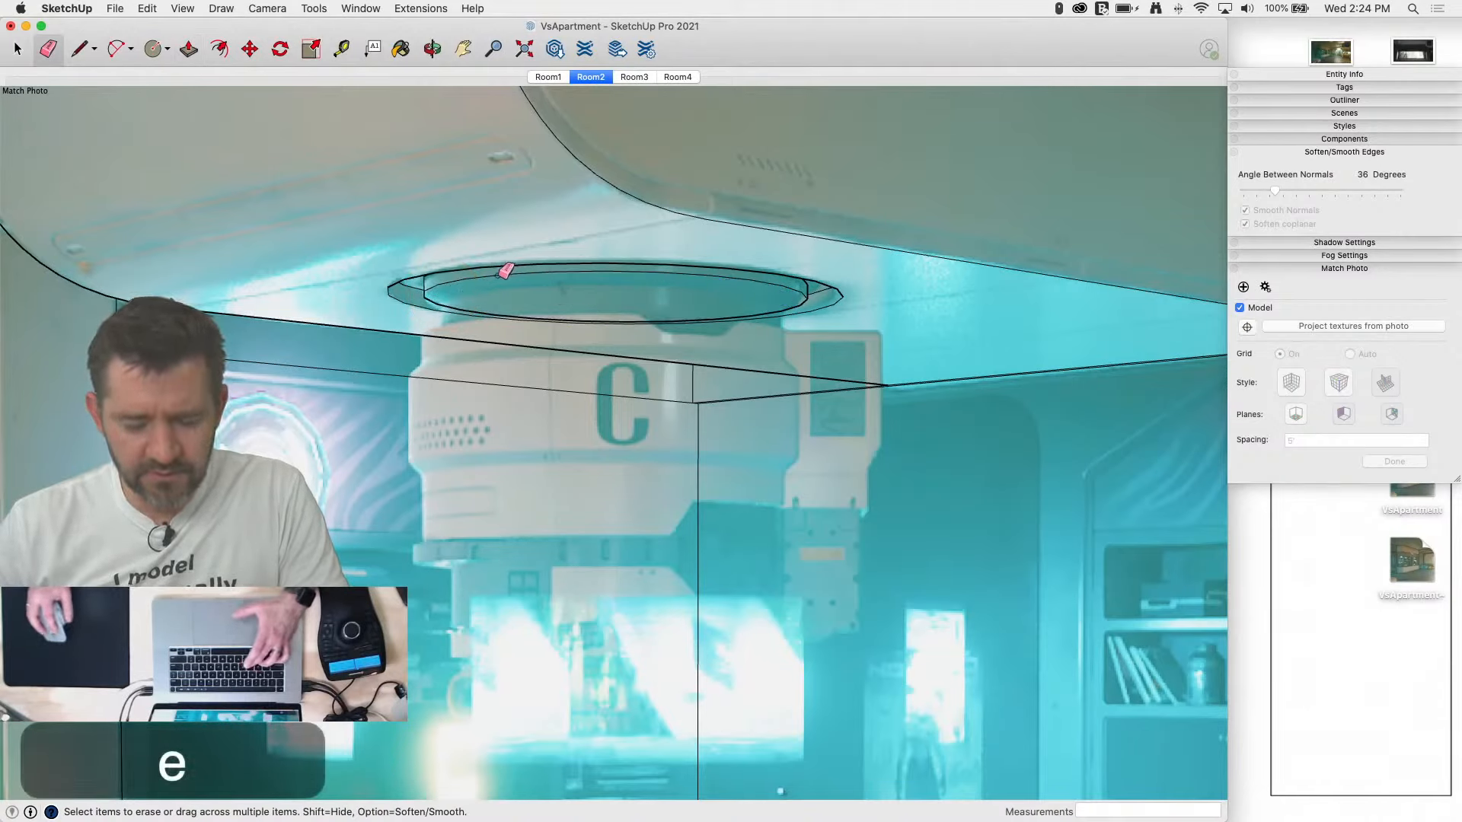
Step: Offset the edge of the disc's underside inward about 2 1/4"
key(f)
click(445, 282)
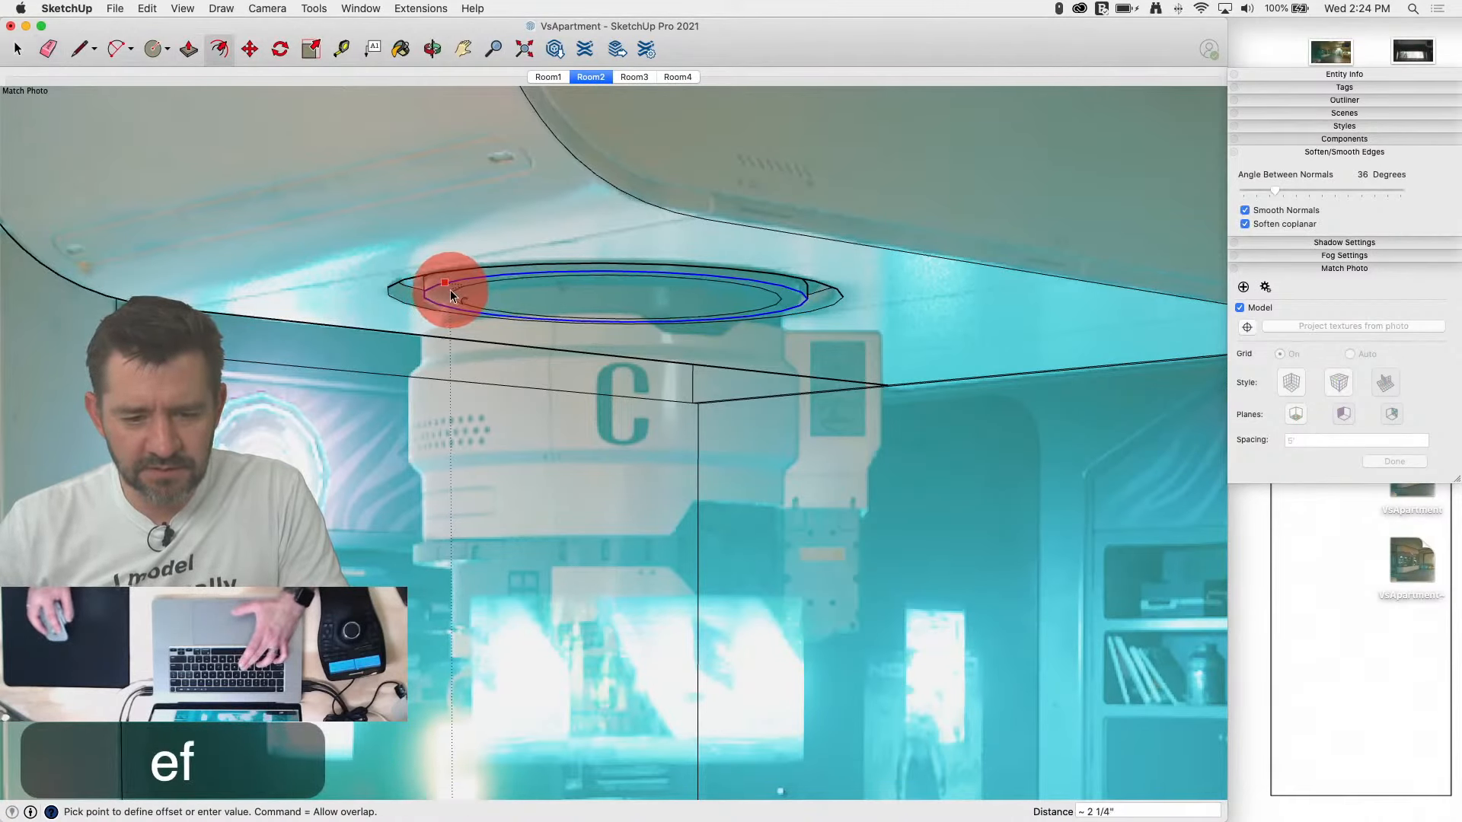
click(450, 294)
Step: Move the inner circular face straight down about 3/4" to slope the surrounding ring
key(space)
click(487, 313)
key(m)
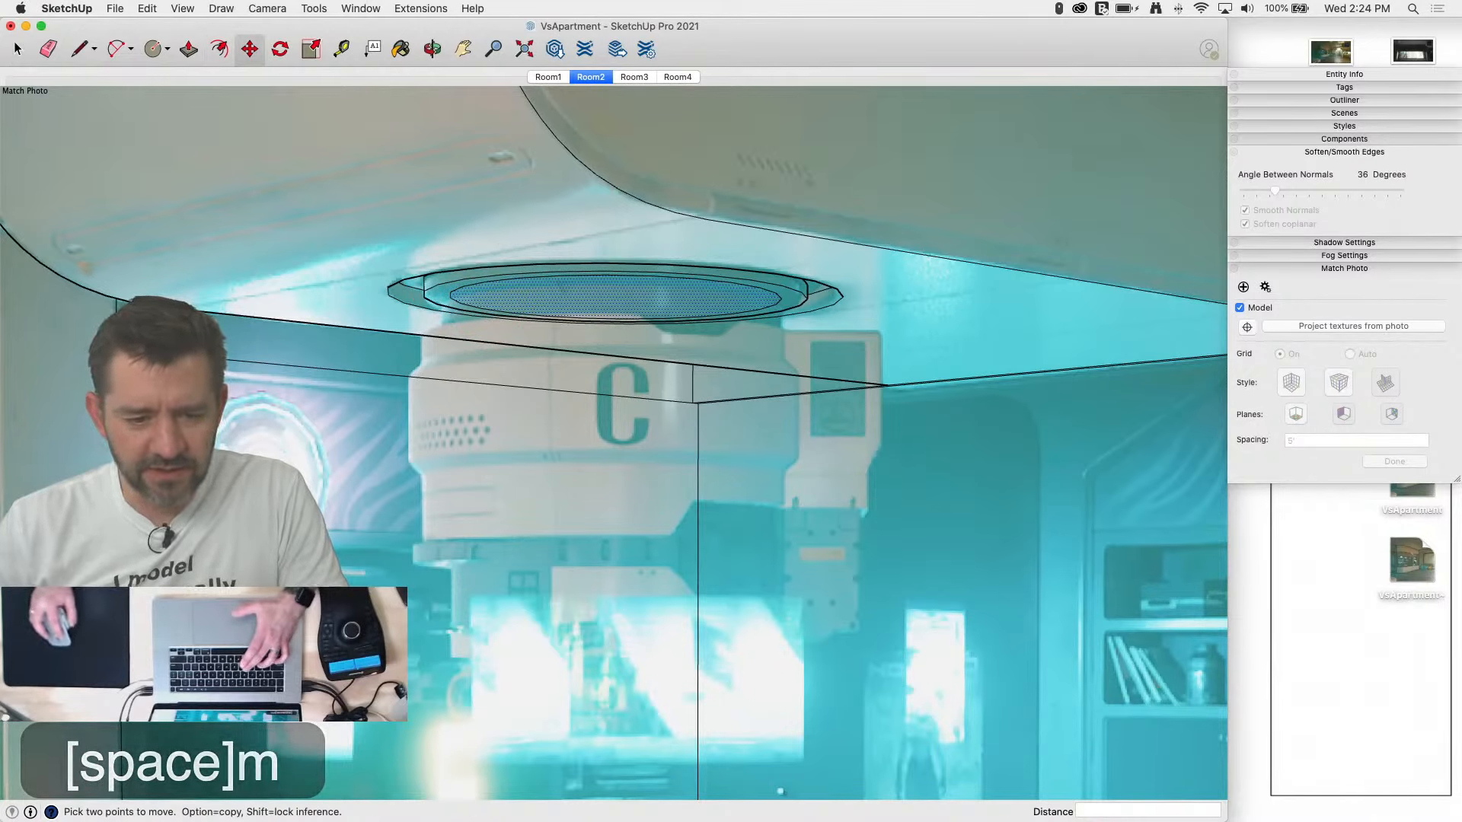
click(487, 305)
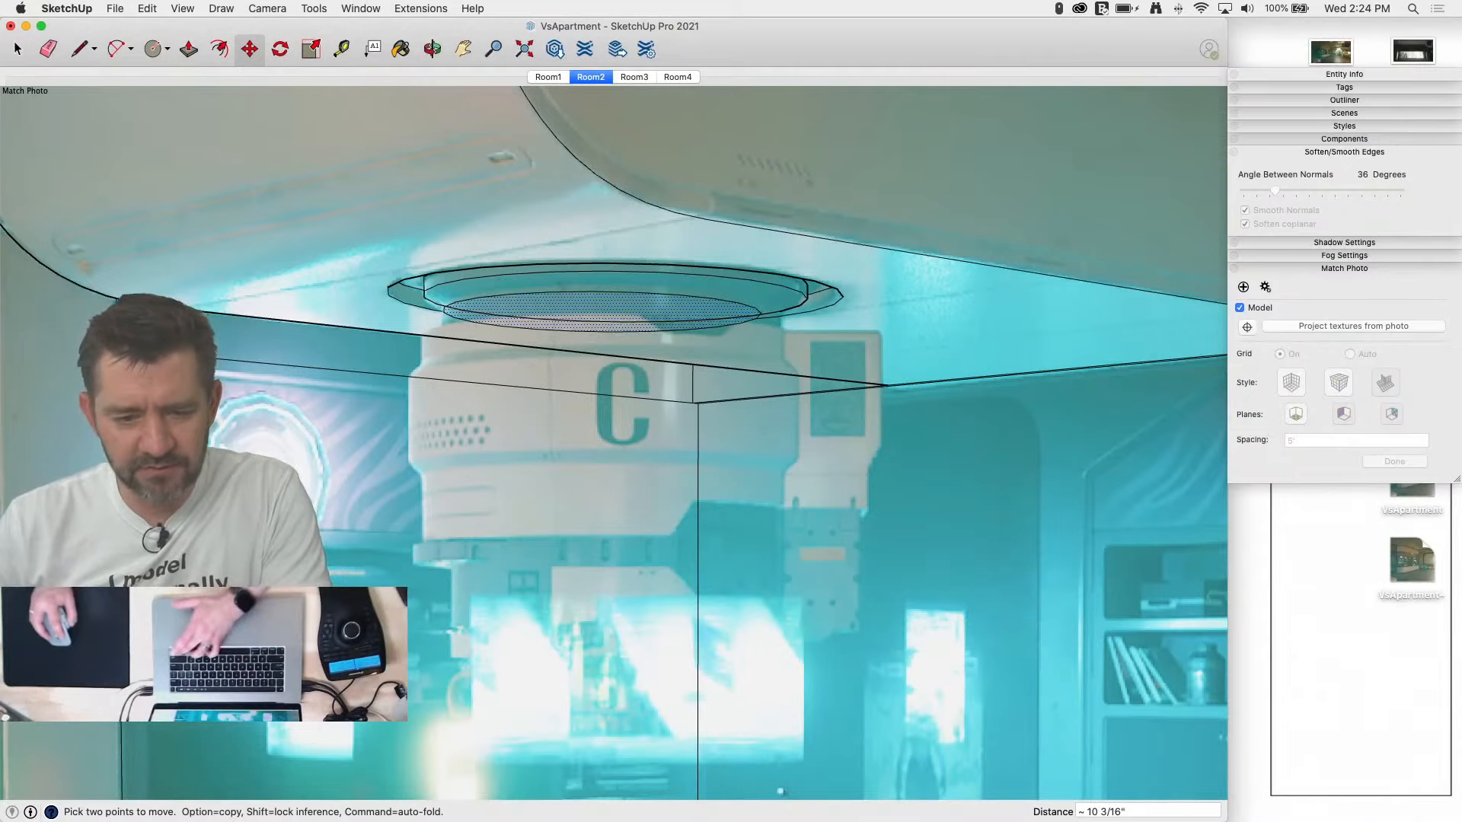
key(Up)
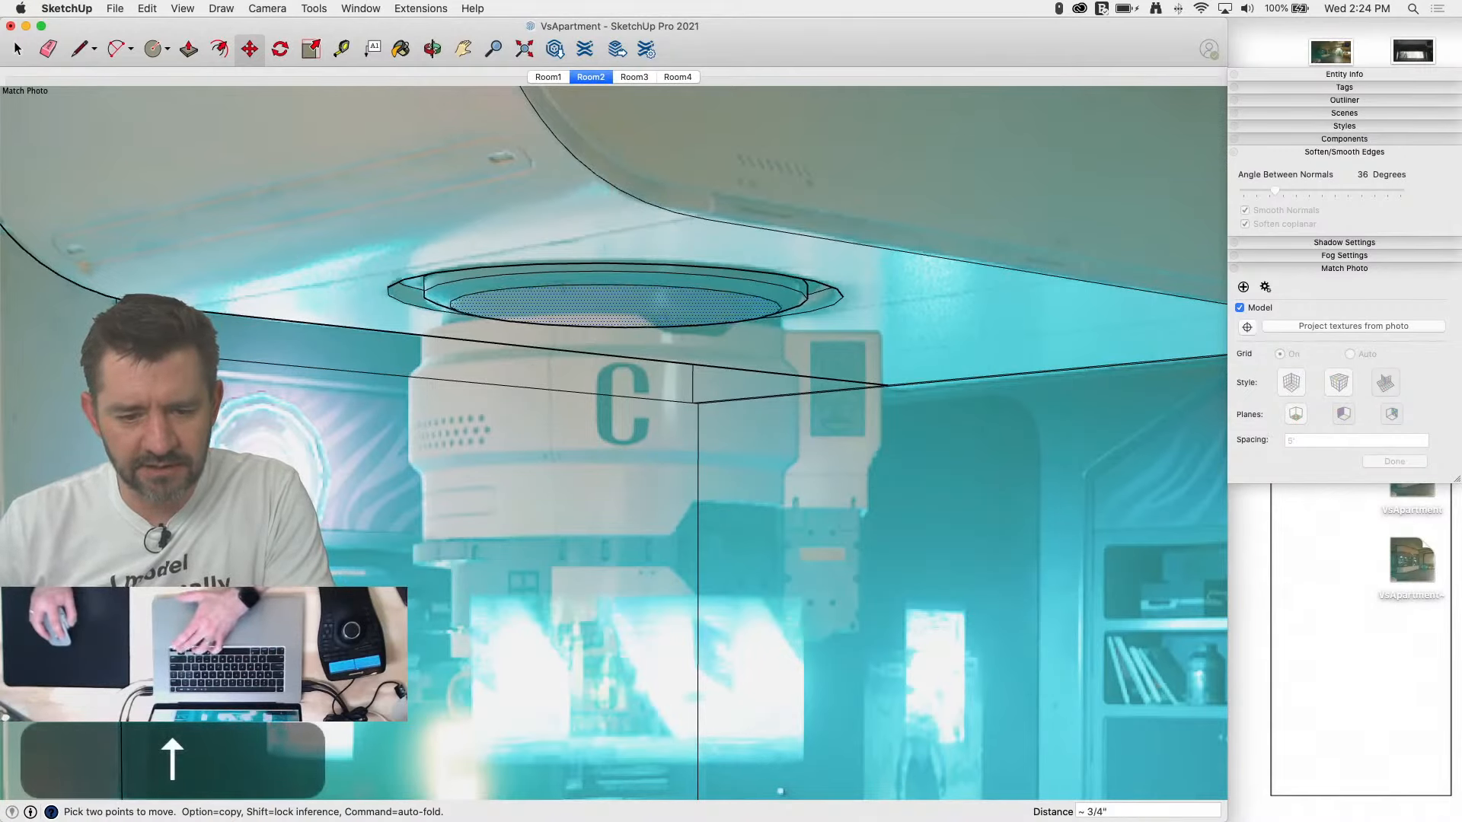
Step: Pull the inner circular face down about 2 9/16" to form the fixture's neck
key(p)
click(540, 313)
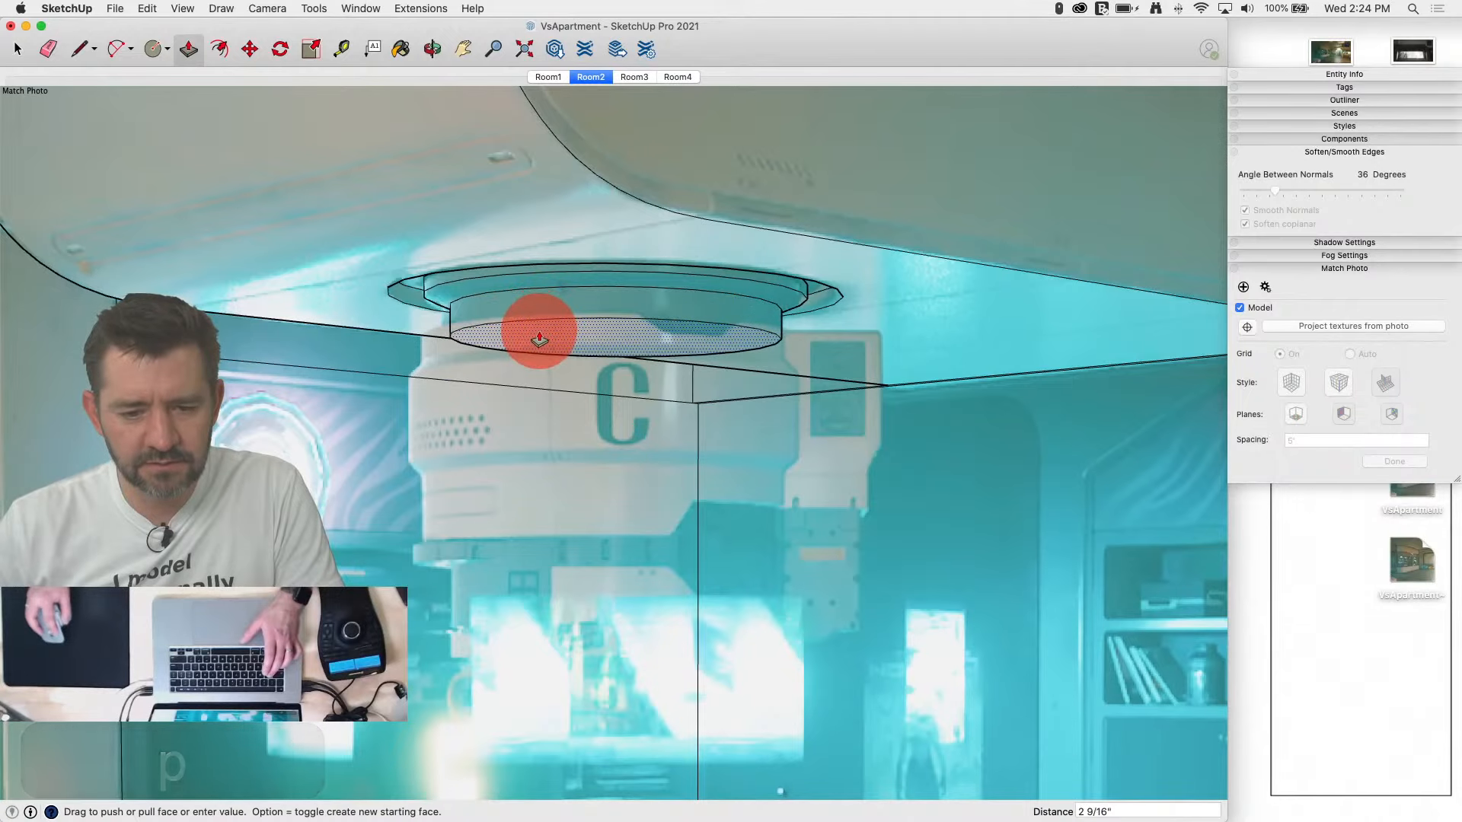
click(539, 336)
Step: Offset the neck's lower edge outward and pull the wider underside down 2 5/8" as a collar
key(f)
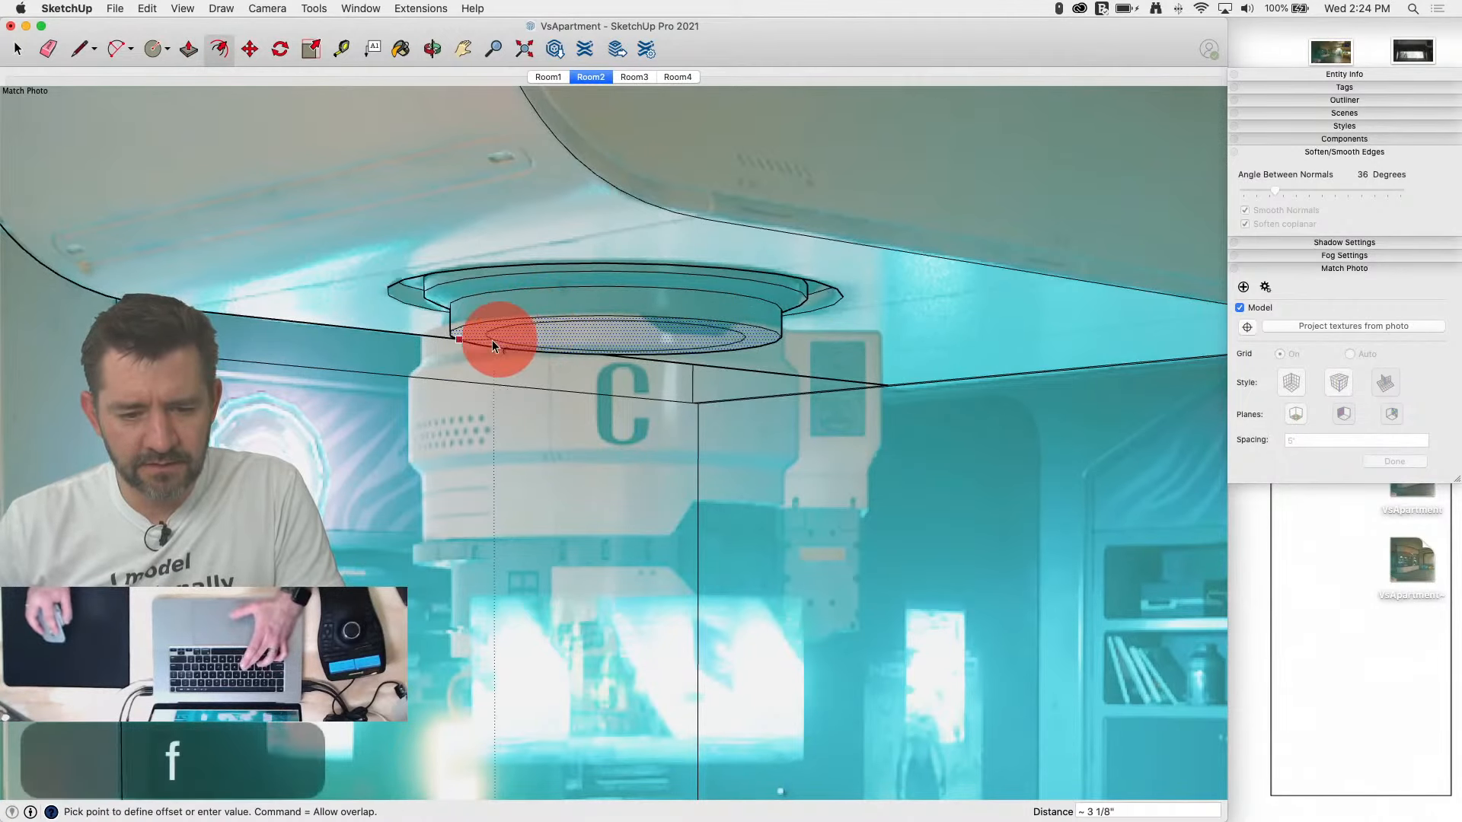
mouse_move(455, 347)
mouse_down()
mouse_move(434, 336)
mouse_move(438, 368)
mouse_up()
key(e)
key(p)
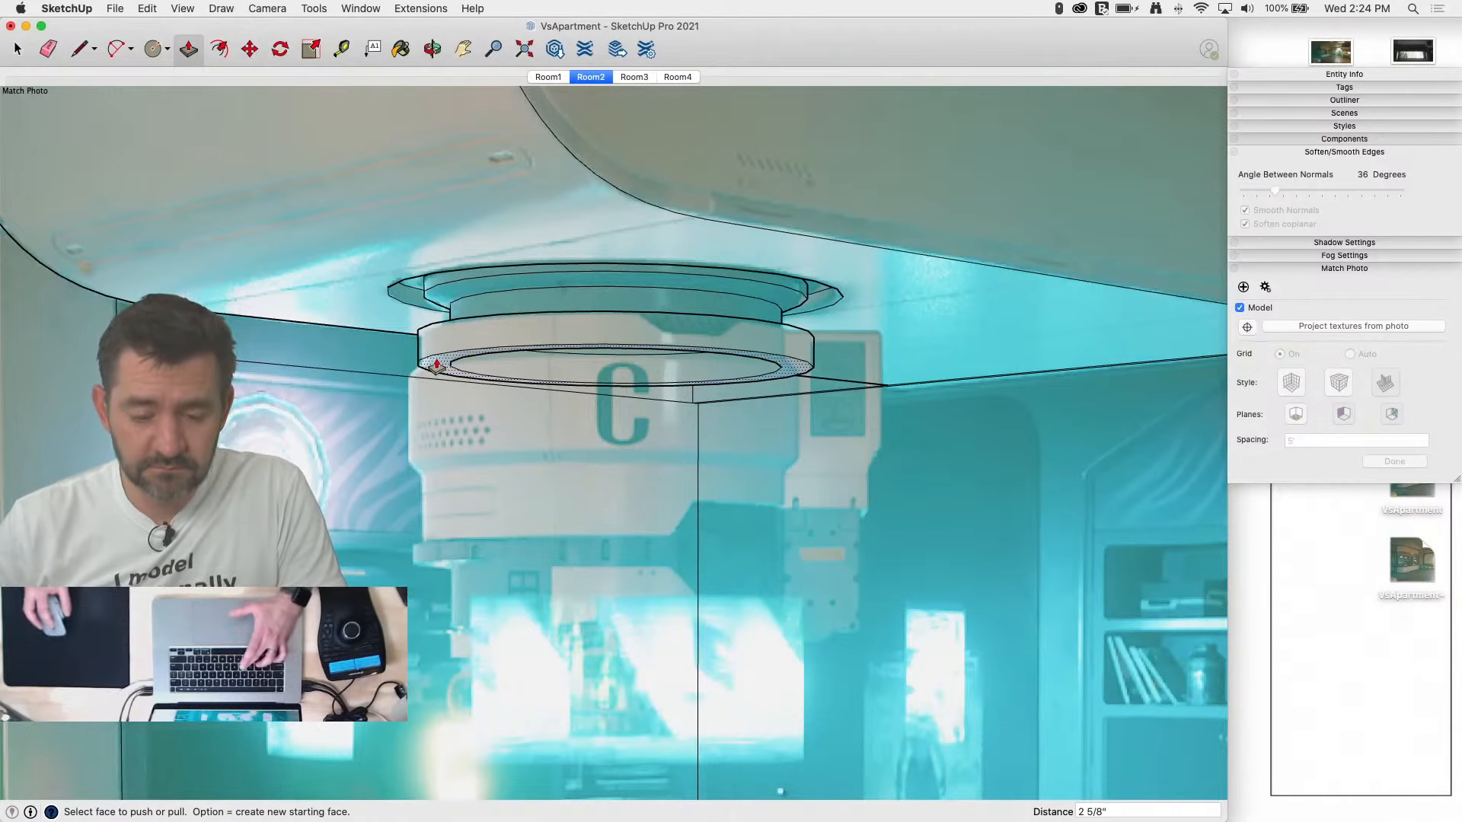
Step: Erase the leftover inner circle on the collar's underside and select the whole circular face
key(f)
click(440, 363)
key(e)
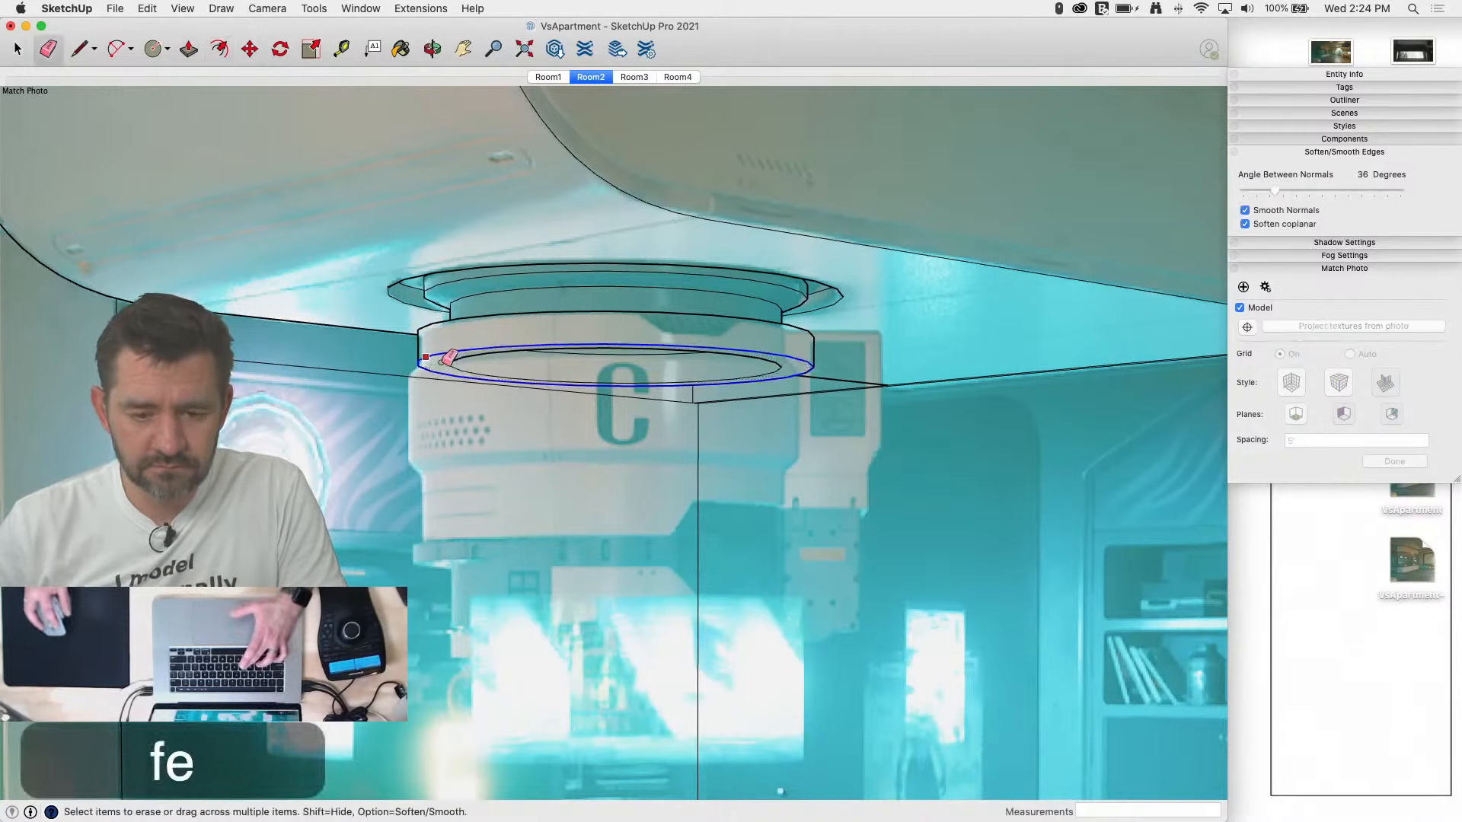
key(space)
click(430, 369)
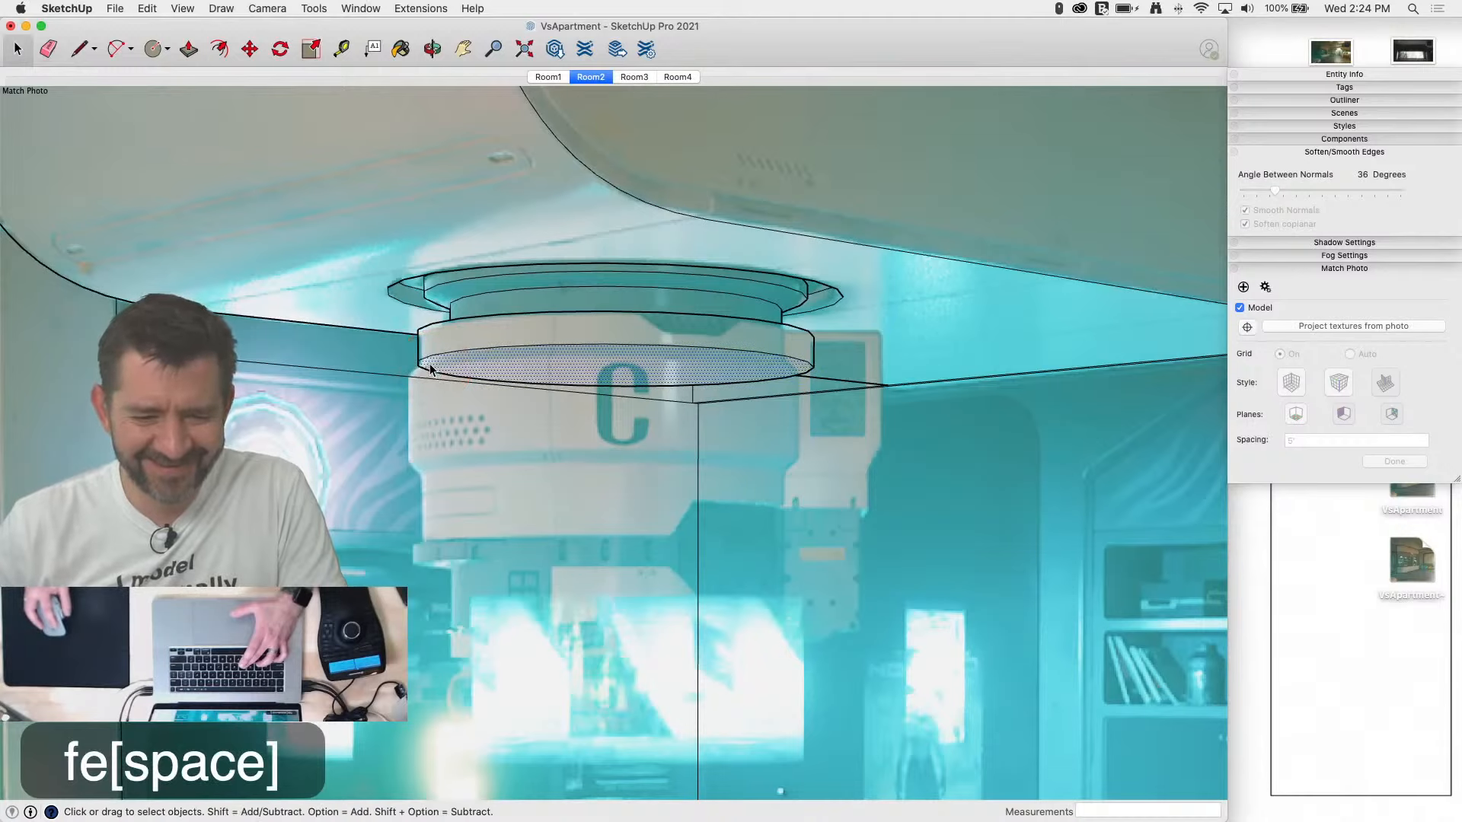
Step: Offset the collar's underside outward and pull it down to form the main drum around the C logo
key(f)
drag(428, 367, 425, 457)
key(space)
key(p)
key(space)
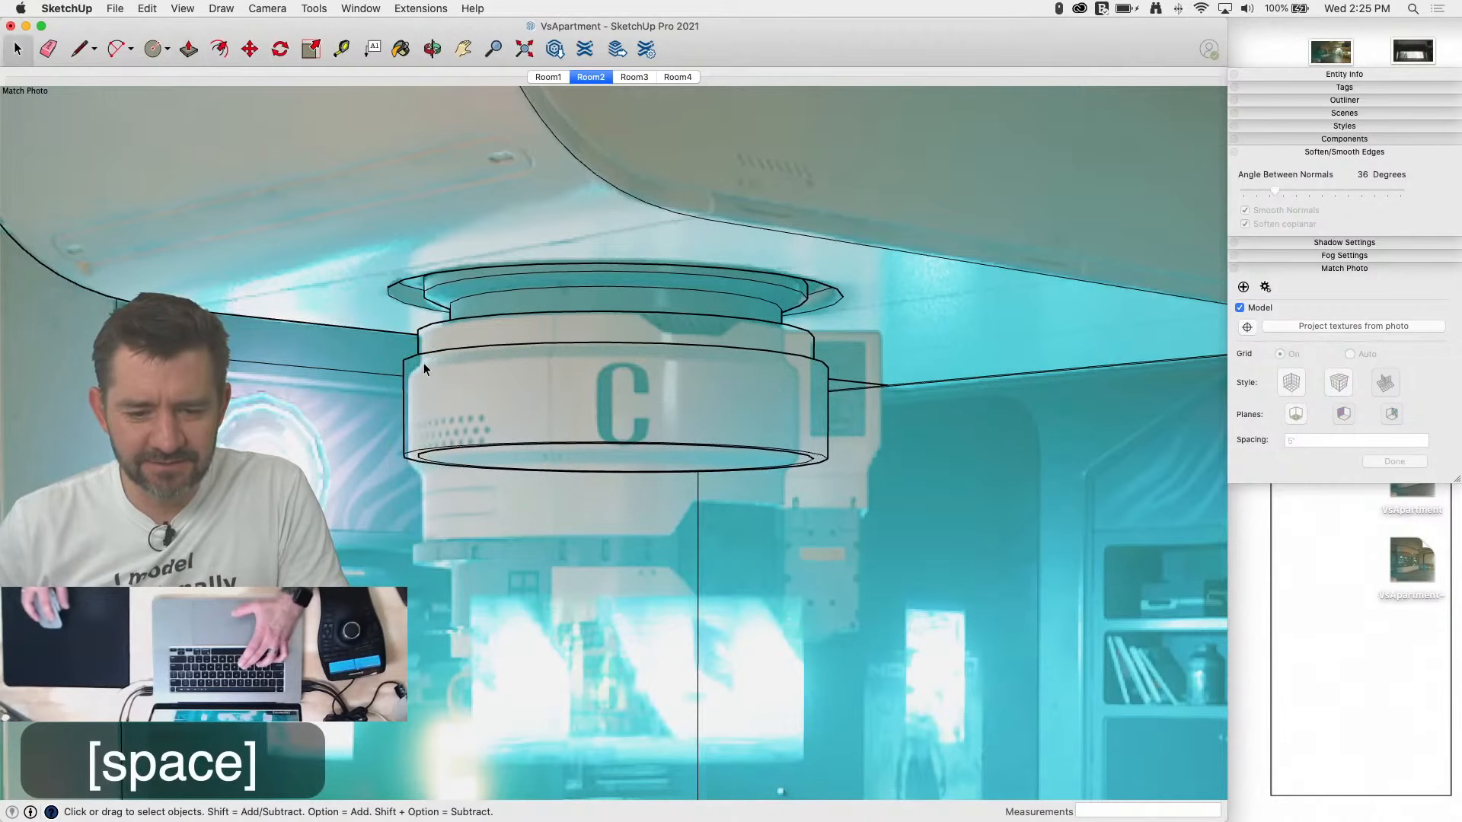
Step: Move the drum's top edge down 1 1/16" to bevel its upper shoulder
click(420, 354)
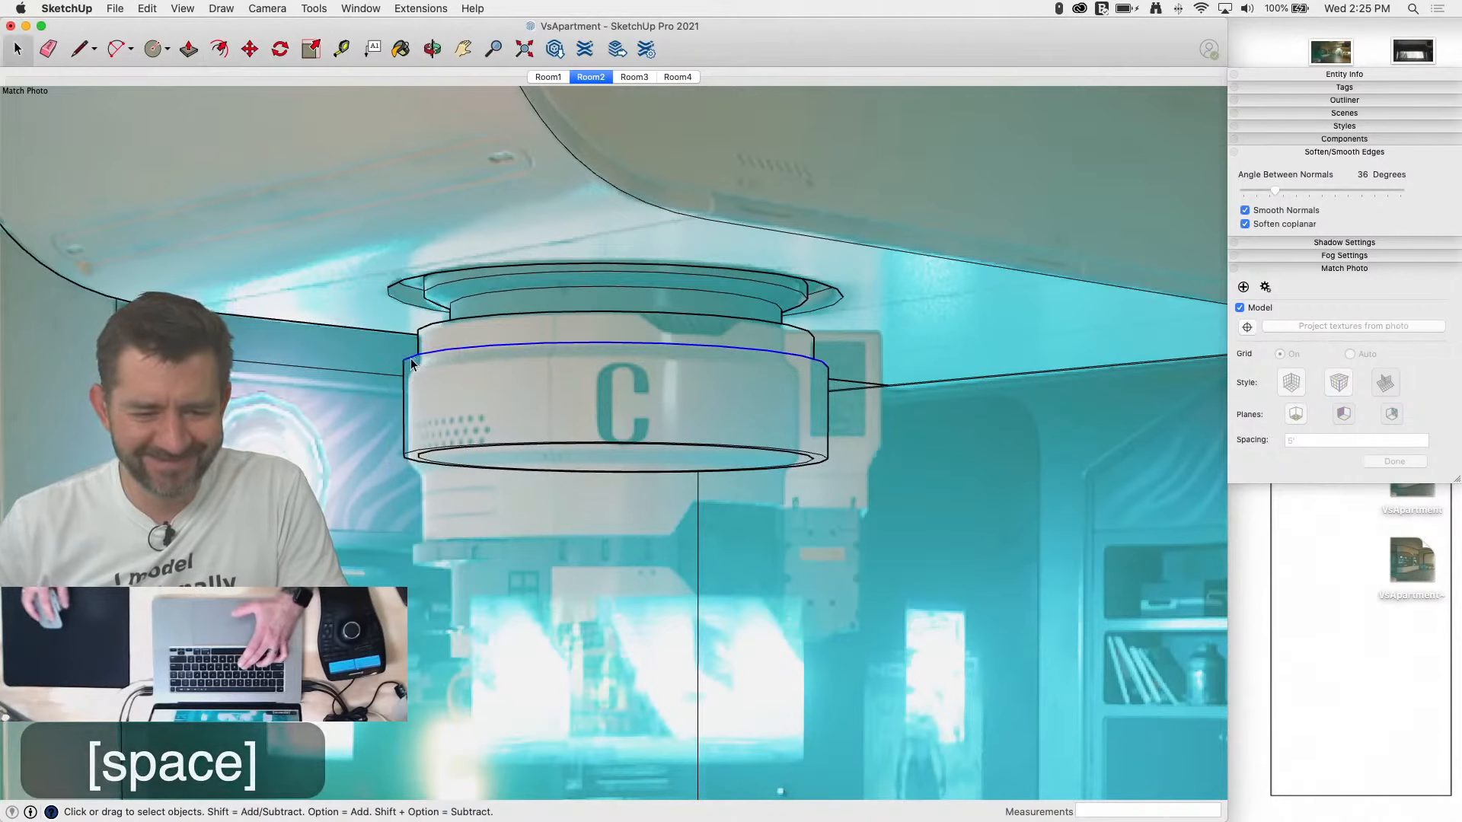
key(m)
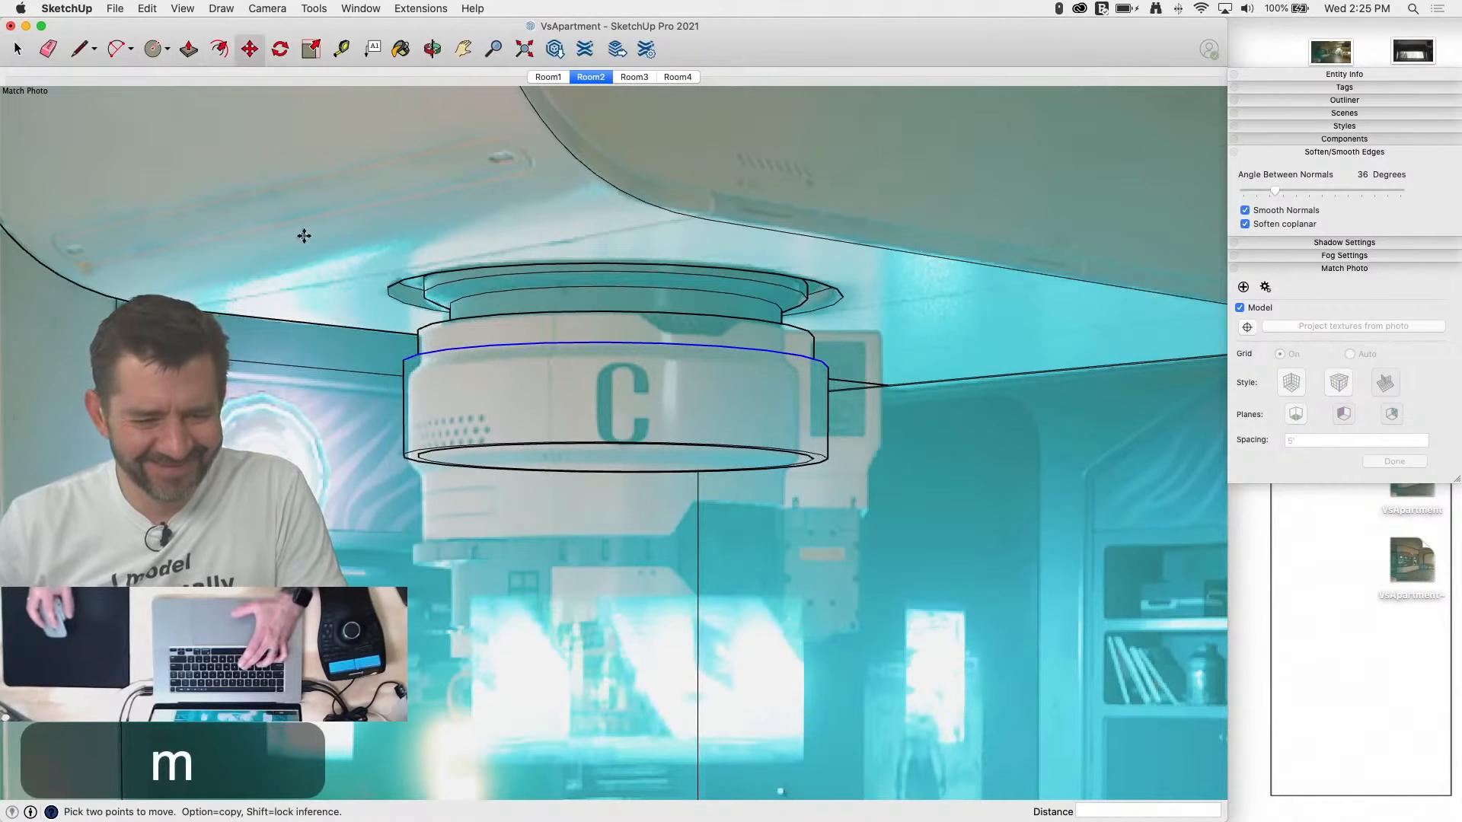
click(116, 309)
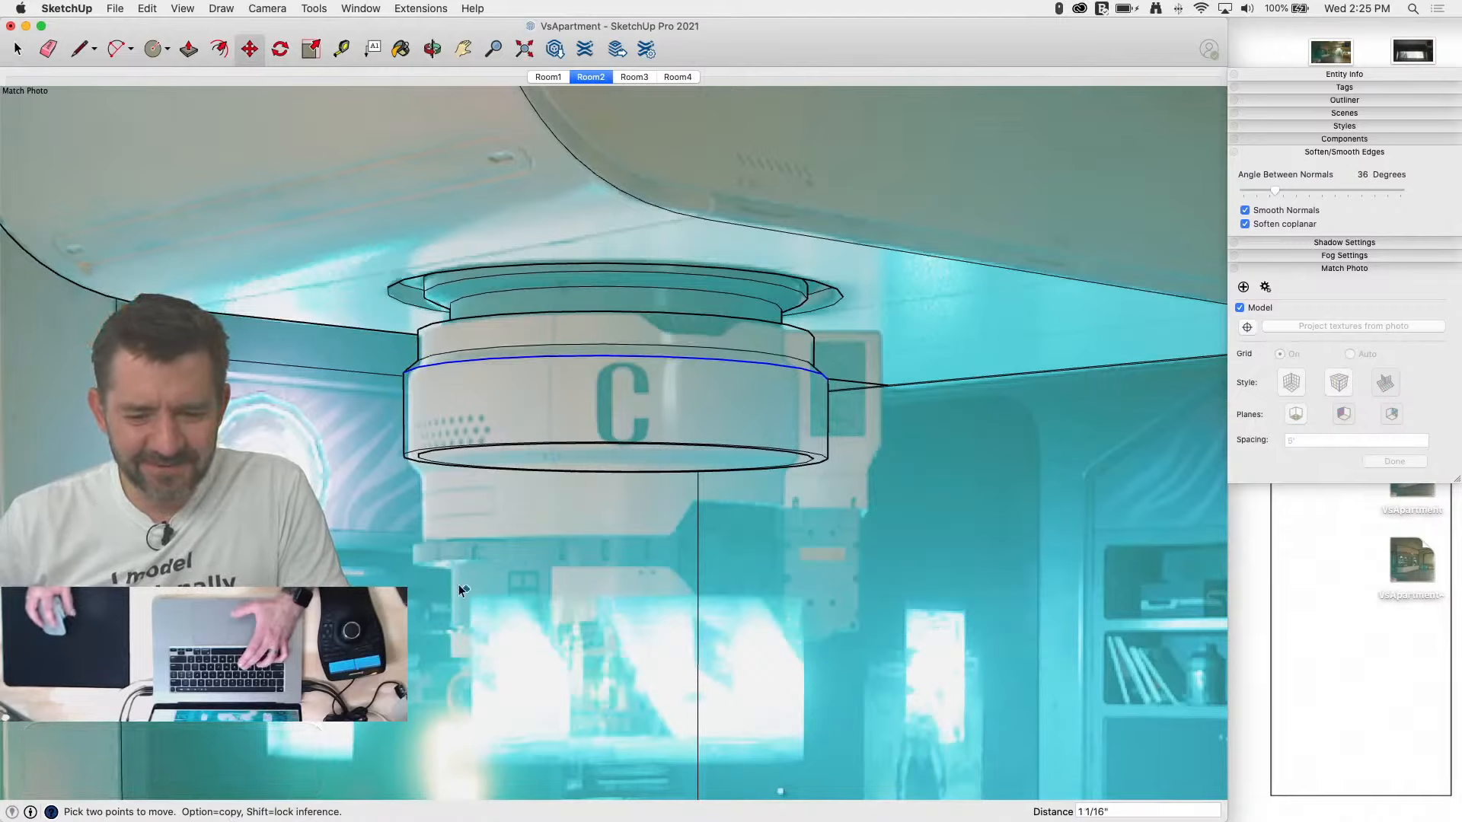
Step: Erase the leftover circle on the drum's underside and offset the clean face slightly inward
key(space)
key(e)
click(425, 453)
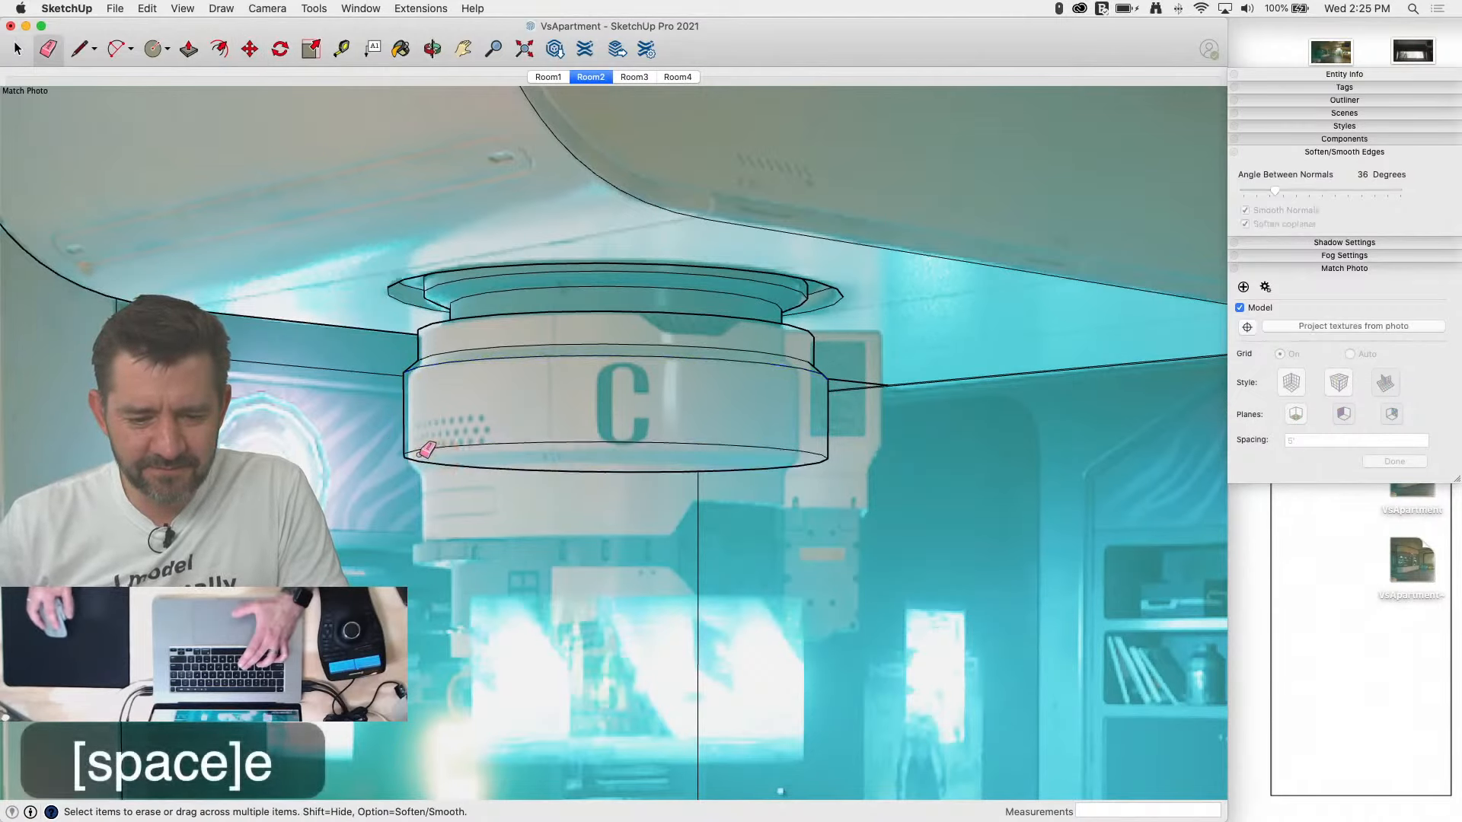
key(space)
key(f)
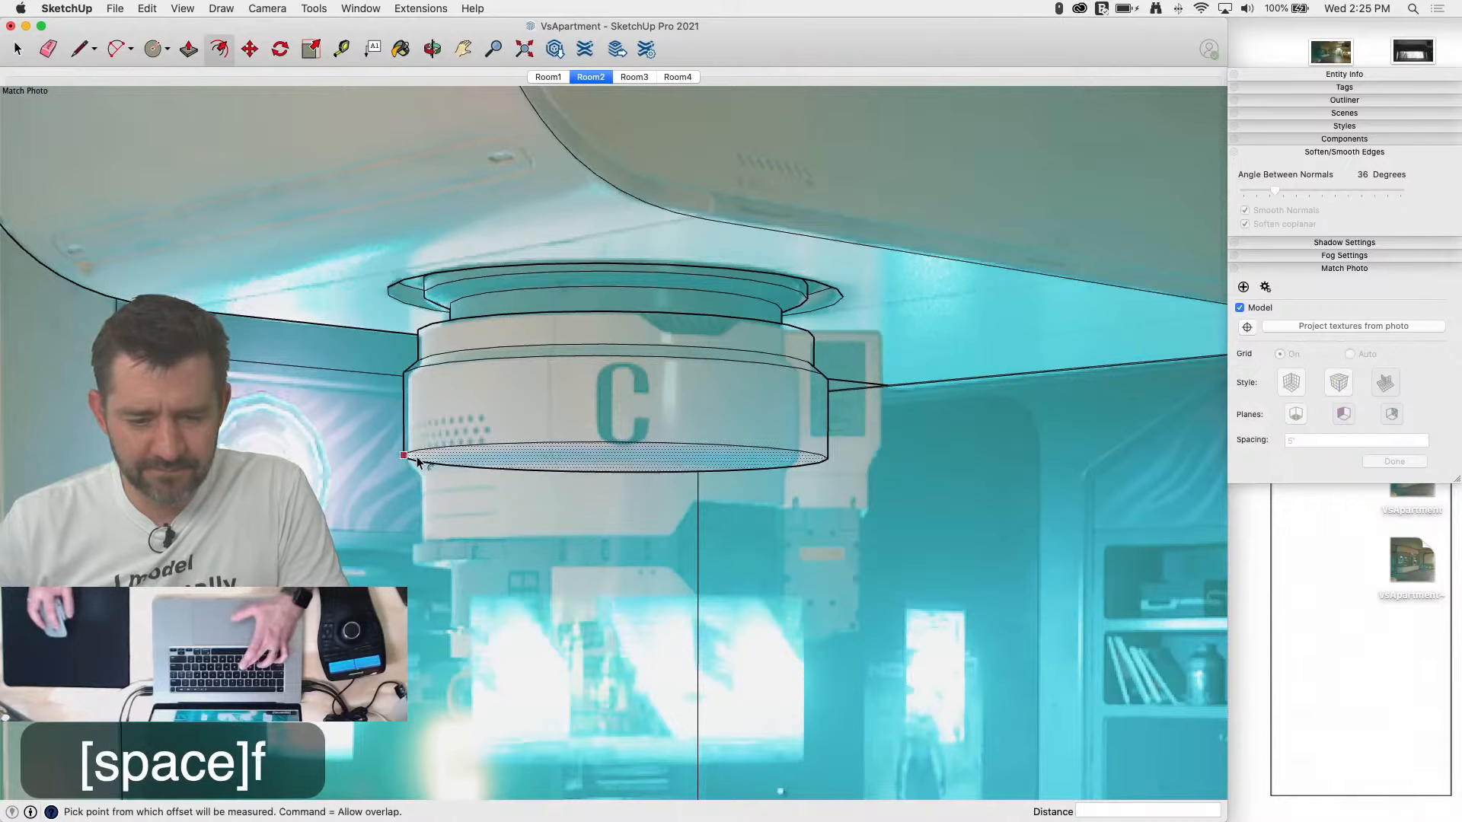
drag(416, 460, 430, 462)
Step: Move the inner underside face straight down 1 7/16" as a bevel and extrude it 6 1/8" into the lower cylinder
key(space)
click(441, 455)
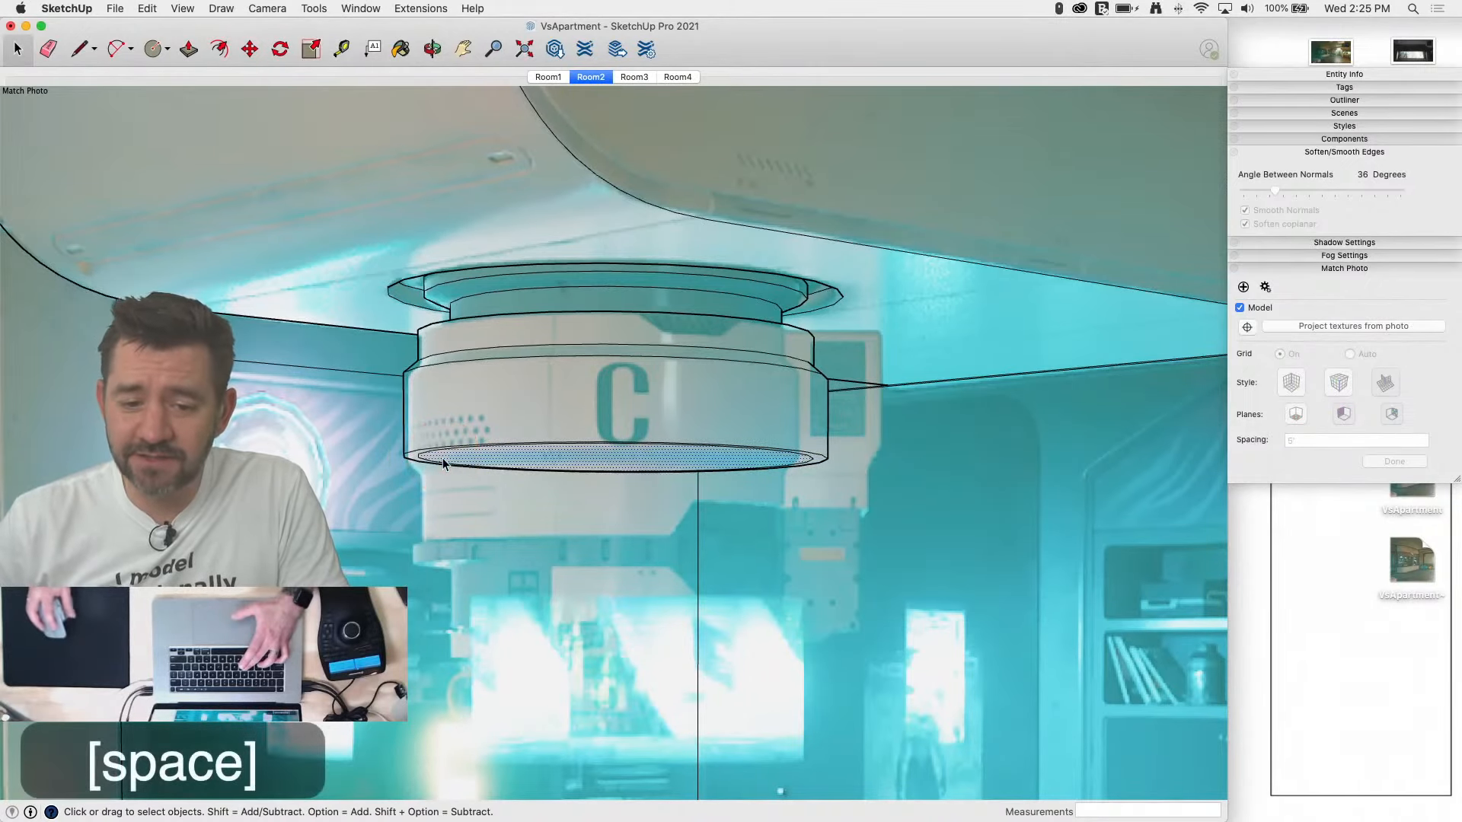
key(m)
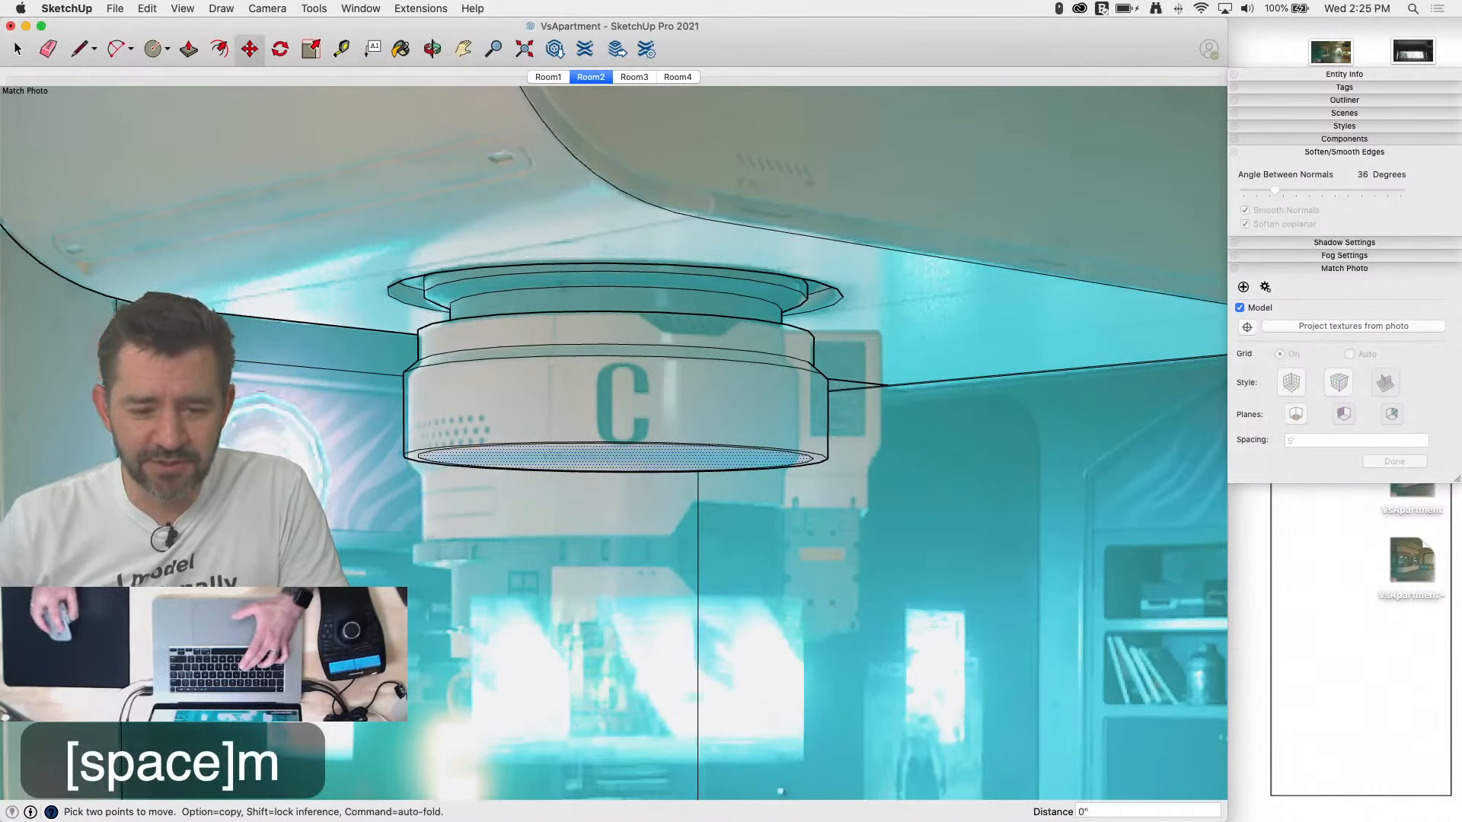
click(442, 457)
key(Up)
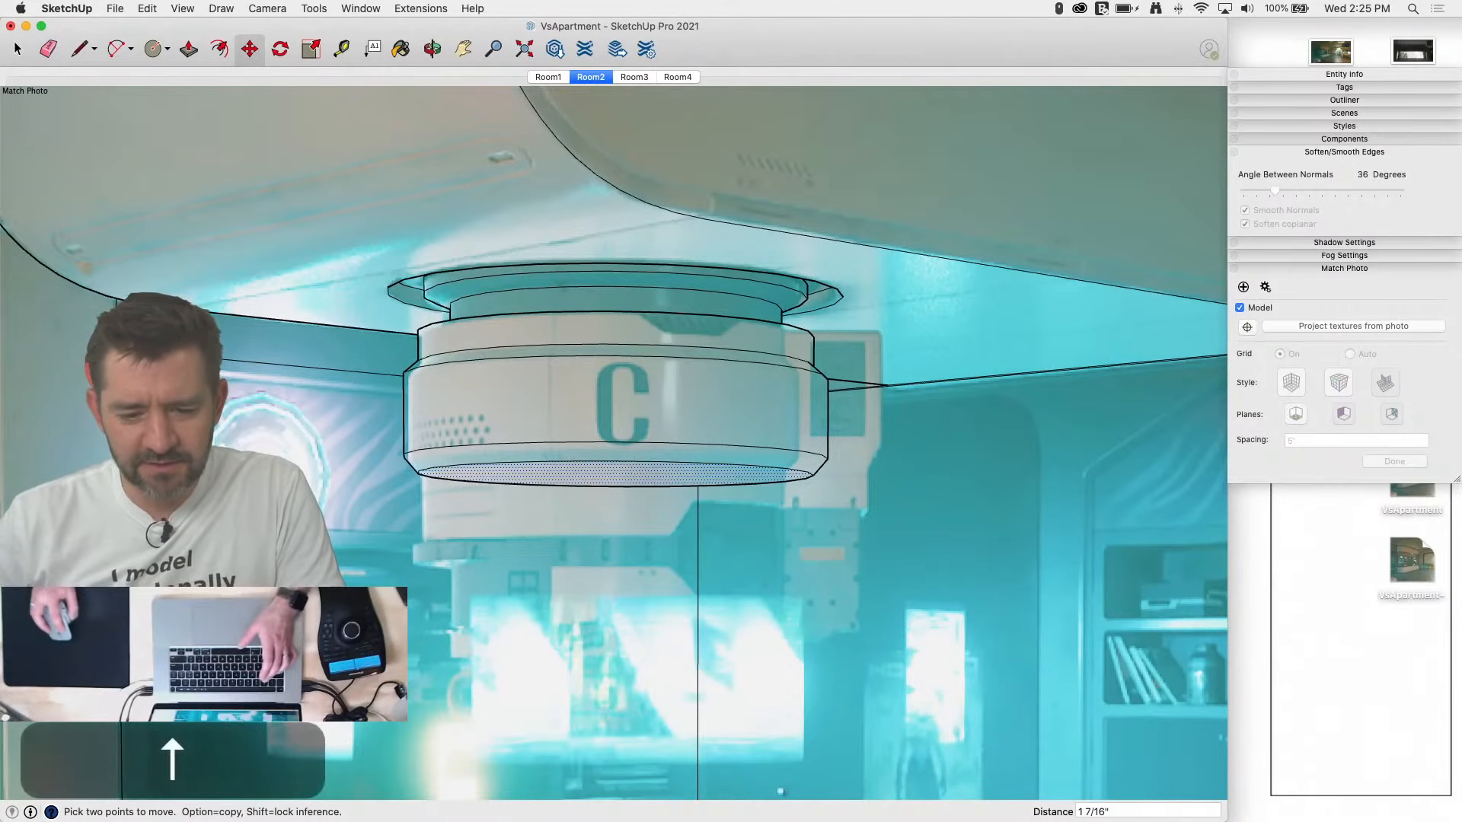
key(p)
drag(496, 483, 506, 550)
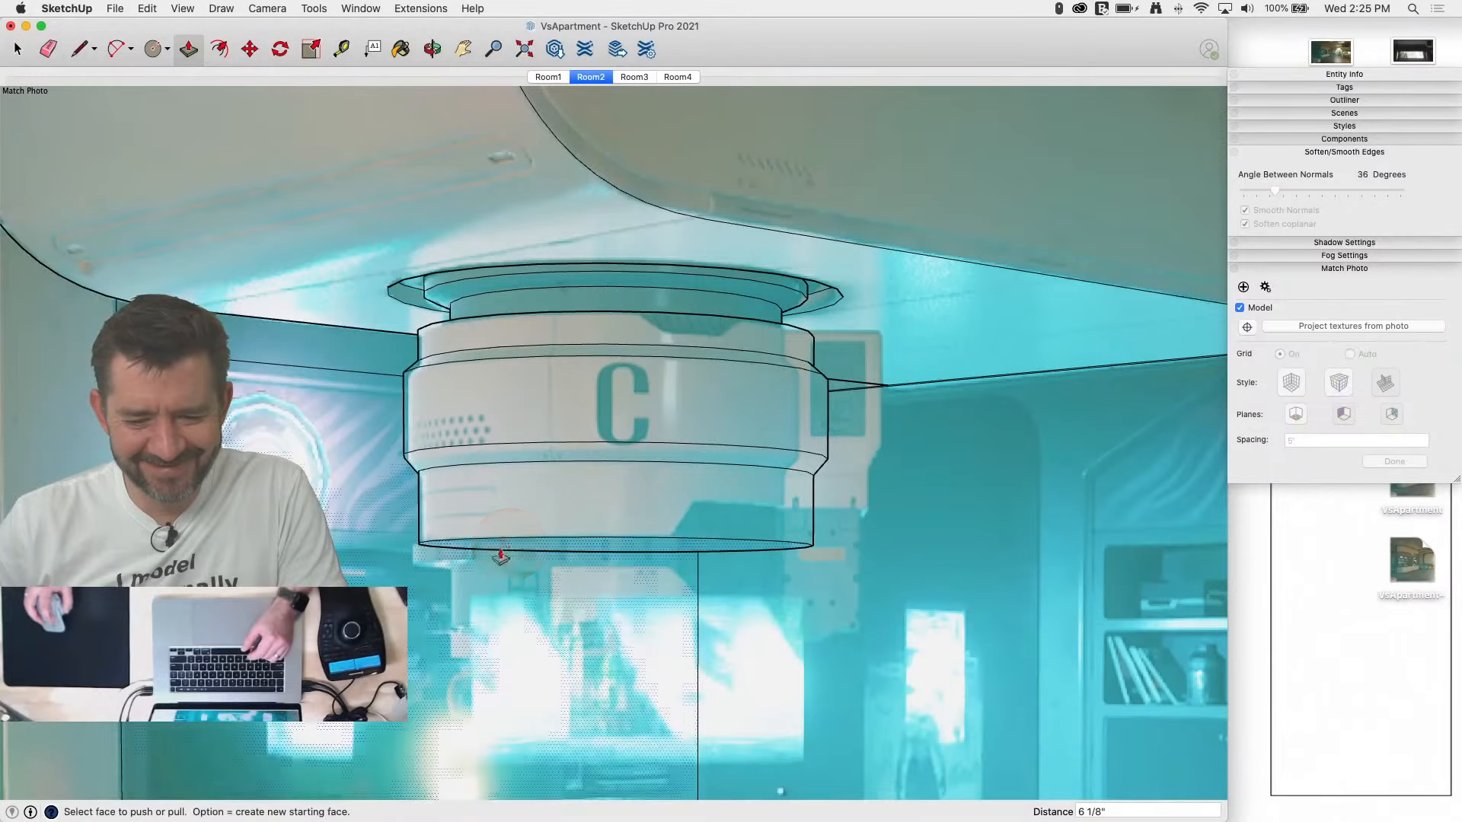
Step: Offset the lower cylinder's bottom face outward and pull it down 1 3/4" to form the bottom rim
scroll(425, 594, down, 2)
scroll(539, 672, up, 5)
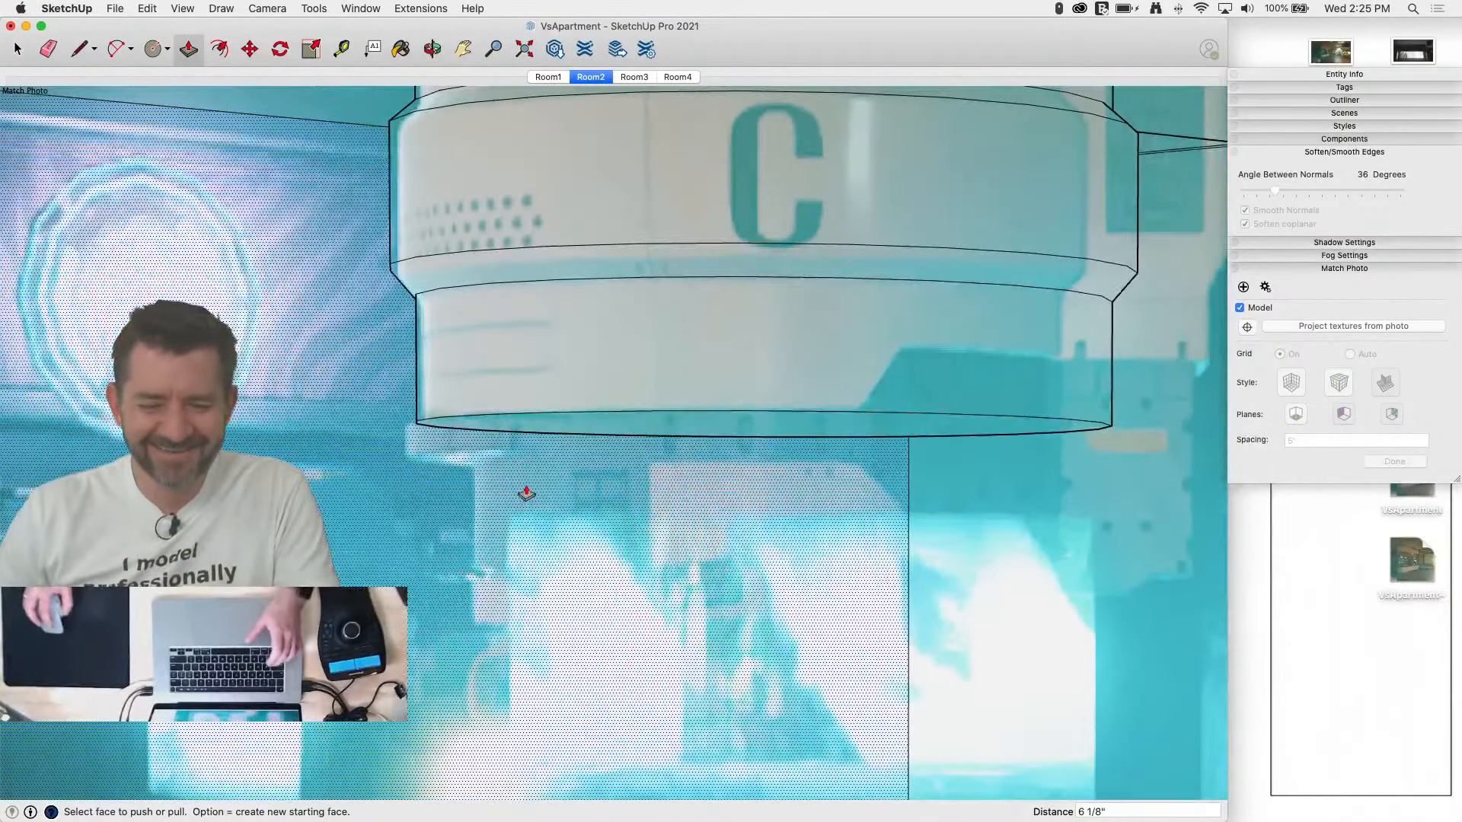
key(space)
click(525, 417)
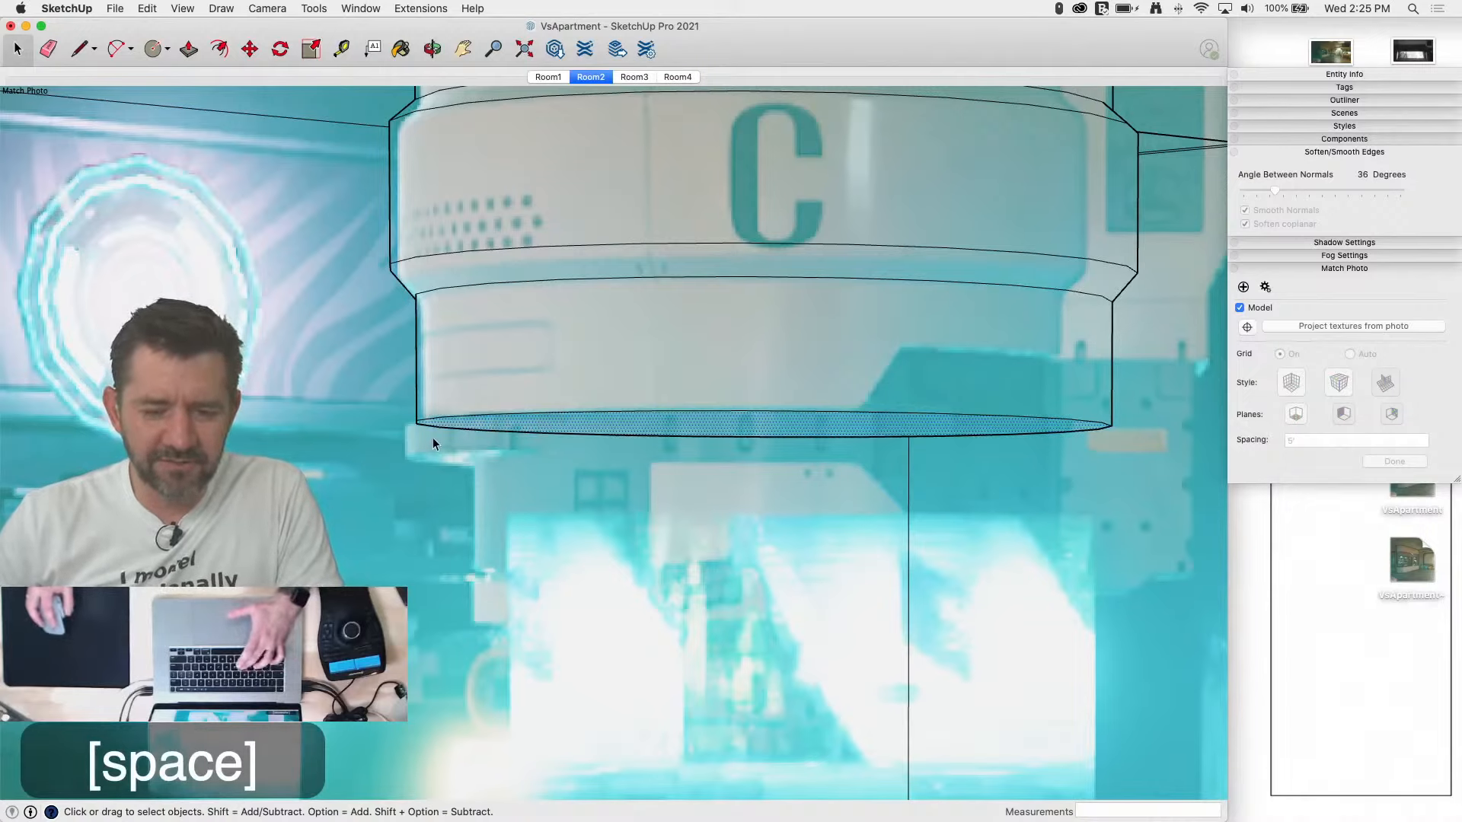
key(f)
drag(437, 424, 421, 466)
key(p)
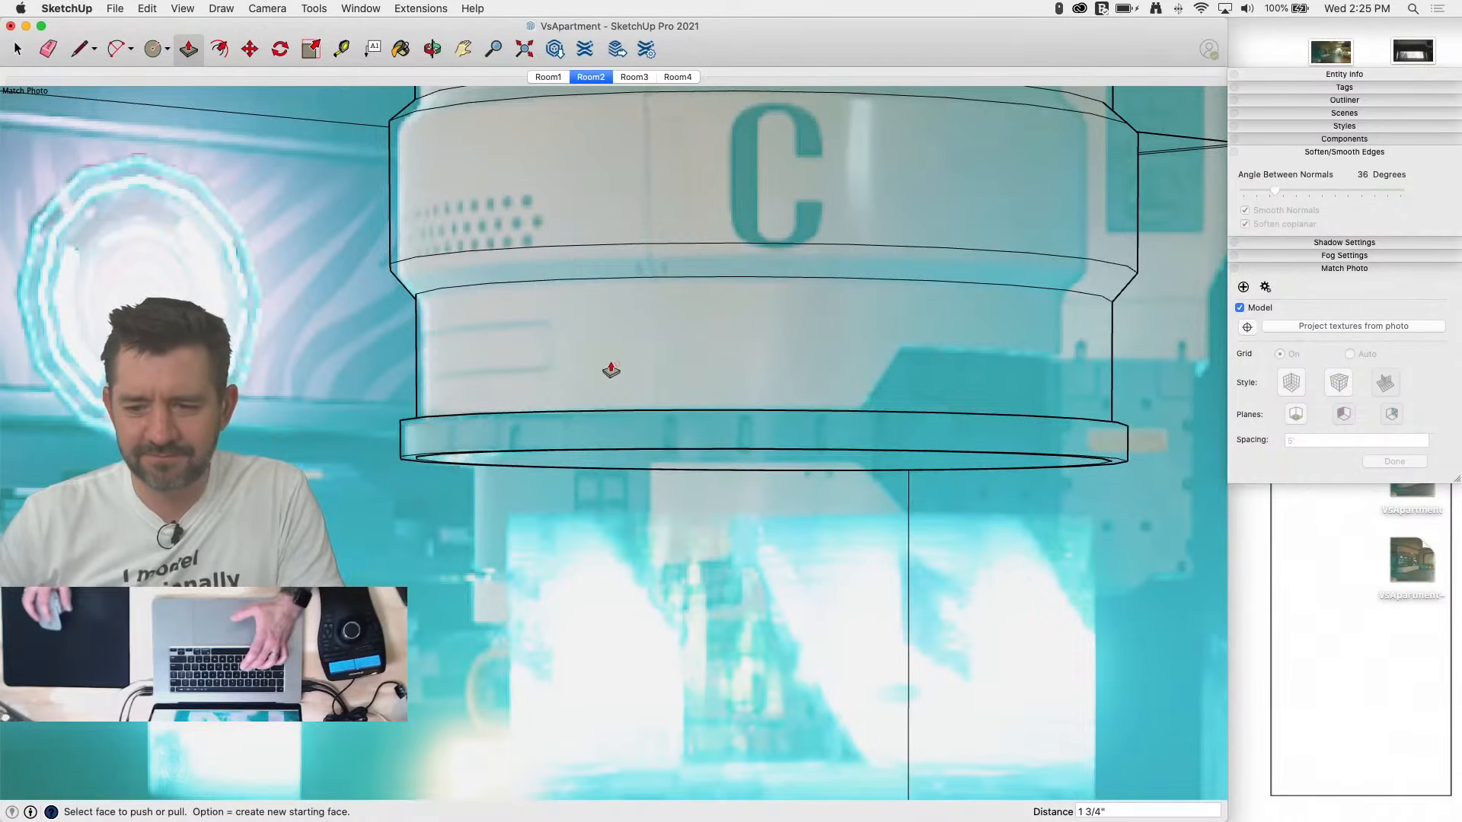
key(space)
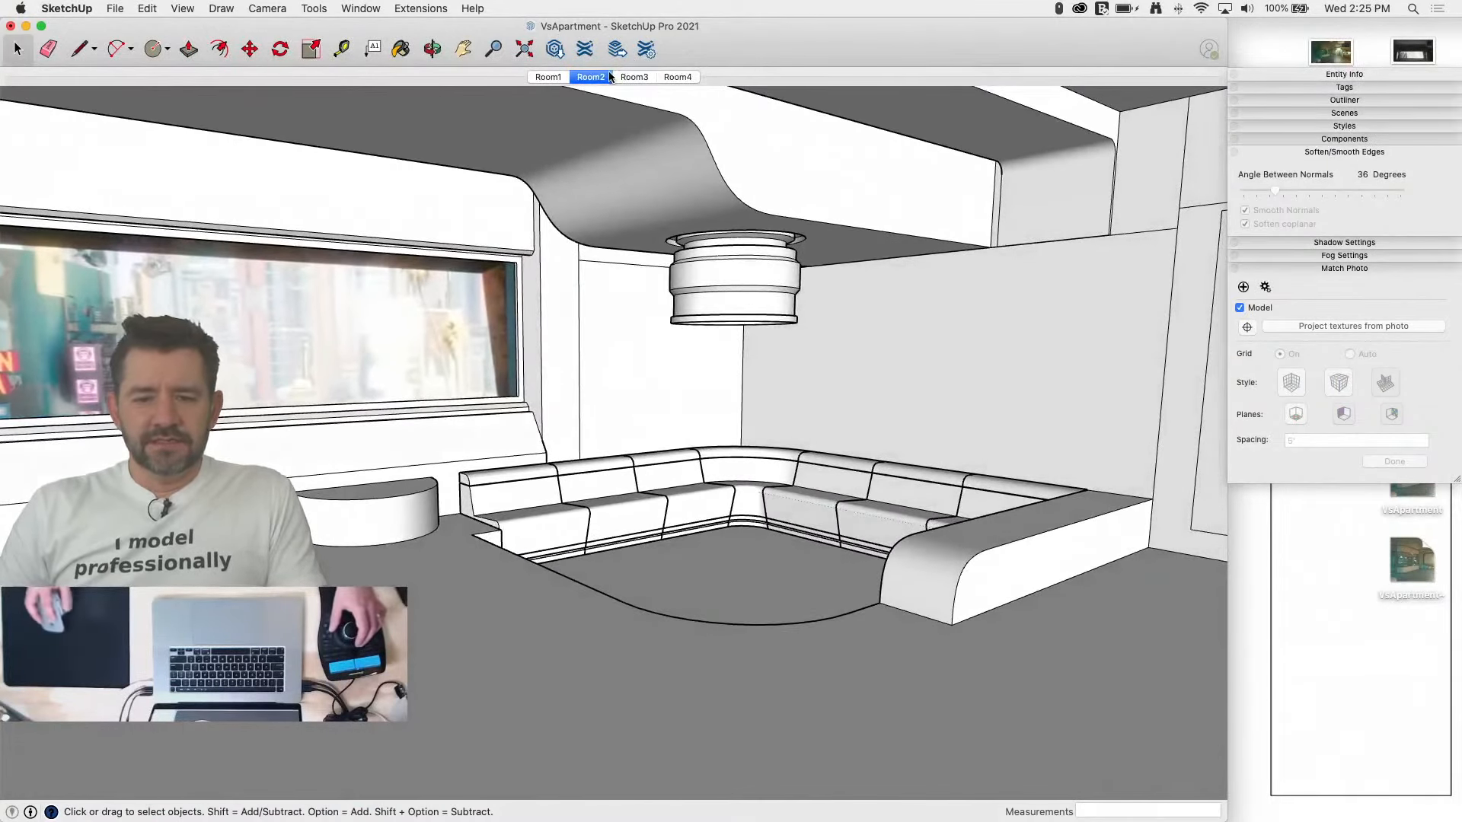
scroll(799, 504, up, 3)
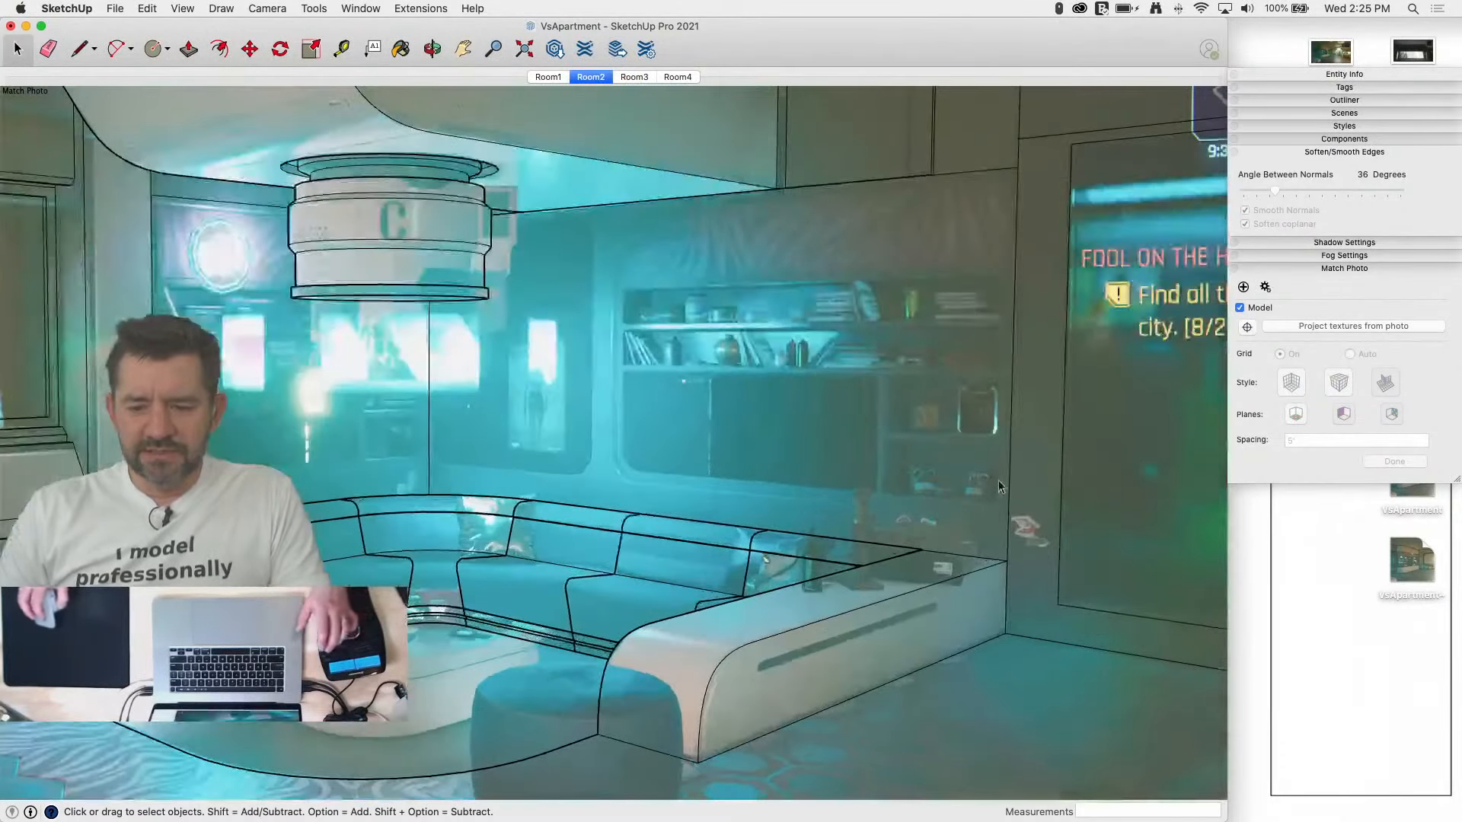
scroll(810, 299, up, 2)
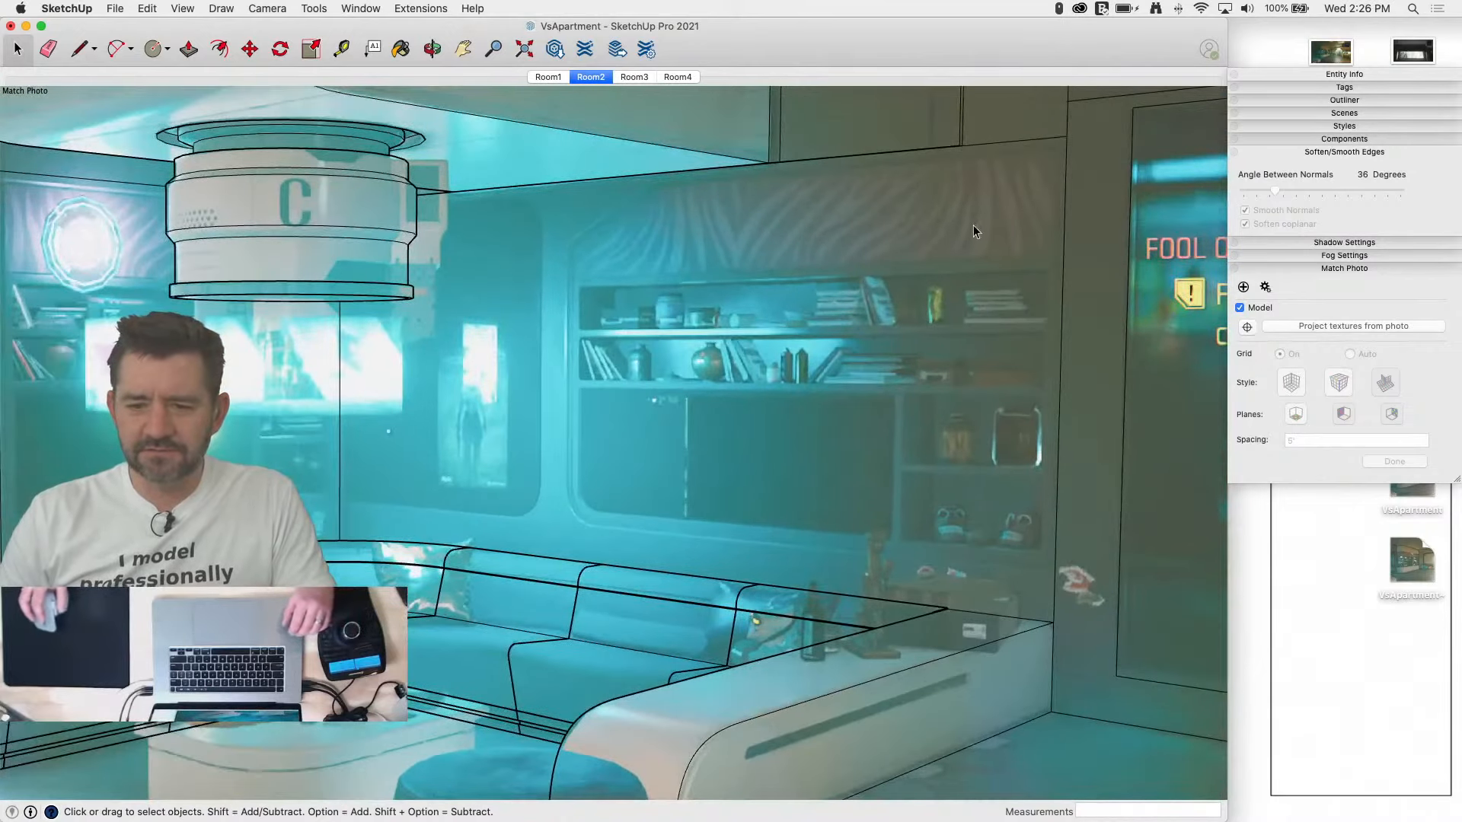
Step: Draw the bookcase recess outline on the back wall: bottom edge, left side, sloped upper-left corner, and top edge to the right wall edge
scroll(1051, 161, up, 2)
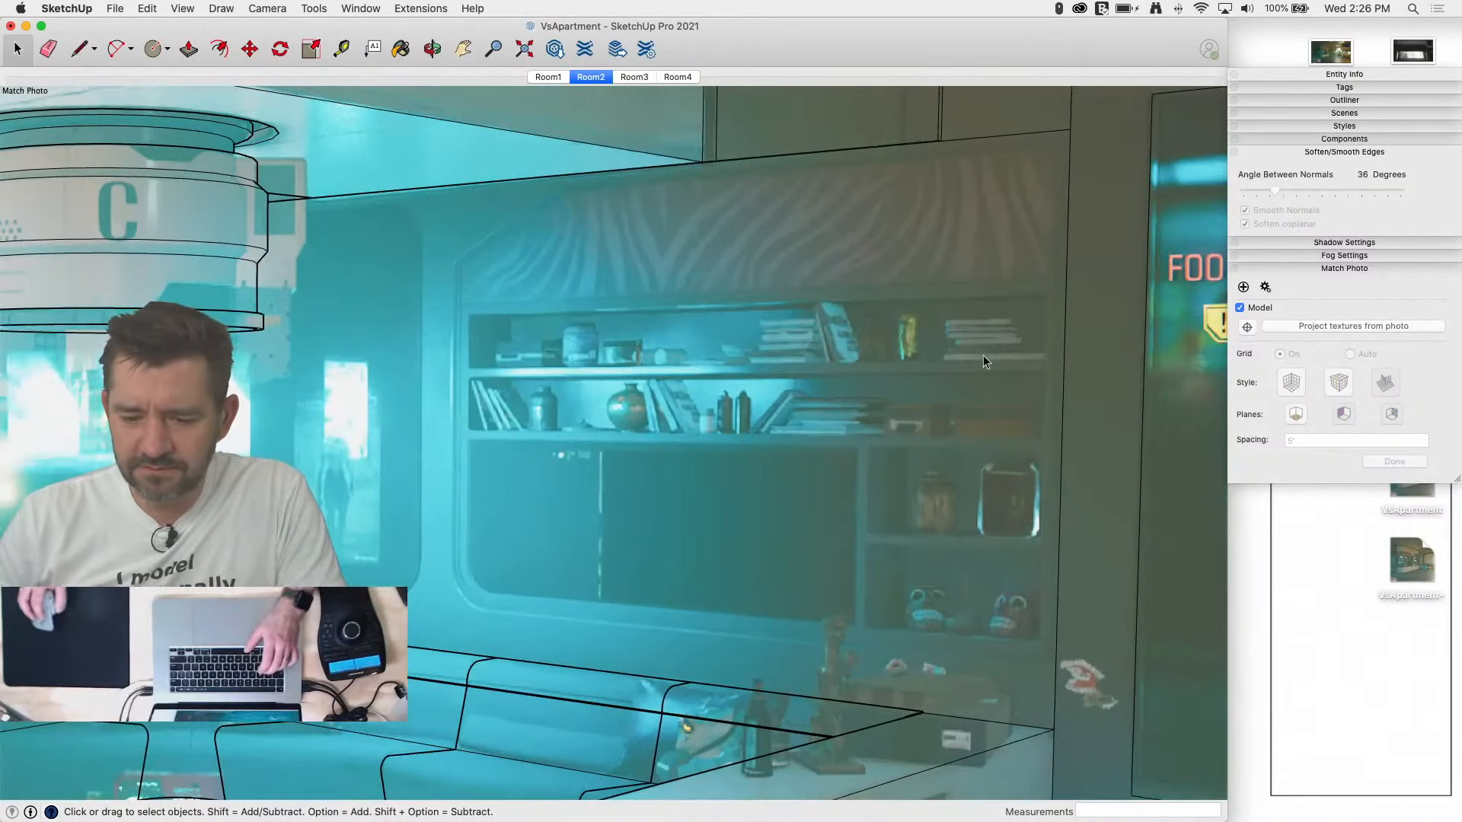
key(l)
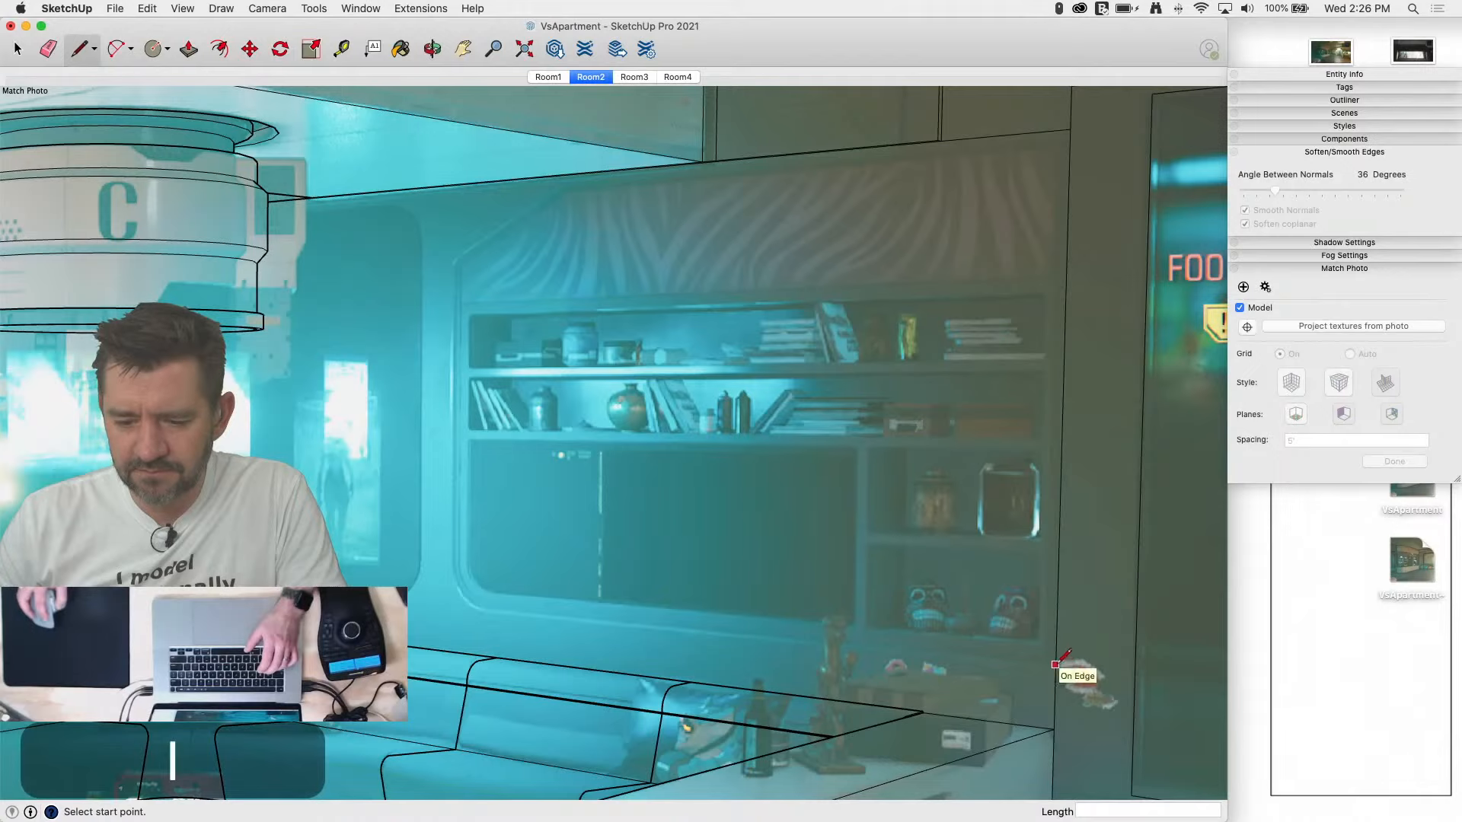
click(456, 603)
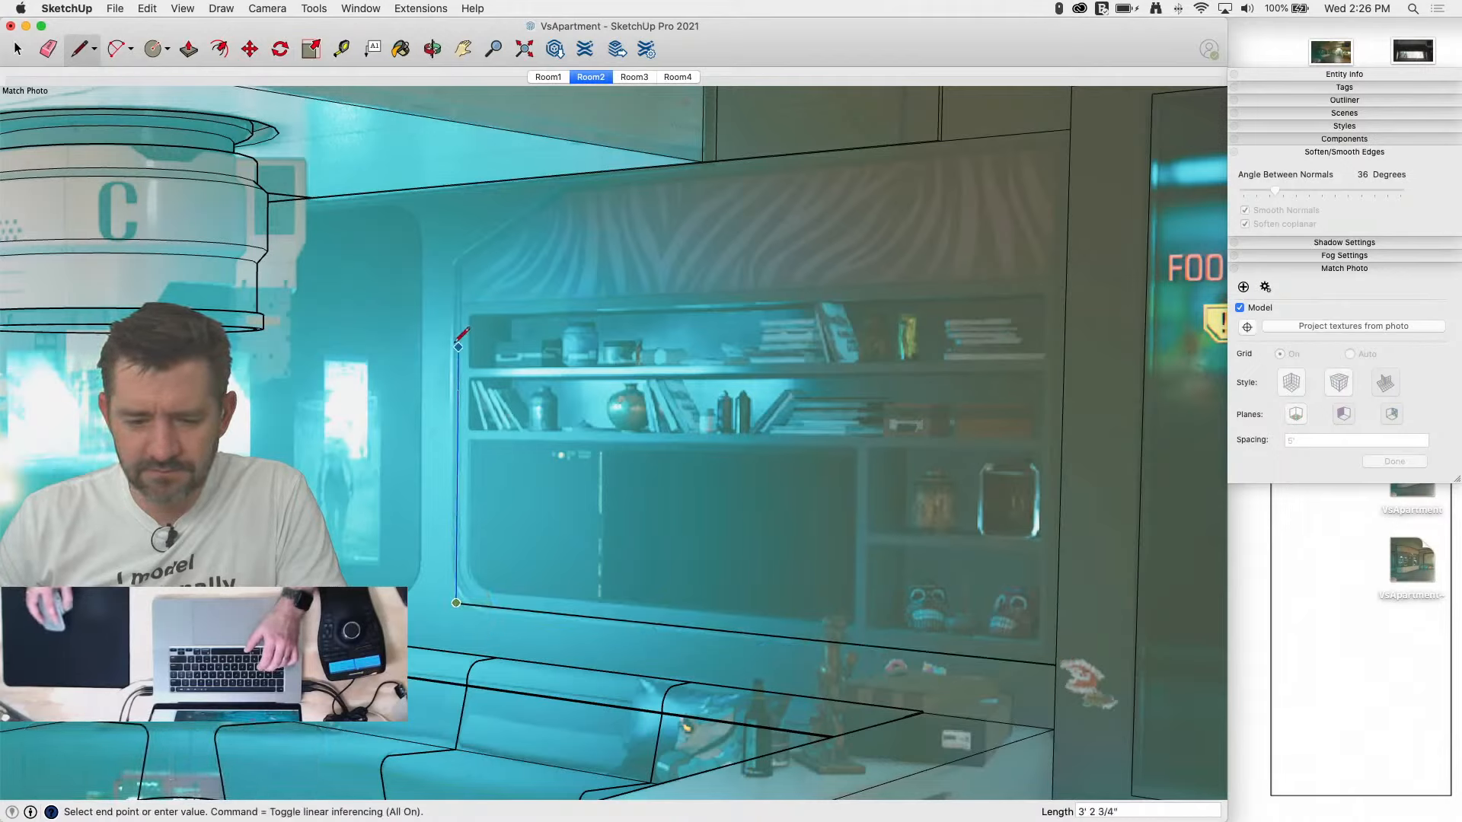
click(459, 261)
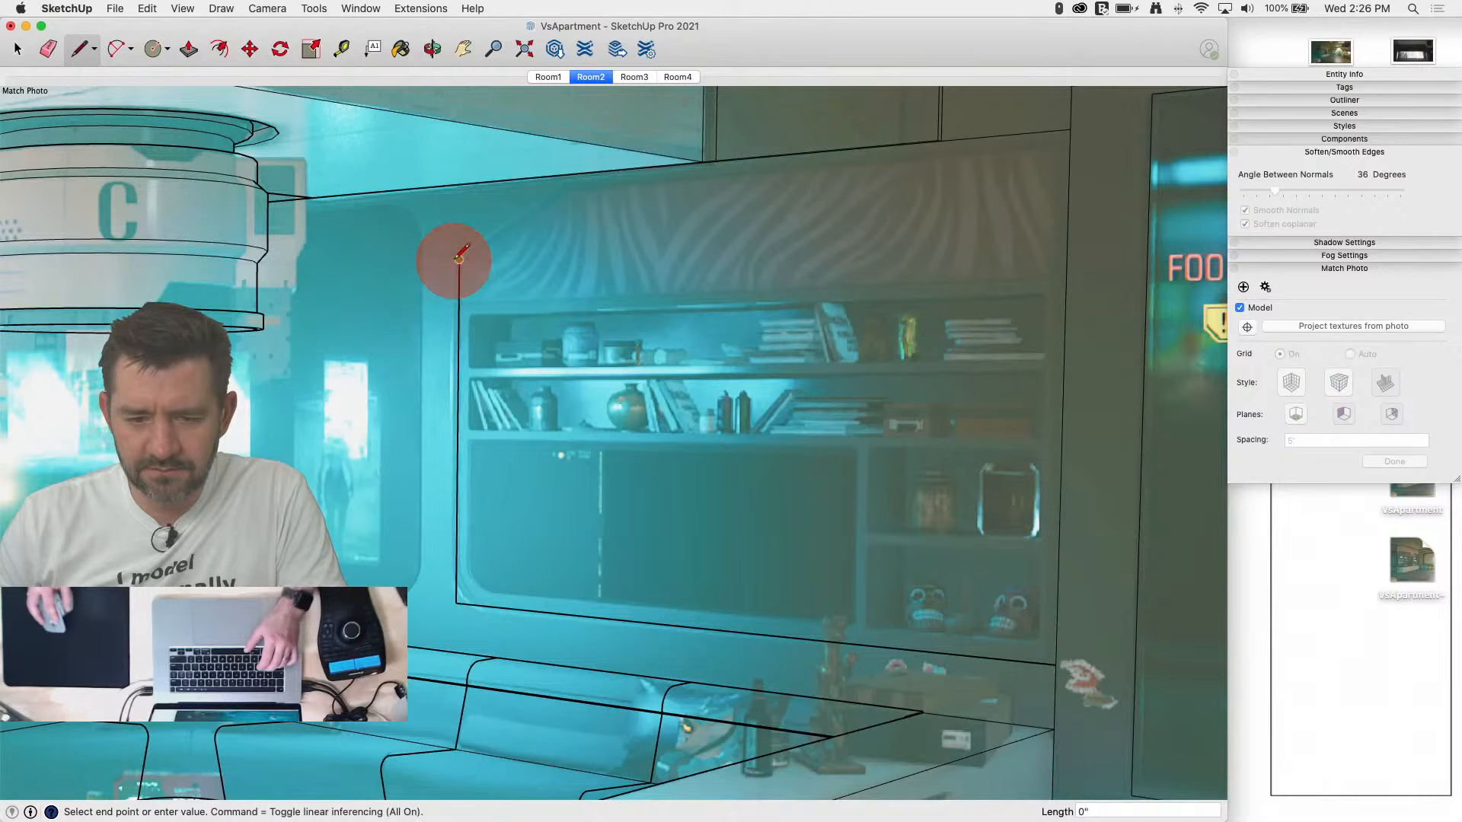
click(565, 182)
click(1070, 138)
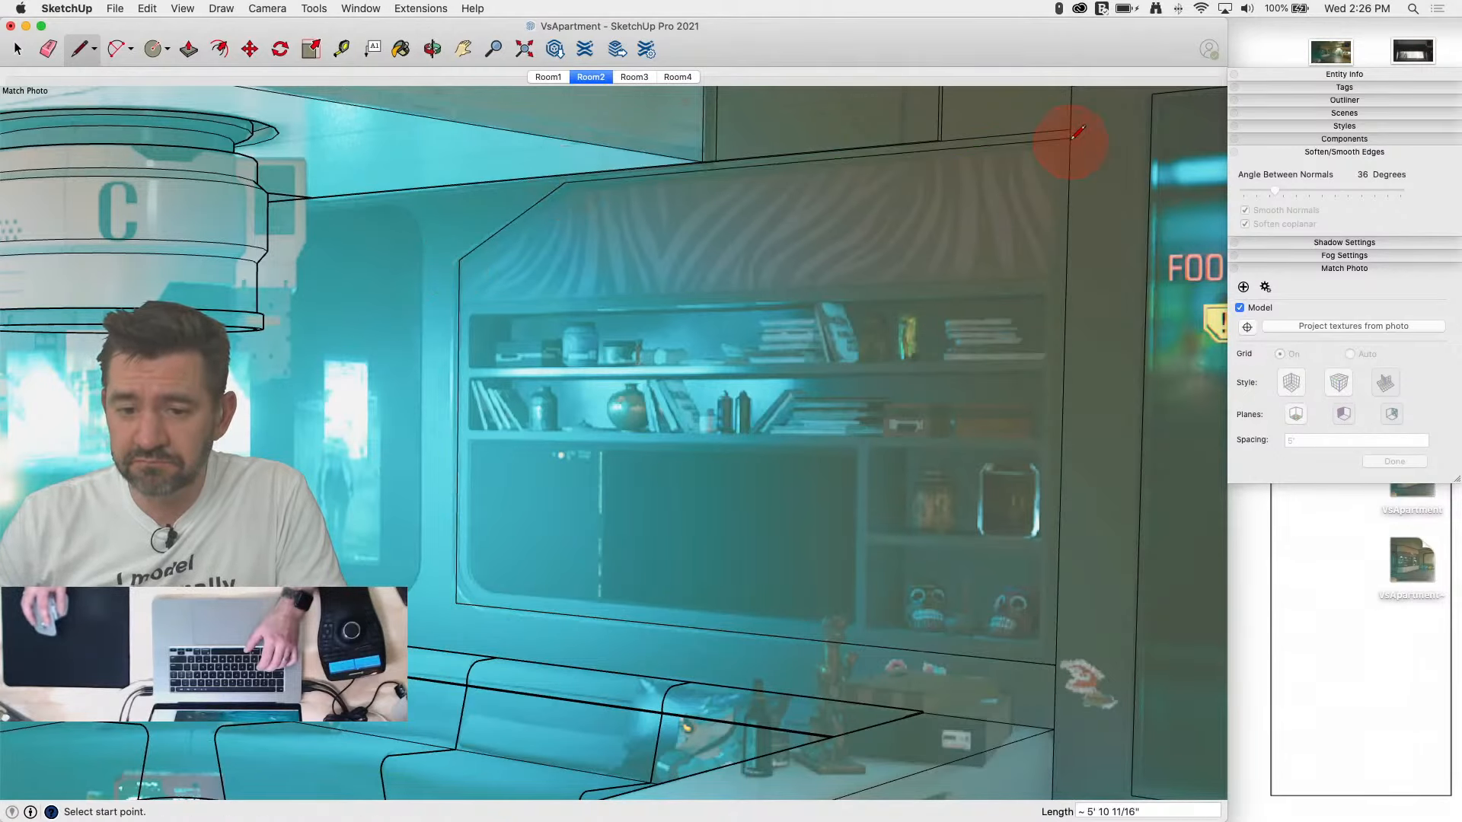
scroll(1069, 138, up, 3)
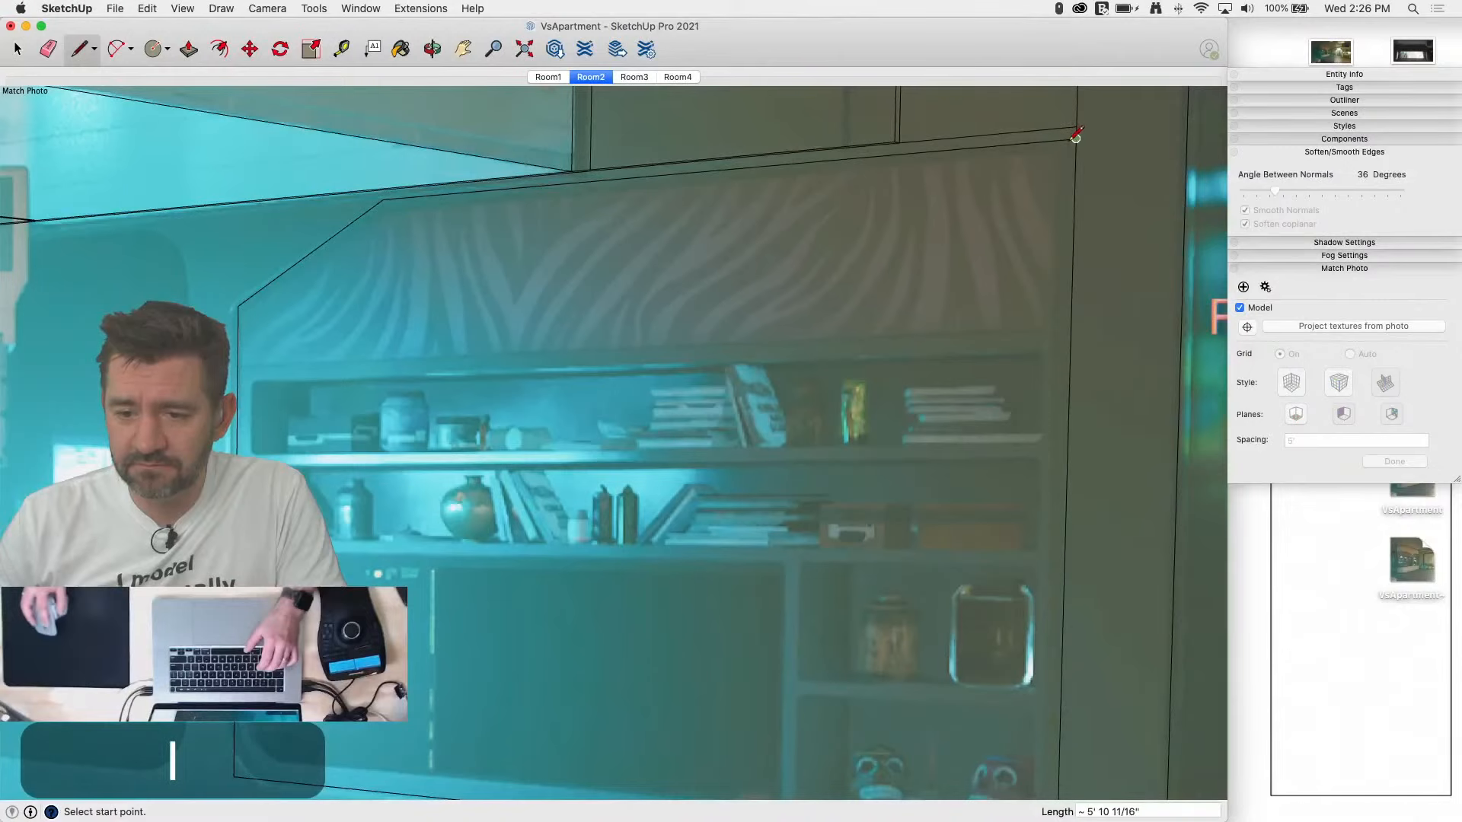
scroll(1065, 138, down, 3)
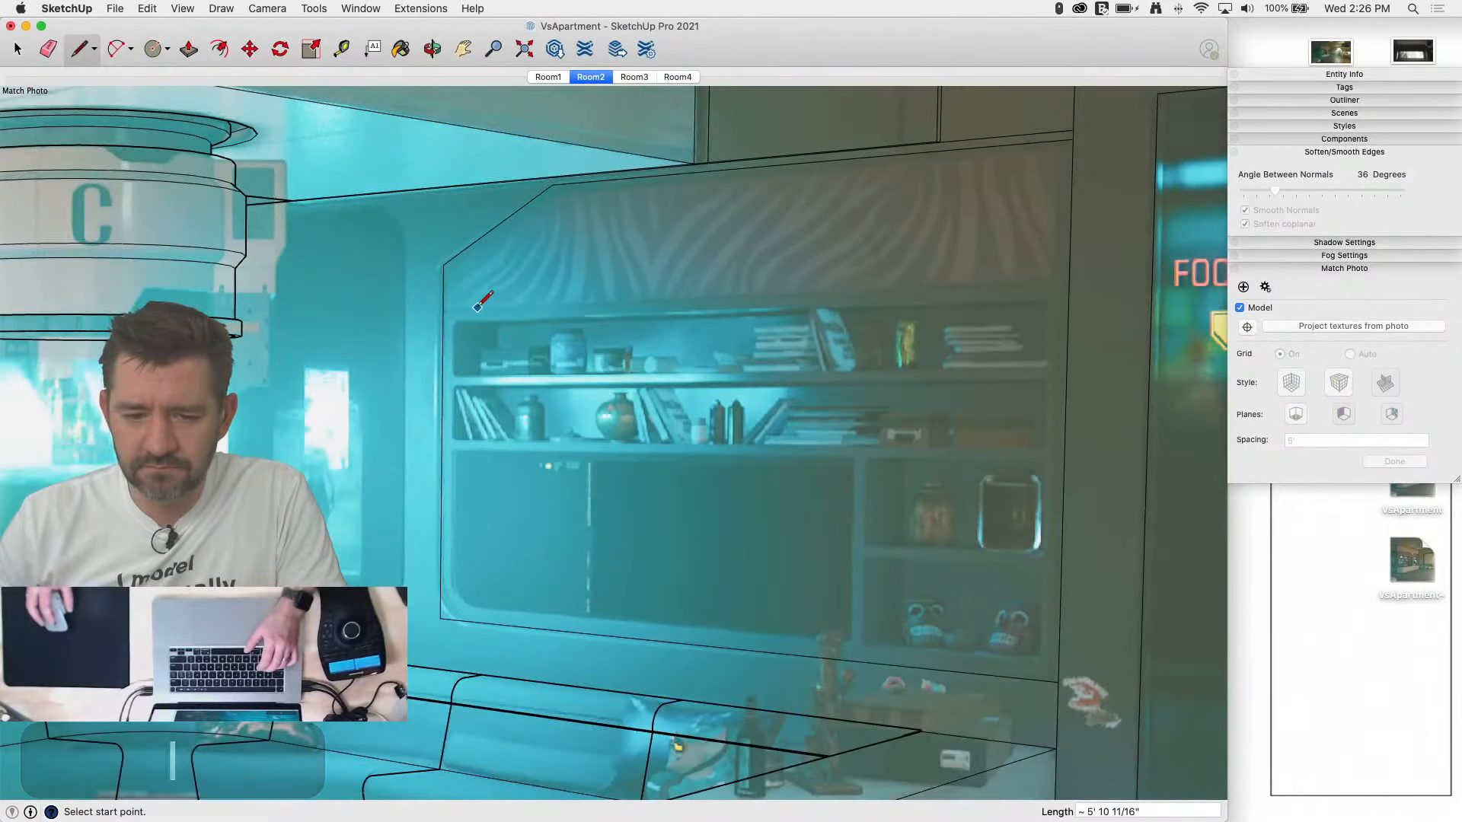
Step: Move the recess outline's left vertical edge outward along the bottom edge by about 11/16"
key(space)
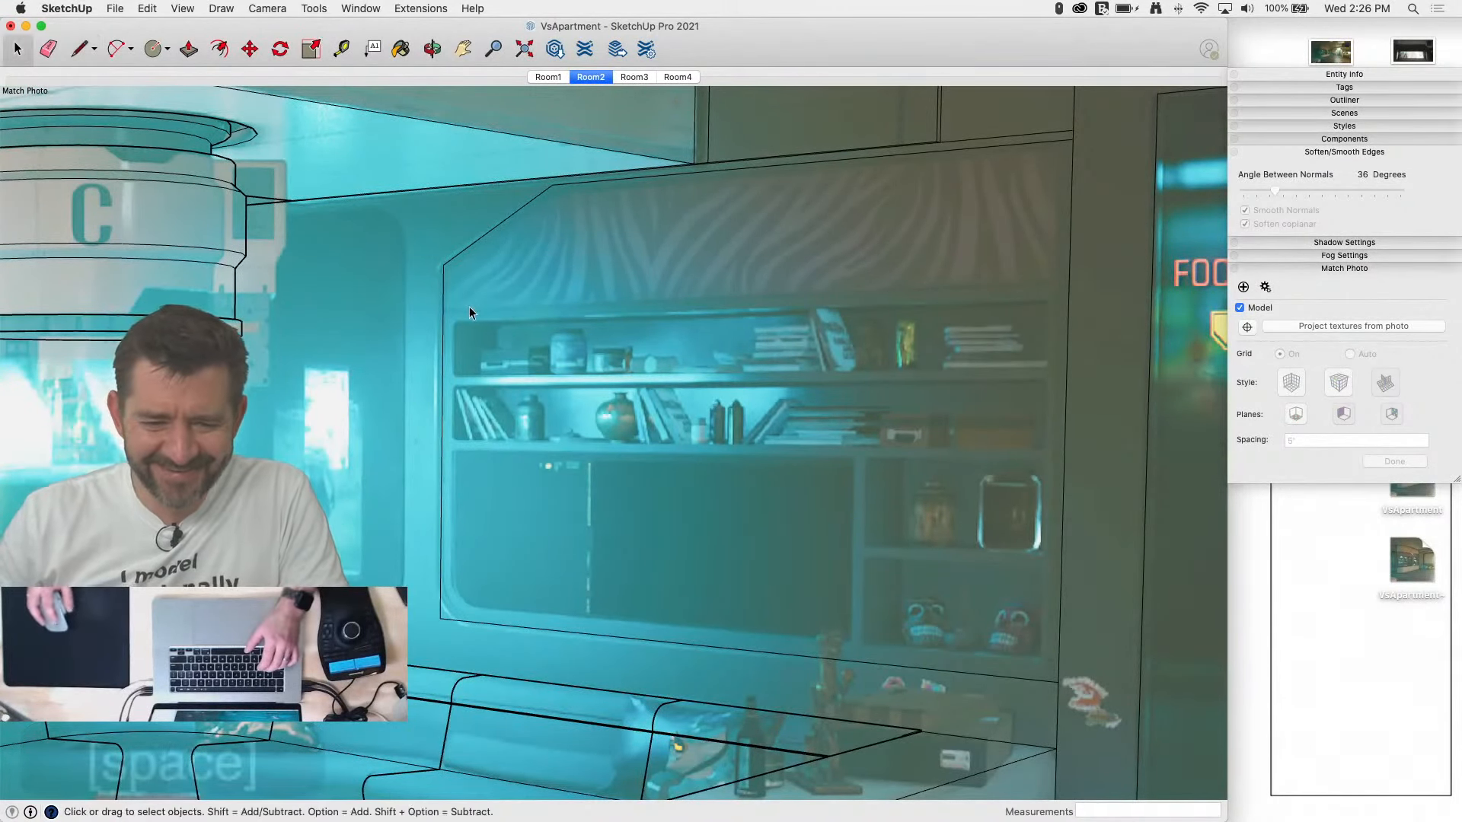
click(443, 319)
key(m)
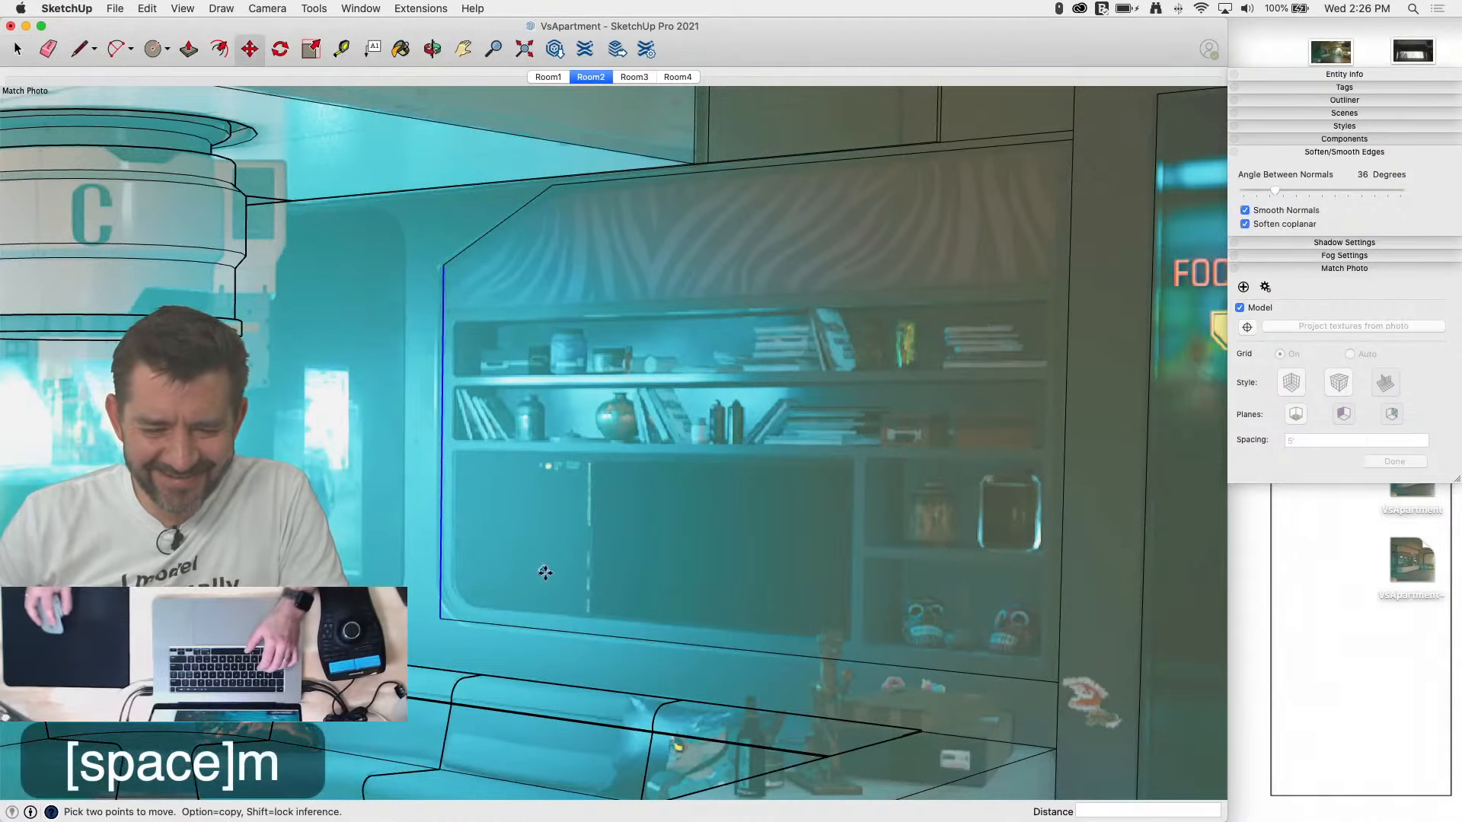
click(532, 632)
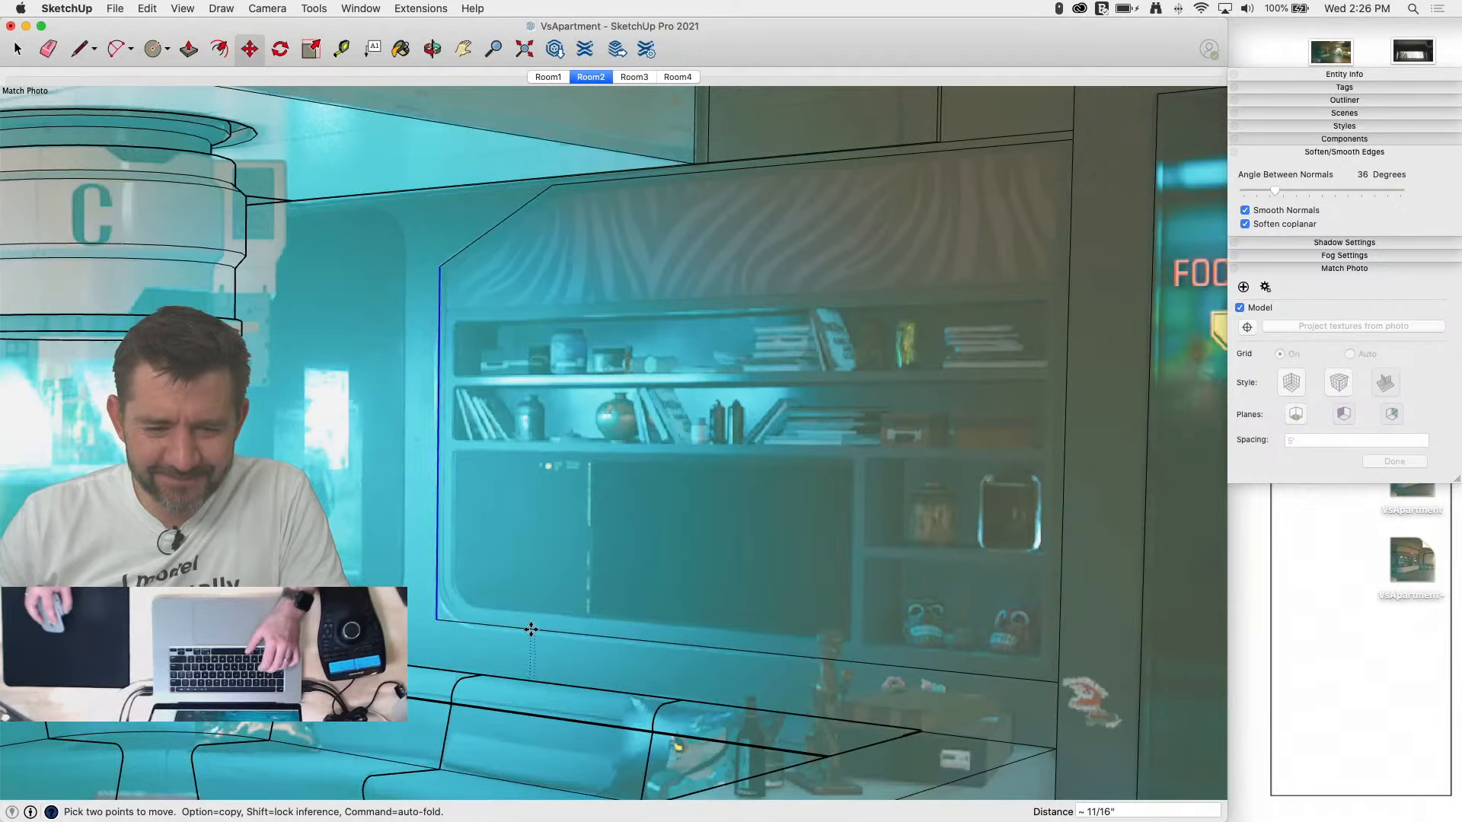
click(530, 629)
Step: Round the recess outline's lower-left corner with a tangent arc and trim away the sharp corner
key(l)
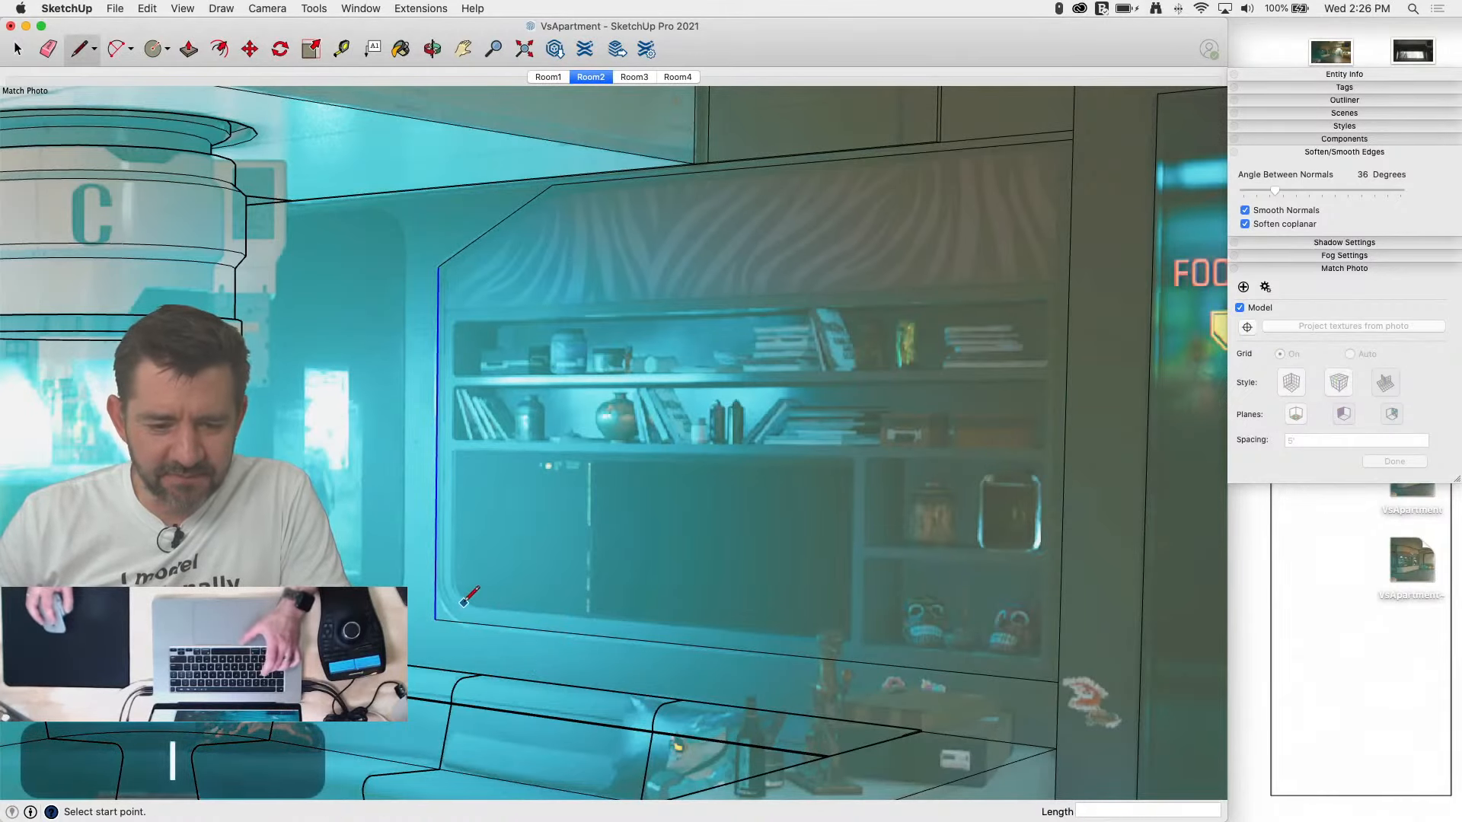
key(a)
click(435, 577)
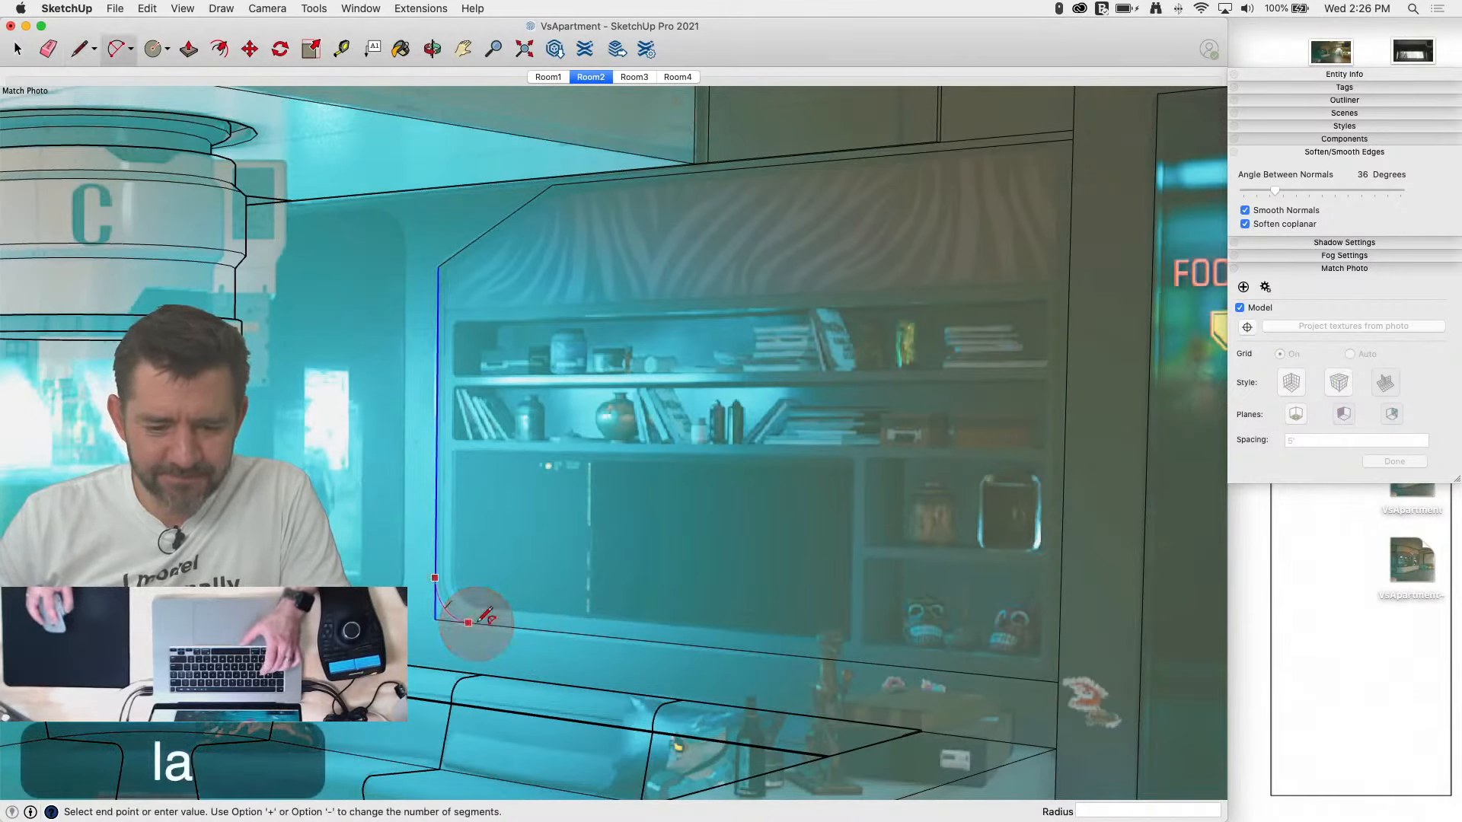
double_click(467, 624)
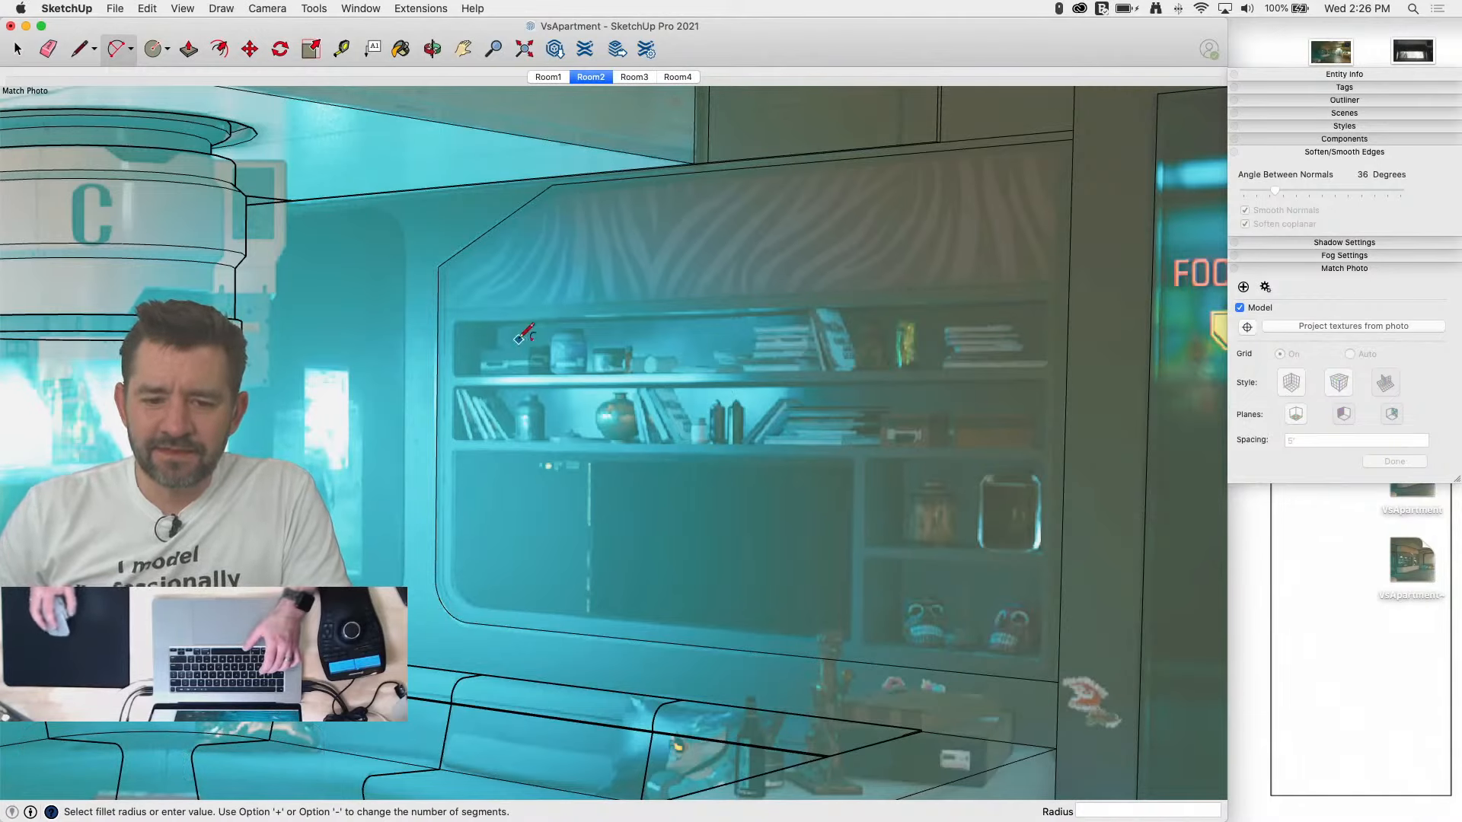
Step: Draw a horizontal line across the recess just above the top shelf to separate the zebra-patterned upper panel
key(l)
click(437, 307)
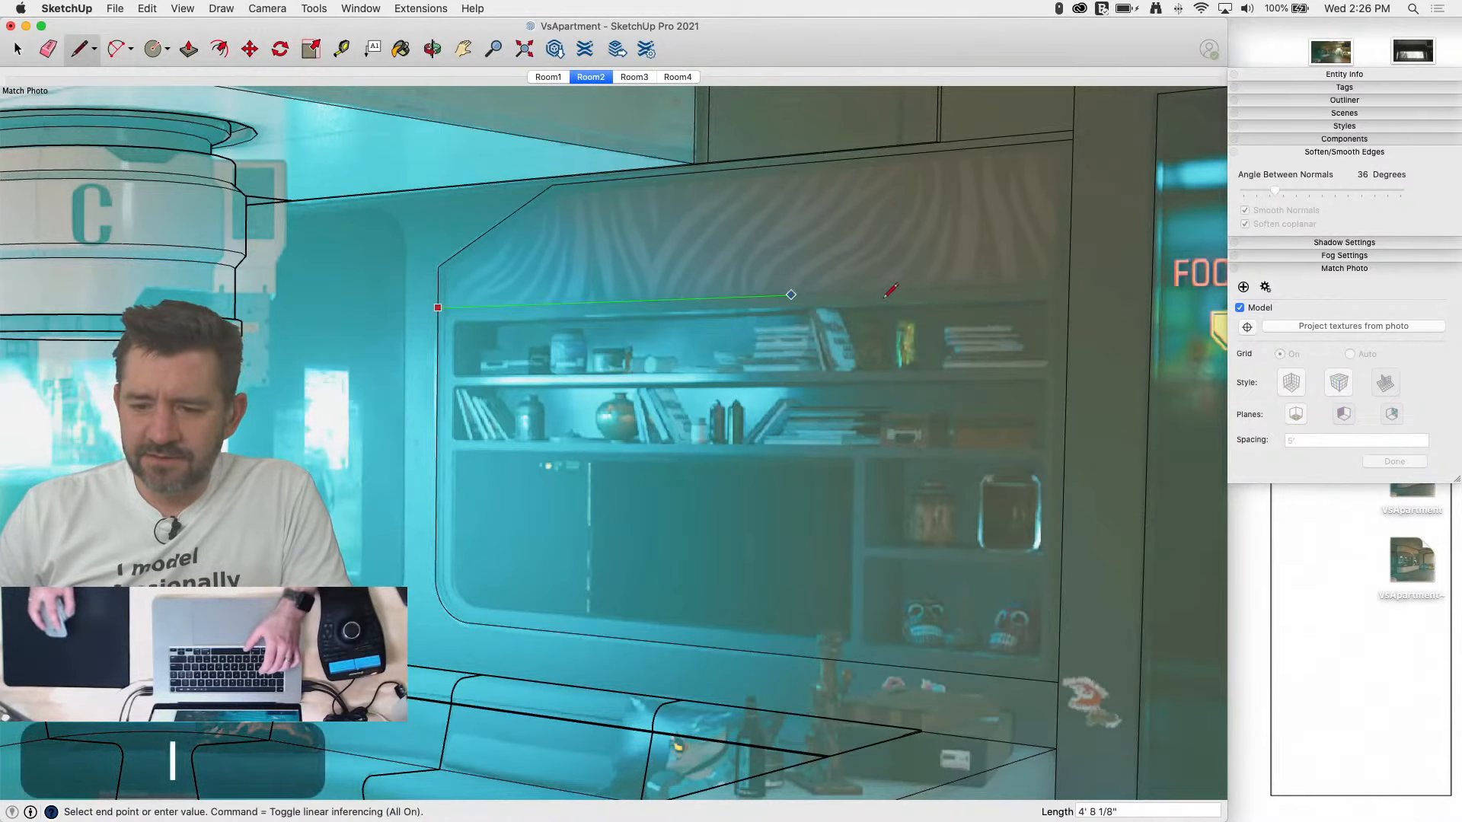
click(1068, 284)
Step: Offset the upper panel's side, sloped and top edges inward about 1 5/16", leaving out its bottom edge
key(space)
click(1034, 277)
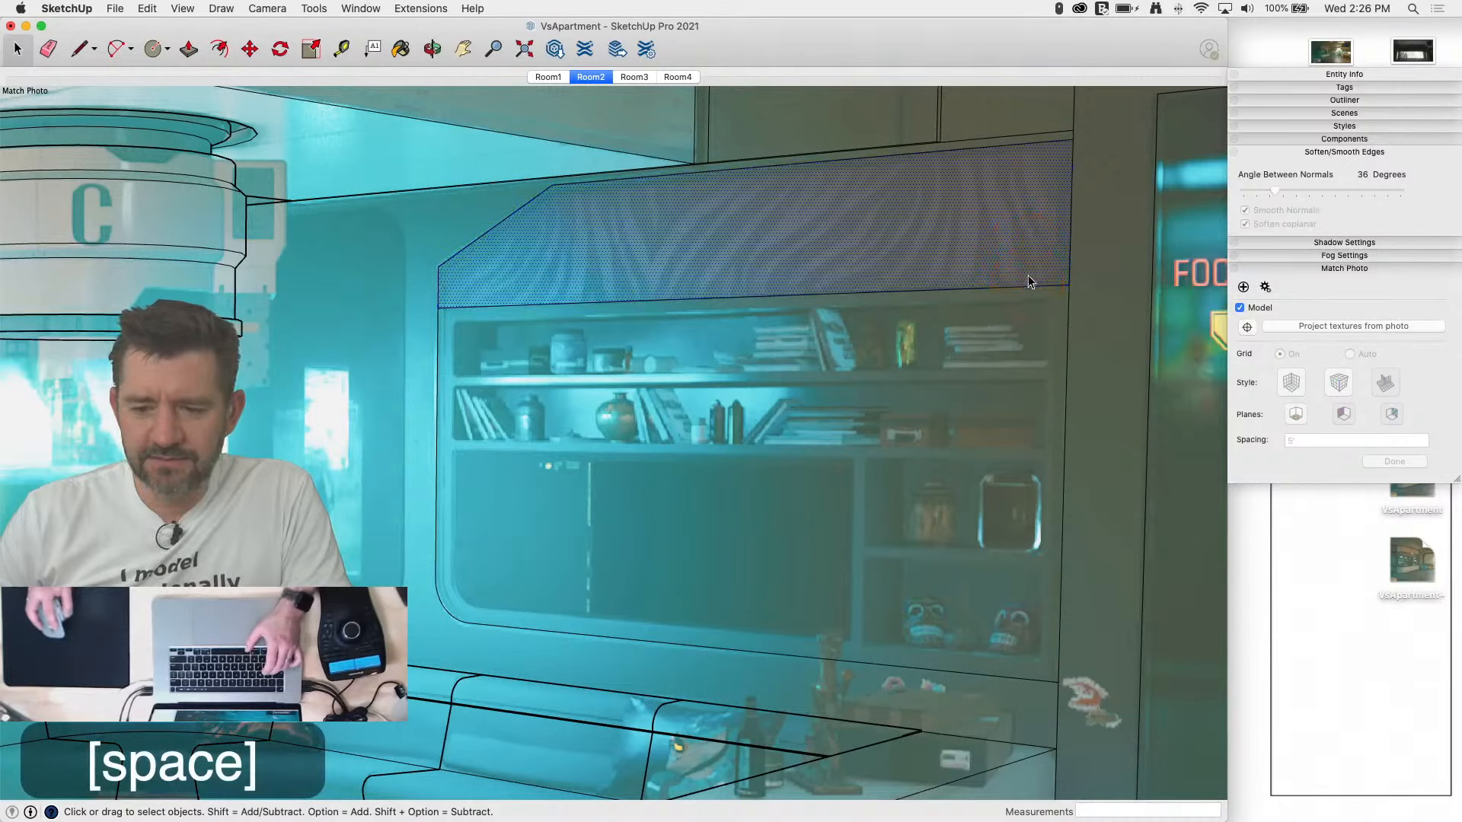
click(1020, 286)
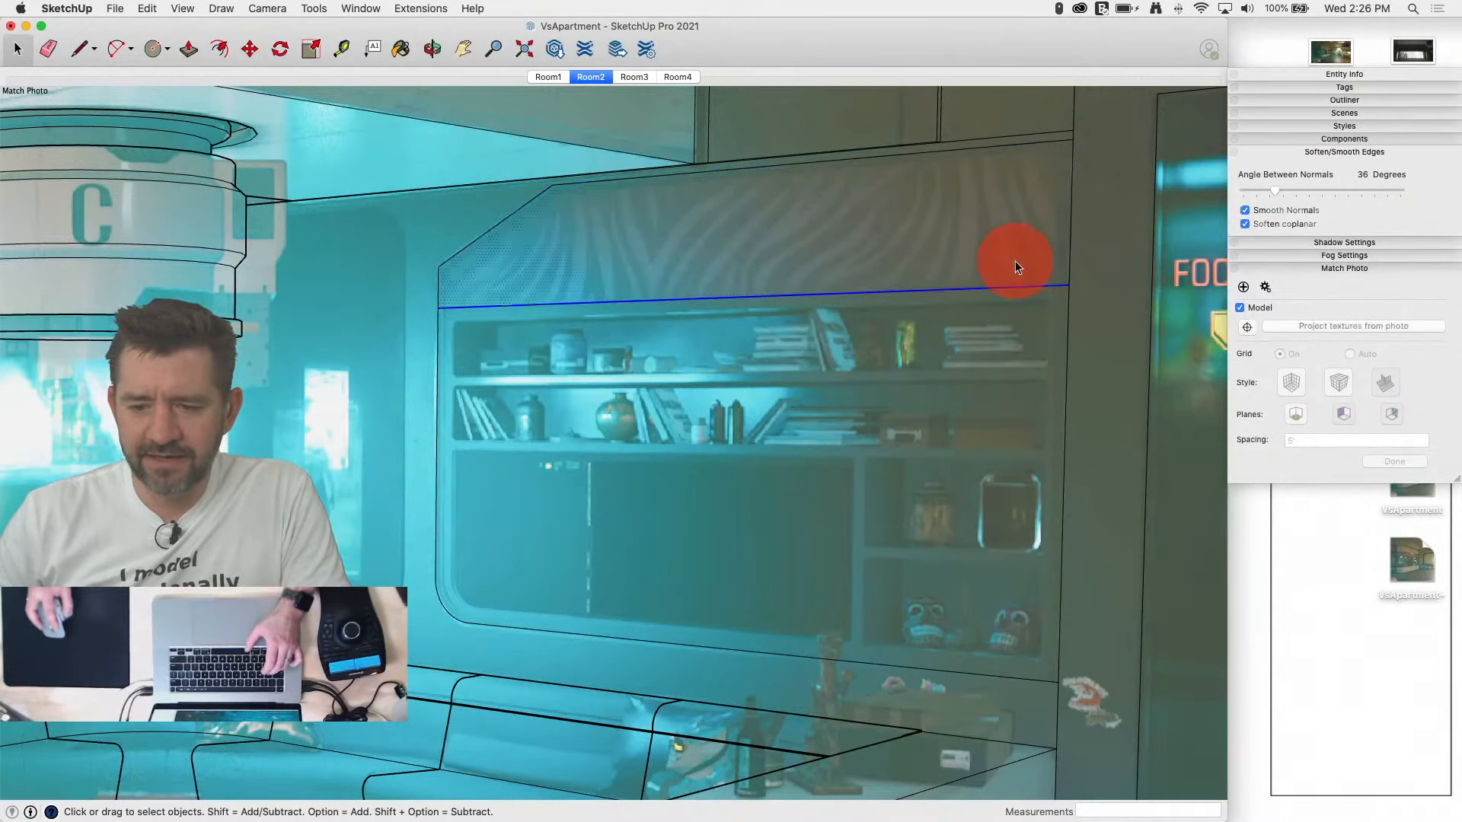
click(1021, 262)
click(1024, 290)
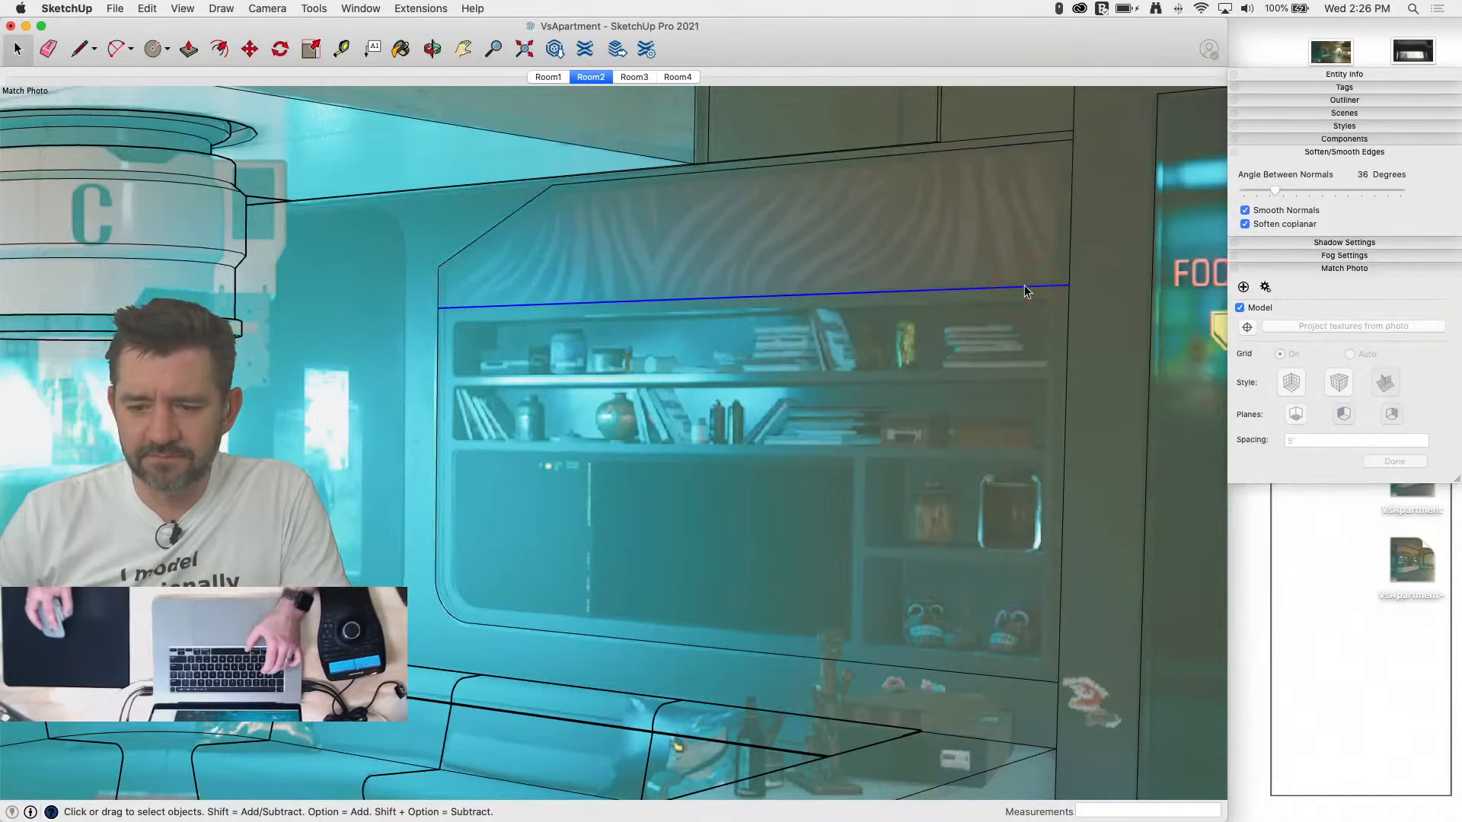
shift+click(1007, 245)
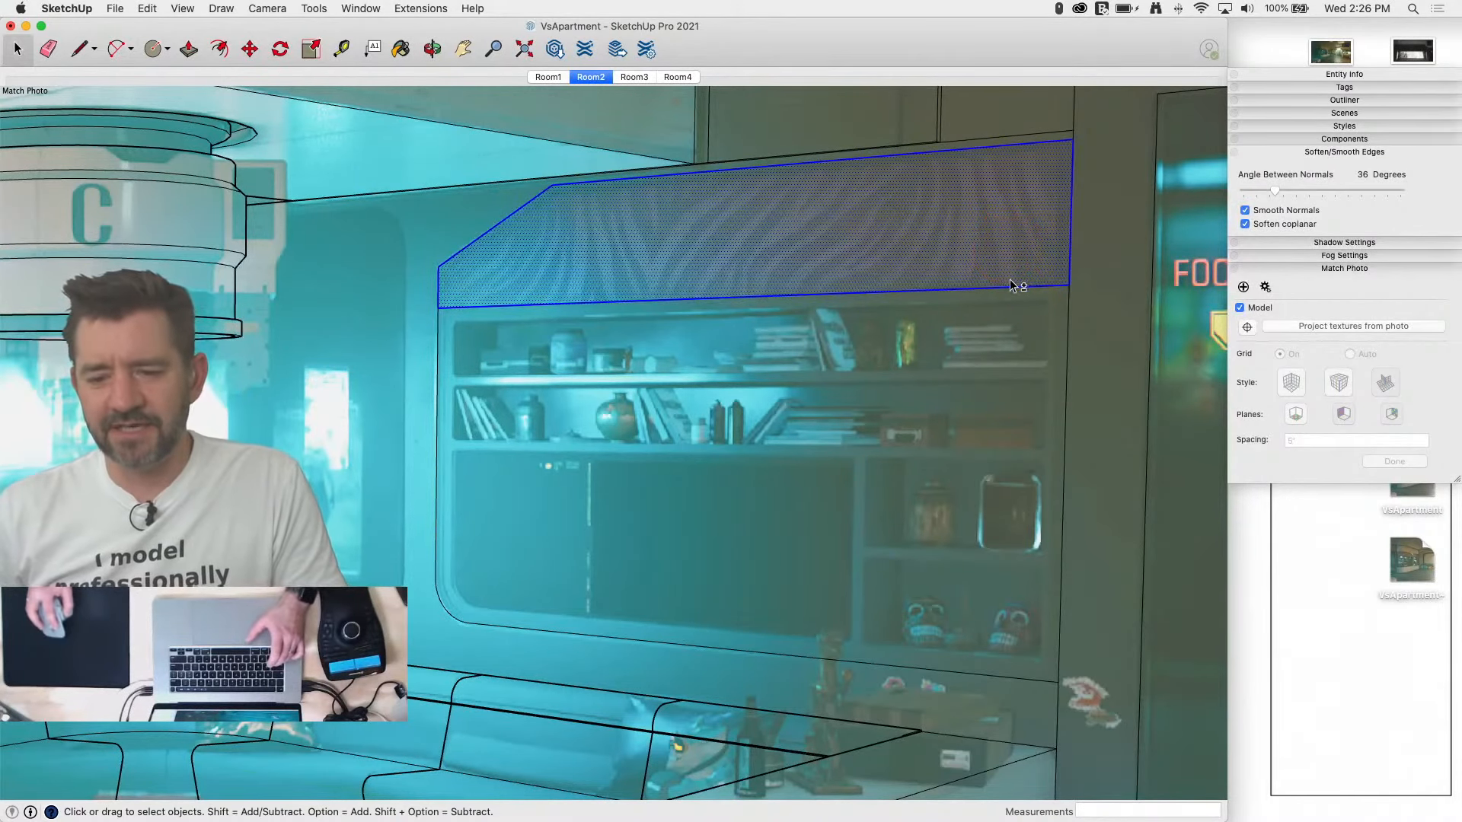
shift+click(1004, 266)
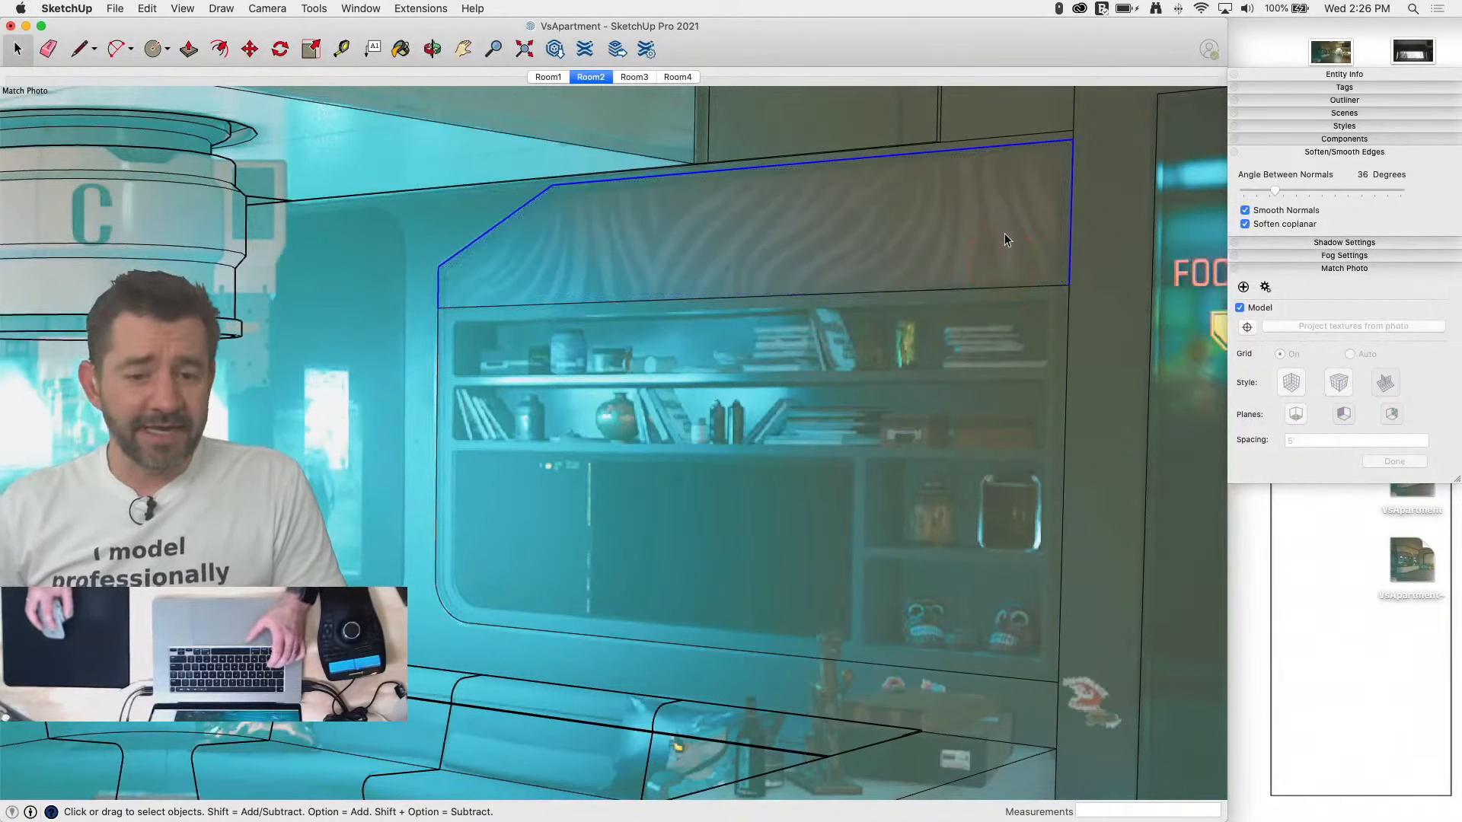
key(f)
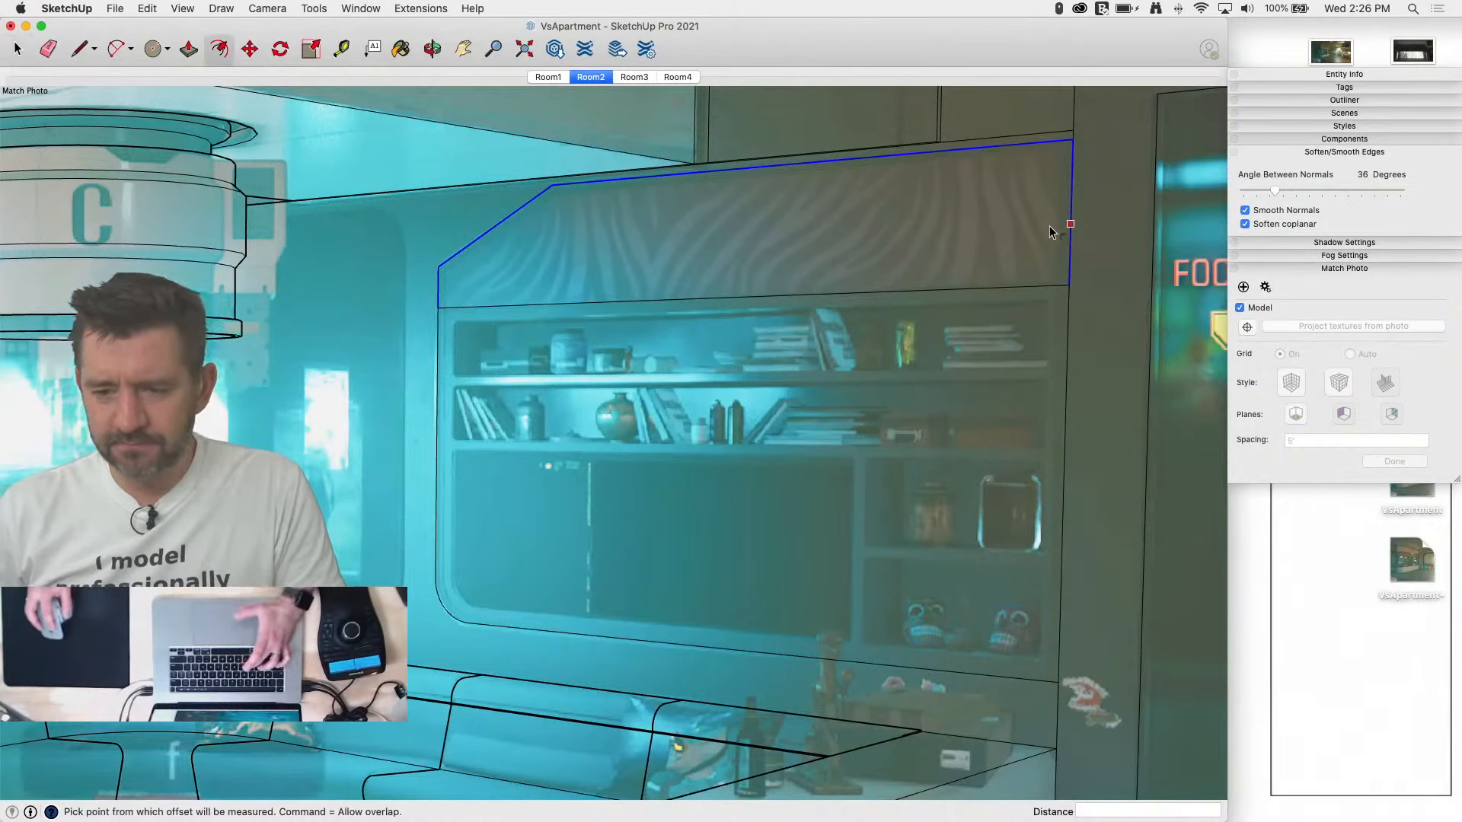
click(1057, 224)
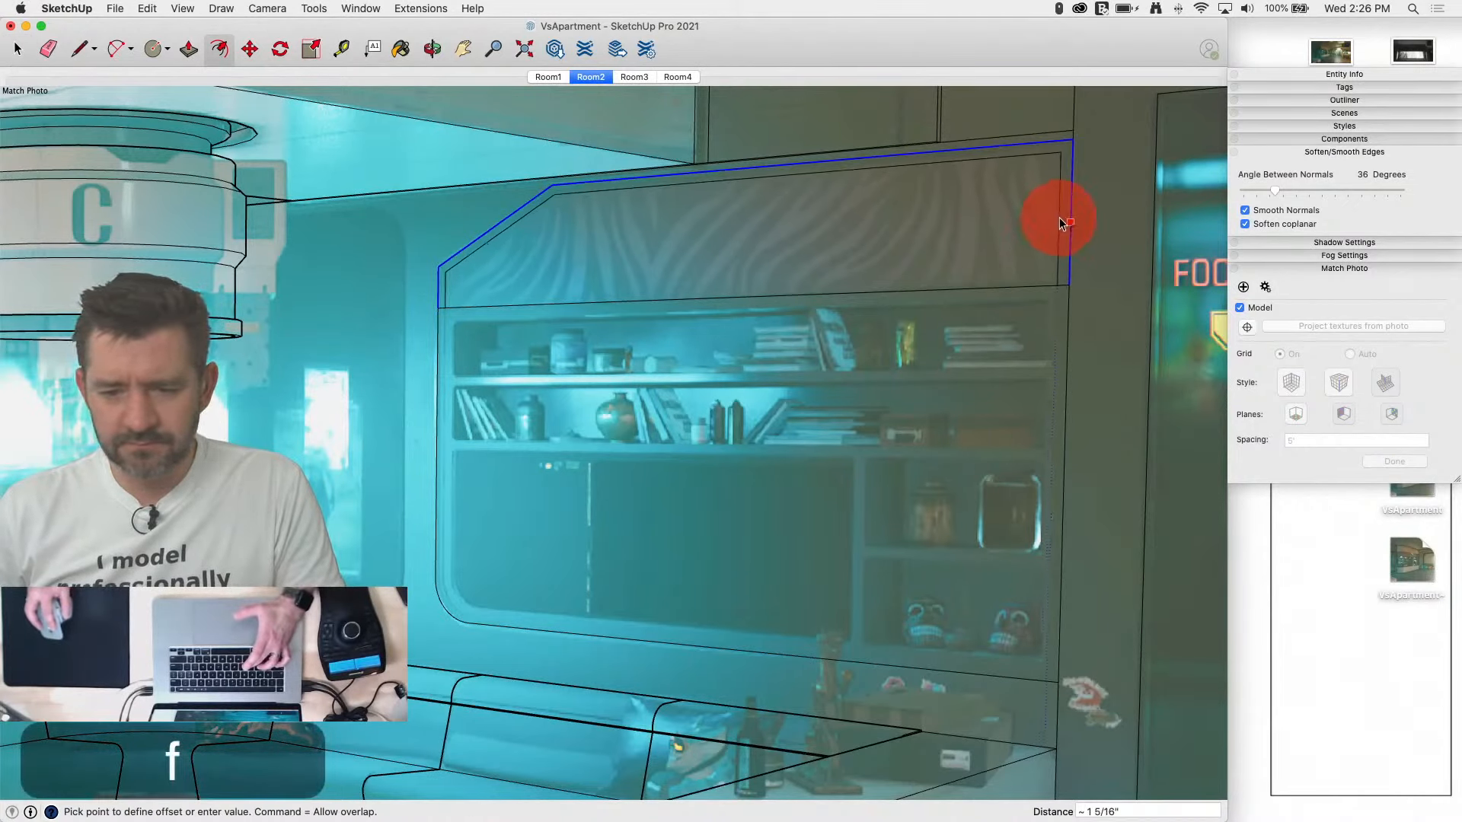
click(1059, 218)
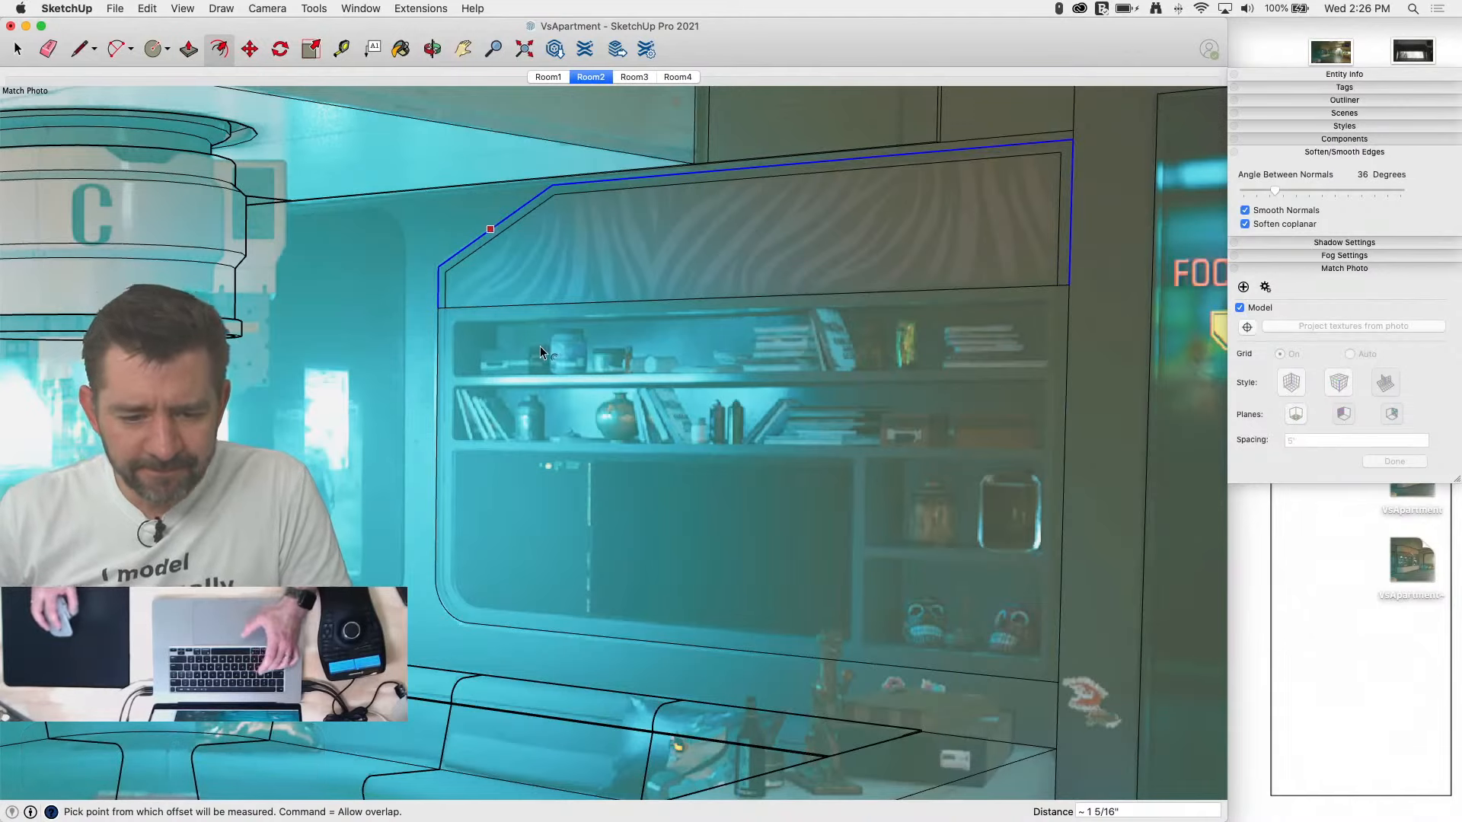
Step: Draw a rectangle around the top shelf opening, about 7' 1 15/16" by 8 3/16"
key(space)
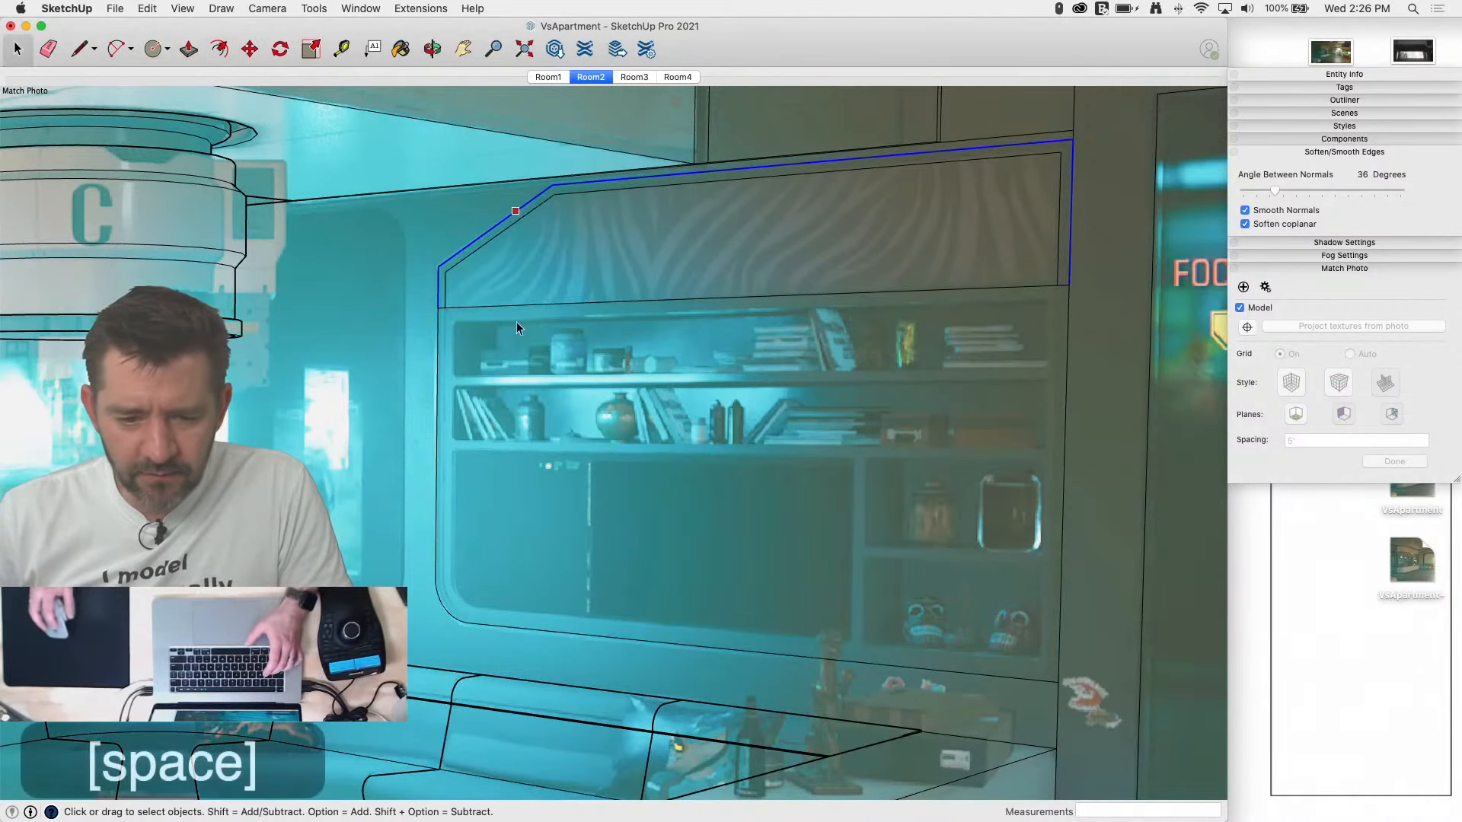
key(r)
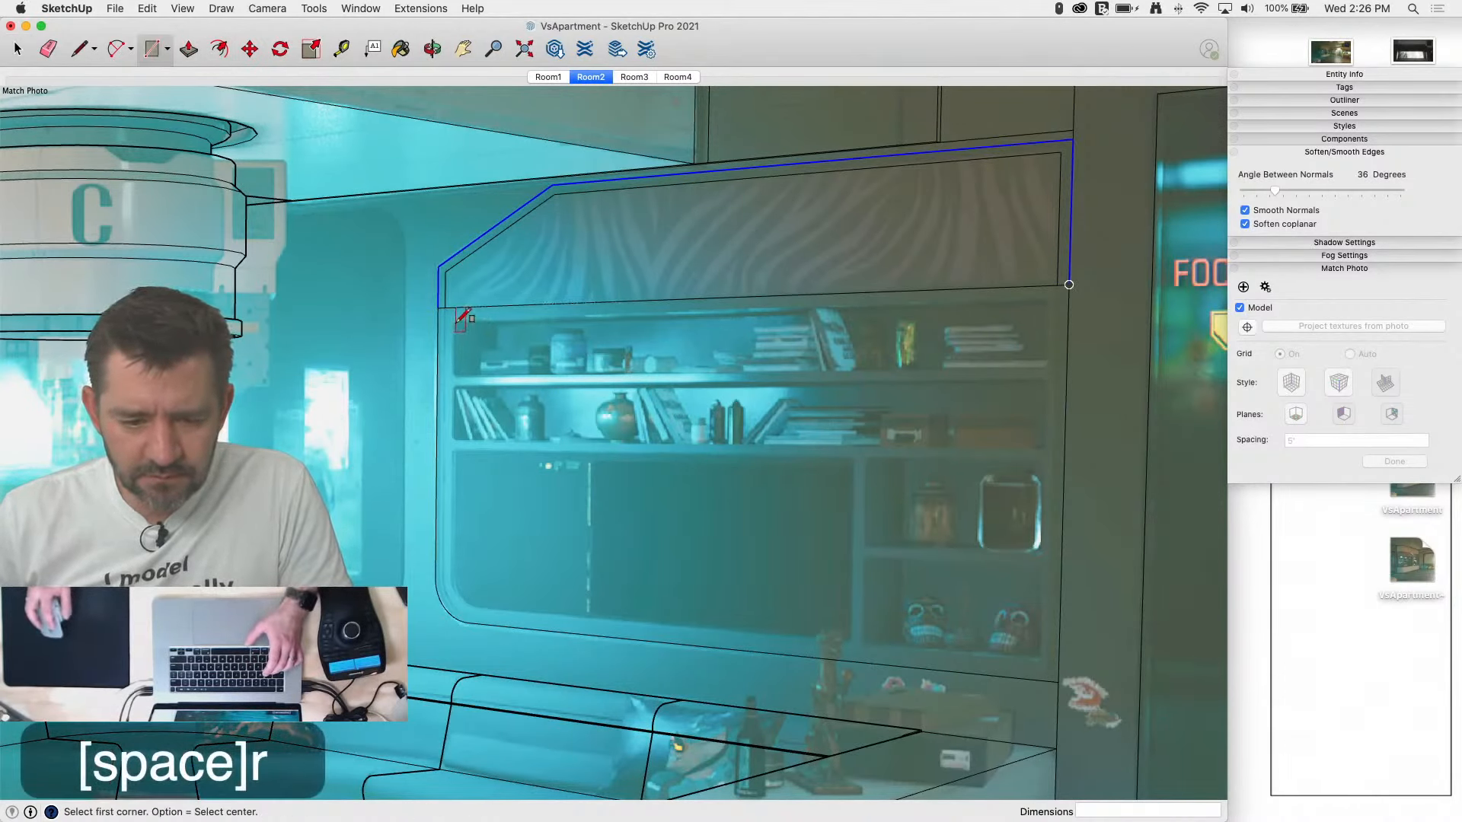
scroll(451, 326, up, 5)
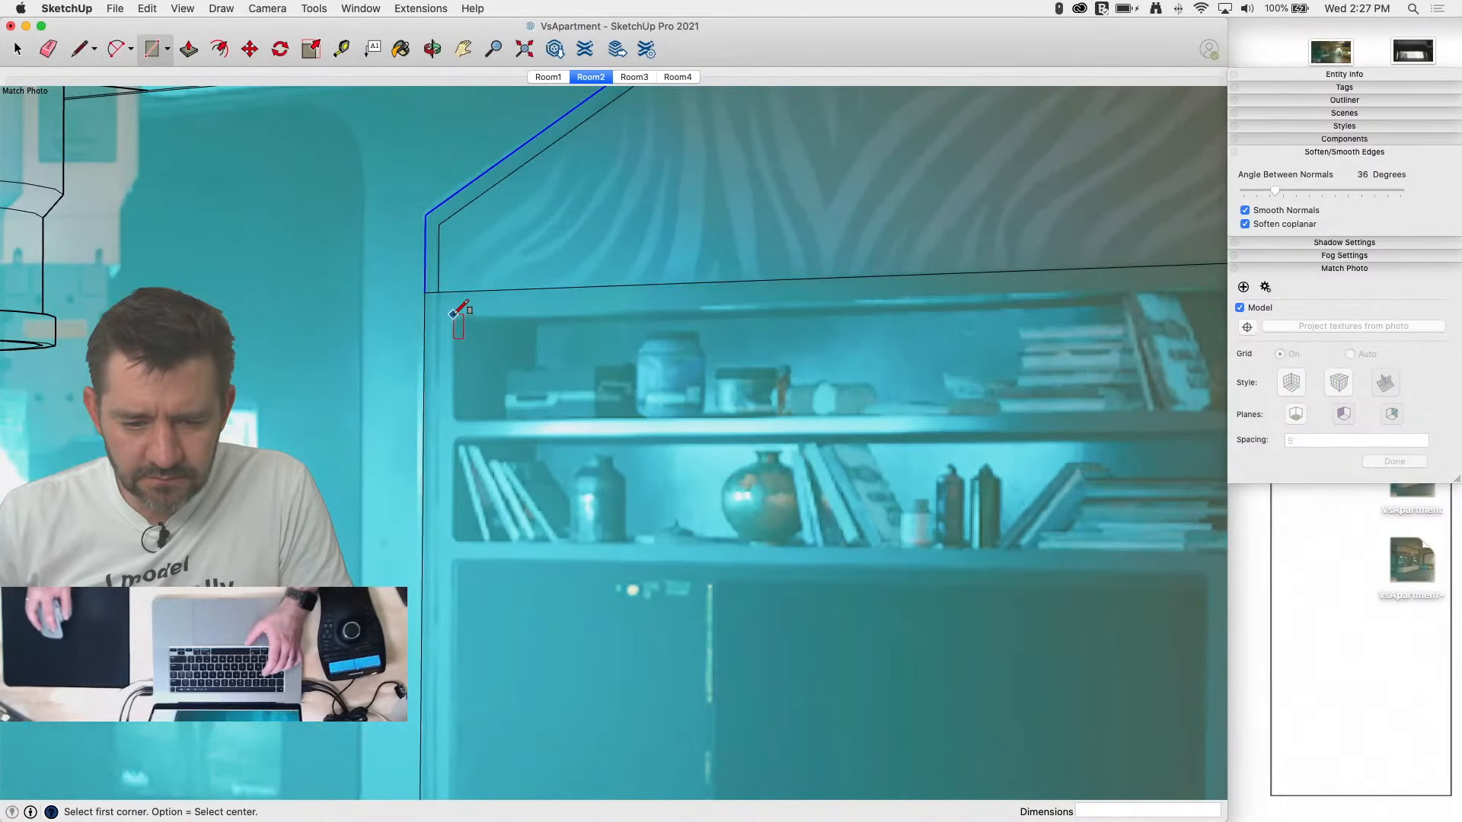
click(446, 319)
scroll(451, 315, down, 5)
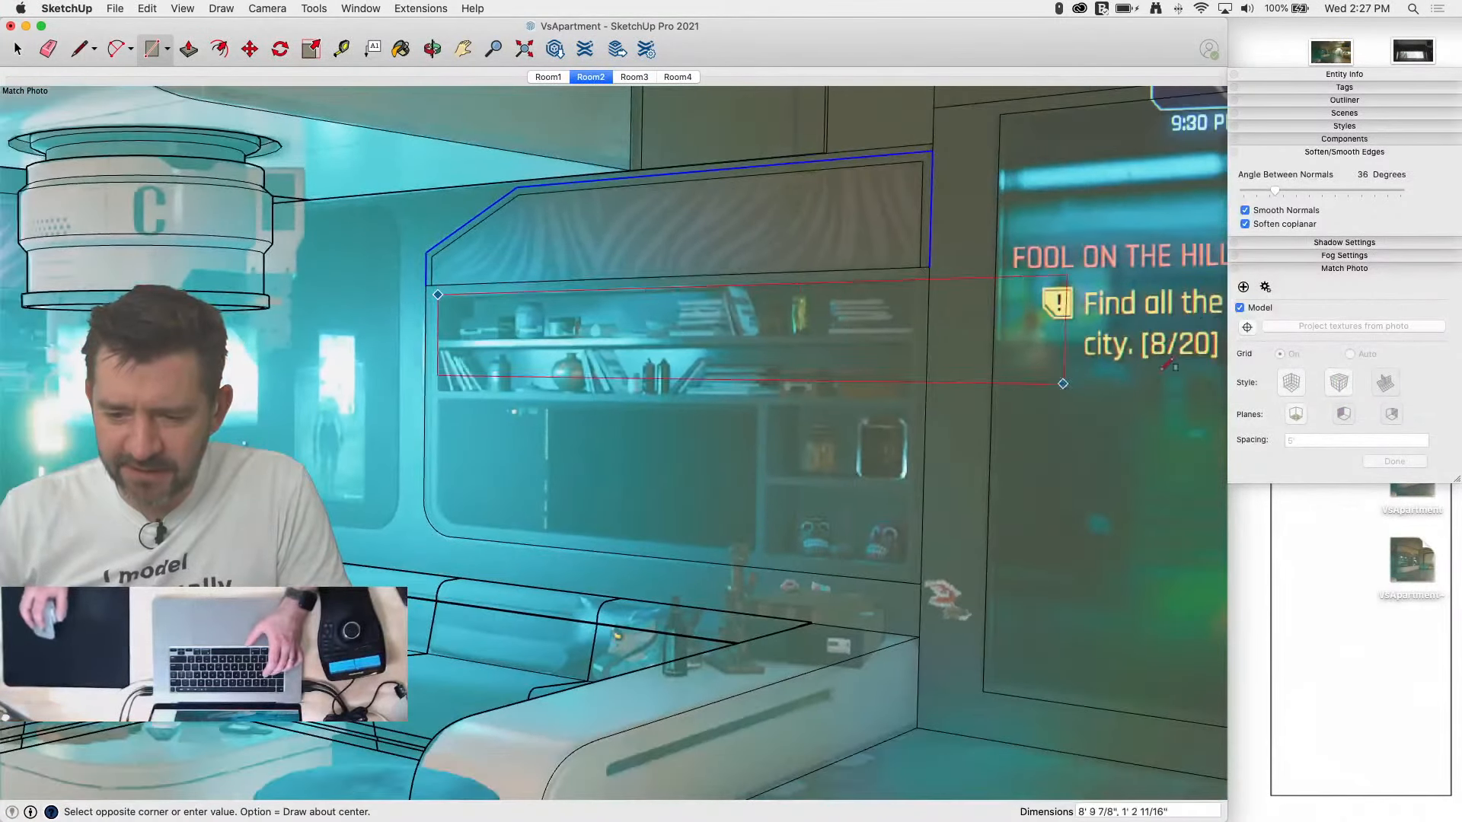
scroll(914, 327, up, 4)
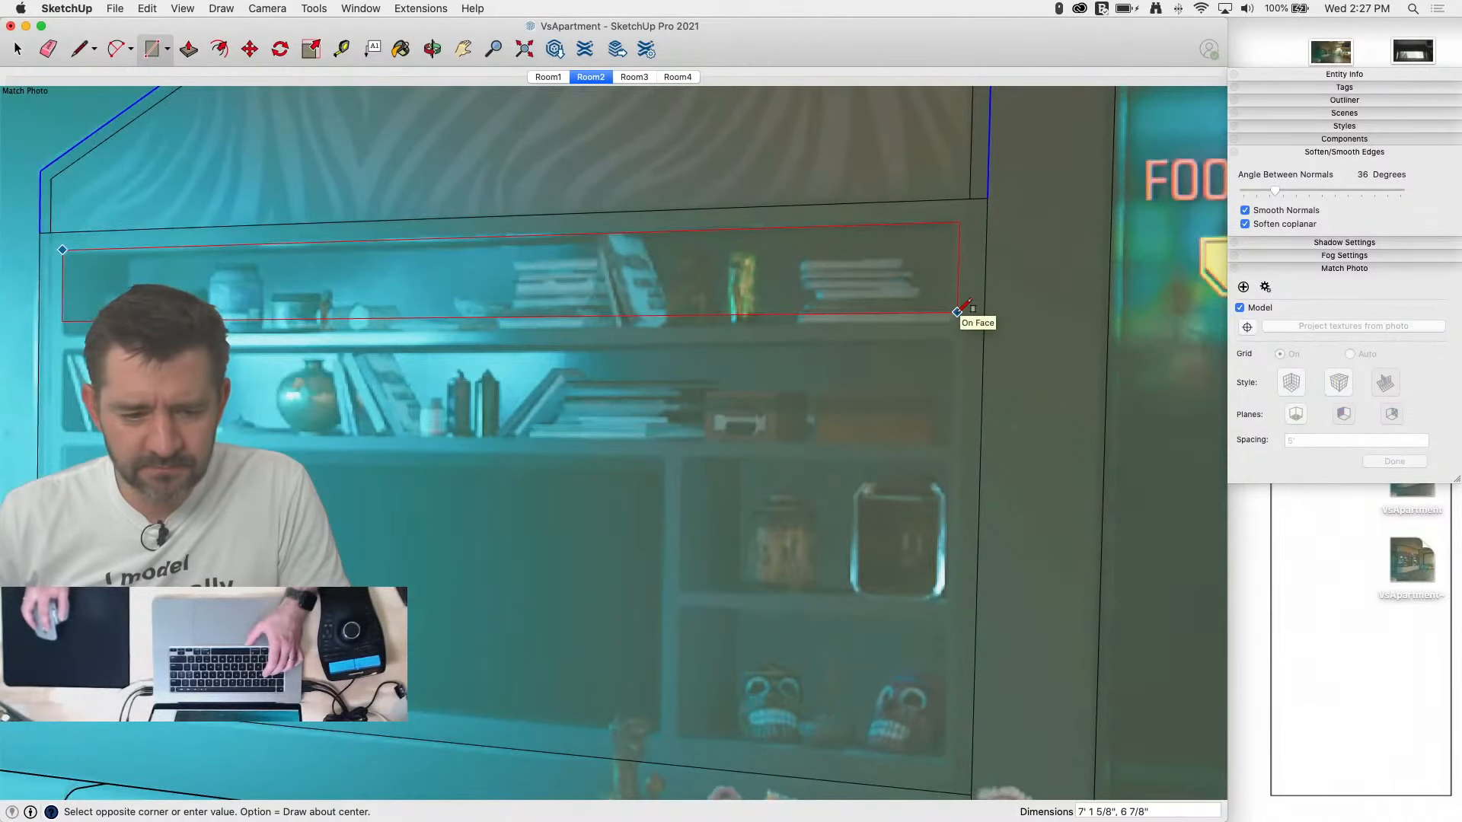
click(957, 311)
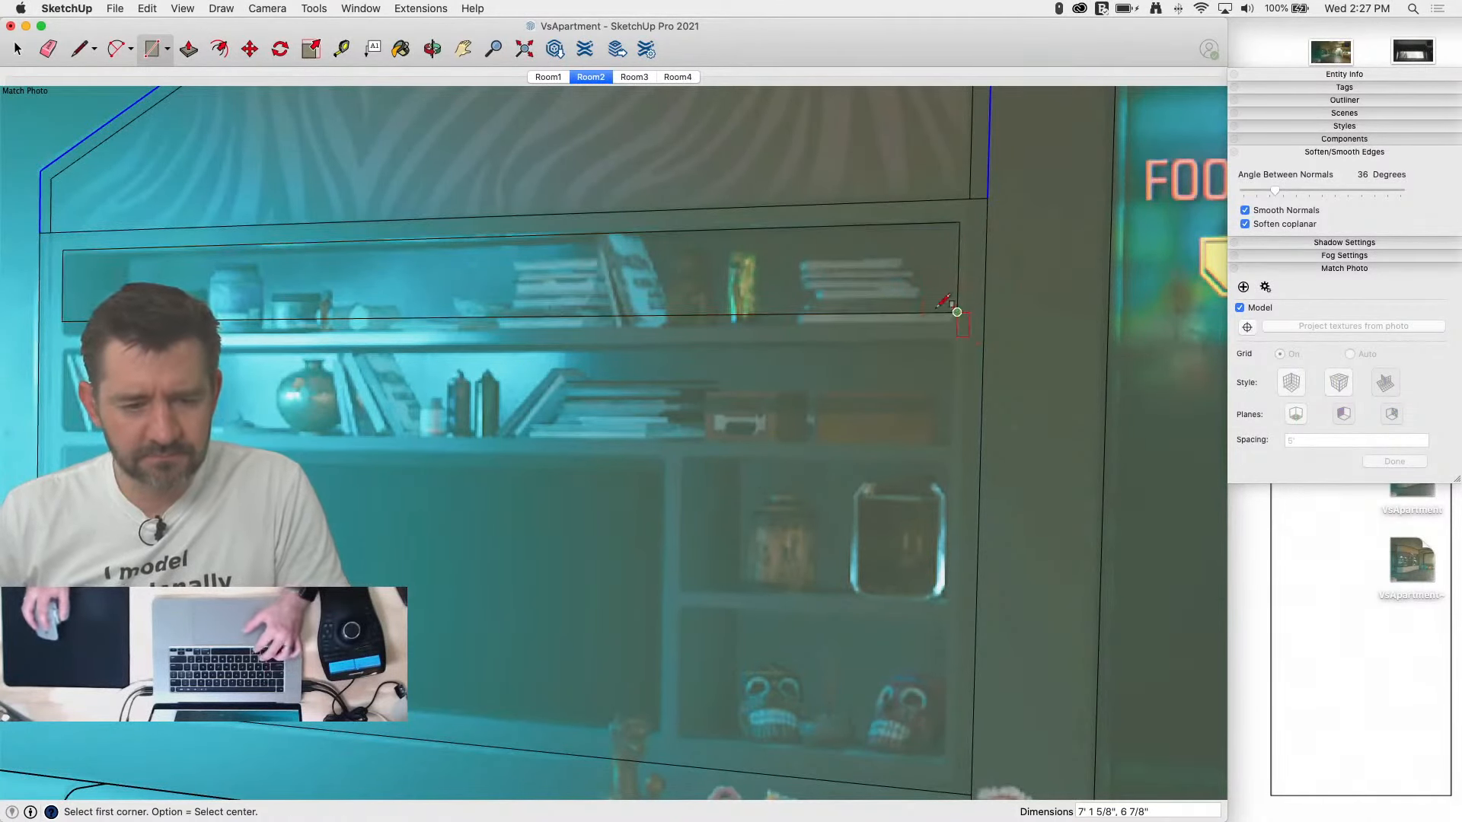
key(super+z)
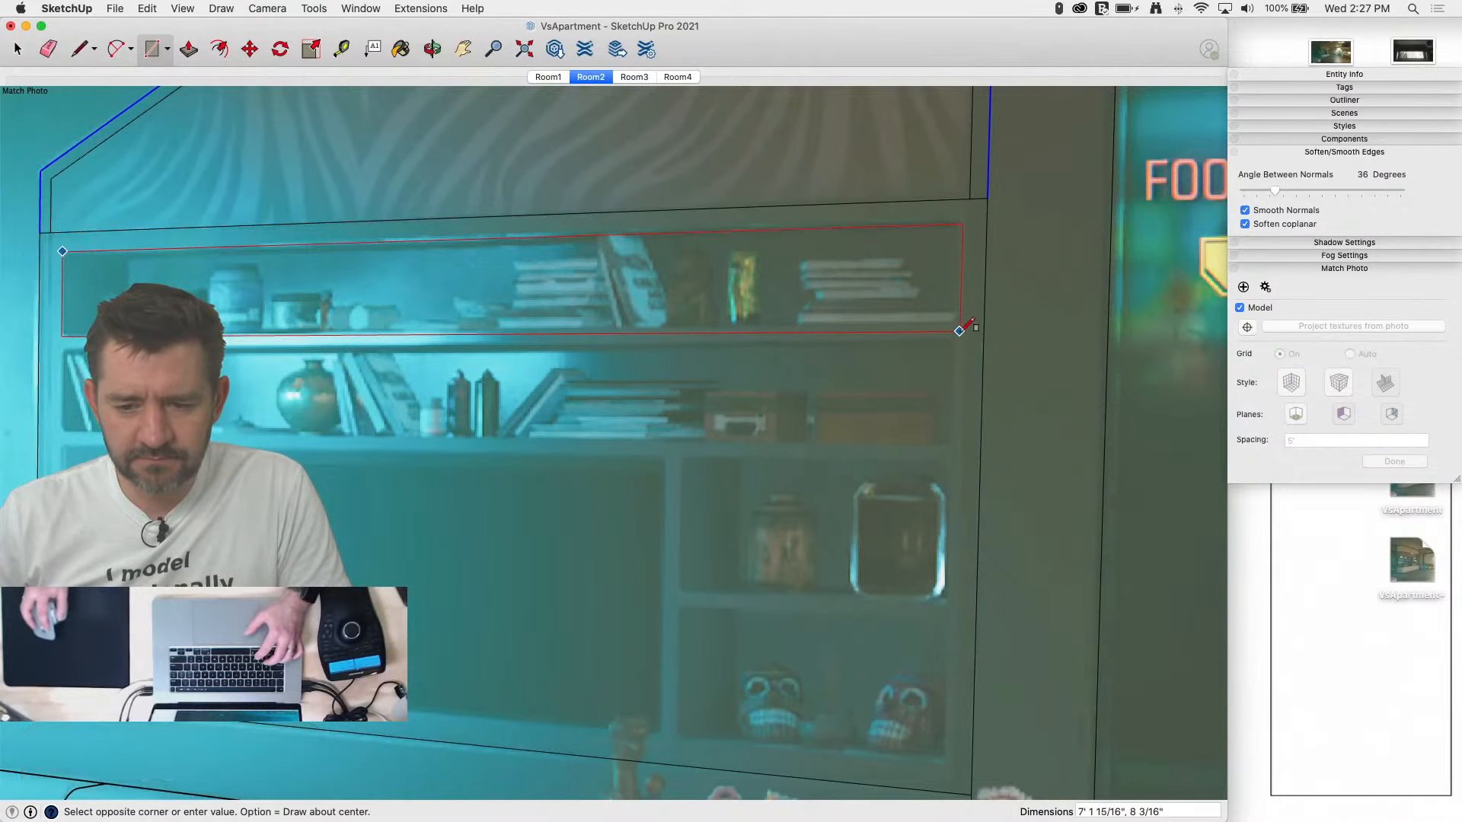
click(960, 331)
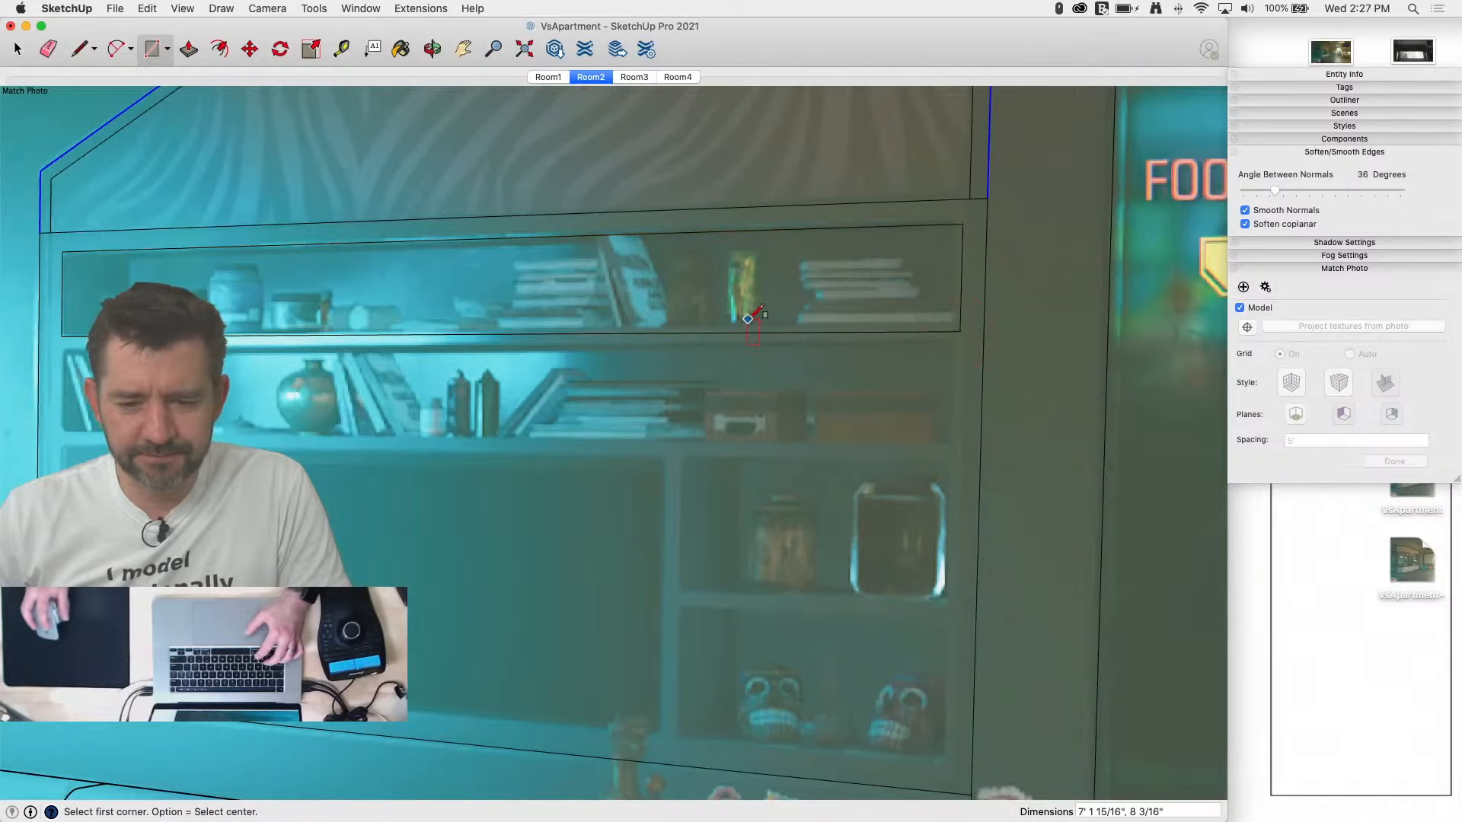
Step: Copy the top shelf rectangle straight down about 9 5/16" onto the second shelf opening
key(space)
key(m)
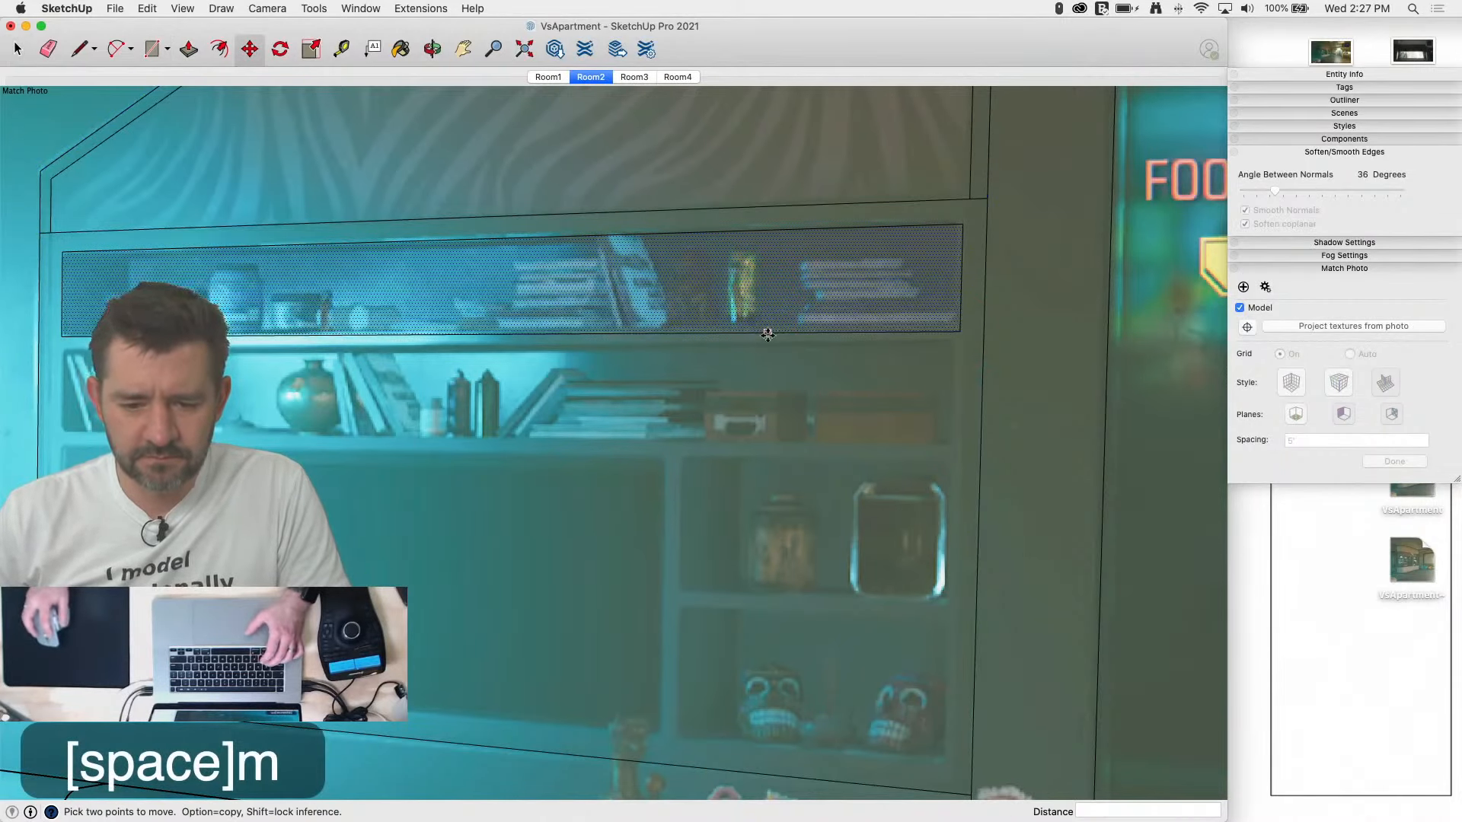
click(767, 336)
key(alt)
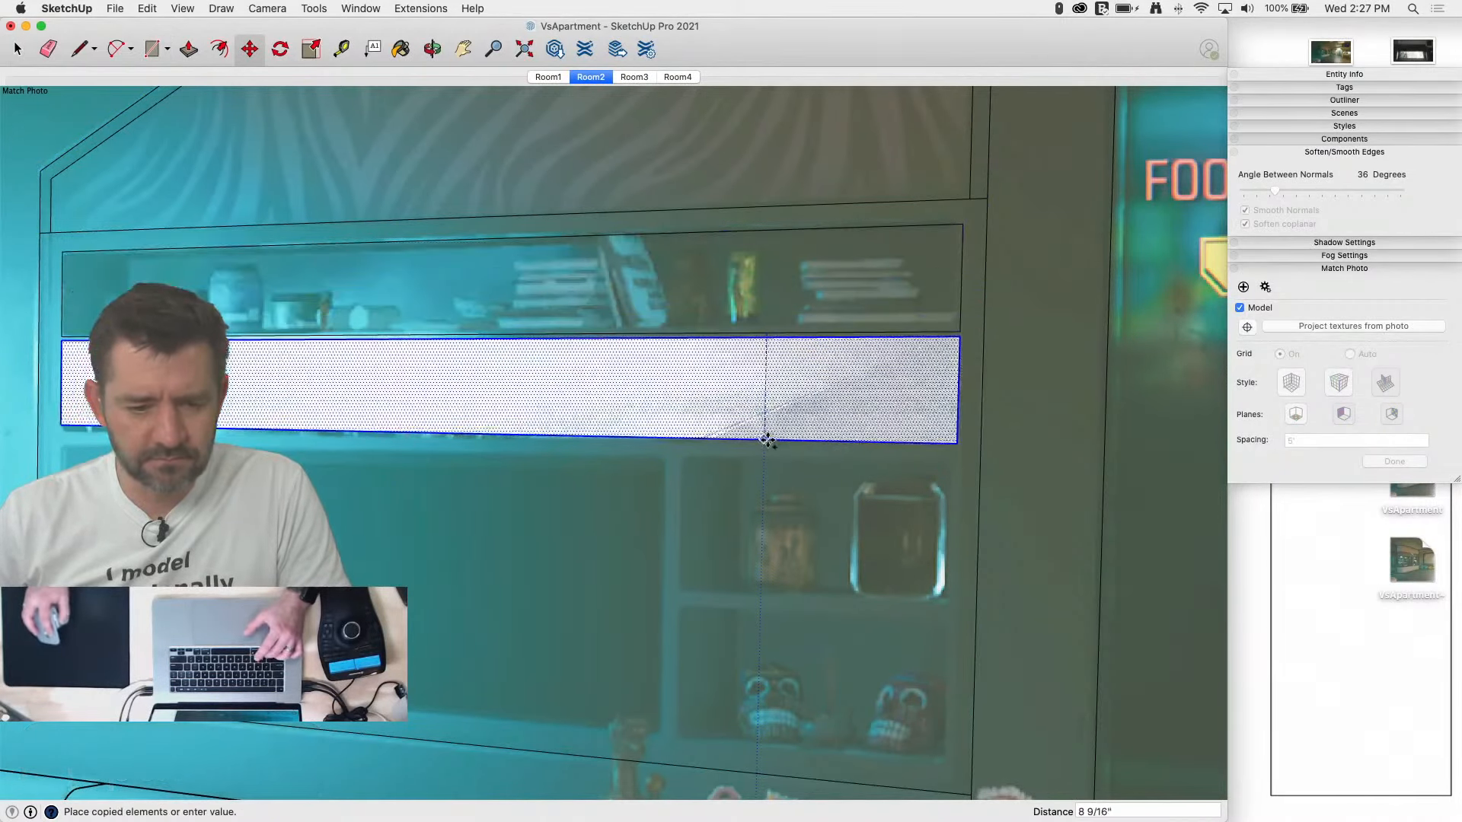
click(765, 449)
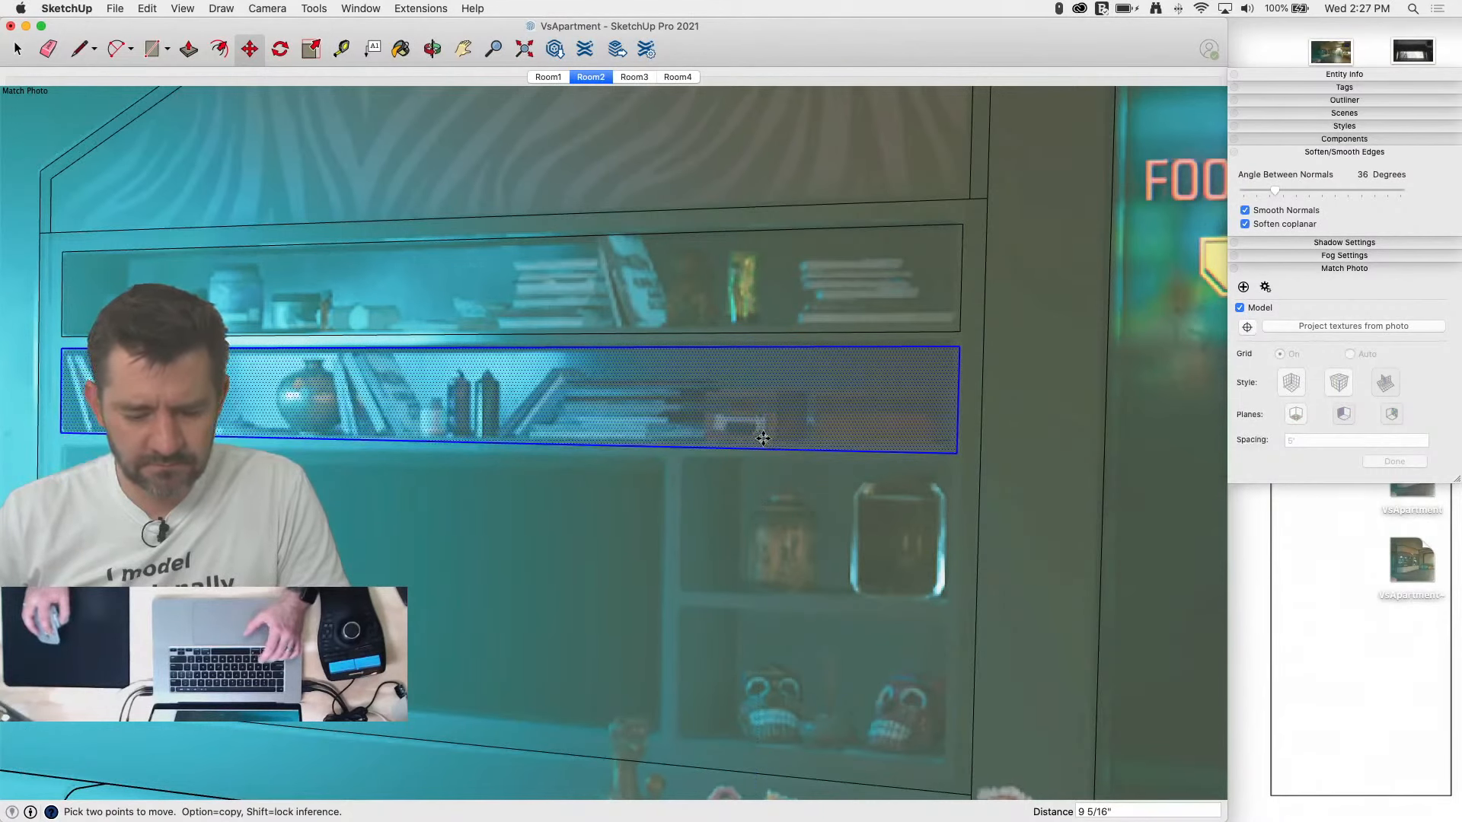
Step: Copy the second shelf rectangle straight down about 9 9/16" to start the lower opening beneath it
text(2x)
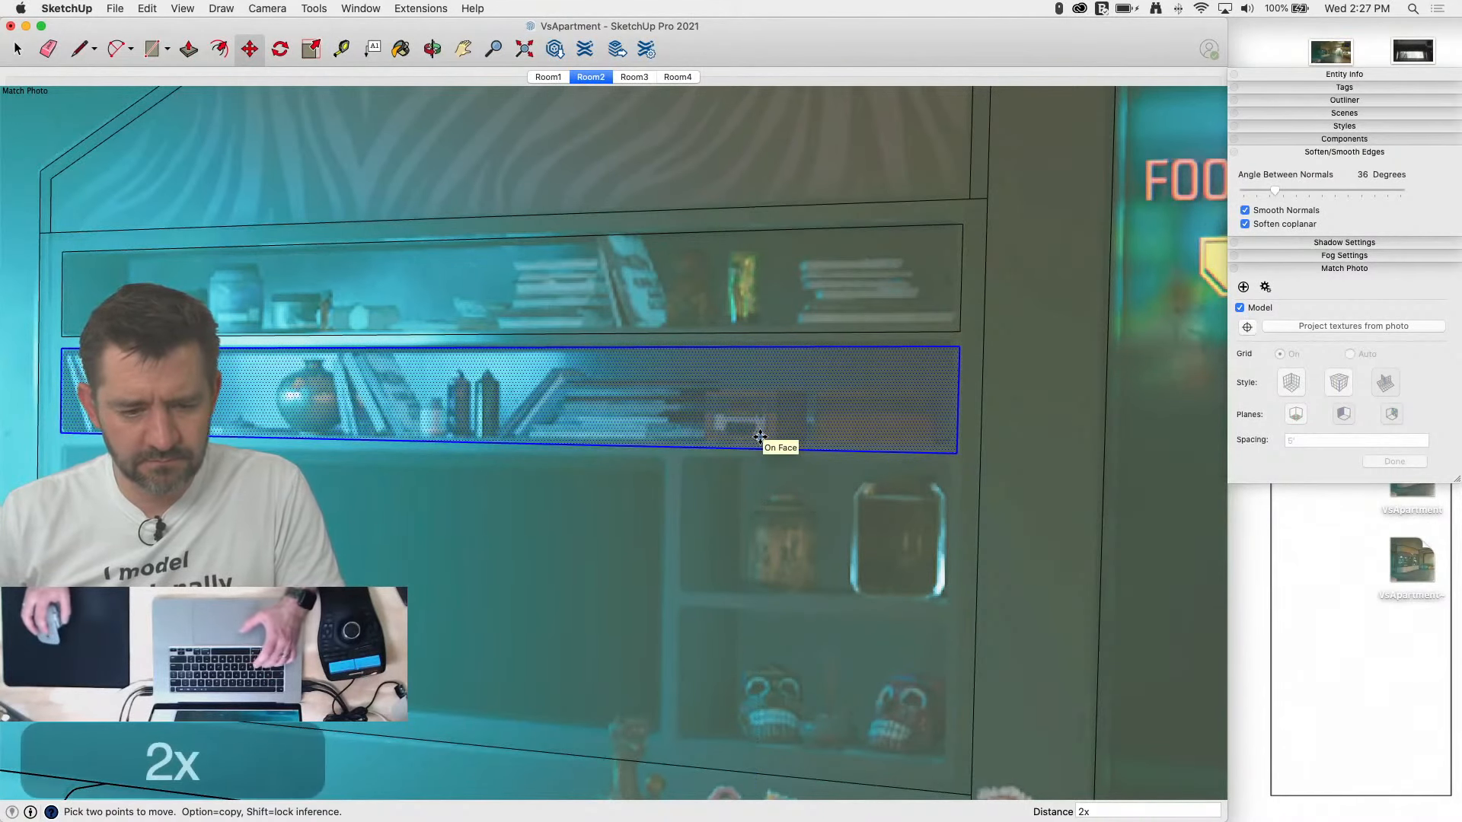
click(874, 437)
key(alt)
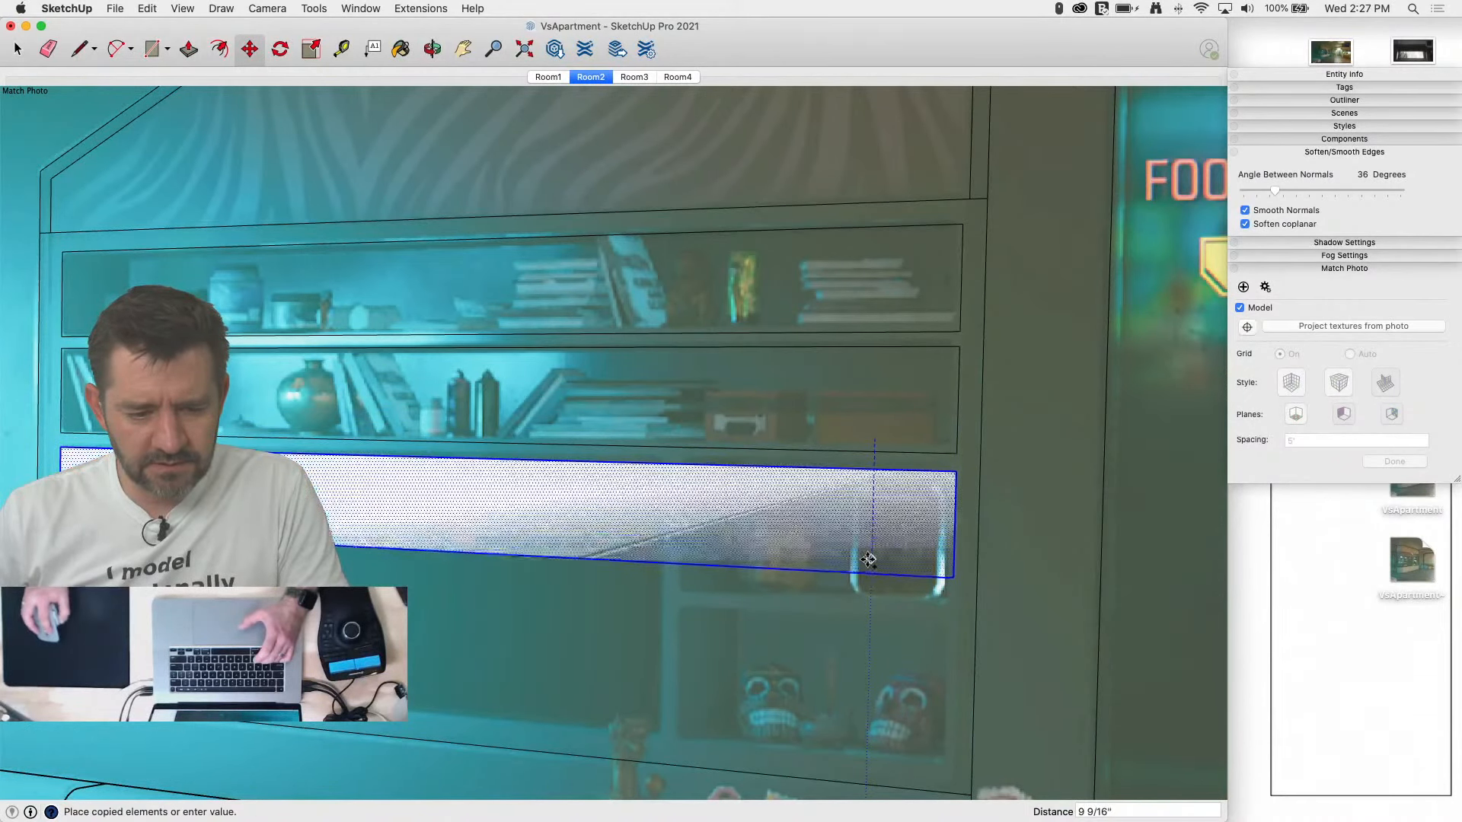
click(868, 560)
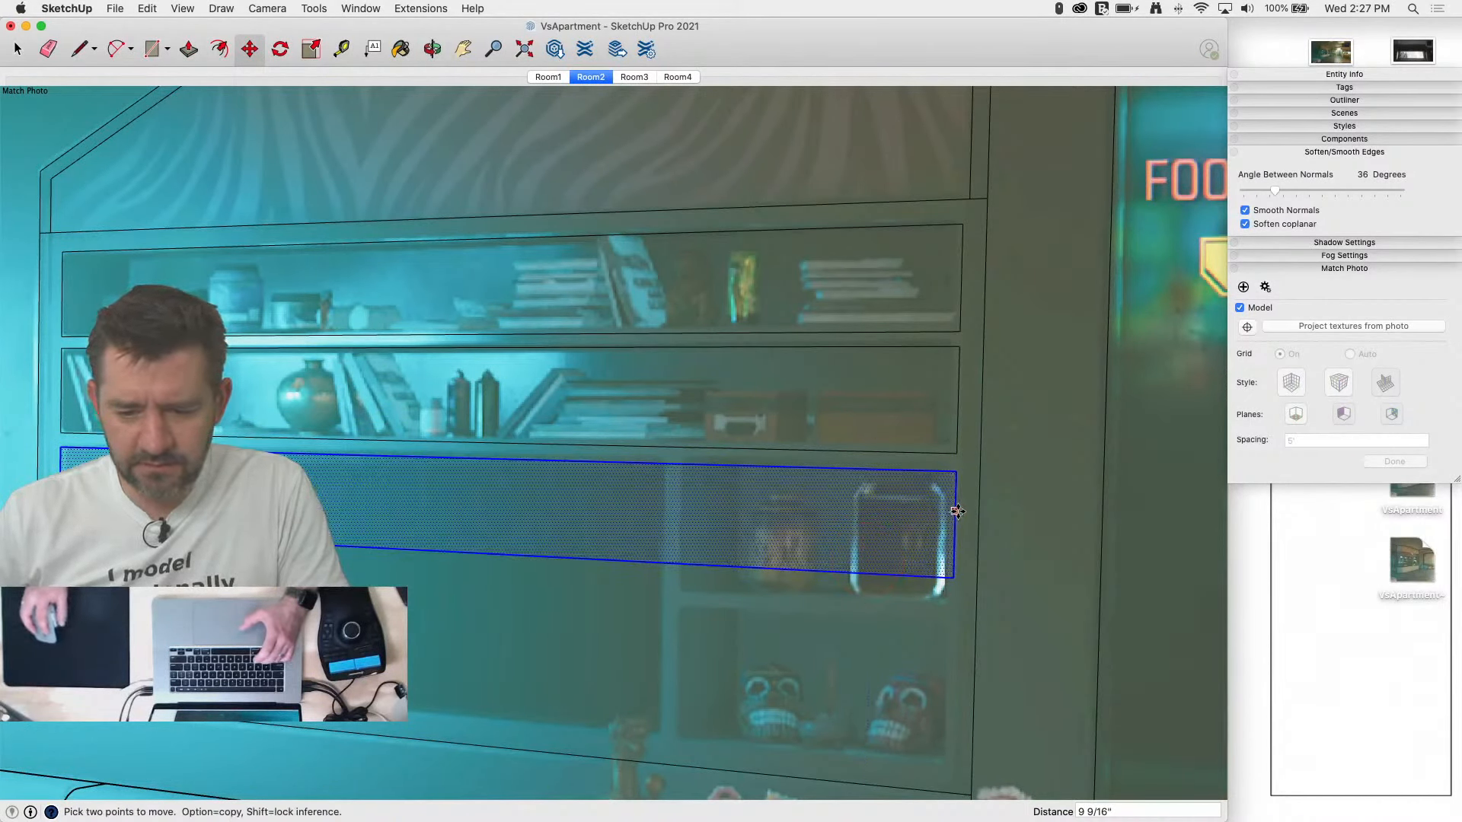
Step: Draw a vertical line from the lowest rectangle's right corner down to the lower opening's base, and a line about 6' 7 1/8" along the base
key(l)
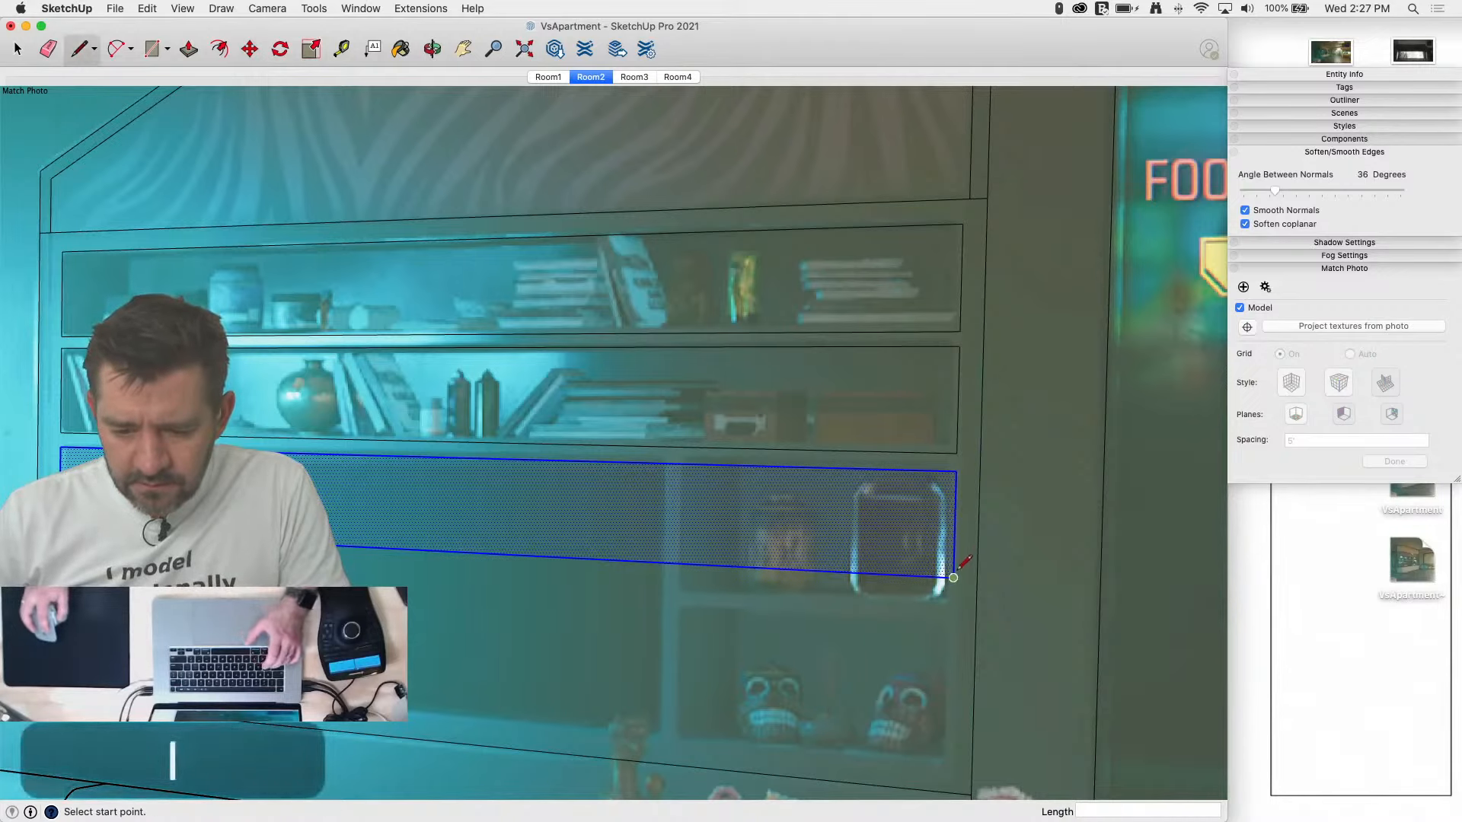
click(952, 578)
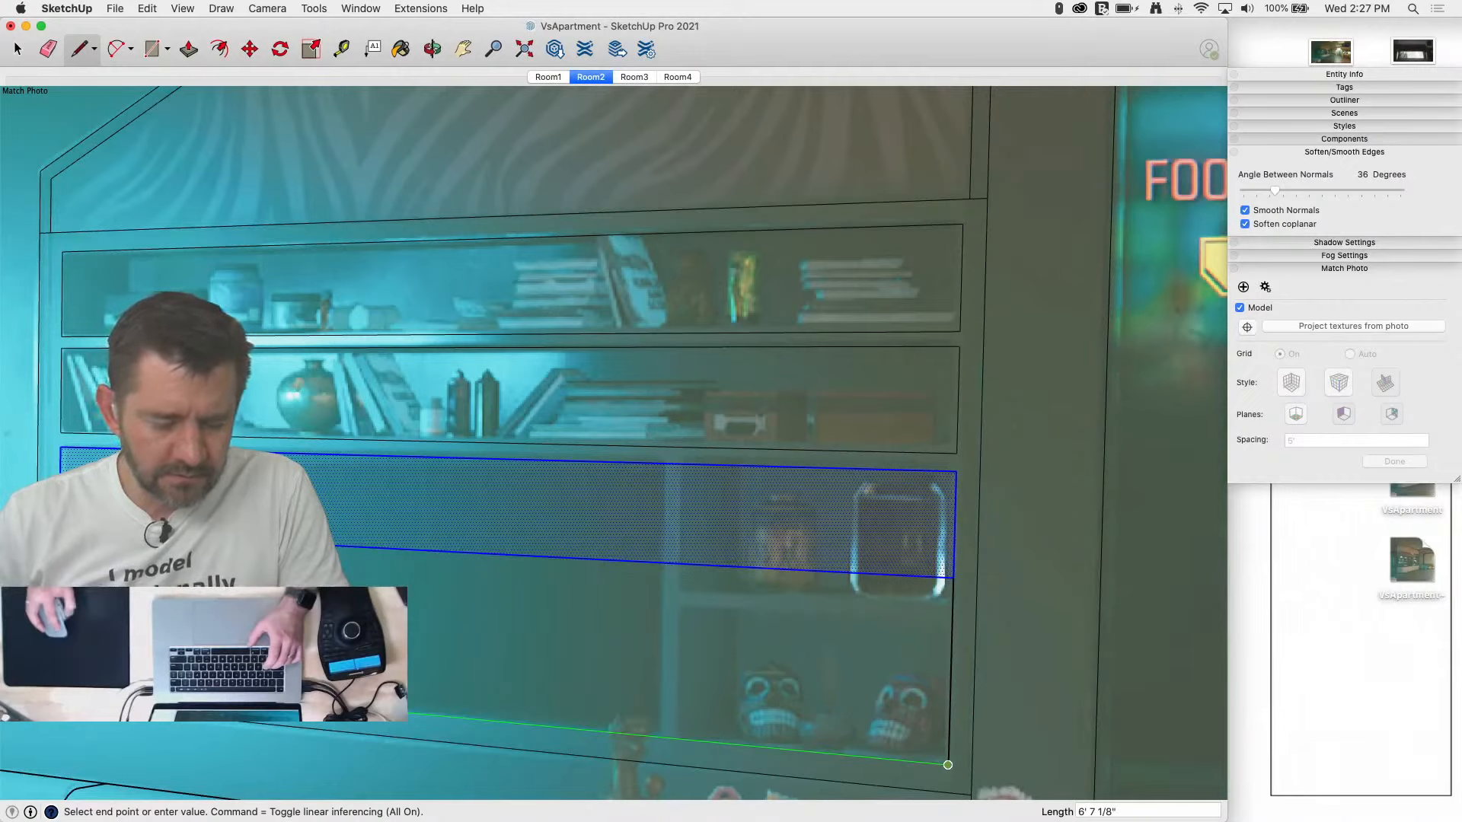
key(l)
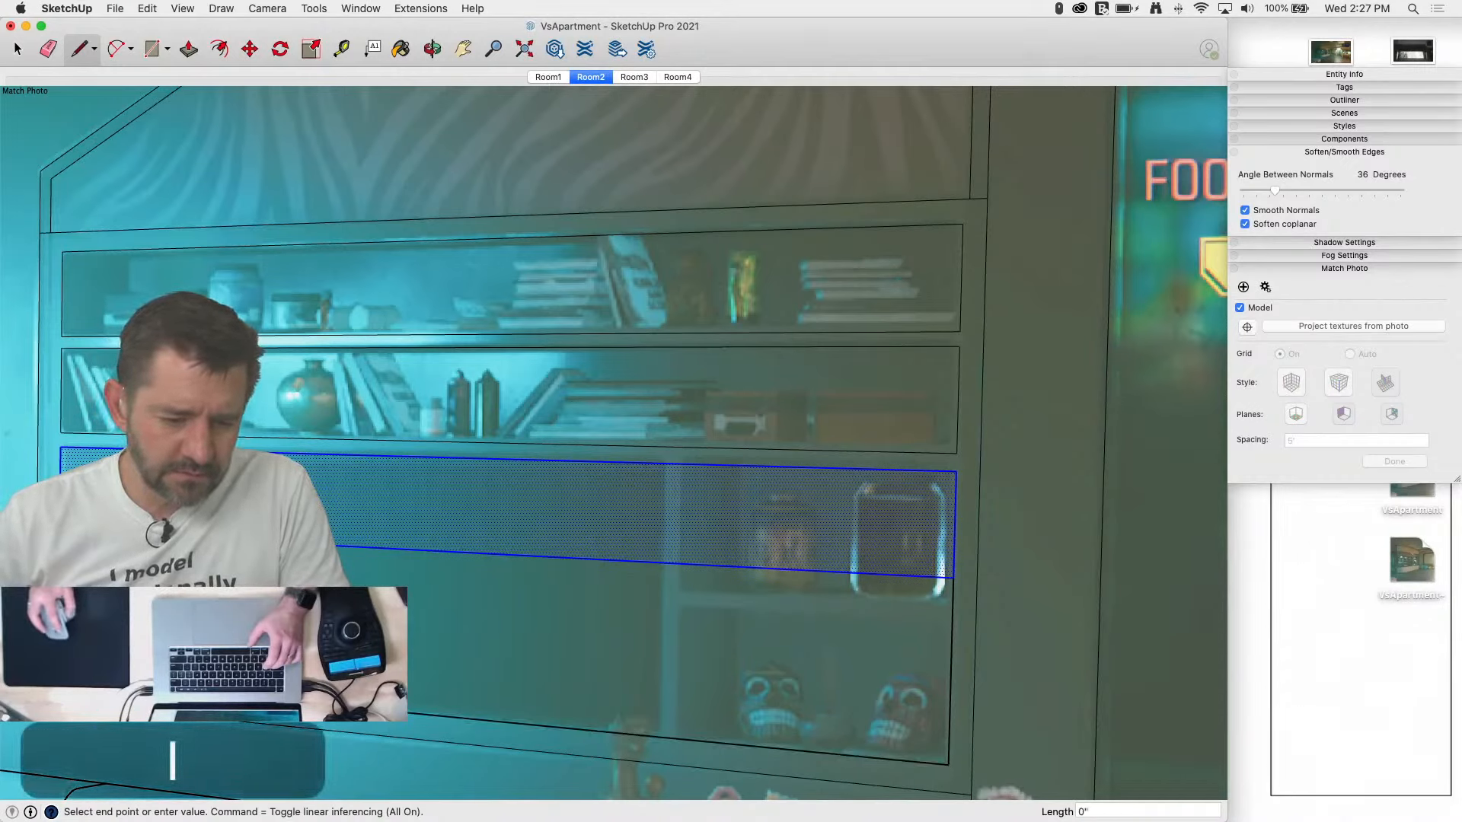
key(space)
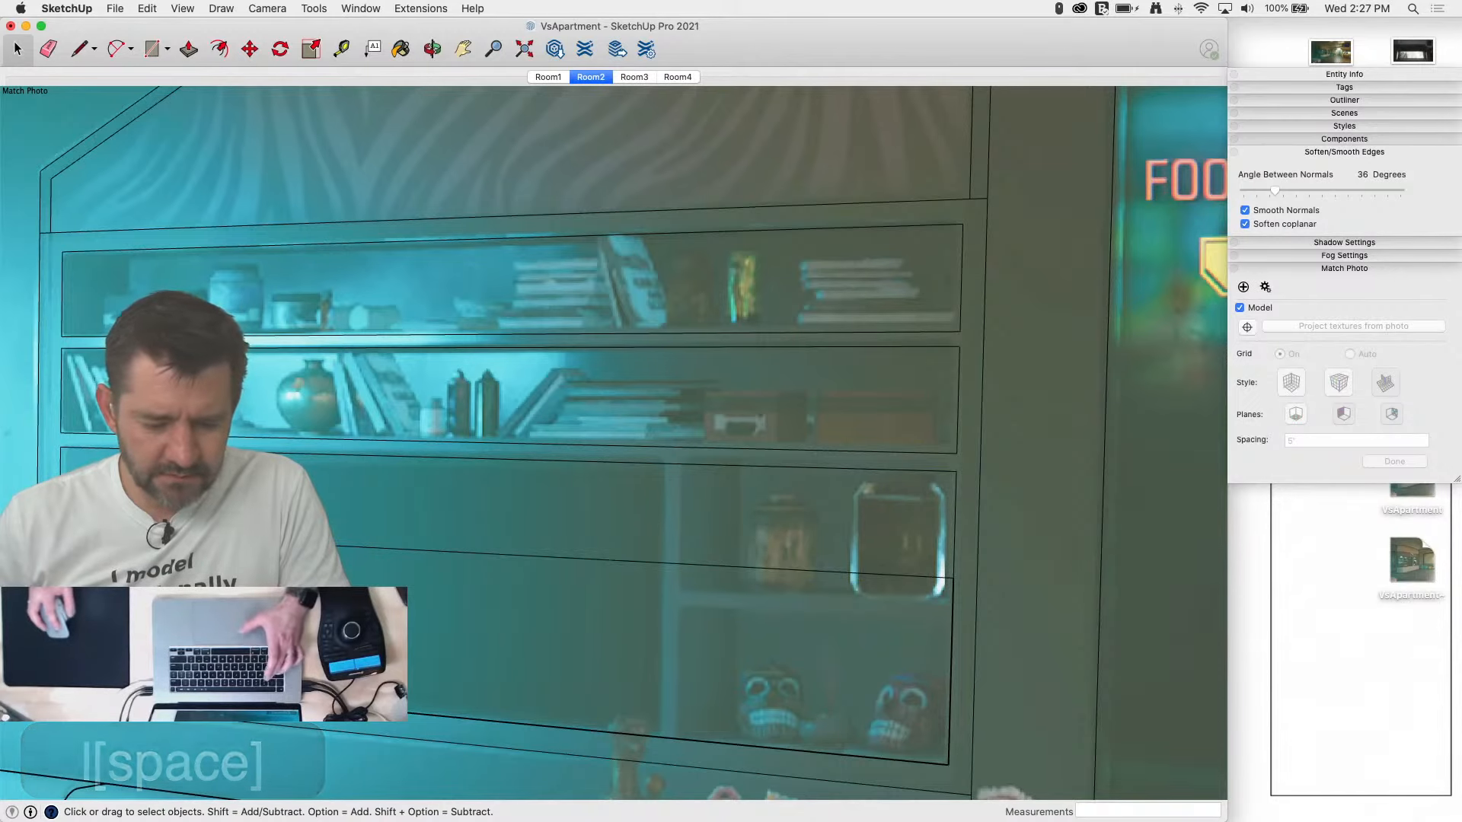
Step: Offset the recess's side, rounded corner and bottom edges inward, and erase the surplus lines to leave one large lower opening
key(f)
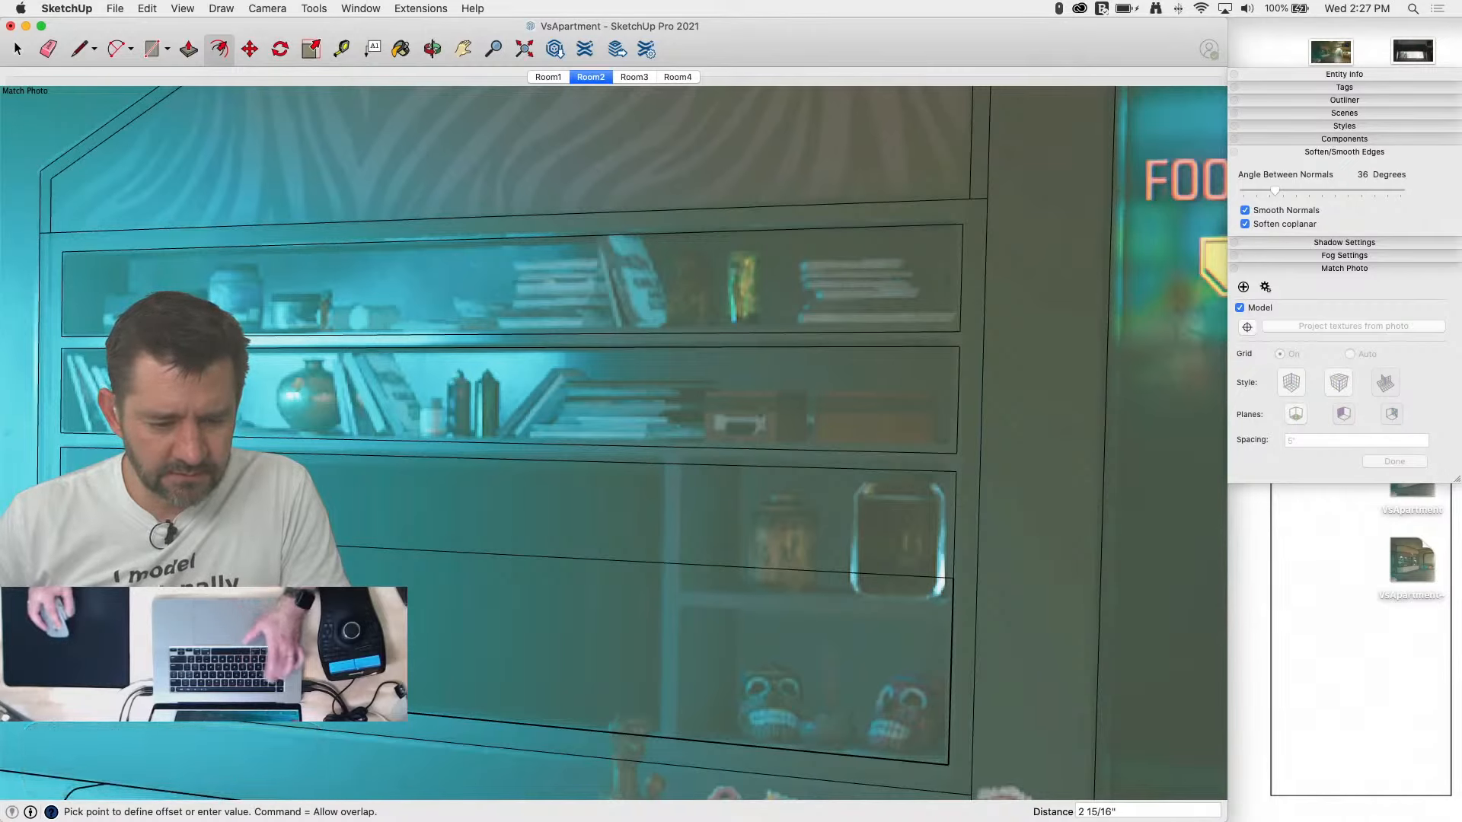
key(space)
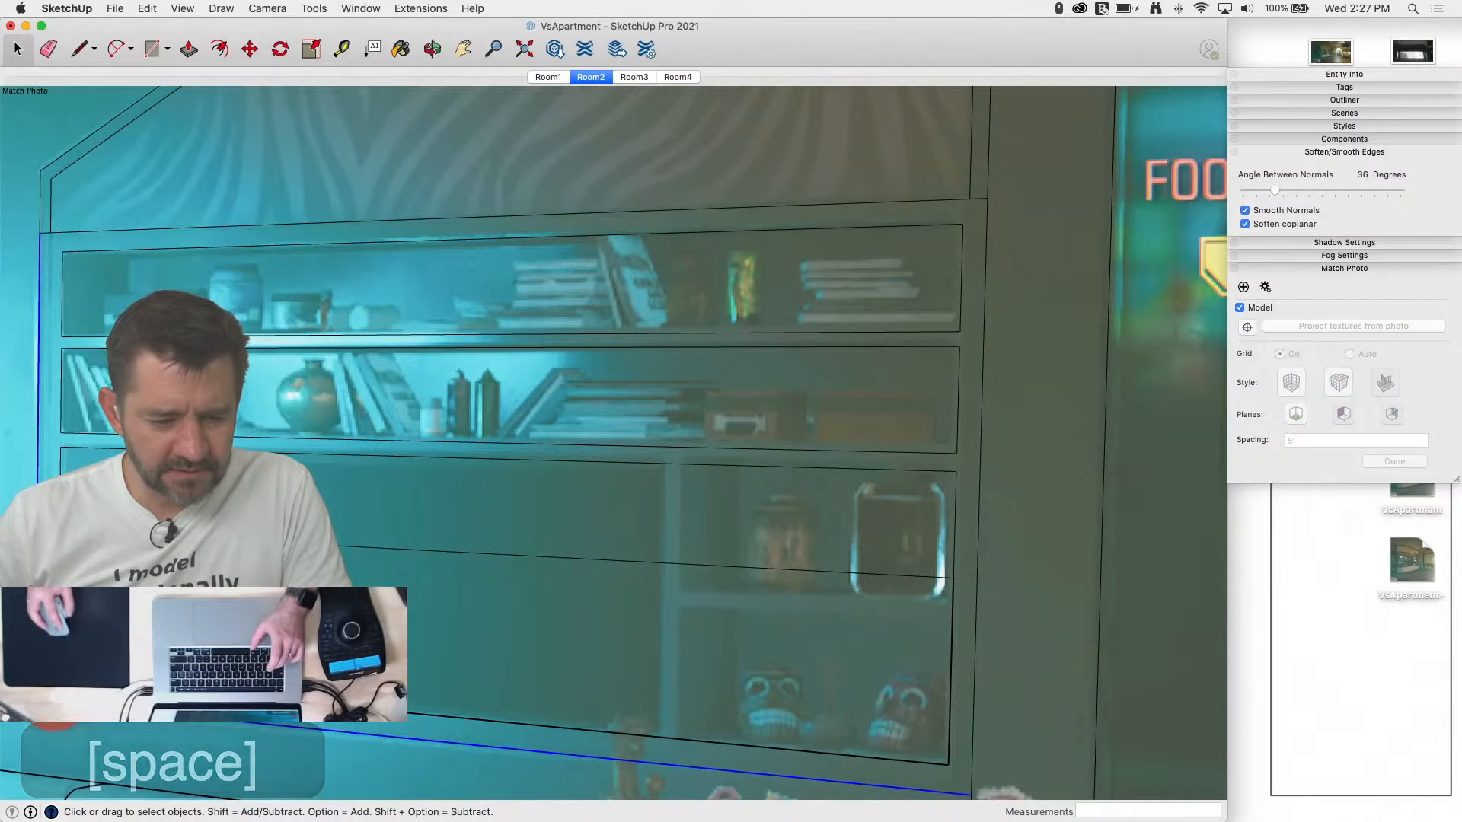
key(f)
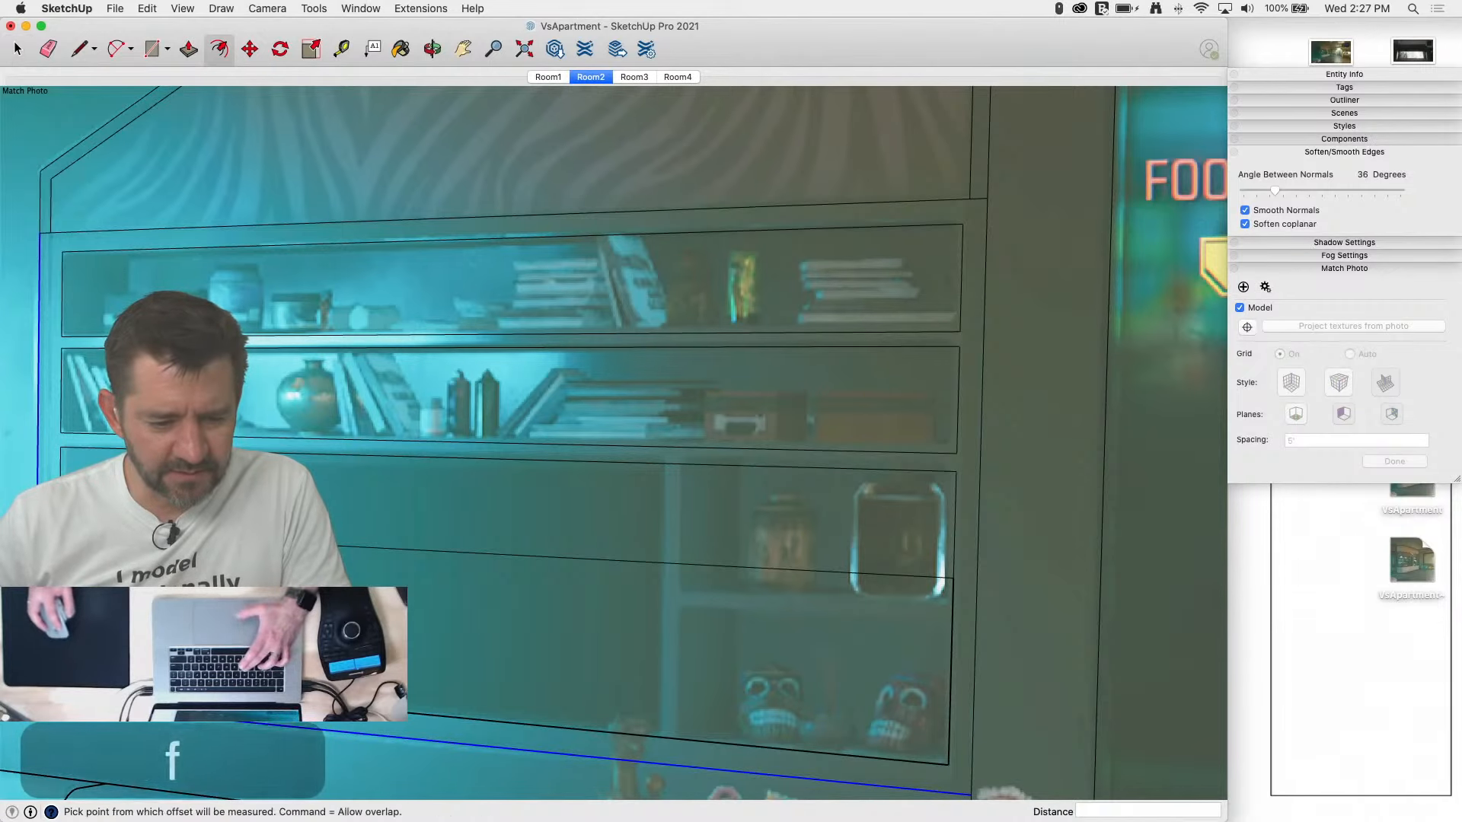
key(e)
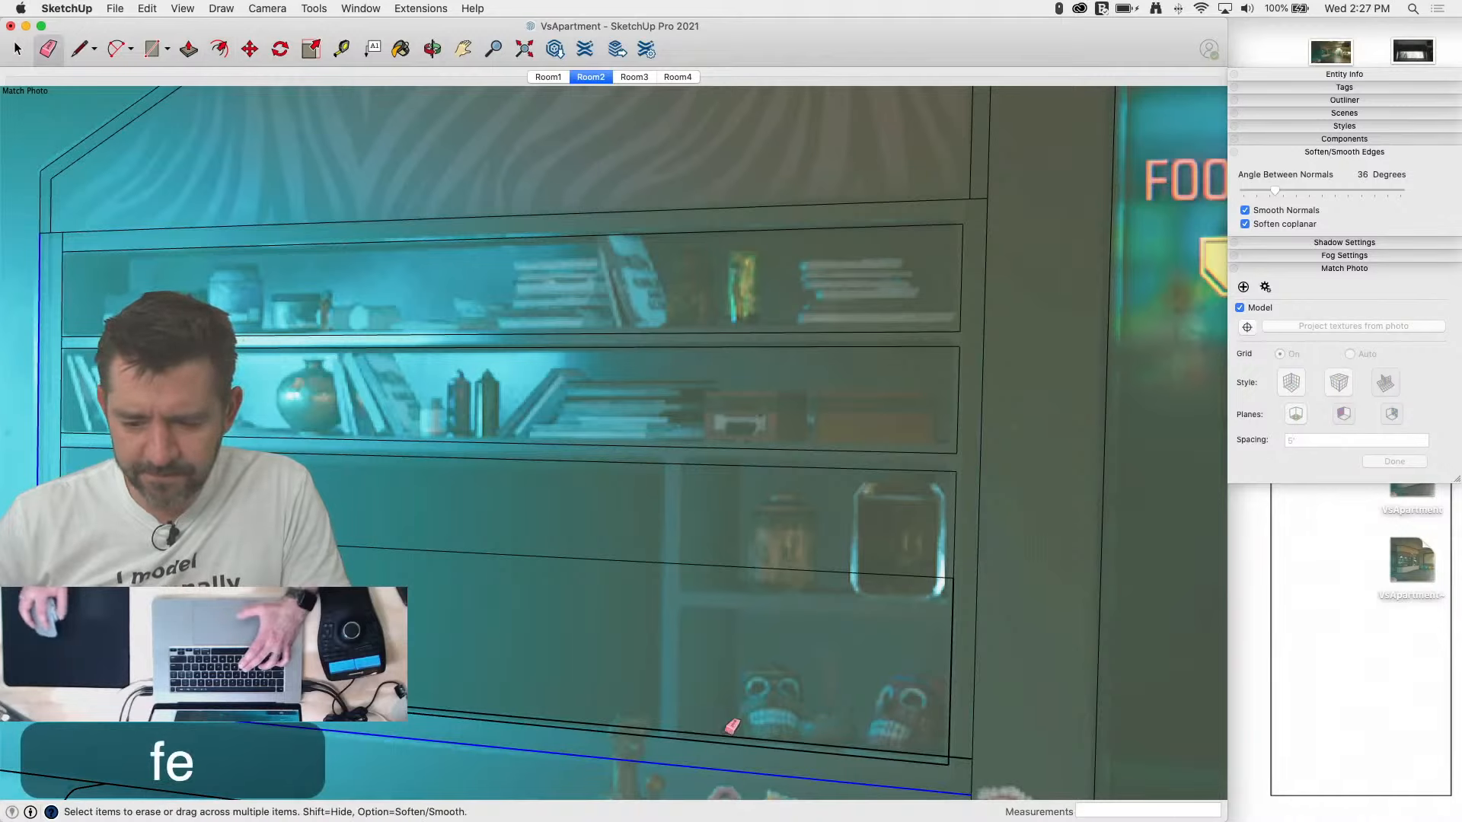
click(960, 758)
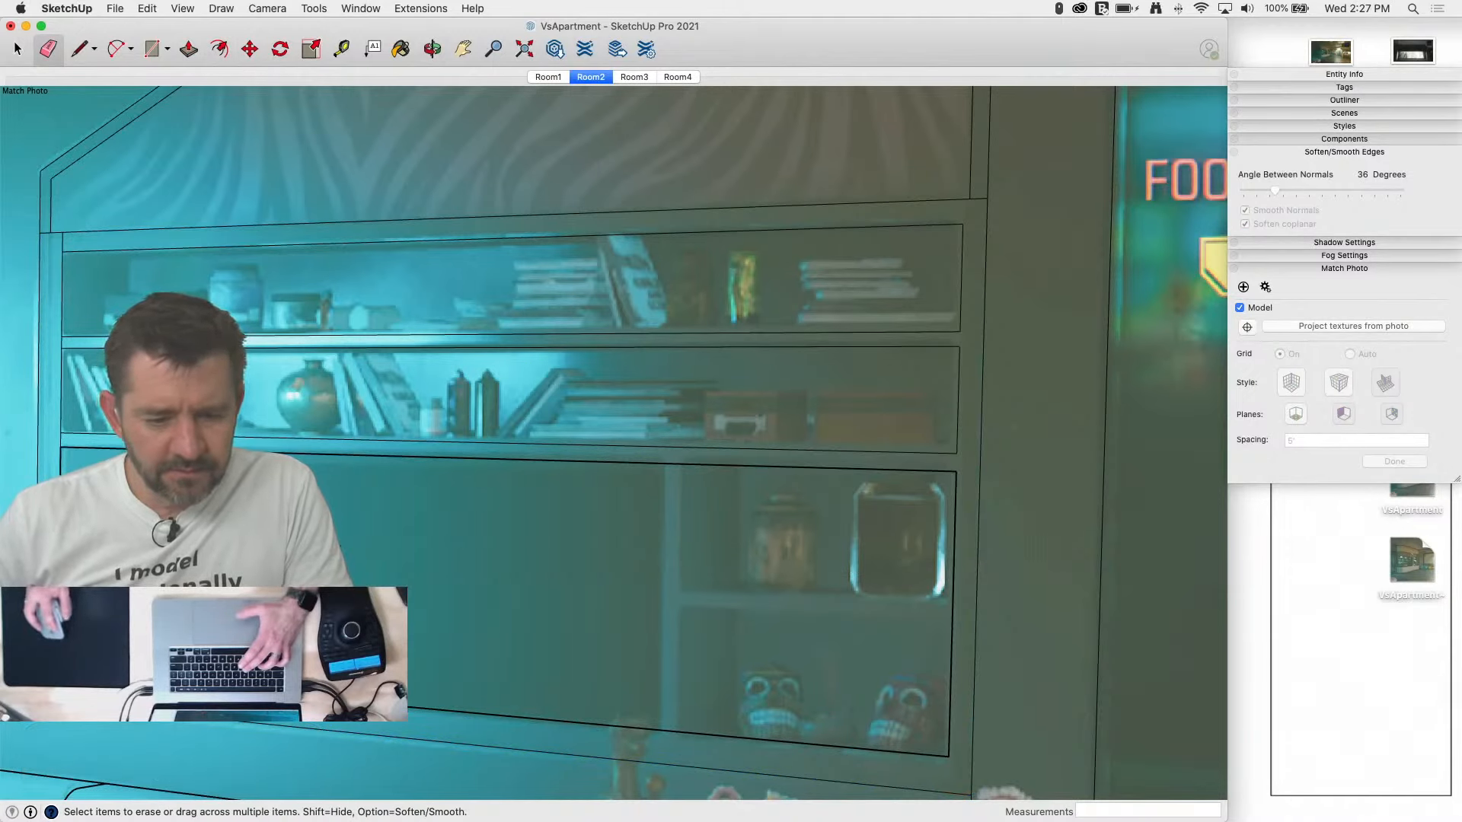
Step: Divide the lower opening with a vertical divider and a horizontal shelf into a large left panel and two right-hand cubbies
key(l)
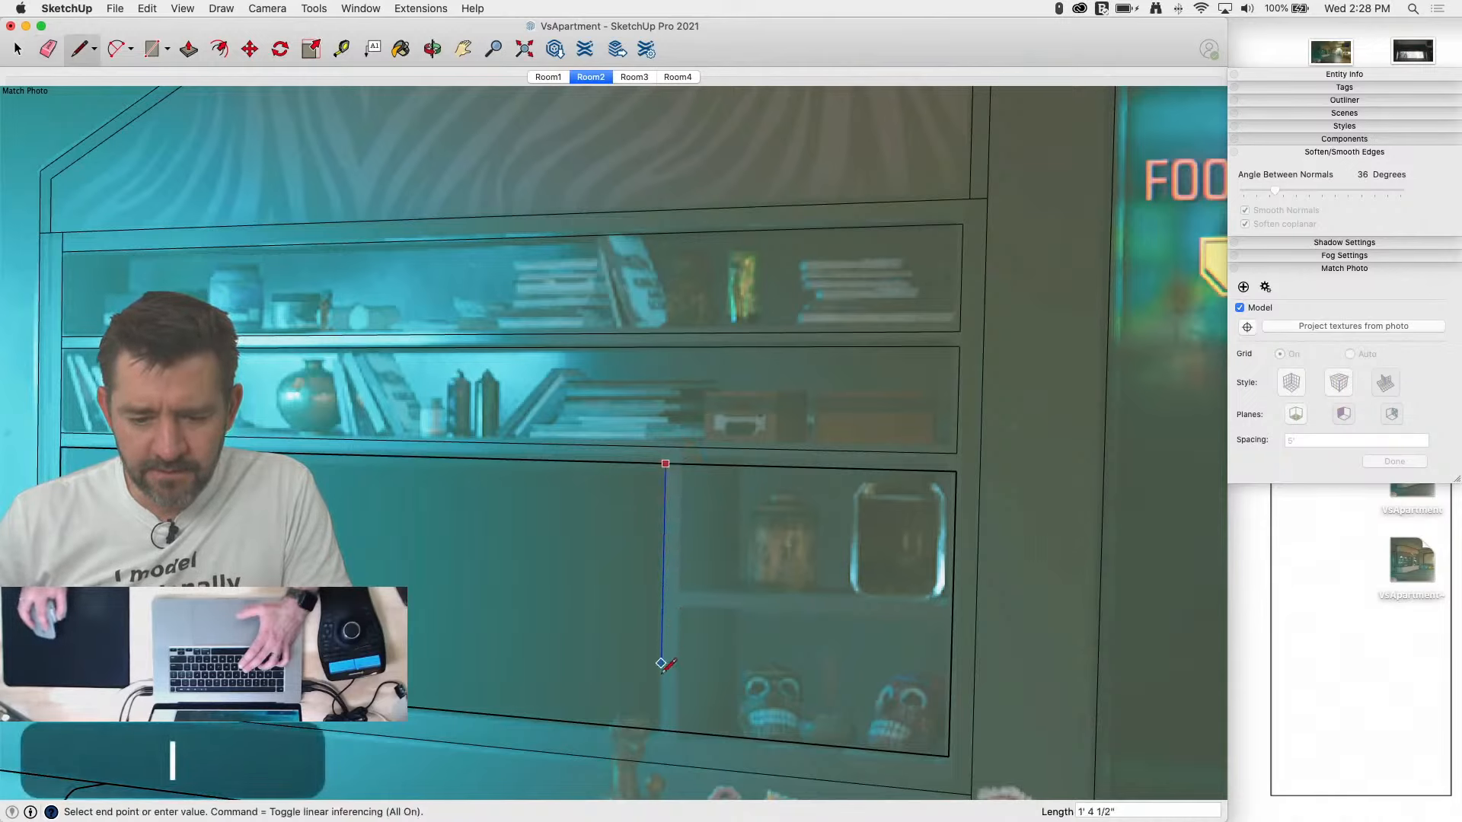
click(659, 729)
click(676, 730)
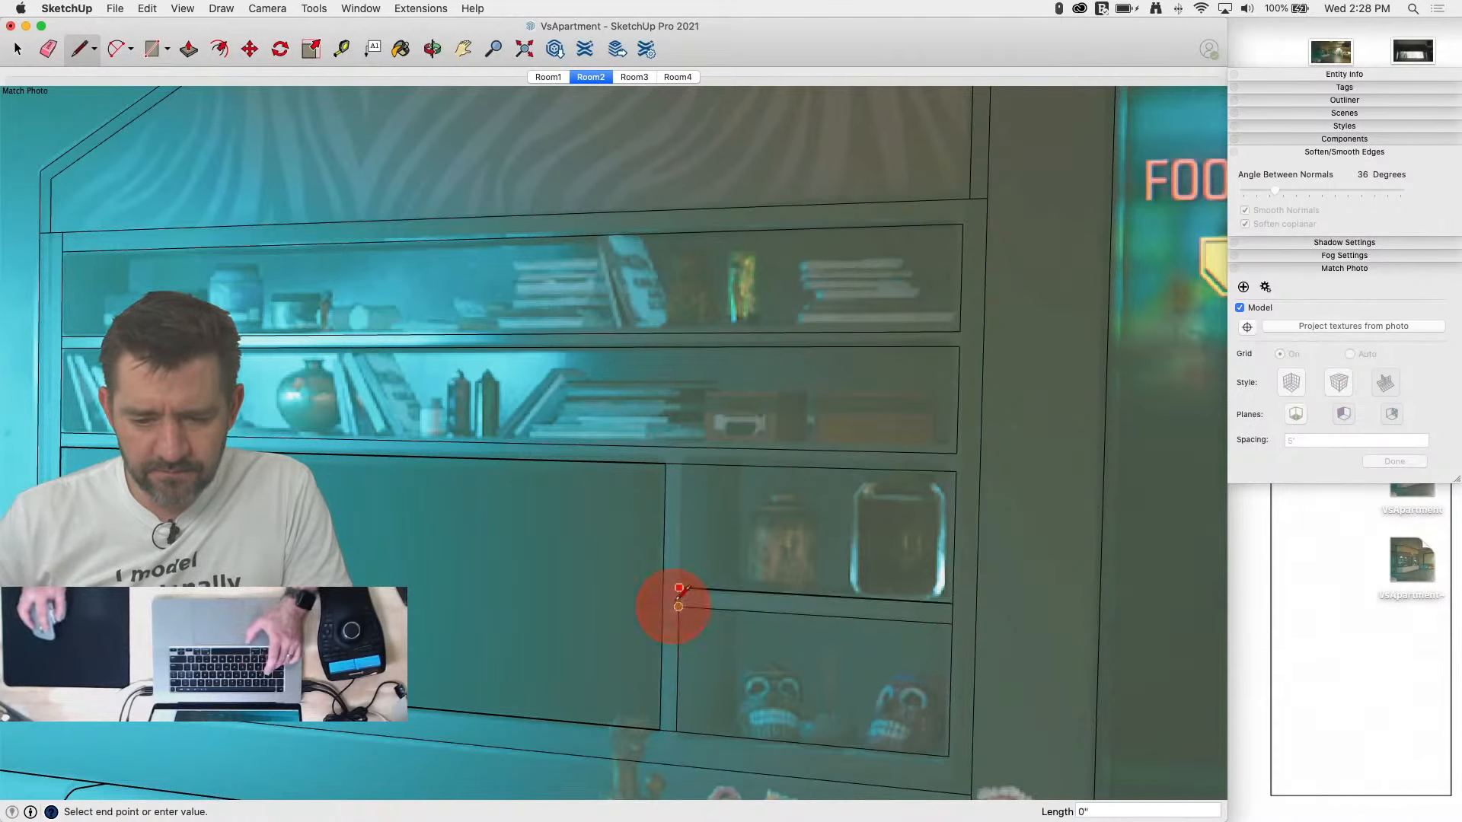
click(682, 462)
key(e)
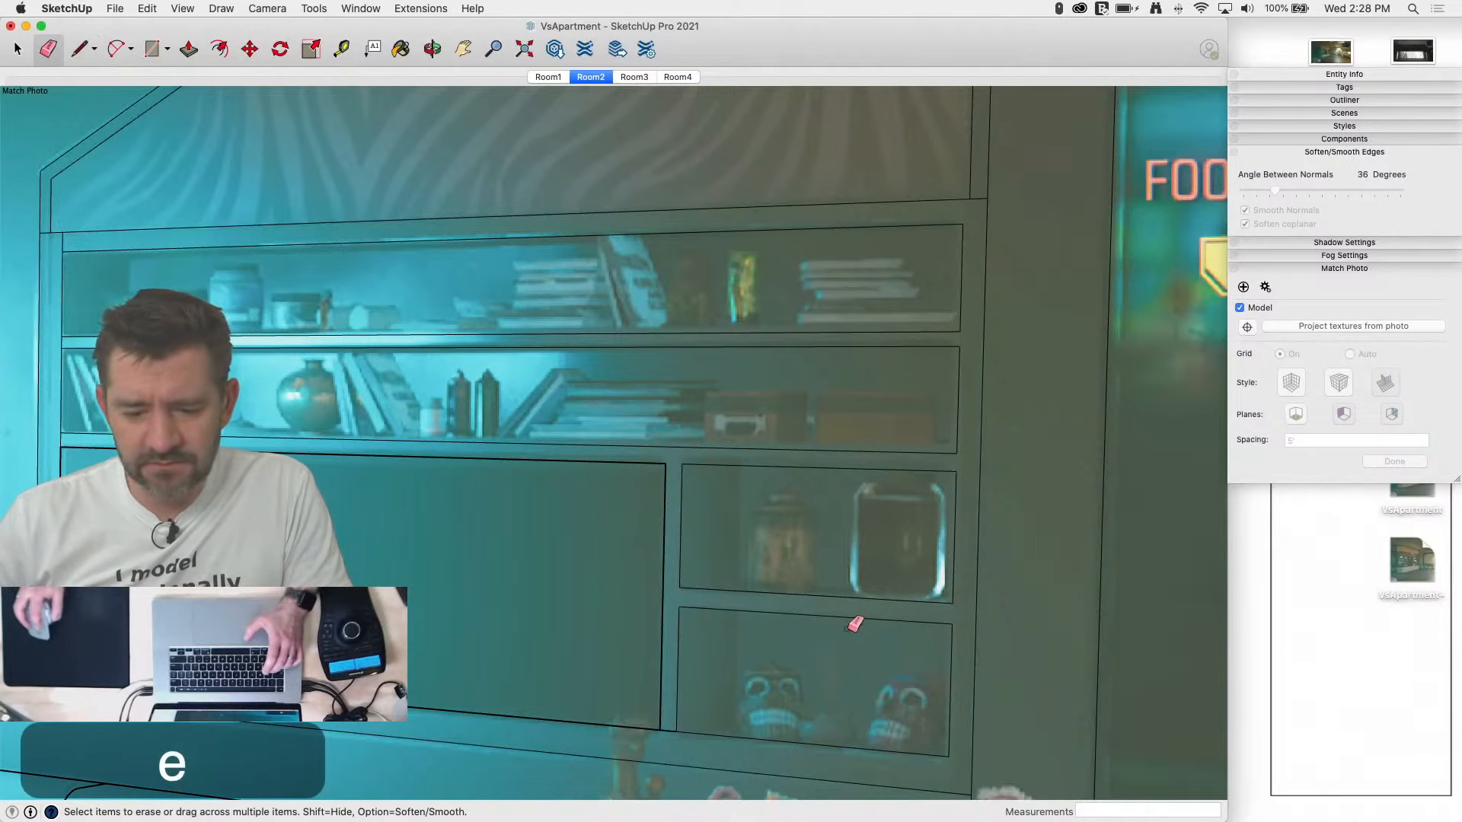
Step: Erase the leftover edge below the divider and retrace the large panel's right edge to fill in its face
key(l)
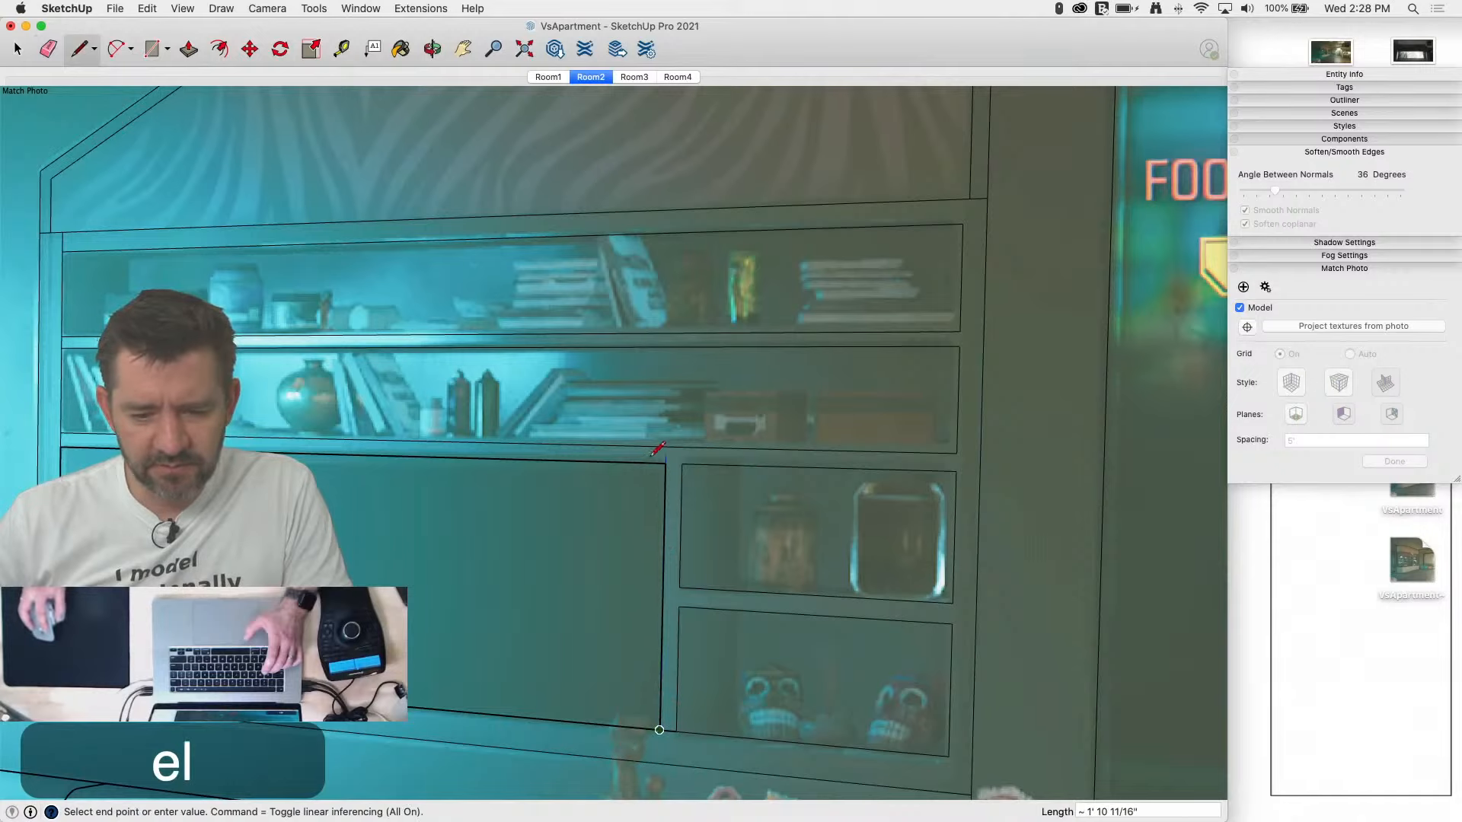
click(664, 464)
key(e)
click(667, 731)
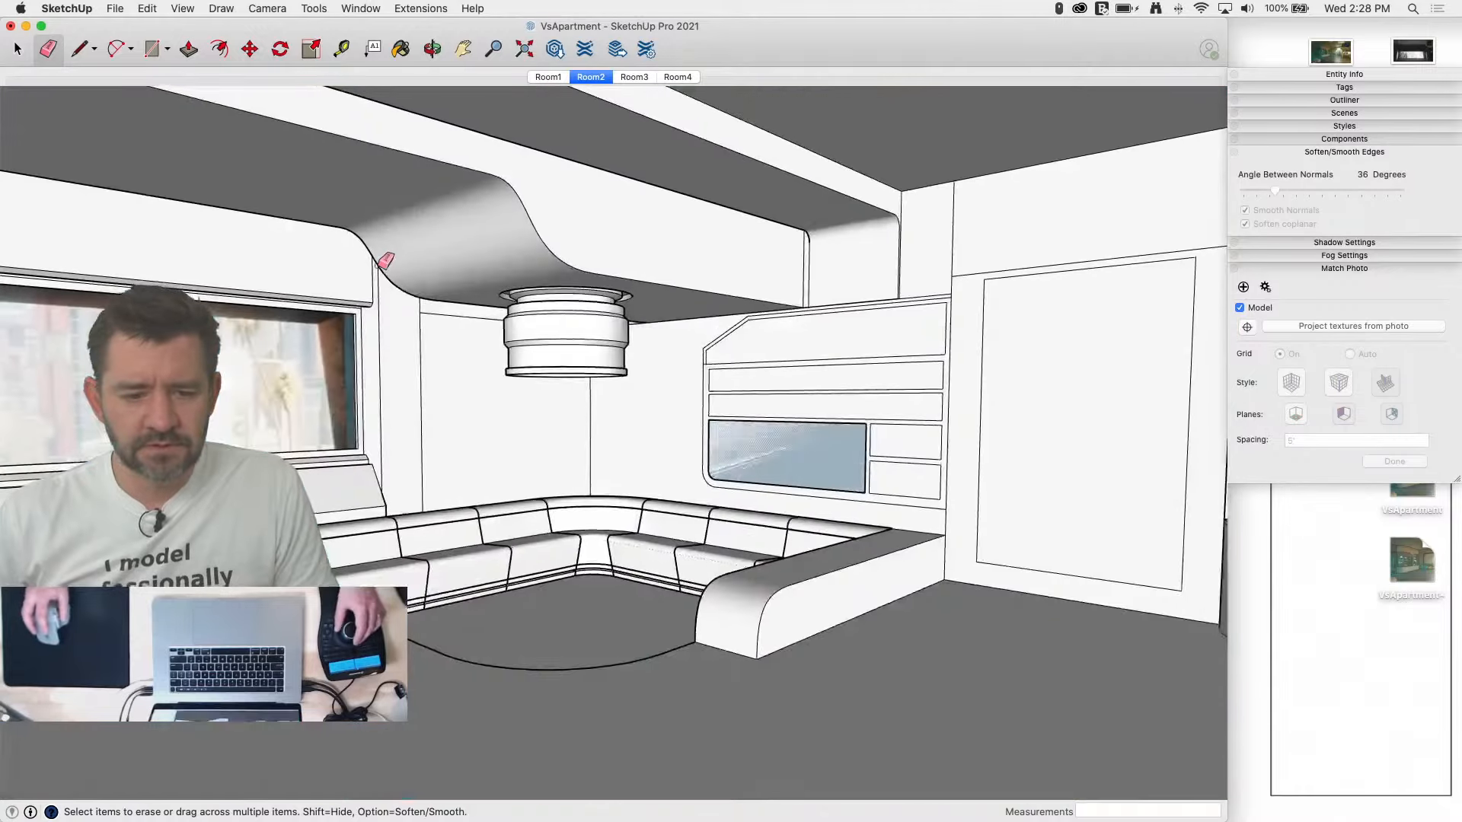
key(l)
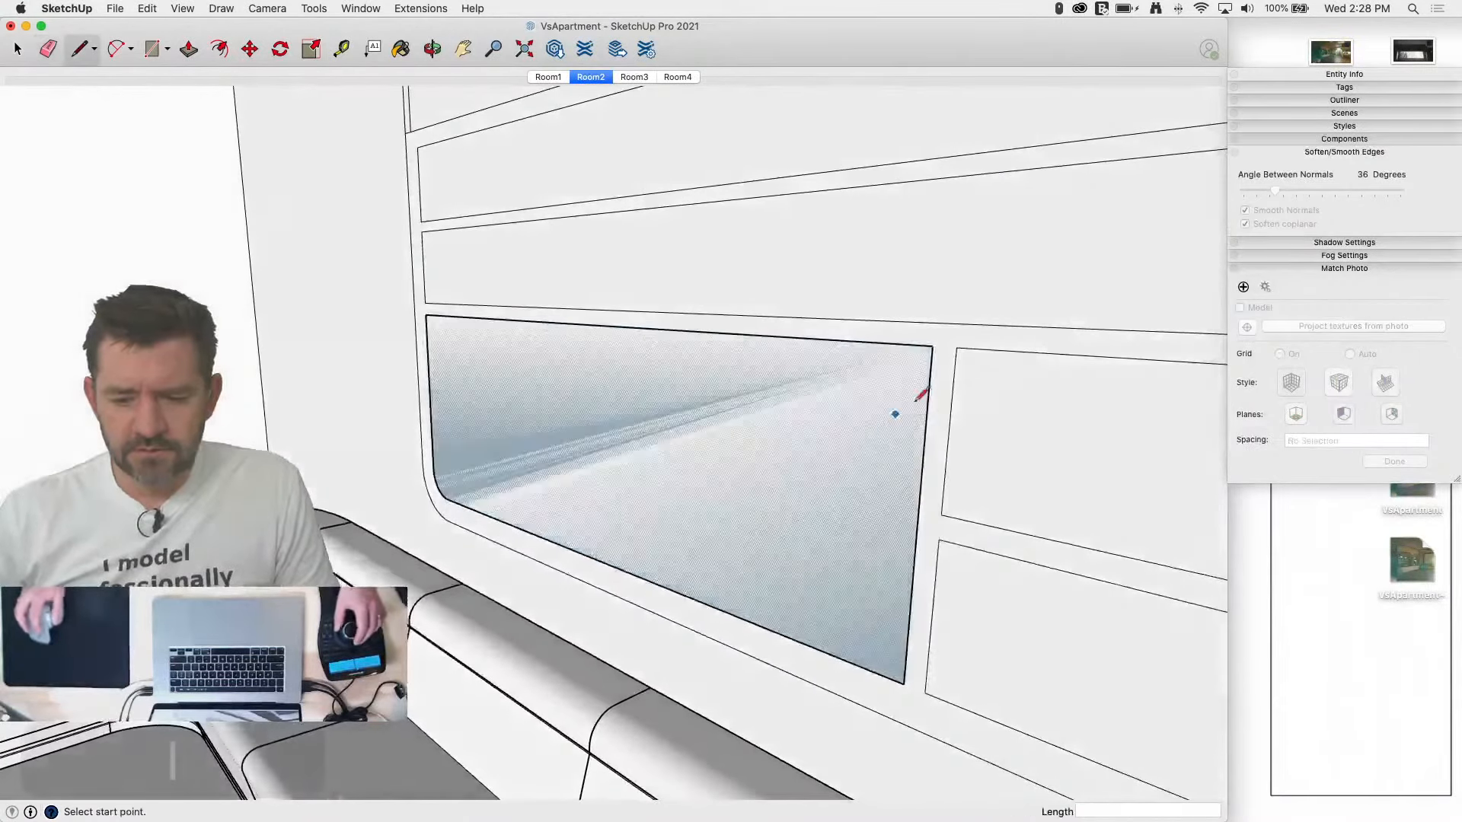
click(932, 347)
click(904, 683)
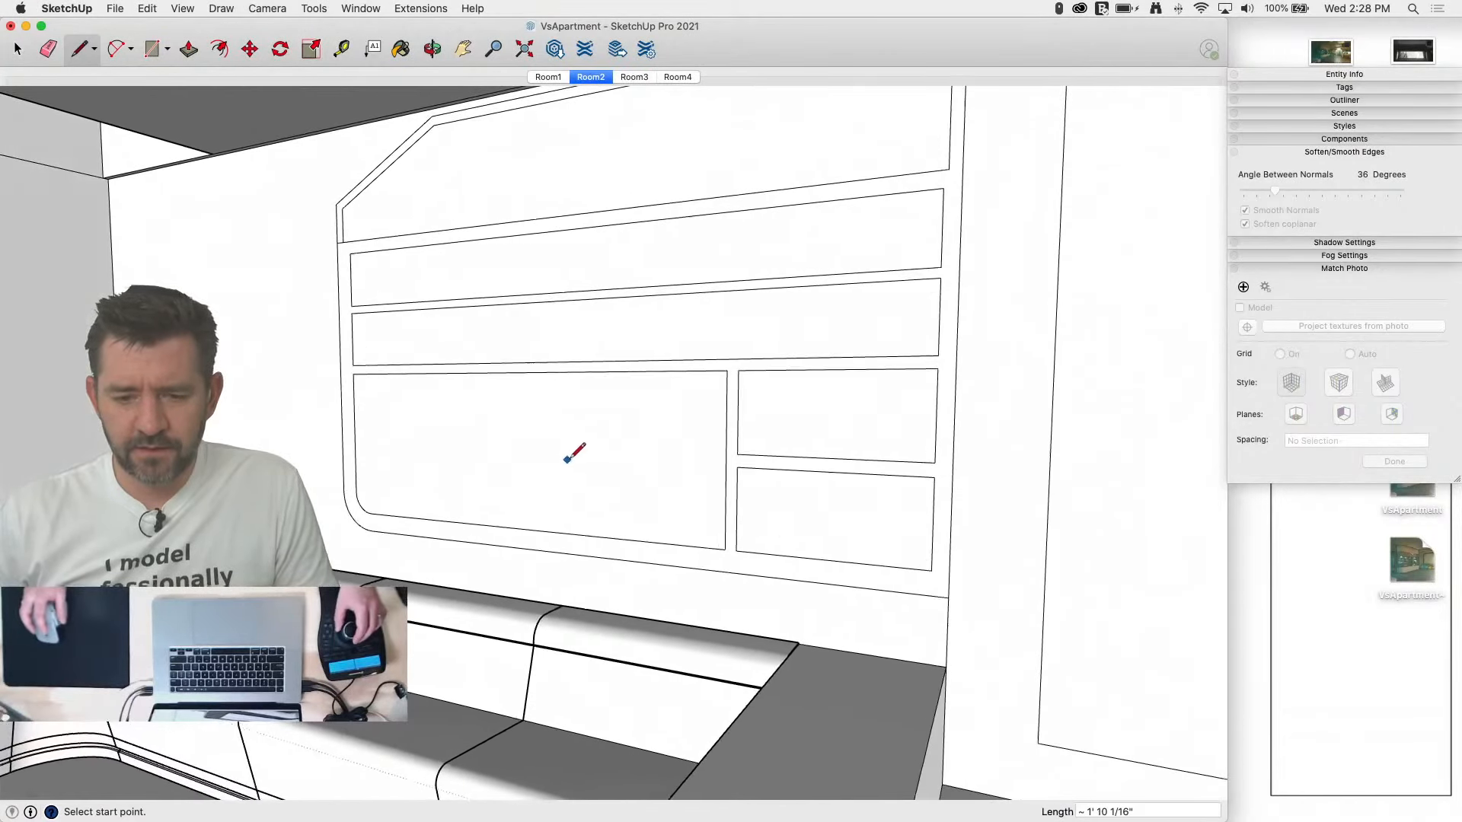
Step: Return to the Room2 matched photo and push the top shelf opening inward about 9 1/16"
click(591, 77)
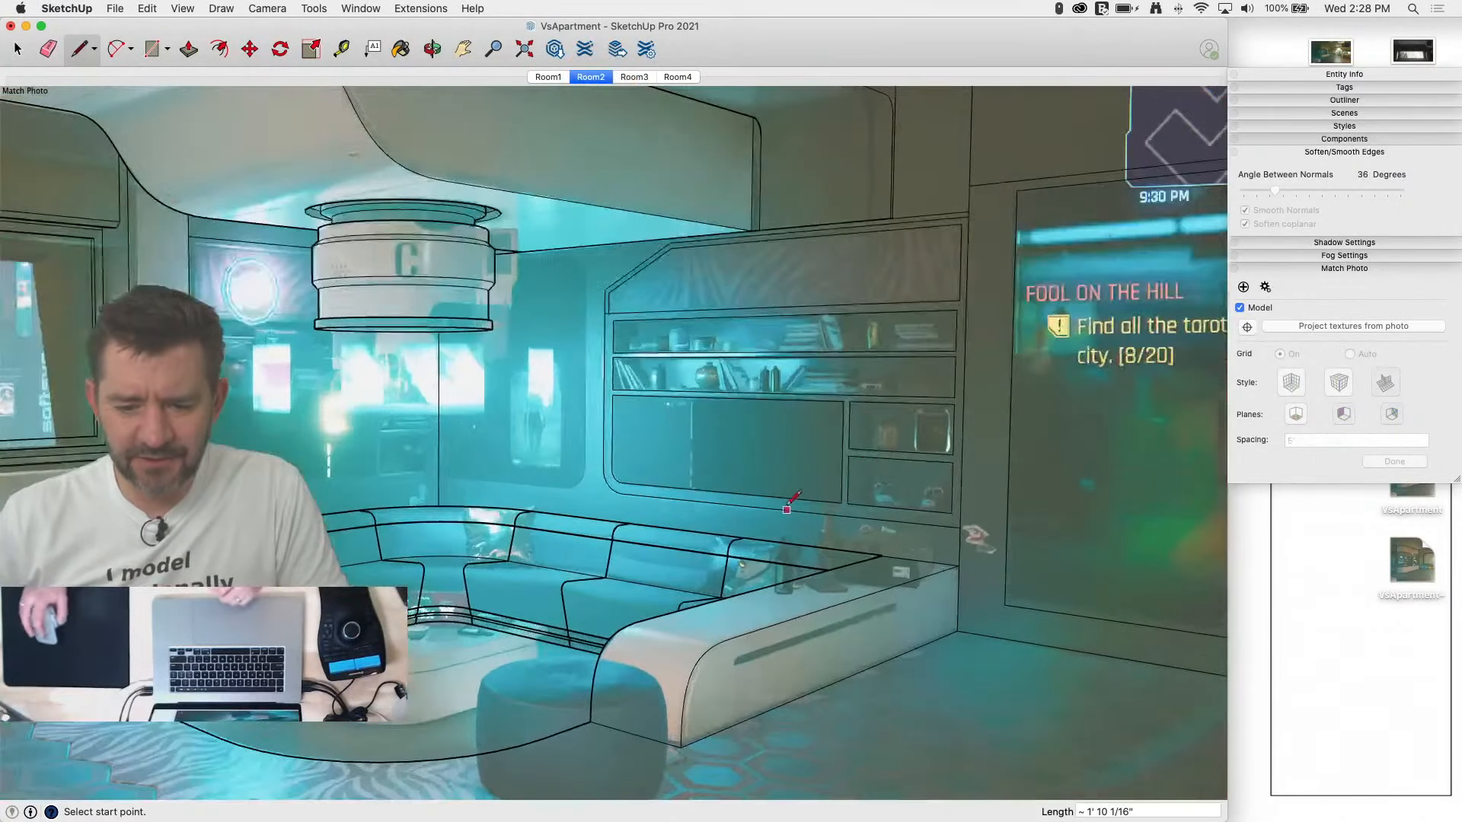
scroll(586, 255, up, 5)
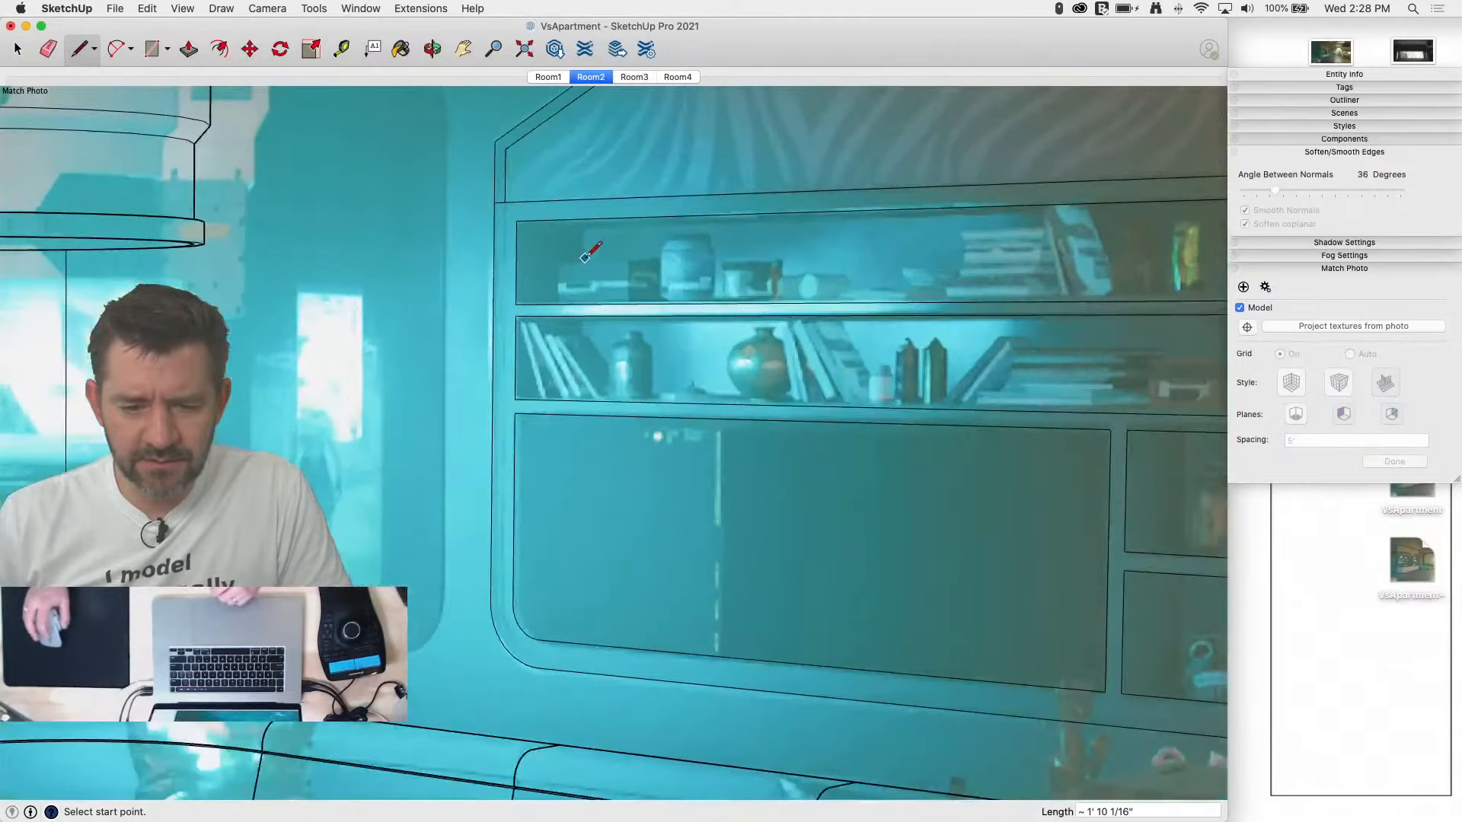
key(p)
click(606, 261)
drag(606, 261, 645, 264)
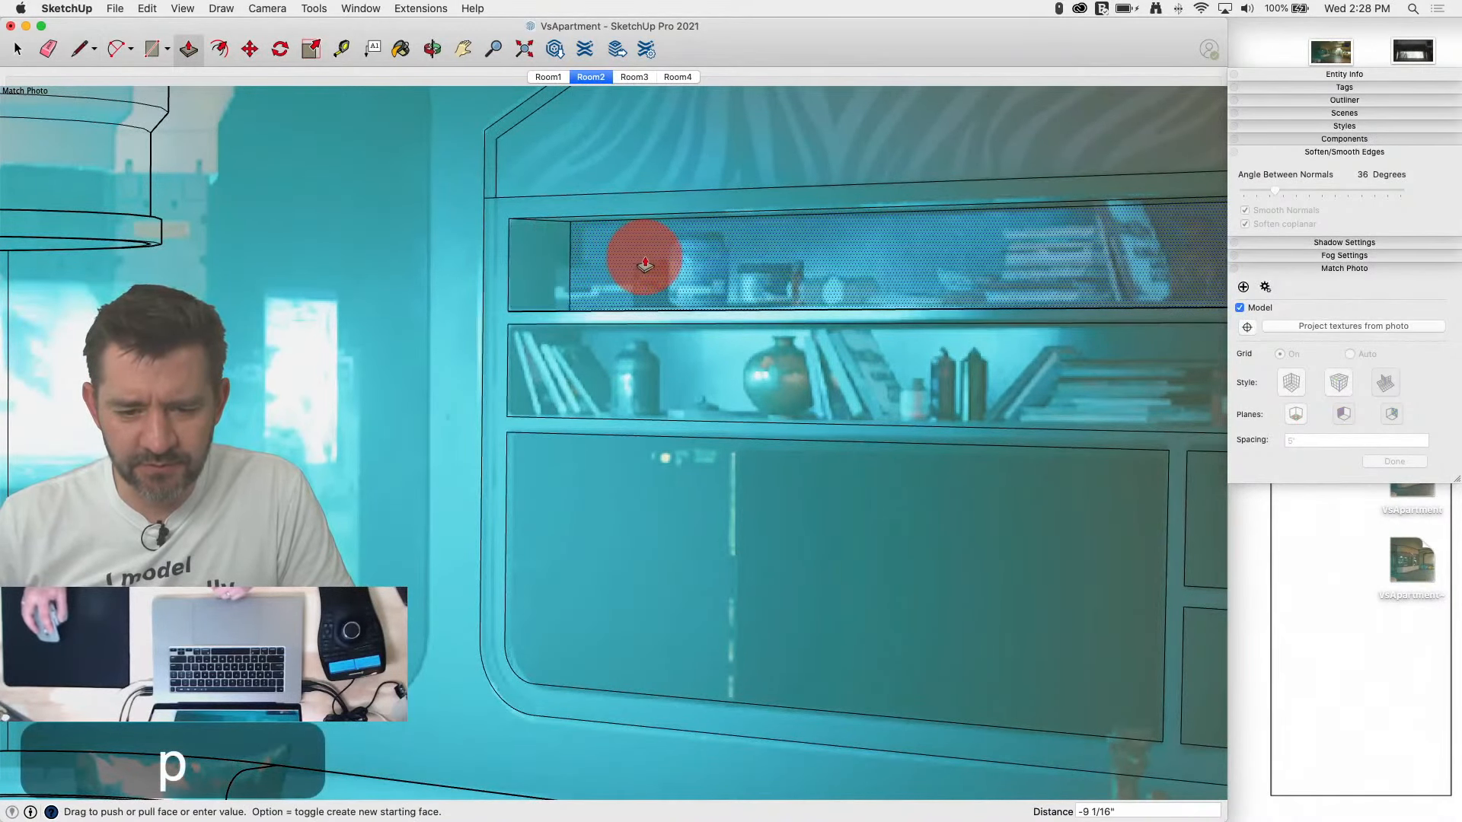
Step: Repeat the same push depth on the second shelf opening and the two right-hand cubbies
double_click(620, 371)
scroll(344, 440, down, 3)
scroll(344, 440, down, 2)
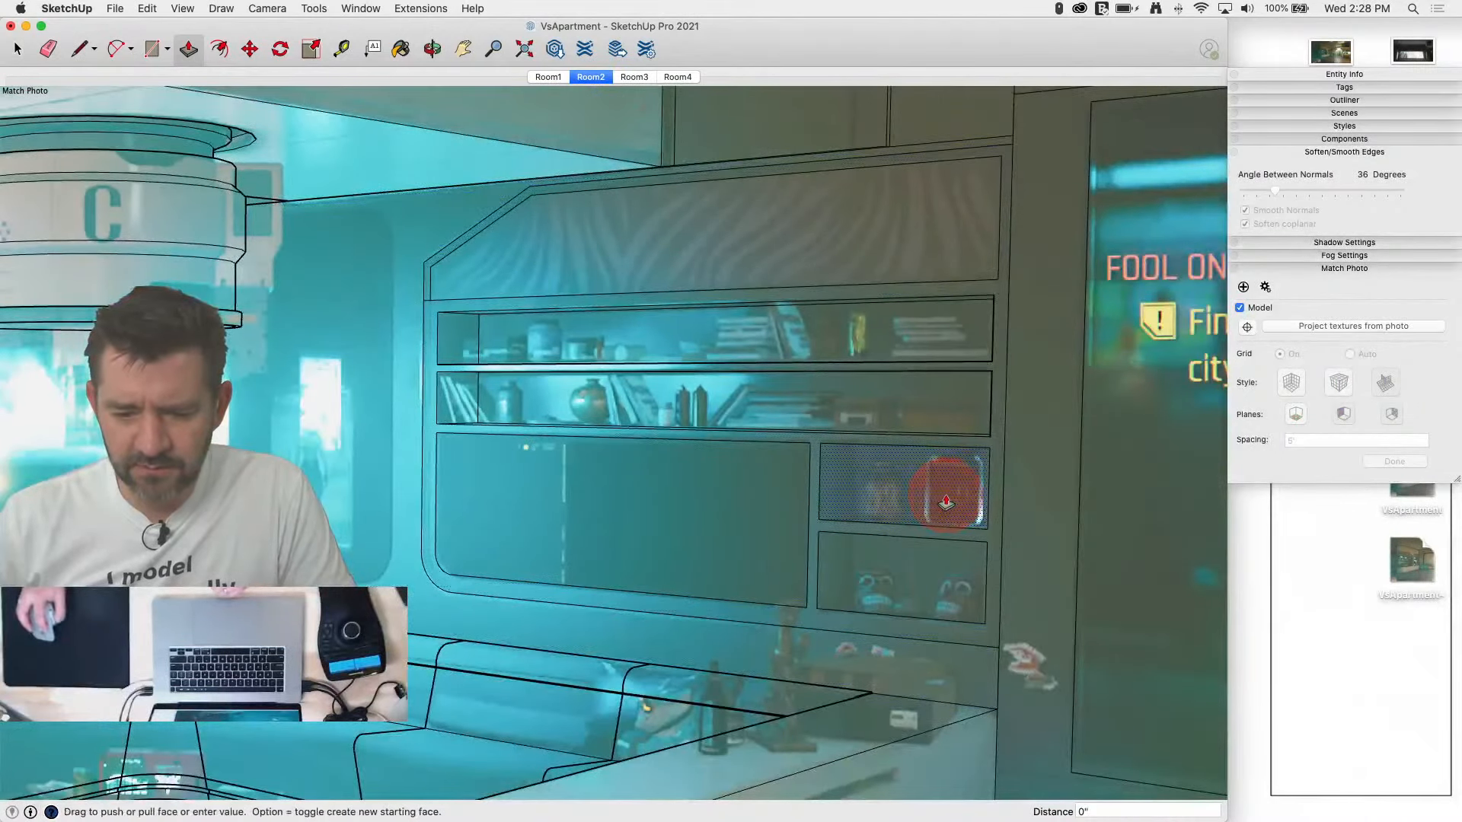
double_click(946, 503)
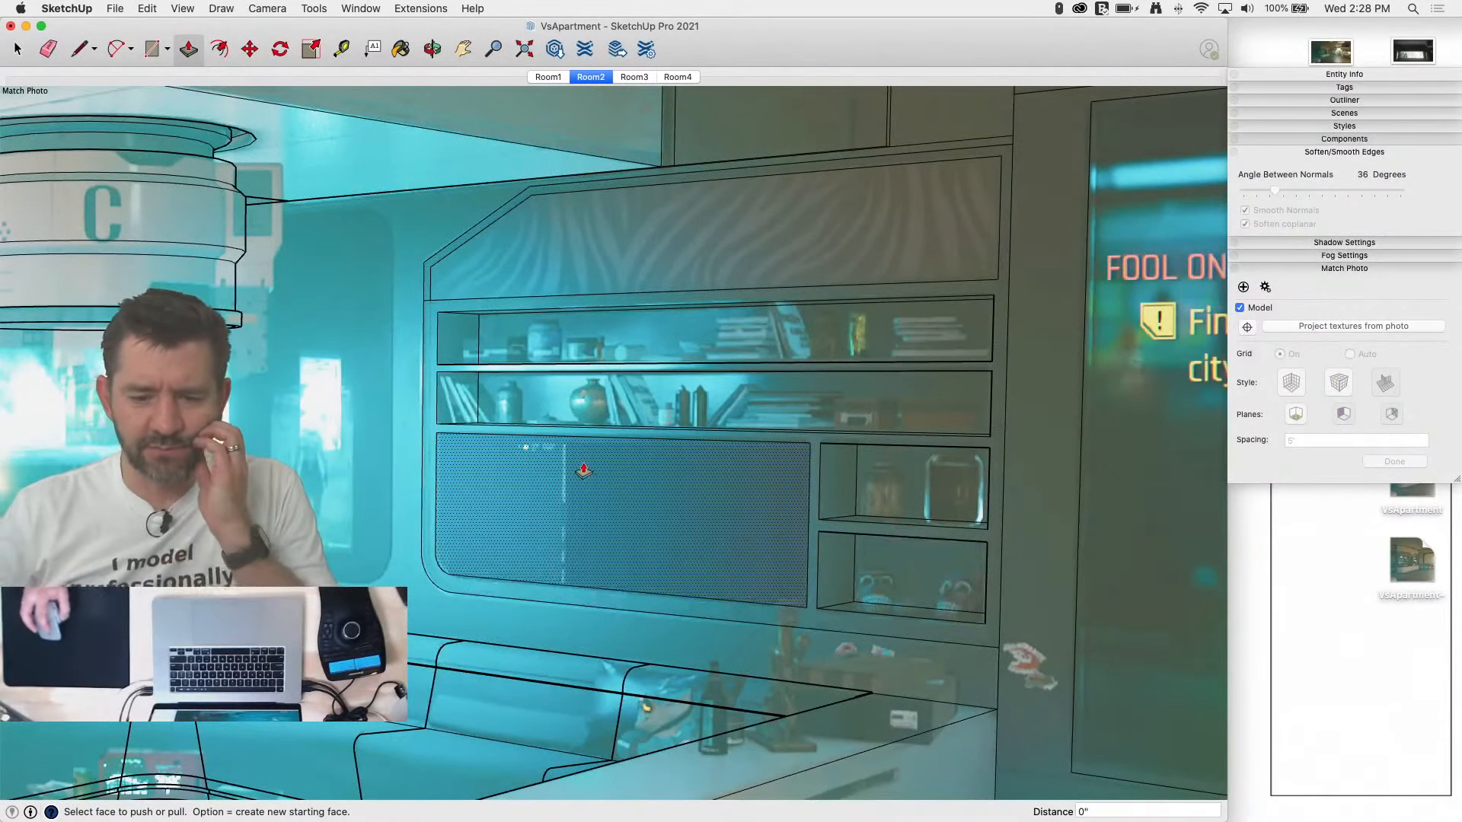
Step: Push the large lower-left panel of the bookcase inward 1"
scroll(474, 452, up, 5)
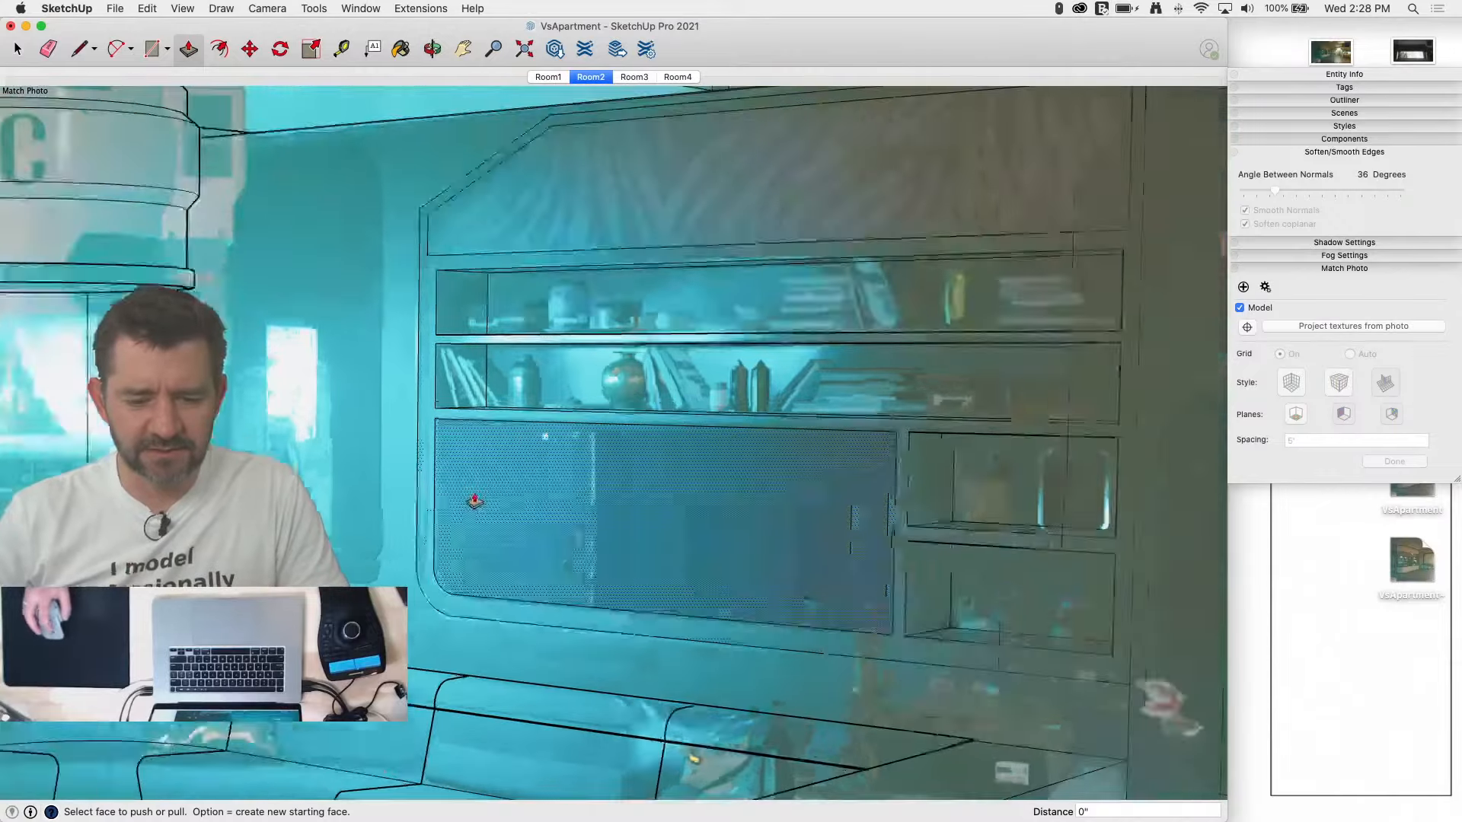
click(431, 394)
scroll(411, 419, down, 3)
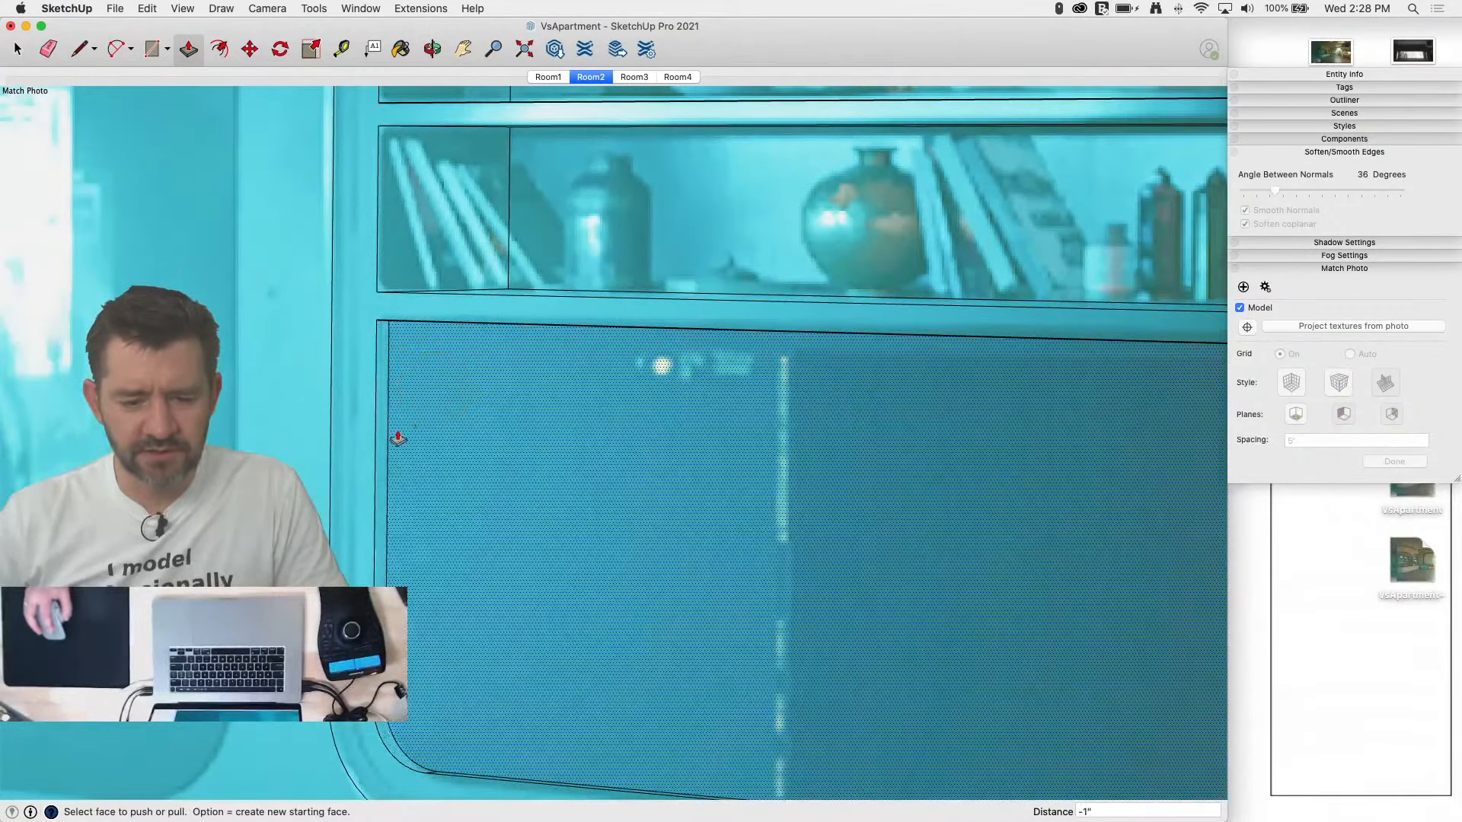
key(space)
scroll(874, 514, up, 10)
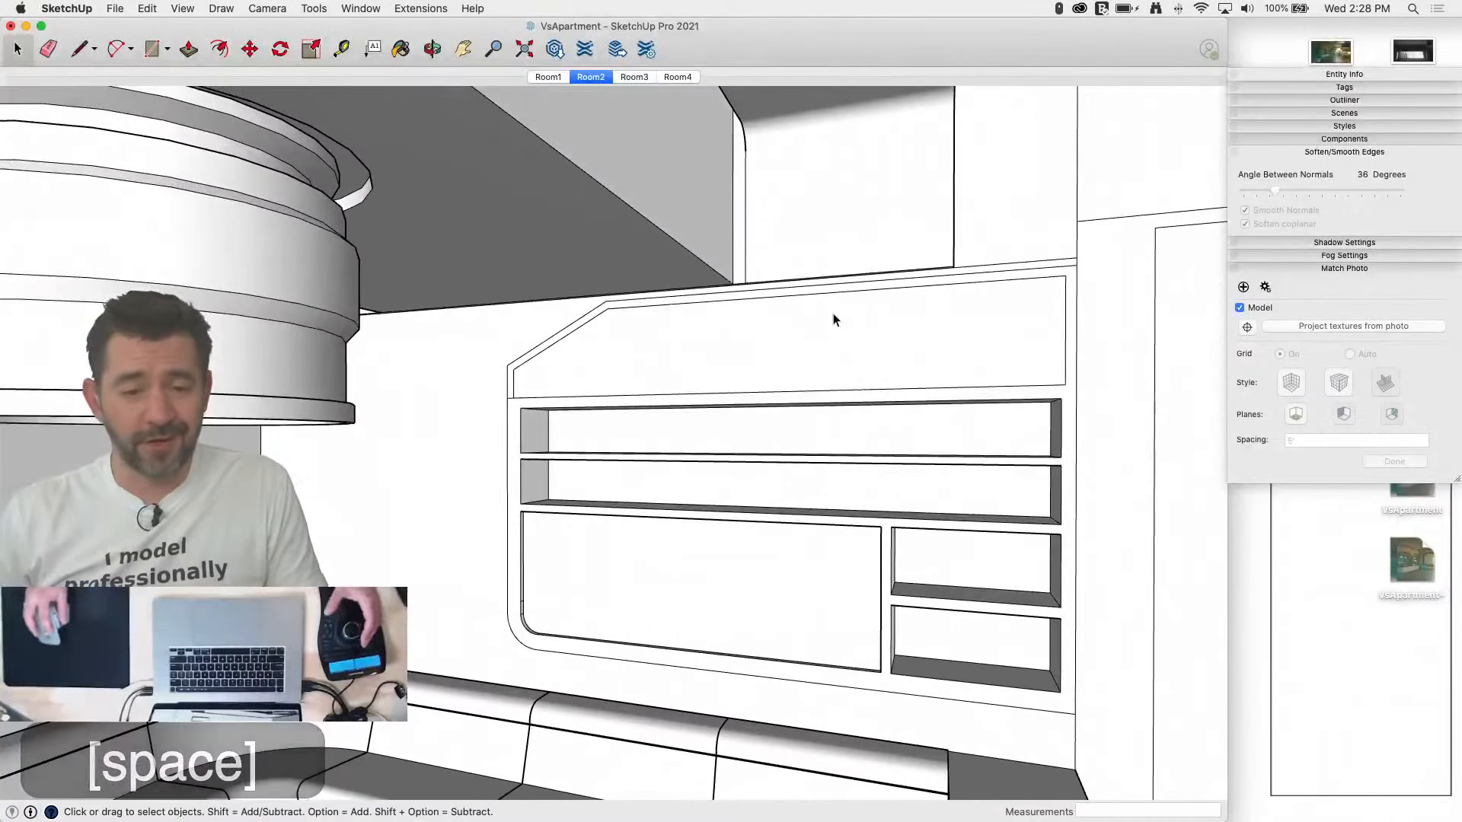
Step: Project the Room2 matched photo onto the zebra-patterned upper panel and save the model
click(581, 77)
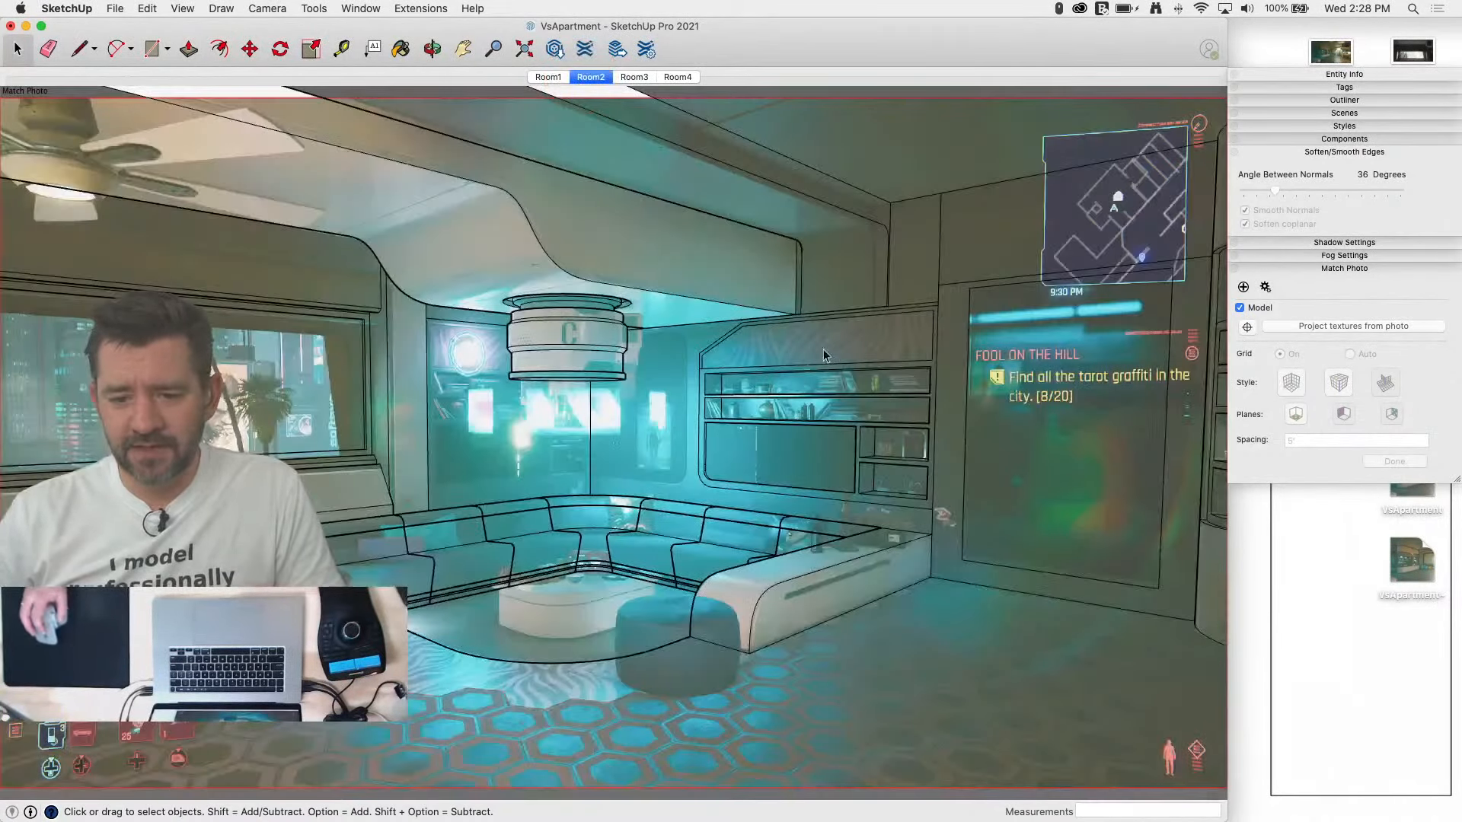
scroll(824, 348, up, 5)
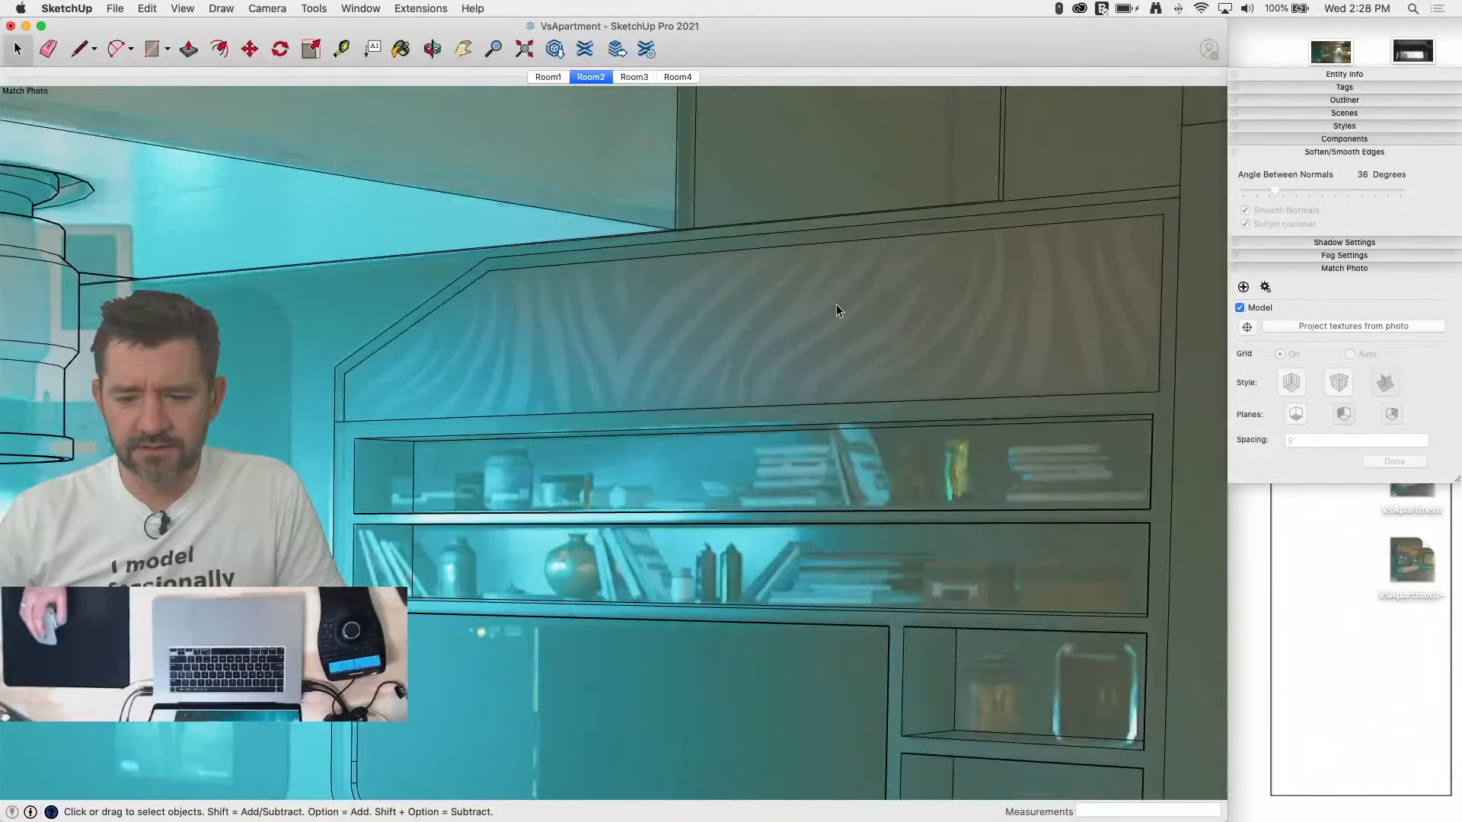
right_click(836, 304)
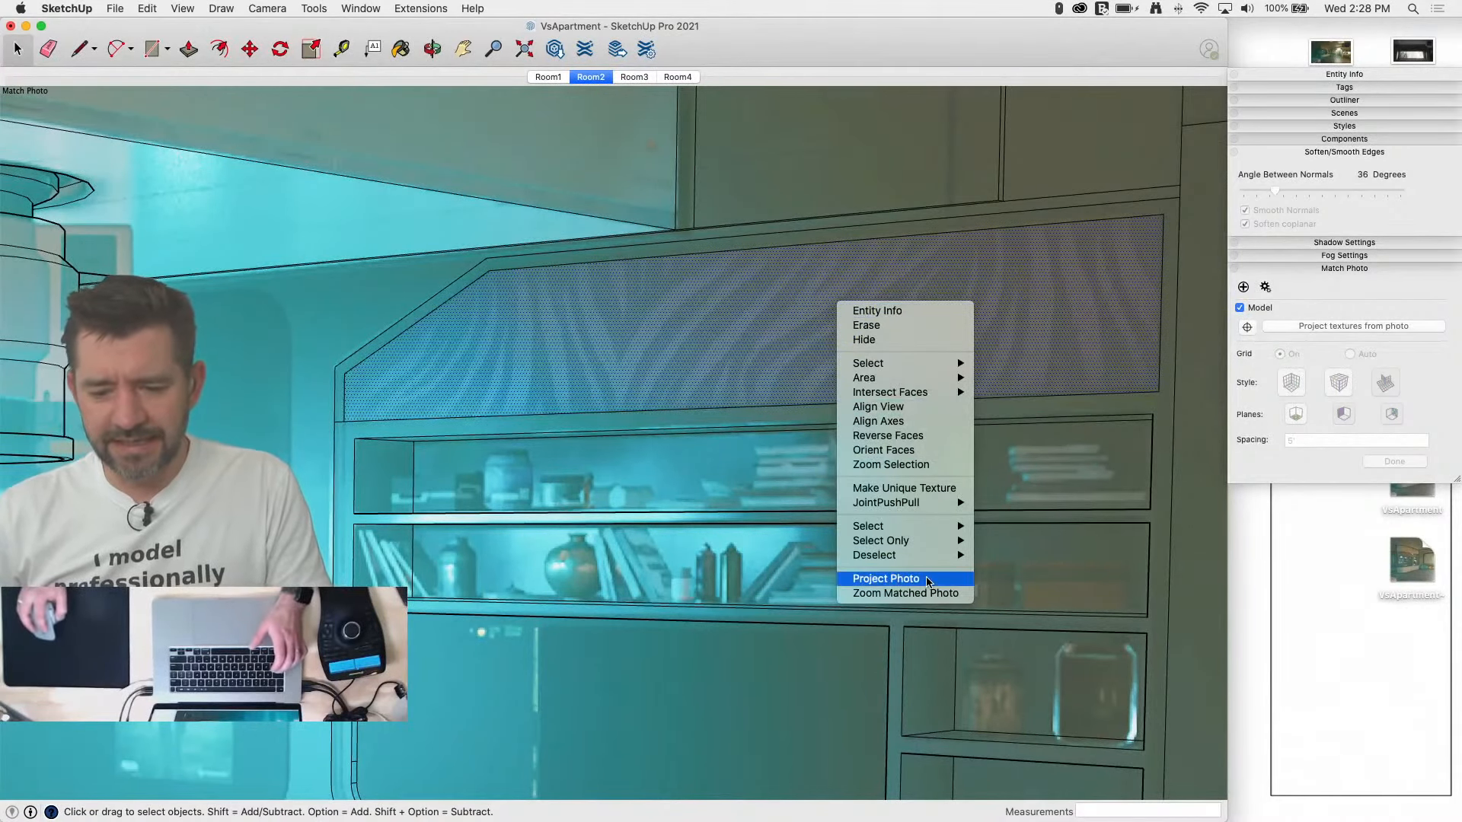
click(927, 580)
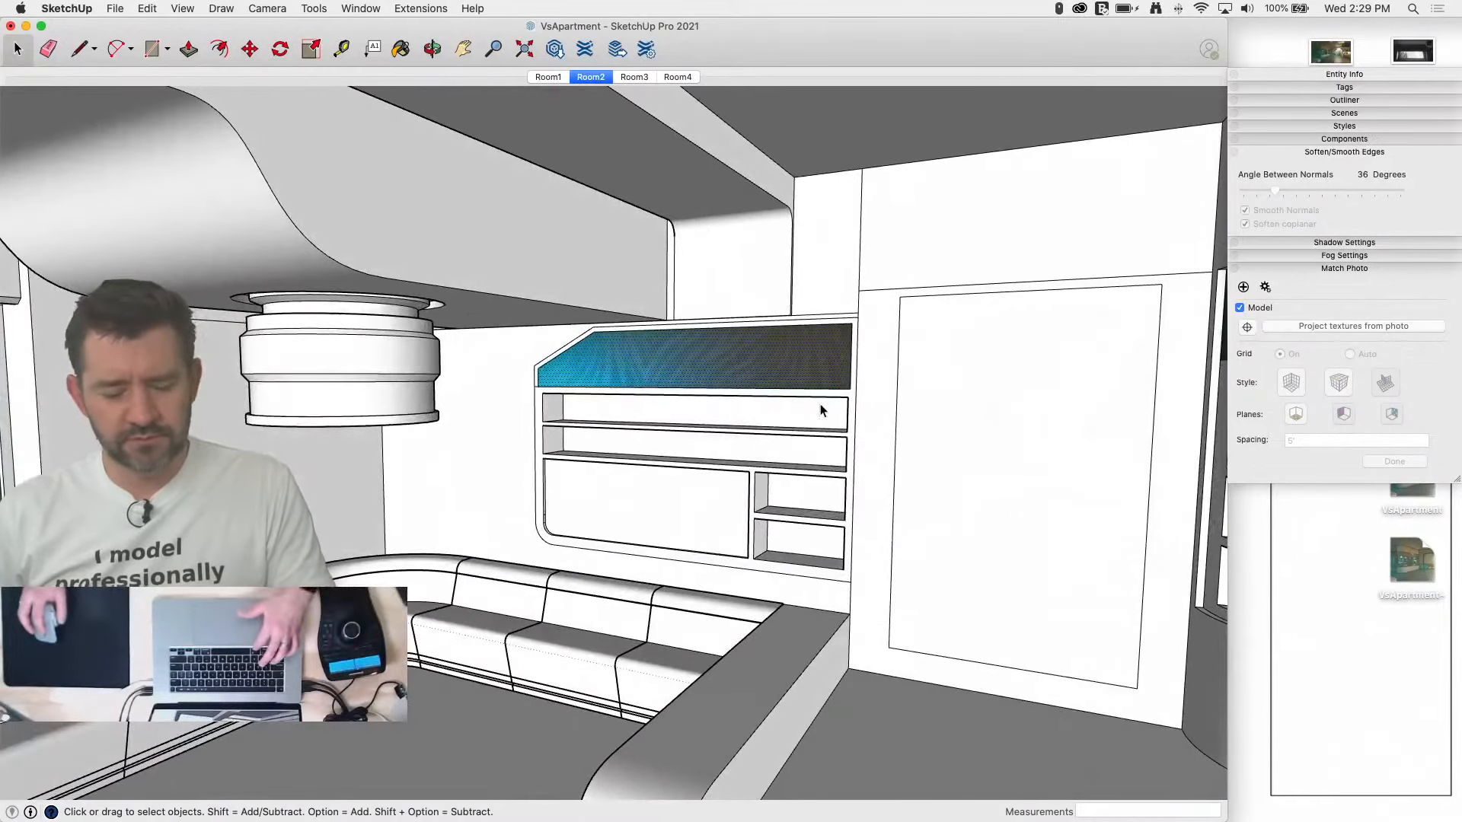
key(super+s)
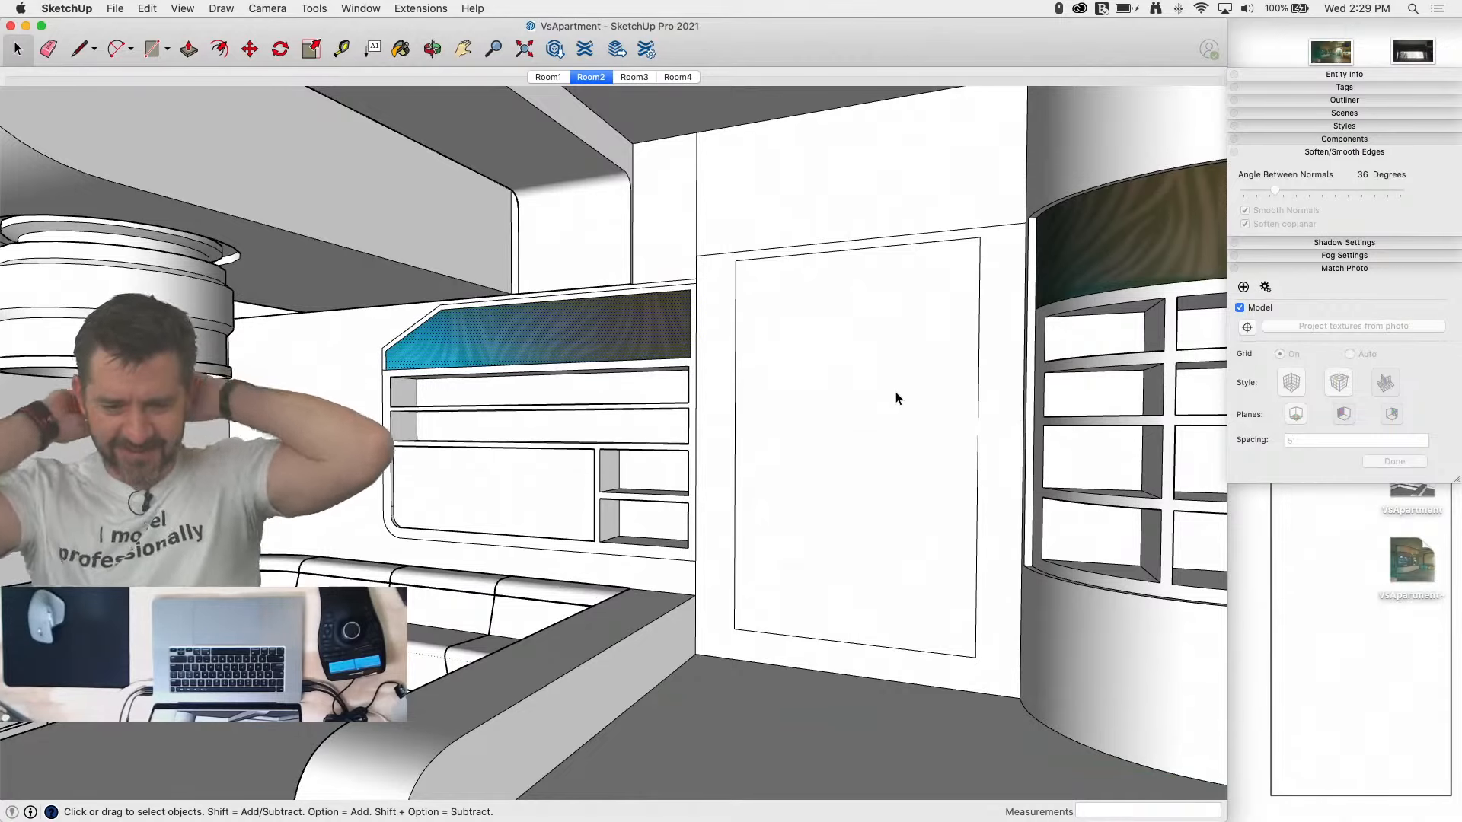
Step: Review the bookcase wall against the Room2 matched photo and switch to the Room3 scene
middle_drag(799, 405, 887, 365)
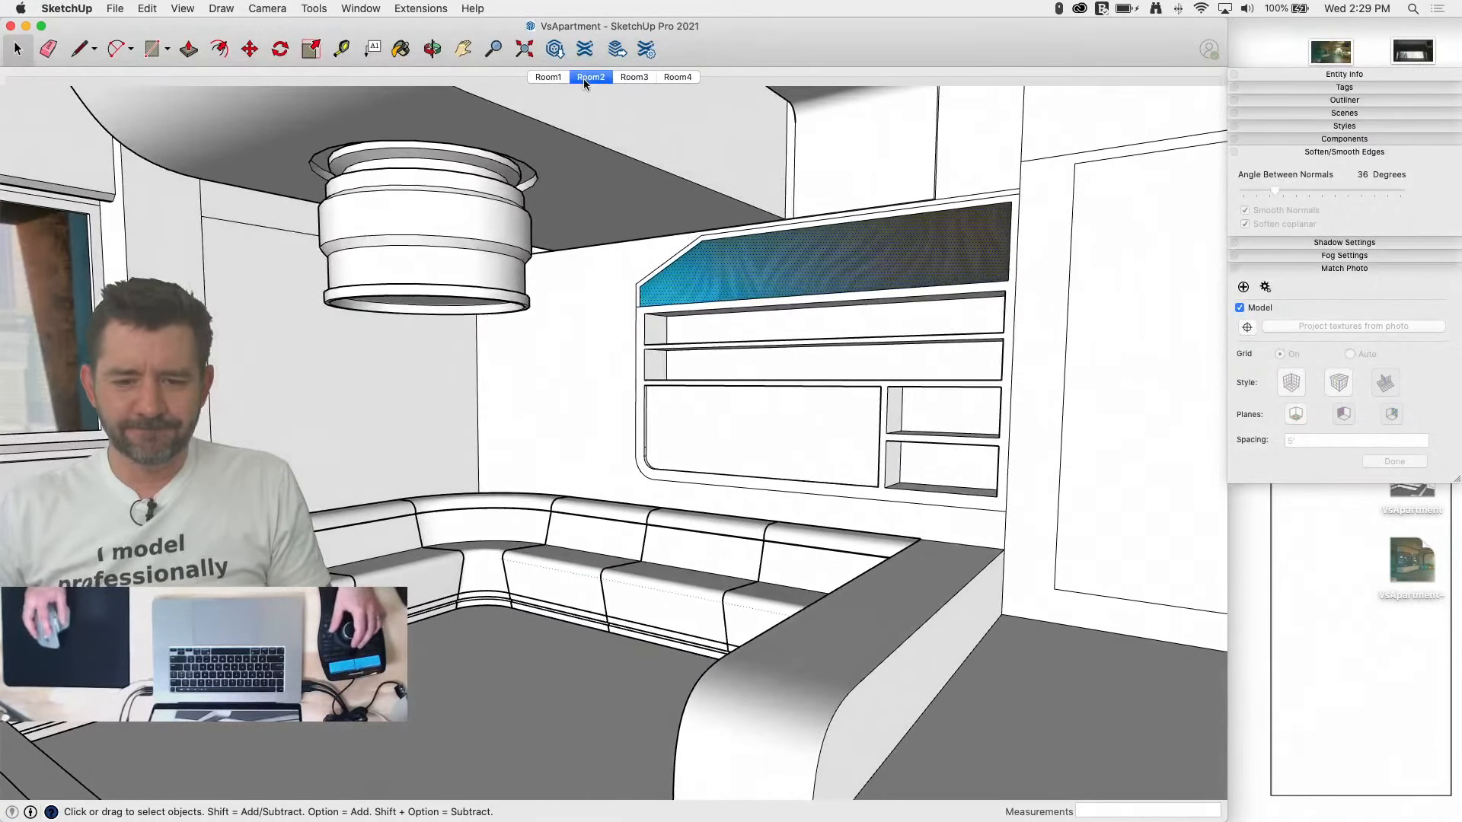
click(584, 79)
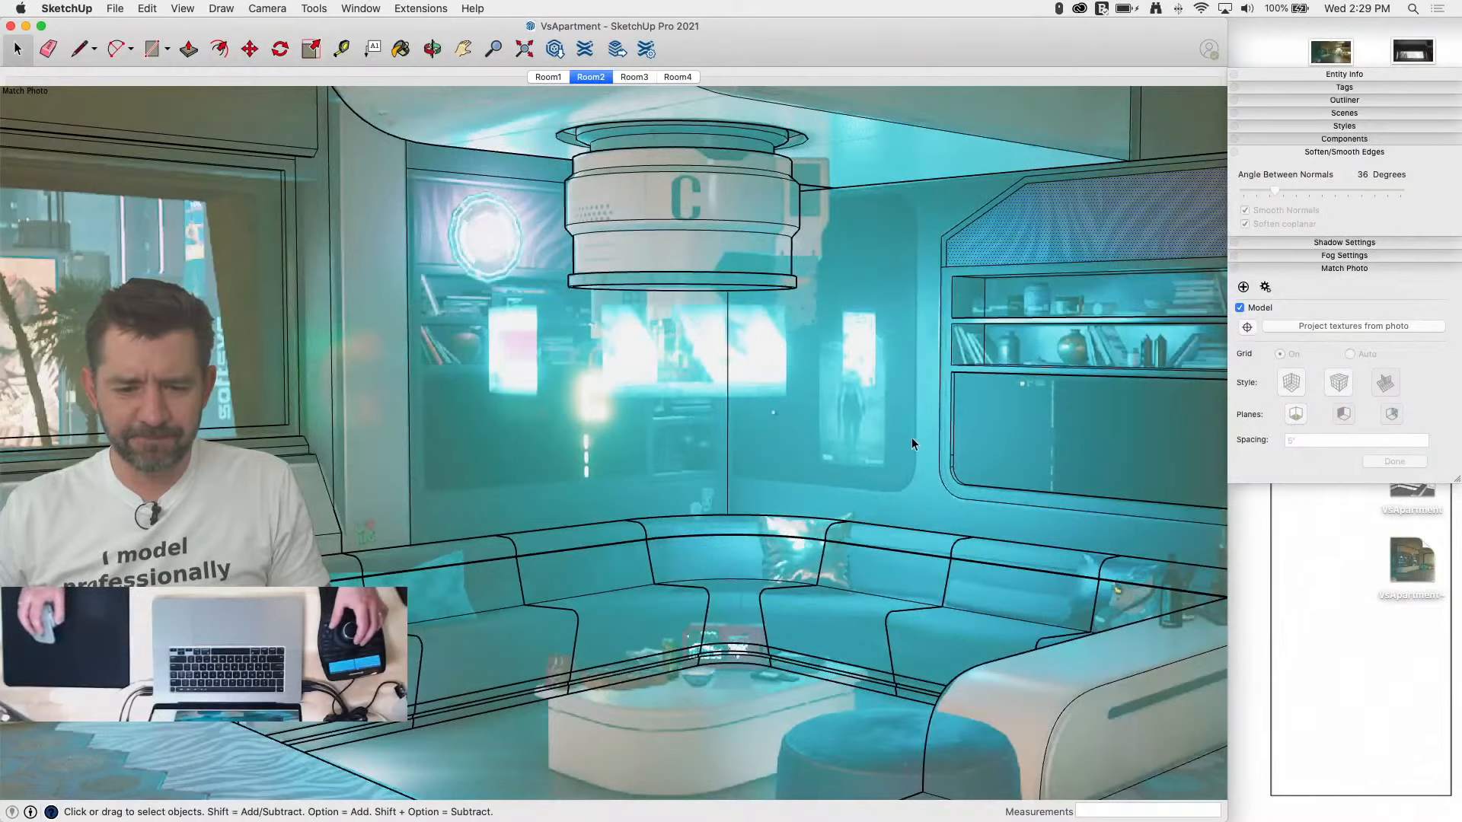
click(636, 79)
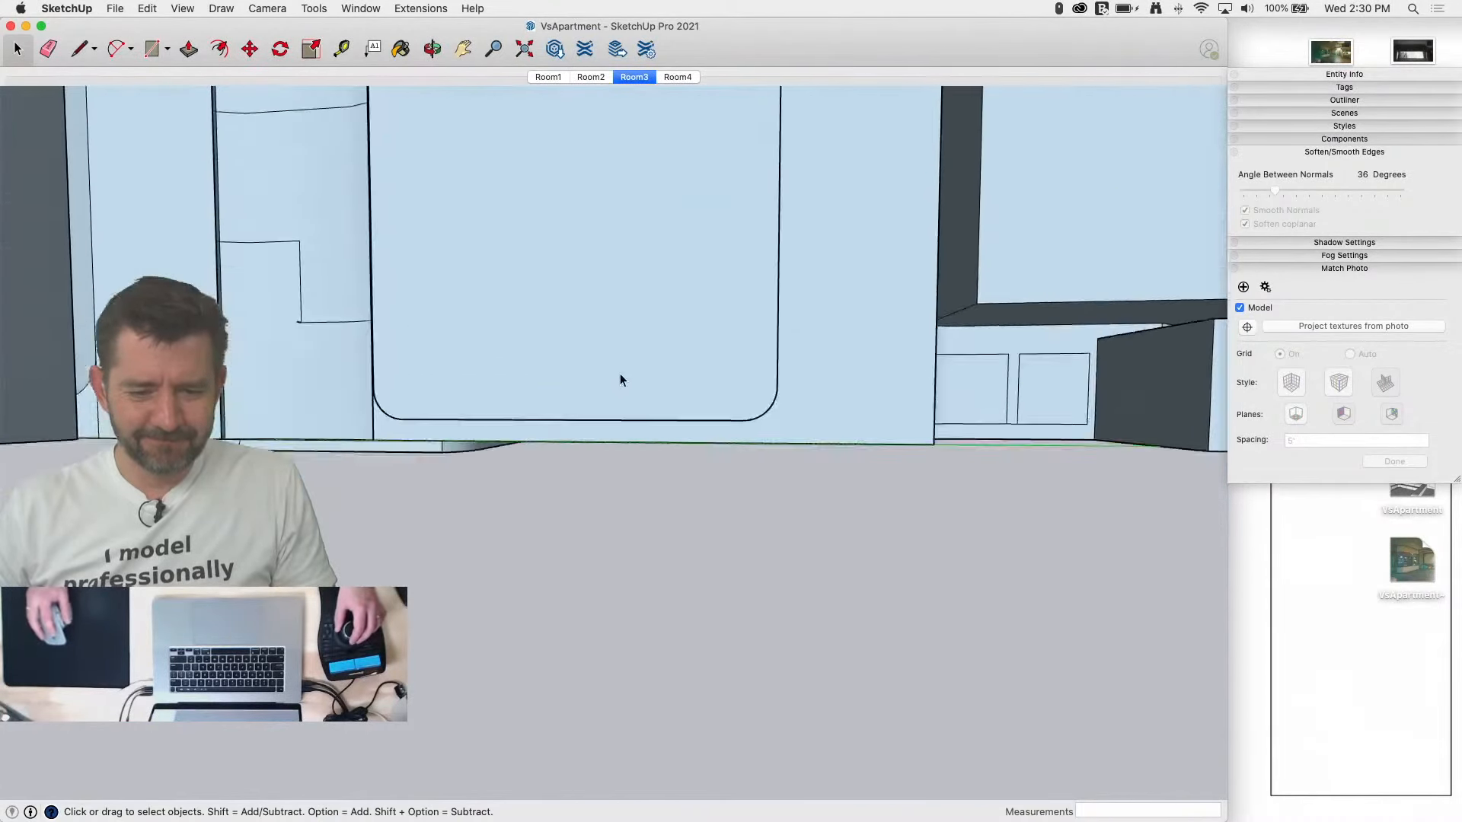
Step: Offset the large rounded wall panel's outline outward about 4 13/16" and delete the panel face inside it
click(613, 368)
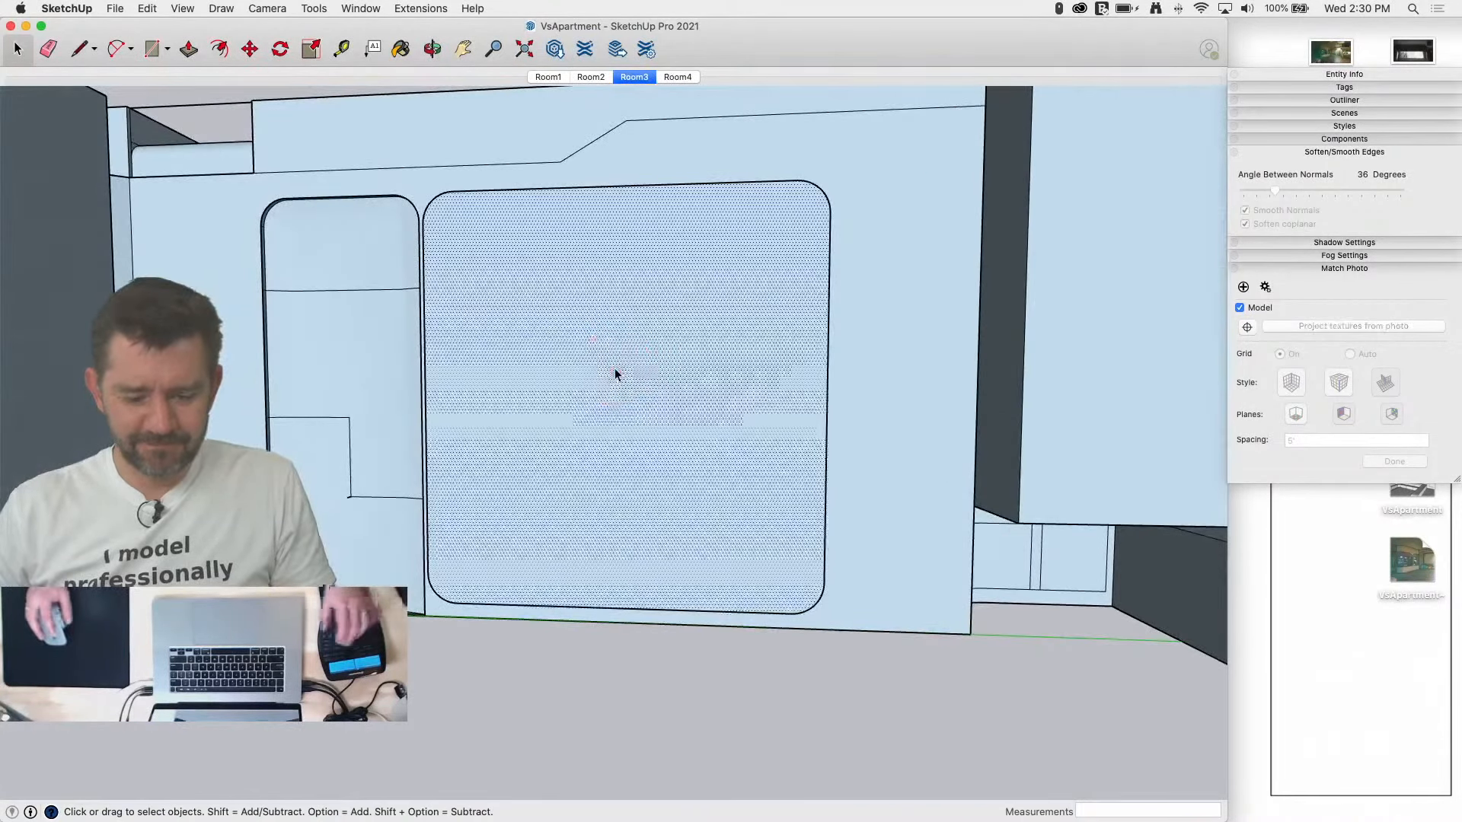
key(f)
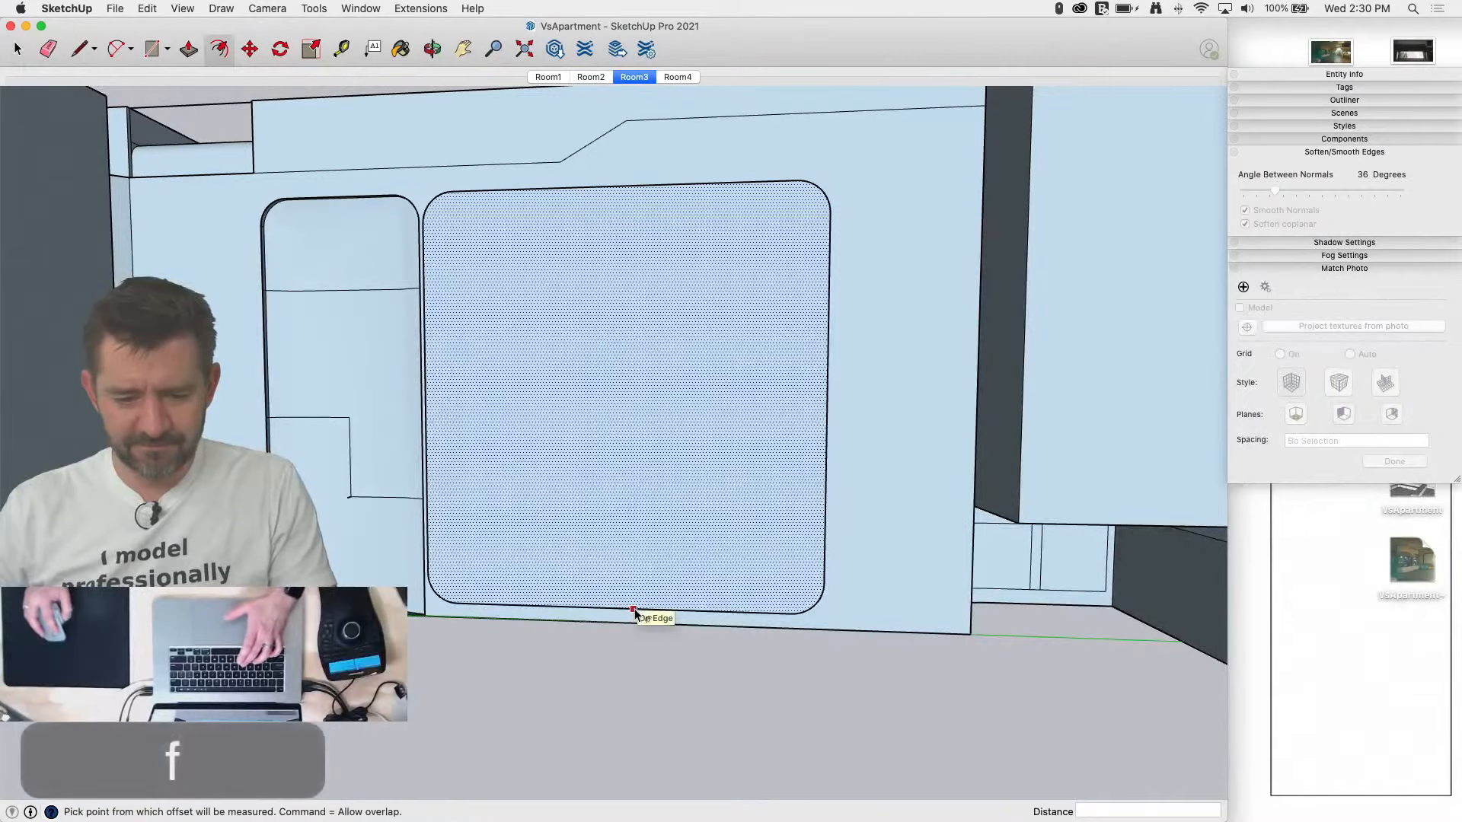
drag(633, 609, 957, 633)
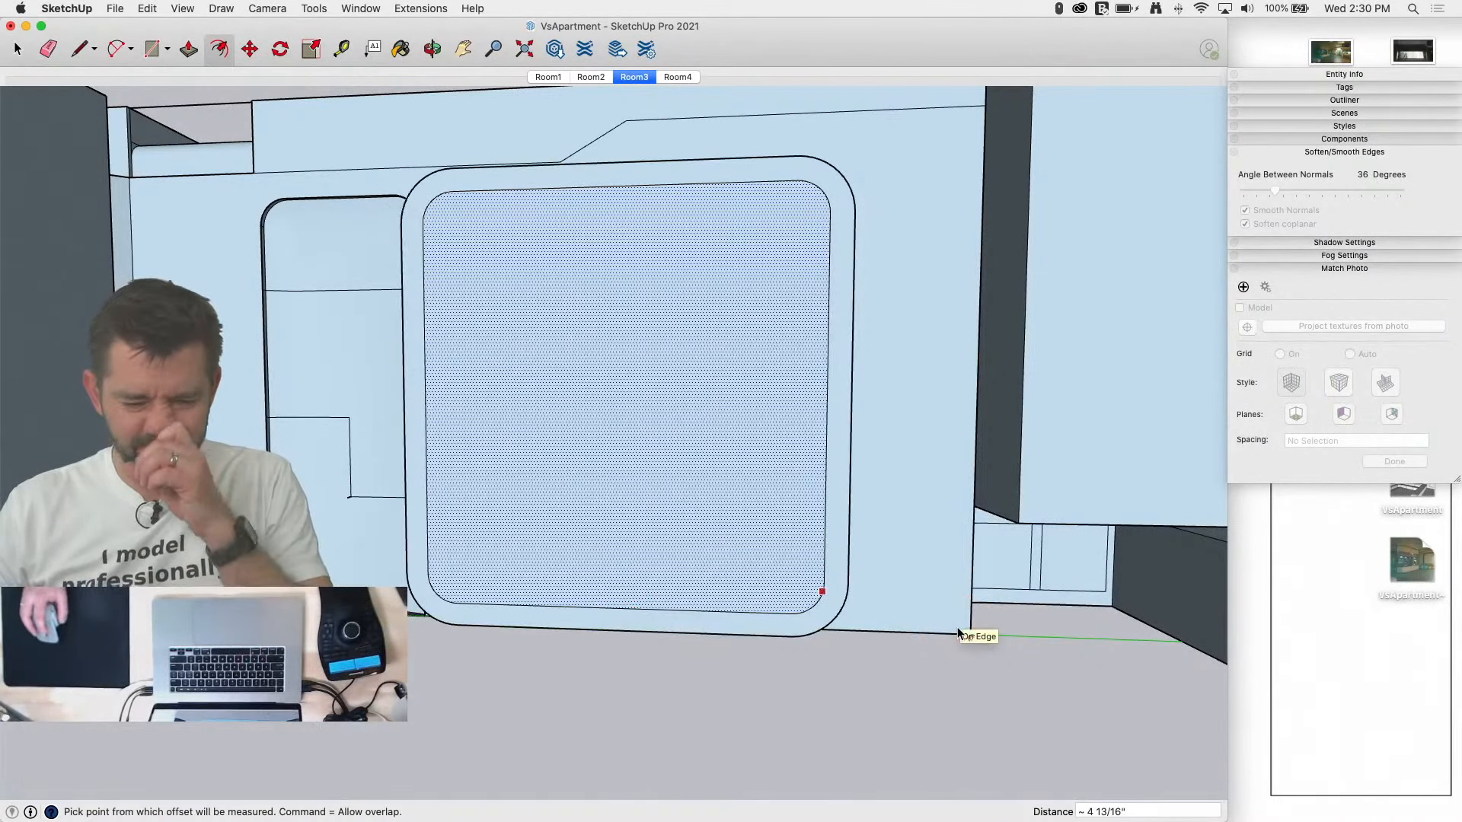
key(space)
click(507, 465)
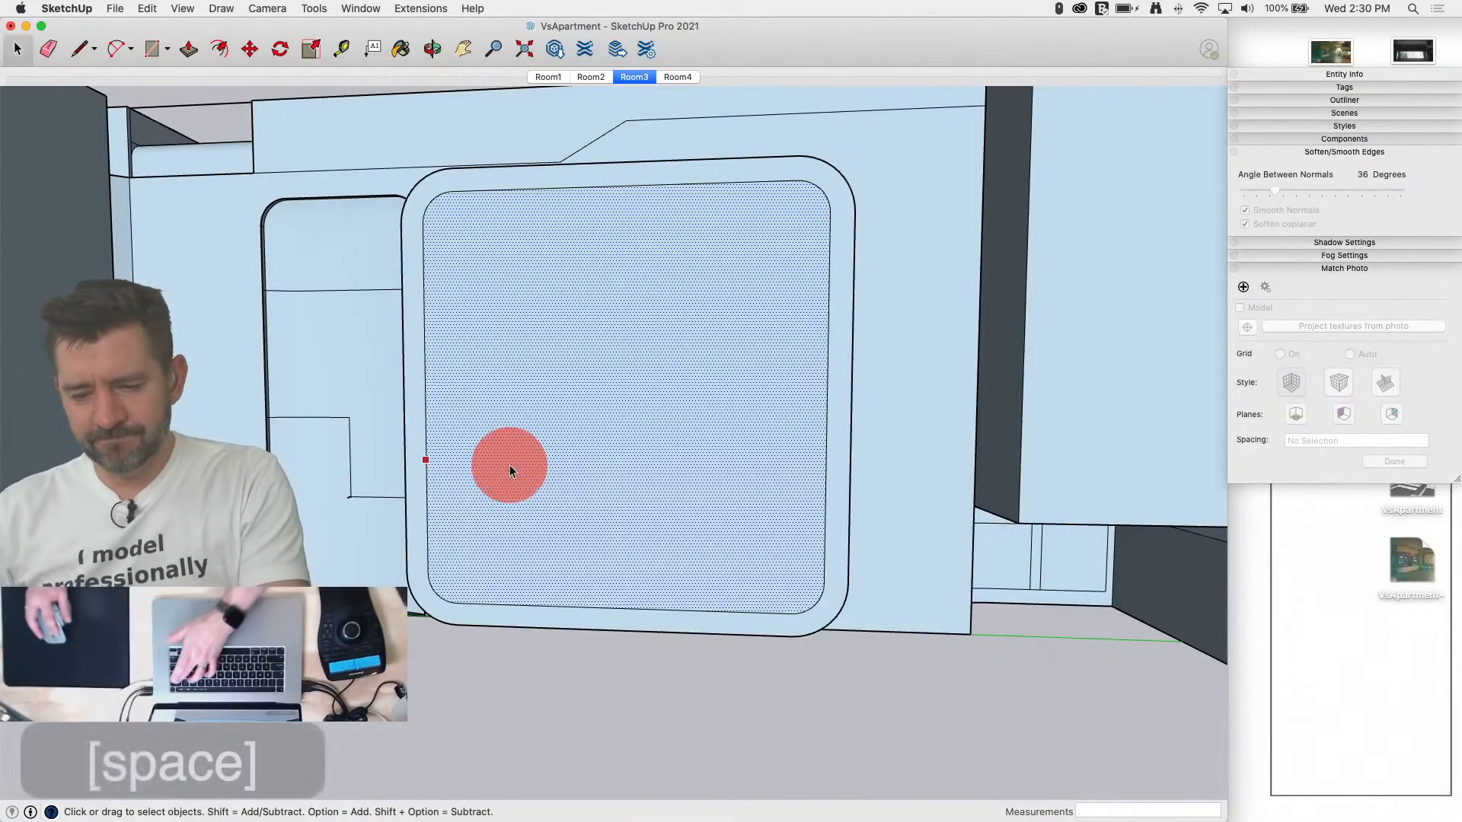
key(Delete)
Step: Pull the rounded frame around the opening outward about 3' 5 7/8"
key(p)
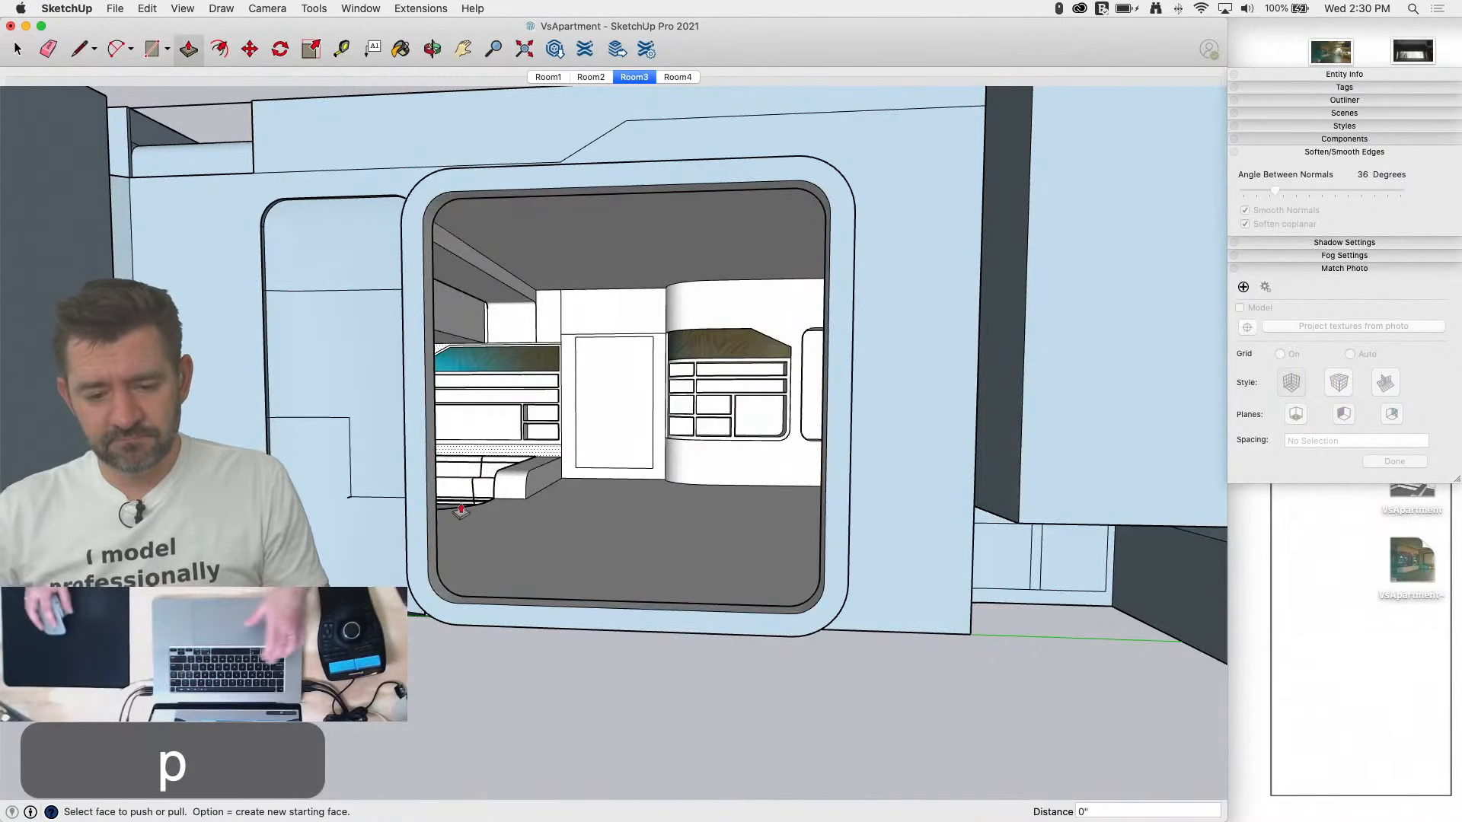
click(423, 618)
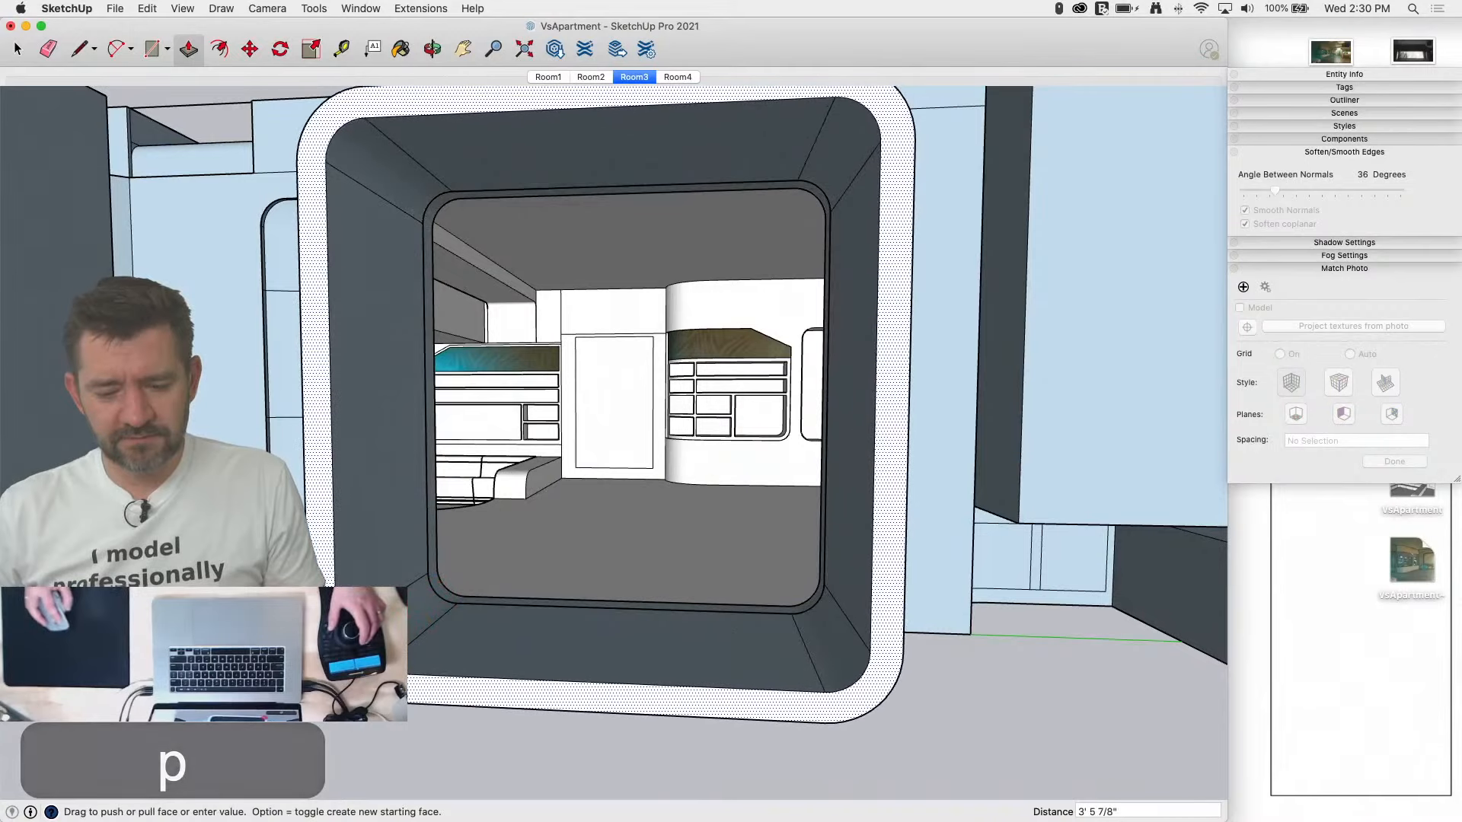
click(335, 693)
Step: Erase the inner rounded outline on the extruded frame's end and try to clean up the edges in its lower corner
key(e)
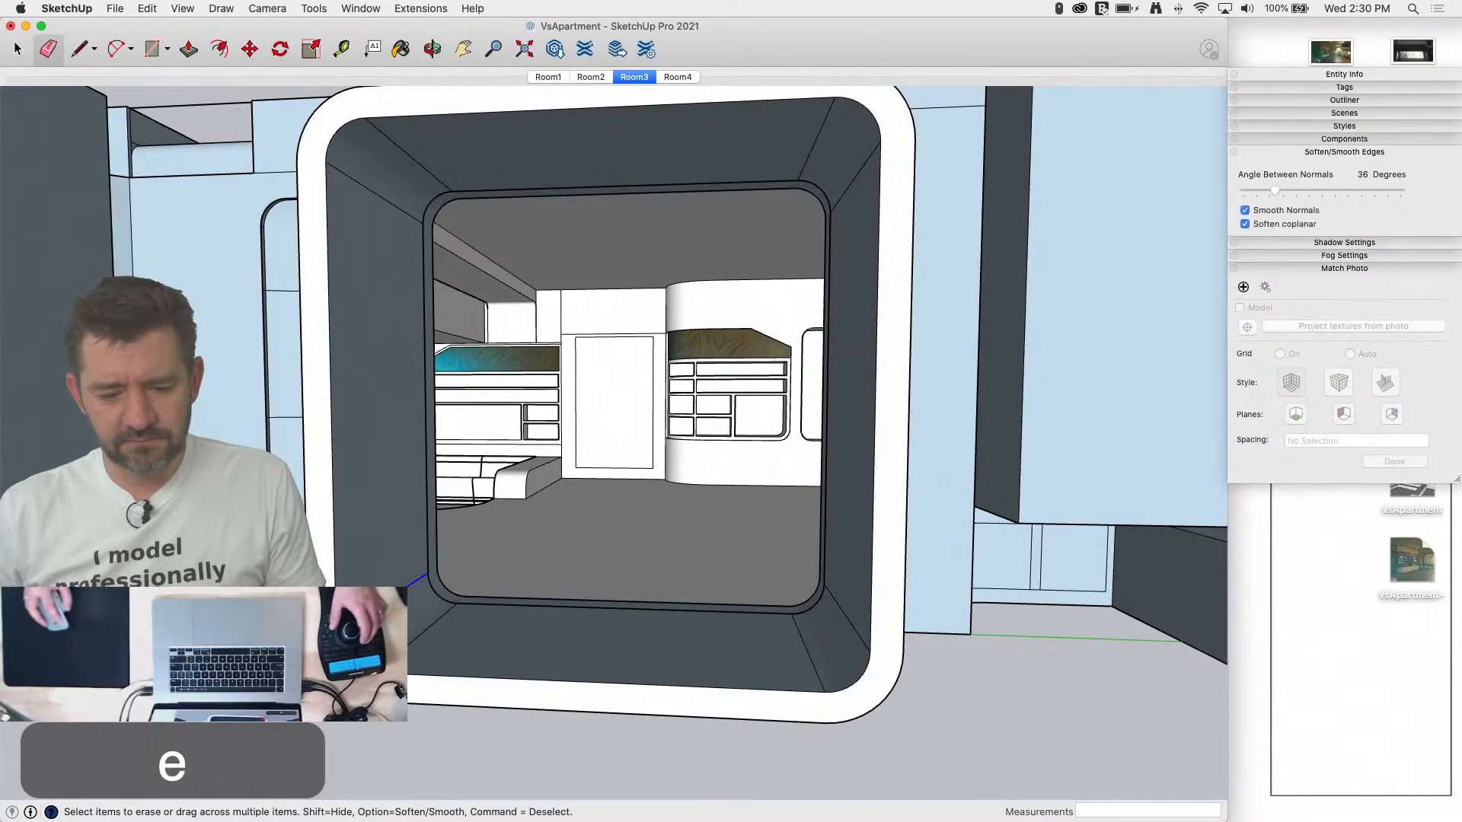
drag(384, 667, 383, 665)
mouse_move(347, 488)
mouse_down()
mouse_move(328, 393)
mouse_move(333, 105)
mouse_move(393, 120)
mouse_up()
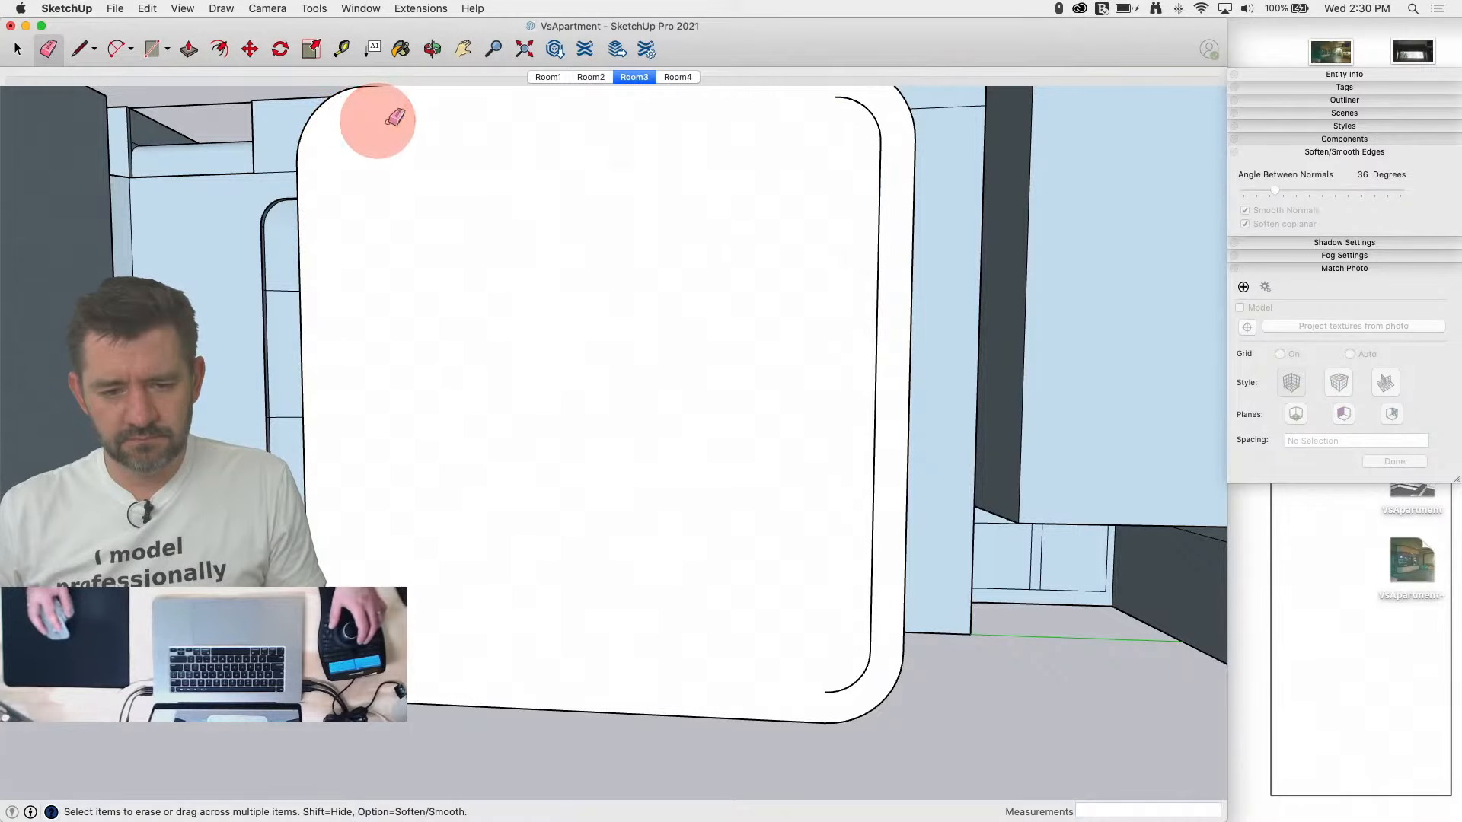
mouse_move(851, 96)
mouse_down()
mouse_move(884, 144)
mouse_move(877, 185)
mouse_up()
drag(870, 663, 864, 665)
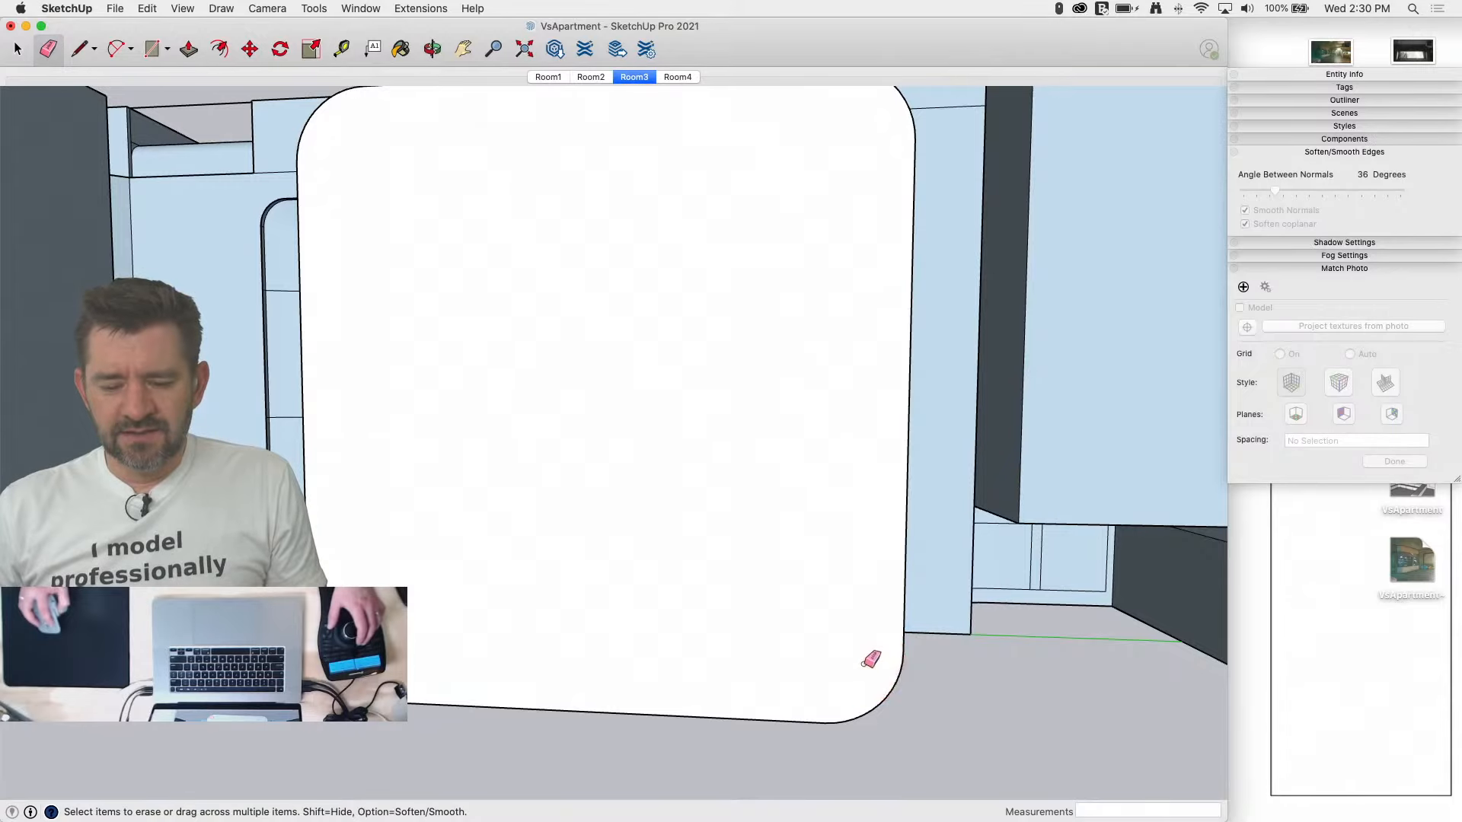
key(space)
click(823, 619)
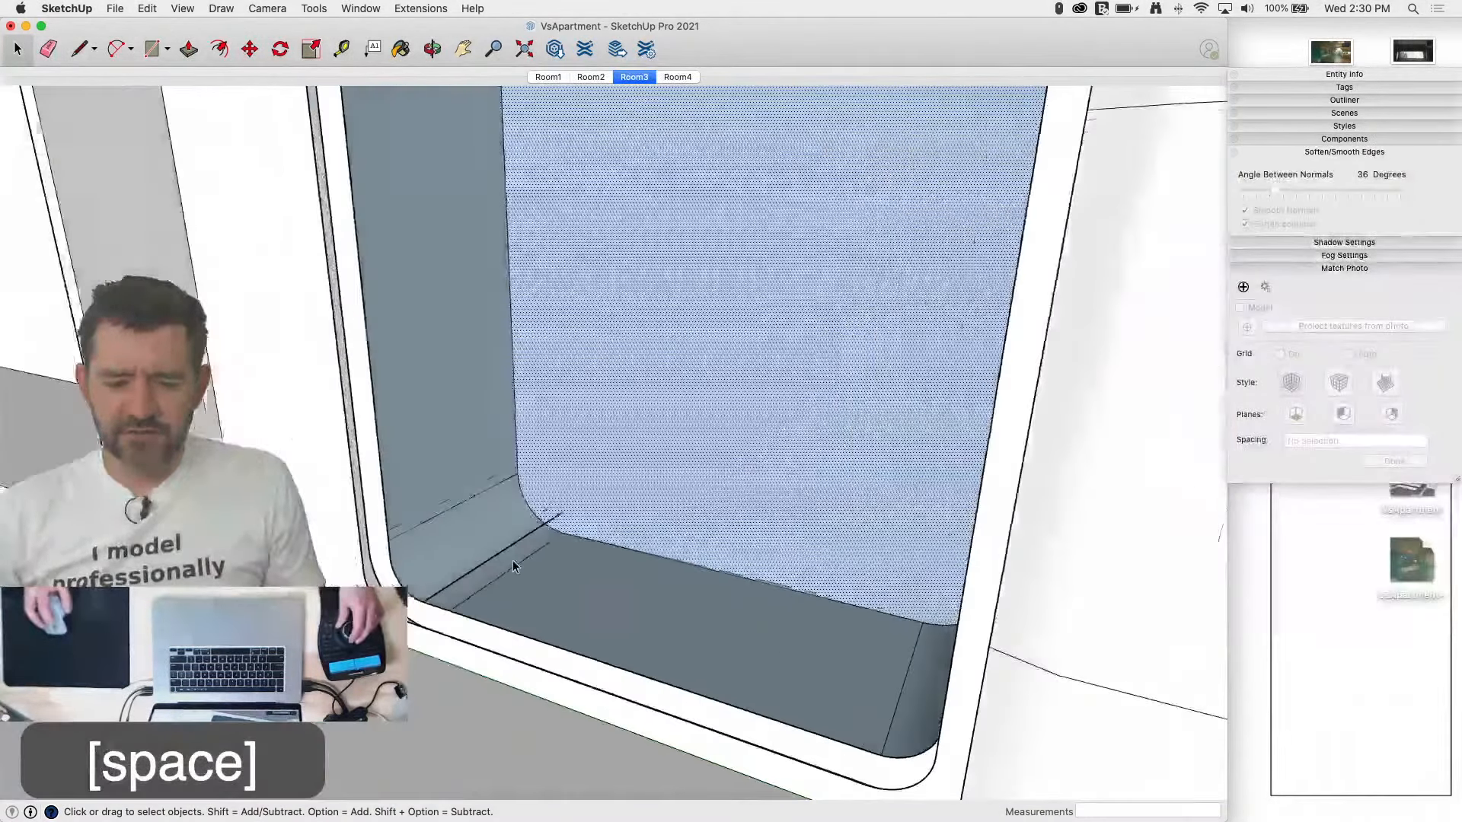
key(e)
click(512, 607)
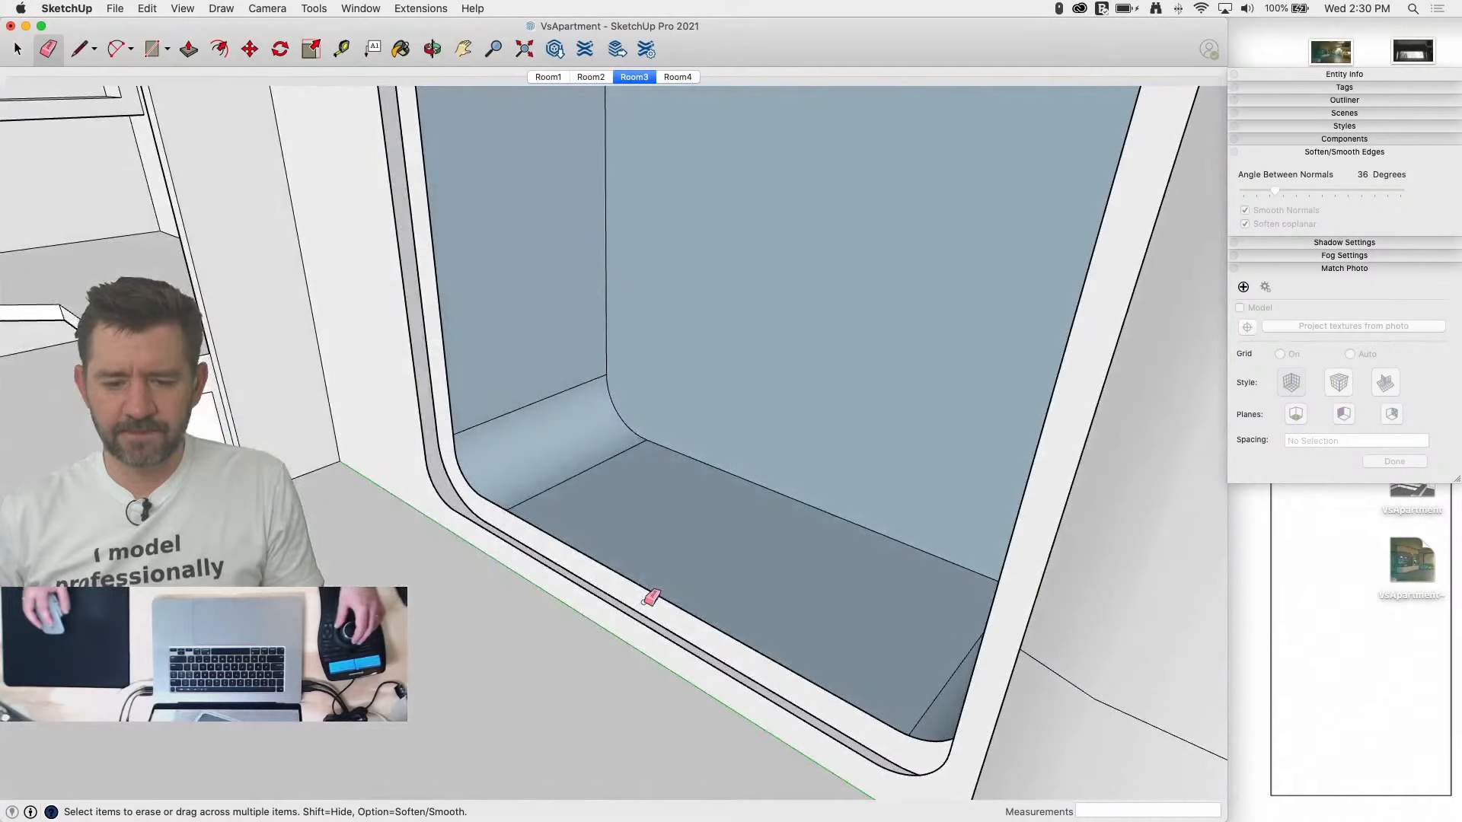
Step: Undo the edge cleanup and the extrusion of the rounded frame
key(super+z)
key(super+z)
key(super+z)
key(super+z)
key(super+z)
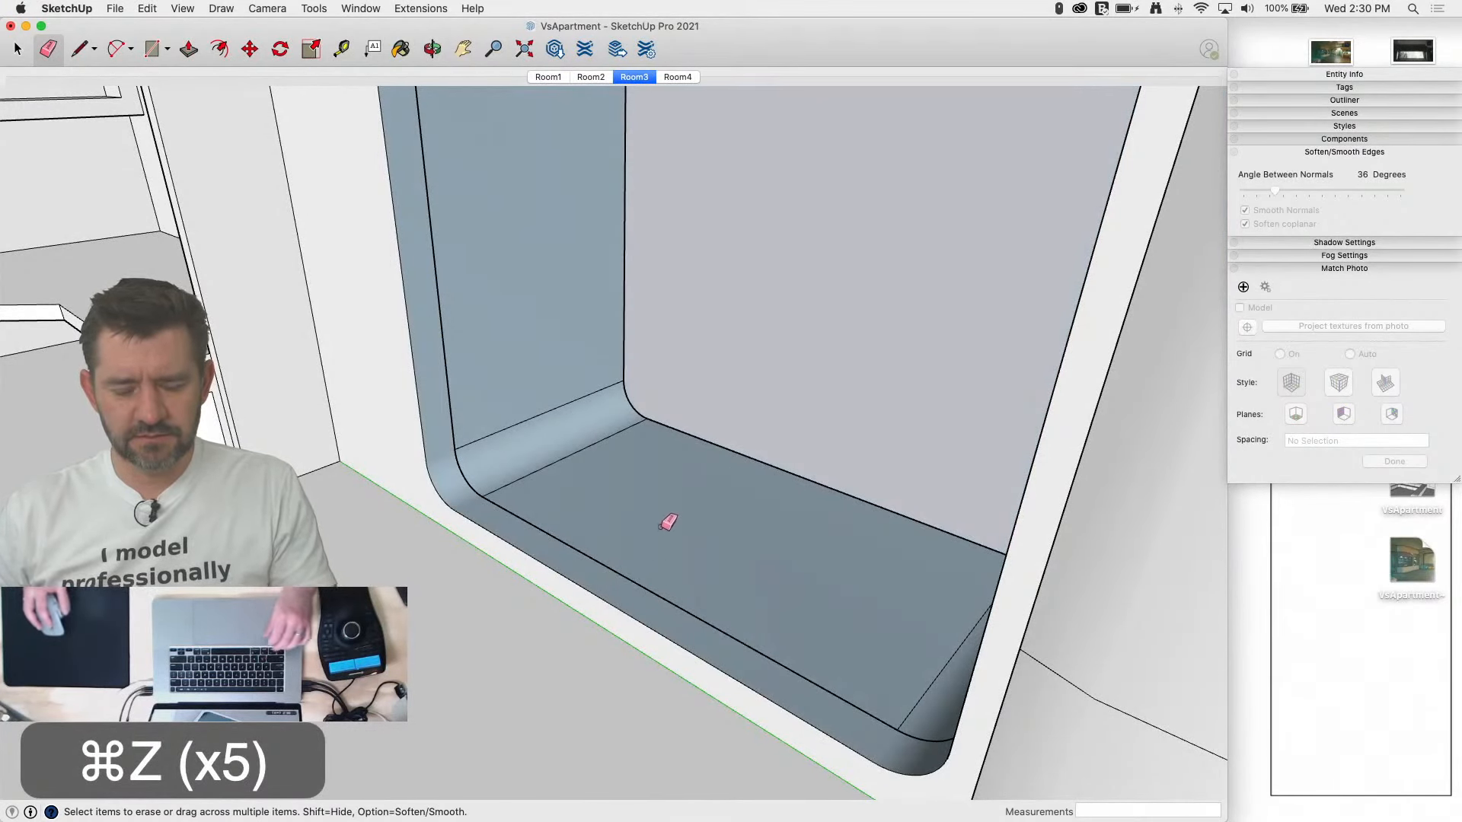
key(super+z)
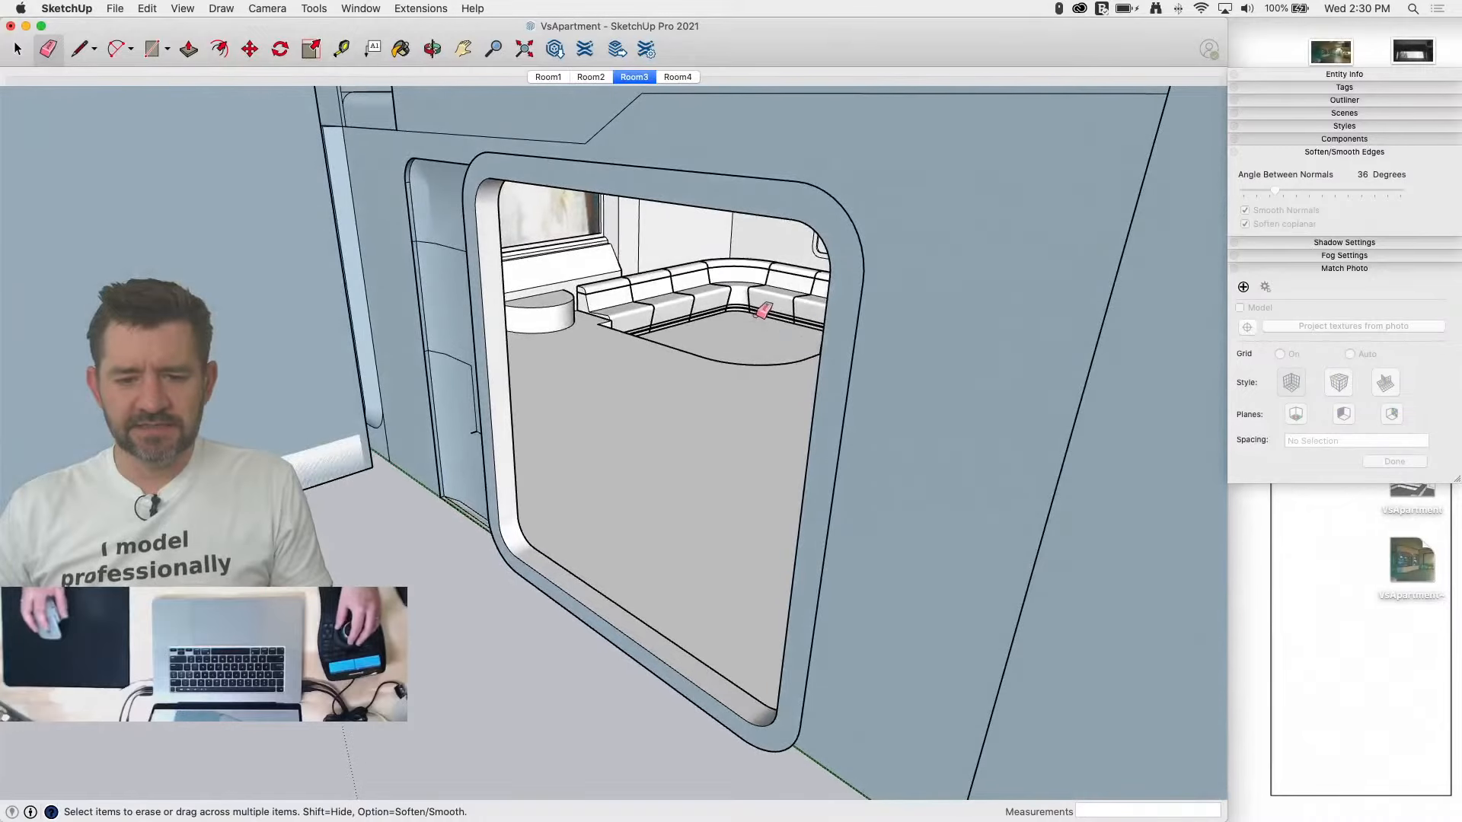
Step: Try pulling the rounded frame face outward about 4' 5 1/4" and undo it
key(p)
drag(769, 179, 447, 235)
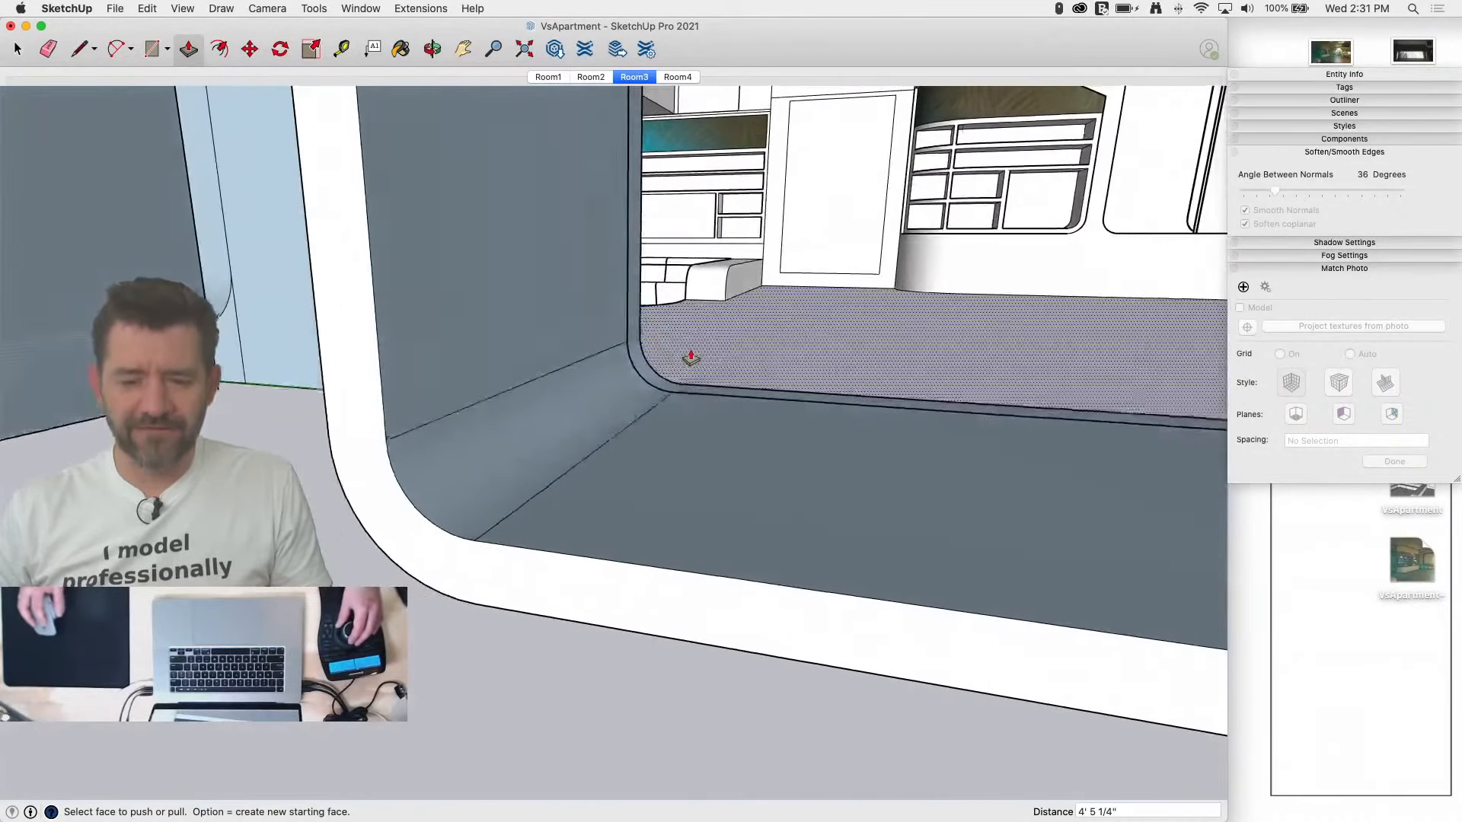
key(e)
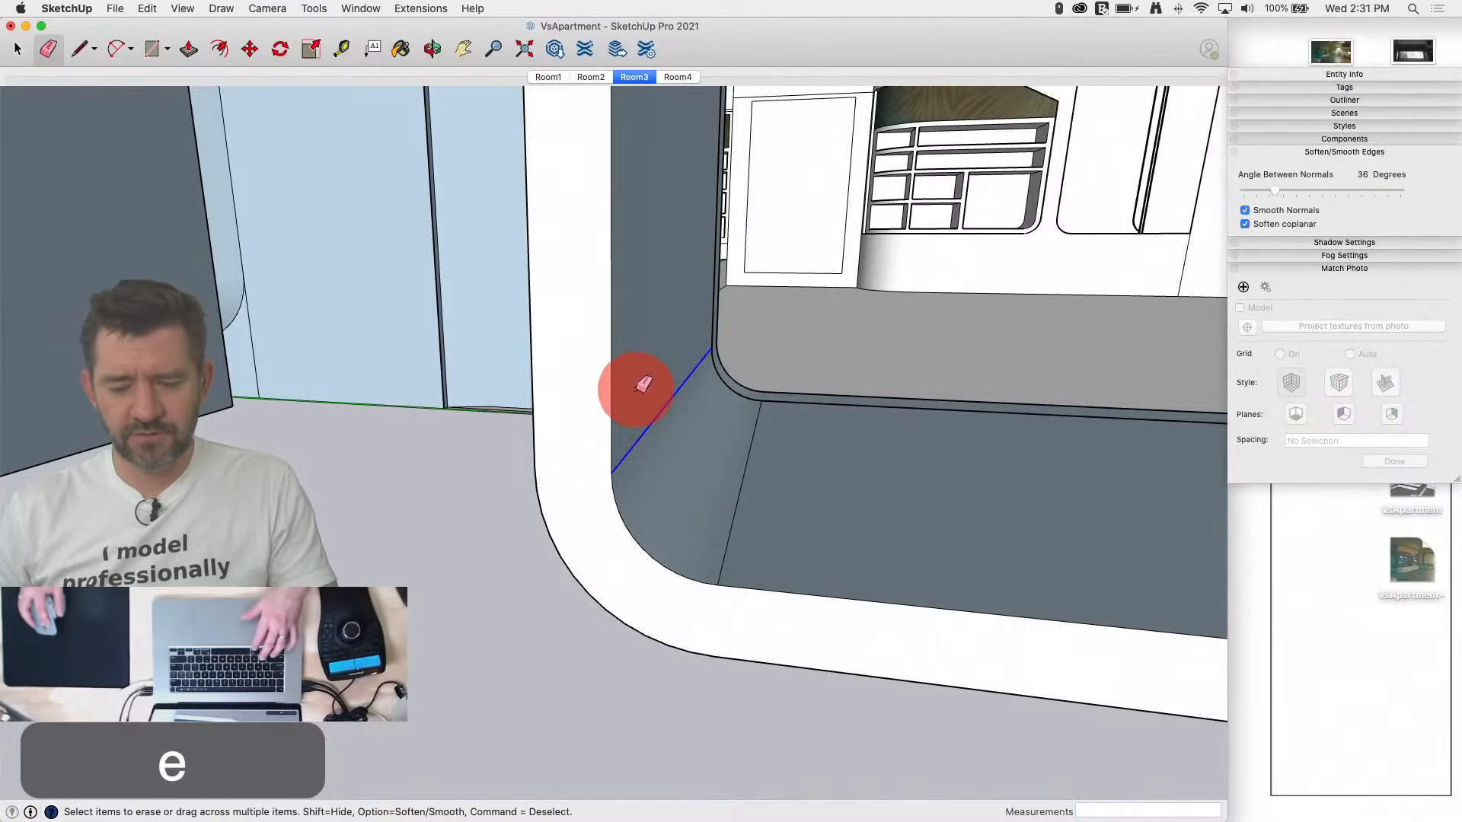
key(super+z)
Step: Draw a rectangular outline around the rounded frame and erase the short connecting line above the frame
key(l)
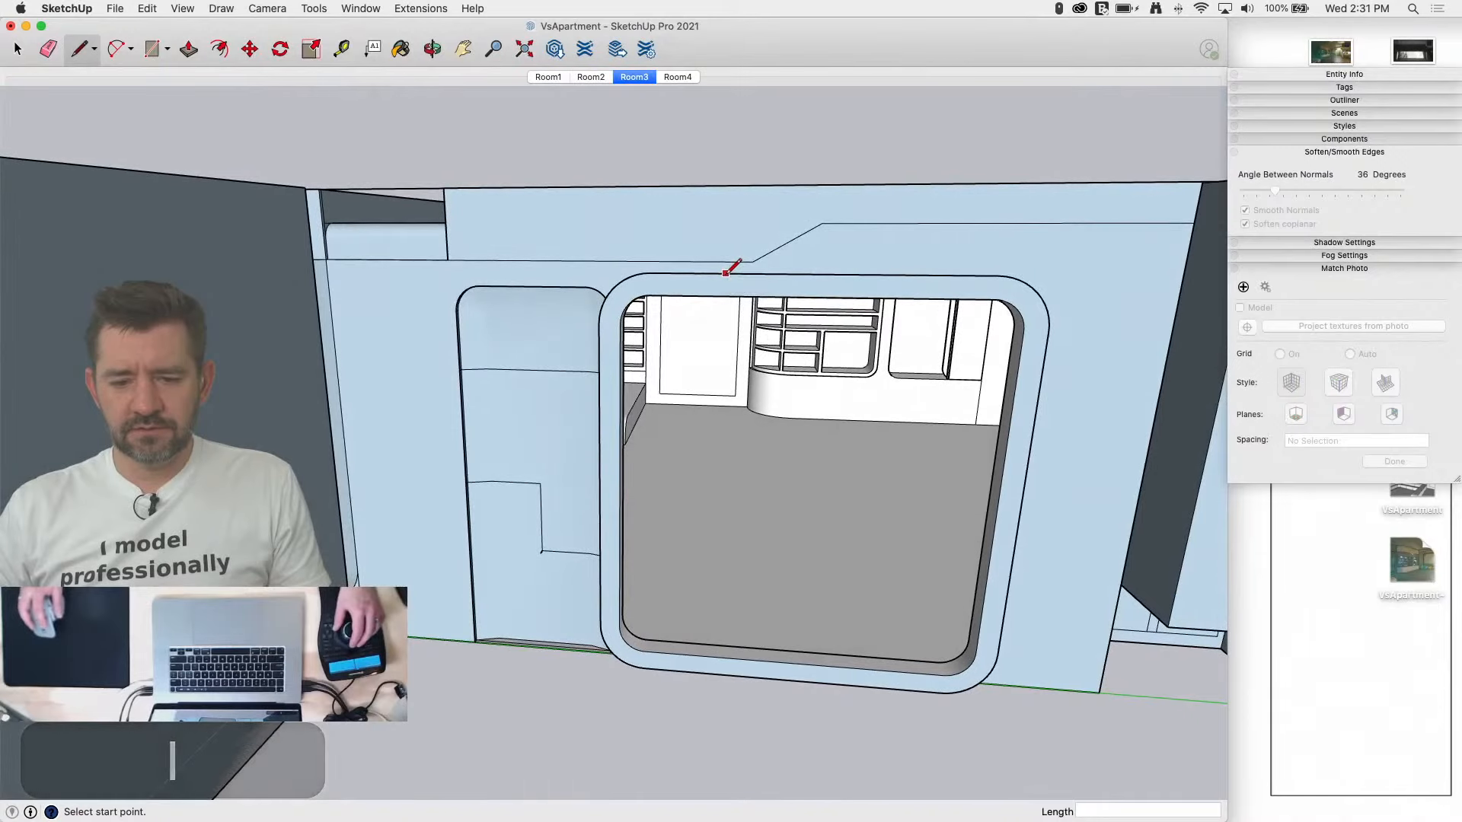
click(725, 273)
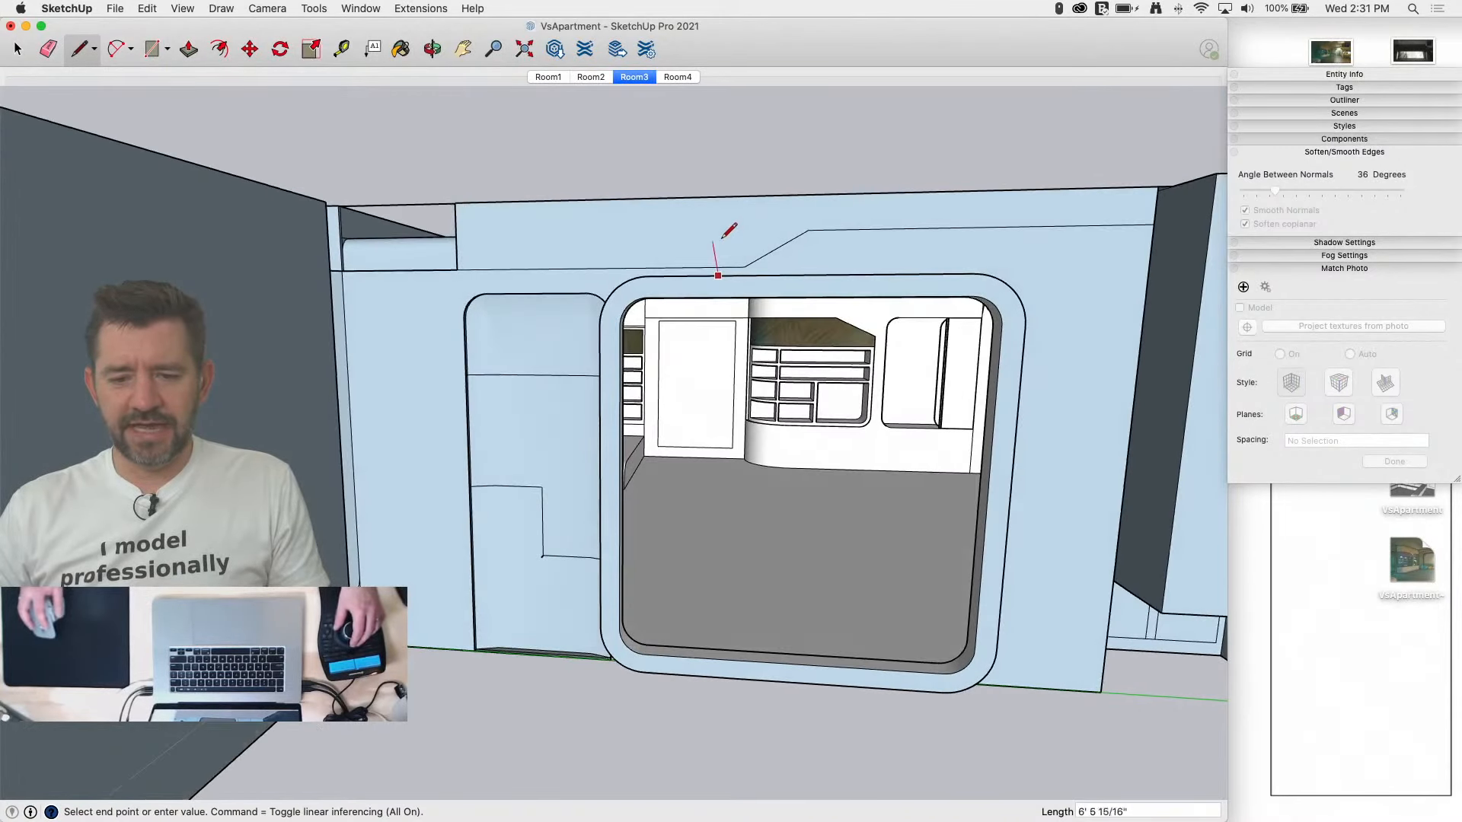
click(570, 242)
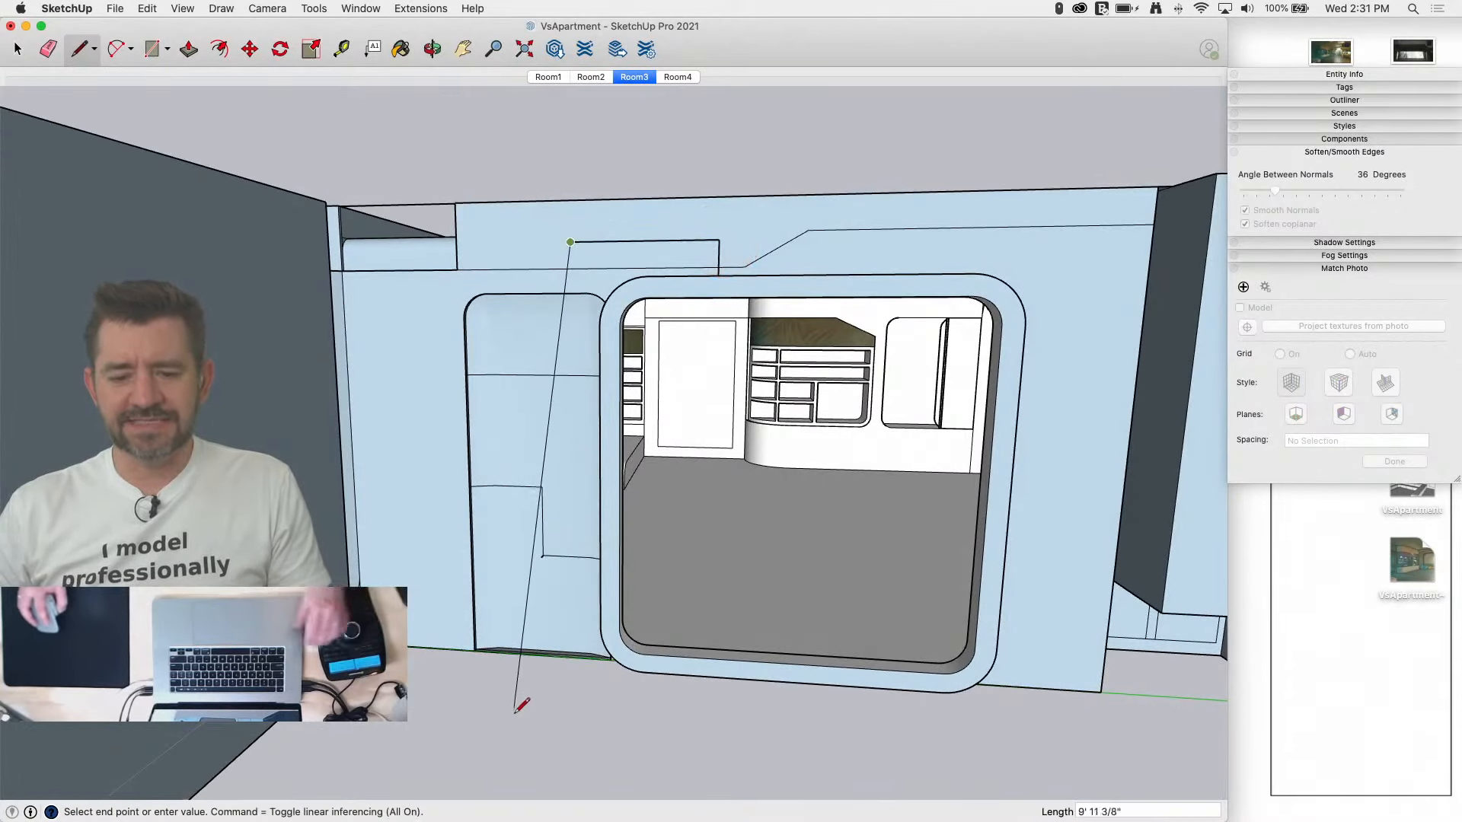
click(1021, 738)
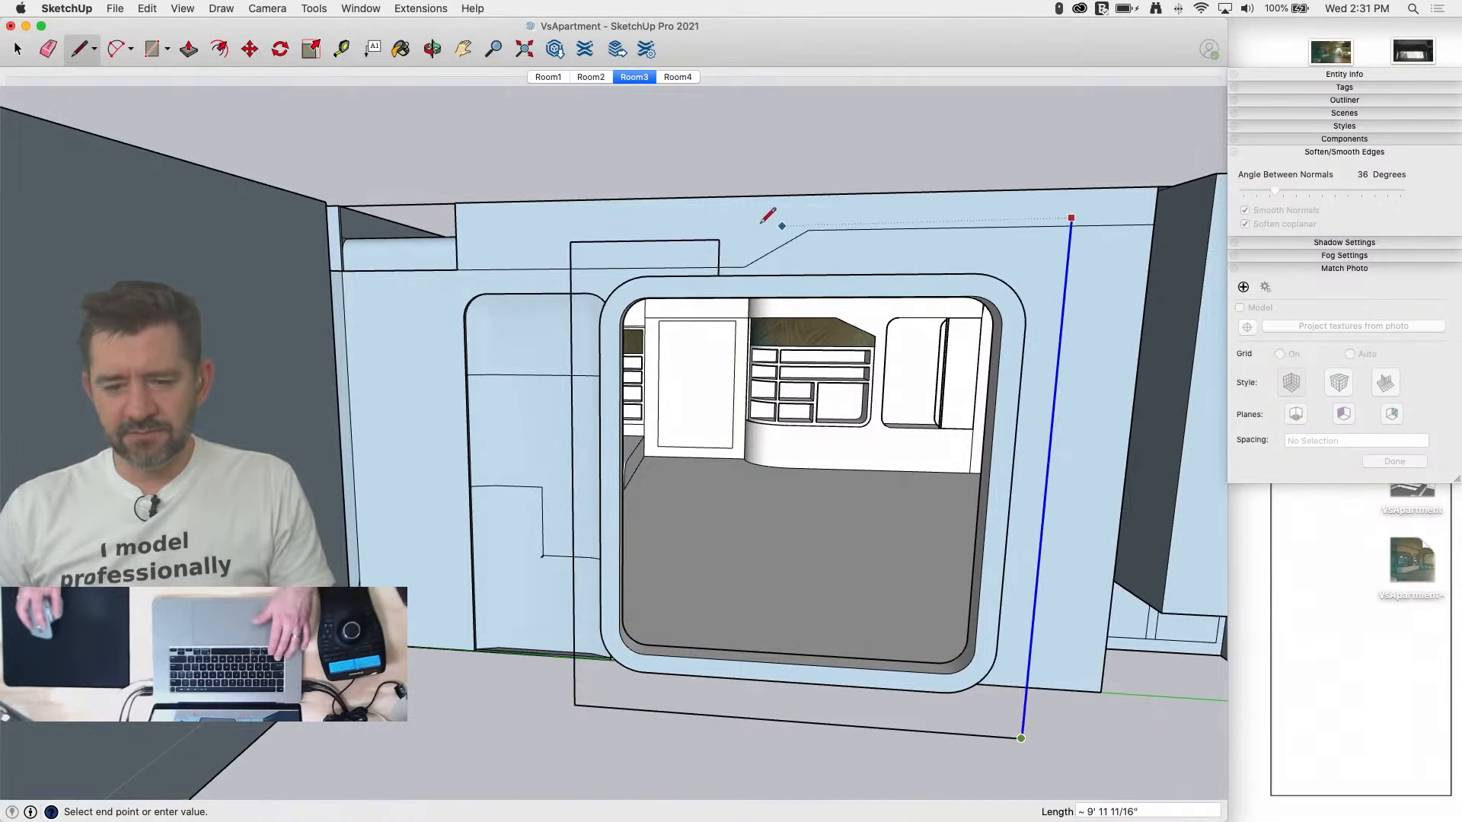
click(719, 237)
click(719, 238)
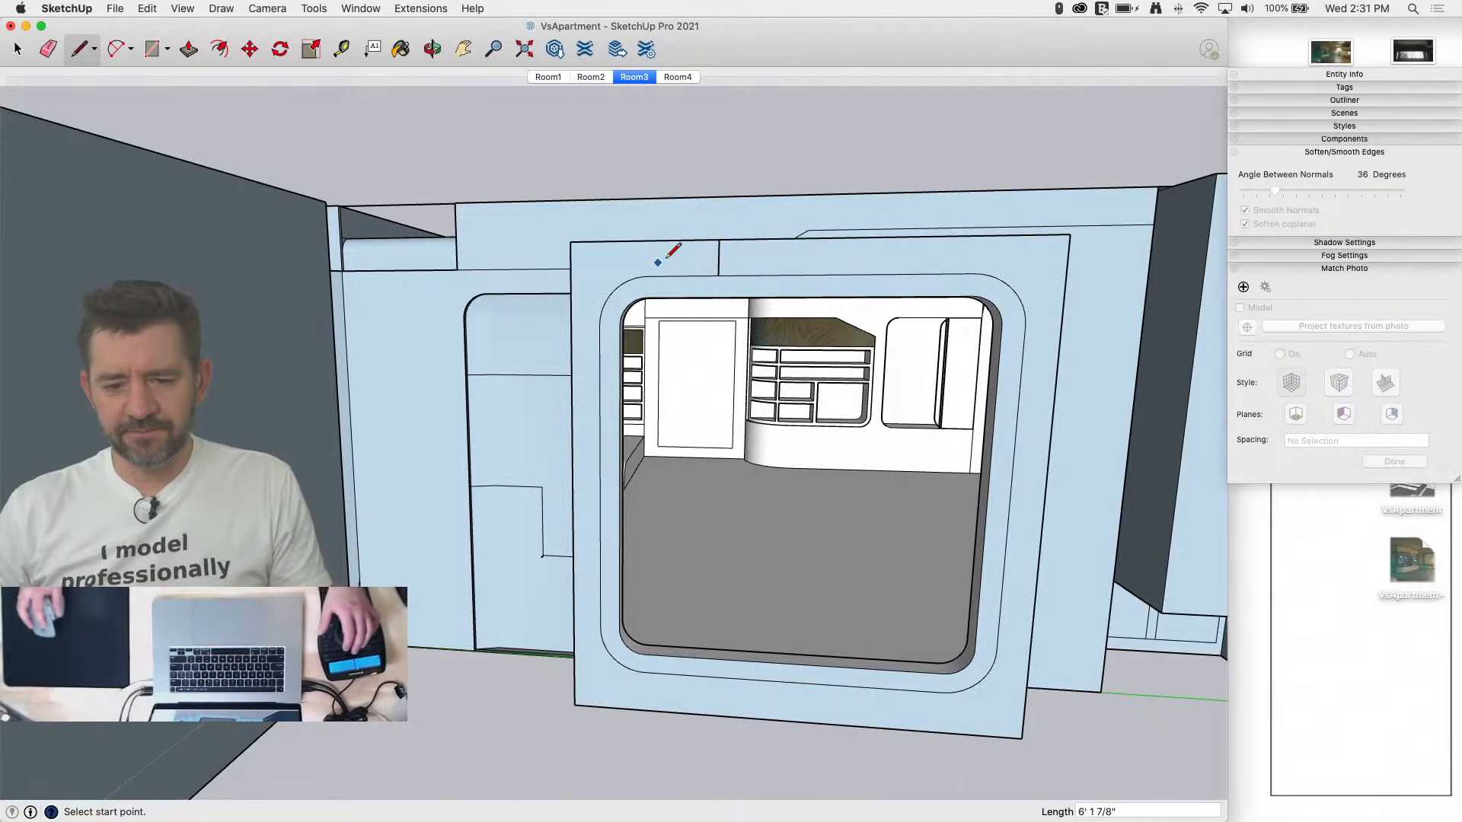
key(e)
click(718, 254)
Step: Pull the rectangular surround outward about 3' 5 5/8" and compare the result with the Room3 matched photo
key(p)
mouse_move(688, 272)
mouse_down()
mouse_move(634, 296)
mouse_move(652, 284)
mouse_move(659, 297)
mouse_up()
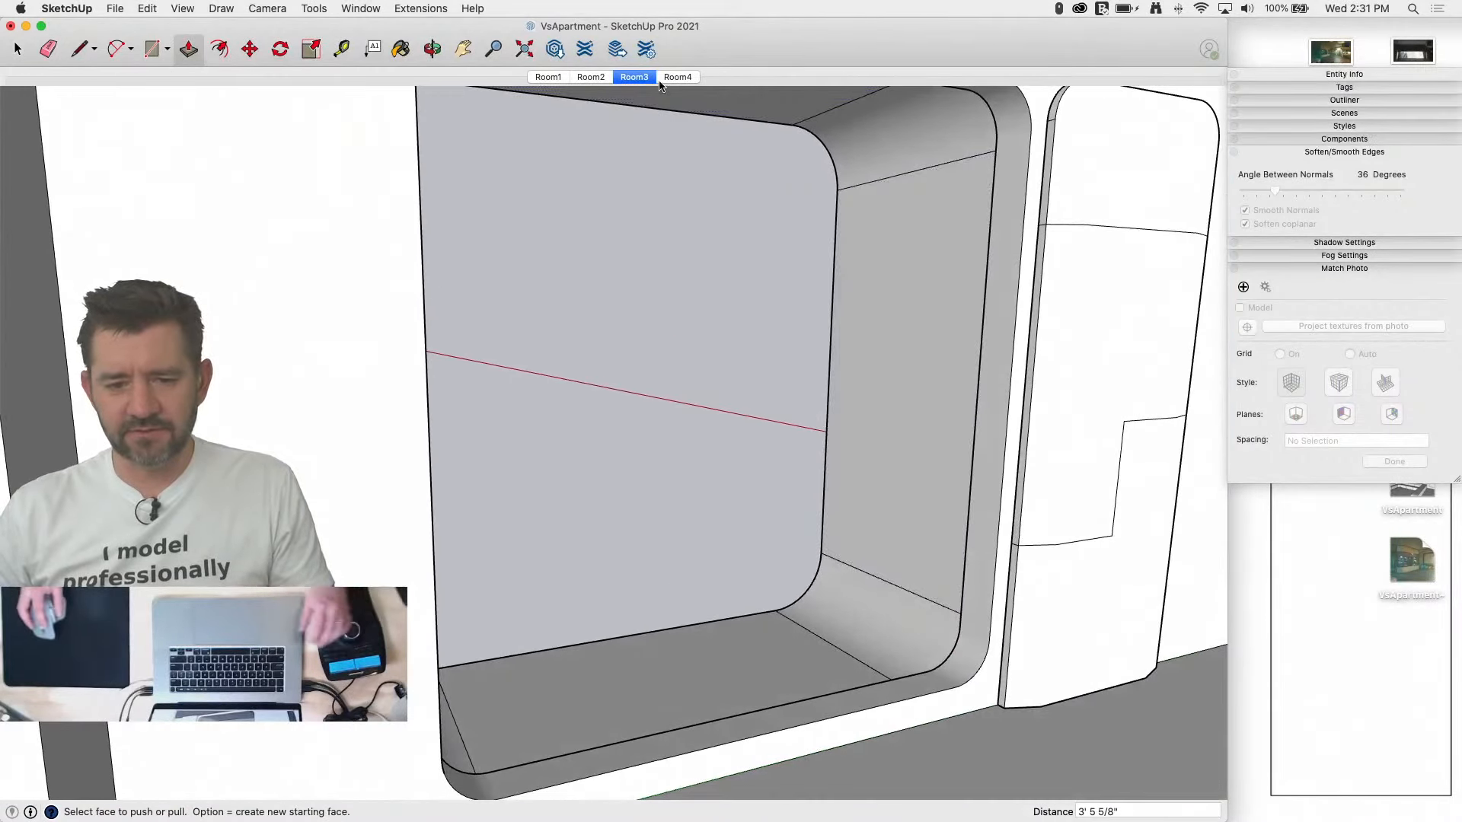
key(l)
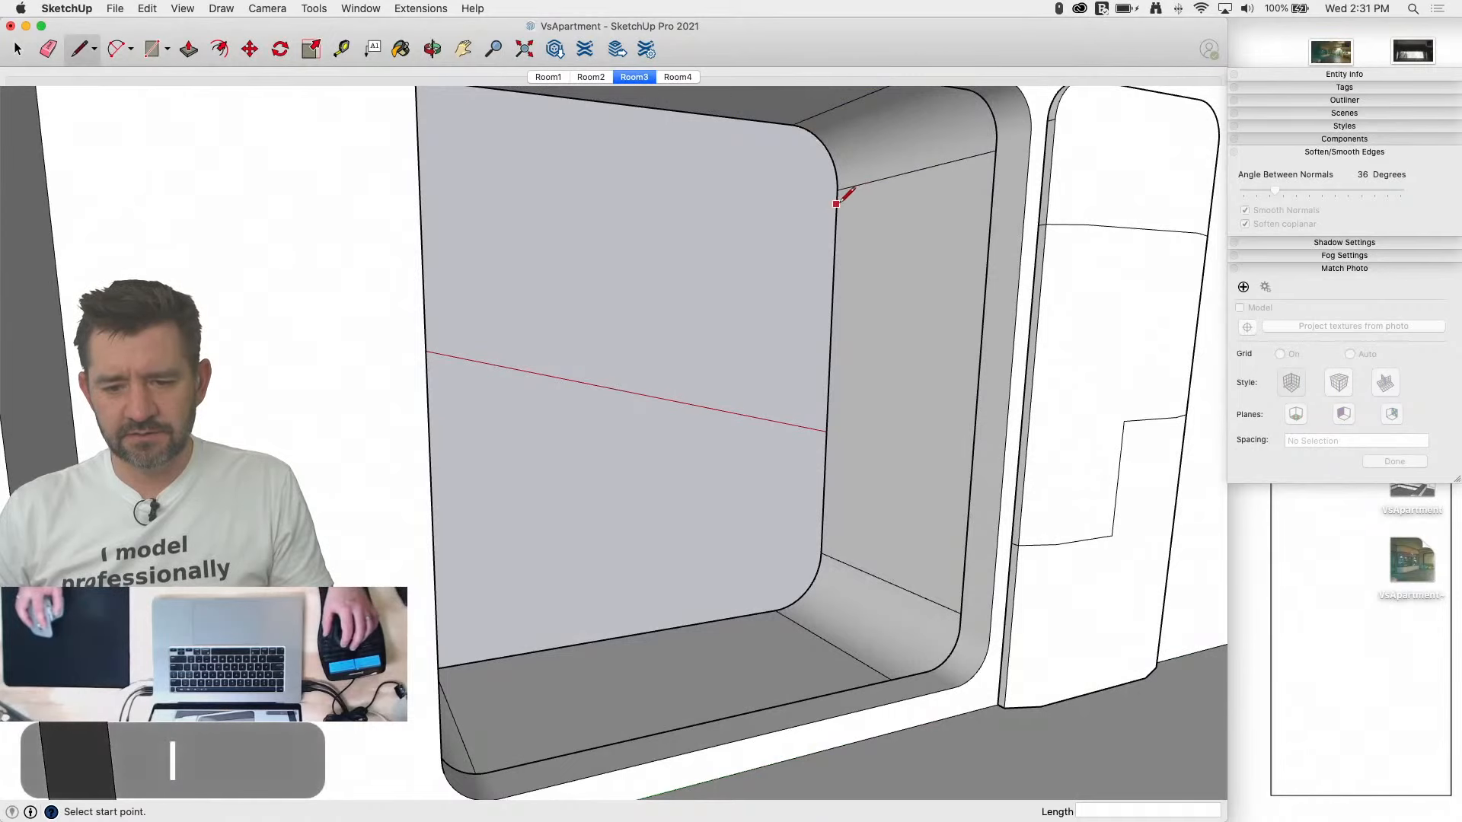
click(639, 81)
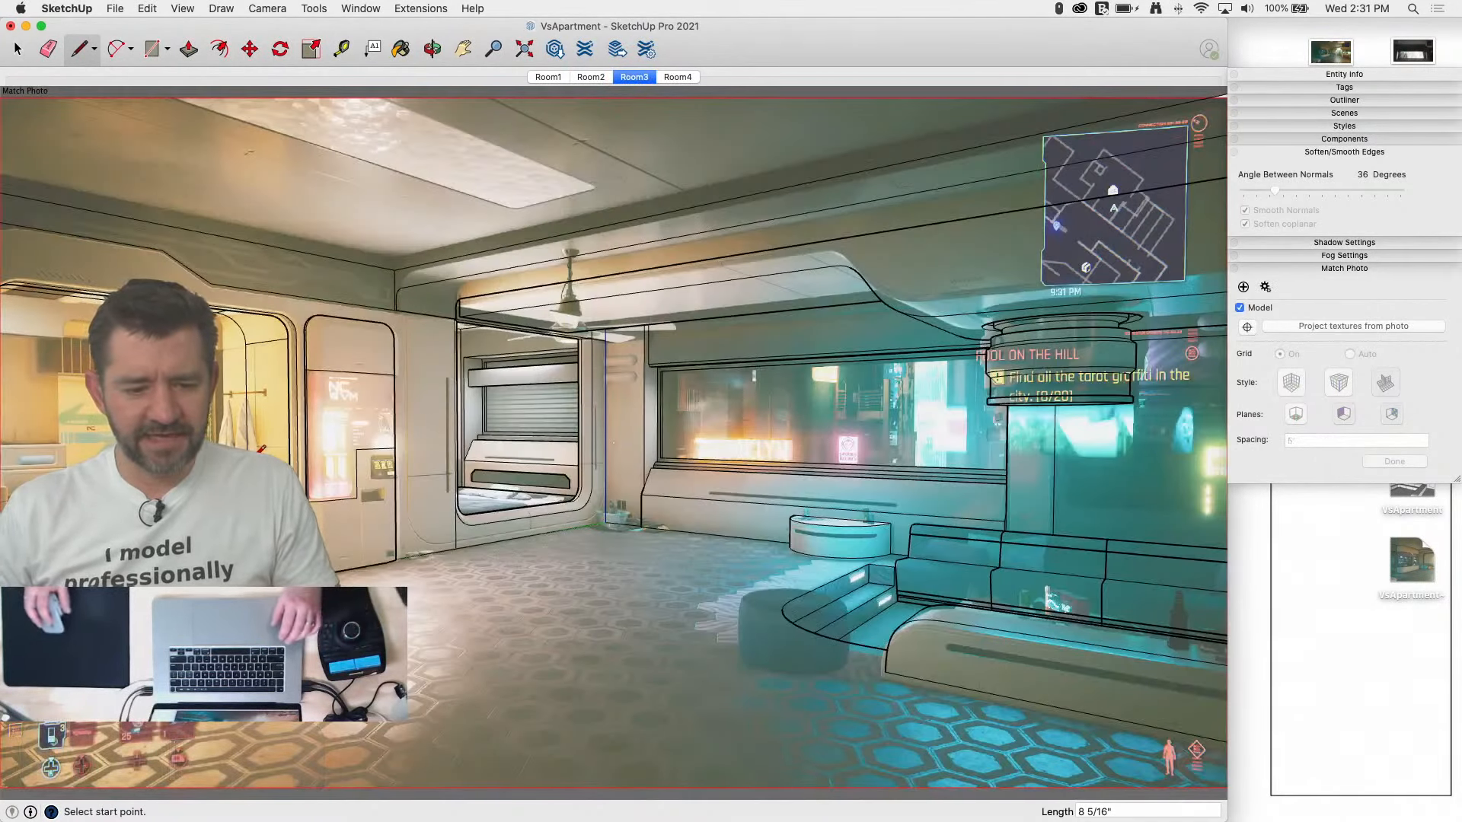
Step: Undo the extrusion of the rectangular surround
key(p)
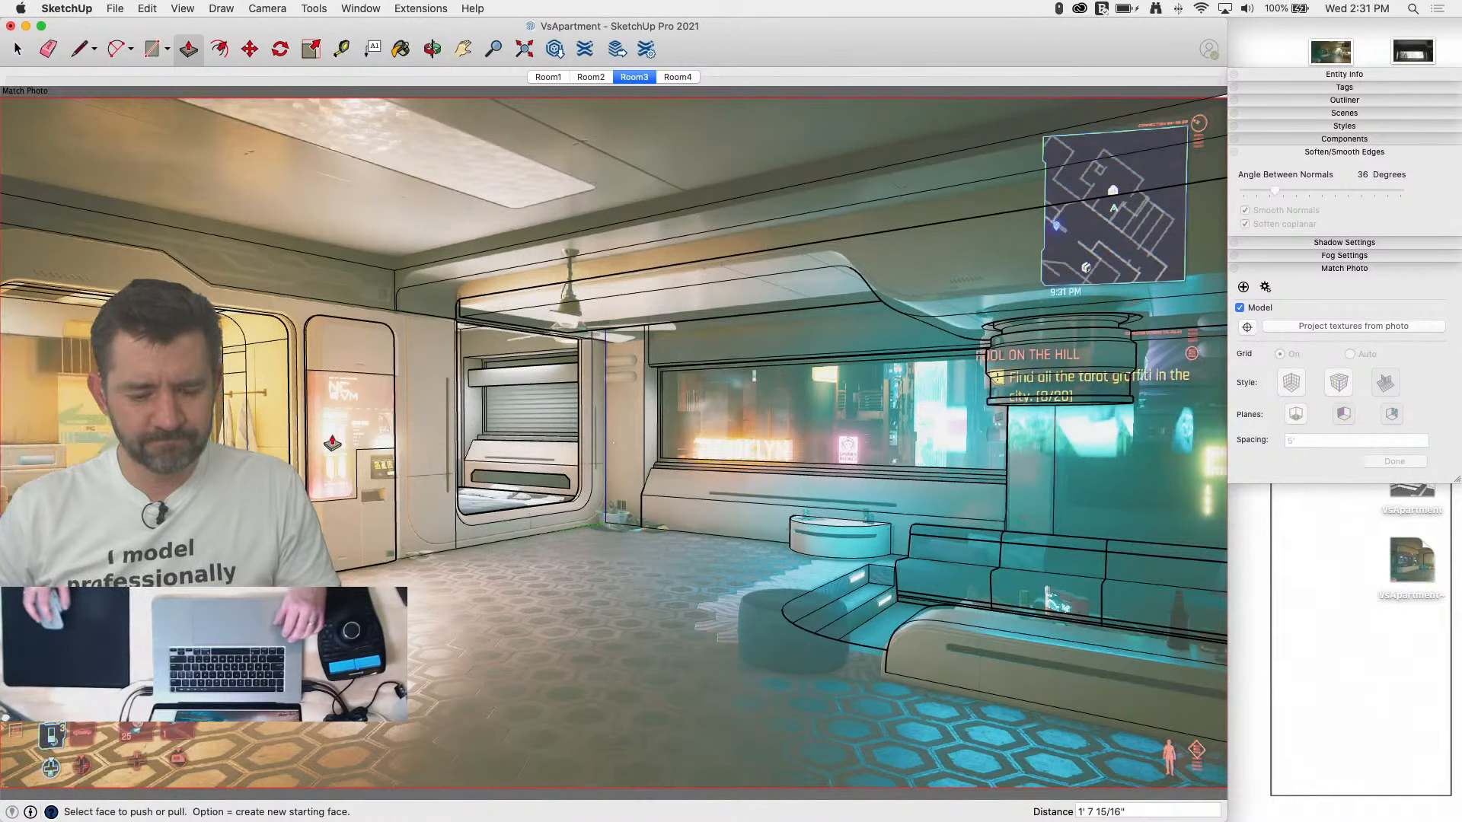
key(super+z)
key(super+z)
key(super+z)
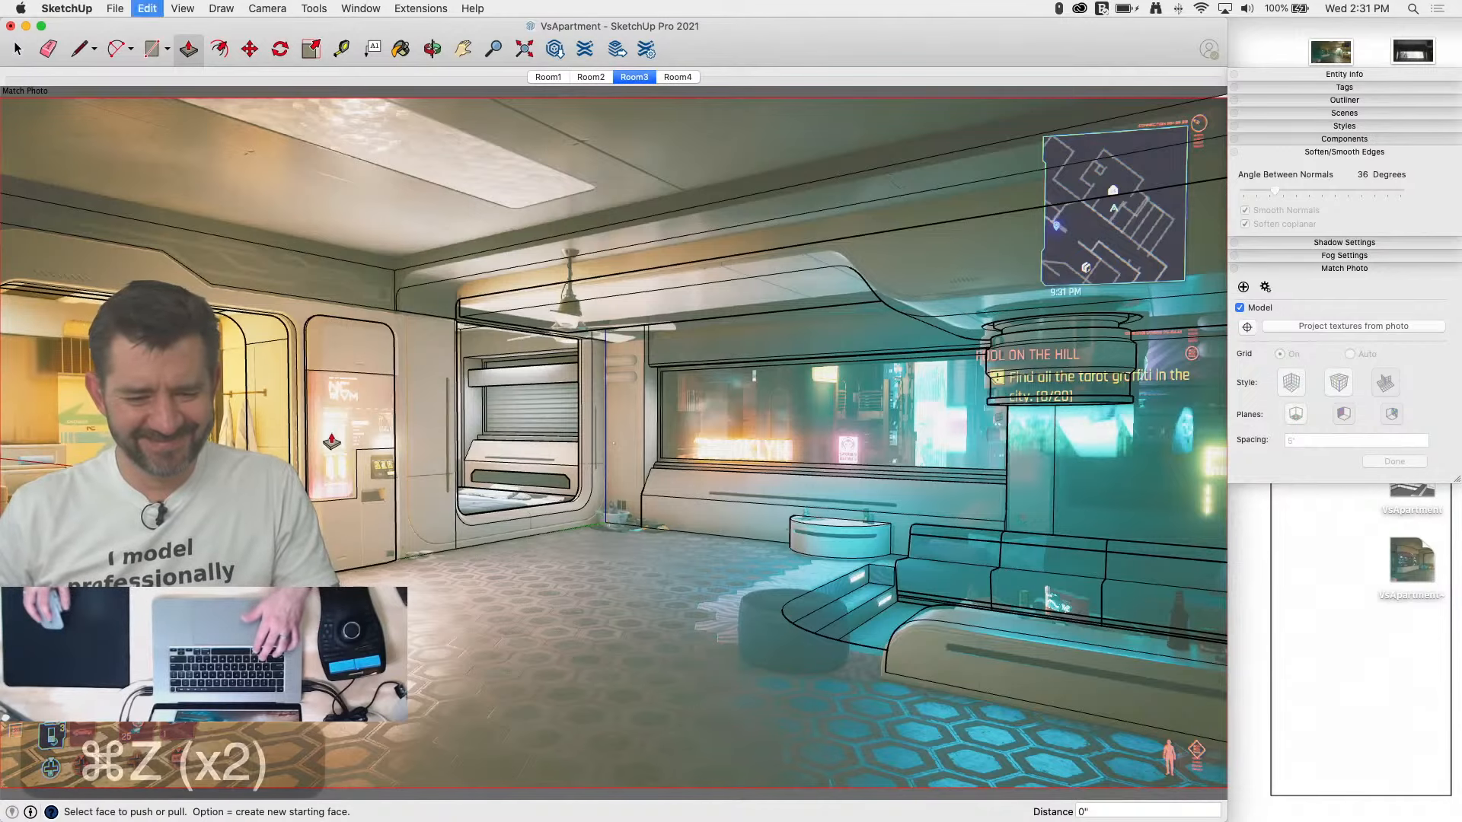
Step: Erase the rounded offset outline so that the surround becomes one face between the rectangle and the opening
middle_drag(331, 440, 327, 308)
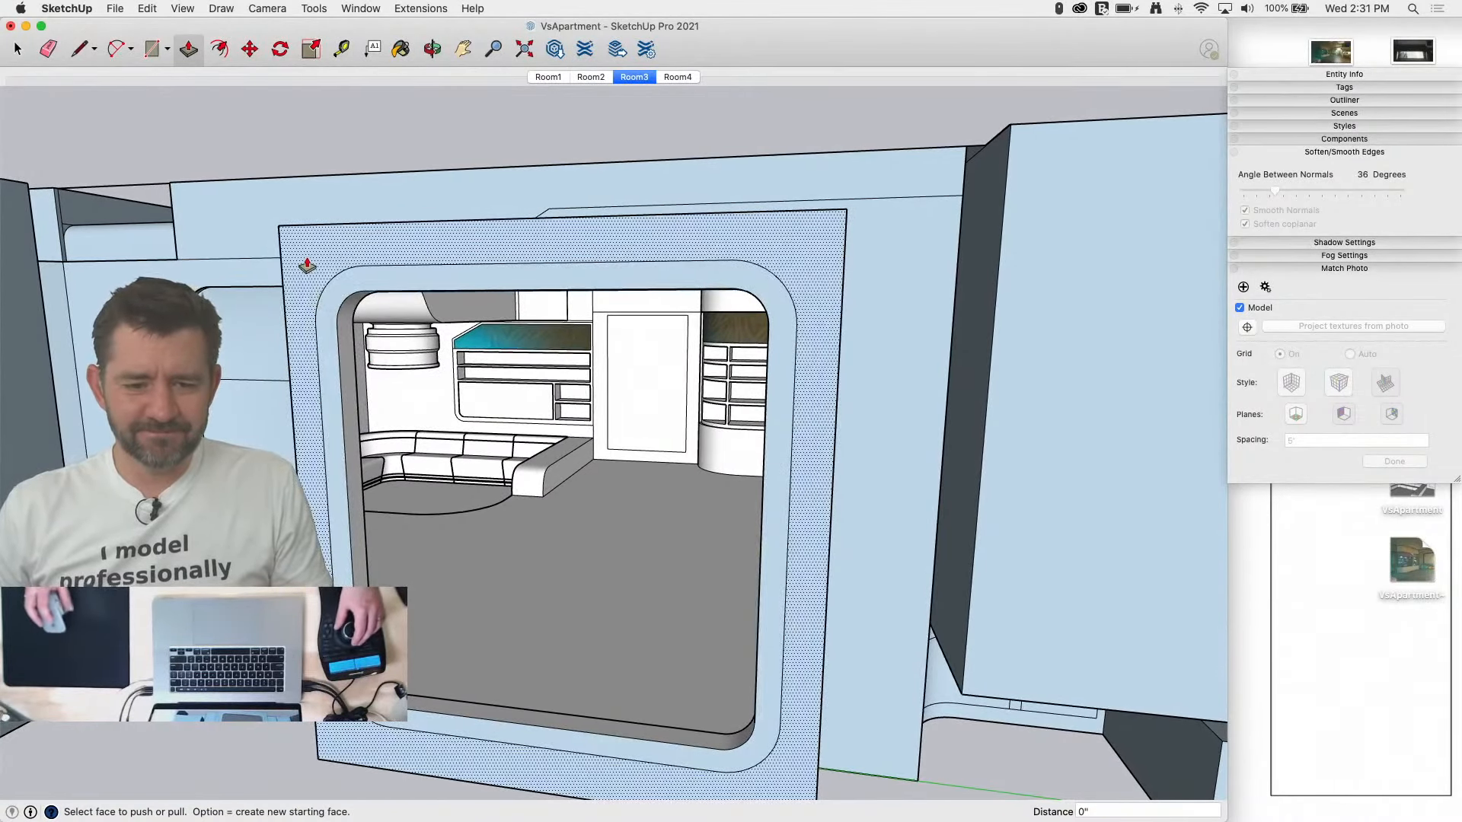
key(p)
key(l)
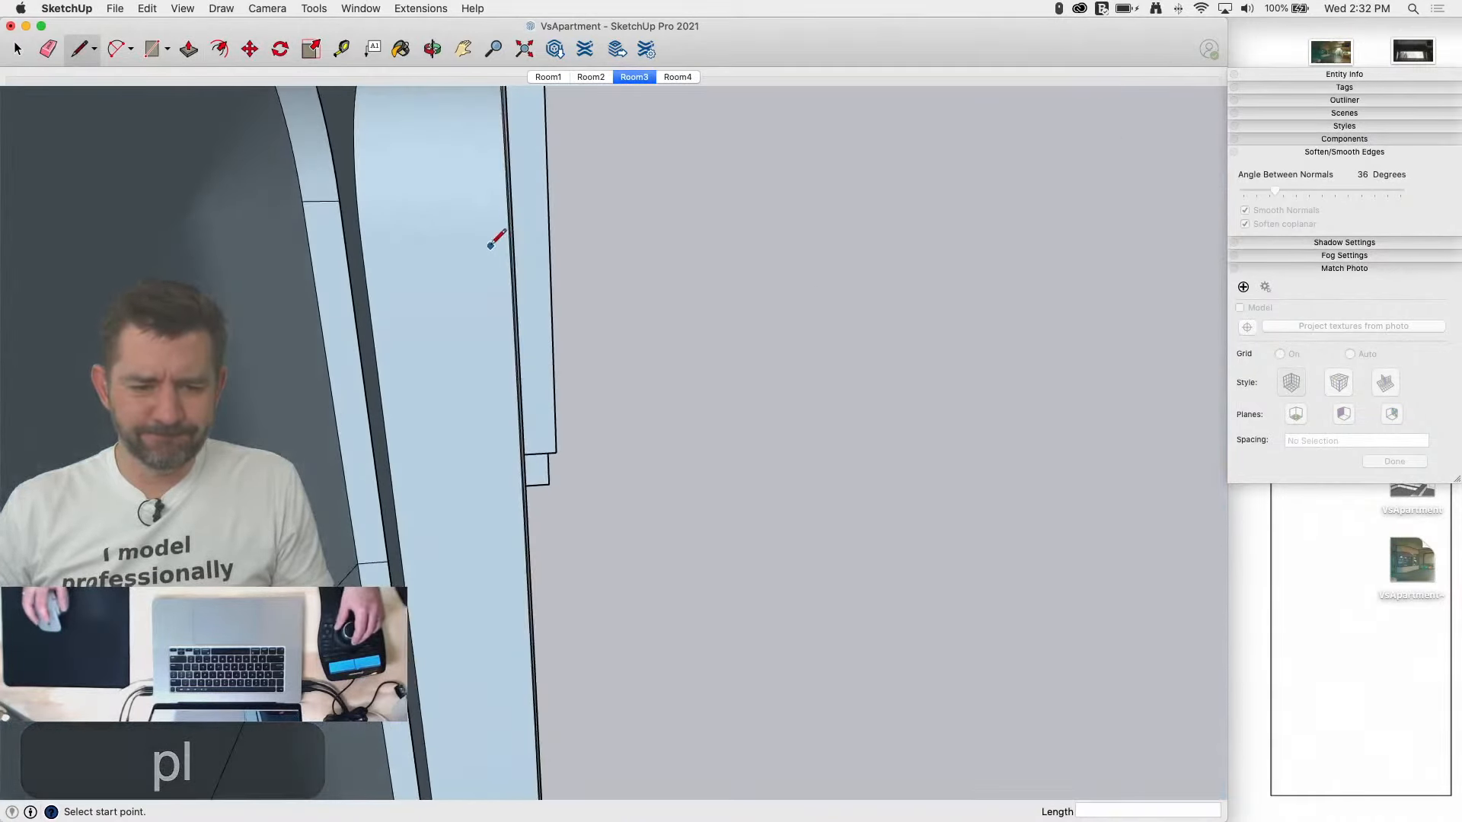
key(e)
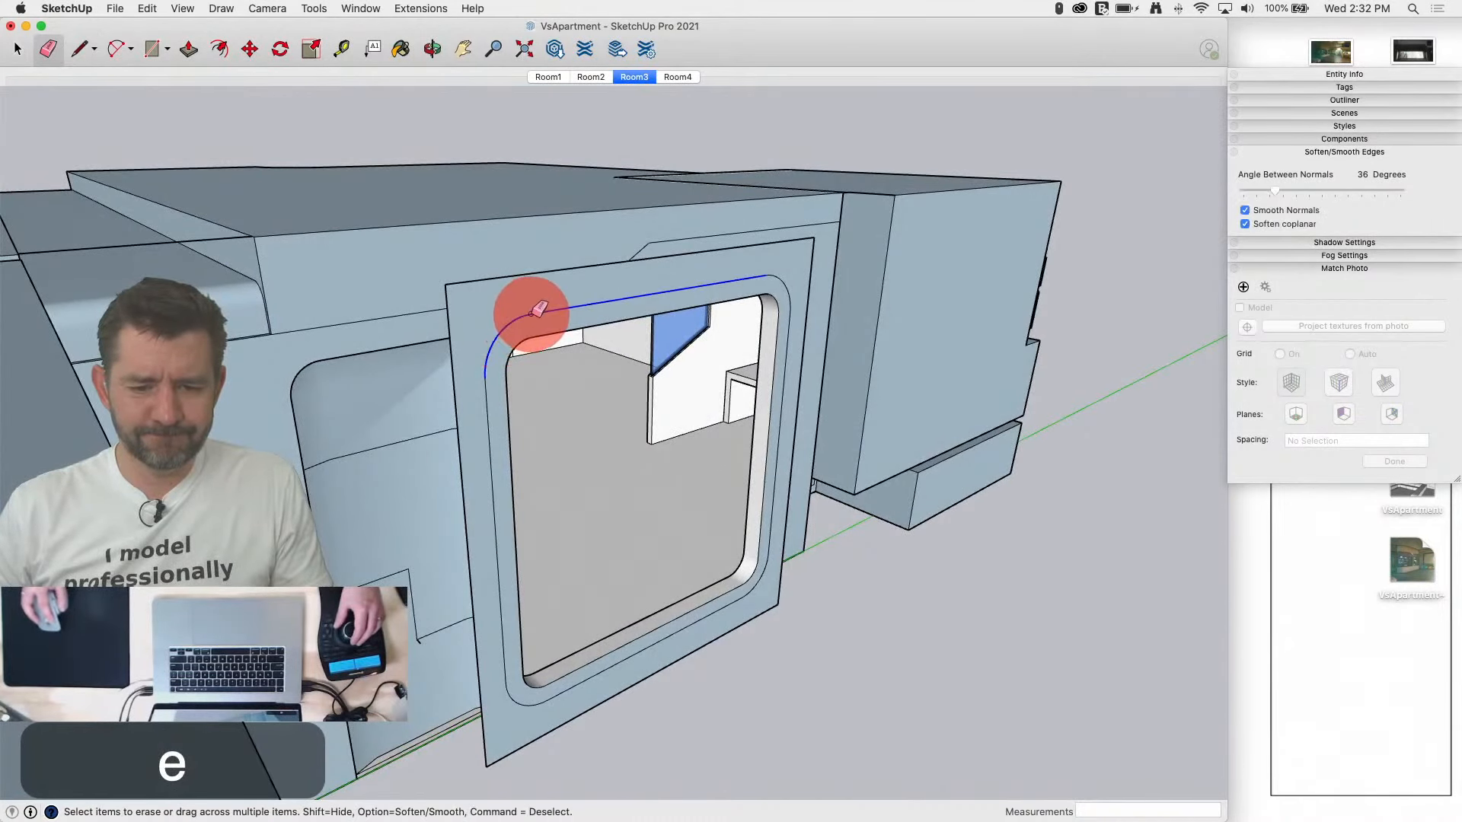
drag(539, 308, 511, 381)
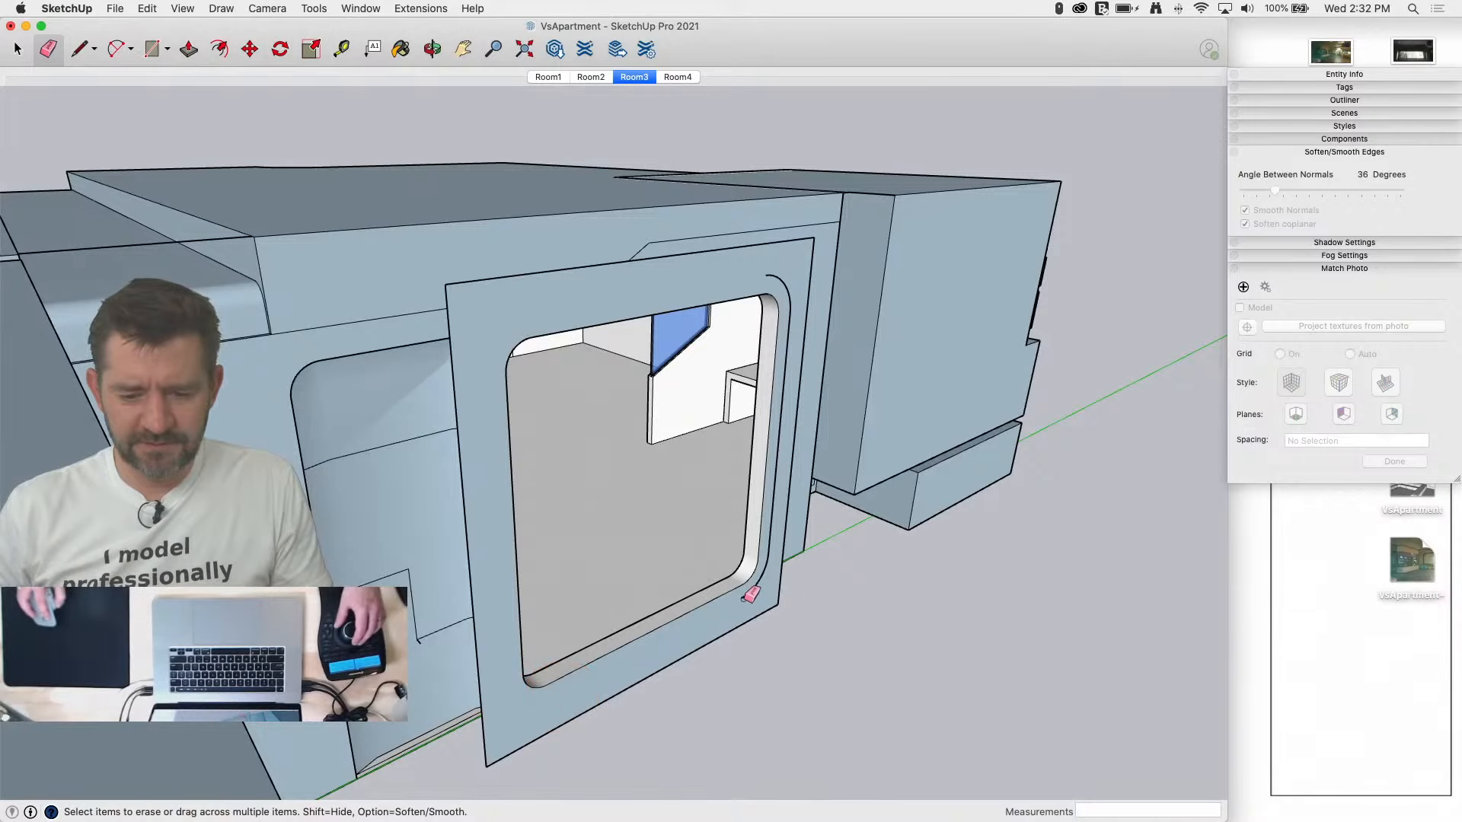
drag(762, 569, 792, 337)
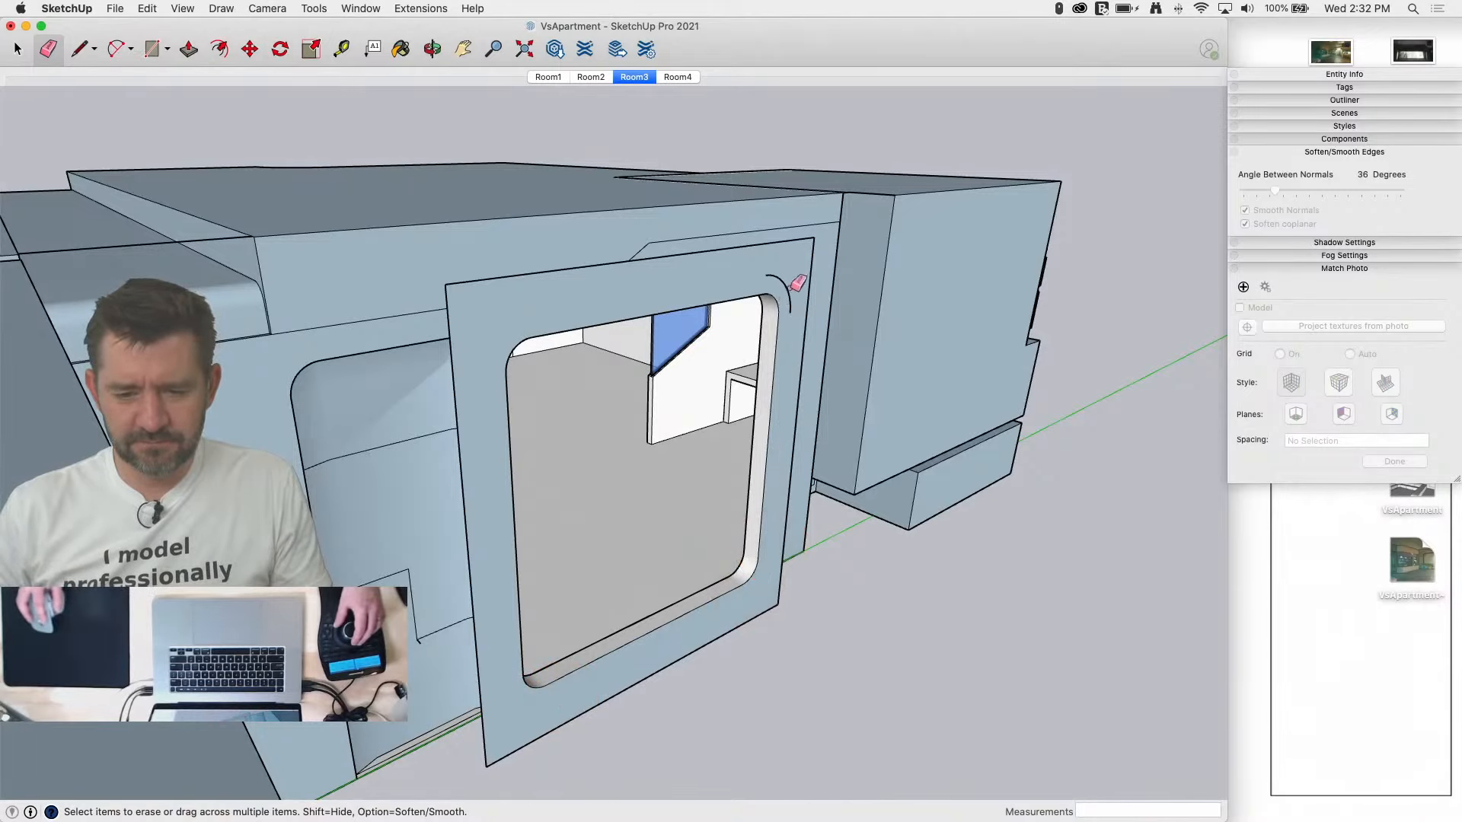
drag(779, 267, 777, 266)
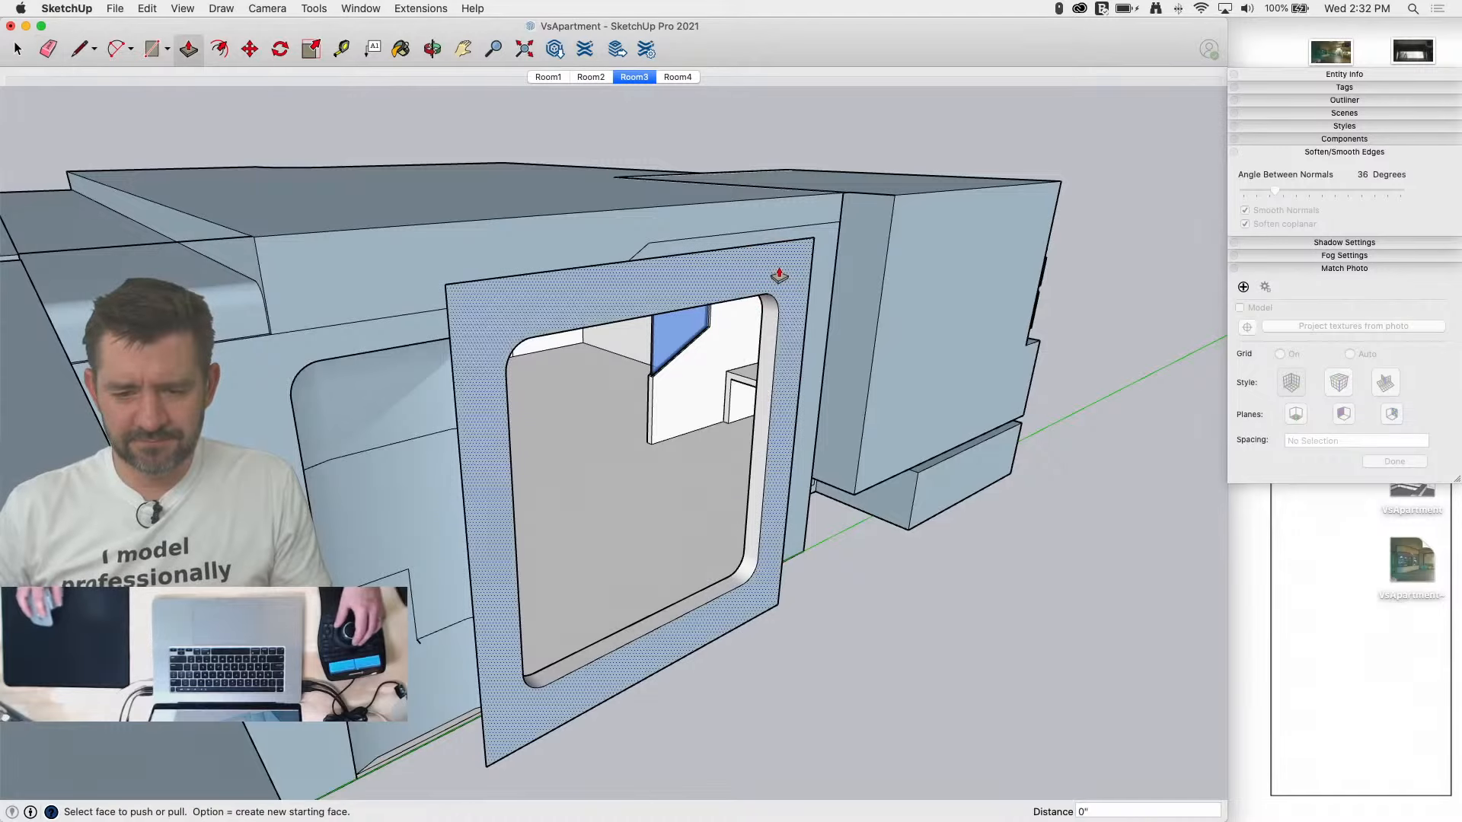
Step: Offset the rectangular surround's outline outward and pull the resulting band 7' 2" out behind the opening
key(p)
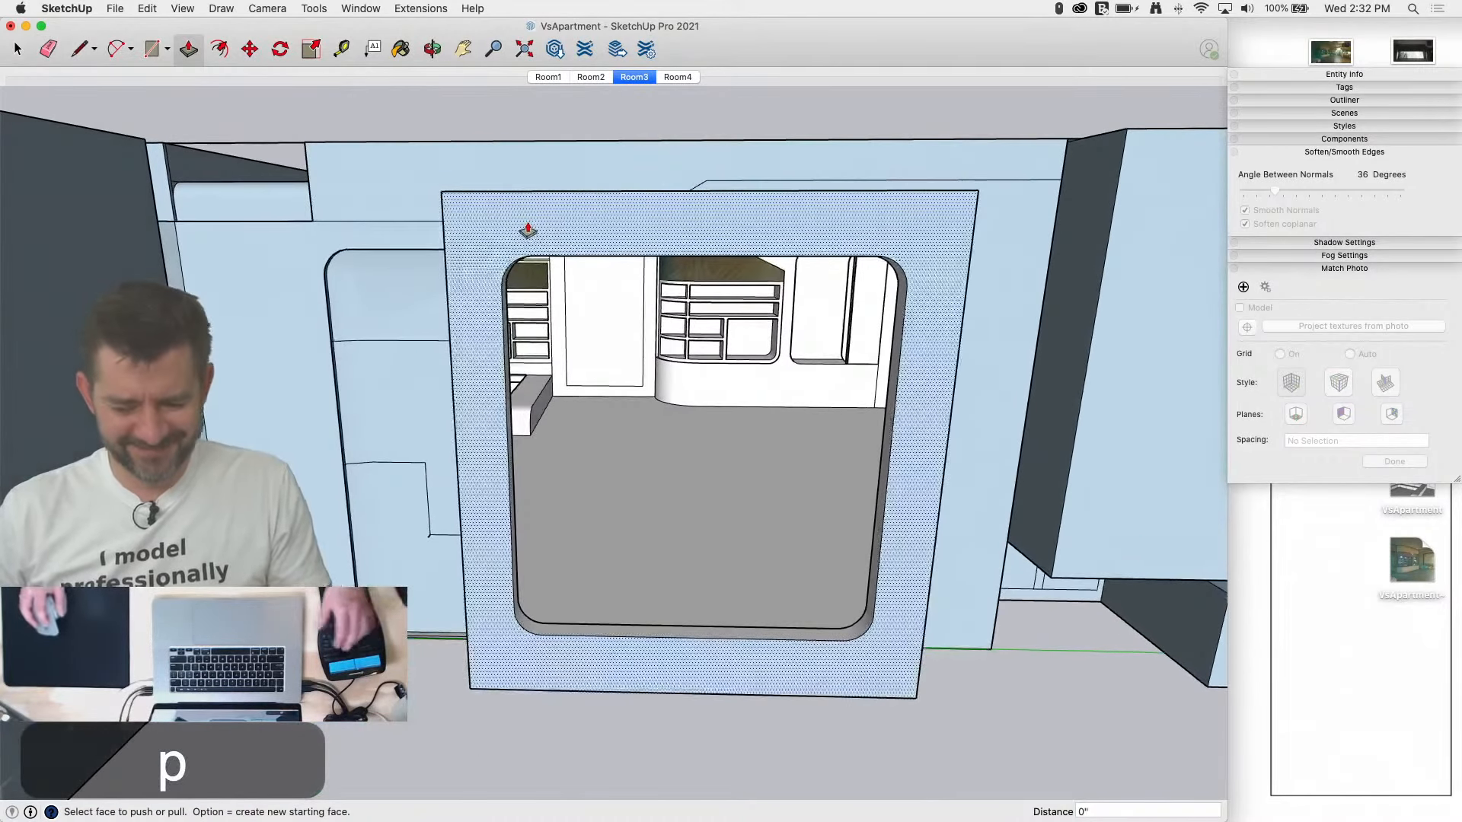
key(f)
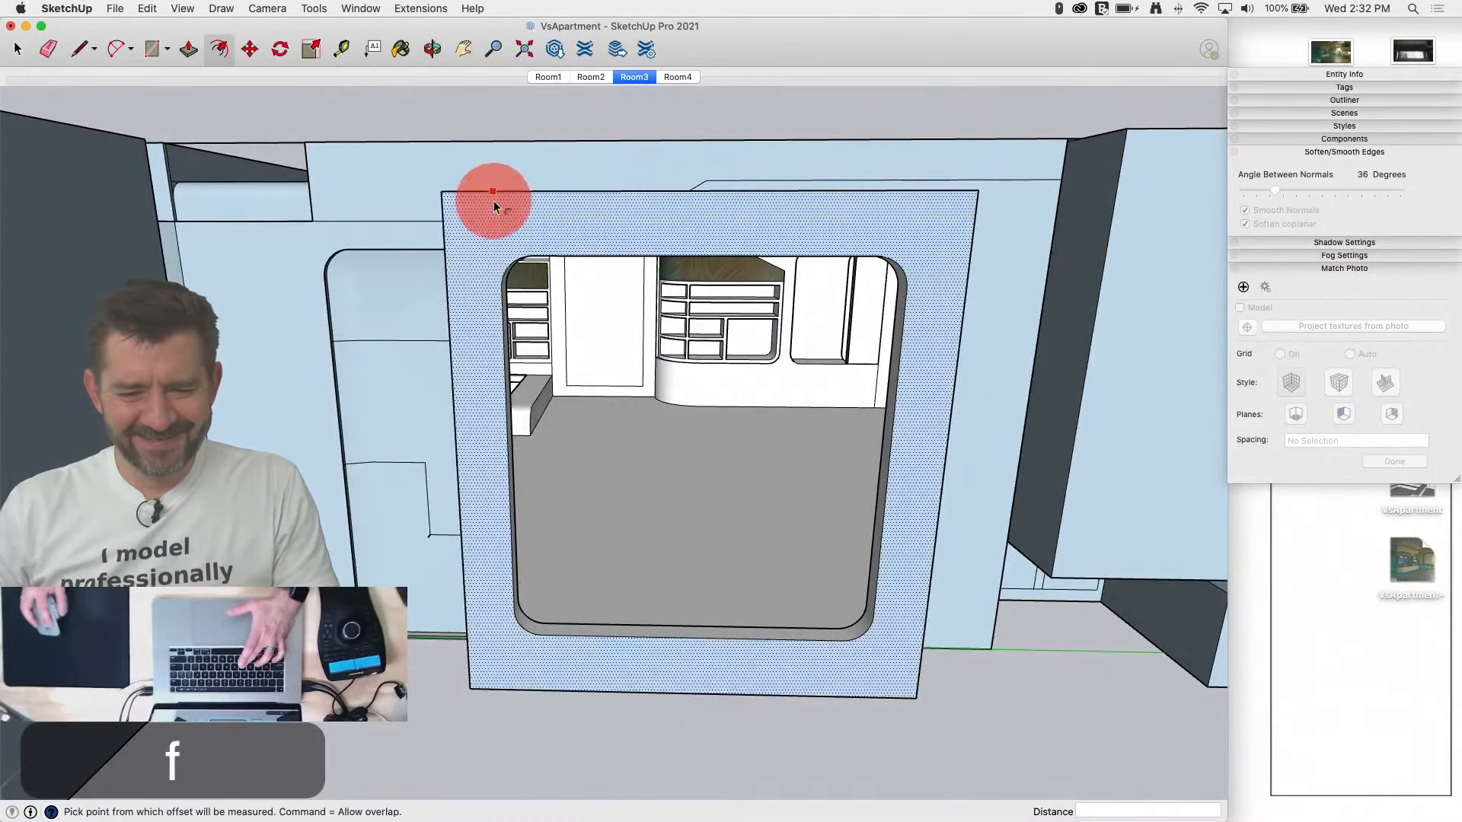
drag(493, 200, 373, 403)
key(p)
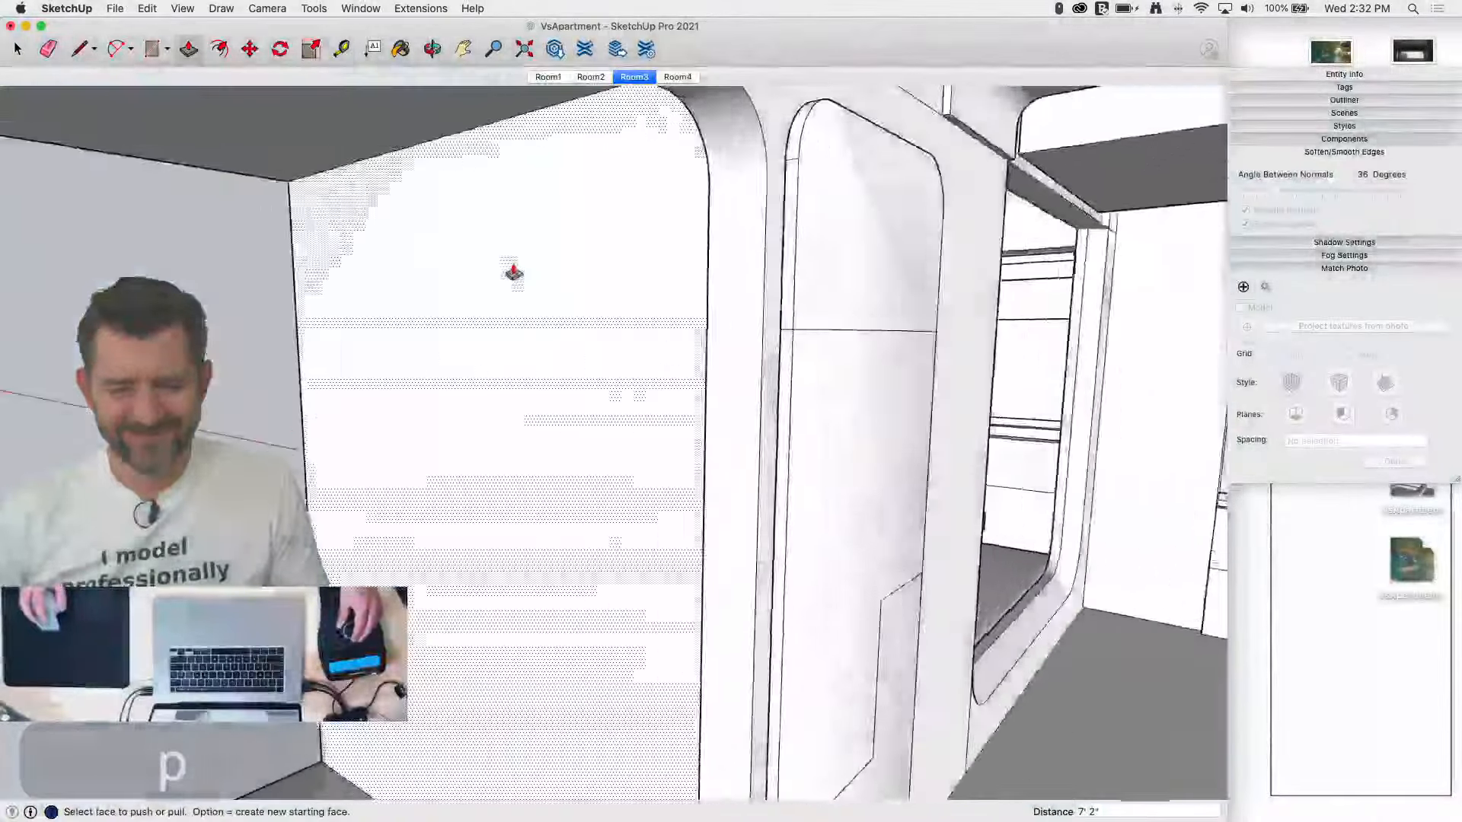
Step: Trace the enclosed space's rear corner edge with a line to close its back with a face, and return to the Room3 matched photo
key(l)
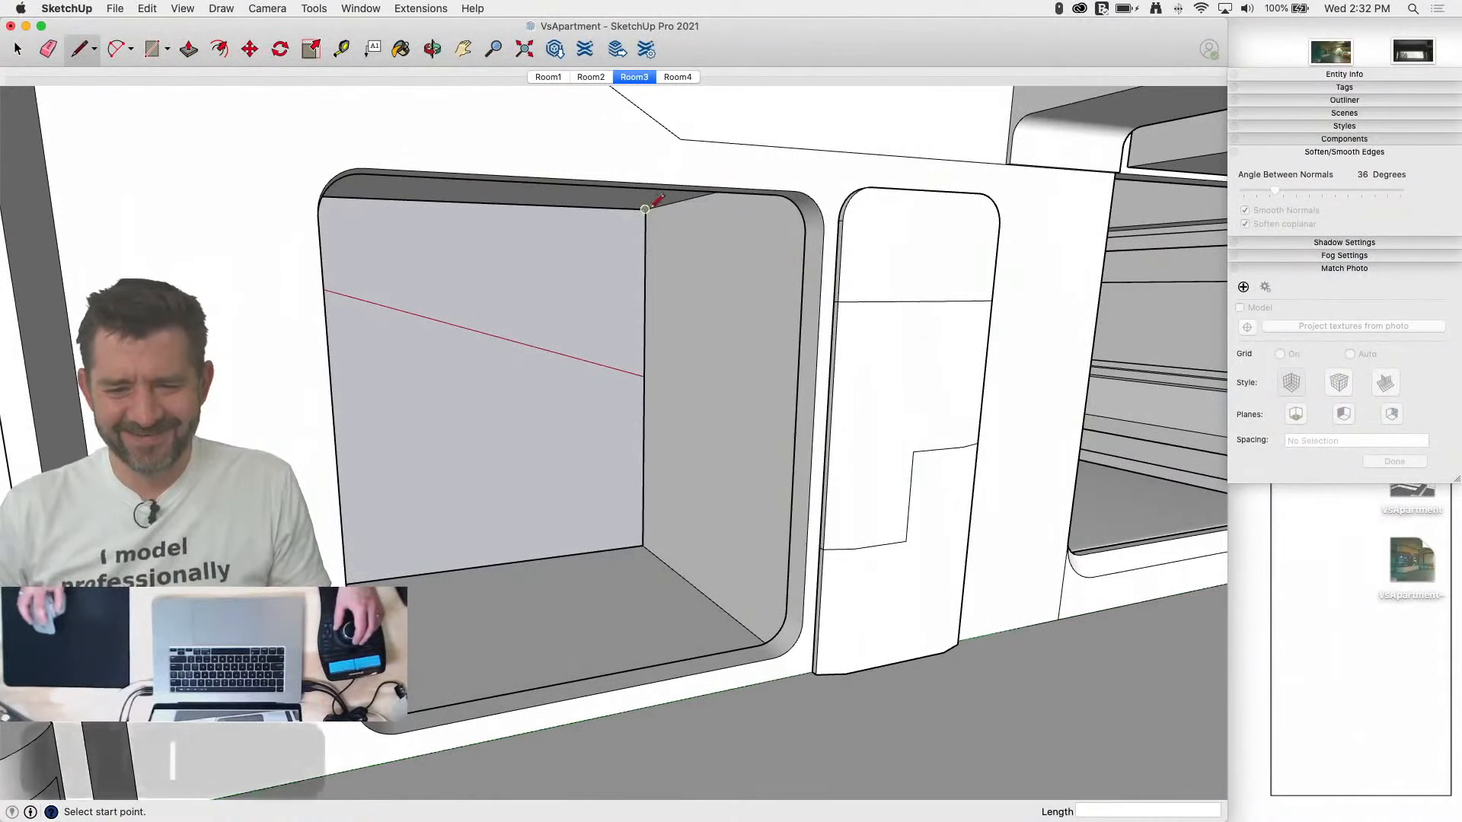
click(645, 209)
click(642, 545)
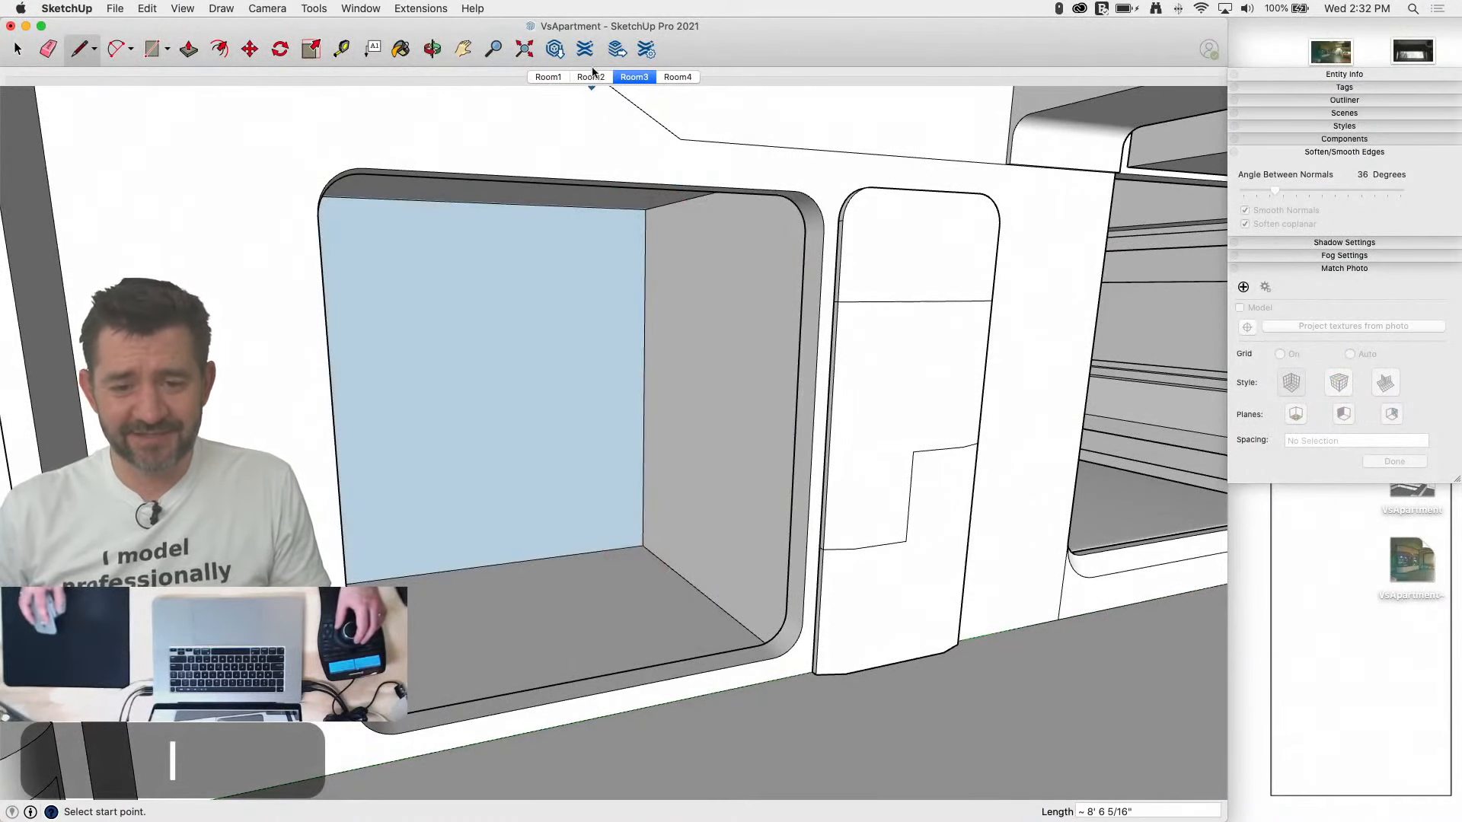
click(634, 77)
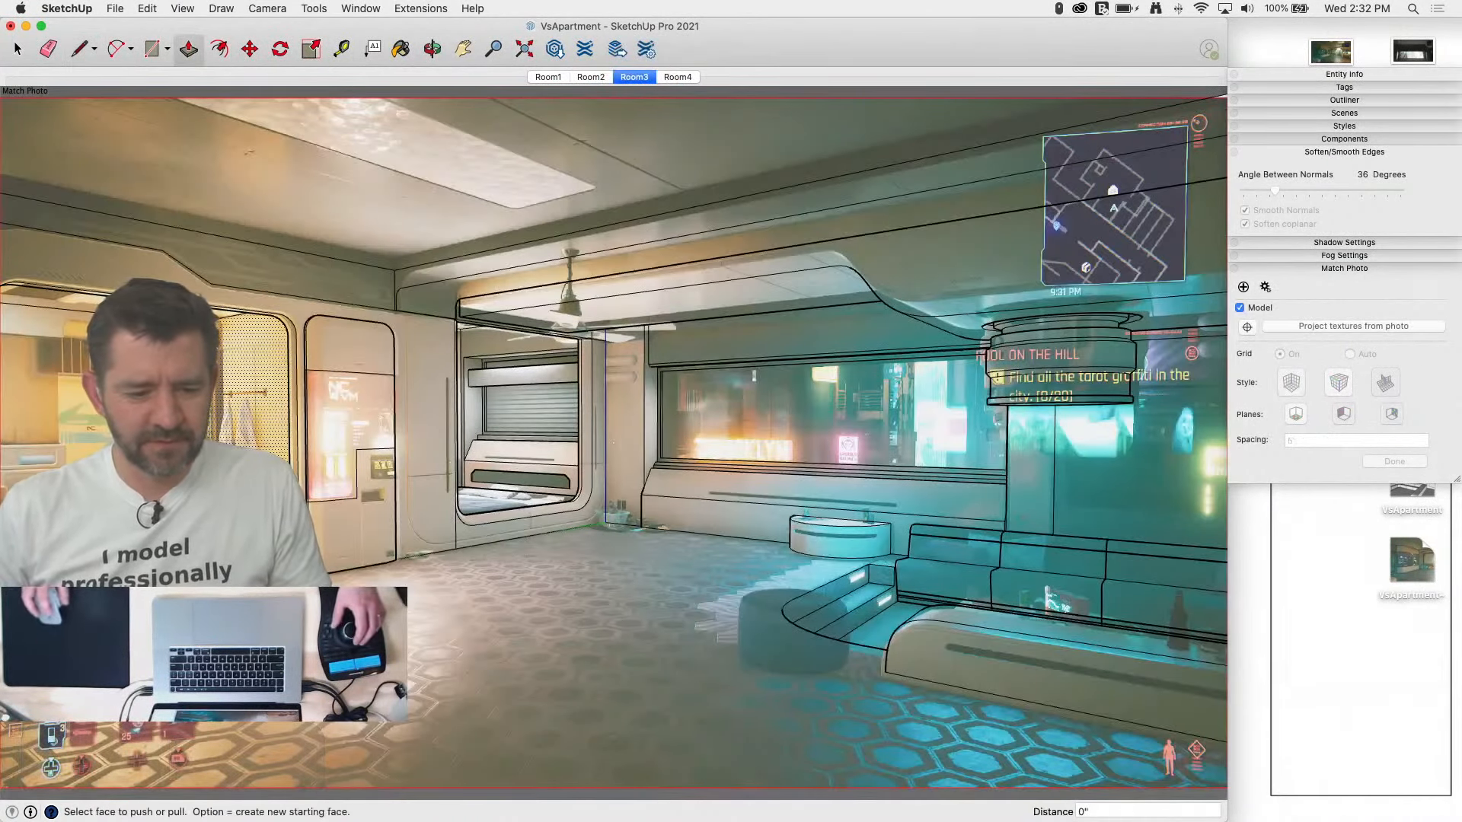
key(p)
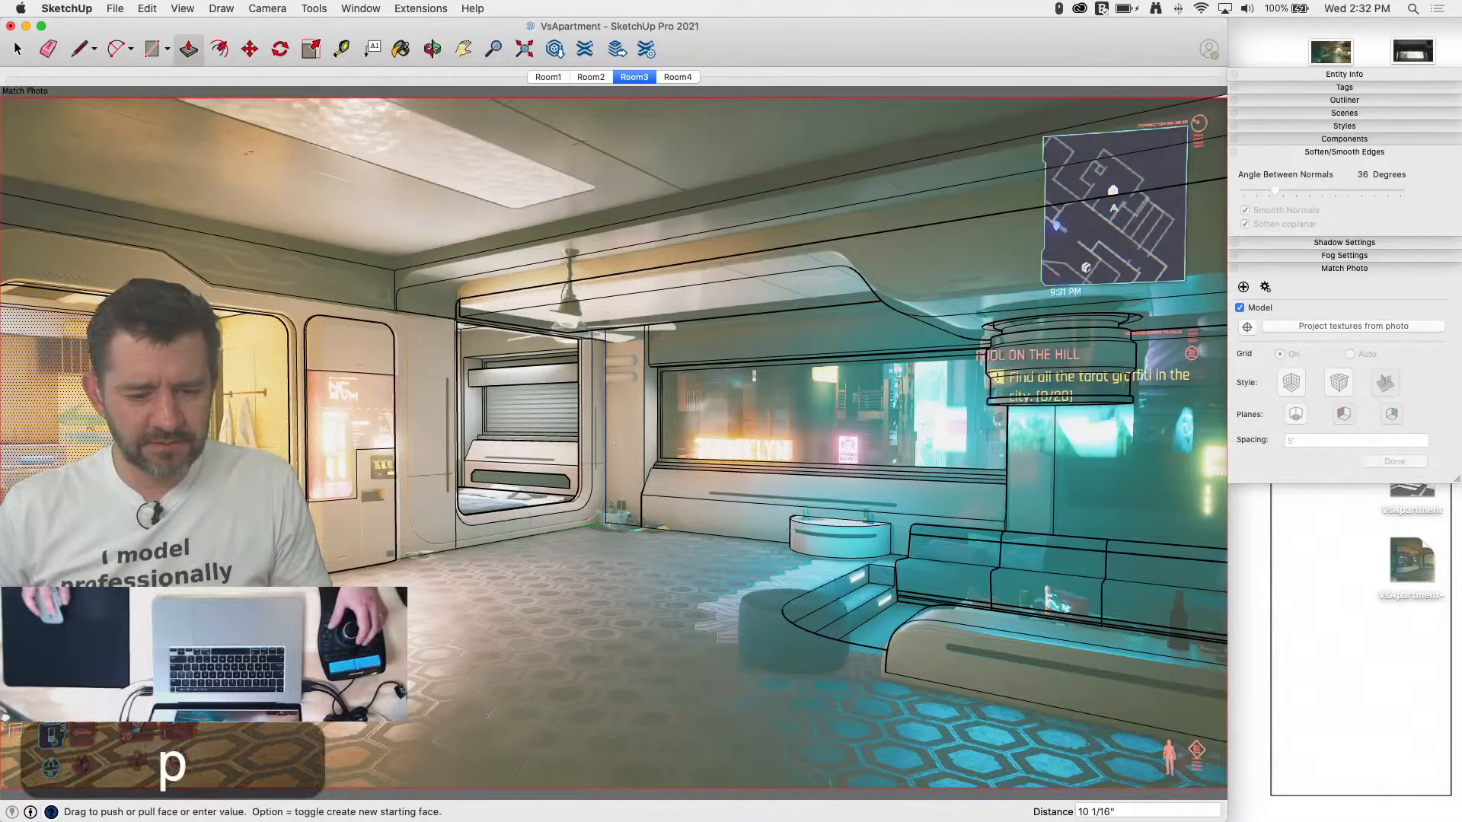
key(e)
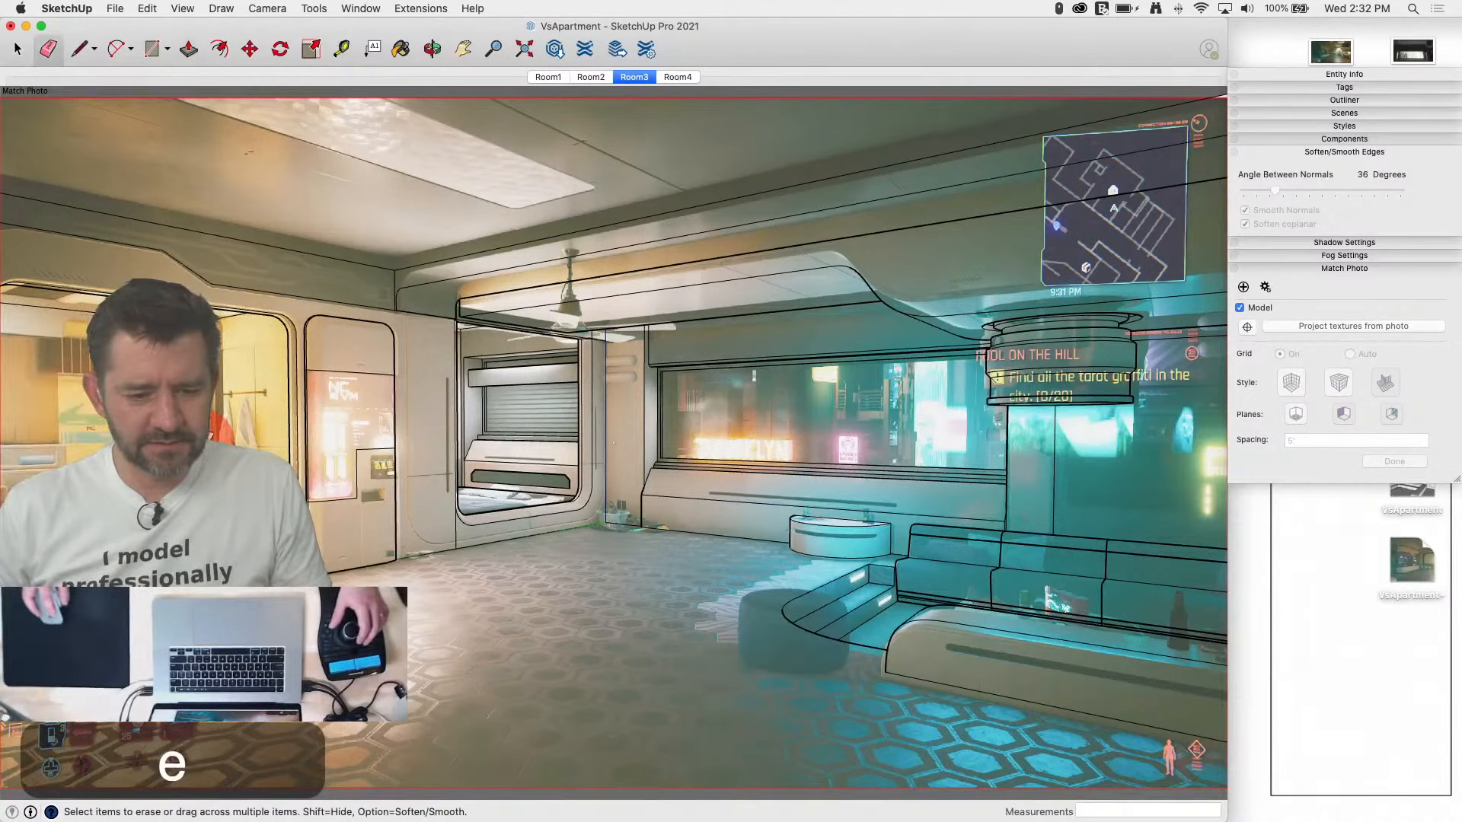
key(super+z)
key(super+z)
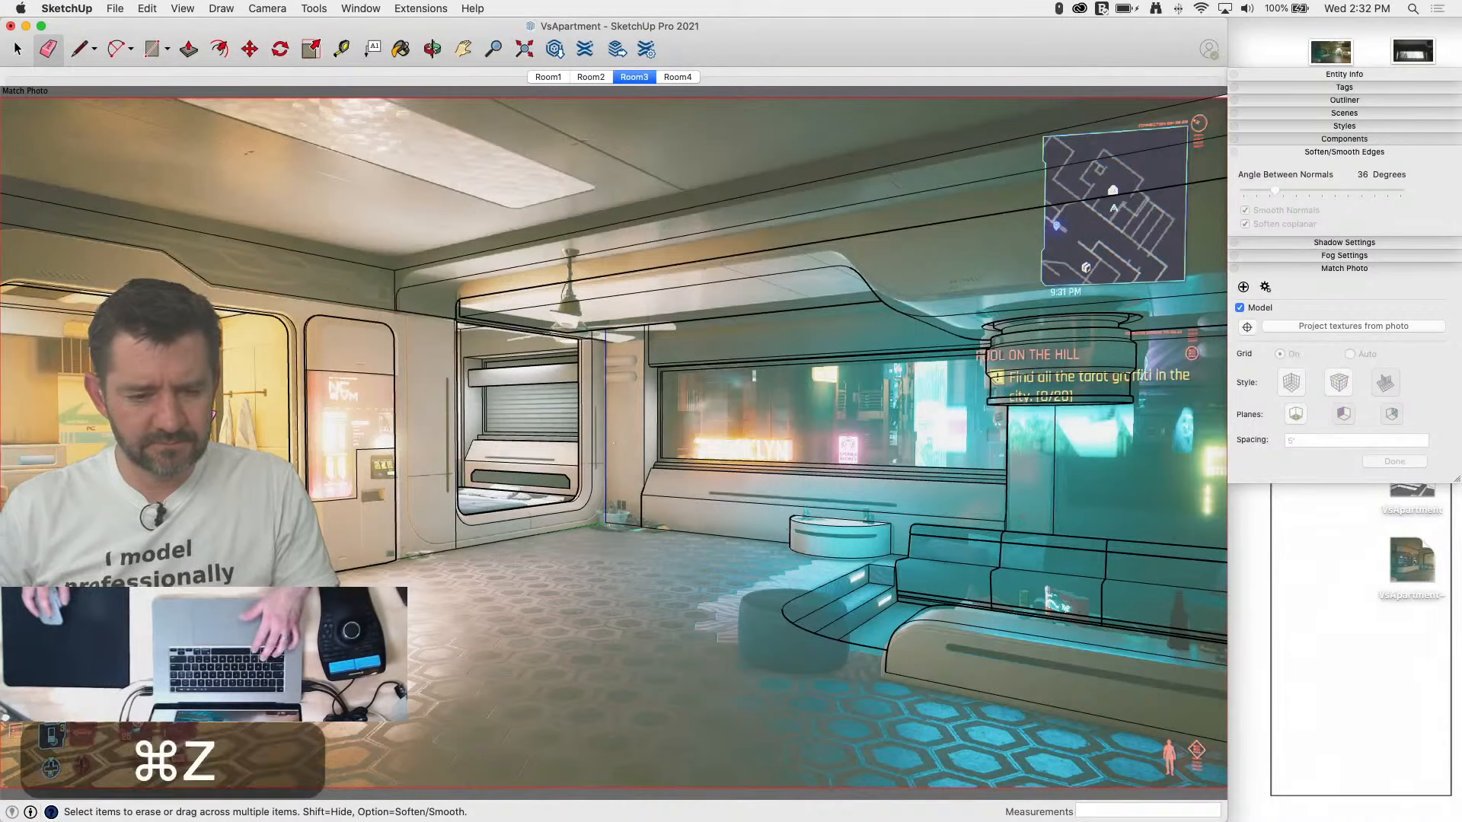
Step: Push and pull the enclosed space's surfaces to line up with the Room3 matched photo, finishing with a shift of about 6 11/16"
key(p)
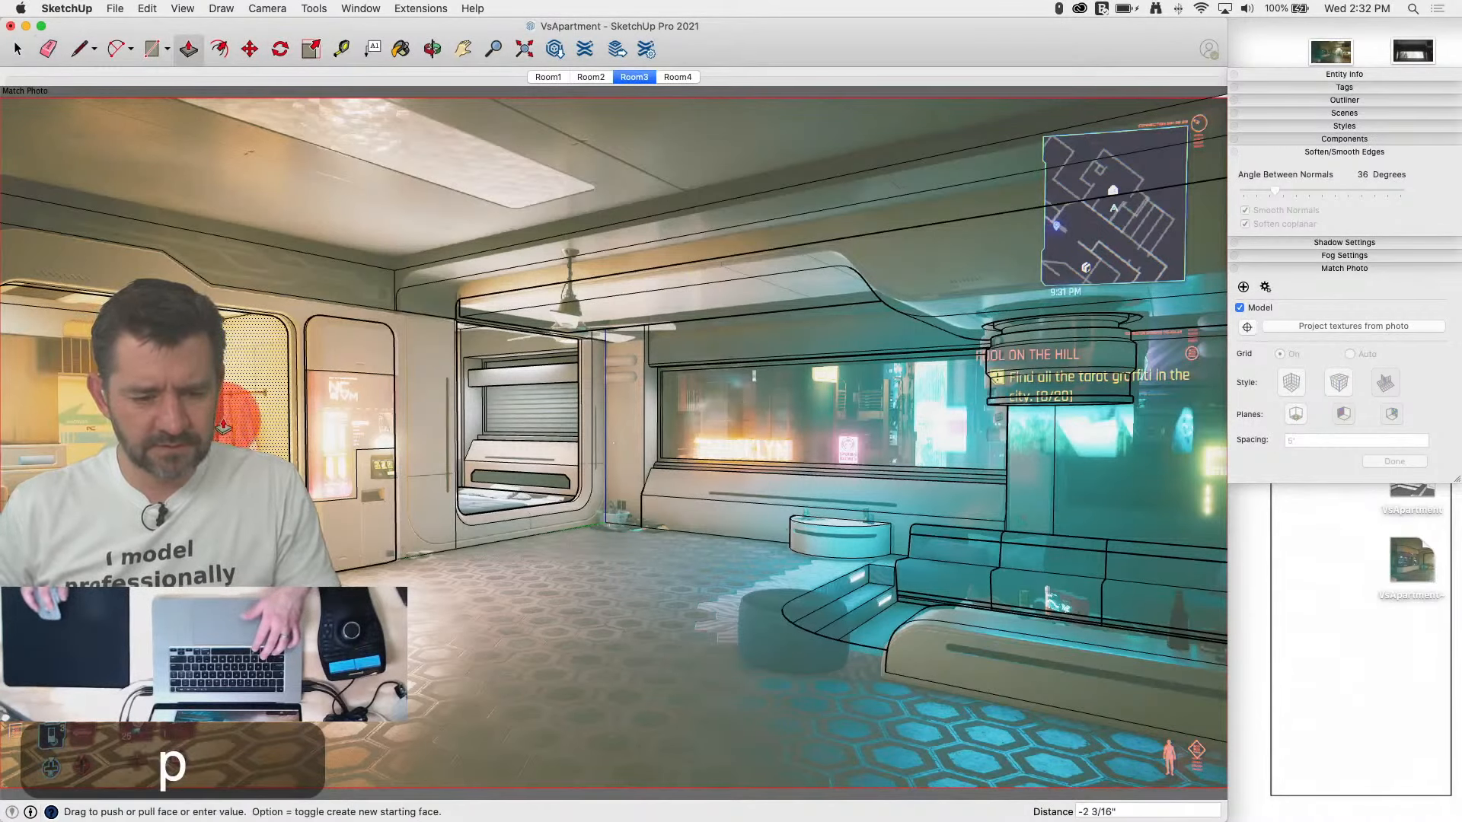
click(247, 423)
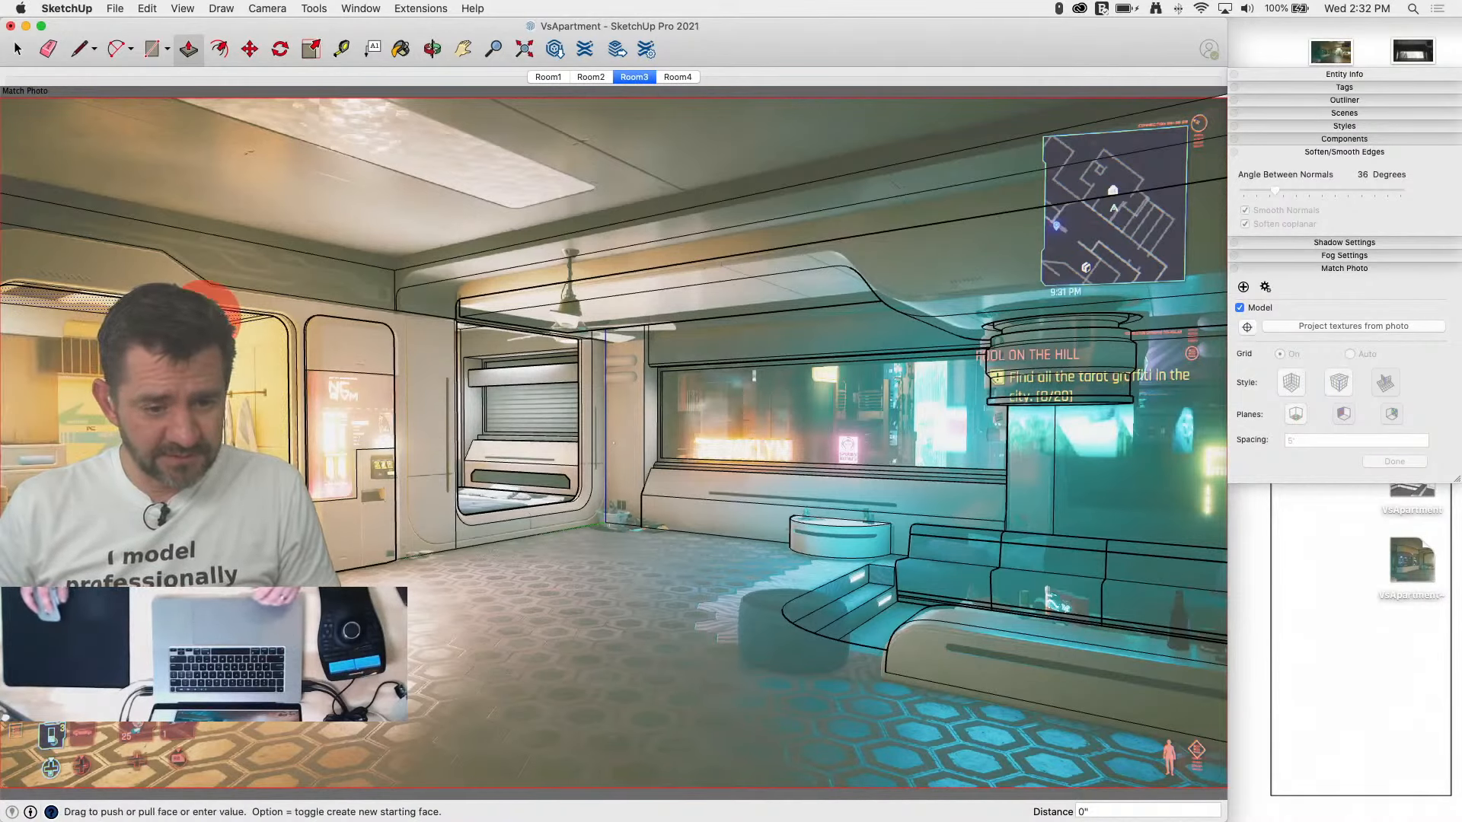
click(205, 307)
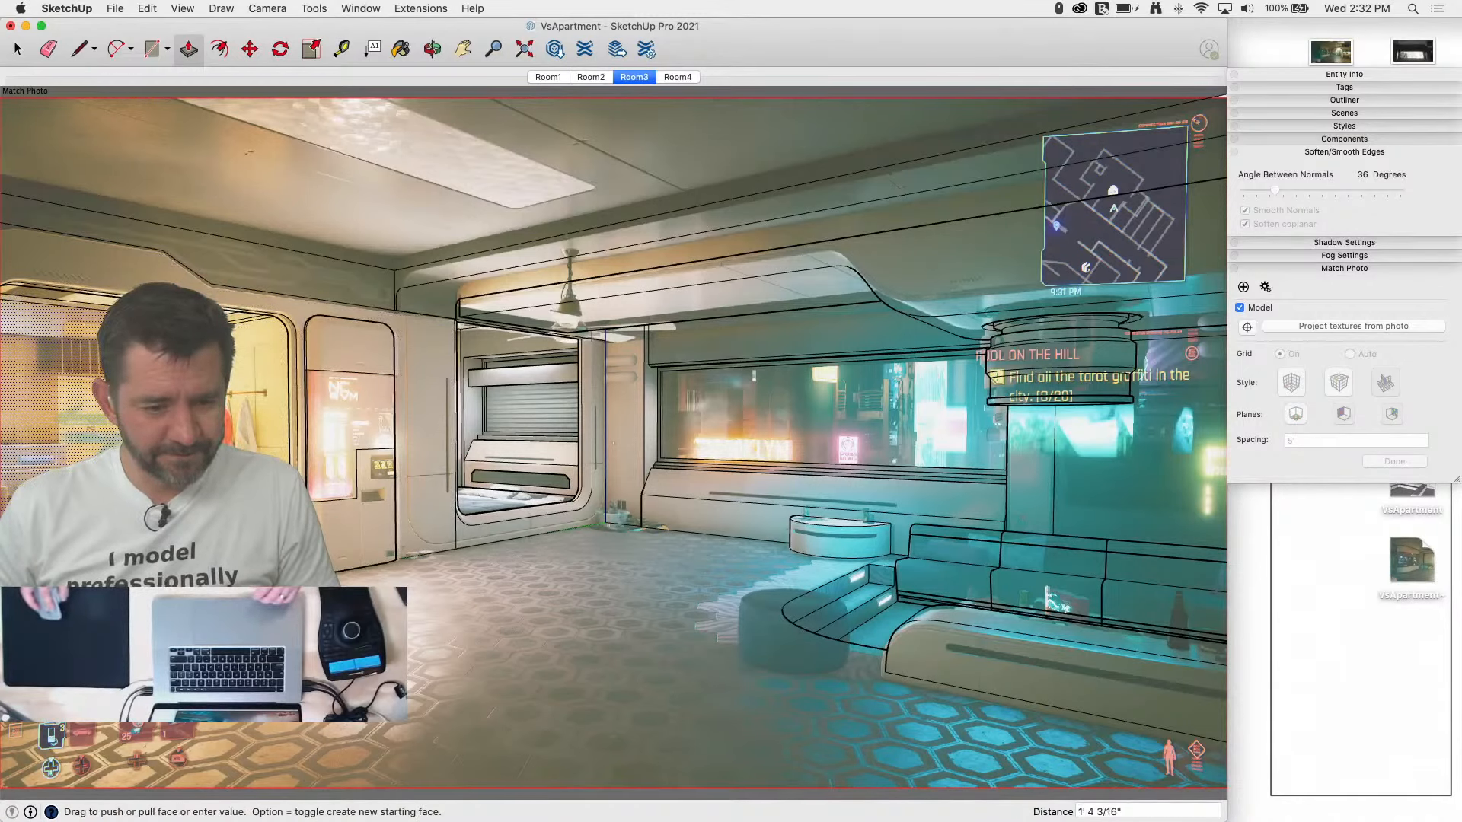
click(233, 424)
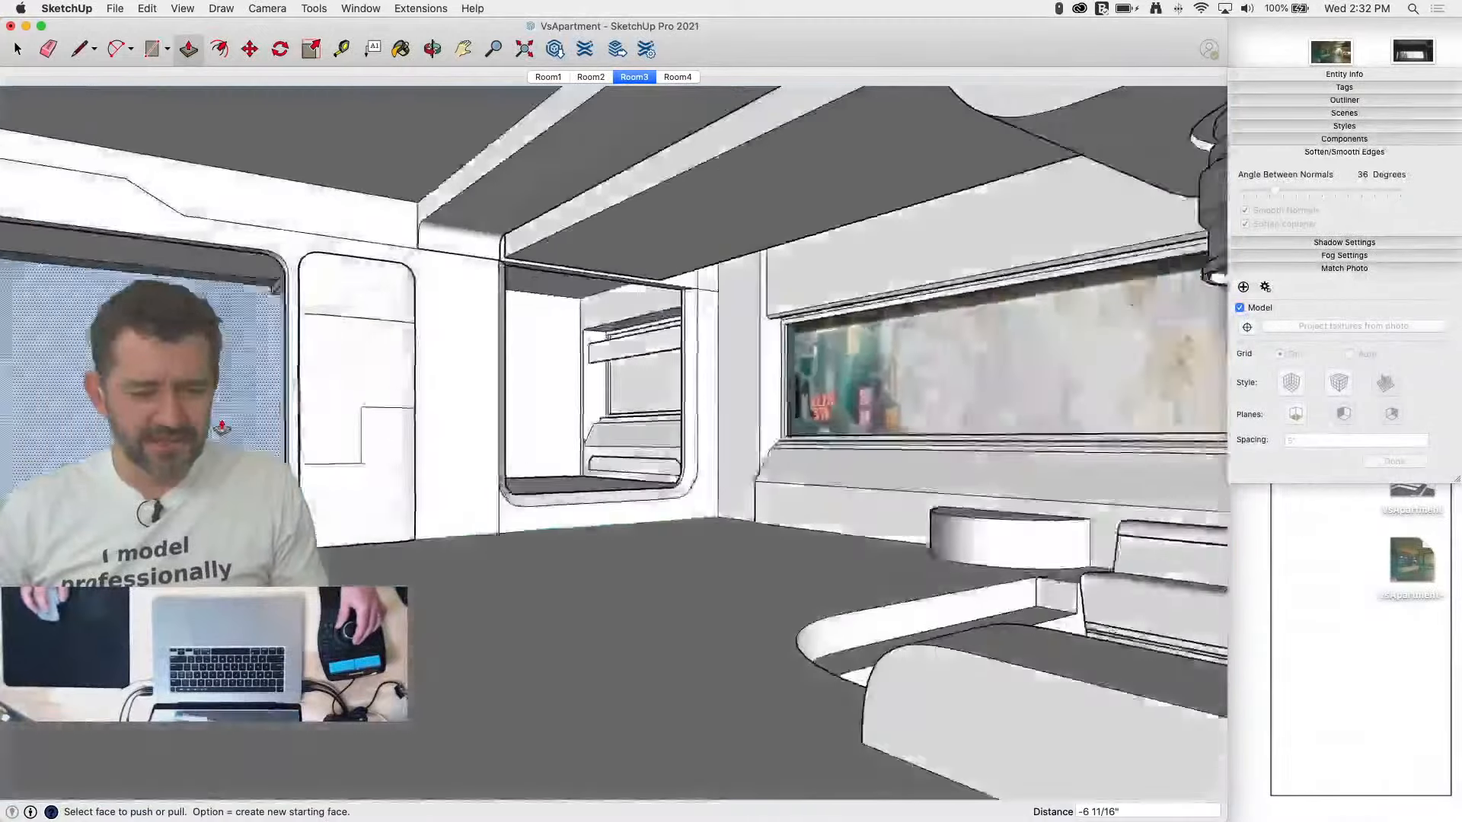
Step: Erase the surplus outer shell edges around the back and sides of the enclosed space behind the rounded opening
key(e)
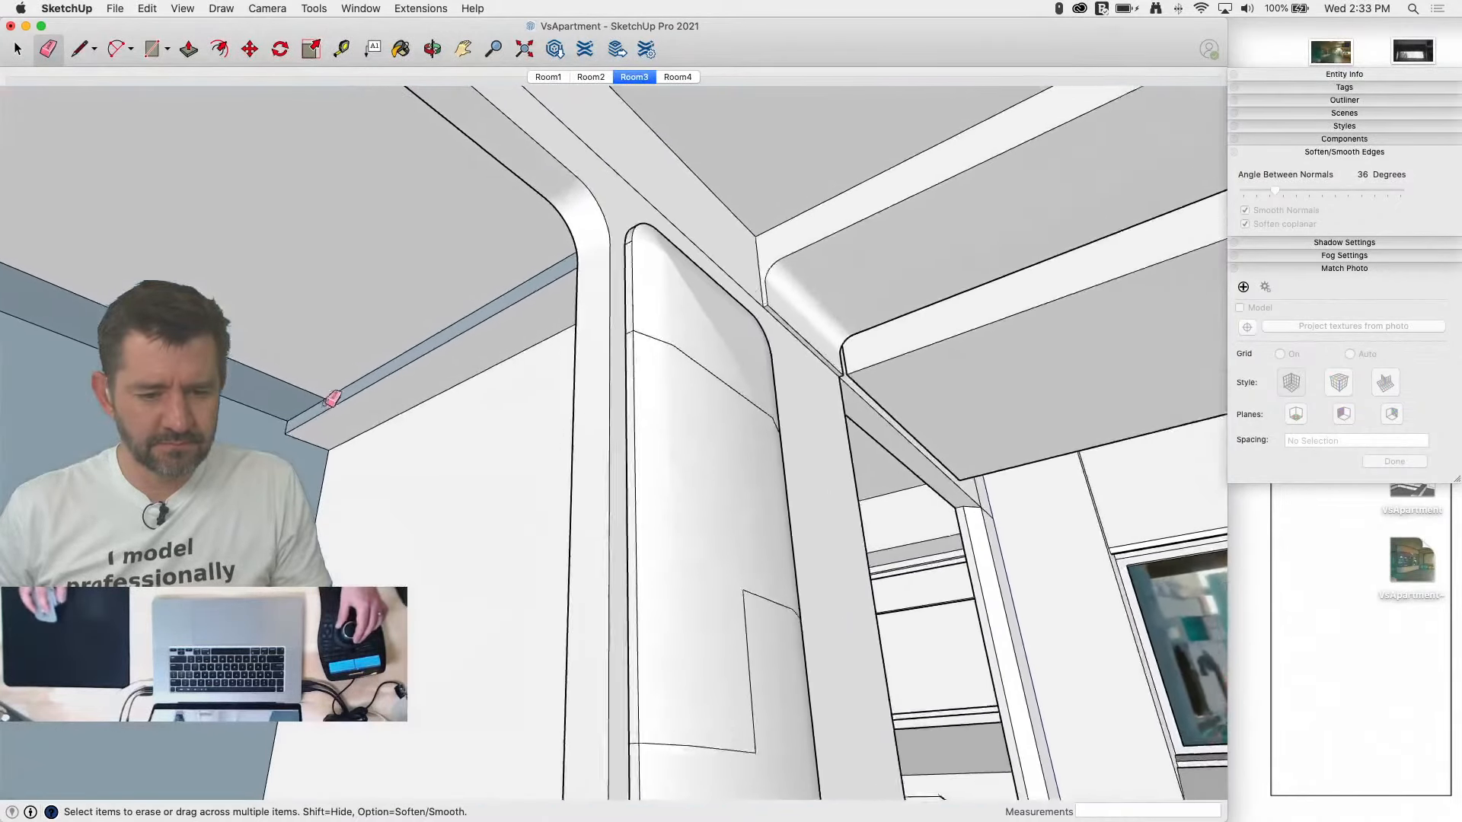
key(p)
drag(328, 420, 318, 406)
key(e)
click(316, 402)
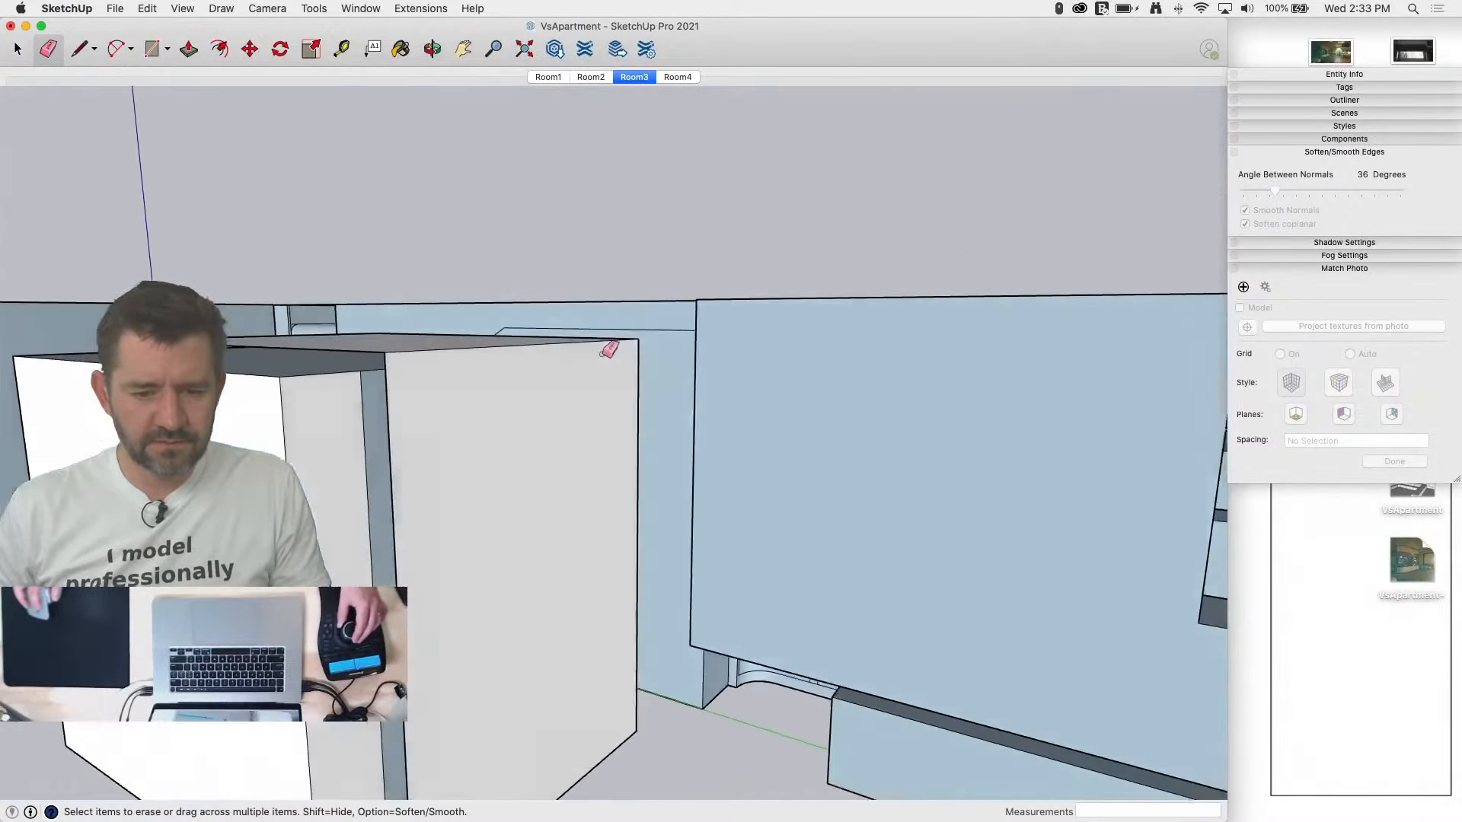
click(368, 371)
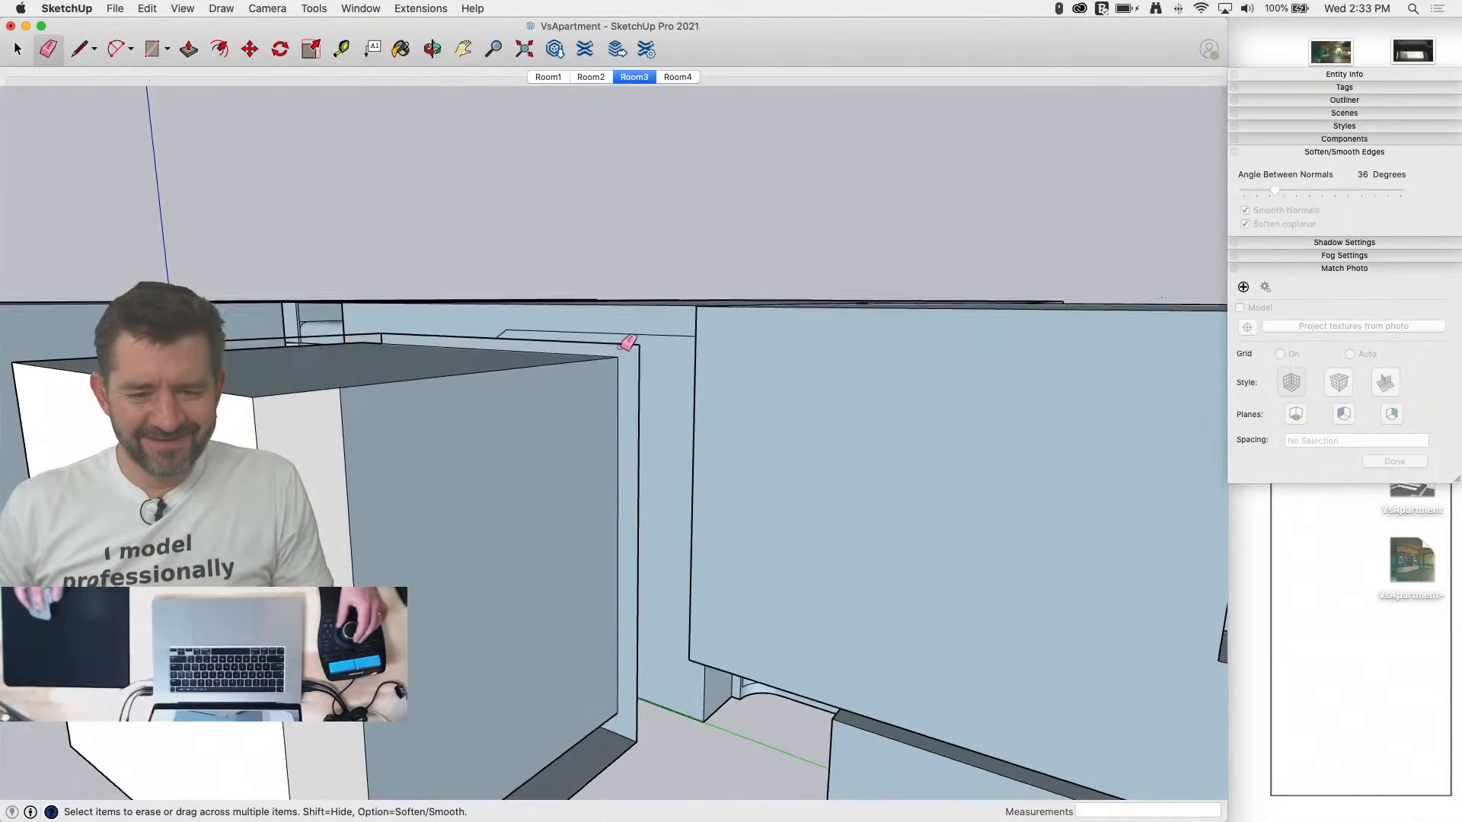
click(645, 349)
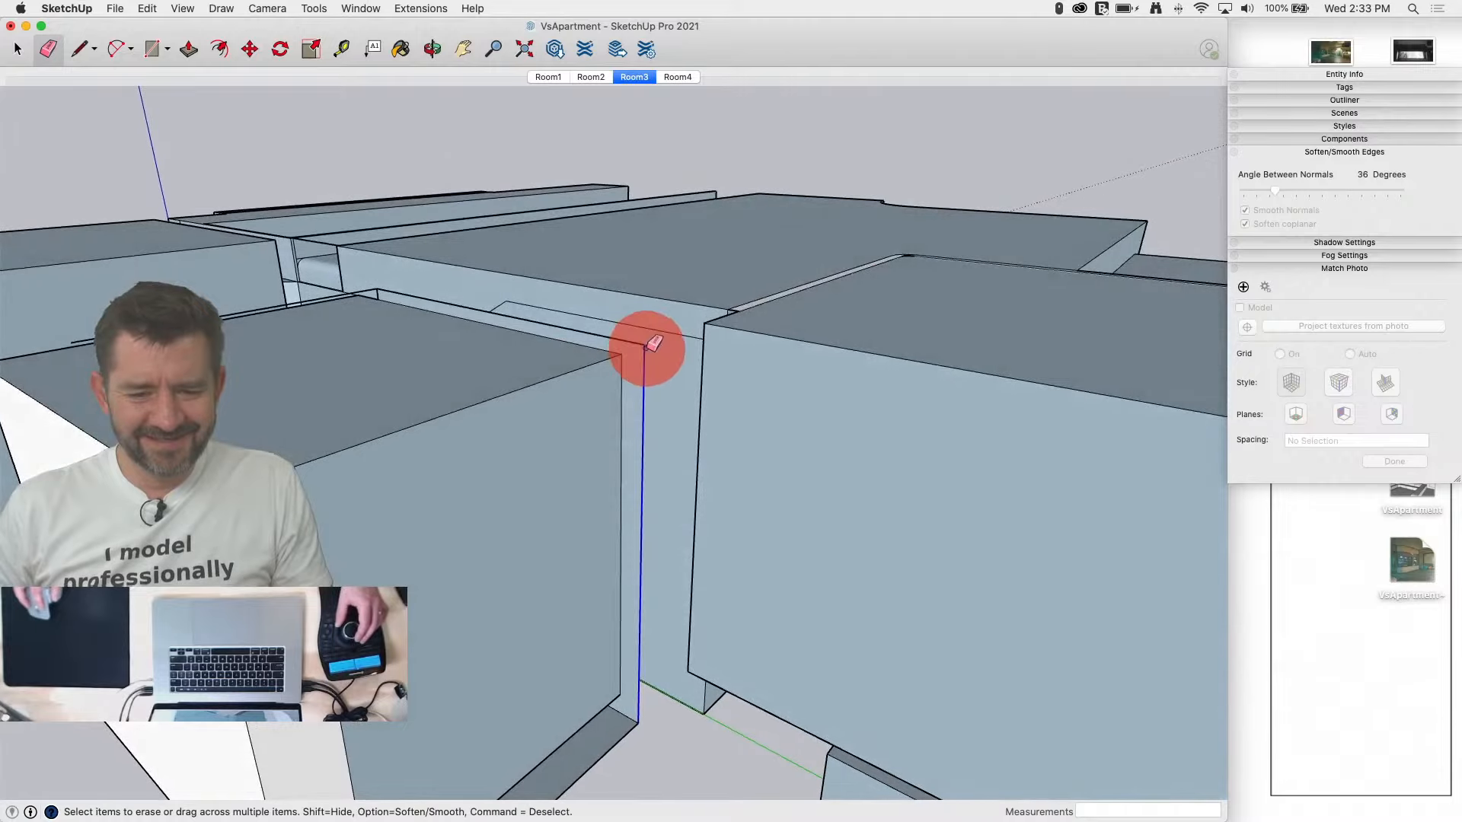
click(385, 285)
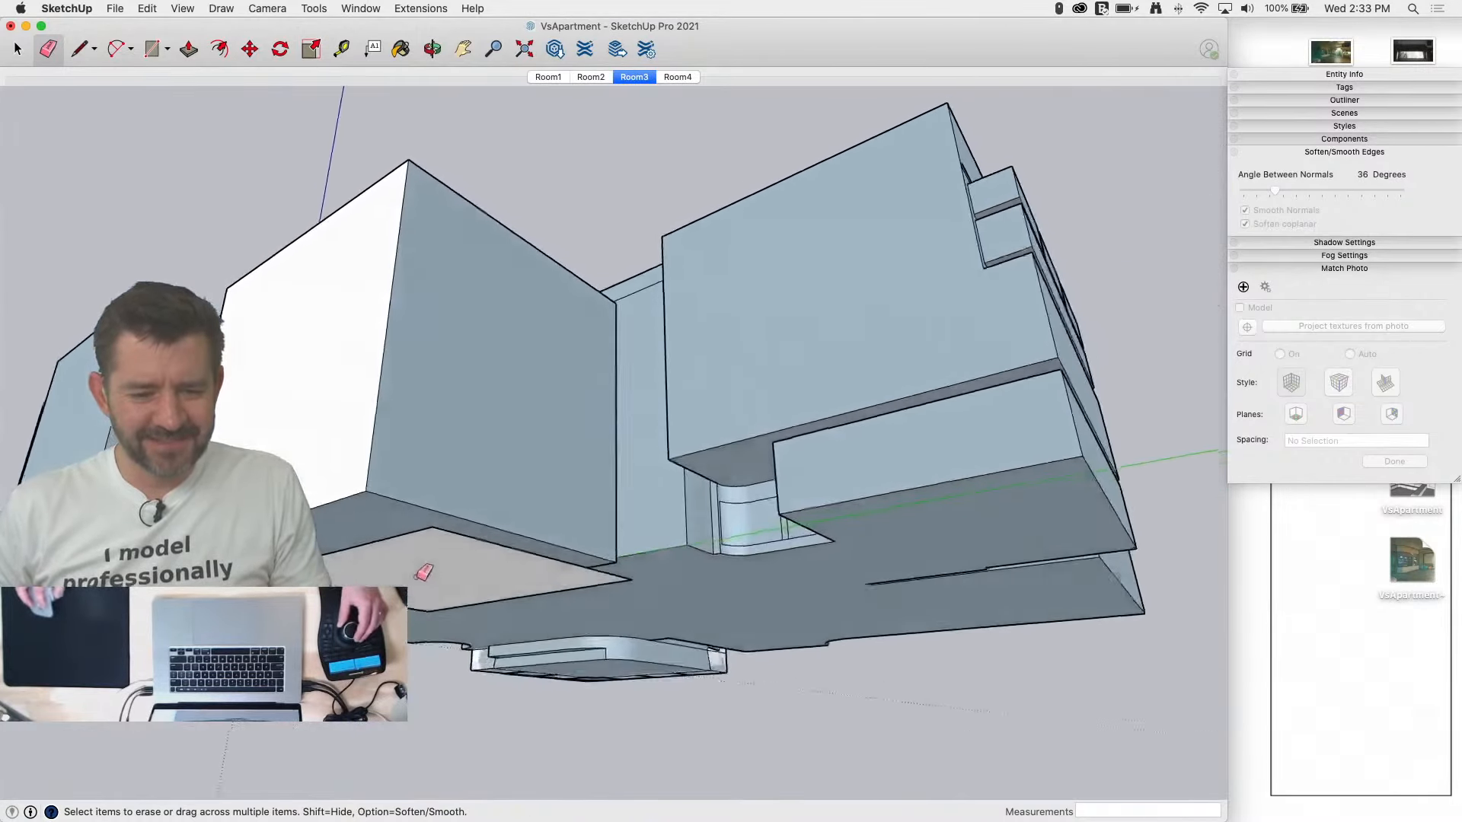
Step: Delete the leftover faces outside the enclosed space and reverse its back wall face toward the room
key(space)
click(398, 567)
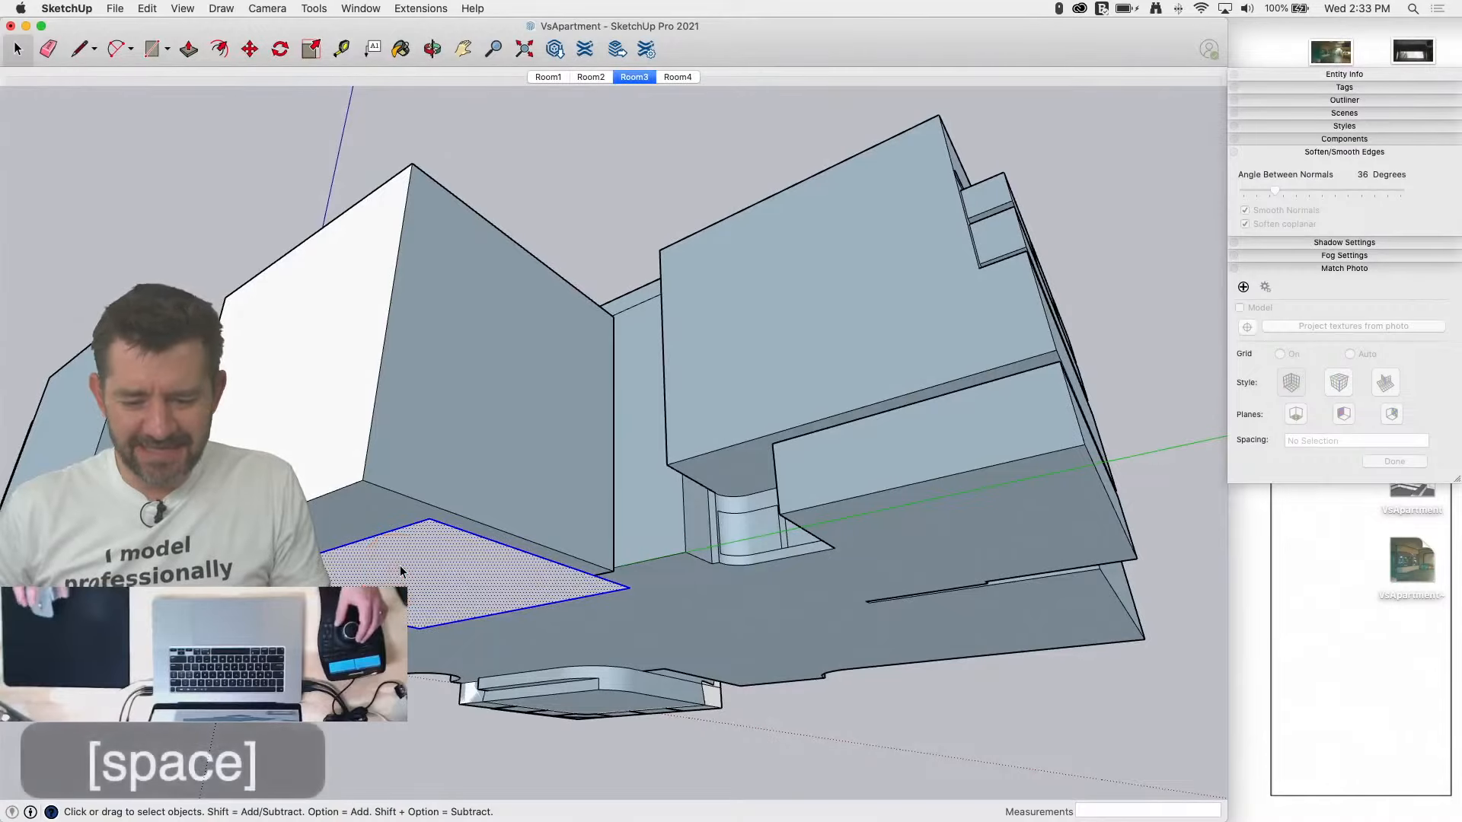
key(BackSpace)
click(348, 569)
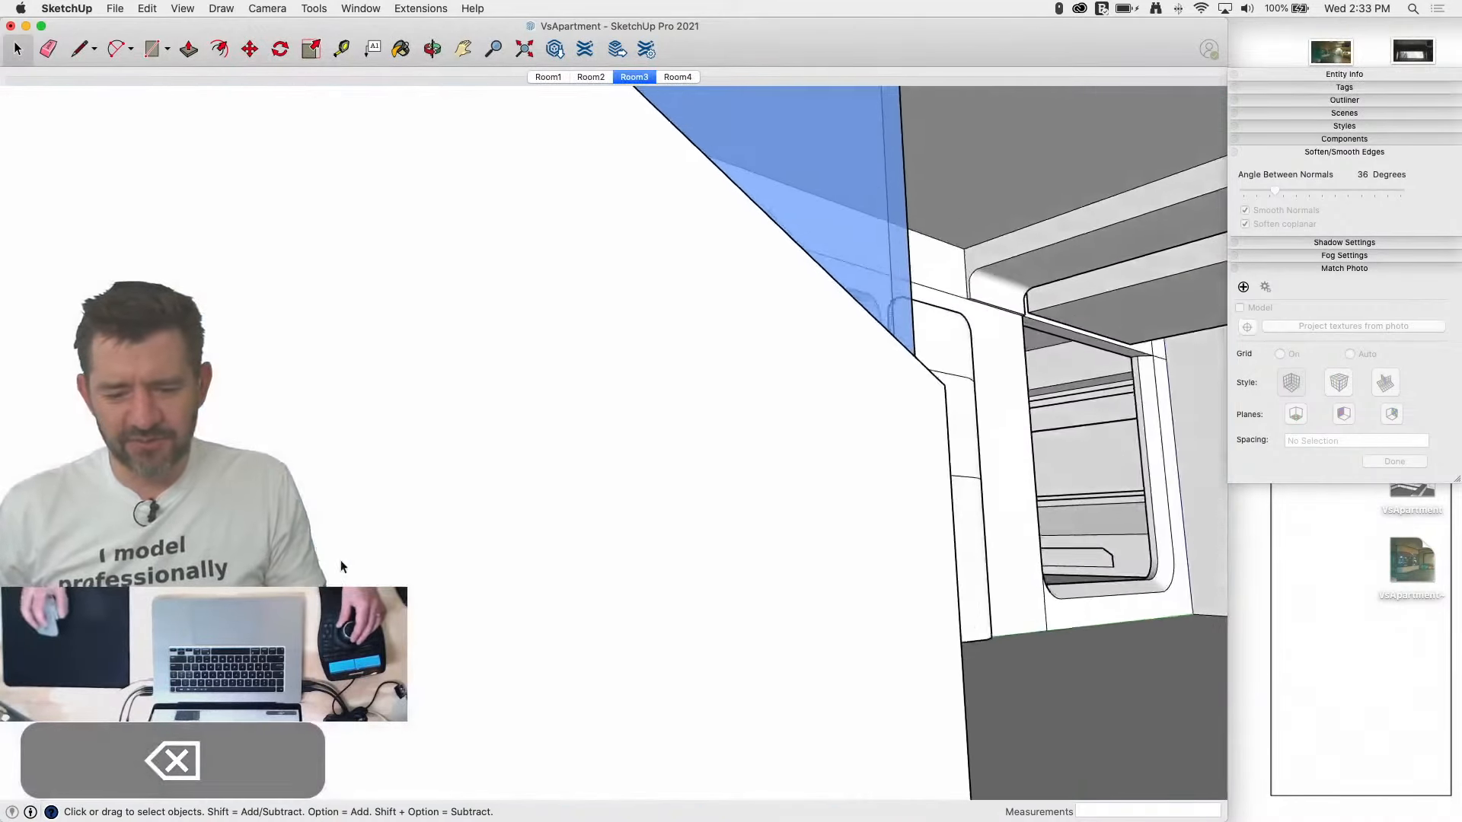
key(BackSpace)
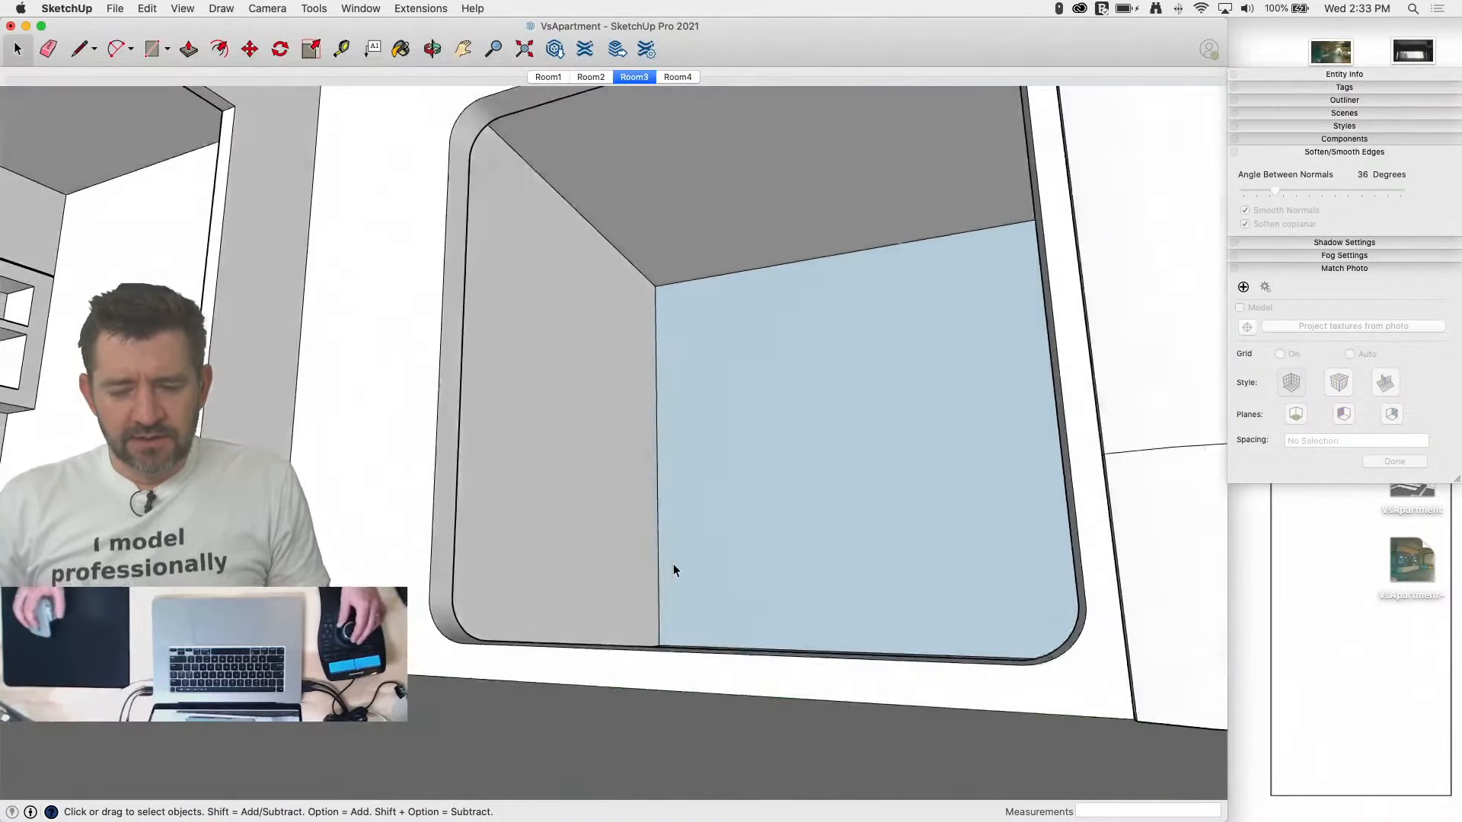
right_click(596, 395)
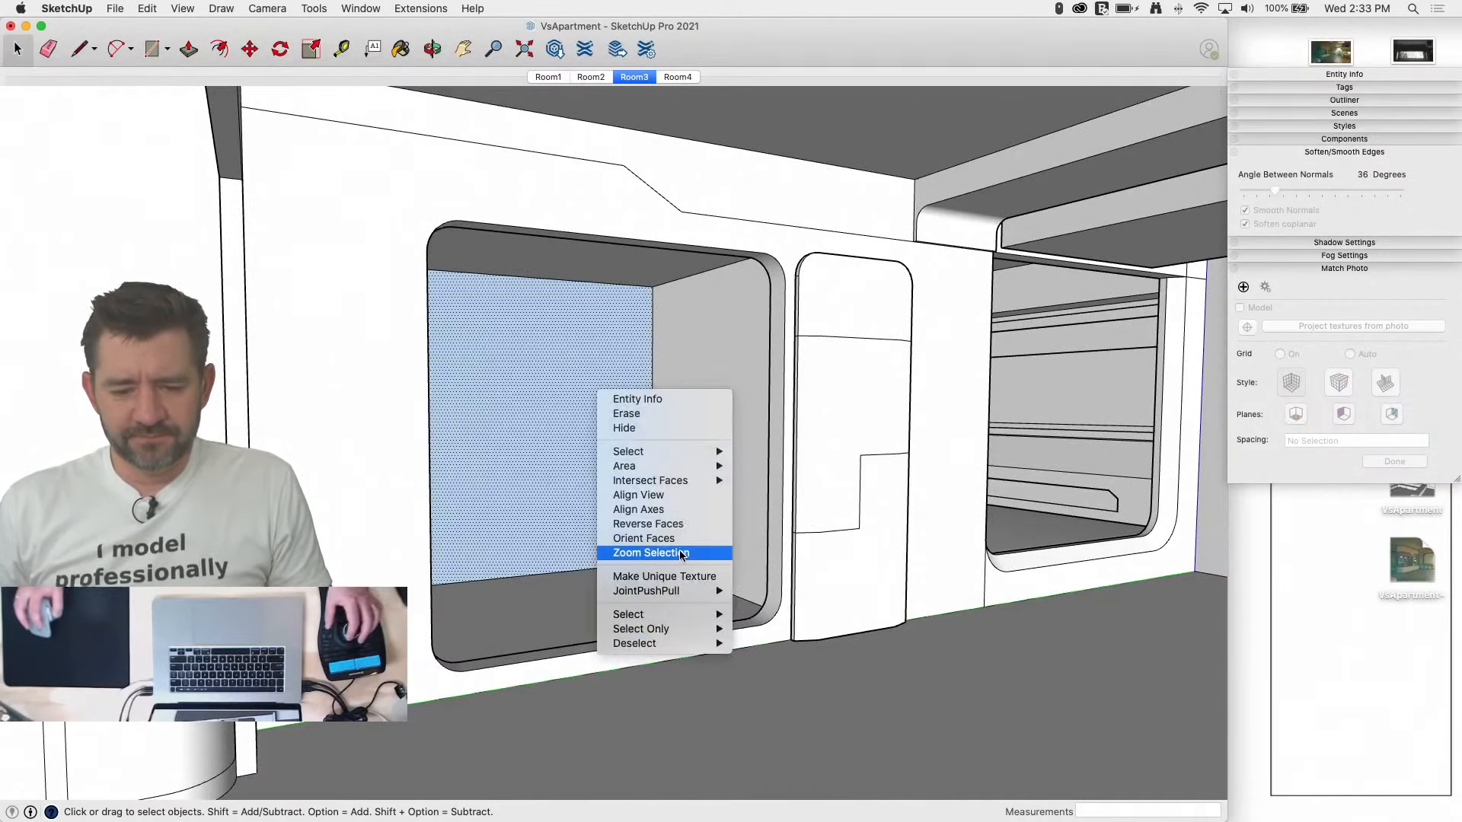
click(677, 525)
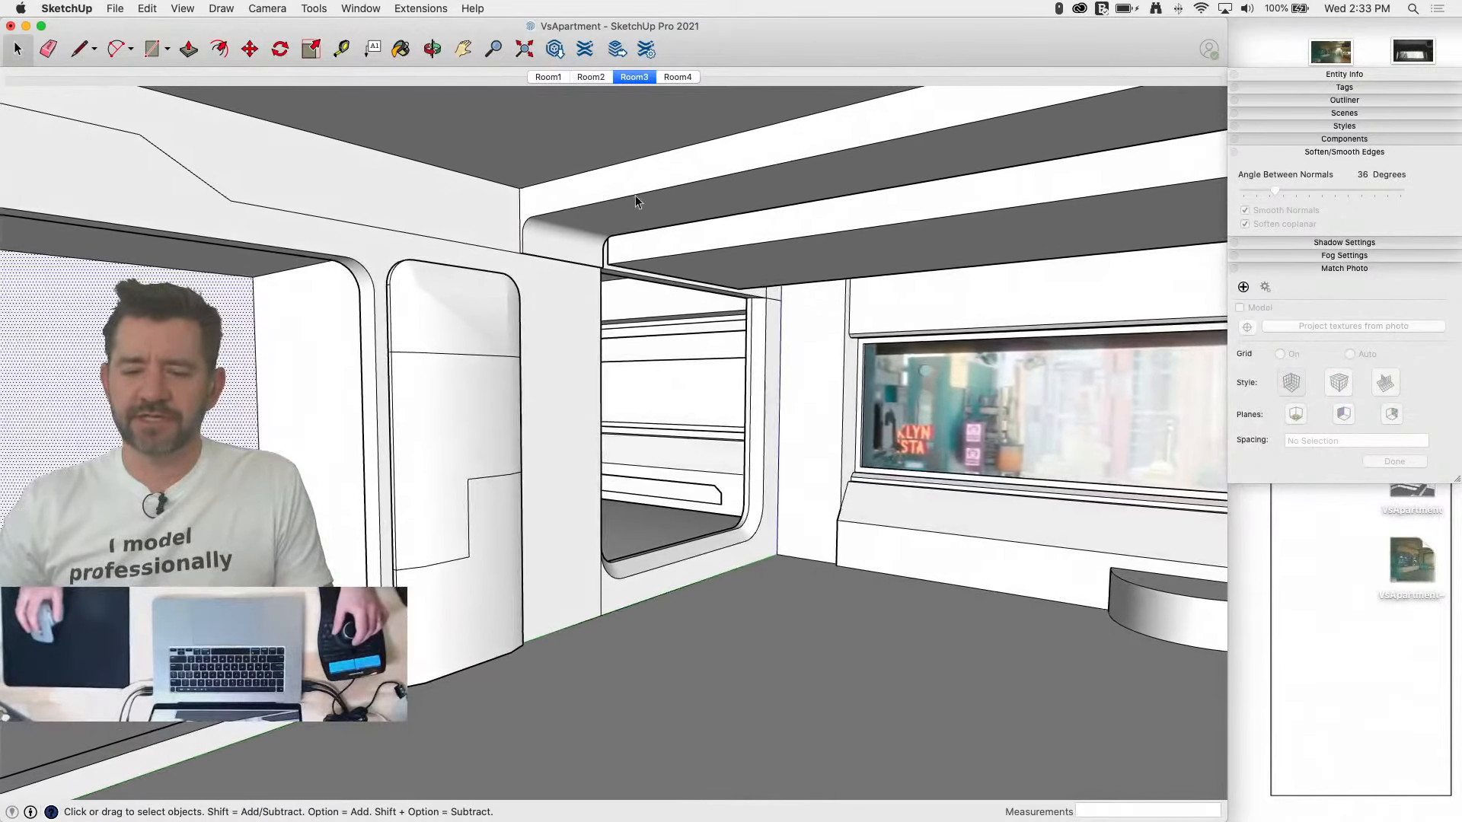
Step: In the Room3 matched photo, move the vertical edge of the vending machine's menu screen notch about 1 9/16" outward along the red axis
click(623, 76)
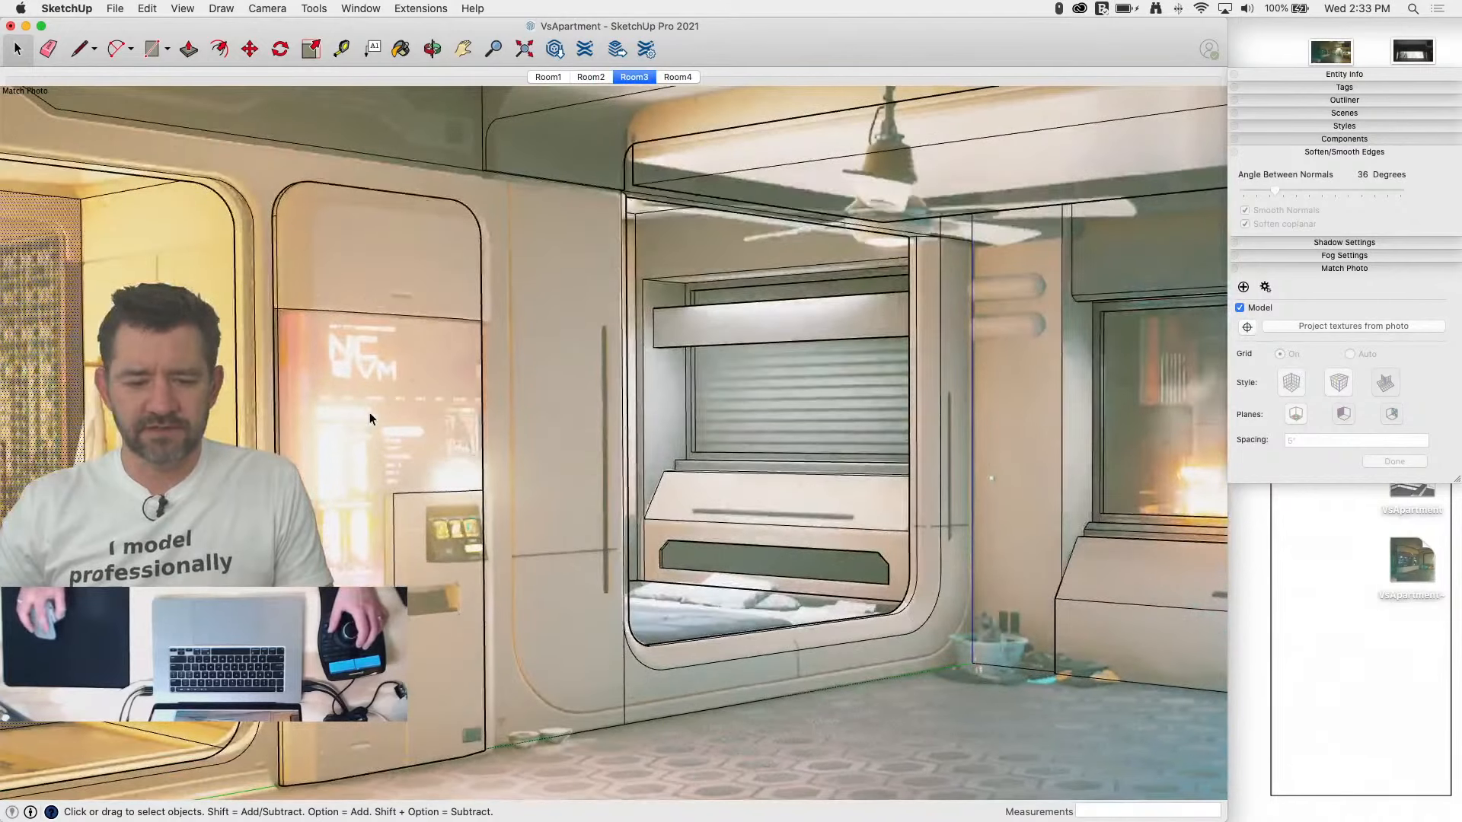
click(368, 412)
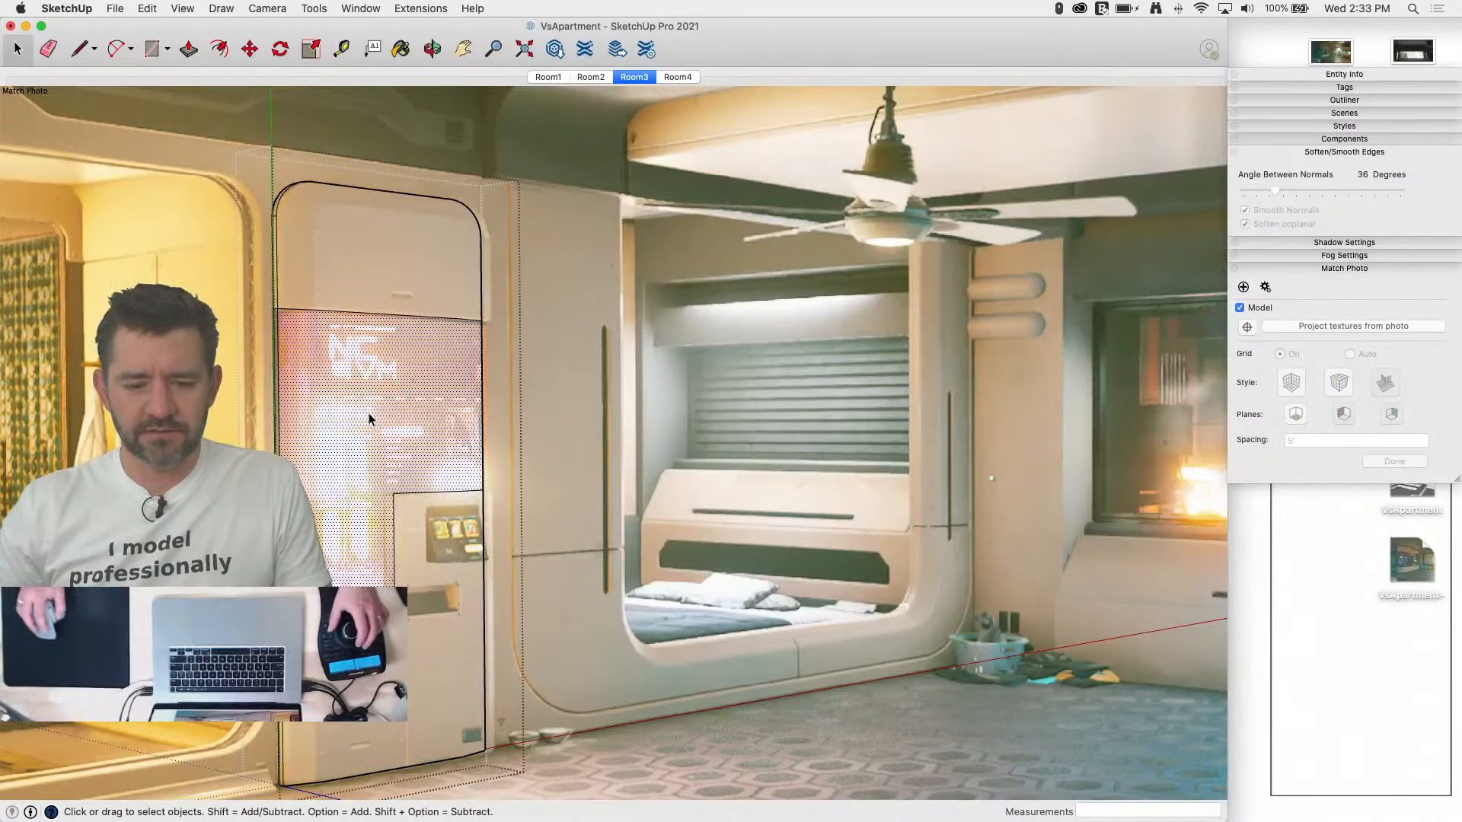
scroll(348, 494, up, 5)
click(451, 524)
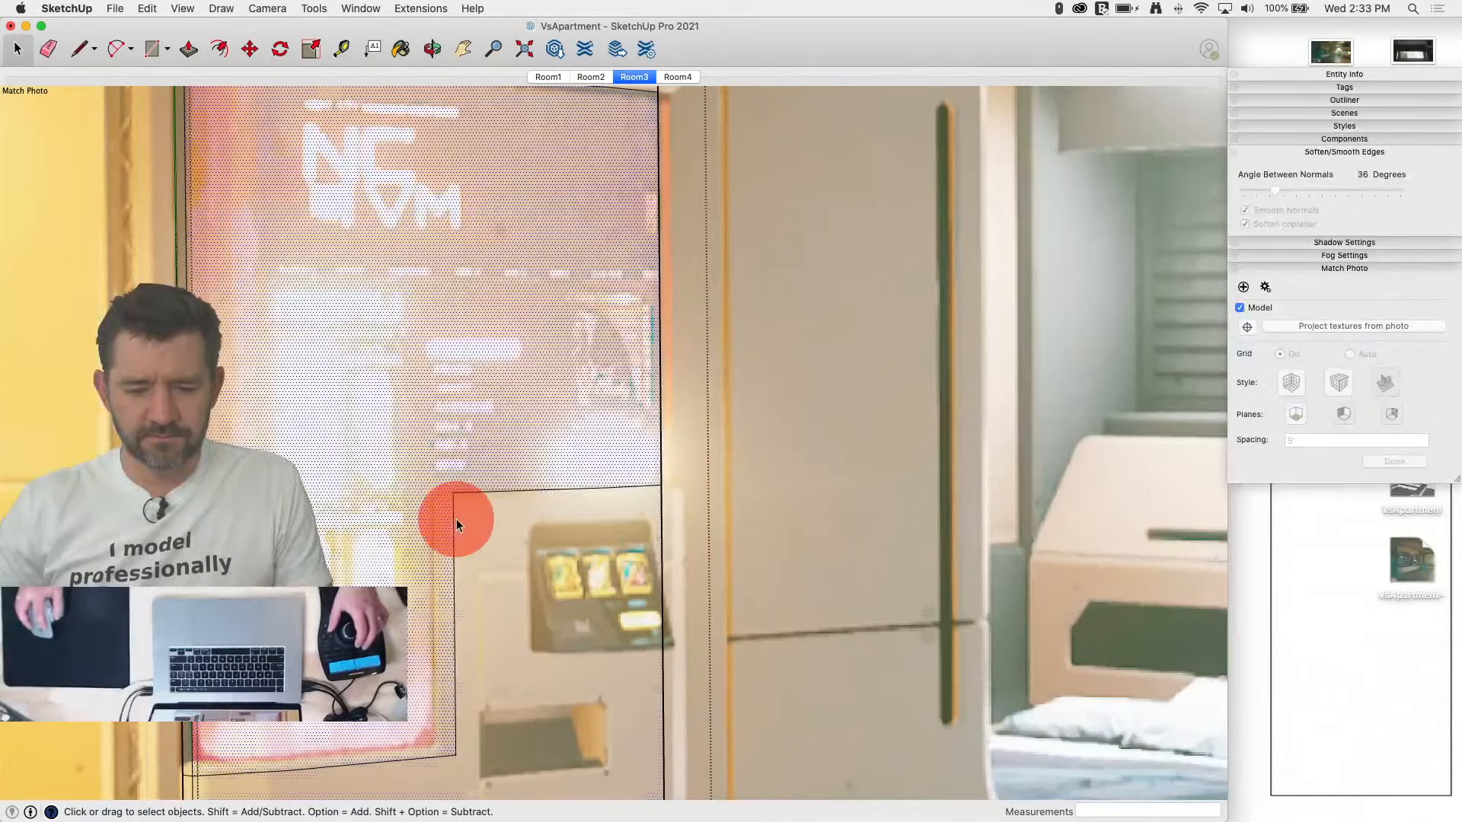
key(m)
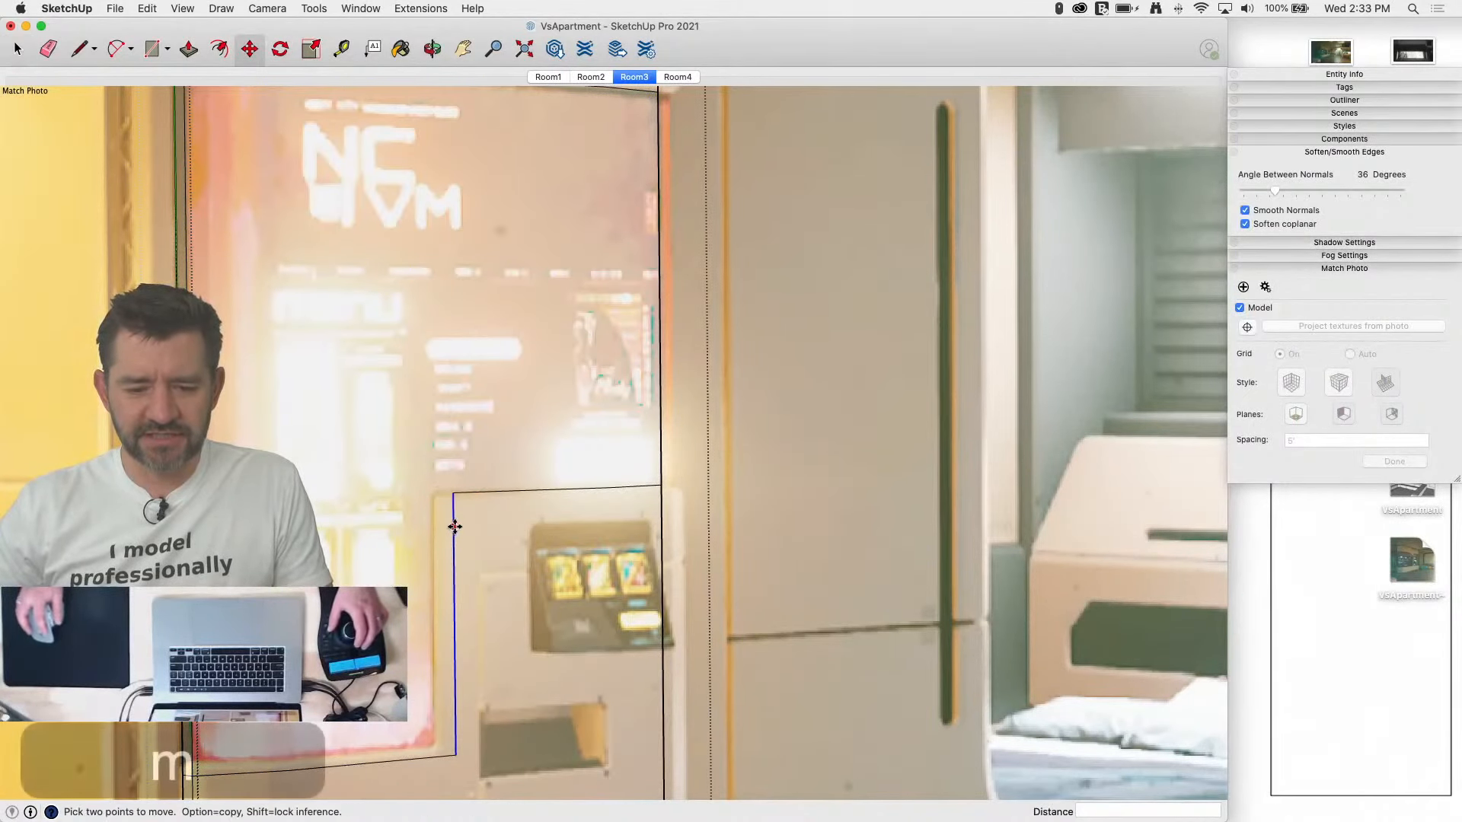
click(454, 526)
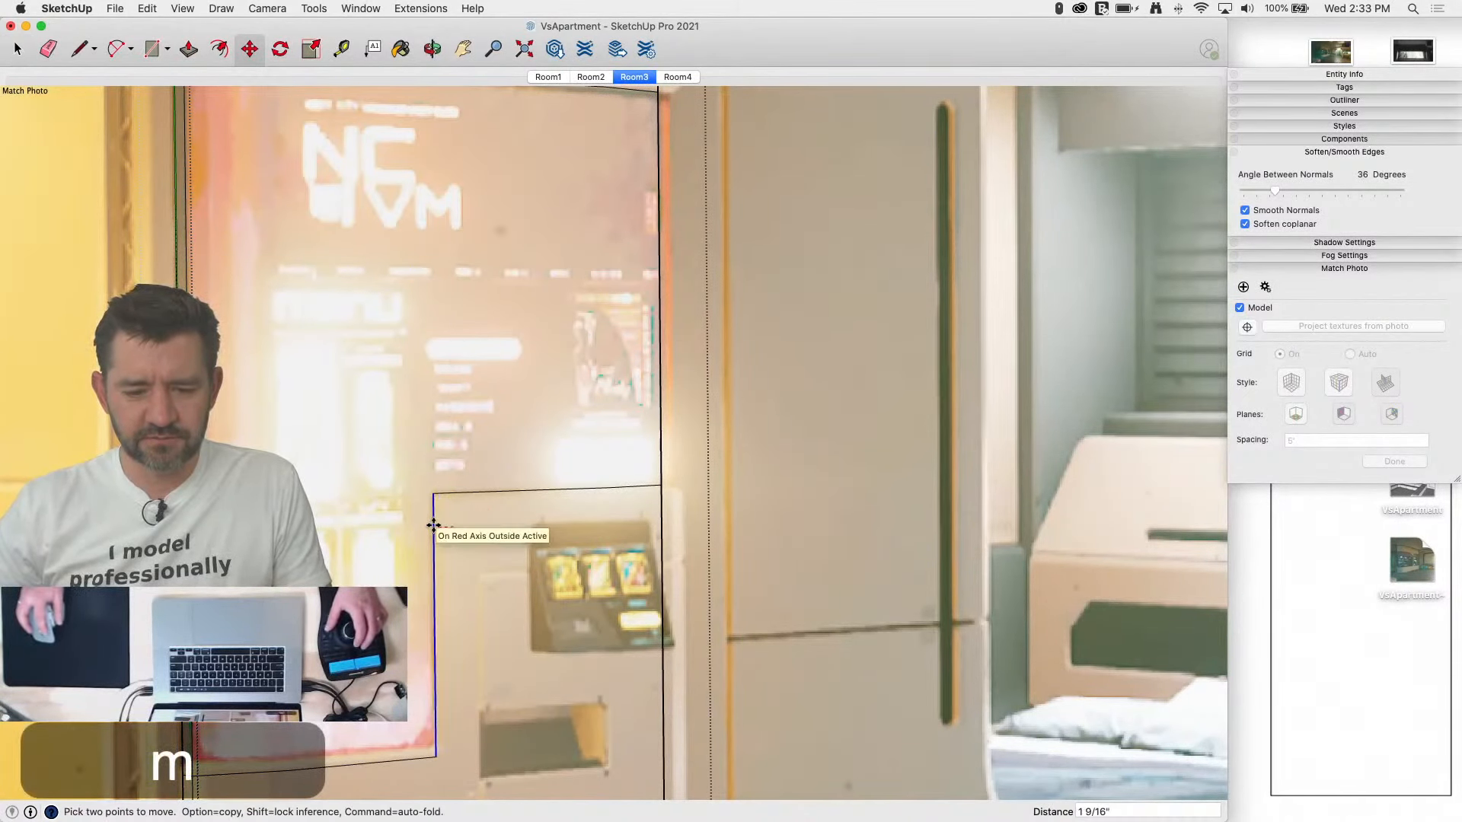
click(433, 525)
key(space)
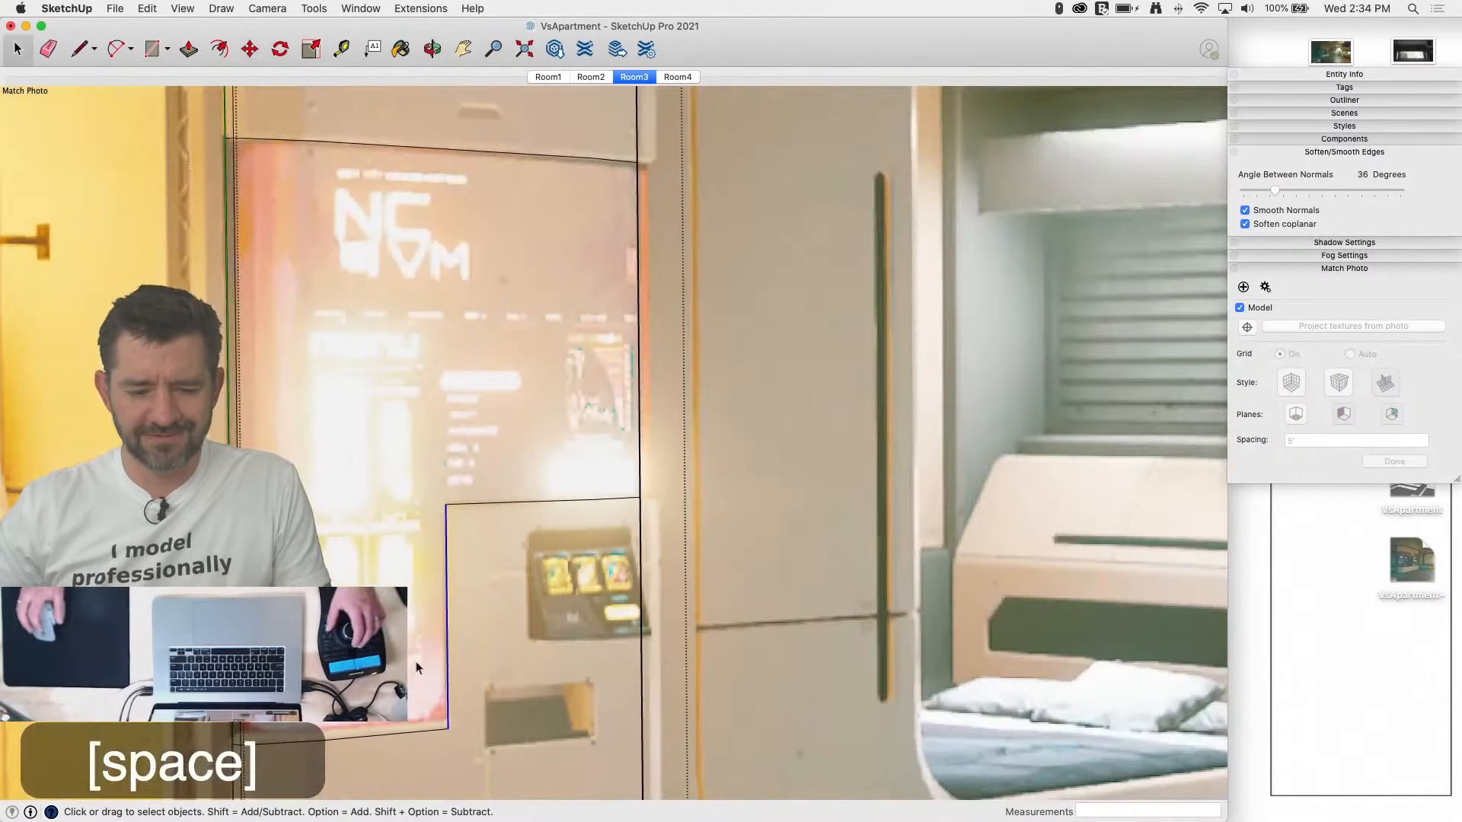
Step: Move the menu screen's bottom edge slightly upward to match the lower border of the screen in the photo
scroll(427, 622, down, 3)
scroll(382, 678, up, 4)
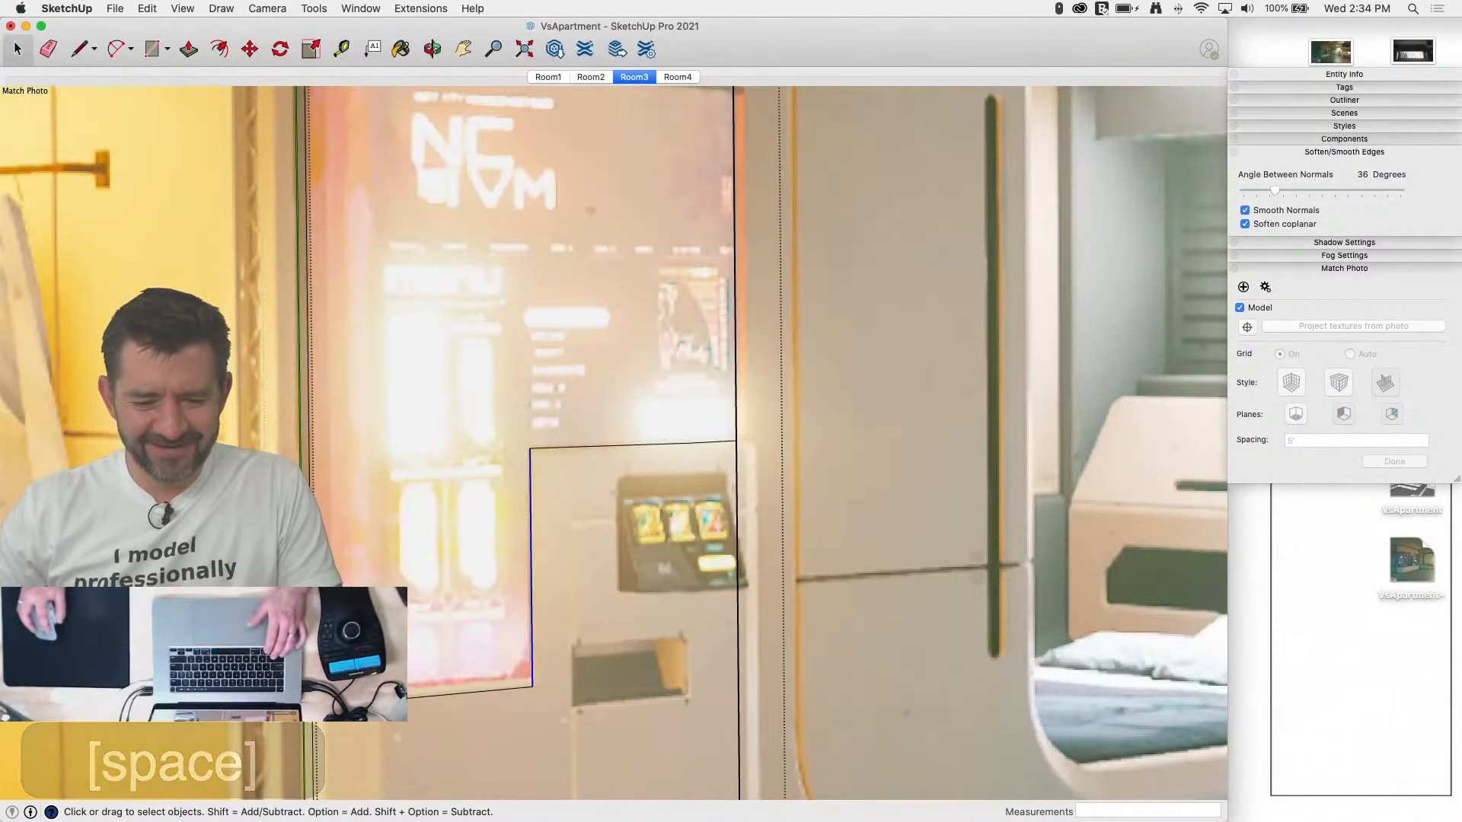
click(383, 677)
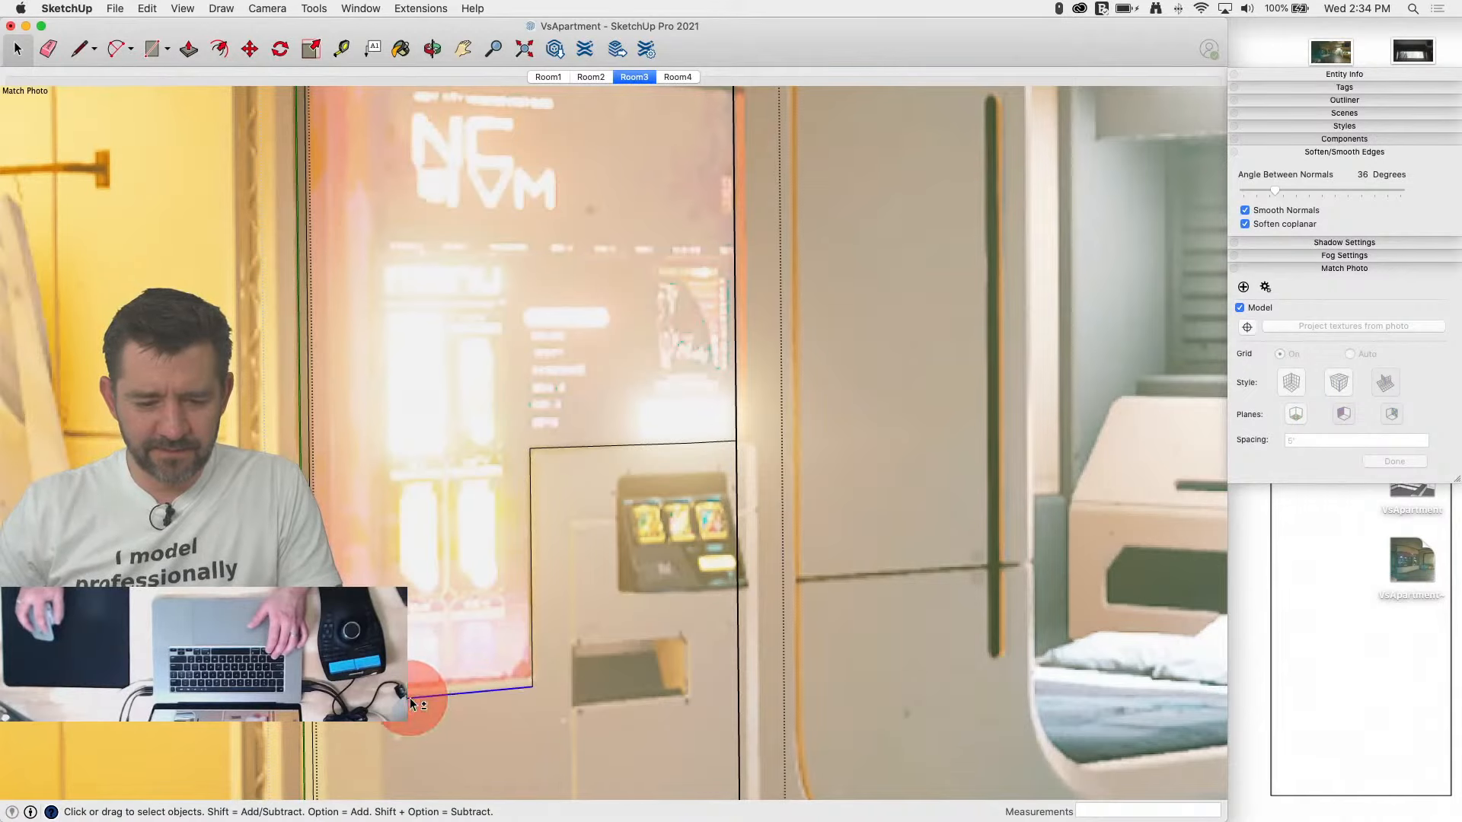
key(m)
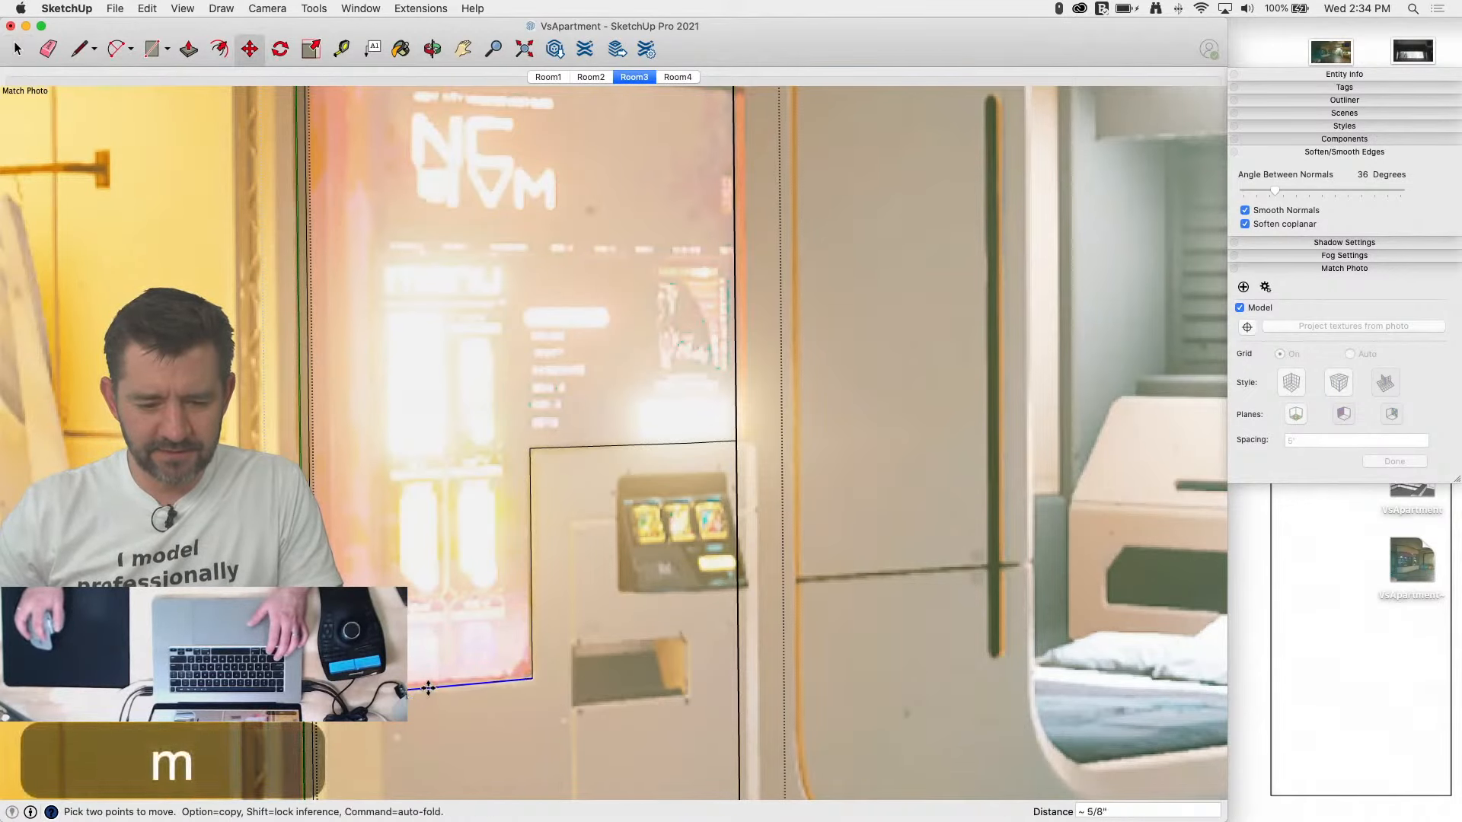
click(431, 681)
key(space)
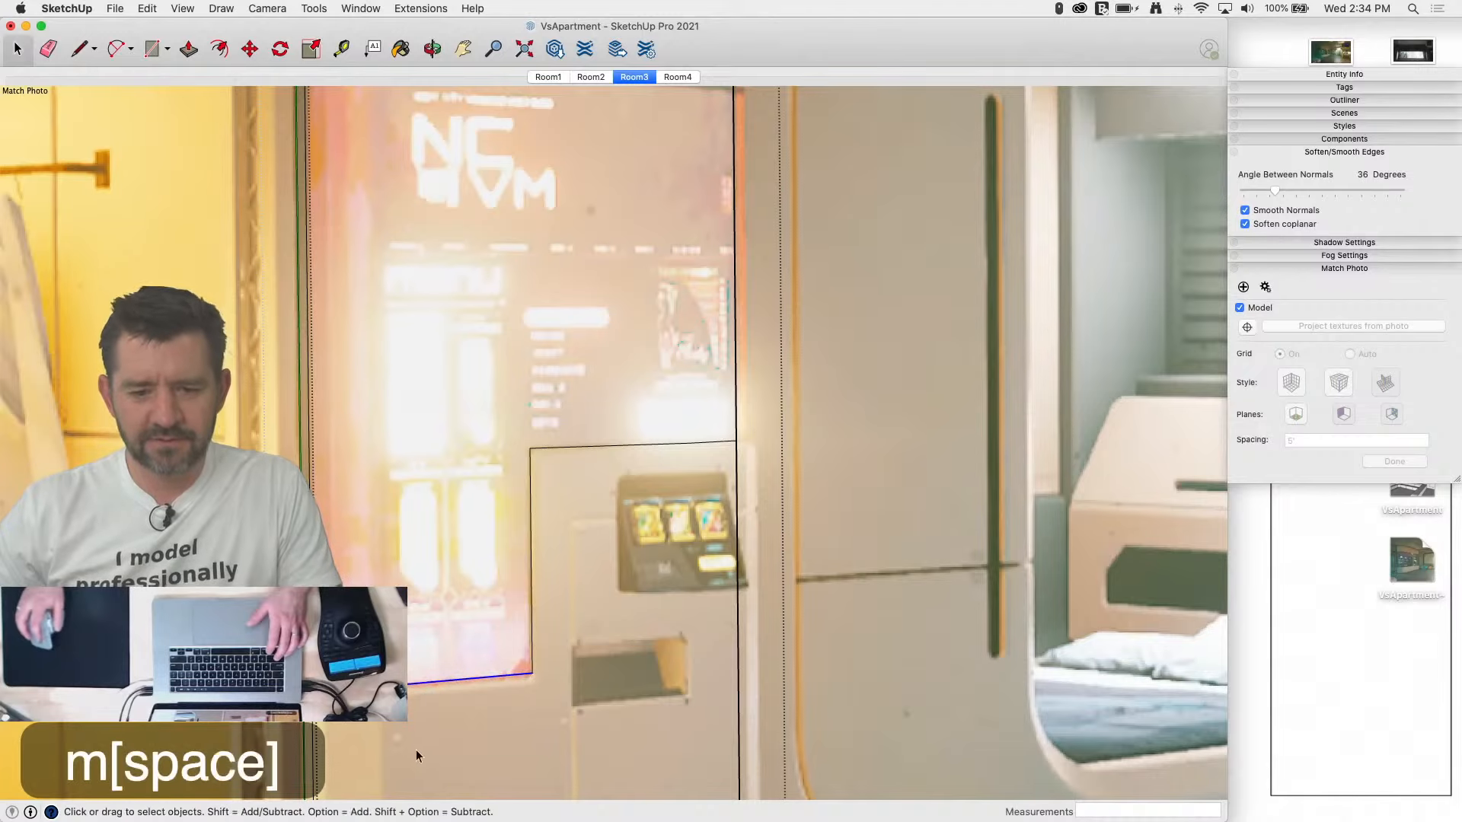
Step: Project the matched photo onto the vending machine's menu screen face and return to the Room3 matched view
right_click(506, 353)
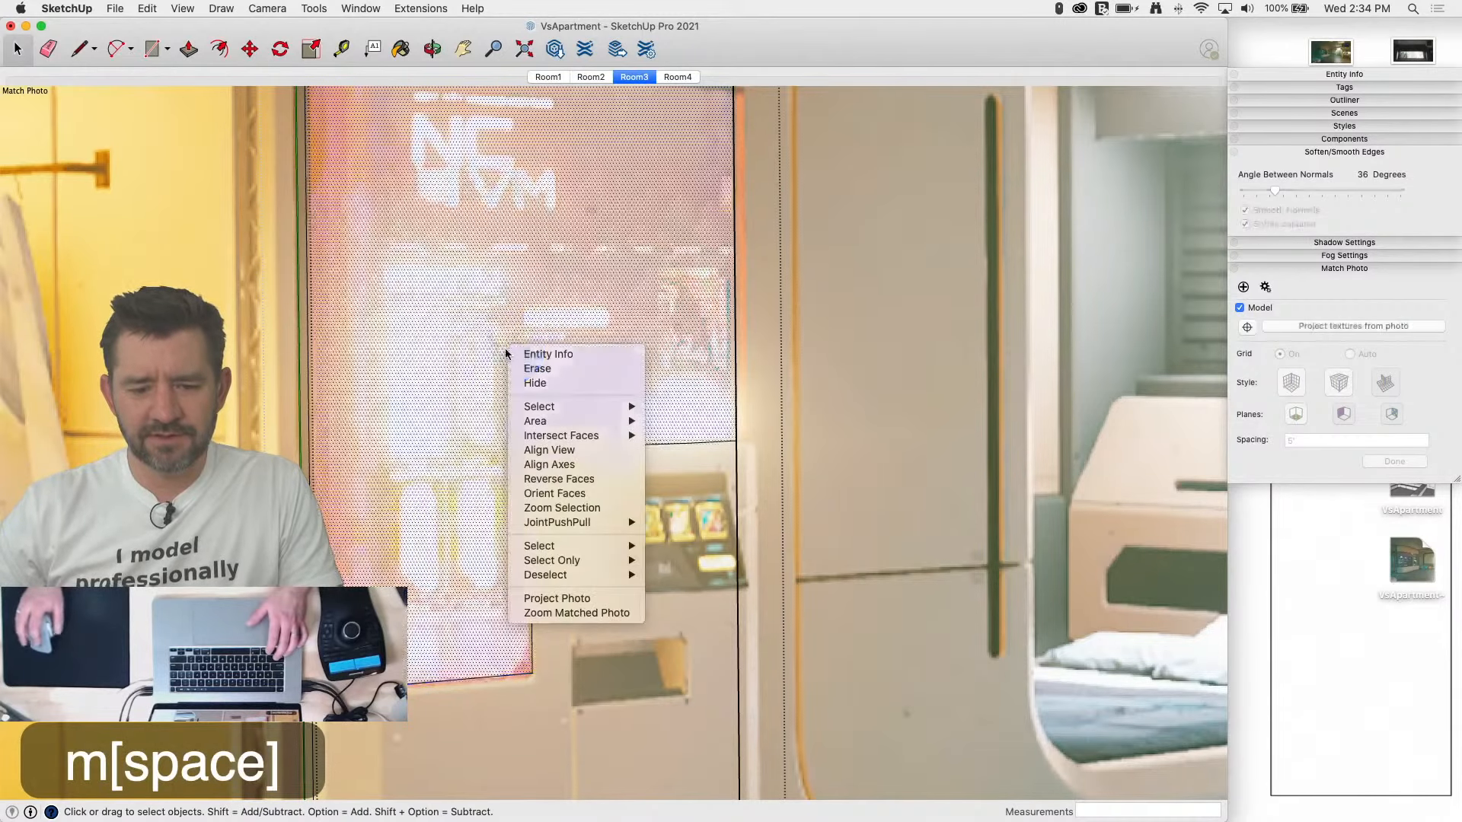
click(567, 599)
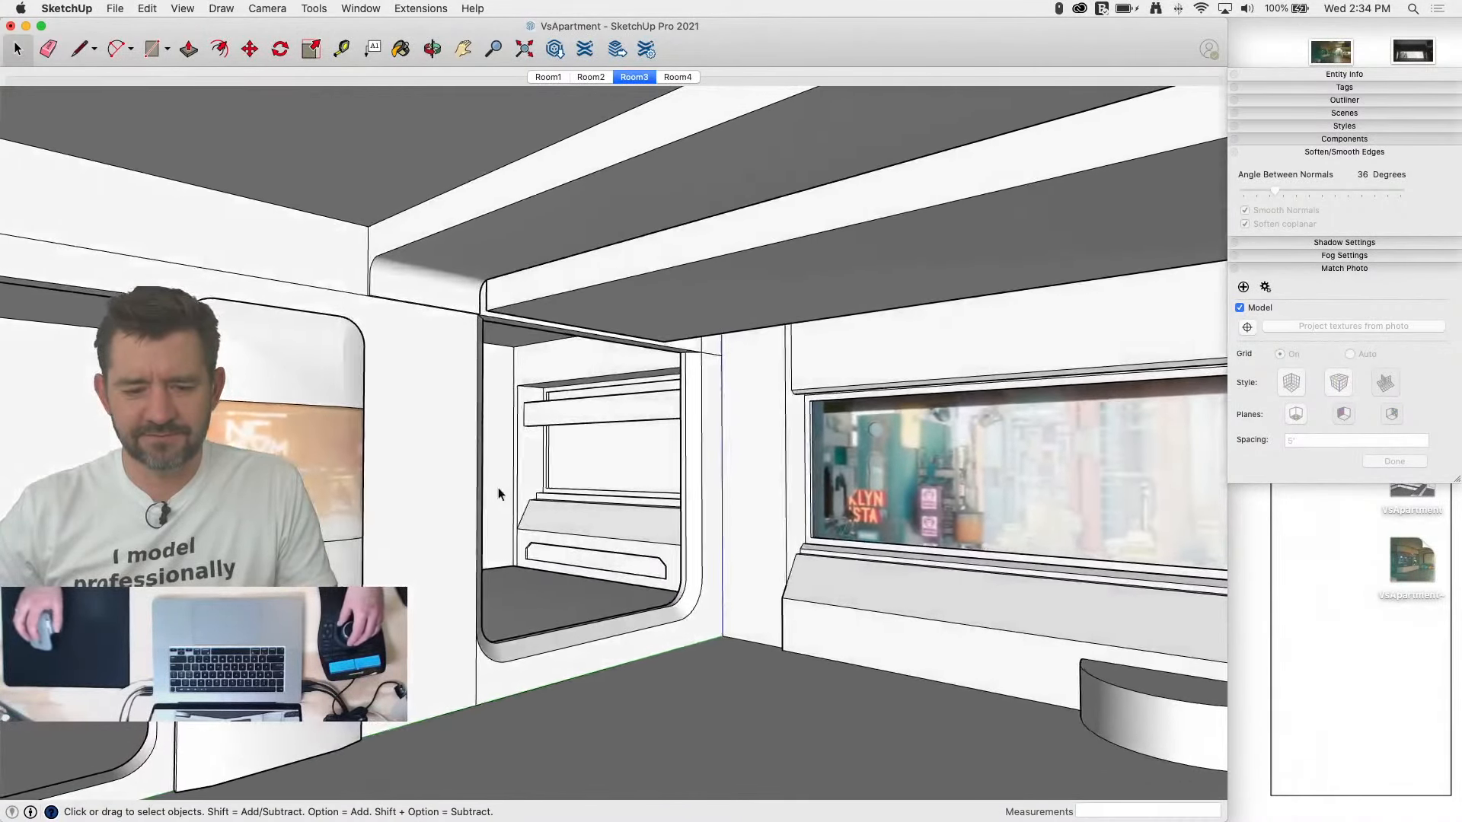
click(638, 80)
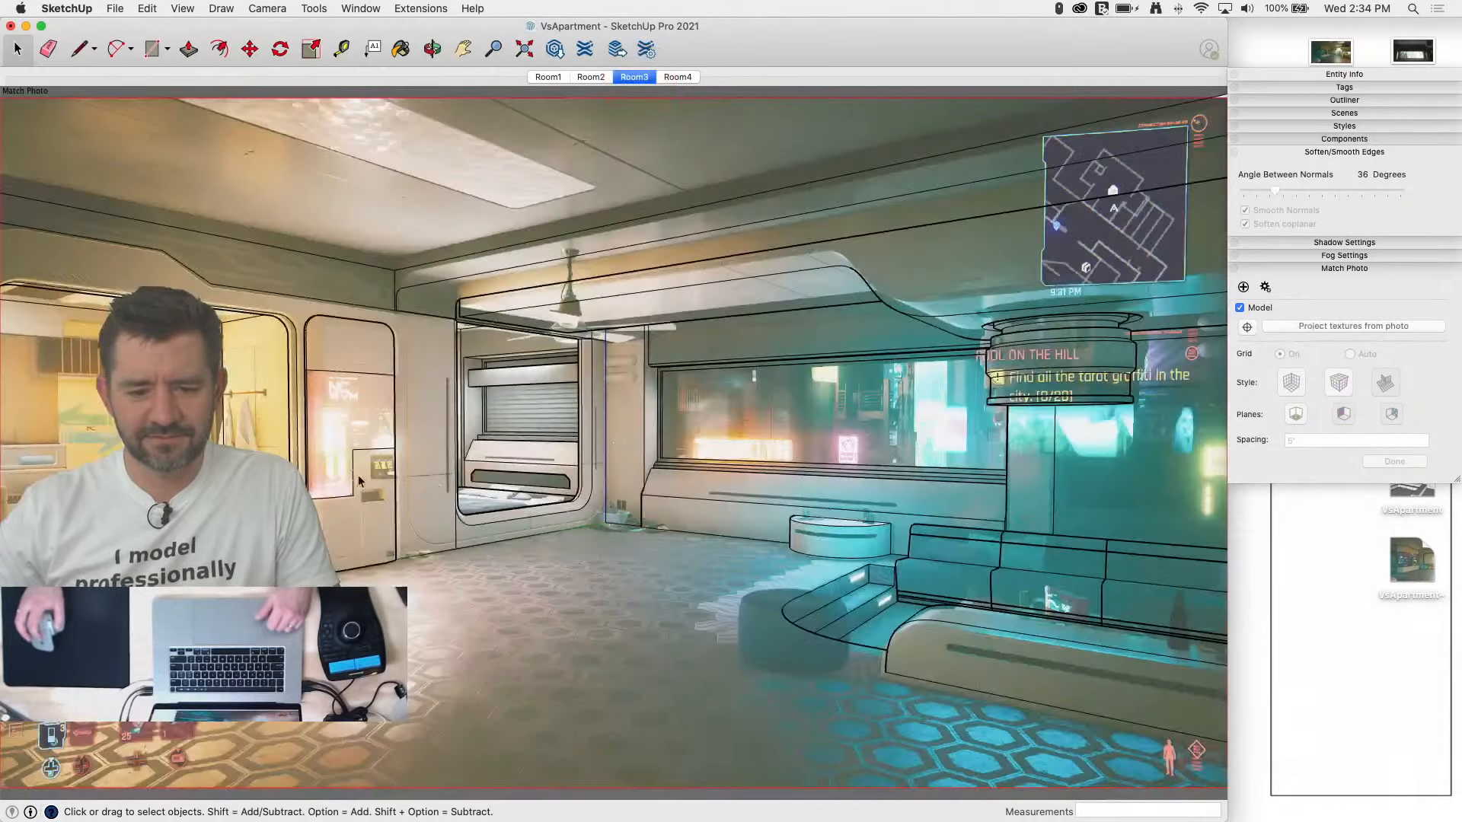
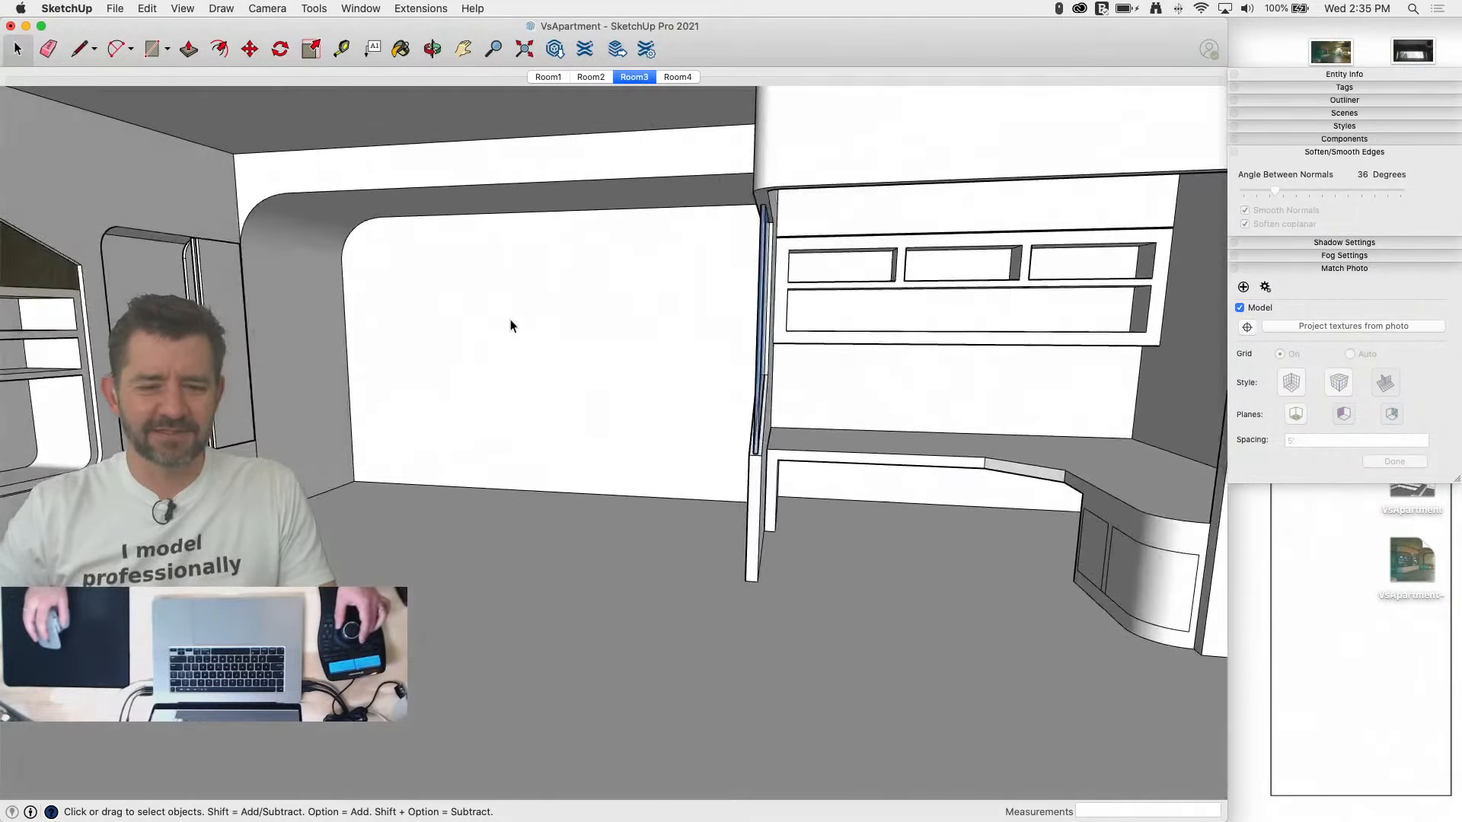
Step: In the Room1 matched photo, draw a door rectangle of about 6' 9 3/4" by 4' 15/16" and recess it 7 3/4"
click(554, 77)
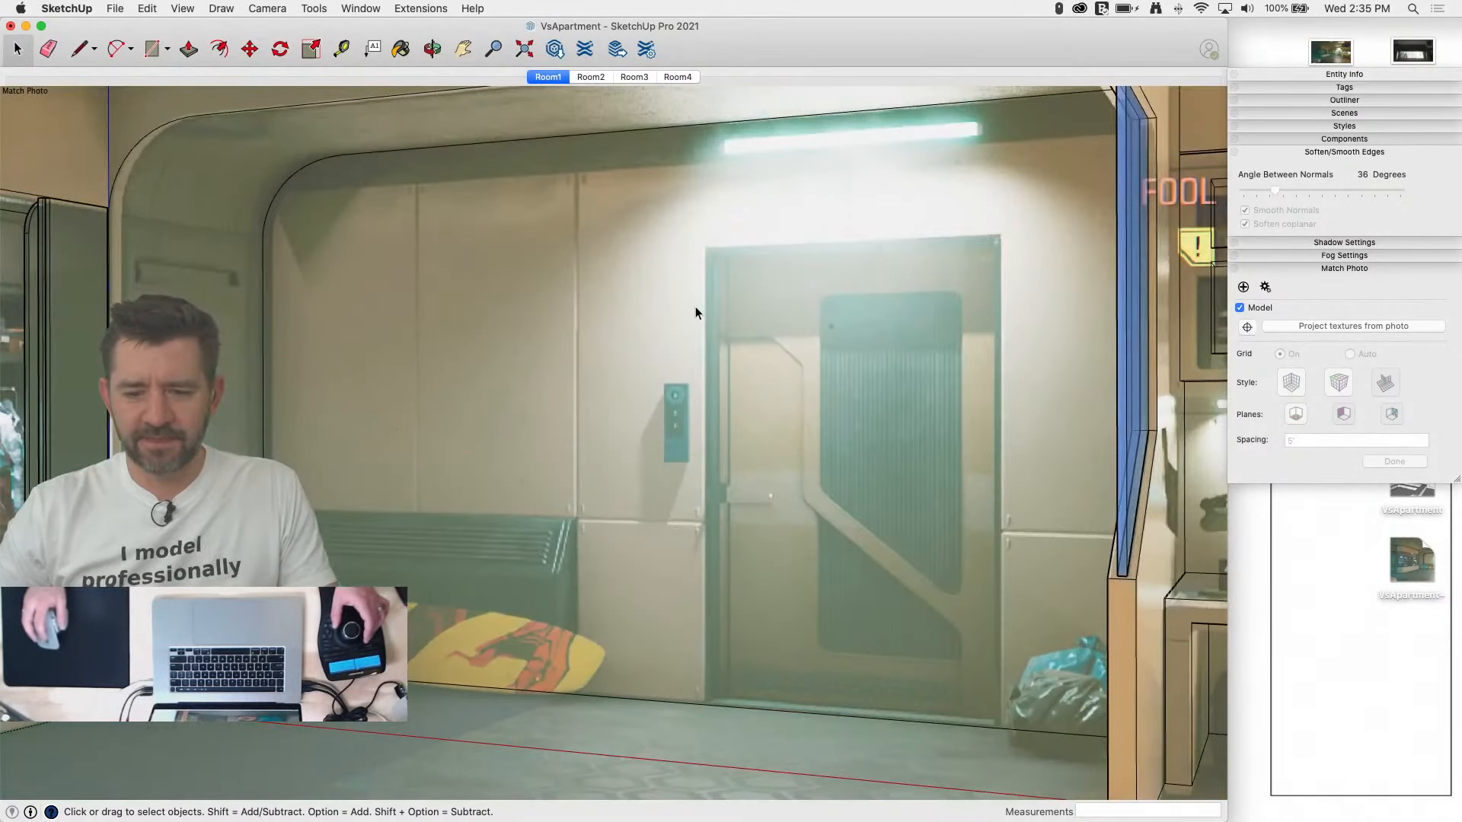
click(703, 247)
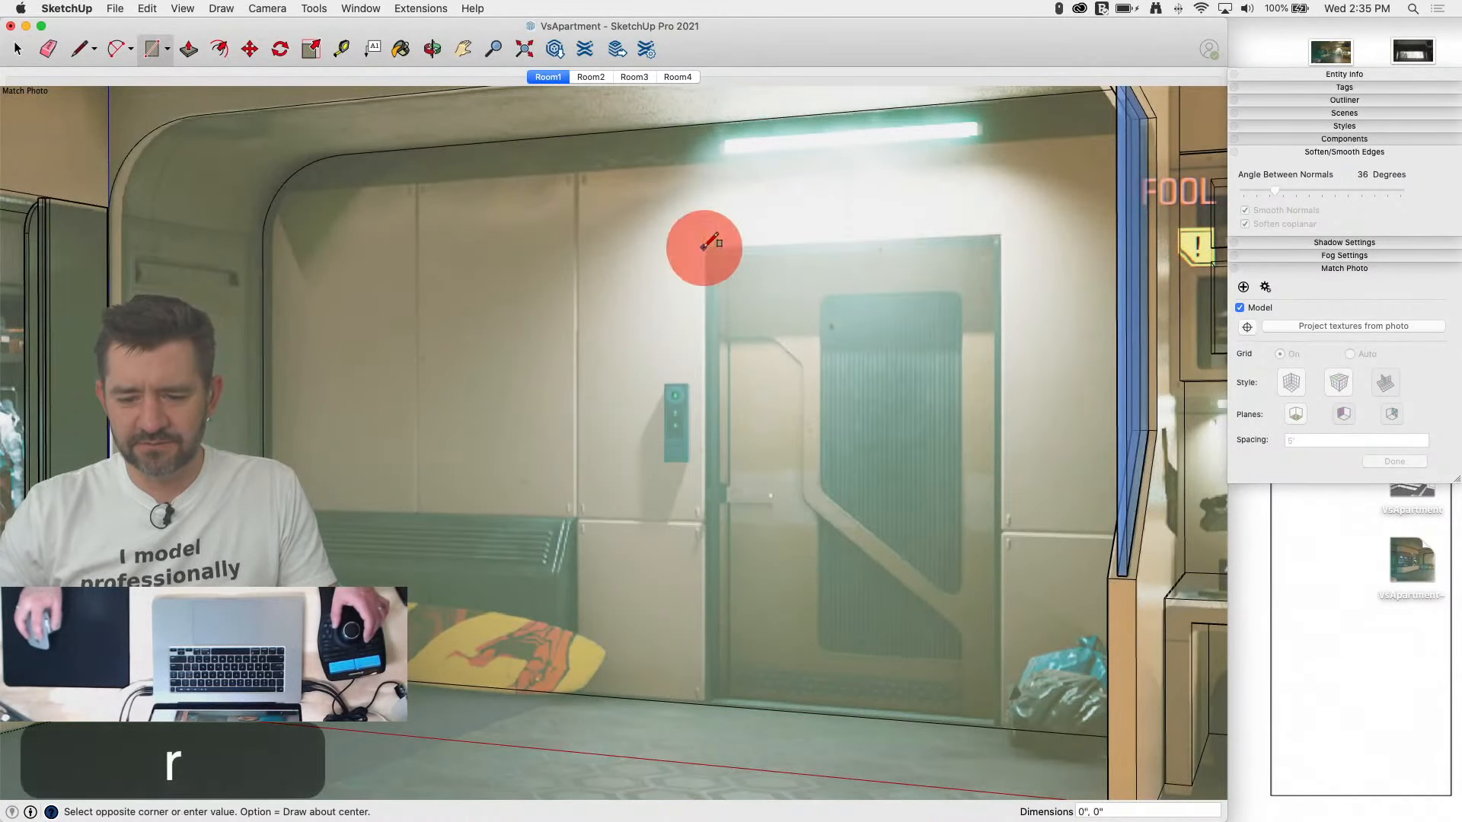
click(1000, 726)
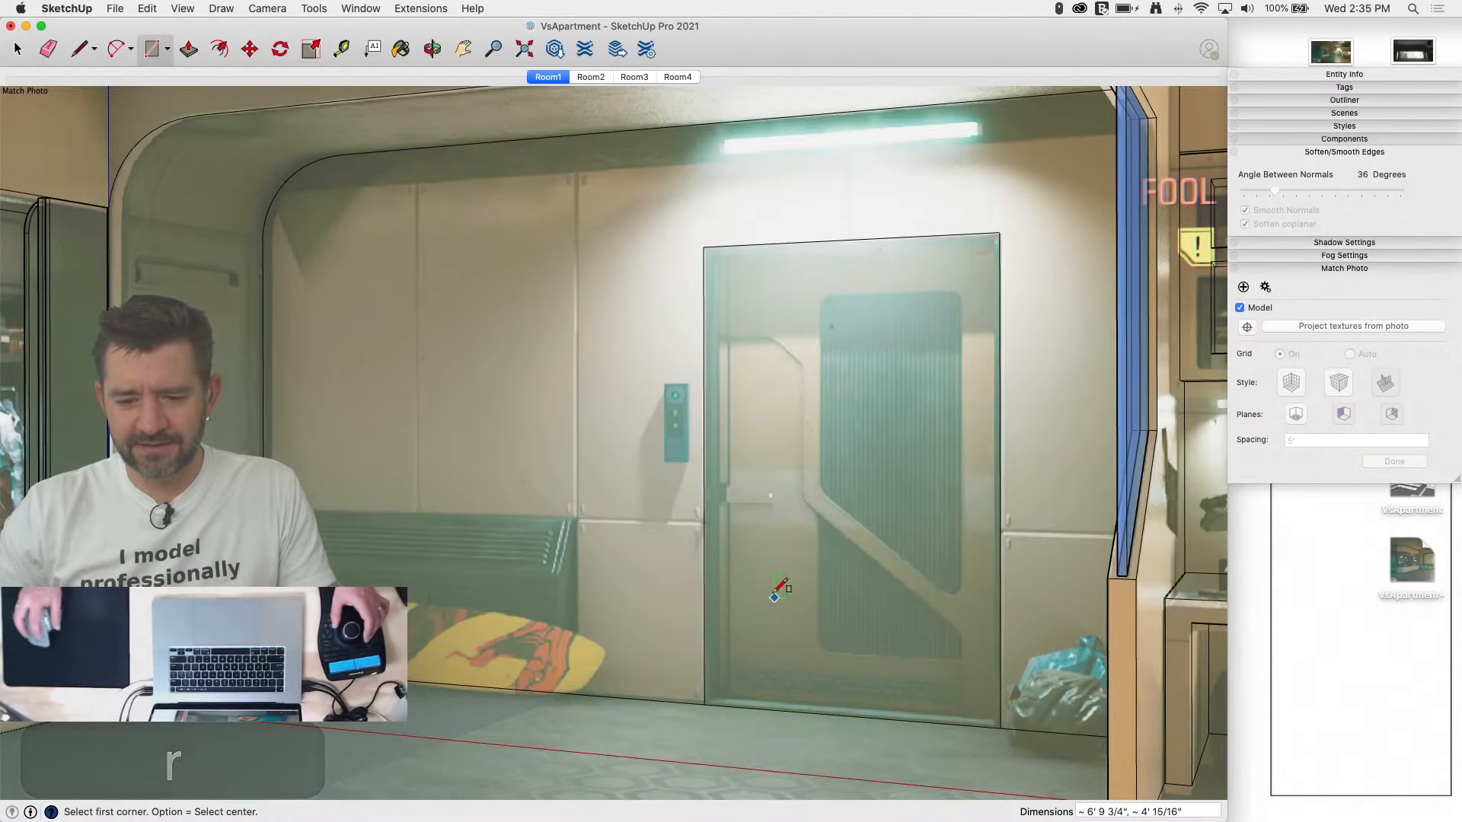
key(p)
drag(787, 642, 800, 641)
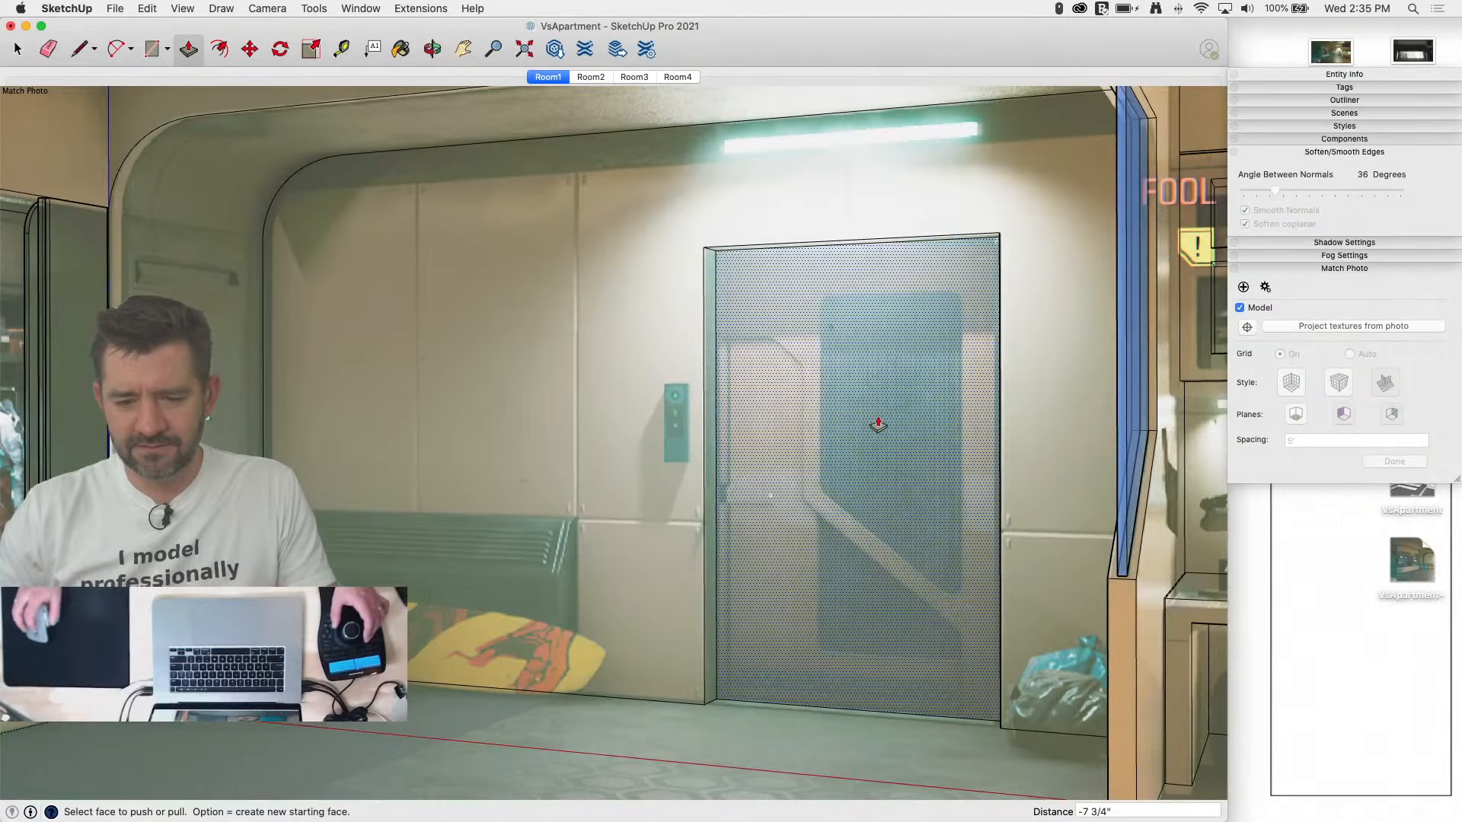
Step: Trace the control panel beside the door with a rectangle of about 1' 2 1/8" by 4 9/16"
scroll(651, 401, up, 8)
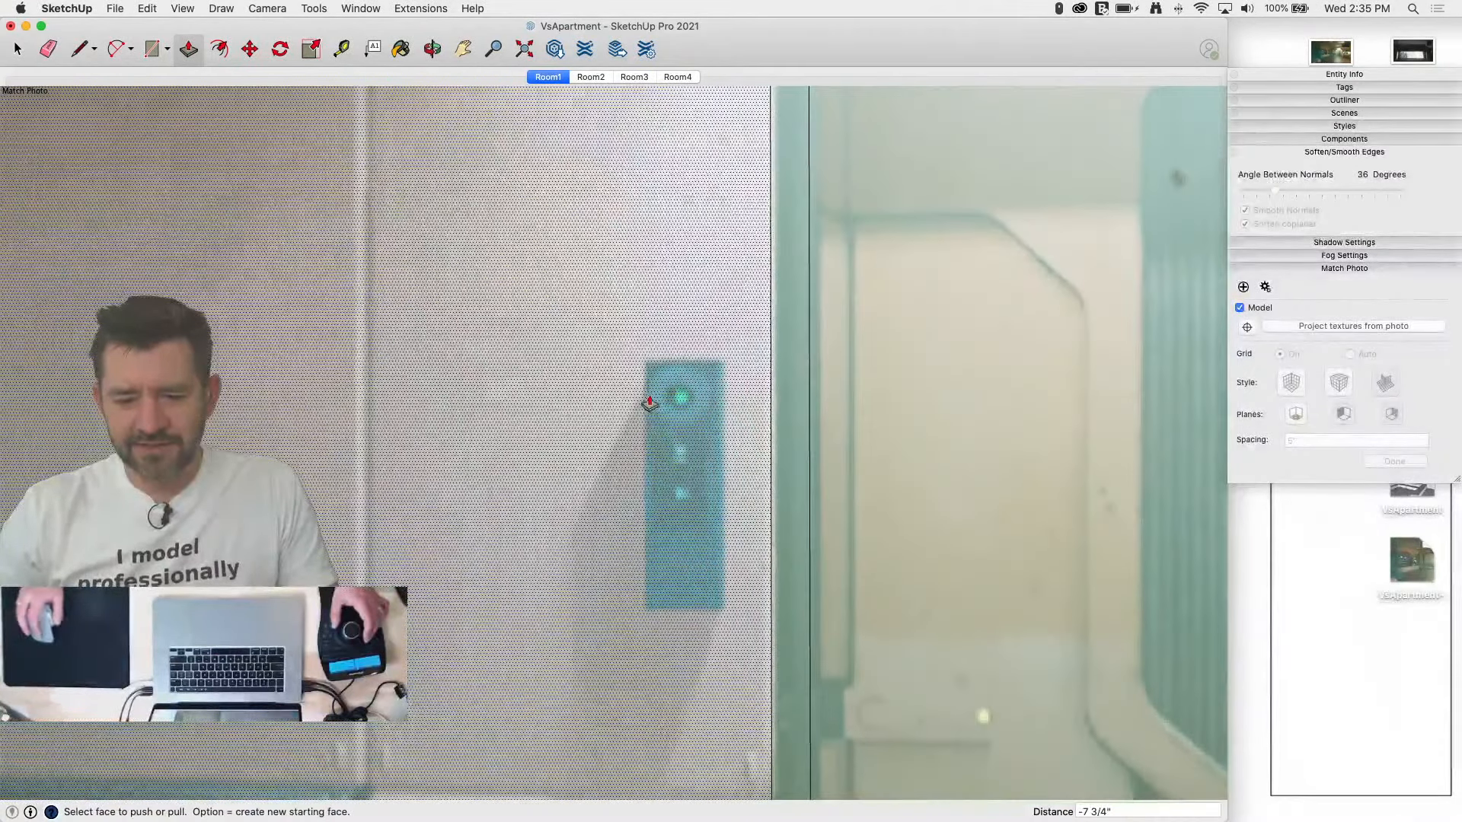
scroll(649, 402, up, 2)
key(r)
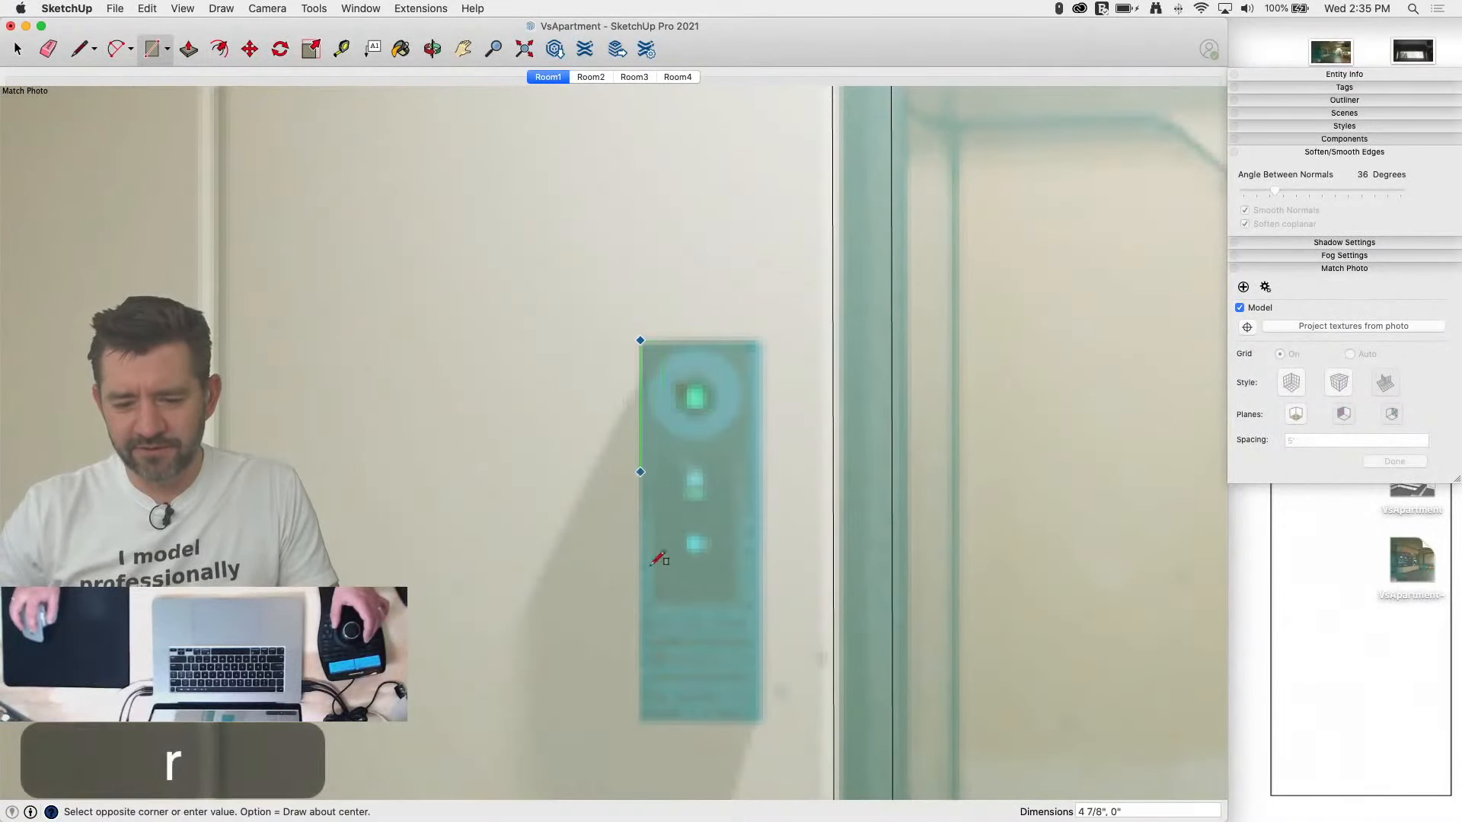
click(763, 720)
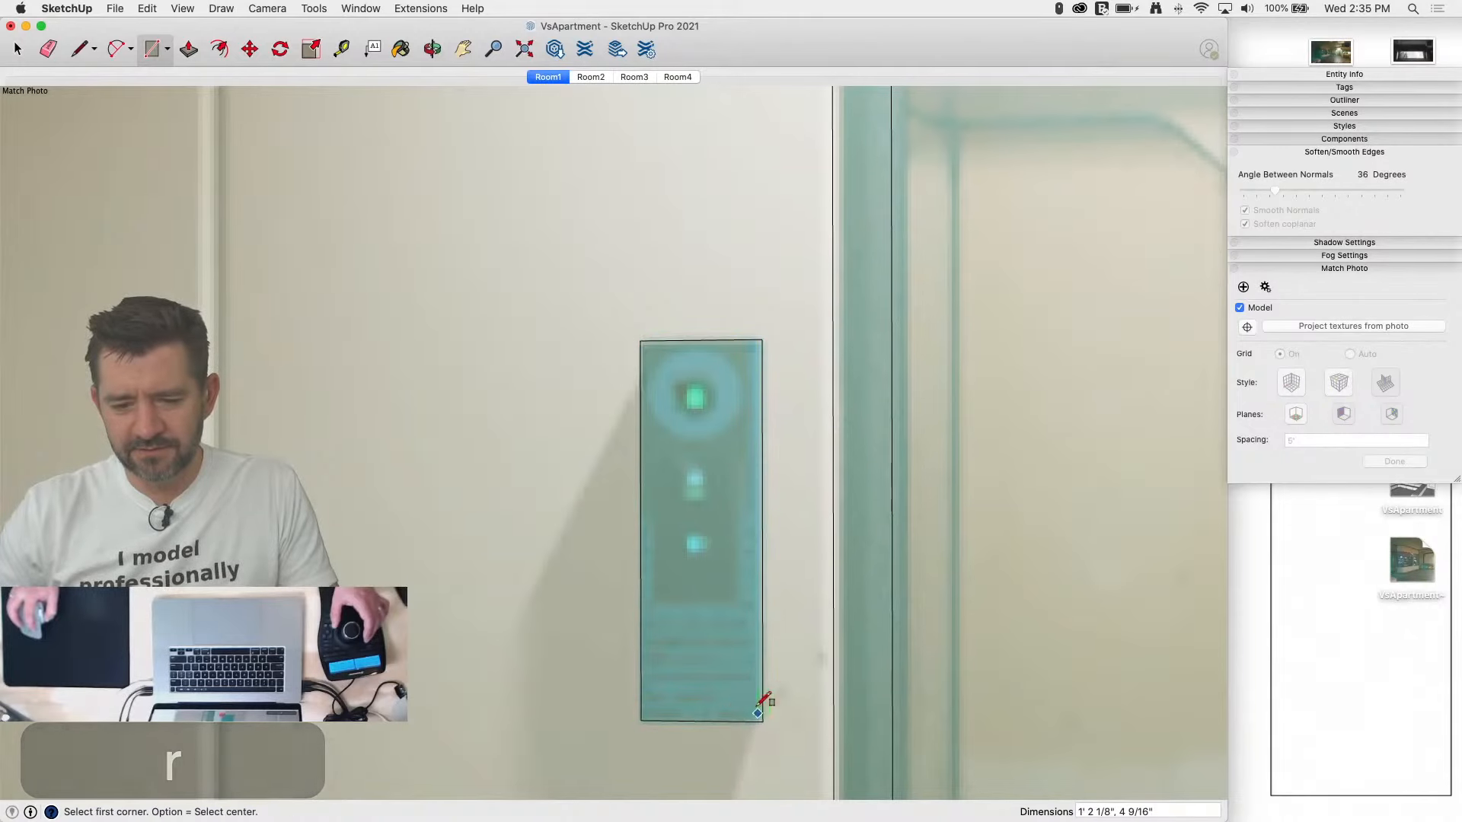
key(p)
drag(708, 565, 708, 568)
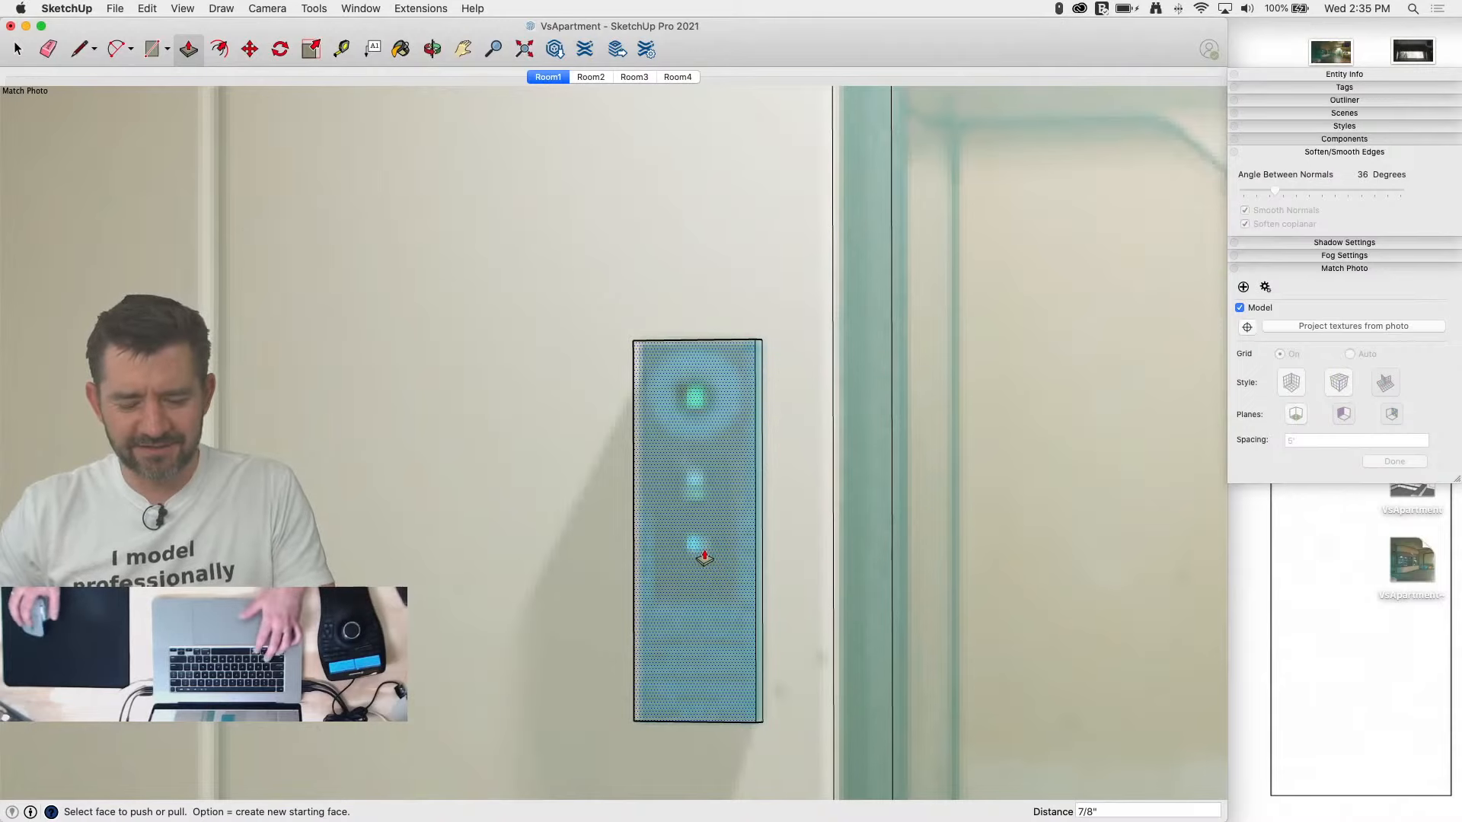
key(super+z)
Step: Project the matched photo onto the control panel face and pull the panel out 7/8" from the wall
right_click(687, 516)
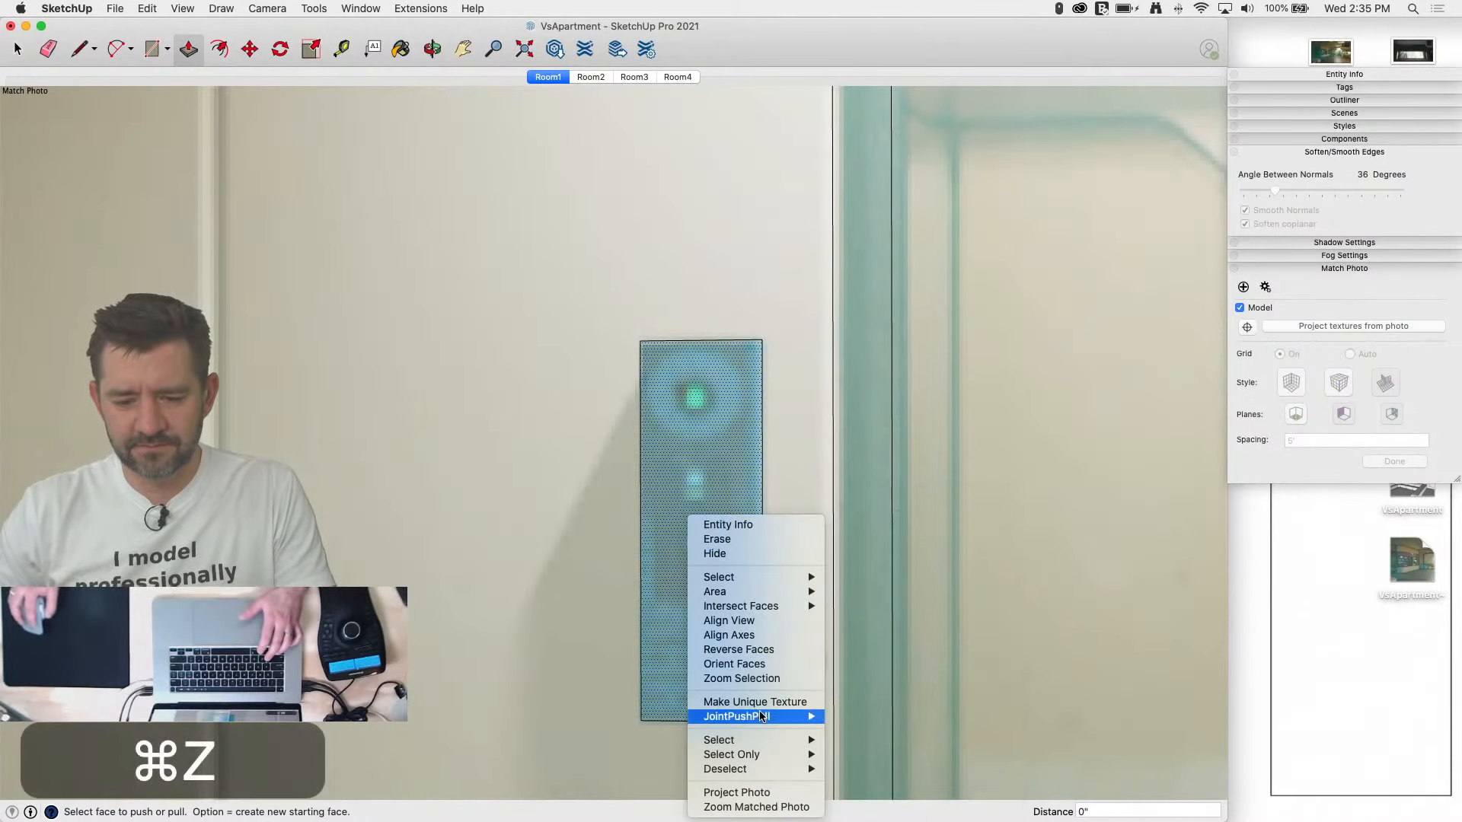
click(750, 792)
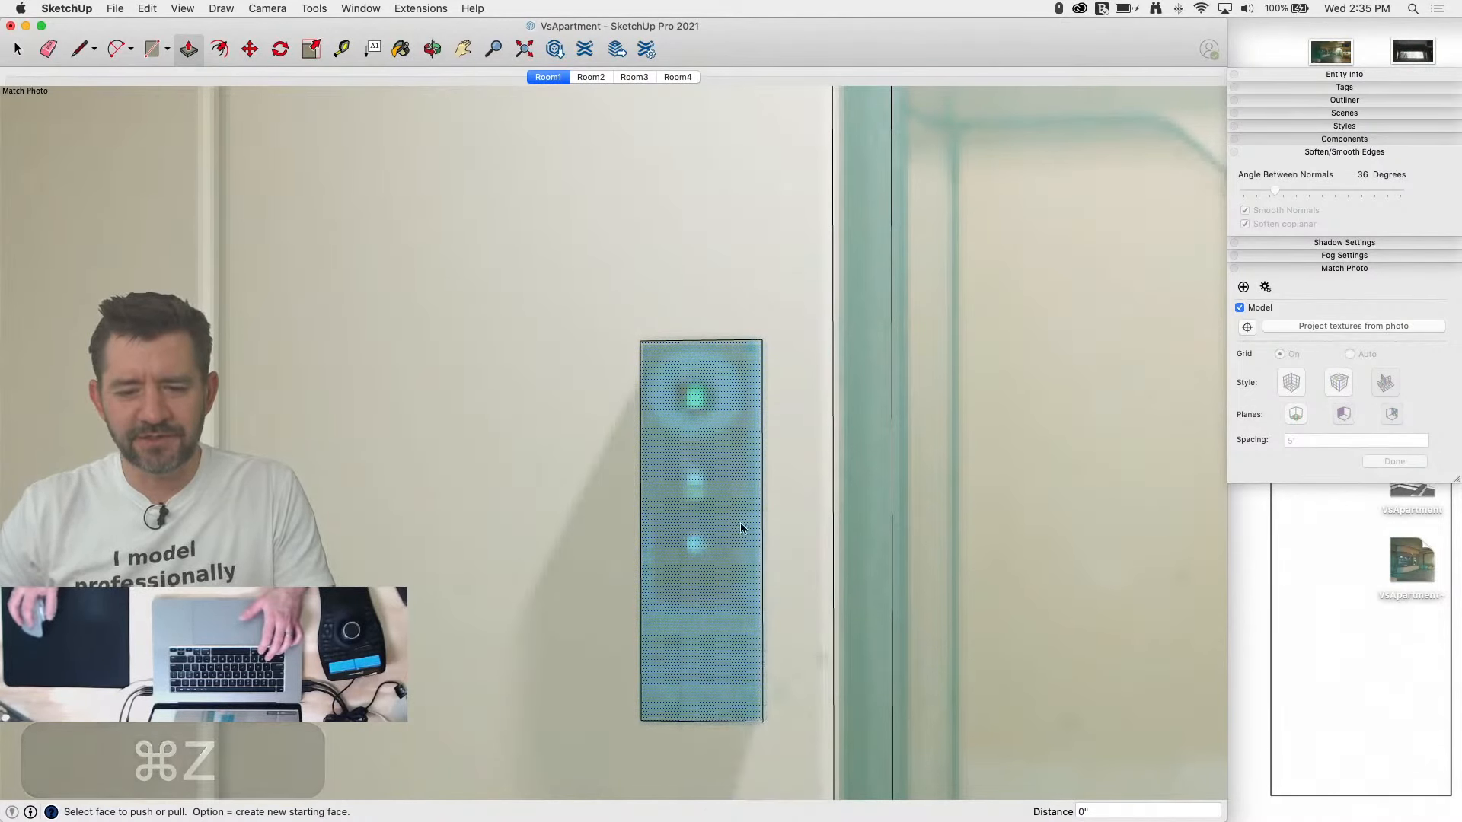
key(p)
click(721, 510)
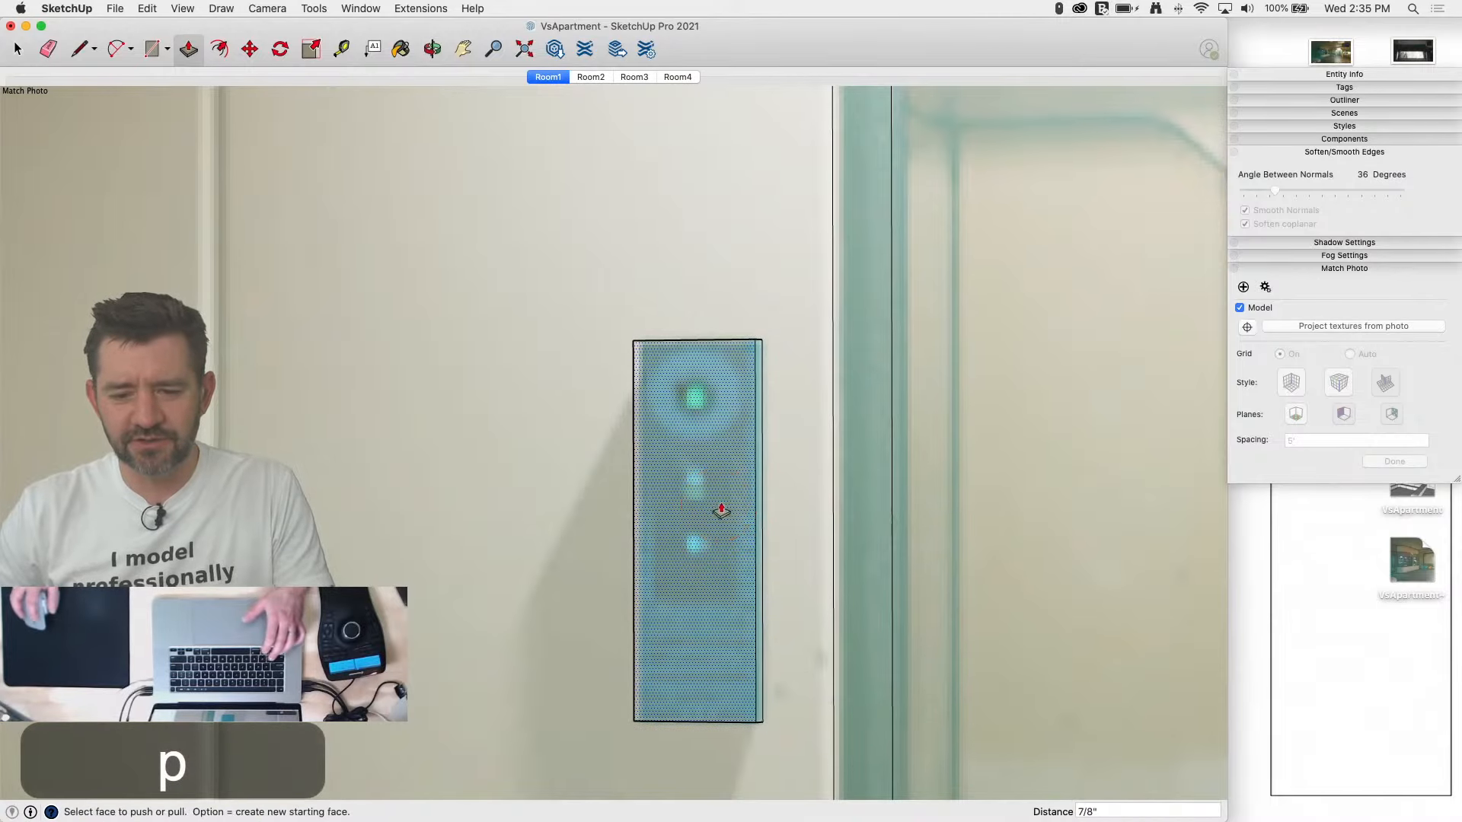
key(space)
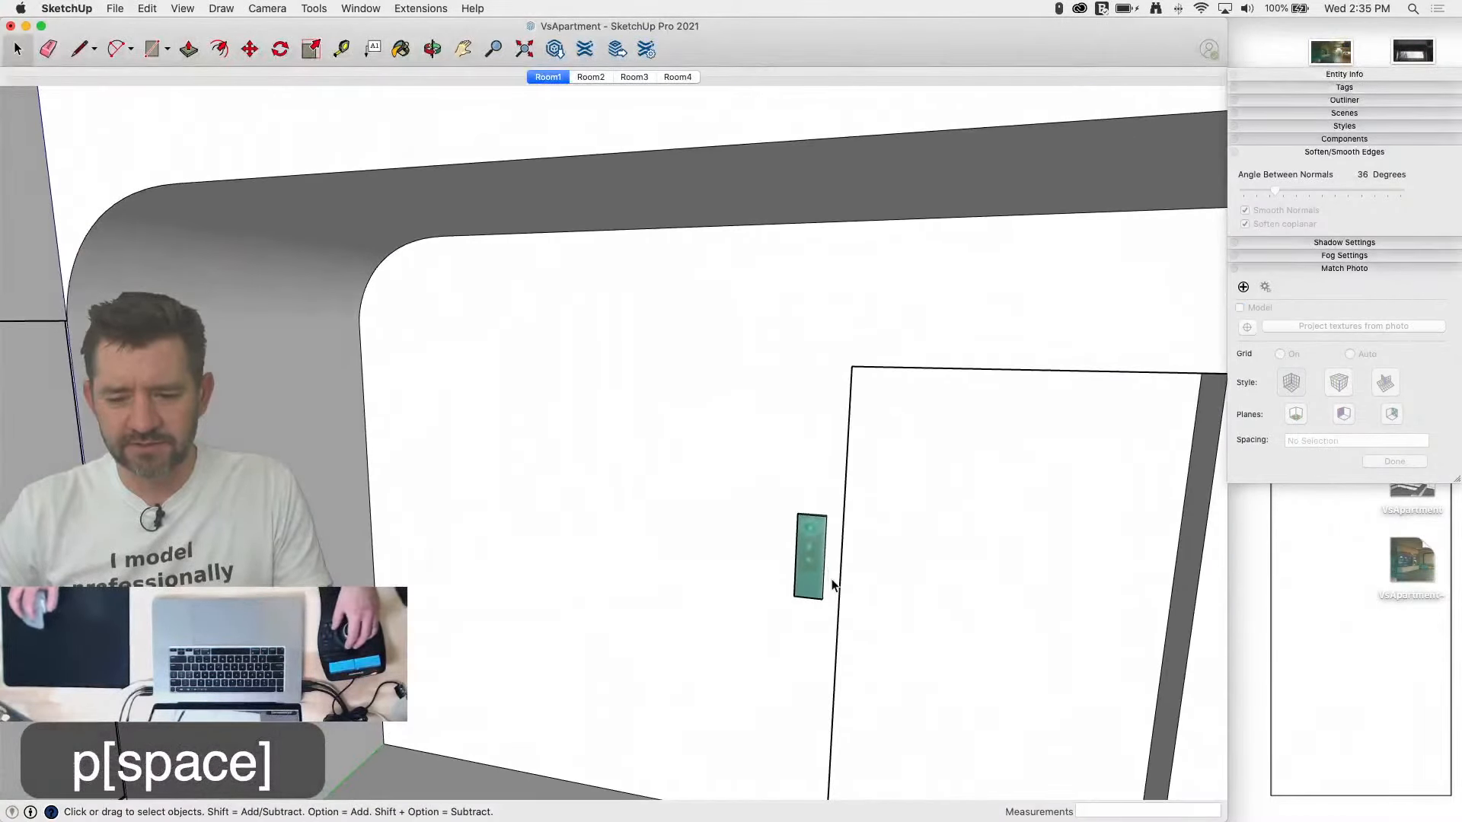
Step: Return to the Room1 matched view and project the photo onto the recessed door face without trimming partially visible faces
right_click(754, 410)
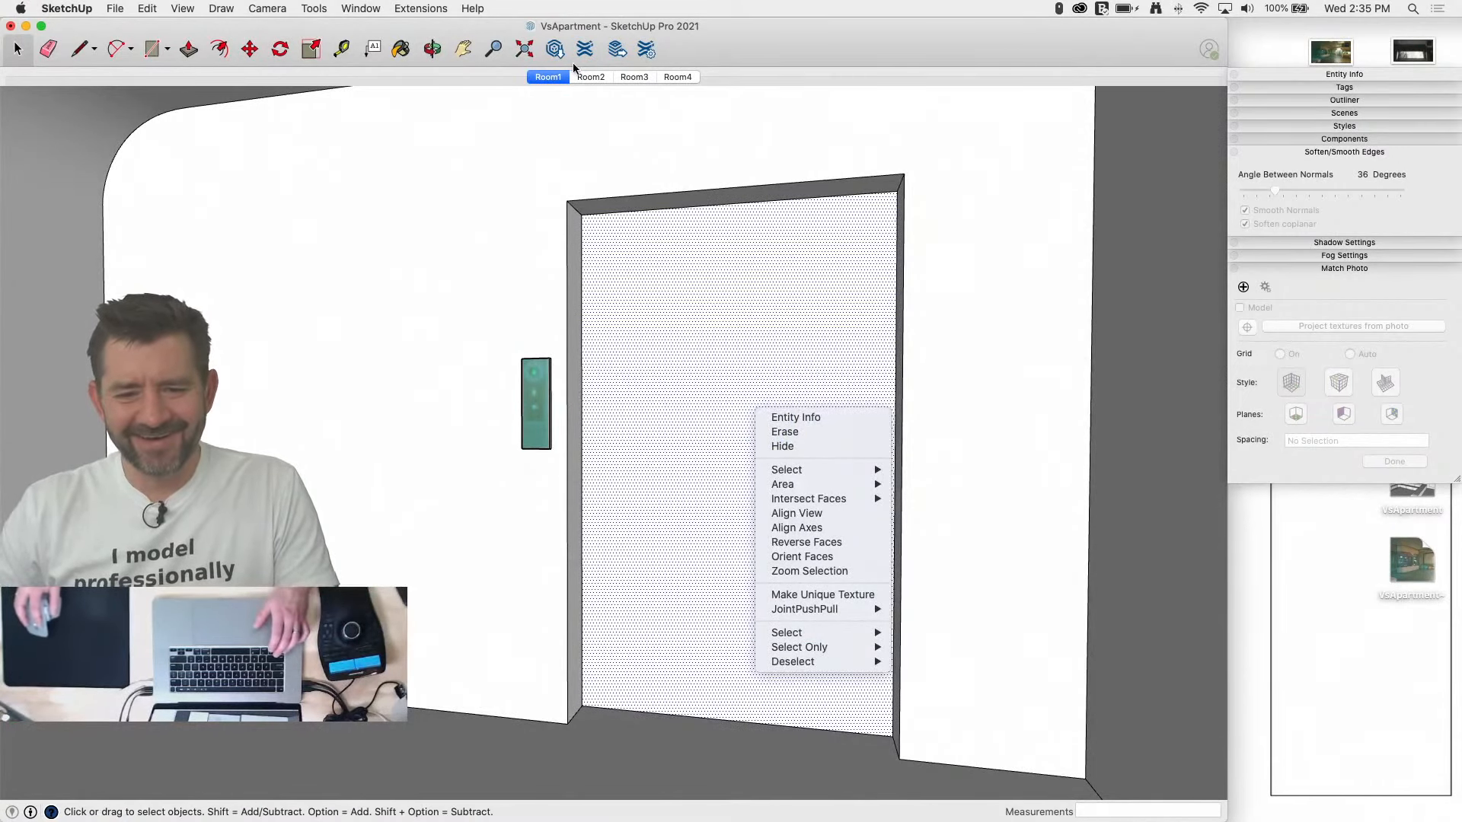
click(554, 78)
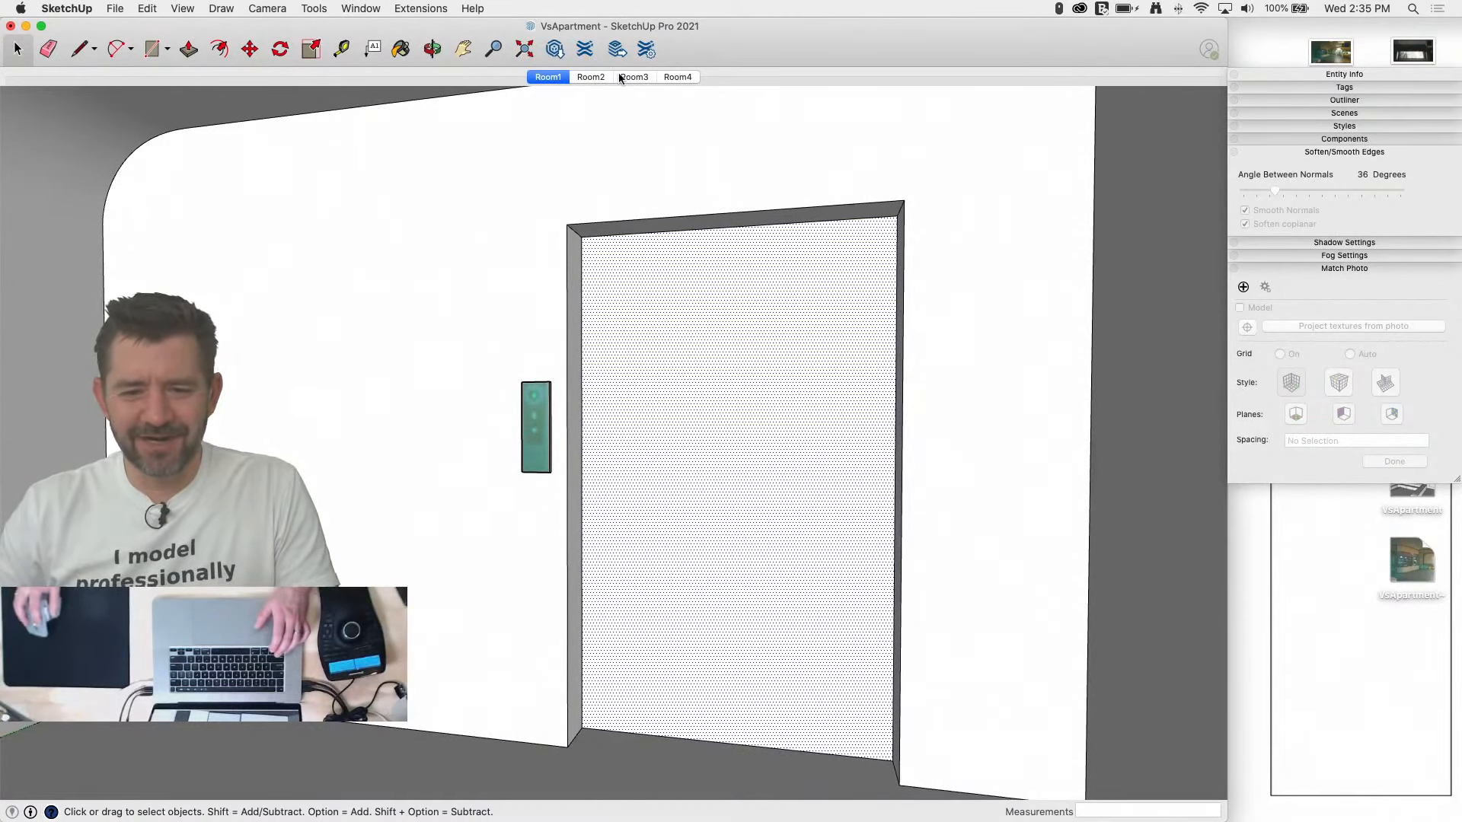
click(580, 78)
click(547, 78)
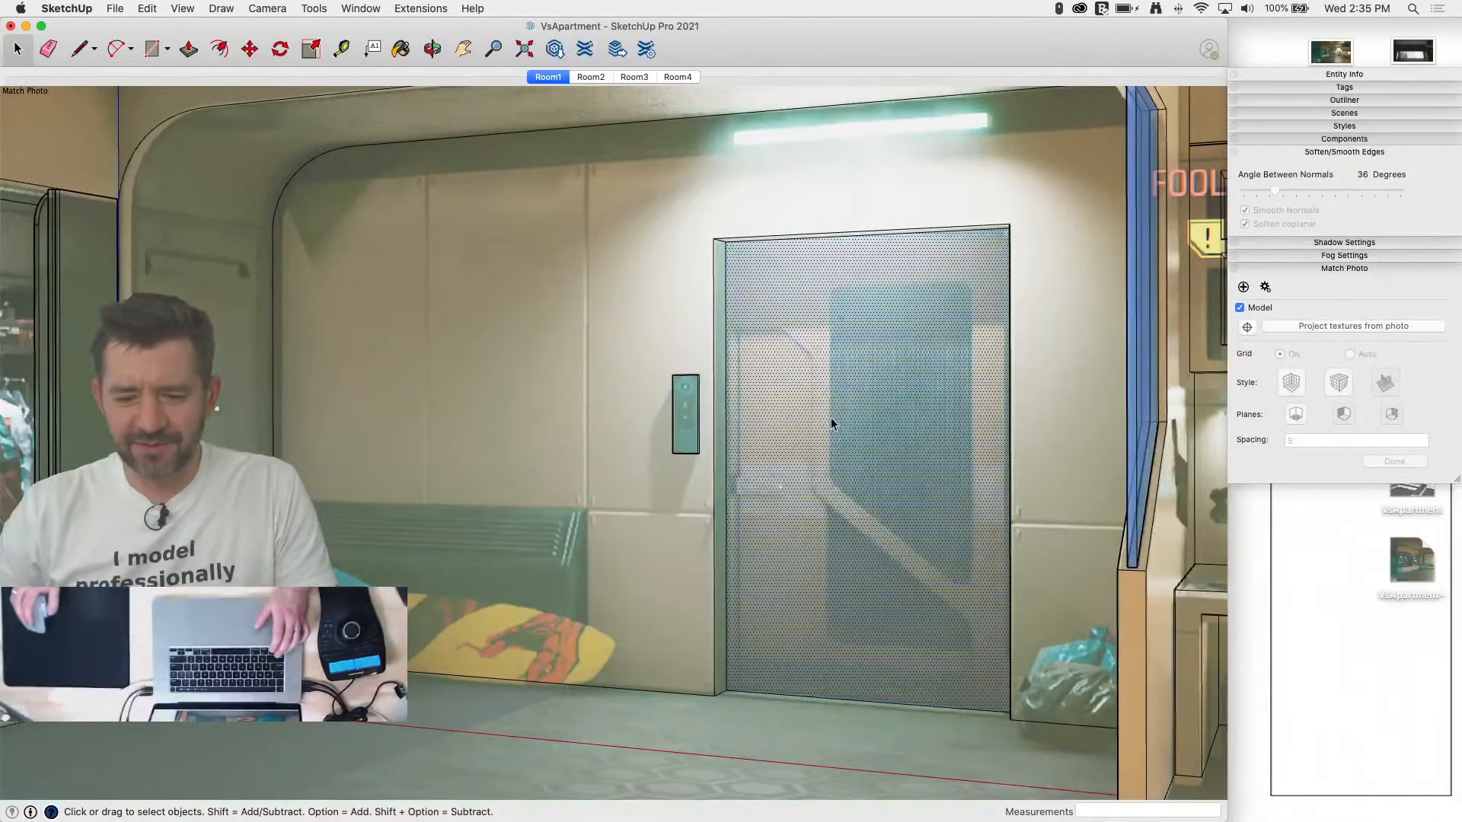
right_click(831, 423)
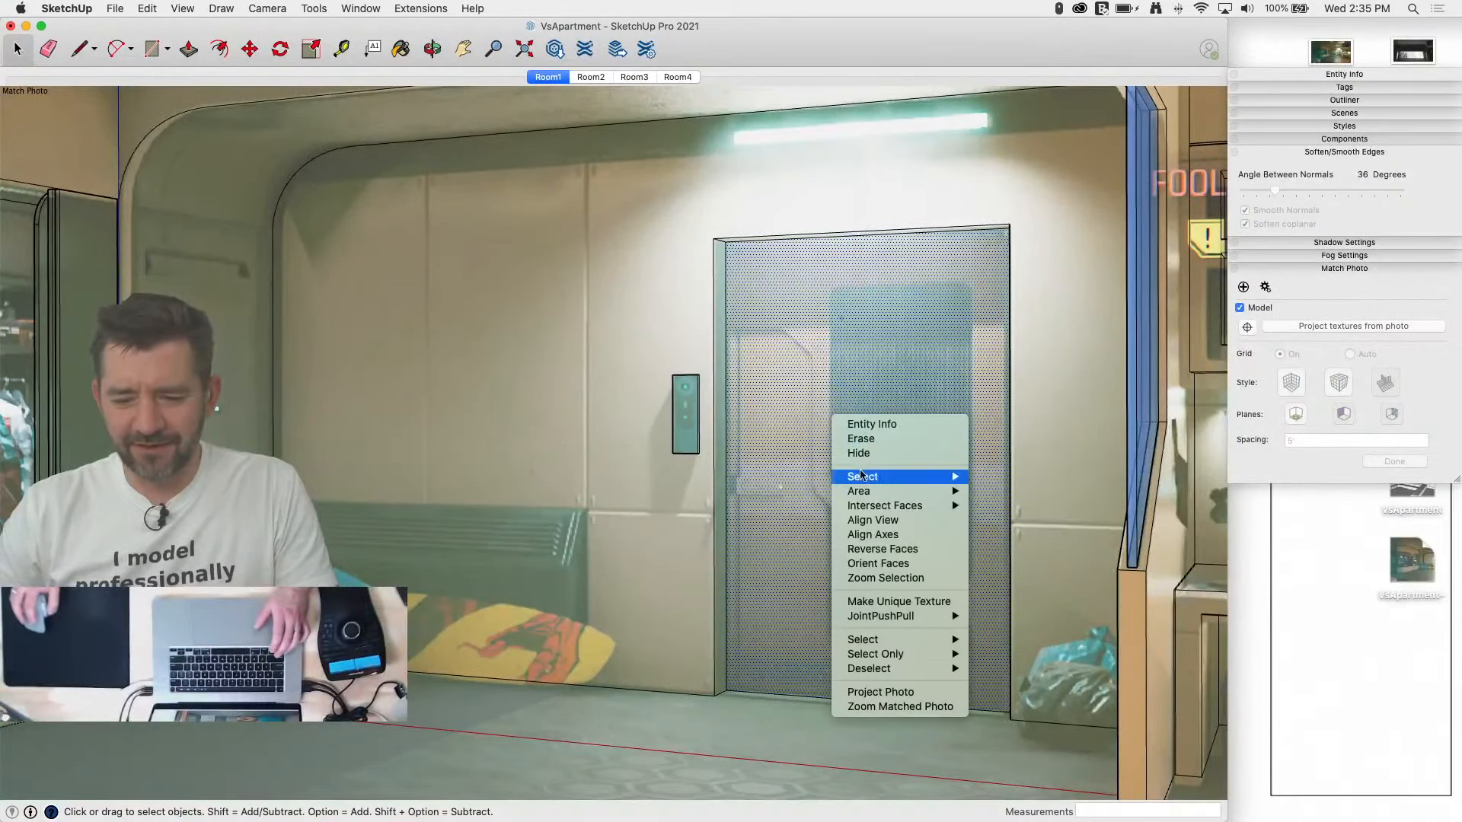
click(904, 693)
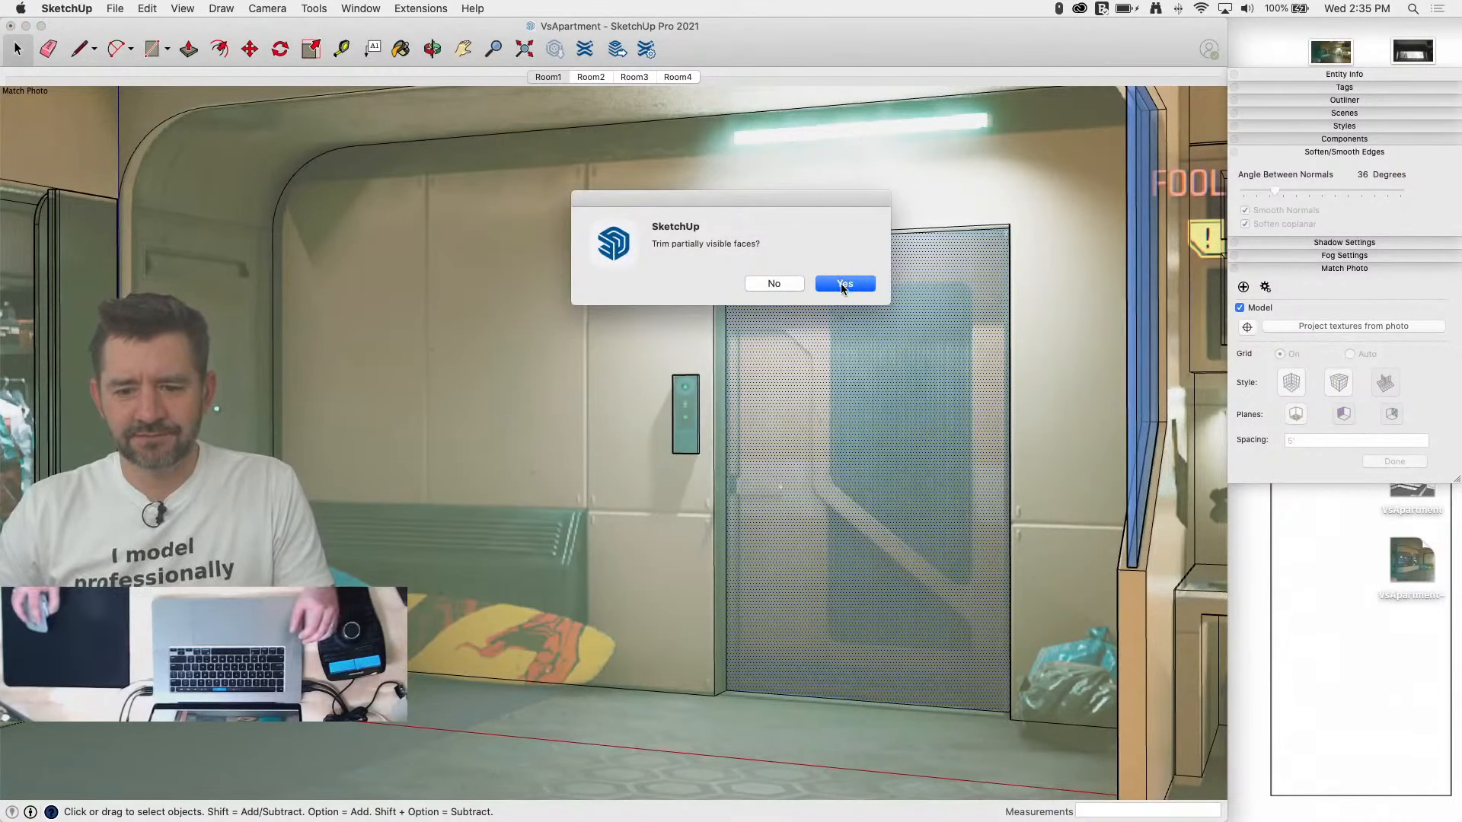
click(779, 281)
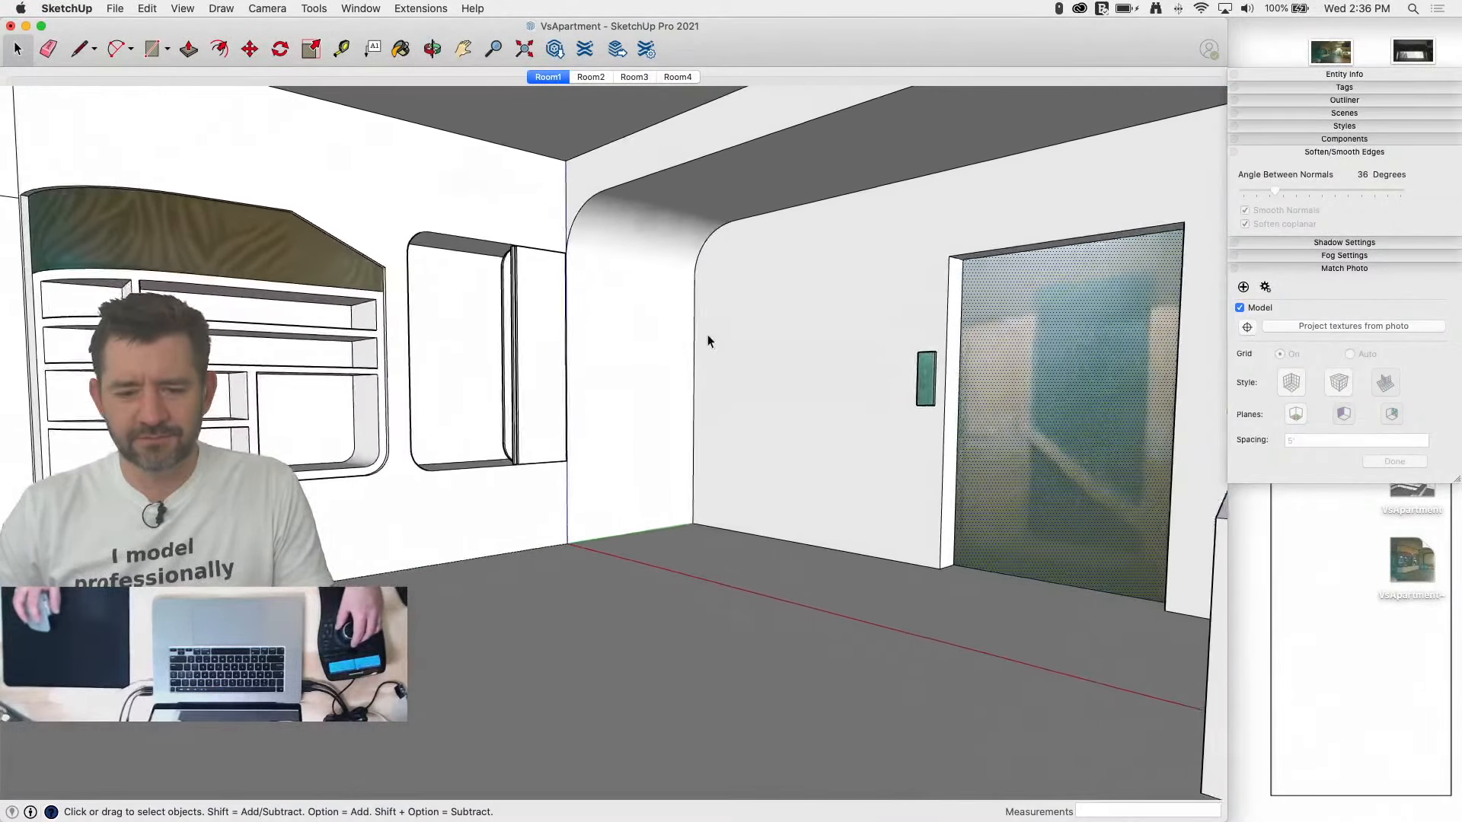
Step: In the Room1 matched photo, outline the low louvered unit on the wall next to the door, down to the floor
click(776, 661)
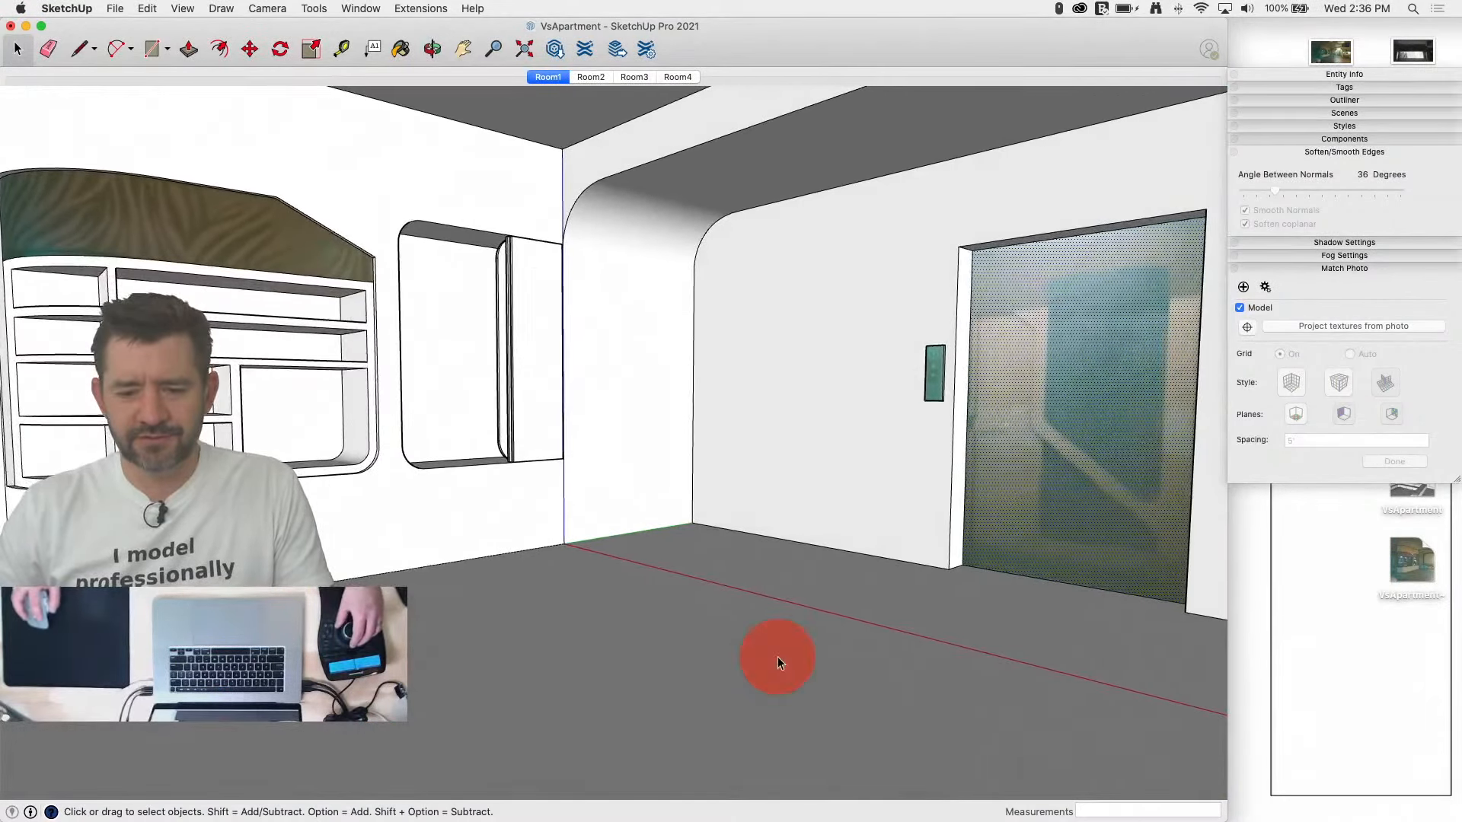
click(548, 77)
scroll(756, 504, up, 10)
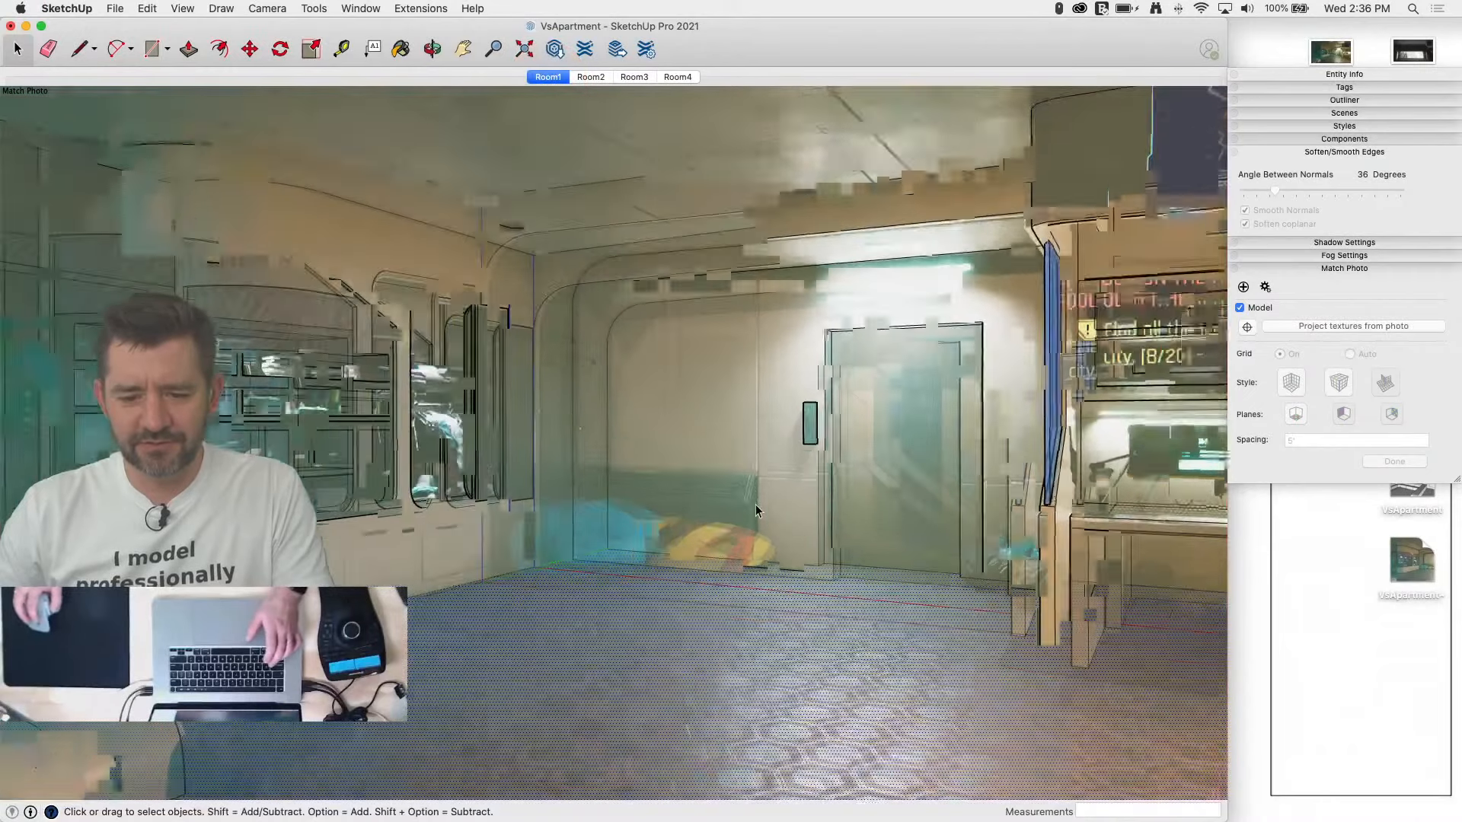
key(l)
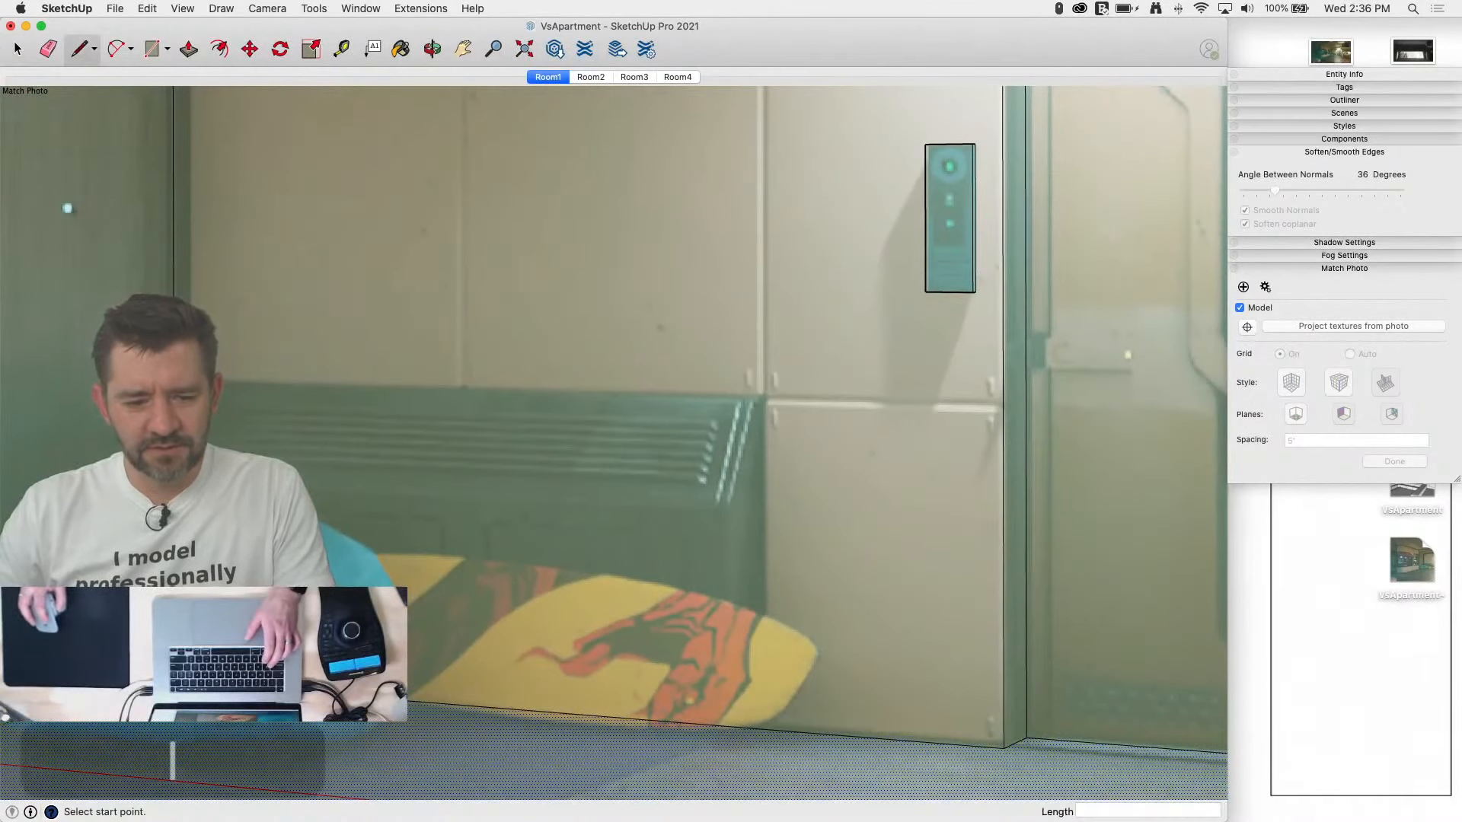
click(765, 406)
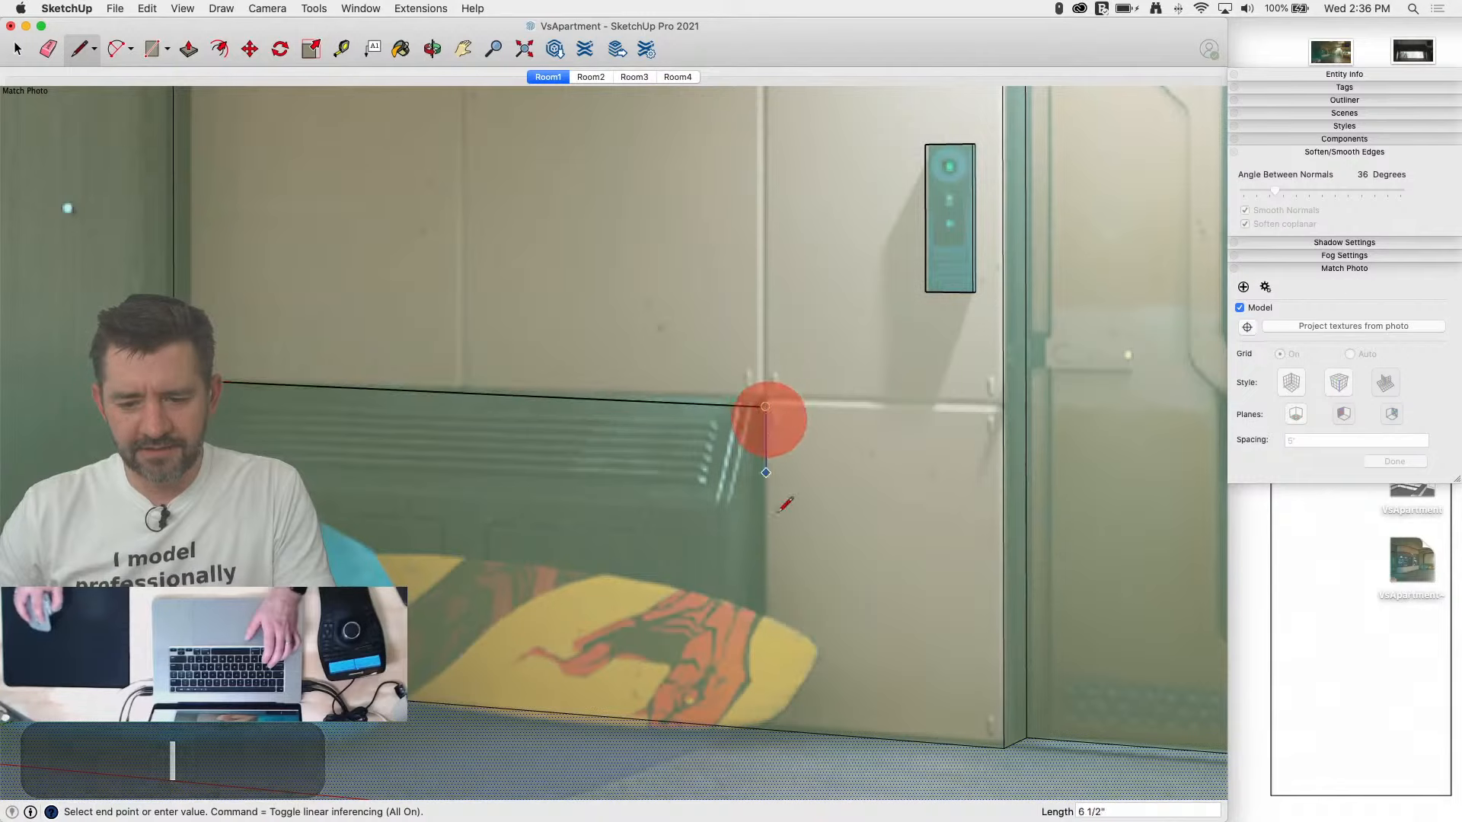
click(766, 729)
Step: Pull the low unit's outline out from the wall and draw a line about 5' 6 7/8" long across its front below the louvers
key(p)
drag(747, 618, 704, 631)
key(l)
click(720, 508)
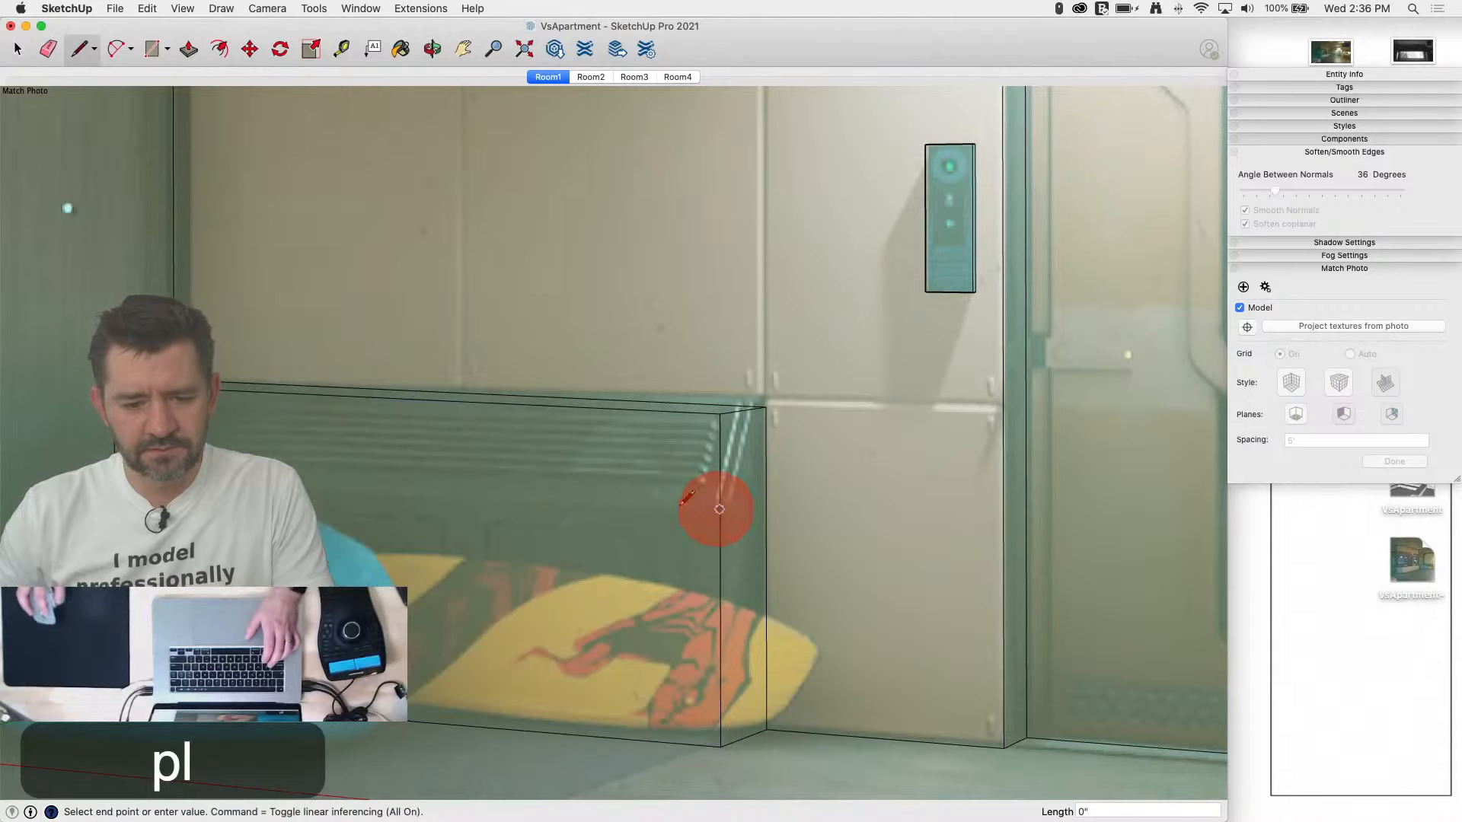
click(221, 487)
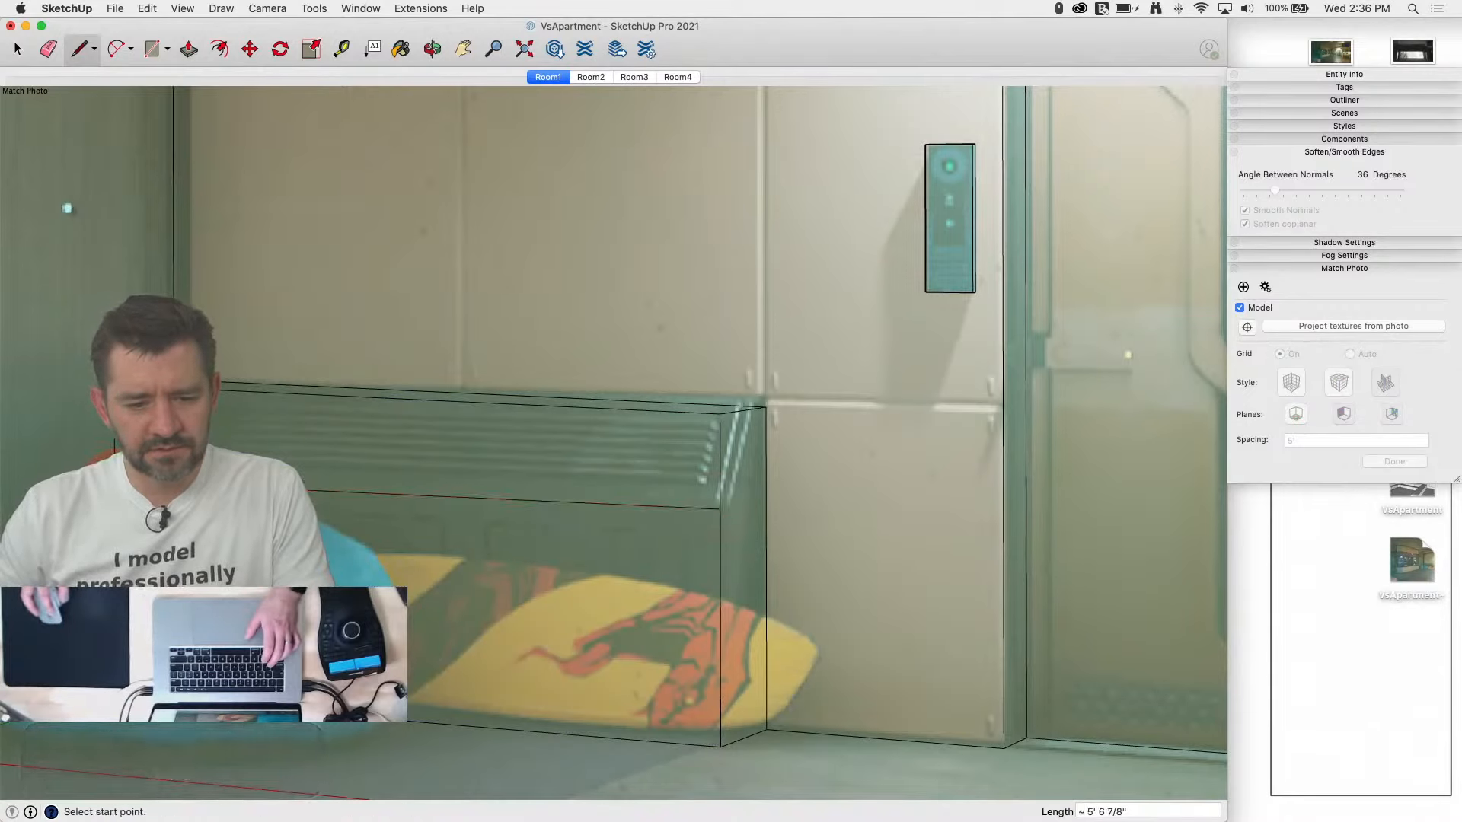
Step: Move the box's upper front edge back 6 3/8" along the green axis to slope the louver face and erase the extra diagonal edge
key(space)
click(225, 388)
key(m)
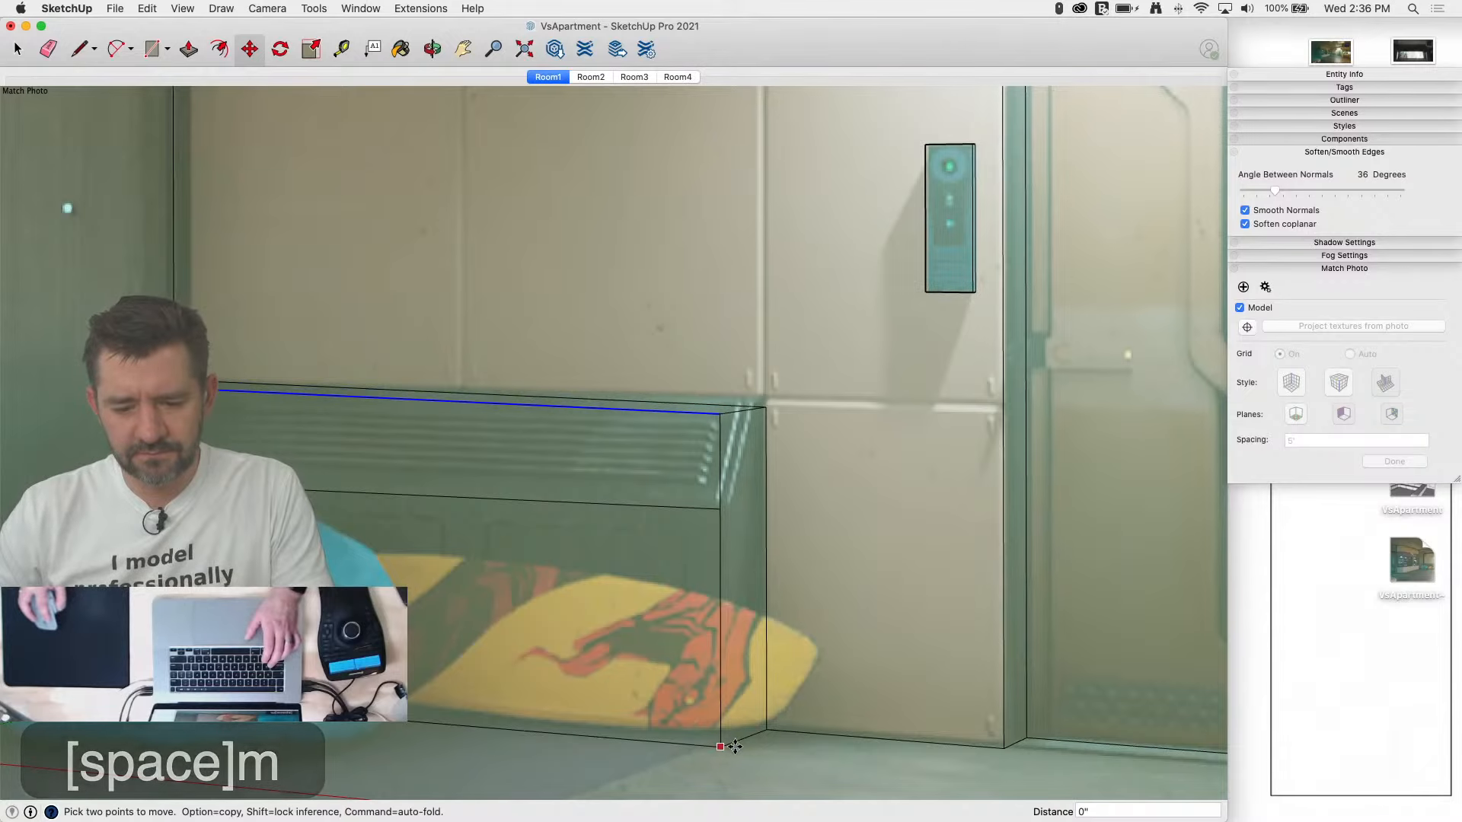
key(Left)
key(Left)
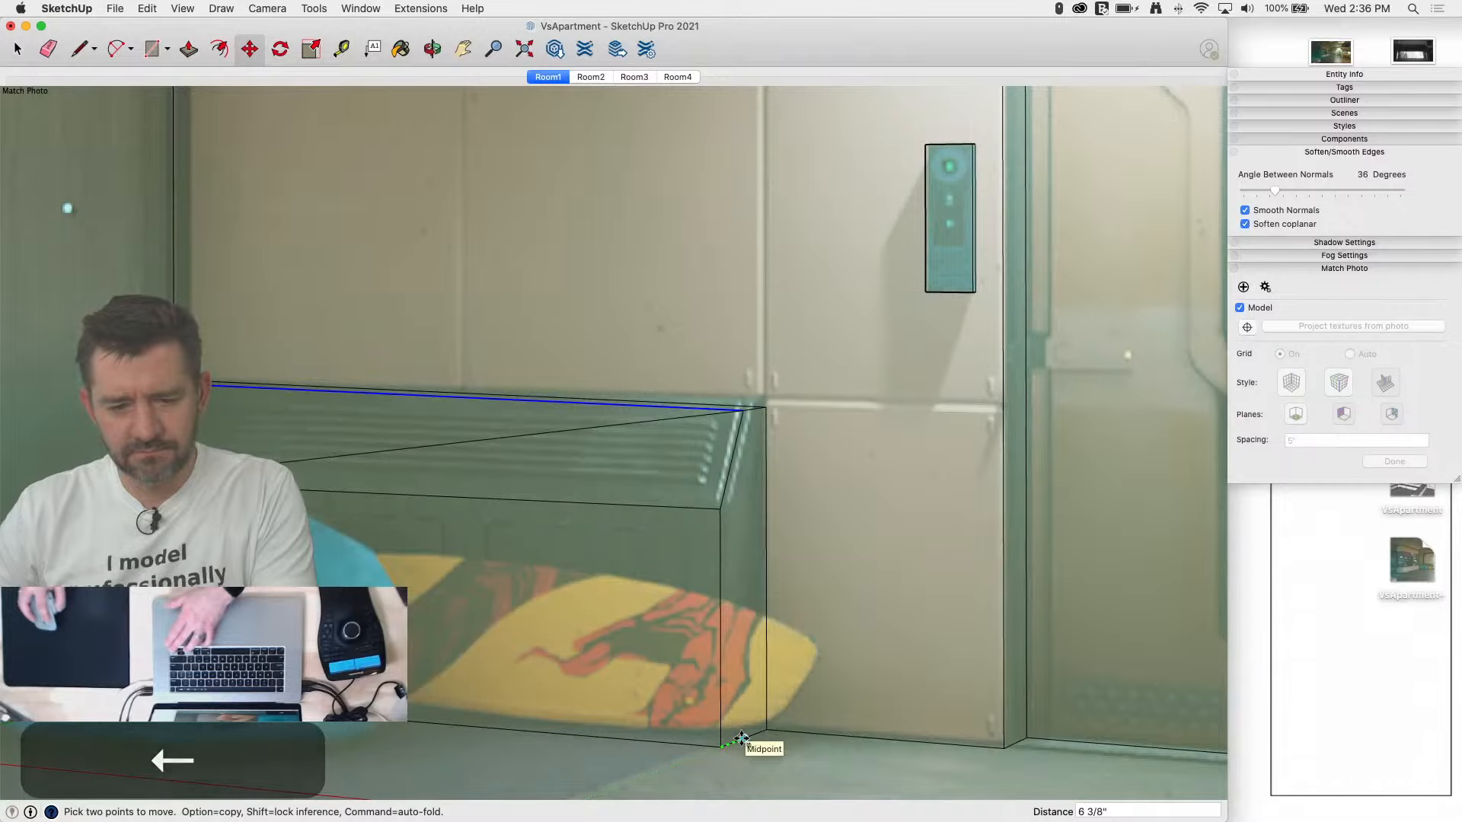
key(e)
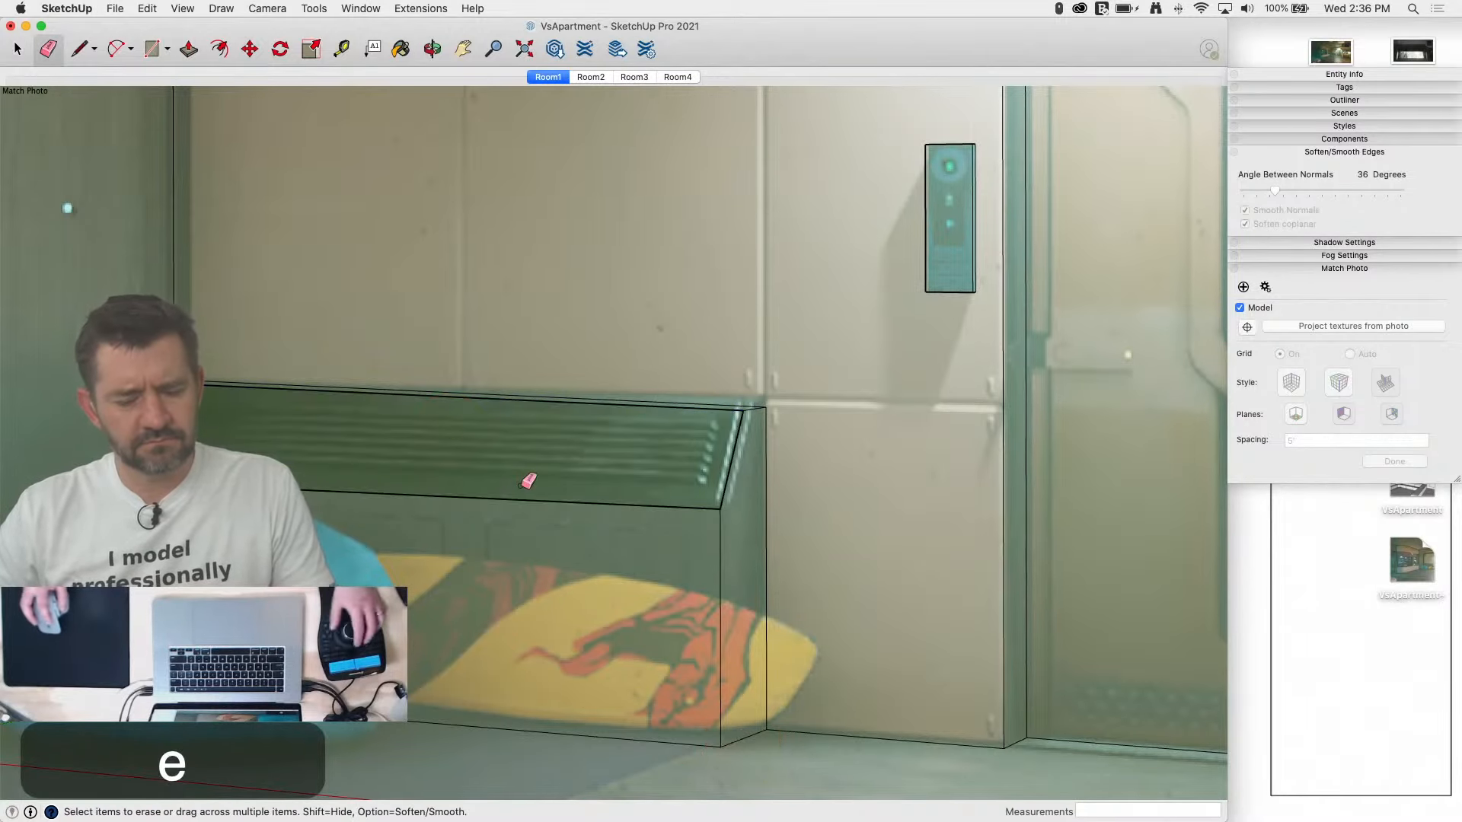
Step: Try to rebuild the sloped louver face by retracing its edges, including a line along the red axis from its far upper corner
middle_drag(529, 480, 564, 467)
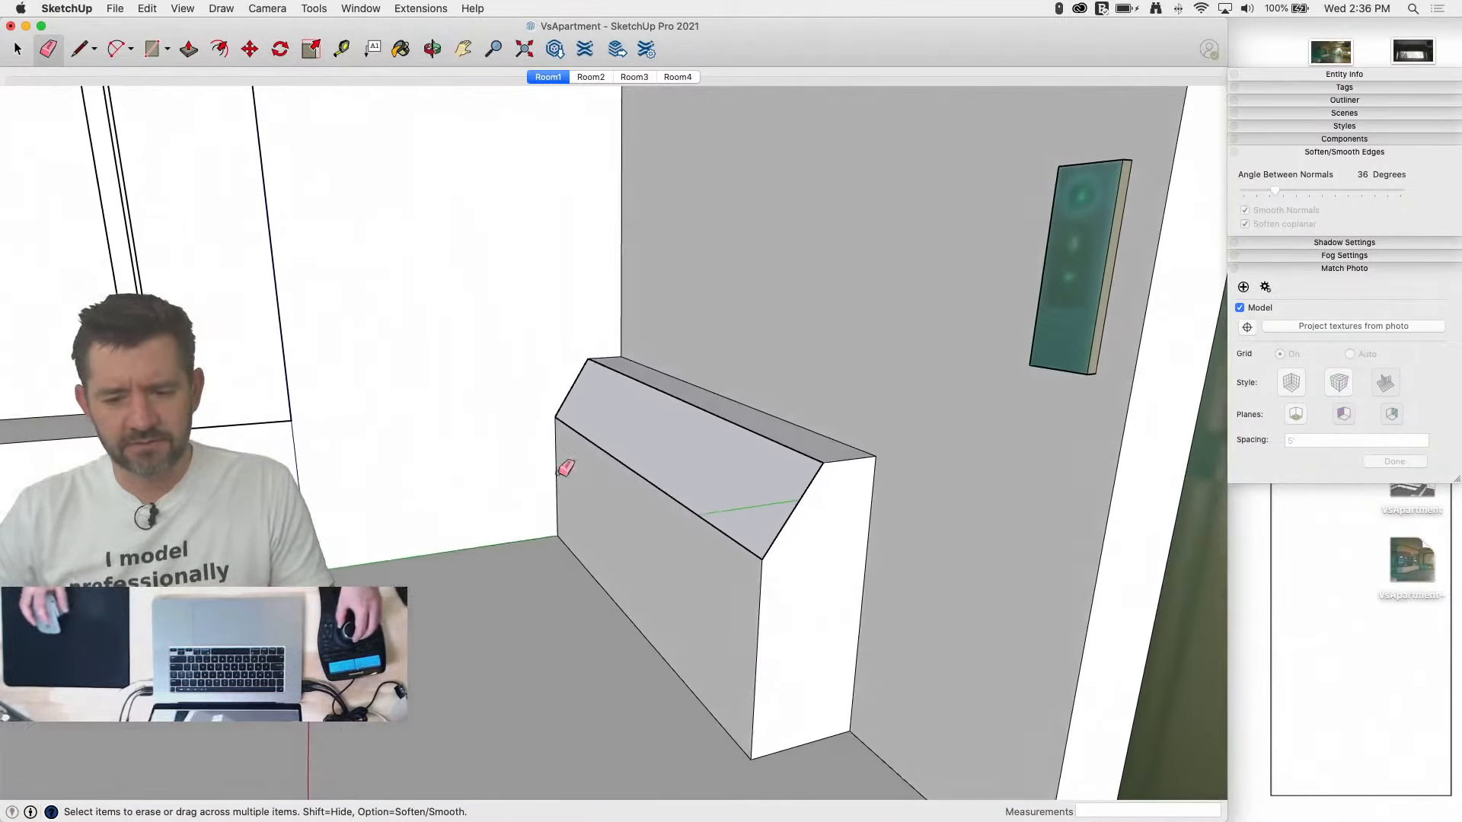
key(r)
click(554, 417)
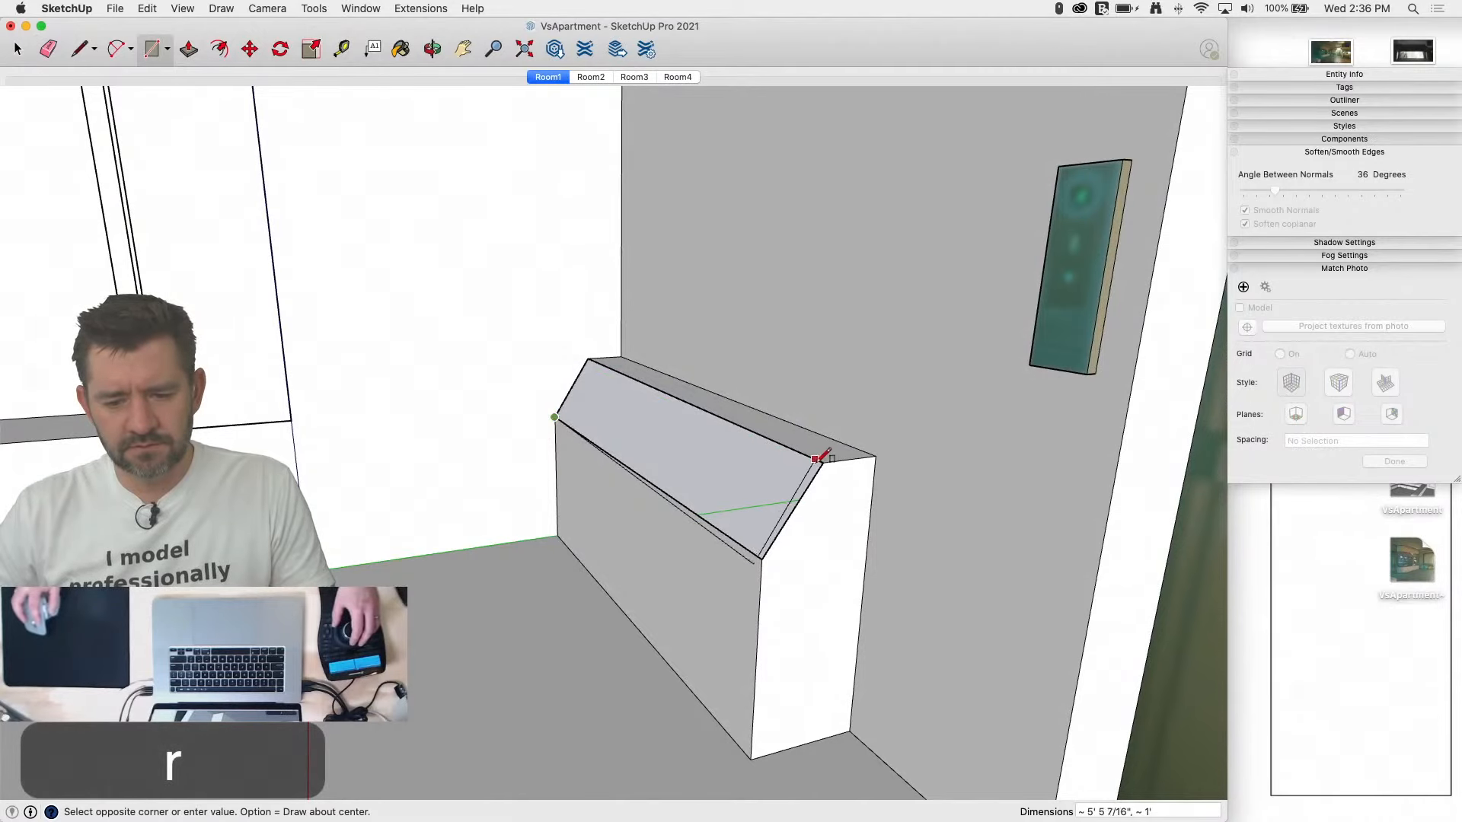
key(l)
click(761, 561)
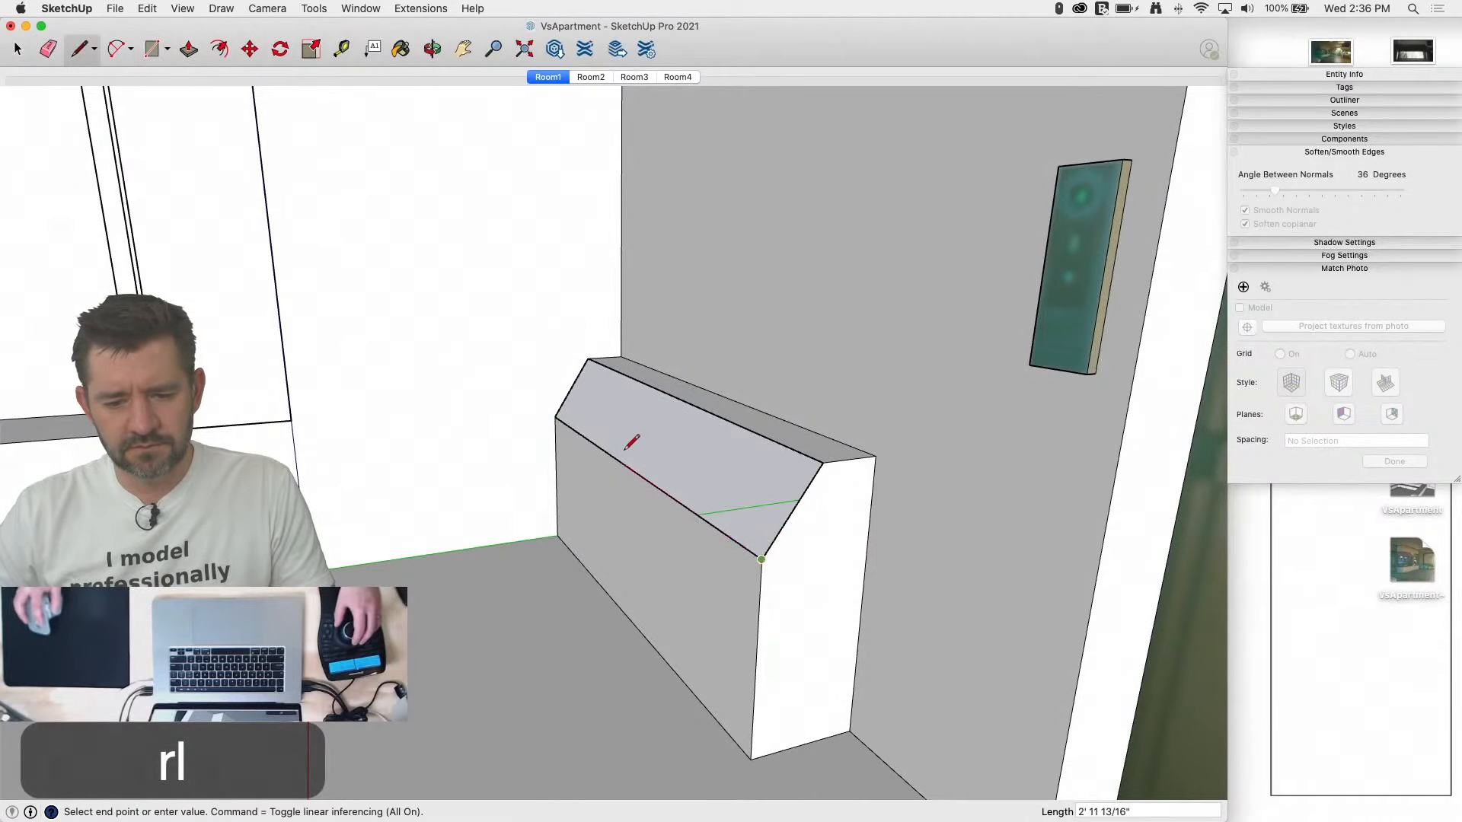
key(l)
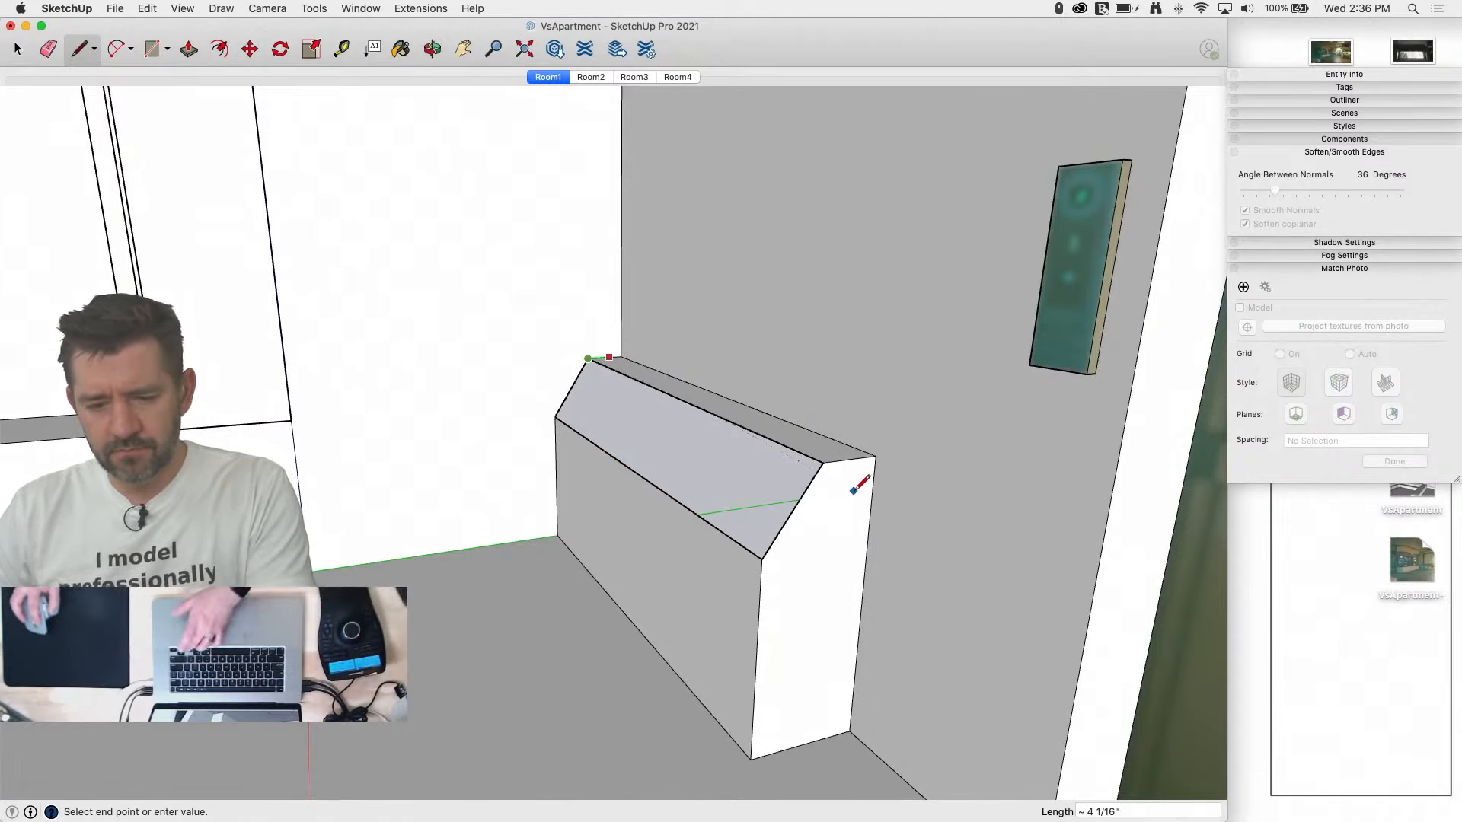
key(Right)
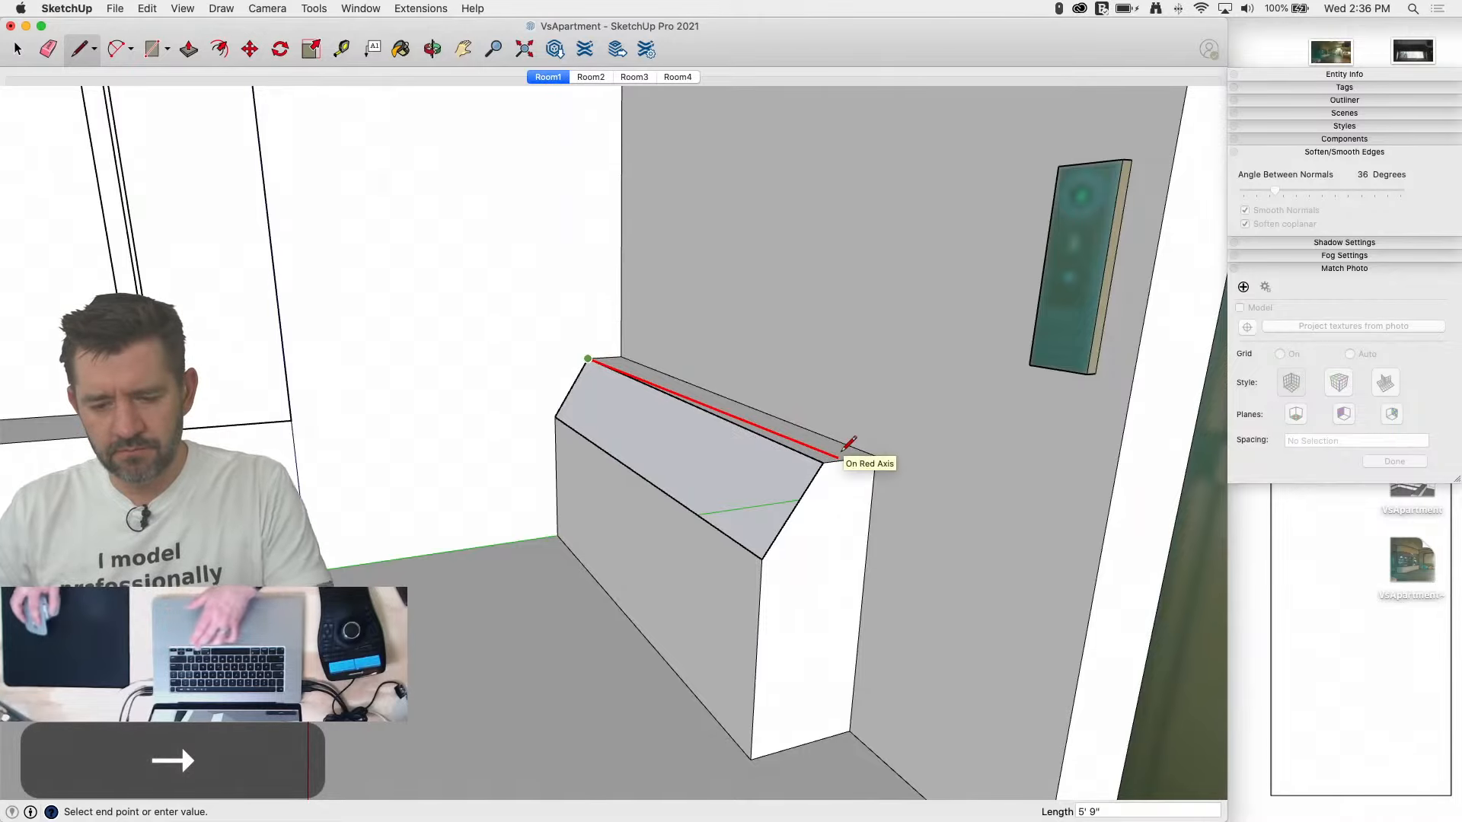
click(875, 457)
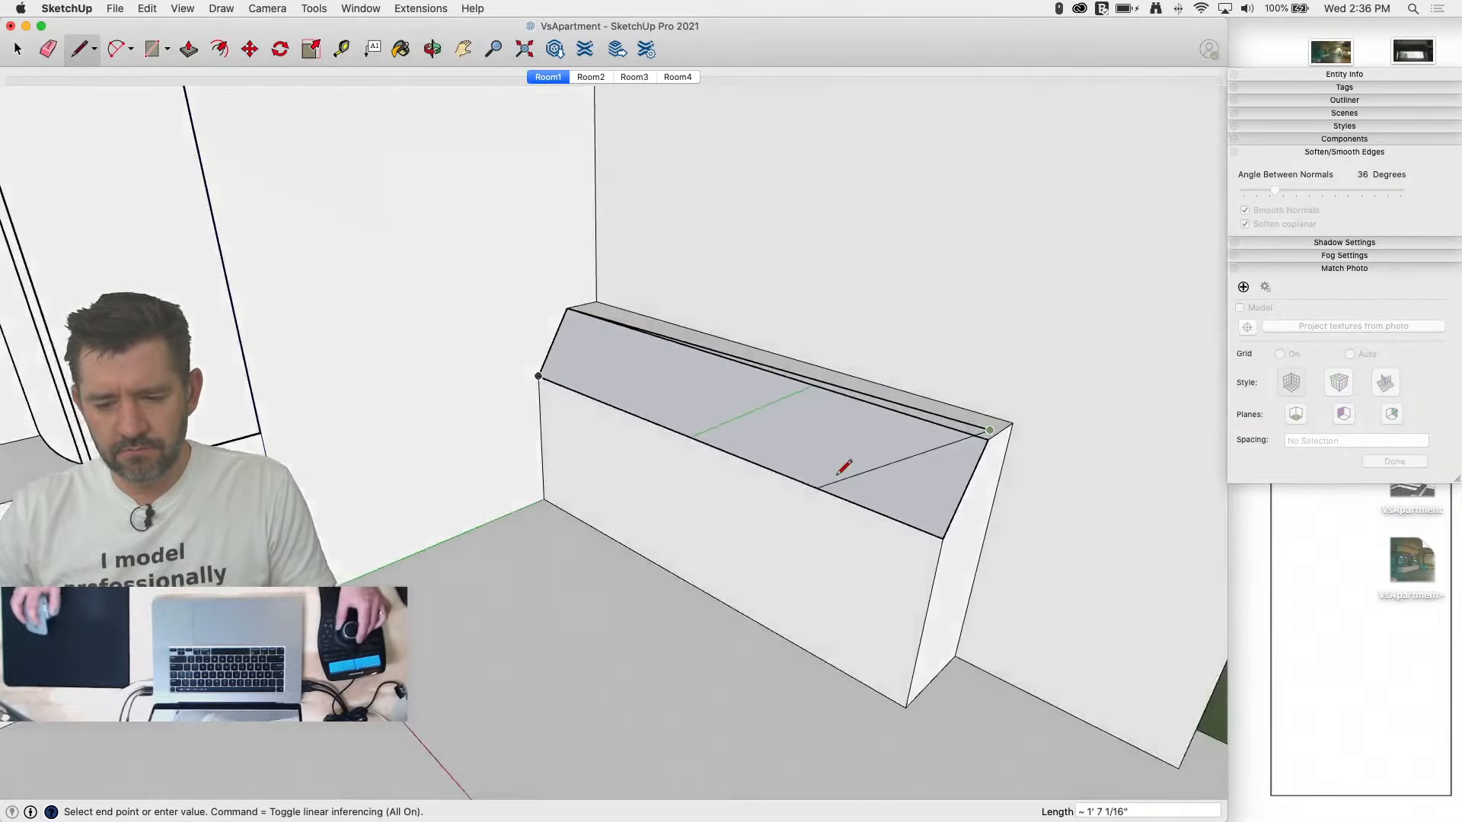
key(Escape)
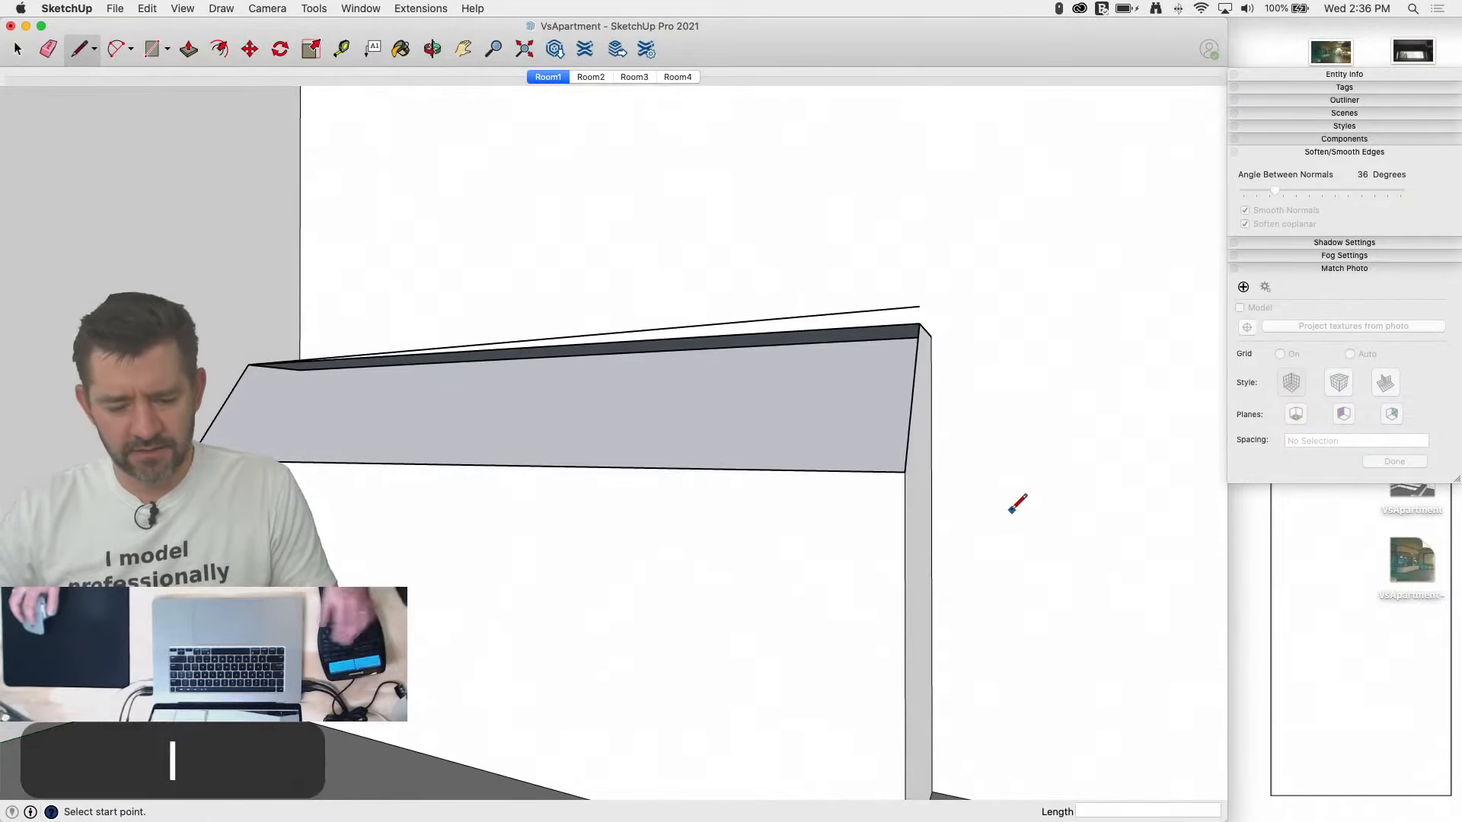
Step: Undo the low unit's modelling back to its flat outline on the wall
key(super+z)
key(super+z)
key(super+z)
key(super+z)
key(super+z)
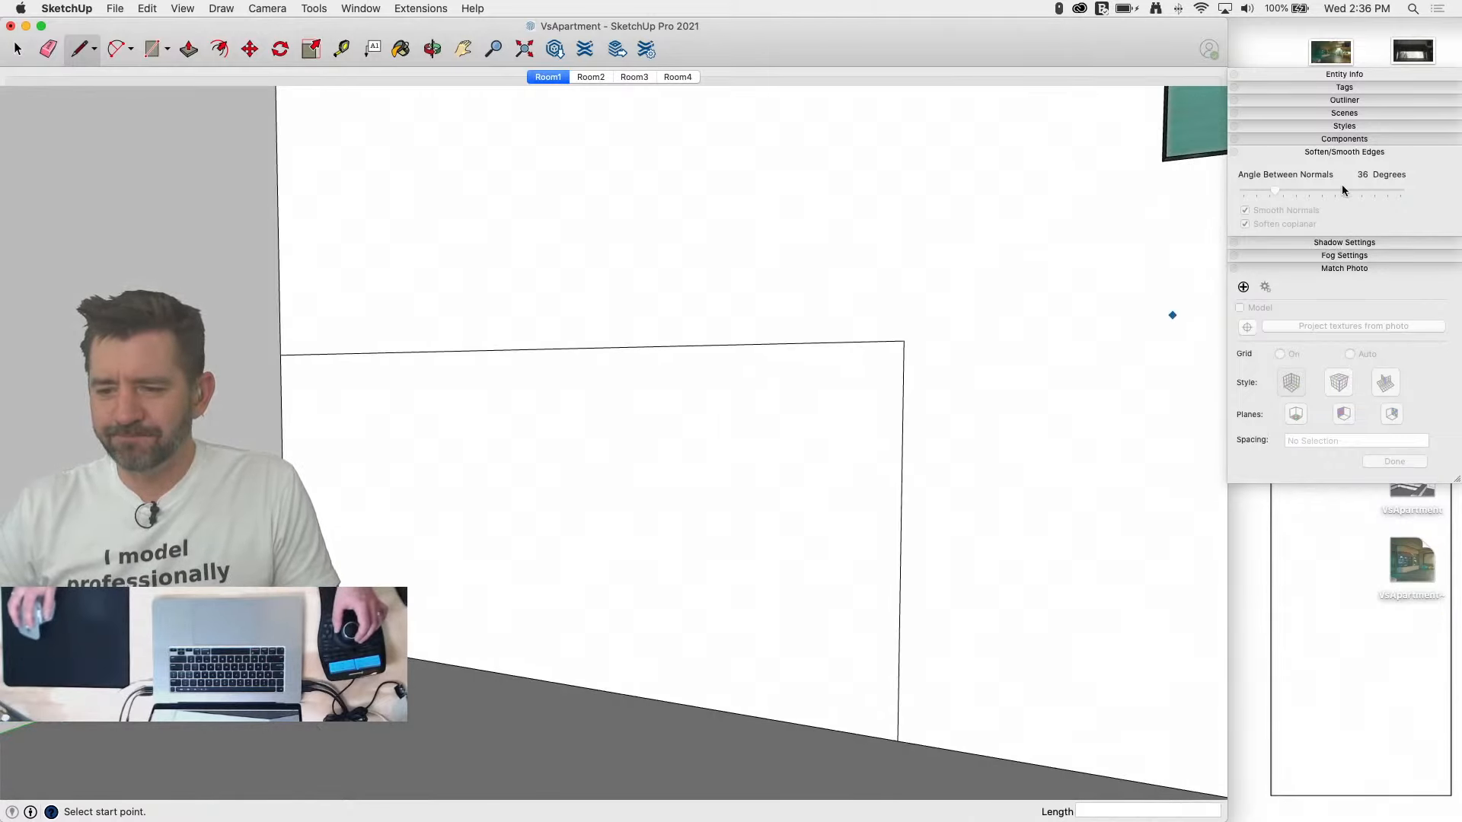
Step: Set the style's edge colour to By axis so off-axis edges can be identified
click(1343, 126)
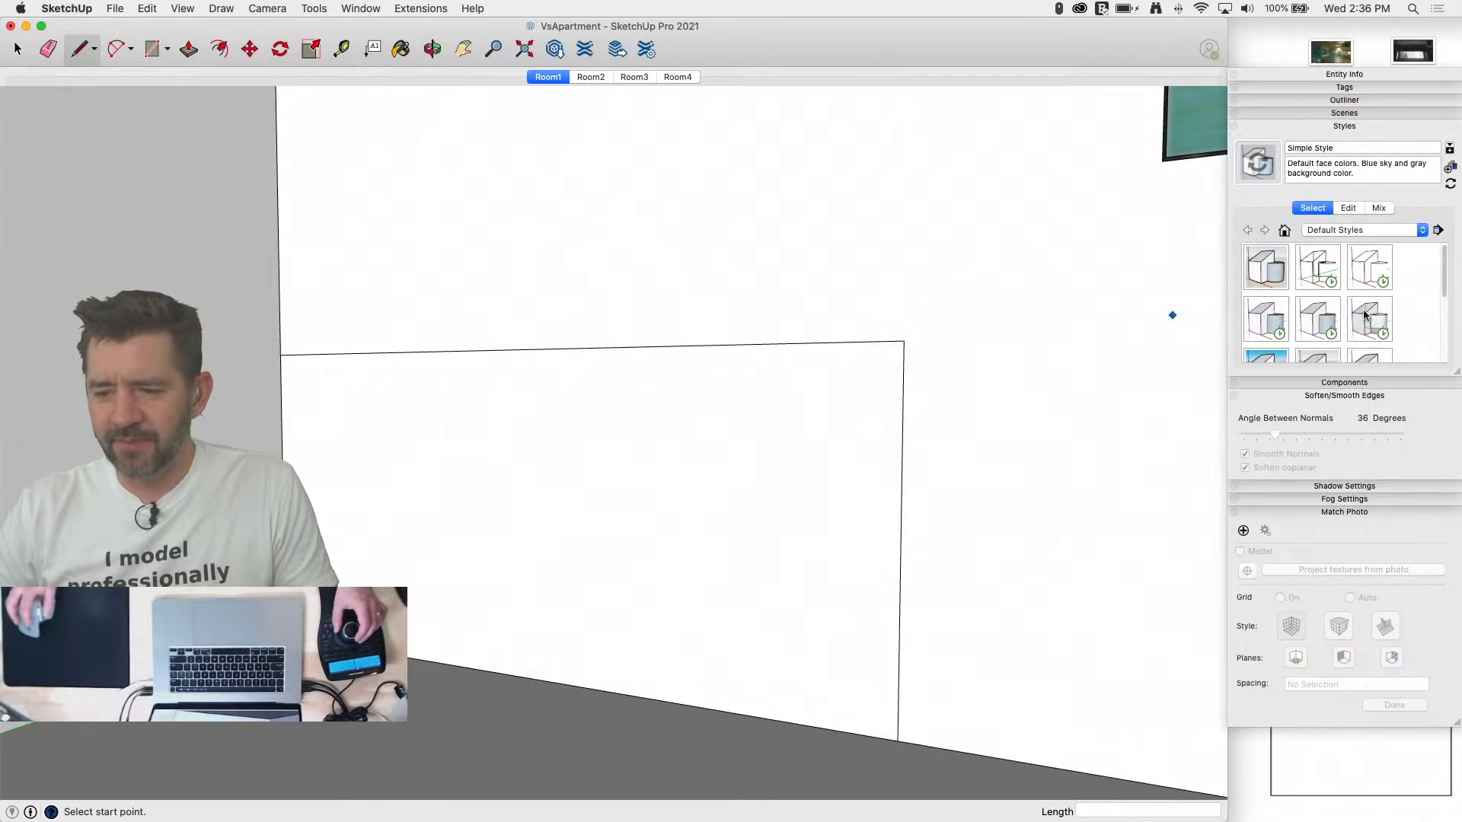
click(1348, 210)
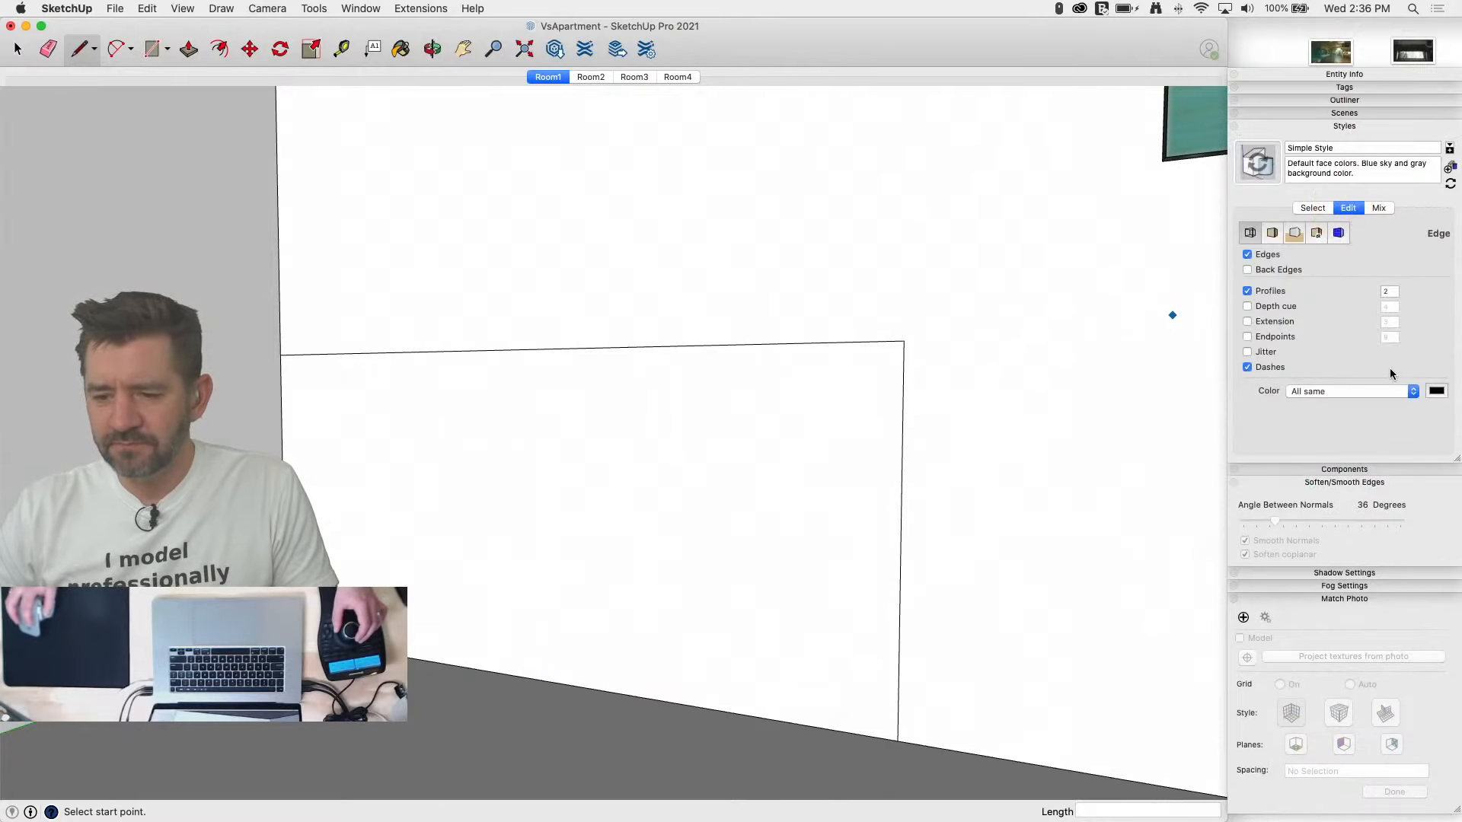
click(1413, 391)
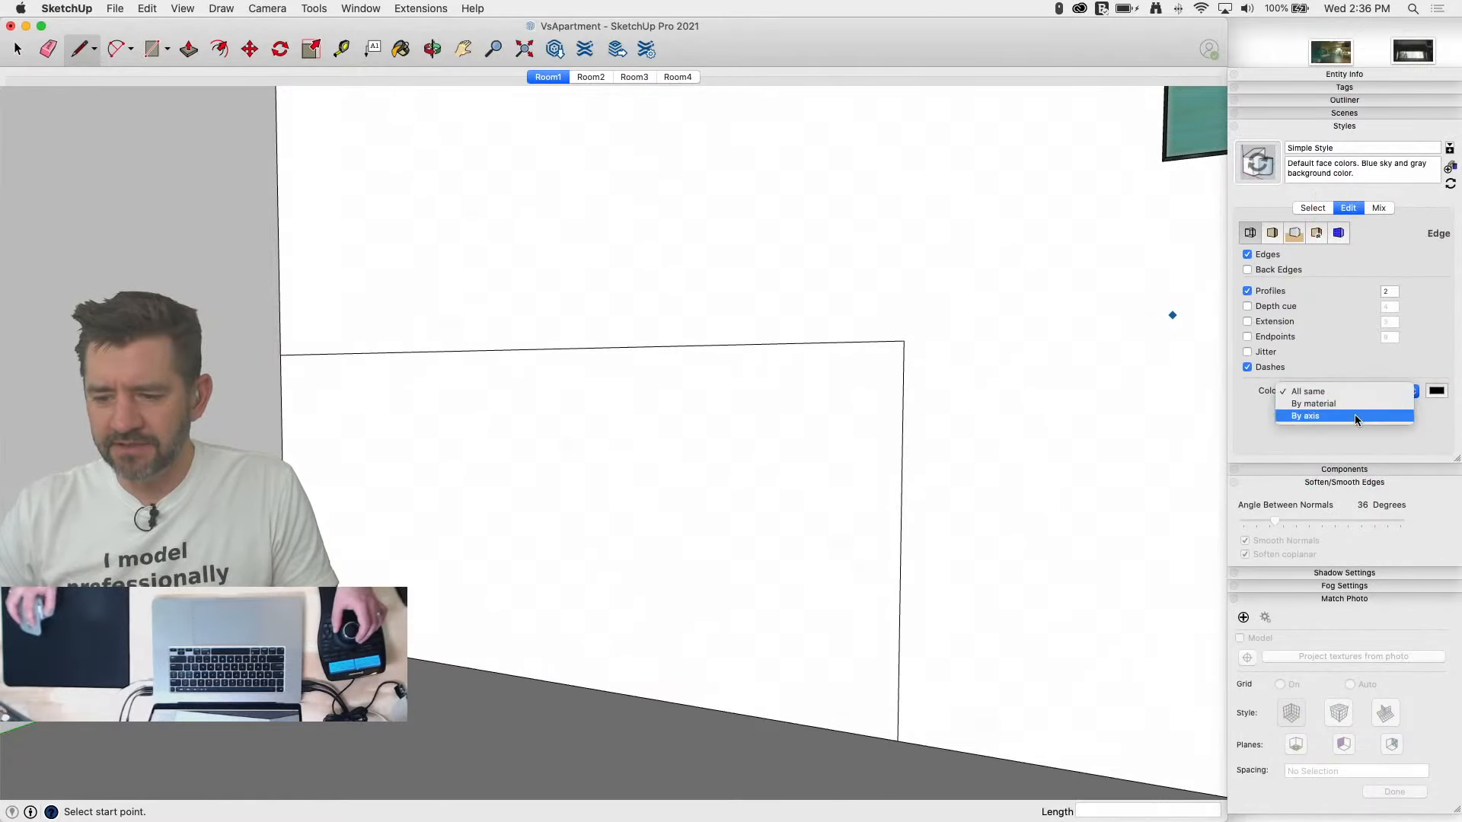
click(1298, 414)
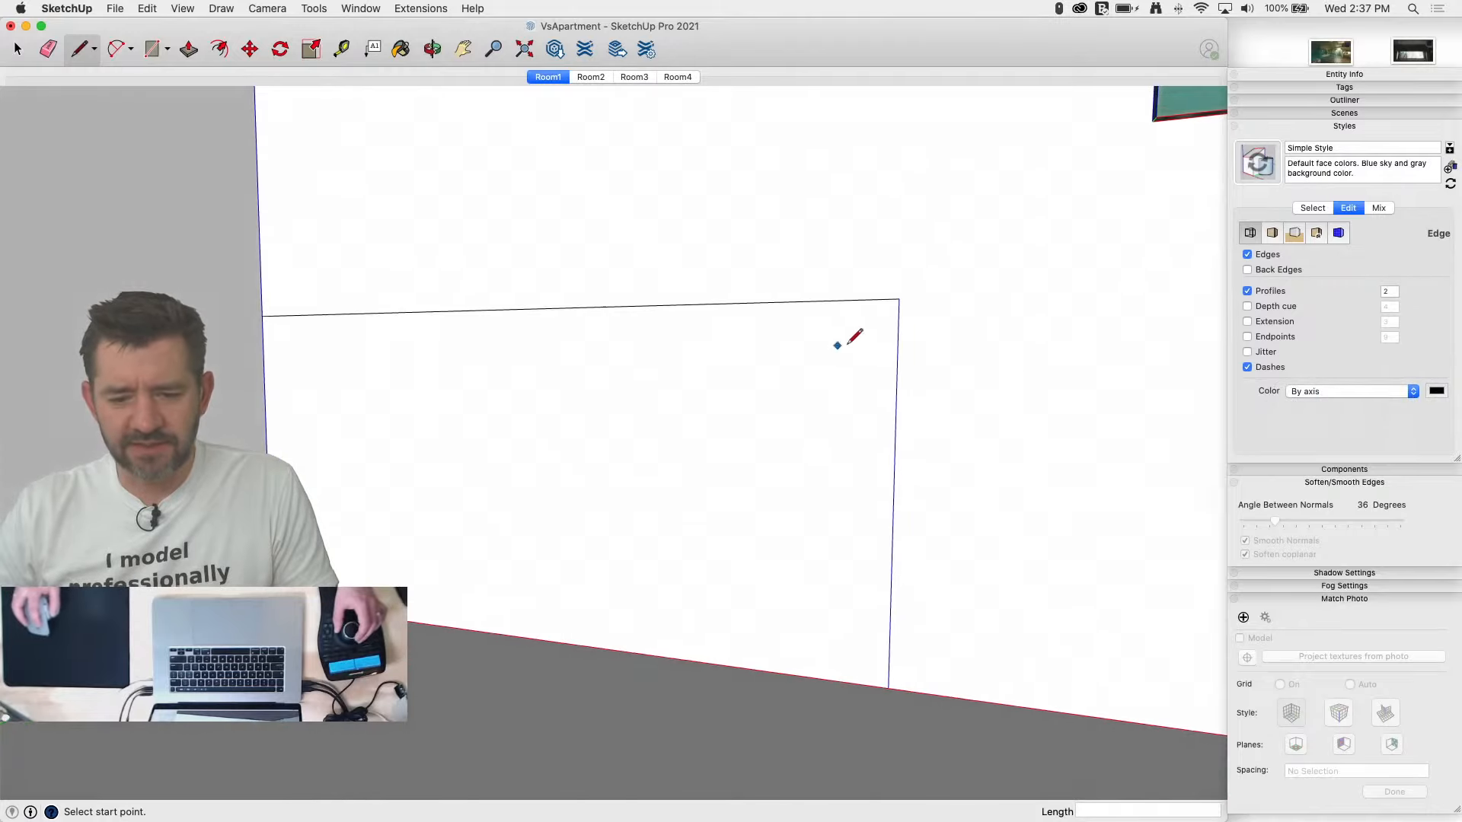
Step: Erase the low unit's off-axis upper edge and redraw it about 5' 6 7/8" long along the red axis
click(836, 300)
key(l)
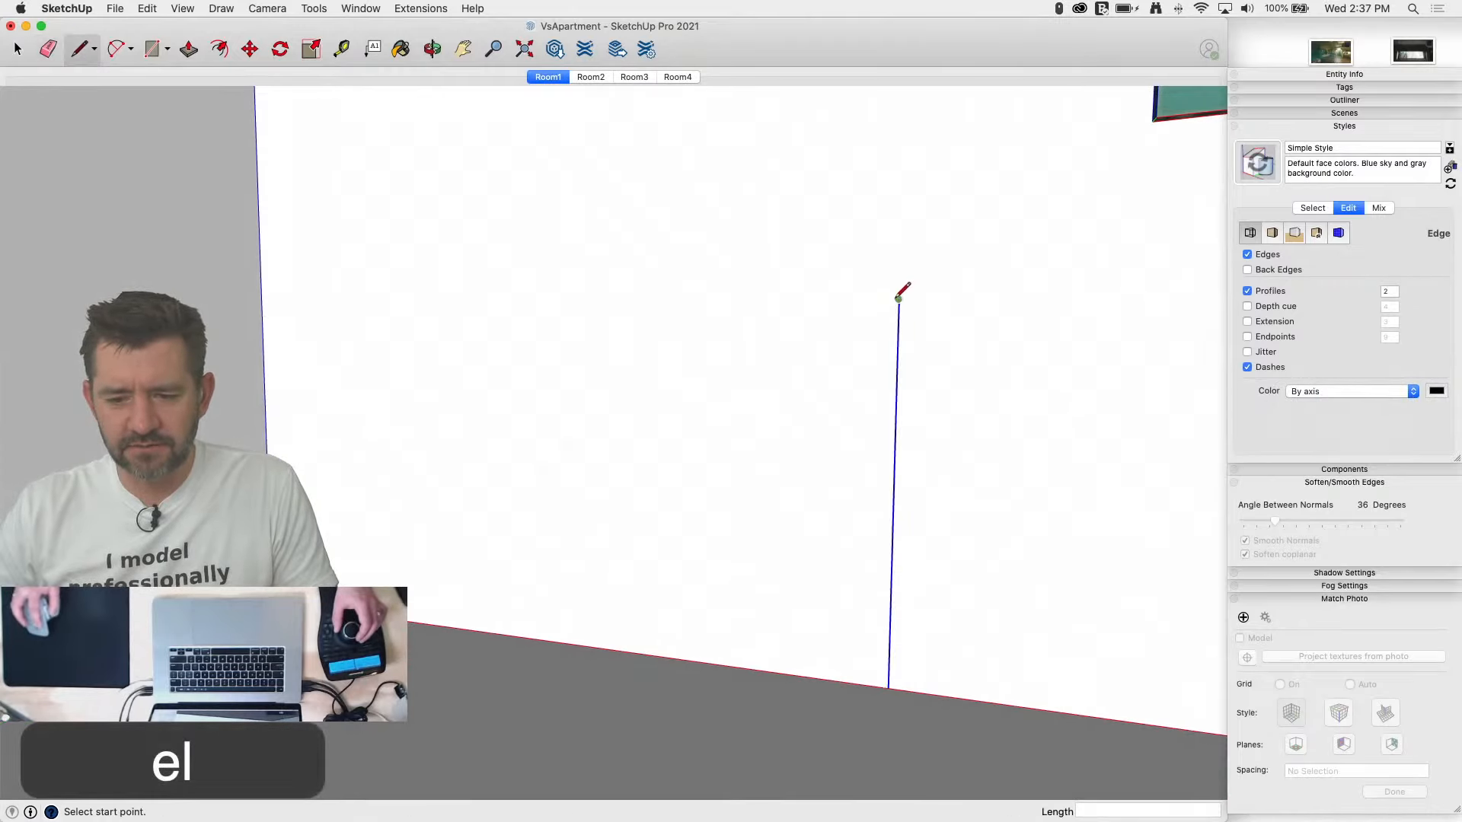
click(899, 298)
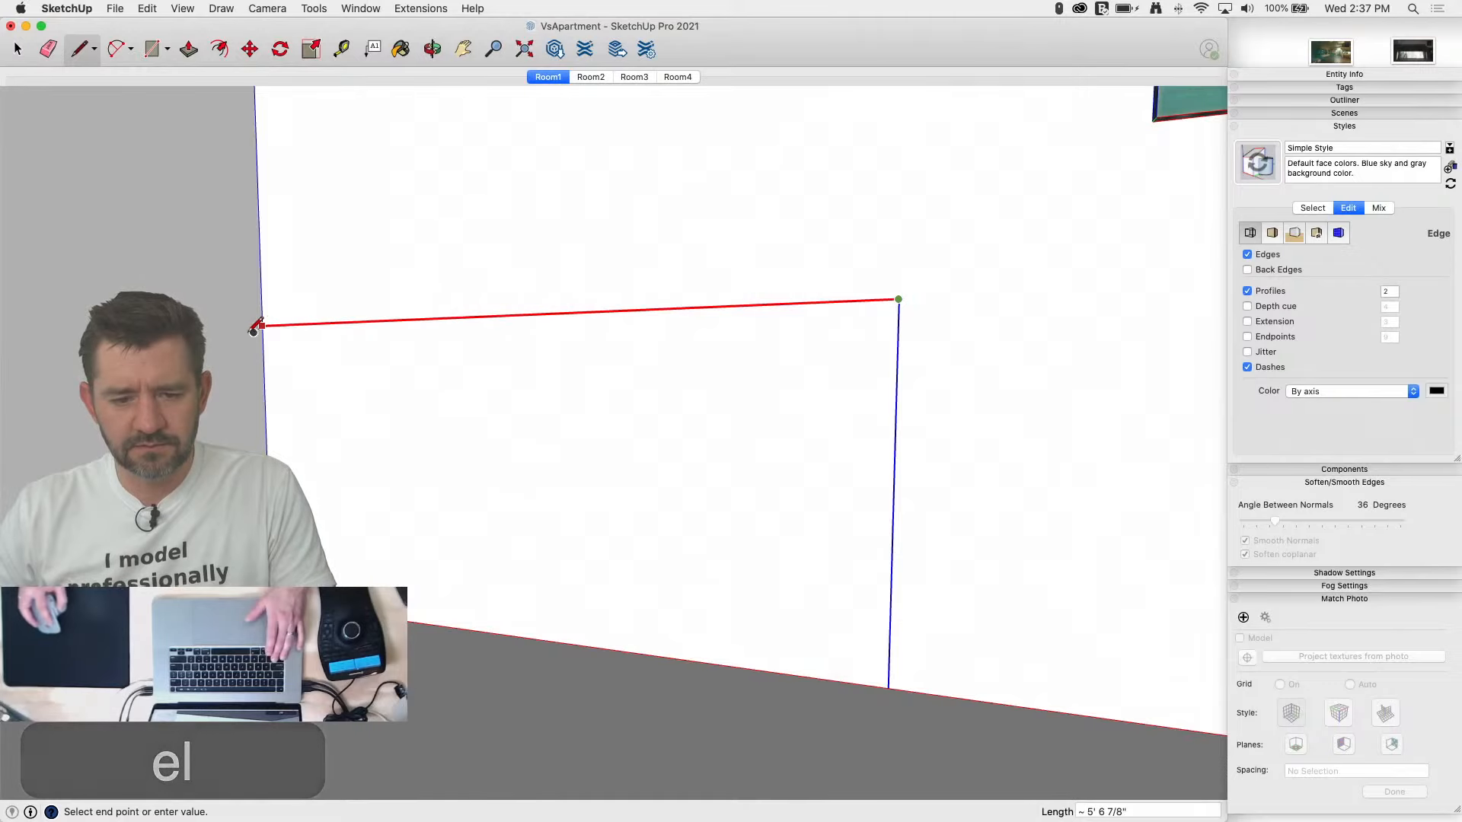
Step: In the Room1 scene, pull the low unit's outline out from the wall to match the photo
click(545, 79)
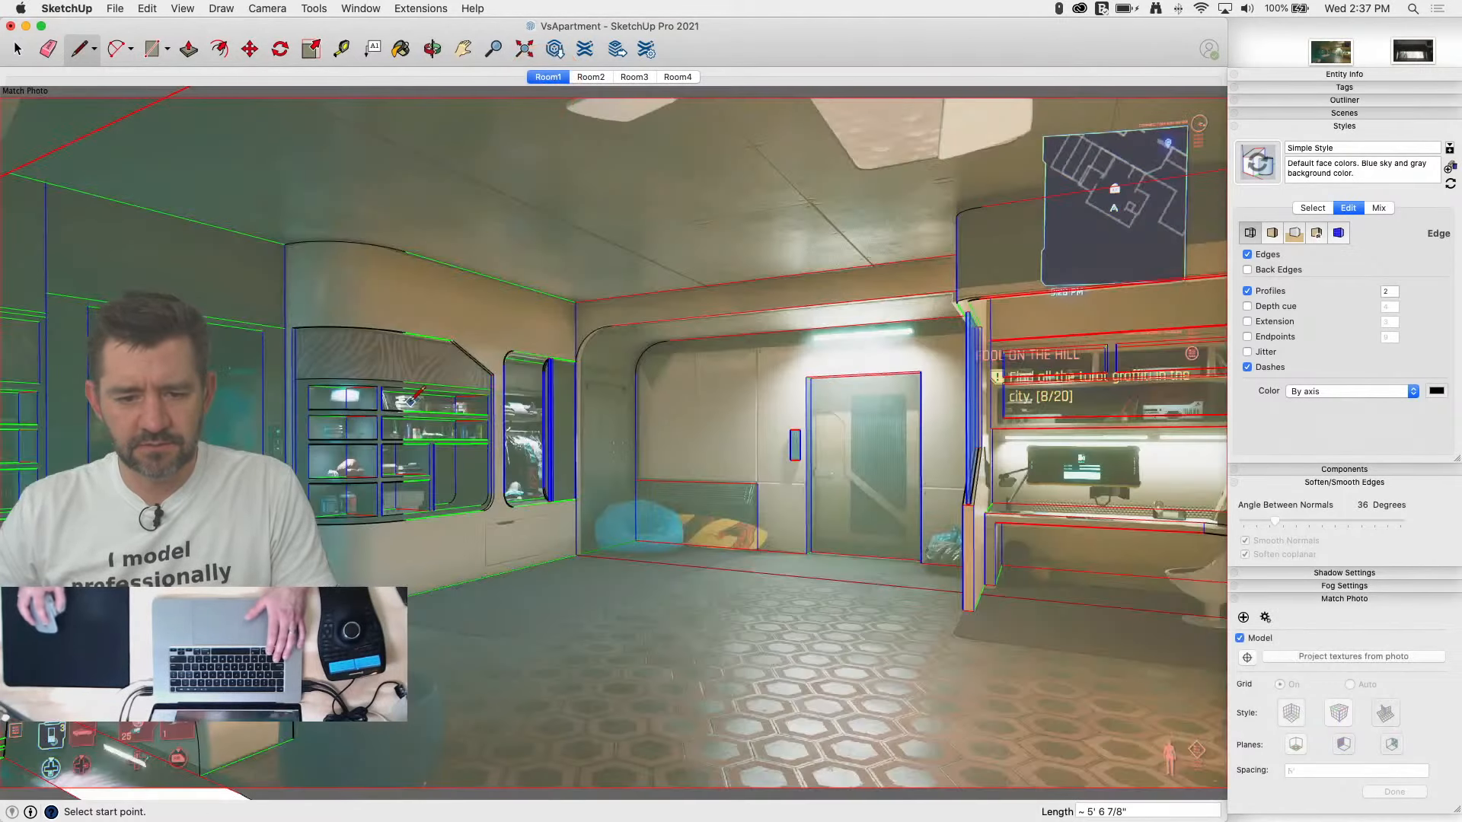
scroll(674, 544, up, 5)
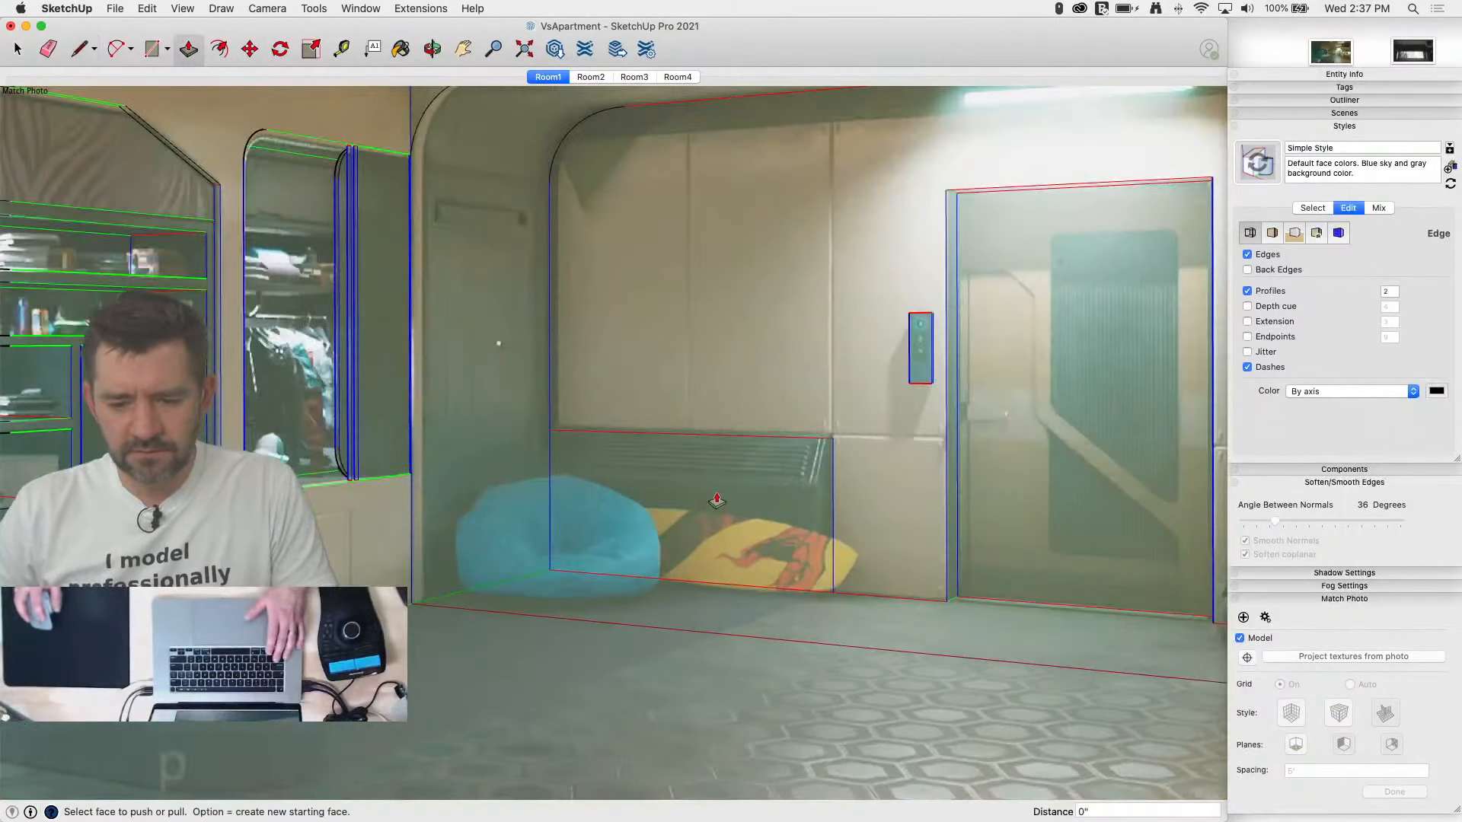
drag(716, 500, 691, 507)
Step: Draw a sloped line about 10" long on the low unit's end face and push the corner wedge off along the full 5' 6 7/8" length
key(l)
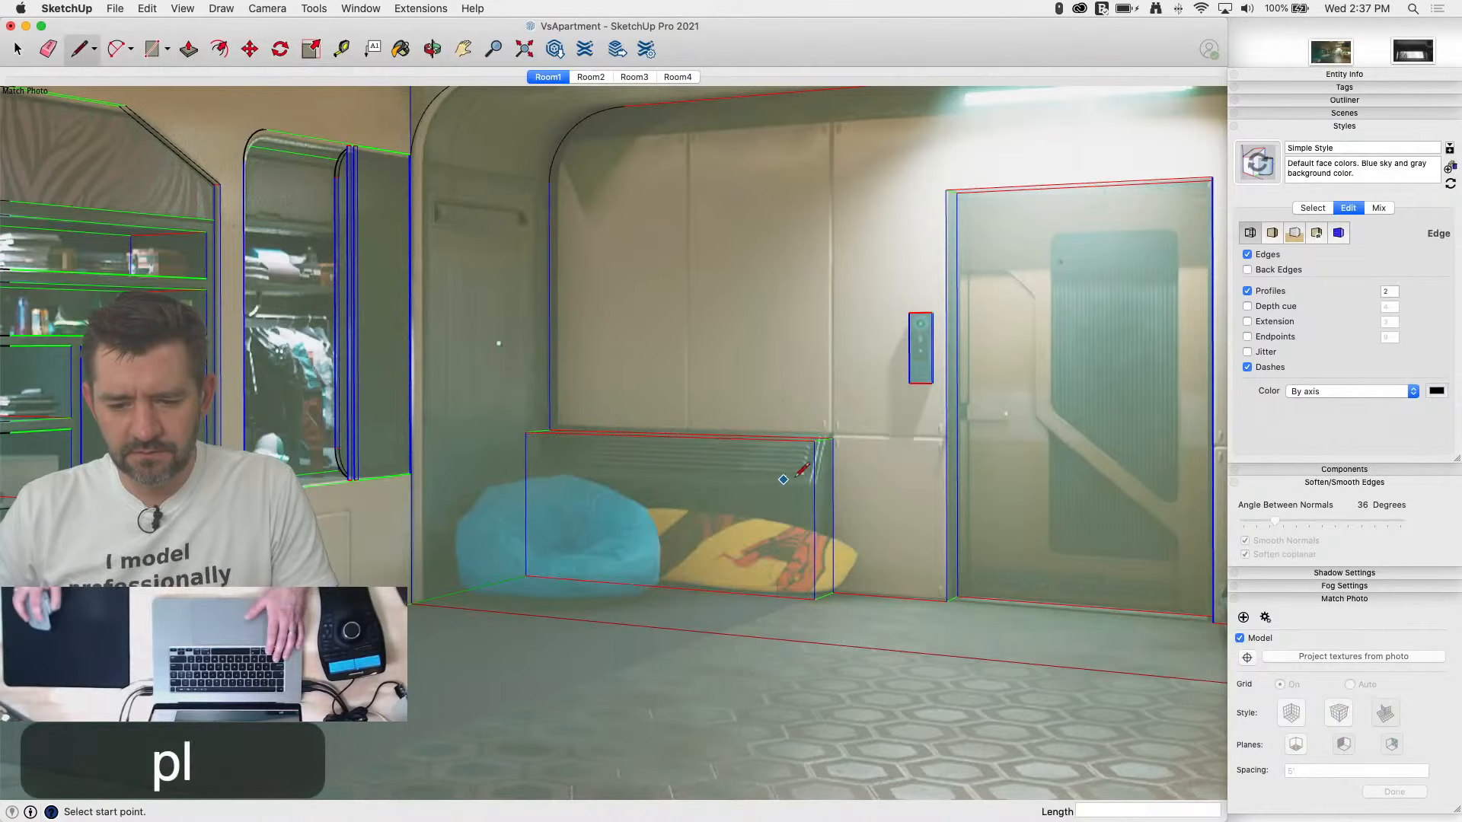
click(814, 482)
scroll(817, 470, up, 5)
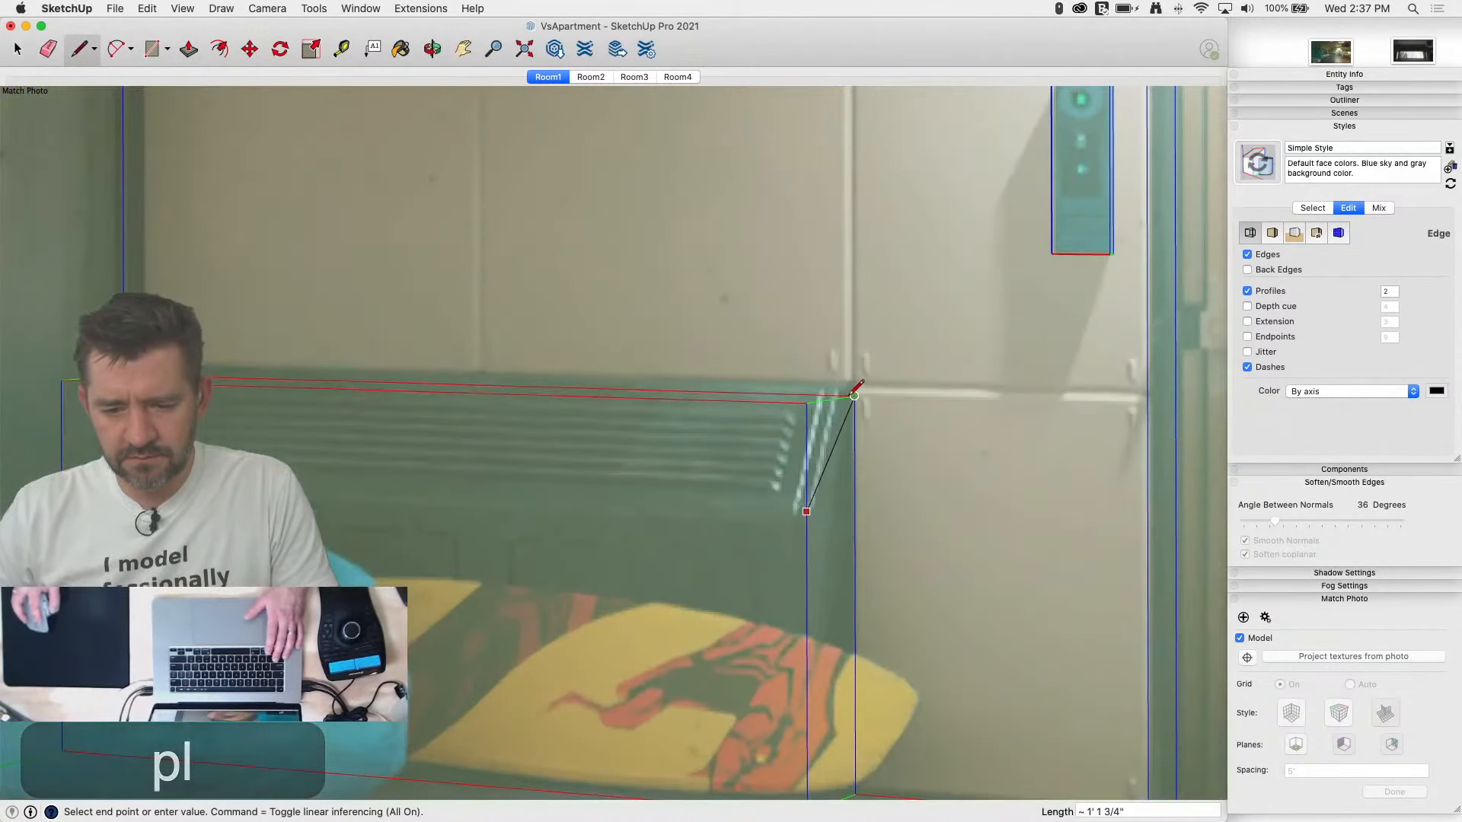
click(831, 398)
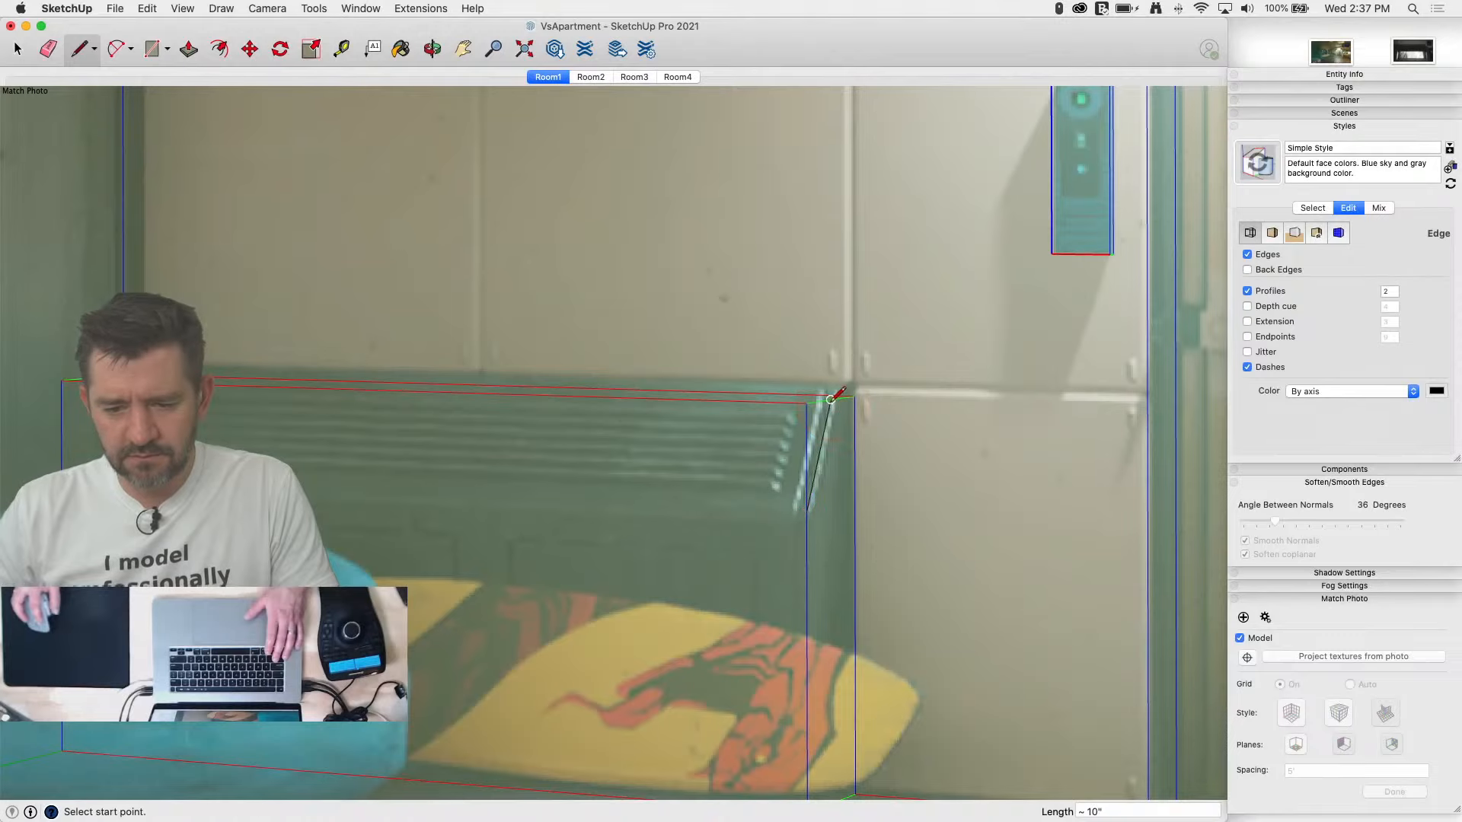
key(p)
click(61, 419)
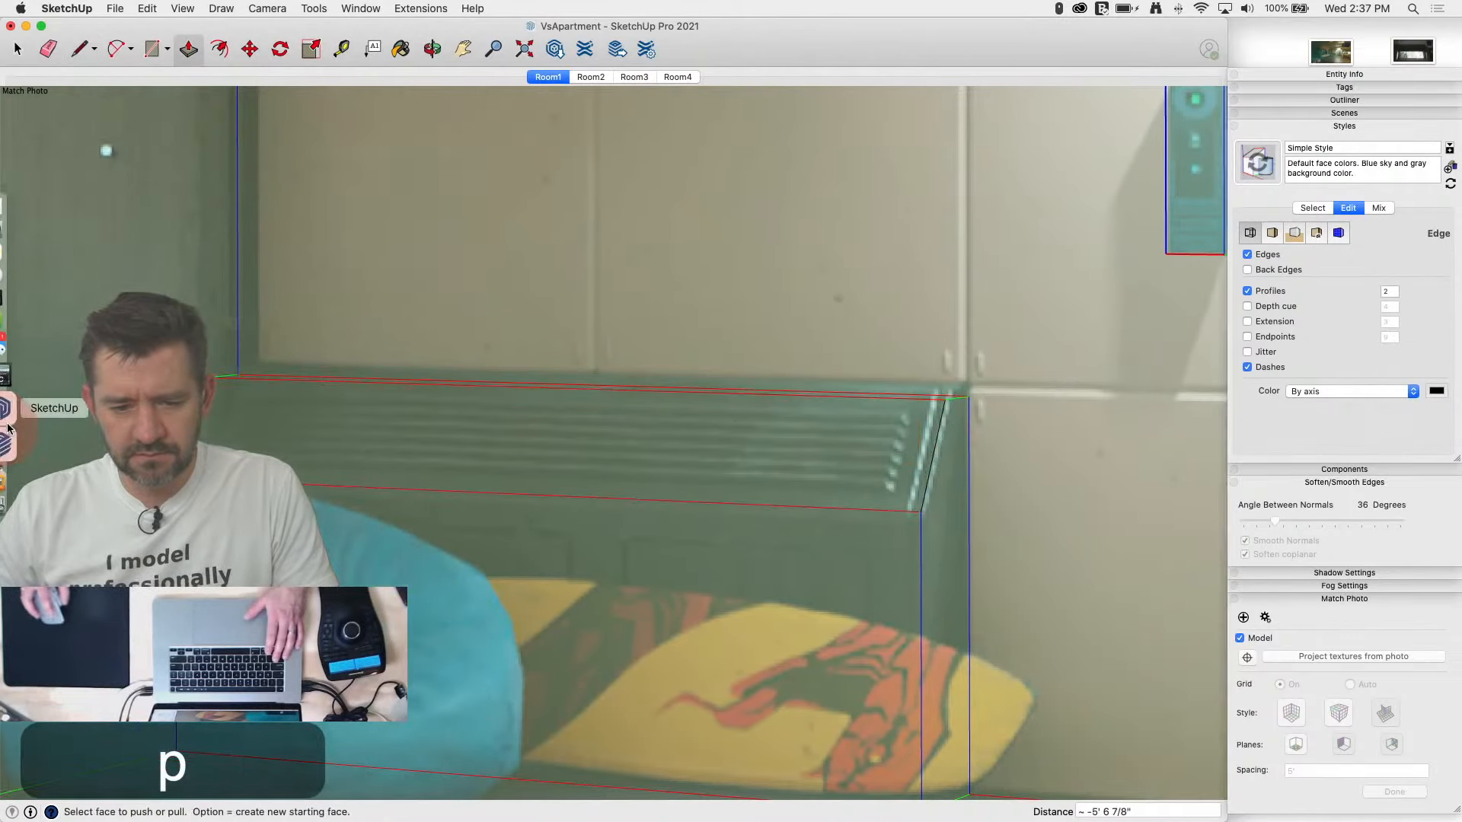
key(e)
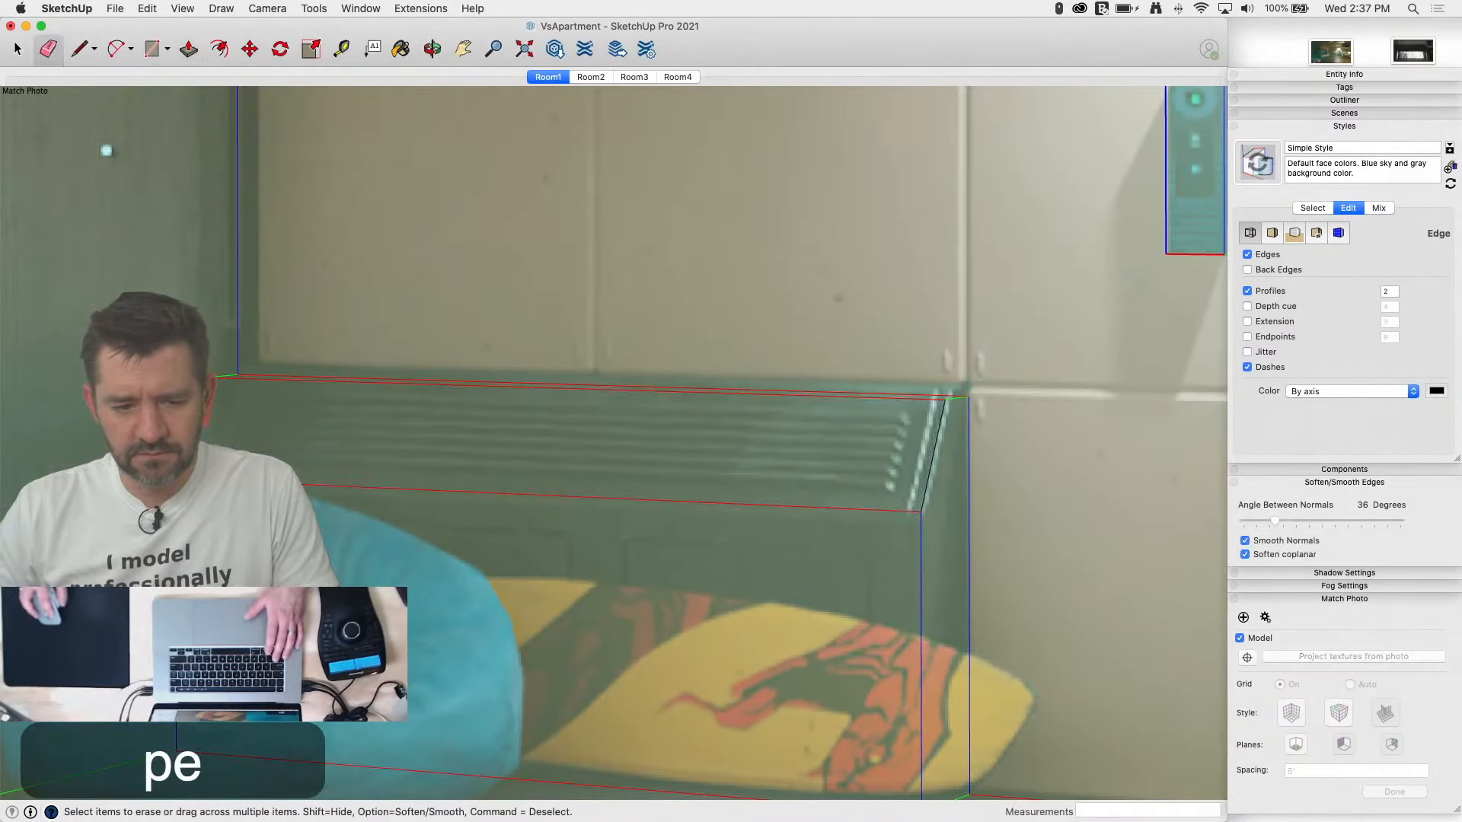
key(space)
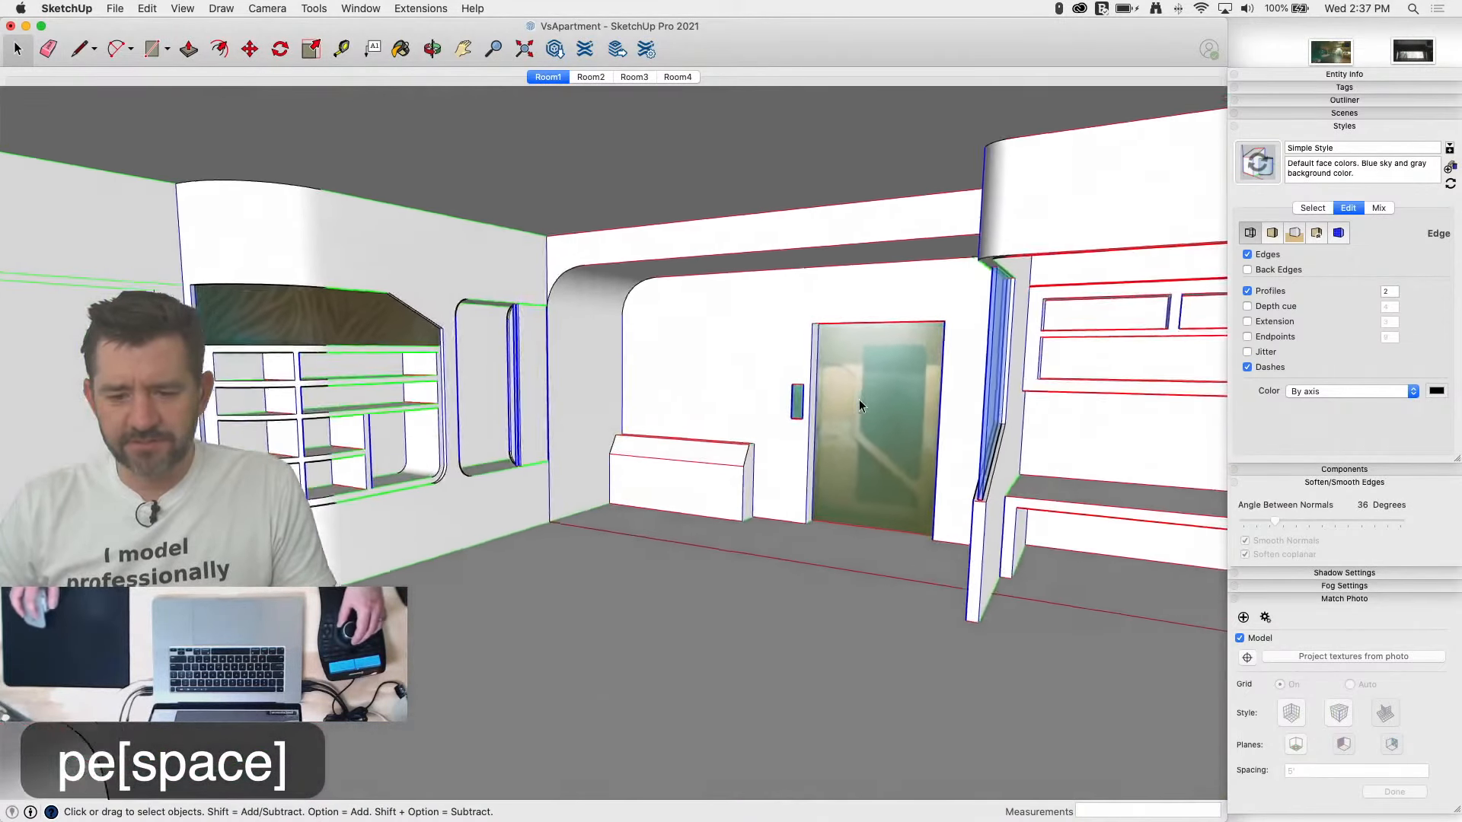
Step: Set the style's edge colour to All same
click(1387, 395)
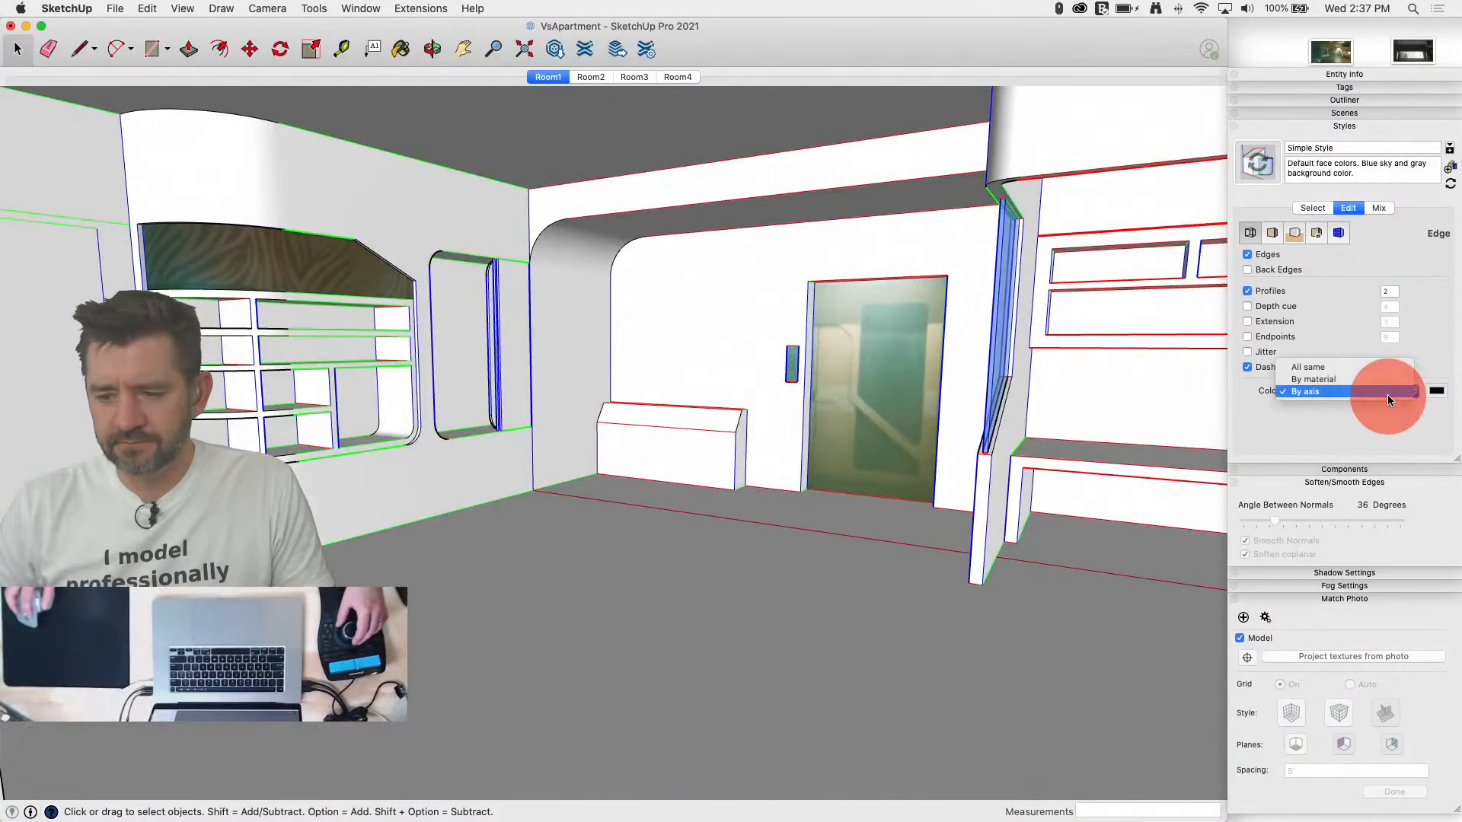
click(1342, 369)
key(e)
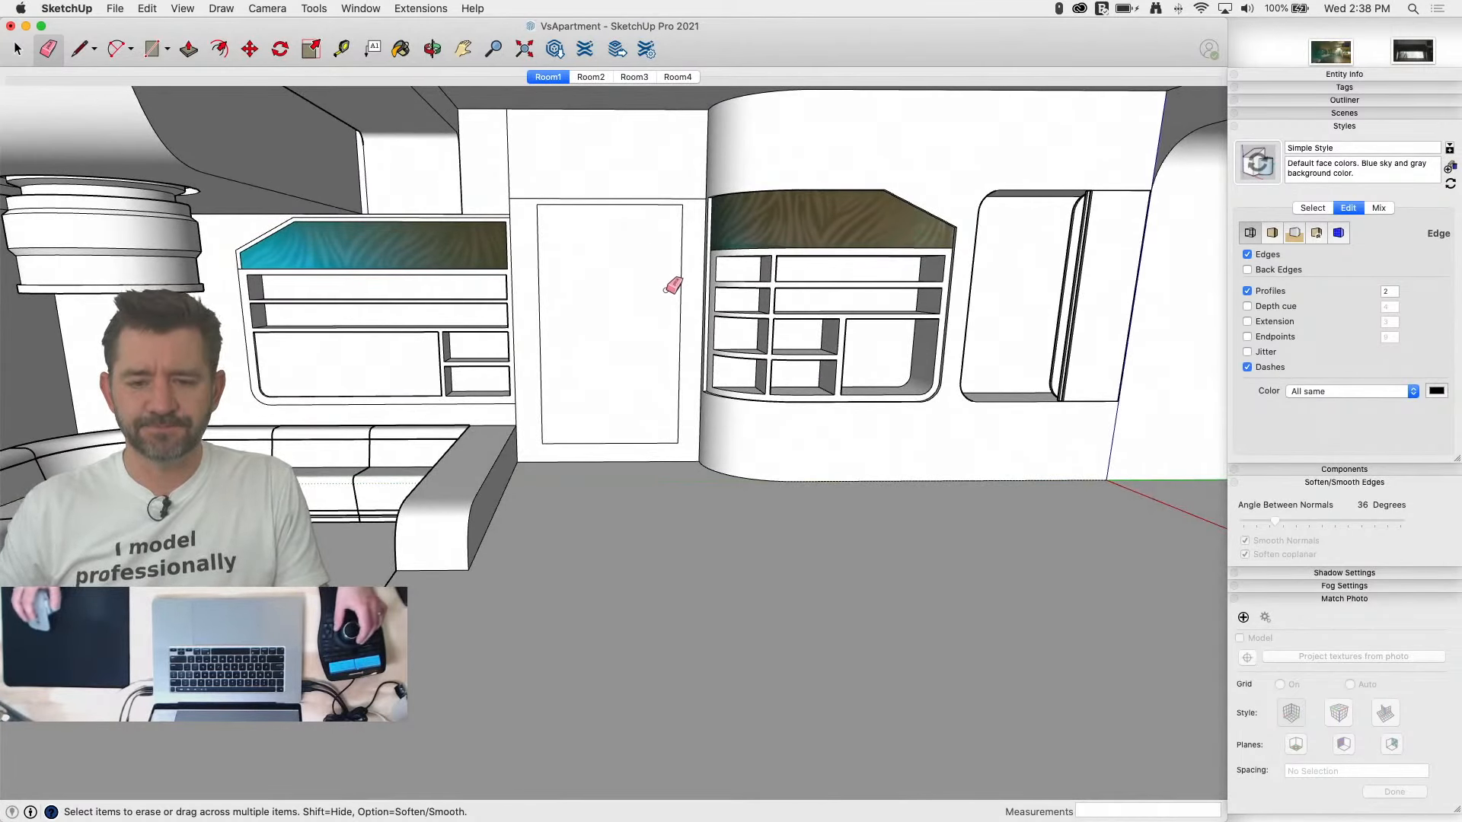
Step: In the Room2 scene, draw a circle on the floor beside the ottoman and pull it up into a cylinder
click(635, 77)
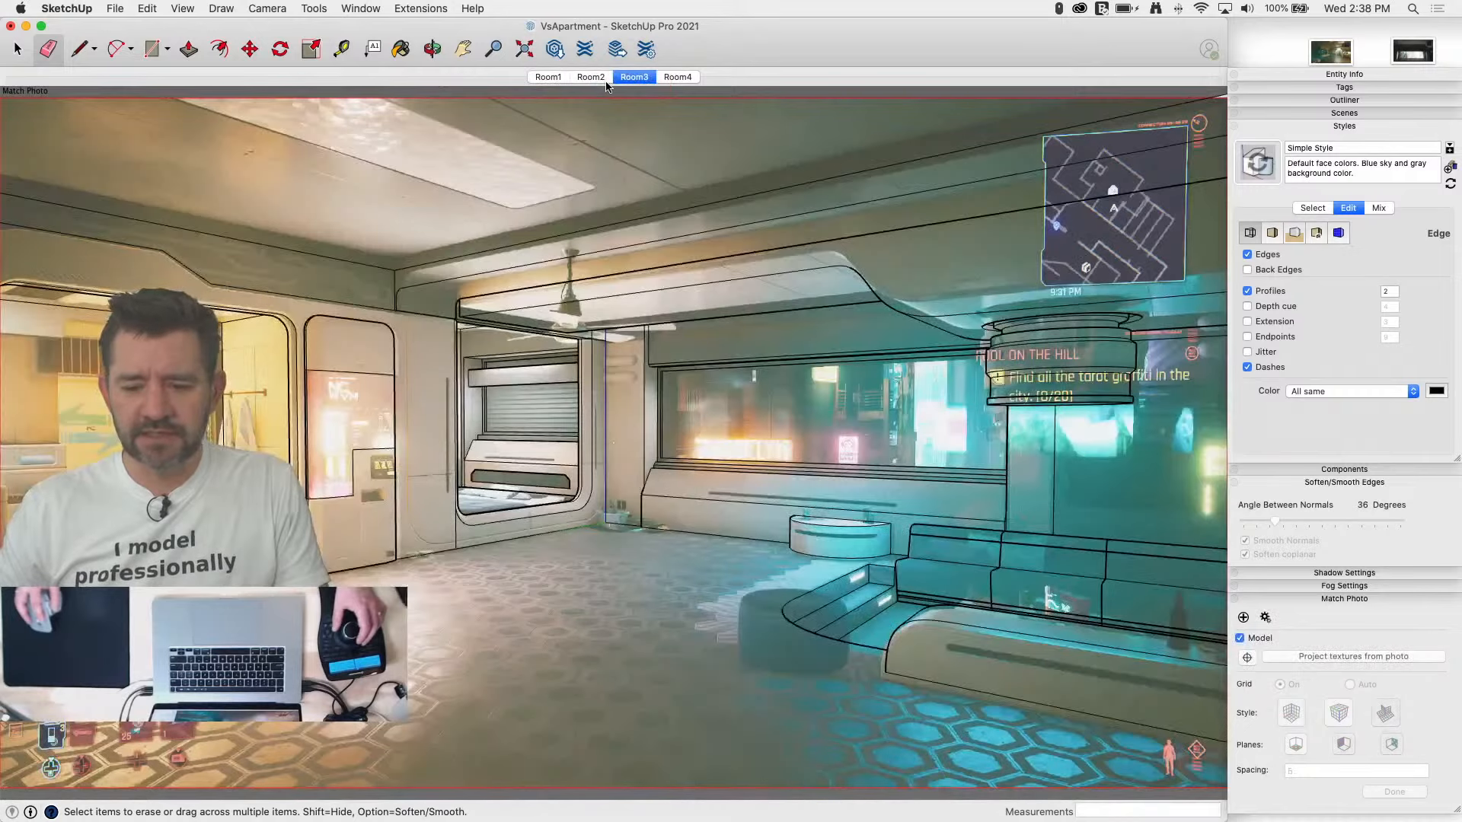
click(591, 77)
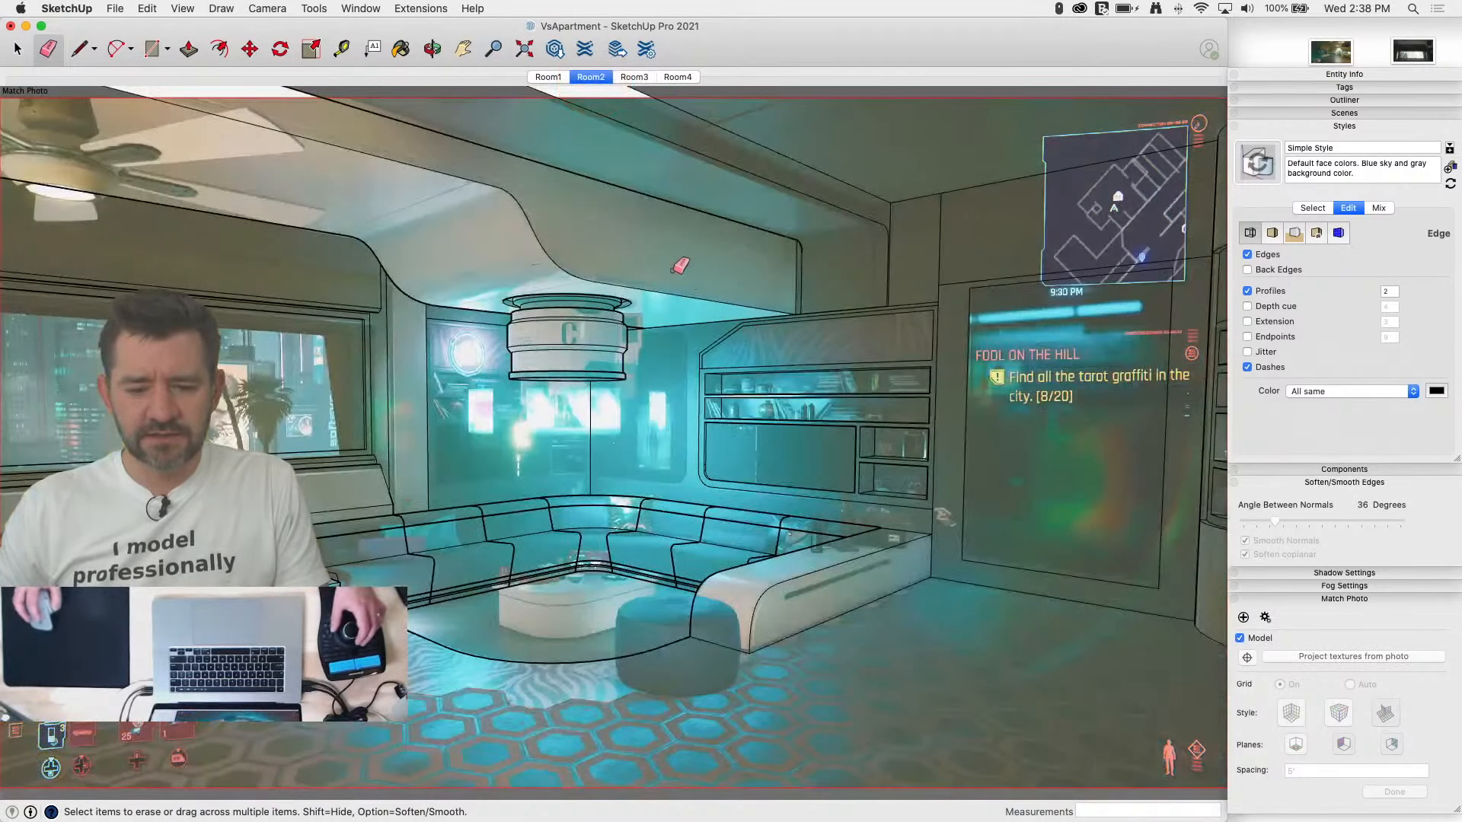
scroll(691, 686, up, 5)
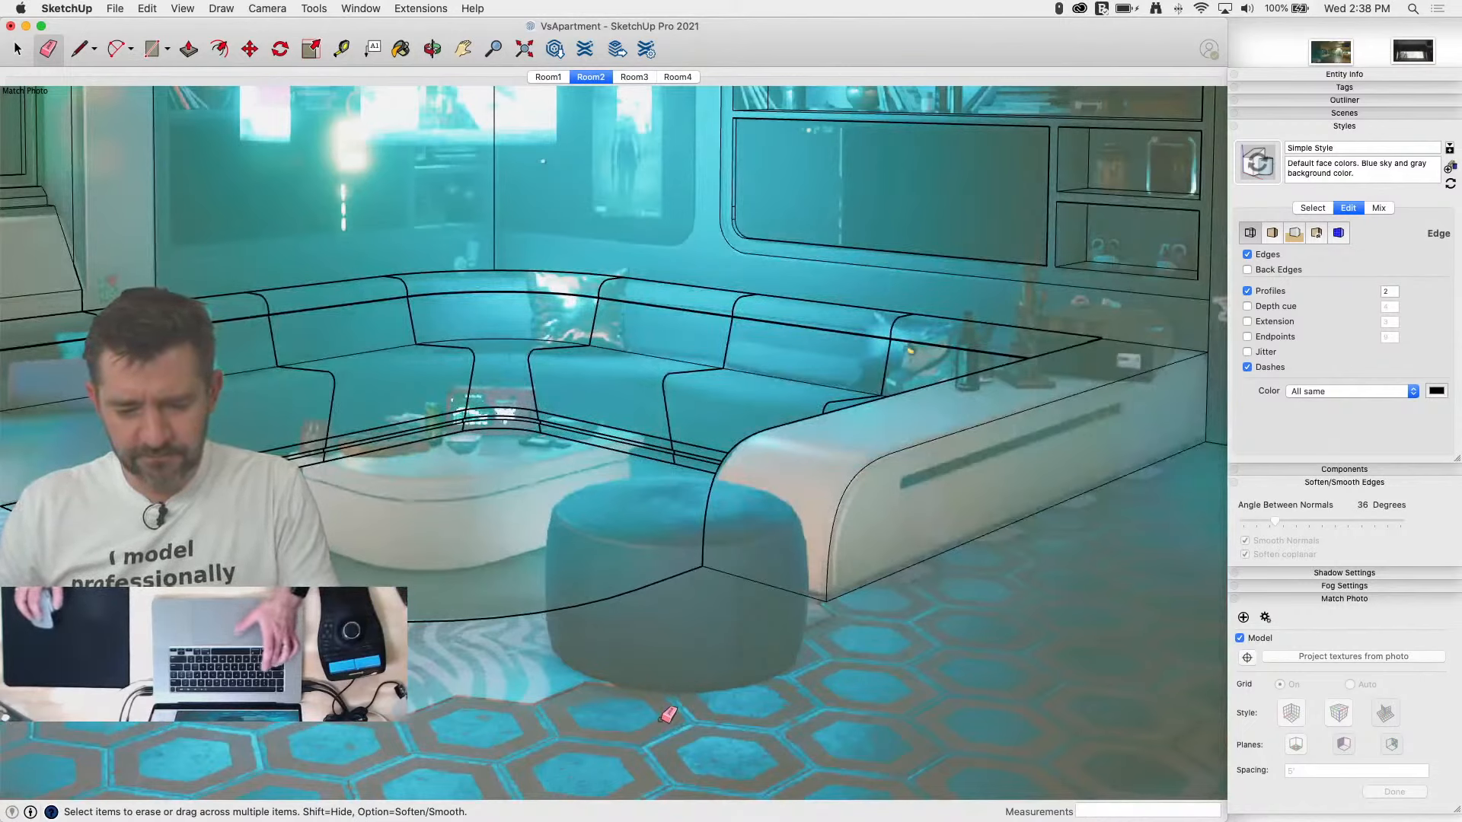
key(c)
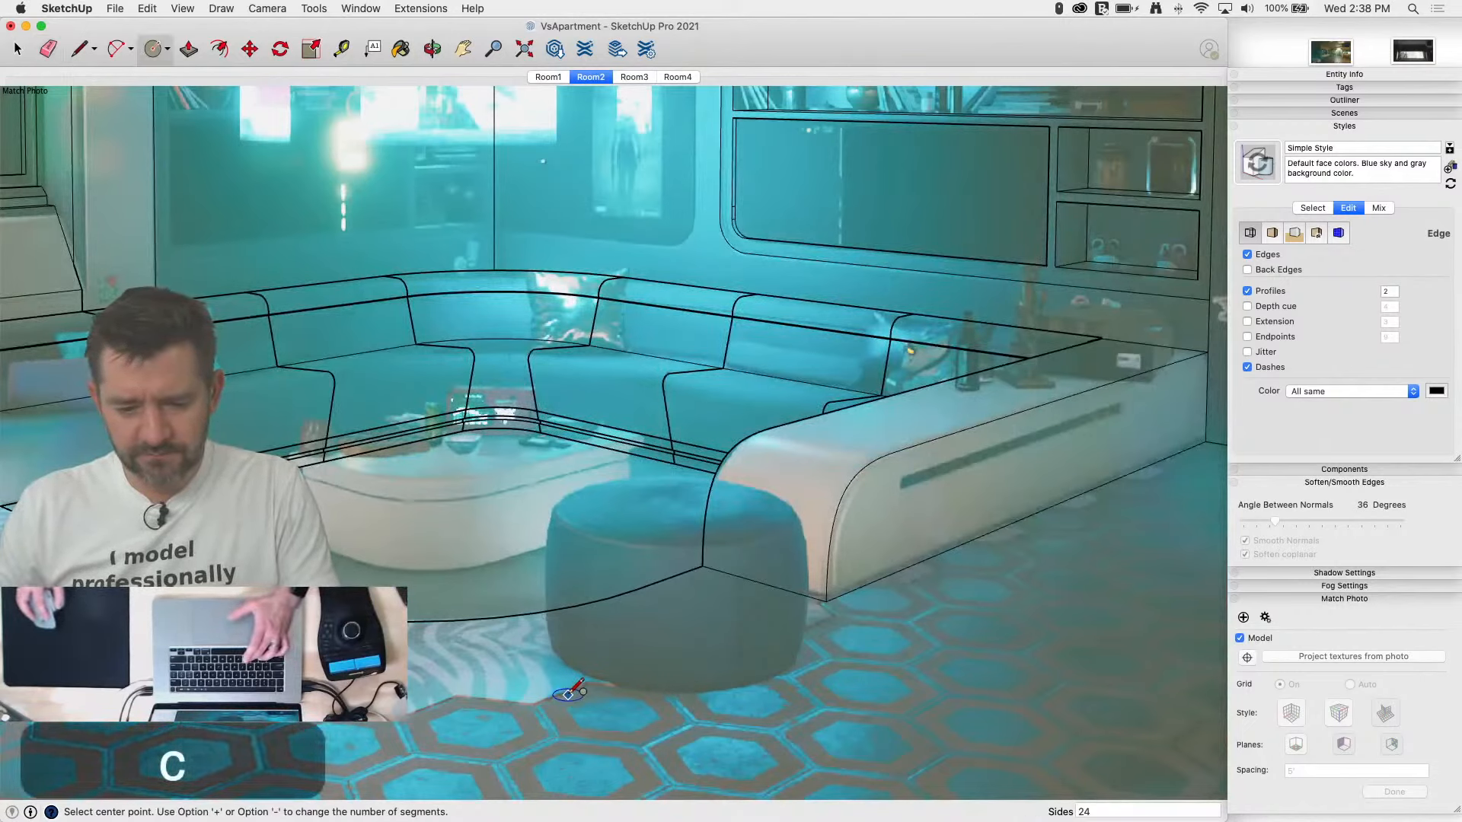
drag(568, 695, 591, 588)
key(p)
Step: Select the cylinder and move it about 1' 4 15/16" across the floor onto the ottoman in the photo
key(space)
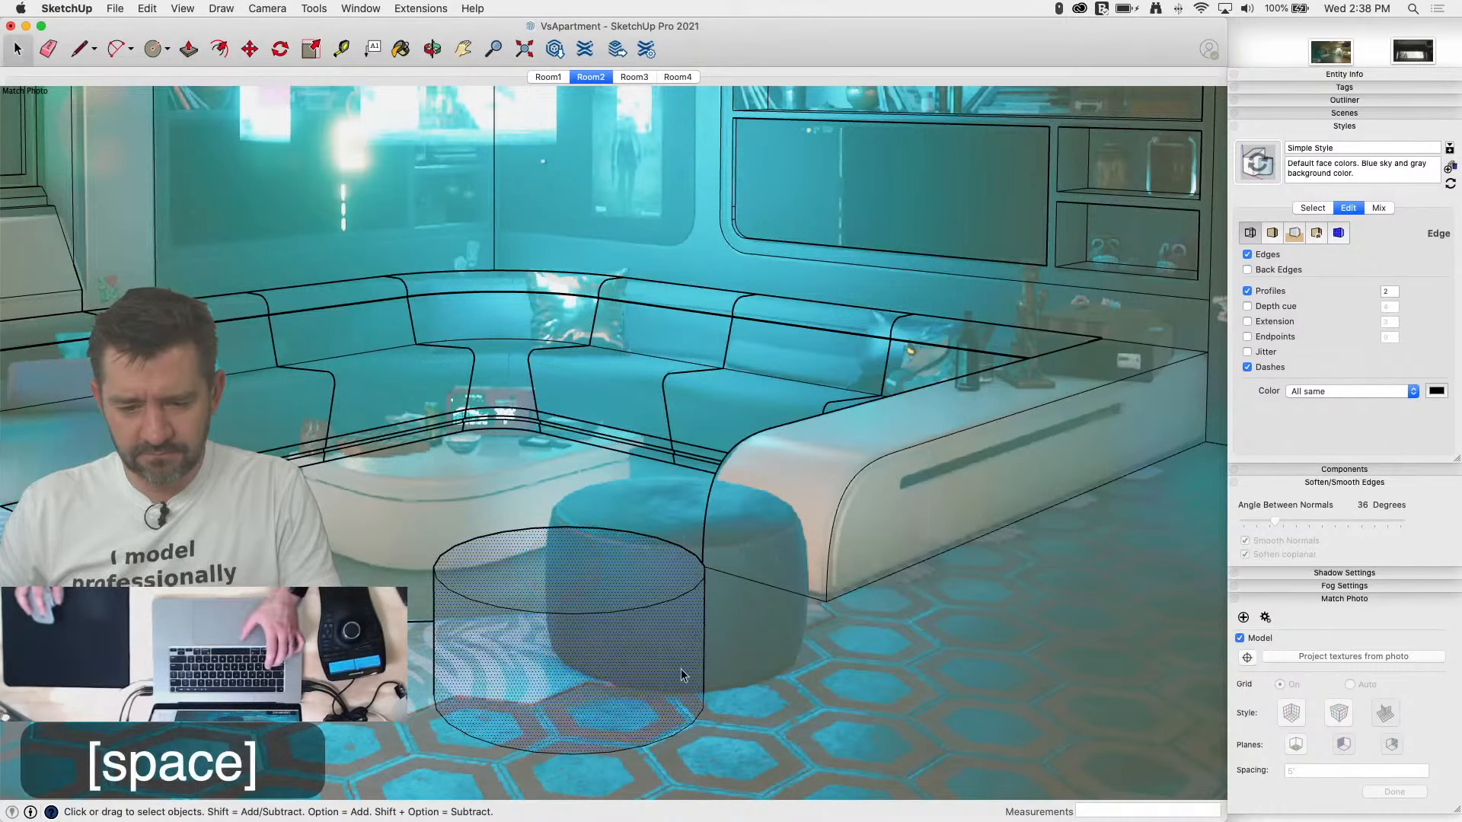
key(m)
click(704, 716)
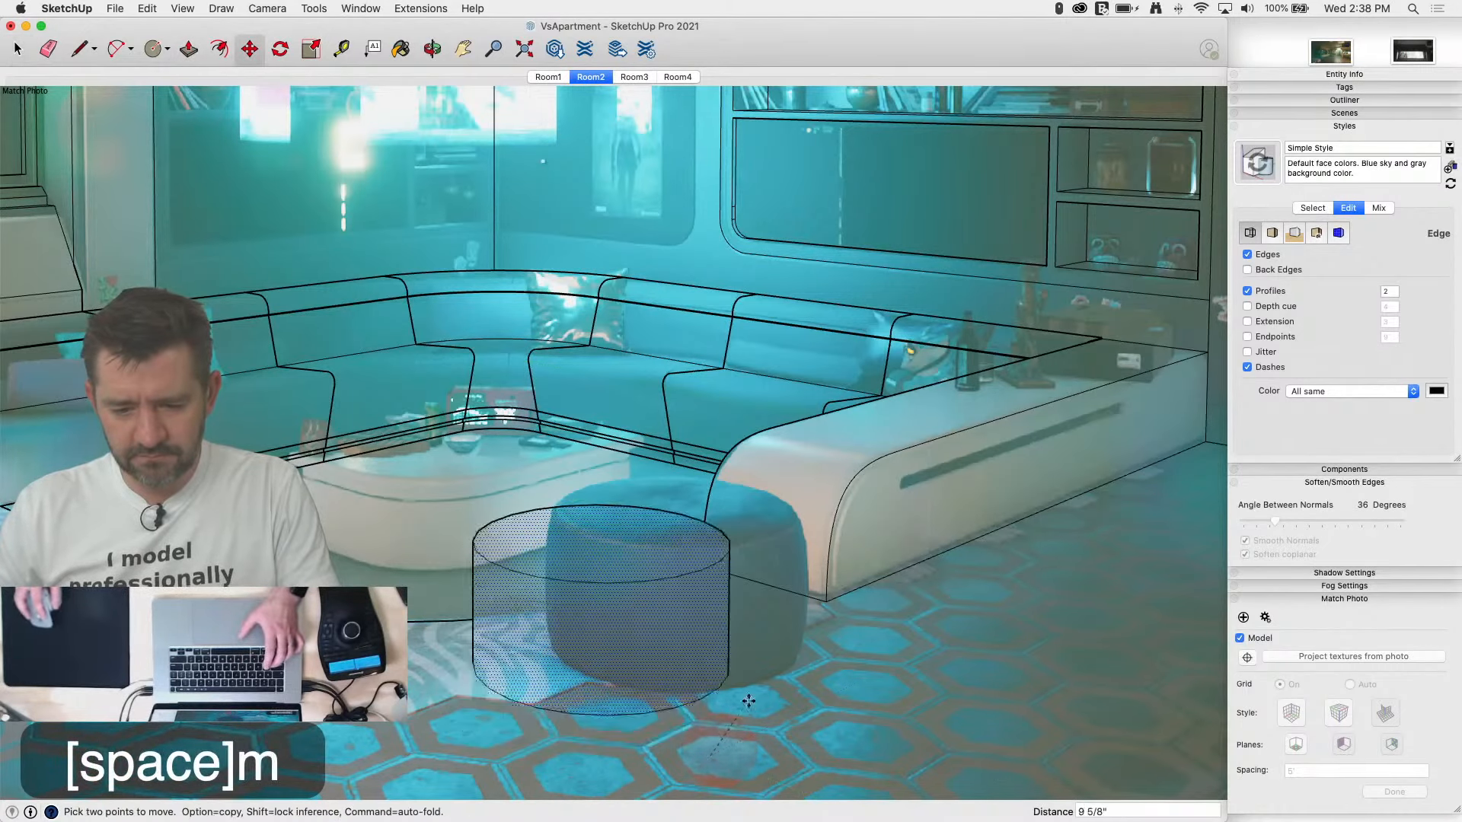
click(809, 687)
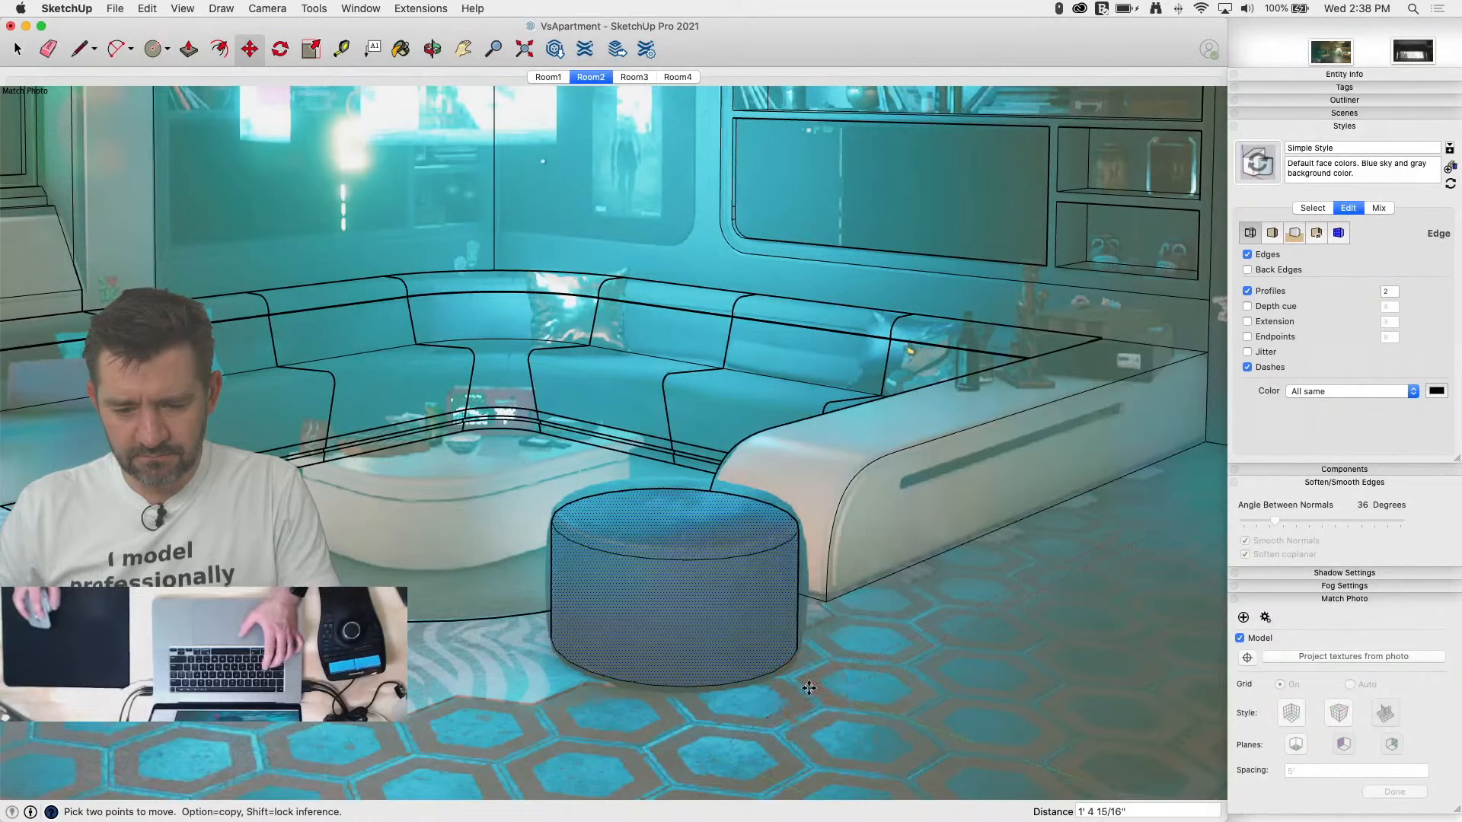
Step: Scale the cylinder to fit the ottoman in the photo, undoing a 1.11 enlargement and adjusting its height from the upper face
key(s)
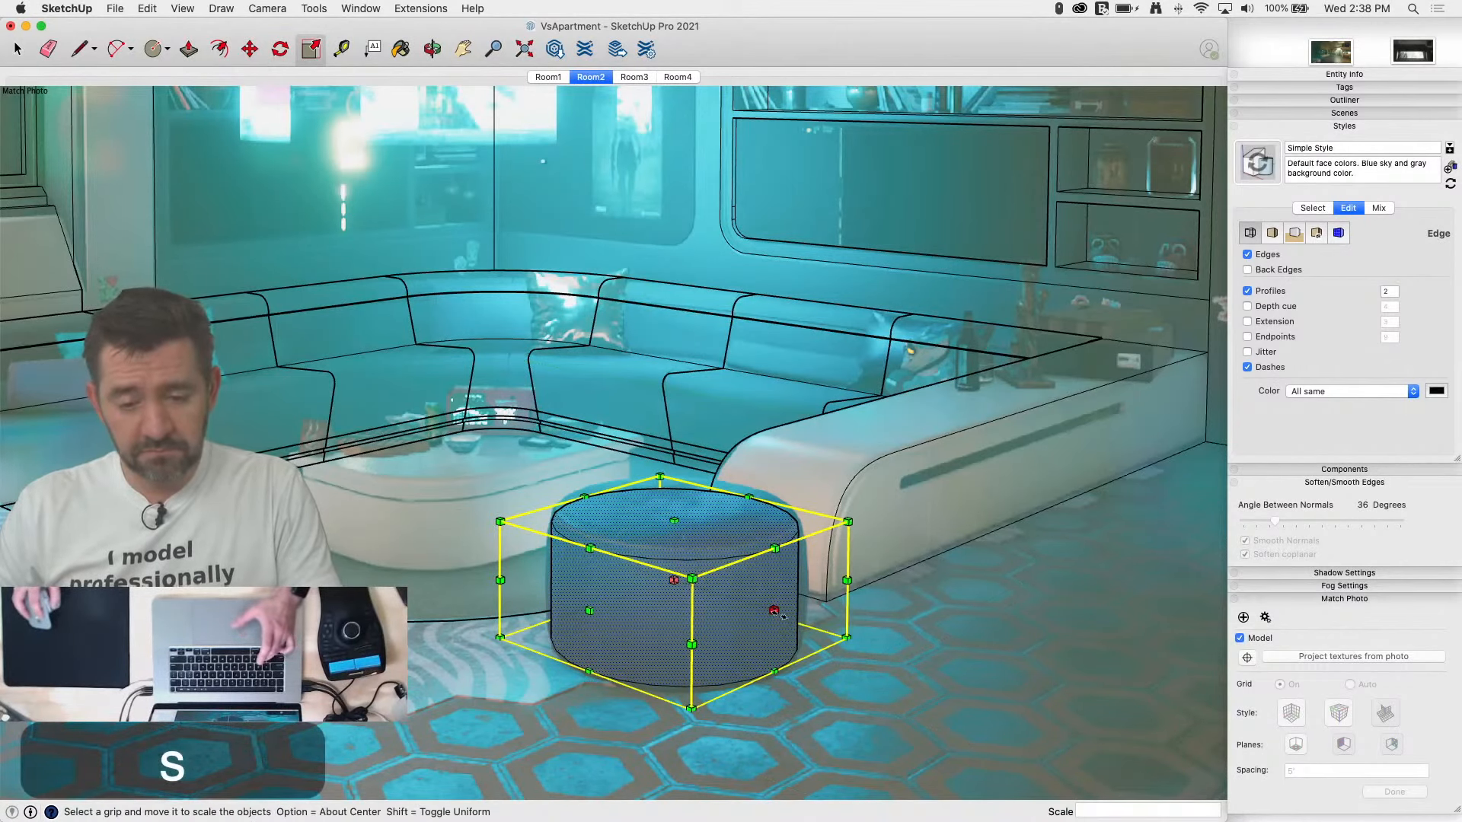
drag(774, 611, 784, 617)
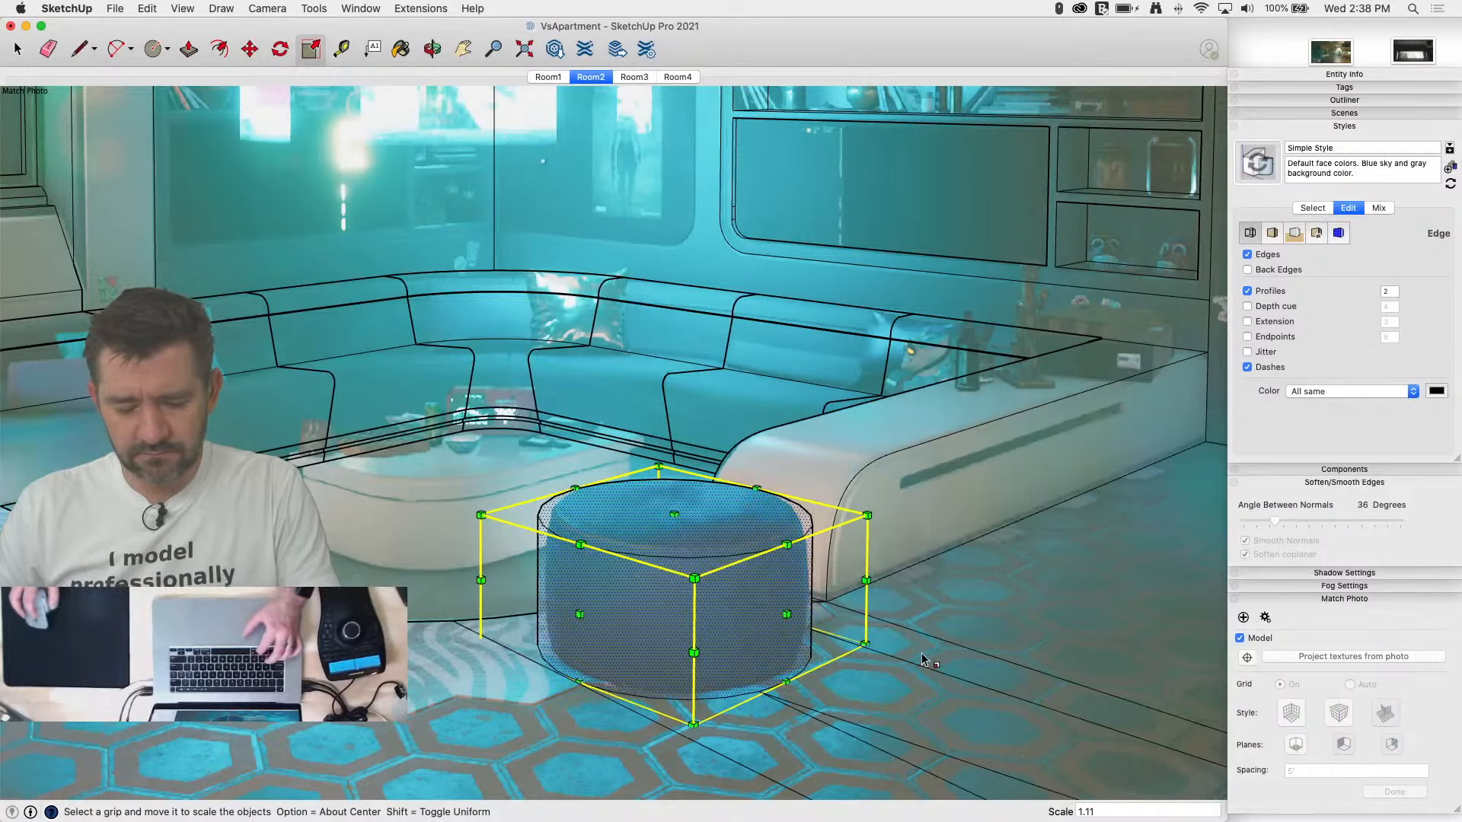
key(super+z)
drag(672, 514, 675, 512)
key(space)
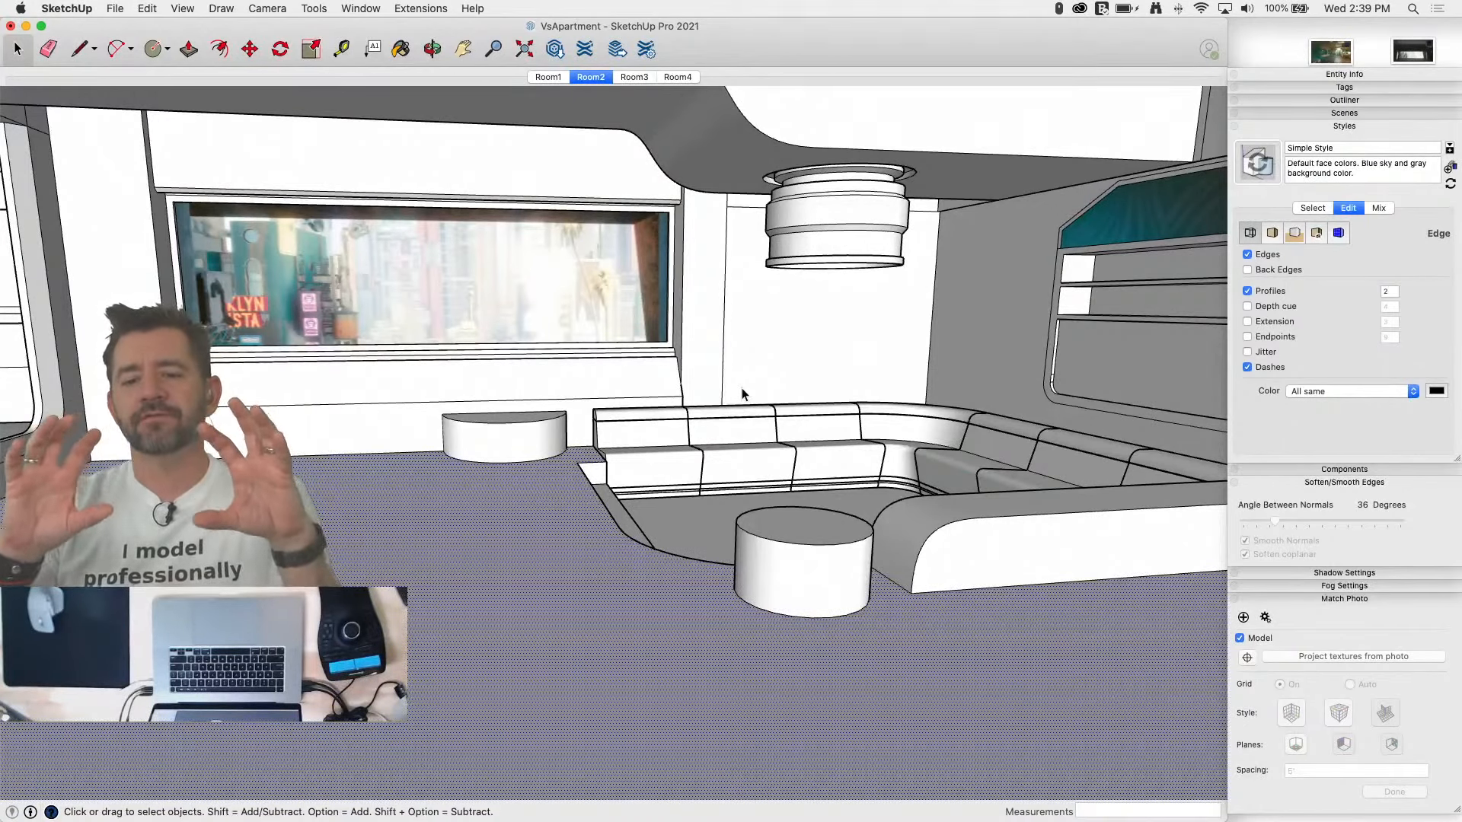
Step: In the Room4 scene, push the side wall seen through the large rounded opening outward 3' 3 1/16"
click(542, 76)
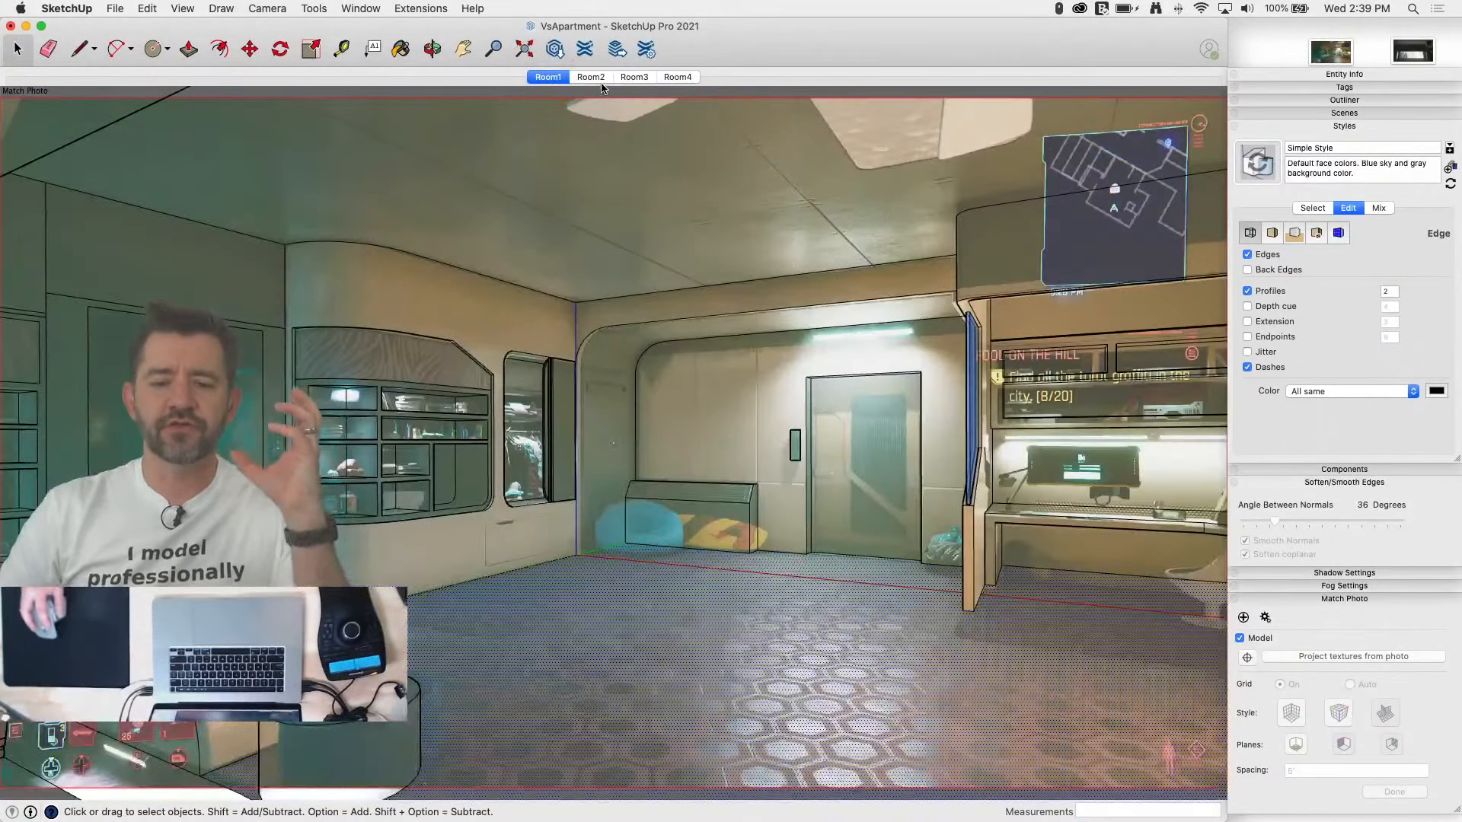
click(592, 77)
click(634, 77)
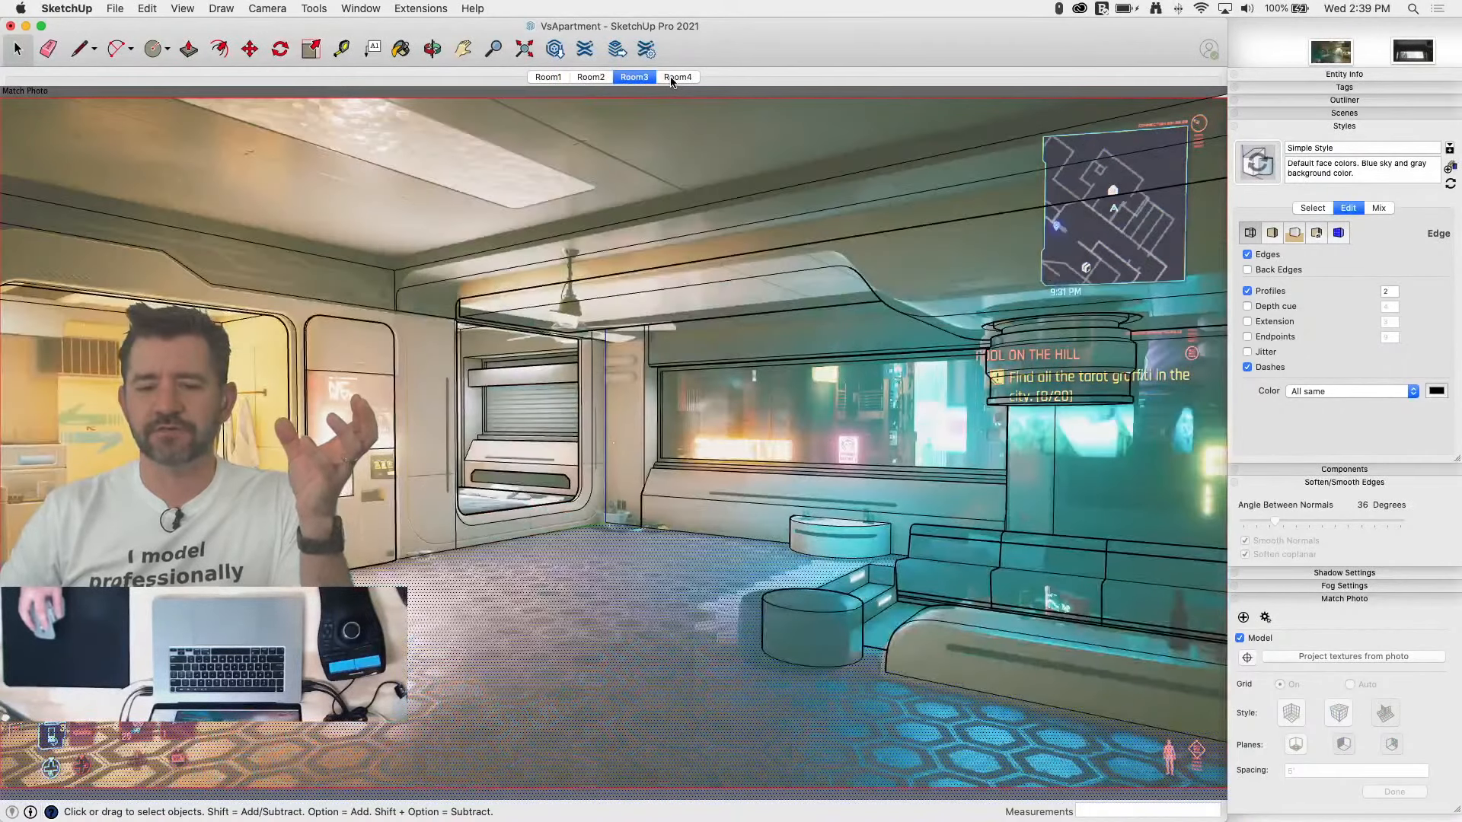
click(673, 78)
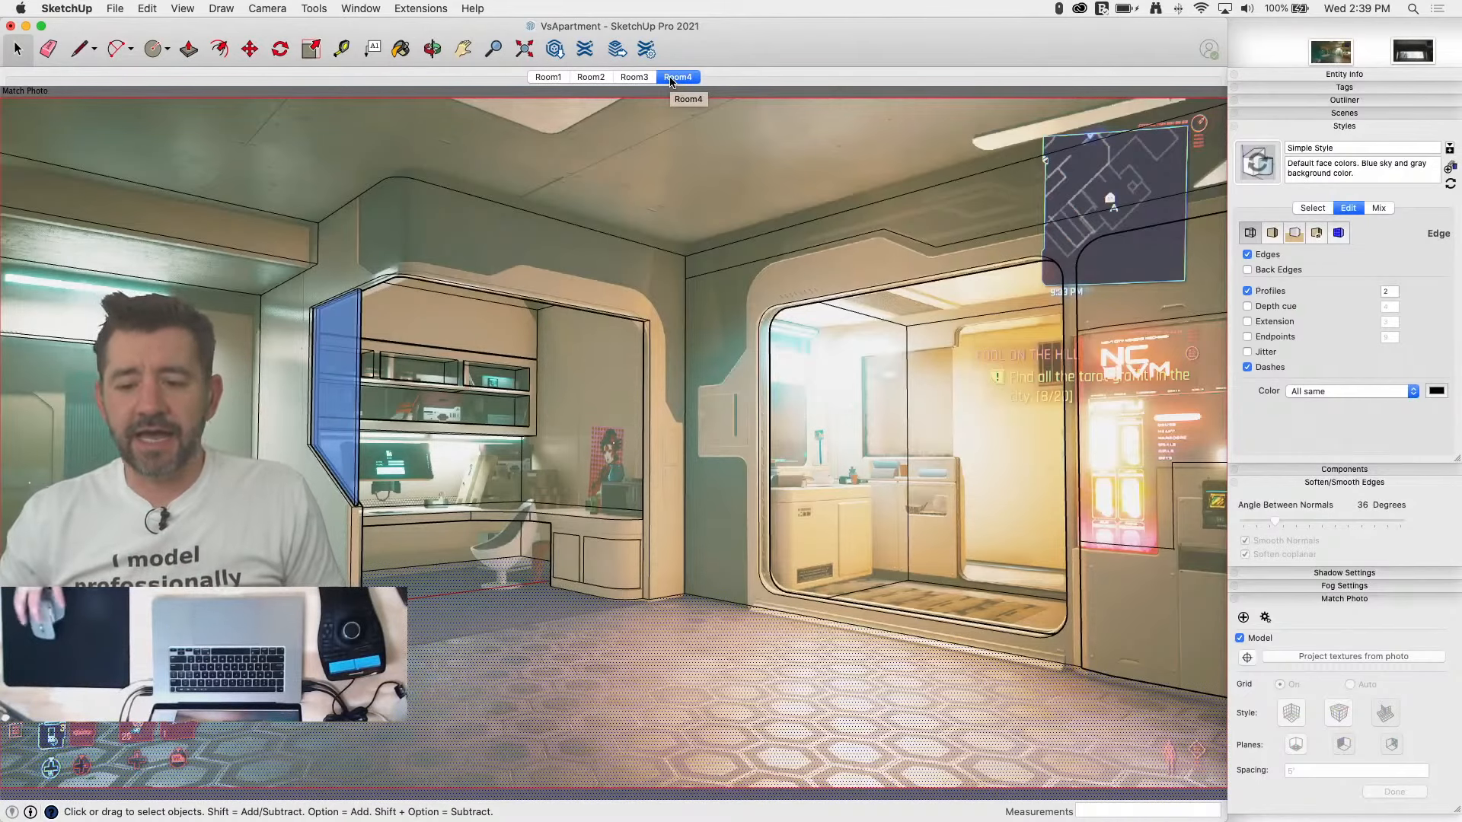
key(p)
click(836, 430)
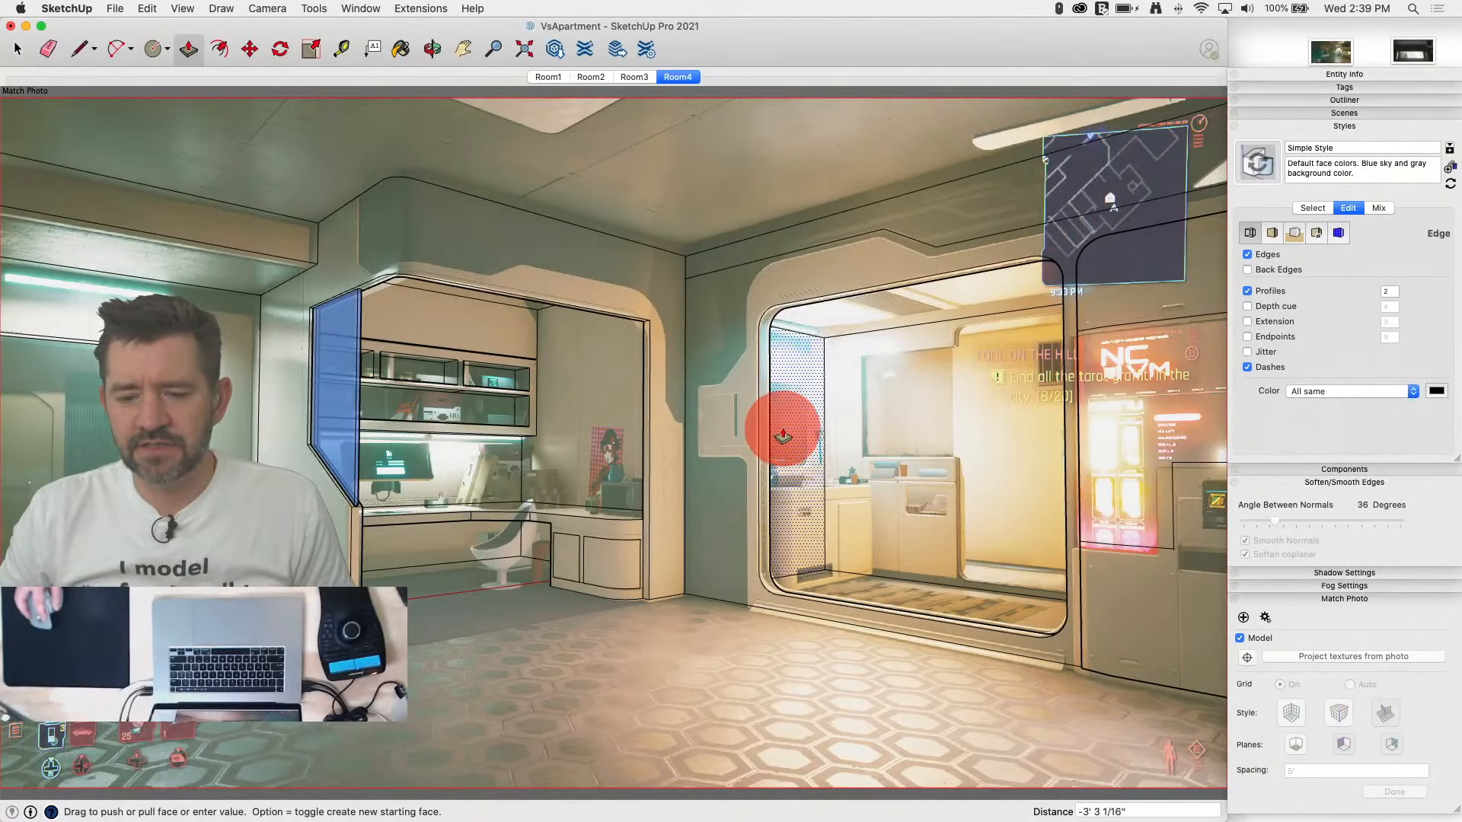
click(783, 435)
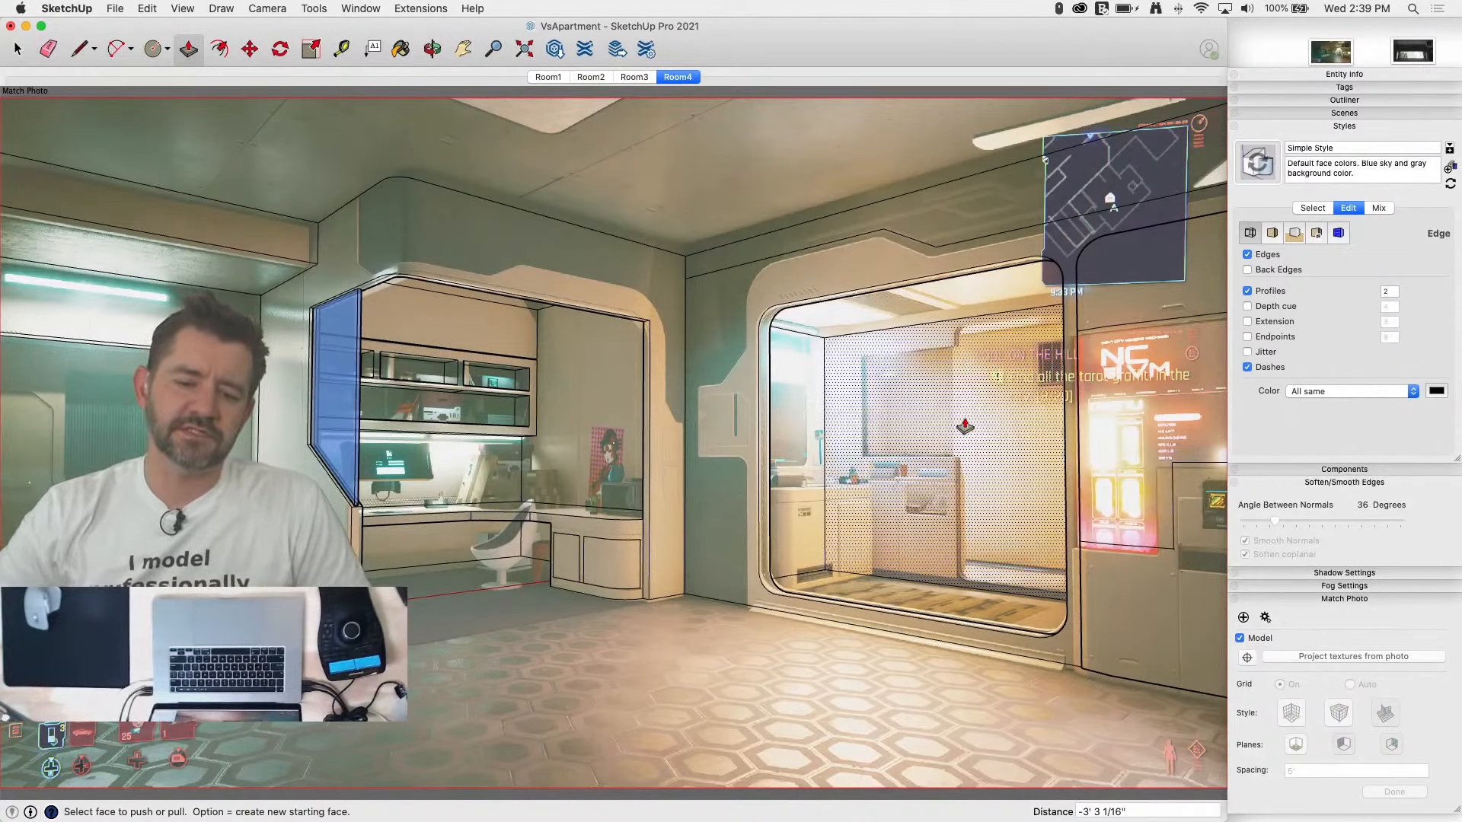
Step: Examine the desk cabinet in the Room4 scene and compare the model with the photos in scenes Room1 to Room4
scroll(609, 564, up, 5)
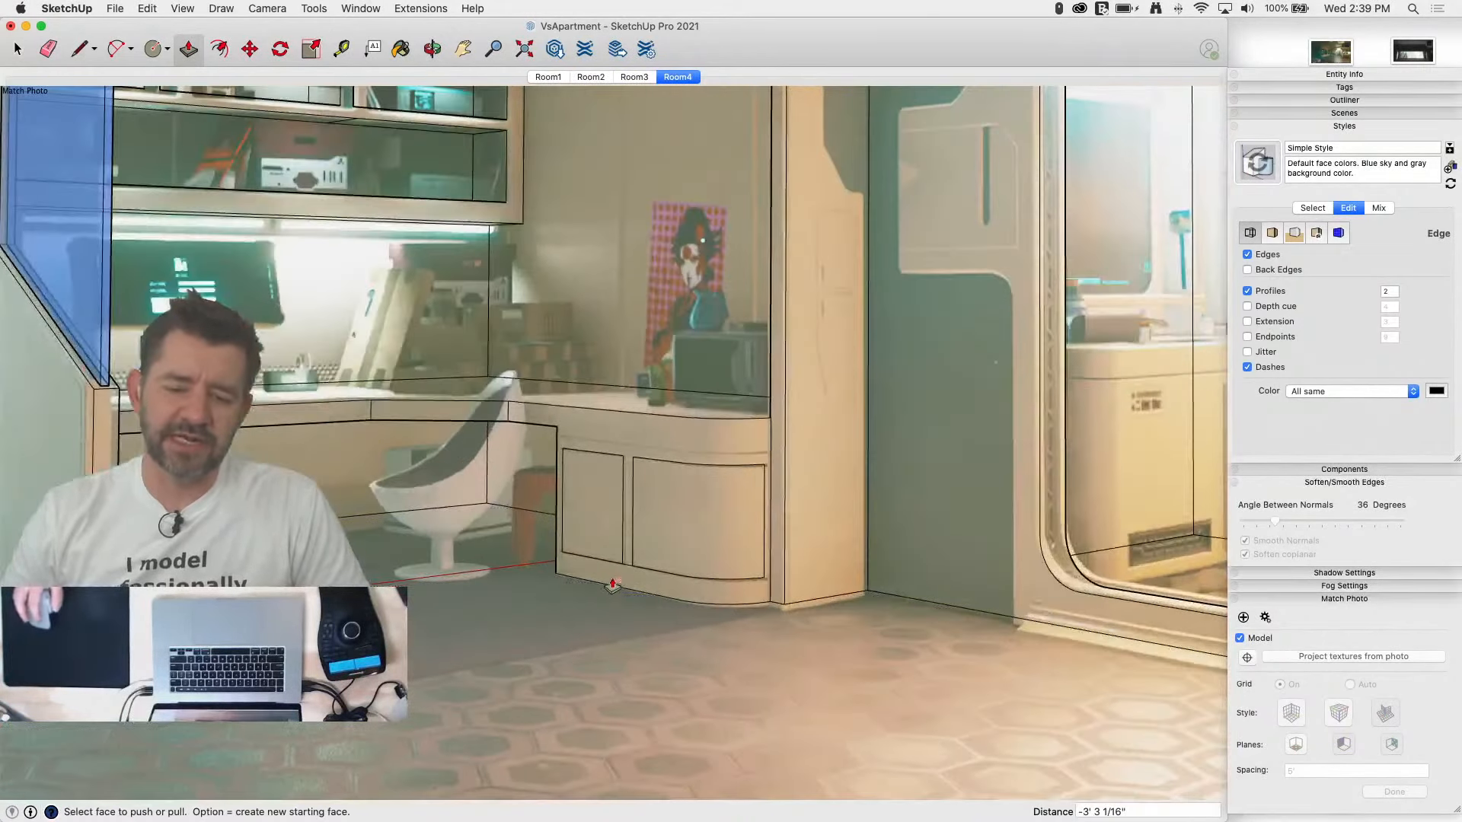
key(e)
click(630, 562)
scroll(632, 556, down, 4)
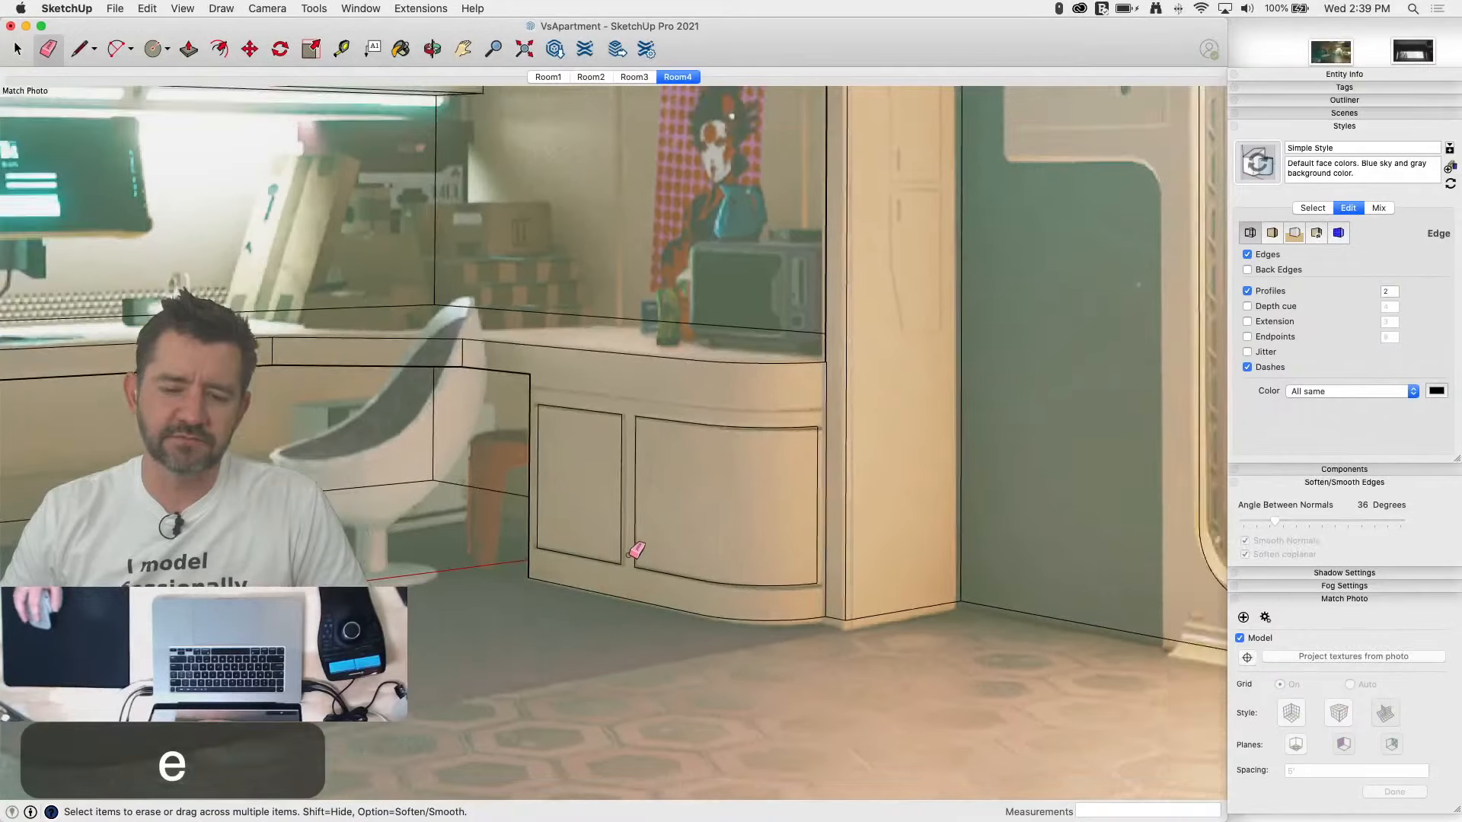
scroll(601, 568, down, 4)
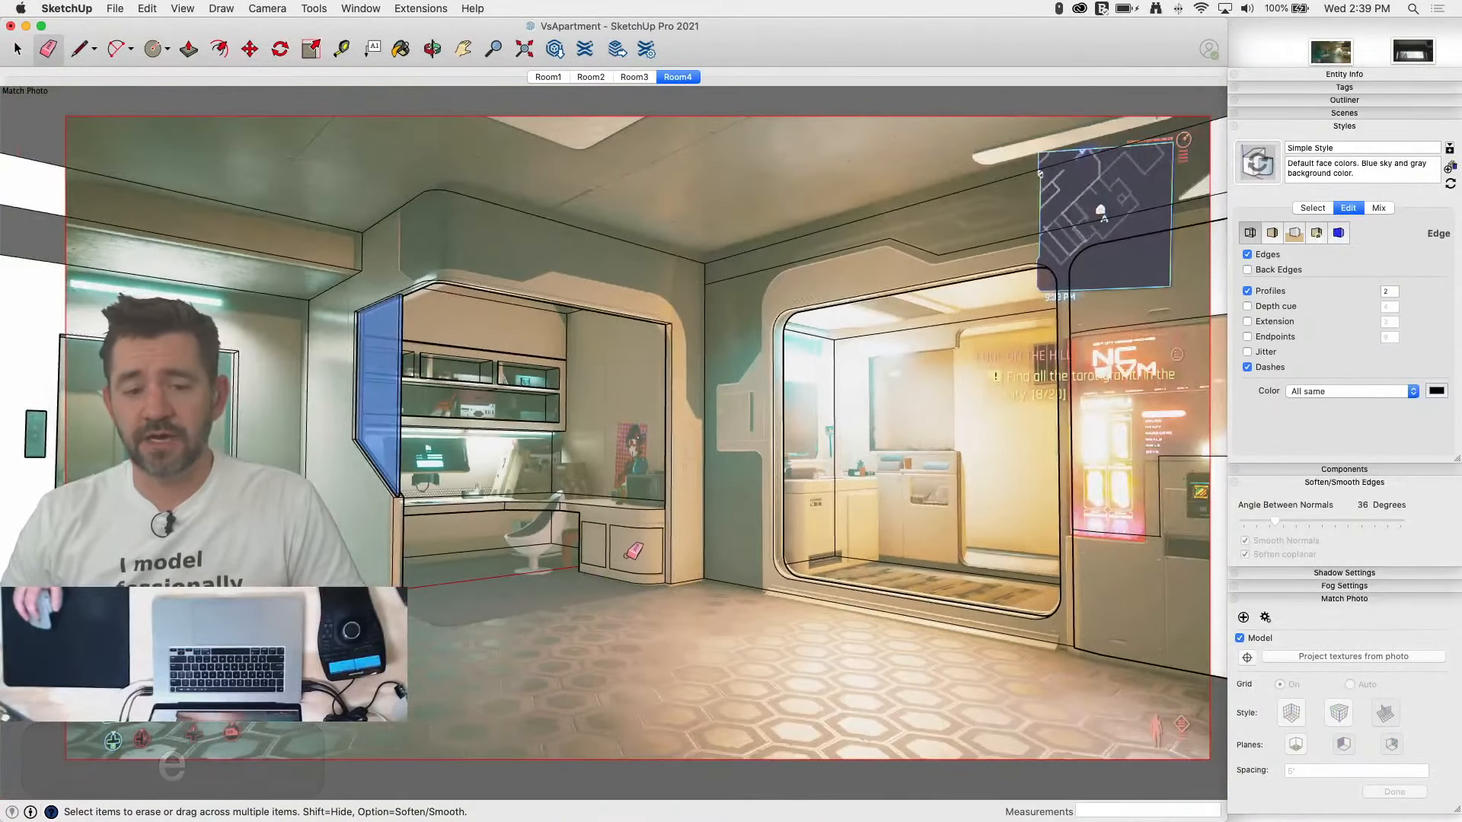
scroll(750, 446, down, 3)
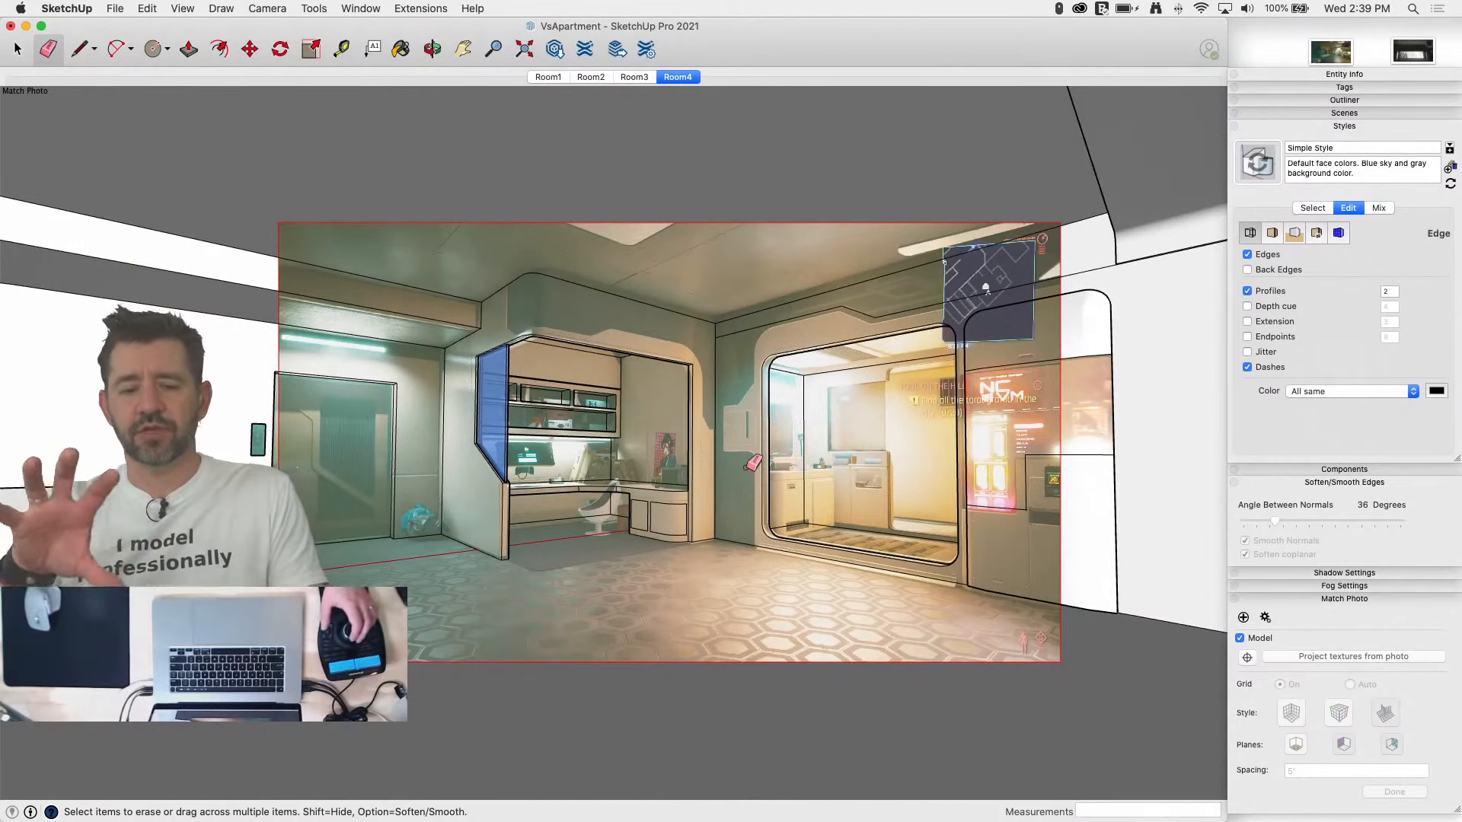
click(543, 79)
click(591, 78)
click(634, 79)
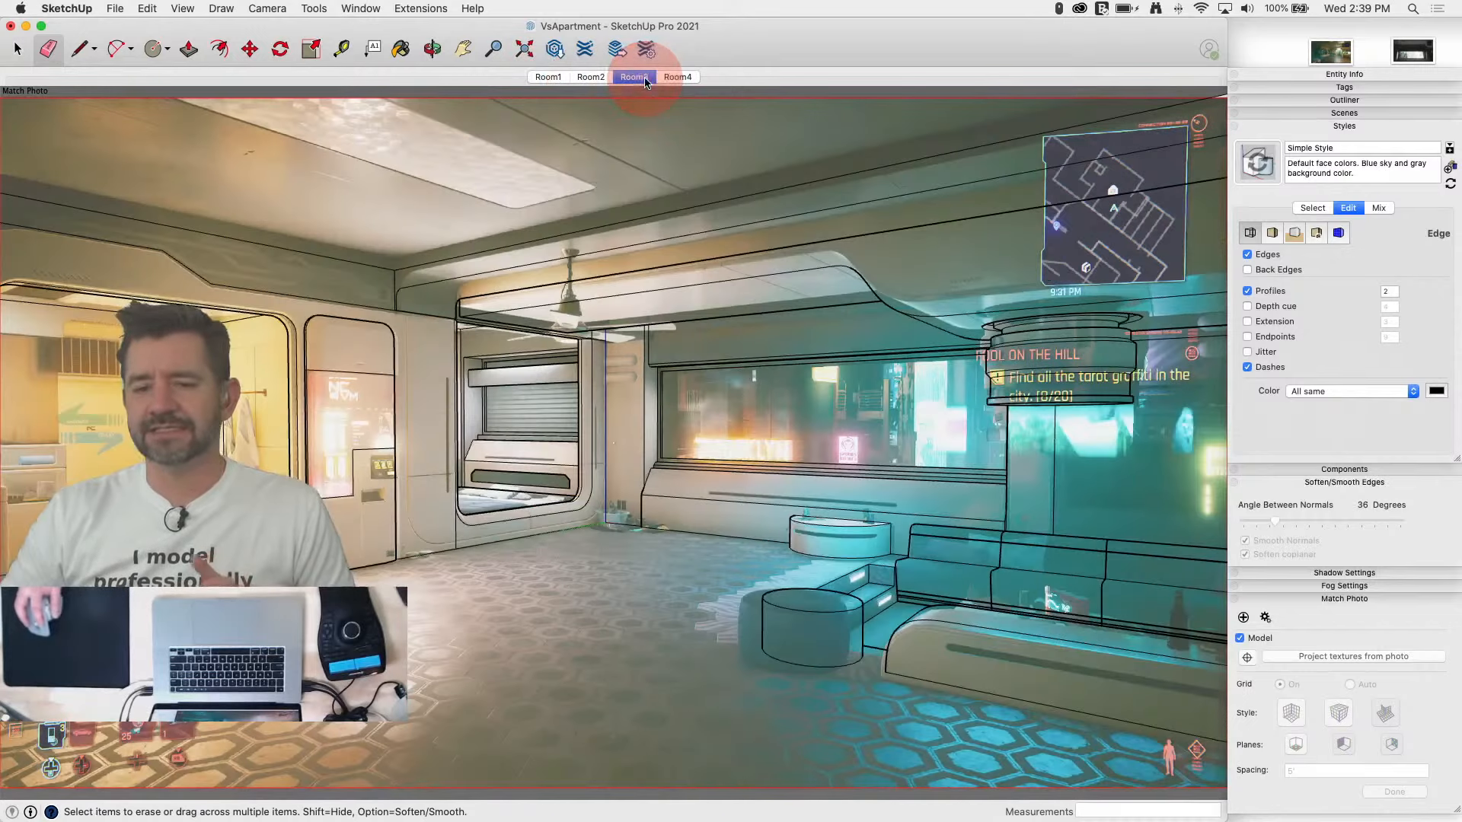
click(668, 79)
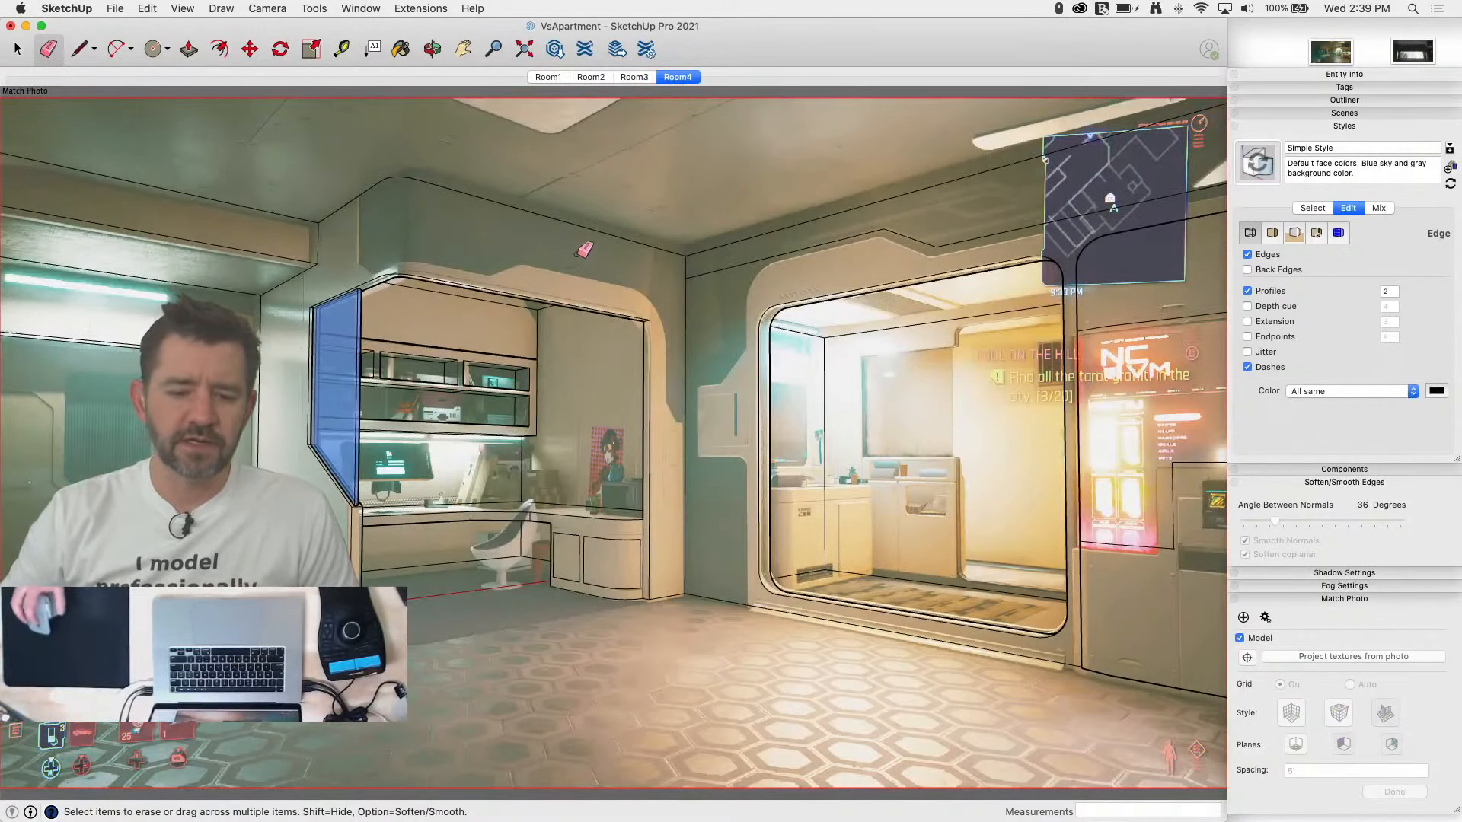